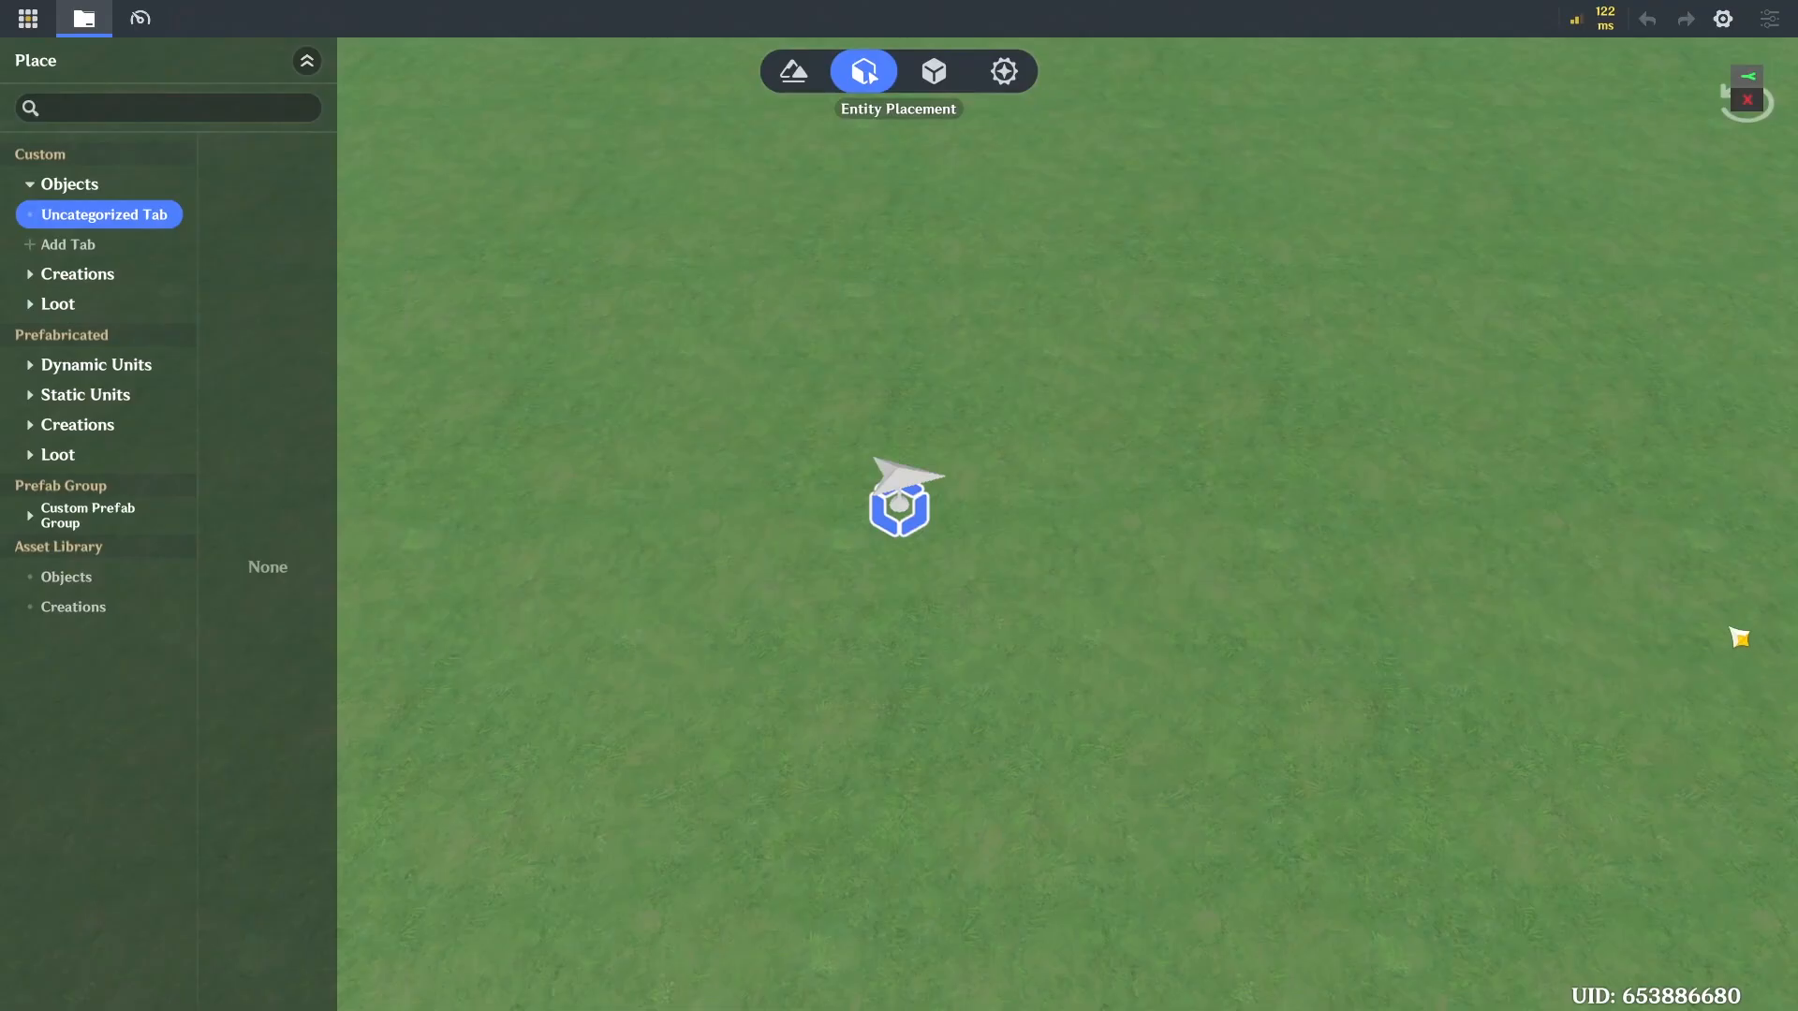
Switch to terrain editing and start drawing terrain with the Area 1 Brush
mouse_move(1185, 299)
right_mouse_down()
mouse_move(1168, 272)
mouse_move(1090, 299)
mouse_move(1162, 268)
mouse_move(1338, 285)
mouse_move(1078, 281)
mouse_move(1103, 328)
mouse_move(1124, 322)
mouse_move(827, 193)
mouse_move(811, 148)
right_mouse_up()
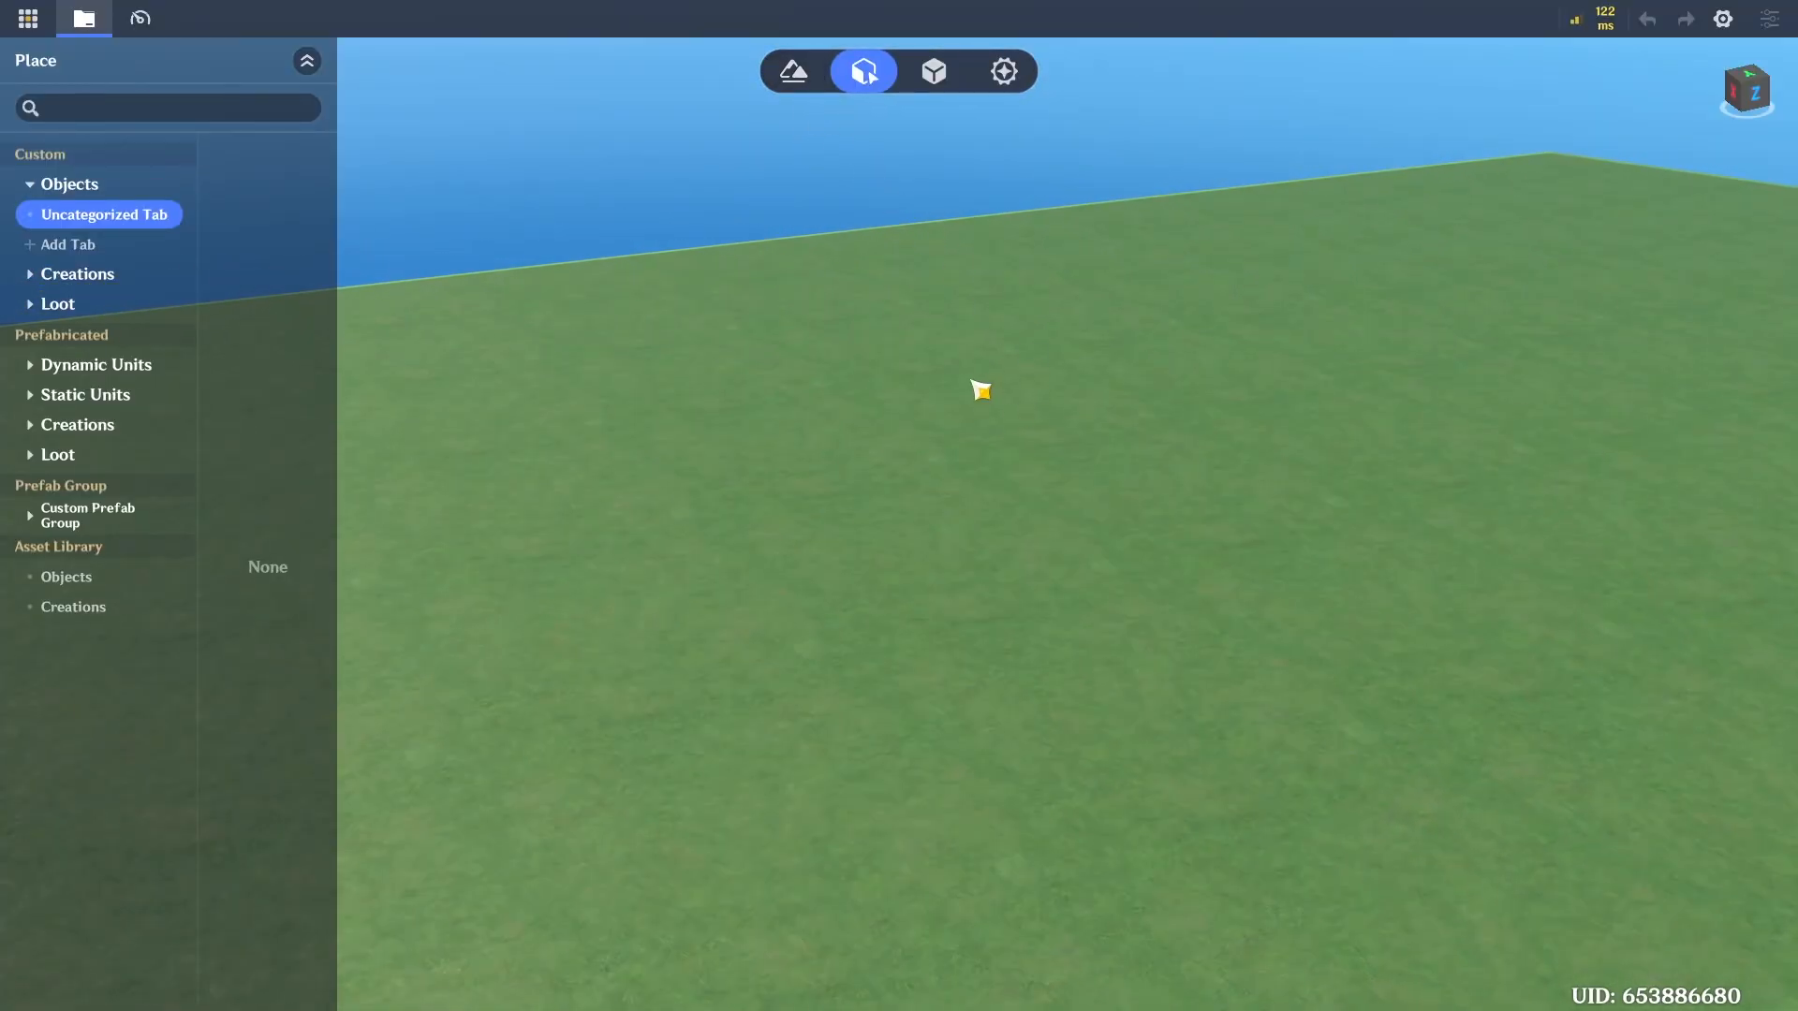
left_click(793, 73)
right_click_drag(985, 334, 1349, 367)
left_click(862, 72)
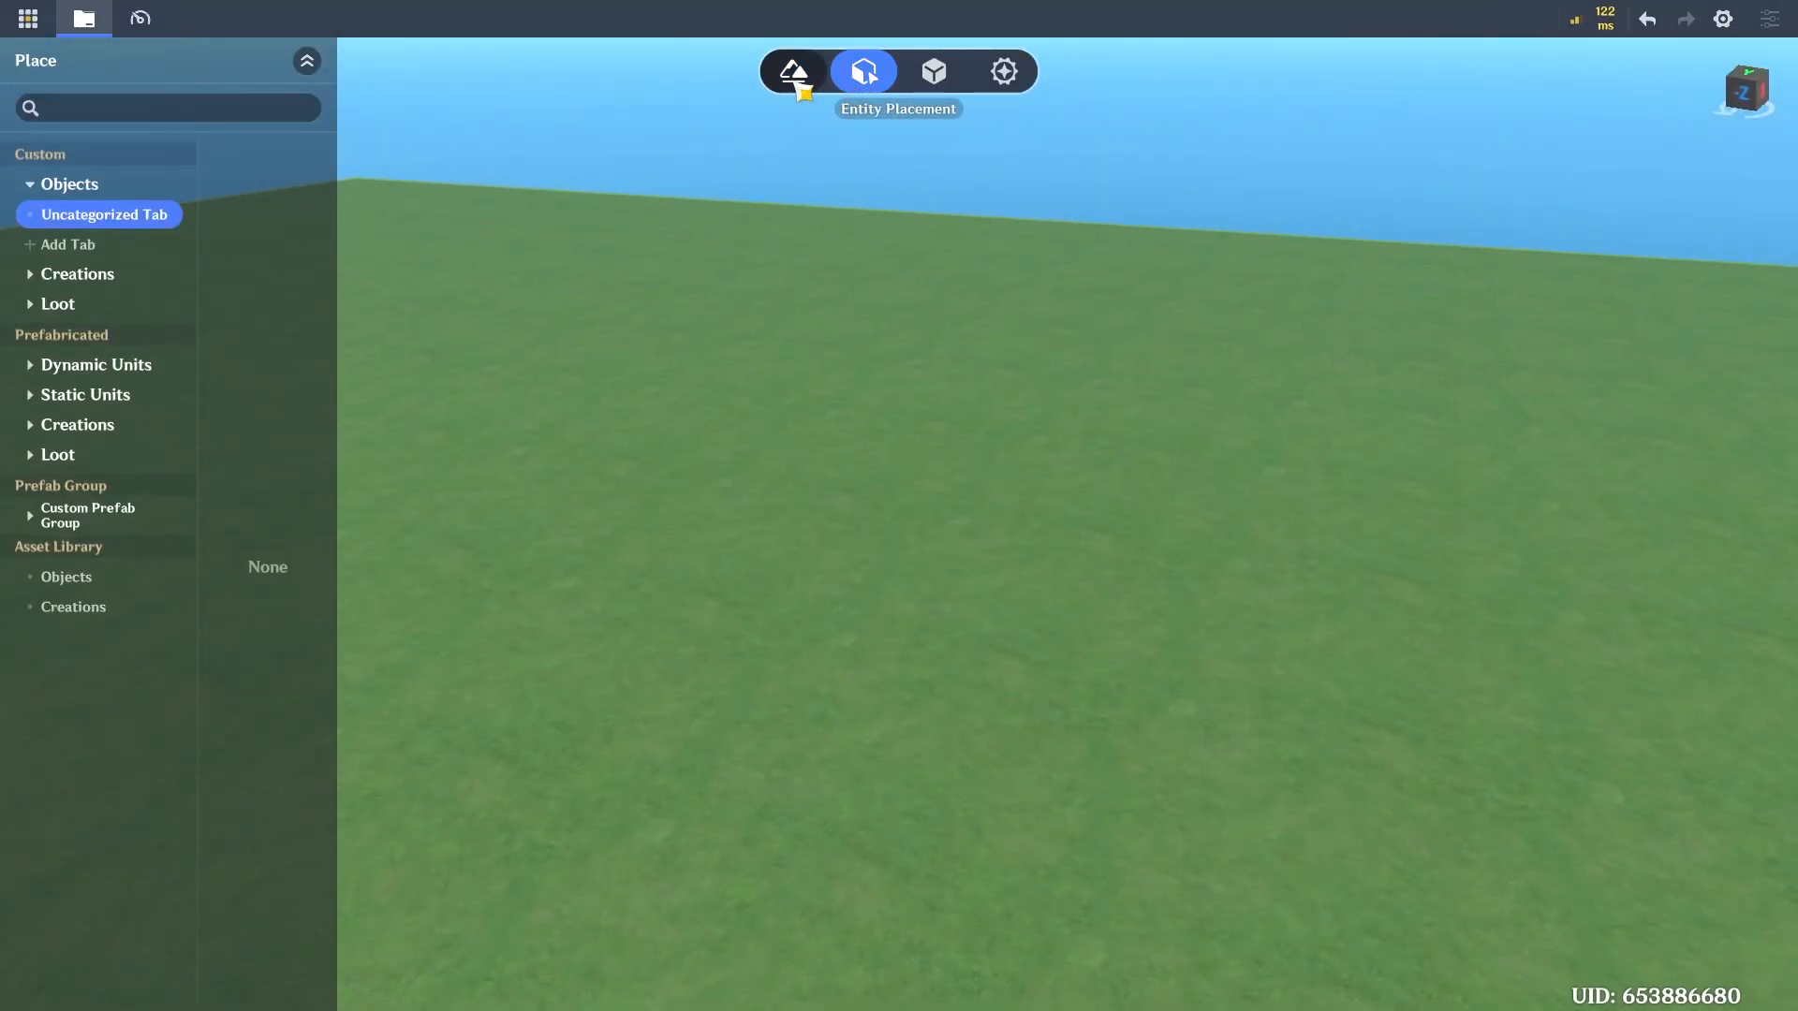
left_click(795, 75)
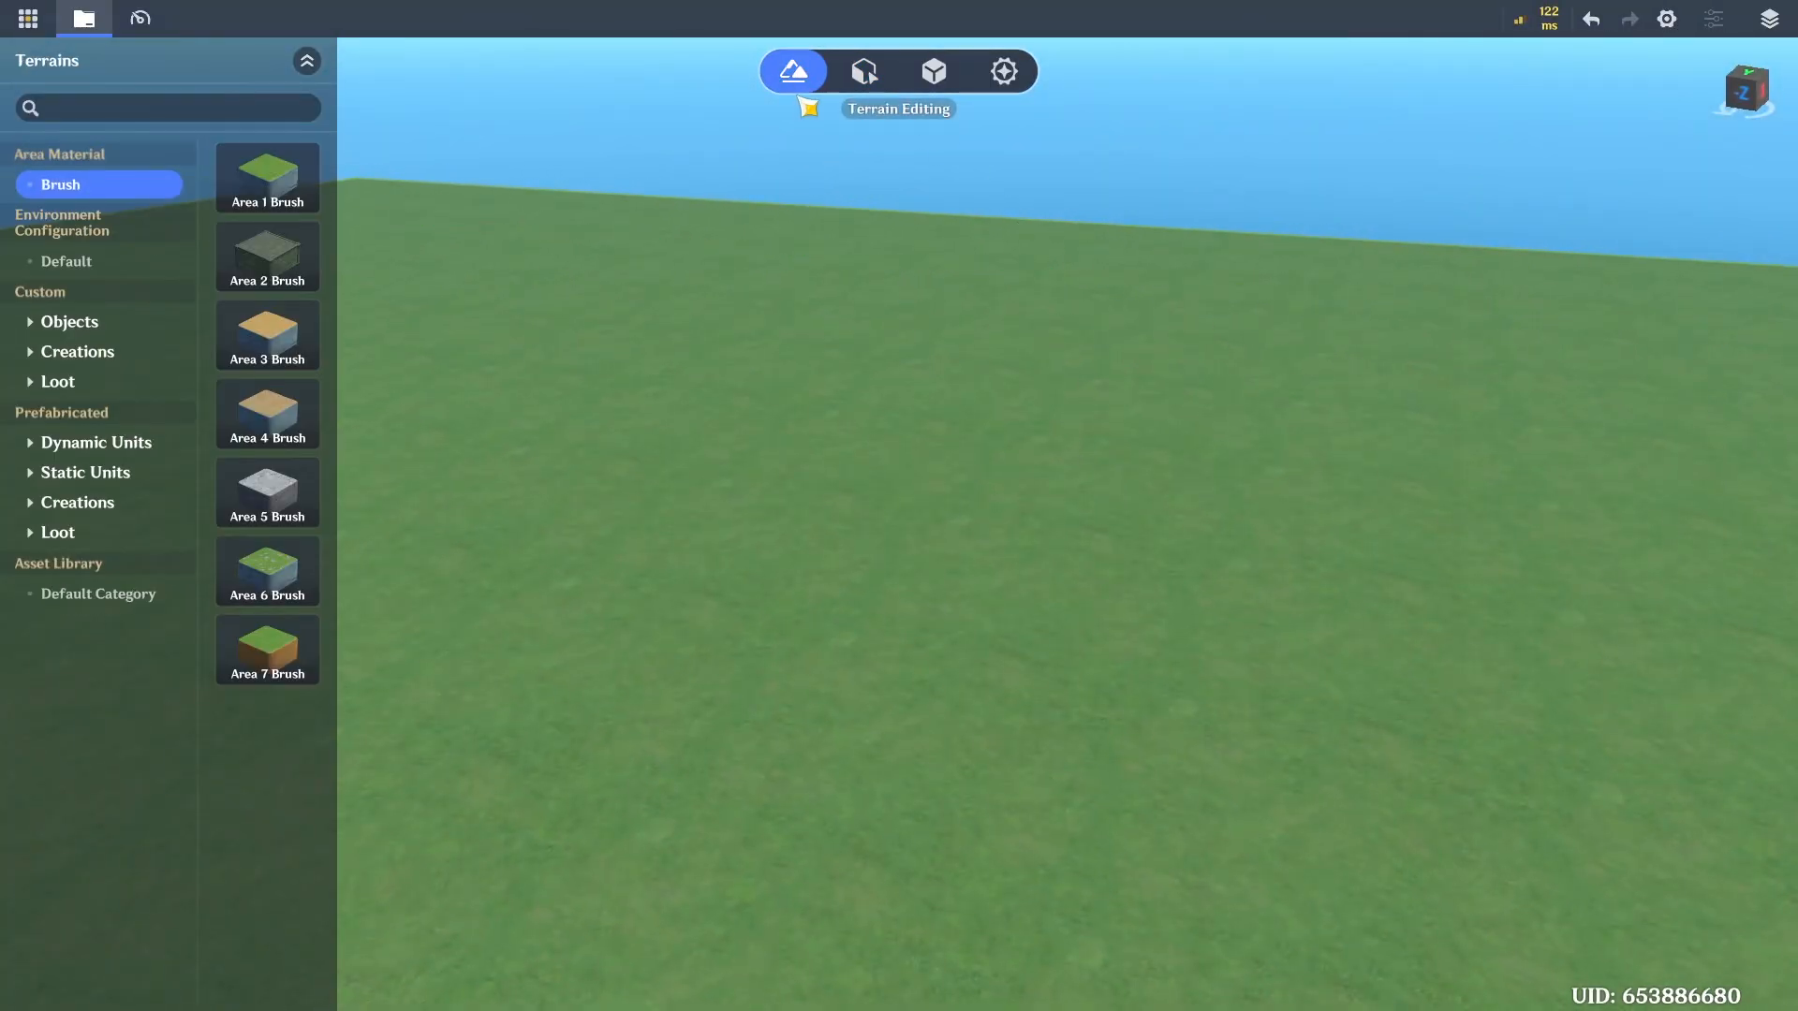
key("w")
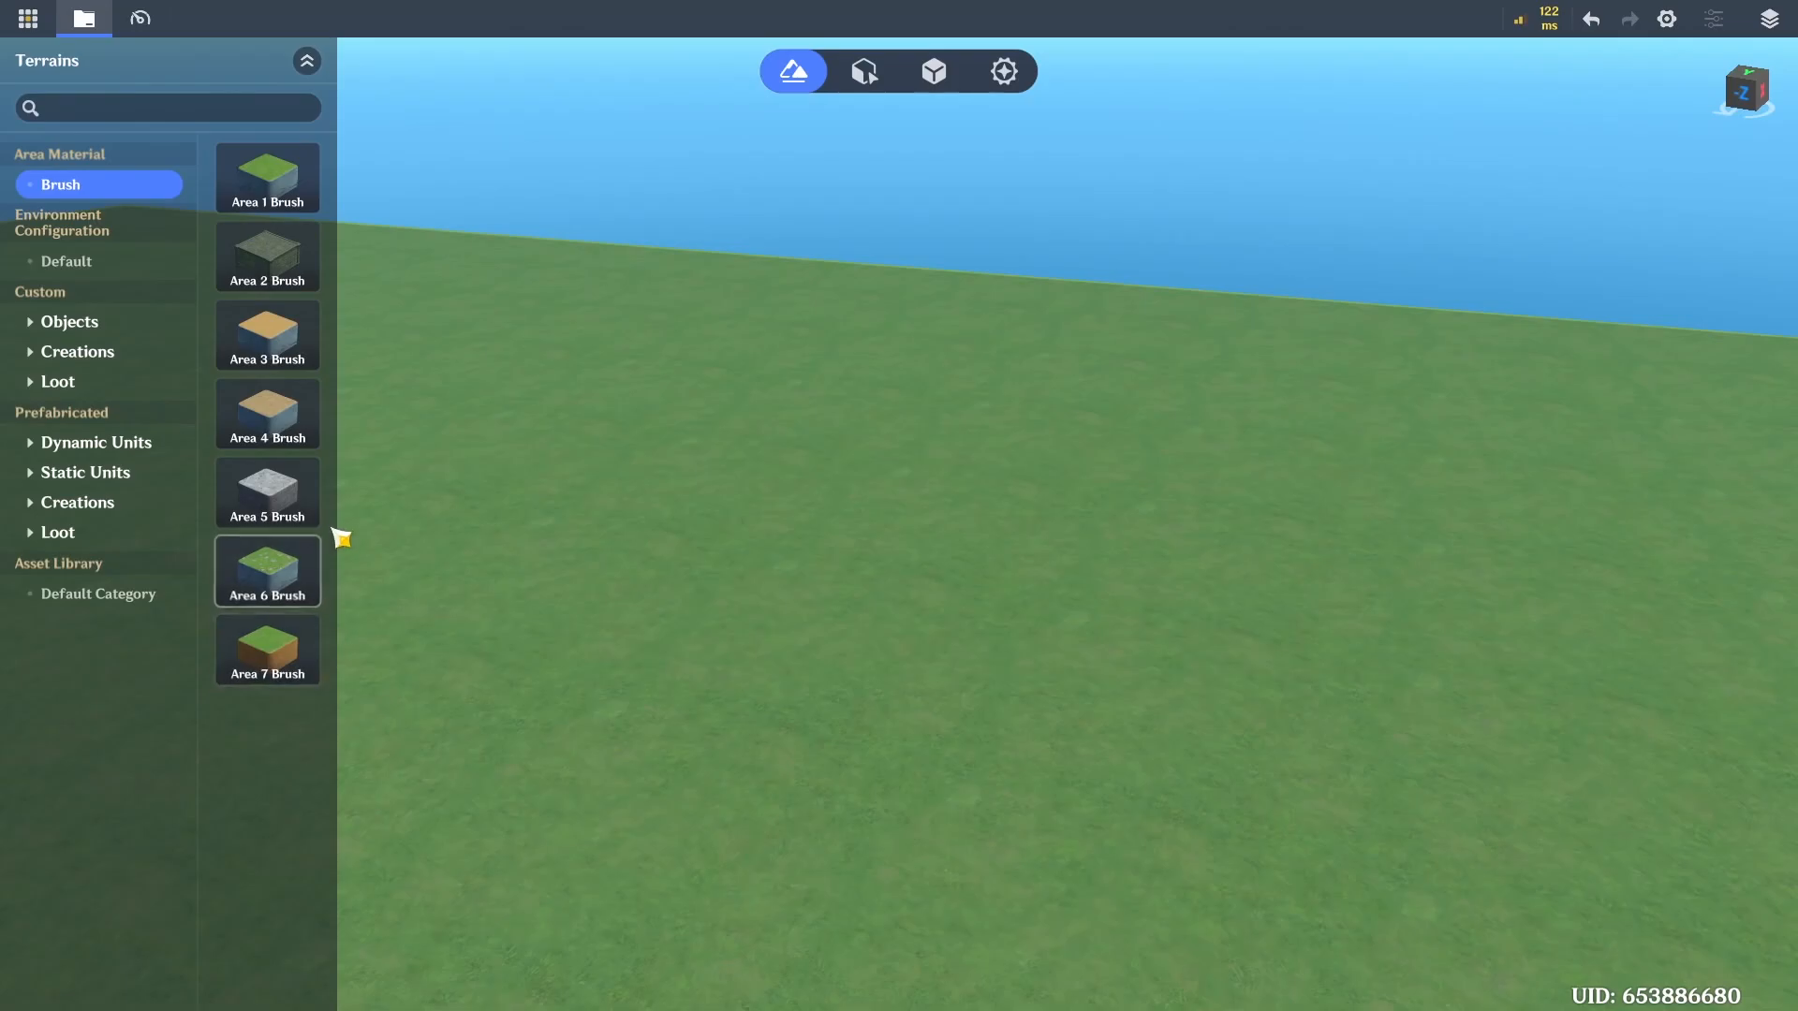
left_click(268, 178)
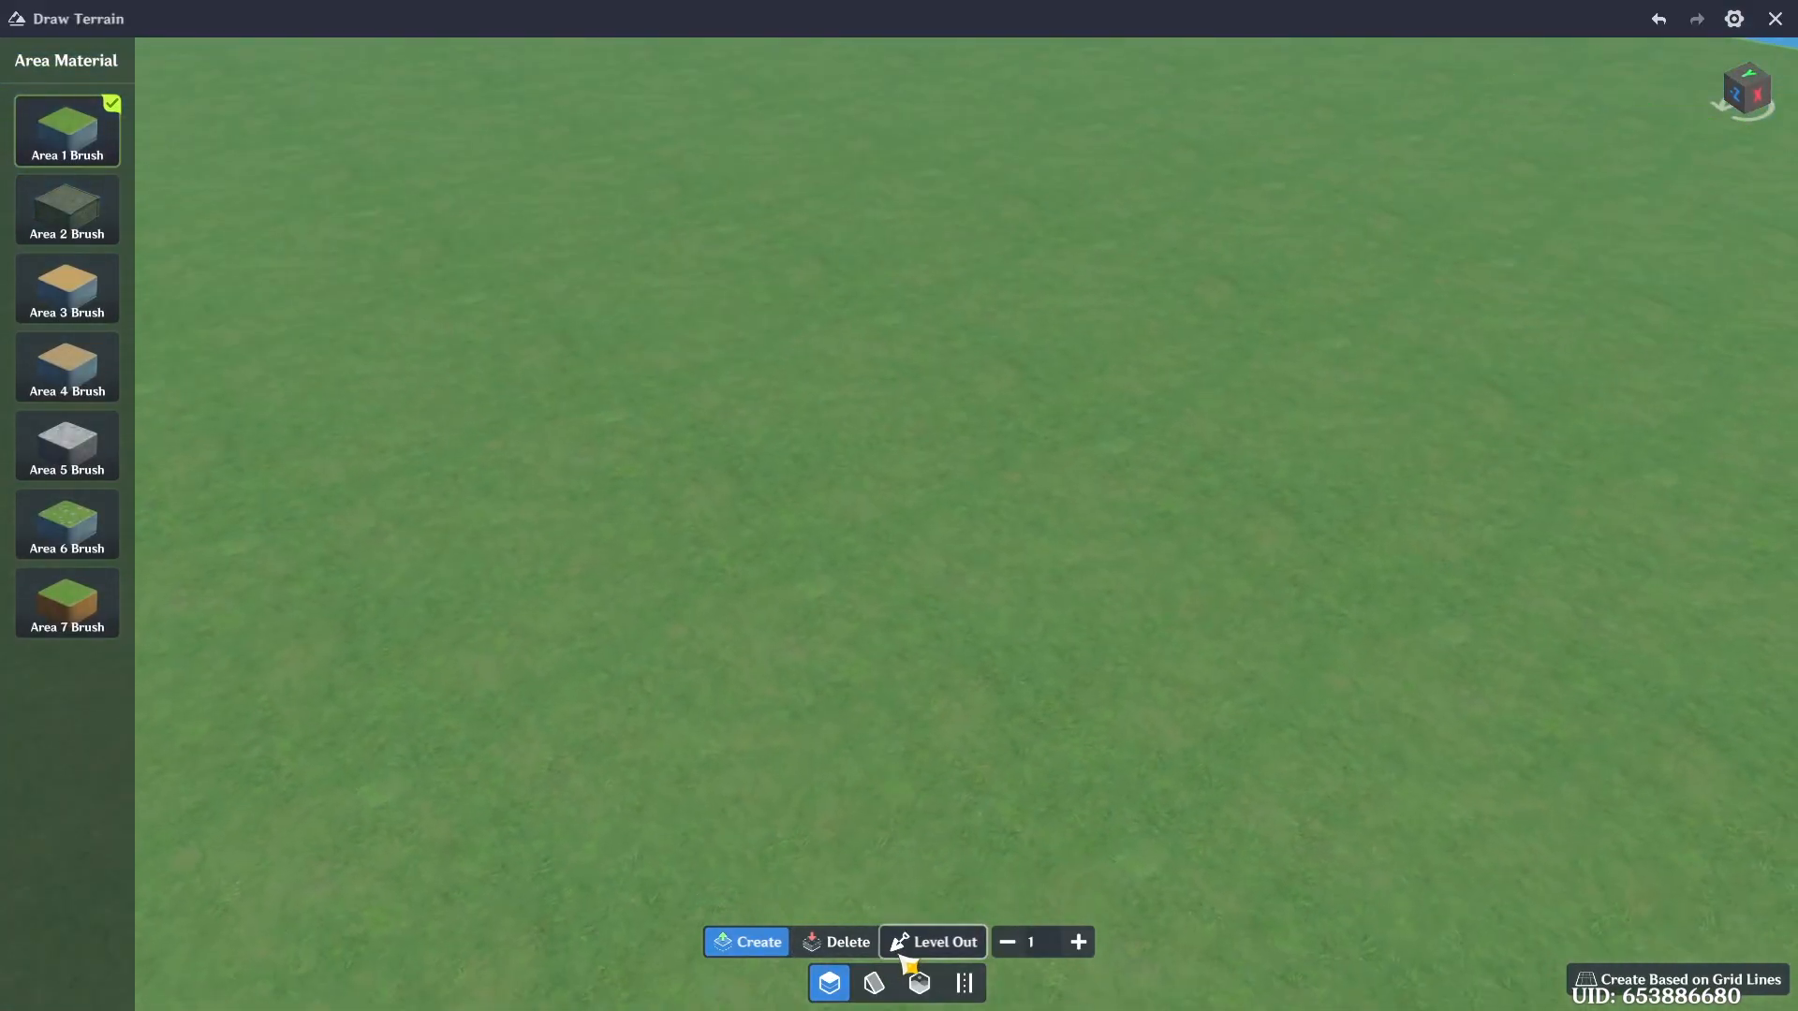
Create a row of Area 1 slopes side by side on the grass near the map's edge with the Forward direction
left_click(875, 983)
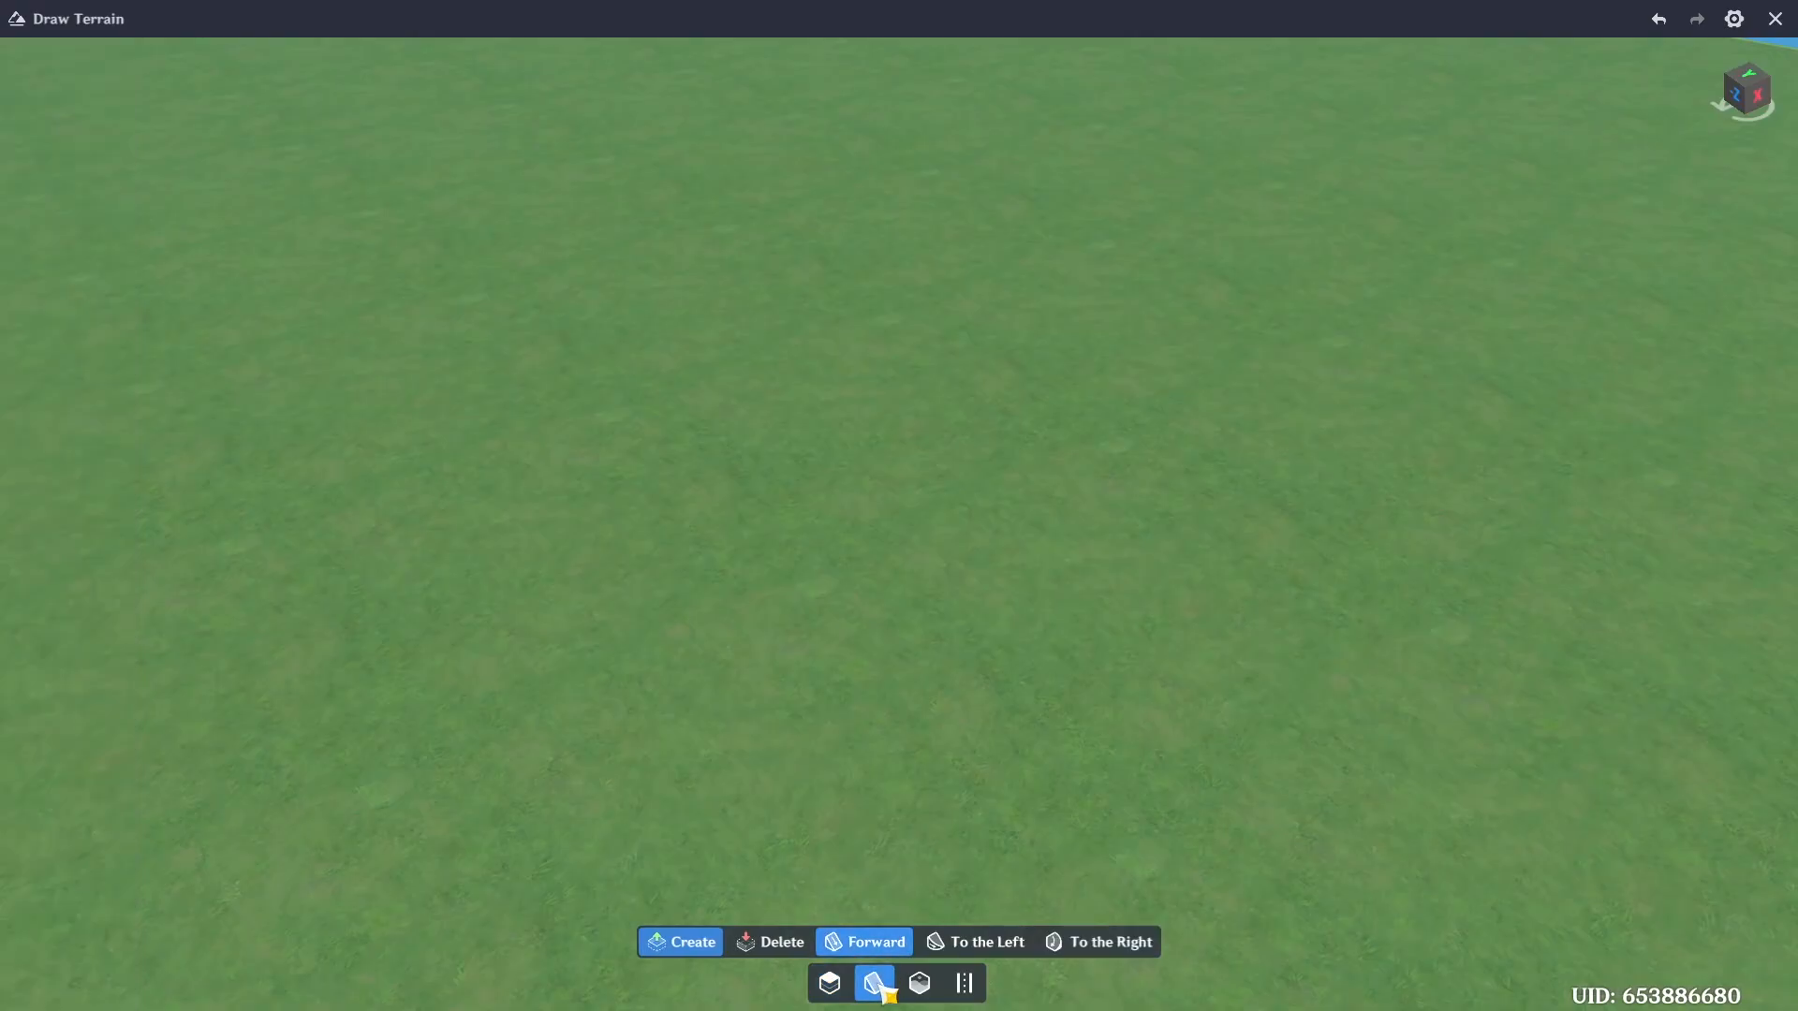
right_click_drag(1004, 569, 506, 482)
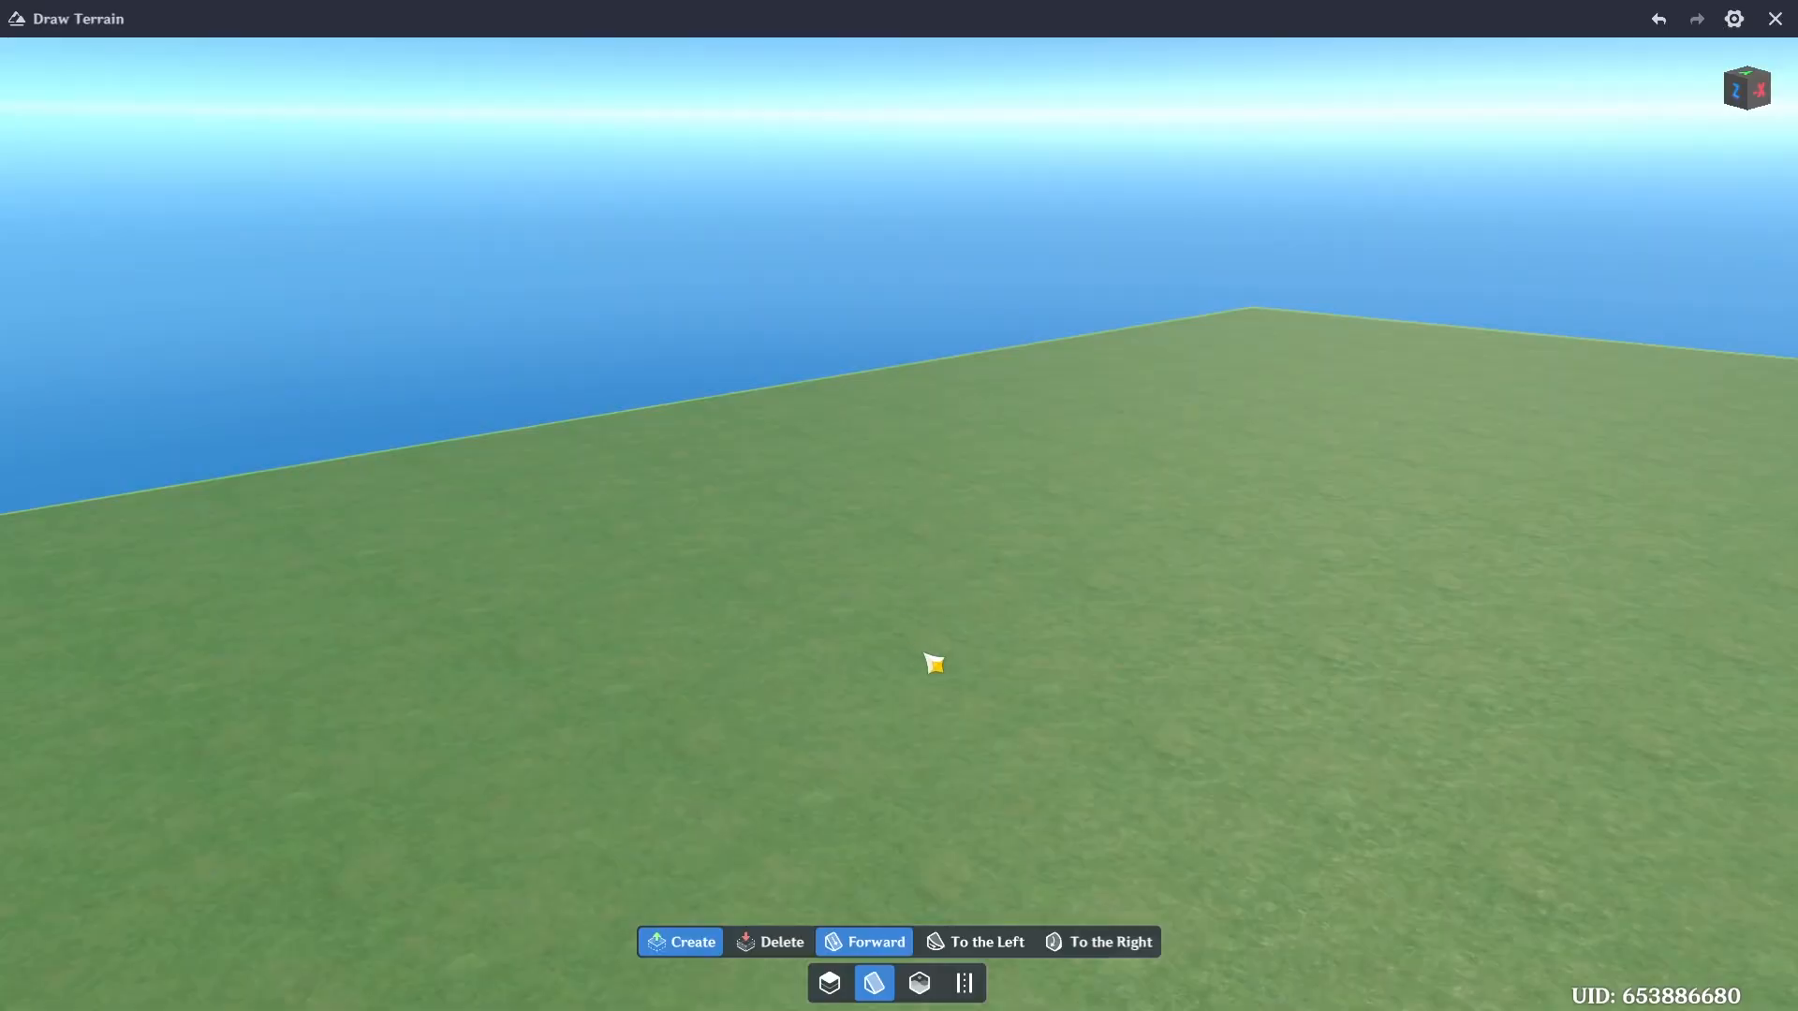
left_click(807, 553)
right_click_drag(807, 553, 934, 548)
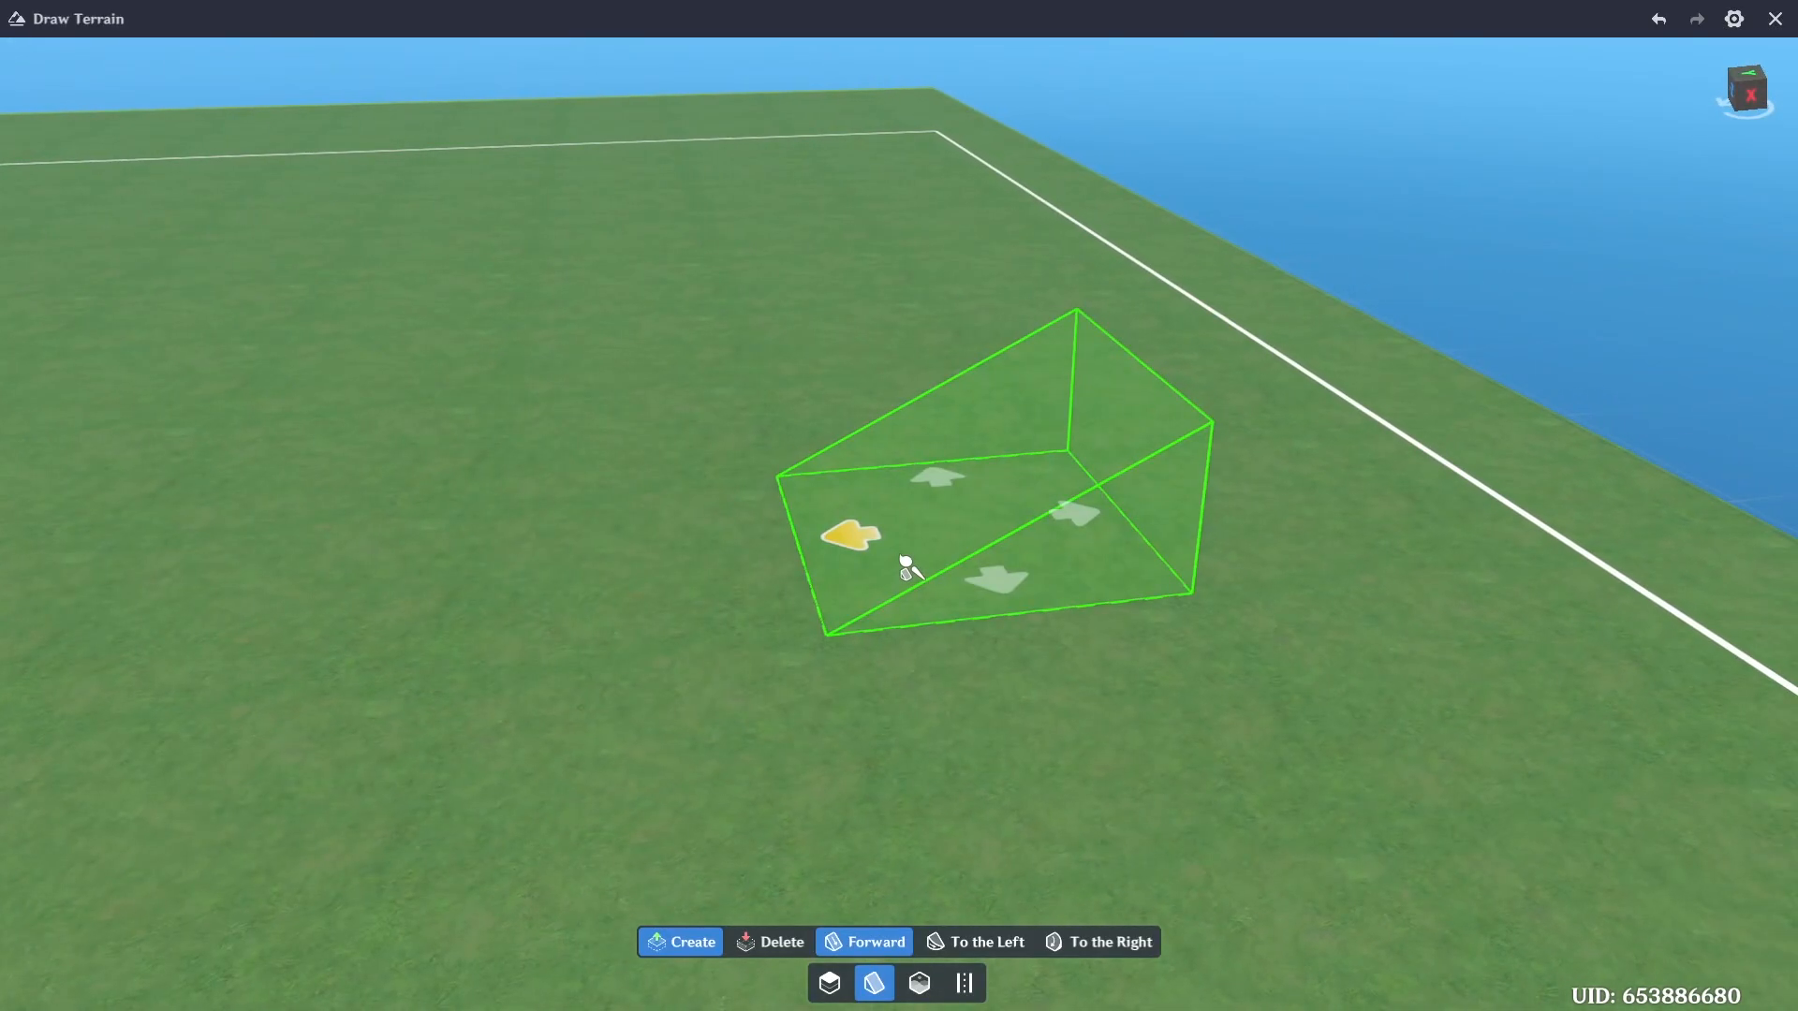
left_click(937, 573)
left_click(957, 585)
right_click_drag(957, 585, 874, 574)
left_click(972, 581)
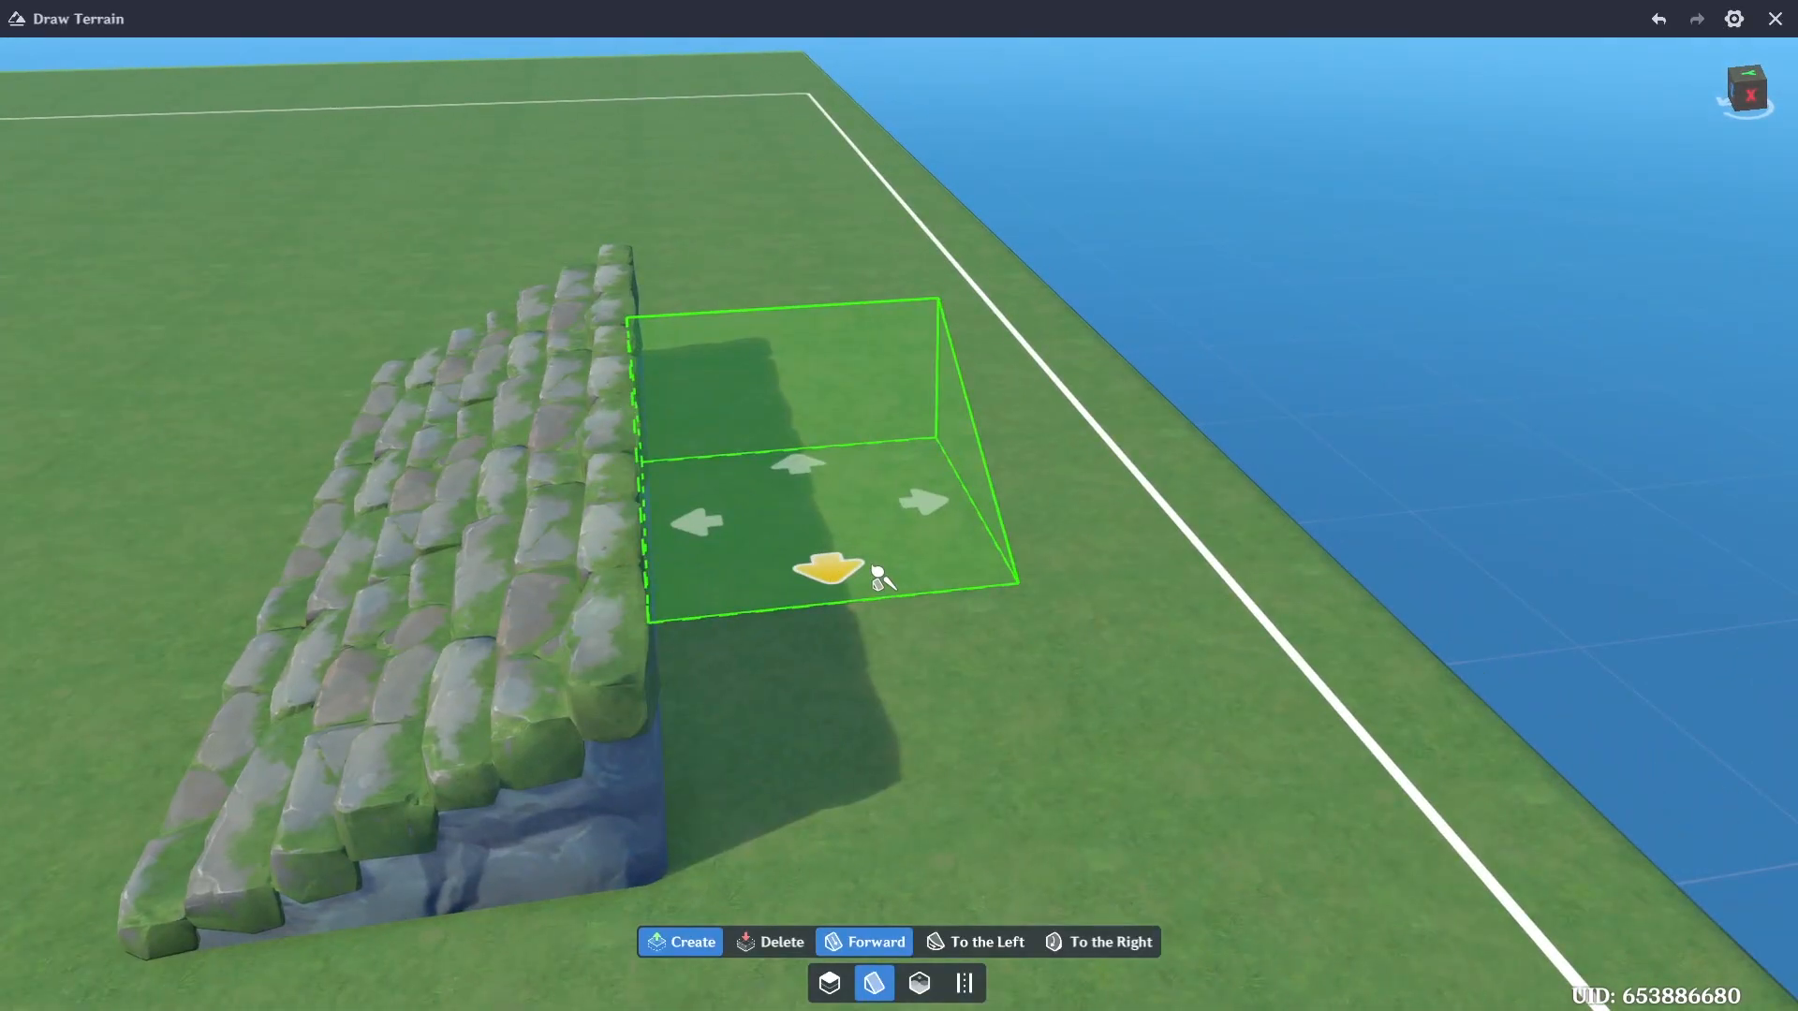
Build a raised platform of Area 1 terrain blocks, one level high, behind the high side of the slopes out to the map's edge
left_click(837, 995)
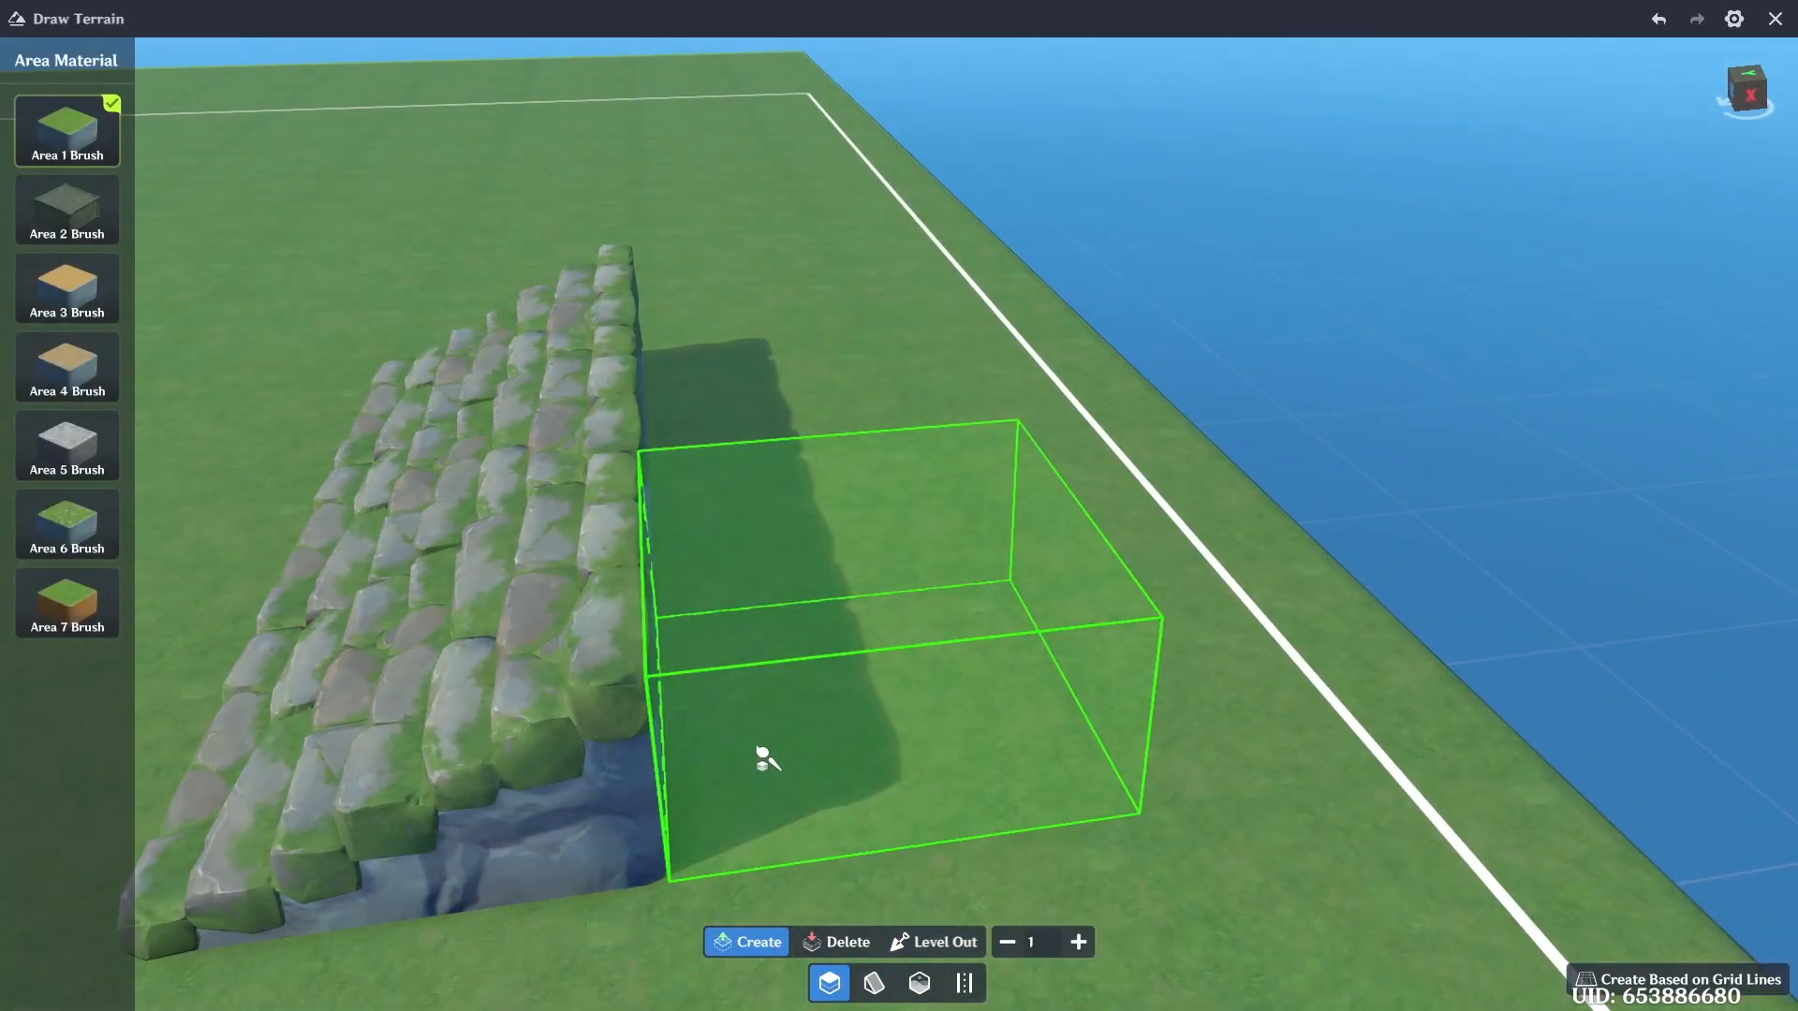
left_click(768, 754)
left_click(1025, 730)
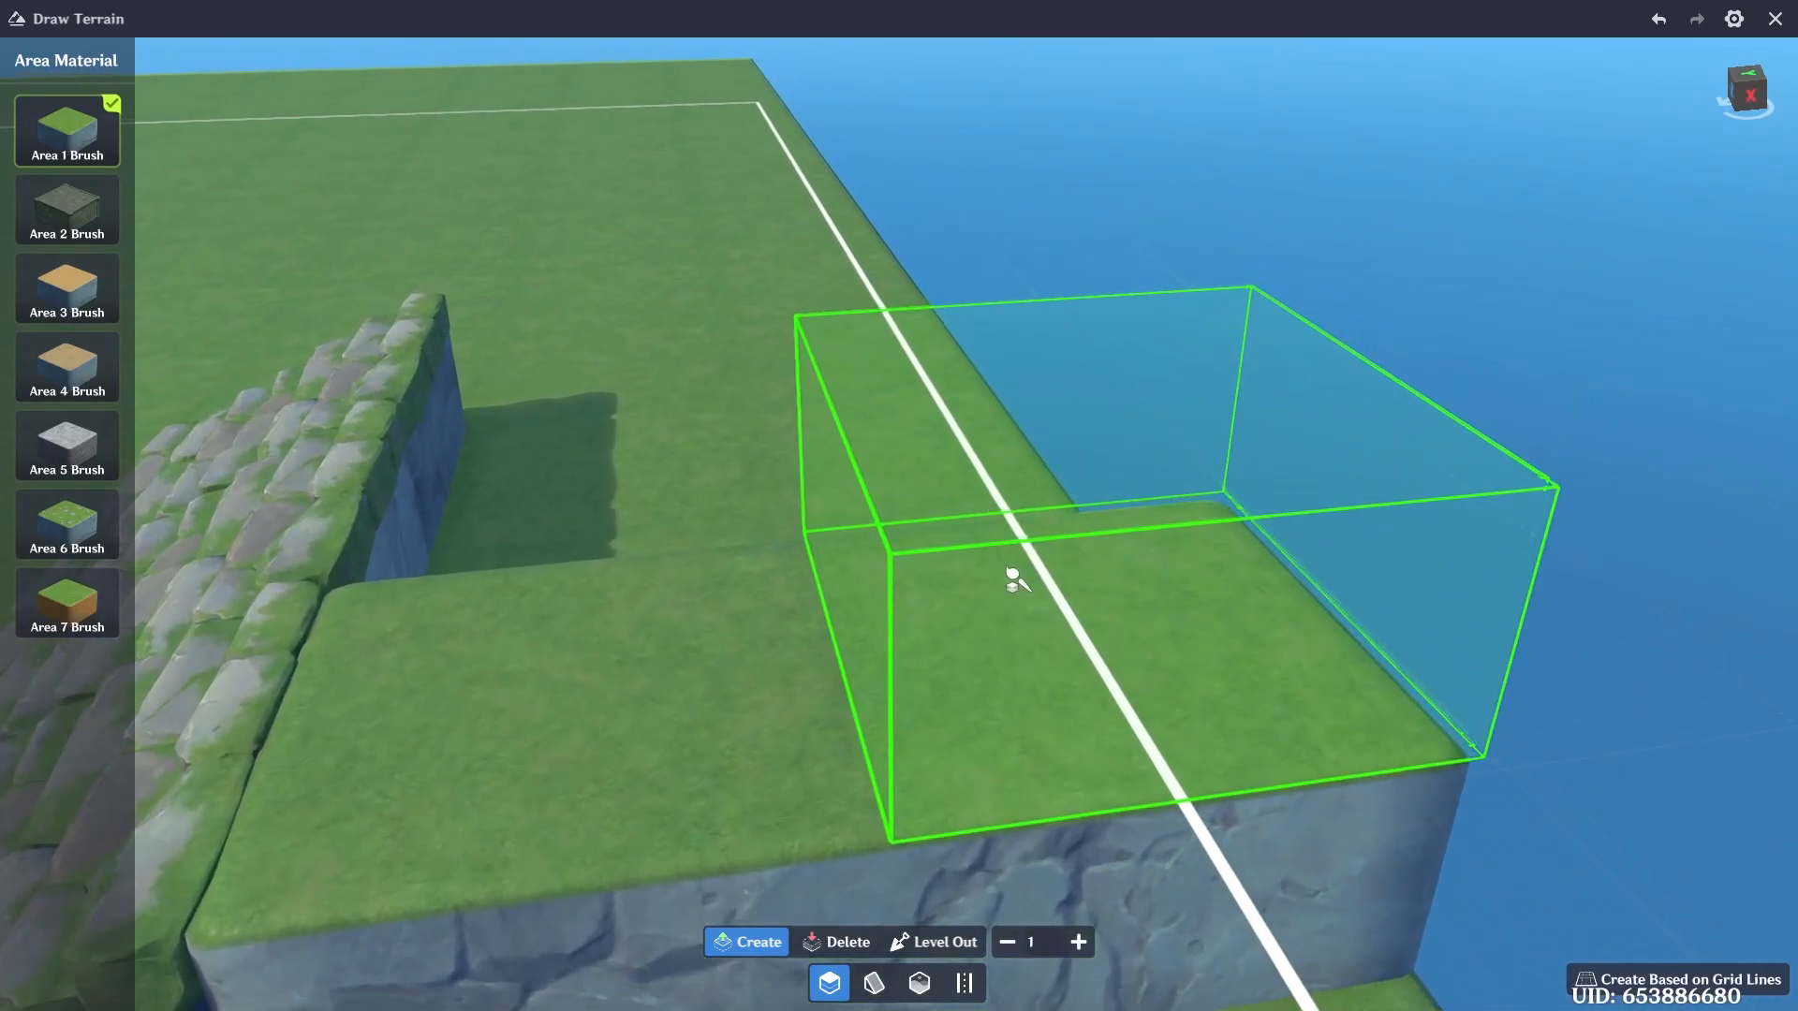
scroll(1019, 579, "down", 3)
right_click_drag(999, 619, 1111, 588)
left_click(980, 582)
left_click(1065, 625)
left_click(944, 569)
left_click(1061, 615)
key("w")
key("s")
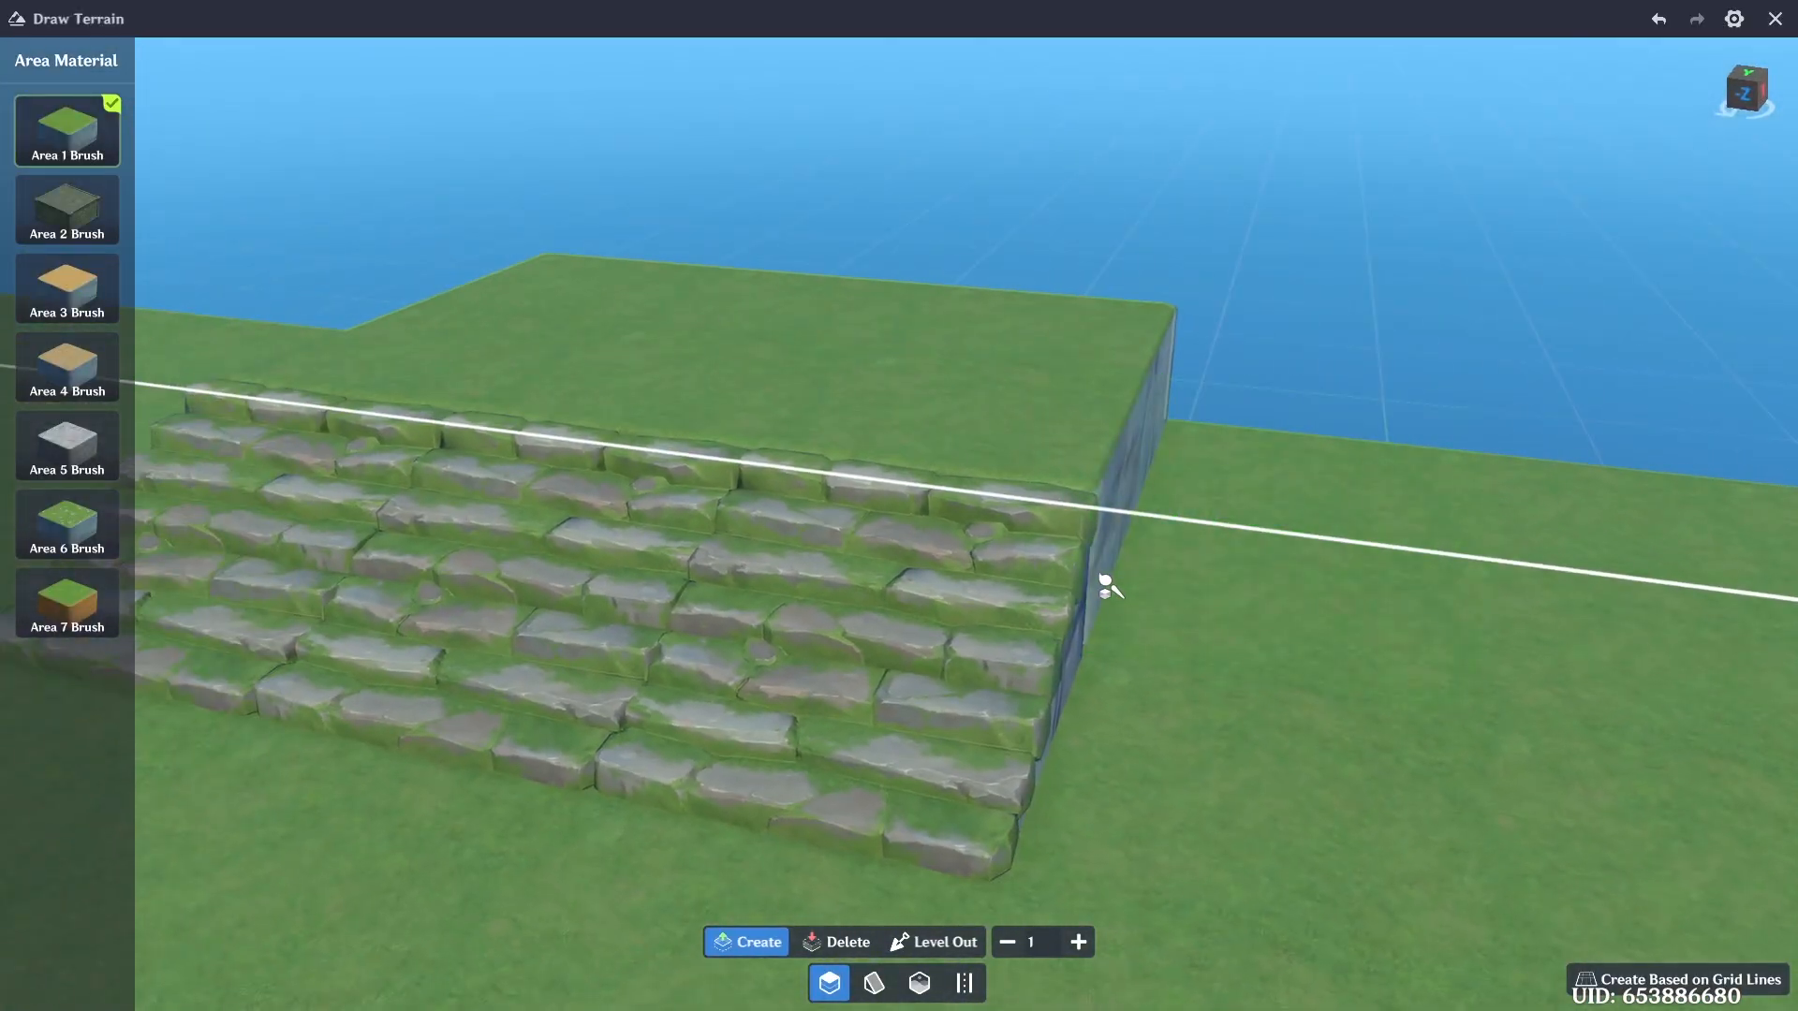
Reopen terrain drawing with the Area 1 Brush and paint a dirt path over the top of the raised platform
left_click(1775, 19)
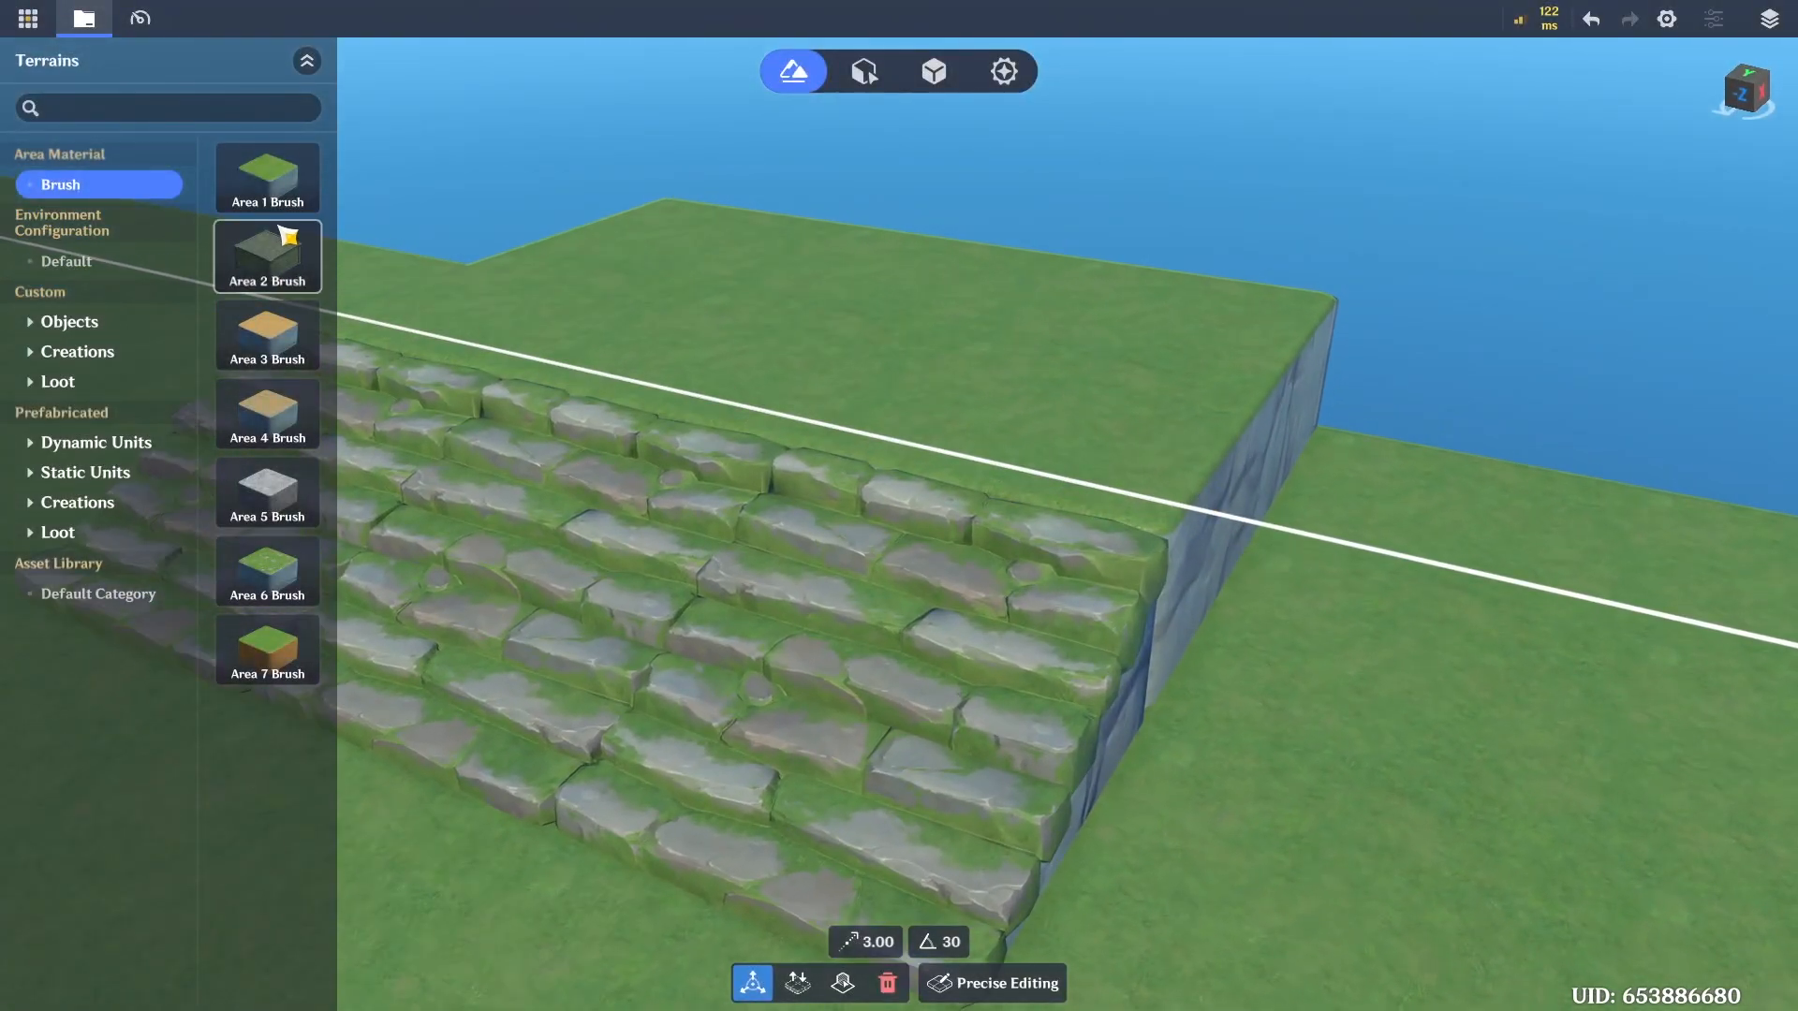
left_click(273, 200)
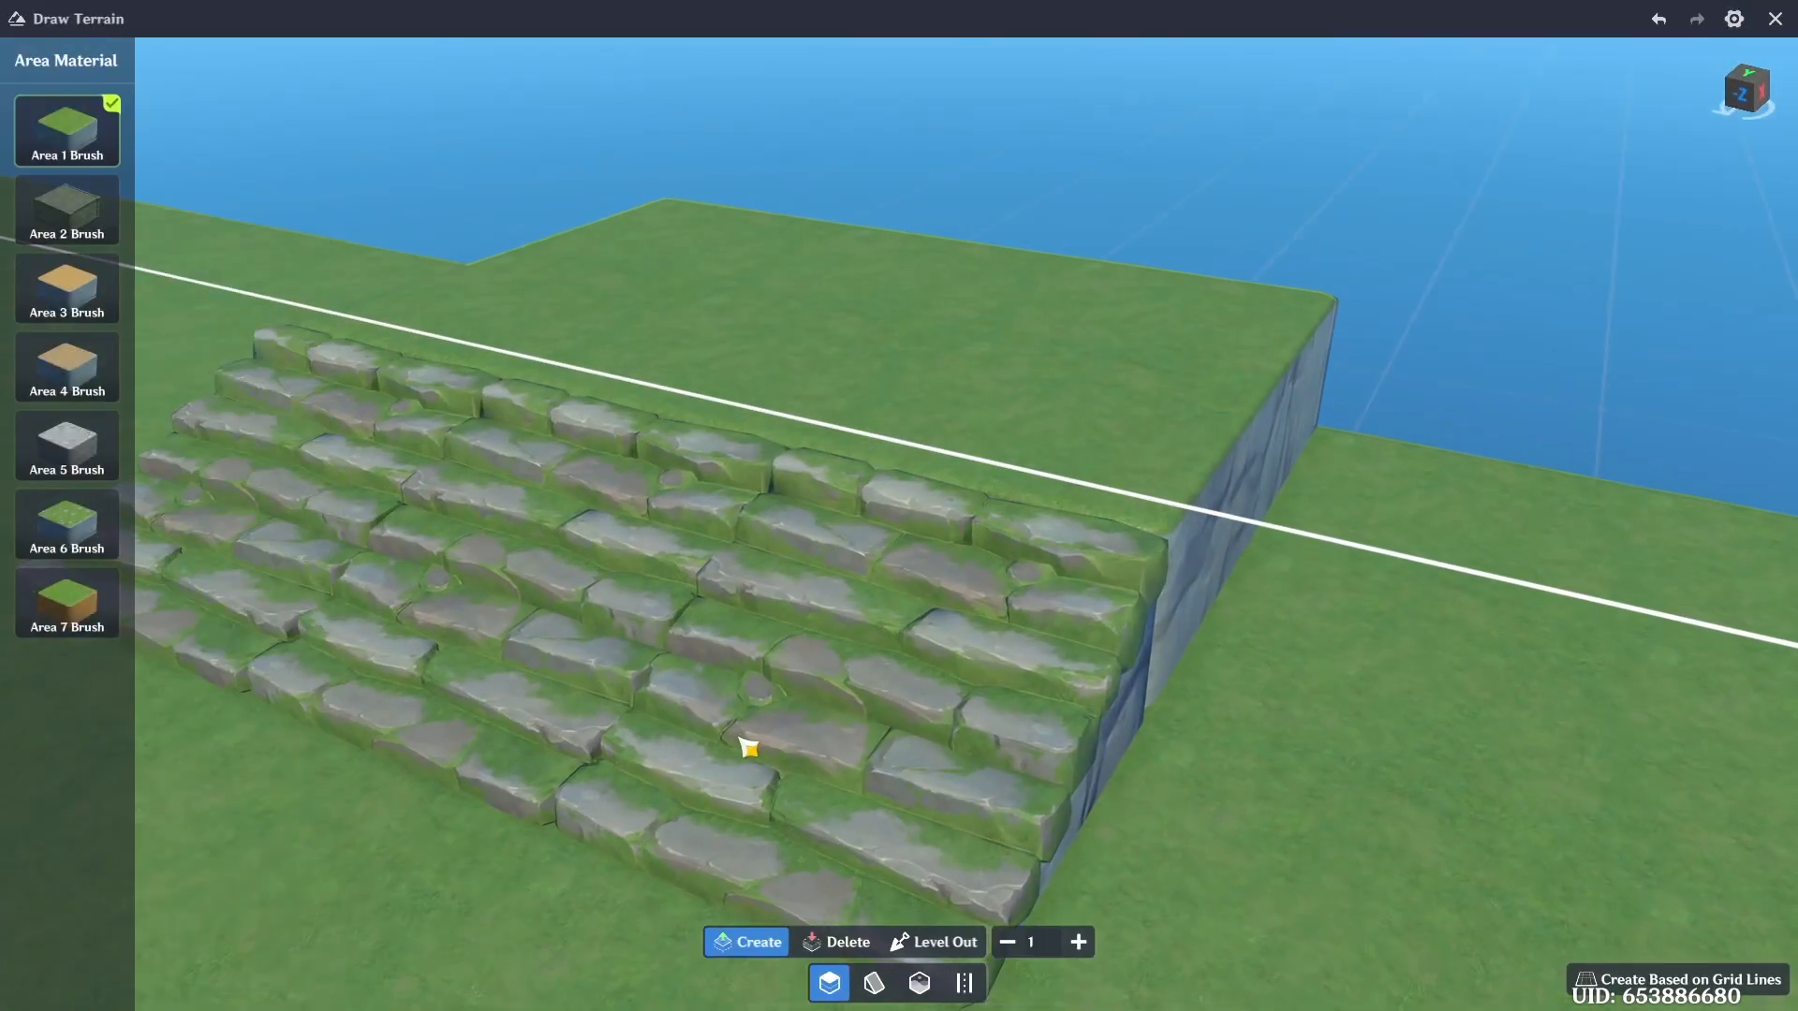
left_click(974, 990)
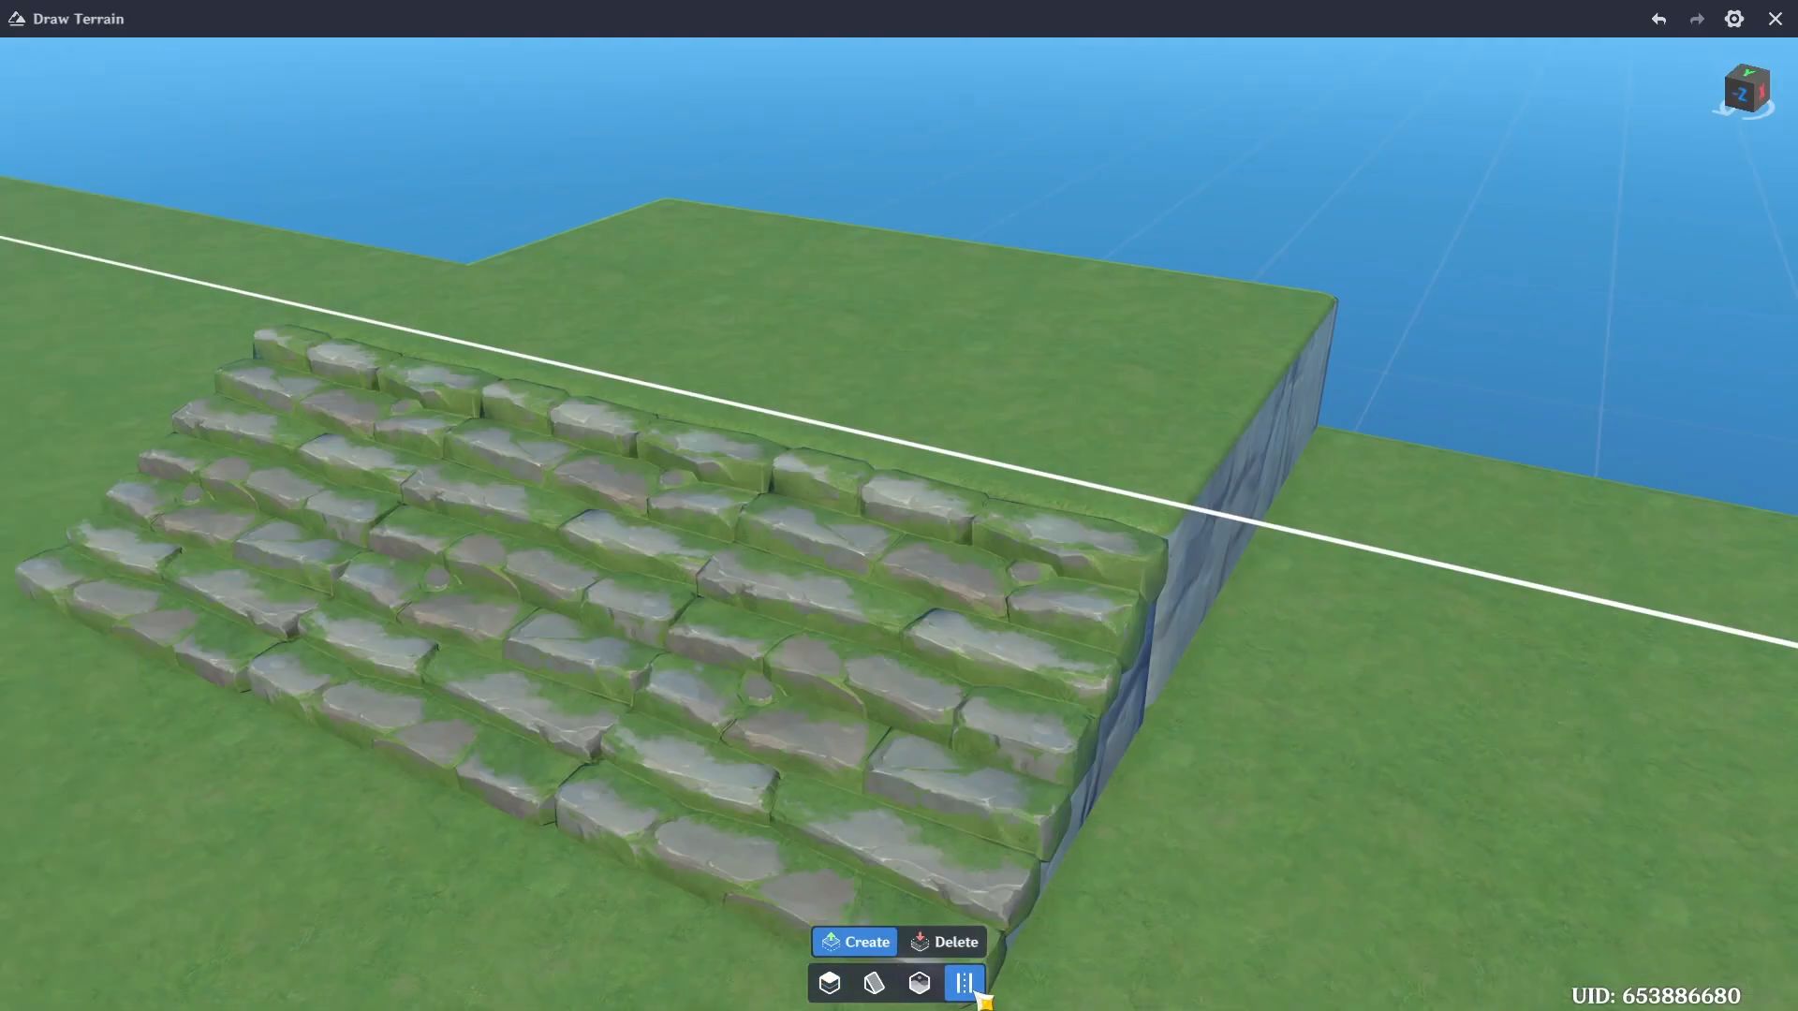
key("s")
key("d")
right_click_drag(1003, 465, 964, 462)
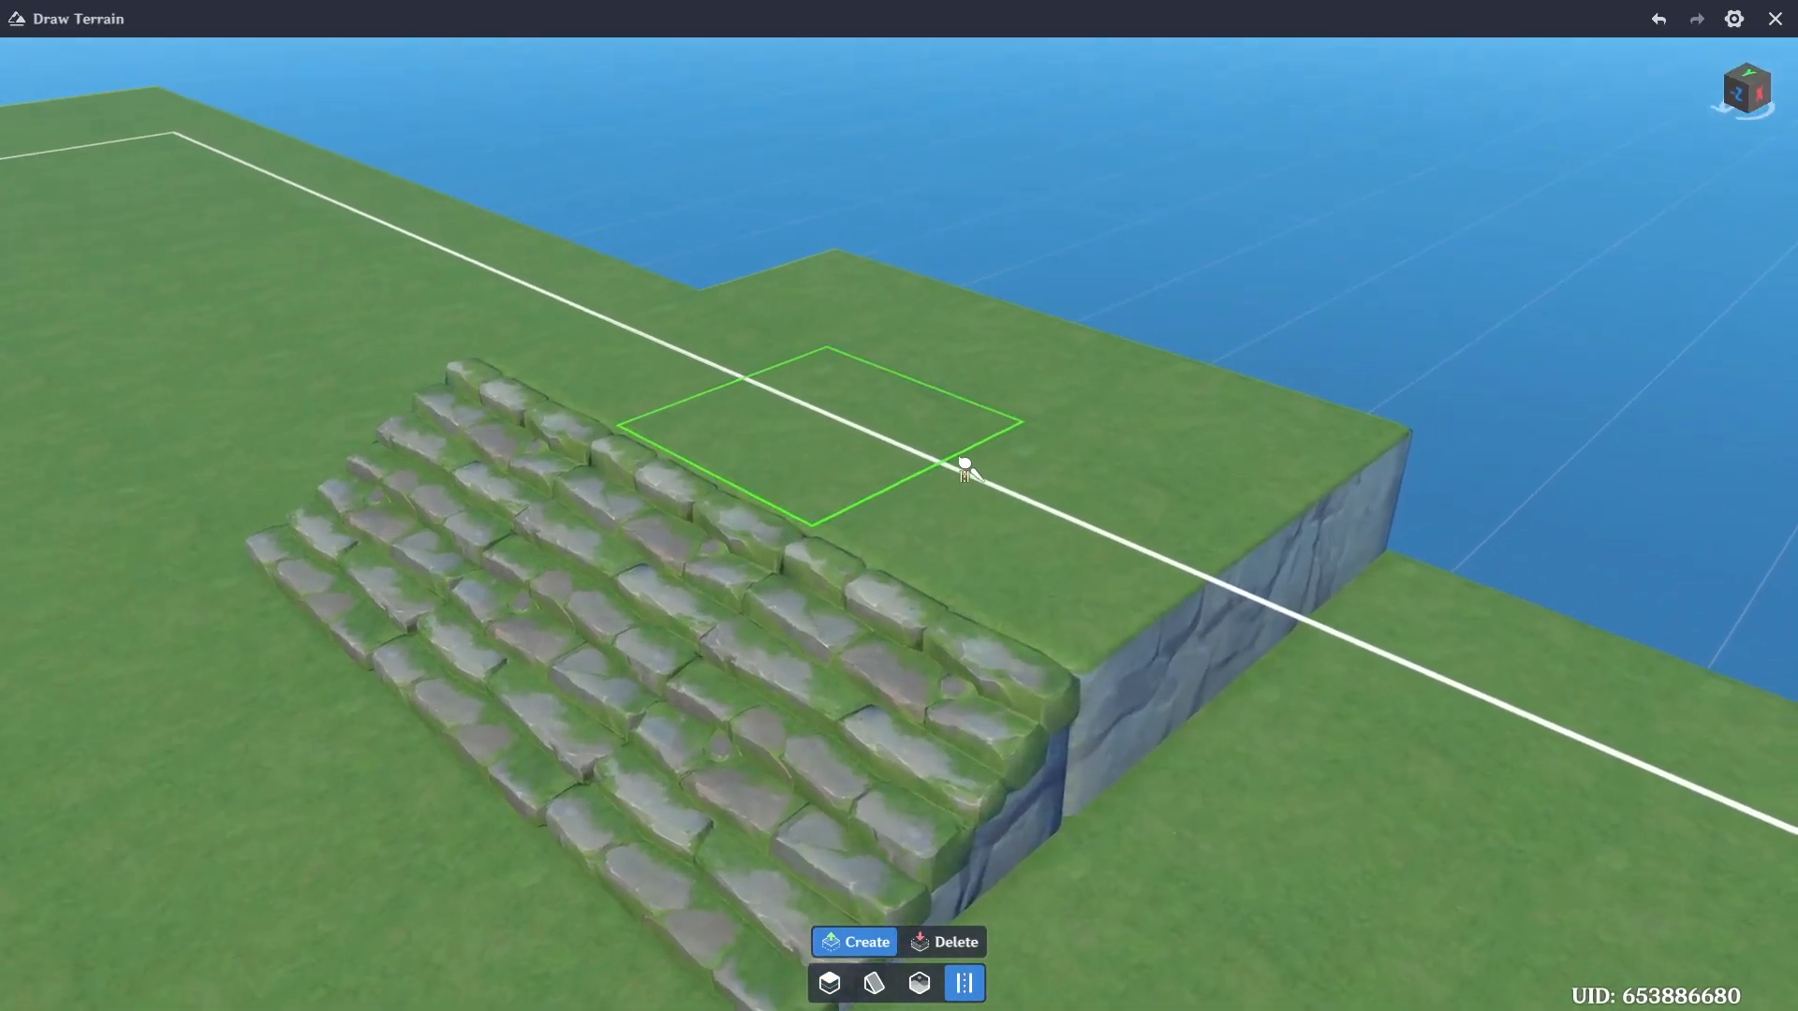
left_click(961, 532)
key("w")
key("a")
left_click_drag(956, 468, 873, 523)
Paint the dirt path on the ground leading to the foot of the stone slopes, and leave terrain drawing
mouse_move(786, 492)
right_mouse_down()
mouse_move(795, 530)
mouse_move(743, 497)
mouse_move(984, 758)
mouse_move(899, 745)
right_mouse_up()
key("s")
key("s")
mouse_move(899, 745)
left_mouse_down()
mouse_move(1016, 650)
mouse_move(716, 665)
mouse_move(854, 707)
mouse_move(981, 794)
mouse_move(818, 630)
mouse_move(724, 617)
mouse_move(935, 514)
mouse_move(956, 474)
mouse_move(791, 465)
mouse_move(802, 385)
mouse_move(882, 362)
mouse_move(763, 382)
mouse_move(630, 333)
mouse_move(899, 265)
mouse_move(743, 477)
left_mouse_up()
key("d")
key("w")
key("d")
key("a")
key("d")
key("w")
mouse_move(742, 478)
right_mouse_down()
mouse_move(843, 505)
mouse_move(1142, 437)
mouse_move(1052, 486)
right_mouse_up()
key("w")
key("d")
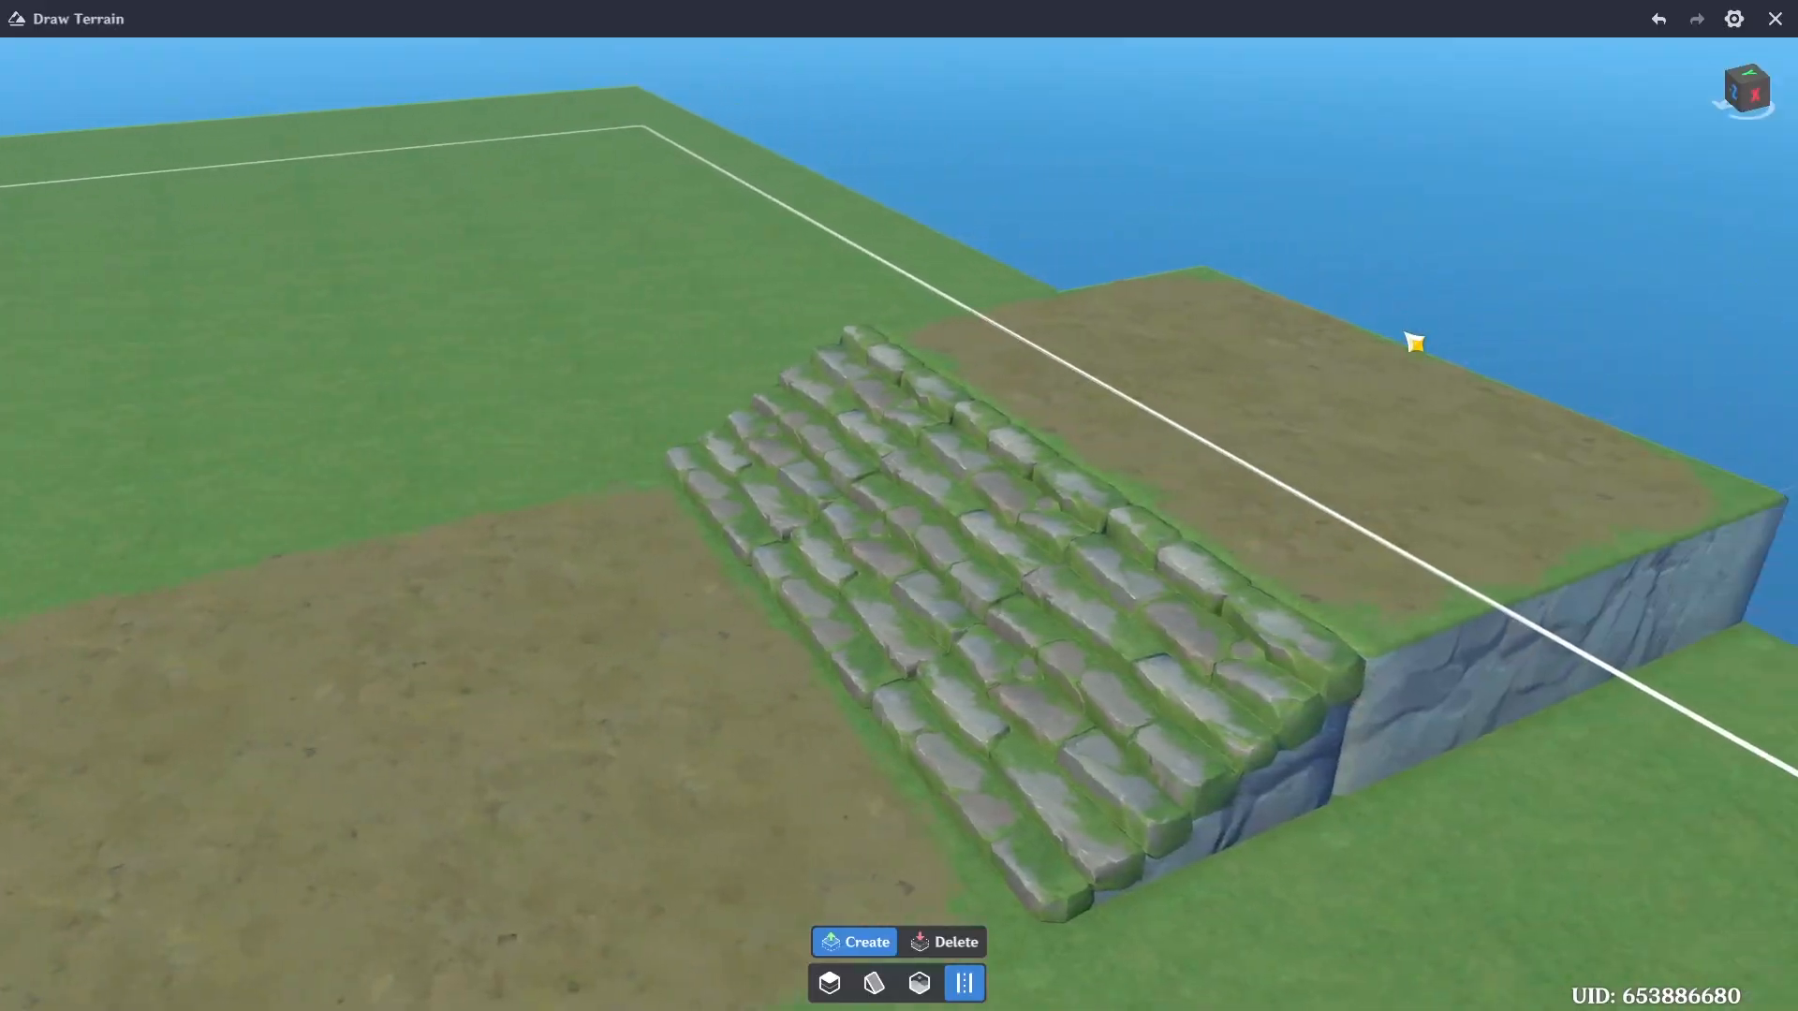
left_click(1775, 19)
Expand the prefabricated Static Units categories in the terrain asset list
mouse_move(1312, 506)
right_mouse_down()
mouse_move(1192, 513)
mouse_move(1290, 508)
mouse_move(1238, 522)
mouse_move(1075, 513)
mouse_move(1136, 525)
right_mouse_up()
key("w")
key("d")
key("s")
key("s")
key("a")
key("a")
key("s")
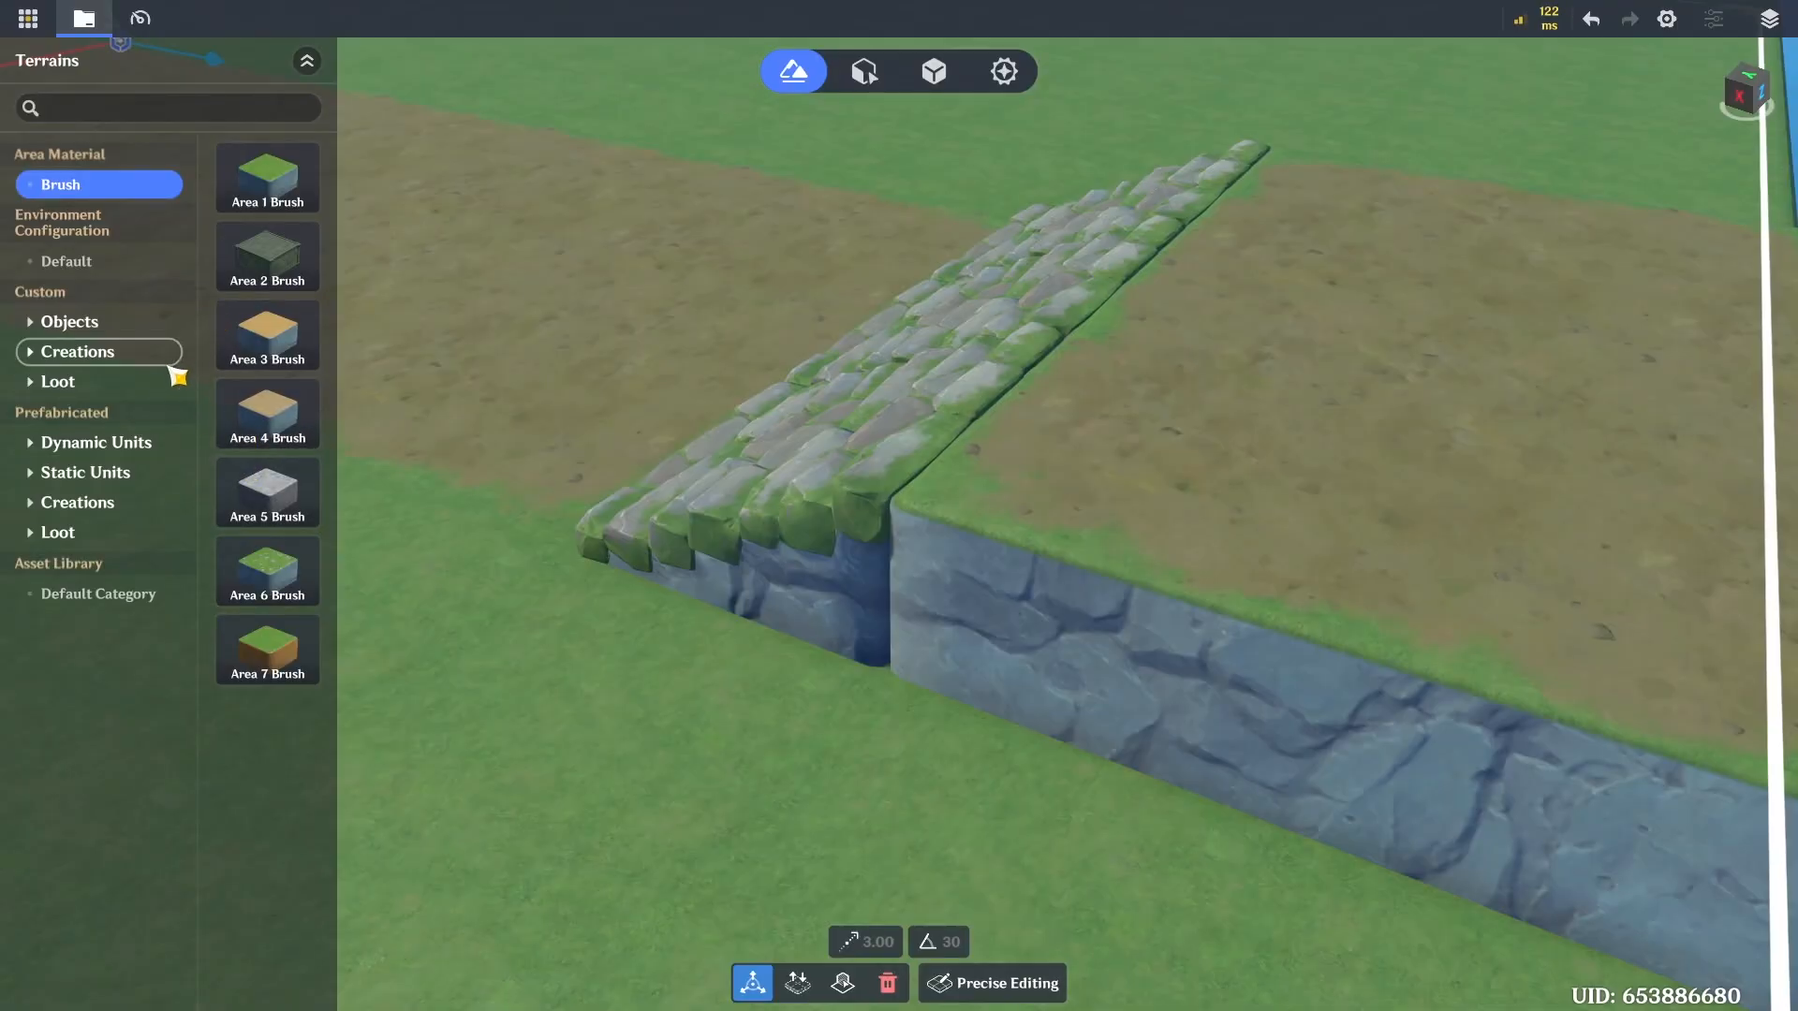
left_click(99, 353)
left_click(84, 323)
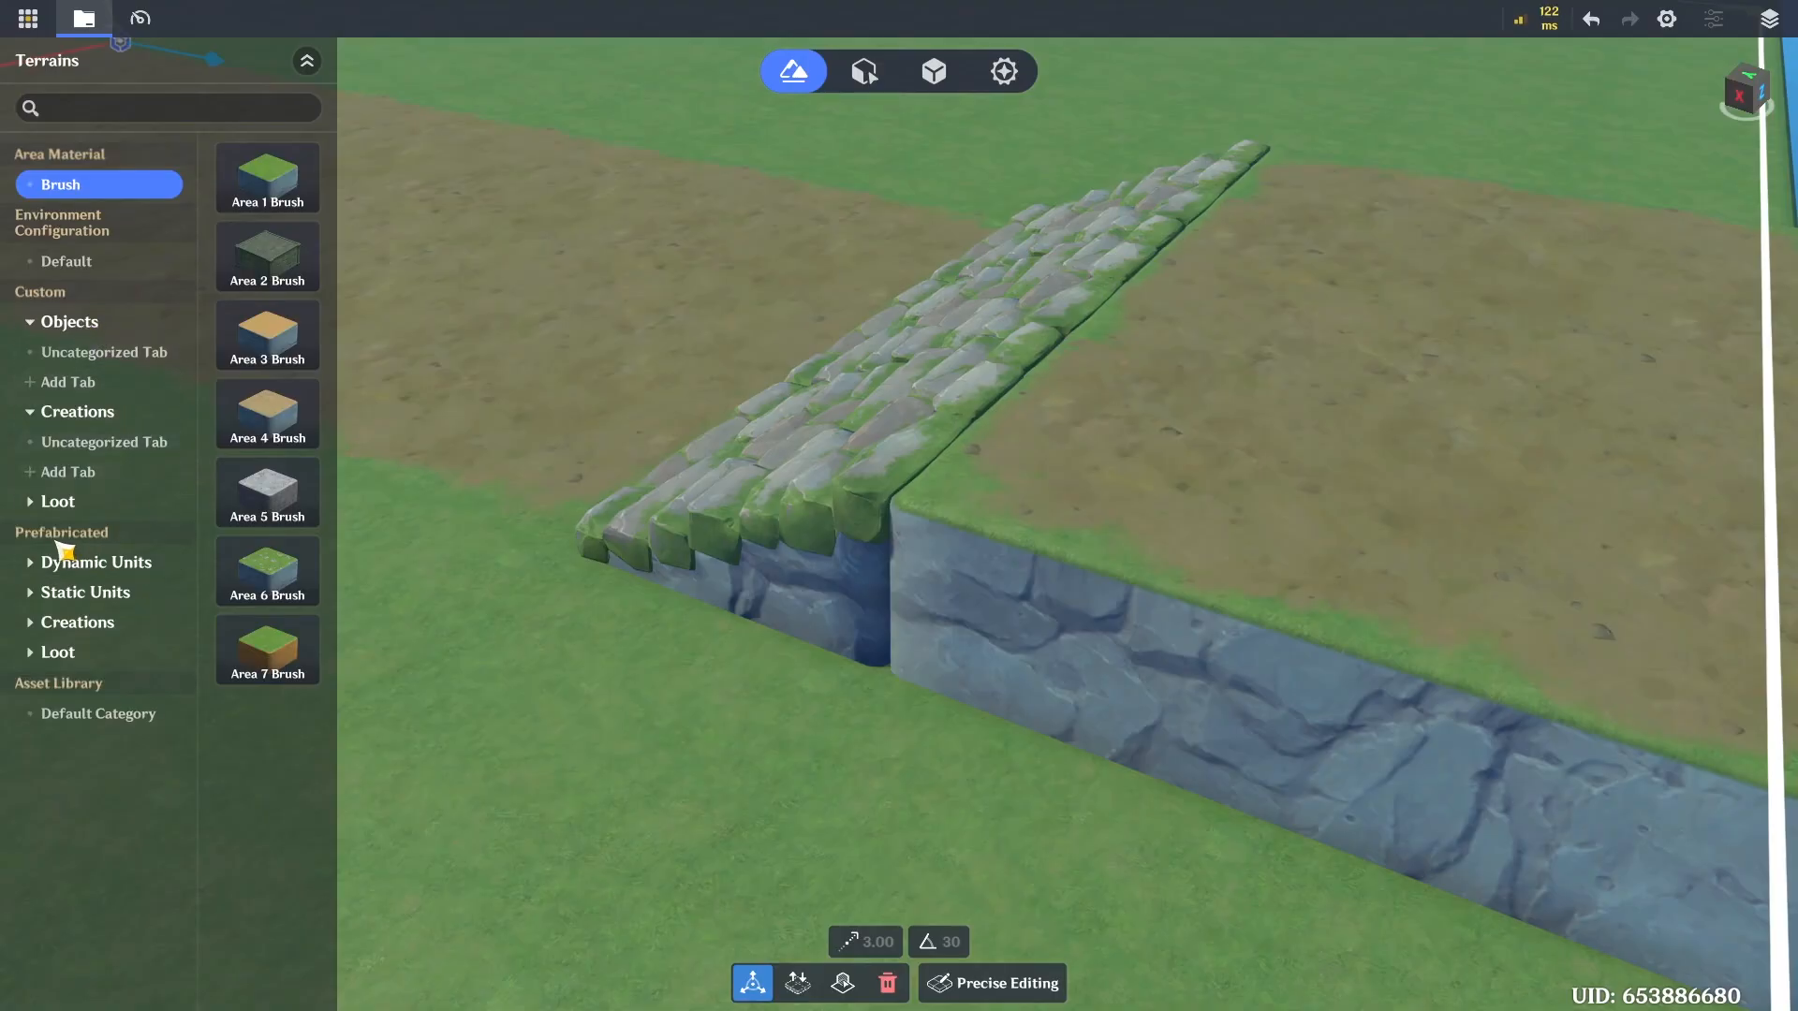
left_click(82, 600)
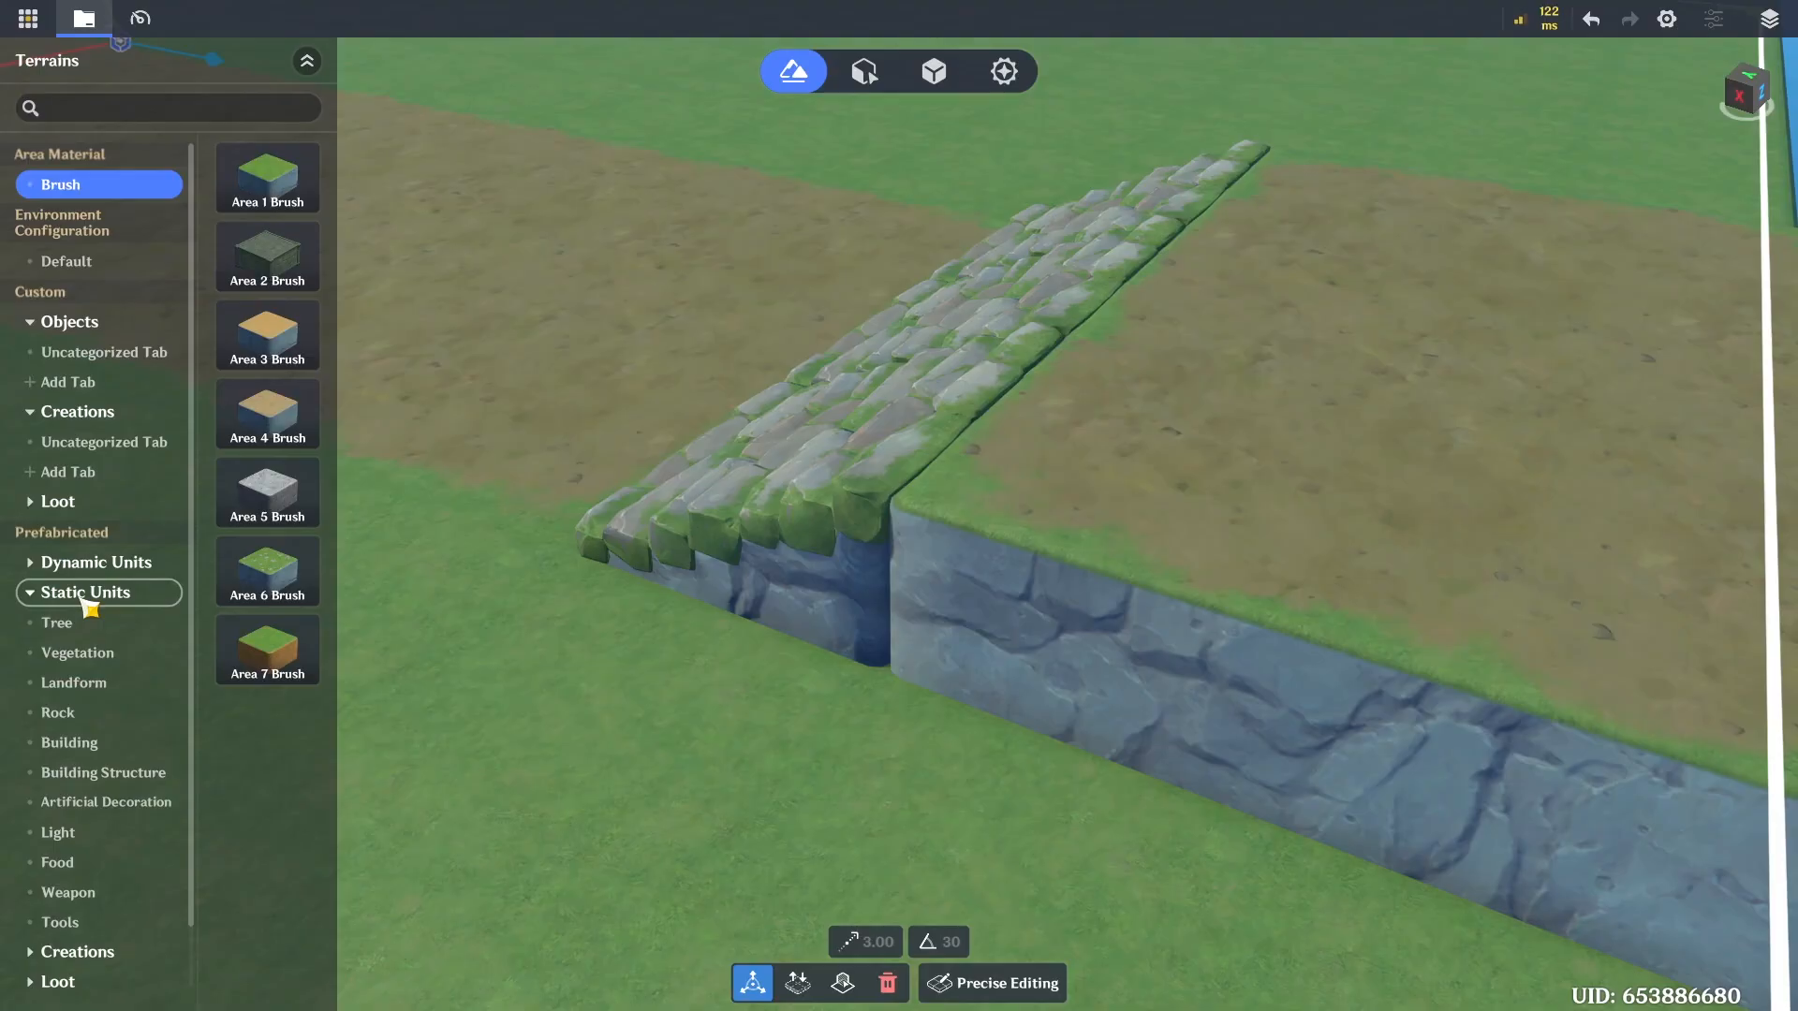
scroll(94, 618, "down", 2)
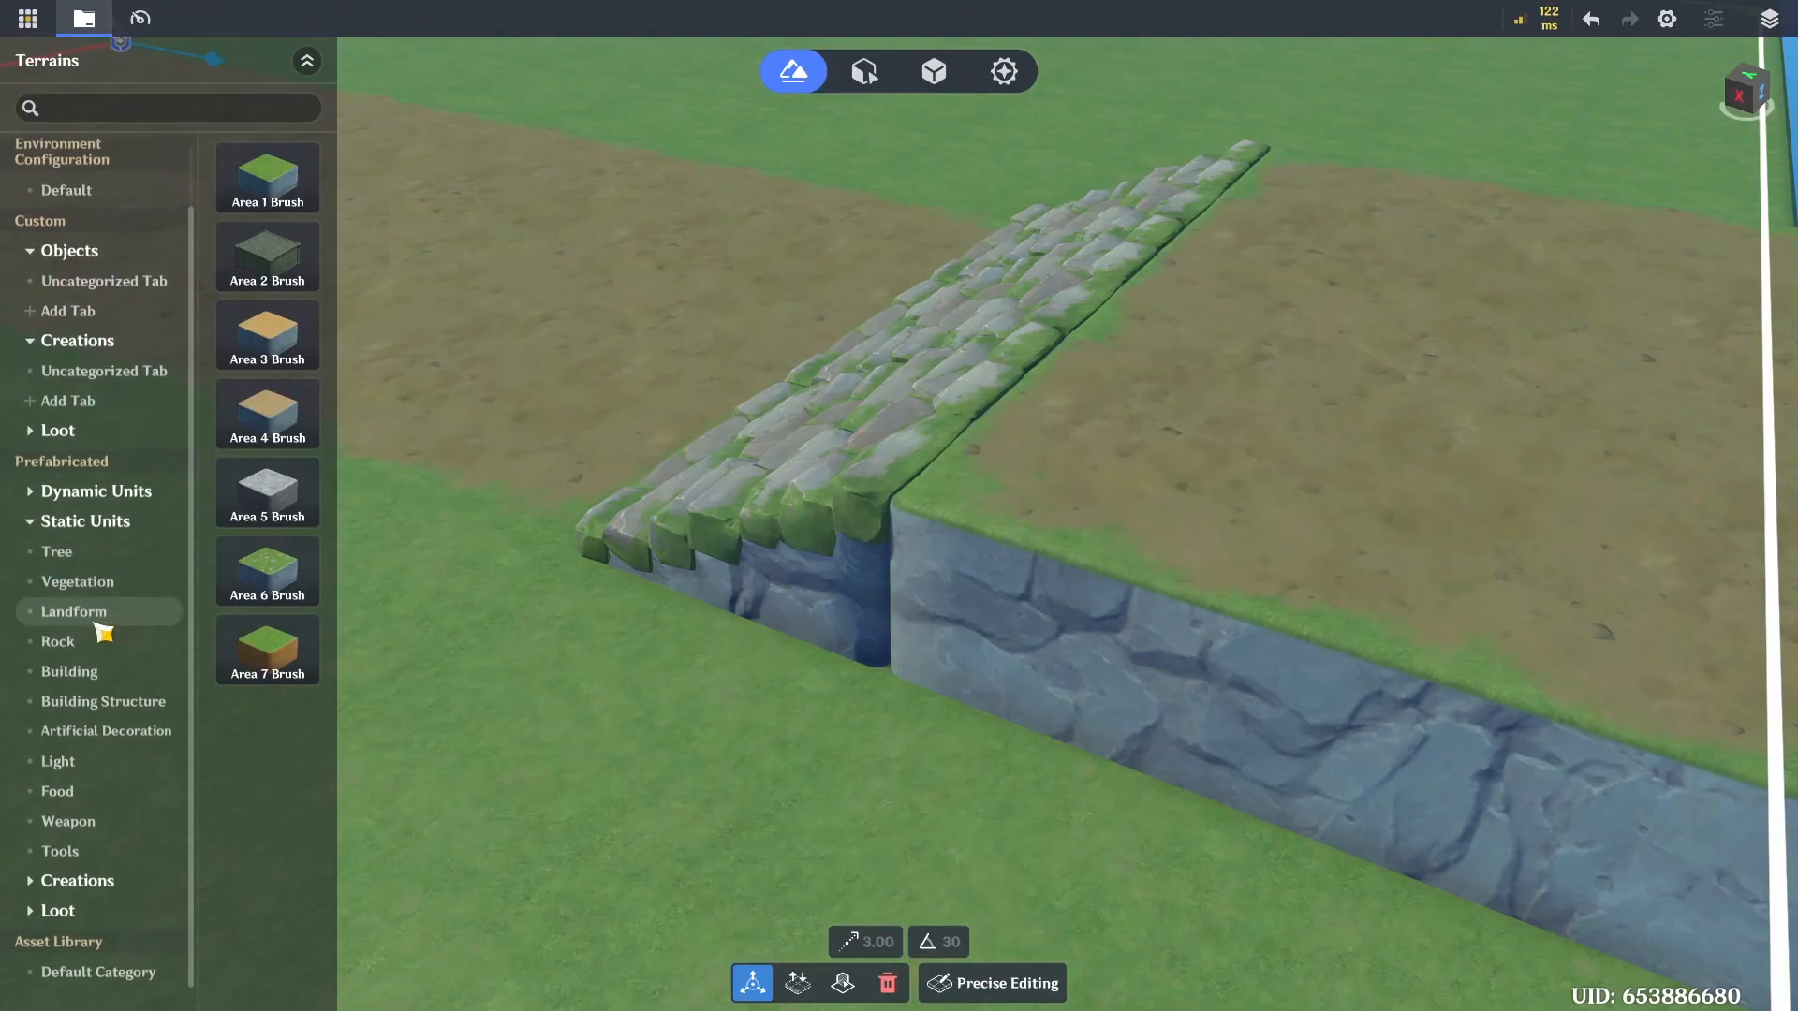
Search for "fence" within Building Structure and place the first Wooden Fence on the grass beside the raised platform
left_click(99, 734)
left_click(118, 118)
type("fence")
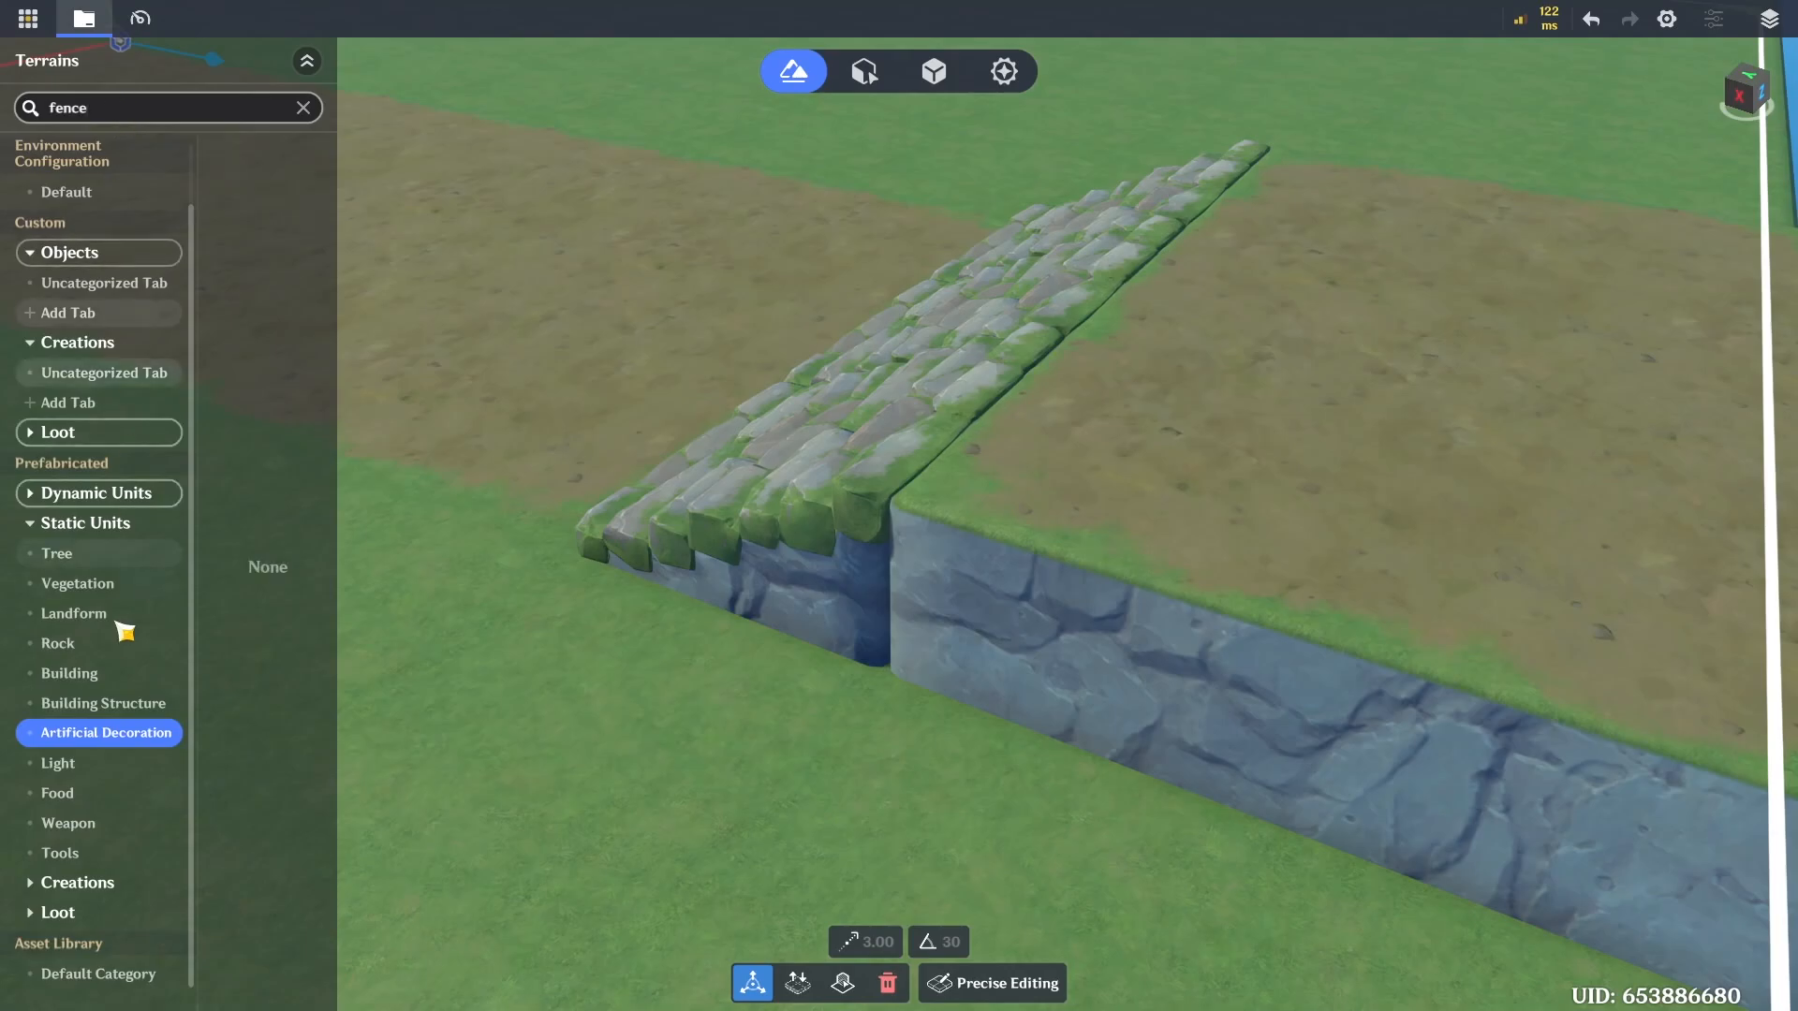
left_click(122, 704)
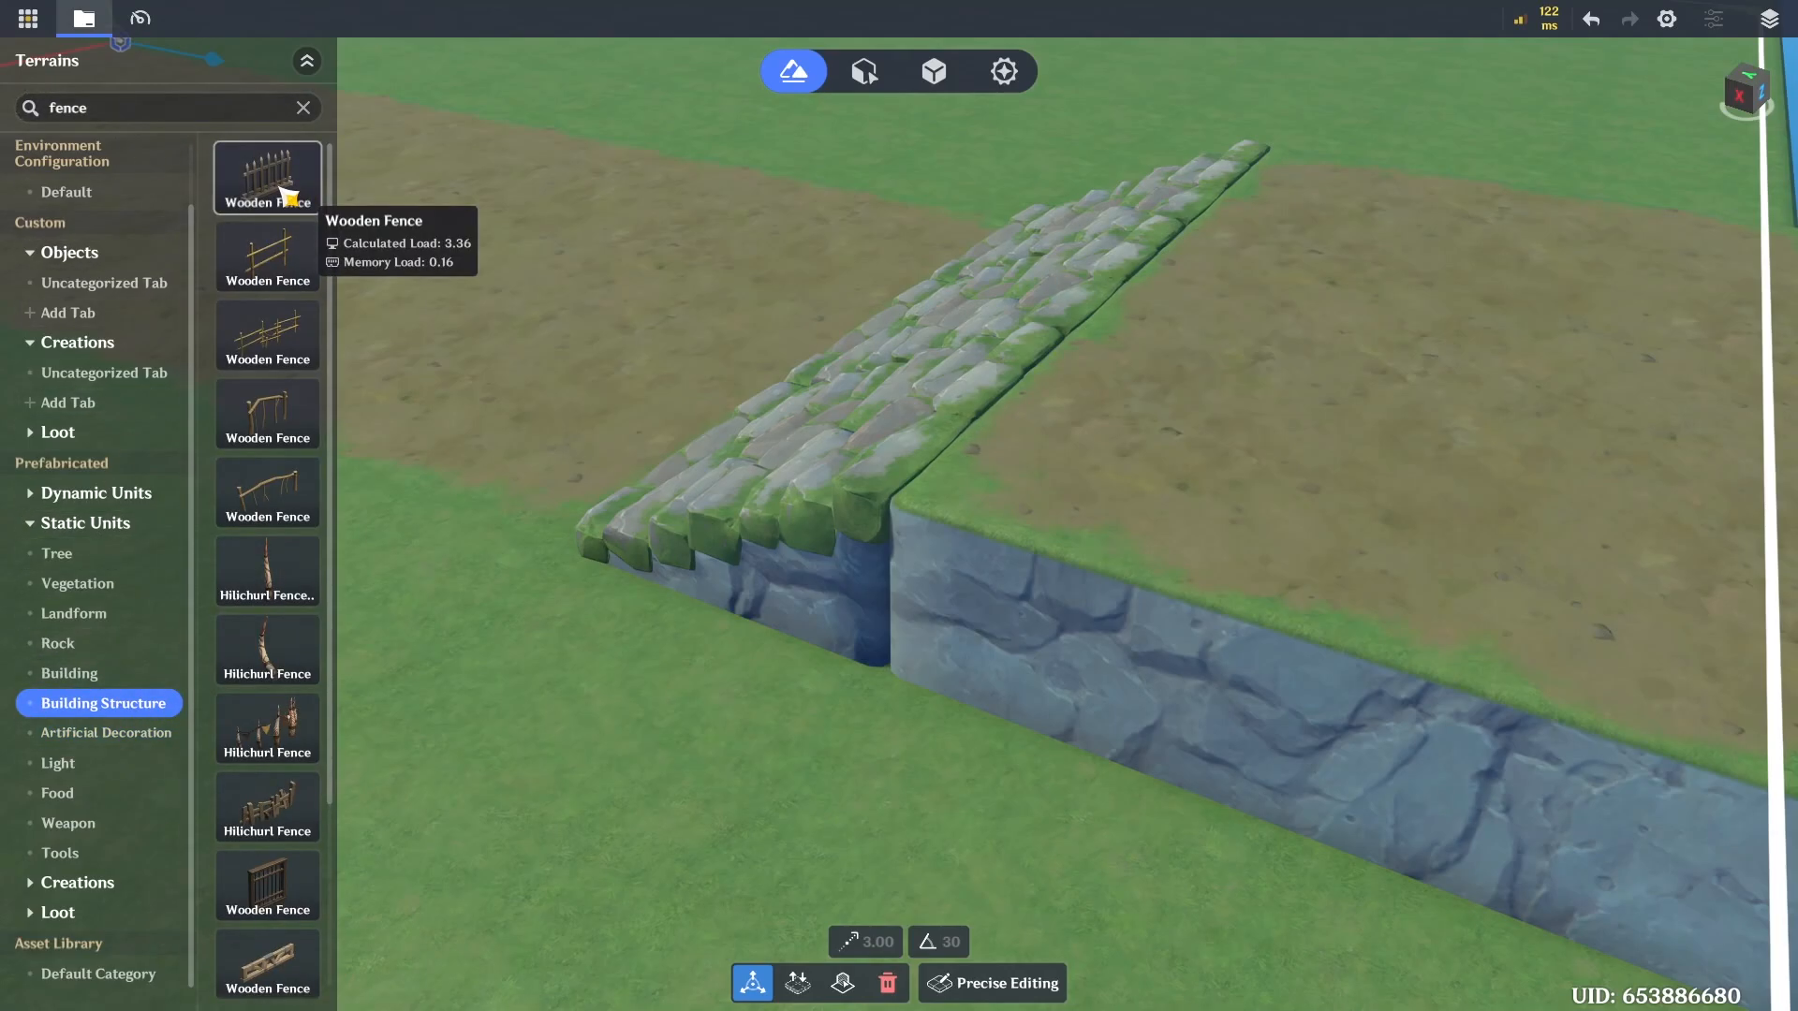
left_click_drag(272, 193, 1008, 610)
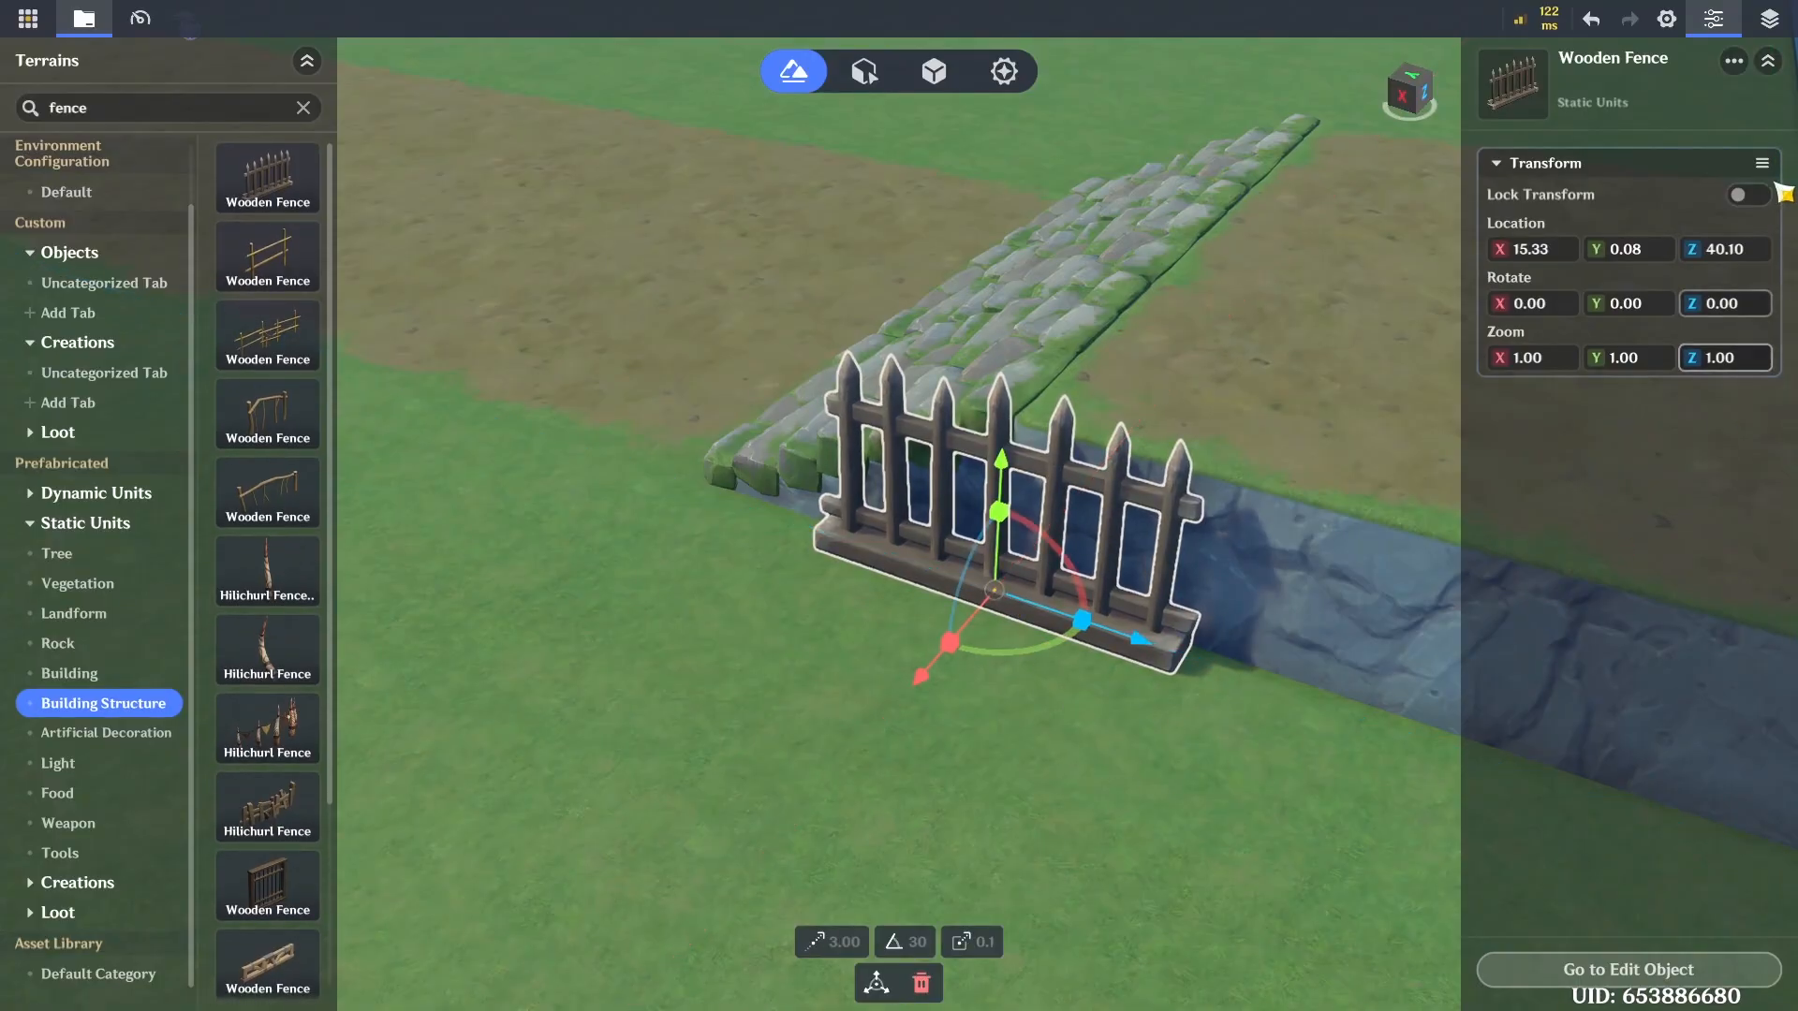
Open the Wooden Fence for object editing and disable Climbable in its native collision settings
left_click(1655, 969)
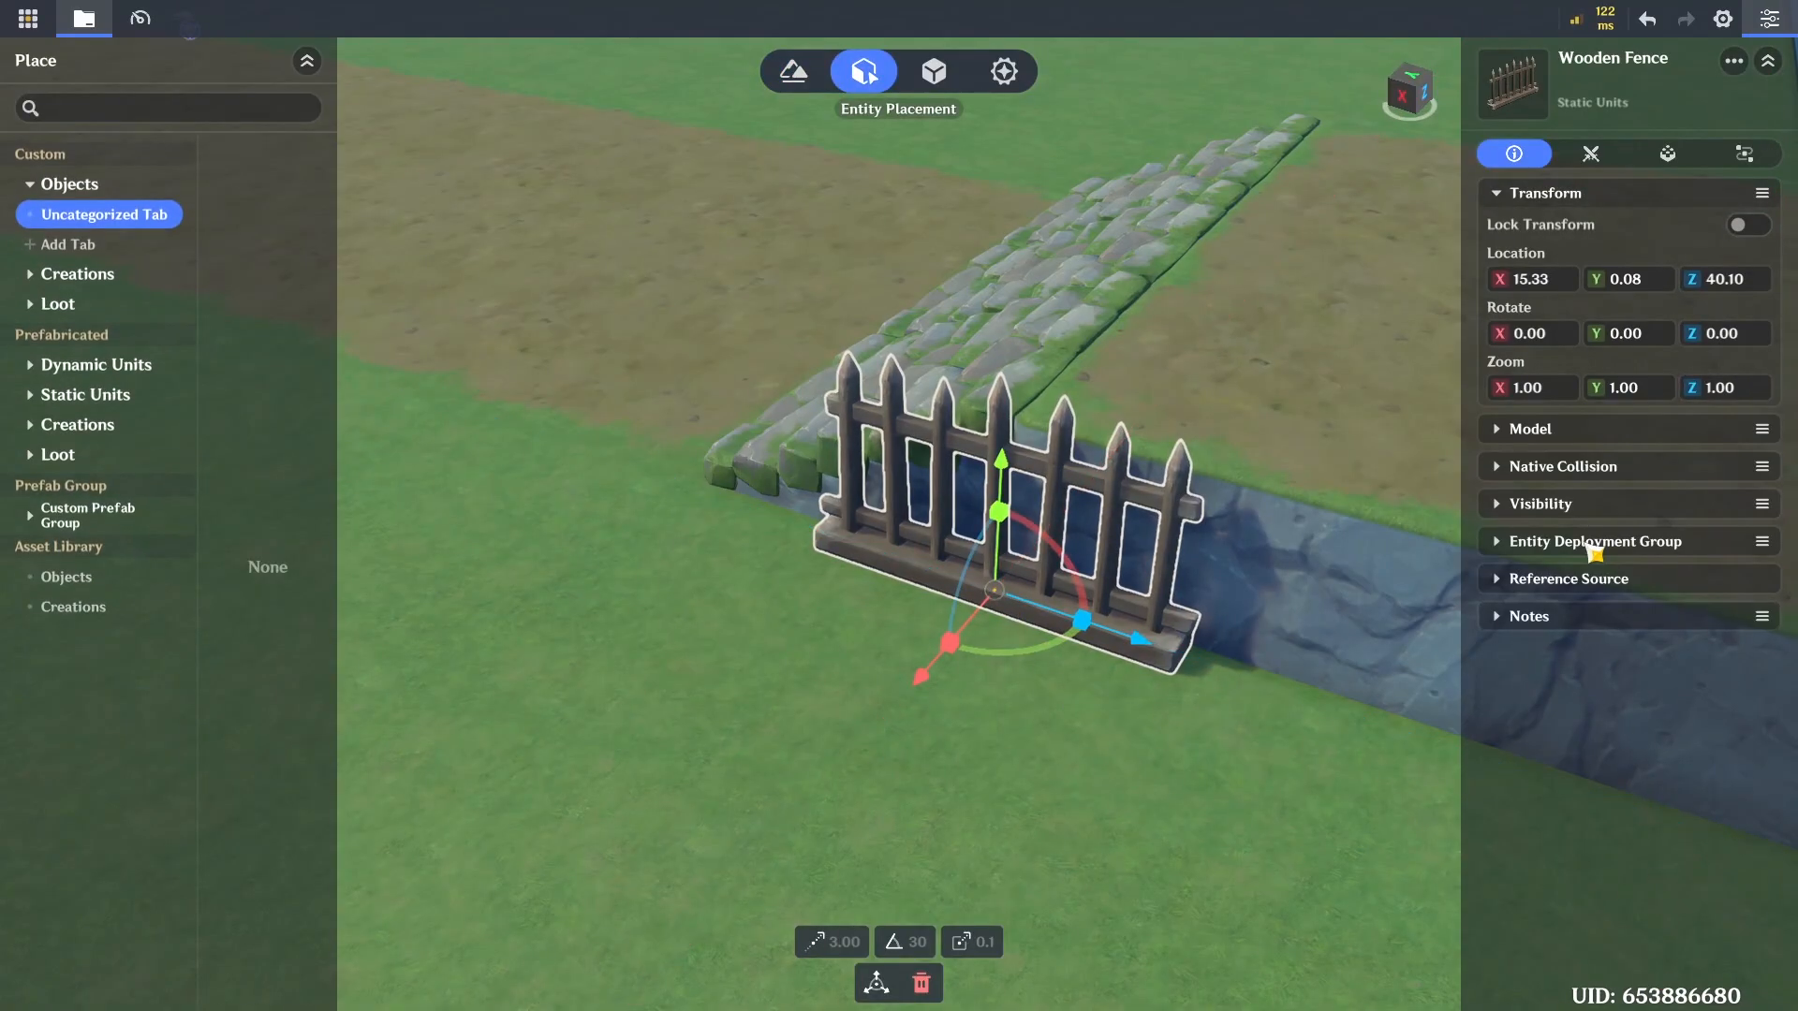
left_click(1555, 429)
left_click(1583, 627)
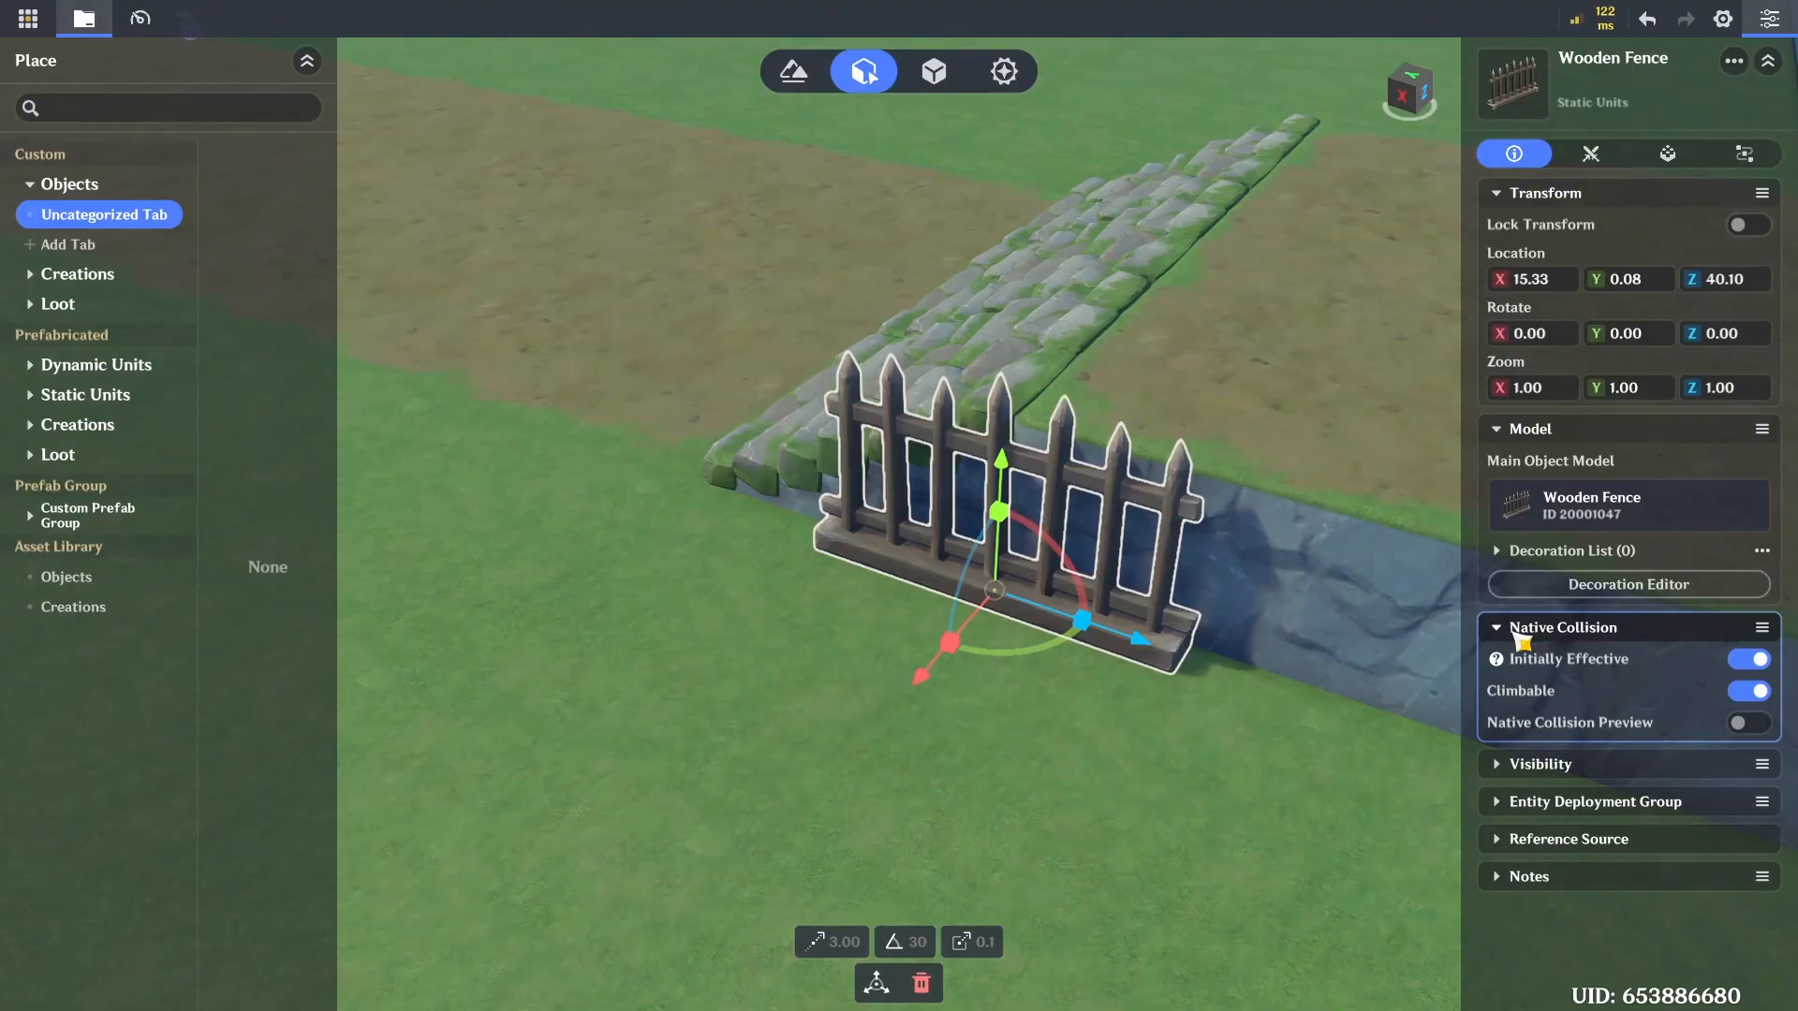
left_click(1738, 695)
left_click(1768, 64)
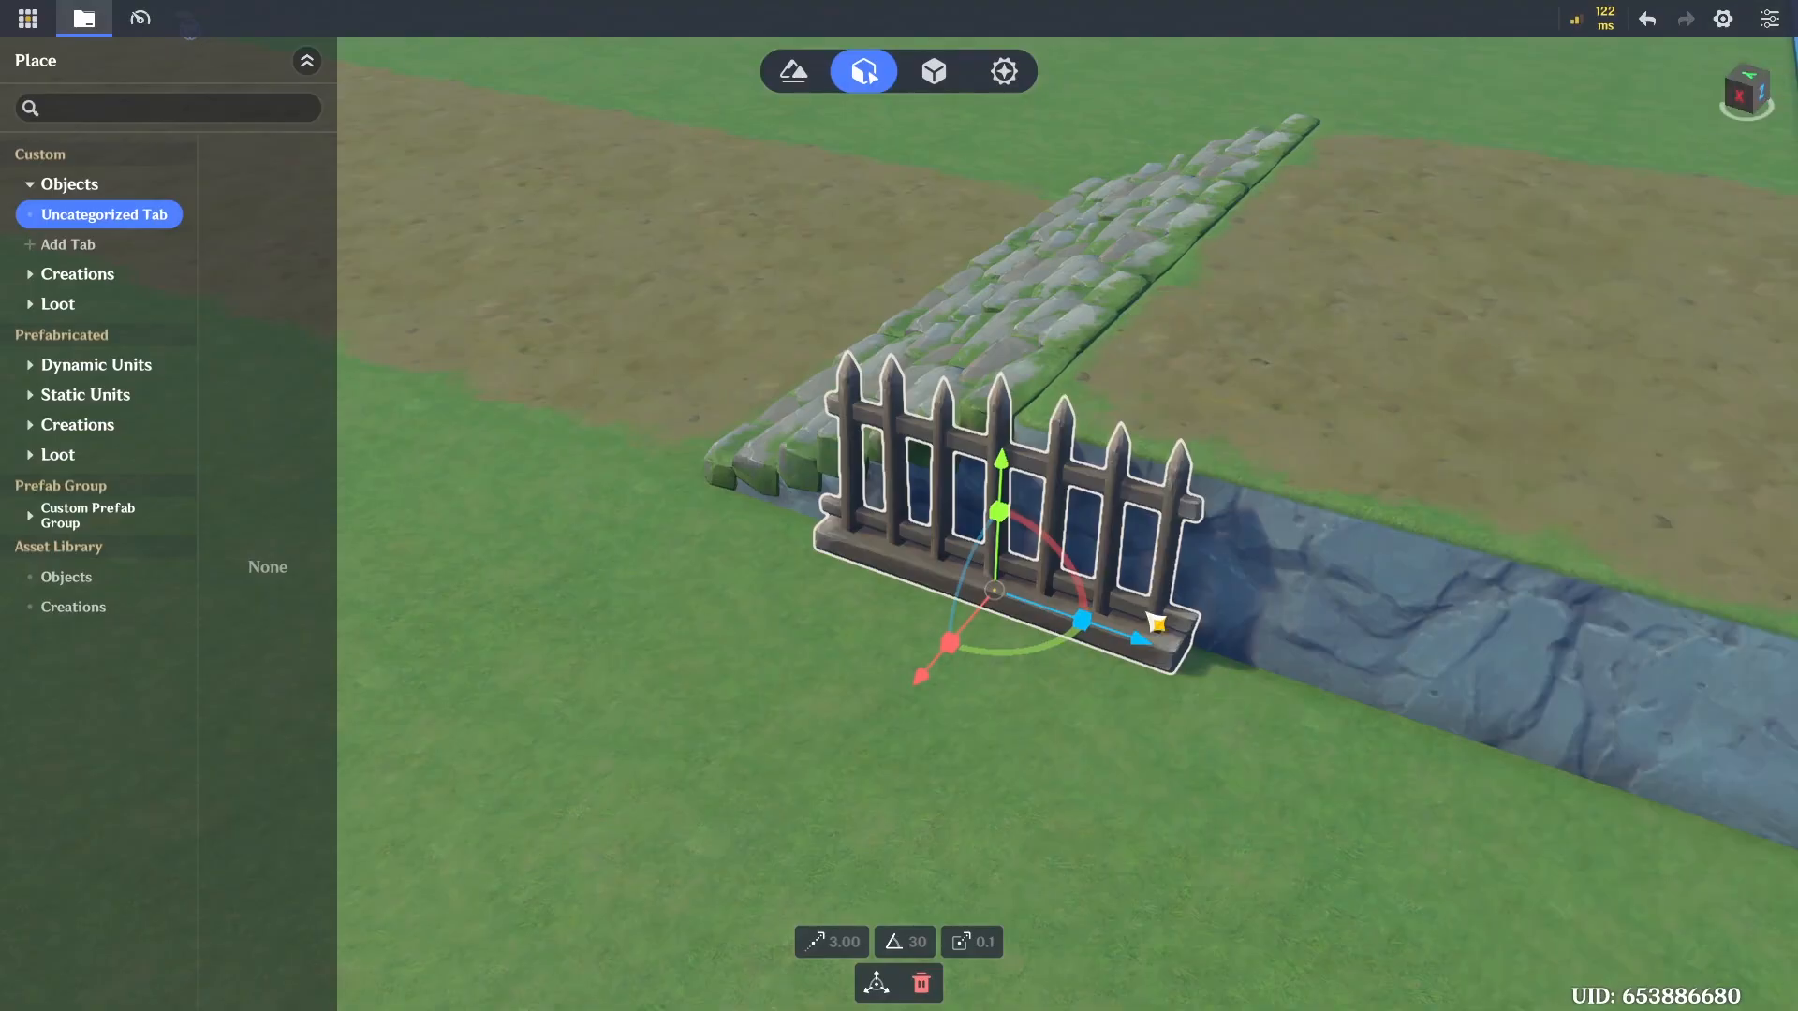
Try to move the Wooden Fence along the Z axis beside the platform, and undo that move
right_click_drag(1073, 690, 1122, 701)
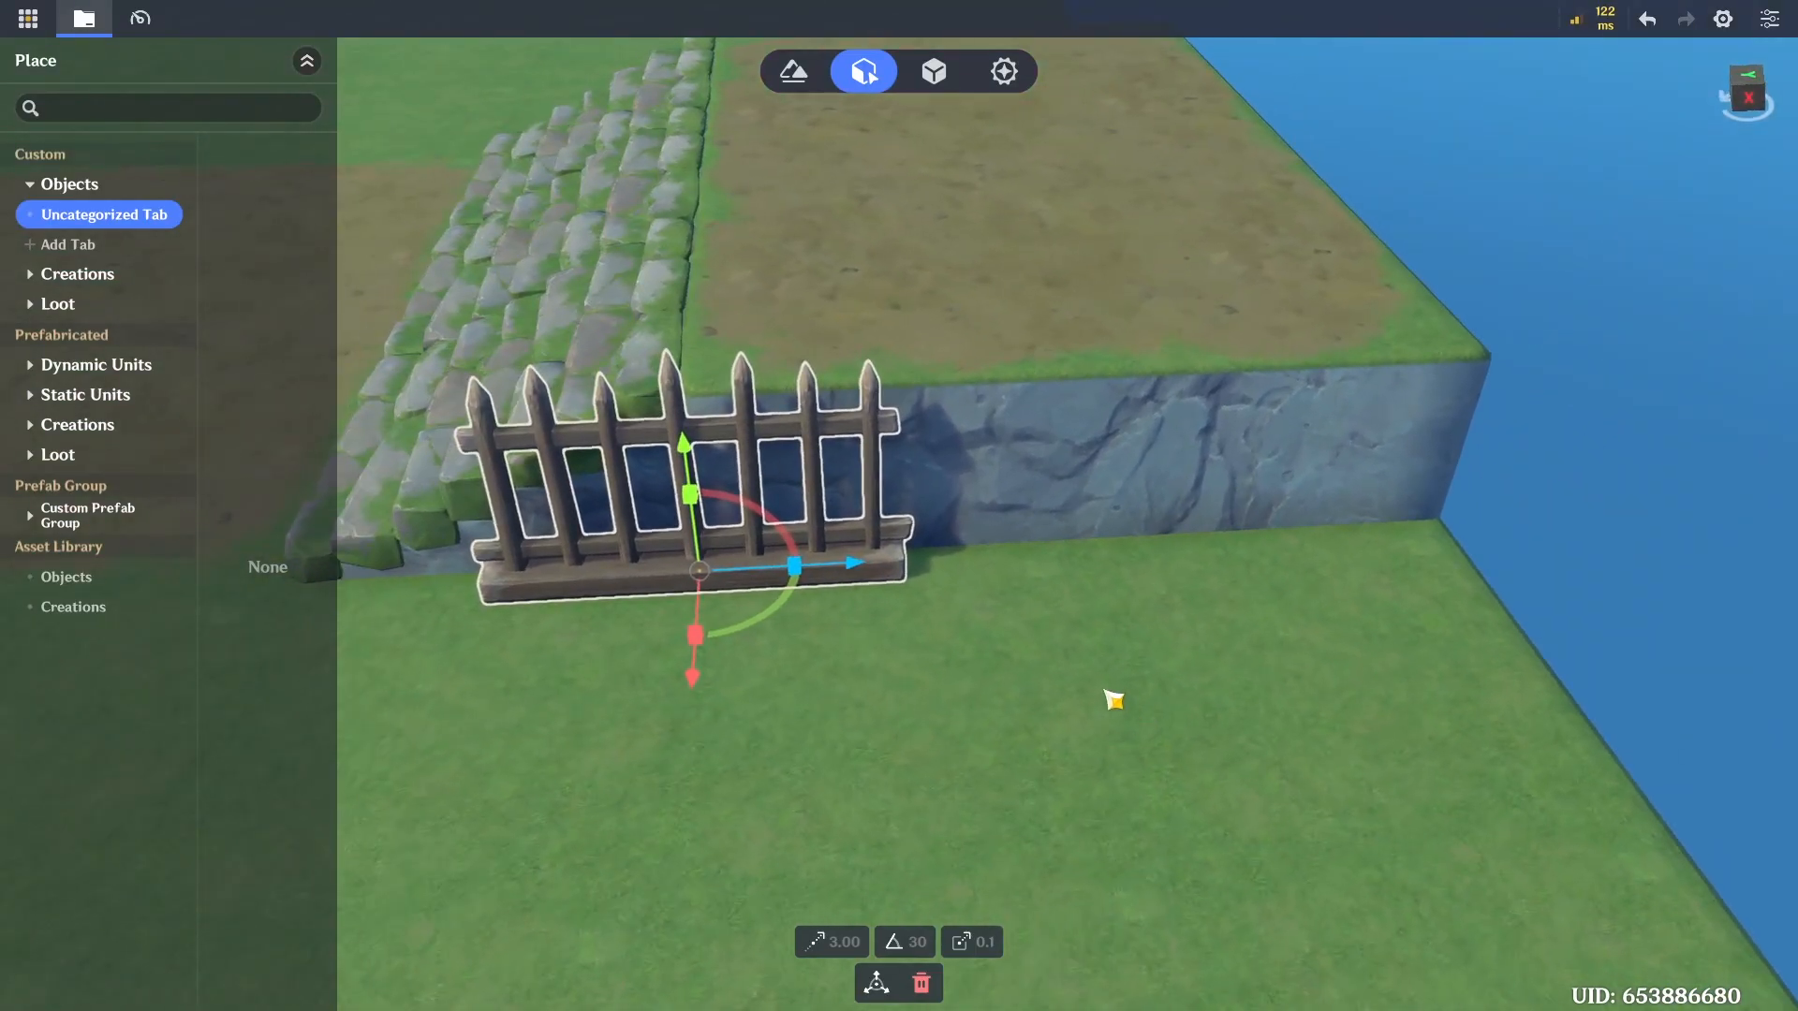
right_click_drag(971, 630, 952, 628)
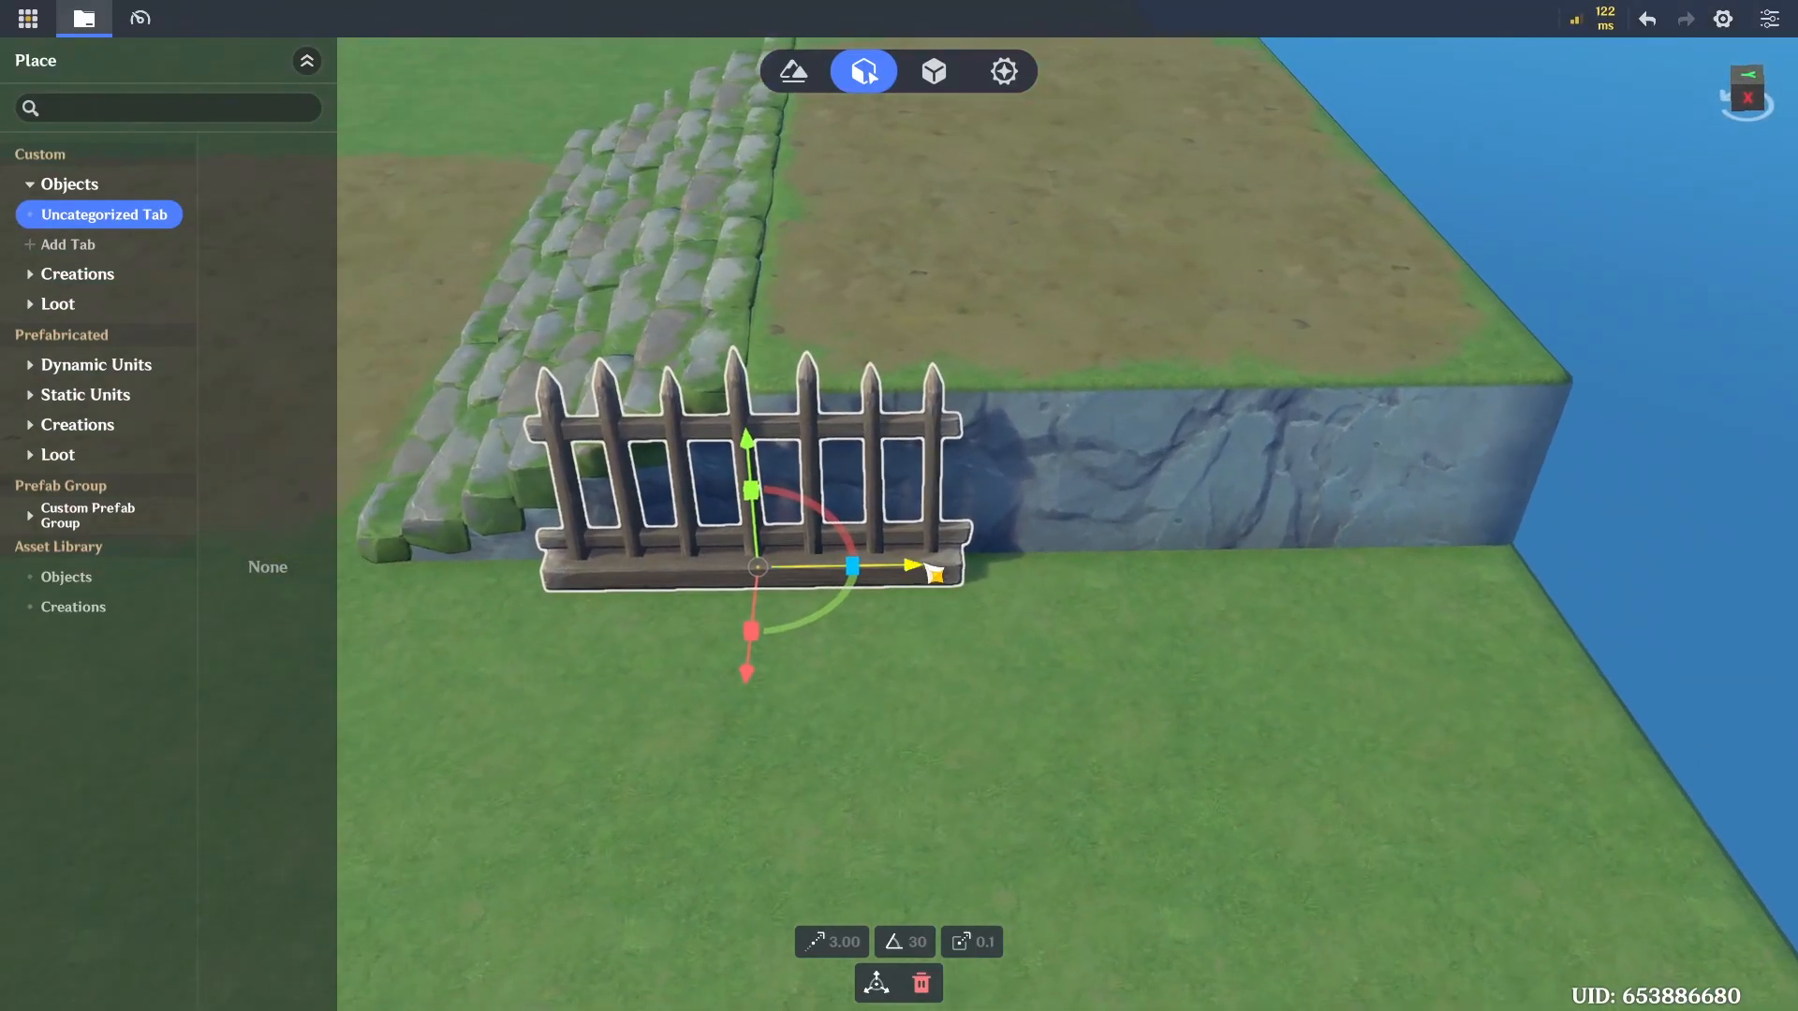
left_click(1000, 605)
left_click(876, 573)
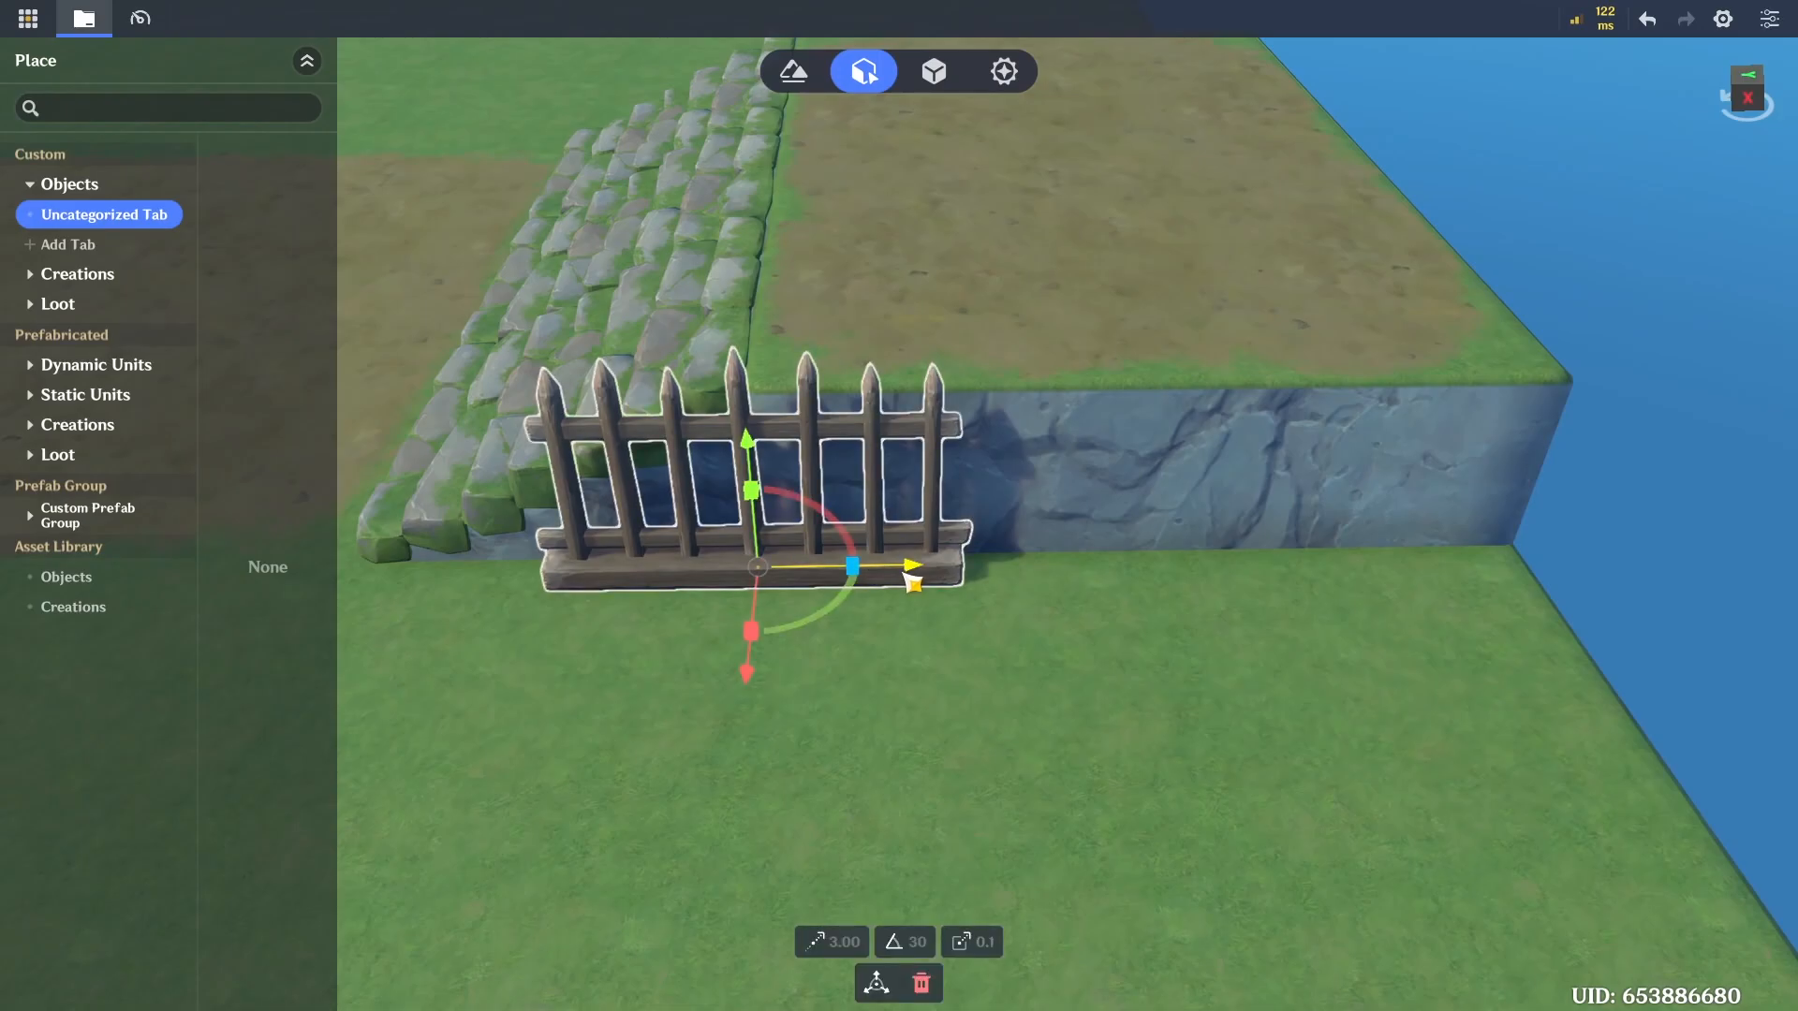
left_click(1773, 27)
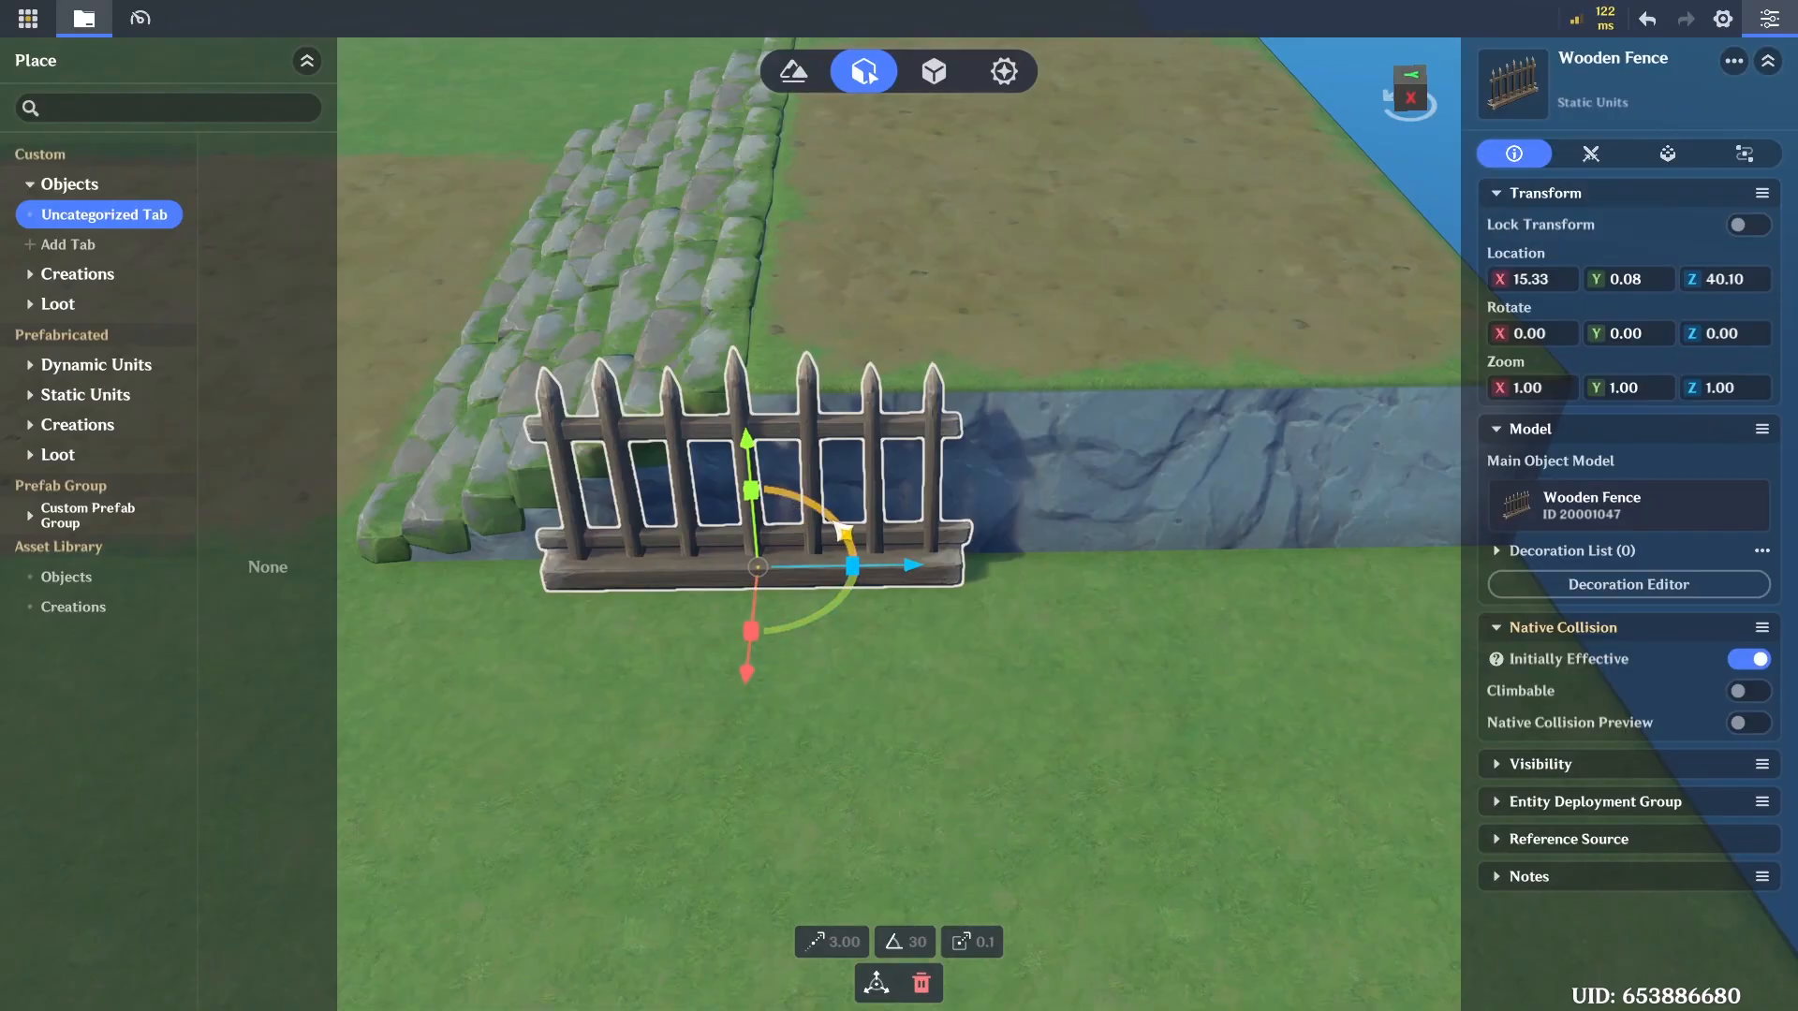
right_click_drag(901, 600, 891, 619)
left_click_drag(941, 596, 1128, 635)
key("ctrl+z")
Move the Wooden Fence along the Z axis to 47.28, near the outer corner of the raised platform
scroll(1052, 606, "down", 2)
key("d")
scroll(1016, 616, "up", 2)
key("a")
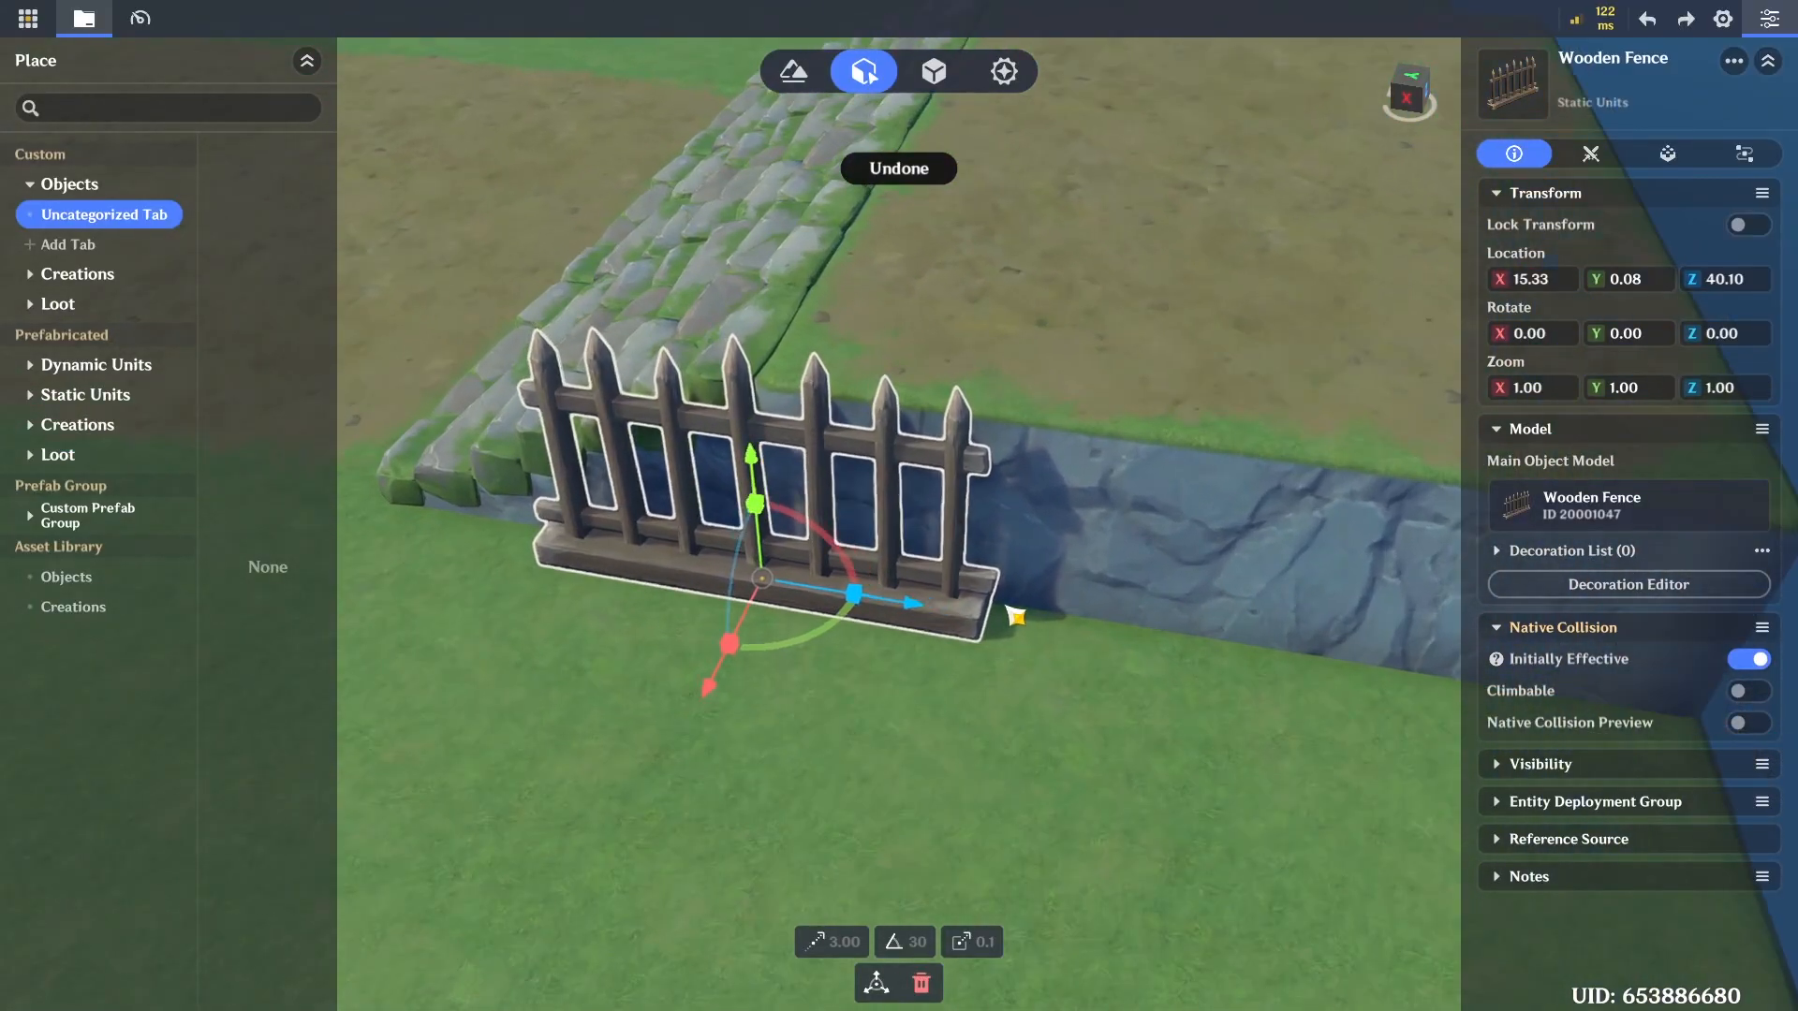
left_click_drag(922, 608, 1077, 639)
key("d")
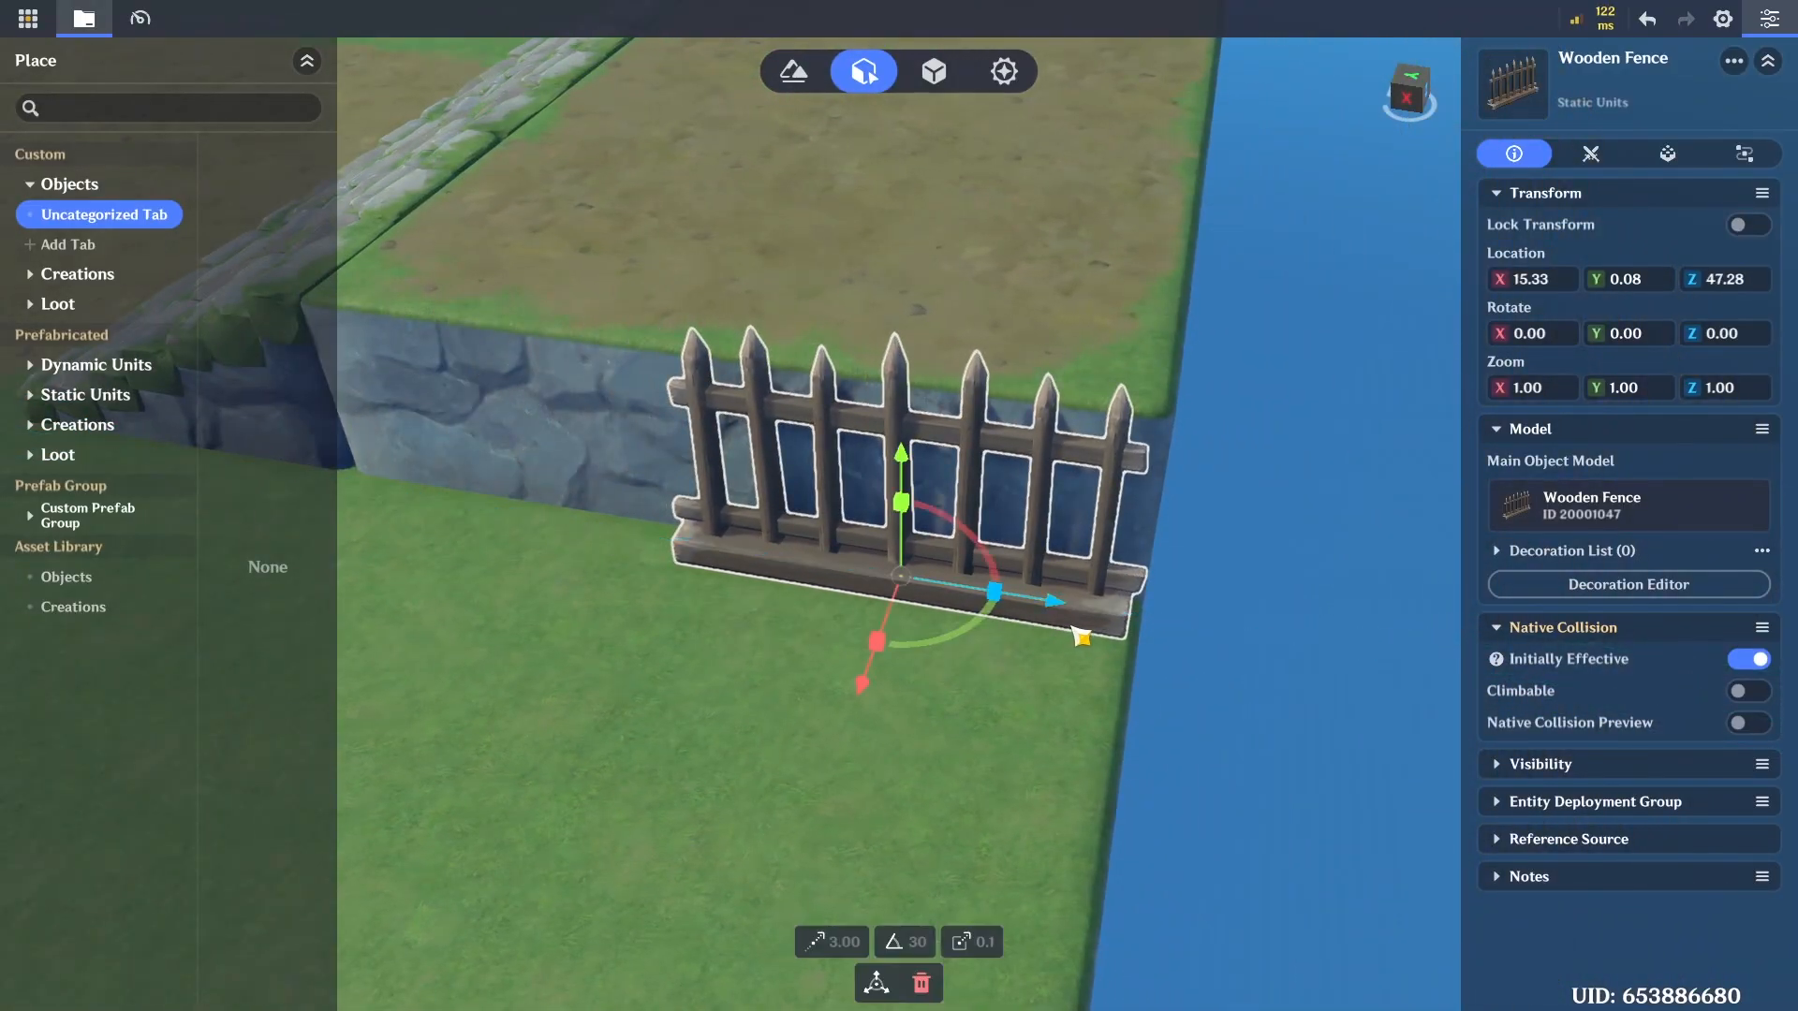
Copy the Wooden Fence along the Z axis to 42.33, end to end with the first one beside the raised platform
right_click_drag(1077, 638, 1033, 622)
left_click(779, 728)
right_click_drag(937, 671, 909, 658)
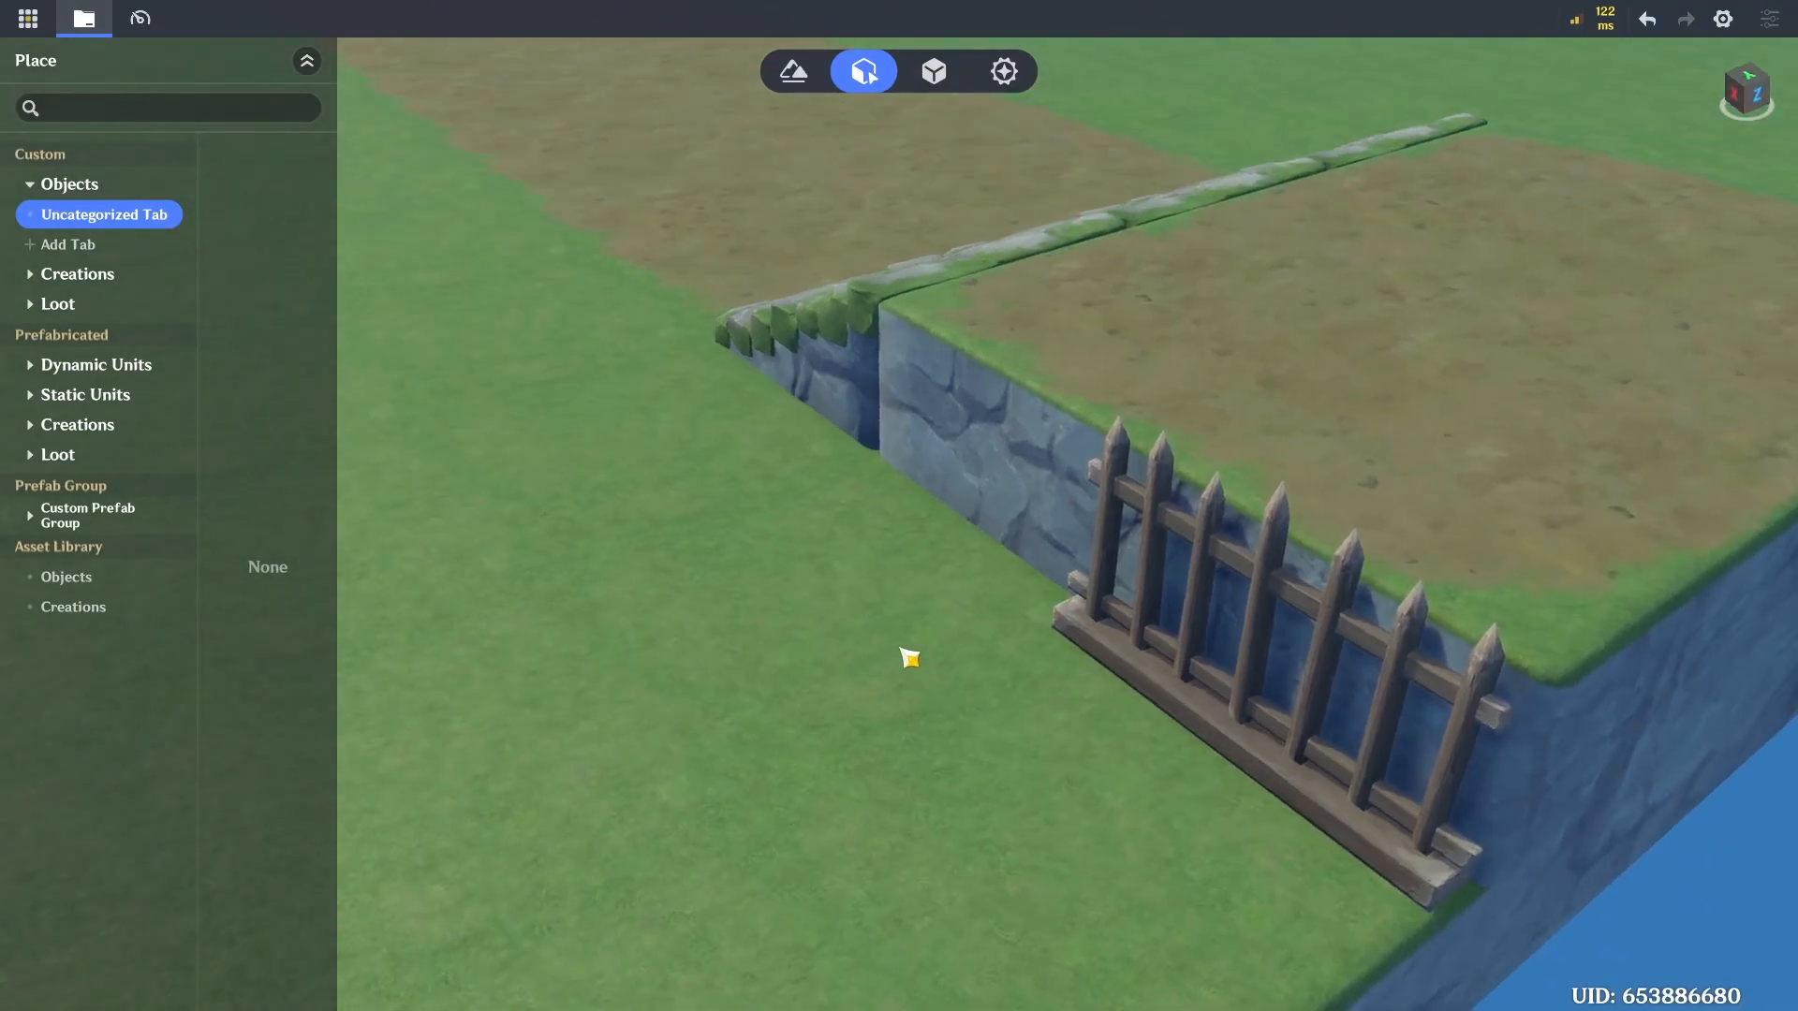
right_click_drag(981, 468, 1092, 593)
left_click(1092, 594)
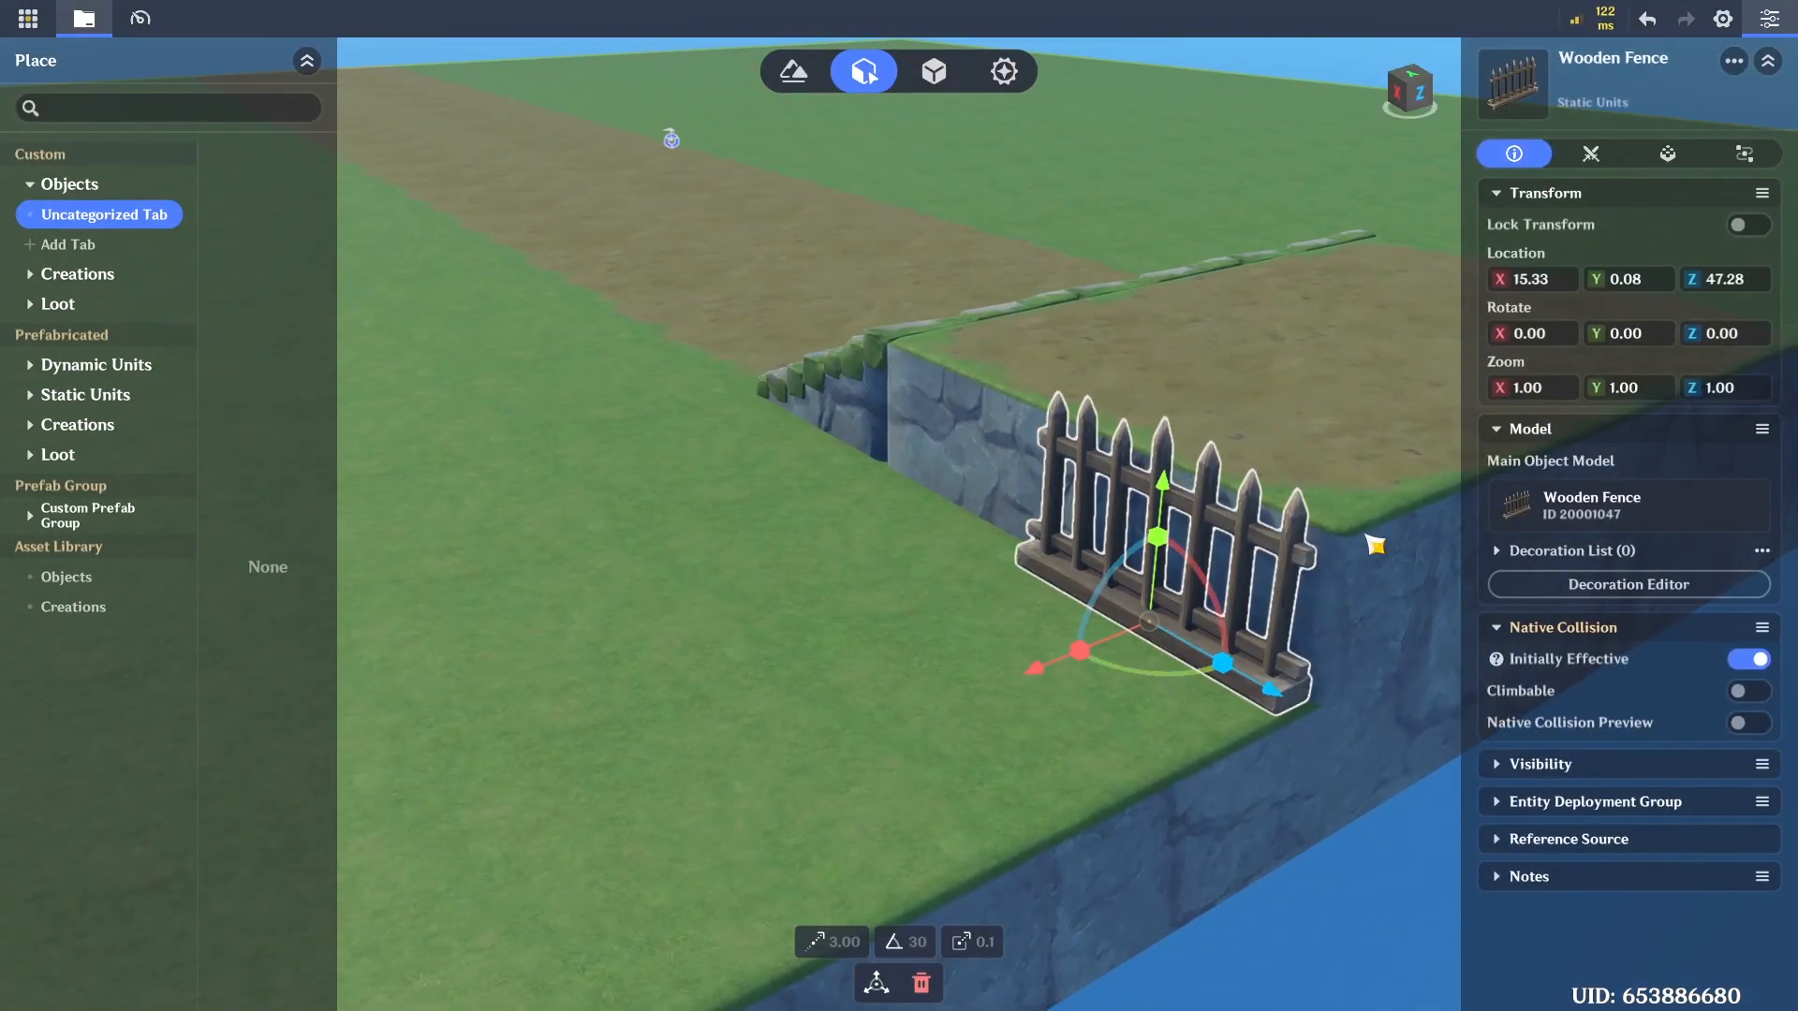
right_click_drag(1017, 423, 1063, 665)
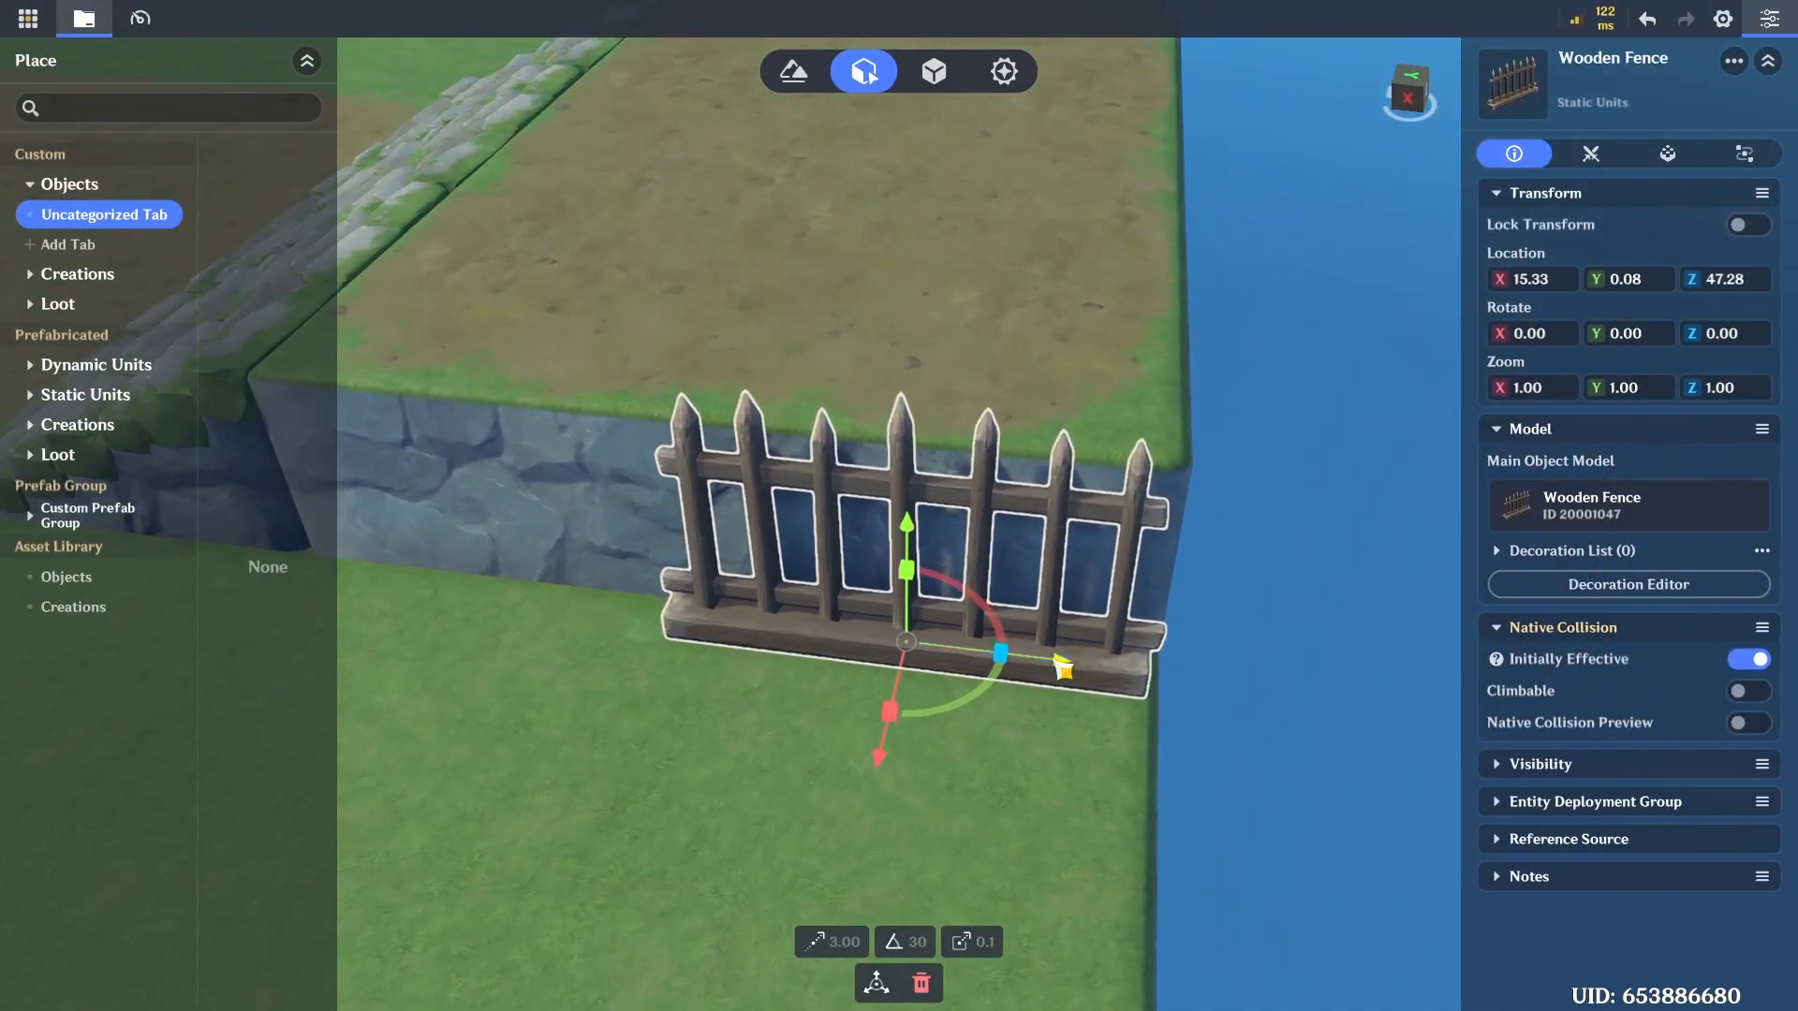
left_click_drag(1075, 682, 612, 646)
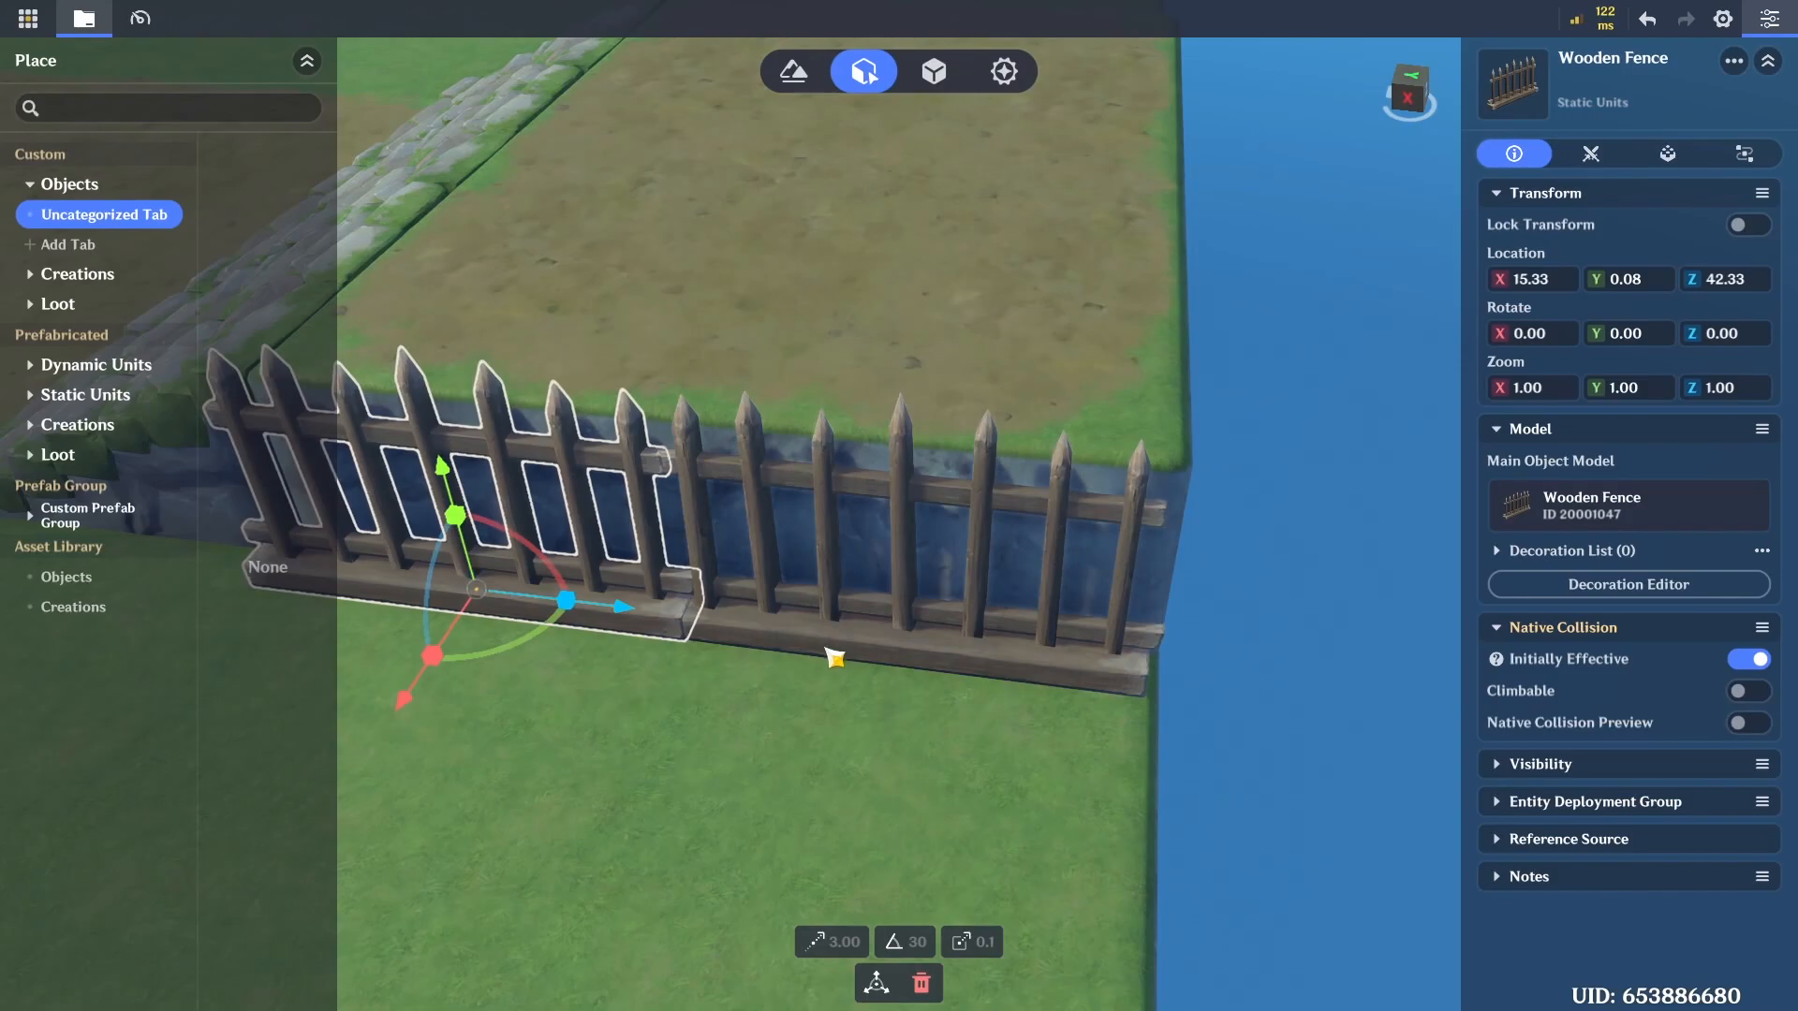
Select both Wooden Fence segments beside the platform and copy the pair along the Z axis to continue the row
left_click(810, 643)
right_click_drag(812, 645, 802, 630)
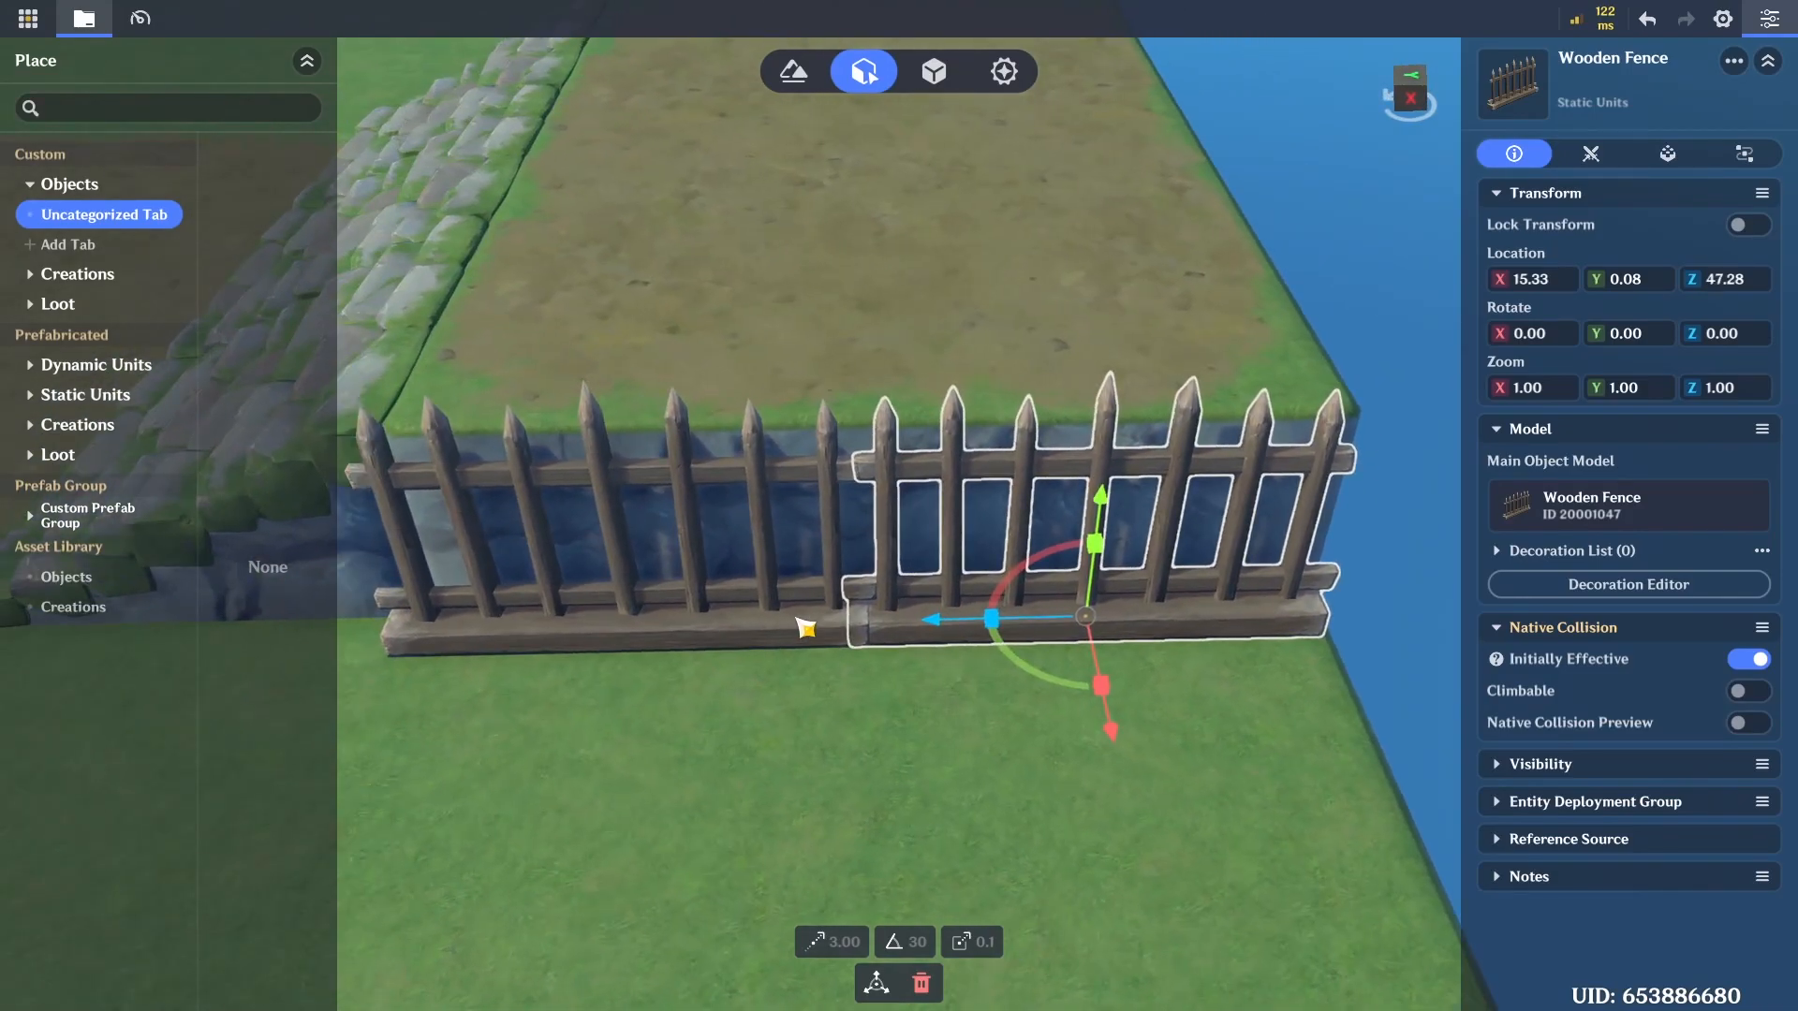
left_click(859, 692)
right_click_drag(860, 692, 913, 668)
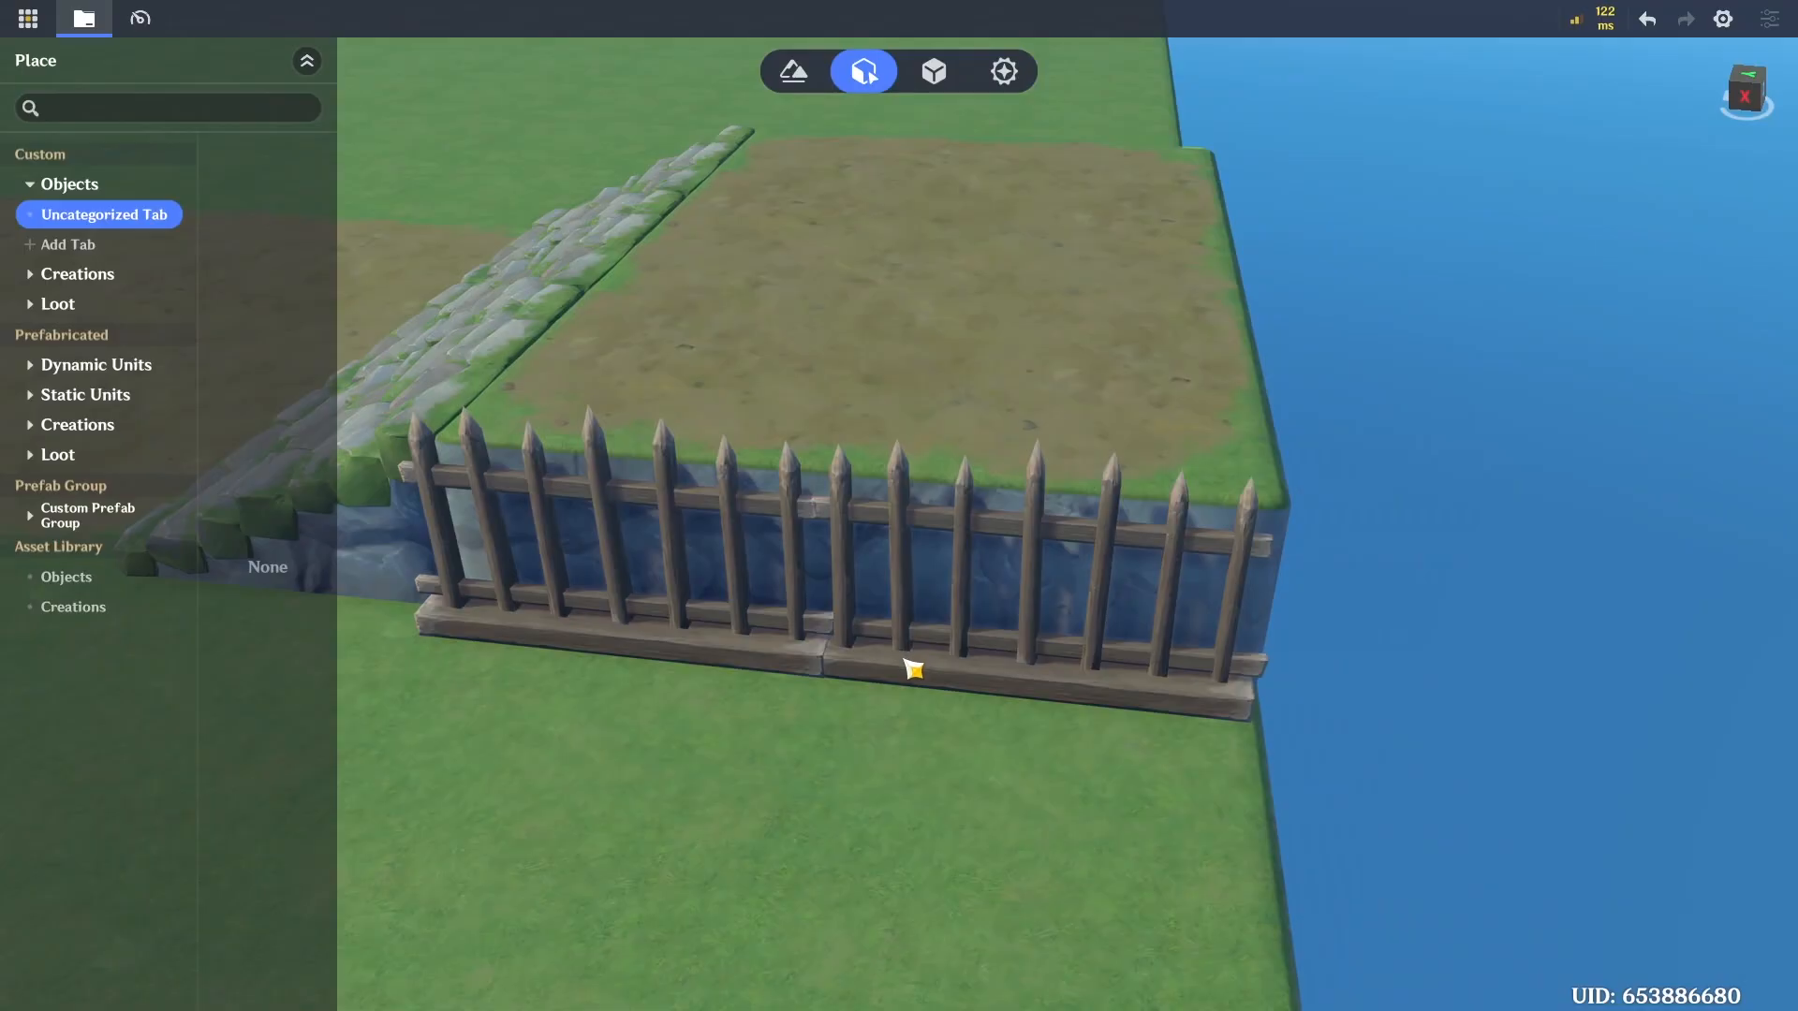
left_click(913, 668)
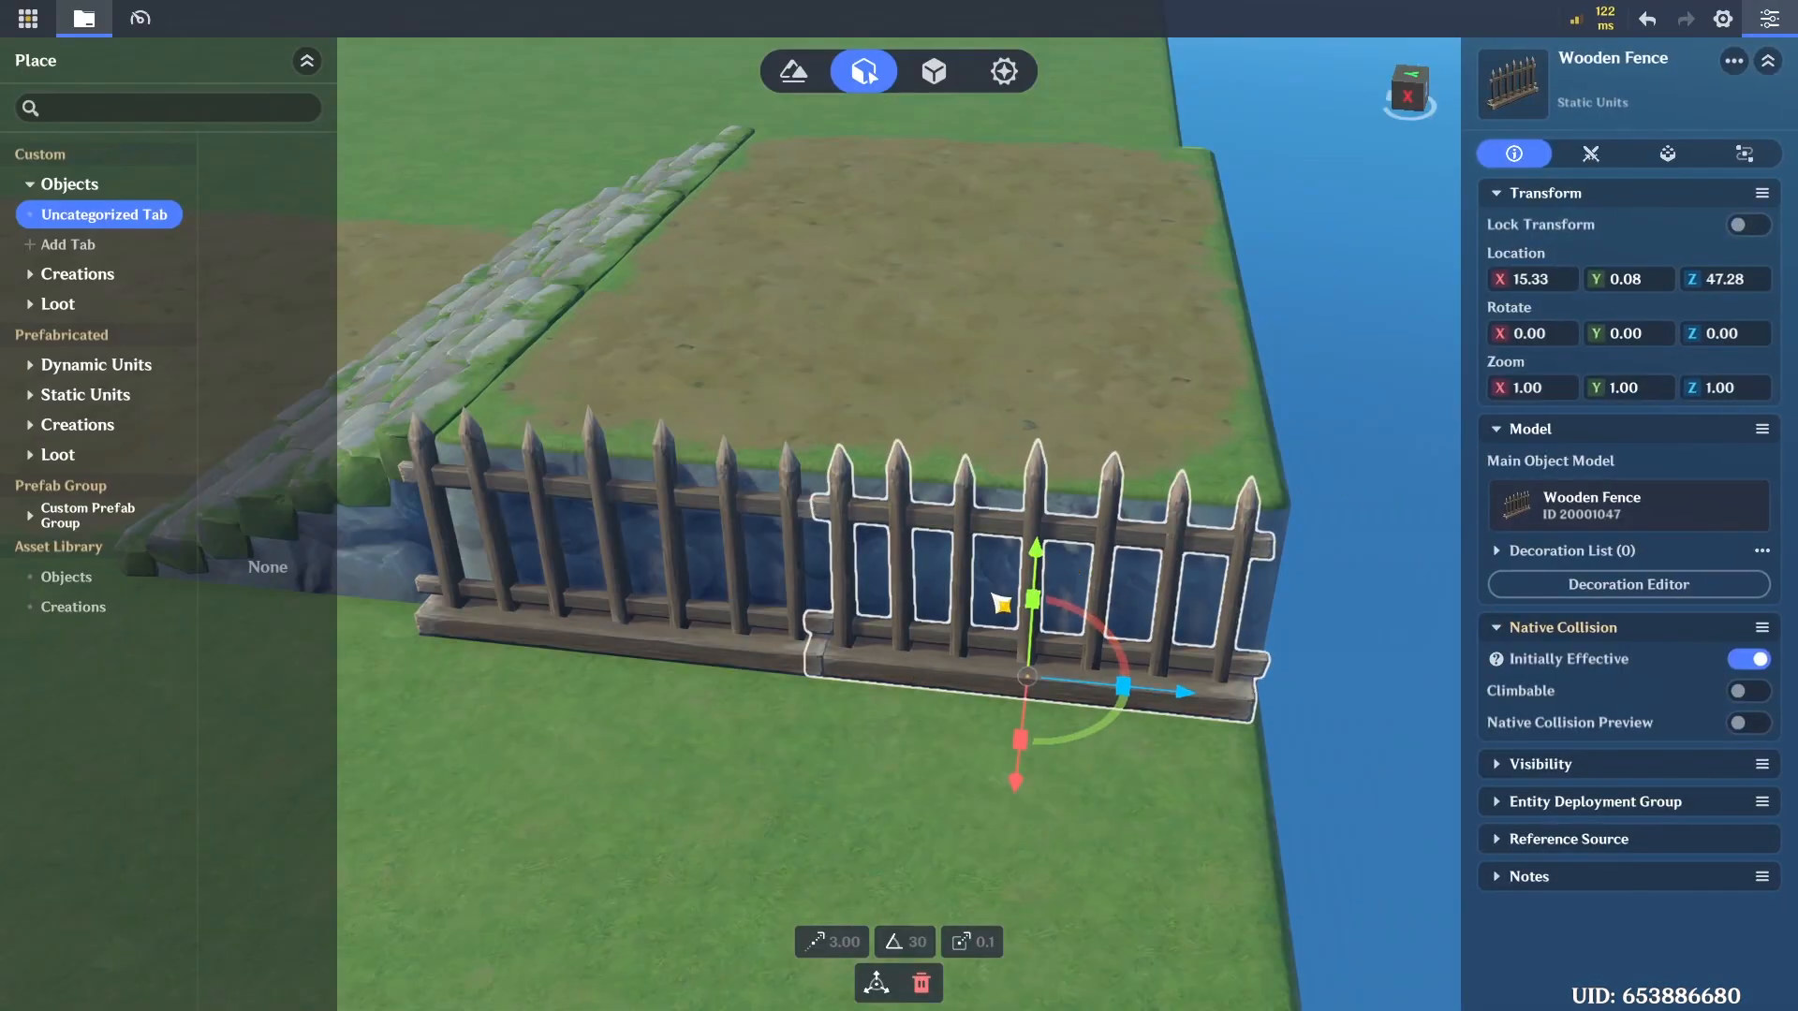
left_click(701, 651, "ctrl")
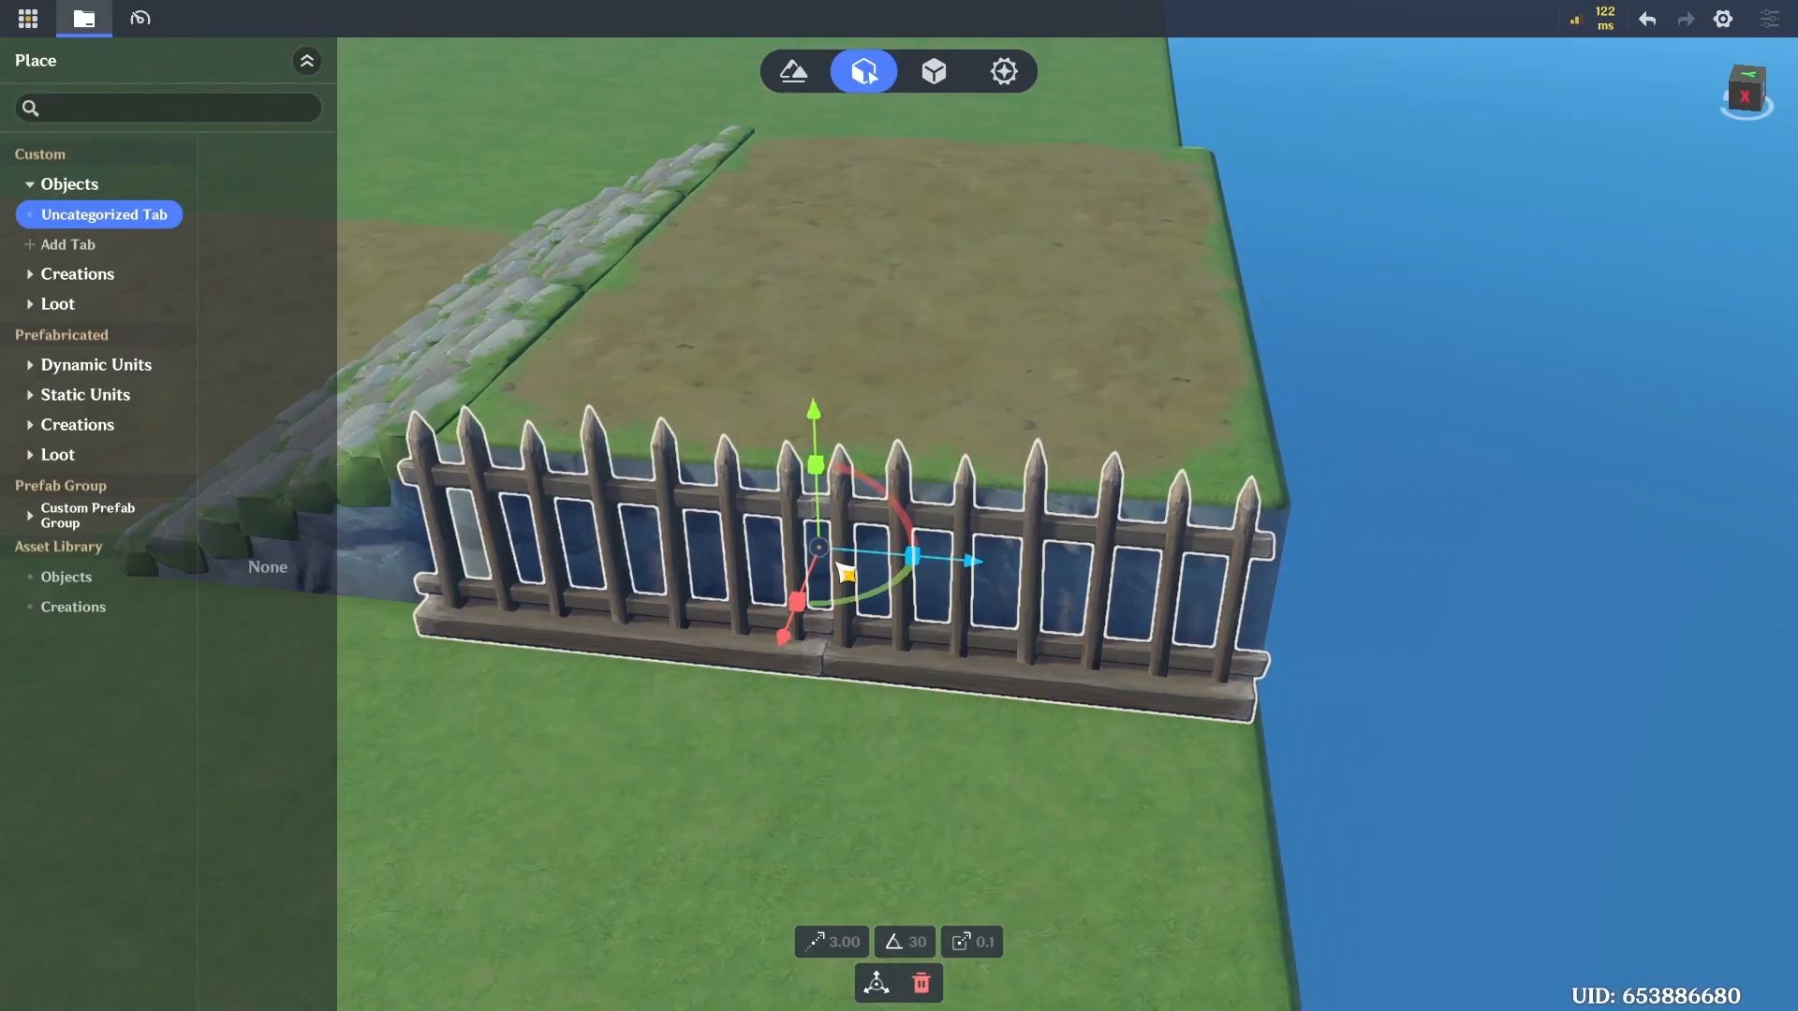
scroll(944, 607, "down", 1)
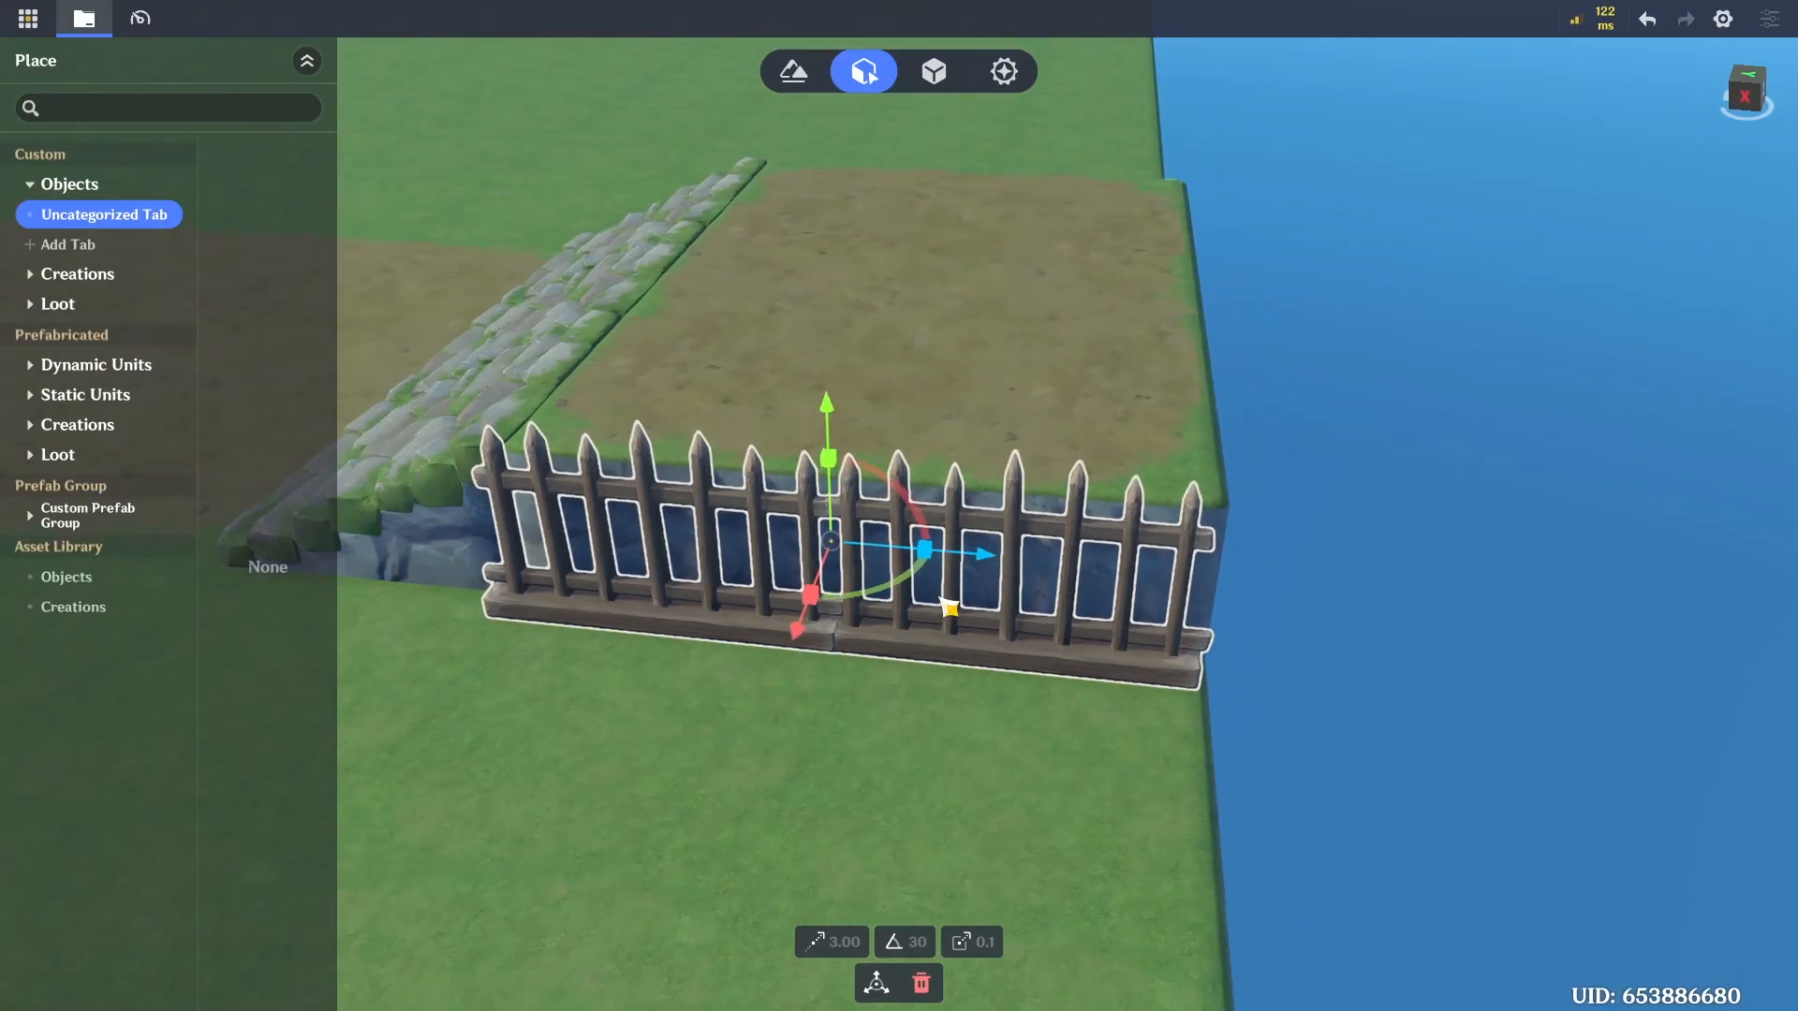
left_click_drag(992, 574, 600, 559)
Select all four fence segments and copy the group along the Z axis, continuing the row beside the dirt path
left_click(1295, 640)
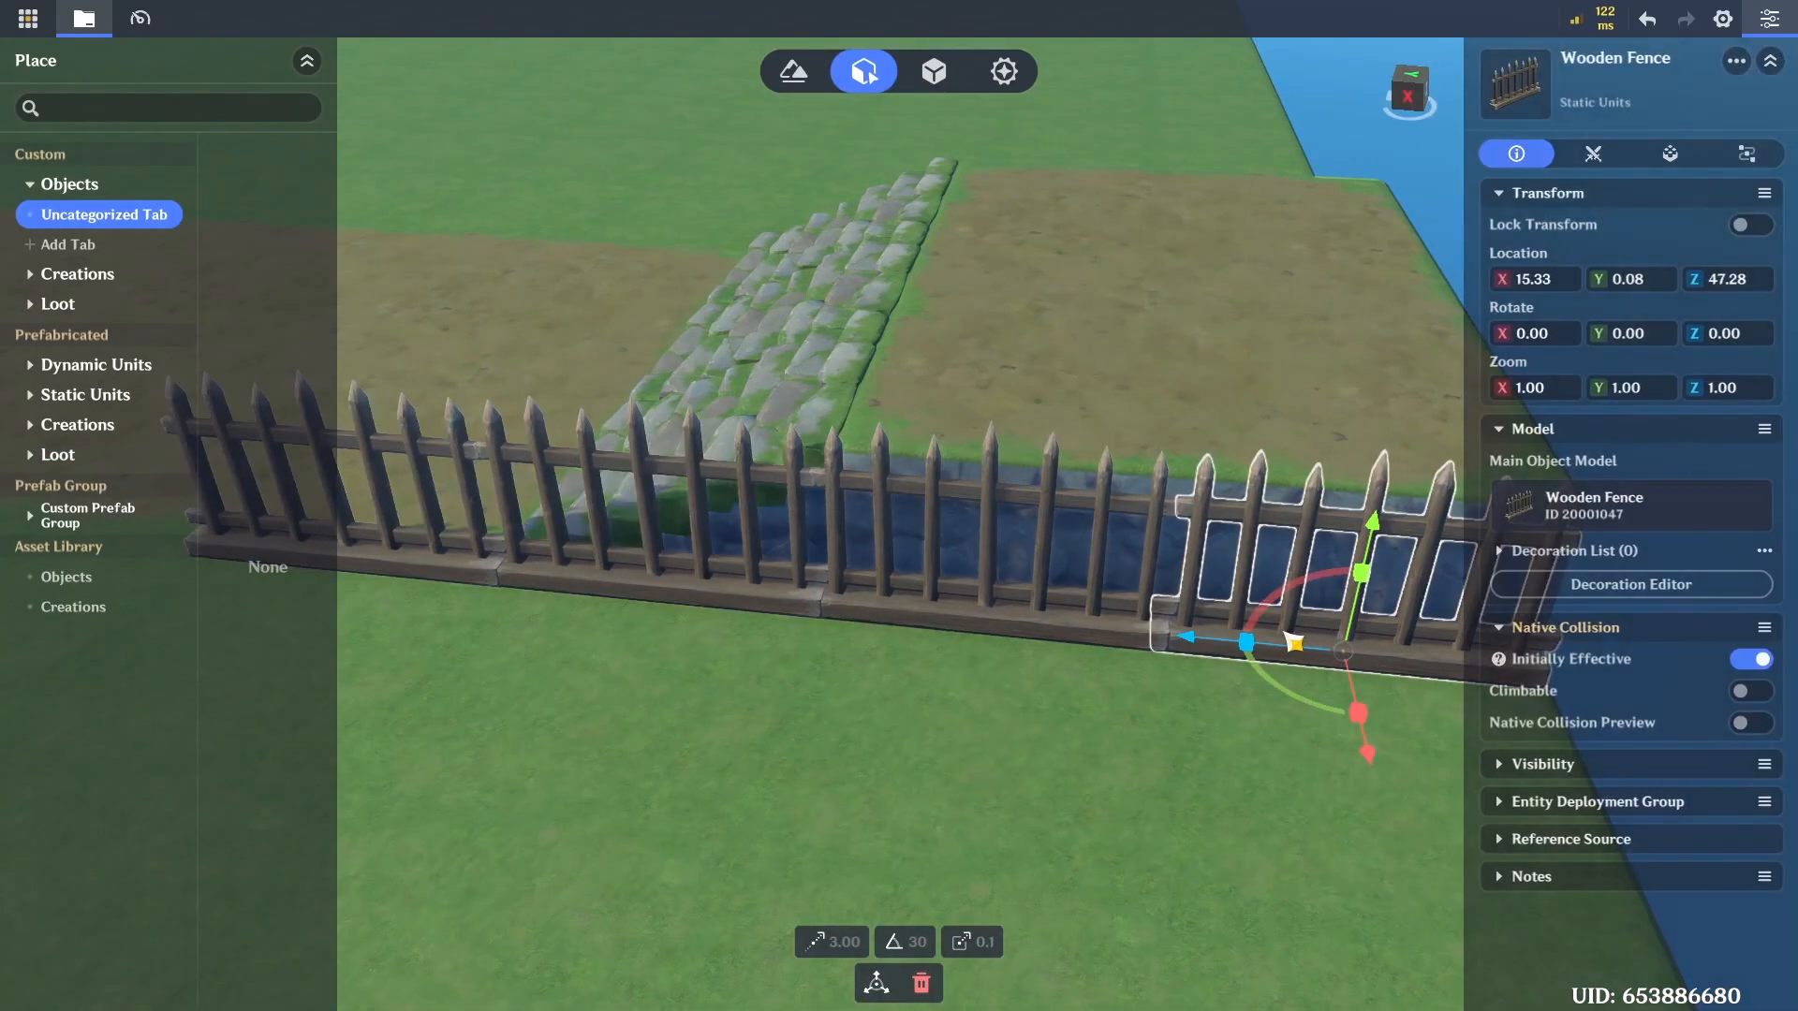
left_click(1004, 622, "ctrl")
left_click(675, 592, "ctrl")
left_click(452, 573, "ctrl")
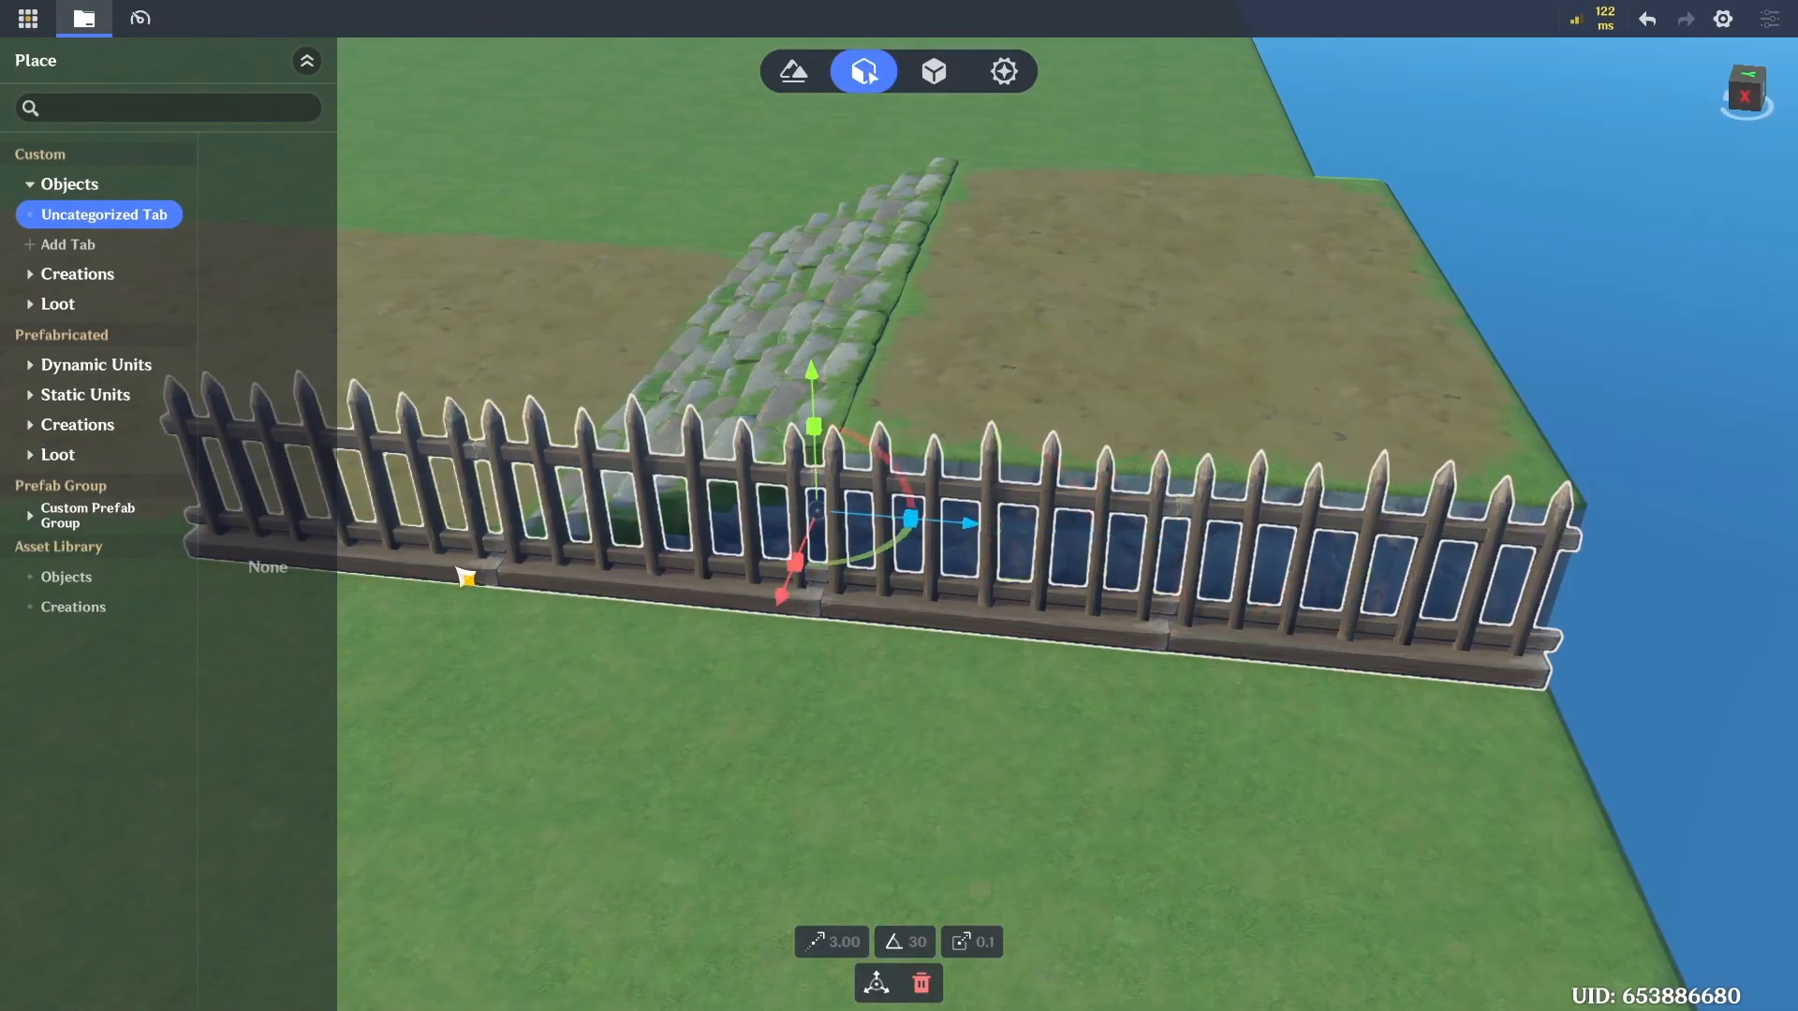
key("a")
left_click_drag(1030, 550, 358, 398)
right_click_drag(356, 398, 815, 434)
Keep copying the fence group along the Z axis until the row reaches the far edge of the map
left_click_drag(1256, 650, 607, 424, "alt")
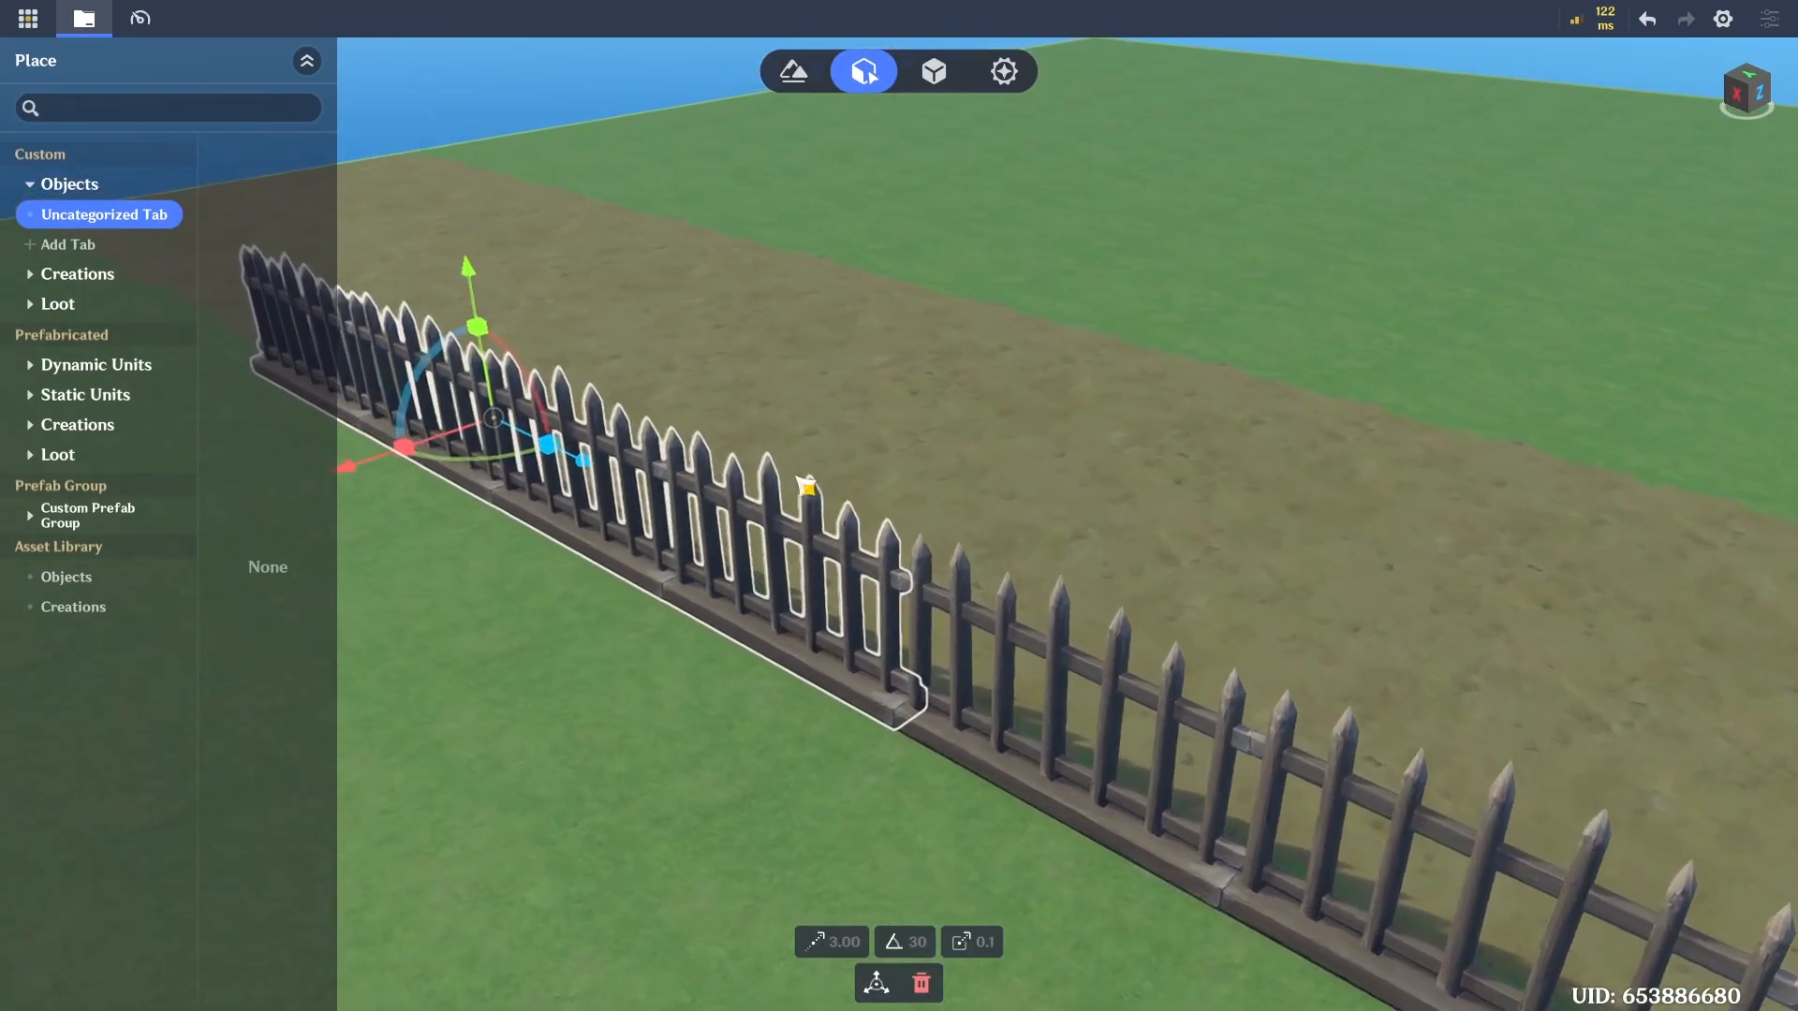
key("a")
left_click_drag(734, 527, 560, 497)
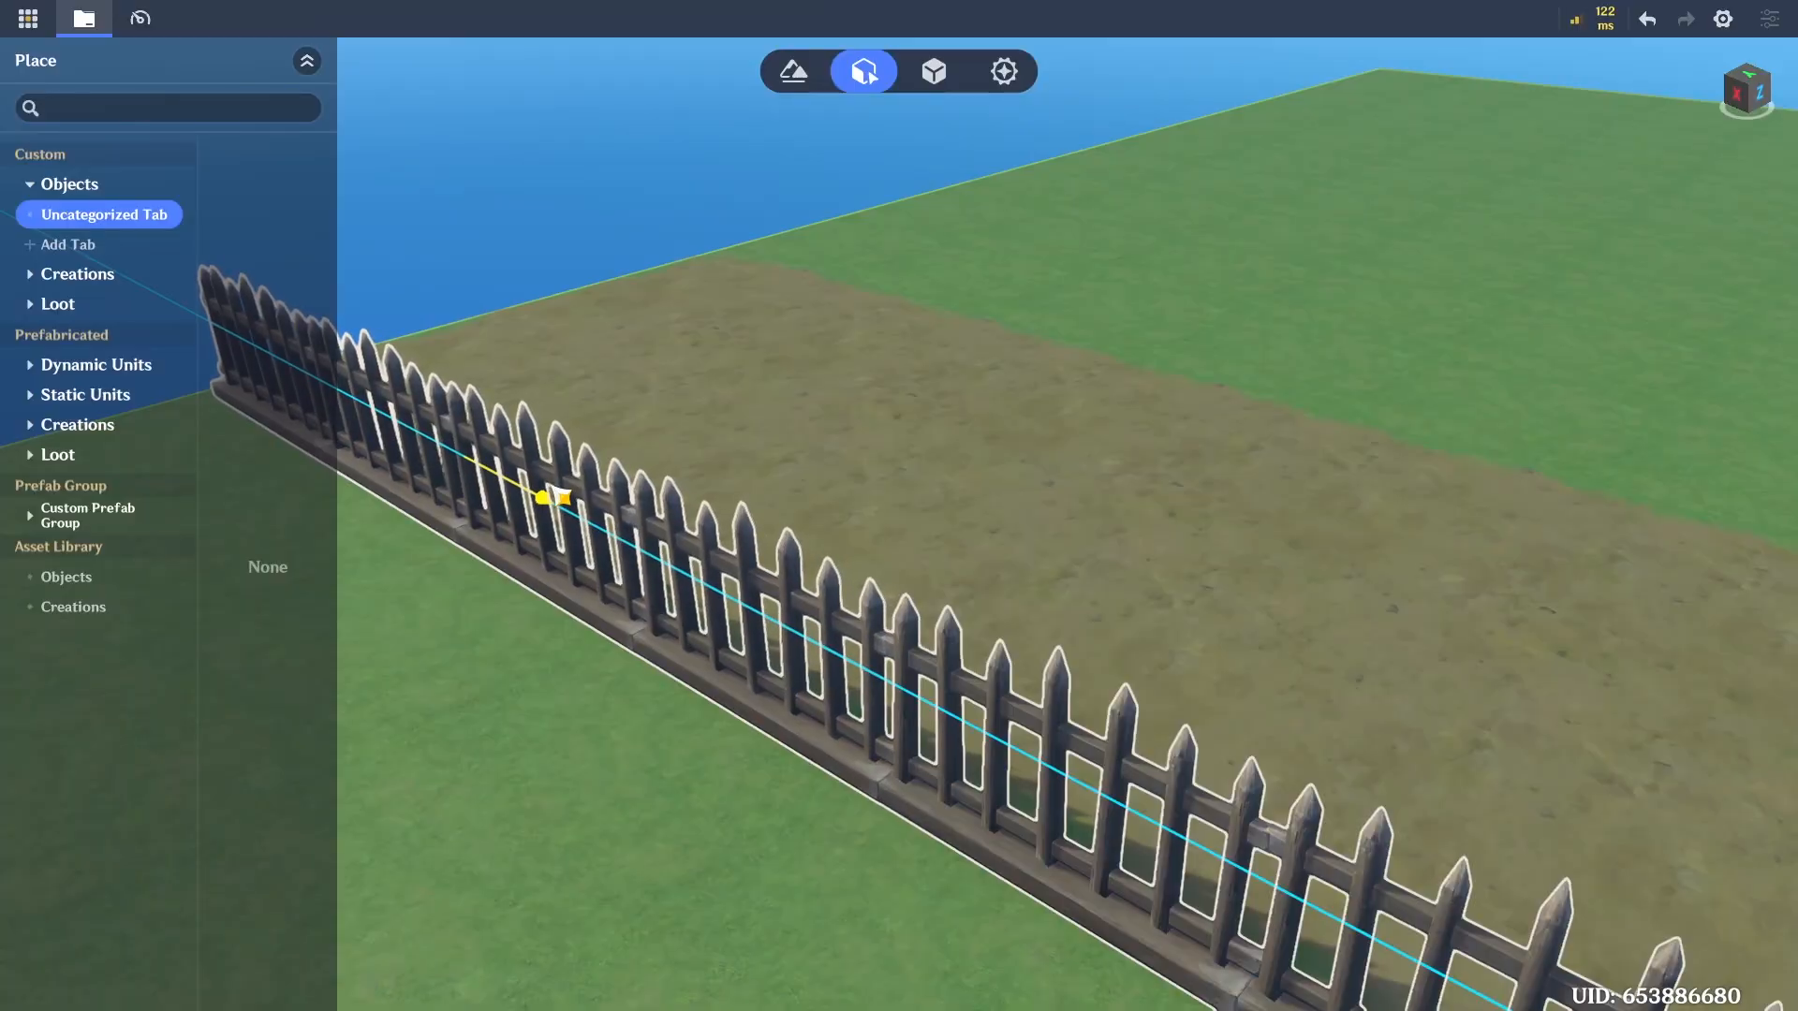
key("s")
key("a")
Select every segment of the fence row and copy the whole row along the X axis to the path's opposite side, at X -0.35
left_click(646, 489)
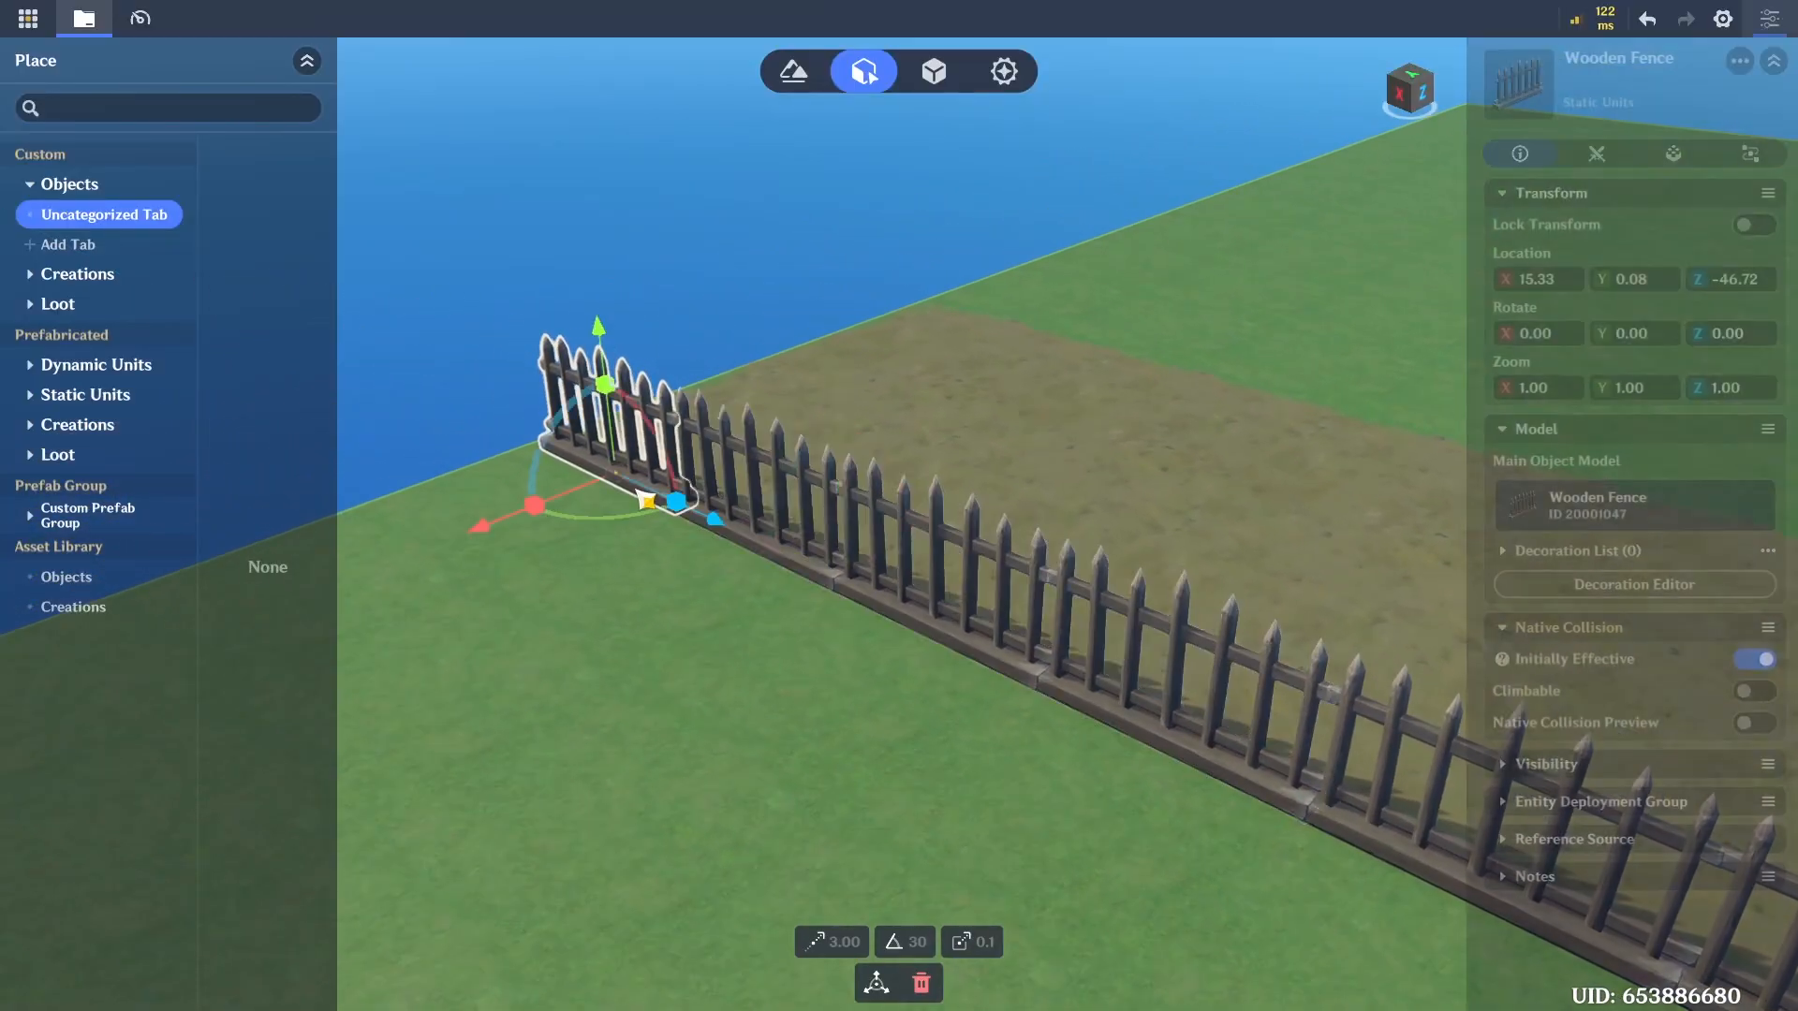
left_click(850, 536, "ctrl")
key("s")
key("d")
left_click(1042, 581, "ctrl")
left_click(1117, 604, "ctrl")
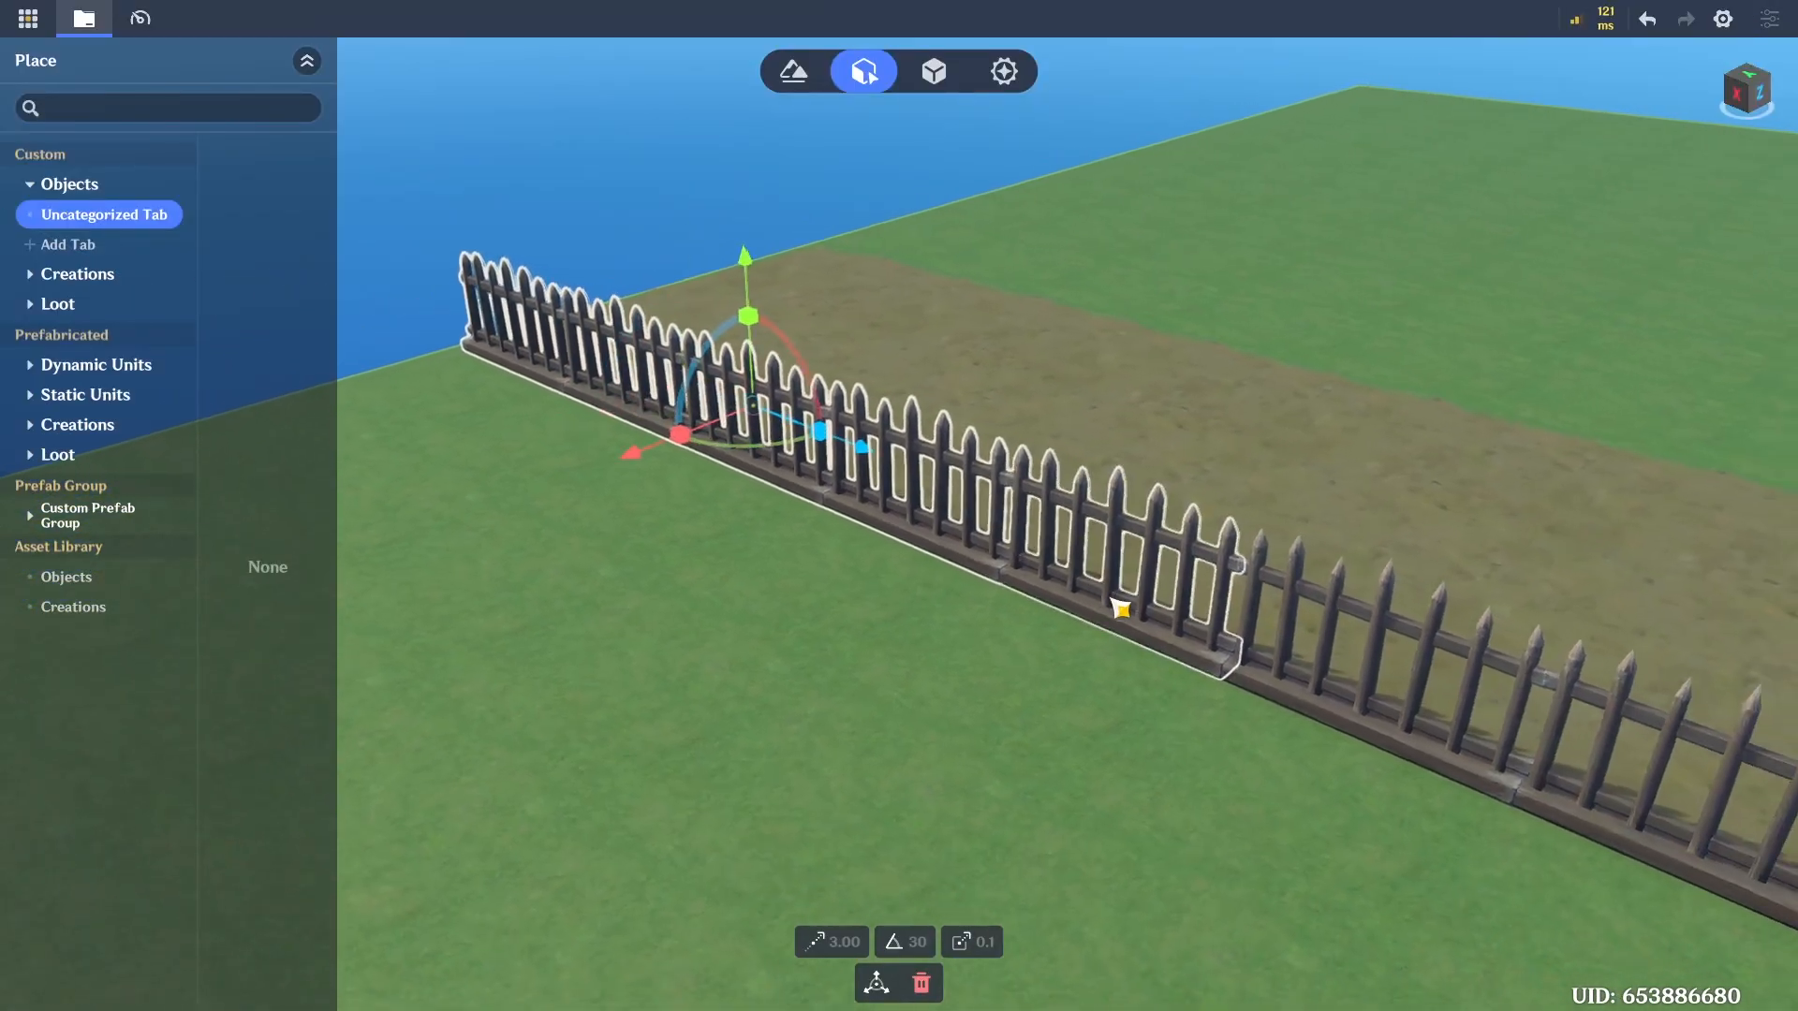
left_click(1298, 662, "ctrl")
left_click(1351, 680, "ctrl")
left_click(1394, 697, "ctrl")
left_click(1383, 695, "ctrl")
left_click(1380, 699, "ctrl")
left_click(1366, 688, "ctrl")
left_click(1421, 704, "ctrl")
left_click(1480, 720, "ctrl")
left_click(1592, 743, "ctrl")
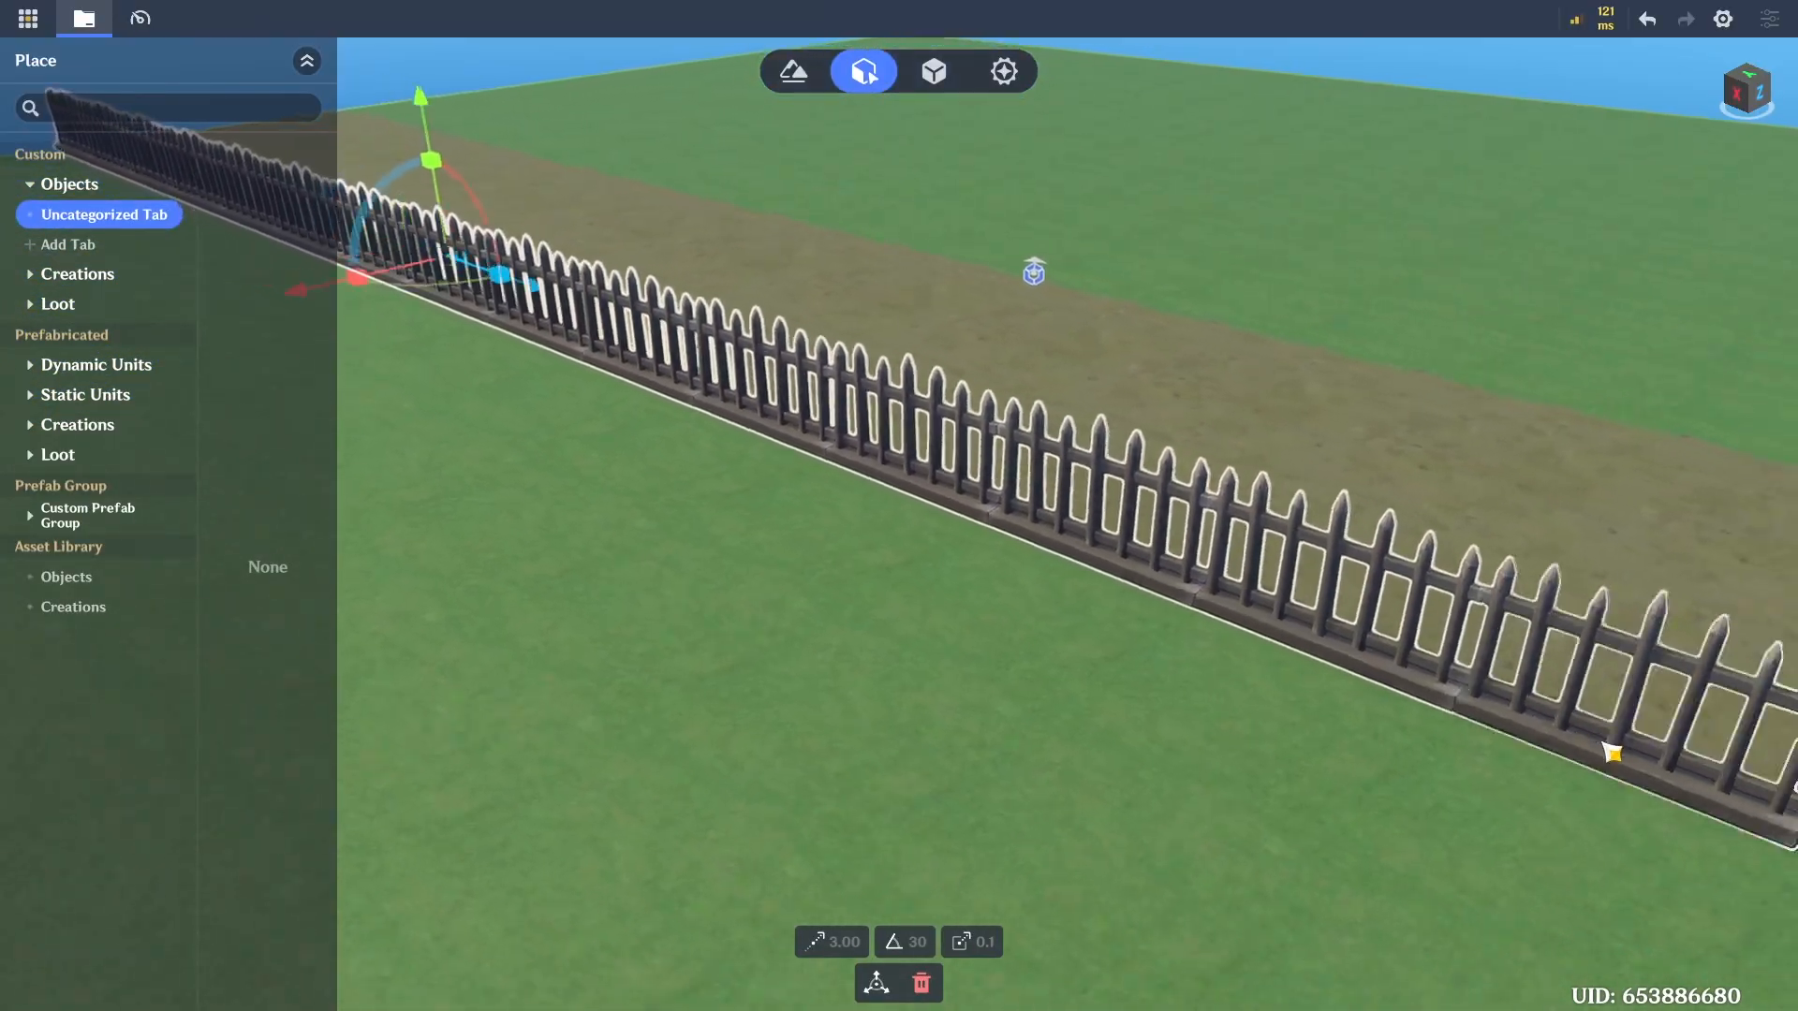
left_click(1612, 748, "ctrl")
left_click(1618, 745, "ctrl")
left_click(1650, 739, "ctrl")
left_click(1627, 728, "ctrl")
left_click(1589, 709, "ctrl")
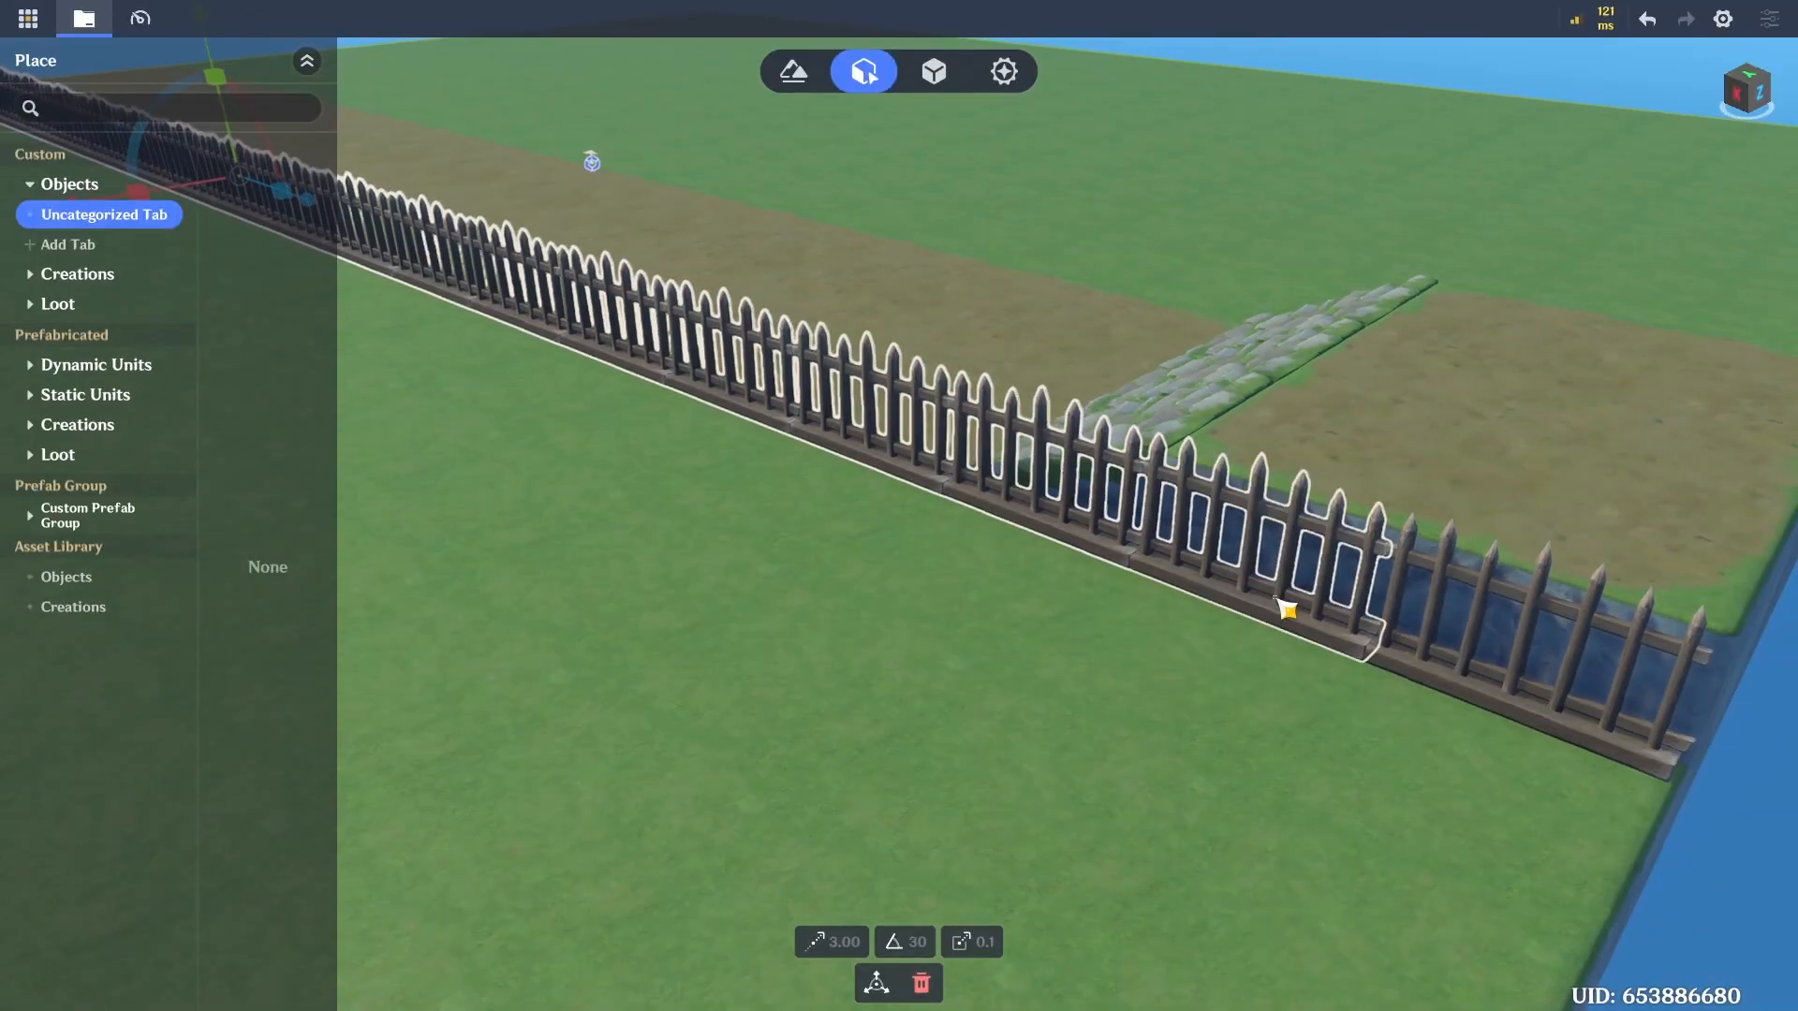
left_click(1405, 666, "ctrl")
right_click_drag(1405, 674, 1009, 350)
left_click_drag(1051, 352, 1092, 368)
key("d")
key("s")
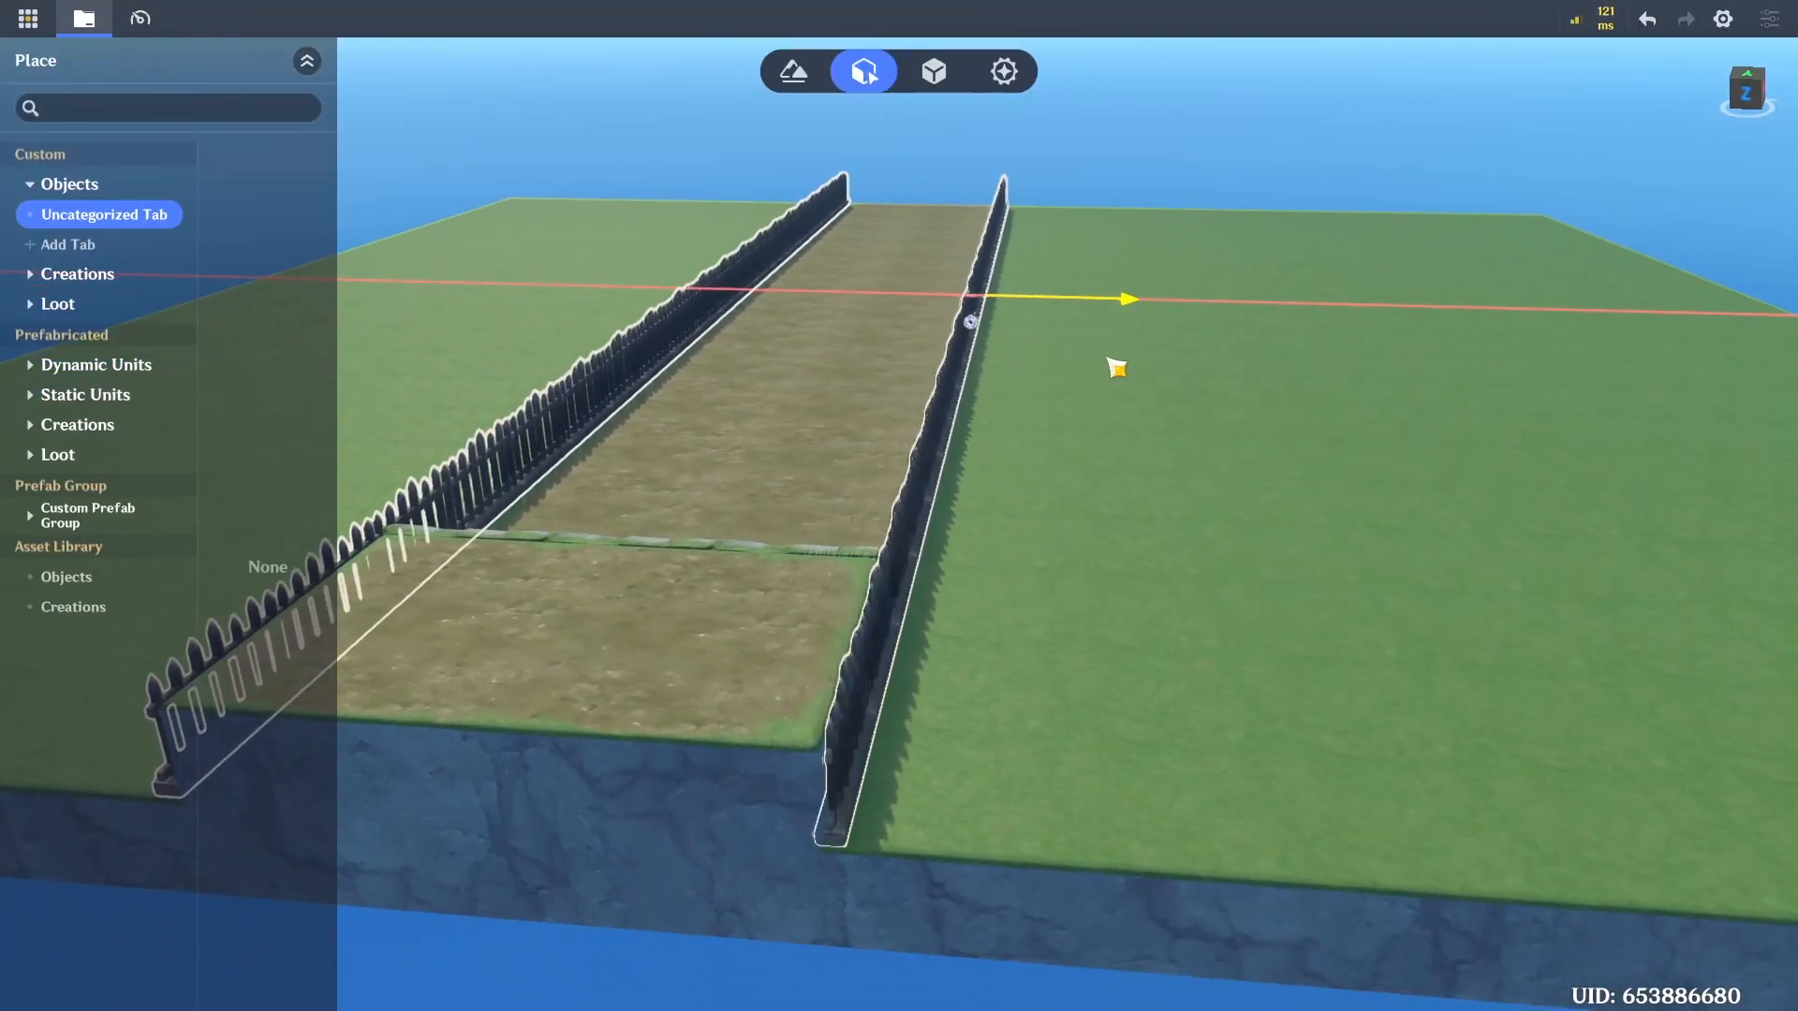
left_click_drag(1120, 368, 1116, 367)
key("a")
Copy the last segment of the new fence row along the X axis to 4.11, onto the far end of the dirt path
left_click(943, 180)
key("w")
right_click_drag(907, 411, 1015, 437)
key("w")
left_click(1106, 516)
key("s")
right_click_drag(1061, 522, 1014, 662)
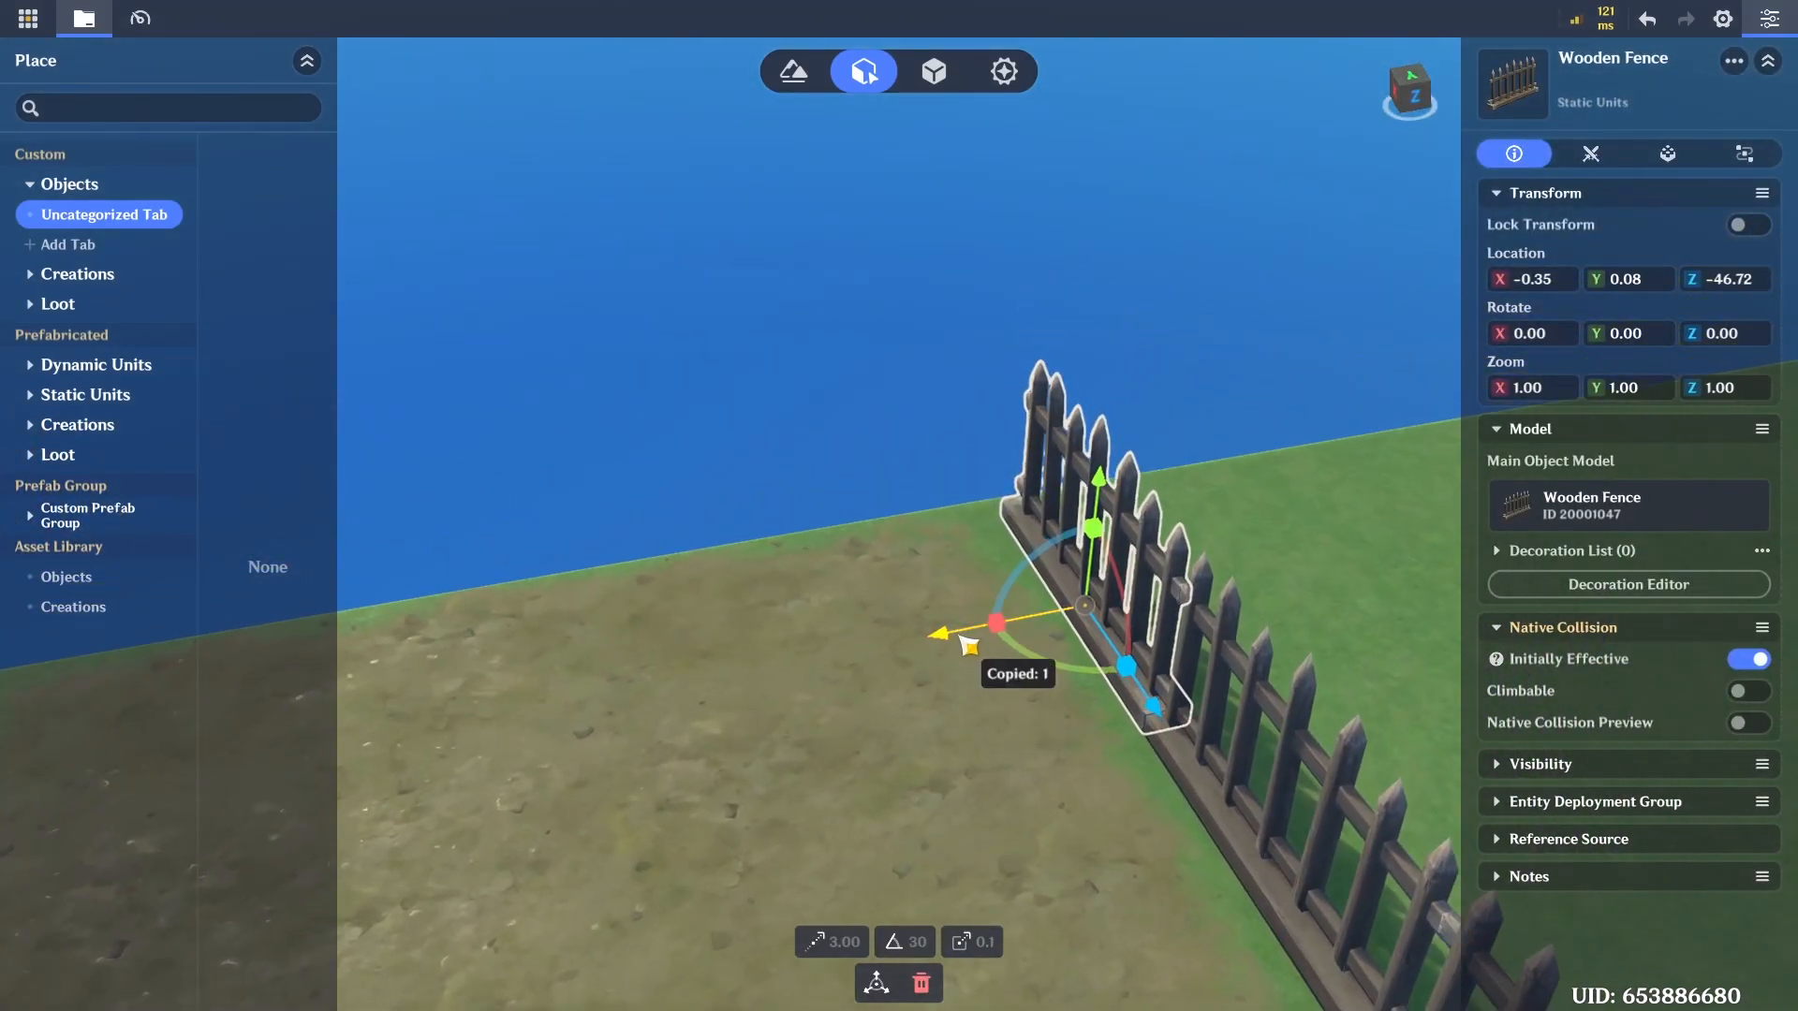
left_click_drag(962, 639, 768, 669)
key("a")
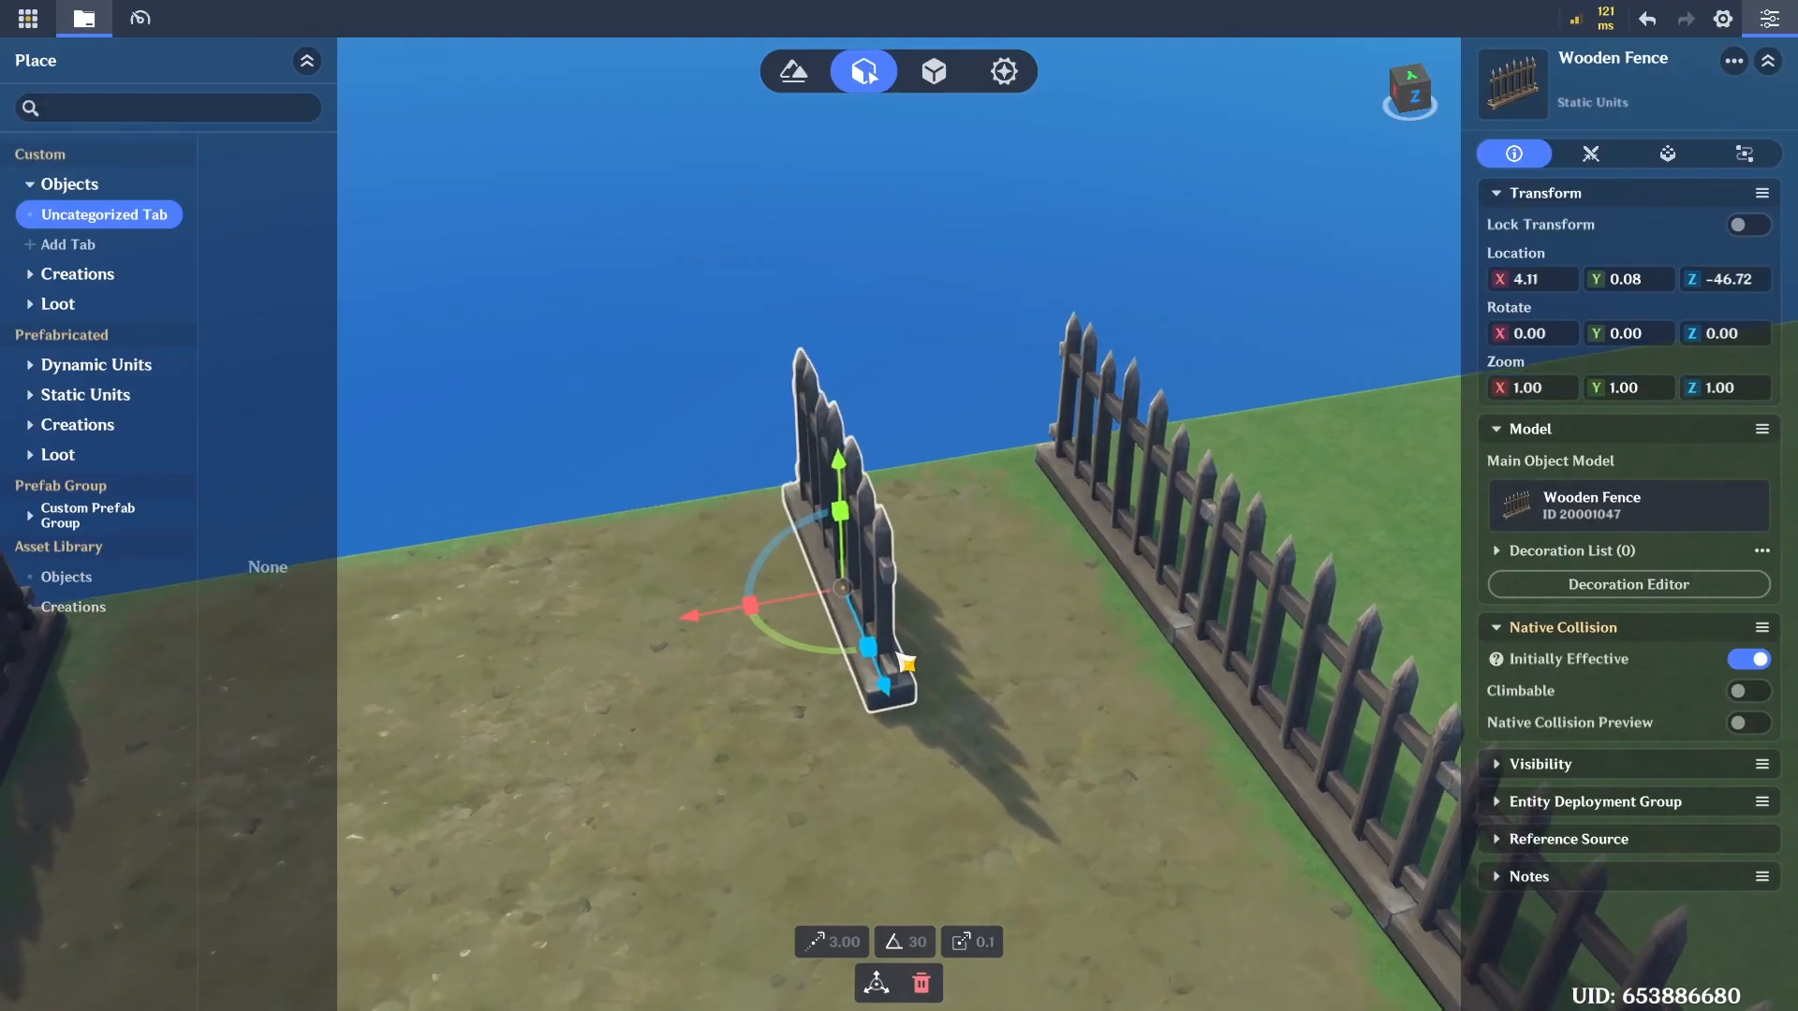
Try to rotate the copied fence segment freely about the Y axis to -64.43, and undo the rotation
key("w")
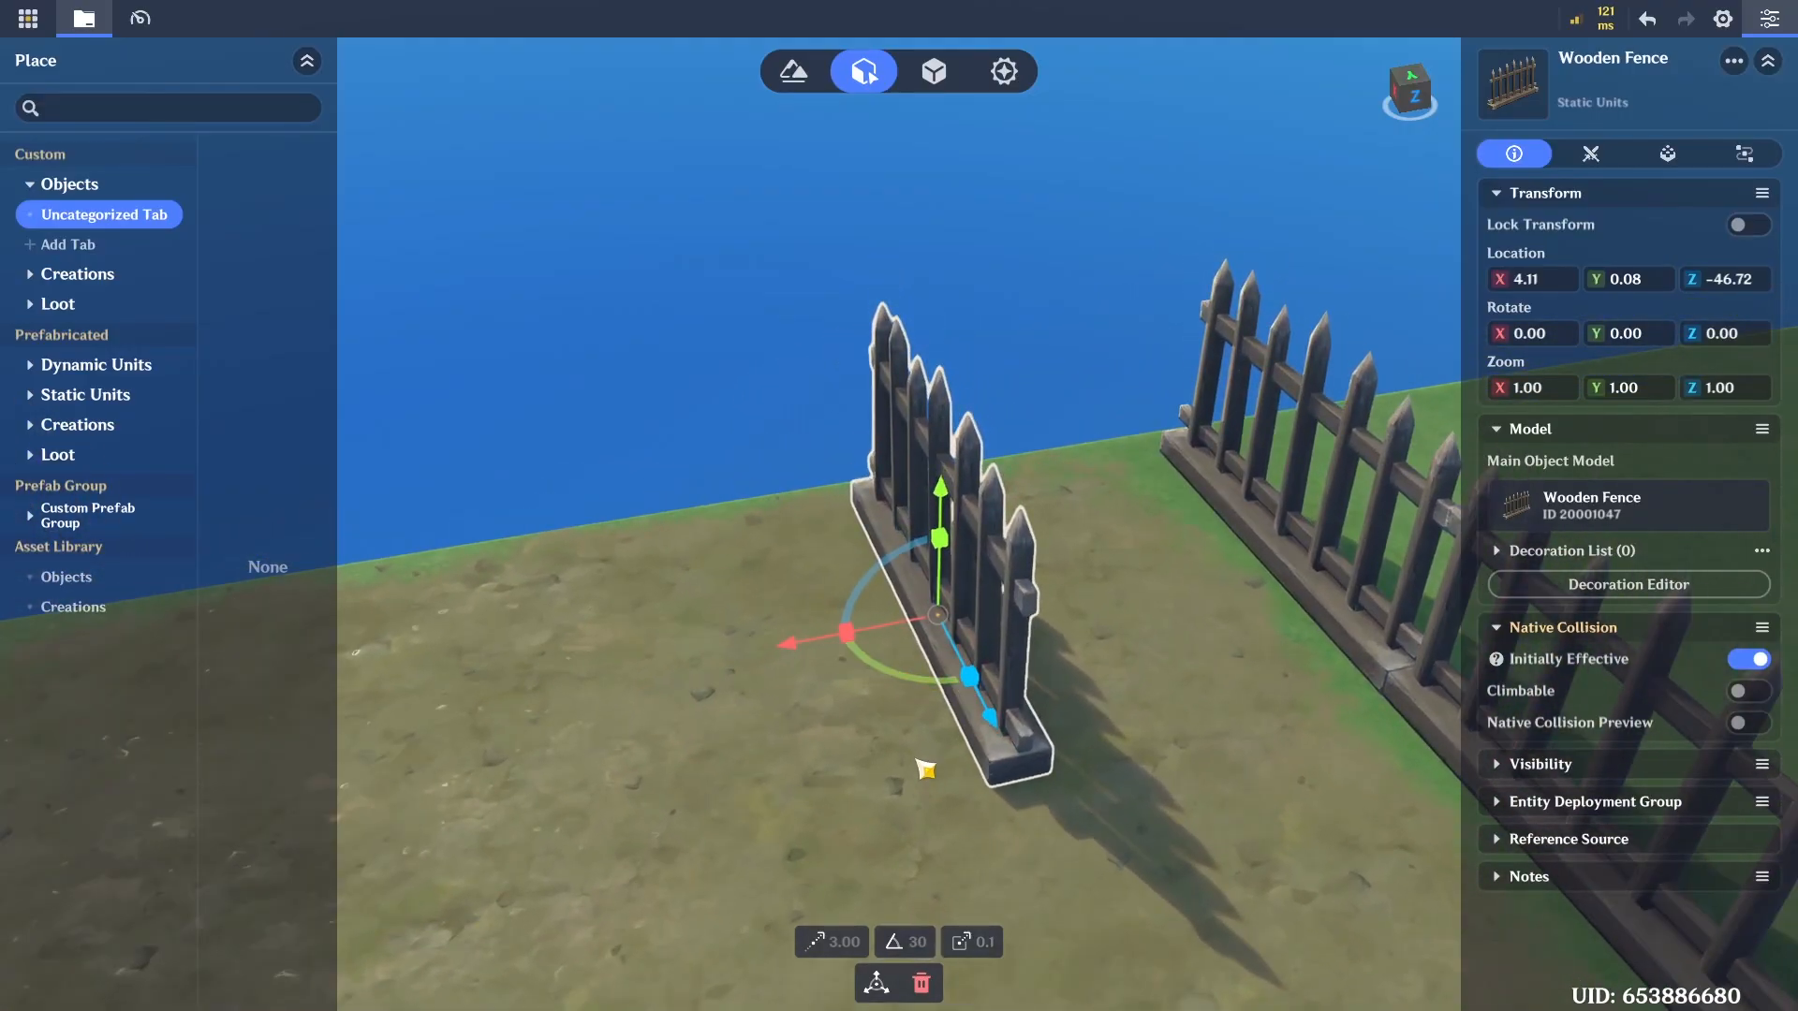
left_click_drag(941, 684, 983, 697)
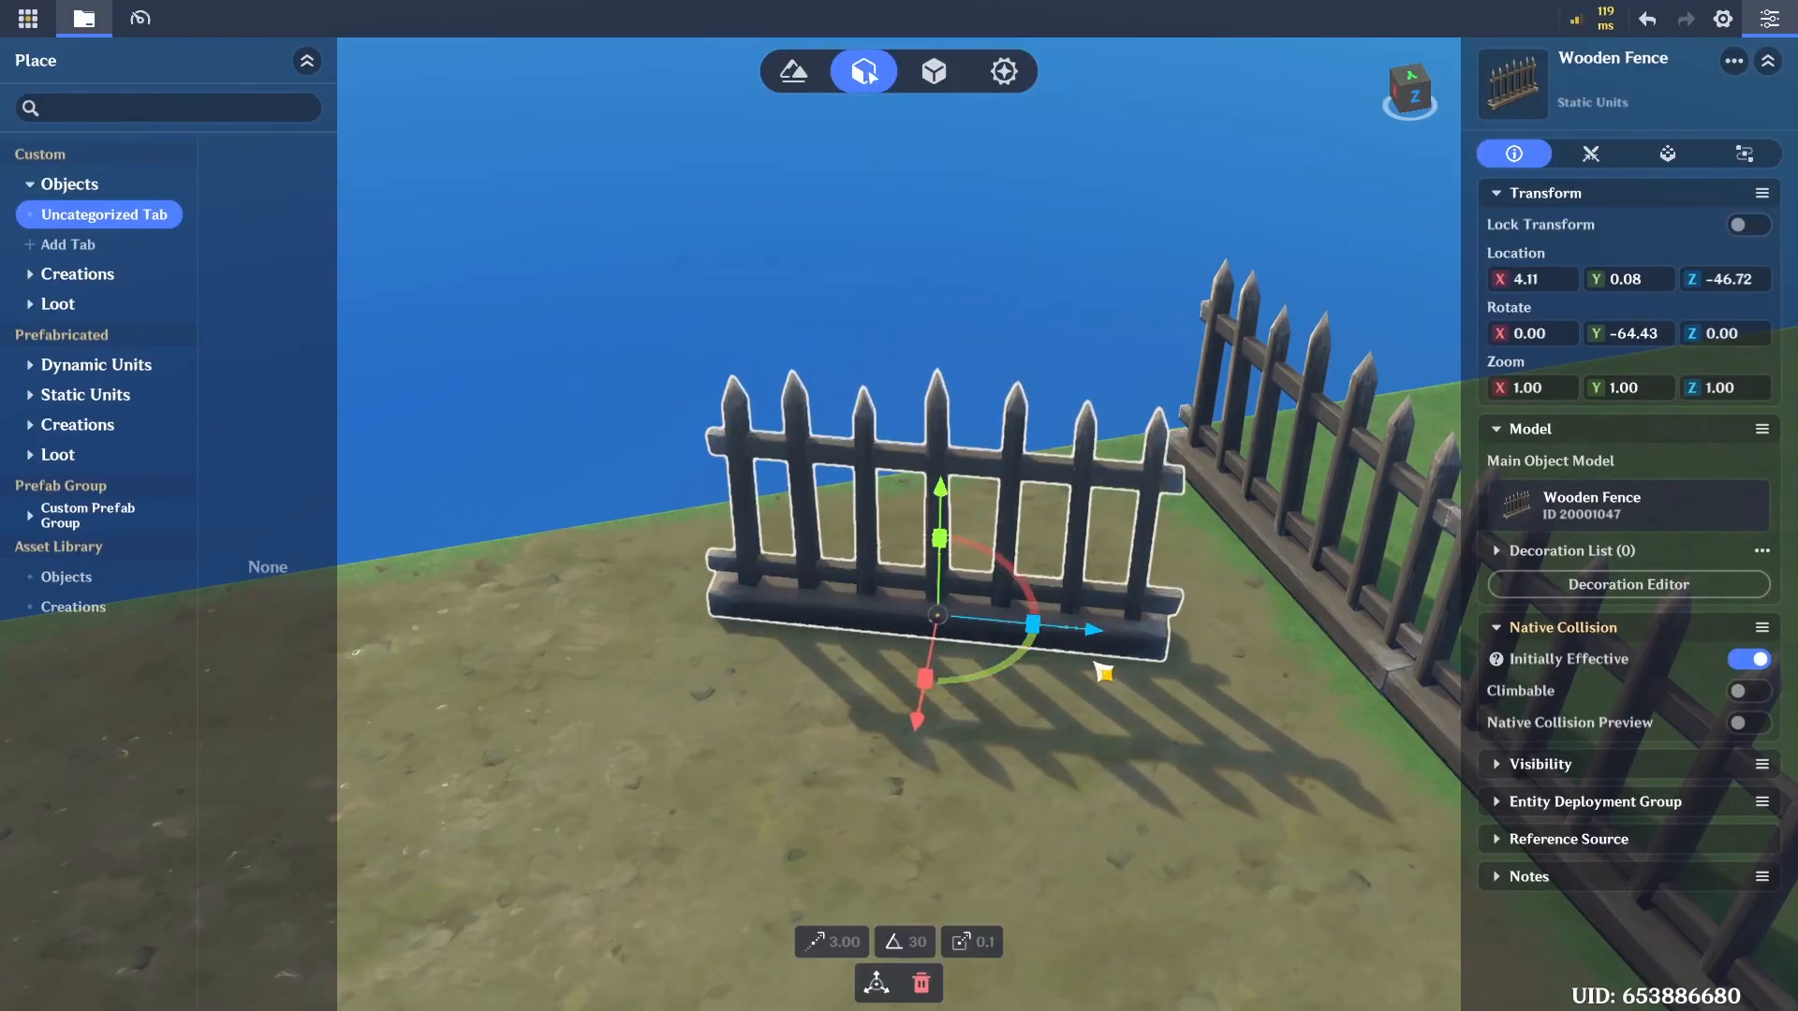
key("a")
key("d")
right_click_drag(955, 602, 967, 618)
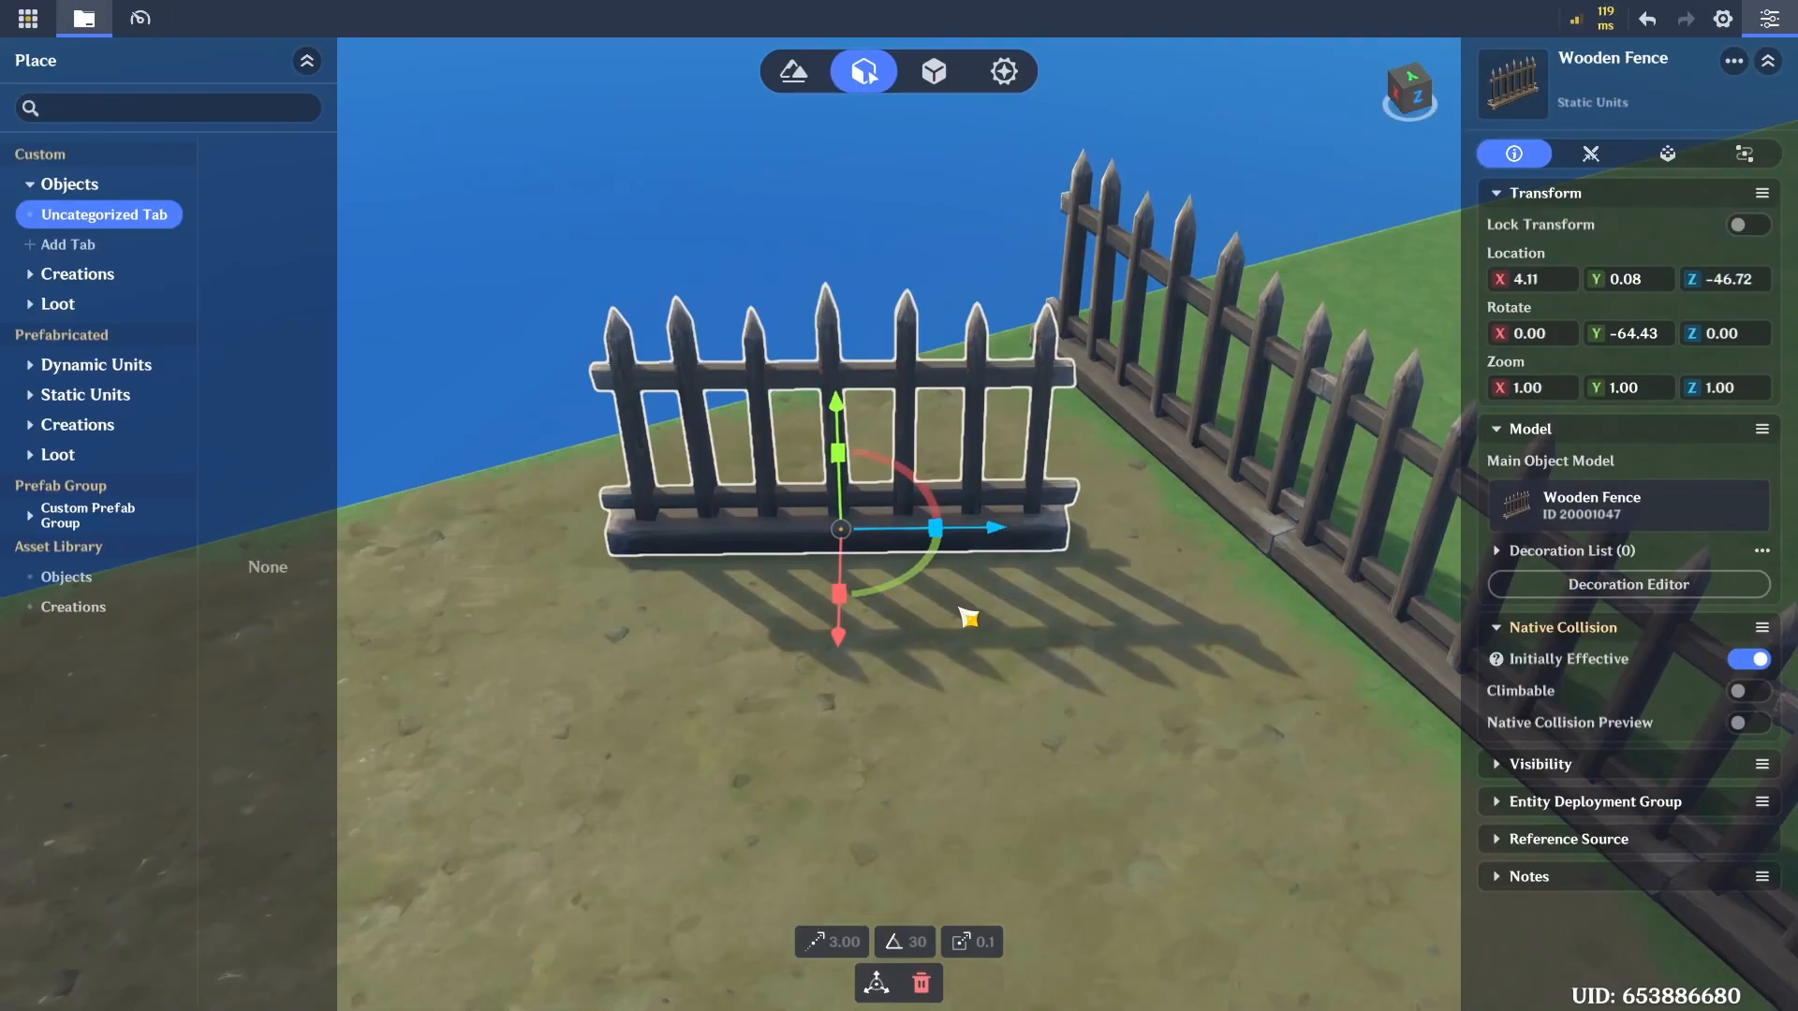
key("ctrl+z")
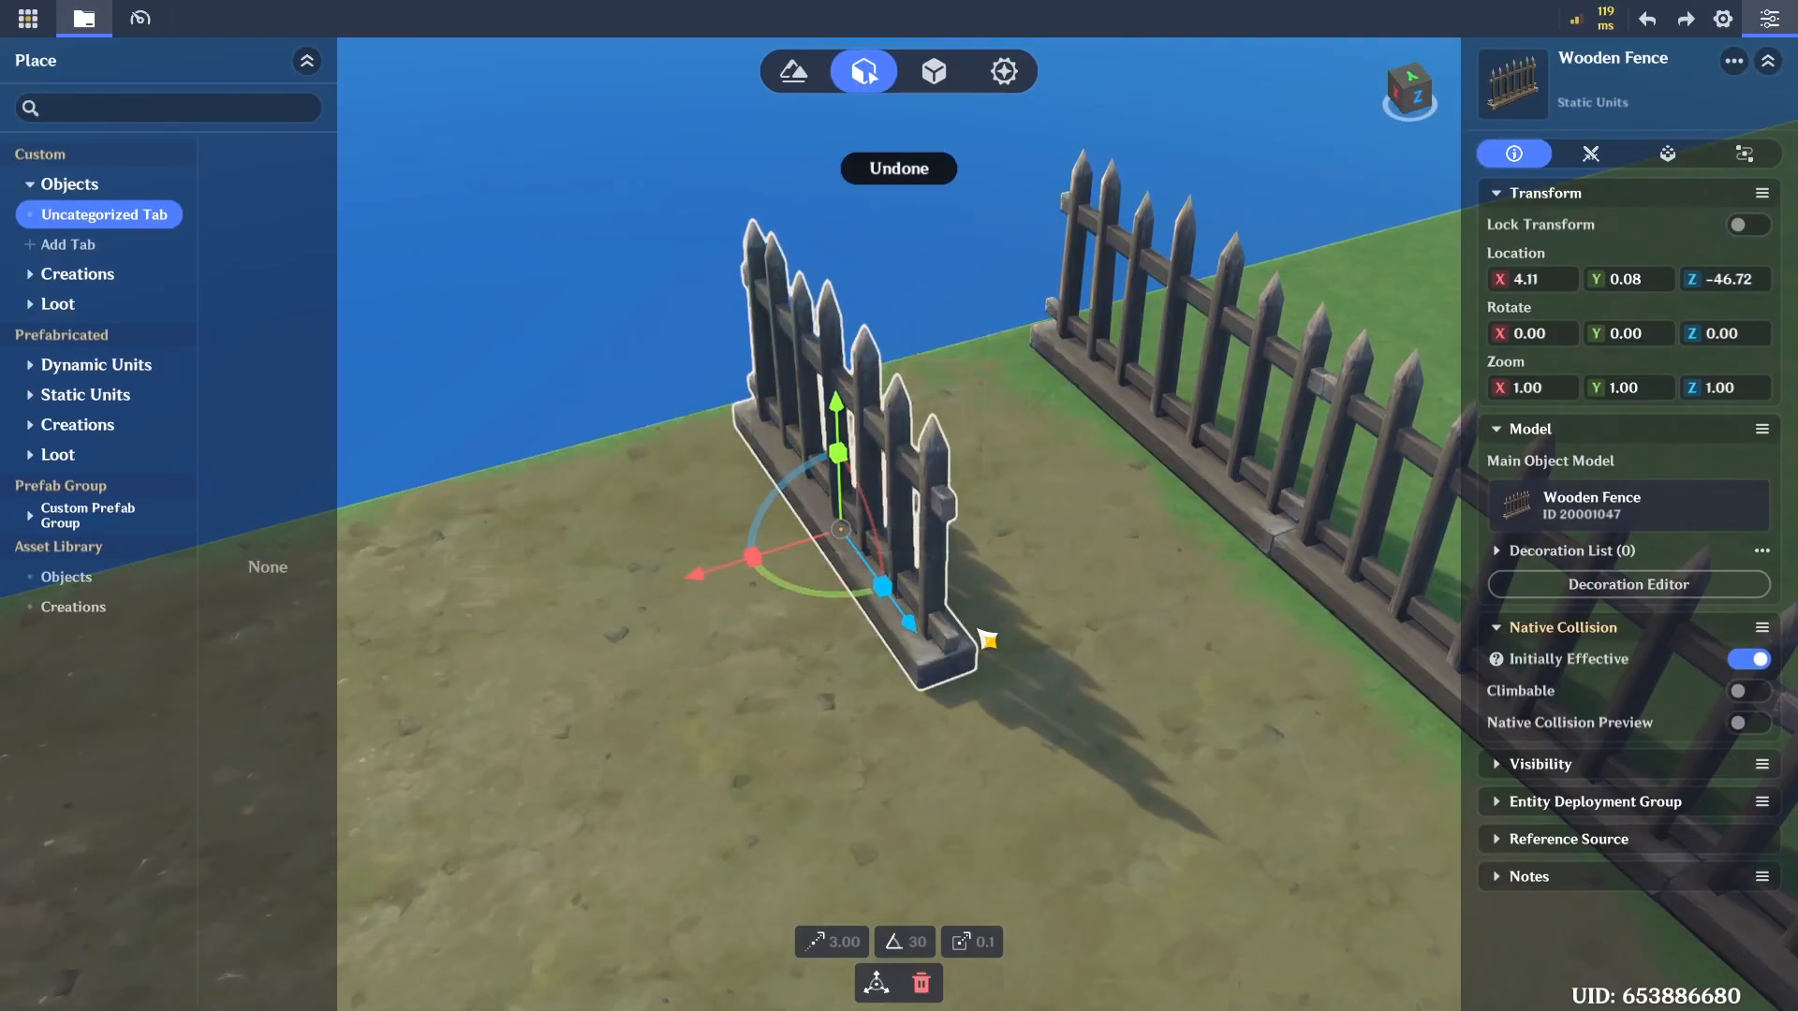
Enable Rotate at Fixed Angle with 30 degrees and rotate the copied fence segment to -90 about the Y axis
key("w")
key("a")
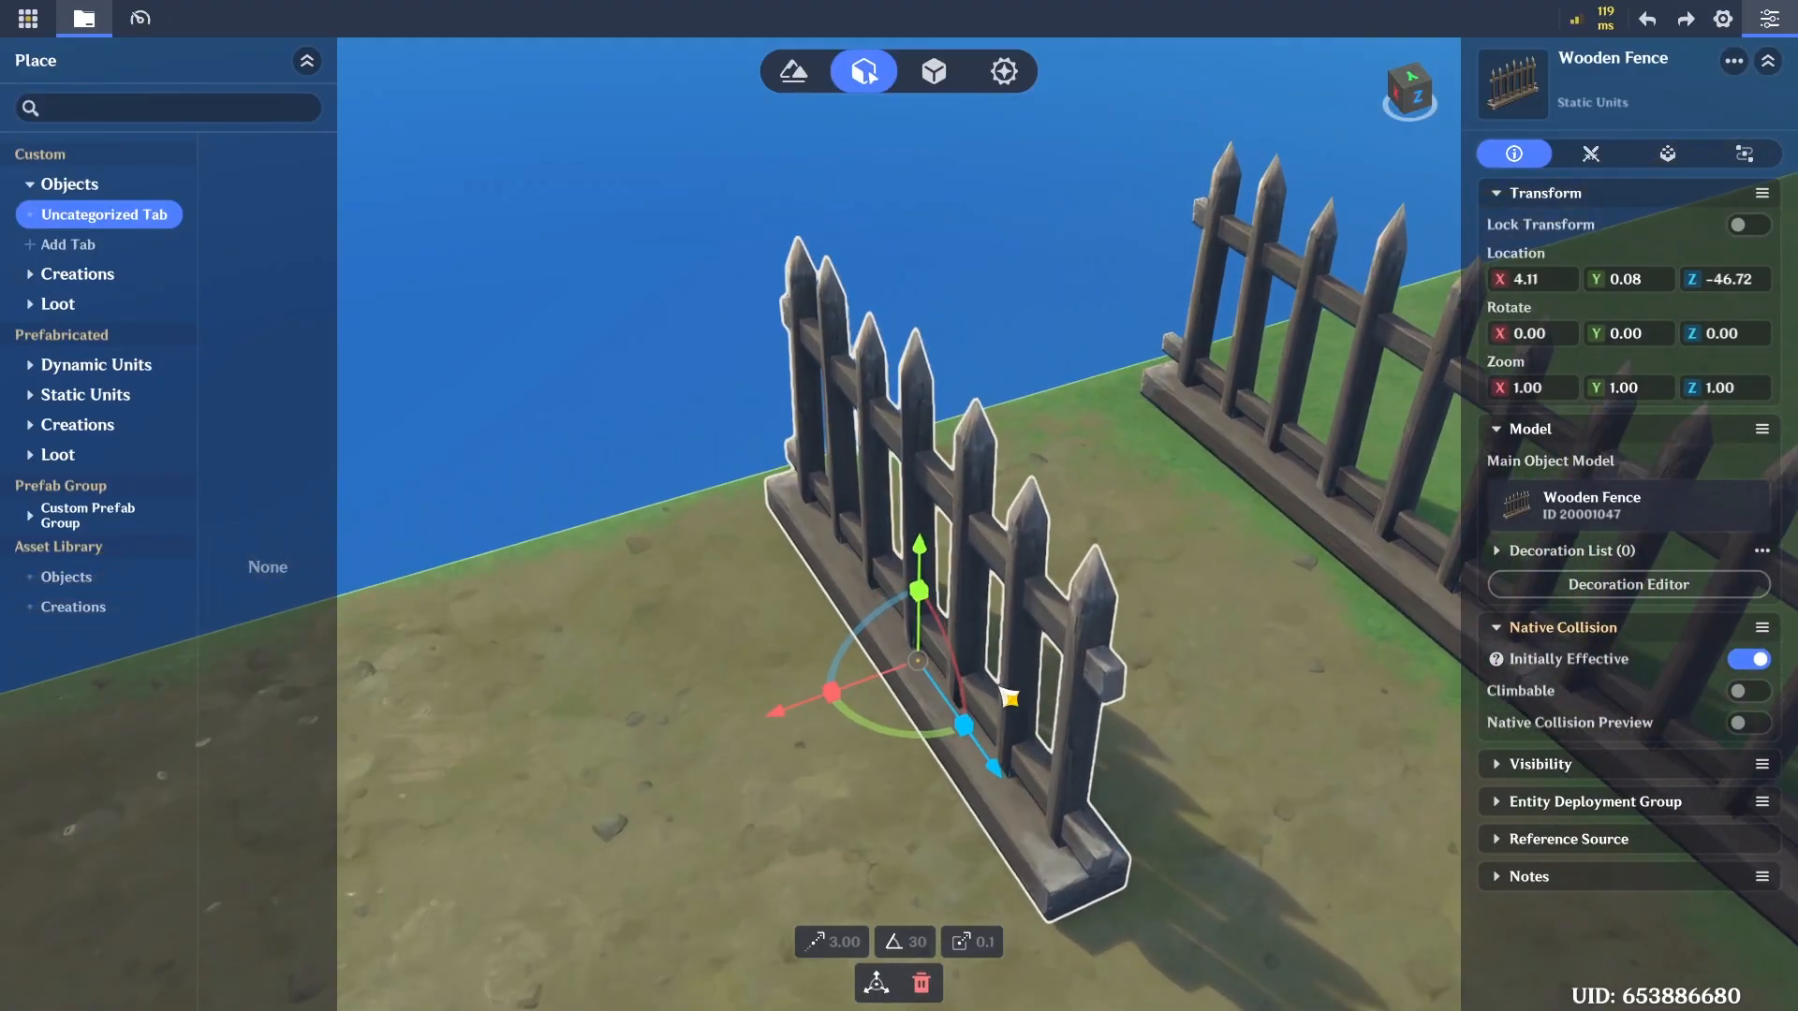
key("s")
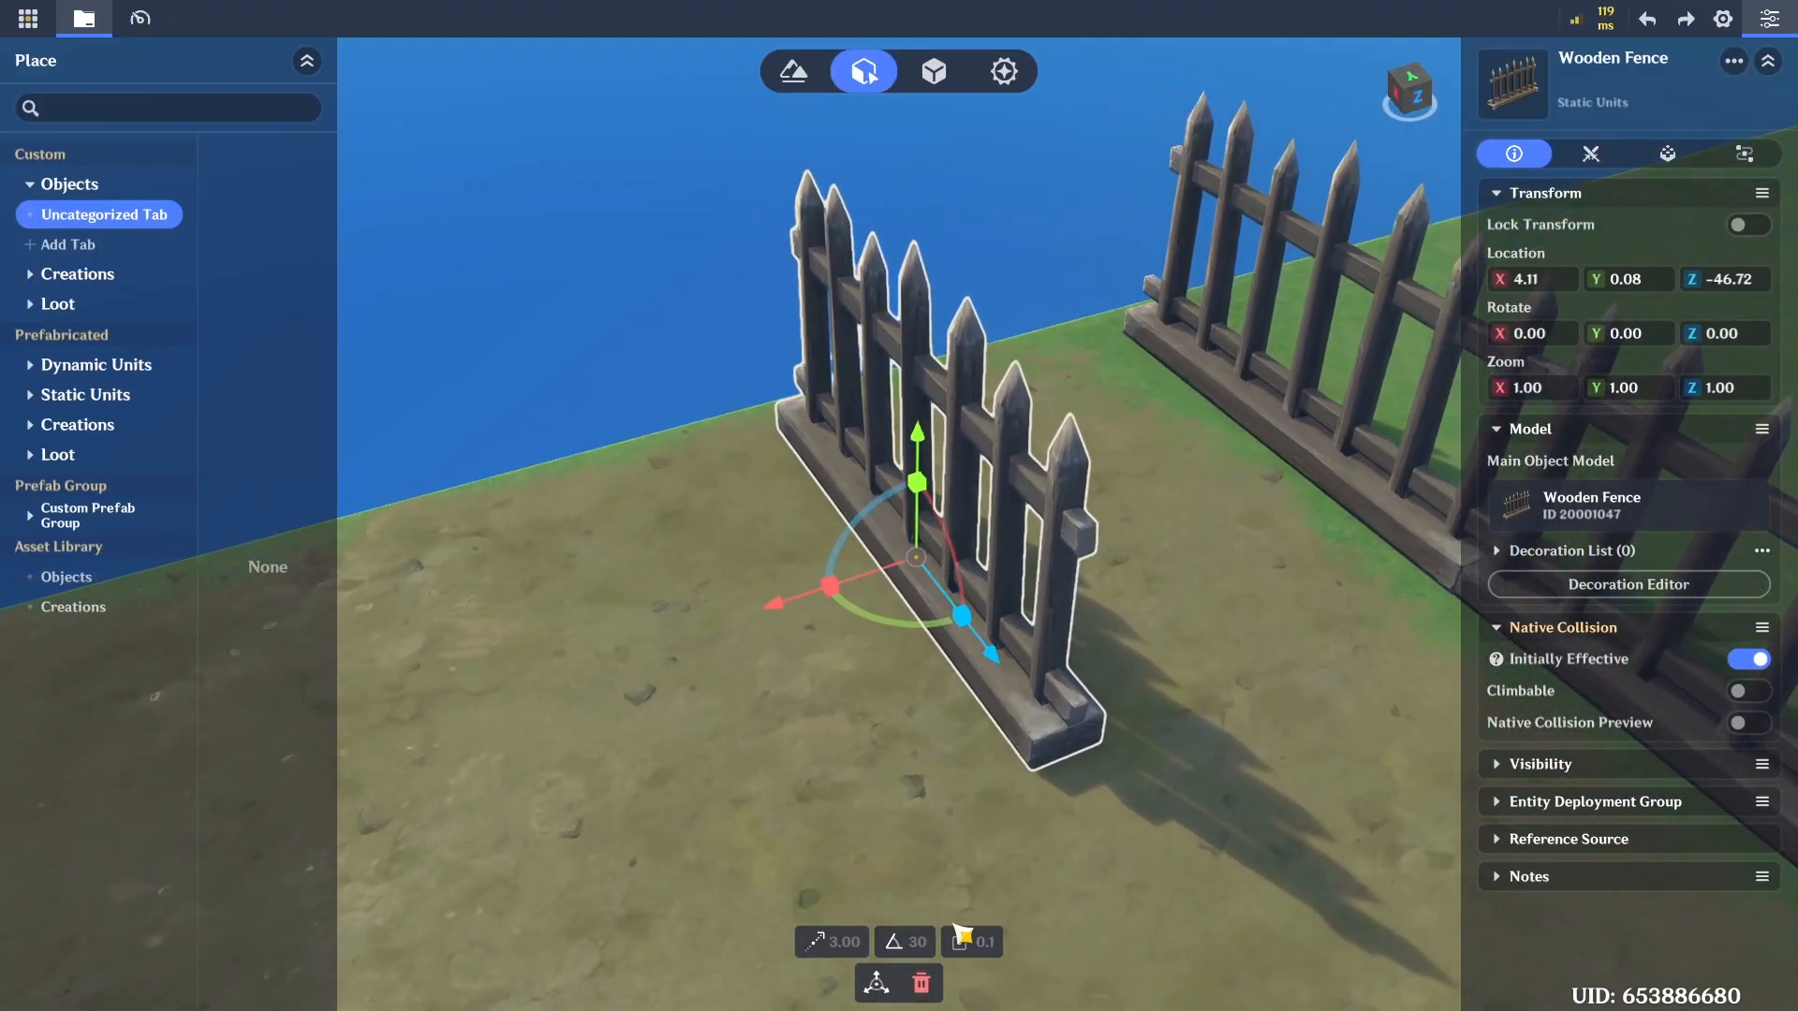
left_click(905, 942)
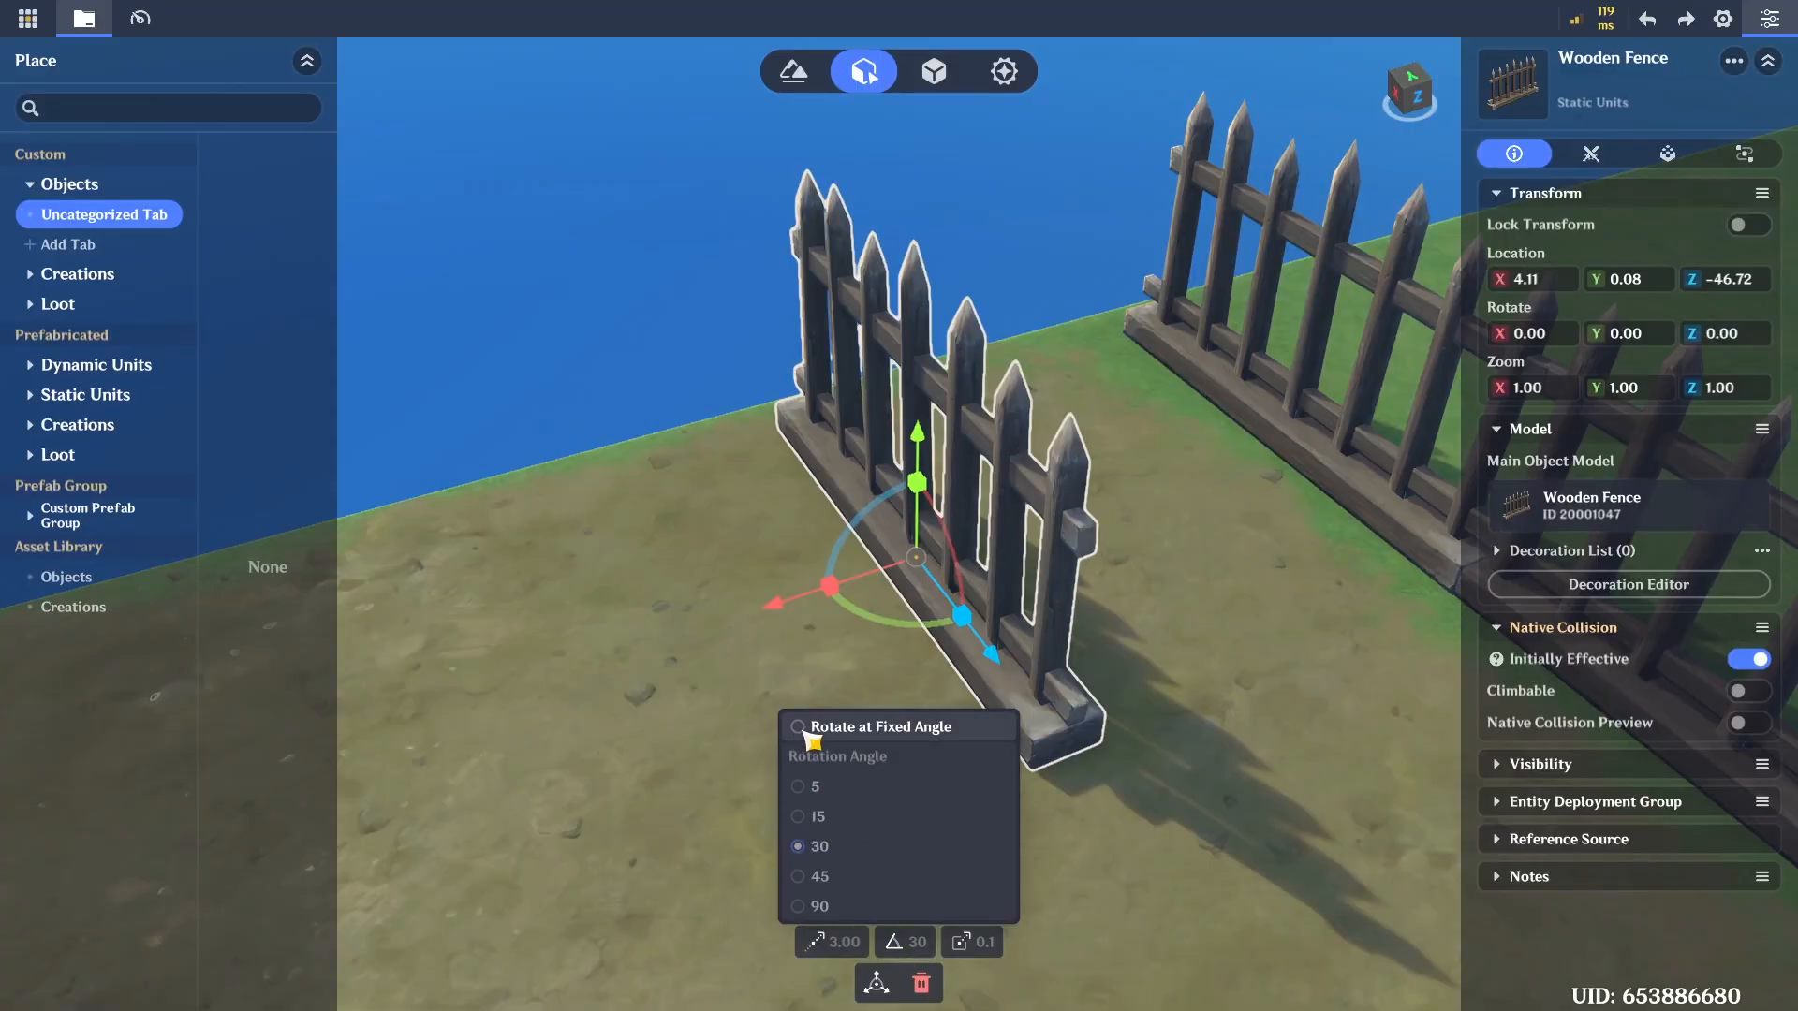
left_click_drag(907, 640, 968, 646)
Move the rotated fence segment to the path's far edge at Z -49.56, against the corner of the side row
key("w")
key("w")
key("d")
left_click_drag(504, 752, 967, 719)
right_click_drag(1050, 630, 934, 597)
Copy the rotated segment twice along the path's far edge and shift the middle segment to X 7.35 between its neighbours
left_click_drag(1172, 584, 796, 537, "alt")
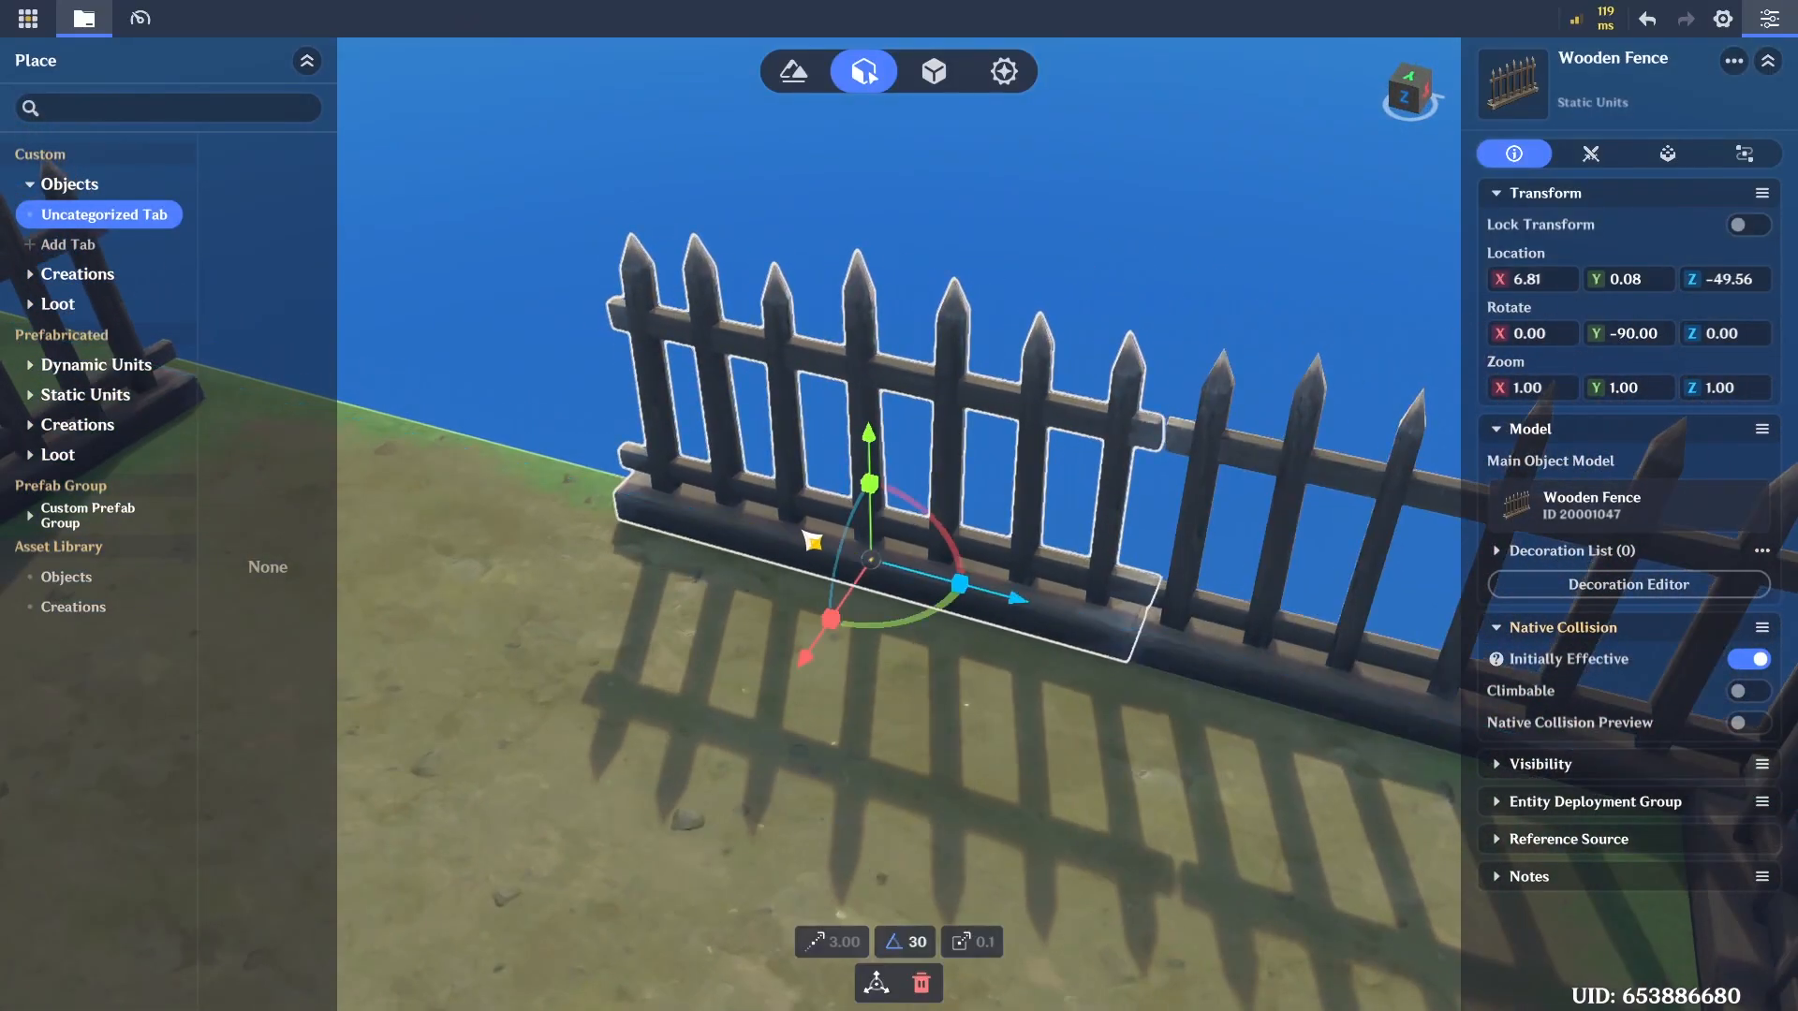
left_click_drag(983, 604, 654, 534, "alt")
left_click(995, 613)
right_click_drag(1007, 613, 836, 625)
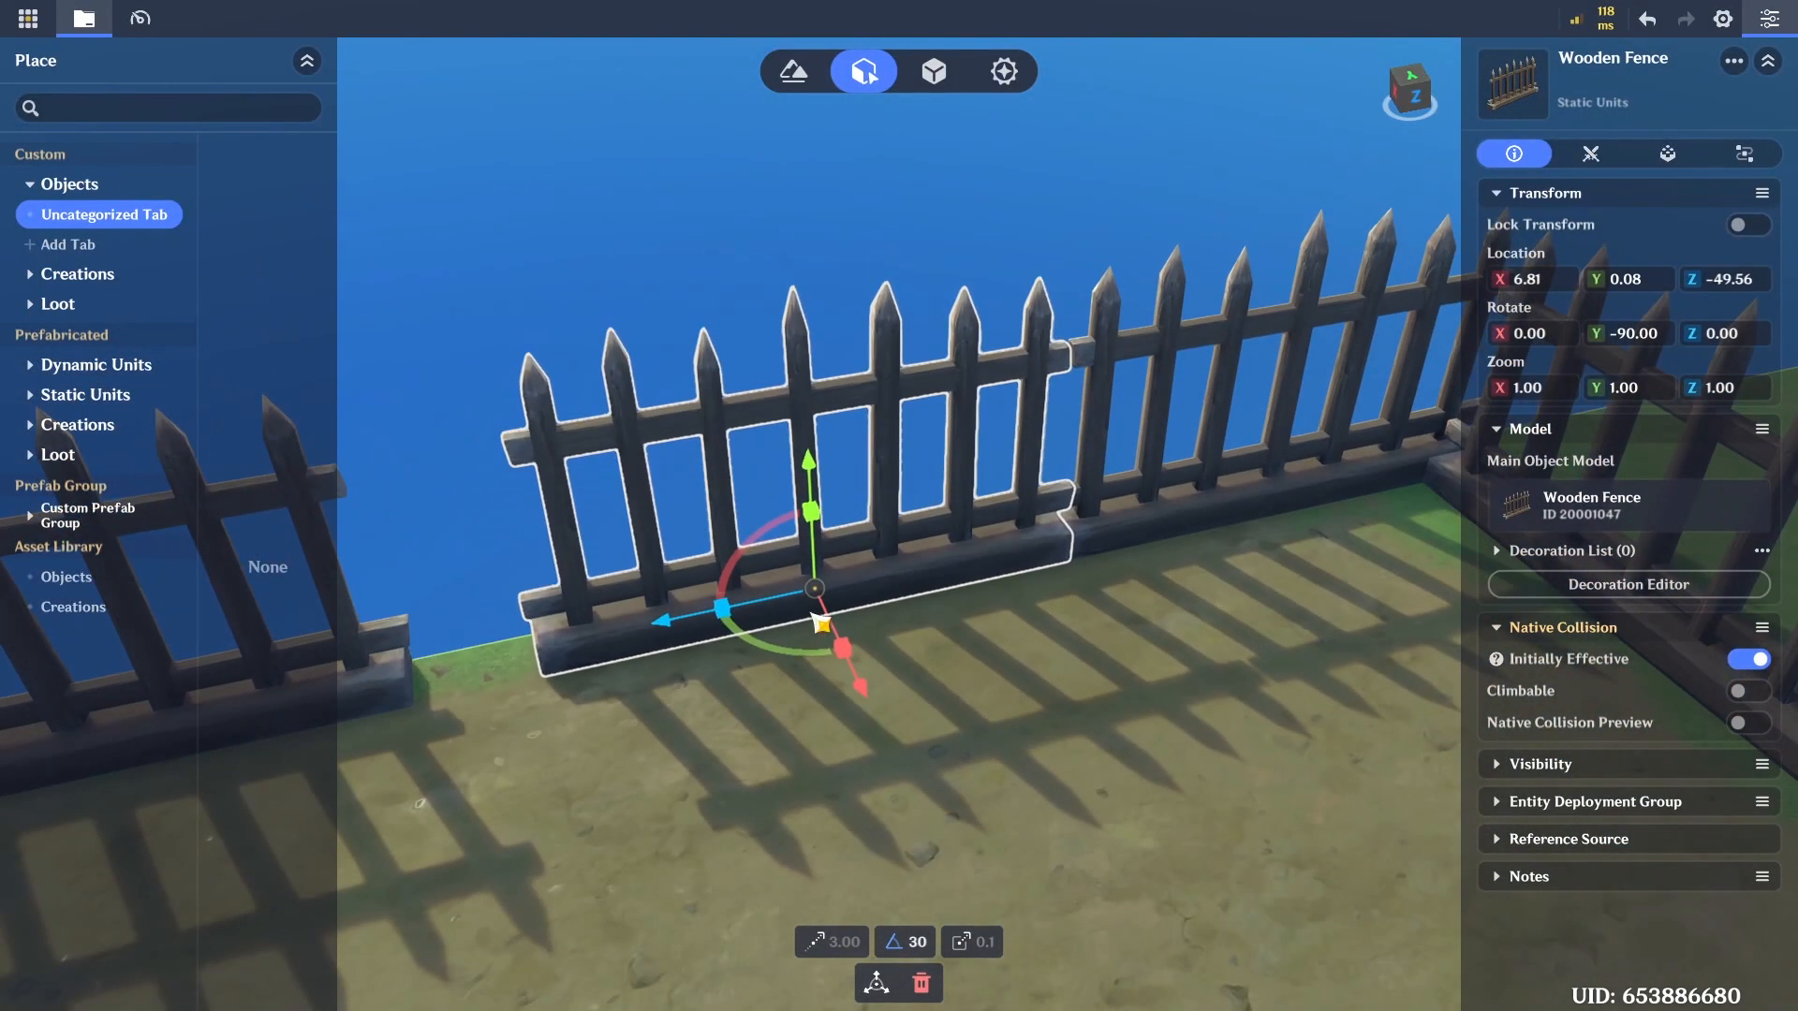
left_click_drag(627, 631, 630, 631, "alt")
key("s")
key("a")
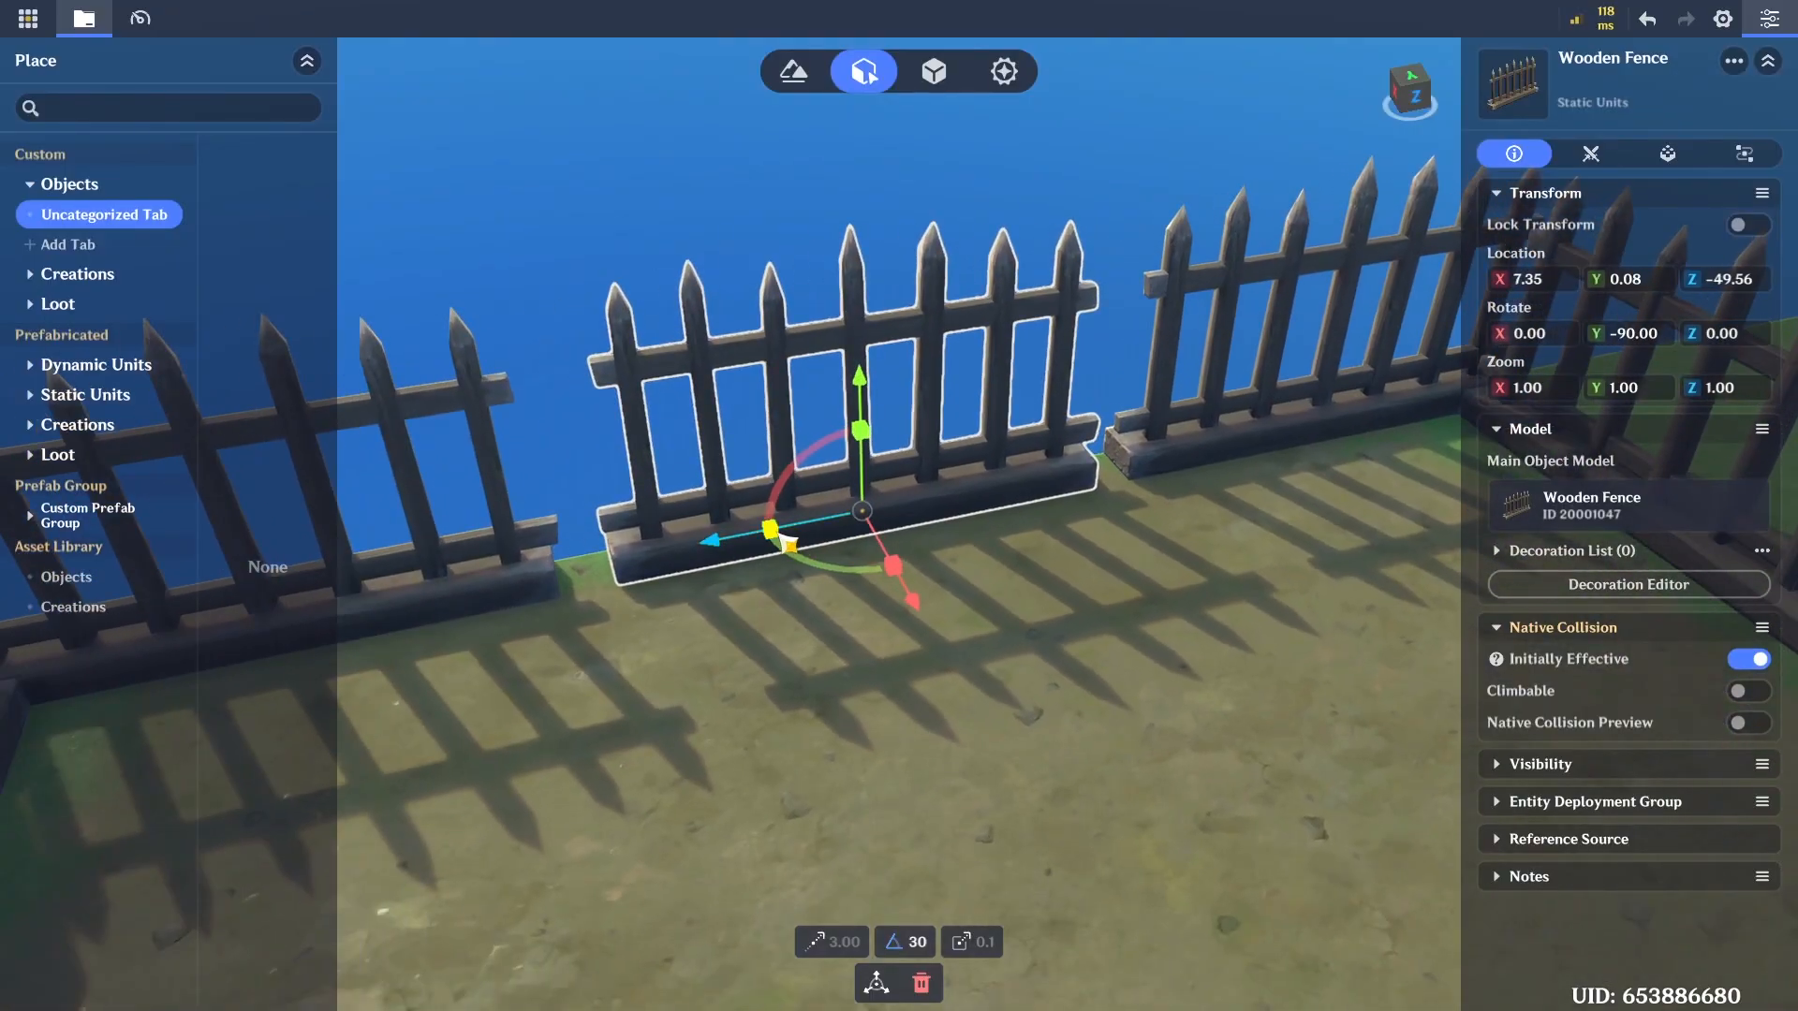
left_click(822, 211)
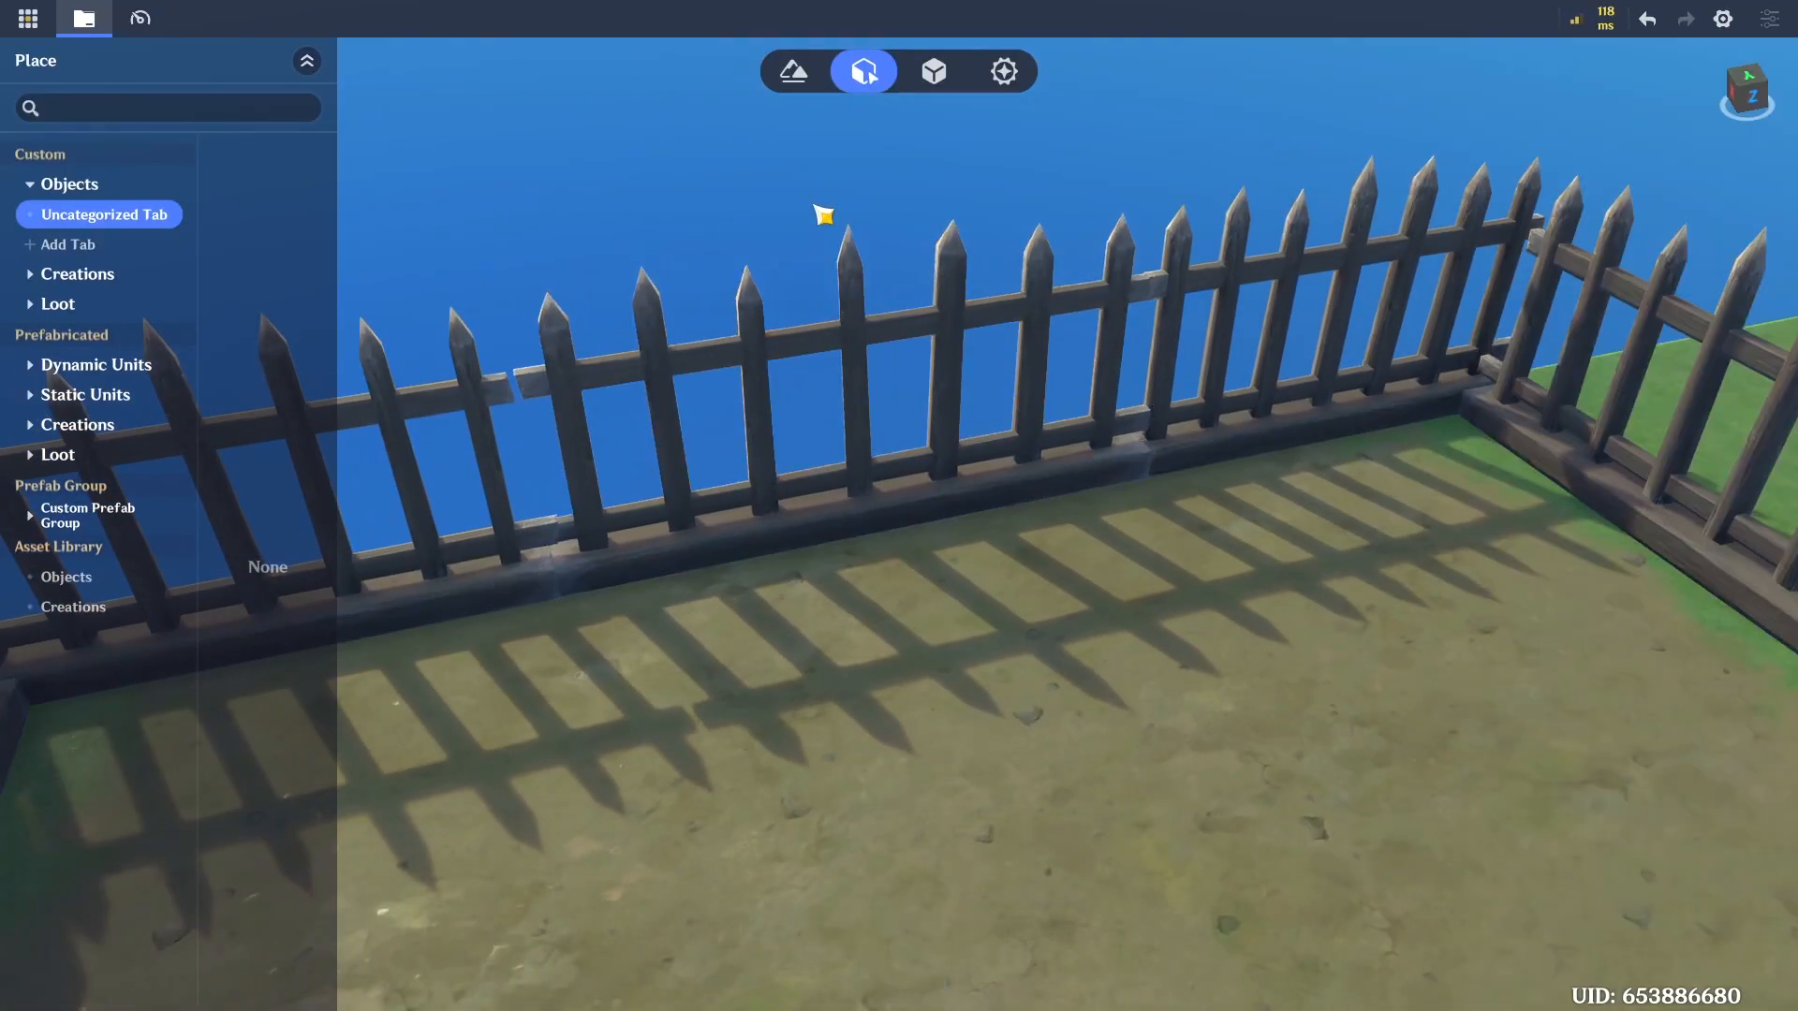
Examine the fence rows along both sides of the dirt path and across its far end
key("s")
key("d")
right_click_drag(890, 205, 496, 99)
key("w")
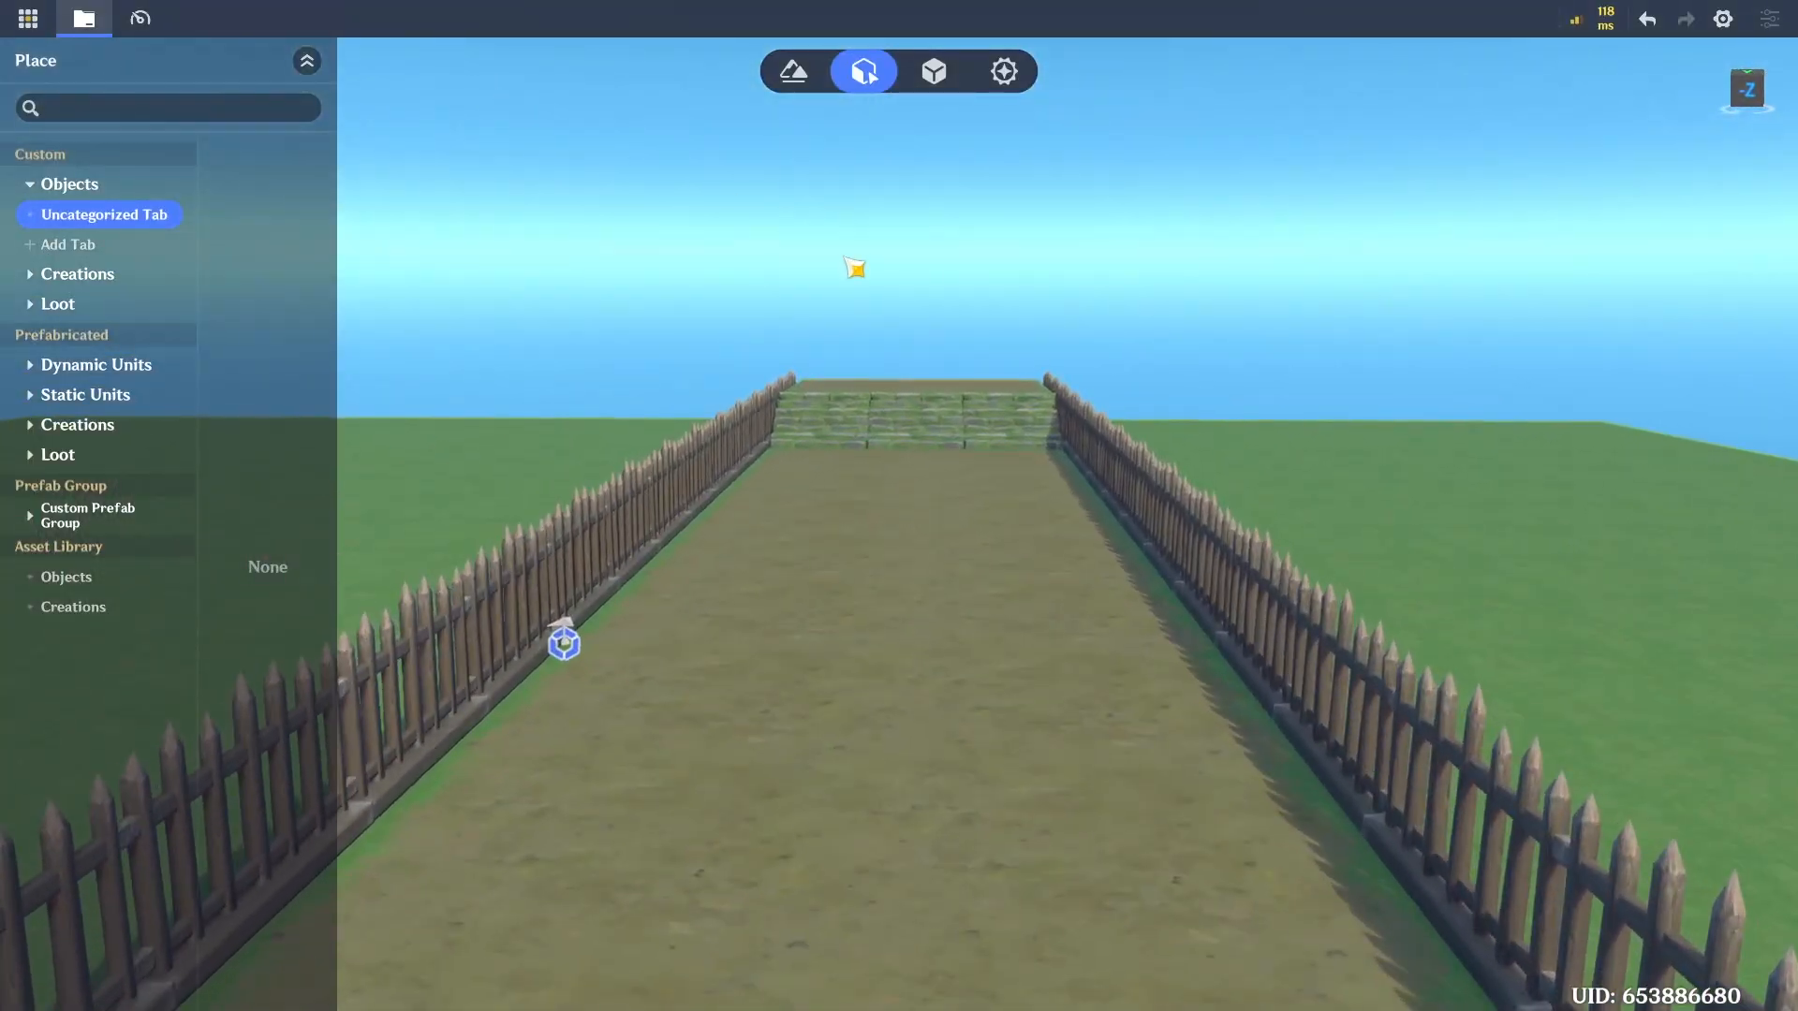
right_click_drag(887, 293, 654, 320)
key("w")
key("d")
key("w")
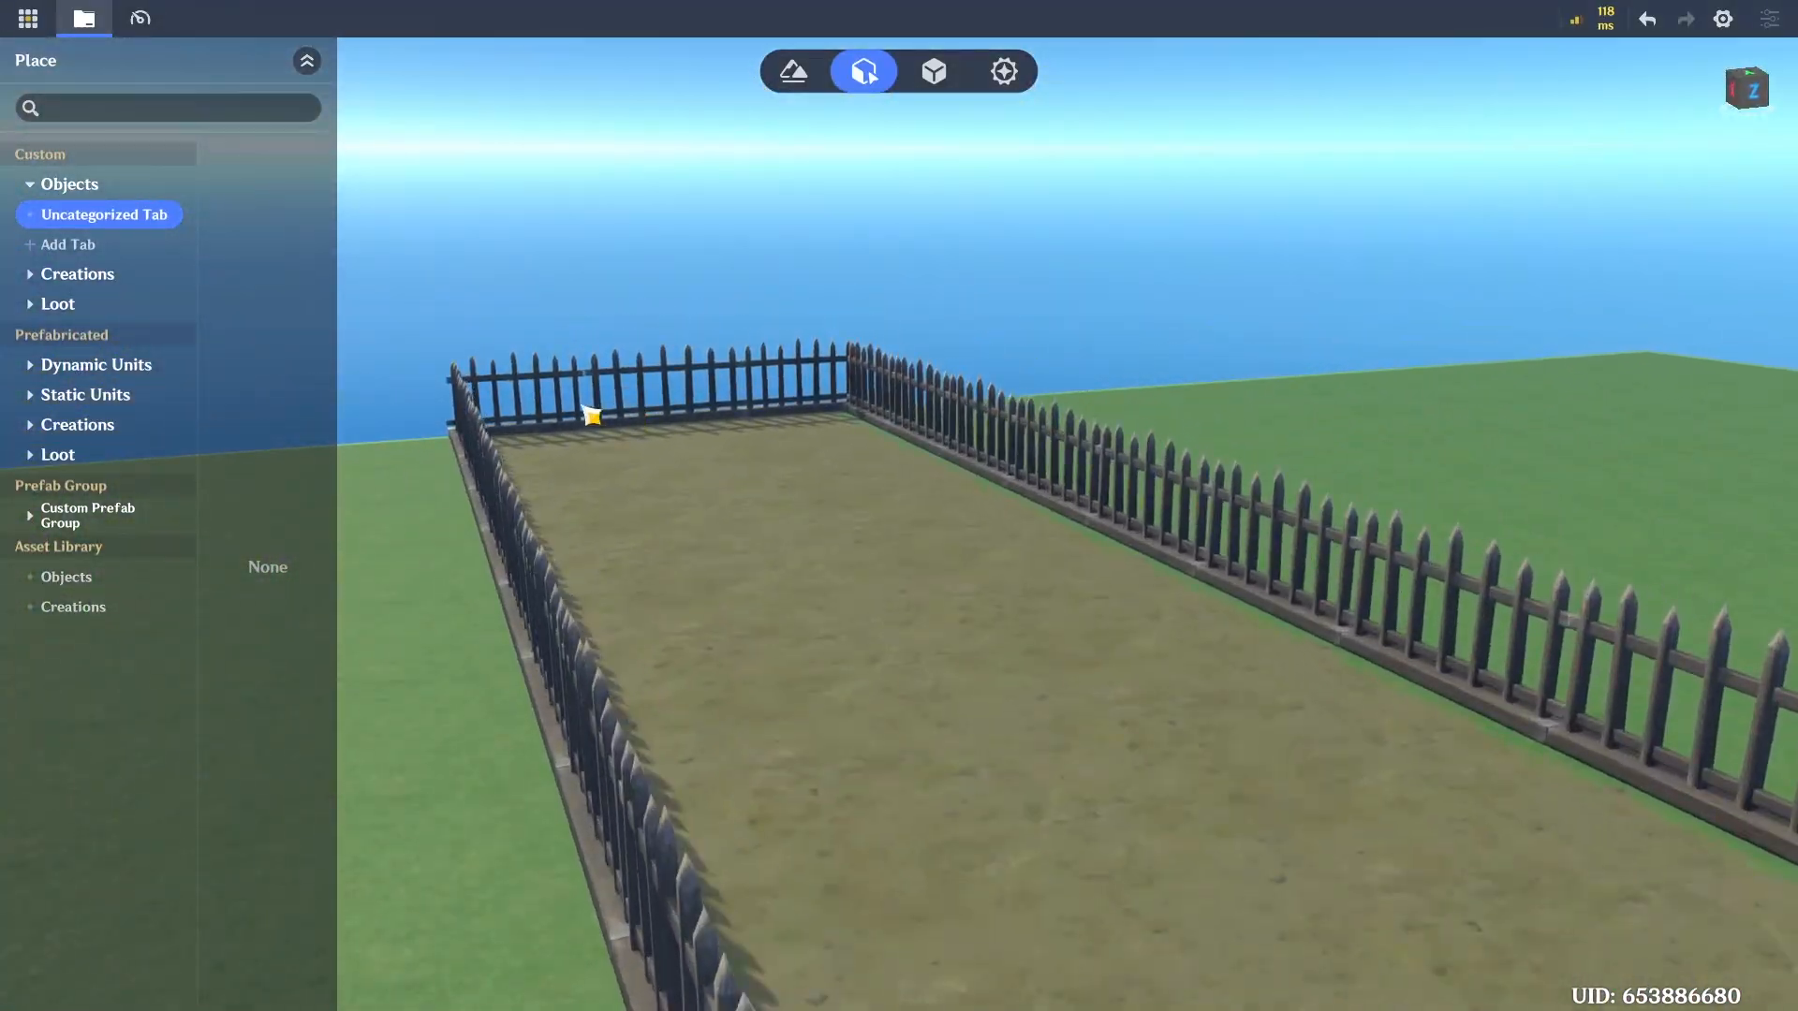
Copy the three end fence segments to the raised platform's outer edge, placing them at Z 49.62 and Y 2.33
left_click(599, 433)
right_click_drag(777, 426, 811, 458)
key("s")
left_click_drag(724, 334, 1321, 775, "alt")
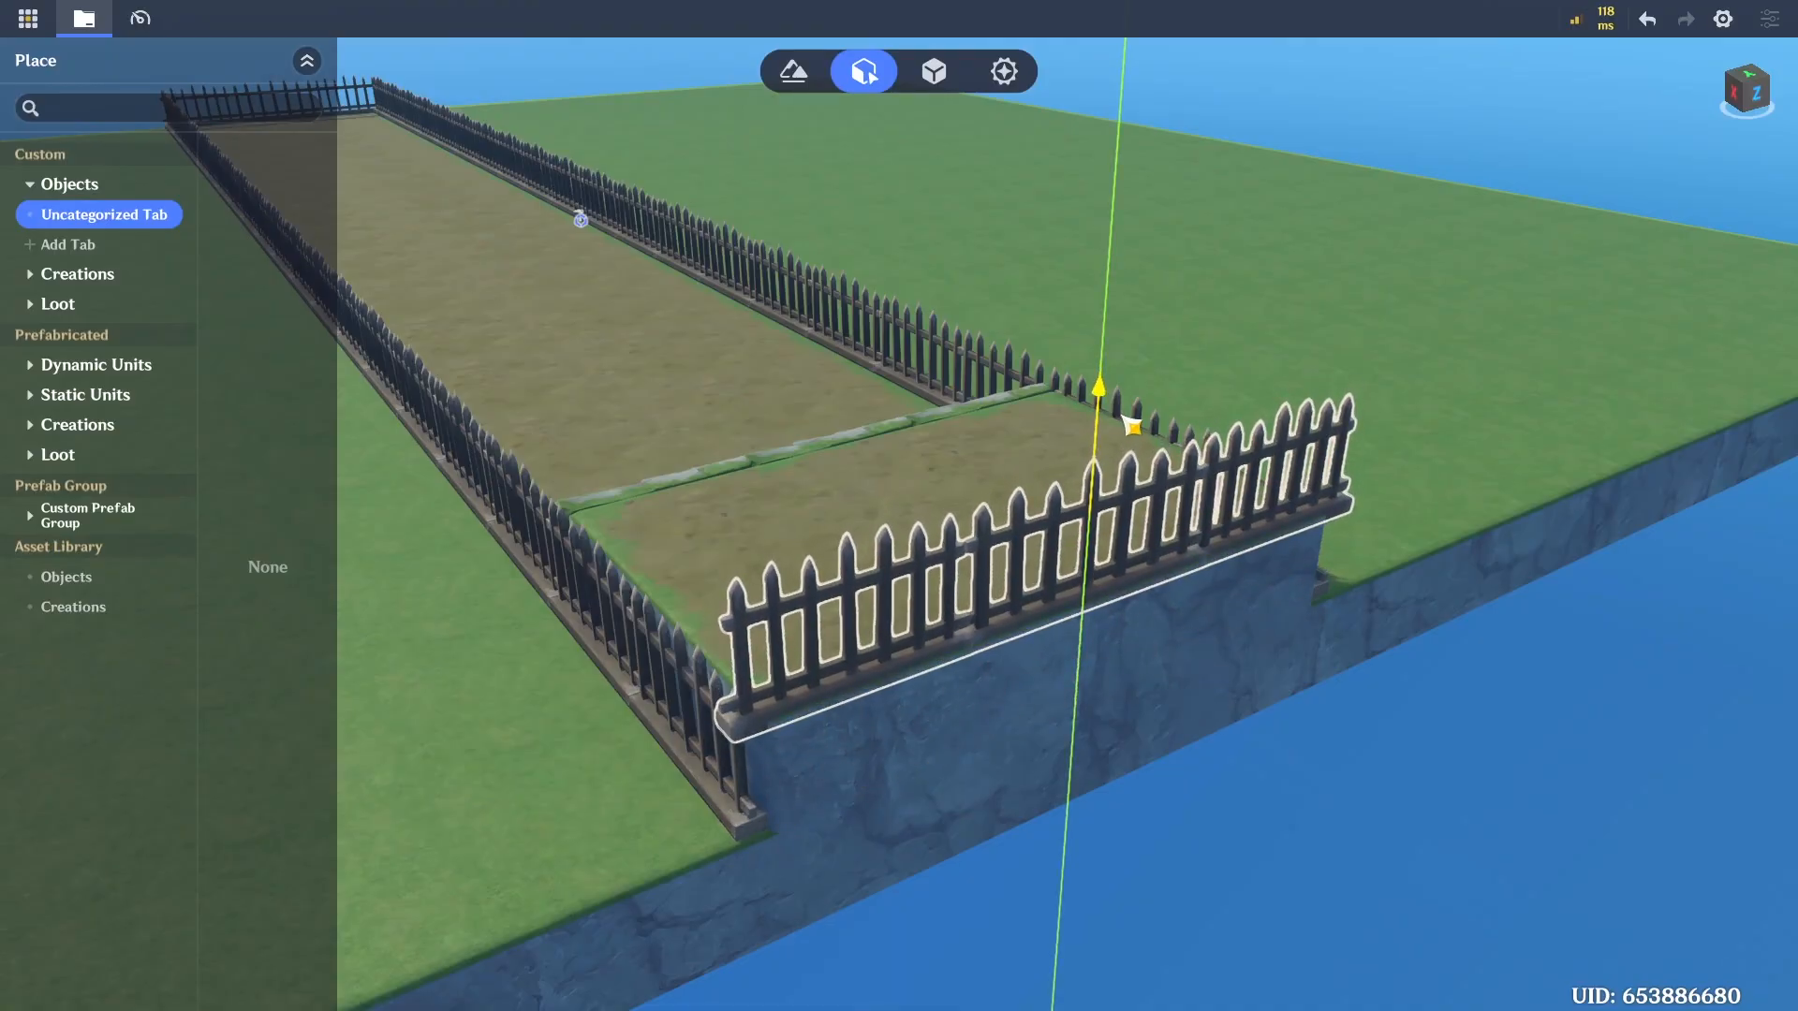
Close up the platform's outer fence row by shifting its two end segments inward to about X 12.38 and X 2.74
key("a")
right_click_drag(1297, 753, 1356, 746)
key("a")
right_click_drag(1244, 758, 1275, 834)
left_click(1256, 772)
key("a")
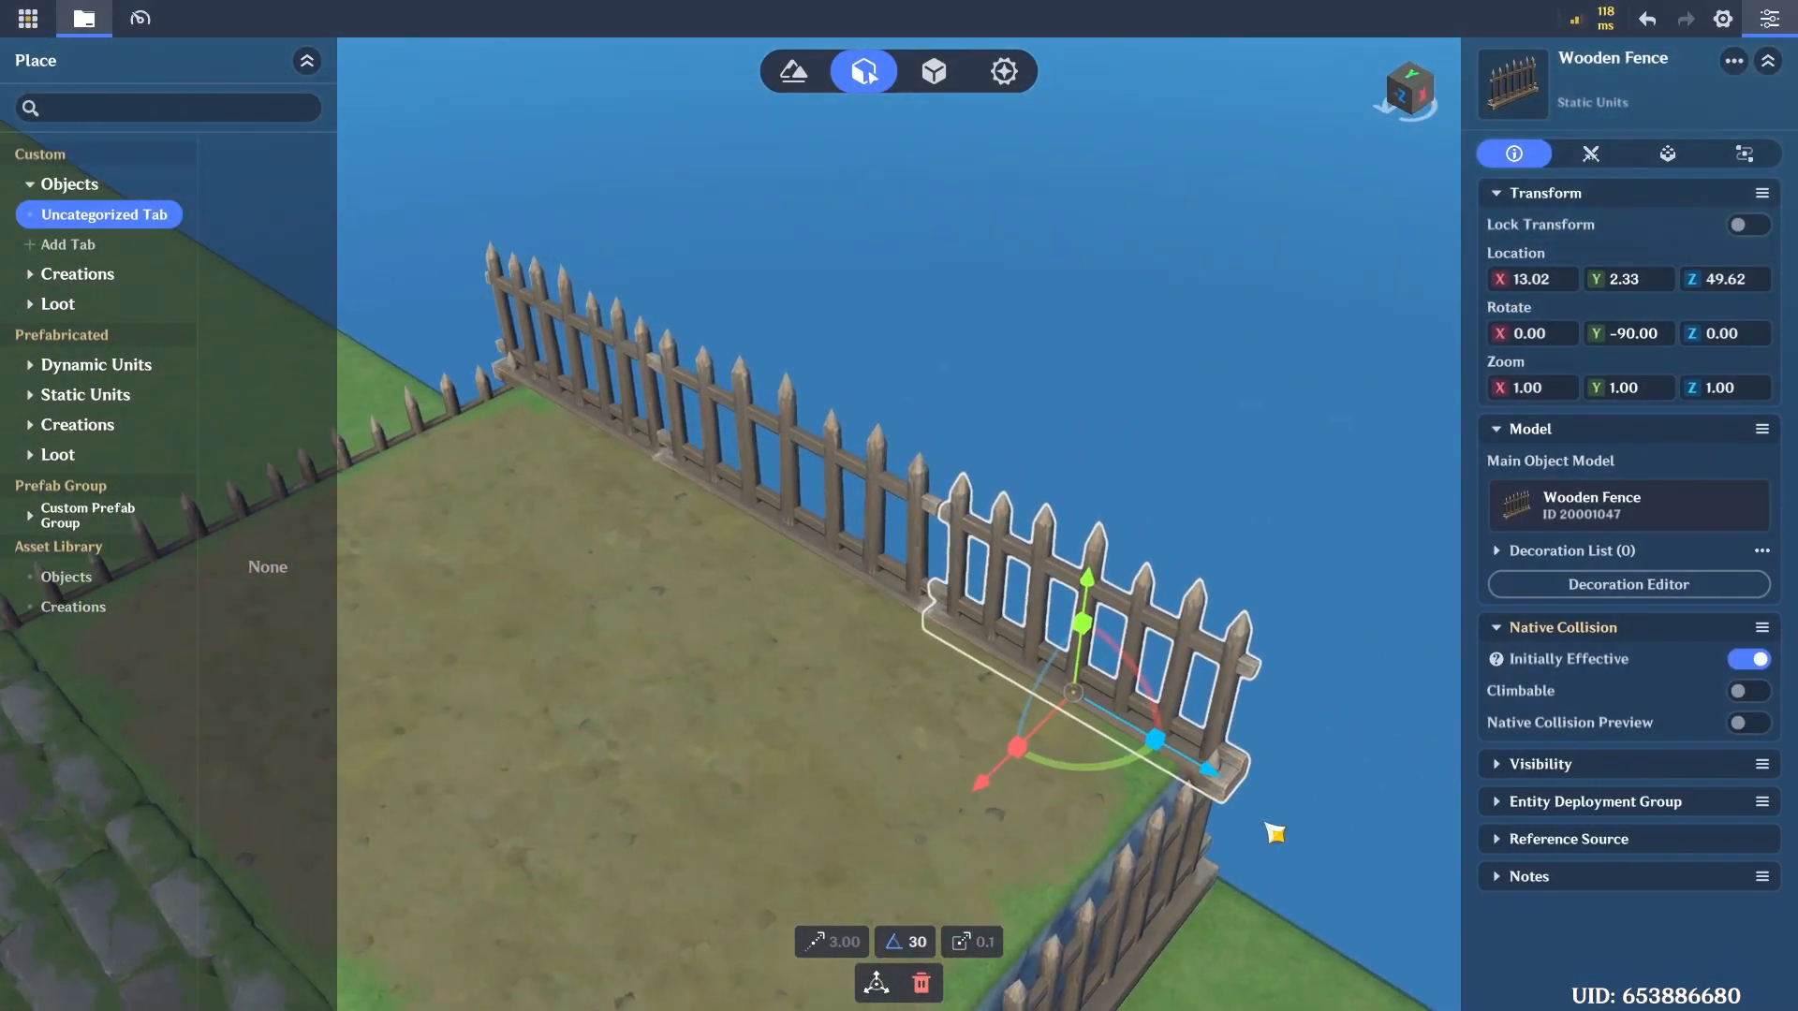
left_click_drag(1174, 753, 1174, 753)
key("w")
key("a")
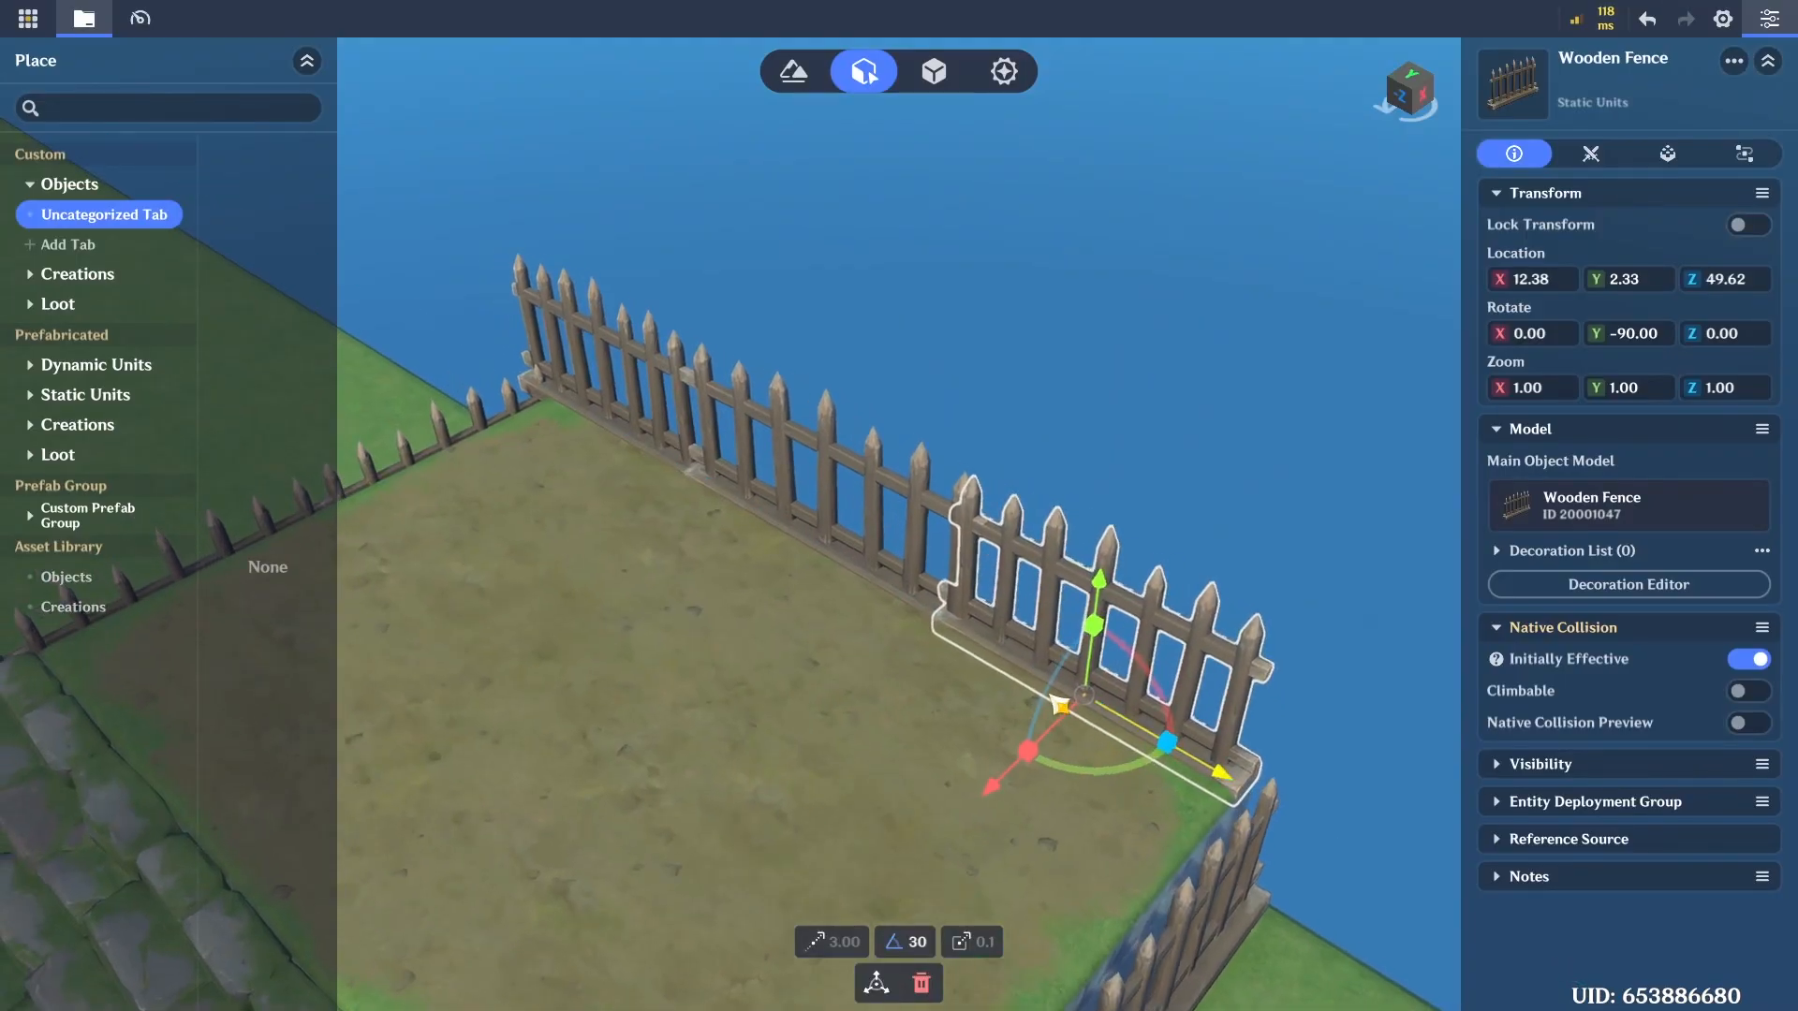
left_click(622, 437)
left_click_drag(768, 538, 820, 560)
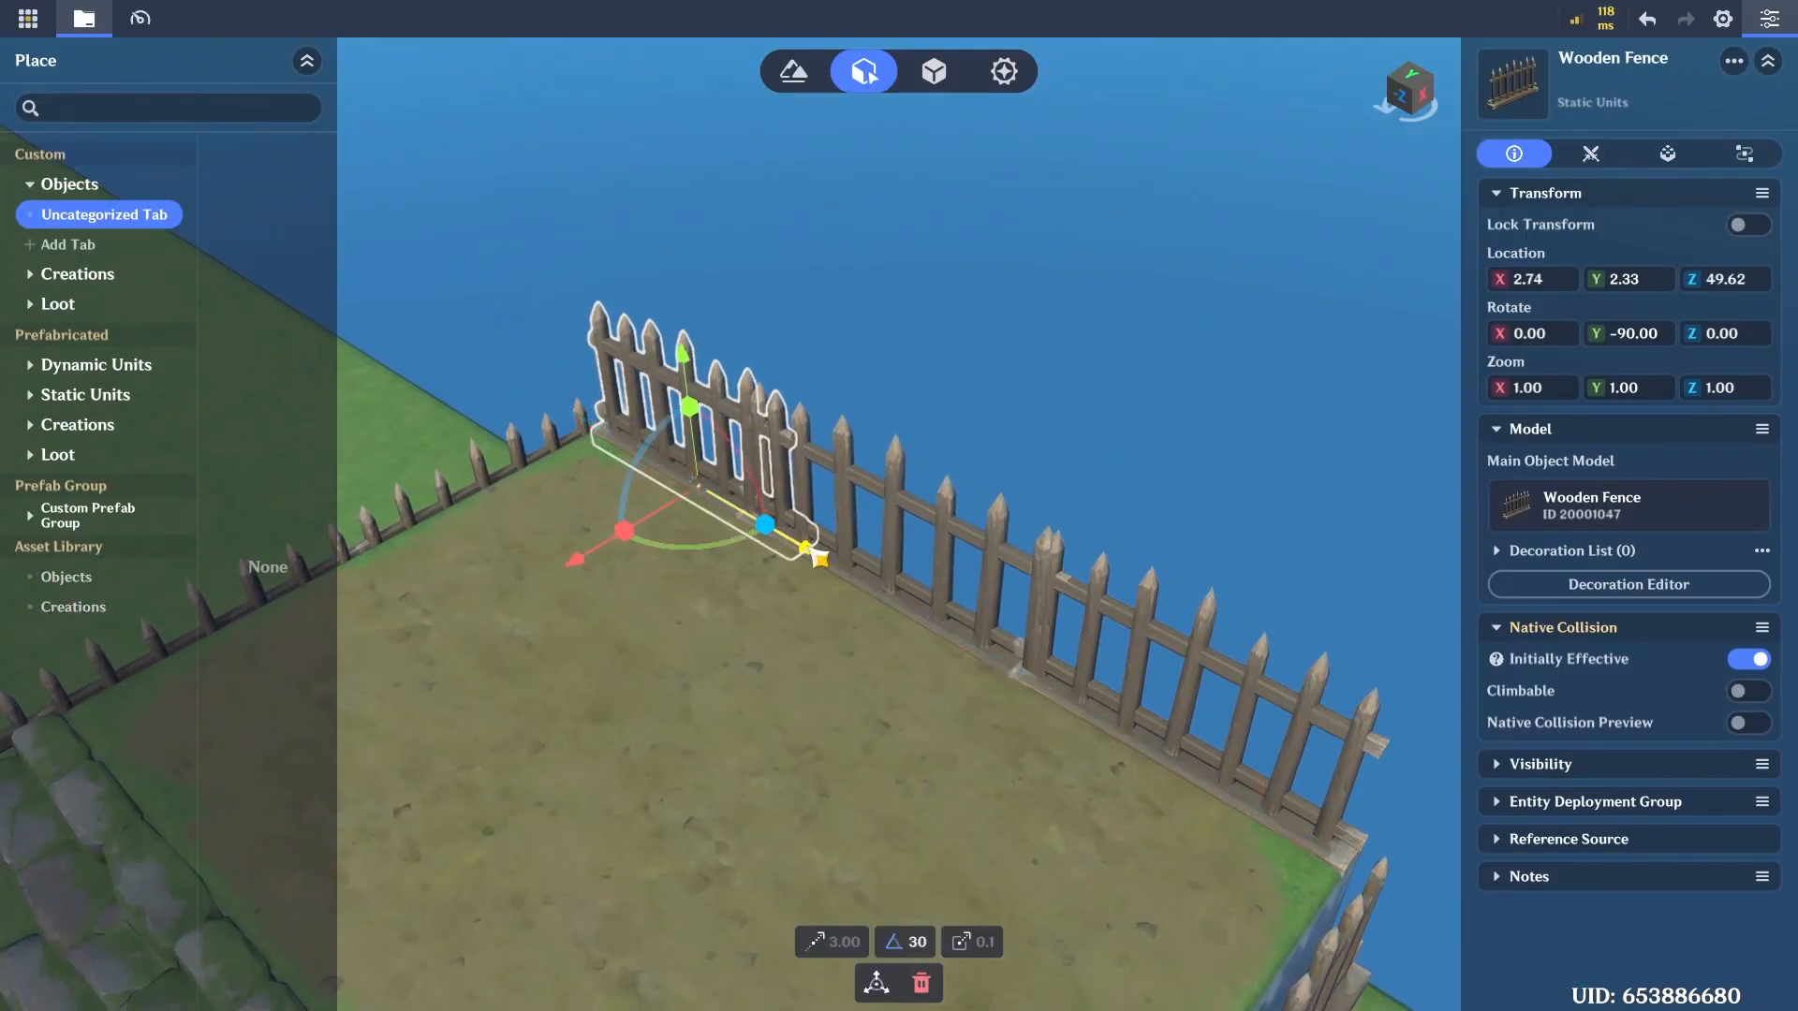
Narrow the middle segment of the platform's outer fence to Z zoom 0.96 and centre it at X 7.42
left_click(953, 412)
key("a")
right_click_drag(956, 410, 999, 441)
left_click(1124, 645)
key("s")
key("d")
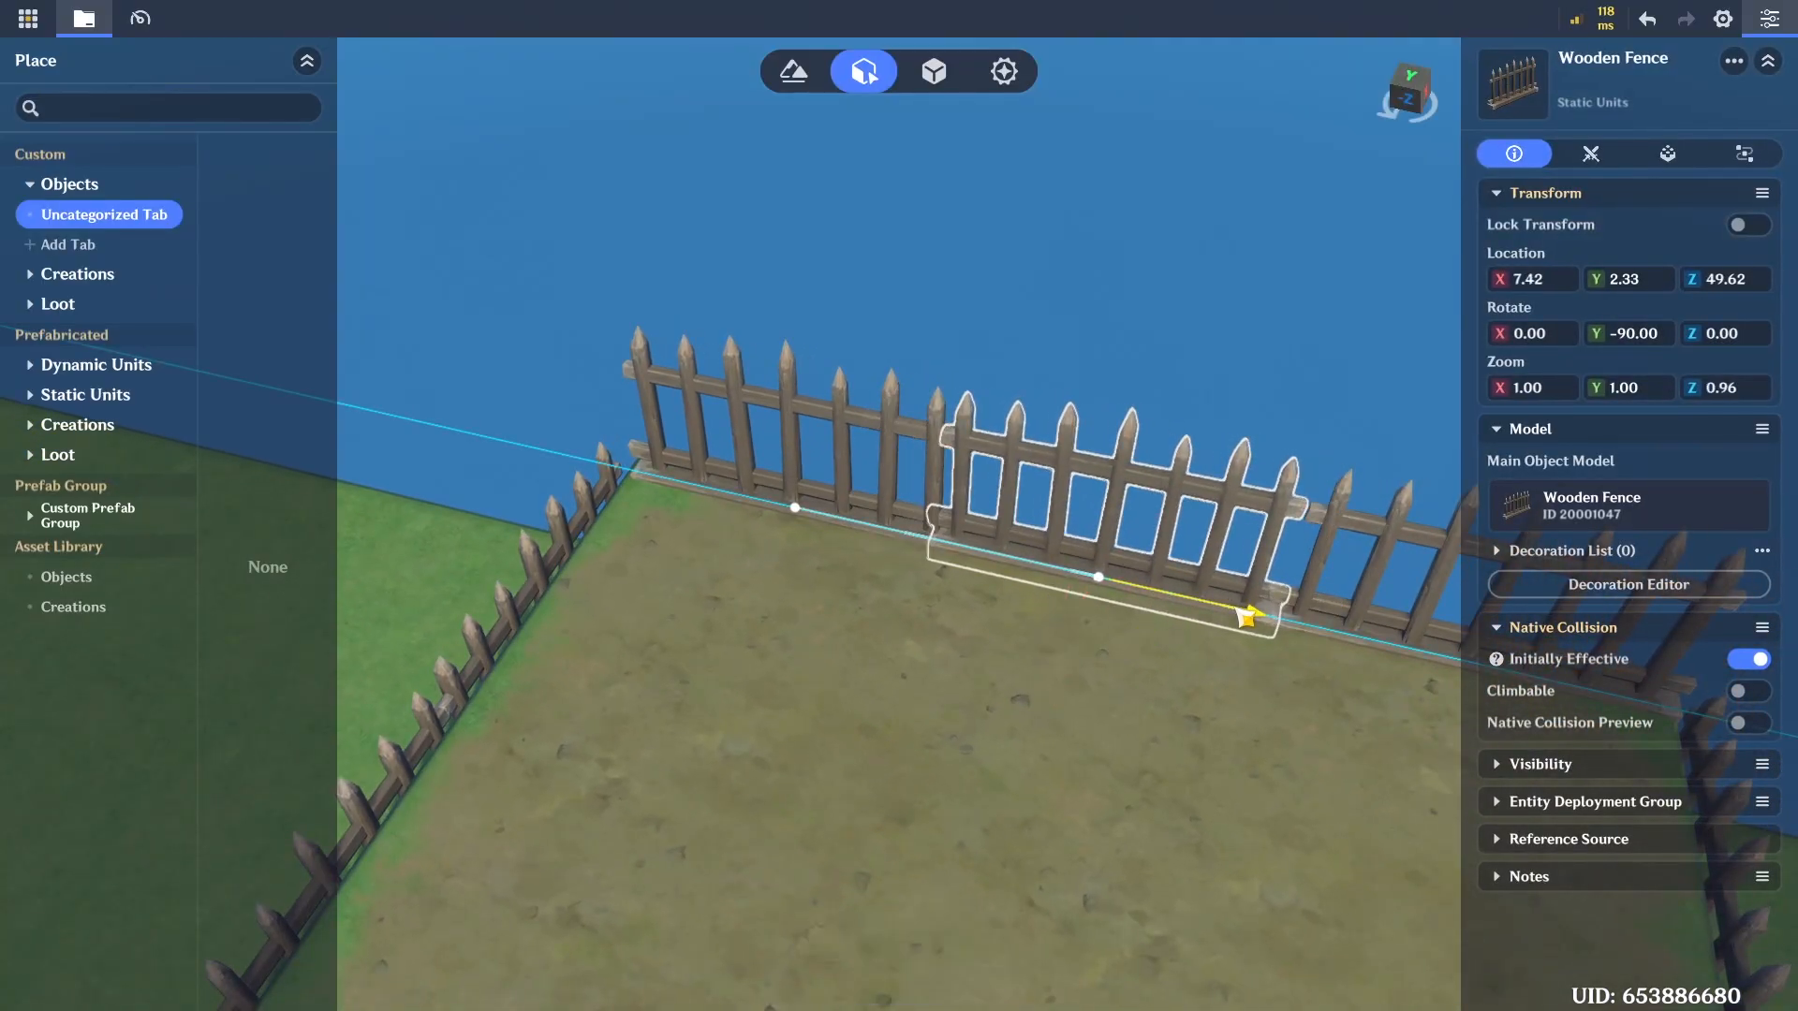
left_click(1300, 284)
key("s")
key("d")
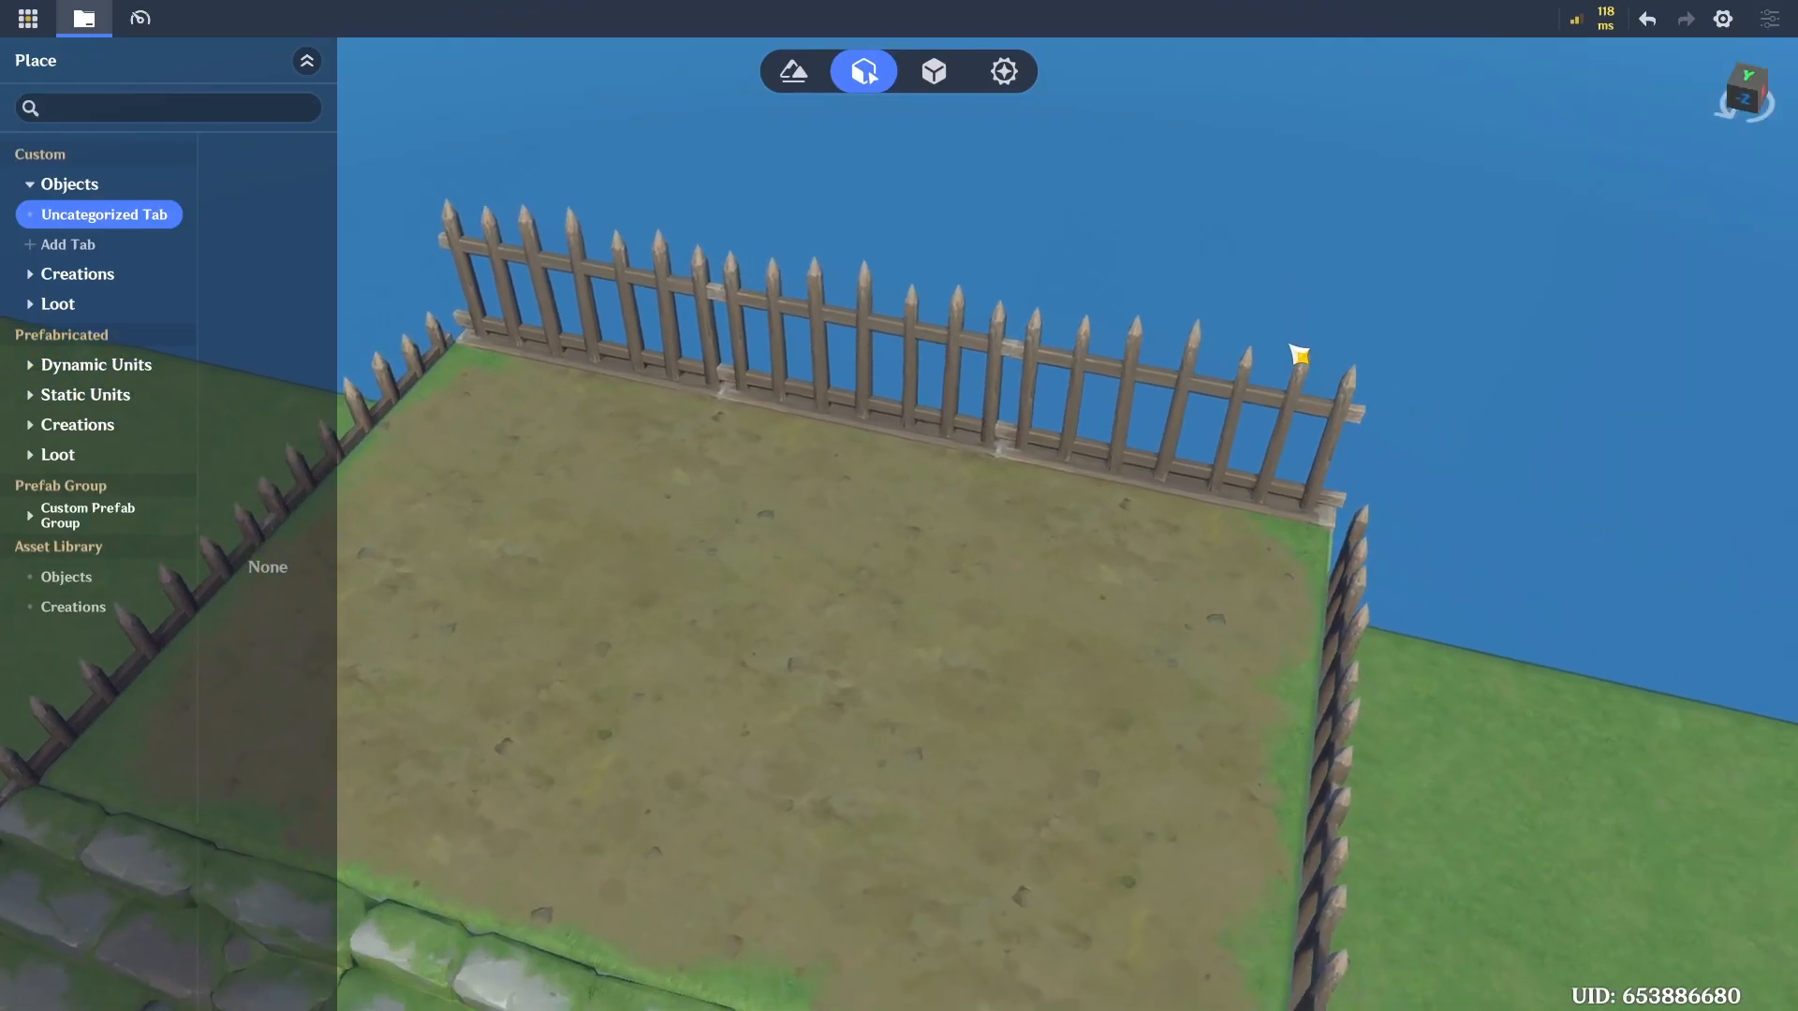
Examine the fence rows around the raised platform and along both sides of the dirt path
key("d")
right_click_drag(1281, 350, 899, 706)
key("s")
key("d")
key("s")
key("d")
key("a")
key("w")
key("a")
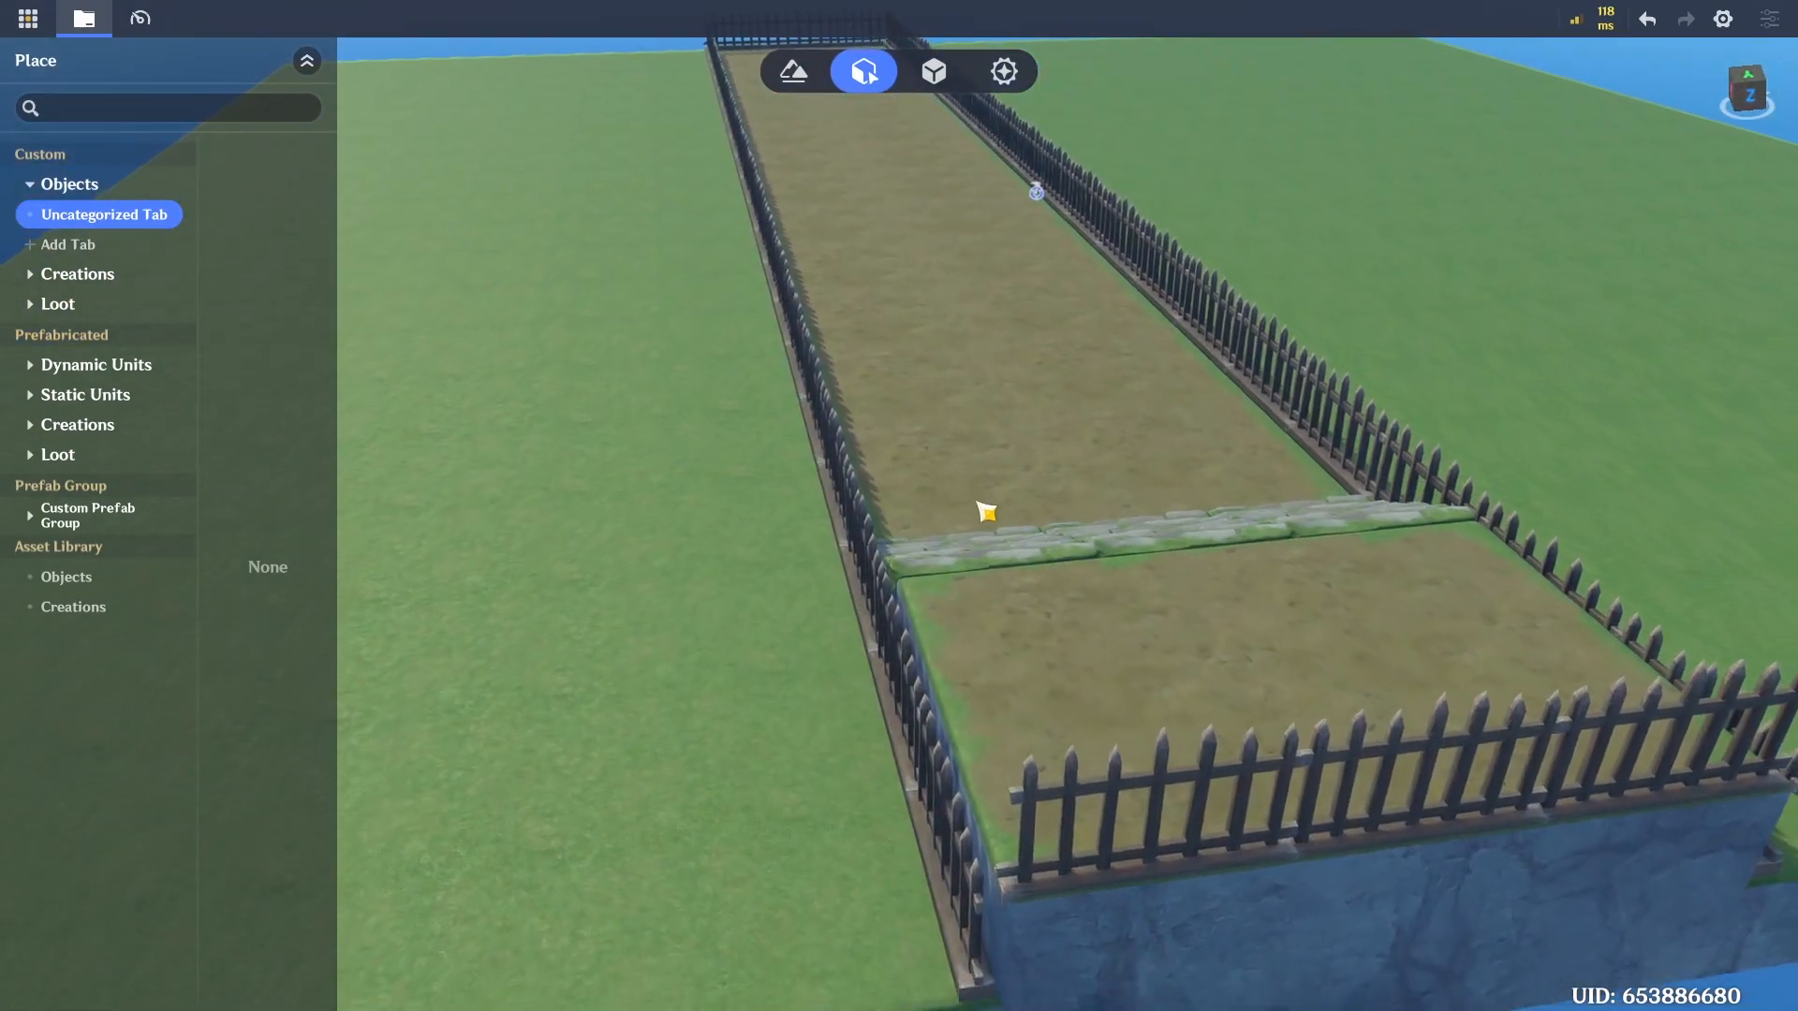
key("s")
key("w")
right_click_drag(944, 495, 1038, 421)
key("w")
key("s")
key("a")
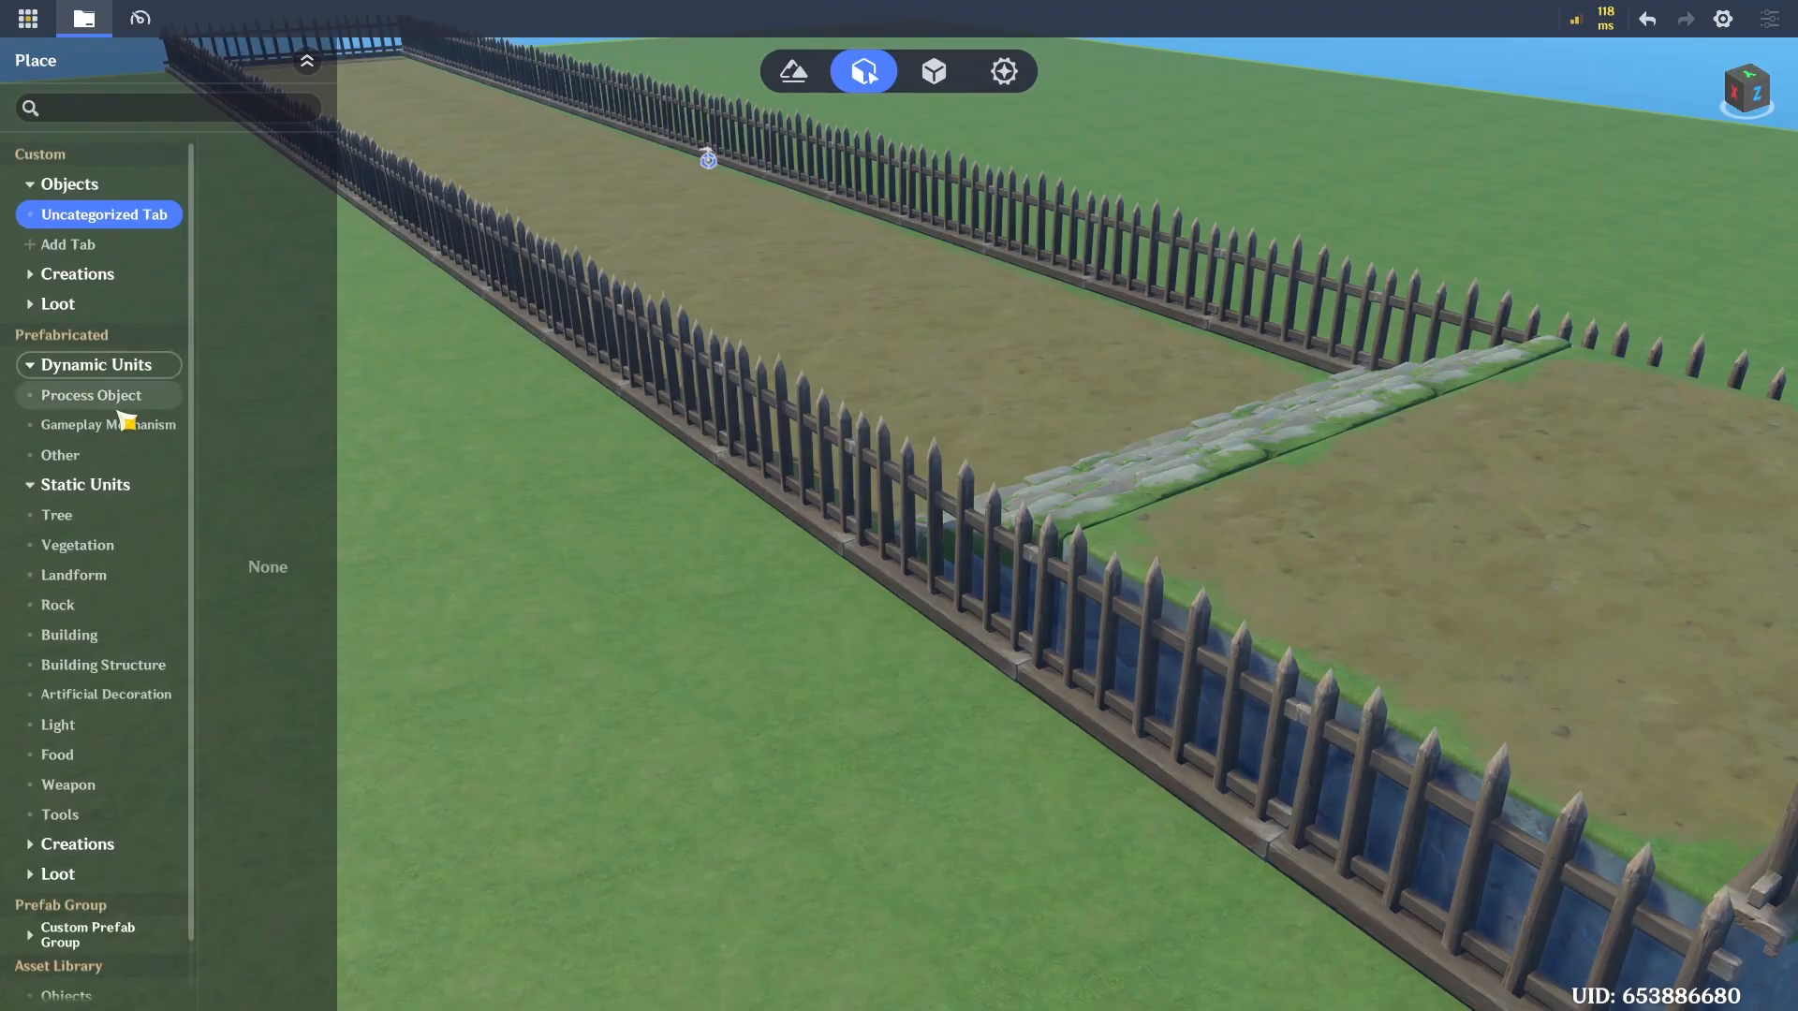
Place a dynamic Empty Model outside the side fence at X 16.93, Z 43.86 and make it non-climbable
left_click_drag(271, 208, 878, 668)
key("s")
key("d")
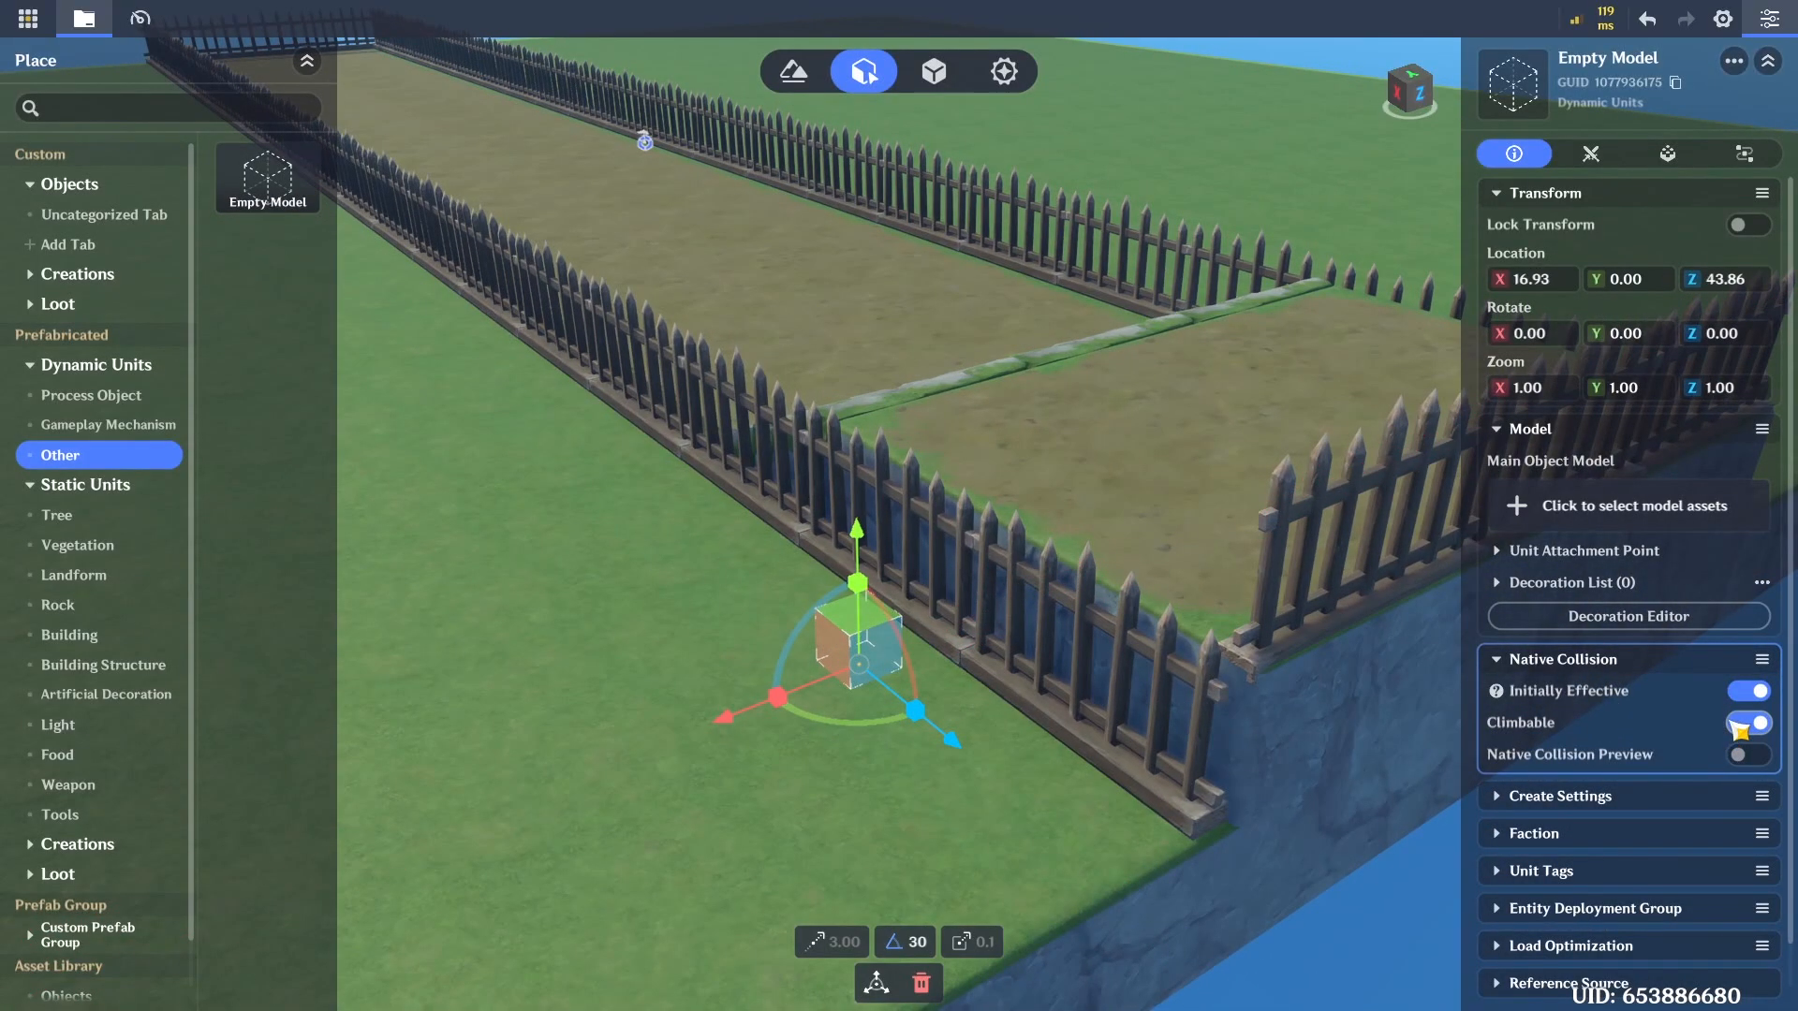
scroll(1091, 712, "down", 3)
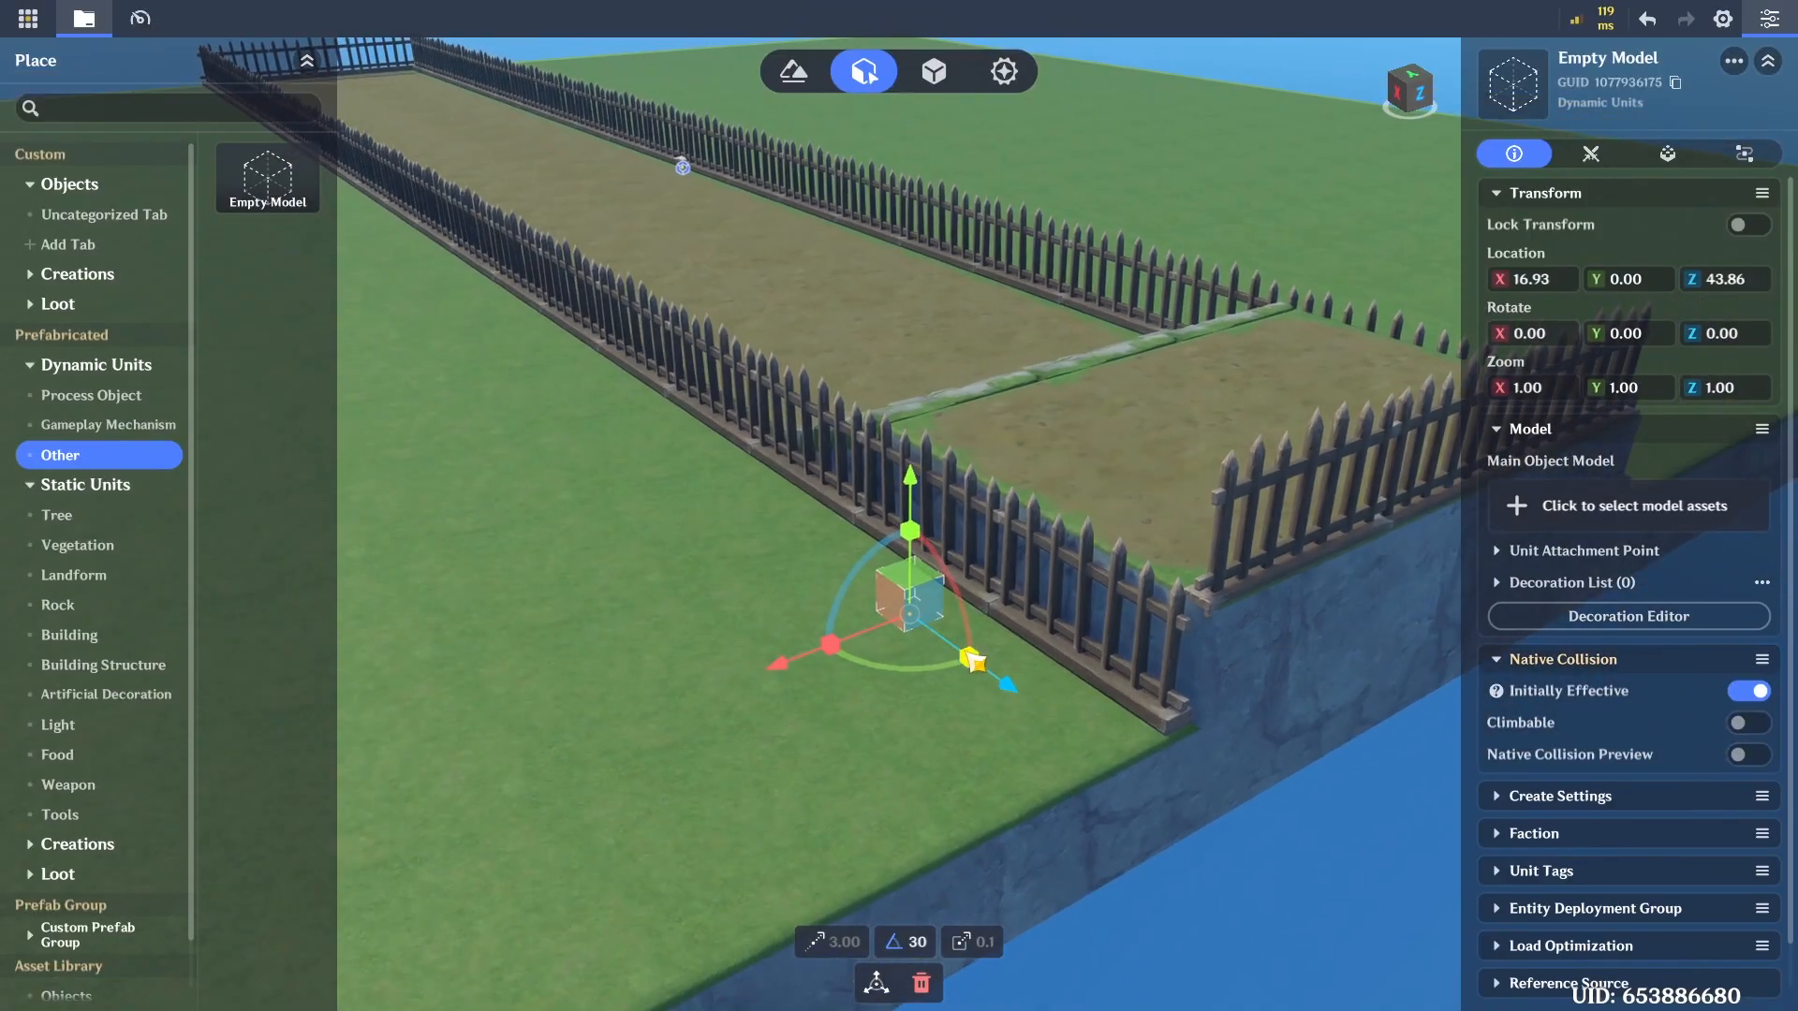
Stretch the empty model to Z zoom 50 and slide it along the side fence to Z 25.07
left_click_drag(999, 677, 1526, 996)
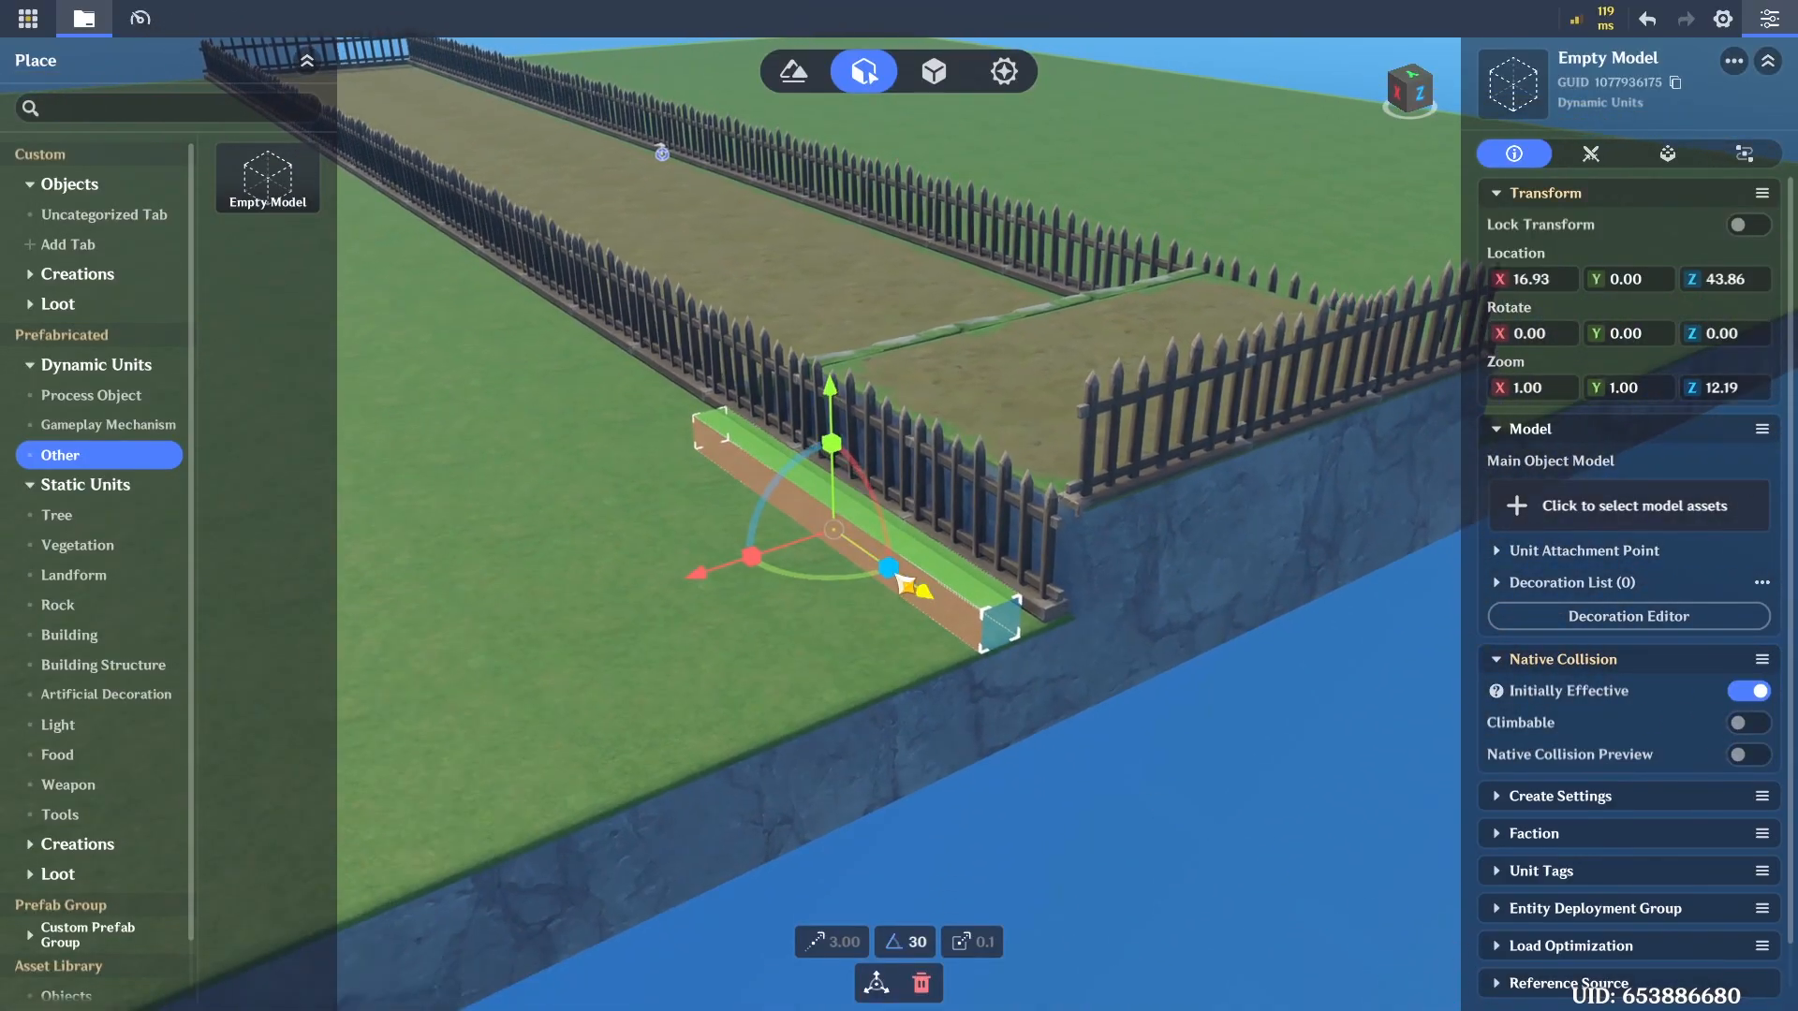
left_click_drag(1002, 666, 1373, 903)
left_click_drag(897, 554, 1693, 421)
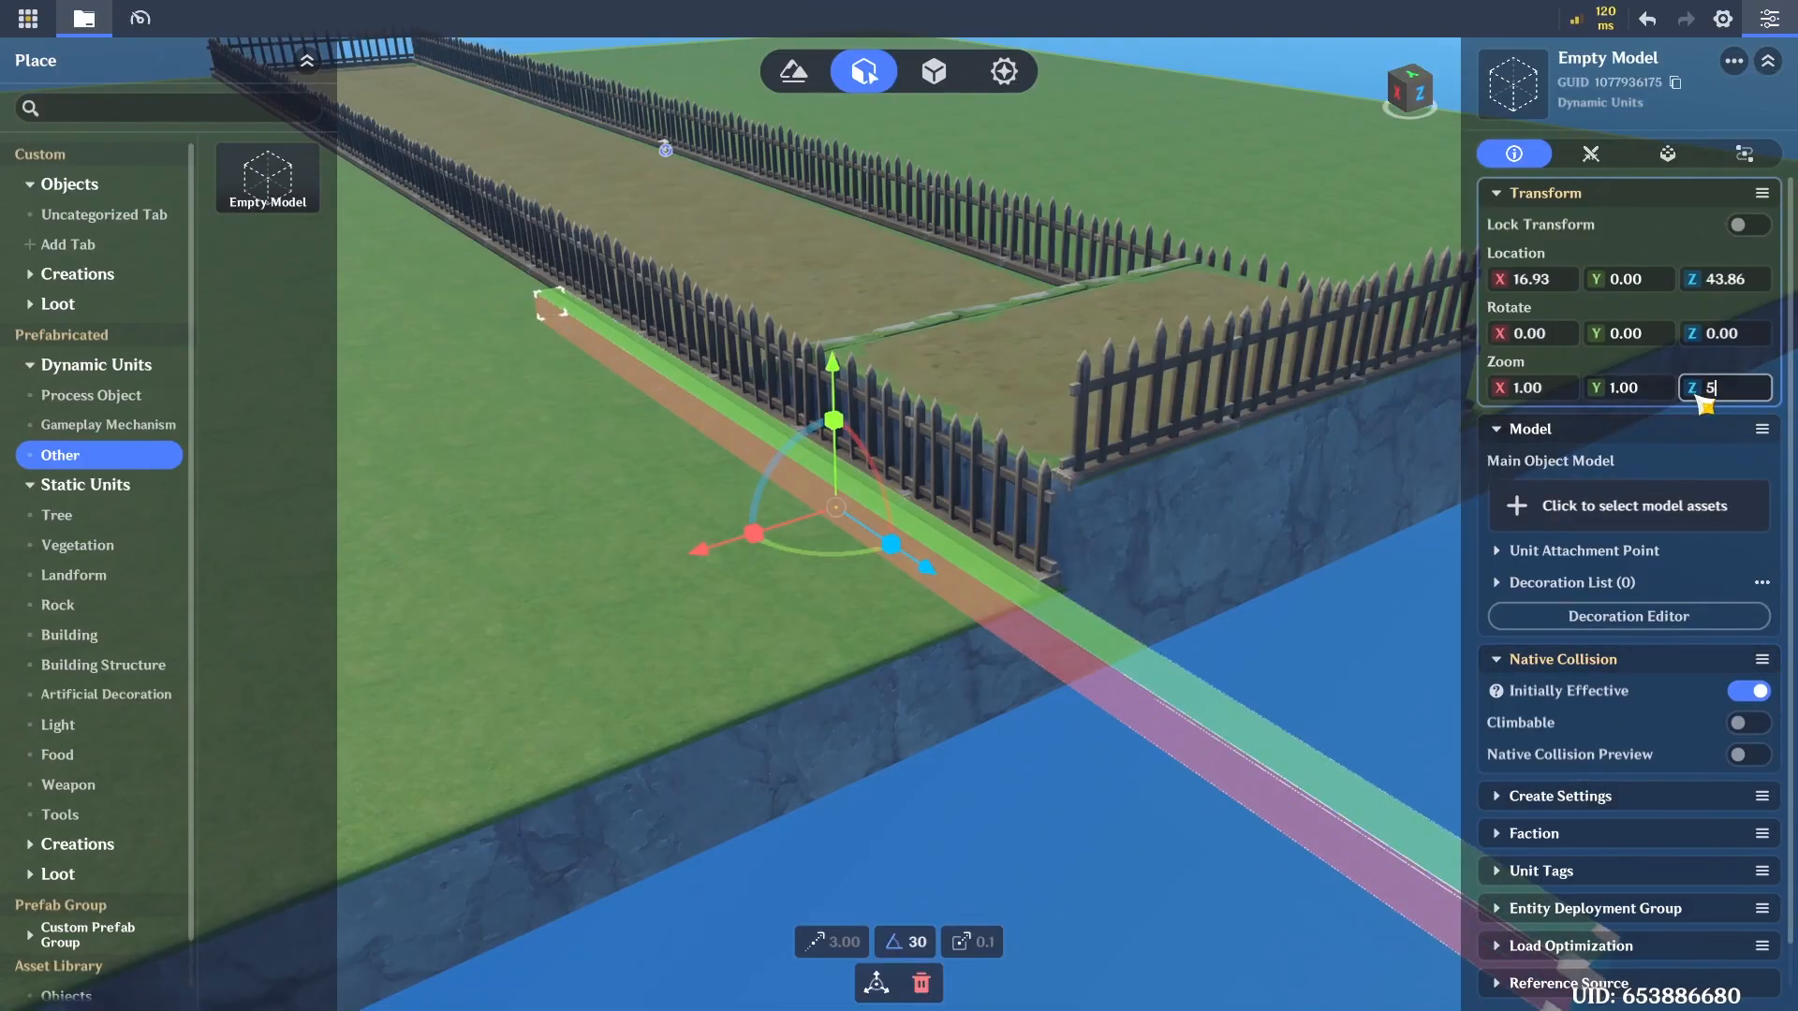
left_click_drag(994, 588, 532, 335)
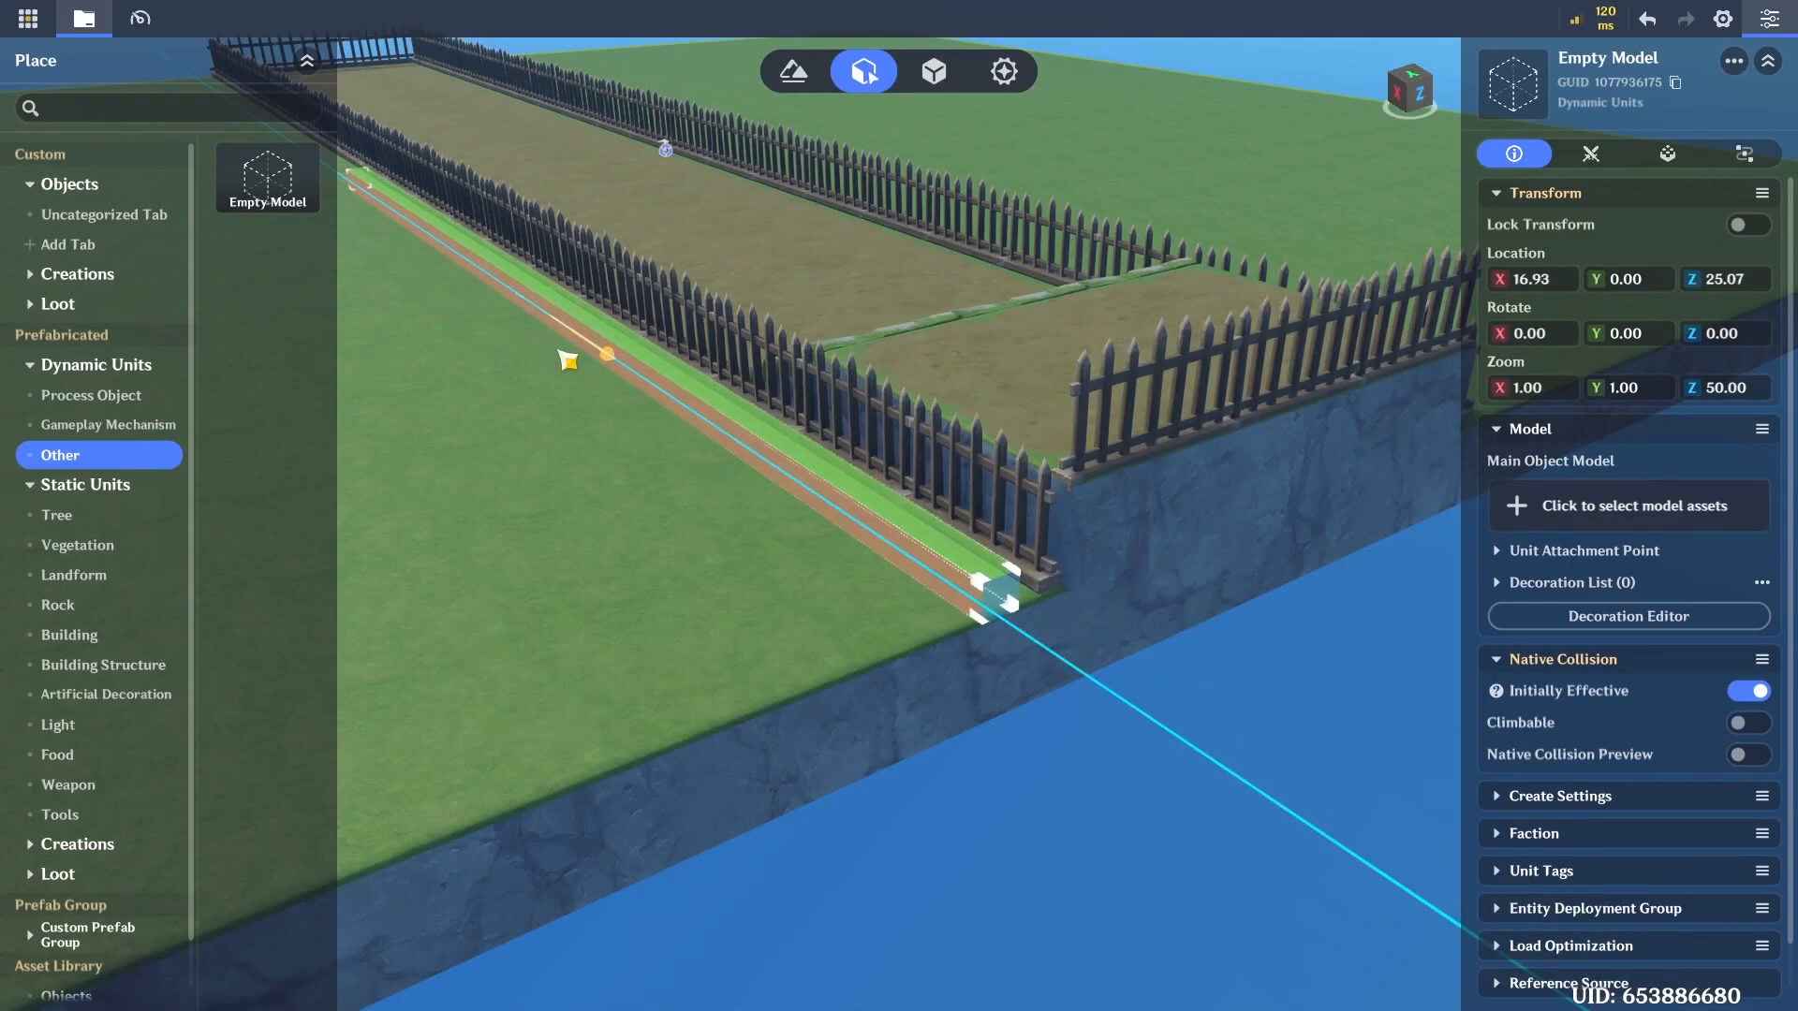
Move the empty model sideways against the fence at X 16.05 and undo the trial change in height
key("w")
right_click_drag(1056, 462, 768, 480)
left_click_drag(604, 490, 642, 495)
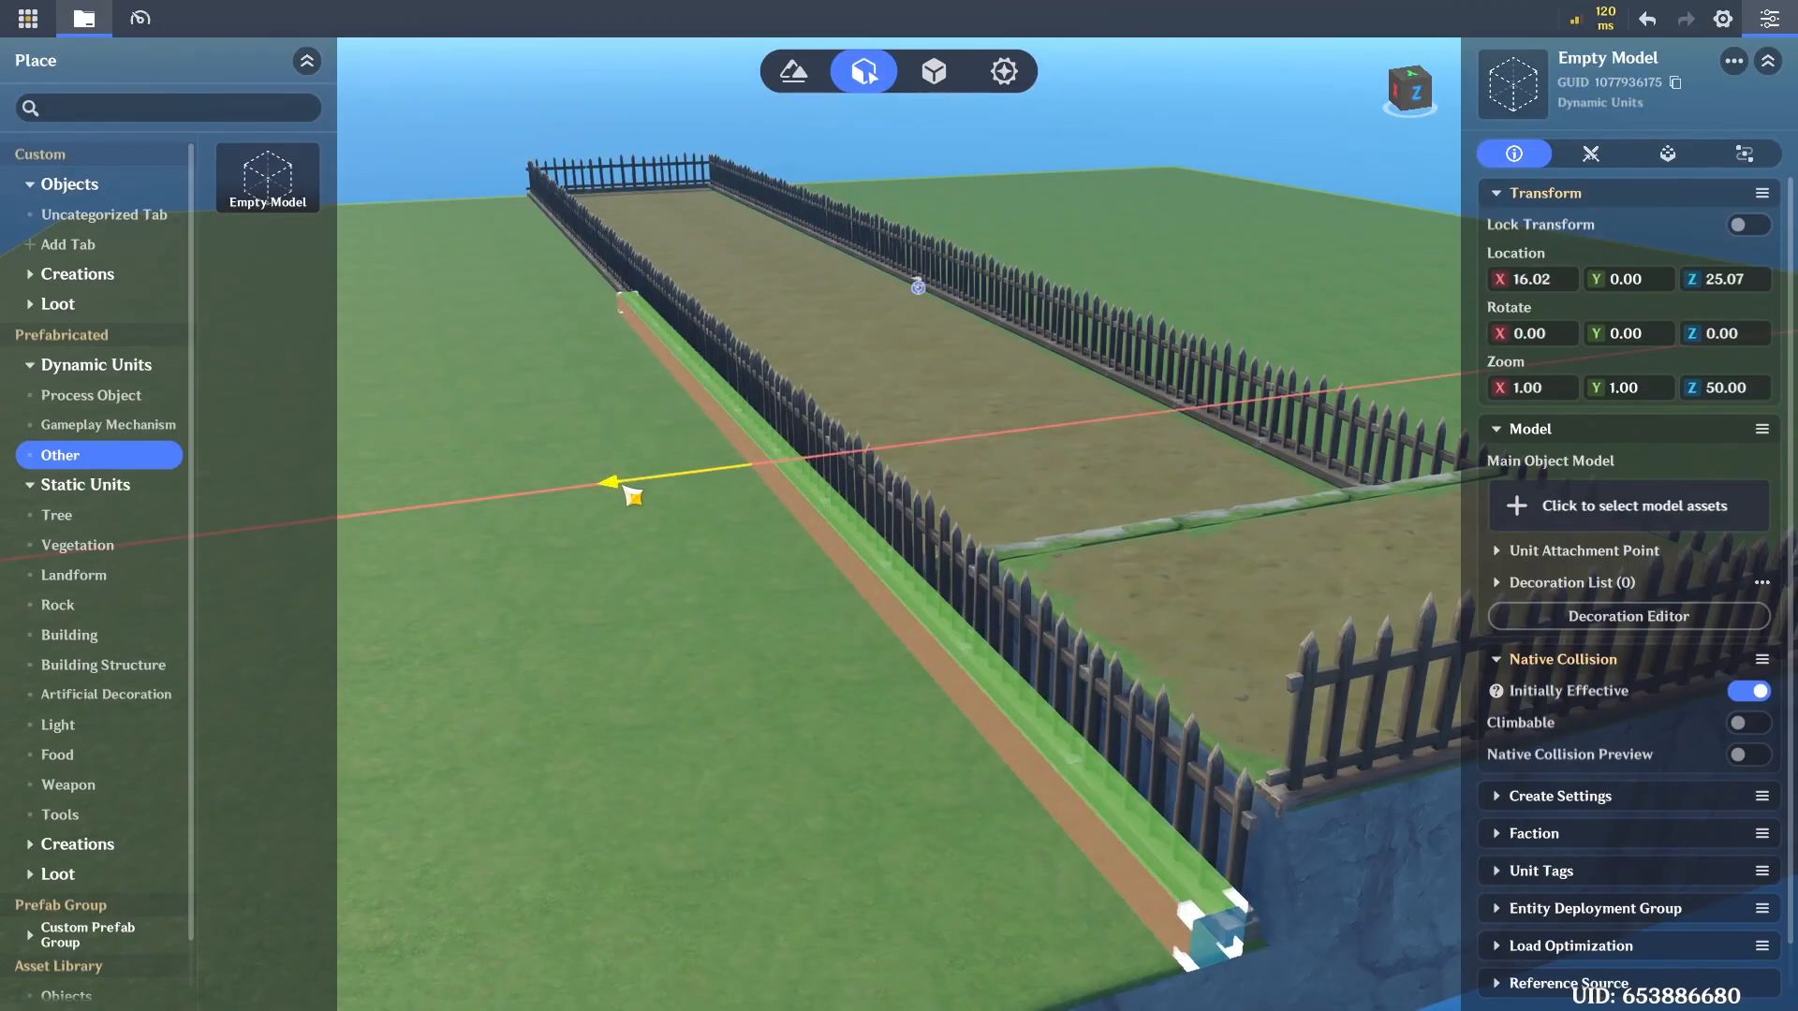
key("w")
key("d")
left_click_drag(716, 331, 640, 56)
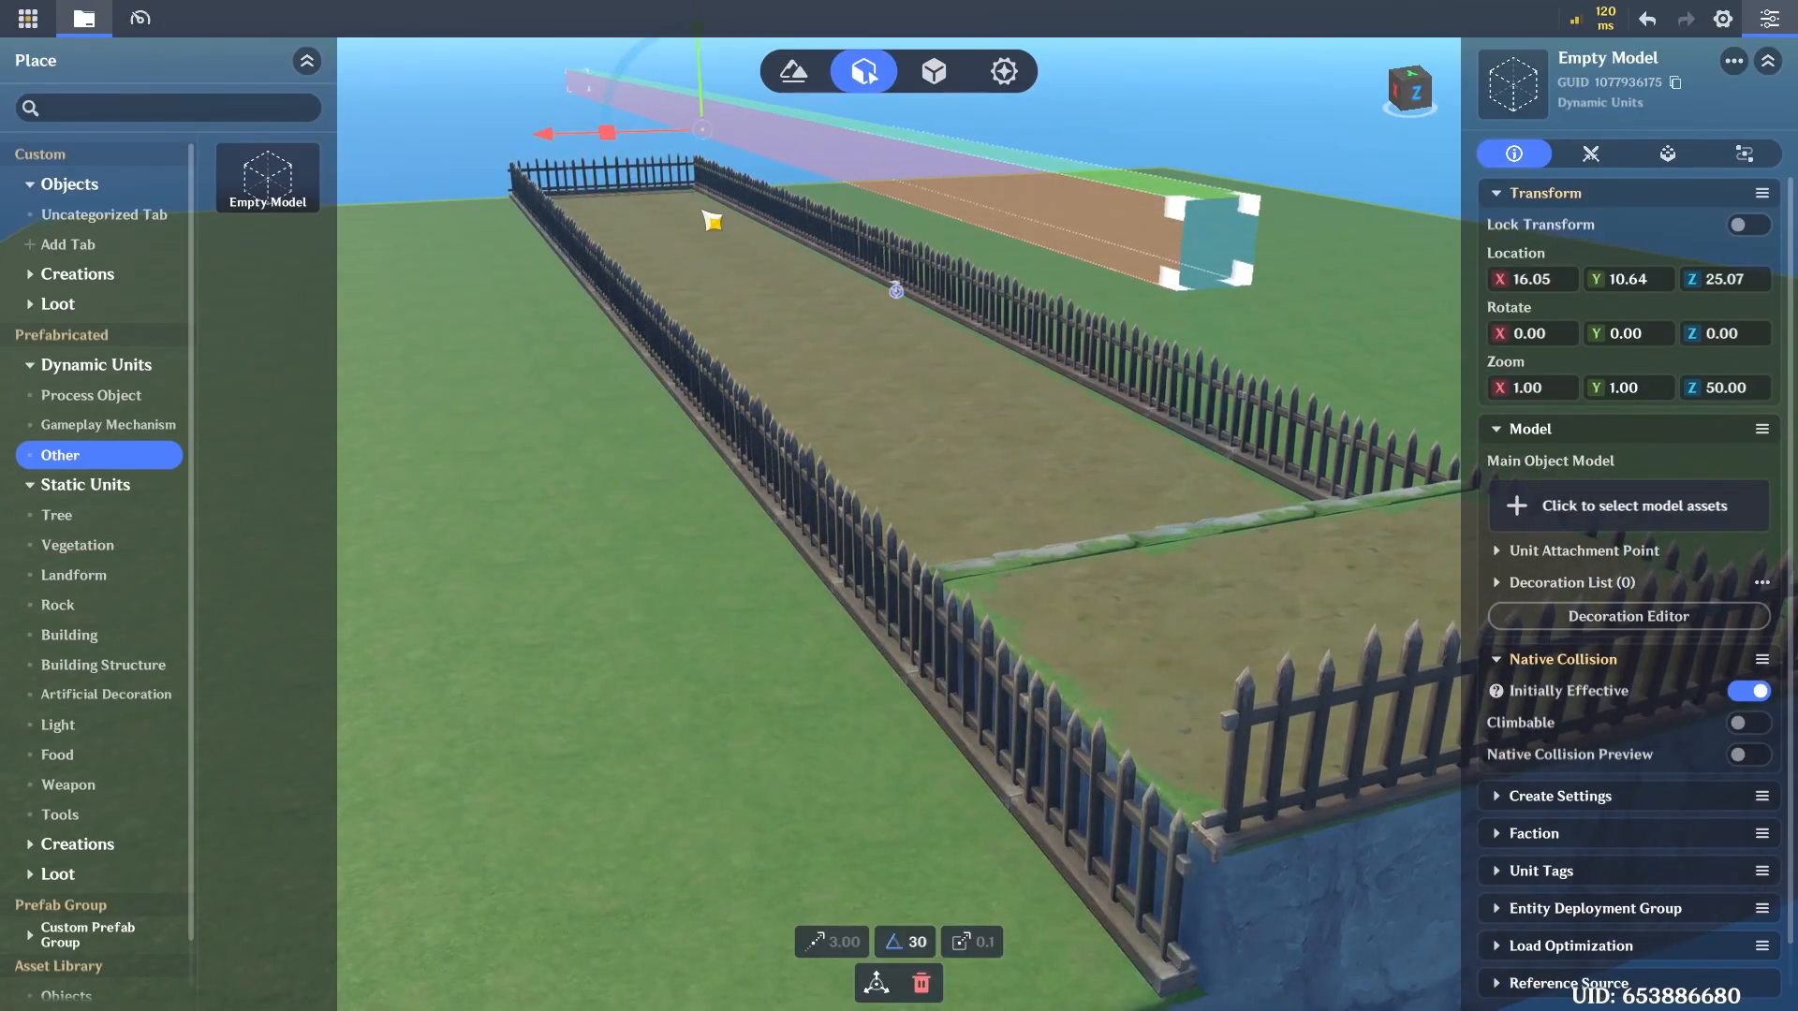
key("ctrl+z")
Enlarge the empty model into a tall wall with Y zoom 15.21 and X zoom 1.28
left_click_drag(723, 382, 700, 55)
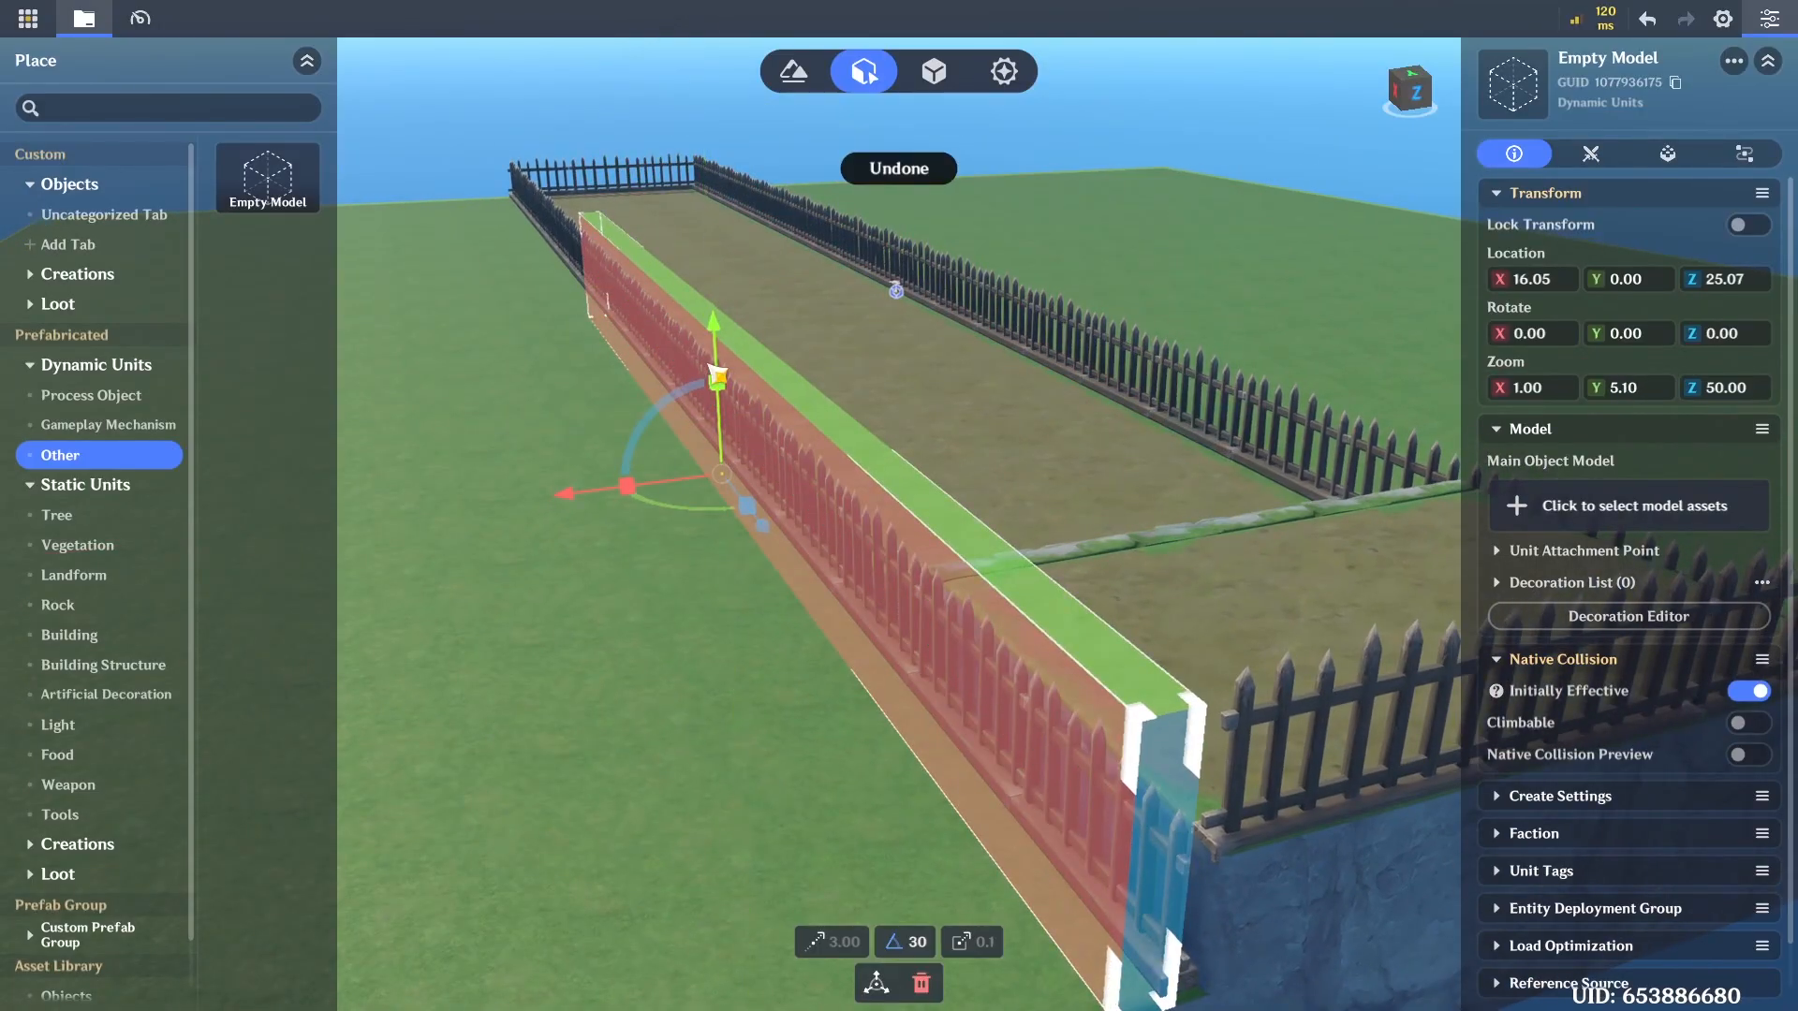
left_click_drag(717, 373, 692, 13)
left_click_drag(716, 385, 713, 28)
right_click_drag(716, 178, 787, 369)
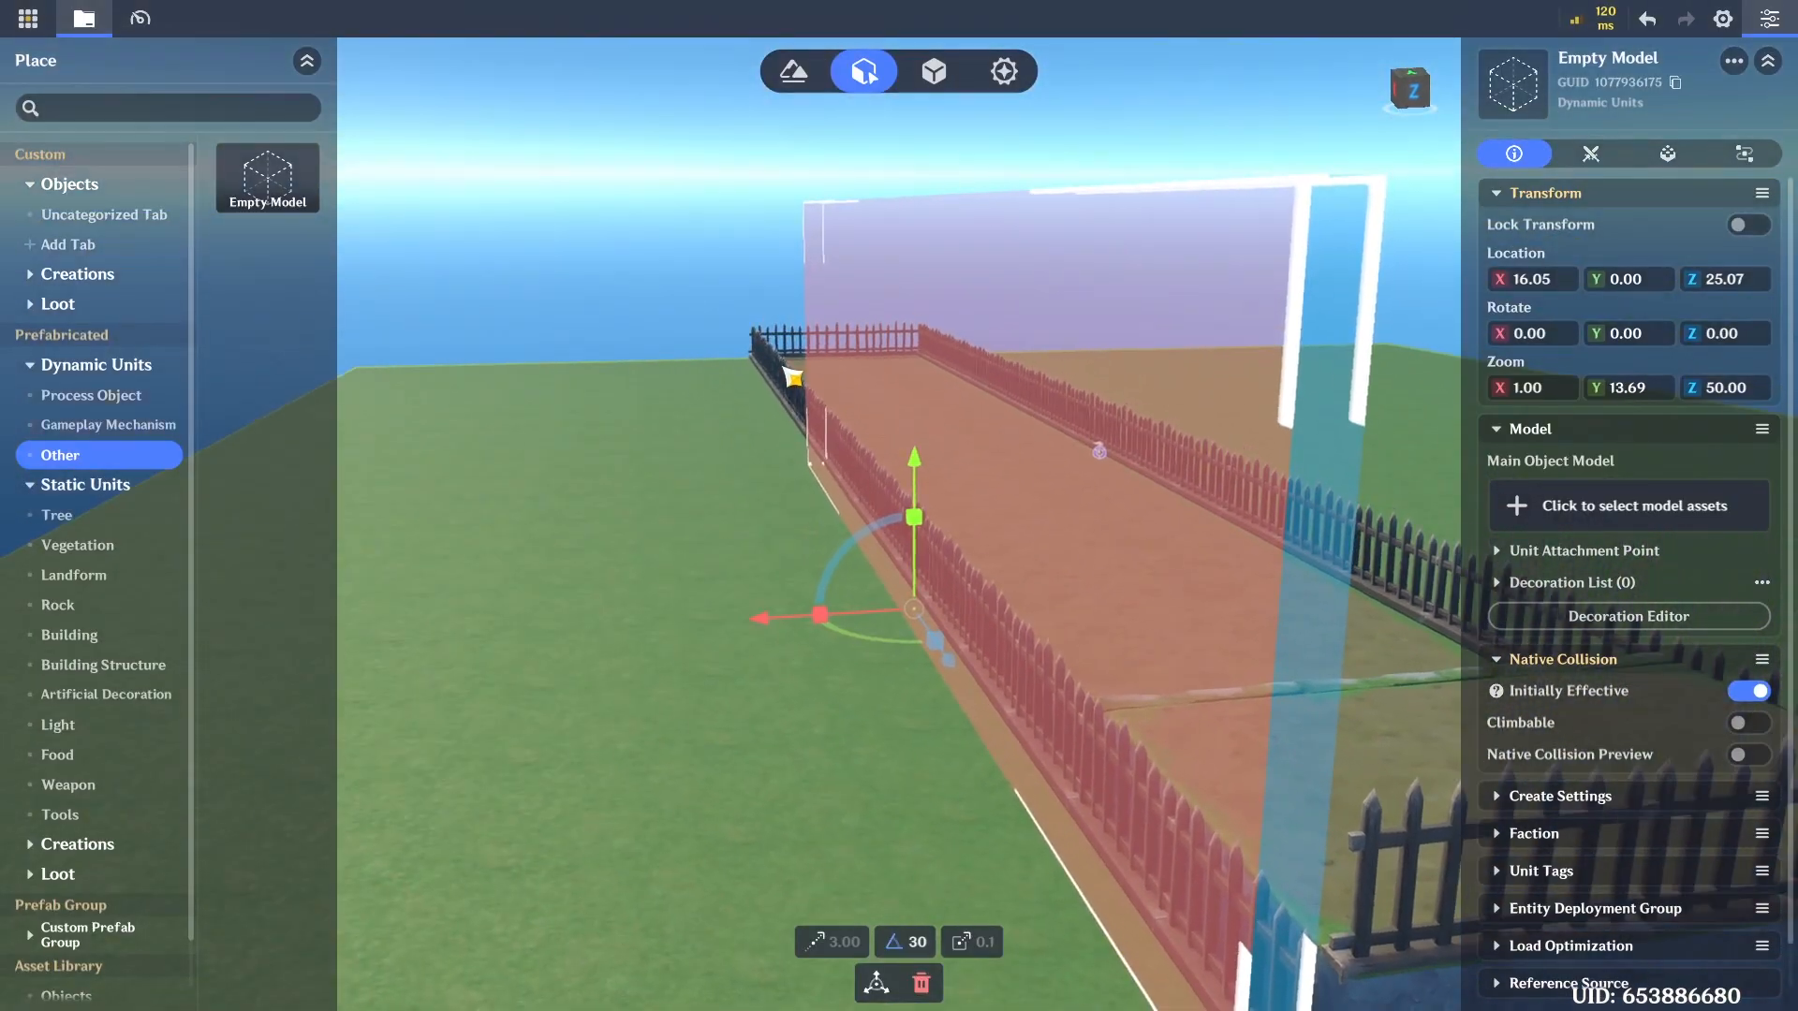
left_click_drag(914, 521, 915, 393)
left_click_drag(813, 620, 853, 636)
Copy the collision wall along the same side fence to Z -24.20
right_click_drag(856, 615, 309, 222)
left_click_drag(309, 222, 310, 223)
right_click_drag(310, 222, 699, 386)
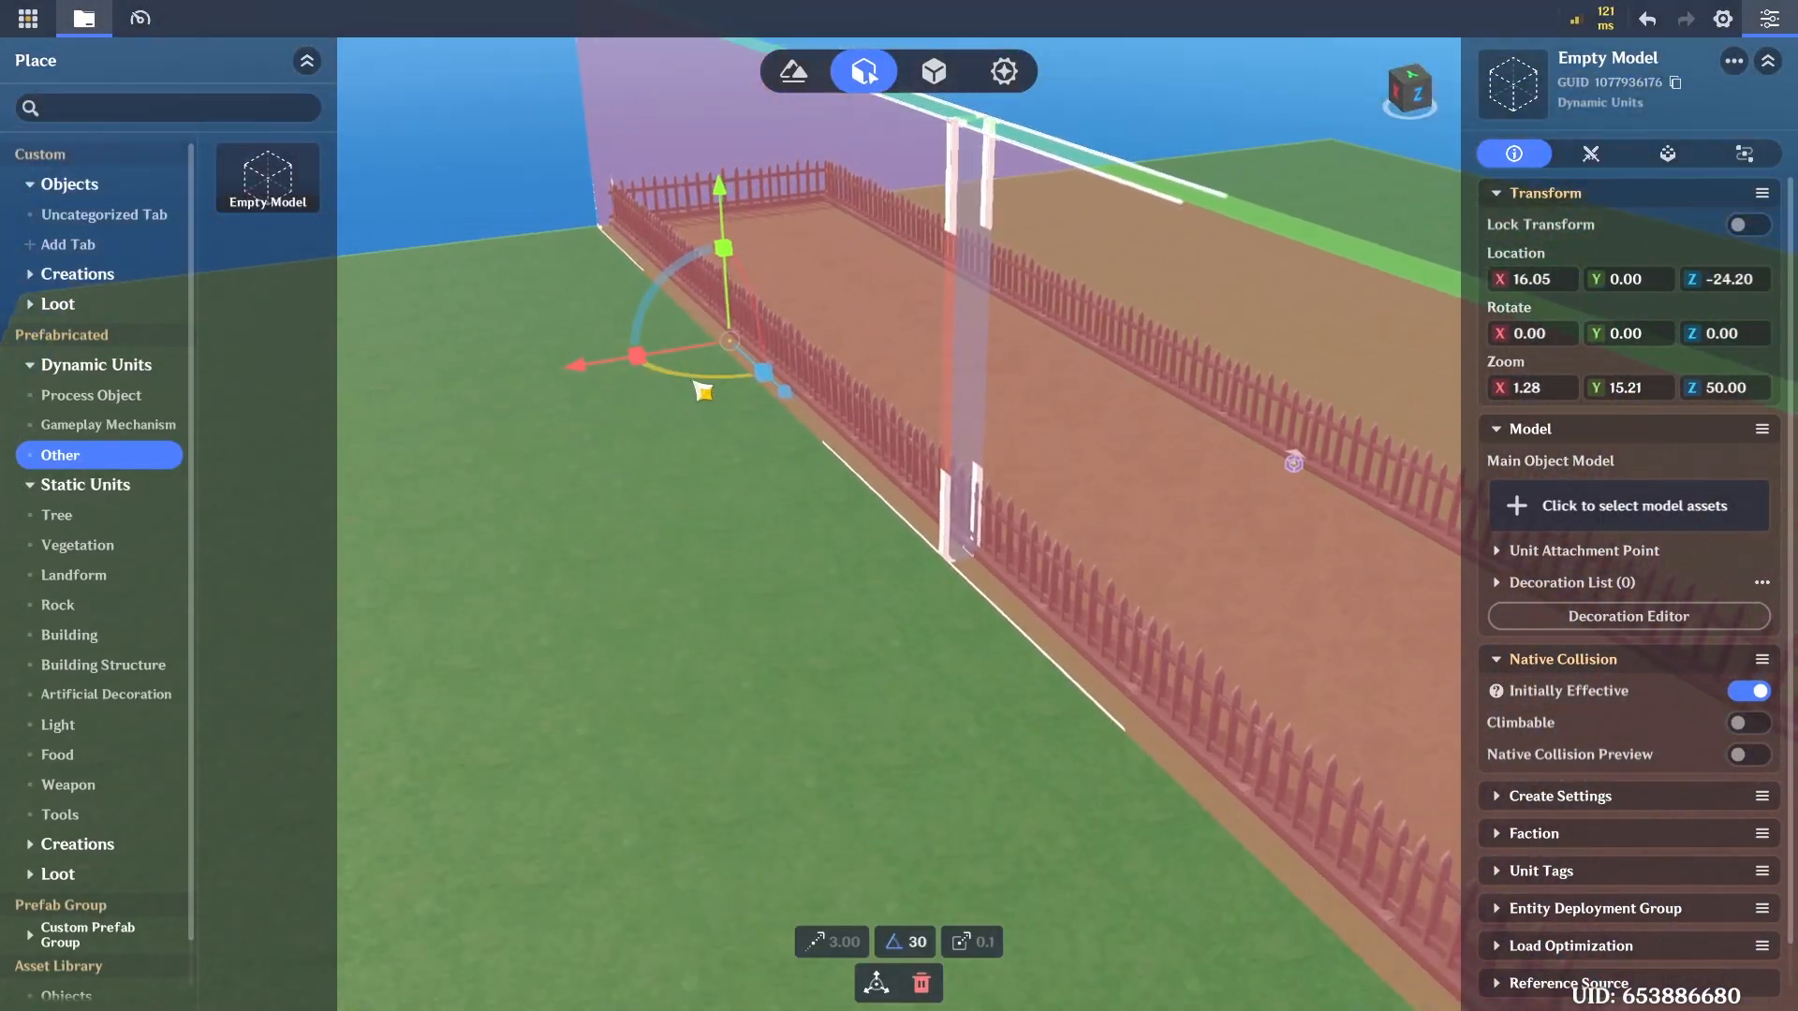
Select both side collision walls and copy them across the path to the opposite fence row
left_click(1130, 460, "ctrl")
left_click_drag(840, 379, 924, 393, "alt")
key("d")
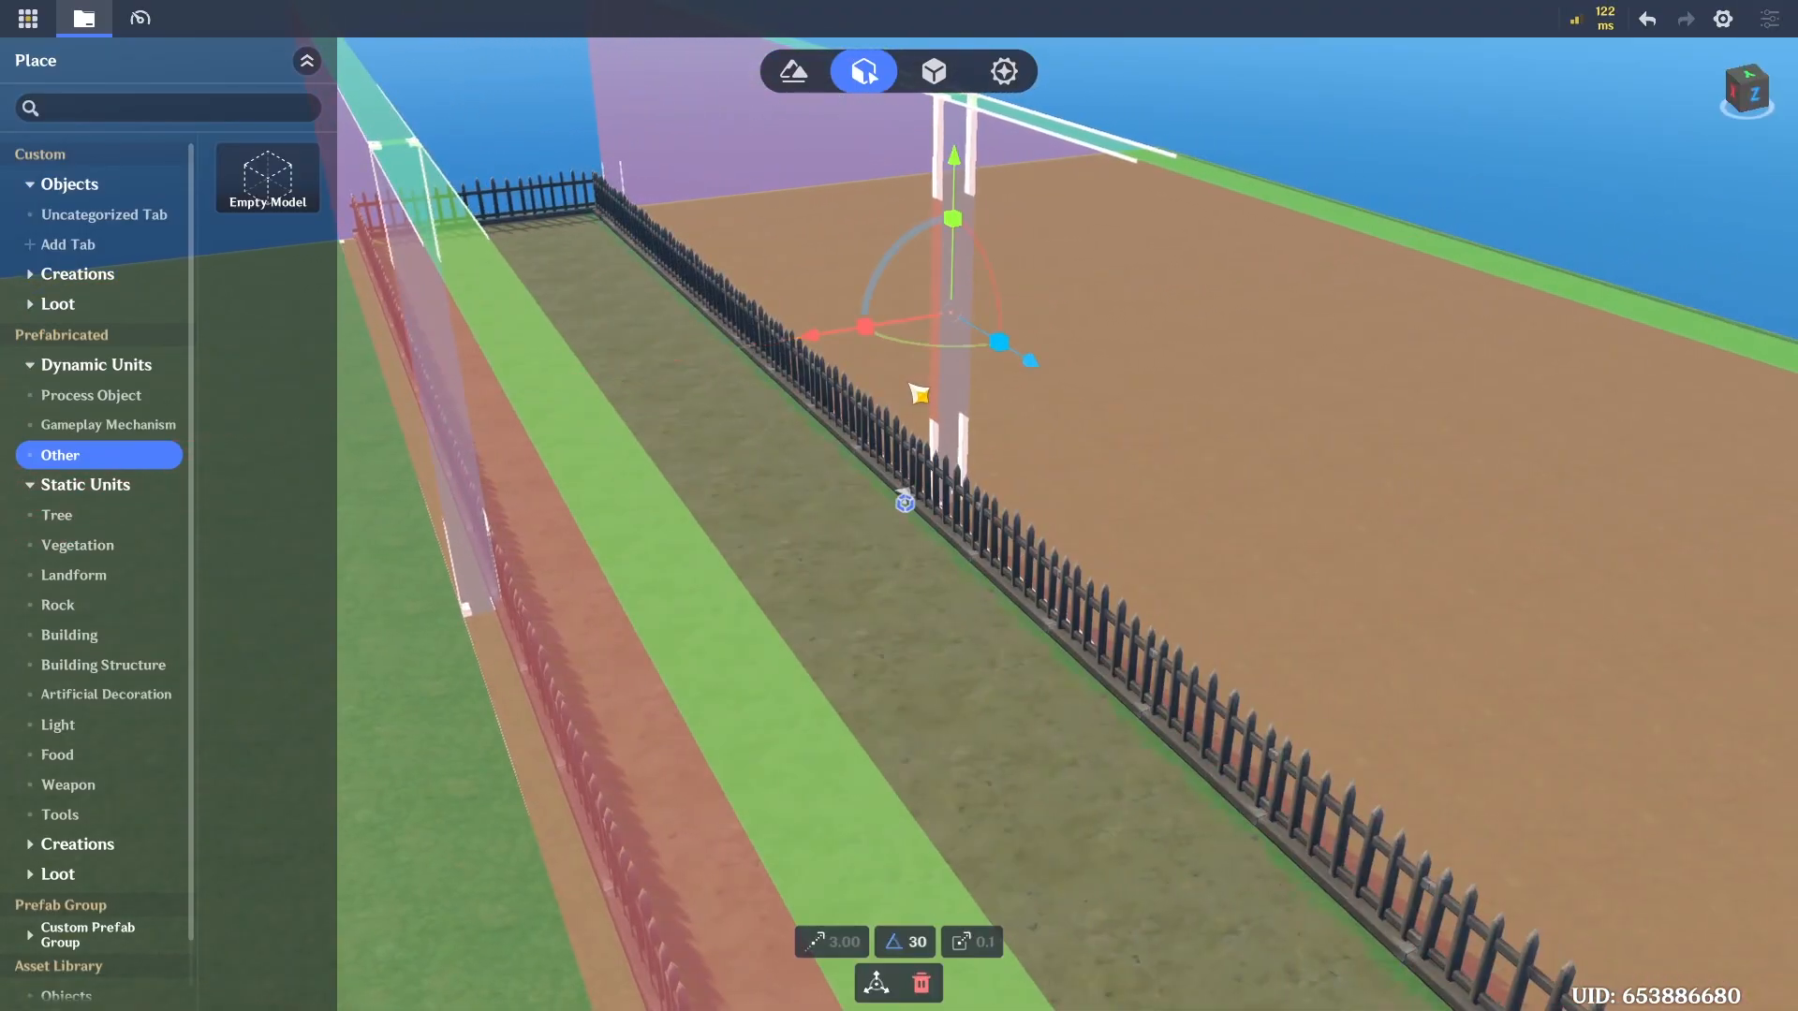
left_click(1171, 482)
Copy one collision wall to the middle of the path at X 4.75 and rotate it to Y -90
right_click_drag(1108, 526, 1041, 655)
left_click_drag(877, 569, 702, 600, "alt")
key("w")
left_click_drag(853, 648, 940, 633)
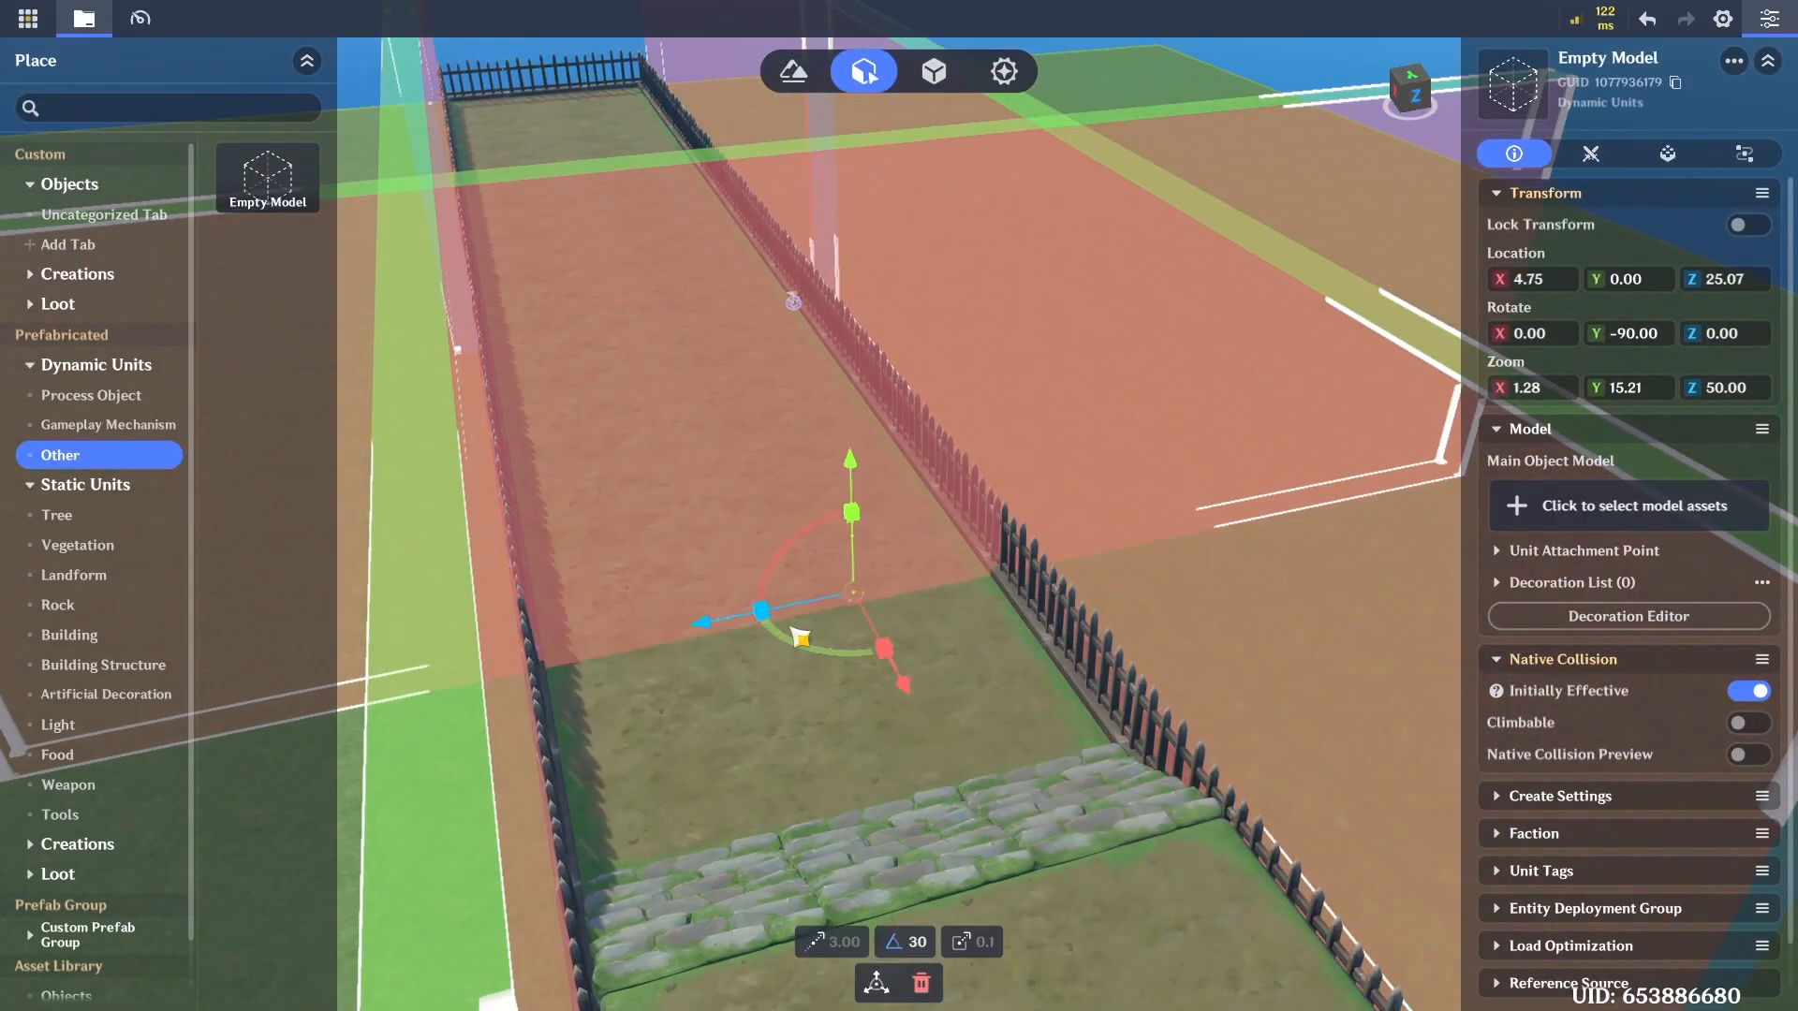
Shorten the rotated wall to Z zoom 17.06 and move it to the platform's outer edge at X 7.80, Z 50.69
left_click_drag(1176, 590, 1103, 559)
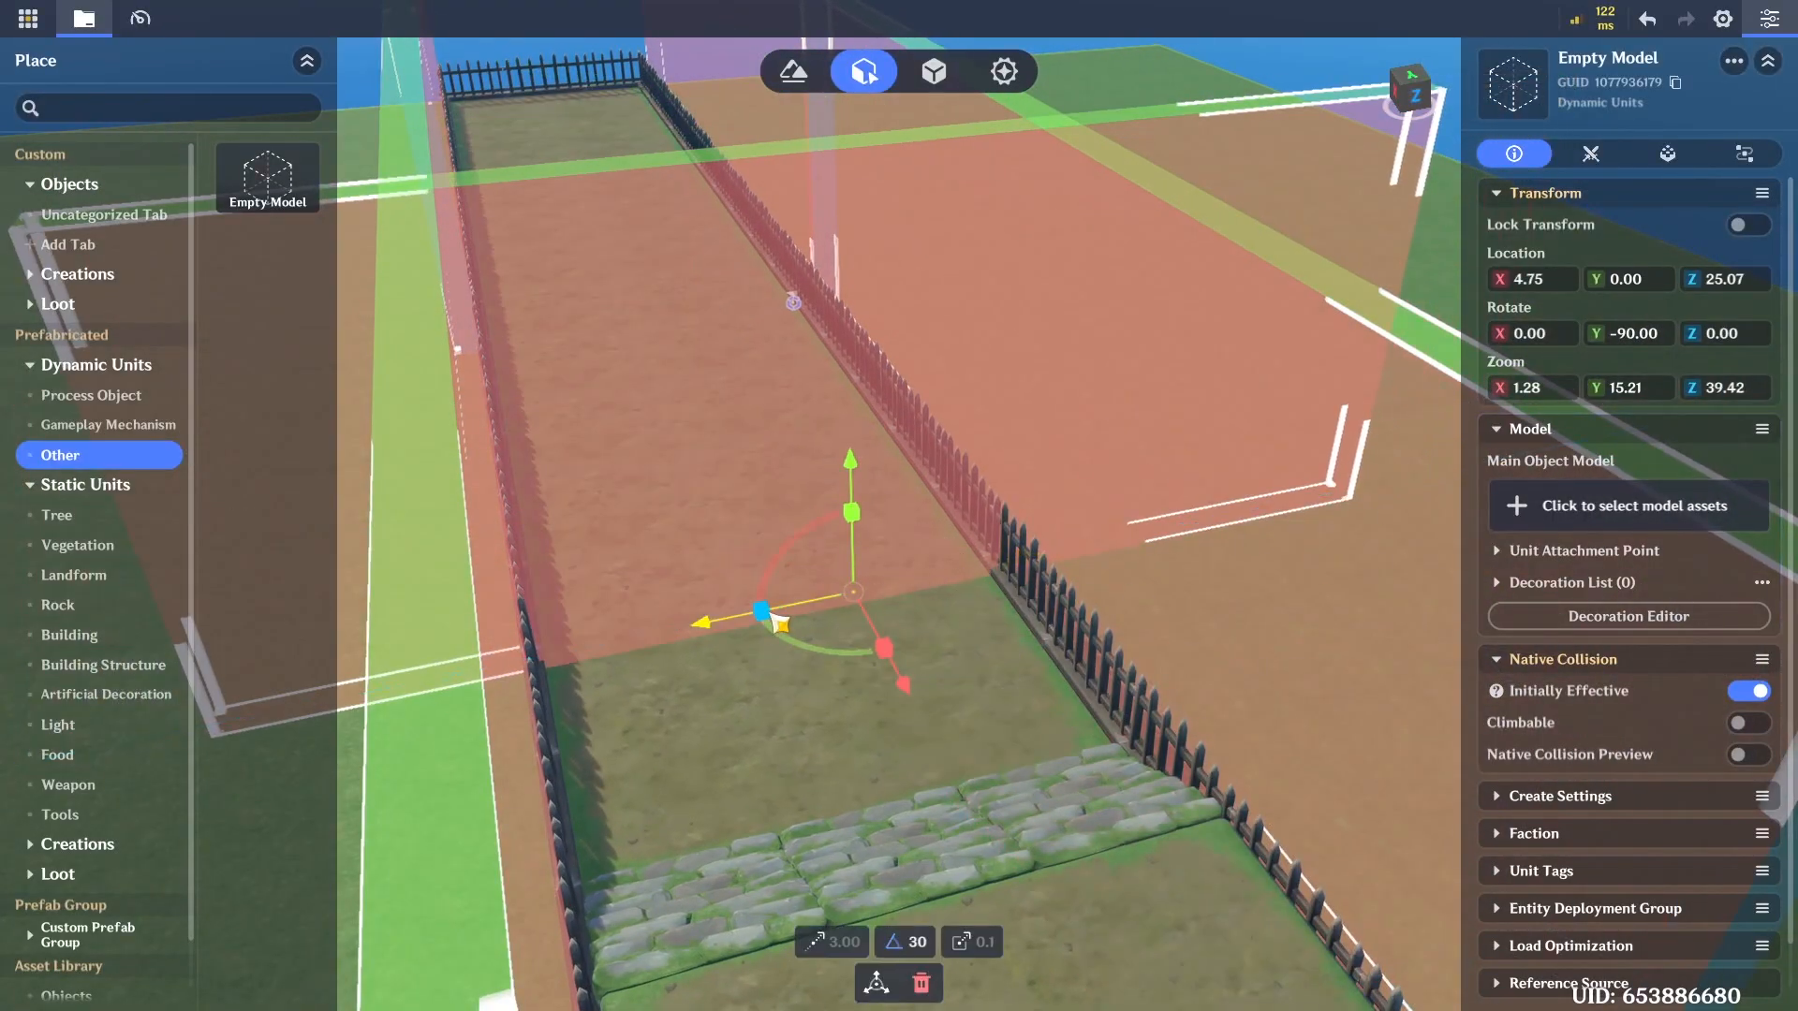
left_click_drag(766, 612, 1115, 538)
left_click_drag(780, 625, 1120, 532)
left_click_drag(928, 546, 1267, 862)
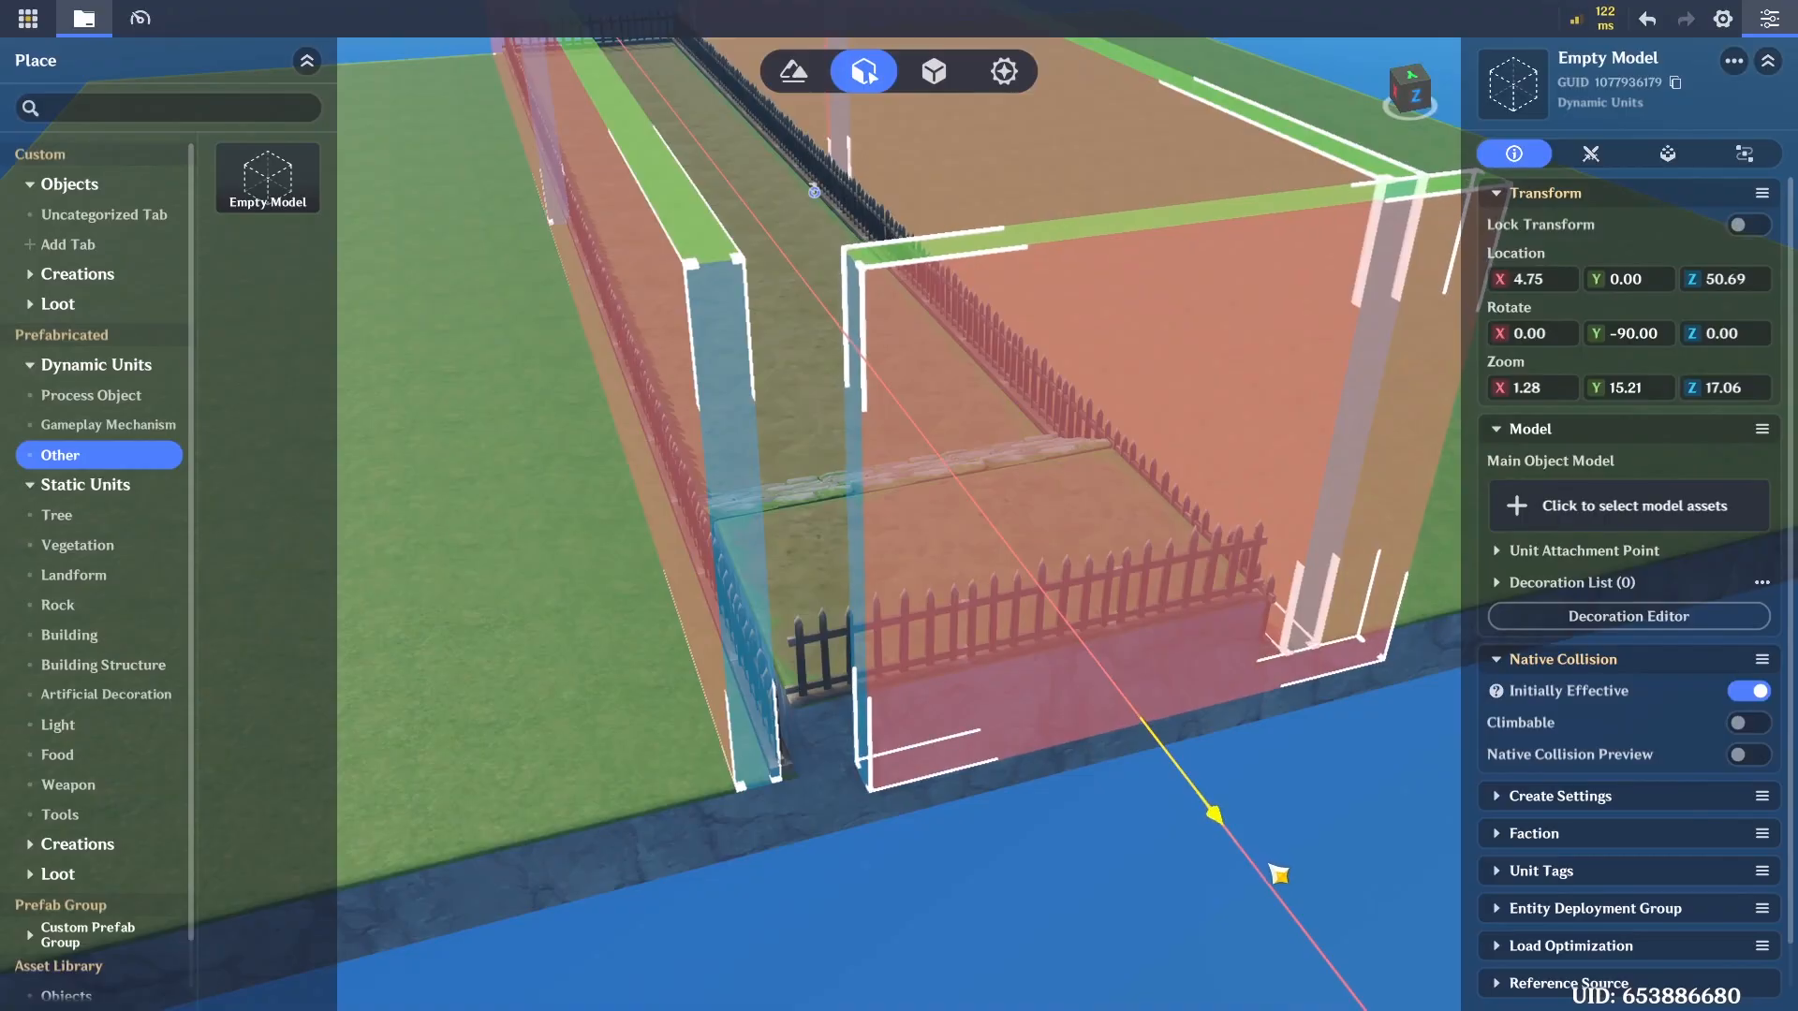
left_click_drag(1012, 756, 918, 770)
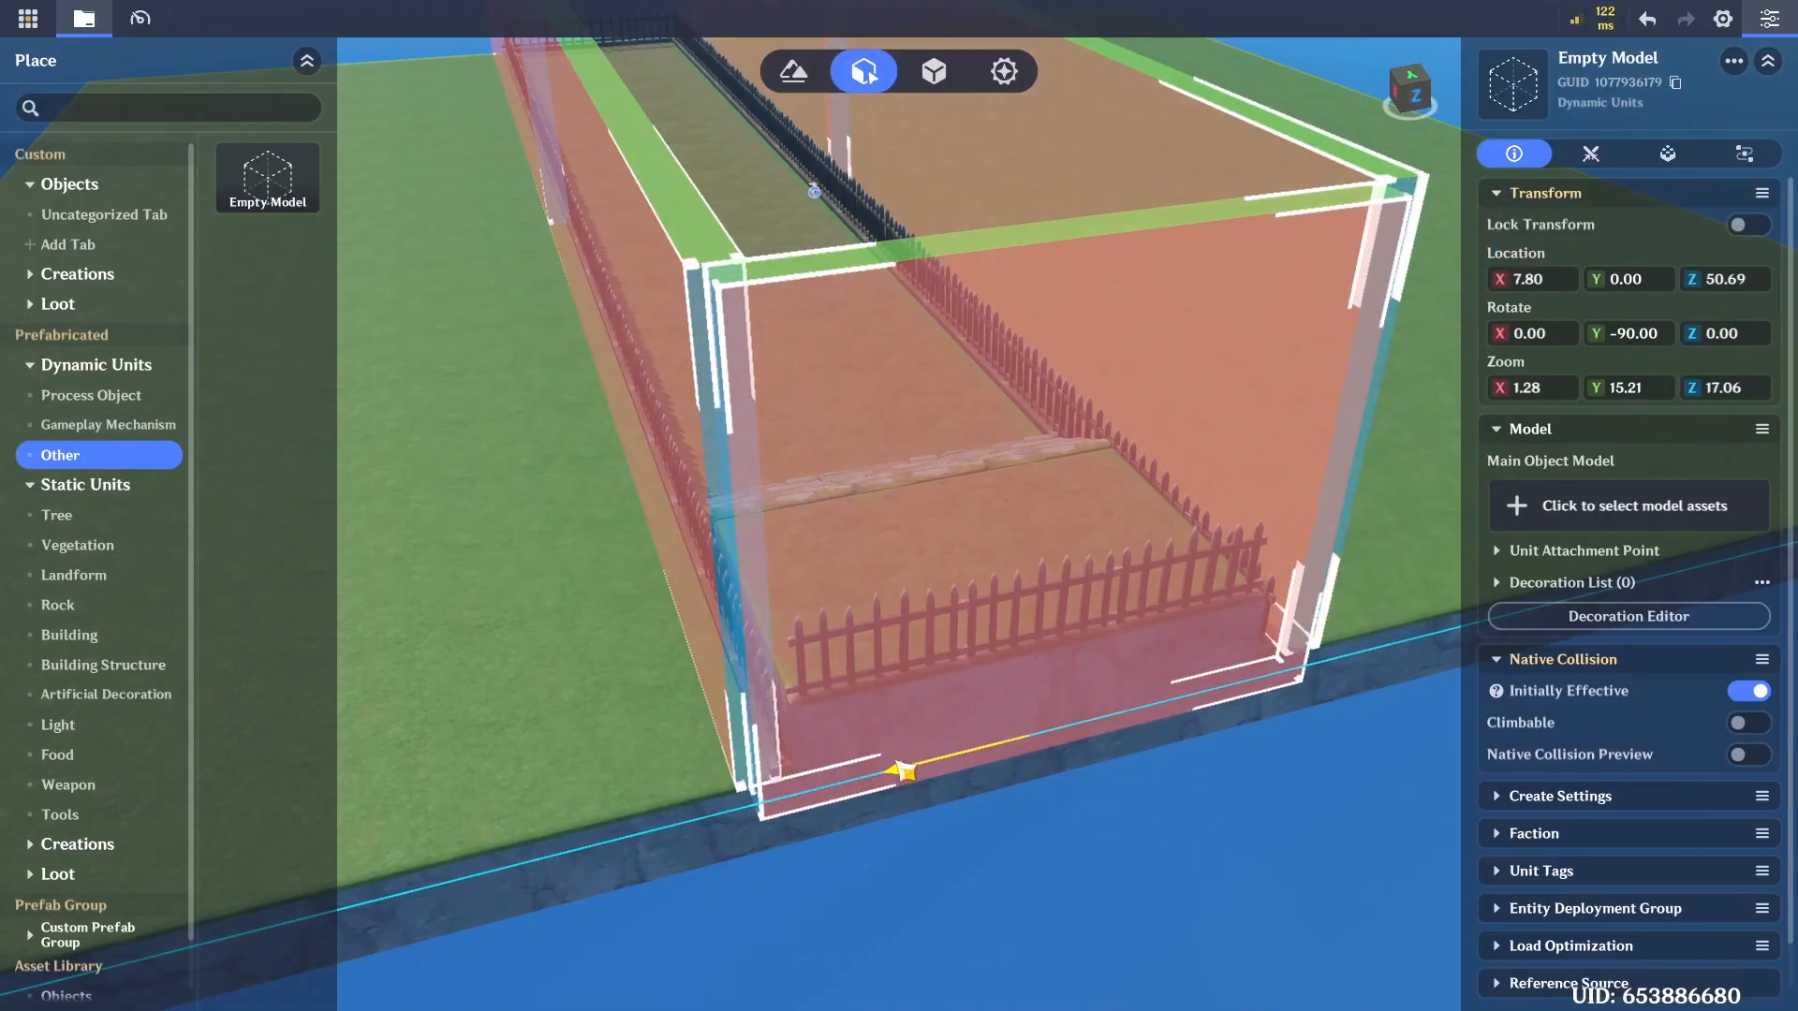
Copy the end collision wall to the fence at the path's far edge and save the map
right_click_drag(955, 788, 1084, 805)
left_click_drag(1092, 831, 792, 675, "alt")
key("a")
key("w")
left_click_drag(807, 694, 832, 714)
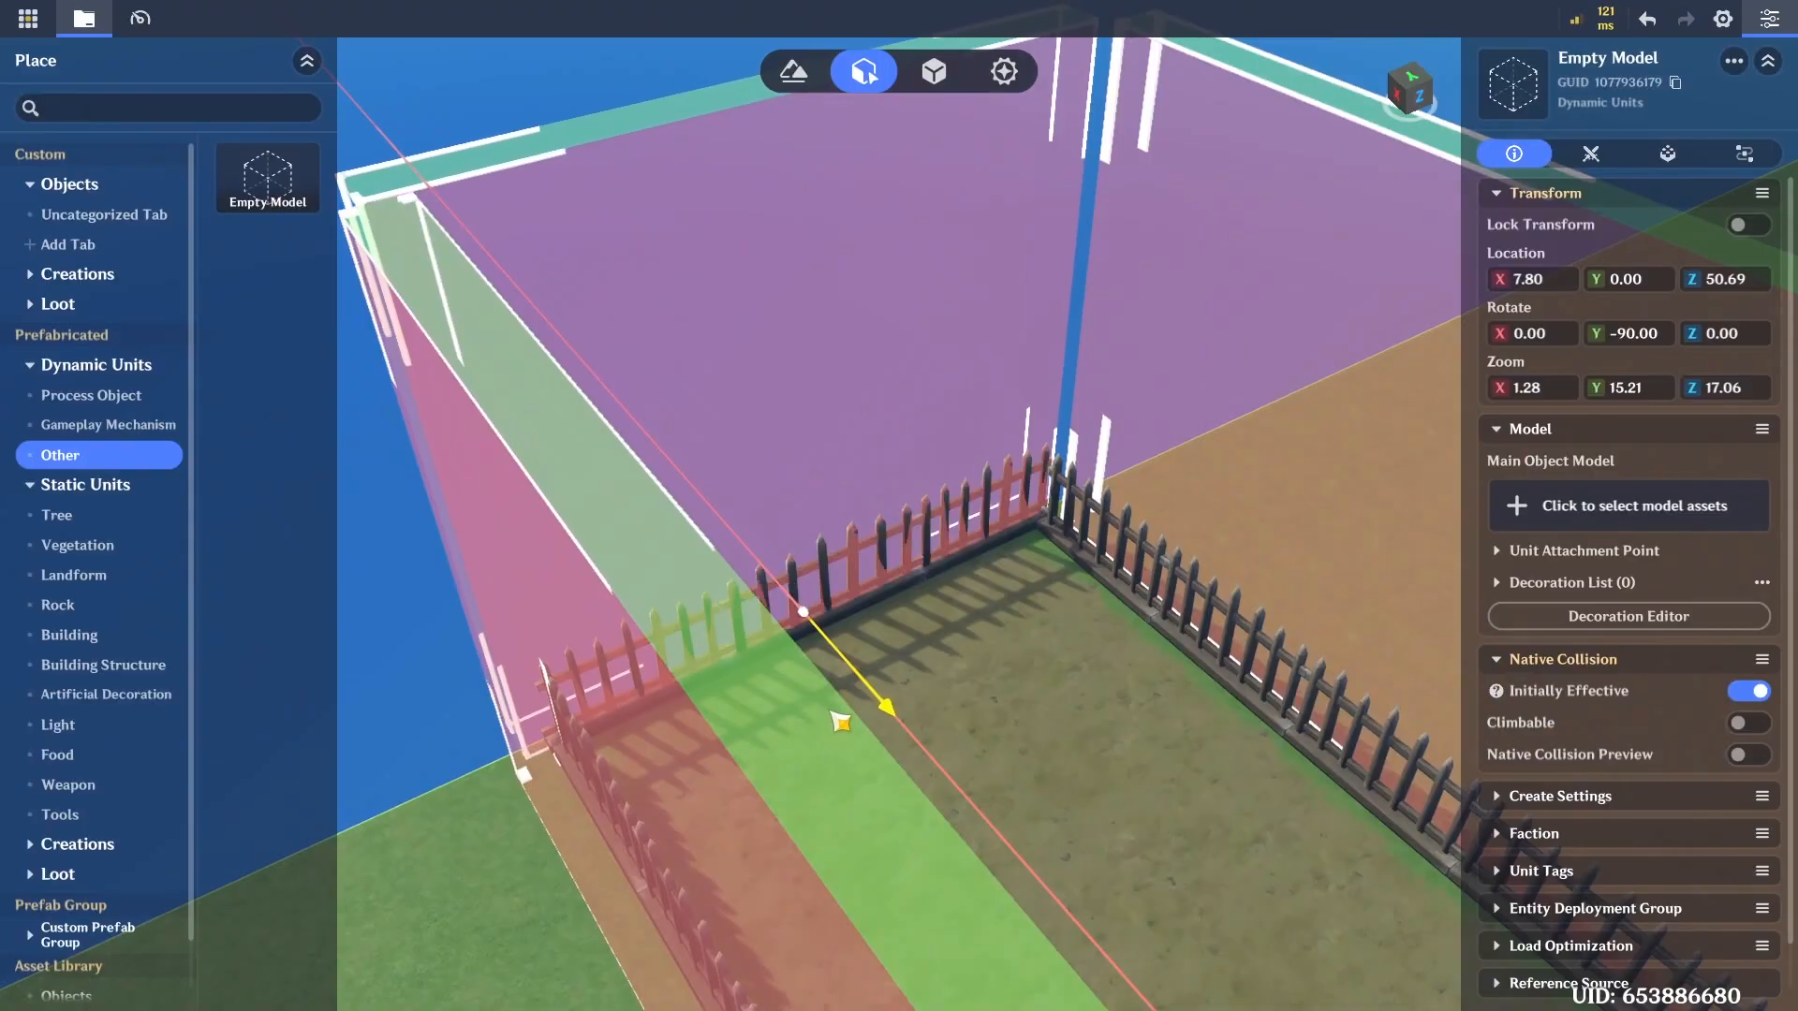
left_click_drag(698, 693, 702, 693)
key("a")
left_click(529, 495)
right_click_drag(529, 494, 839, 446)
key("ctrl+s")
key("a")
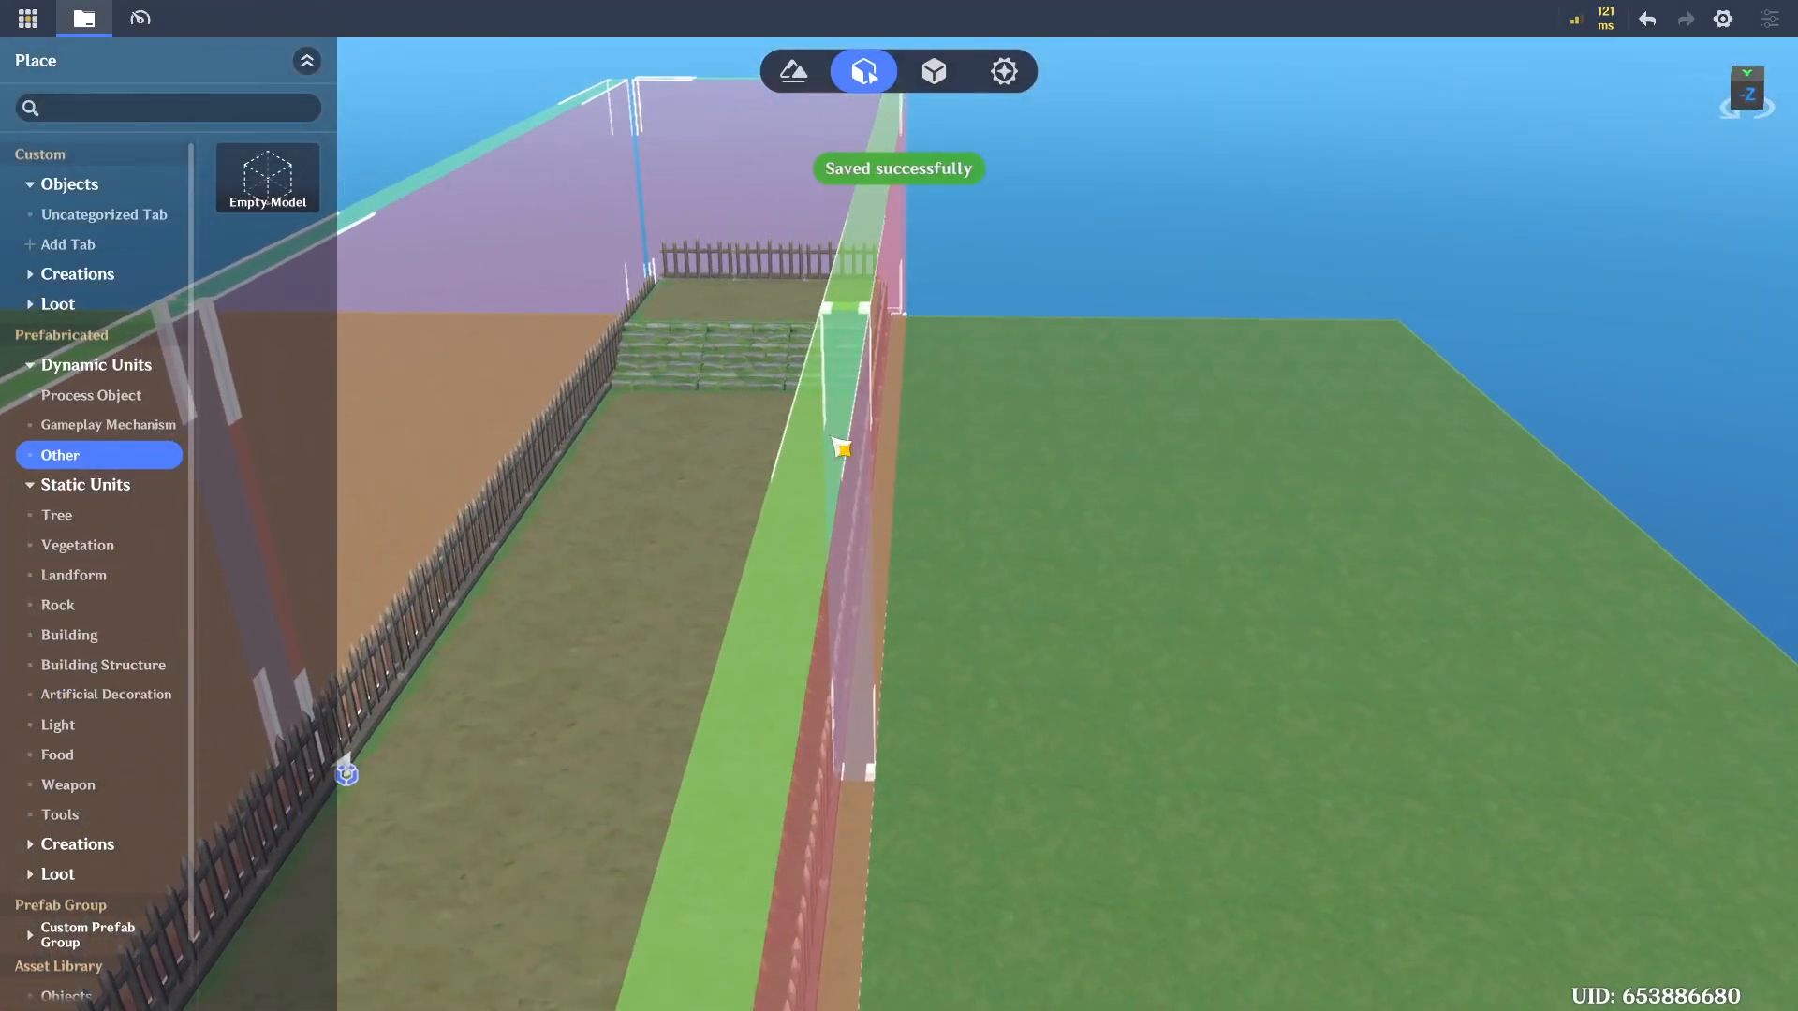
key("ctrl+s")
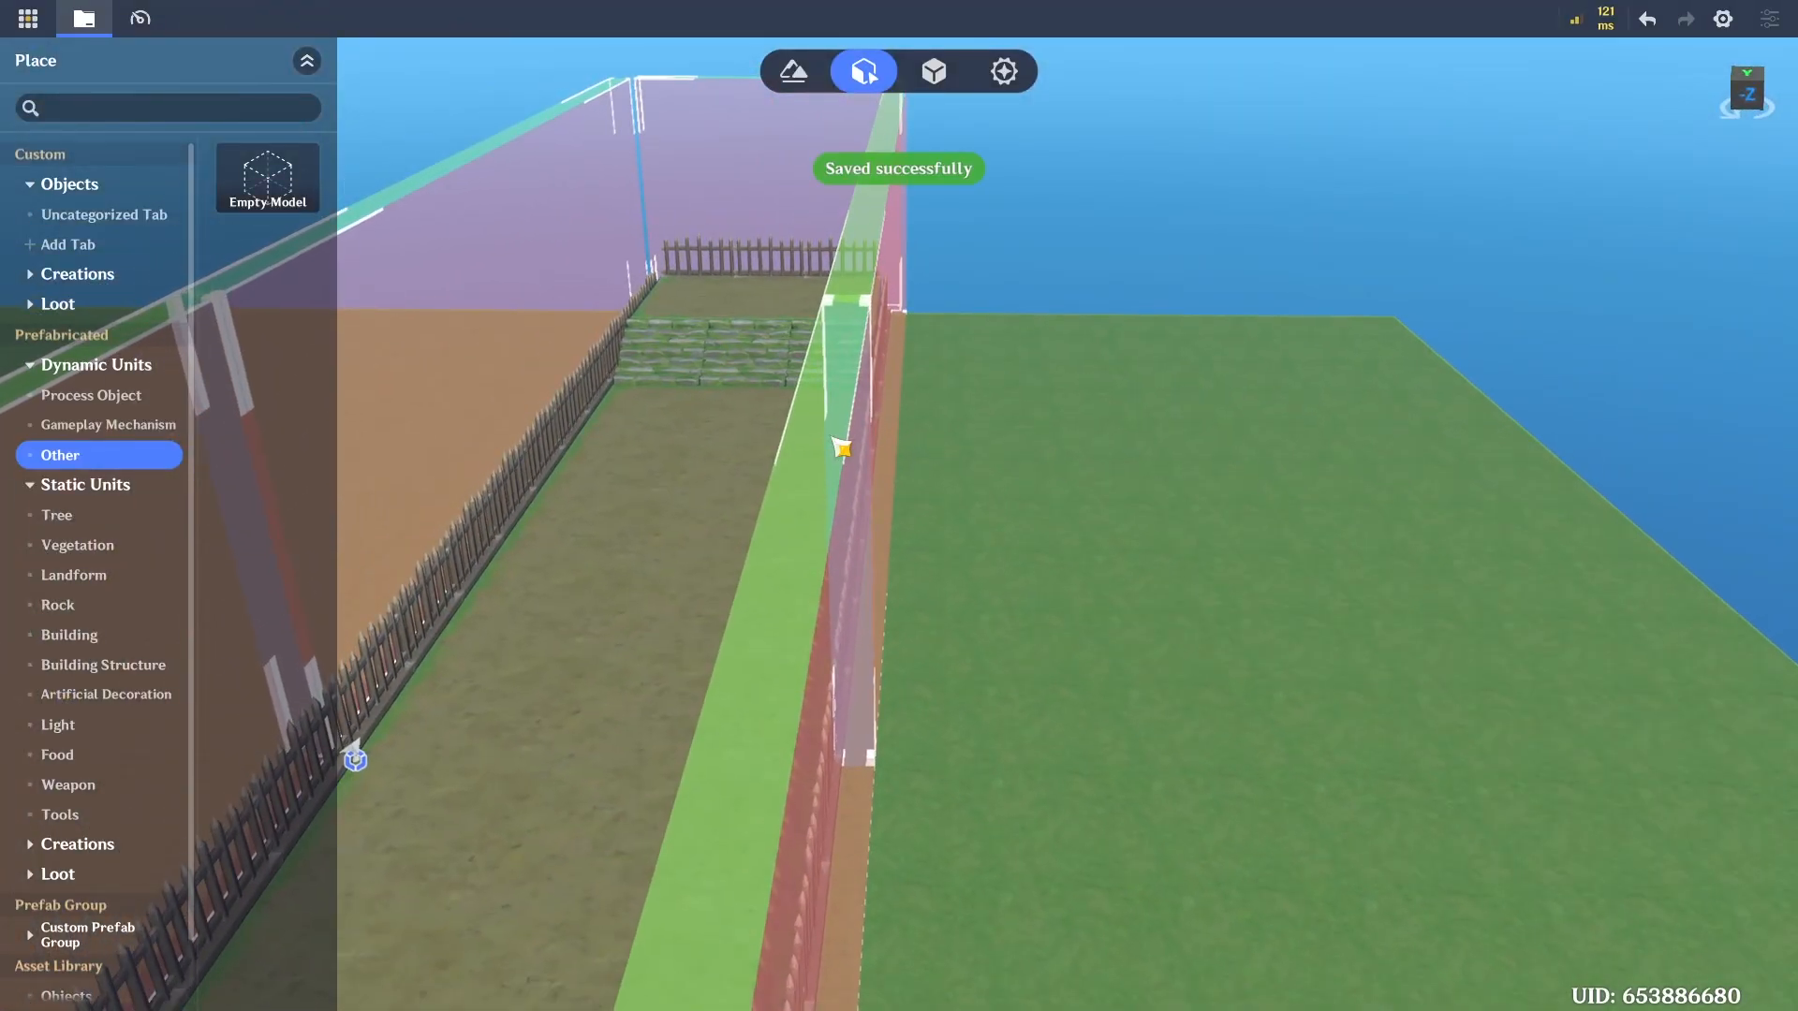
Check the collision walls around the enclosure and save the map again
key("a")
left_click(852, 291)
right_click_drag(853, 294, 918, 610)
key("w")
left_click(807, 634)
key("s")
right_click_drag(732, 606, 244, 520)
left_click_drag(779, 575, 773, 574)
left_click(1222, 513)
right_click_drag(1222, 513, 830, 468)
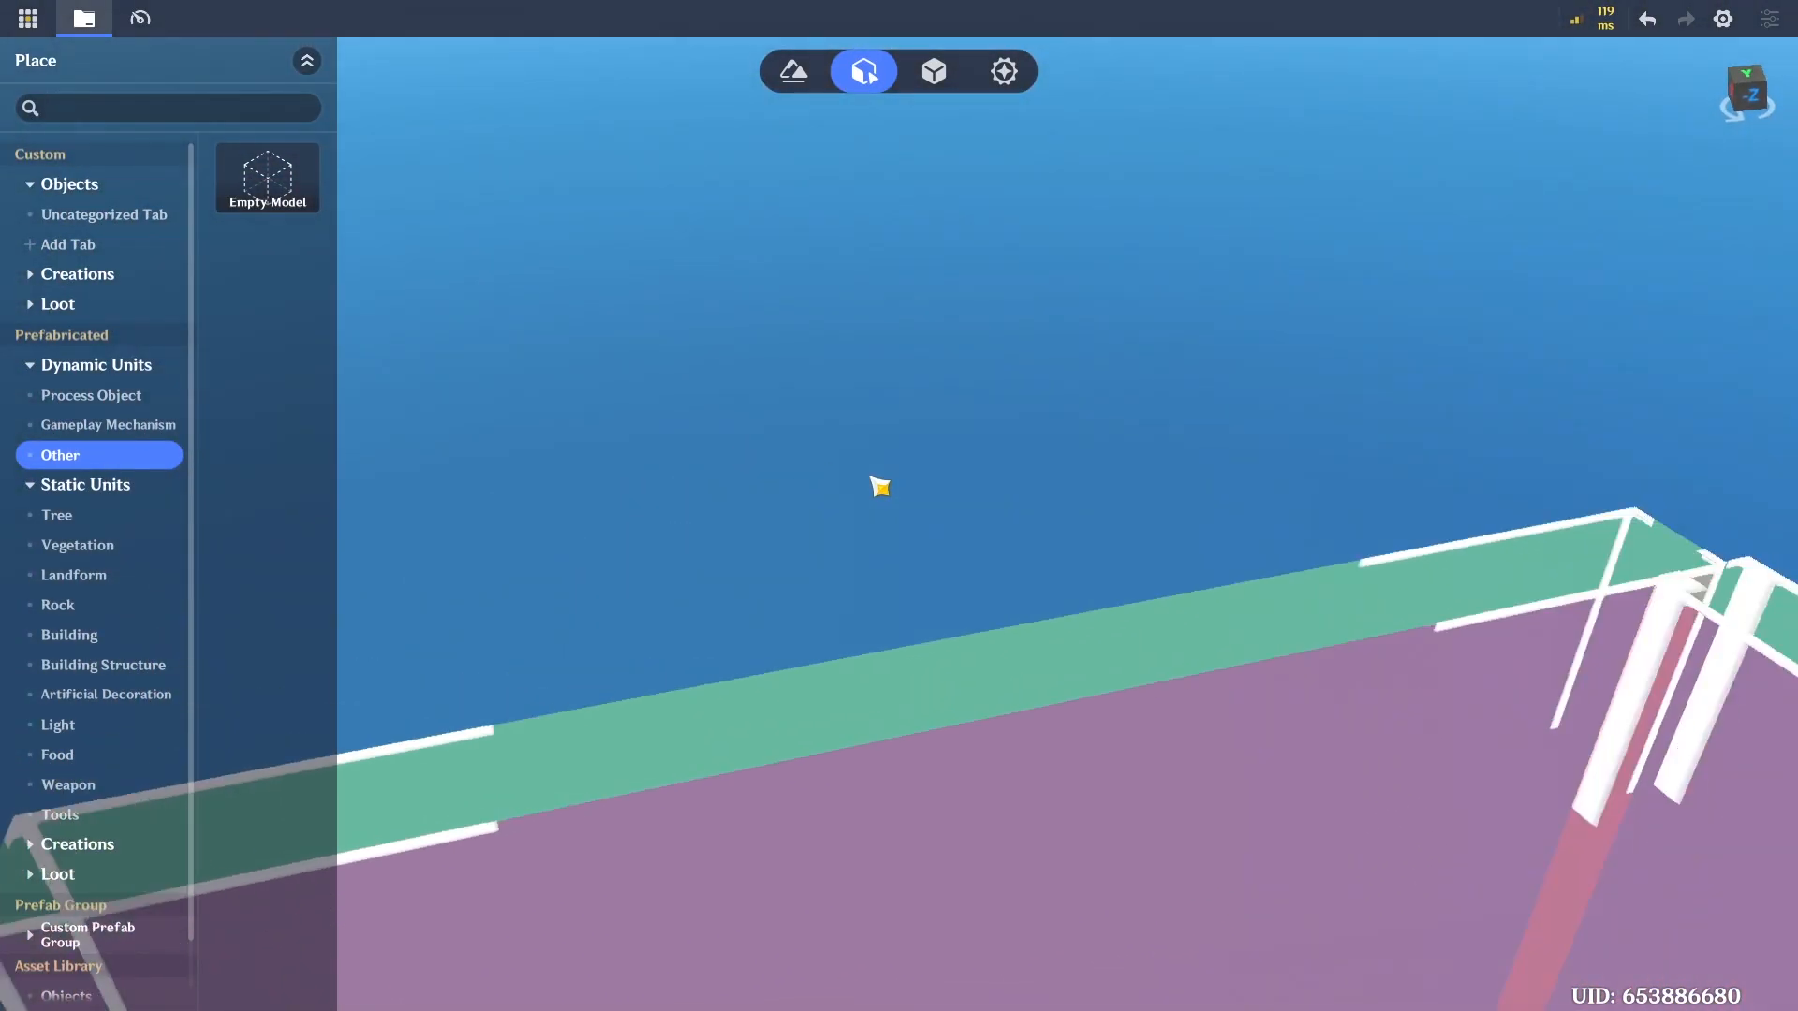
key("ctrl+s")
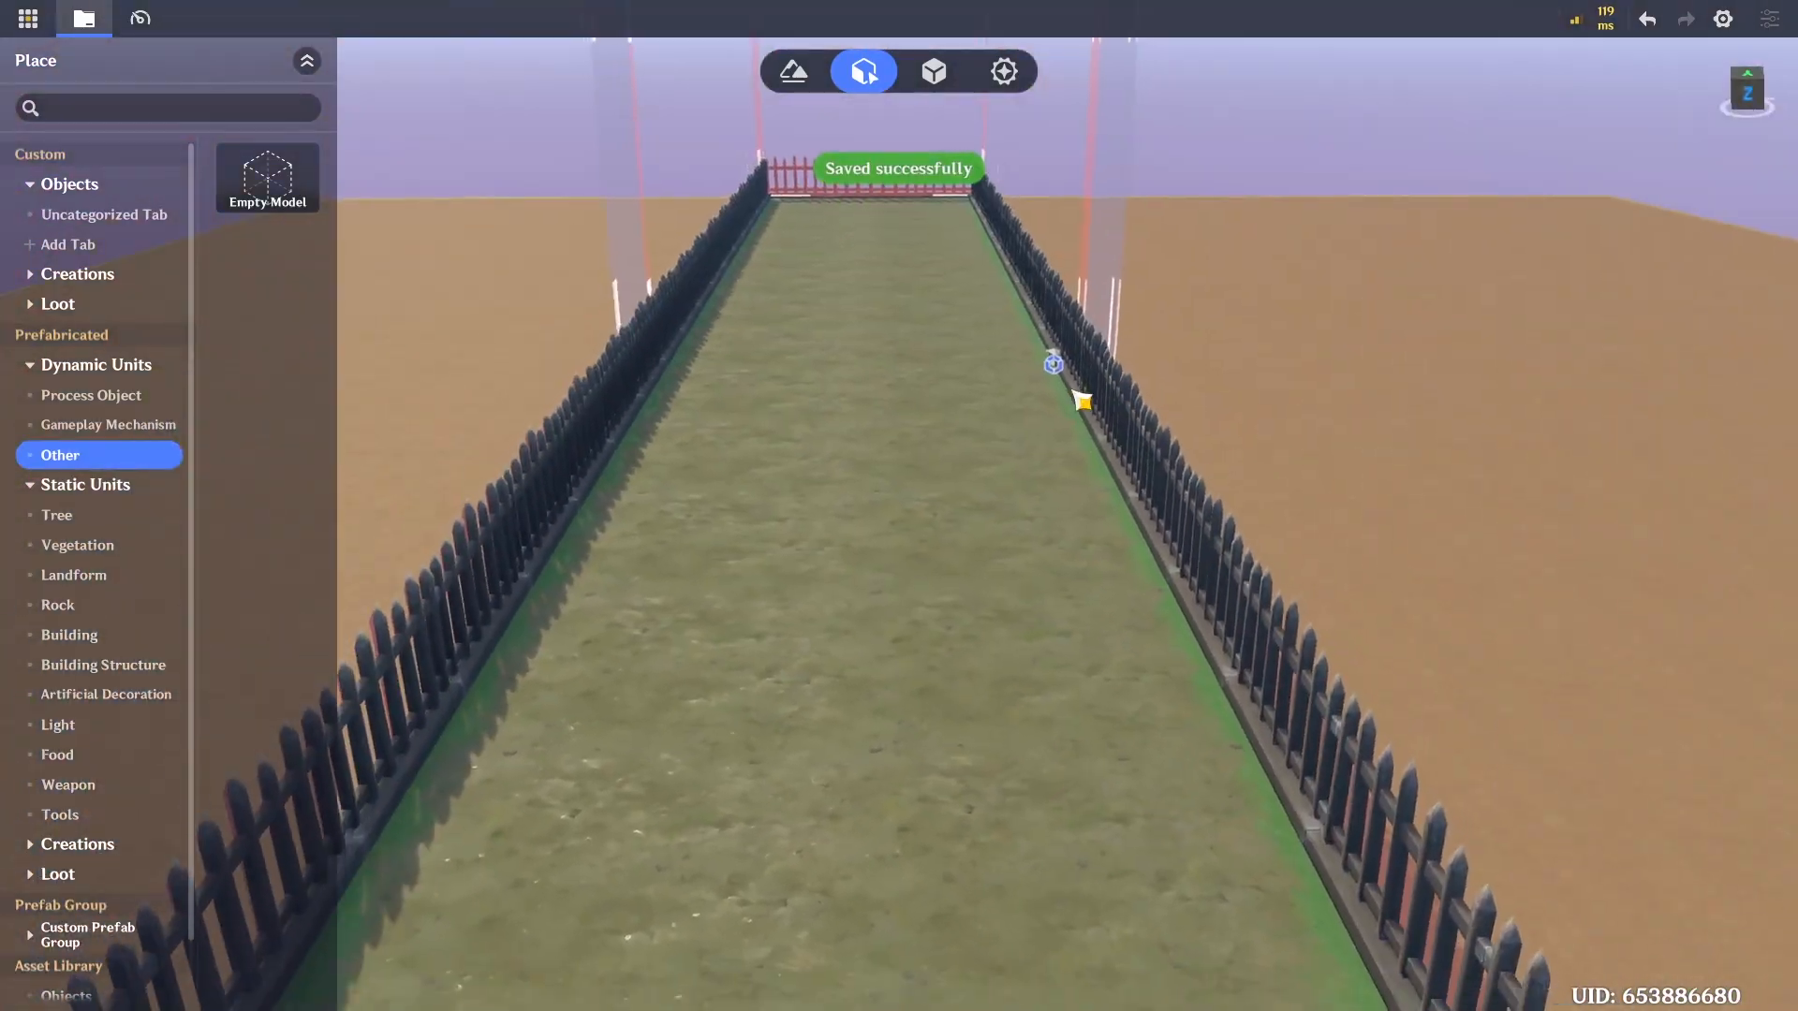
Place the red Fabric-Roof Hut from the static building units on the raised platform
key("s")
key("a")
key("w")
key("d")
key("s")
key("a")
right_click_drag(1082, 429, 749, 445)
key("w")
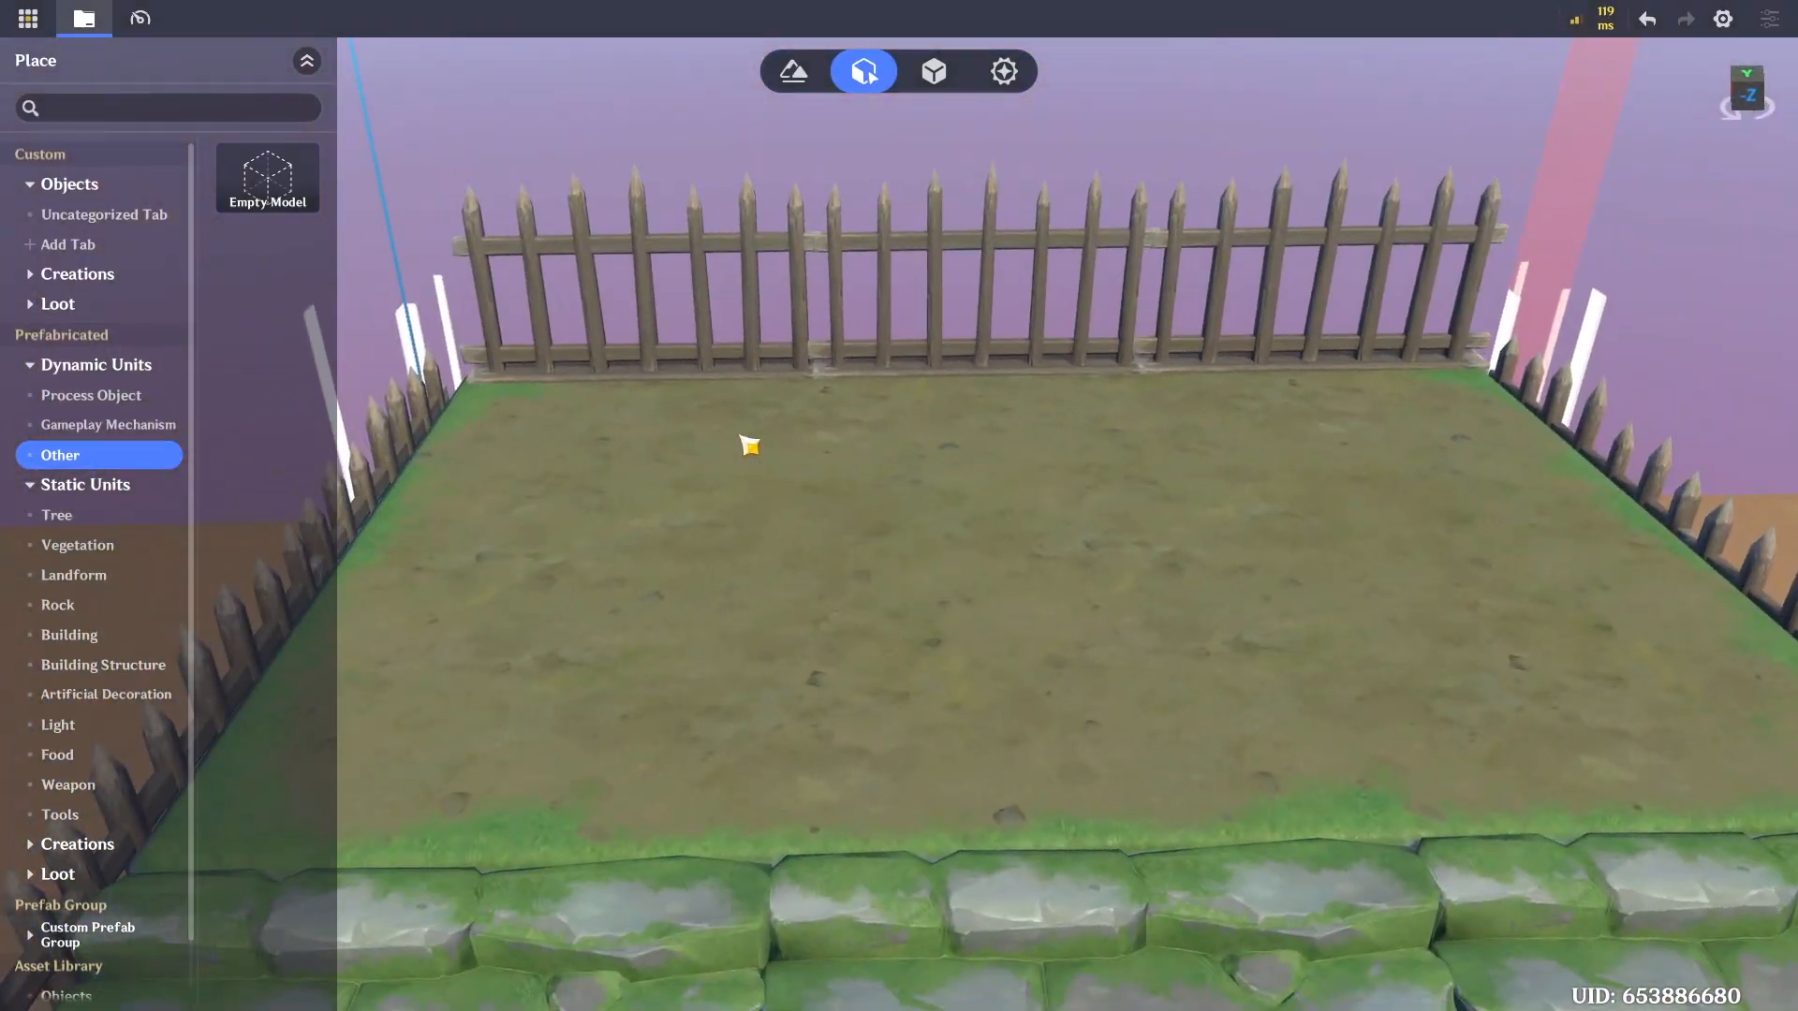
key("s")
left_click(113, 665)
left_click(114, 641)
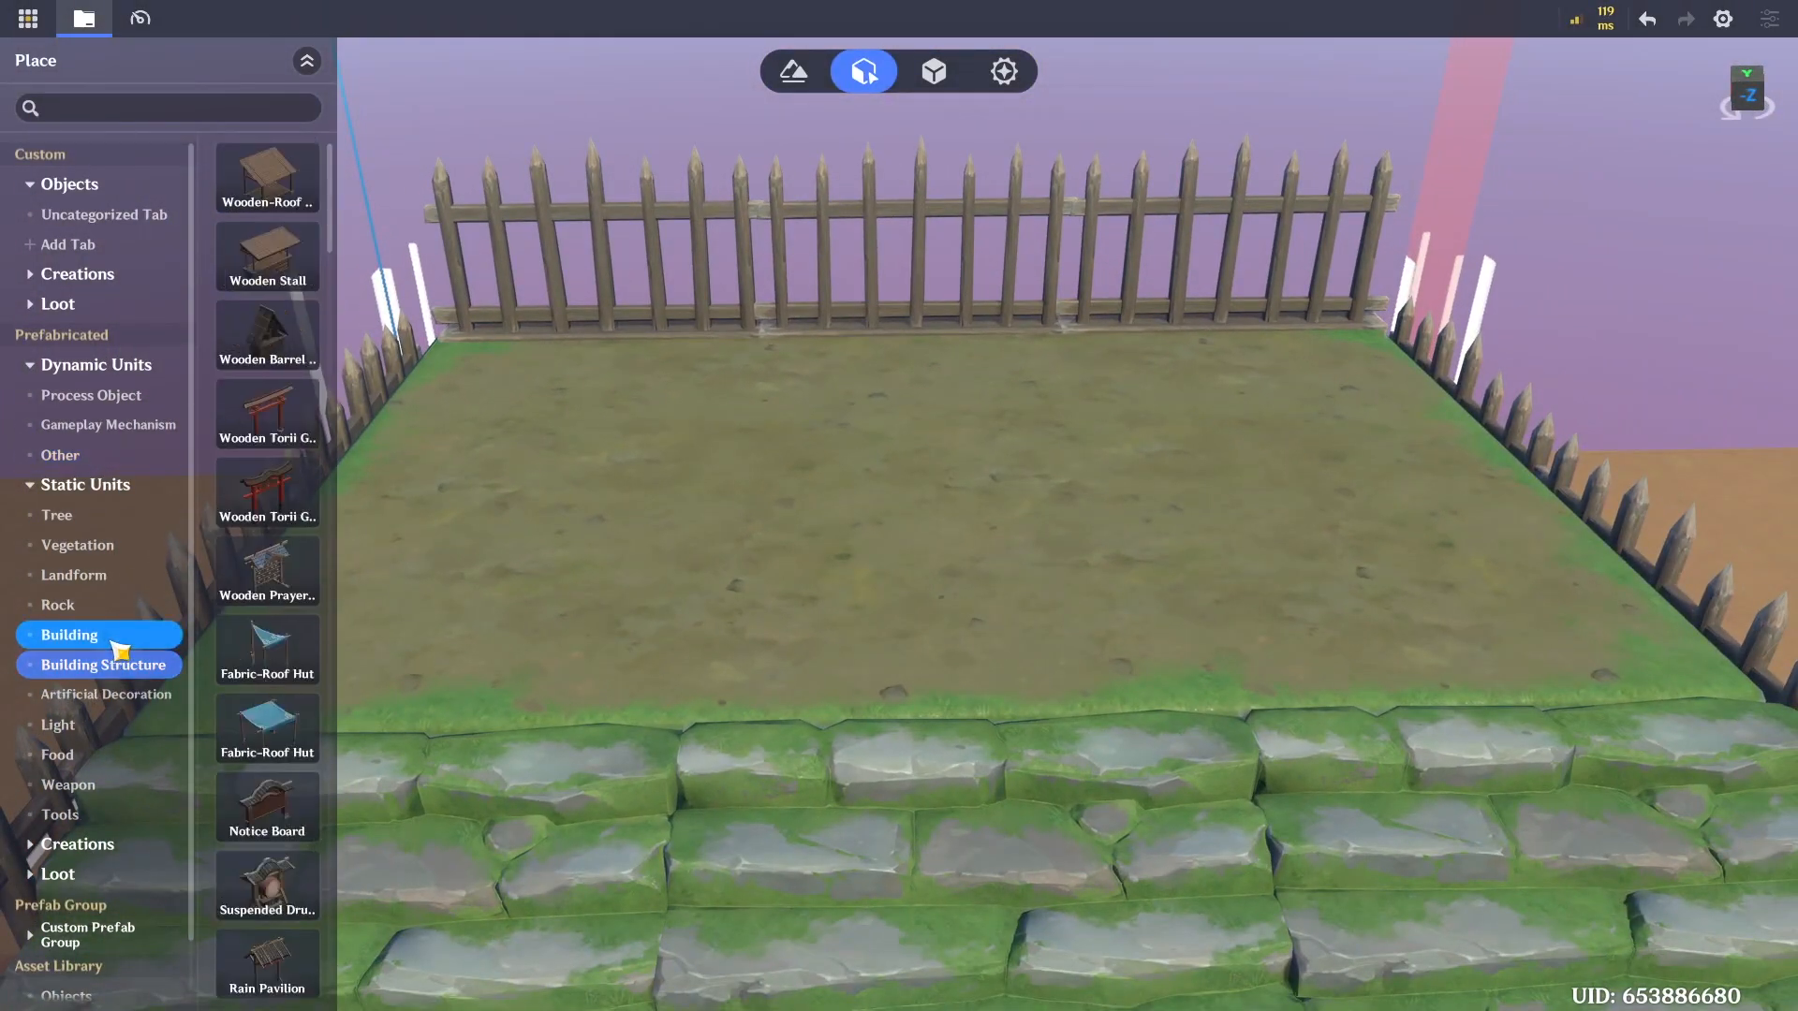
left_click_drag(346, 203, 393, 952)
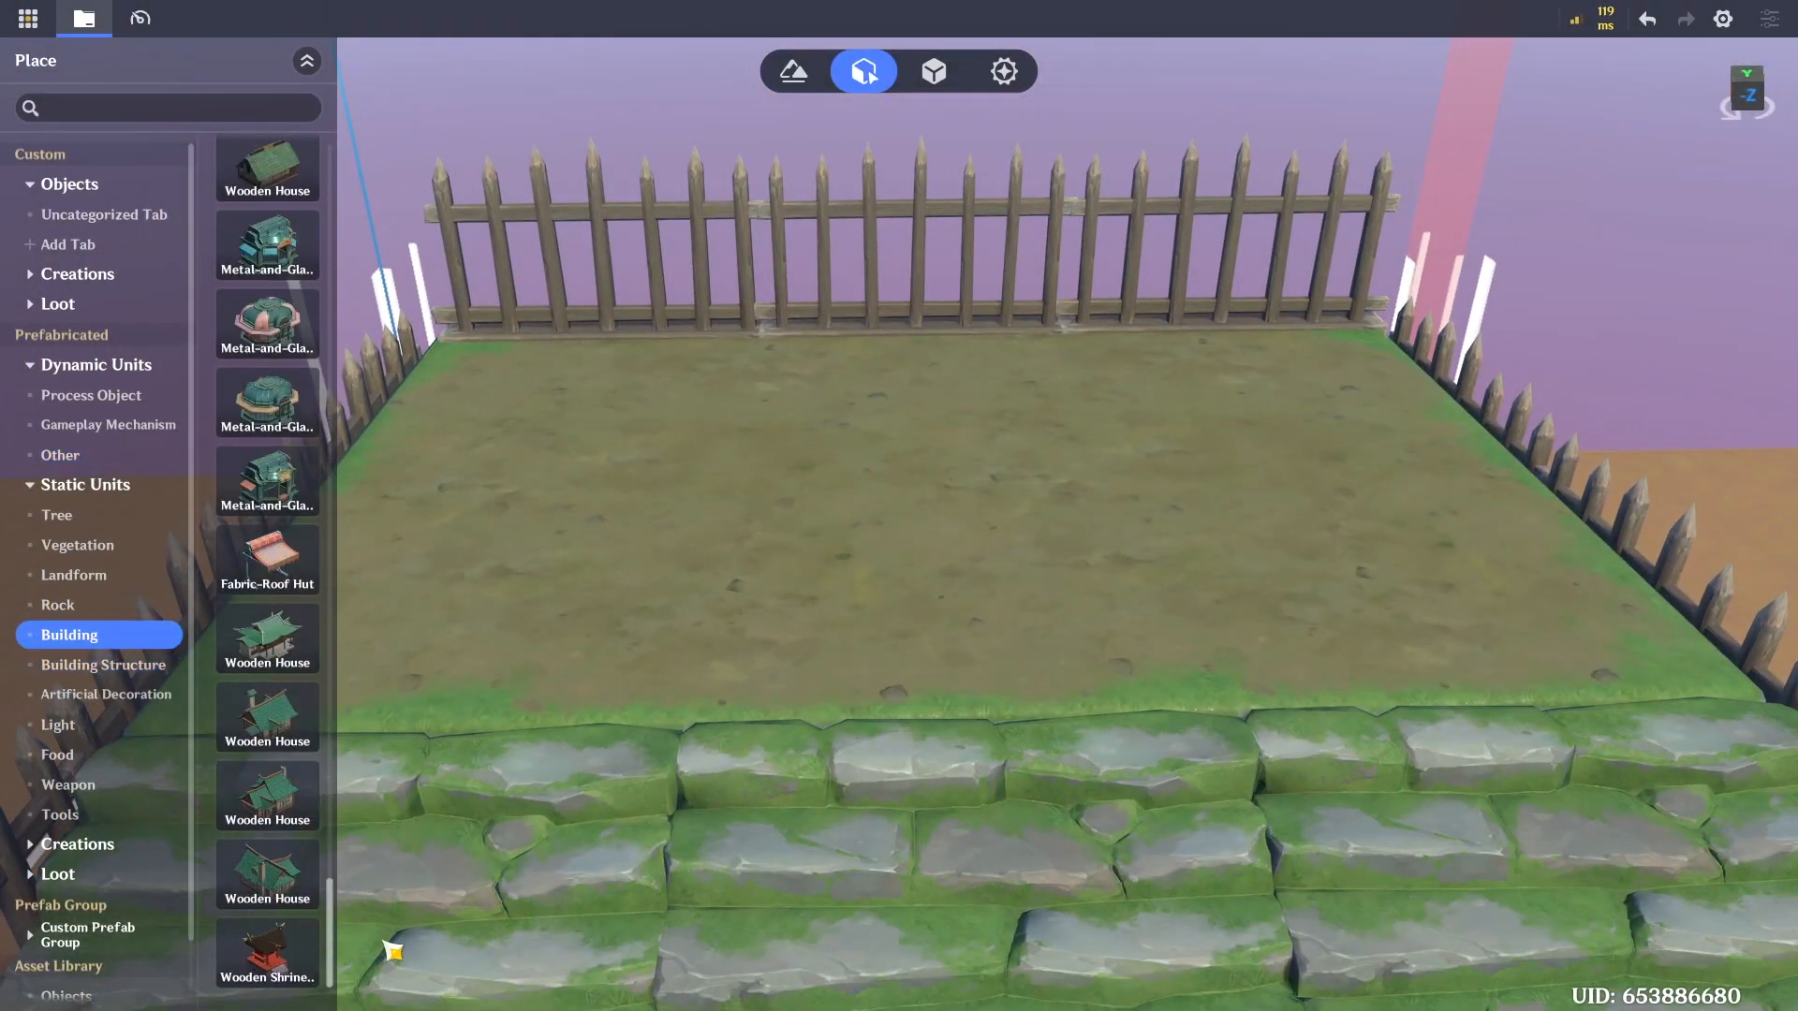
left_click_drag(270, 560, 932, 444)
Rotate the hut to Y -180 so it faces the path and move it to X 7.55, Z 44.01
right_click_drag(933, 444, 1002, 700)
left_click_drag(1004, 727, 1120, 590)
key("s")
key("d")
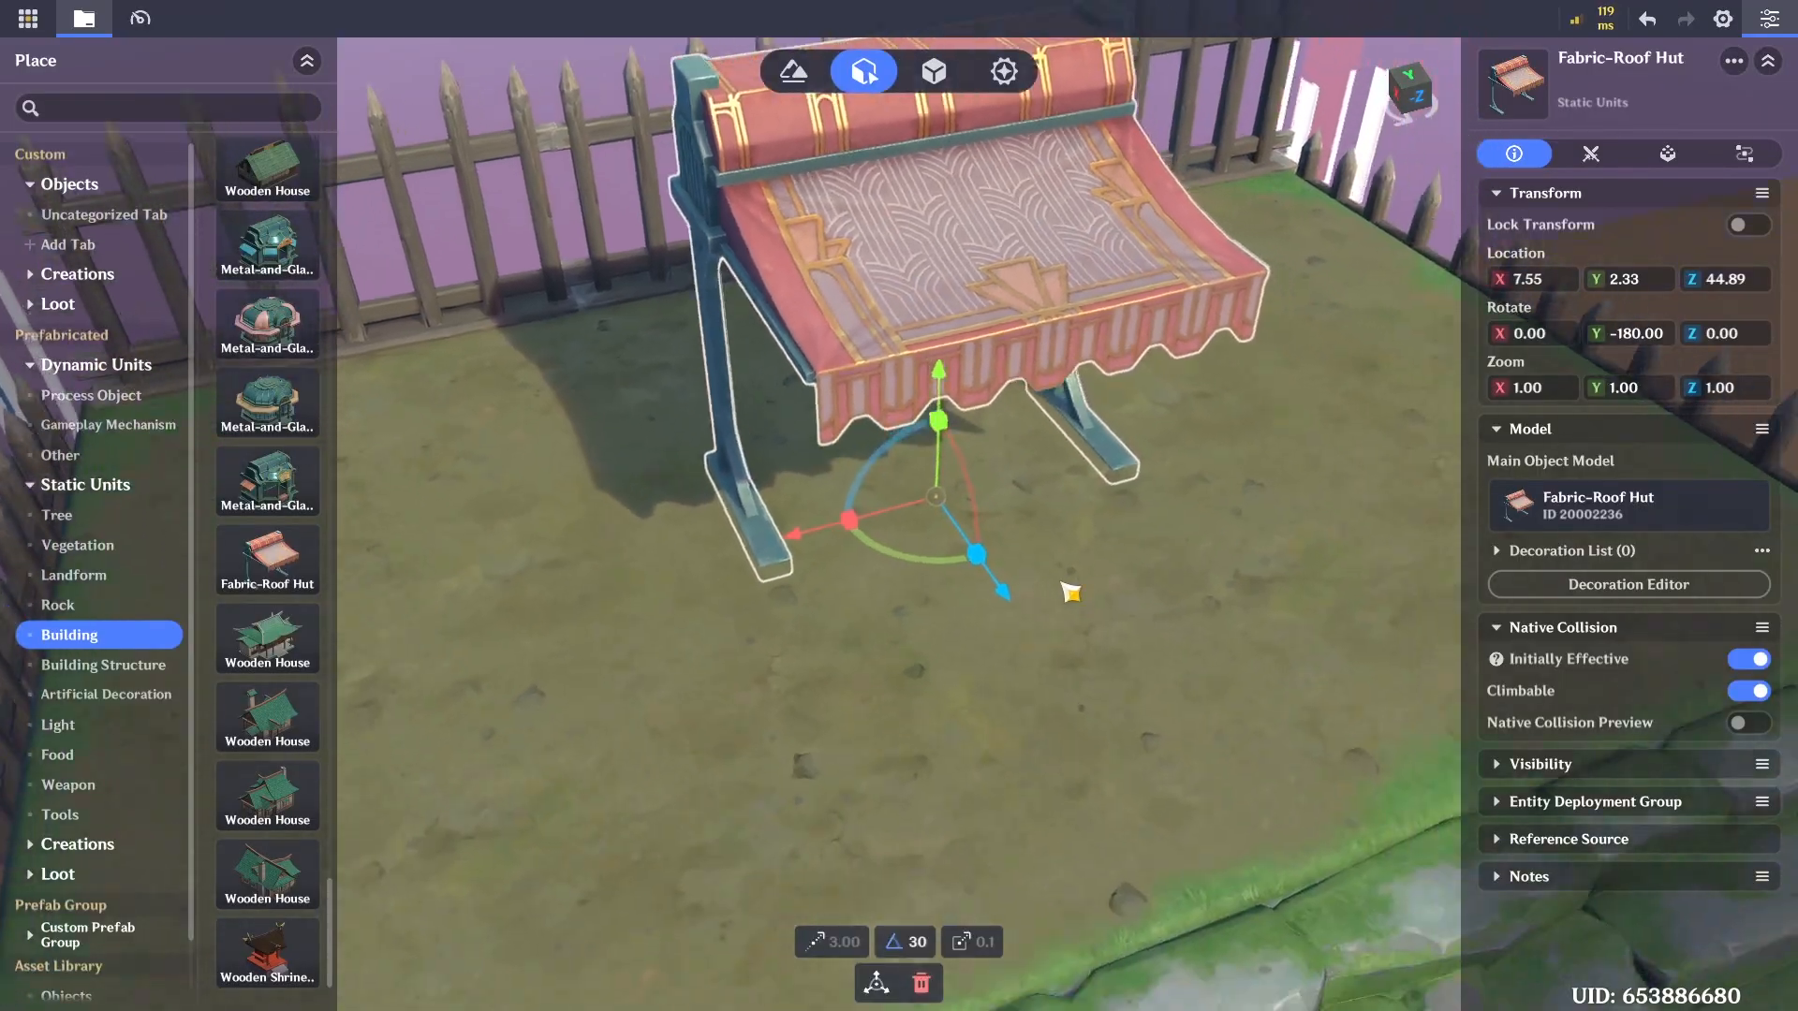
left_click_drag(994, 584, 1069, 652)
key("s")
key("d")
right_click_drag(1070, 652, 956, 590)
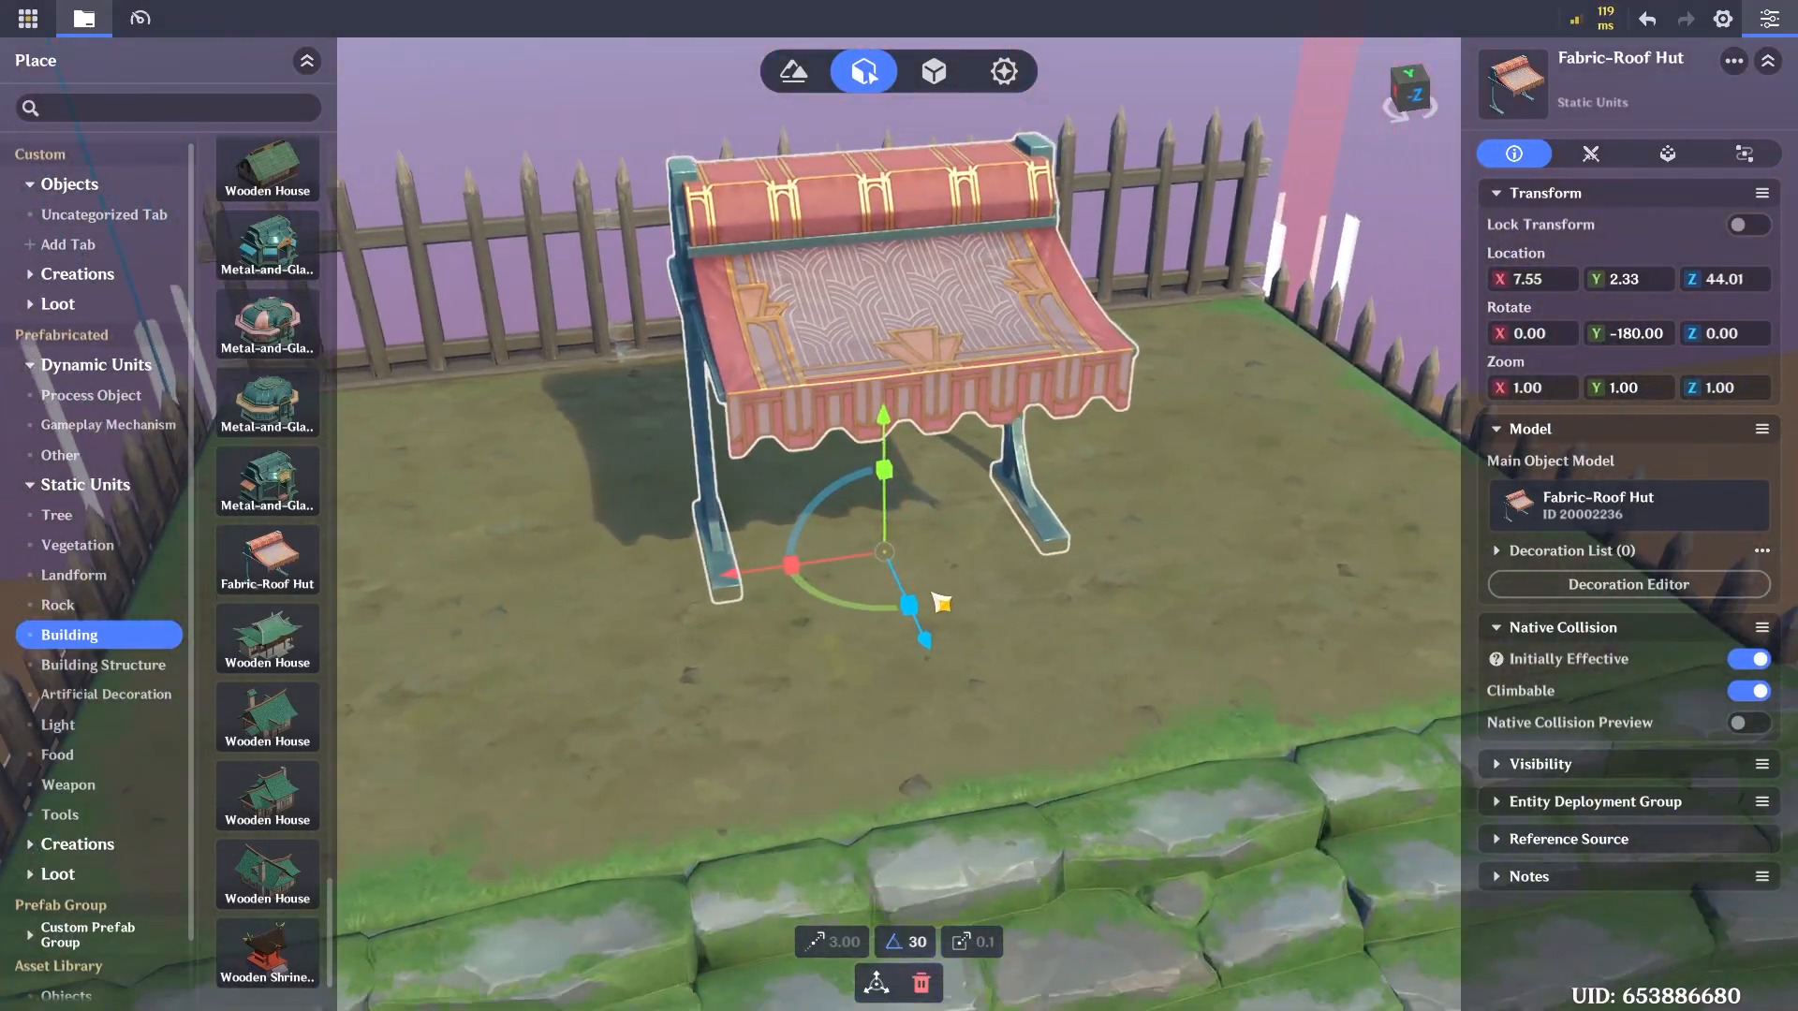
Undo the hut's large vertical shift, set the movement stepping distance to 0.01 m and fine-tune the hut's position on the ground
left_click_drag(892, 438, 897, 665)
key("ctrl+z")
left_click(826, 946)
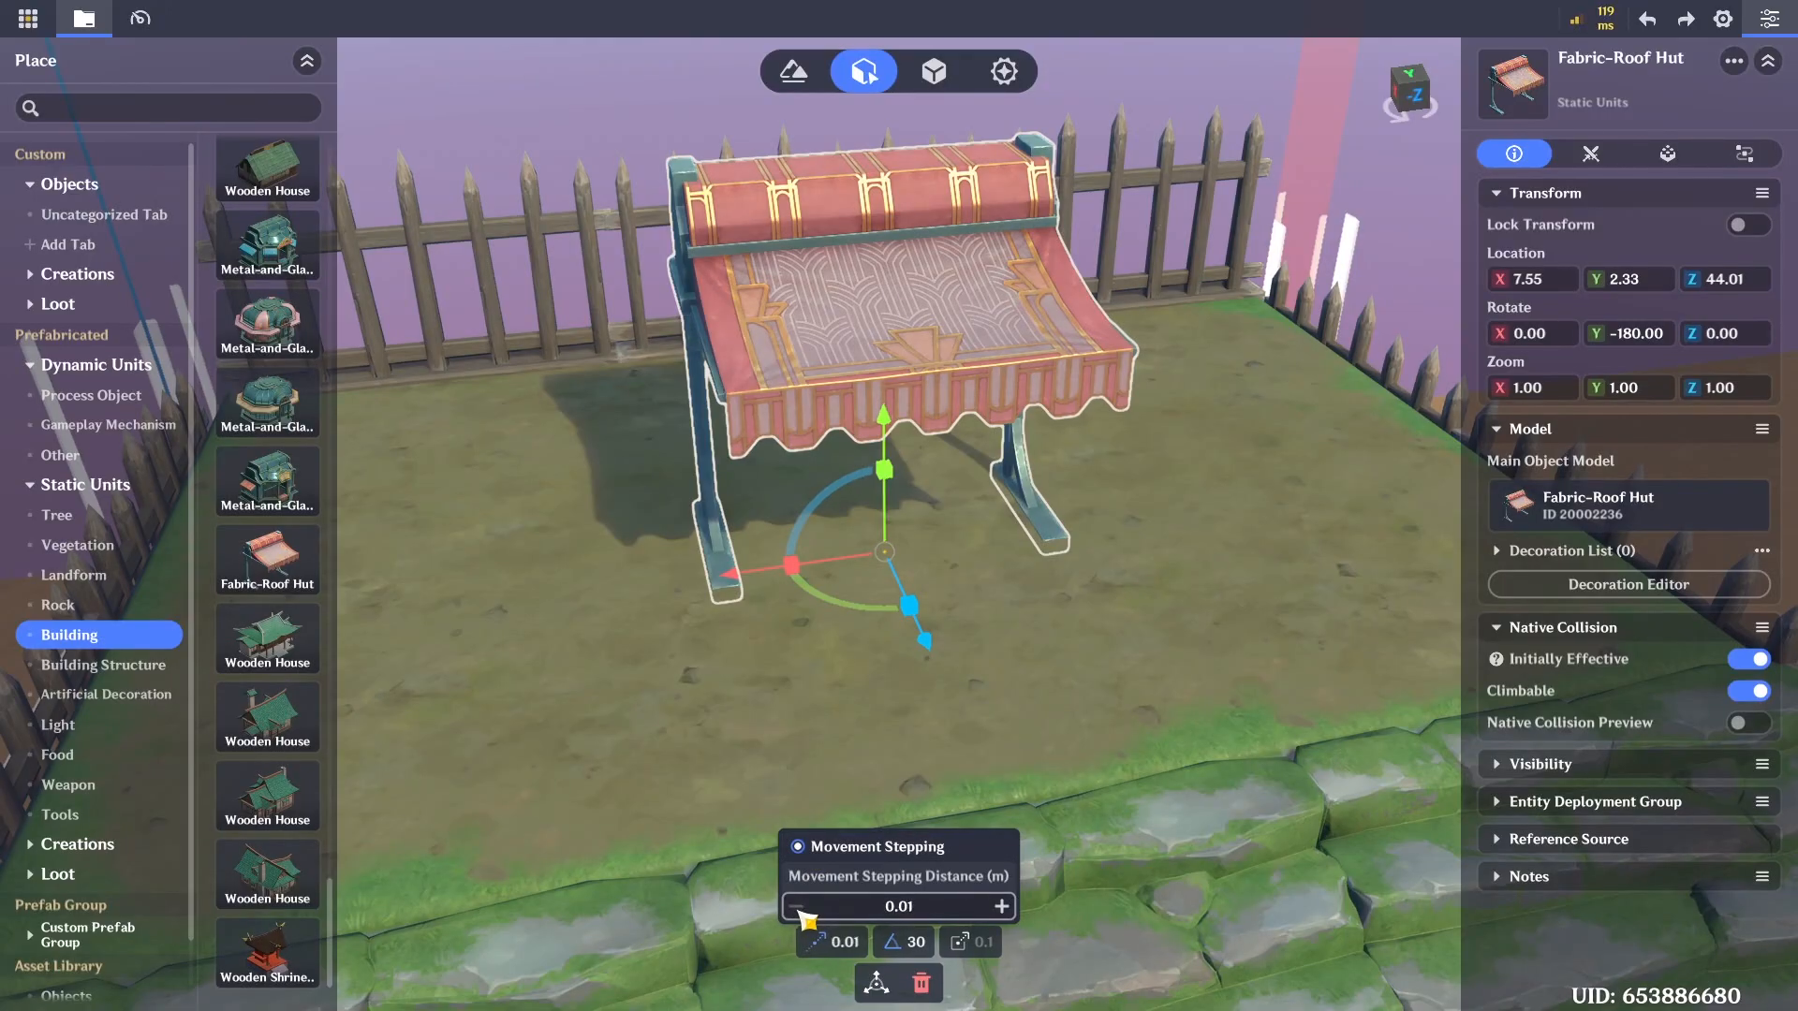
left_click_drag(923, 641, 927, 637)
left_click_drag(886, 439, 886, 422)
key("s")
scroll(922, 526, "up", 5)
right_click_drag(929, 512, 985, 463)
mouse_move(988, 469)
left_mouse_down()
mouse_move(983, 439)
mouse_move(981, 453)
left_mouse_up()
right_click_drag(981, 454, 1067, 568)
left_click_drag(1275, 566, 1209, 528)
left_click(1128, 627)
scroll(1059, 585, "down", 5)
Search the artificial decorations for "storage" and place the tall wooden storage shelf behind the hut
right_click_drag(1052, 582, 985, 555)
key("w")
key("a")
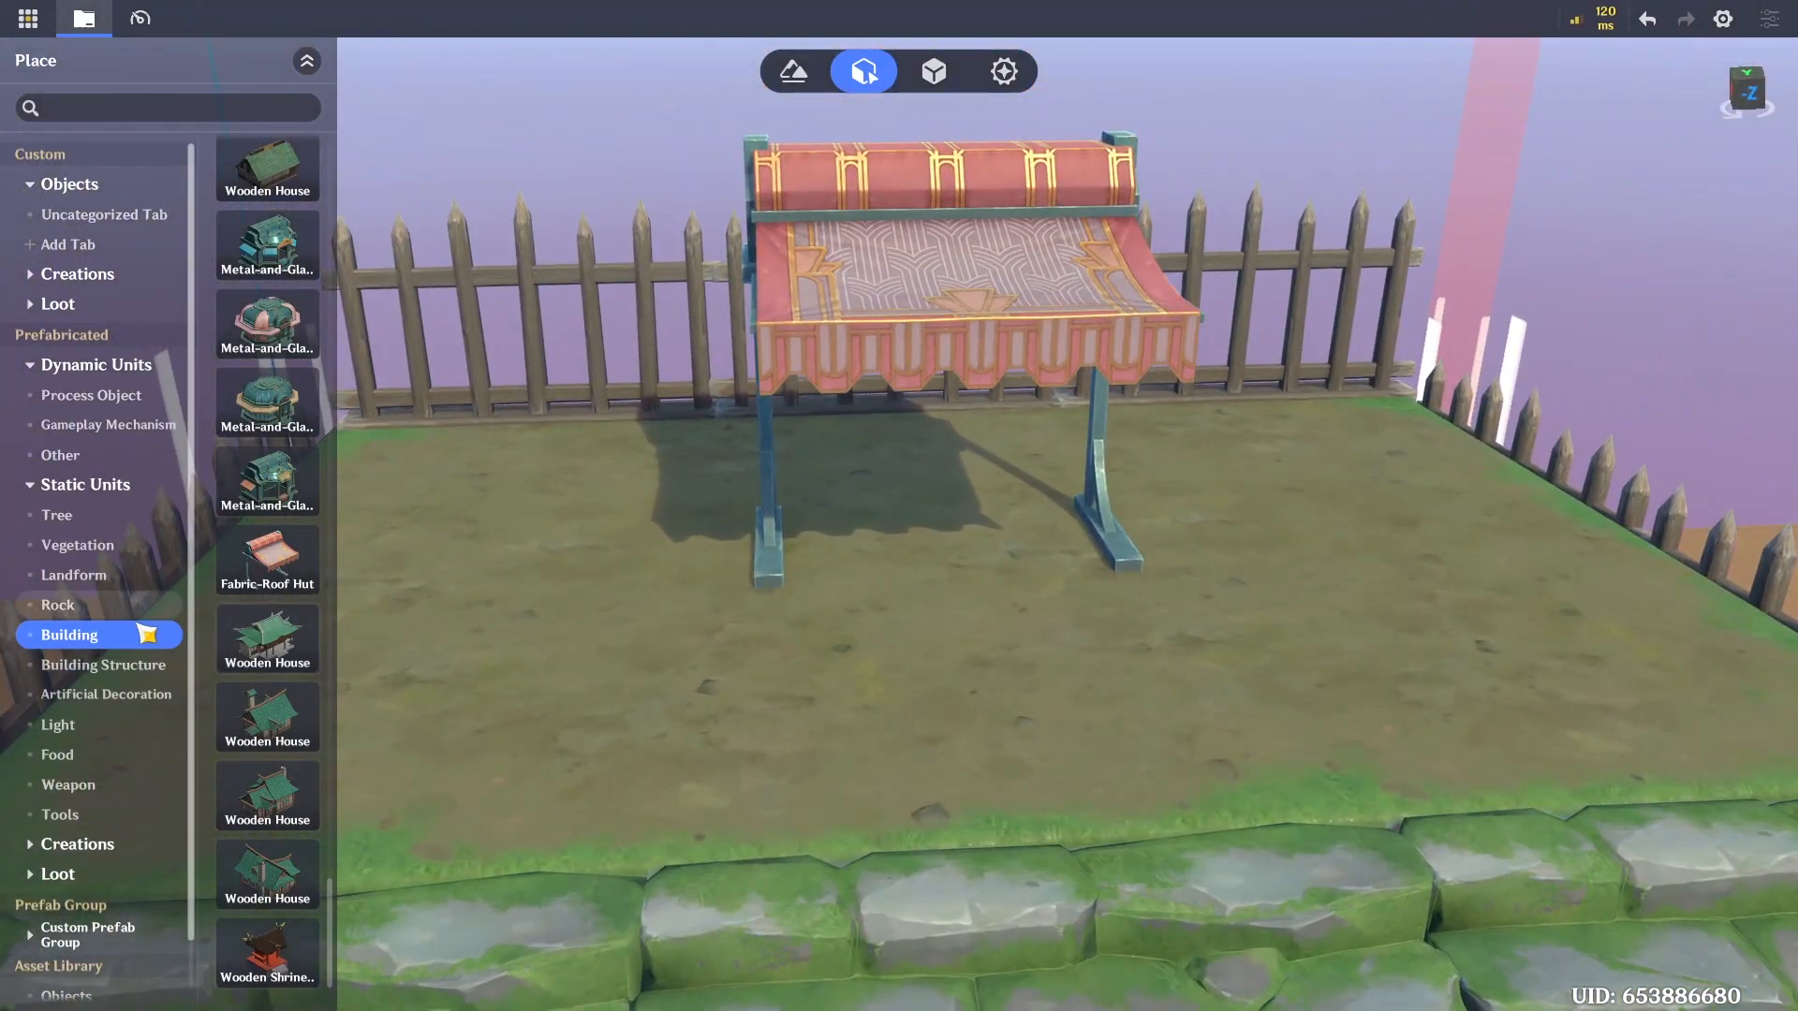
left_click(126, 698)
left_click(137, 118)
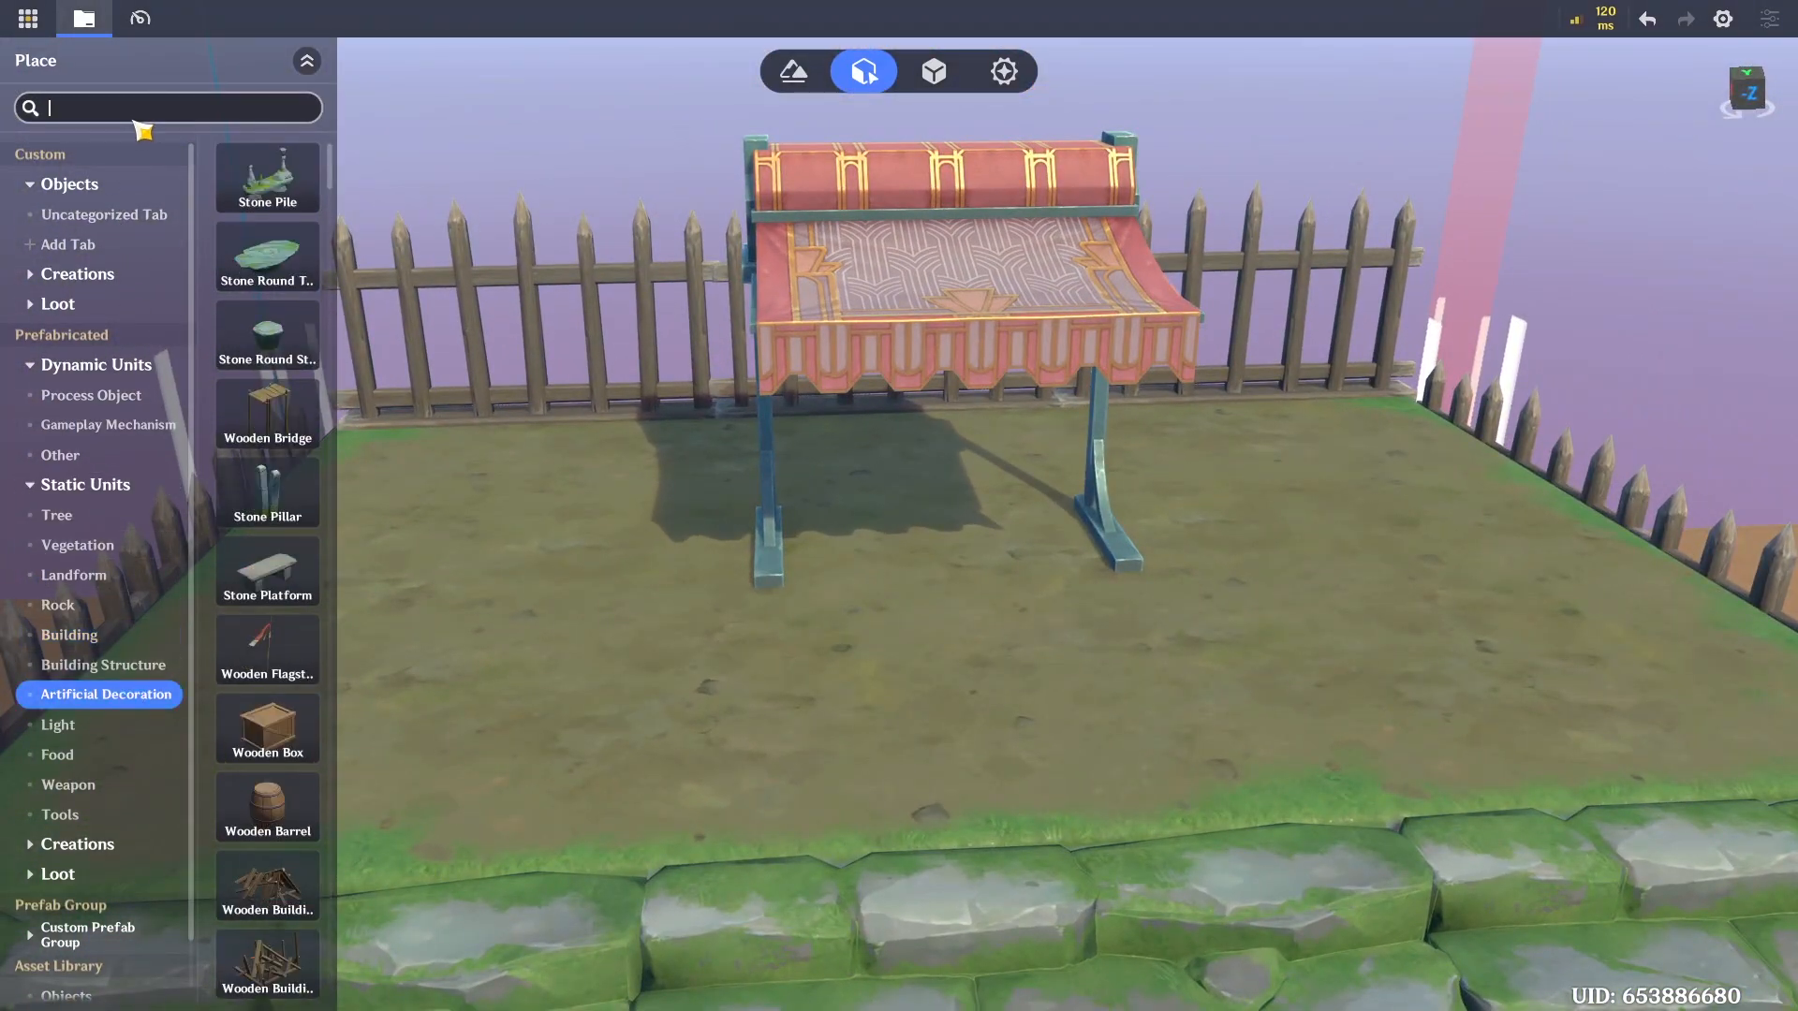
type("stor")
left_click_drag(266, 193, 847, 599)
key("w")
key("a")
key("d")
key("d")
Place the cloth-covered wooden storage pile behind the hut and adjust the arrangement of the storage pieces
left_click_drag(309, 354, 993, 494)
key("s")
left_click(620, 481)
left_click_drag(759, 531, 823, 532)
left_click(759, 581)
key("s")
key("a")
Place the green wooden storage chest beside the hut's front post on the shelf side and adjust its position
left_click_drag(267, 413, 764, 618)
key("w")
left_click_drag(803, 748, 957, 697)
key("d")
key("s")
key("d")
left_click(639, 603)
left_click(543, 600)
left_click_drag(644, 609, 619, 608)
Place the brown Wooden Storage Box beside the hut's other front post at X 10.29, Z 45.06
left_click_drag(267, 257, 1059, 610)
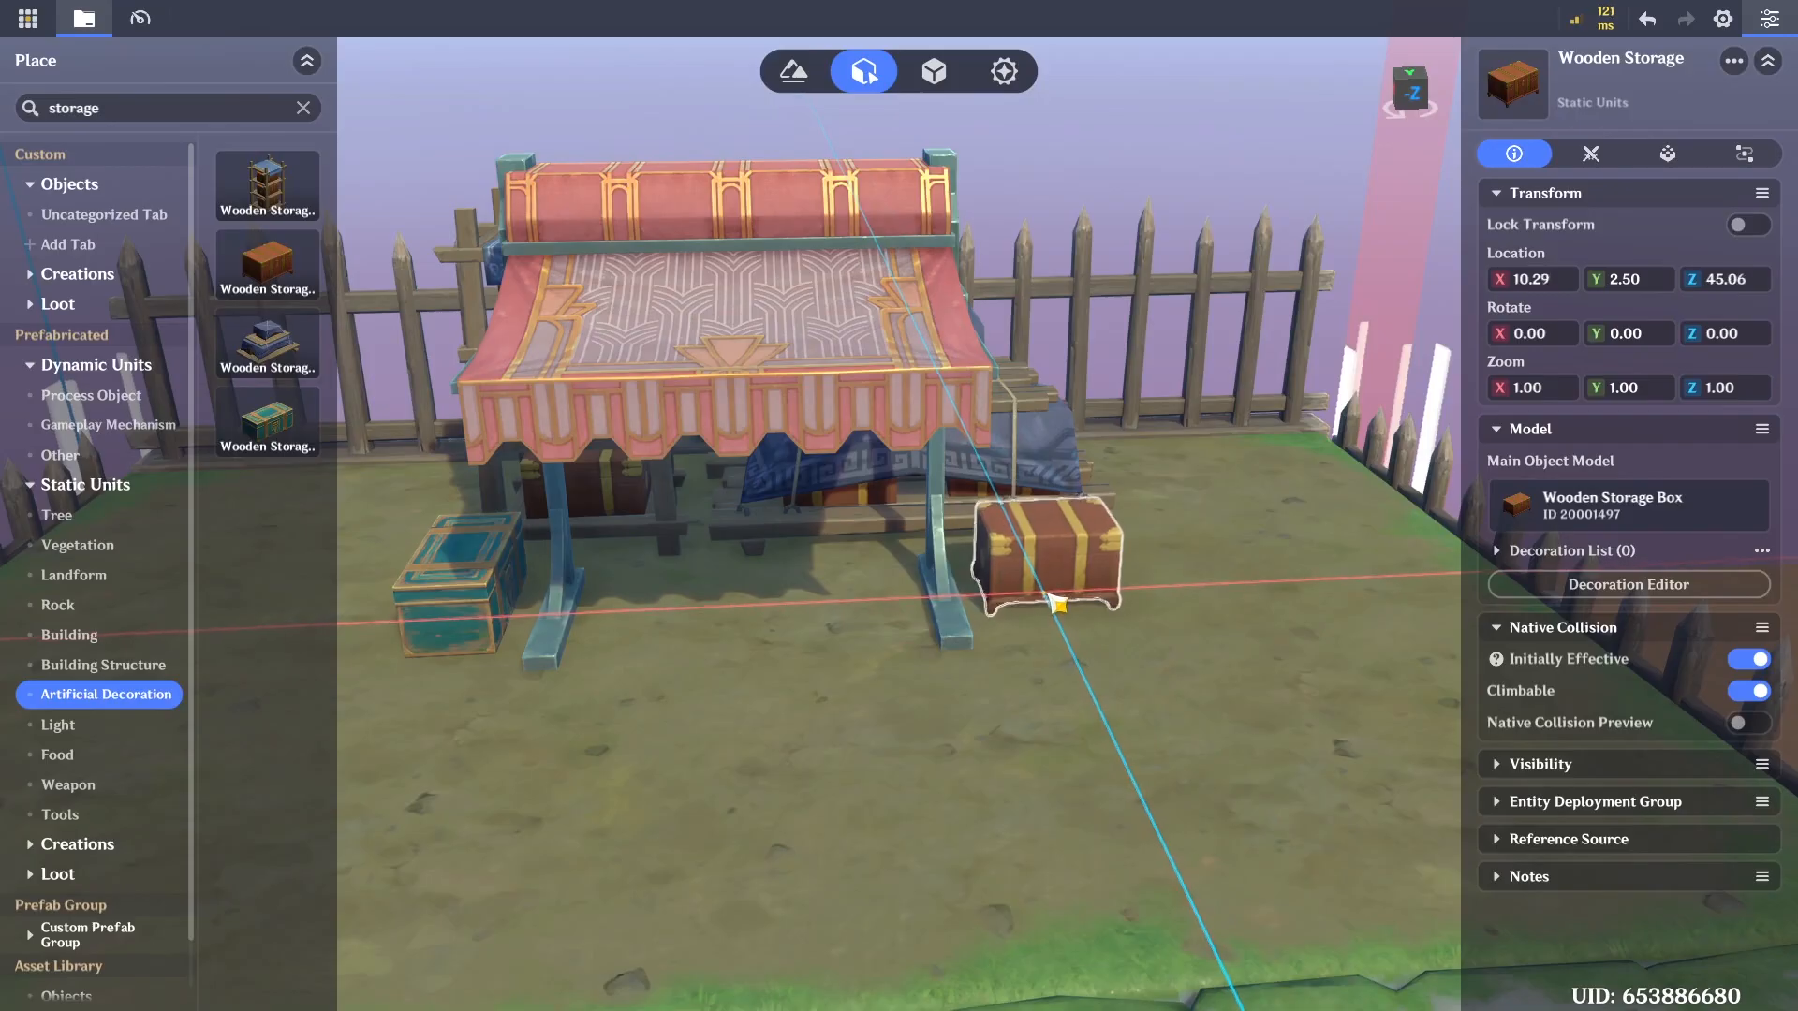
left_click(1152, 734)
key("s")
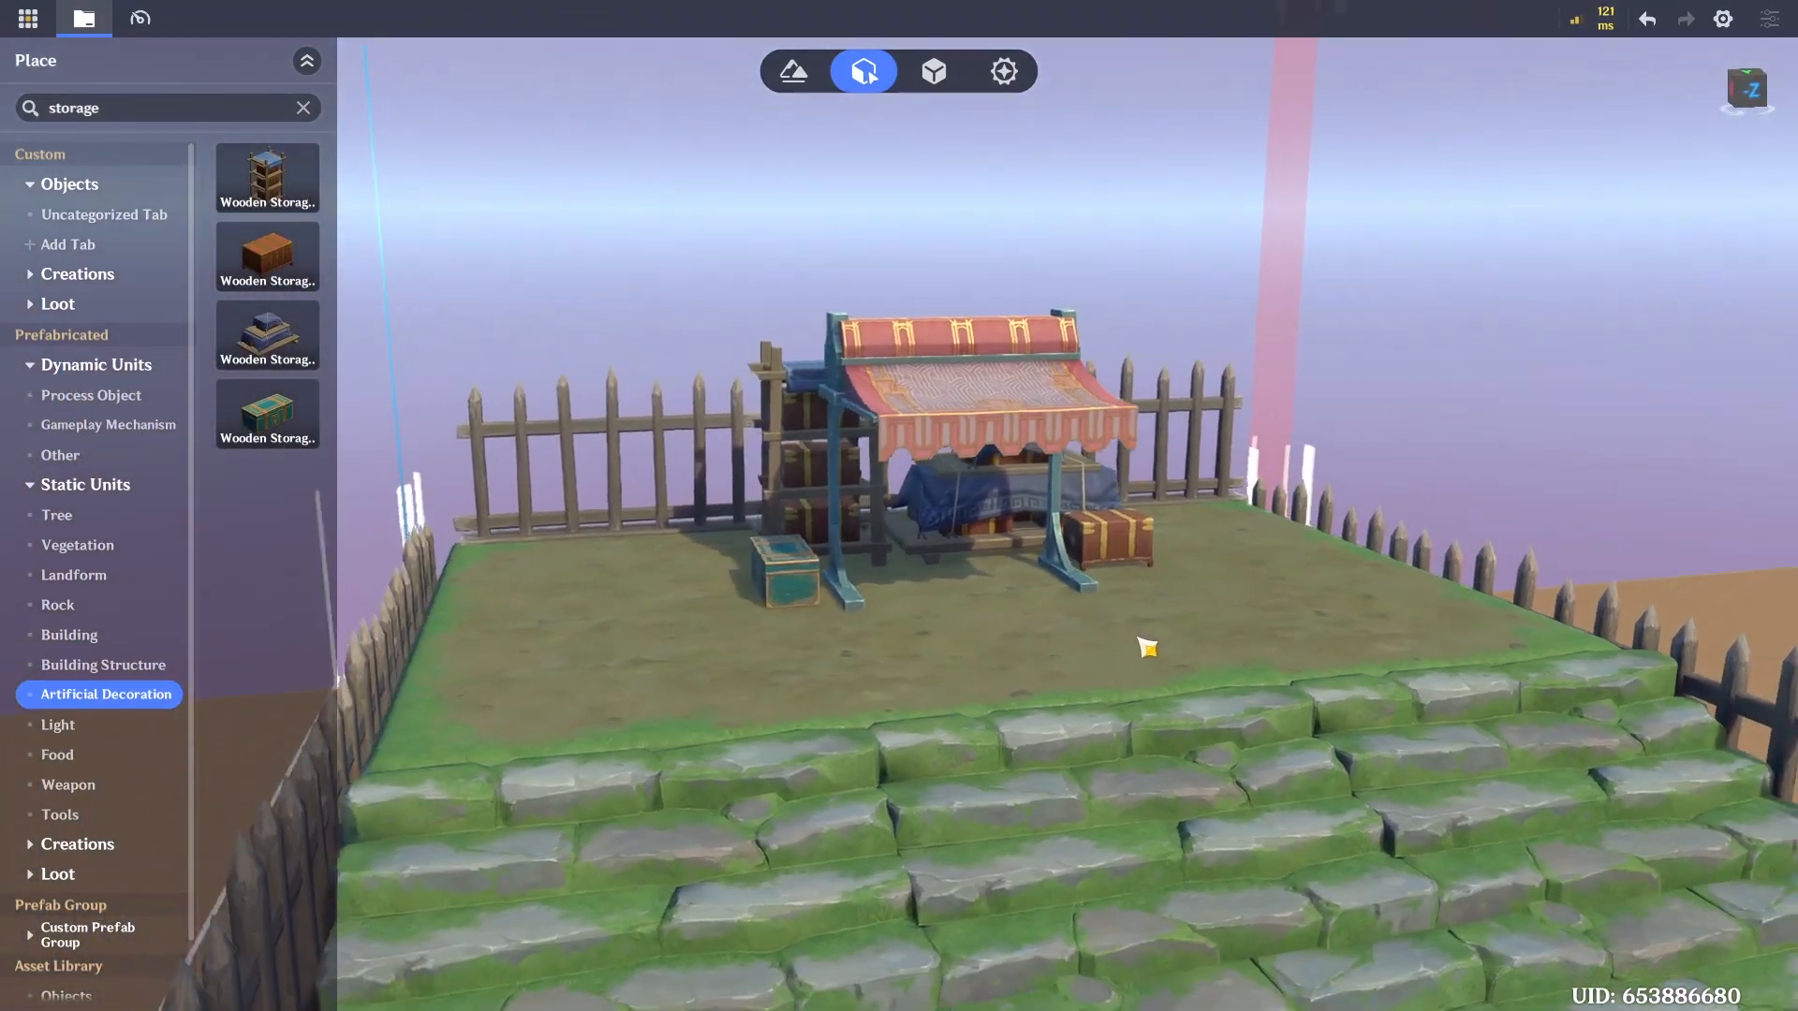
right_click_drag(1144, 646, 1143, 686)
key("w")
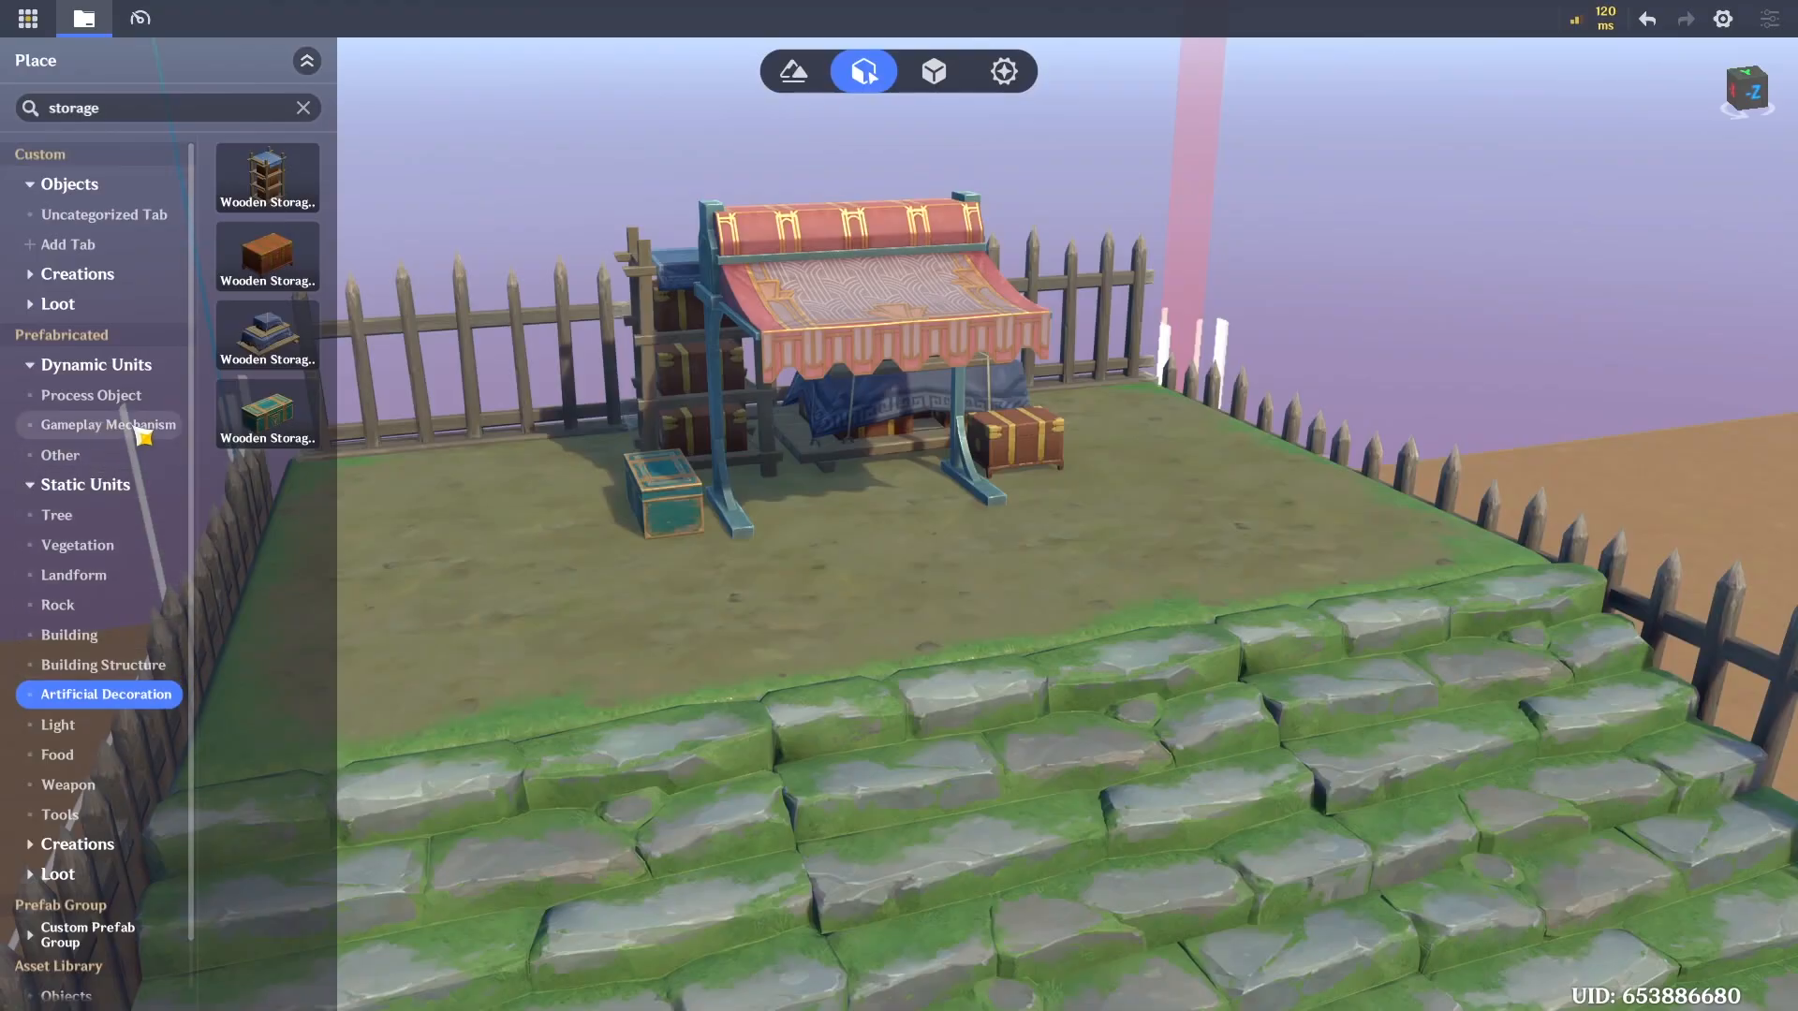
List the prefabricated Basic Creation units without the "storage" search filter
left_click(34, 485)
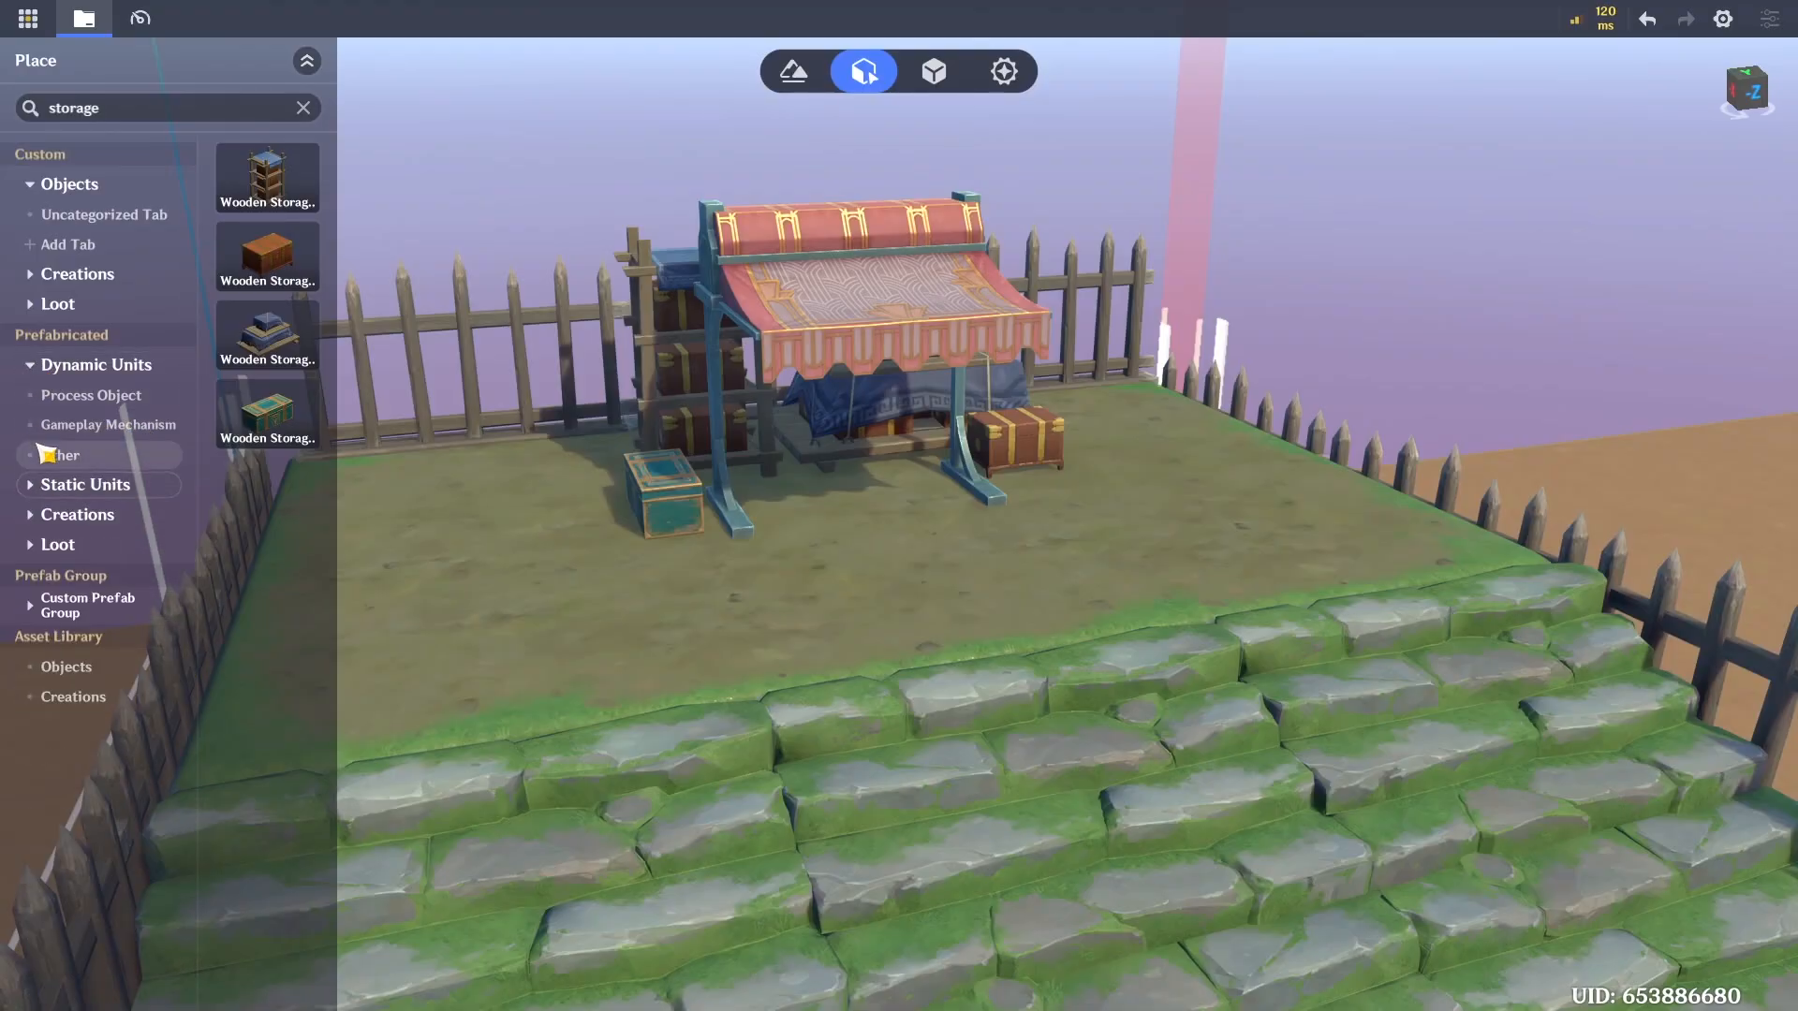
left_click(44, 374)
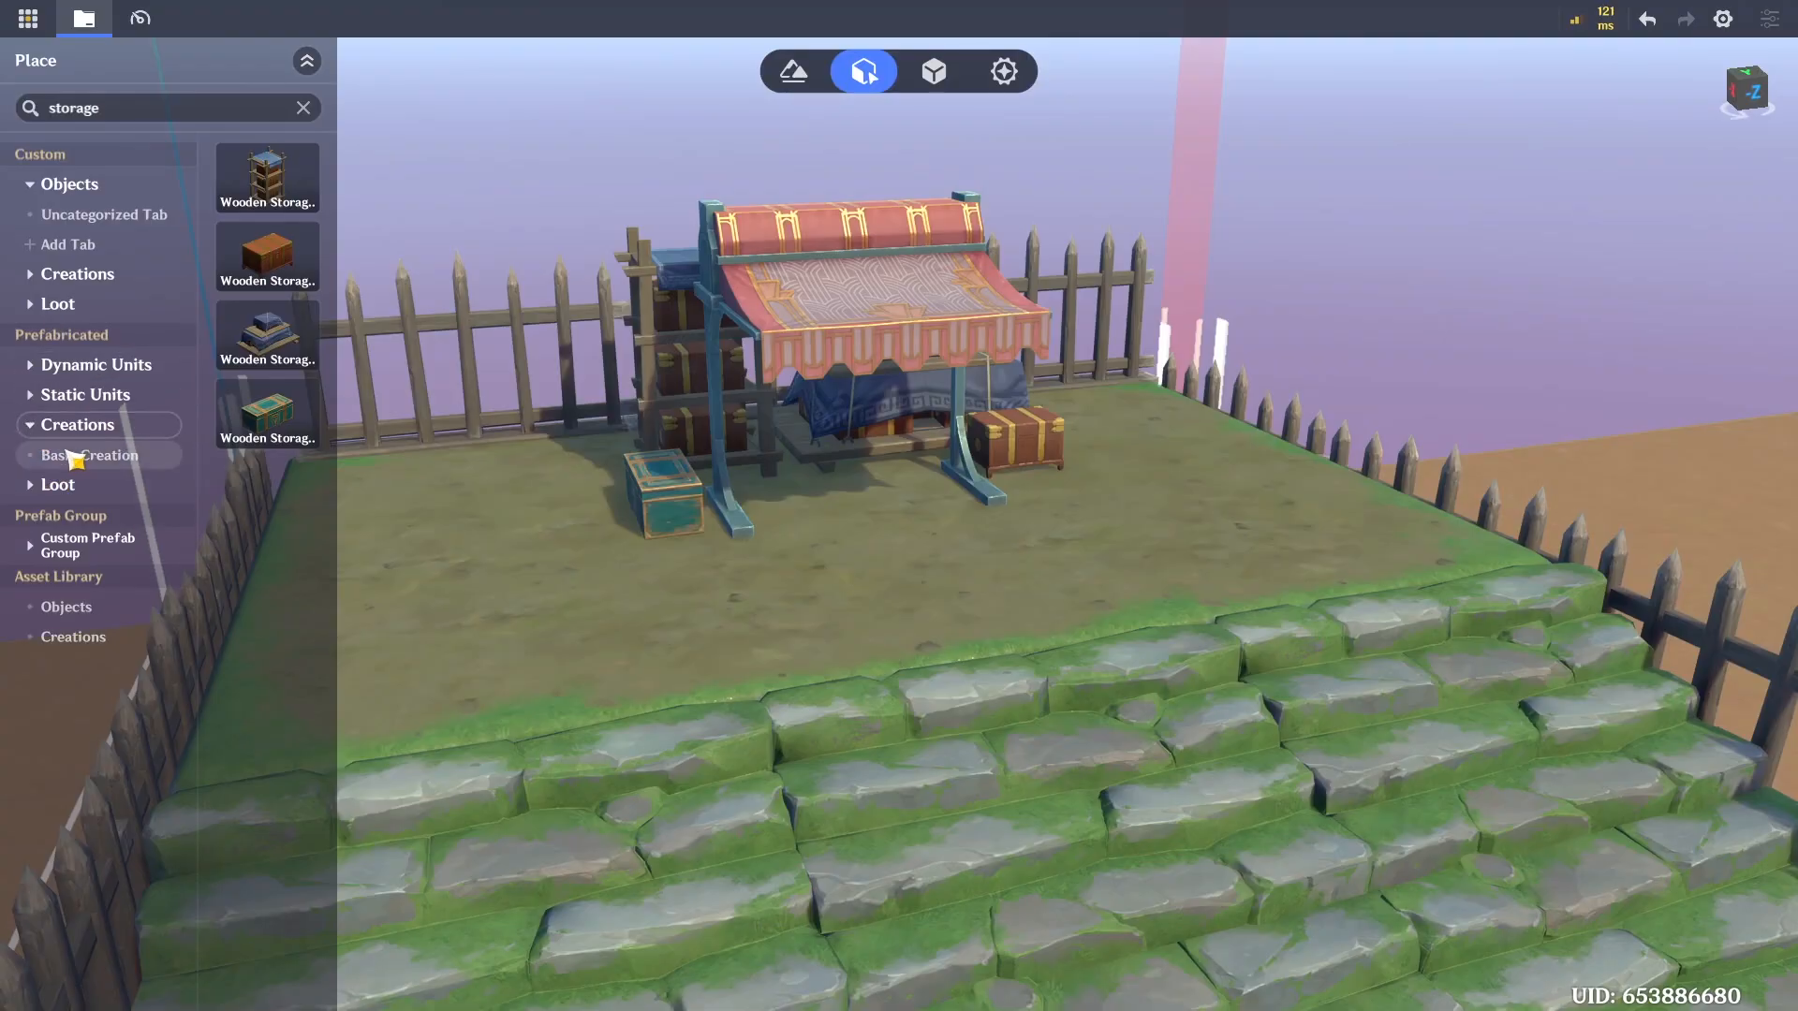
left_click(89, 457)
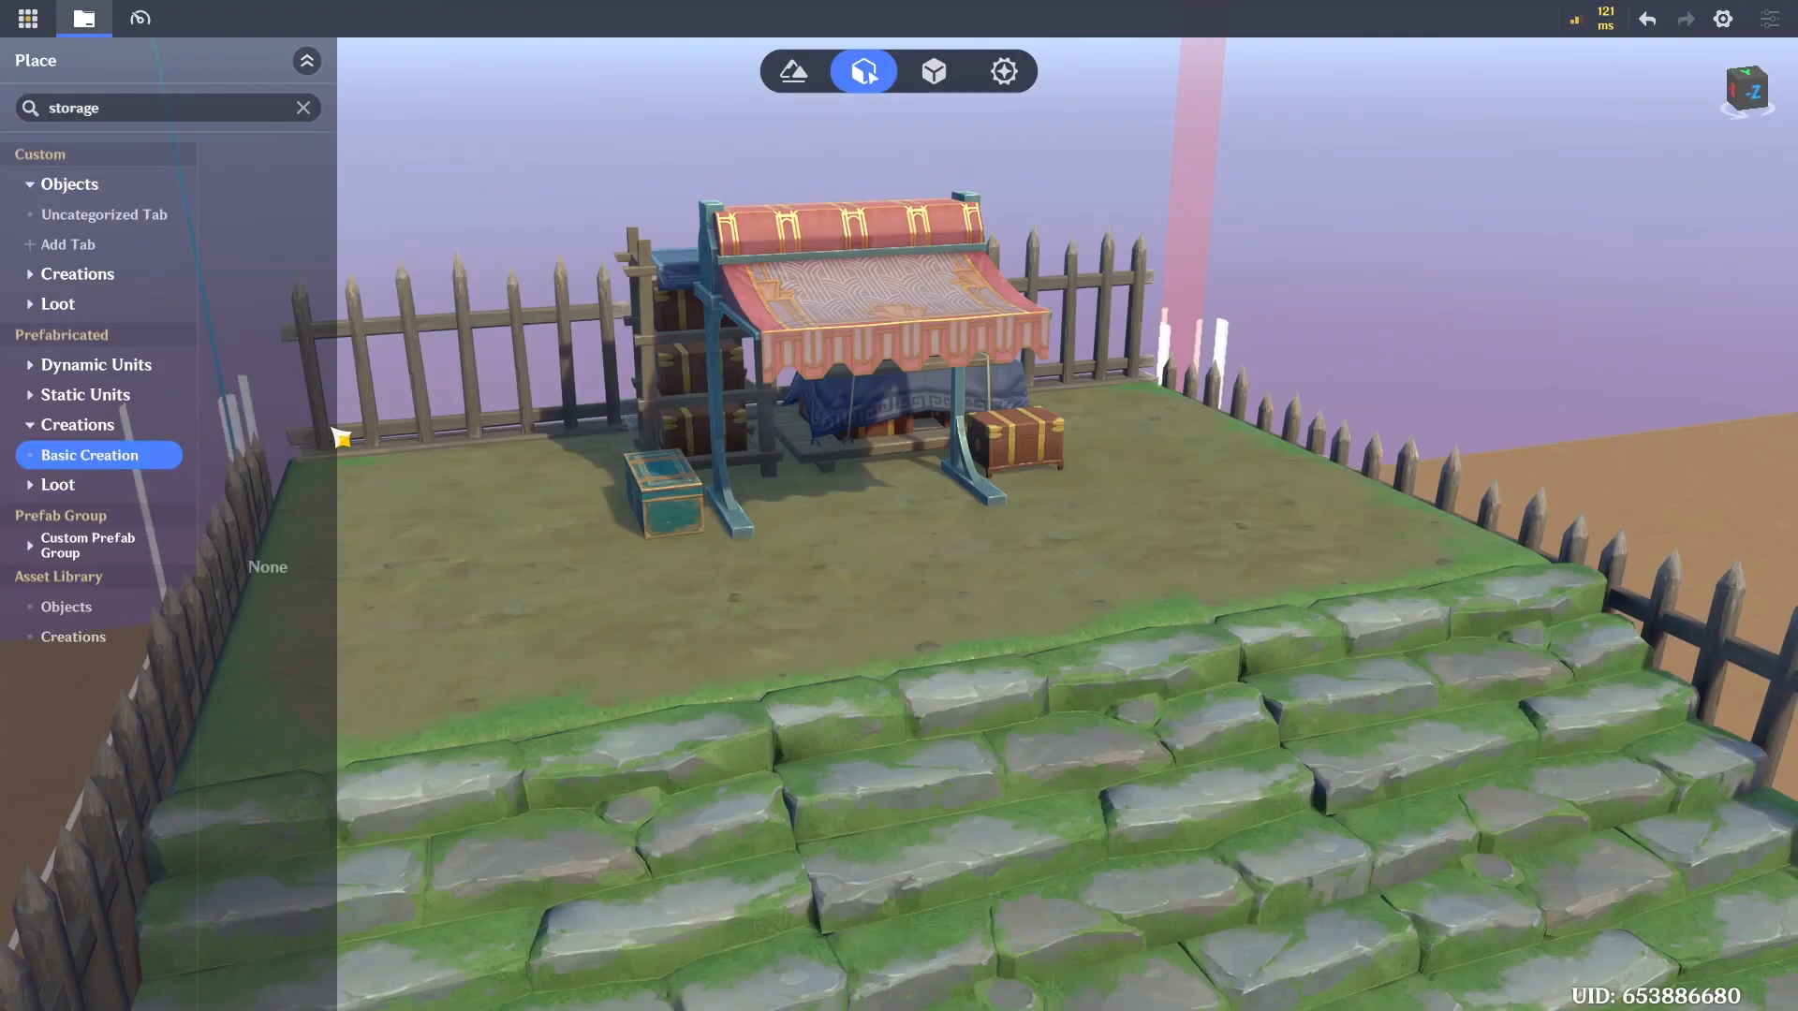
left_click(303, 107)
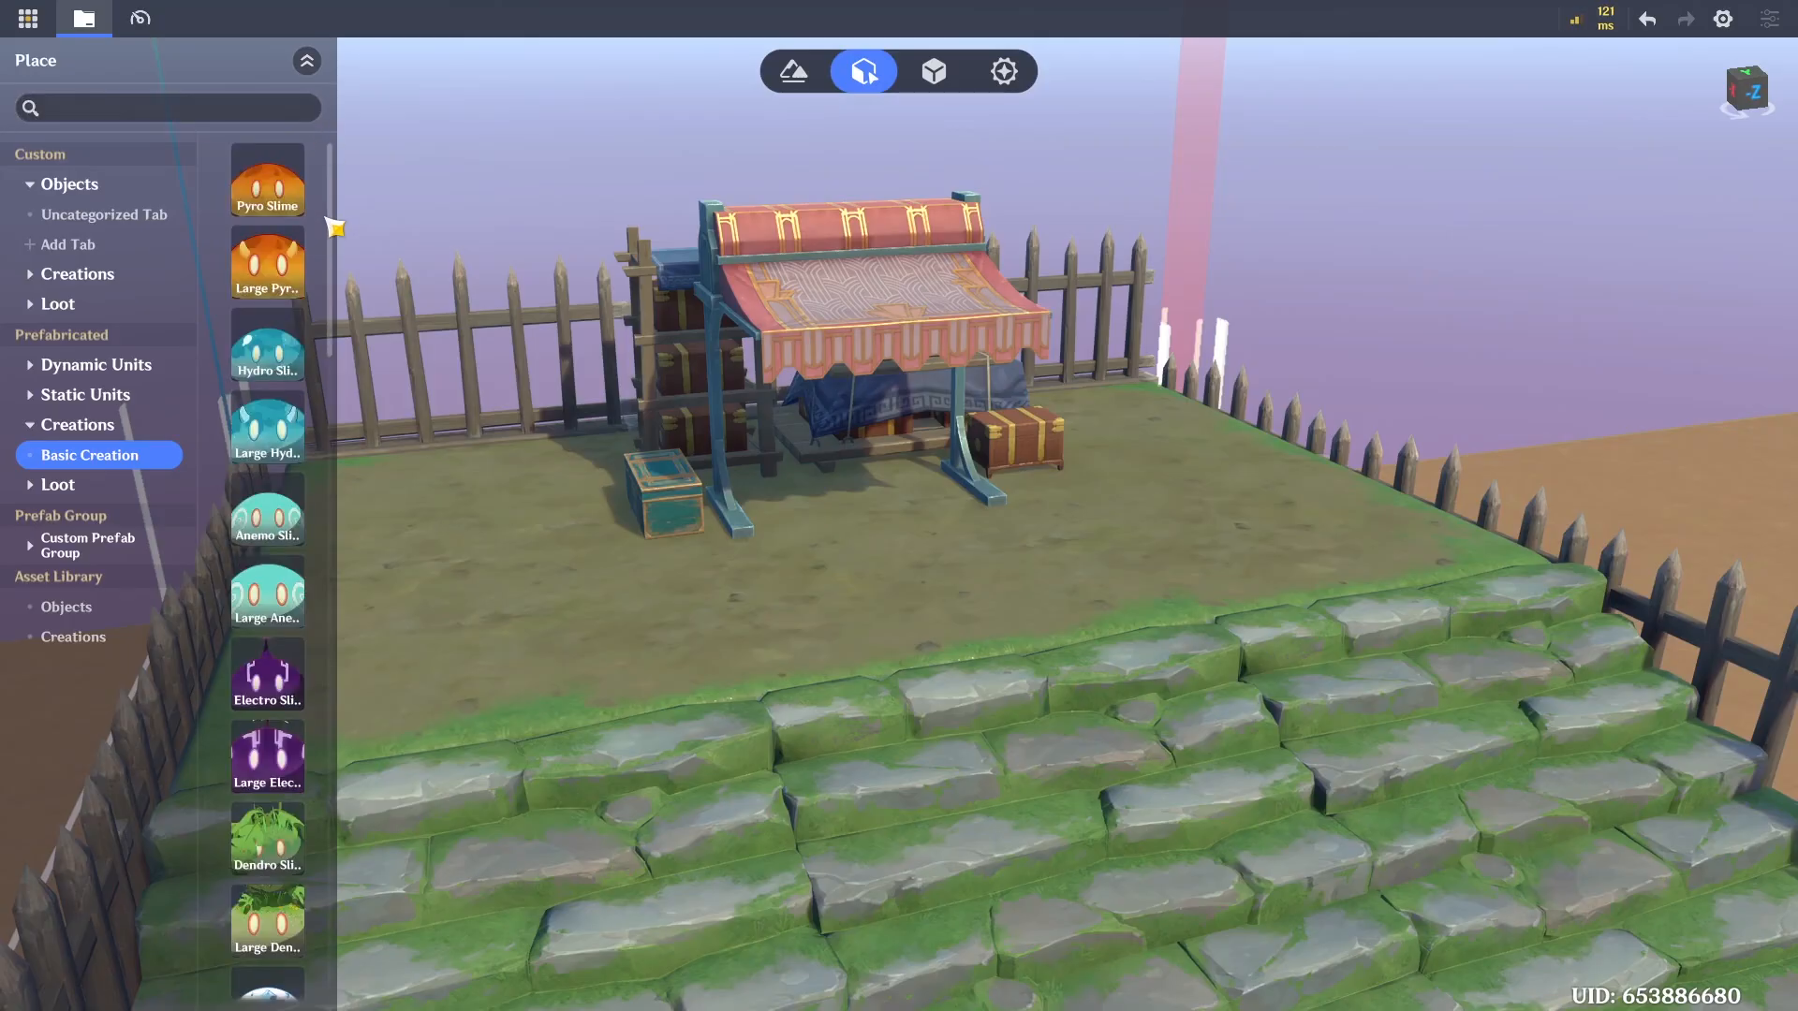
Place the Treasure Hoarder Scout in front of the hut at X 7.49, Z 43.61 with Y rotation -180
left_click_drag(343, 221, 351, 604)
right_click_drag(639, 632, 1155, 609)
right_click_drag(972, 546, 762, 534)
scroll(320, 634, "down", 2)
scroll(321, 634, "down", 3)
scroll(318, 622, "down", 3)
left_click_drag(267, 433, 911, 685)
scroll(1077, 685, "down", 4)
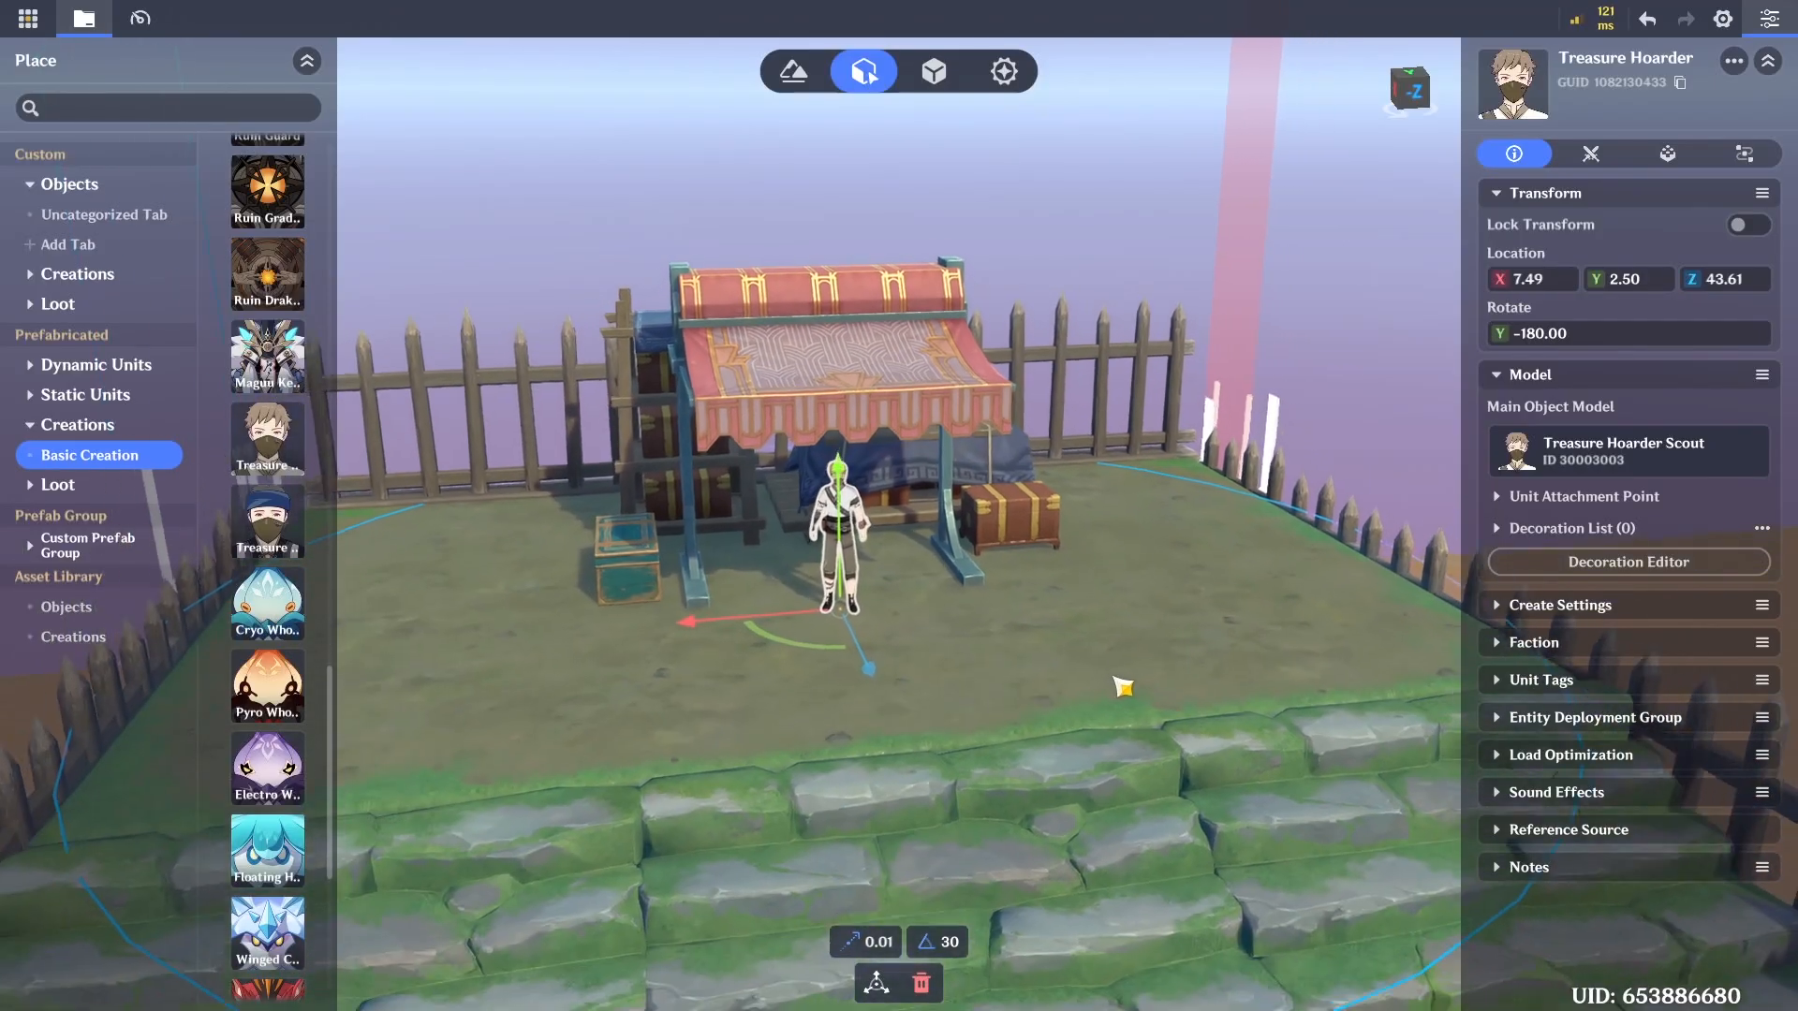
left_click(1120, 689)
Save the map with the furnished stall and its scout
scroll(1049, 691, "up", 5)
scroll(1005, 691, "down", 3)
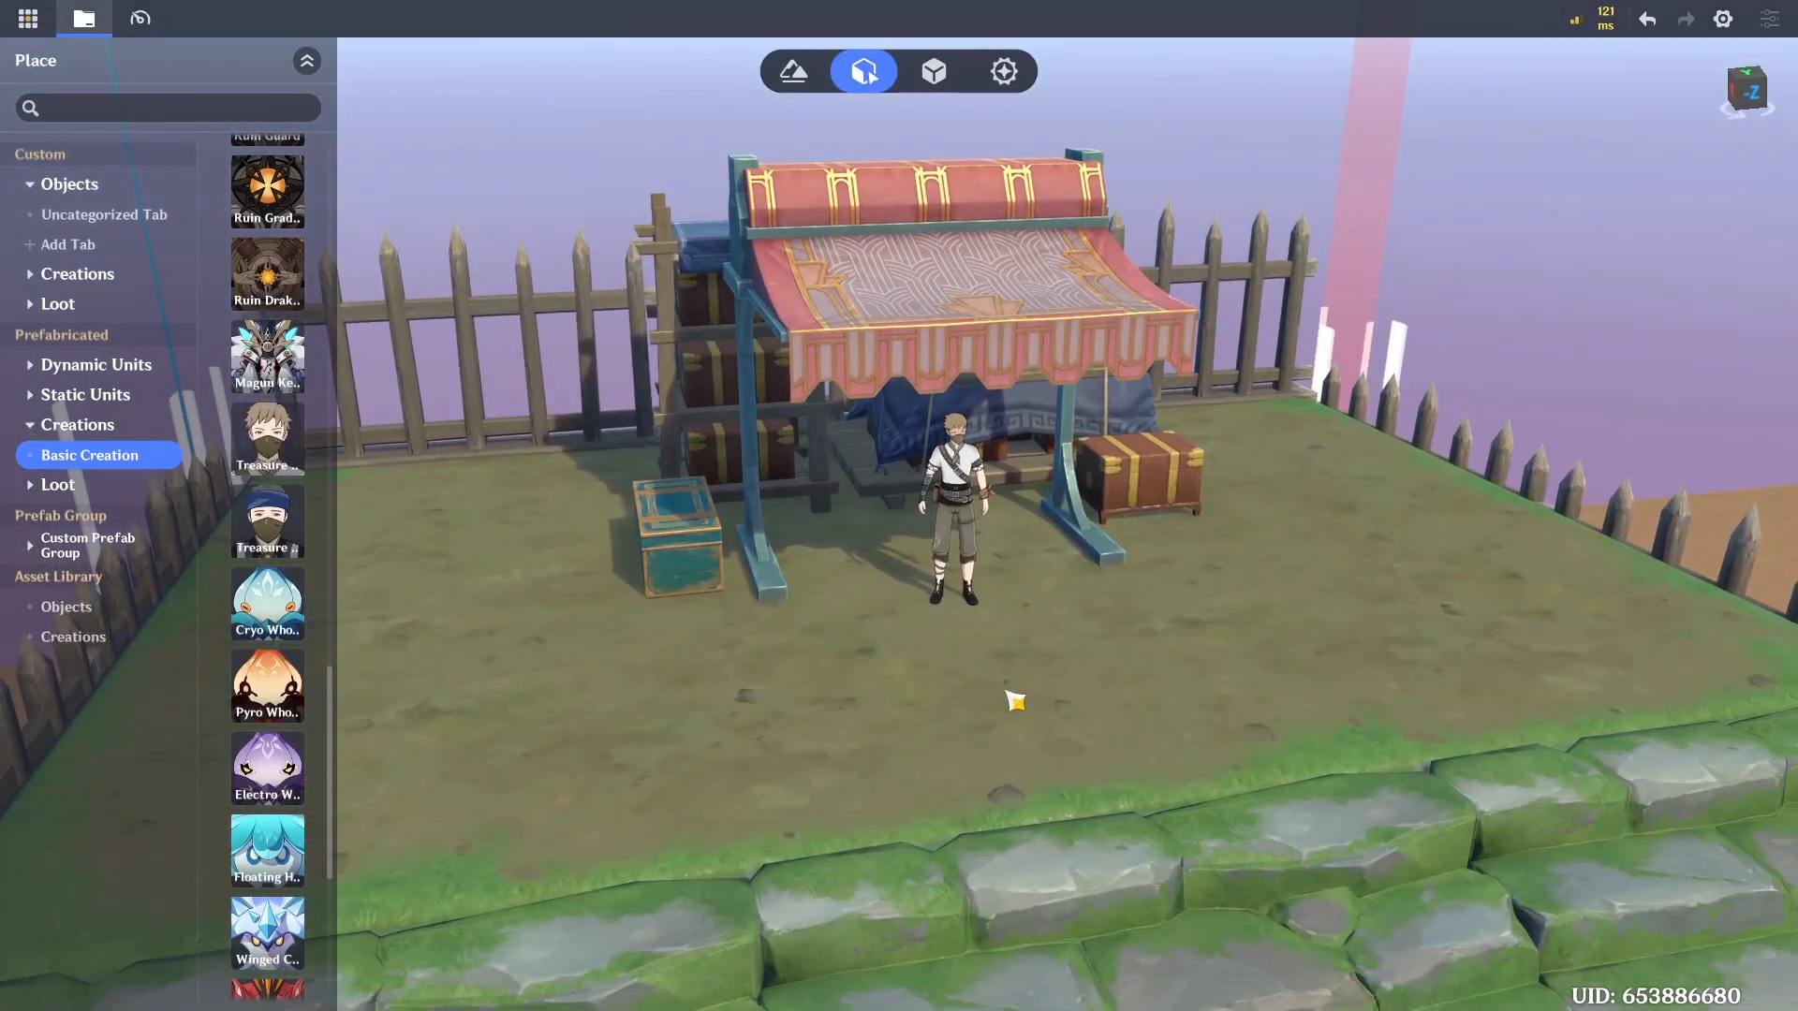
key("ctrl+s")
scroll(556, 634, "up", 2)
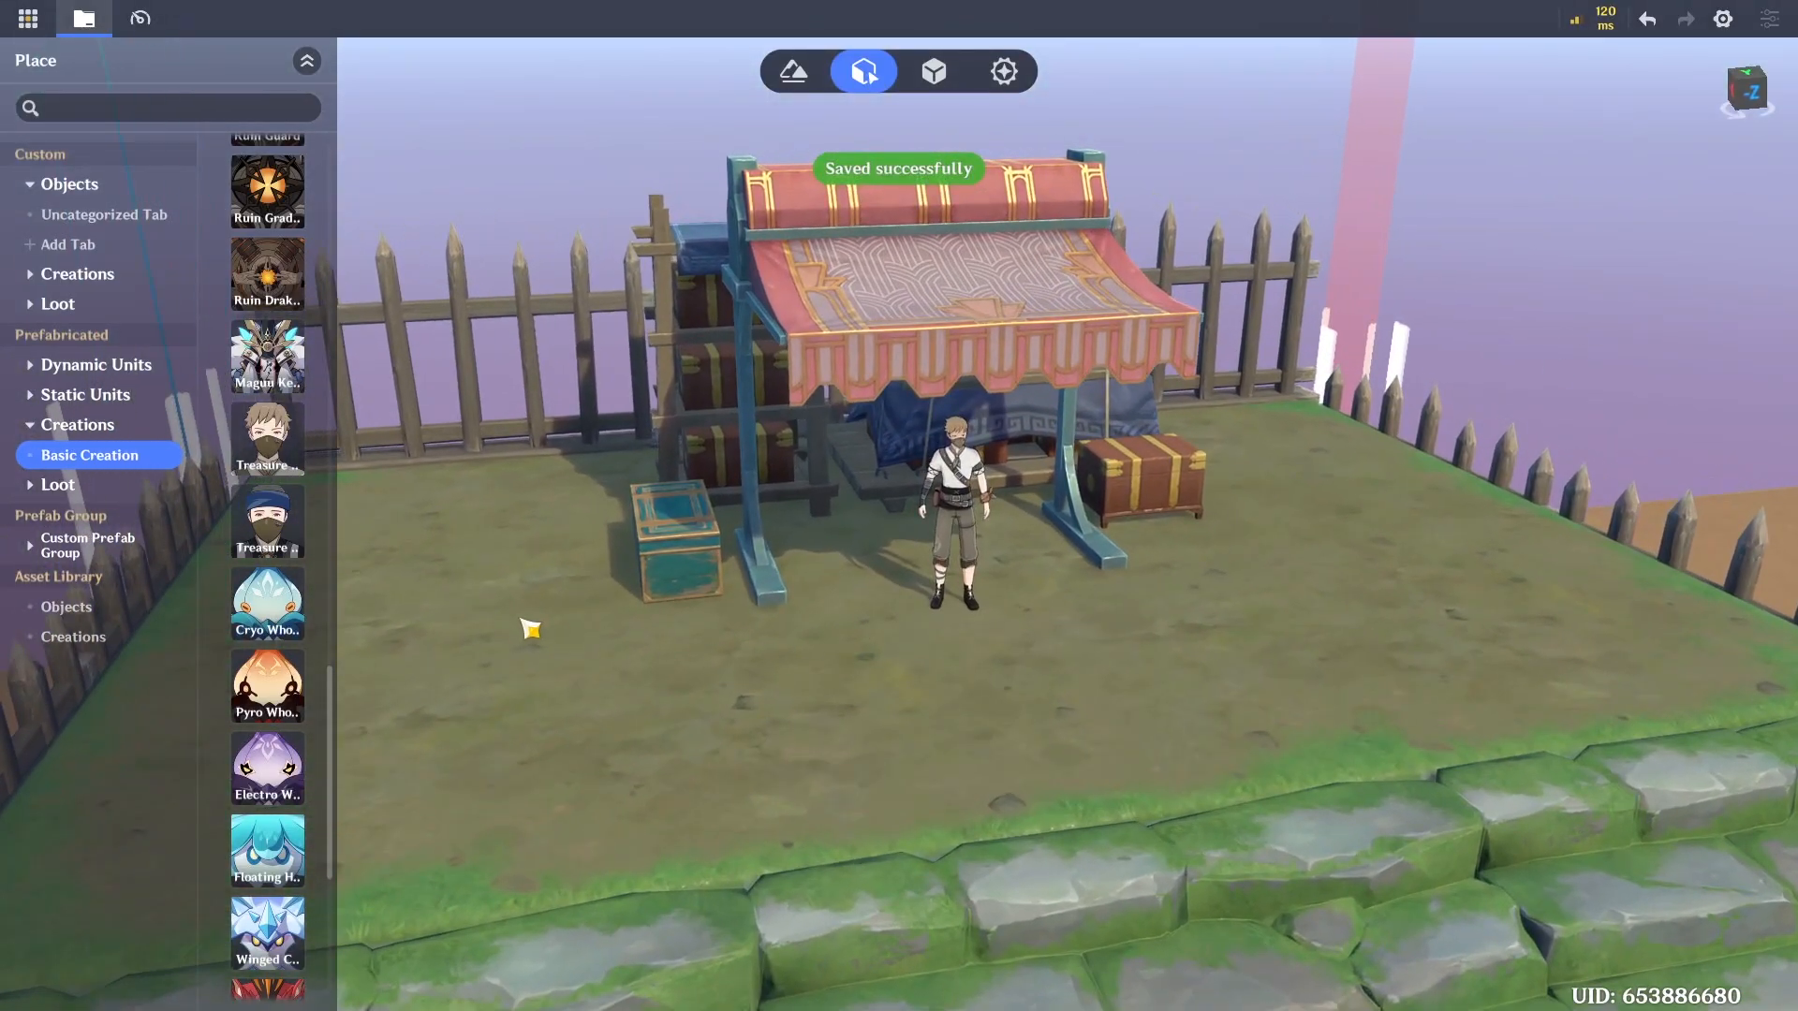
Place the Treasure Hoarder Seaman near the green chest at X 4.21, Z 41.43 and rotate it to Y -180
left_click_drag(271, 541, 626, 790)
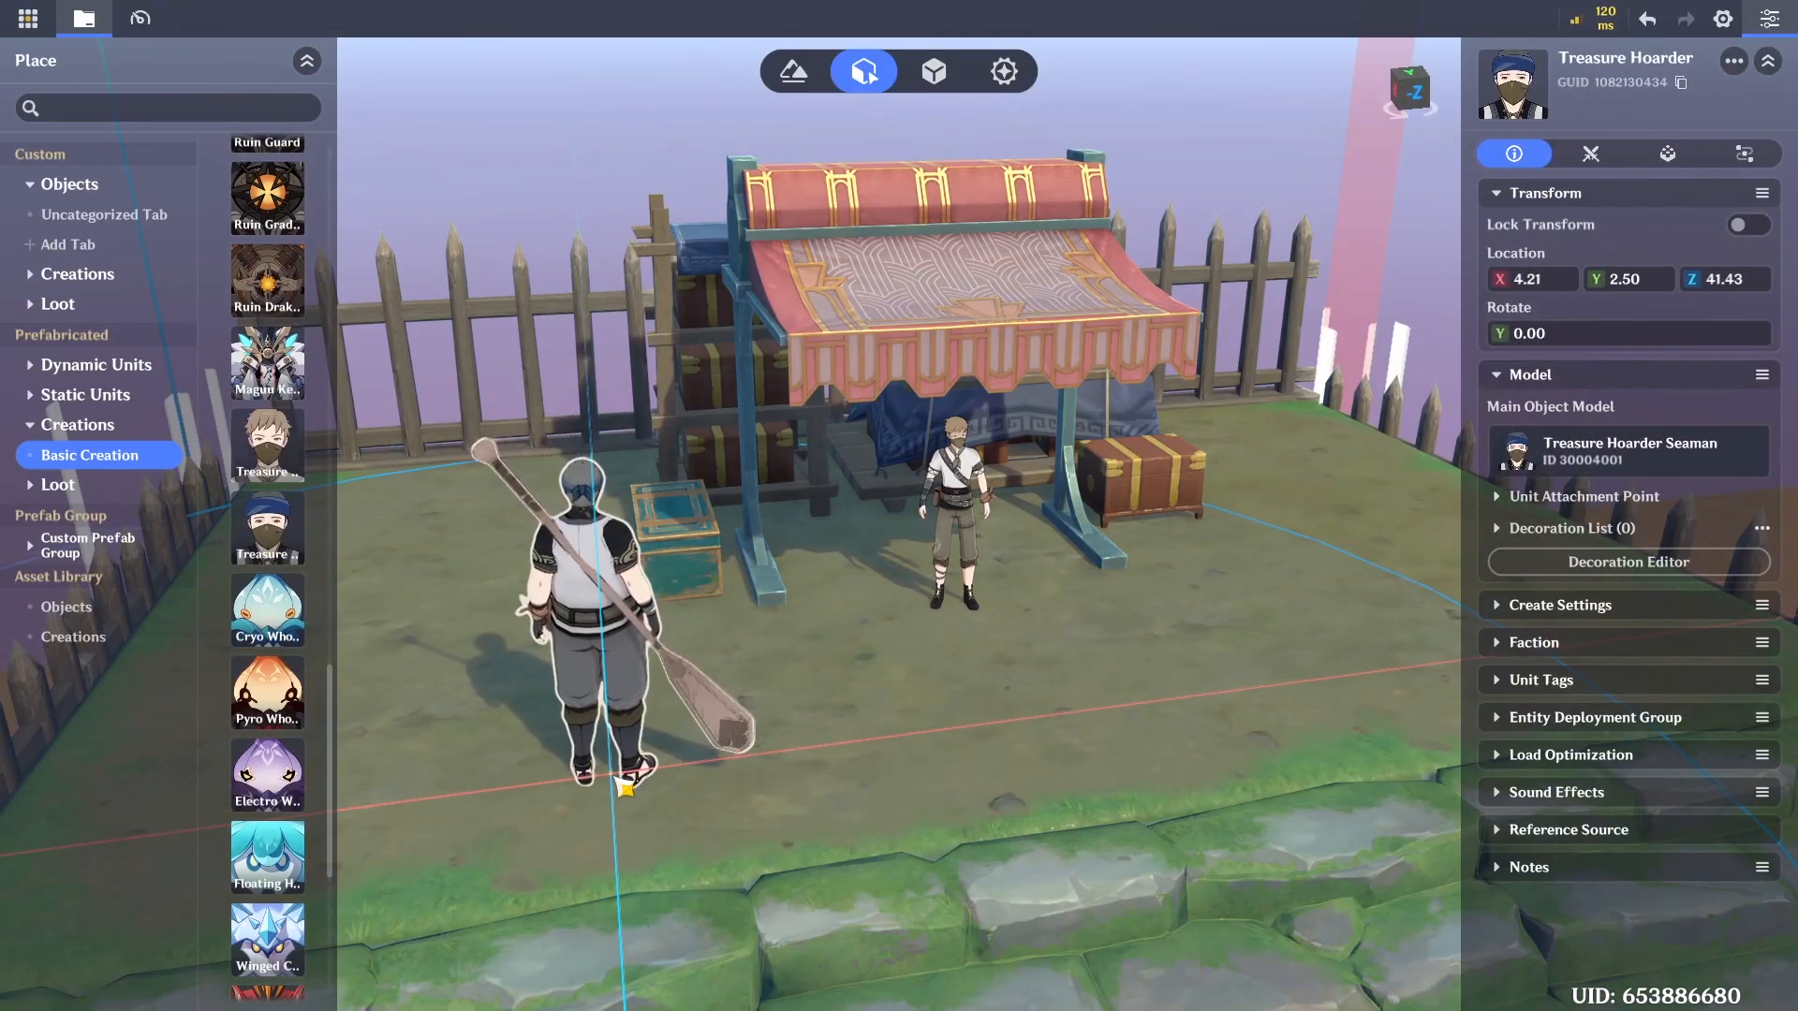
right_click_drag(757, 763, 975, 654)
right_click_drag(789, 526, 673, 811)
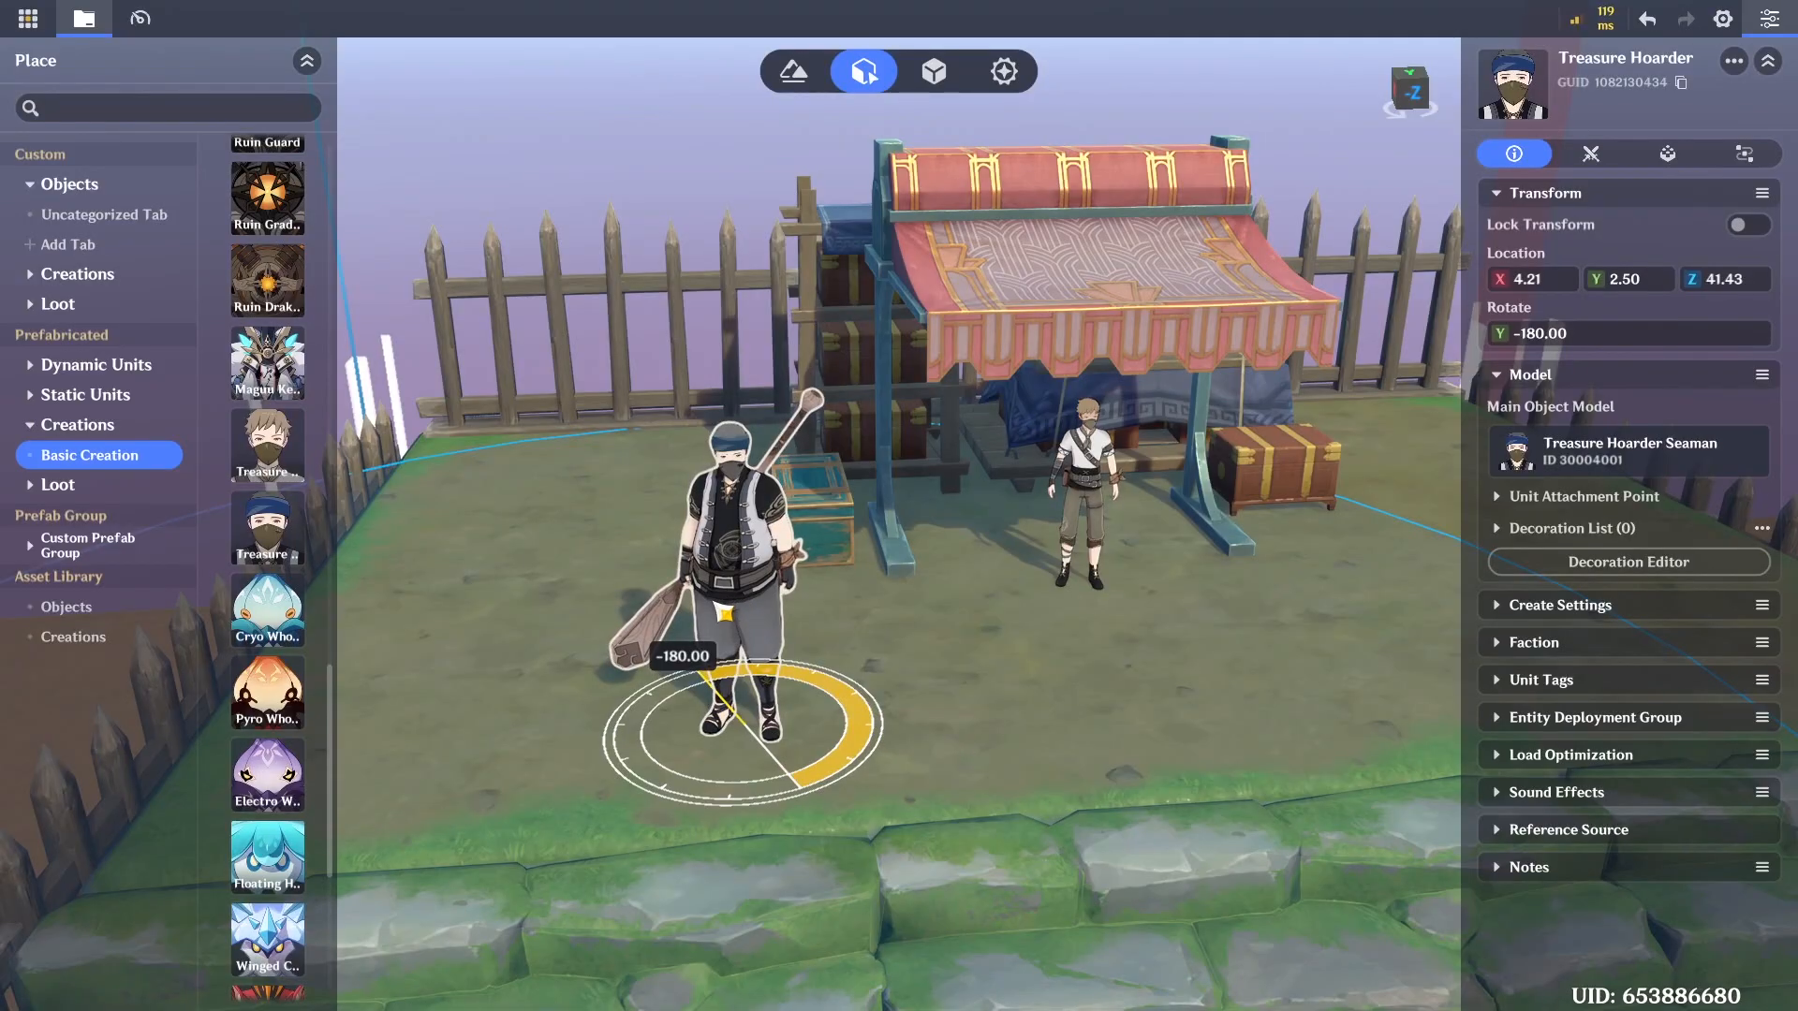
left_click(1046, 690)
Place the Goldflame Qucusaur Tyrant at the far end of the path, in front of the red fence
scroll(1077, 676, "down", 5)
right_click_drag(1092, 671, 726, 642)
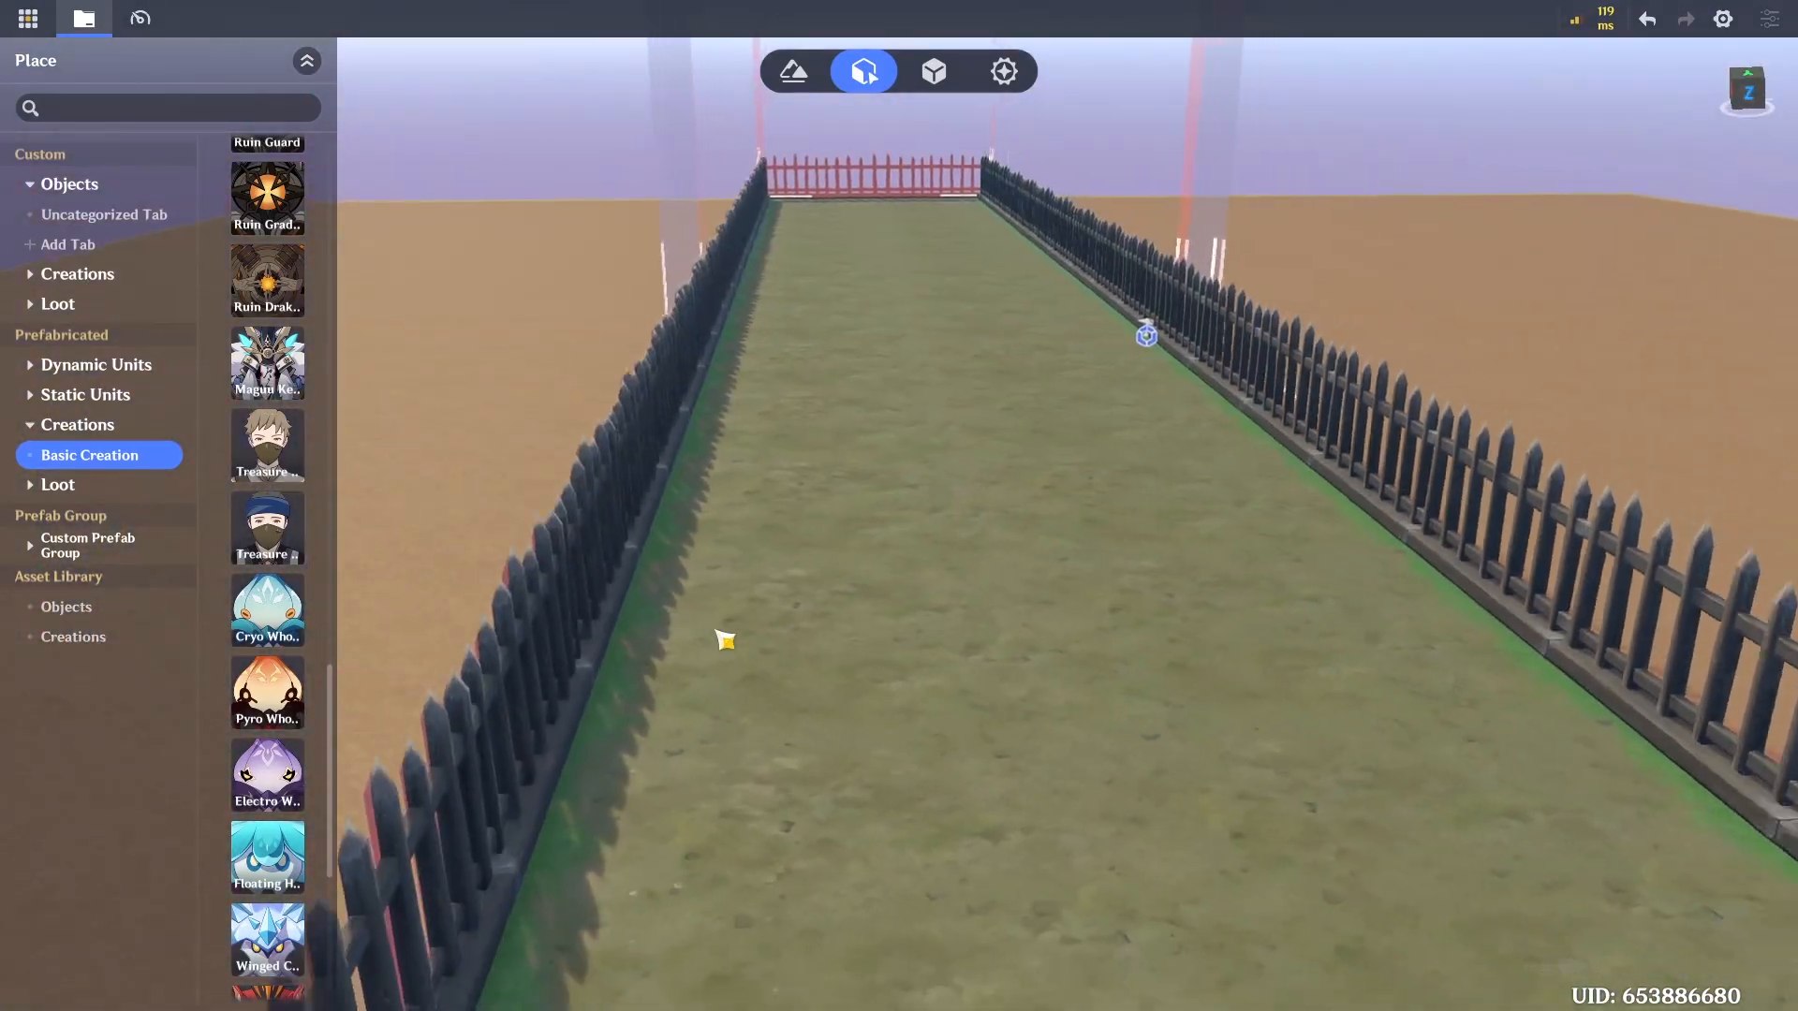
scroll(726, 642, "down", 2)
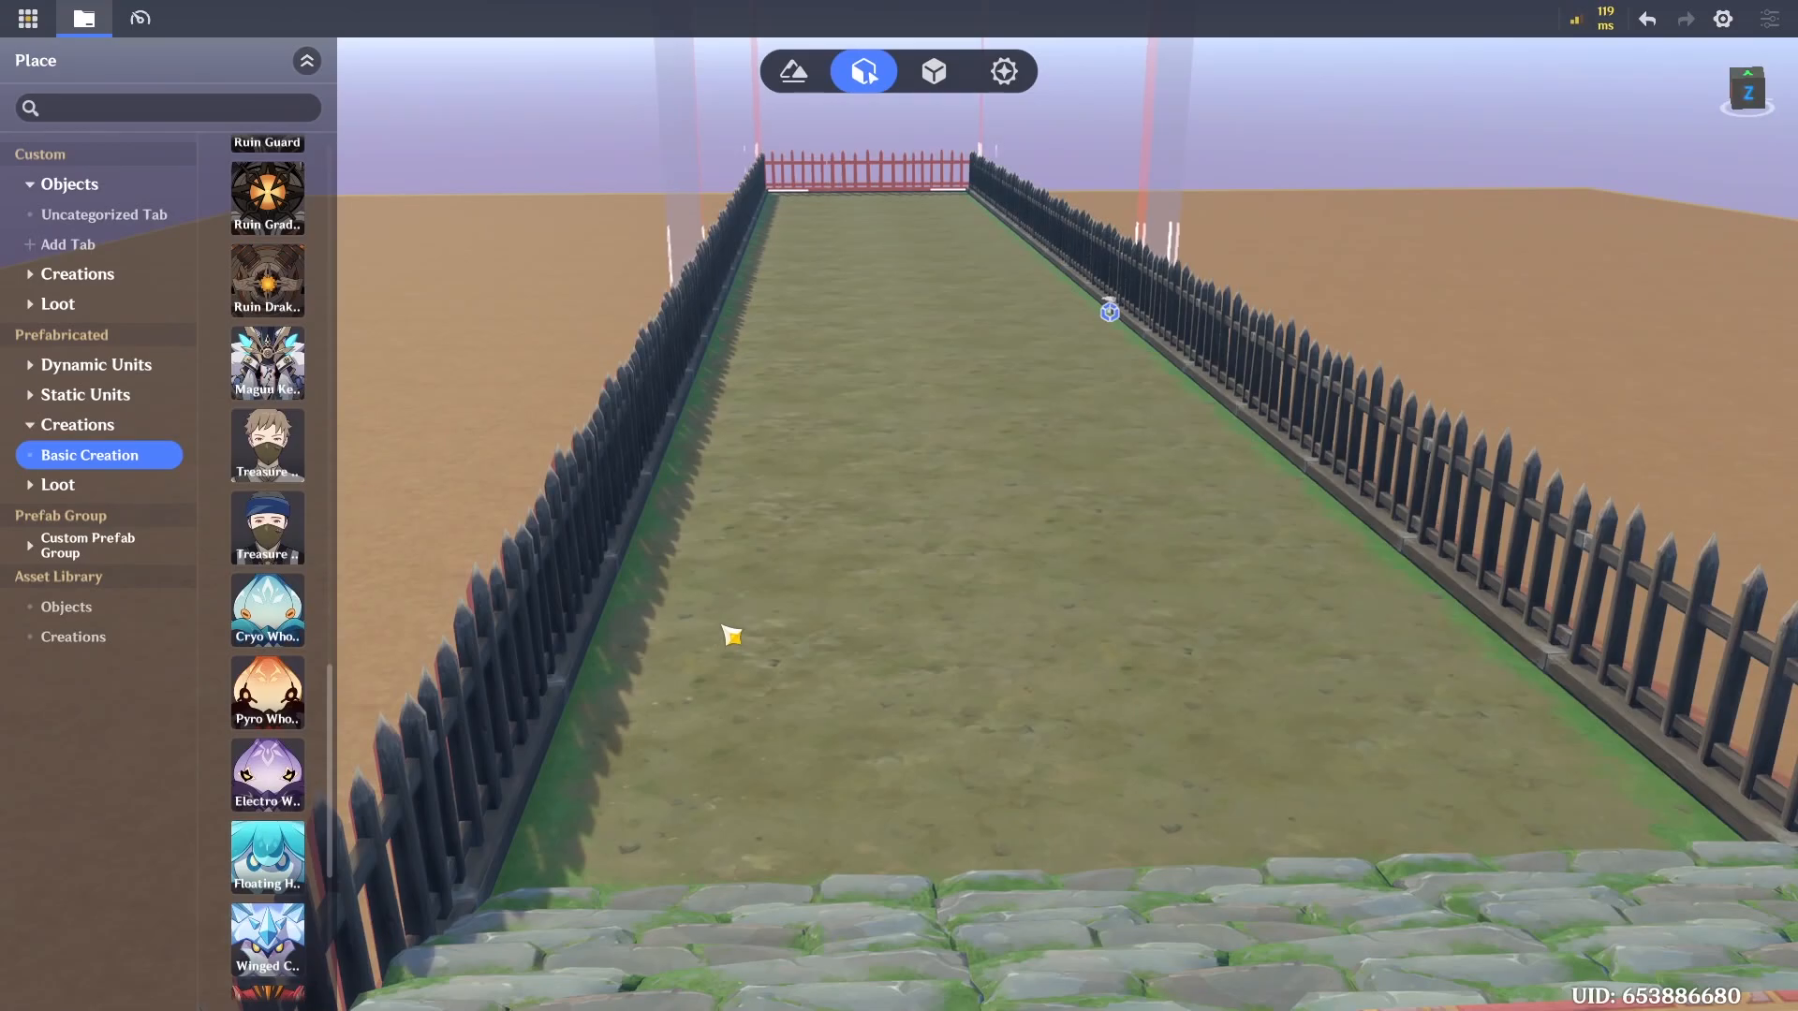
scroll(544, 772, "up", 2)
scroll(301, 791, "down", 4)
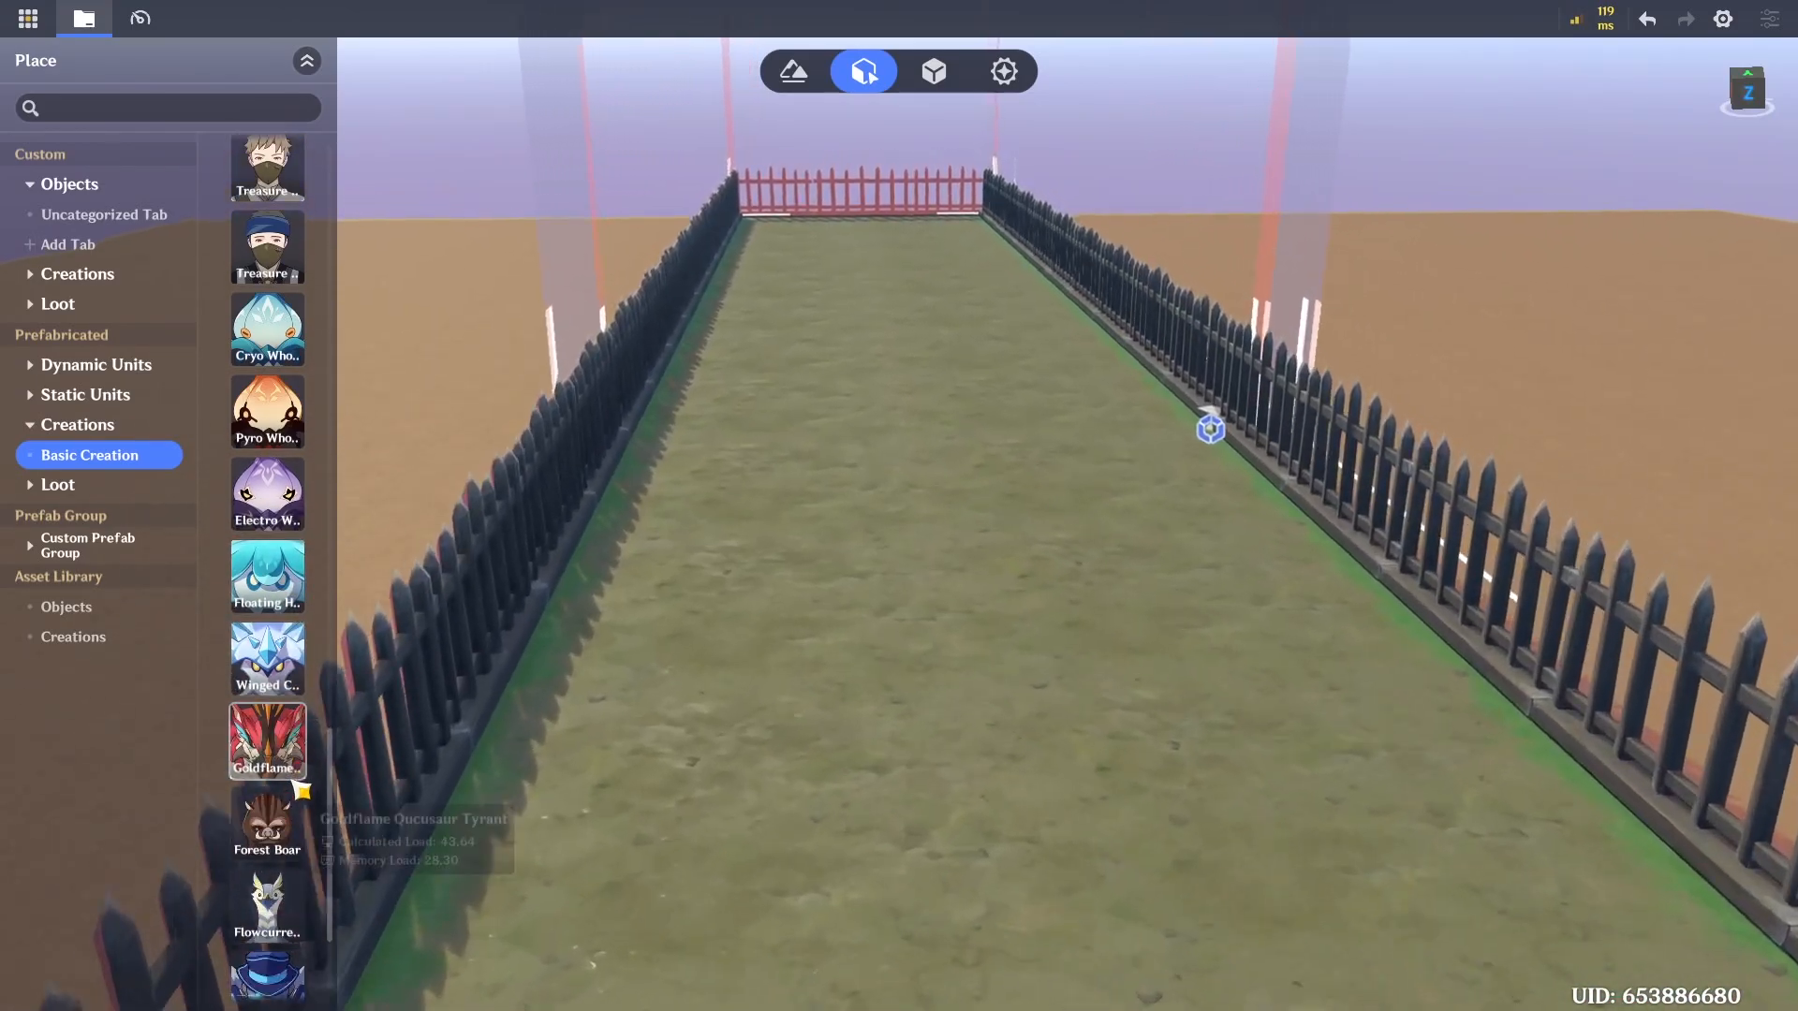
key("w")
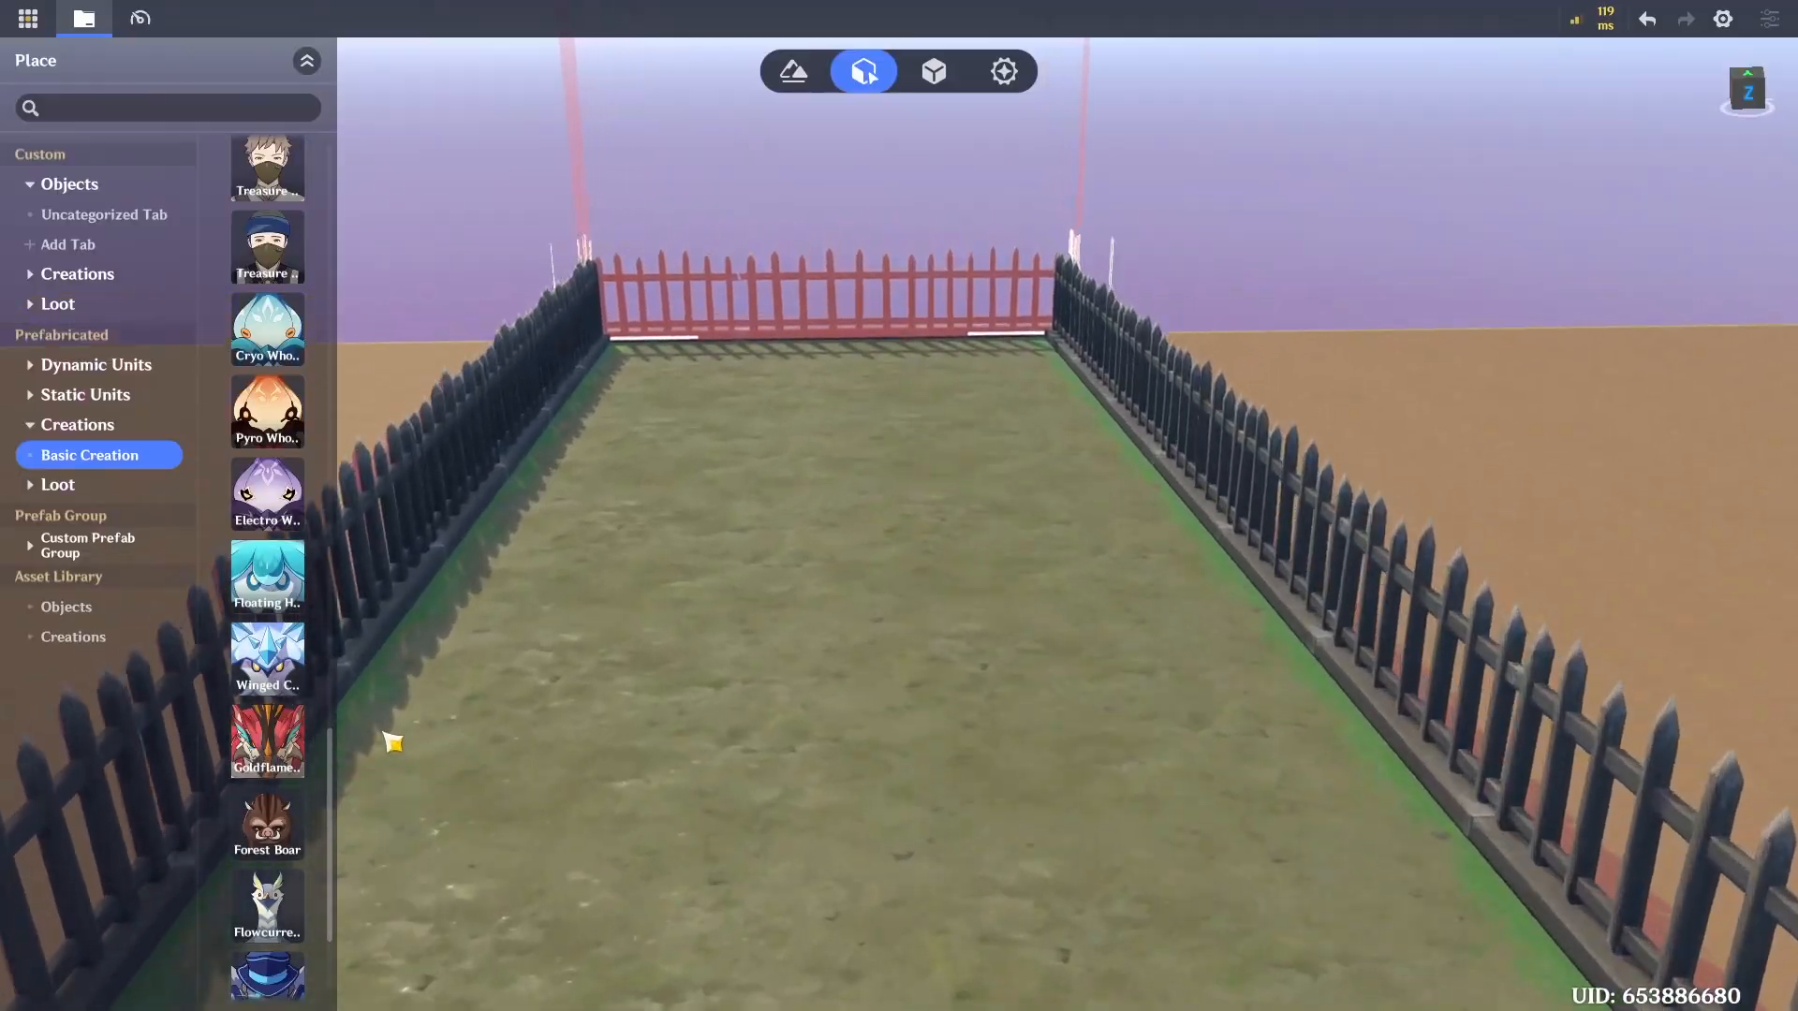
scroll(298, 773, "down", 2)
scroll(283, 768, "down", 1)
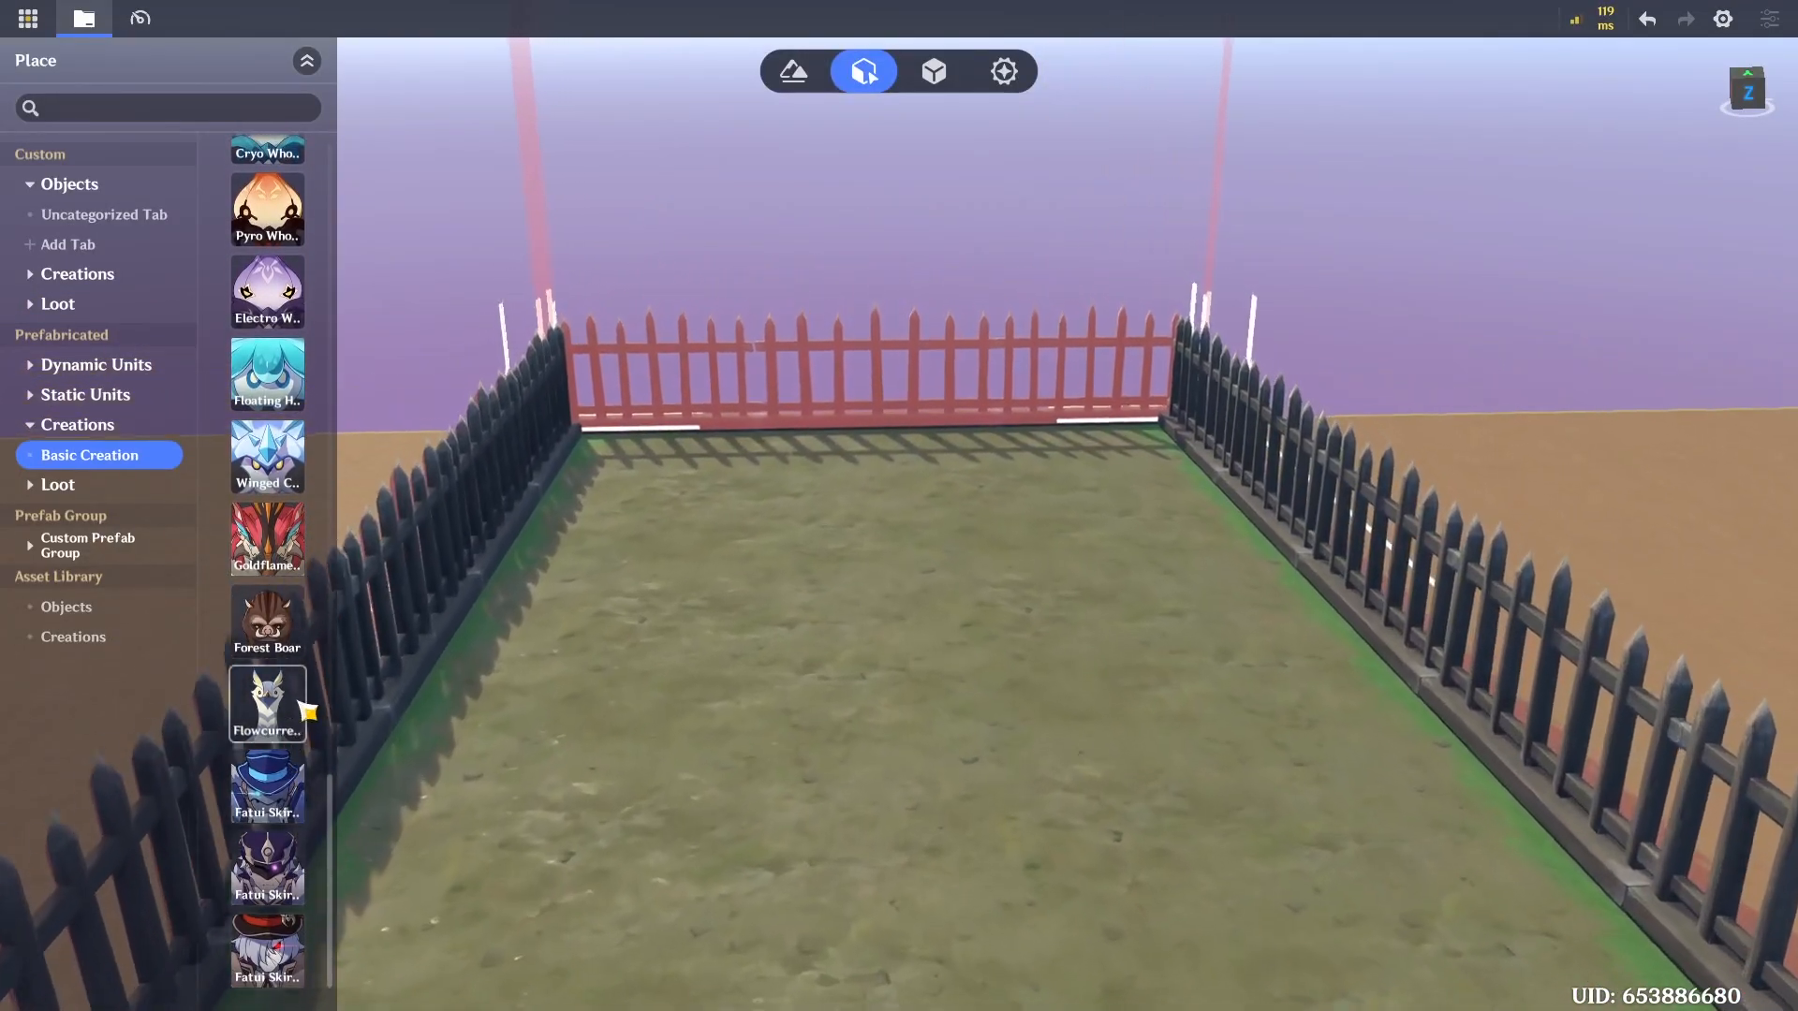
left_click_drag(293, 542, 911, 604)
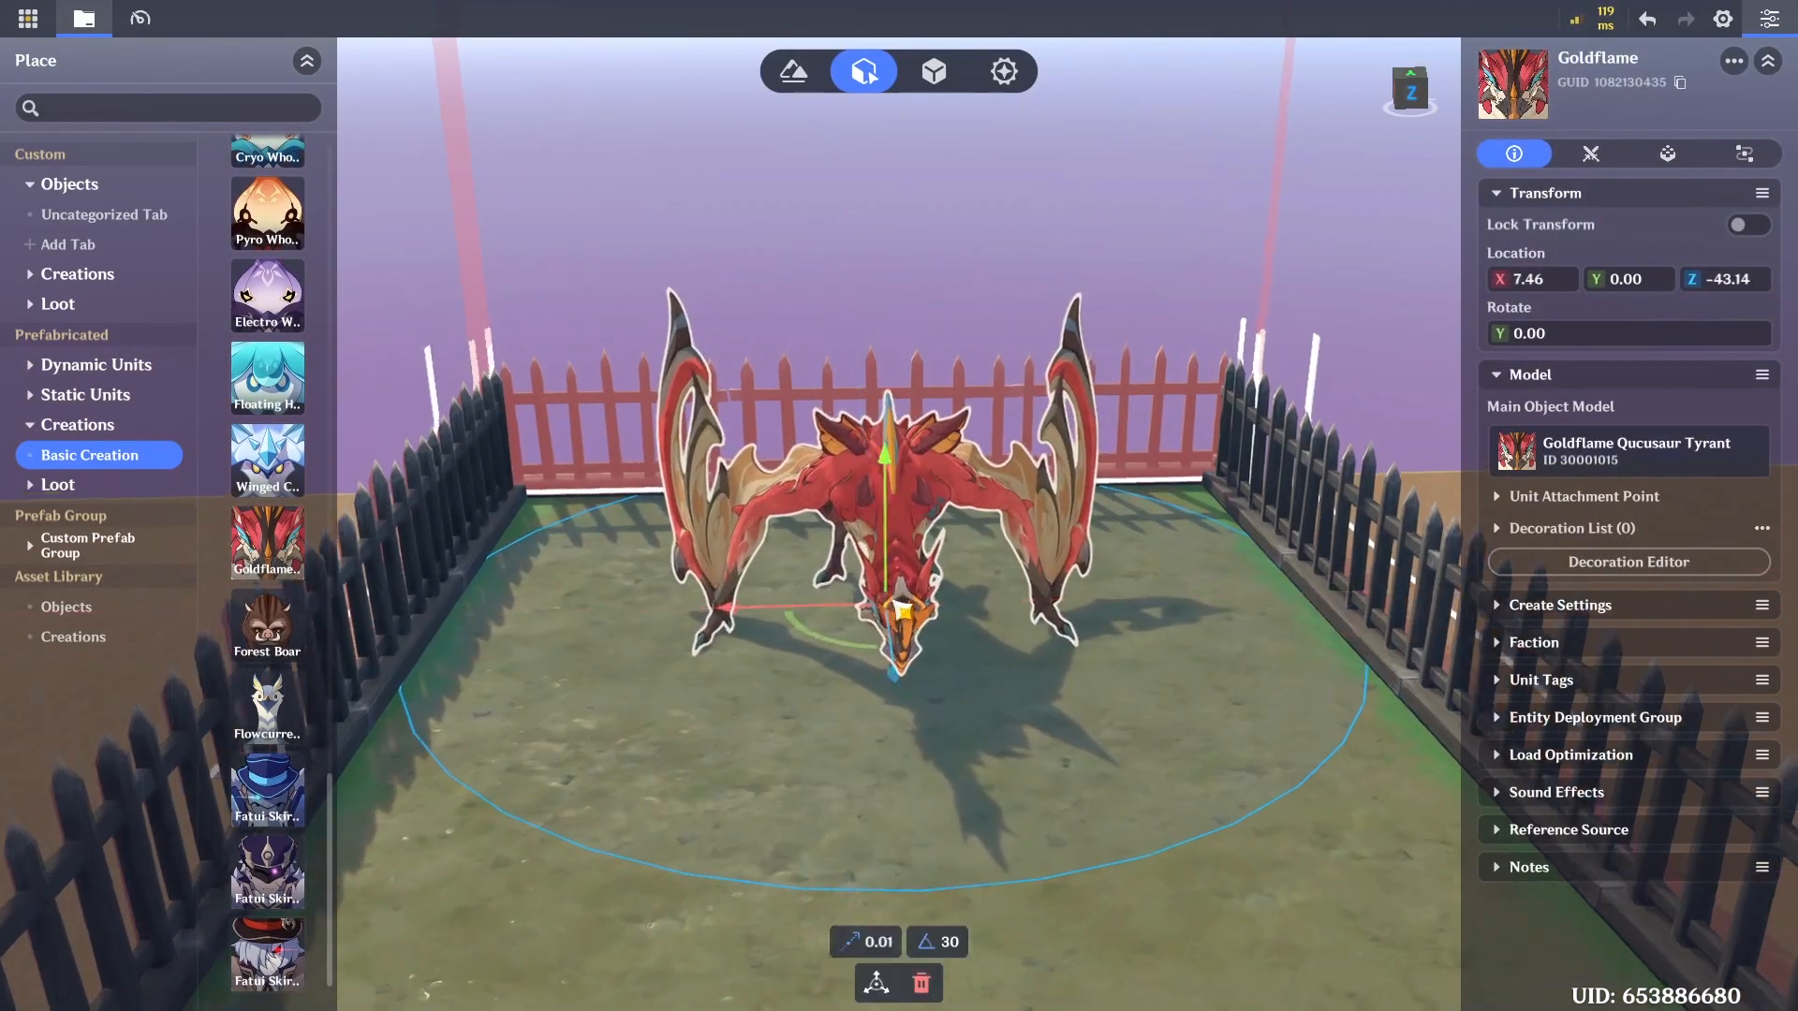
Move the Goldflame Qucusaur Tyrant closer to the red fence, to Z -44.00
key("w")
key("a")
right_click_drag(795, 588, 884, 652)
left_click_drag(1098, 794, 1027, 751)
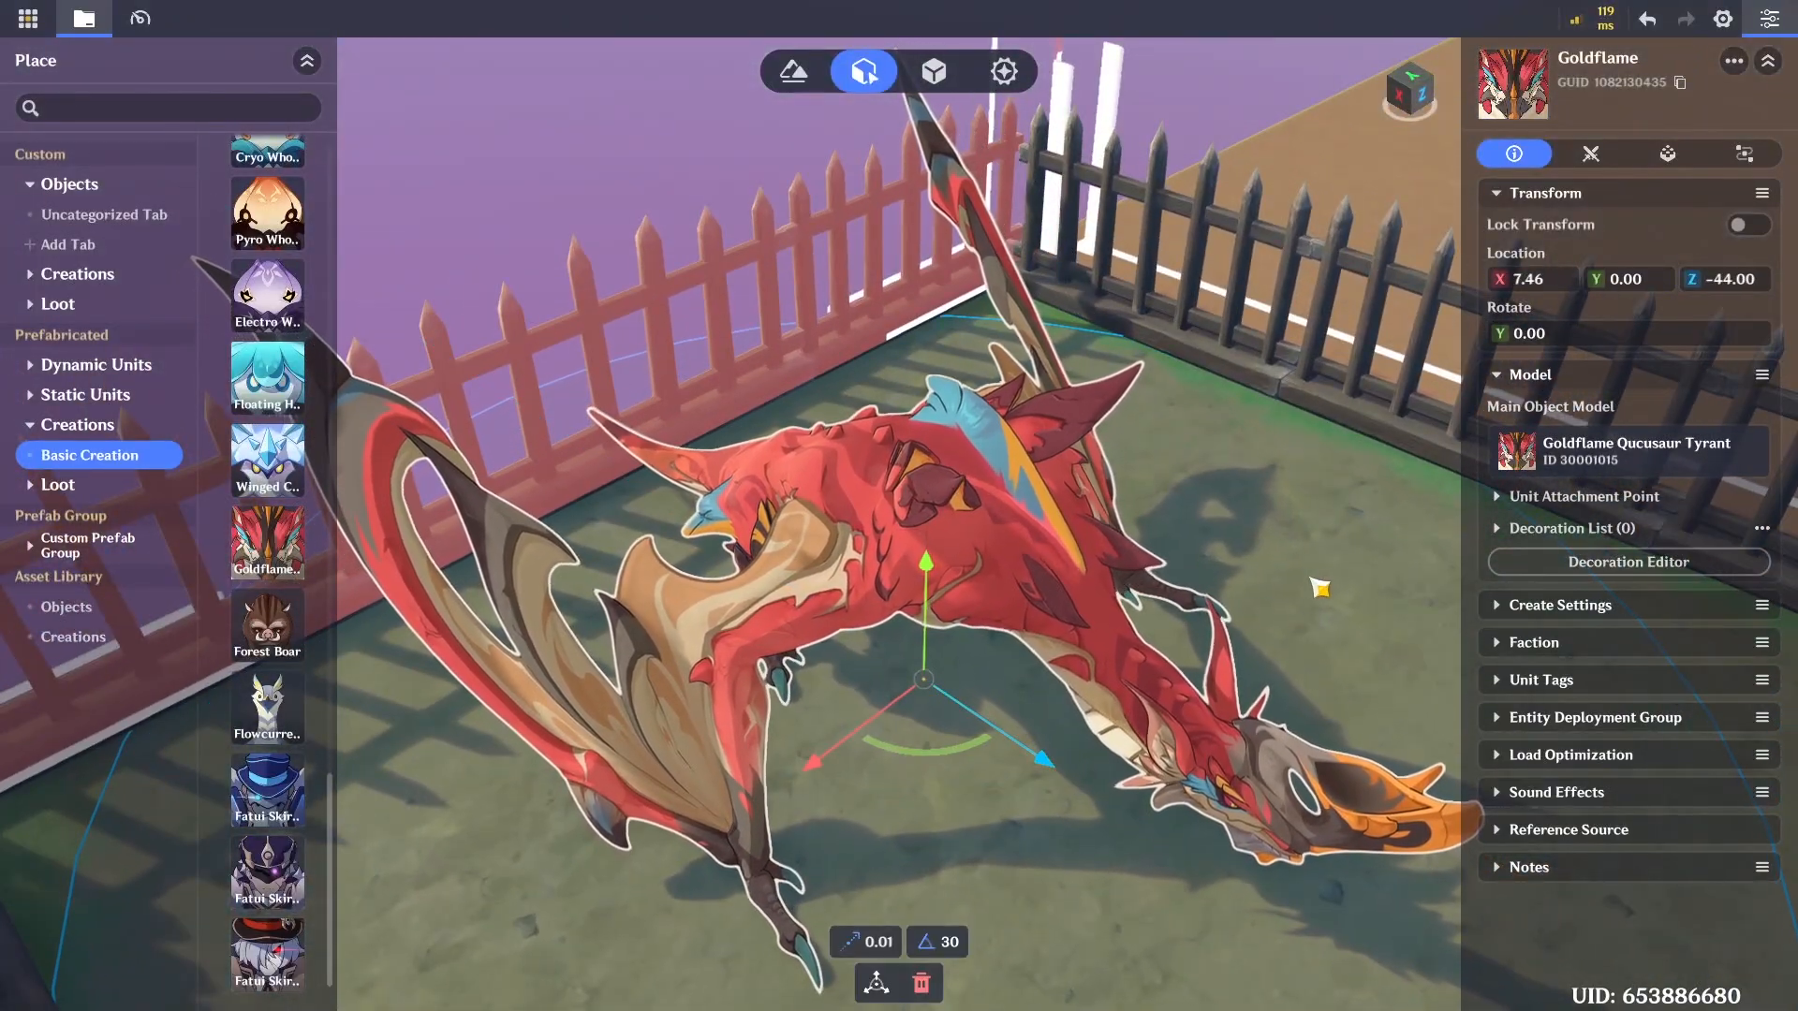
scroll(1311, 595, "down", 3)
key("d")
left_click(1203, 675)
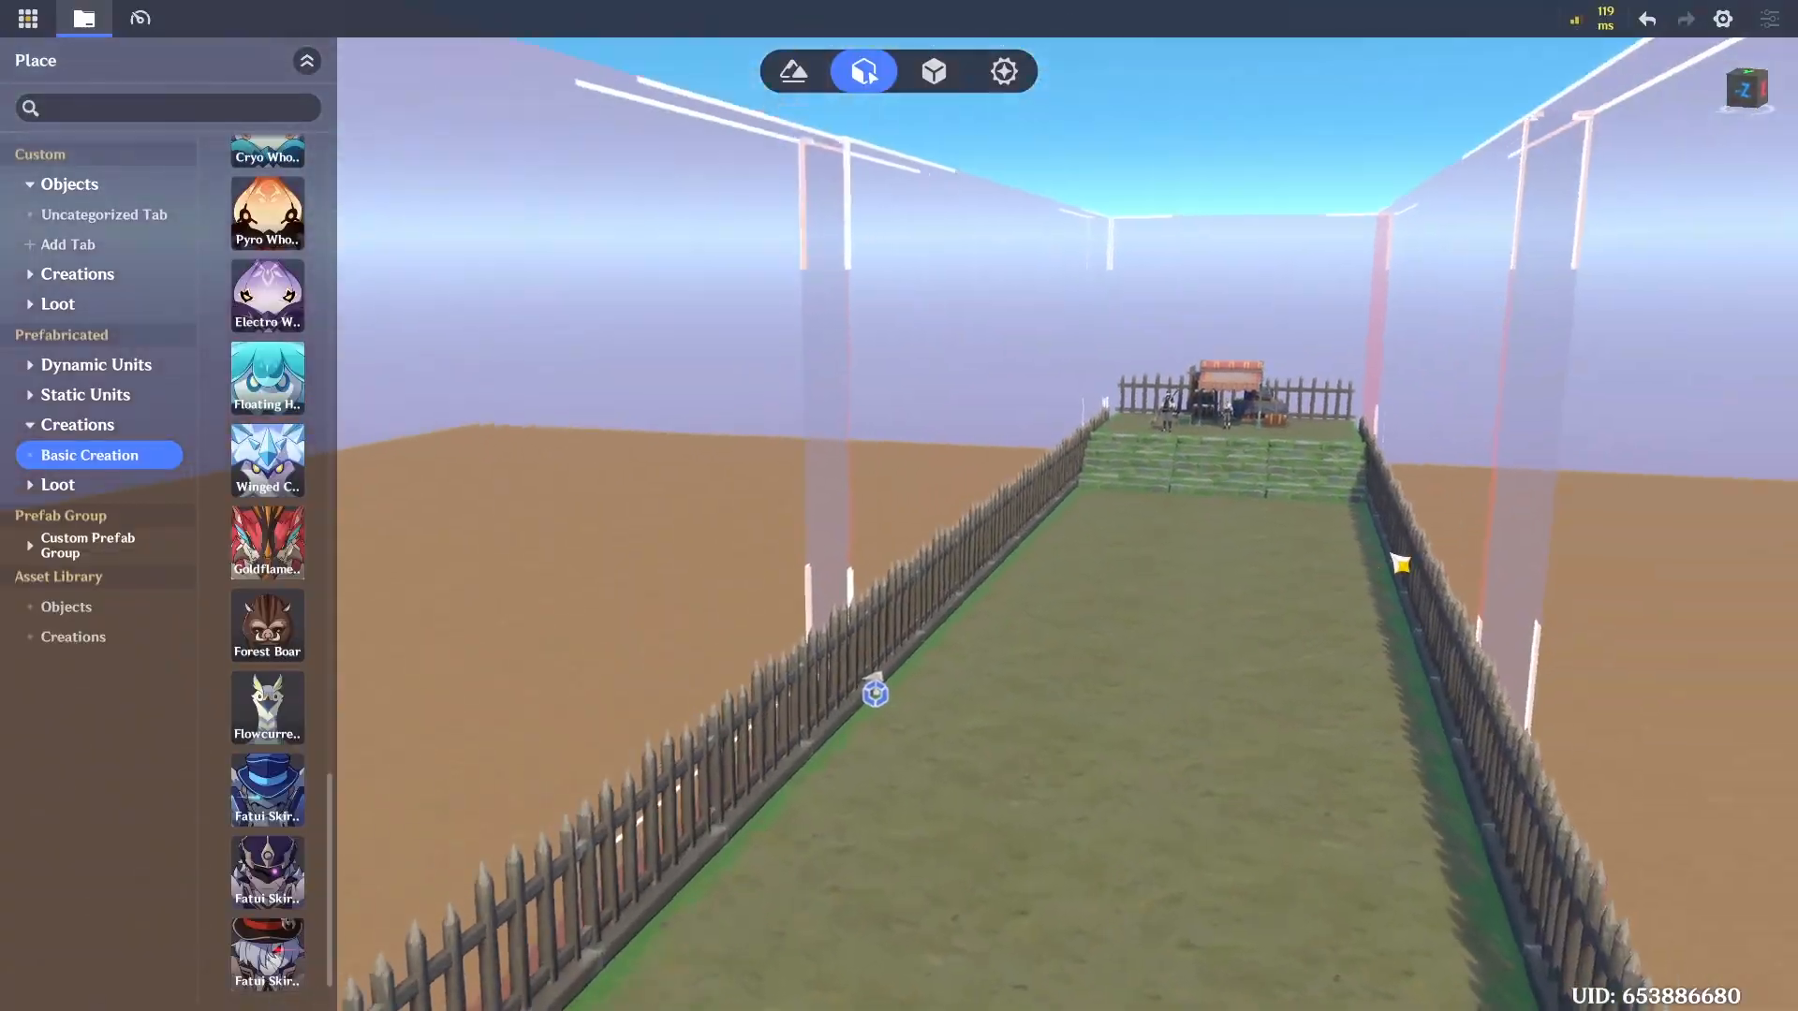
Search the gameplay mechanisms for "ley line" and place the Ley Line Monolith on the path at X 7.65, Z 24.10
key("w")
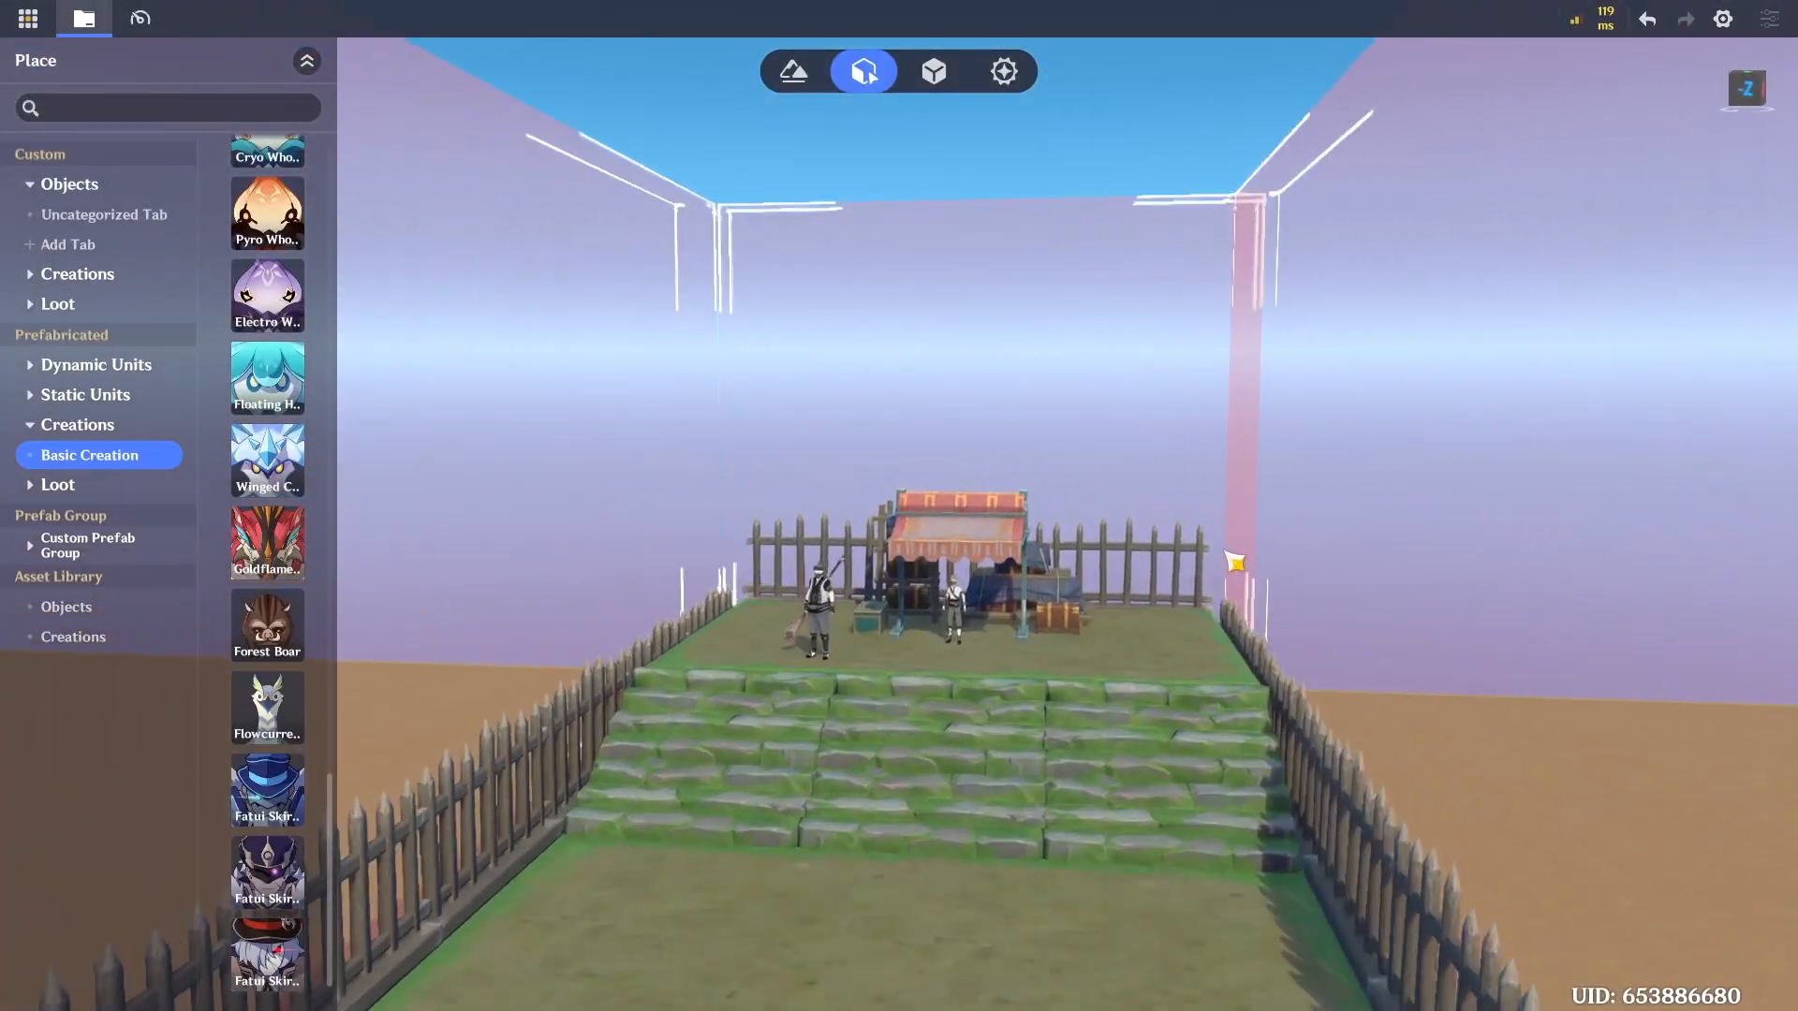
right_click_drag(1228, 566, 960, 627)
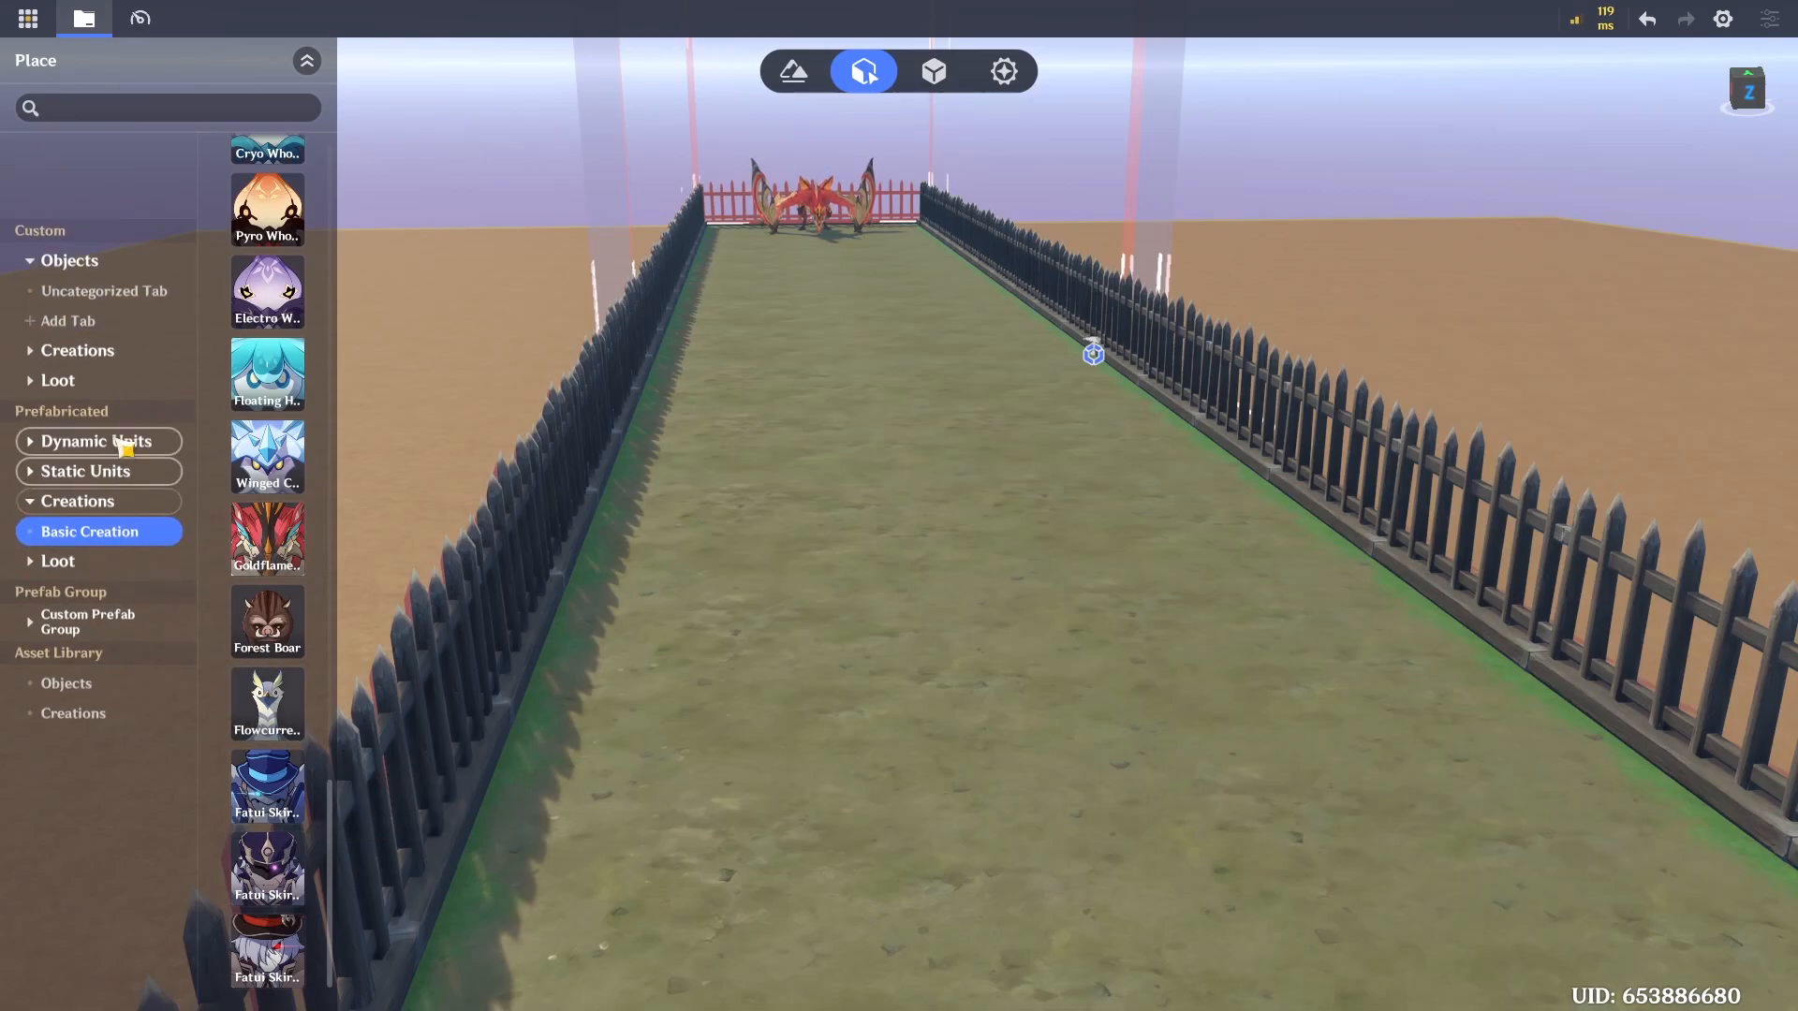
left_click(86, 365)
left_click(86, 485)
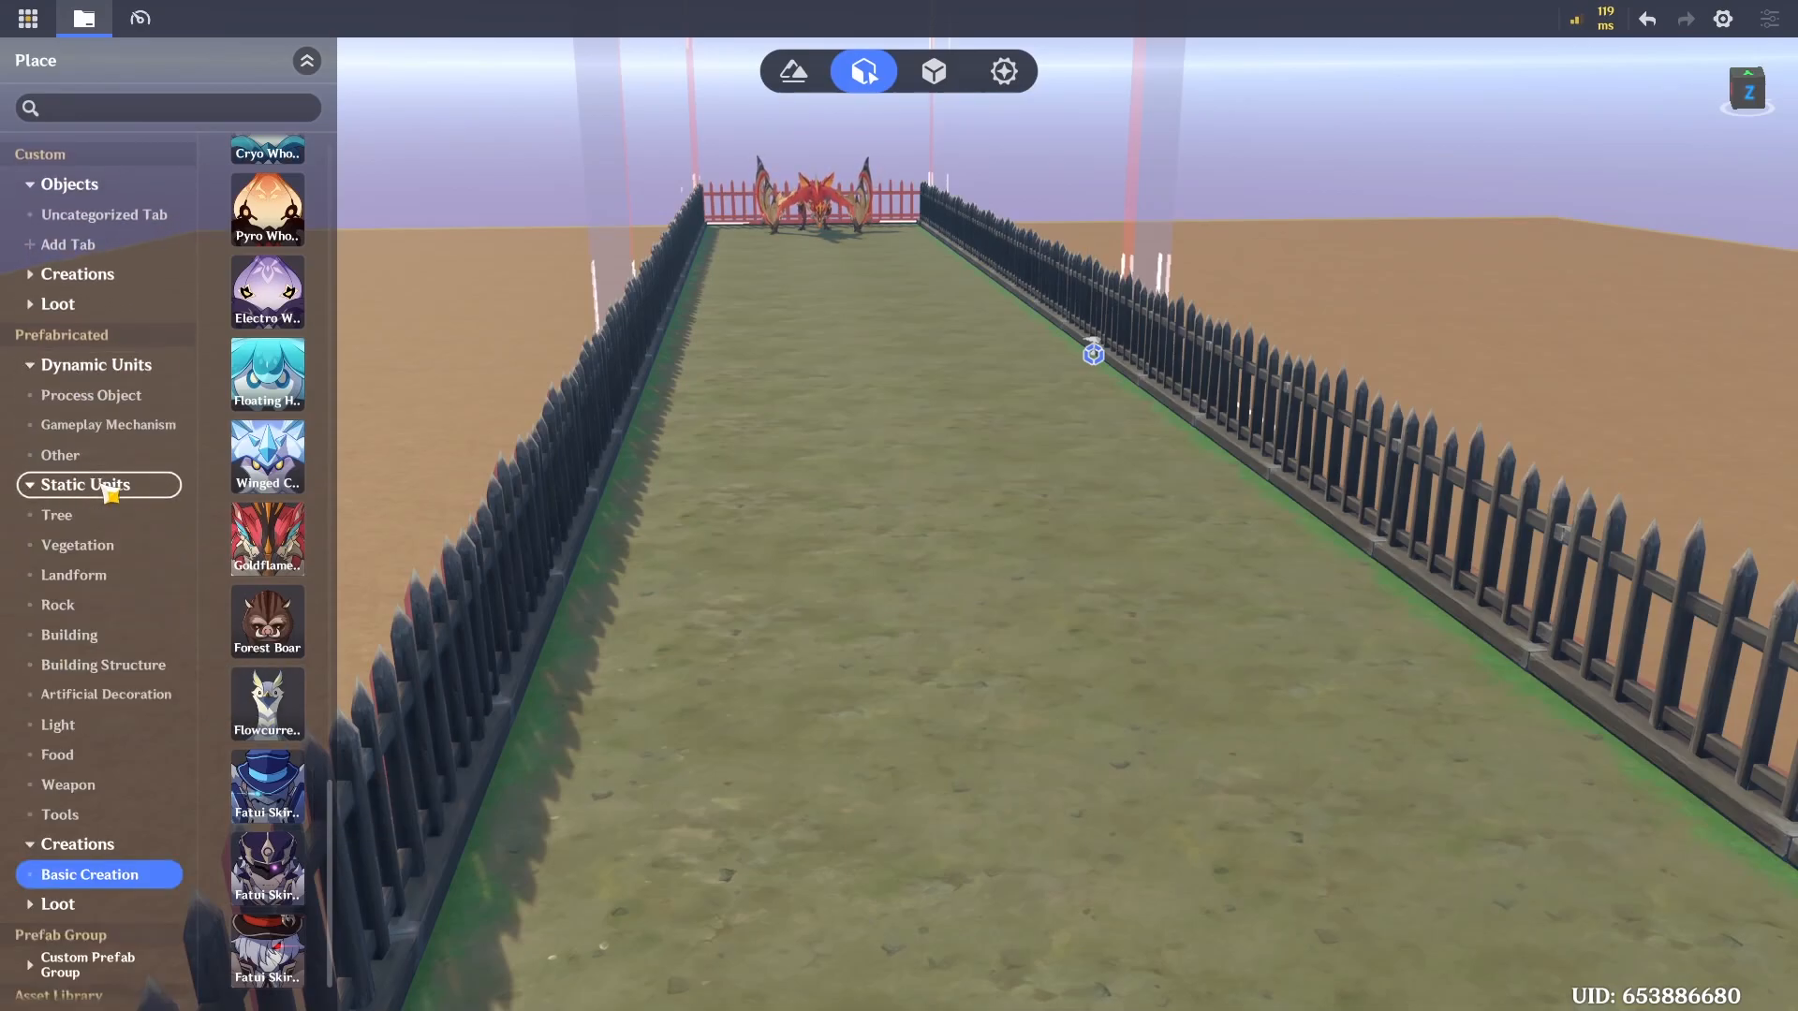
left_click(108, 425)
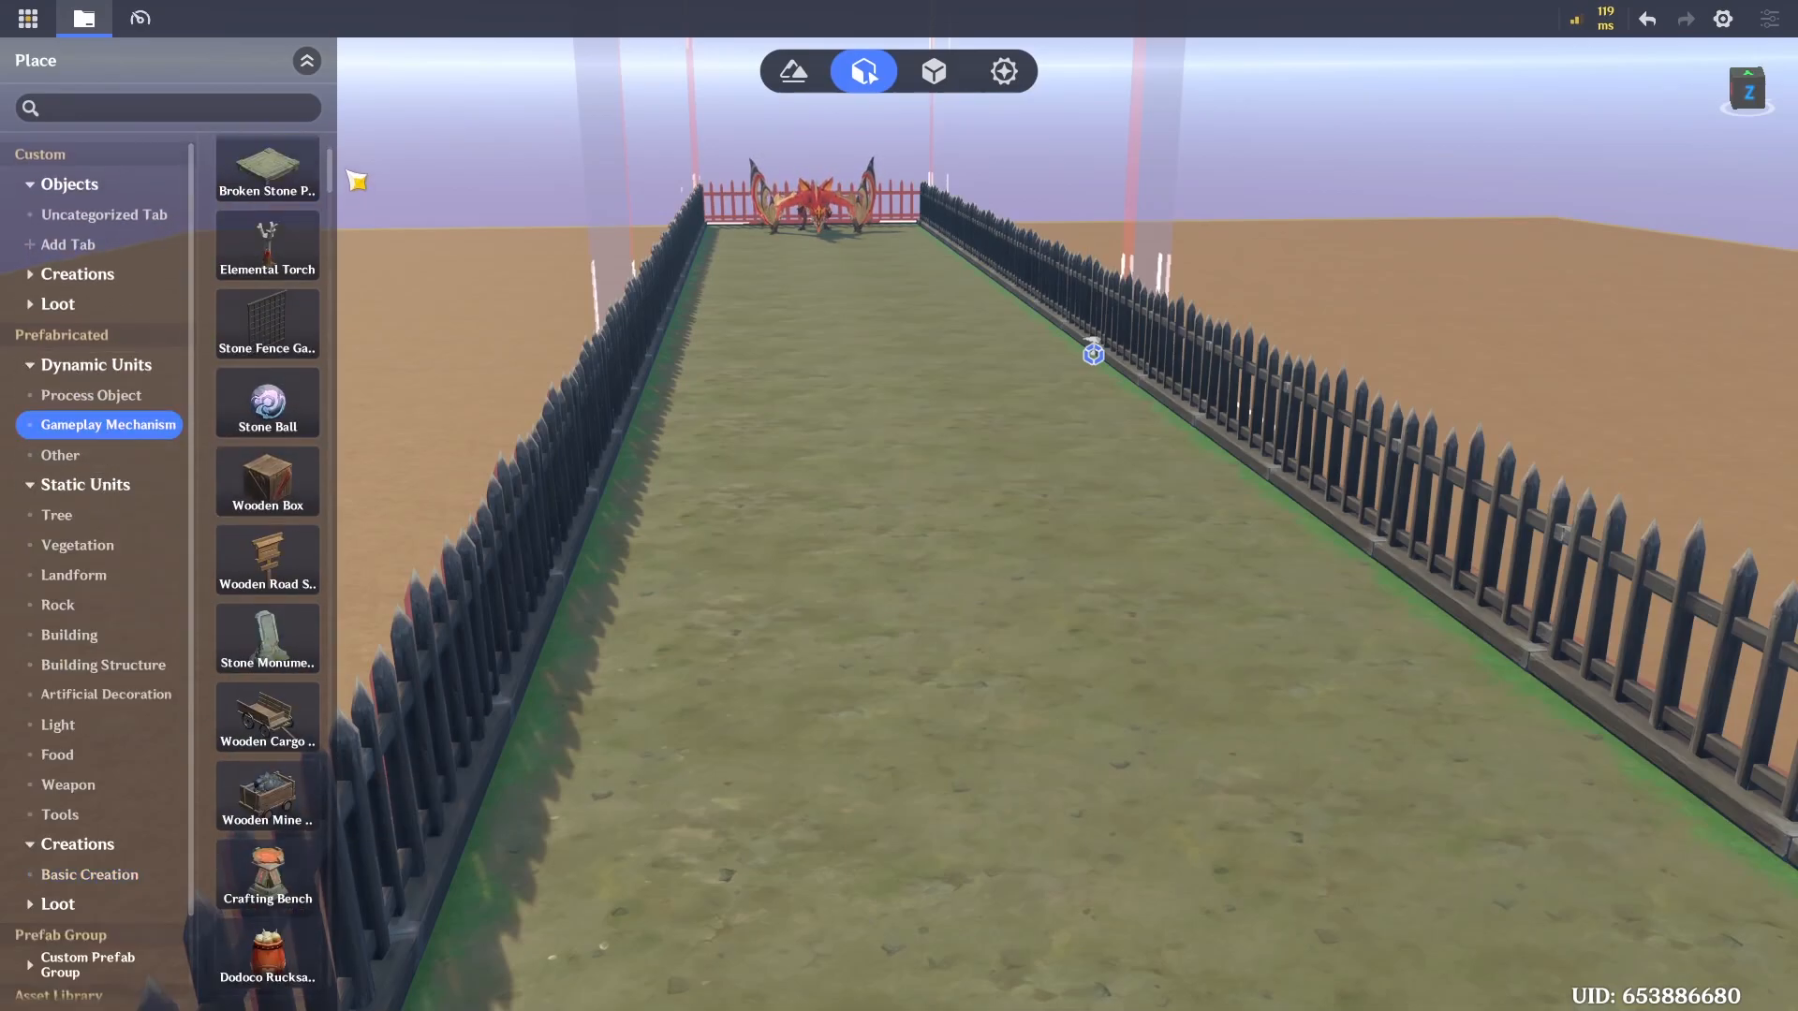
left_click_drag(333, 178, 333, 239)
left_click(148, 120)
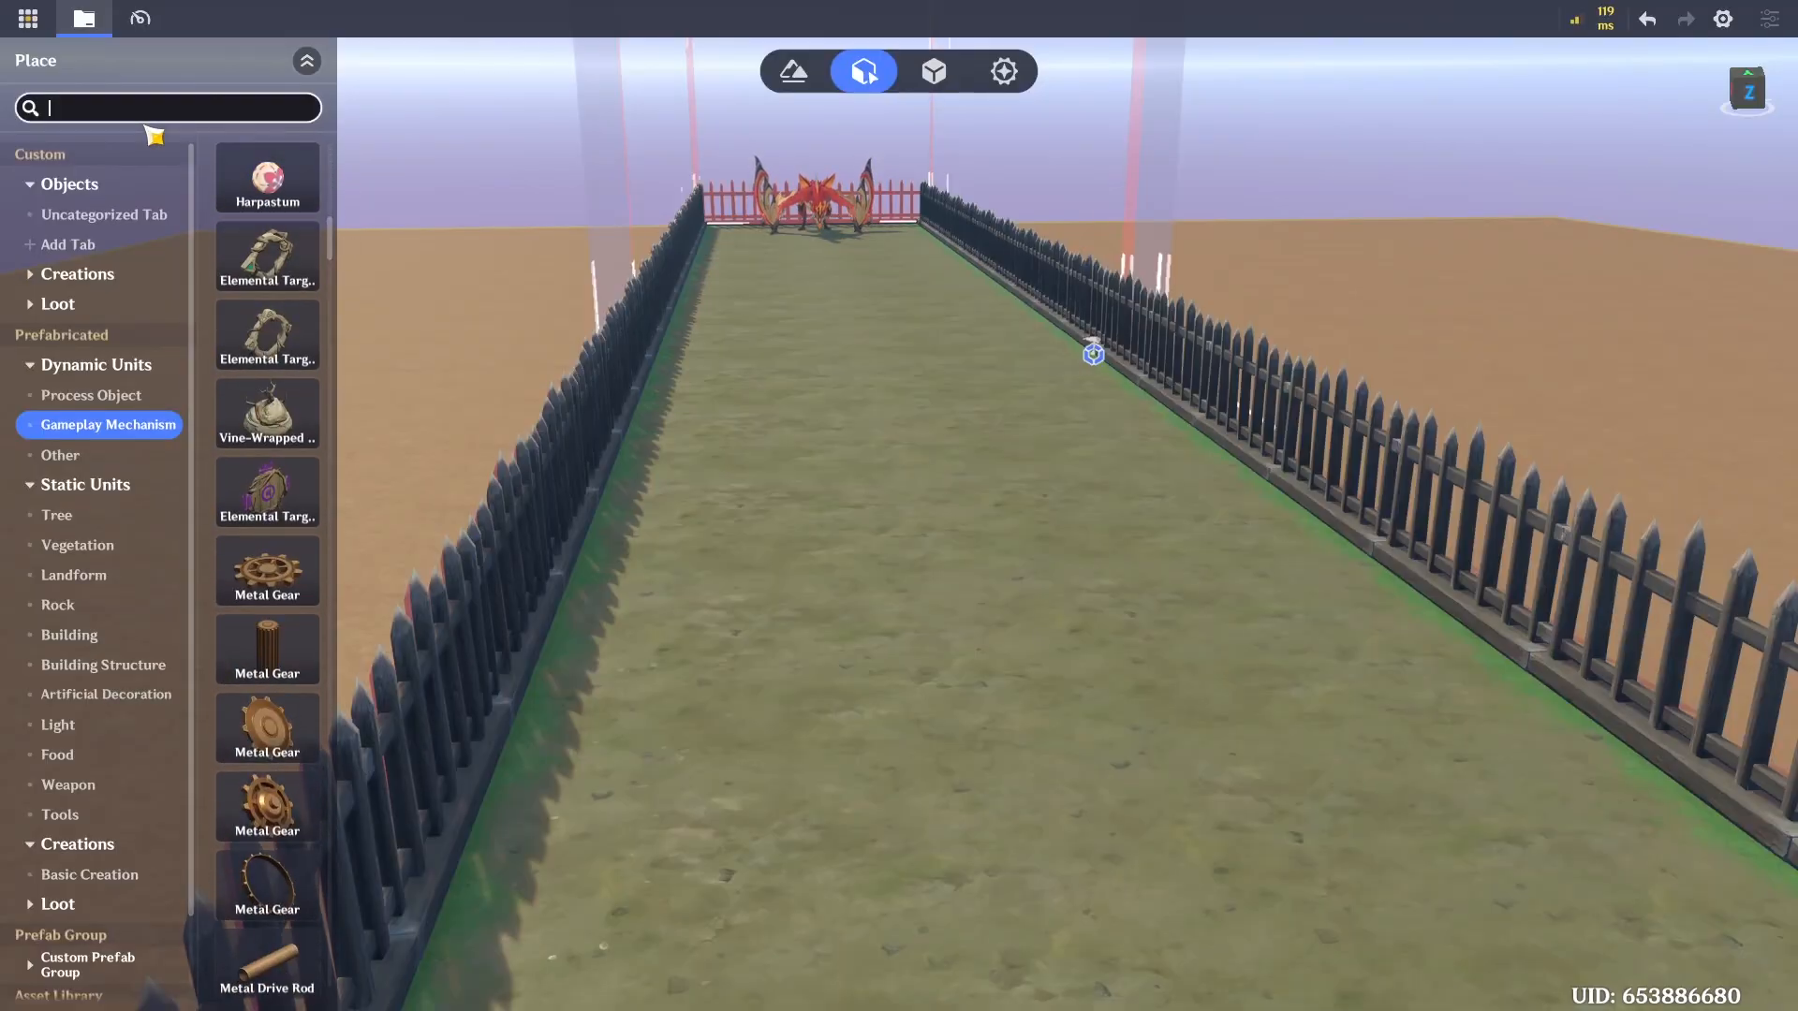
type("ley line")
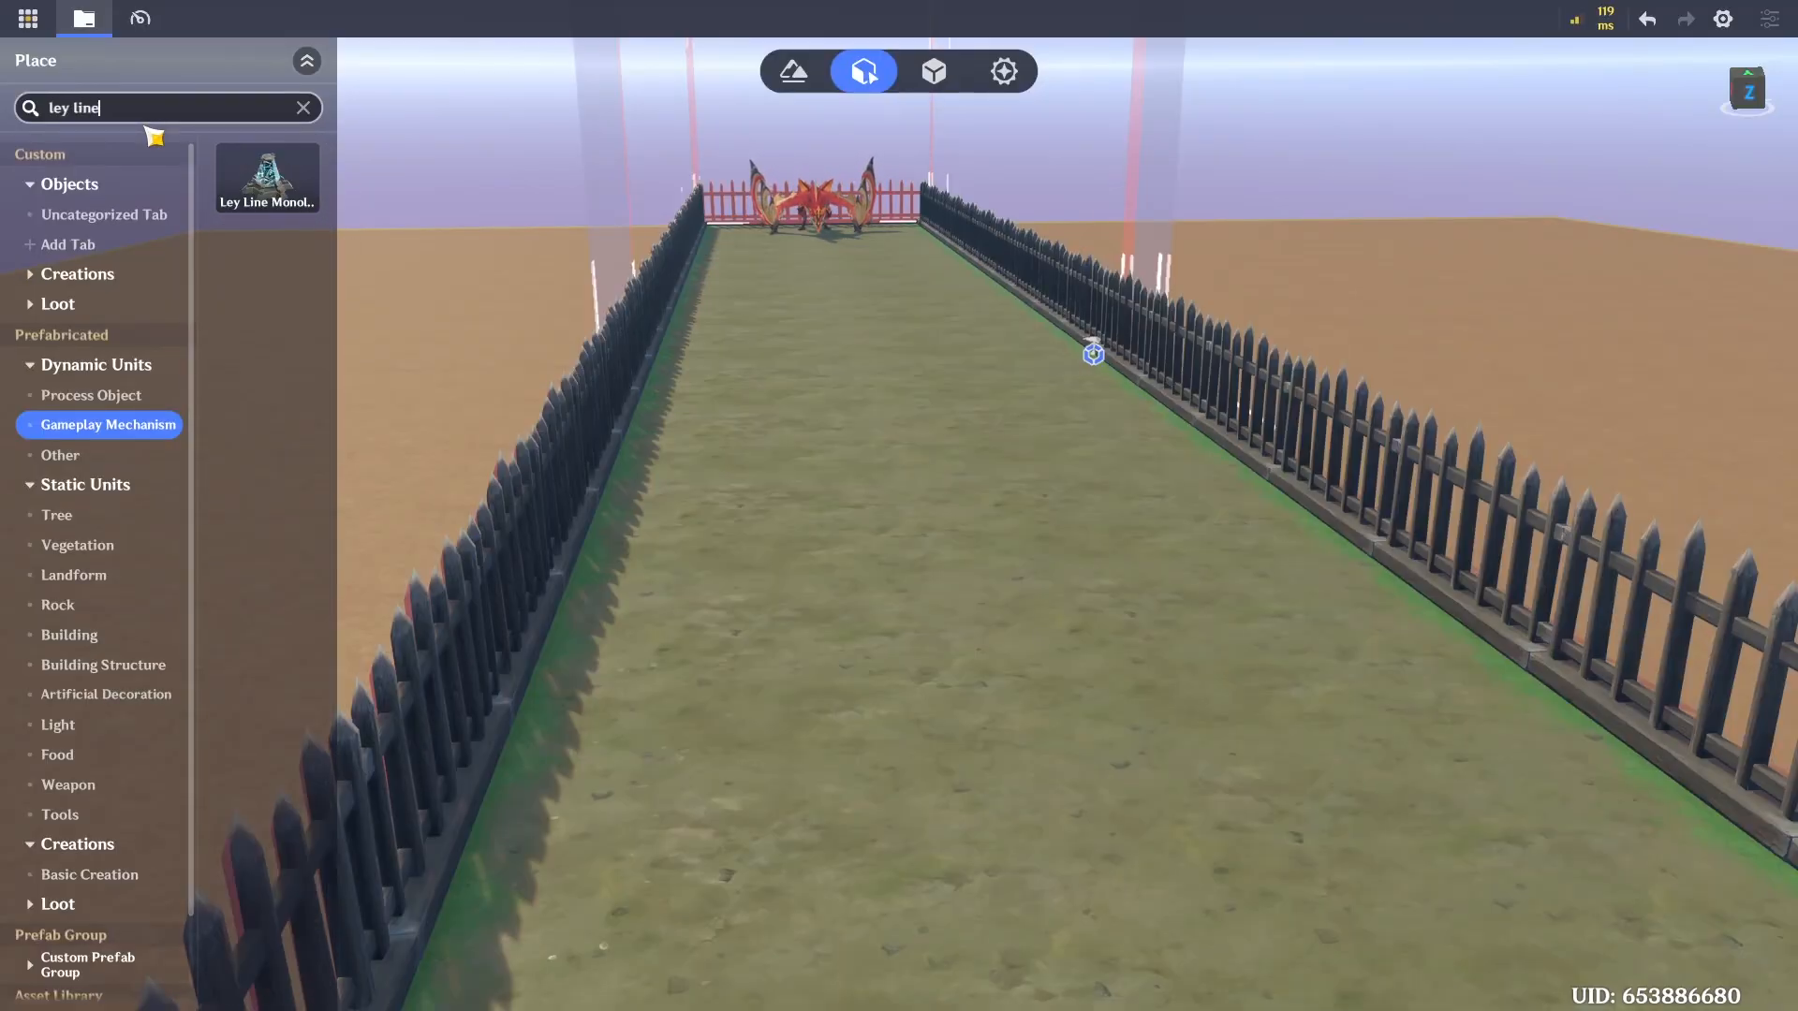
left_click(270, 211)
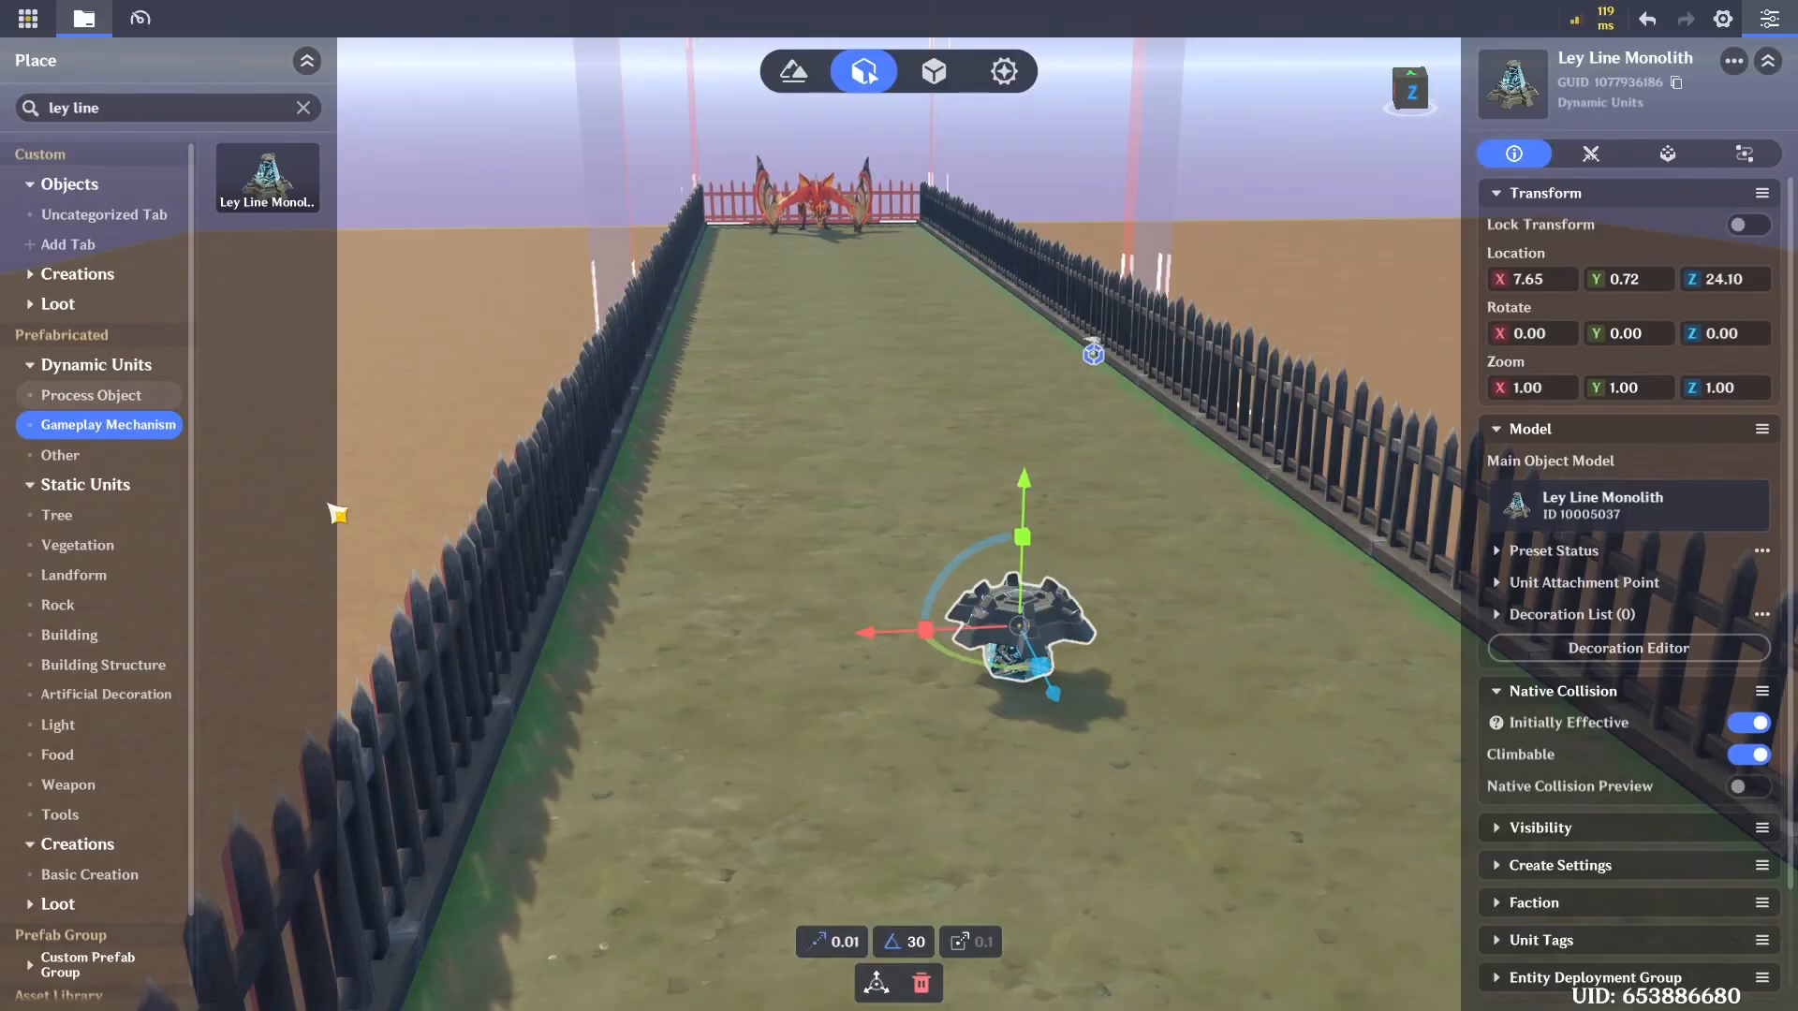
Set the Ley Line Monolith's preset status to 1
key("d")
key("w")
right_click_drag(867, 613, 887, 613)
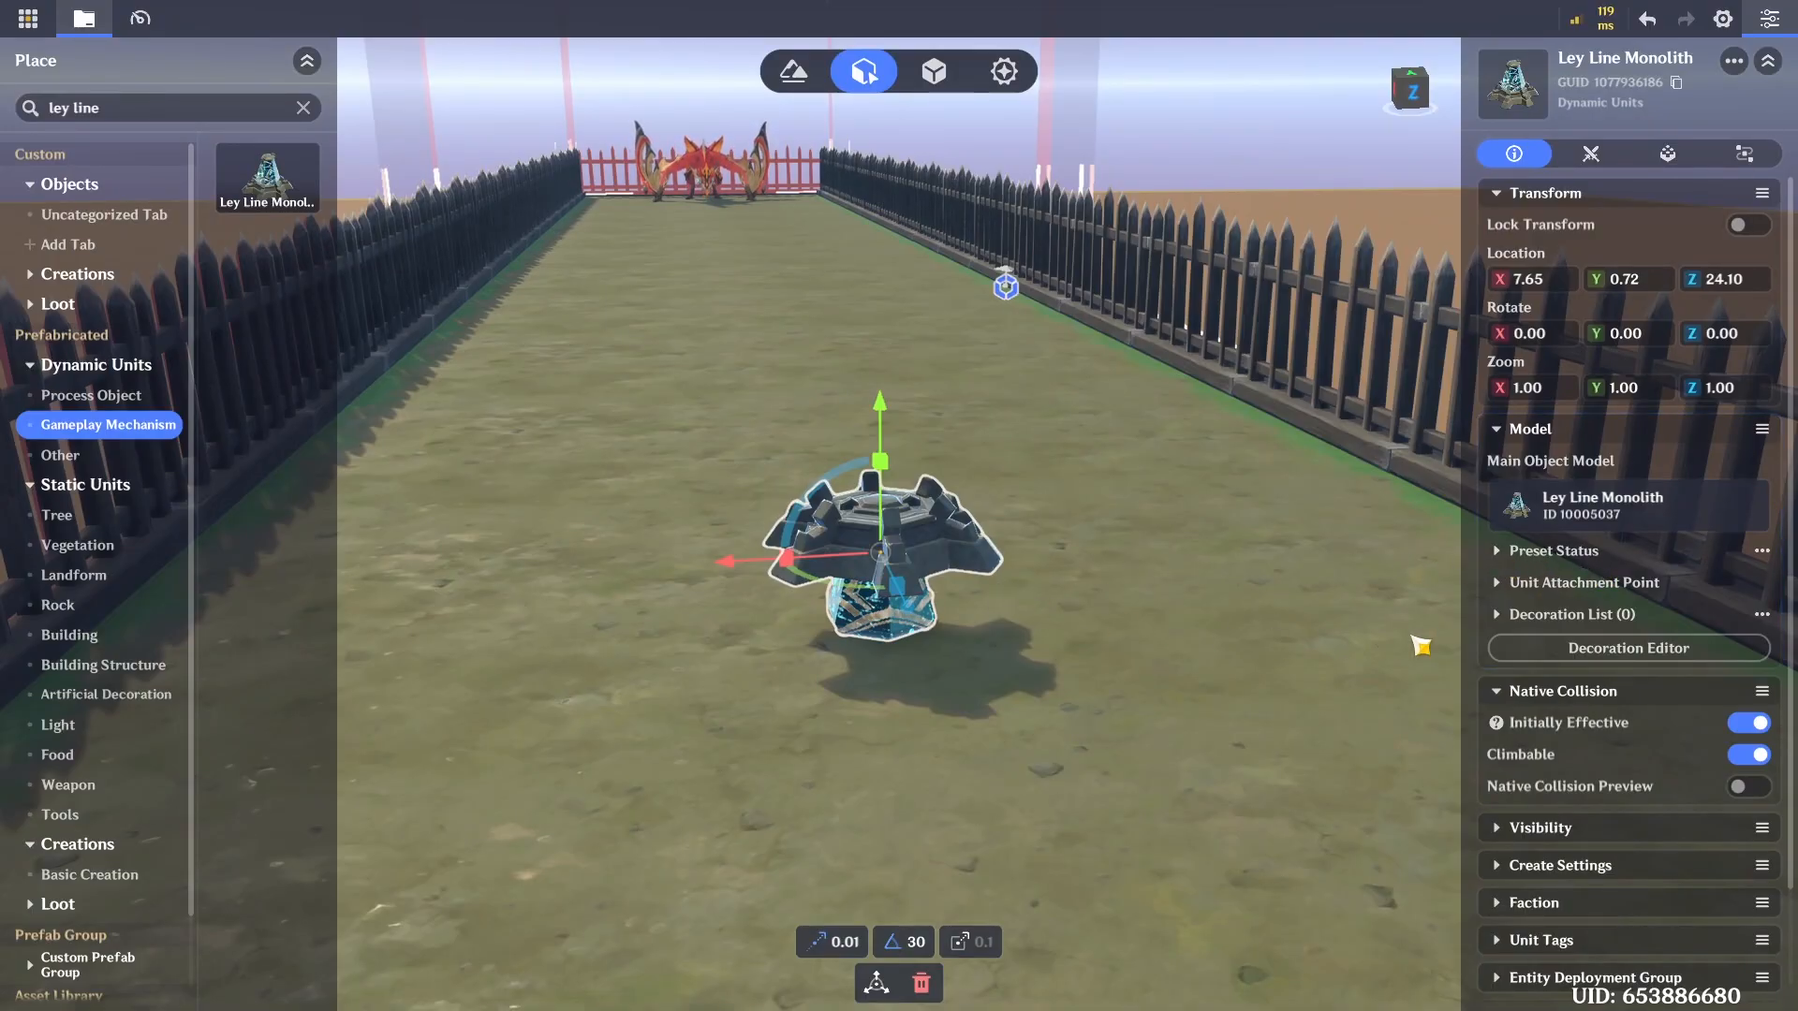
left_click(1508, 562)
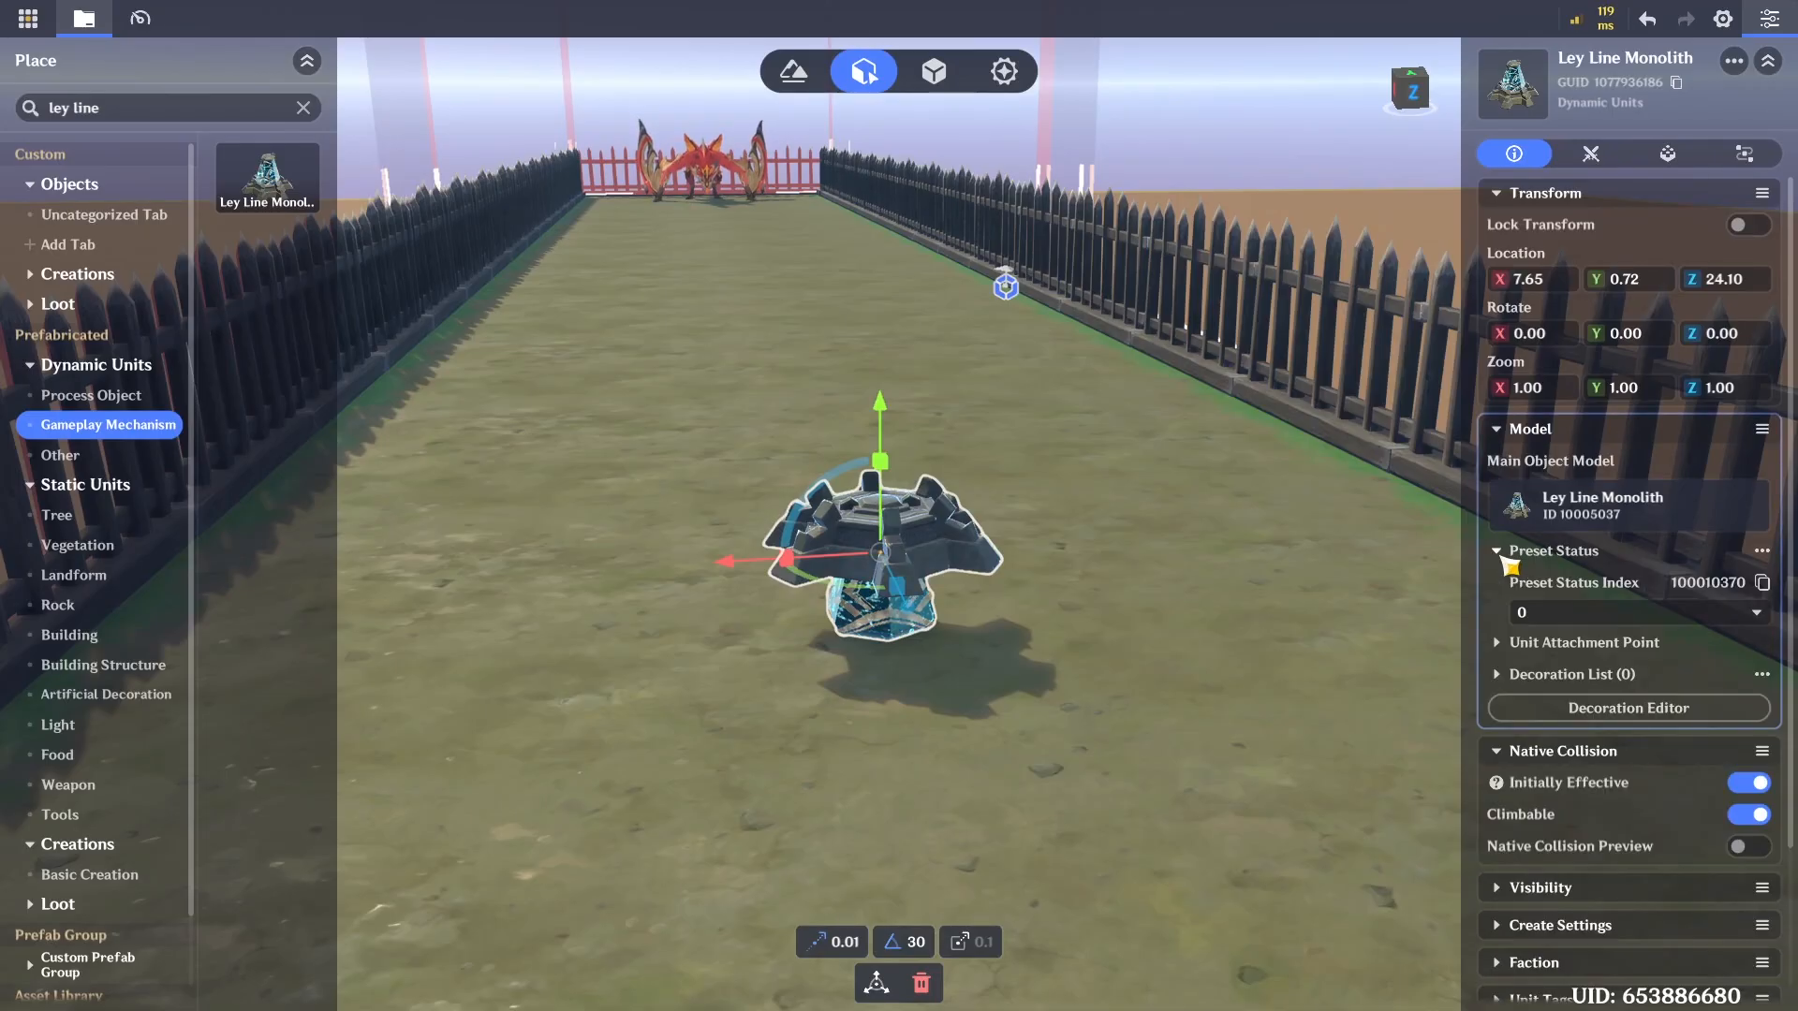
left_click(1592, 614)
left_click(1579, 668)
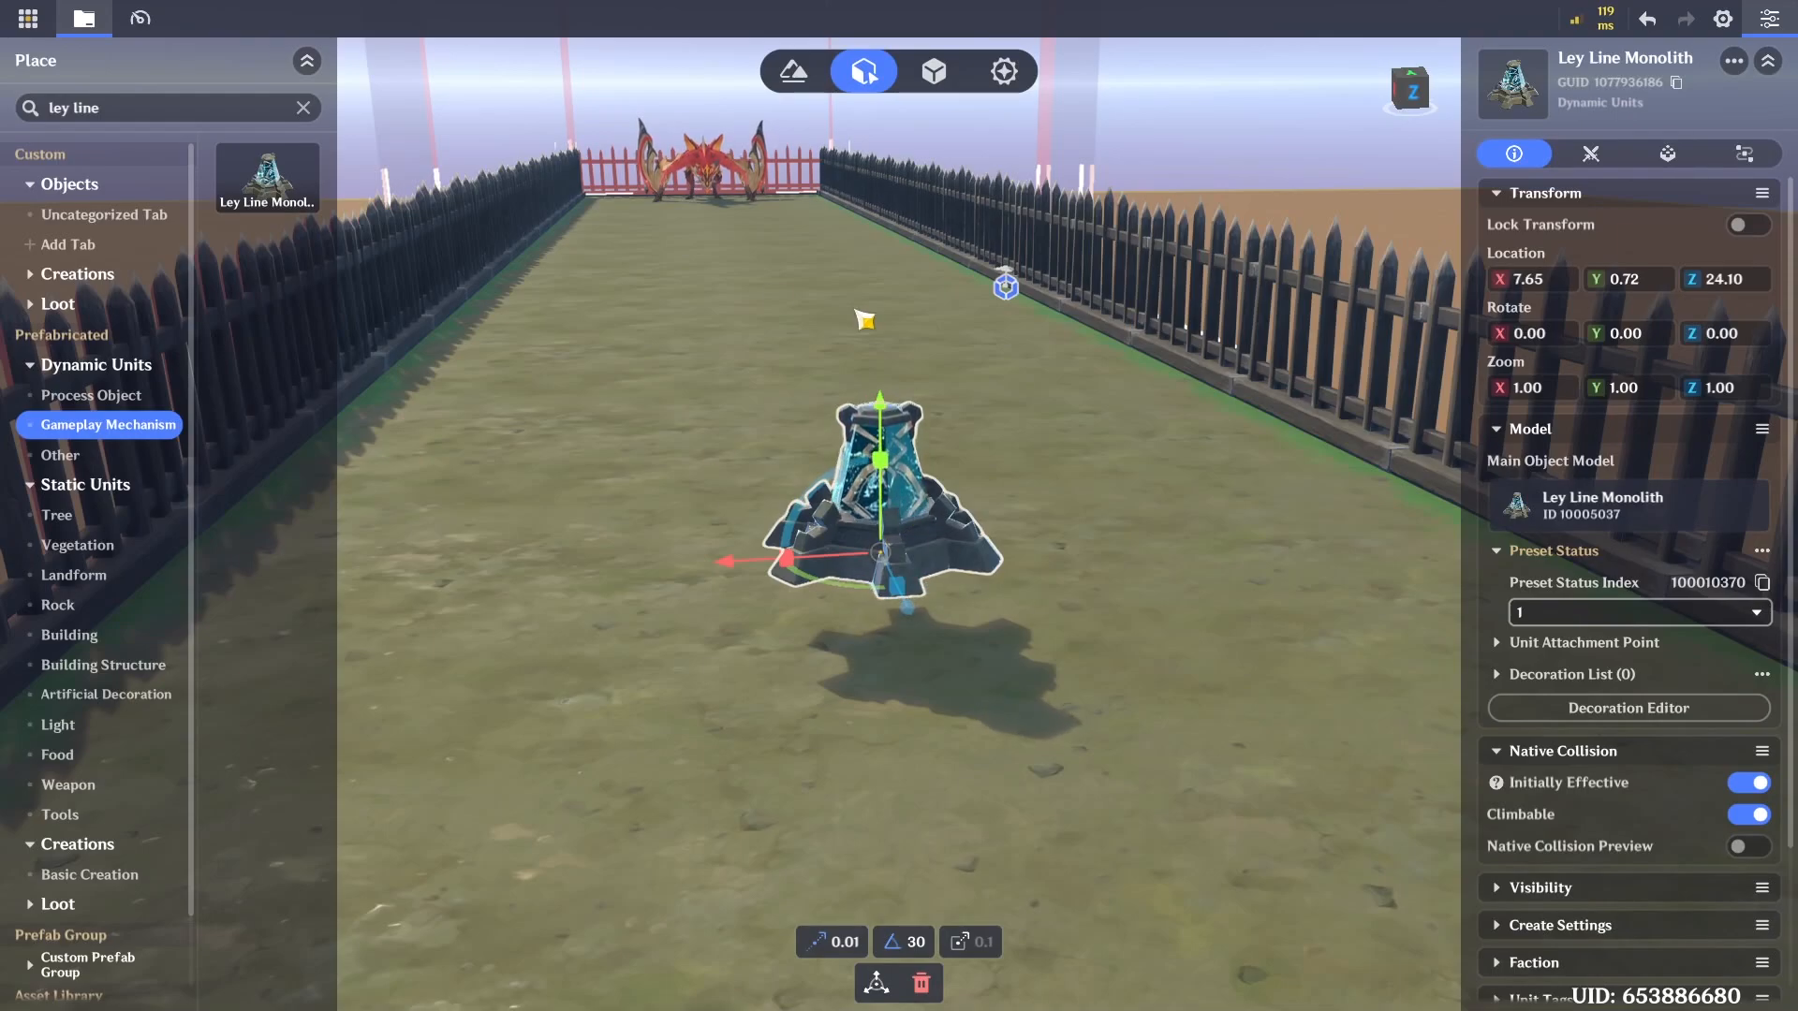
Lower the Ley Line Monolith onto the ground at Y -0.02
key("a")
right_click_drag(939, 464, 183, 243)
left_click_drag(996, 467, 1009, 564)
key("a")
right_click_drag(946, 525, 450, 469)
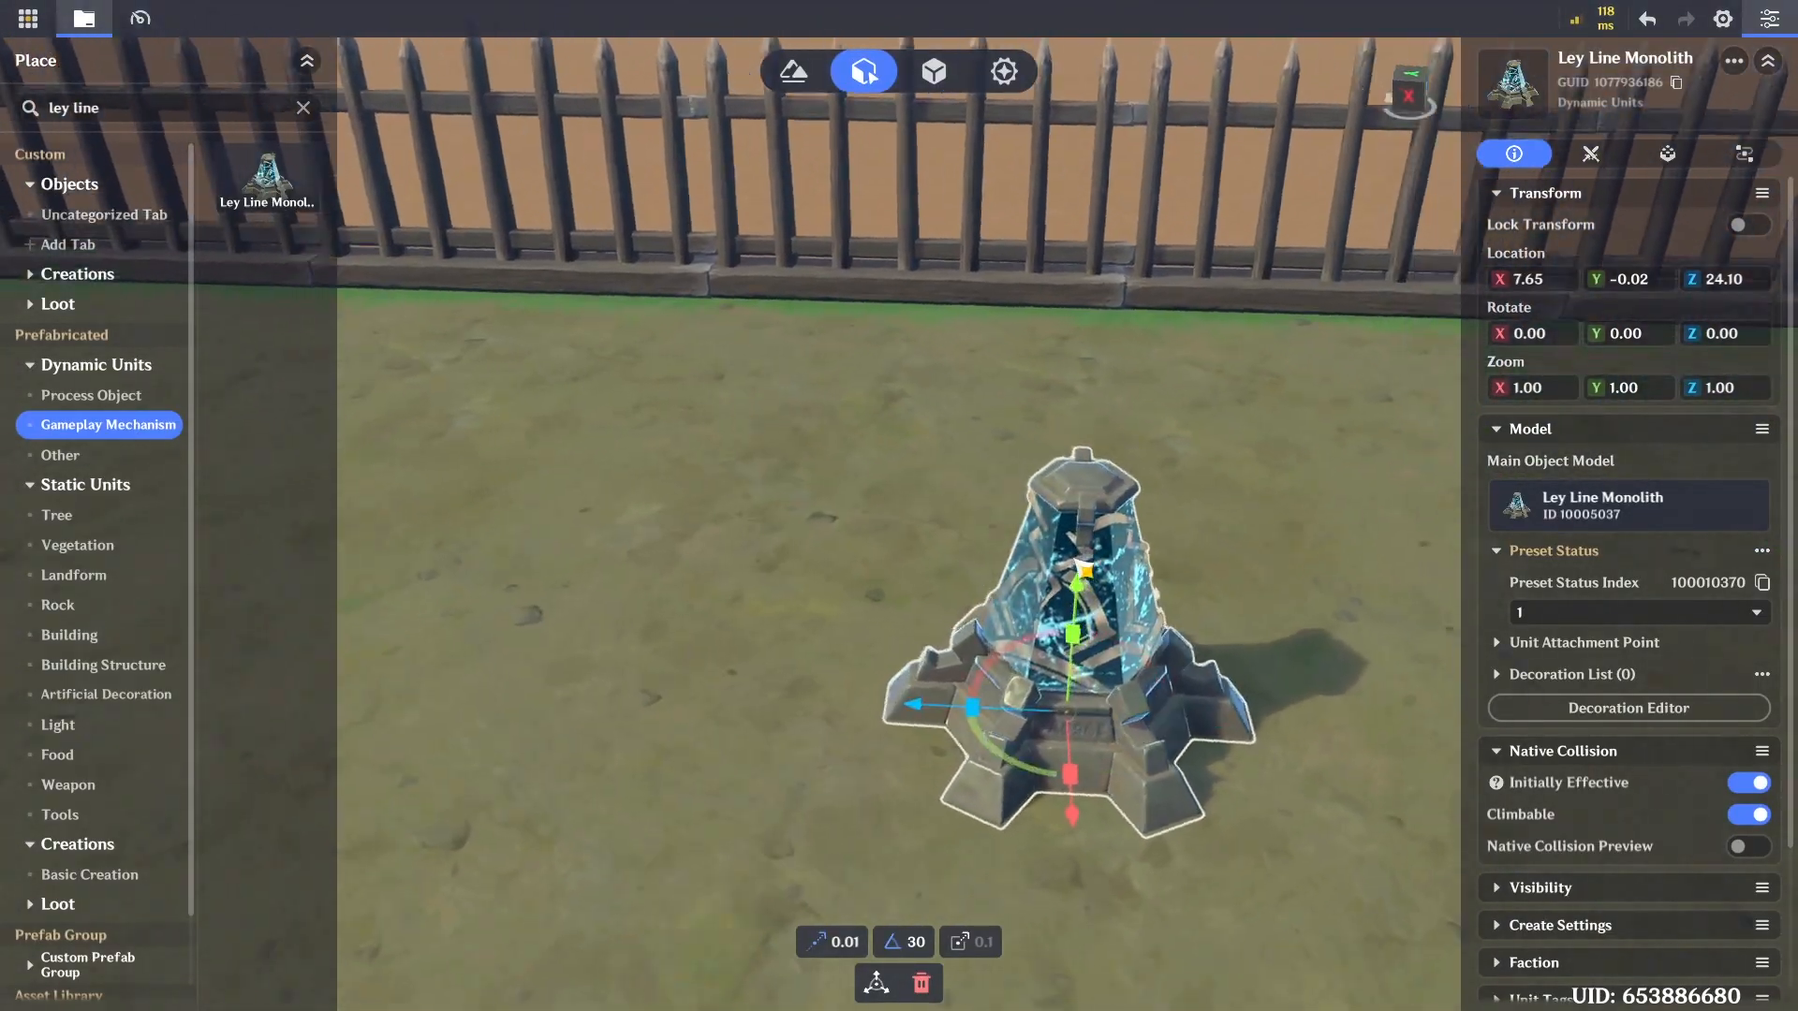
Make the Ley Line Monolith non-climbable and move it toward the stone steps, to about Z 28.82
key("d")
left_click(1754, 824)
key("a")
right_click_drag(1194, 524, 1341, 562)
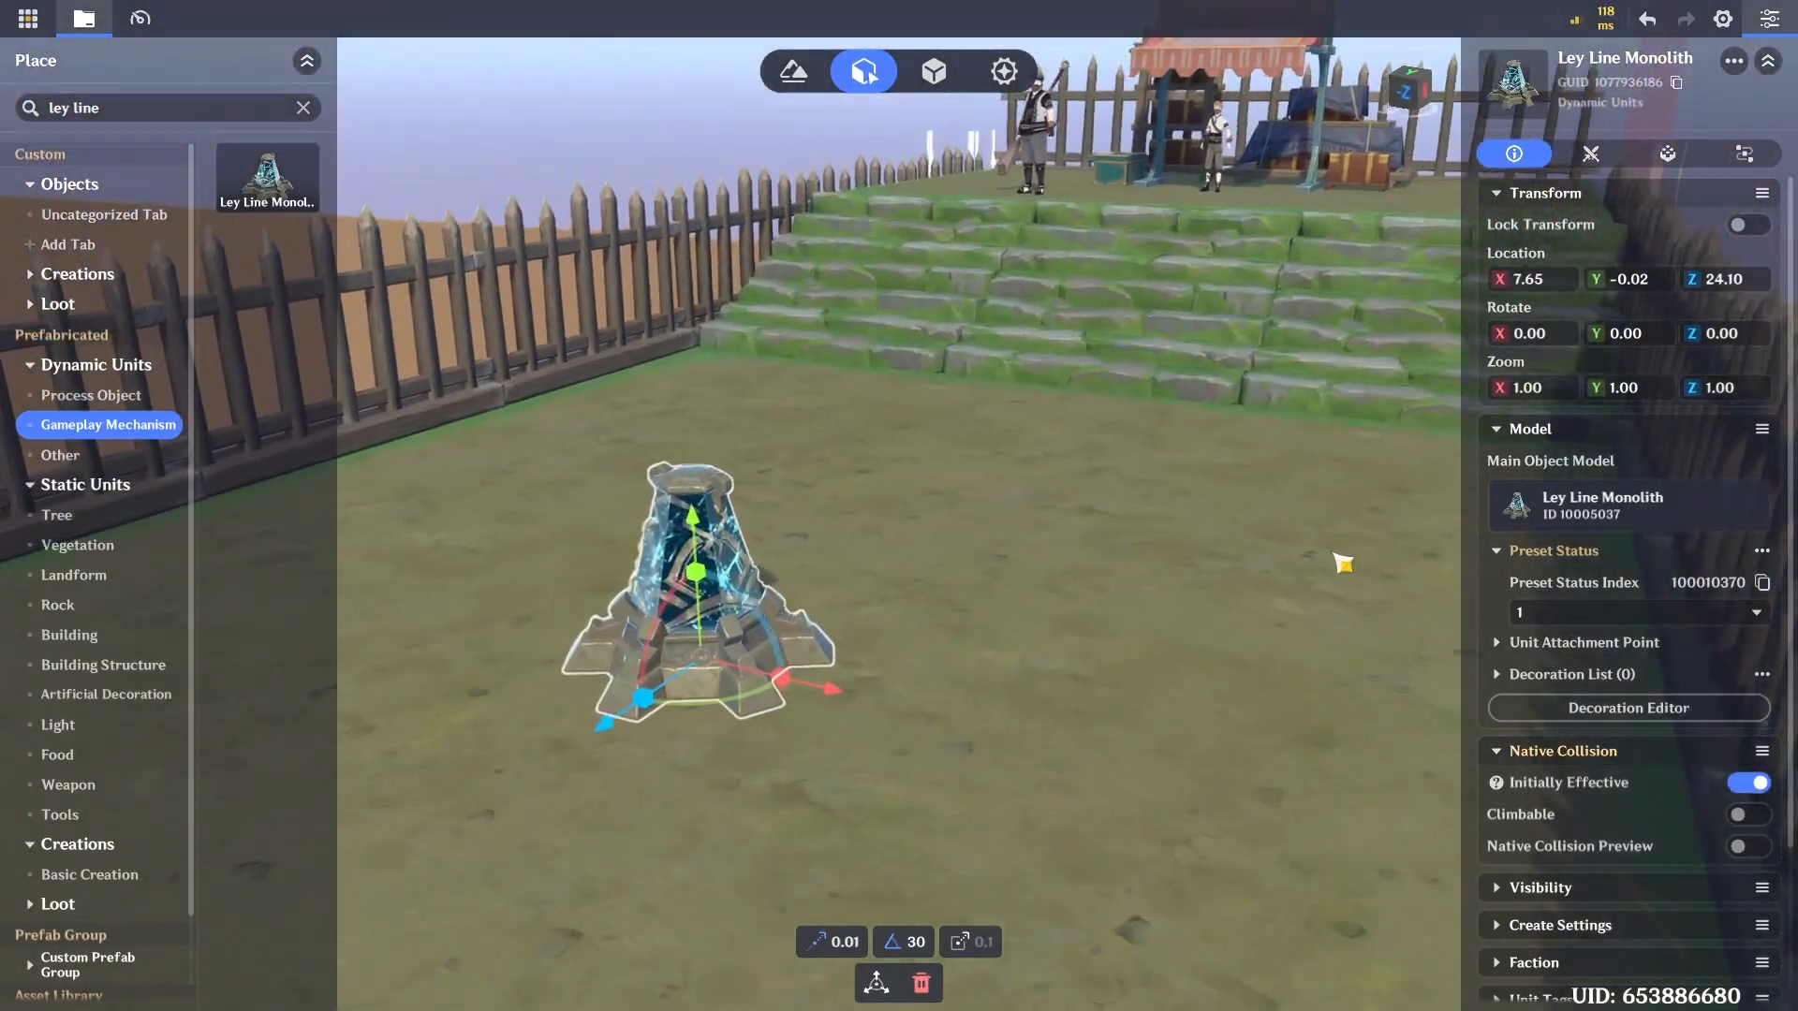
left_click_drag(842, 703, 843, 705)
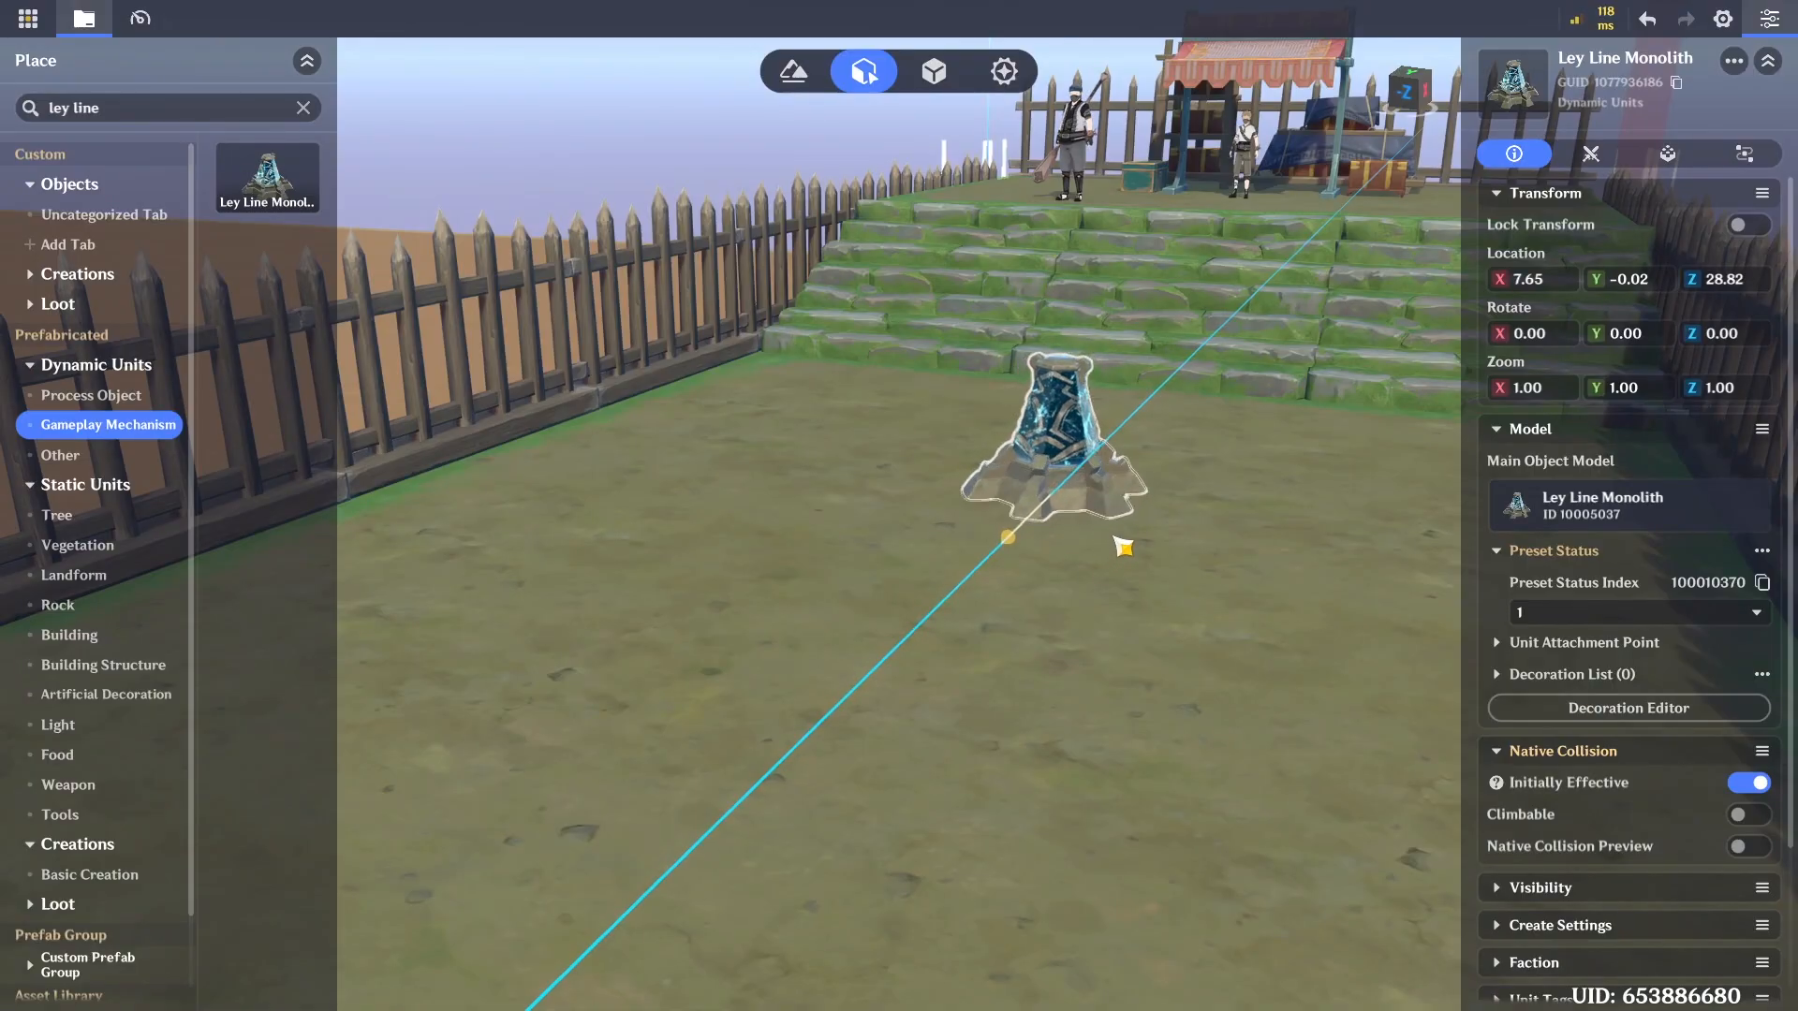
Deselect the Ley Line Monolith and save the map
left_click_drag(1123, 547, 1124, 548)
key("d")
left_click(1173, 592)
scroll(1161, 592, "down", 2)
key("w")
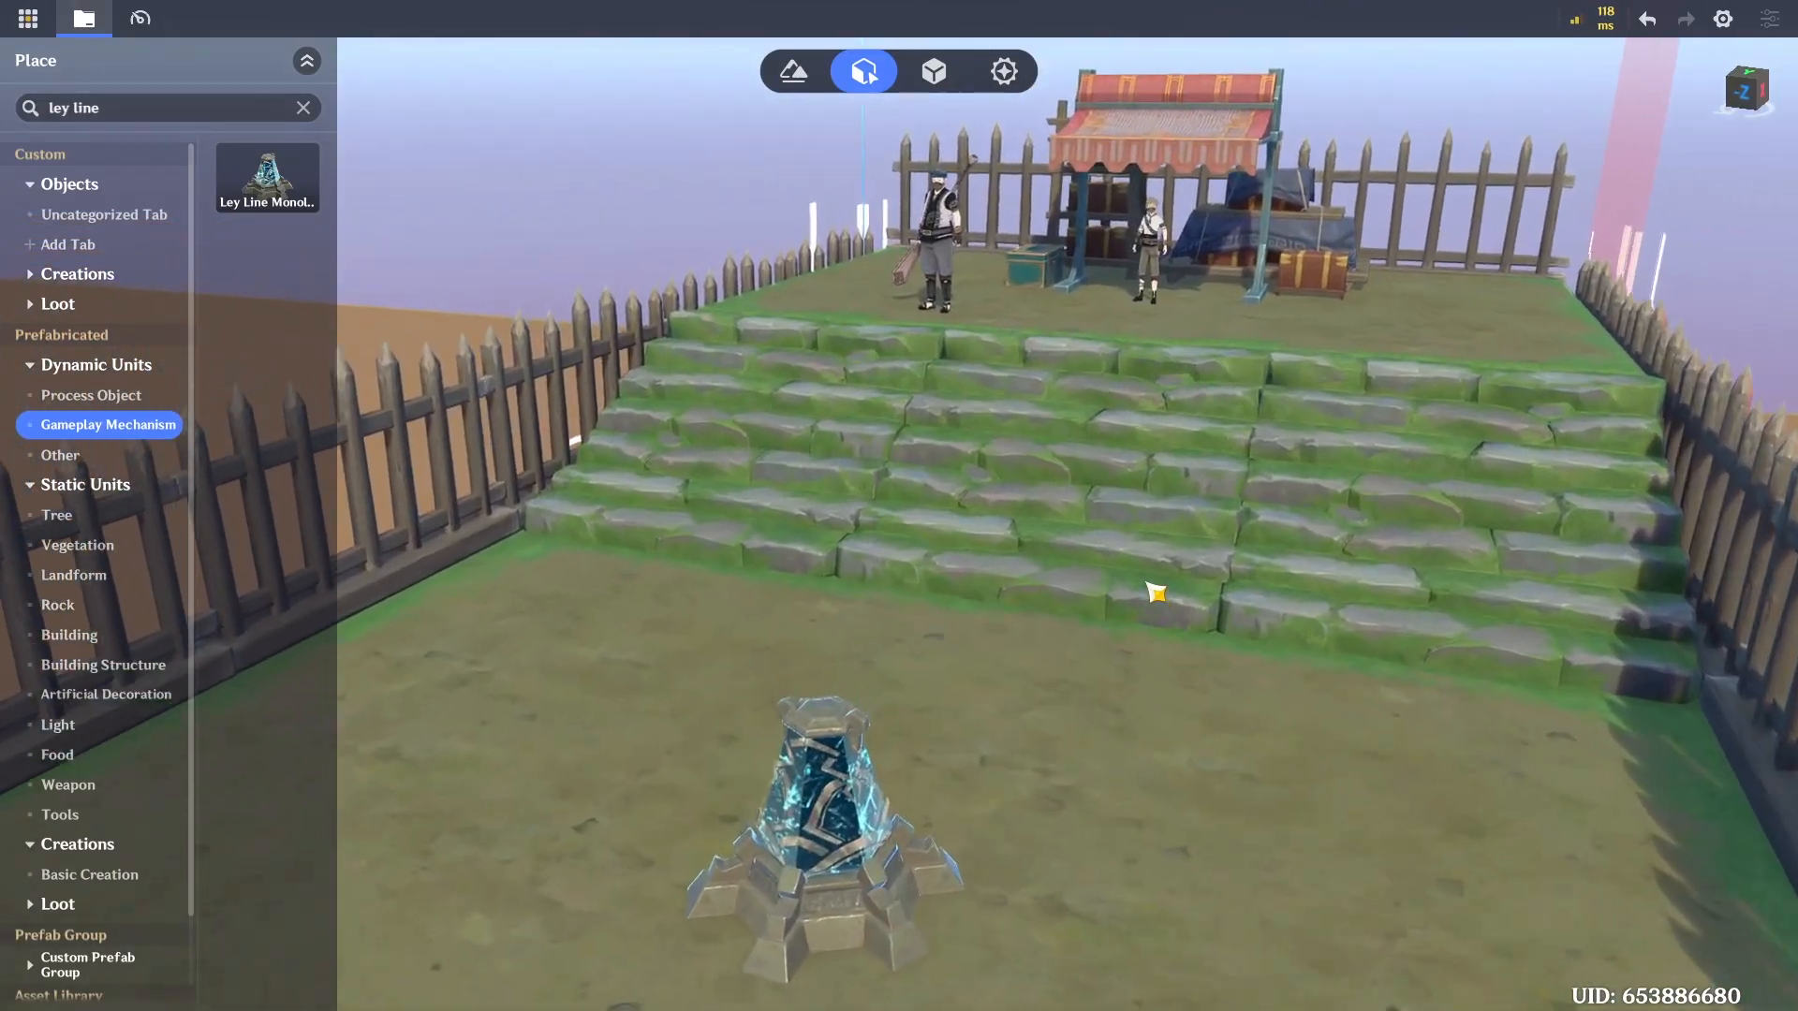
scroll(1148, 586, "down", 4)
key("ctrl+s")
Look over the fenced path, the boss enemy, the Ley Line Monolith and the hut platform
key("a")
right_click_drag(1076, 586, 1140, 593)
key("w")
right_click_drag(942, 570, 1298, 557)
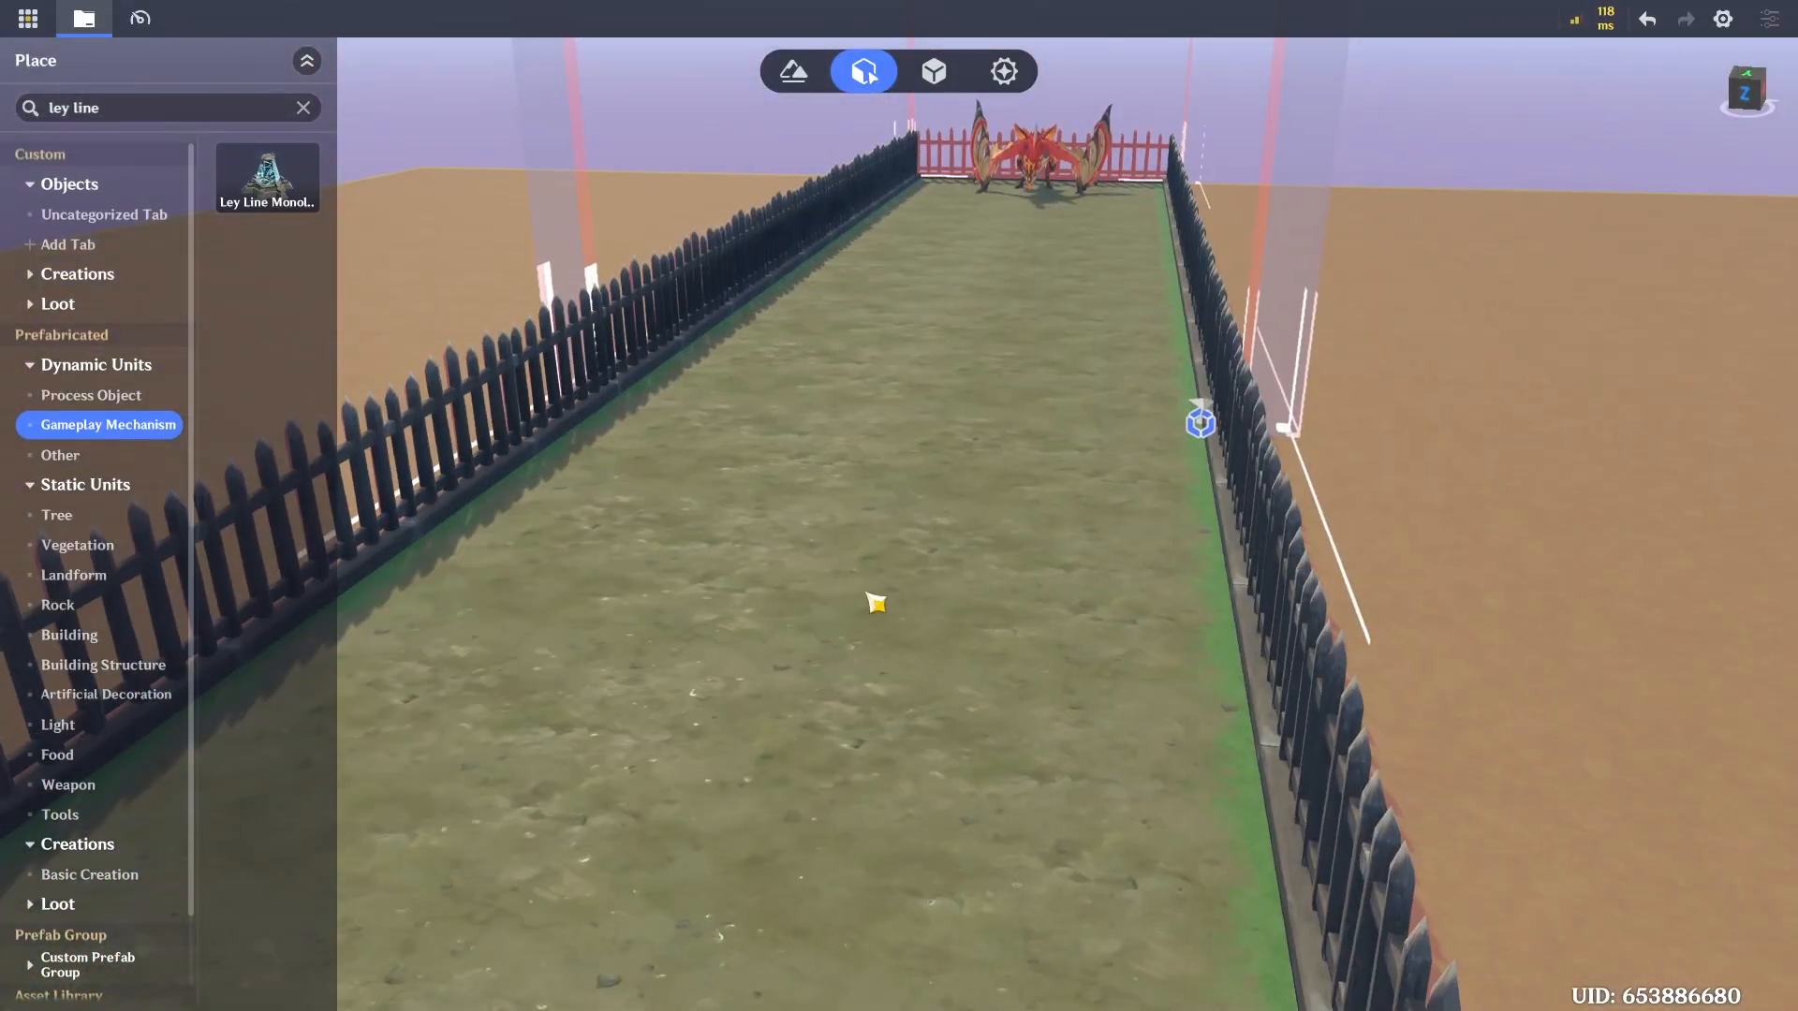
right_click_drag(1233, 506, 785, 519)
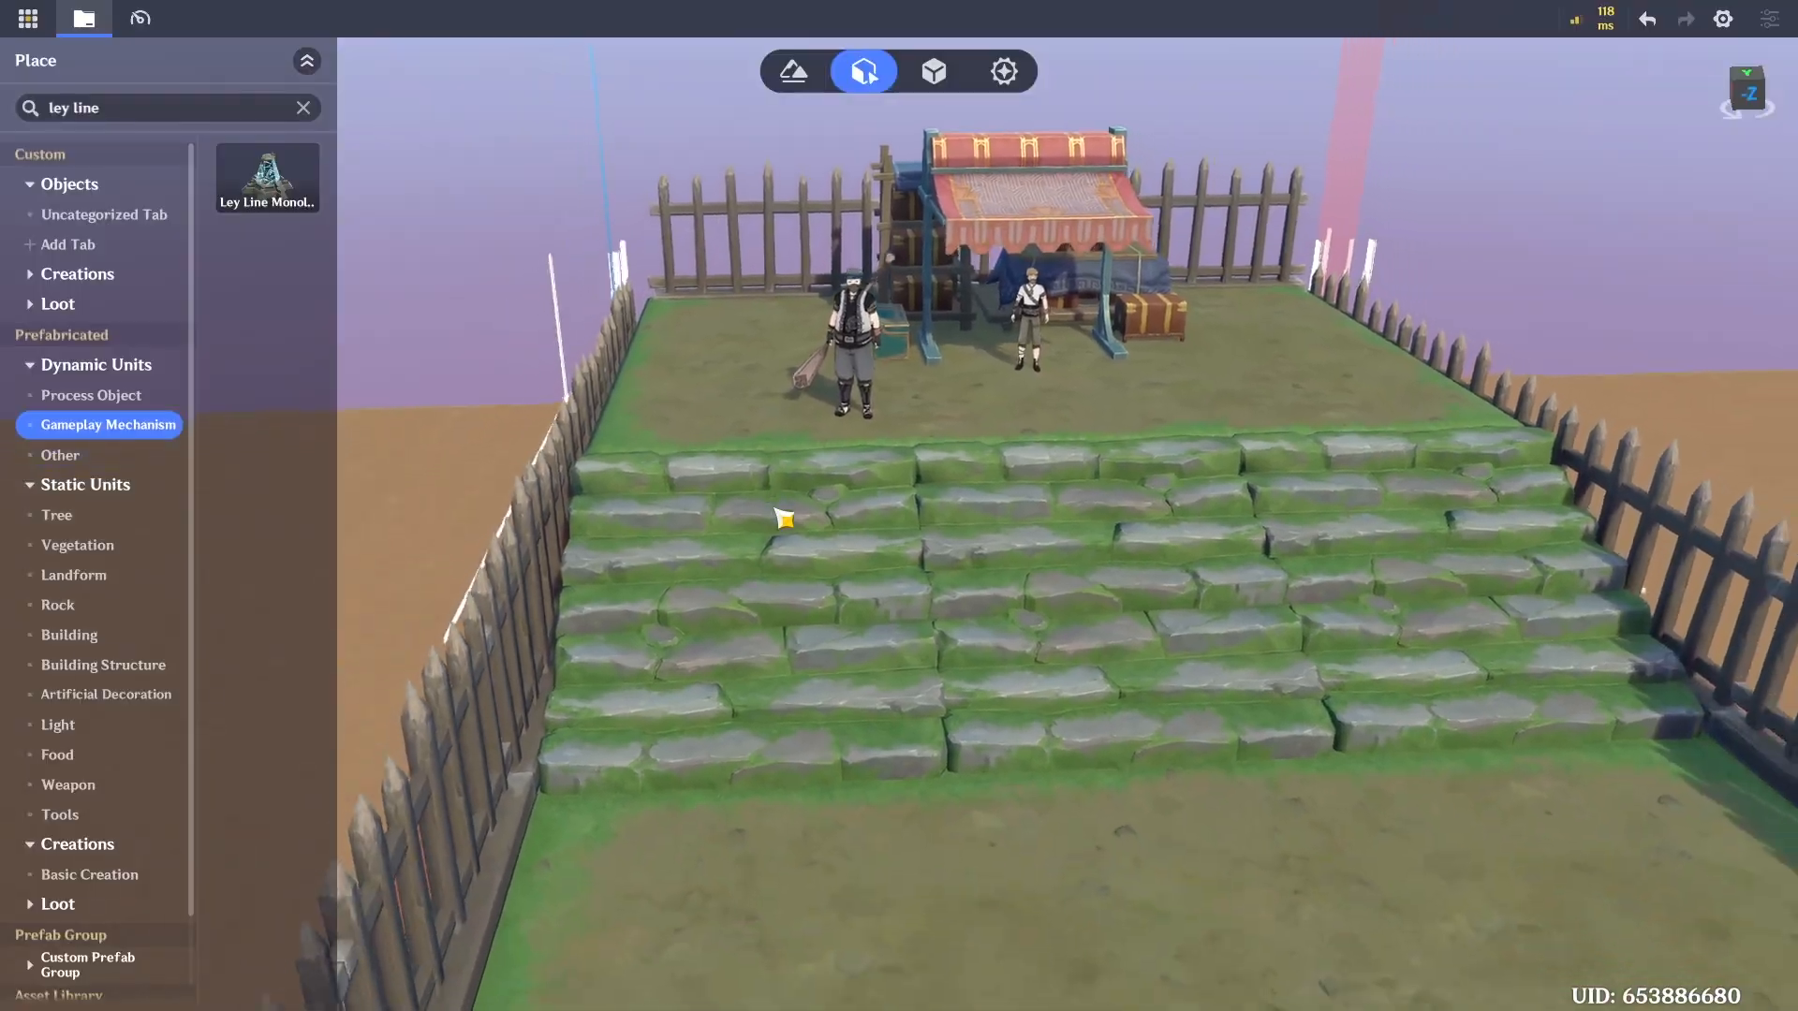
key("s")
key("w")
right_click_drag(1071, 559, 701, 540)
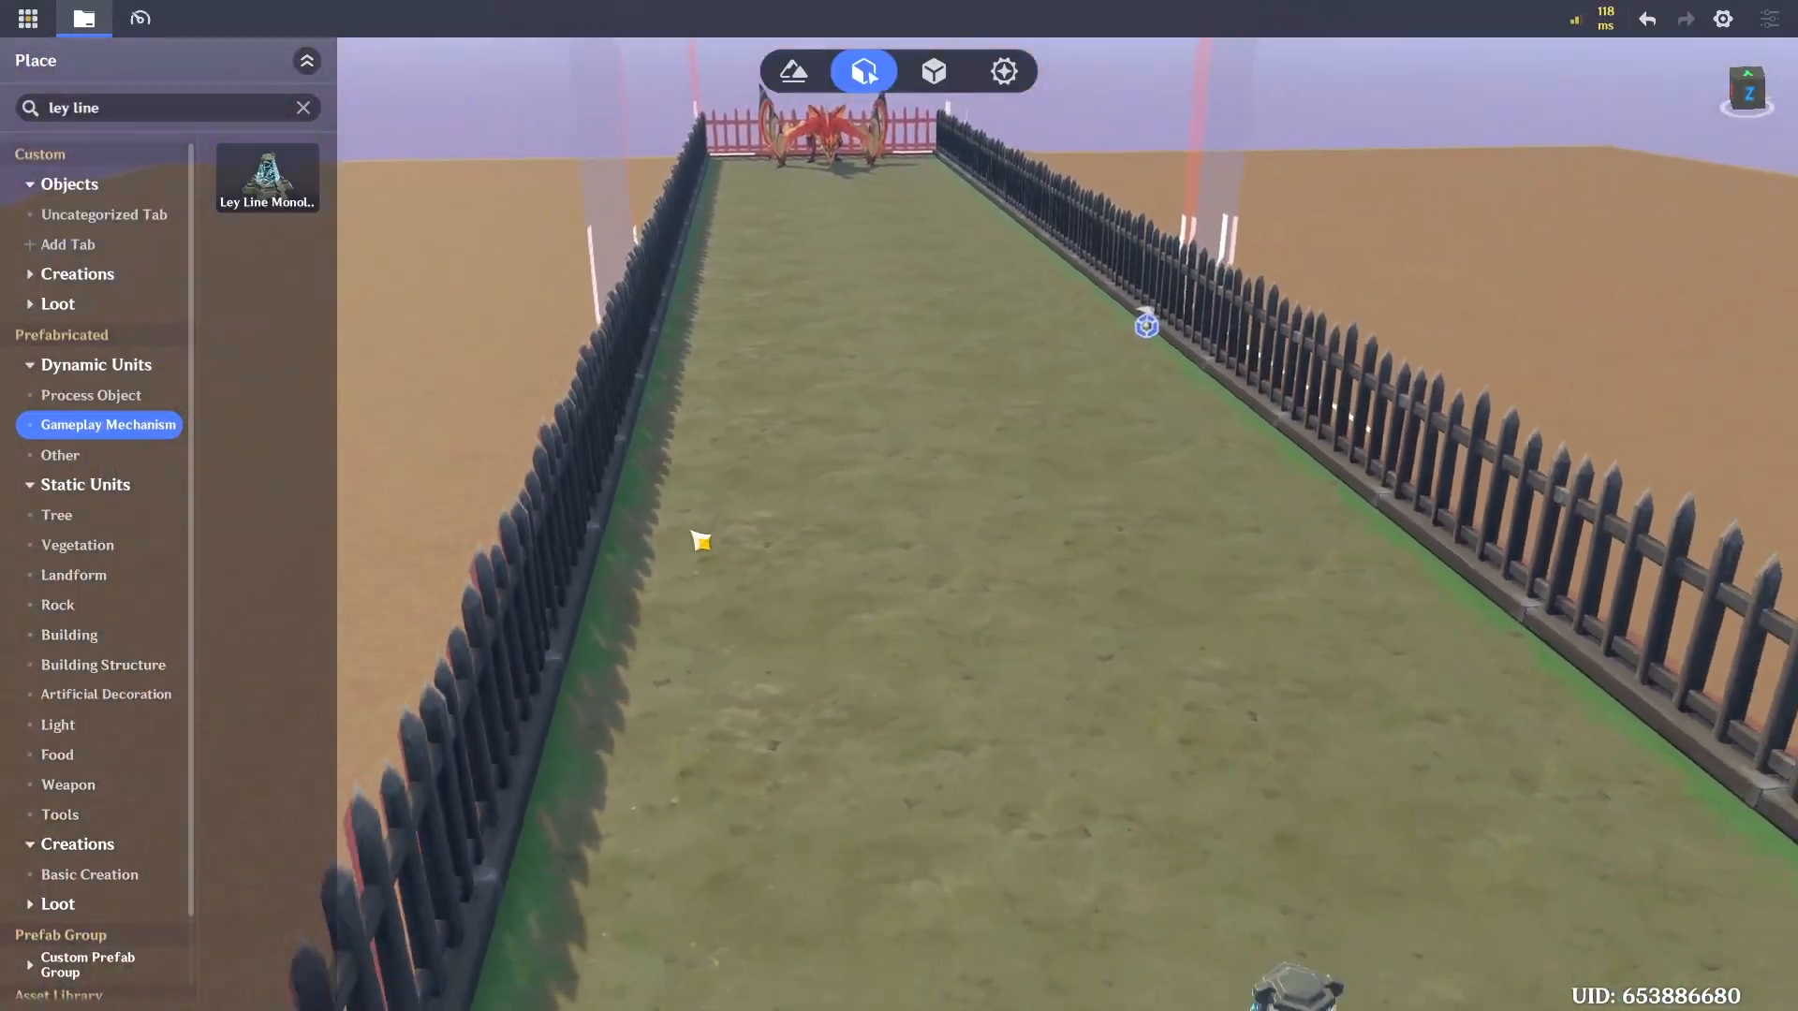
key("s")
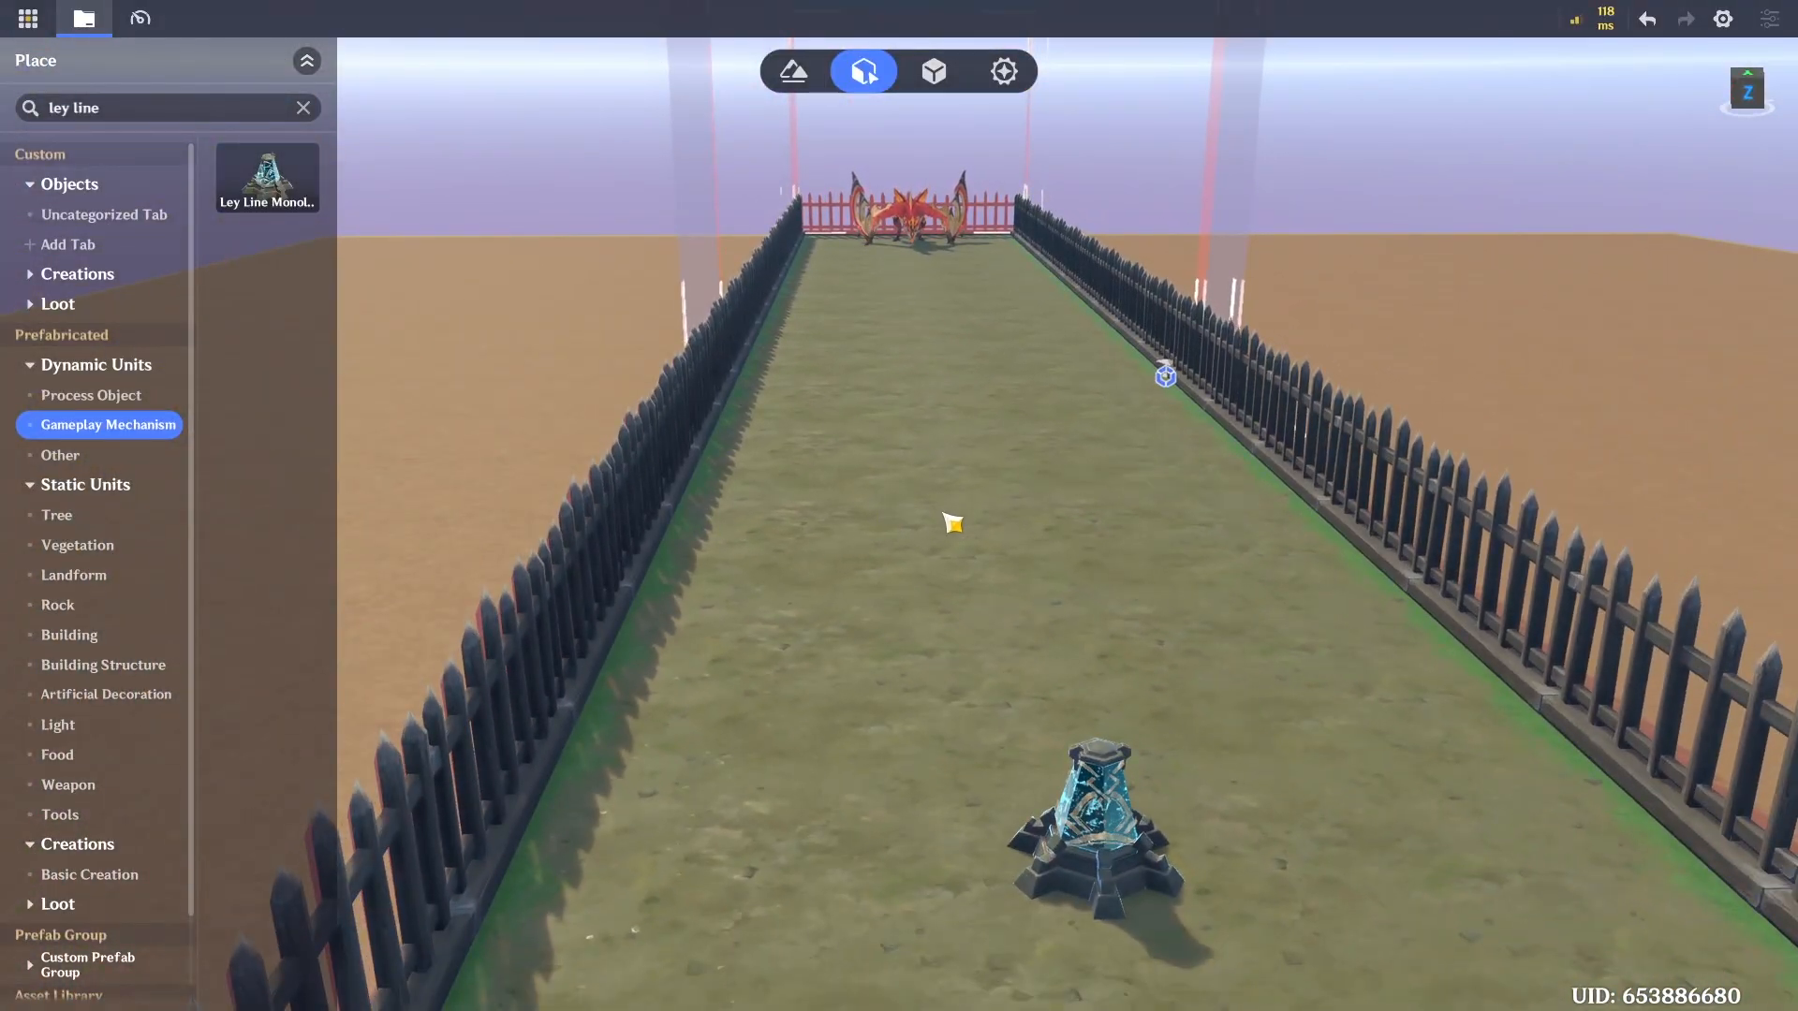
right_click_drag(990, 528, 1098, 517)
Rename the Treasure Hoarder Scout standing under the hut awning as Vendor
key("s")
key("w")
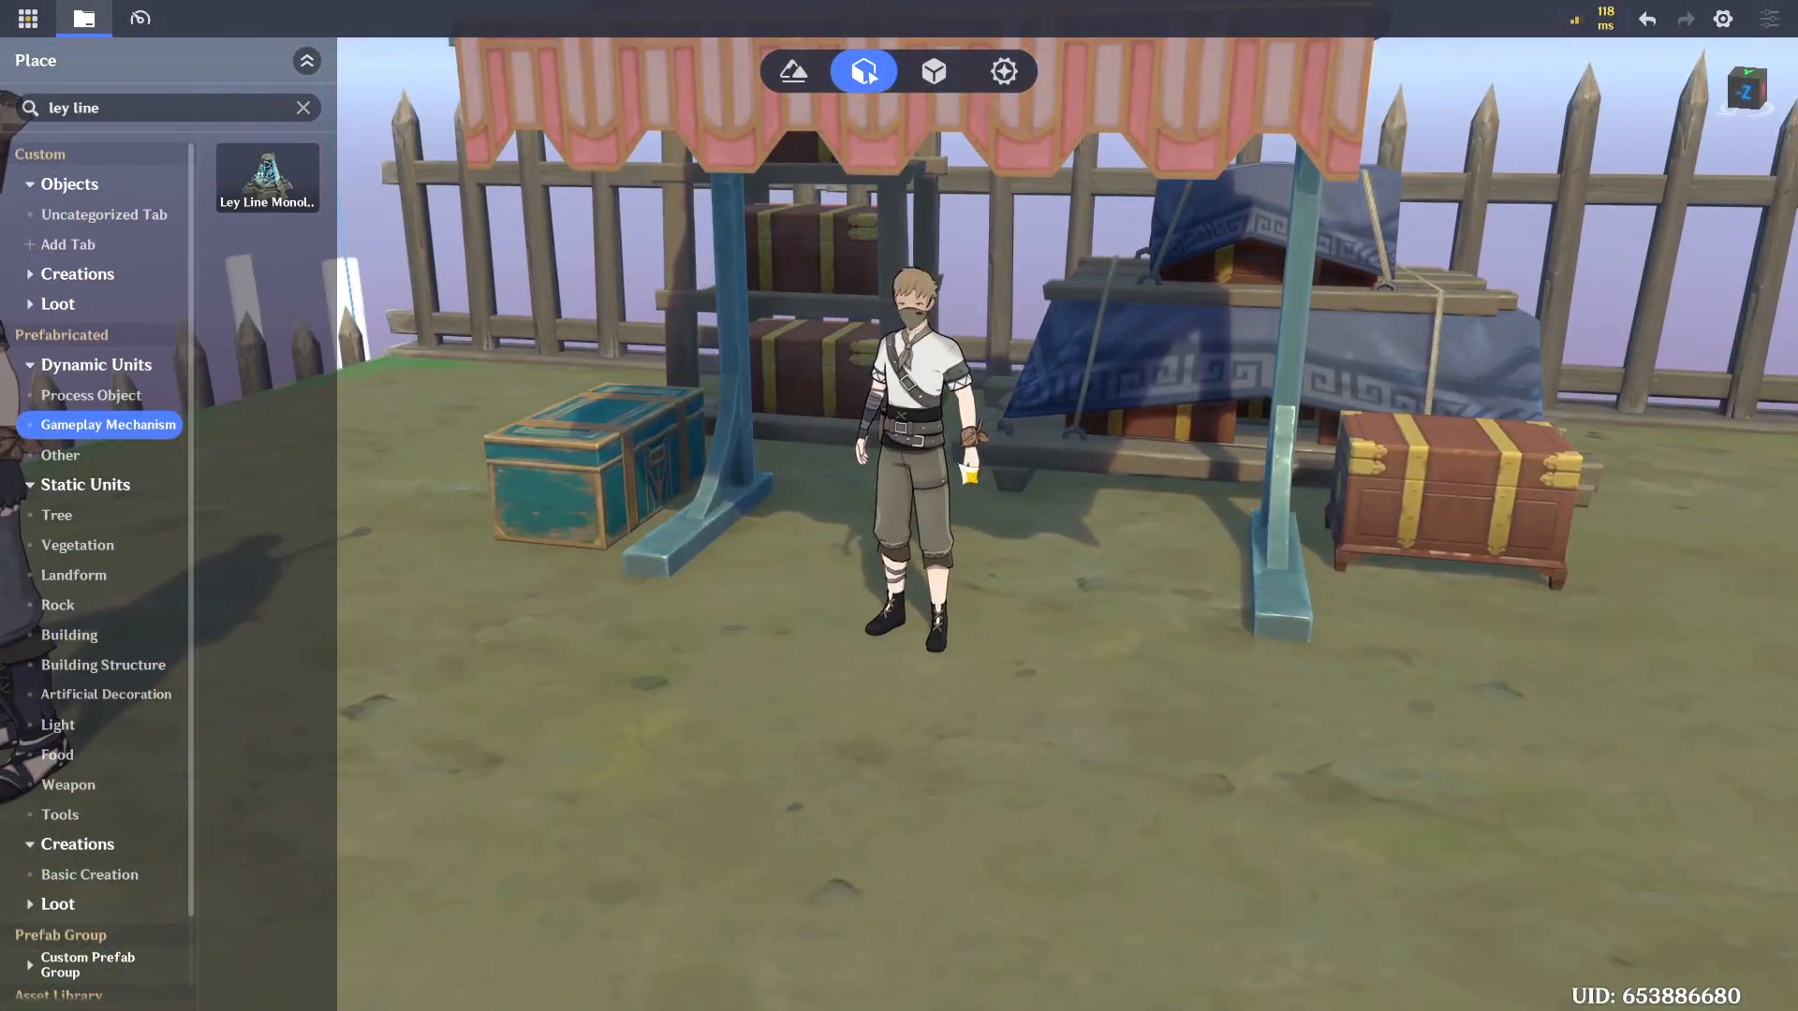
left_click(981, 473)
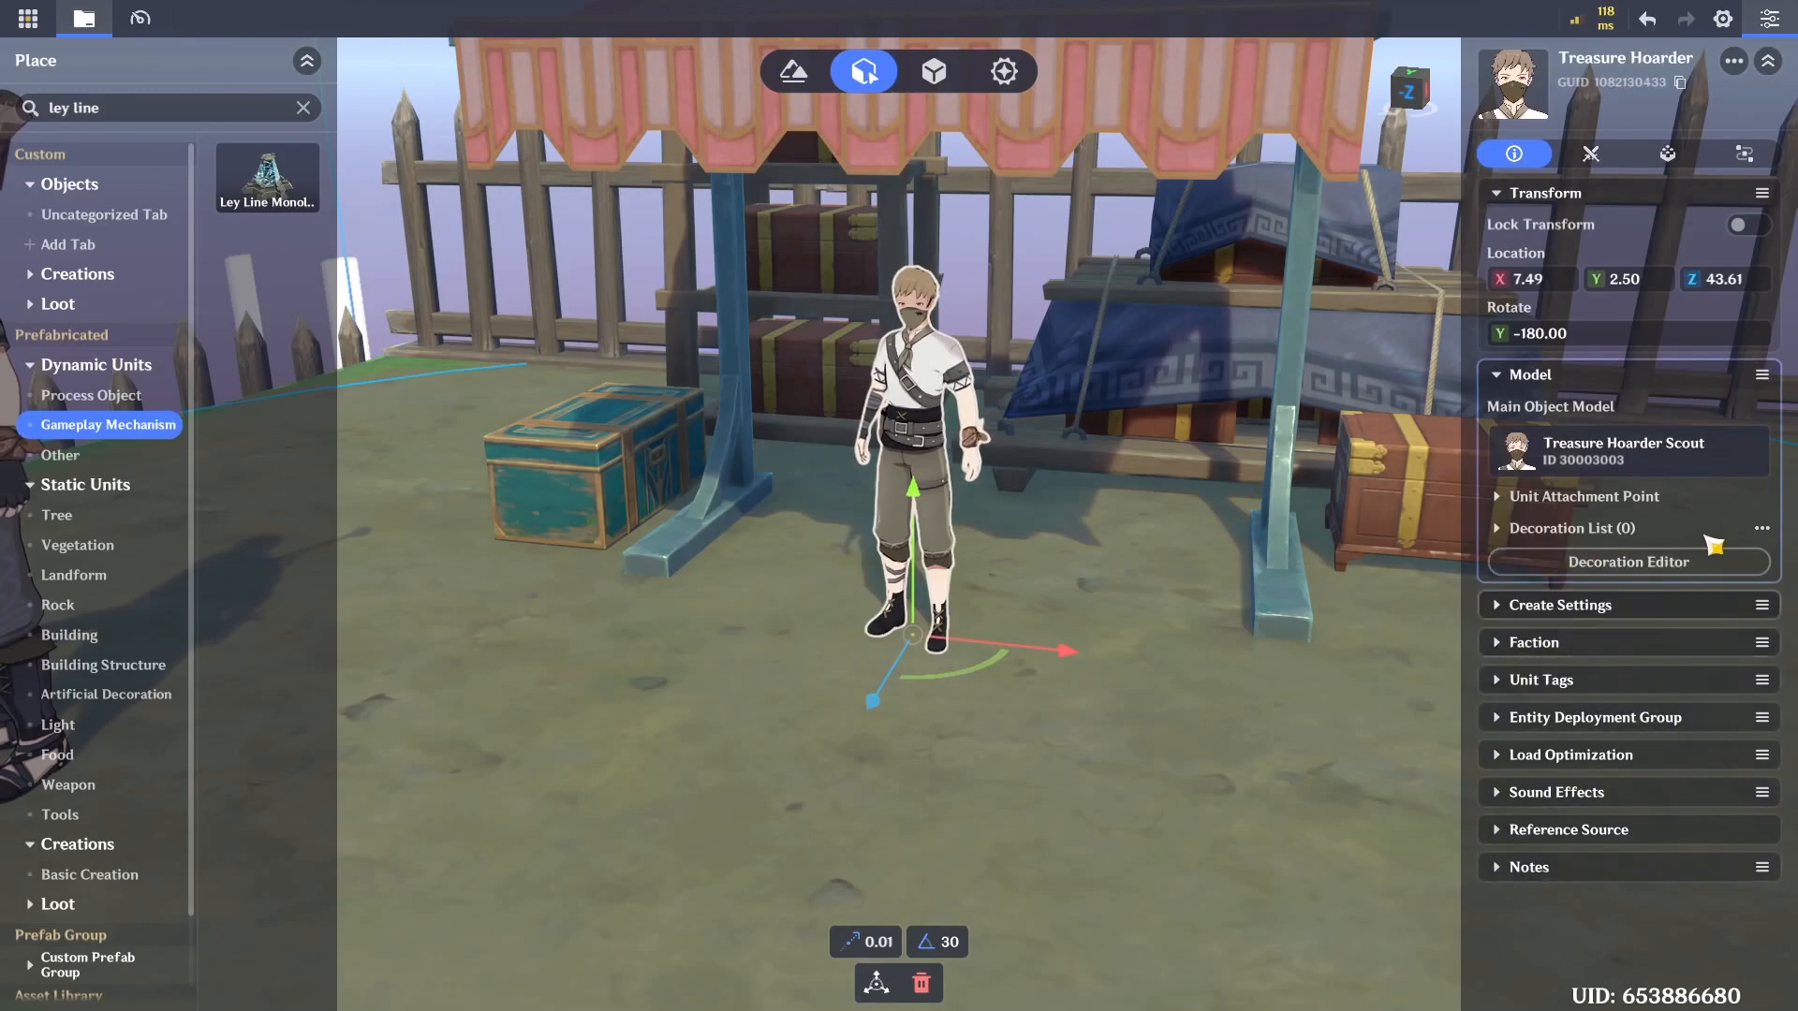
left_click(1628, 63)
type("Vendor")
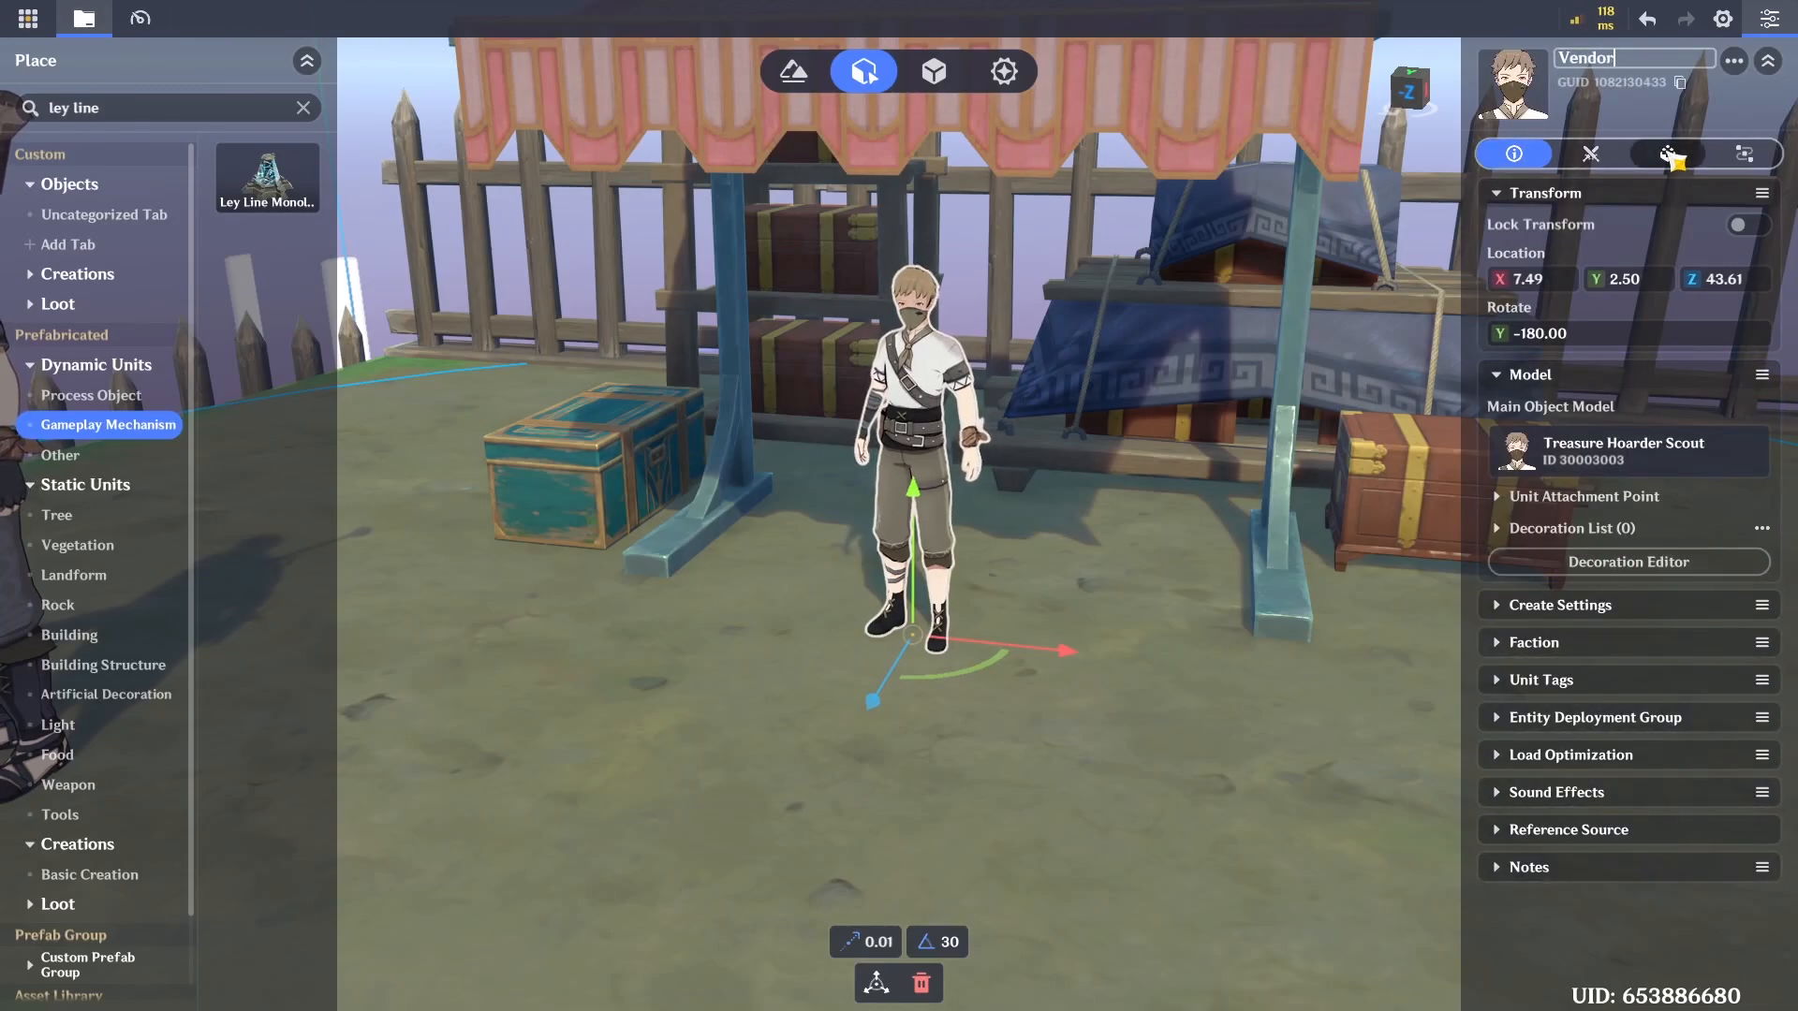
Add a Tab common component to the Vendor
left_click(1669, 155)
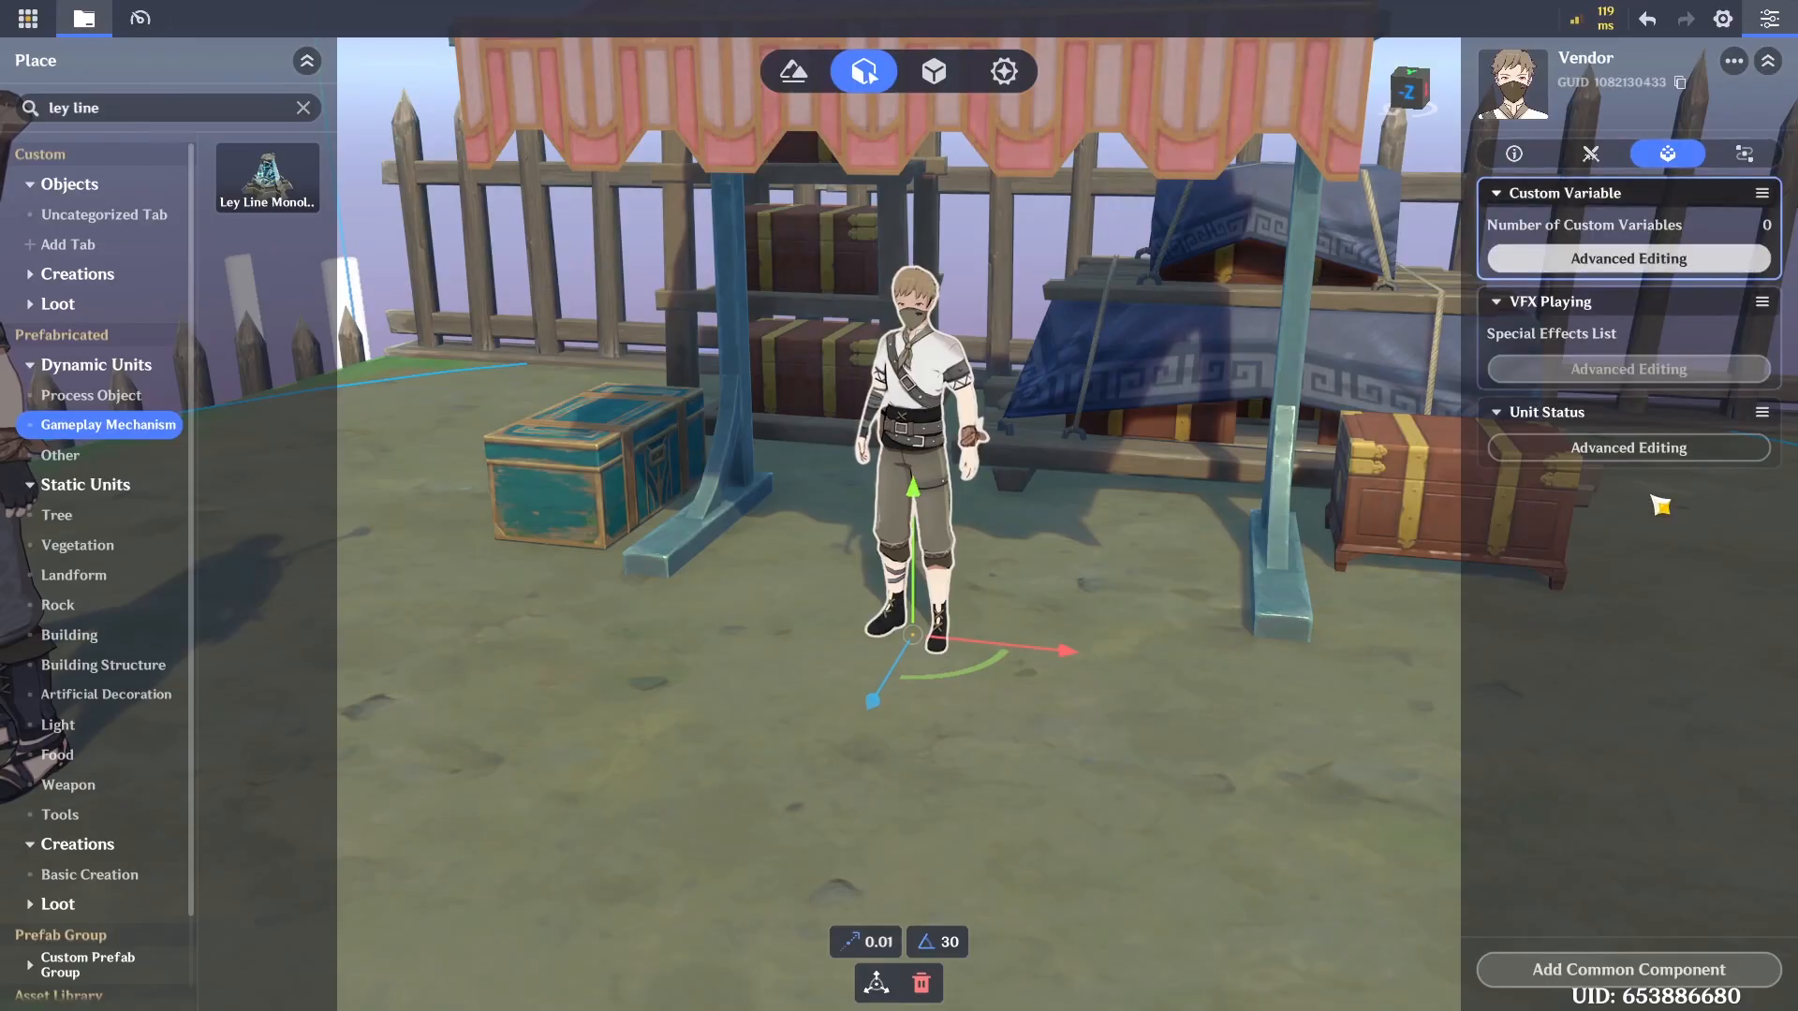
left_click(1657, 971)
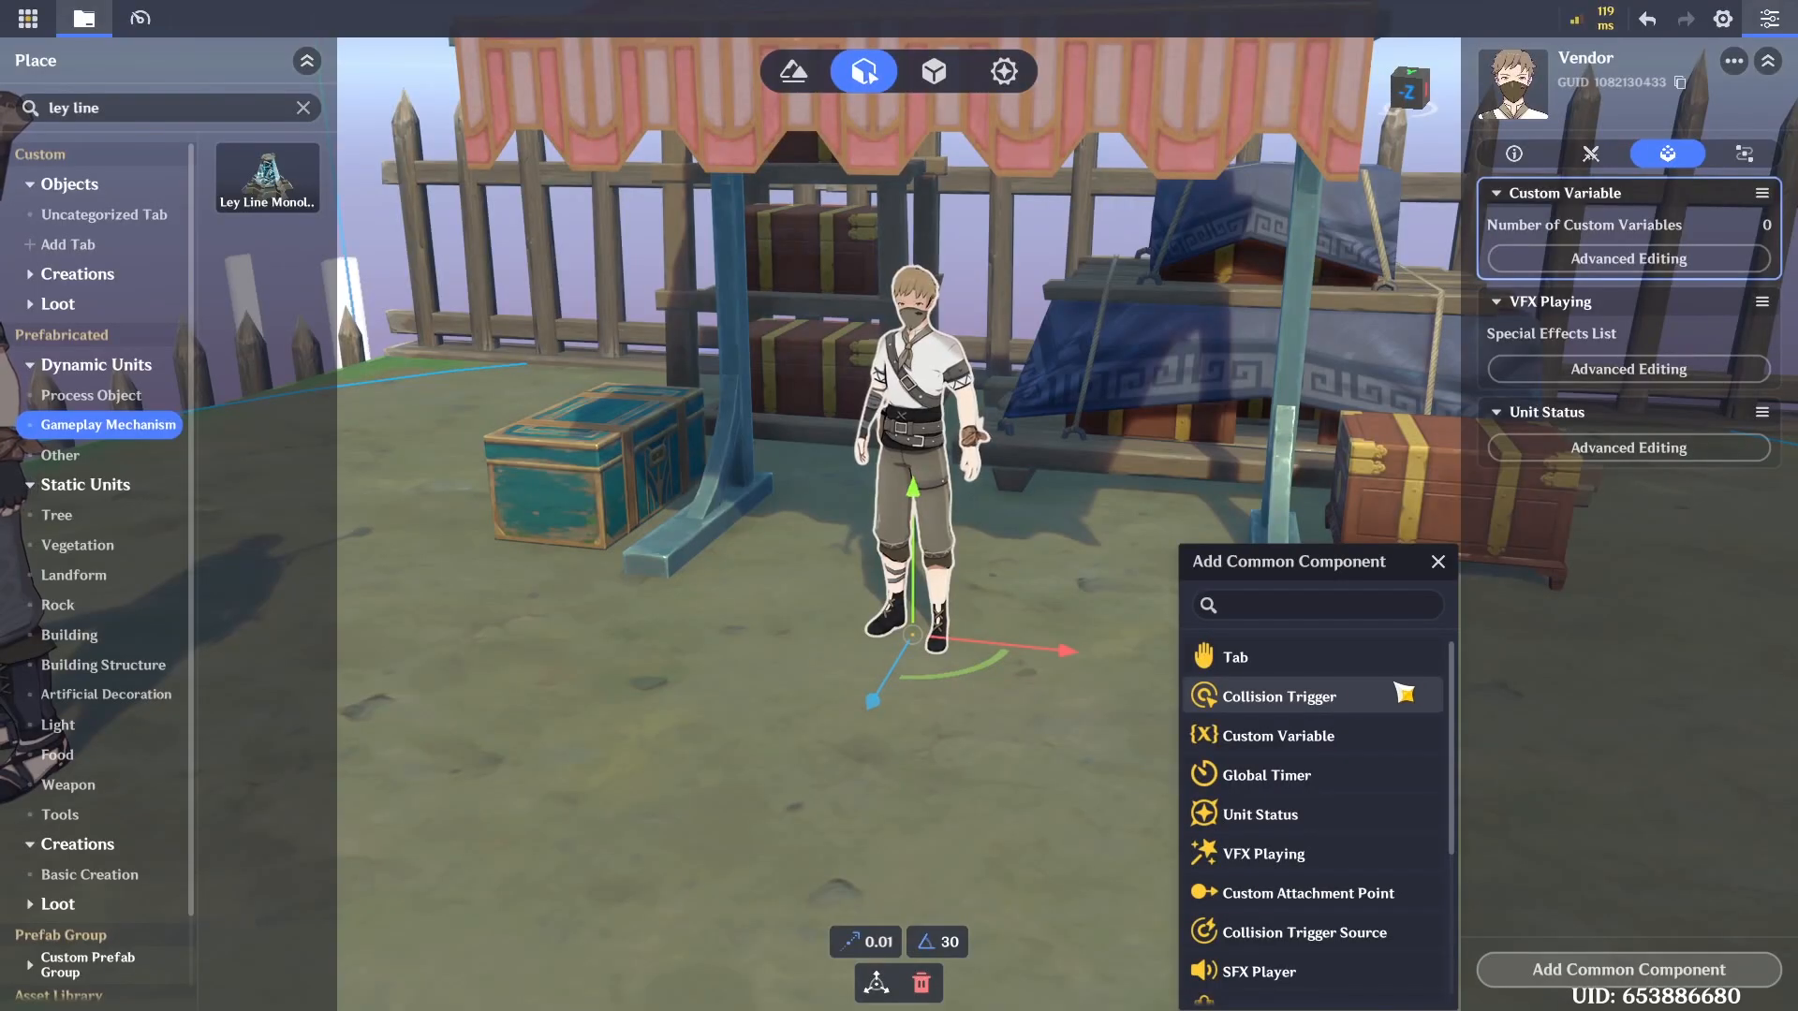
left_click(1334, 673)
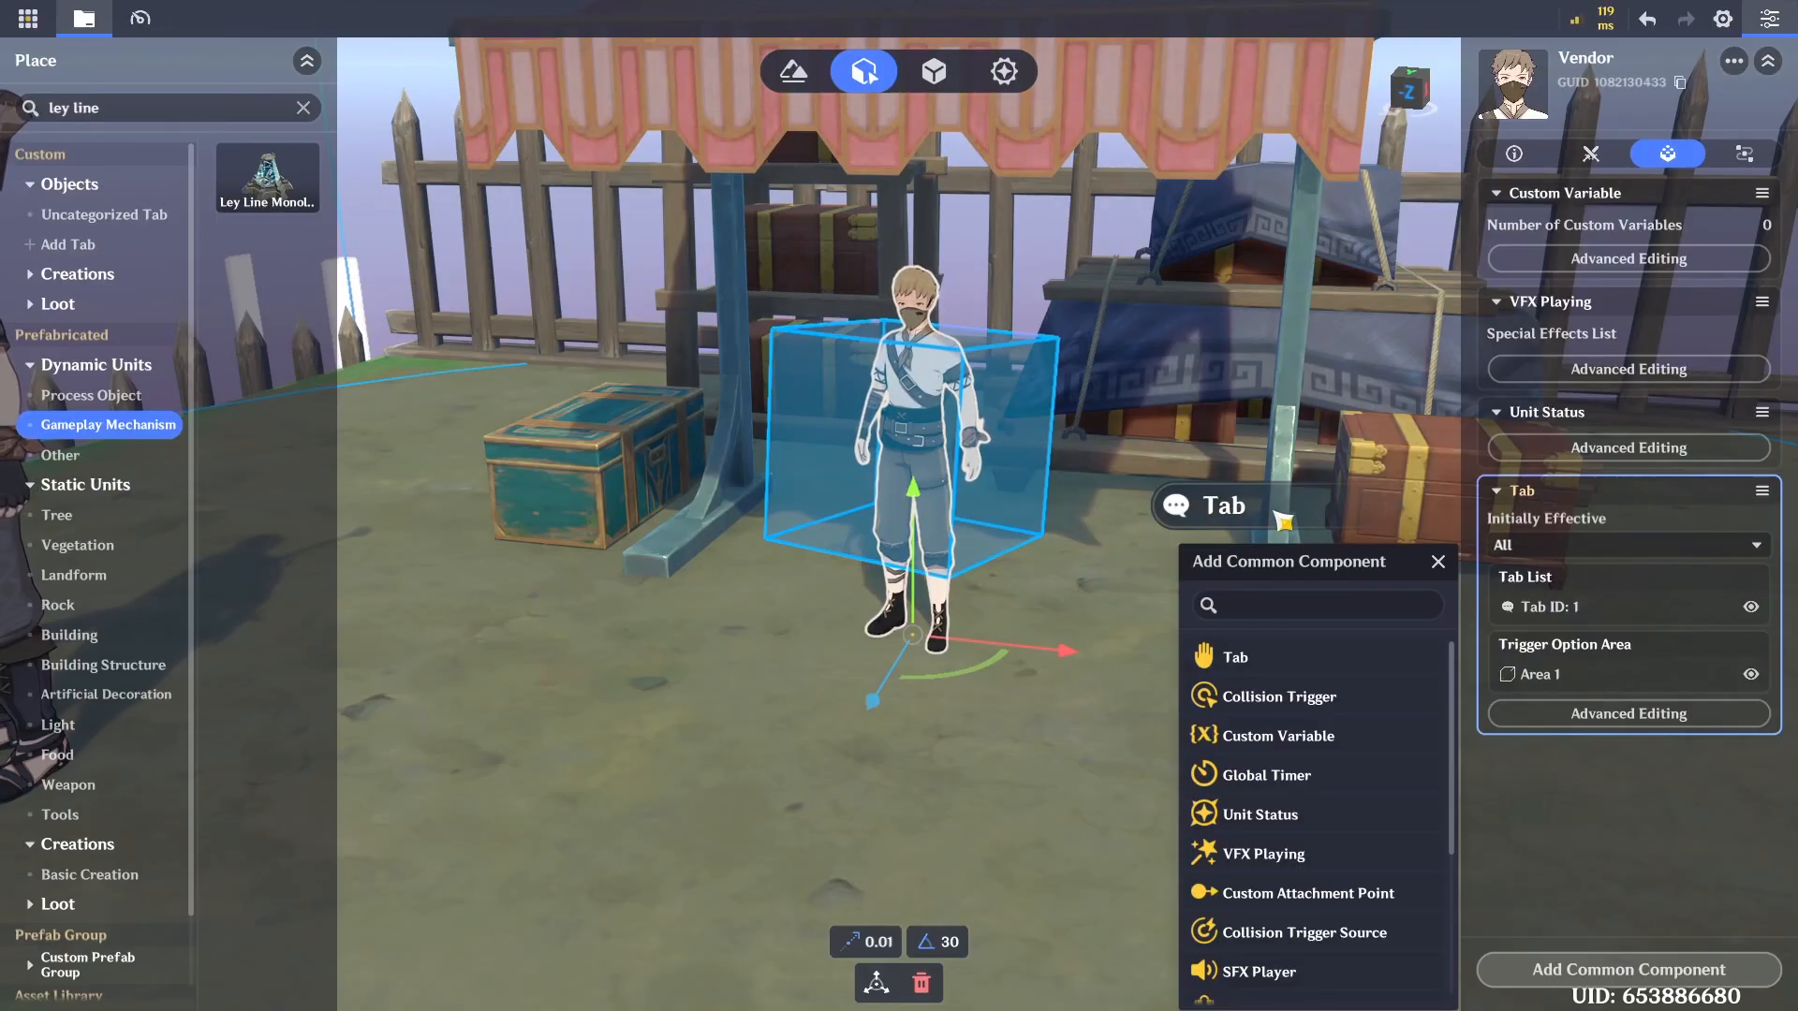
Add Nameplate and Shop common components to the Vendor
scroll(1390, 822, "down", 3)
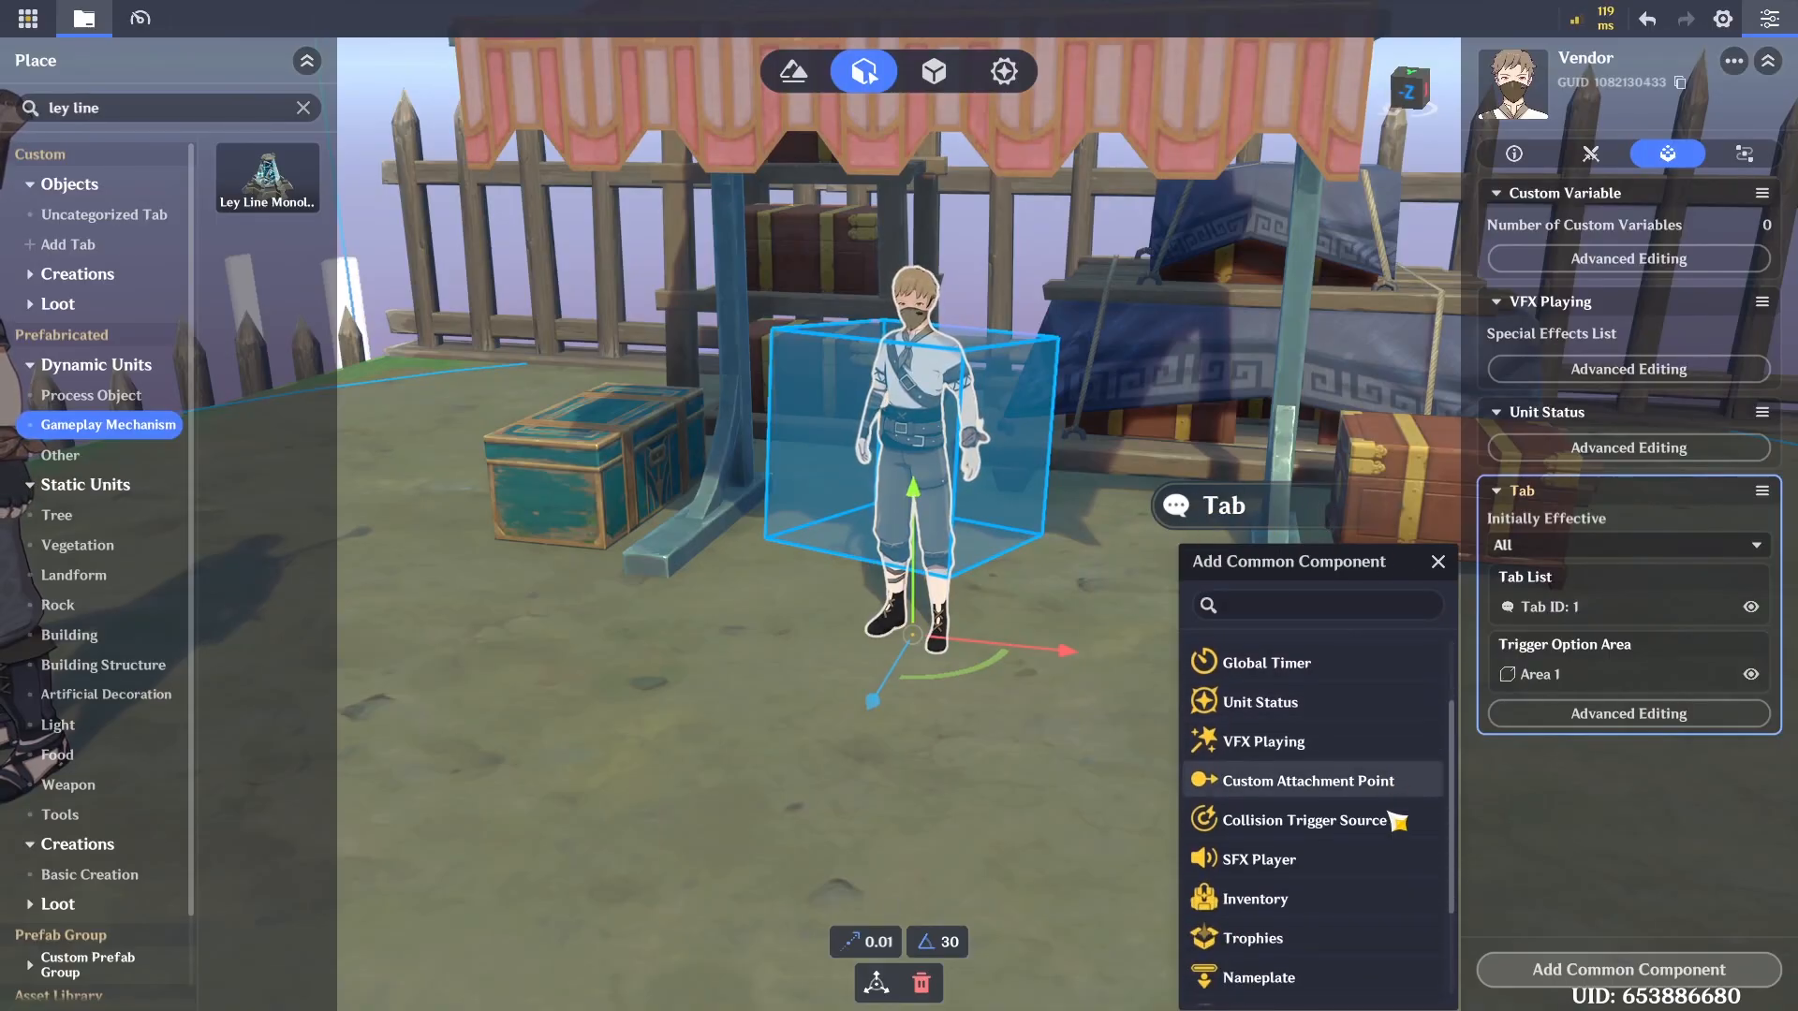
left_click(1364, 897)
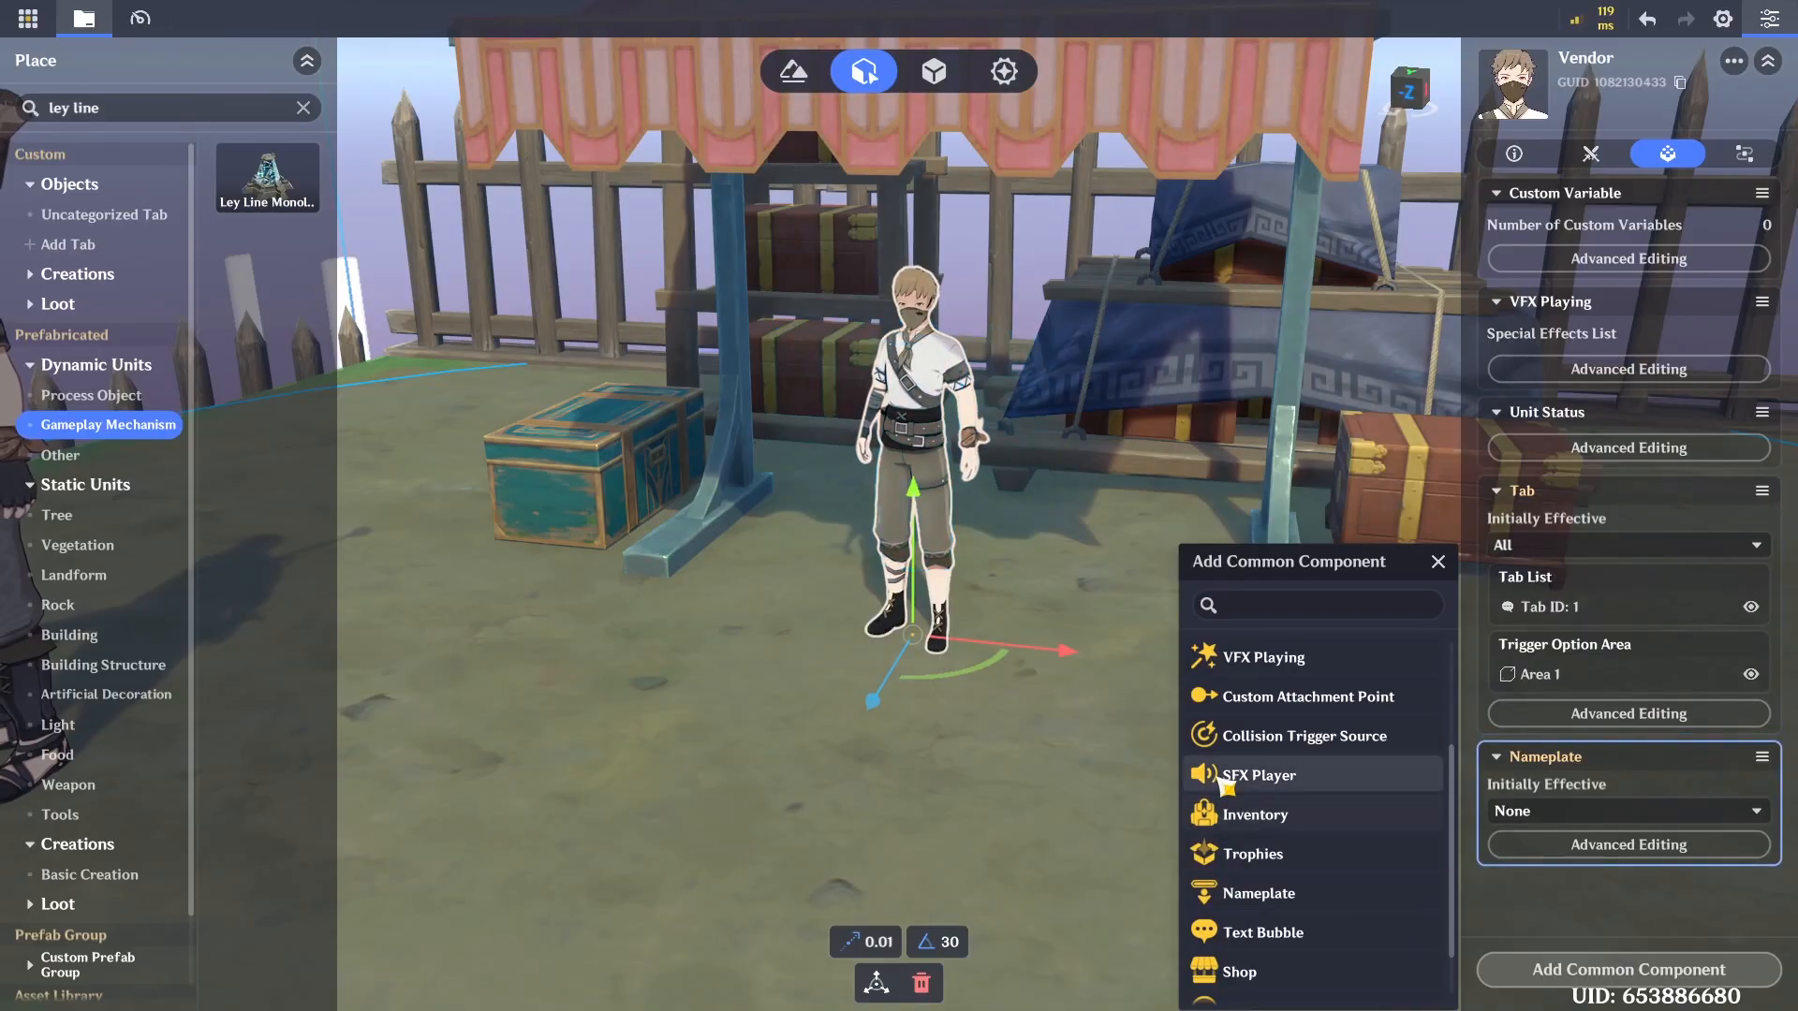
scroll(1386, 811, "down", 1)
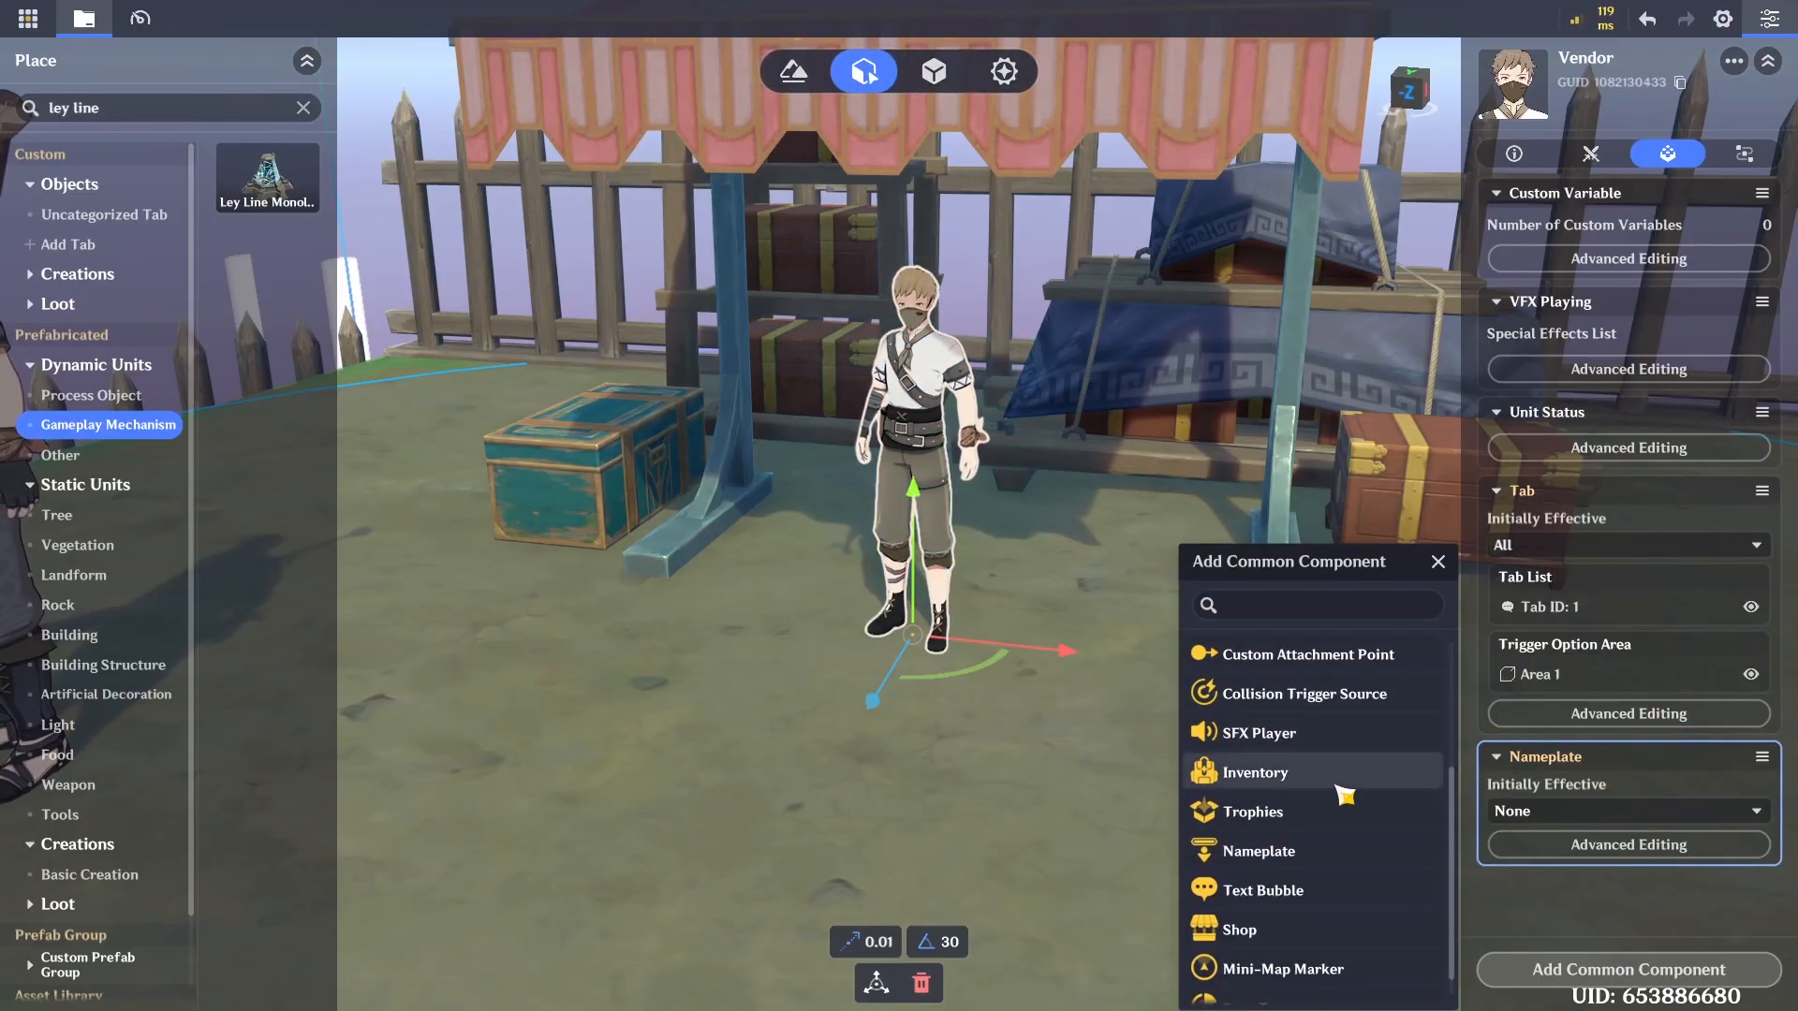
scroll(1346, 796, "down", 1)
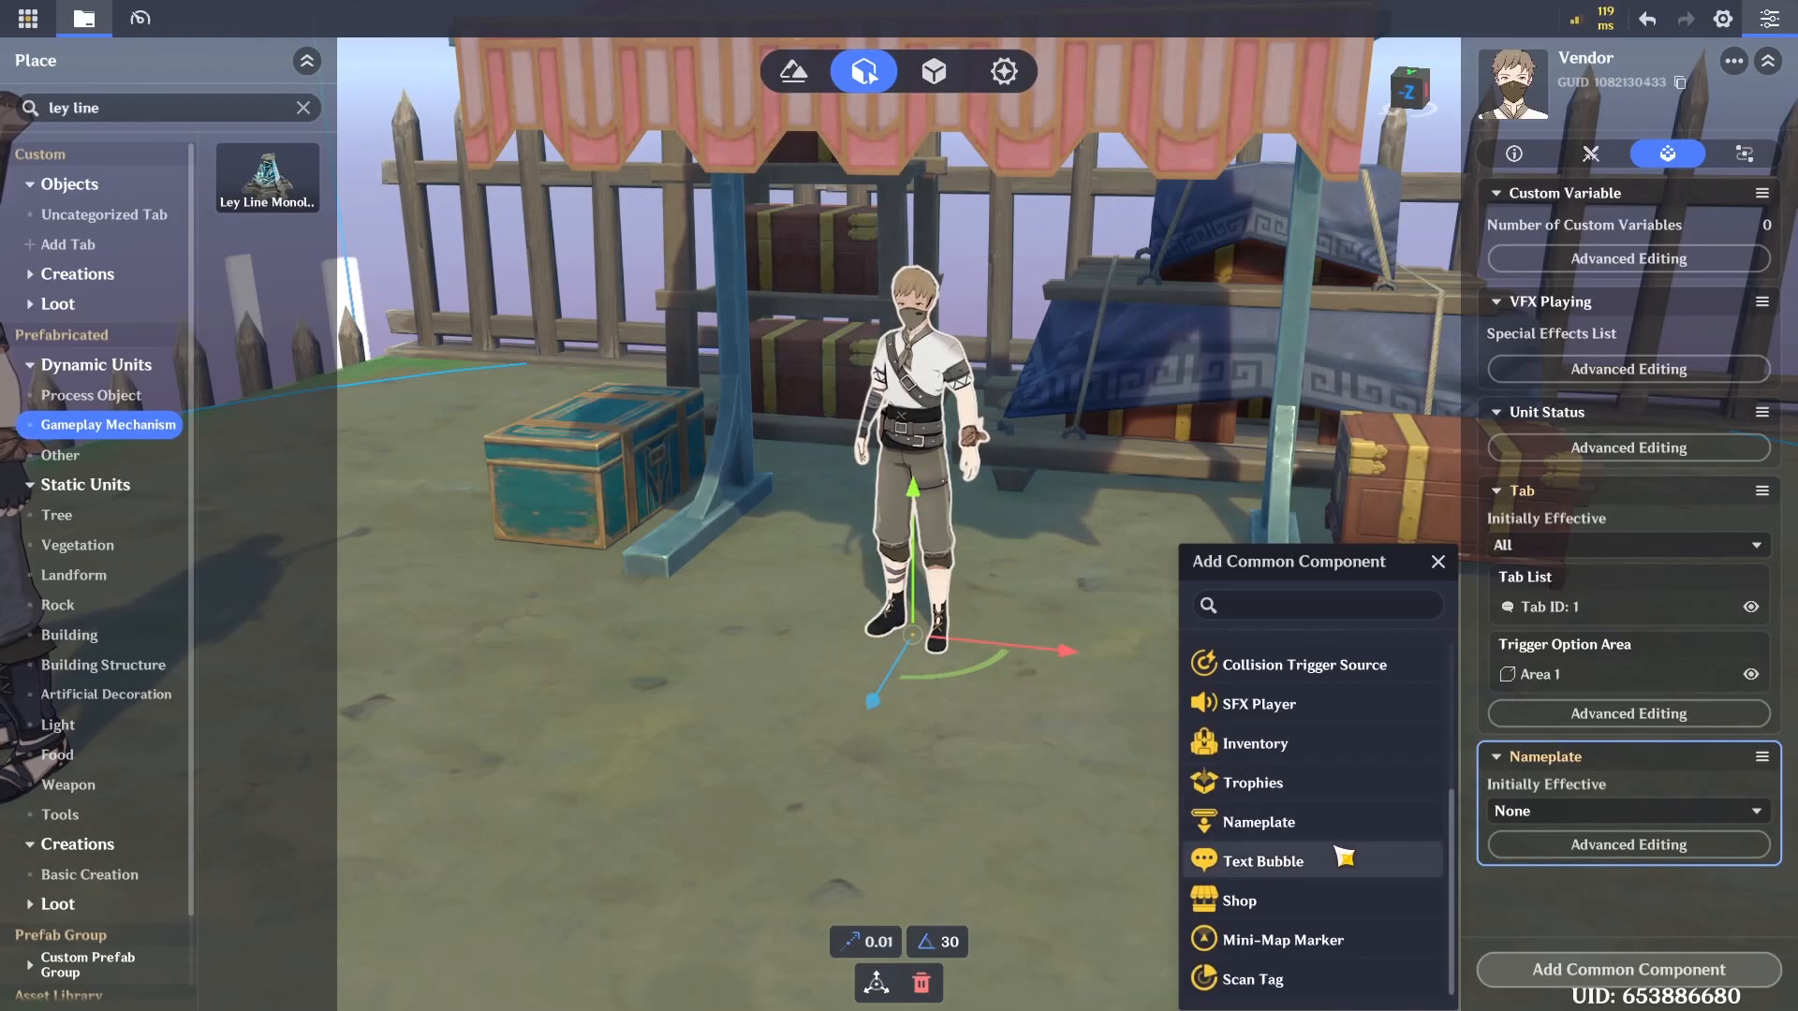
left_click(1382, 899)
left_click(1611, 845)
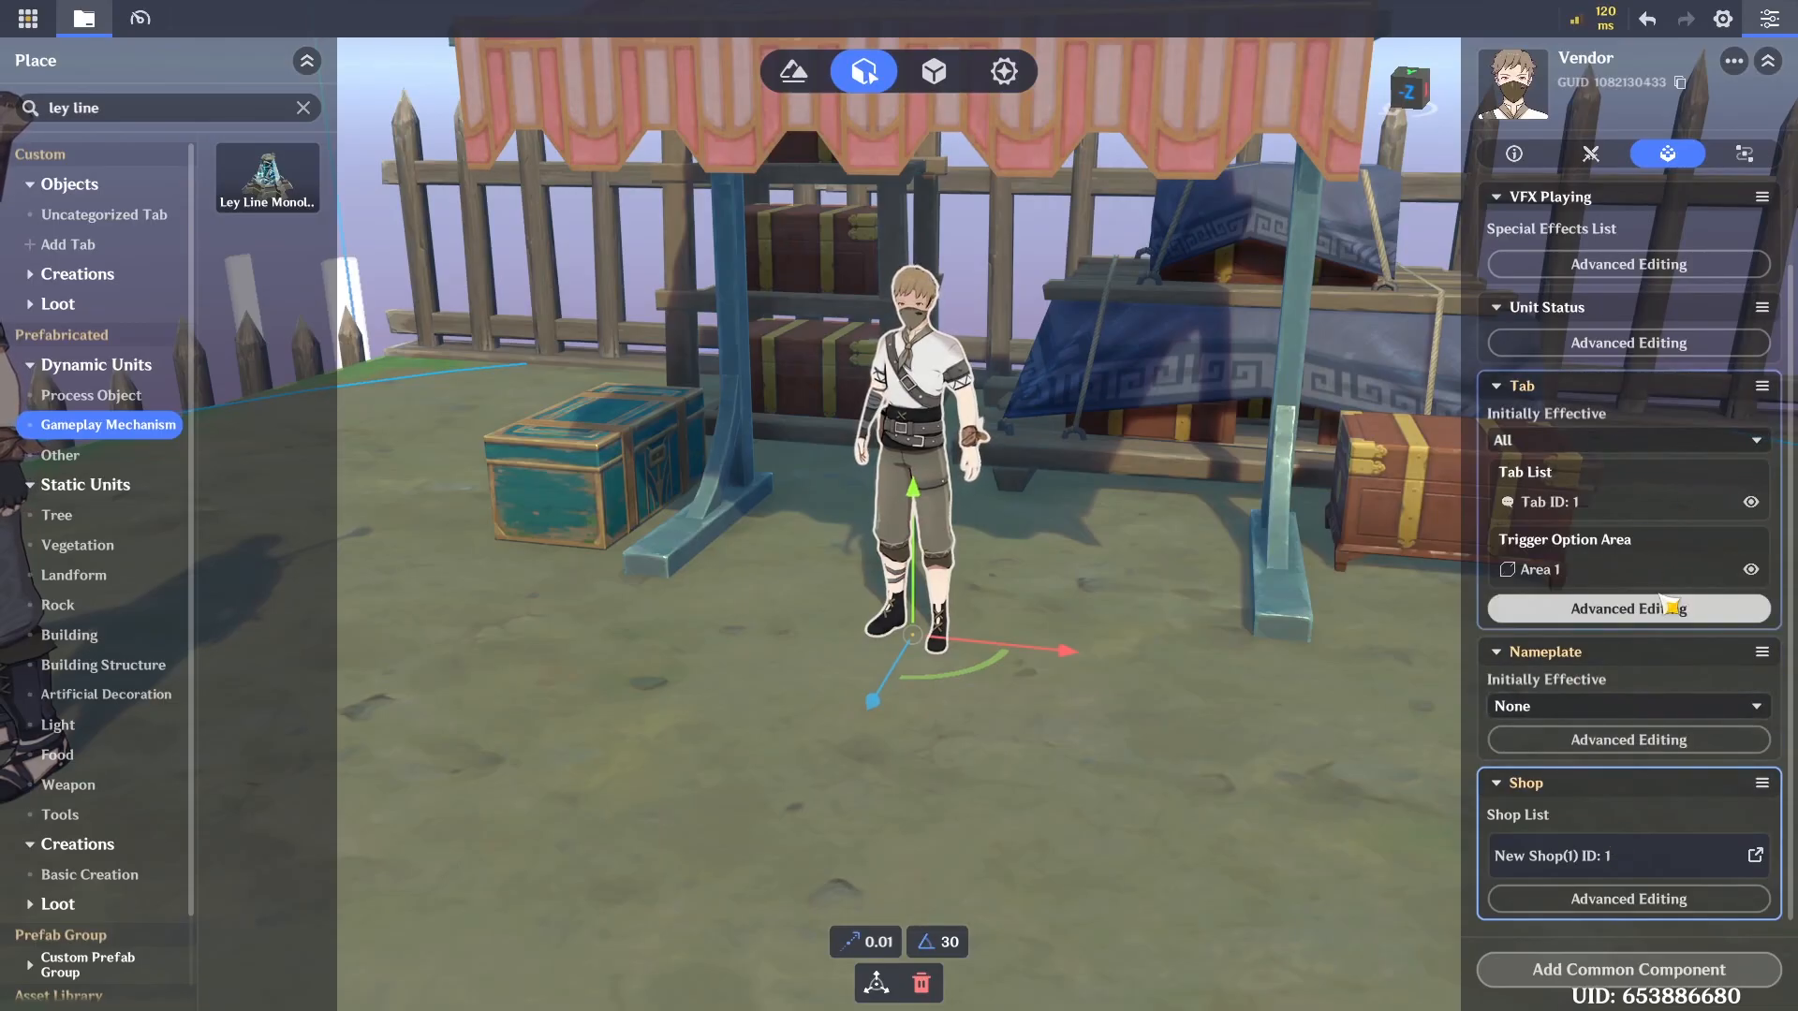
Name the Vendor's interaction tab Open Shop and give it the price tag icon
left_click(1629, 609)
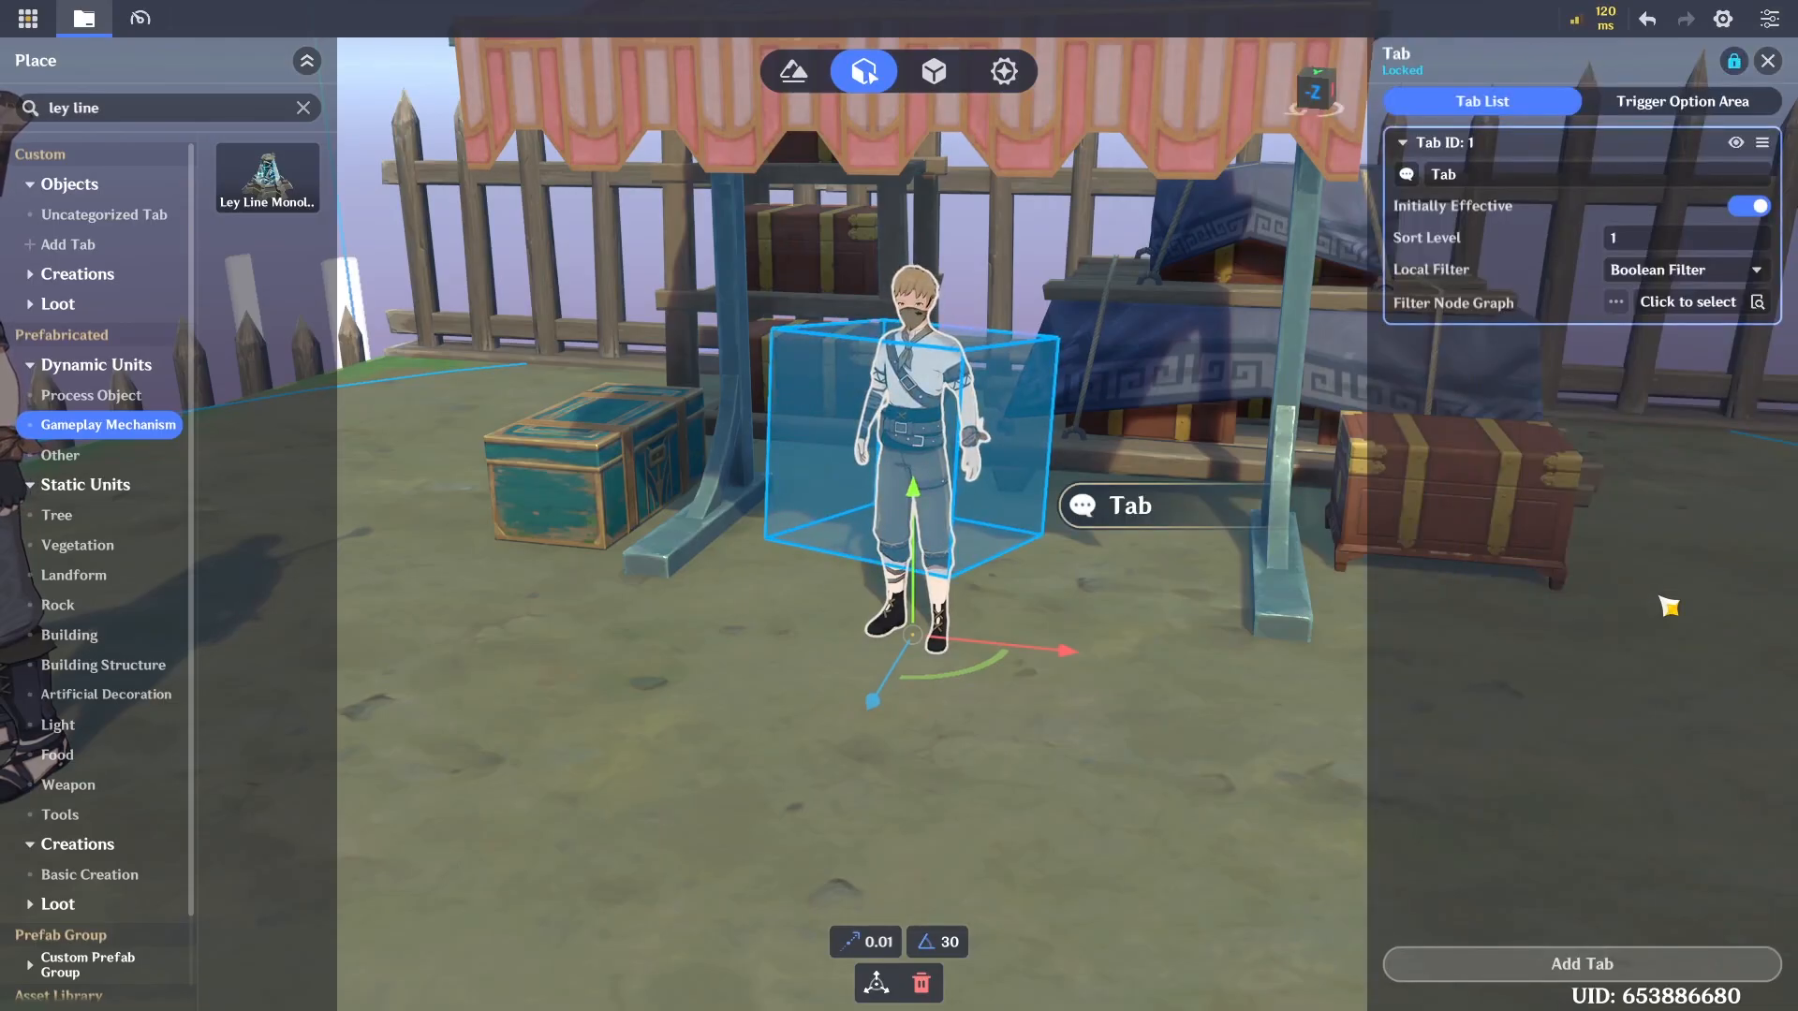
left_click(1768, 61)
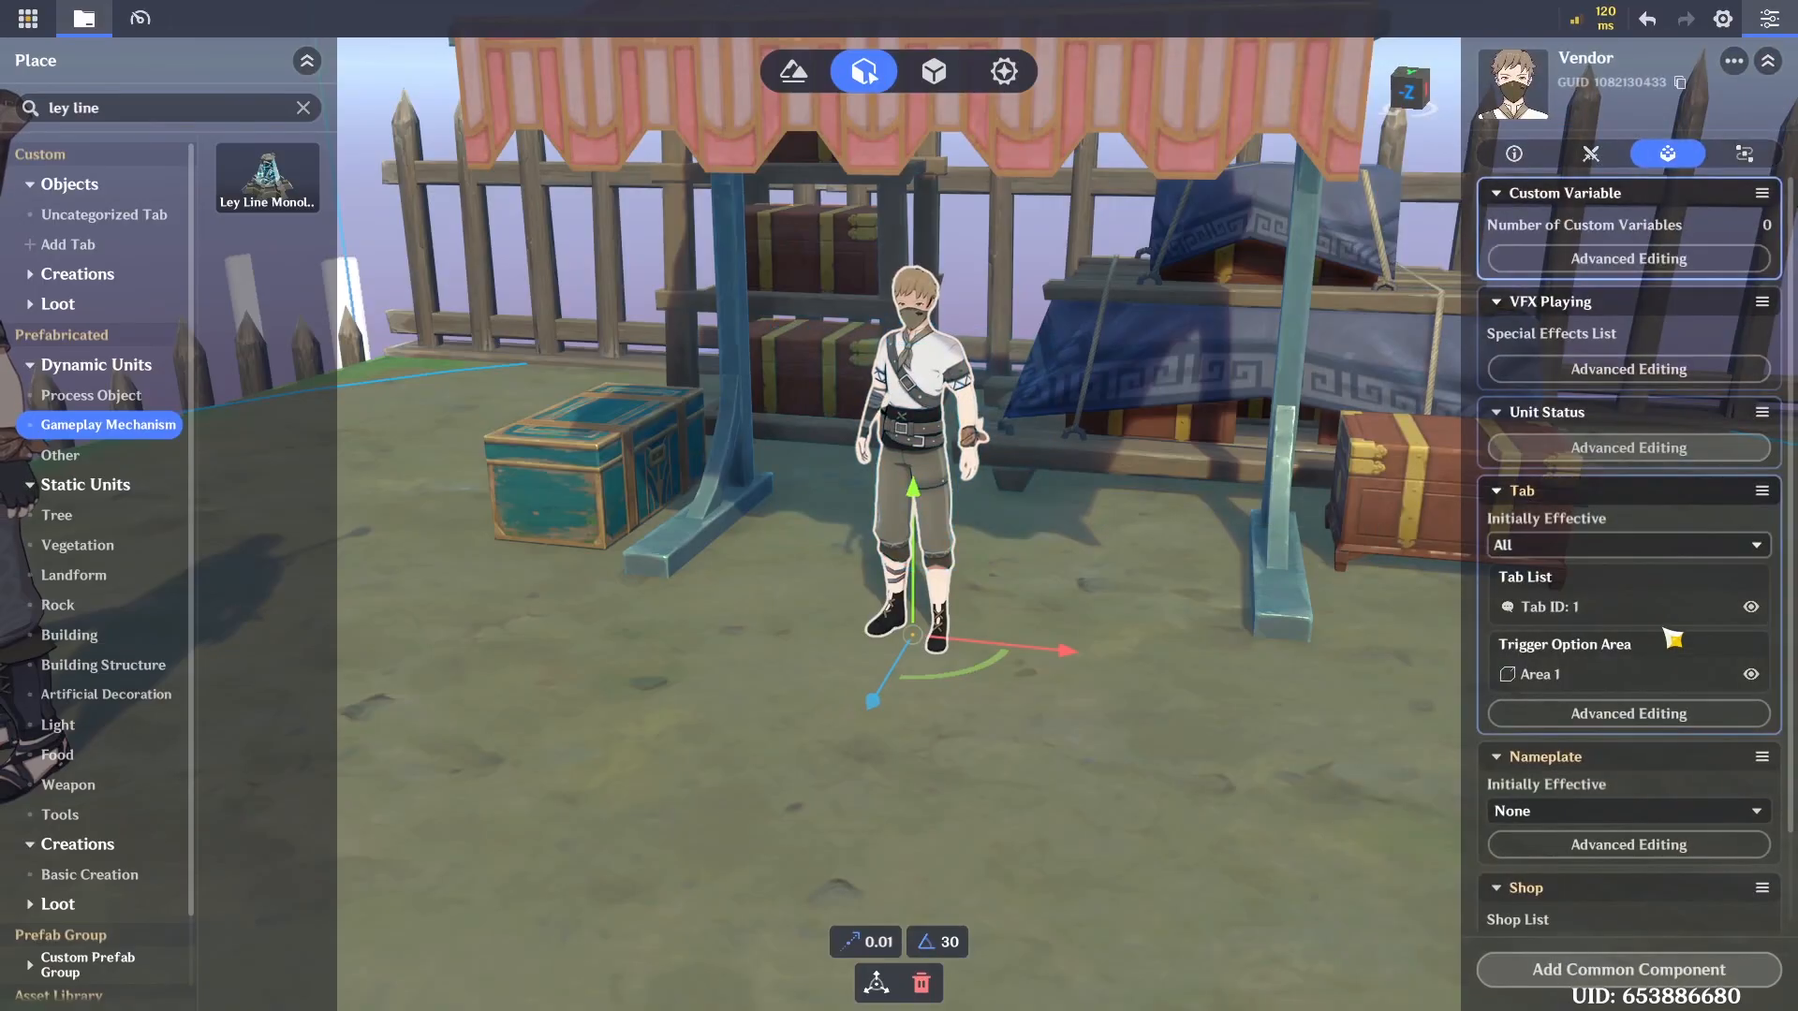
left_click(1681, 716)
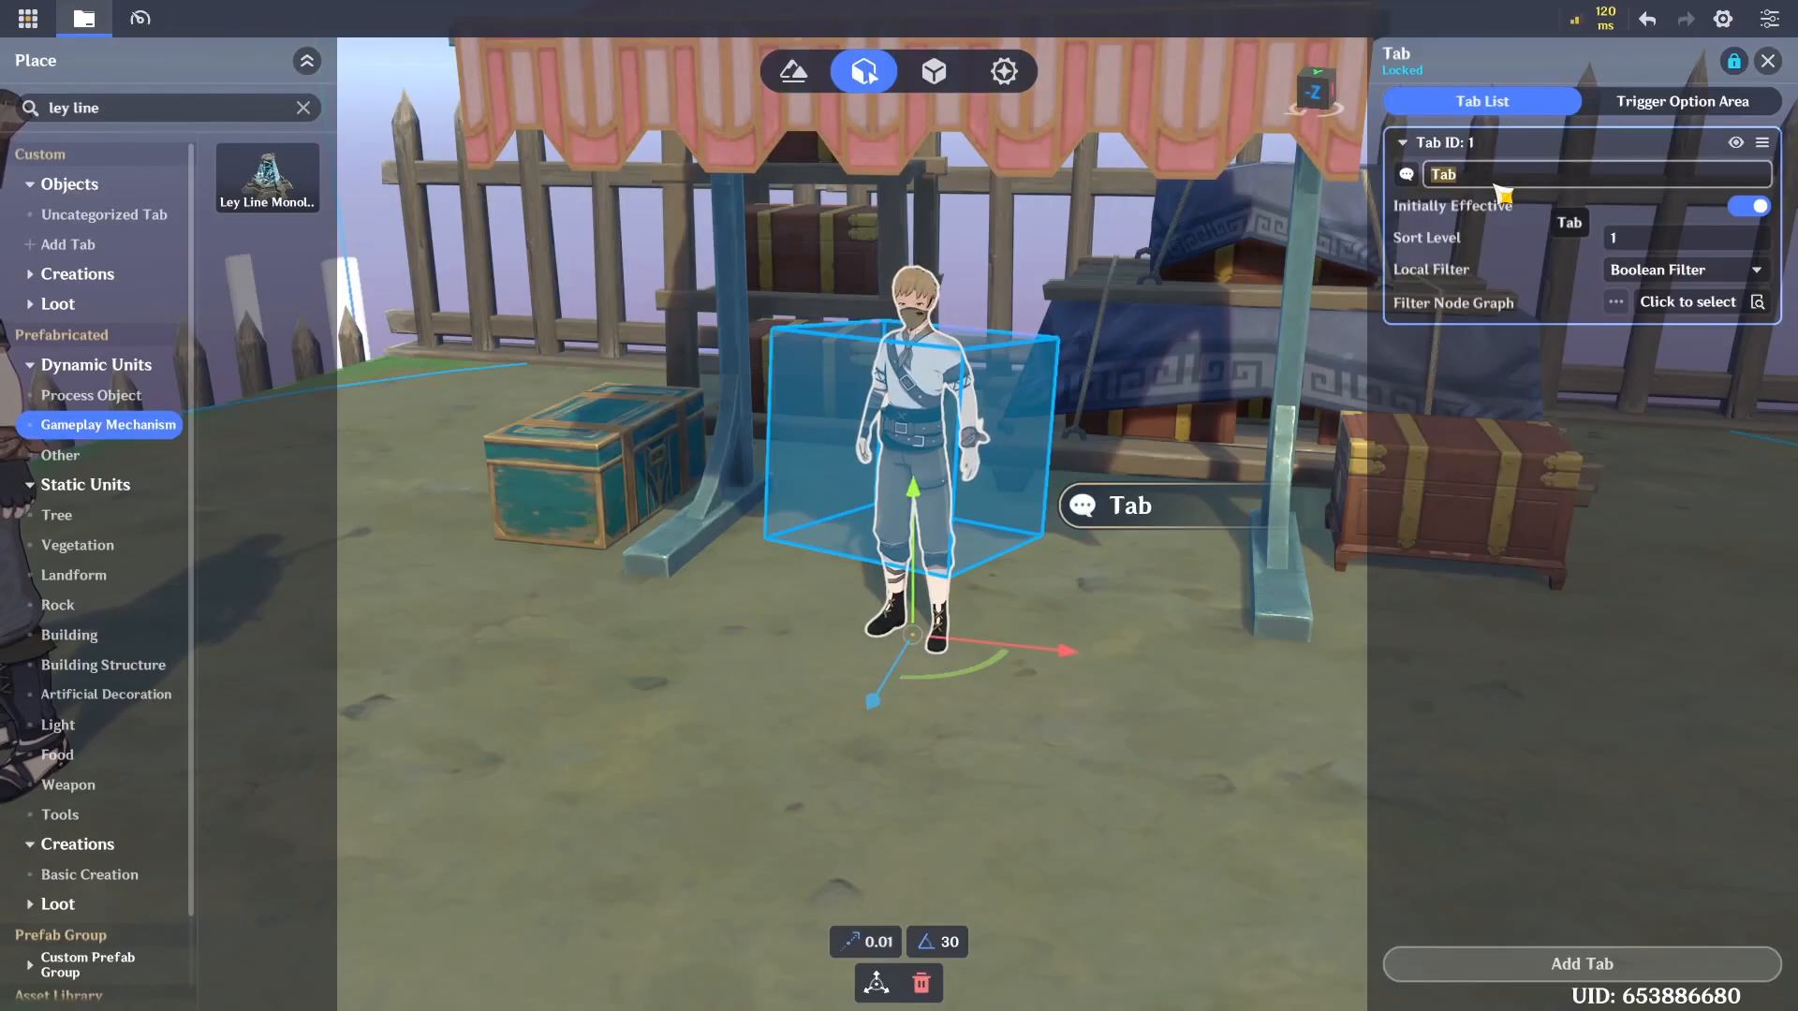
type("Open Shop")
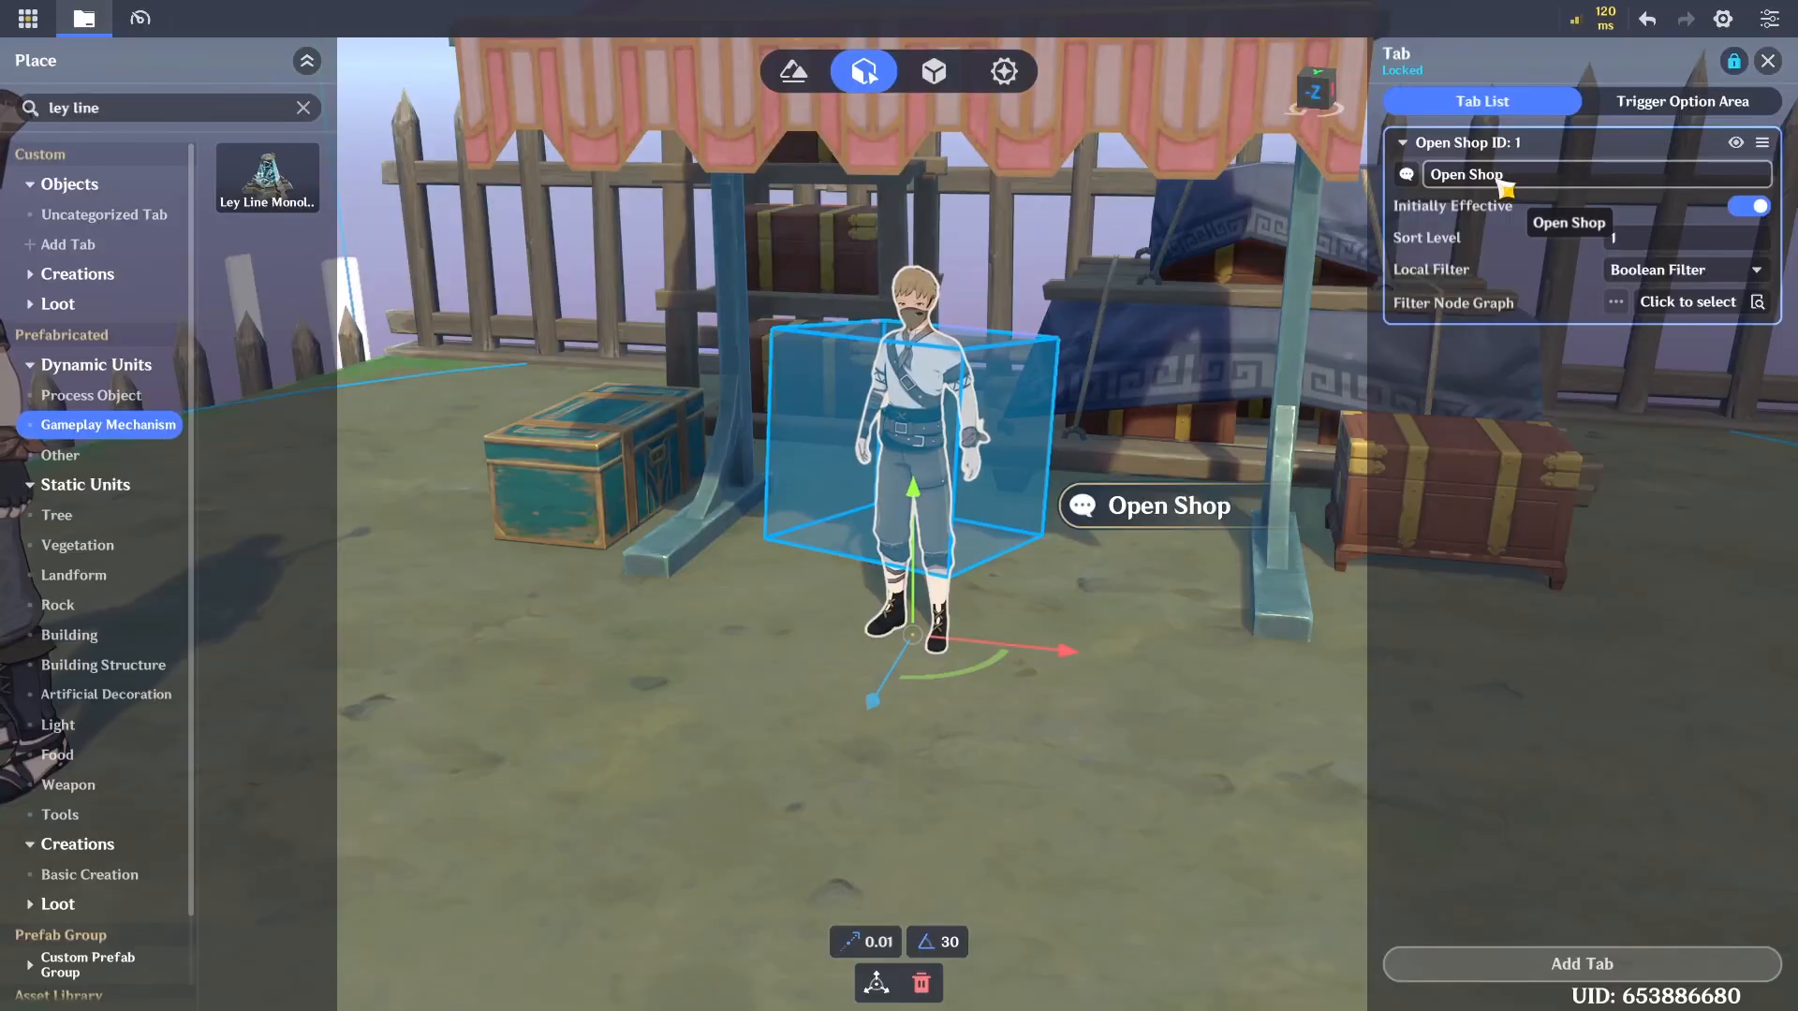
left_click(1407, 174)
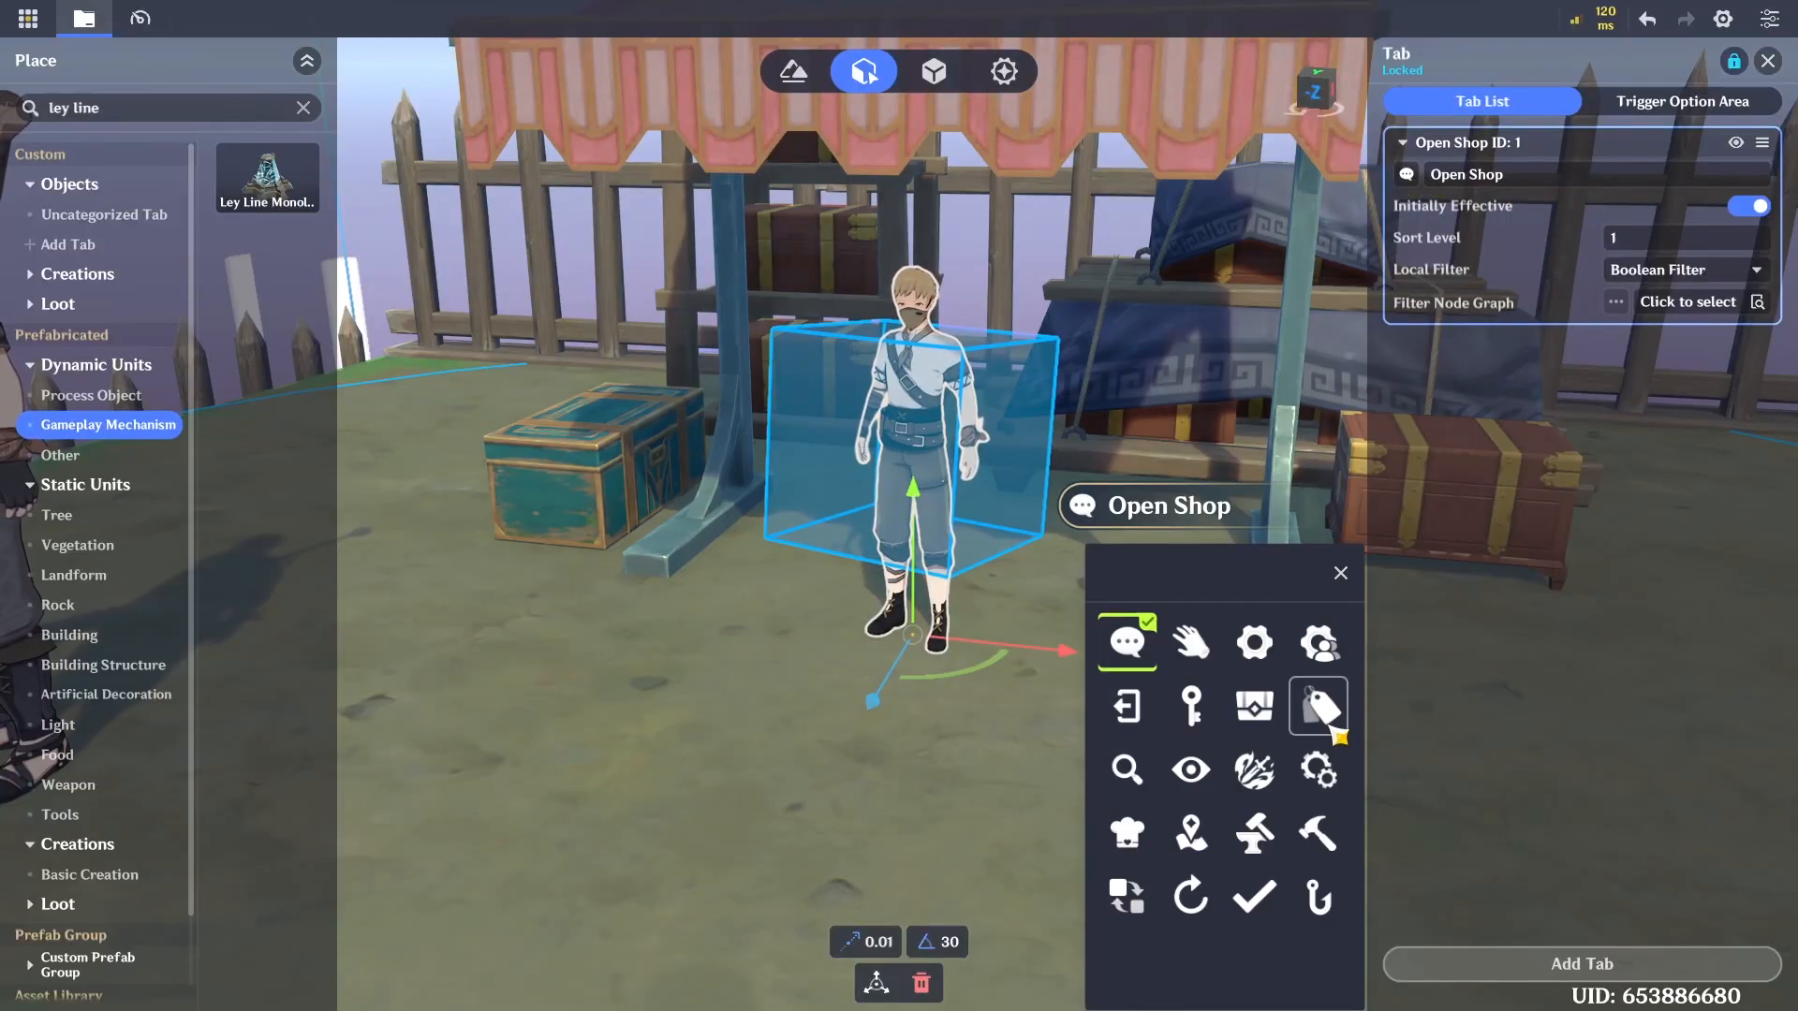
left_click(1337, 734)
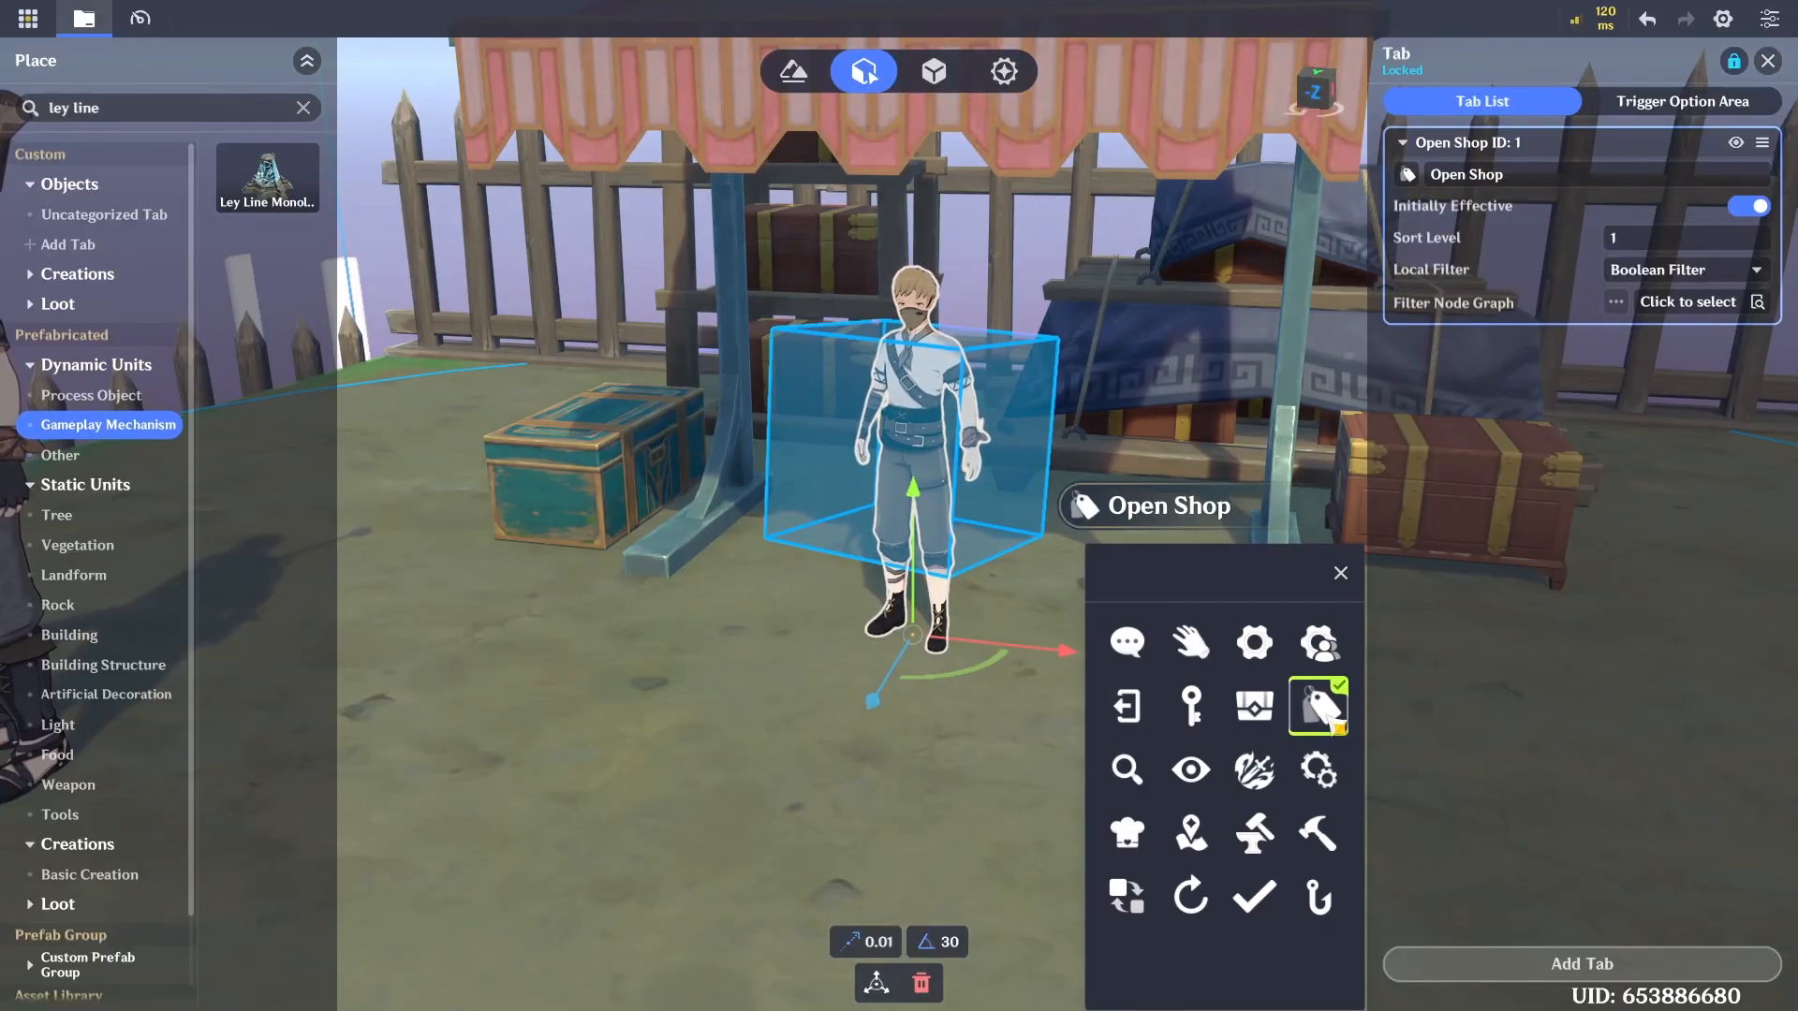
left_click(1341, 573)
Change the shape of the Vendor tab's trigger Area 1 to a sphere with a radius of 2.50
scroll(990, 665, "up", 5)
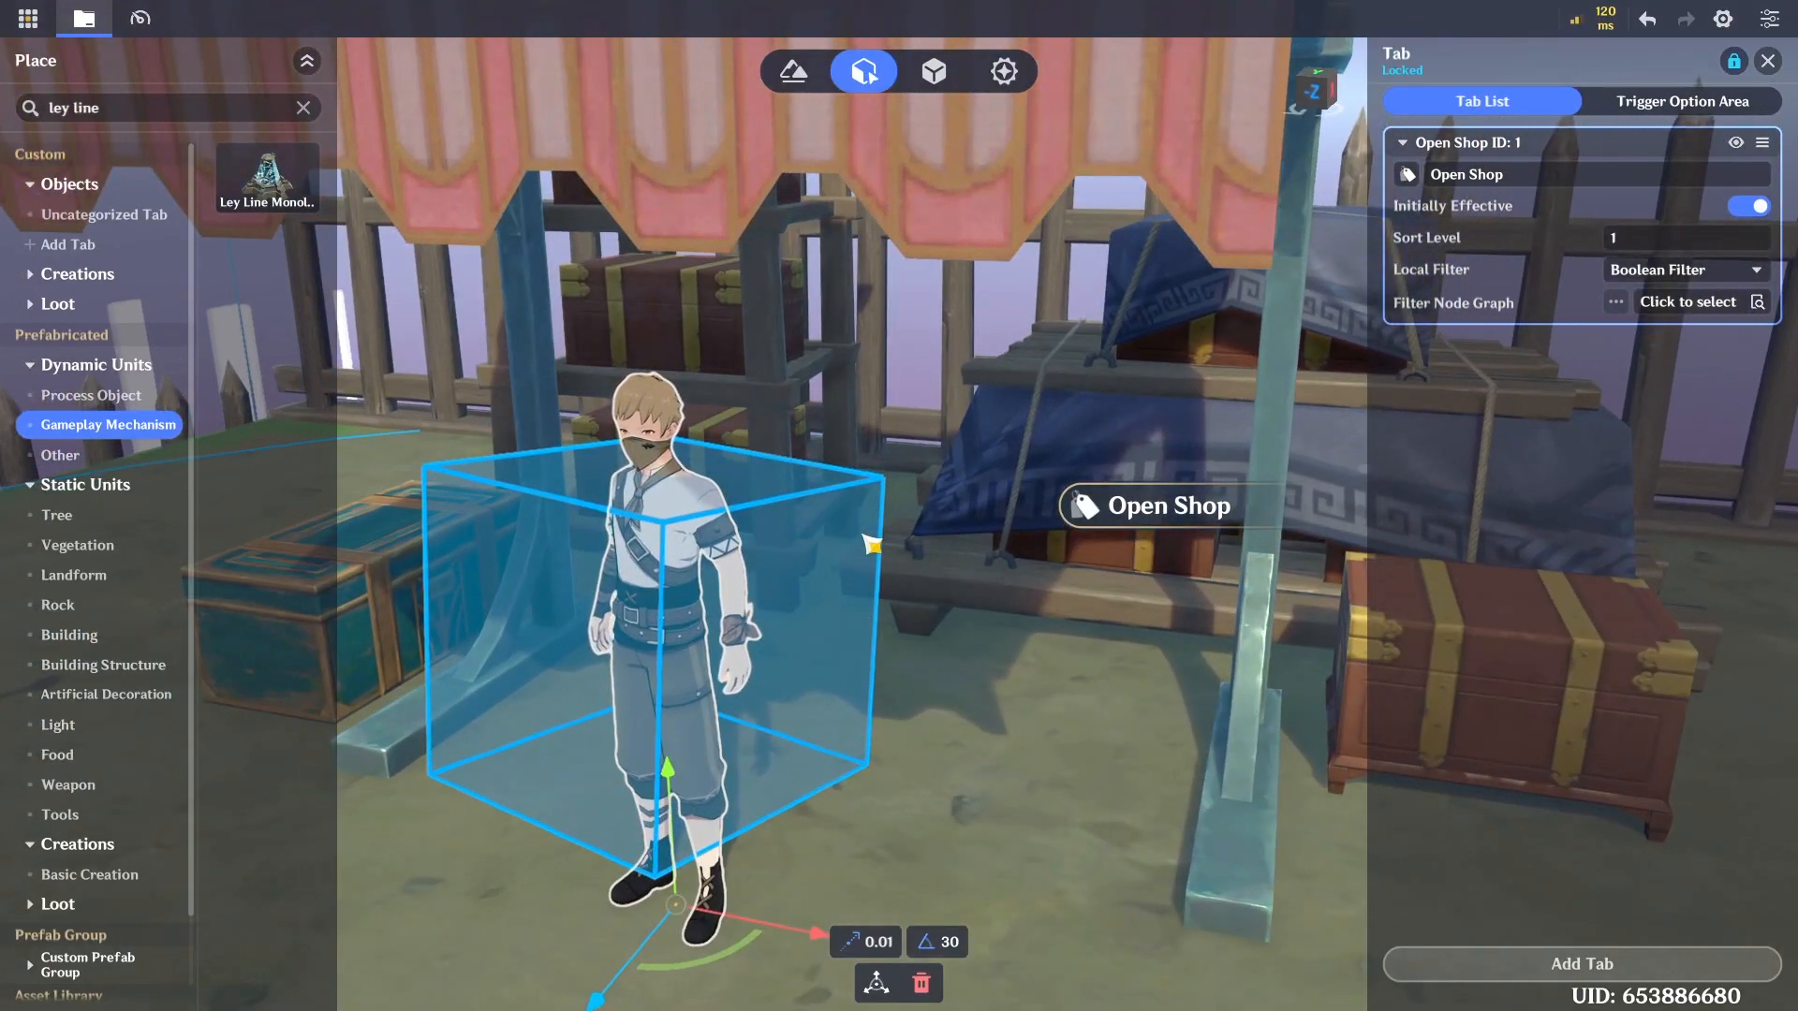
mouse_move(872, 545)
right_mouse_down()
mouse_move(1024, 600)
mouse_move(855, 582)
mouse_move(879, 535)
right_mouse_up()
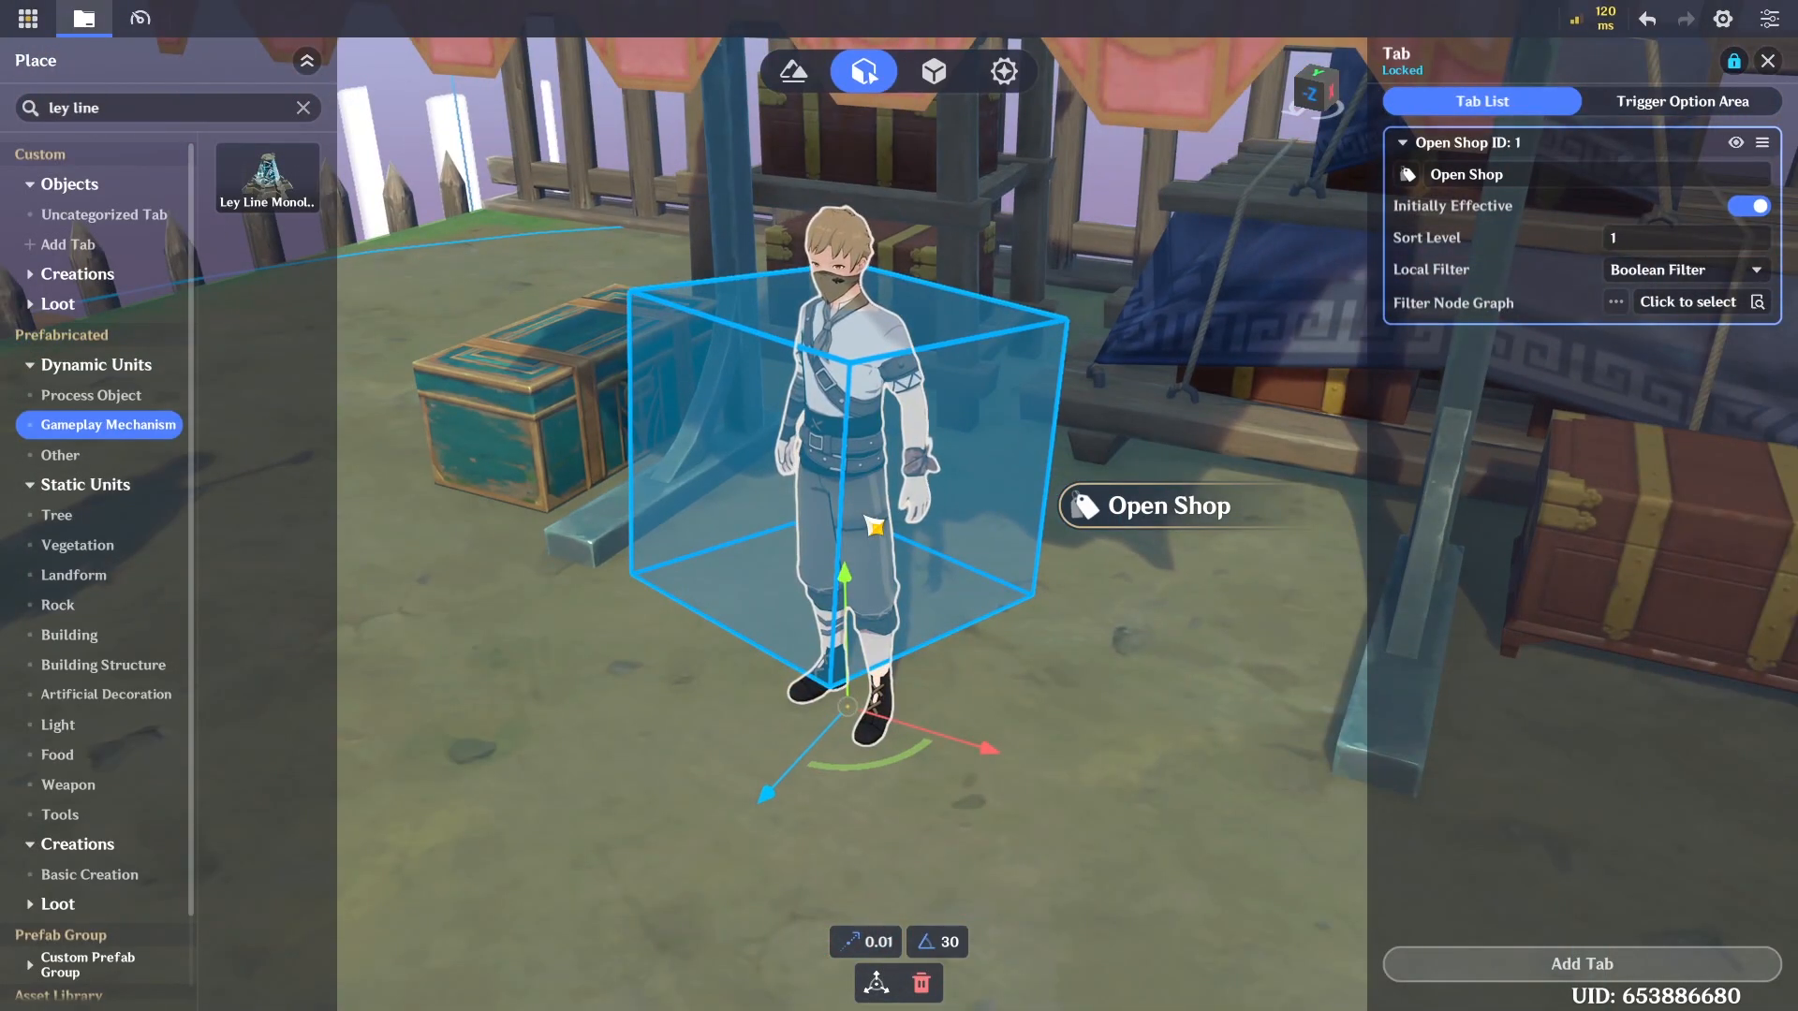
scroll(1037, 504, "up", 3)
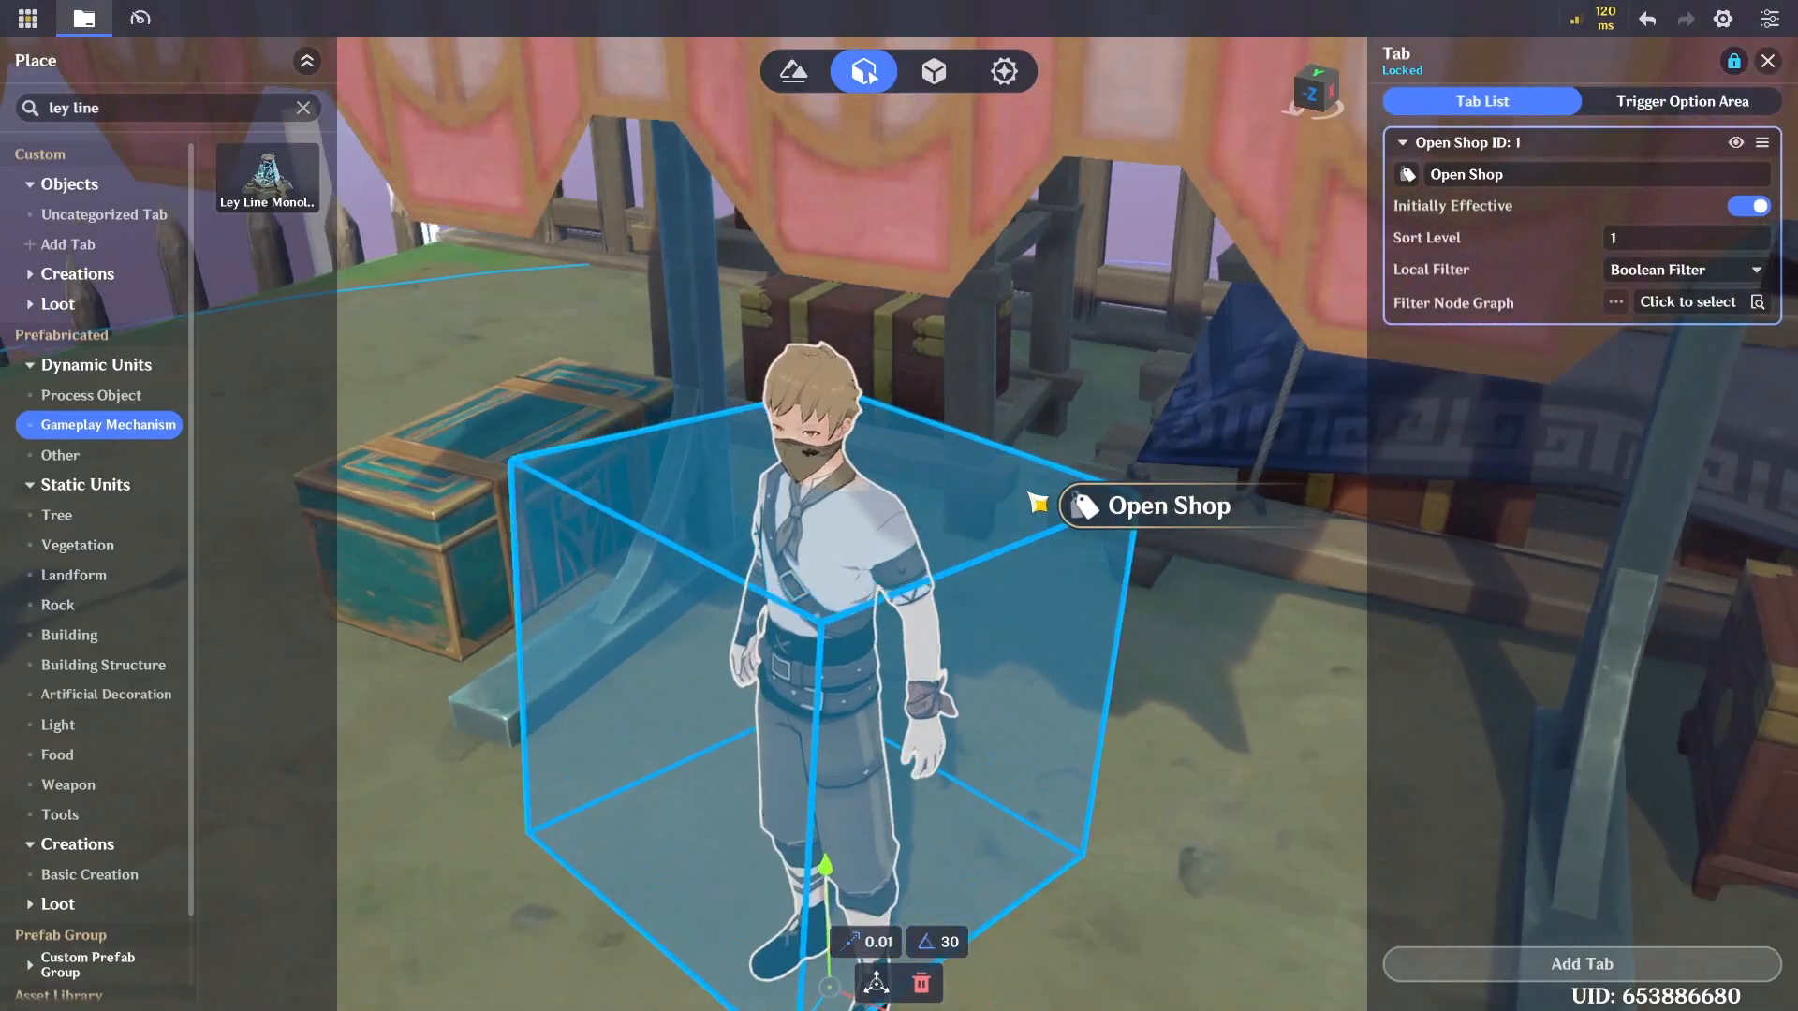
scroll(995, 521, "up", 6)
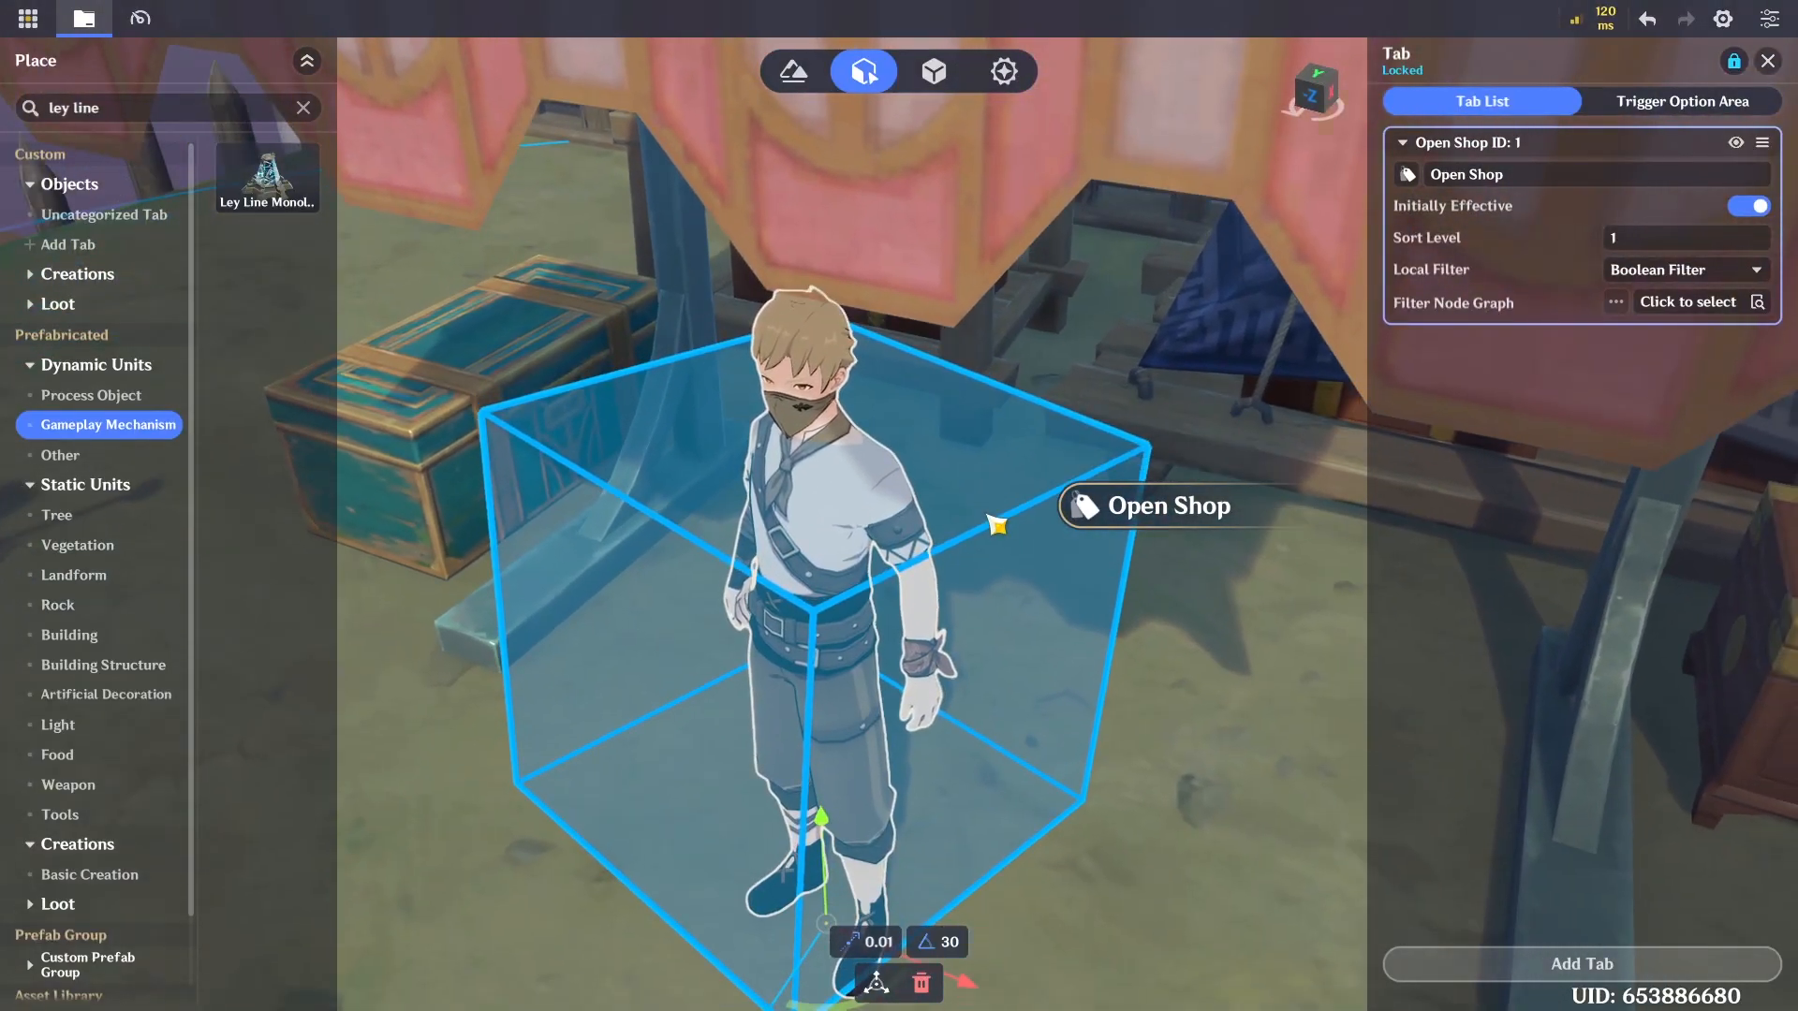
scroll(1044, 489, "down", 5)
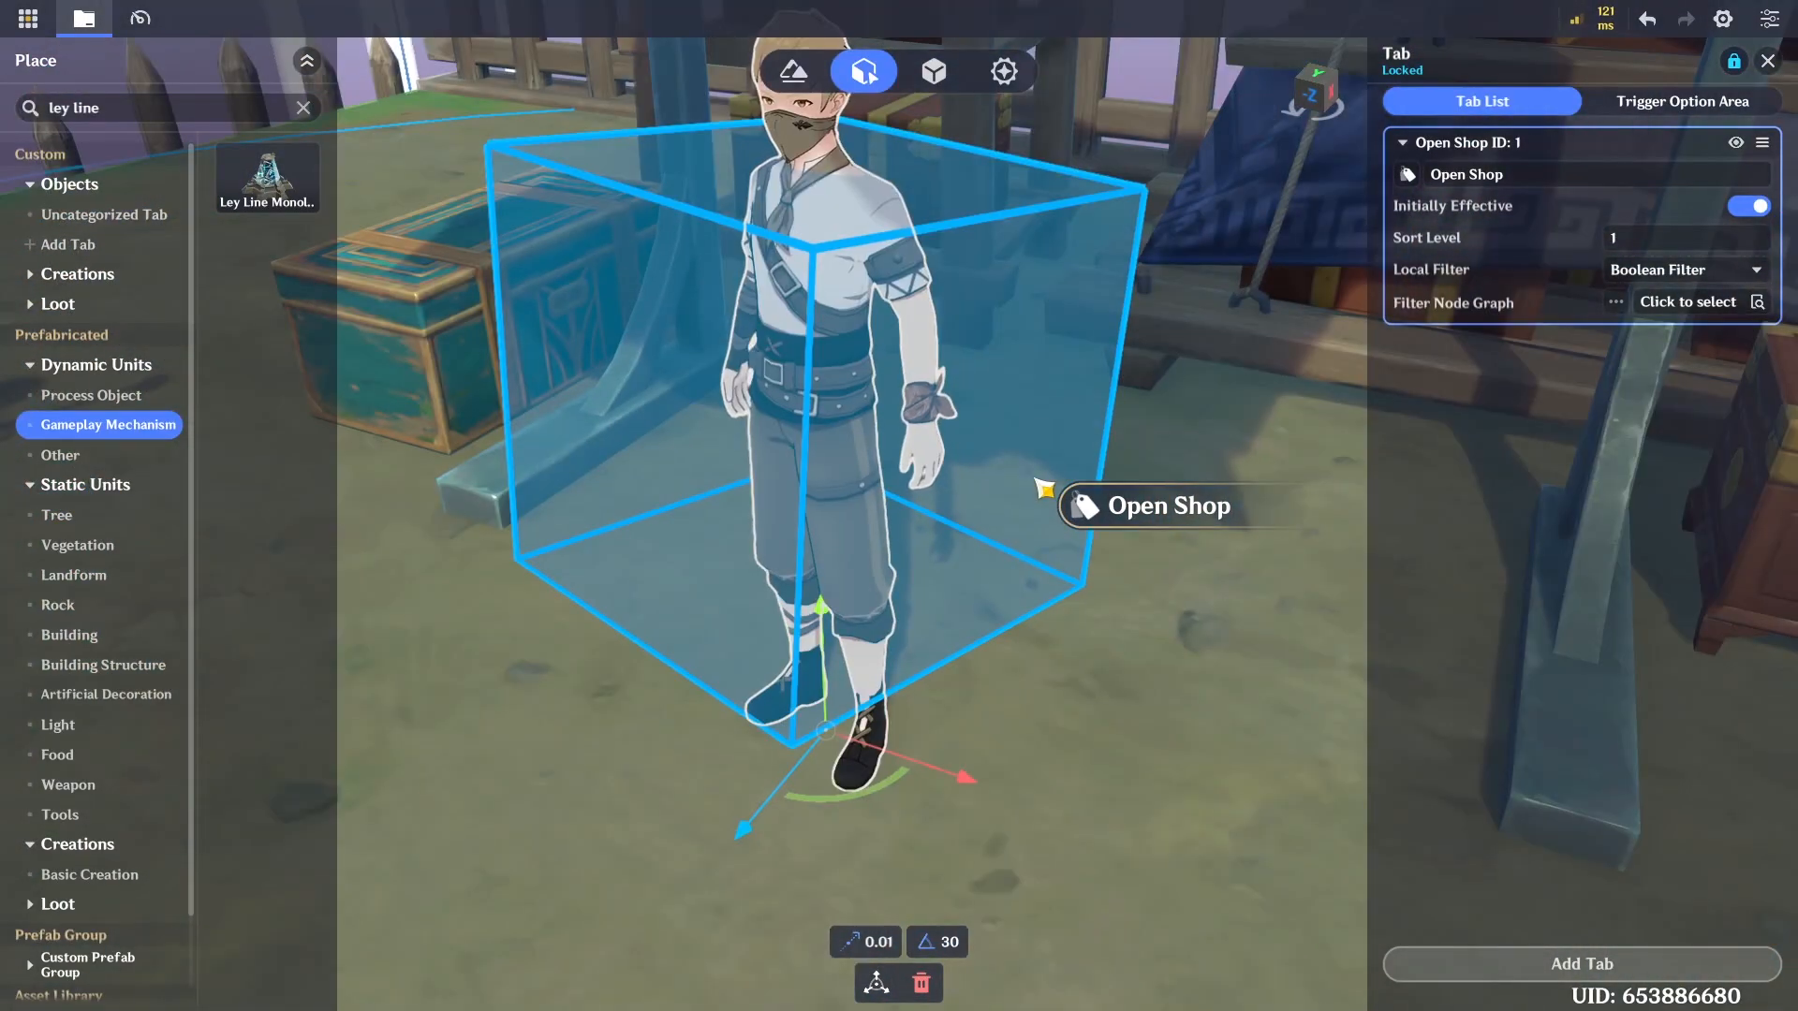
scroll(1043, 488, "down", 6)
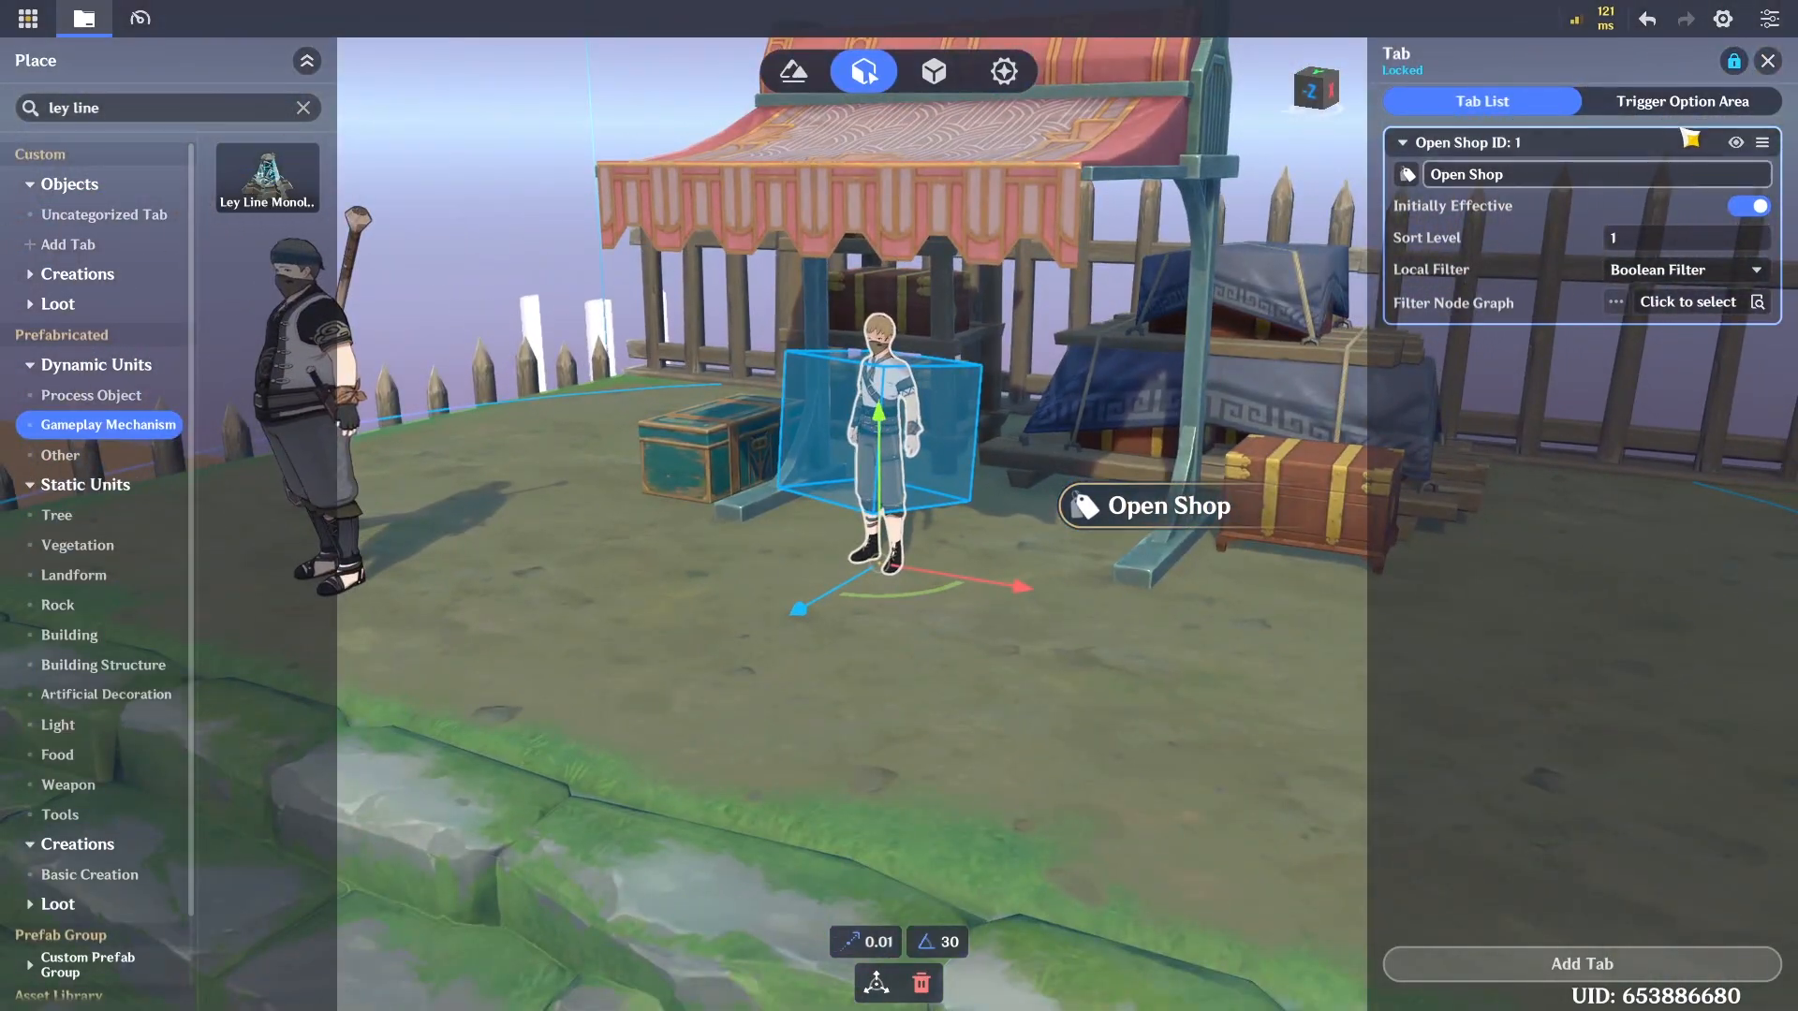
left_click(1682, 101)
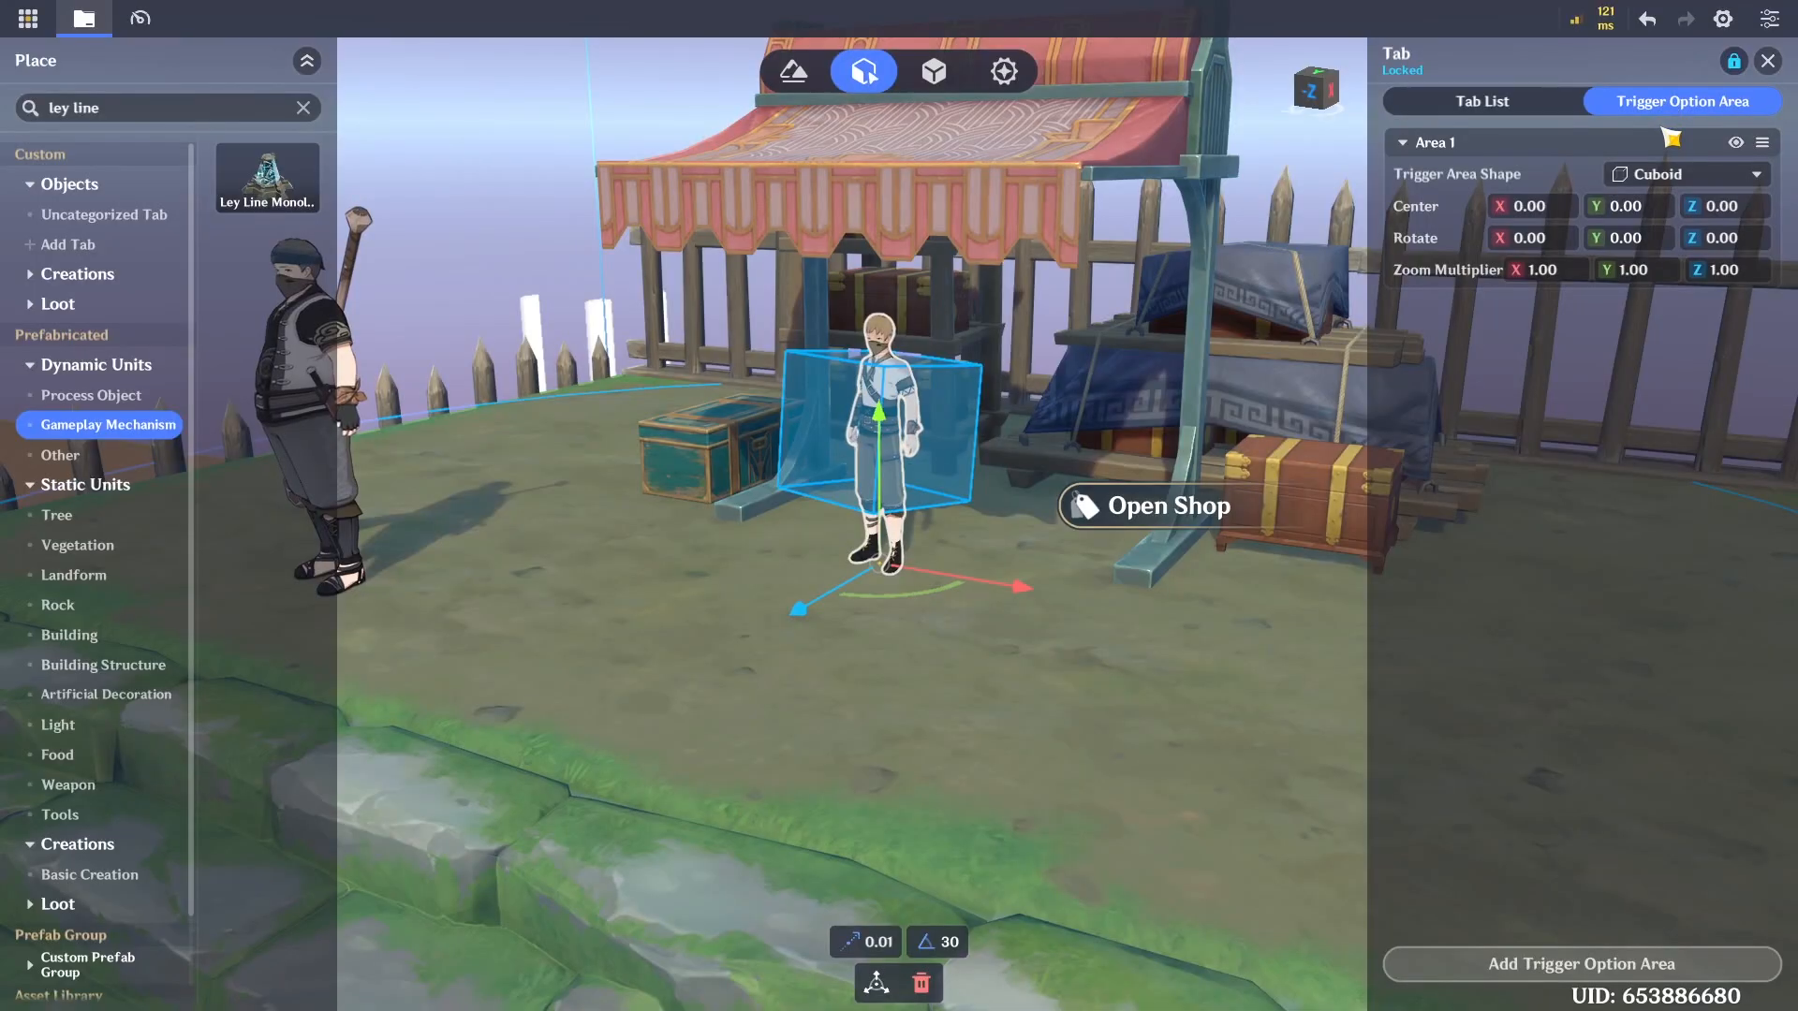
left_click(1668, 176)
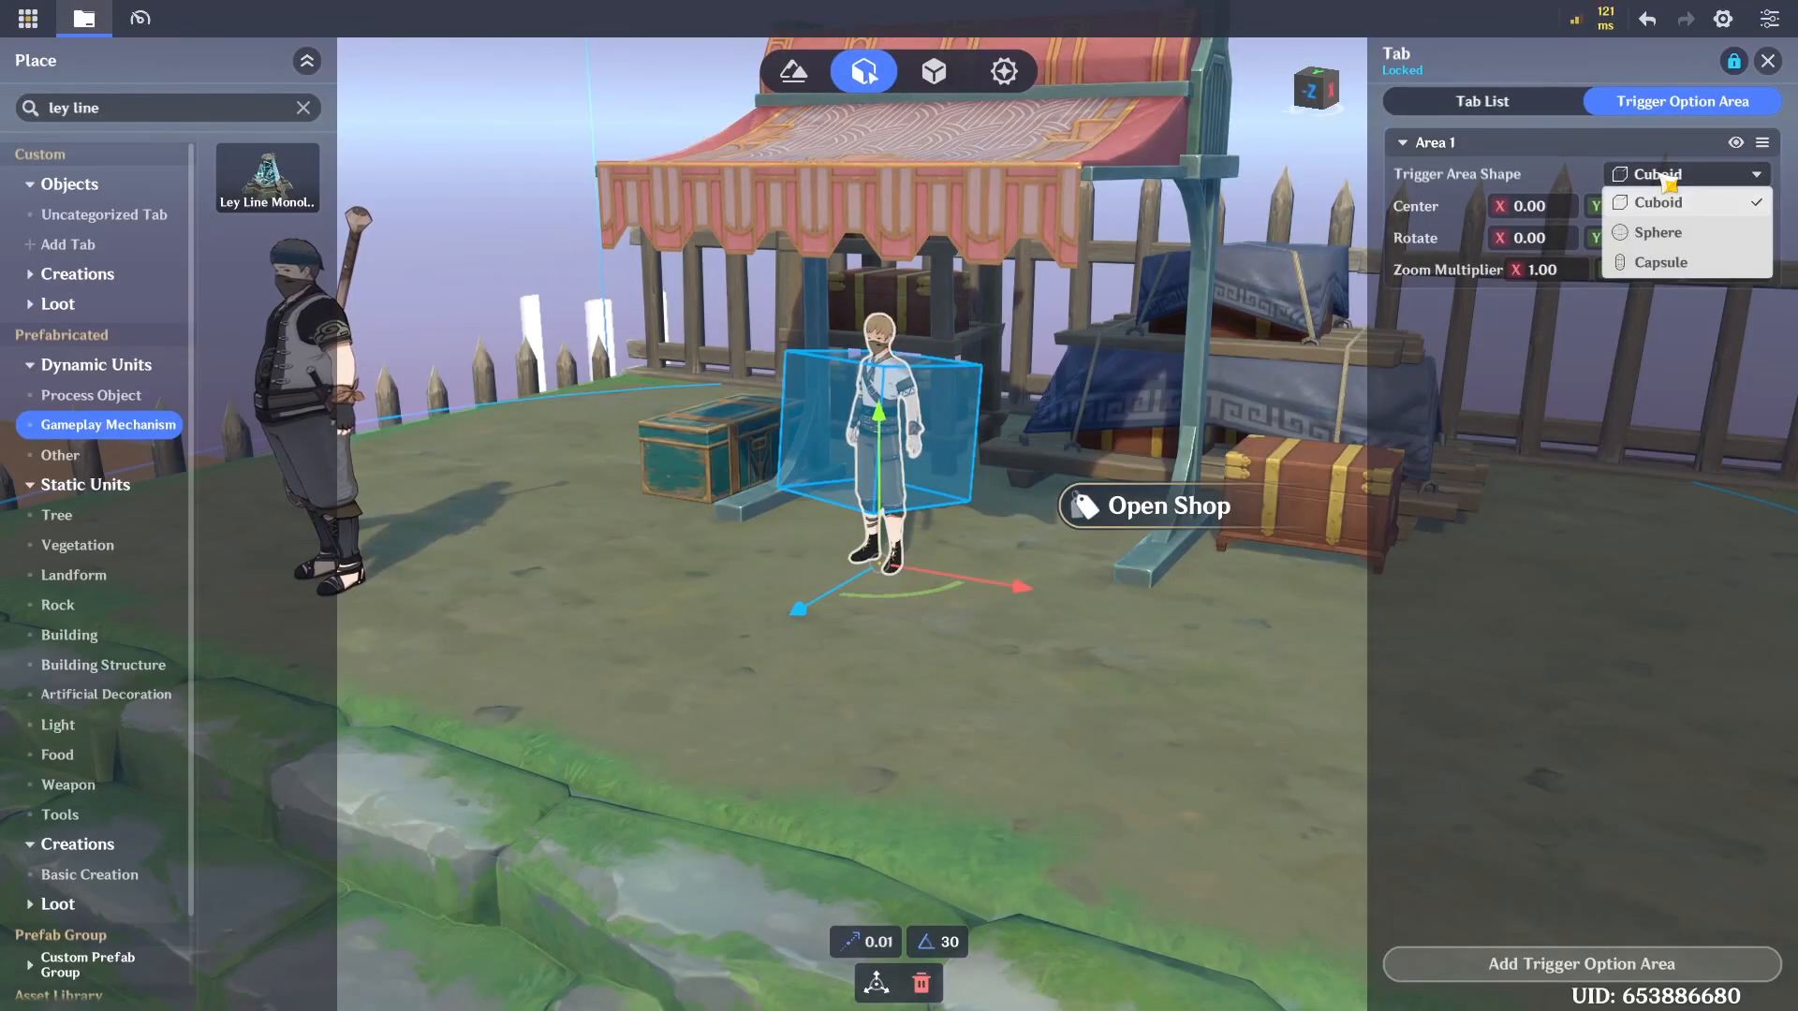
left_click(1675, 233)
left_click(1674, 246)
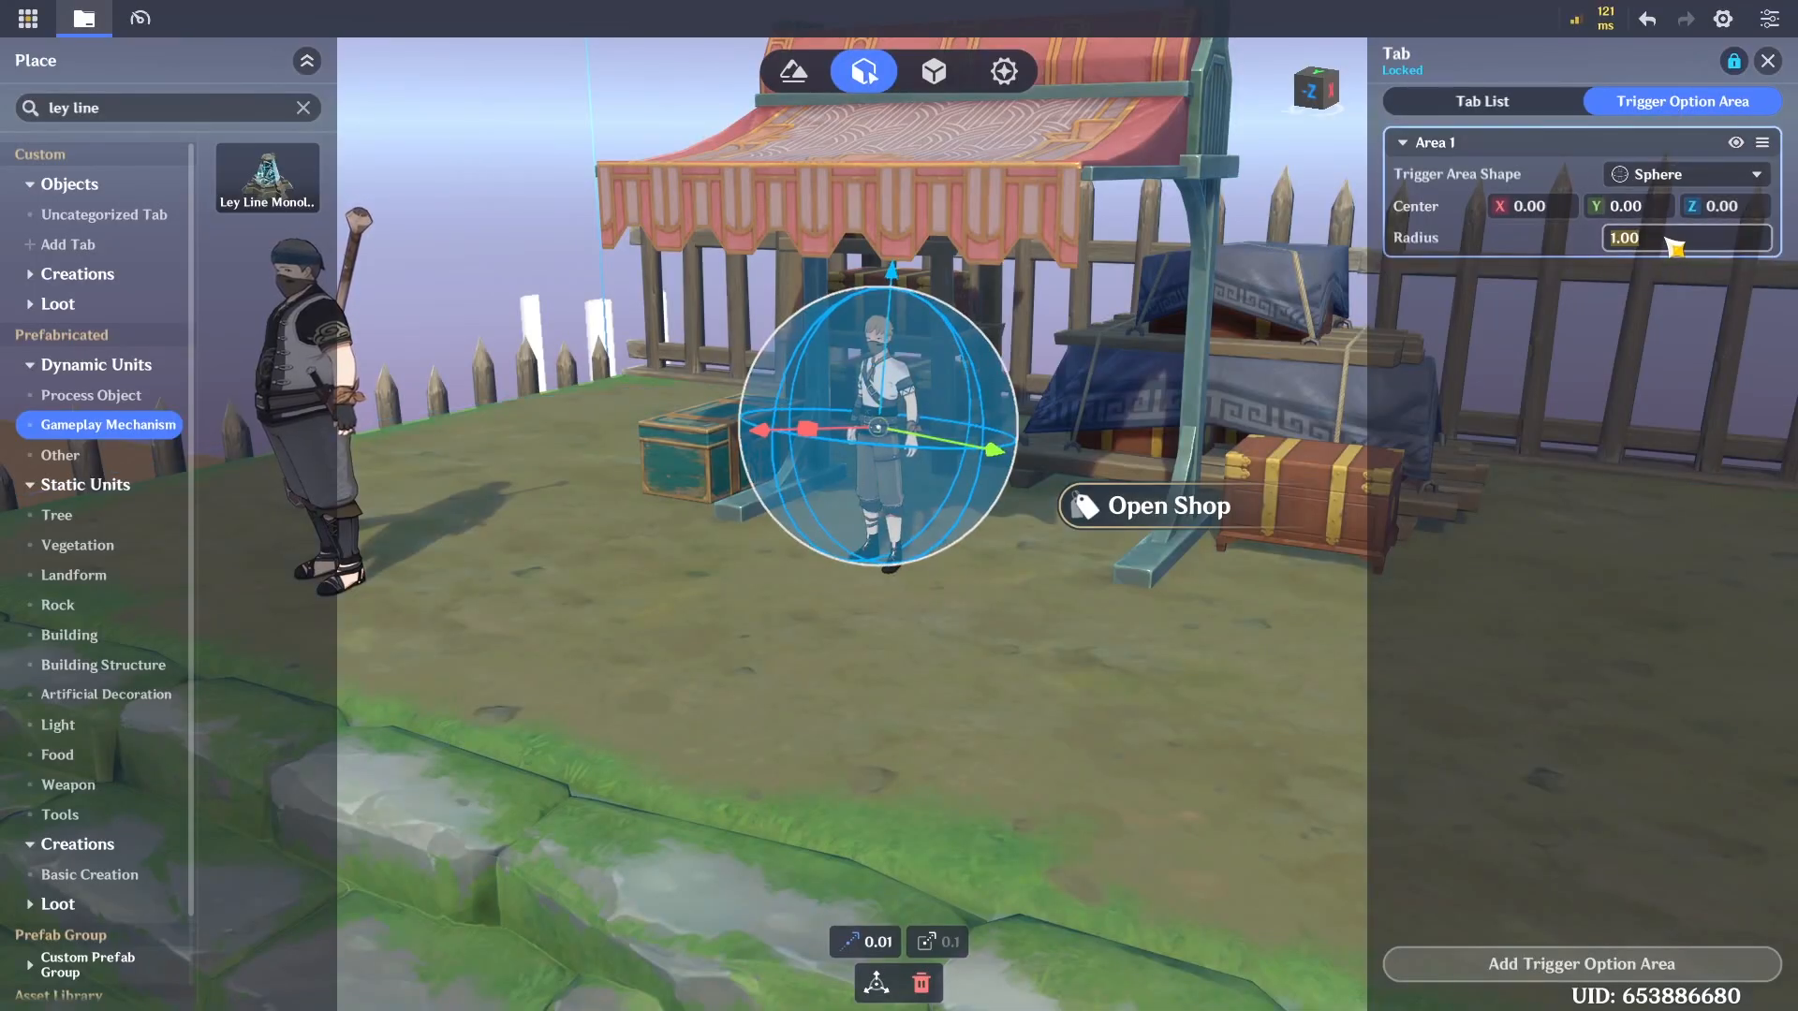
key("Return")
mouse_move(1301, 564)
right_mouse_down()
mouse_move(1228, 598)
mouse_move(1084, 612)
mouse_move(1321, 533)
right_mouse_up()
key("d")
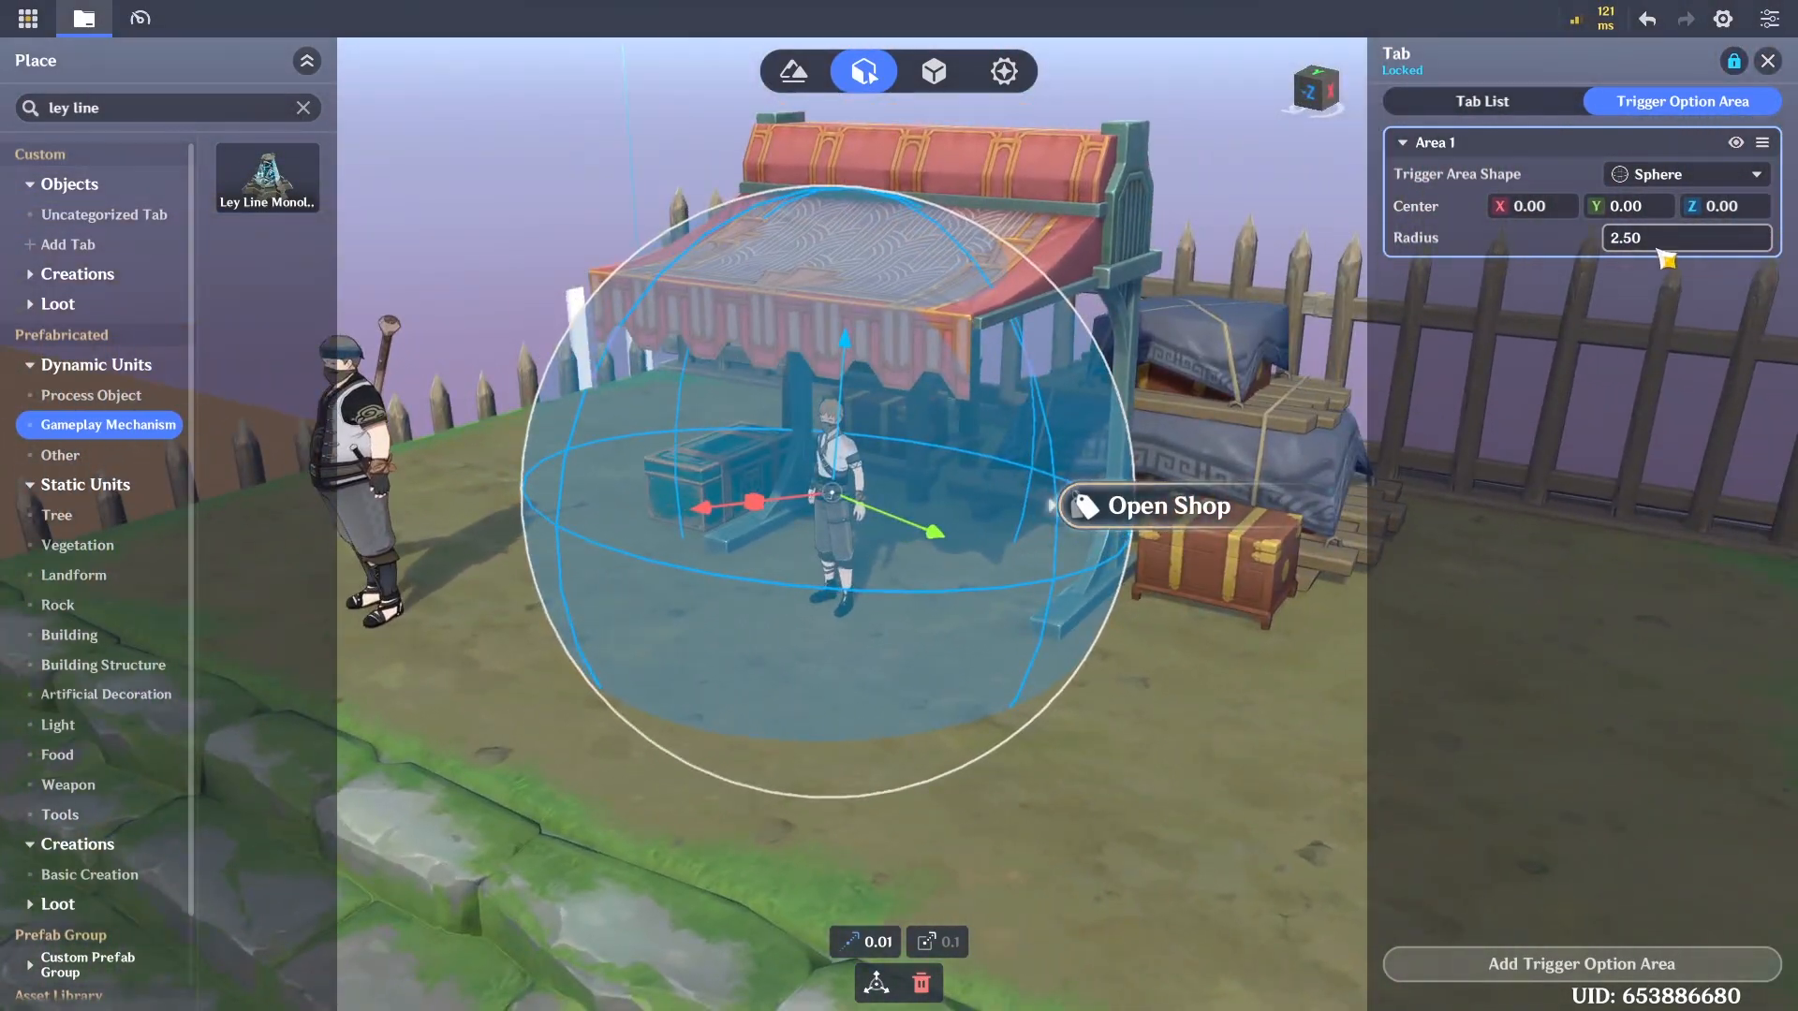
left_click(1768, 63)
Save the map with the Vendor's new components
key("s")
scroll(964, 614, "down", 3)
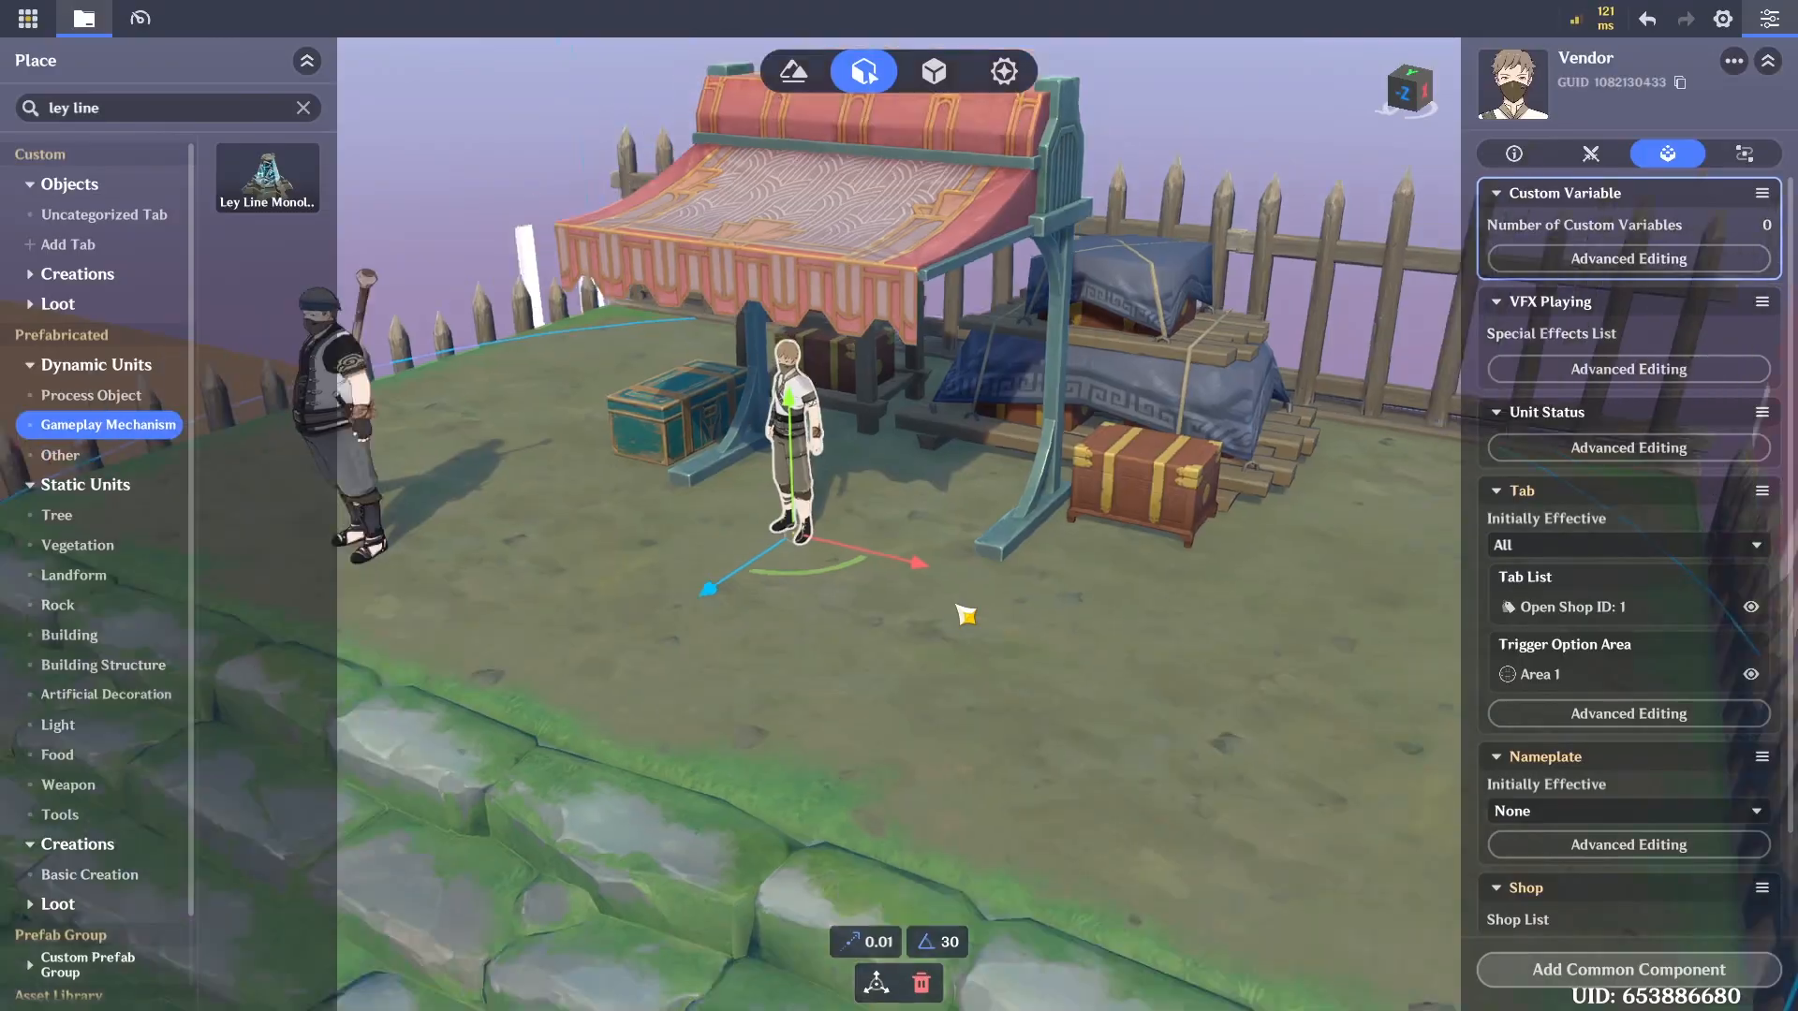
scroll(949, 590, "up", 5)
key("ctrl+s")
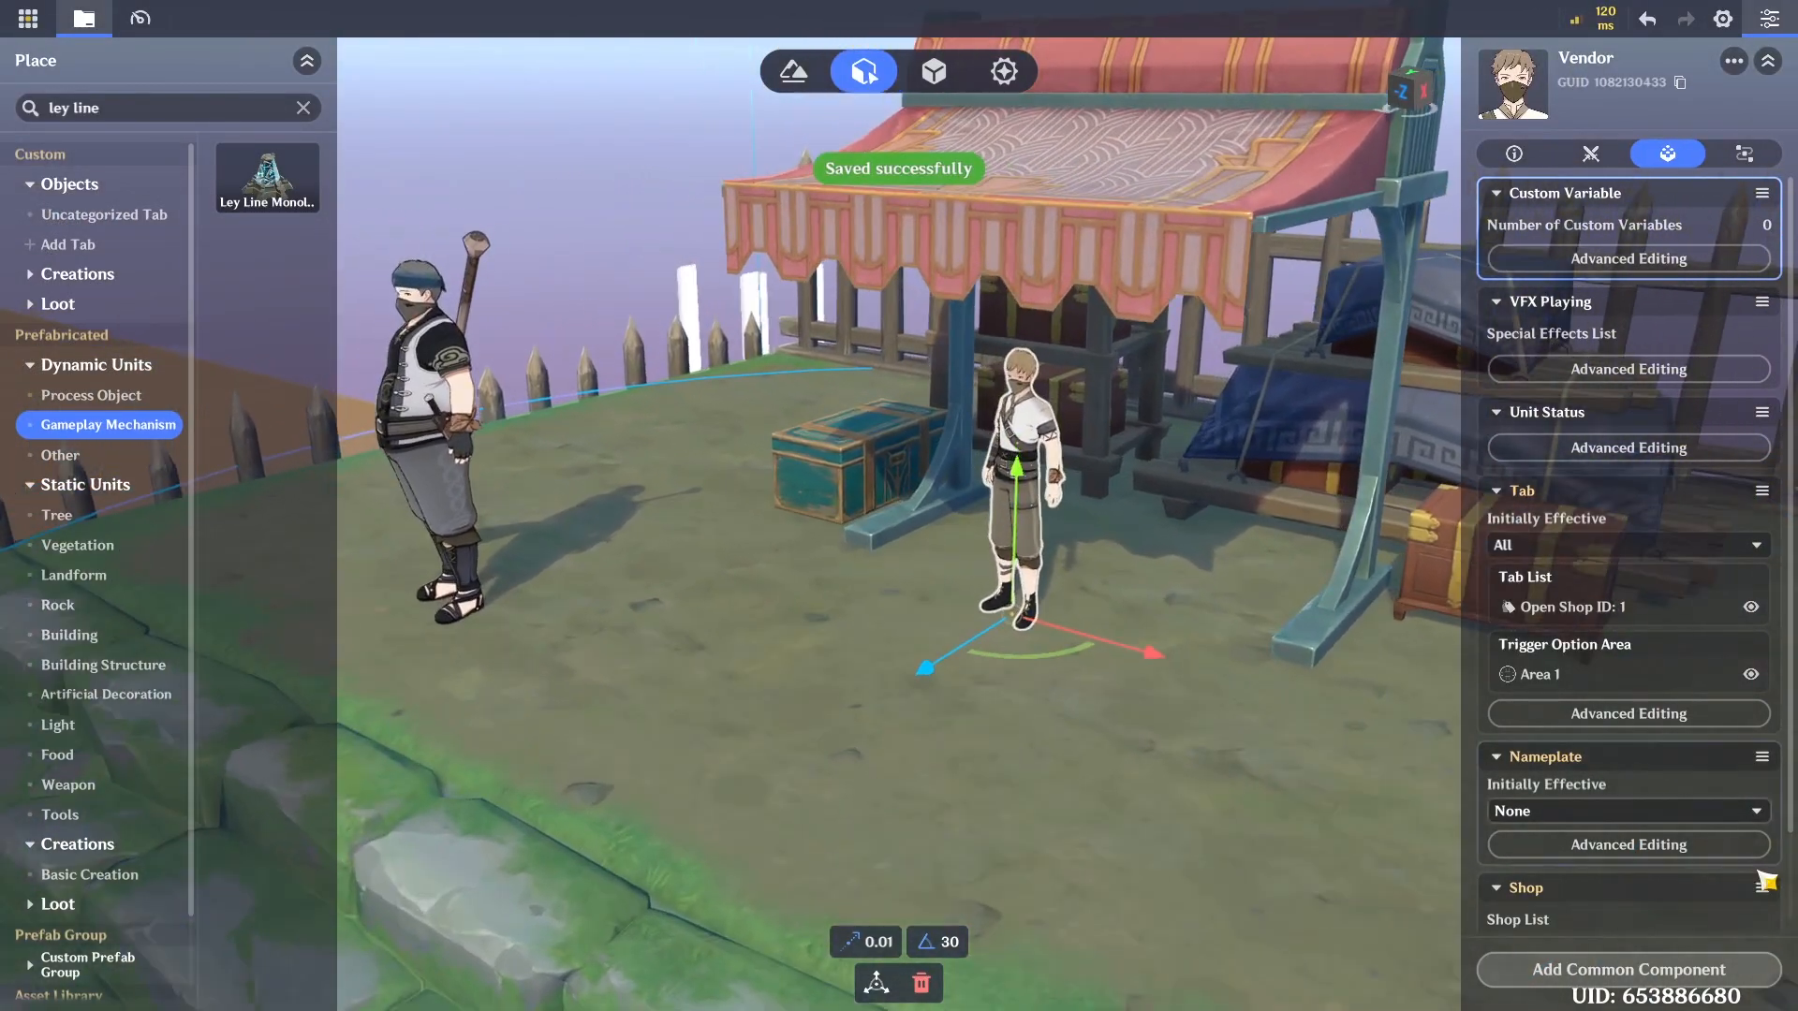
Add a nameplate configuration to the Vendor, attached at GI_NamePlate with a visible radius of 30.00 m
scroll(1749, 857, "down", 2)
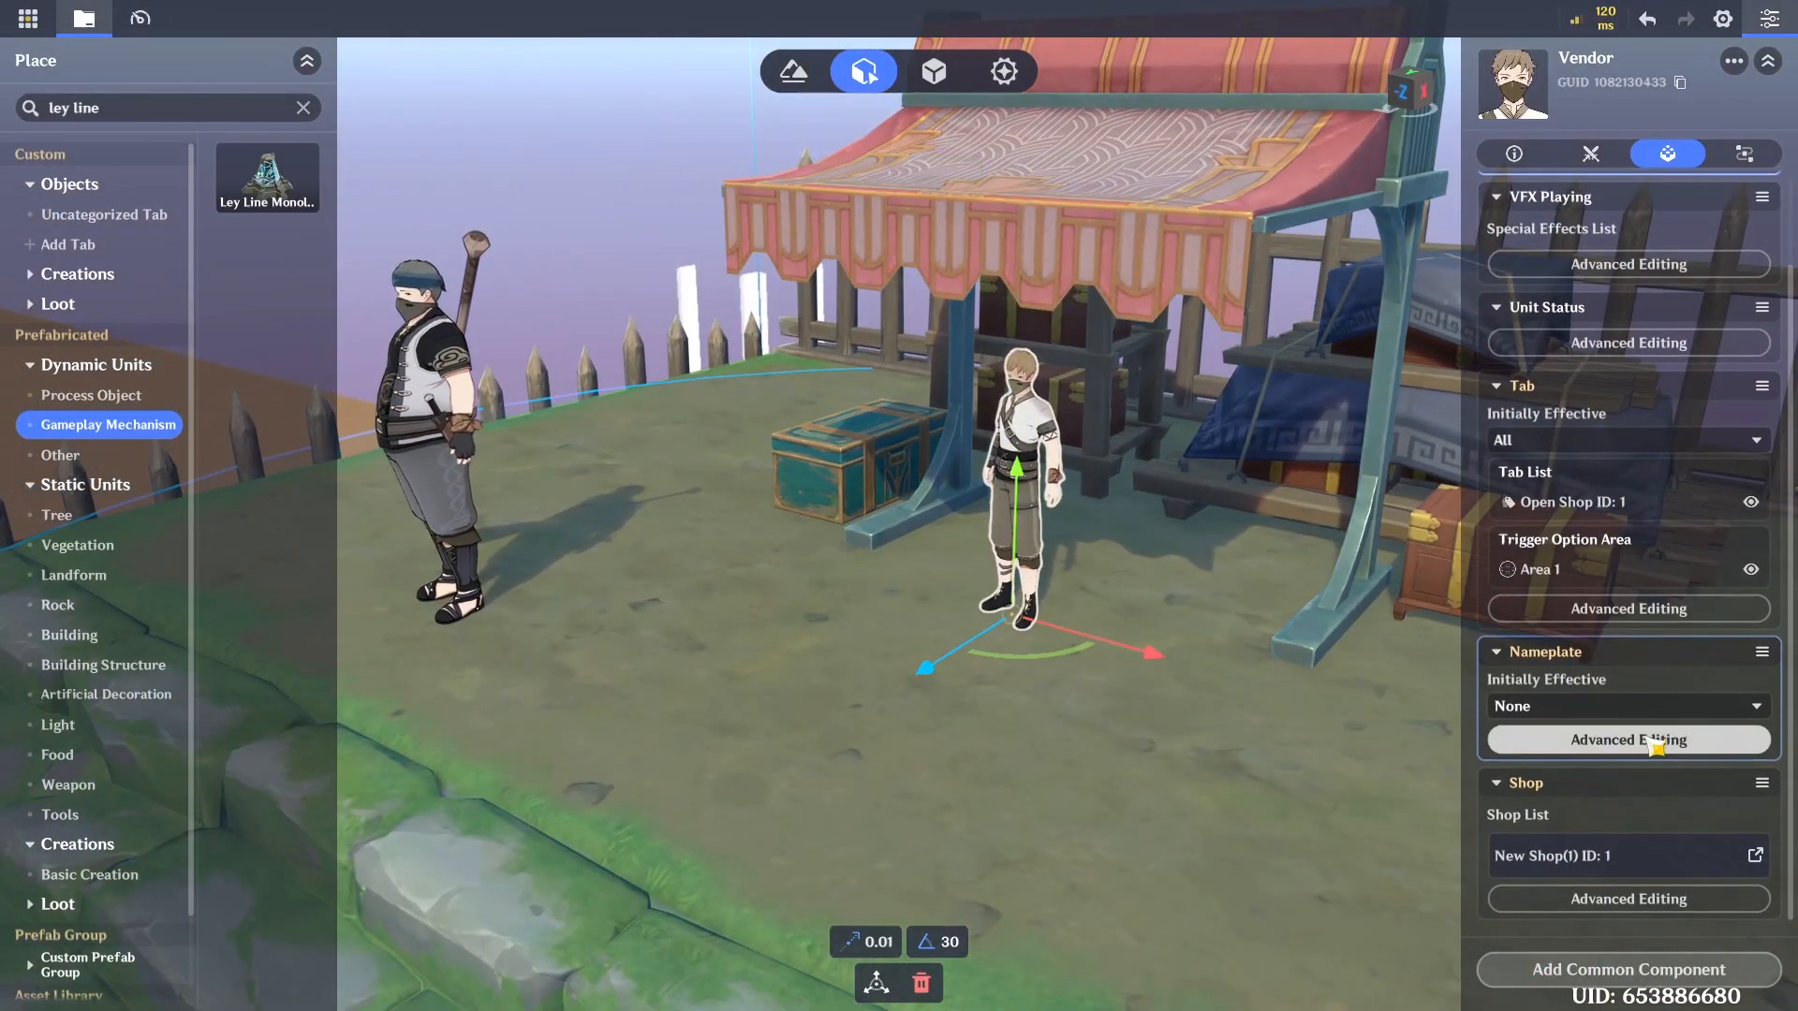
left_click(1649, 739)
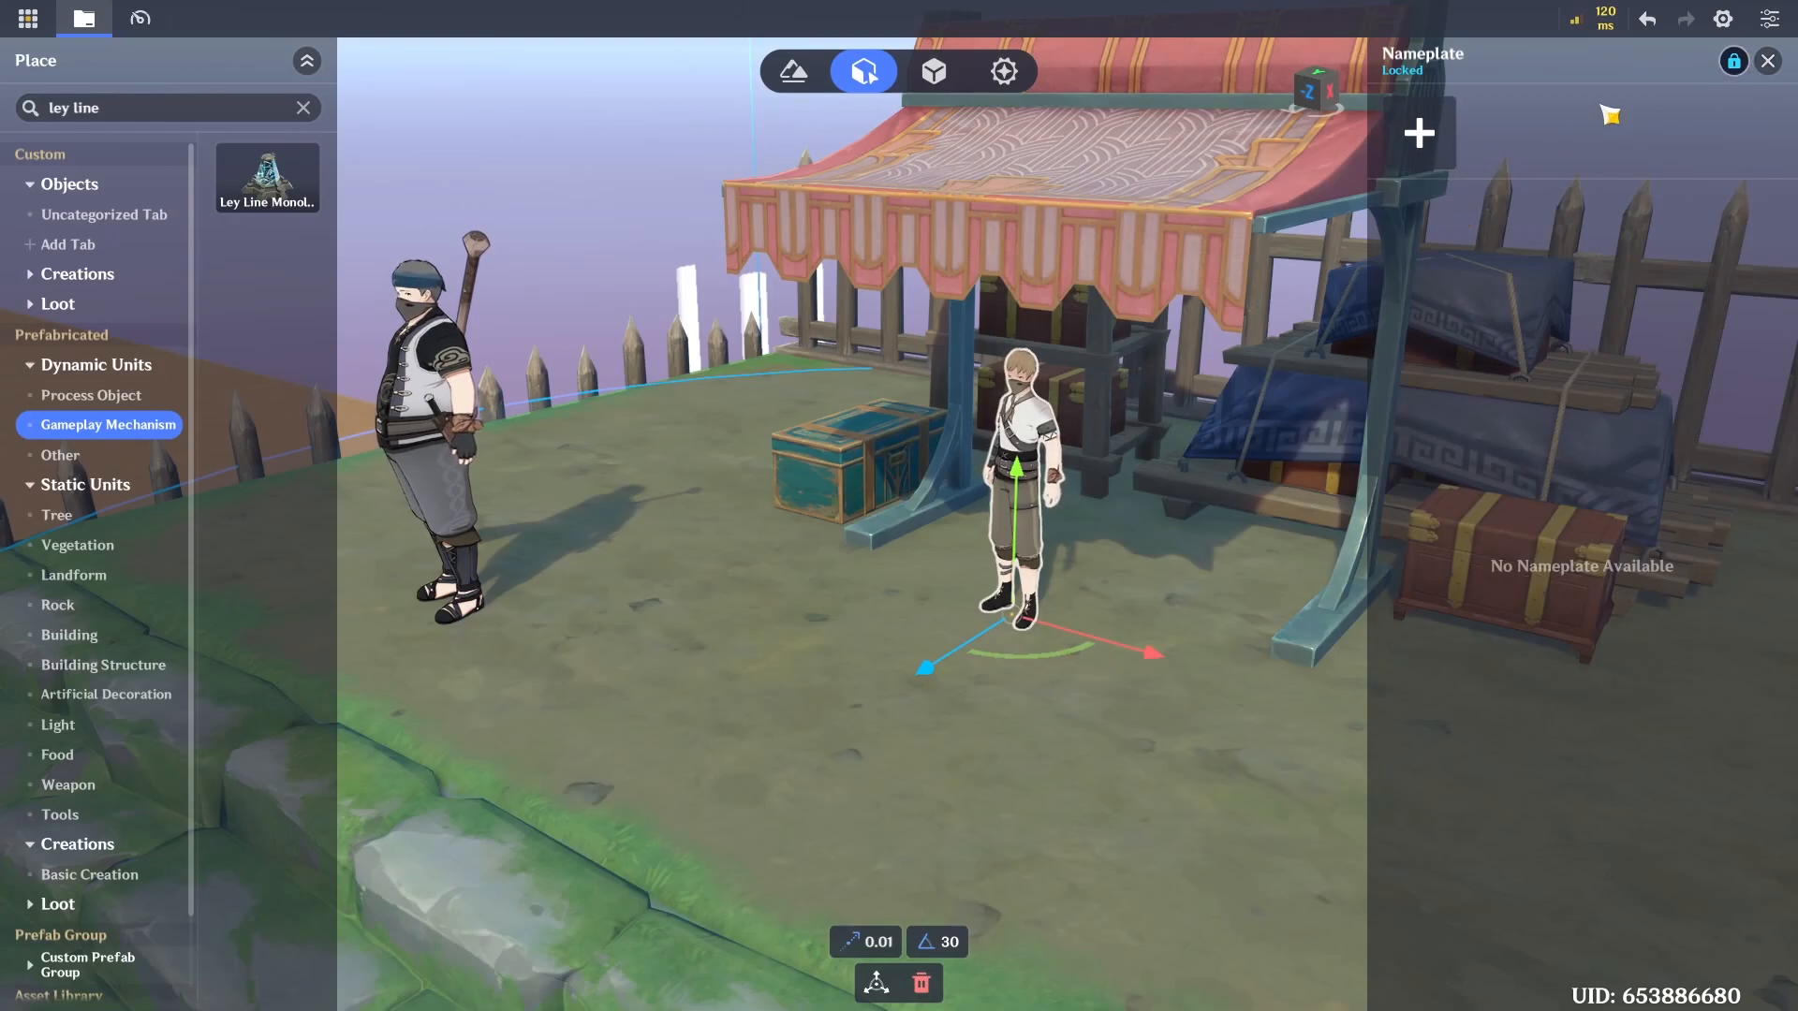
left_click(1445, 145)
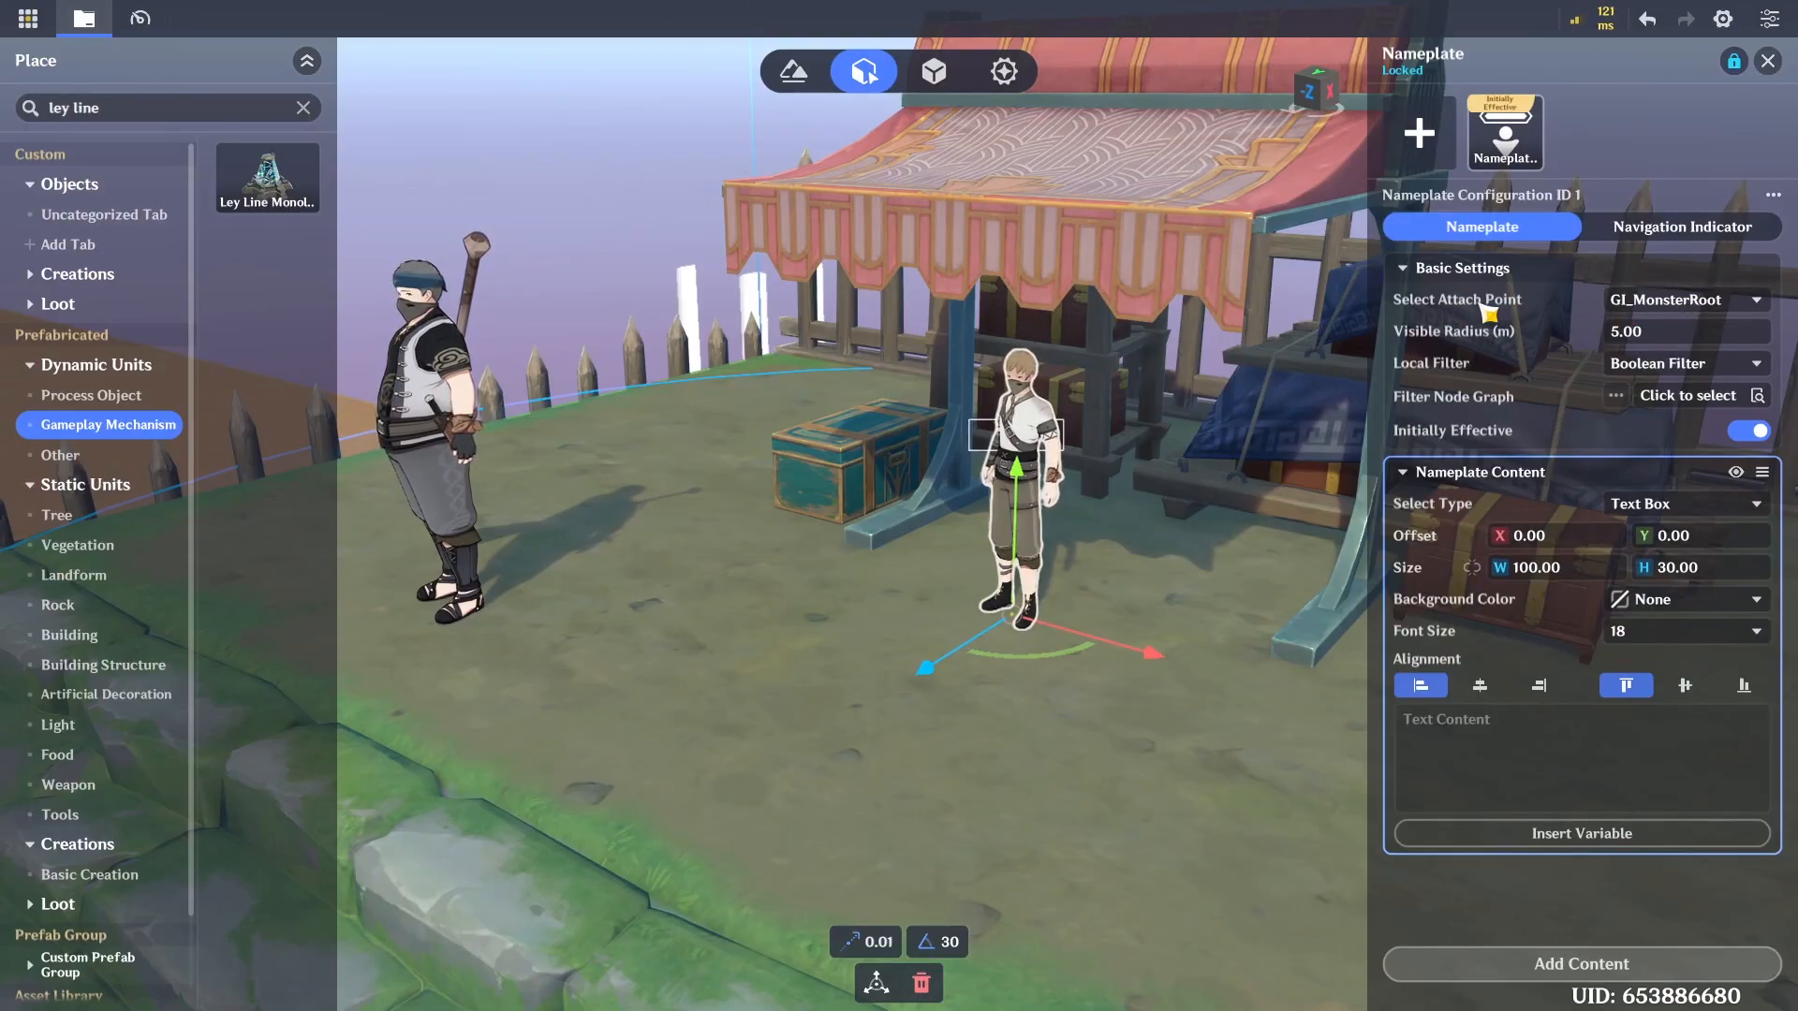
left_click(1677, 299)
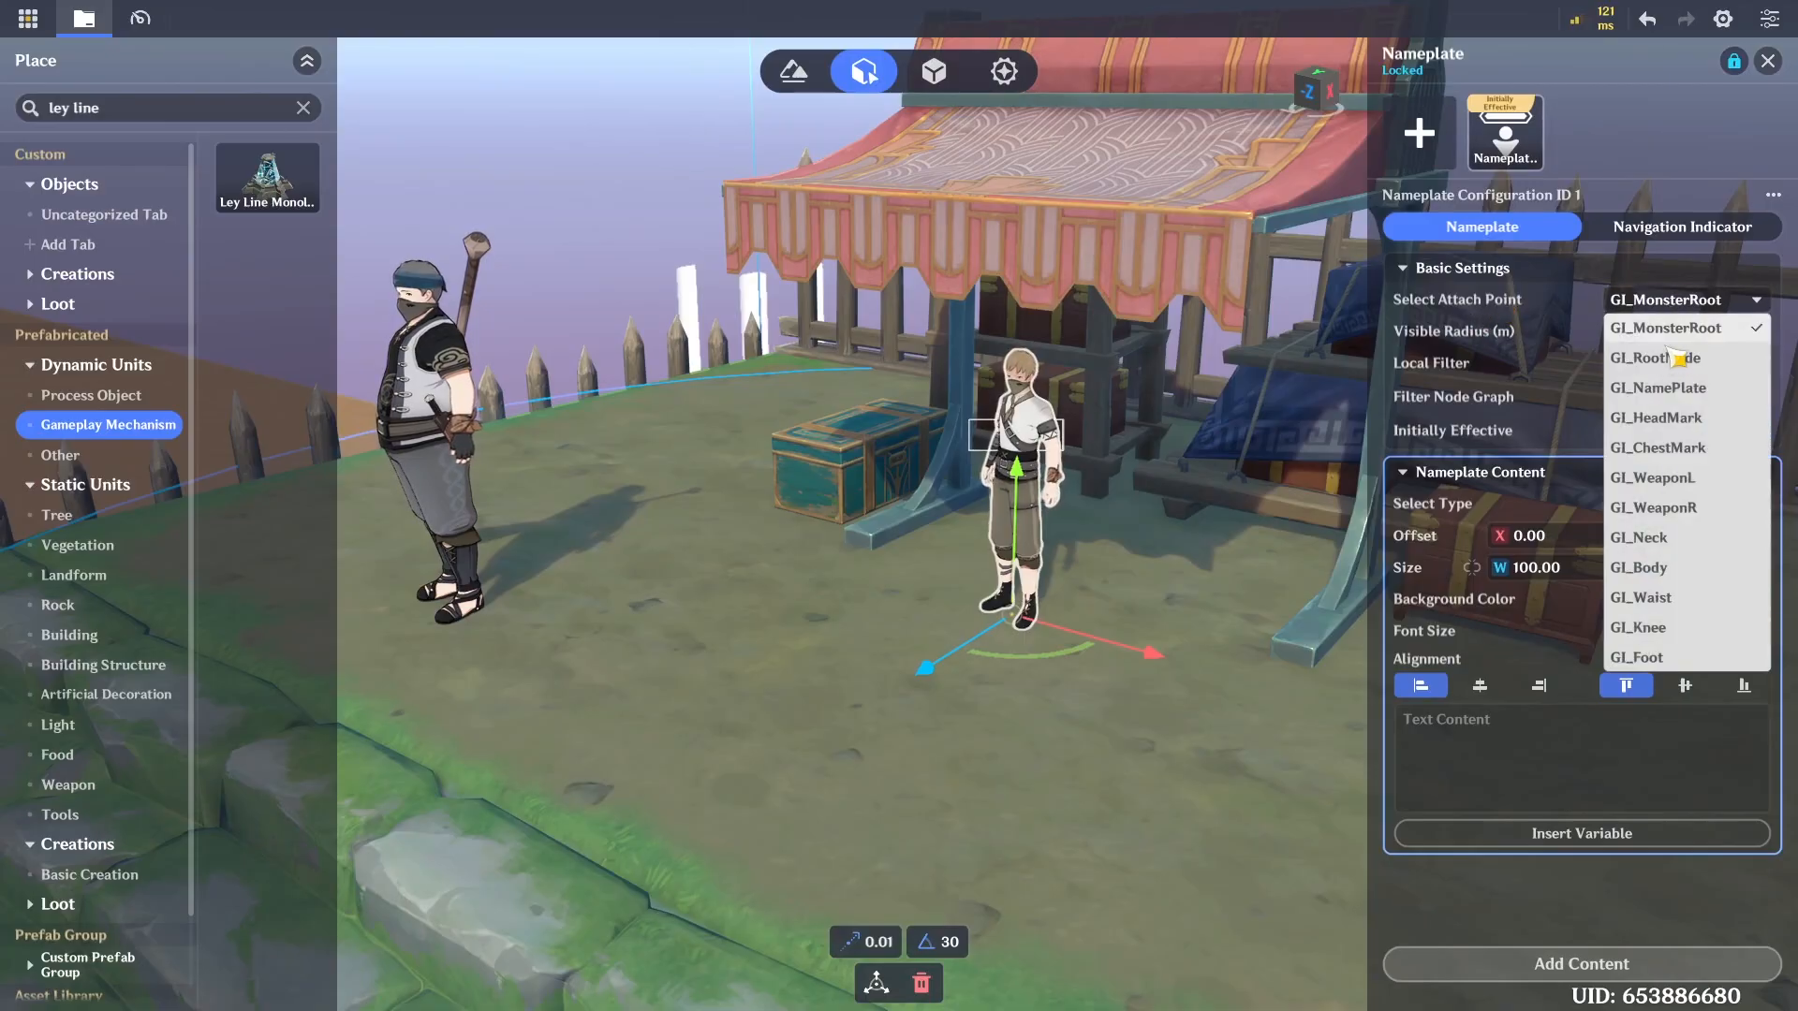
left_click(1700, 389)
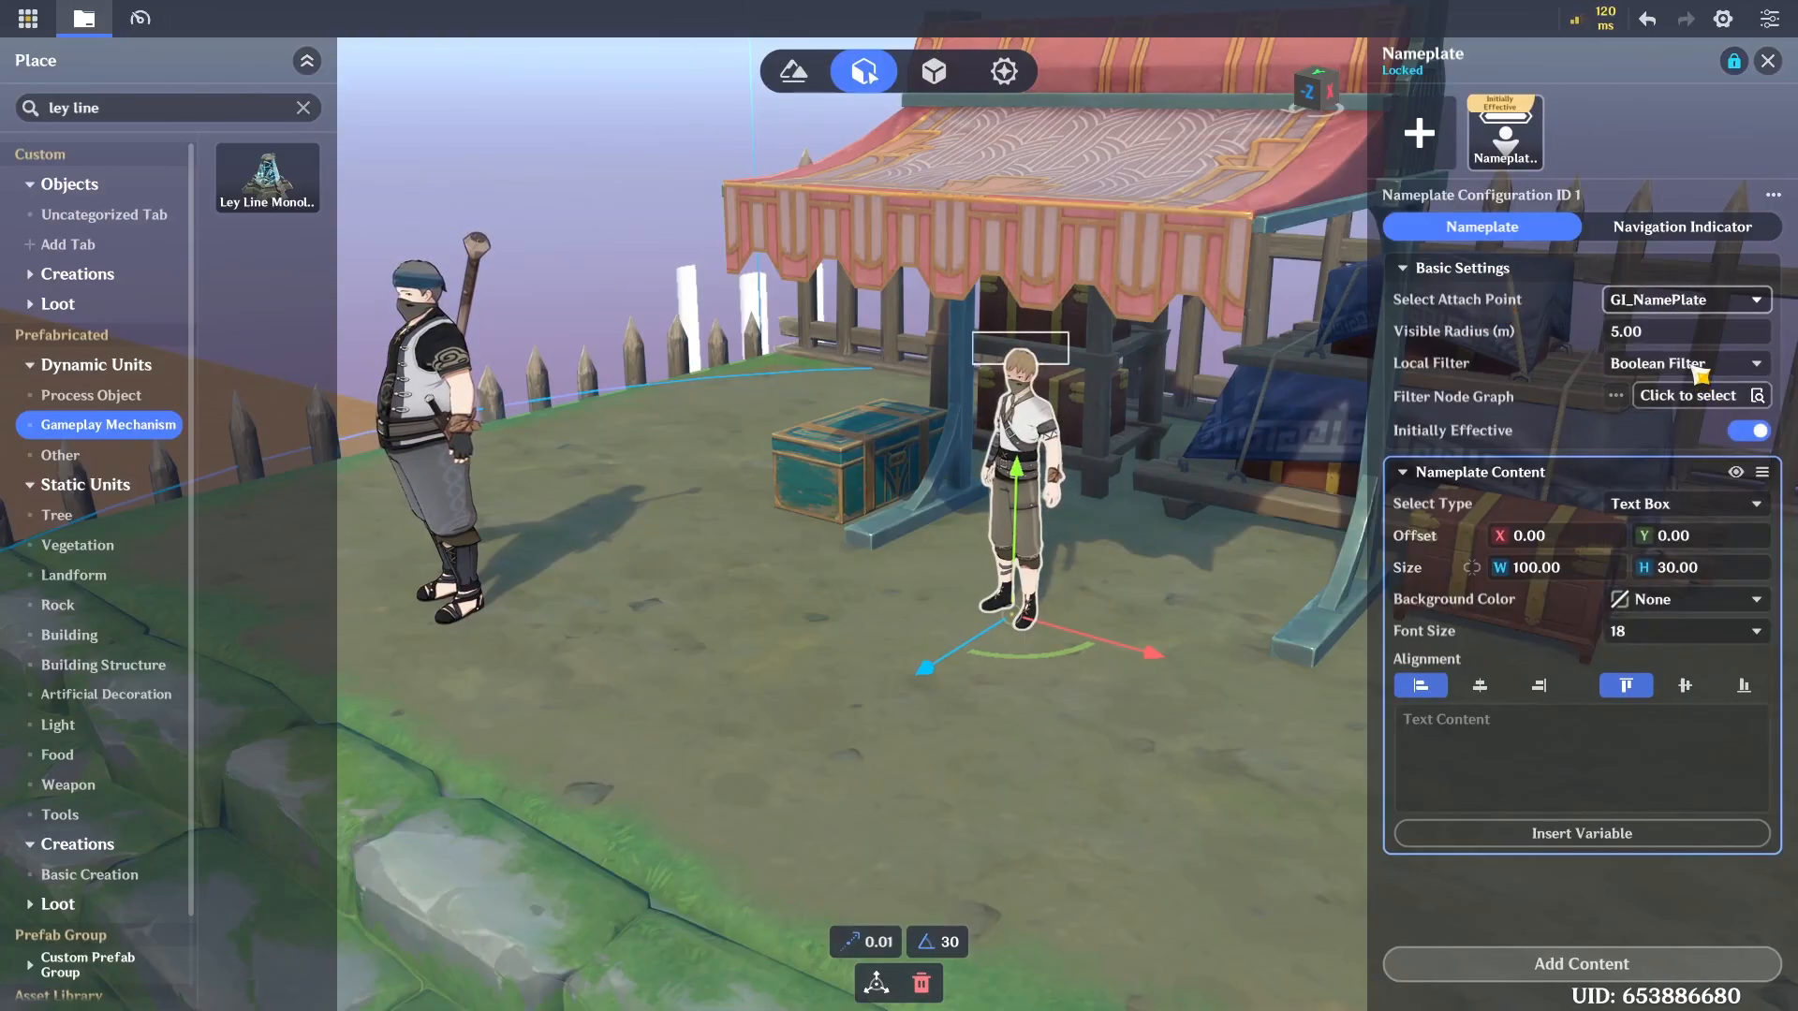
left_click(1675, 335)
type("30.00")
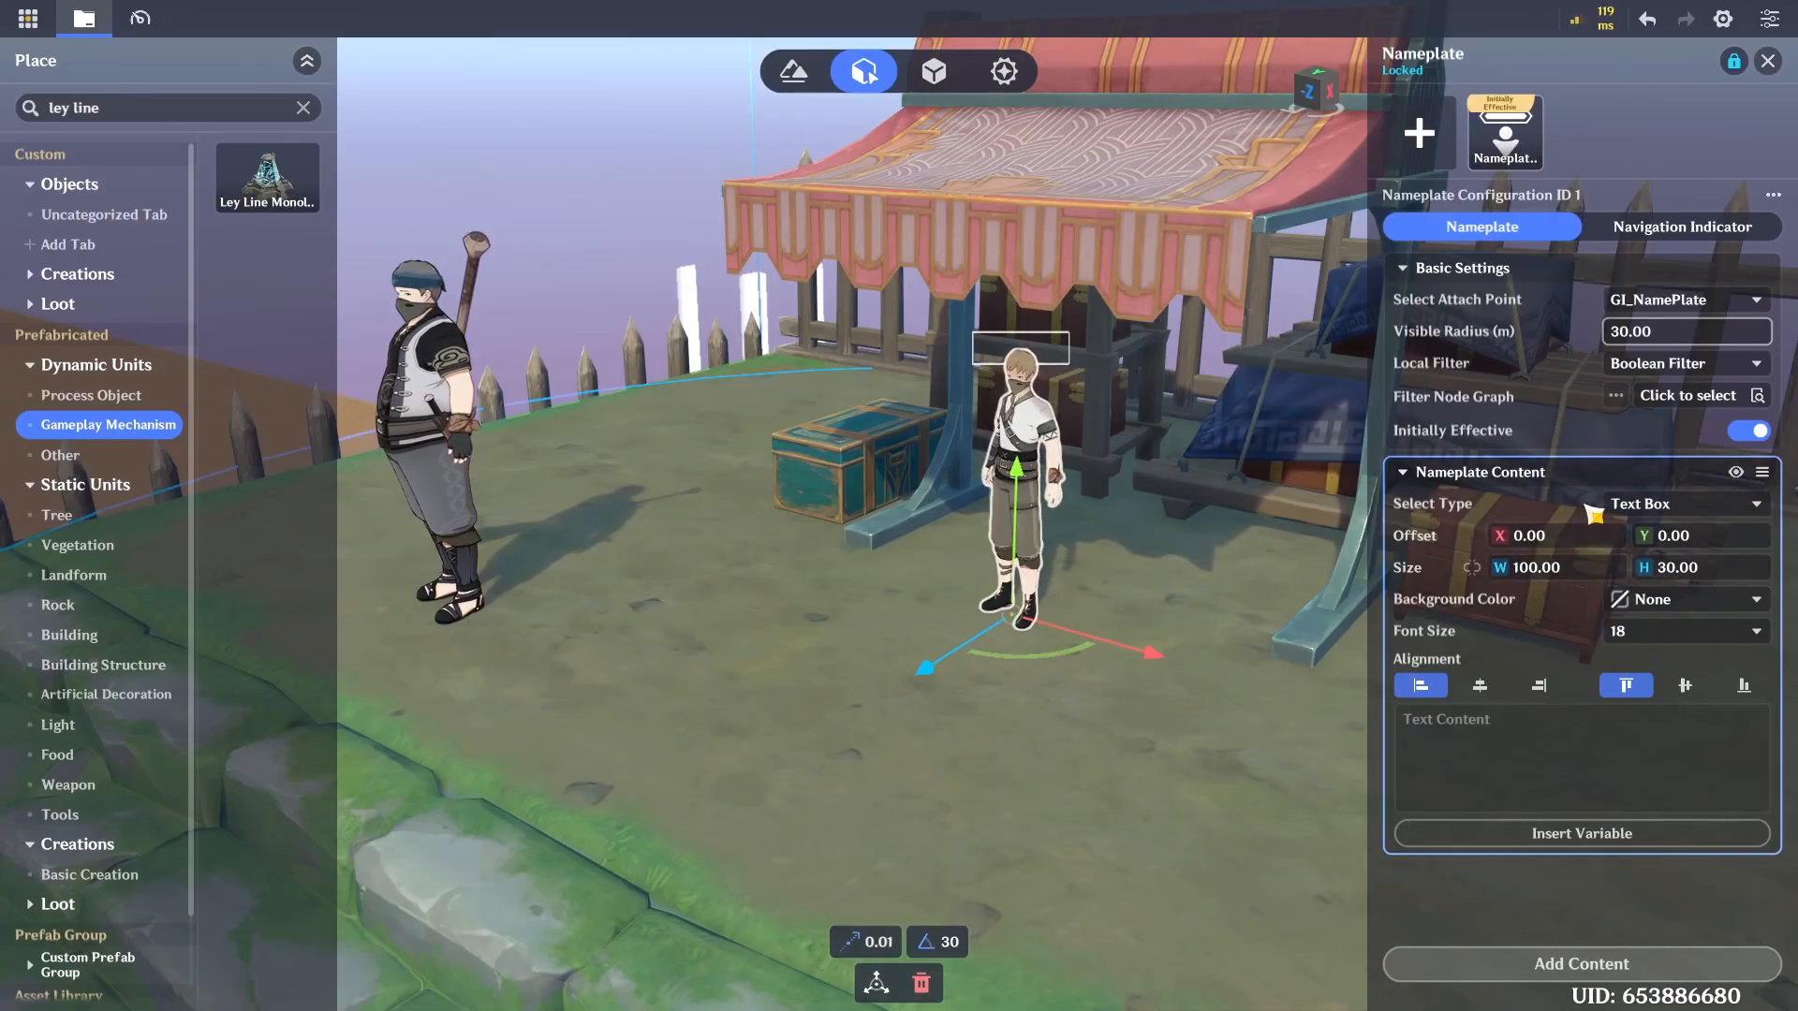
Enter Treasure Shop as the nameplate's text and centre it horizontally and vertically
left_click(1515, 748)
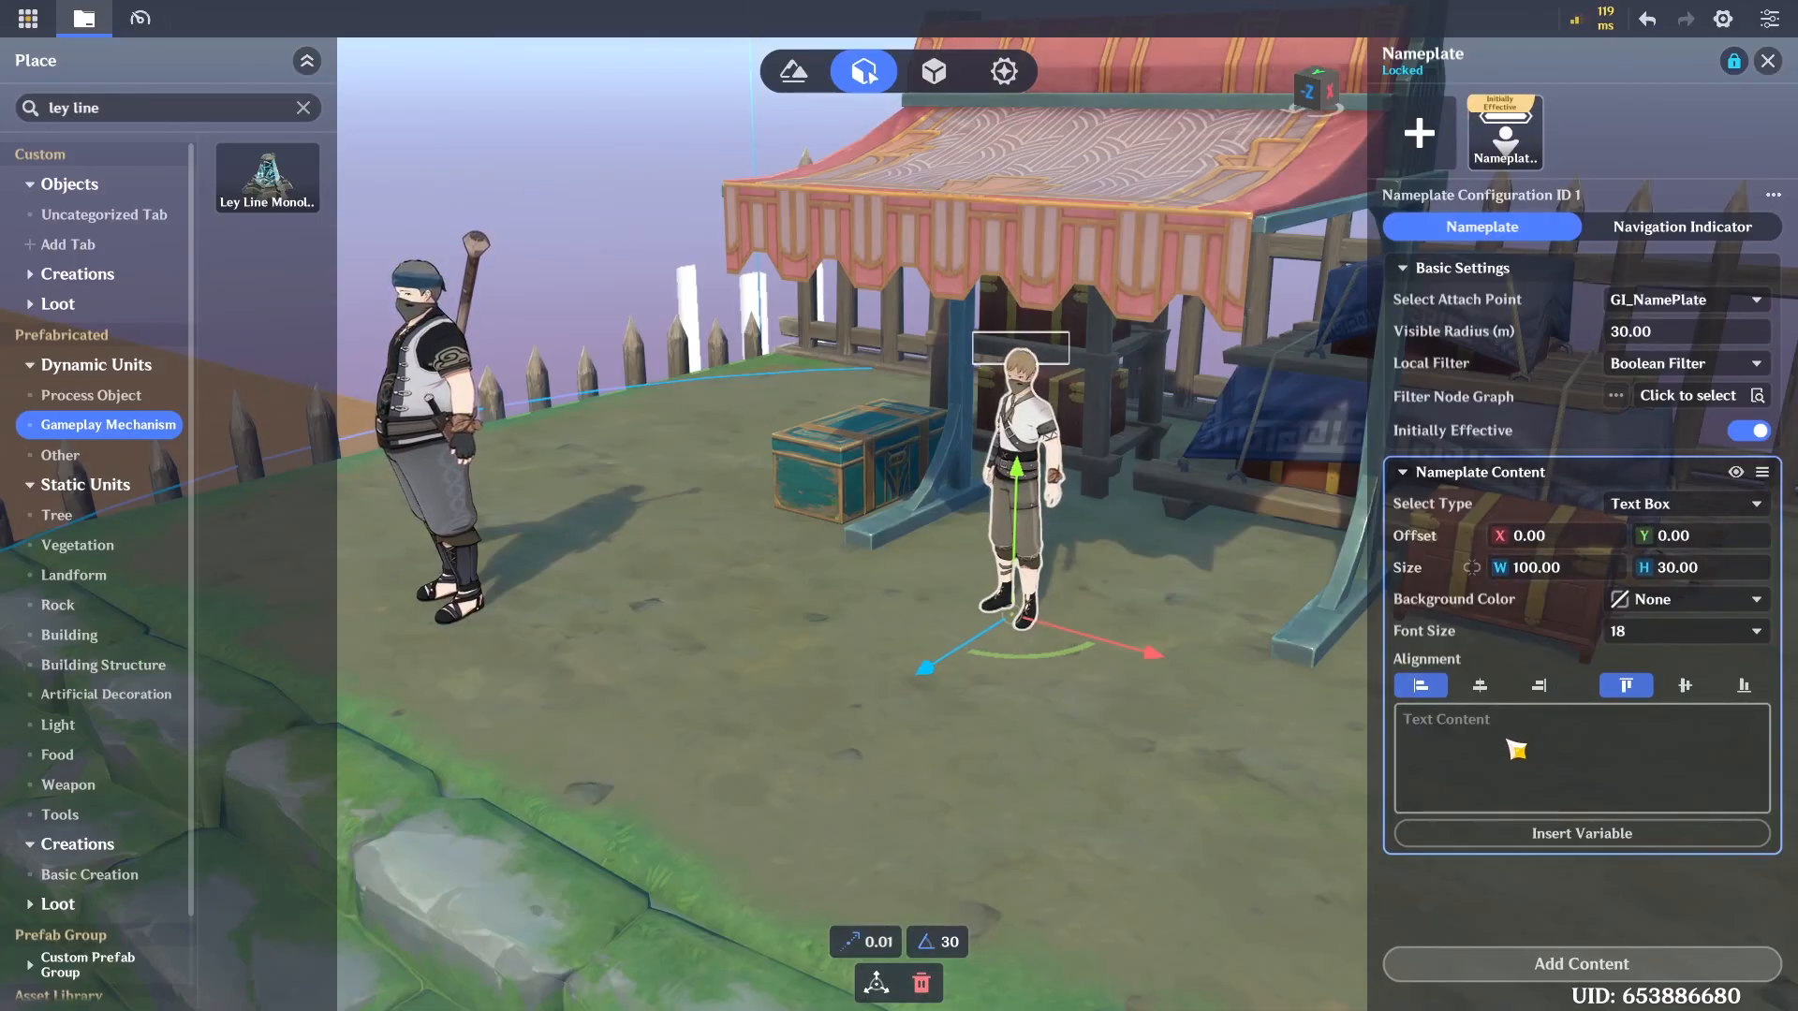
type("Treasure ")
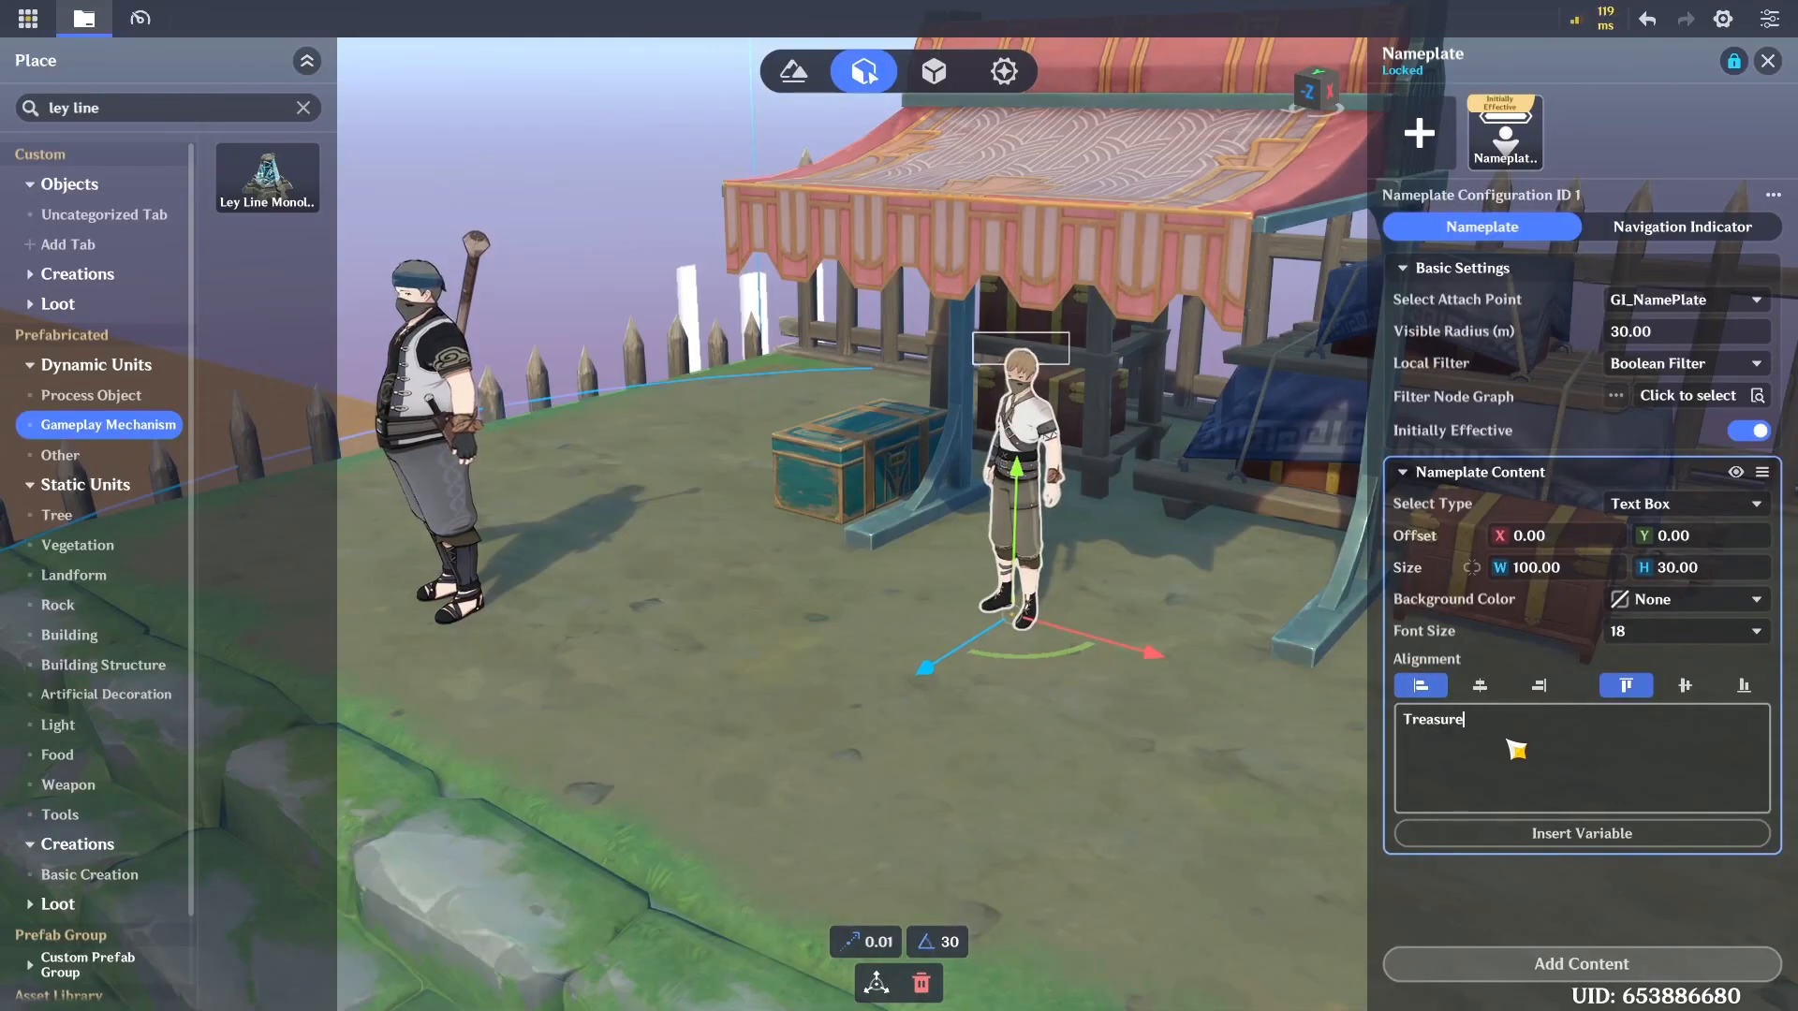
type("Shop")
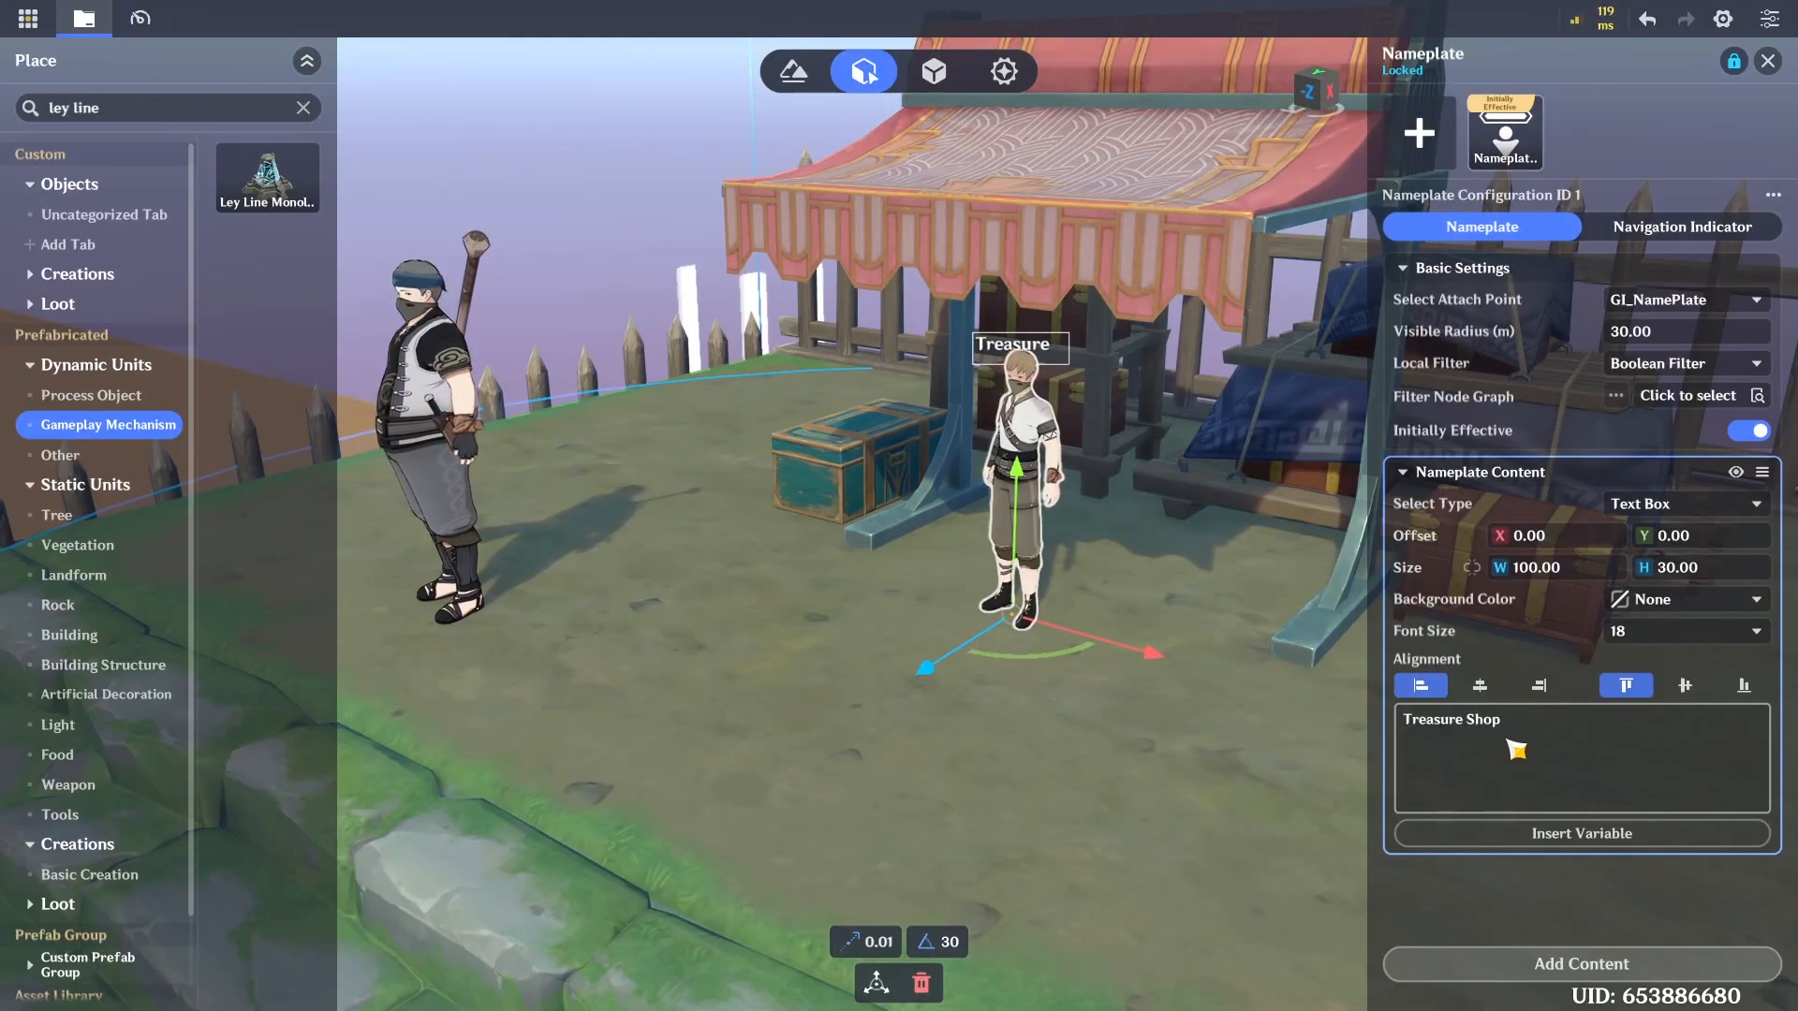
left_click(1480, 686)
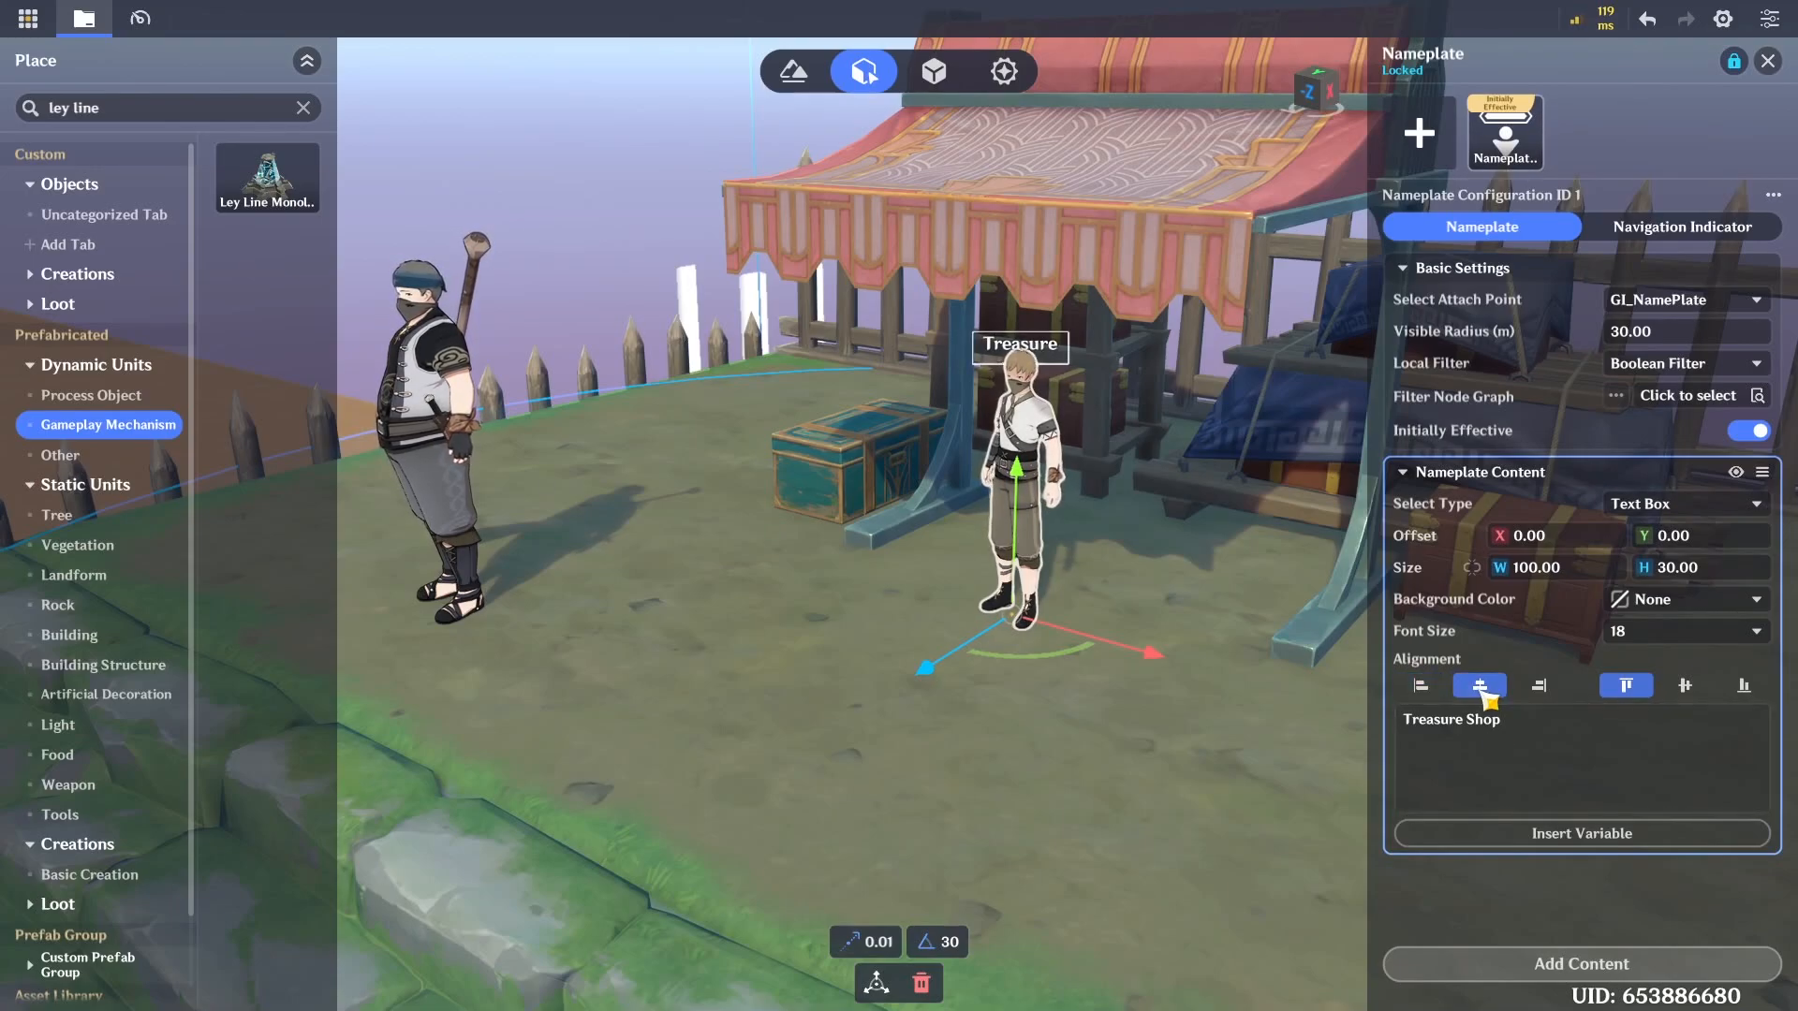
left_click(1685, 686)
Set the nameplate text box's Y offset to 30.00 and its width to 200.00
scroll(1133, 510, "up", 3)
right_click_drag(1134, 510, 1084, 549)
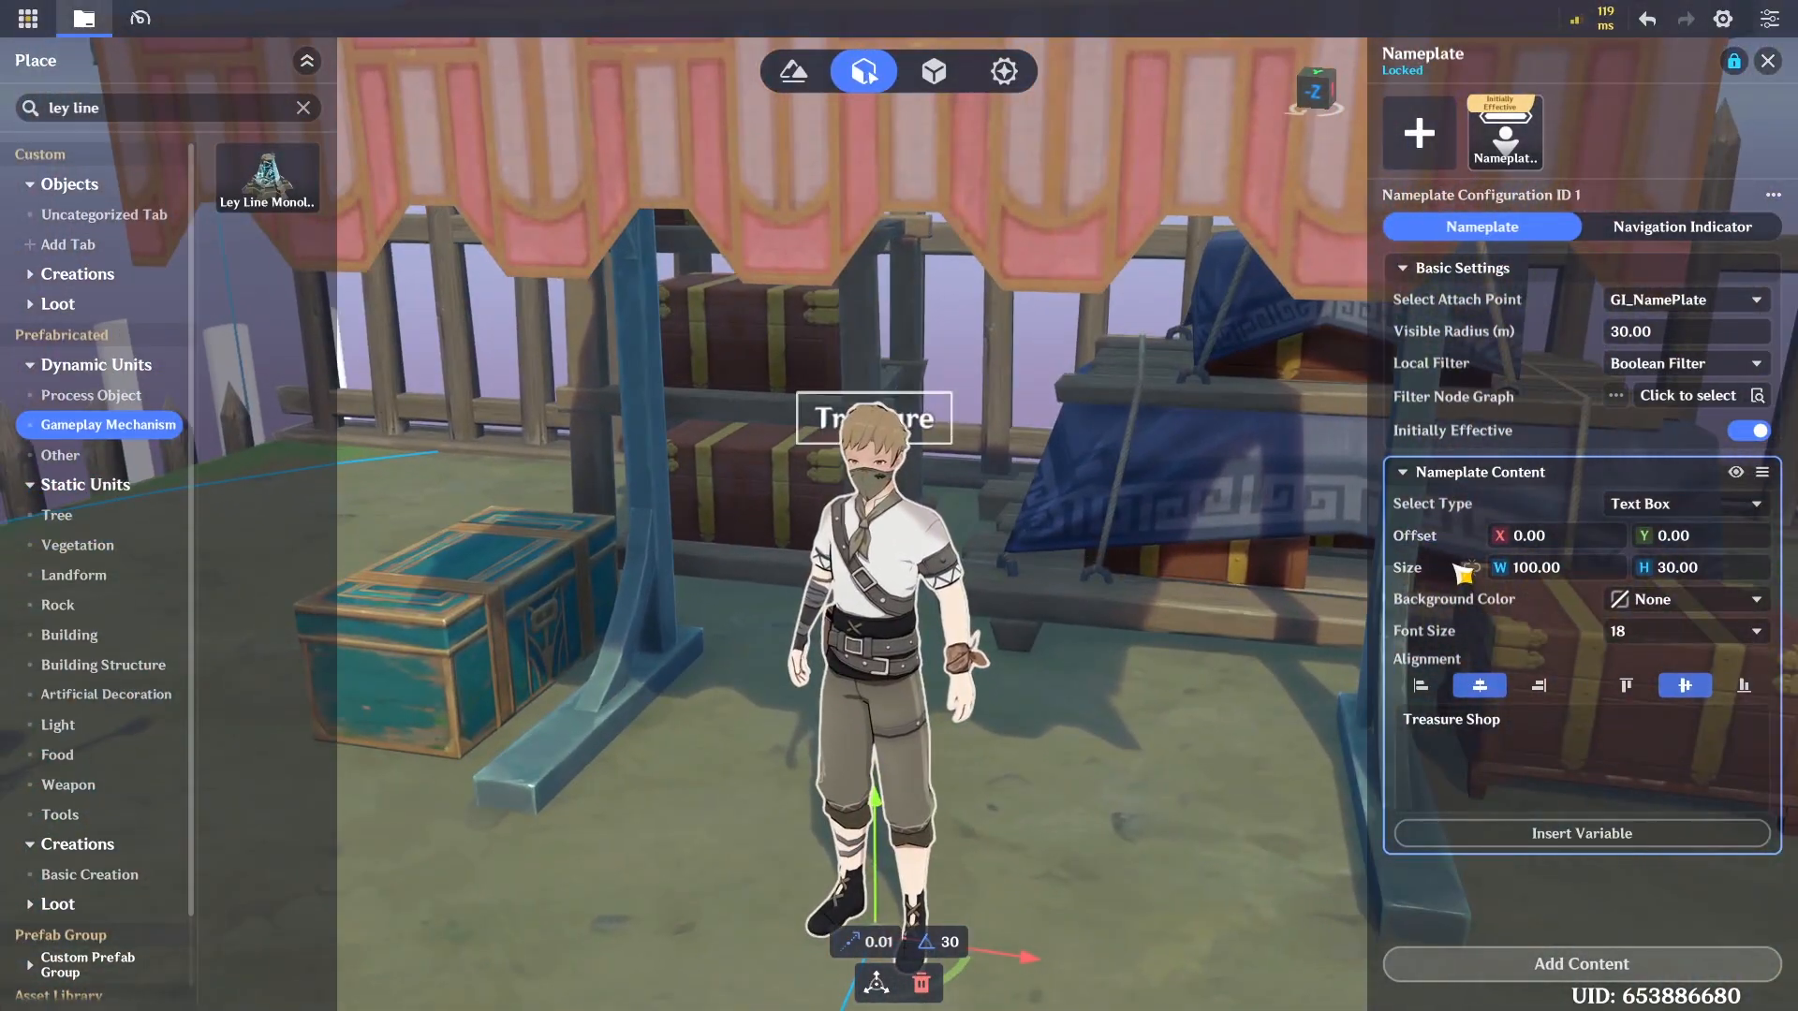
left_click(1691, 539)
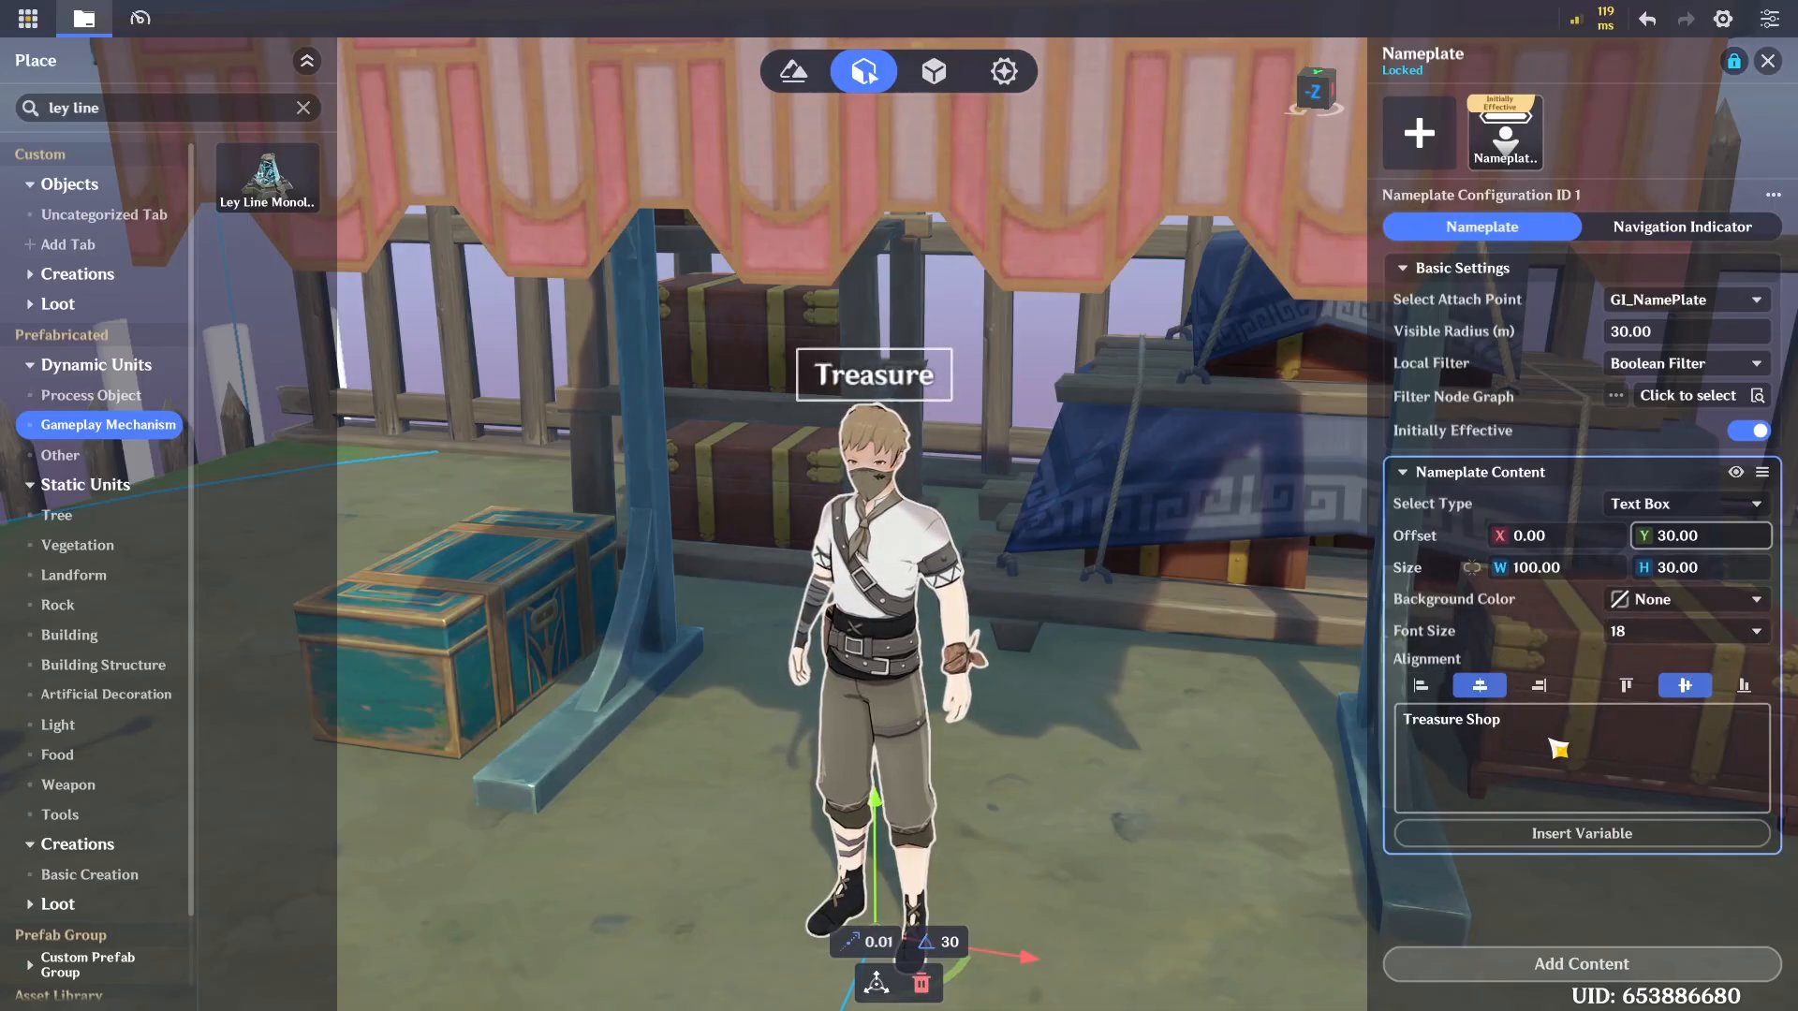
left_click(1550, 577)
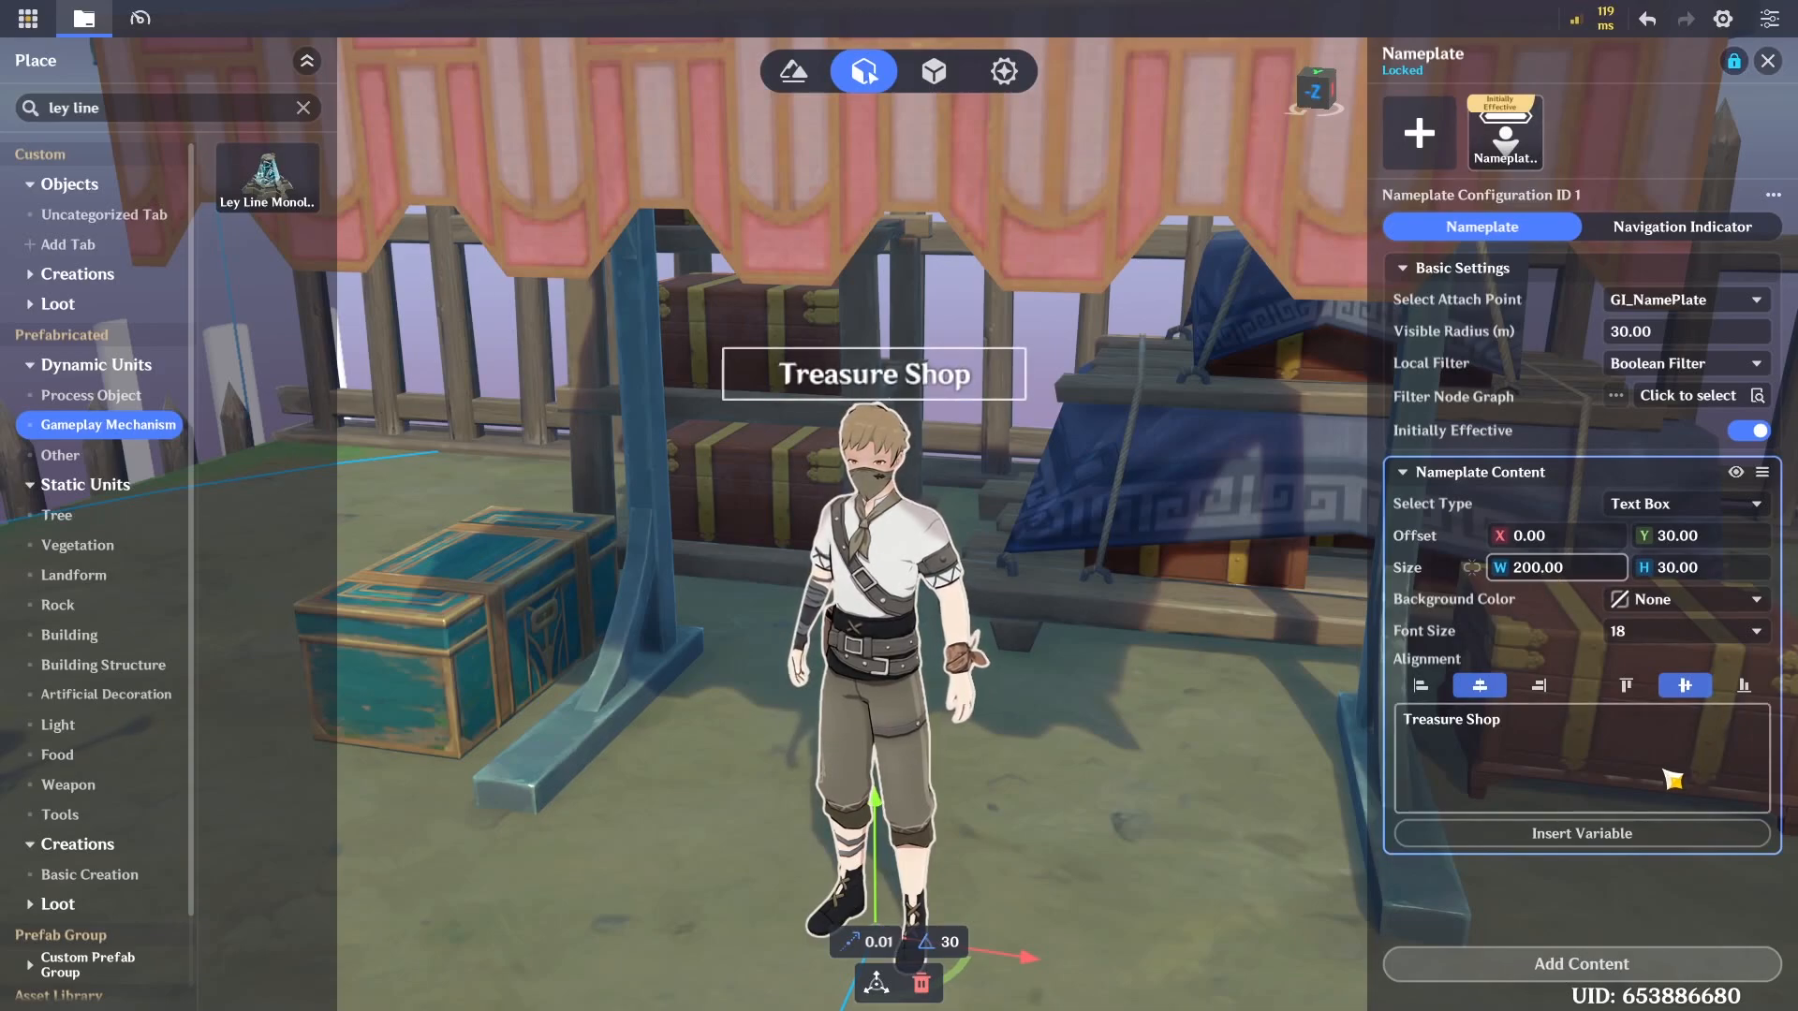
Add a second content entry to the nameplate and set its type to Icon
left_click(1592, 980)
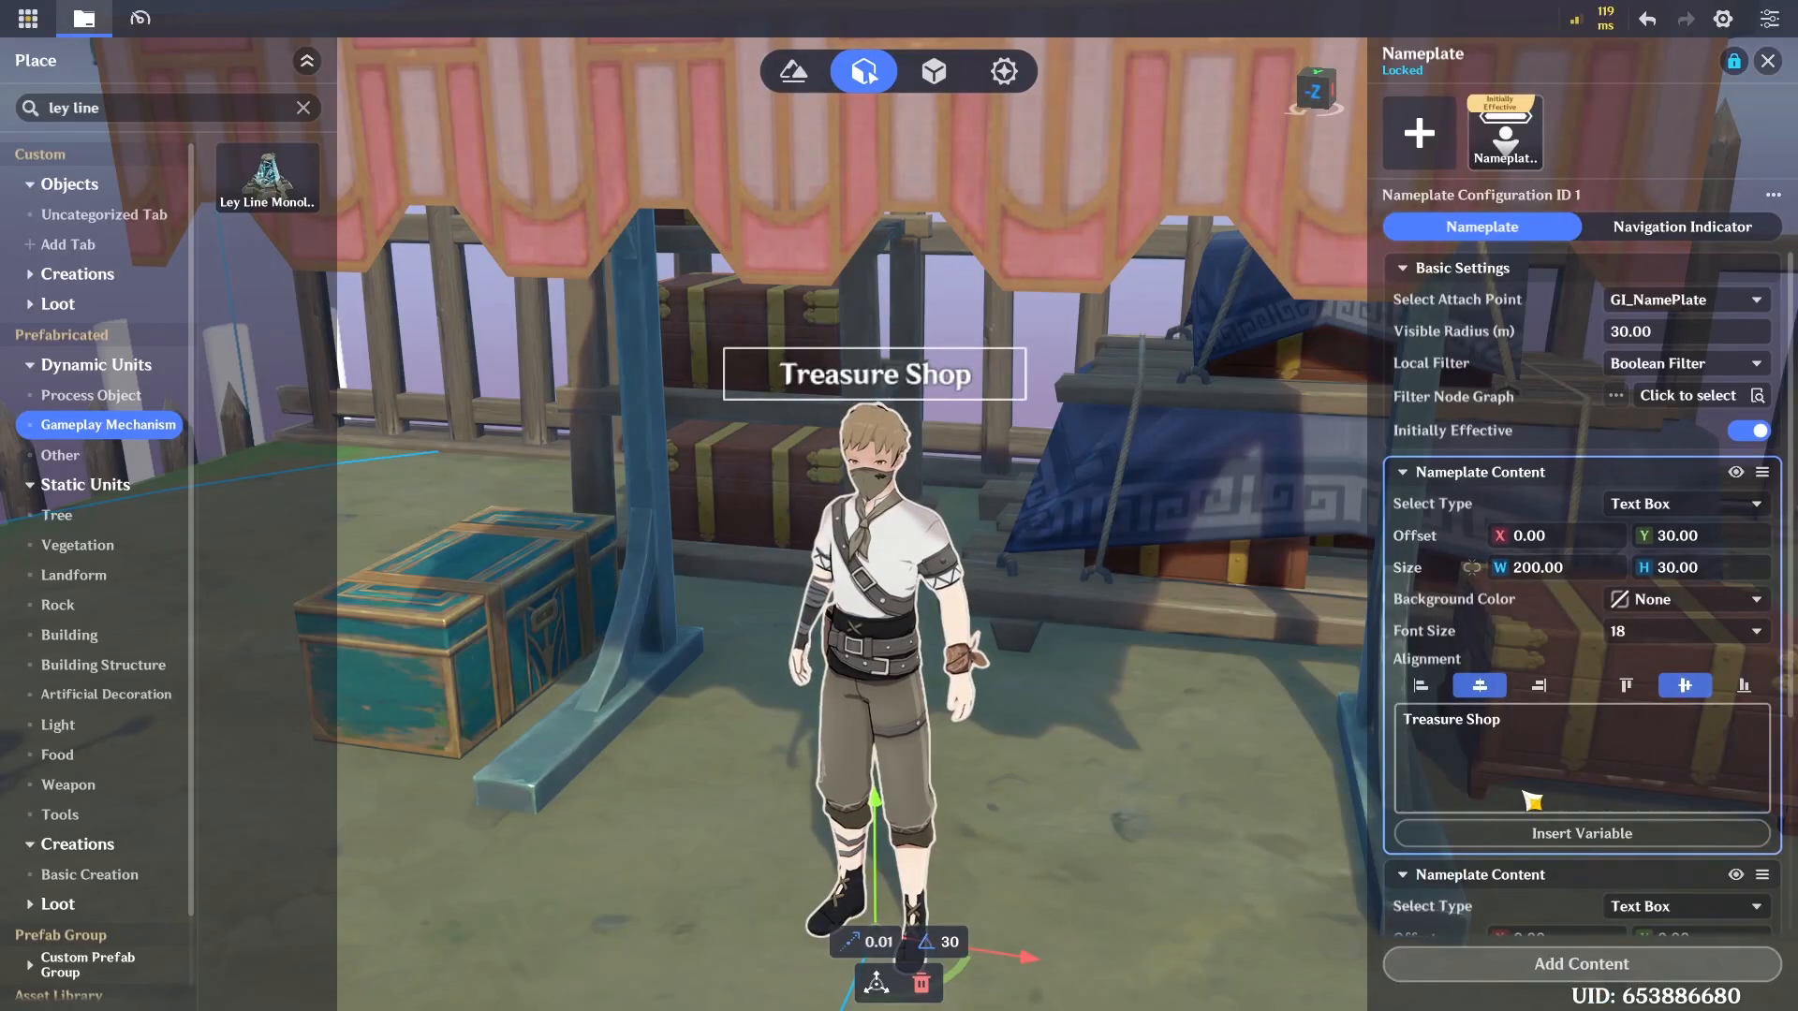
left_click(1532, 729)
scroll(1560, 654, "down", 3)
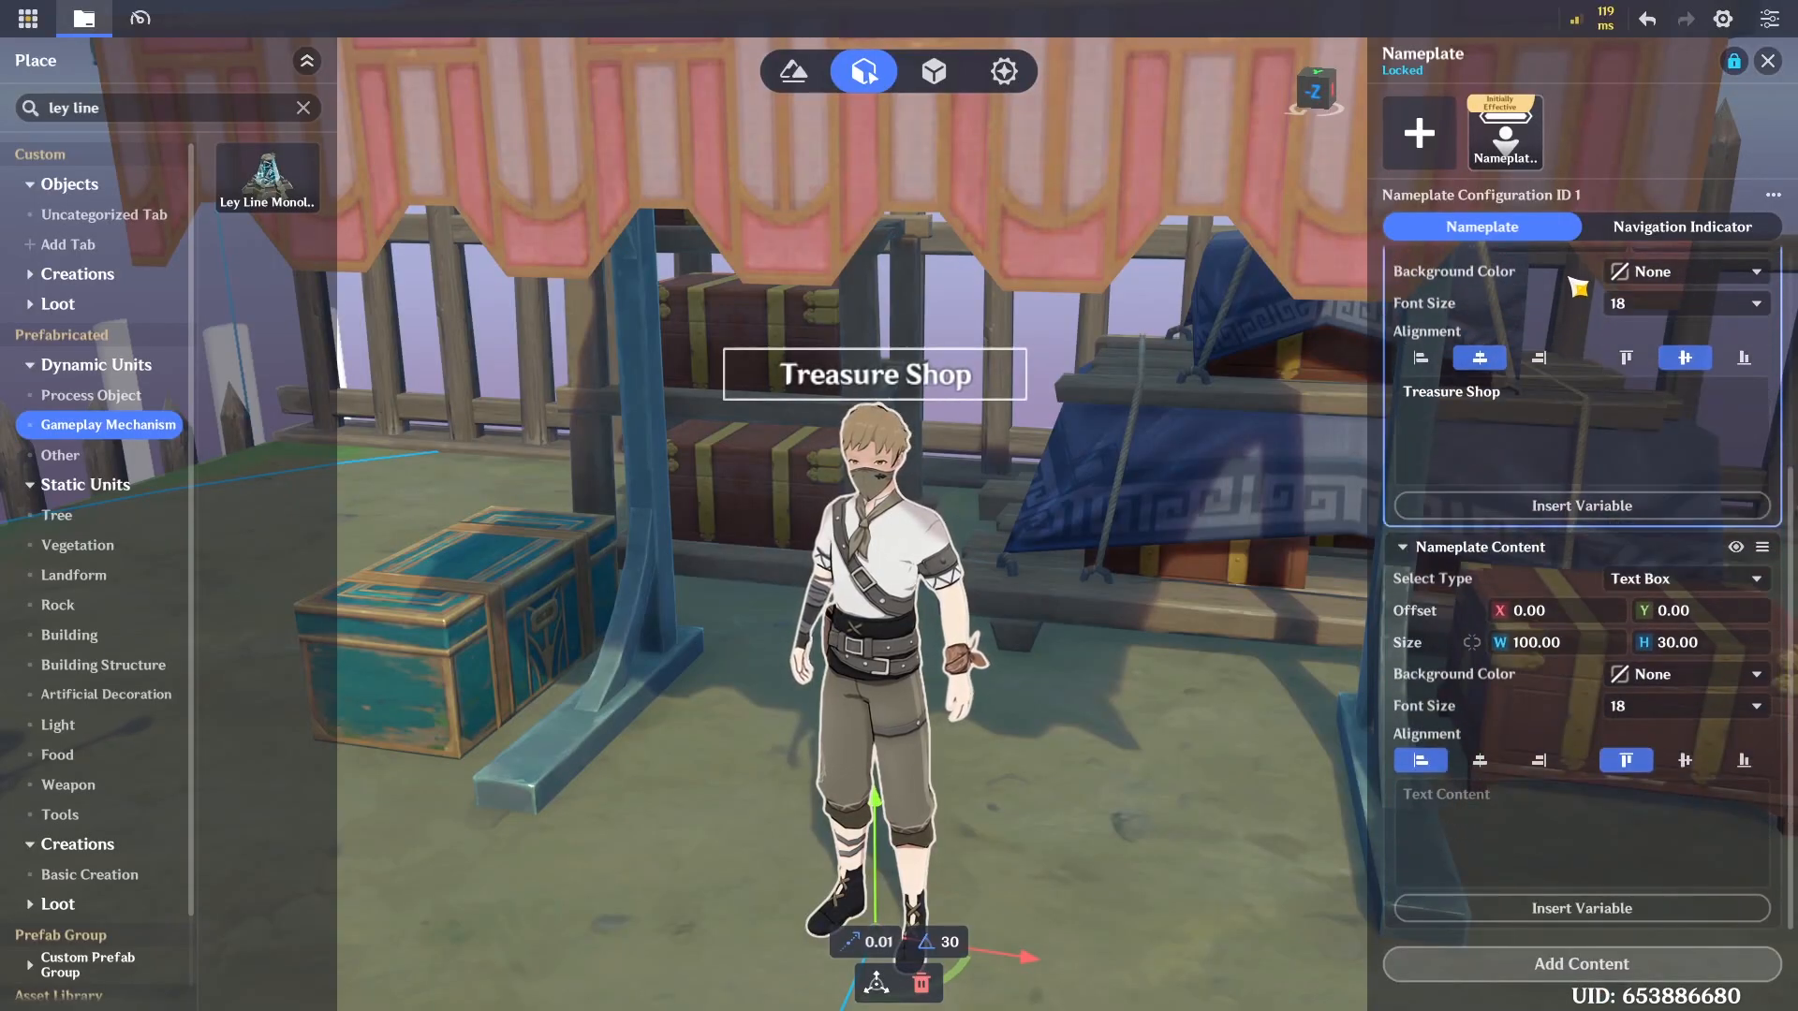
left_click(1682, 590)
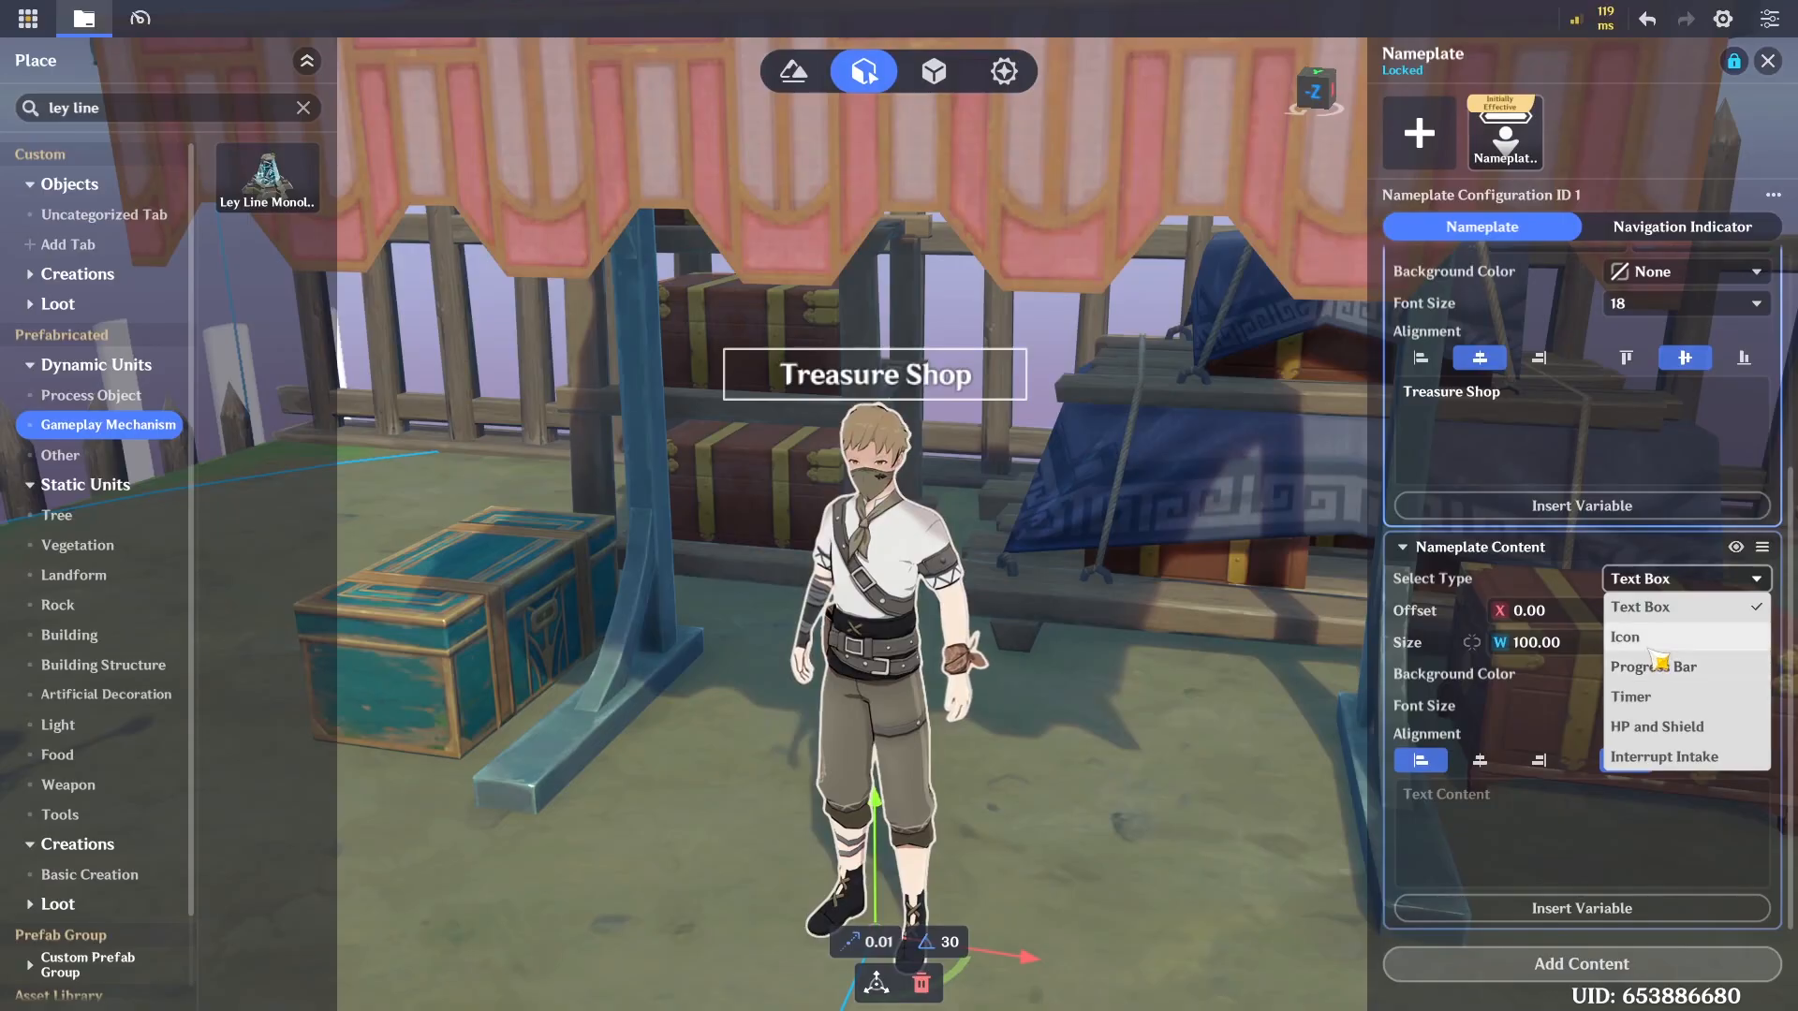
left_click(1650, 639)
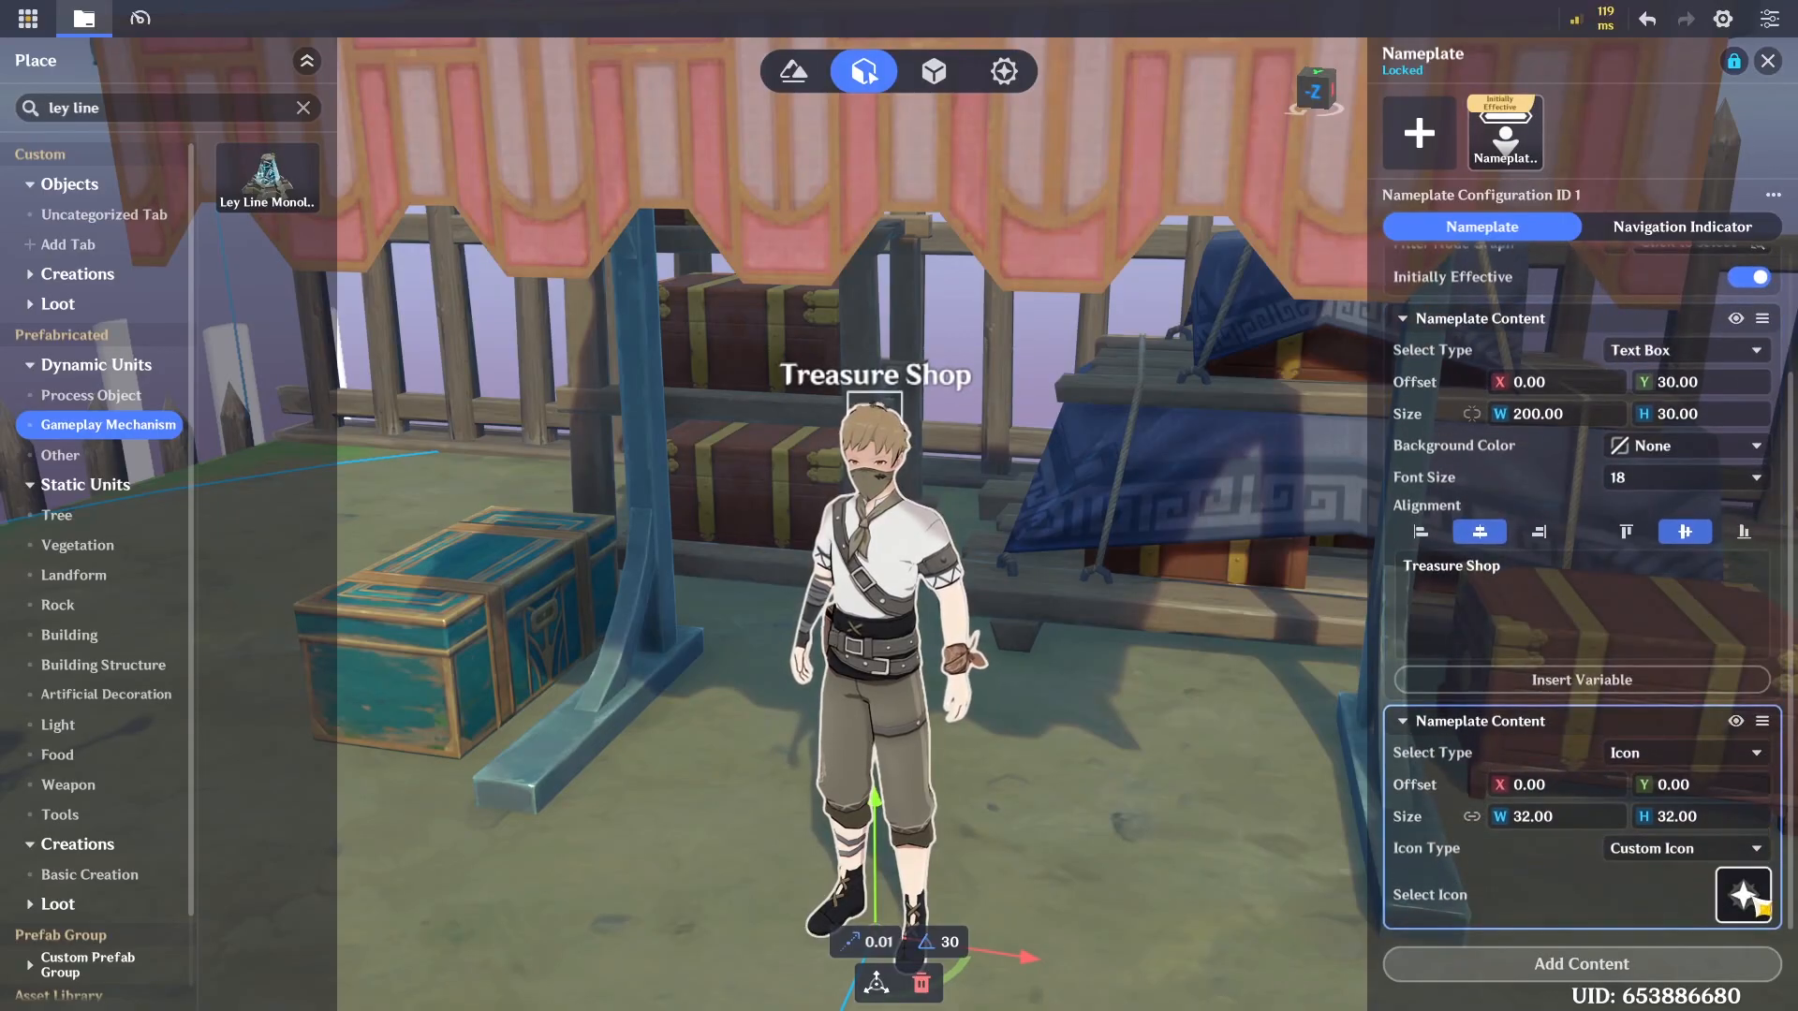
Choose the money pouch as the nameplate's custom icon and set the icon's Y offset to 60.00
left_click(1744, 895)
left_click_drag(1278, 674, 1262, 398)
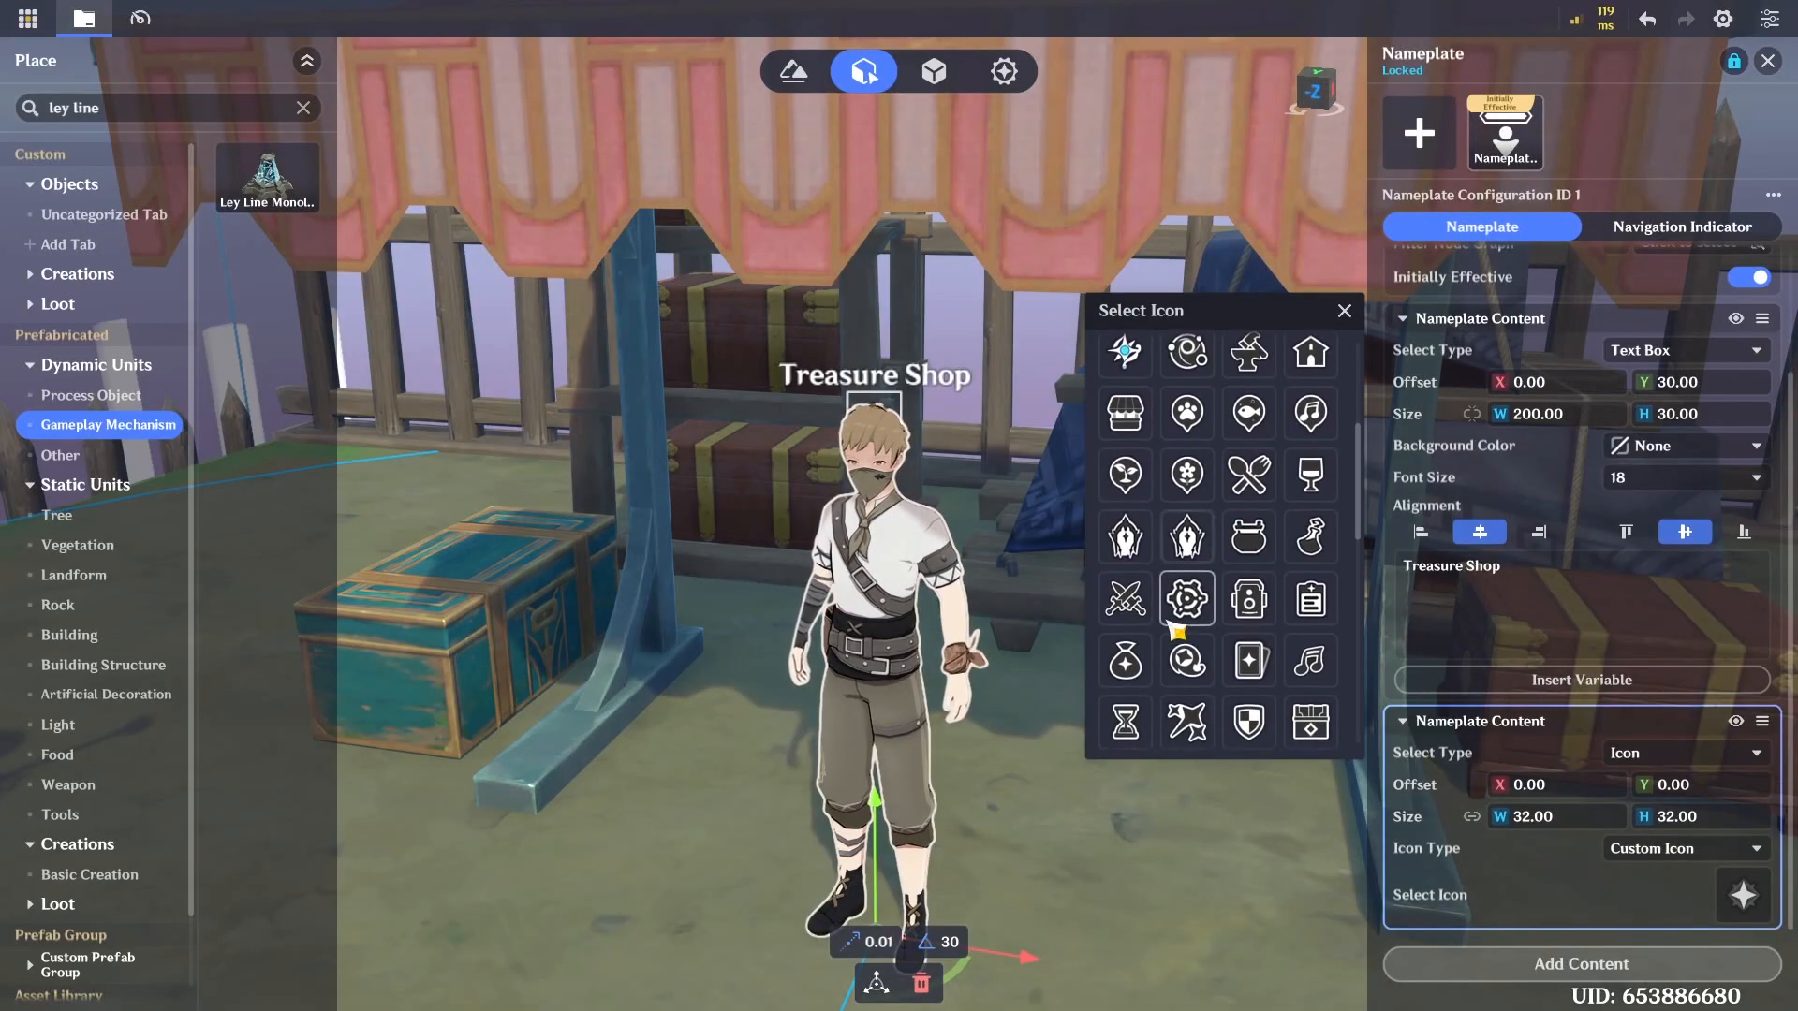
left_click(1148, 661)
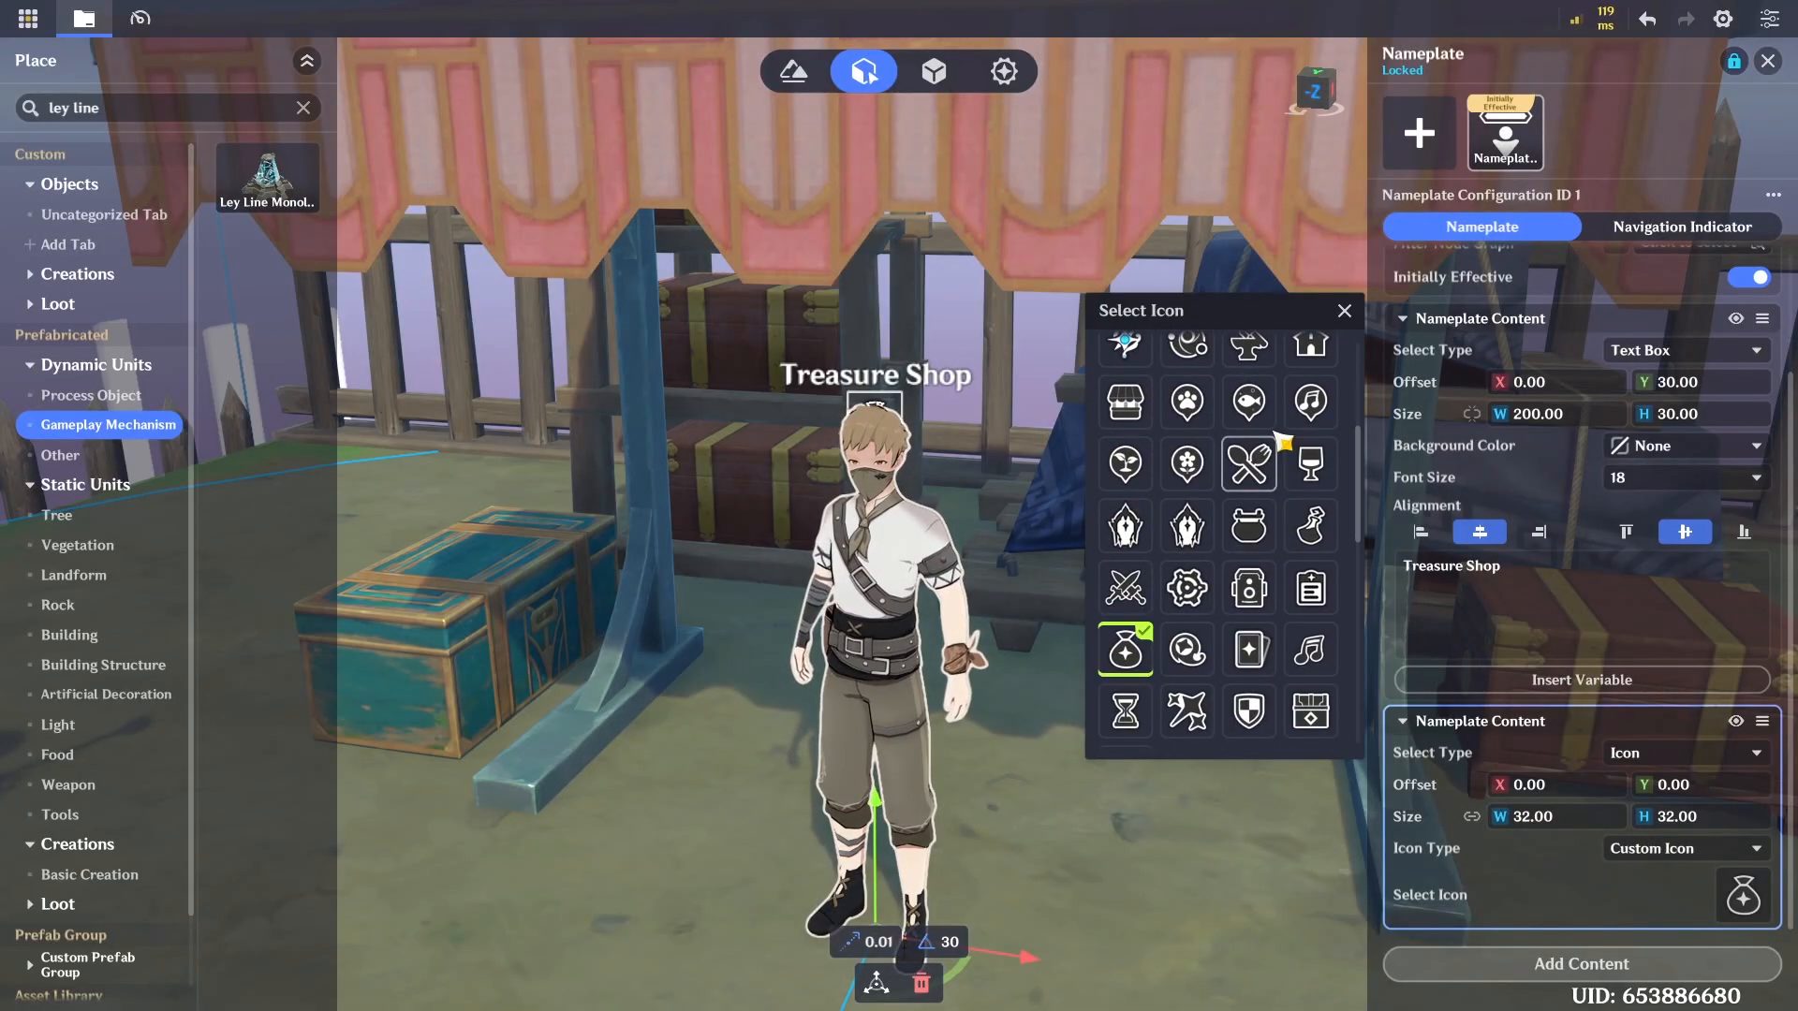
left_click(1345, 312)
scroll(1545, 721, "up", 1)
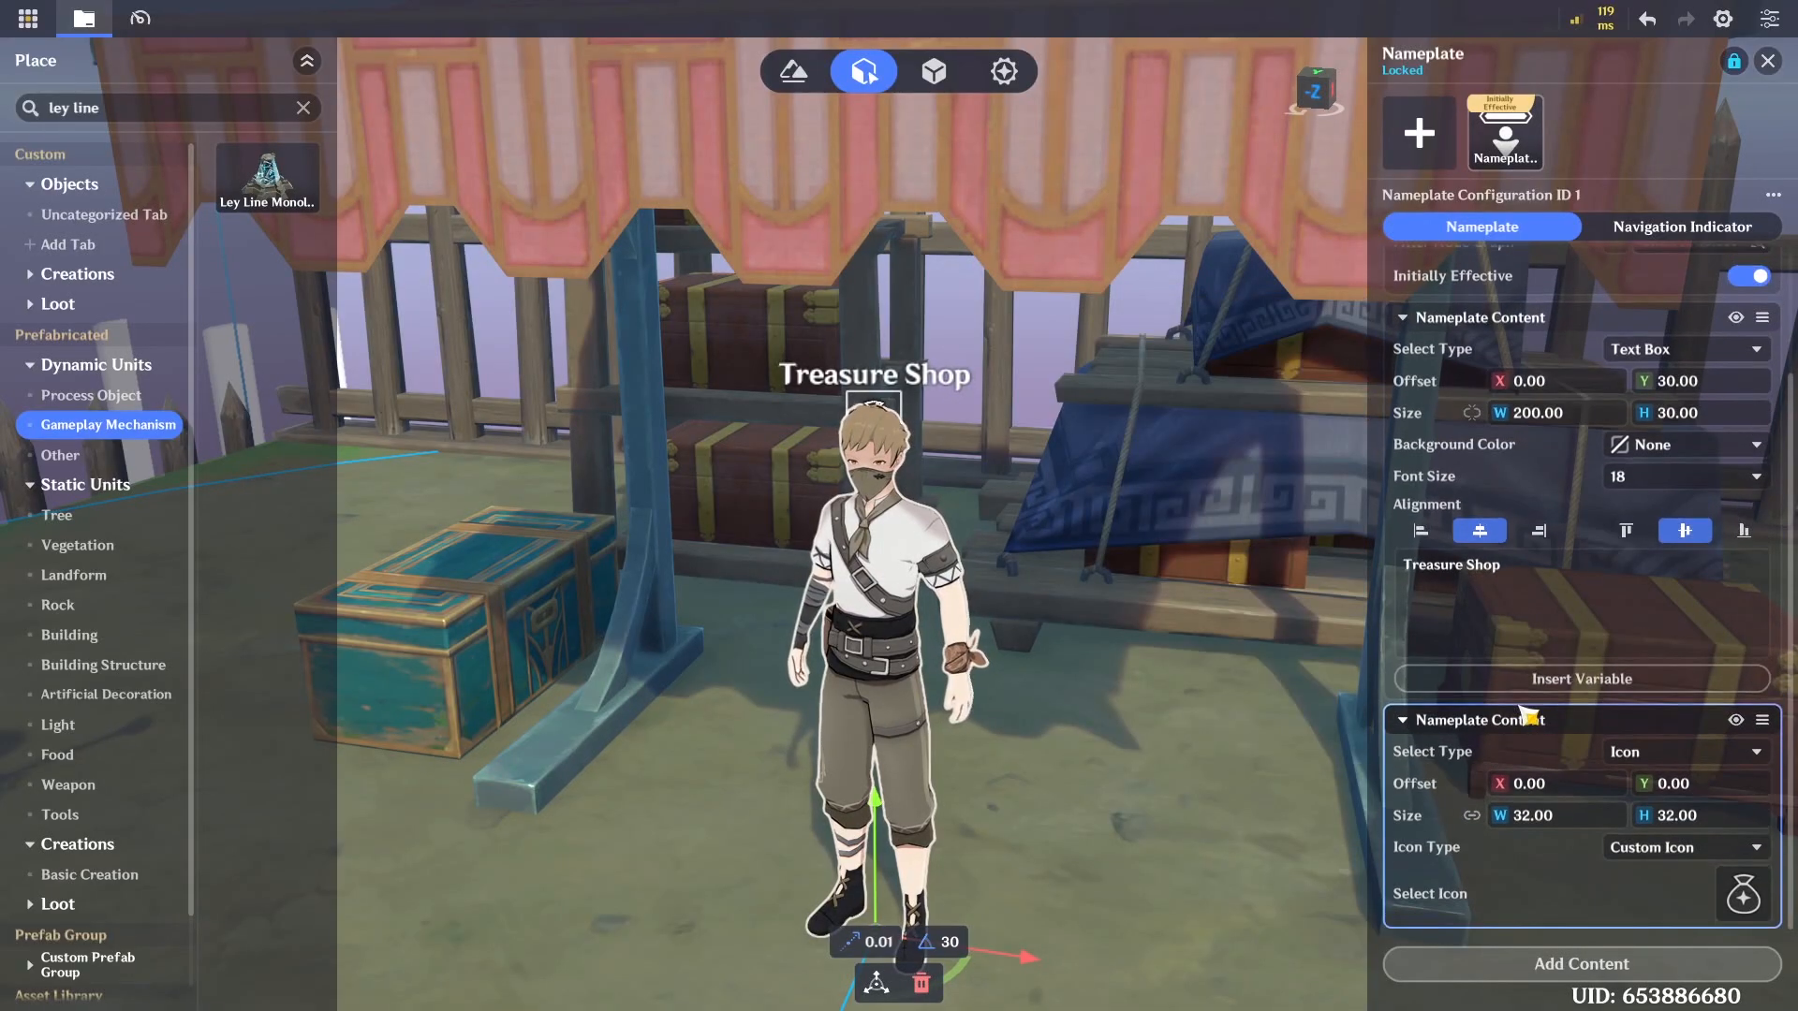
left_click(1731, 796)
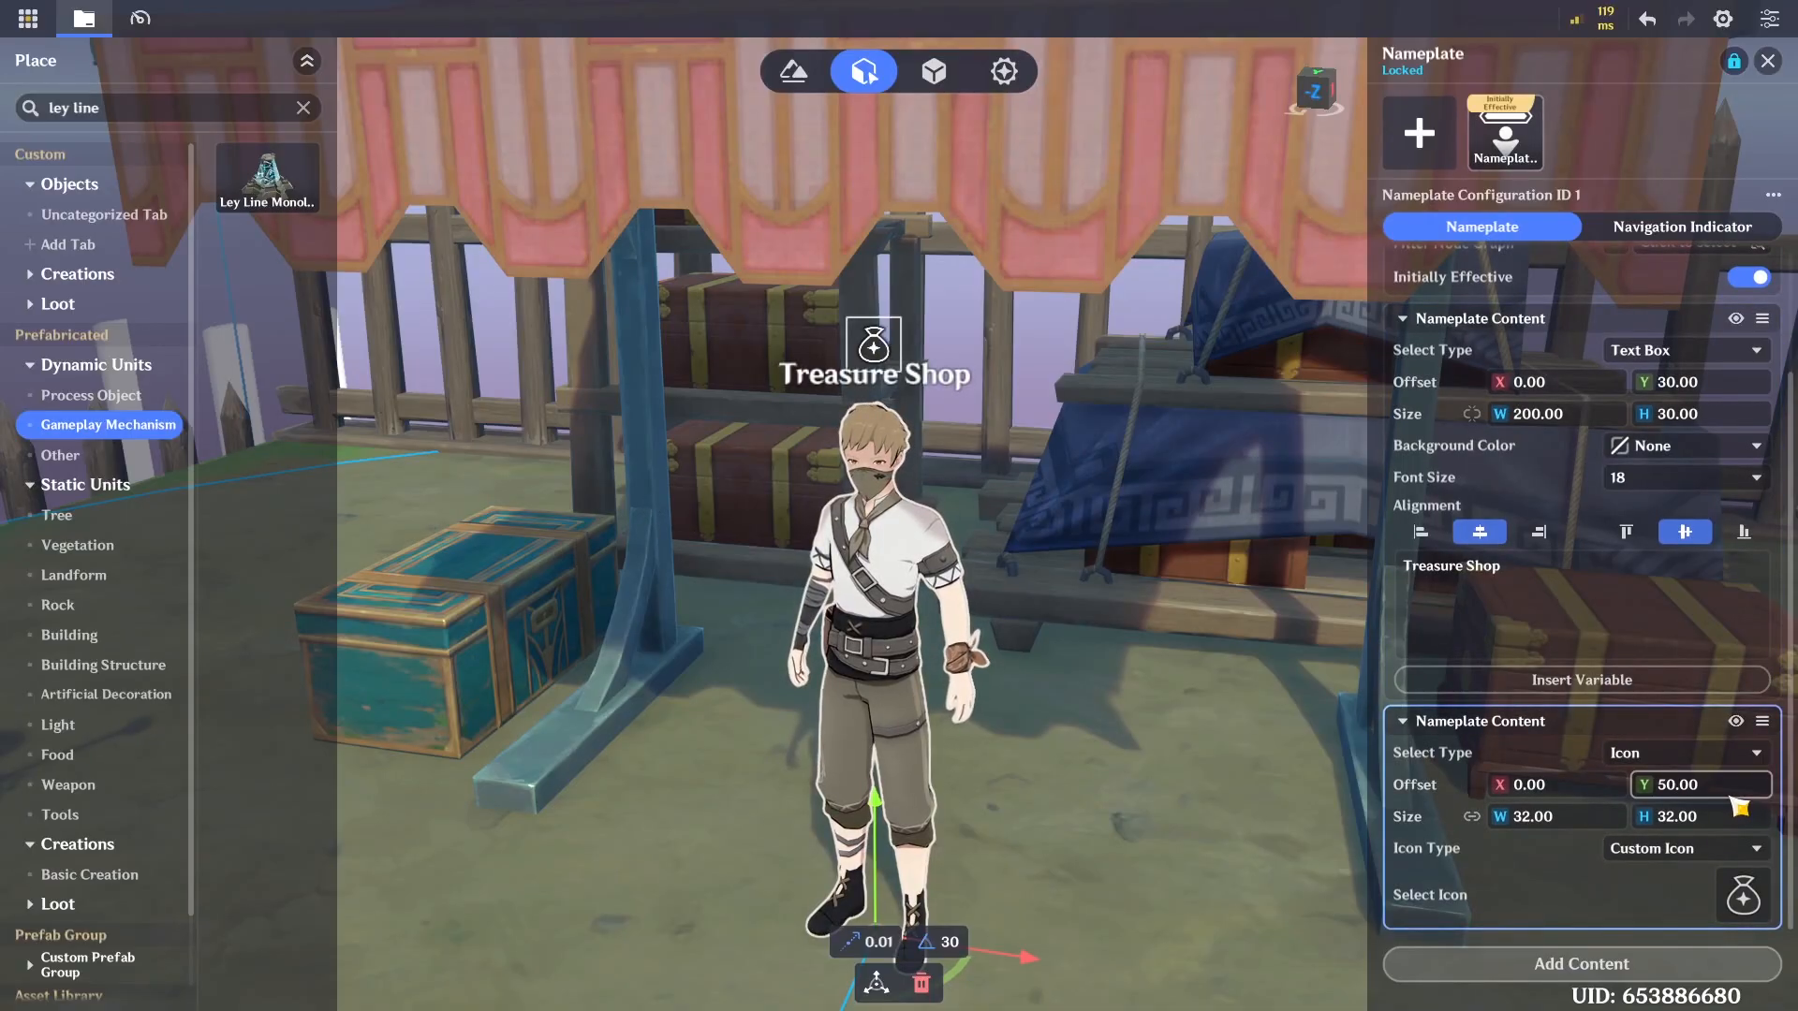
left_click(1731, 797)
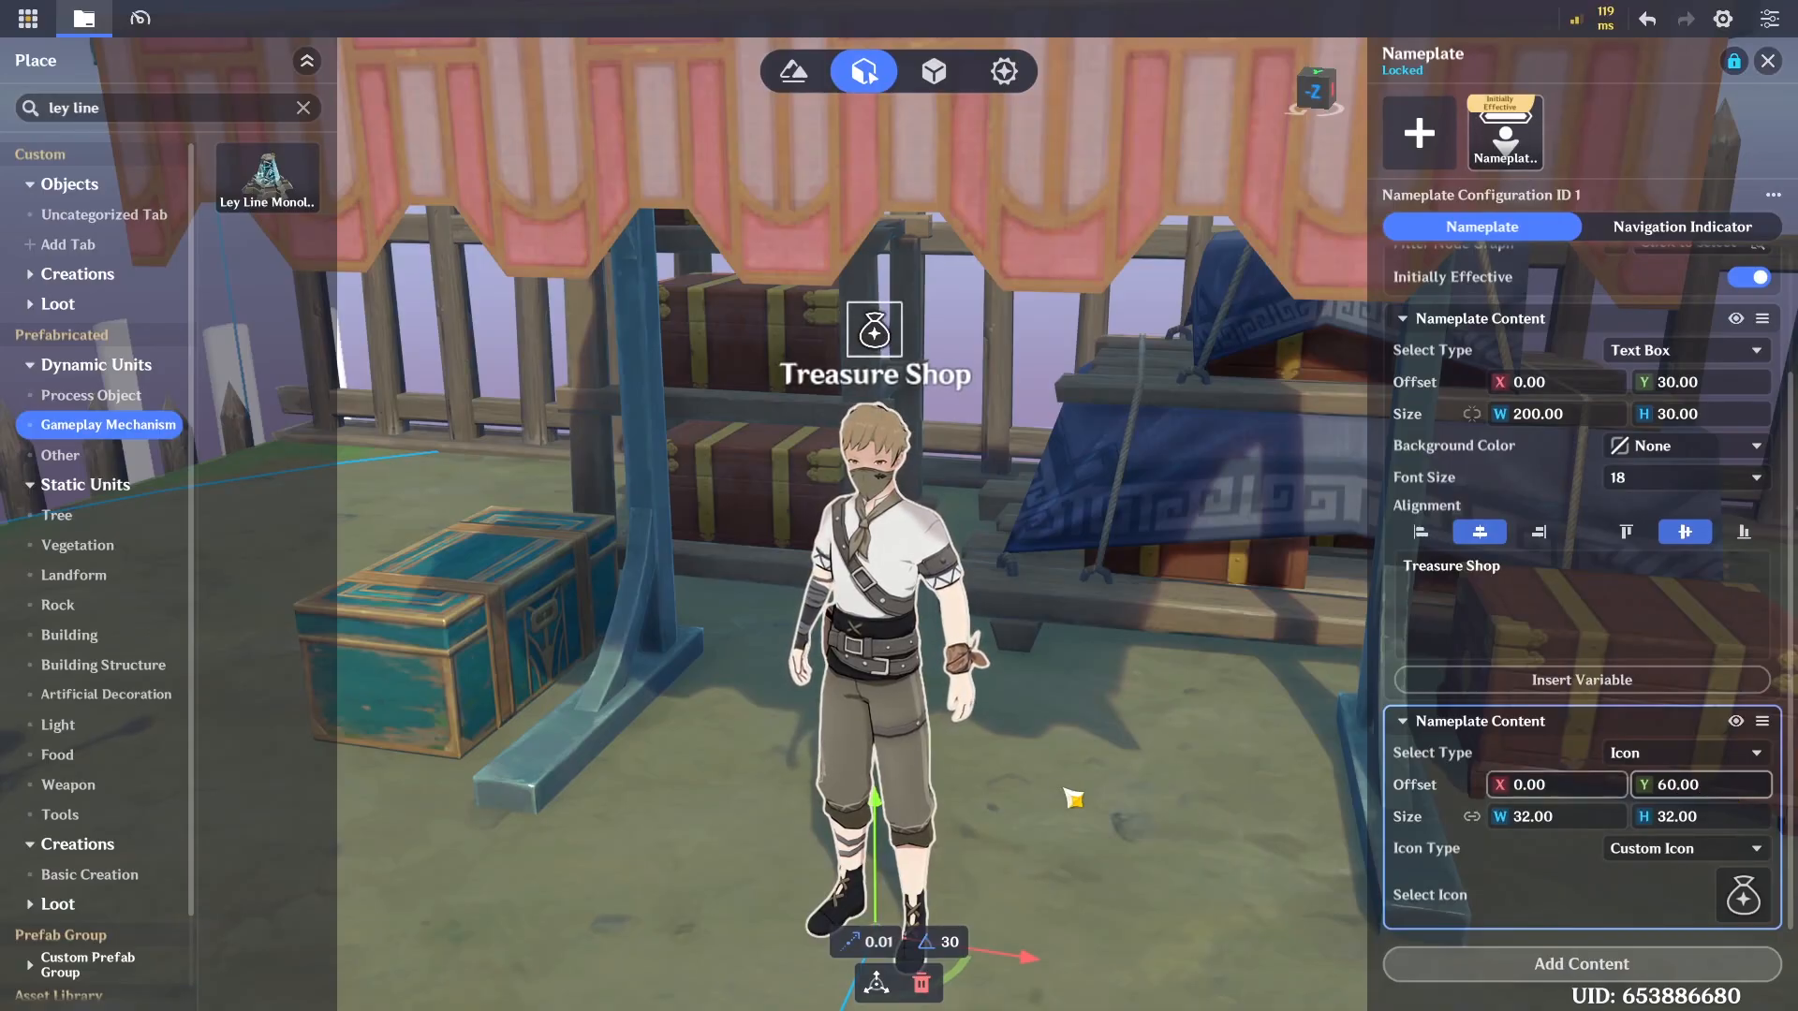
Examine the Vendor's nameplate text and icon from different distances and angles, and close the nameplate settings
scroll(1003, 745, "down", 3)
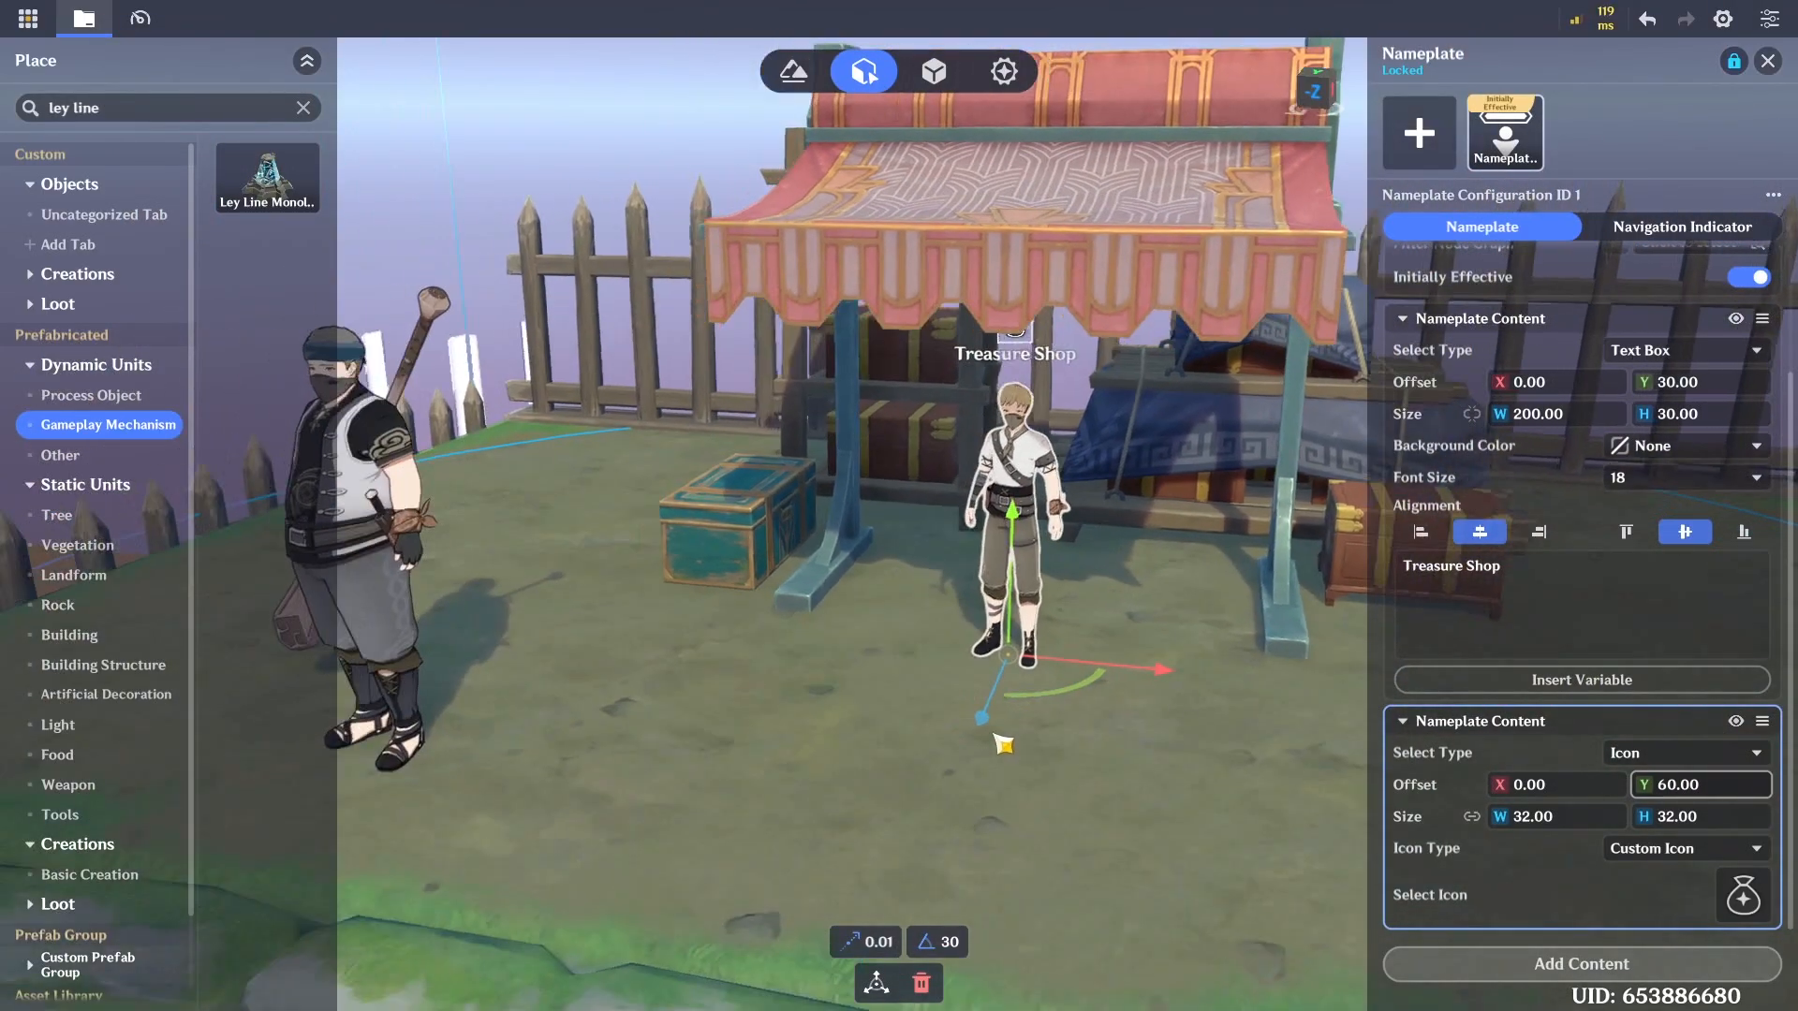
scroll(1036, 704, "down", 6)
right_click_drag(1004, 745, 1067, 660)
scroll(1036, 696, "up", 5)
scroll(1048, 644, "down", 6)
scroll(1049, 647, "up", 3)
scroll(1049, 647, "up", 6)
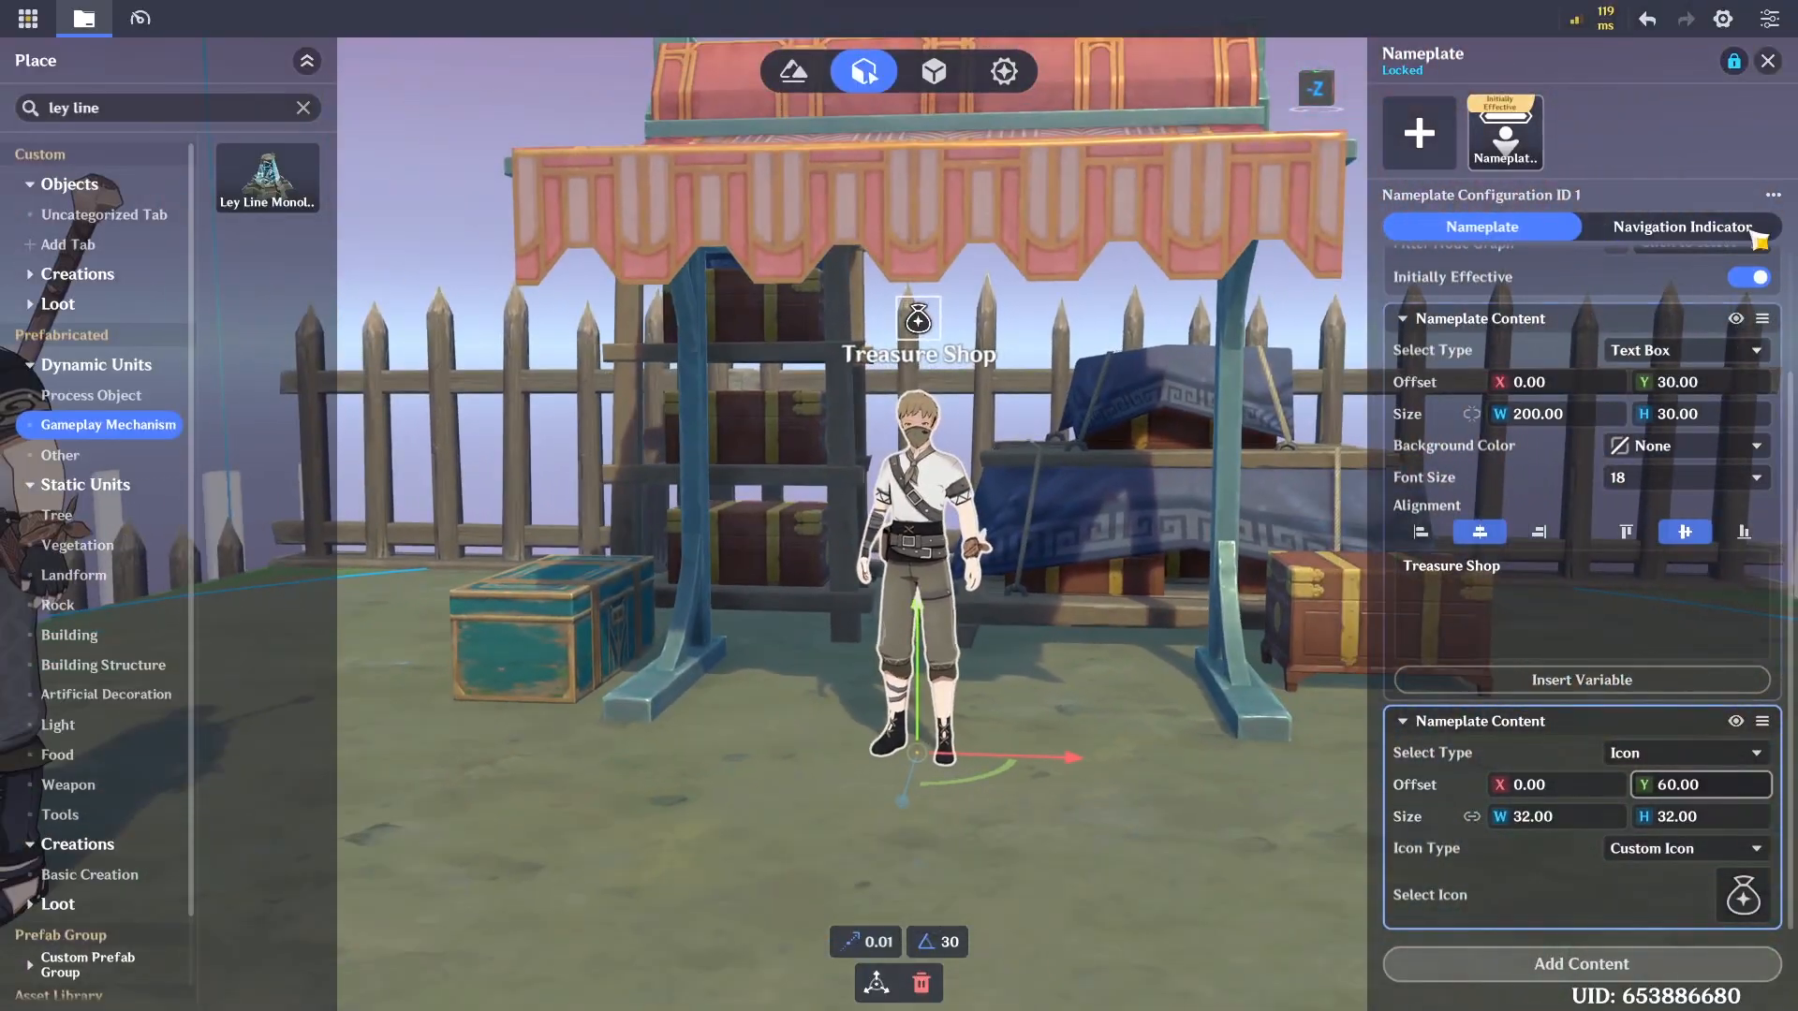
left_click(1768, 60)
Open the Vendor's detailed shop settings and rename the shop as Treasure Shop
scroll(1643, 854, "down", 3)
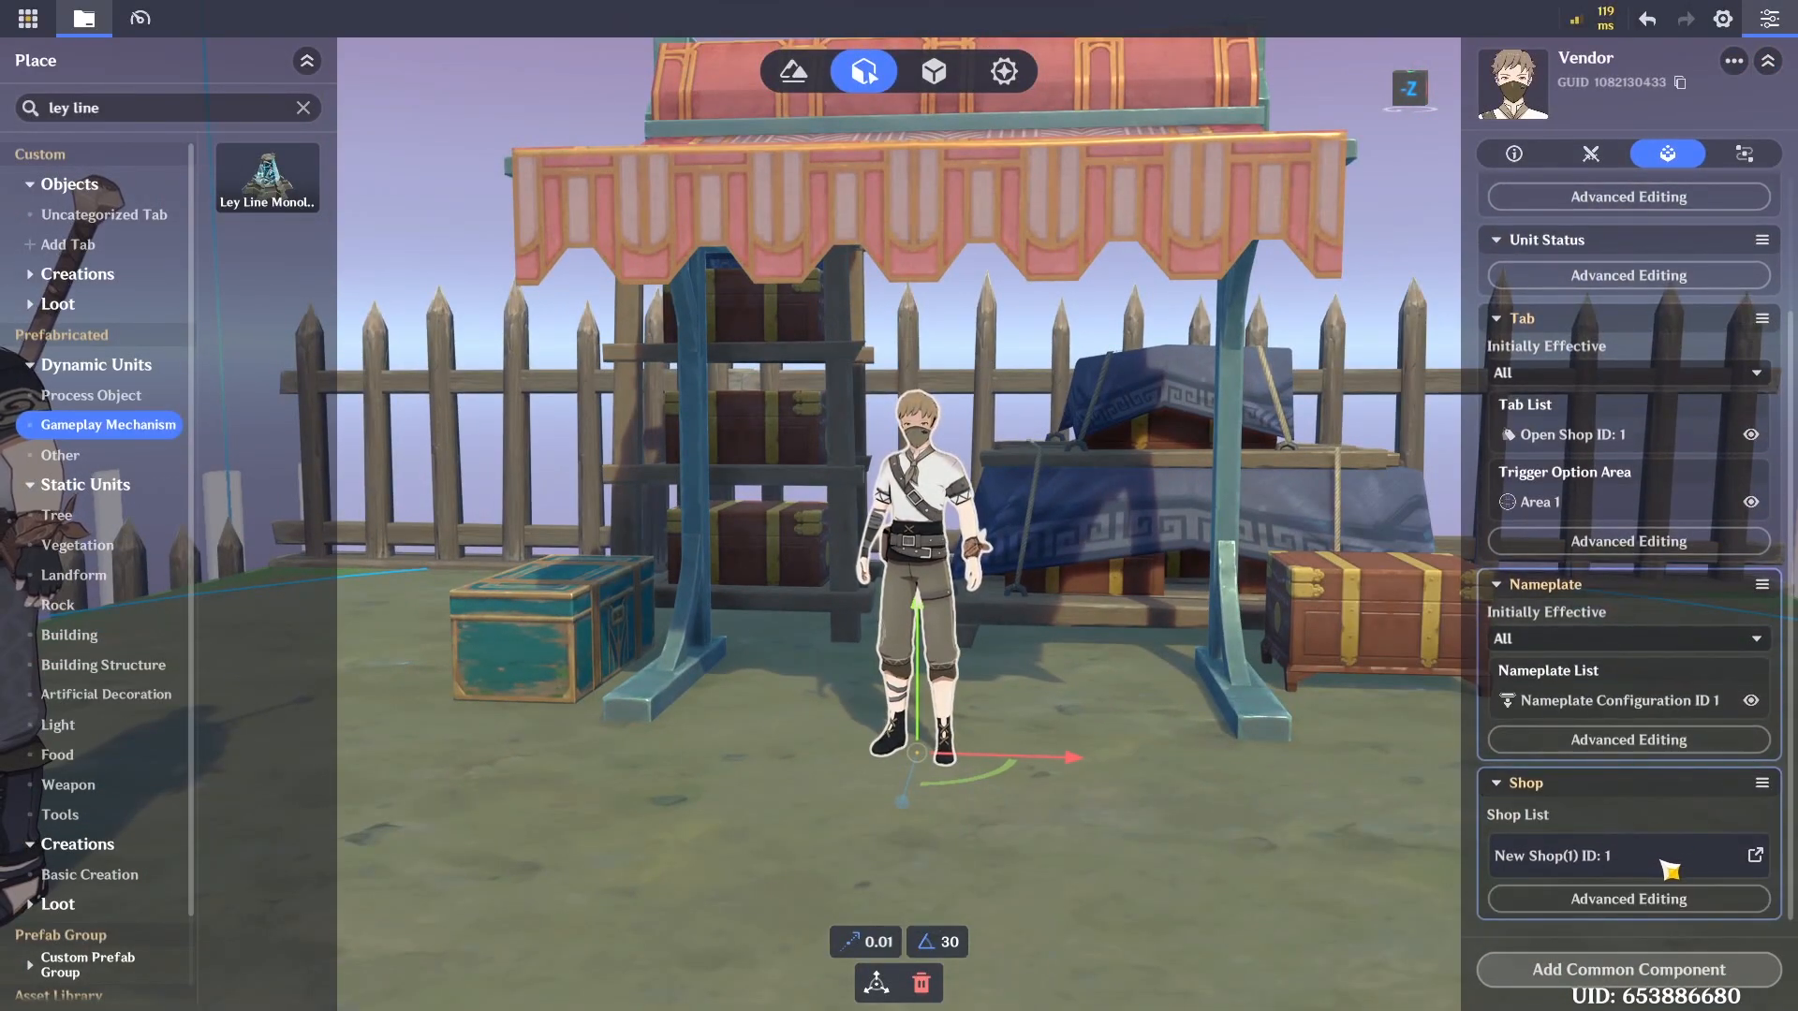
left_click(1669, 913)
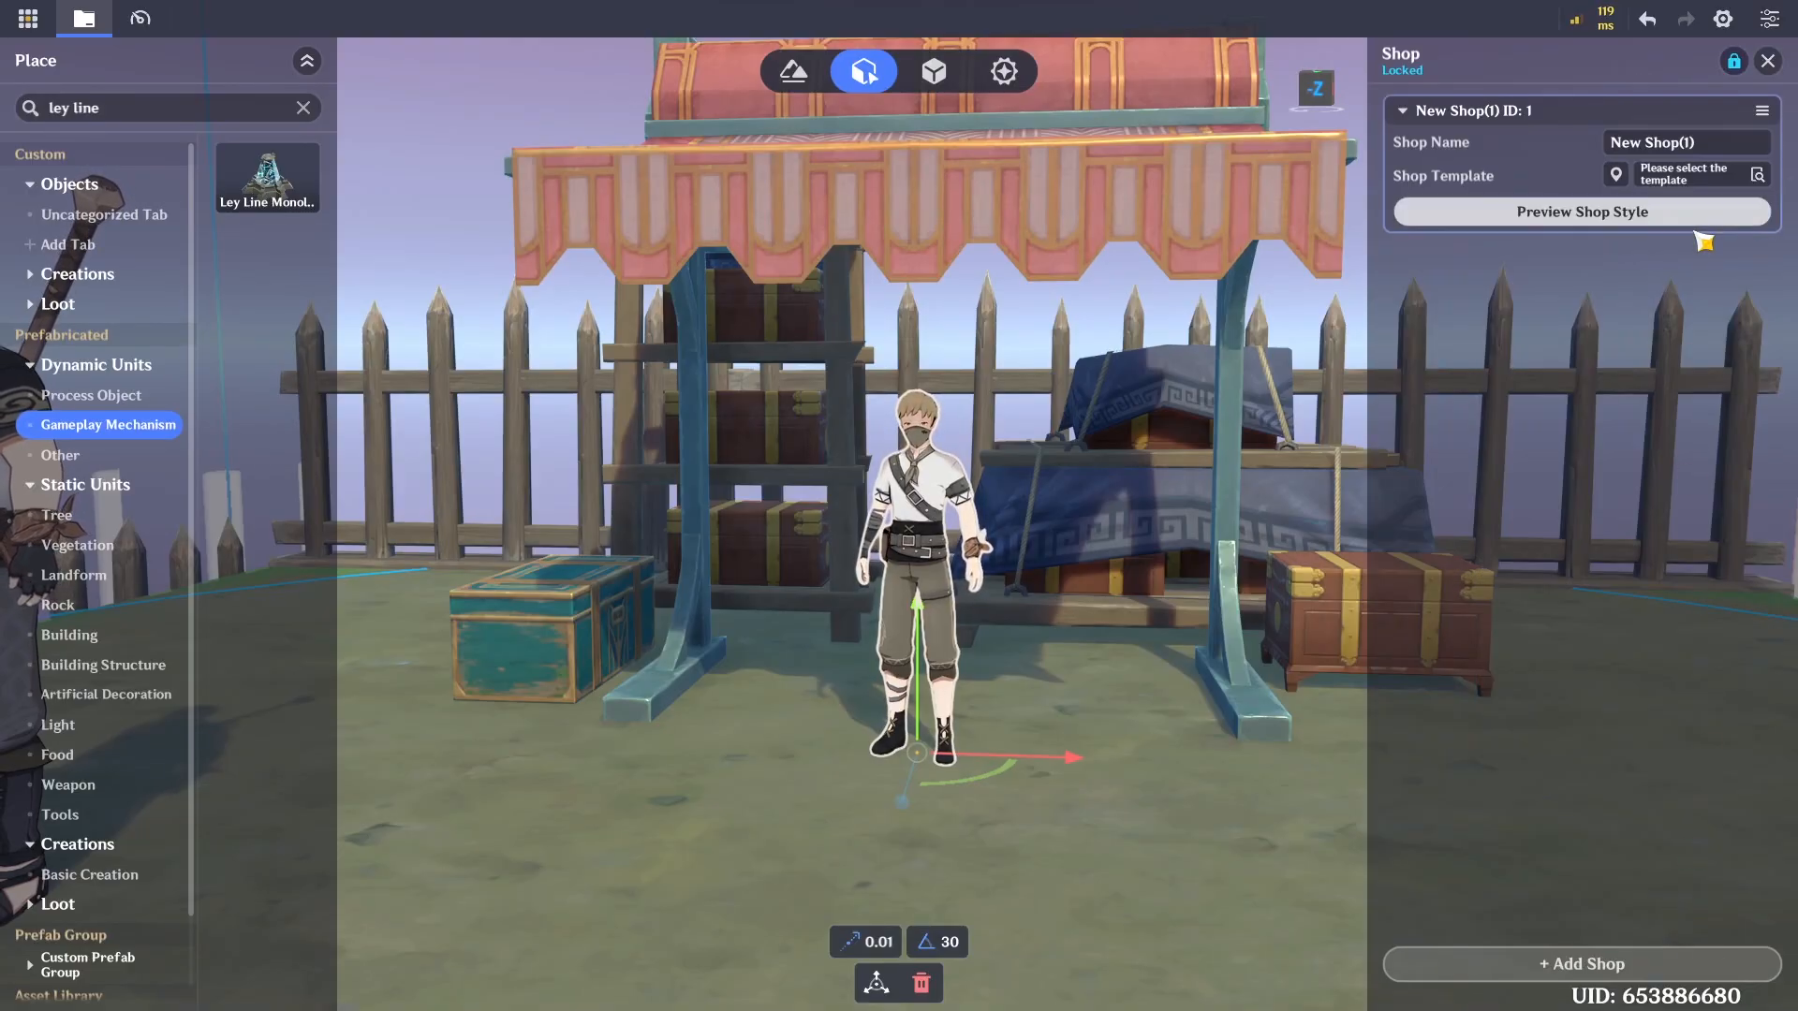
left_click(1698, 148)
type("Tr")
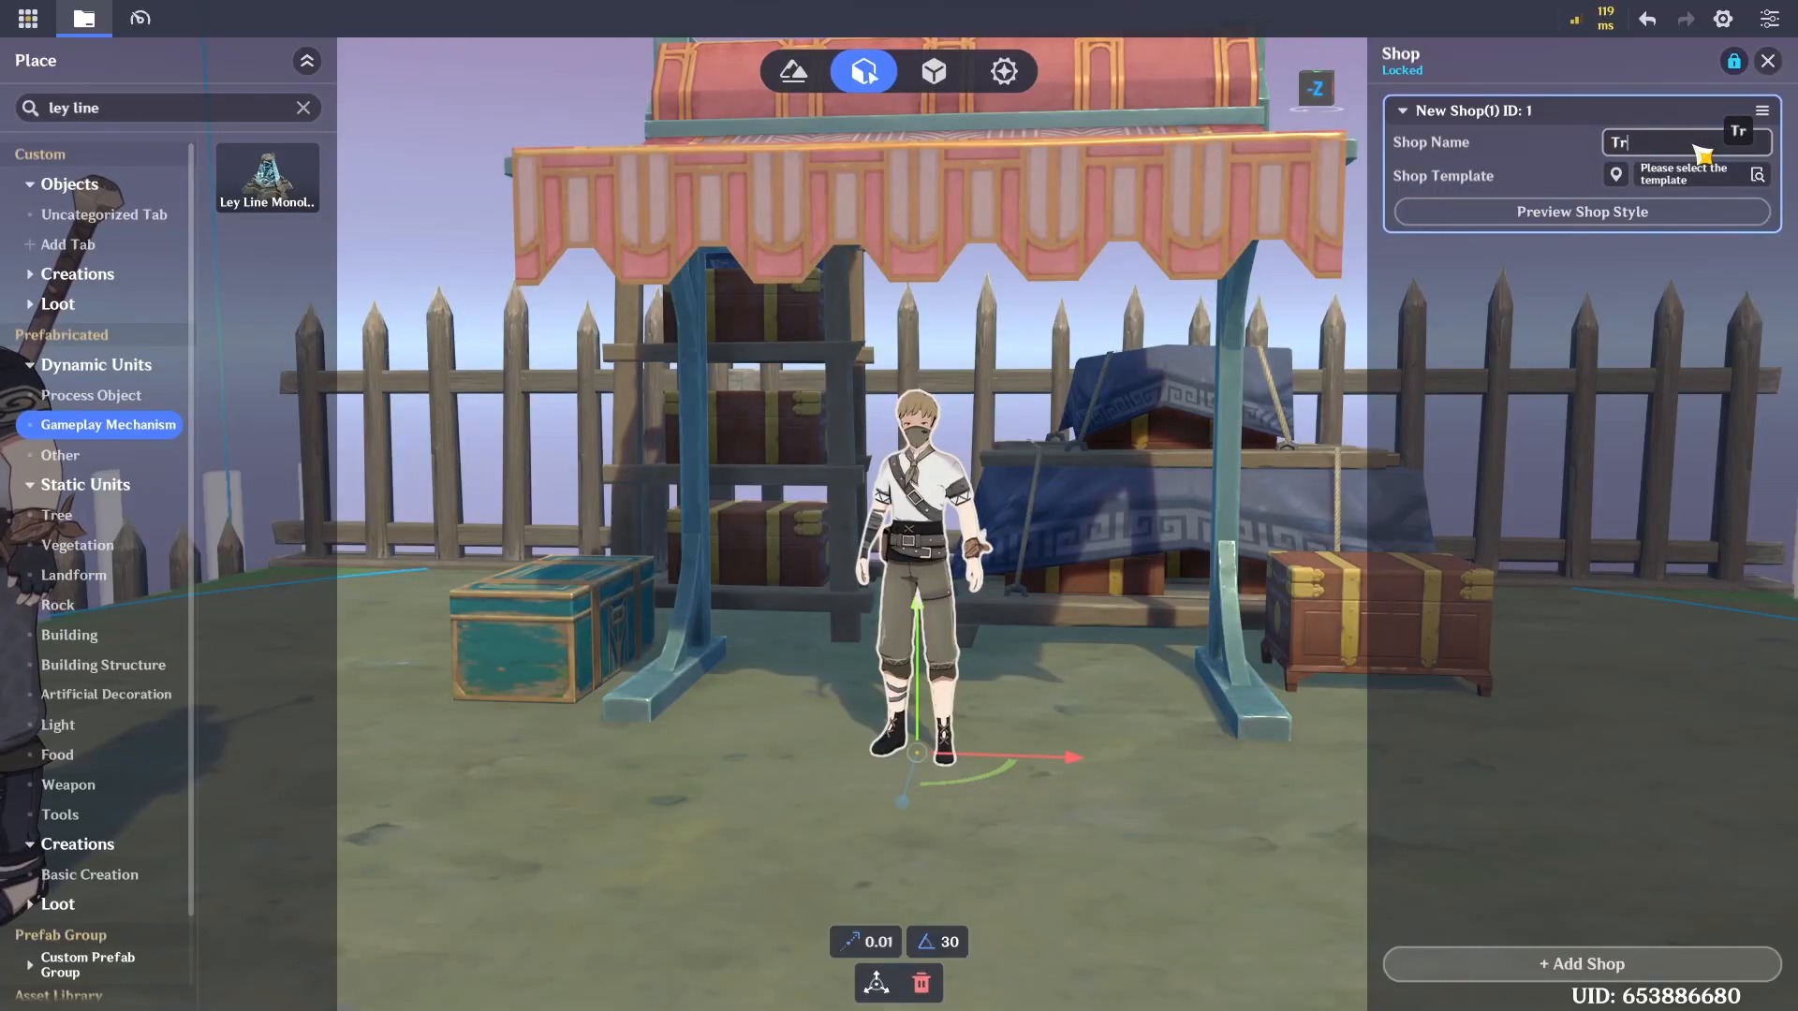
type("easure Shop")
key("Return")
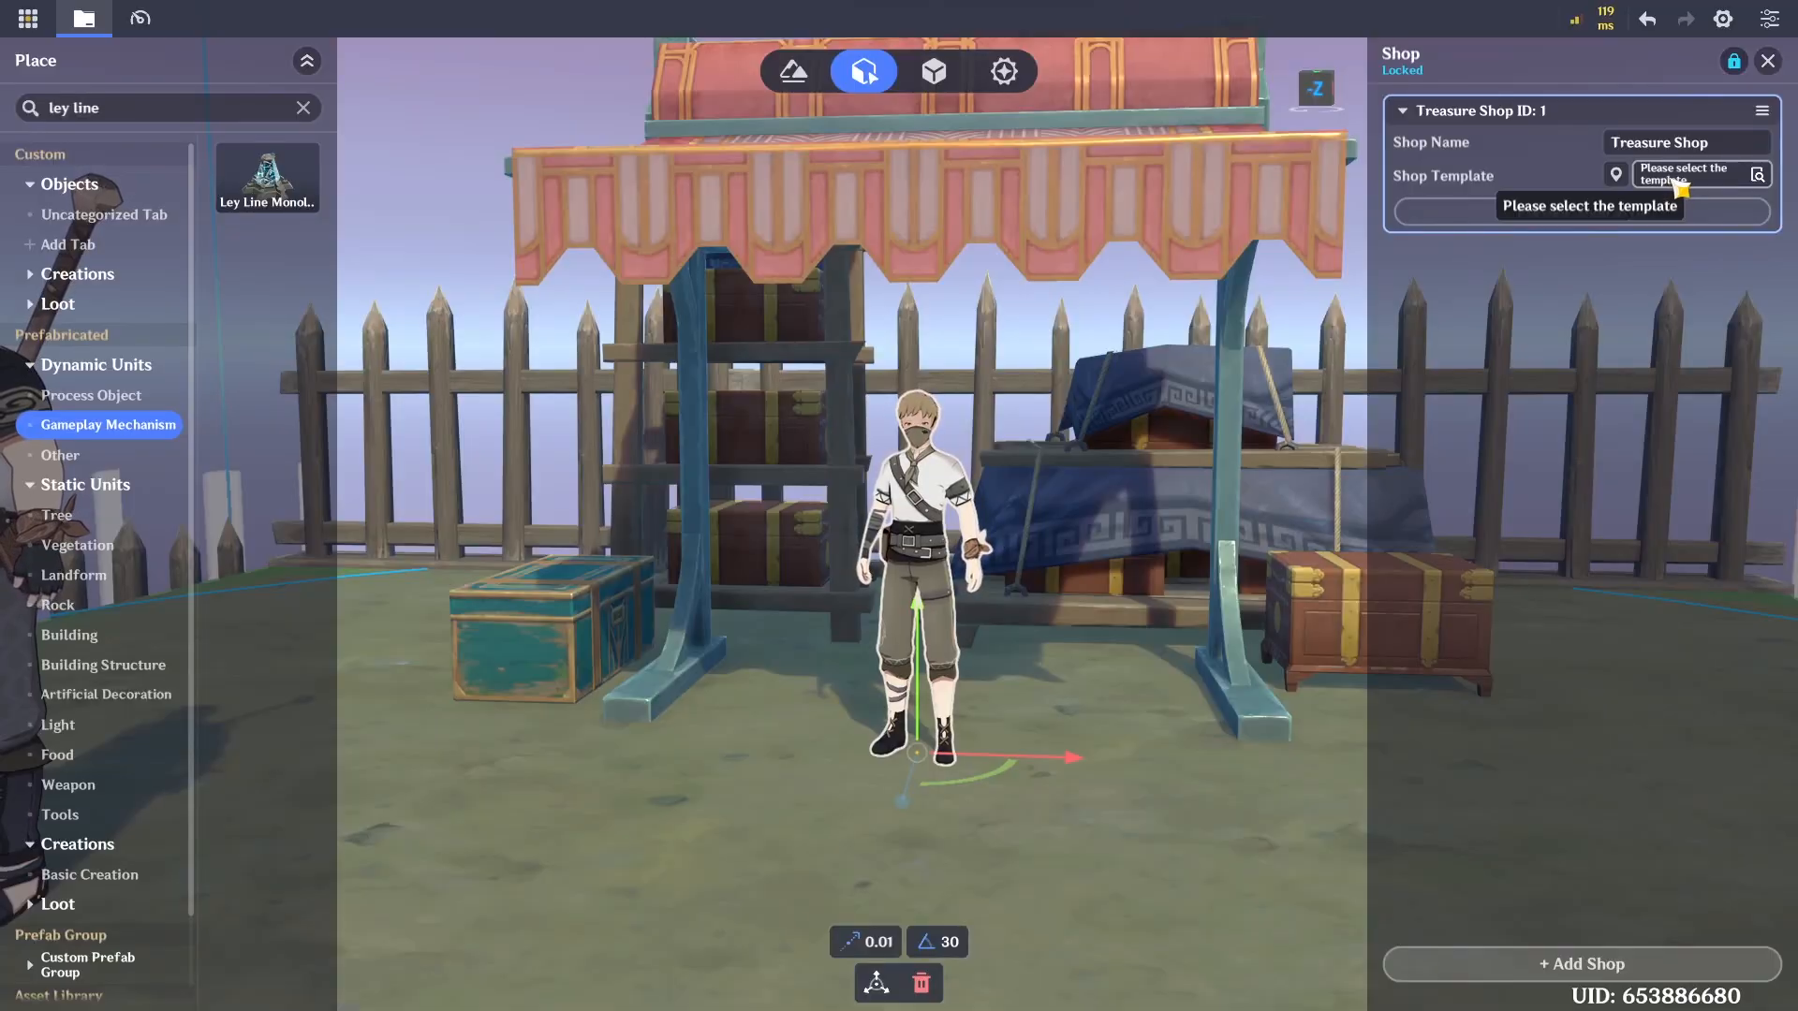
Create a new shop template named Treasure Shop Template under the Uncategorized Tab
left_click(1677, 185)
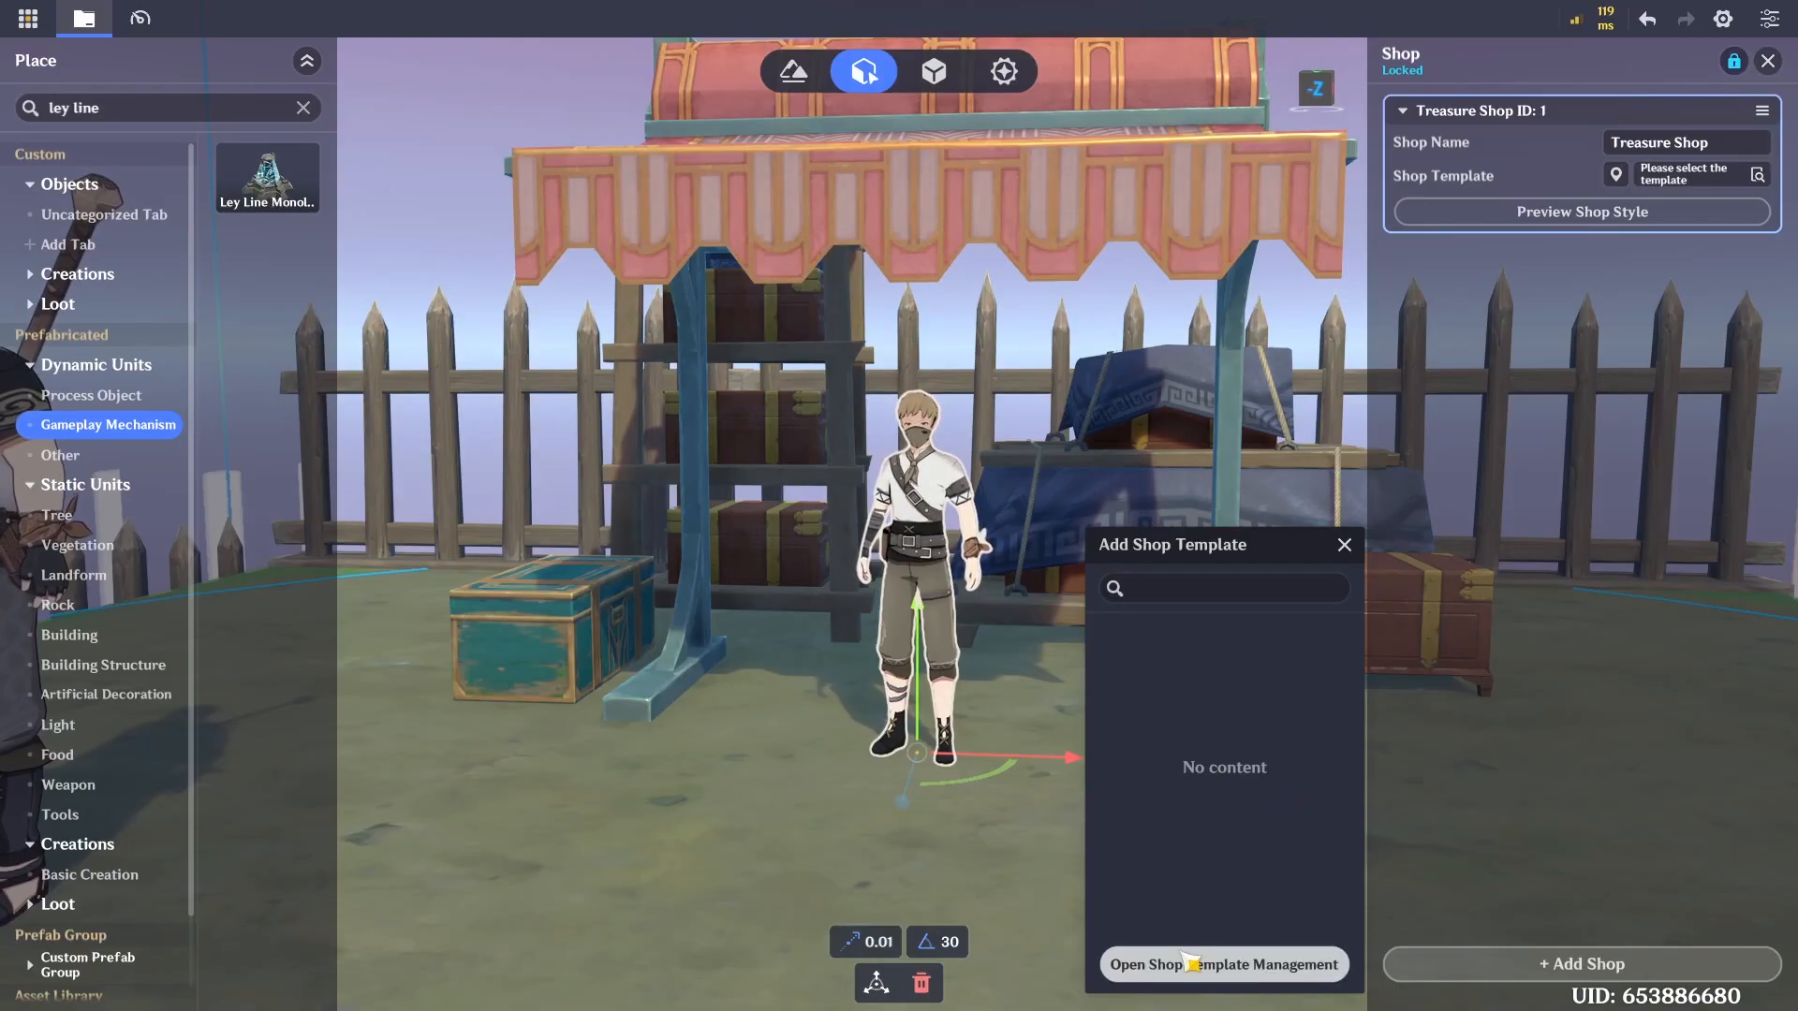
left_click(1229, 965)
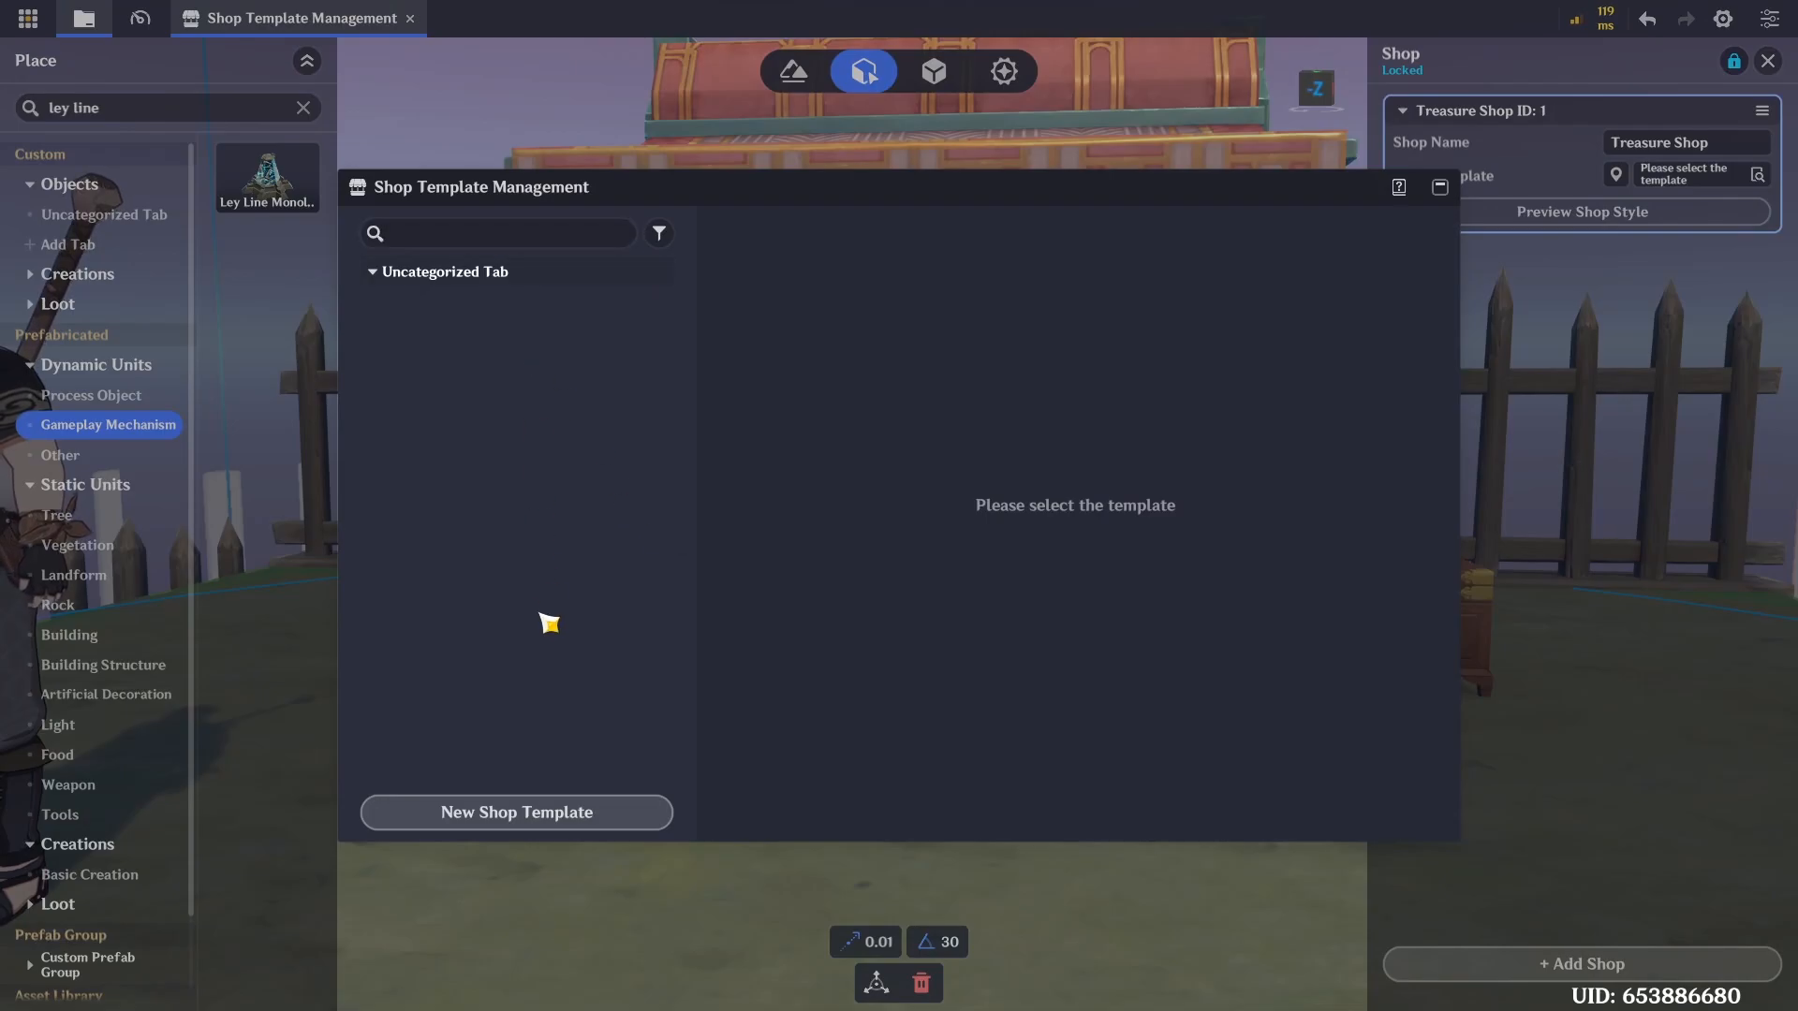
left_click(574, 811)
left_click(832, 484)
type("Treasure Shop Templat")
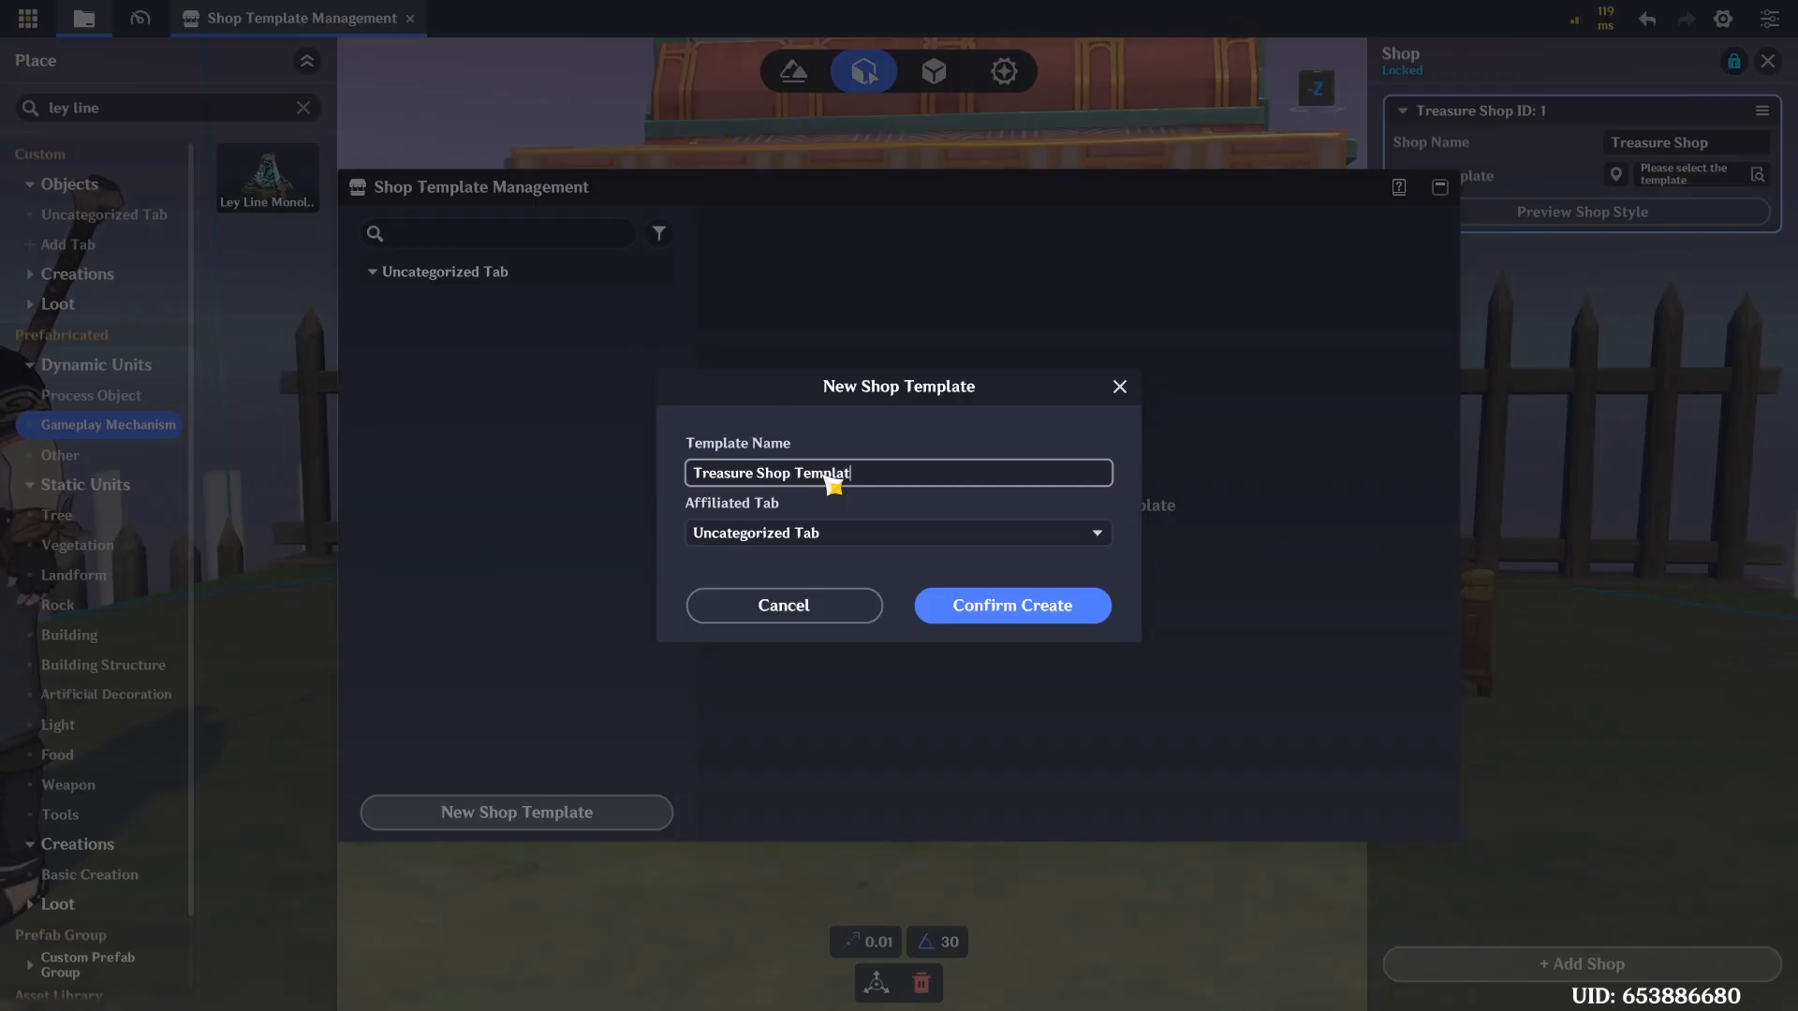
mouse_move(846, 472)
left_mouse_down()
mouse_move(793, 480)
mouse_move(847, 483)
left_mouse_up()
type("e")
left_click(1019, 614)
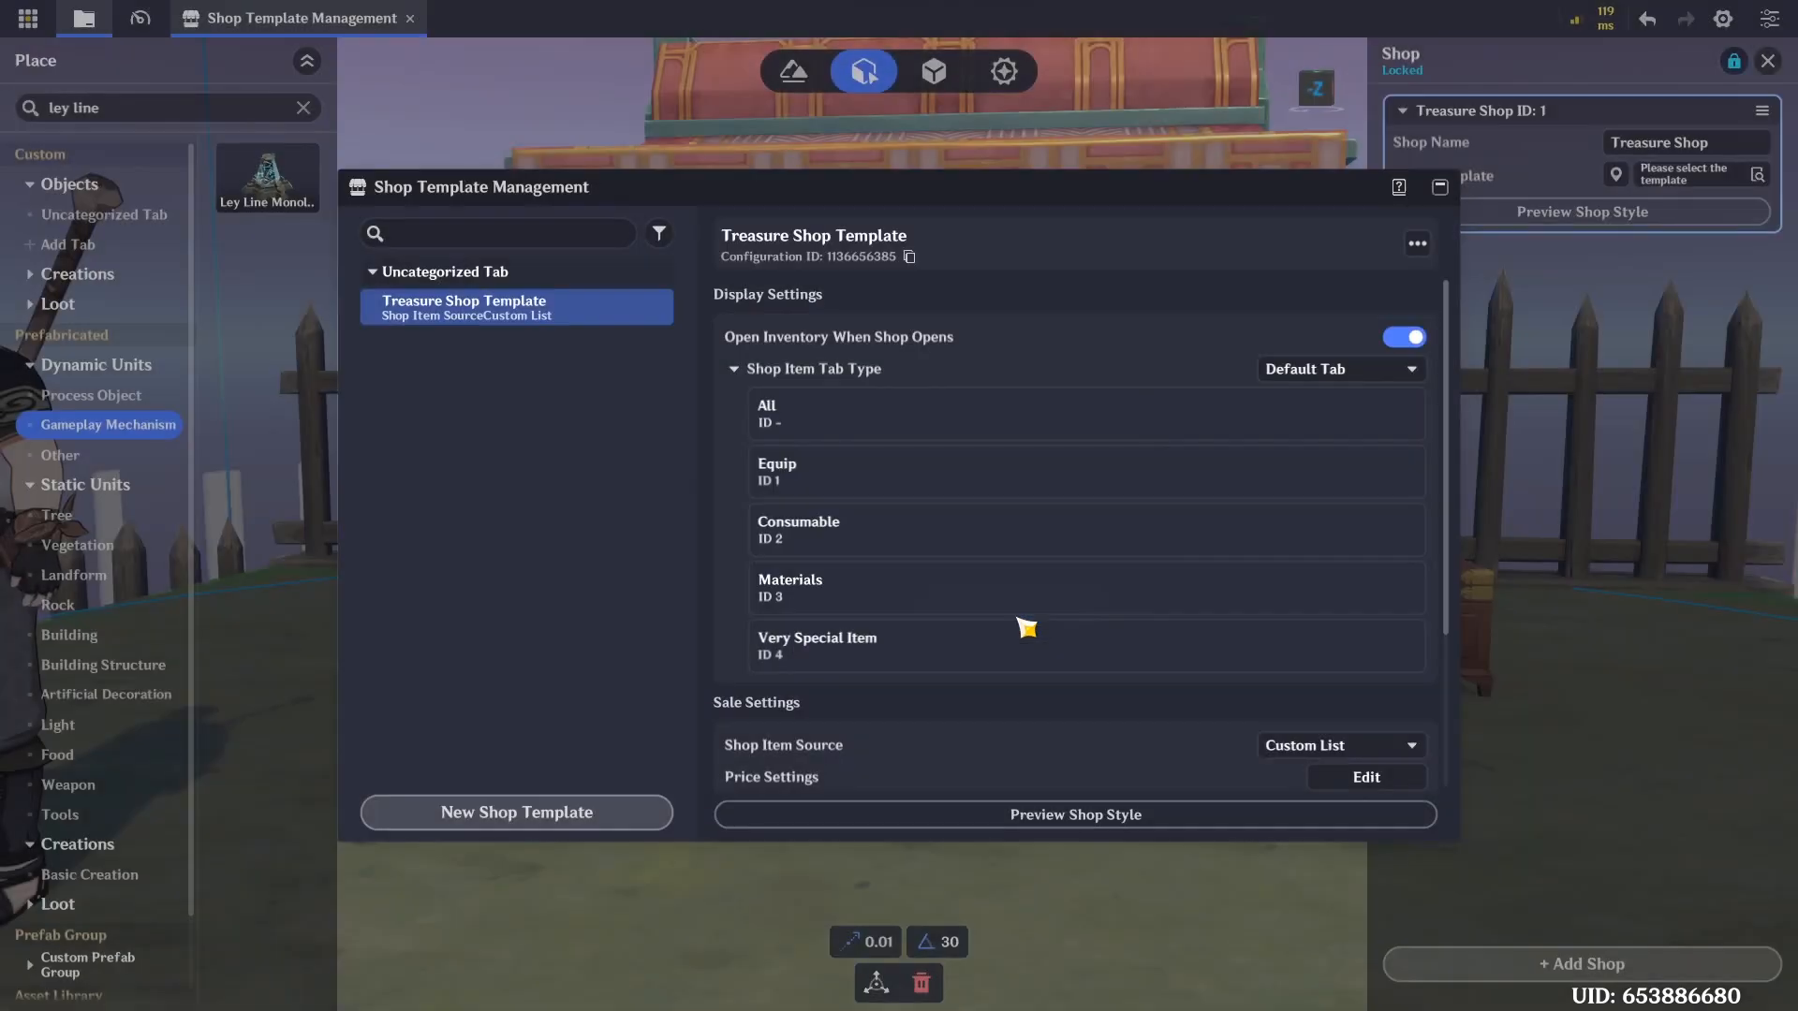
Set the Treasure Shop Template's shop item tab type to Custom Tab
scroll(960, 628, "down", 2)
scroll(974, 600, "down", 1)
scroll(998, 536, "up", 4)
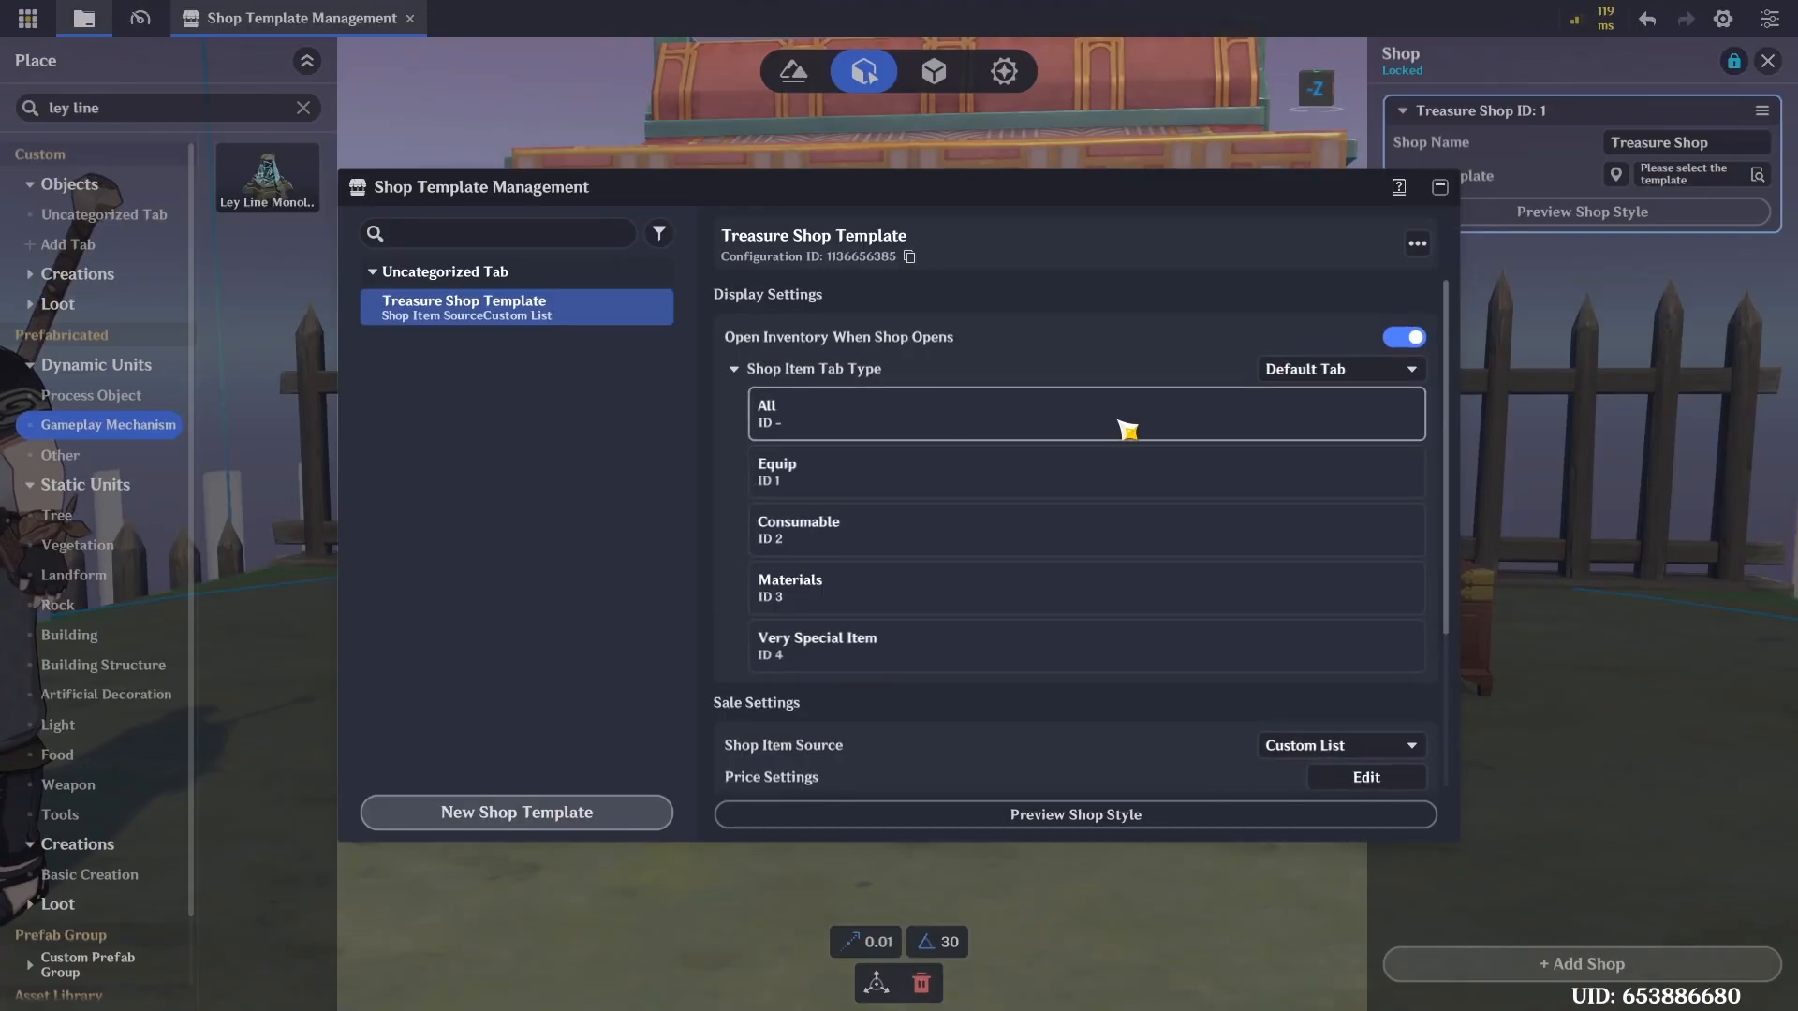
left_click(1311, 377)
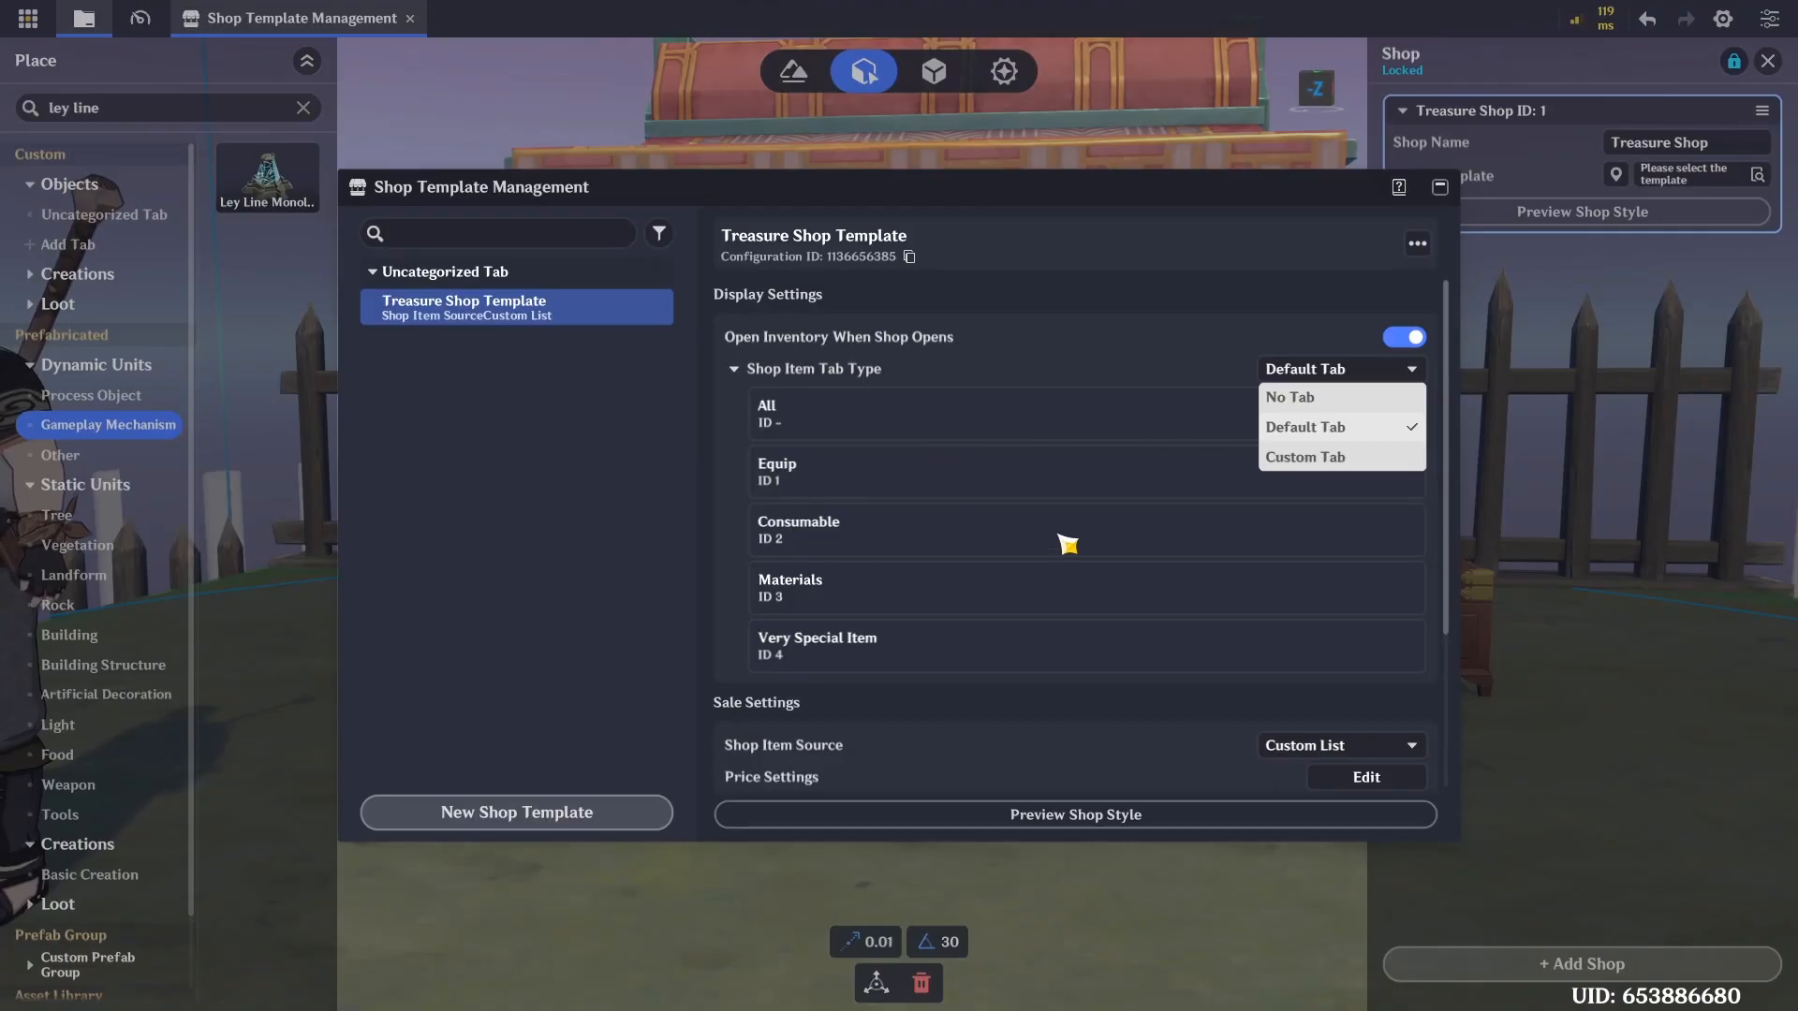
left_click(1348, 459)
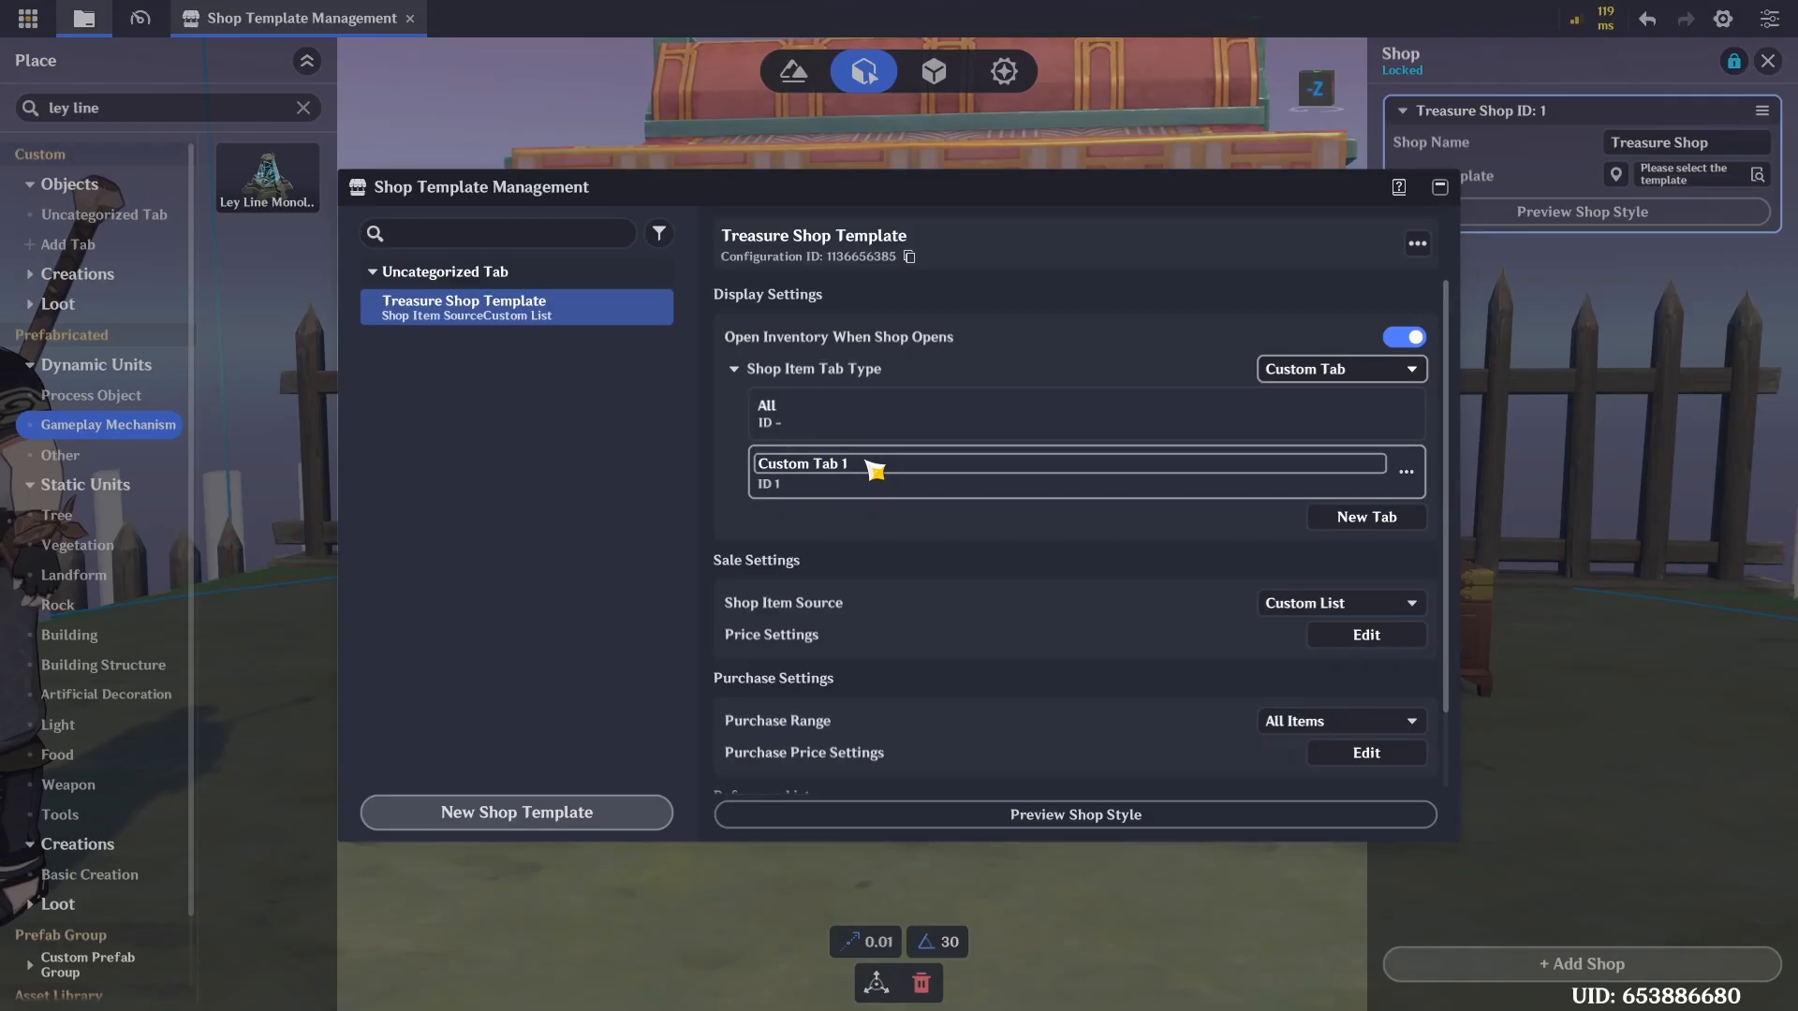
Set the Treasure Shop Template's shop item tab type to No Tab
left_click(1389, 370)
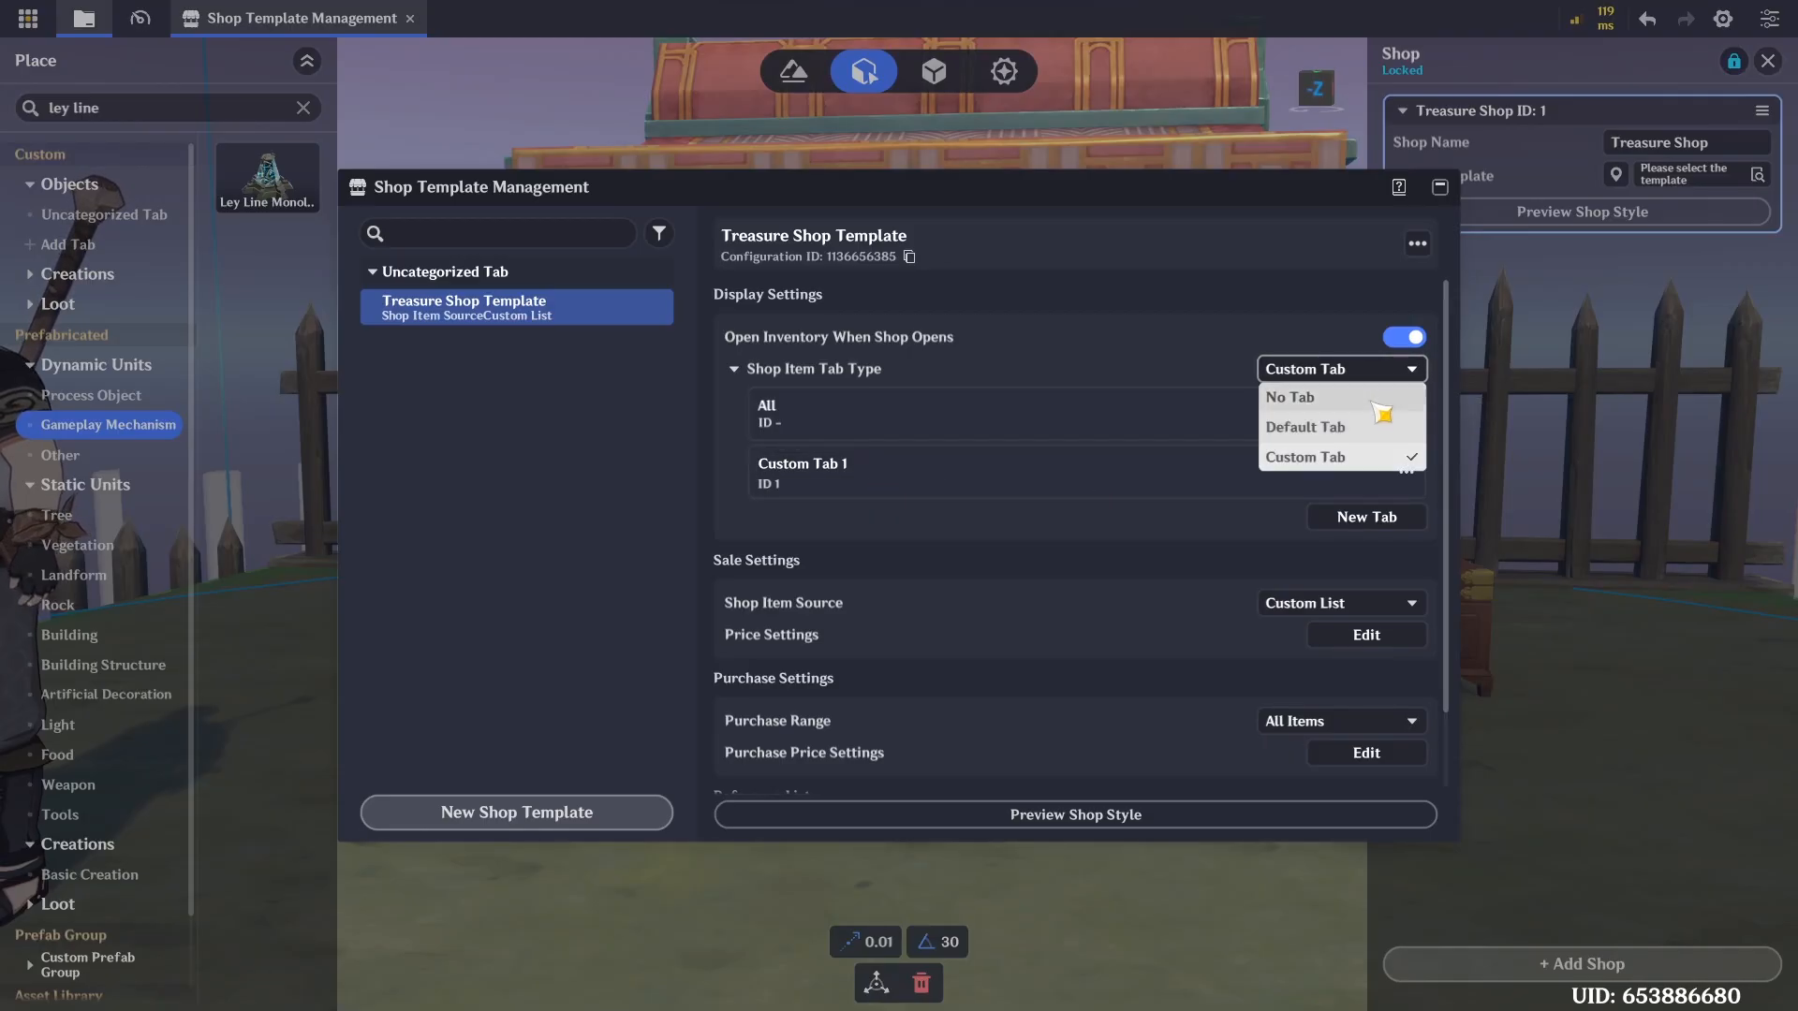
left_click(1358, 400)
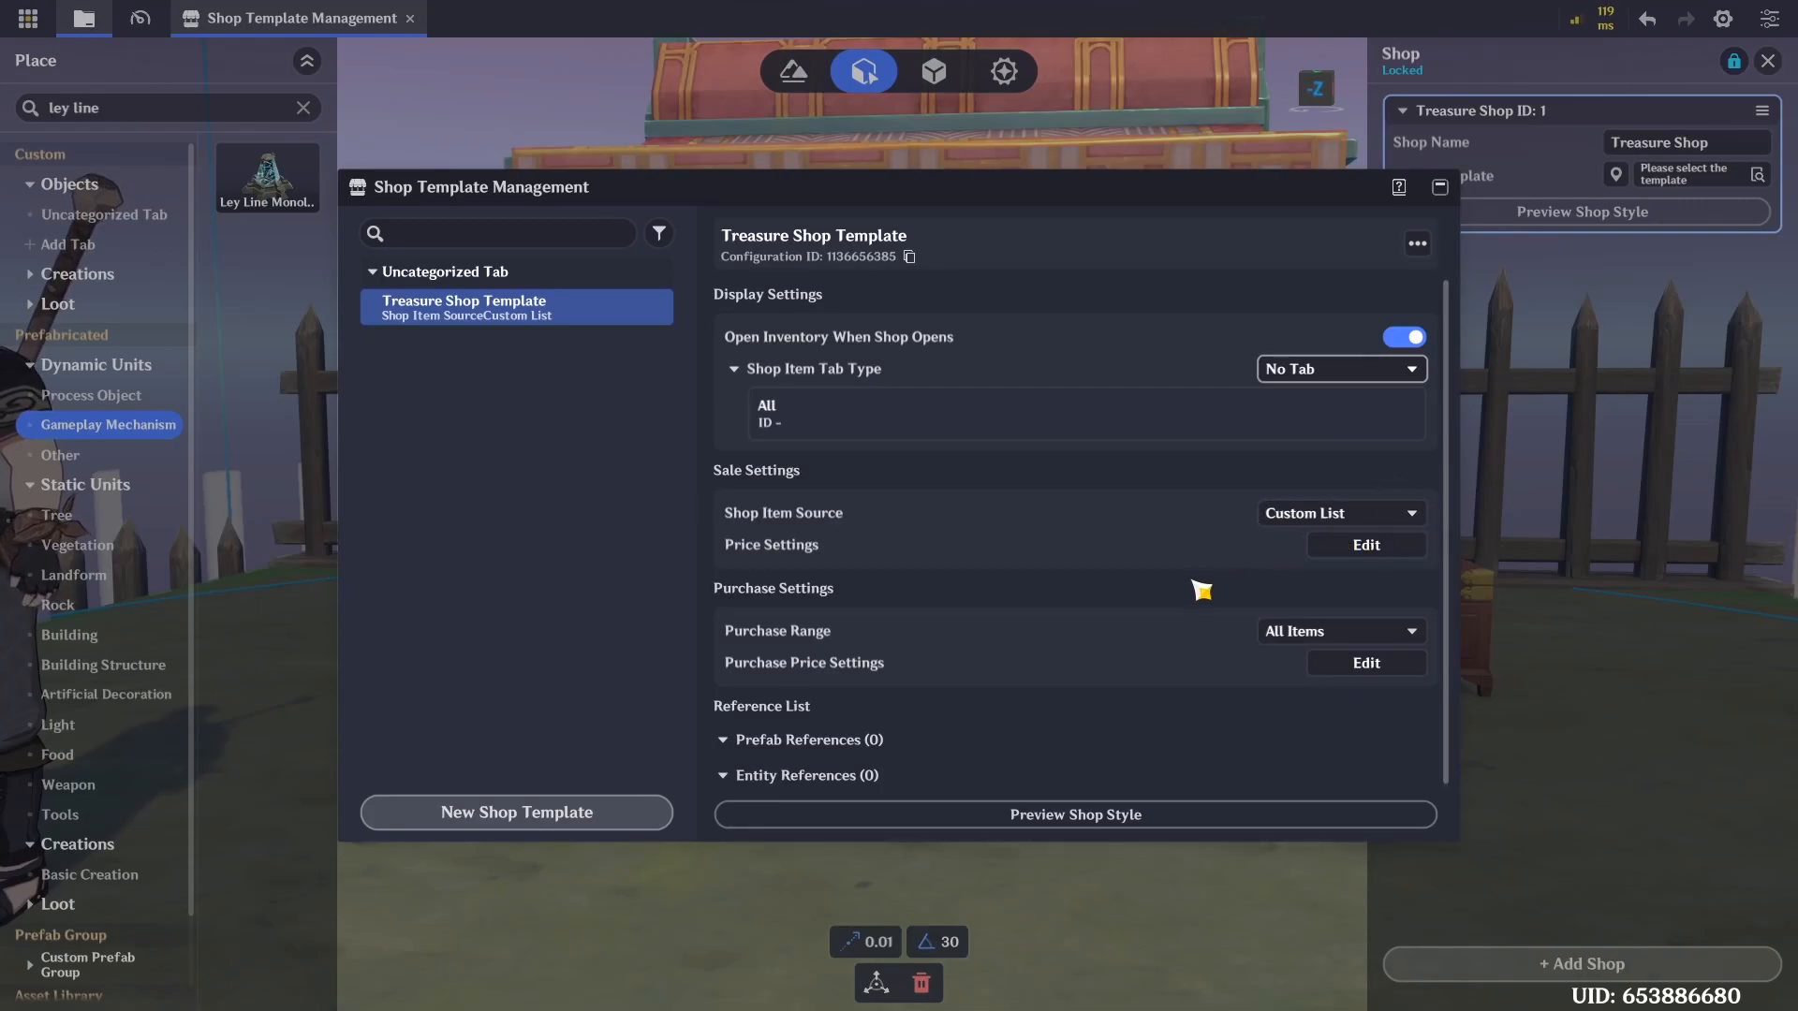
scroll(1196, 585, "down", 1)
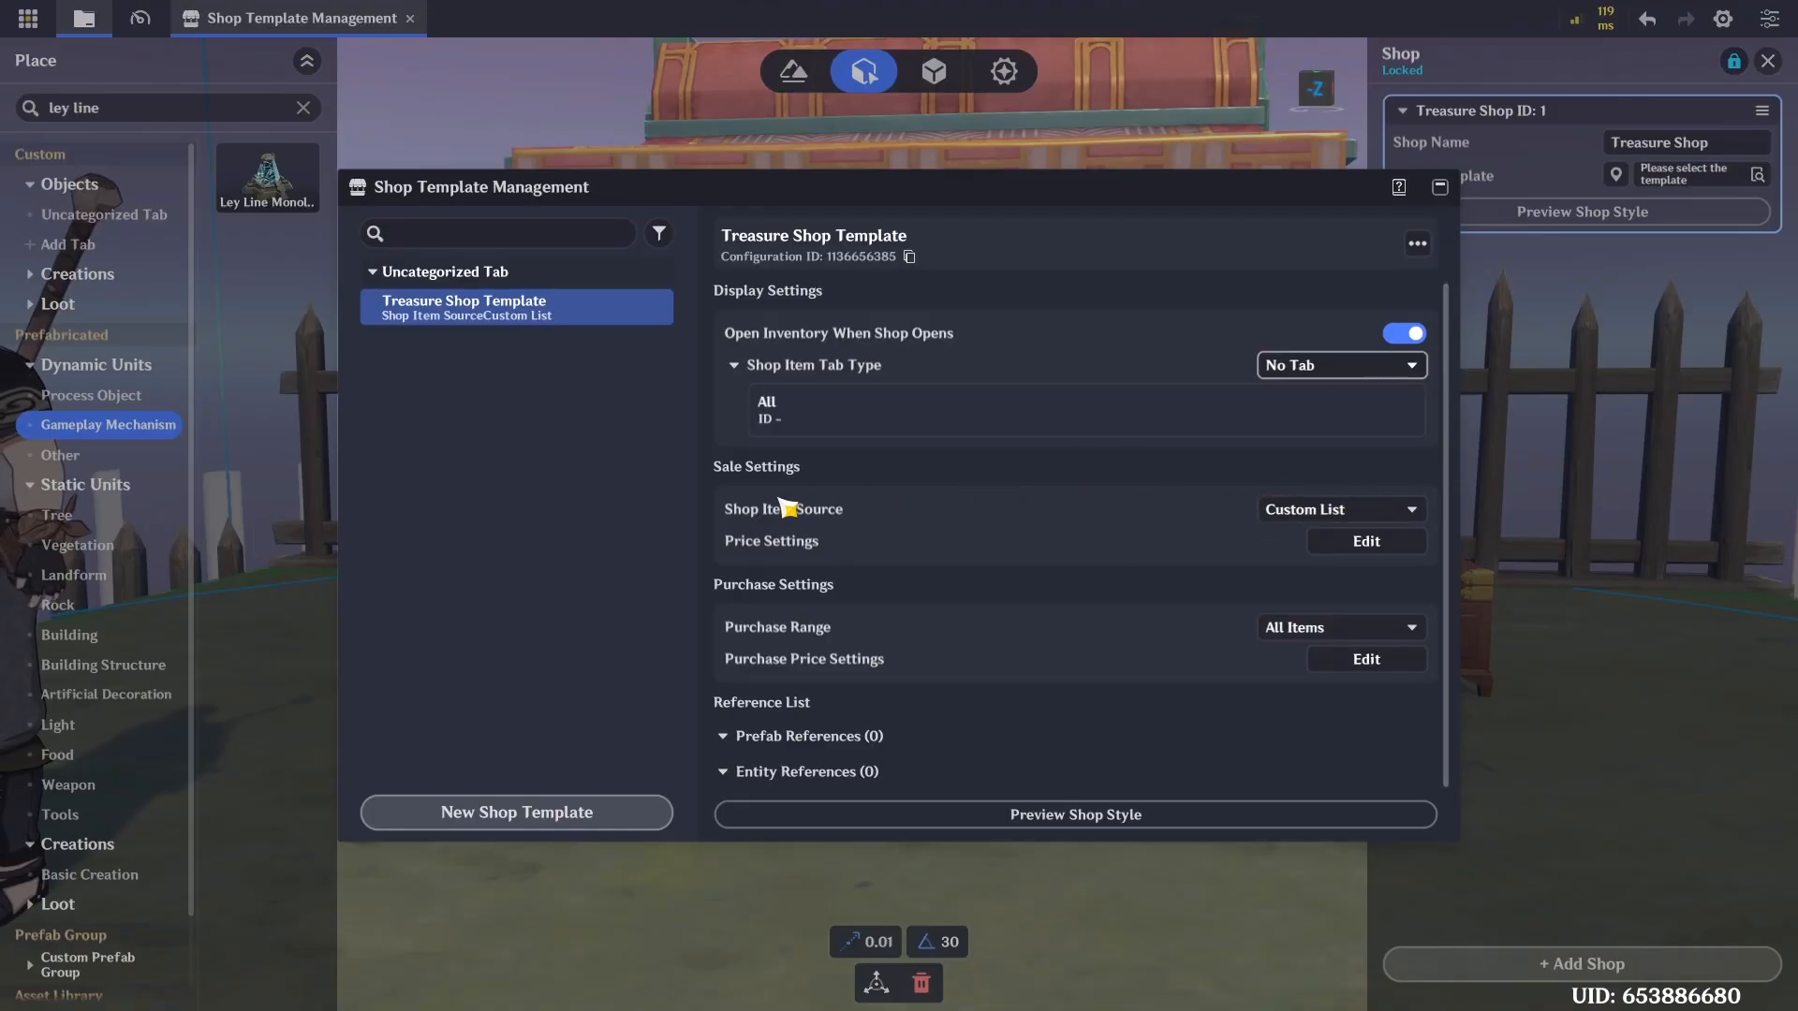
Select Custom List as the template's shop item source and All Items as its purchase range
left_click(1320, 511)
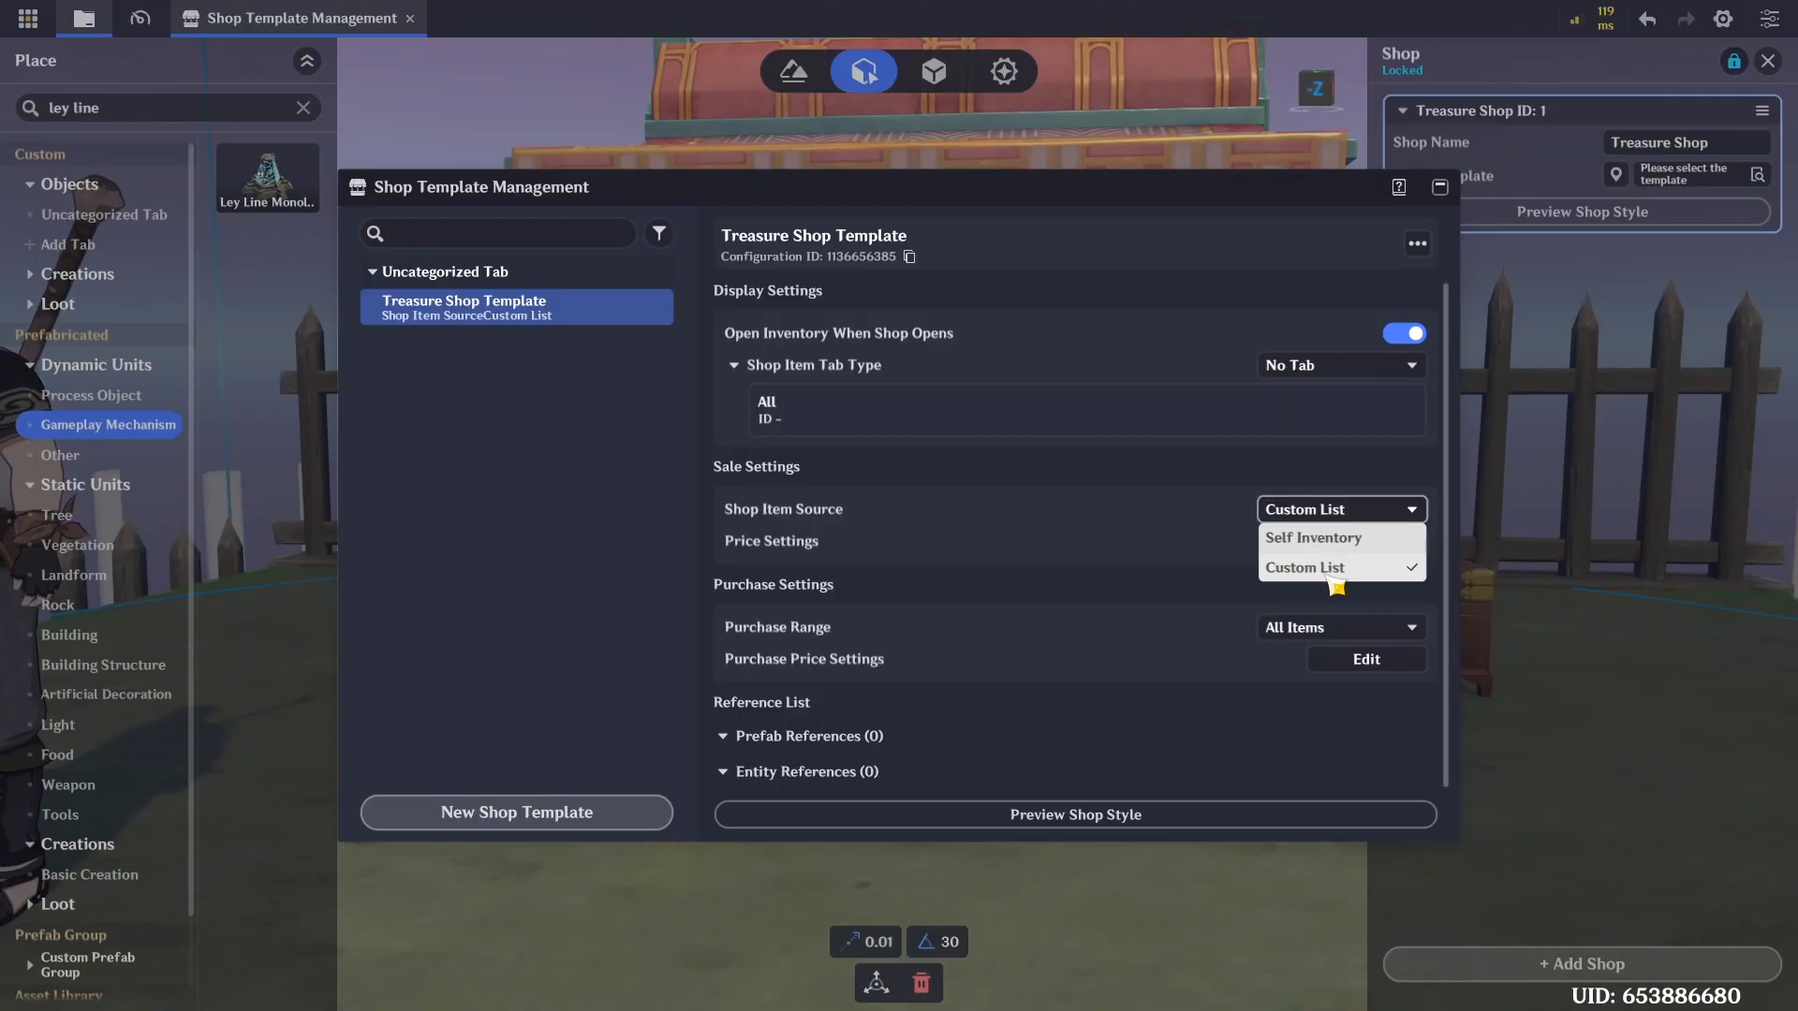
left_click(1334, 579)
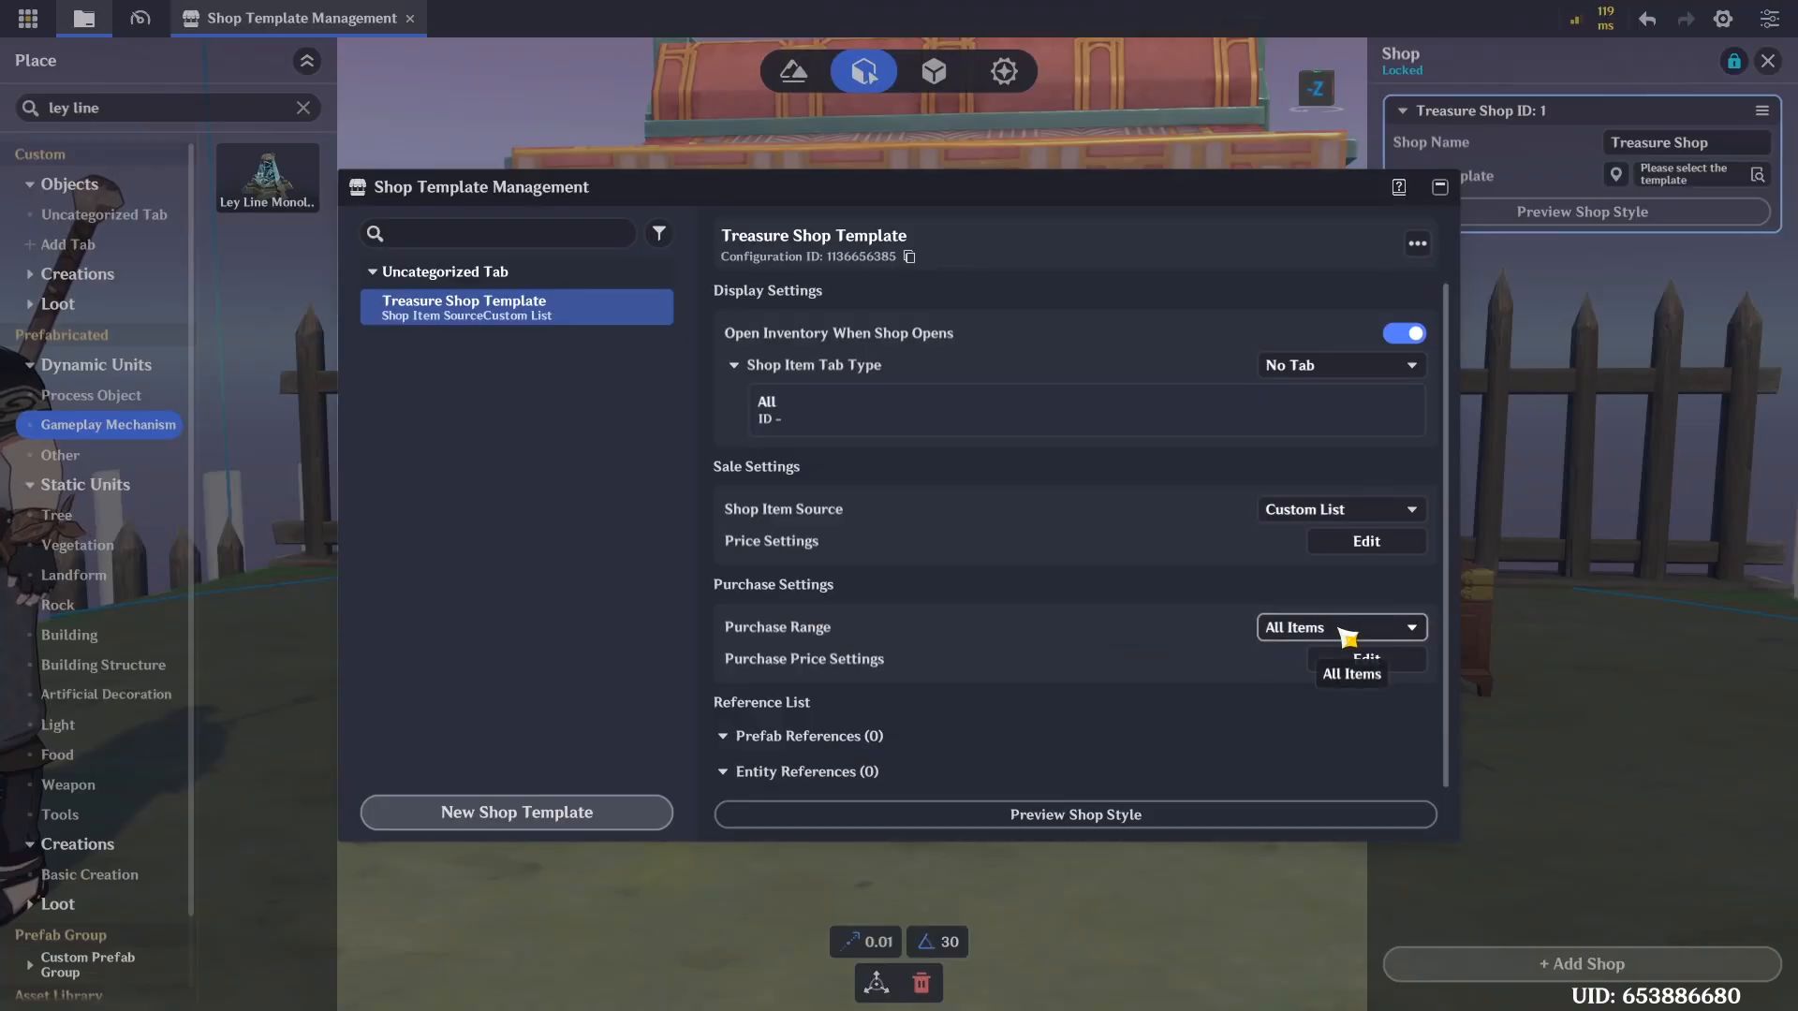
left_click(1347, 636)
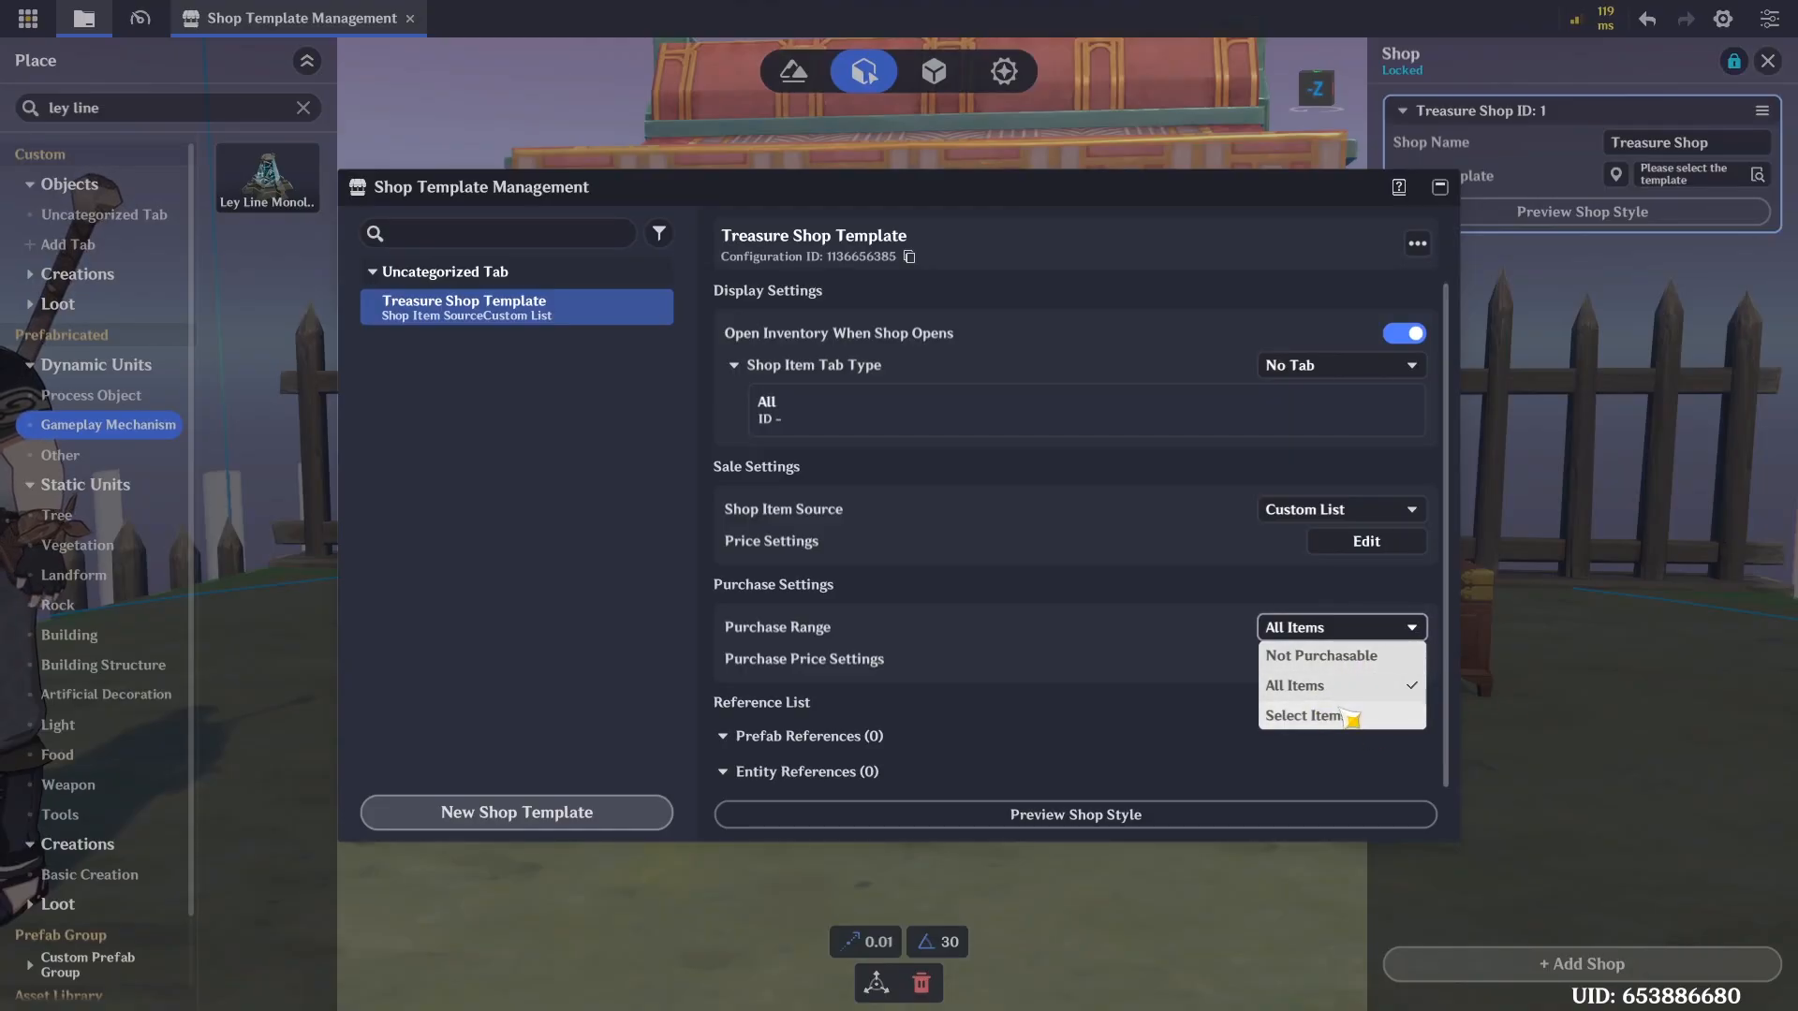
left_click(1296, 692)
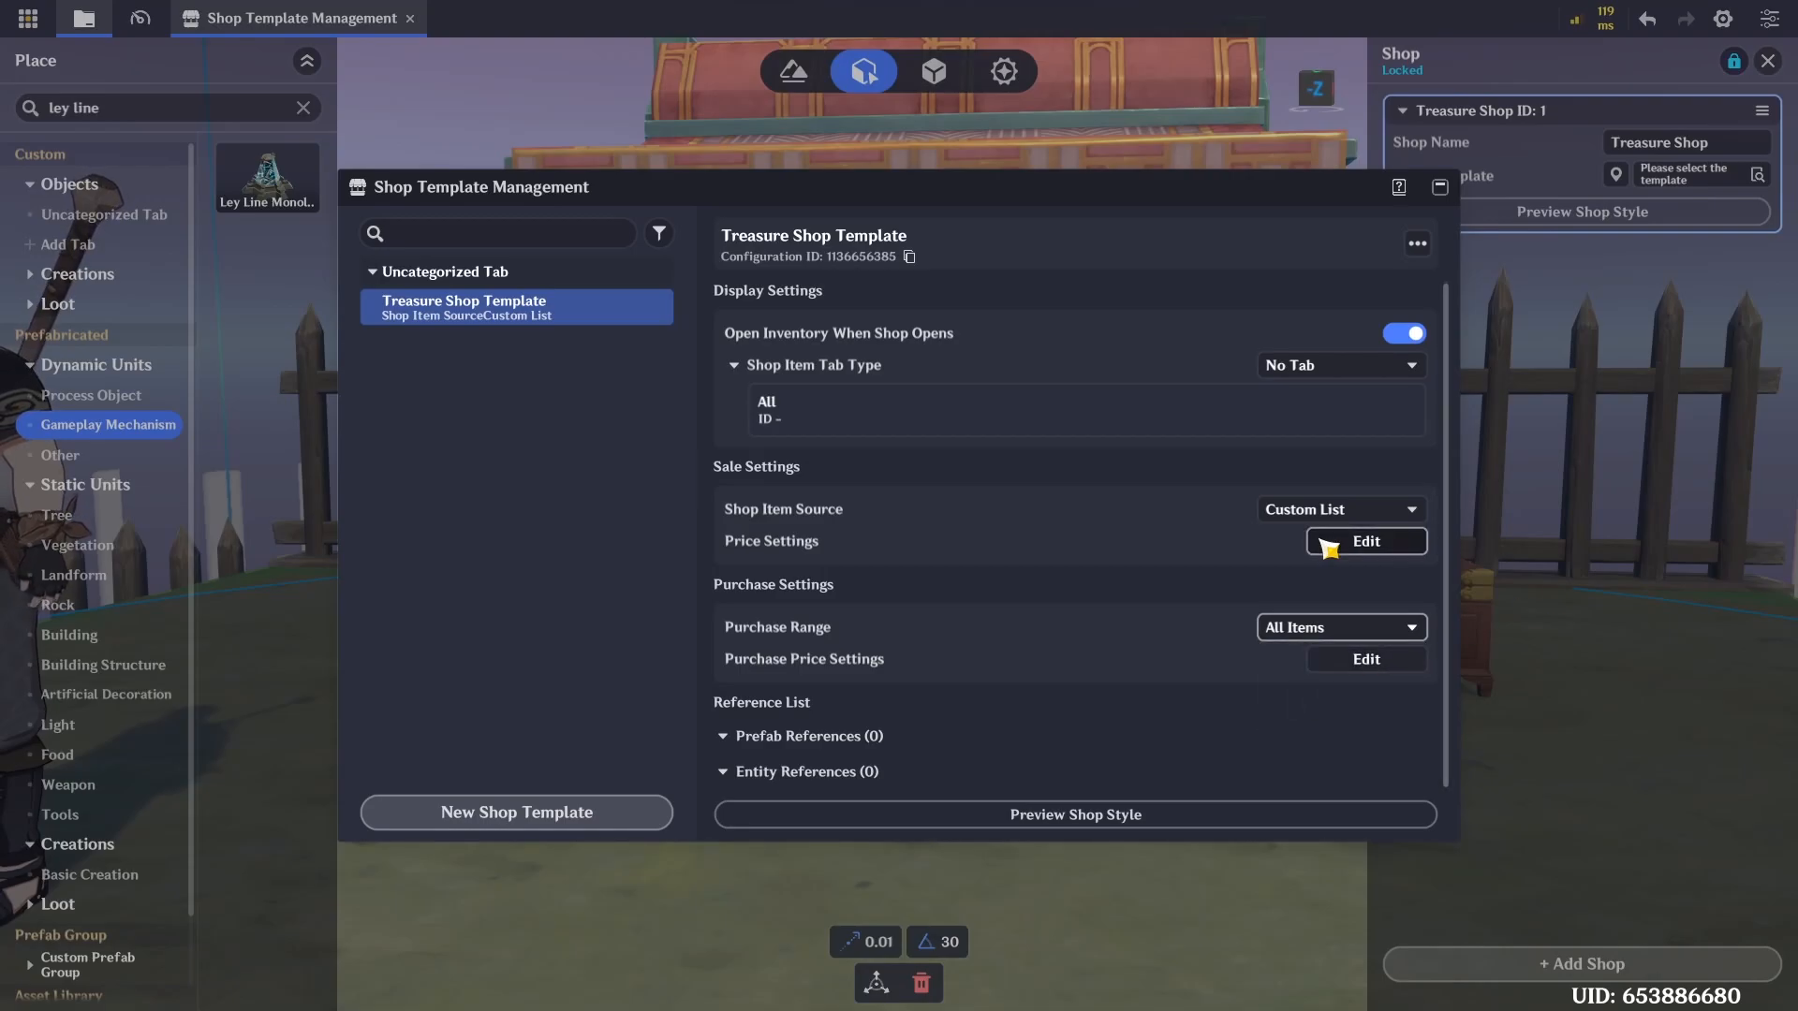
Close the shop template management and the Vendor's shop settings, and display the Vendor's node graph settings
scroll(825, 553, "down", 2)
scroll(836, 564, "up", 2)
left_click(1440, 188)
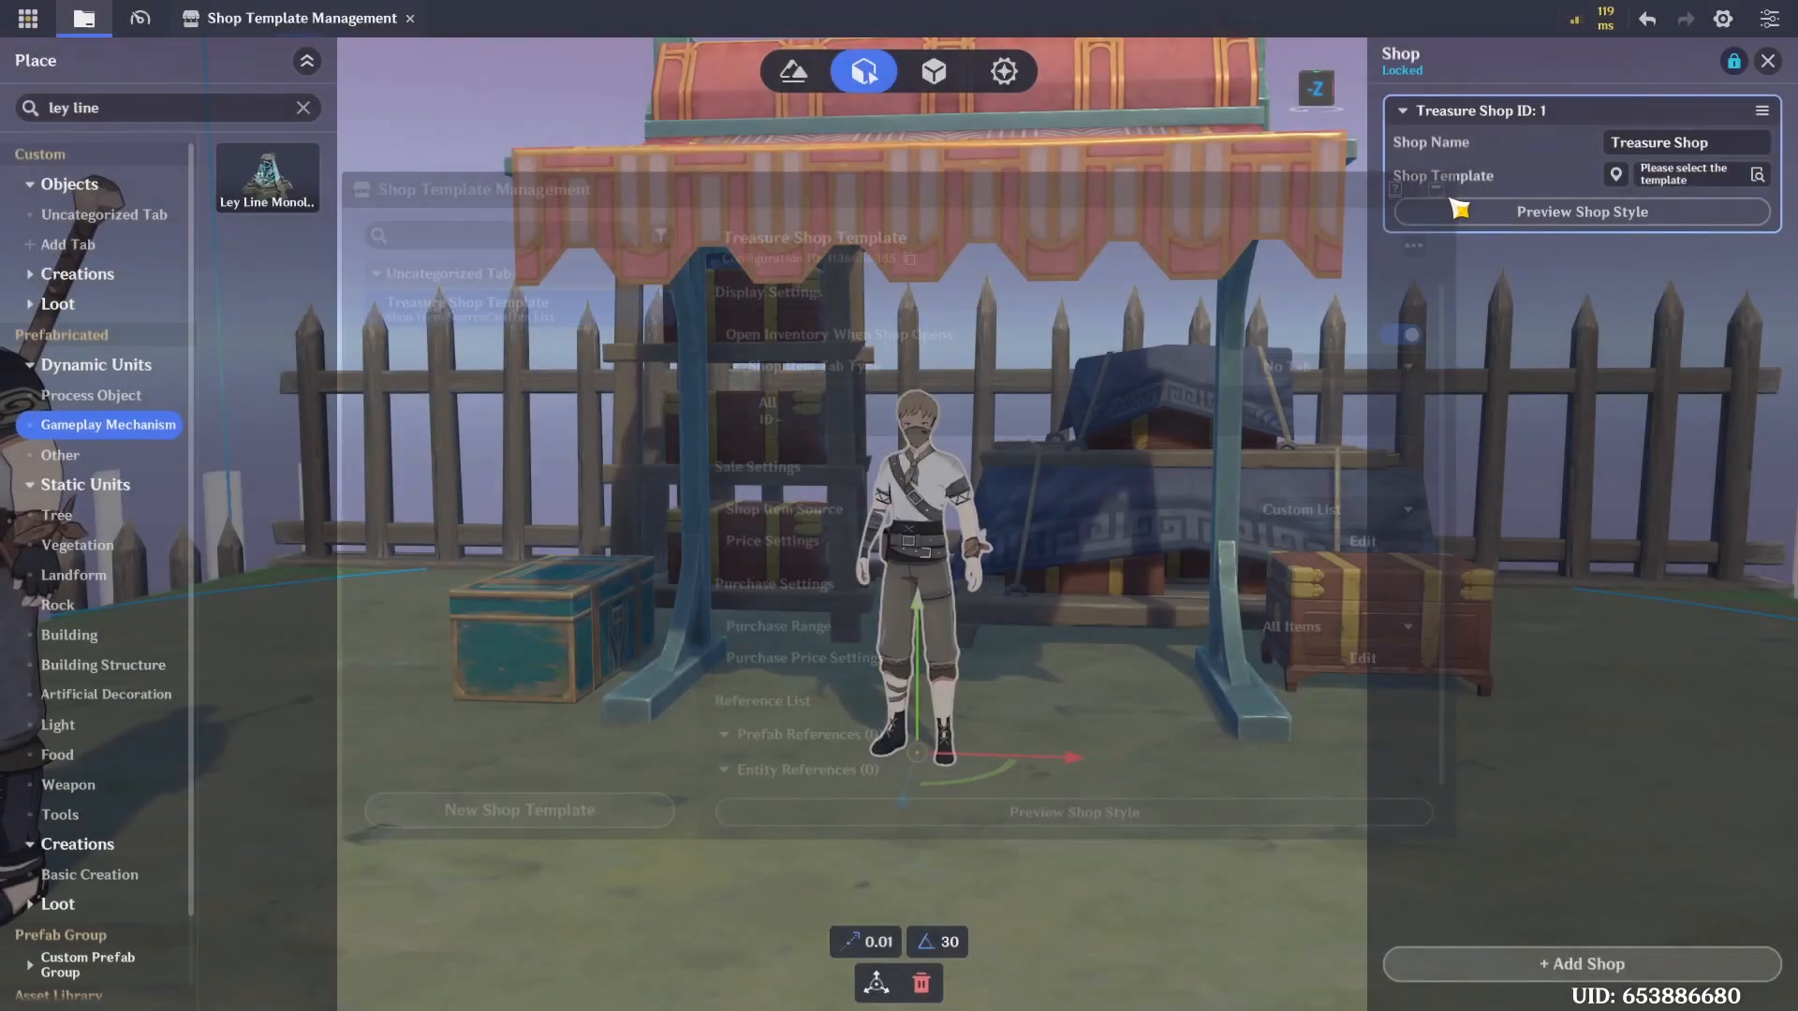
left_click(1768, 63)
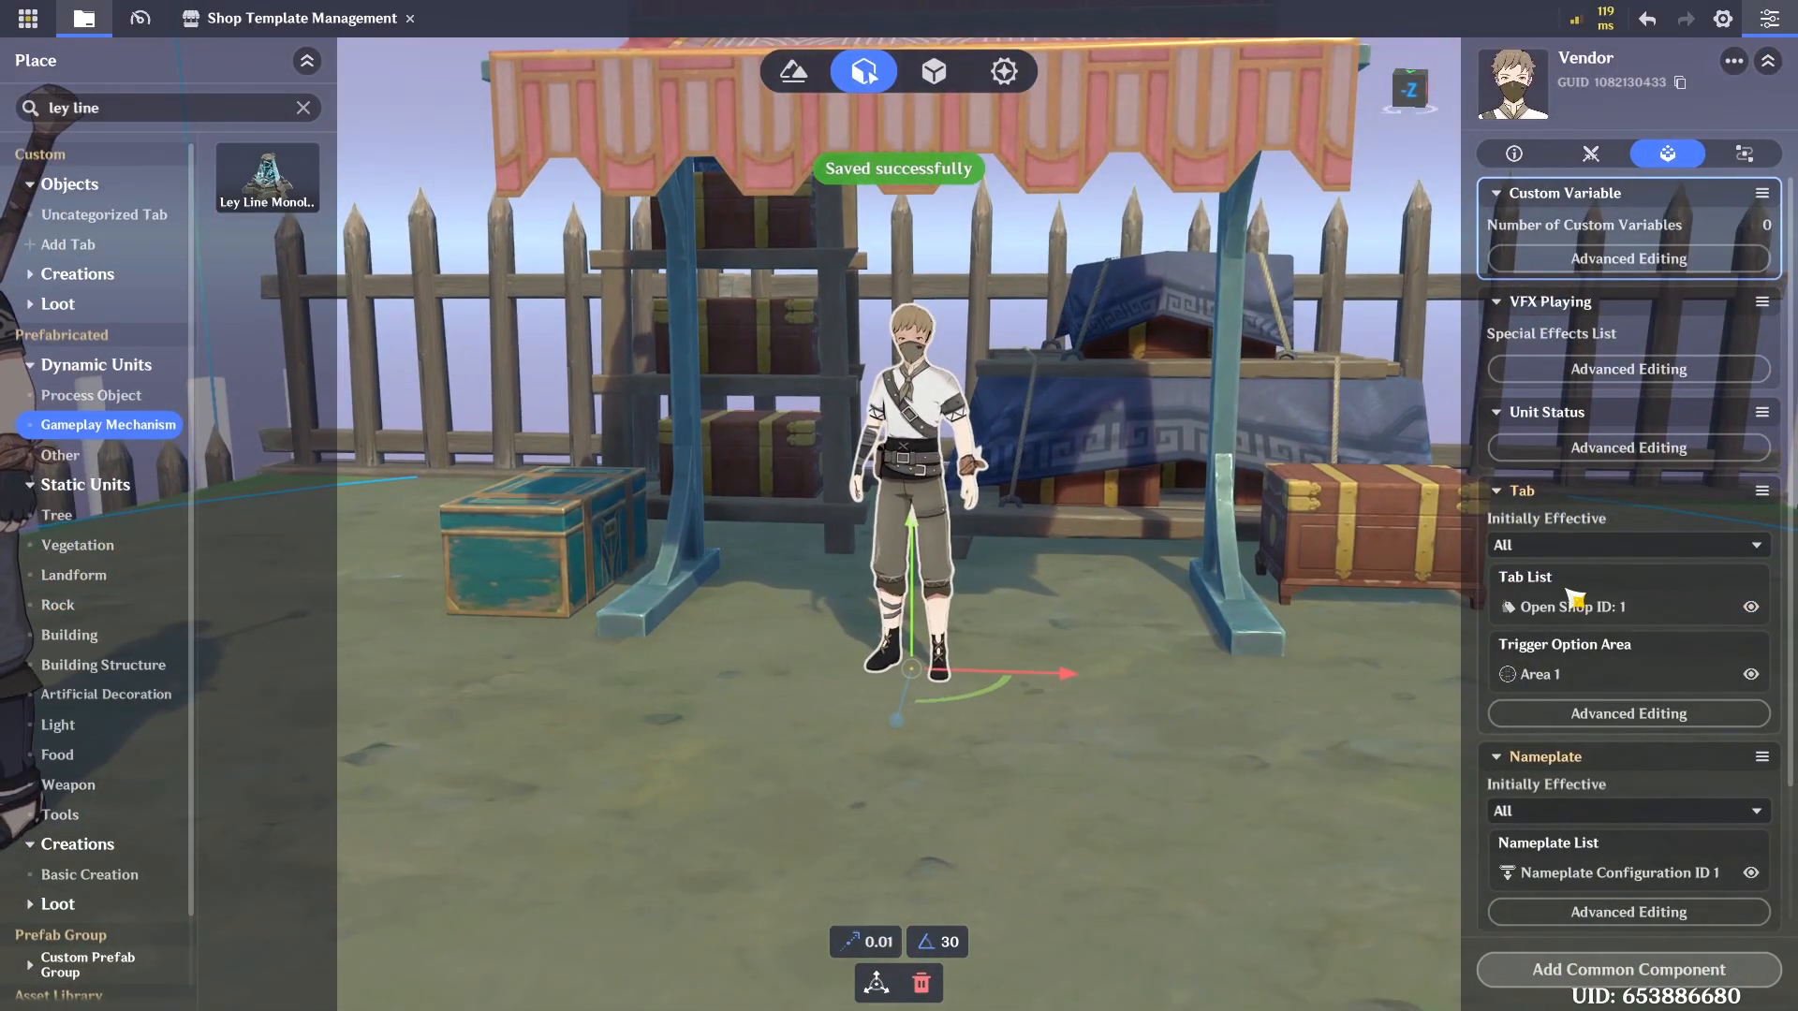
mouse_move(1611, 599)
right_mouse_down()
mouse_move(1607, 535)
mouse_move(1607, 620)
right_mouse_up()
scroll(1679, 626, "down", 3)
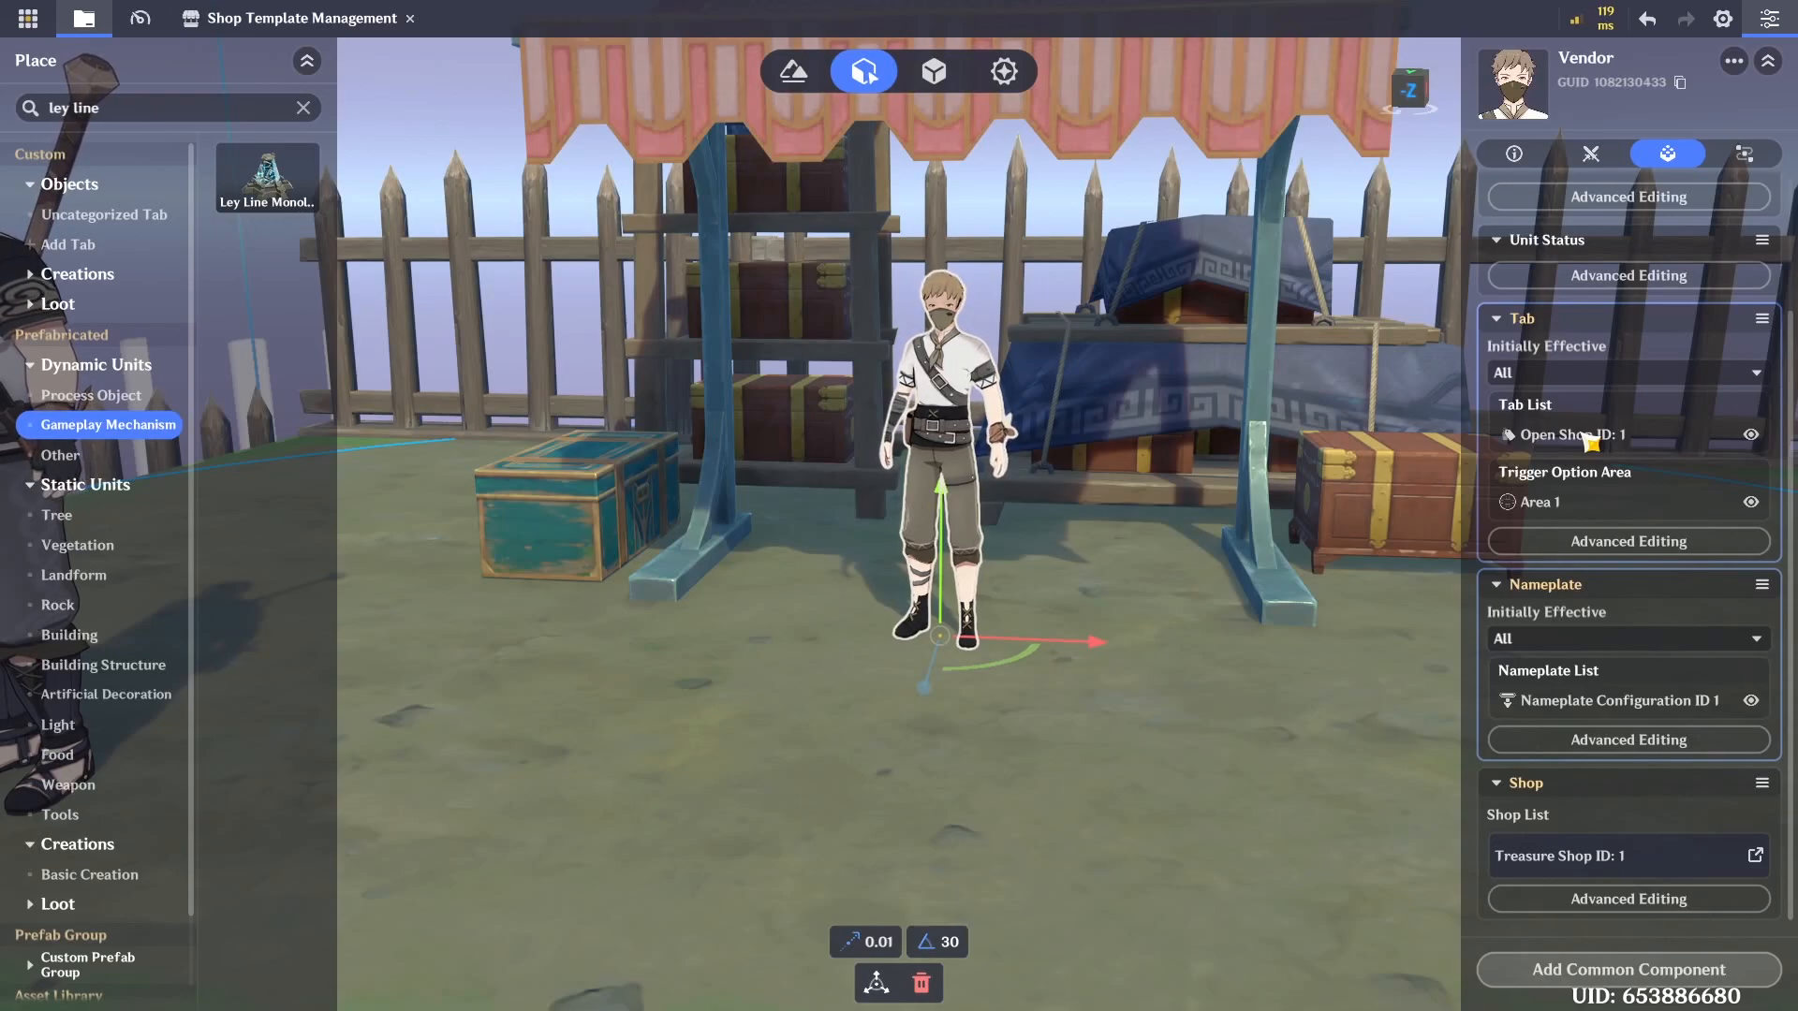
left_click(1744, 153)
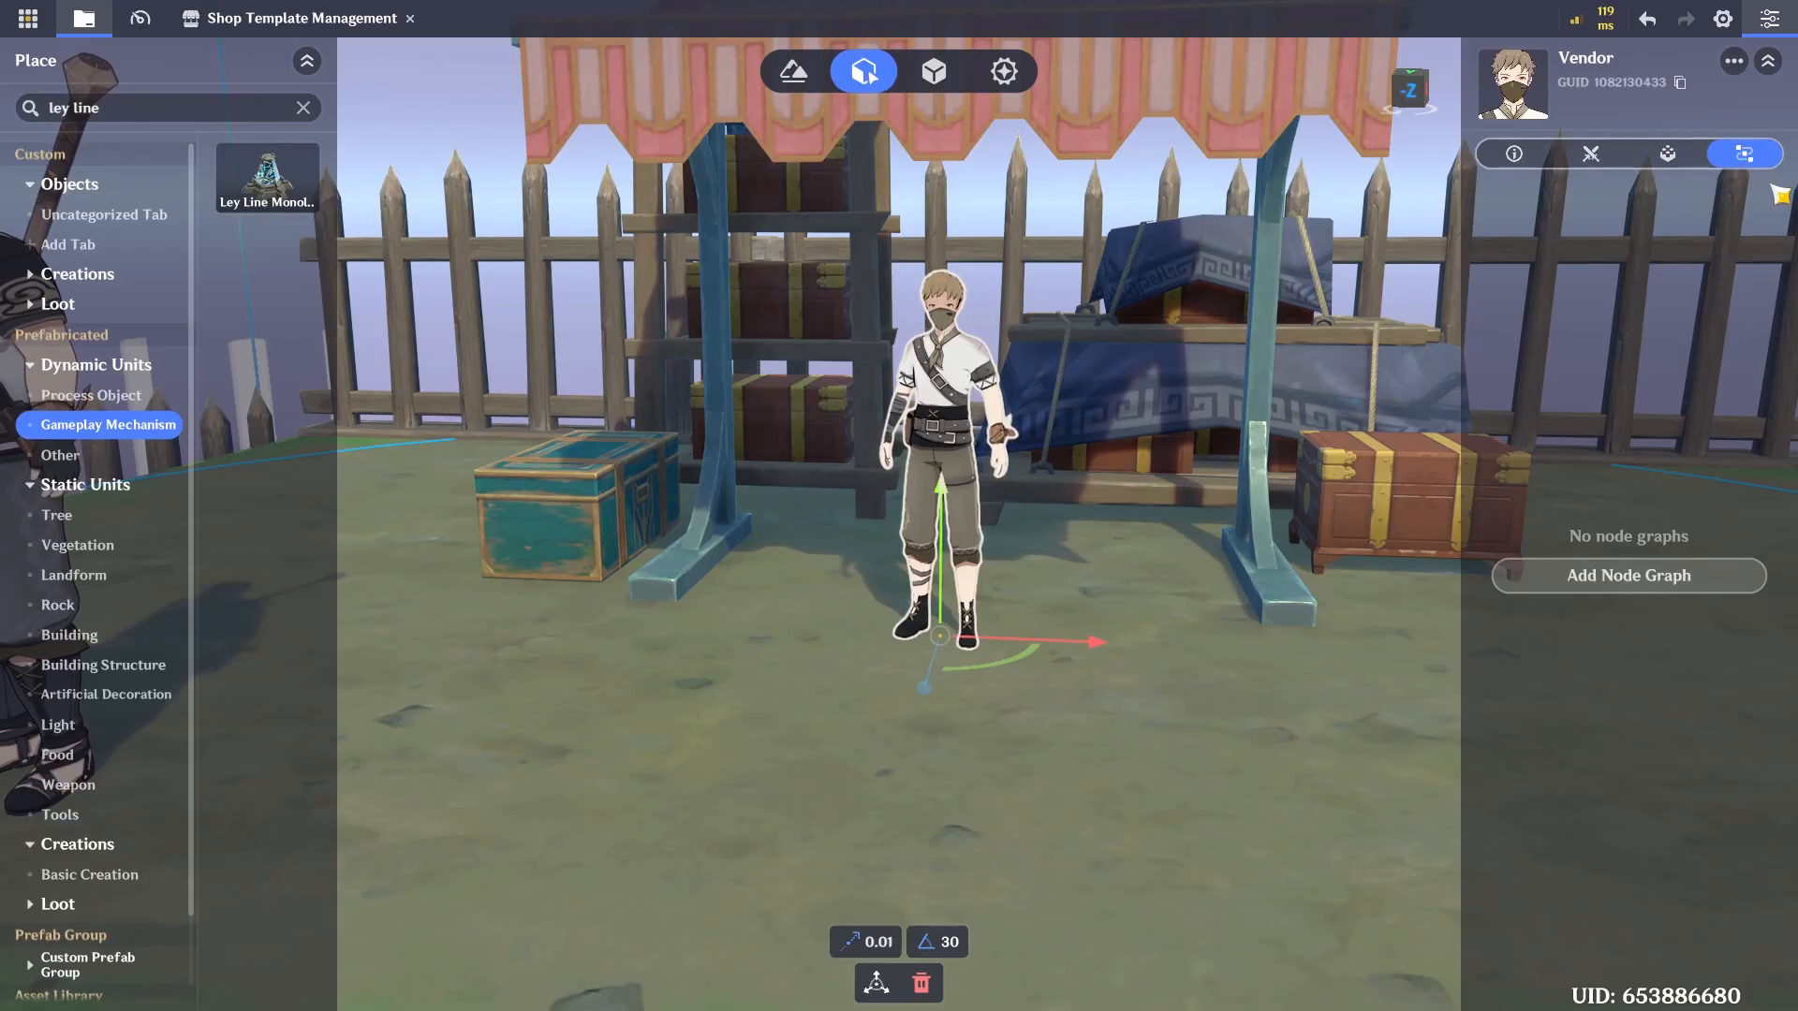
Switch to the Server Node Graph Resource Explorer and create a node graph under Entity Node Graph's Uncategorized Tab
key("alt+Tab")
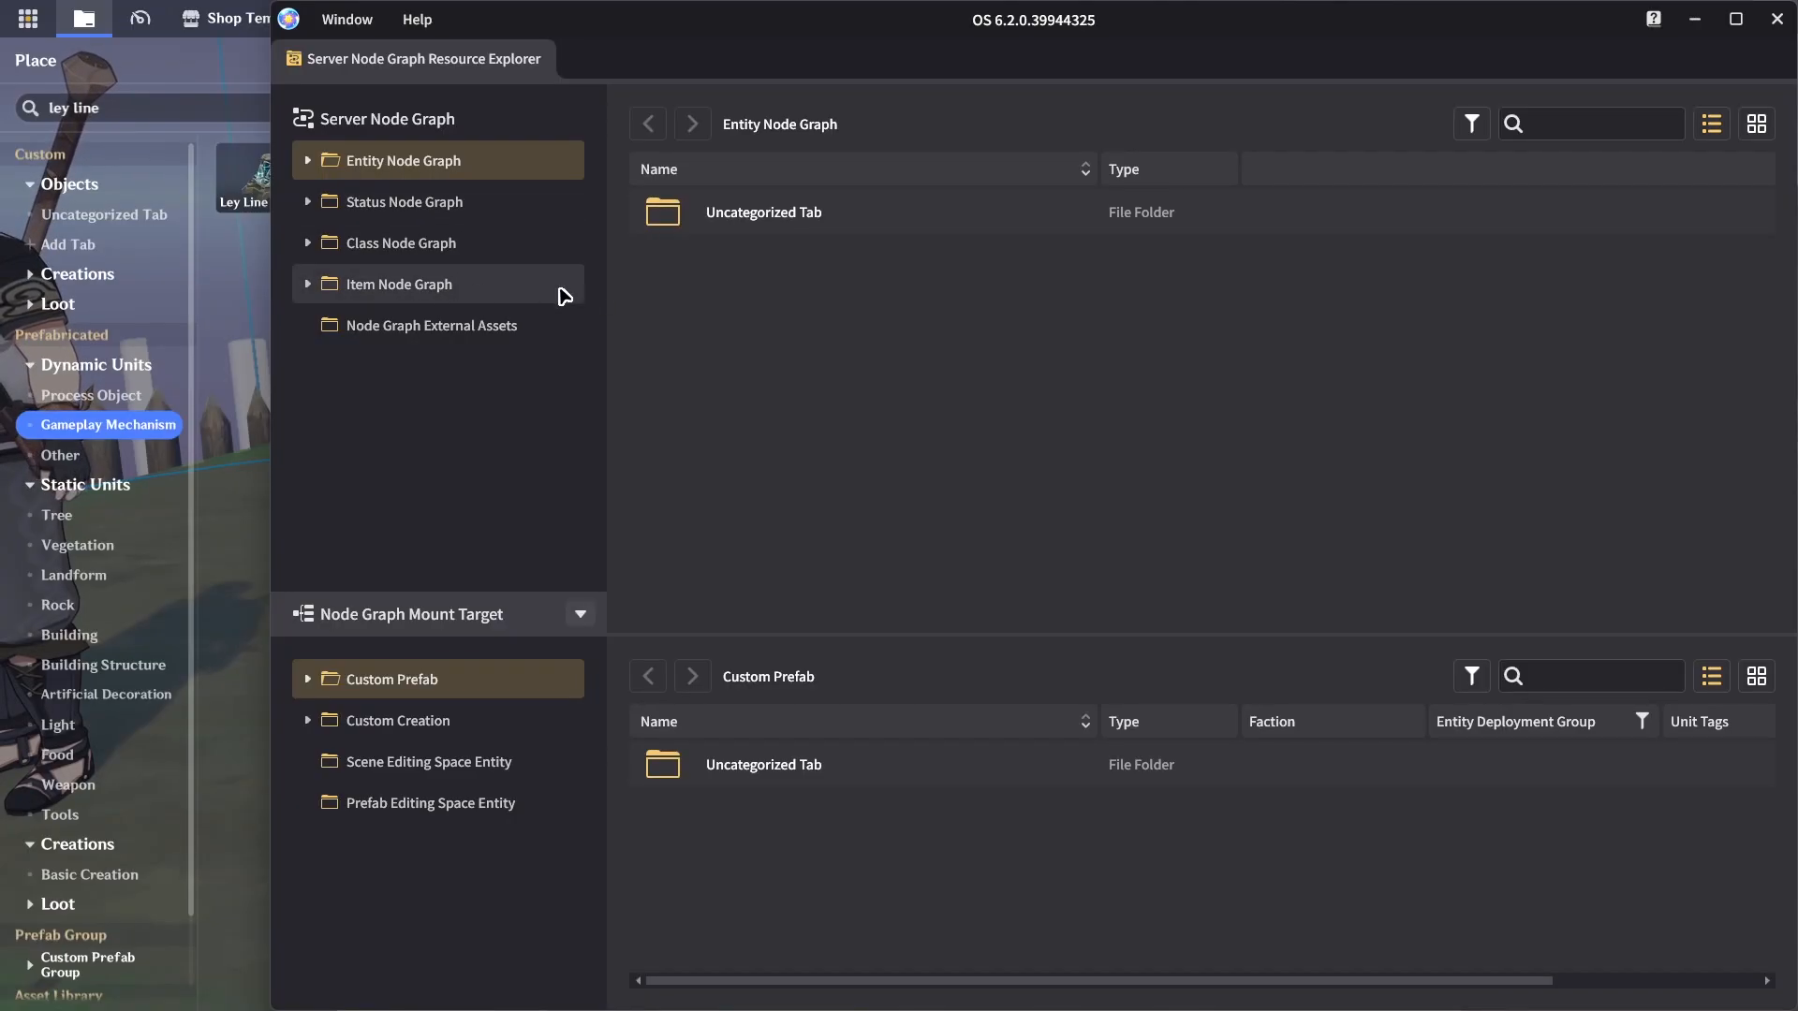
left_click(308, 162)
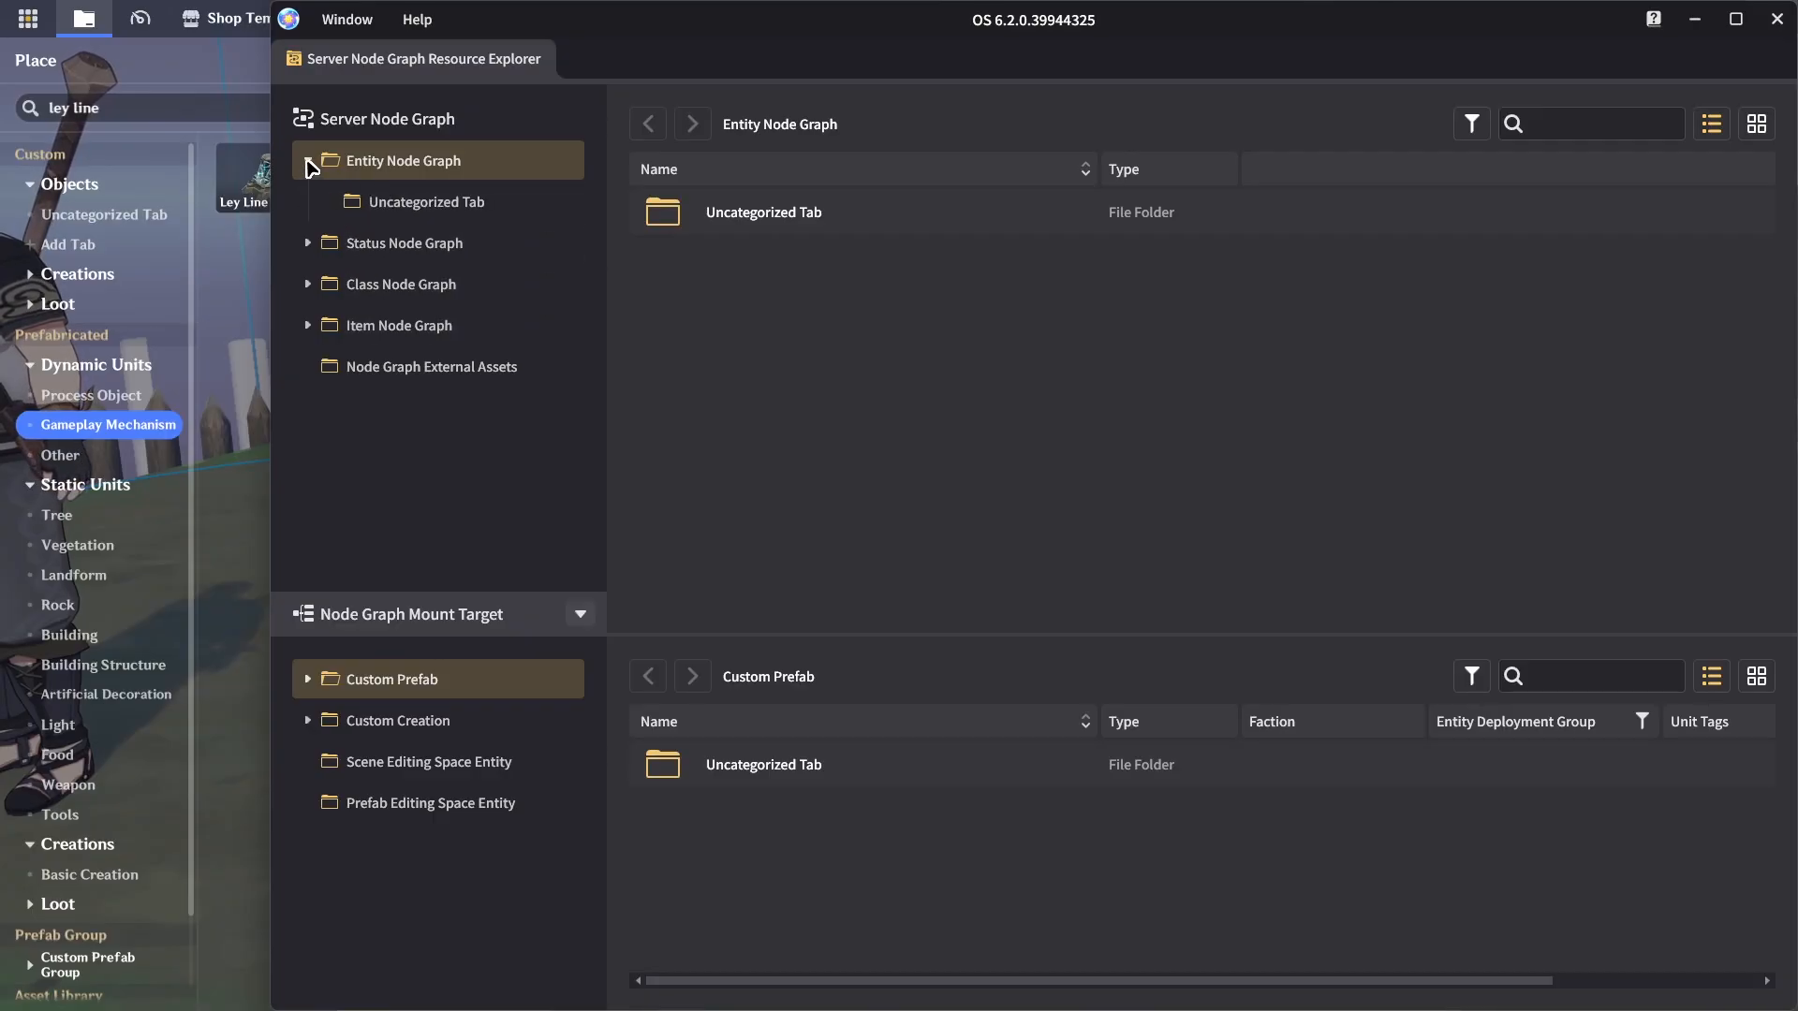
left_click(400, 204)
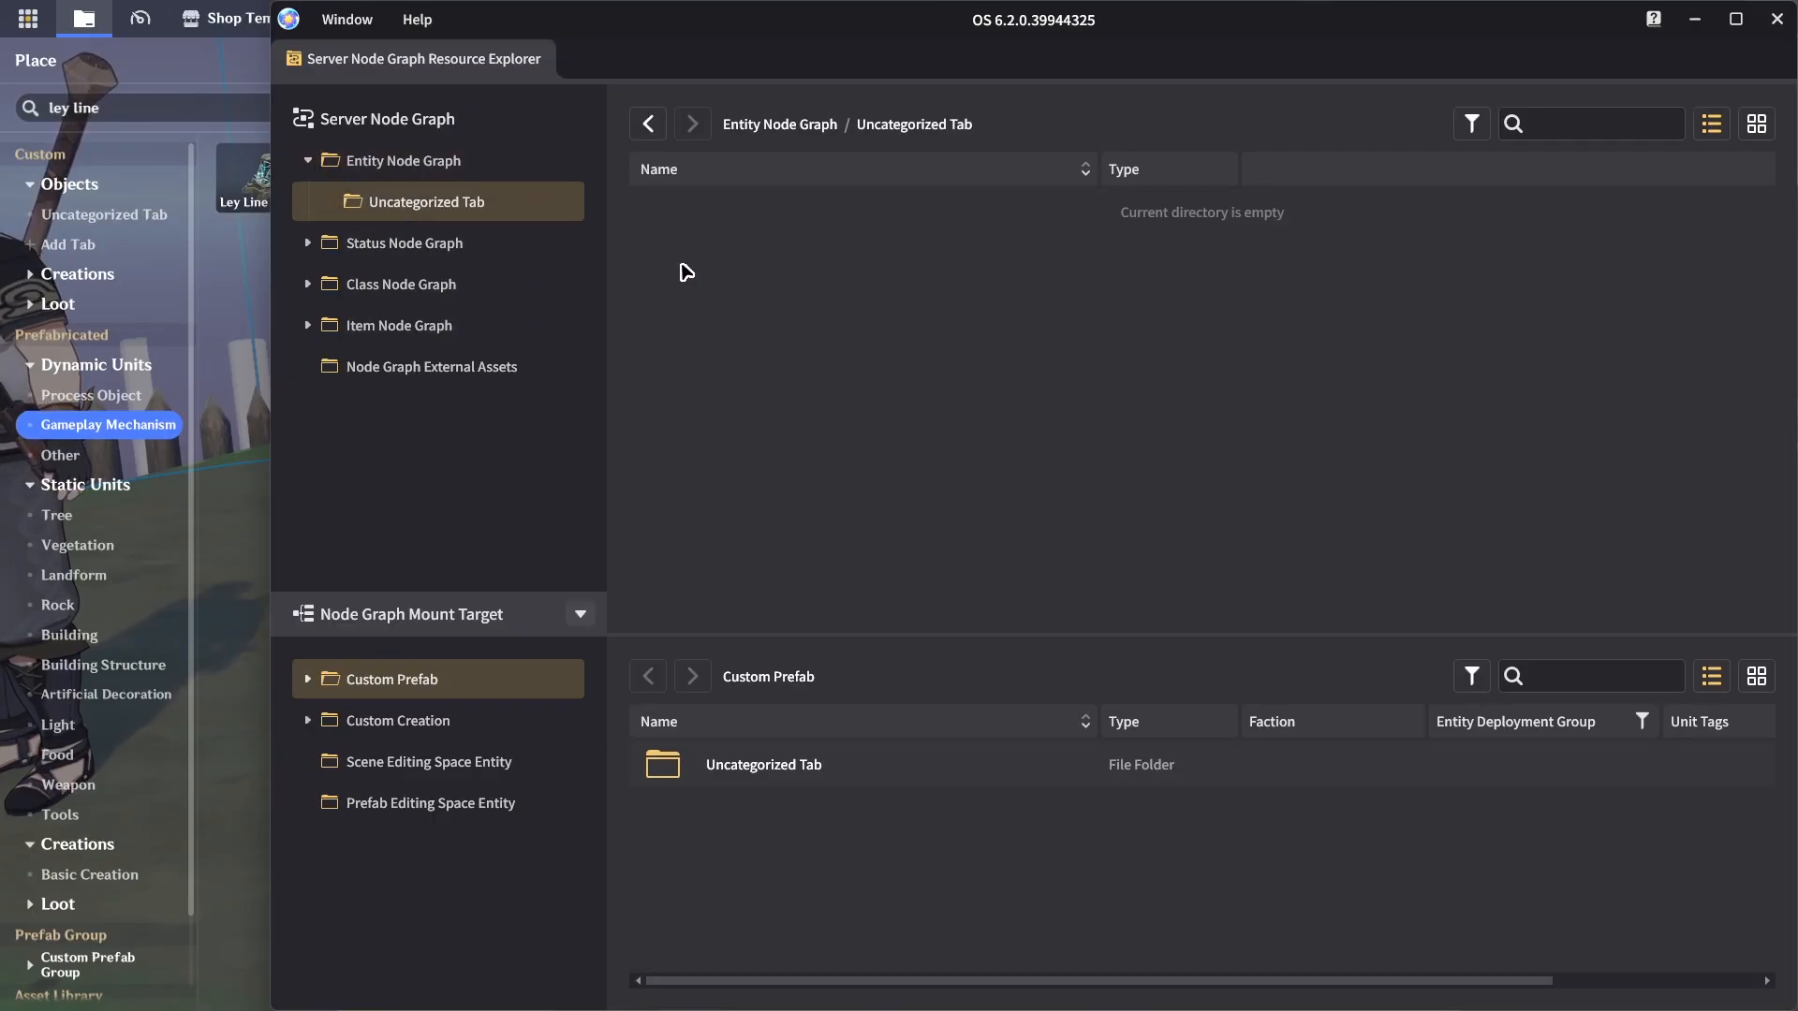
right_click(768, 302)
left_click(724, 265)
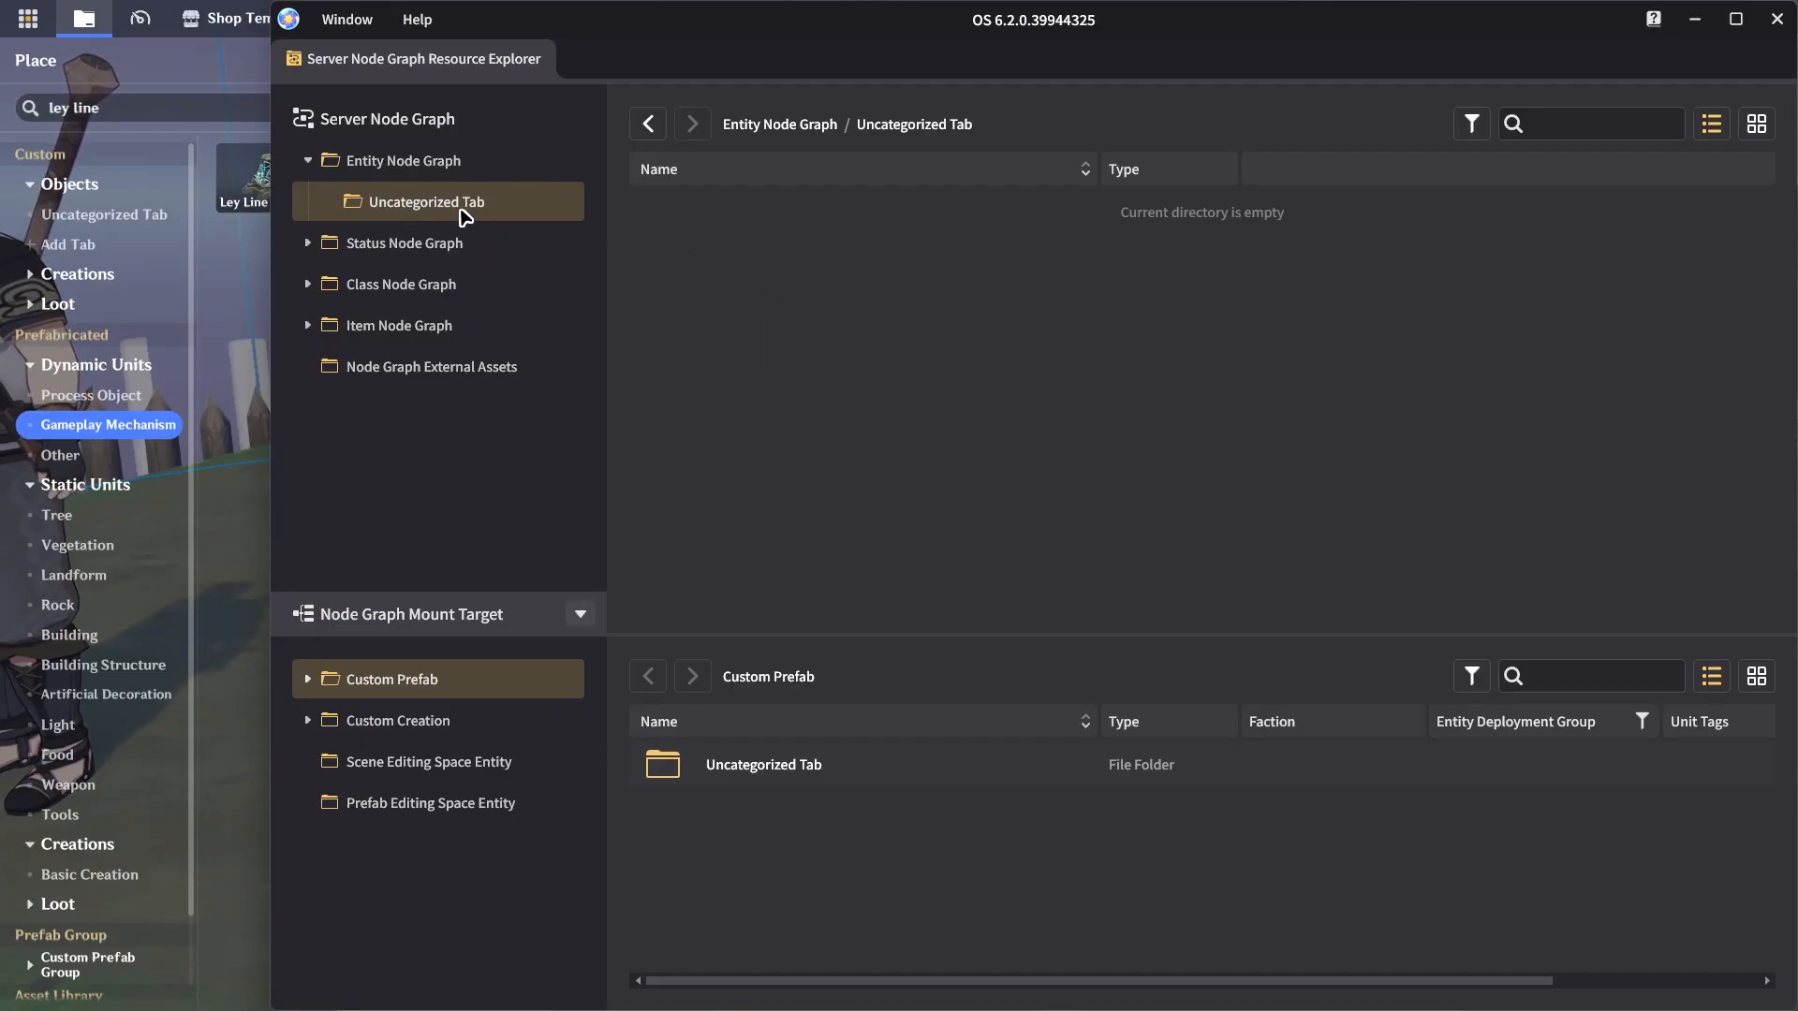
right_click(740, 327)
left_click(777, 315)
Rename the new entity node graph as Treasure Shop Graph
right_click(764, 227)
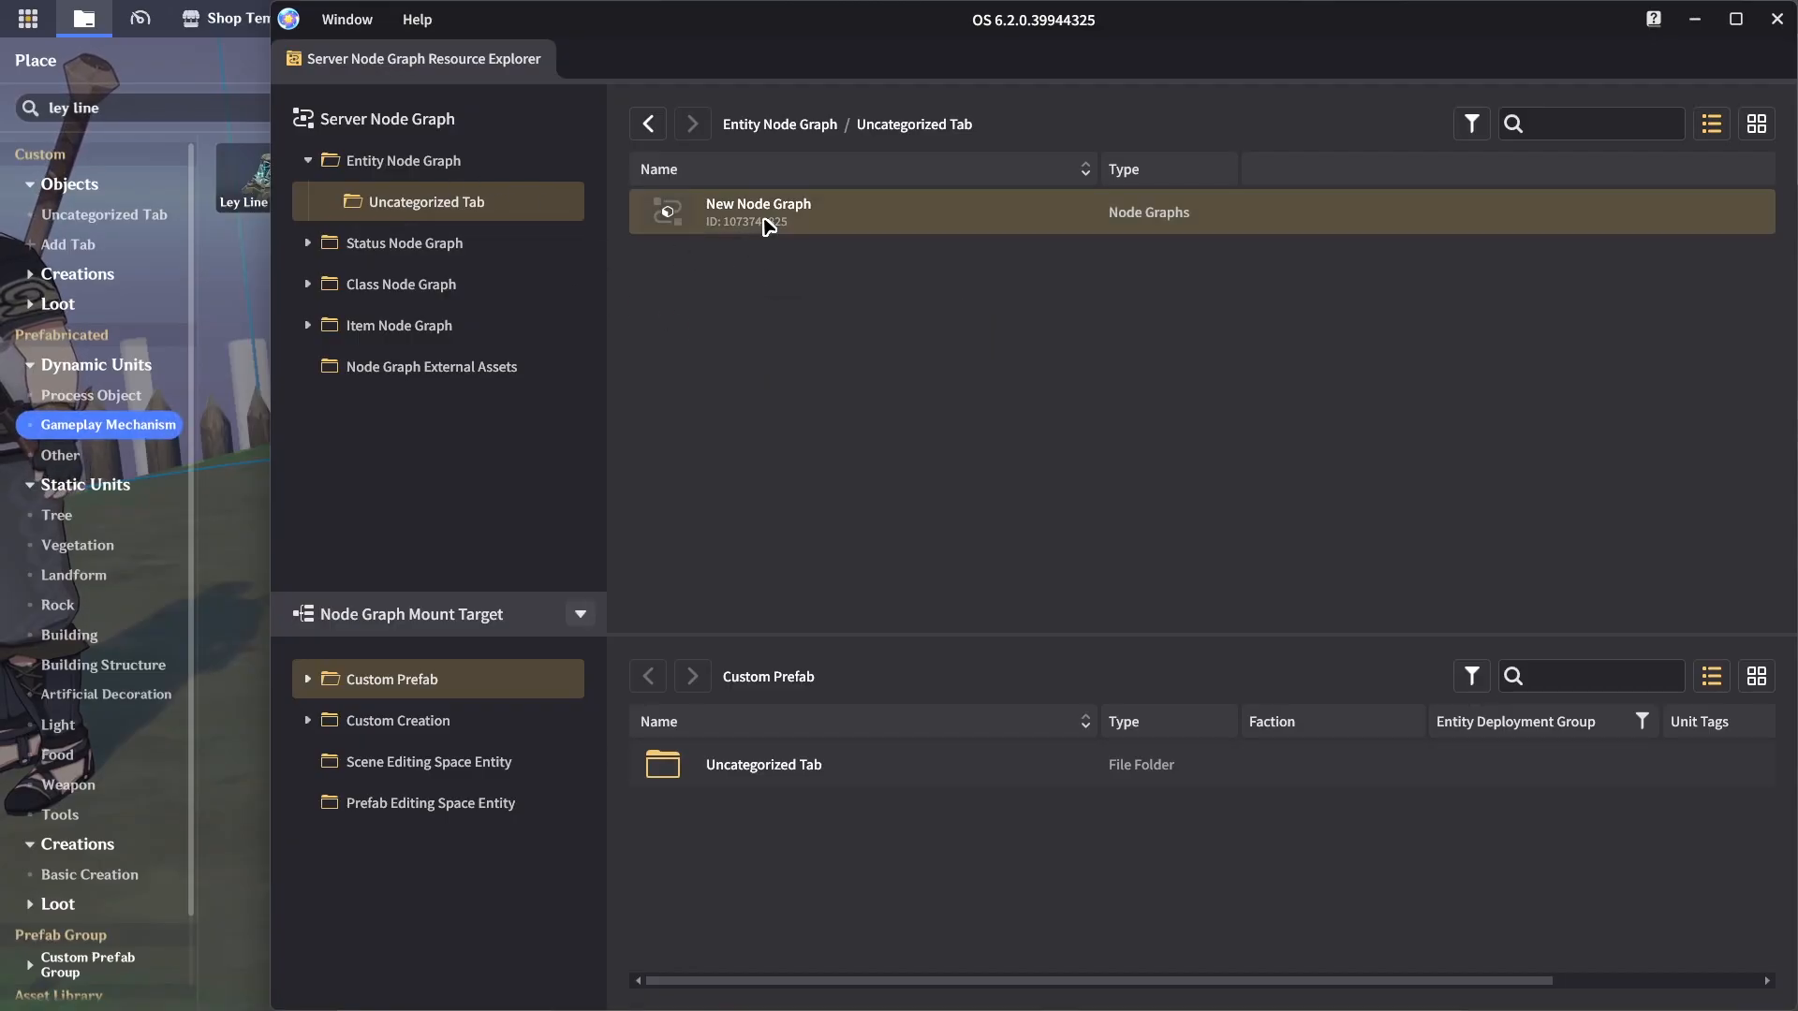
left_click(808, 281)
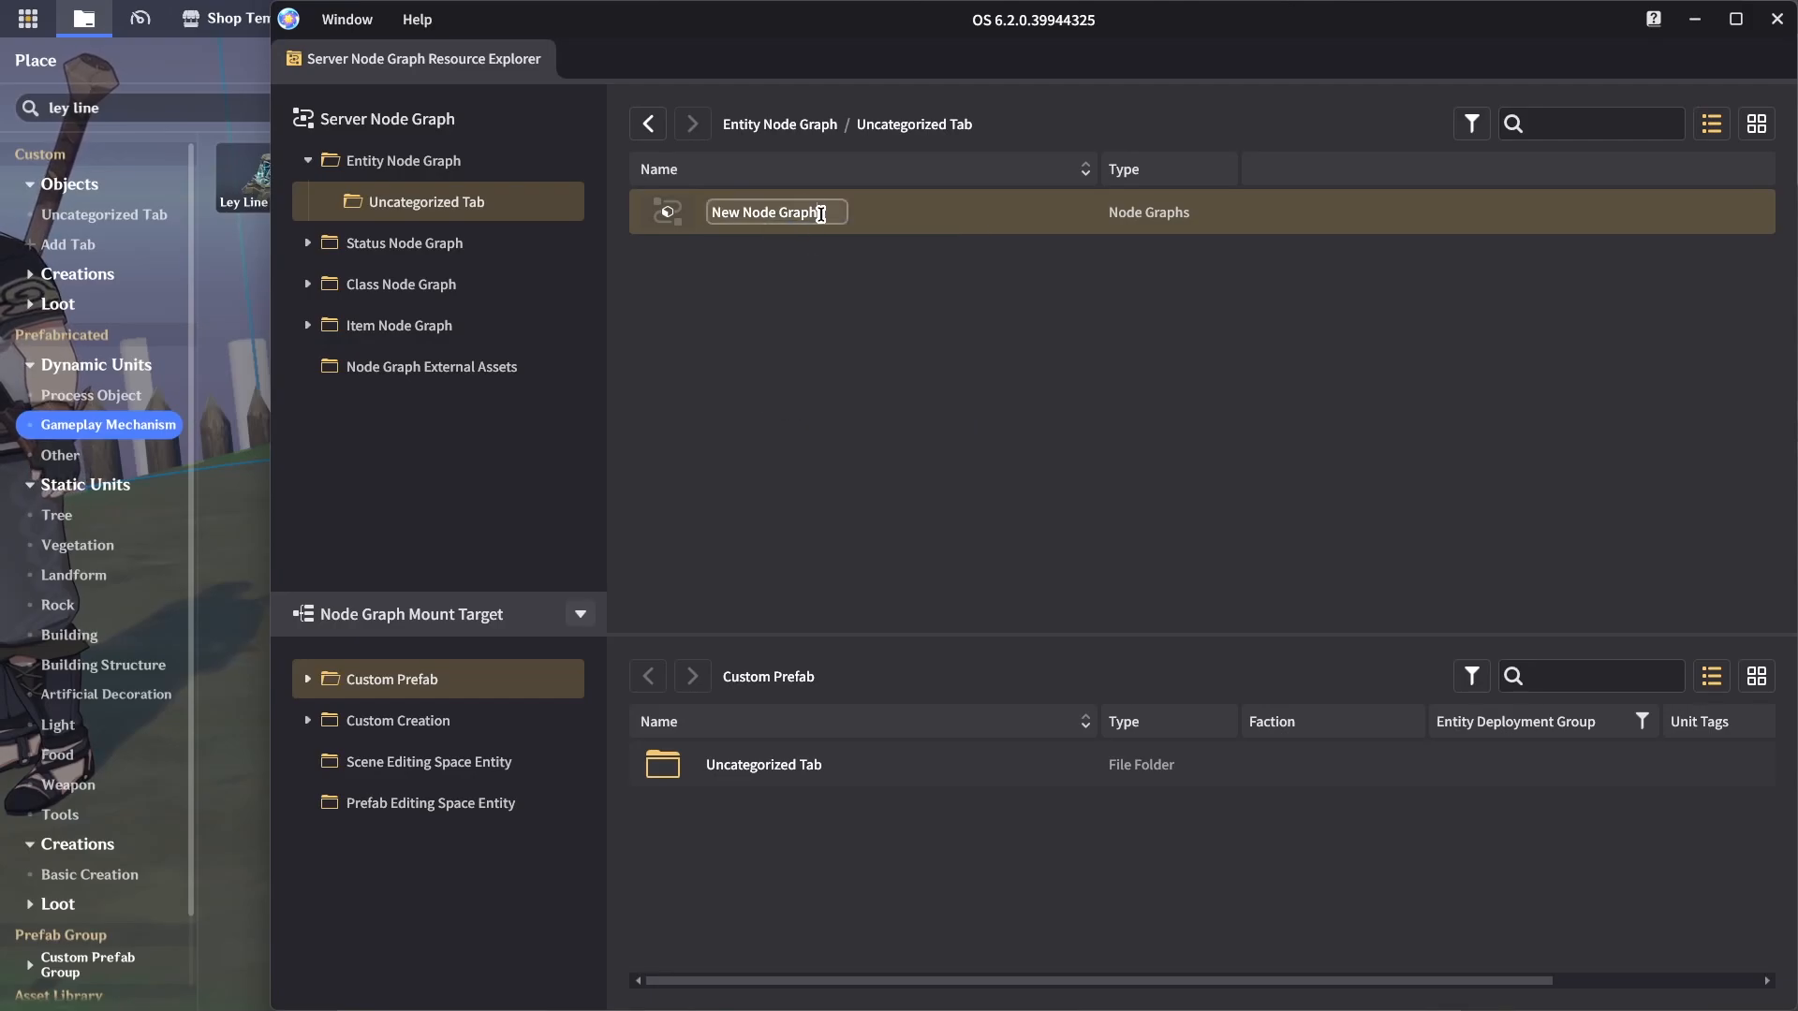
left_click_drag(824, 212, 714, 212)
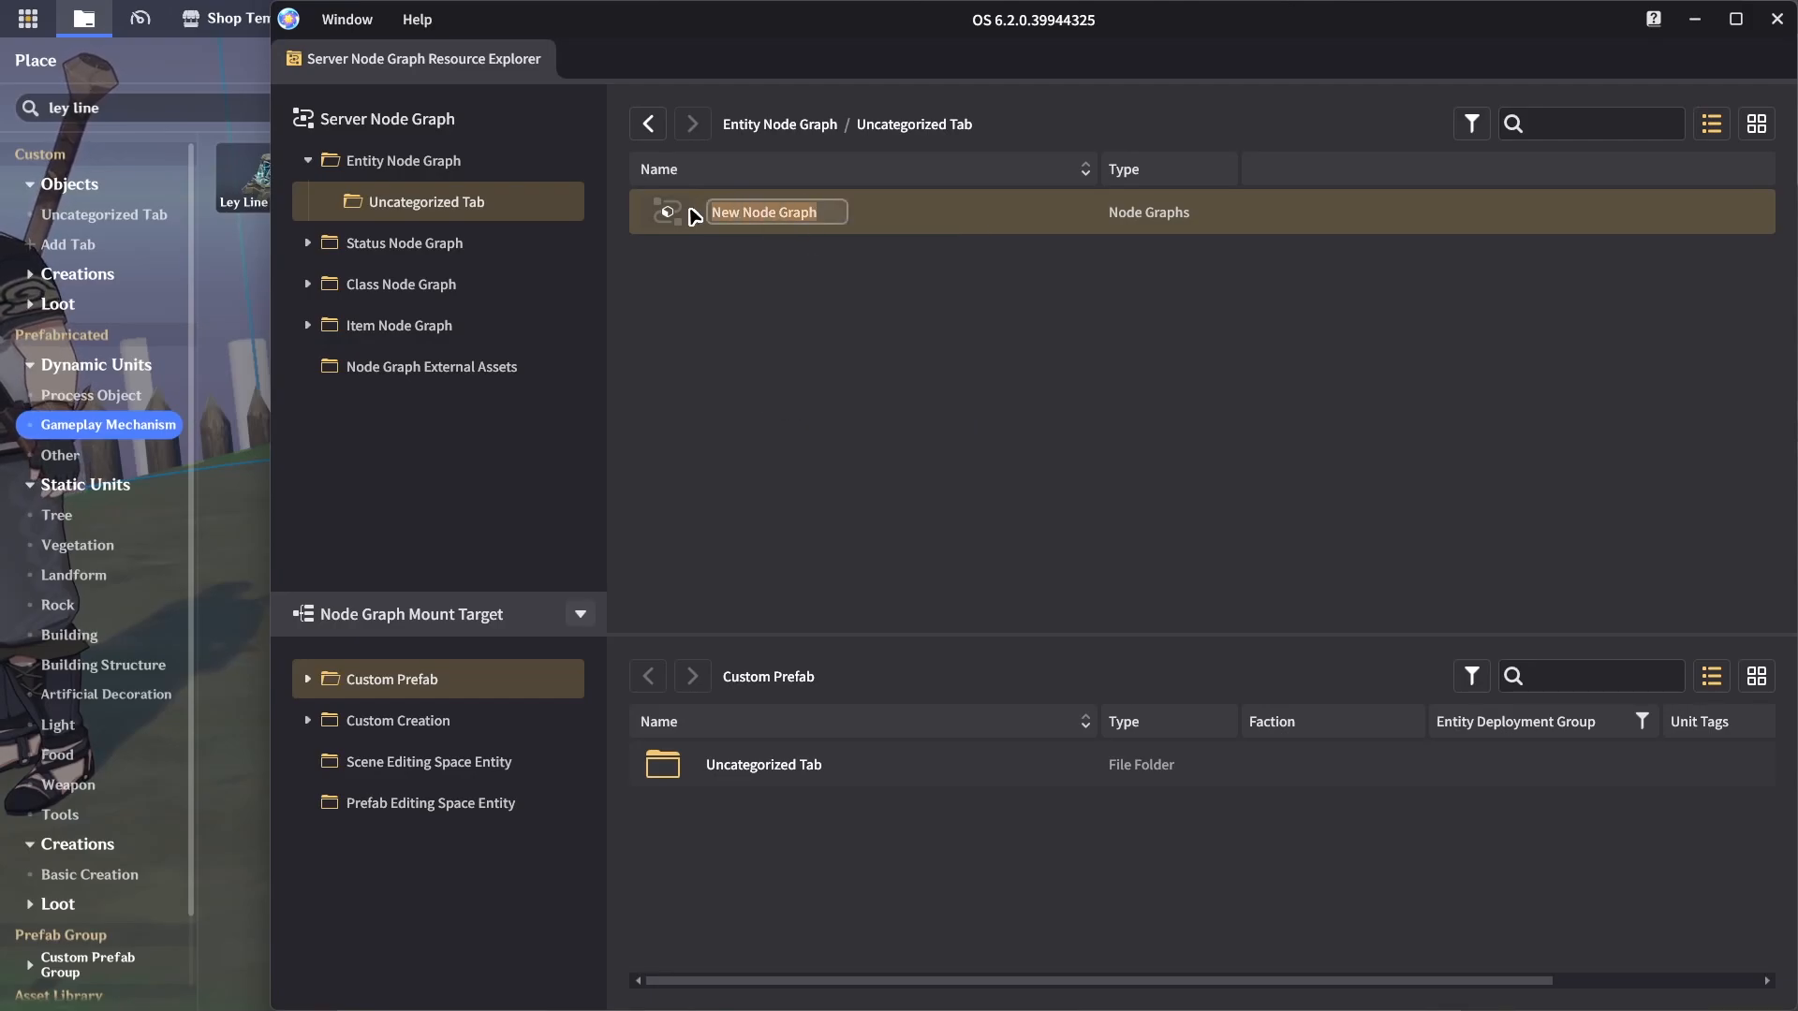
type("Treasure")
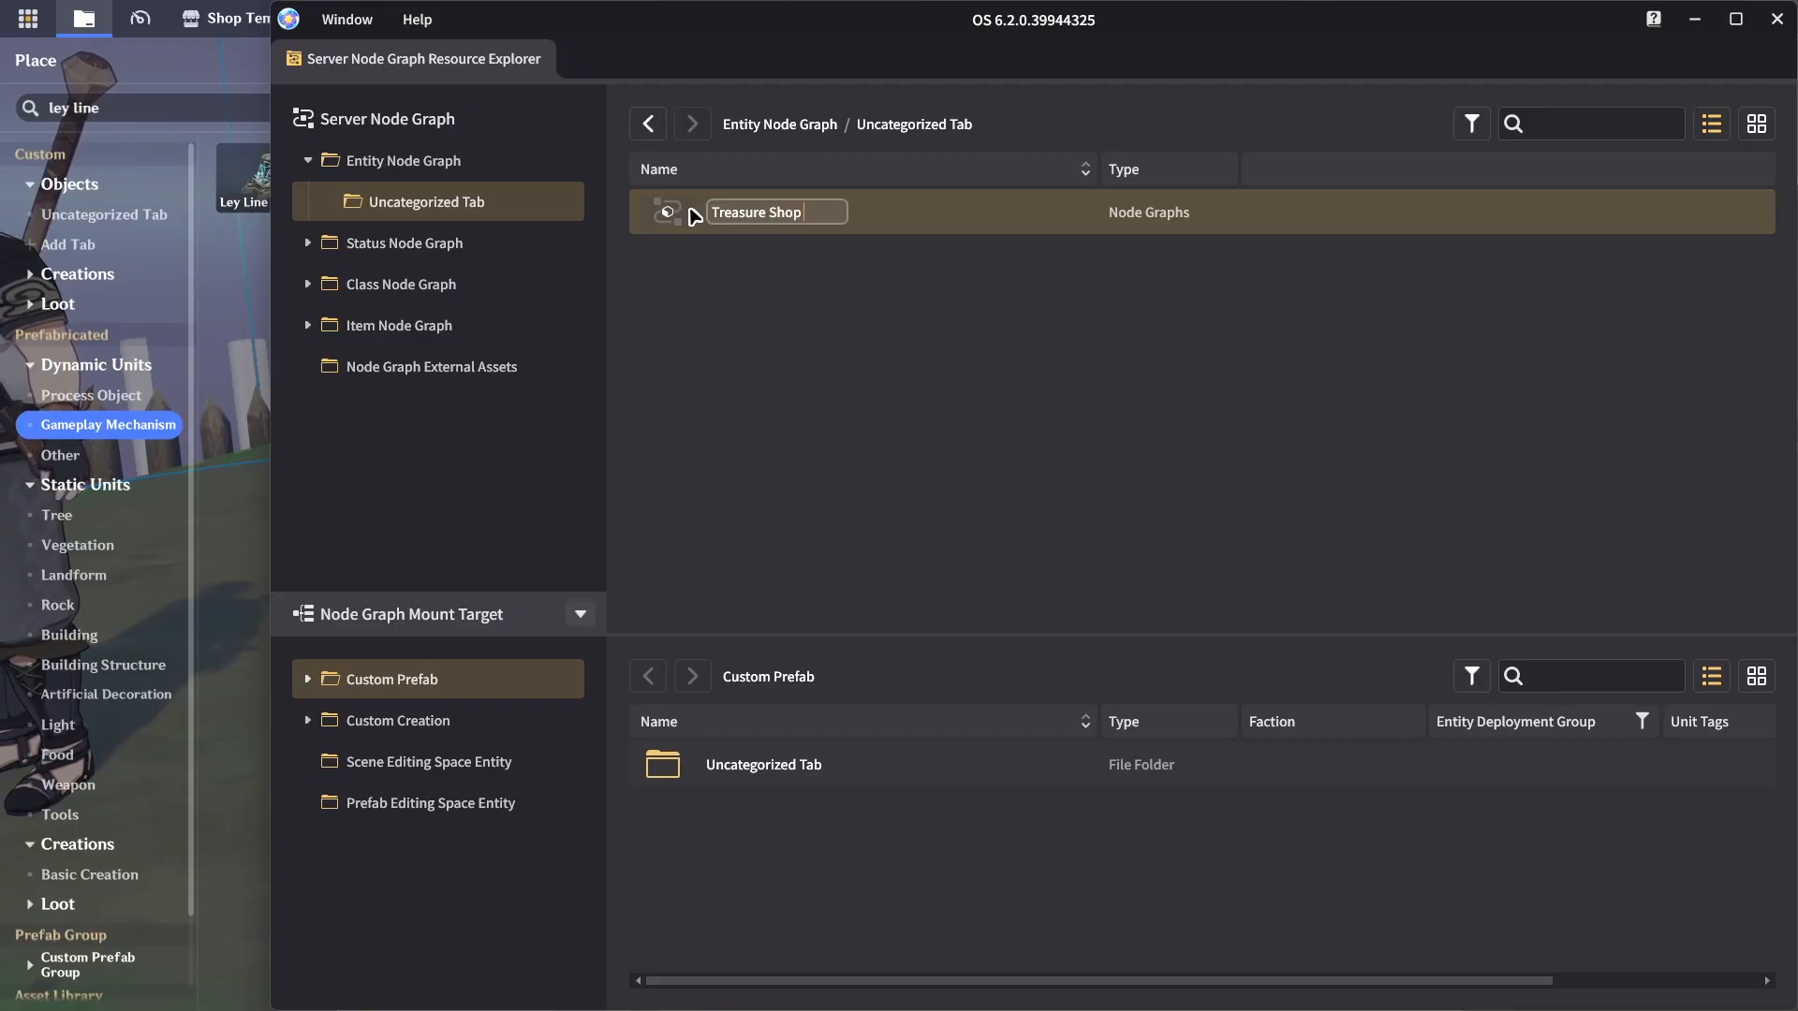
key("Return")
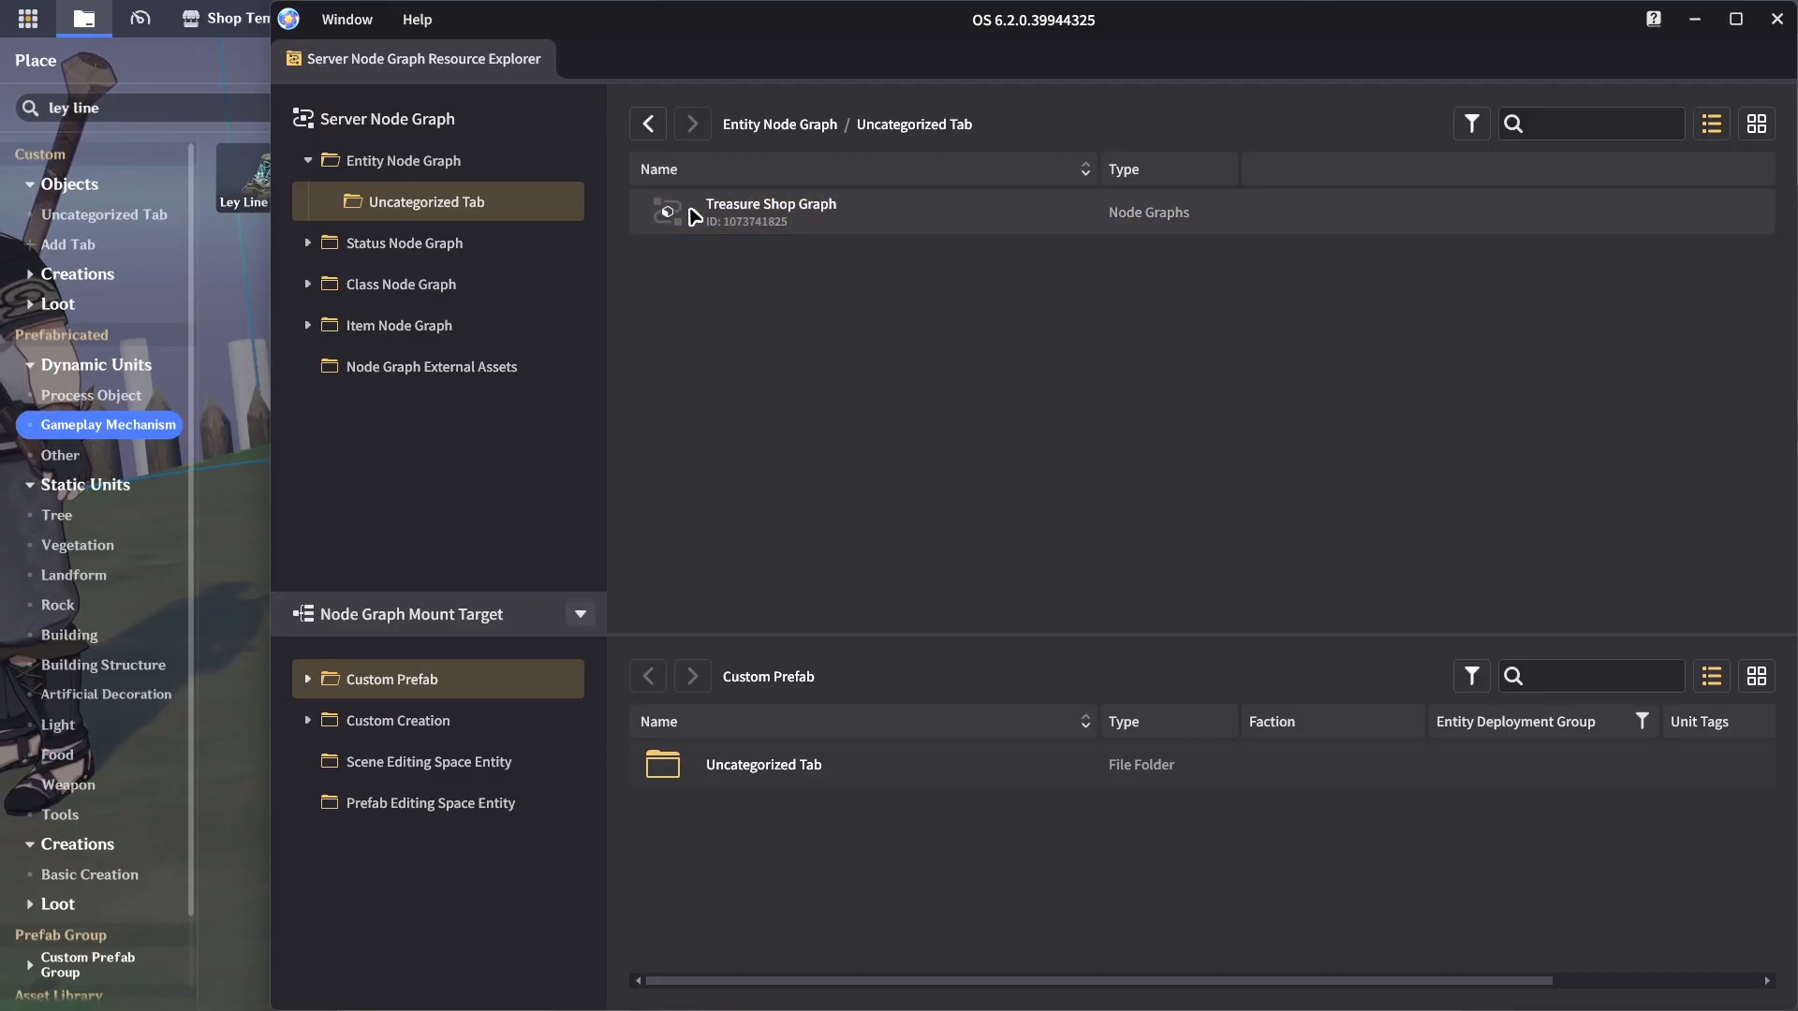
Open the Treasure Shop Graph and add a When Tab Is Selected event node on the canvas's left side
double_click(792, 225)
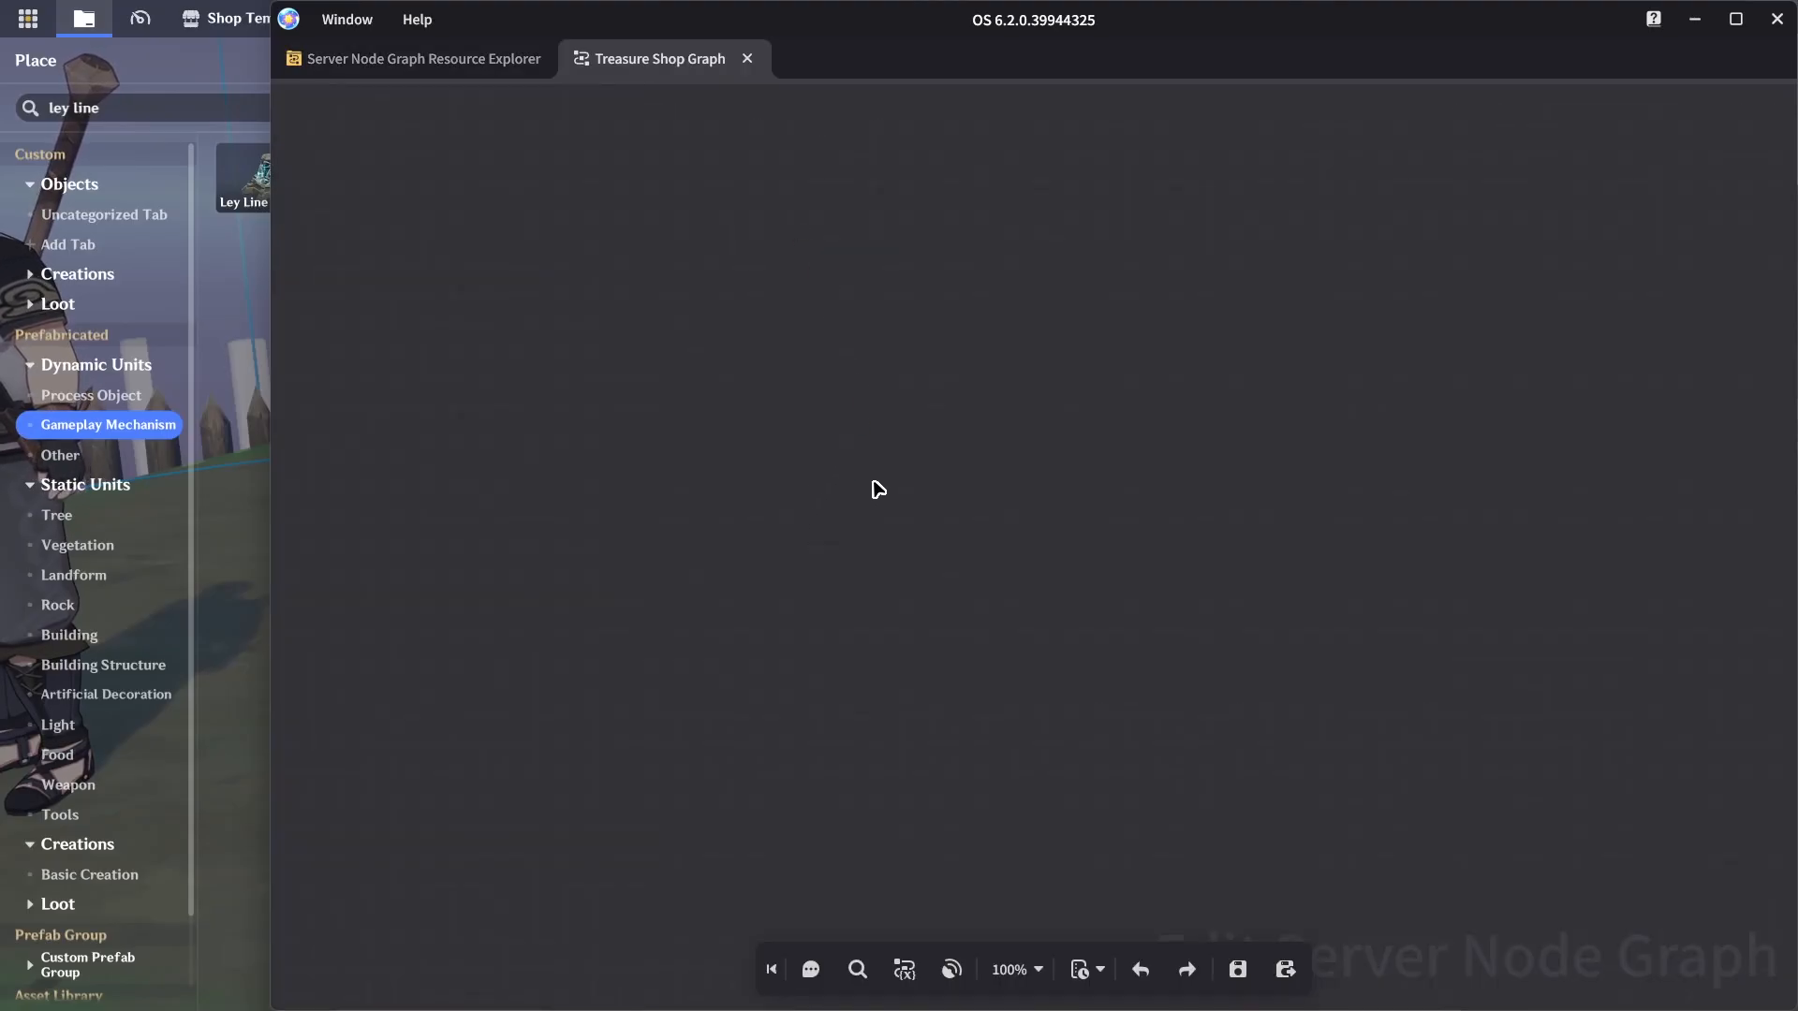
right_click(786, 483)
type("tab")
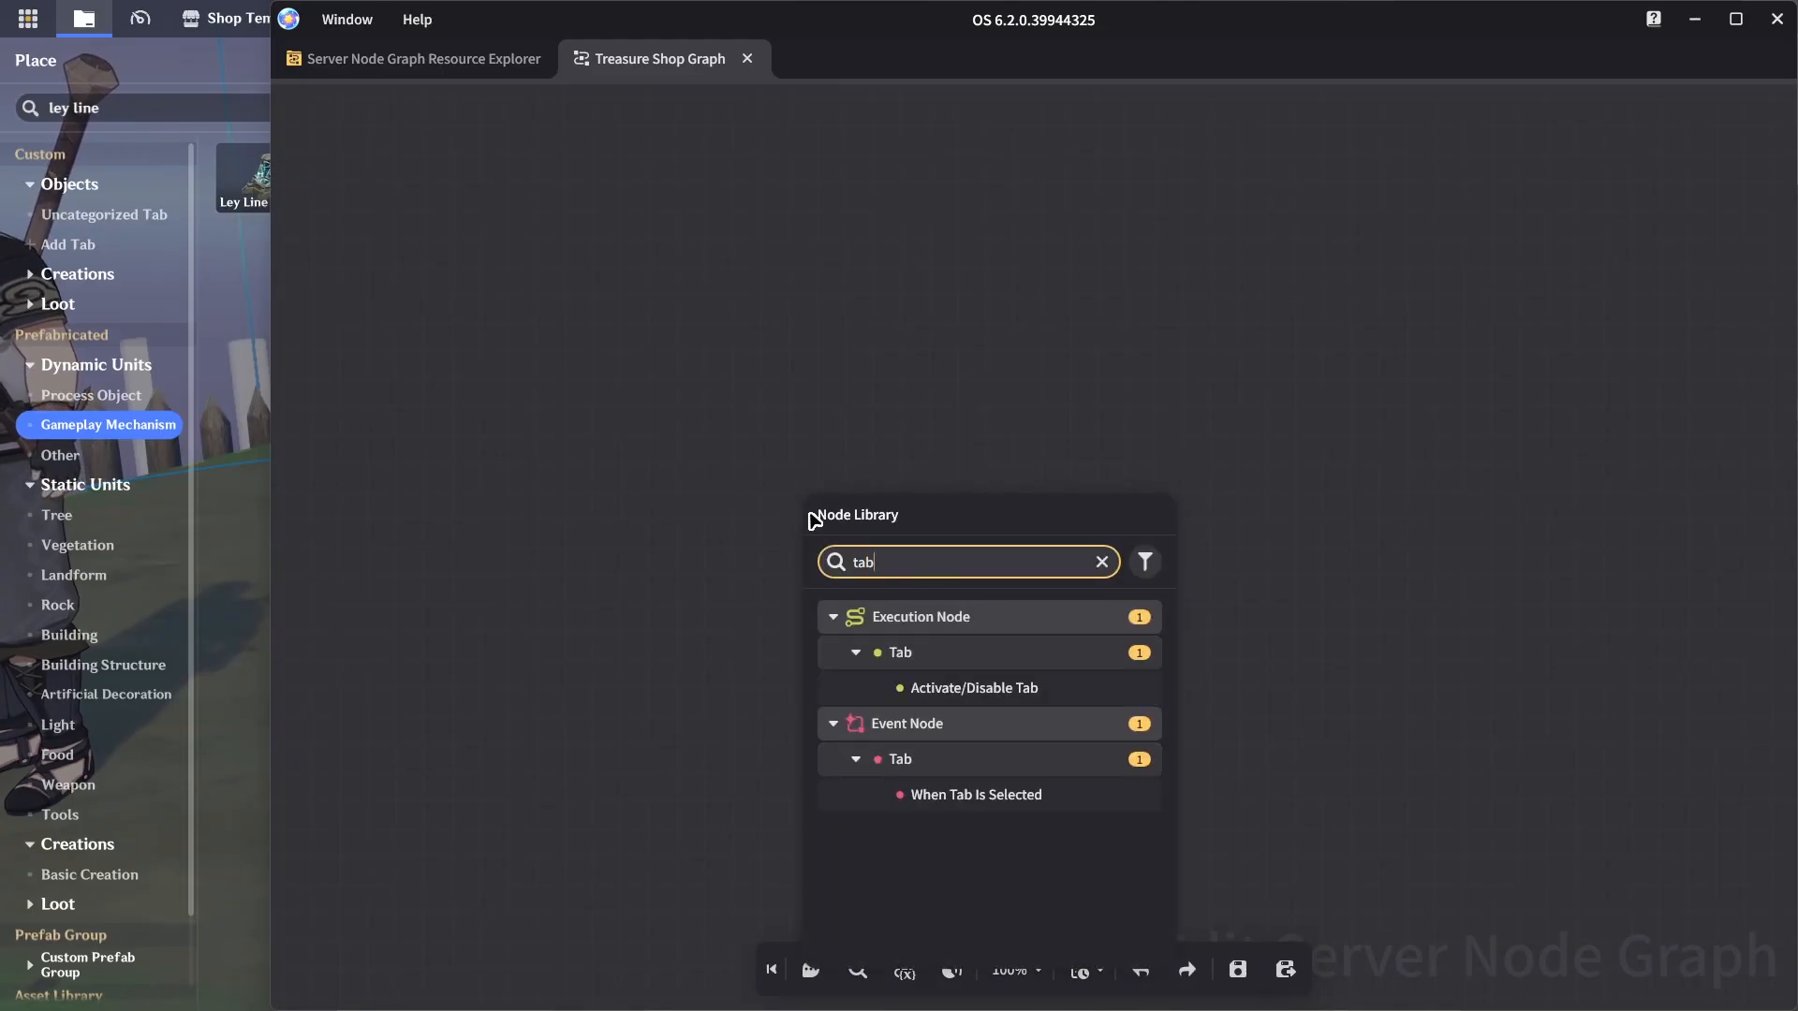
left_click(949, 802)
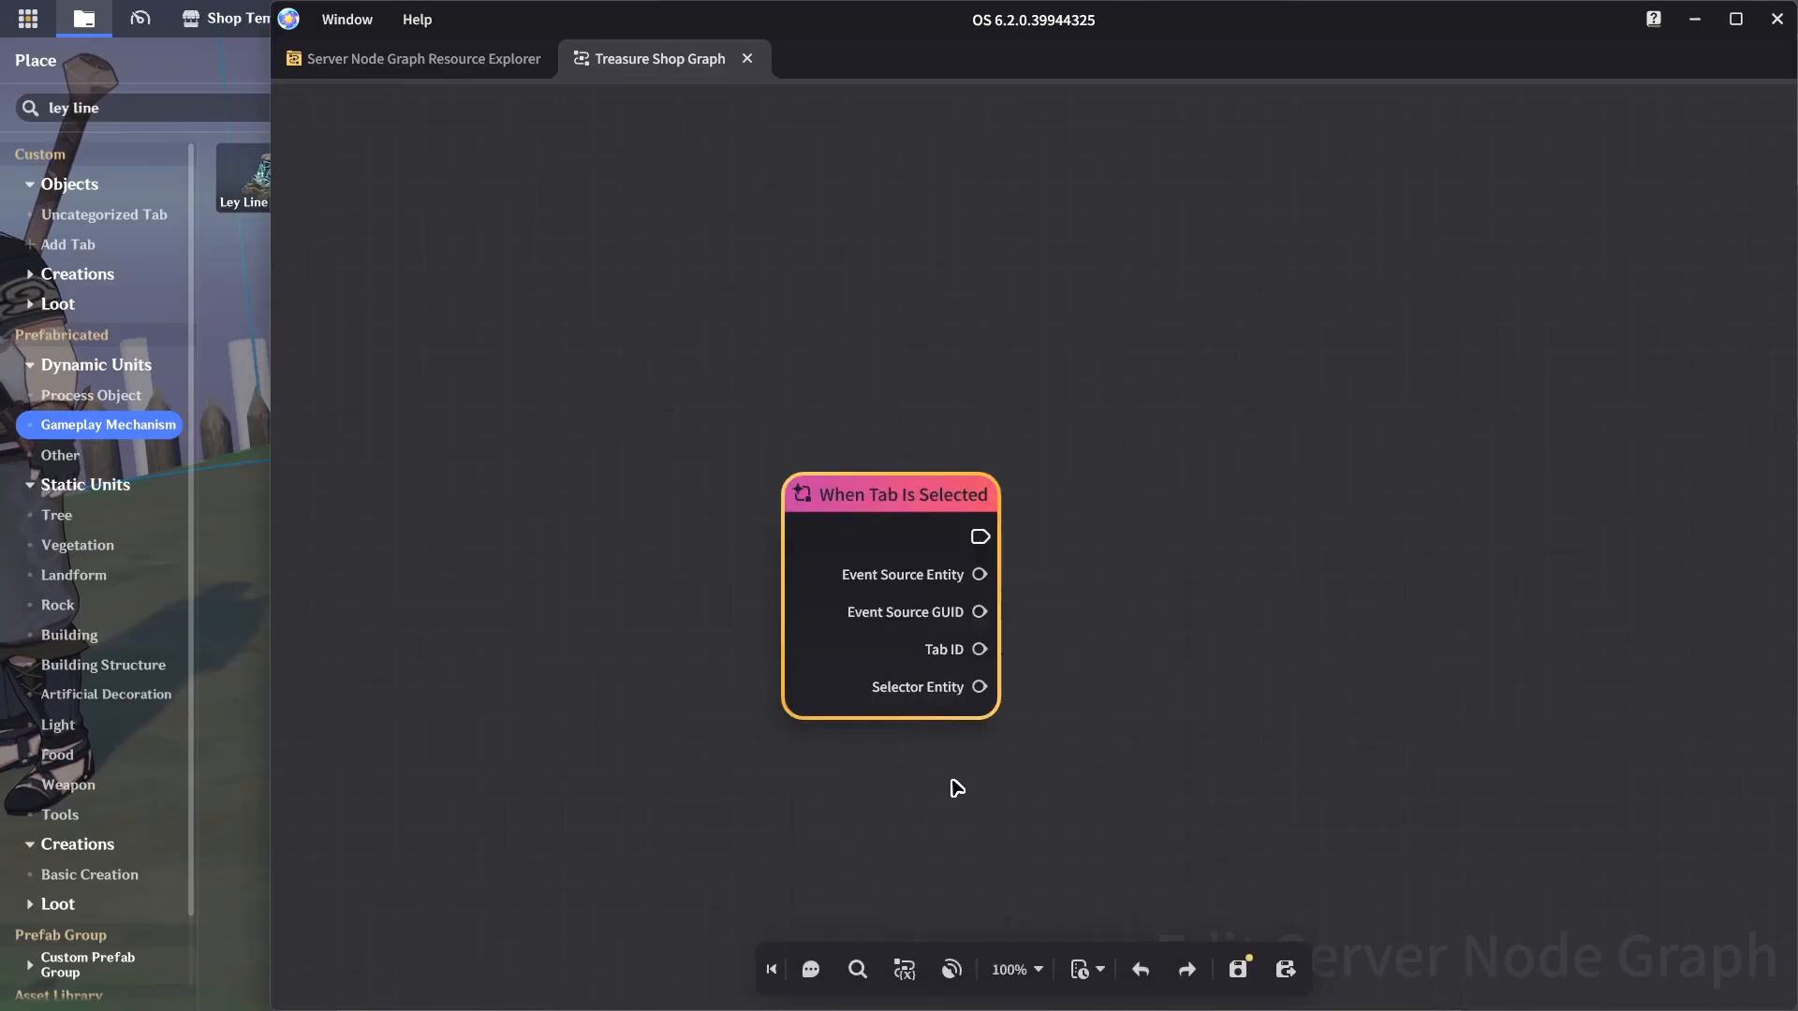
left_click_drag(875, 509, 592, 411)
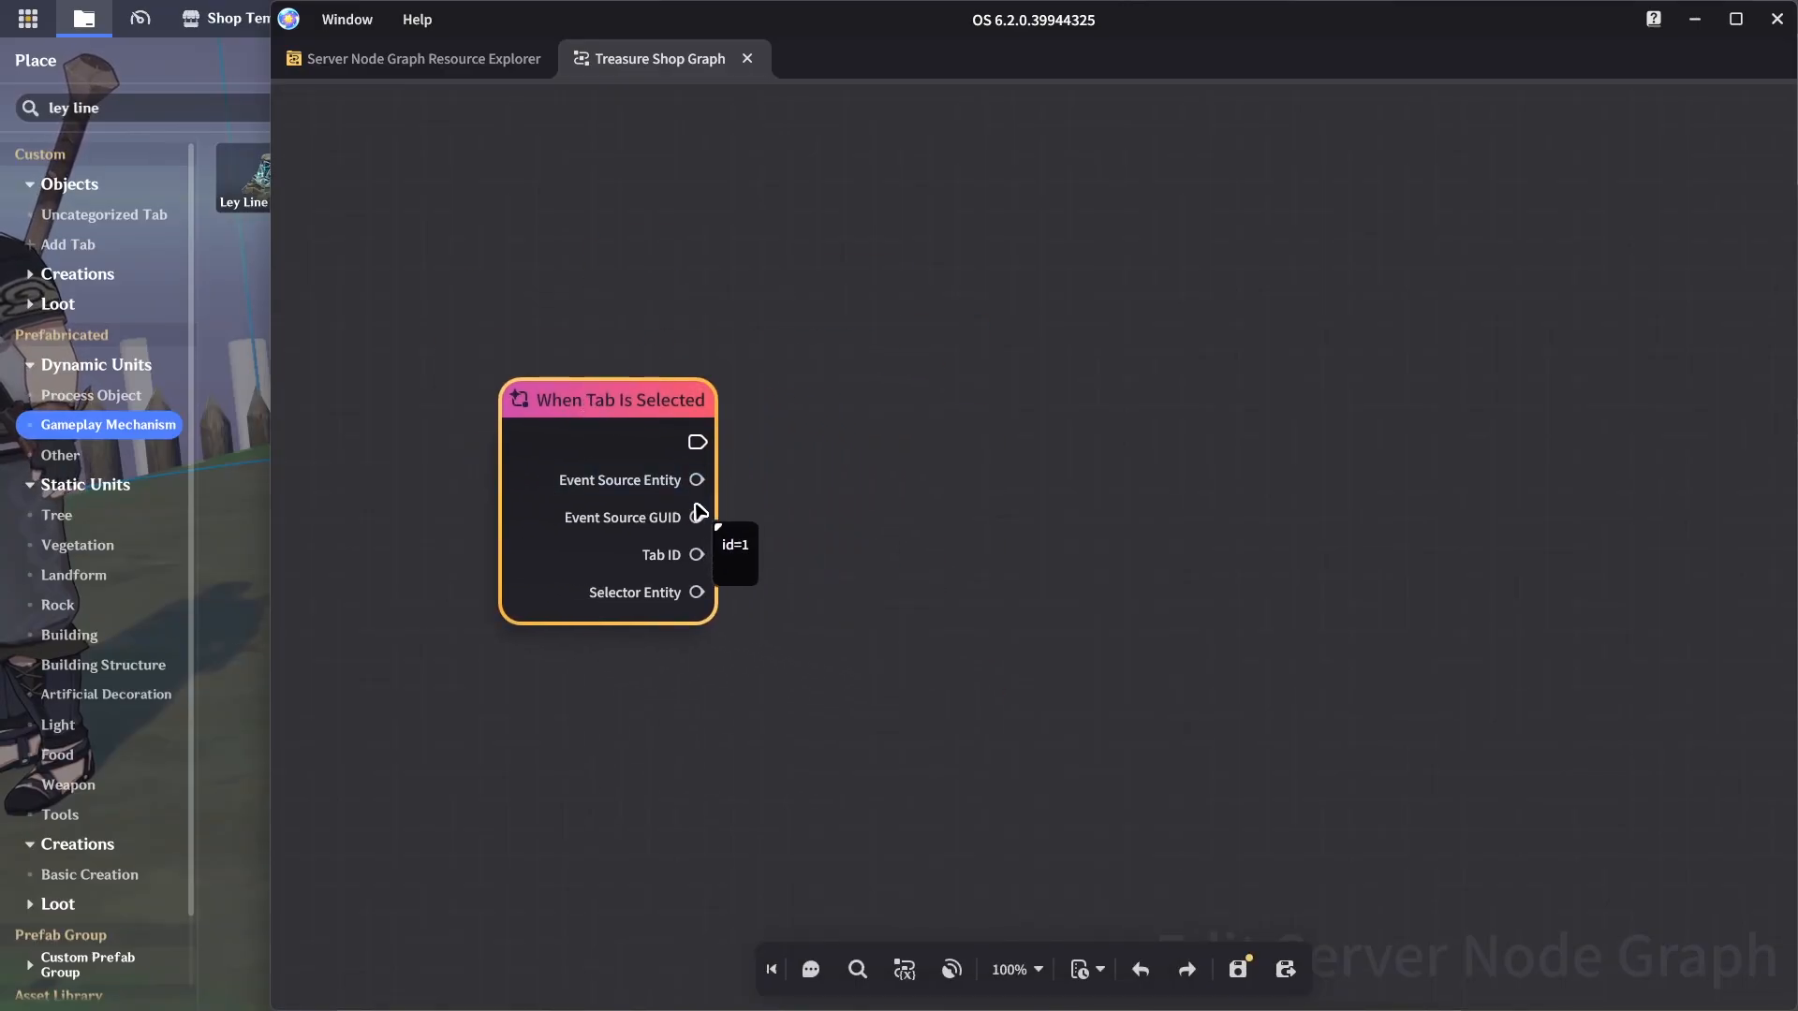
Add an Open Shop node to the right of When Tab Is Selected and connect their execution pins
left_click(876, 543)
right_click(908, 510)
type("open shop")
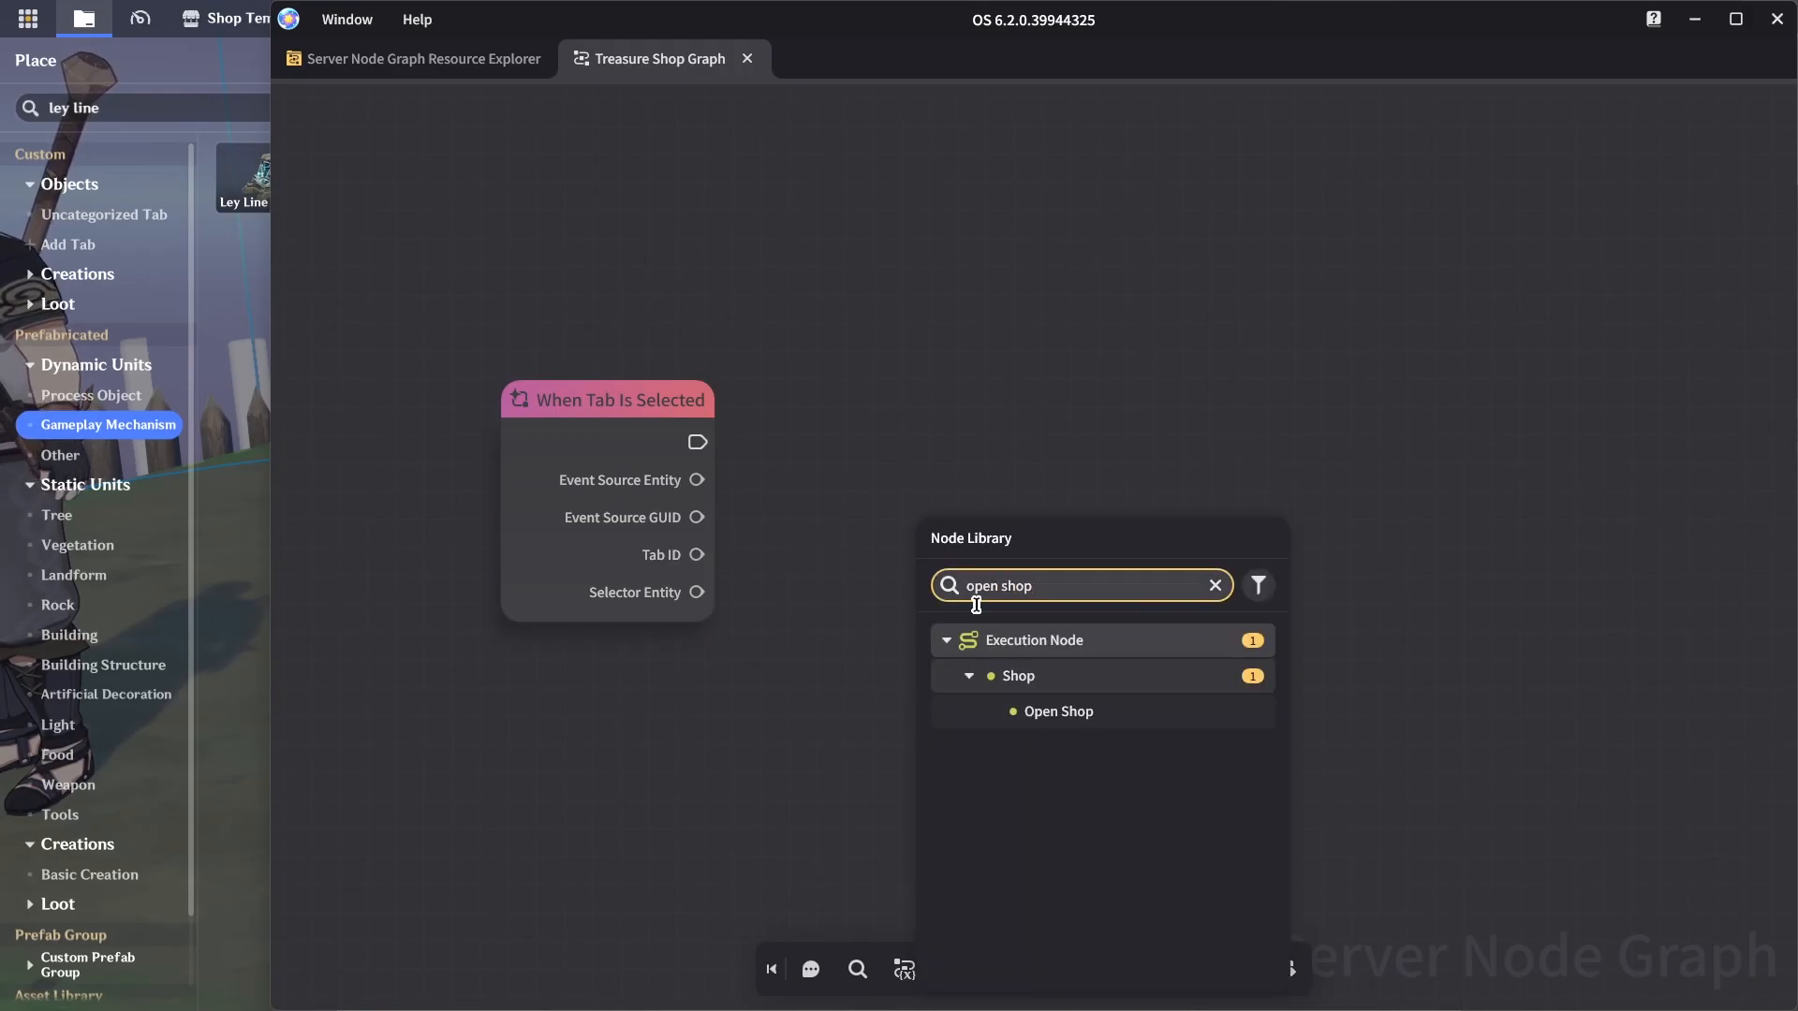
left_click(1064, 713)
type("open shop")
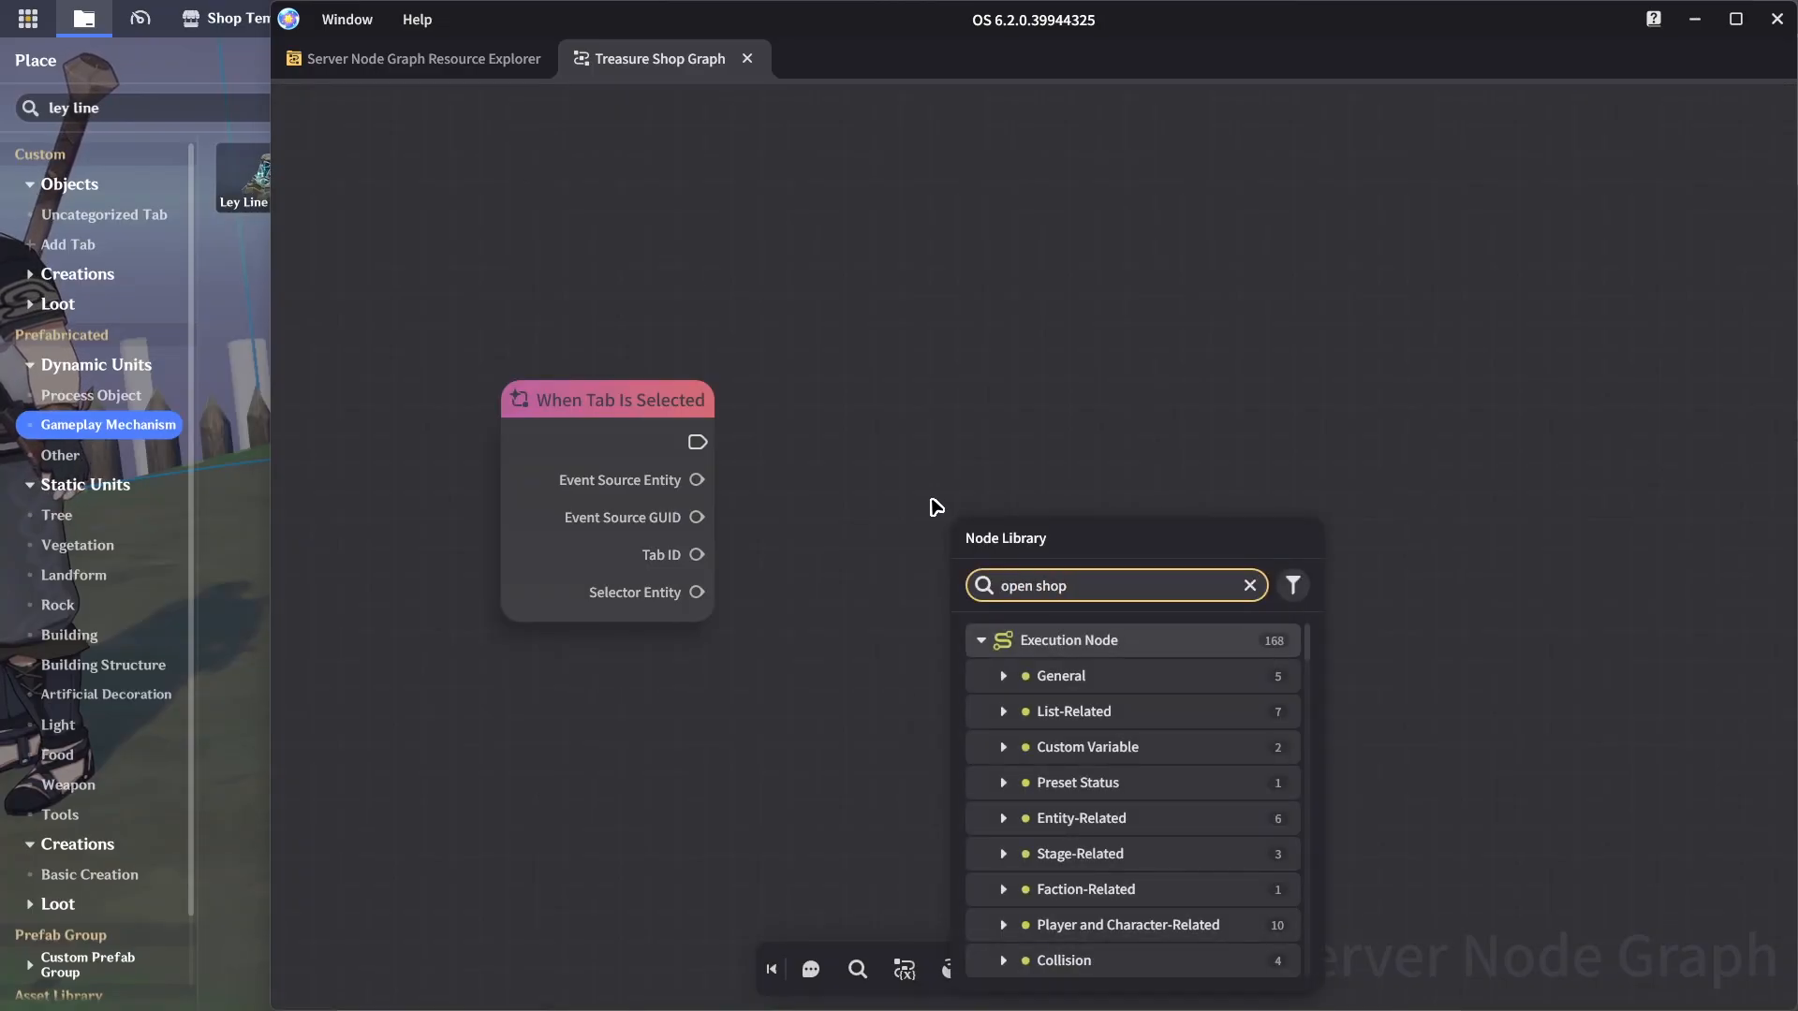
left_click(1144, 721)
left_click_drag(697, 442, 952, 562)
left_click_drag(1079, 536, 1521, 388)
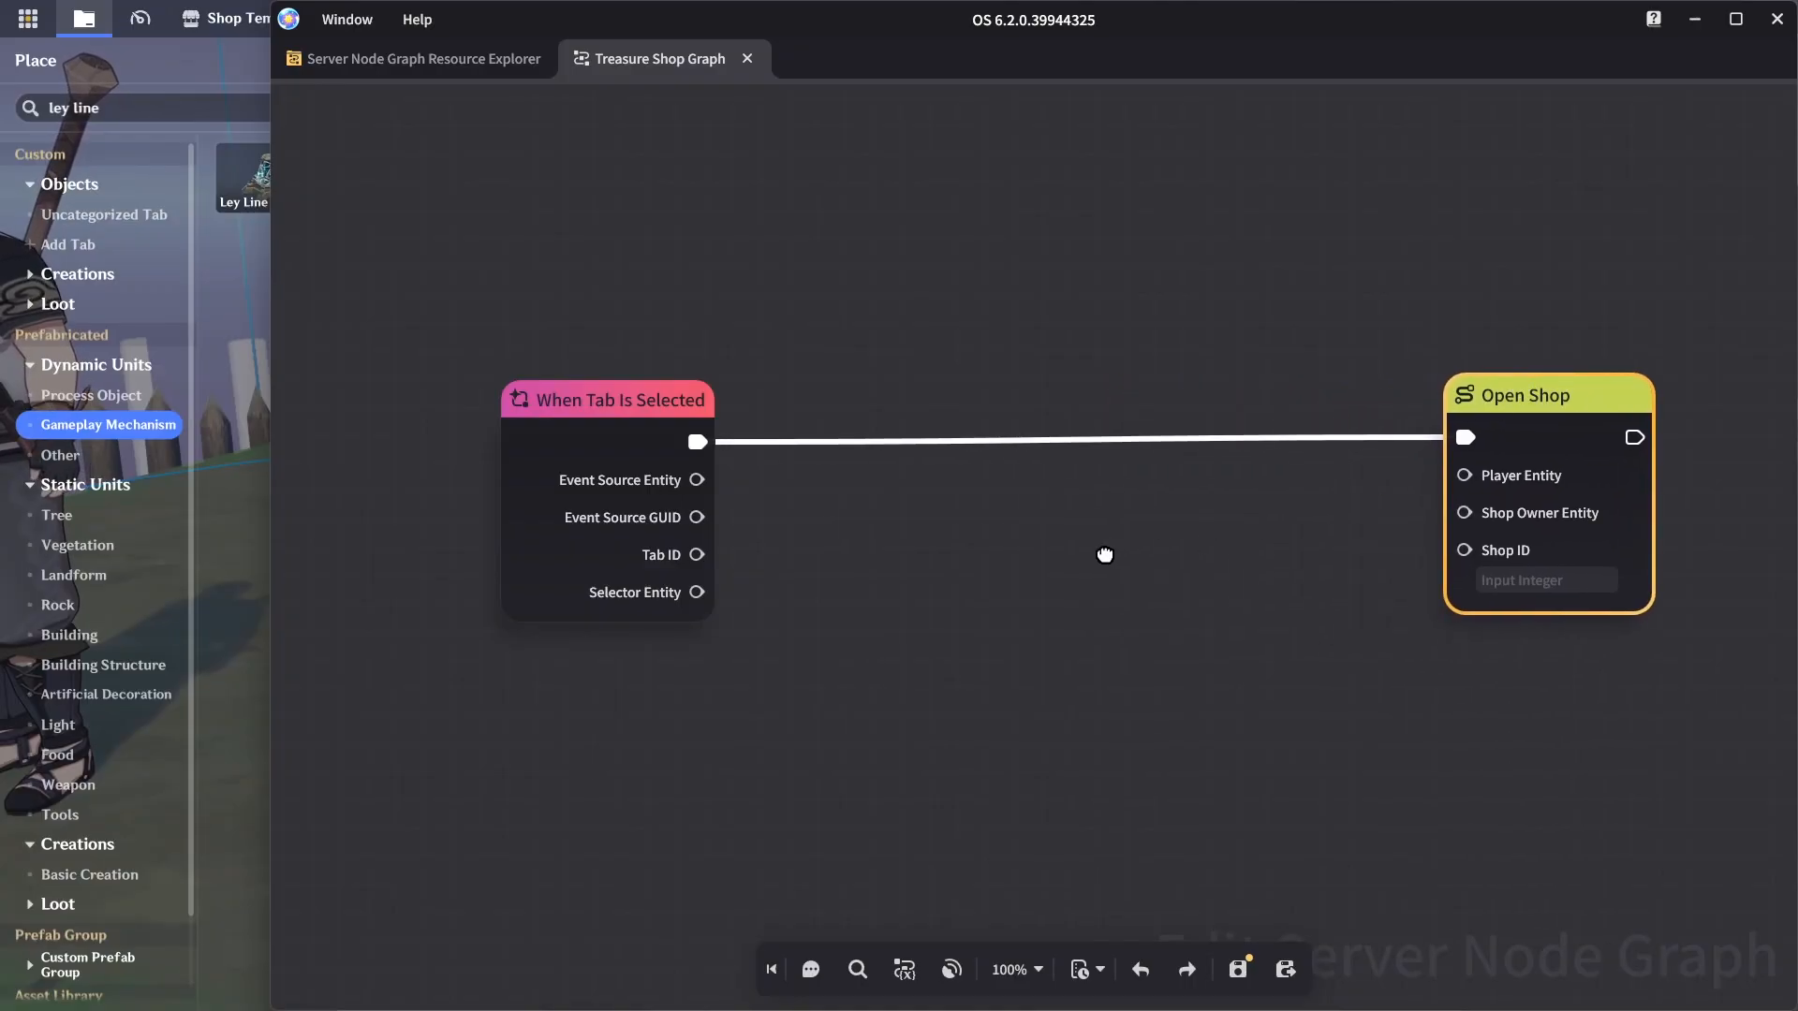
Link Selector Entity through a Get Player Entity to Which the Character Belongs node to Open Shop's Player Entity
left_click_drag(575, 618, 783, 272)
type("get player to")
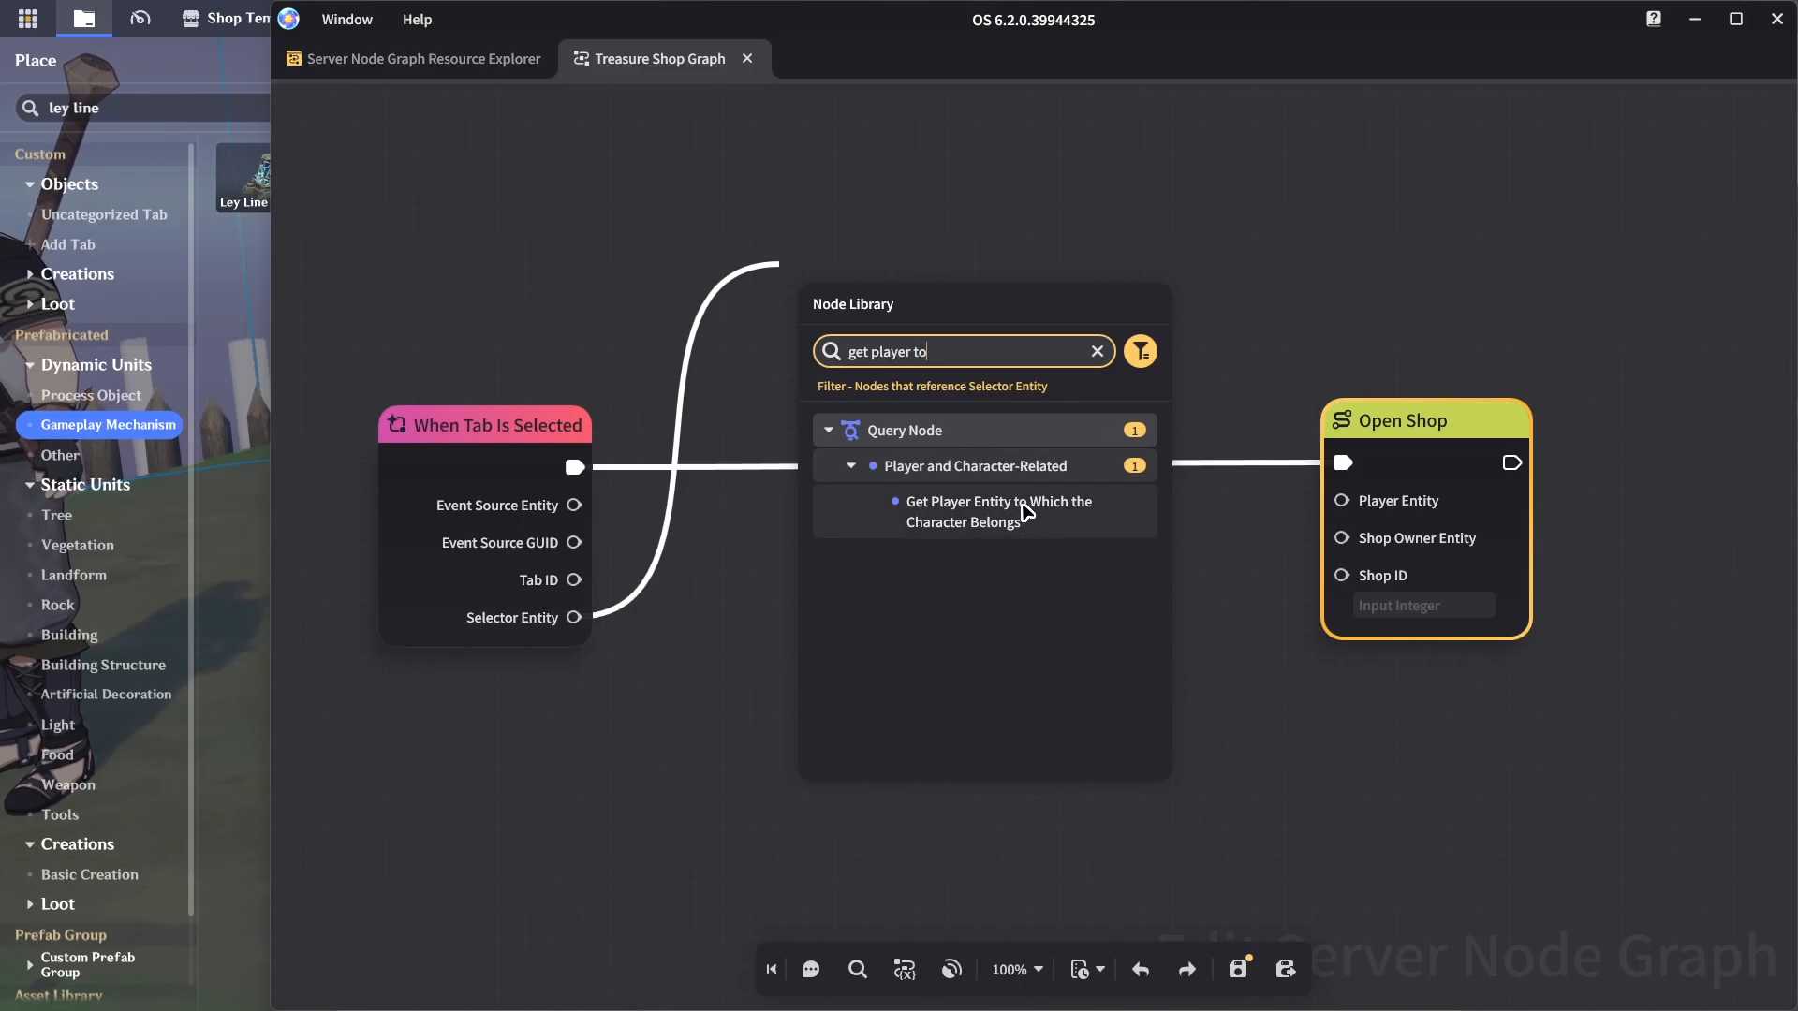
left_click(1143, 527)
left_click_drag(920, 285, 848, 215)
left_click_drag(1416, 422, 1631, 442)
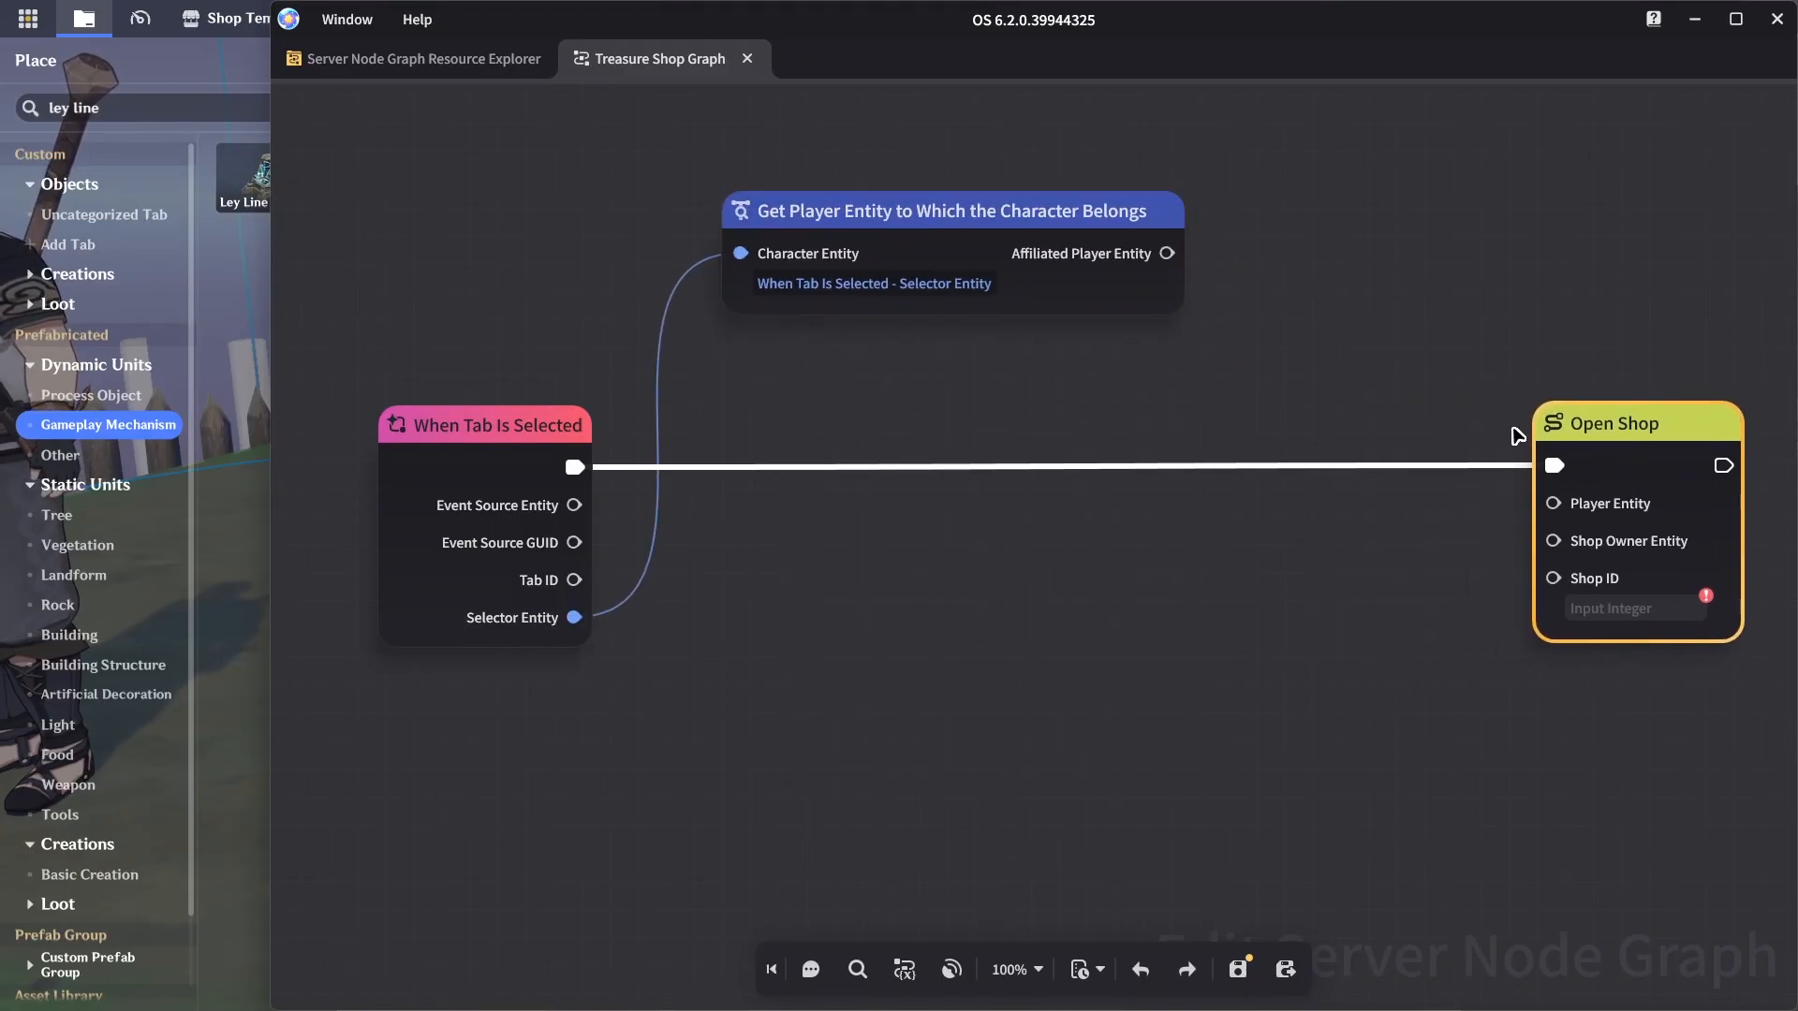
left_click_drag(1347, 371, 1207, 304)
left_click_drag(1027, 187, 1420, 447)
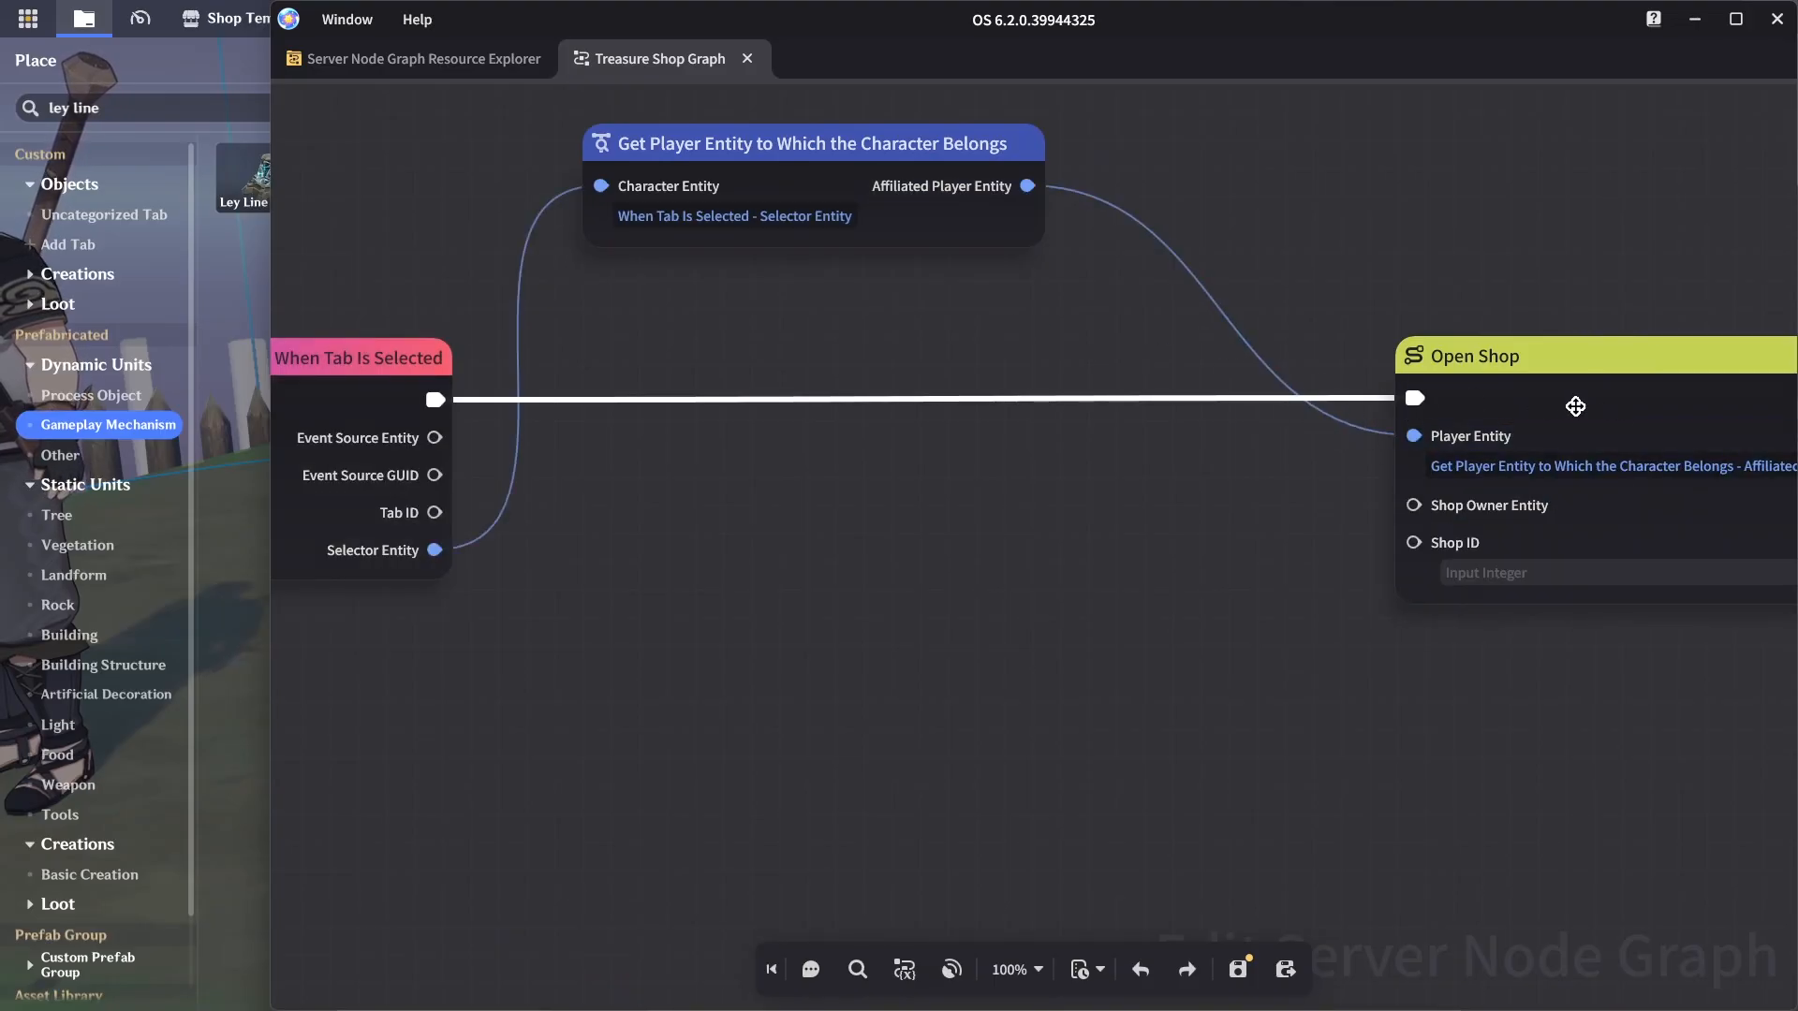
Connect When Tab Is Selected's Event Source Entity to Open Shop's Shop Owner Entity
scroll(792, 490, "down", 2)
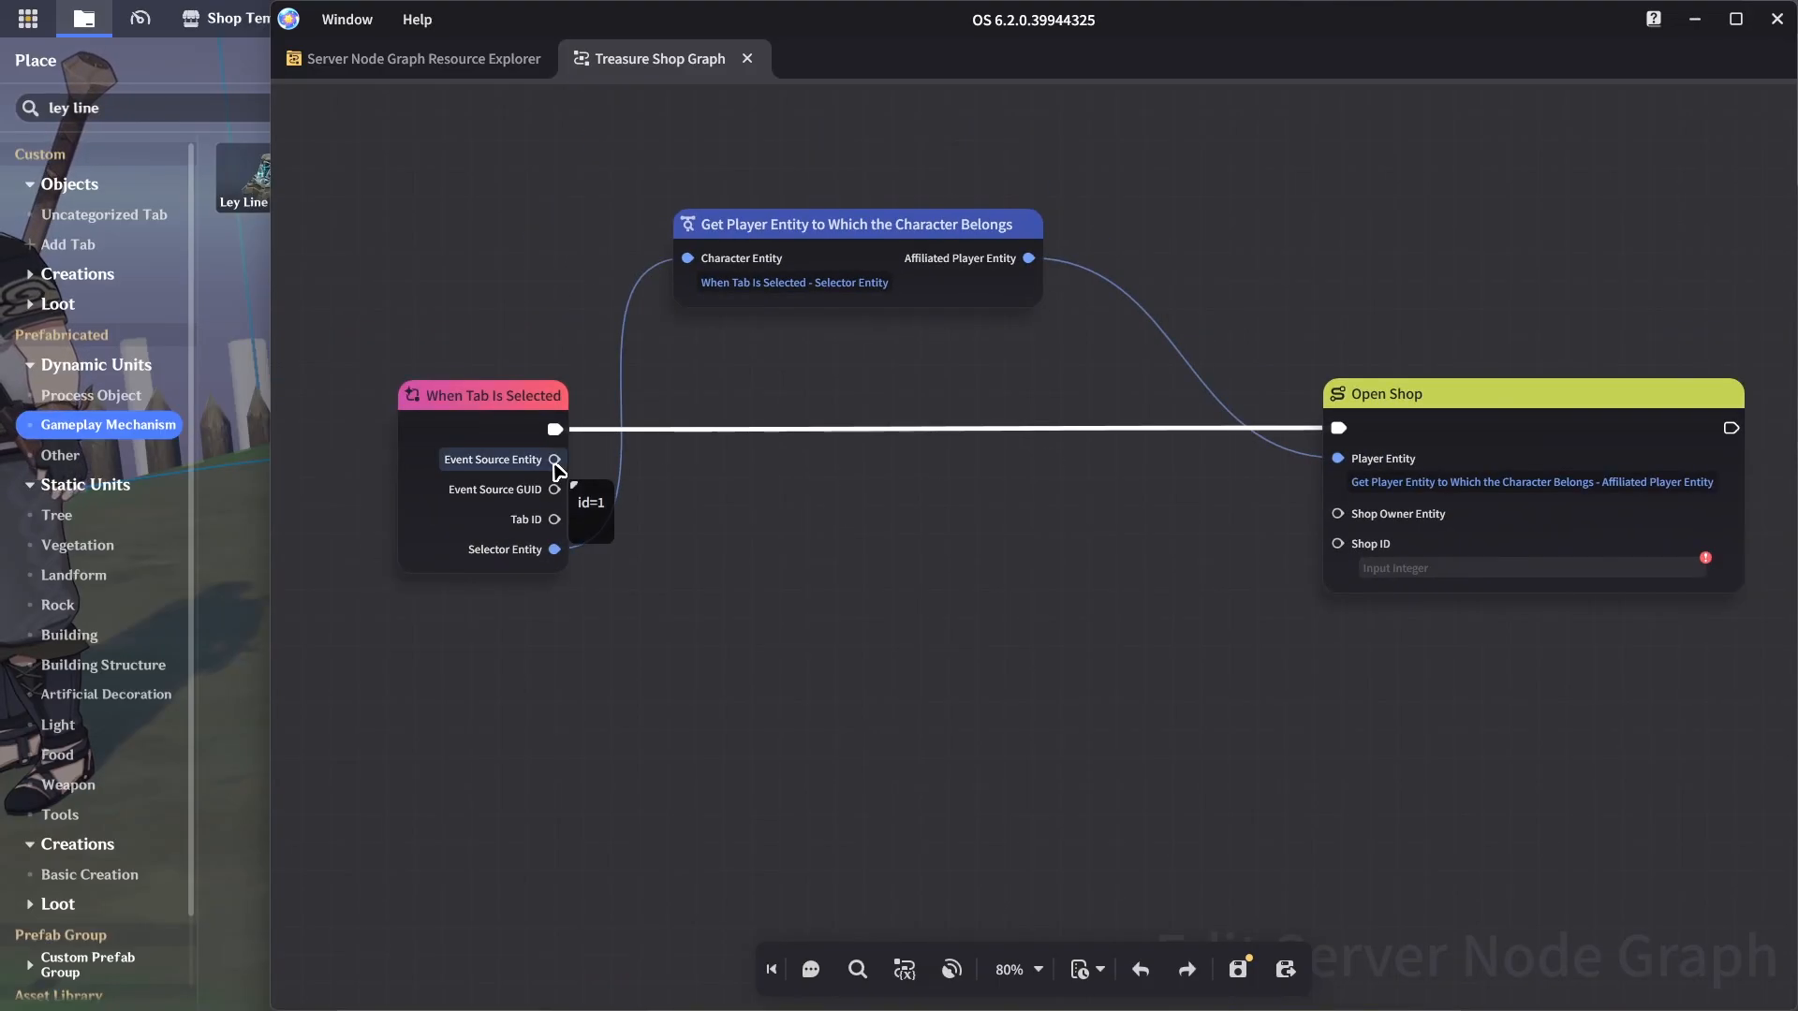
middle_click_drag(699, 496, 1169, 519)
scroll(807, 489, "up", 2)
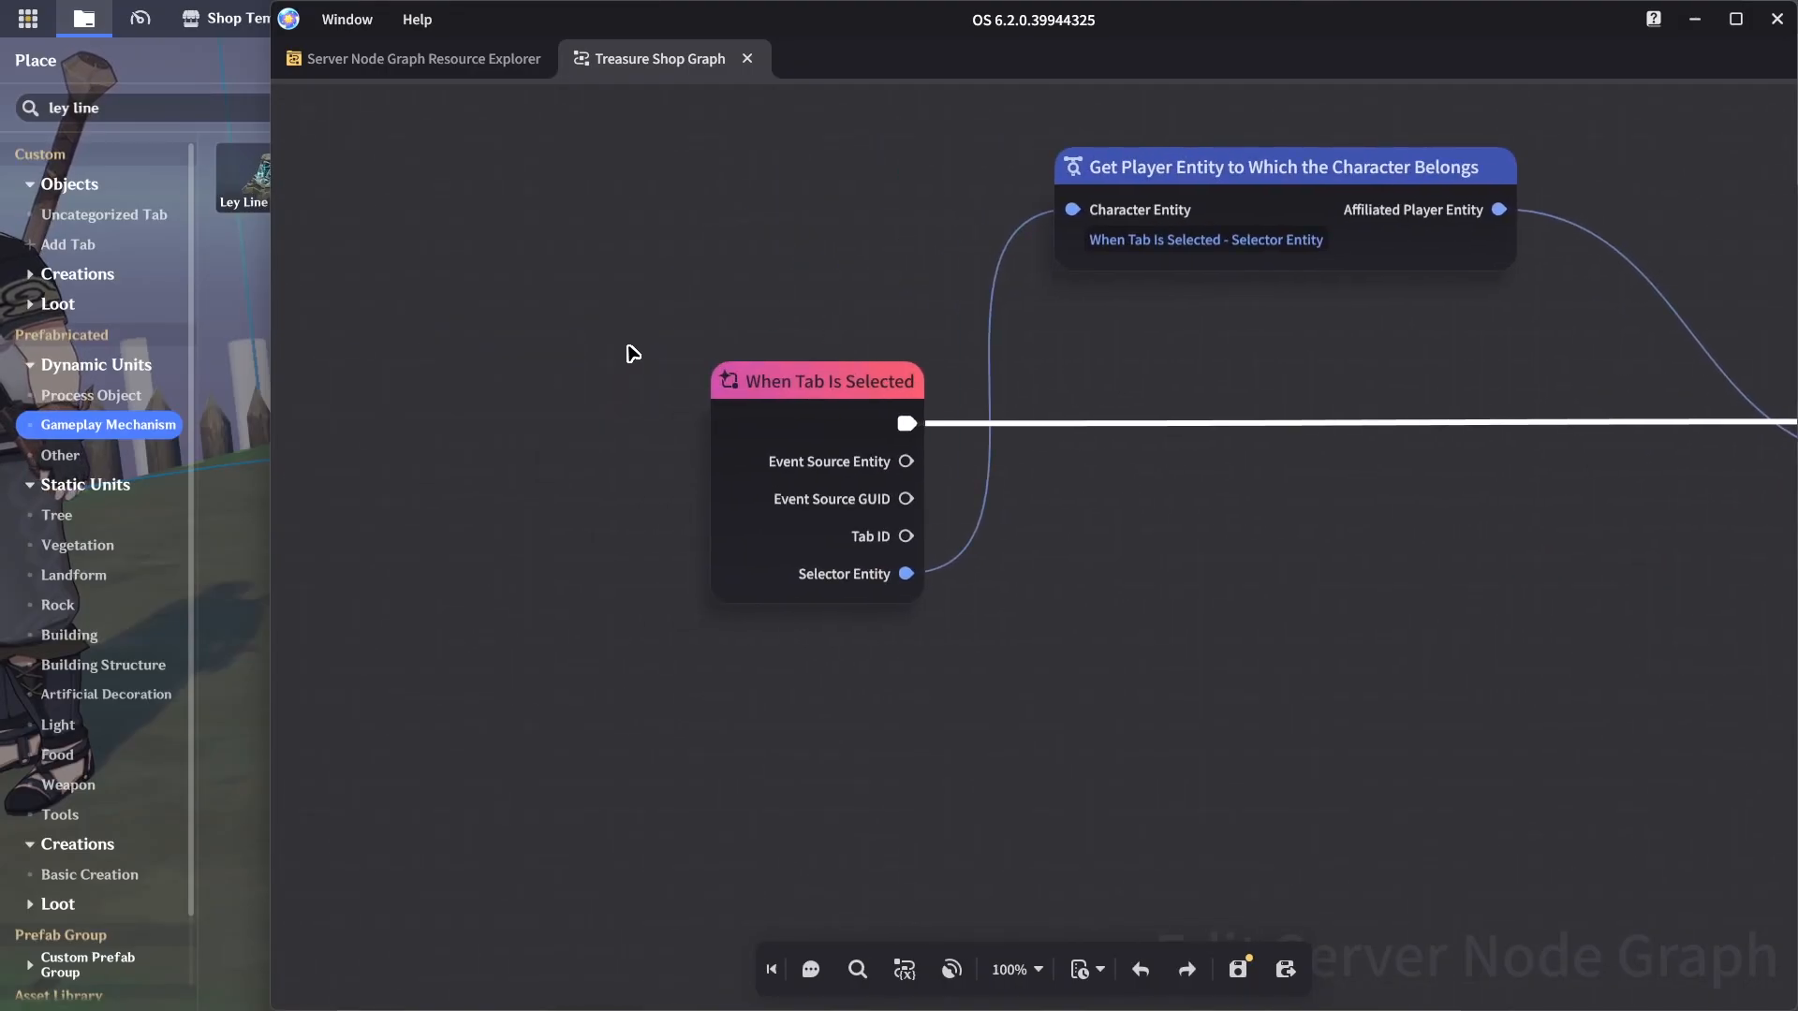
scroll(1224, 495, "down", 2)
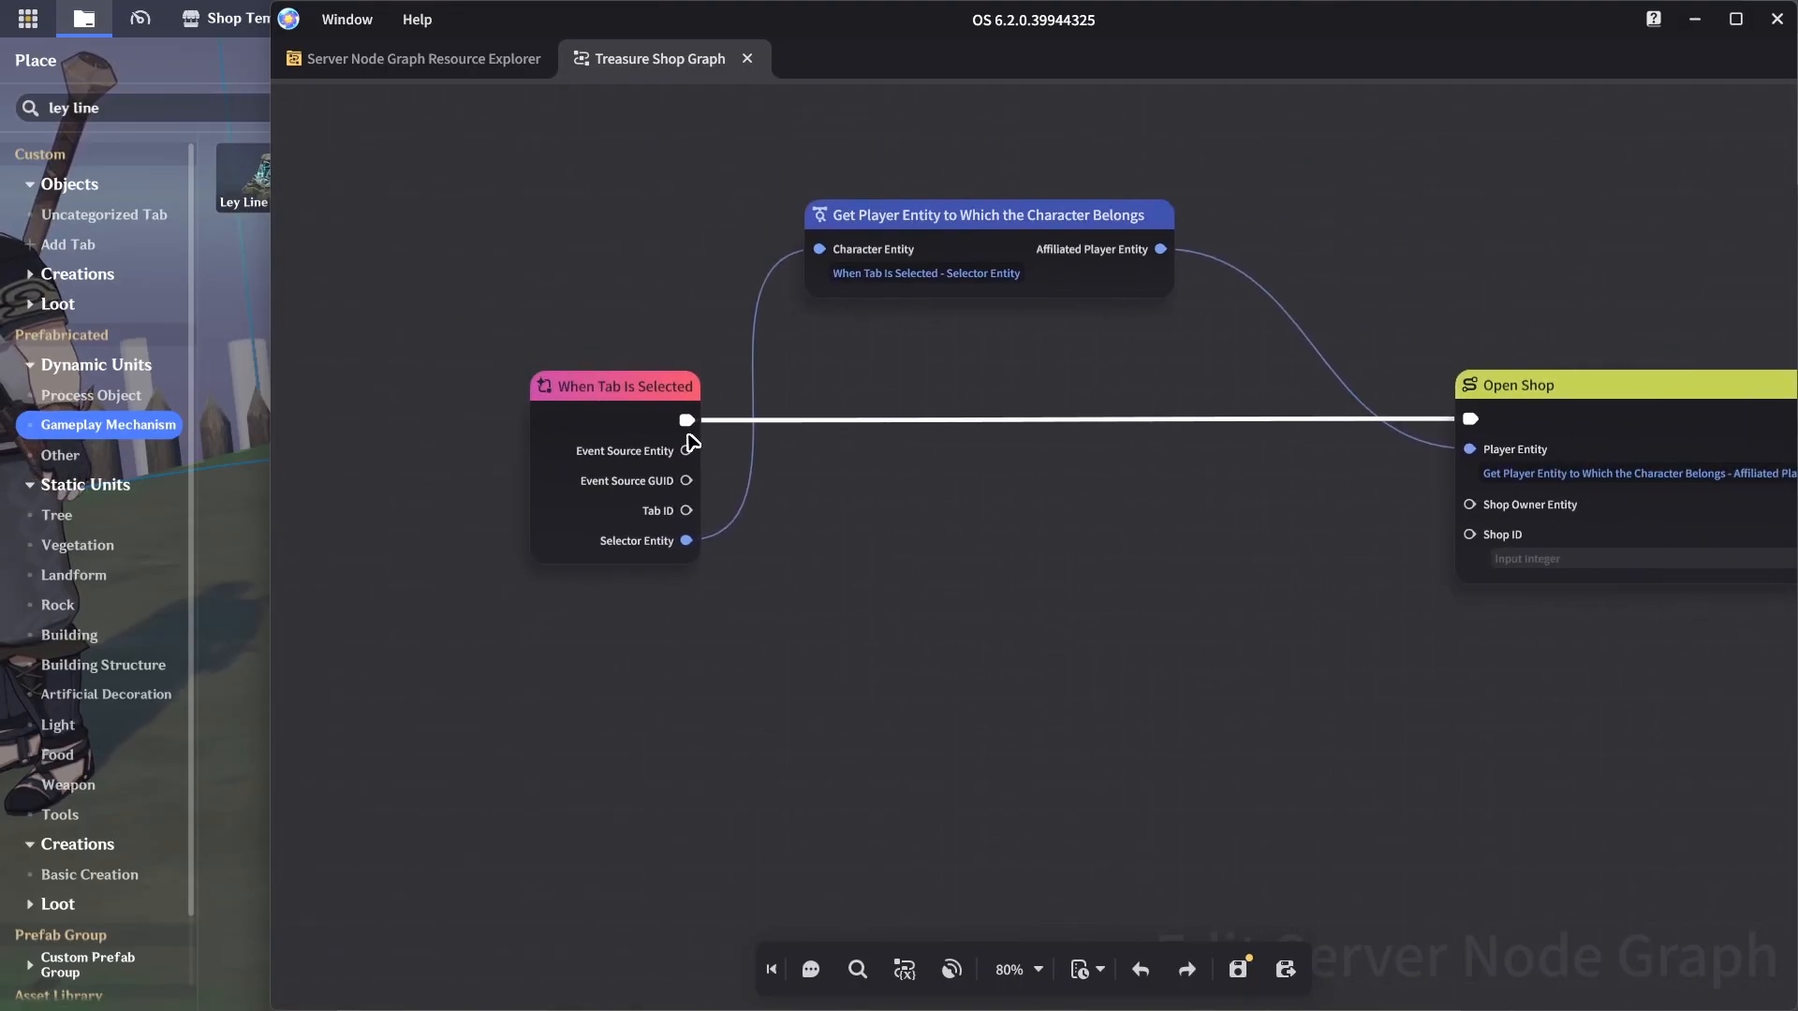
left_click_drag(687, 451, 1531, 518)
left_click_drag(1085, 570, 1013, 564)
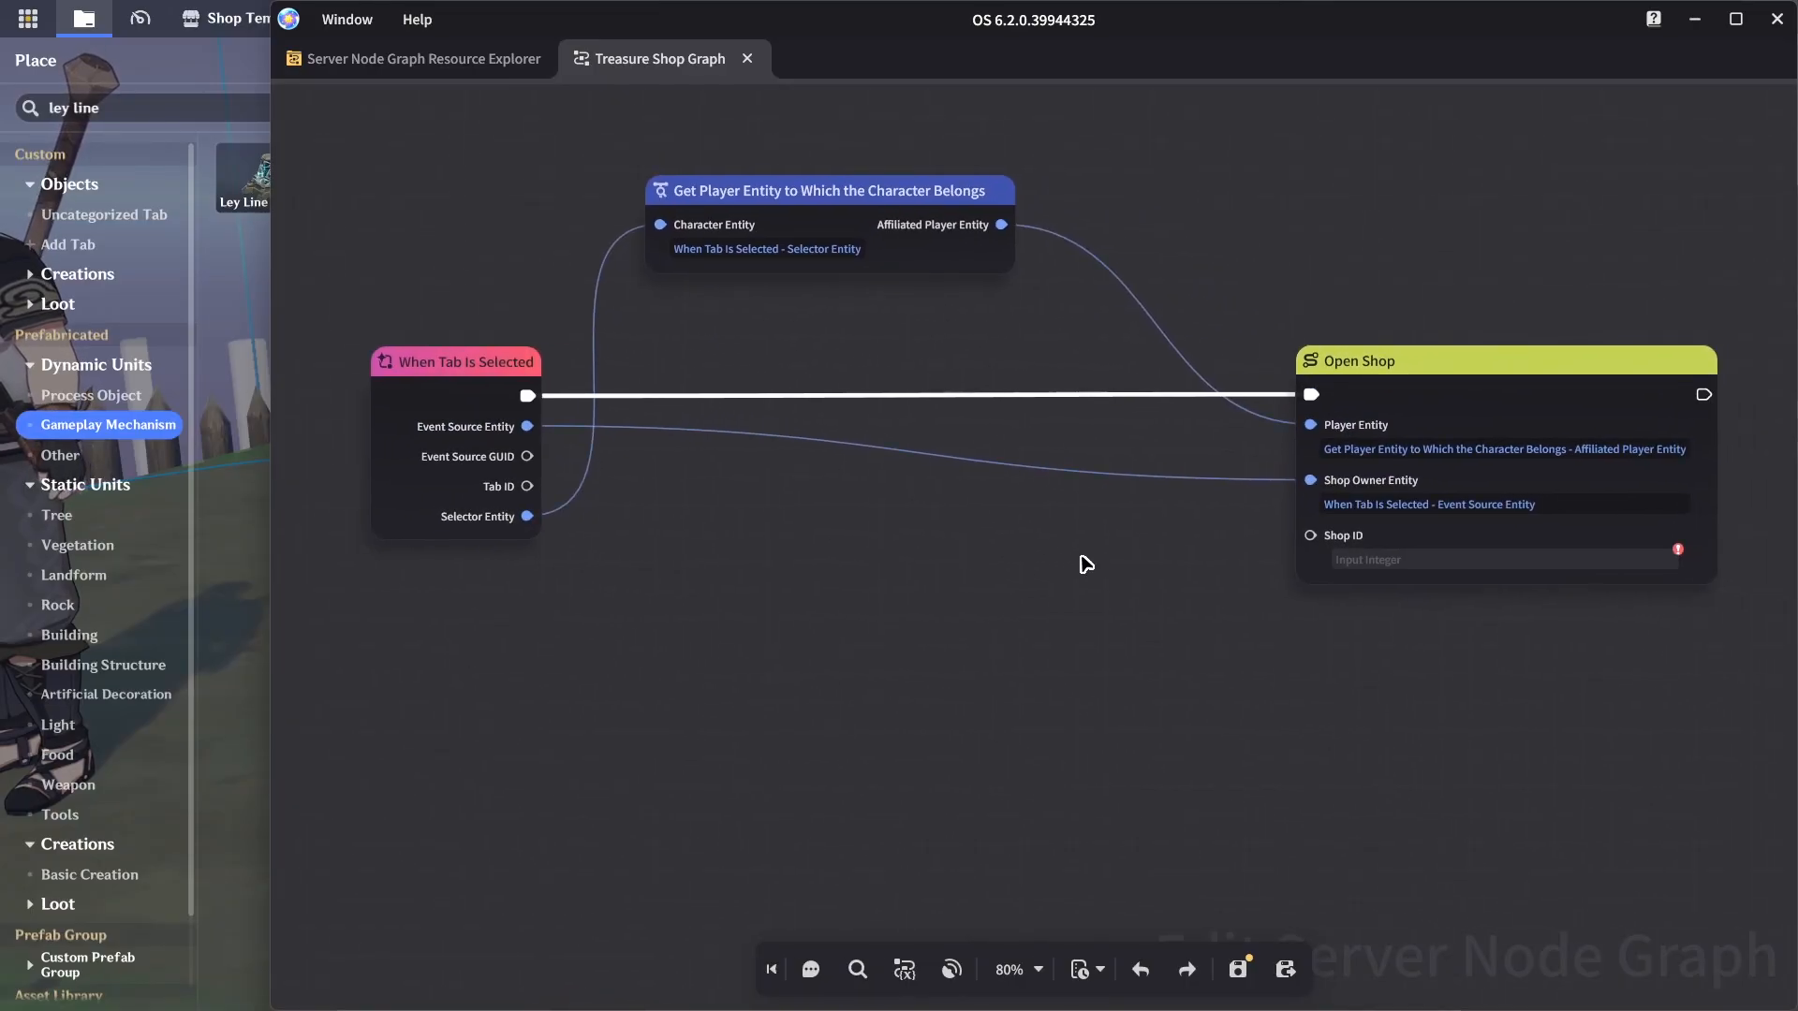
Look up the Treasure Shop's ID on the Vendor, set Open Shop's Shop ID to 1, and save the graph
left_click(213, 619)
left_click(1668, 149)
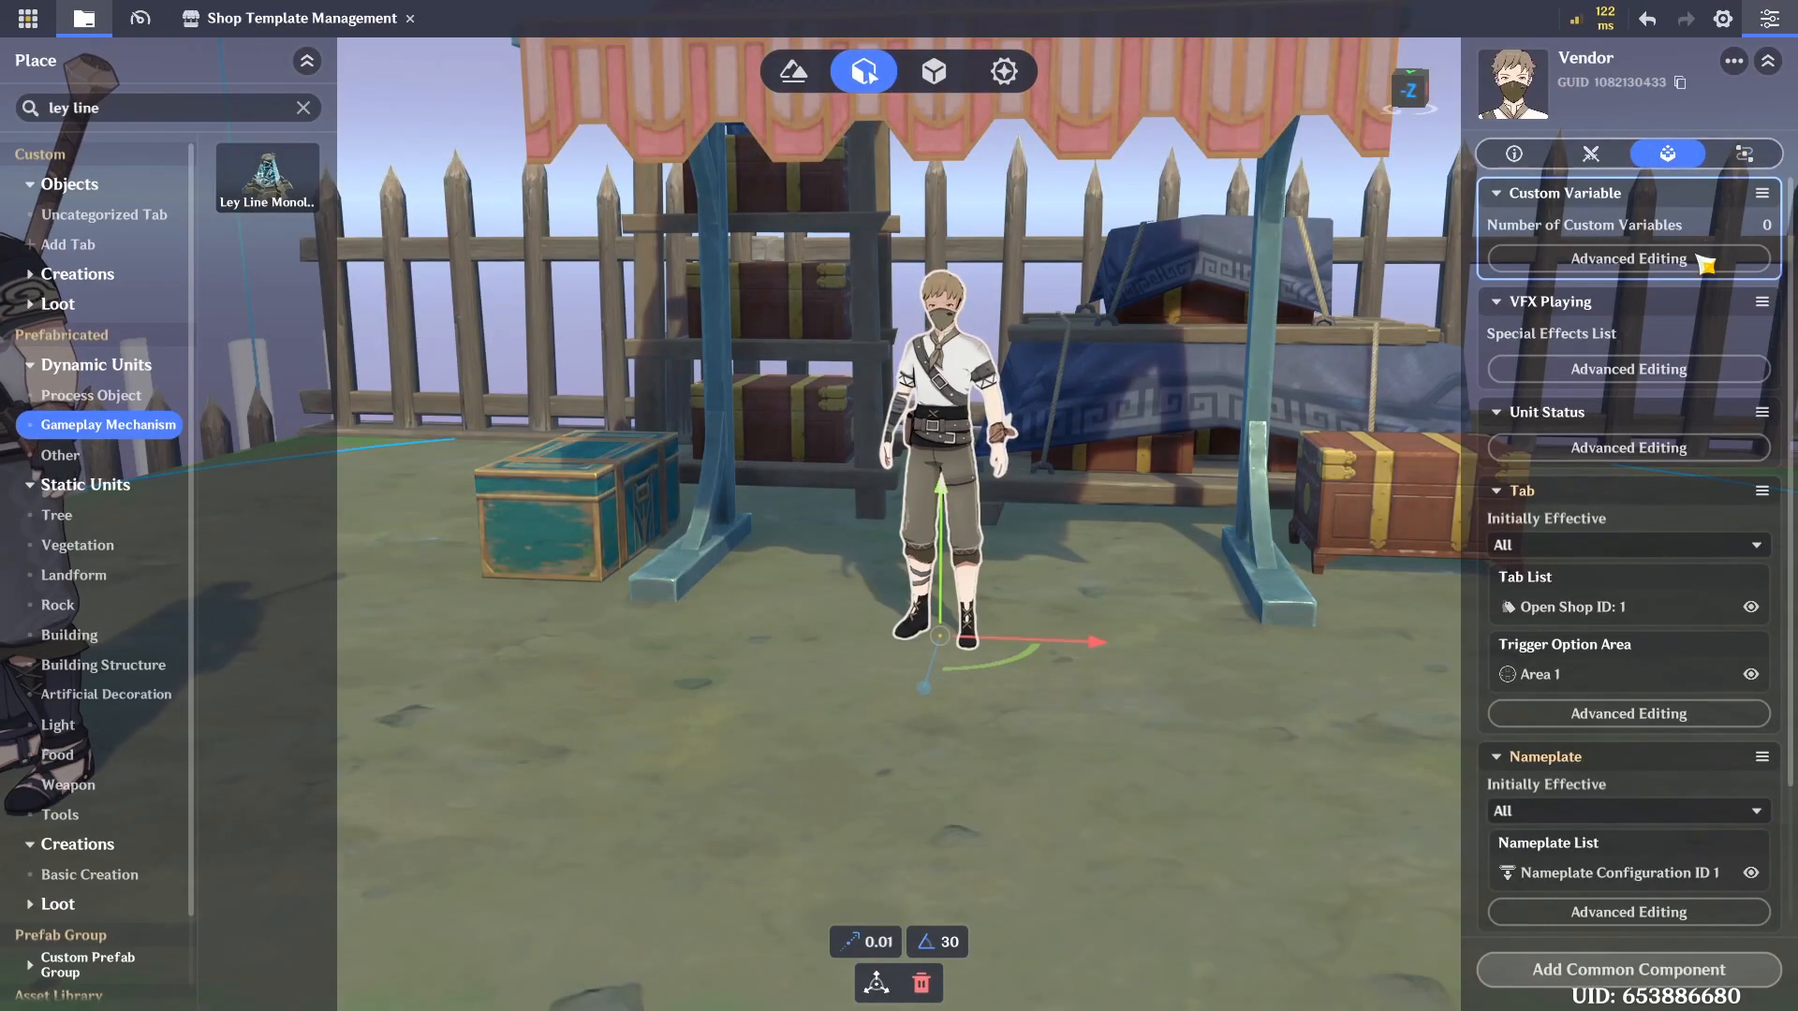
scroll(1679, 532, "down", 3)
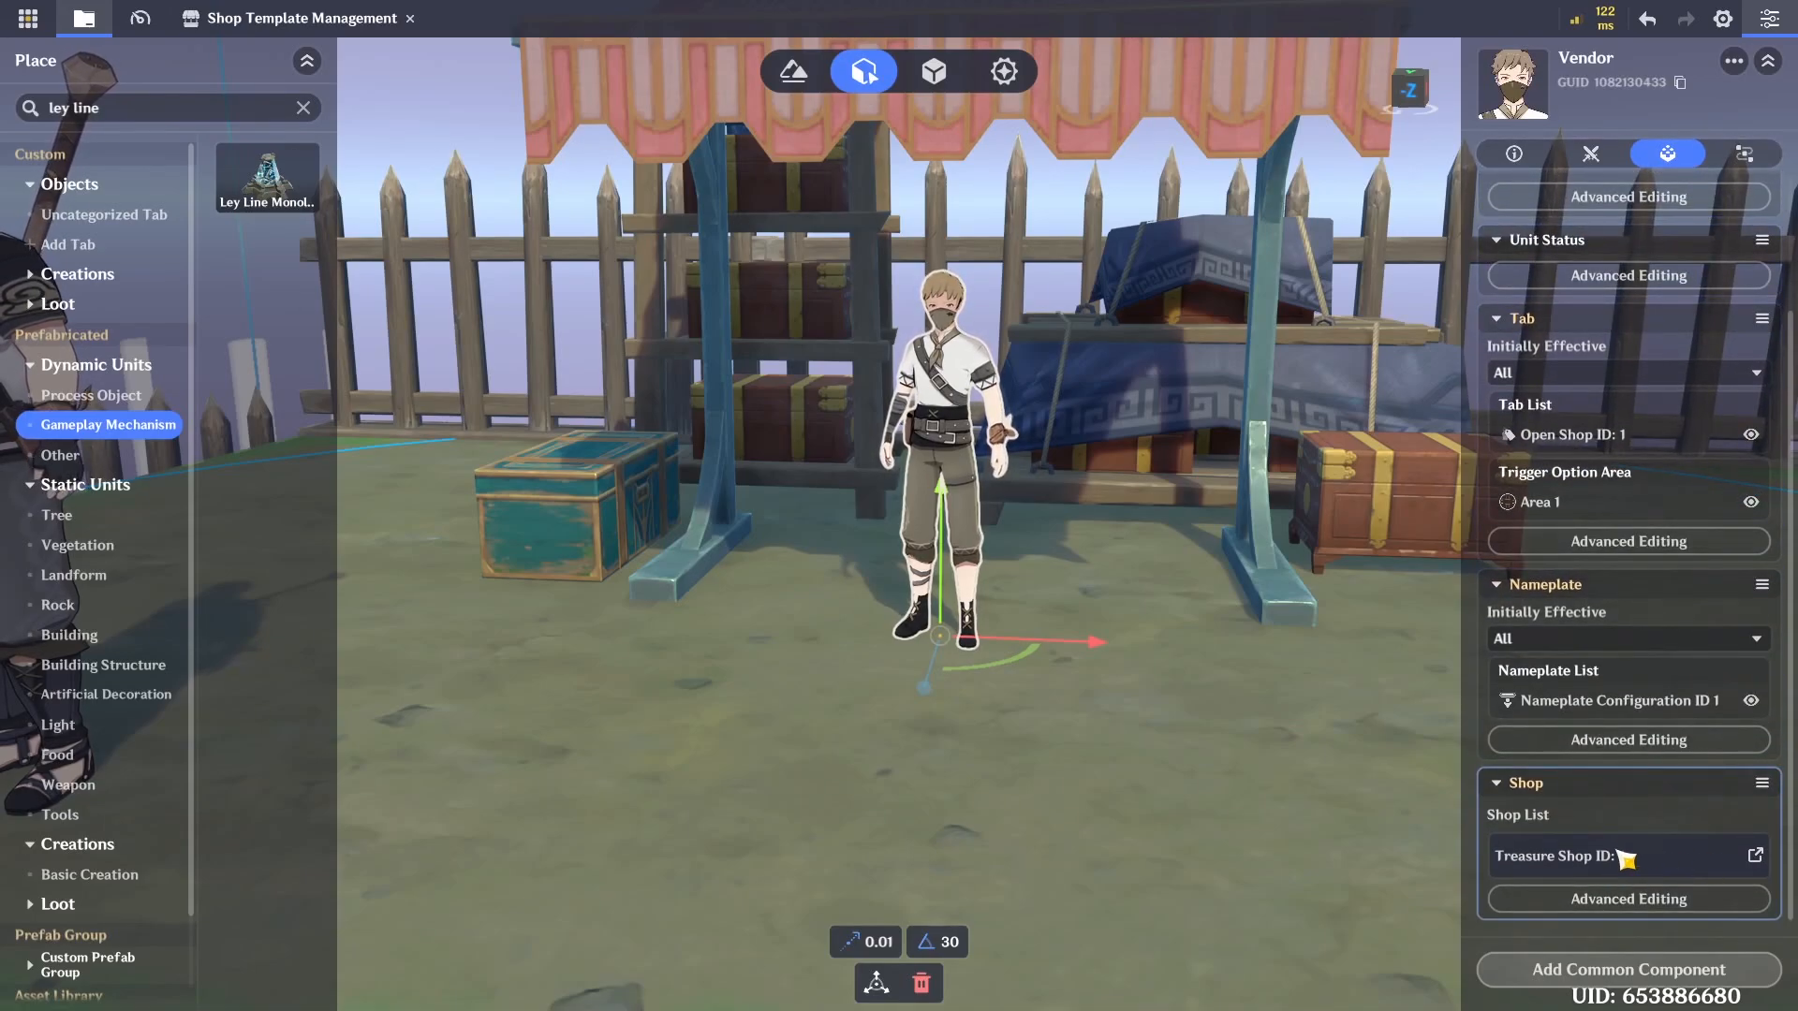
key("alt+Tab")
left_click(1368, 568)
type("1")
left_click(1090, 600)
key("ctrl+s")
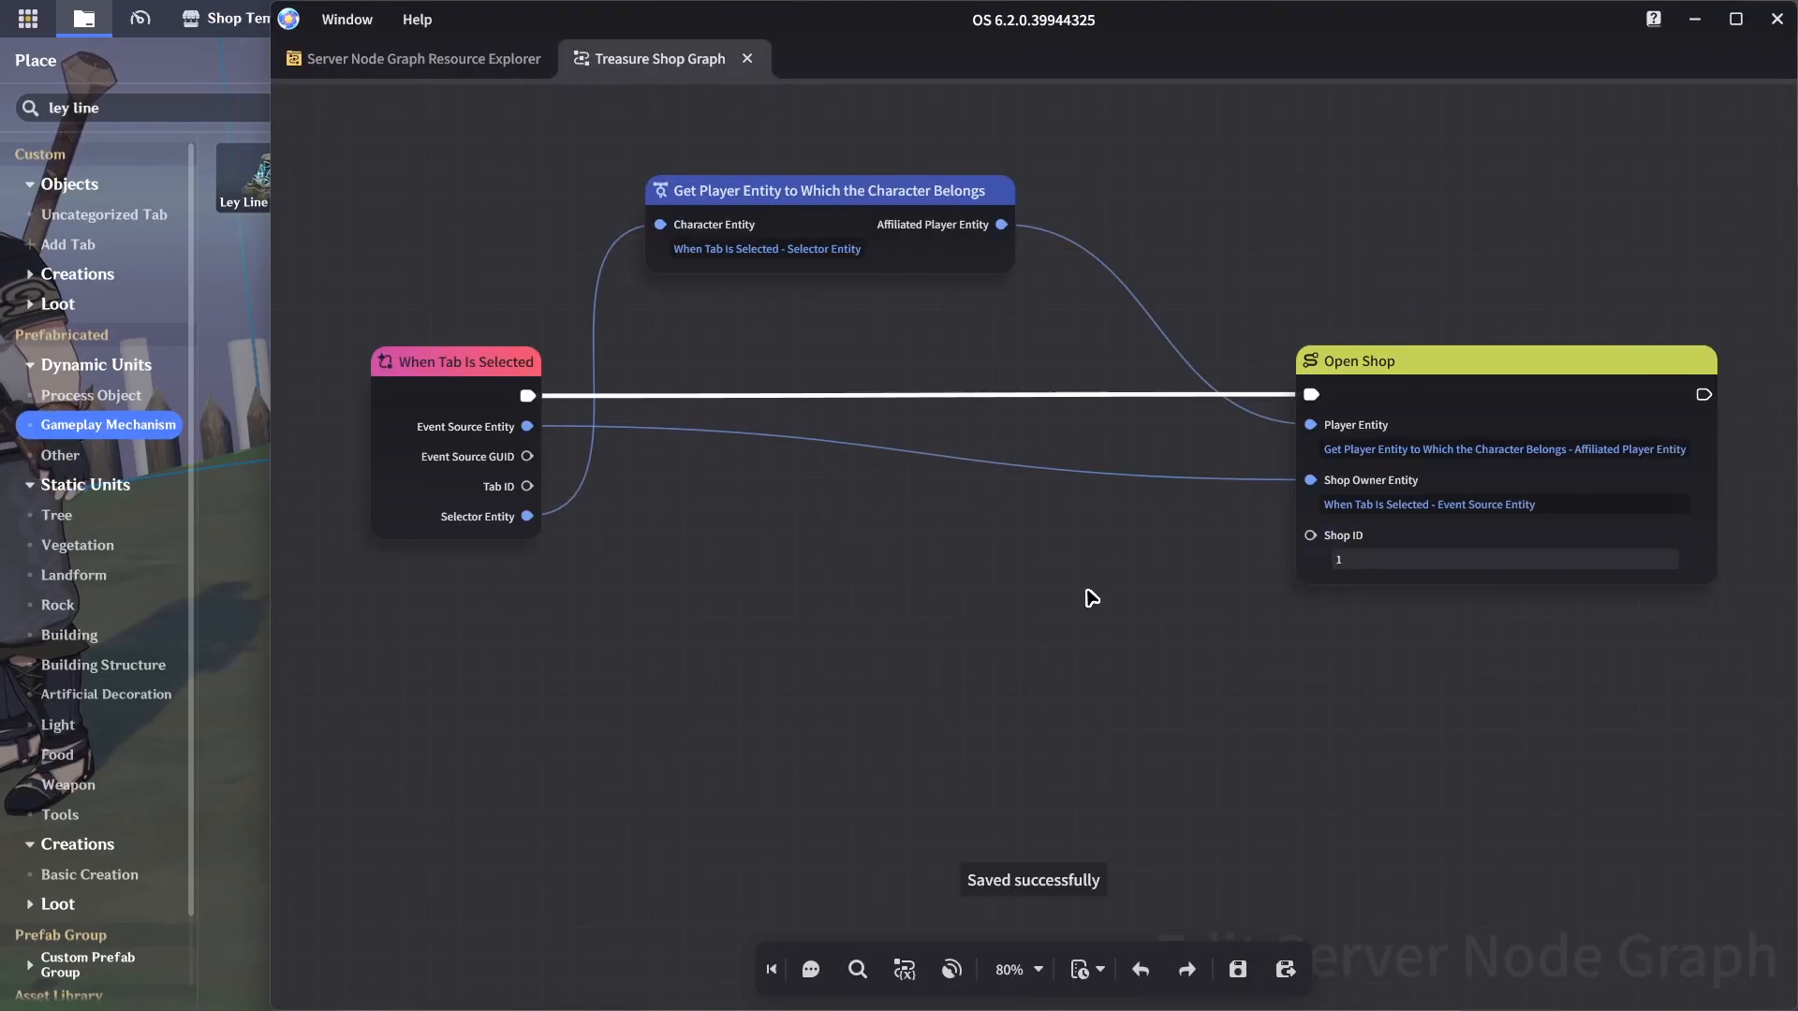
Attach the Treasure Shop Graph to the Vendor, save the map, and deselect the Vendor
left_click(254, 639)
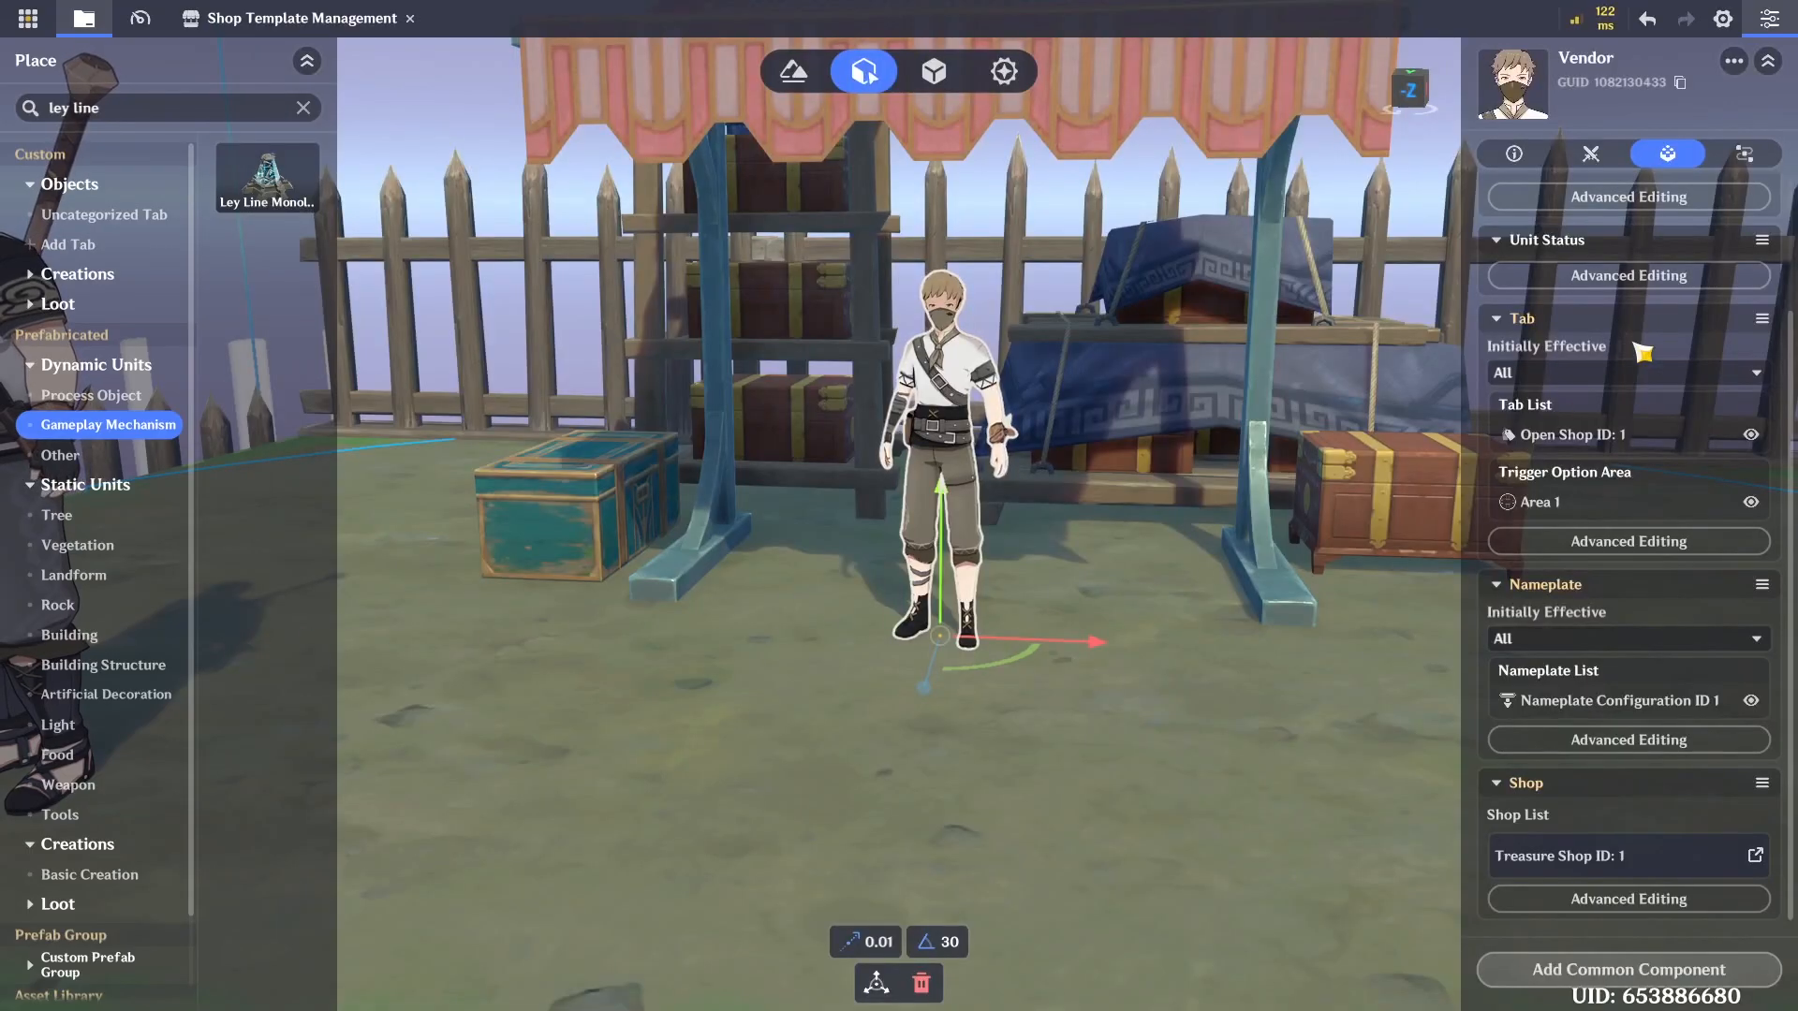
left_click(1744, 153)
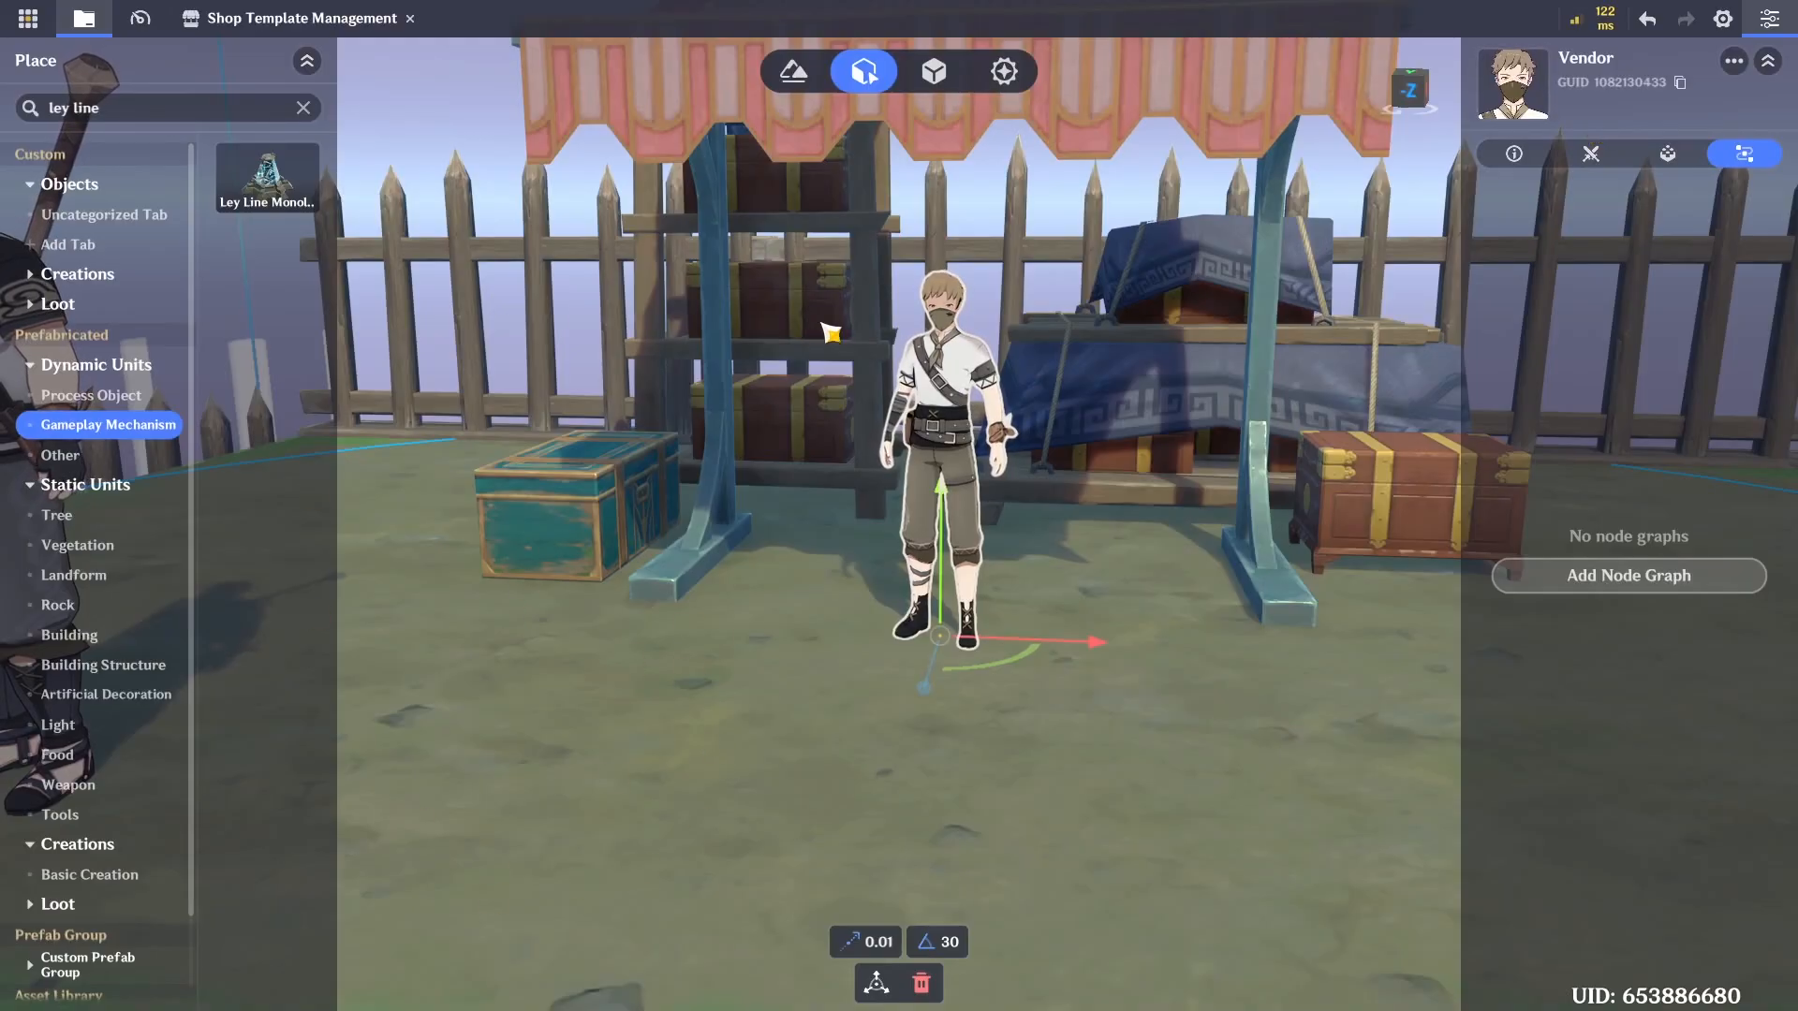
left_click(1689, 588)
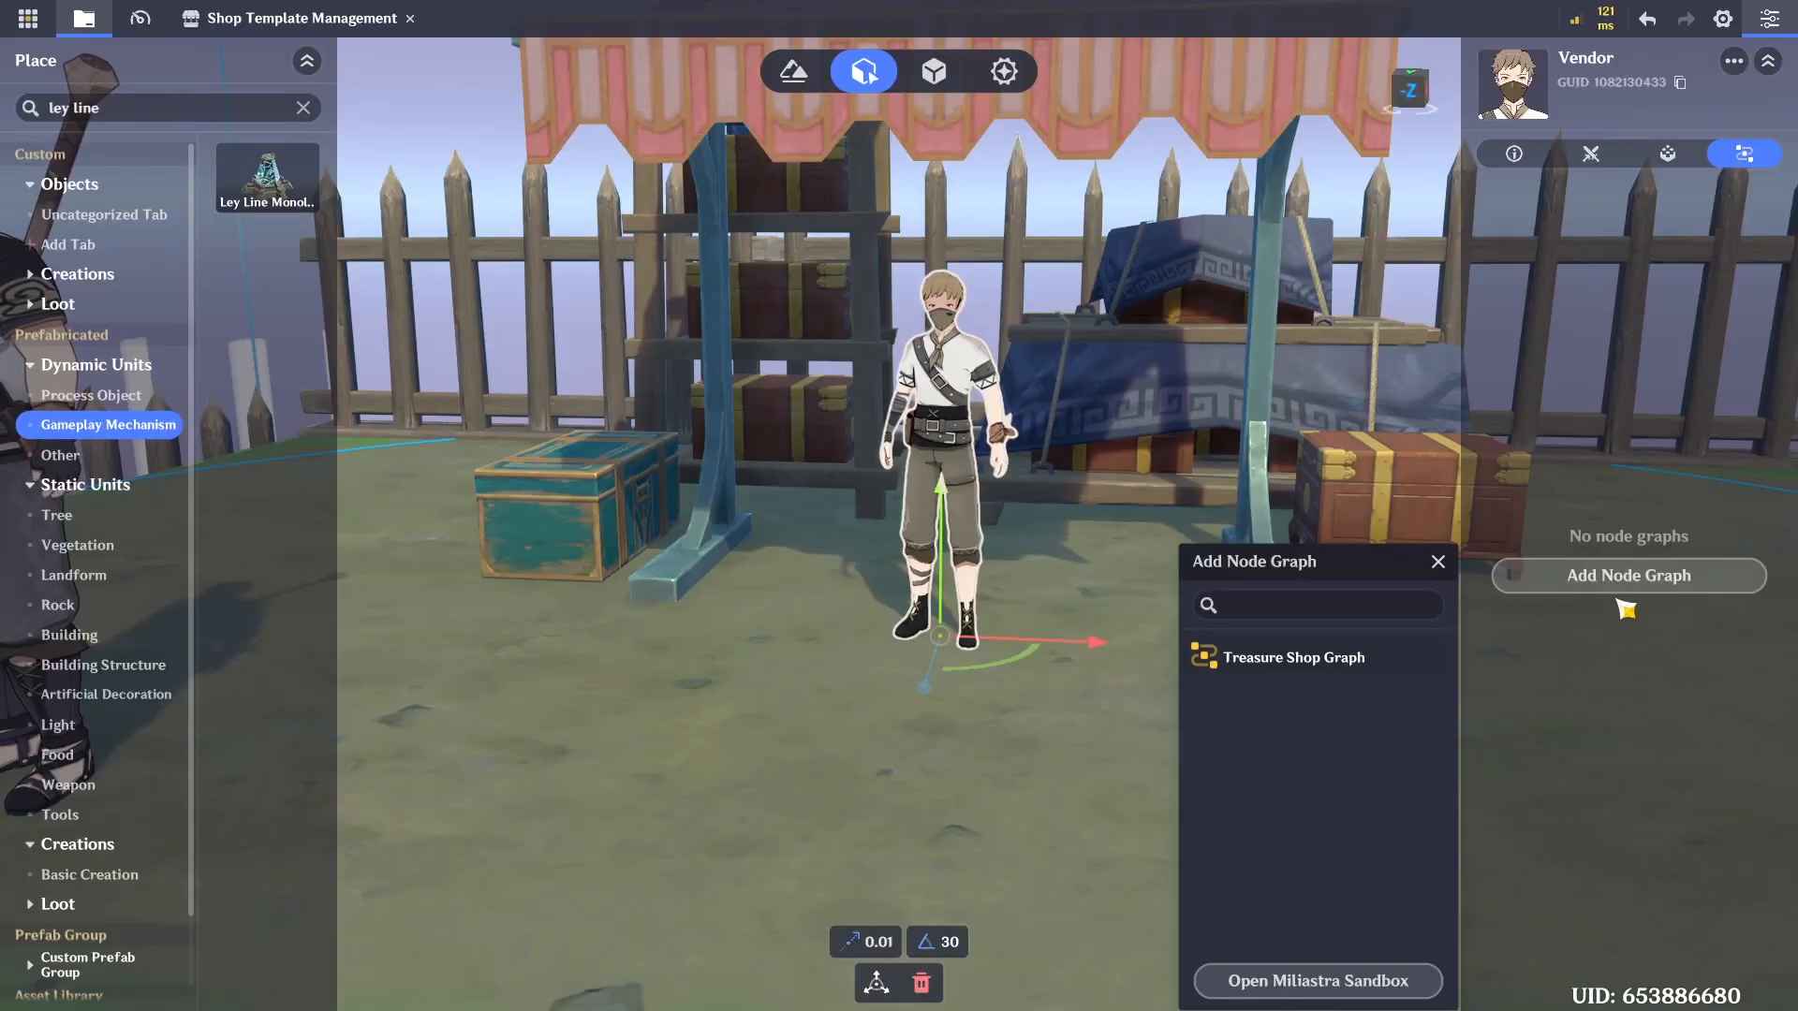
left_click(1376, 666)
left_click(1437, 562)
scroll(1016, 672, "down", 3)
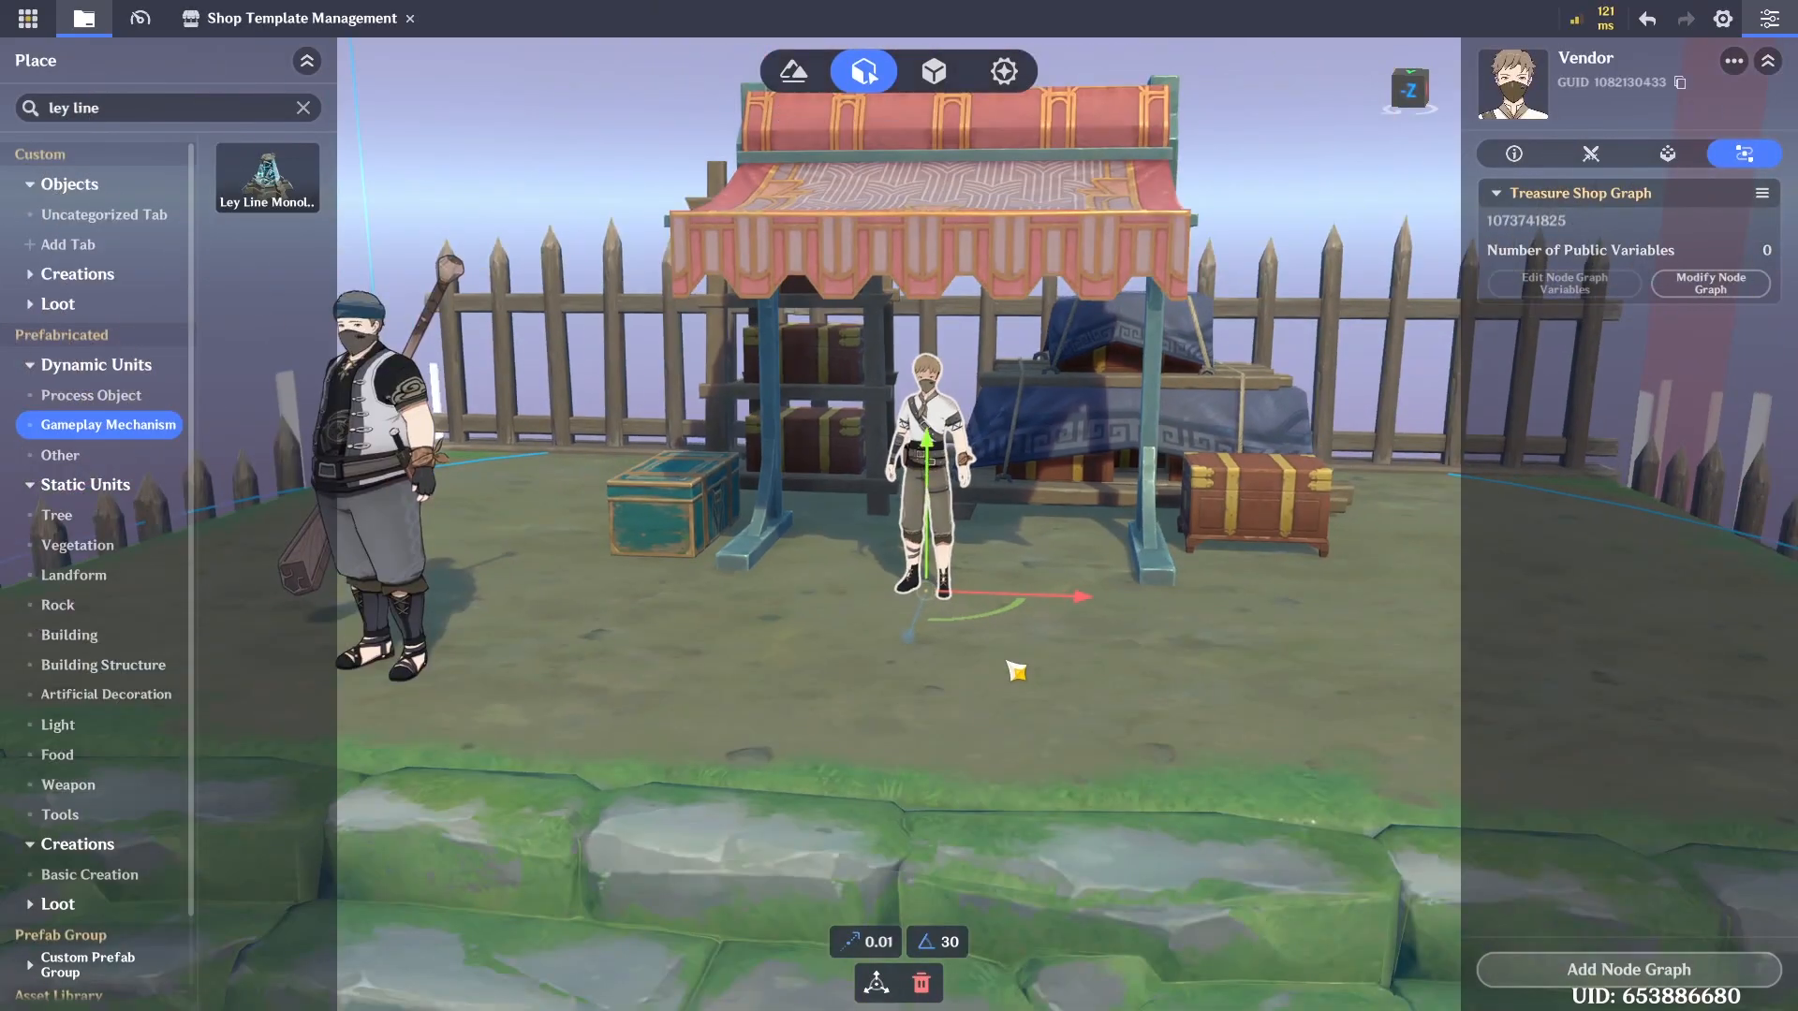
scroll(1016, 672, "down", 2)
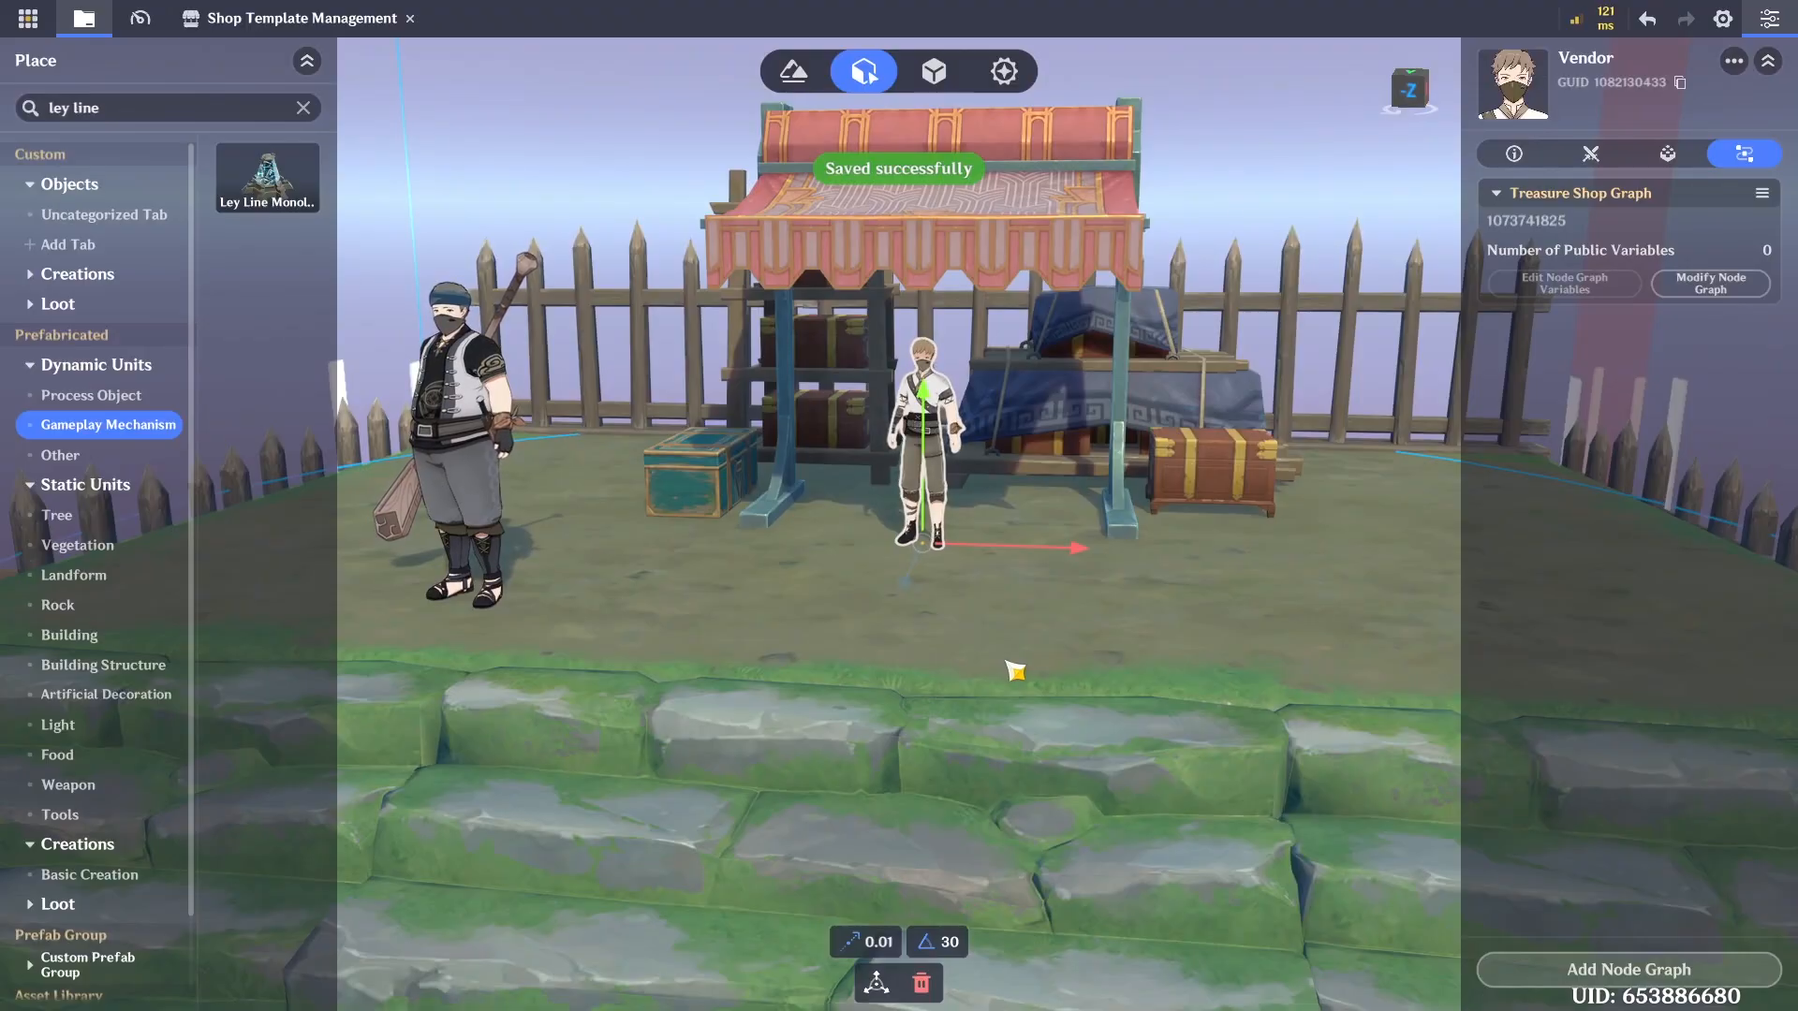
left_click(972, 656)
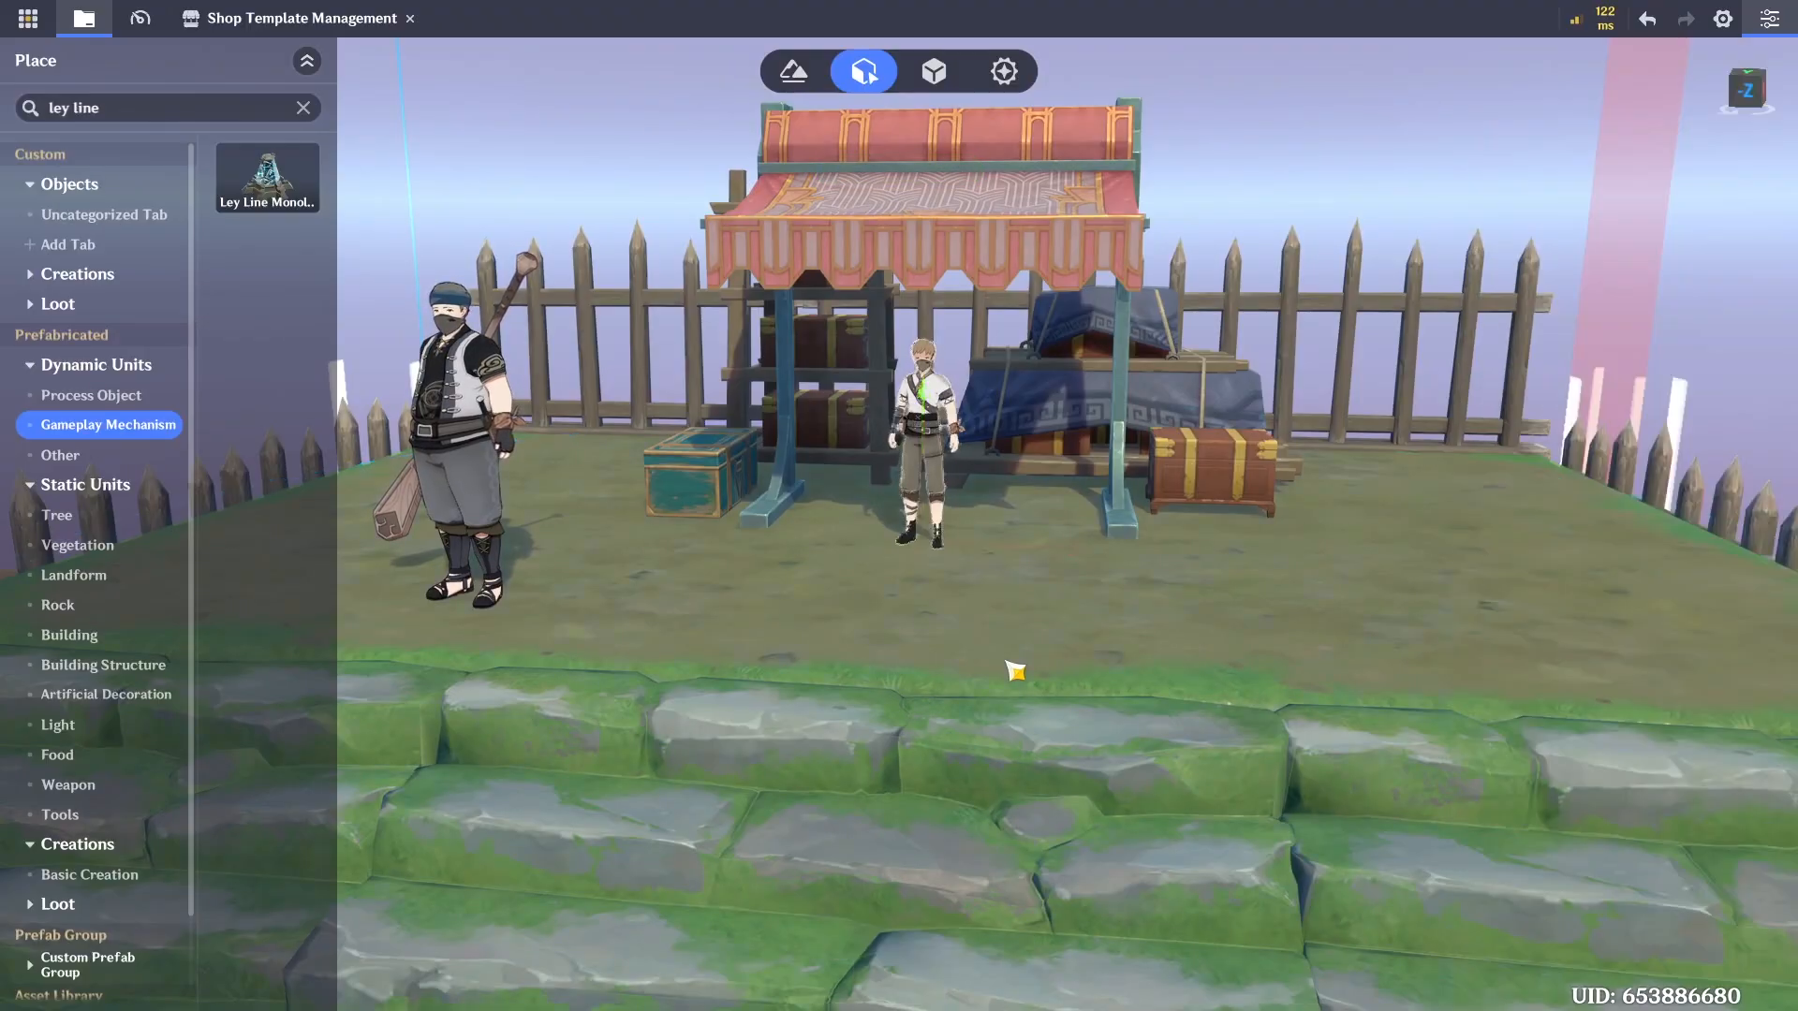
Select the Treasure Hoarder beside the shop and check the options available for its faction
right_click_drag(1059, 654, 961, 492)
key("w")
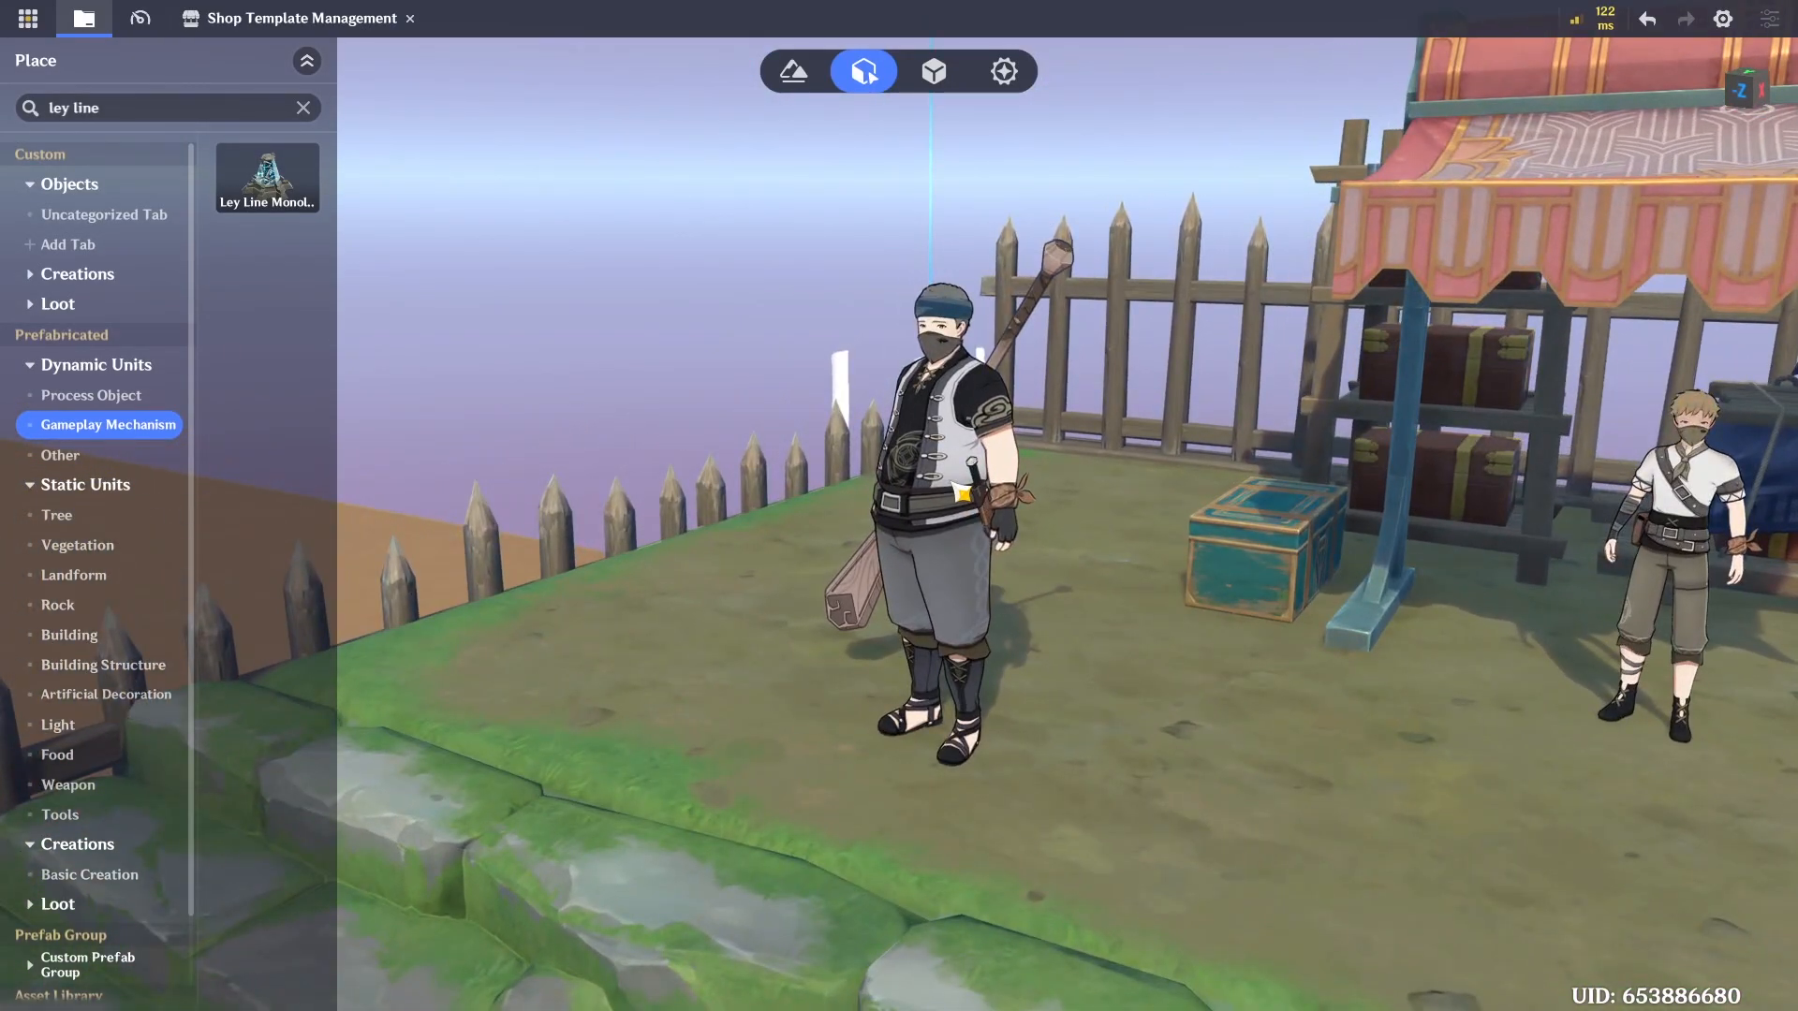
left_click(962, 492)
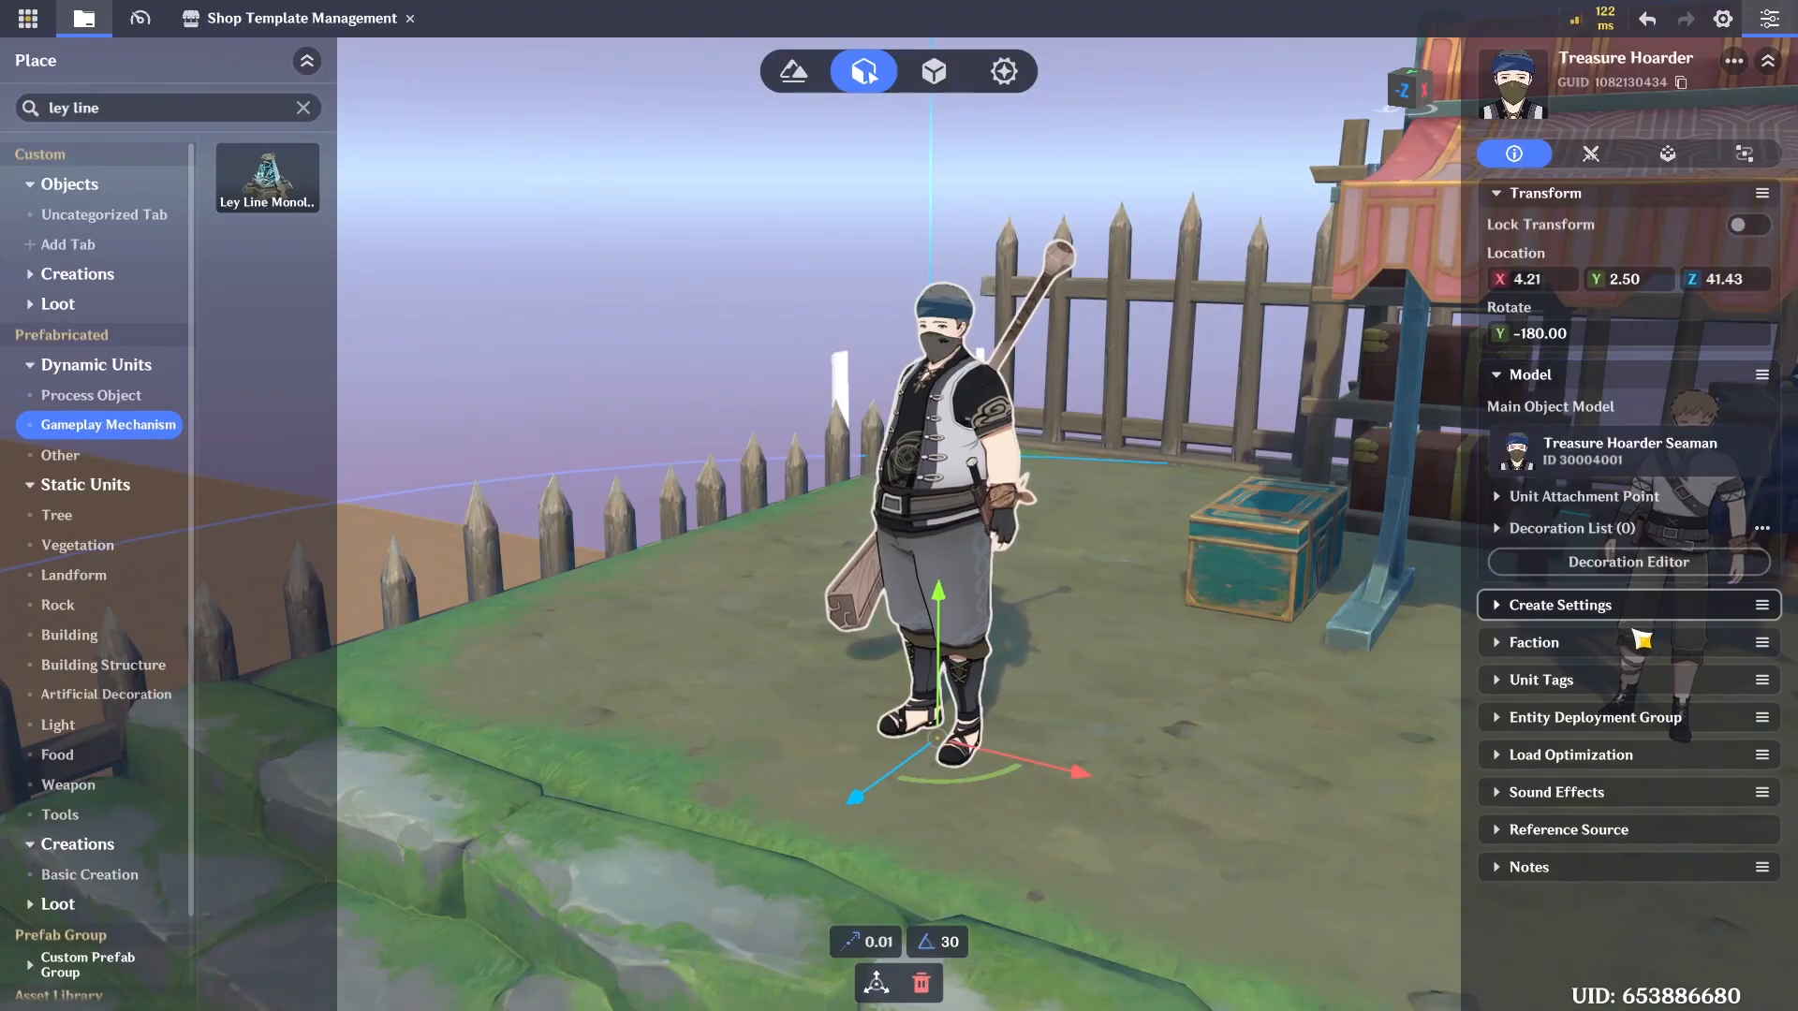
left_click(1543, 643)
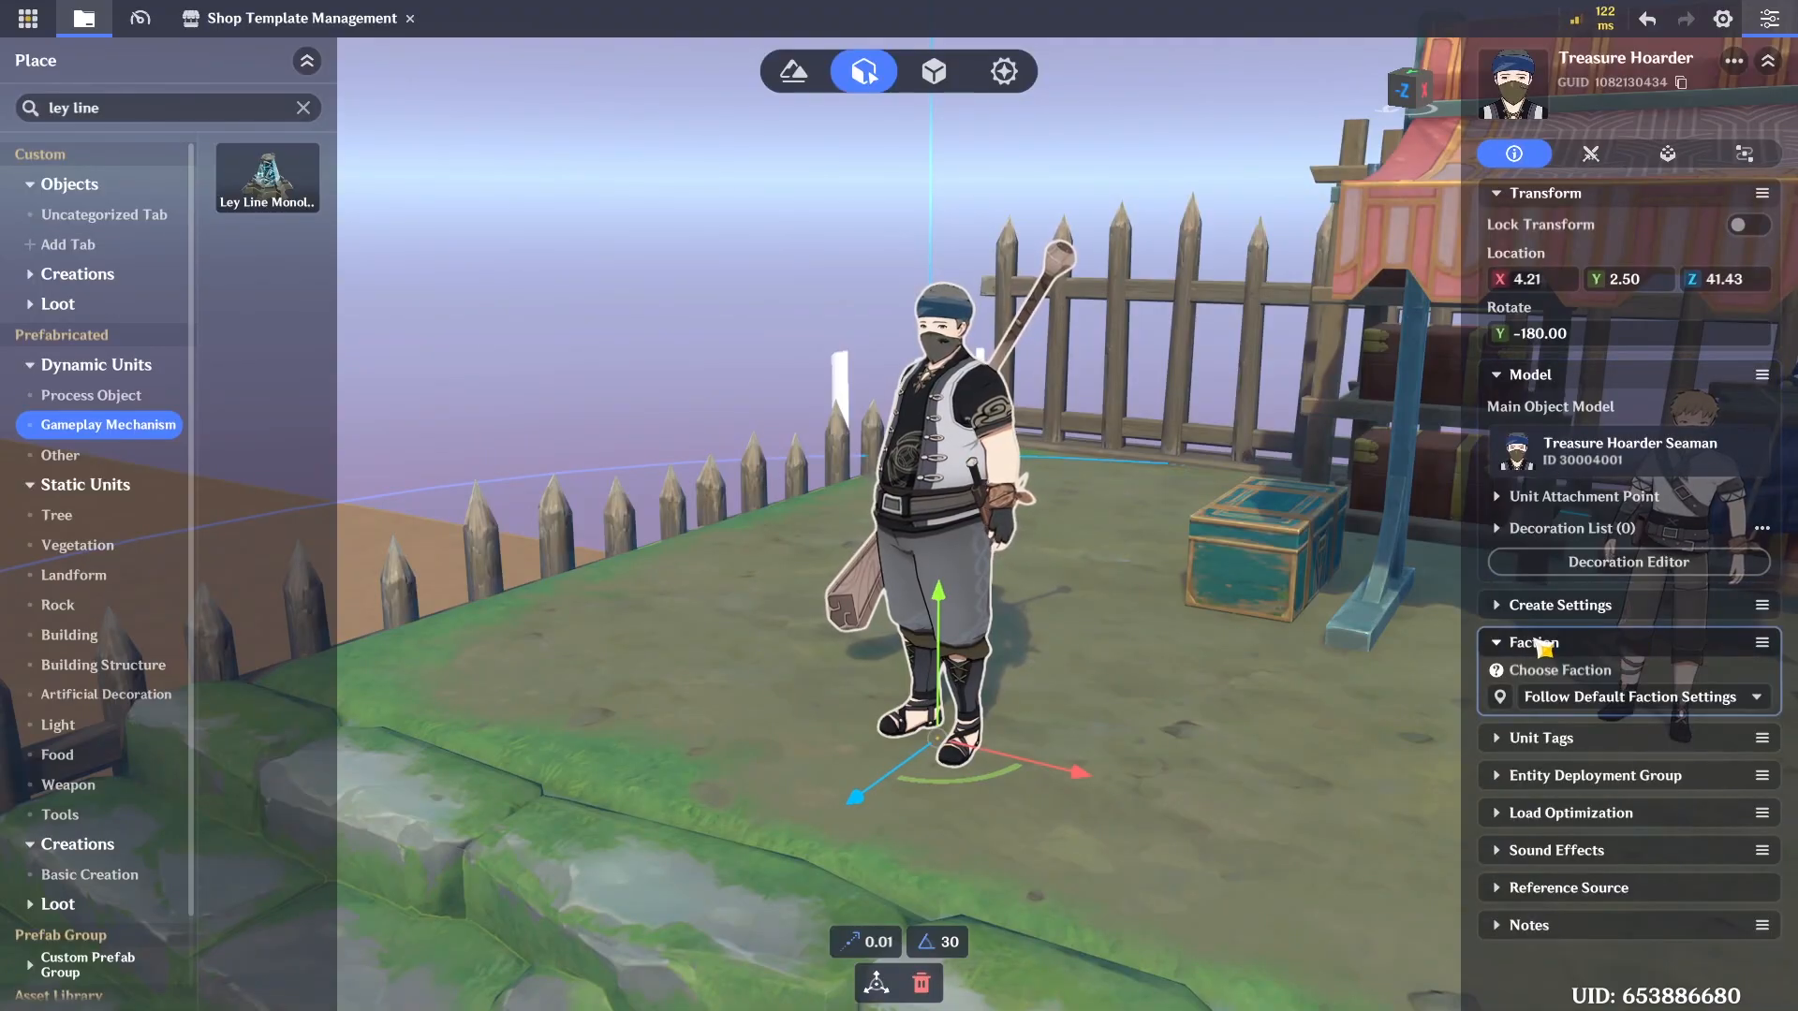
left_click(1585, 697)
left_click(1585, 698)
right_click_drag(655, 493, 797, 559)
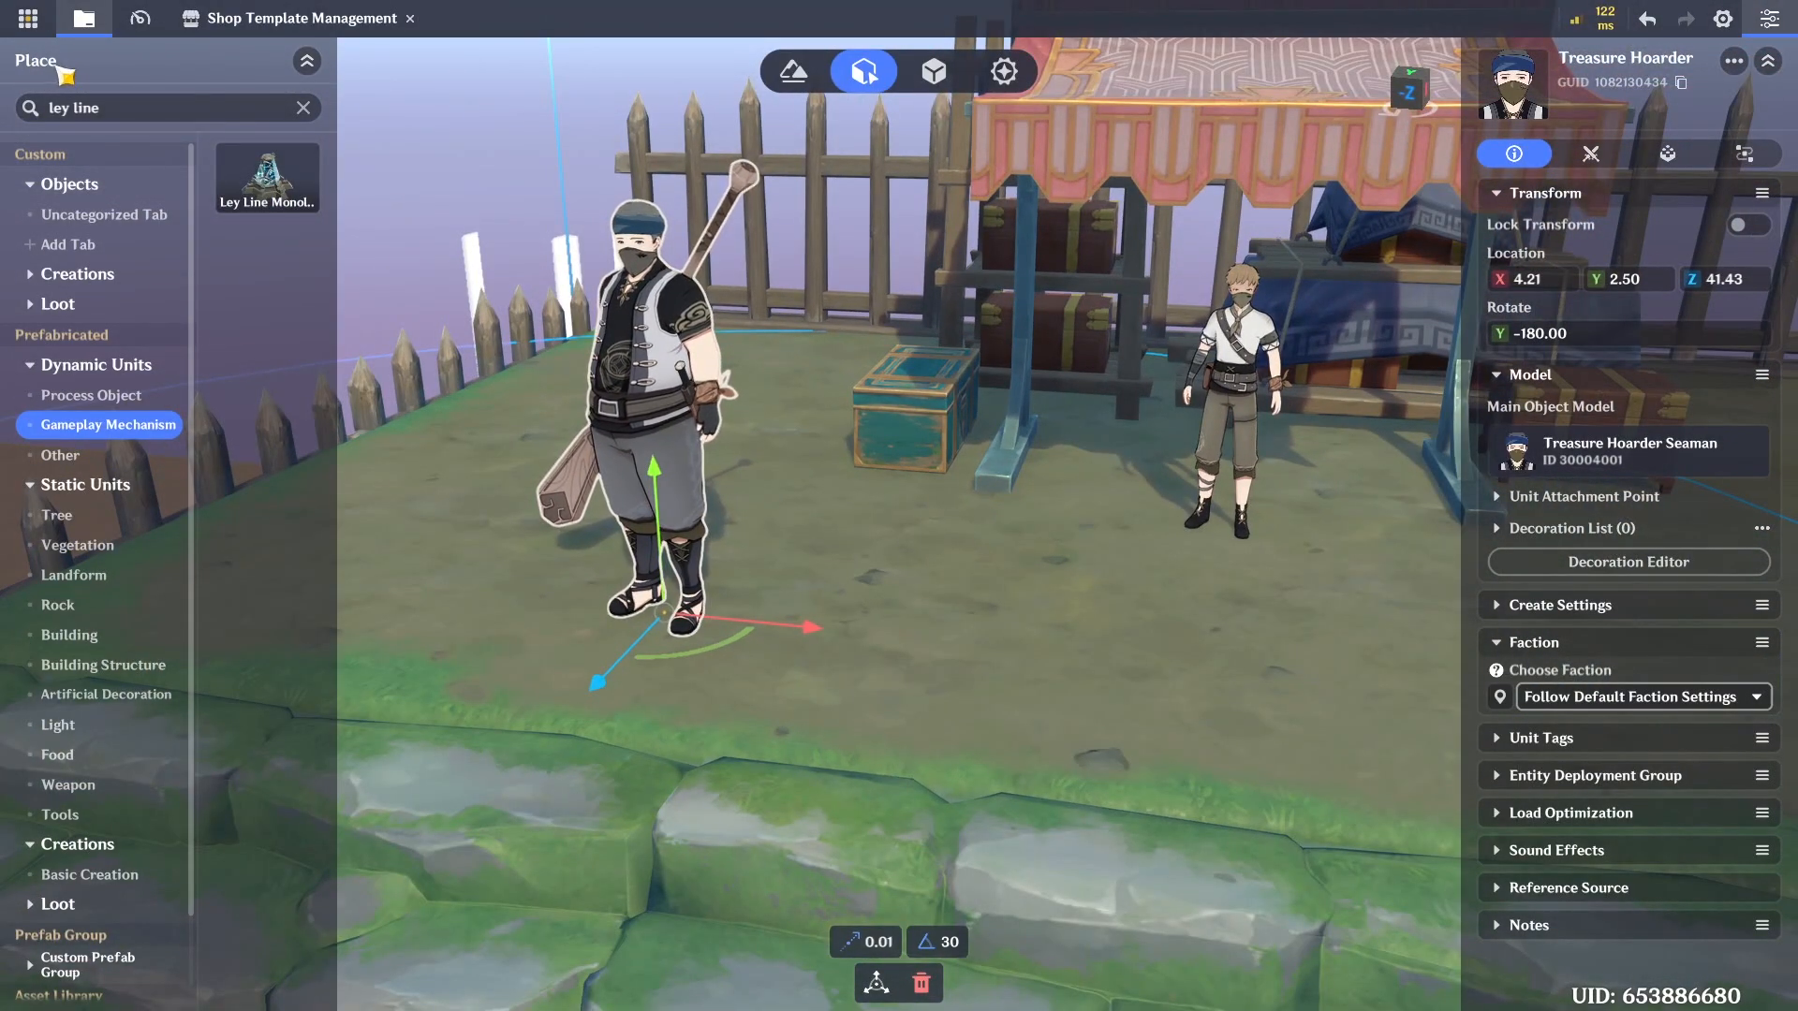
Open the faction list in Stage Settings and add a new faction named Guards Faction
left_click(30, 20)
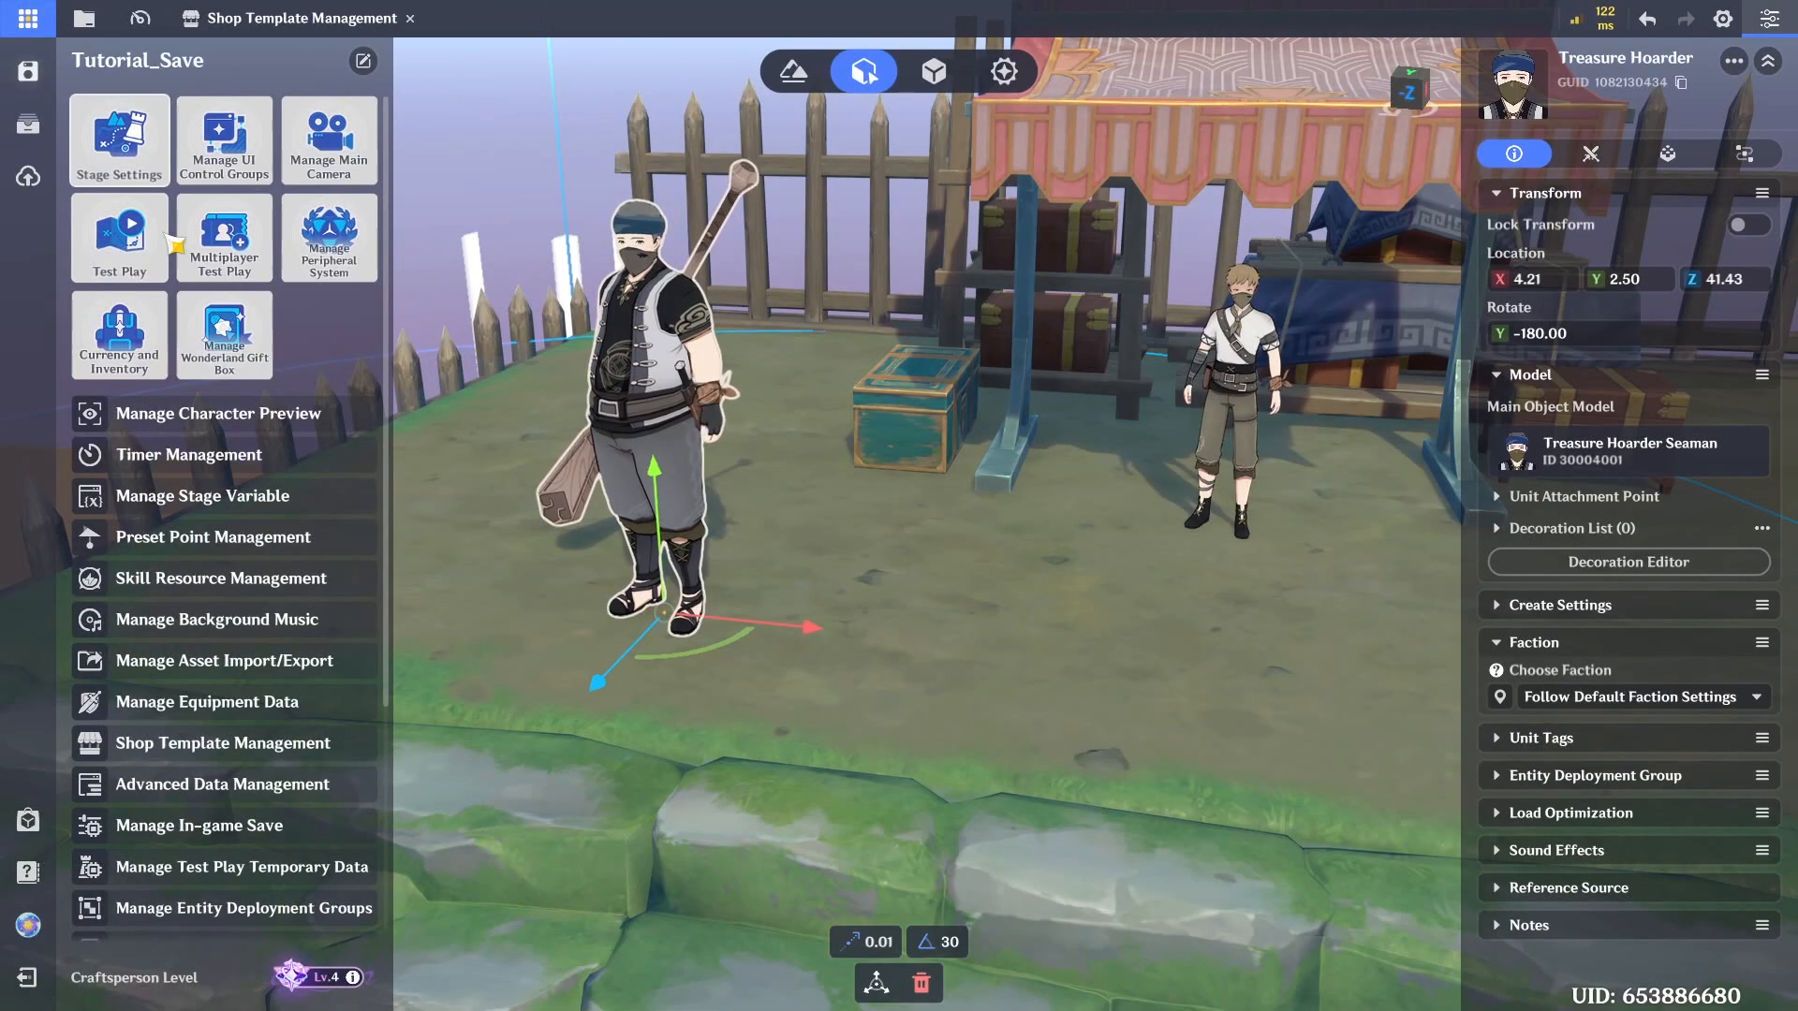
left_click(151, 166)
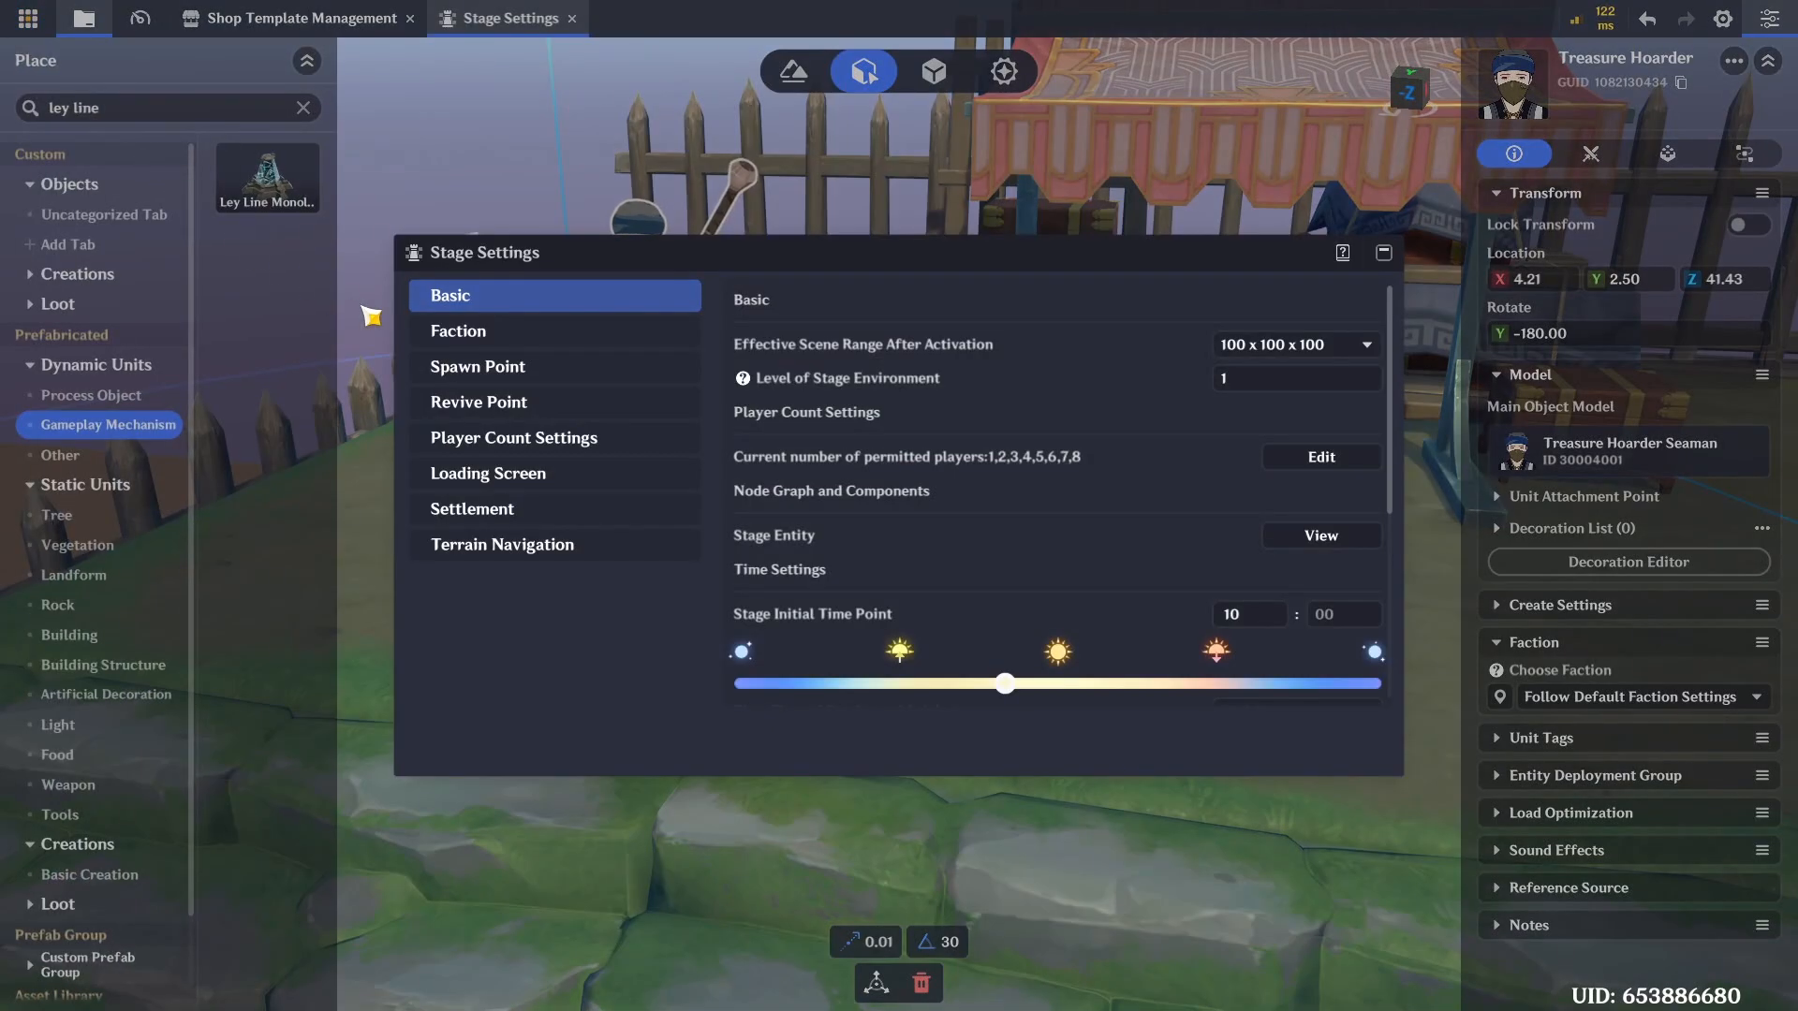
left_click(537, 345)
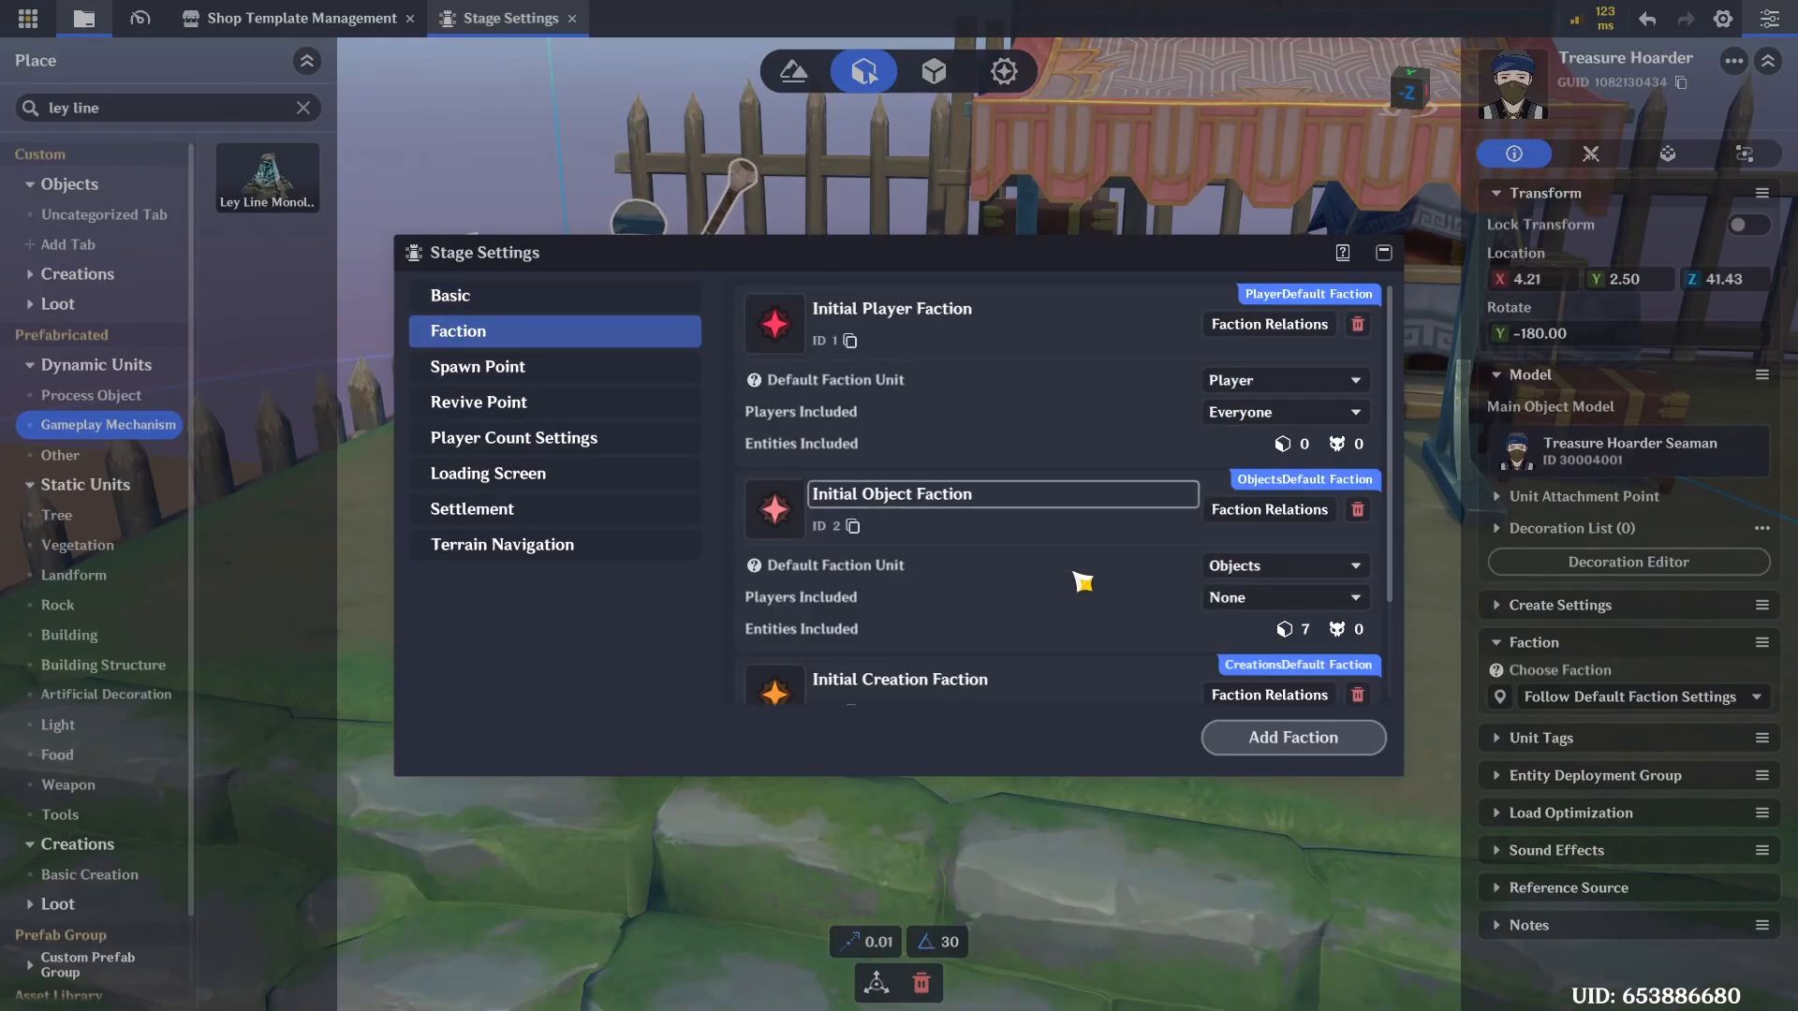
scroll(1077, 475, "down", 2)
left_click_drag(1069, 467, 1074, 372)
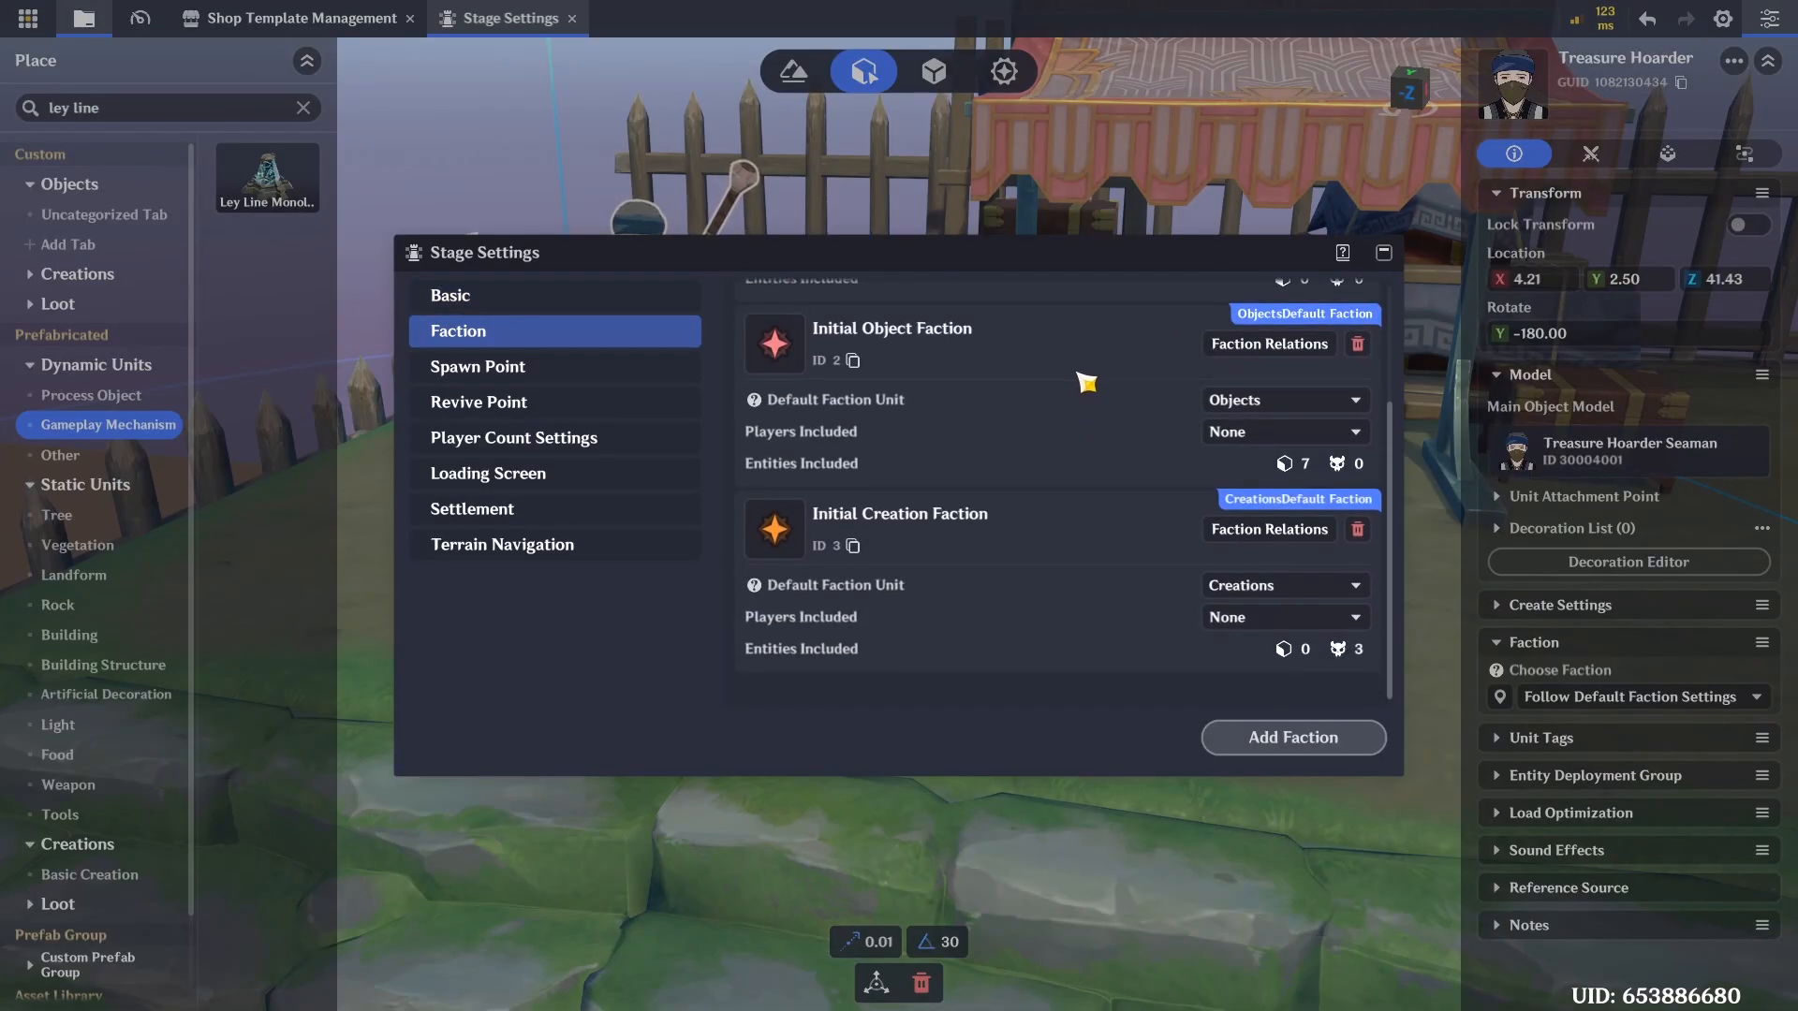
left_click(1333, 754)
left_click(877, 549)
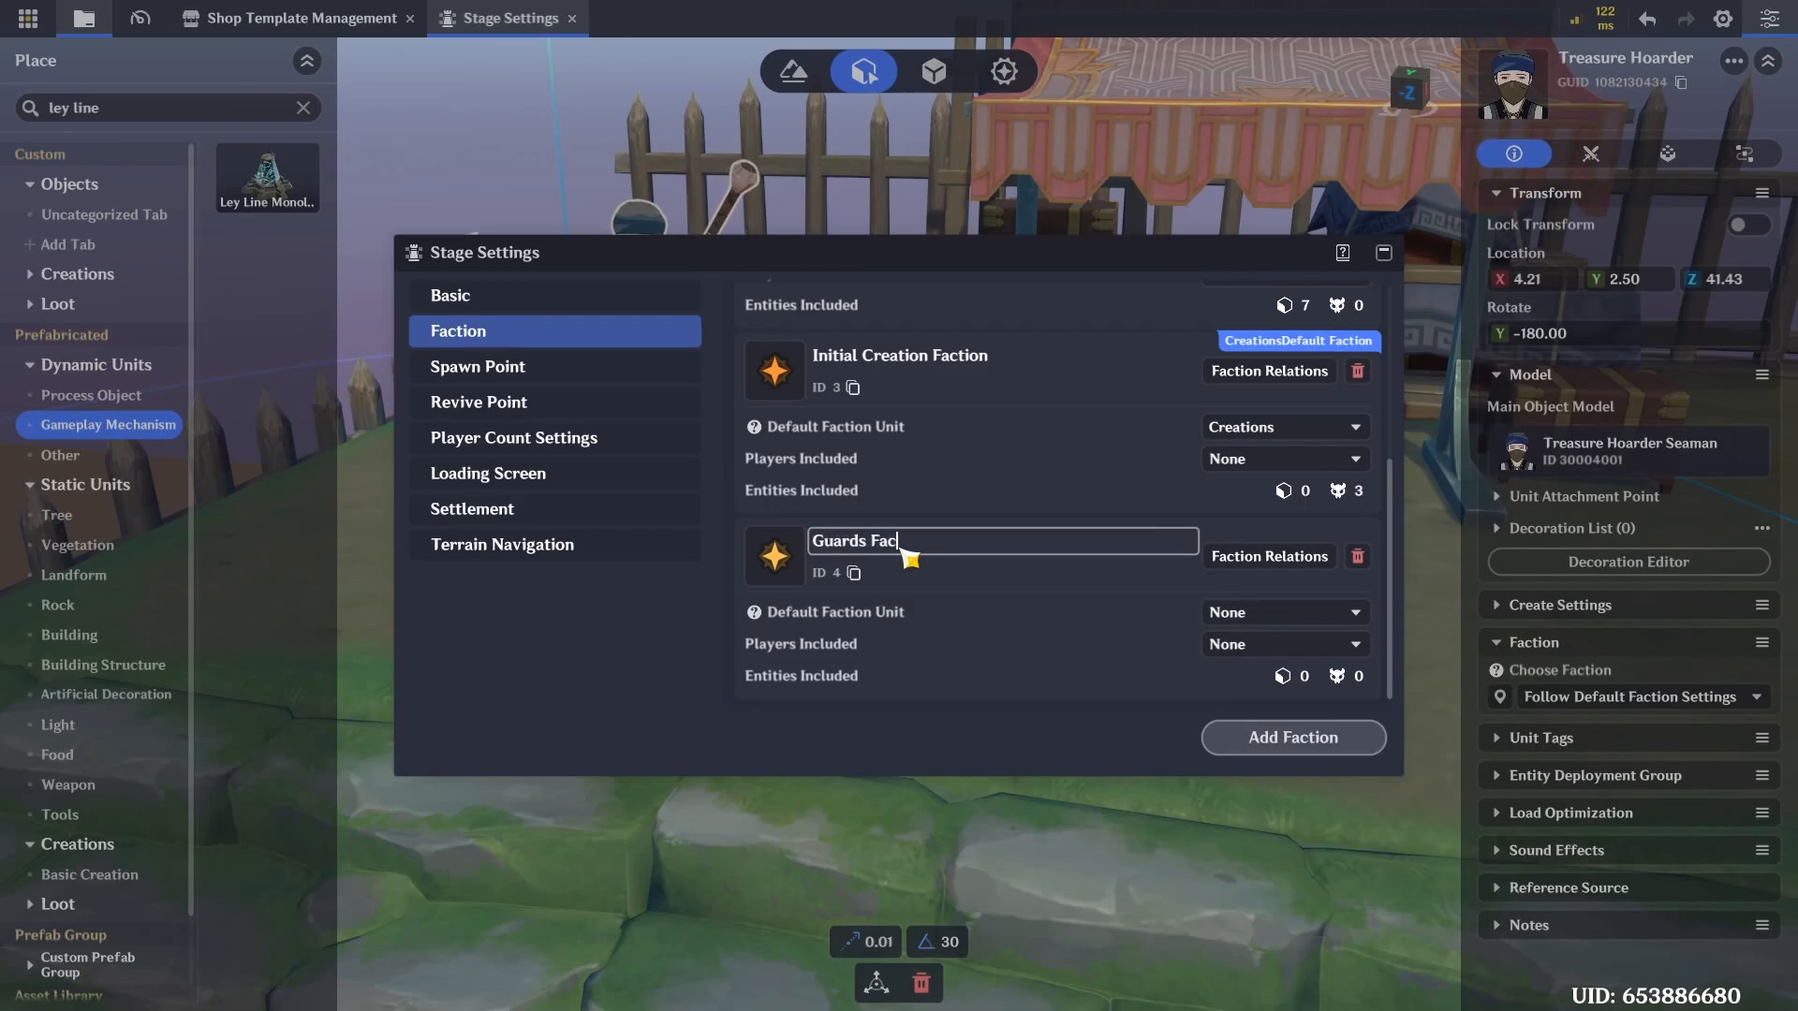
key("Return")
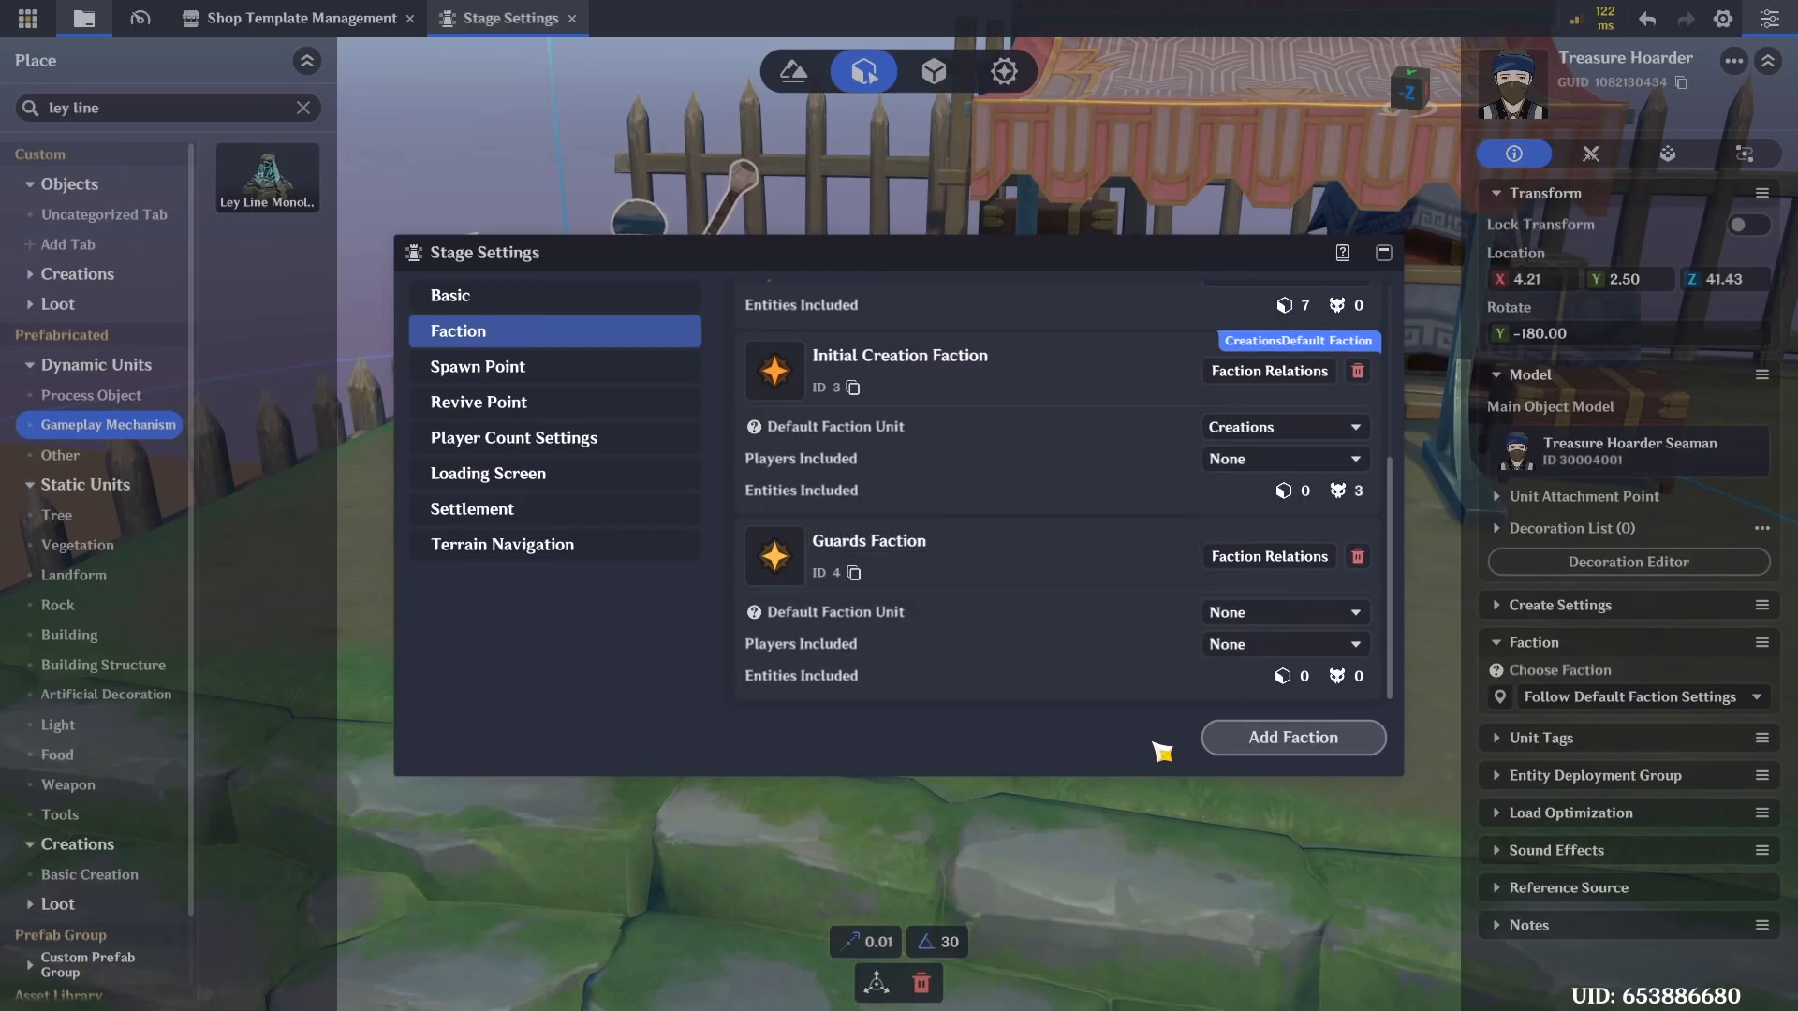
Add another faction and name it Dragon Faction
left_click(1292, 755)
left_click(894, 555)
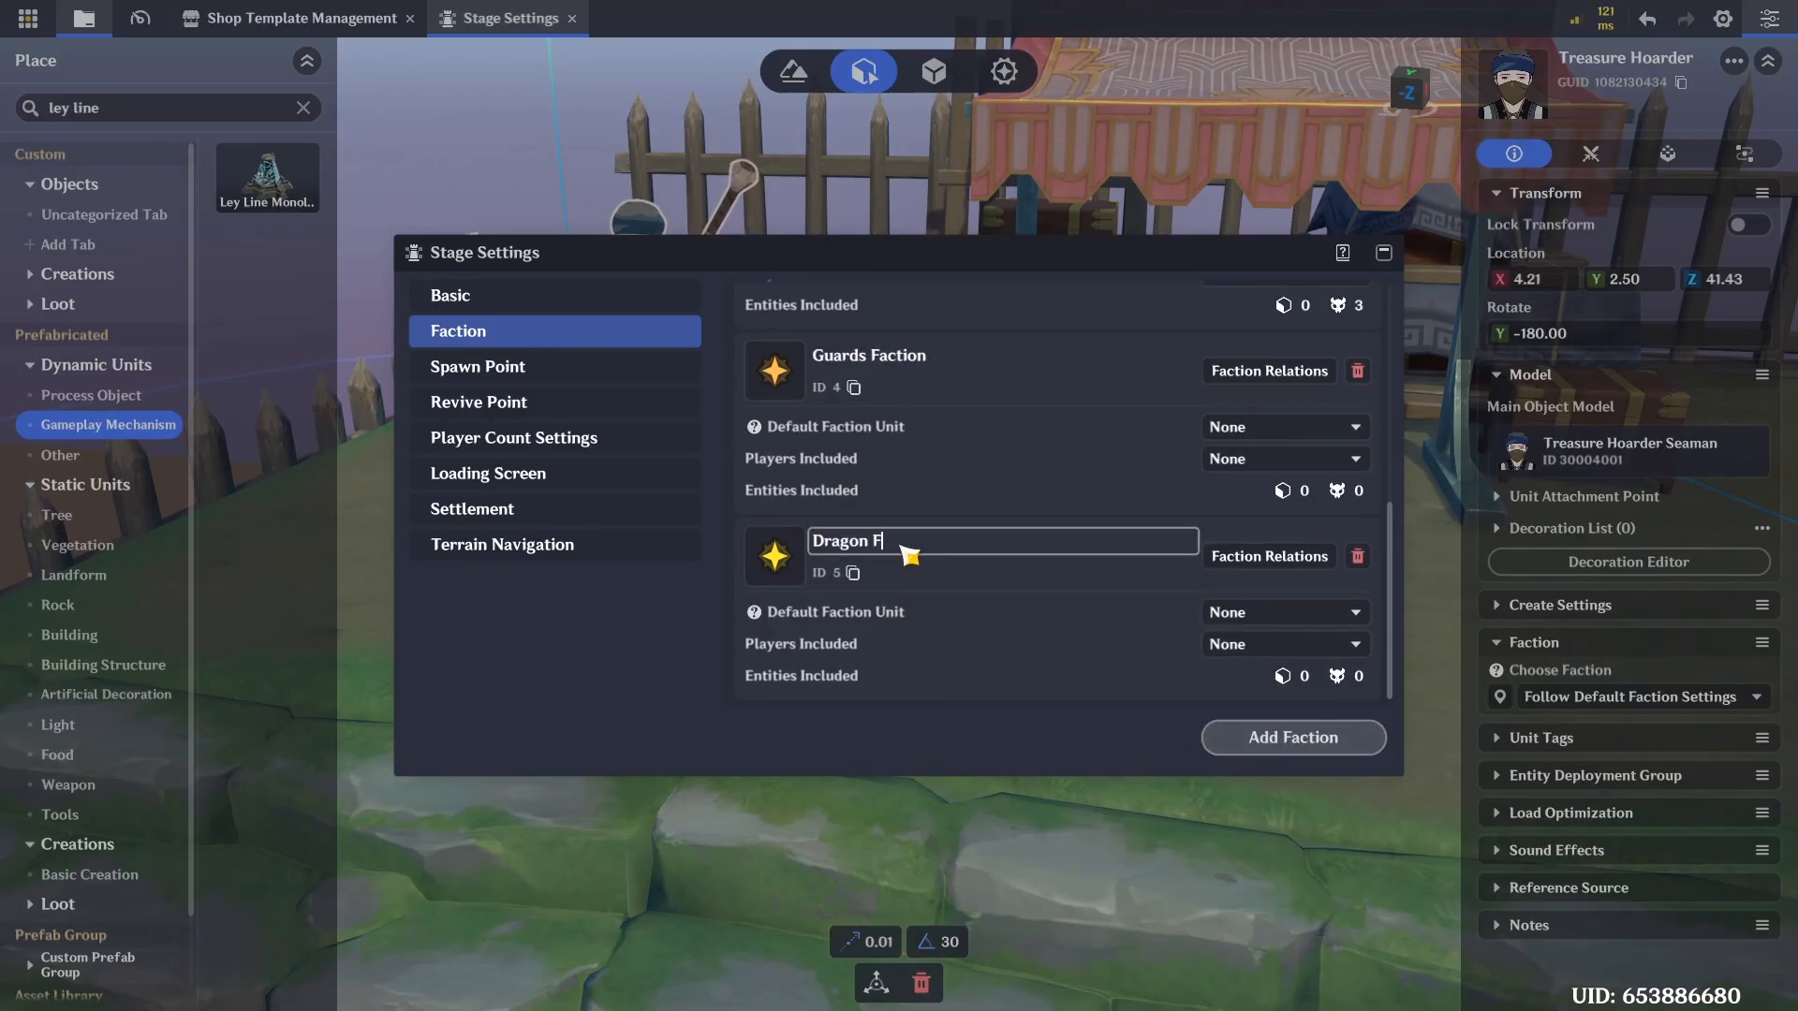
type("Dragon Faction")
key("Return")
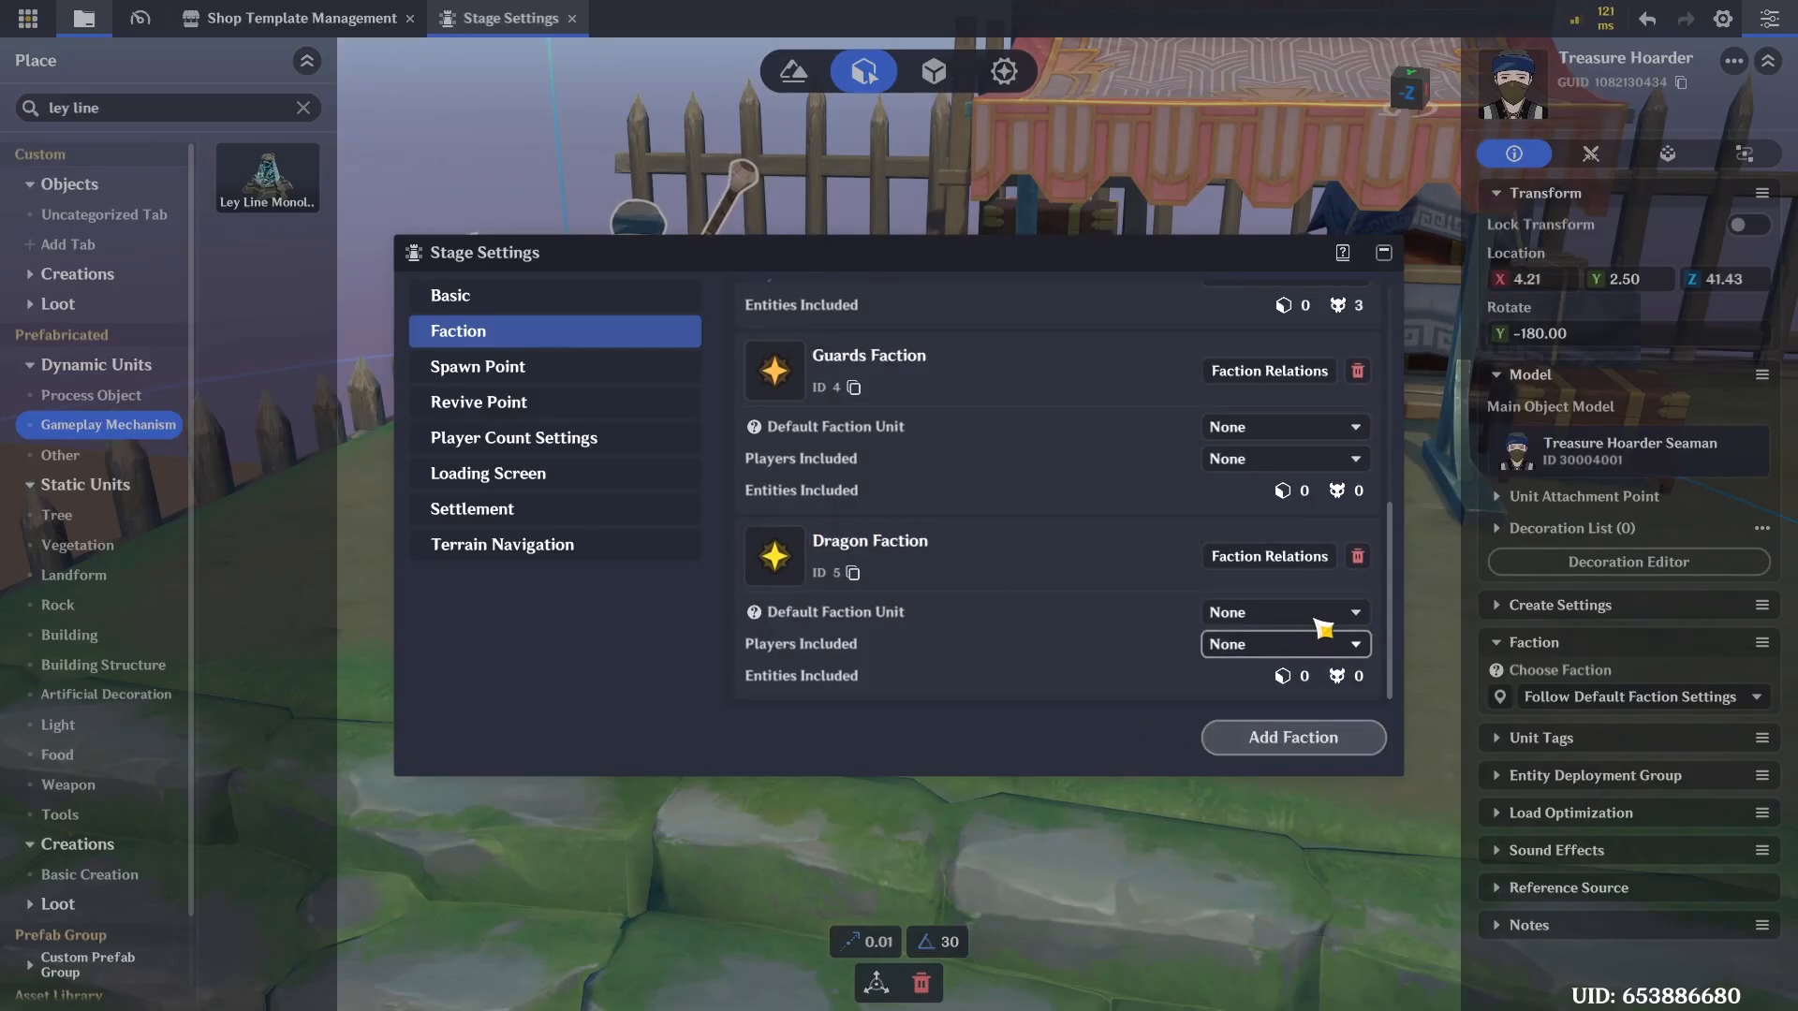
Rename the Initial Object Faction to Friendly Objects Faction
left_click_drag(1392, 599, 1418, 373)
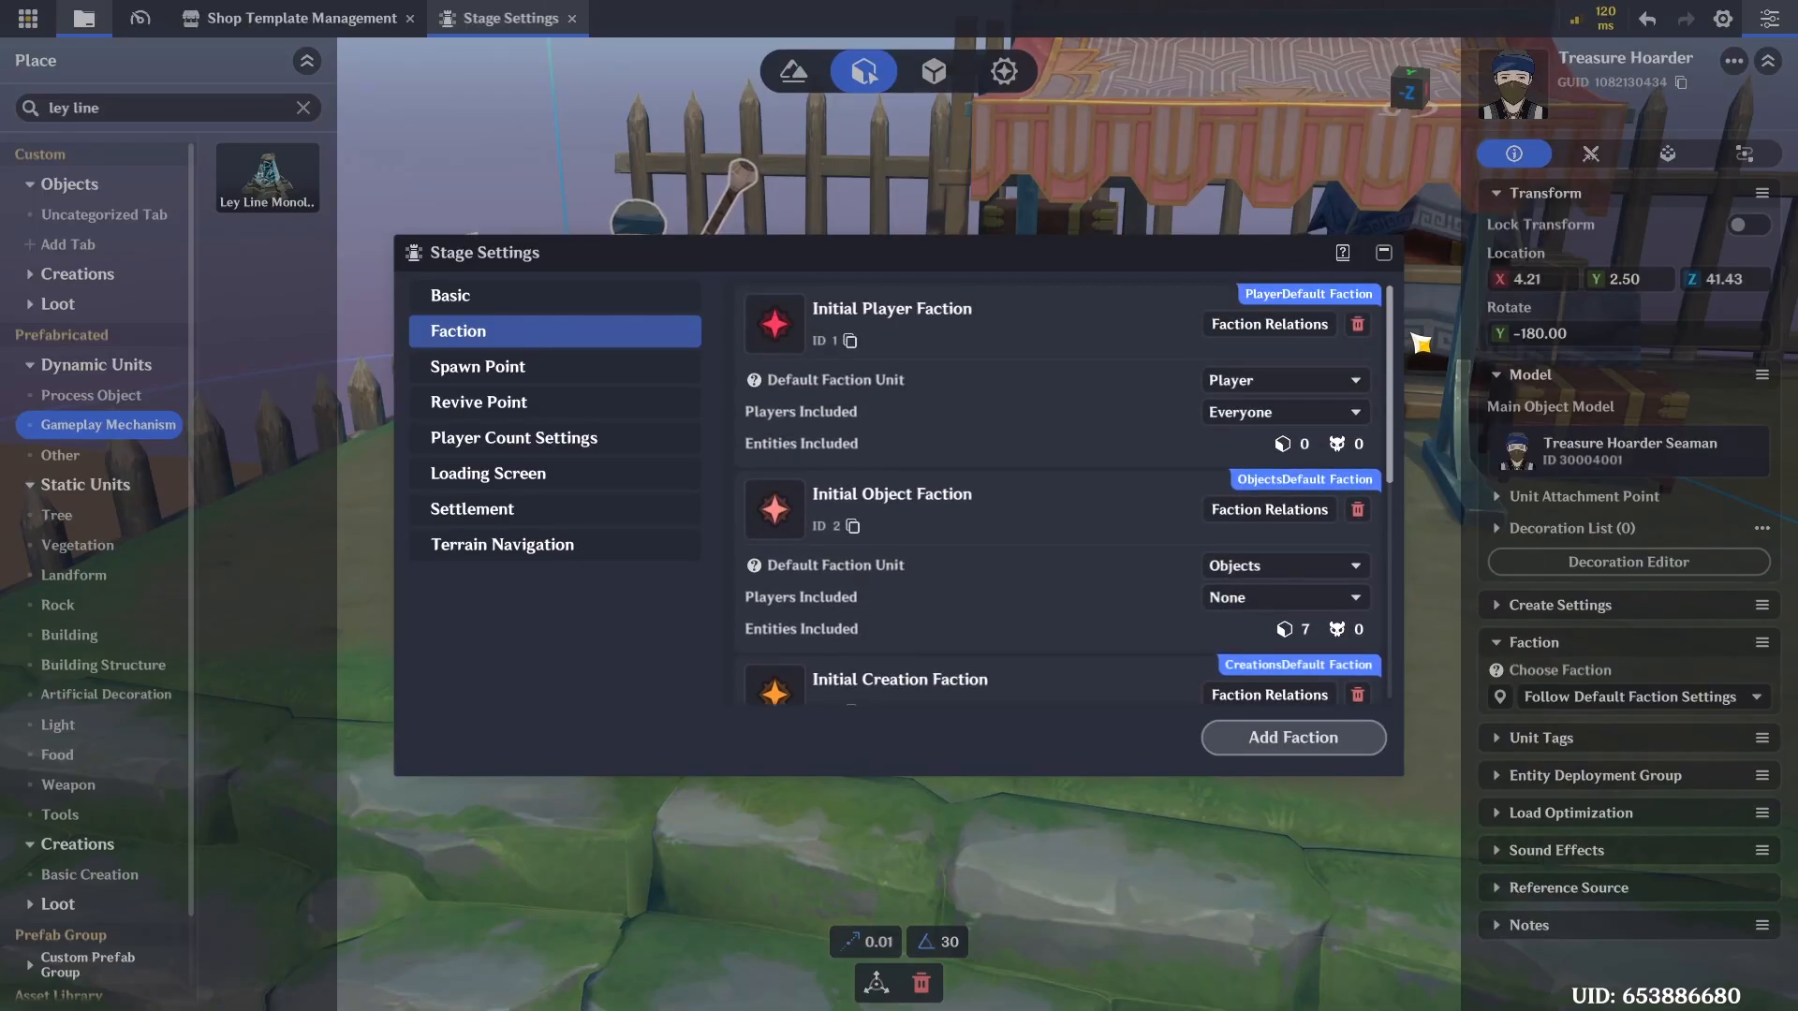
double_click(906, 502)
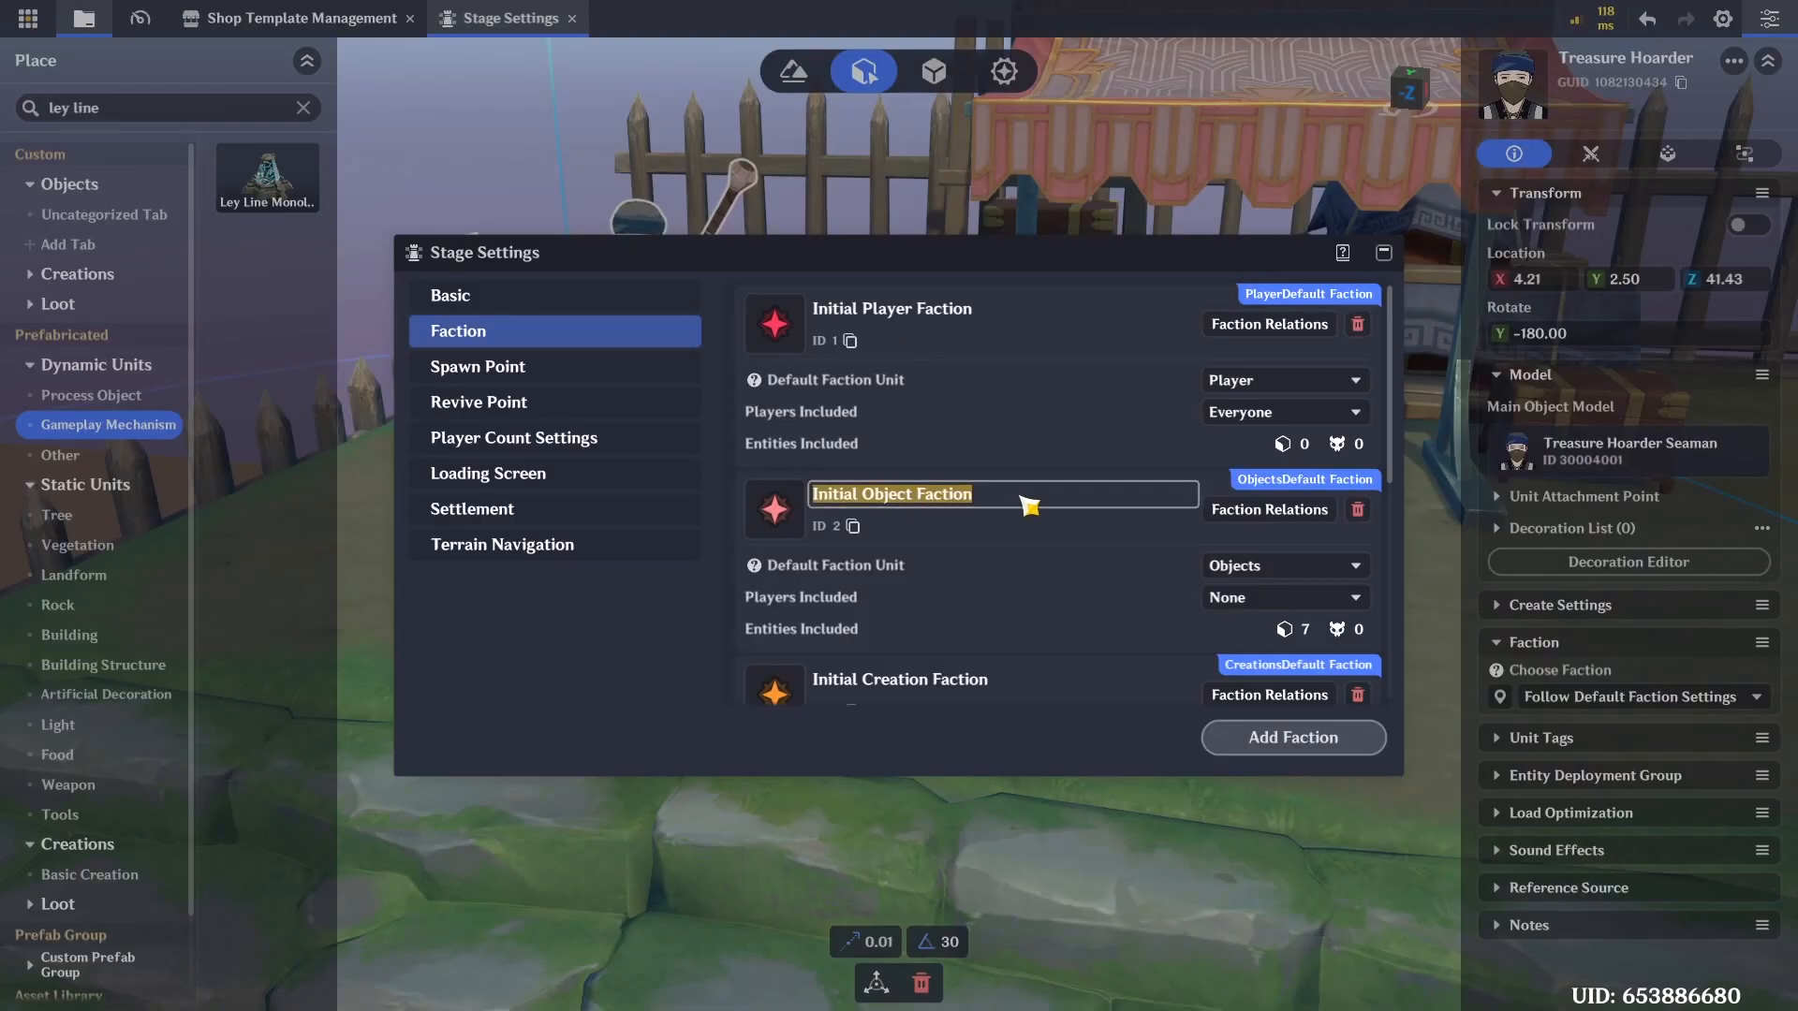
type("Friendly")
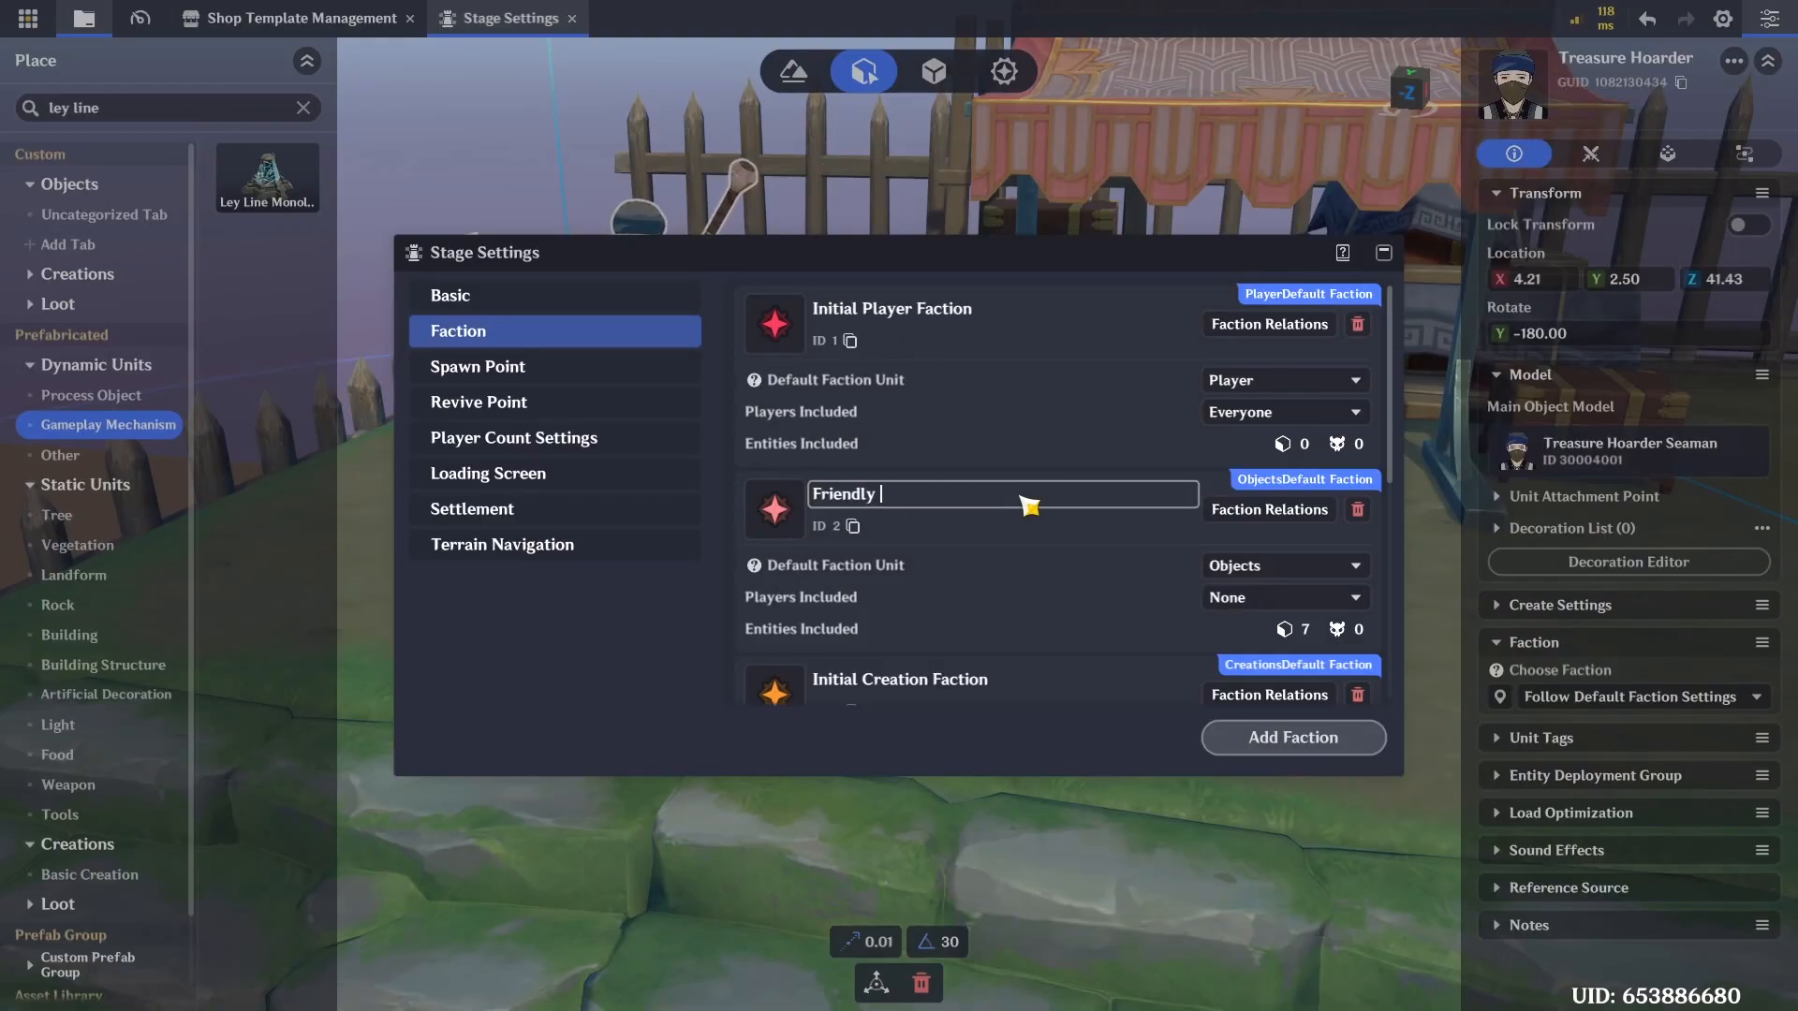
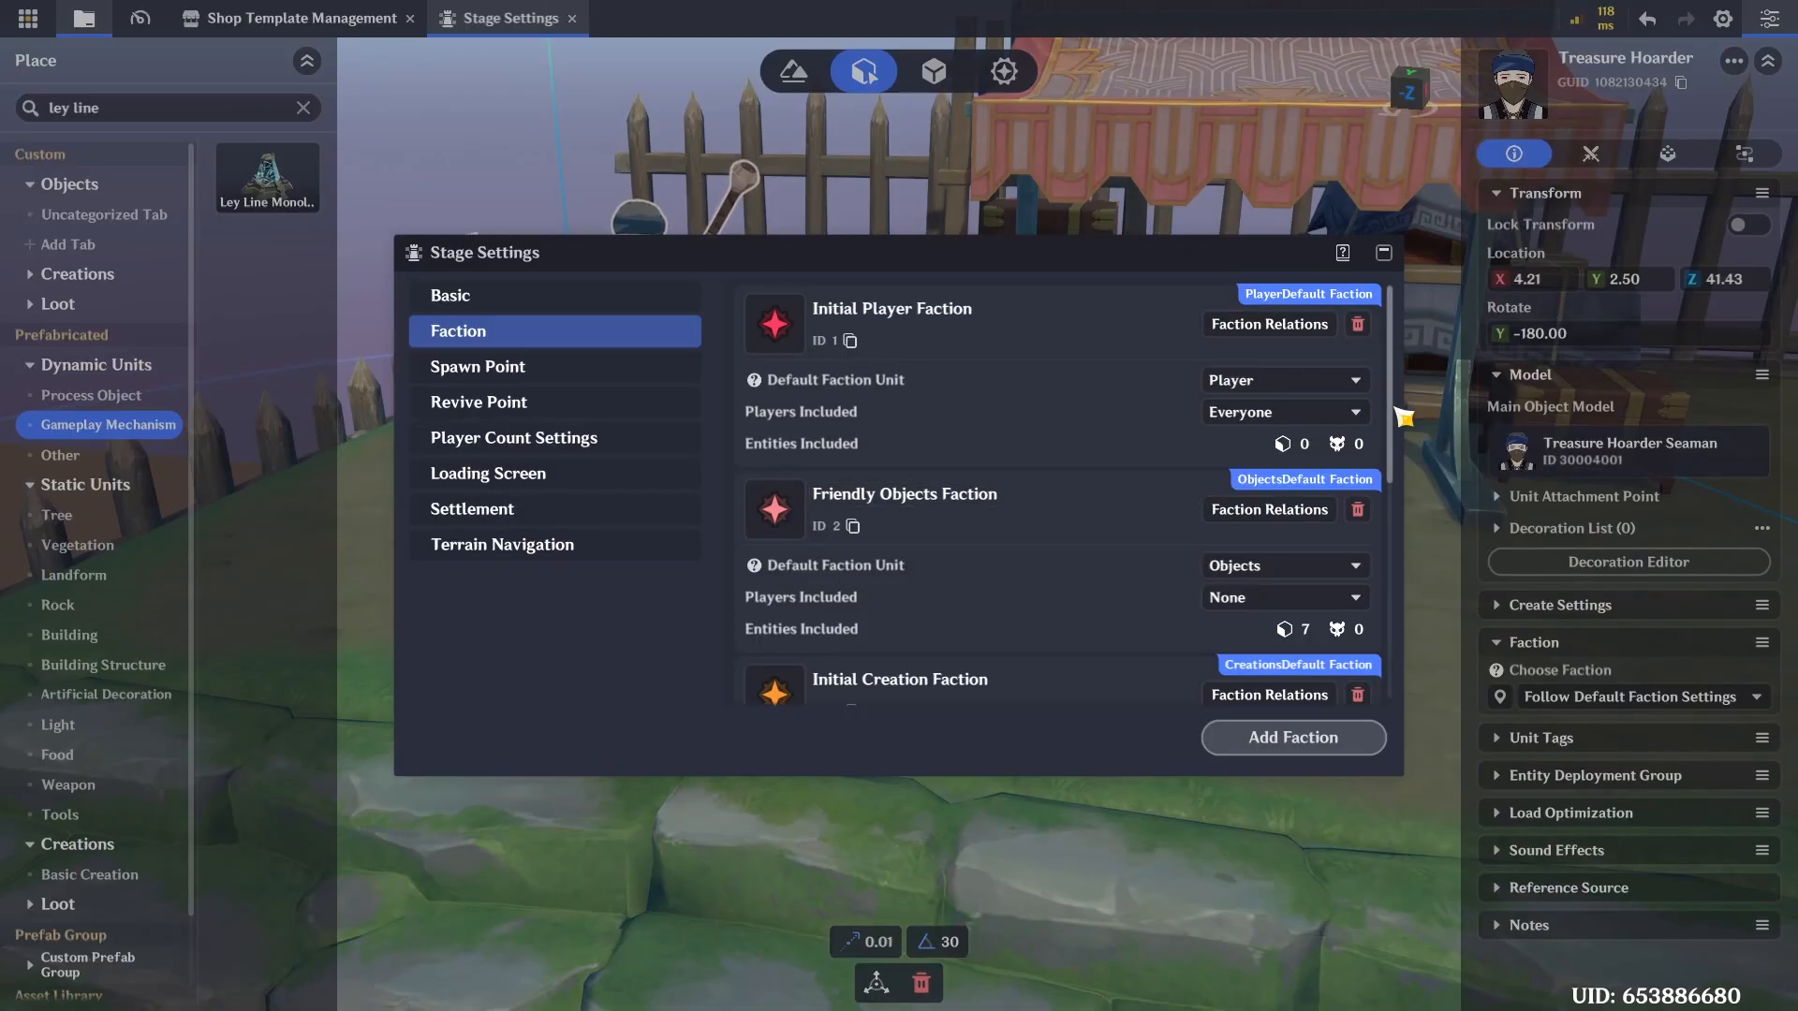
Make the Initial Player Faction mutually Friendly with Friendly Objects, Initial Creation and Guards, and set only its incoming relation from Dragon Faction to Friendly
scroll(1094, 646, "down", 5)
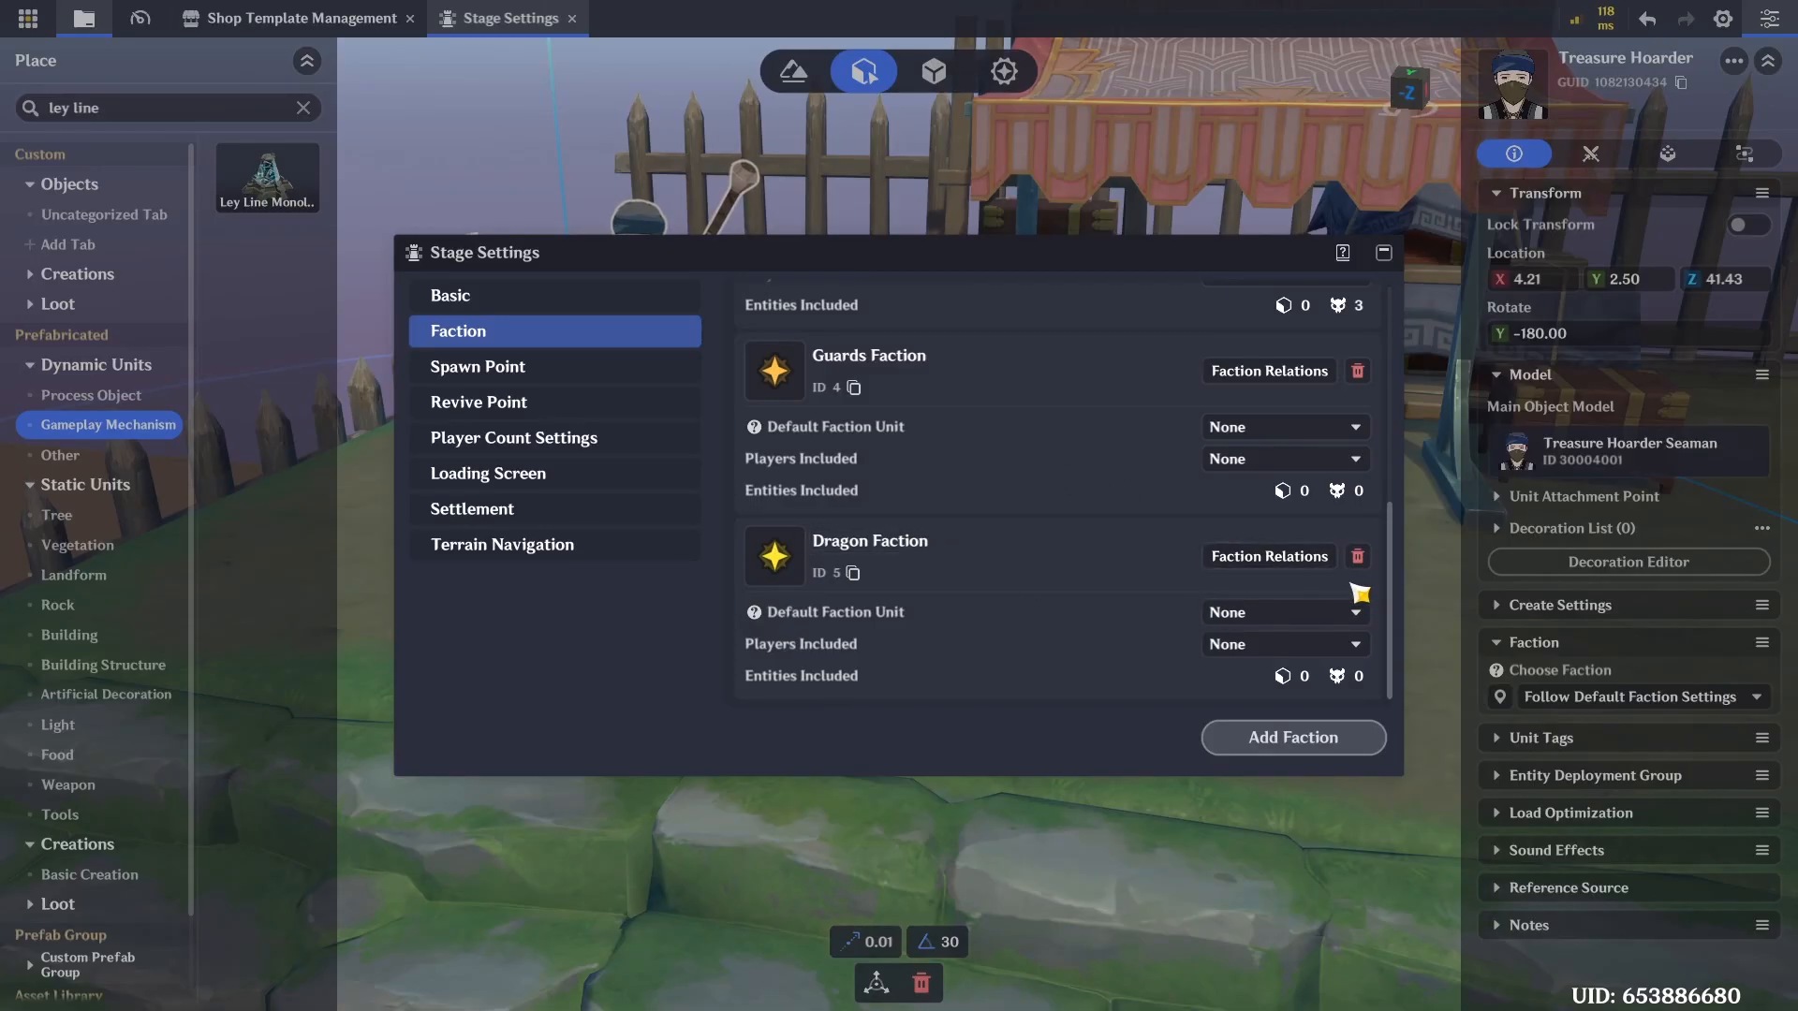
scroll(1364, 309, "up", 5)
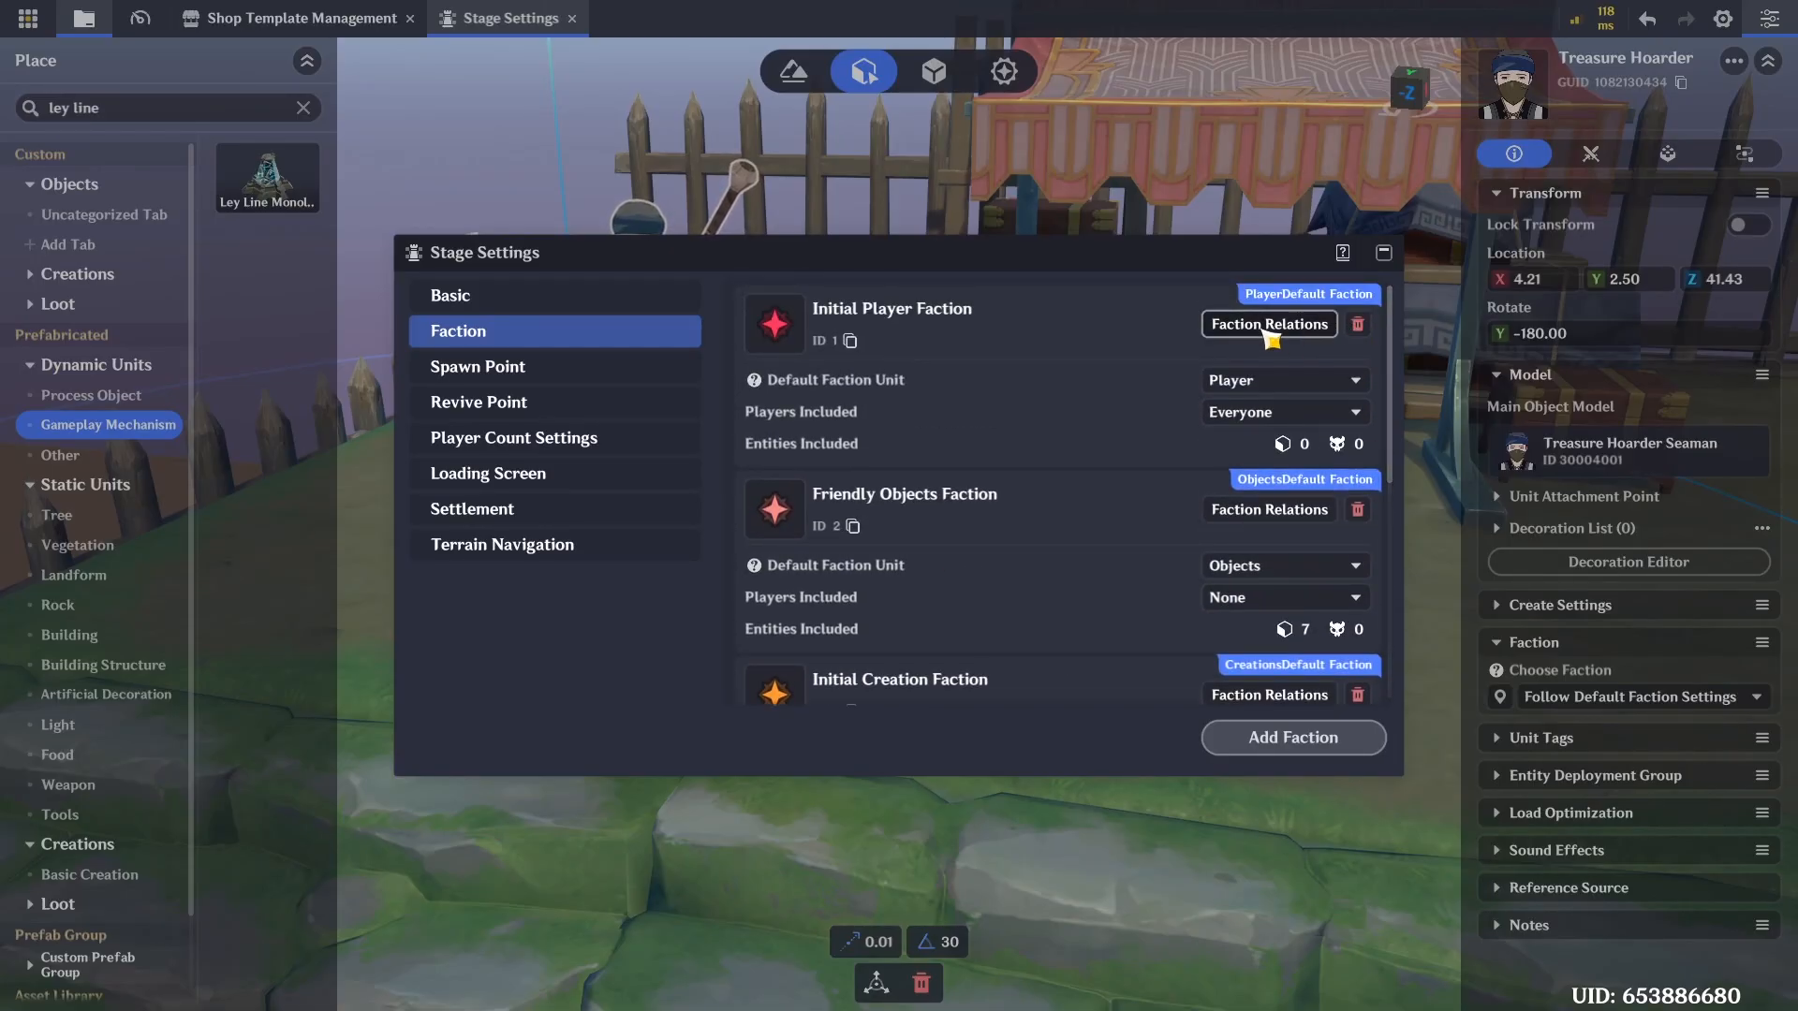
left_click(1271, 327)
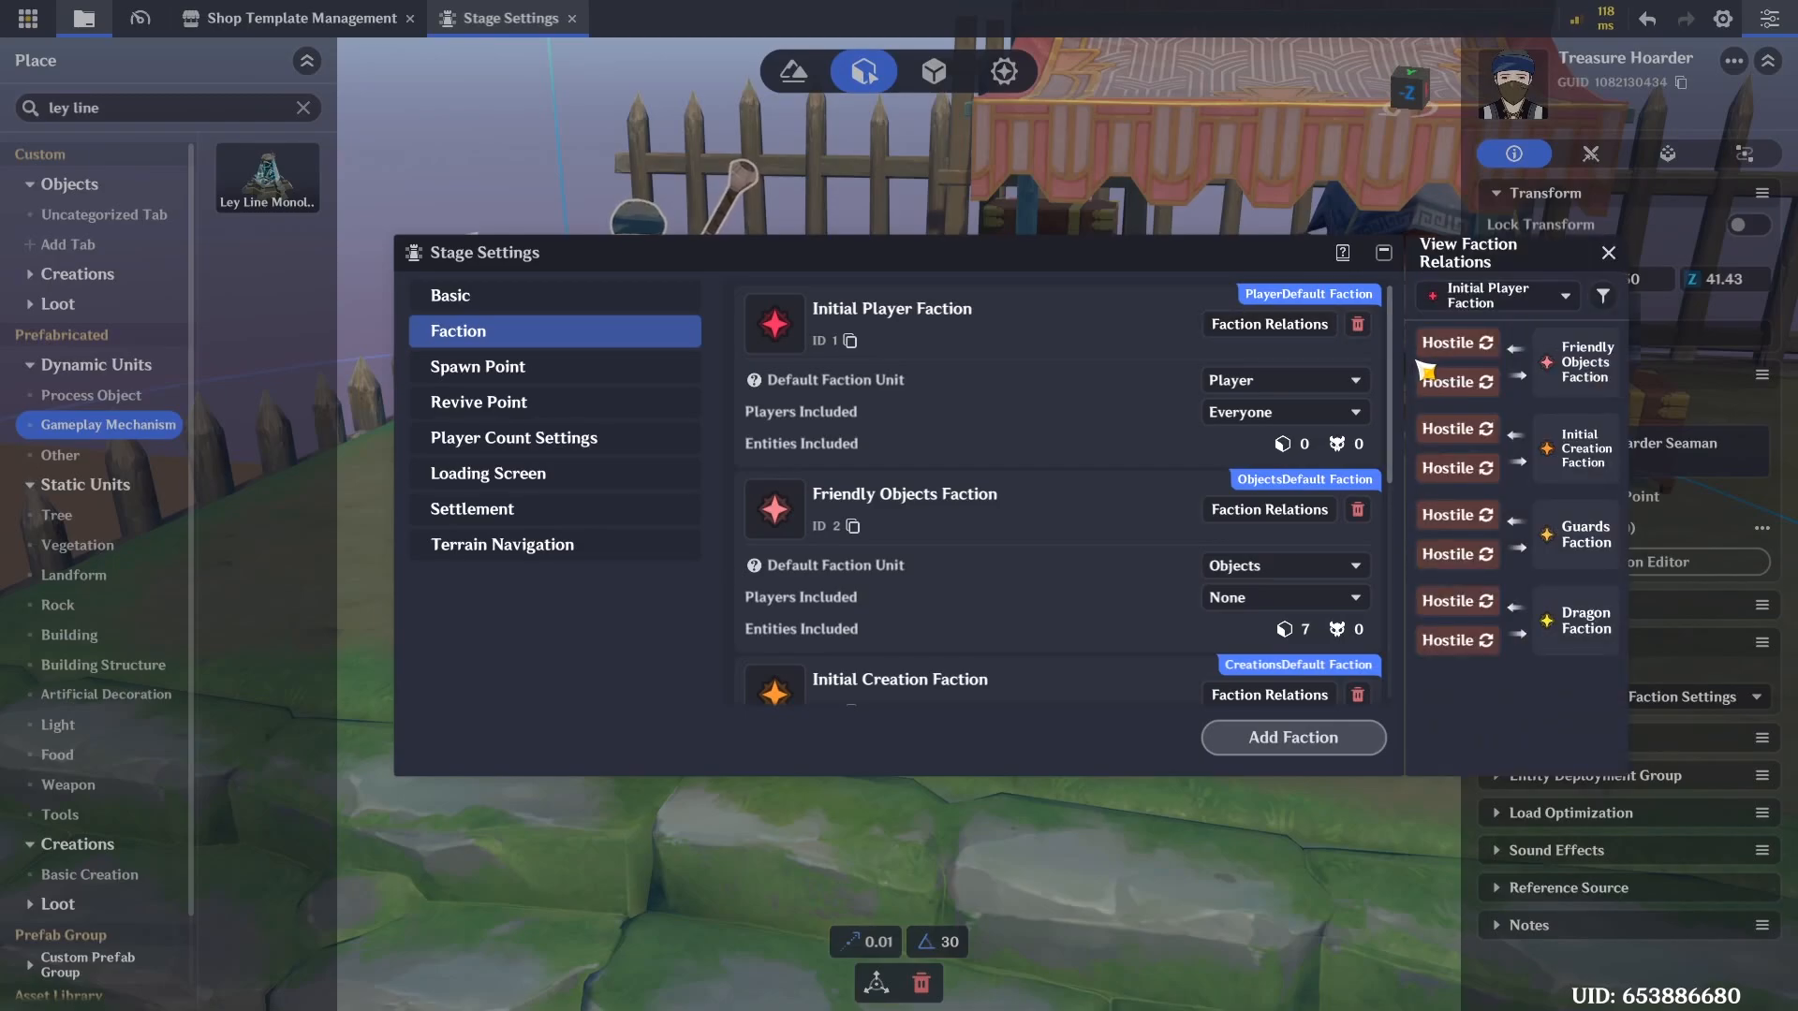
left_click(1467, 356)
left_click(1467, 391)
left_click(1468, 438)
left_click(1468, 478)
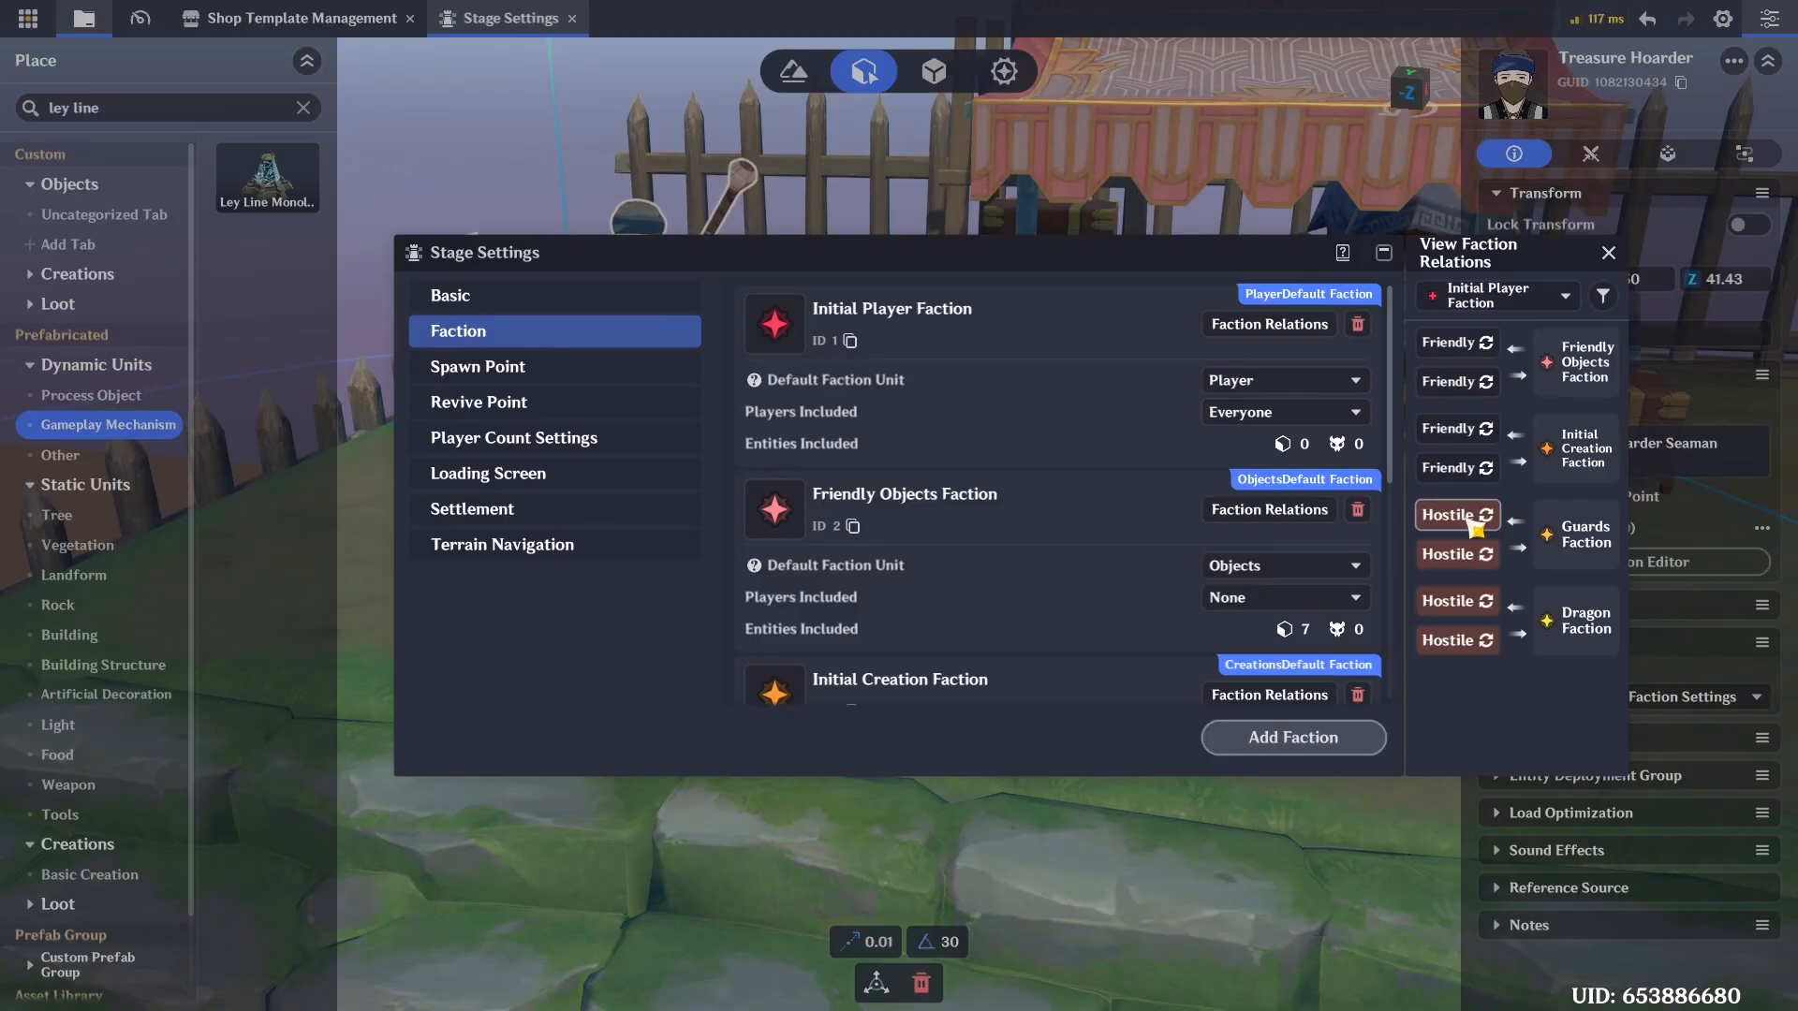
left_click(1470, 517)
left_click(1462, 556)
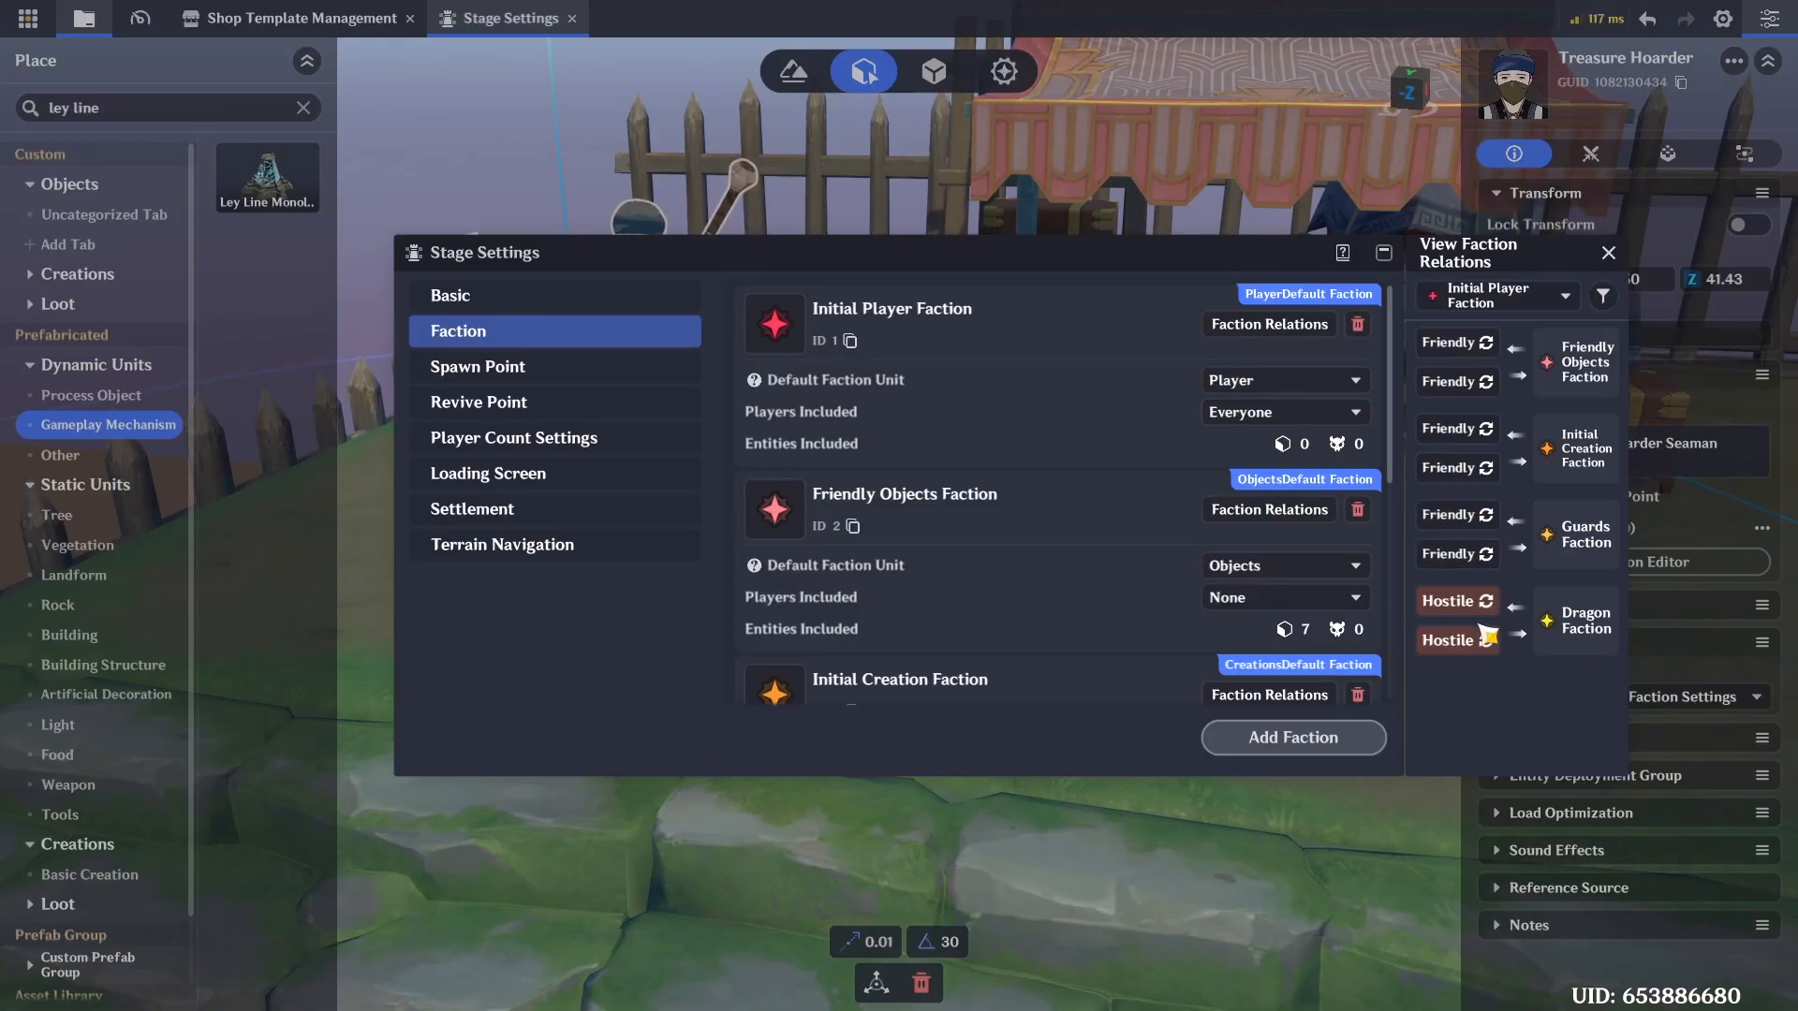
left_click(1478, 602)
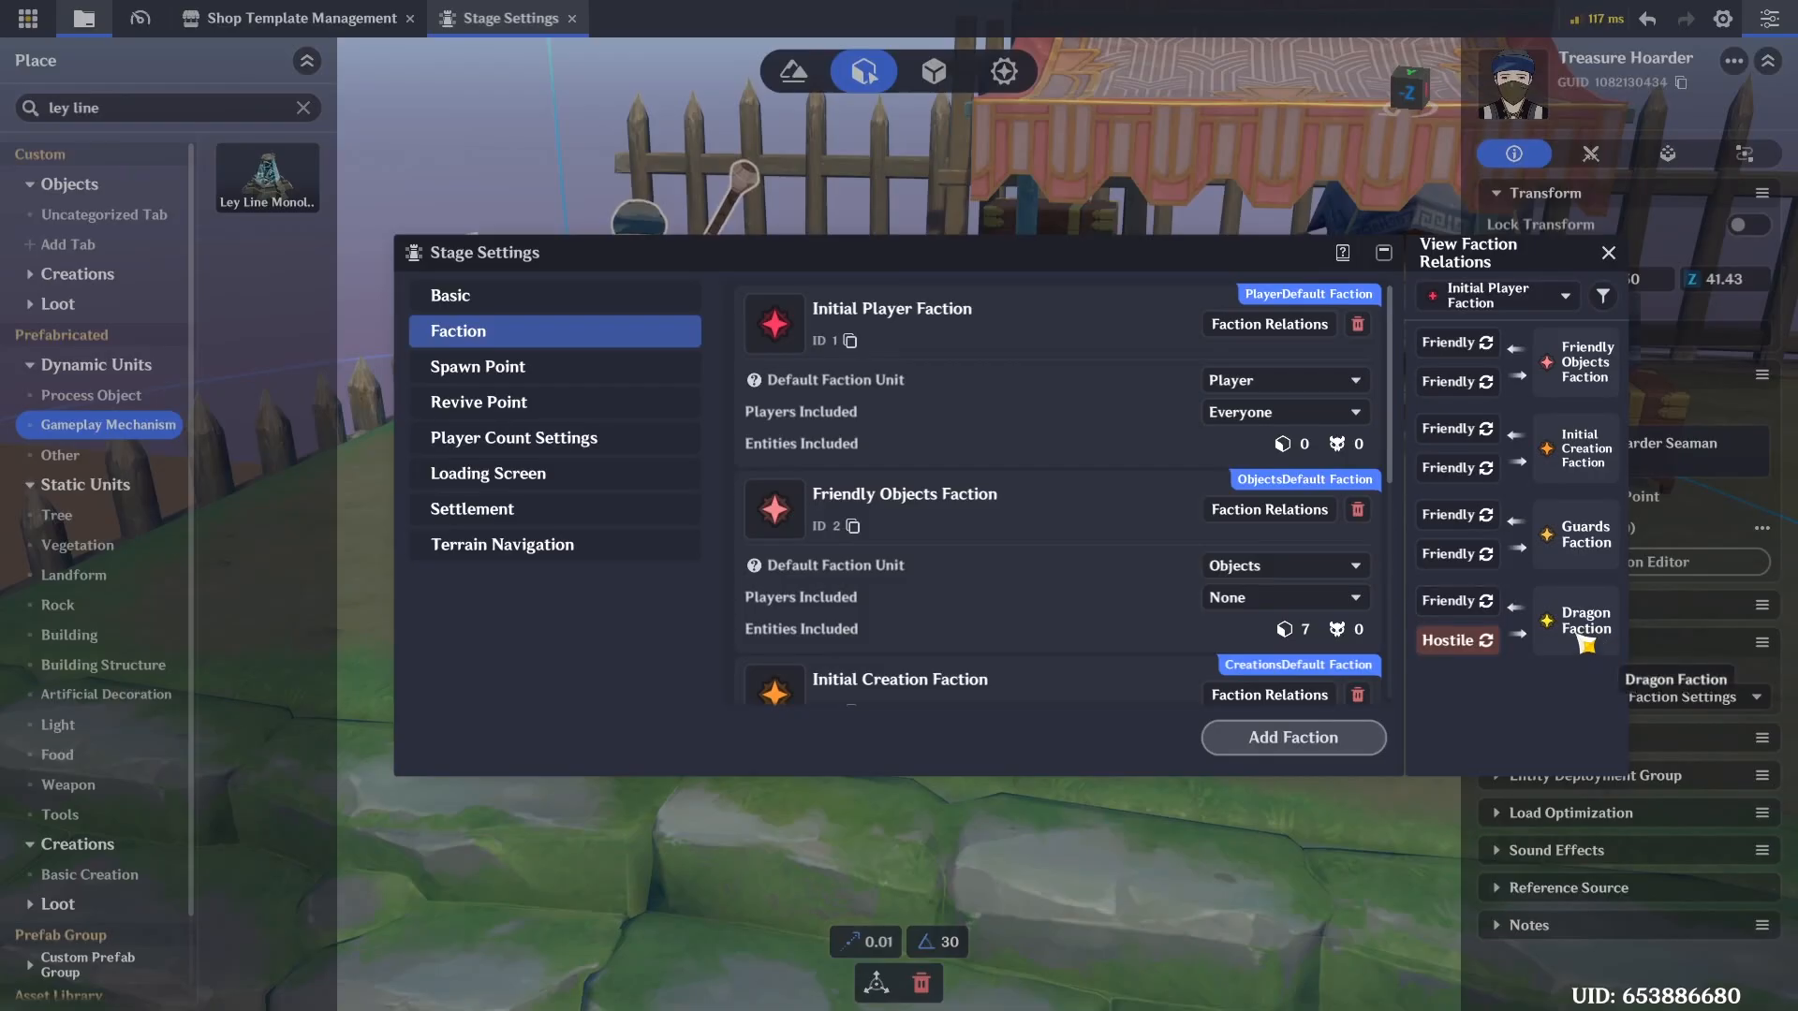
Set the Friendly Objects Faction's relations with Initial Creation, Guards and Dragon factions to Friendly in both directions
scroll(1116, 575, "down", 2)
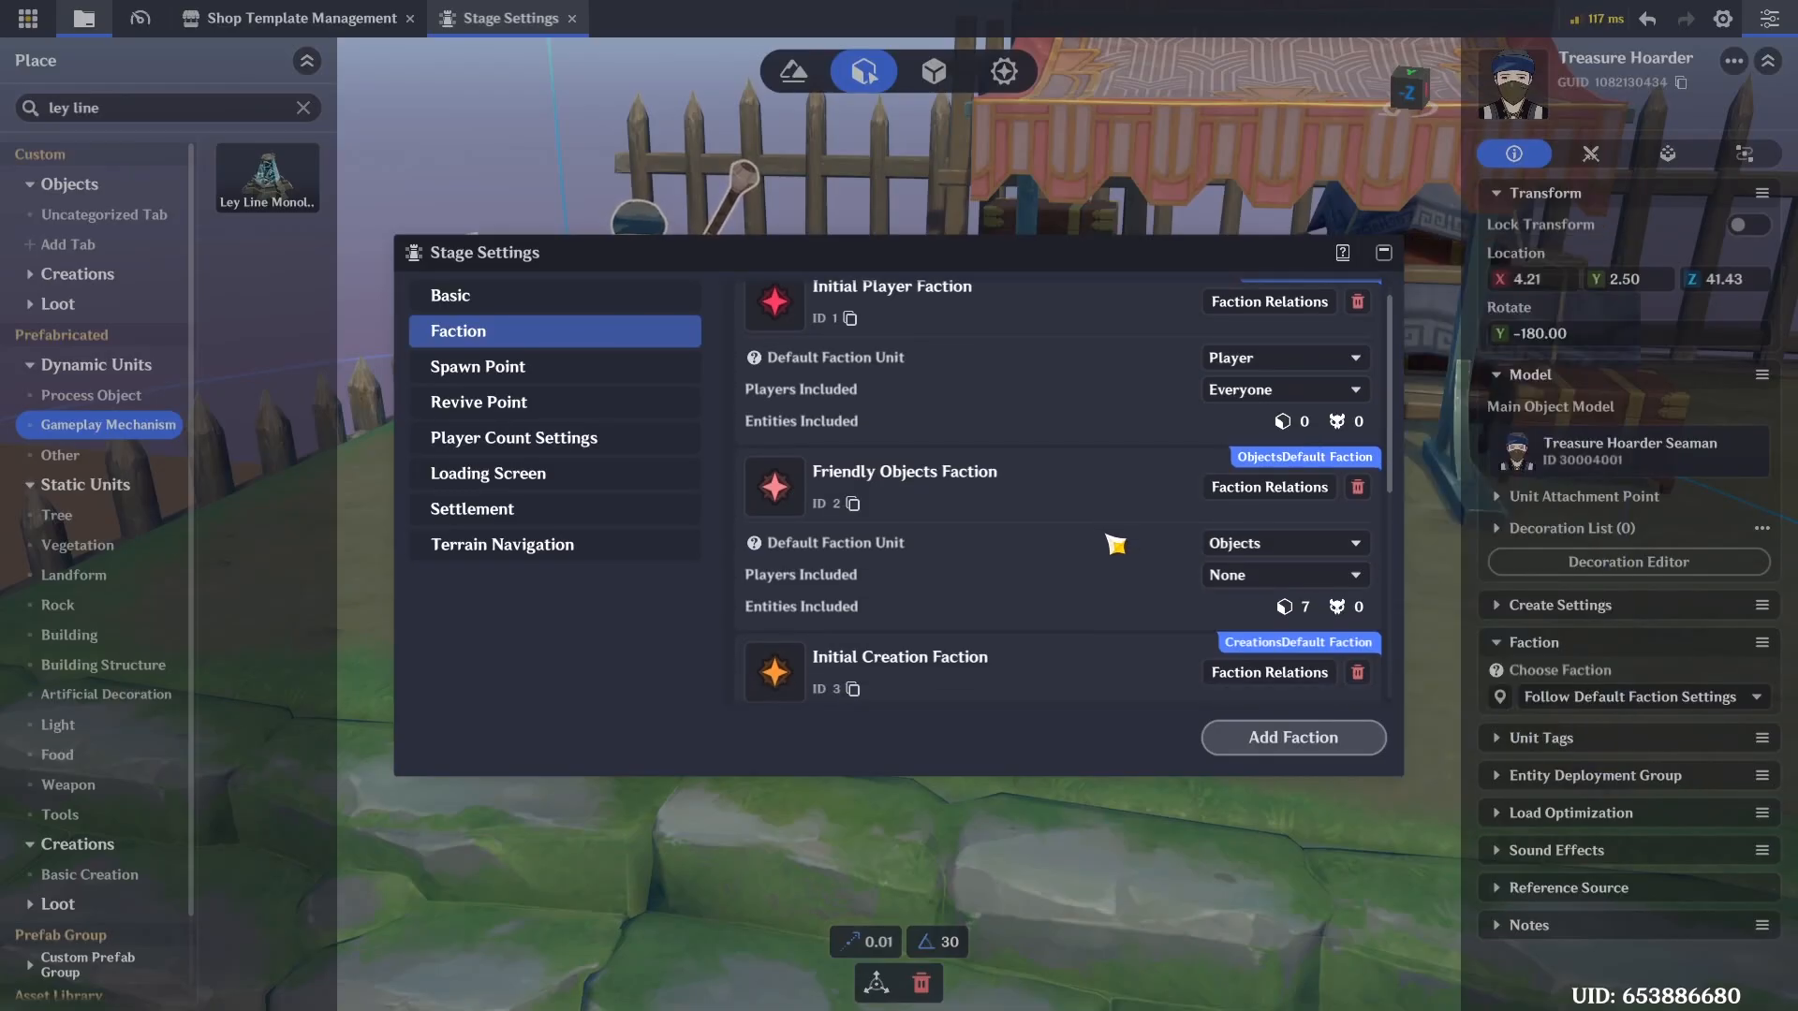
left_click(1270, 470)
left_click(1457, 639)
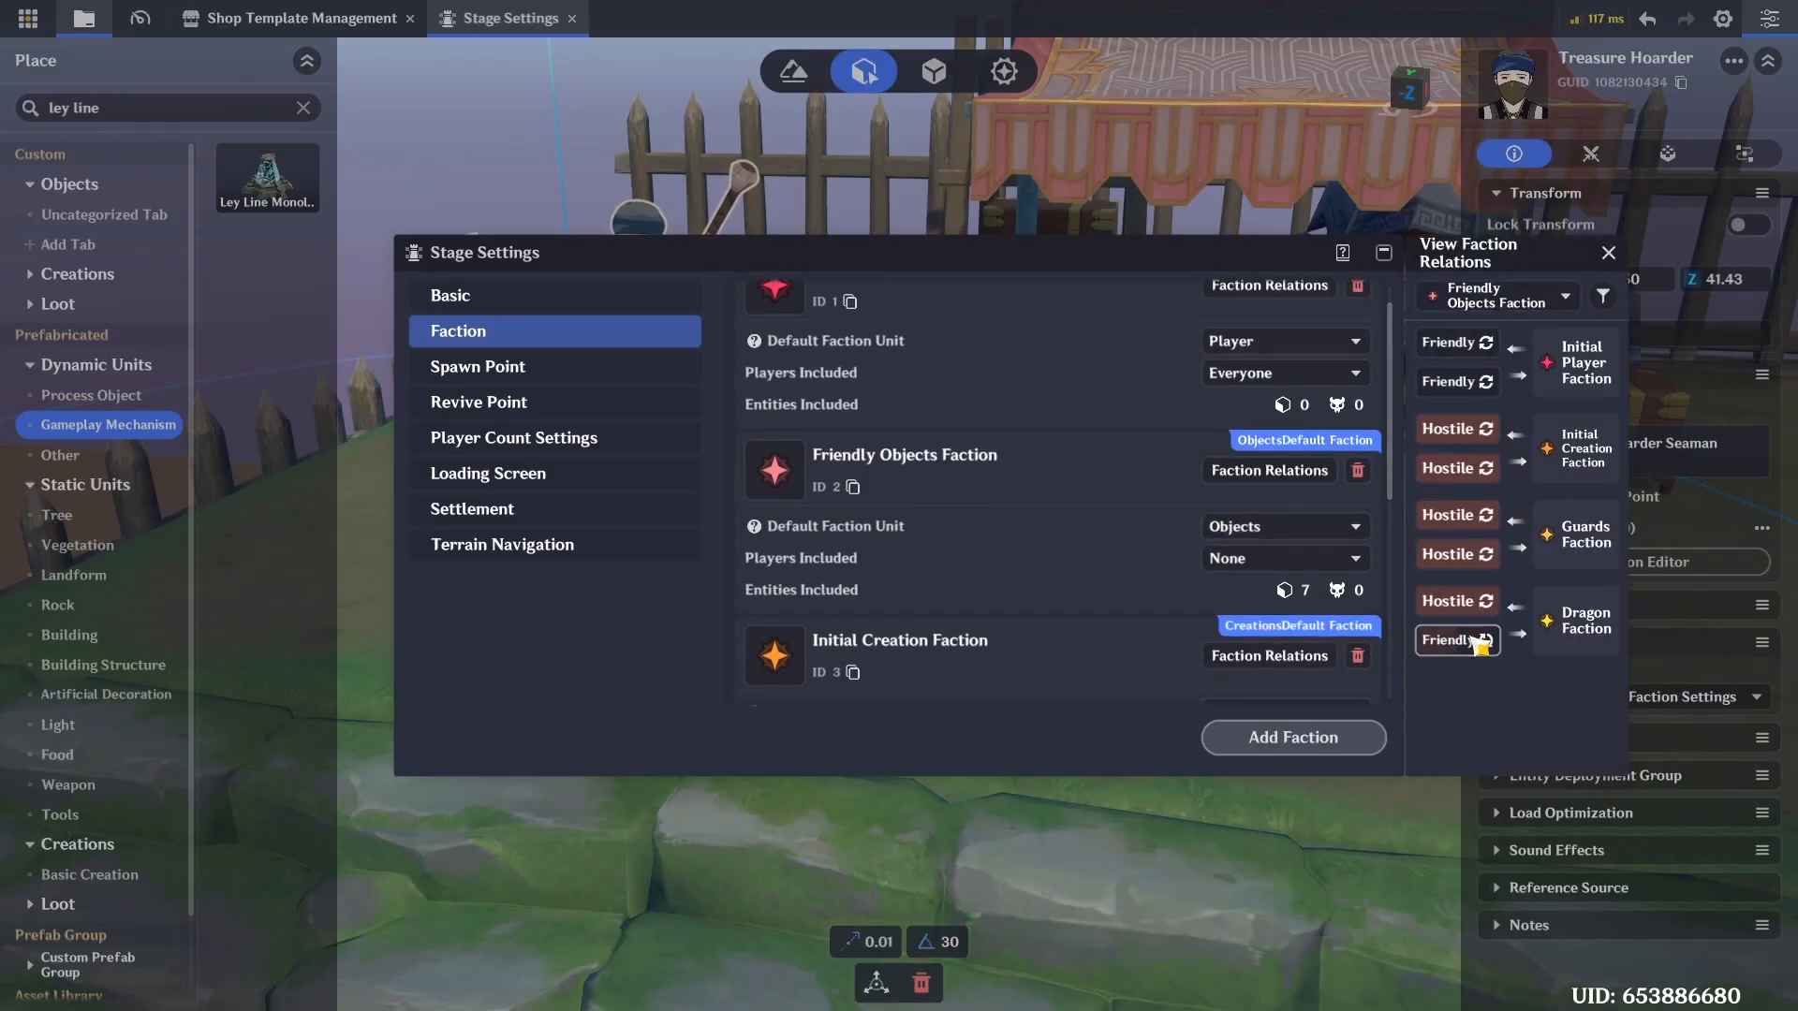
left_click(1457, 600)
left_click(1457, 553)
left_click(1458, 514)
left_click(1457, 467)
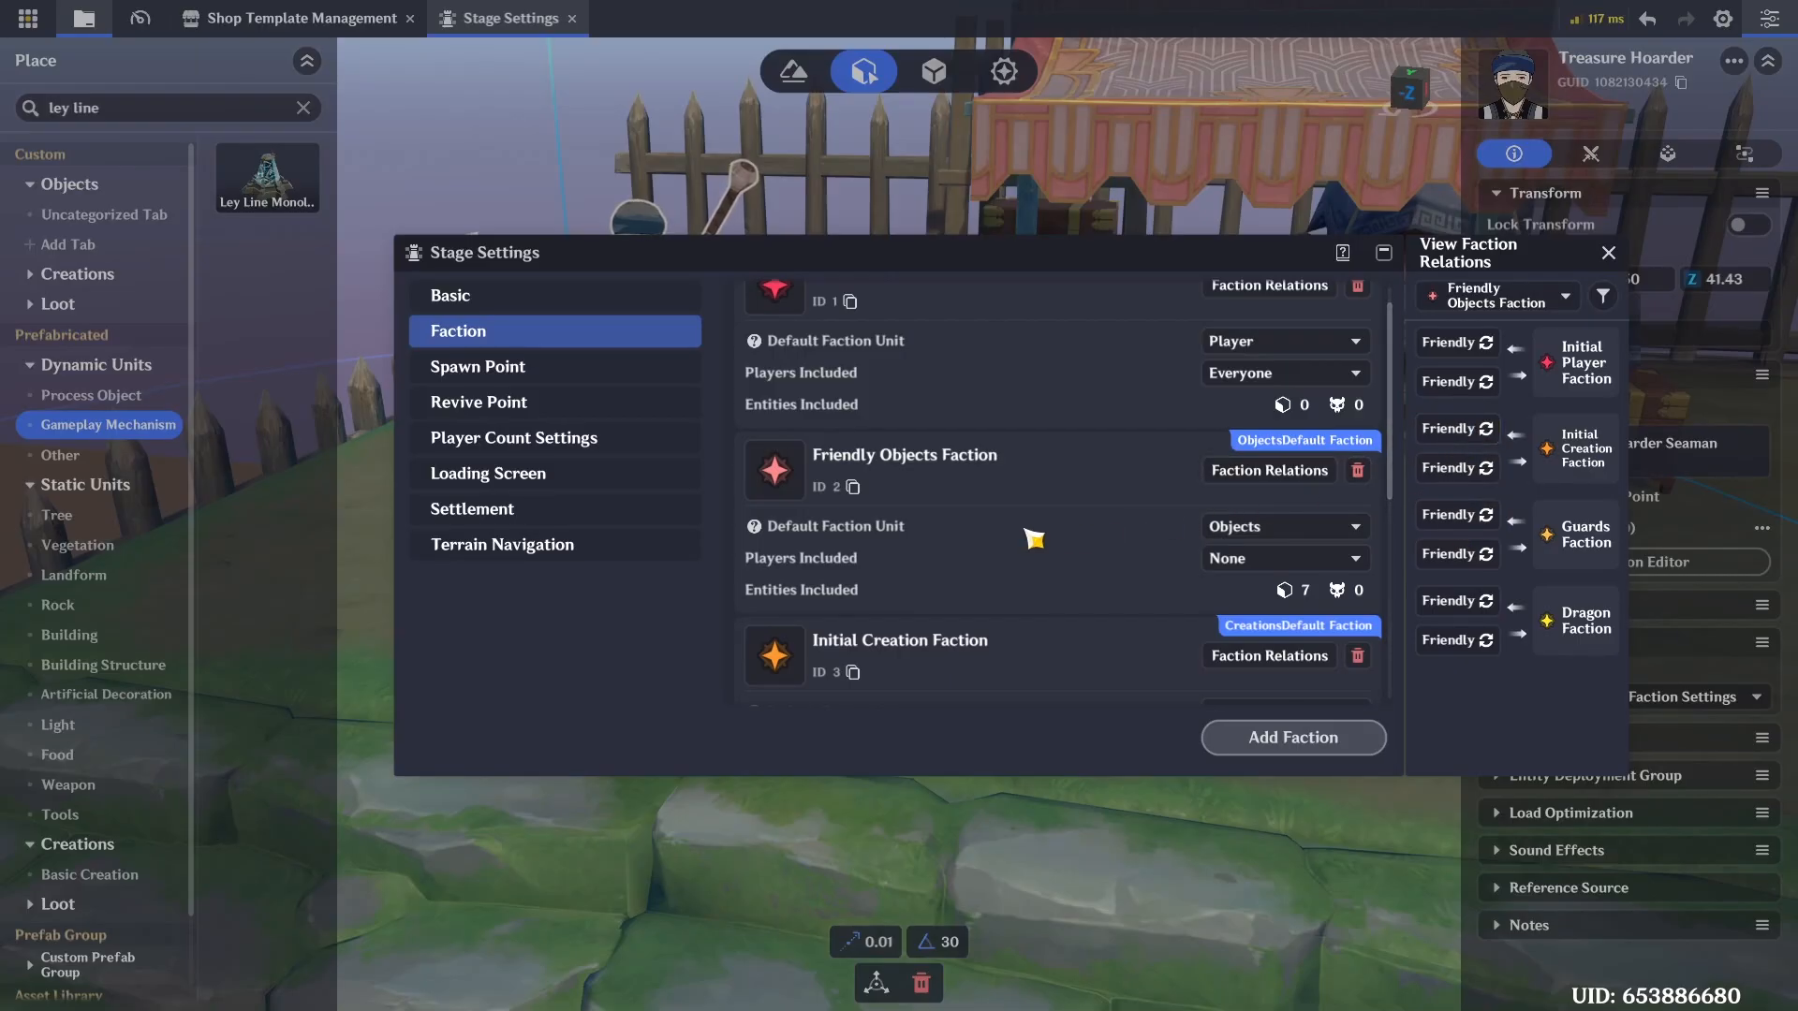
scroll(1040, 562, "down", 3)
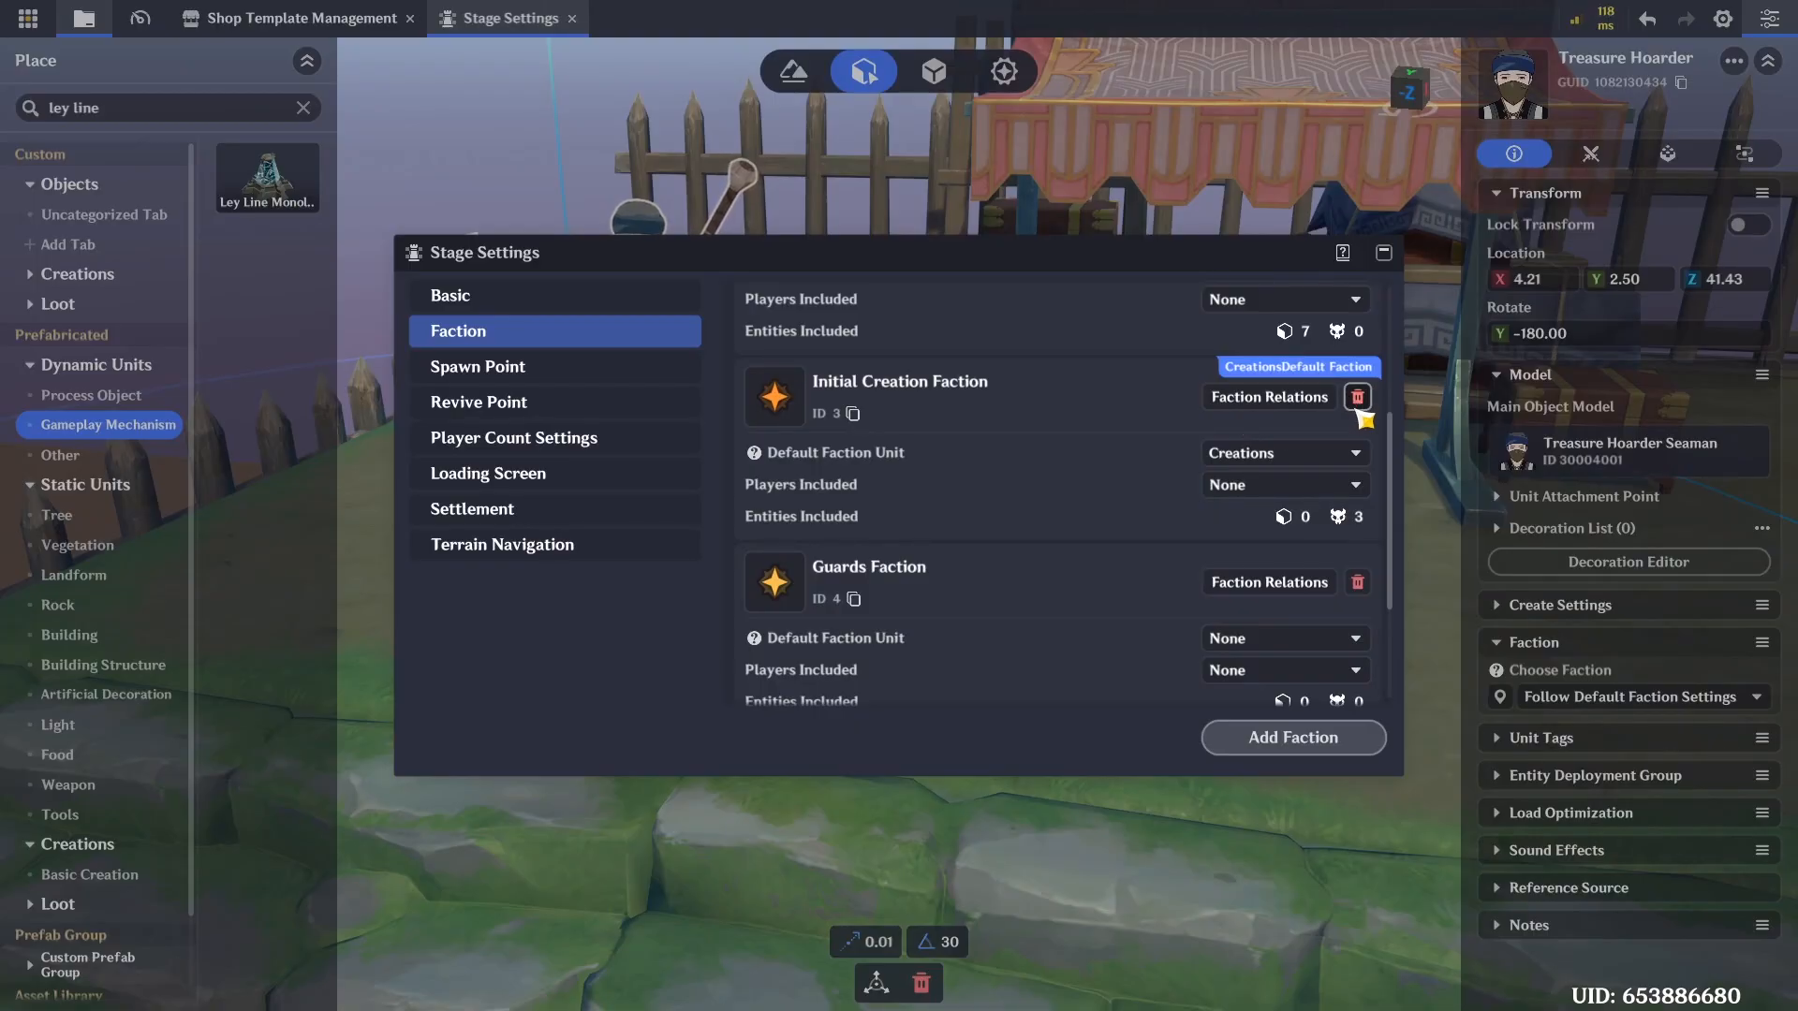
Delete the Initial Creation Faction, choosing Guards Faction as the faction that takes over its entities
scroll(1092, 510, "down", 2)
scroll(1349, 458, "up", 3)
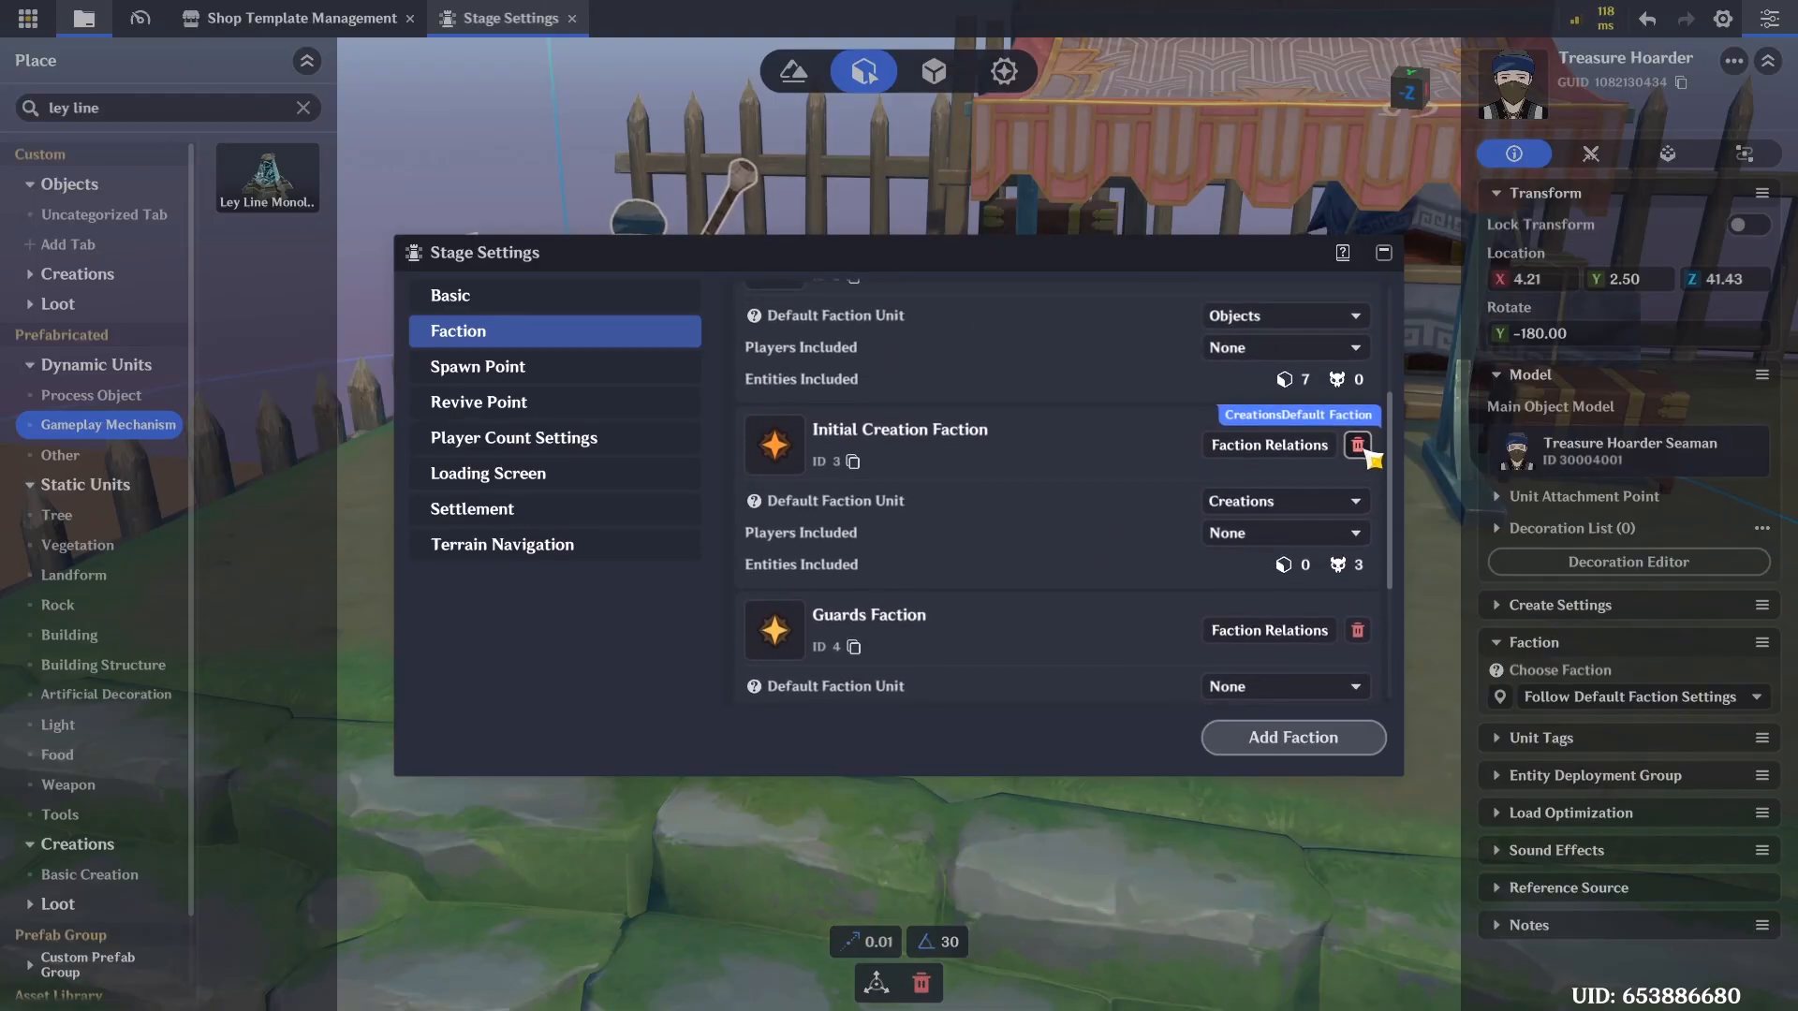
left_click(1357, 455)
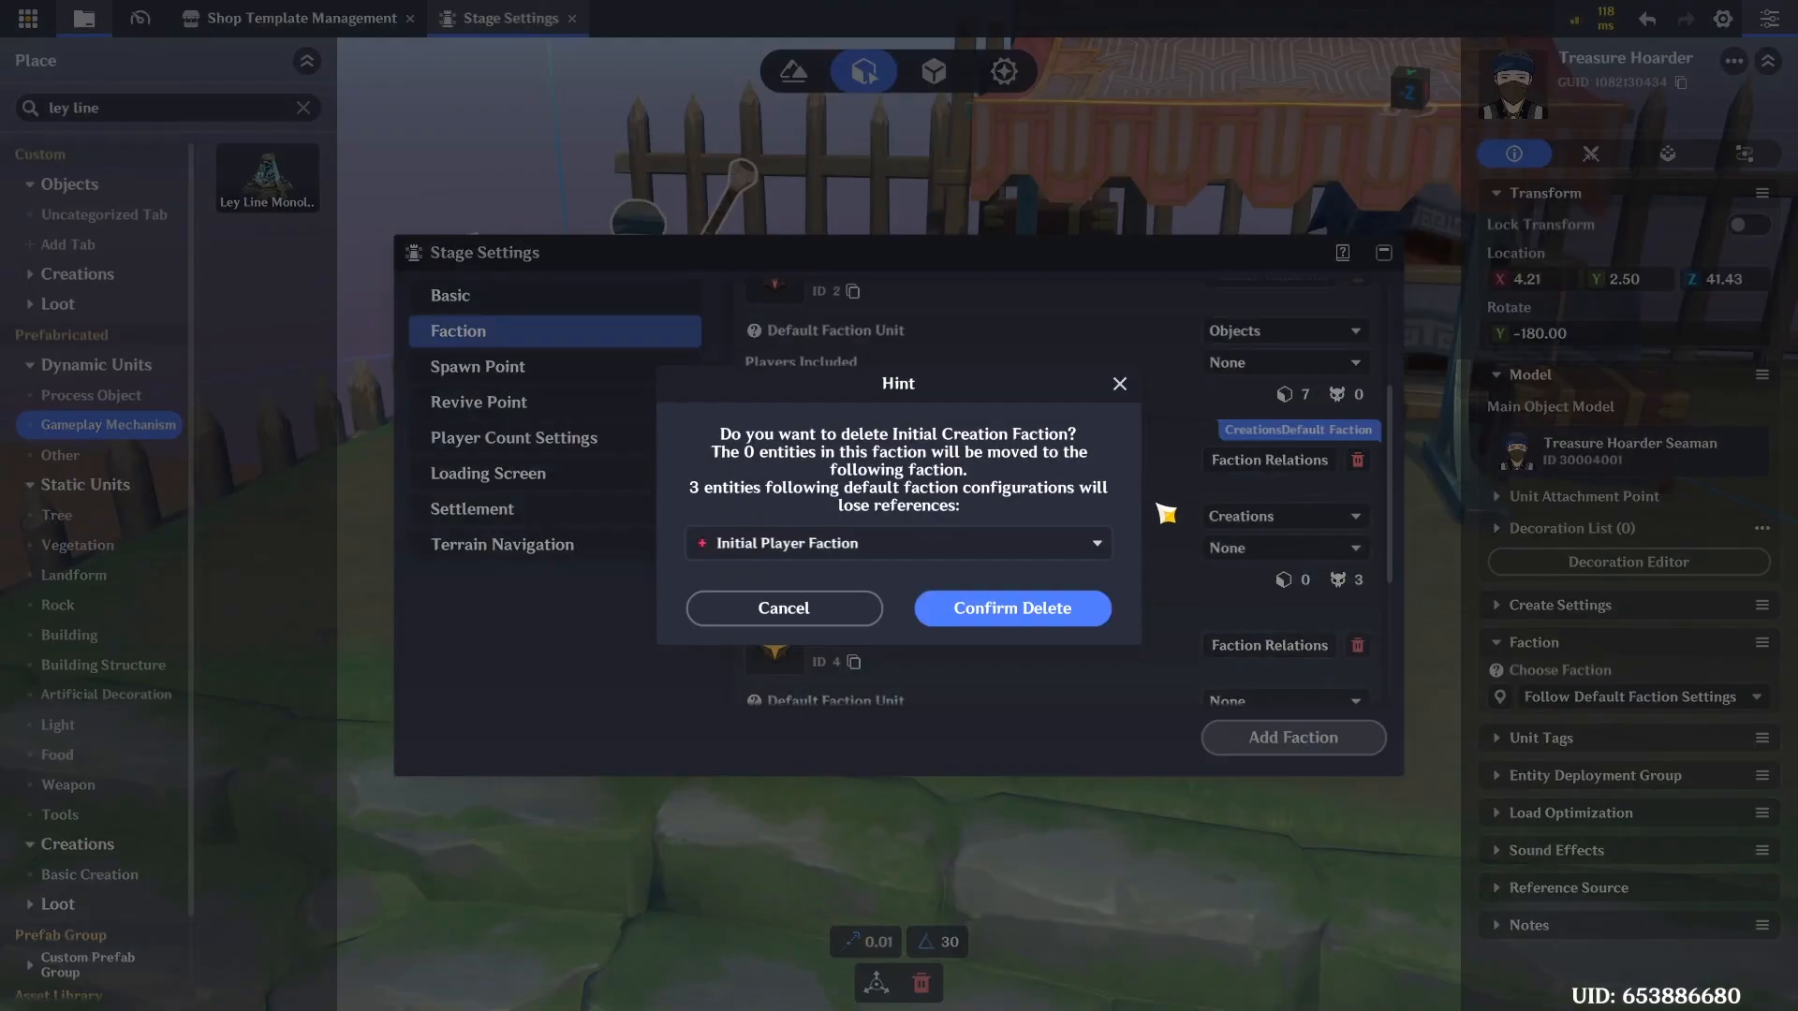
left_click(1058, 557)
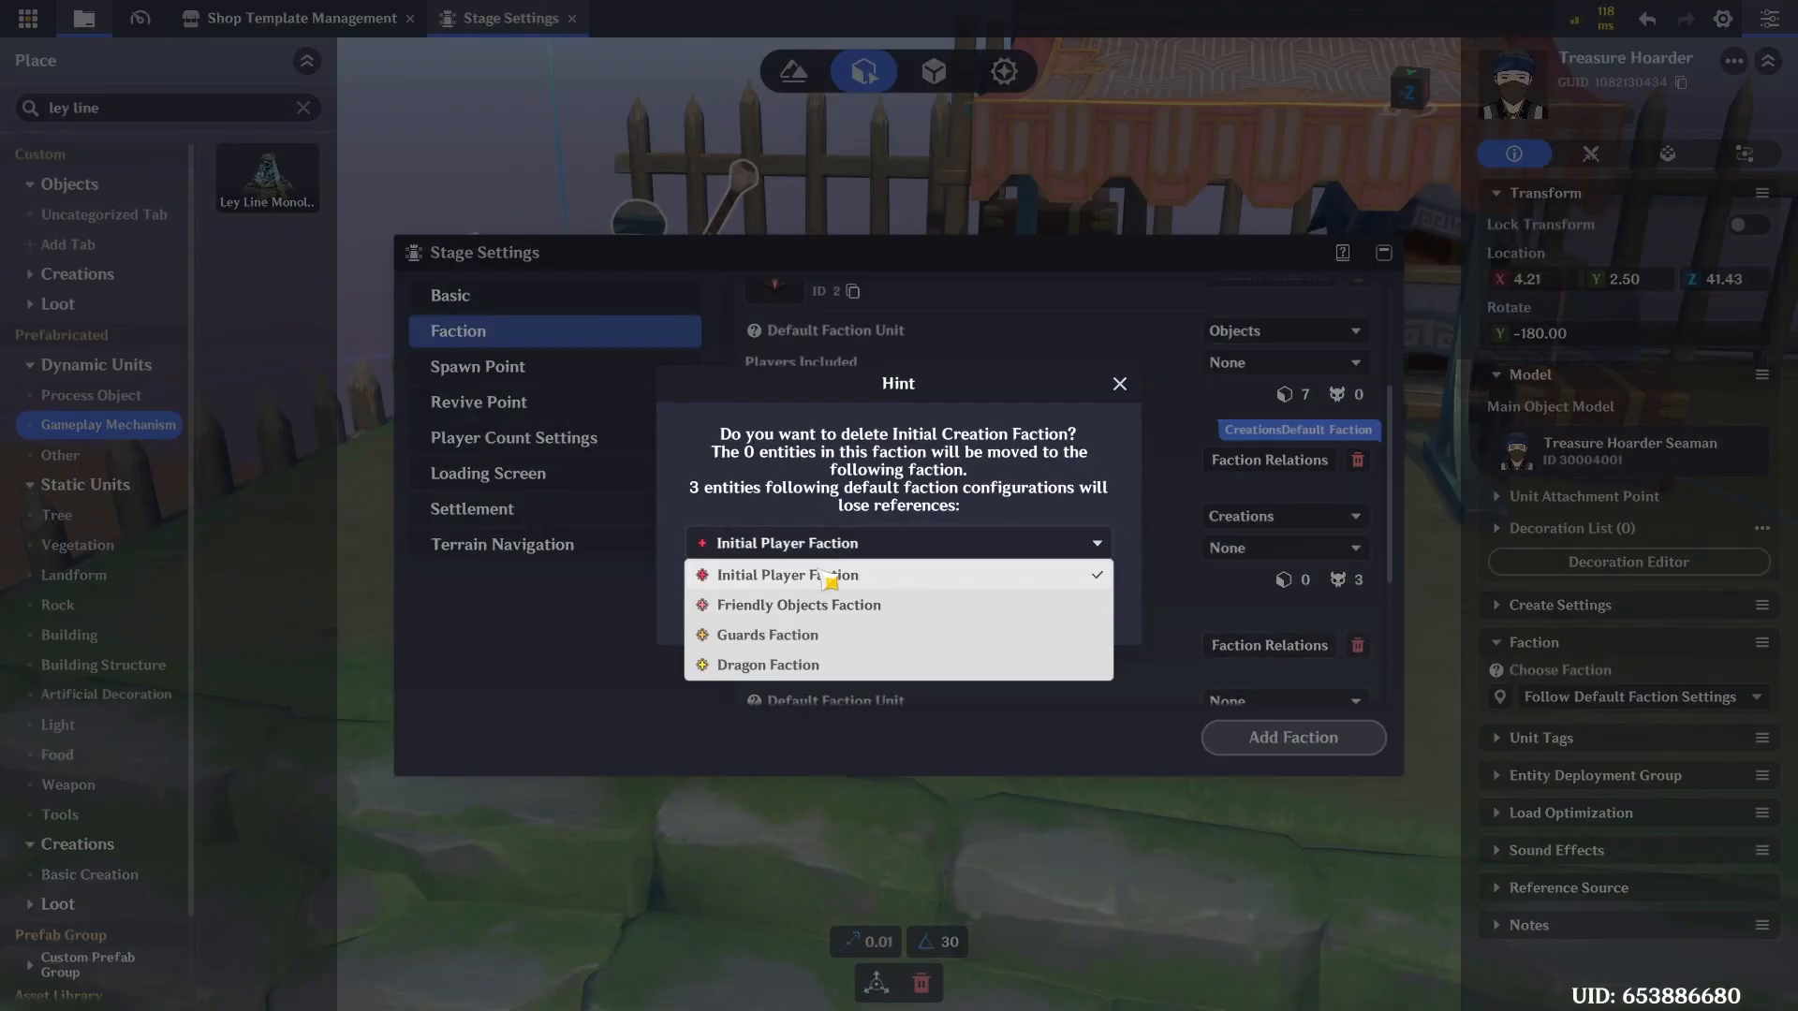
left_click(808, 635)
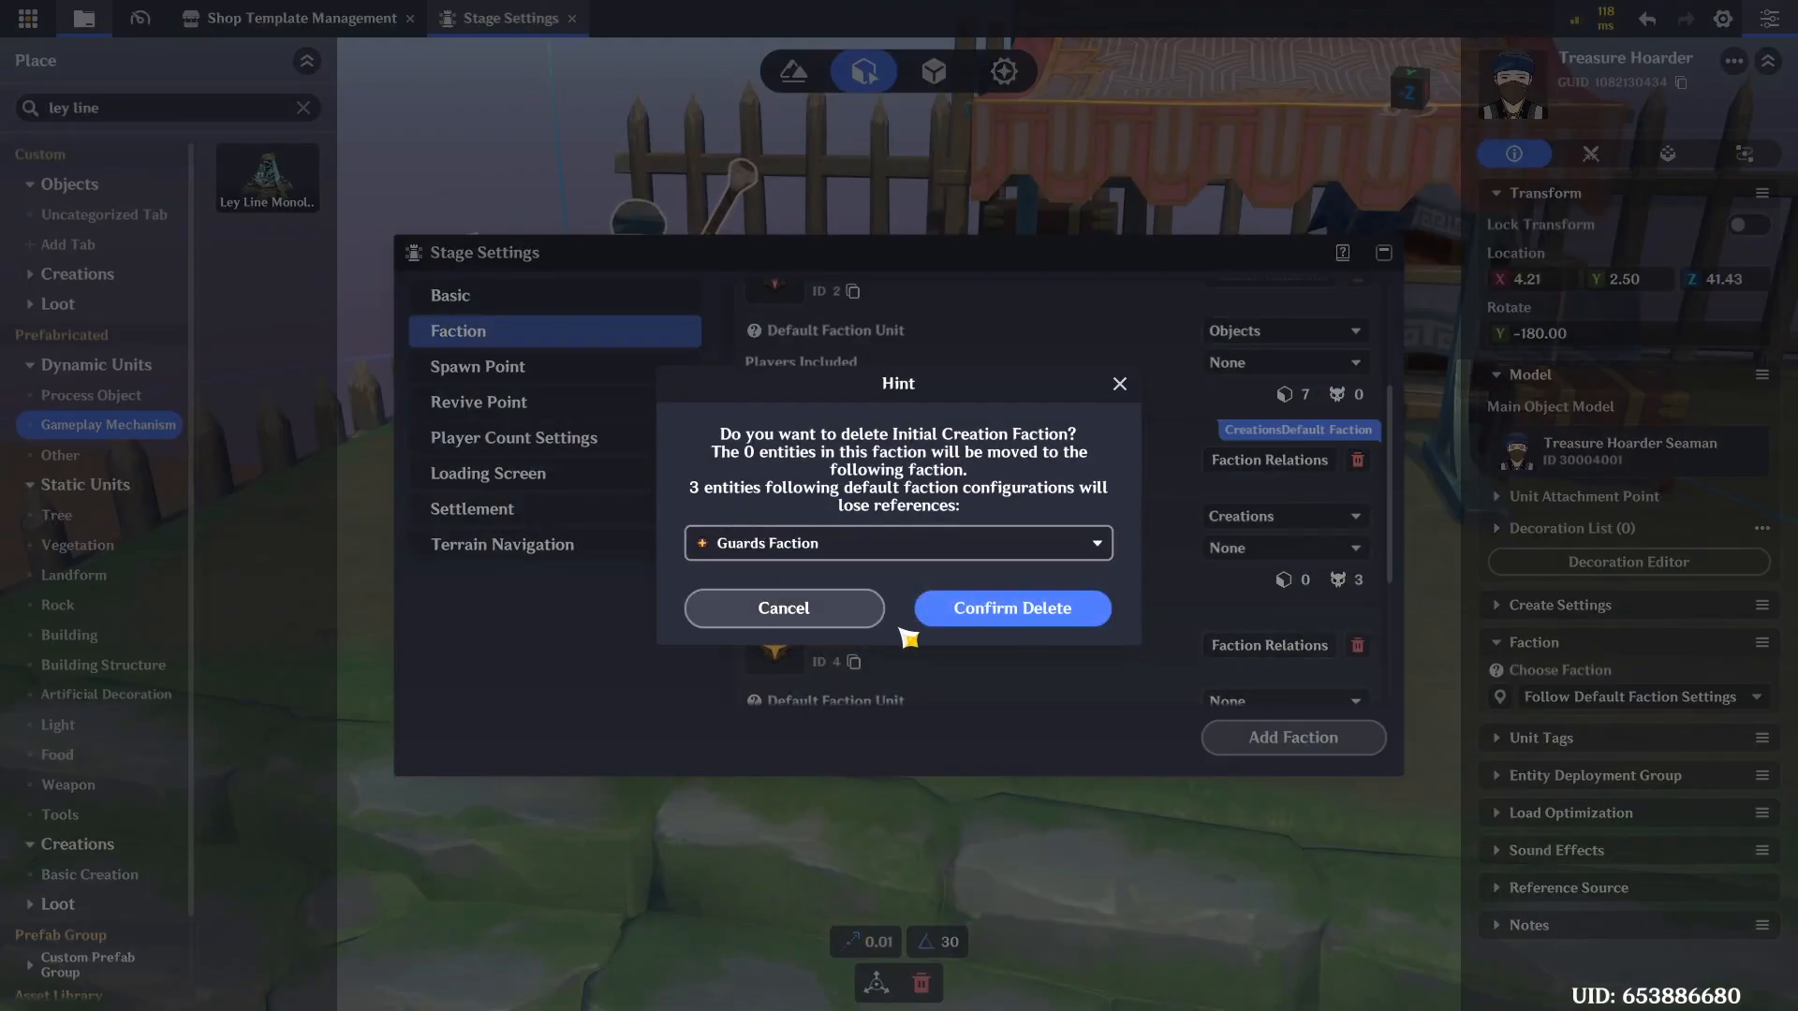
left_click(1018, 612)
left_click(1137, 537)
left_click(1171, 558)
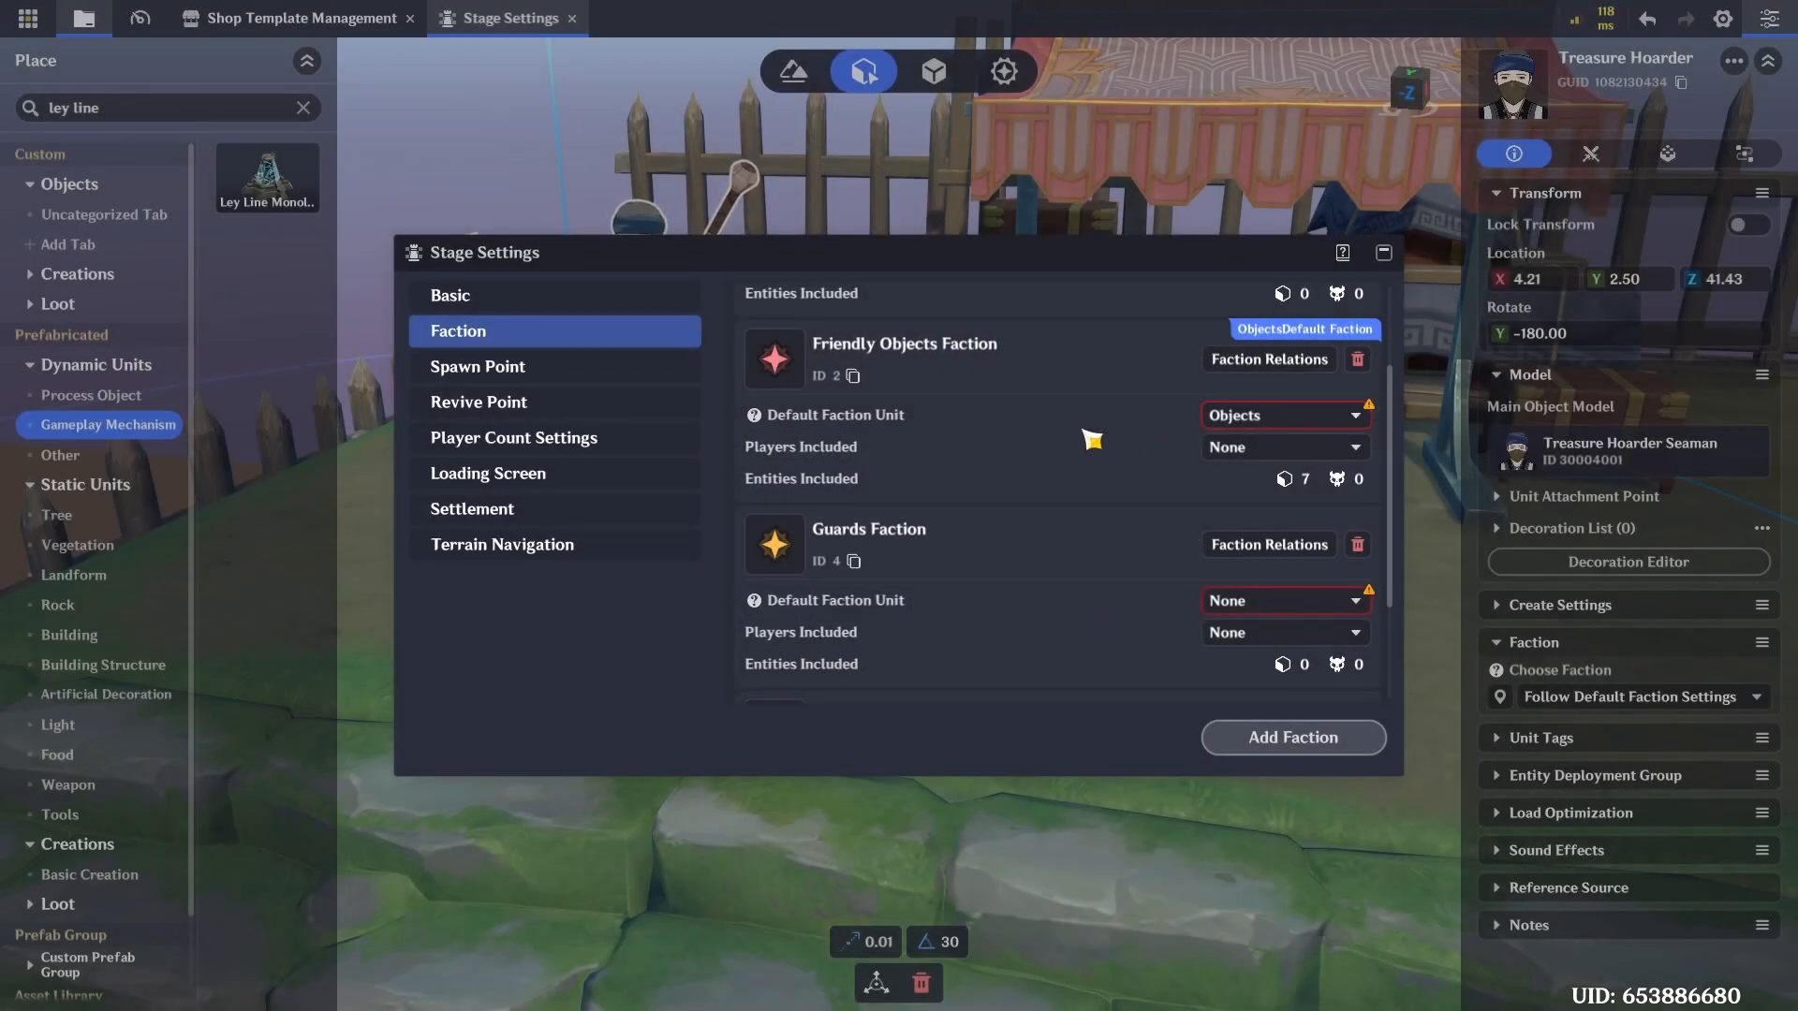
Set the Default Faction Unit of the Guards Faction to Creations
scroll(1087, 436, "up", 1)
left_click(1269, 441)
left_click(1112, 622)
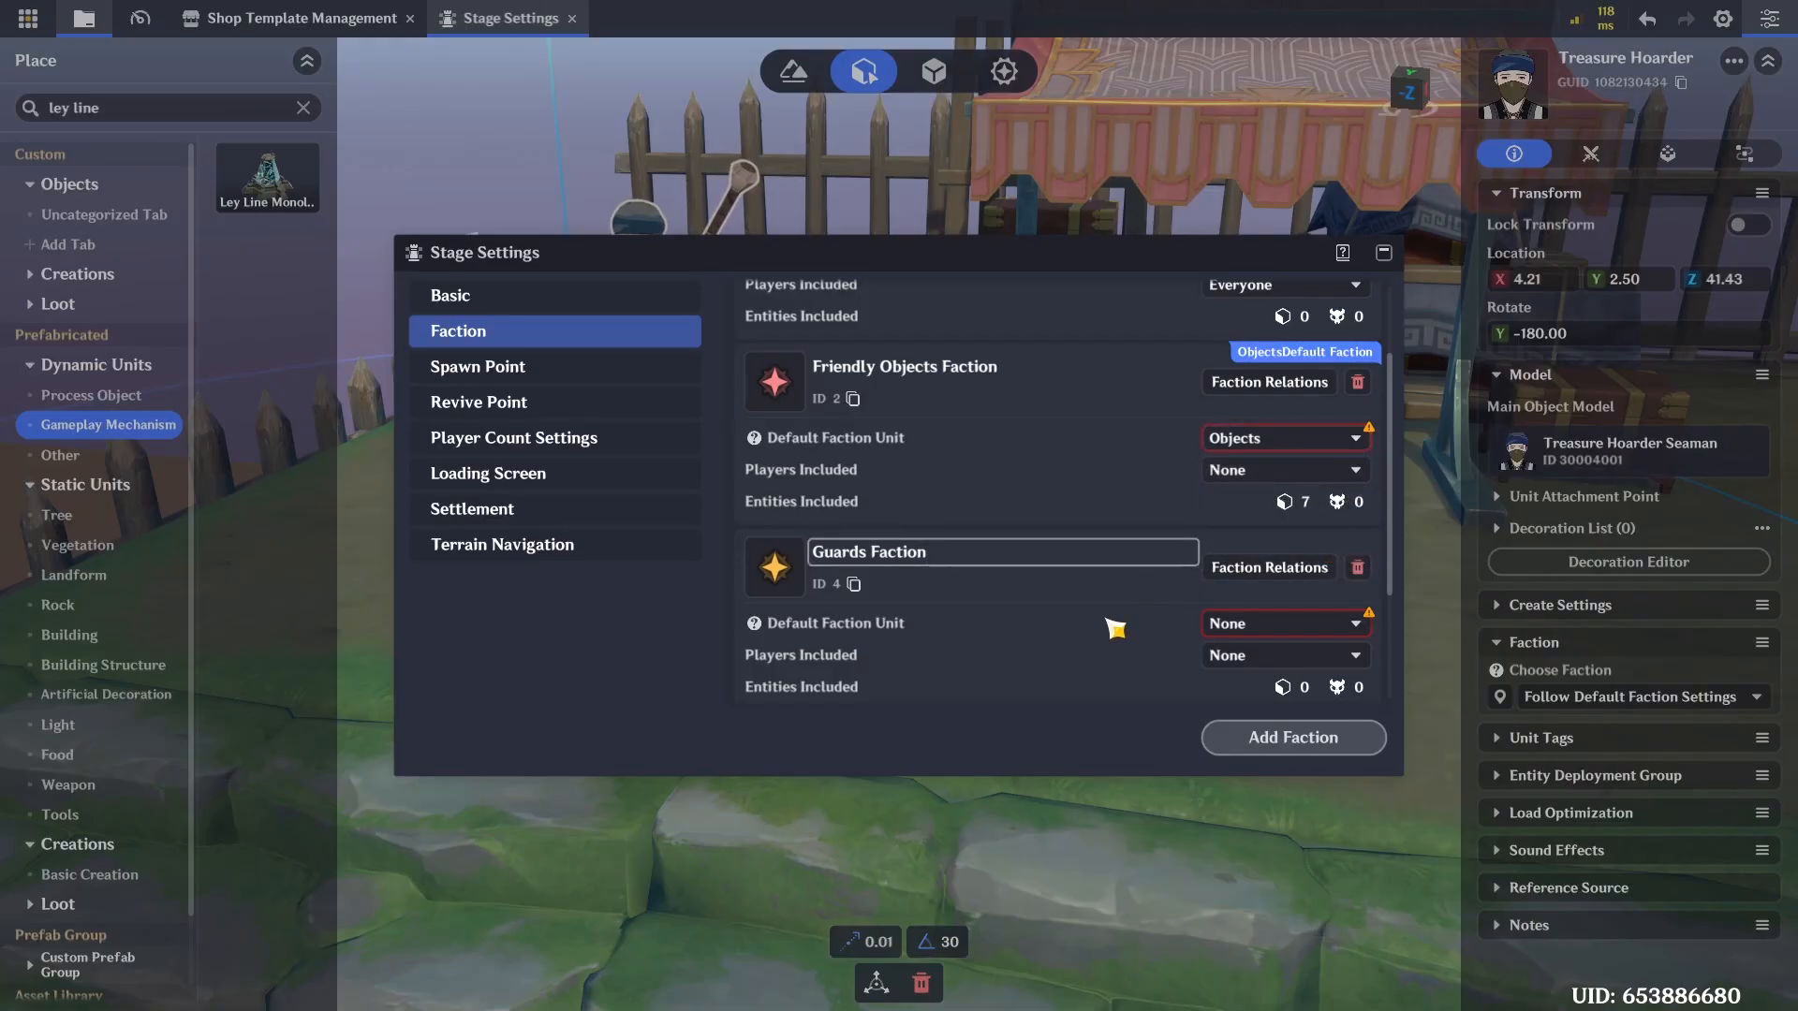
scroll(1112, 622, "down", 4)
left_click(1302, 522)
left_click(1355, 640)
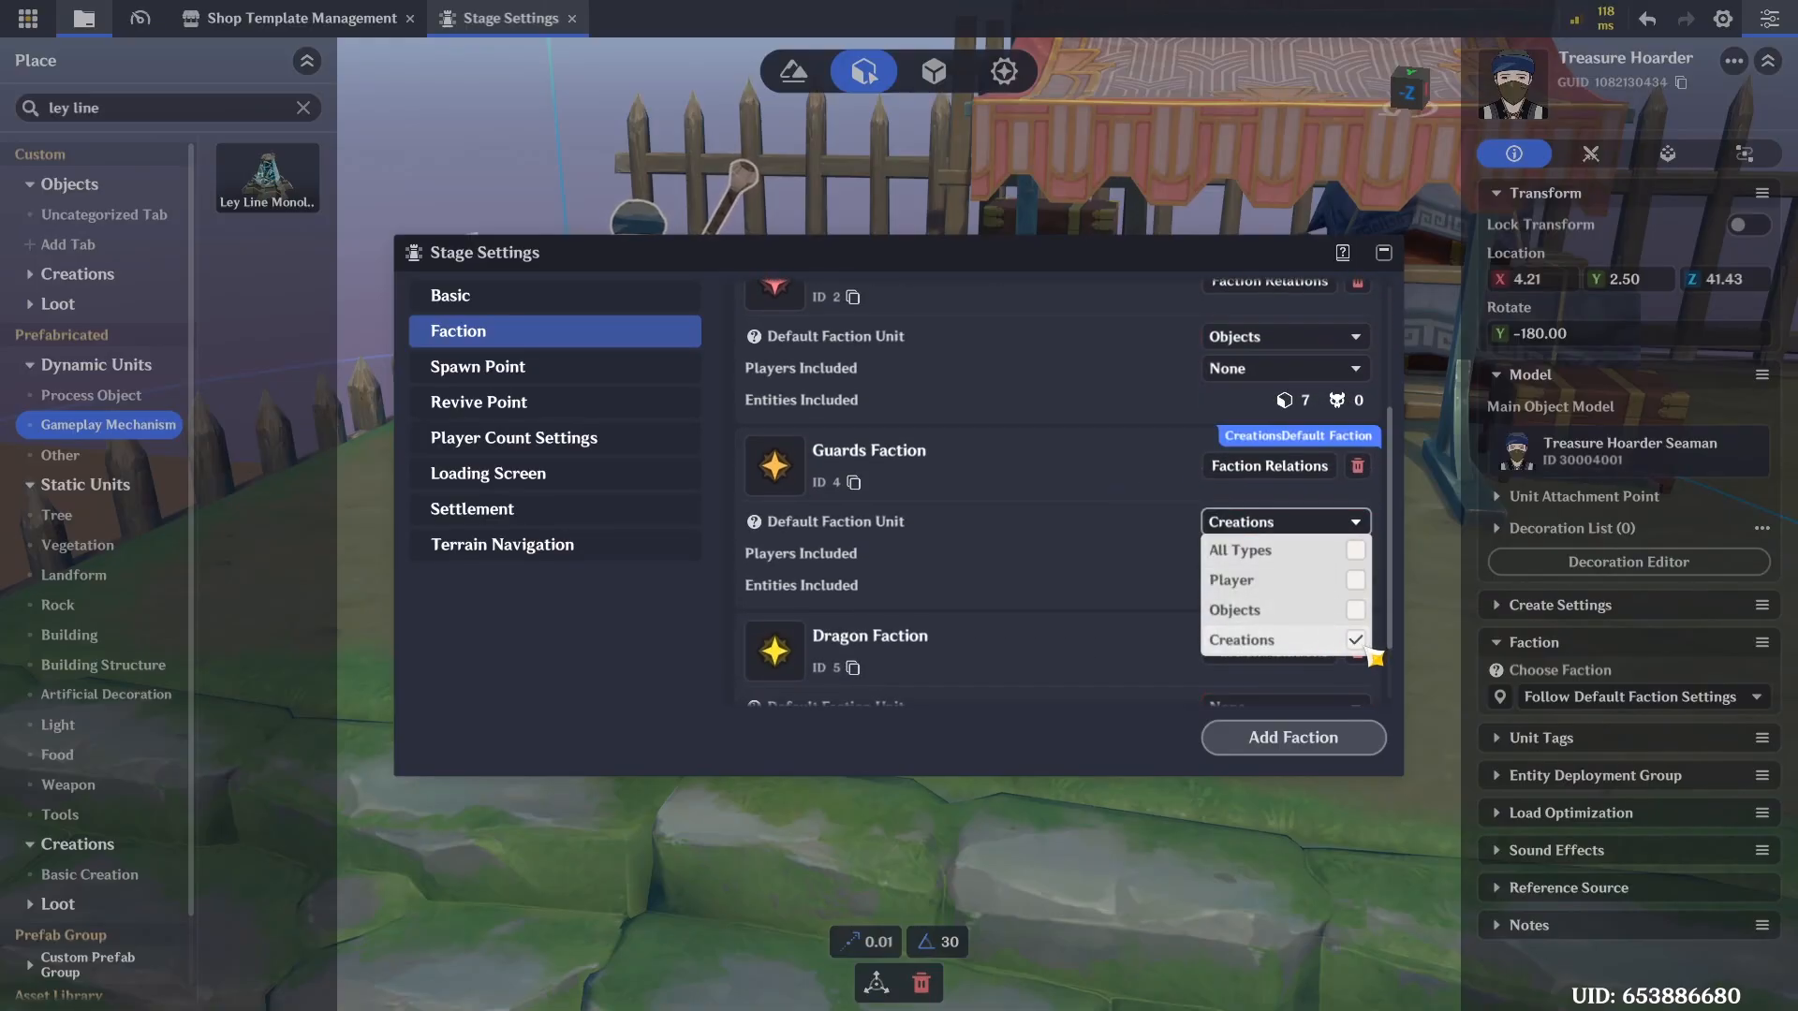
left_click(850, 551)
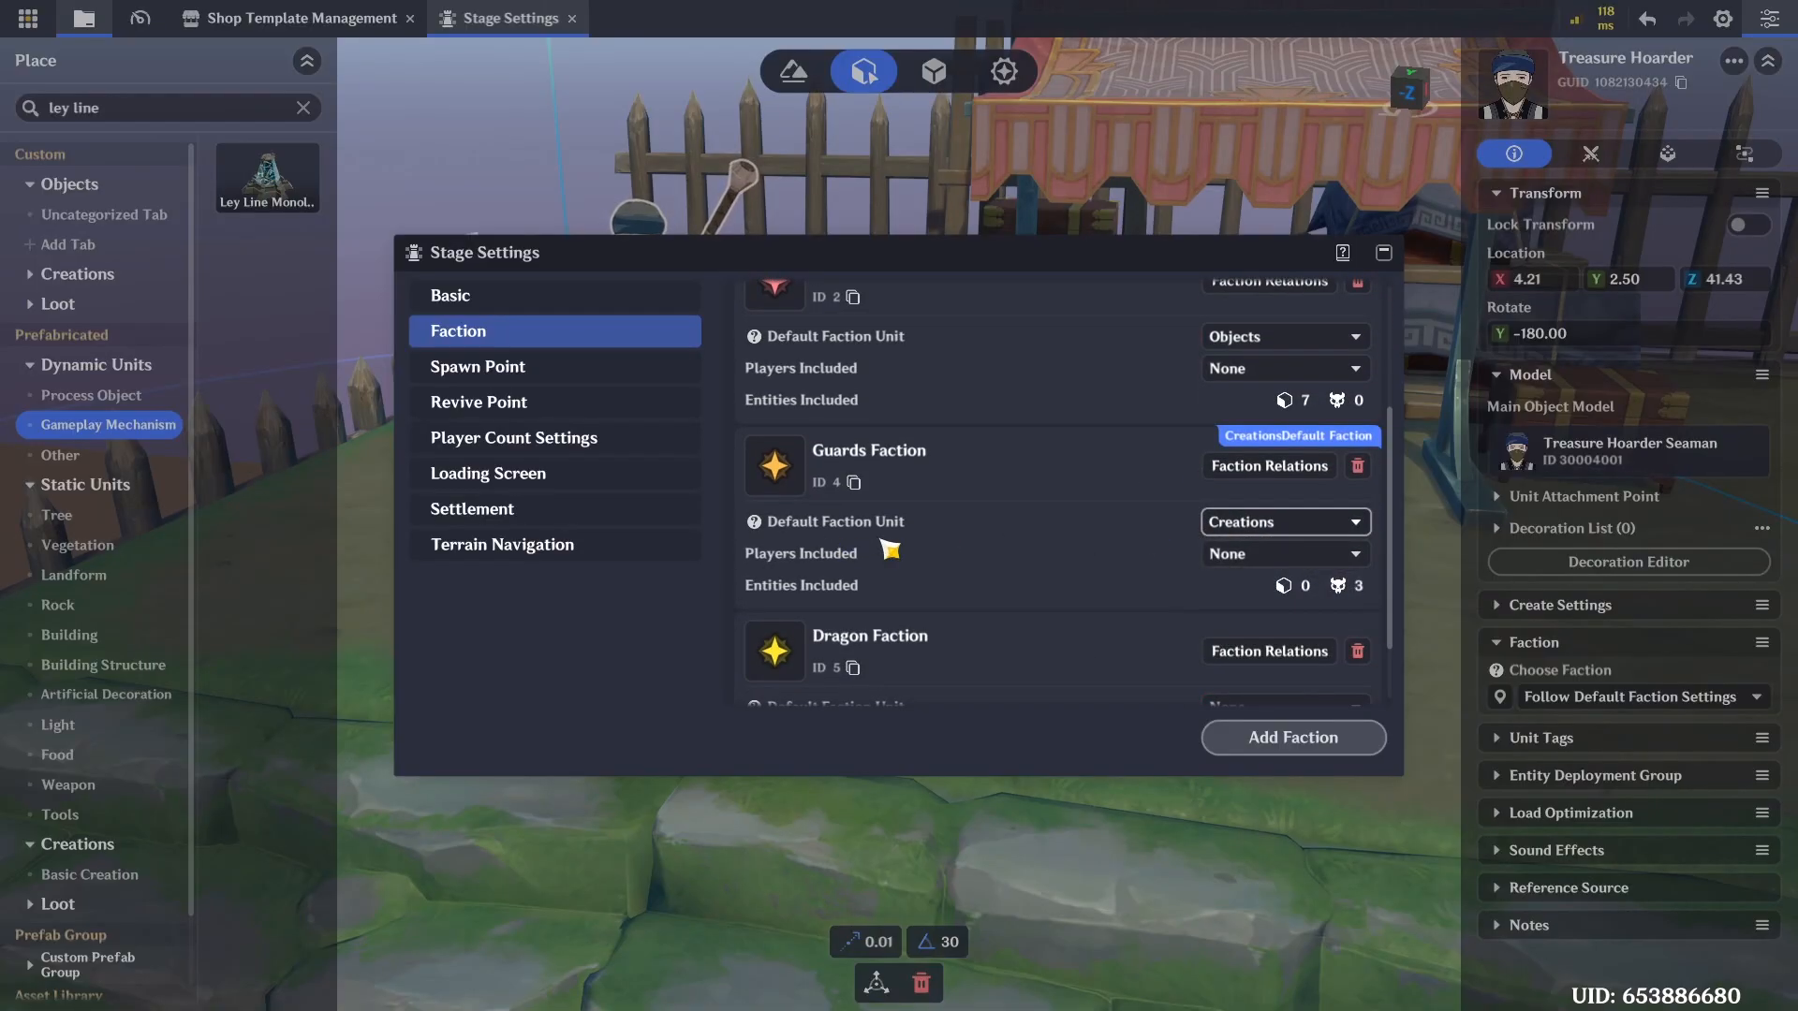
Review the faction relations of the Guards, Friendly Objects and Dragon factions, and close the stage settings
scroll(1062, 469, "down", 1)
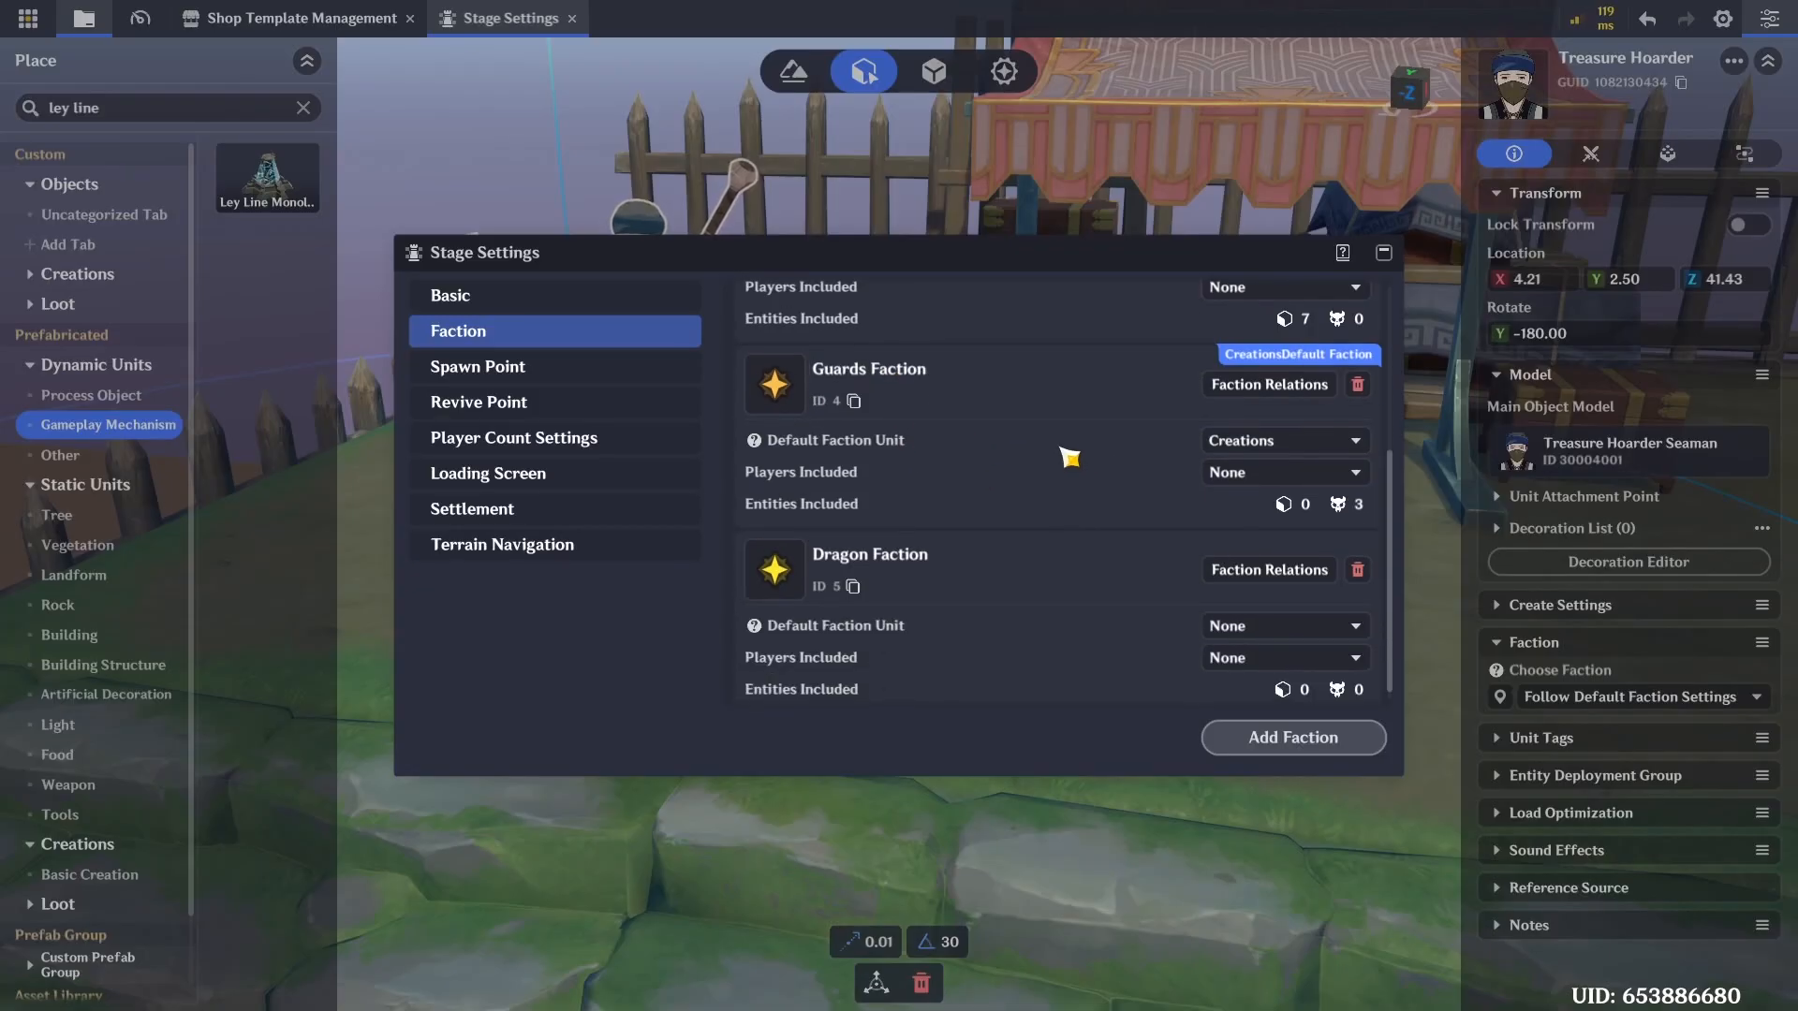
scroll(1068, 493, "up", 1)
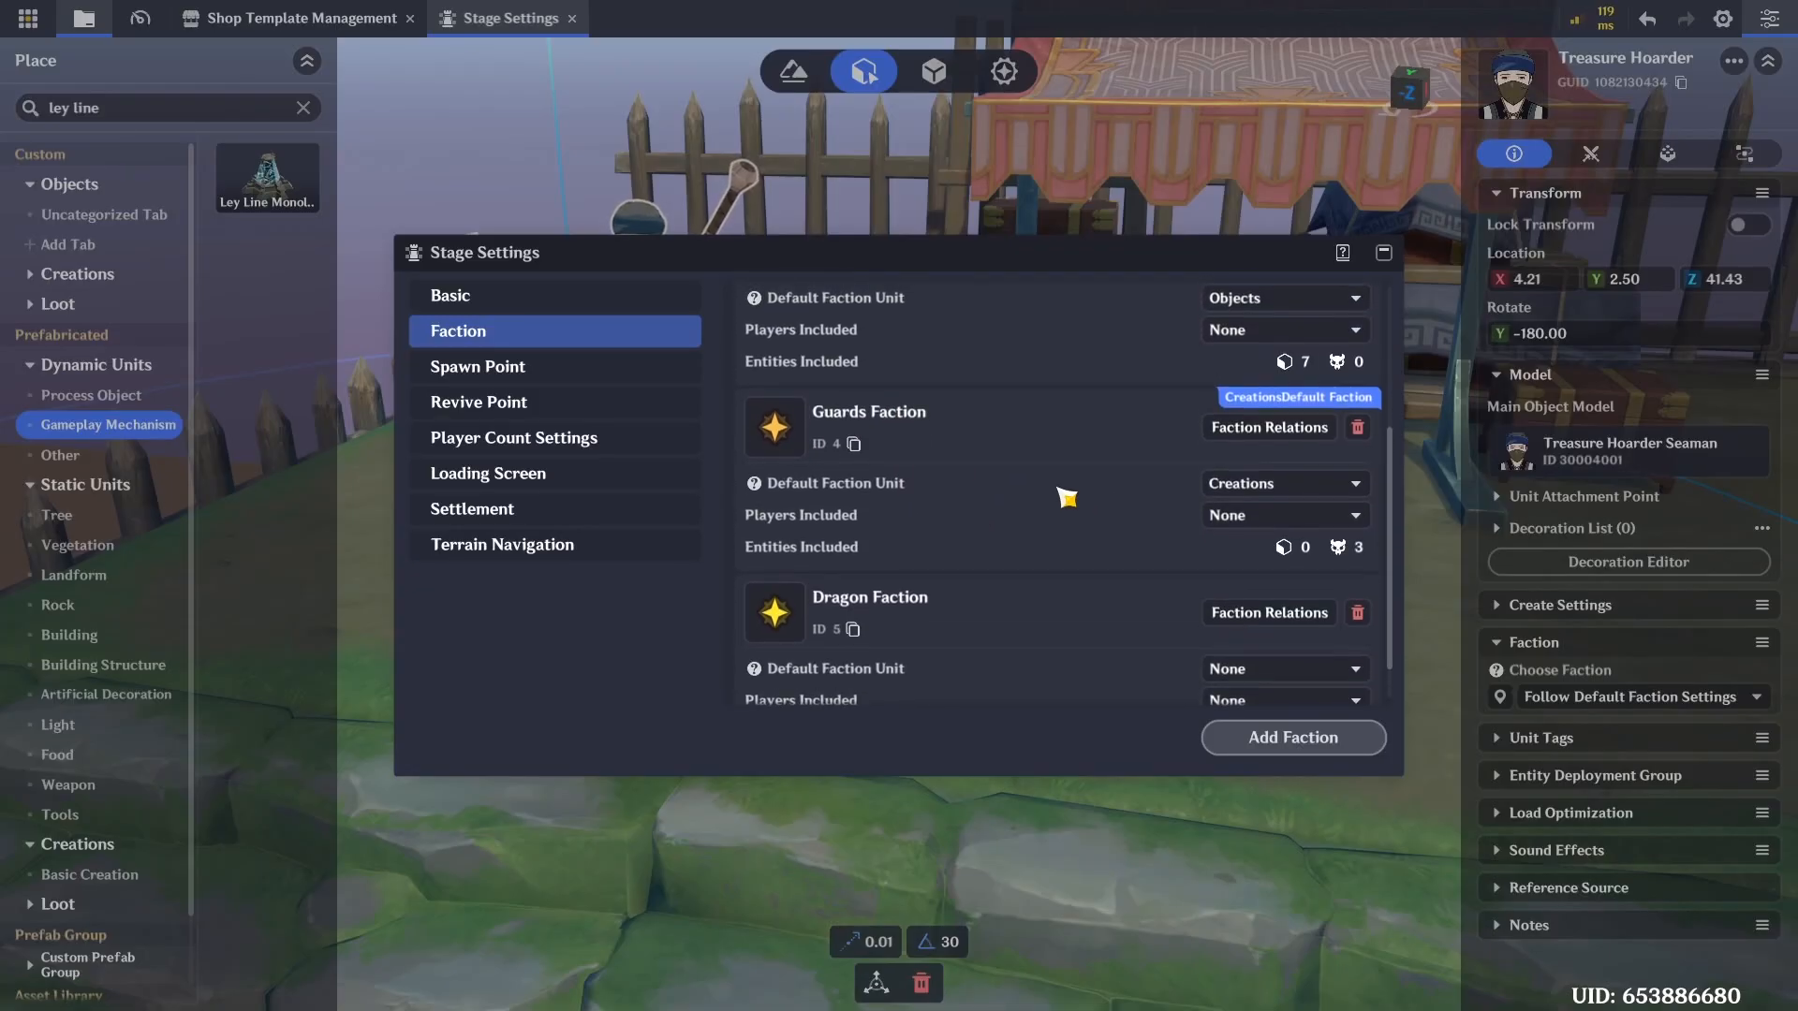
left_click(1287, 450)
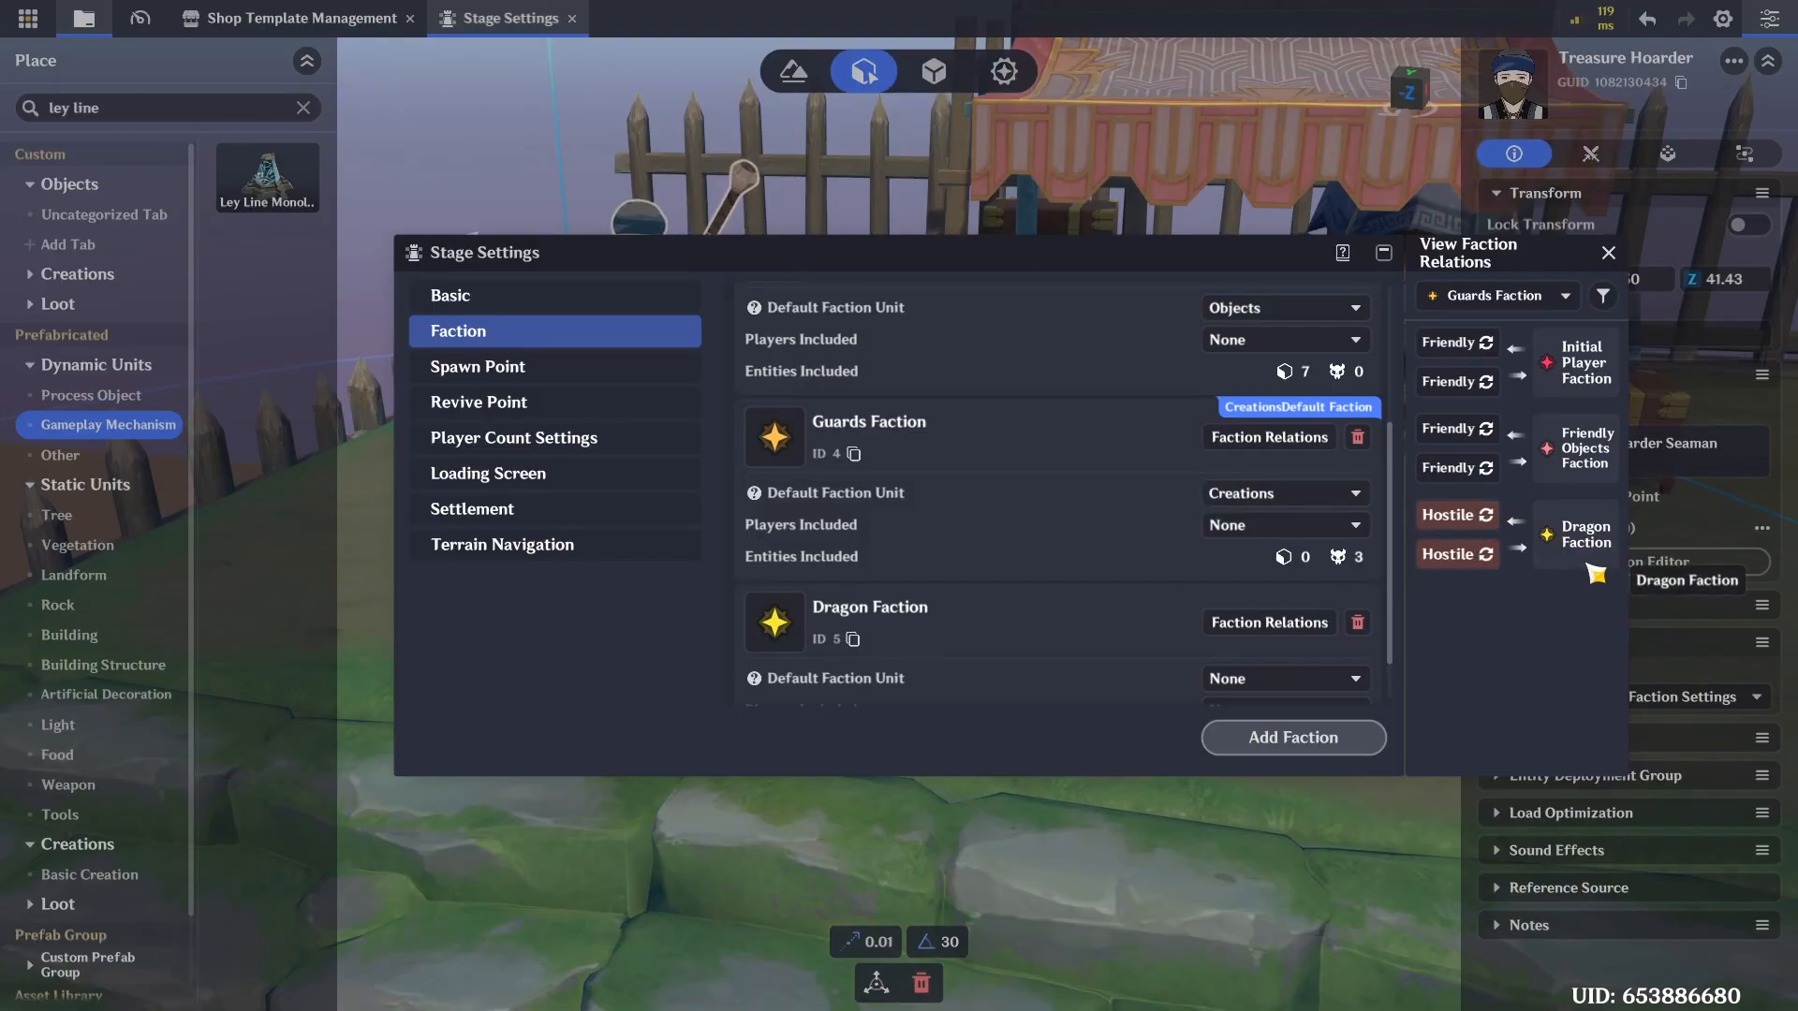
left_click(1017, 571)
scroll(1080, 706, "up", 5)
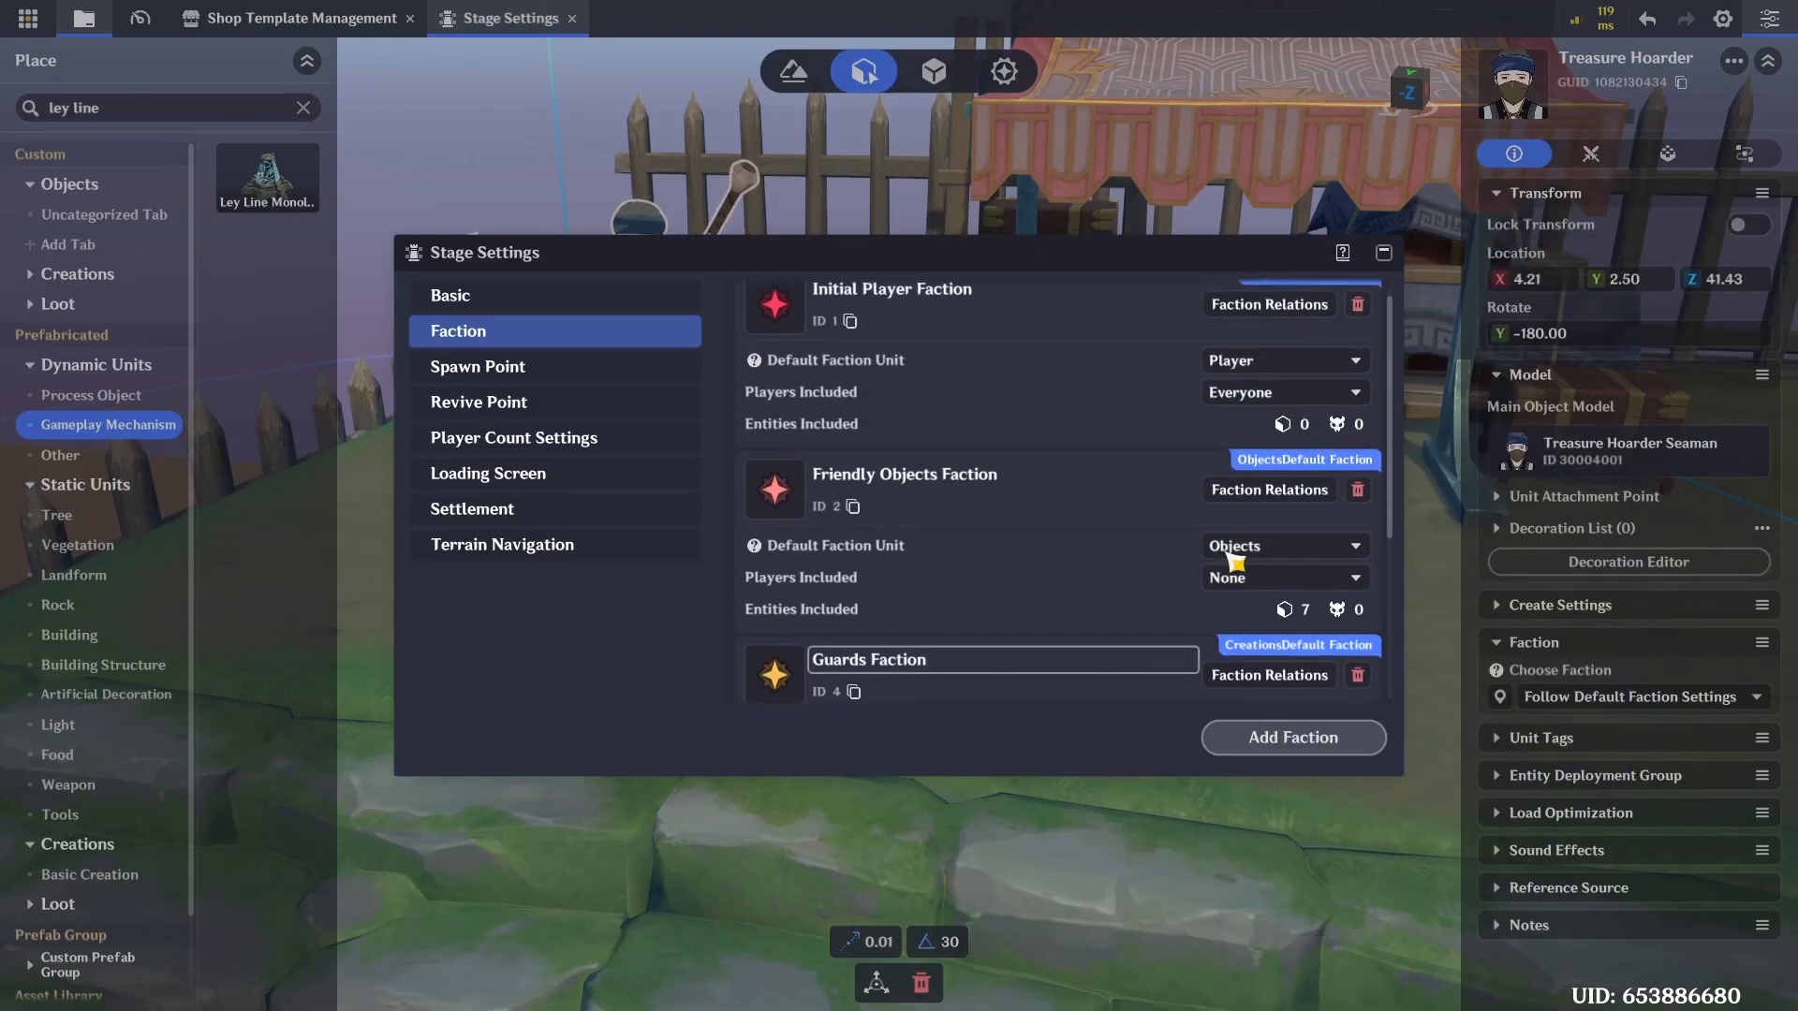
left_click(1270, 488)
left_click(1052, 521)
scroll(1130, 615, "up", 1)
scroll(1130, 615, "down", 5)
left_click(1246, 557)
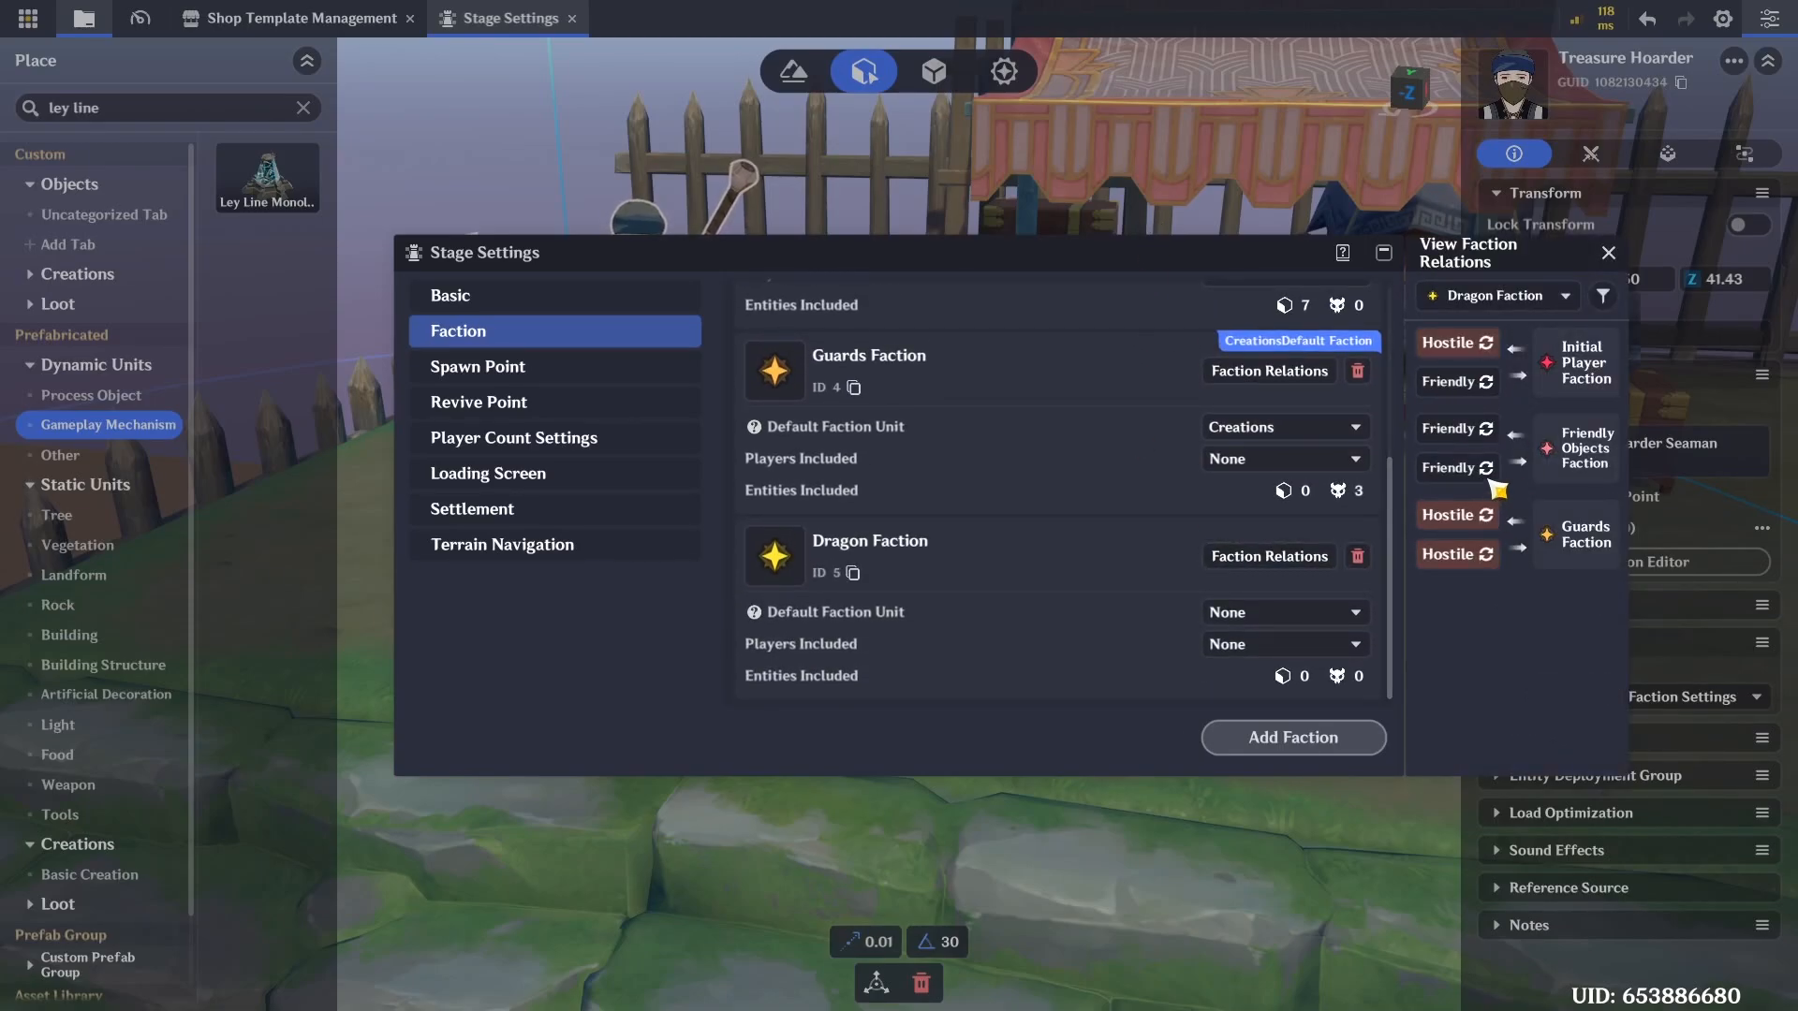
left_click(1608, 255)
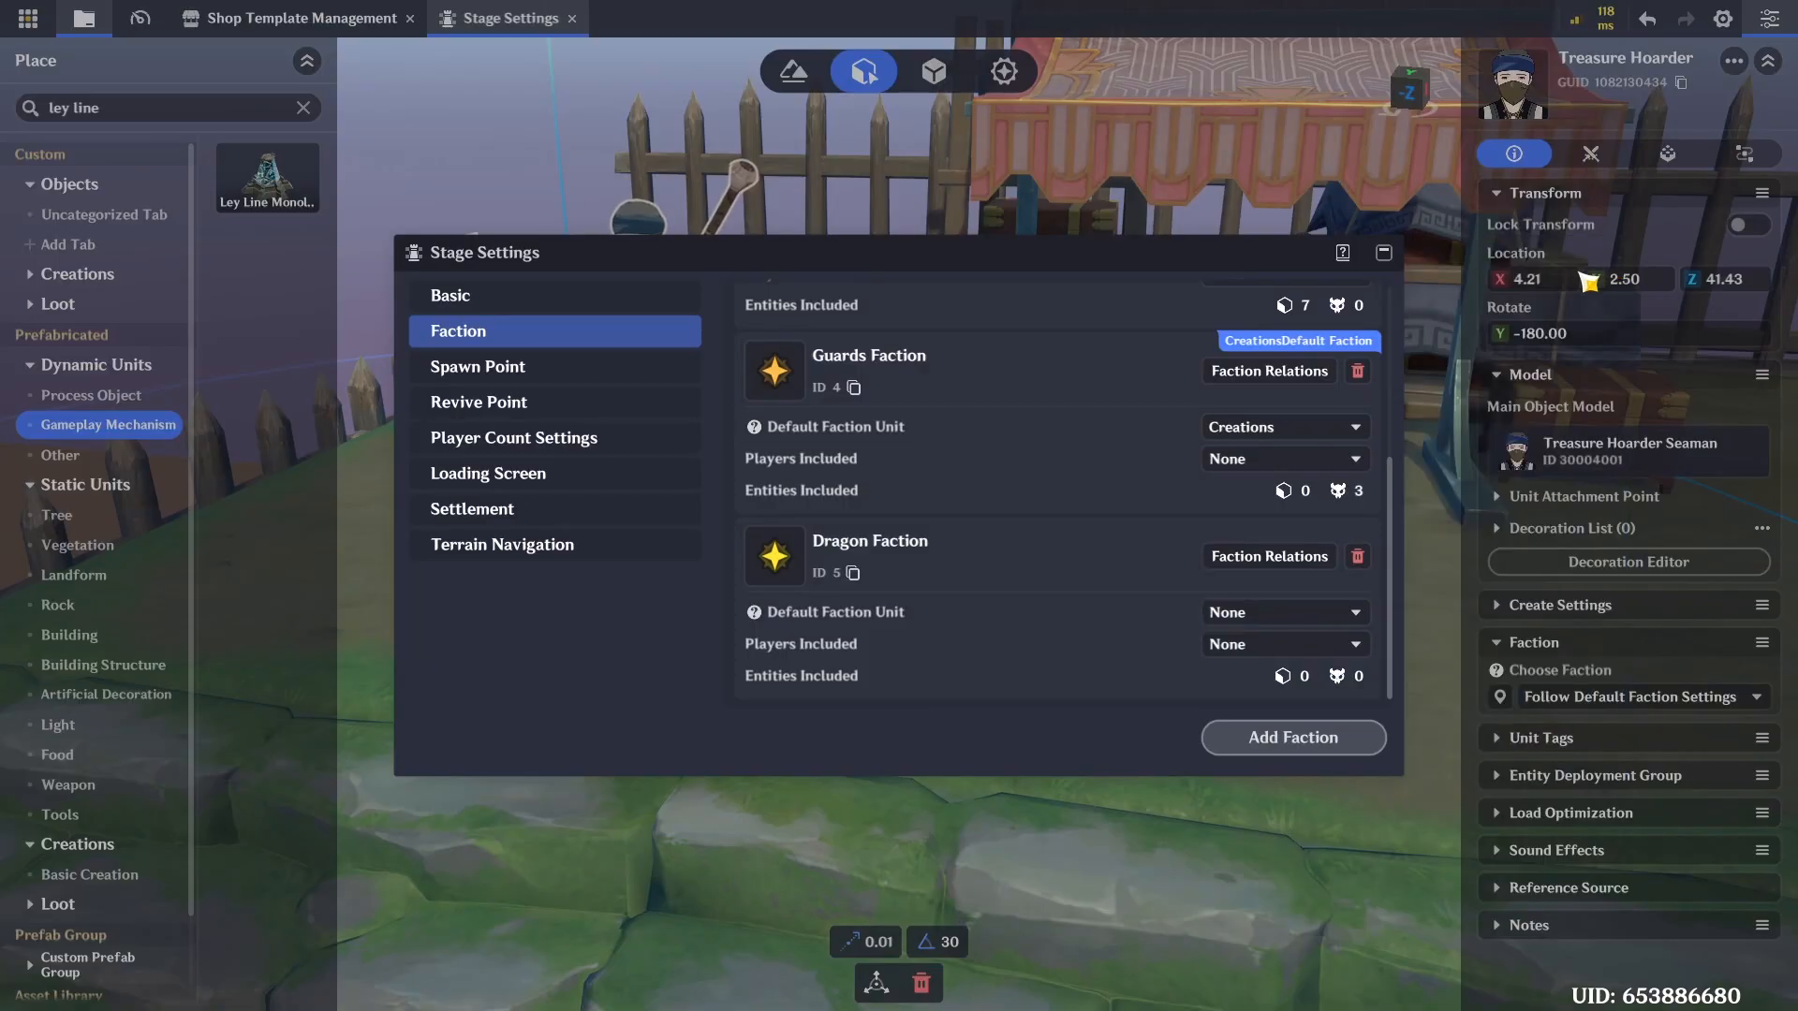
left_click(1383, 253)
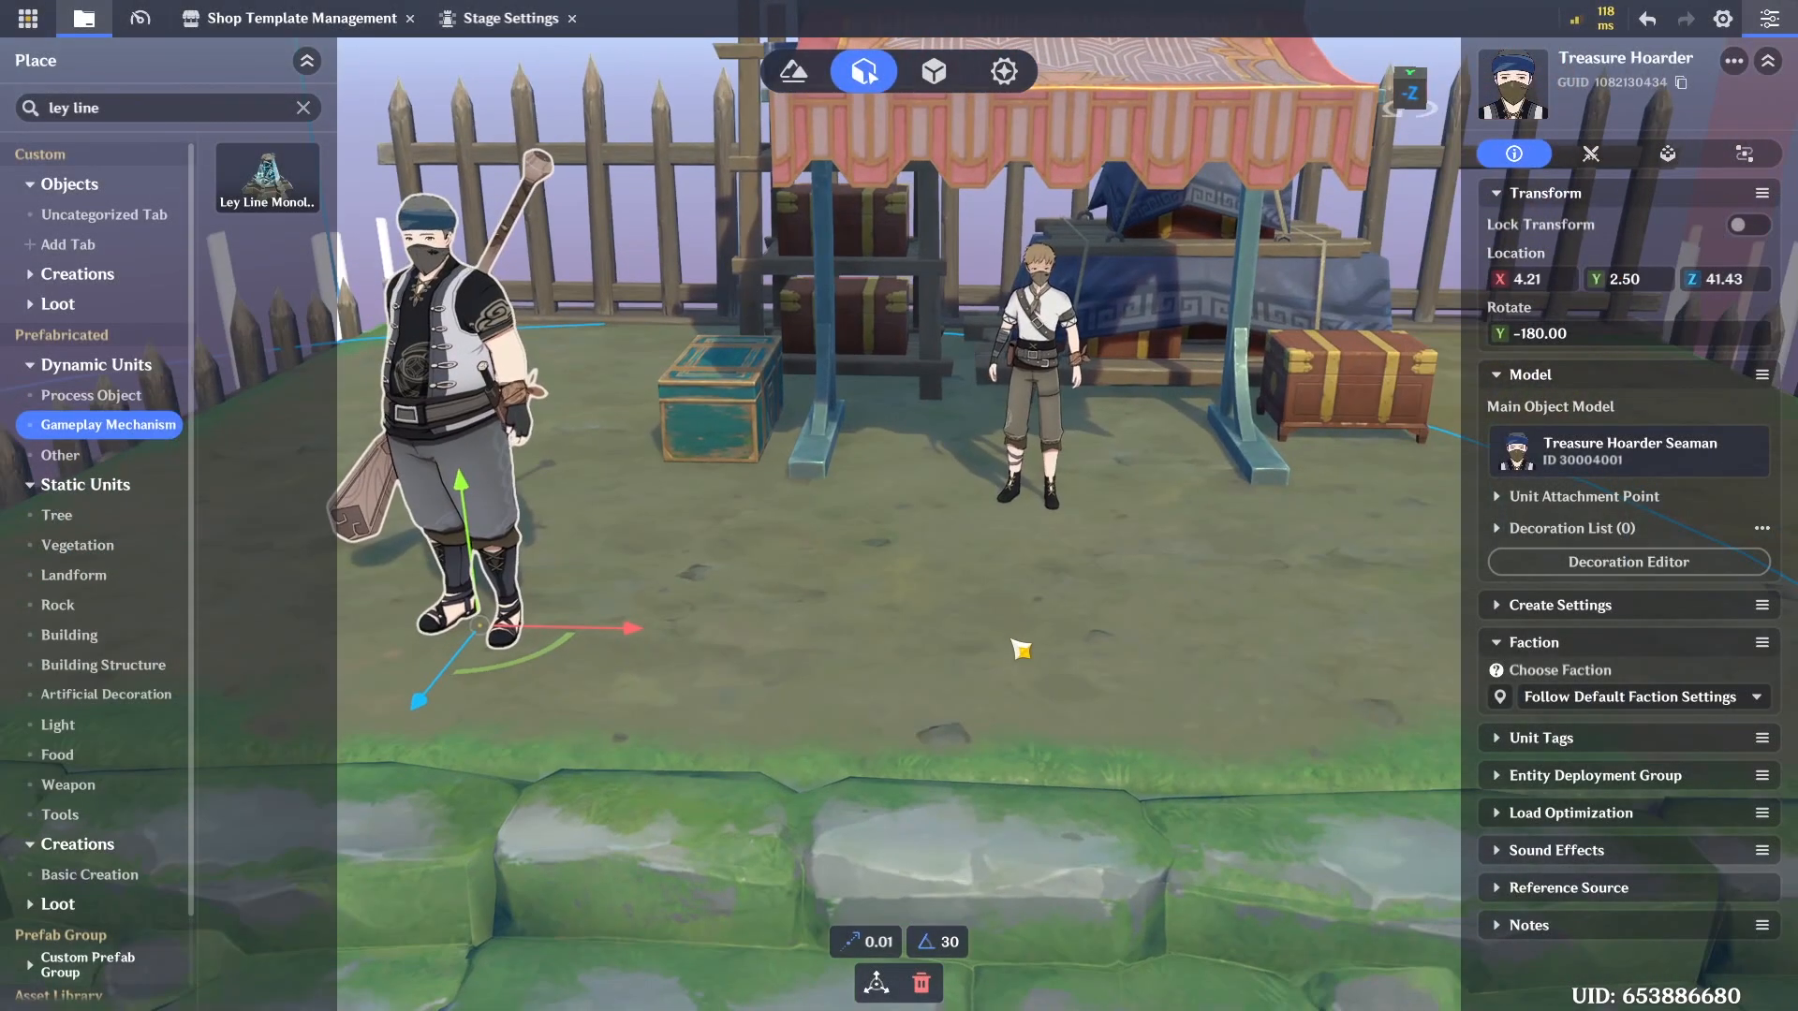
Save the stage and assign the Treasure Hoarder beside the shop to the Guards Faction
left_click(1021, 653)
key("ctrl+s")
right_click_drag(1020, 653, 1039, 626)
key("w")
left_click(955, 560)
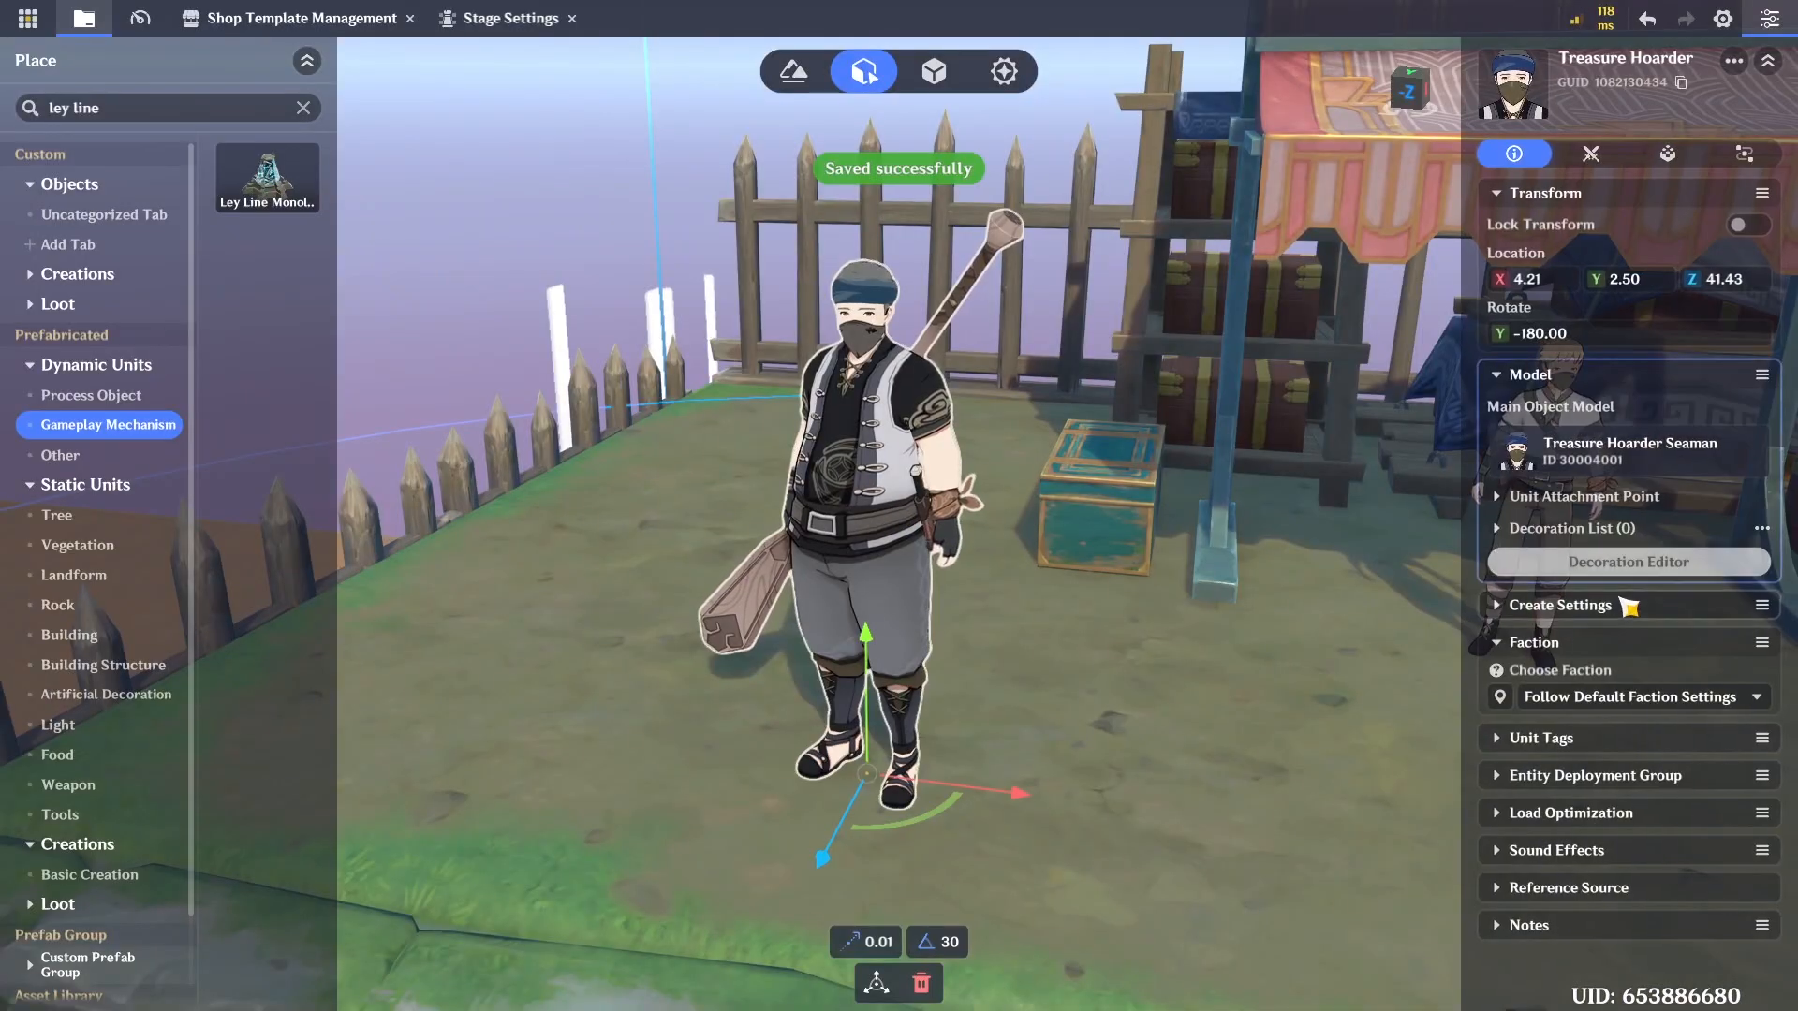
left_click(1560, 698)
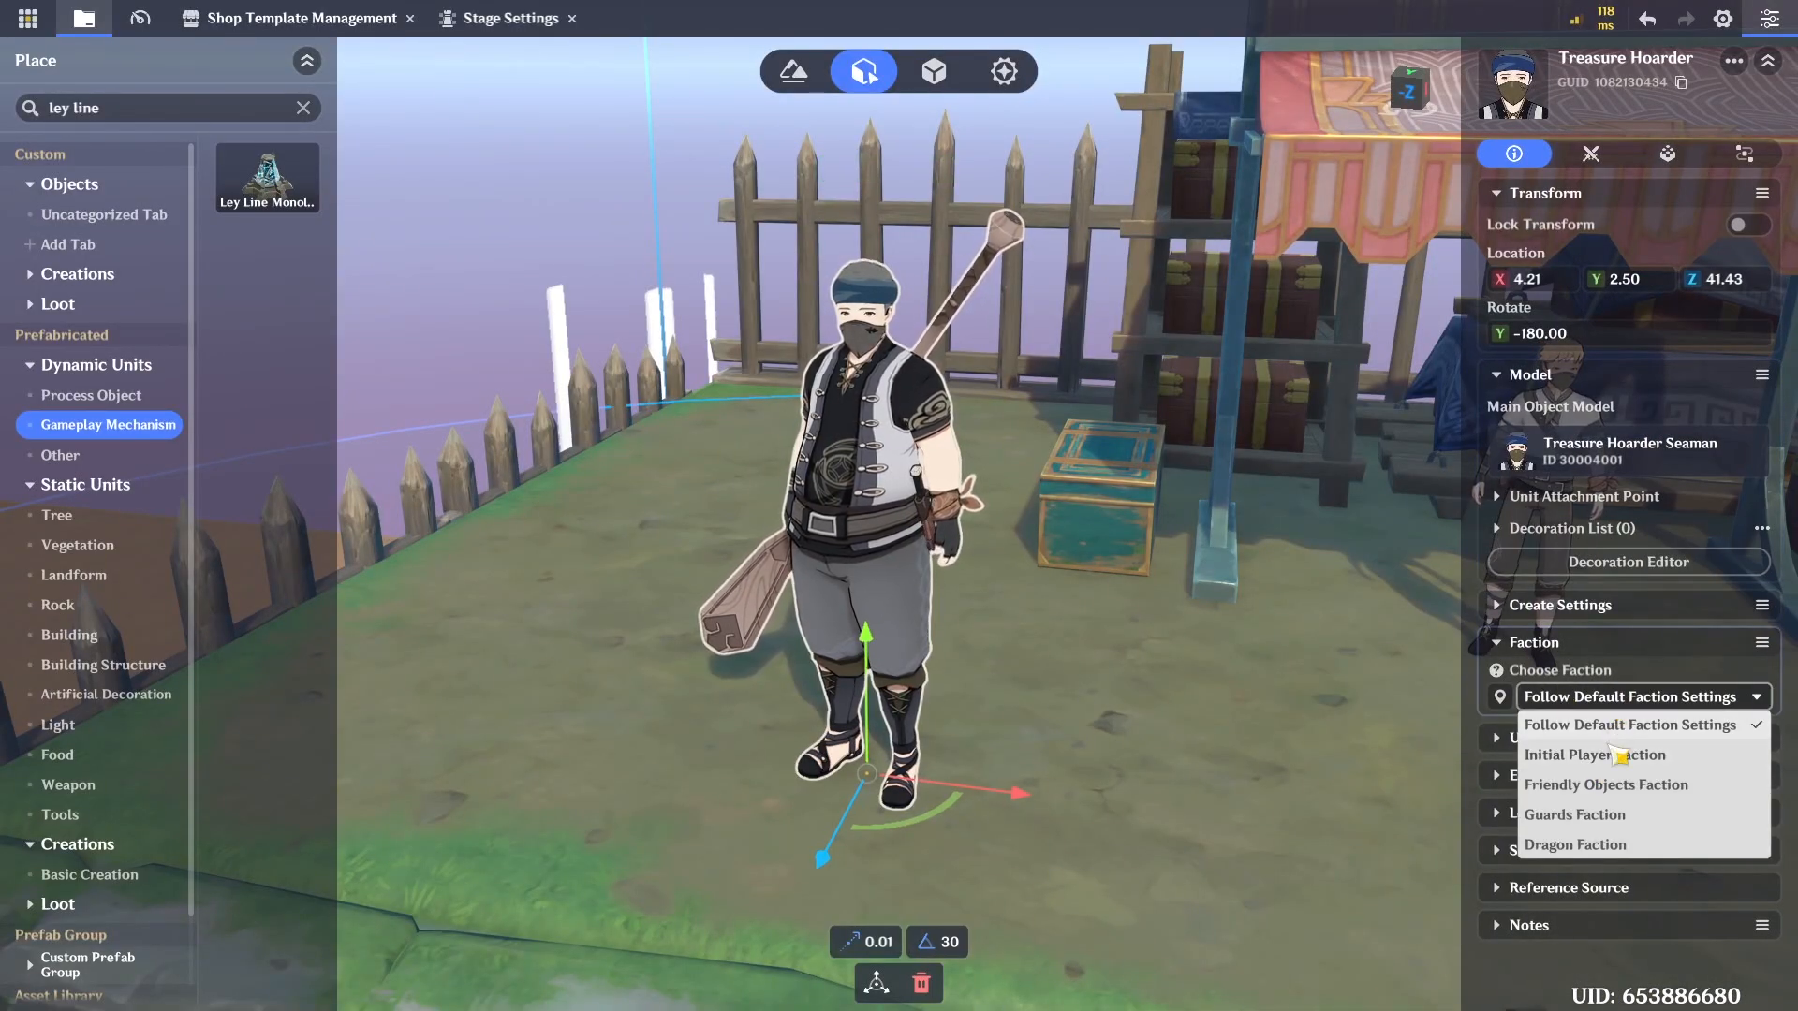
left_click(1596, 815)
scroll(1072, 740, "down", 3)
scroll(1018, 729, "up", 2)
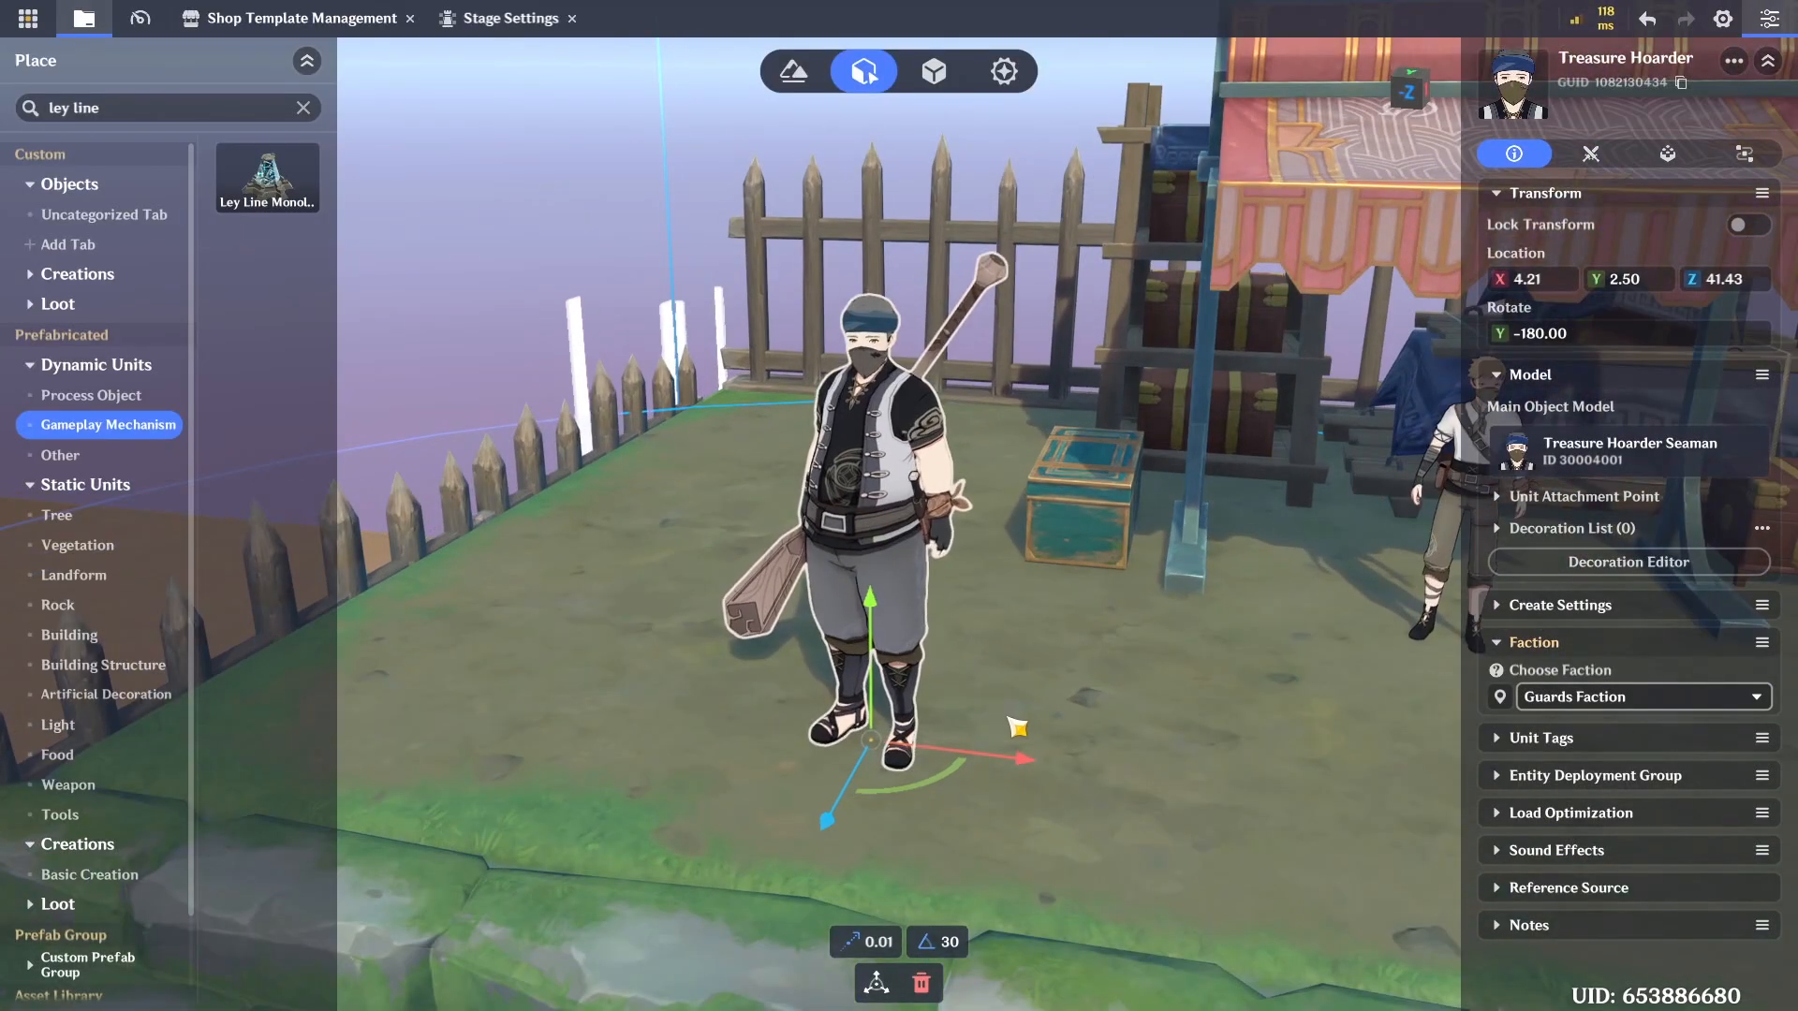
Assign the Vendor under the shop canopy to the Friendly Objects Faction and save the stage
key("d")
left_click(1769, 60)
key("d")
key("w")
left_click(1011, 498)
key("w")
key("q")
left_click(1770, 19)
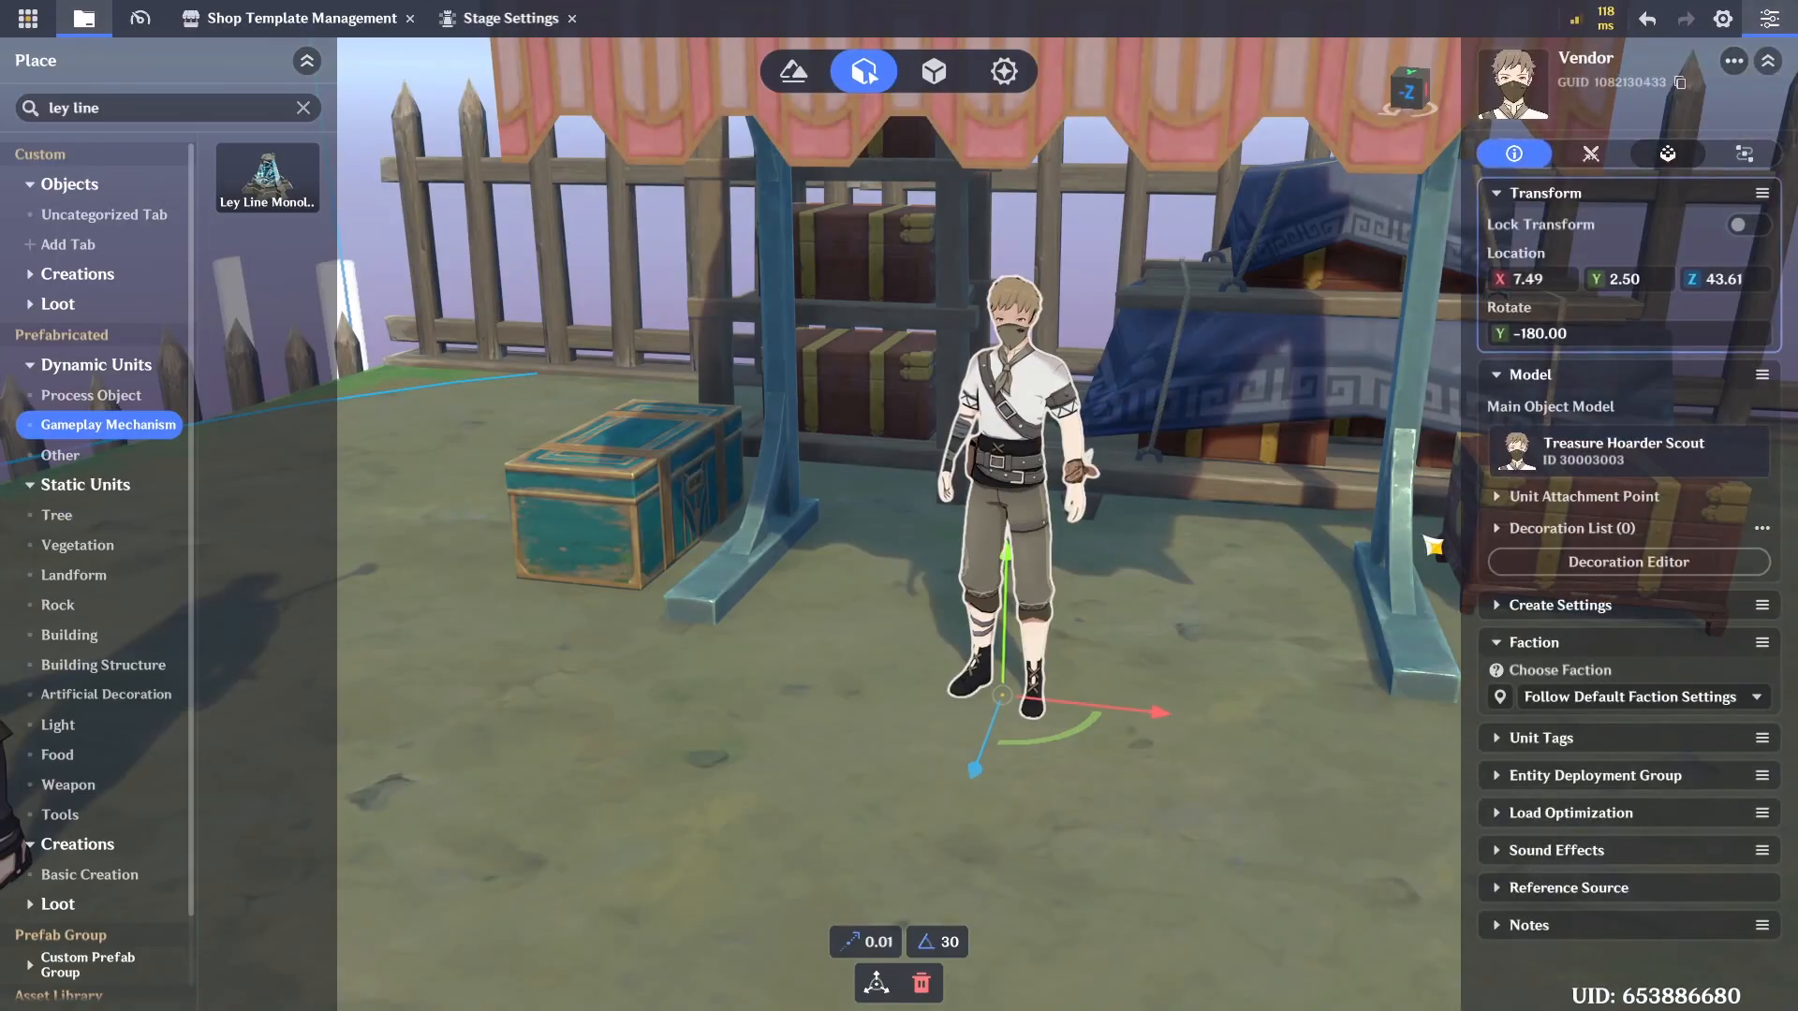
left_click(1579, 702)
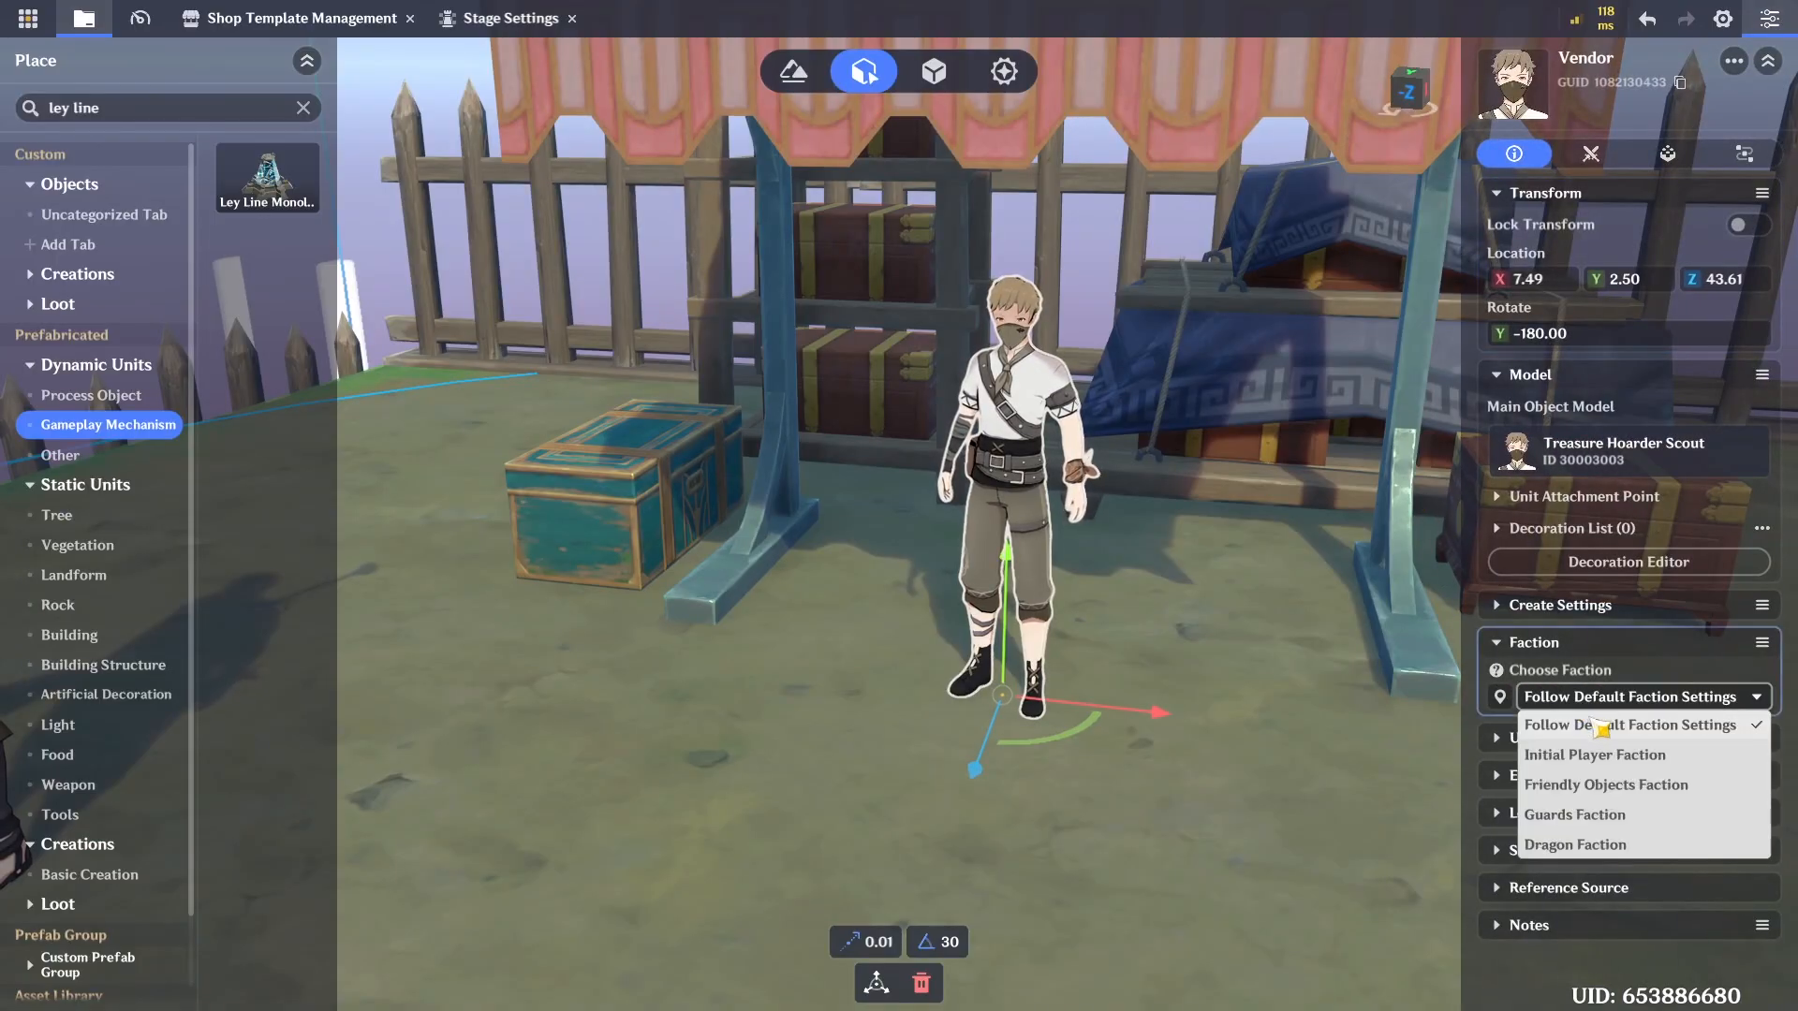
left_click(1570, 652)
left_click(1589, 703)
left_click(1625, 787)
scroll(1147, 666, "down", 3)
key("a")
key("ctrl+s")
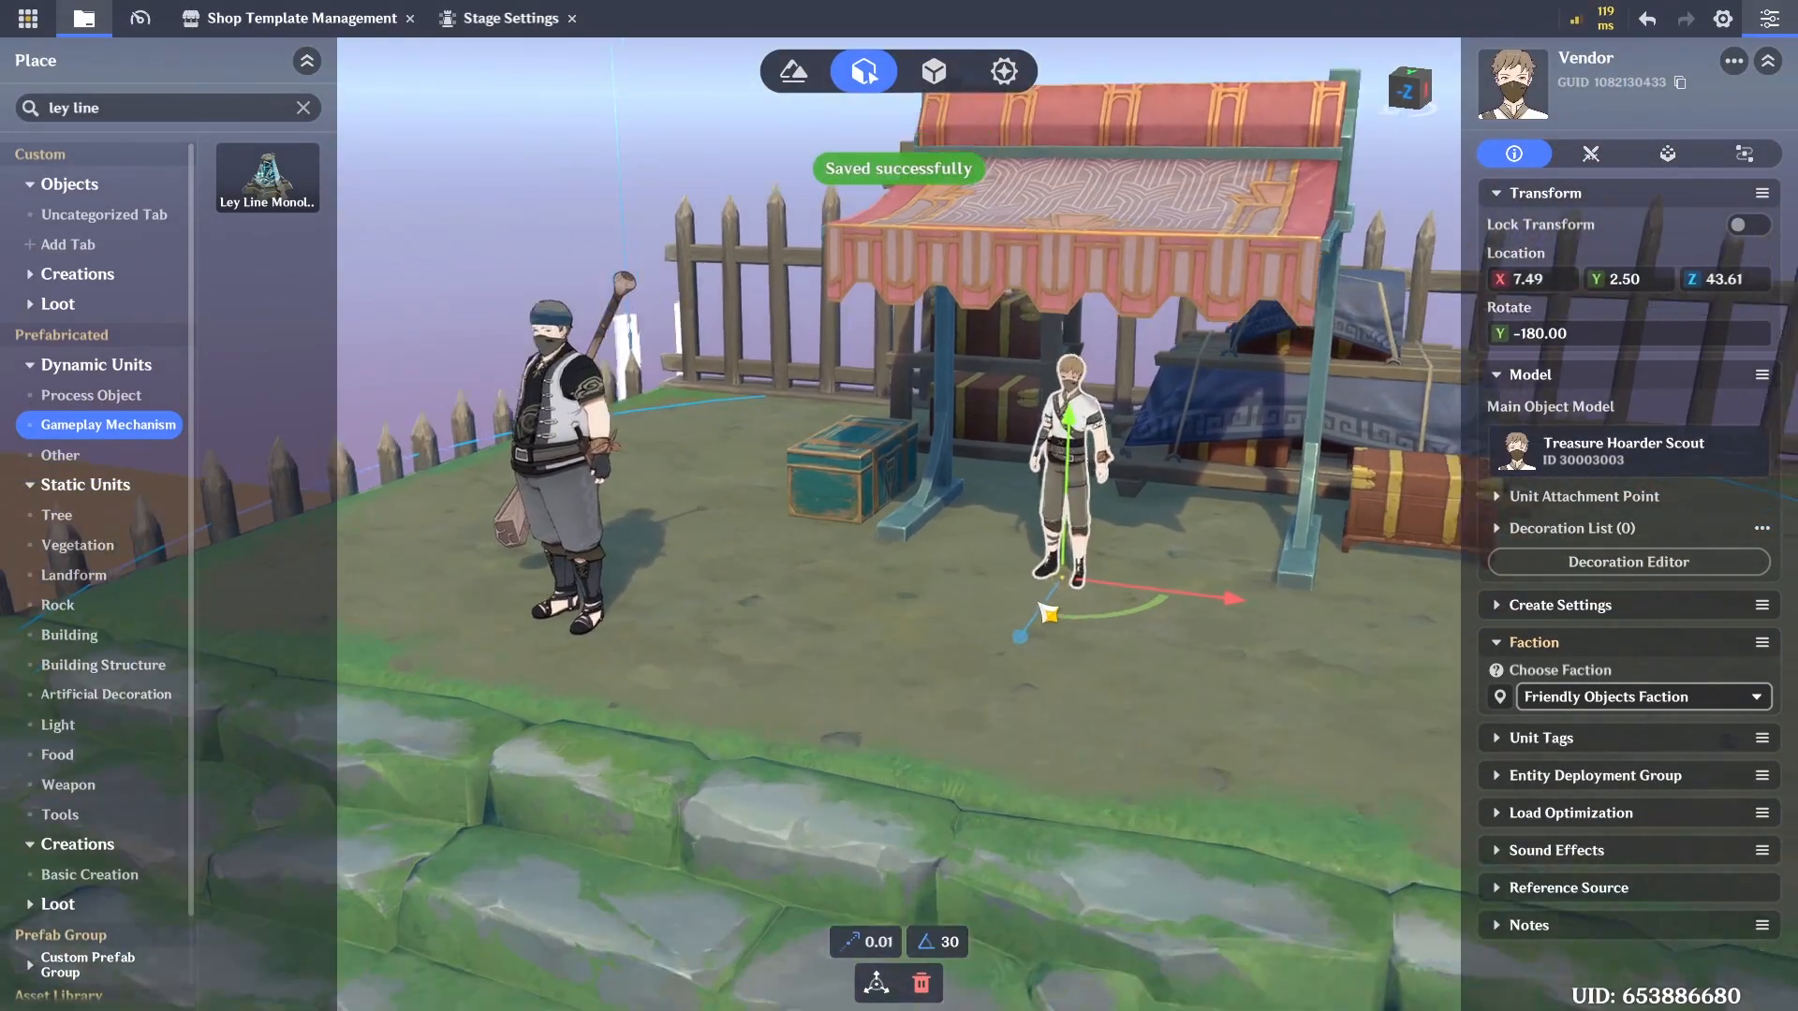
Examine the Treasure Hoarder's basic battle attributes, including its level attributes and fixed attributes
key("w")
key("a")
key("d")
right_click_drag(1041, 423, 961, 394)
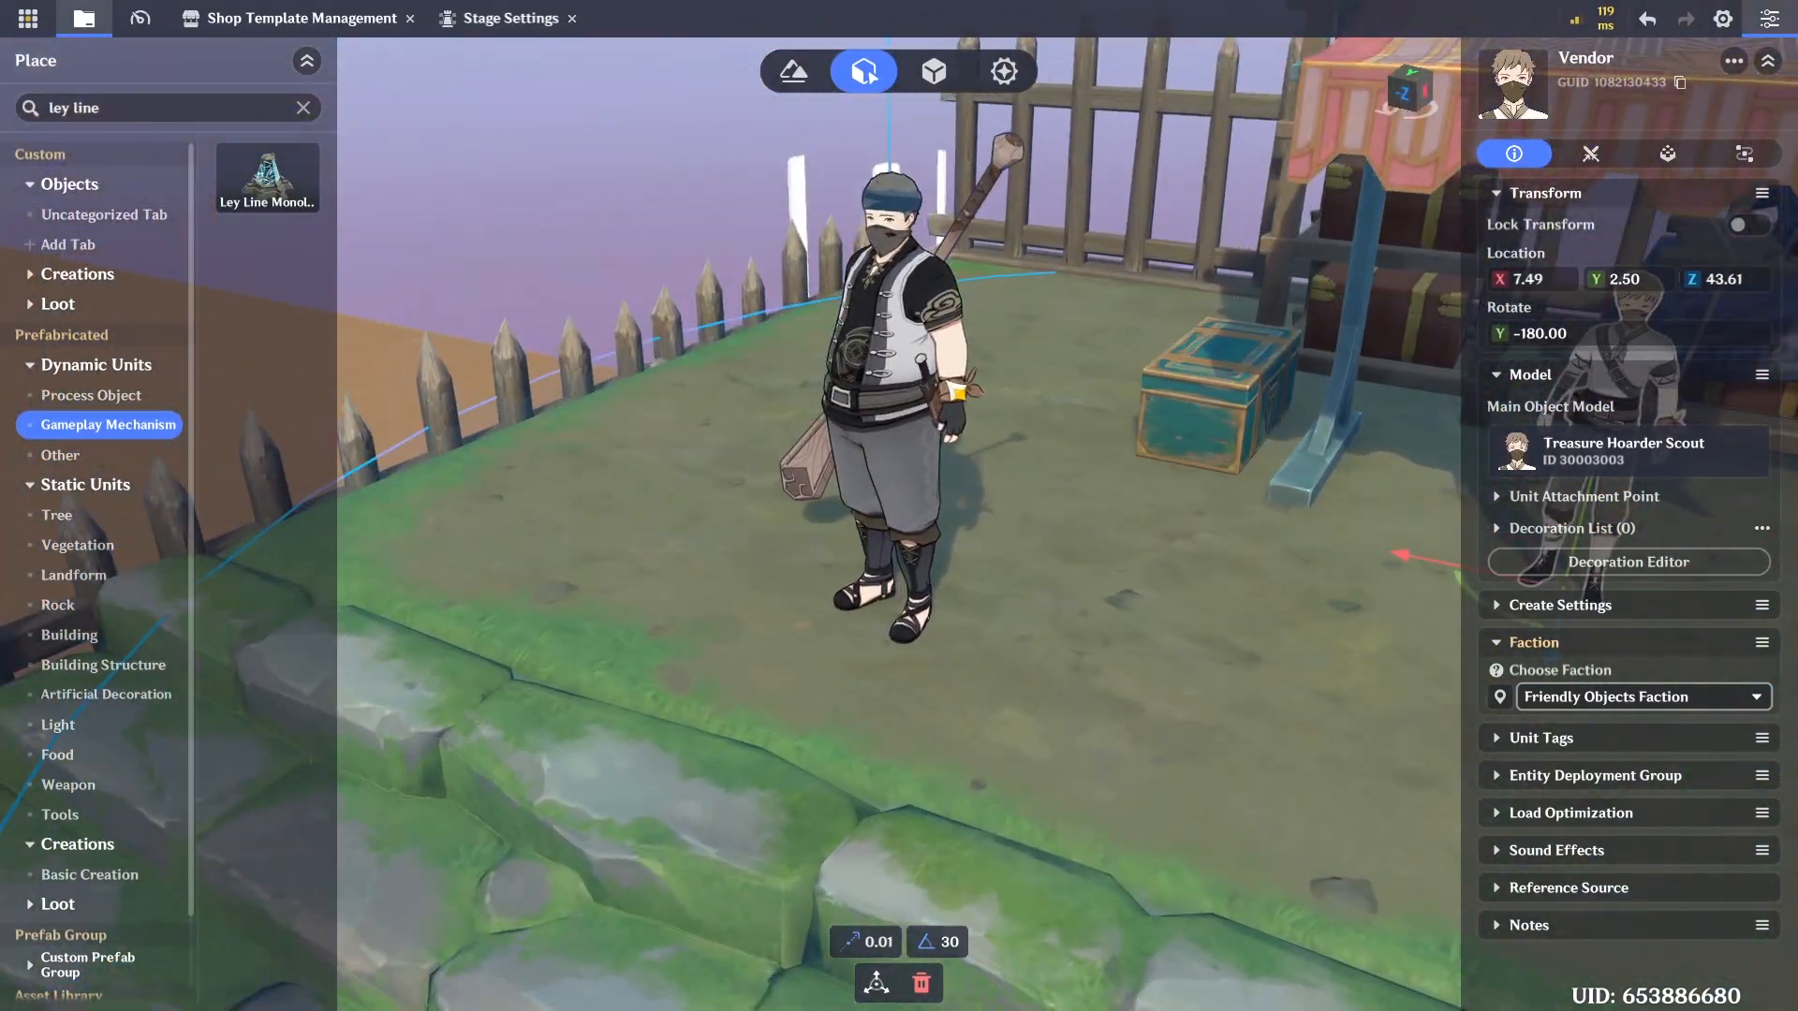
left_click(923, 387)
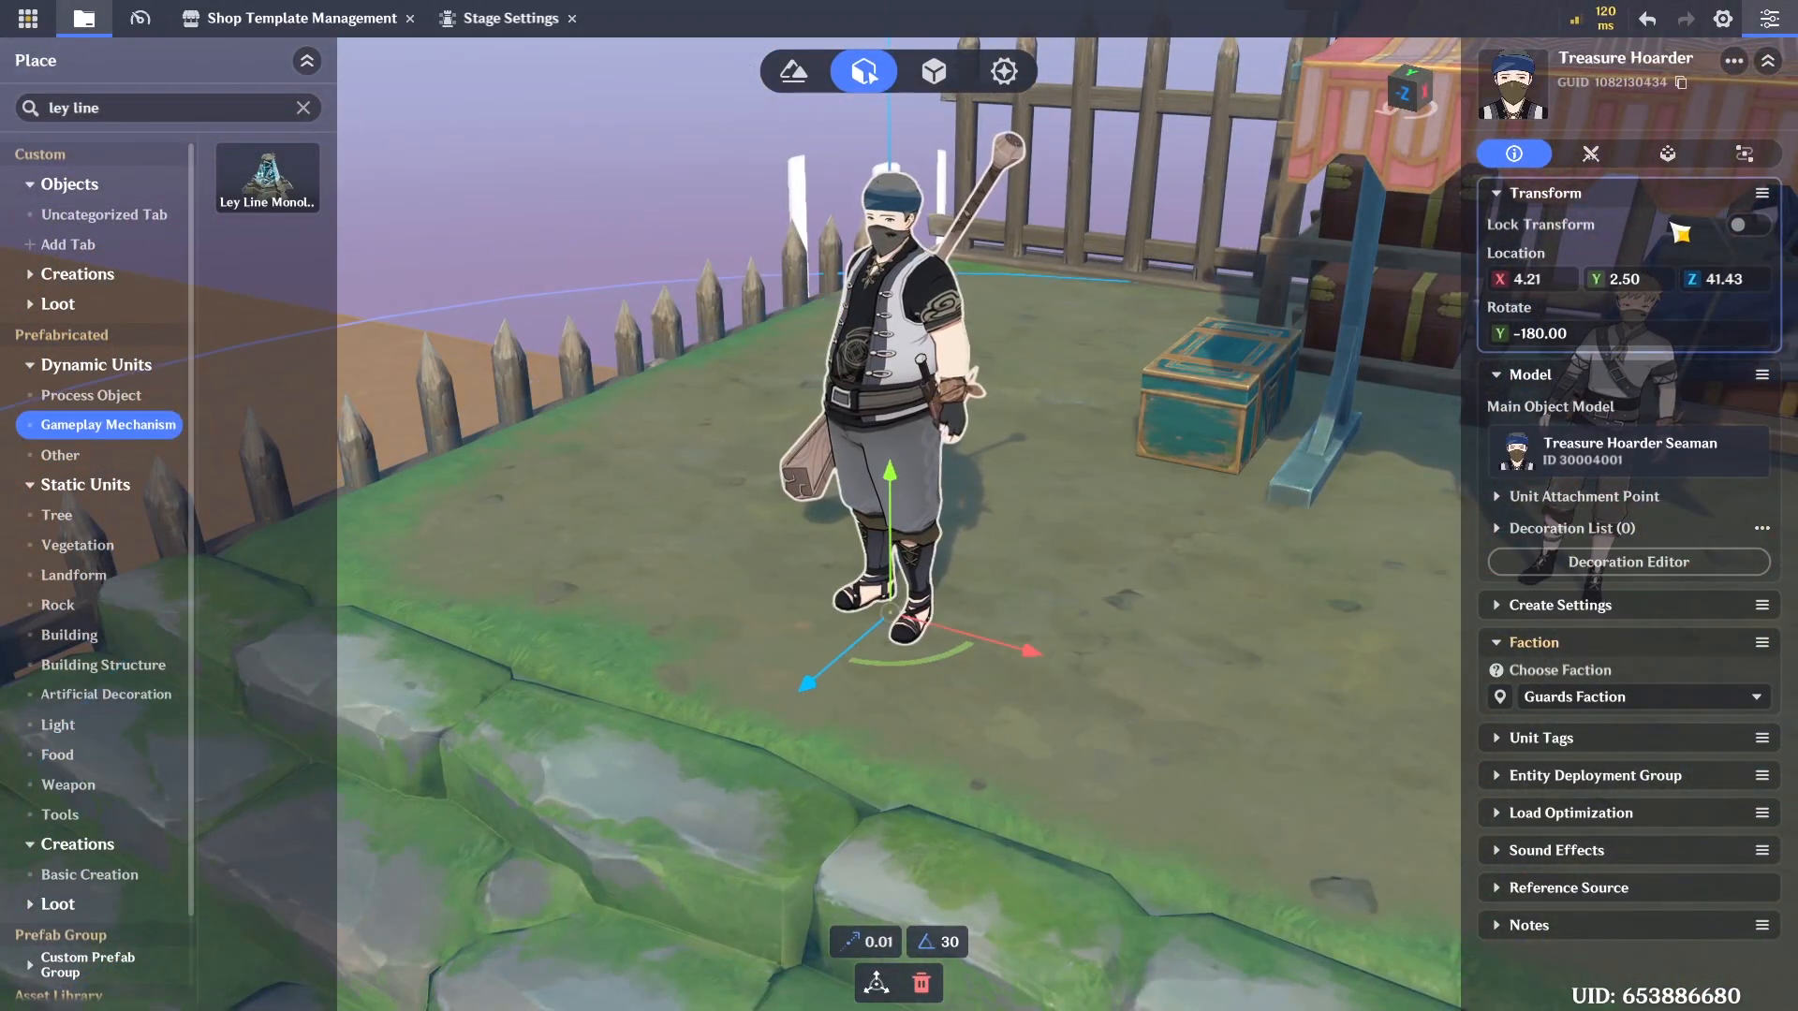
left_click(1592, 155)
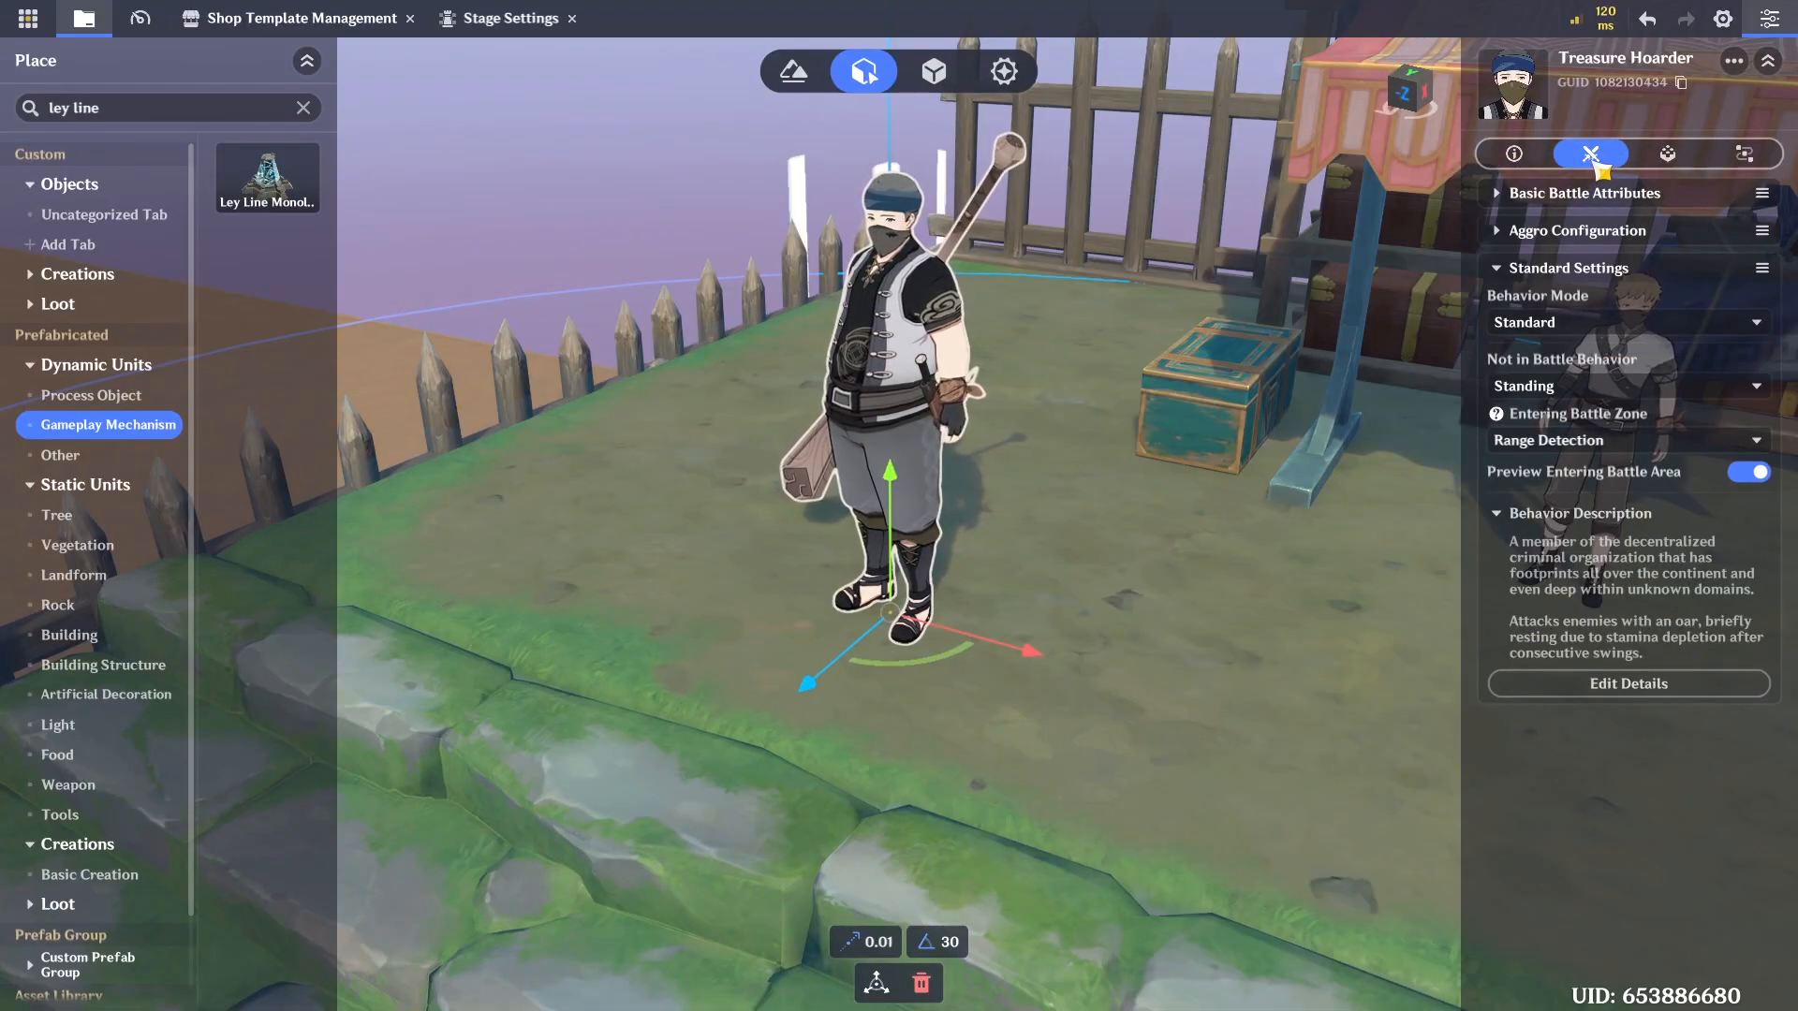
left_click(1585, 193)
left_click(1565, 351)
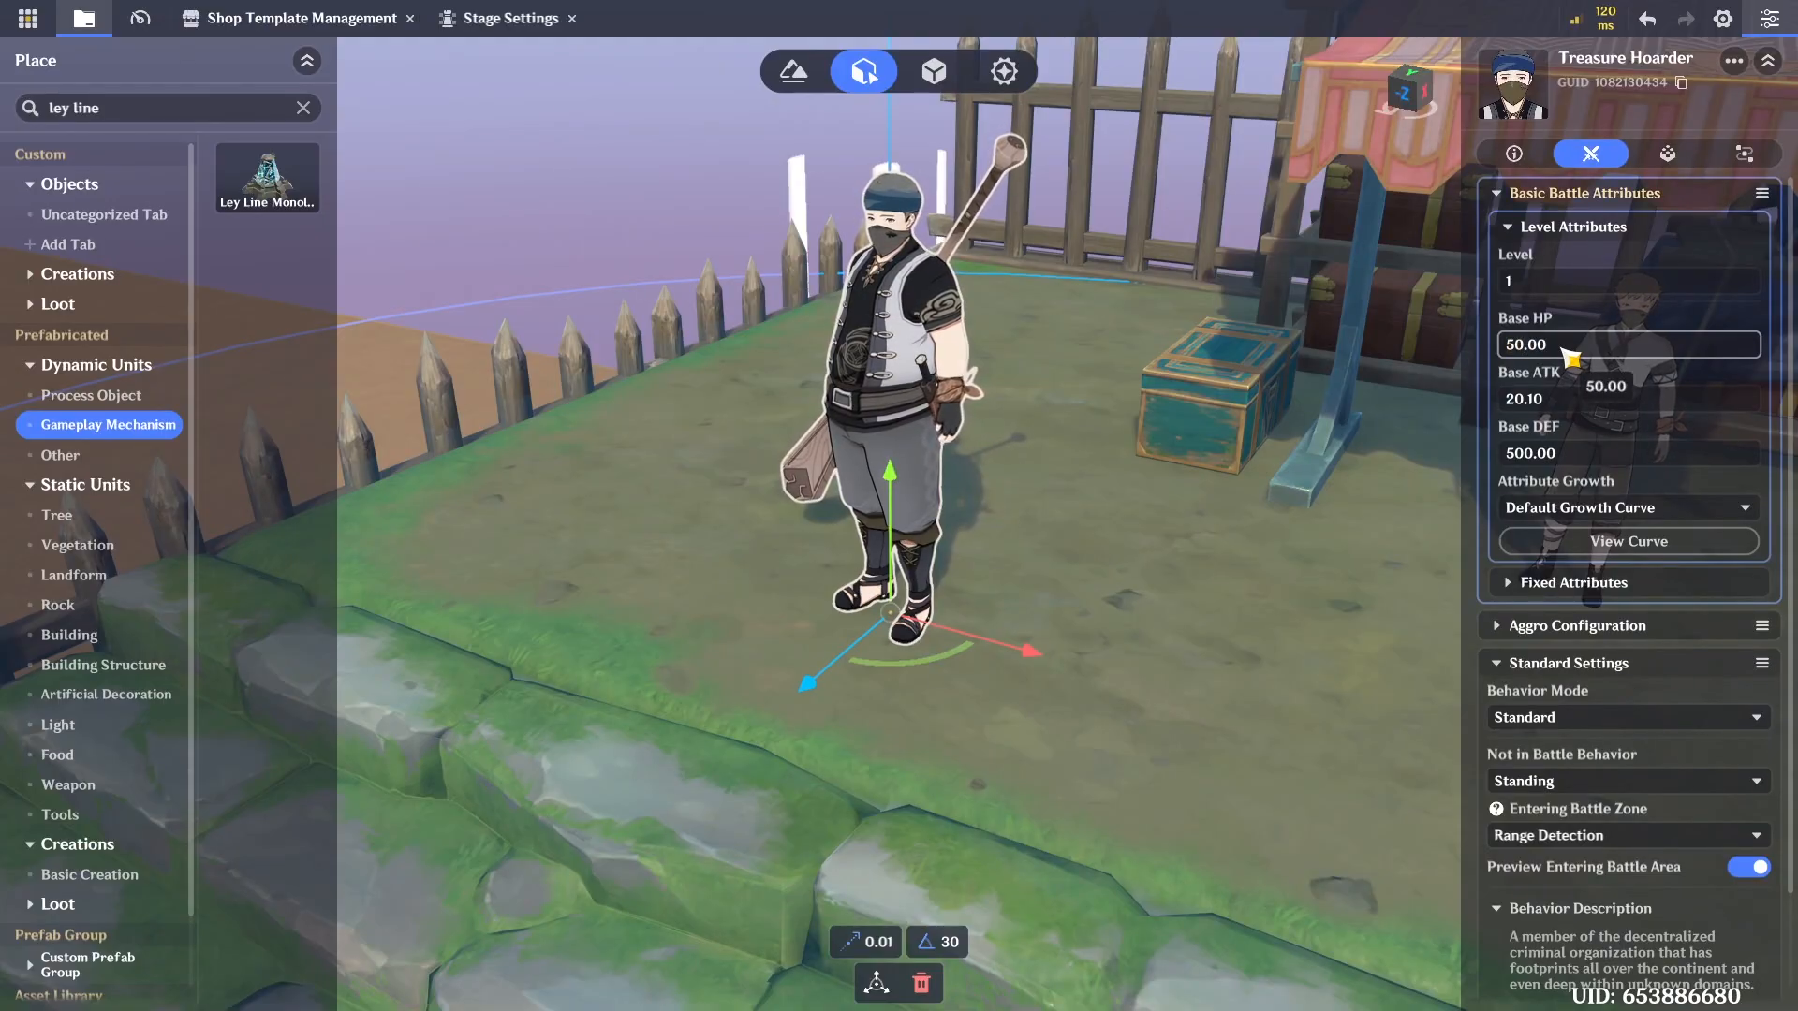
left_click(1592, 583)
left_click(1606, 585)
scroll(1620, 609, "down", 2)
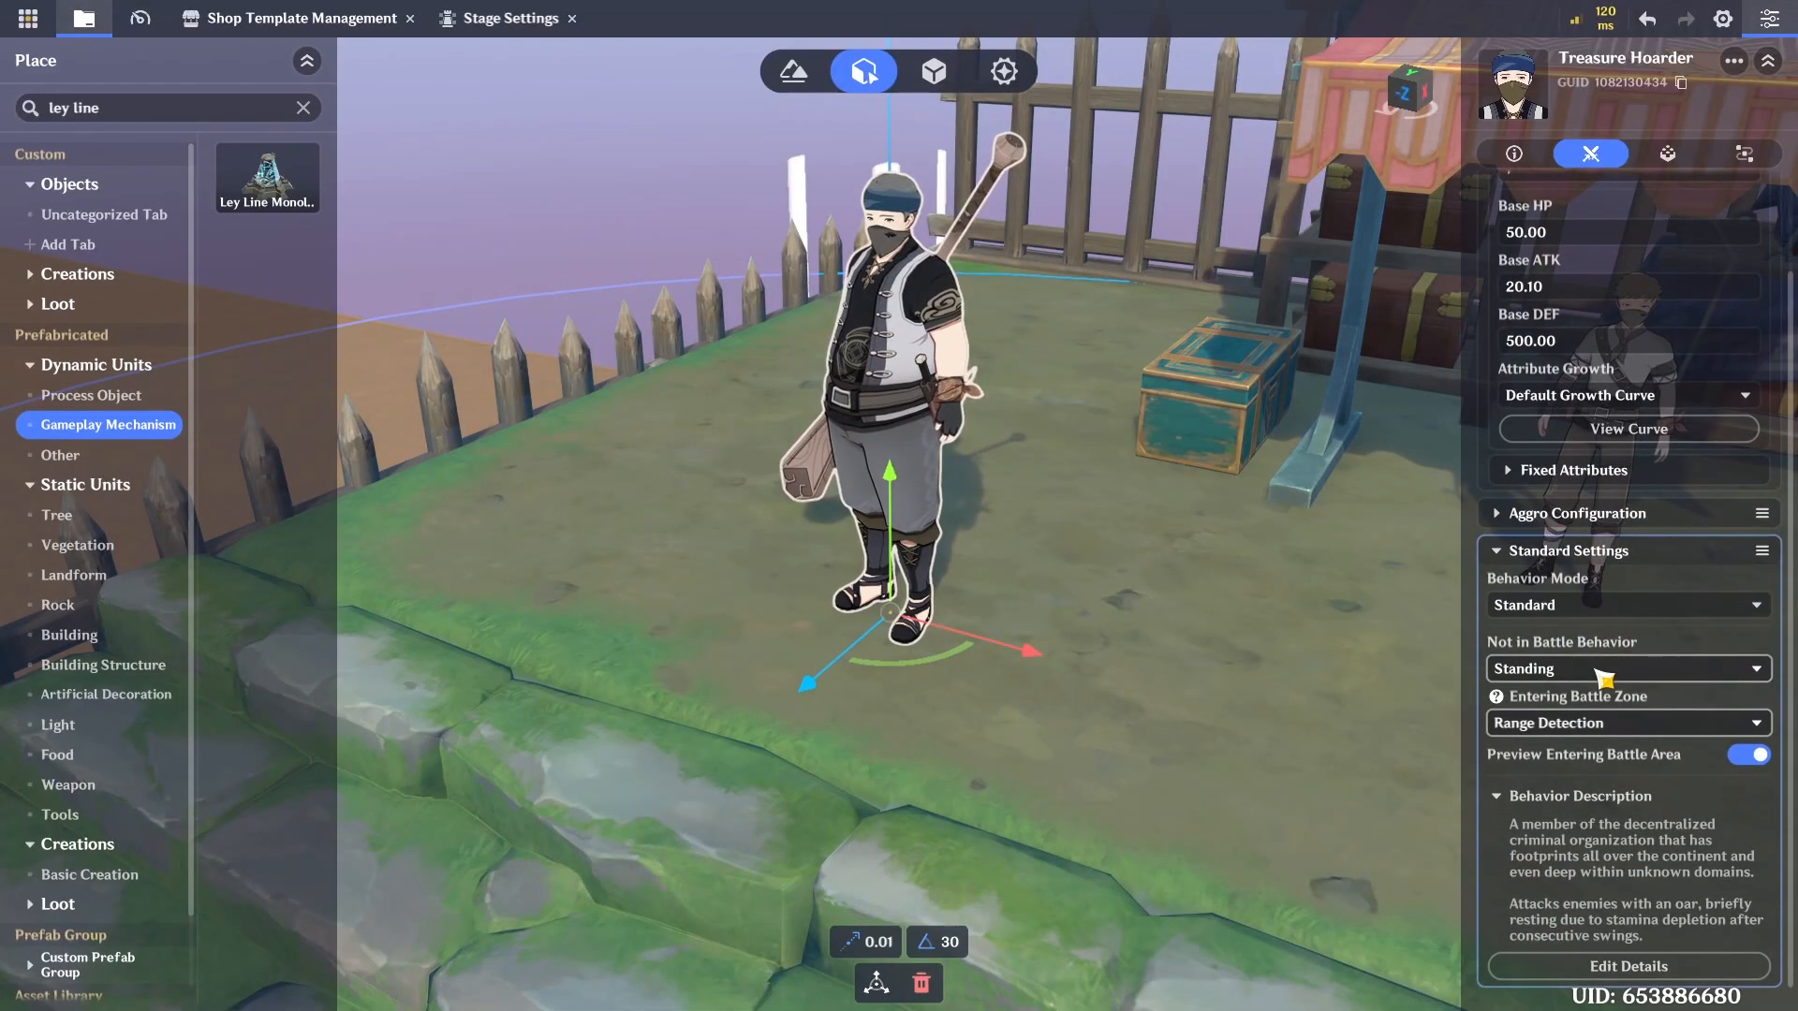
Set the Treasure Hoarder's Not in Battle Behavior to Patrolling and open its detailed behavior settings
left_click(1601, 672)
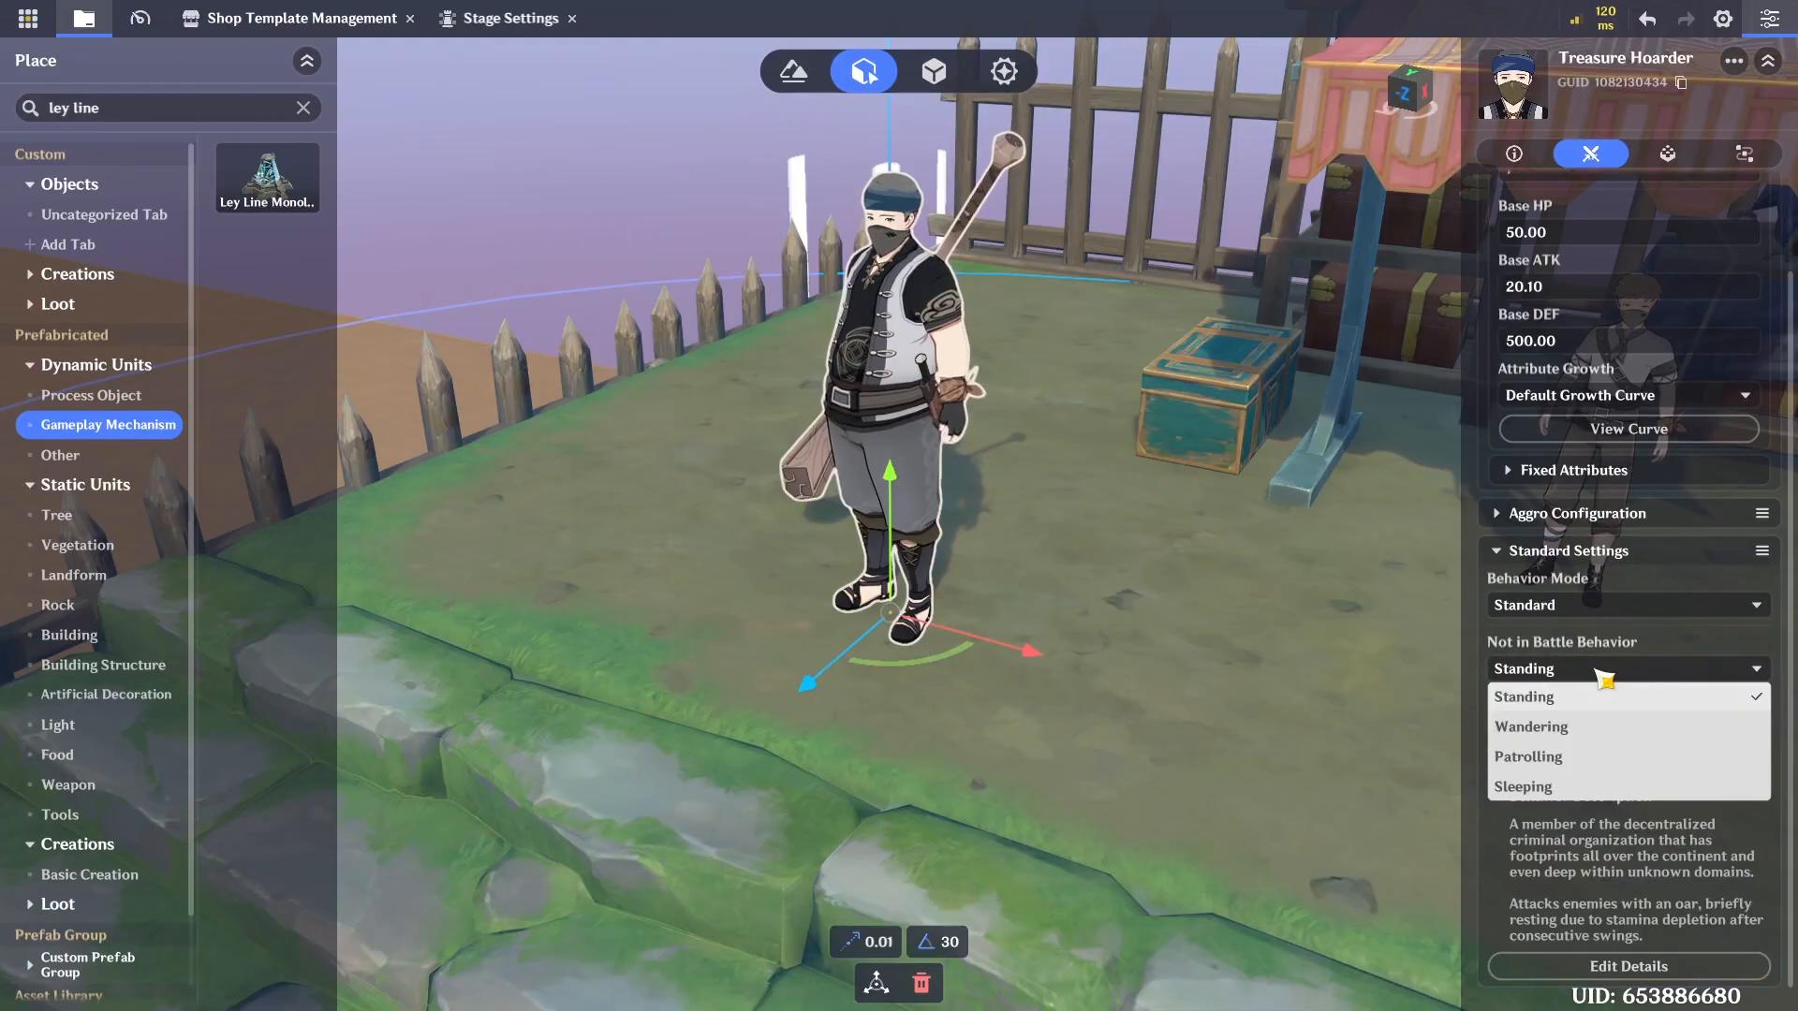
left_click(1607, 758)
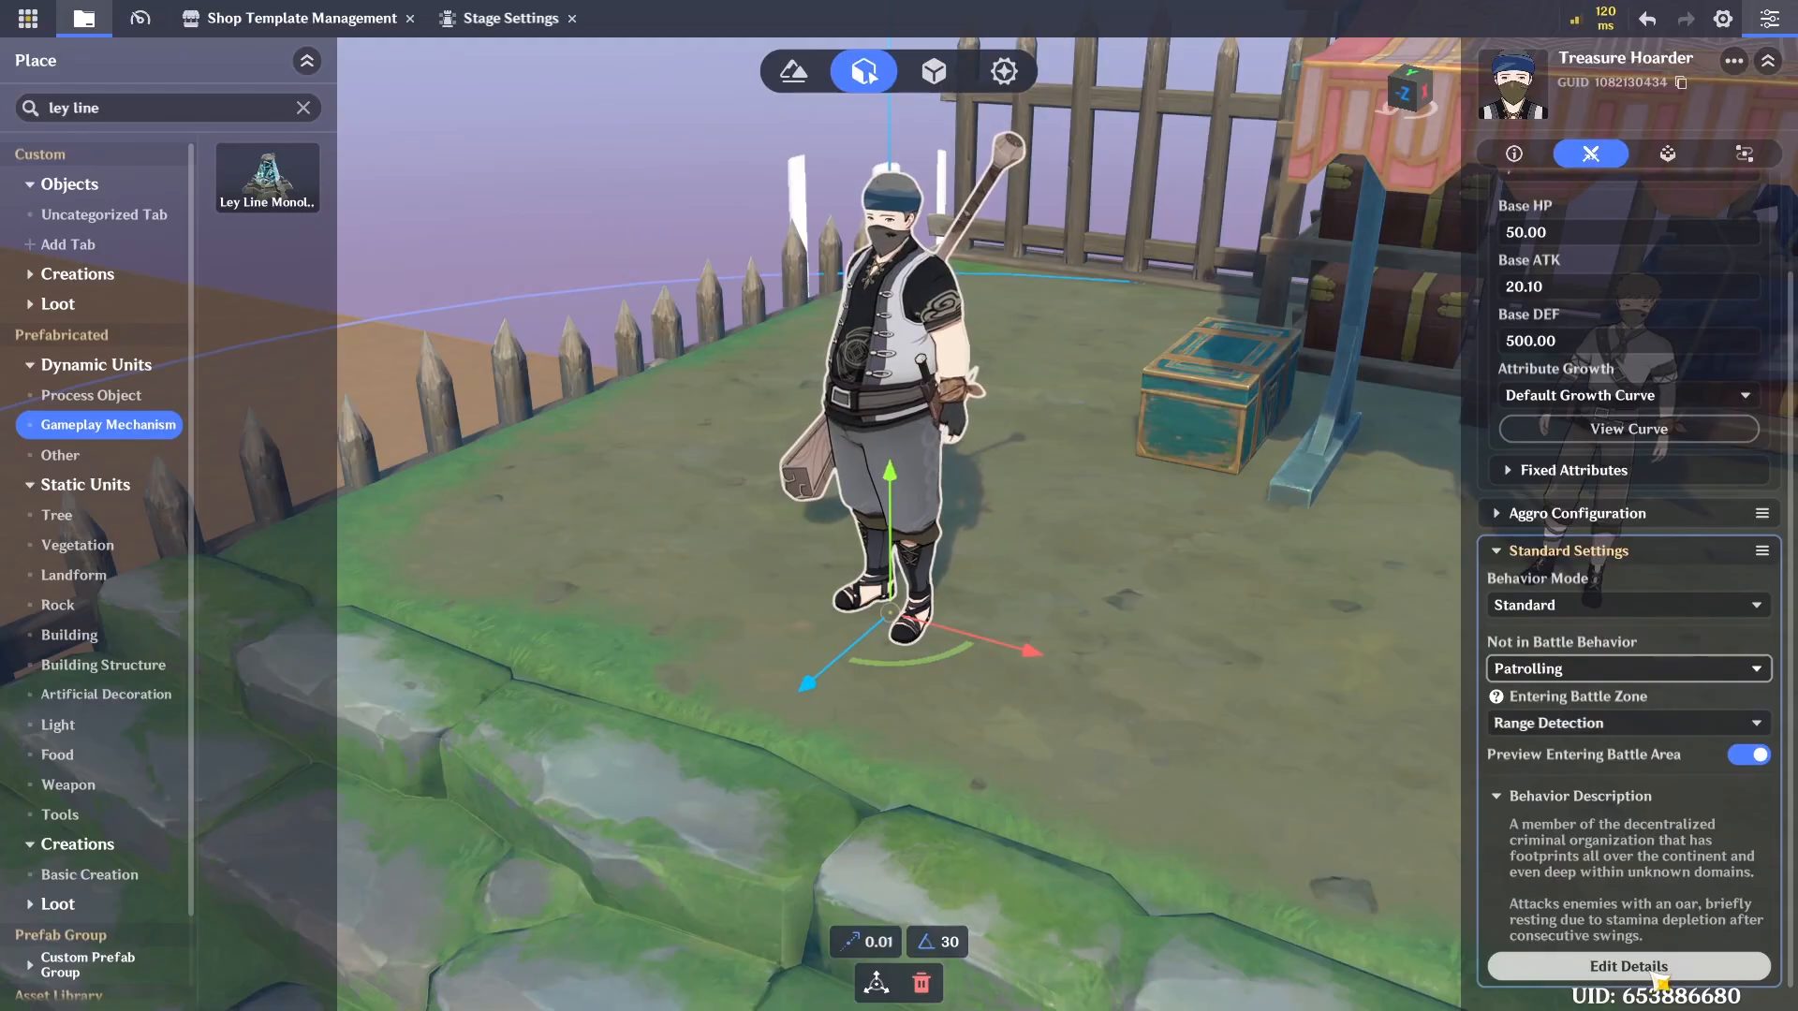
left_click(1657, 974)
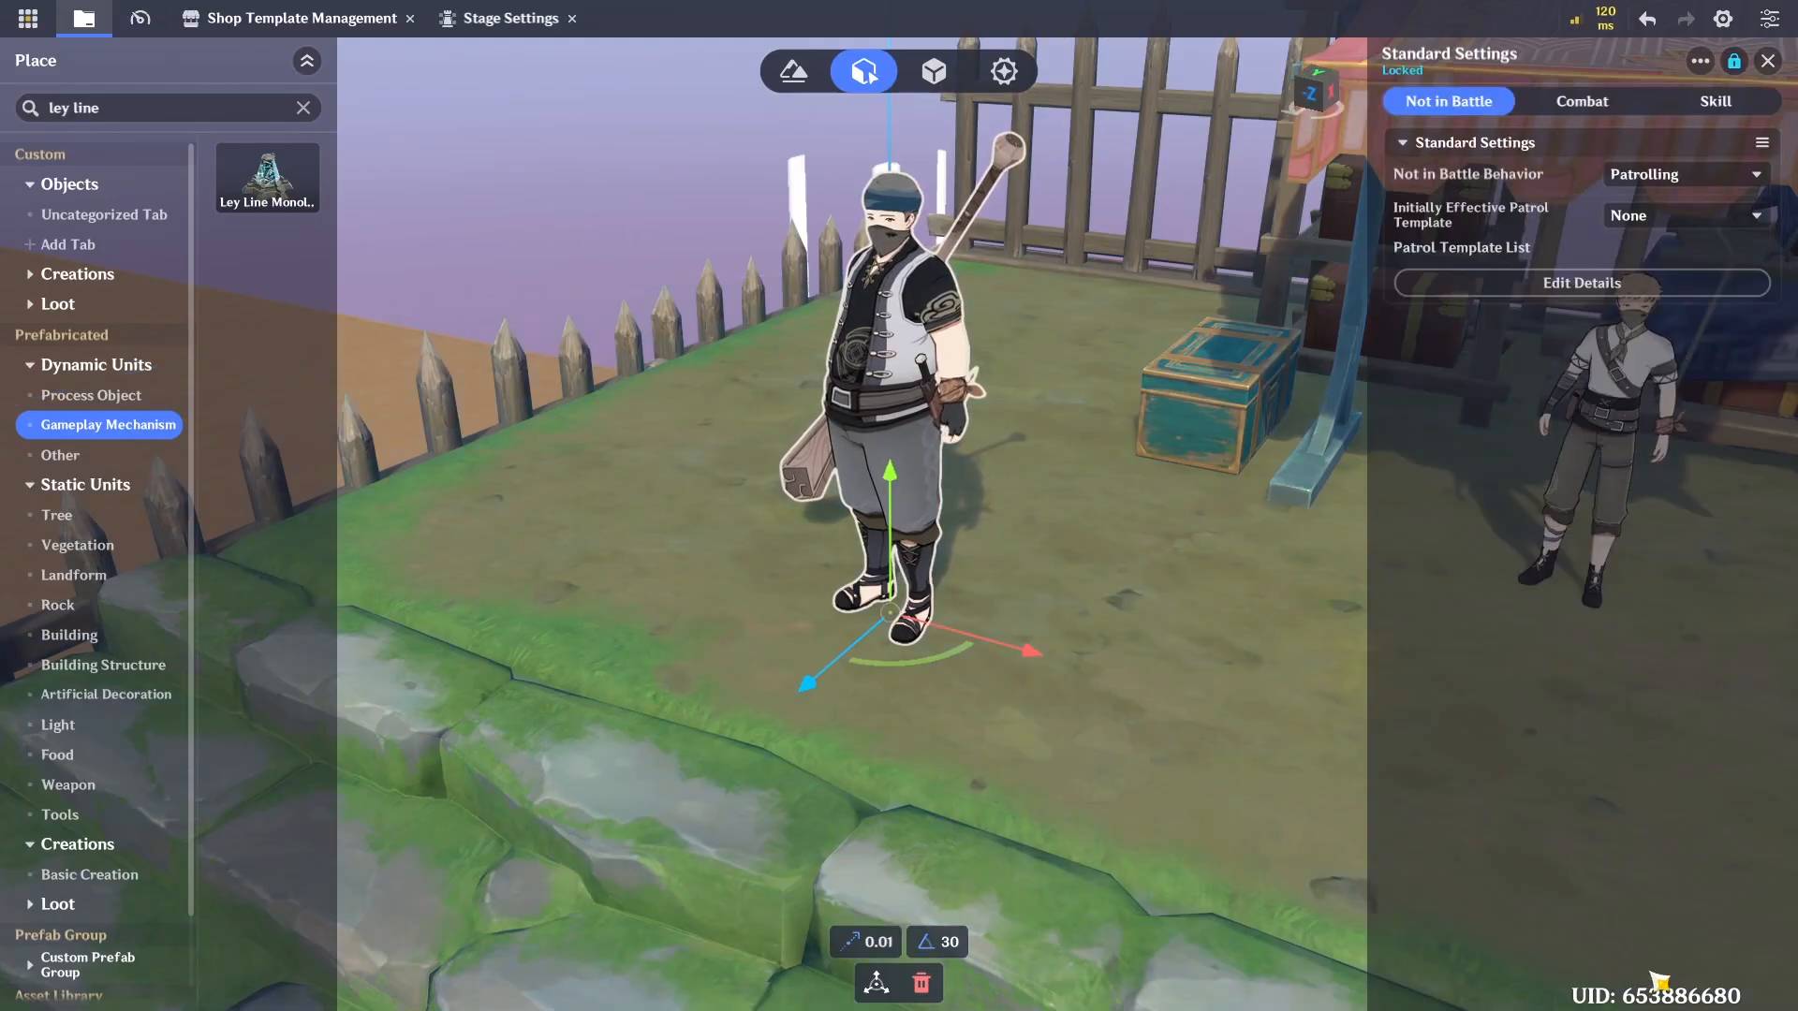
left_click(1651, 219)
left_click(1651, 219)
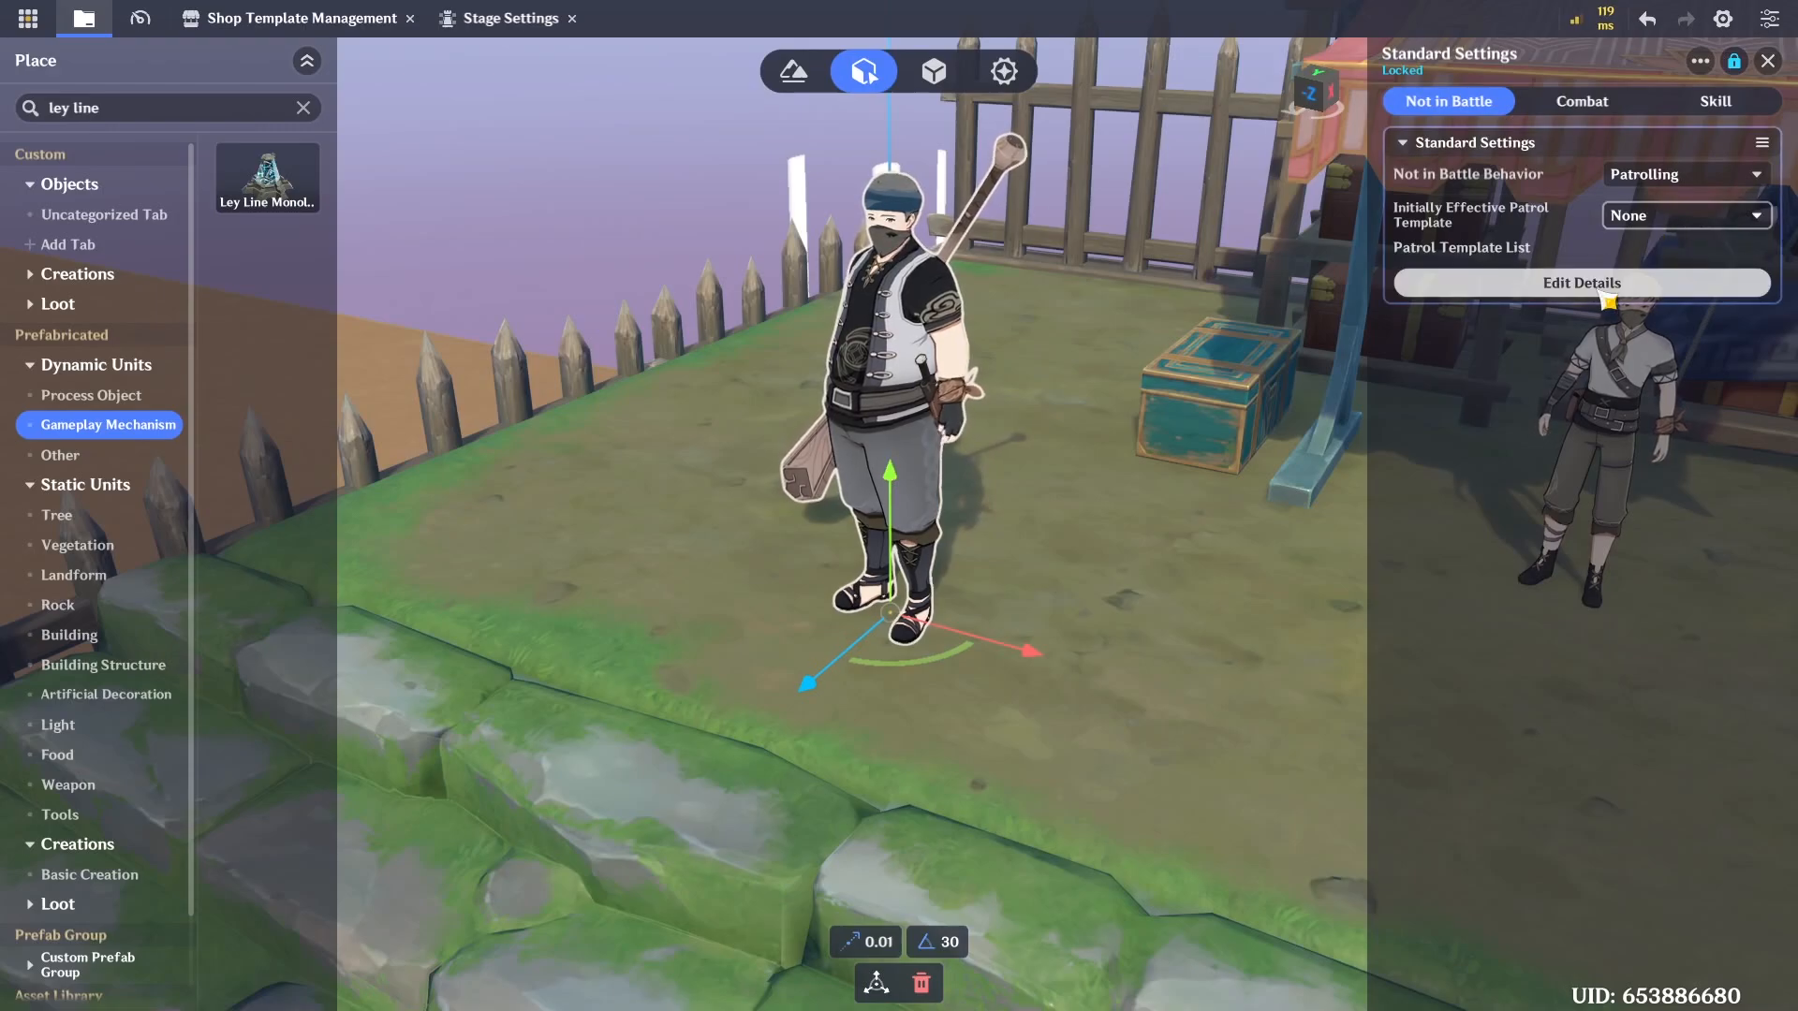
Add a patrol template for the Treasure Hoarder and make it initially effective
left_click(1604, 298)
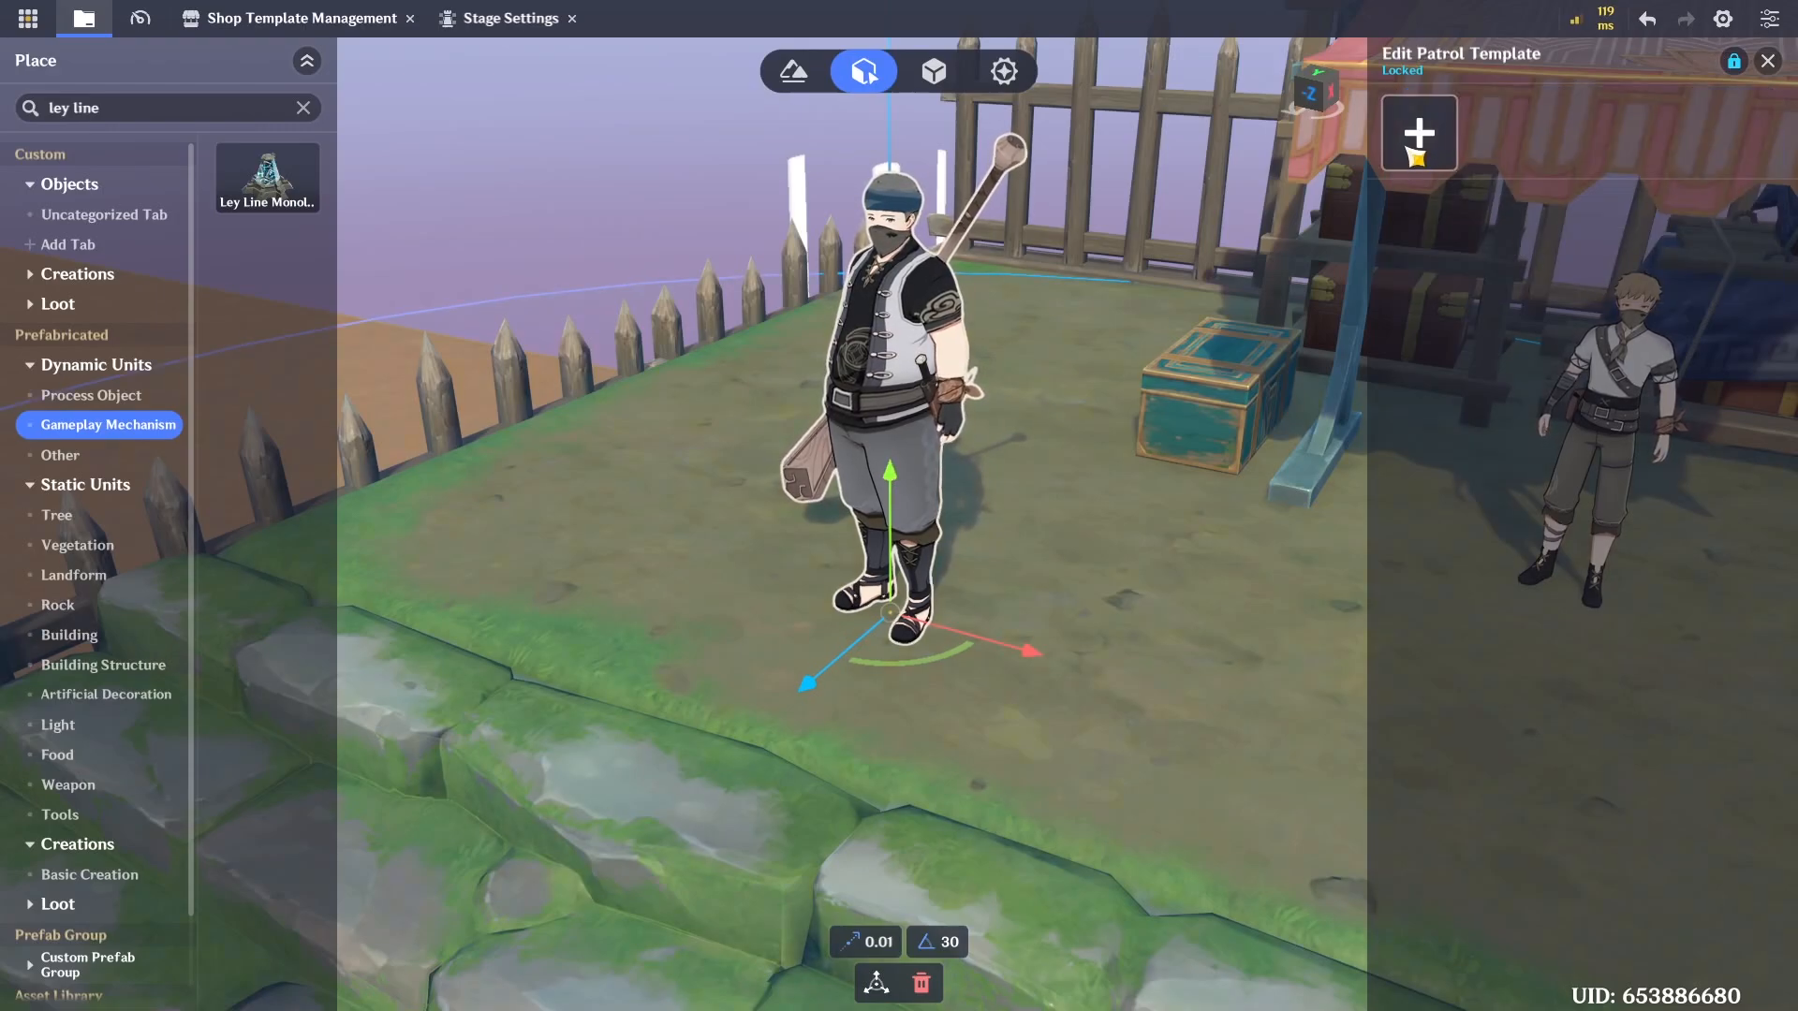
left_click(1416, 150)
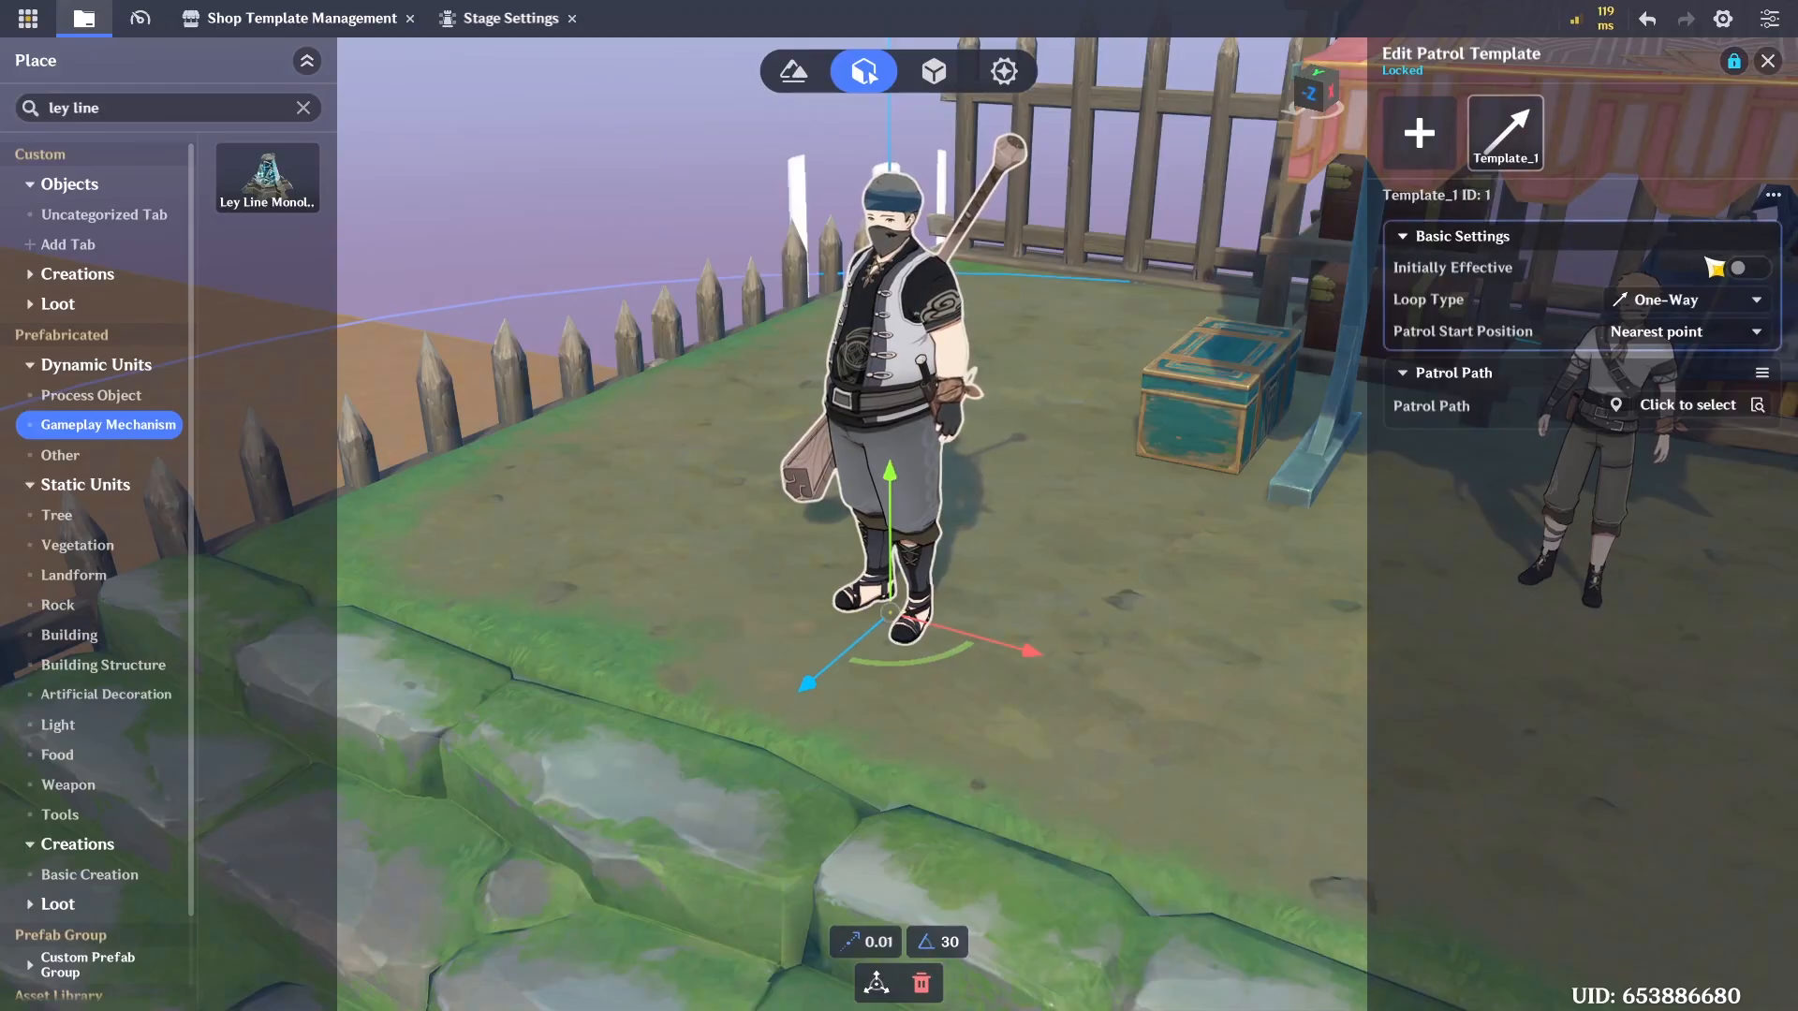
left_click(1749, 269)
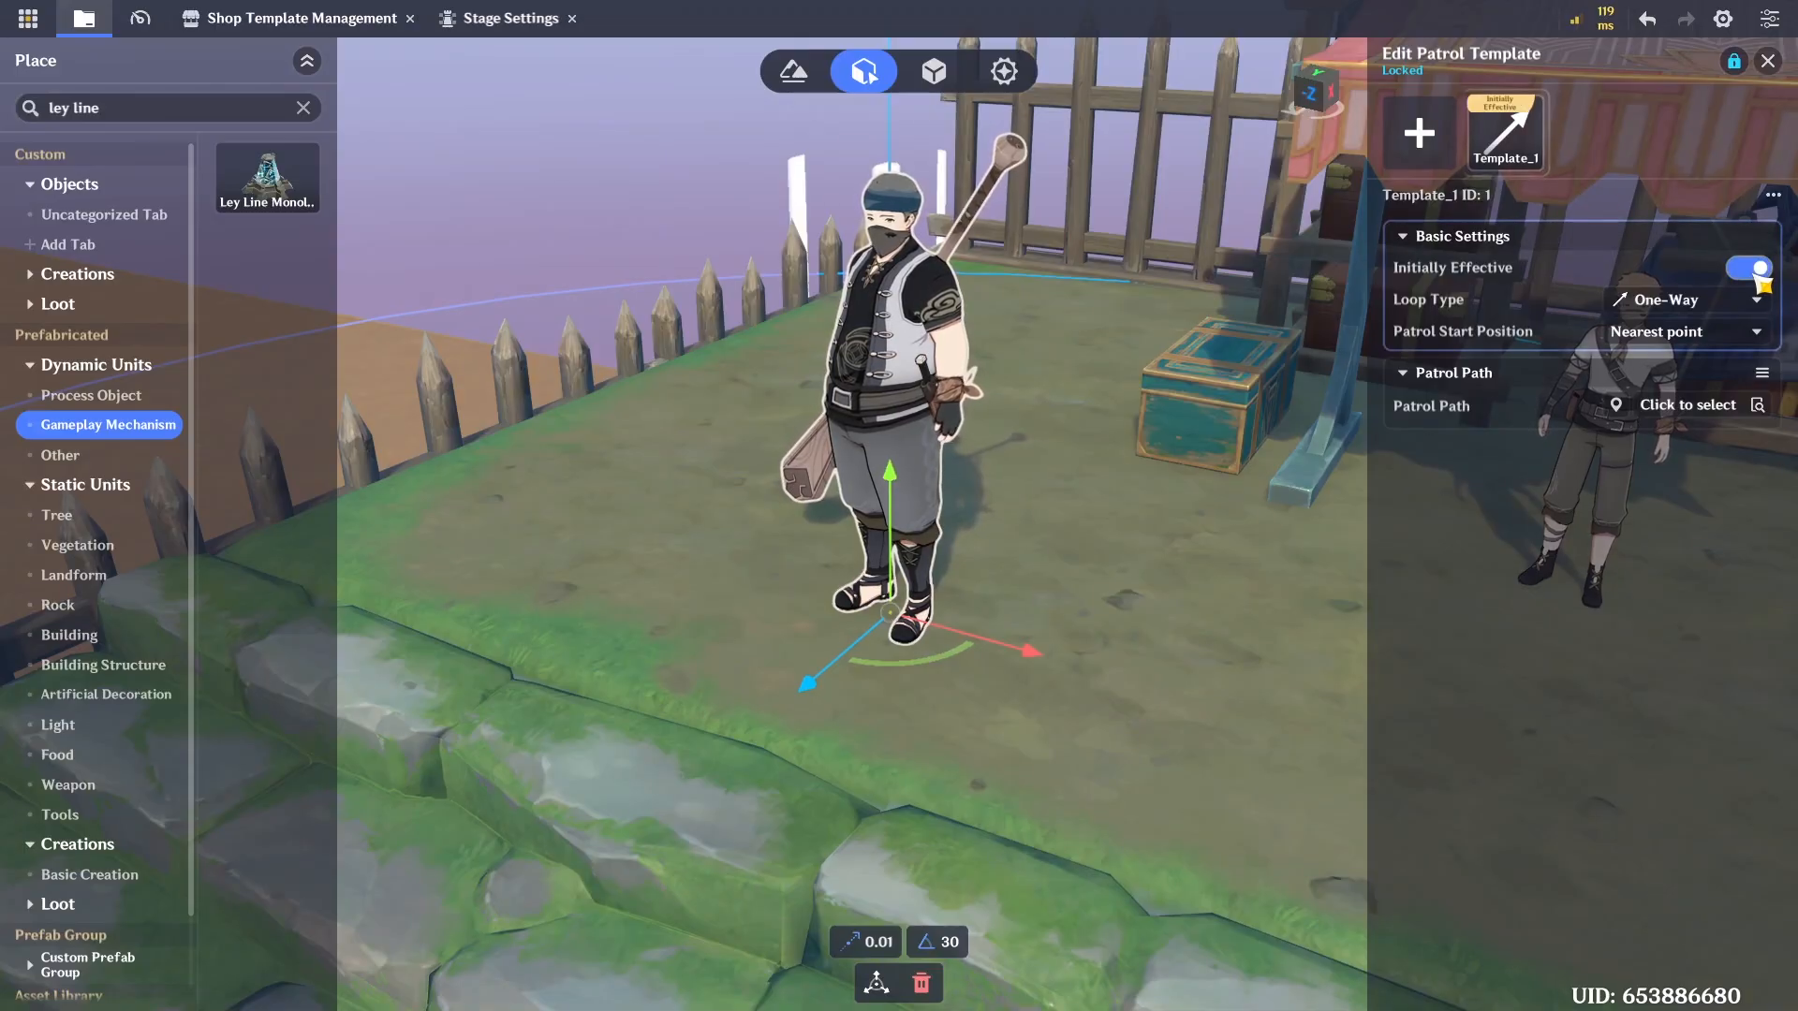
Open path management from the Treasure Hoarder's patrol template and create a new path
right_click_drag(1227, 401, 1110, 410)
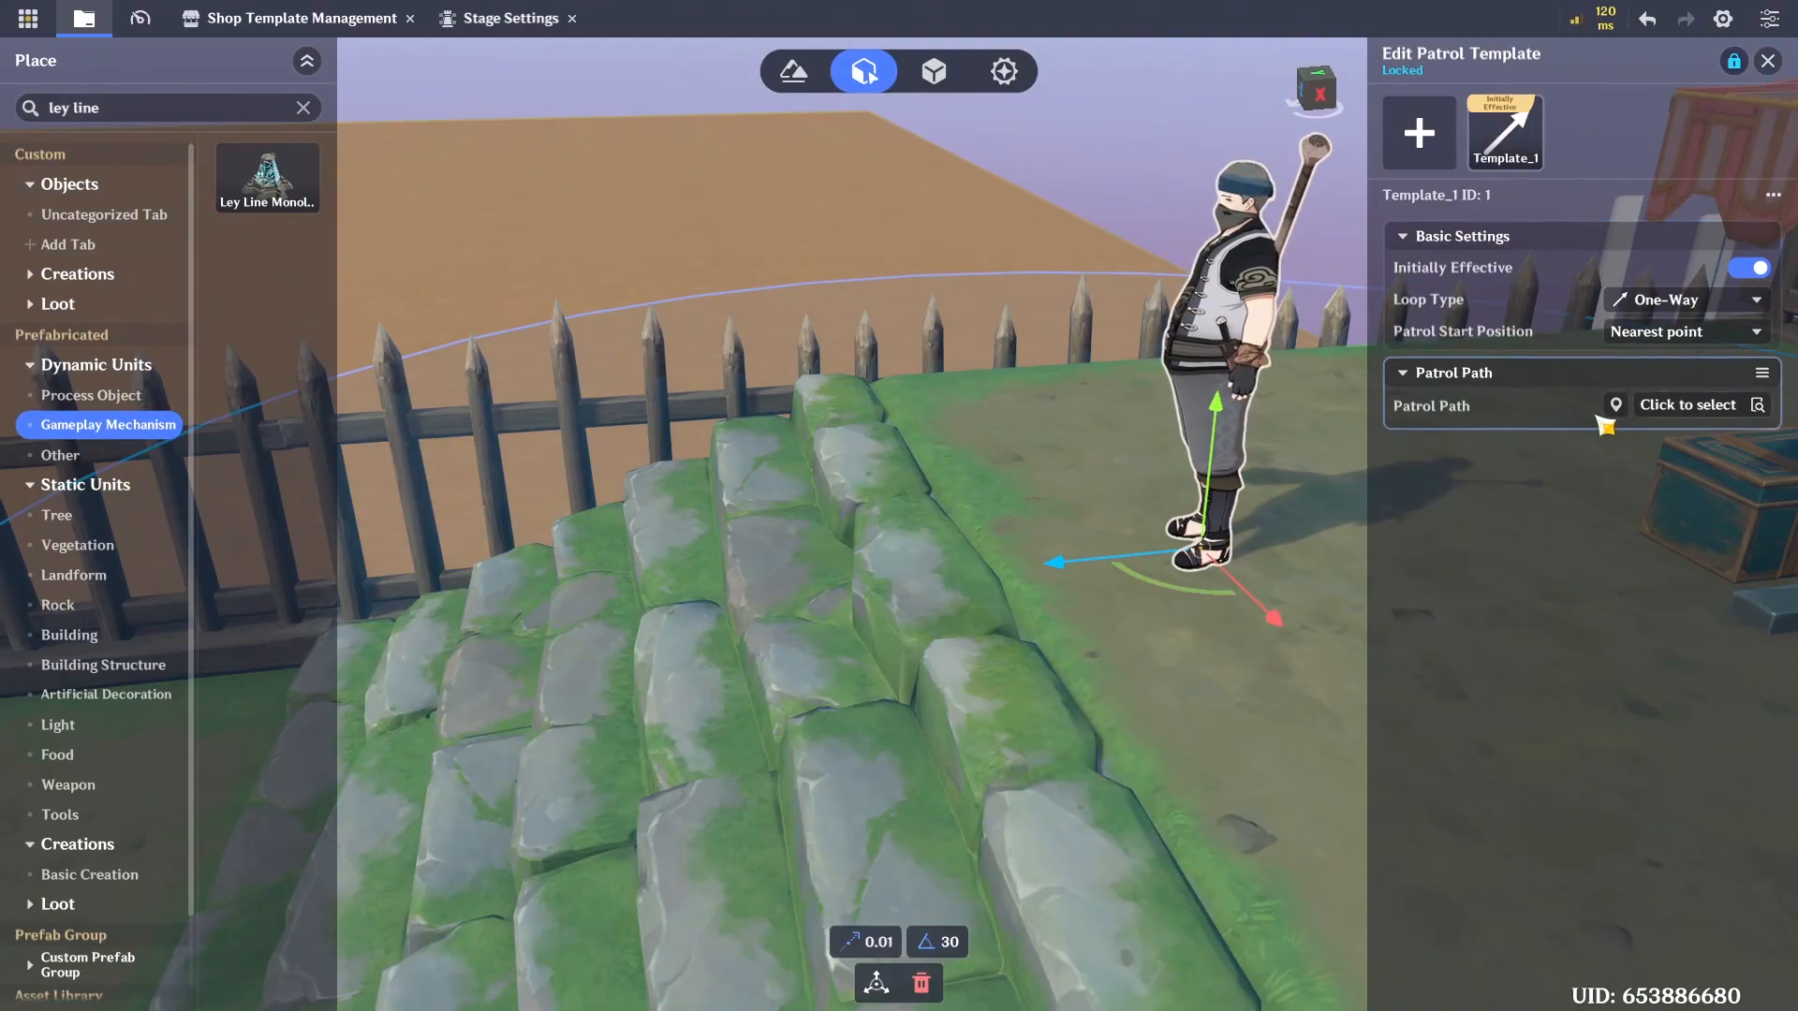
left_click(1691, 412)
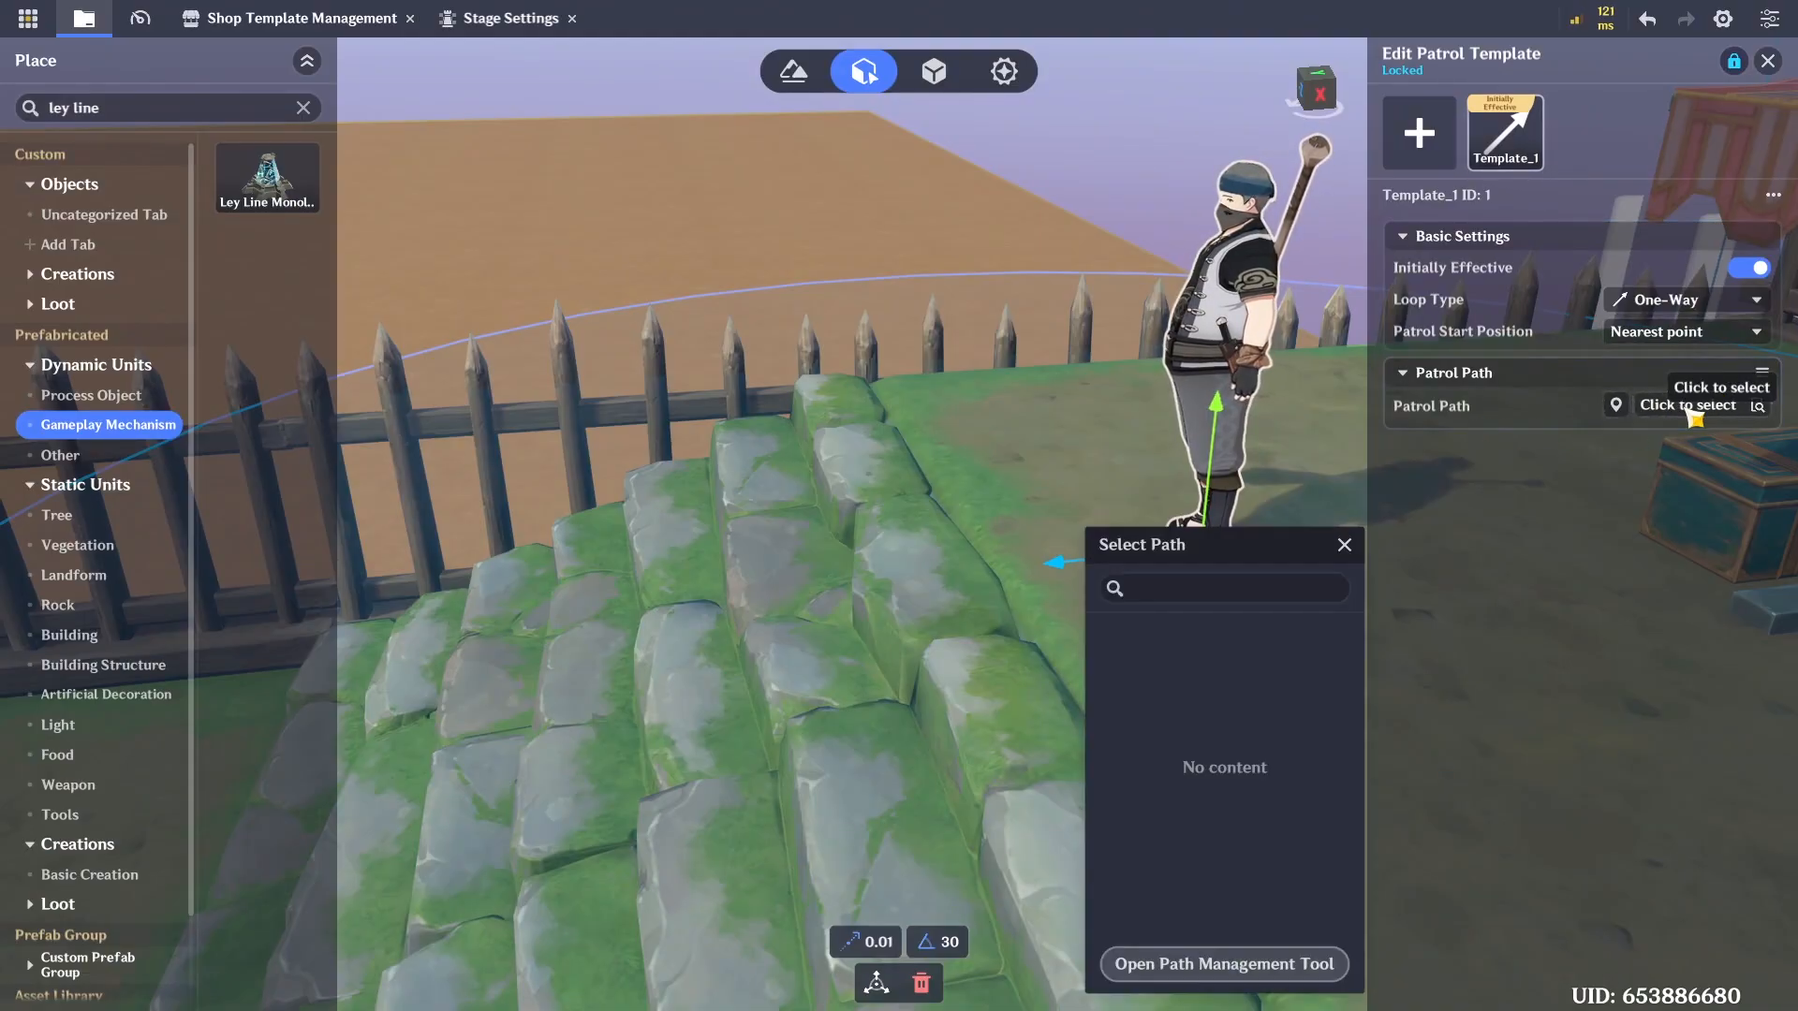
left_click(1224, 965)
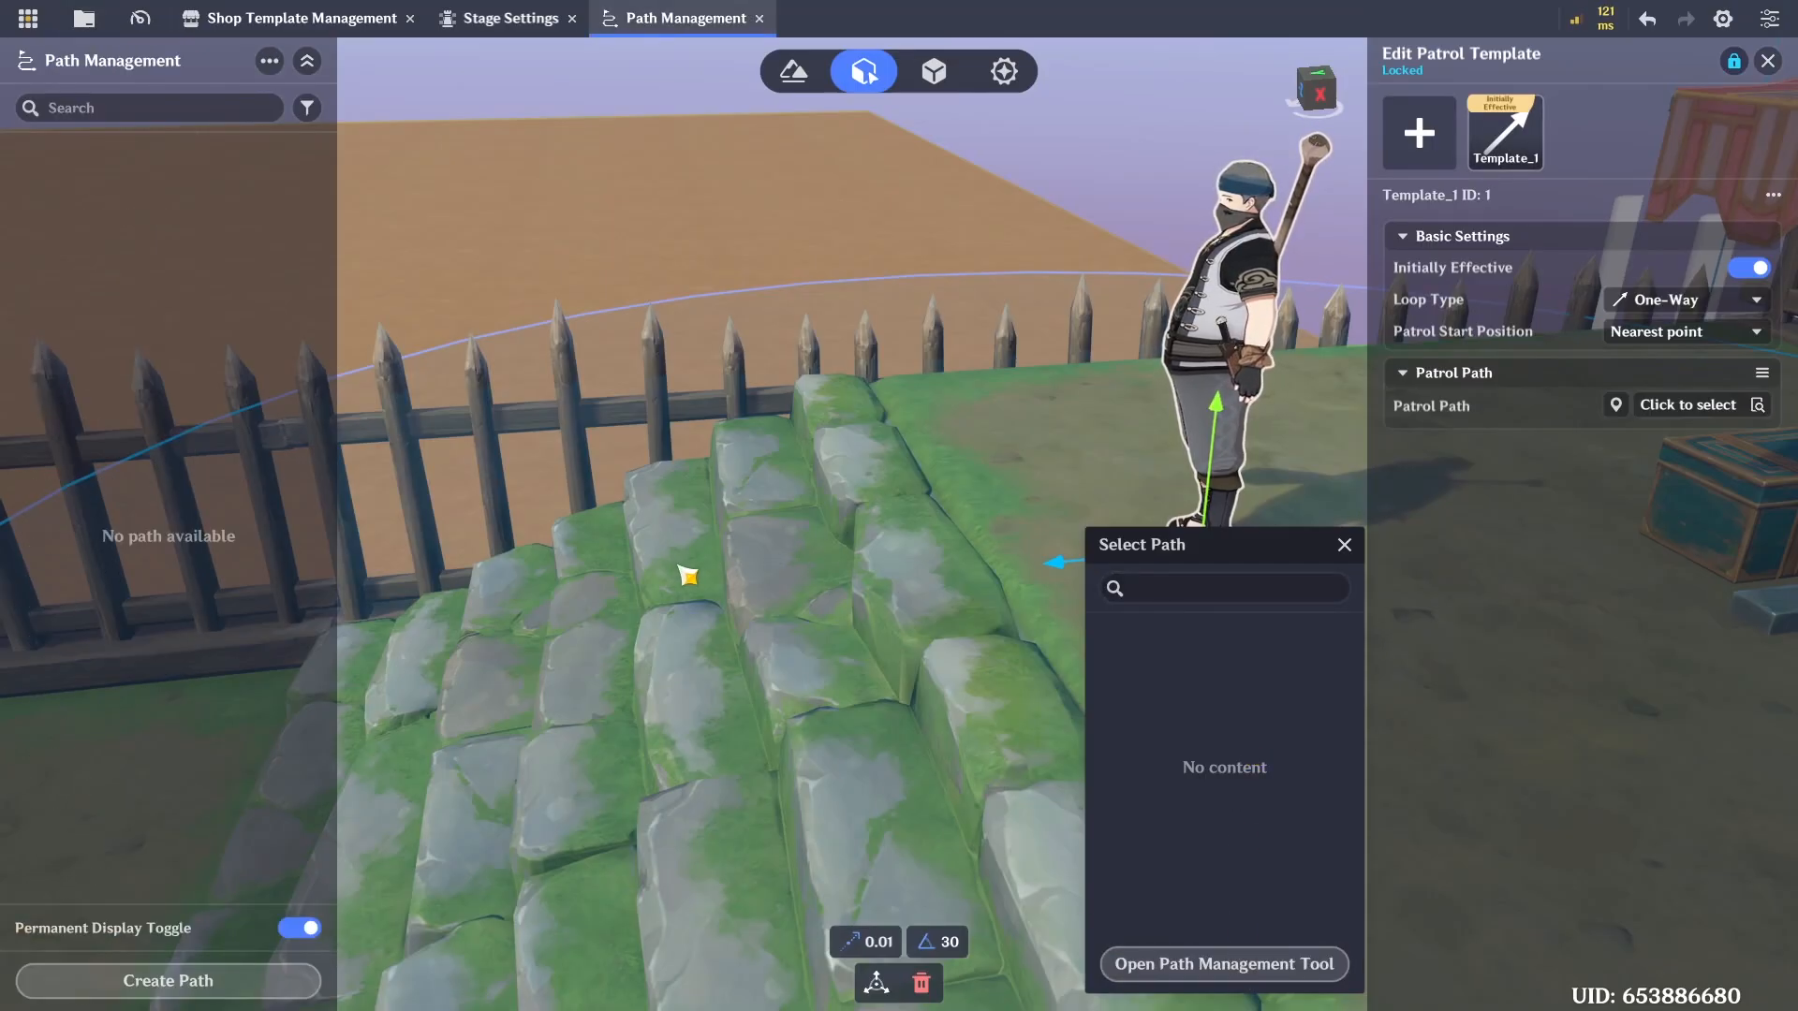
left_click(722, 593)
left_click(145, 974)
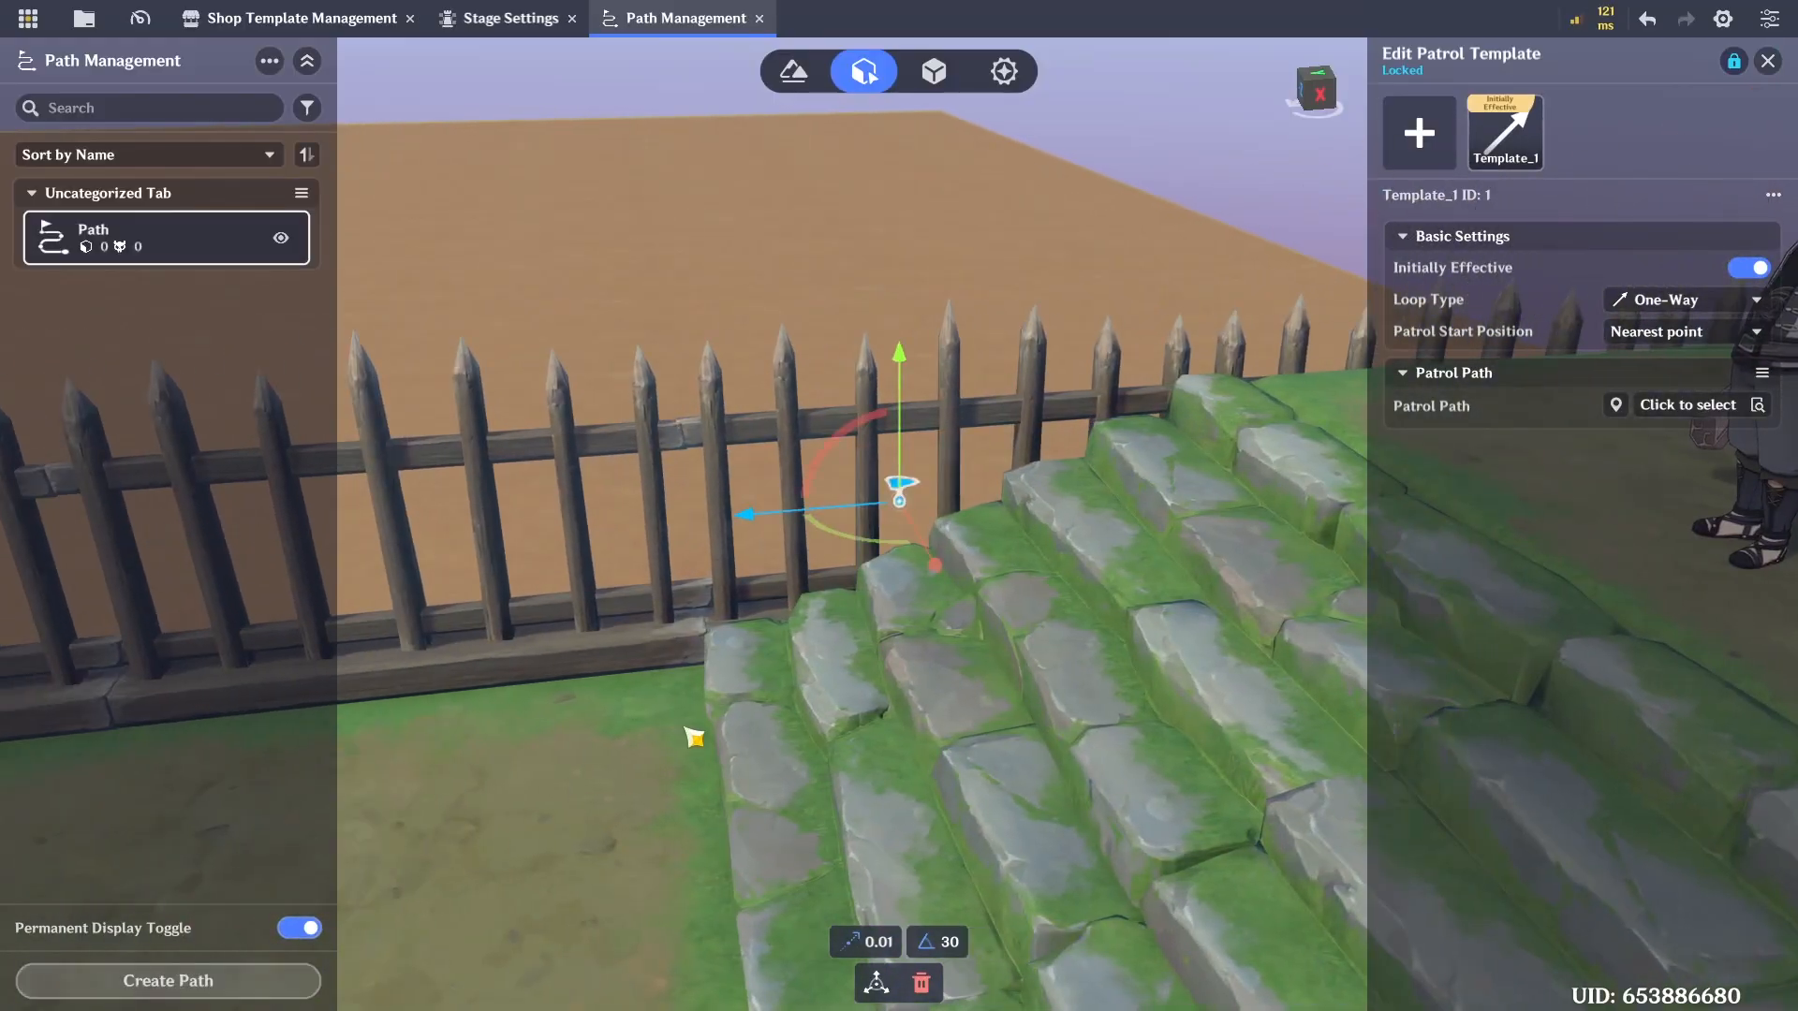
Move the new path's waypoint from beside the stone steps to the open ground in front of the dragon
key("a")
right_click_drag(830, 634, 1124, 587)
left_click_drag(1131, 548, 908, 530)
left_click_drag(688, 570, 1226, 408)
right_click_drag(1226, 408, 1144, 413)
left_click_drag(1124, 568, 1033, 562)
left_click_drag(891, 630, 934, 622)
key("w")
key("d")
left_click_drag(1093, 564, 1041, 575)
right_click_drag(1042, 575, 1025, 626)
key("w")
left_click_drag(1002, 642, 937, 477)
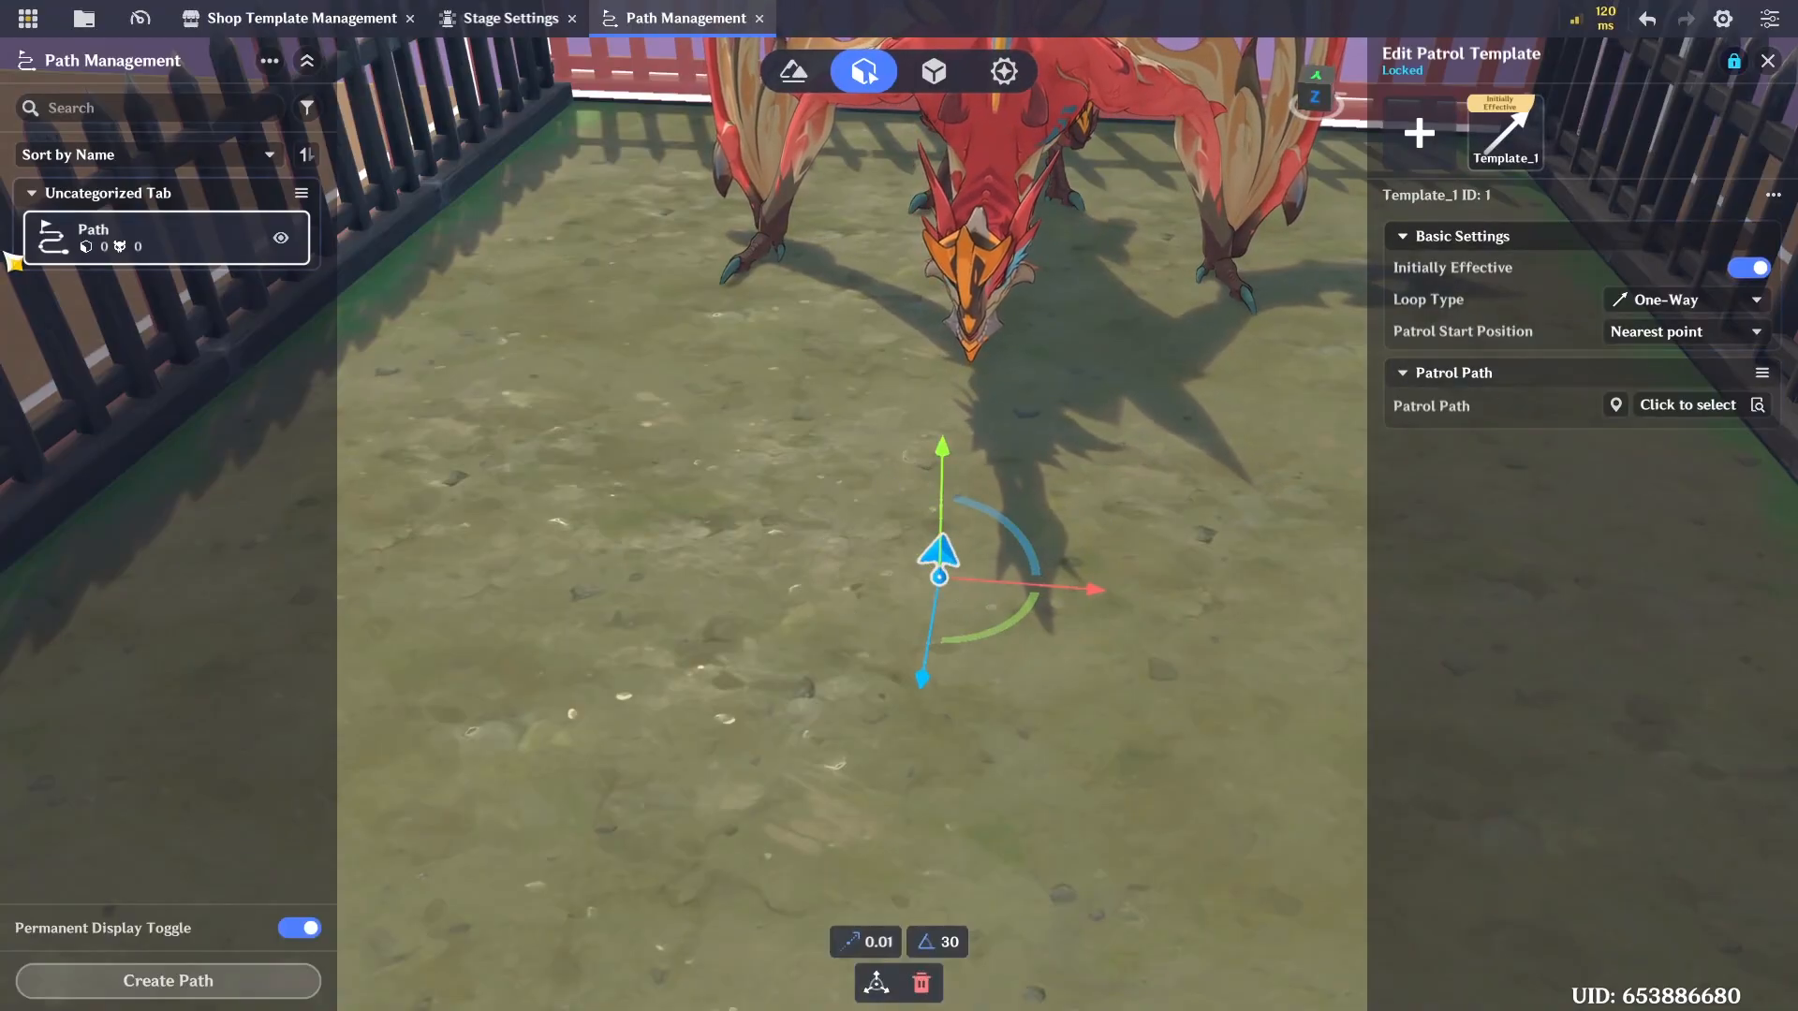
Rename the path as Guards Path
right_click(91, 242)
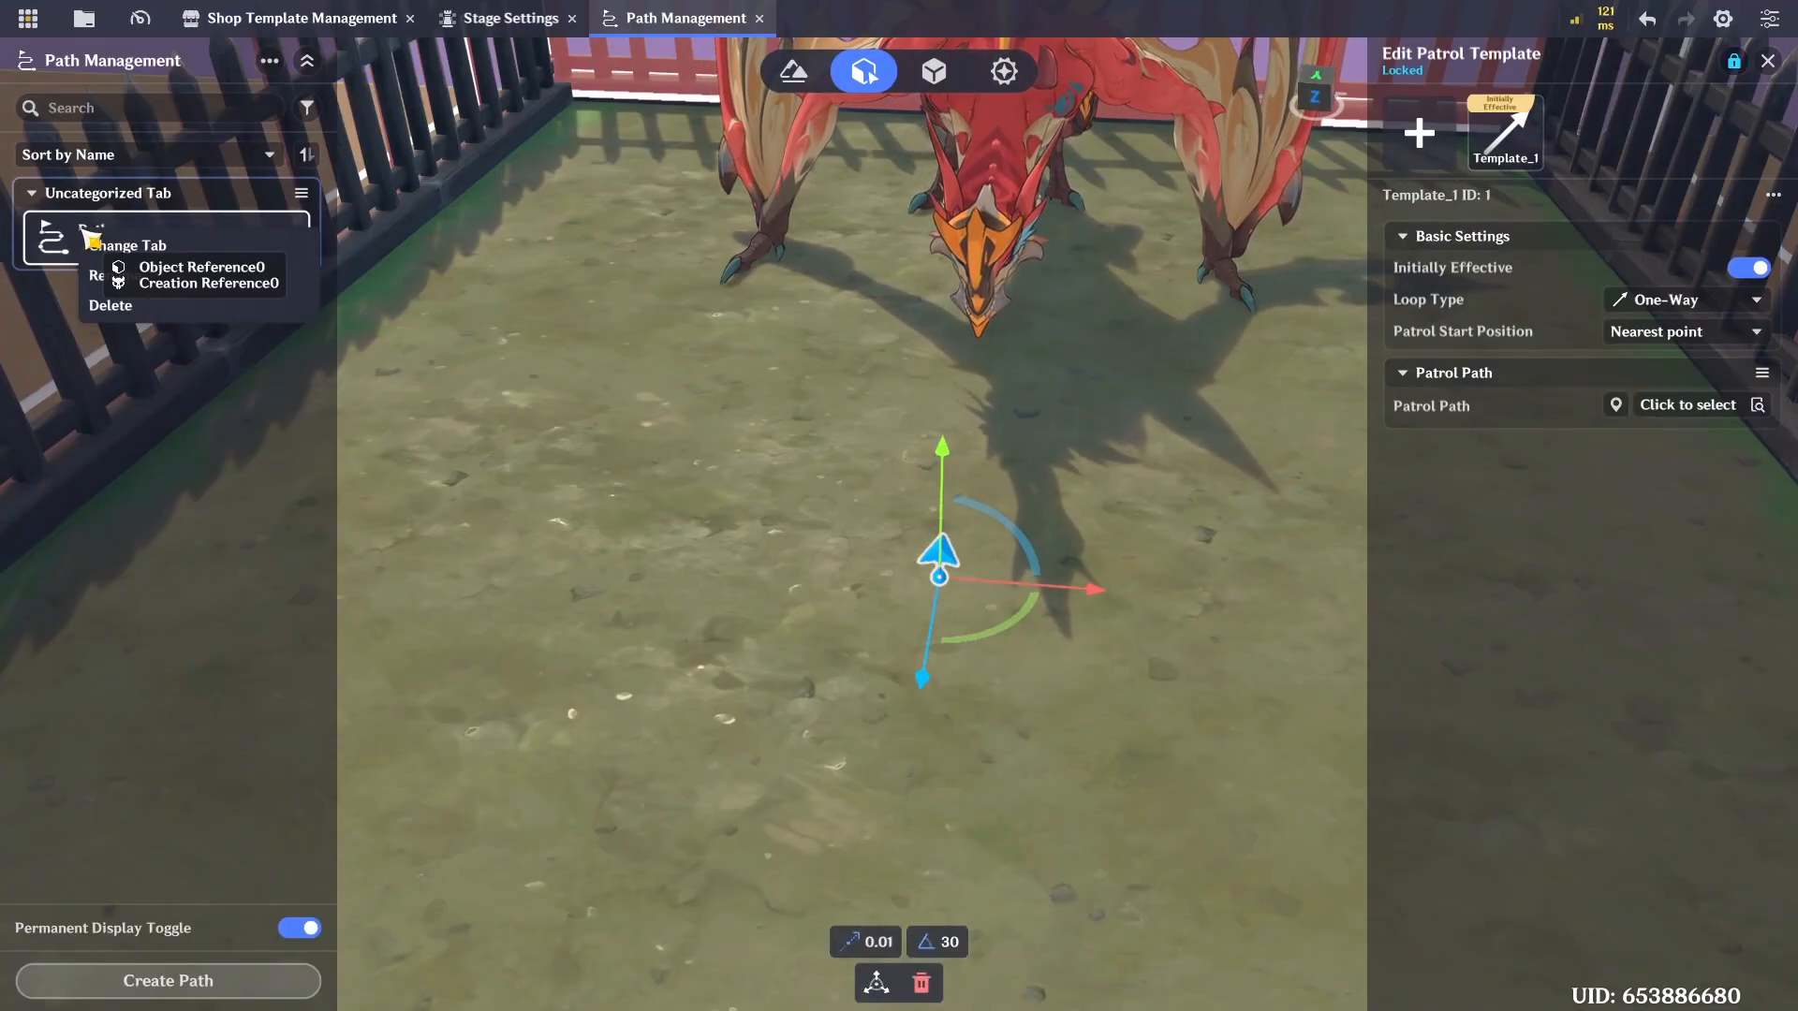
left_click(78, 415)
right_click(105, 233)
left_click(157, 280)
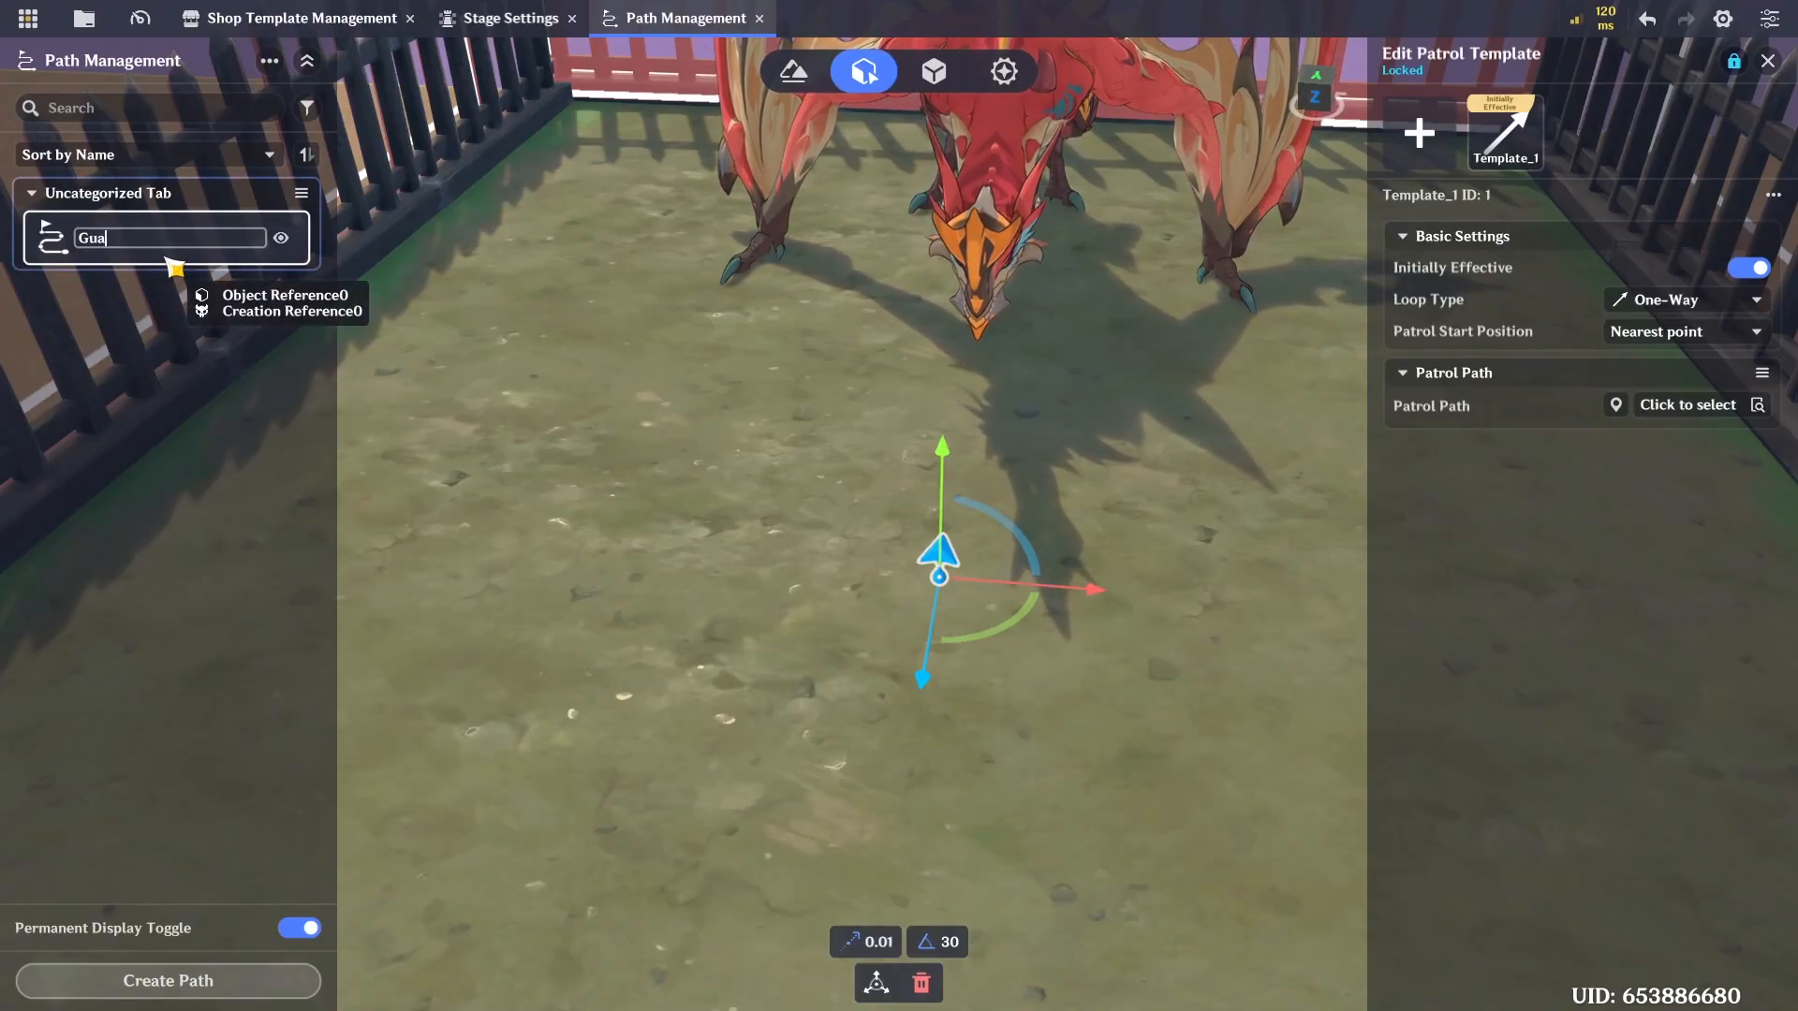
key("Return")
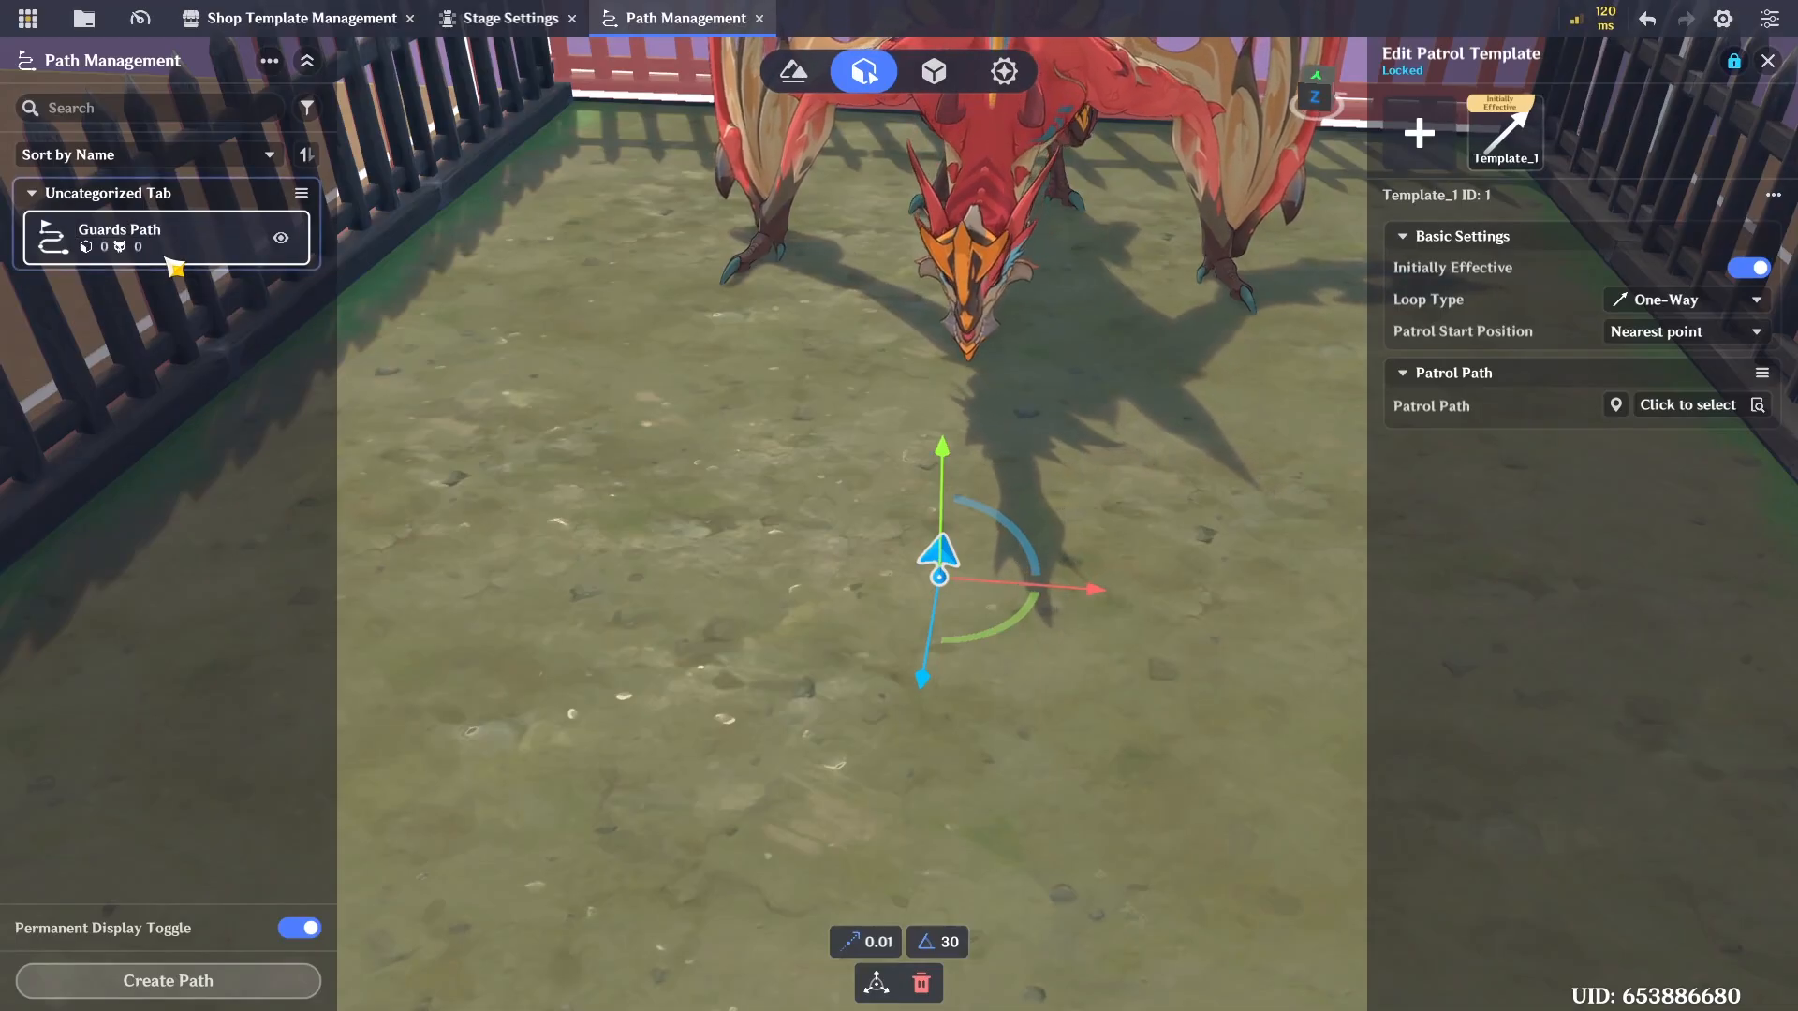
Save the stage and assign Guards Path as the patrol path of the Treasure Hoarder's Template_1
right_click_drag(791, 654, 685, 136)
left_click(85, 19)
right_click_drag(487, 140, 1047, 440)
key("ctrl+s")
key("w")
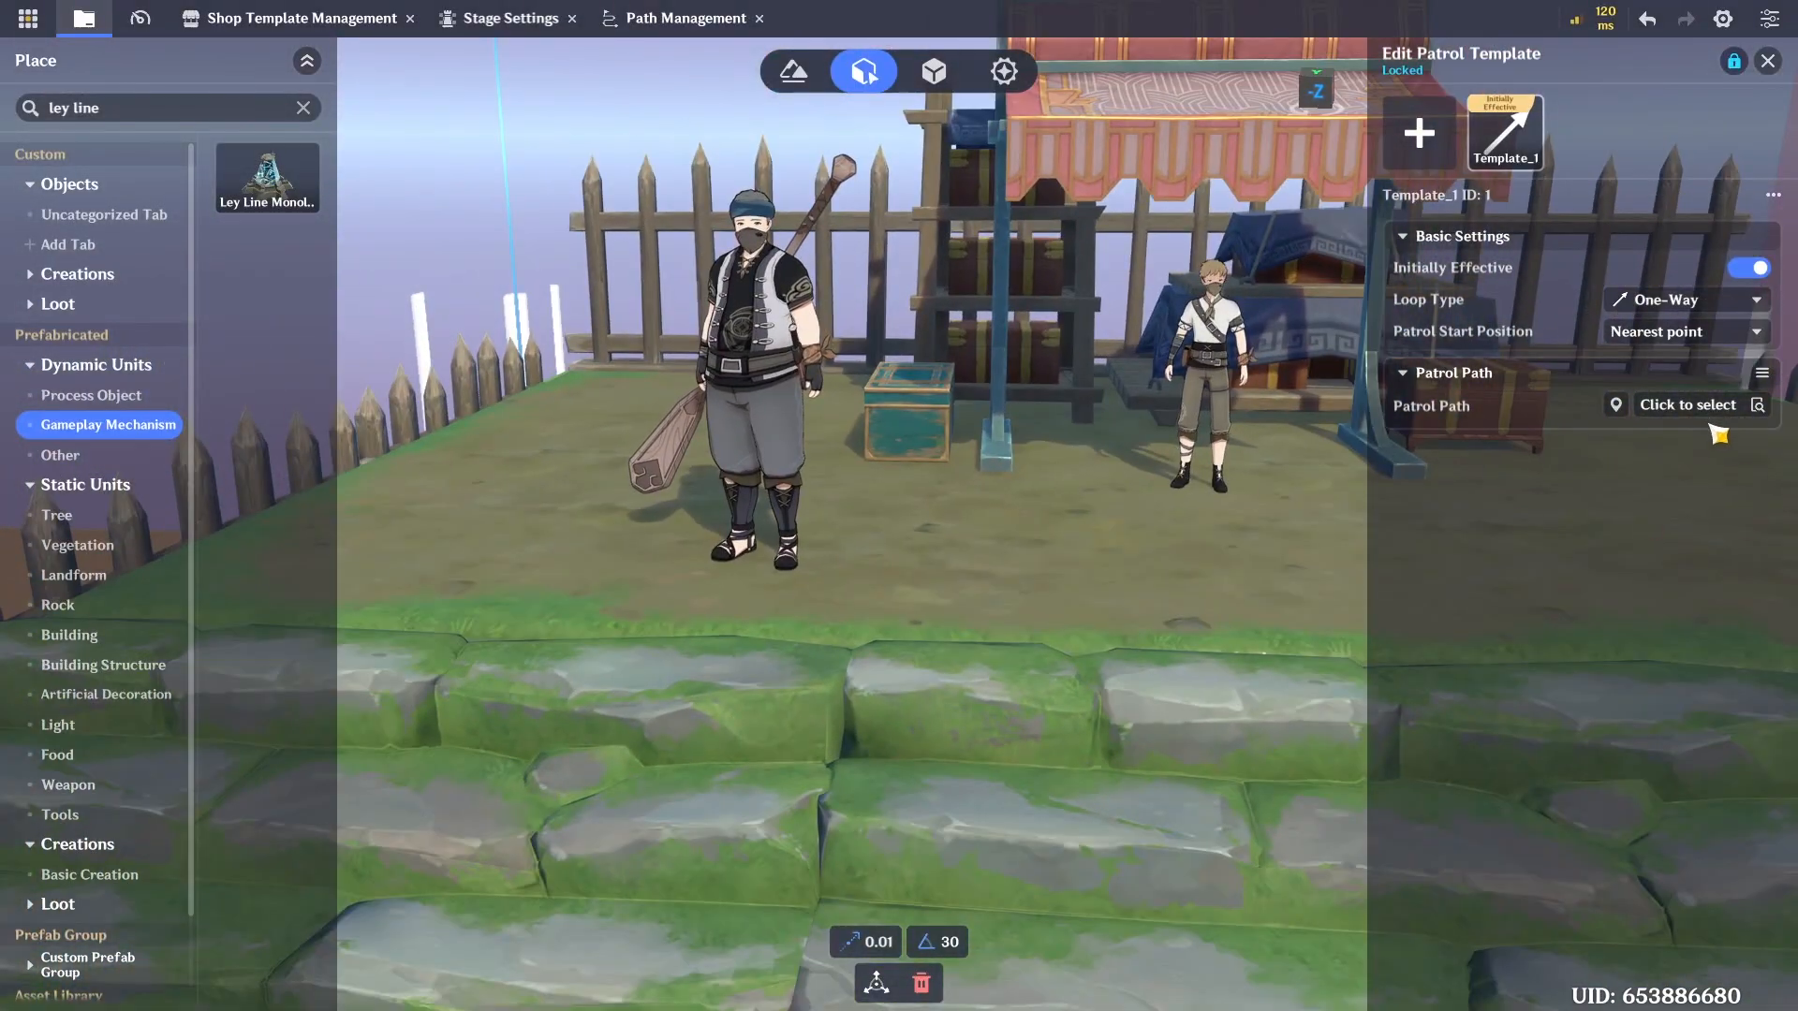
left_click(1690, 406)
left_click(1259, 688)
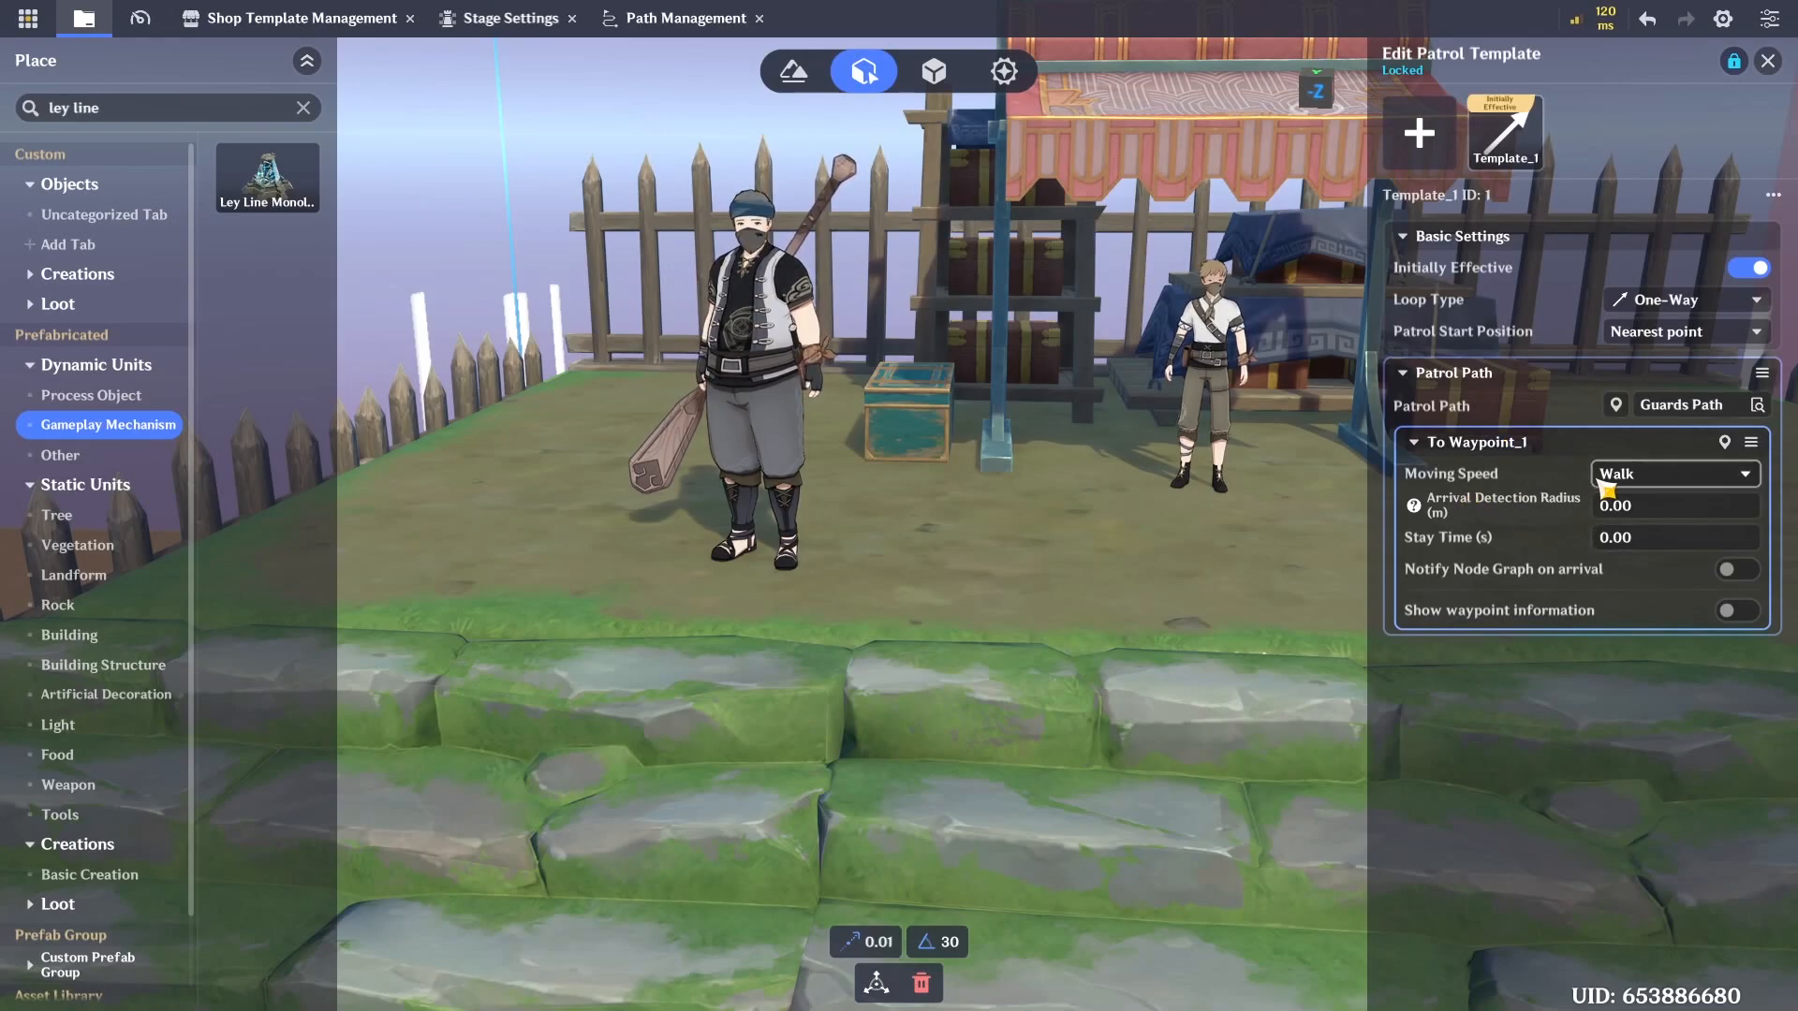
Set Waypoint_1 to Run with an arrival detection radius of 1 m and a stay time of 15 s, and save
left_click(1658, 474)
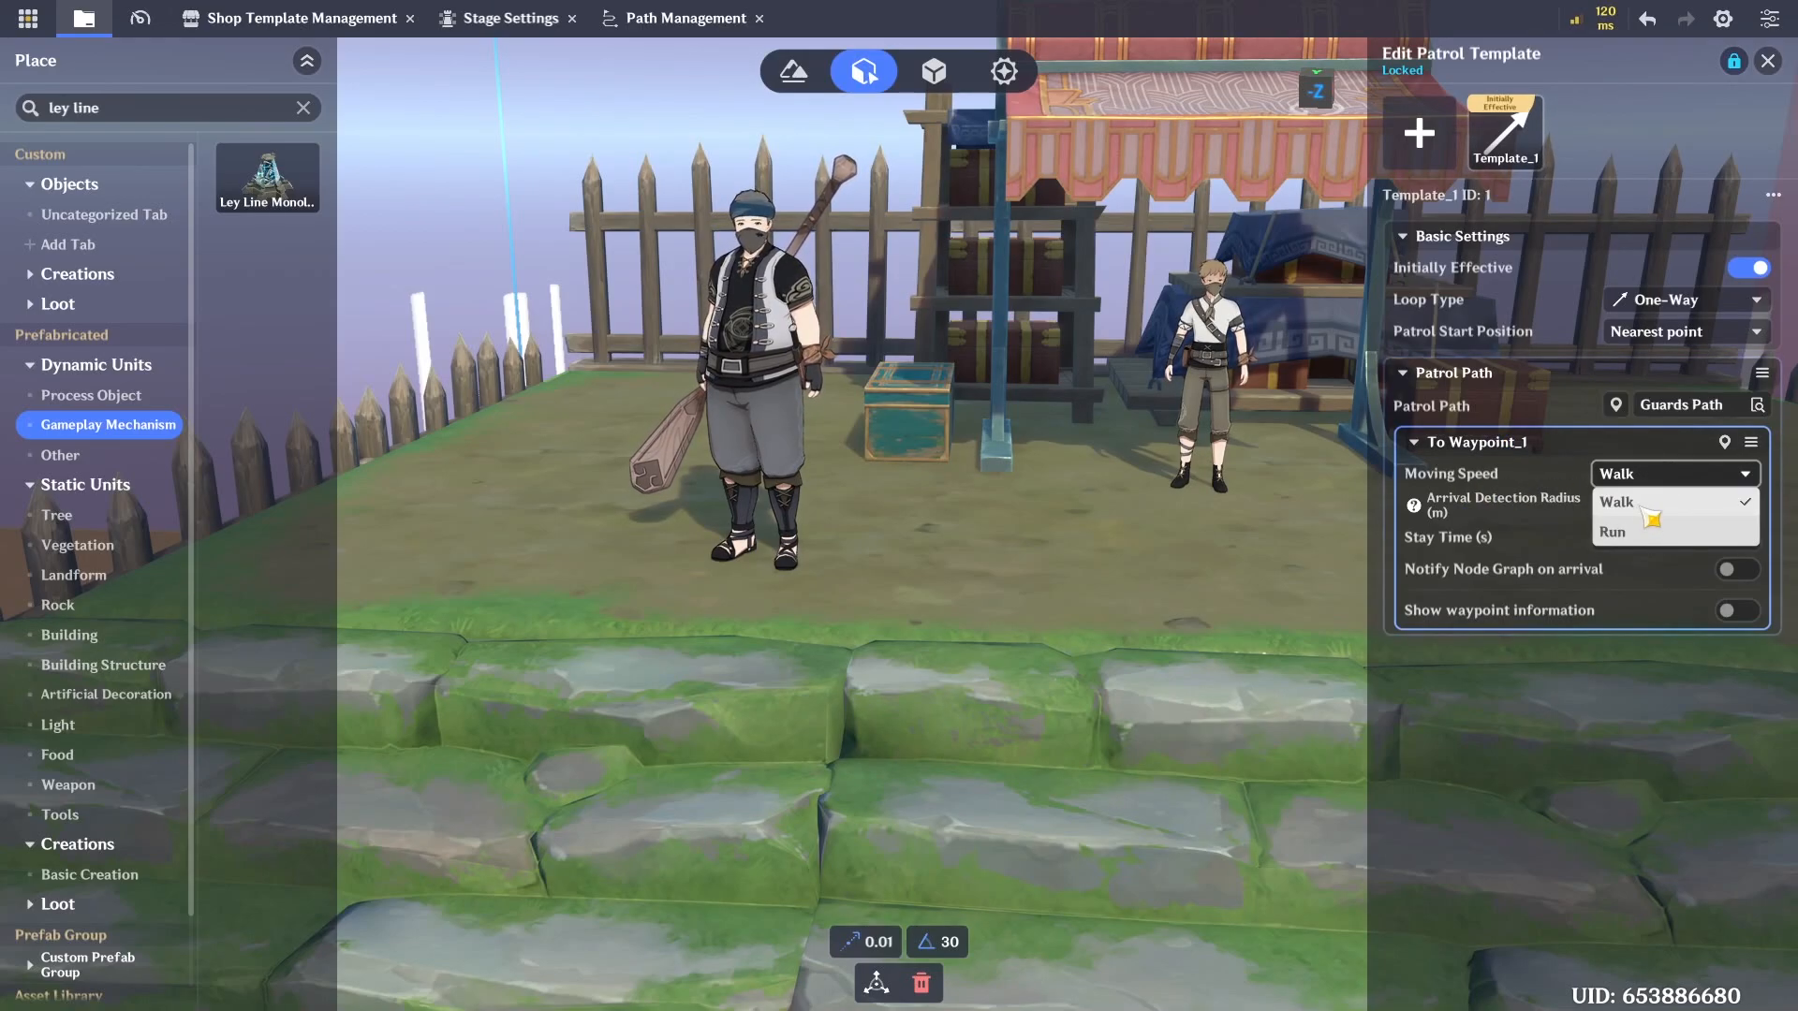
left_click(1712, 528)
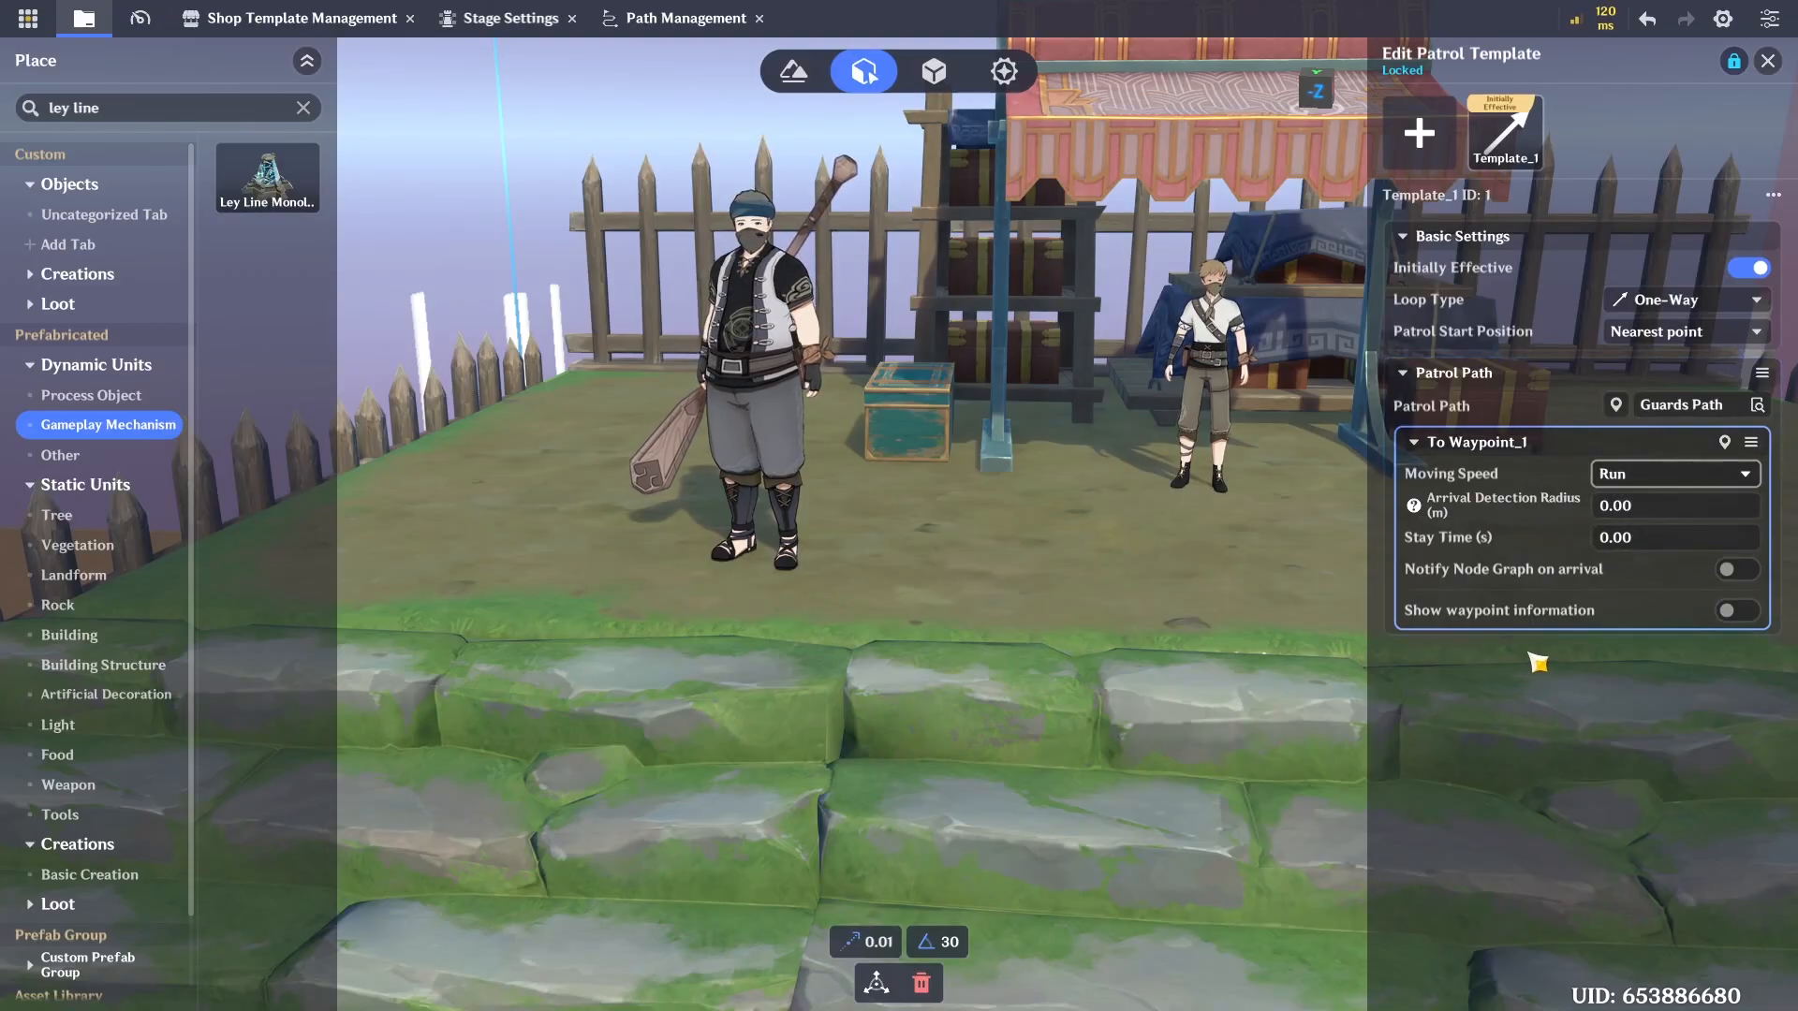
left_click(1638, 507)
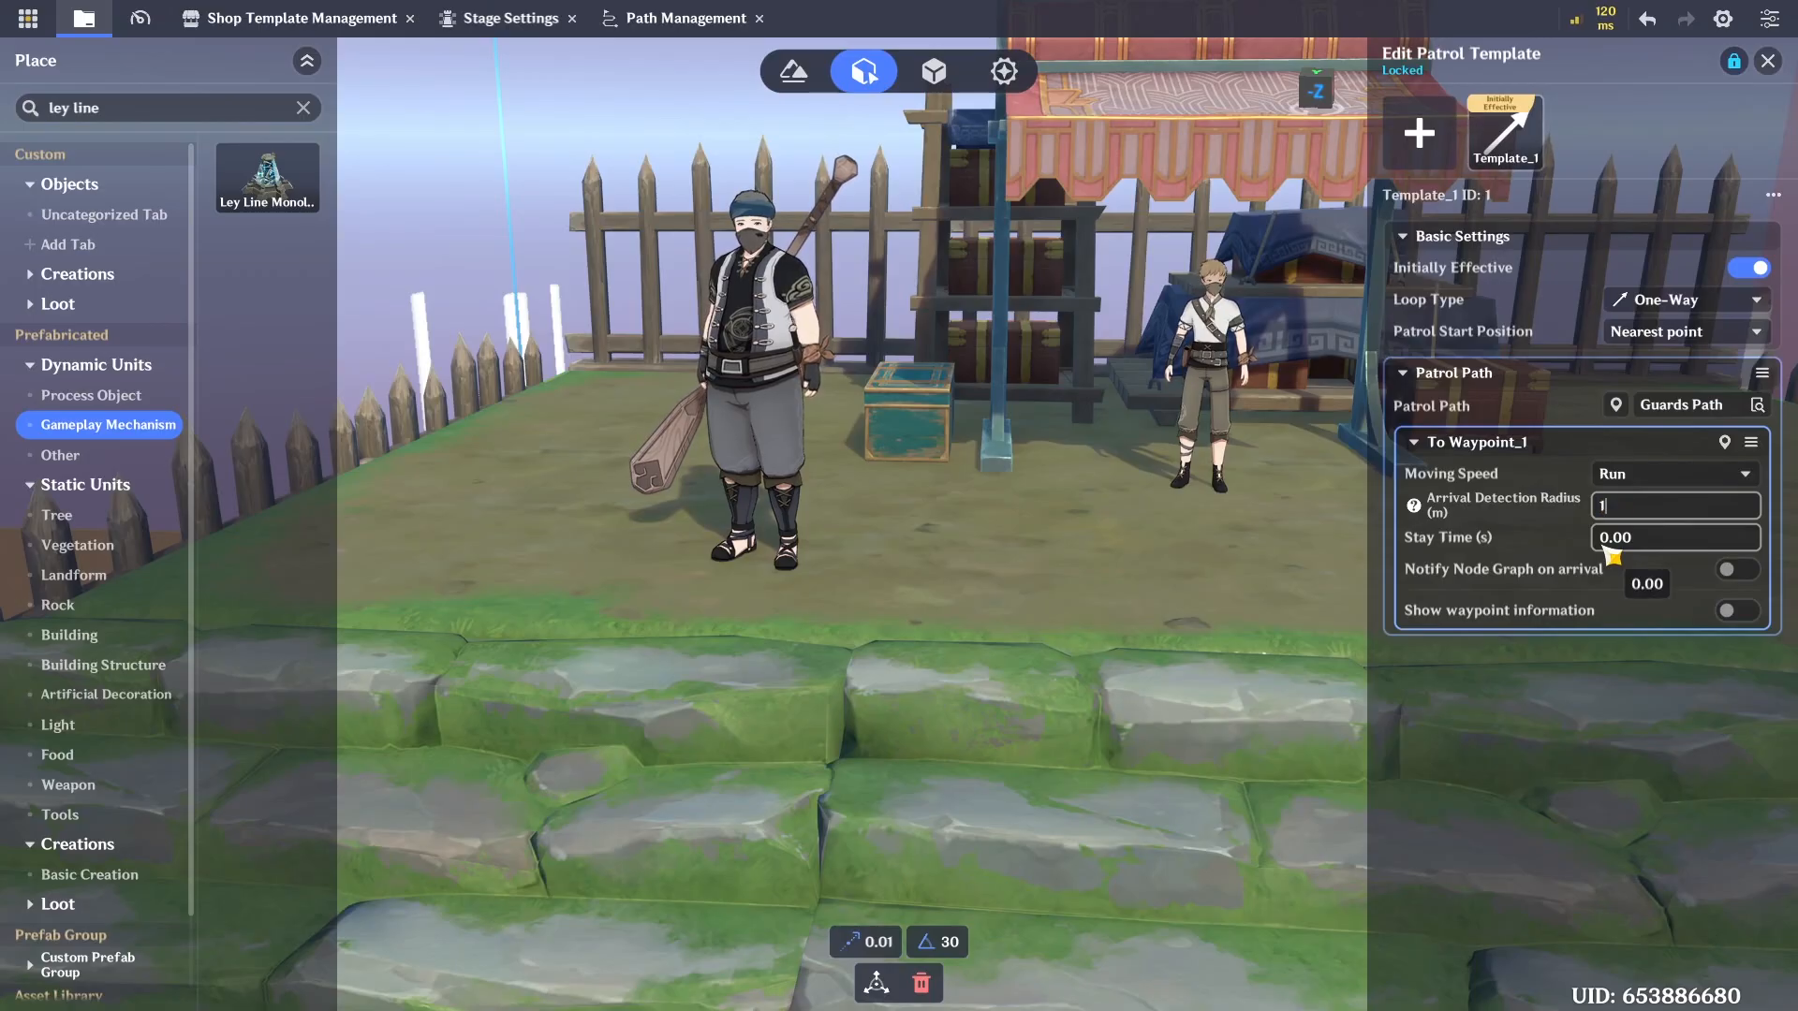
left_click(1656, 554)
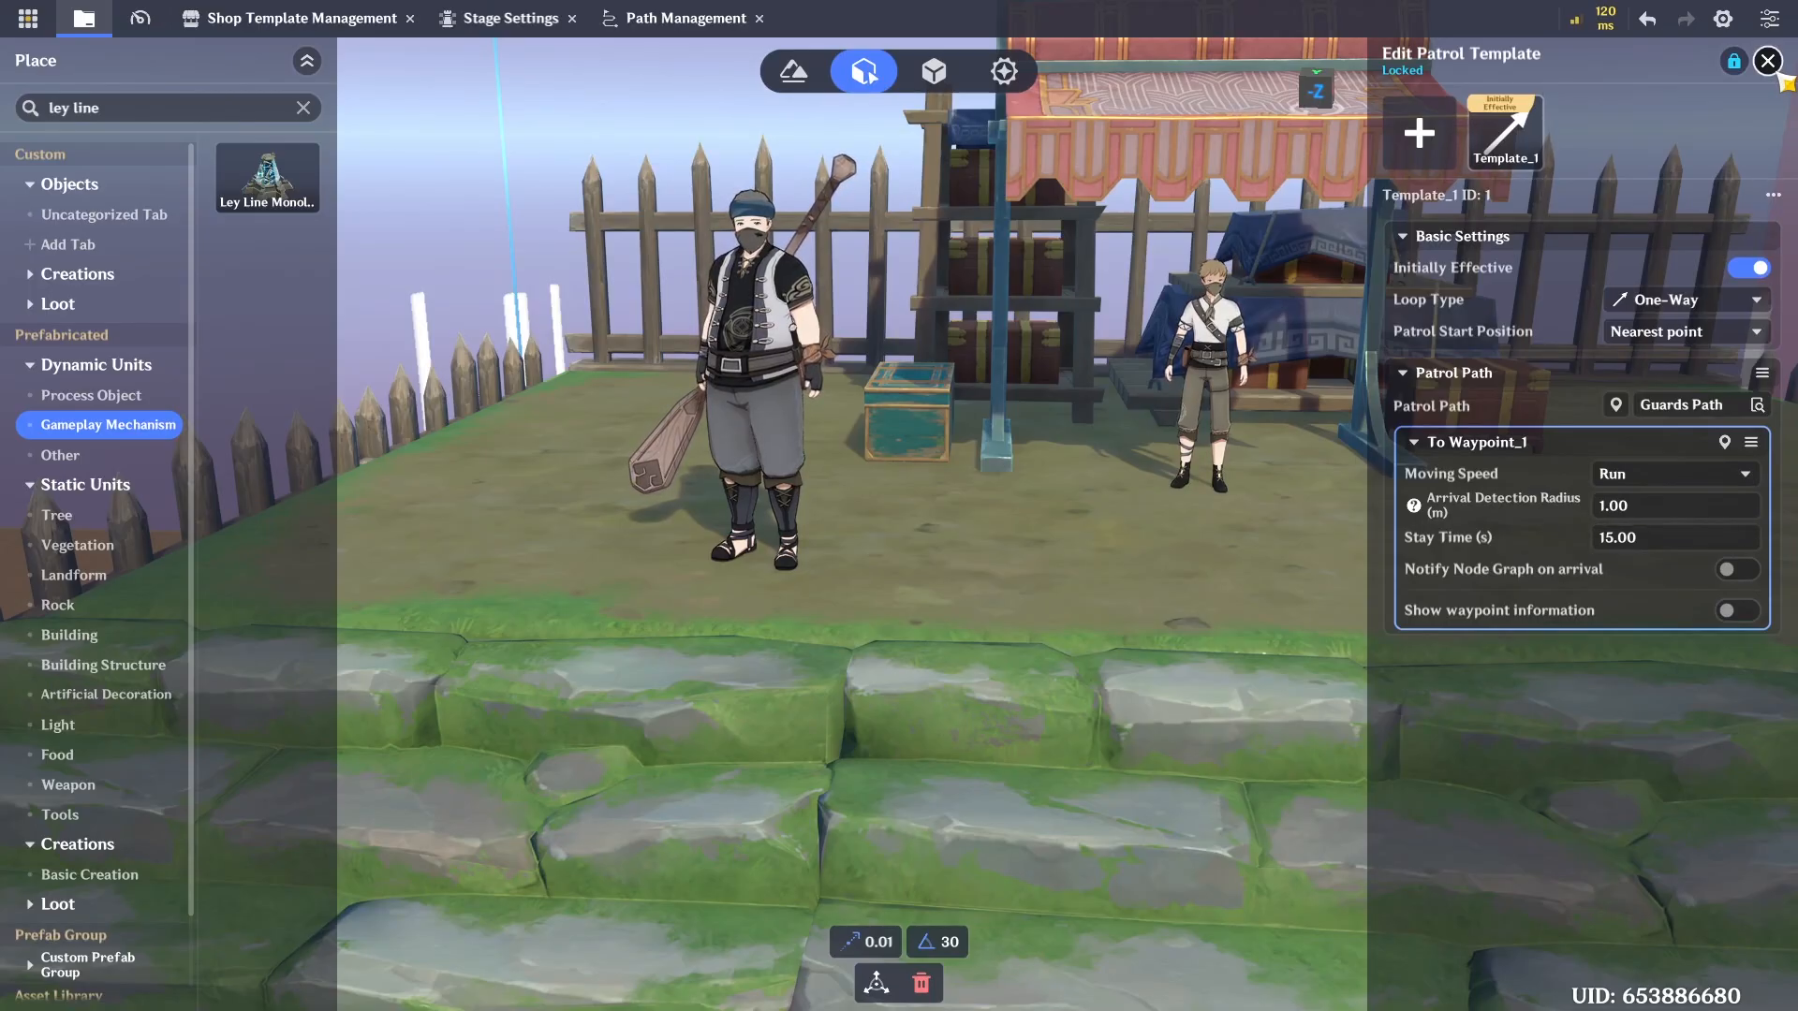
left_click(1769, 61)
scroll(1262, 414, "down", 2)
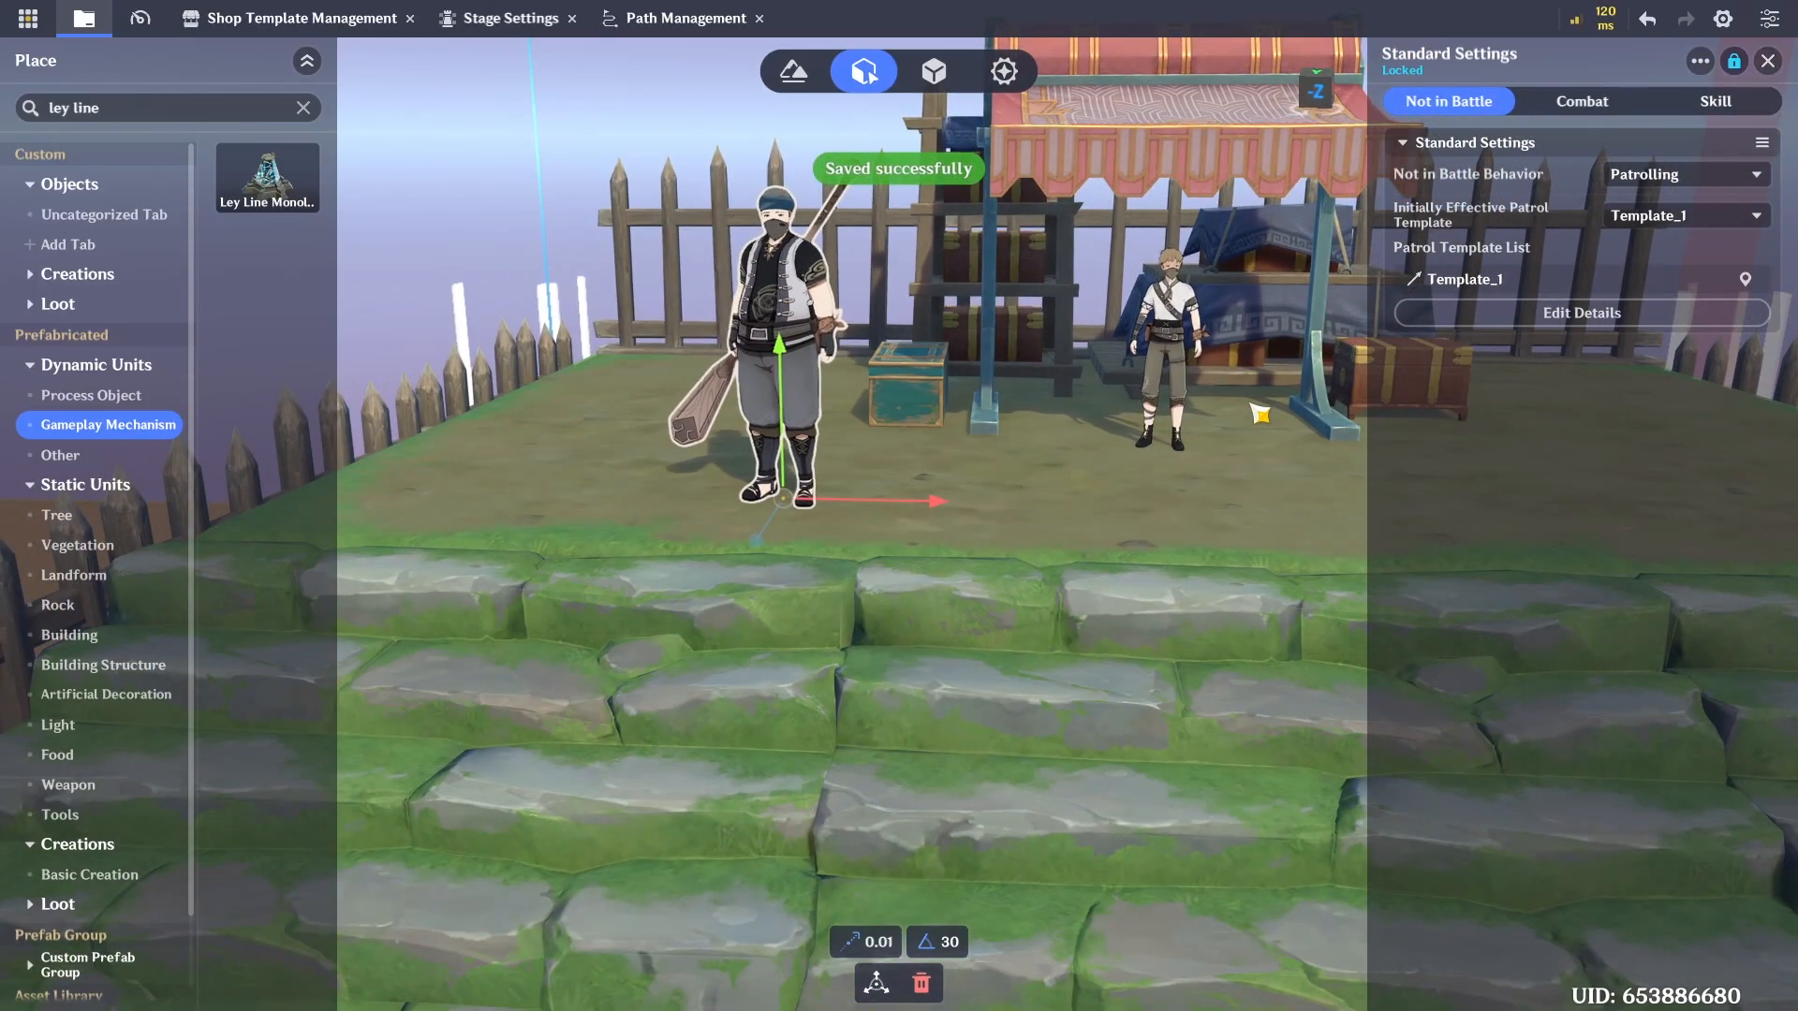
scroll(1261, 414, "up", 2)
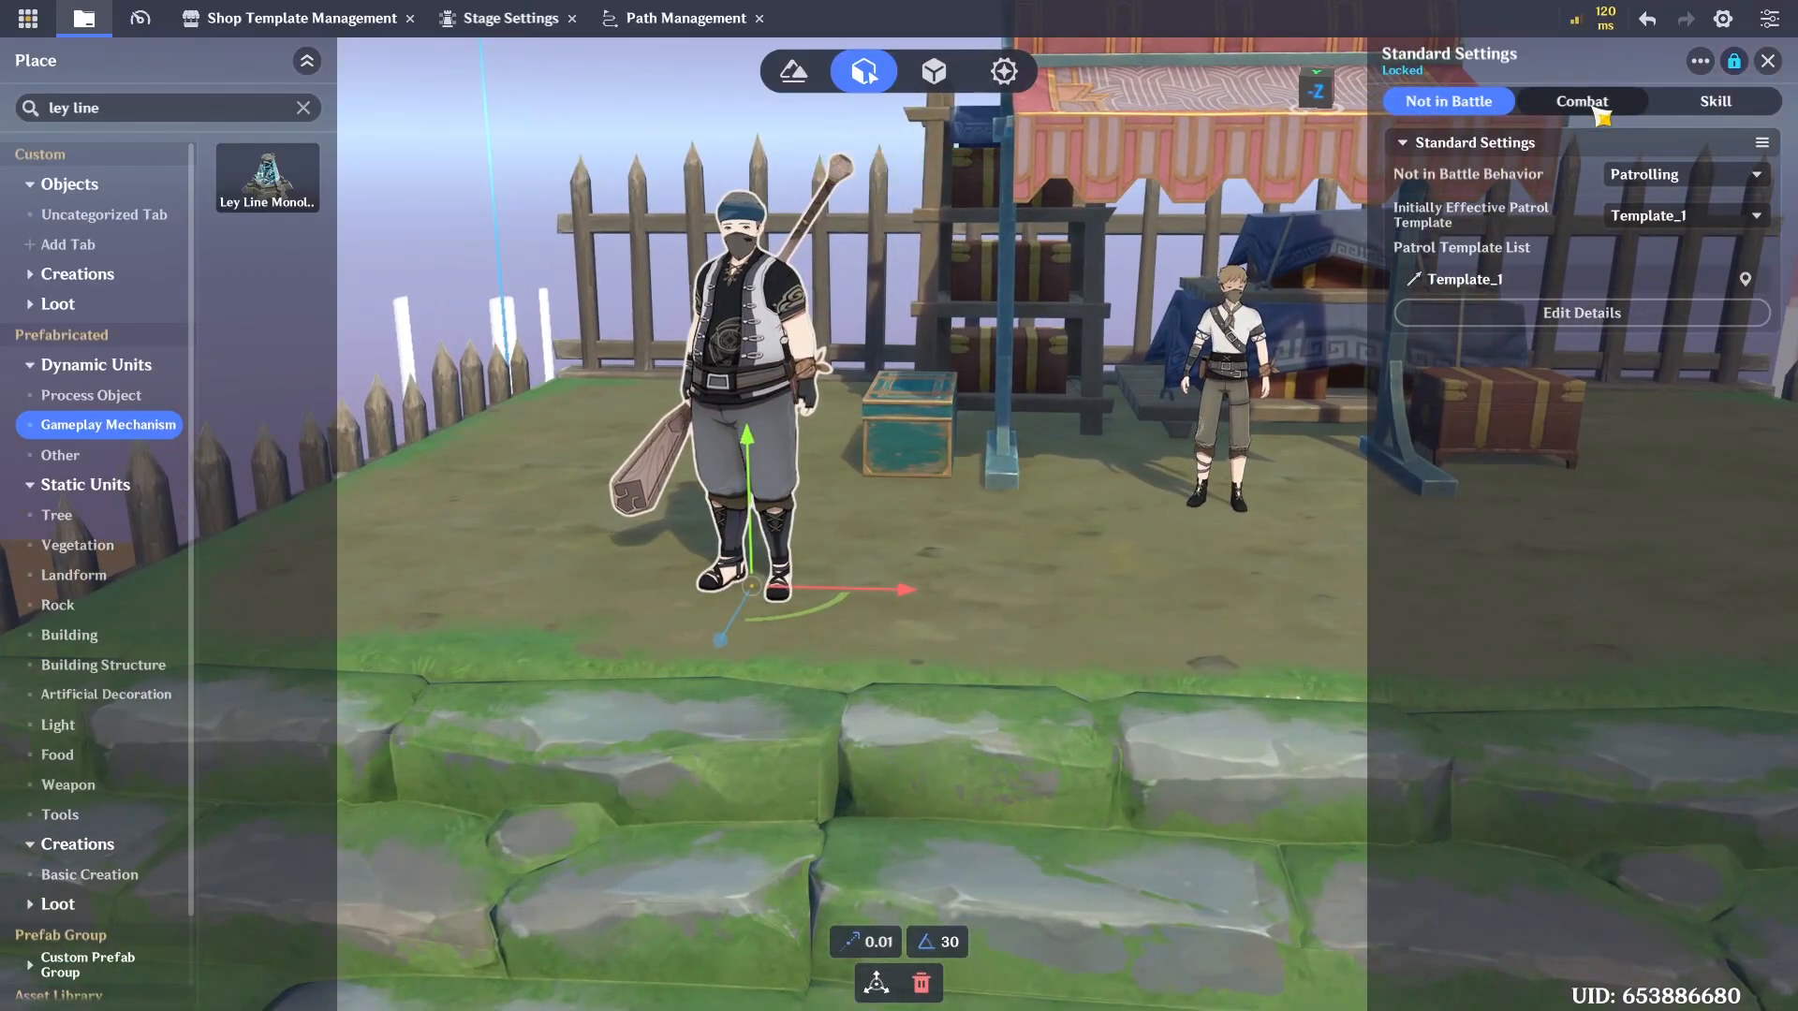
Set both Leaving Battle Delay values in the Treasure Hoarder's combat settings to 20 seconds
left_click(1601, 103)
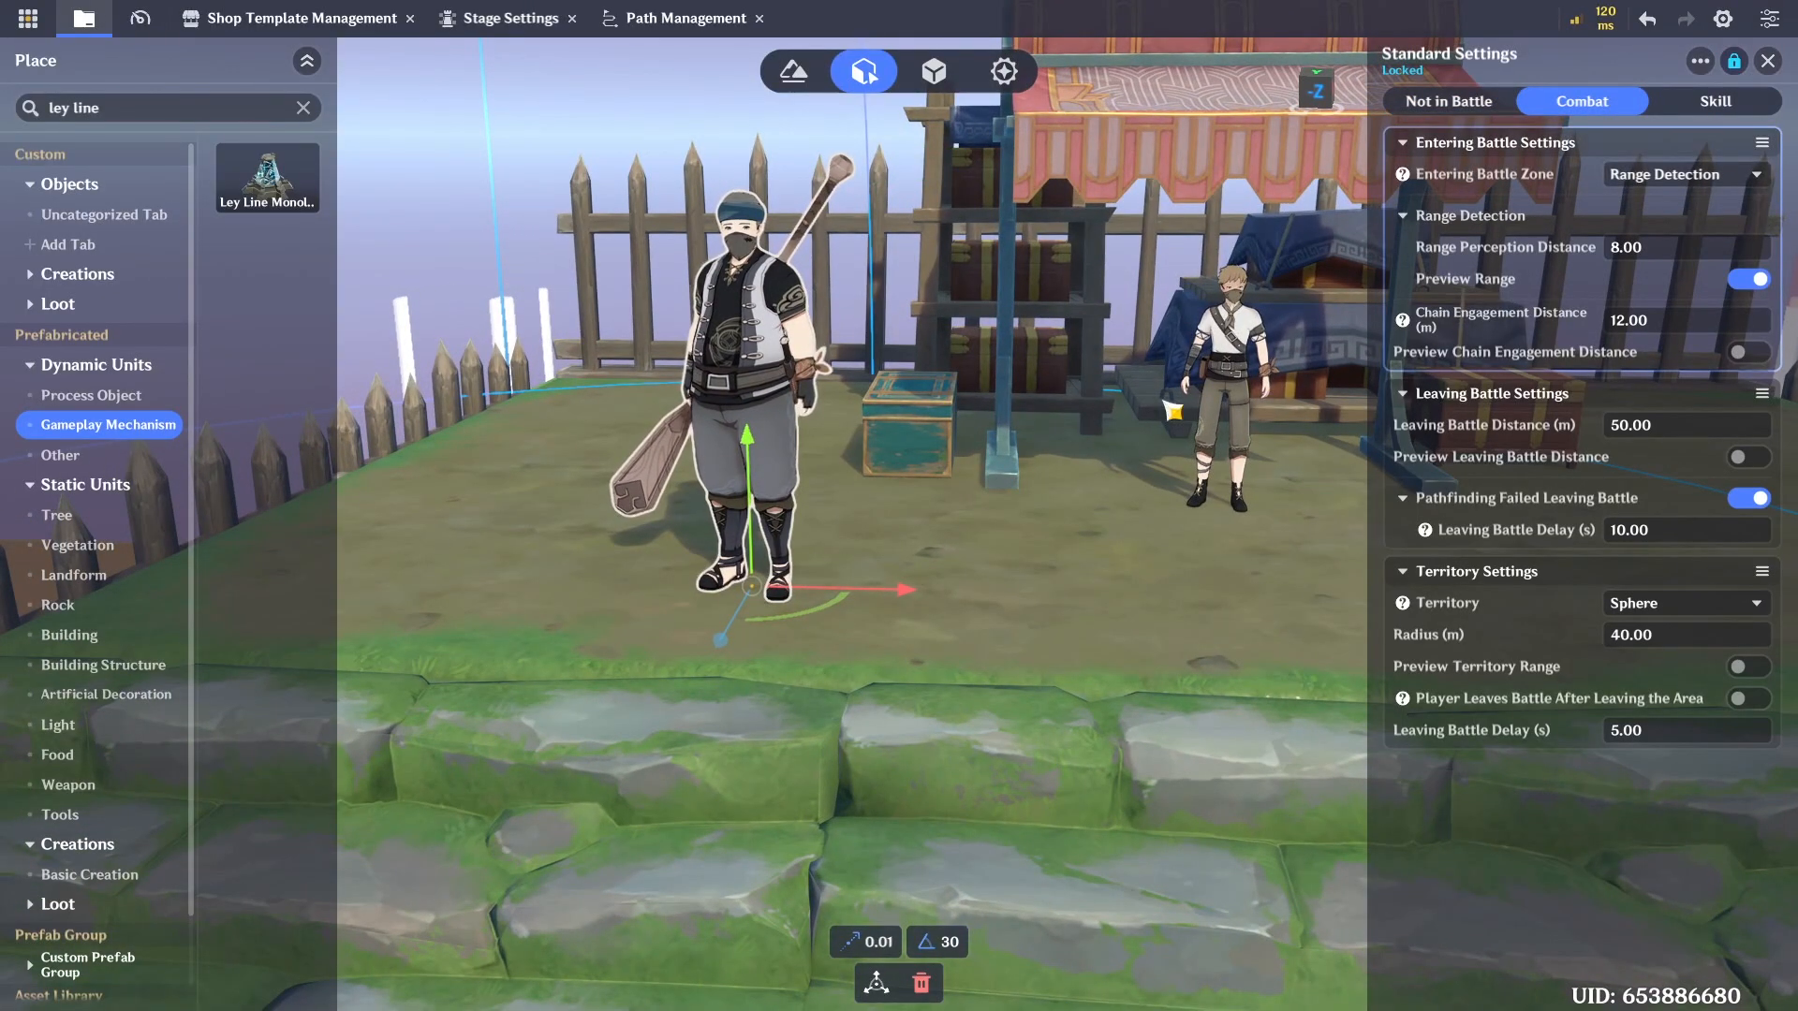
scroll(860, 651, "down", 3)
right_click_drag(860, 651, 1324, 607)
left_click(1690, 539)
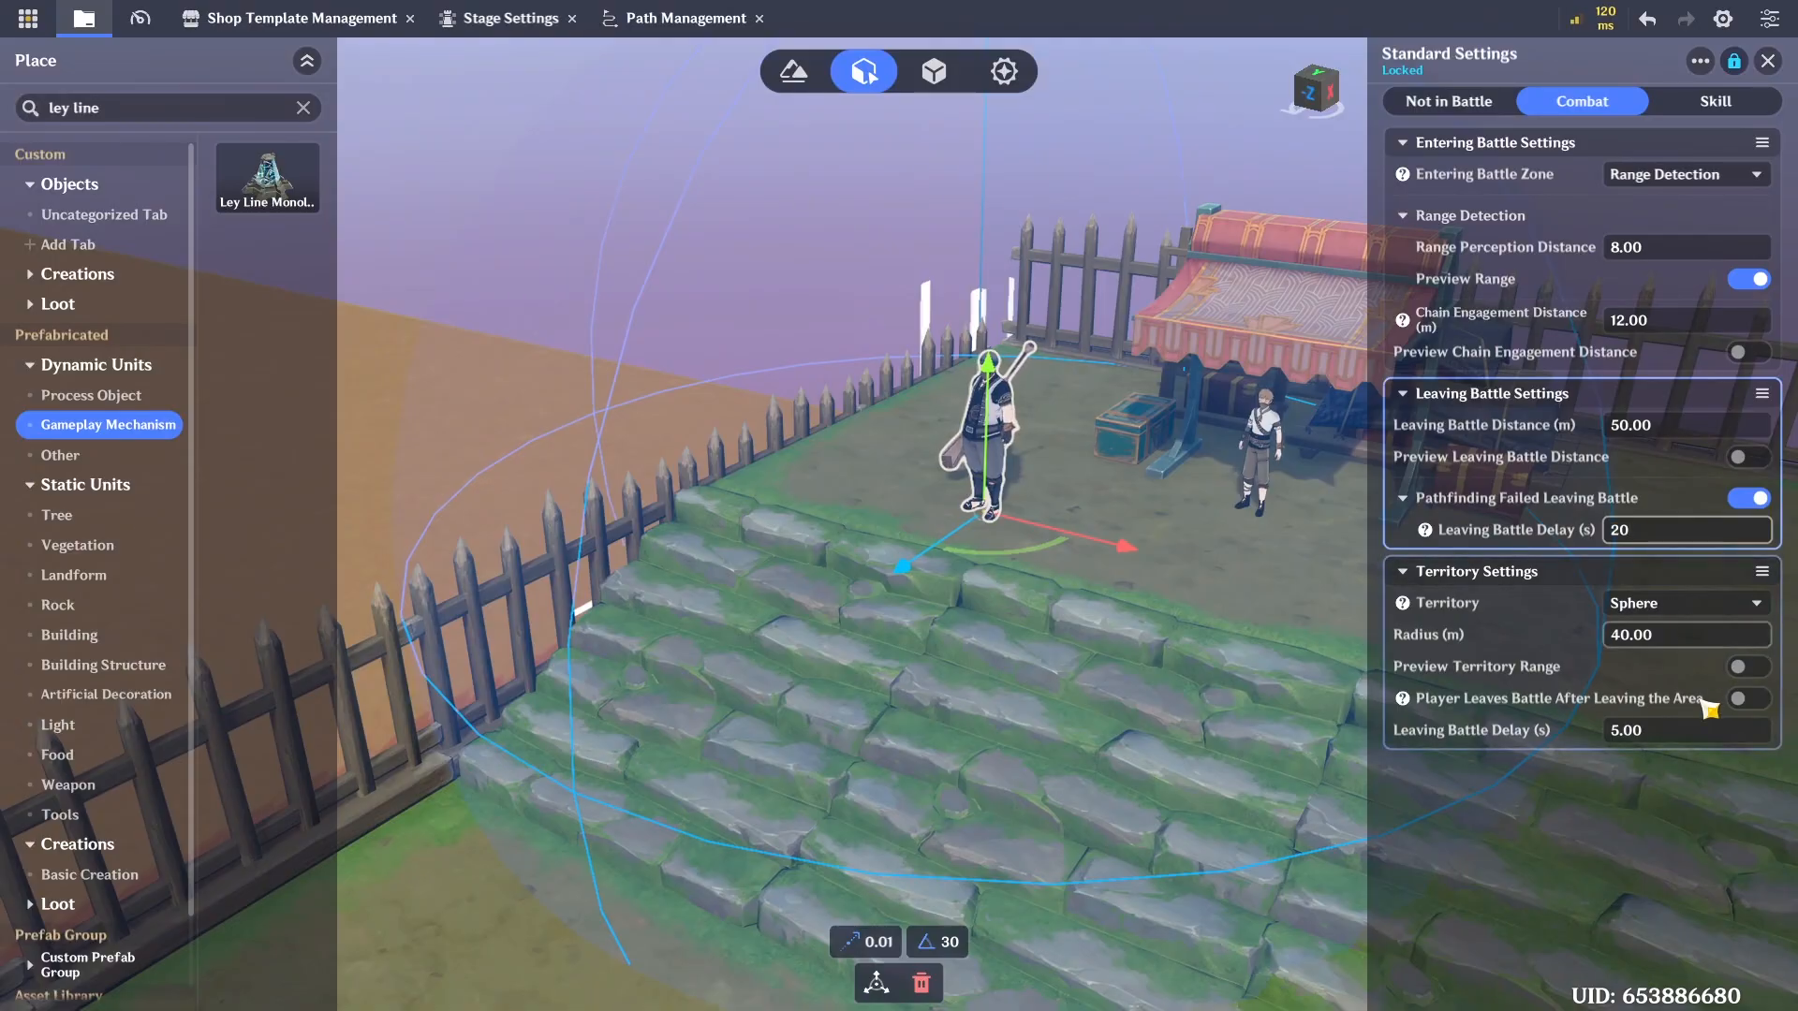
left_click(1709, 740)
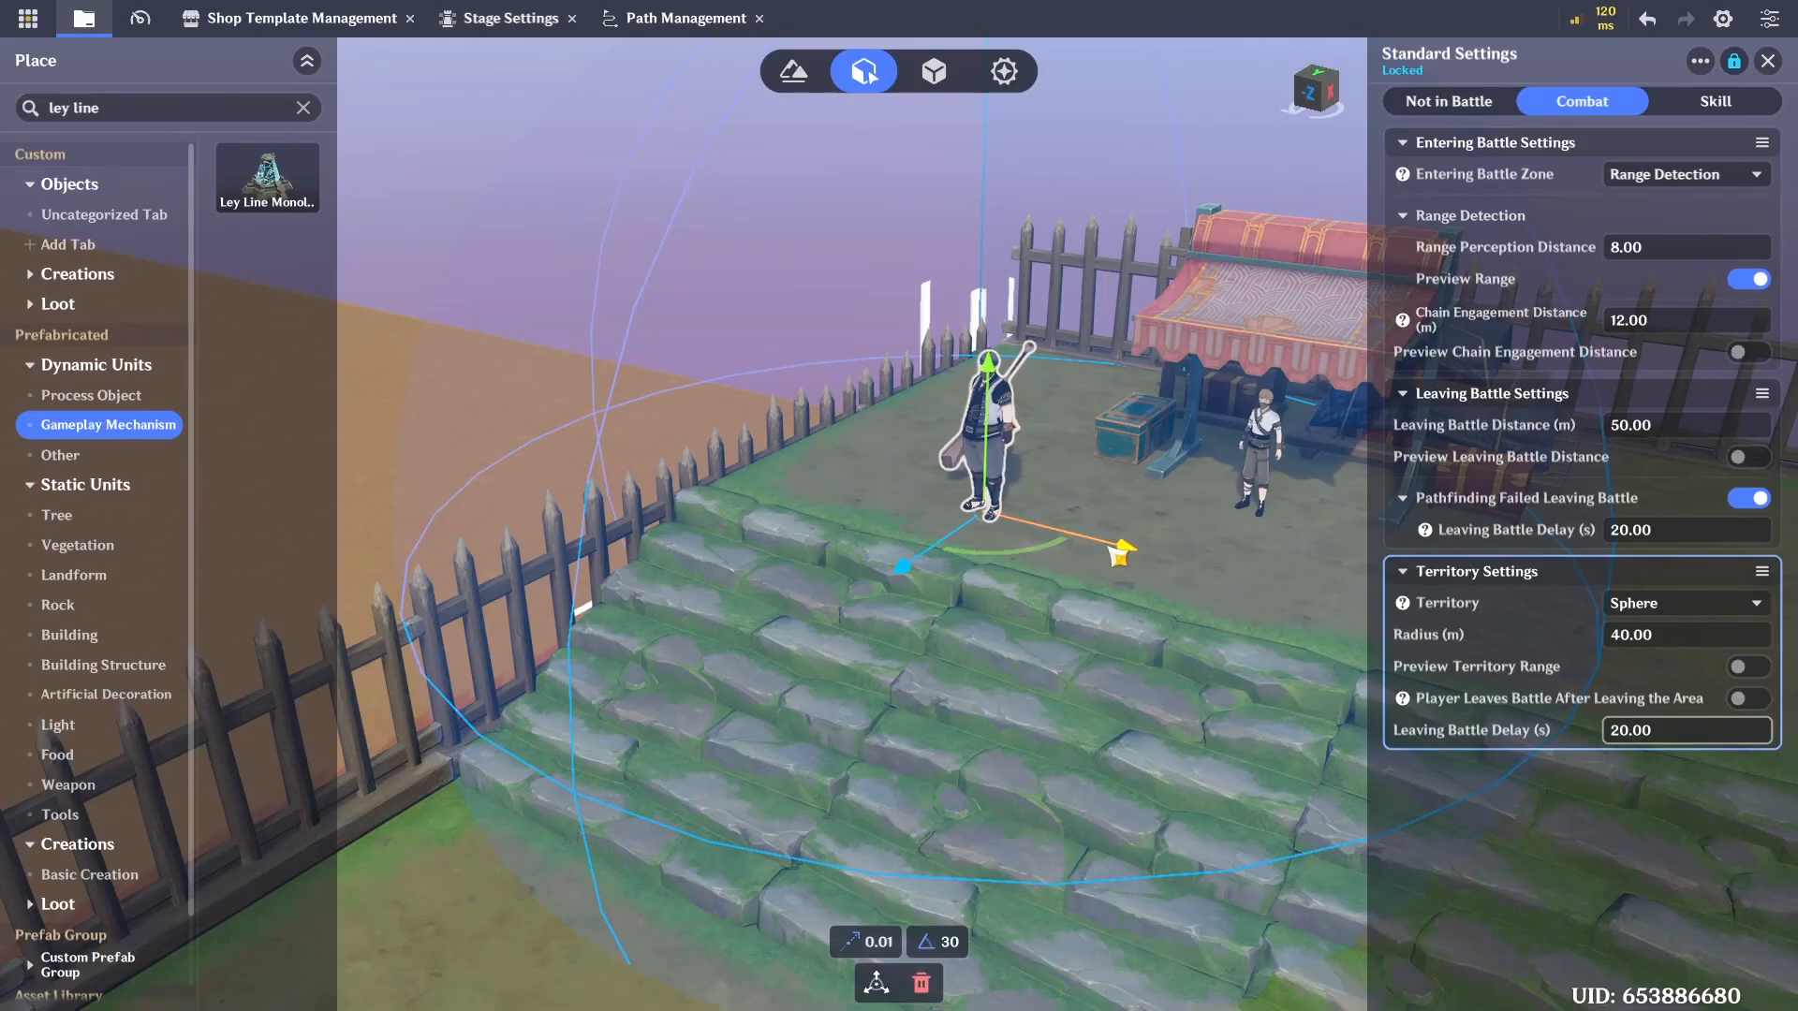
right_click_drag(1049, 517, 1098, 484)
key("Escape")
scroll(957, 573, "up", 3)
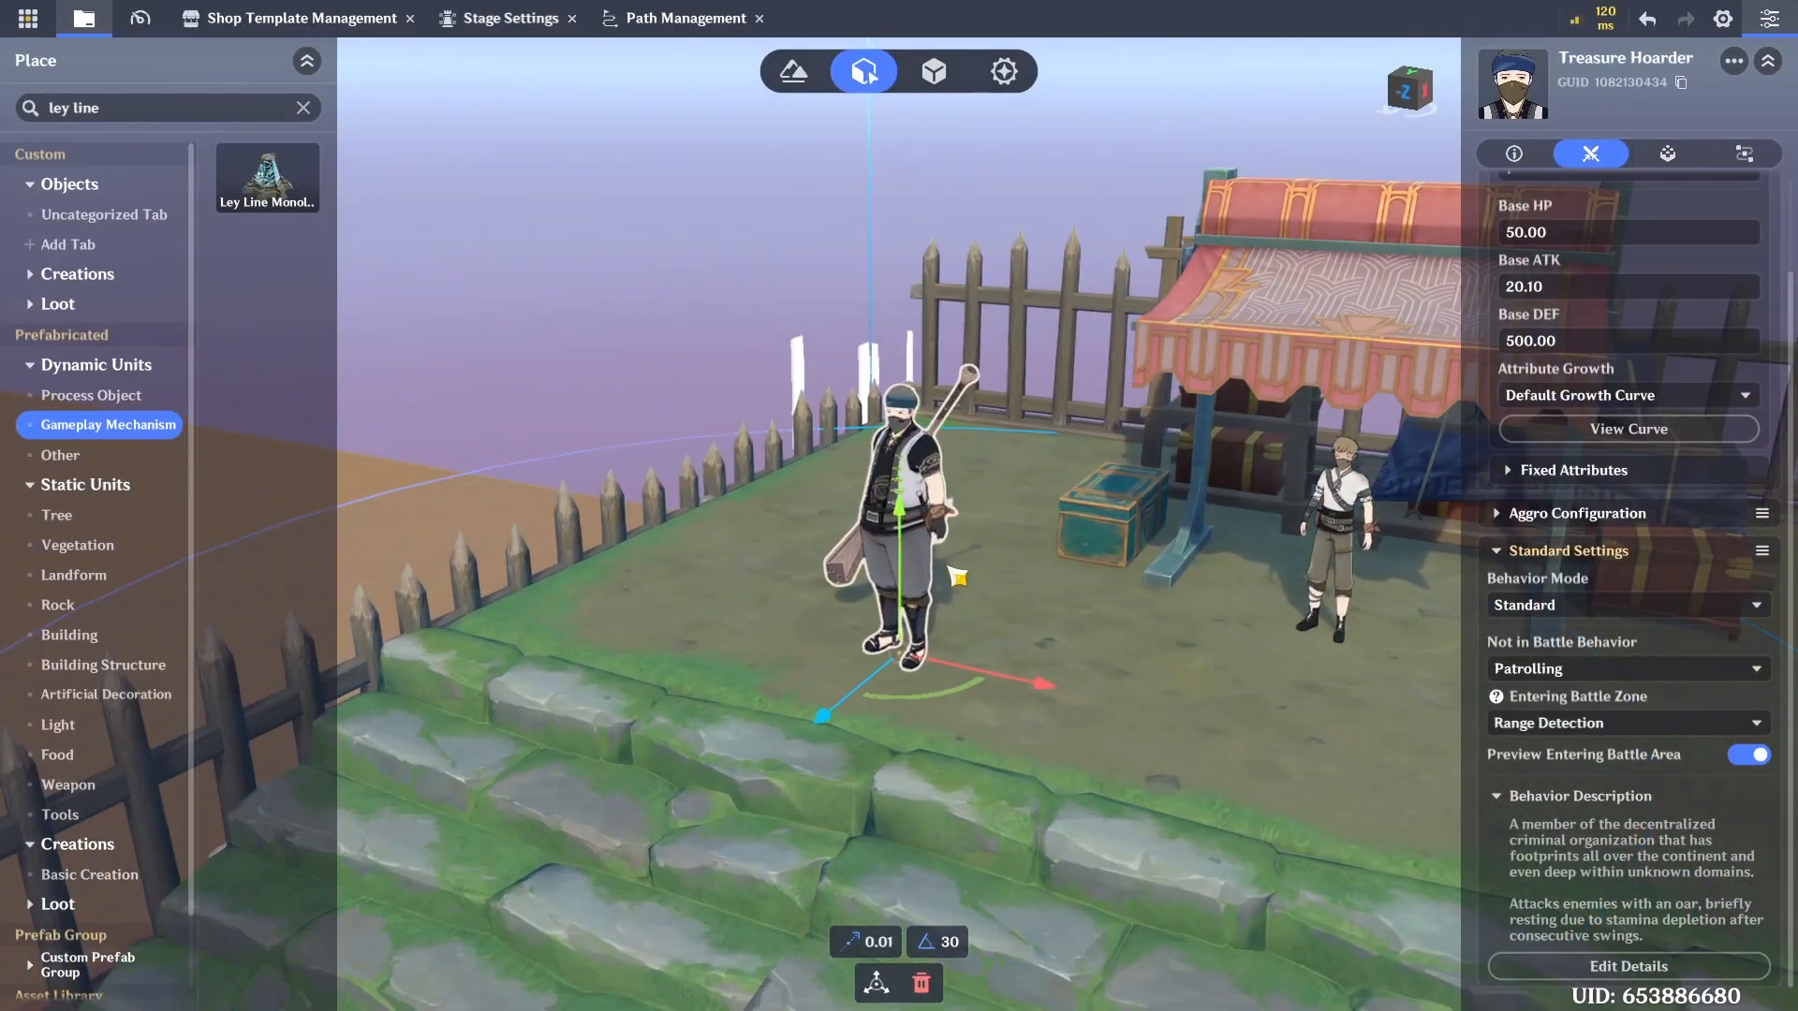
Add a Trophies component to the Treasure Hoarder and open its detailed settings
key("s")
key("d")
scroll(1582, 654, "up", 3)
left_click(1667, 152)
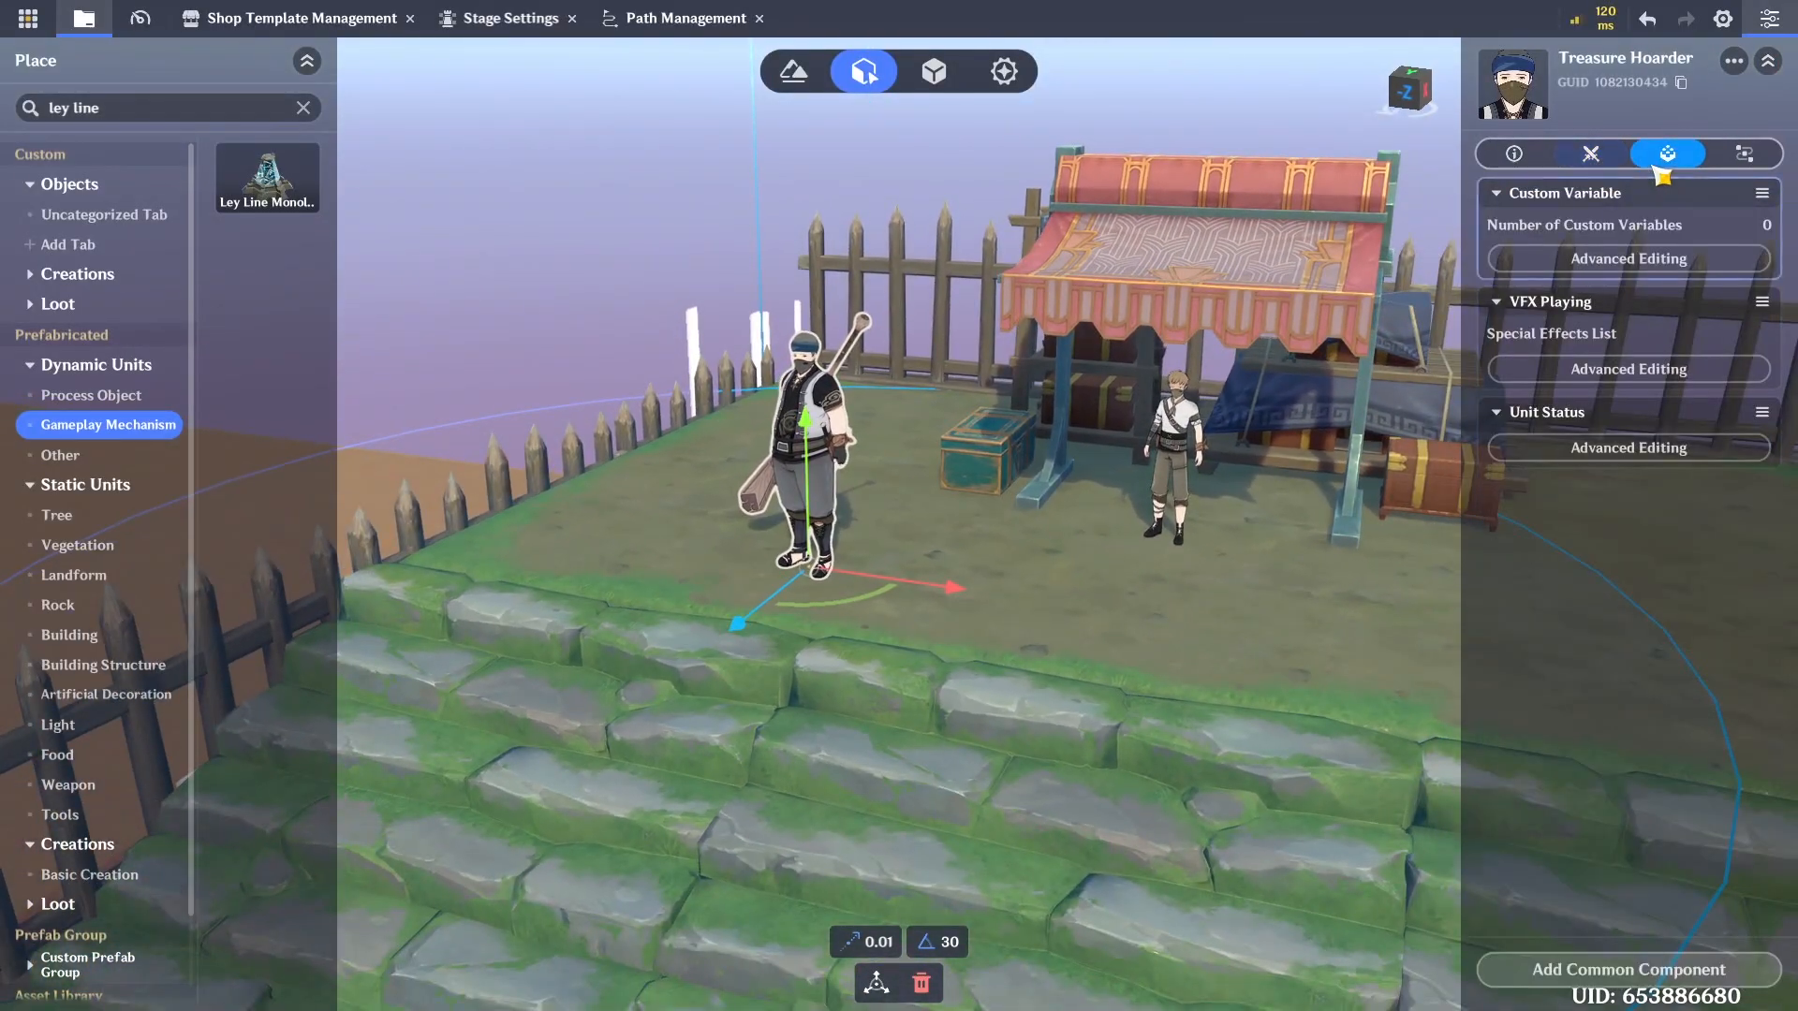
key("w")
left_click(1667, 975)
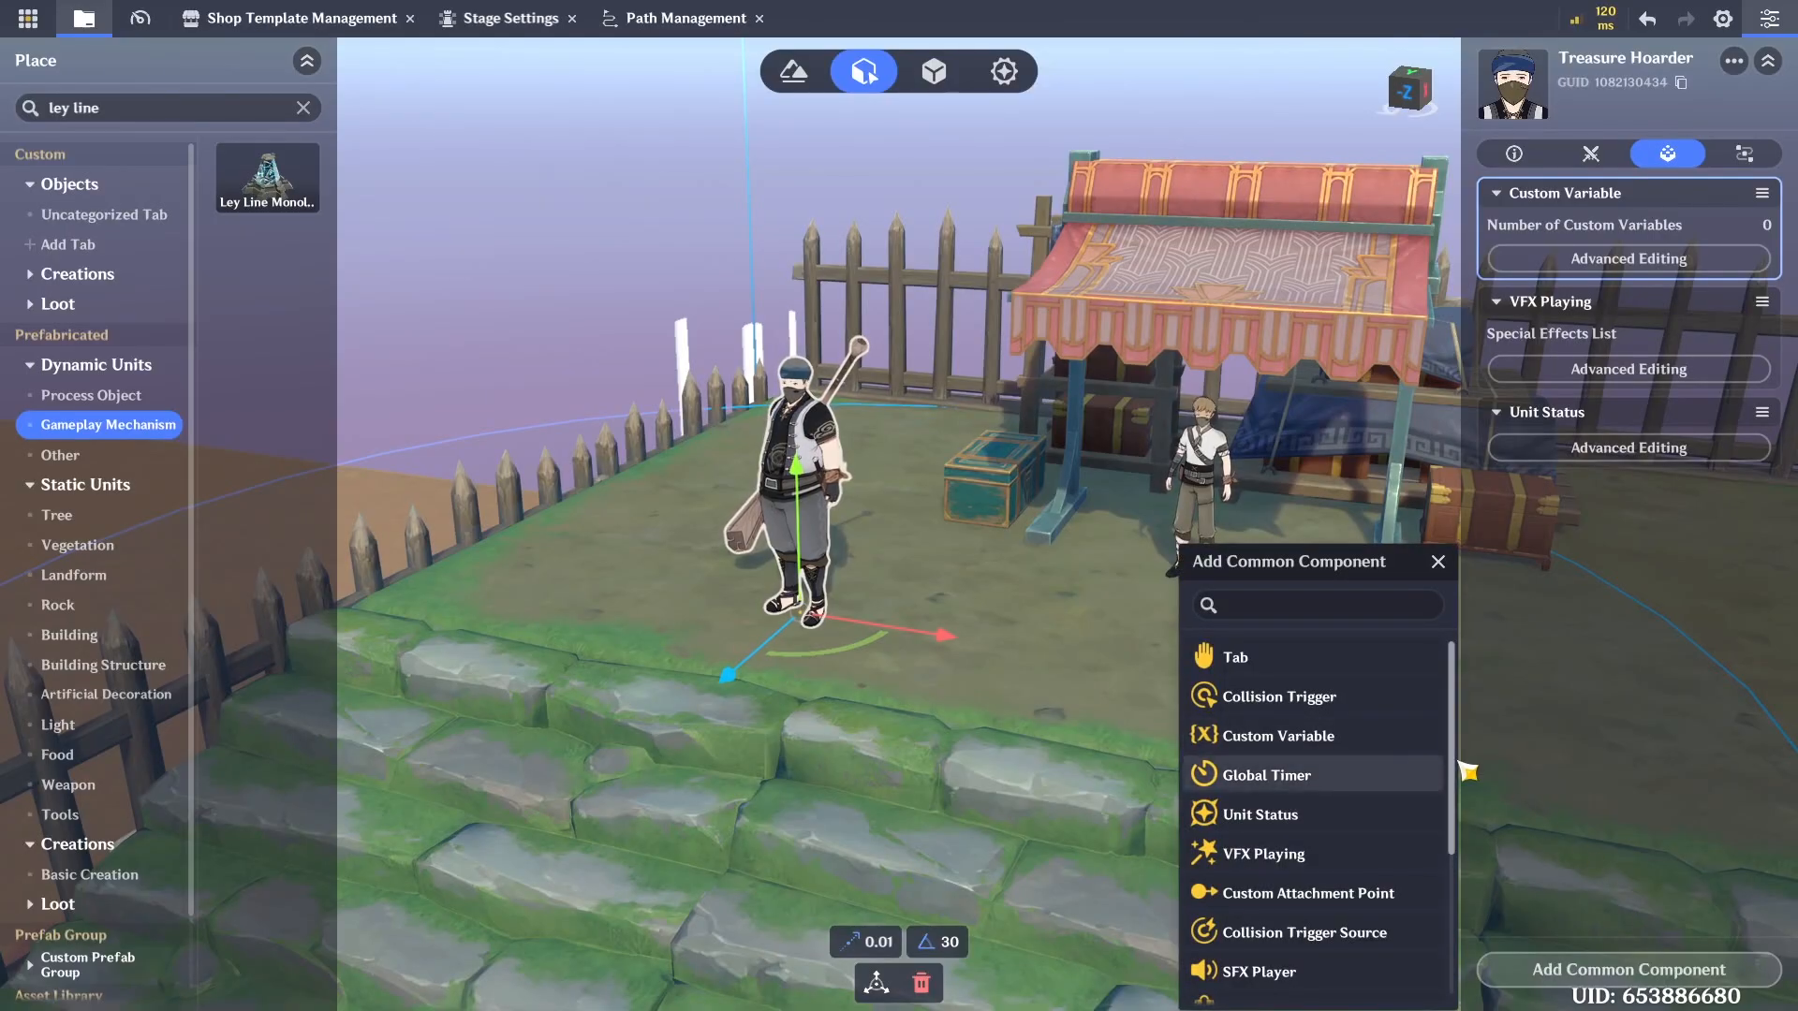
left_click_drag(1455, 762, 1465, 911)
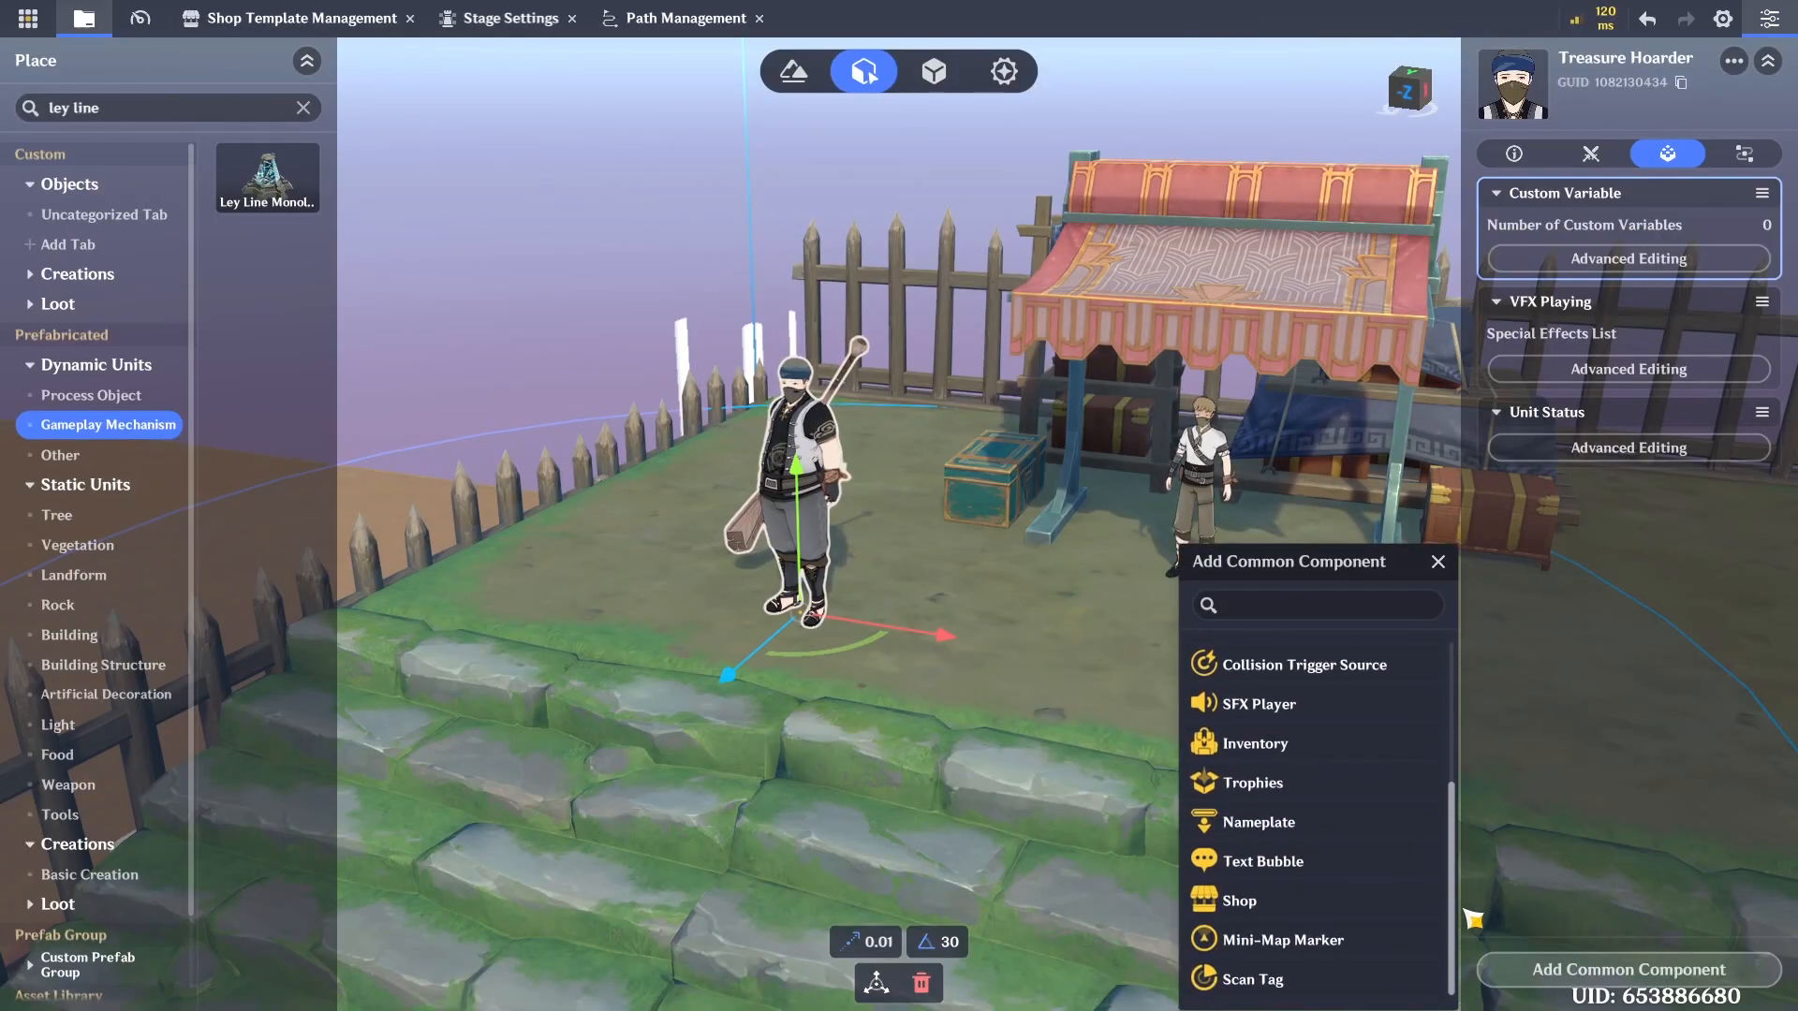
left_click(1322, 785)
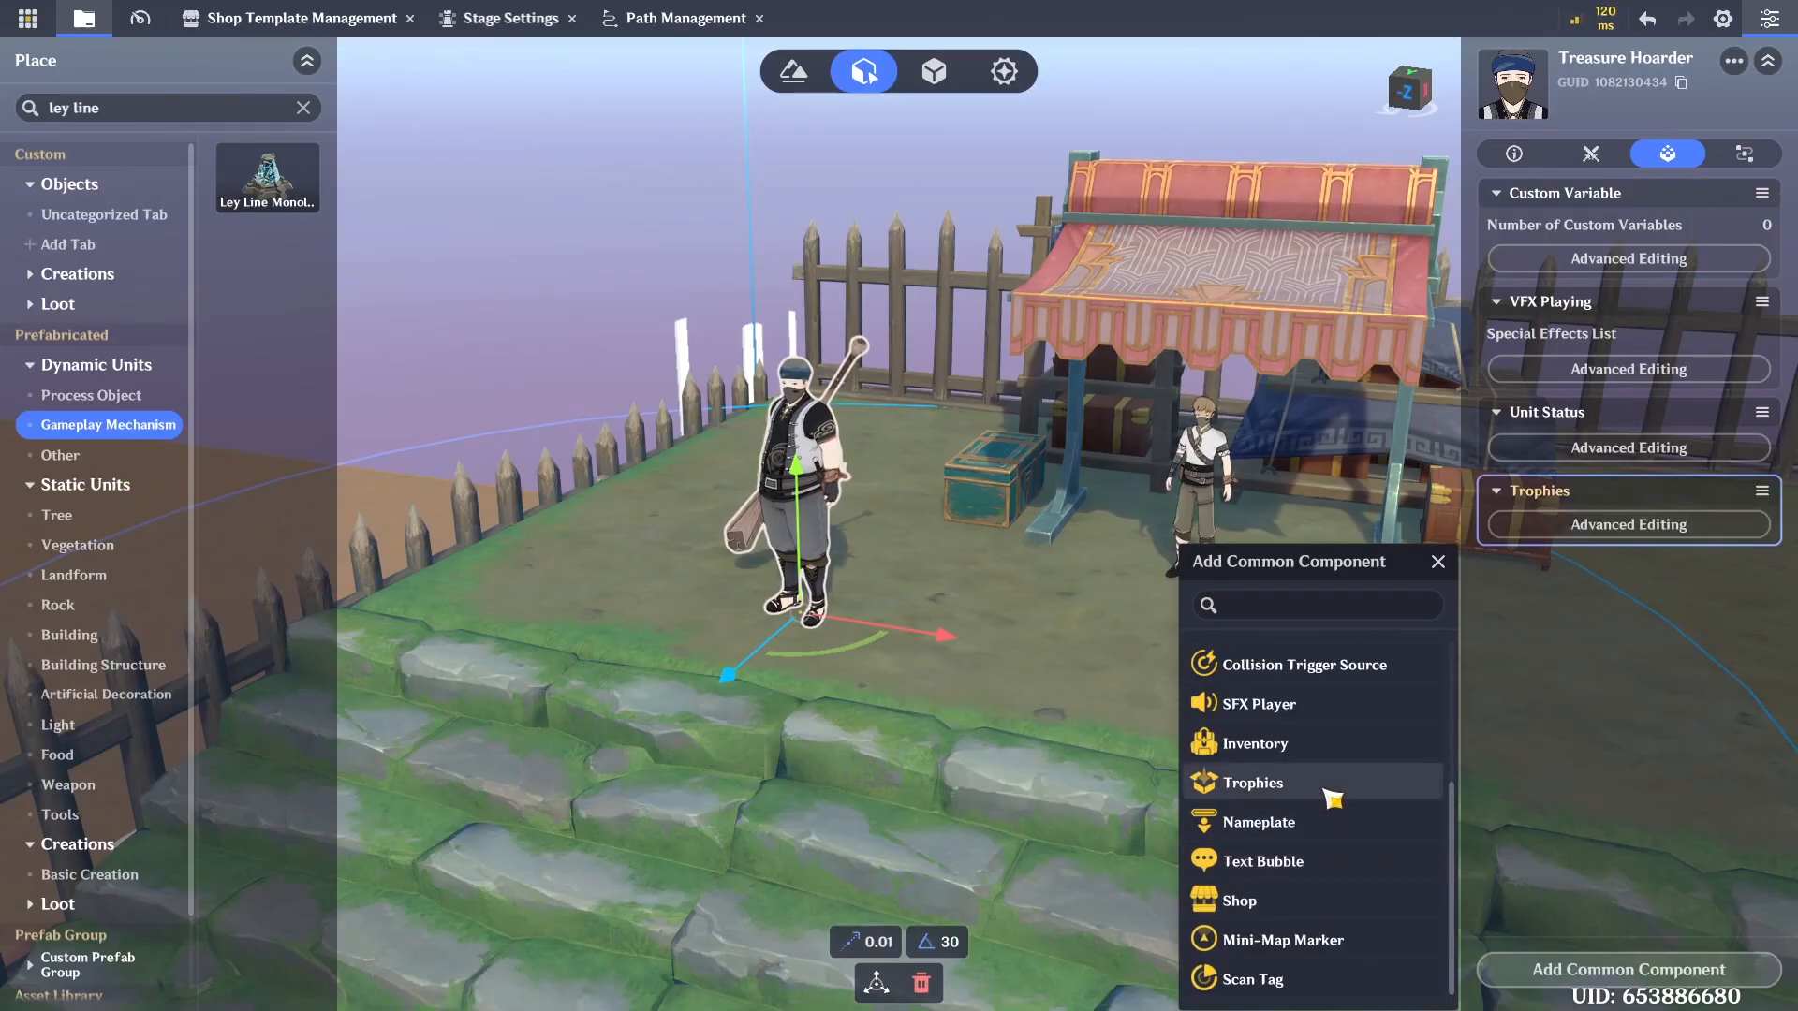
left_click(1439, 566)
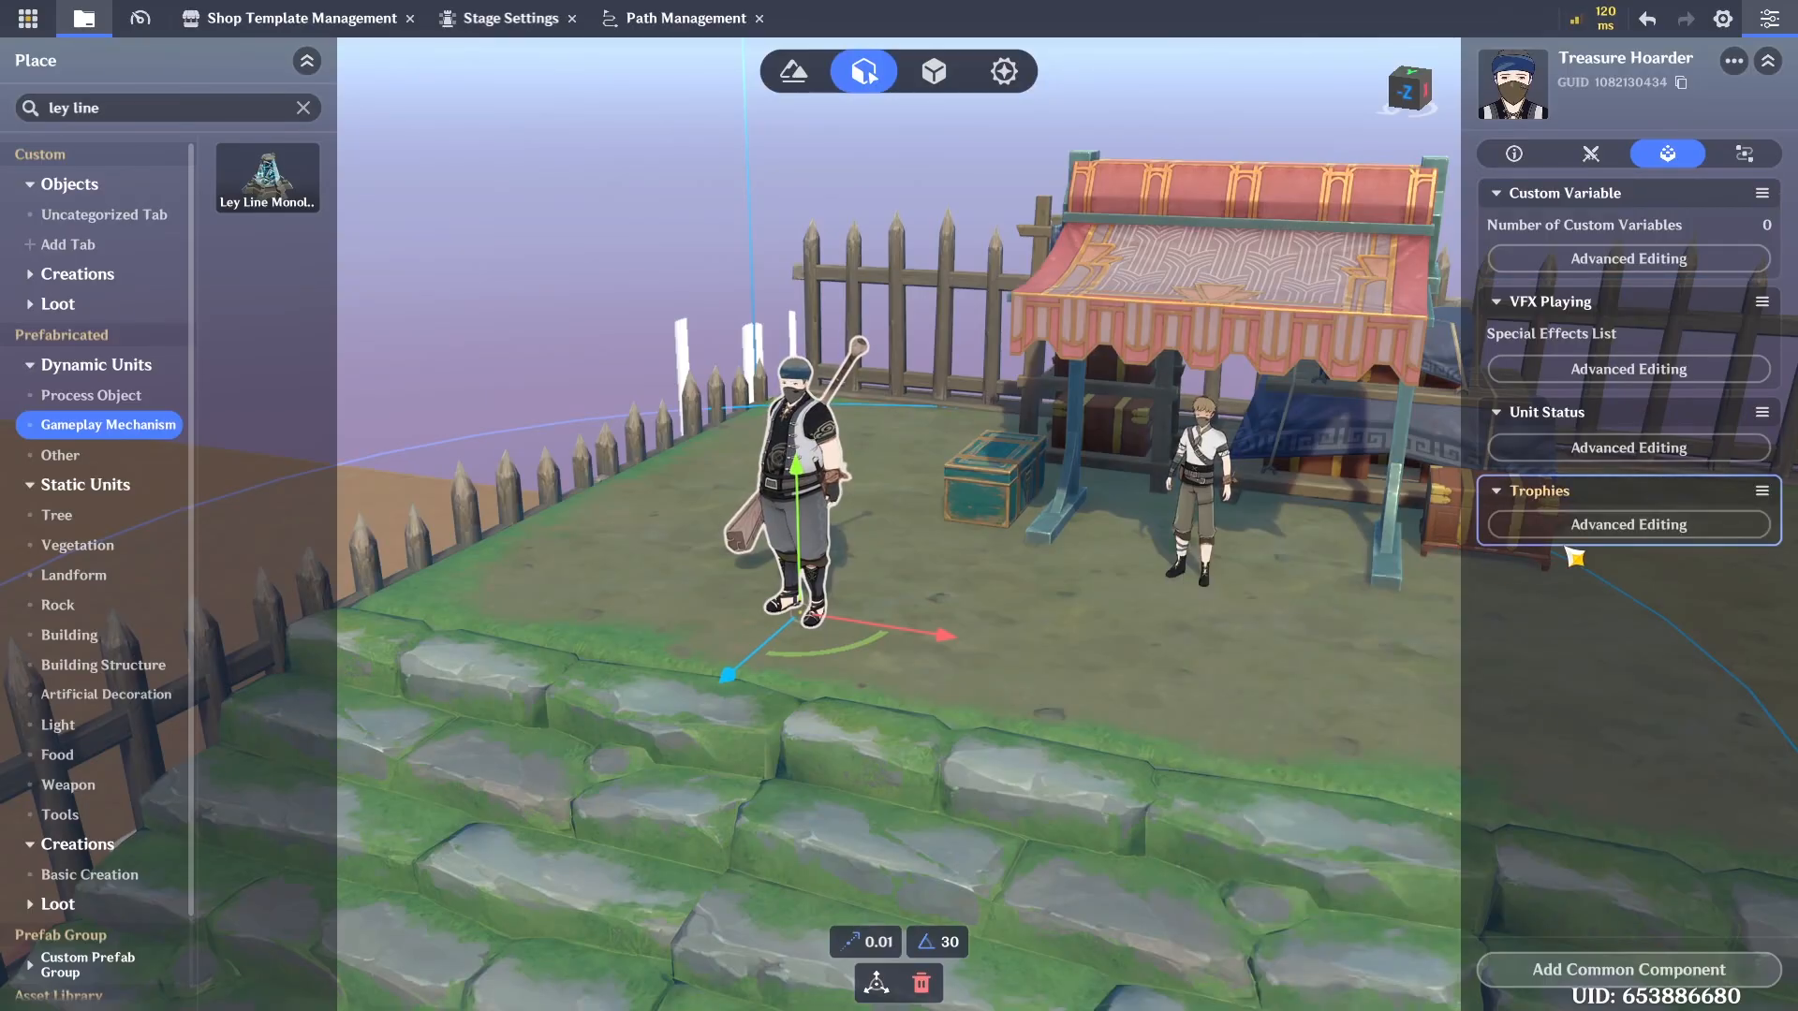
left_click(1621, 525)
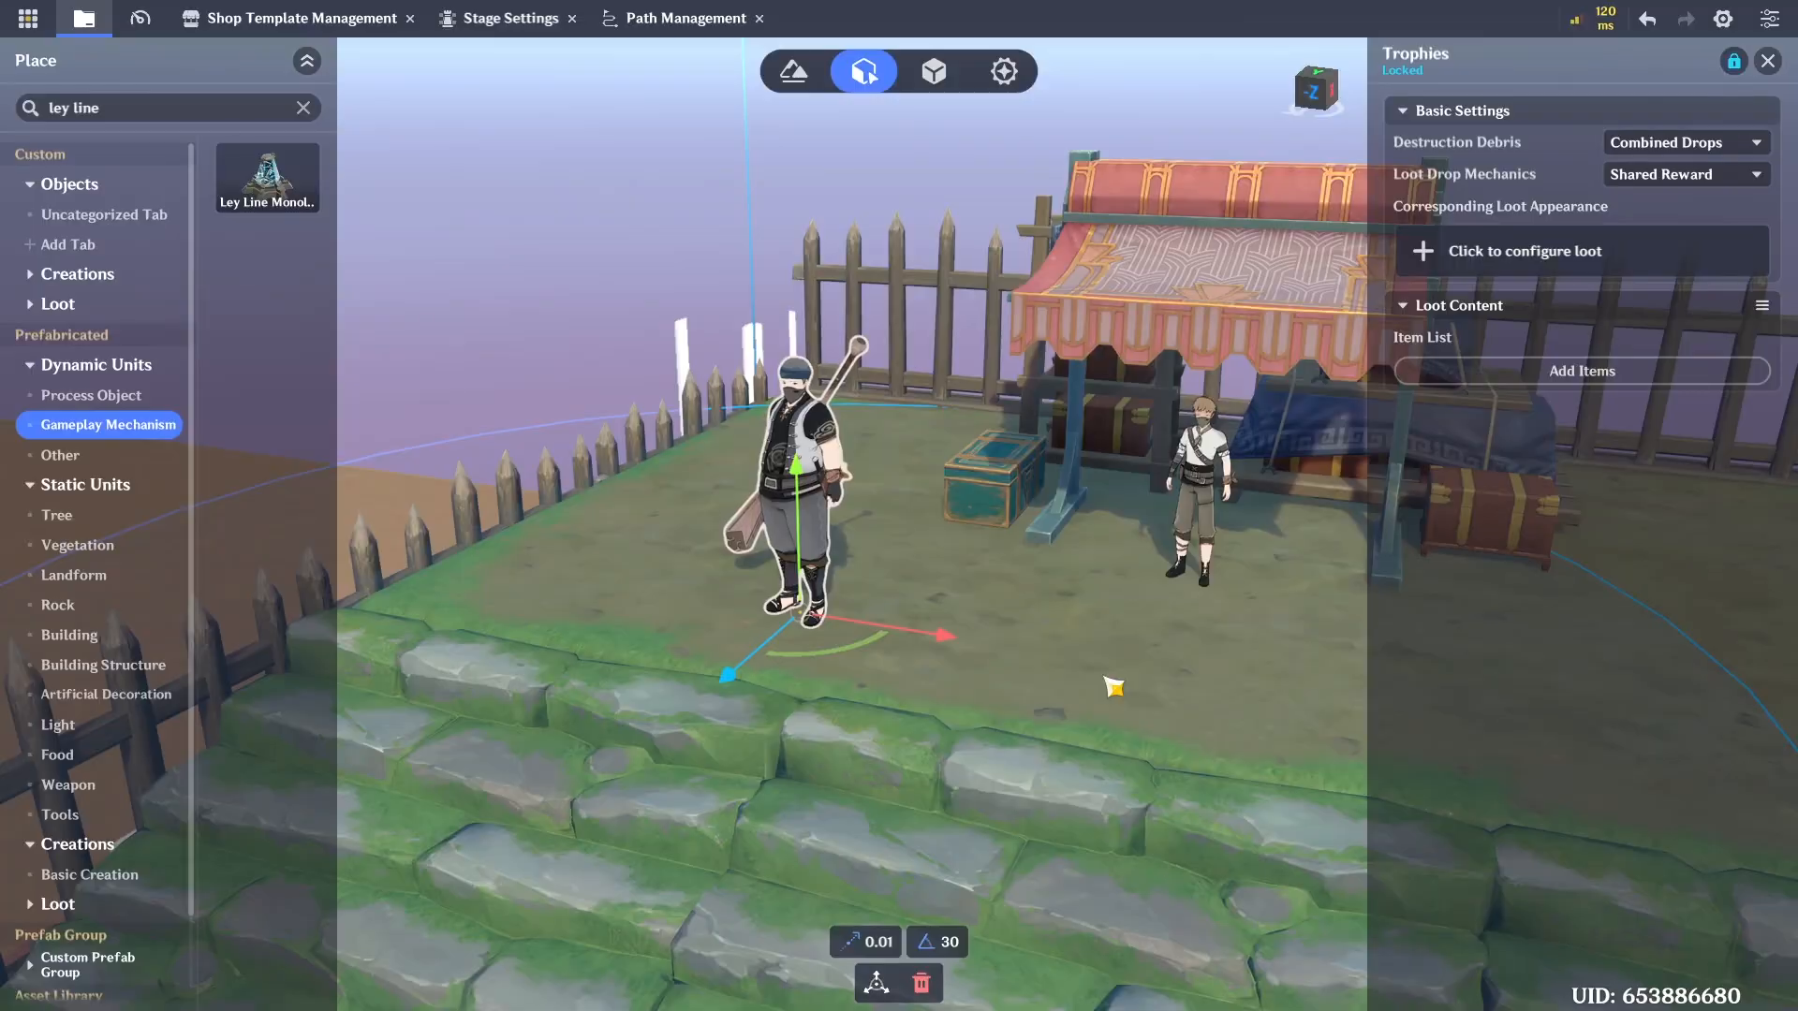
Add a new currency in Currency and Inventory and give it the gold coin icon
left_click(28, 18)
left_click(121, 337)
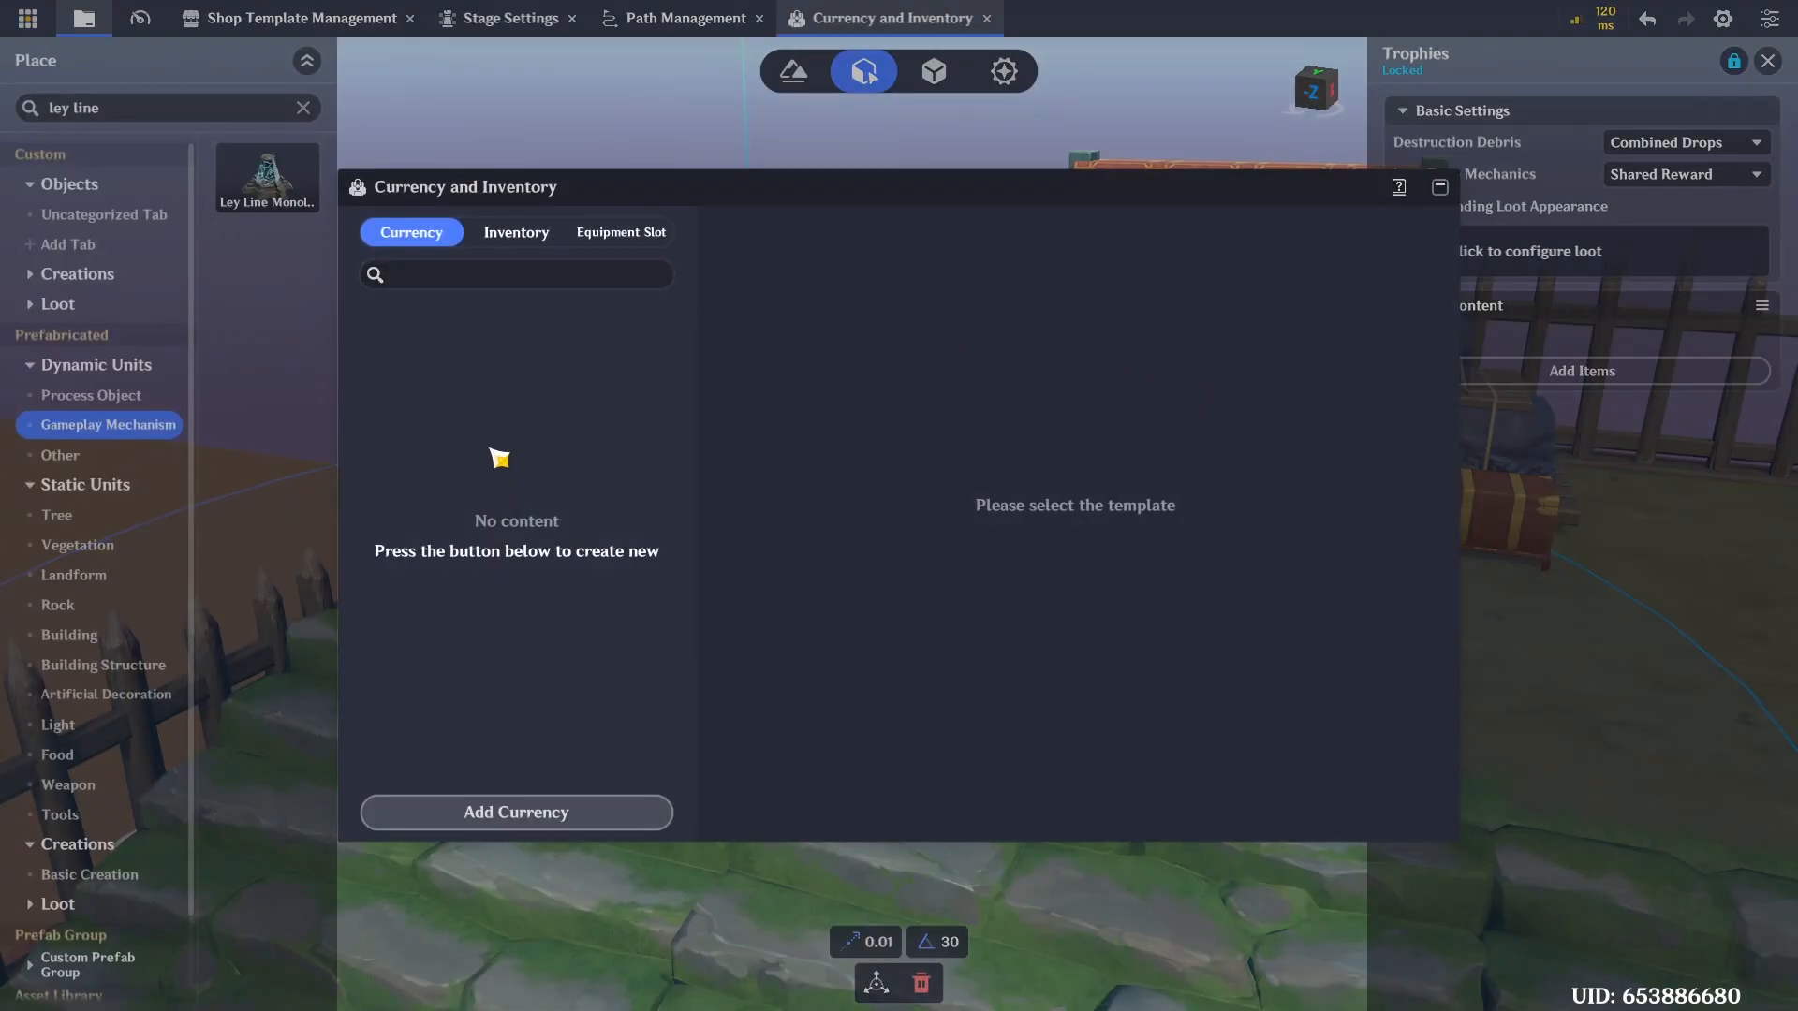
left_click(604, 821)
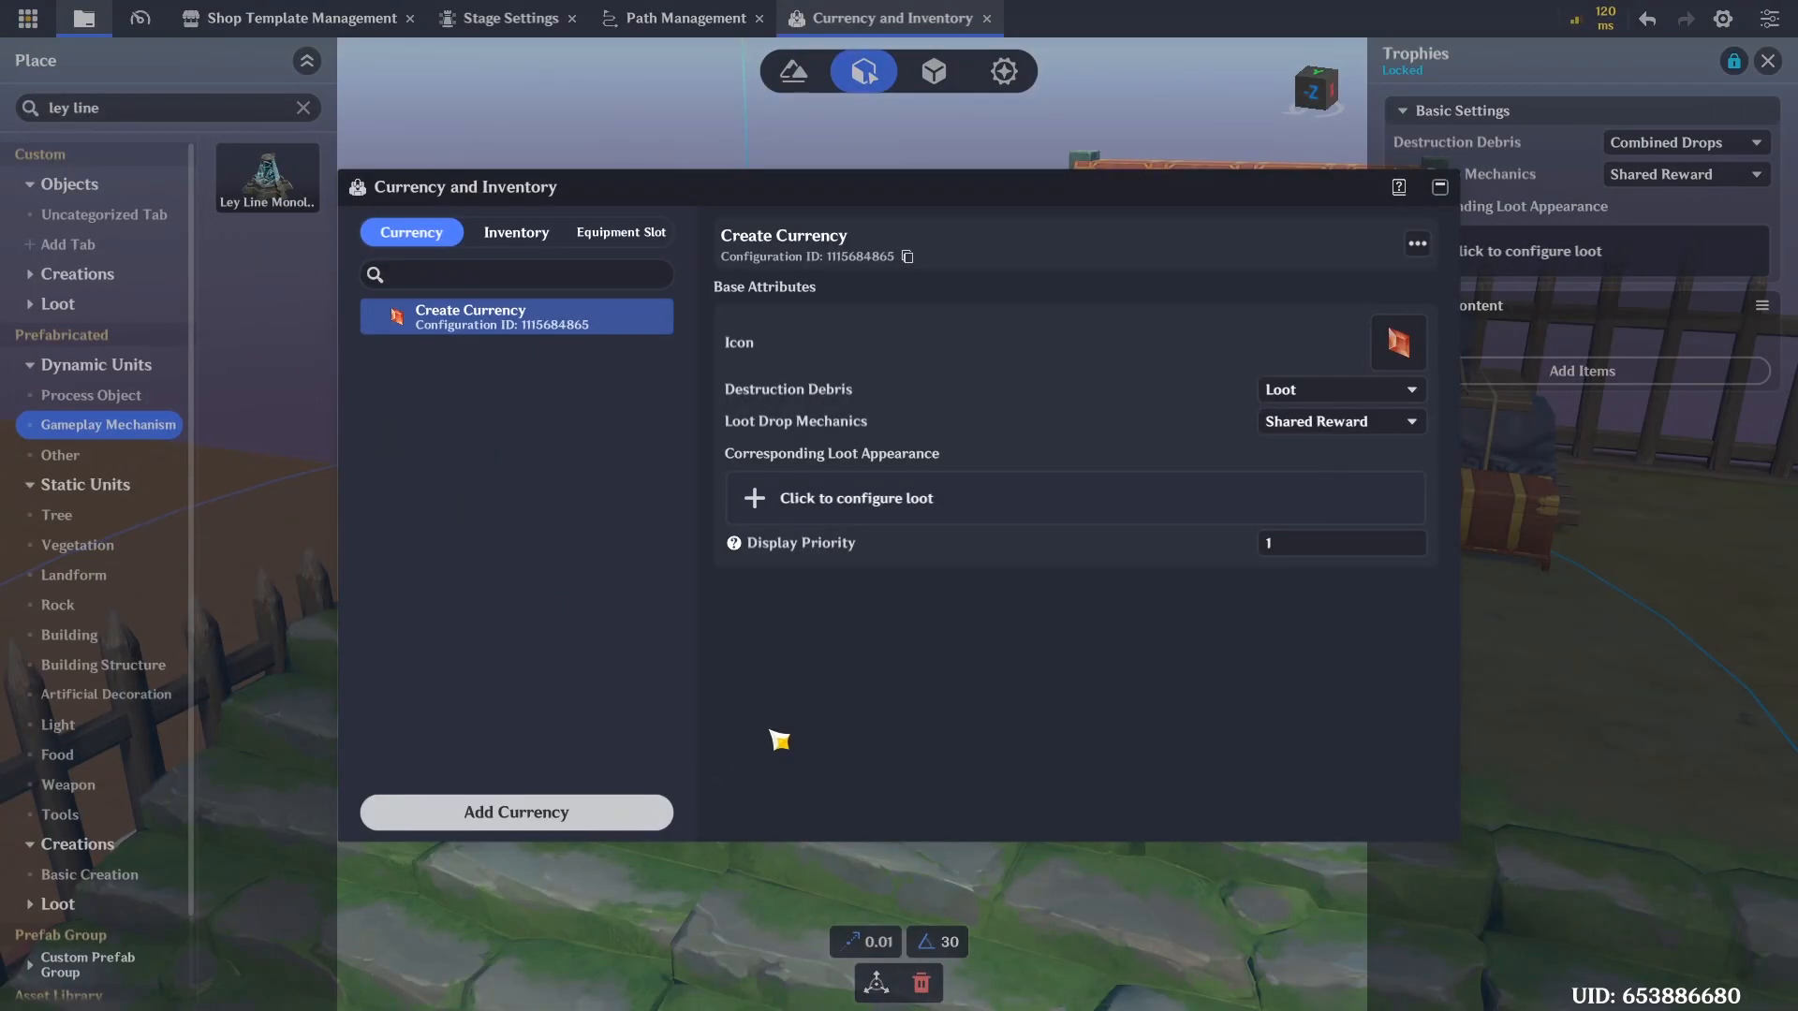
left_click(1396, 346)
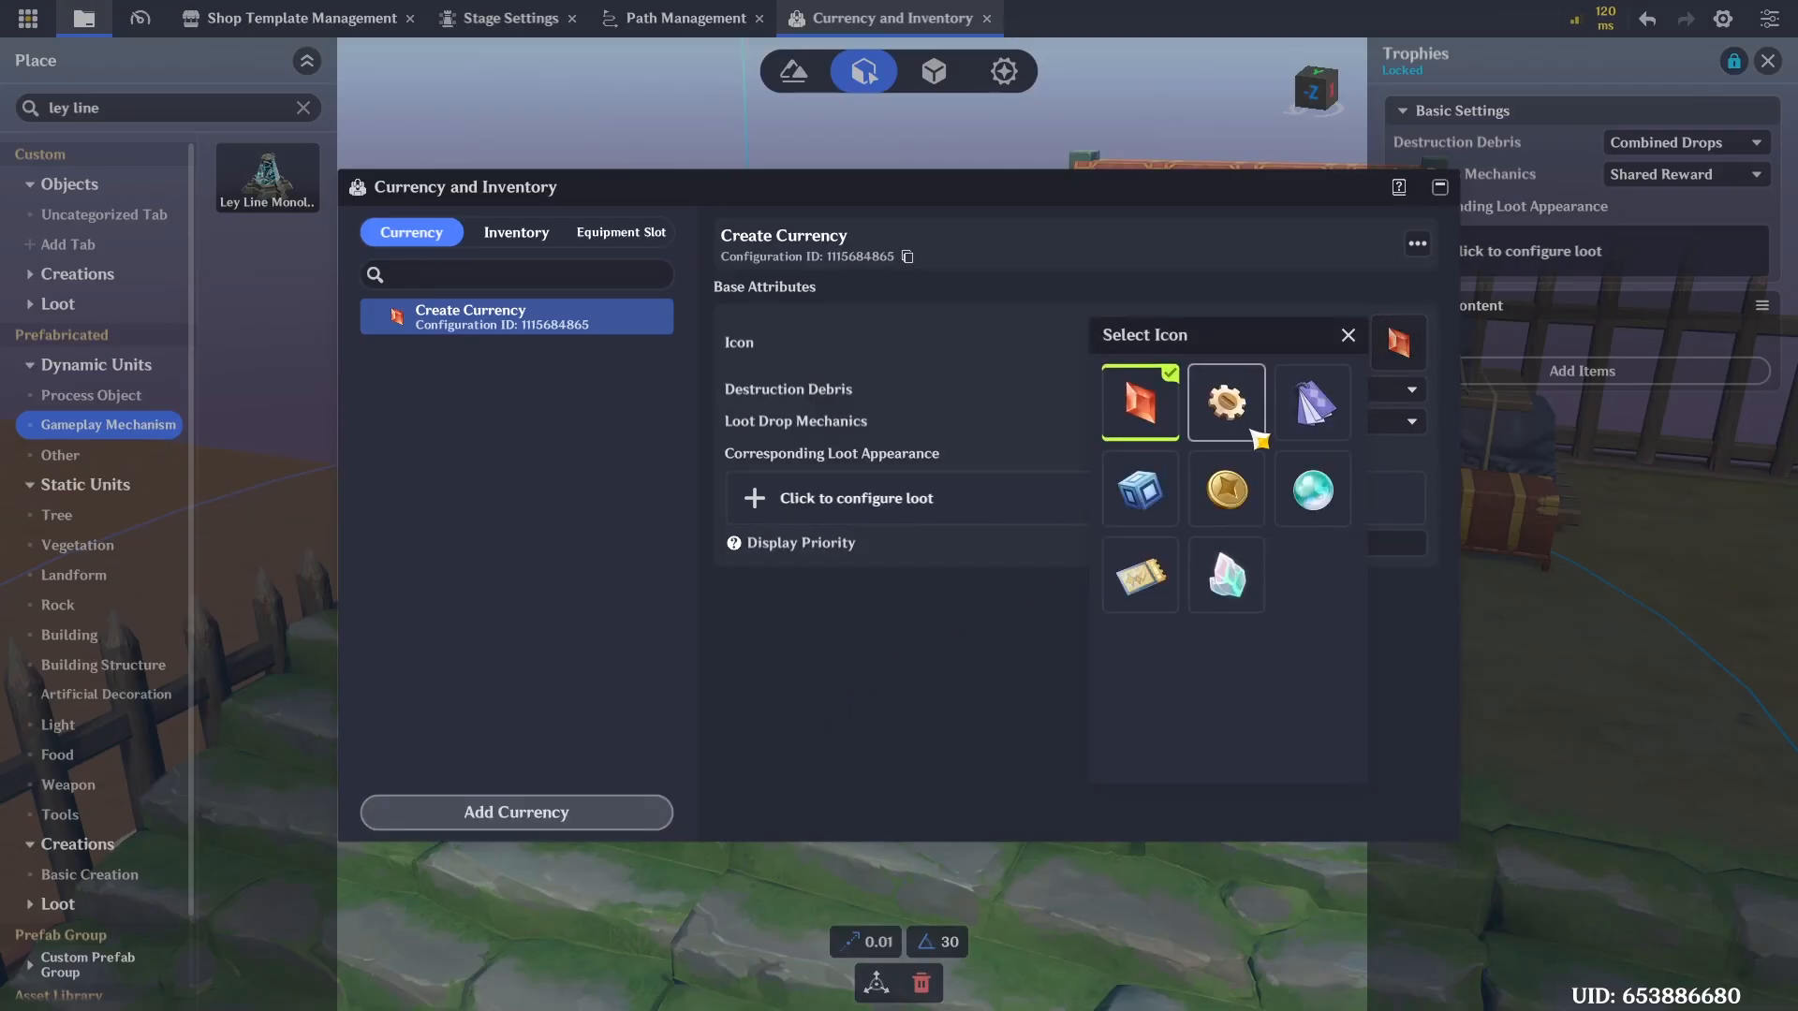
left_click(1227, 489)
left_click(1348, 336)
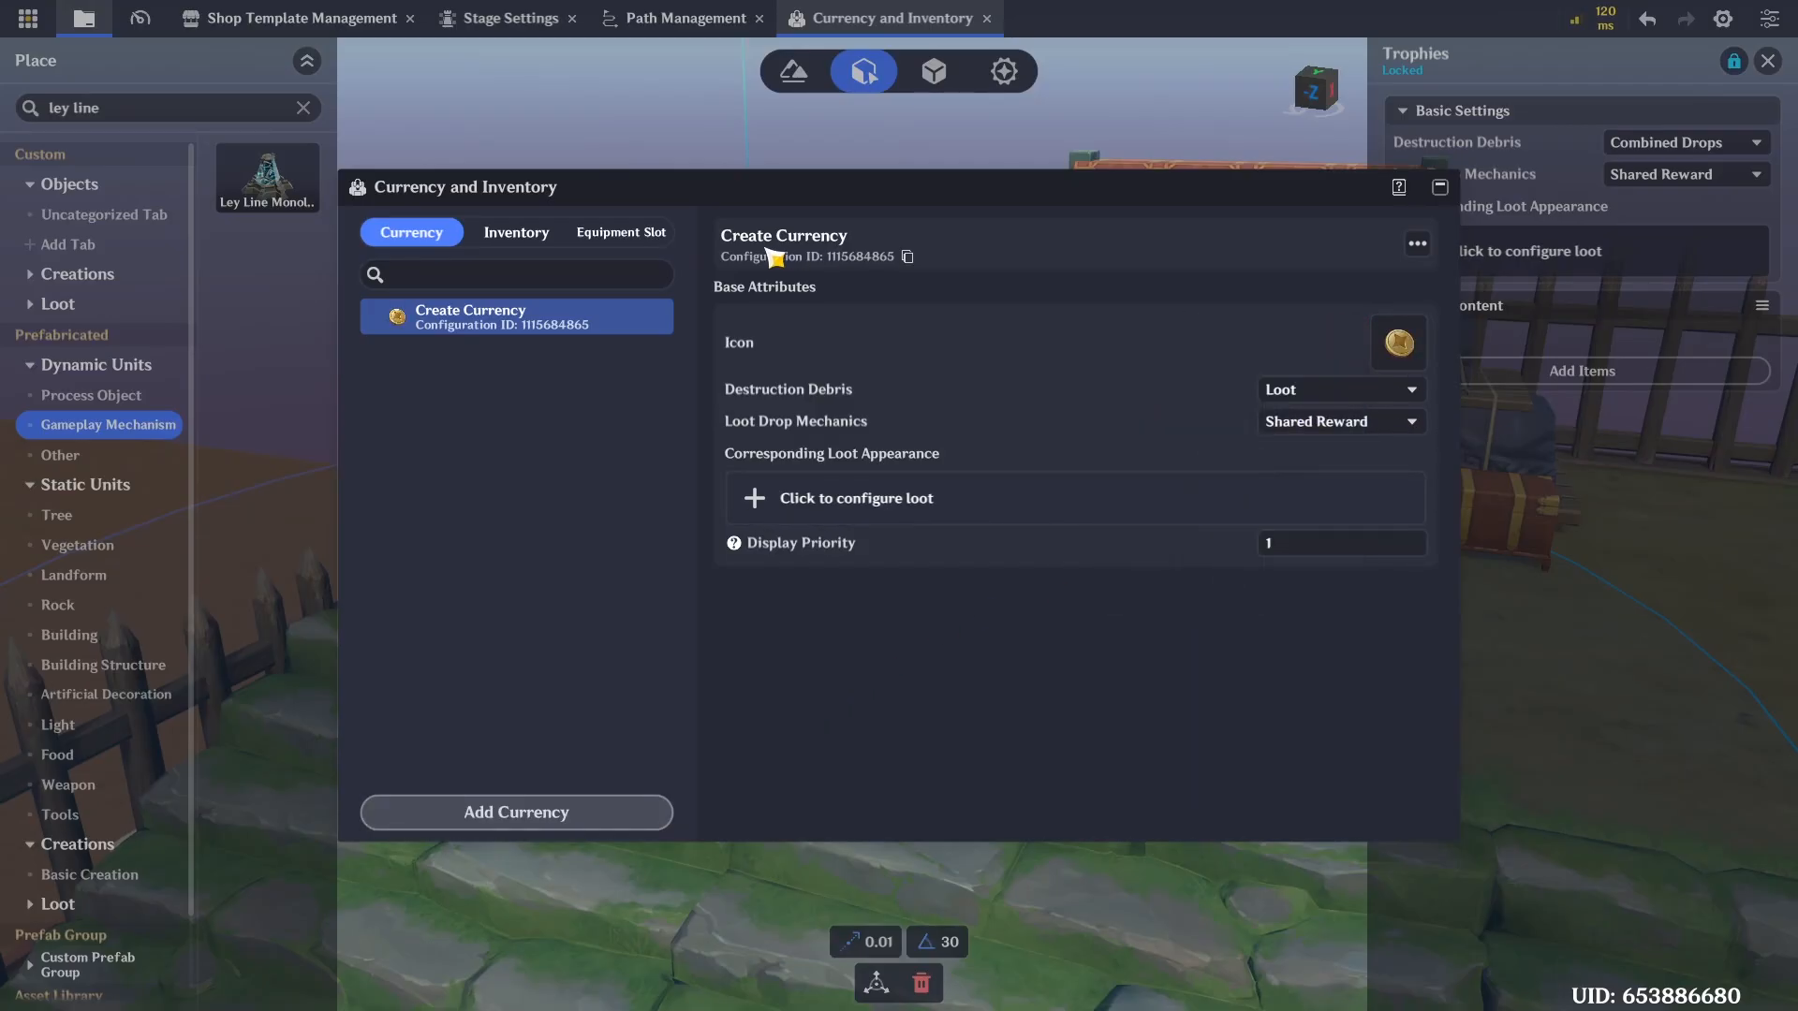
Name the new currency Gold and close the currency settings
left_click(796, 243)
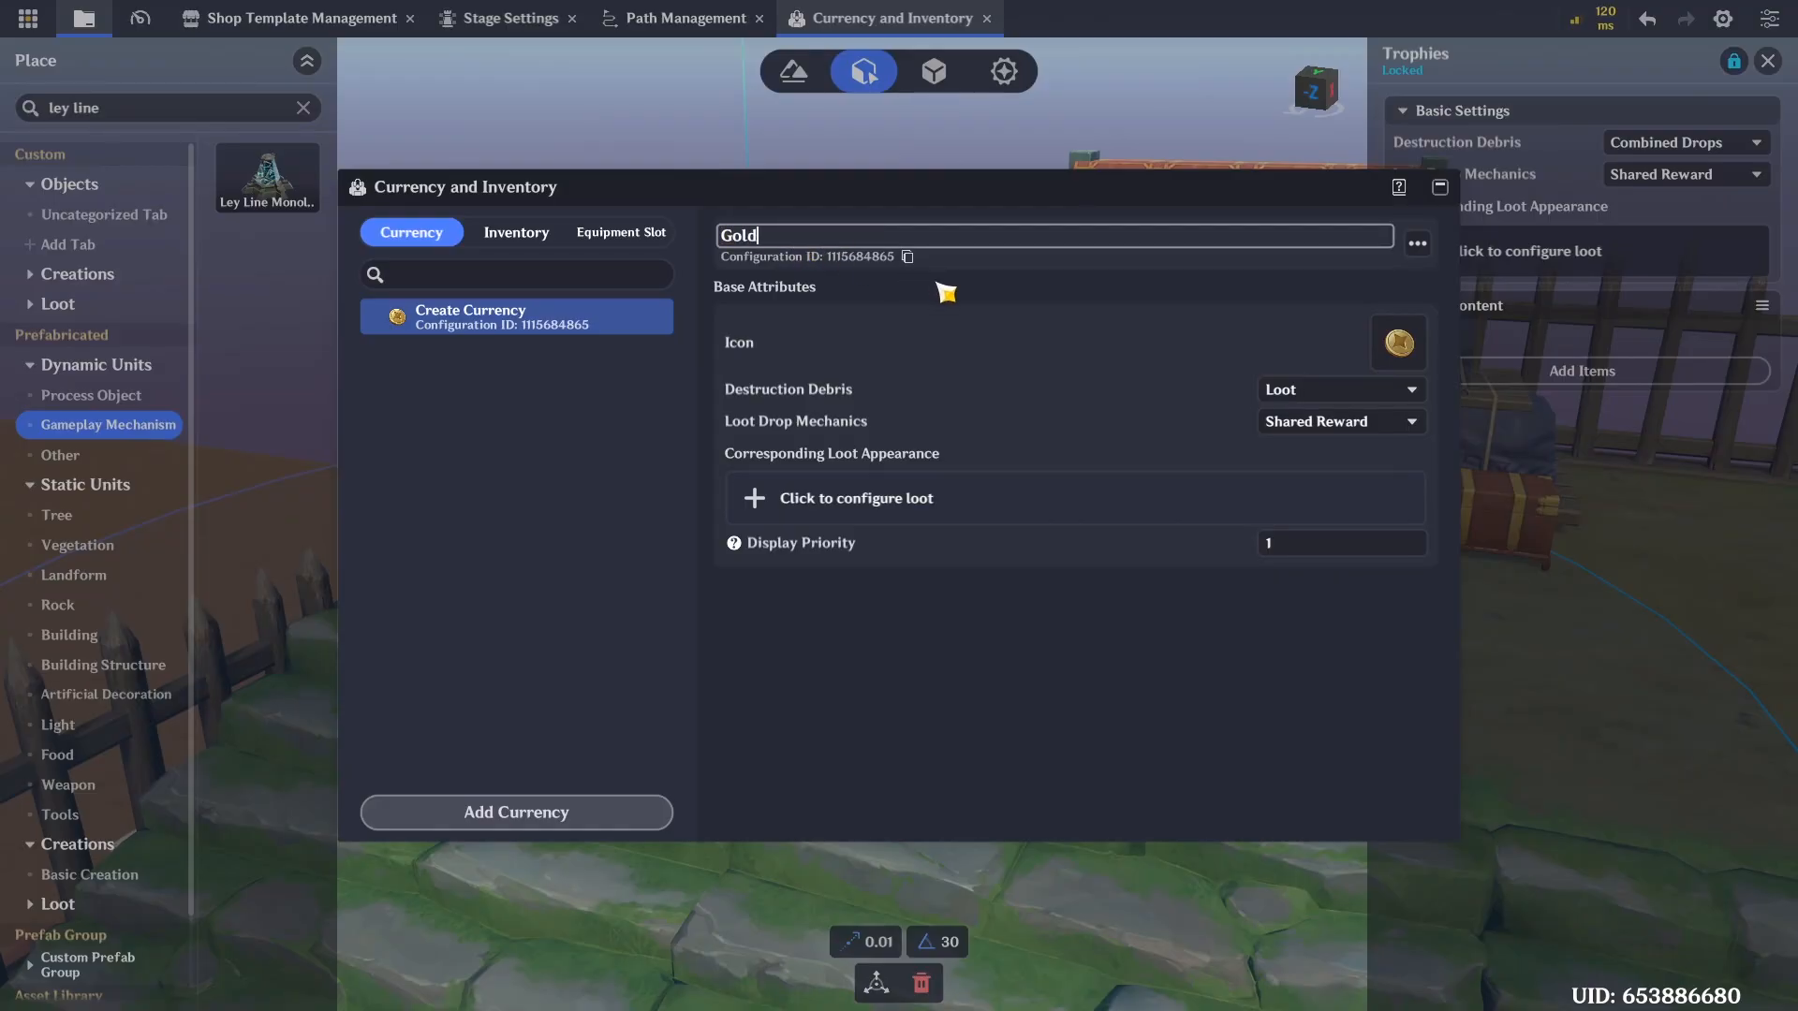
type("Gold")
key("Return")
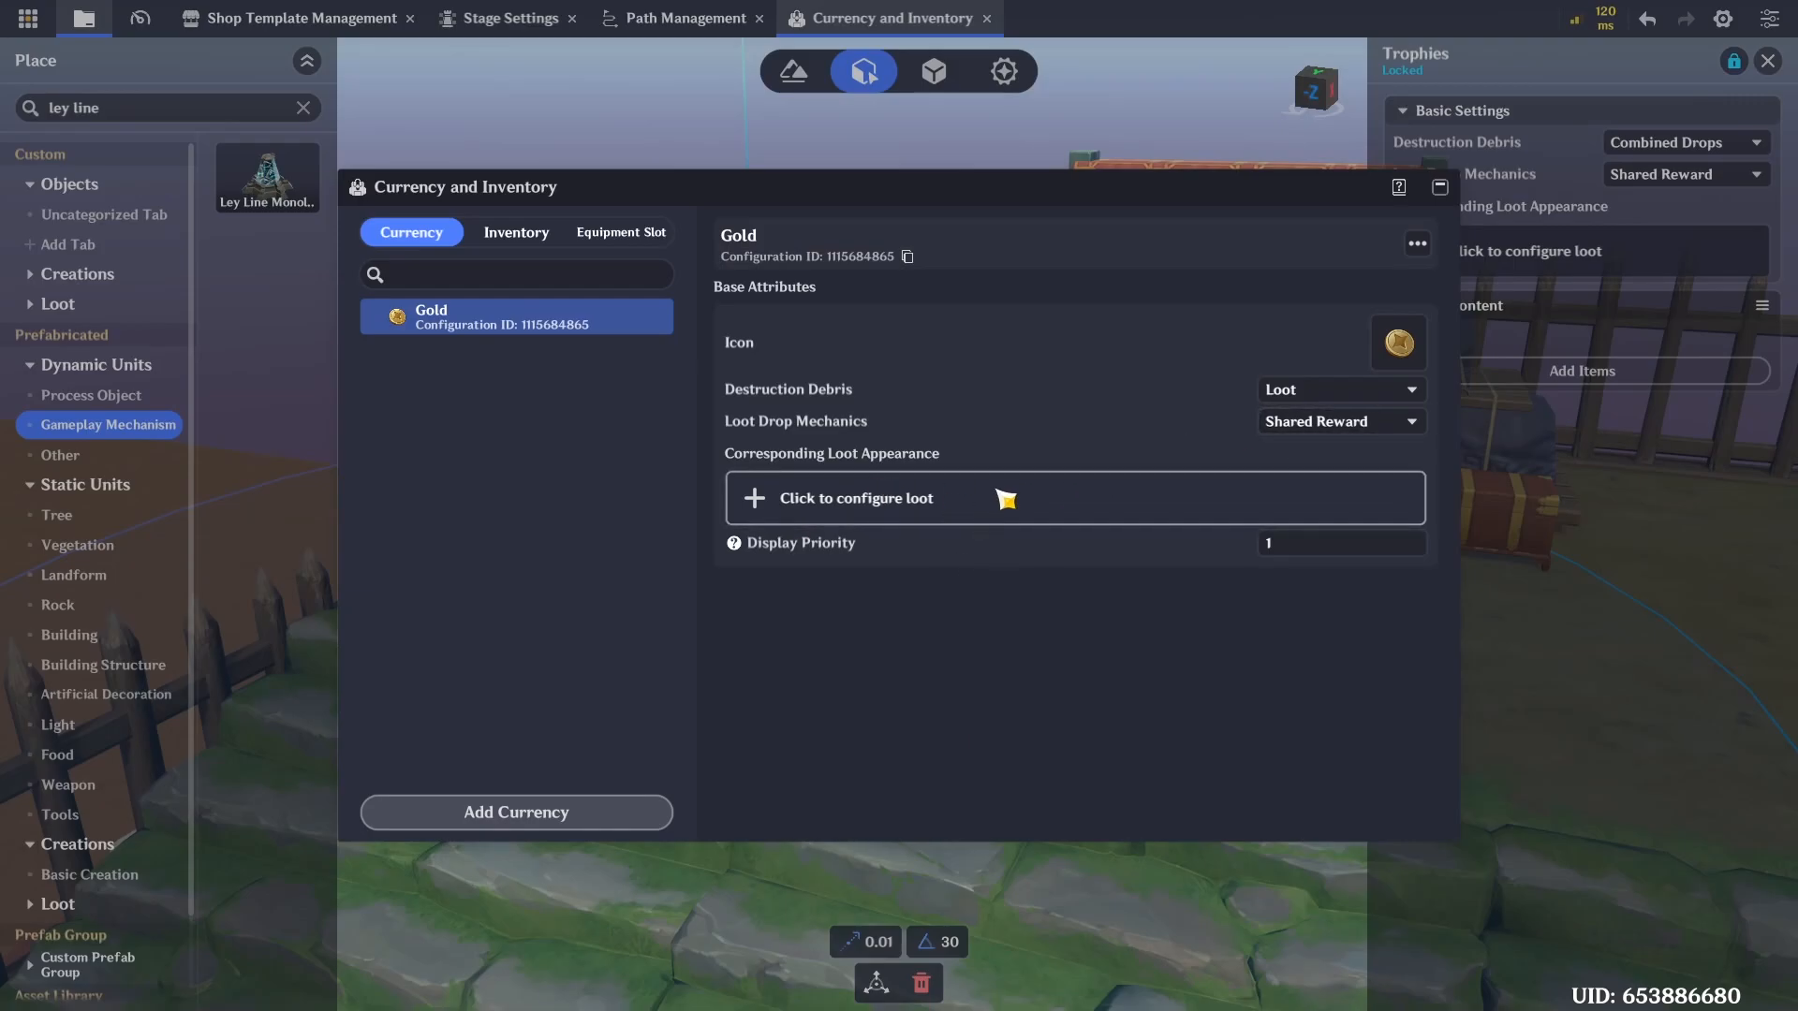
left_click(1440, 189)
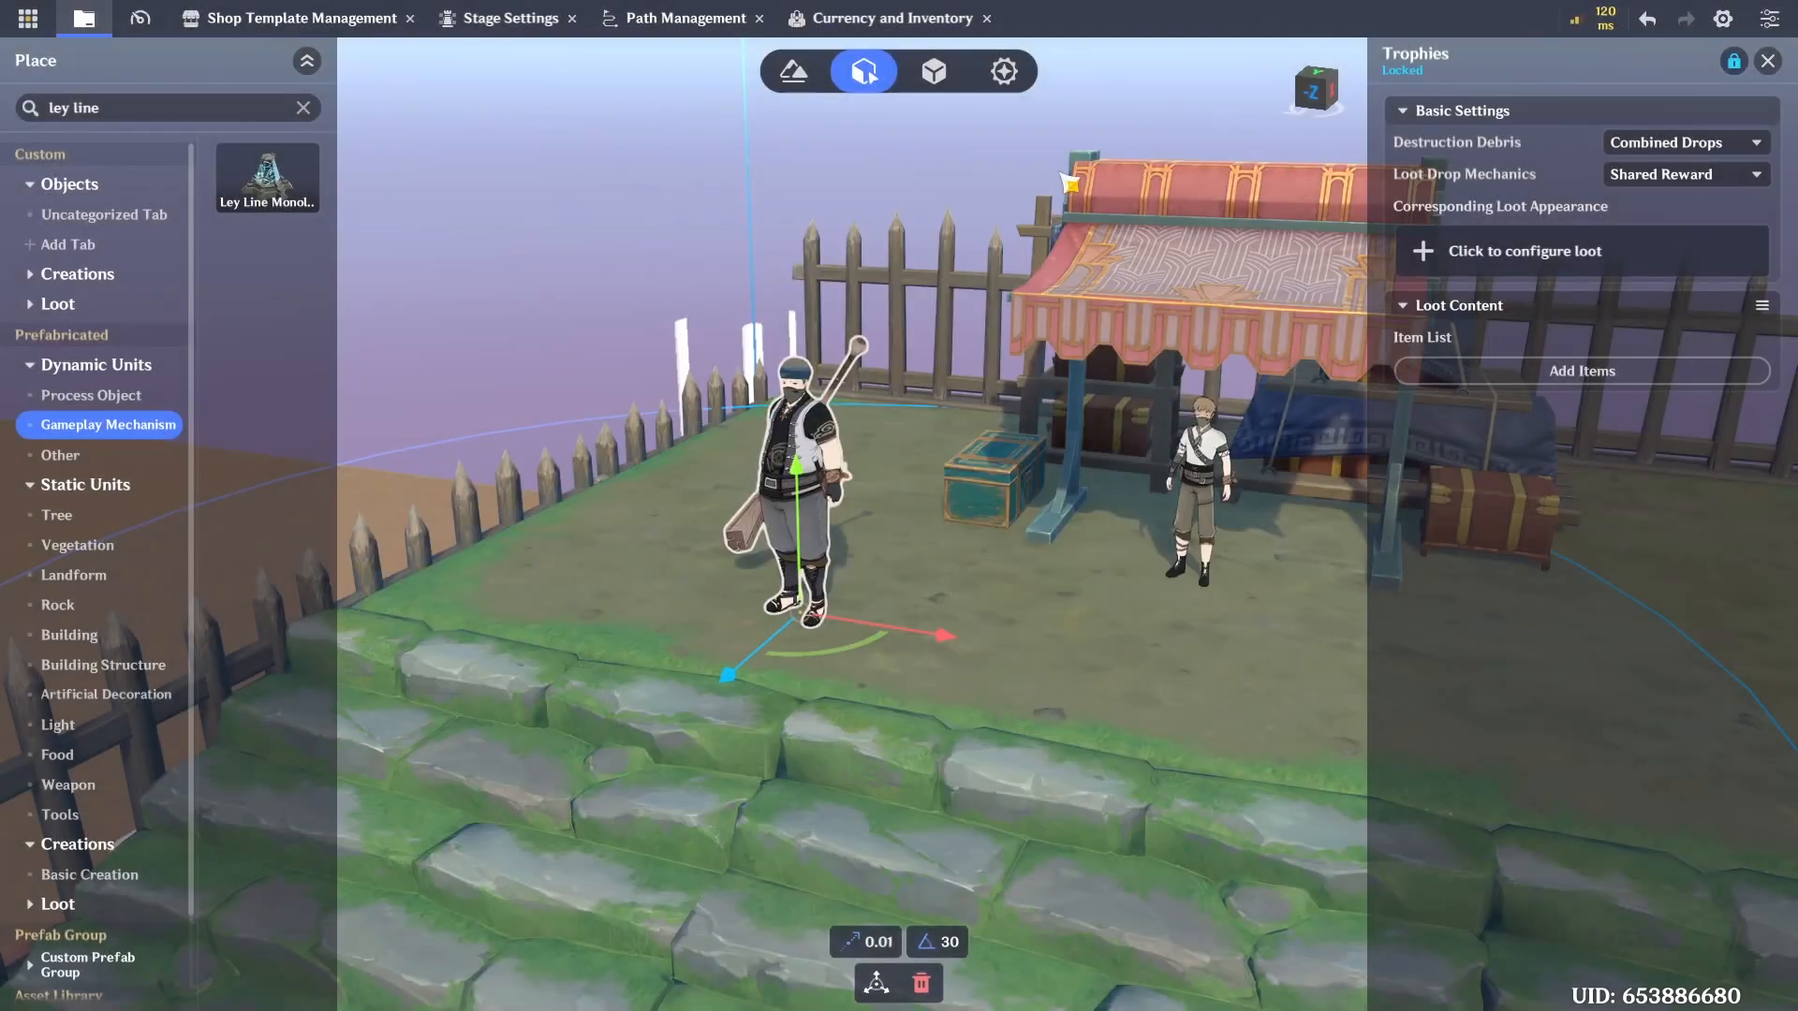
Open the Prefab Library's loot presets and place a Challenge Coin Loot prefab on the grid
left_click(933, 71)
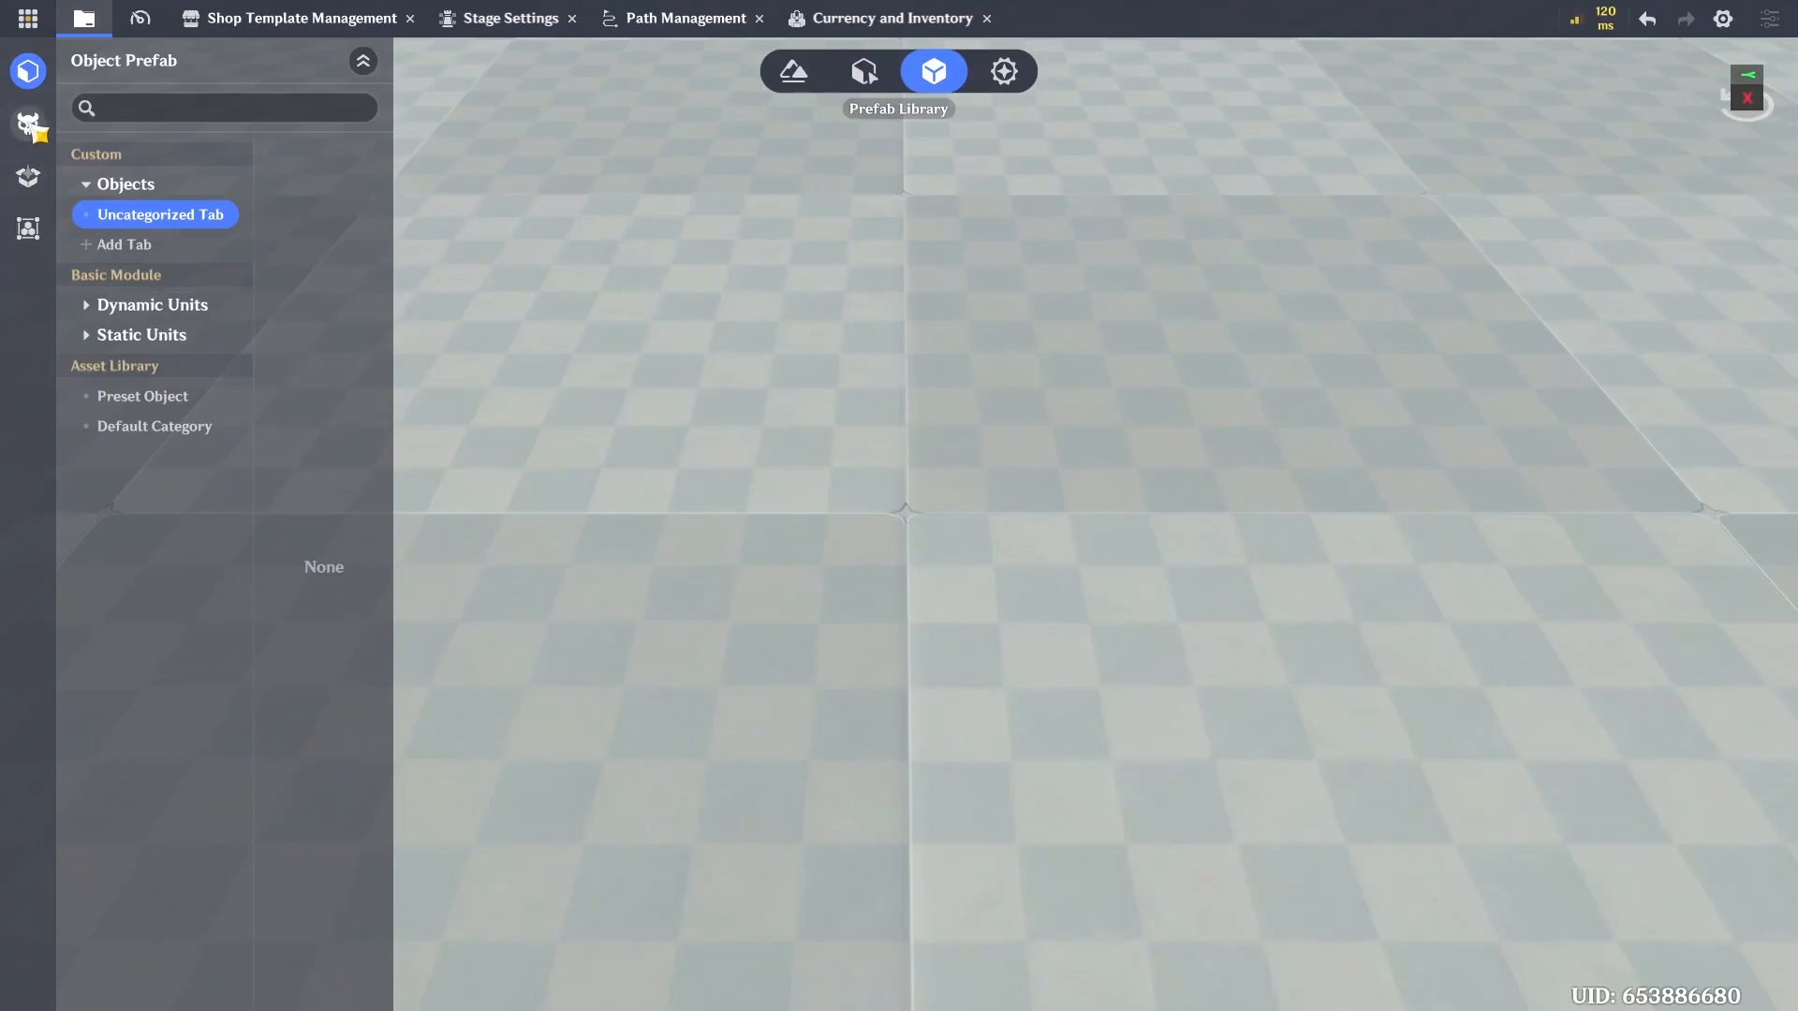
left_click(28, 124)
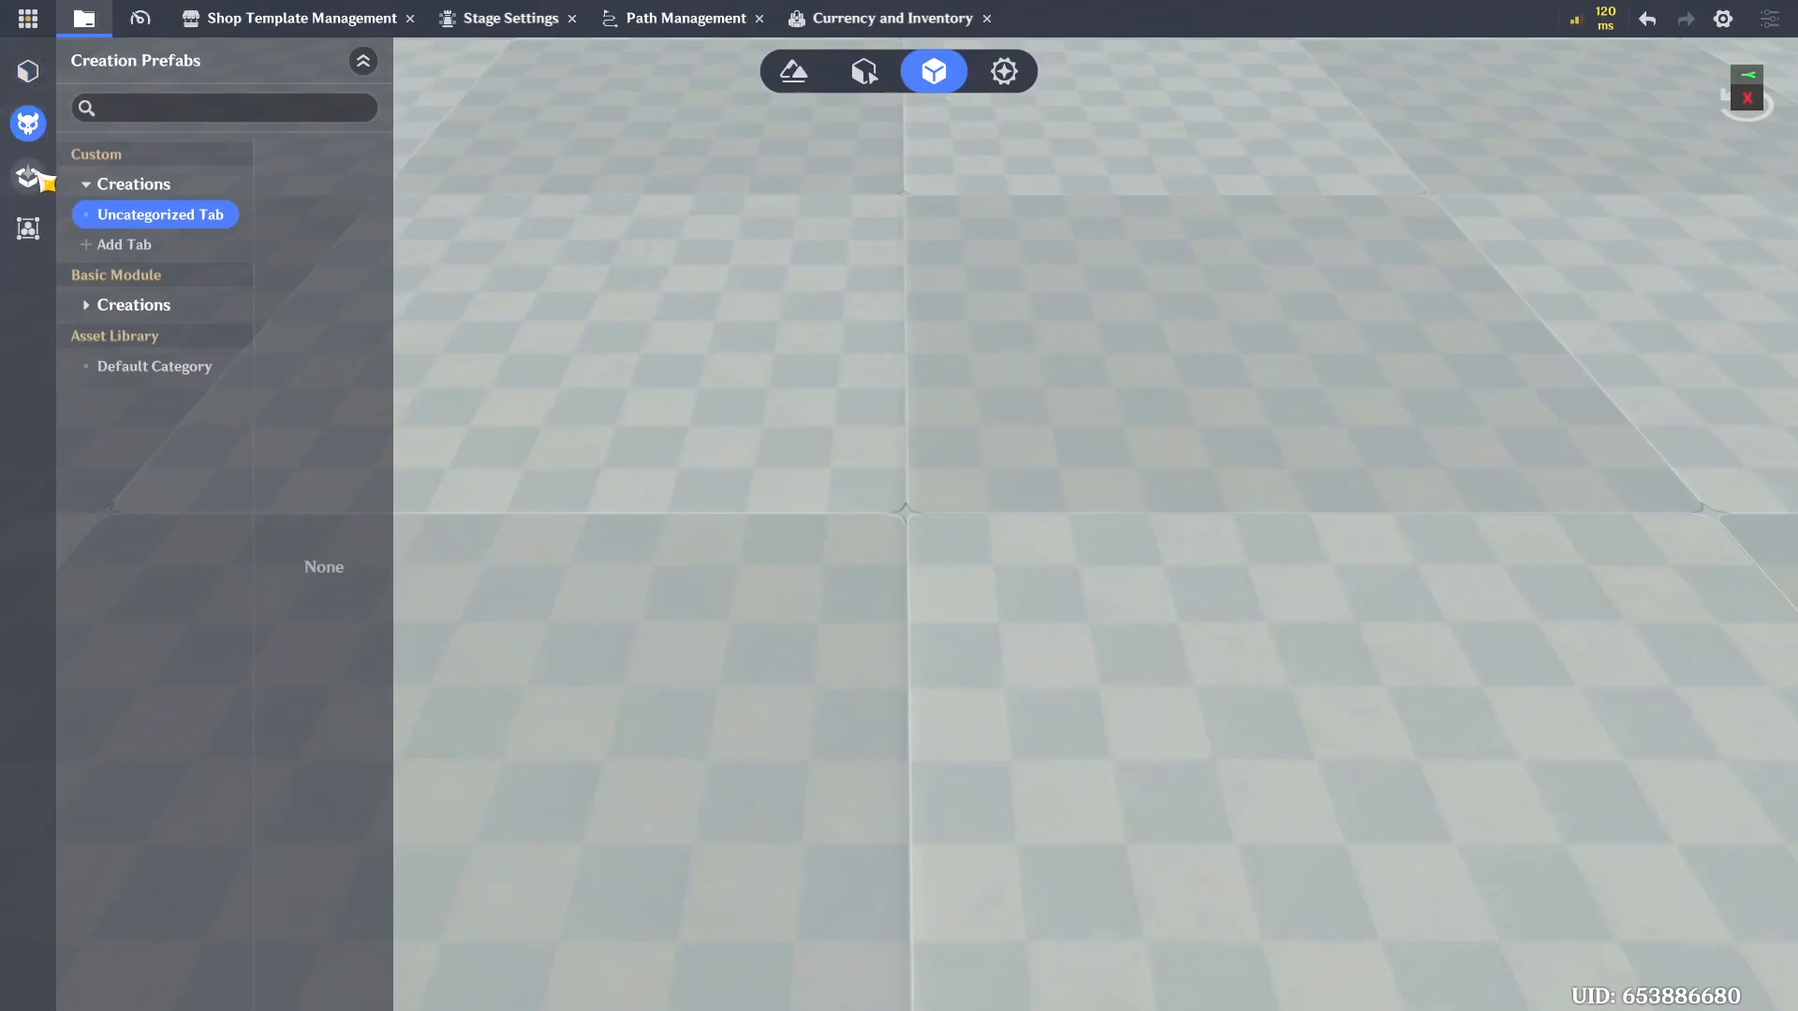
left_click(29, 176)
left_click(114, 304)
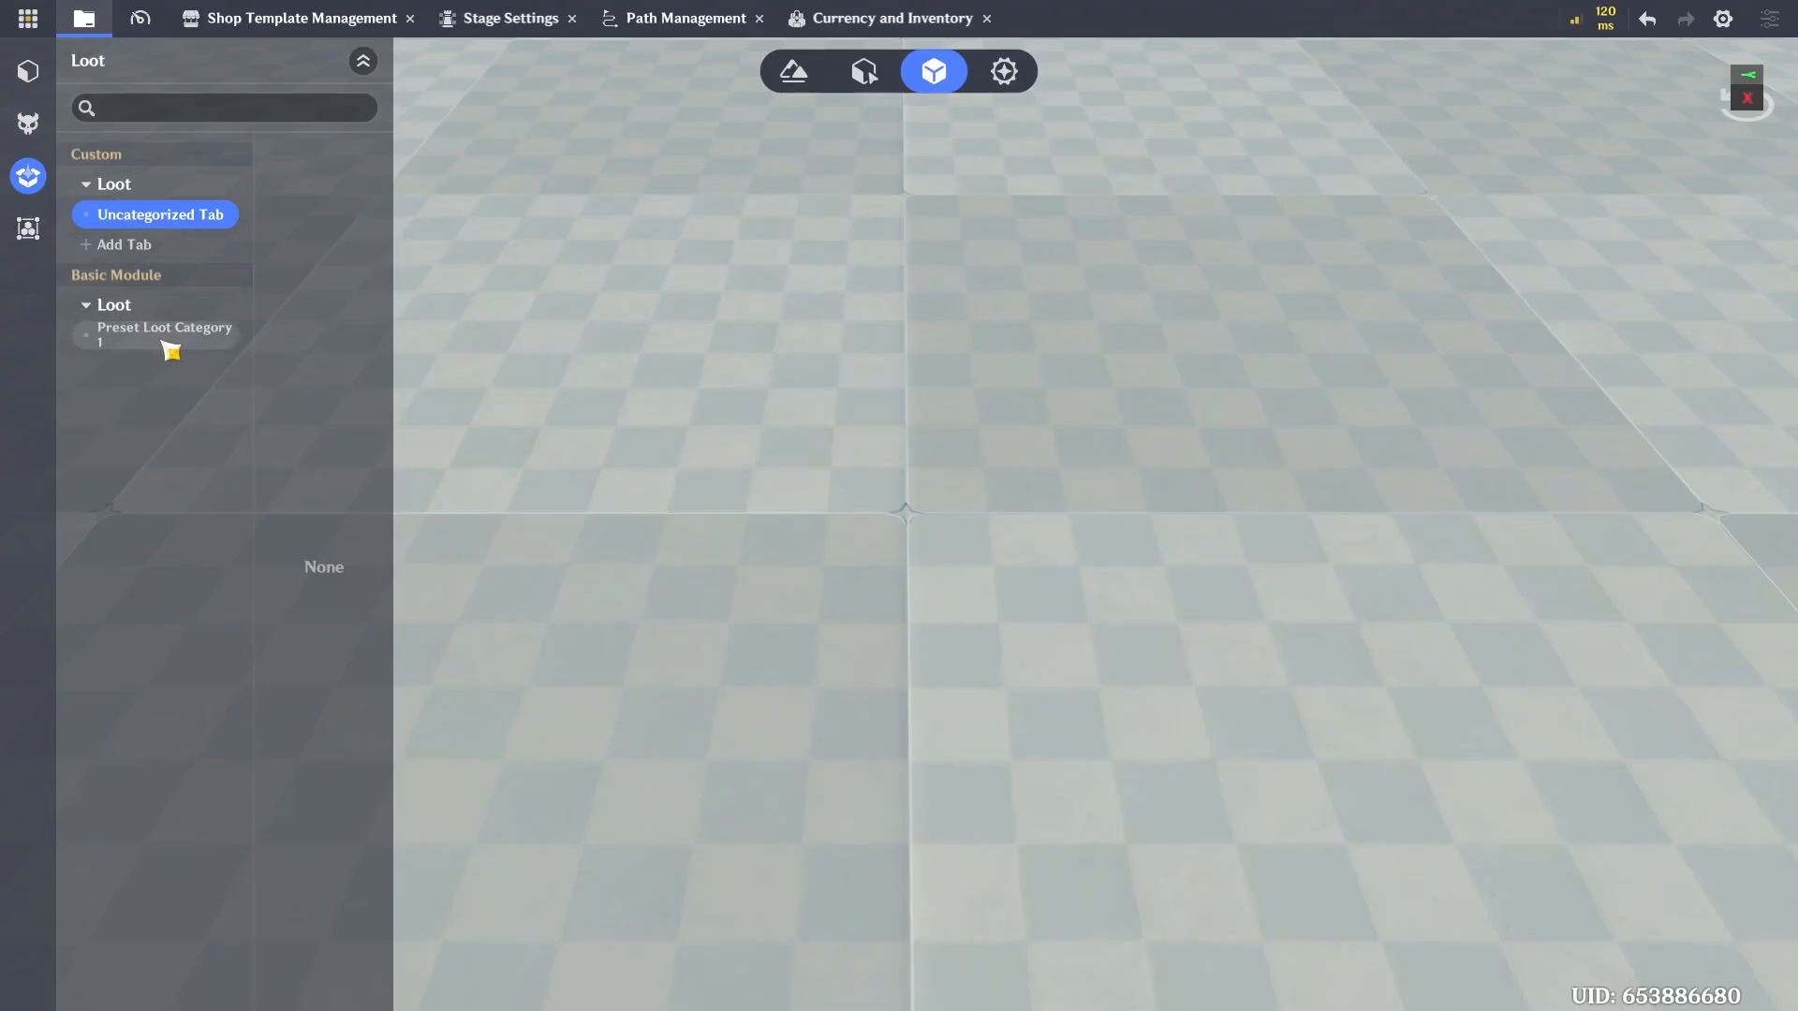
left_click(164, 337)
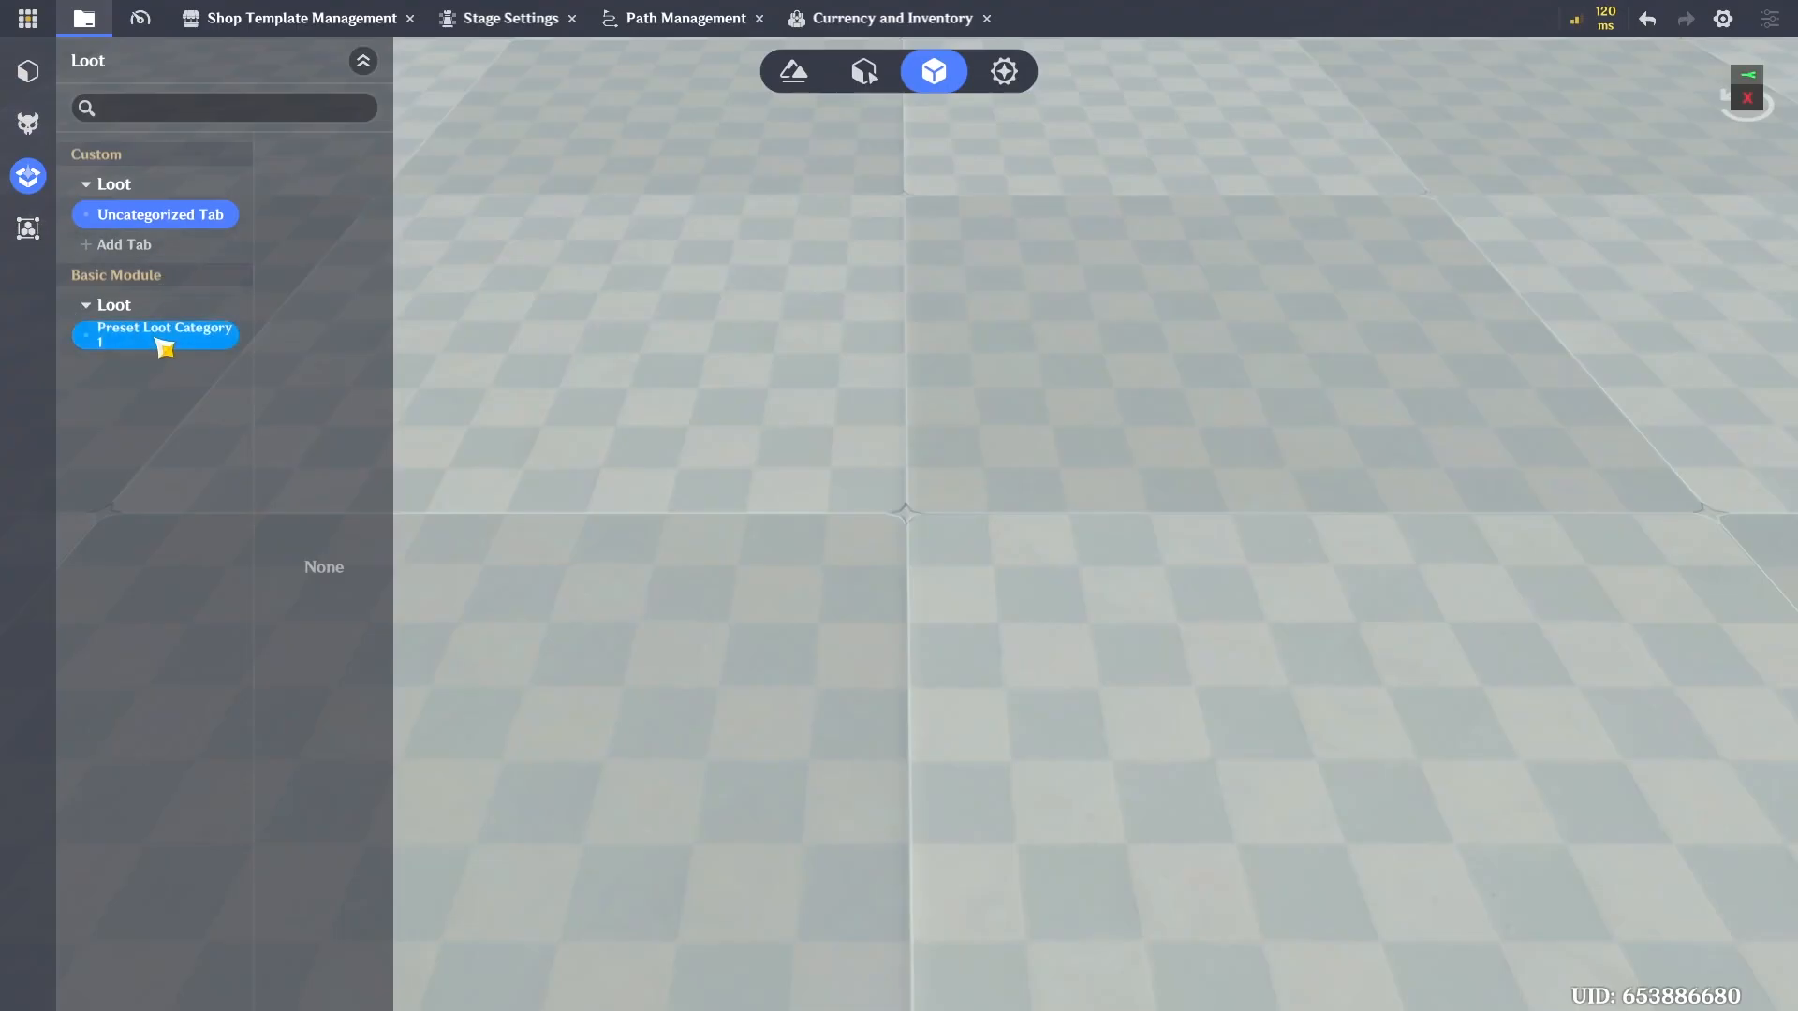
left_click_drag(321, 178, 902, 464)
scroll(955, 543, "up", 4)
right_click_drag(996, 565, 990, 519)
scroll(990, 519, "up", 2)
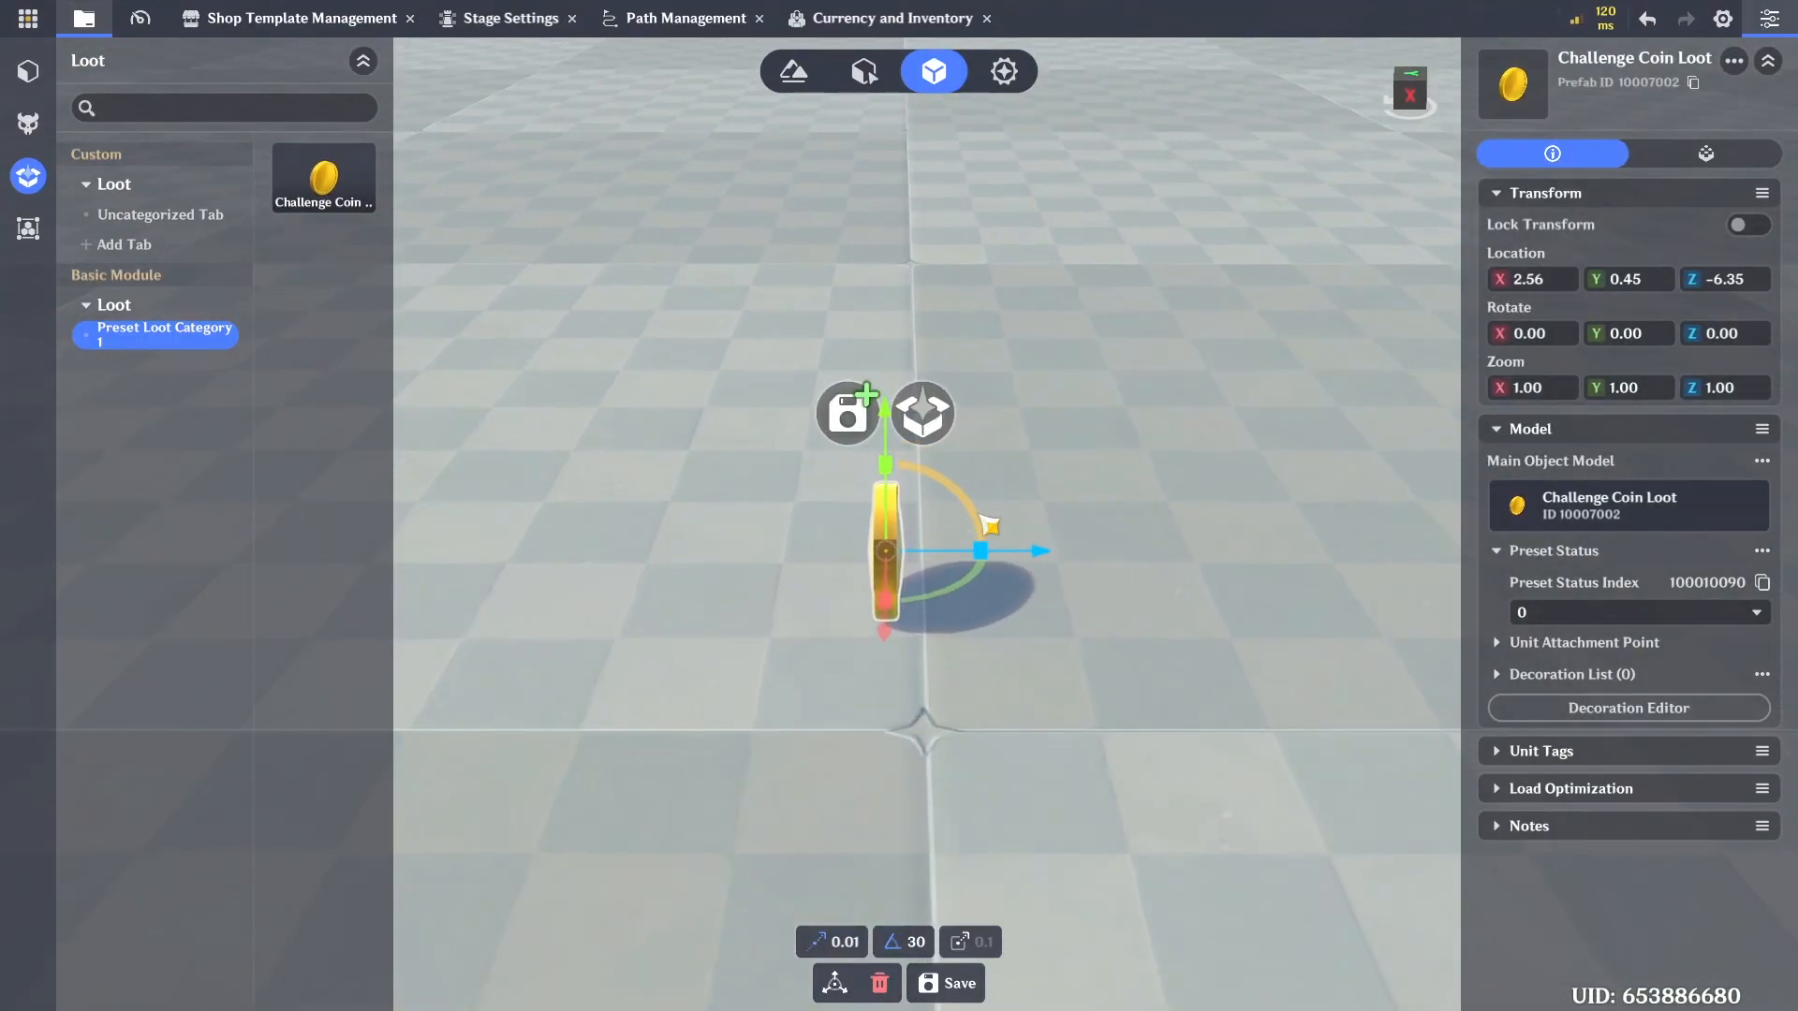
Set the Challenge Coin Loot model's preset status to 1
left_click(1620, 613)
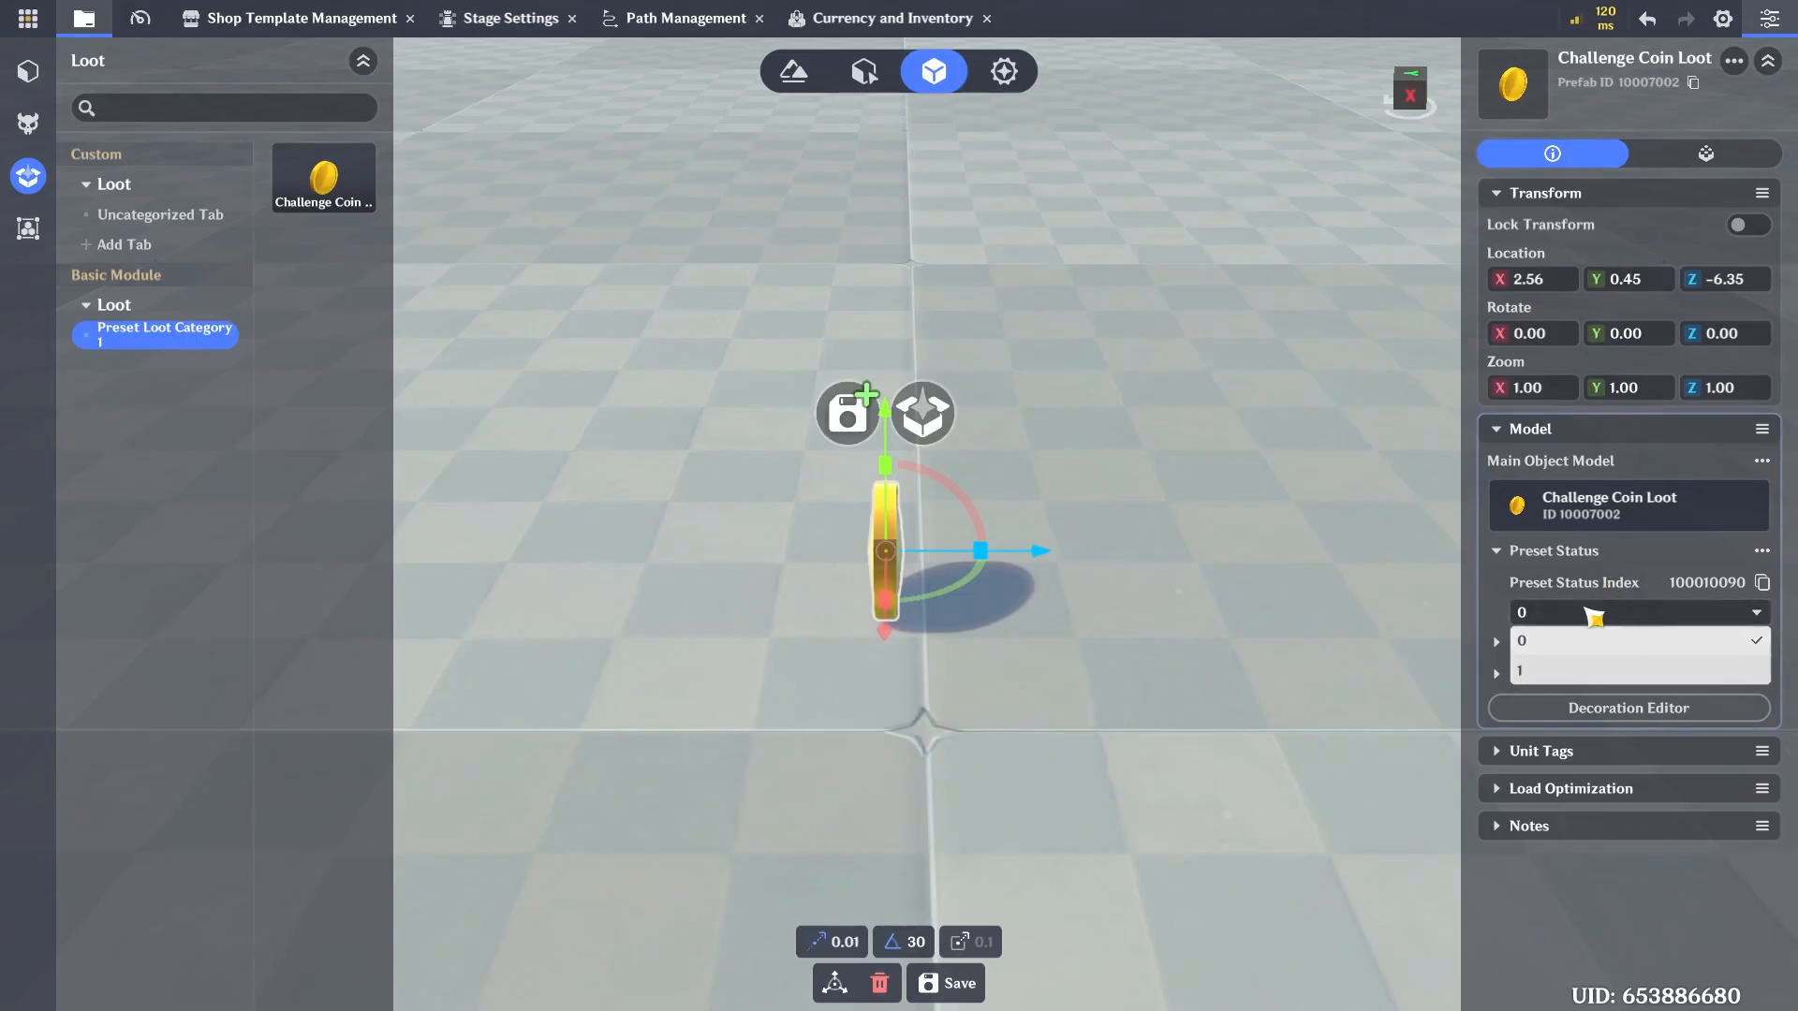
left_click(1592, 672)
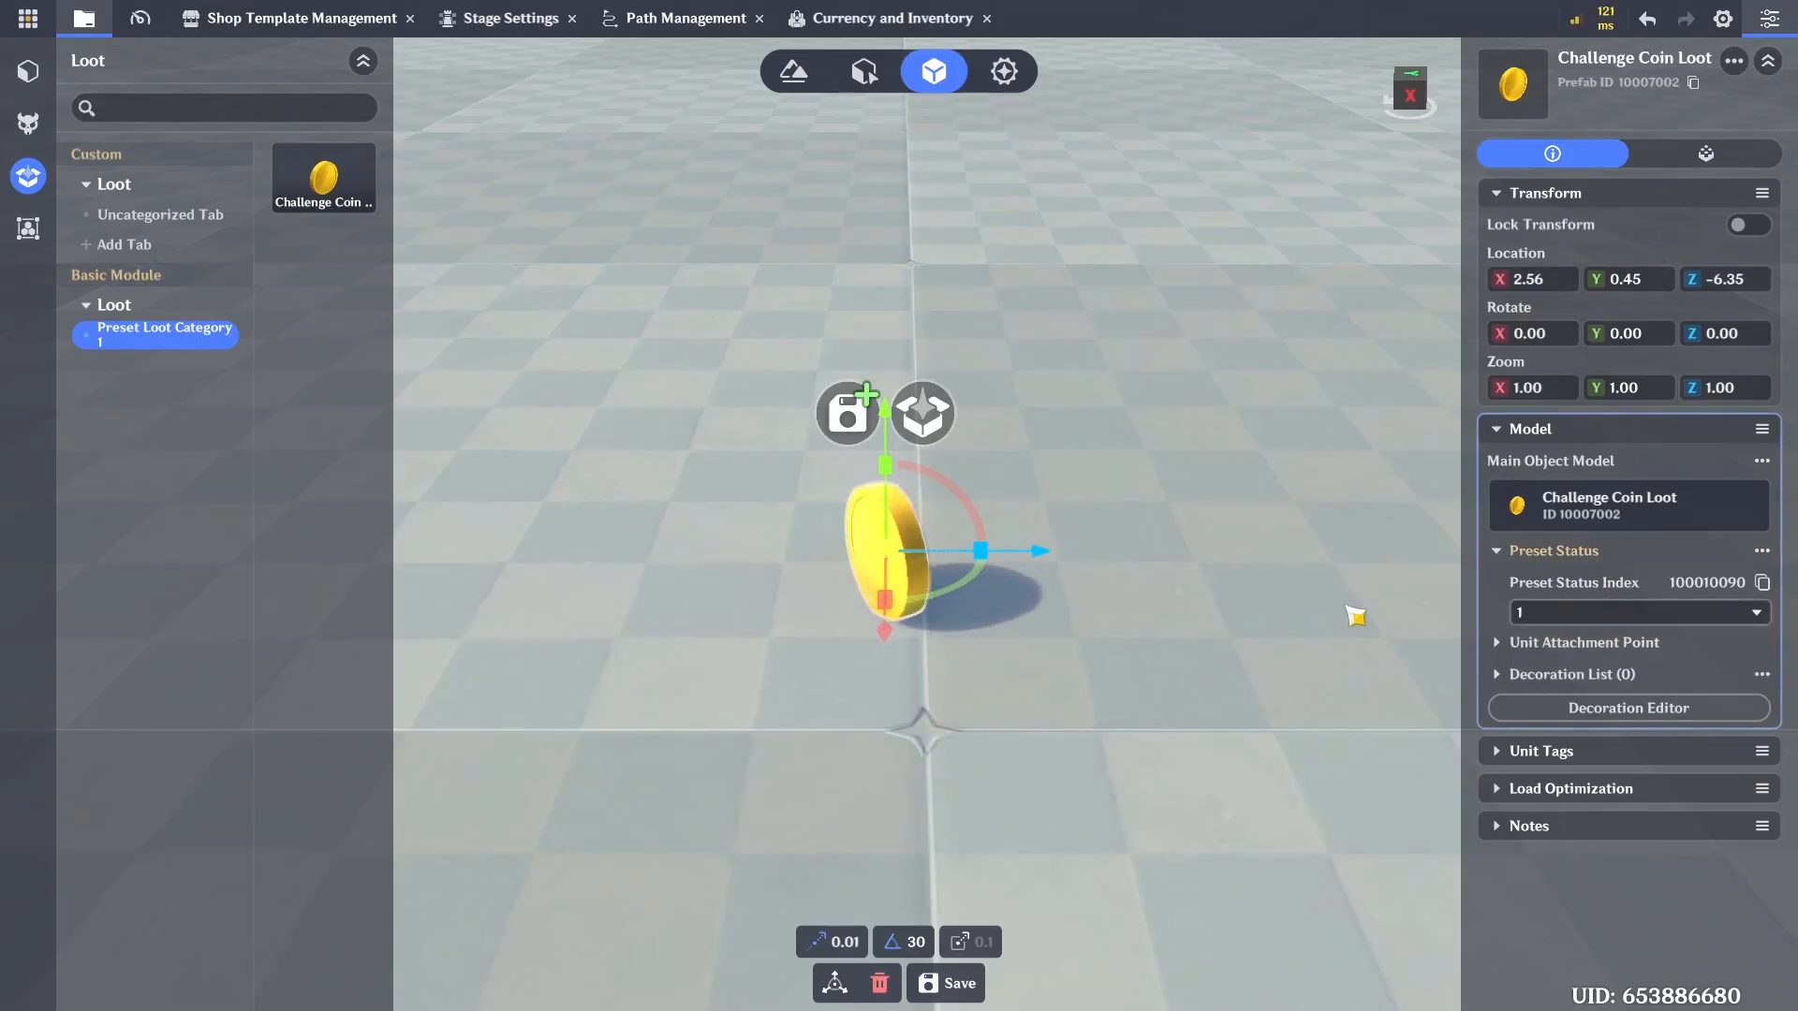
scroll(1077, 567, "down", 2)
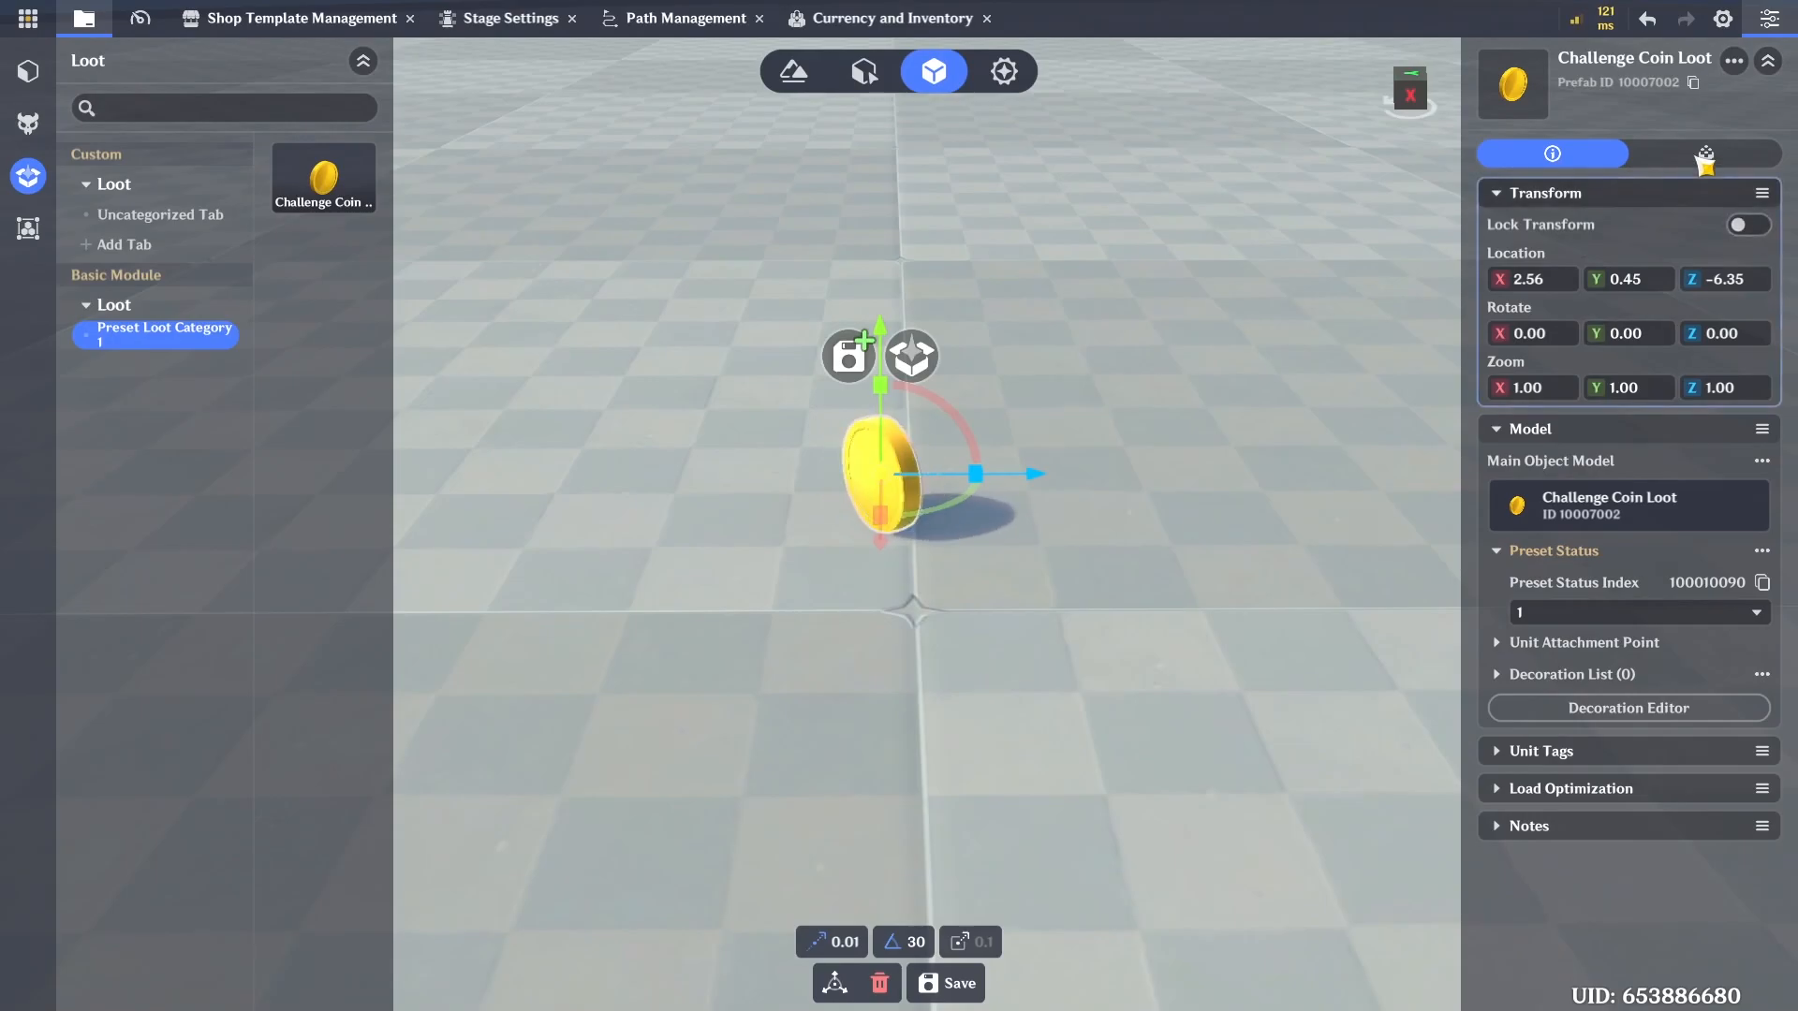
Open the coin's detailed Loot component settings and add the Gold currency to its item list
left_click(1704, 157)
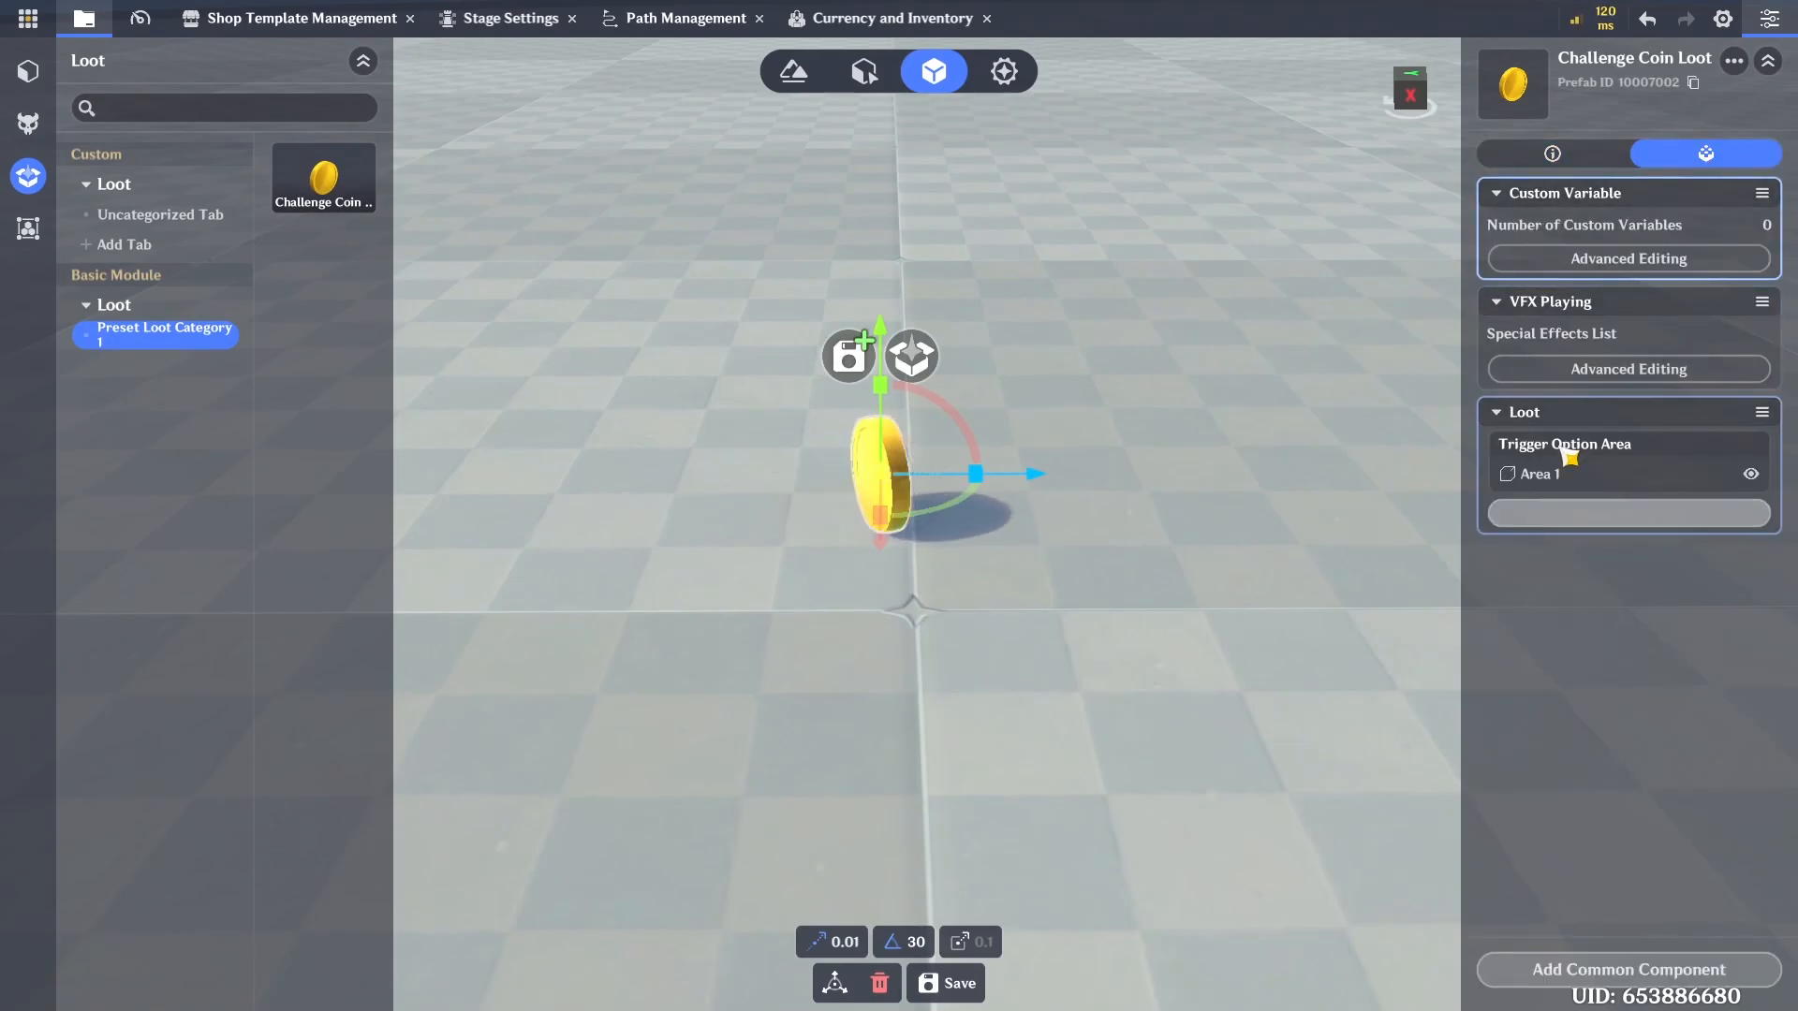
left_click(1648, 525)
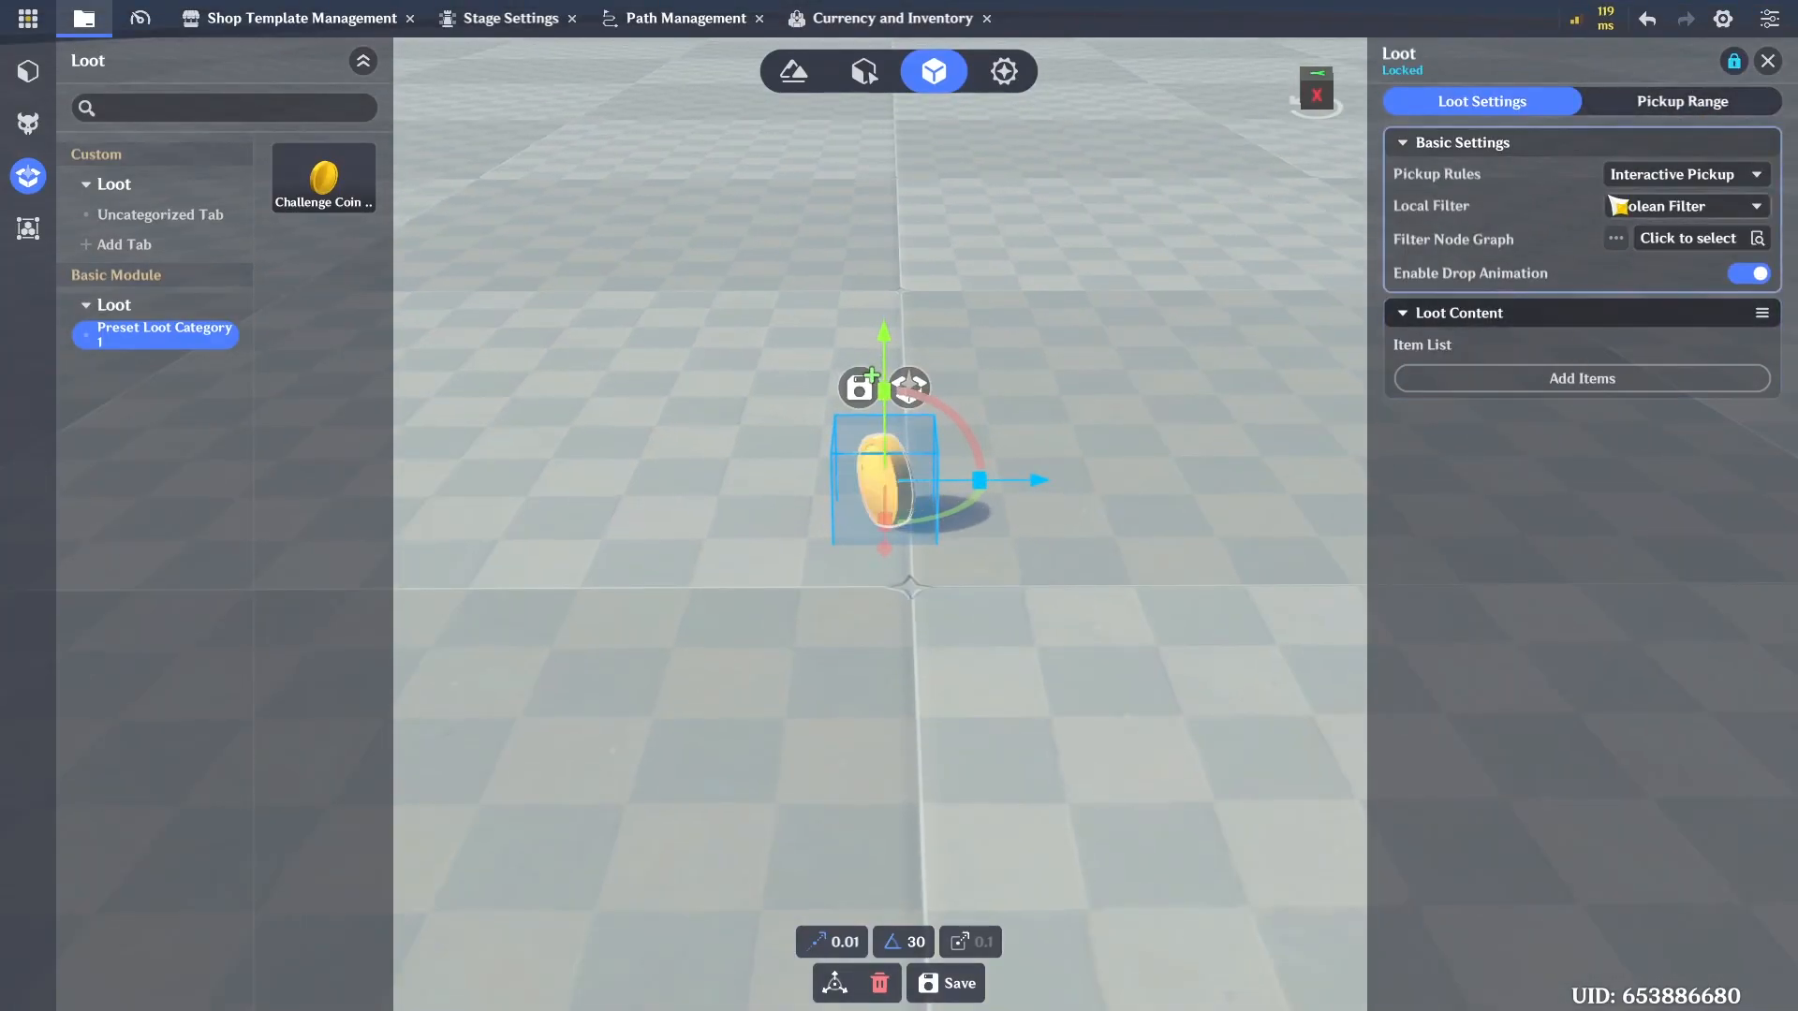
left_click(1572, 393)
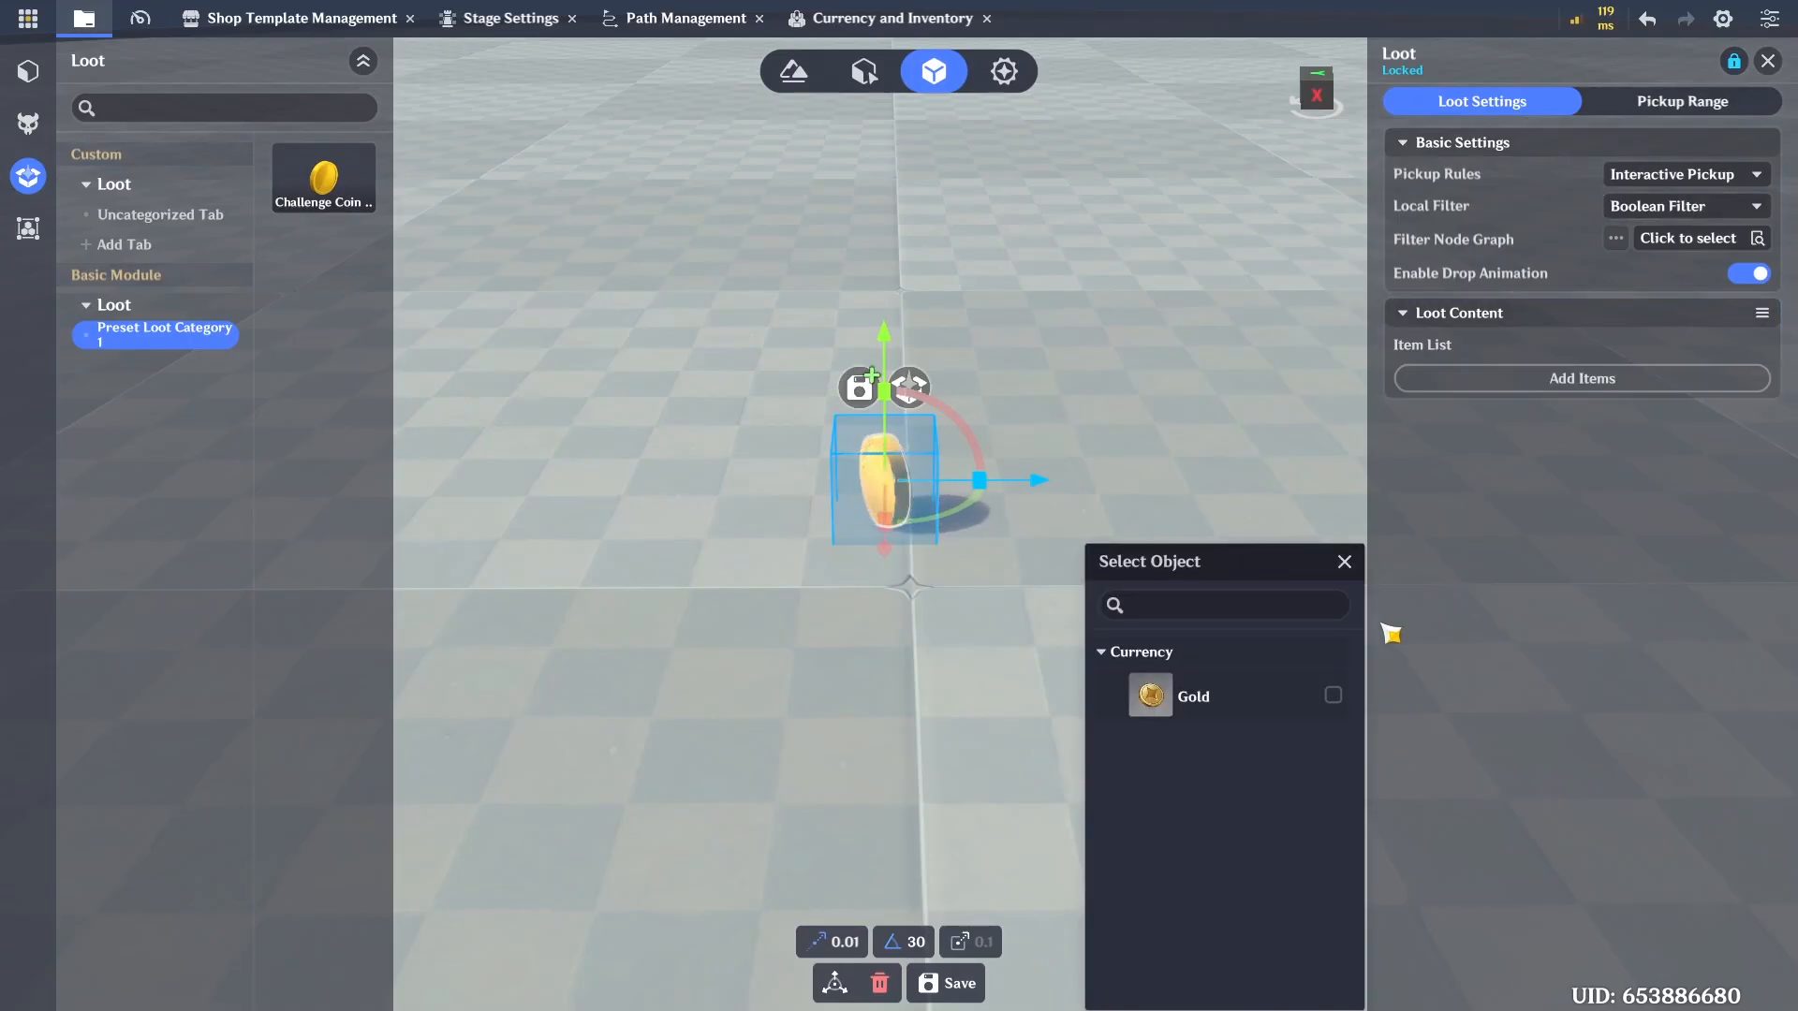
left_click(1333, 695)
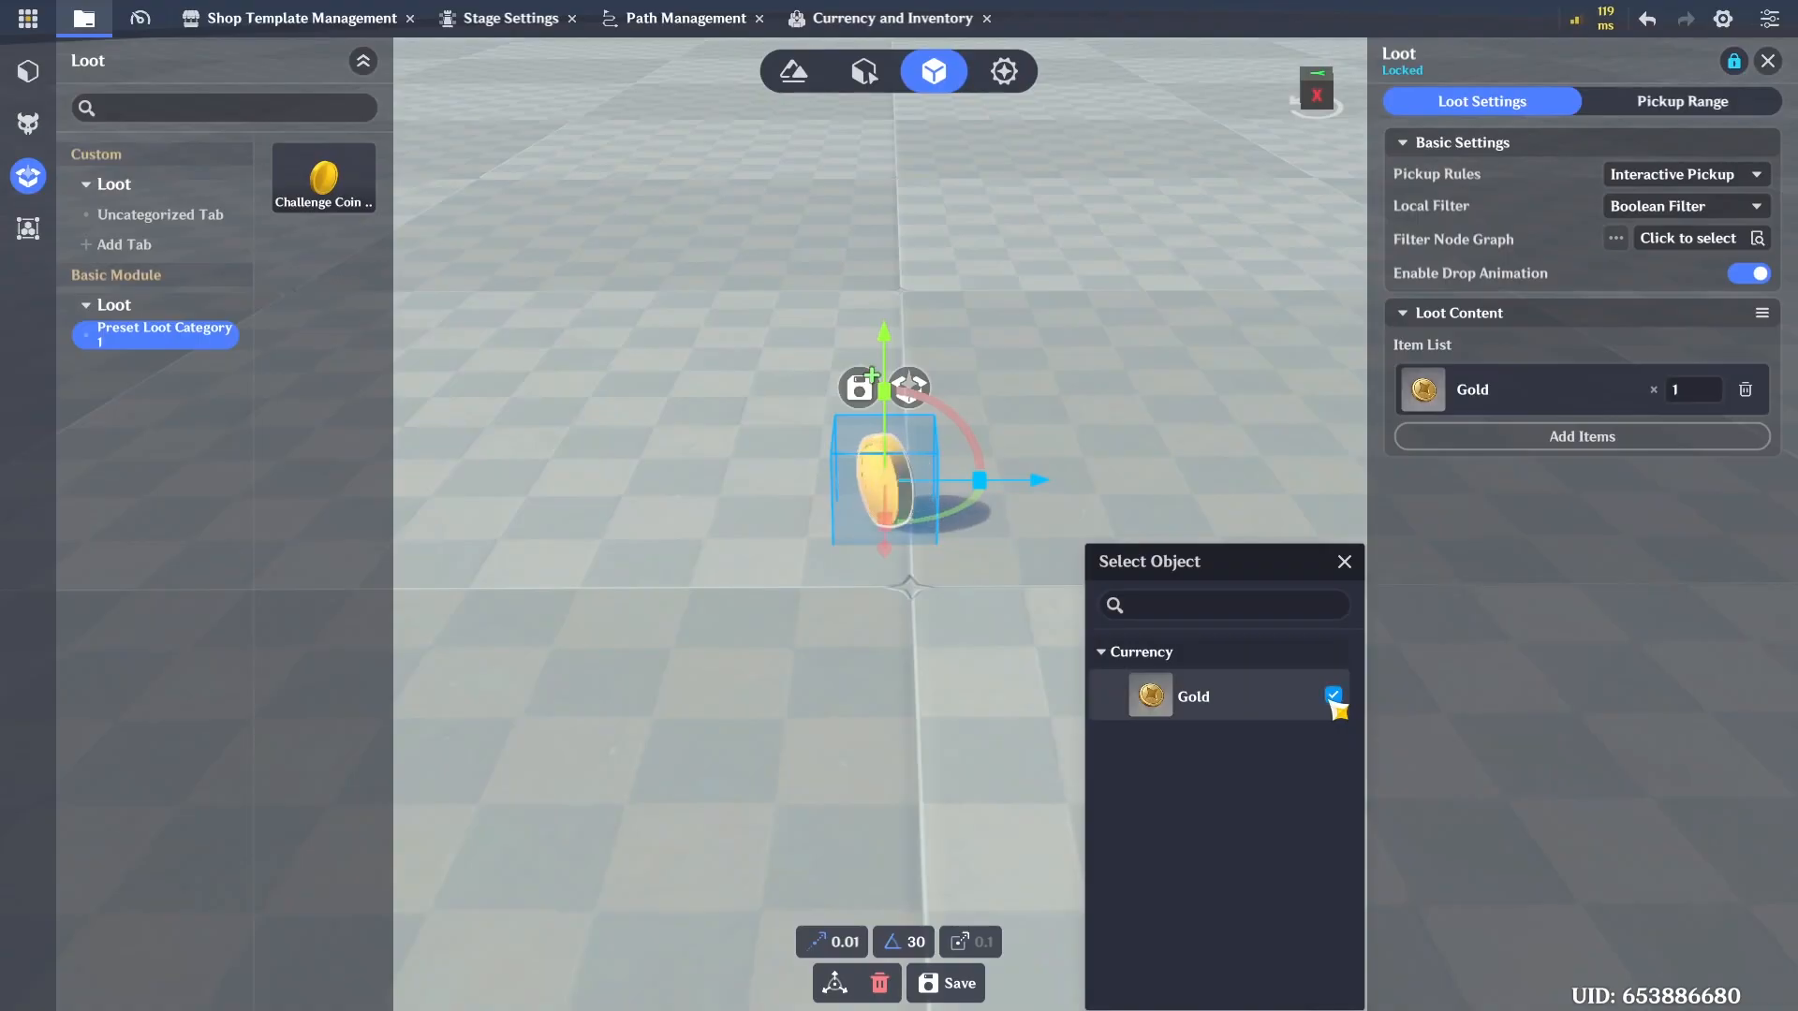
left_click(1341, 570)
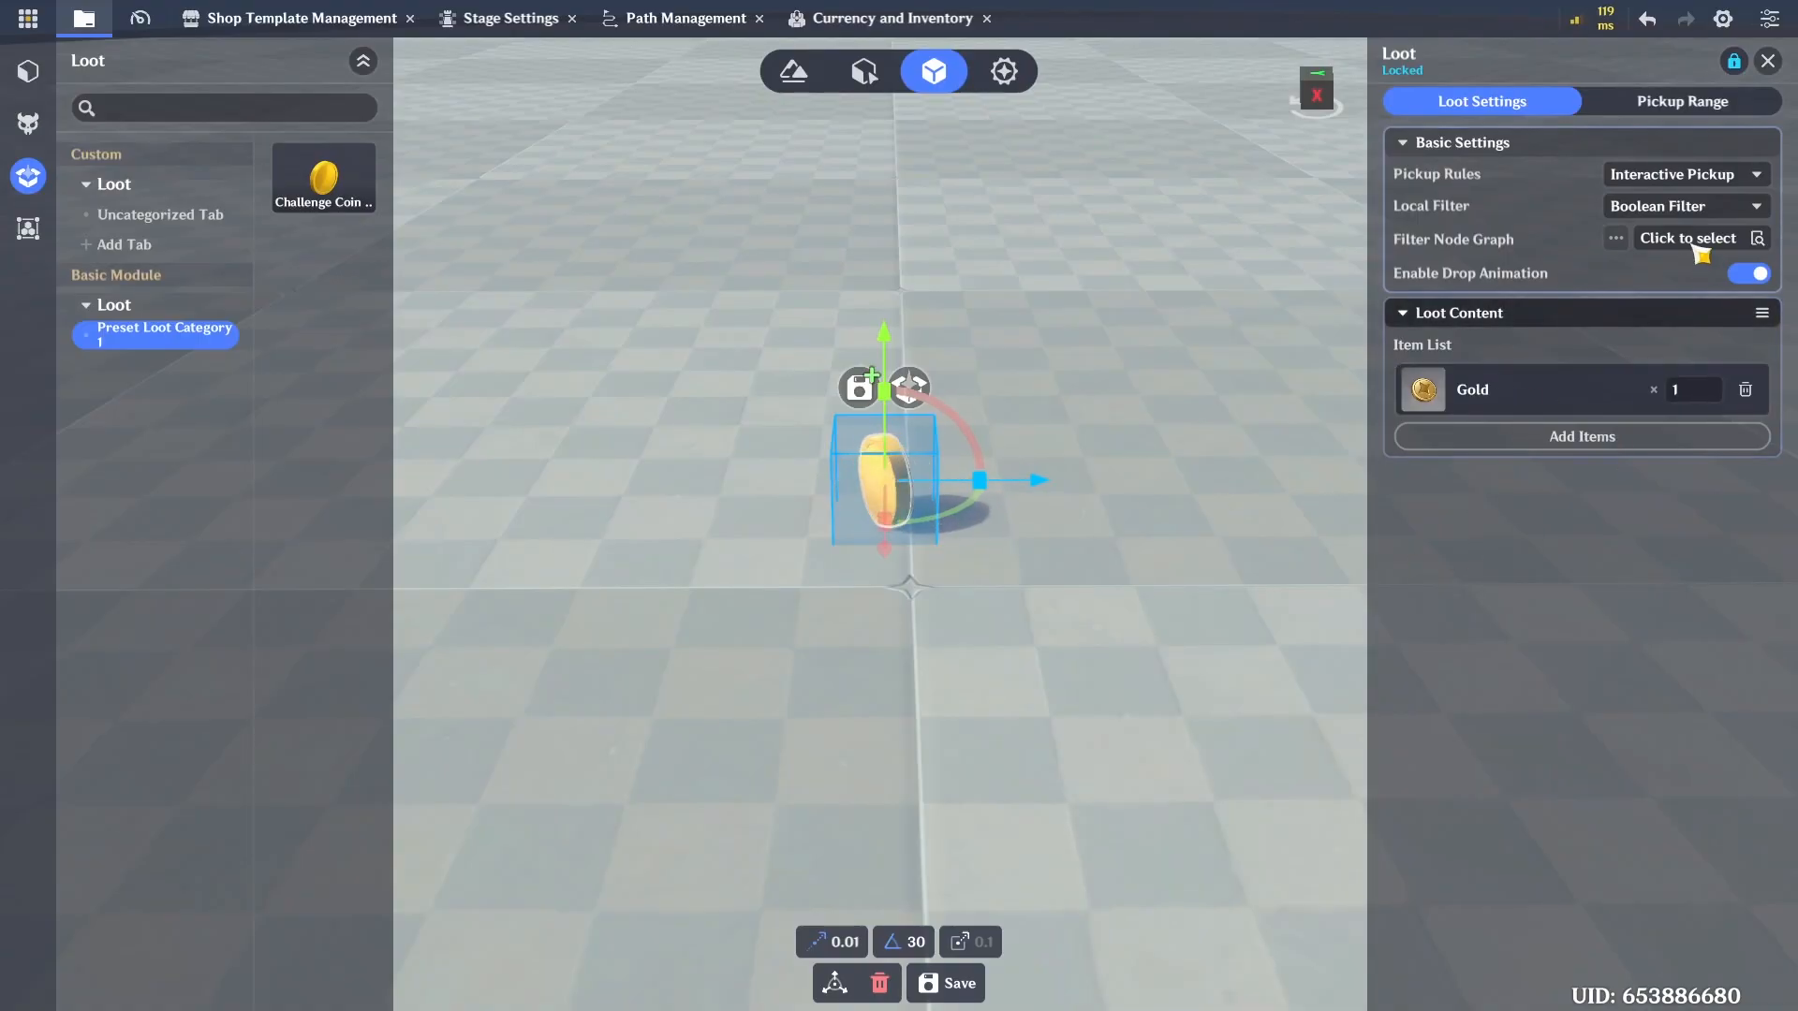
Check the coin's pickup range shapes and set its Pickup Rules to Auto-Attract Pickup
left_click(1667, 105)
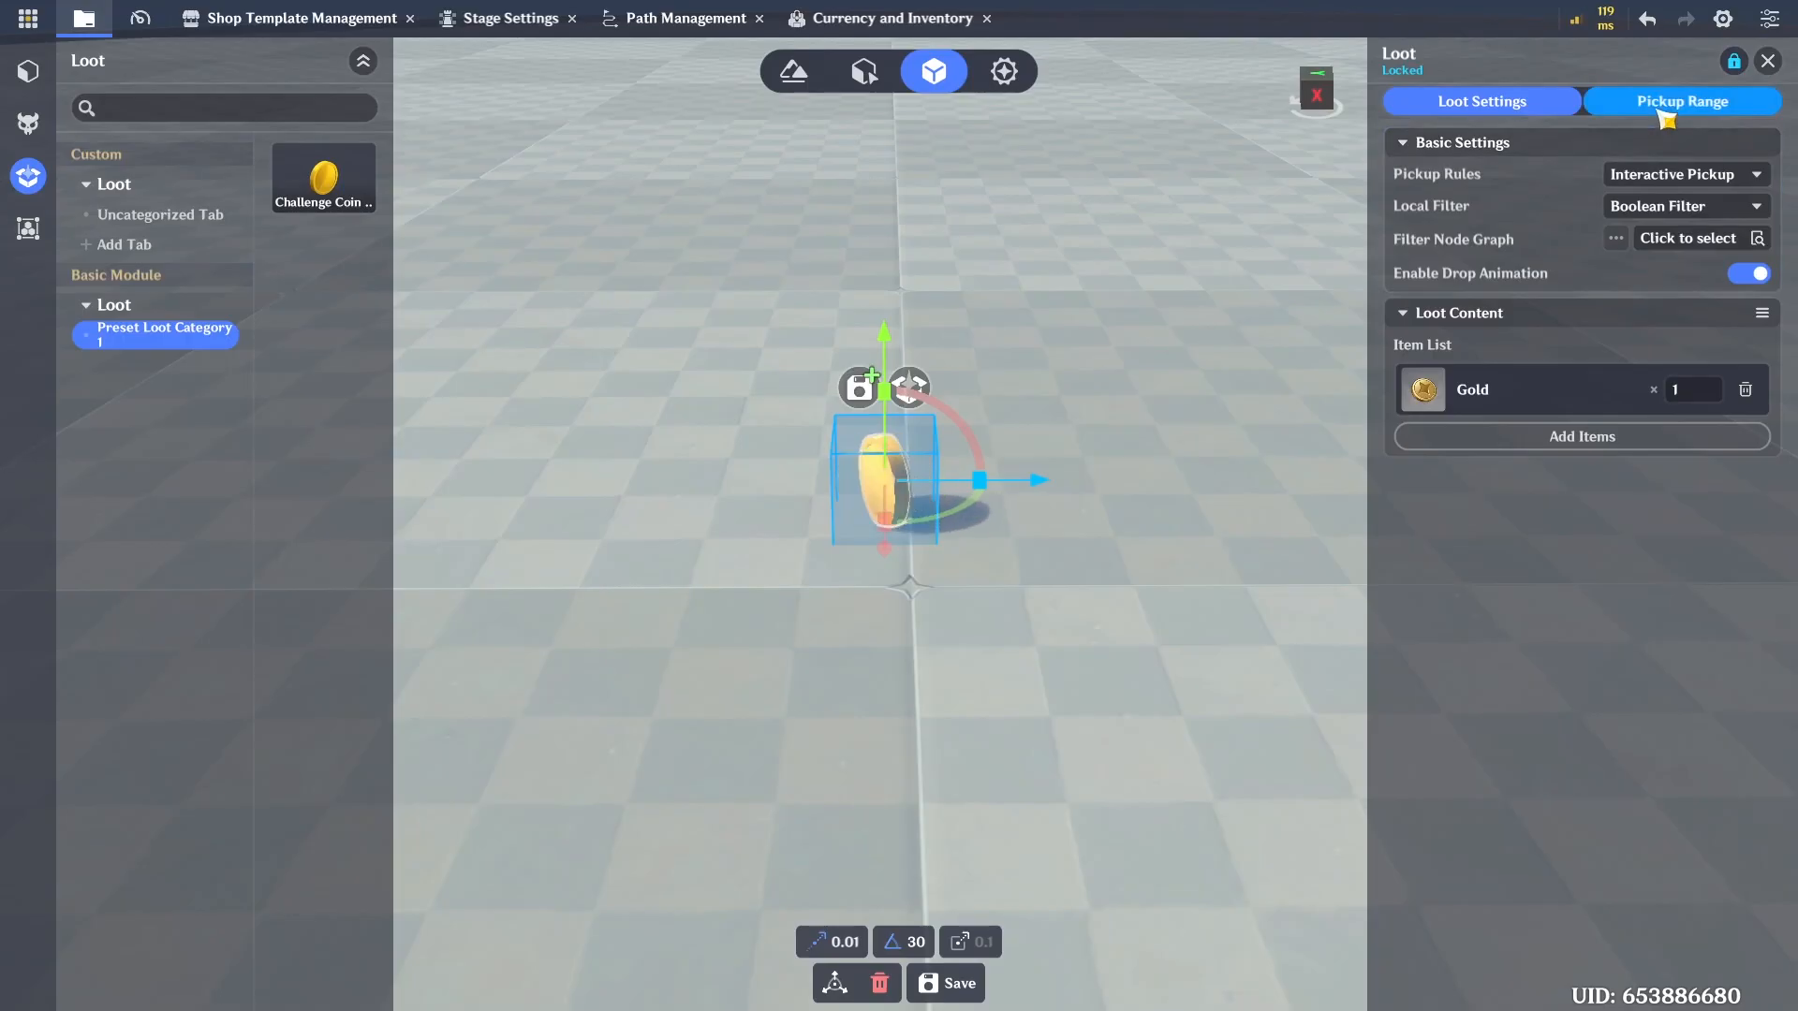
left_click(1676, 174)
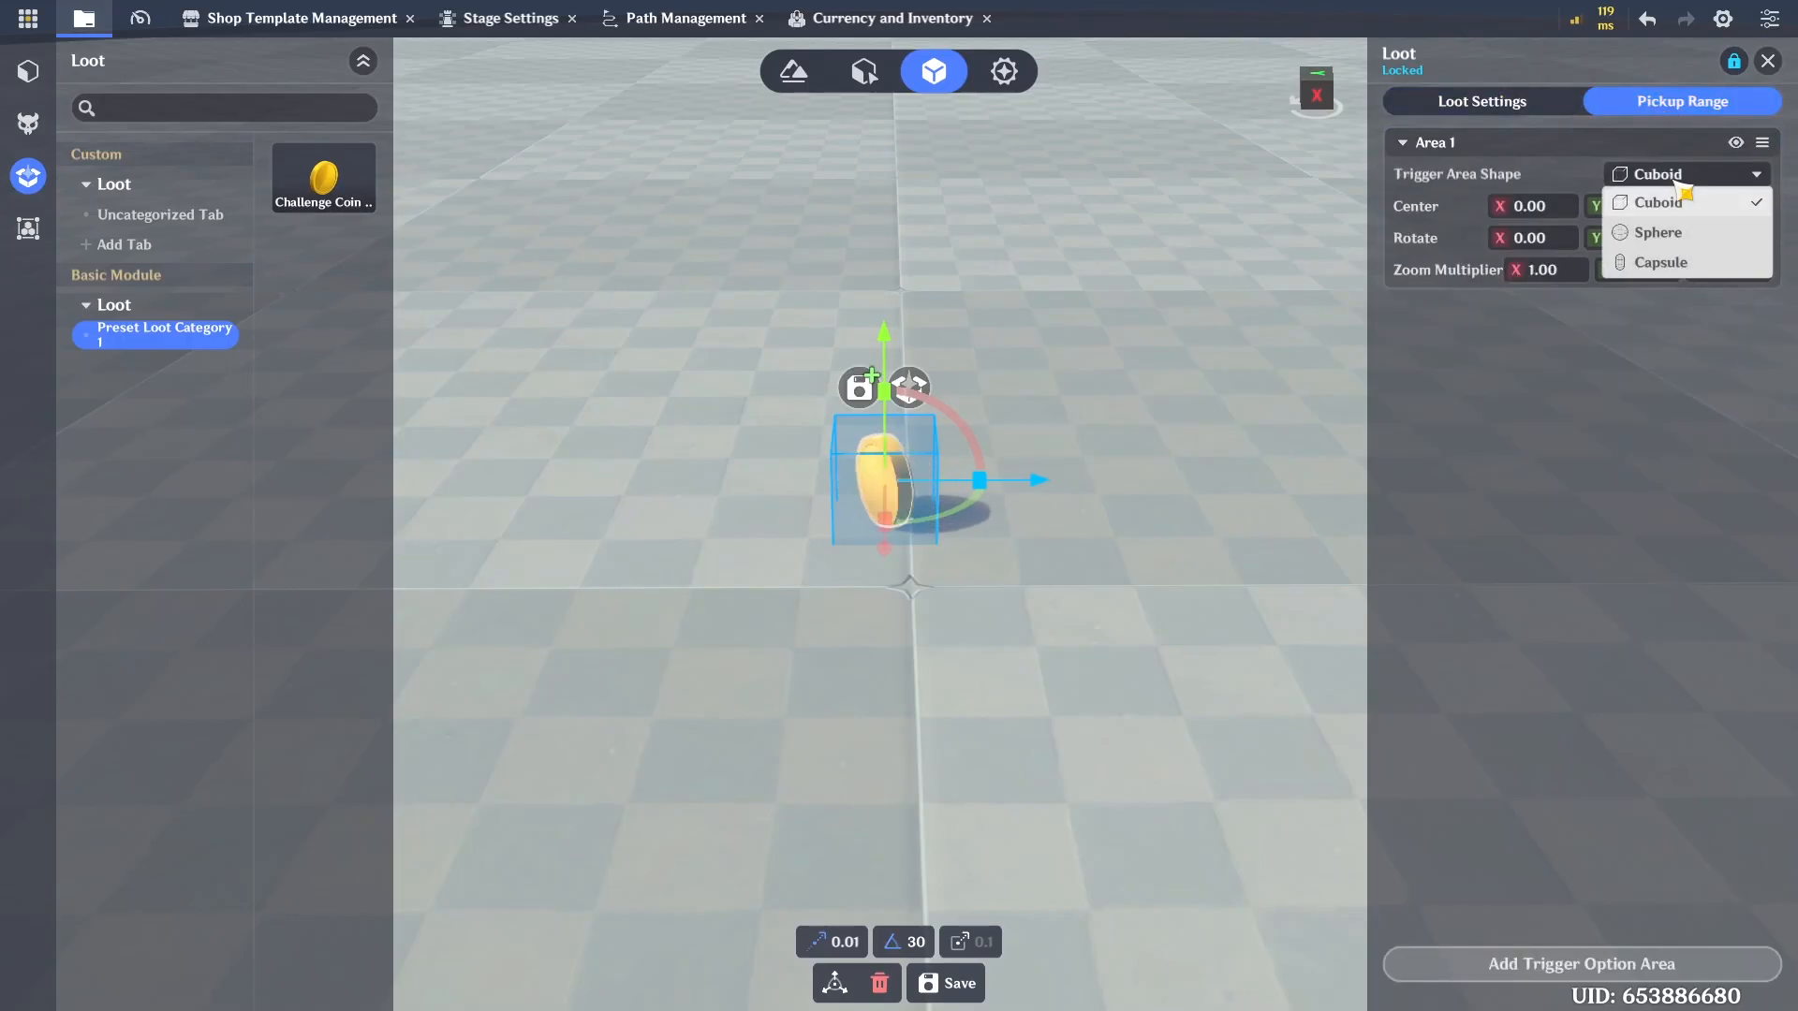
left_click(1512, 105)
left_click(1714, 176)
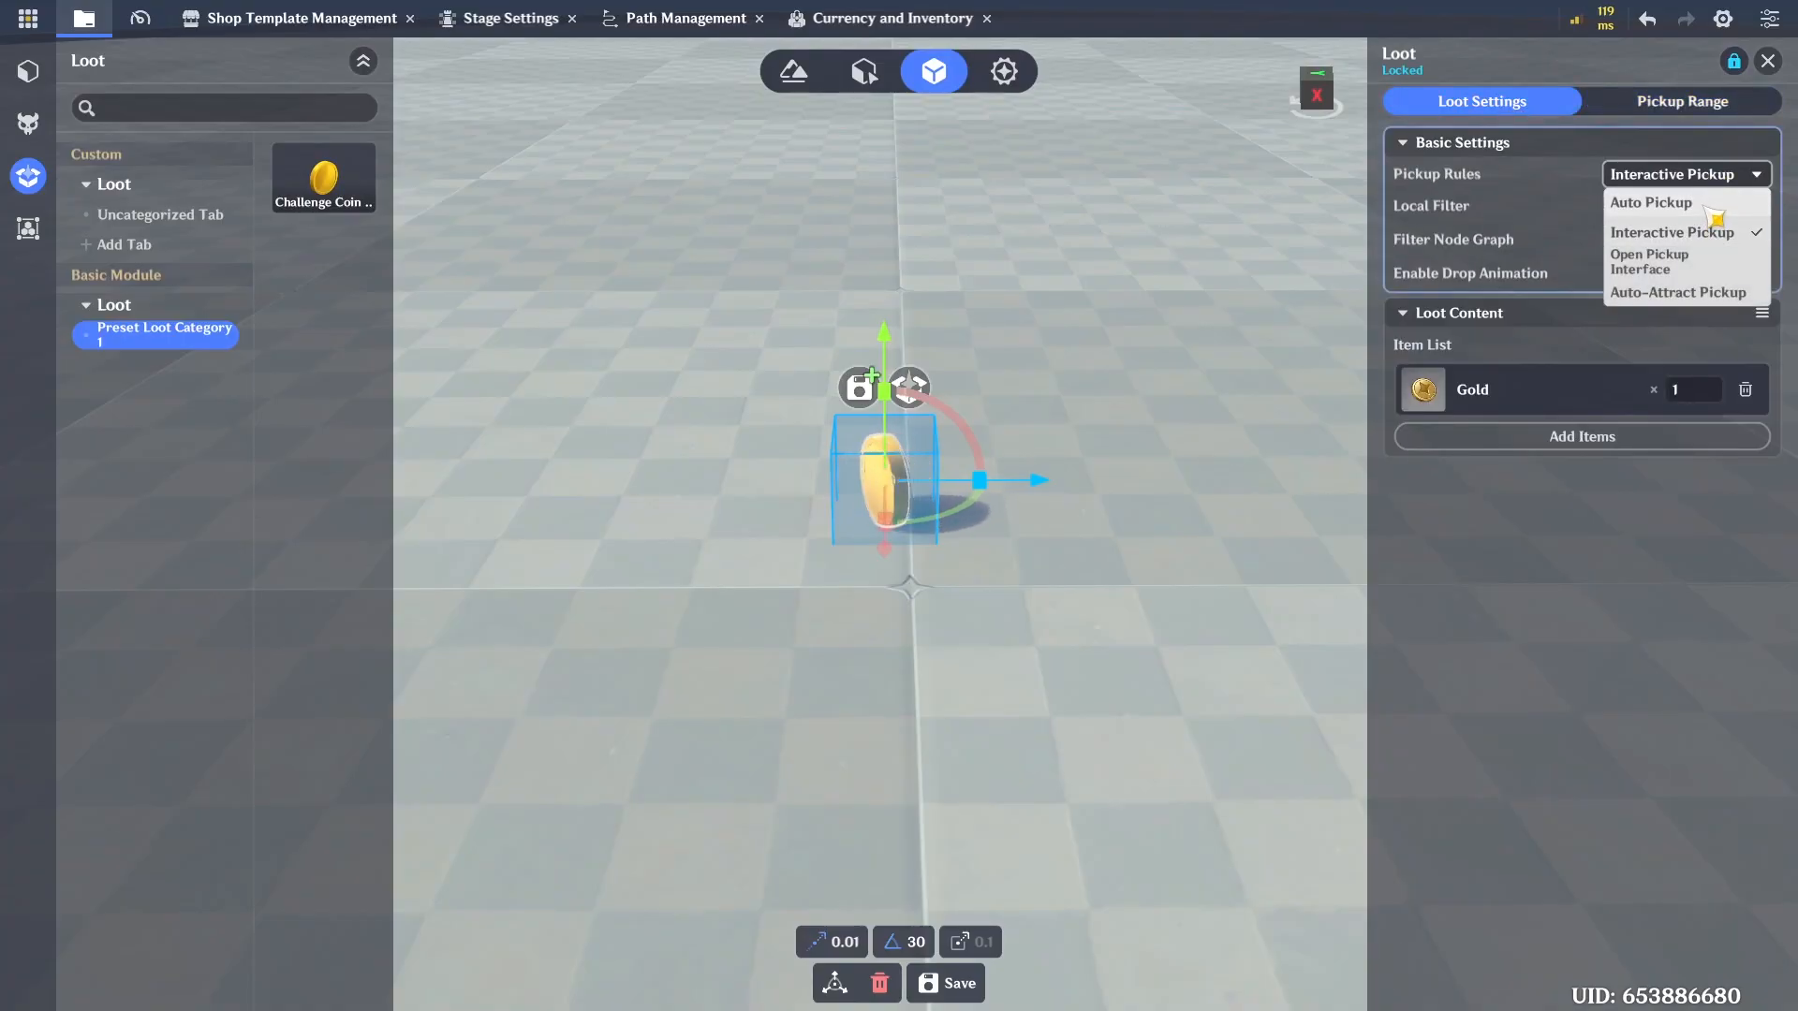
left_click(1684, 294)
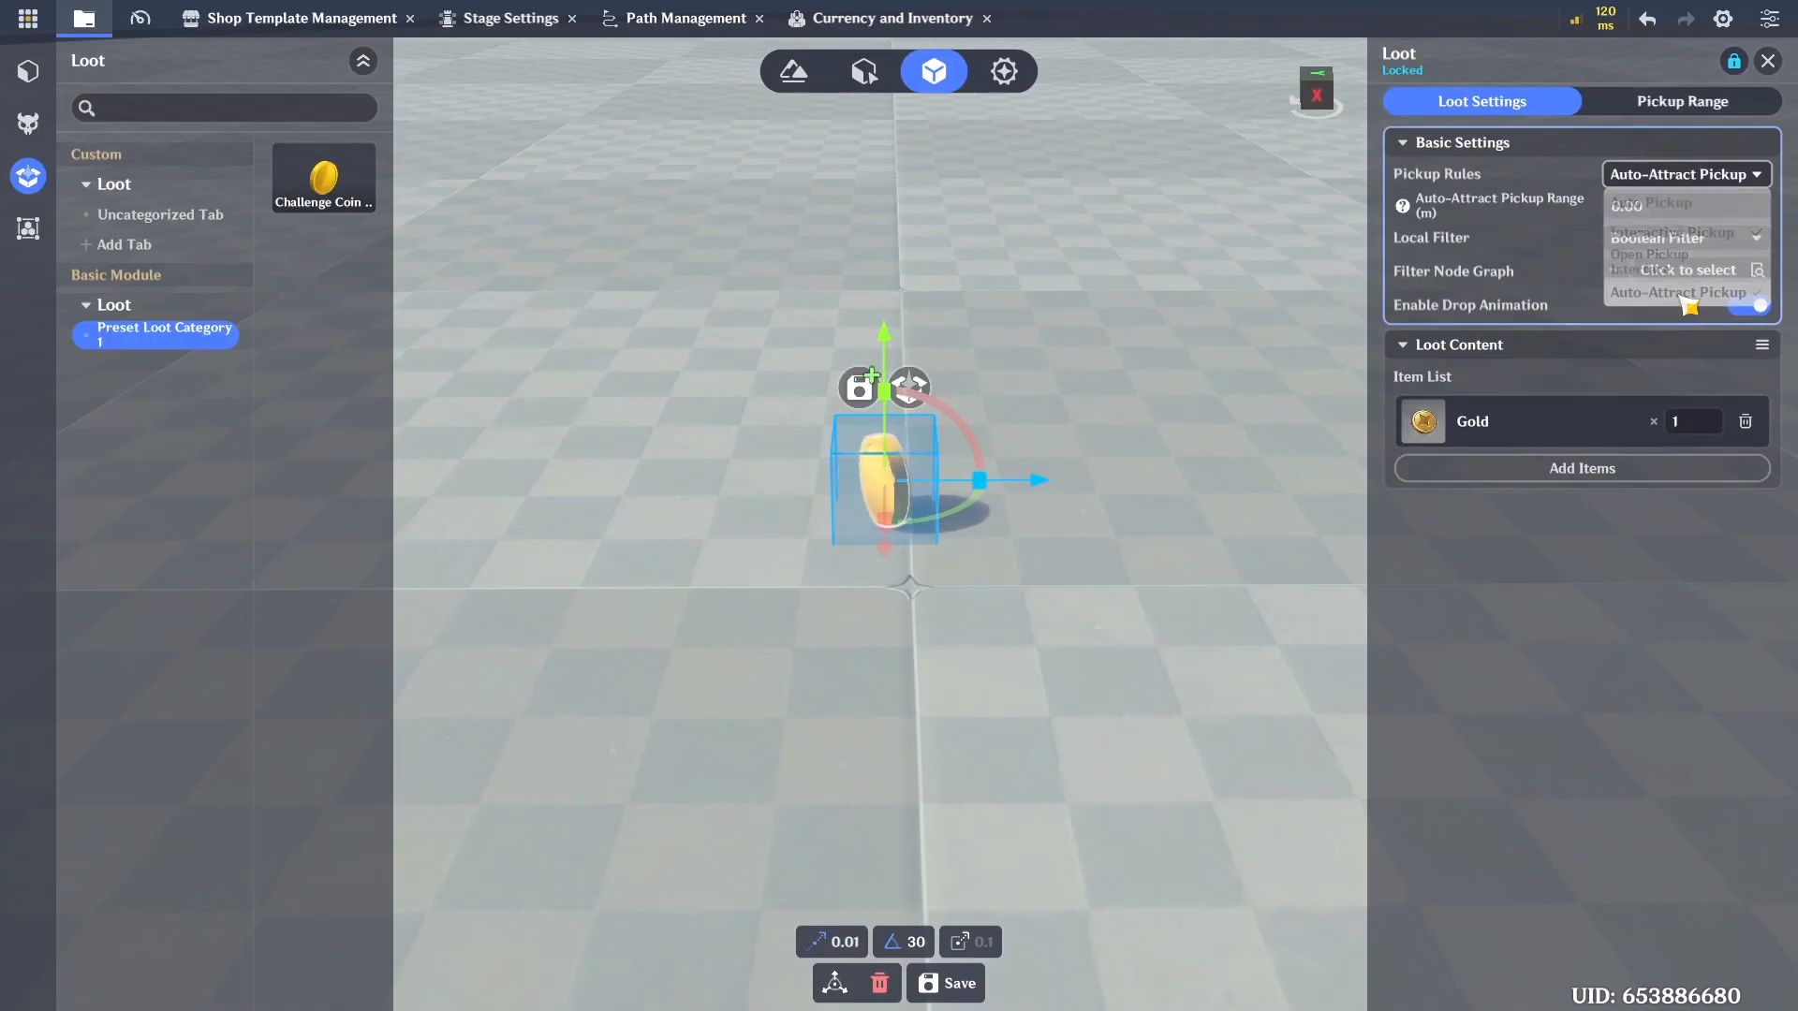
Set the coin's Auto-Attract Pickup Range to 15 m and inspect the resulting area around it
key("s")
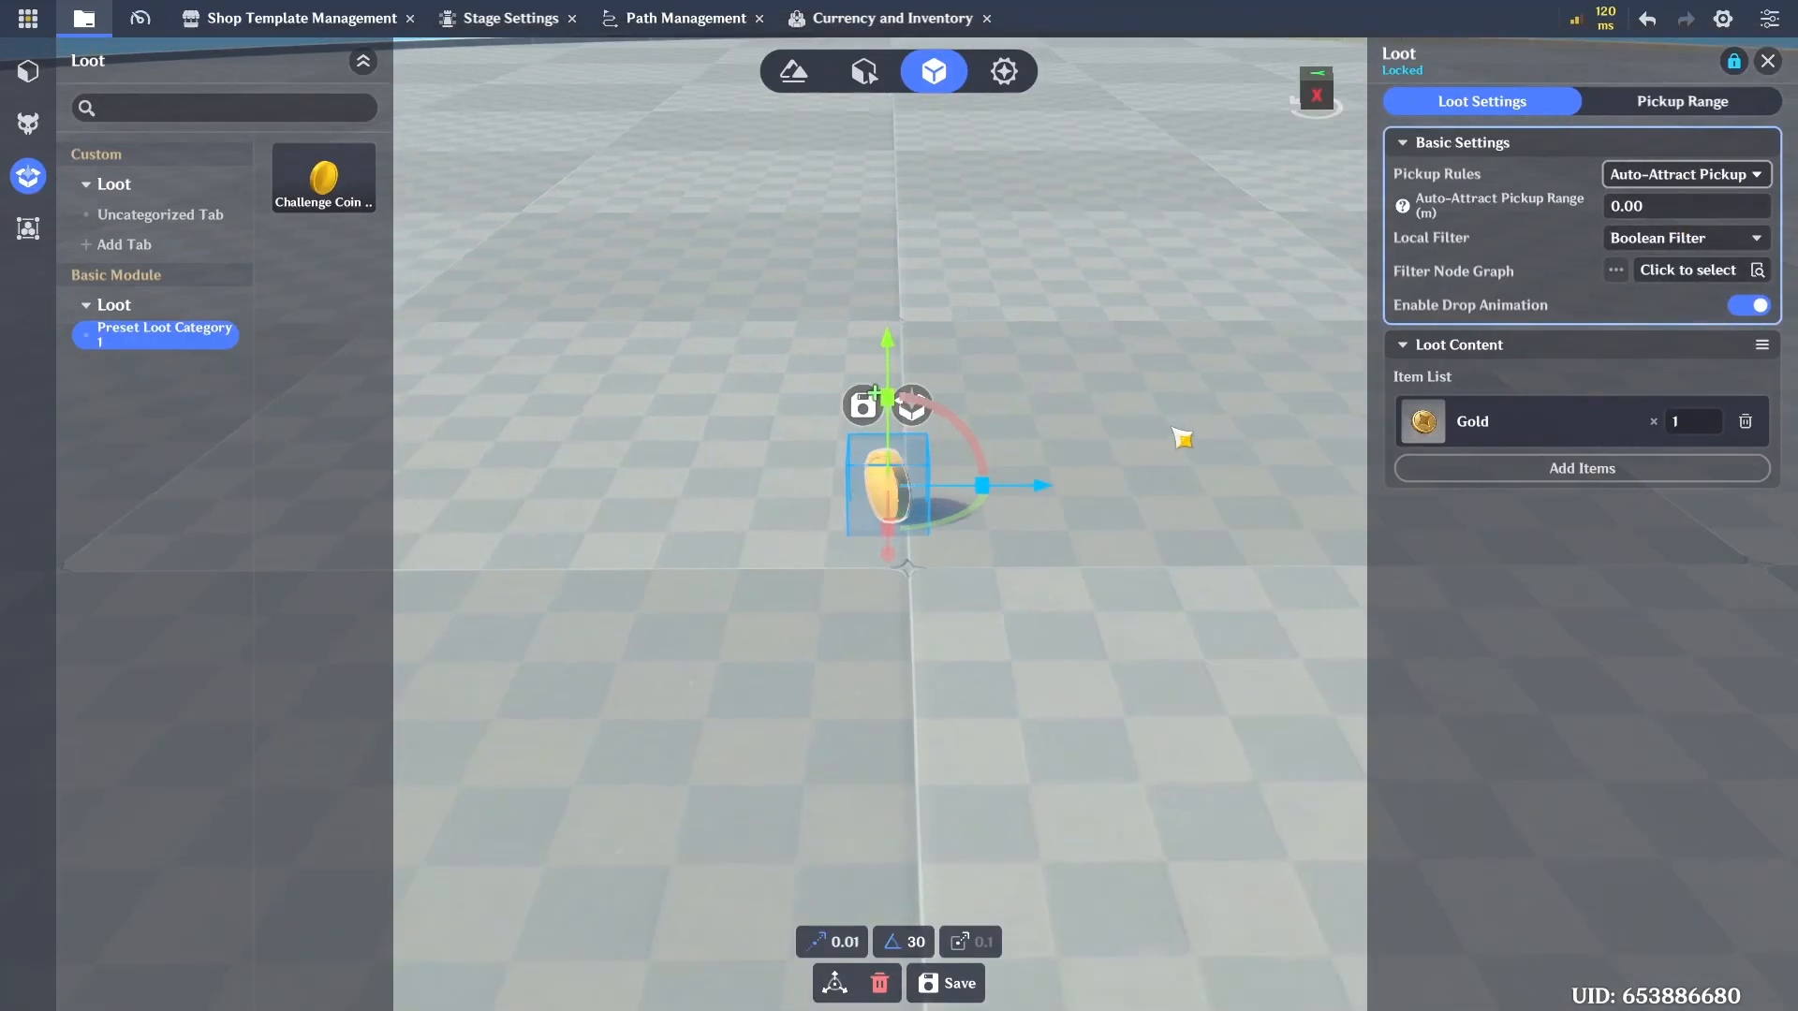
right_click_drag(1182, 438, 993, 398)
key("d")
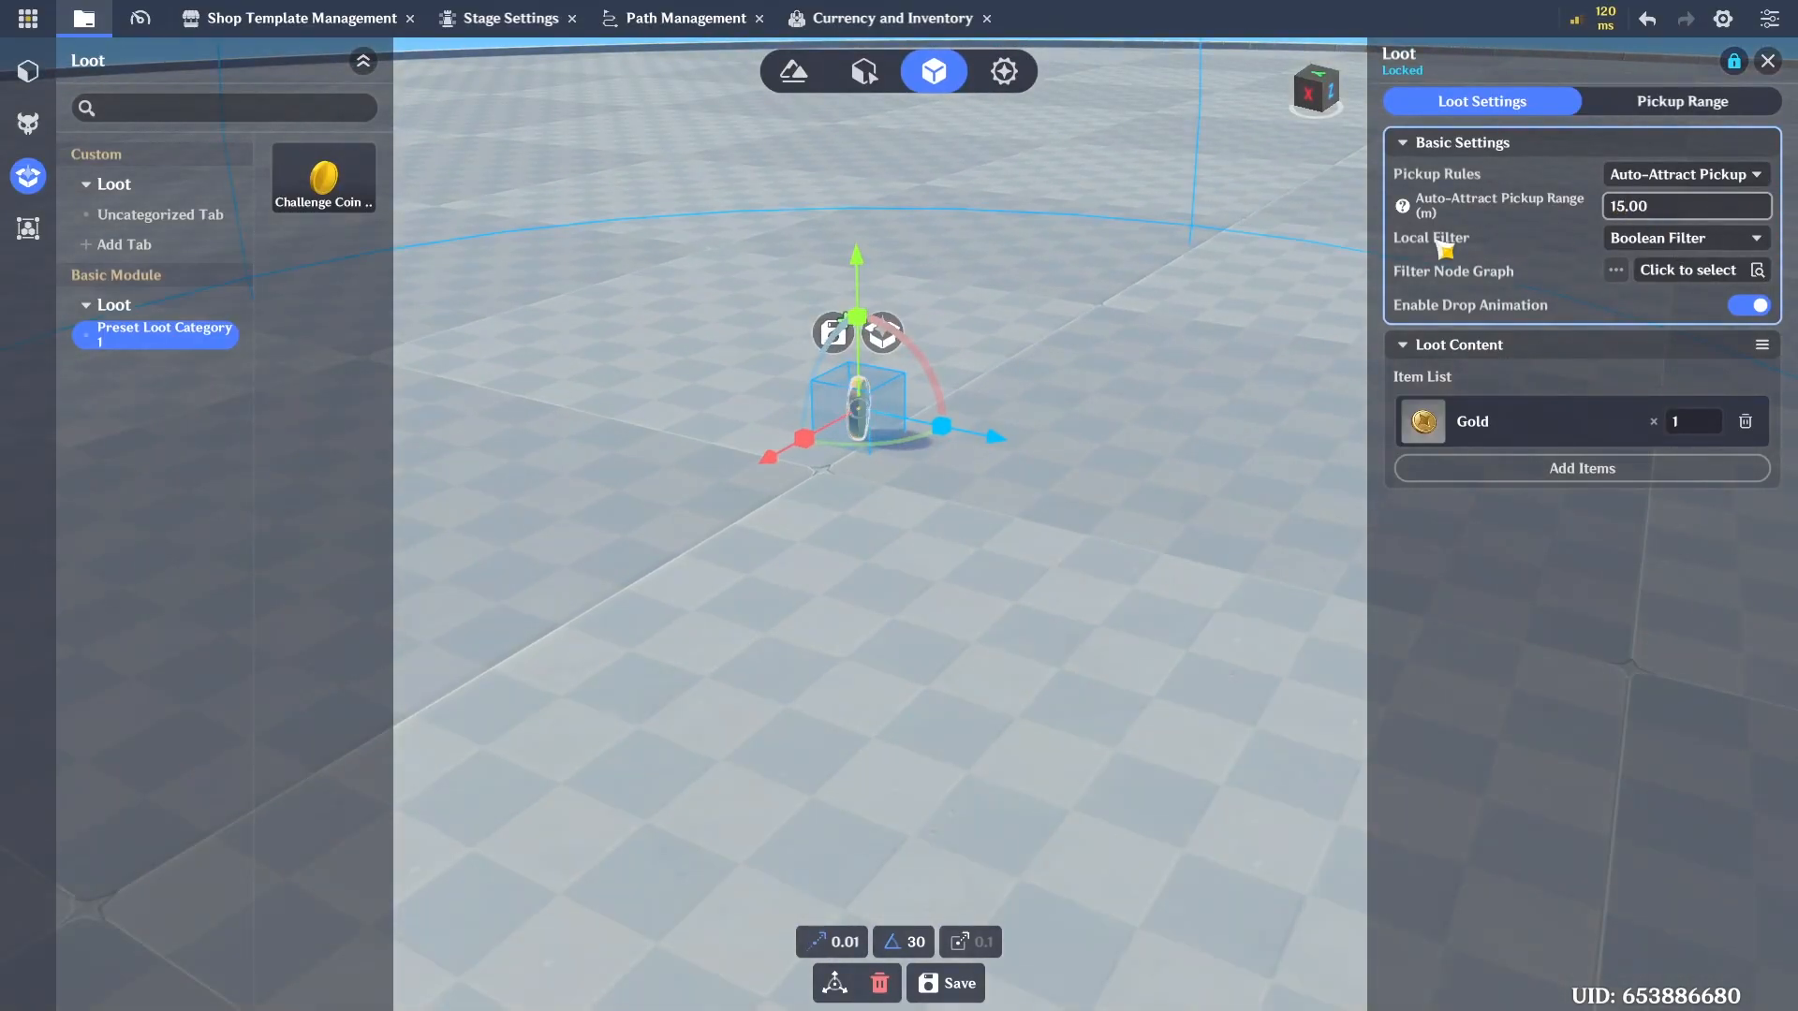
key("s")
key("d")
right_click_drag(1096, 462, 1017, 507)
key("w")
key("s")
key("d")
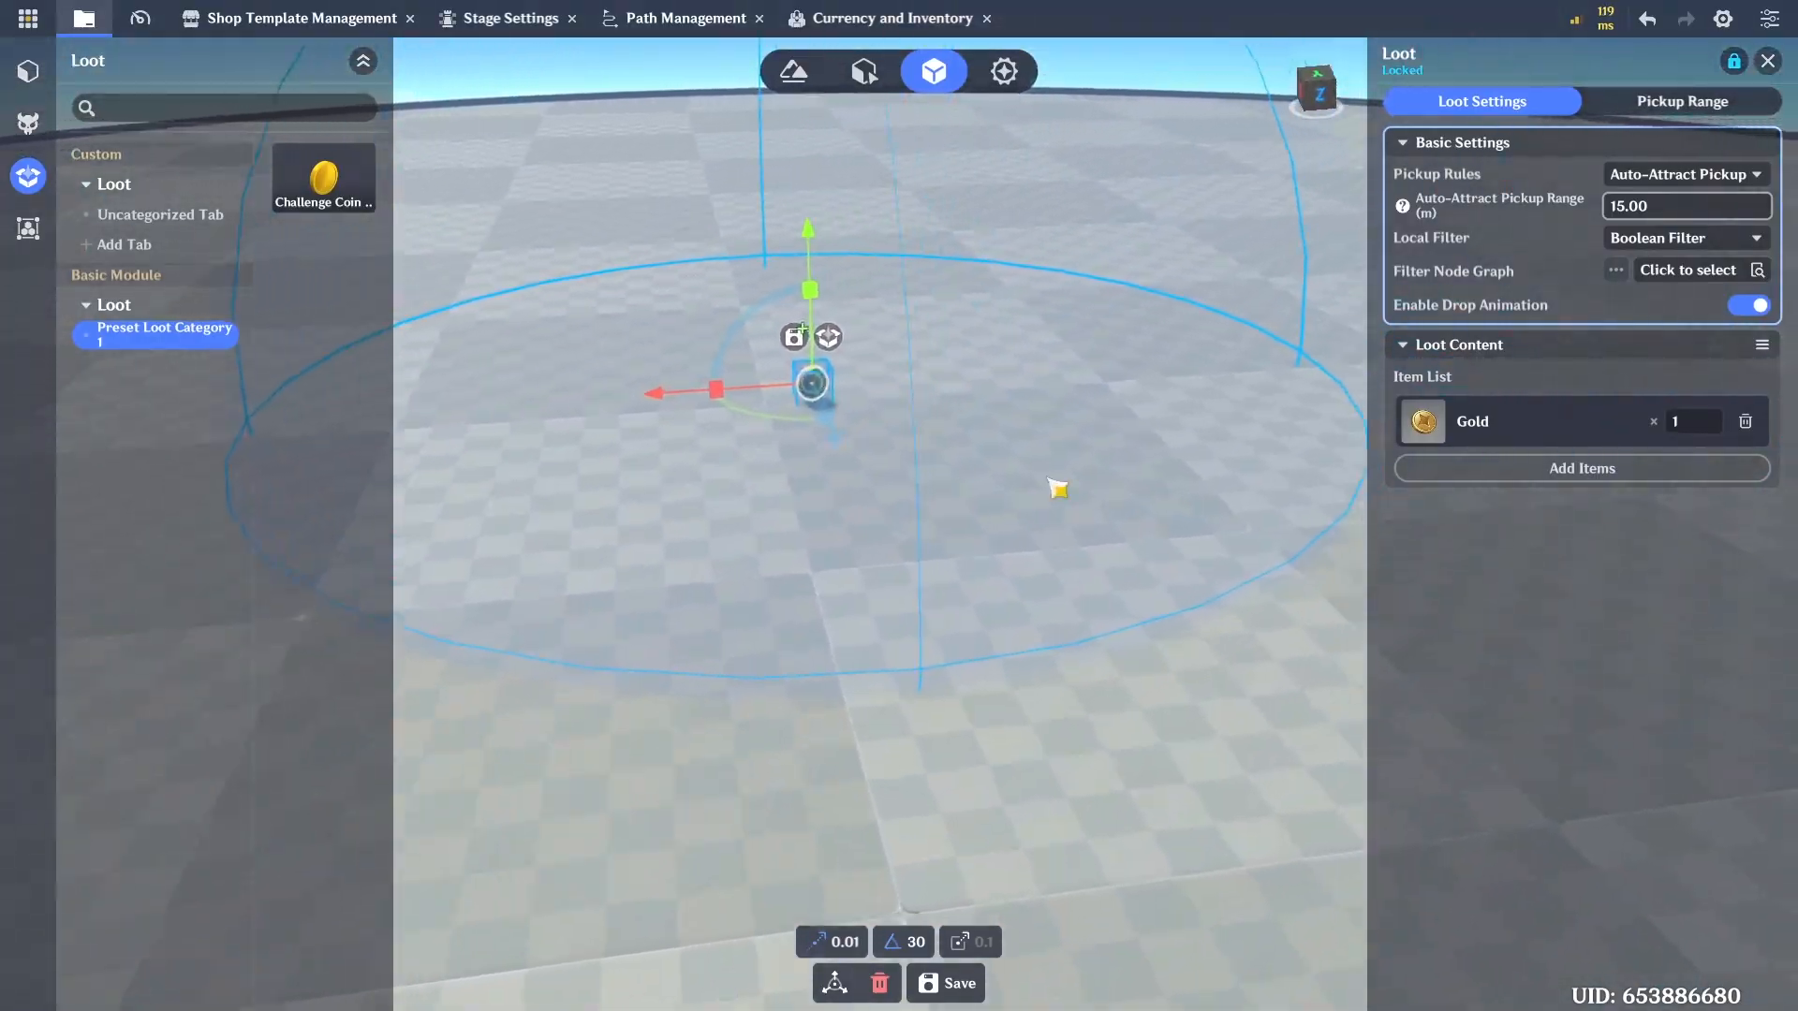
Save the coin loot with its Gold content as a new prefab named Gold Loot under the Uncategorized Tab
key("w")
key("a")
right_click_drag(811, 538, 887, 546)
key("w")
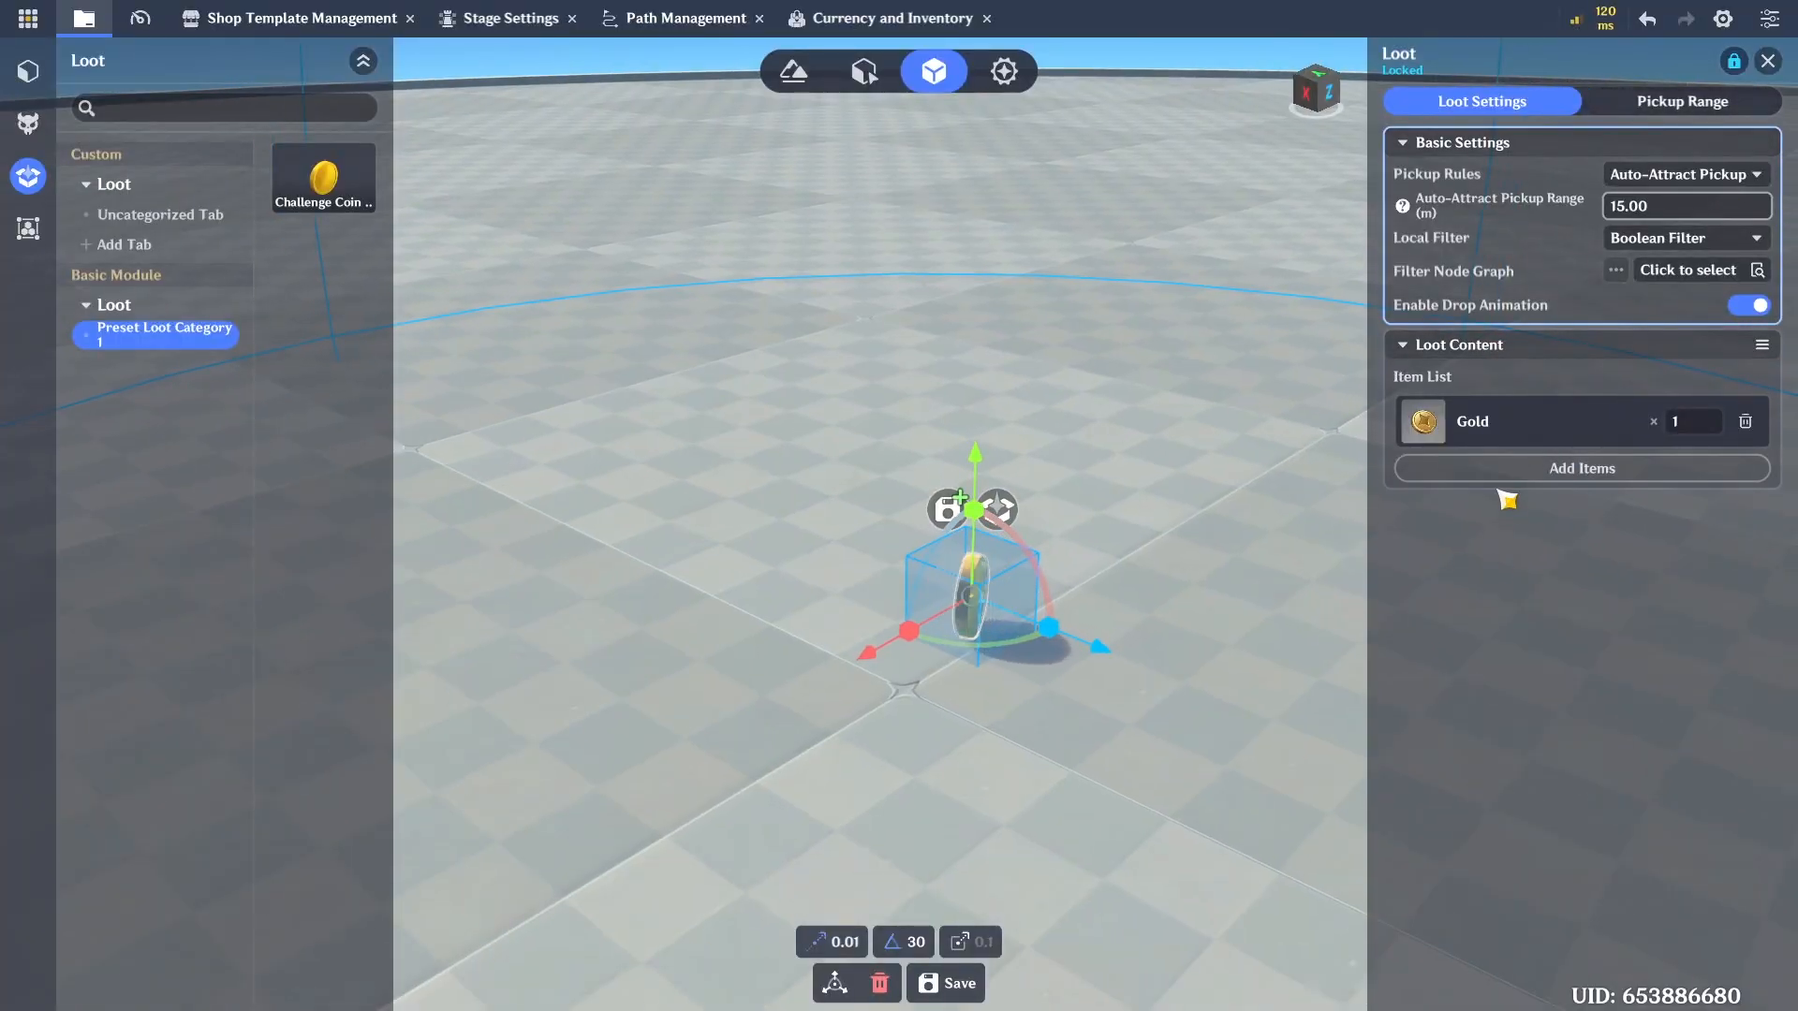
key("w")
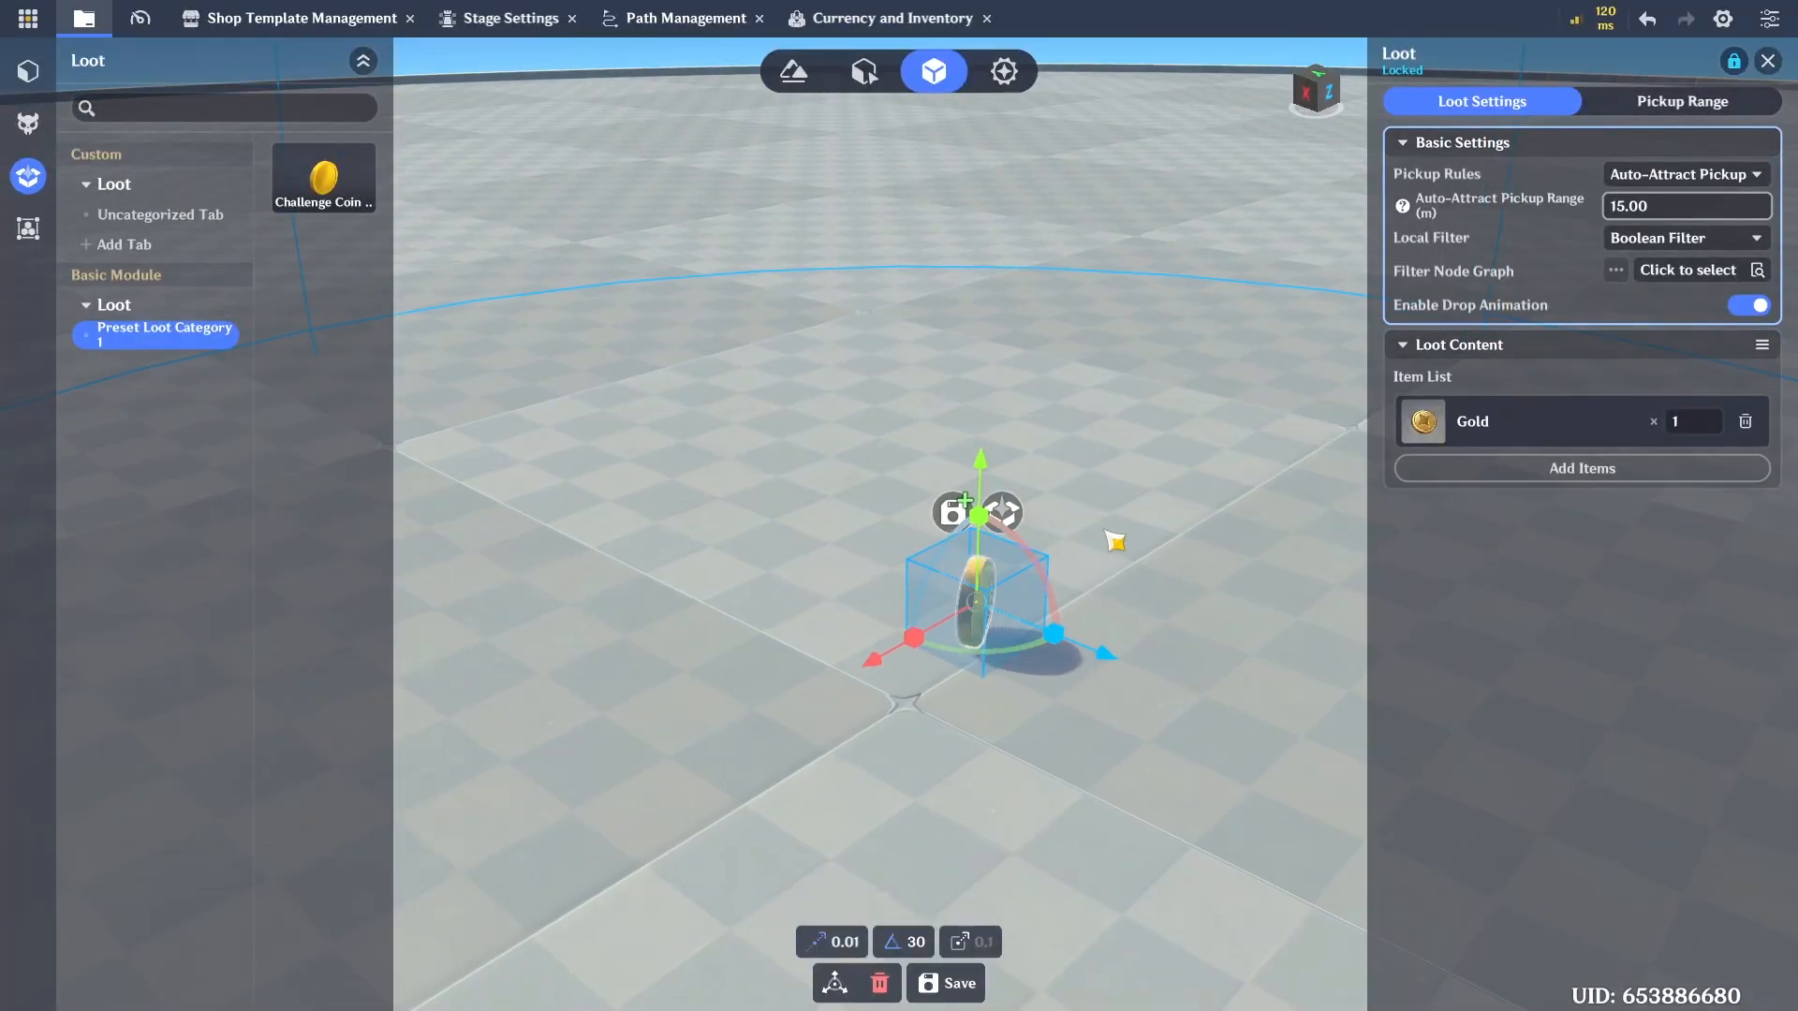
key("s")
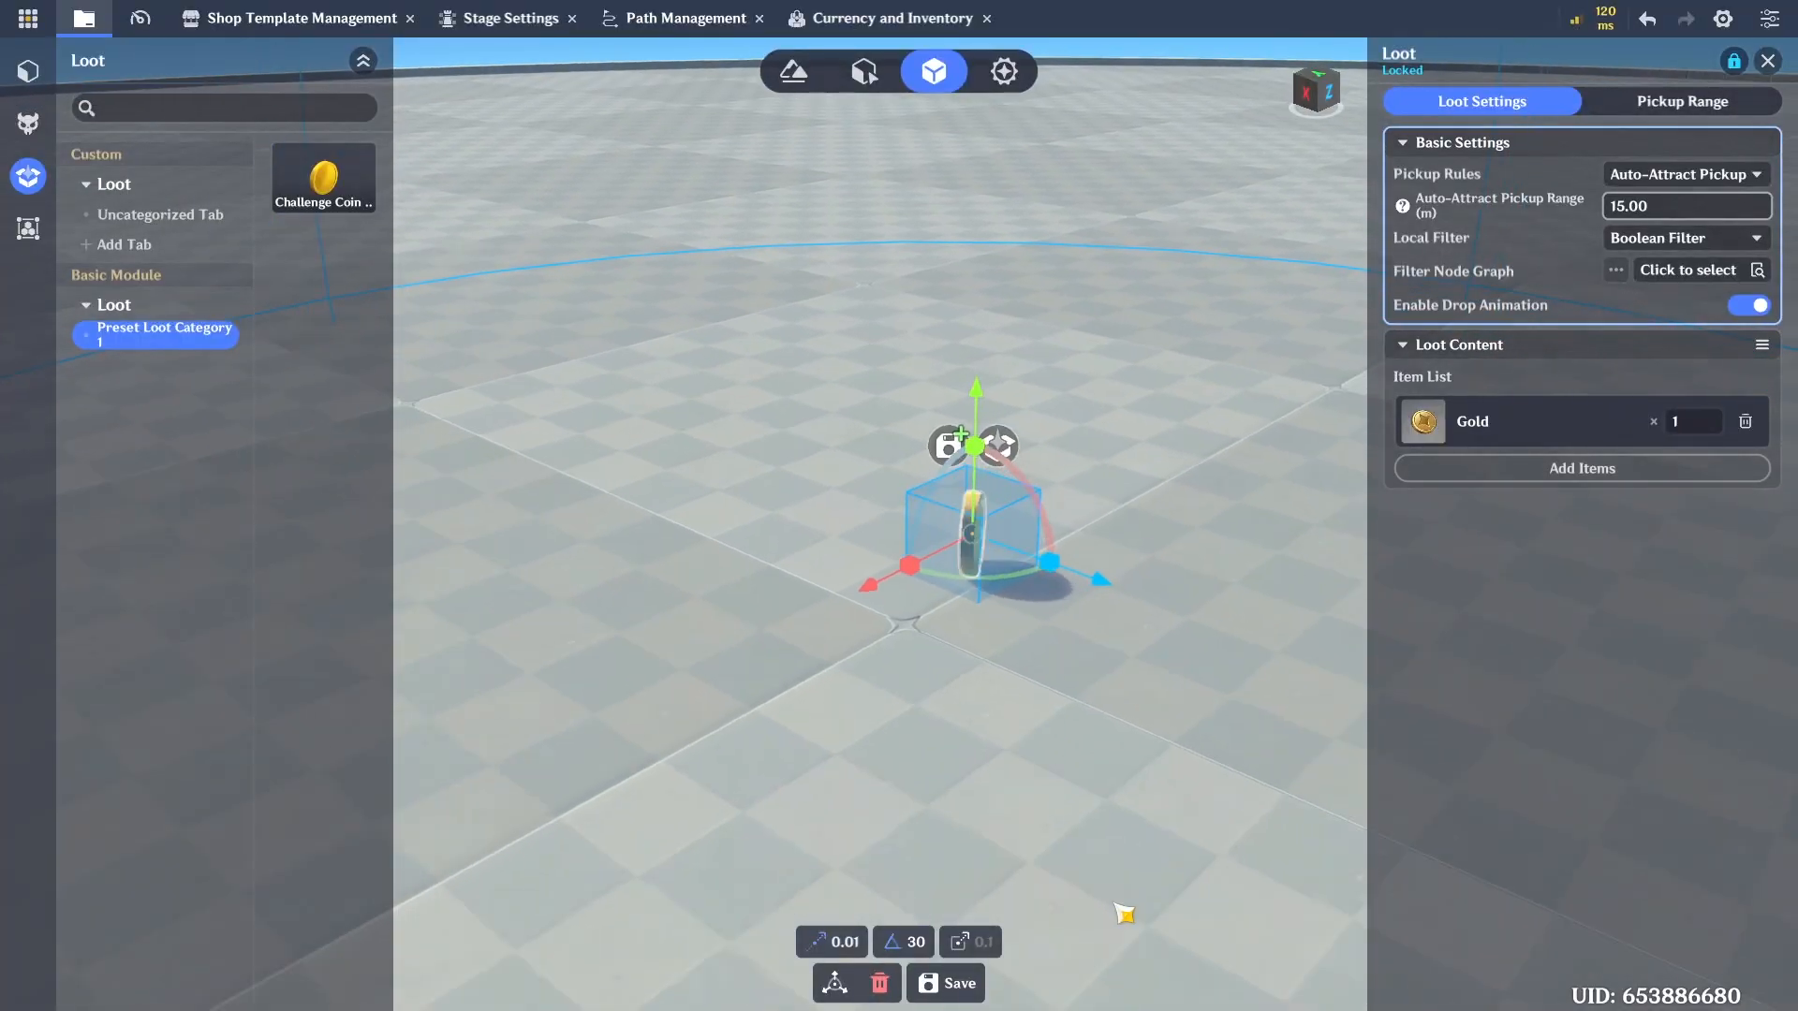
left_click(964, 983)
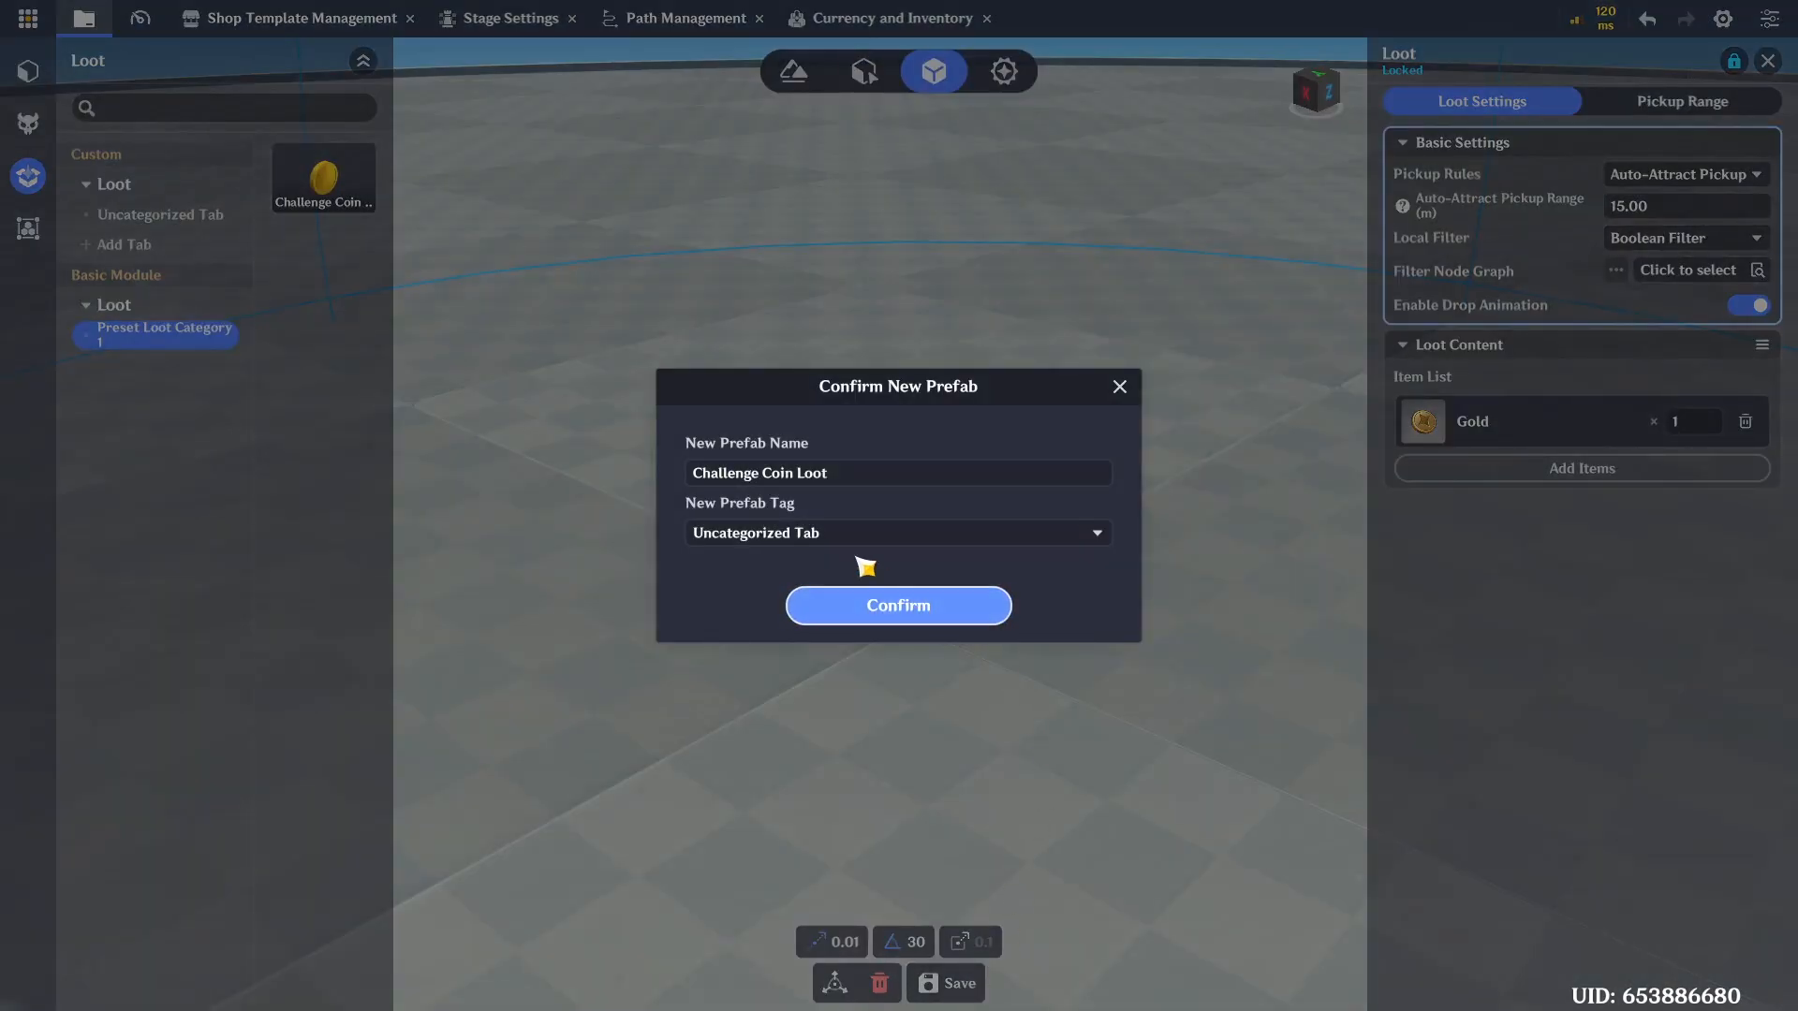
left_click(877, 491)
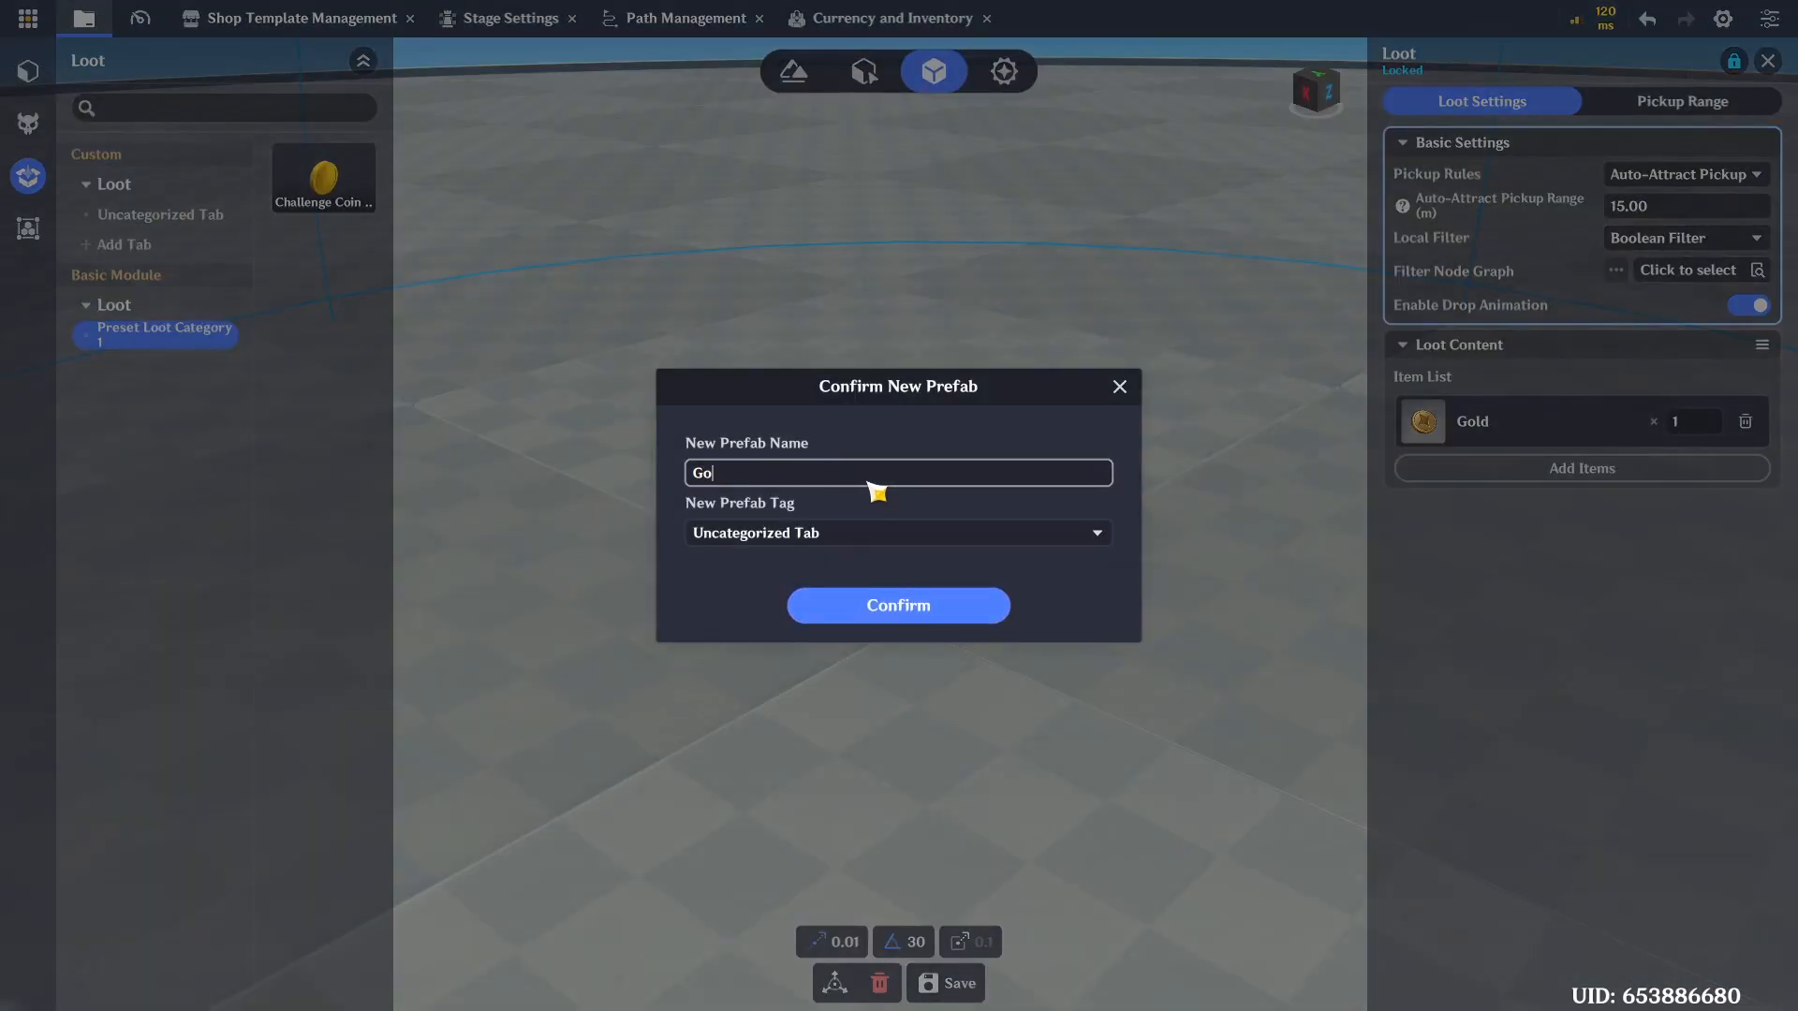
type("Gold Loot")
left_click(885, 603)
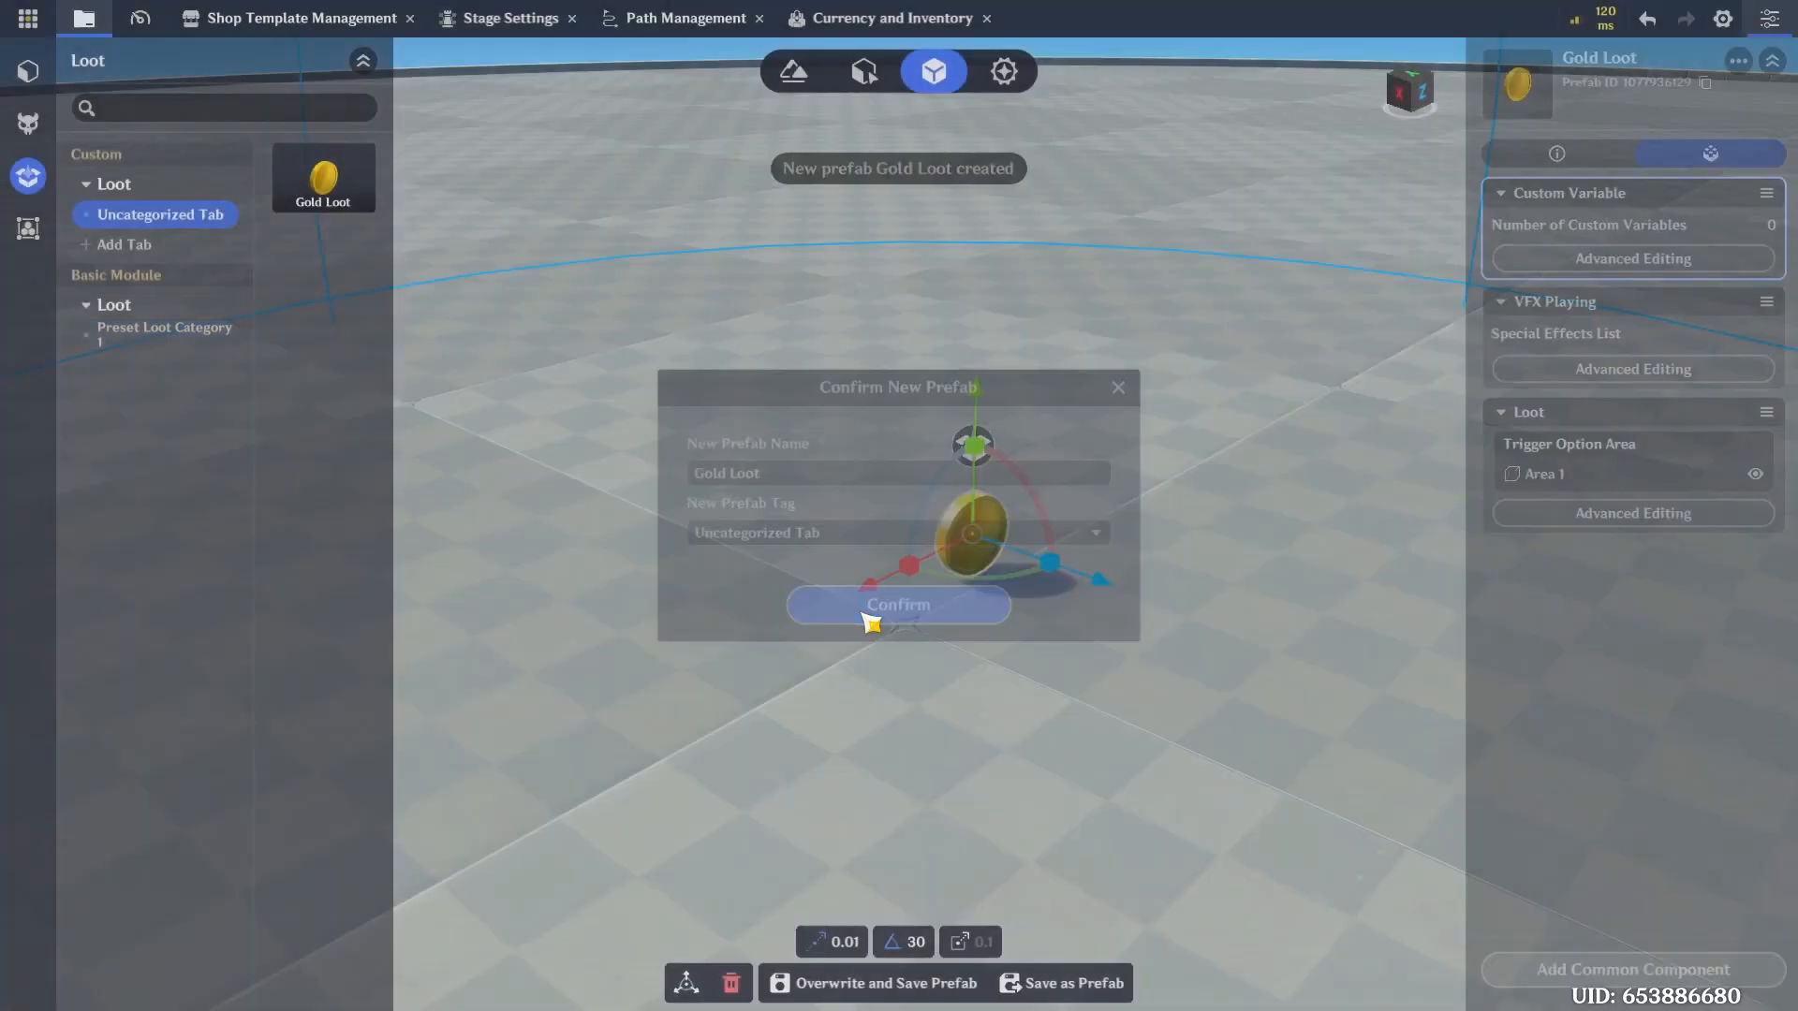
Assign Gold Loot as the corresponding loot appearance of the Gold currency in Currency and Inventory
left_click(28, 18)
left_click(167, 326)
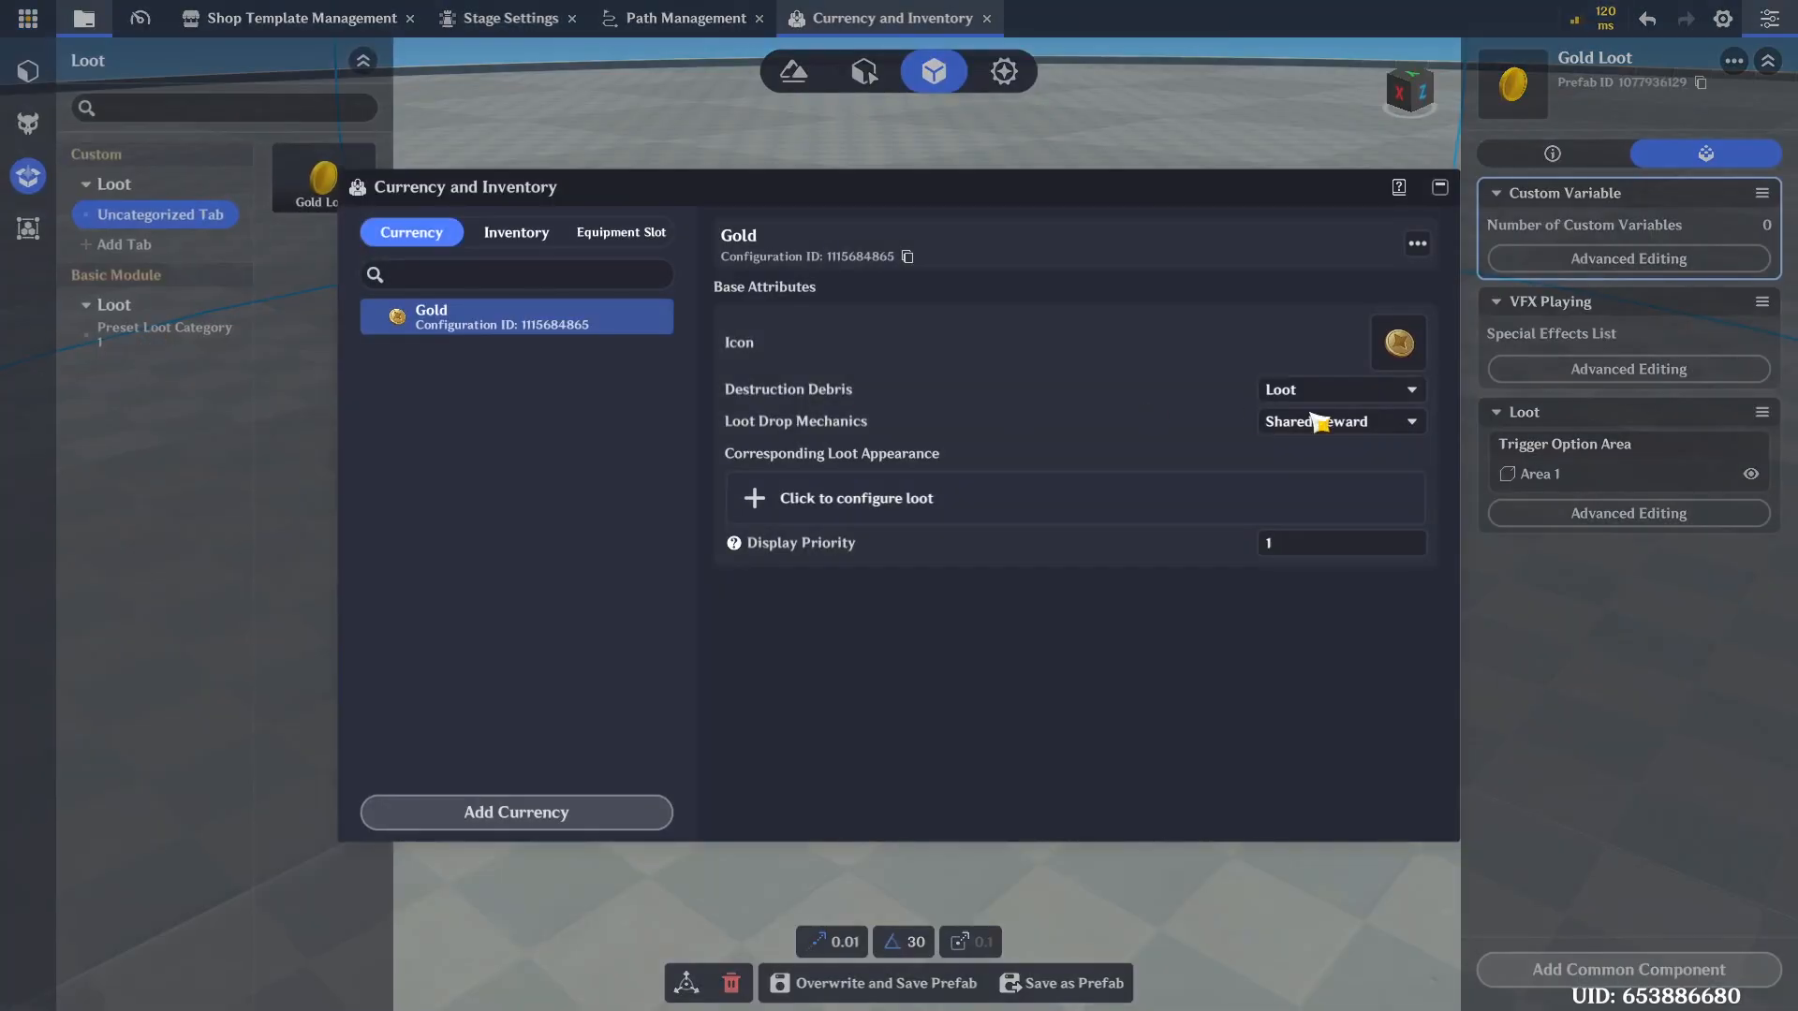
left_click(962, 508)
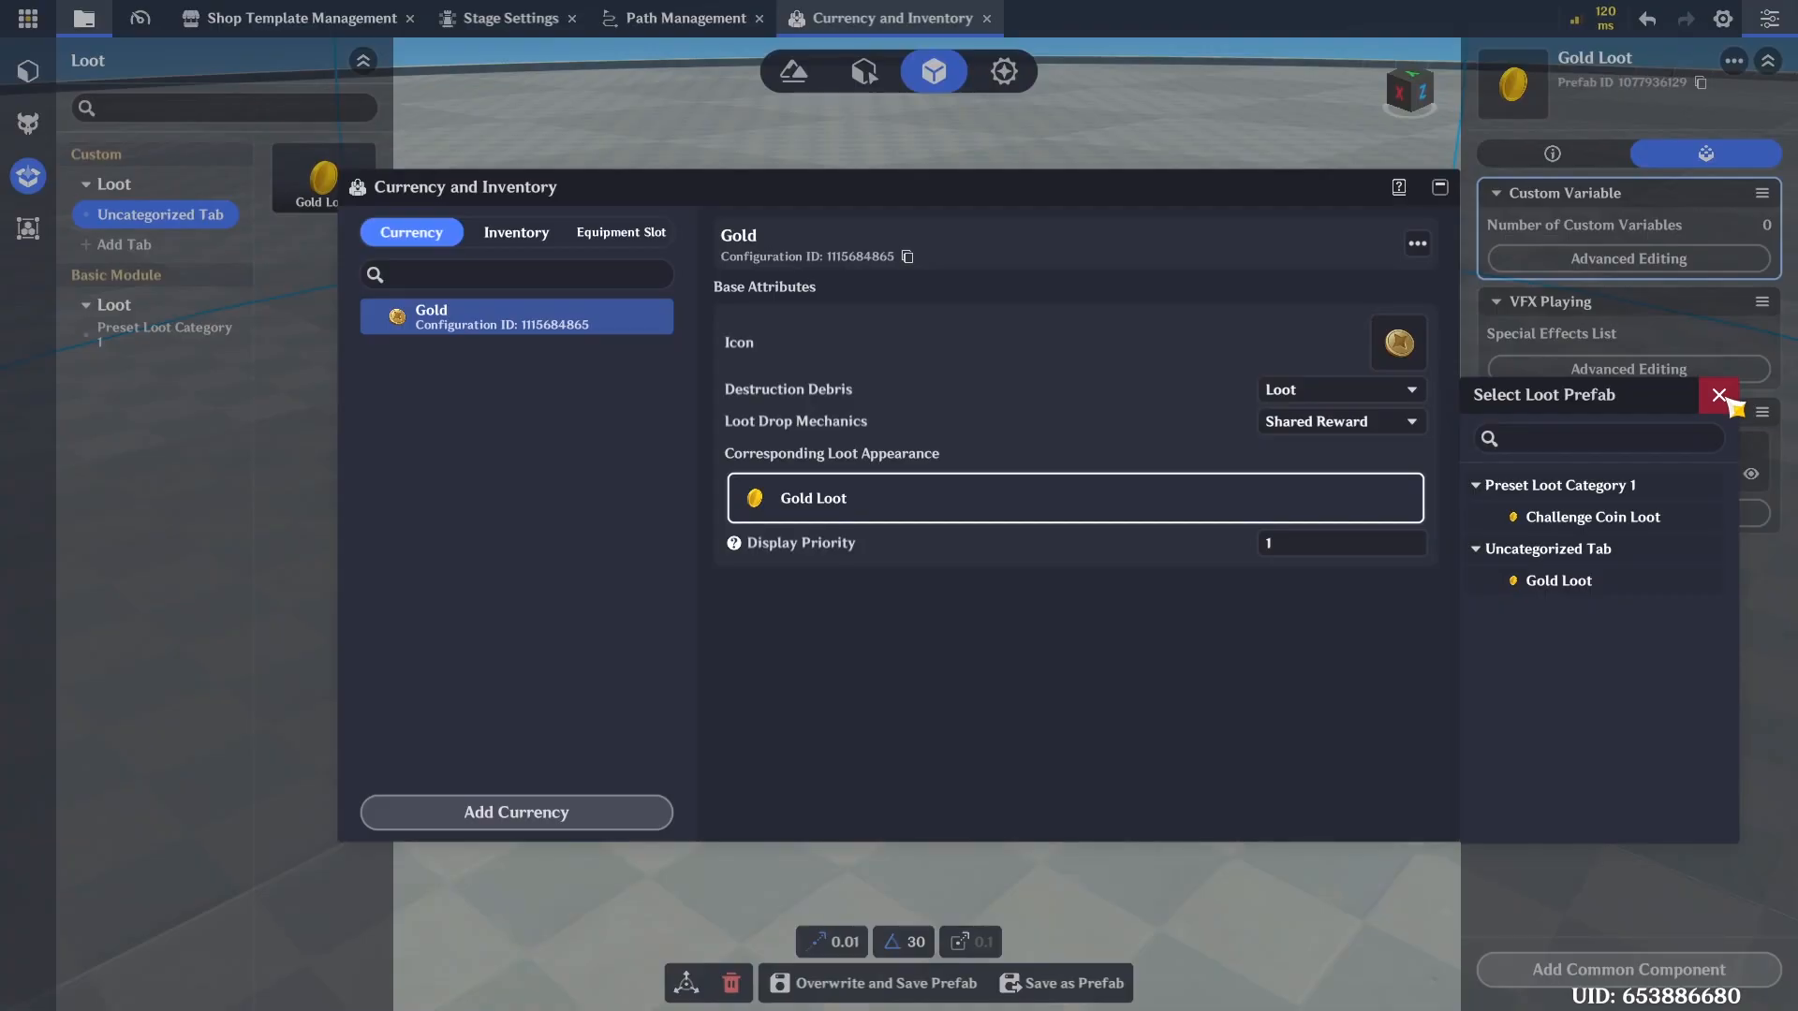
left_click(1719, 396)
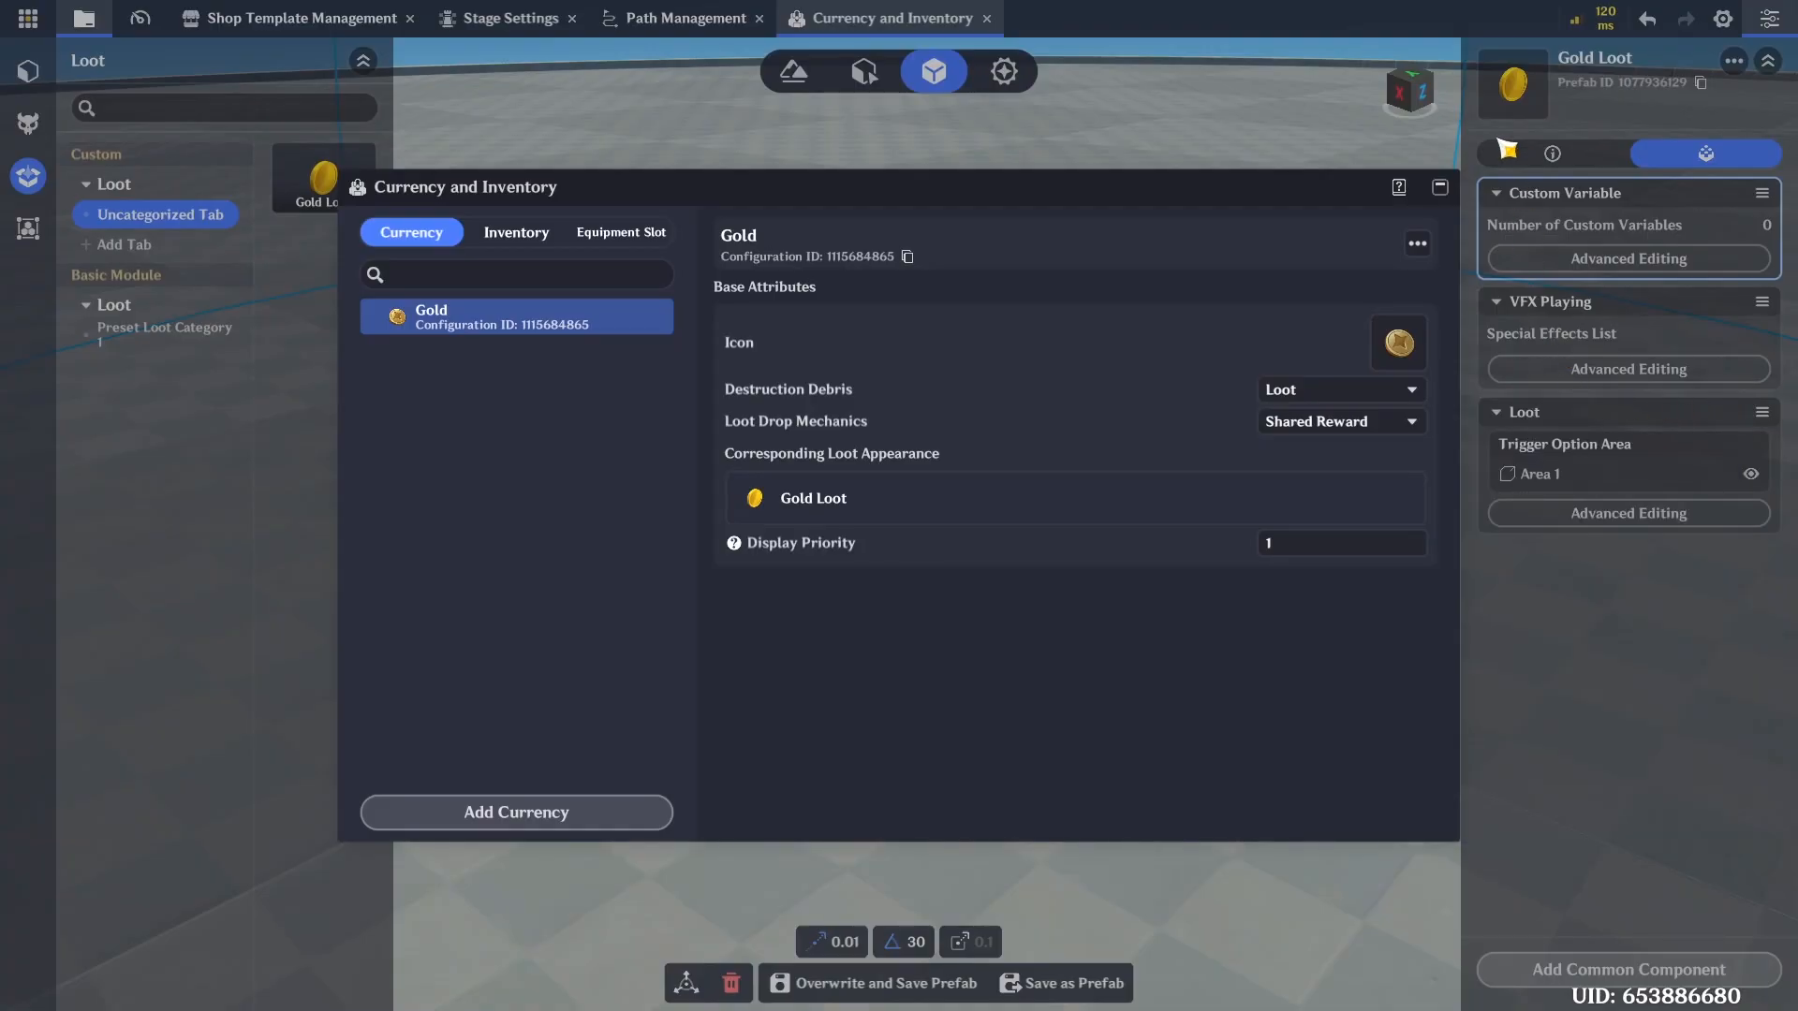
left_click(1440, 188)
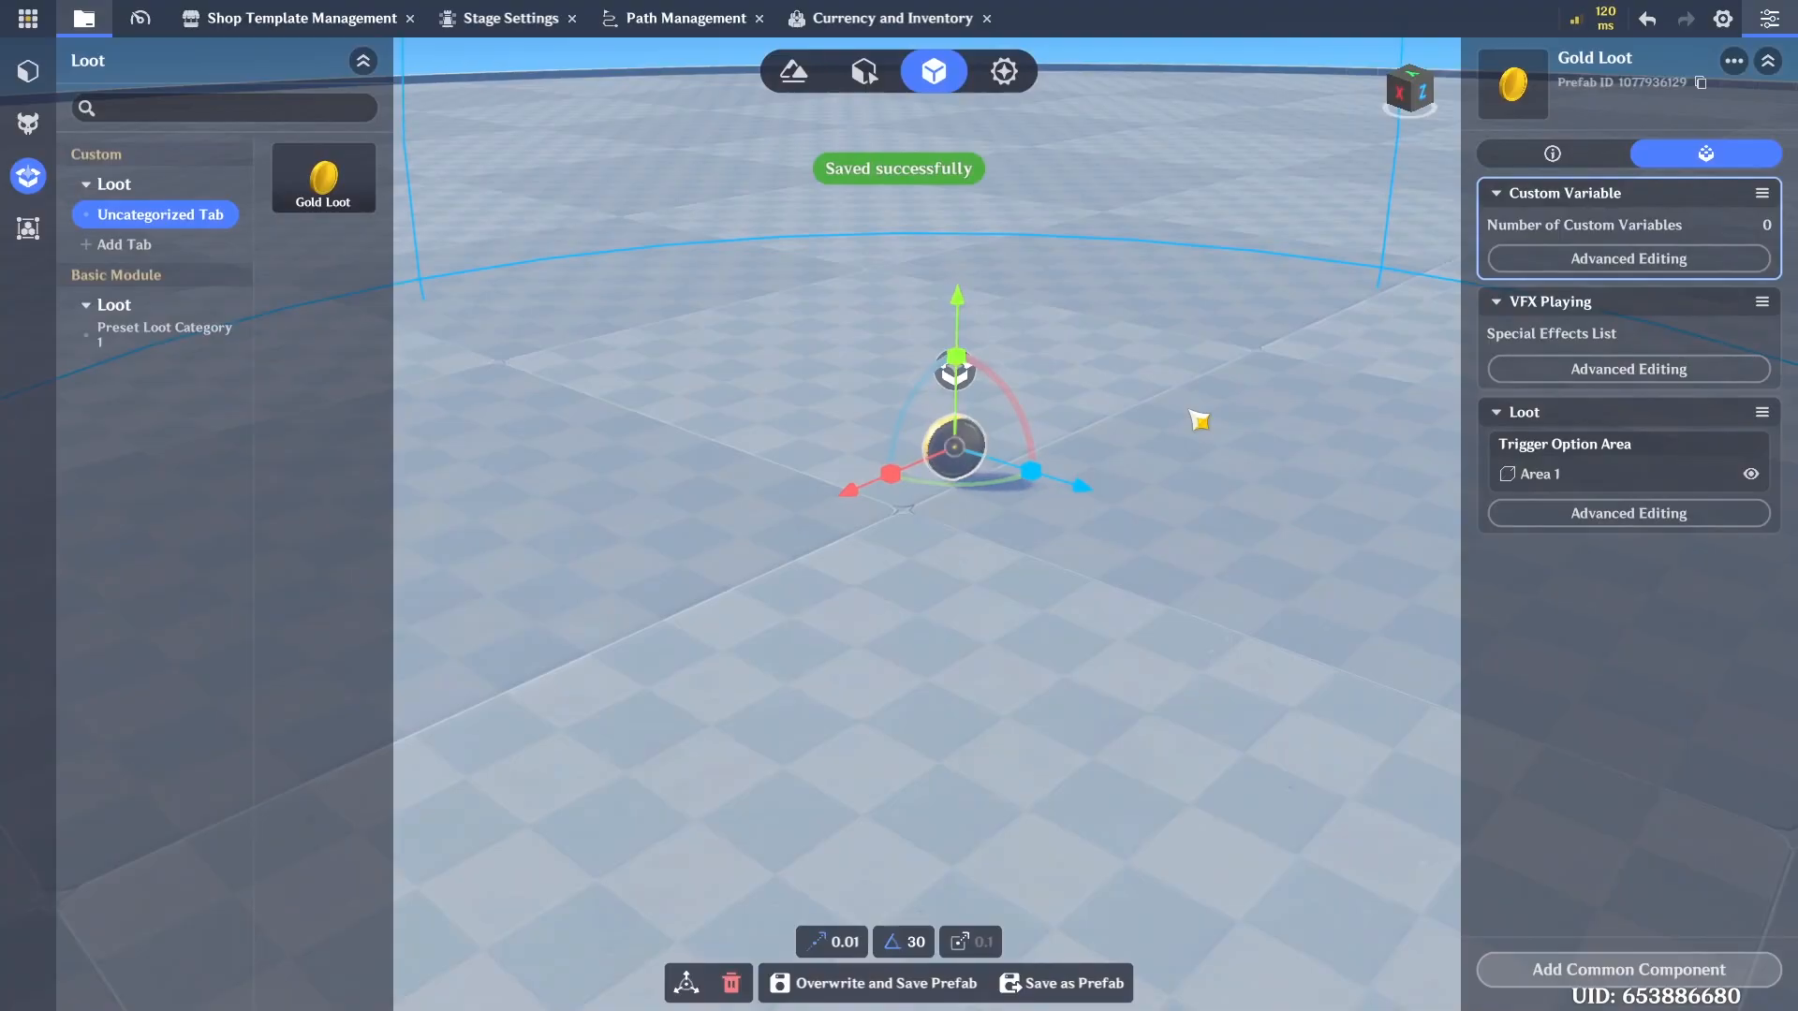
Add Gold with a quantity of 3 to the trophies loot content of the Treasure Hoarder placed in the stage
left_click(860, 75)
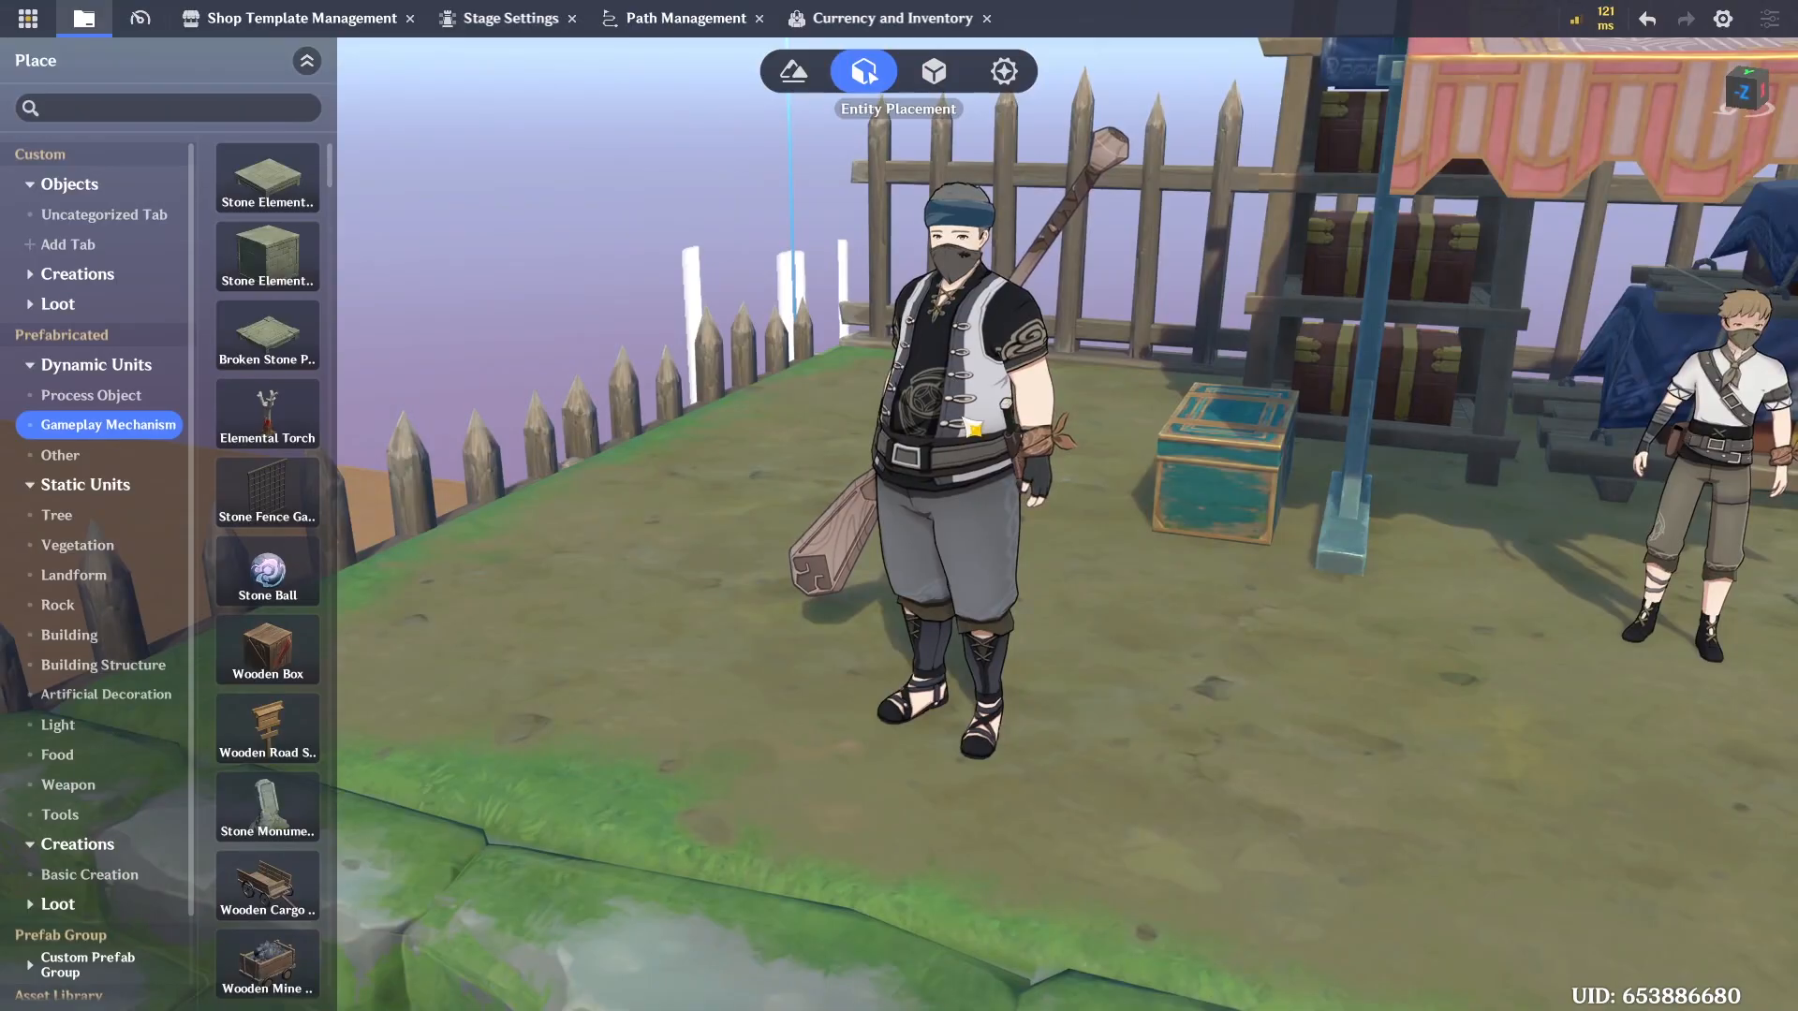
left_click(946, 525)
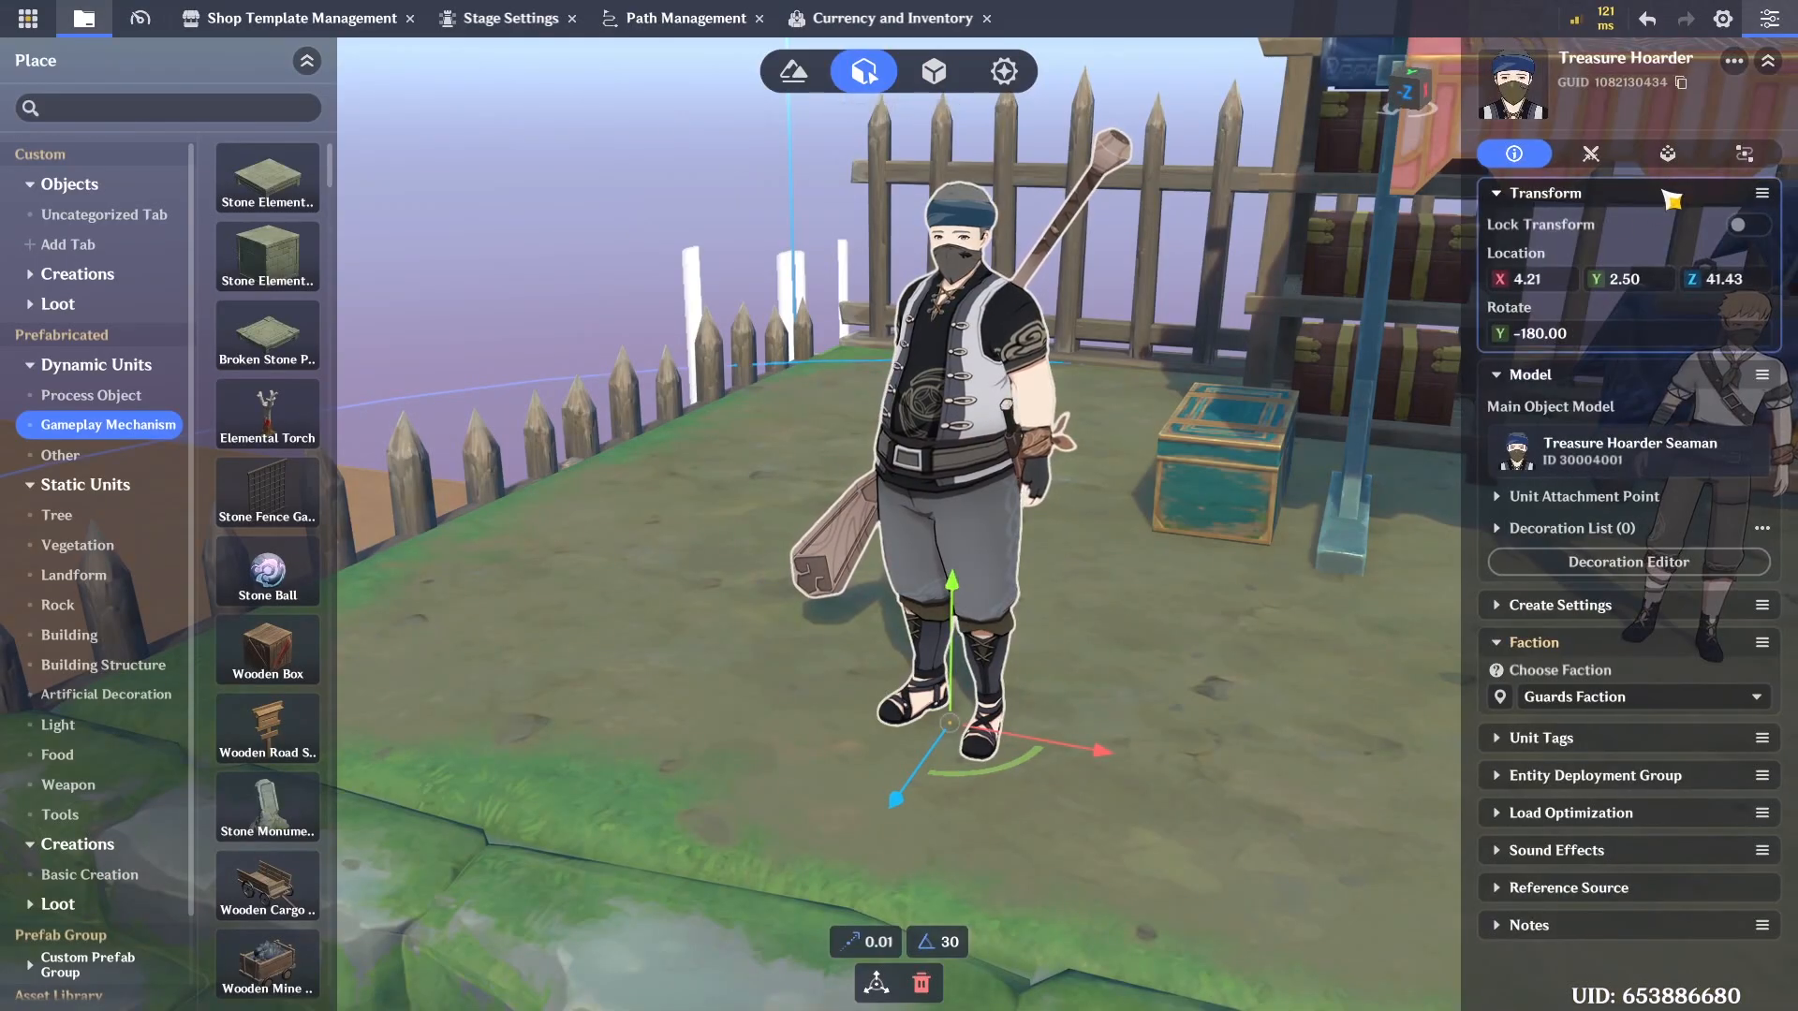
left_click(1667, 153)
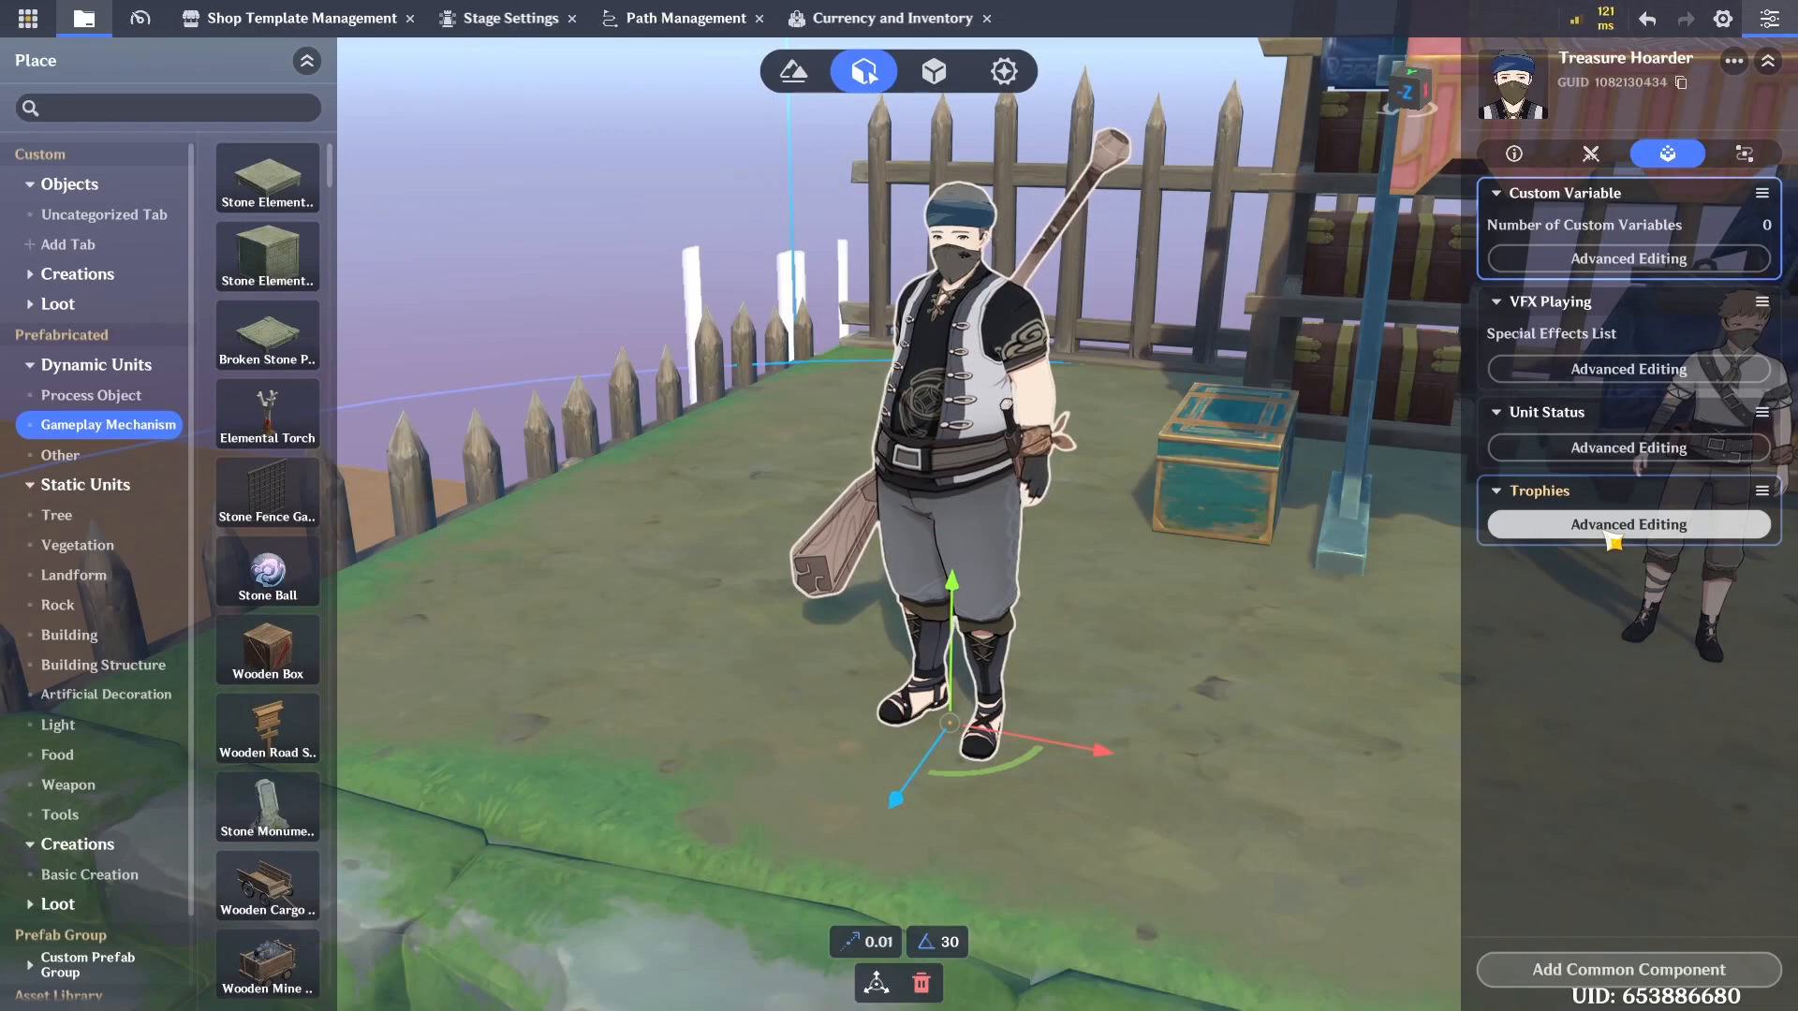
left_click(1613, 530)
left_click(1582, 373)
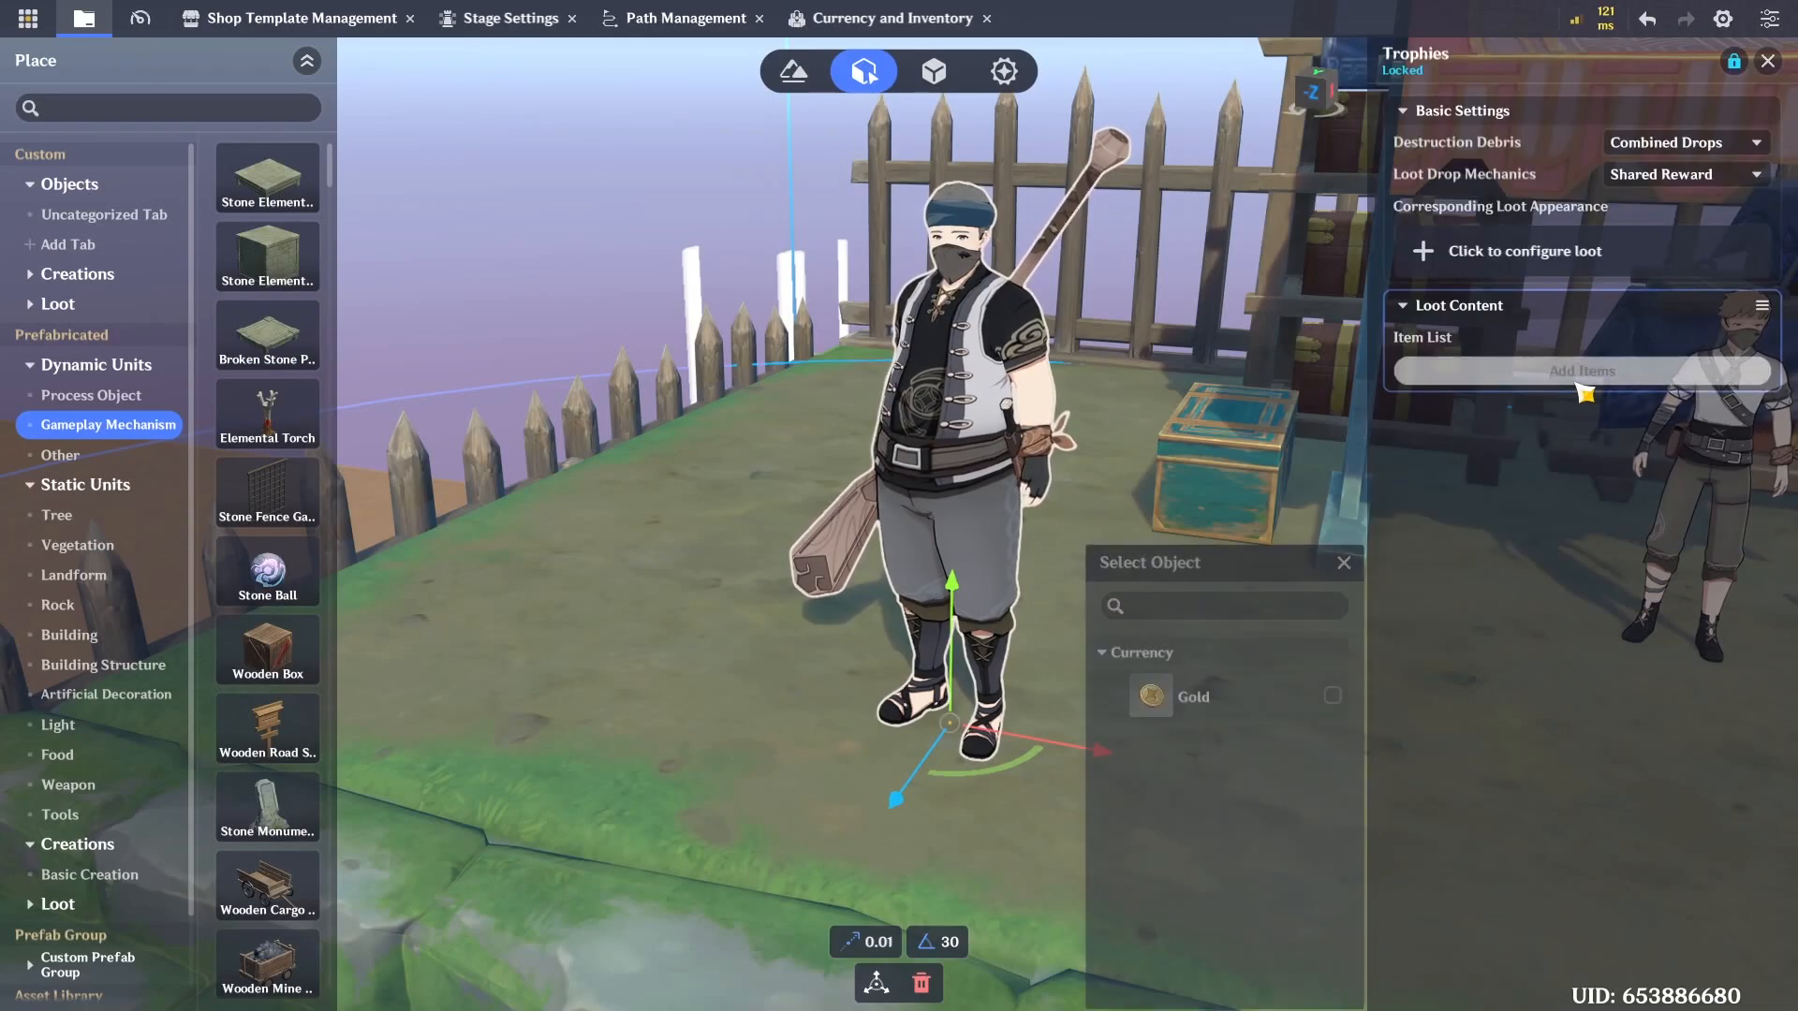
left_click(1332, 695)
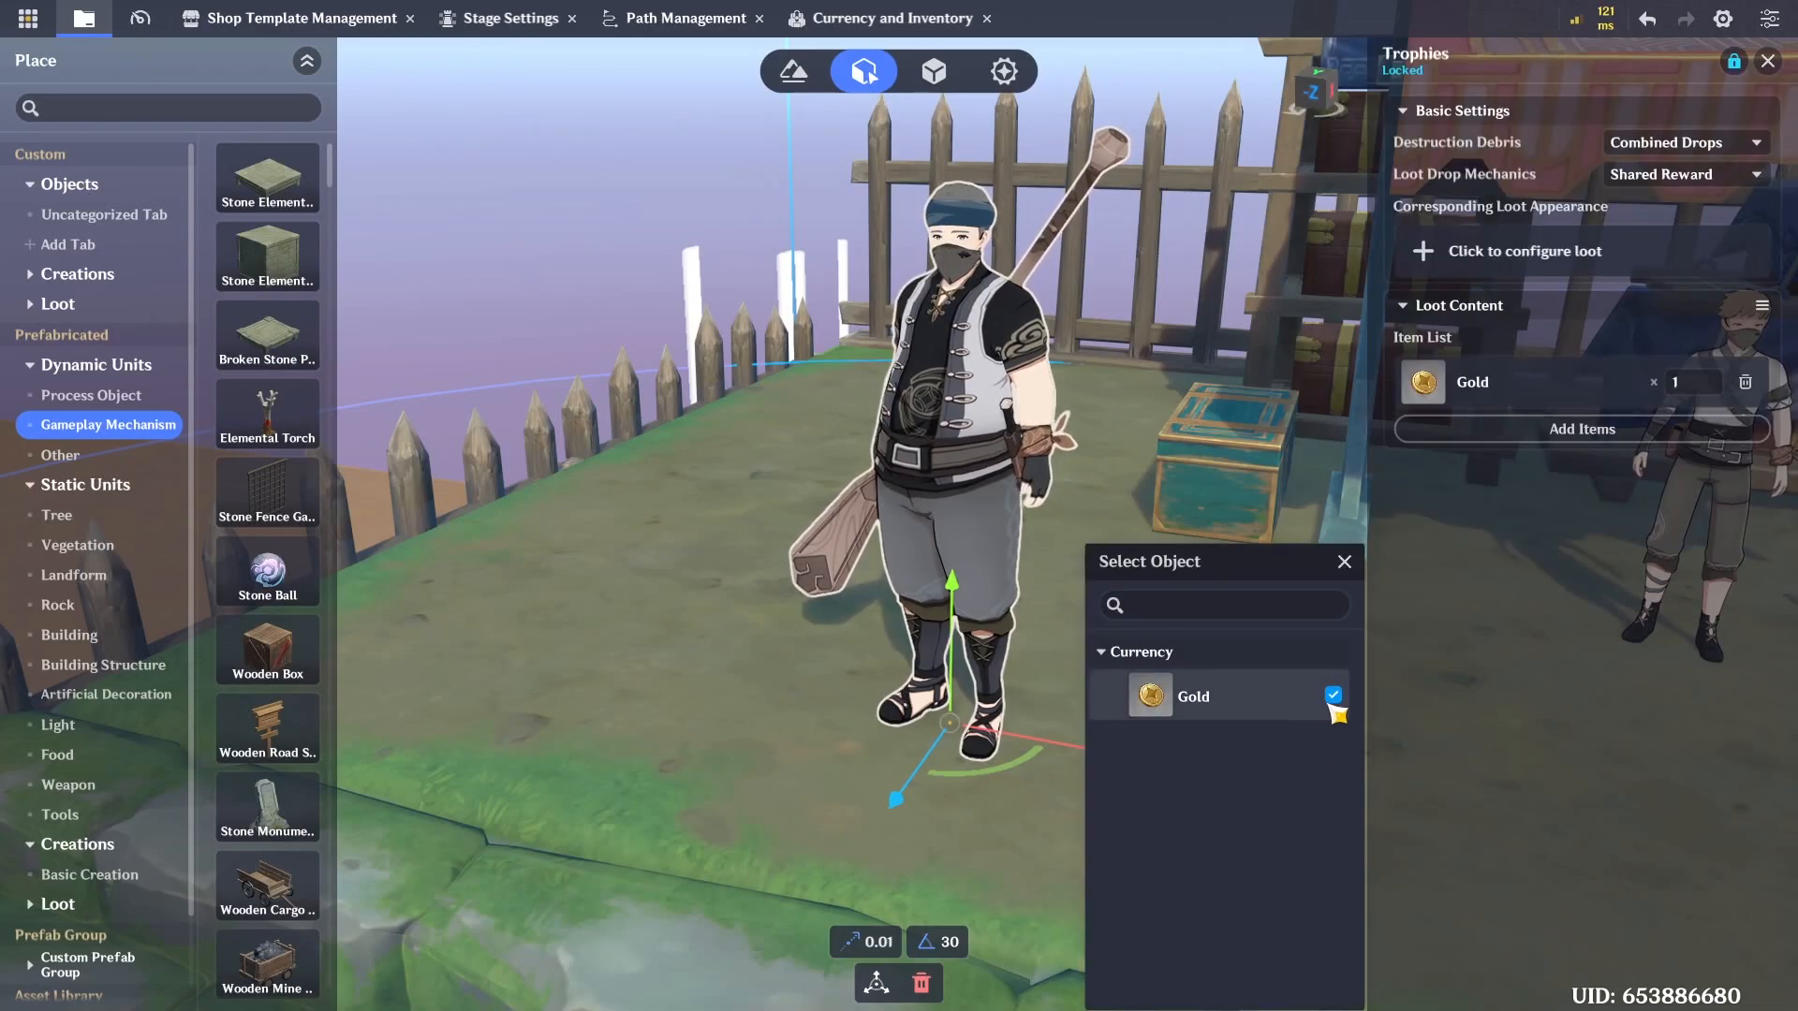
left_click(1345, 562)
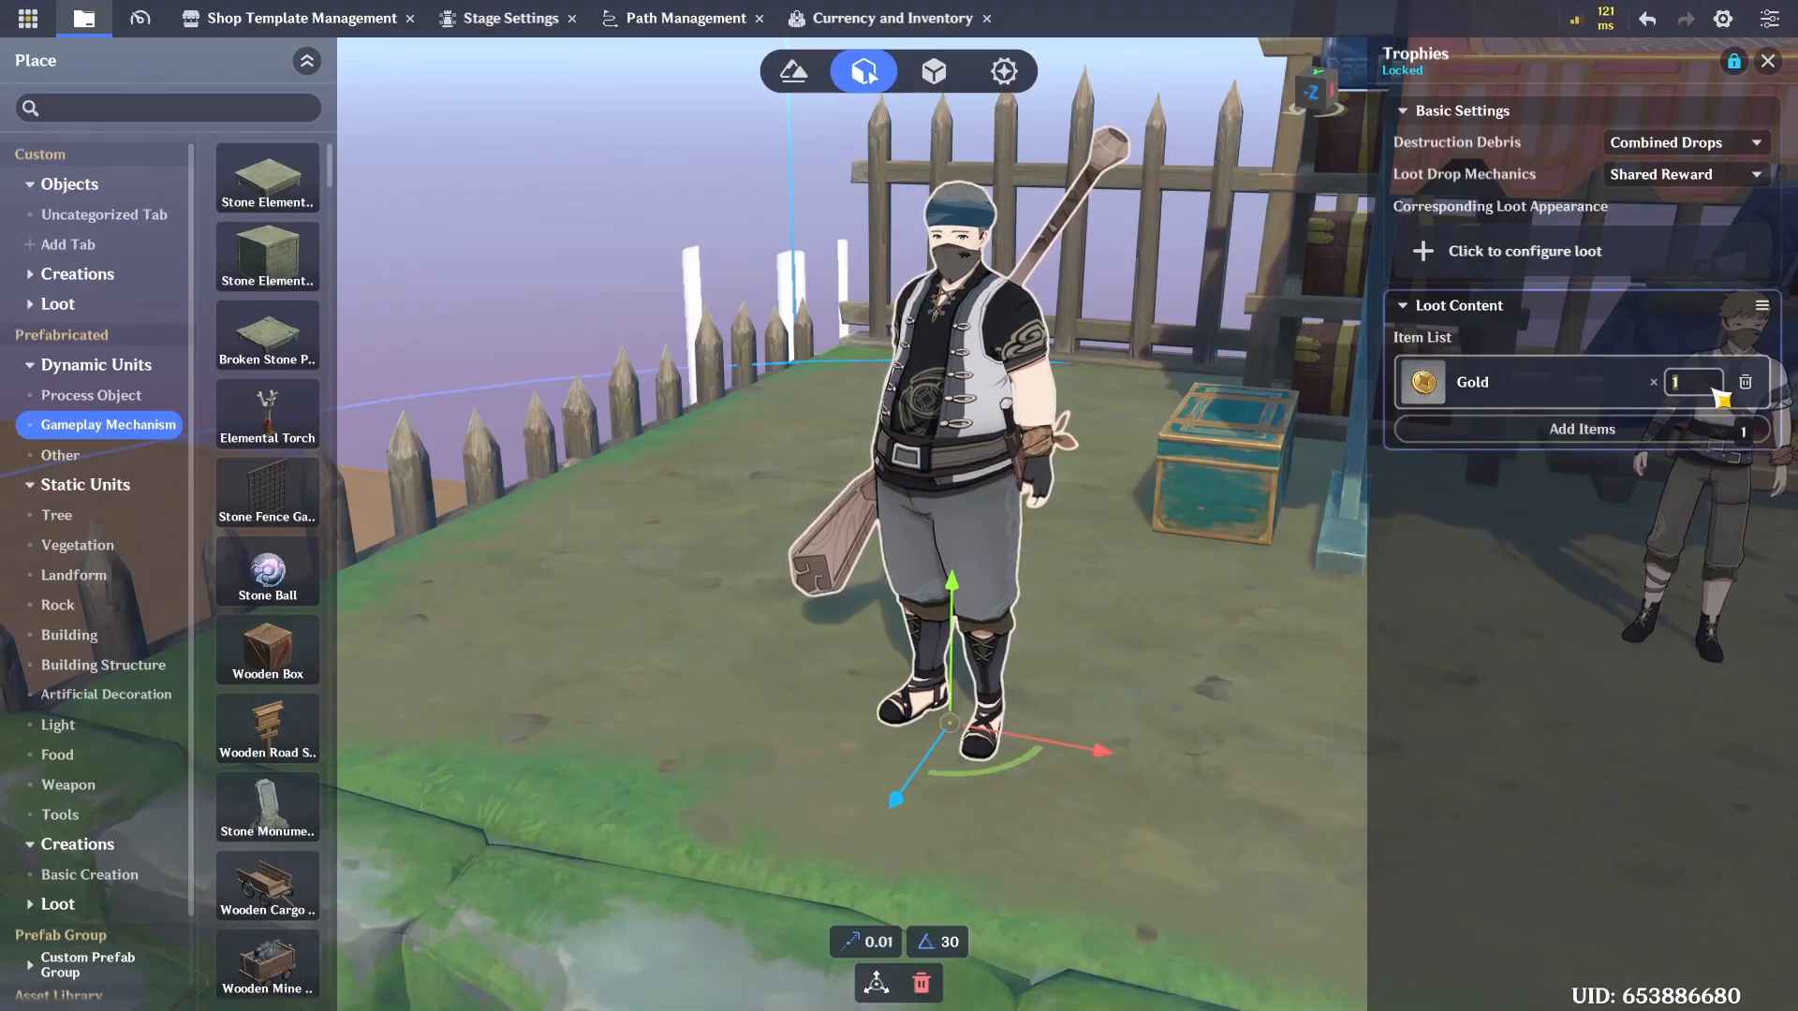
left_click(1620, 594)
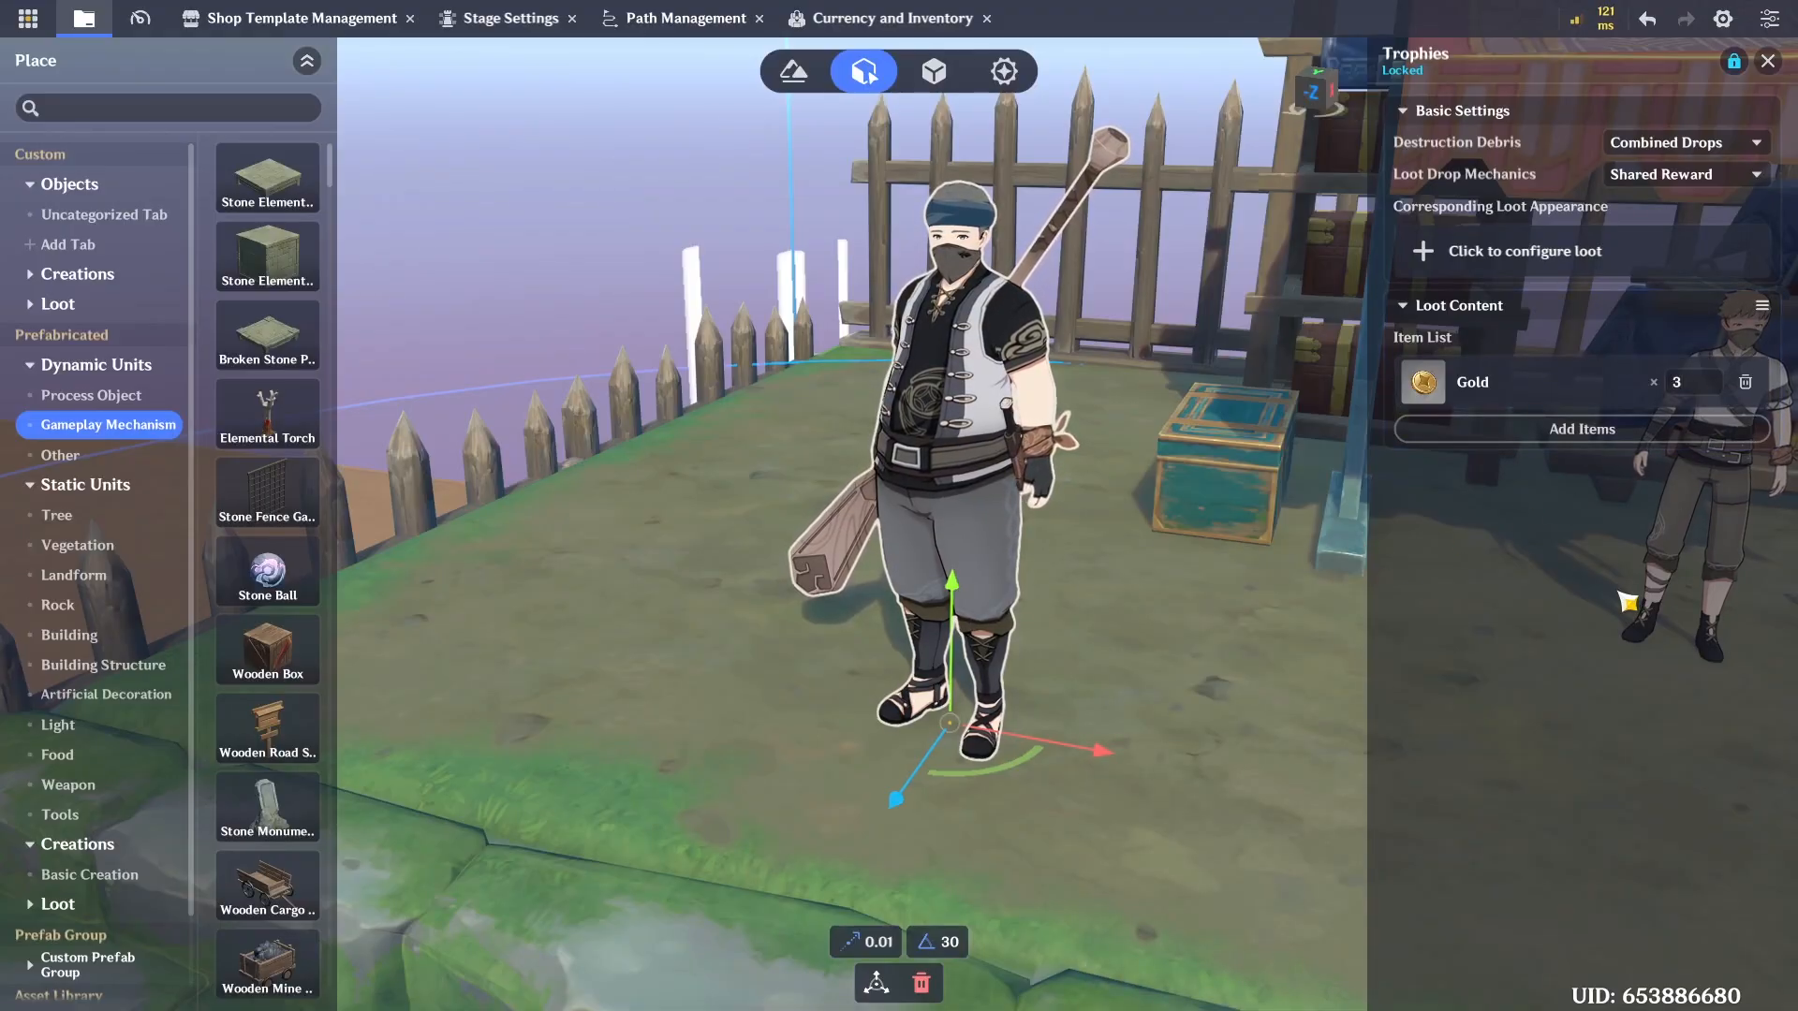
Set the Destruction Debris of the Treasure Hoarder's trophies to Individual Drops
scroll(1218, 663, "down", 2)
scroll(1493, 412, "up", 1)
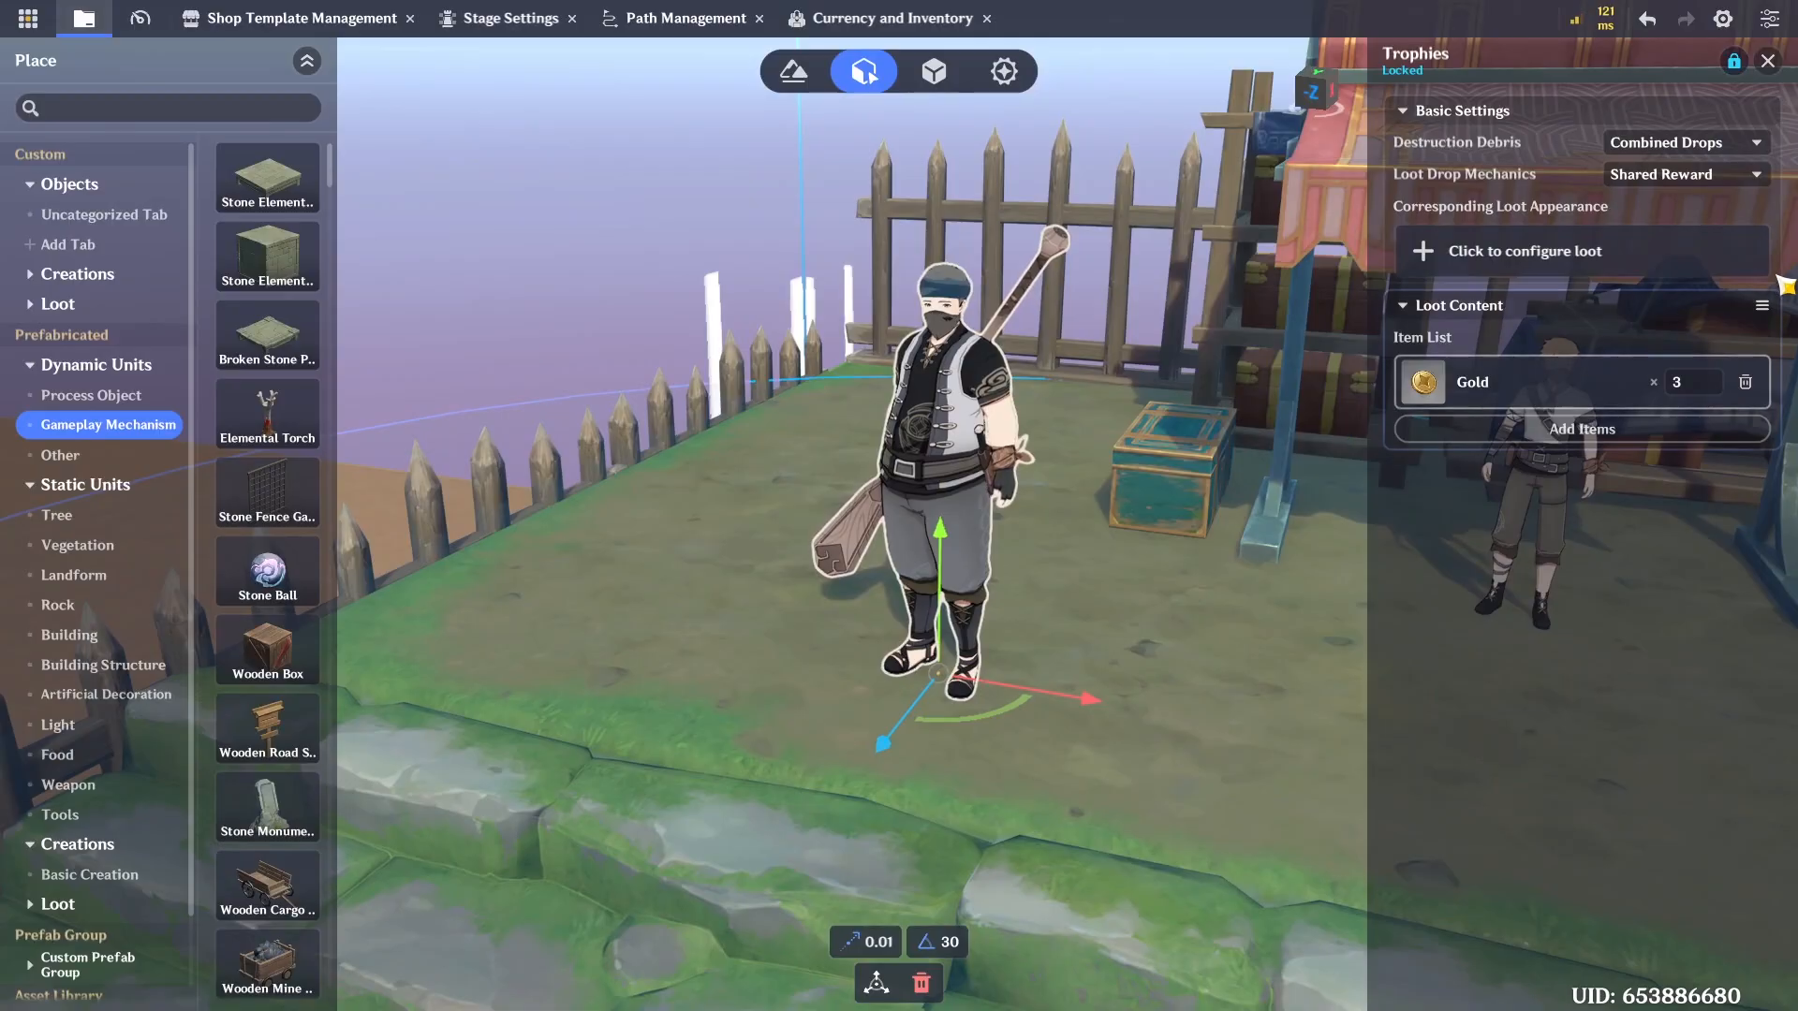
left_click(1692, 160)
left_click(1691, 159)
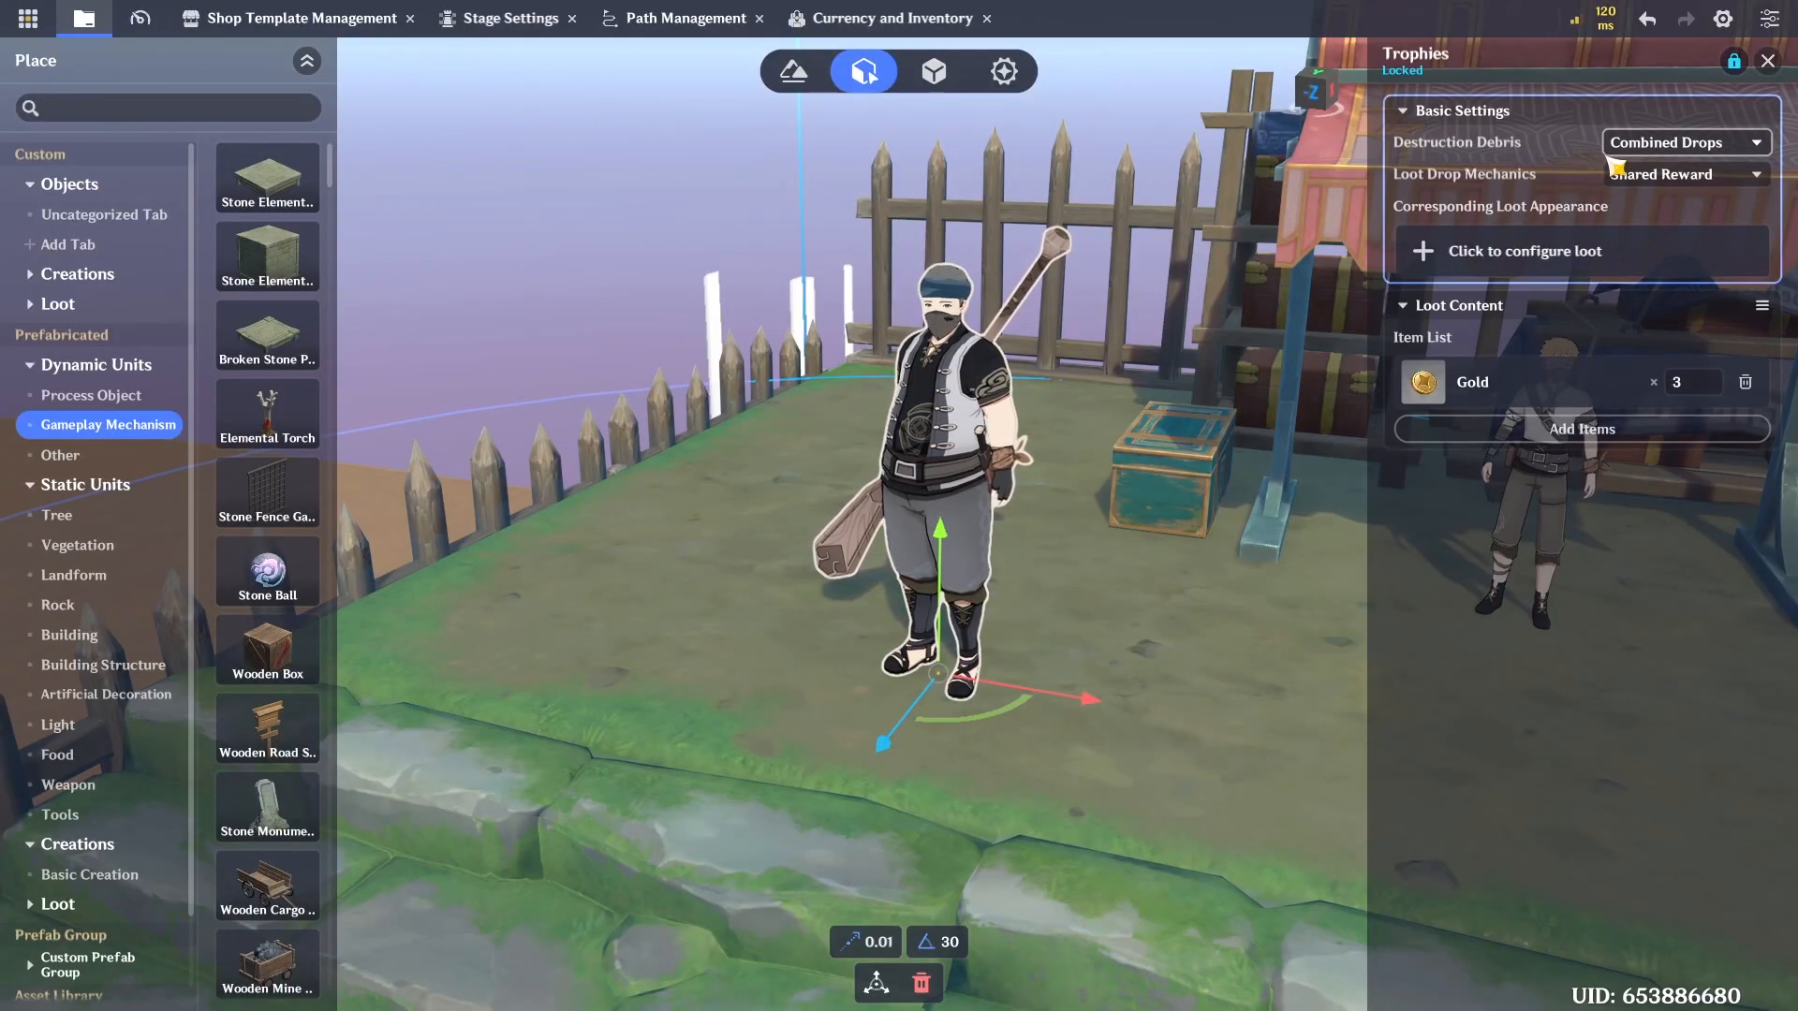
left_click(1637, 157)
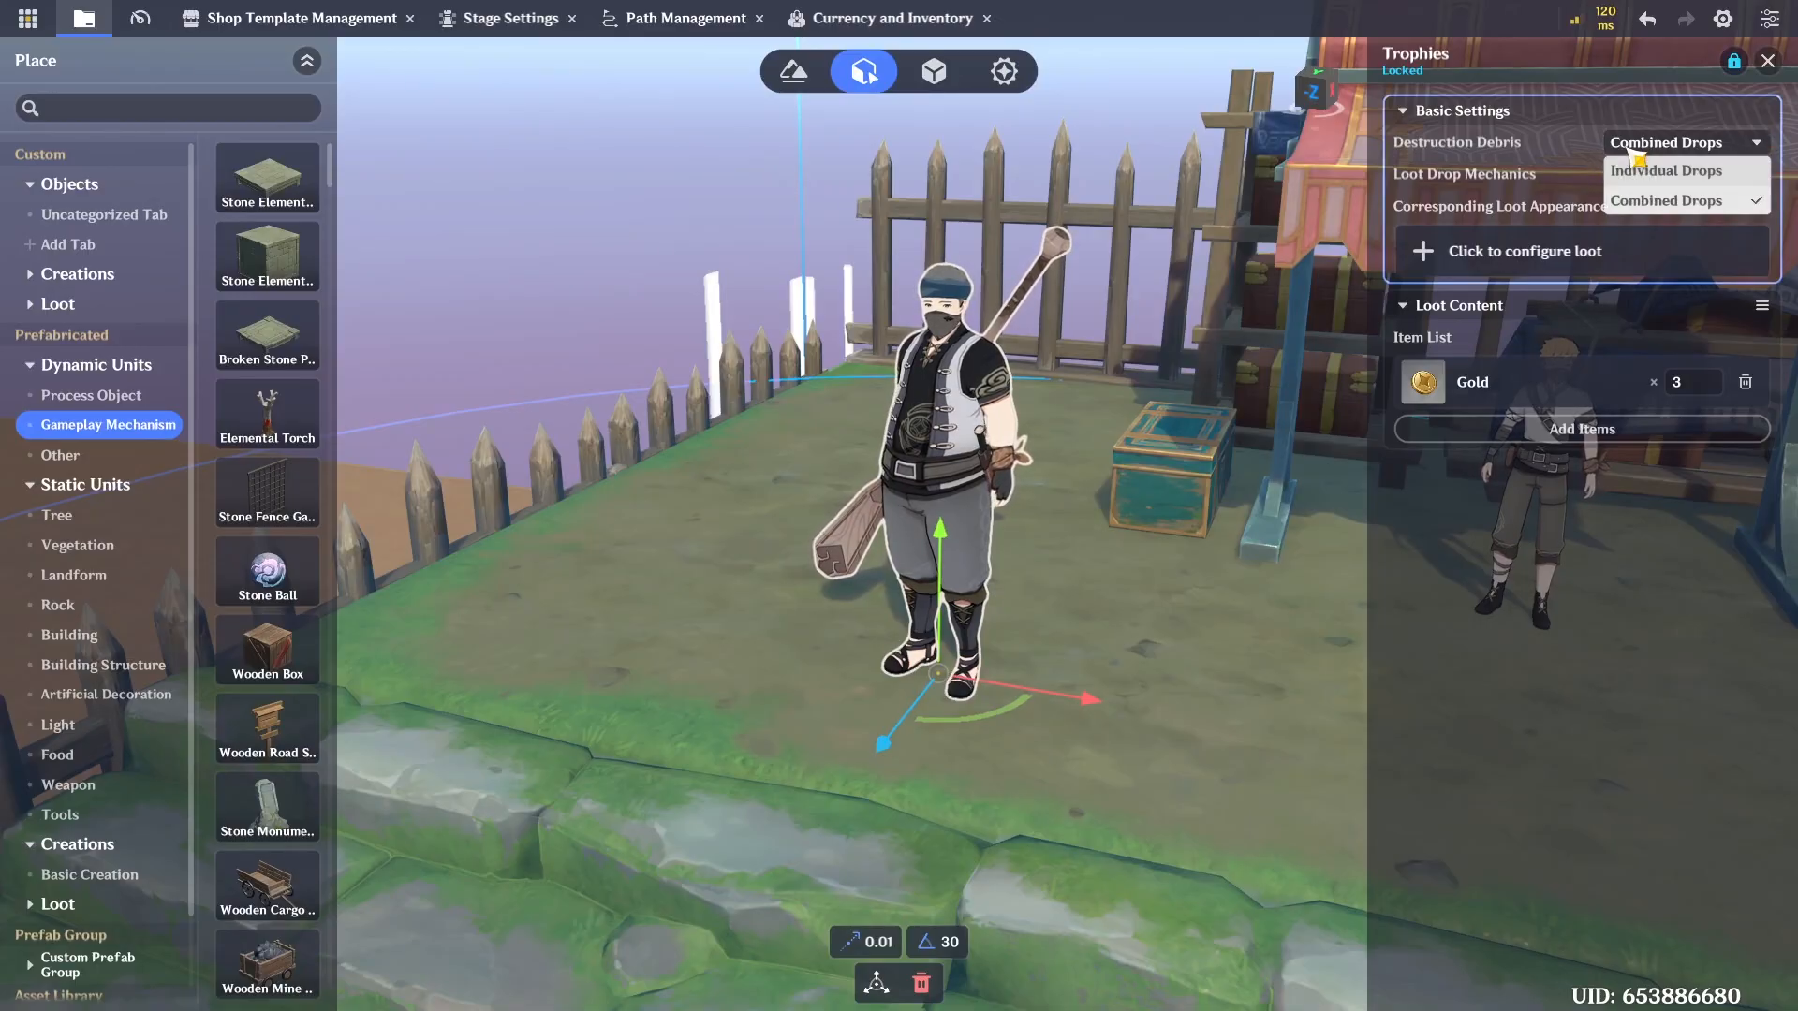
left_click(1663, 178)
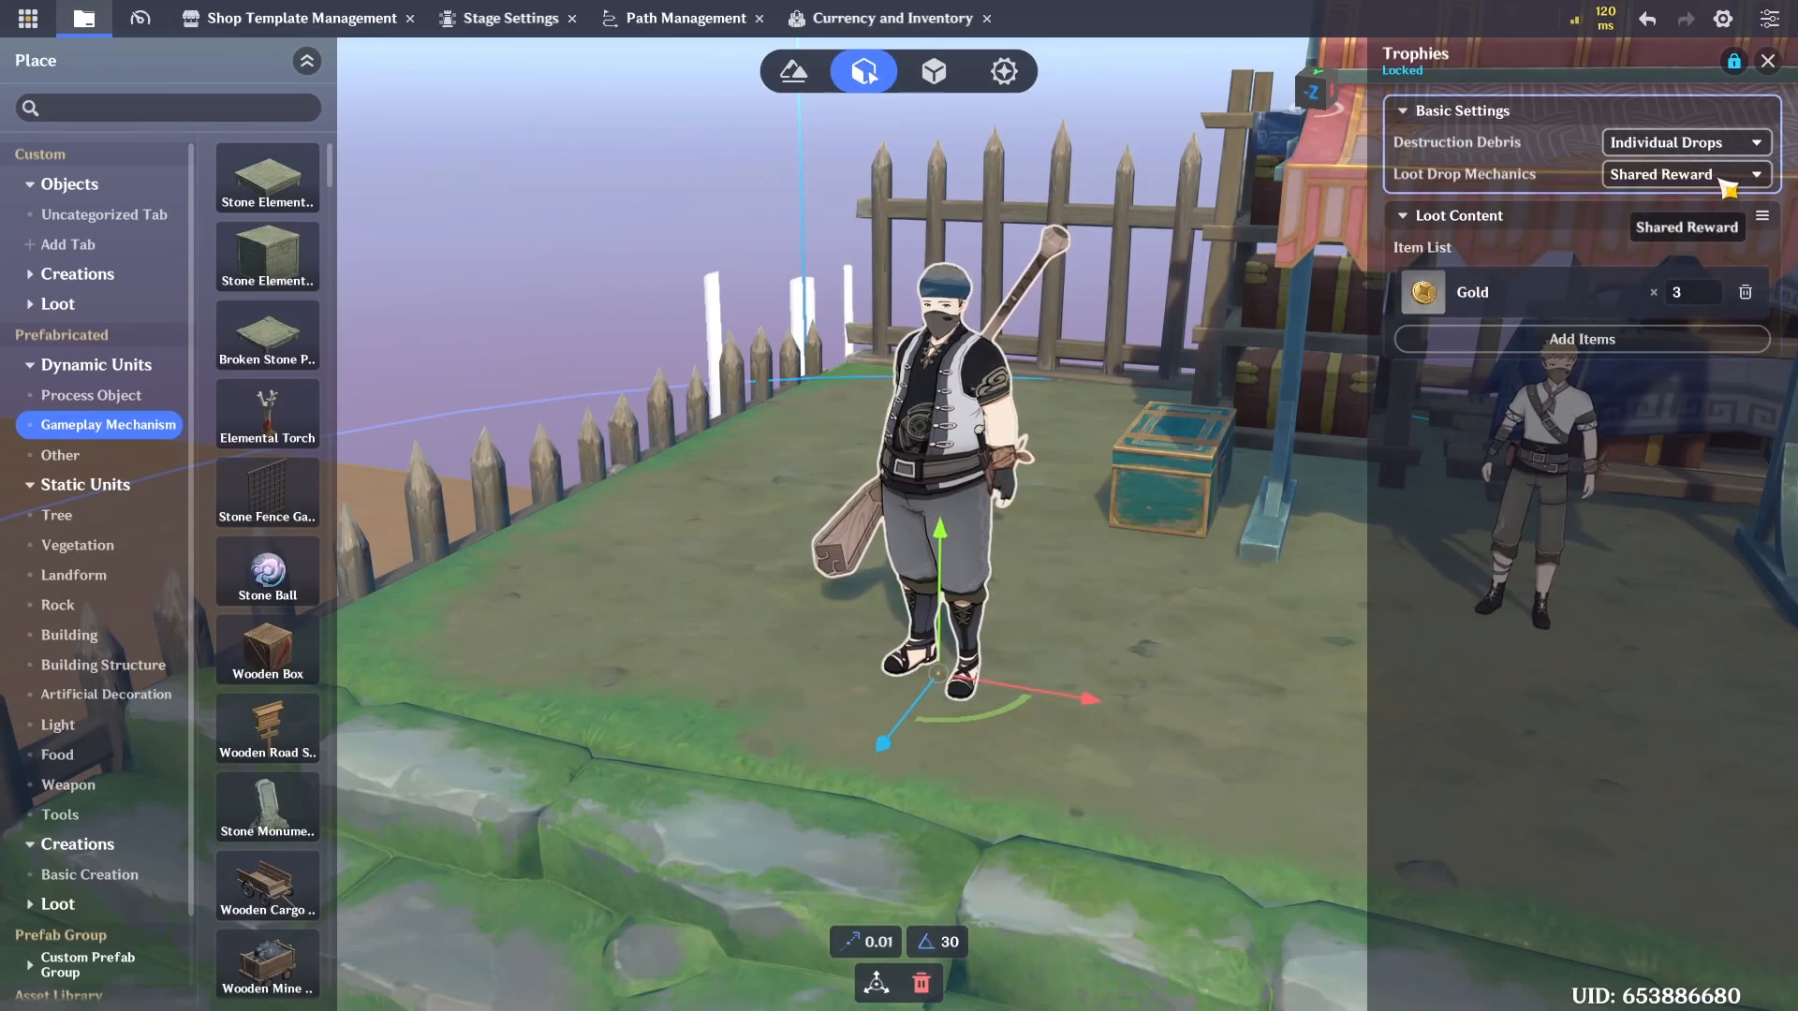
Try Individualized Reward as the Loot Drop Mechanics of the trophies and set it back to Shared Reward
left_click(1648, 178)
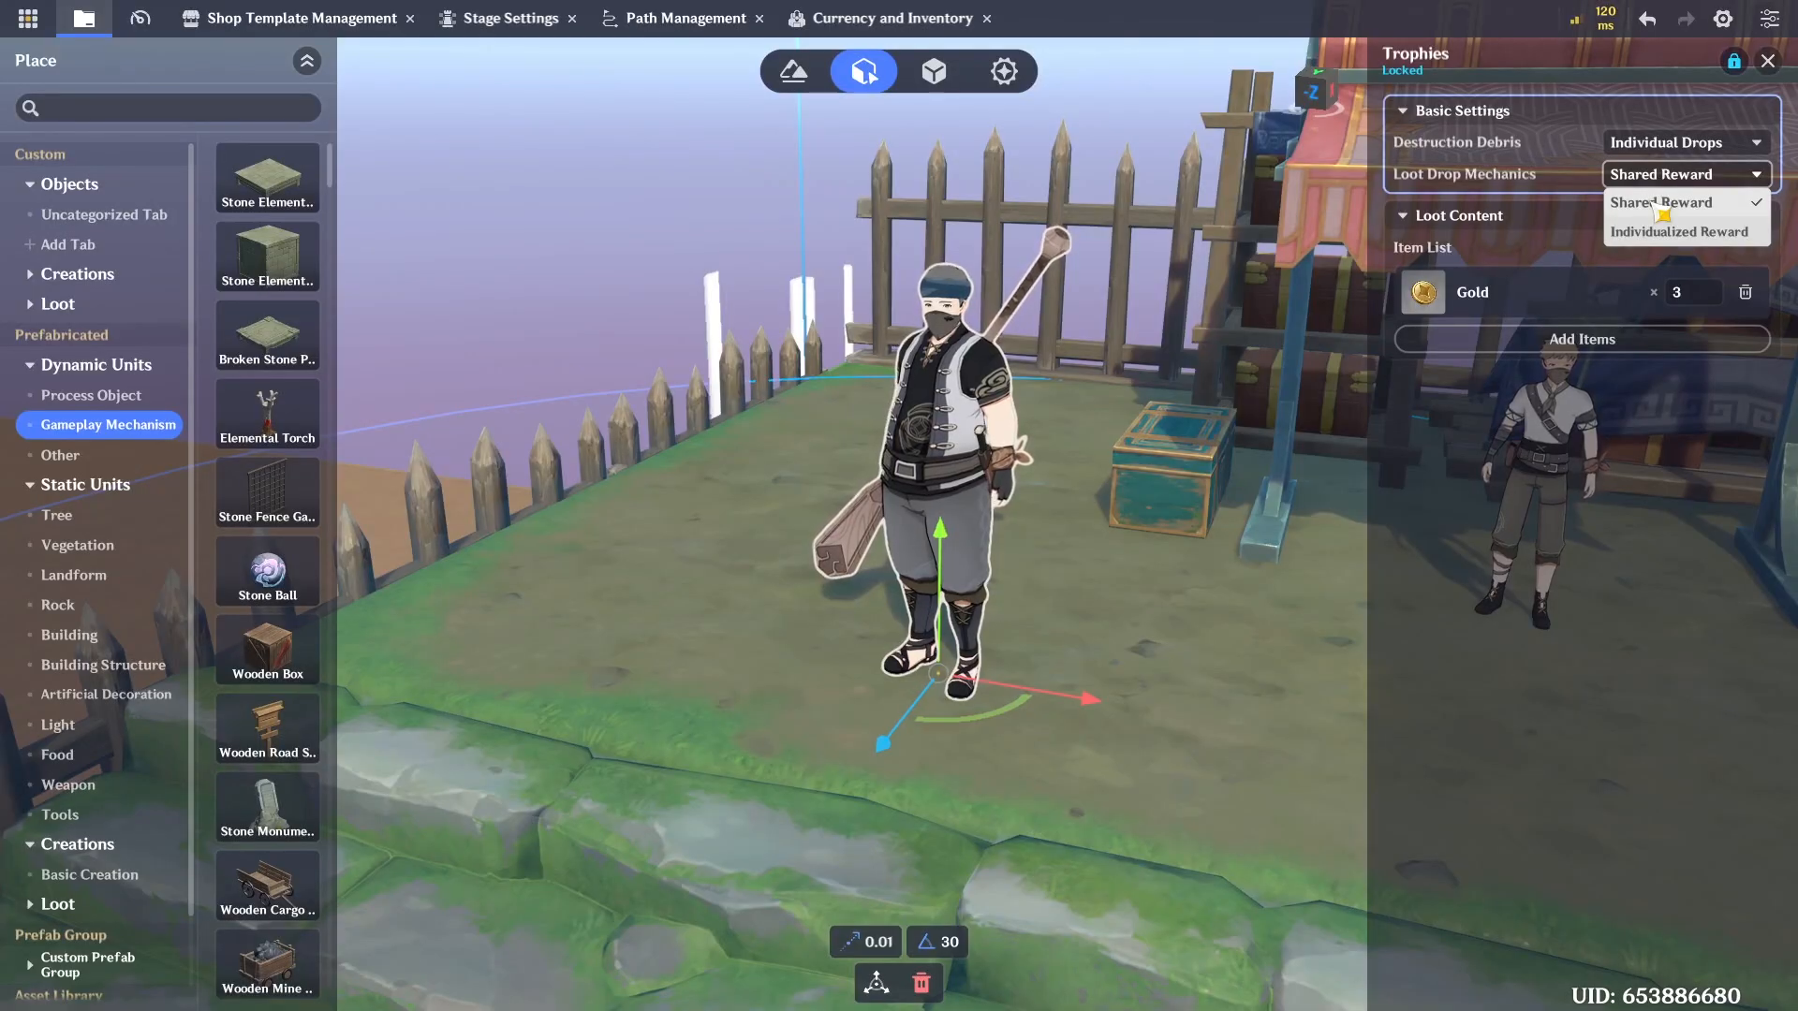
left_click(1677, 232)
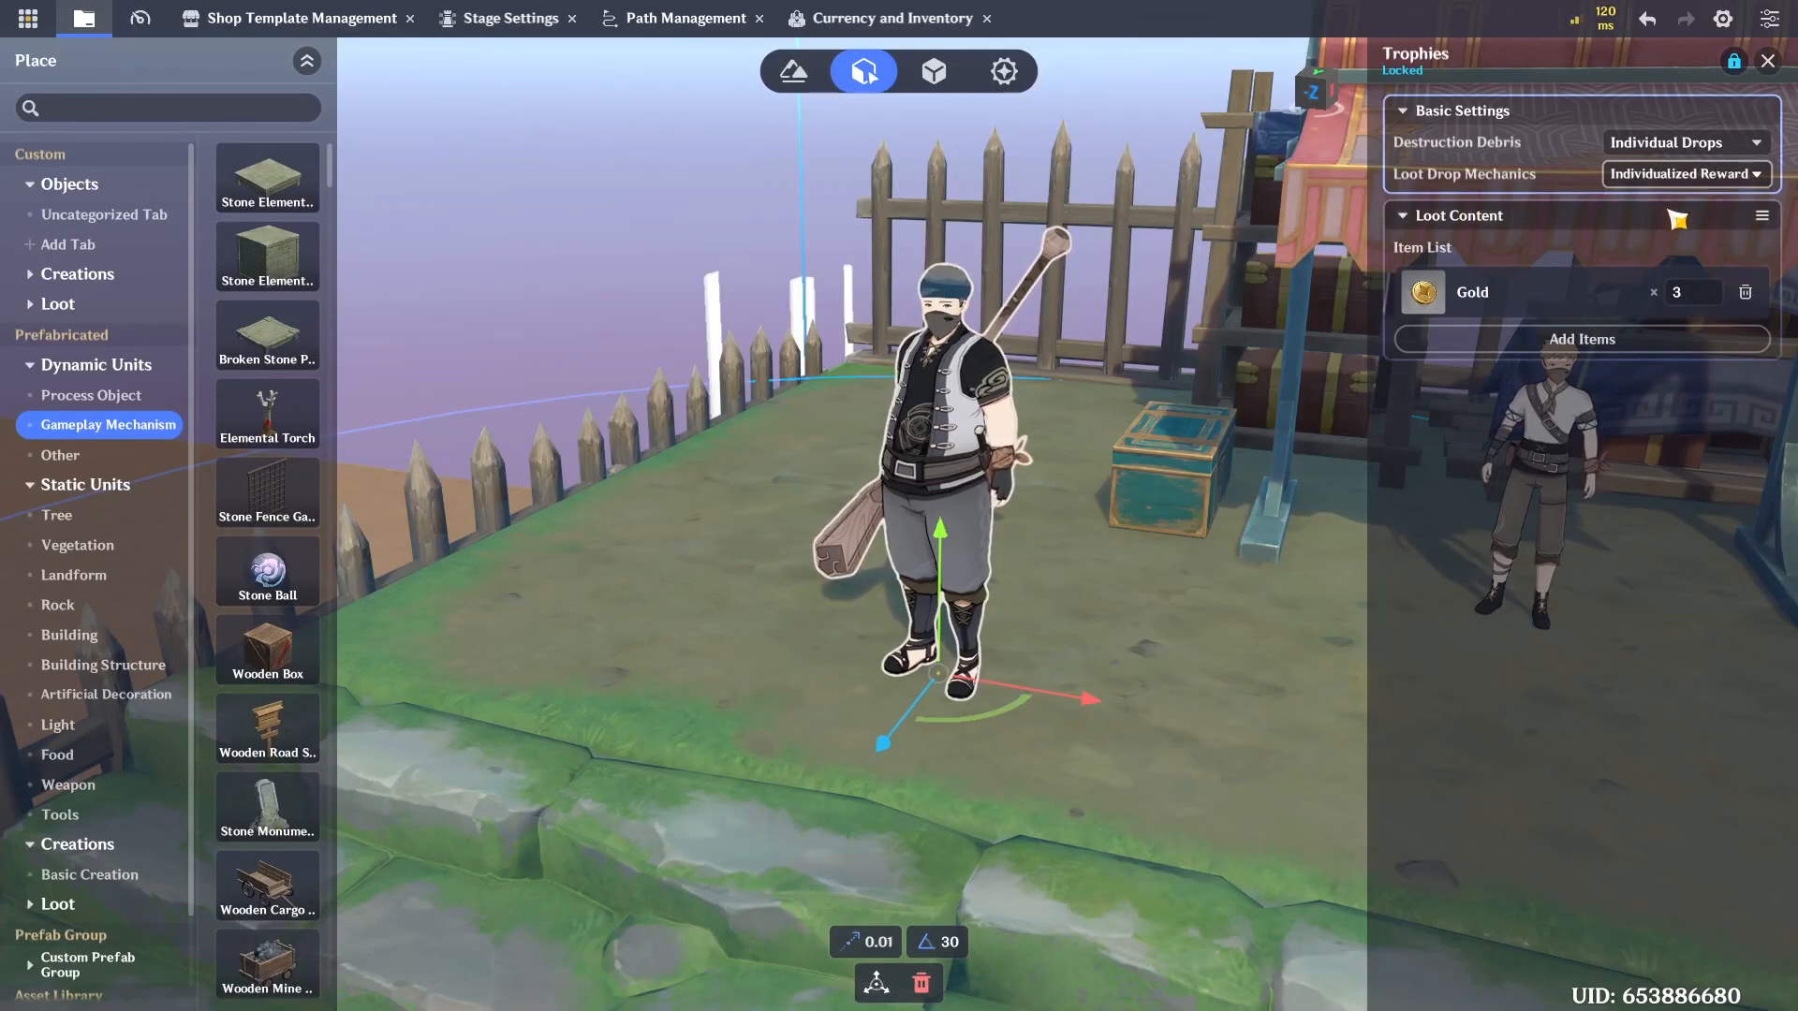
left_click(1711, 186)
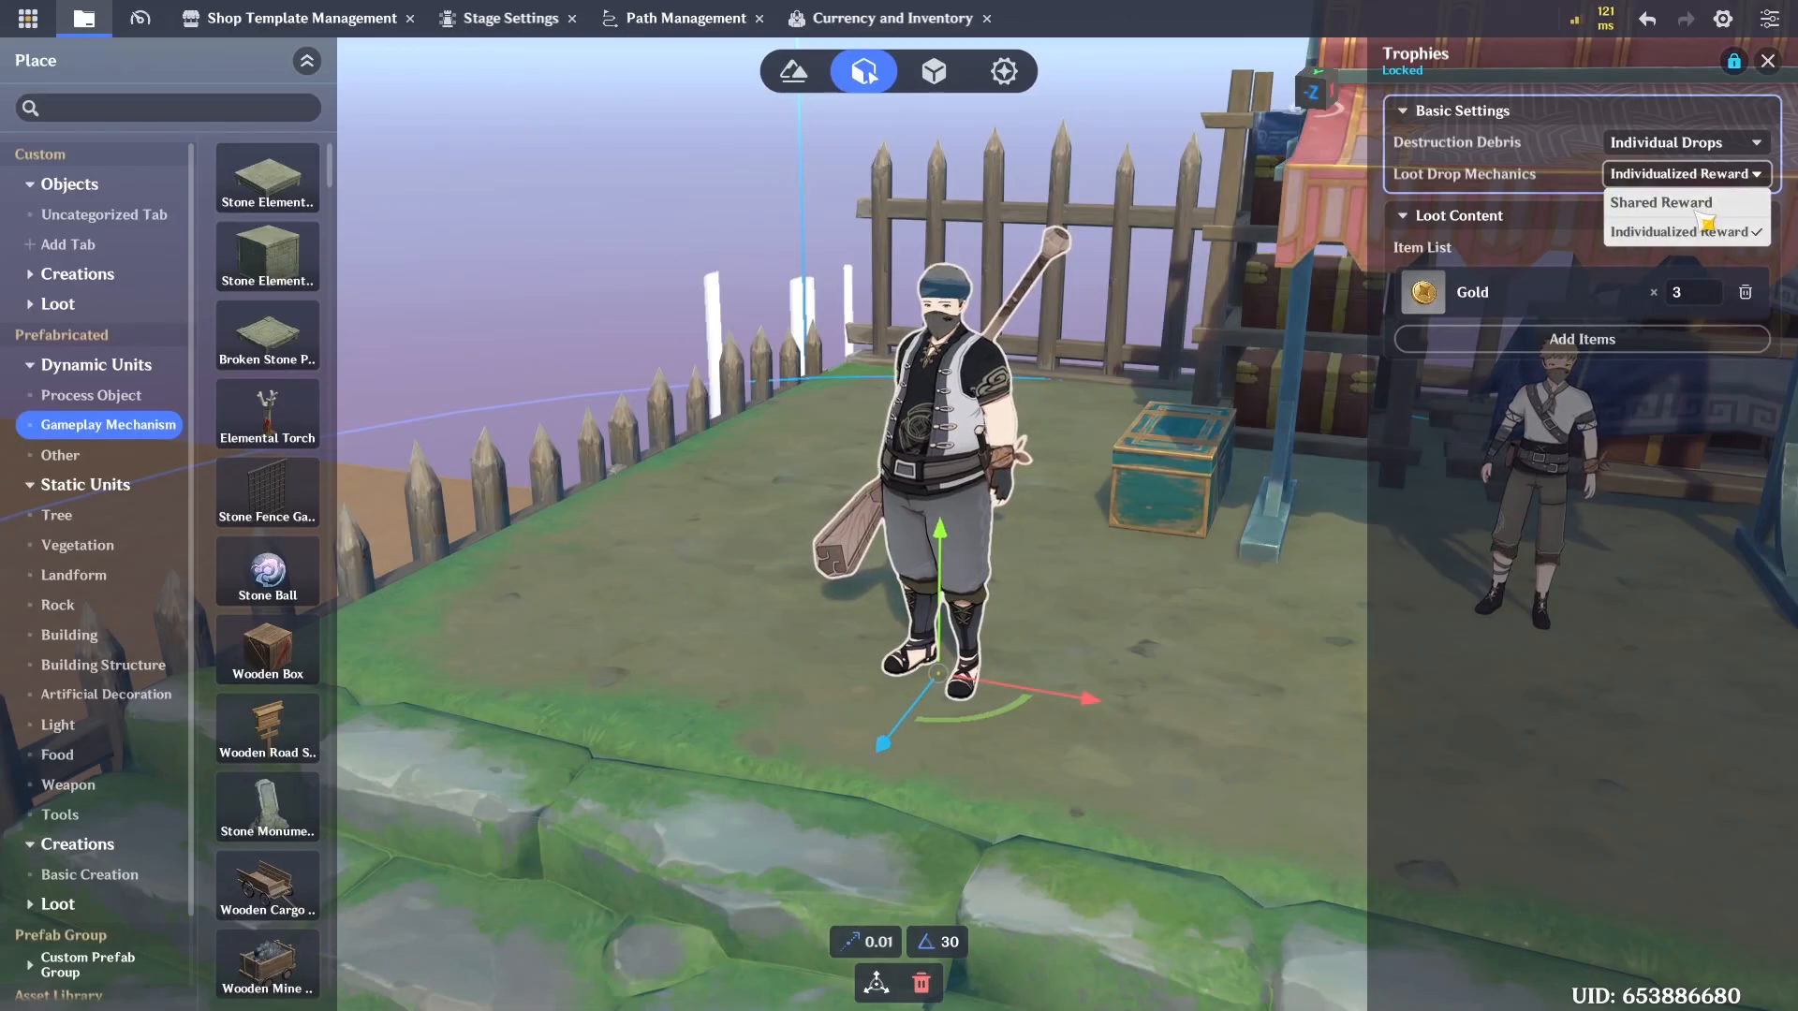
left_click(1655, 198)
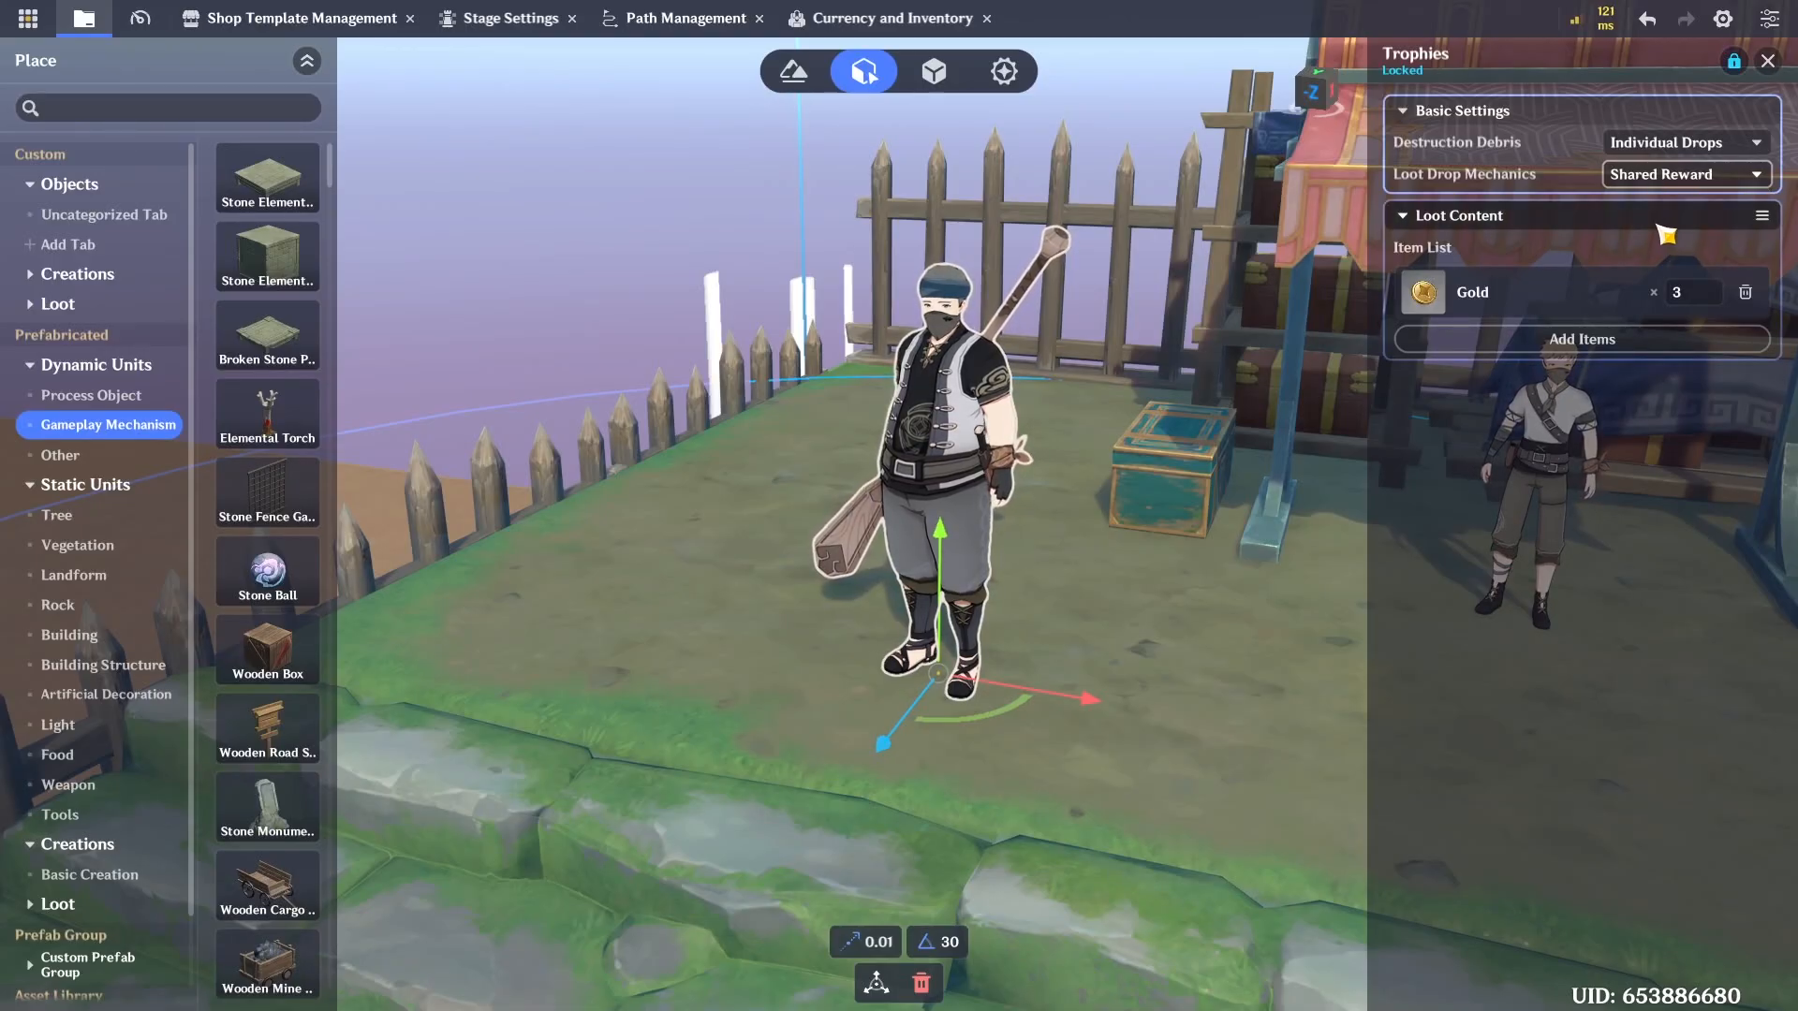
Close the trophies settings and save the Treasure Hoarder as a new prefab named Guard under the Uncategorized Tab
left_click(1770, 64)
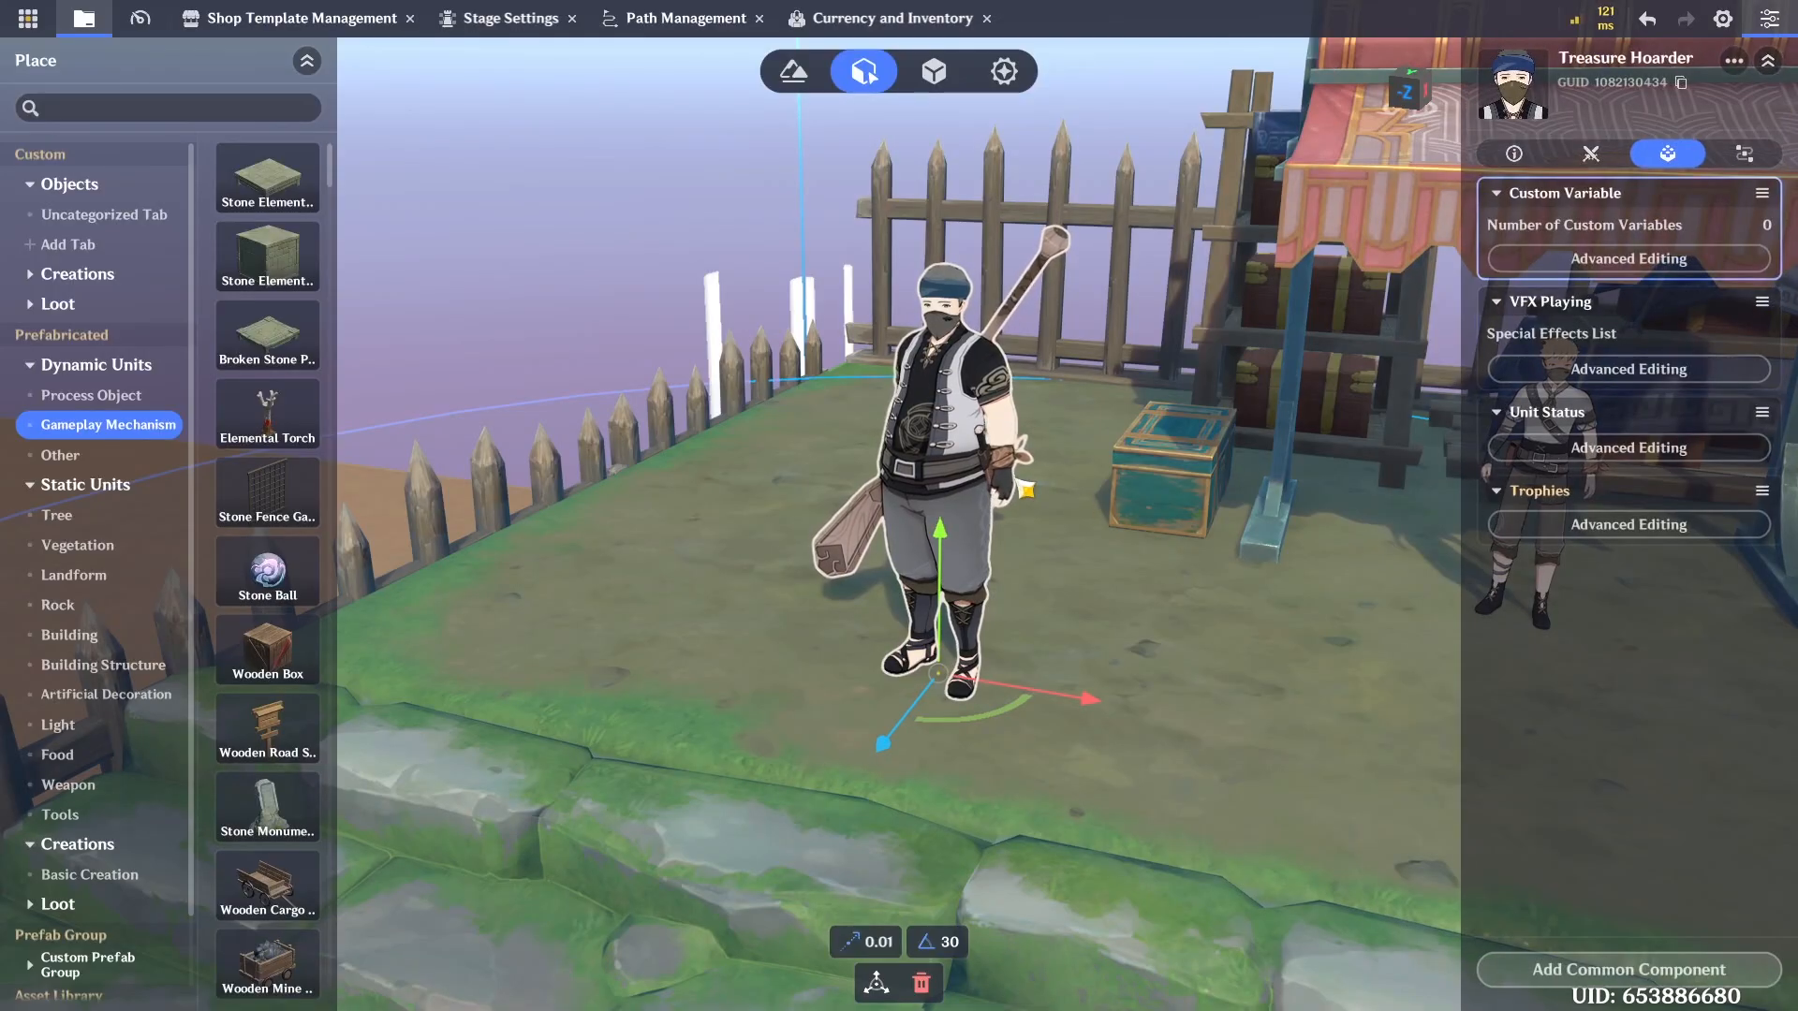
right_click(939, 465)
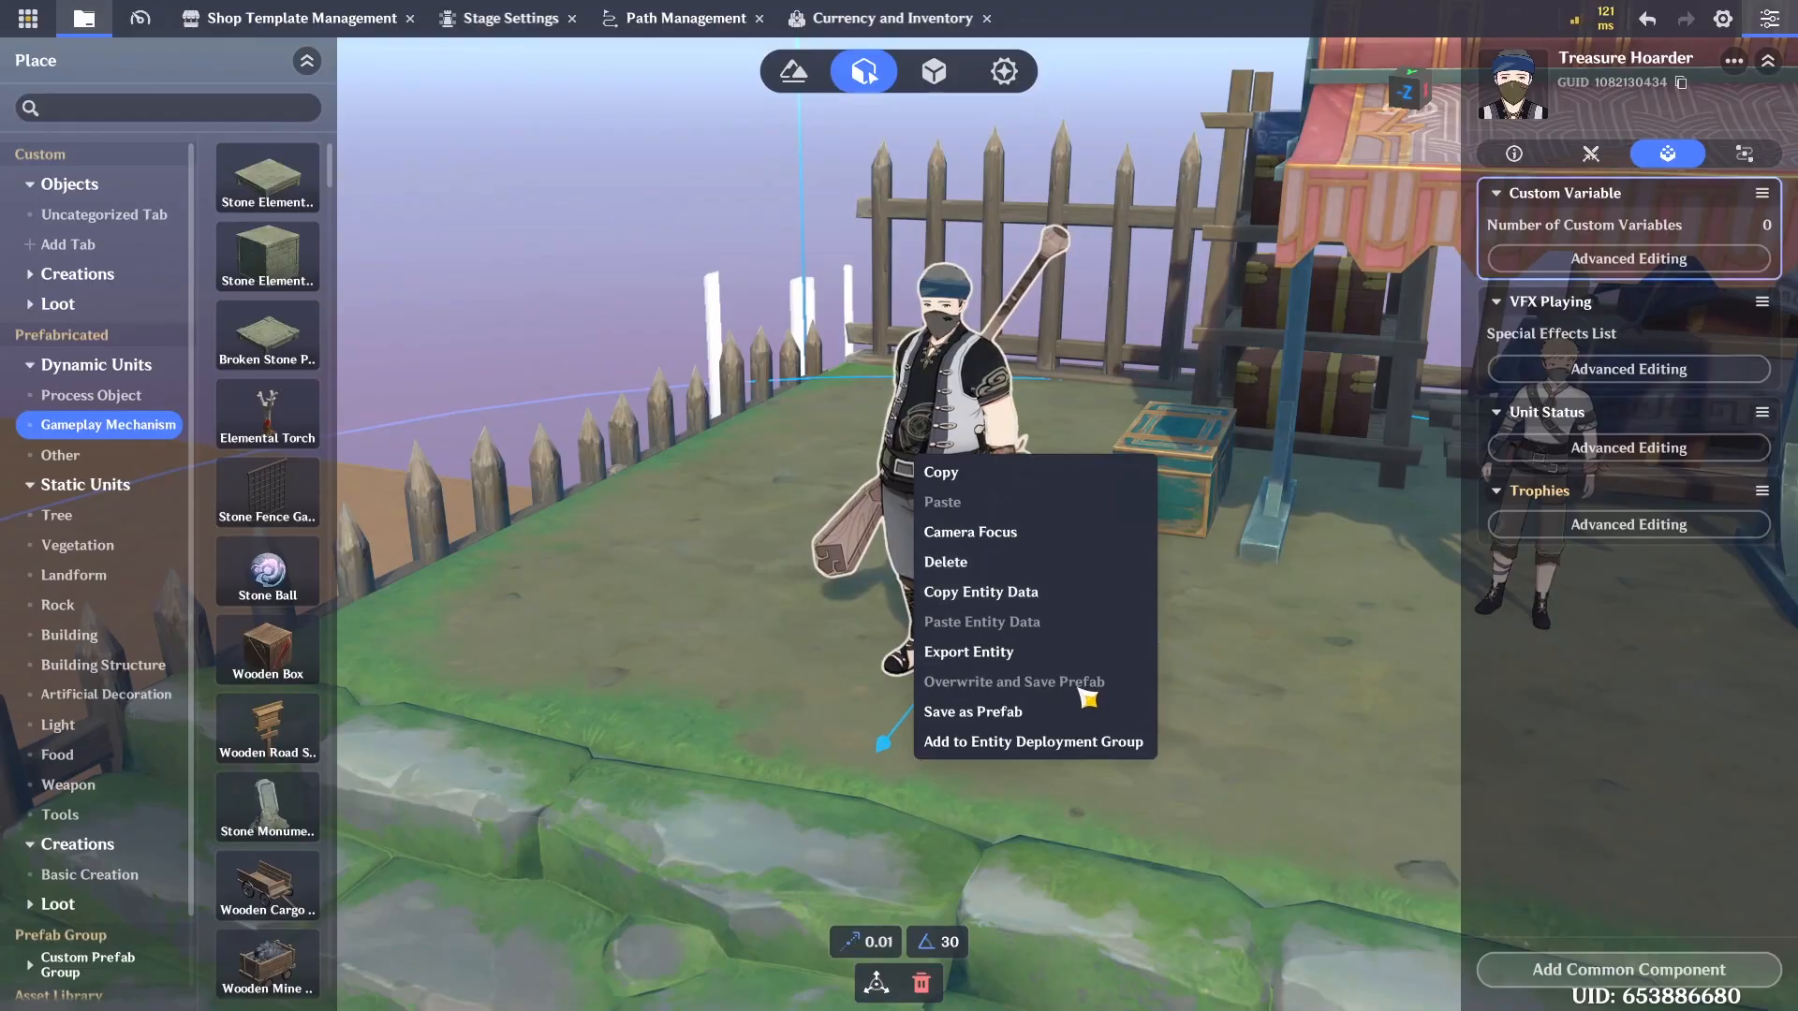
left_click(981, 721)
left_click(867, 471)
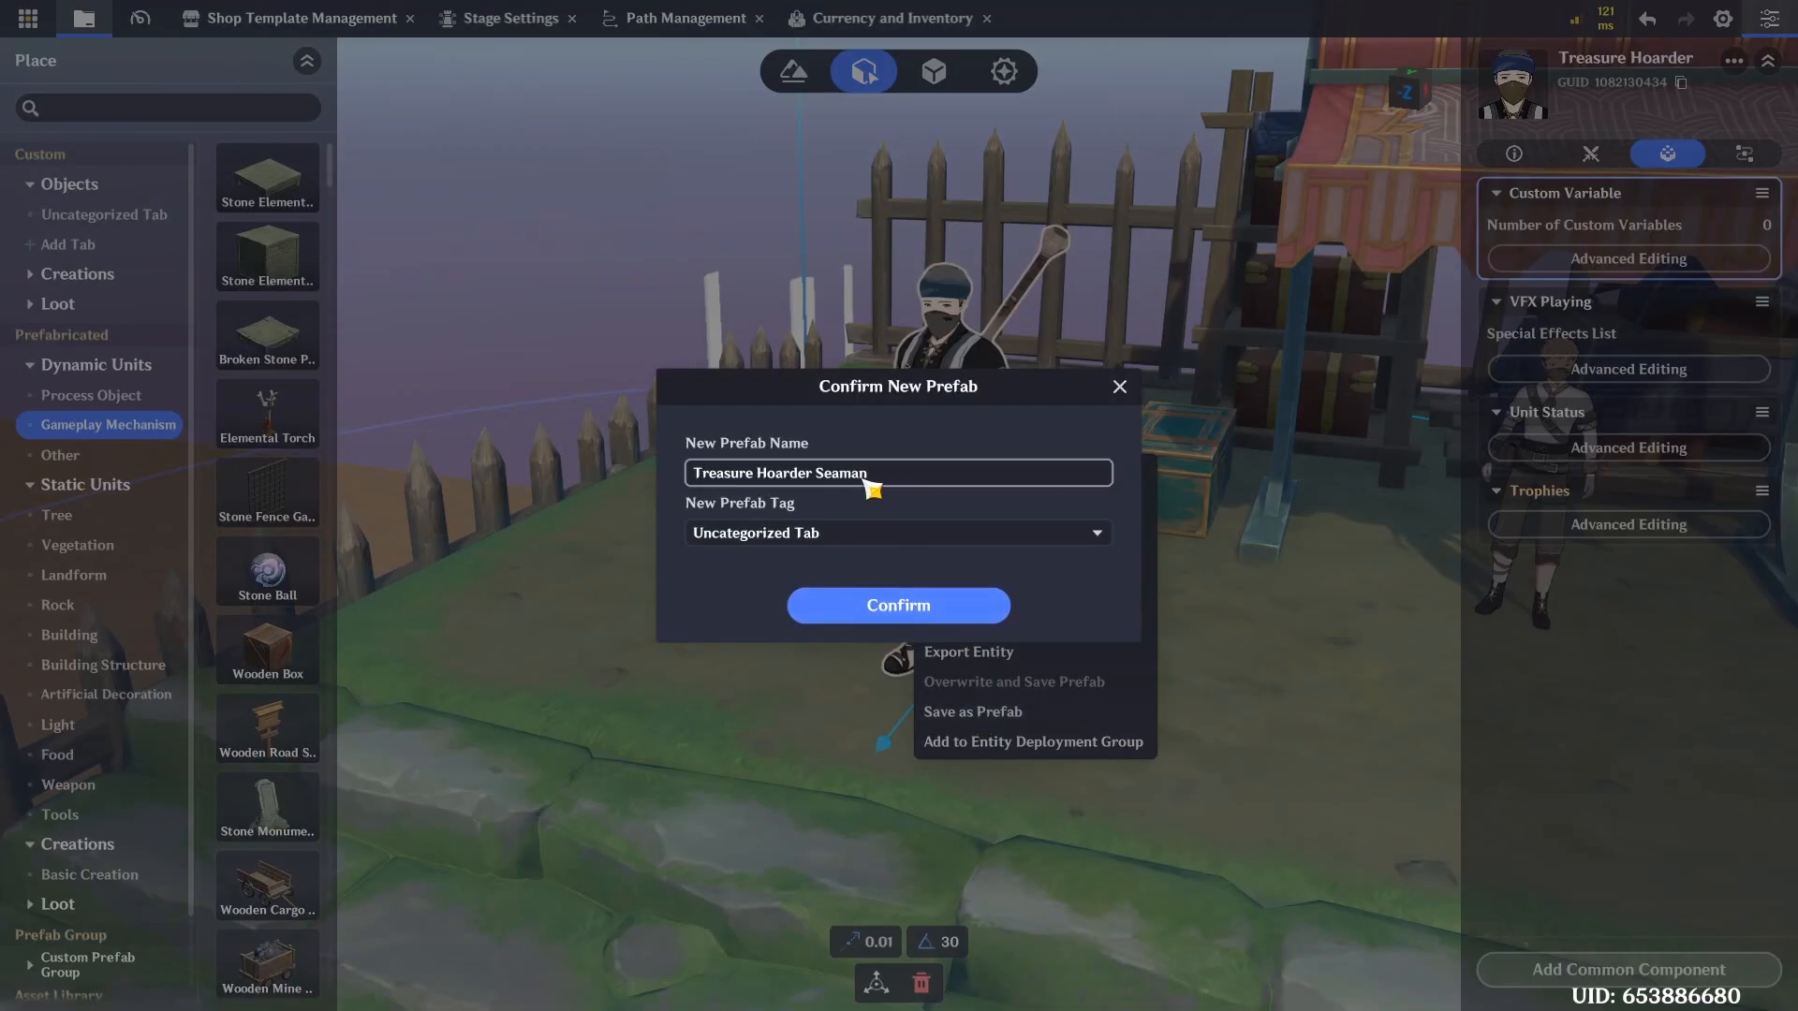
type("uard")
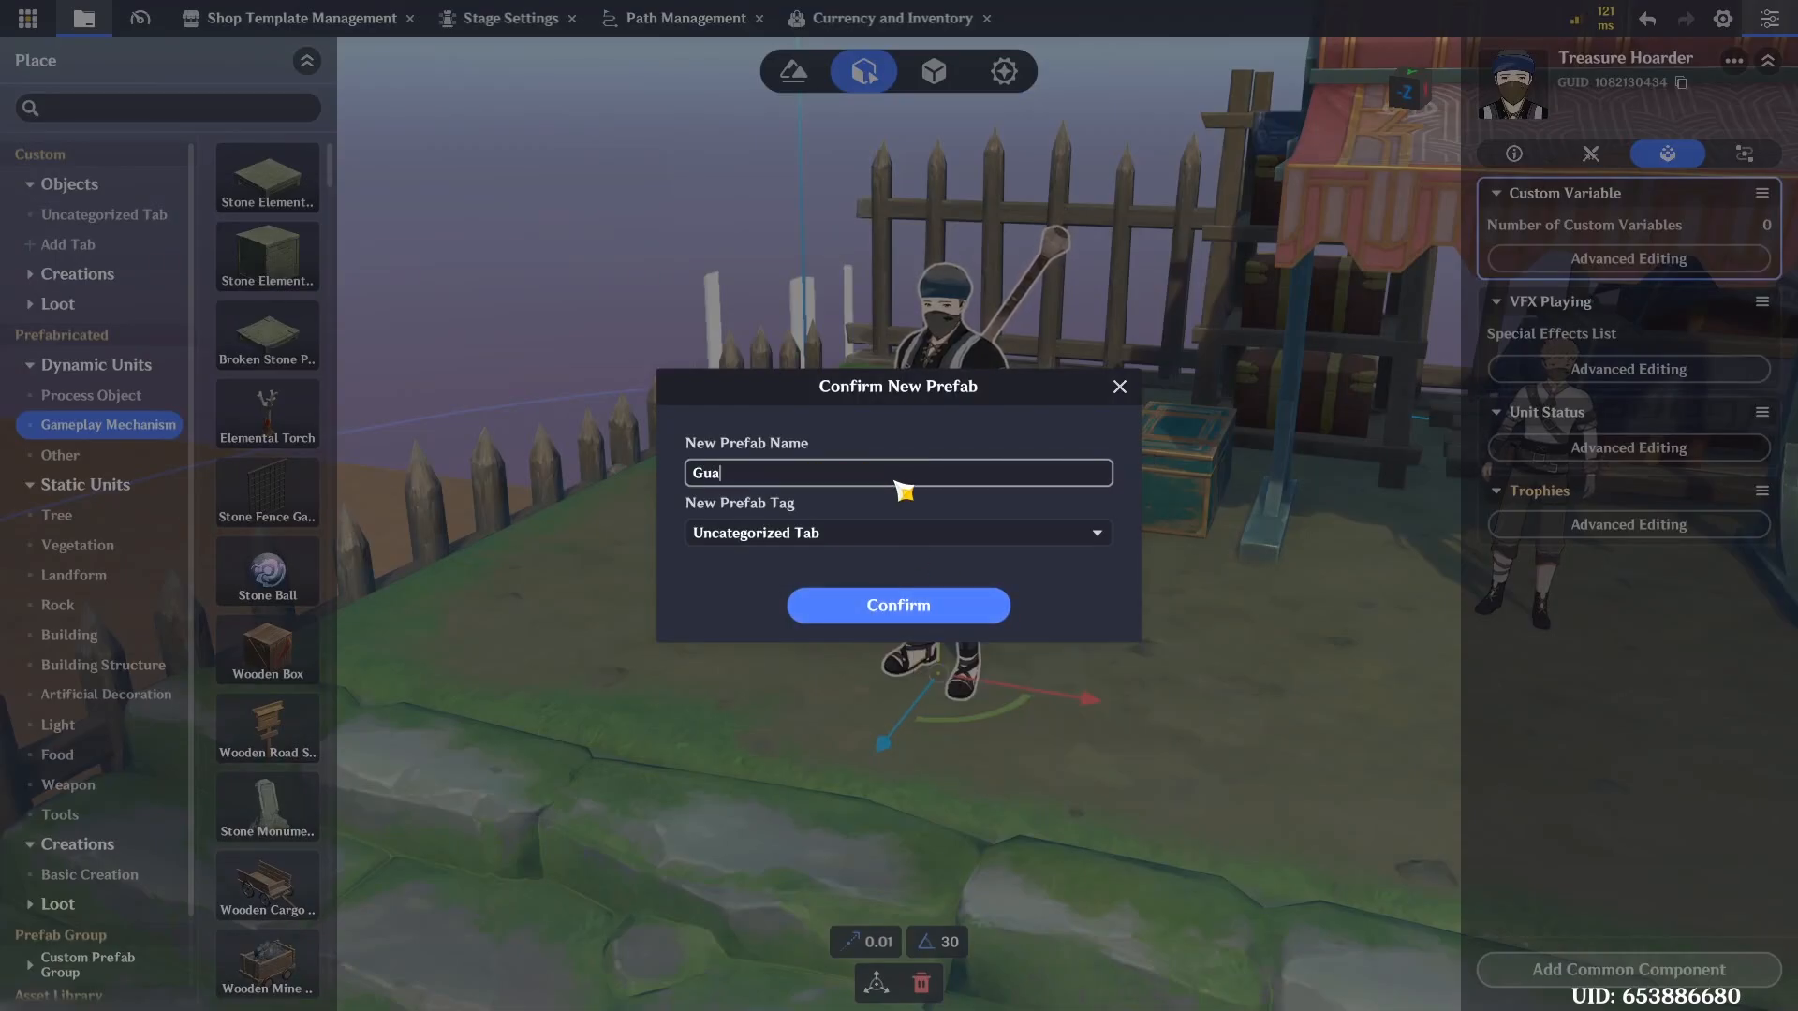
left_click(897, 606)
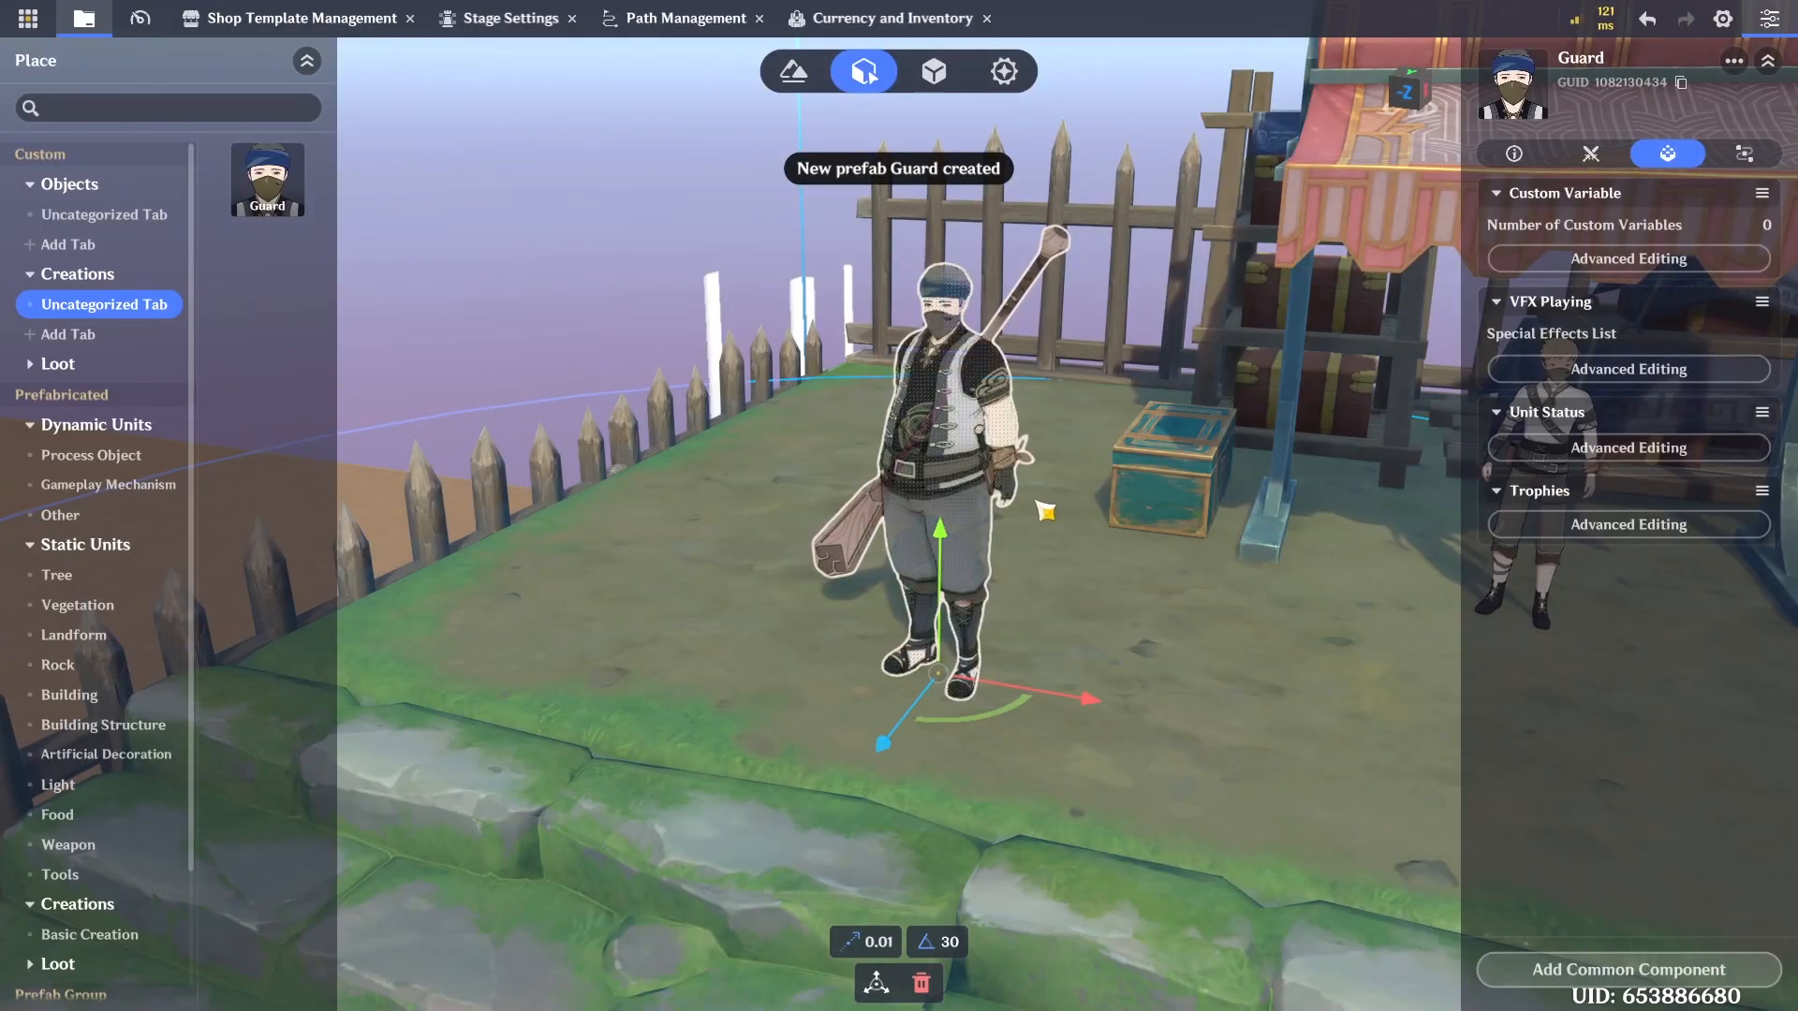
Deselect the guard and save the project
right_click_drag(1041, 510, 884, 510)
right_click_drag(815, 580, 911, 566)
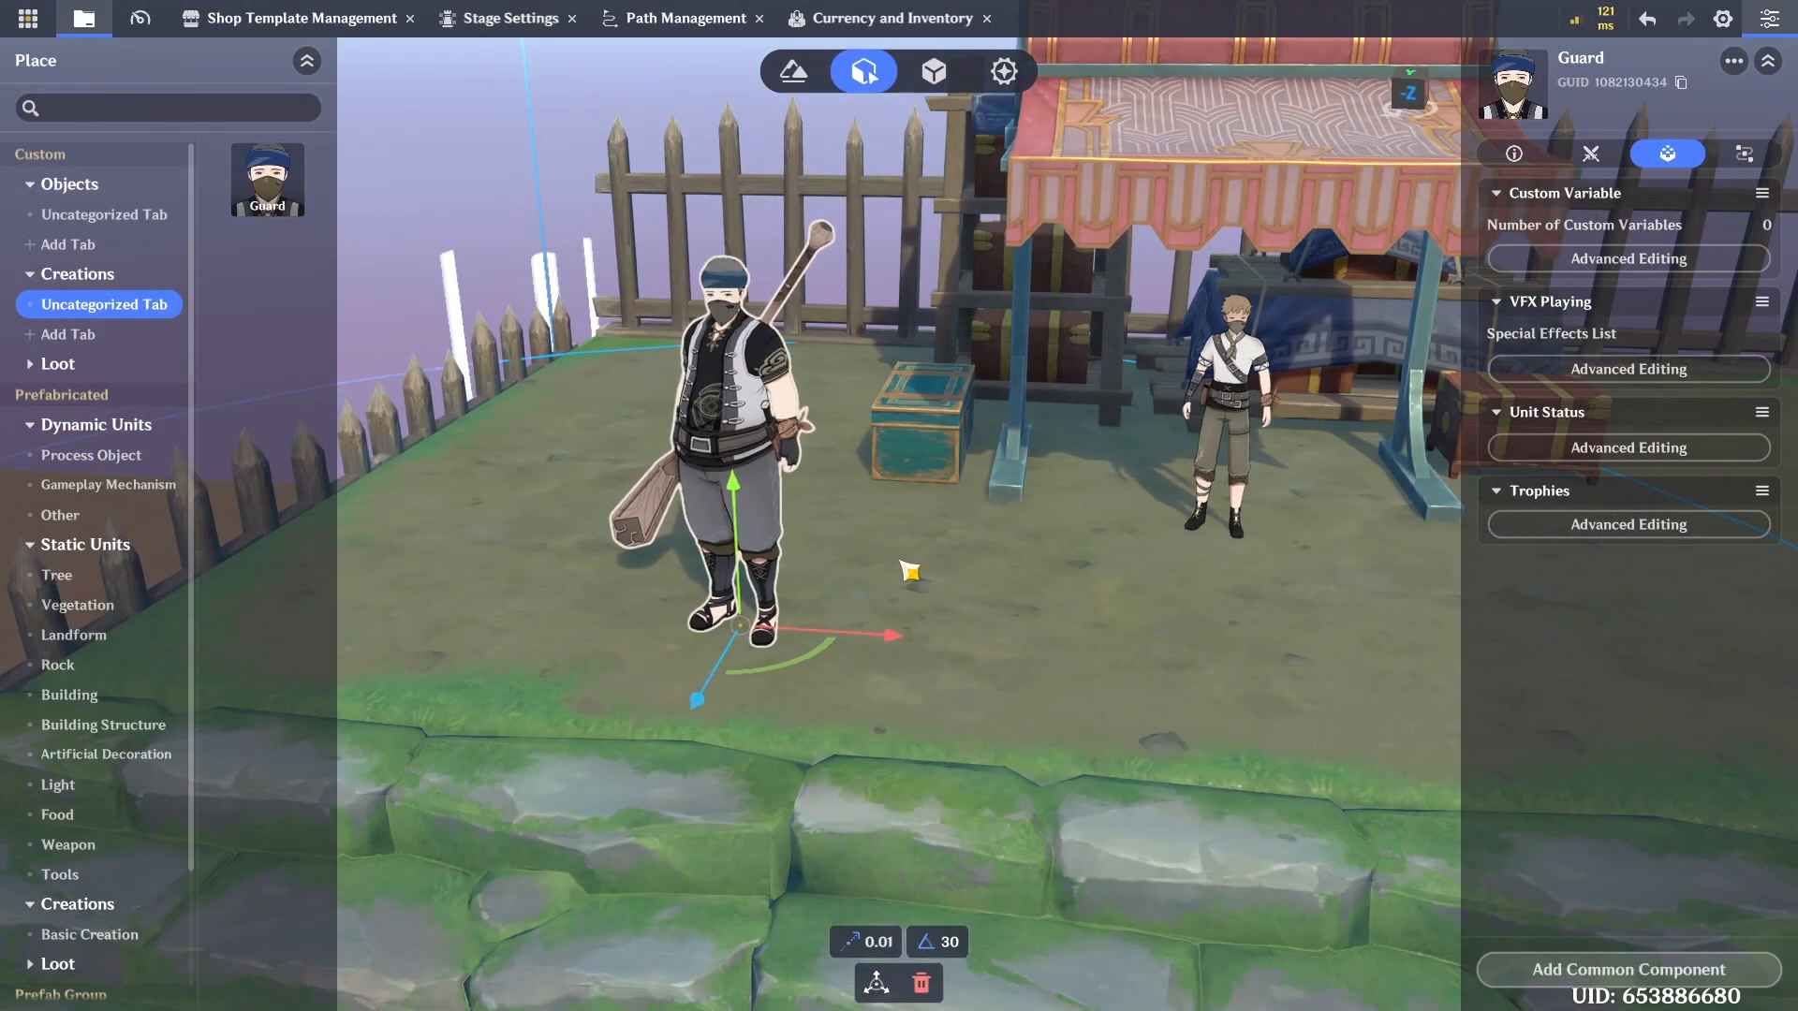
left_click(960, 581)
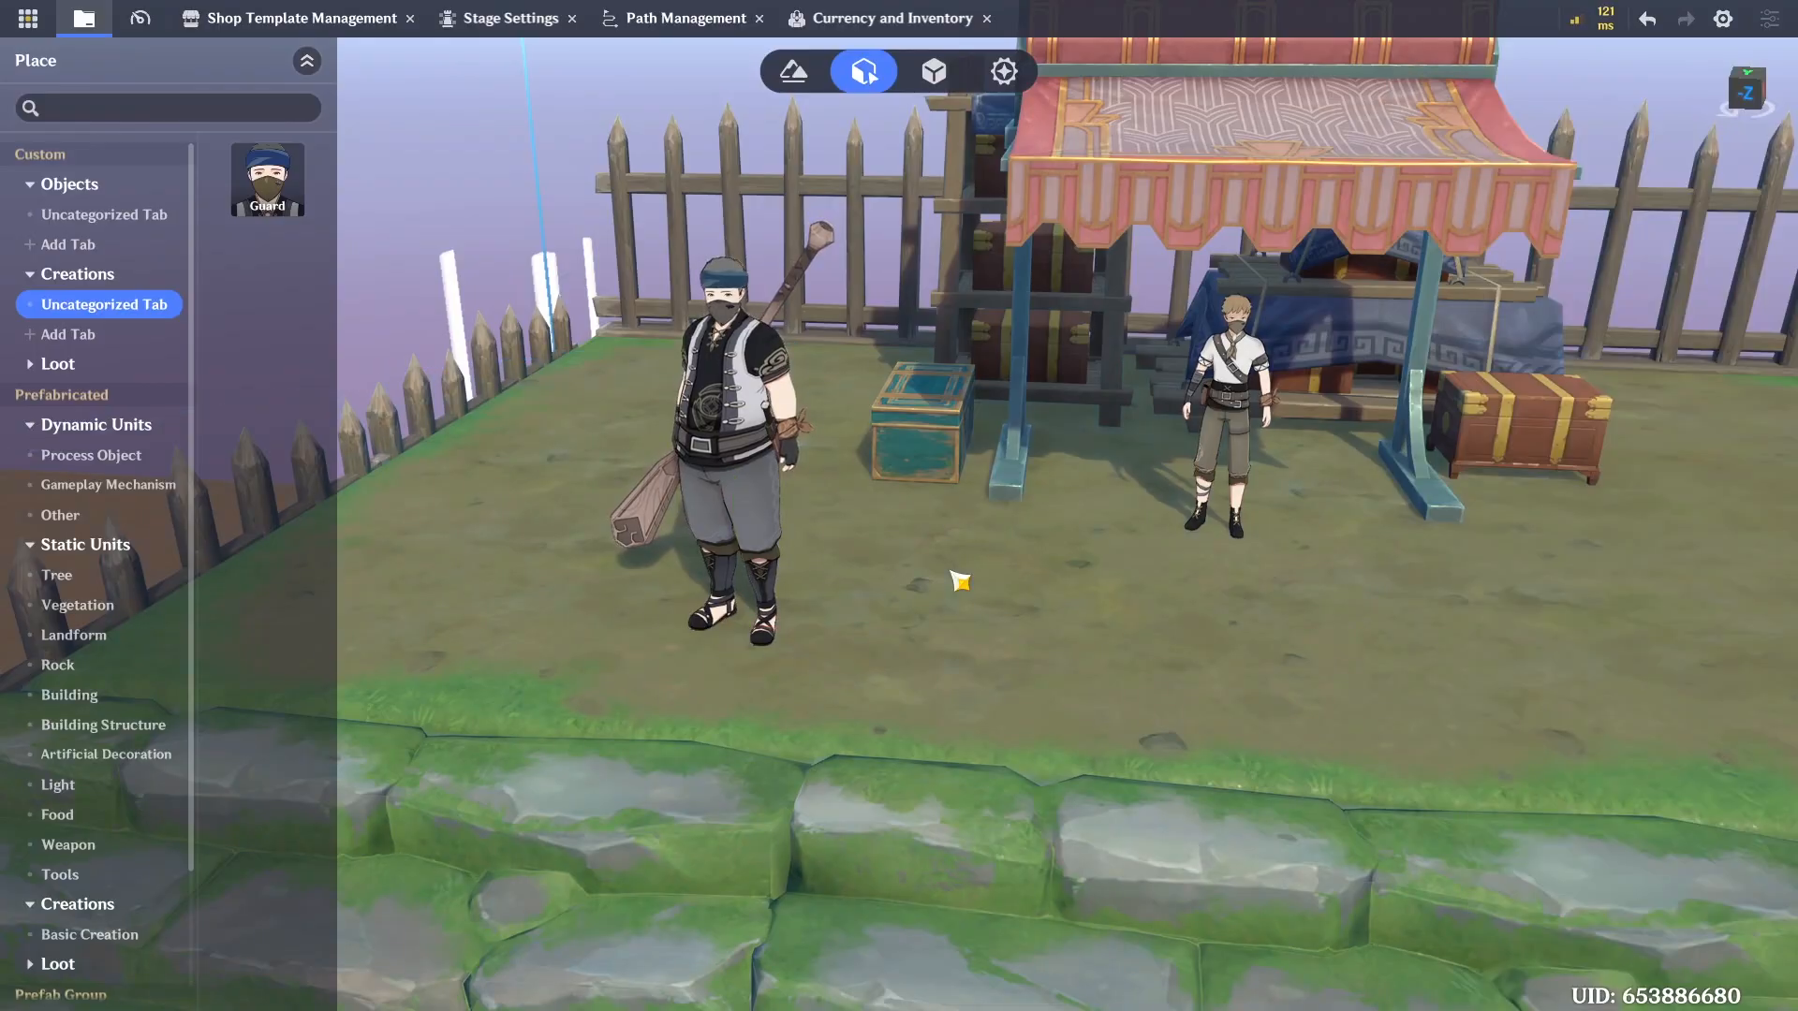
key("ctrl+s")
Select the Ley Line Monolith below the stone steps and set its faction to Guards Faction
key("w")
right_click_drag(944, 540, 980, 558)
key("w")
key("w")
left_click(862, 544)
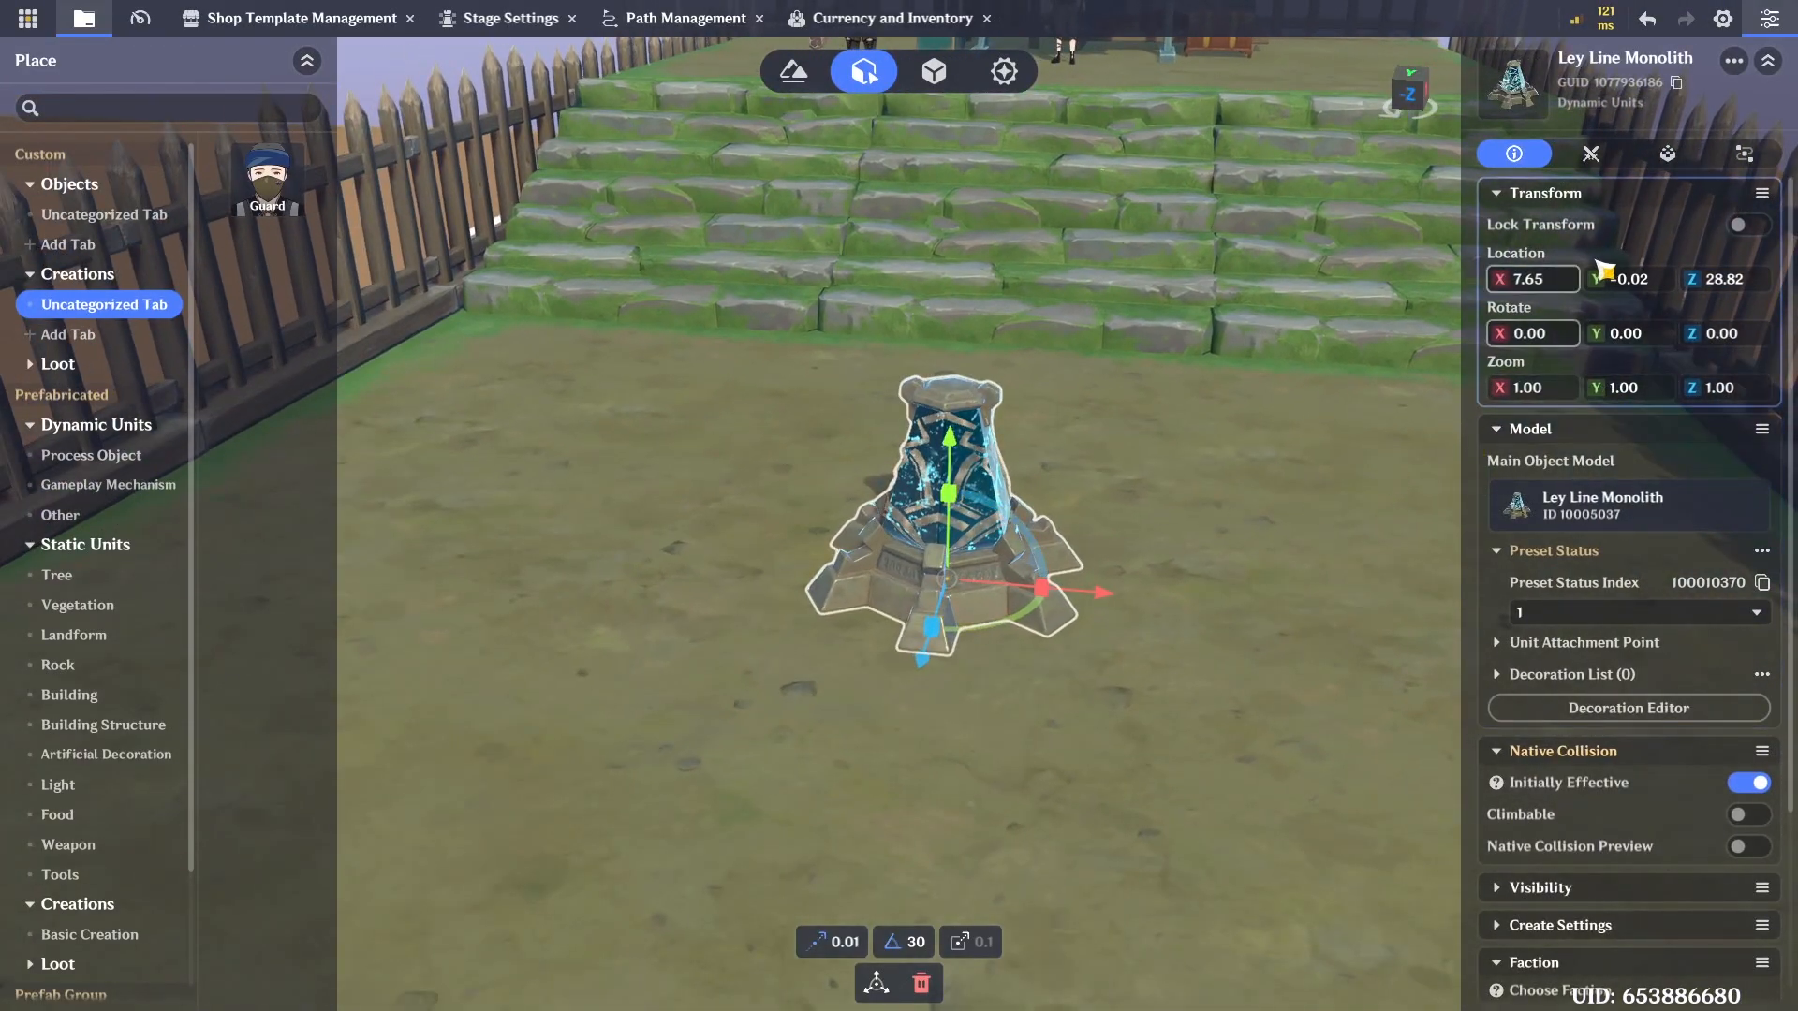
scroll(1626, 737, "down", 1)
scroll(1627, 737, "down", 2)
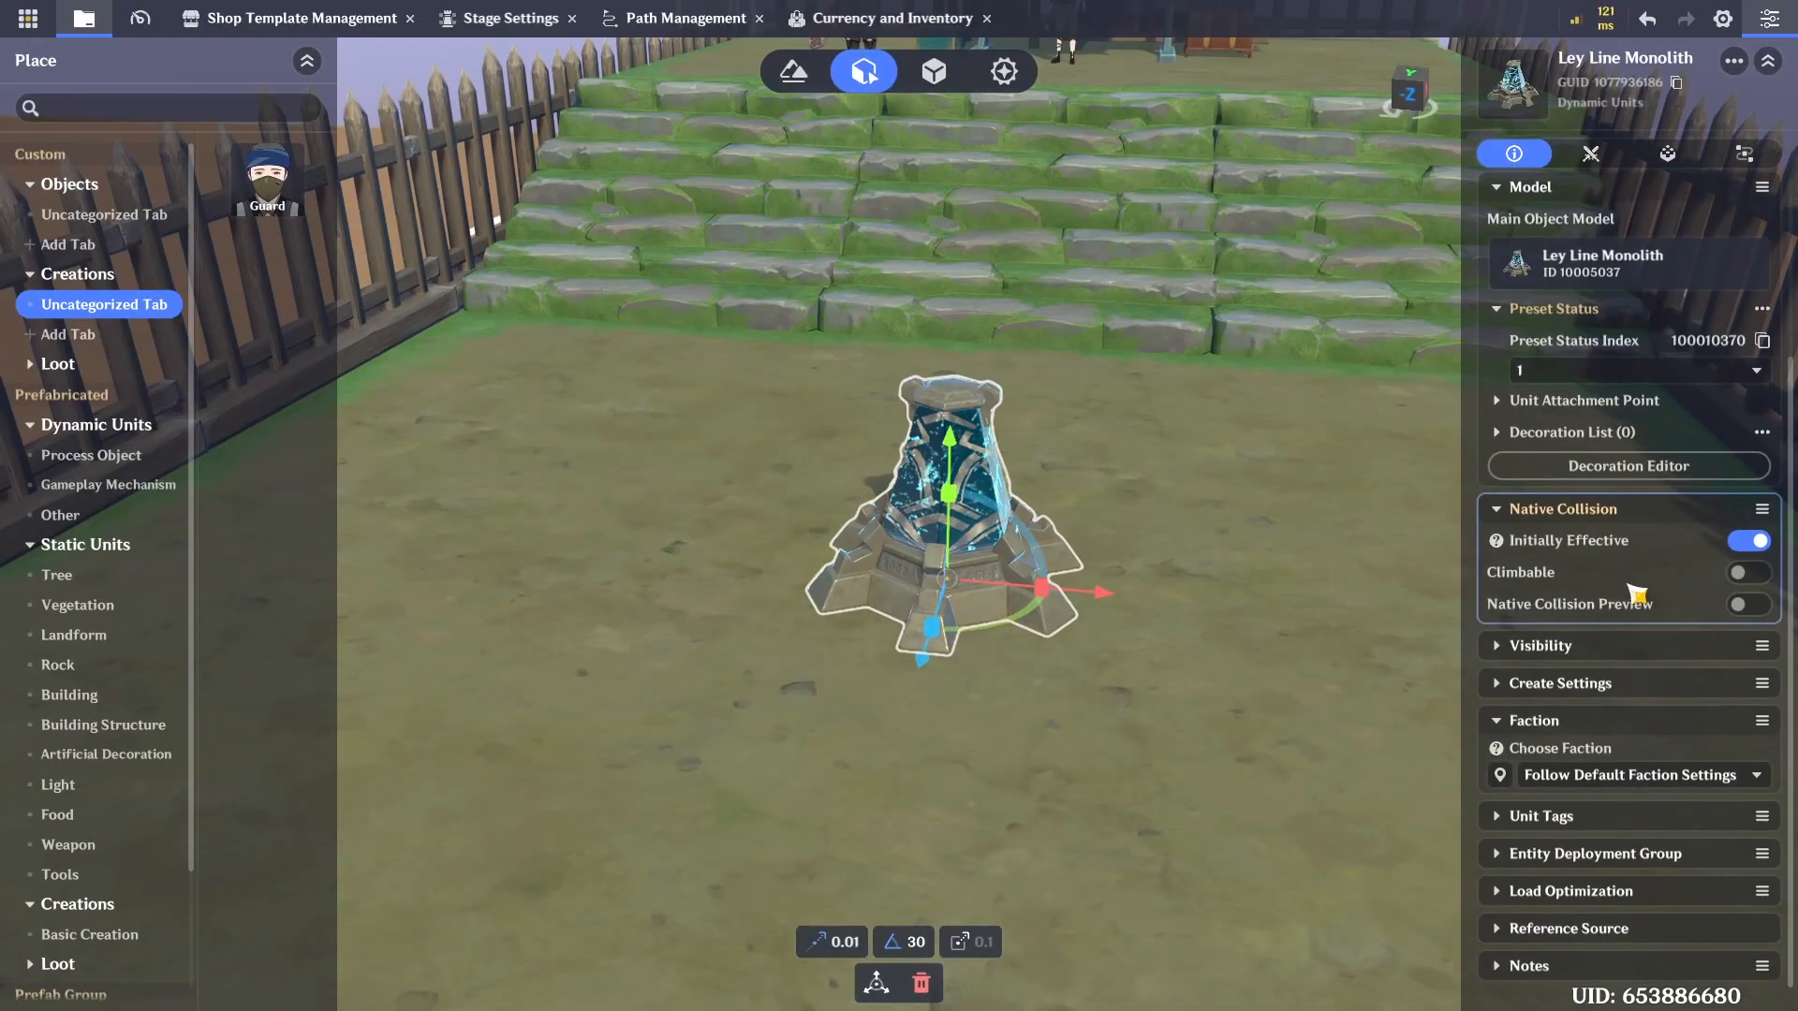
left_click(1614, 782)
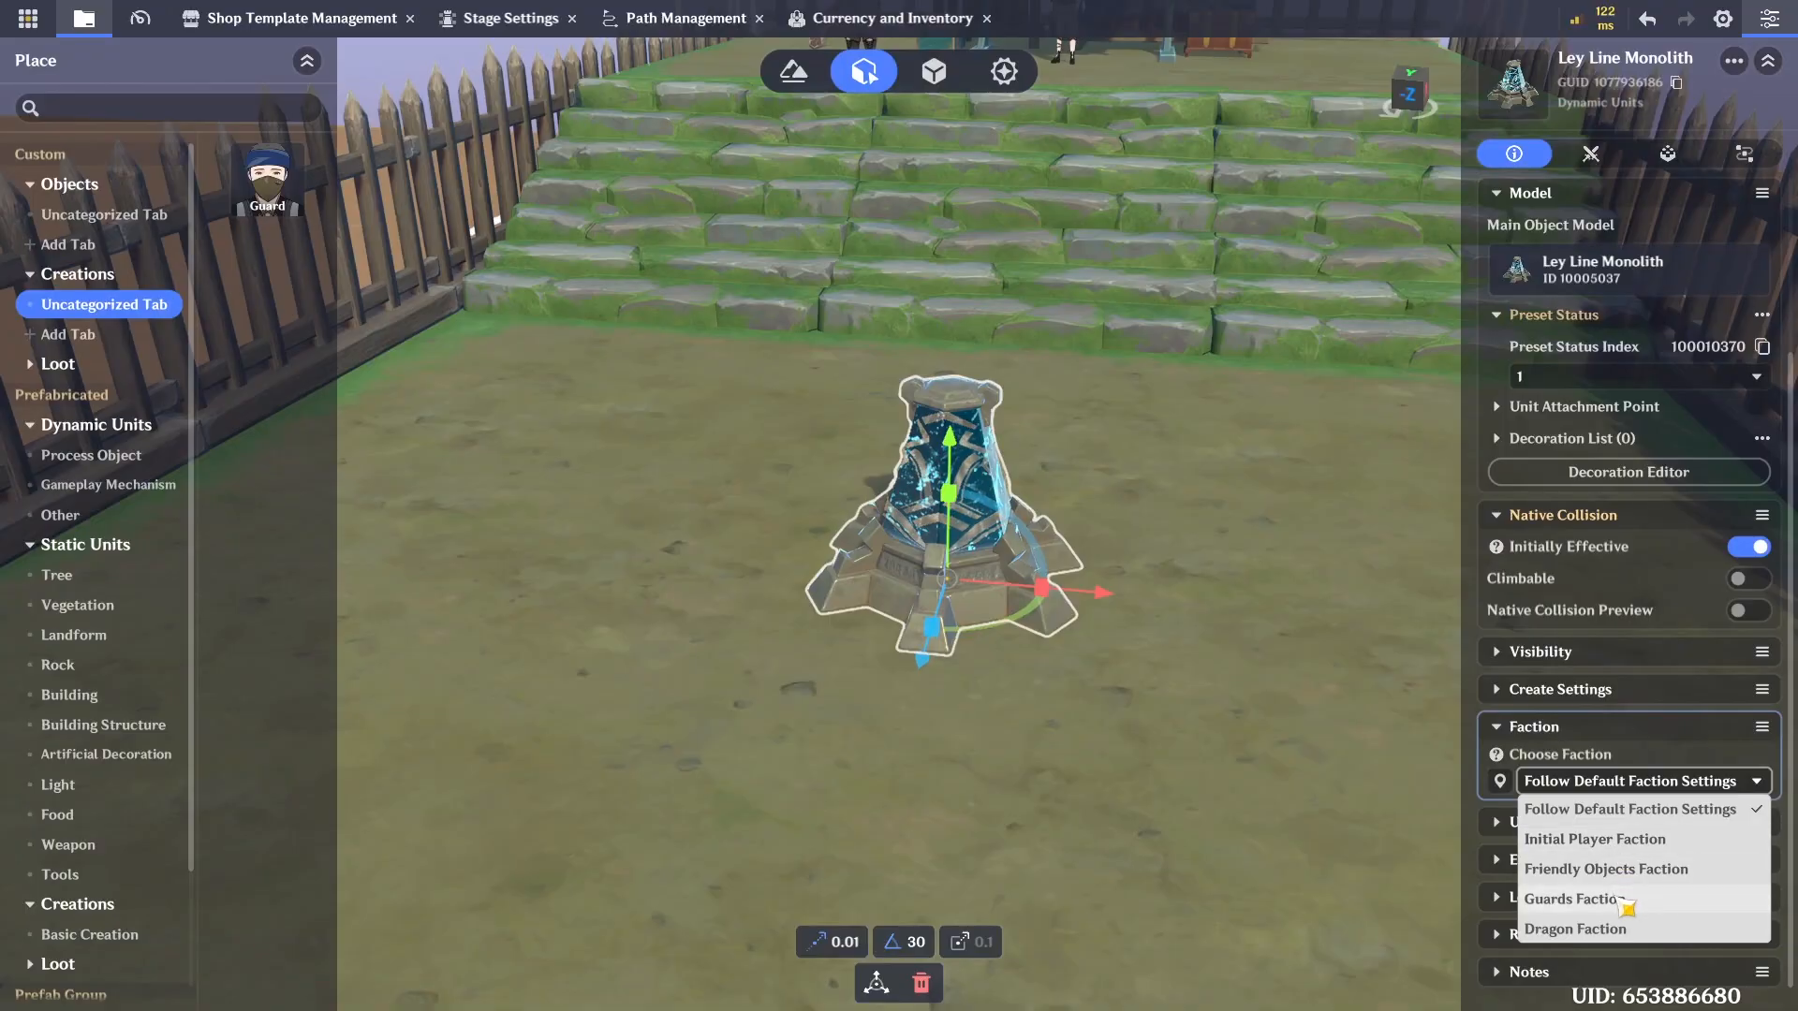
left_click(1623, 901)
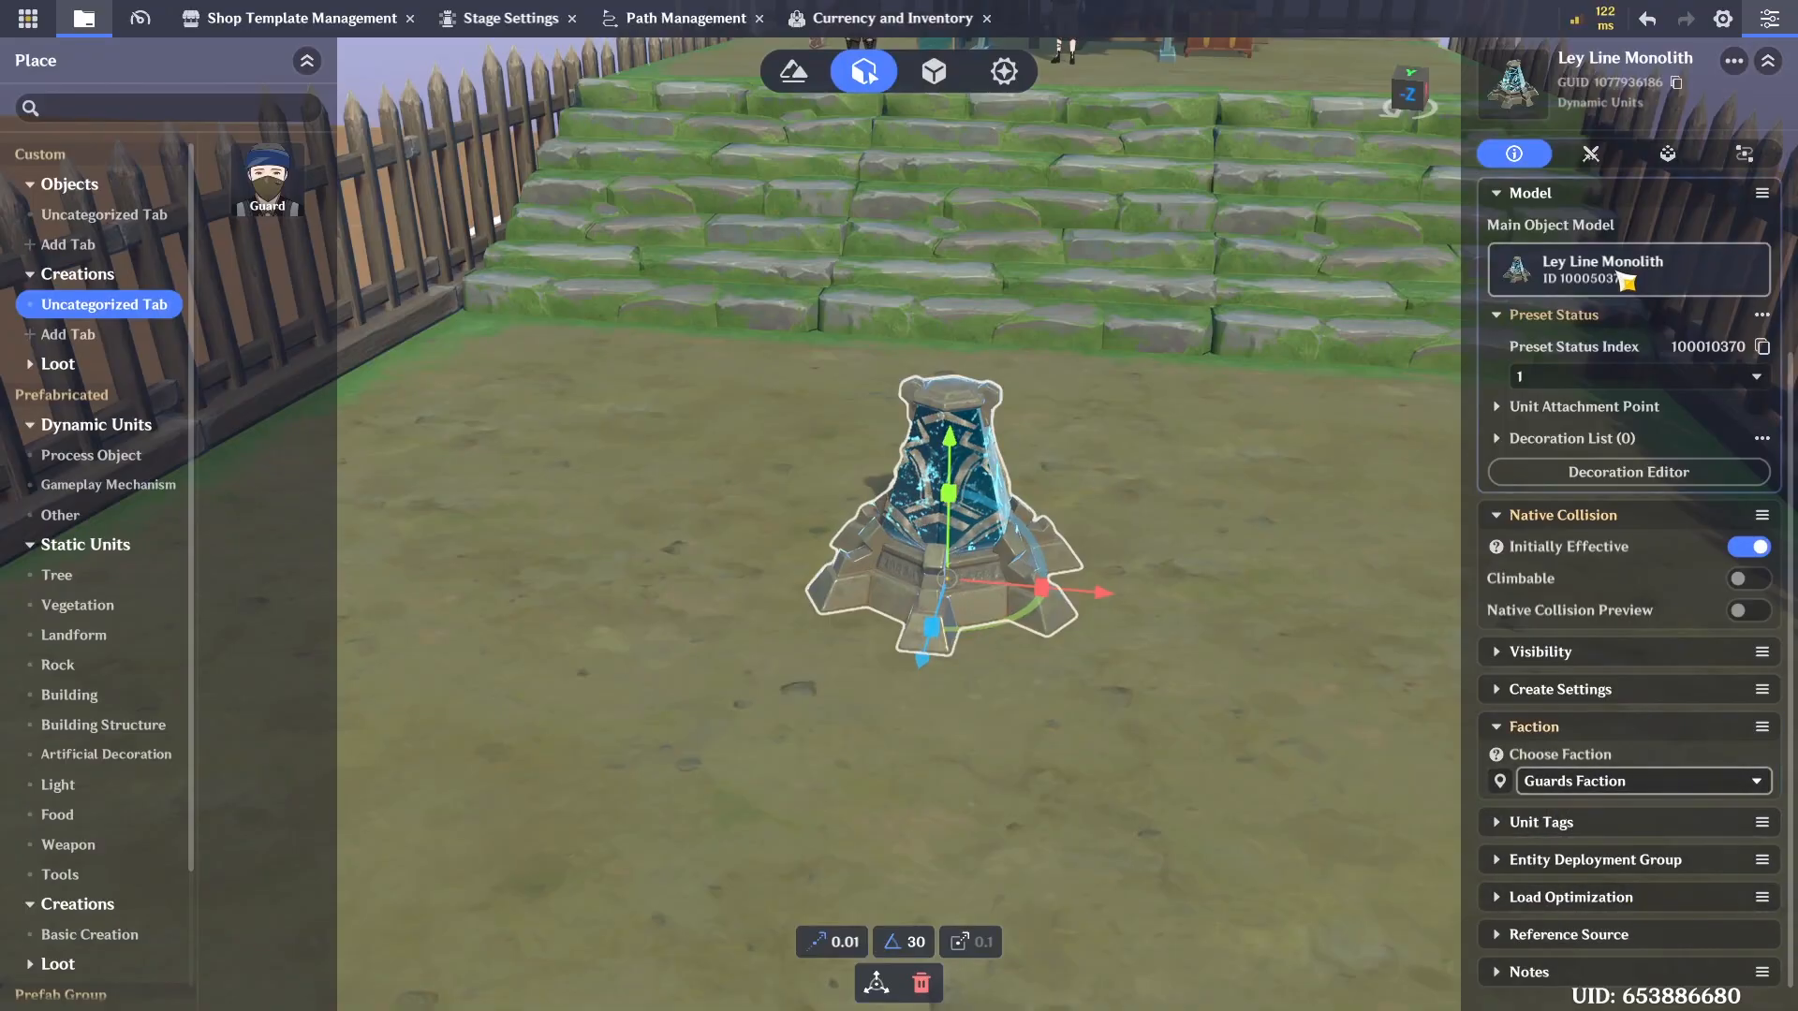
Add a hurtbox to the Ley Line Monolith containing one cuboid trigger area
scroll(1650, 554, "down", 1)
scroll(1634, 731, "up", 5)
left_click(1583, 158)
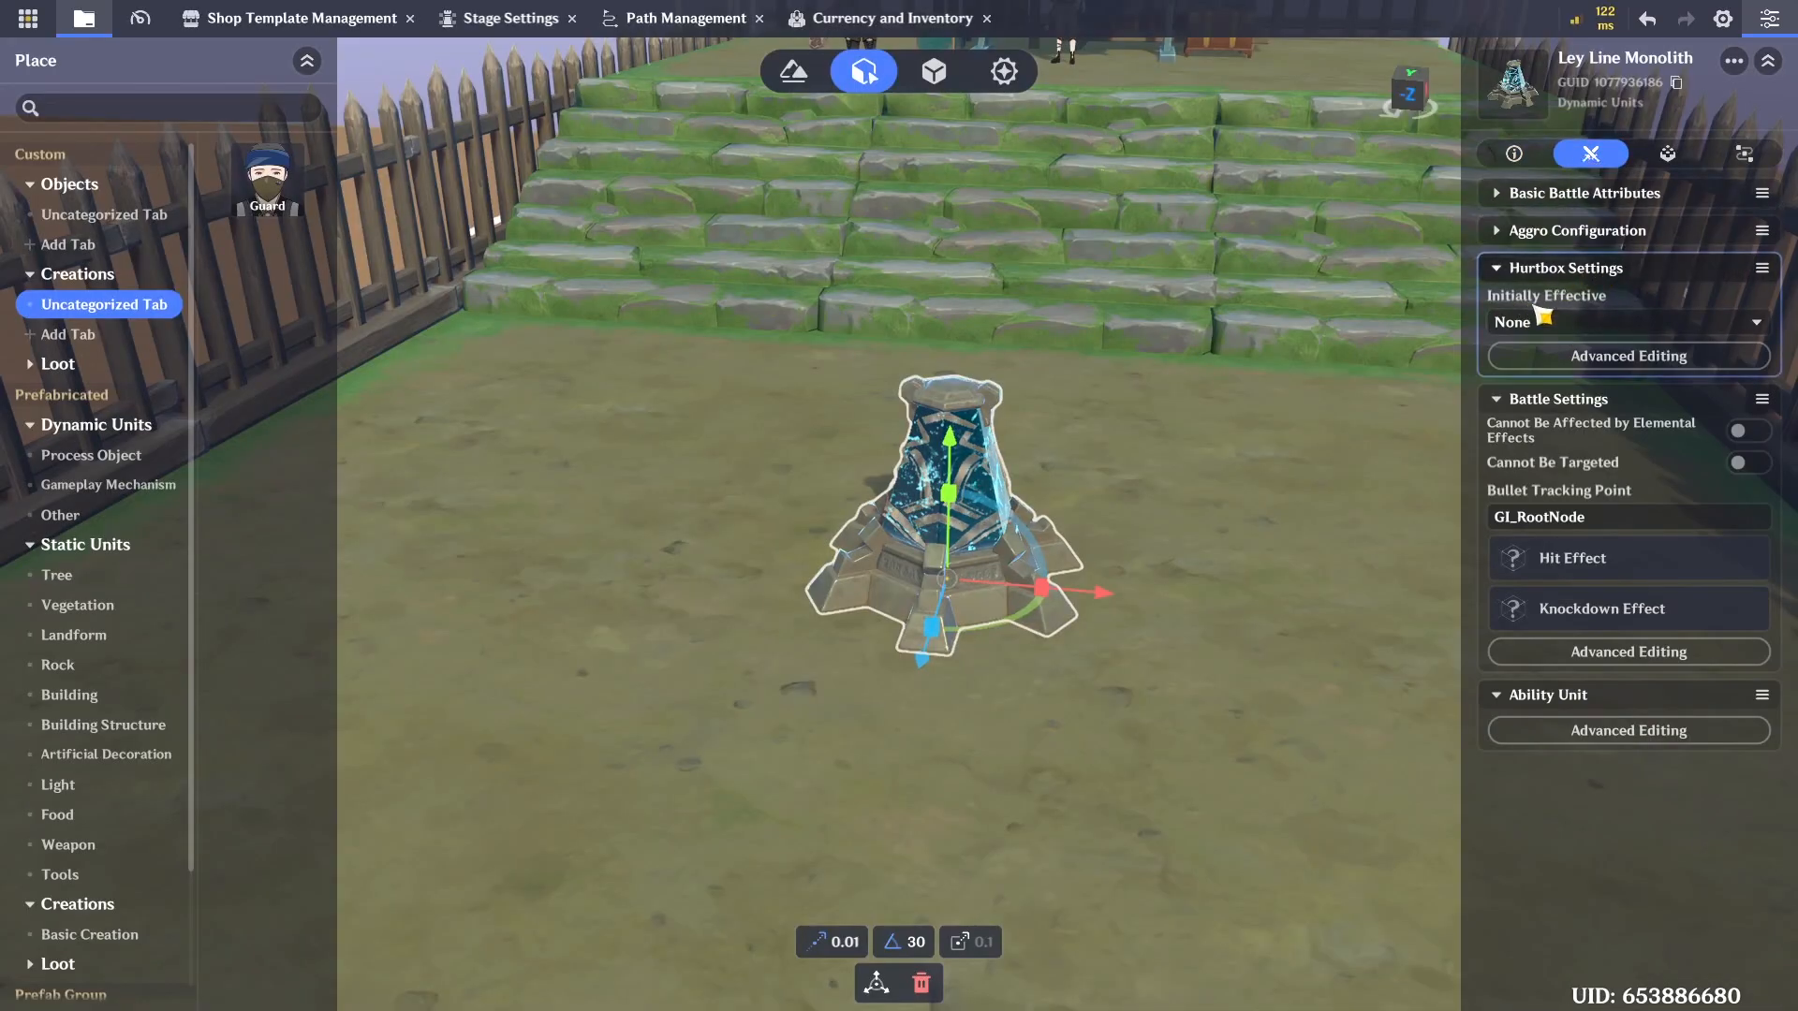
left_click(1633, 371)
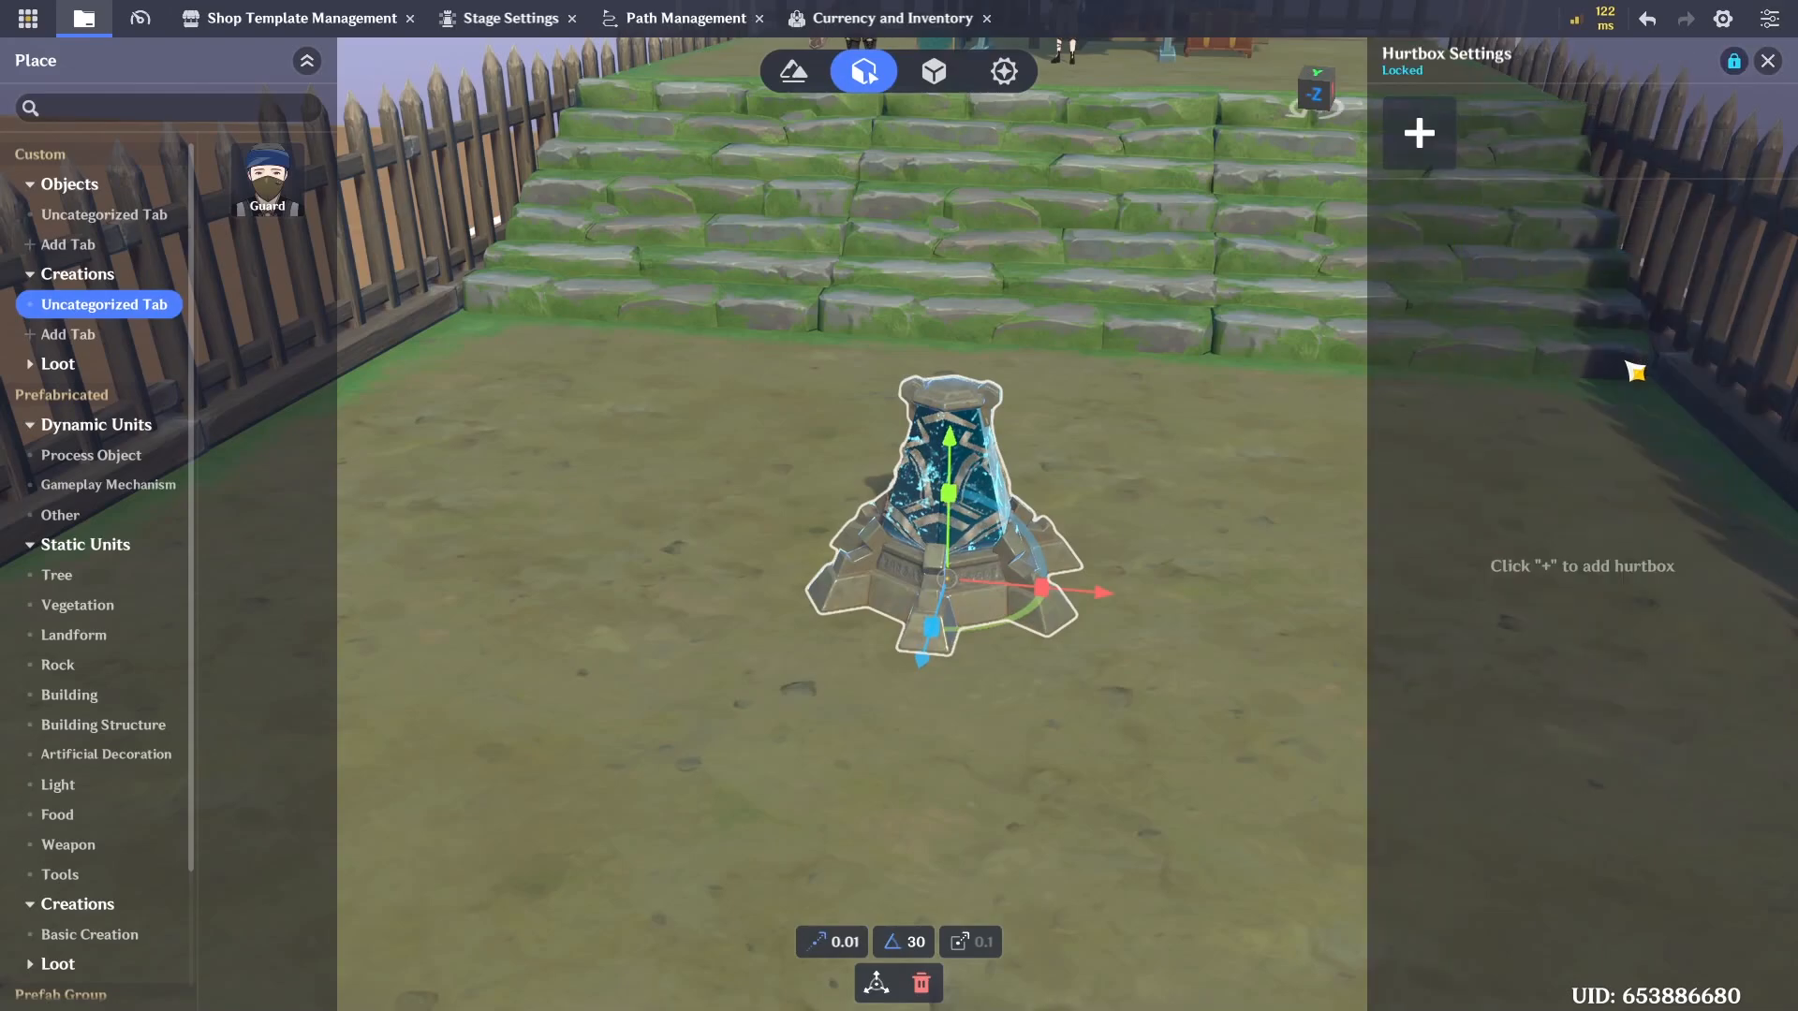
left_click(1417, 131)
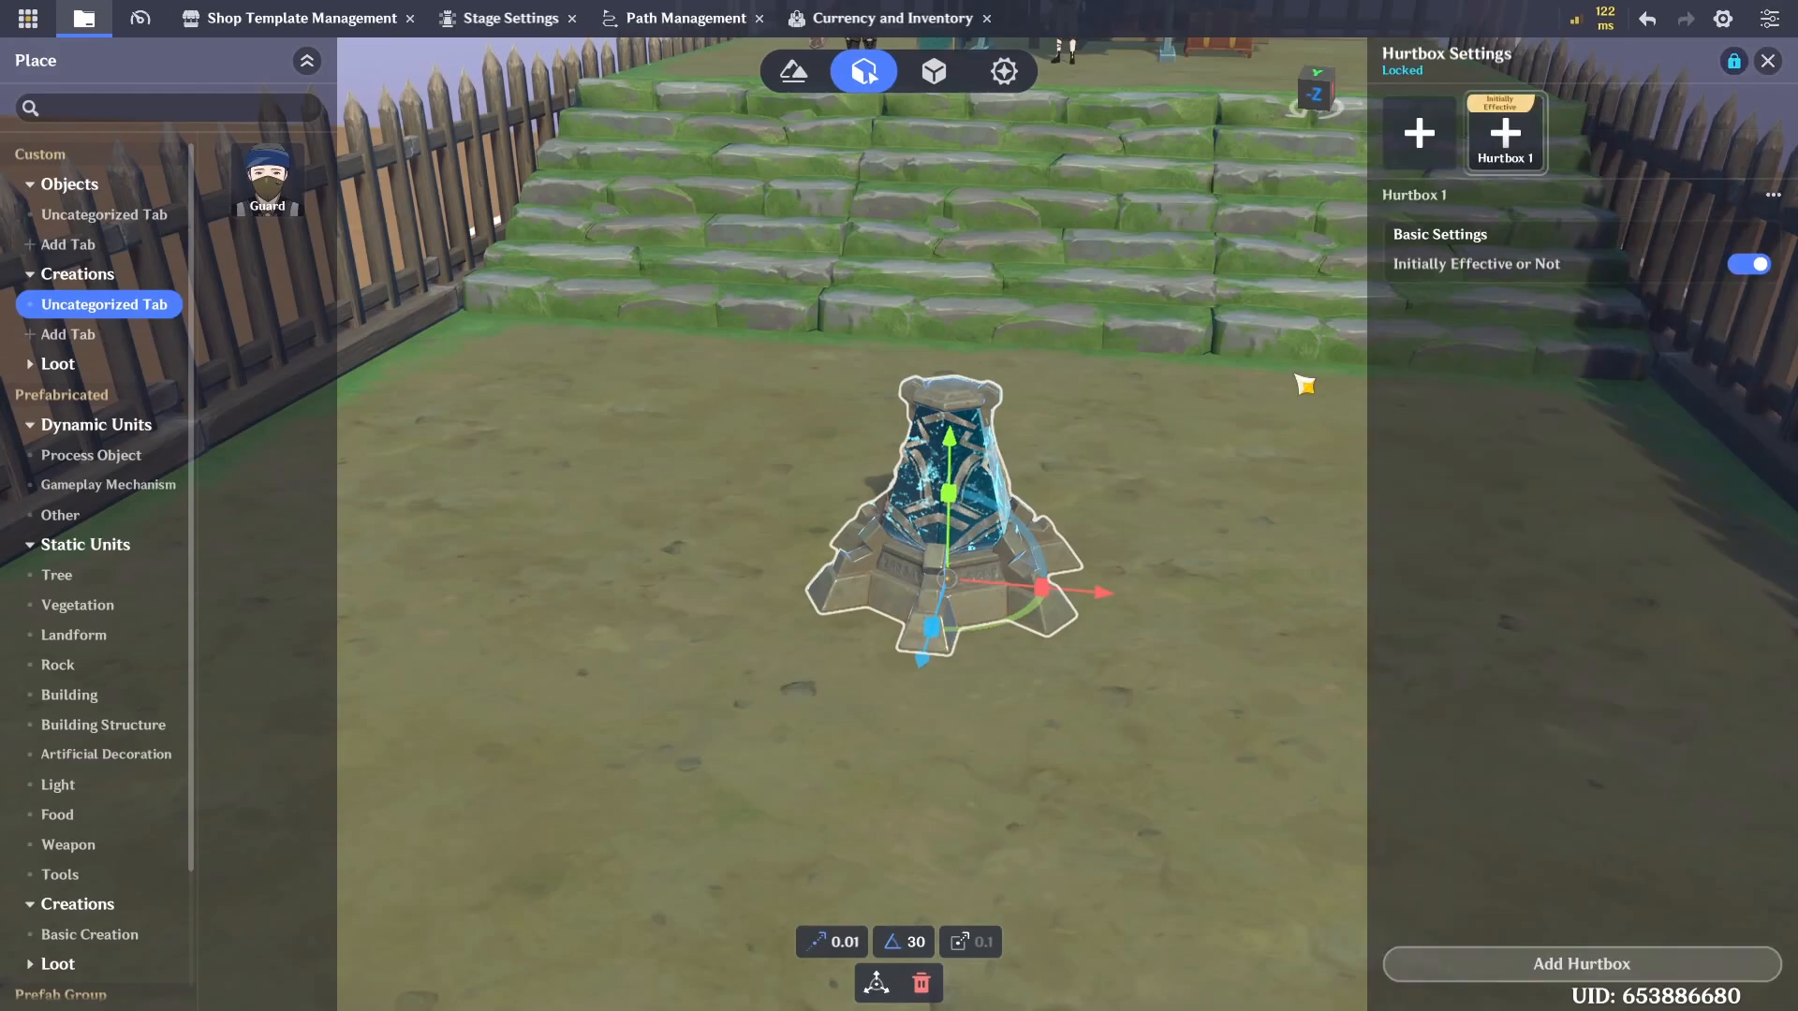
left_click(1625, 963)
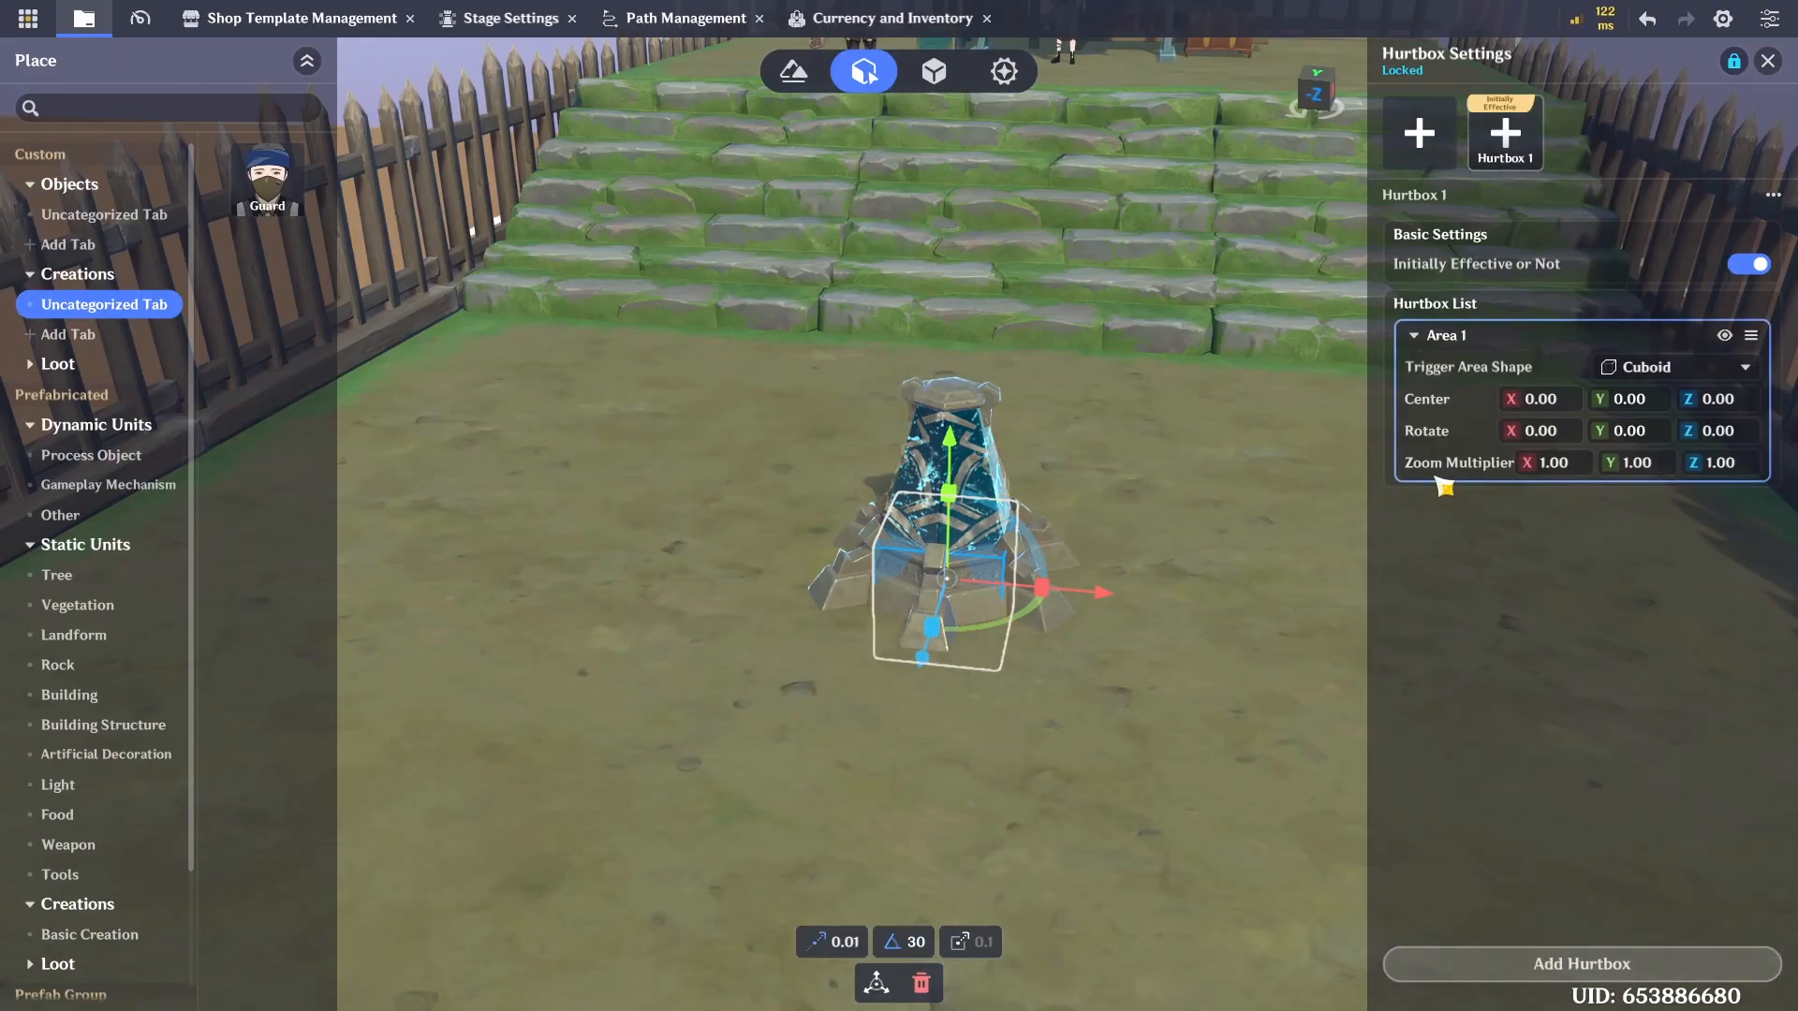
left_click(1681, 368)
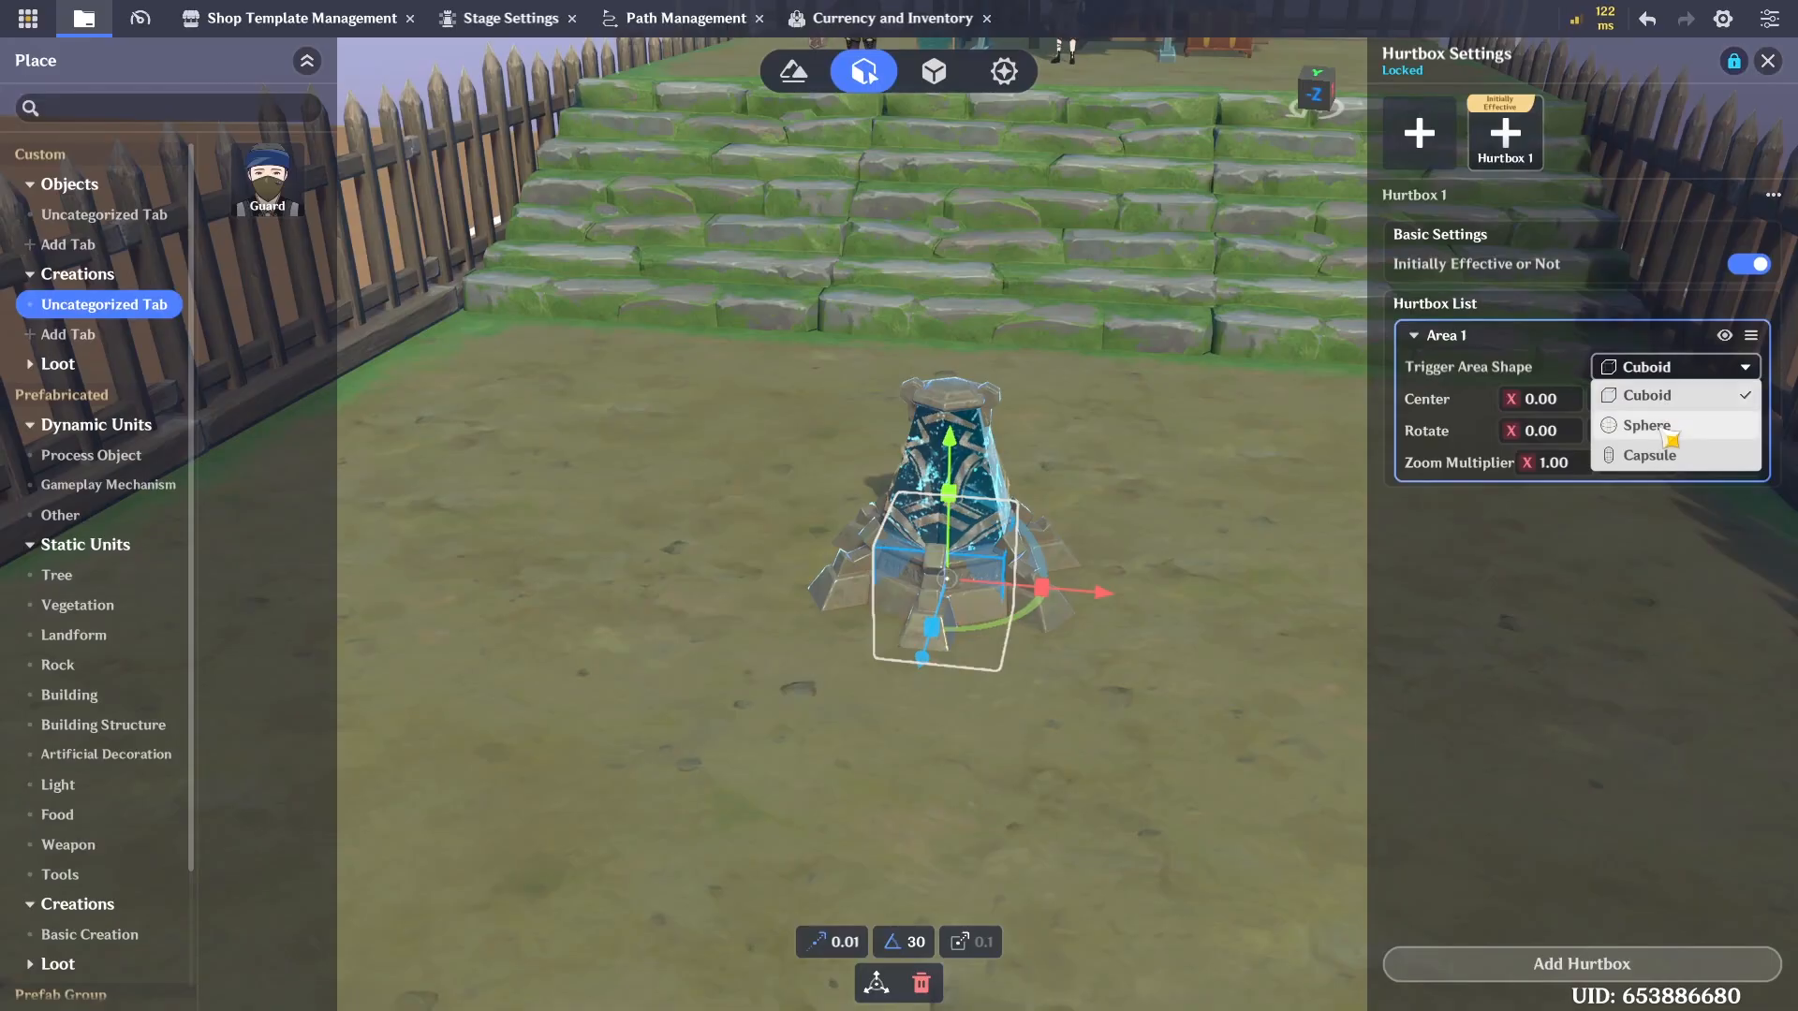
Enlarge the cuboid hurtbox area around the monolith to a zoom multiplier of about X 3.30, Y 4.14, Z 3.79
left_click(942, 625)
right_click_drag(927, 626, 1000, 752)
left_click_drag(1113, 781, 902, 741)
right_click_drag(901, 742, 1129, 639)
left_click_drag(984, 650, 1160, 717)
left_click_drag(869, 527, 906, 426)
right_click_drag(906, 426, 957, 431)
key("s")
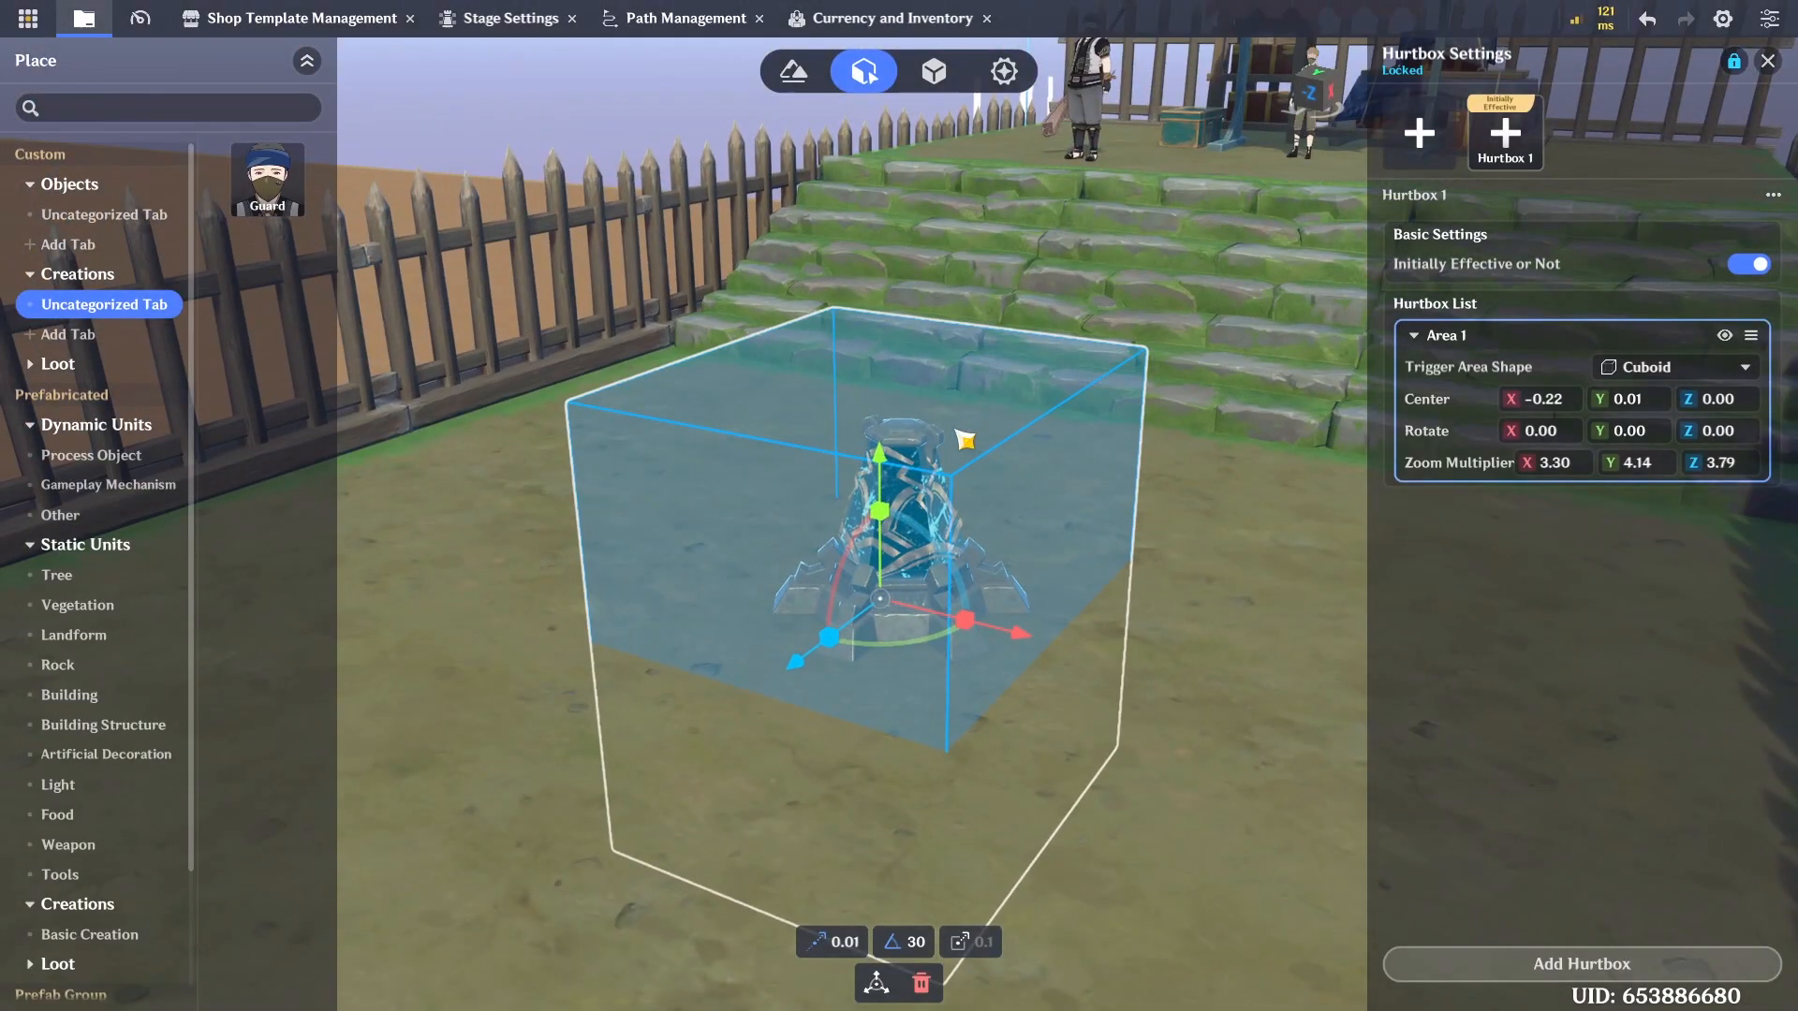
Fit the hurtbox over the monolith at Y zoom about 2.17 and center about X -0.06, Y 1.05, and close the hurtbox settings
left_click_drag(882, 521, 881, 541)
left_click_drag(879, 466, 903, 493)
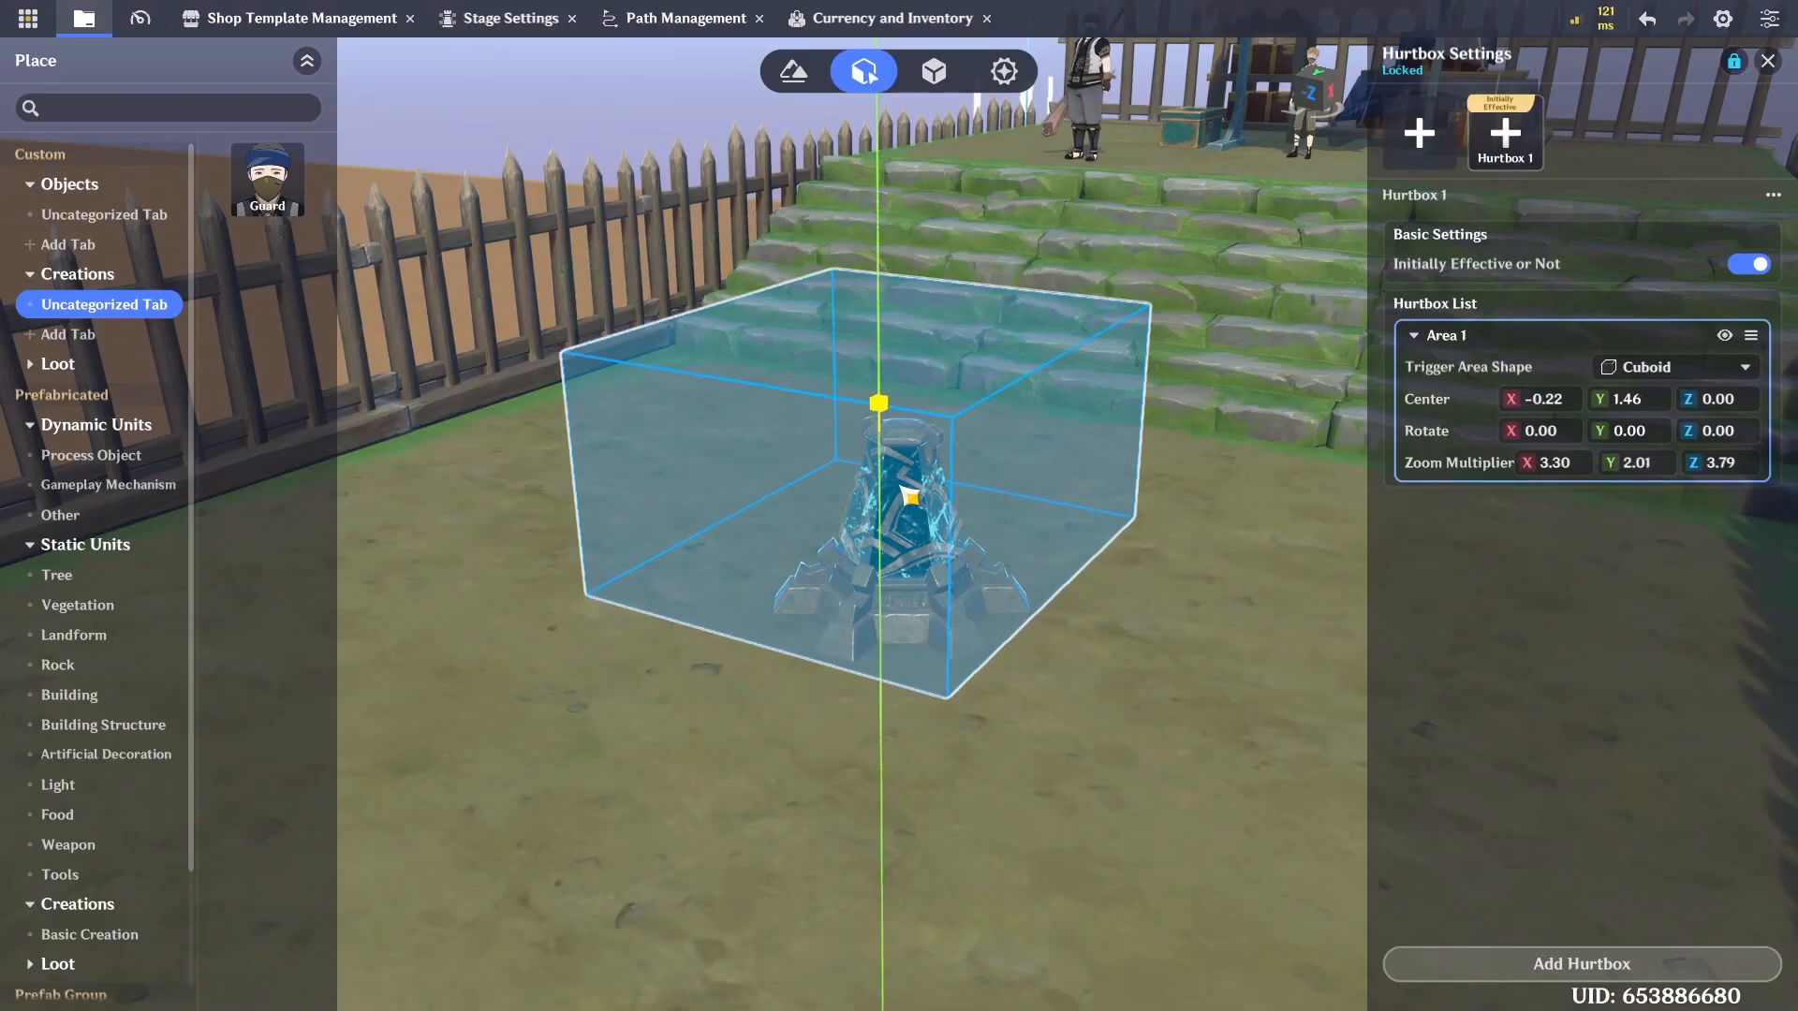
left_click_drag(877, 315, 892, 375)
mouse_move(1002, 520)
left_mouse_down()
mouse_move(1031, 531)
mouse_move(1018, 527)
left_mouse_up()
left_click_drag(897, 409, 906, 373)
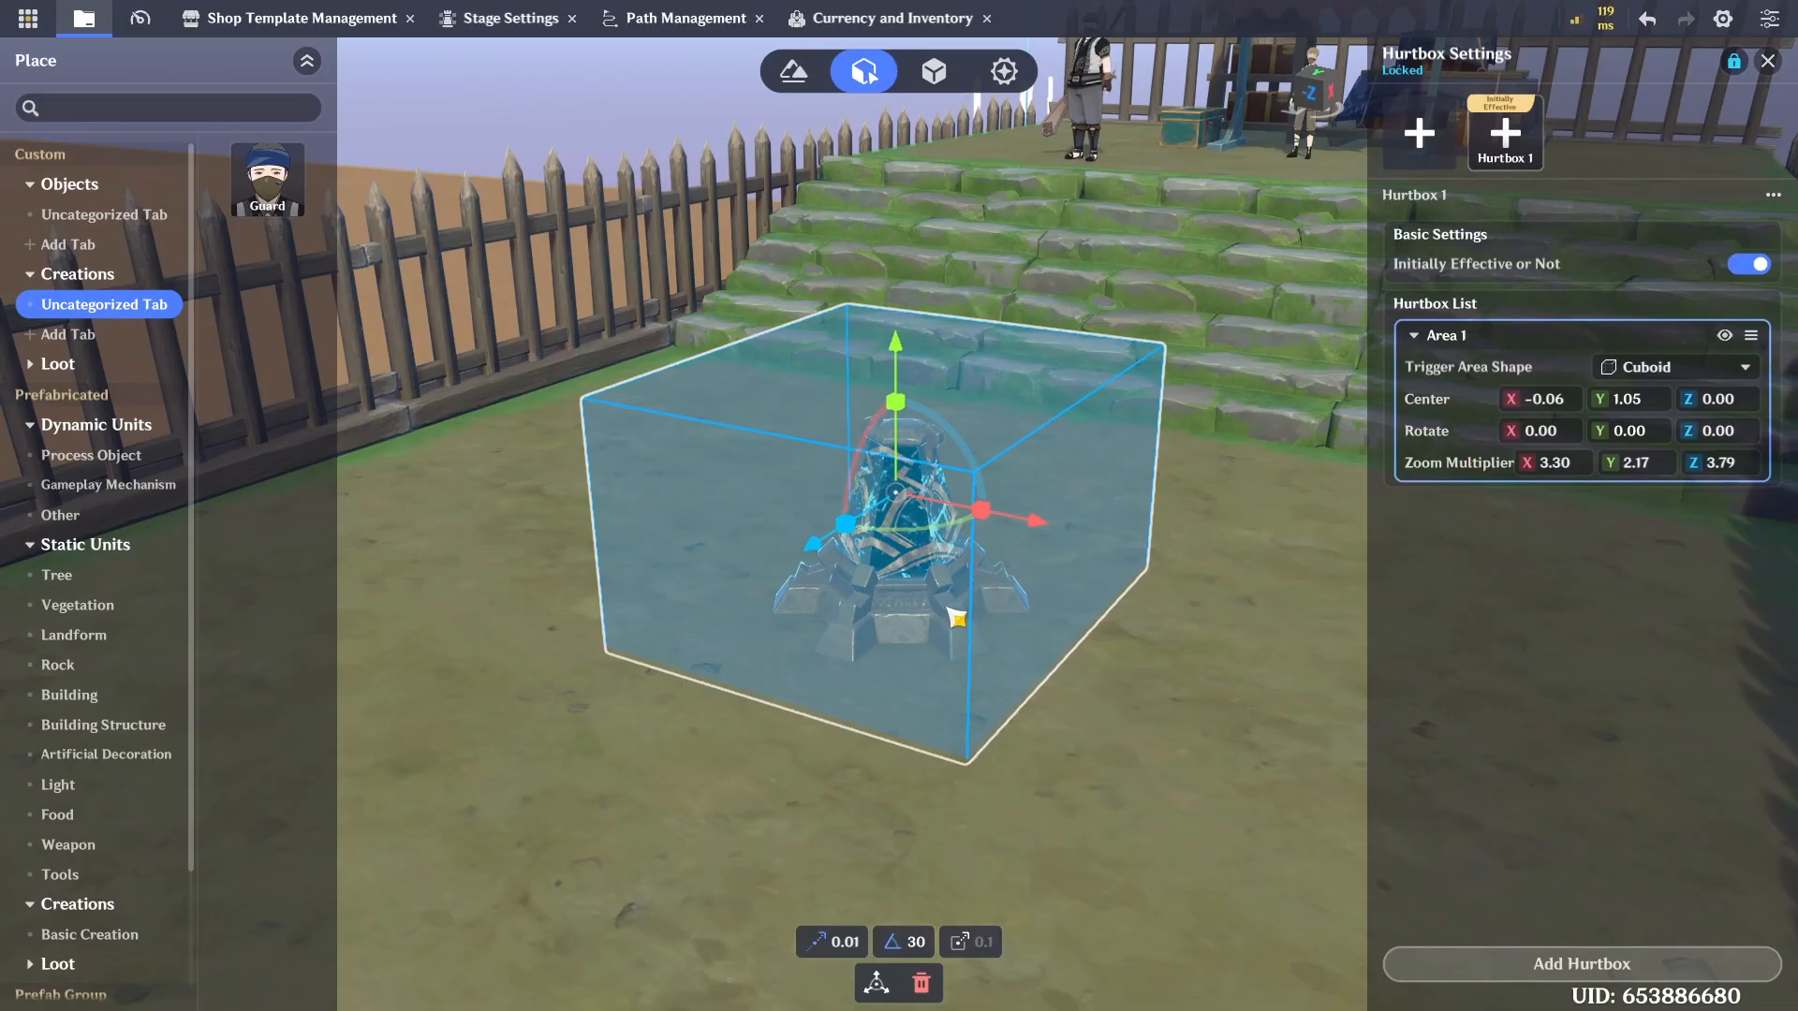
right_click_drag(1058, 651, 1068, 646)
key("w")
key("s")
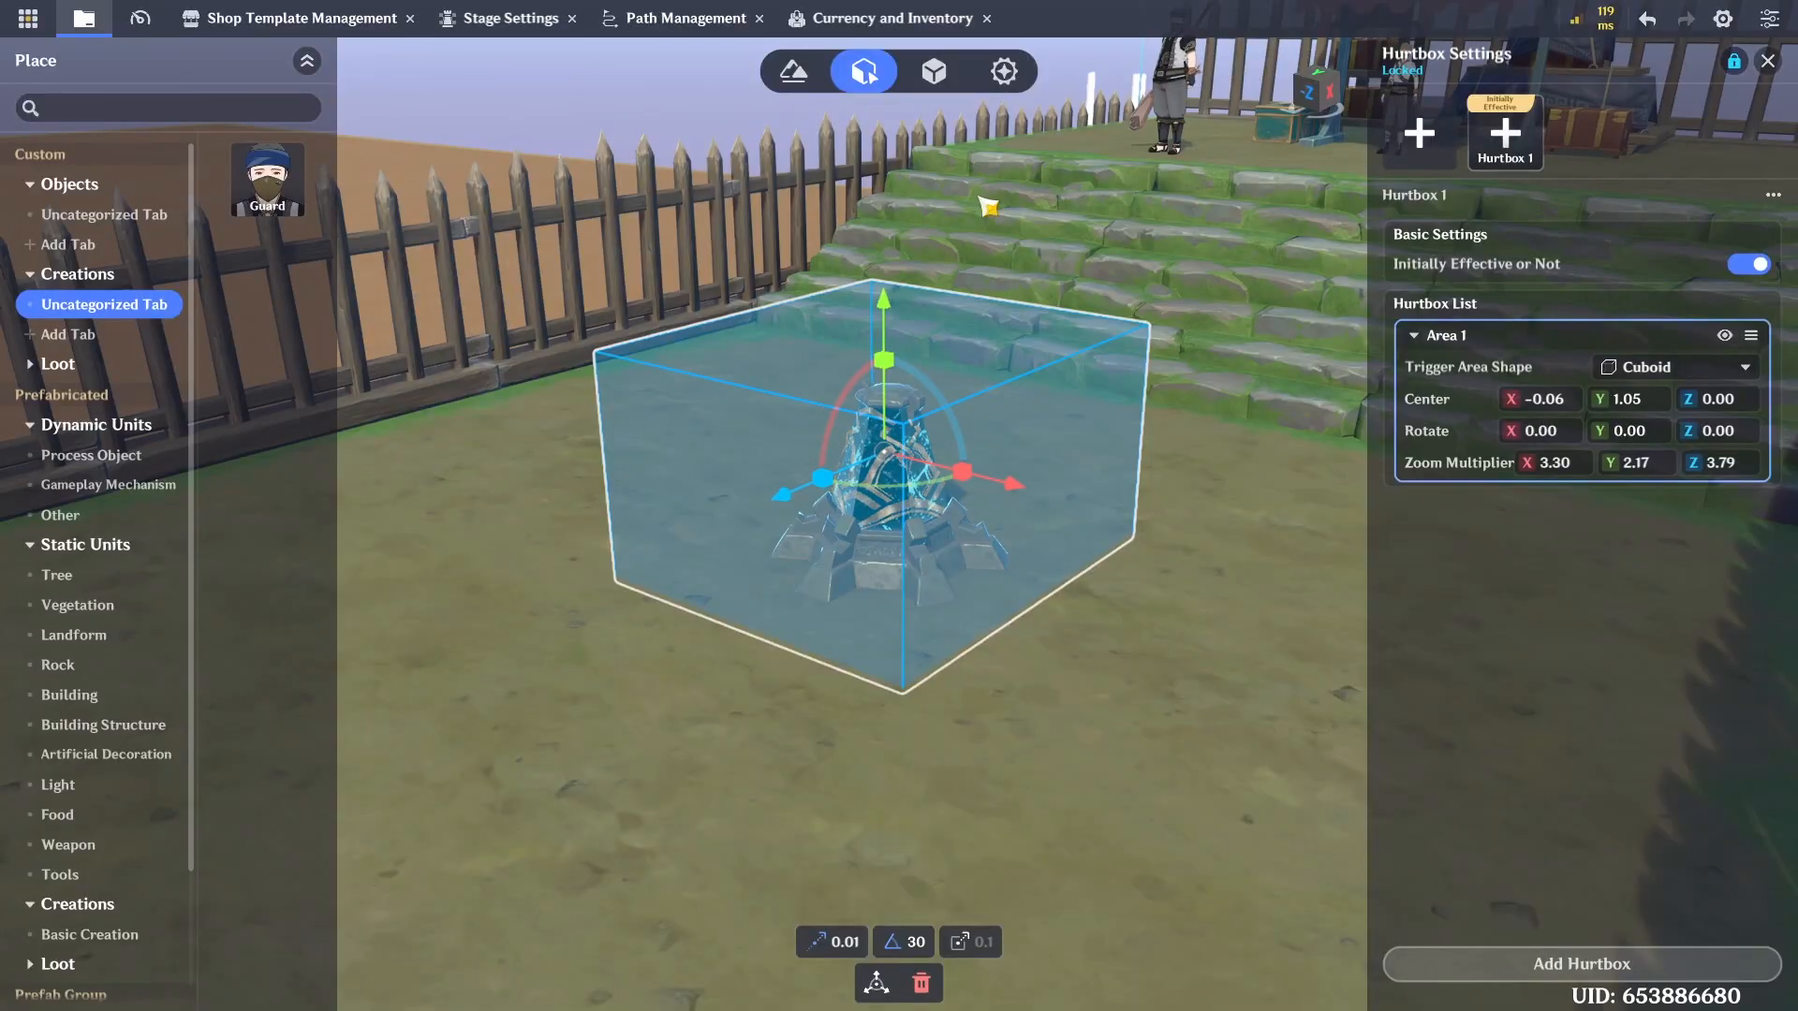
left_click(1767, 60)
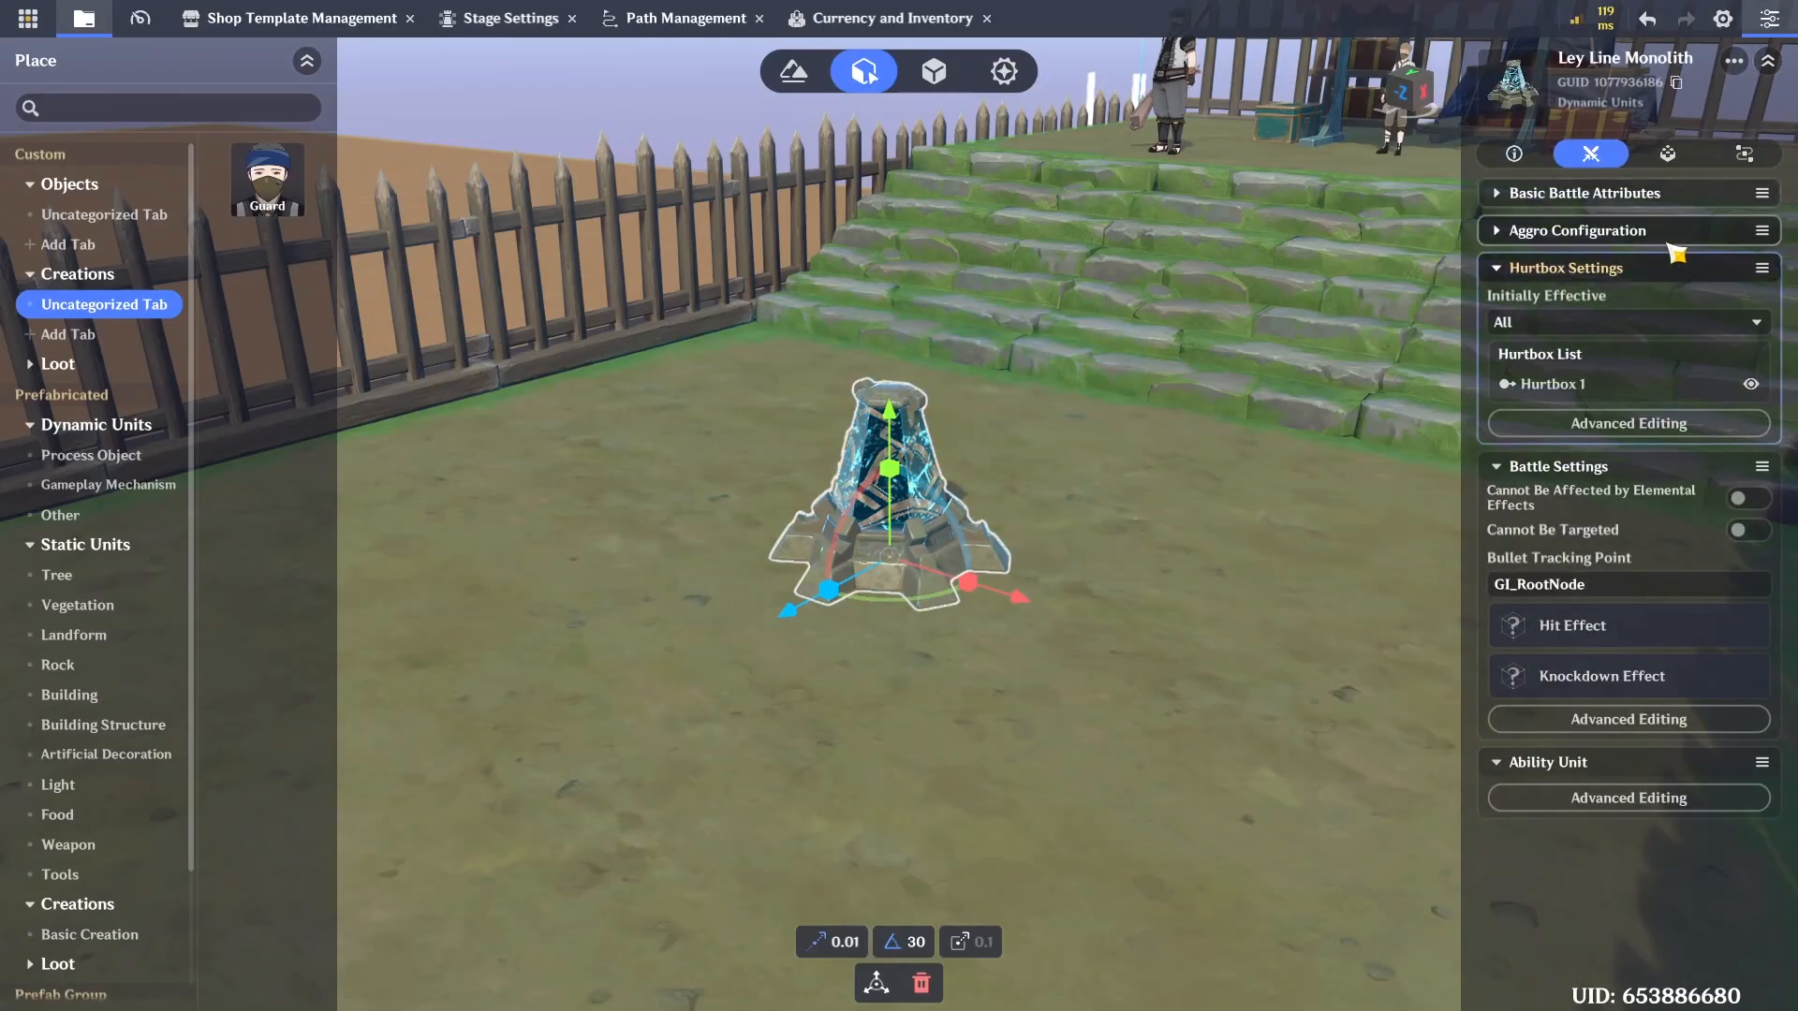
Turn off Invincible in the monolith's basic battle attributes and set its Base HP to 4000
left_click(1611, 233)
left_click(1598, 196)
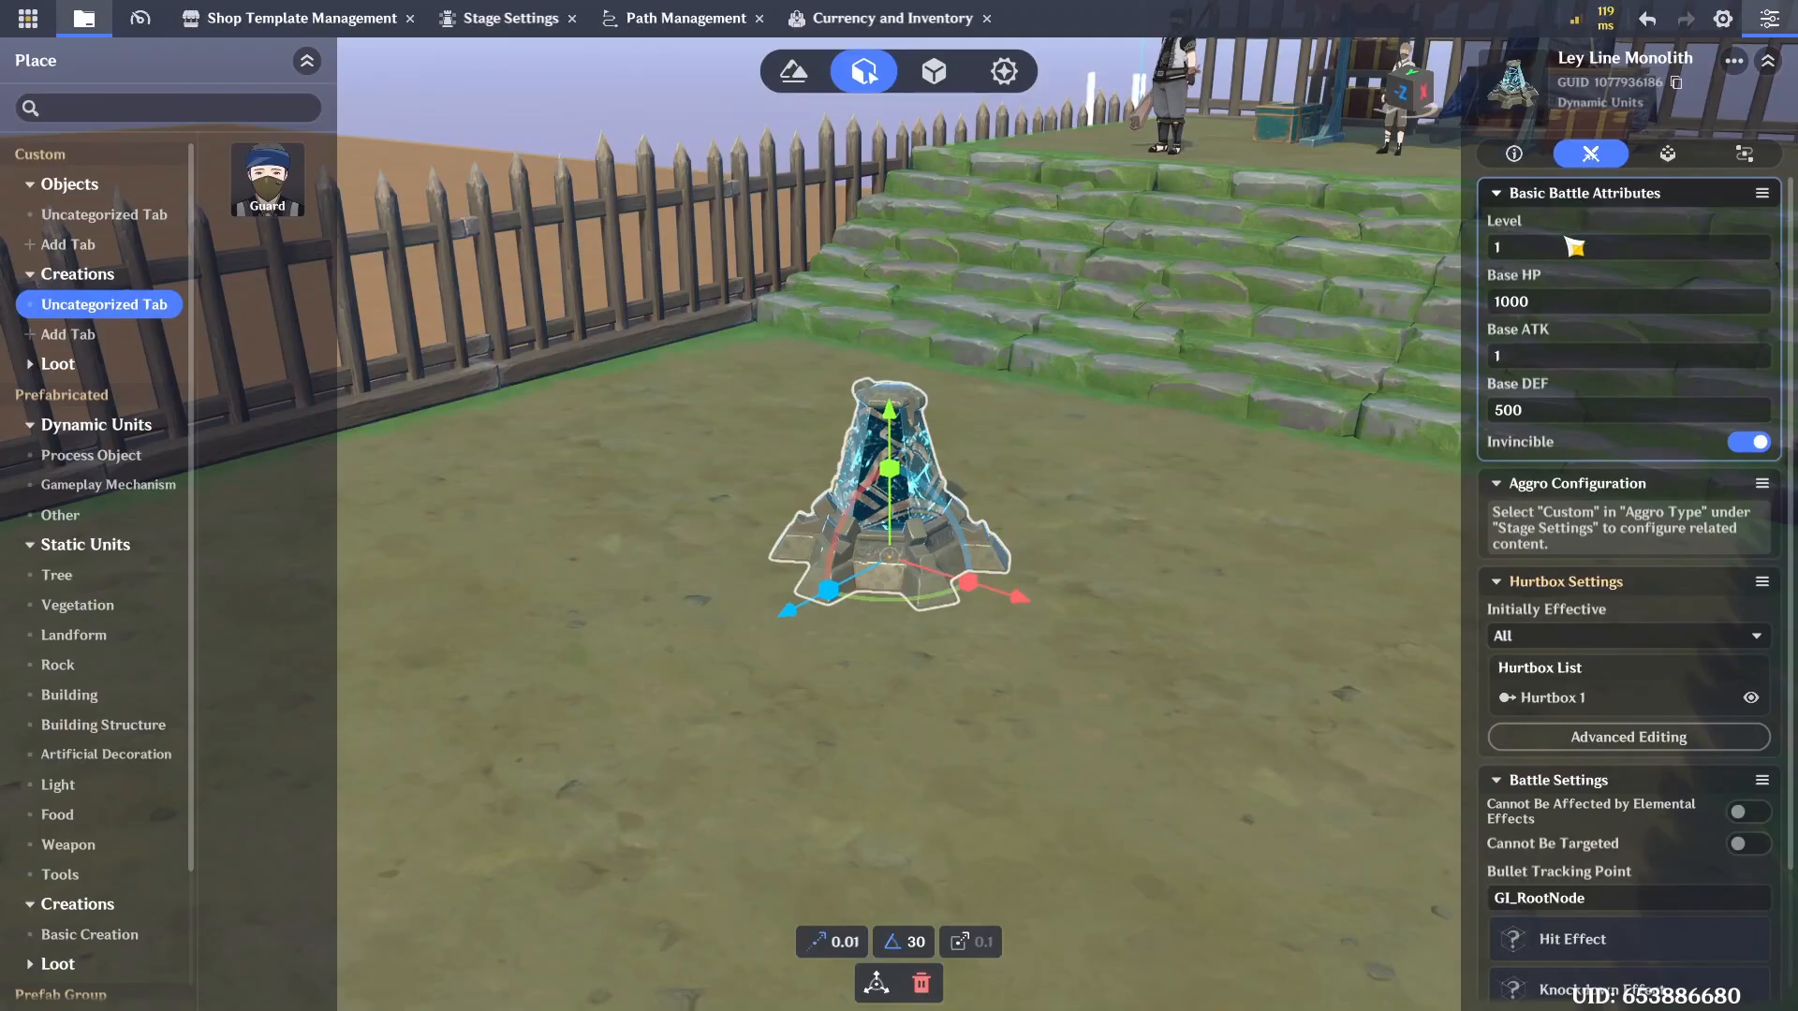
left_click(1747, 442)
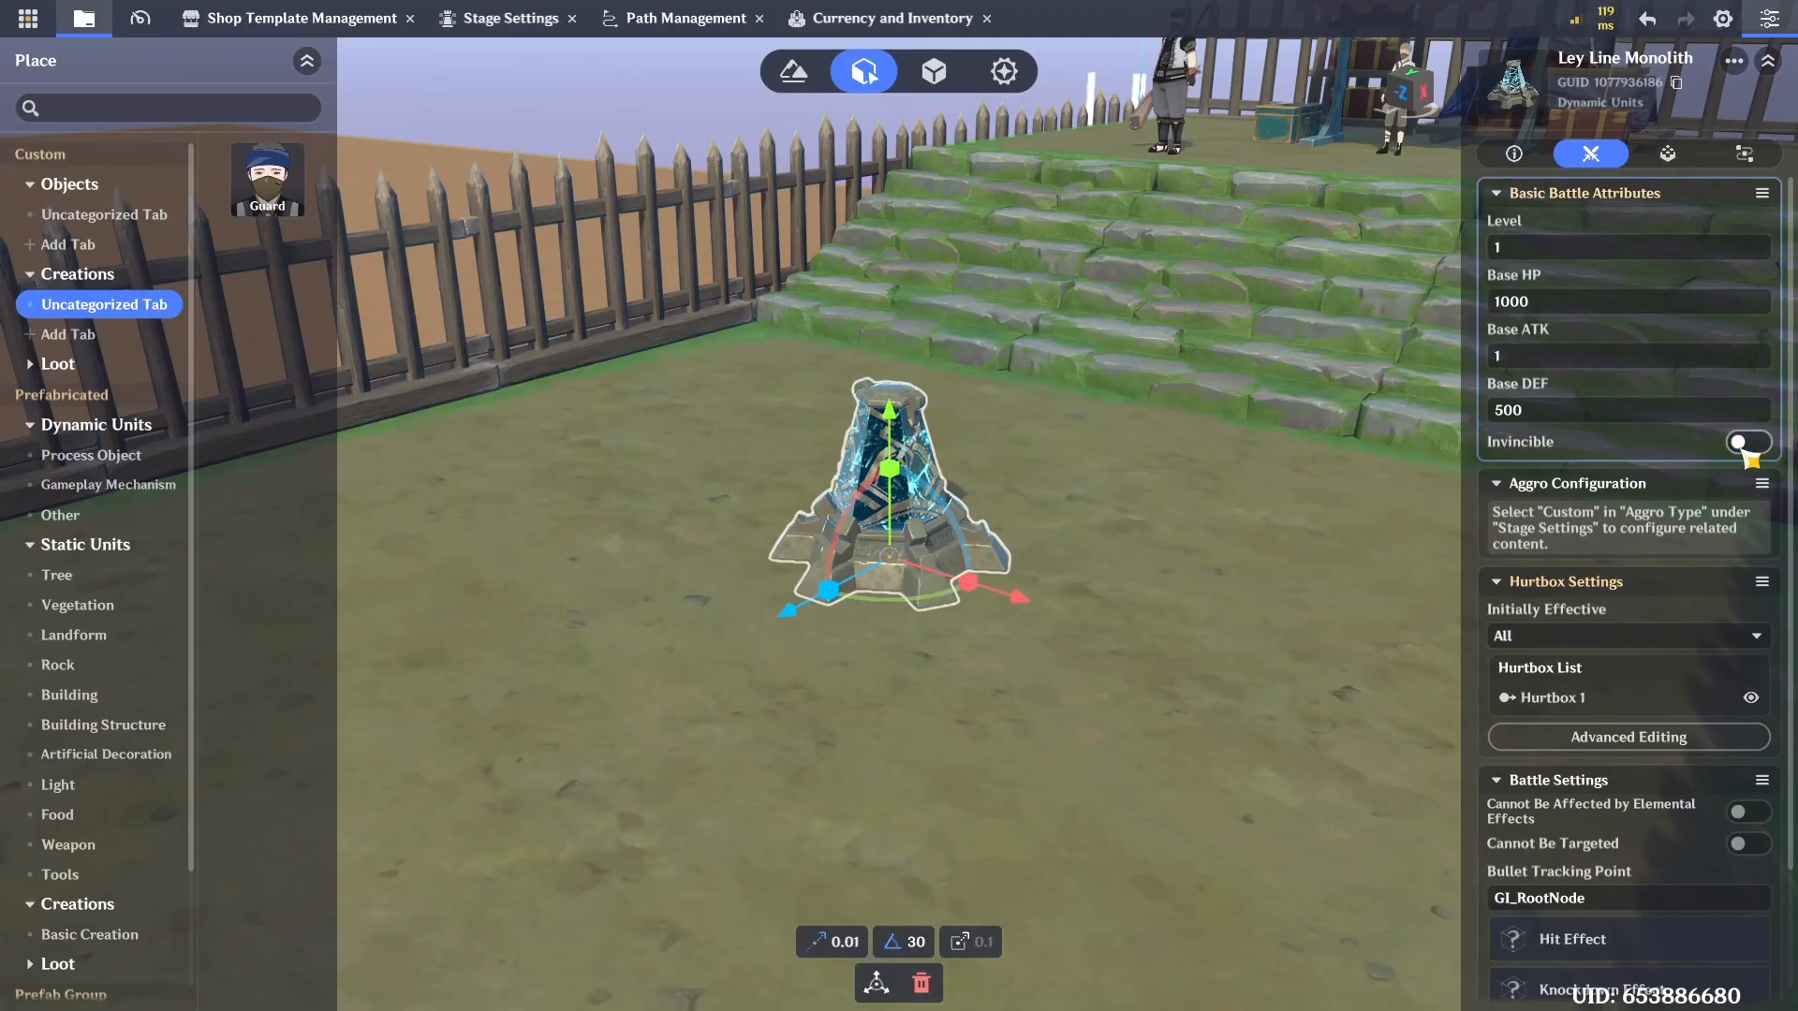
left_click(1544, 310)
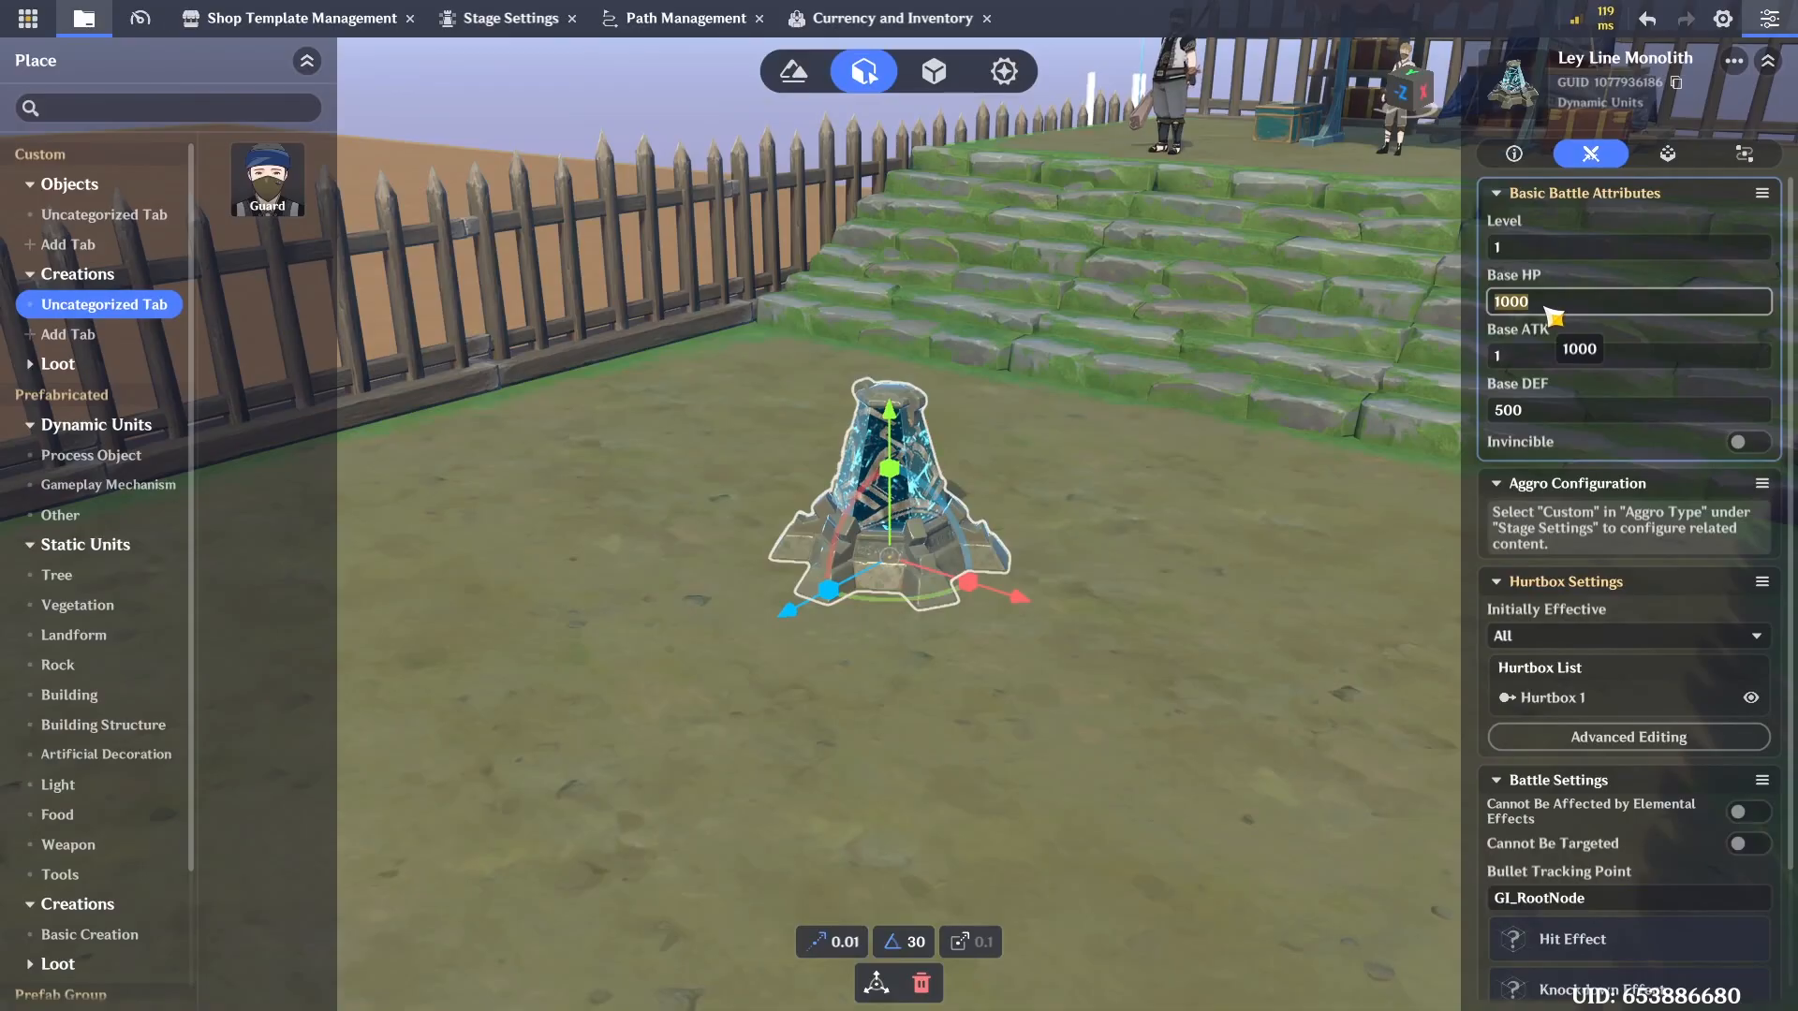
type("4000")
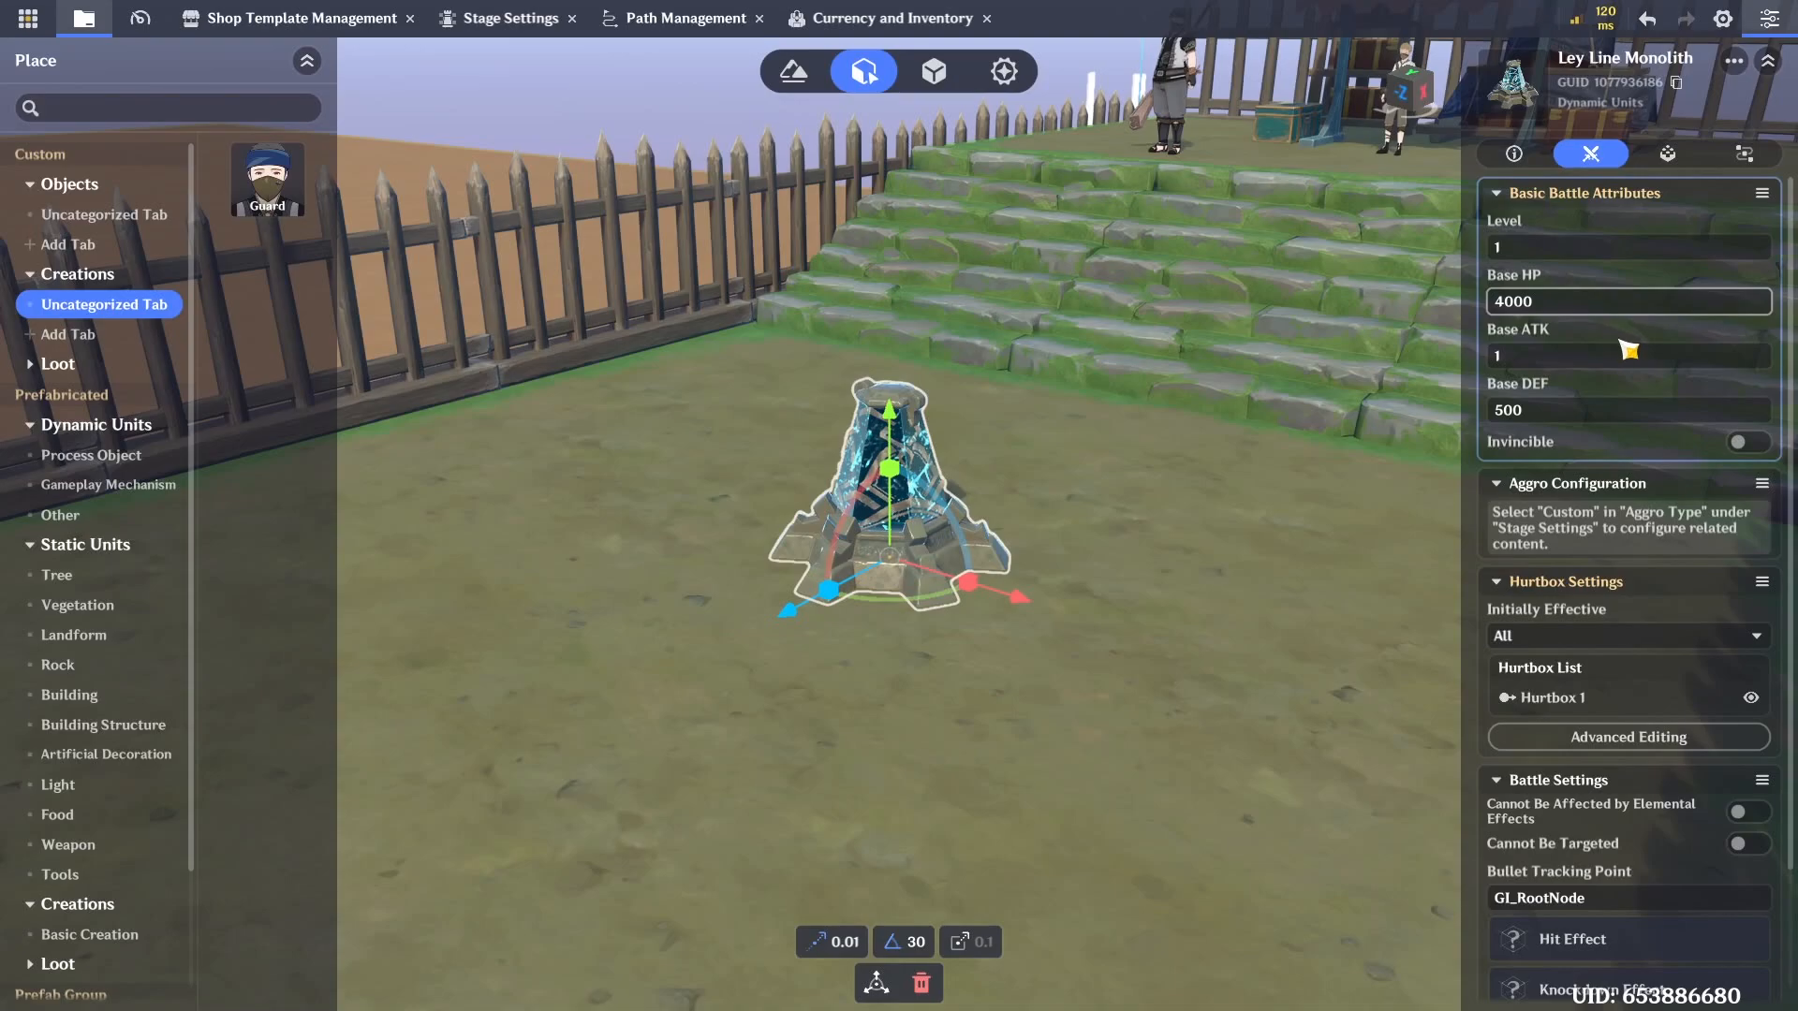
left_click(1590, 313)
Find and add the Custom Attachment Point common component to the Ley Line Monolith
left_click(1668, 153)
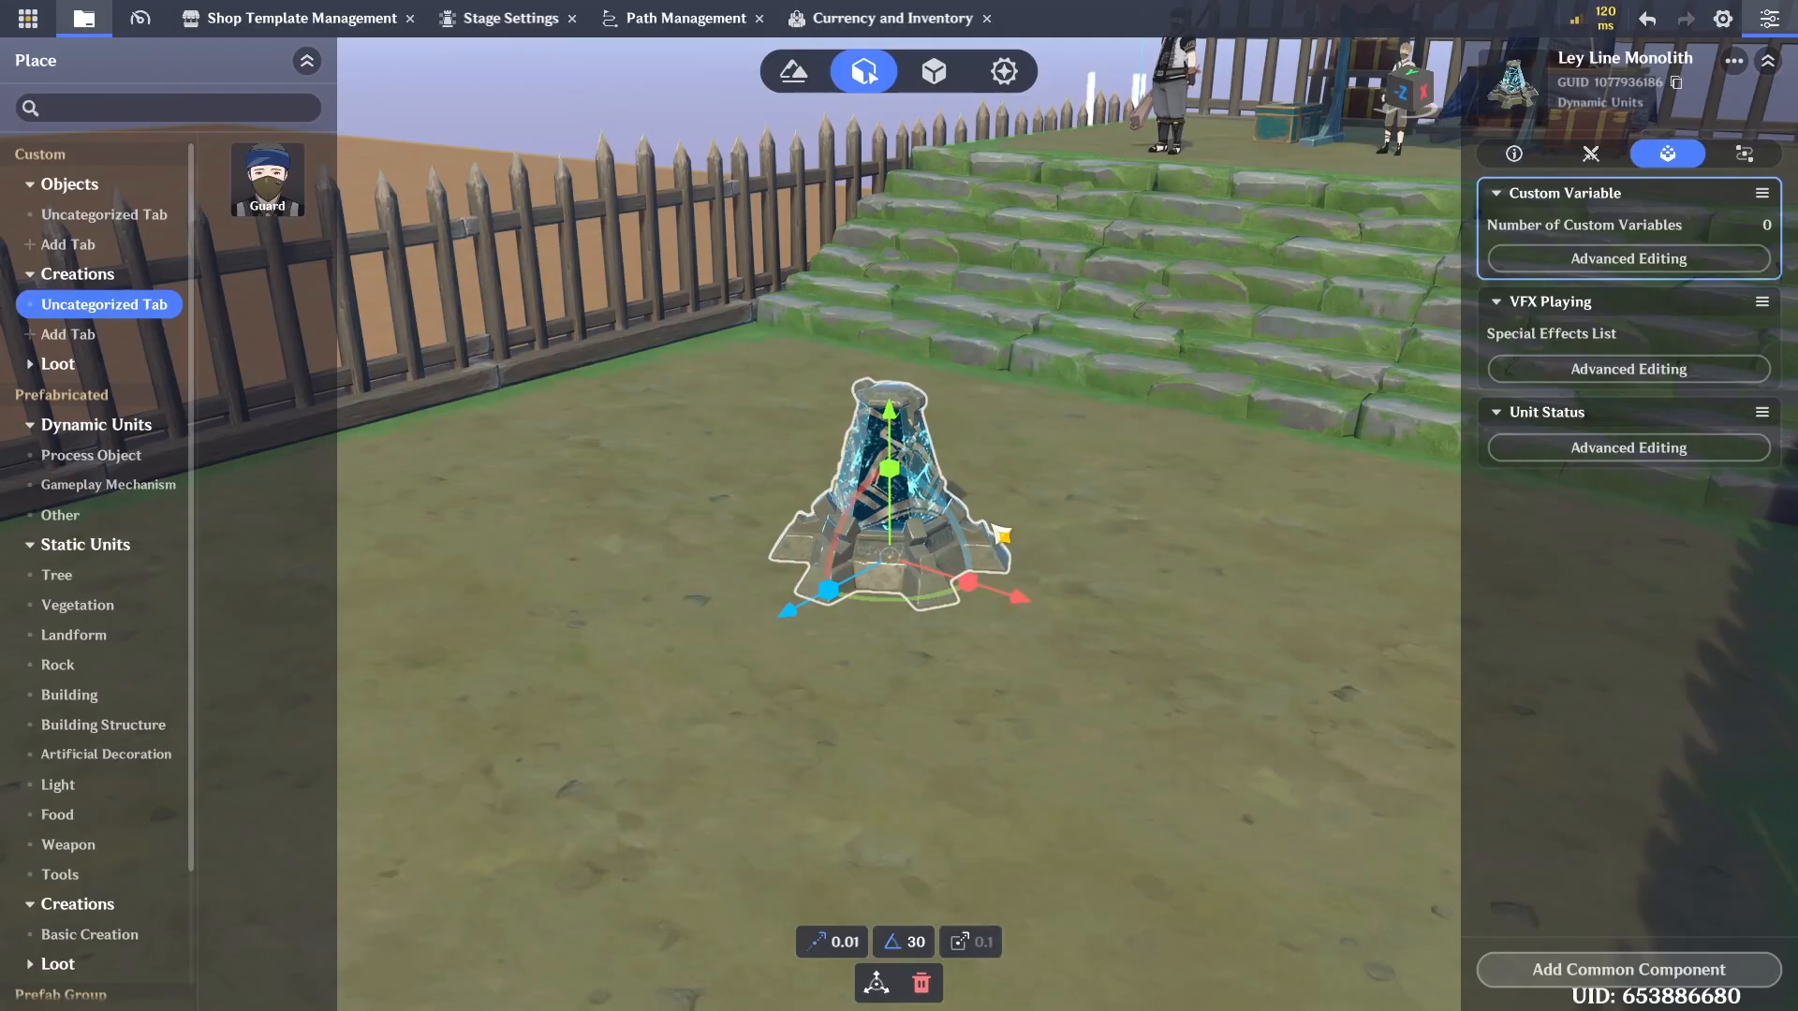
right_click_drag(1036, 472, 1048, 453)
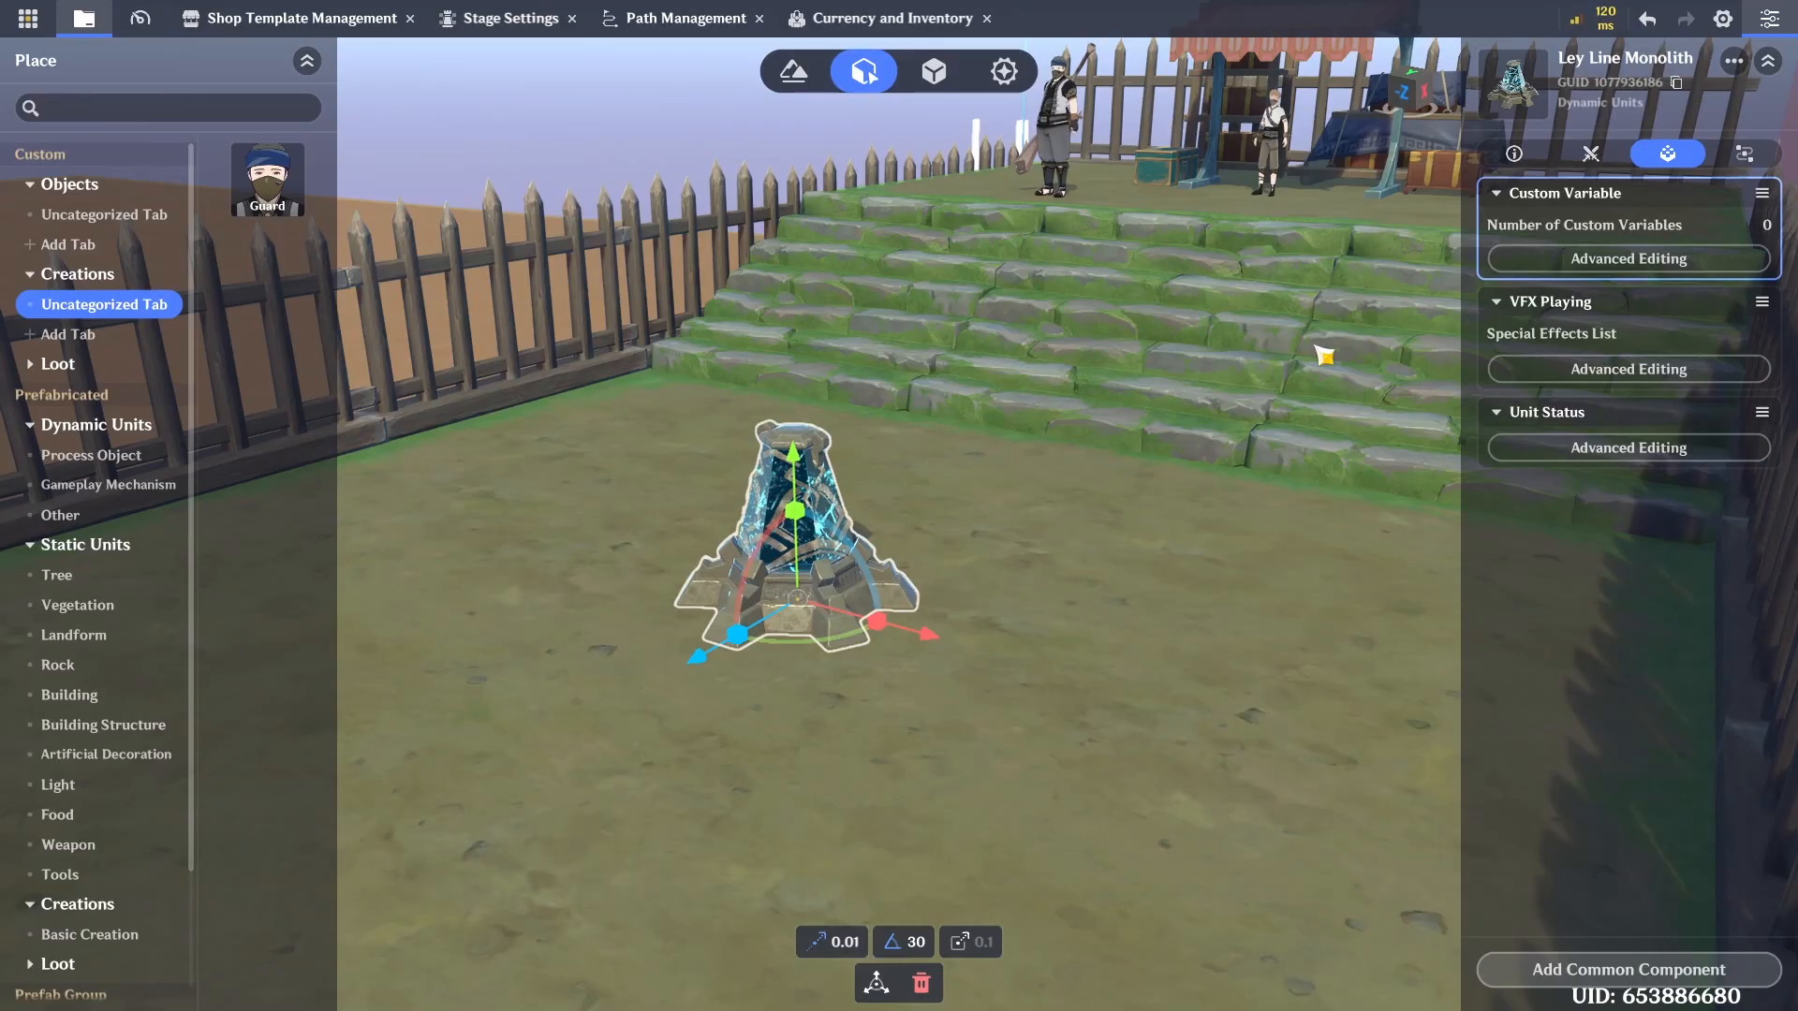
left_click(1629, 970)
left_click(1364, 607)
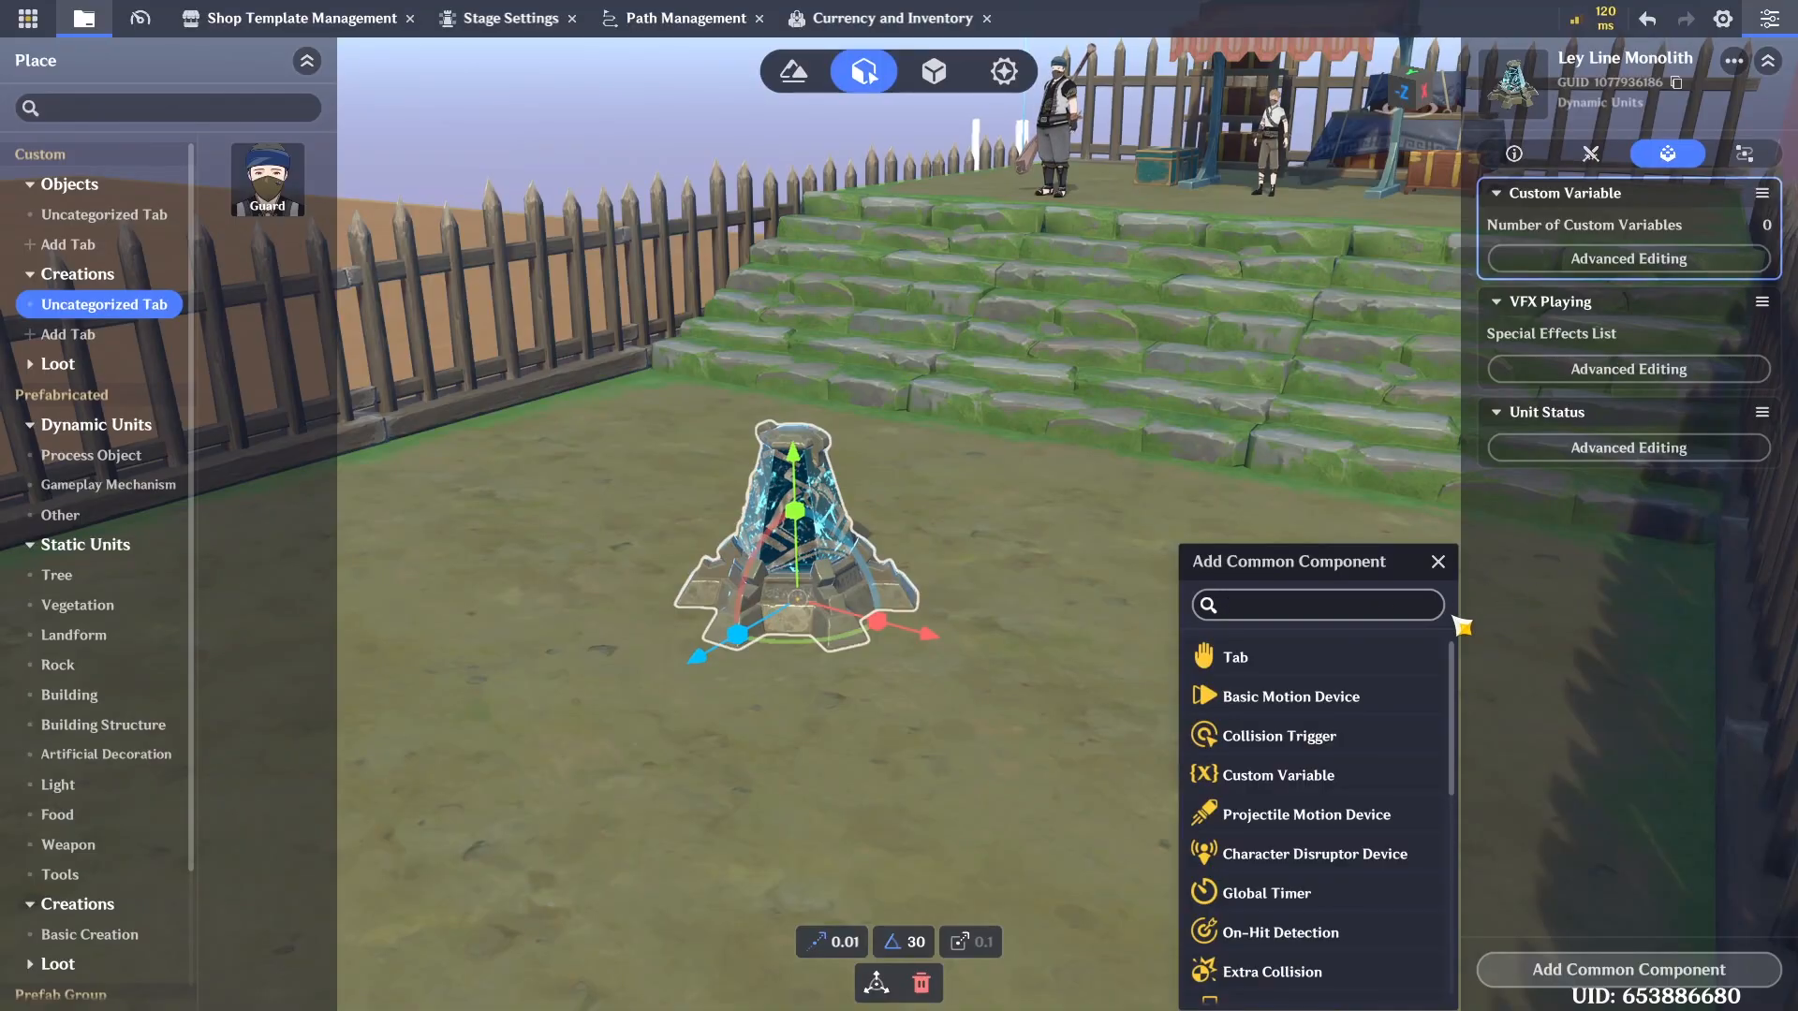
type("atta")
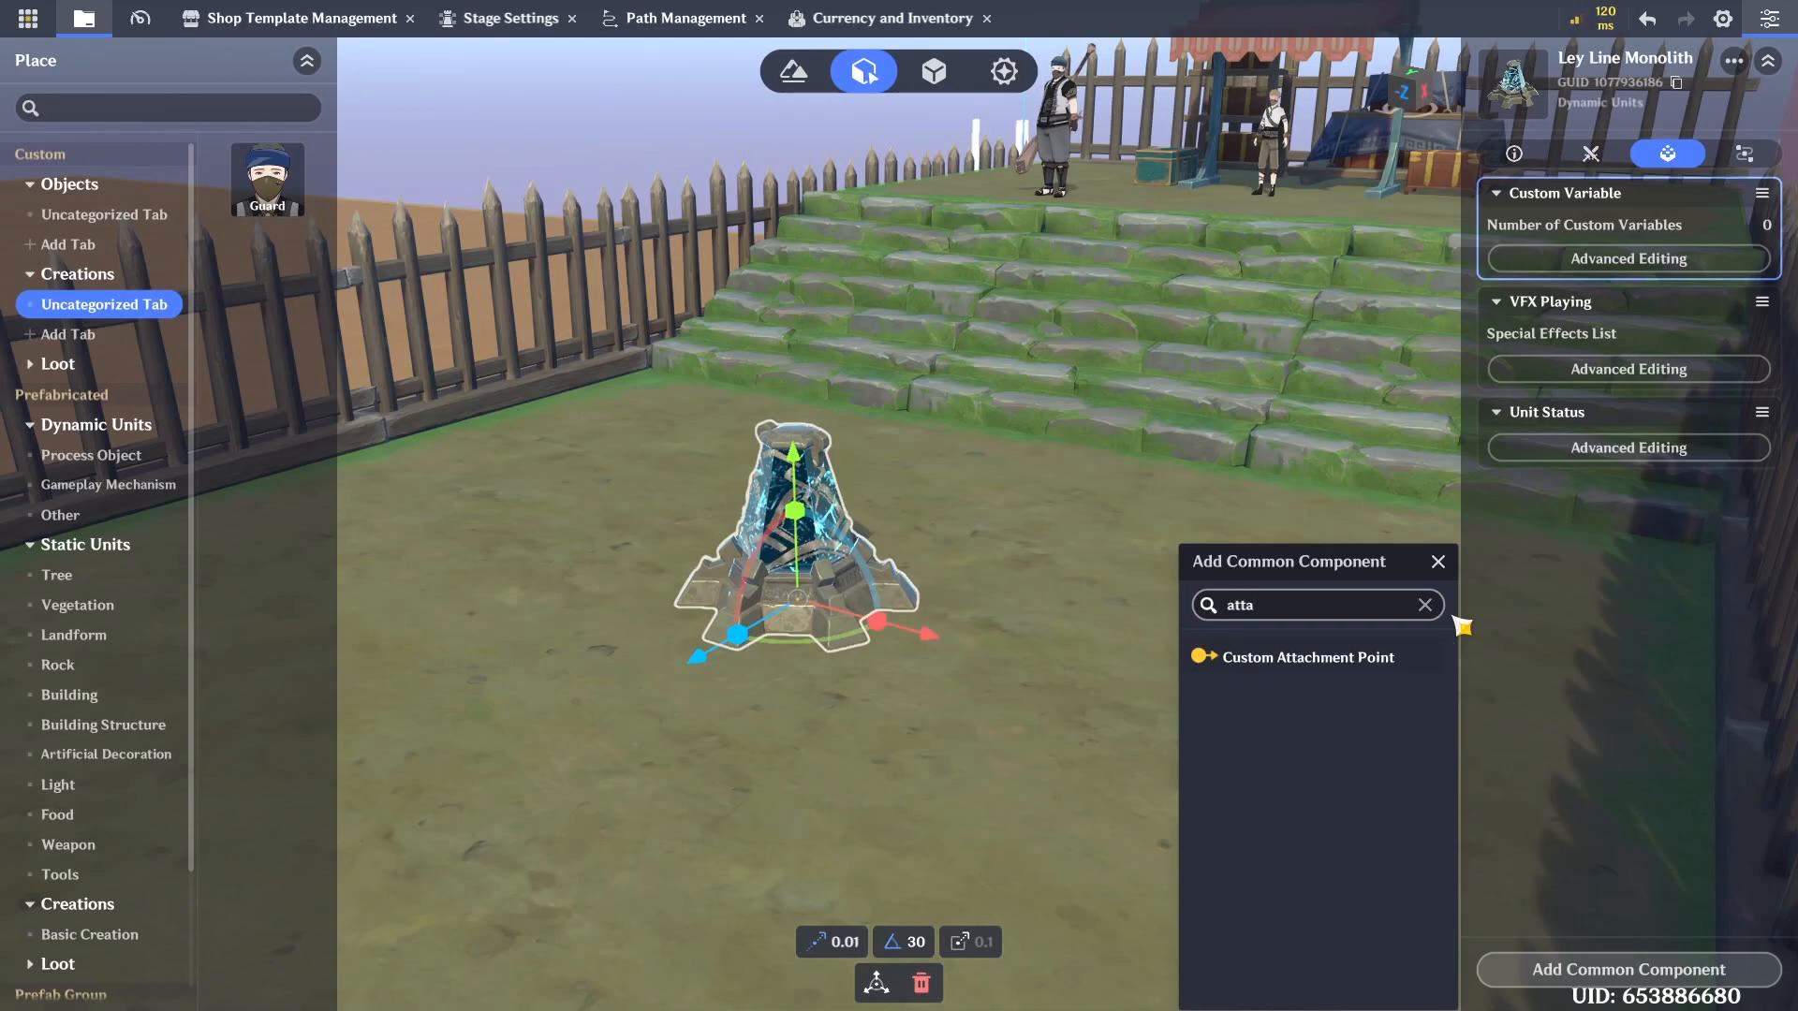
left_click(1368, 656)
left_click(1438, 562)
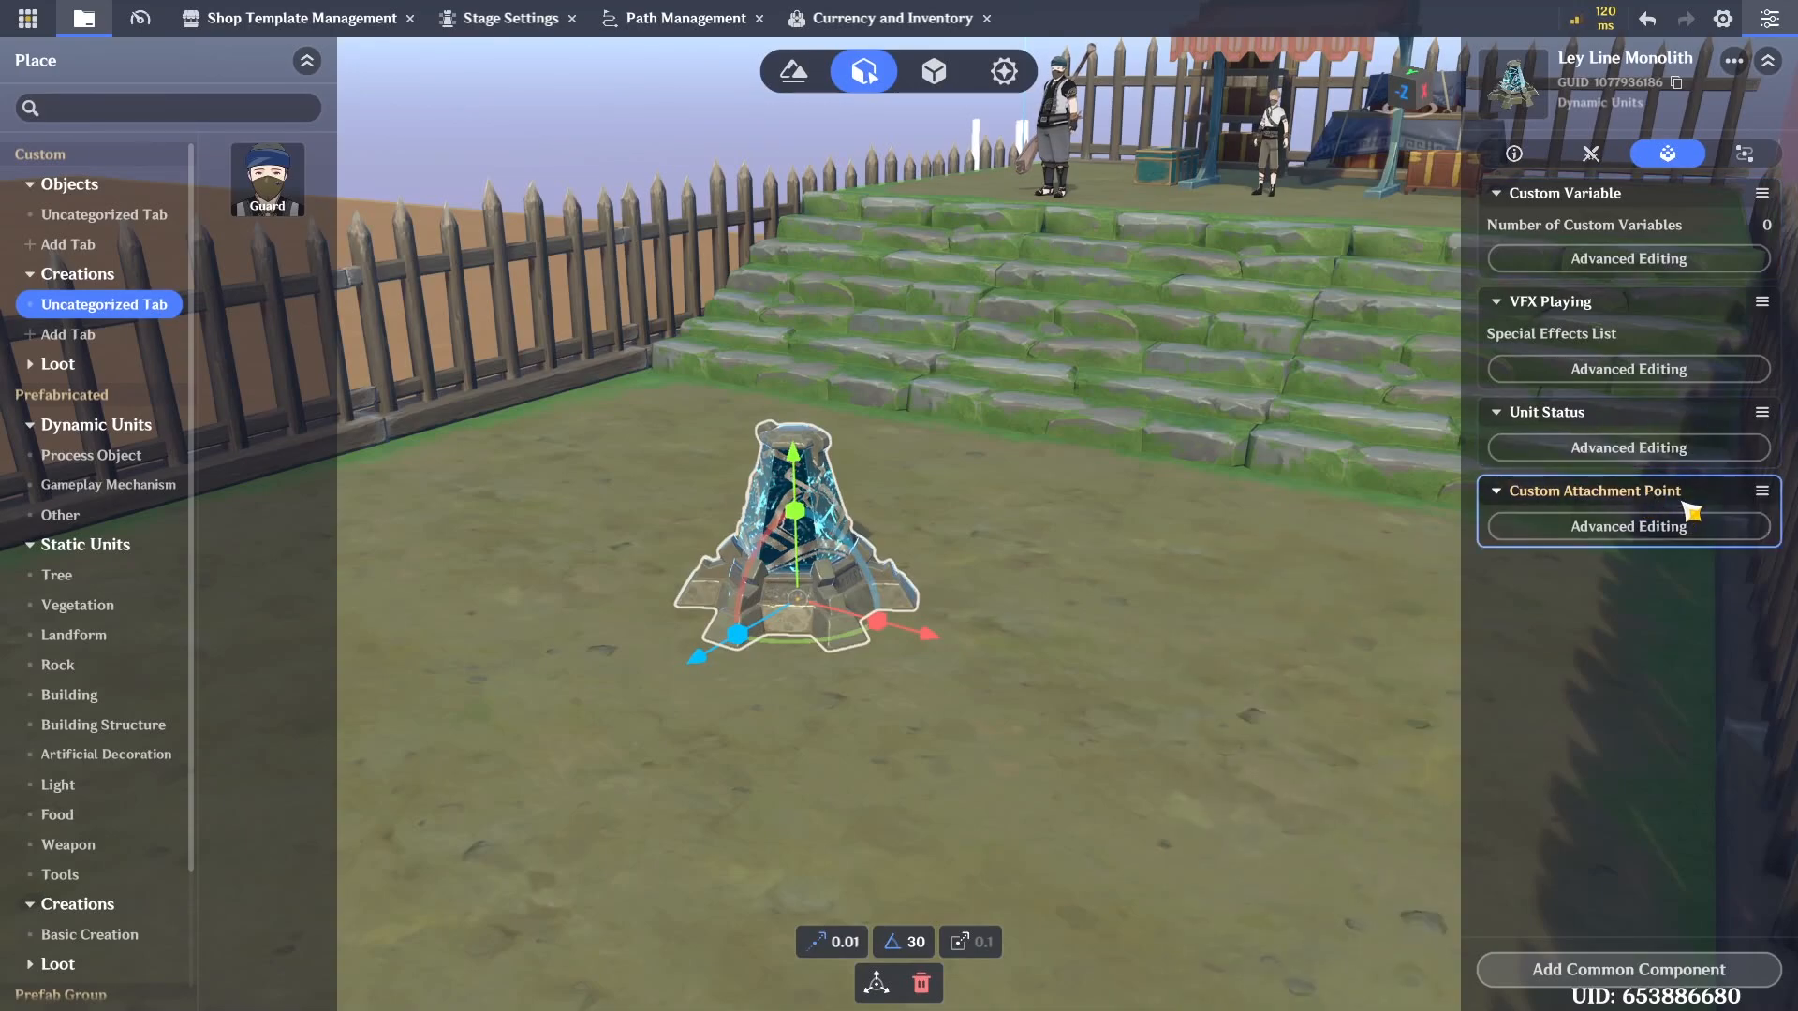
Undo the accidental edit and add a custom attachment point named Nameplate to the monolith
left_click(1634, 532)
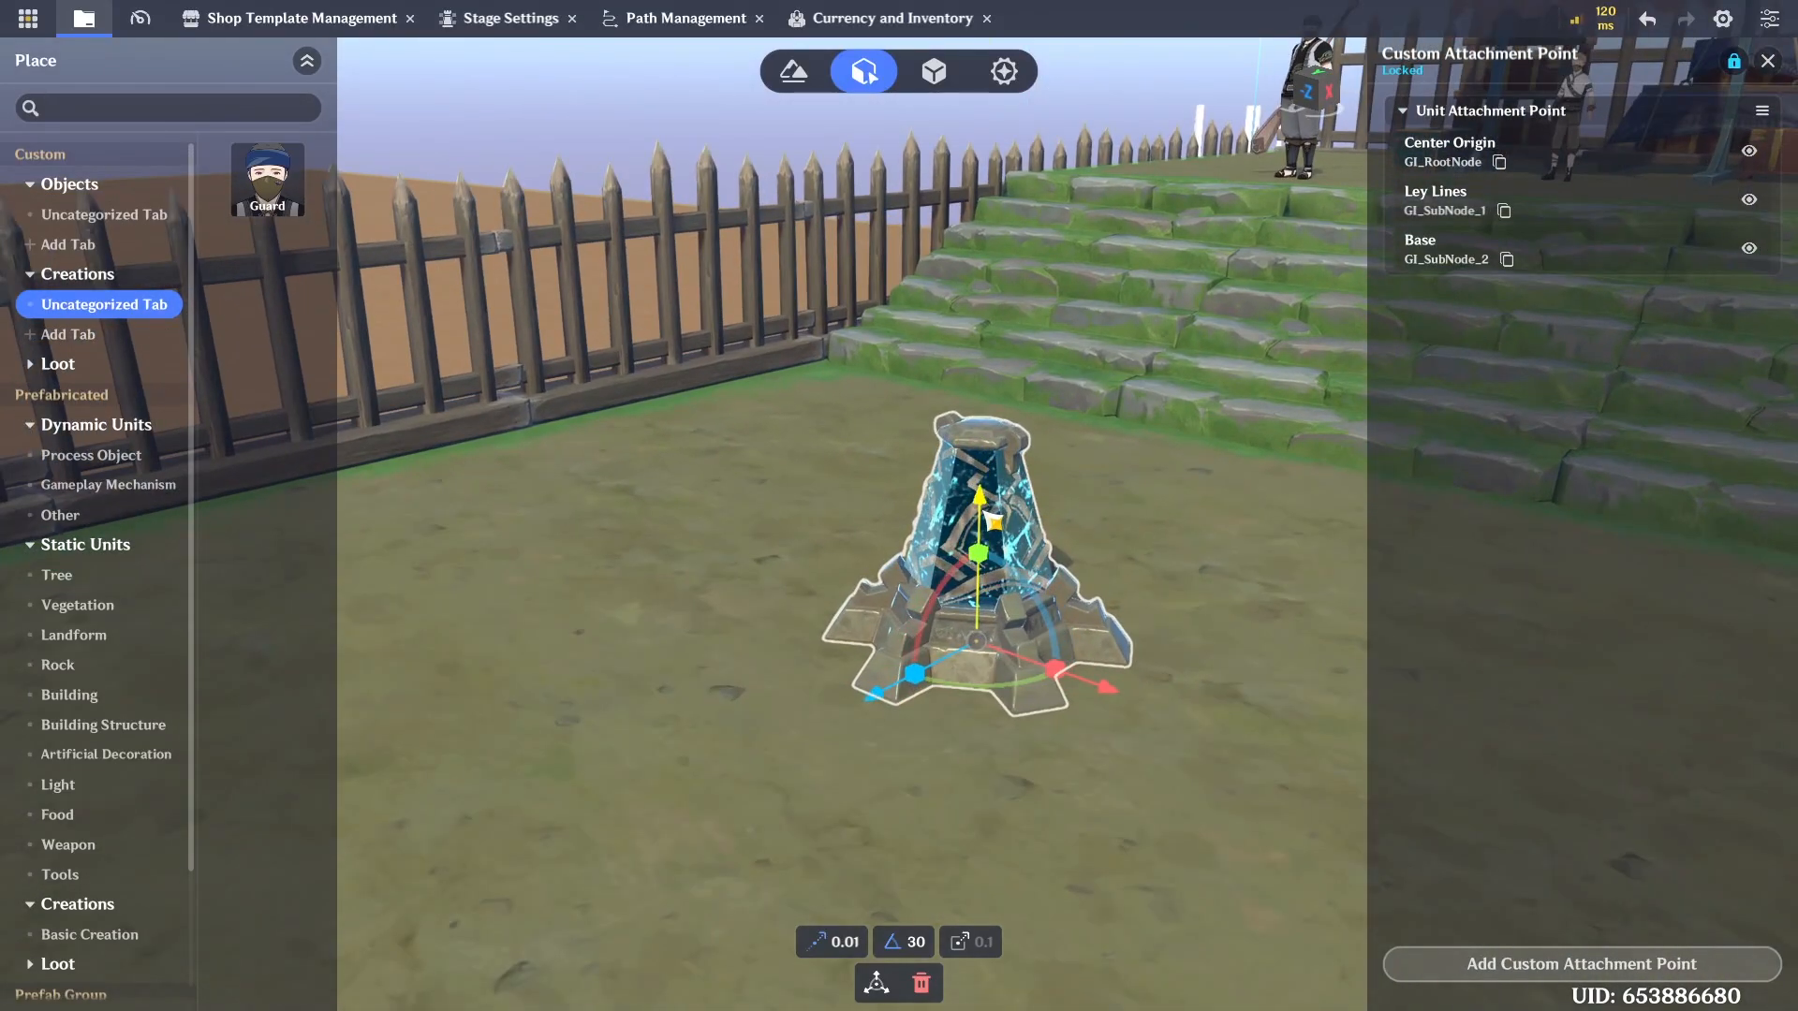
key("ctrl+z")
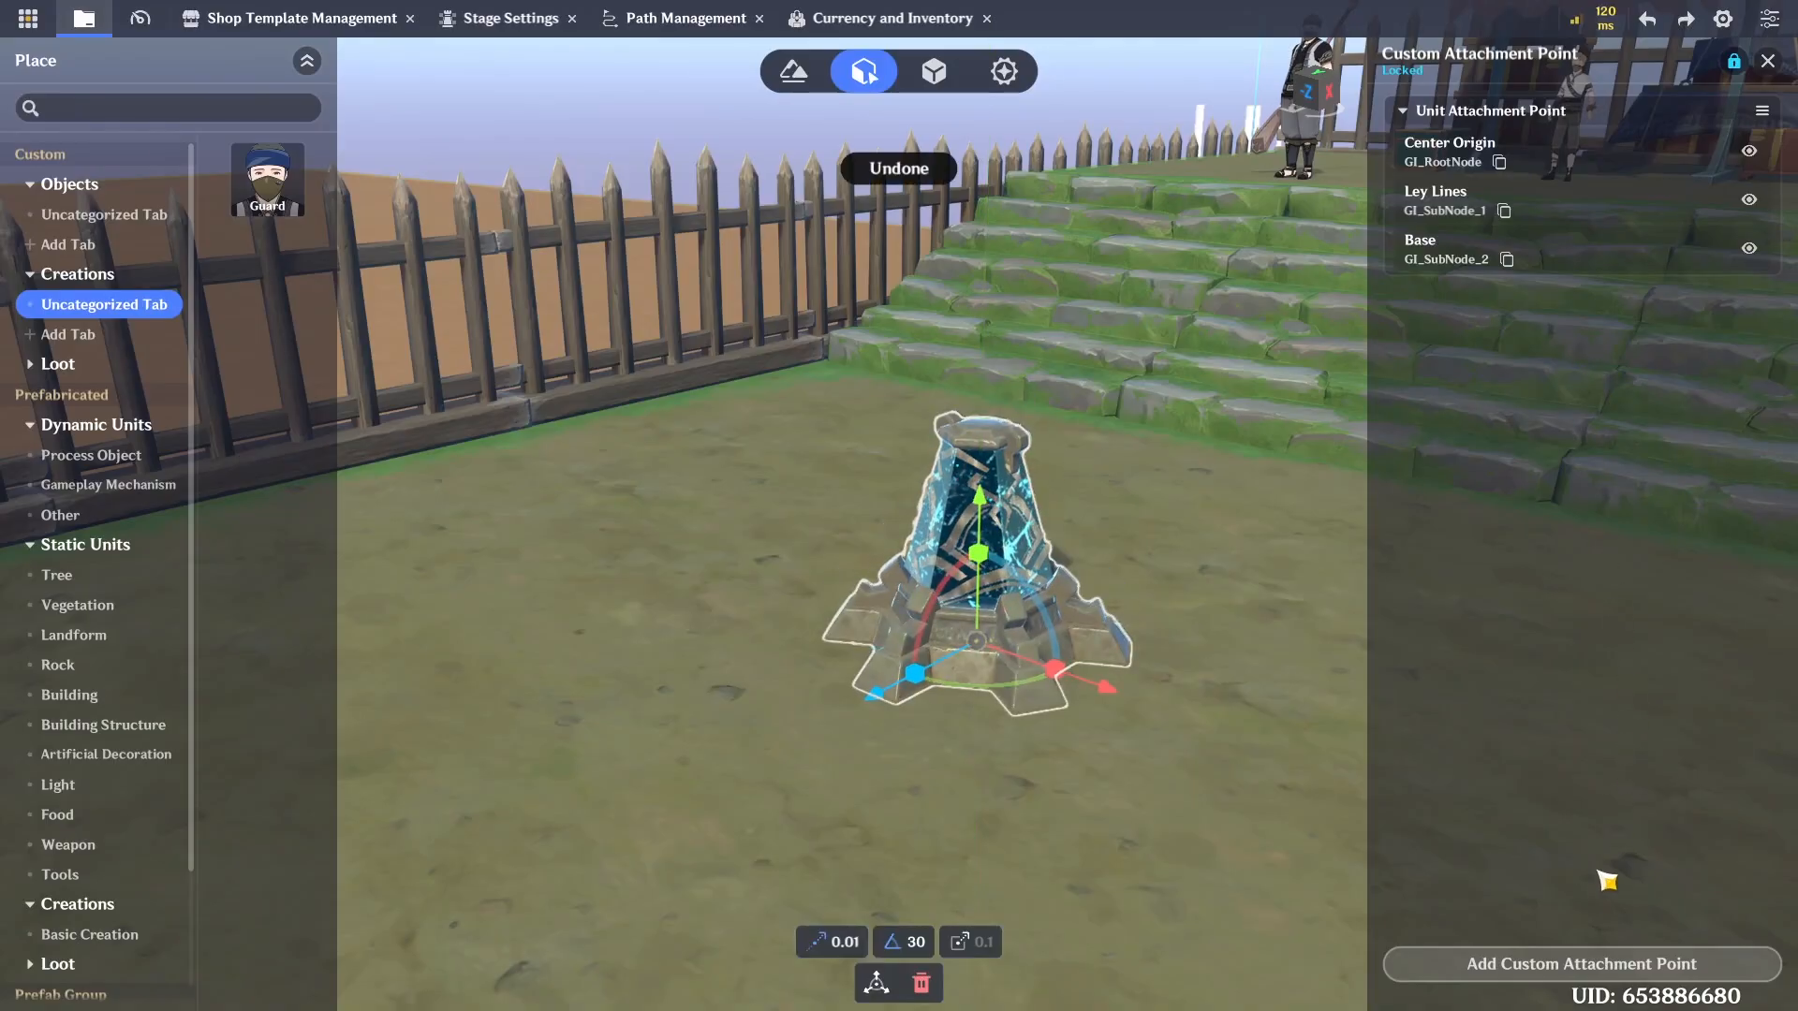
left_click(1583, 963)
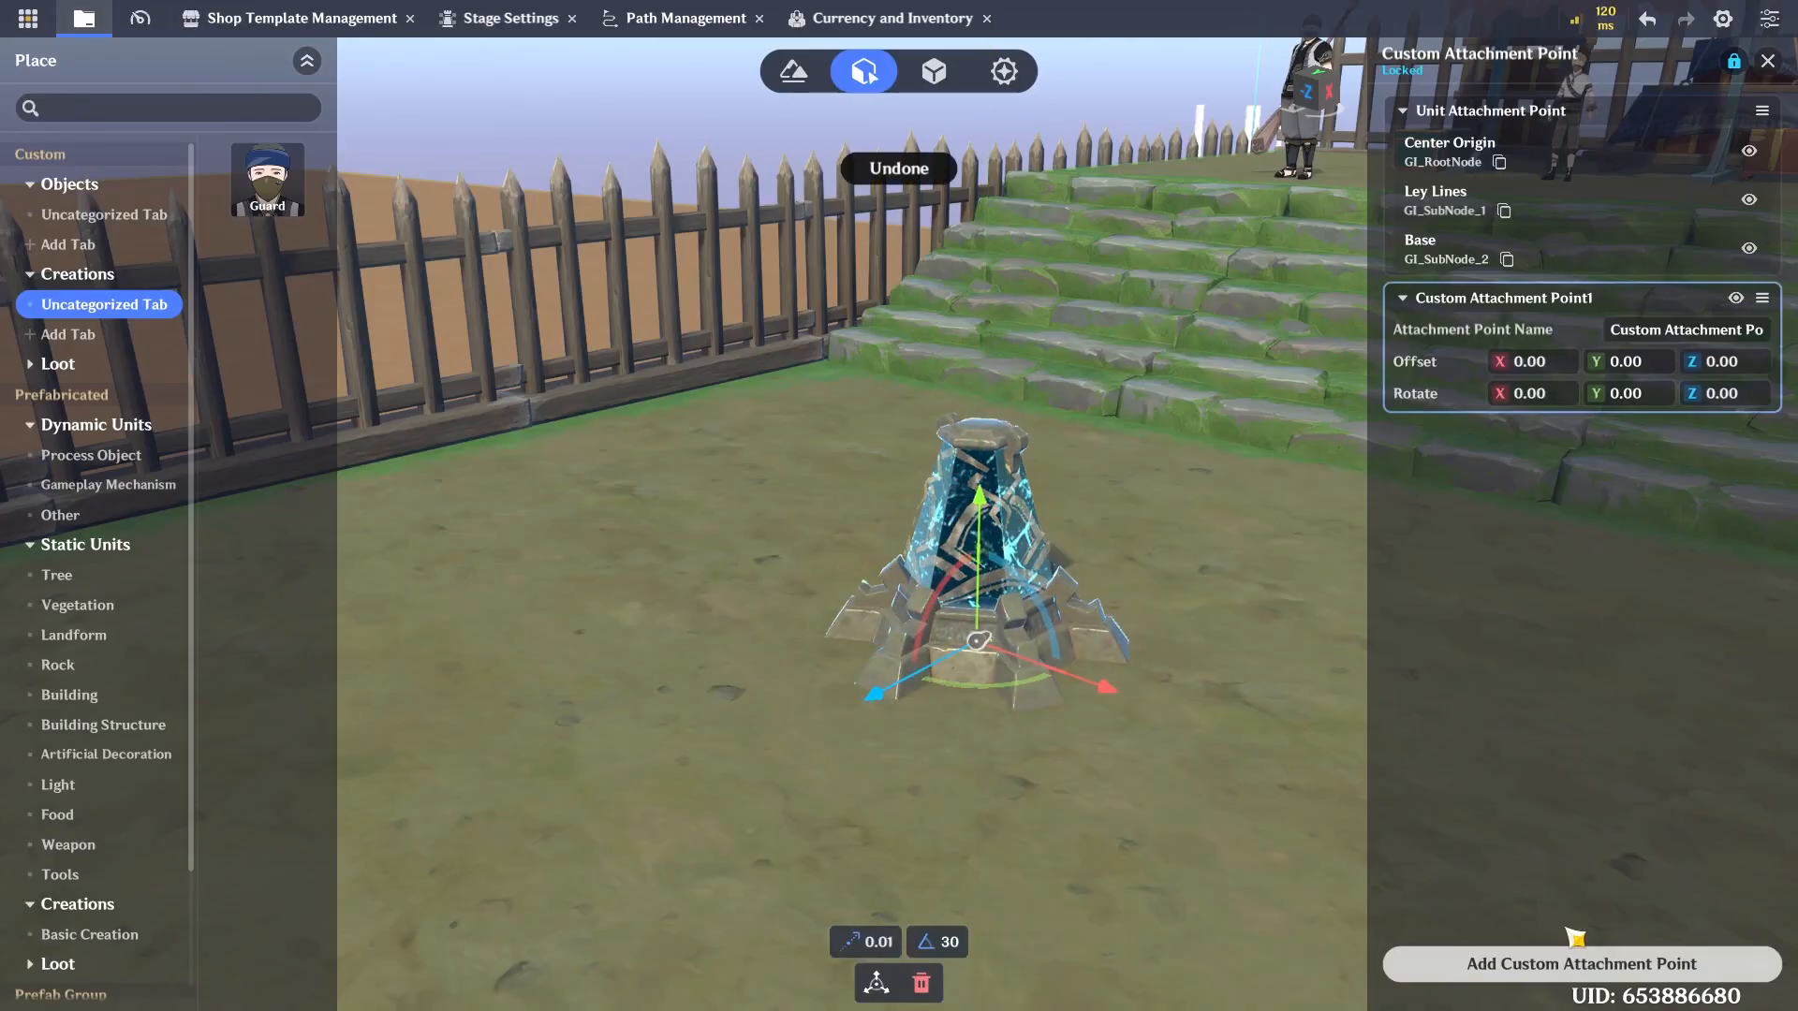
left_click(1697, 330)
type("Nameplate")
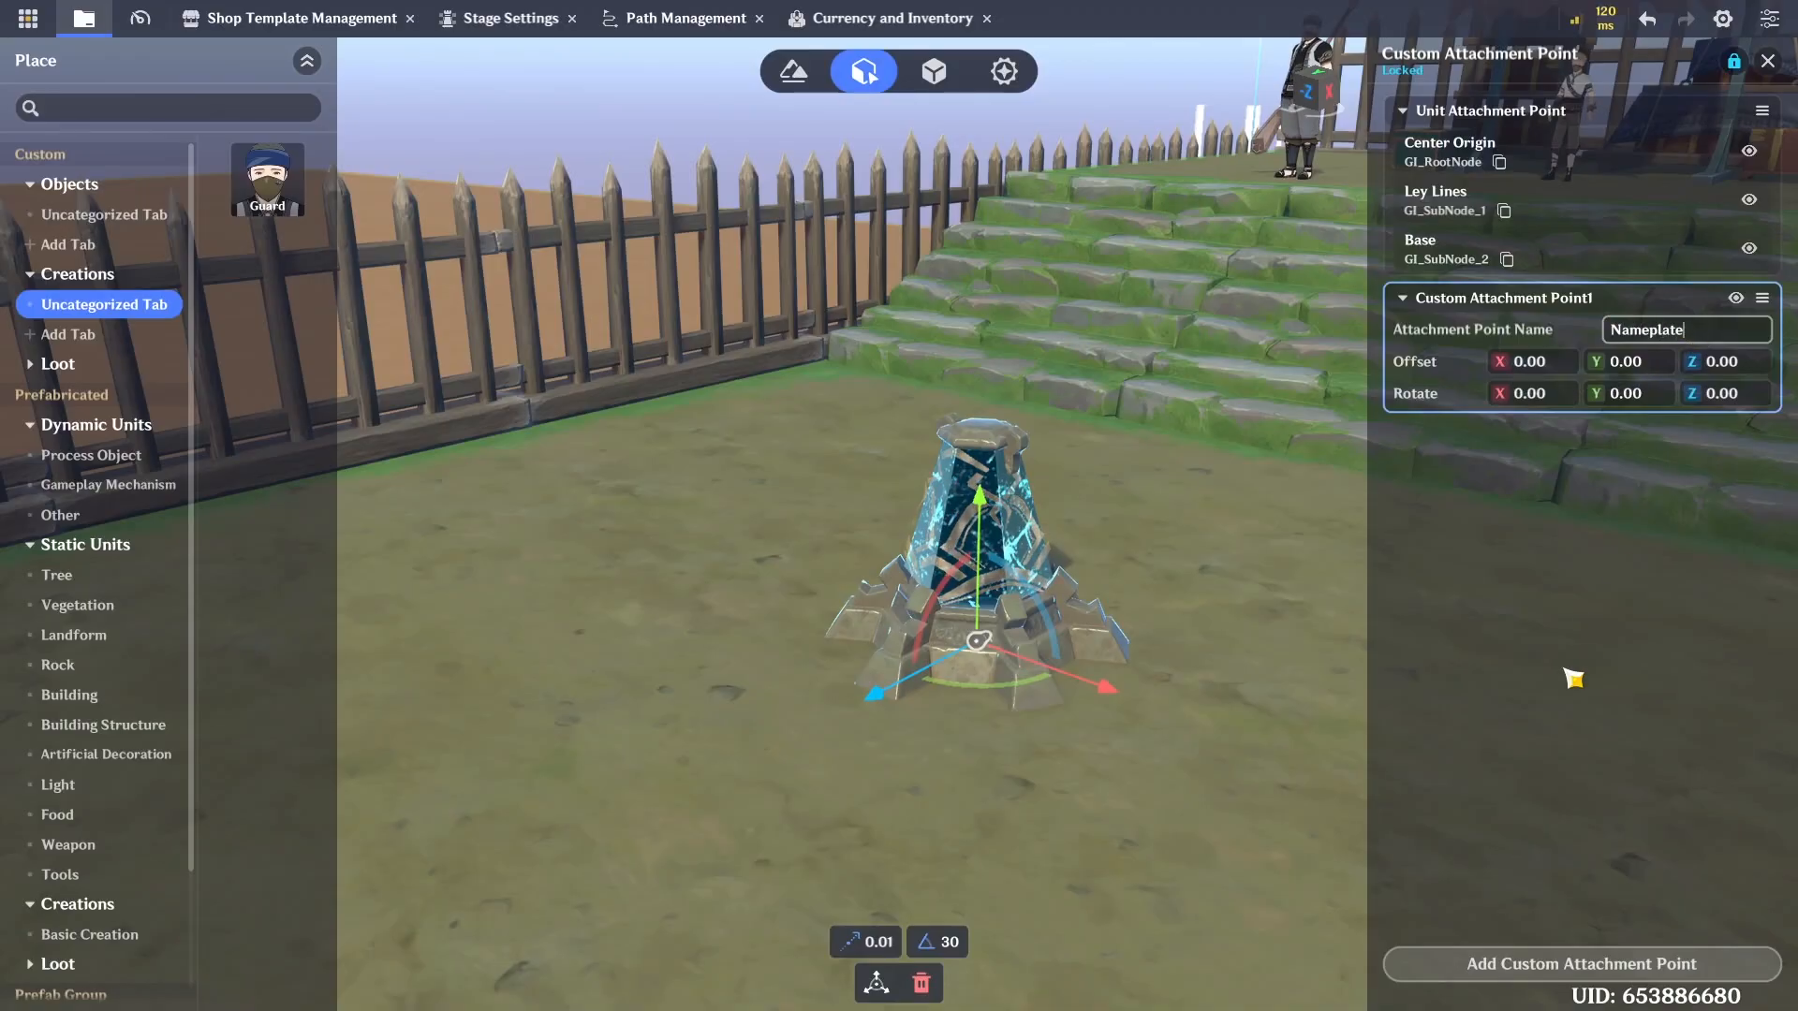
key("Return")
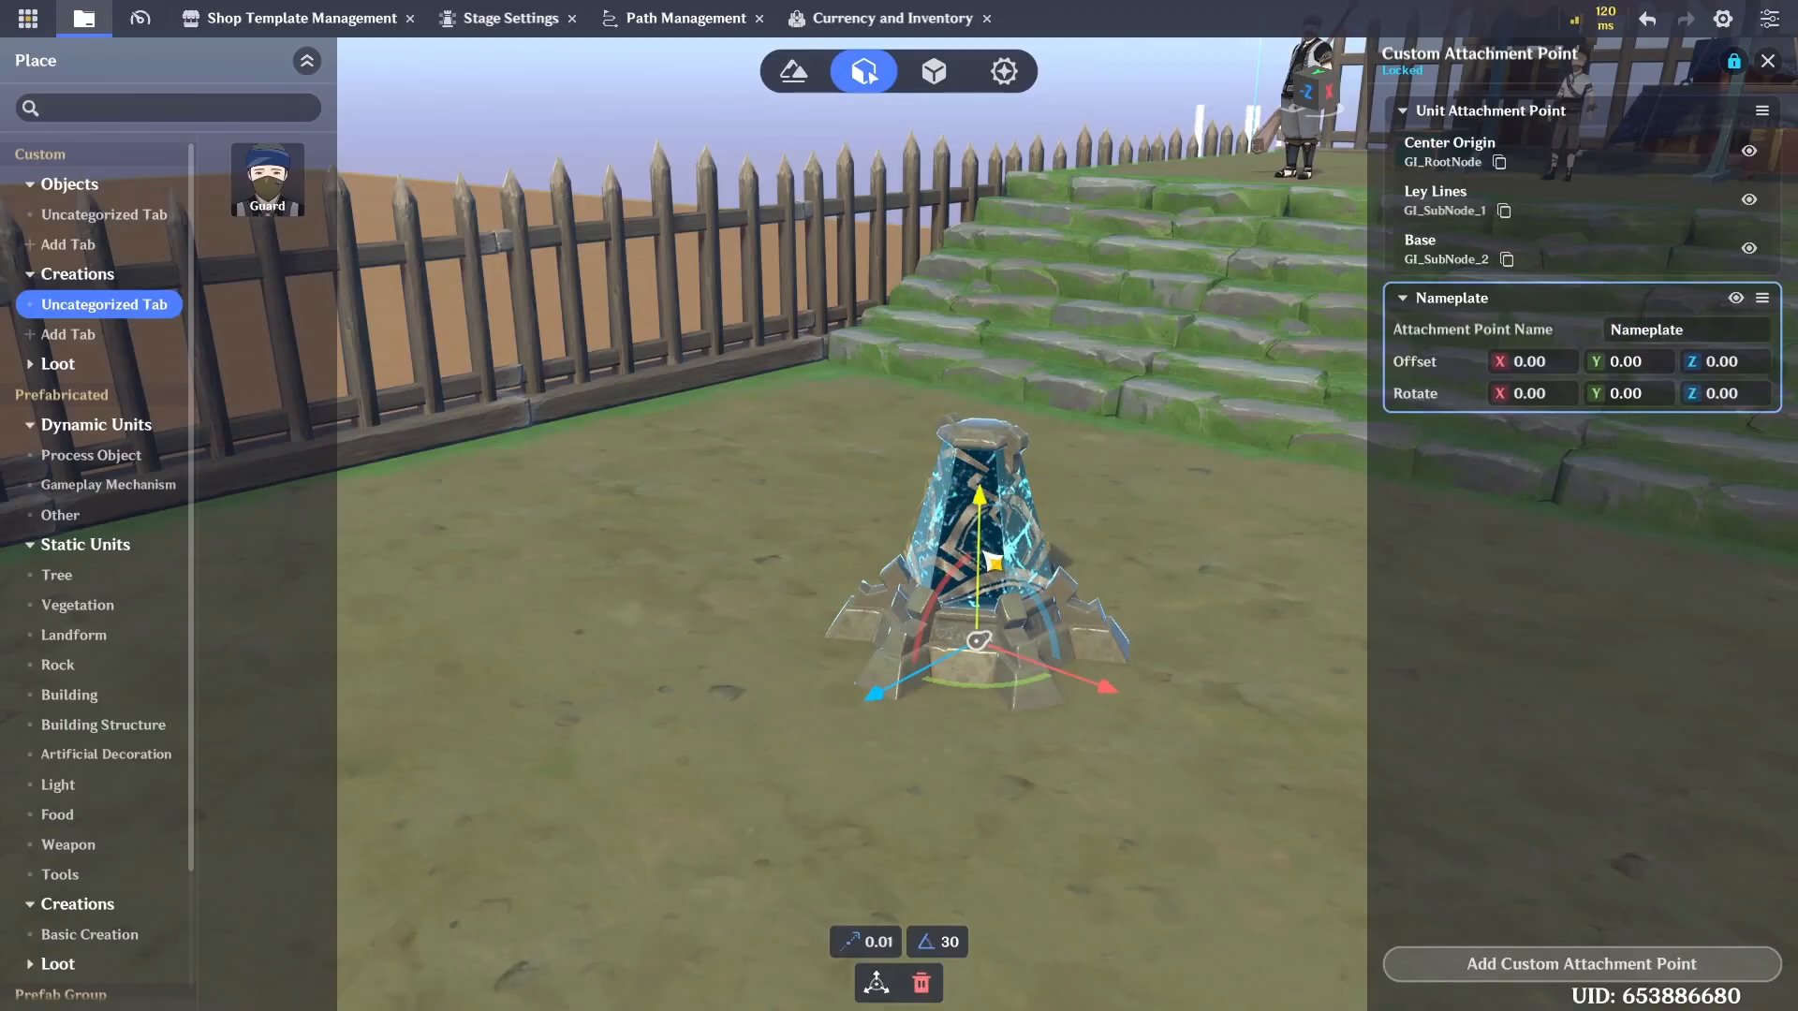
Raise the Nameplate attachment point just above the monolith to a Y offset of about 1.90 and close its settings
left_click_drag(986, 558, 1001, 279)
scroll(1064, 552, "down", 2)
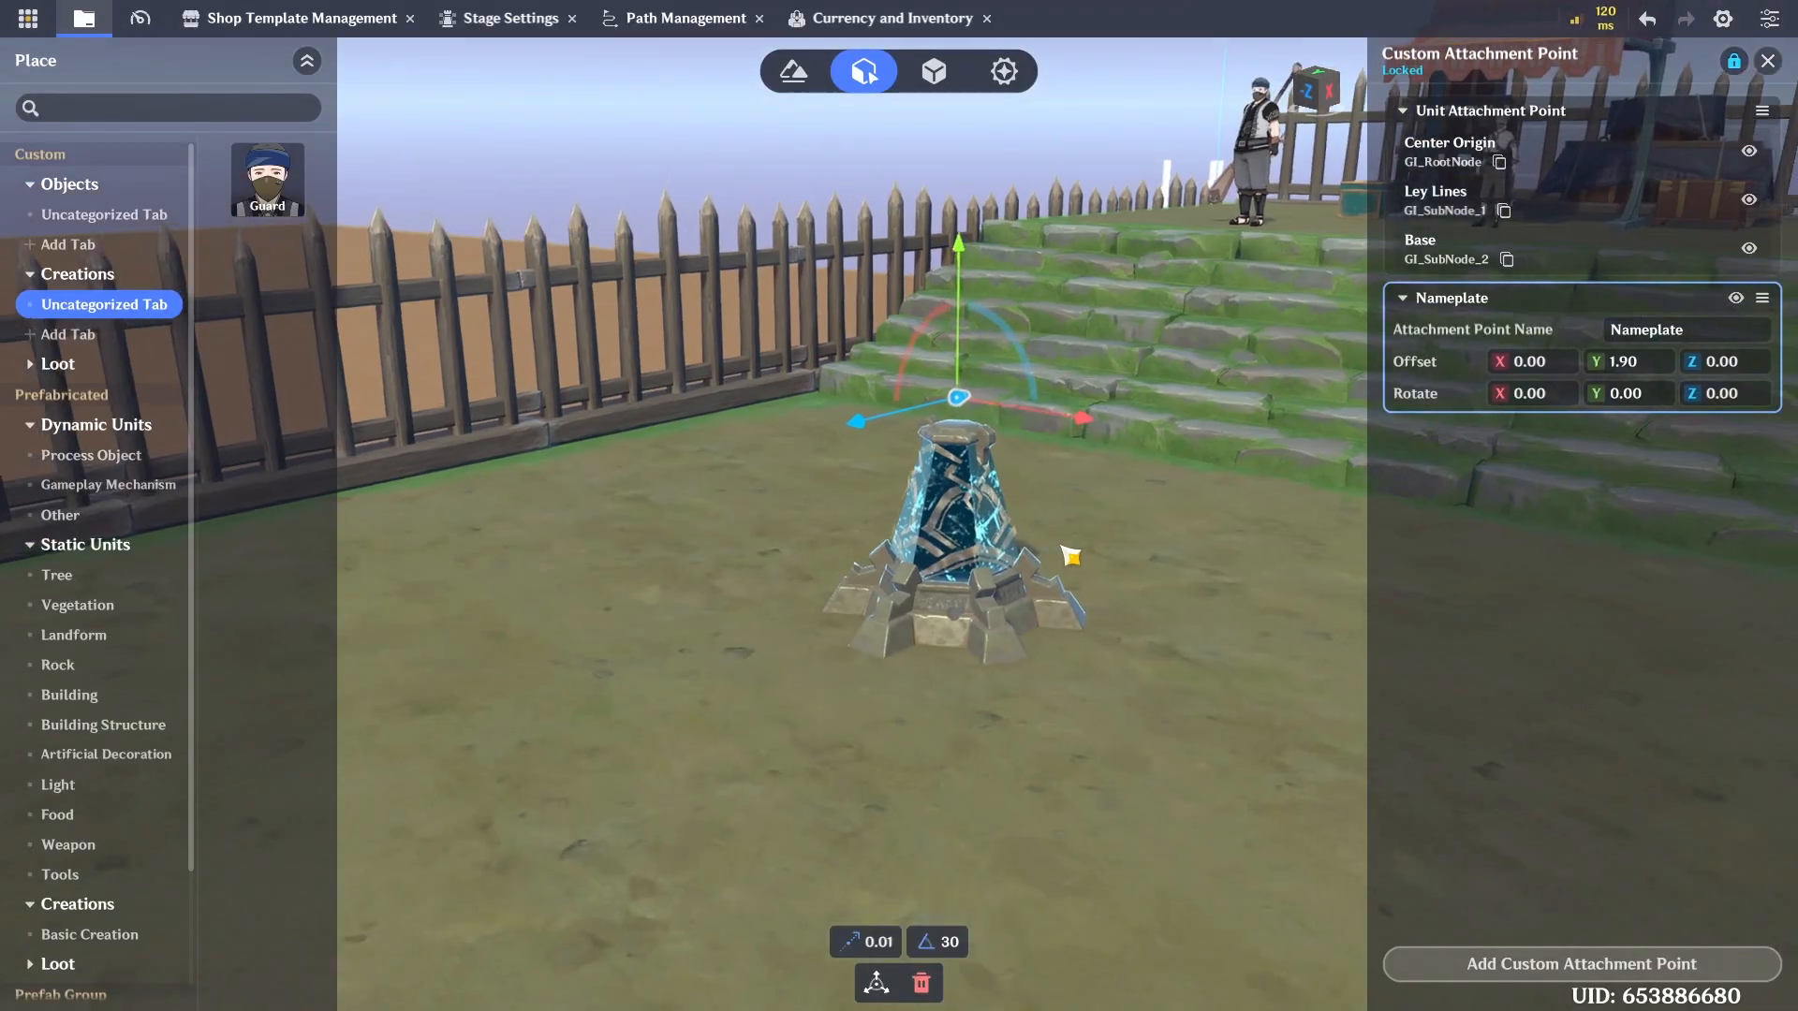
left_click(1767, 61)
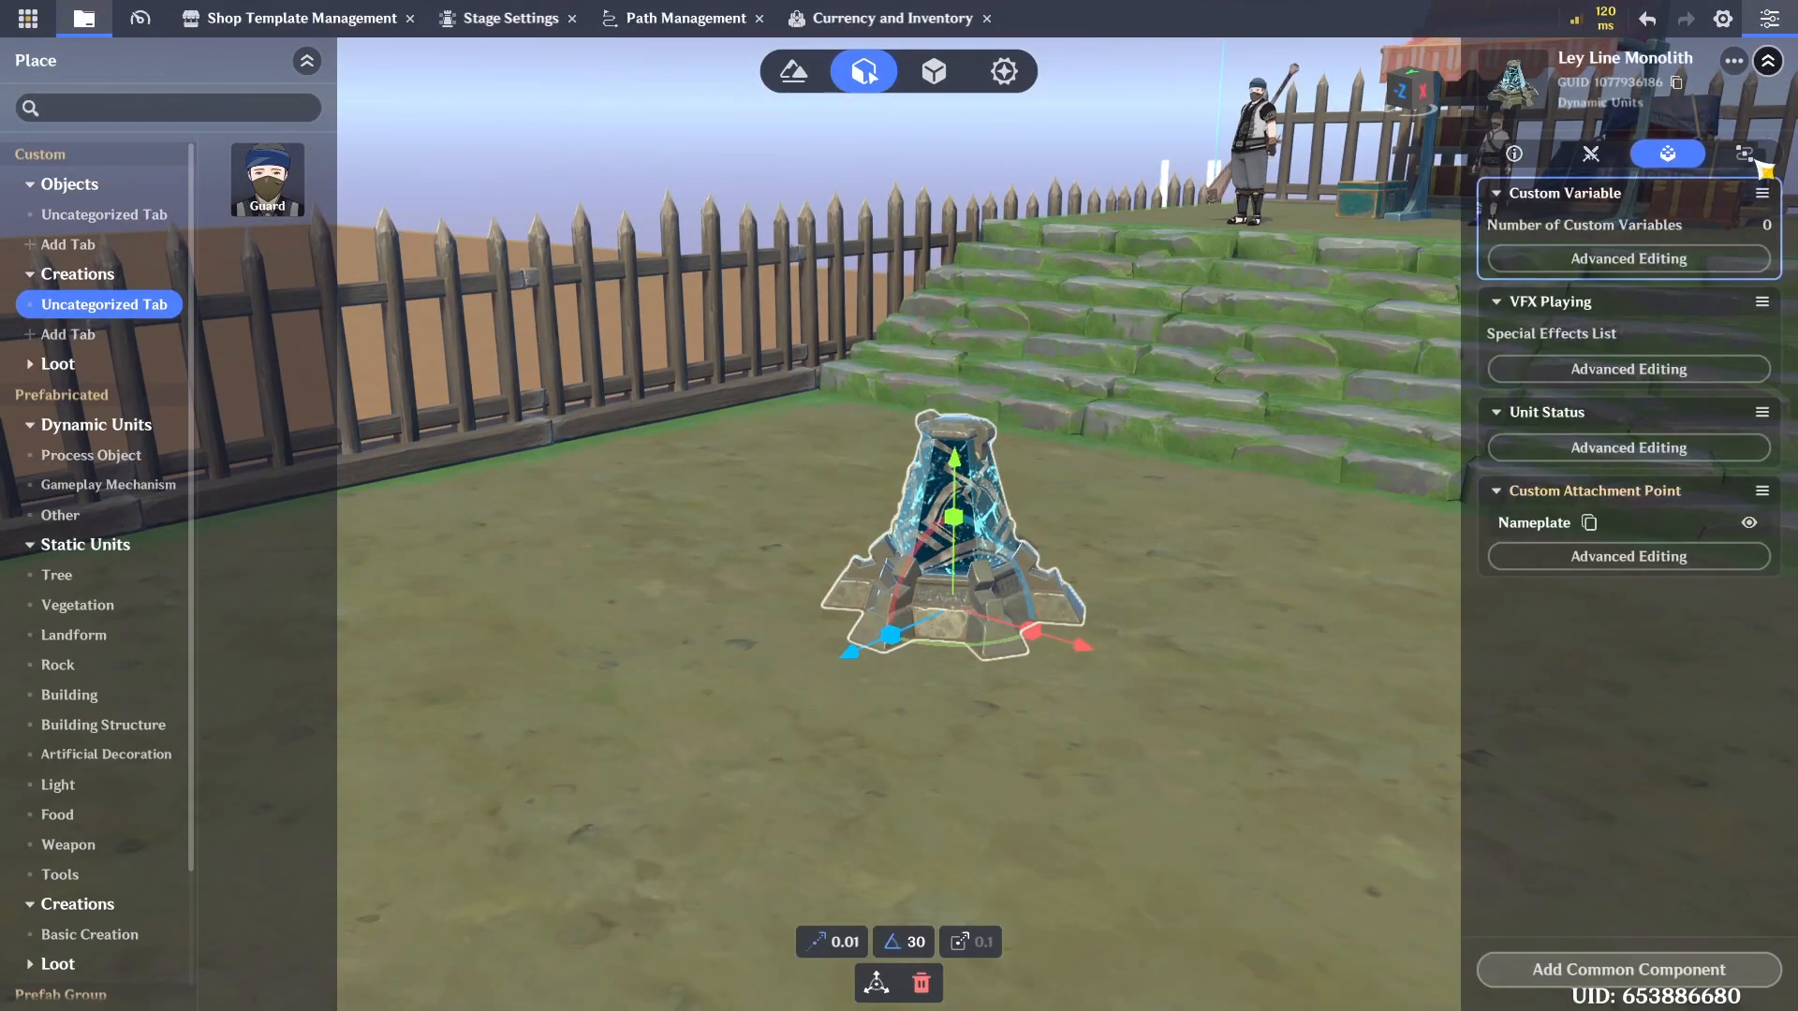
Add the Nameplate common component to the Ley Line Monolith
left_click(1613, 974)
scroll(1389, 863, "down", 5)
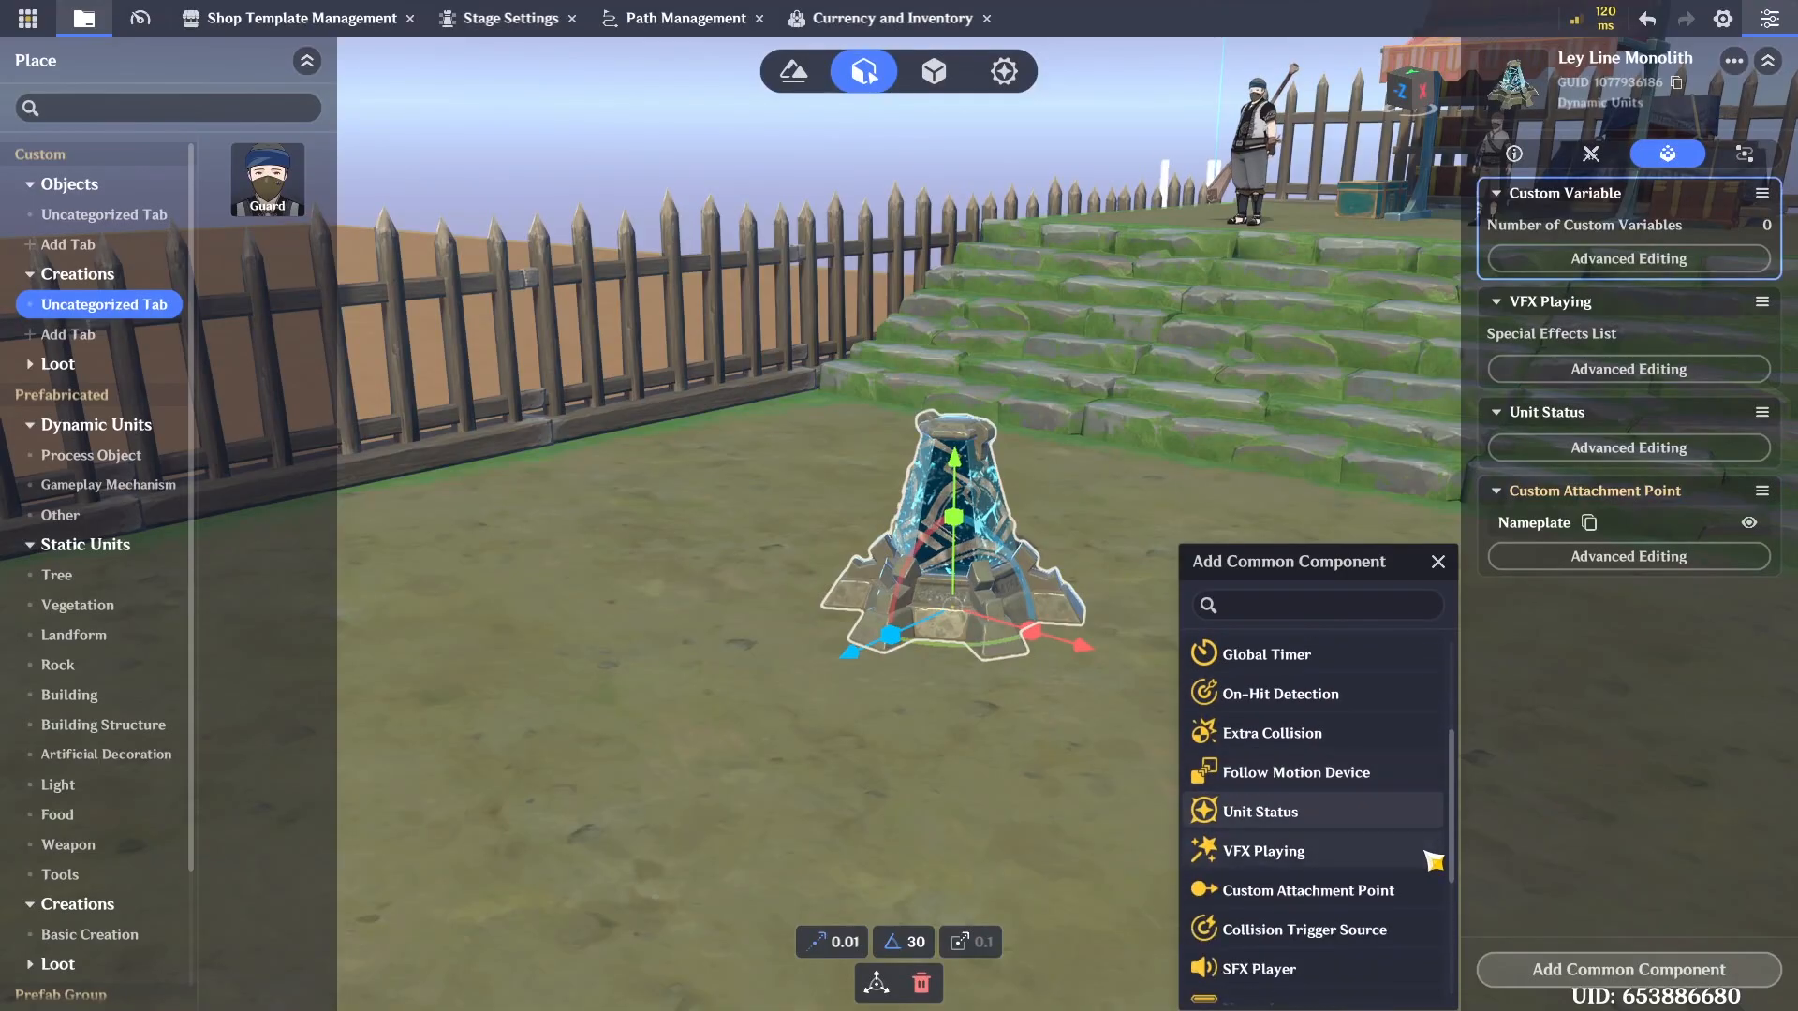
scroll(1405, 833, "down", 5)
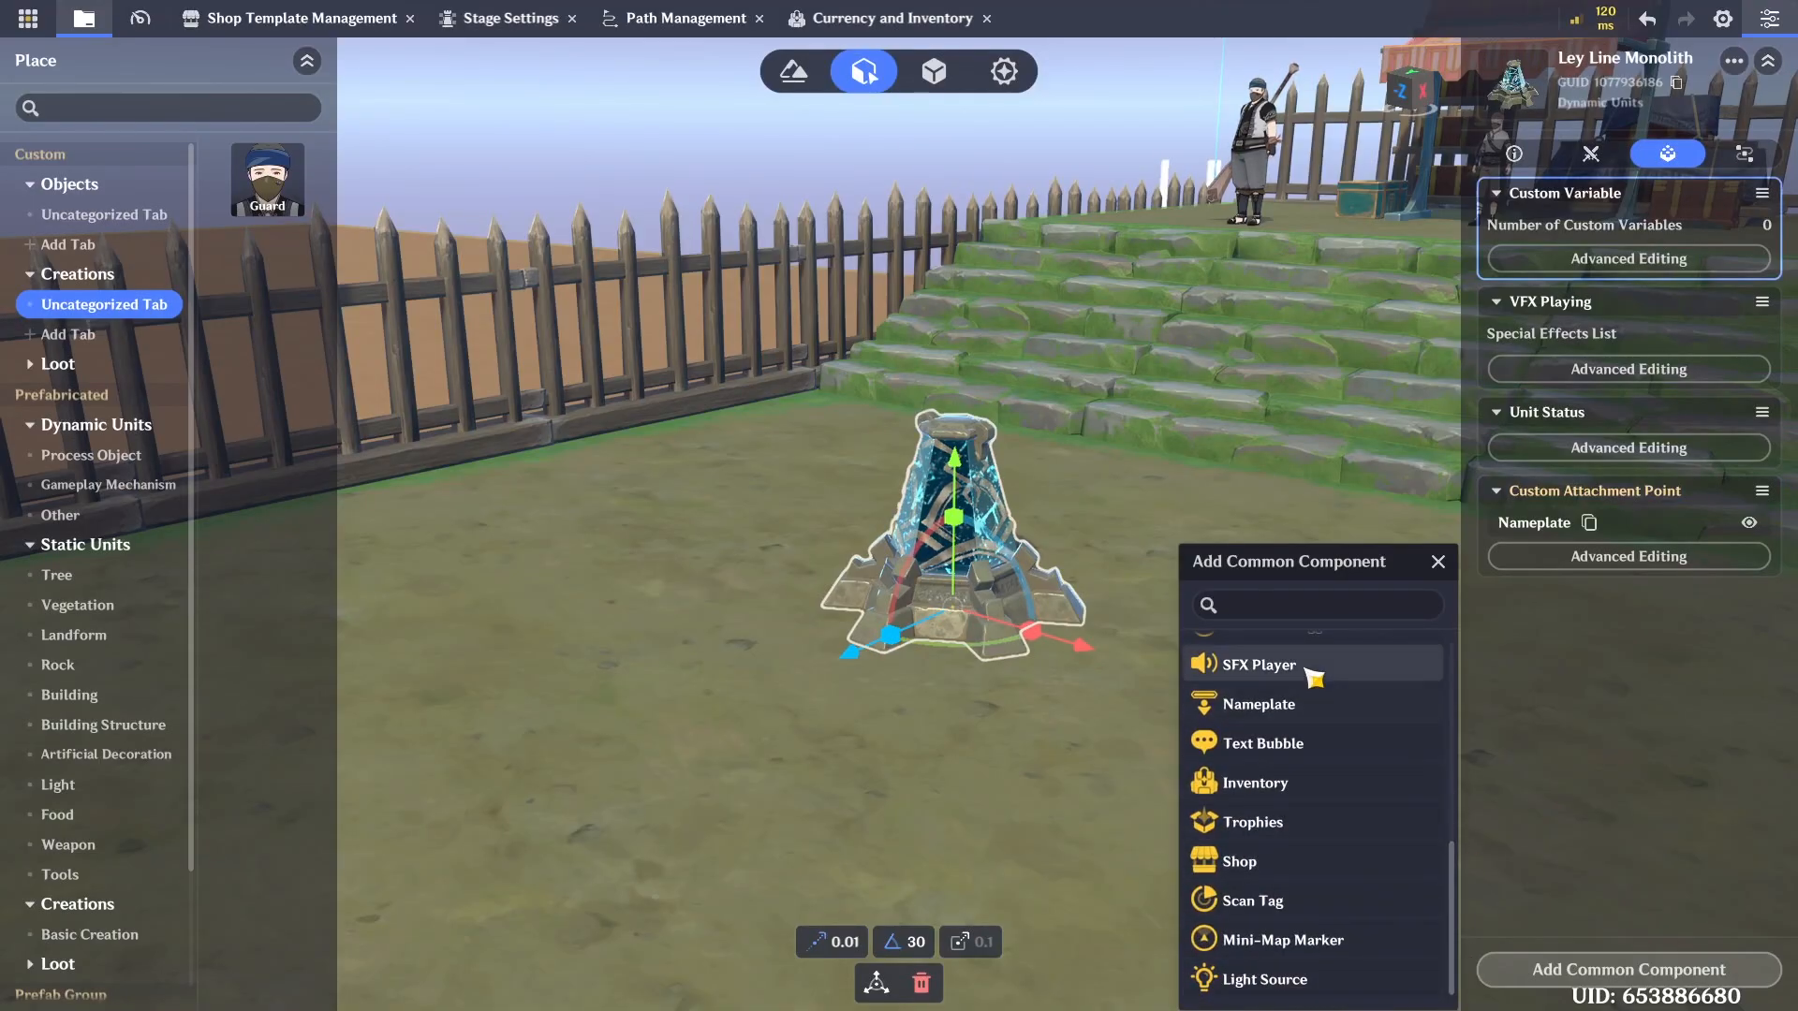
left_click(1309, 709)
Create a nameplate configuration for the monolith and set its attach point to Nameplate
left_click(1625, 688)
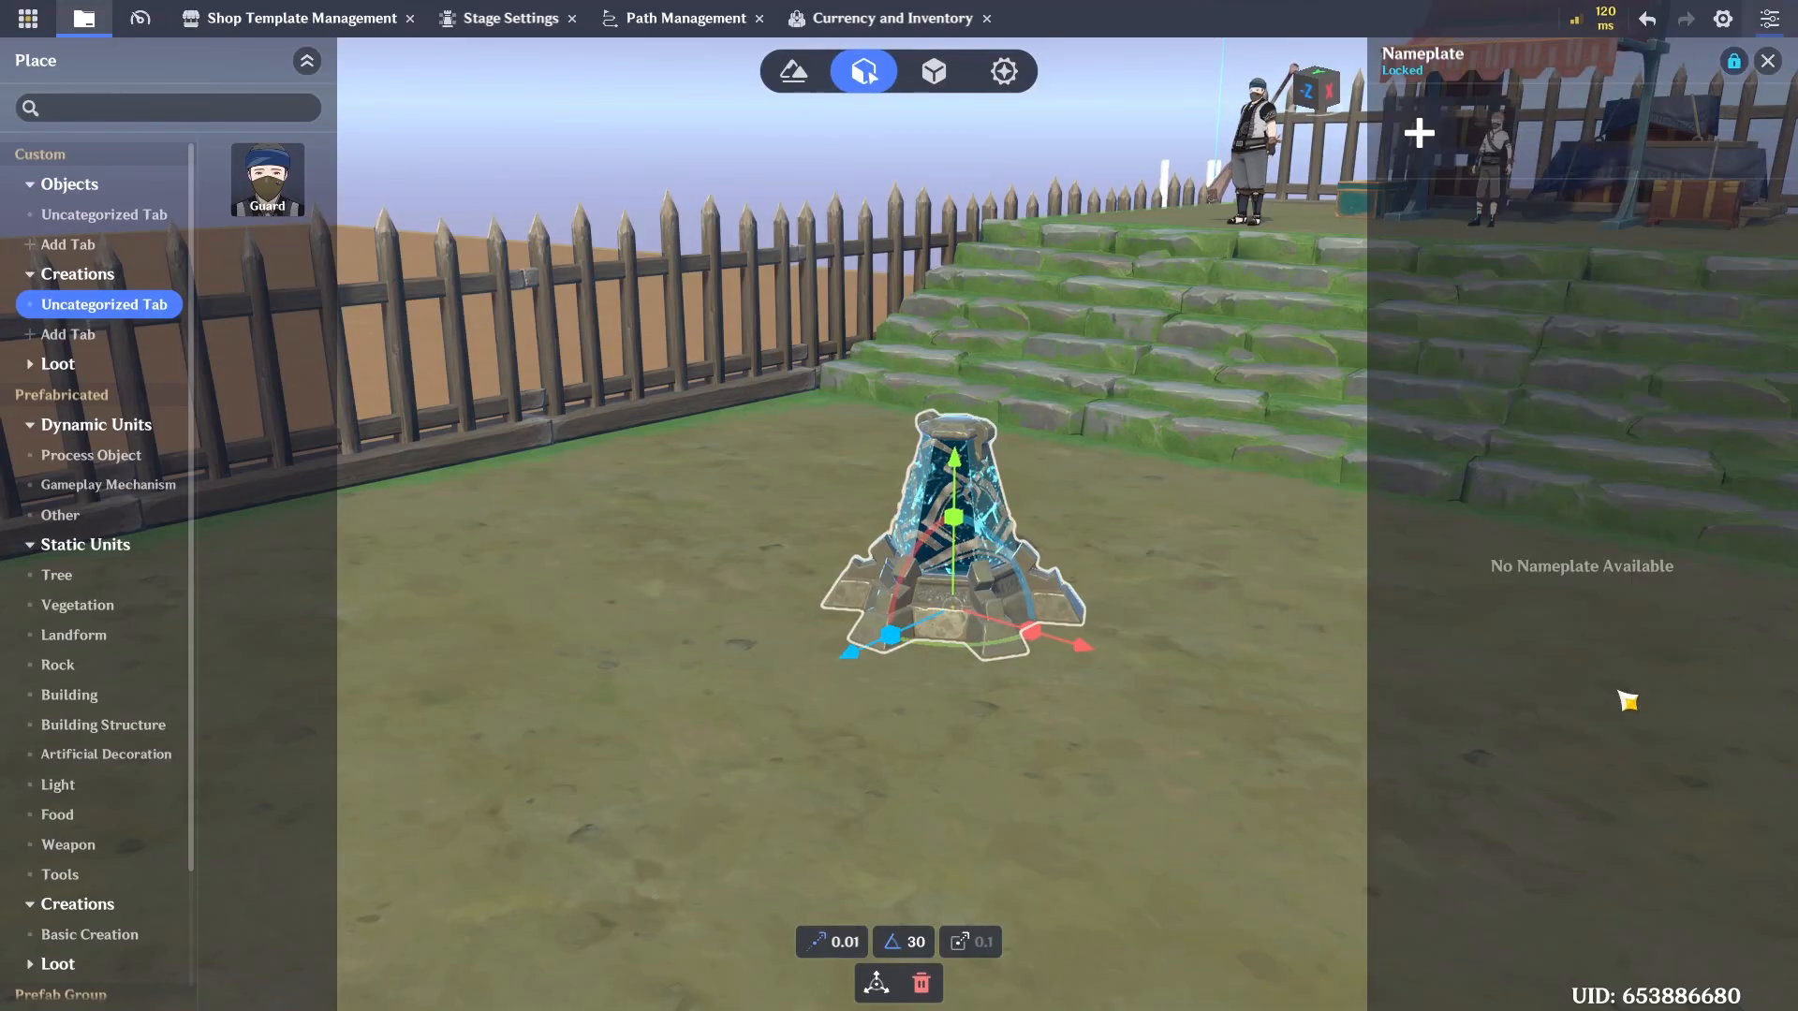
left_click(1447, 167)
left_click(1711, 339)
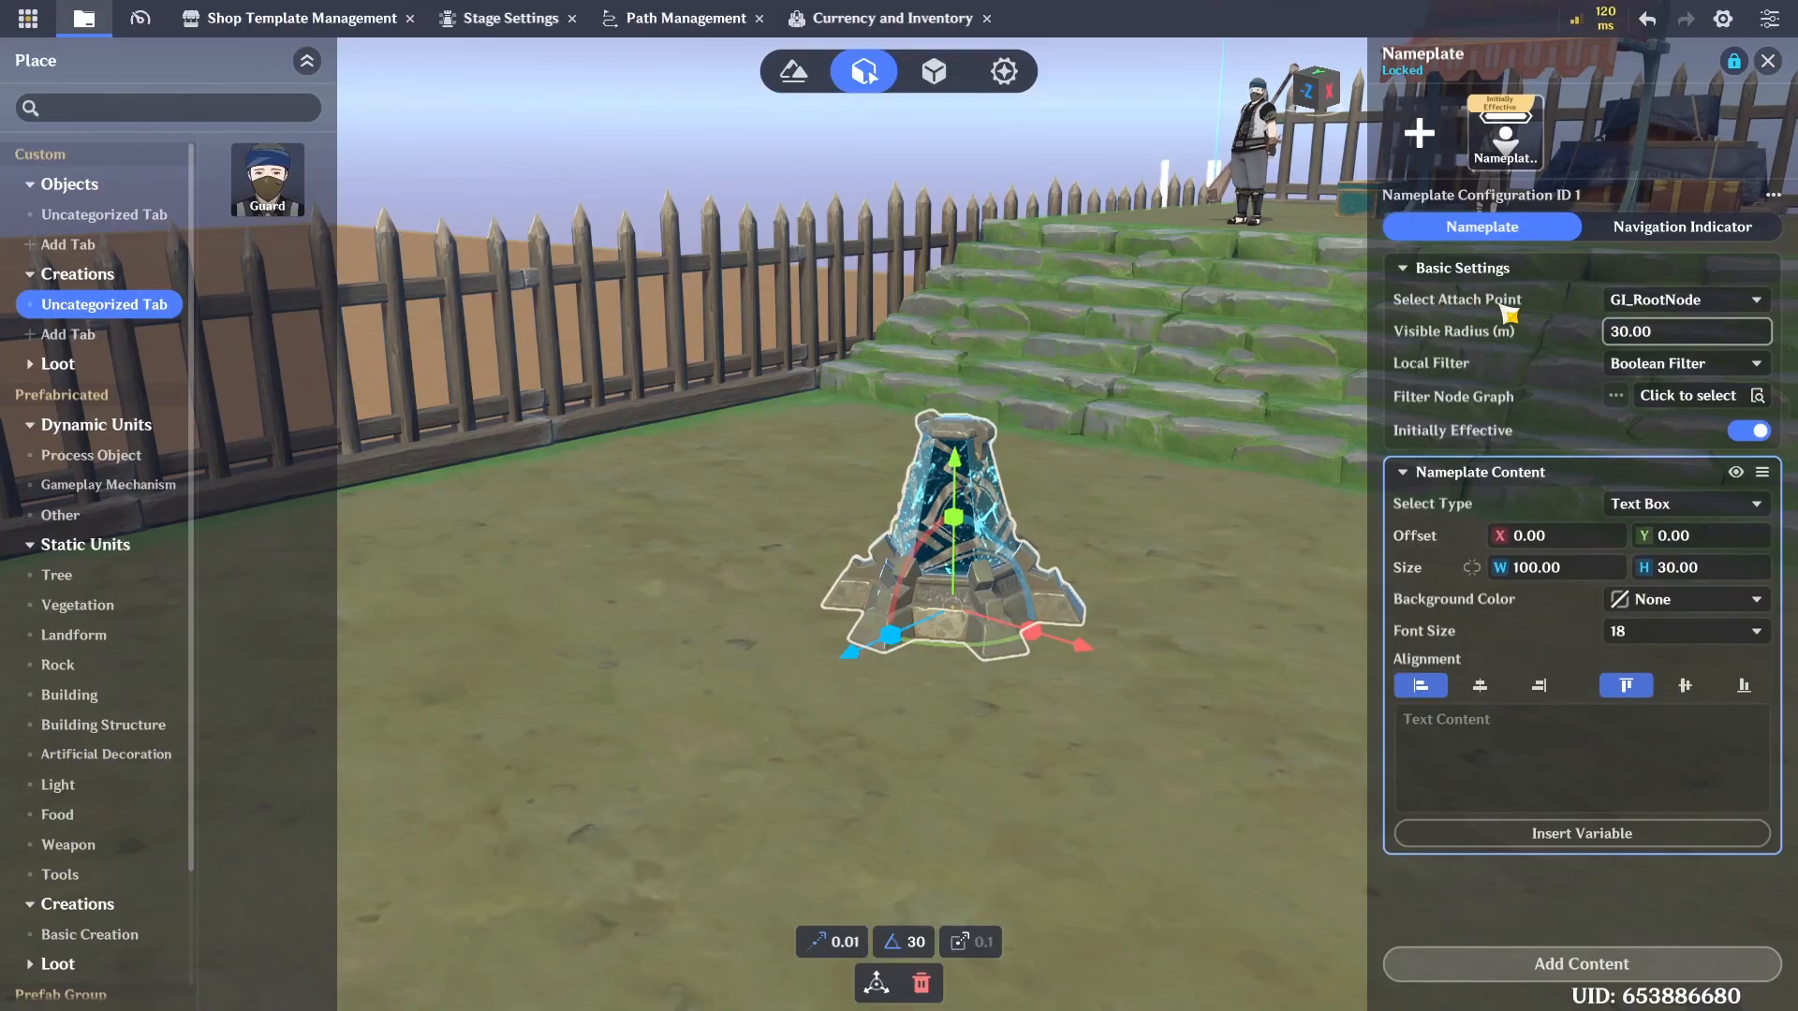
left_click(1676, 300)
left_click(1658, 418)
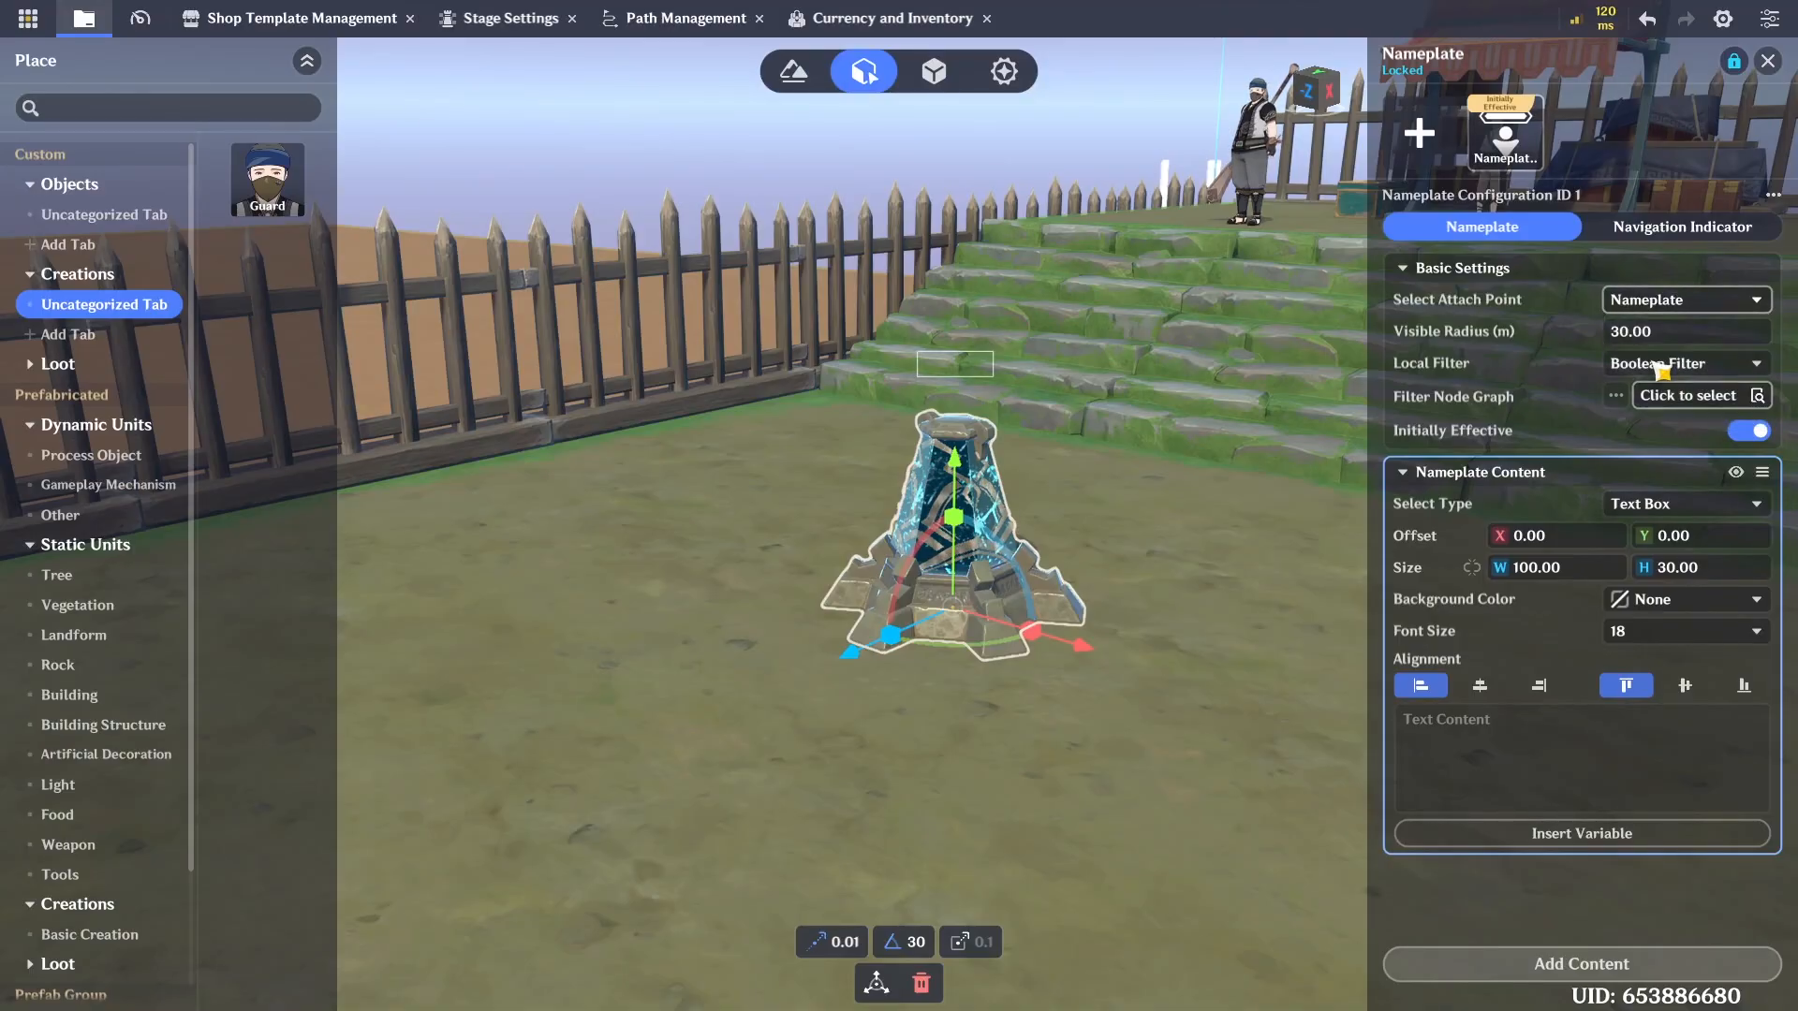
Change the monolith's nameplate content type to HP and Shield
left_click(1573, 568)
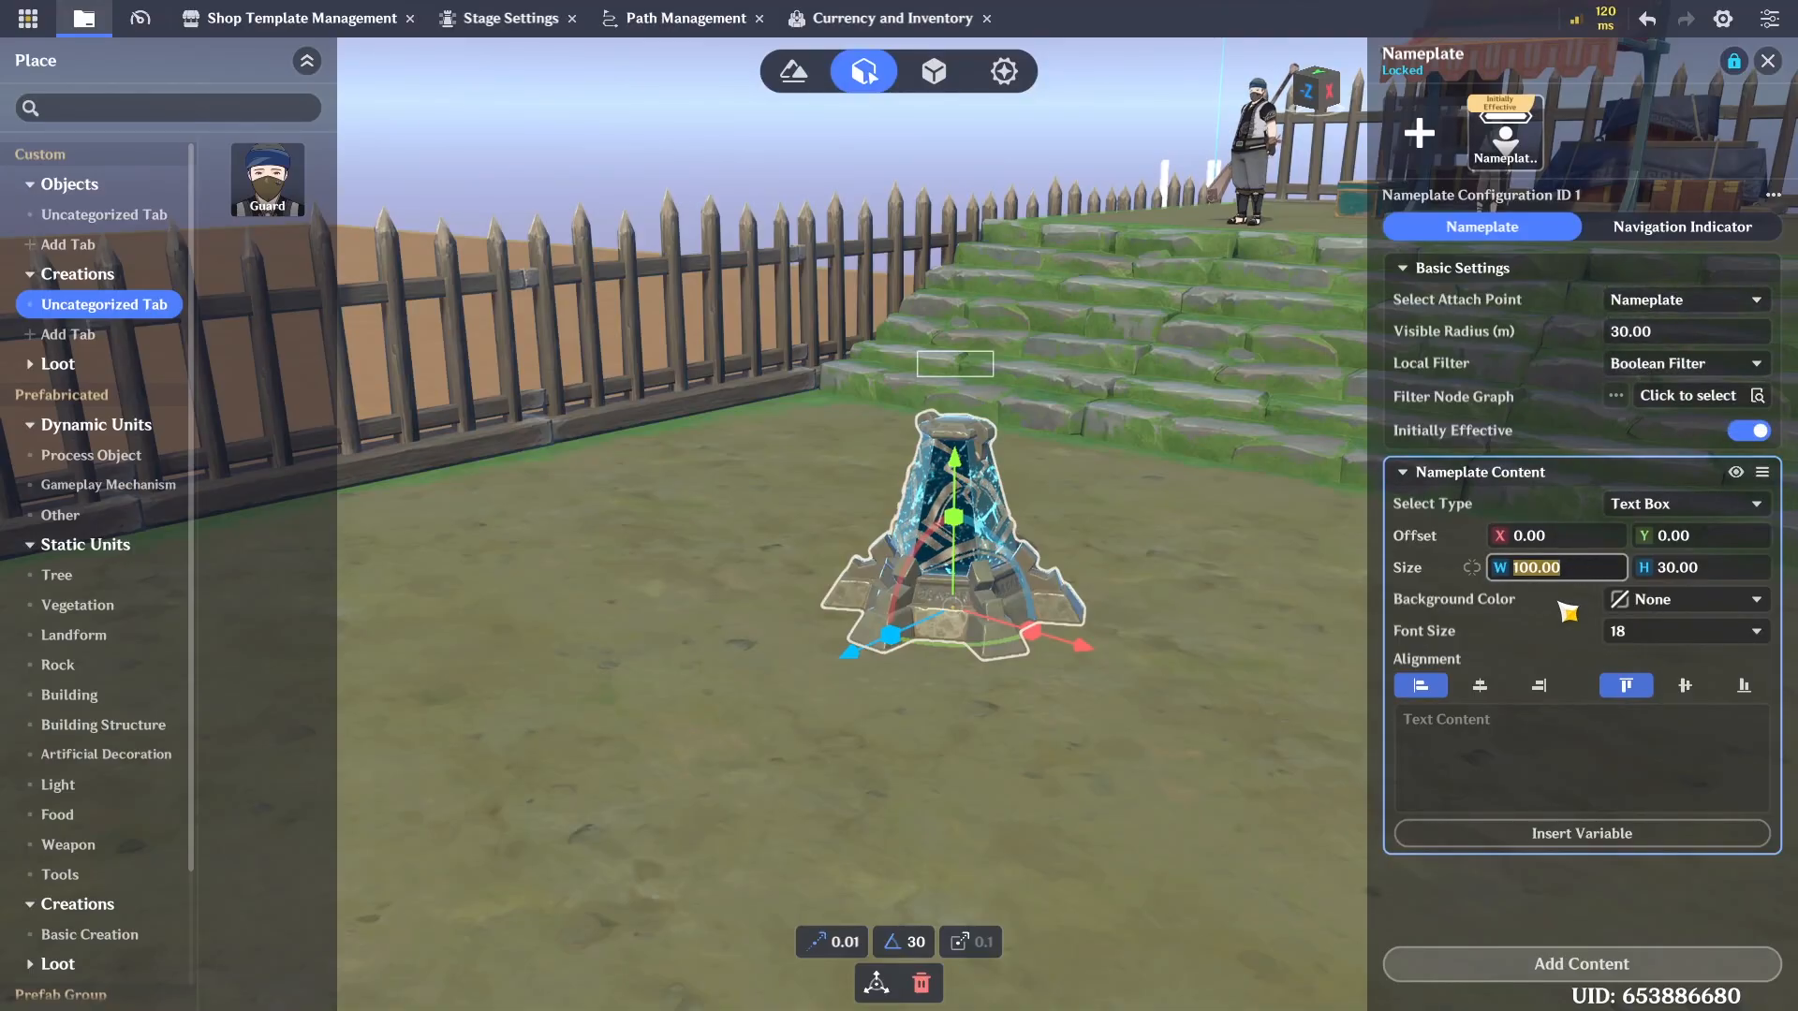
left_click(1669, 516)
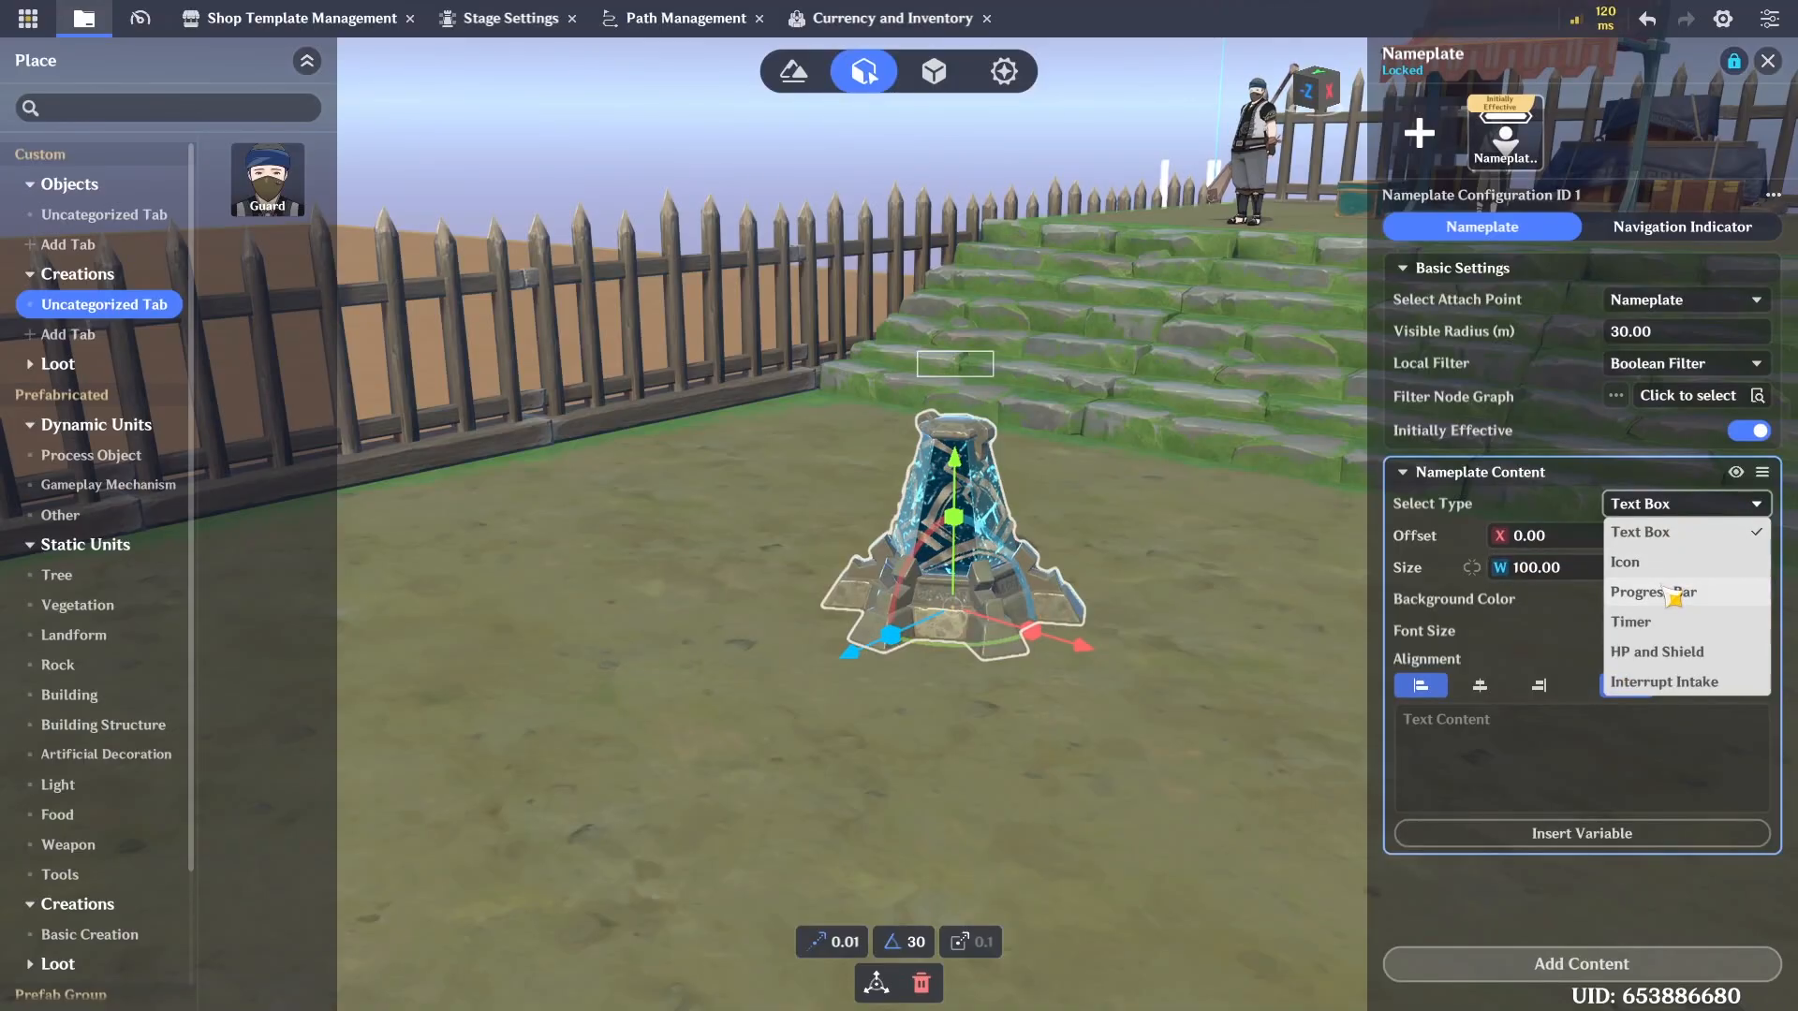
left_click(1683, 506)
left_click(1683, 511)
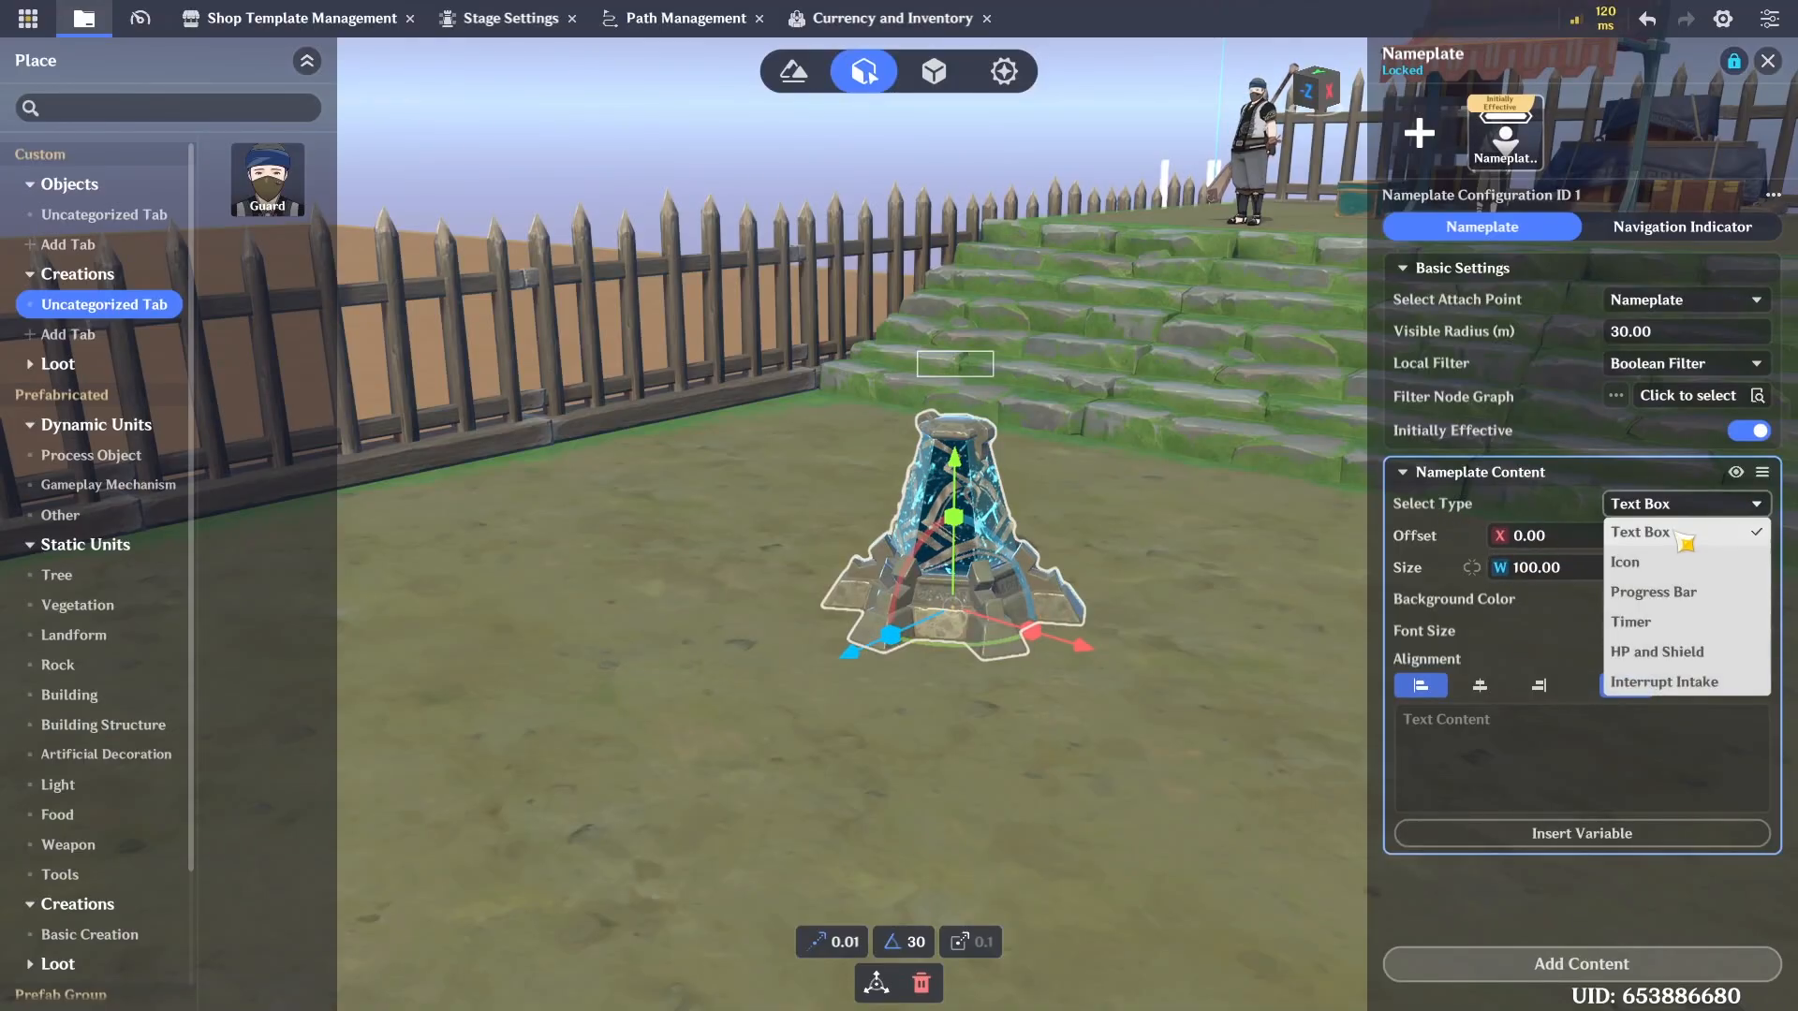
left_click(1658, 651)
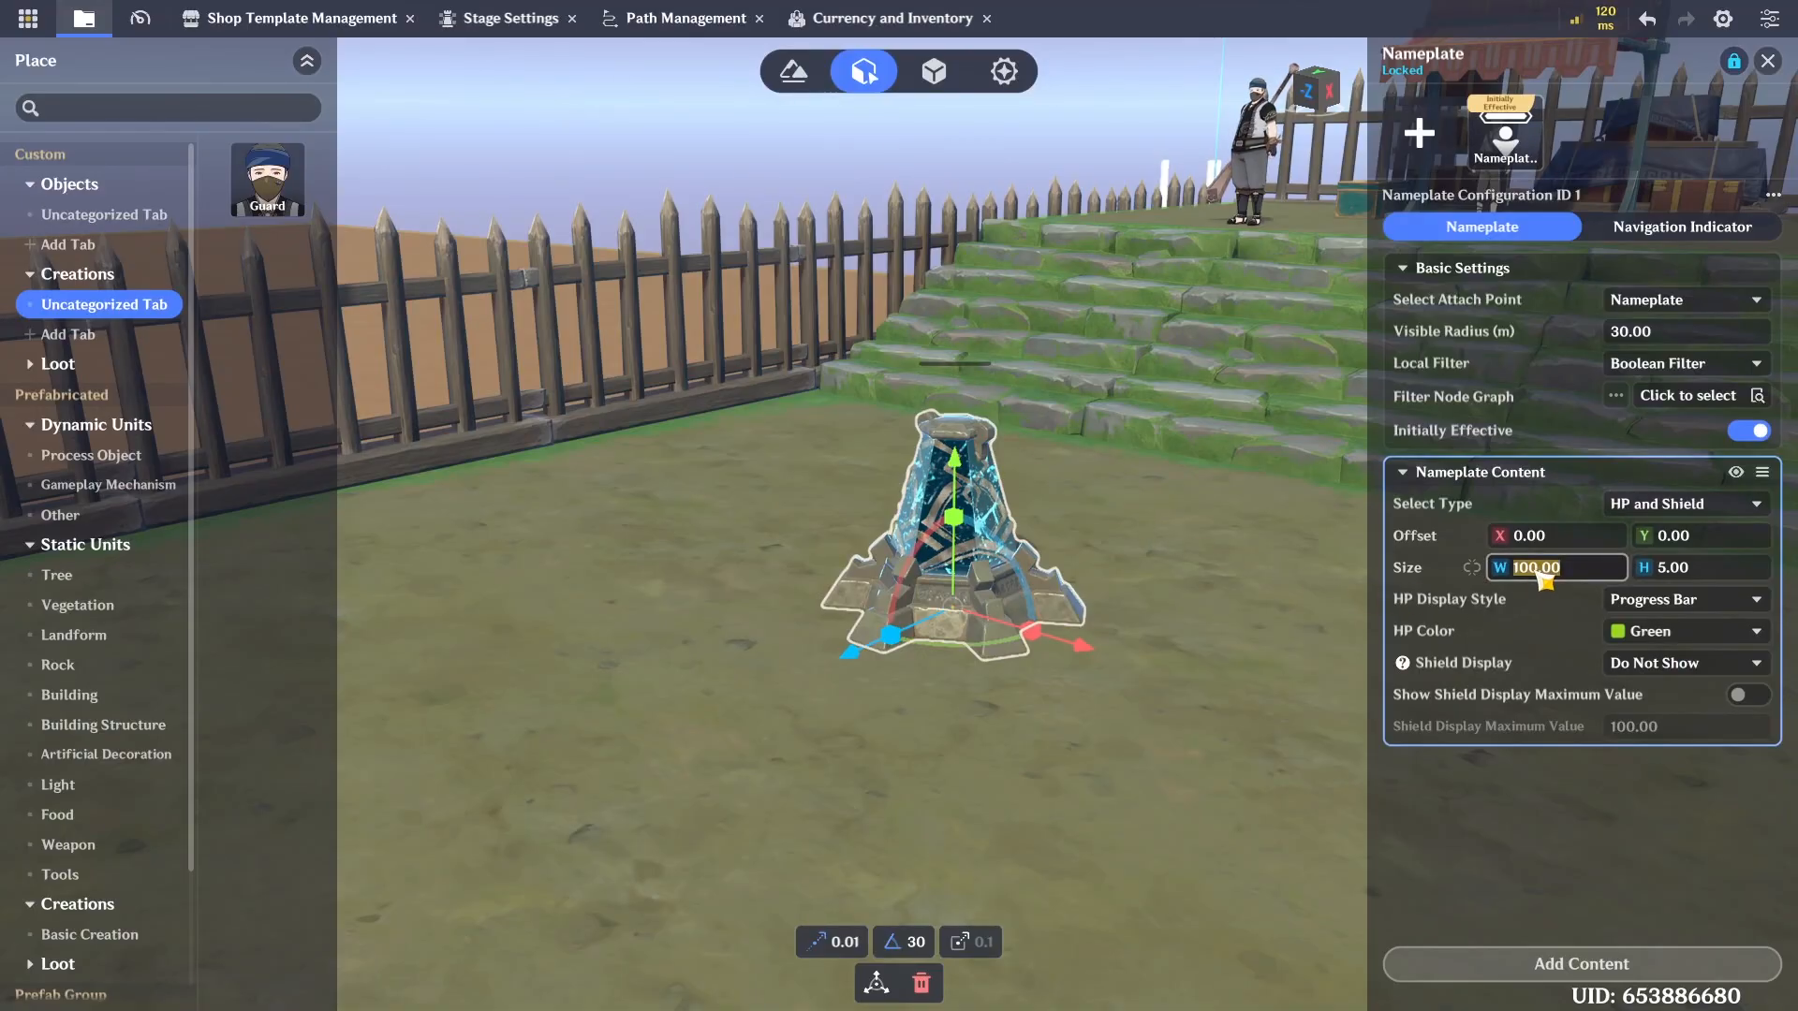
Set the HP bar's size to a width of 200 and a height of 30
type("200")
left_click(1731, 574)
type("1")
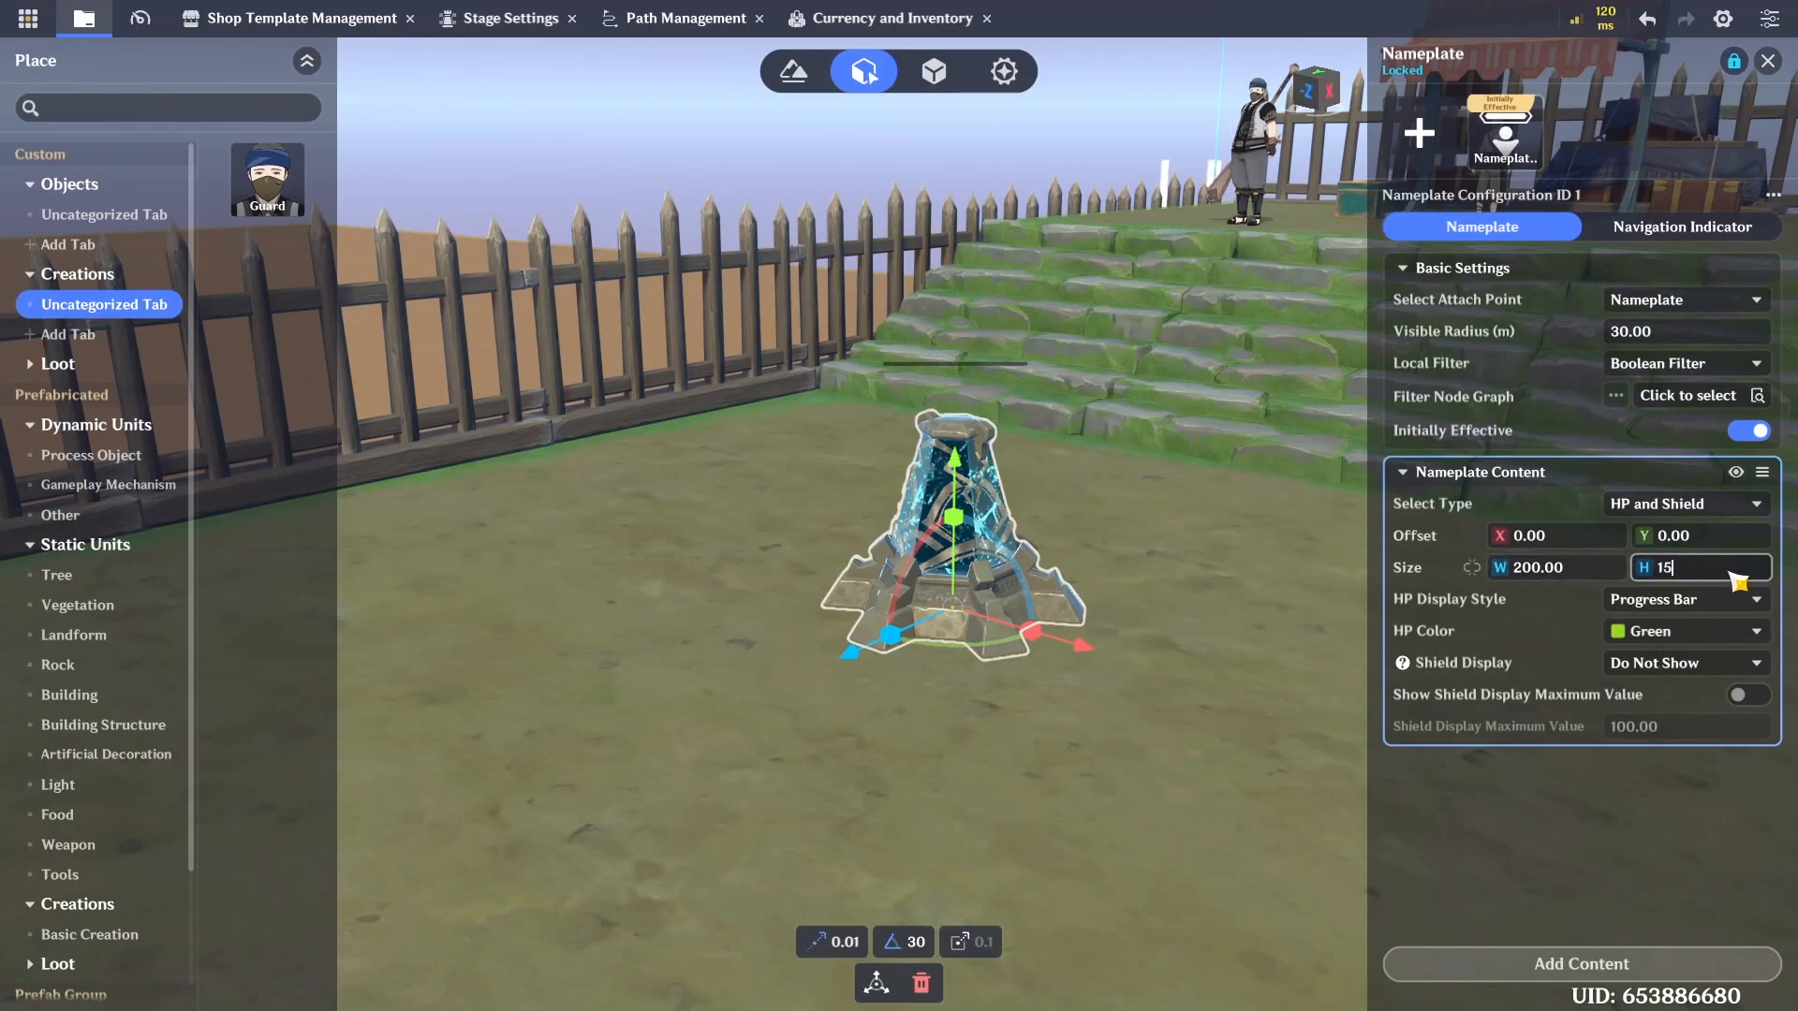
type("5")
key("Return")
type("30")
key("Return")
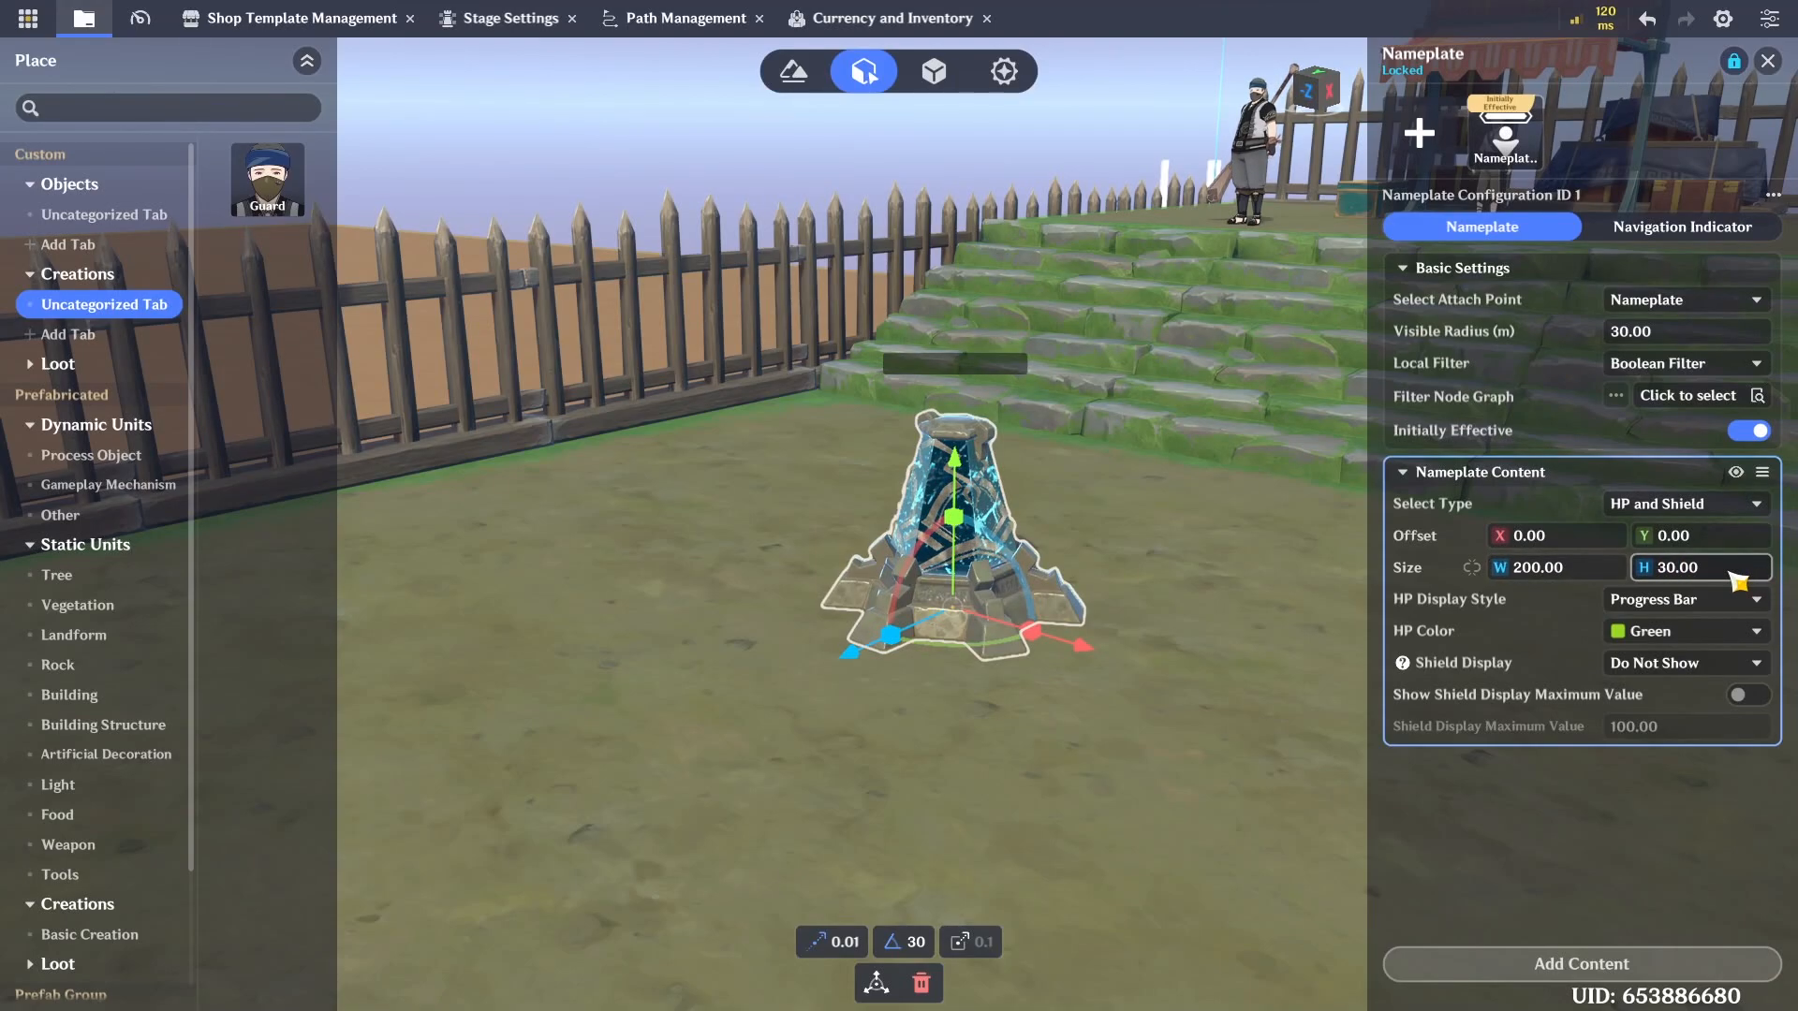
Enlarge the HP bar to a width of 300 and a height of 35
left_click(1570, 581)
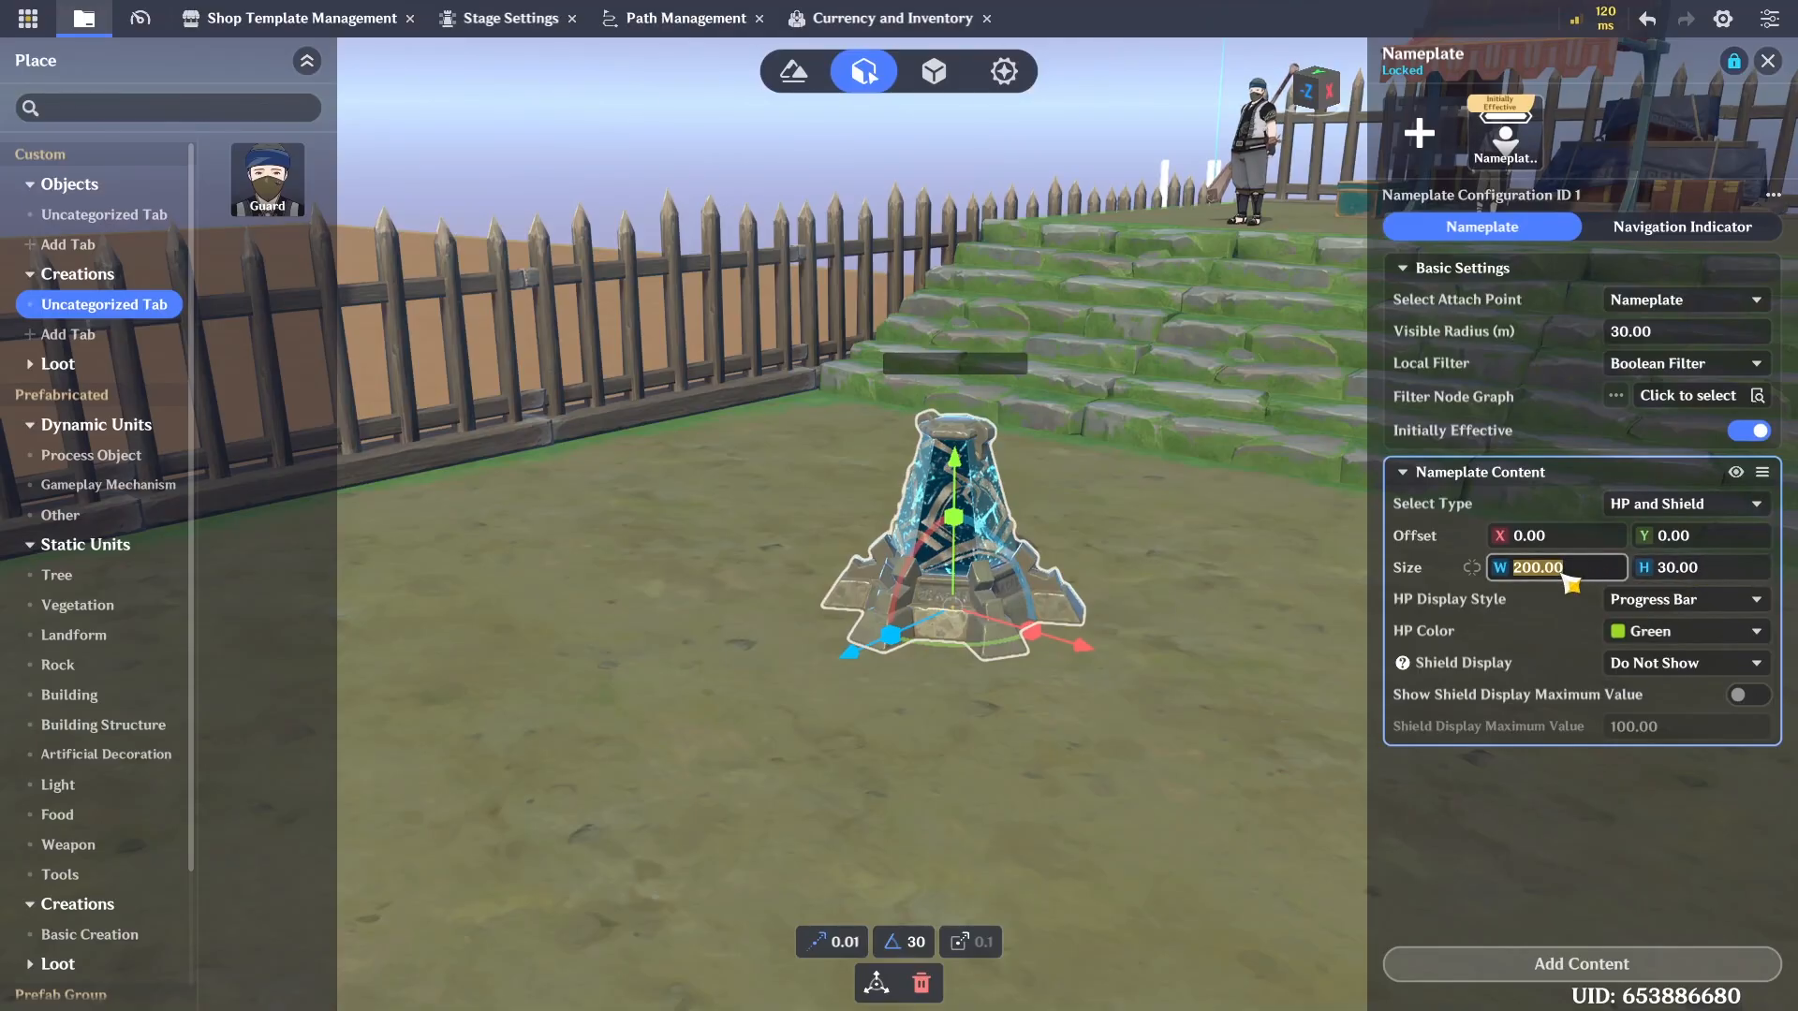
type("300")
key("Return")
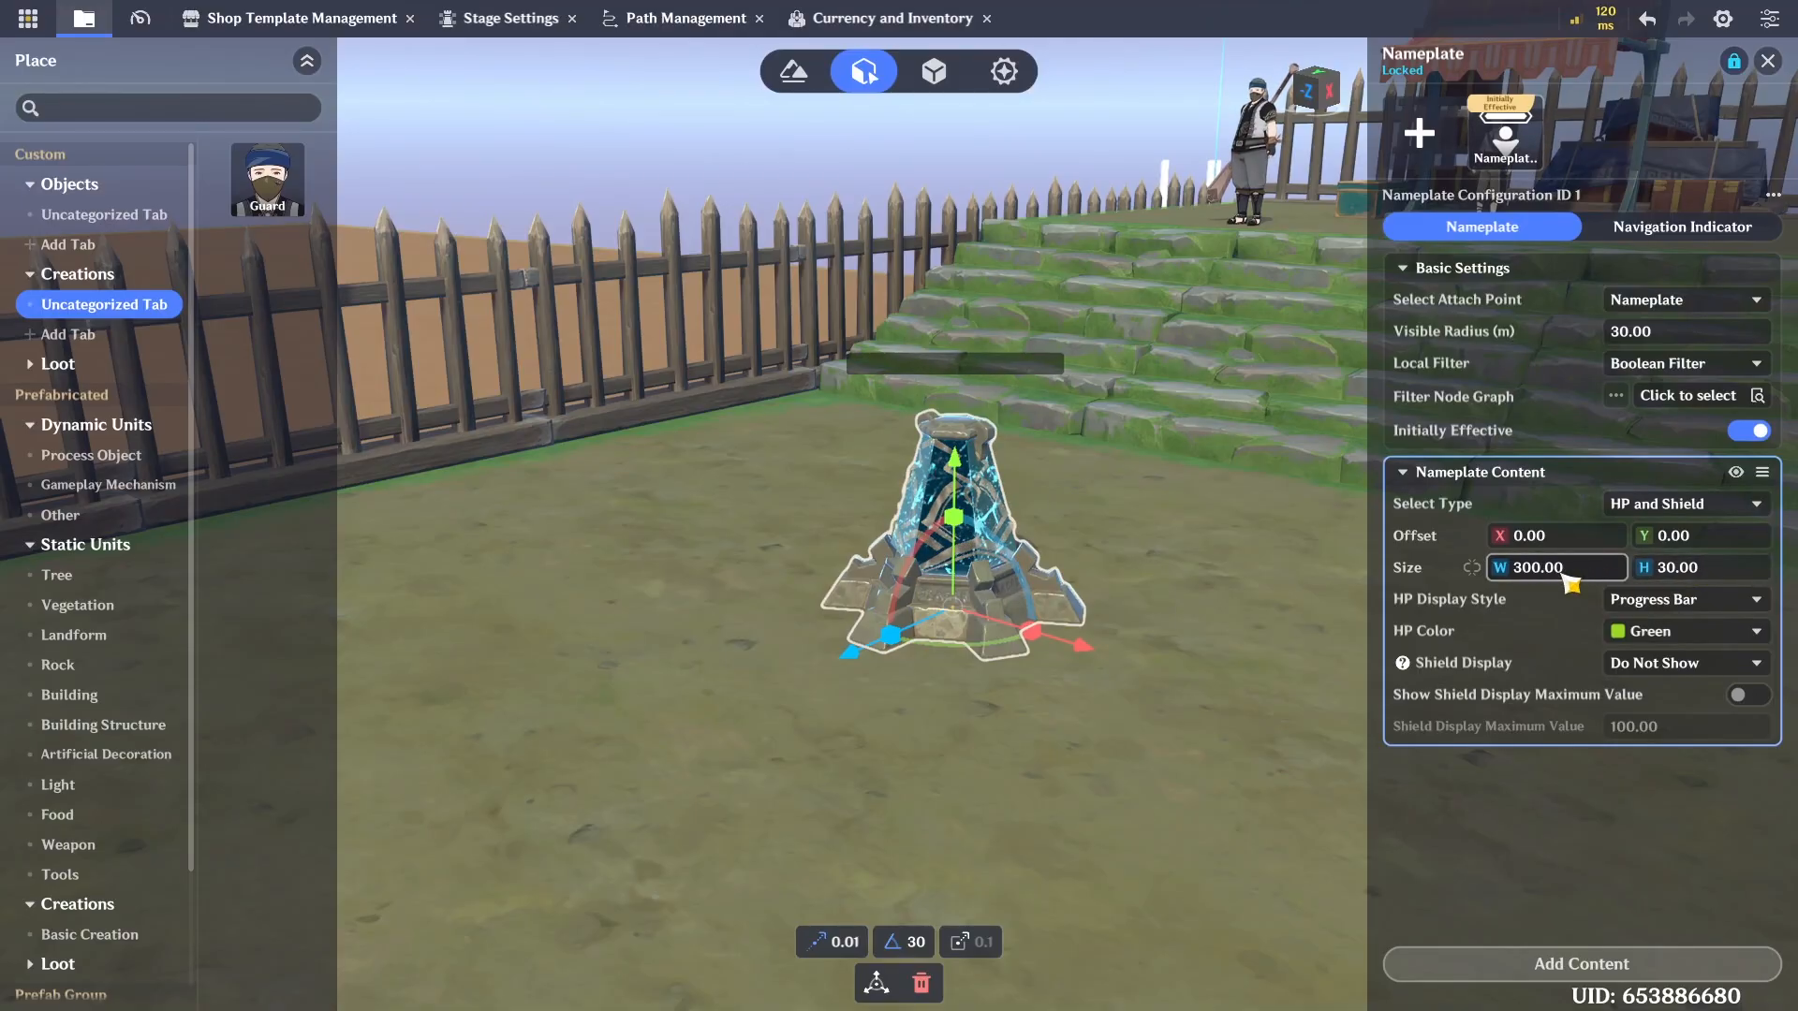
left_click(1739, 575)
type("35")
key("Return")
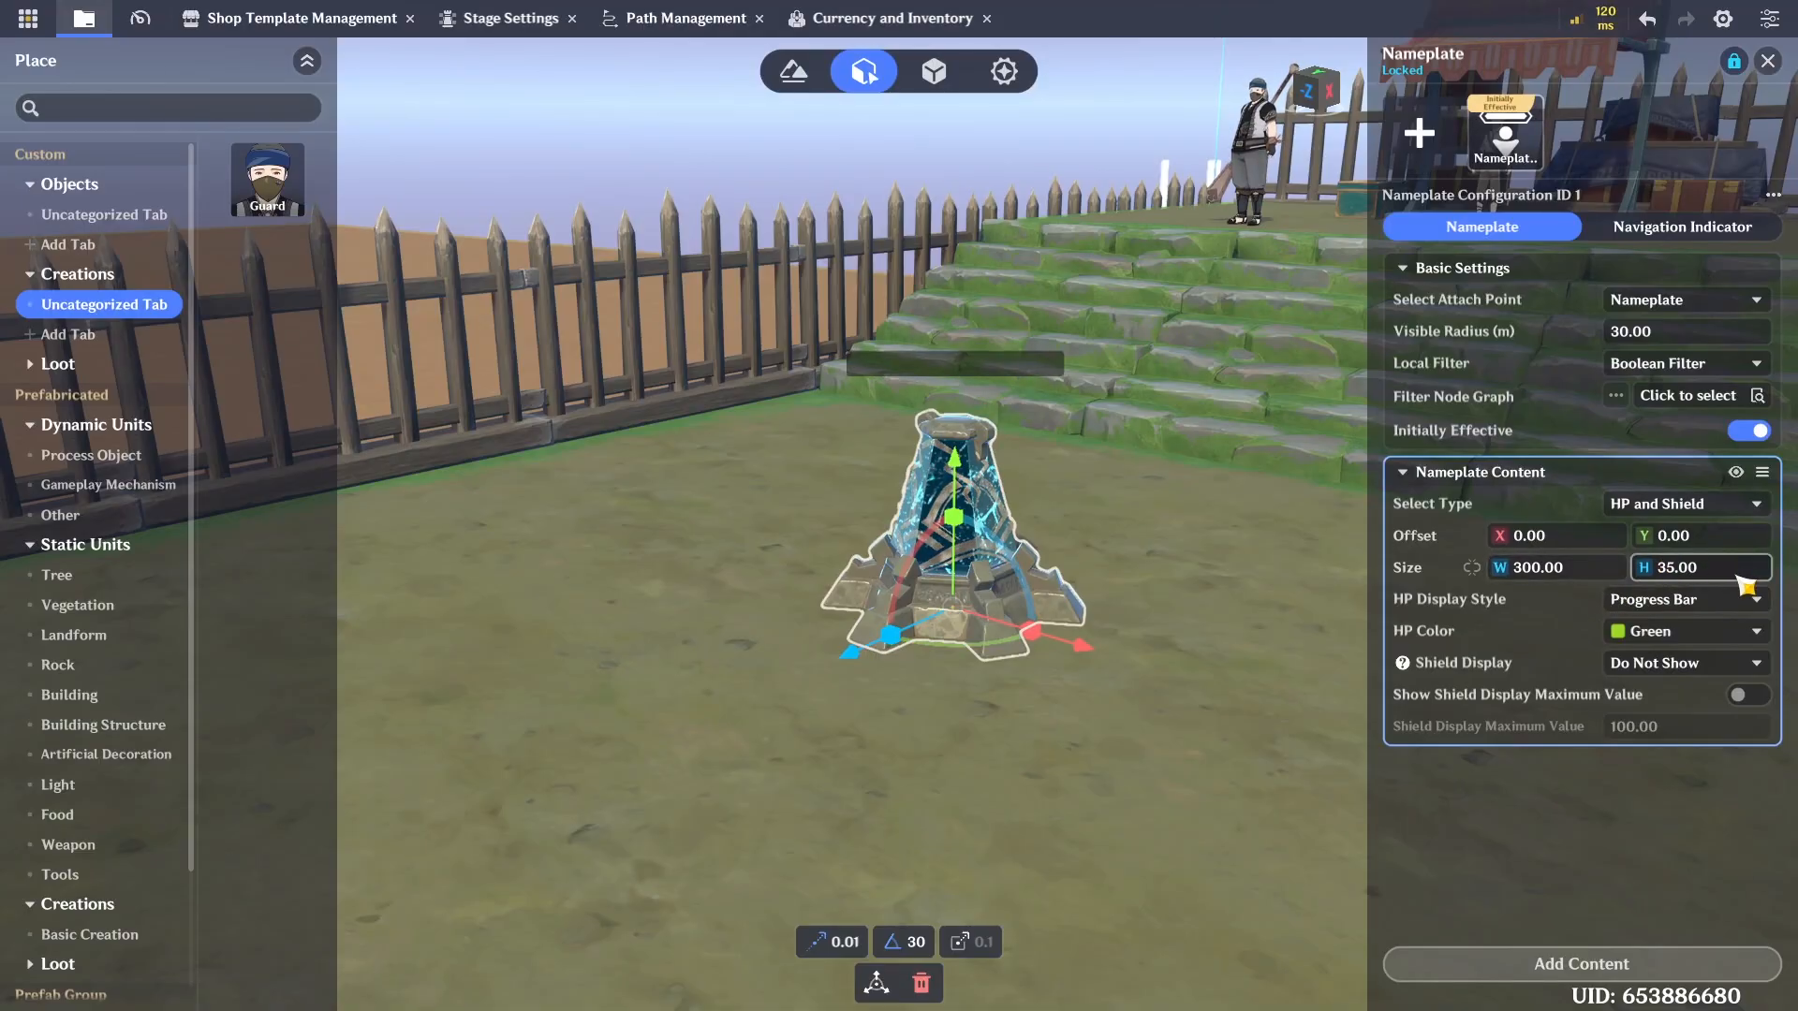
Review the HP color options, keeping Green, and check the nameplate's navigation indicator settings
left_click(1695, 631)
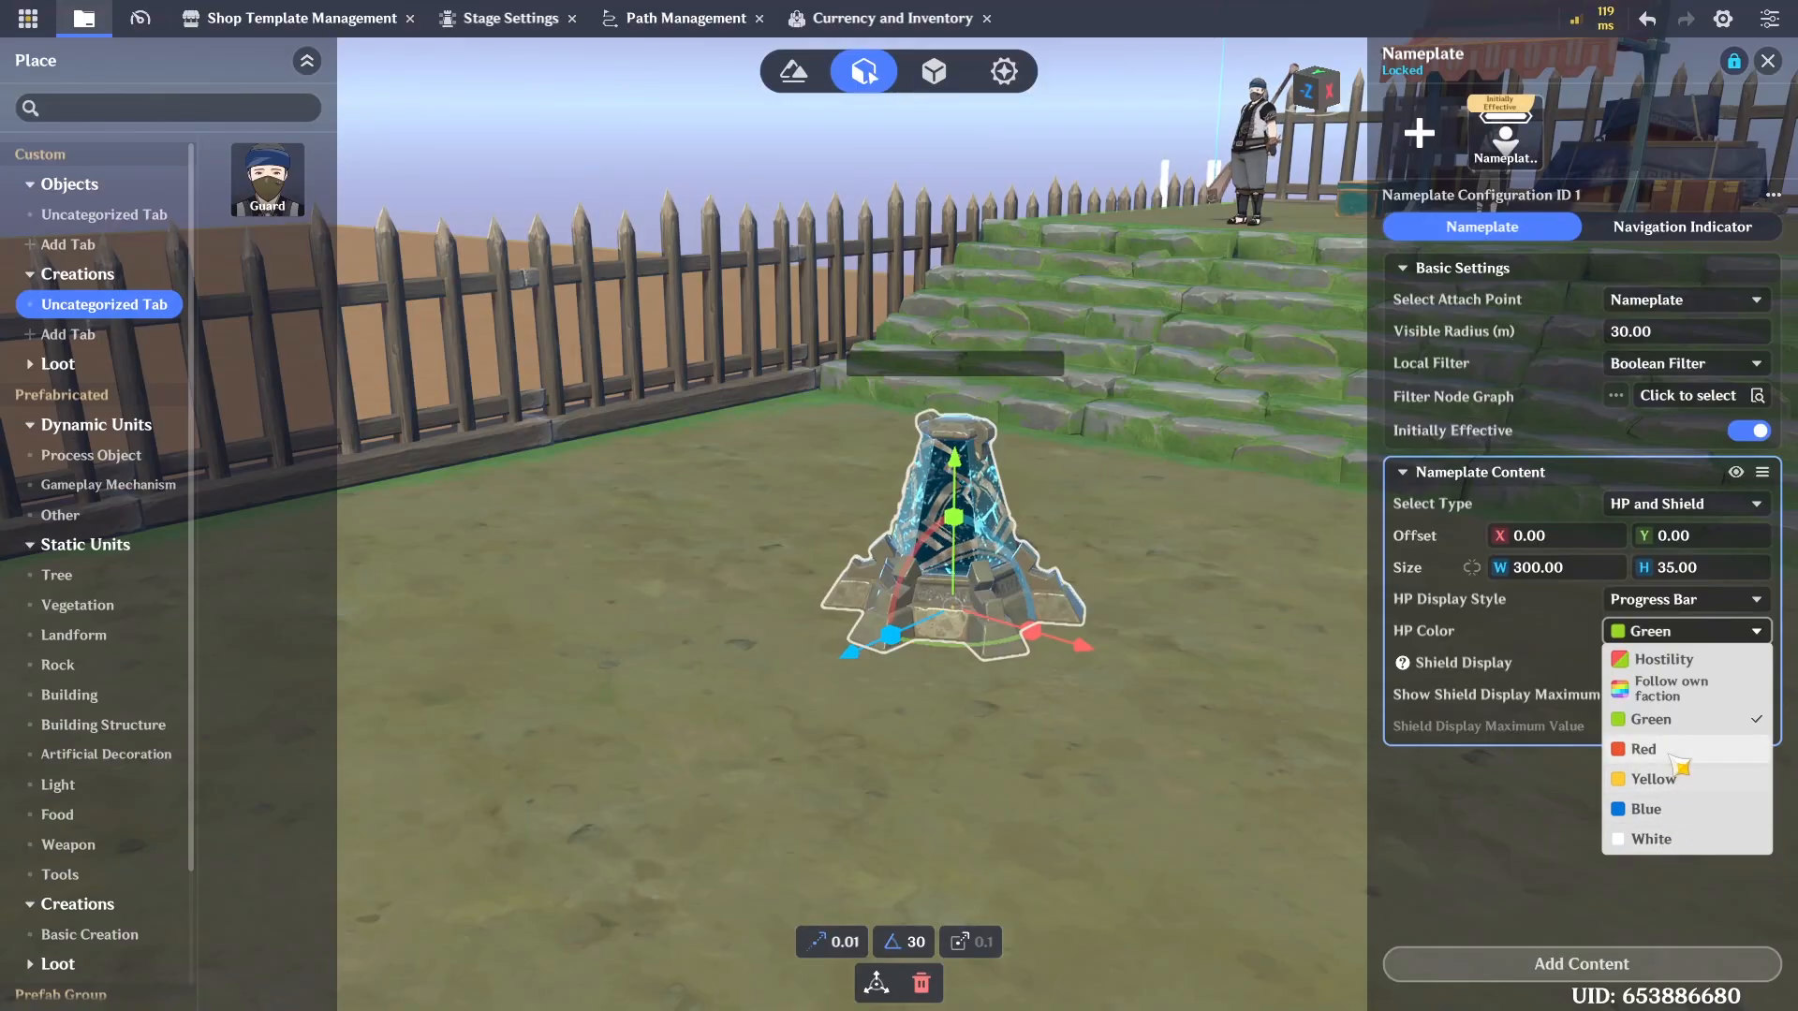
left_click(1672, 719)
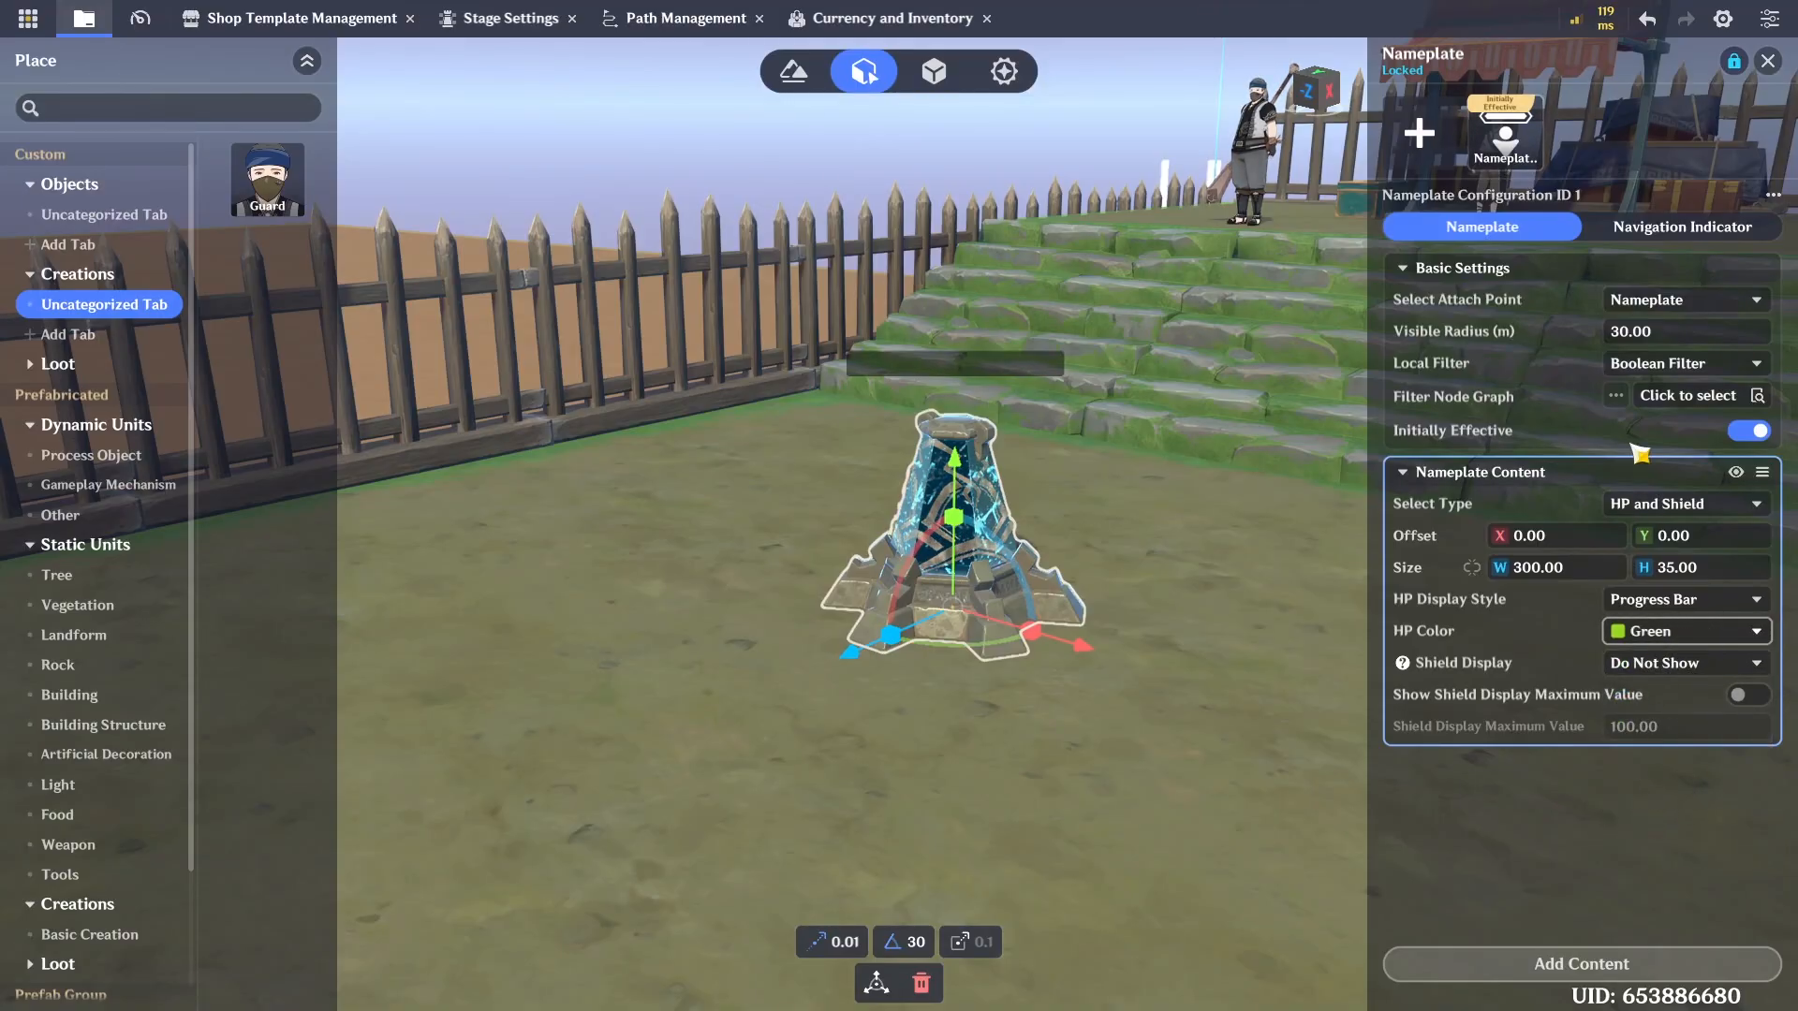
left_click(1677, 227)
left_click(1518, 225)
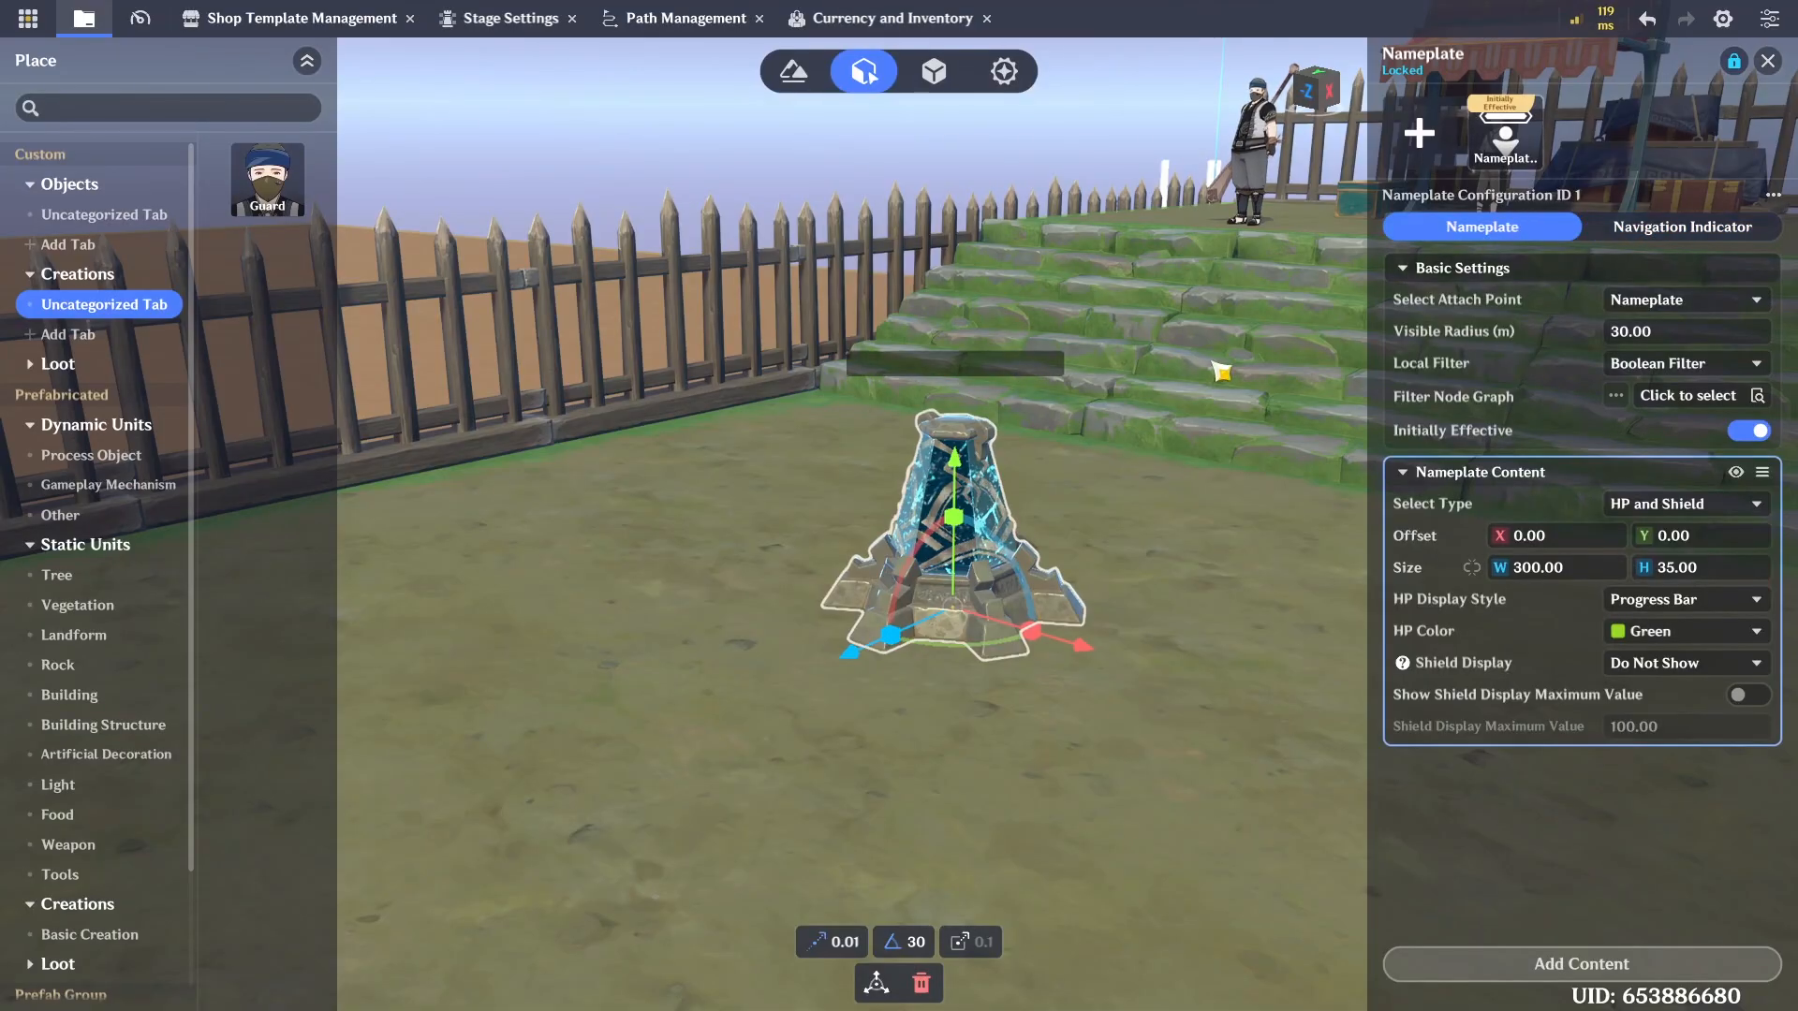
Add a second content entry to the monolith's nameplate and set its type to Icon
key("a")
mouse_move(901, 521)
right_mouse_down()
mouse_move(968, 515)
mouse_move(1148, 553)
mouse_move(1029, 527)
mouse_move(860, 532)
mouse_move(879, 537)
right_mouse_up()
key("d")
left_click(1581, 964)
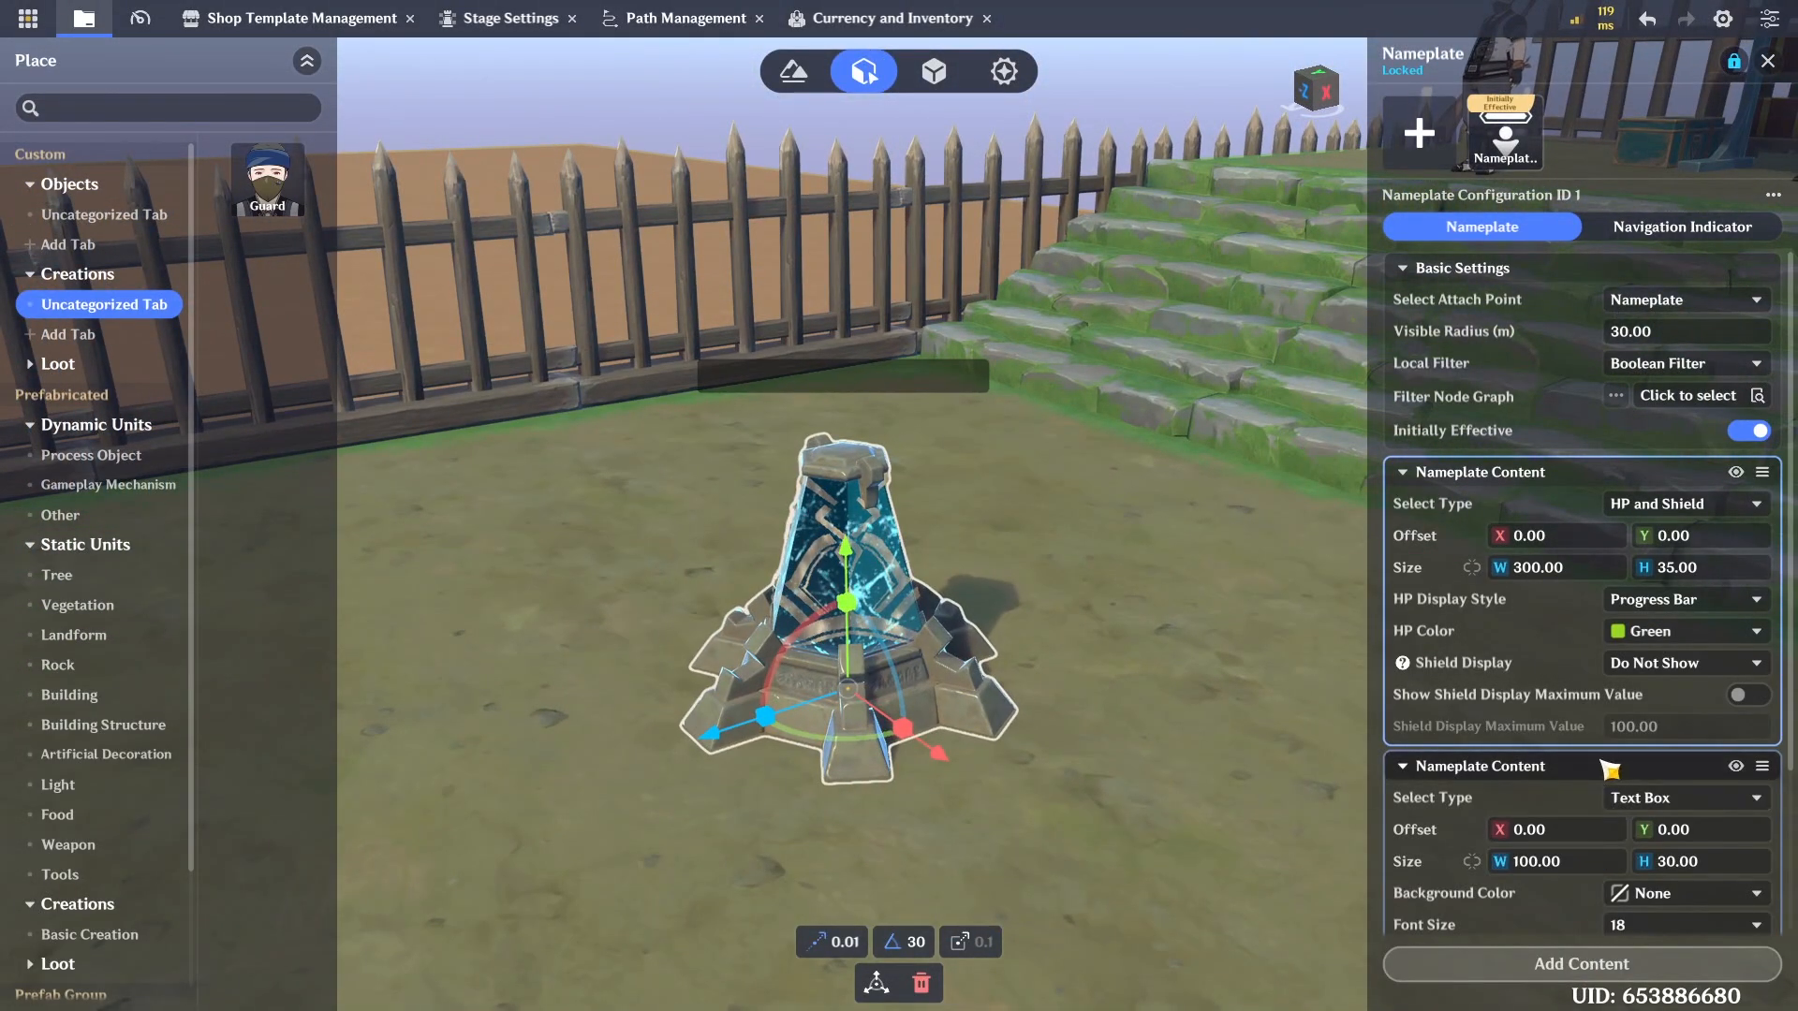
scroll(1582, 674, "down", 2)
scroll(1592, 590, "down", 1)
left_click(1659, 587)
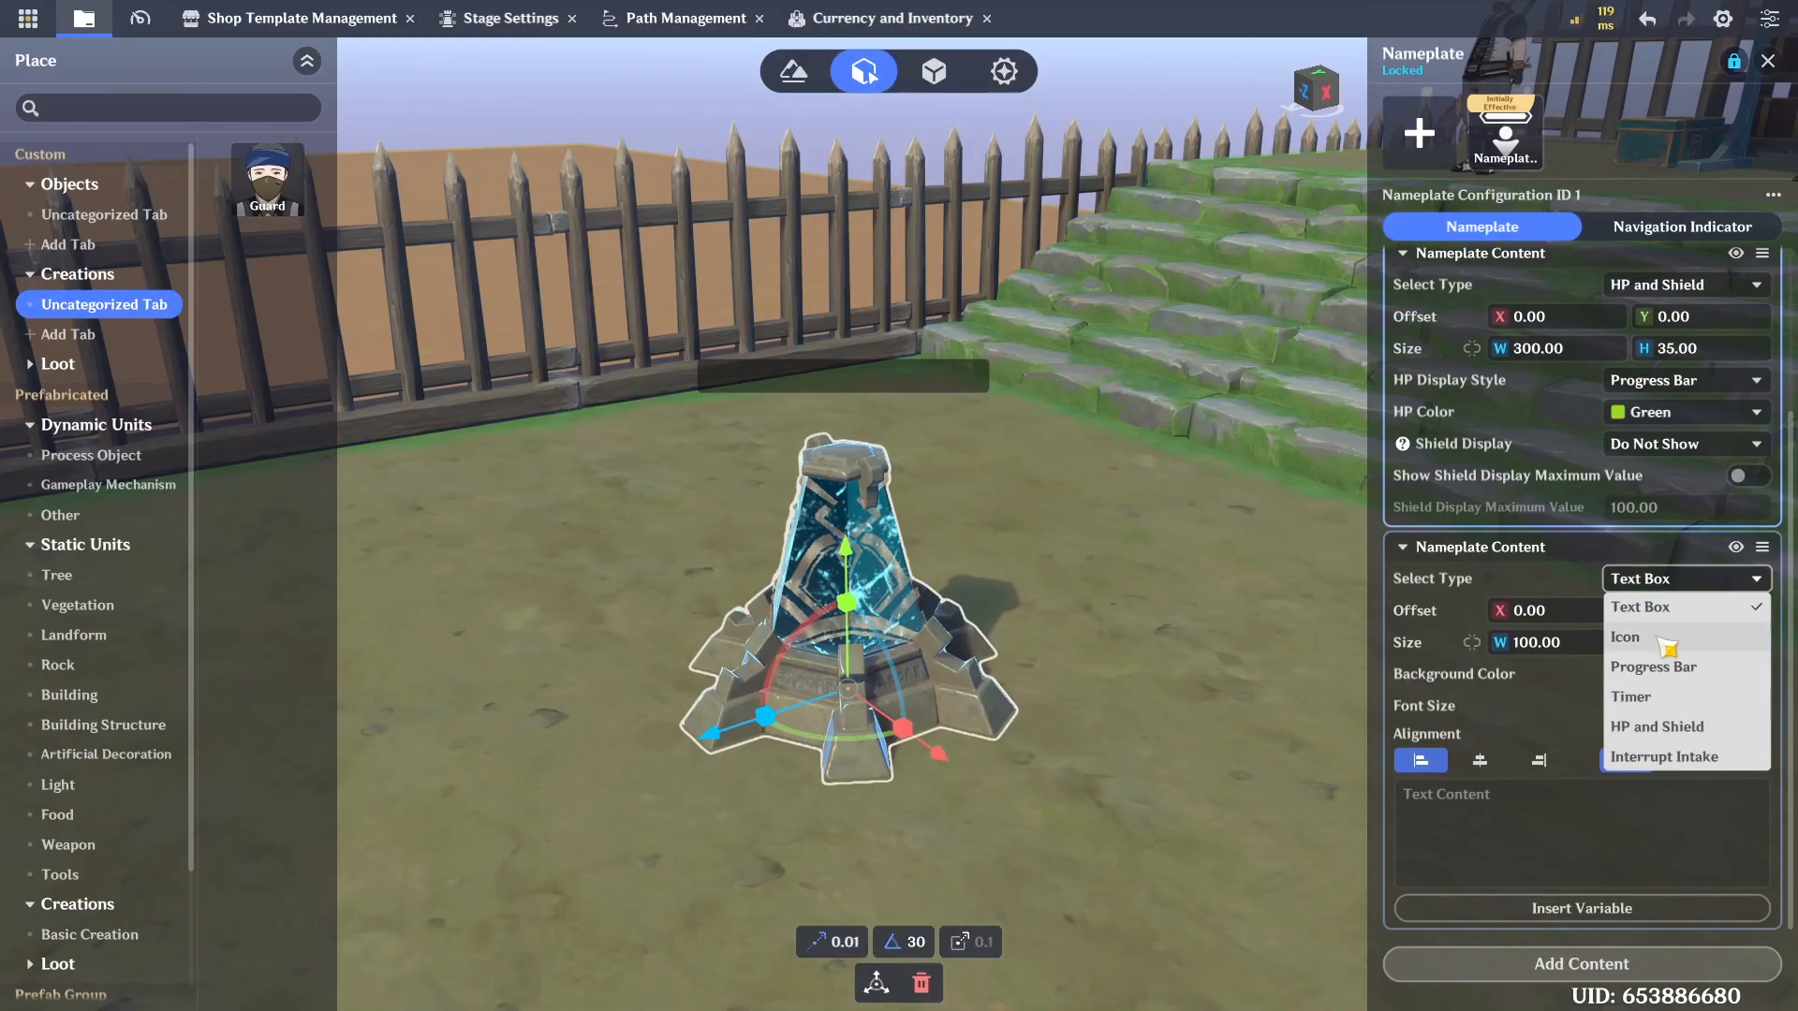
left_click(1627, 637)
scroll(1733, 811, "down", 2)
left_click(1696, 820)
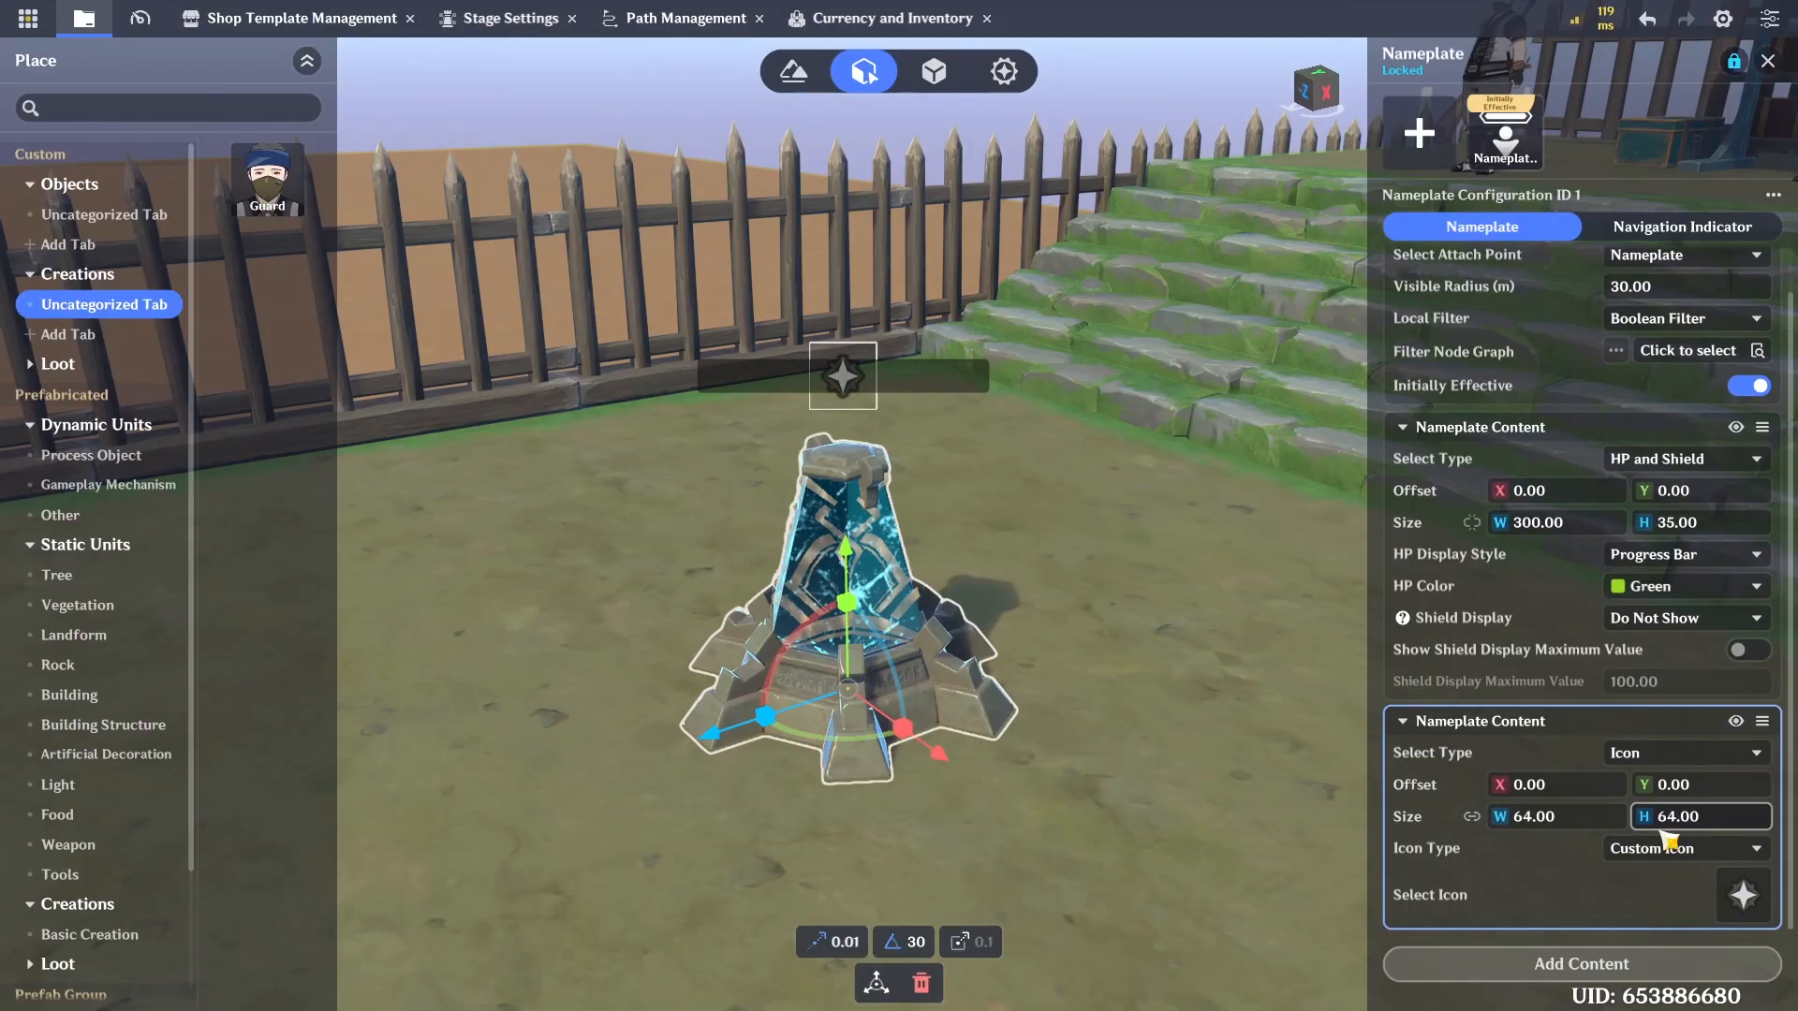
Choose the large ornate blue diamond from the mission icons as the nameplate's custom icon
left_click(1742, 897)
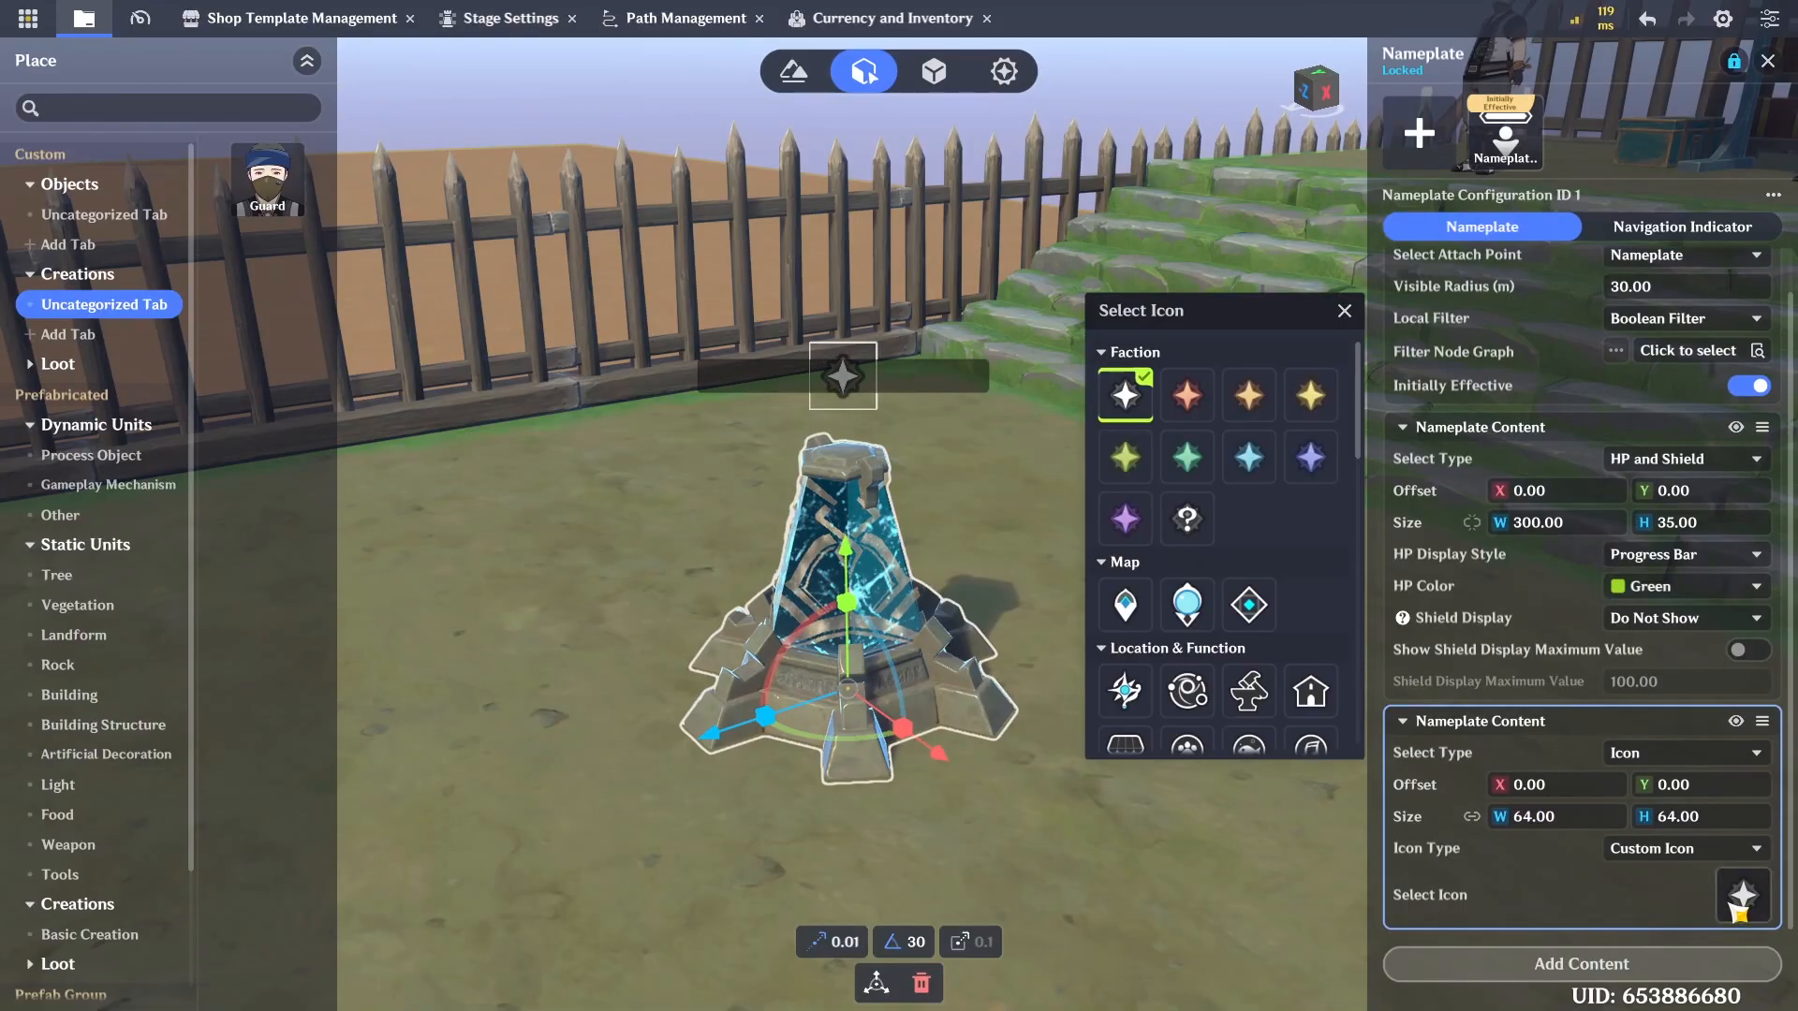
scroll(1298, 499, "down", 2)
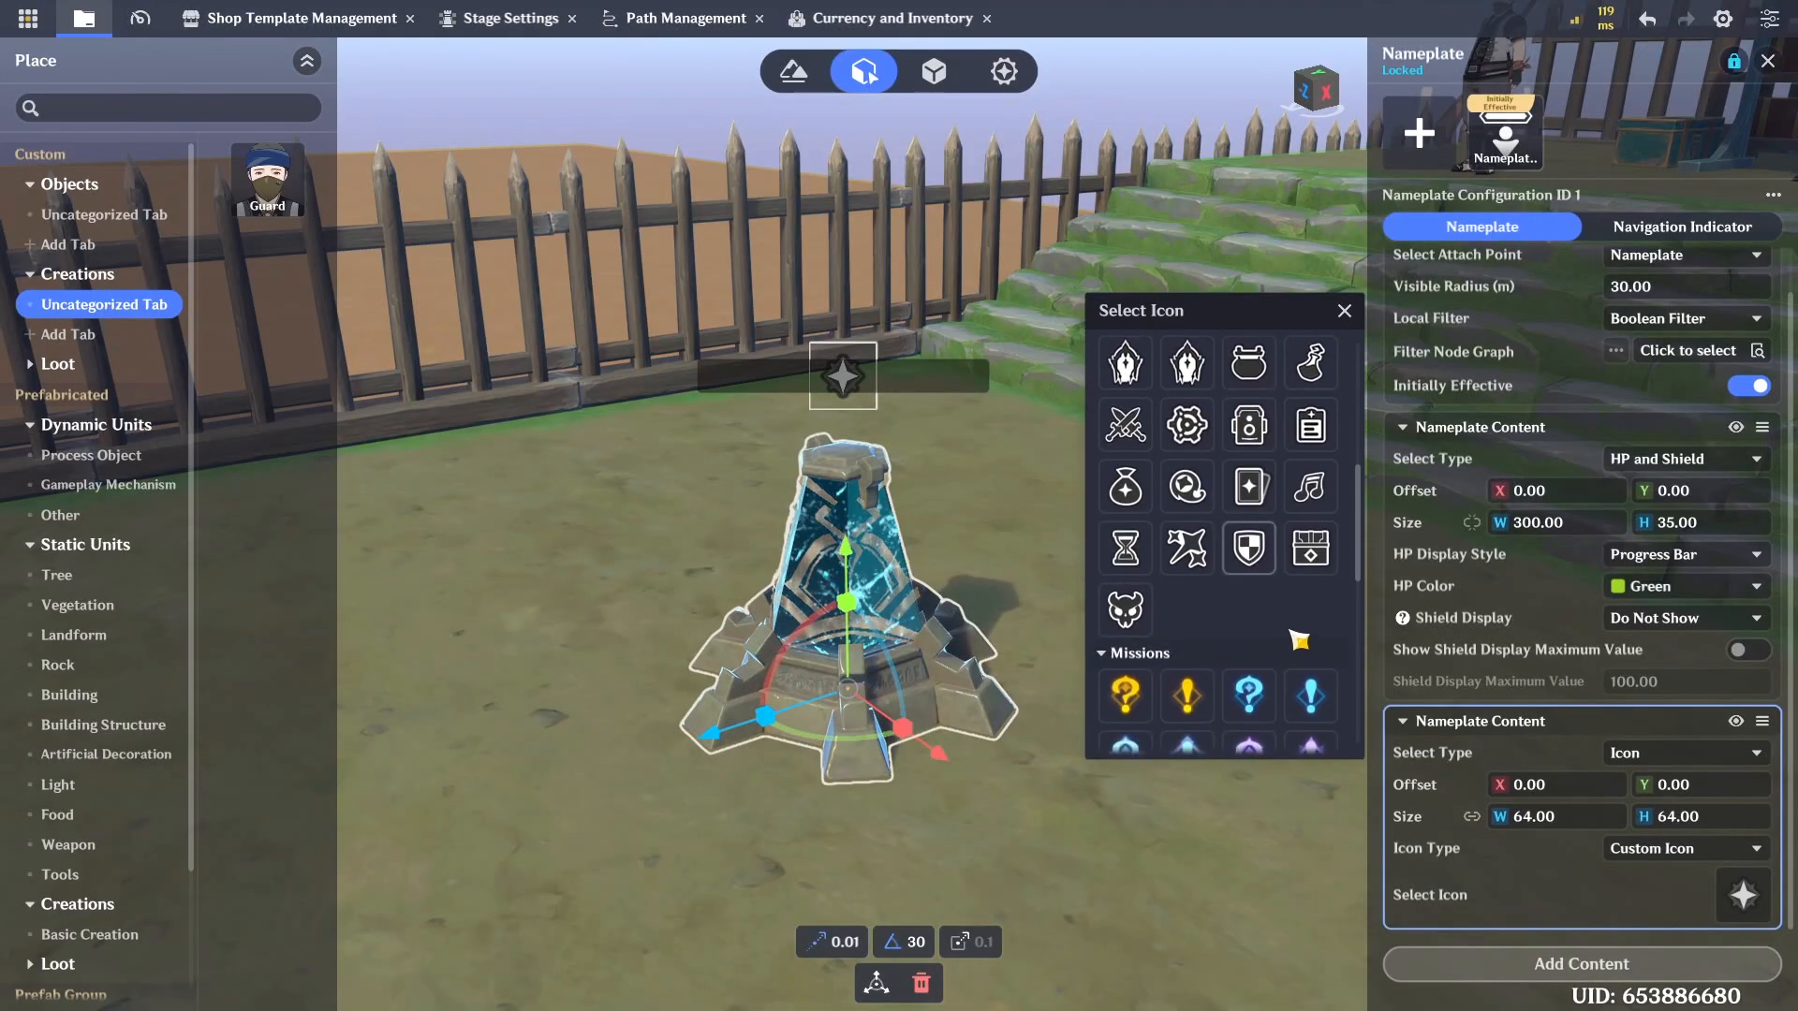
scroll(1283, 555, "down", 2)
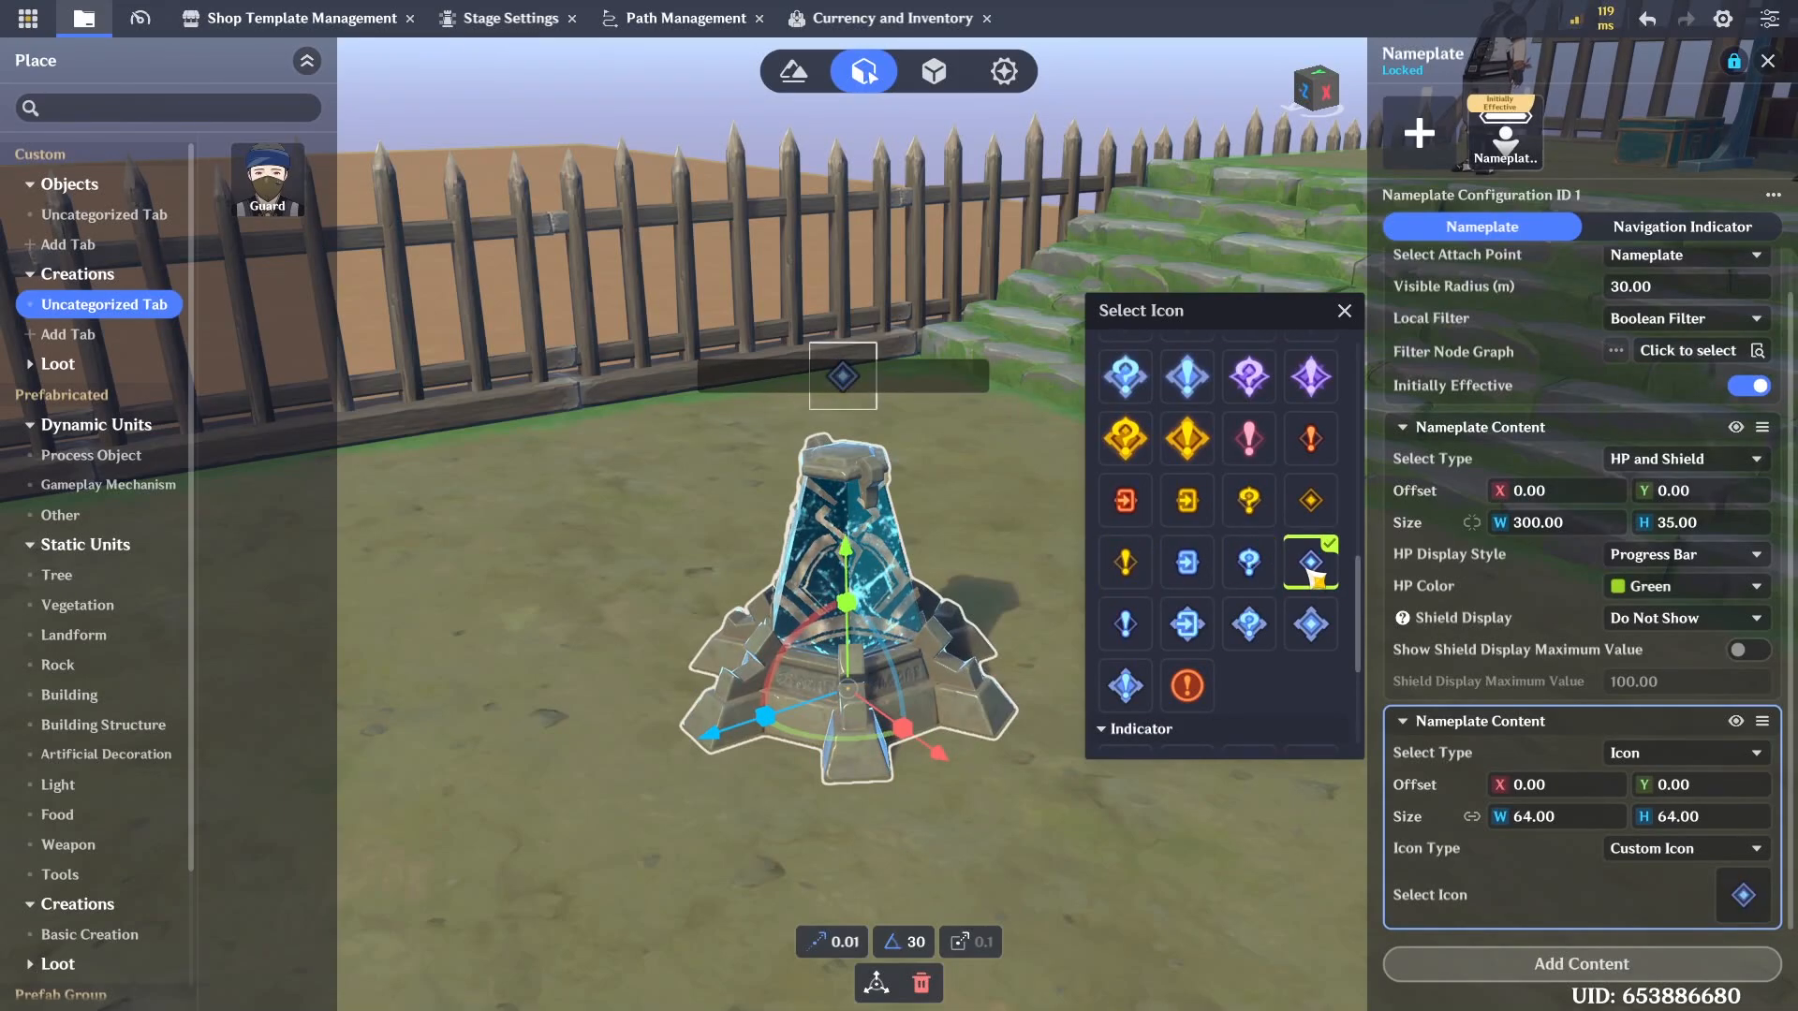
scroll(1176, 433, "down", 1)
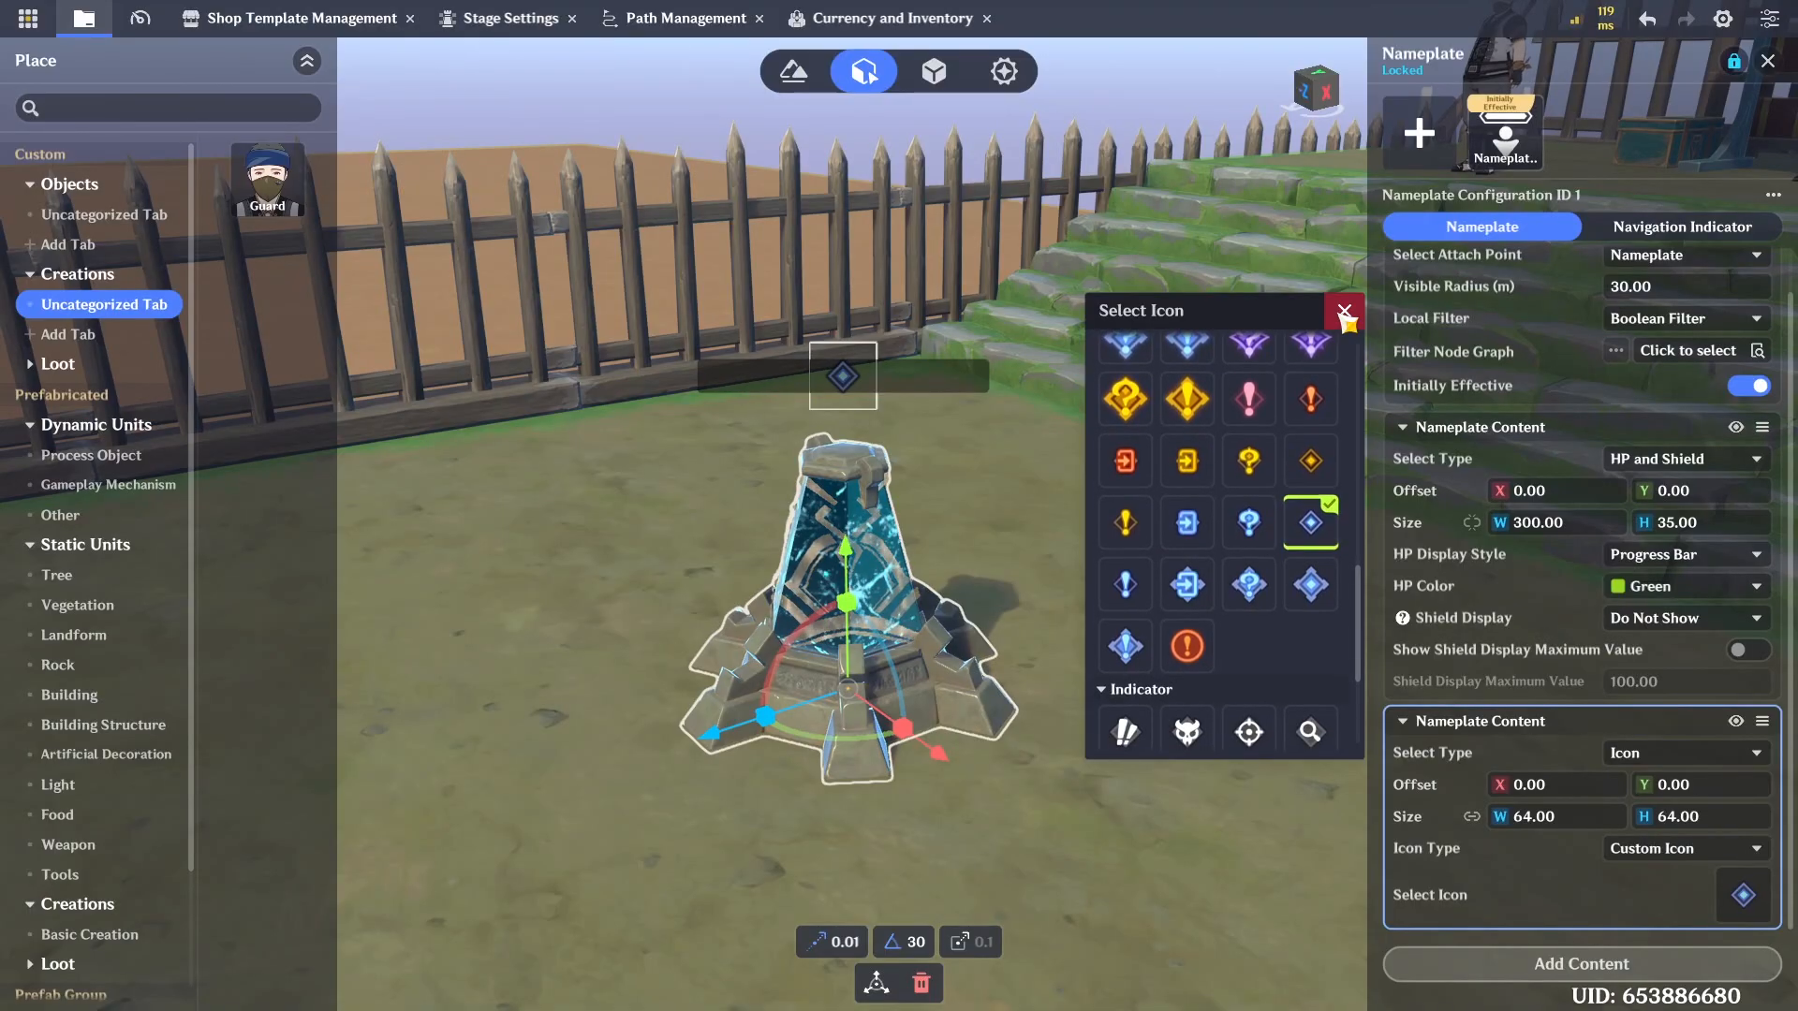
left_click(1328, 604)
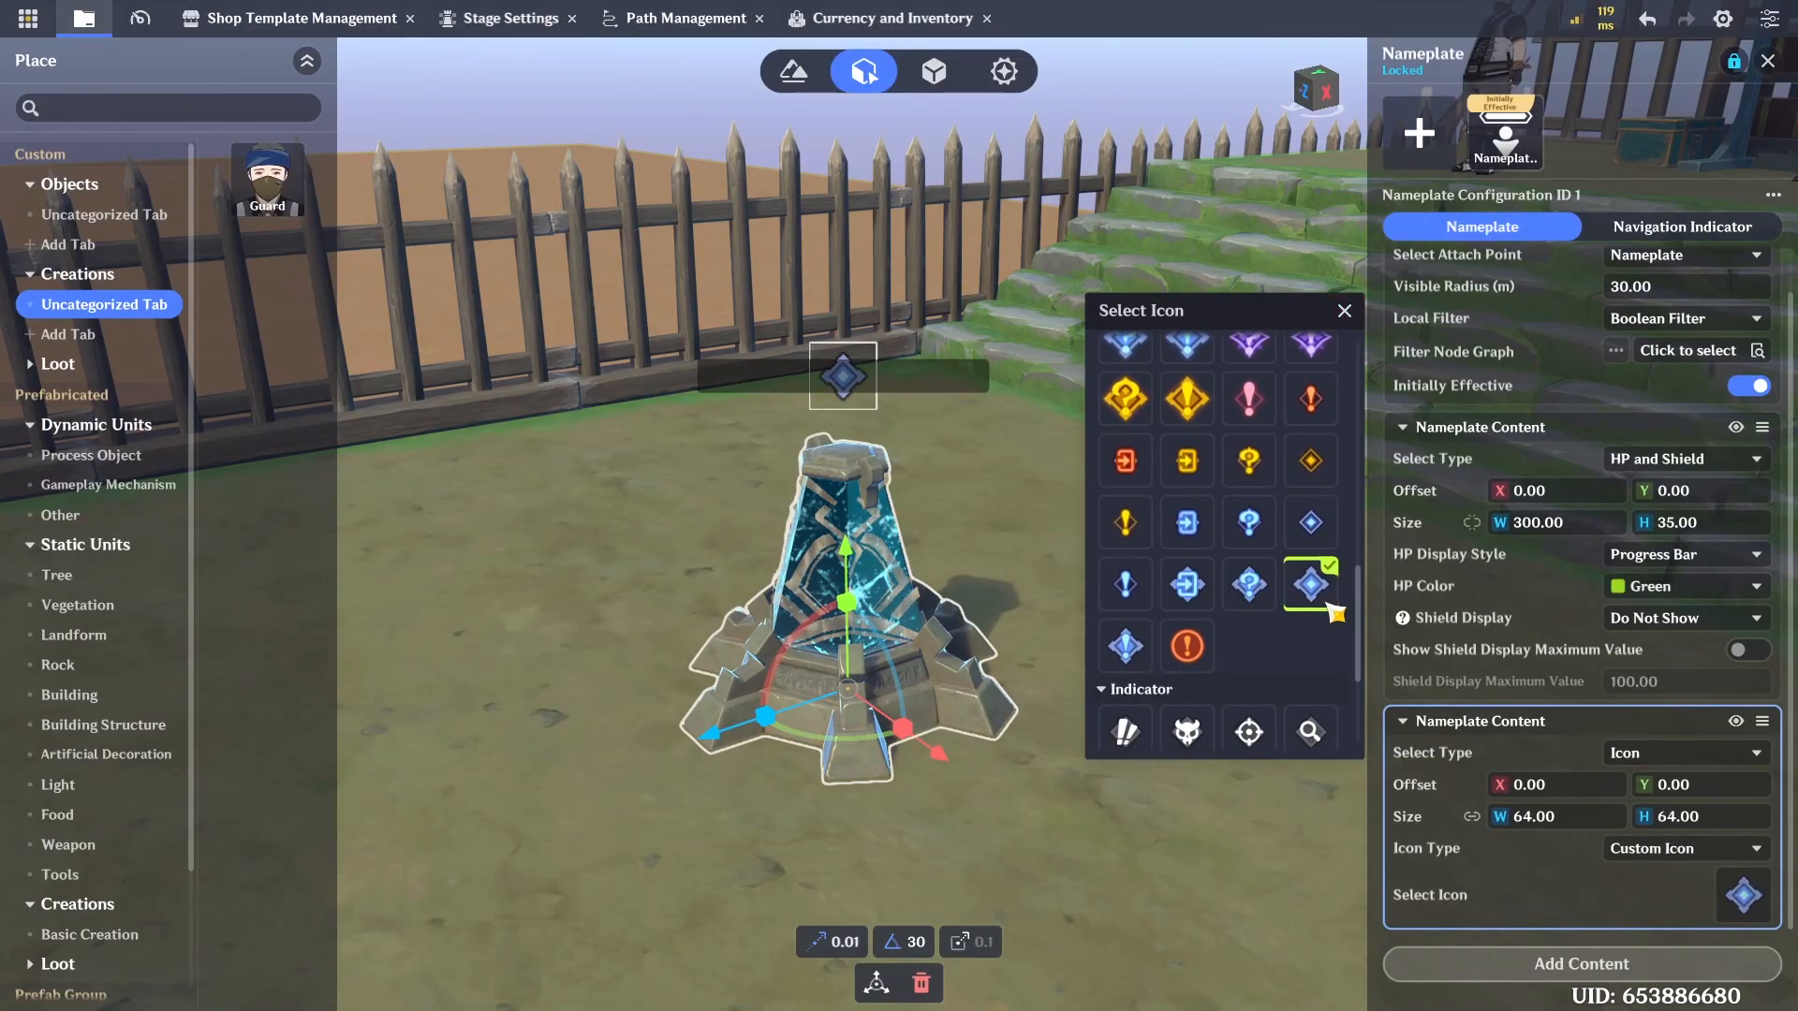
left_click(1346, 312)
Raise the nameplate icon above the HP bar with a Y offset of 60 and close the nameplate settings
left_click(1684, 789)
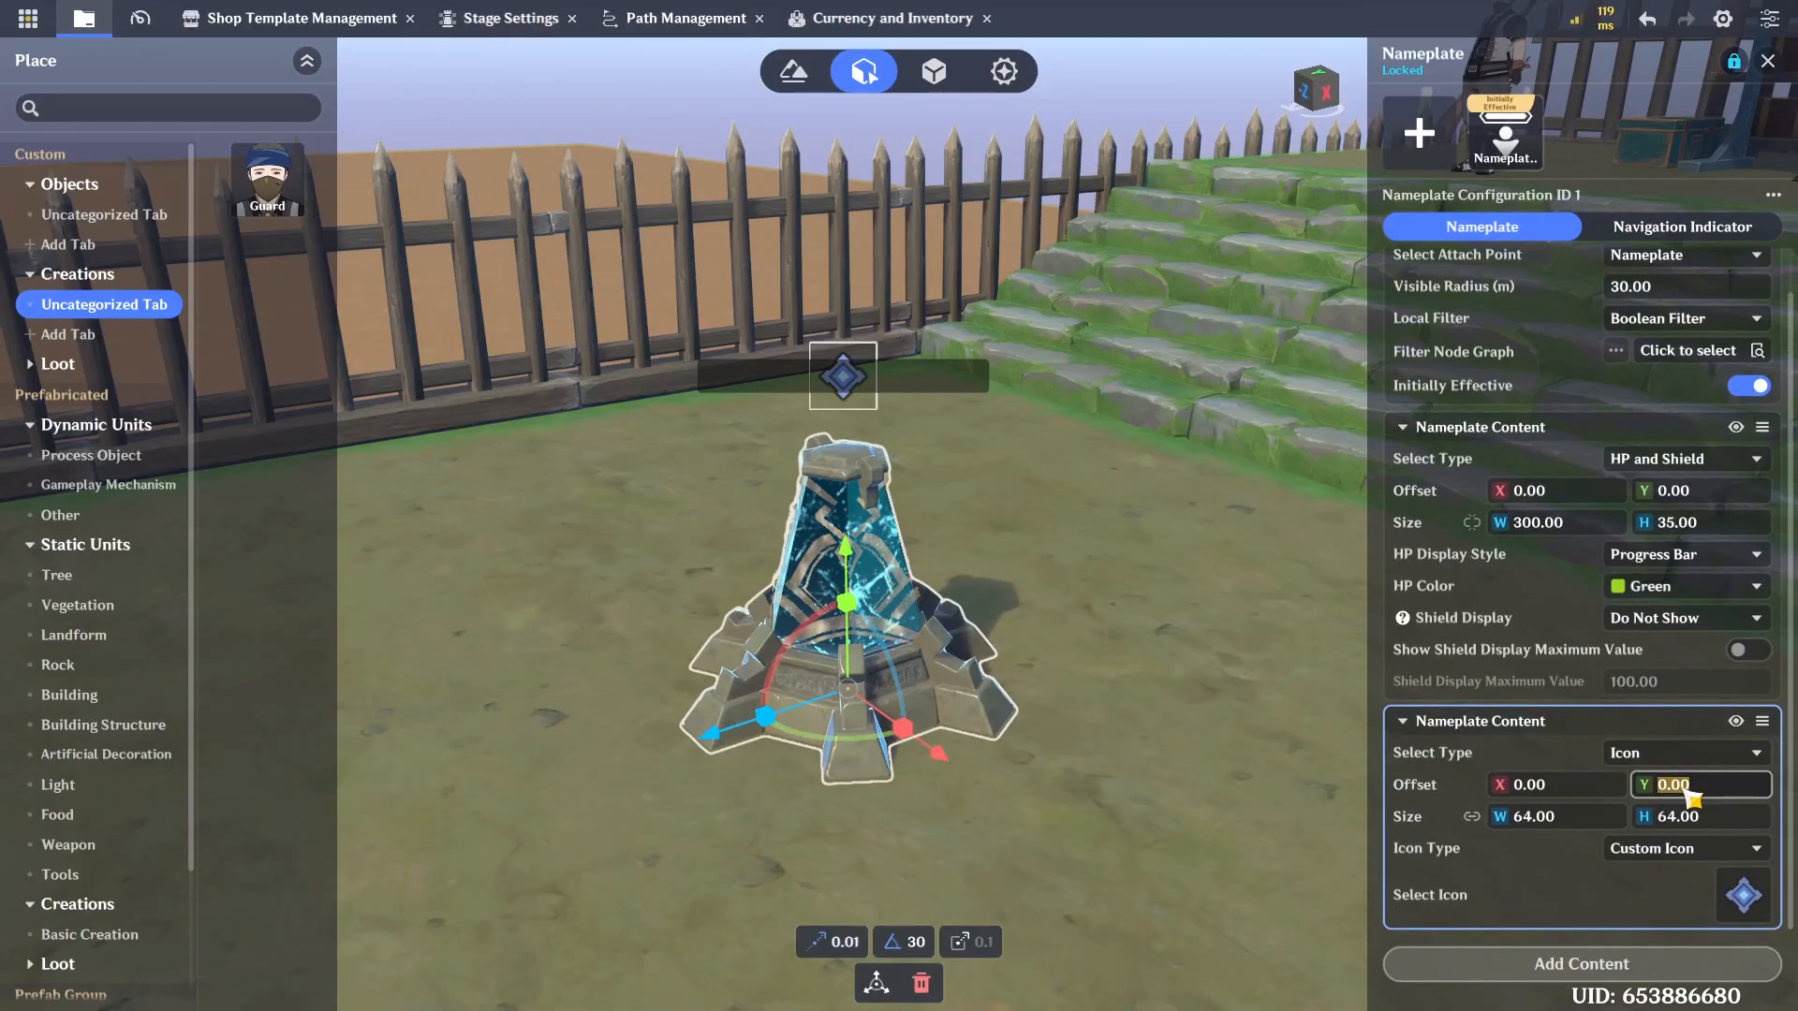
key("Return")
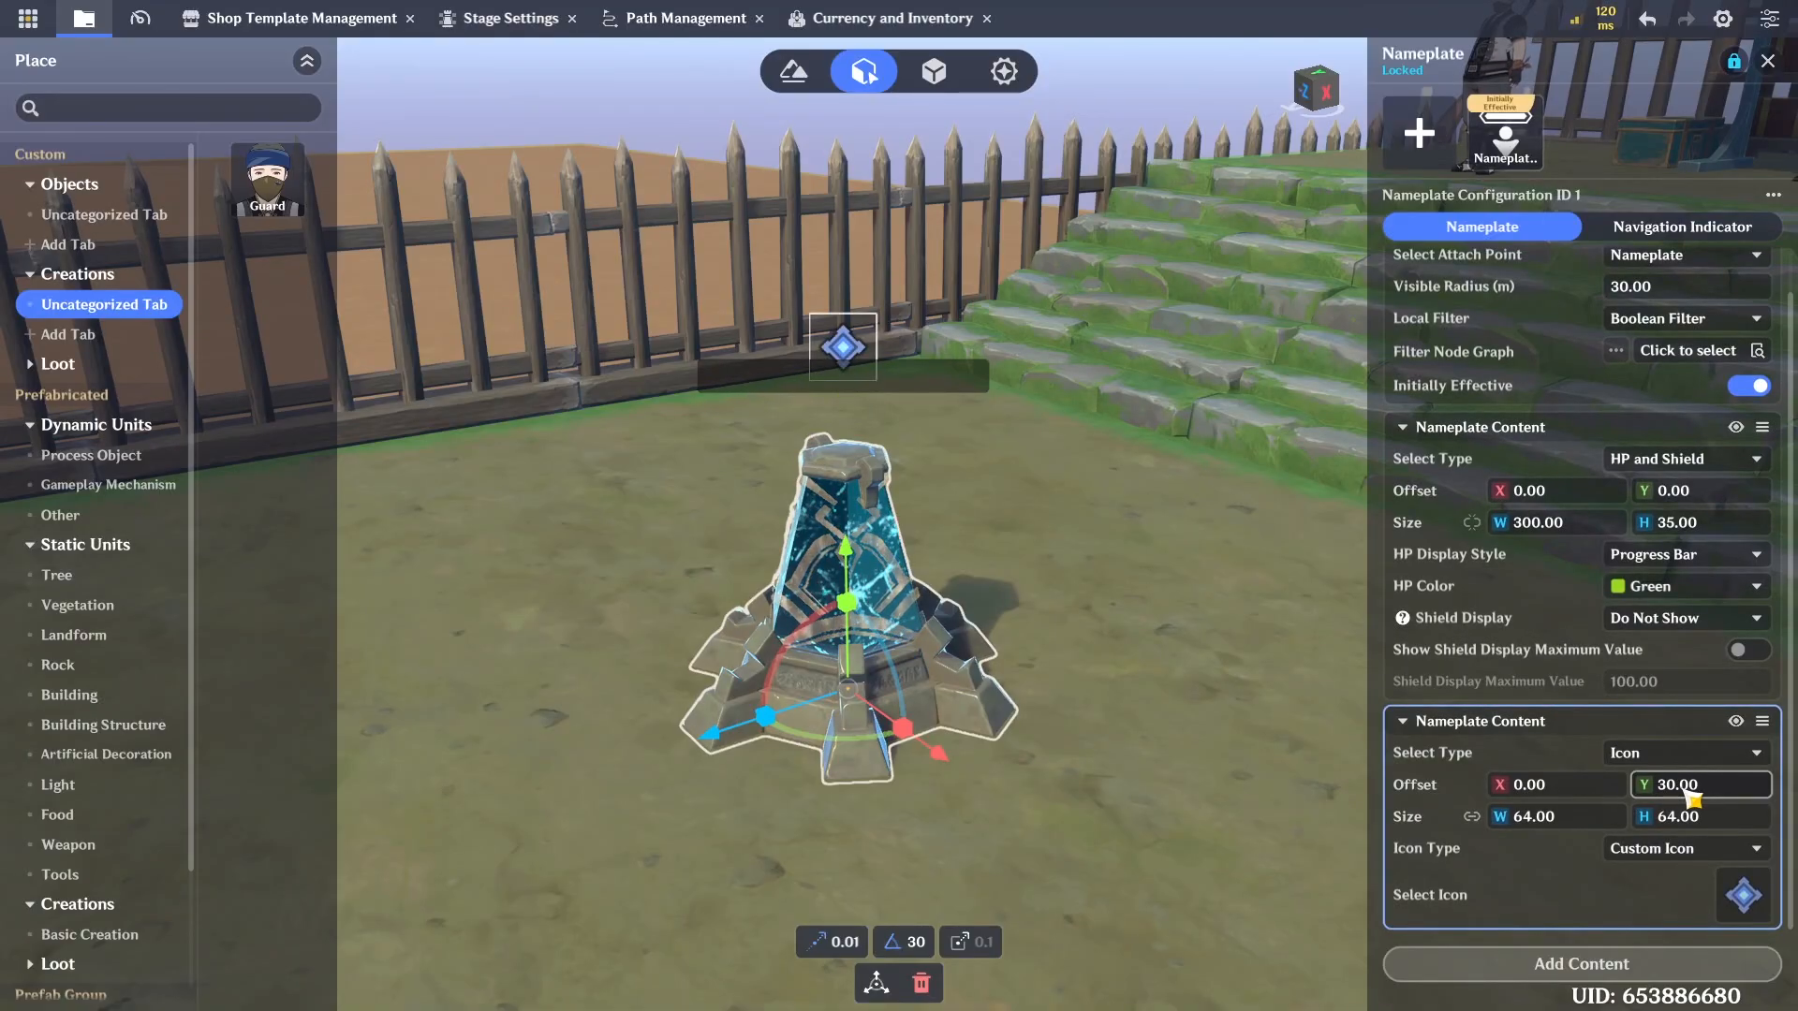
left_click(1711, 797)
key("Return")
left_click(1710, 798)
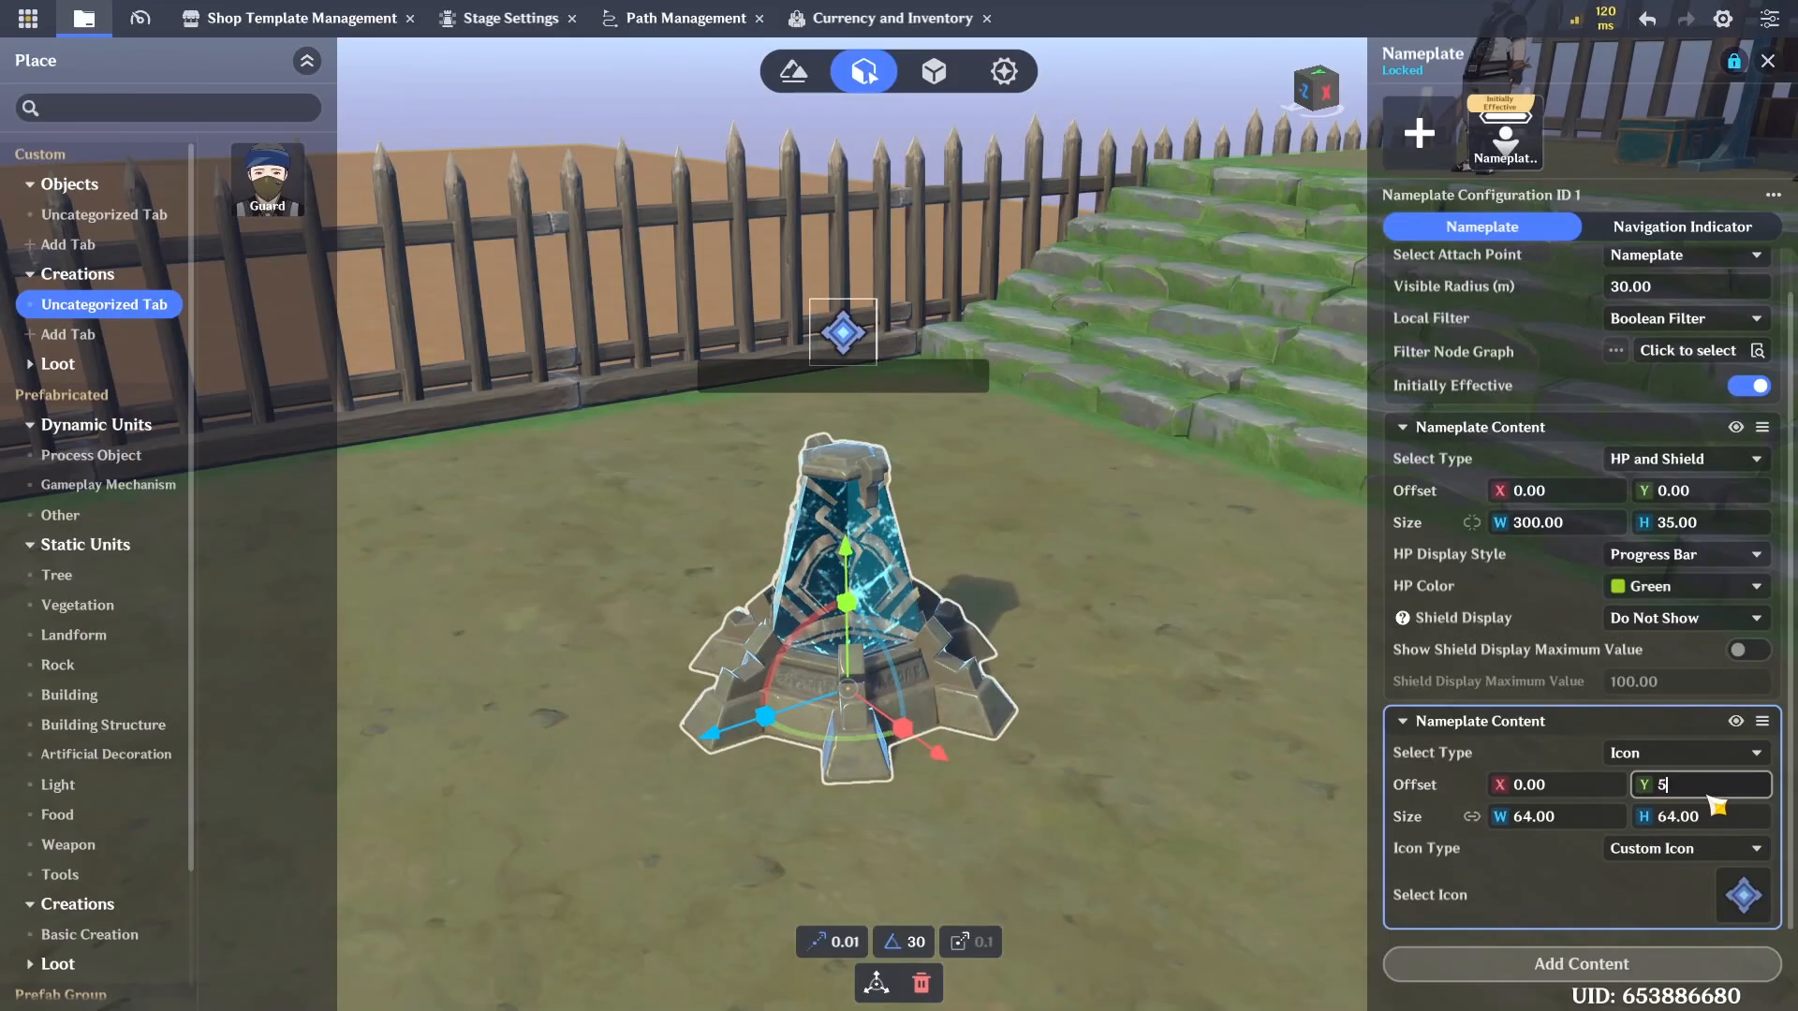
key("Return")
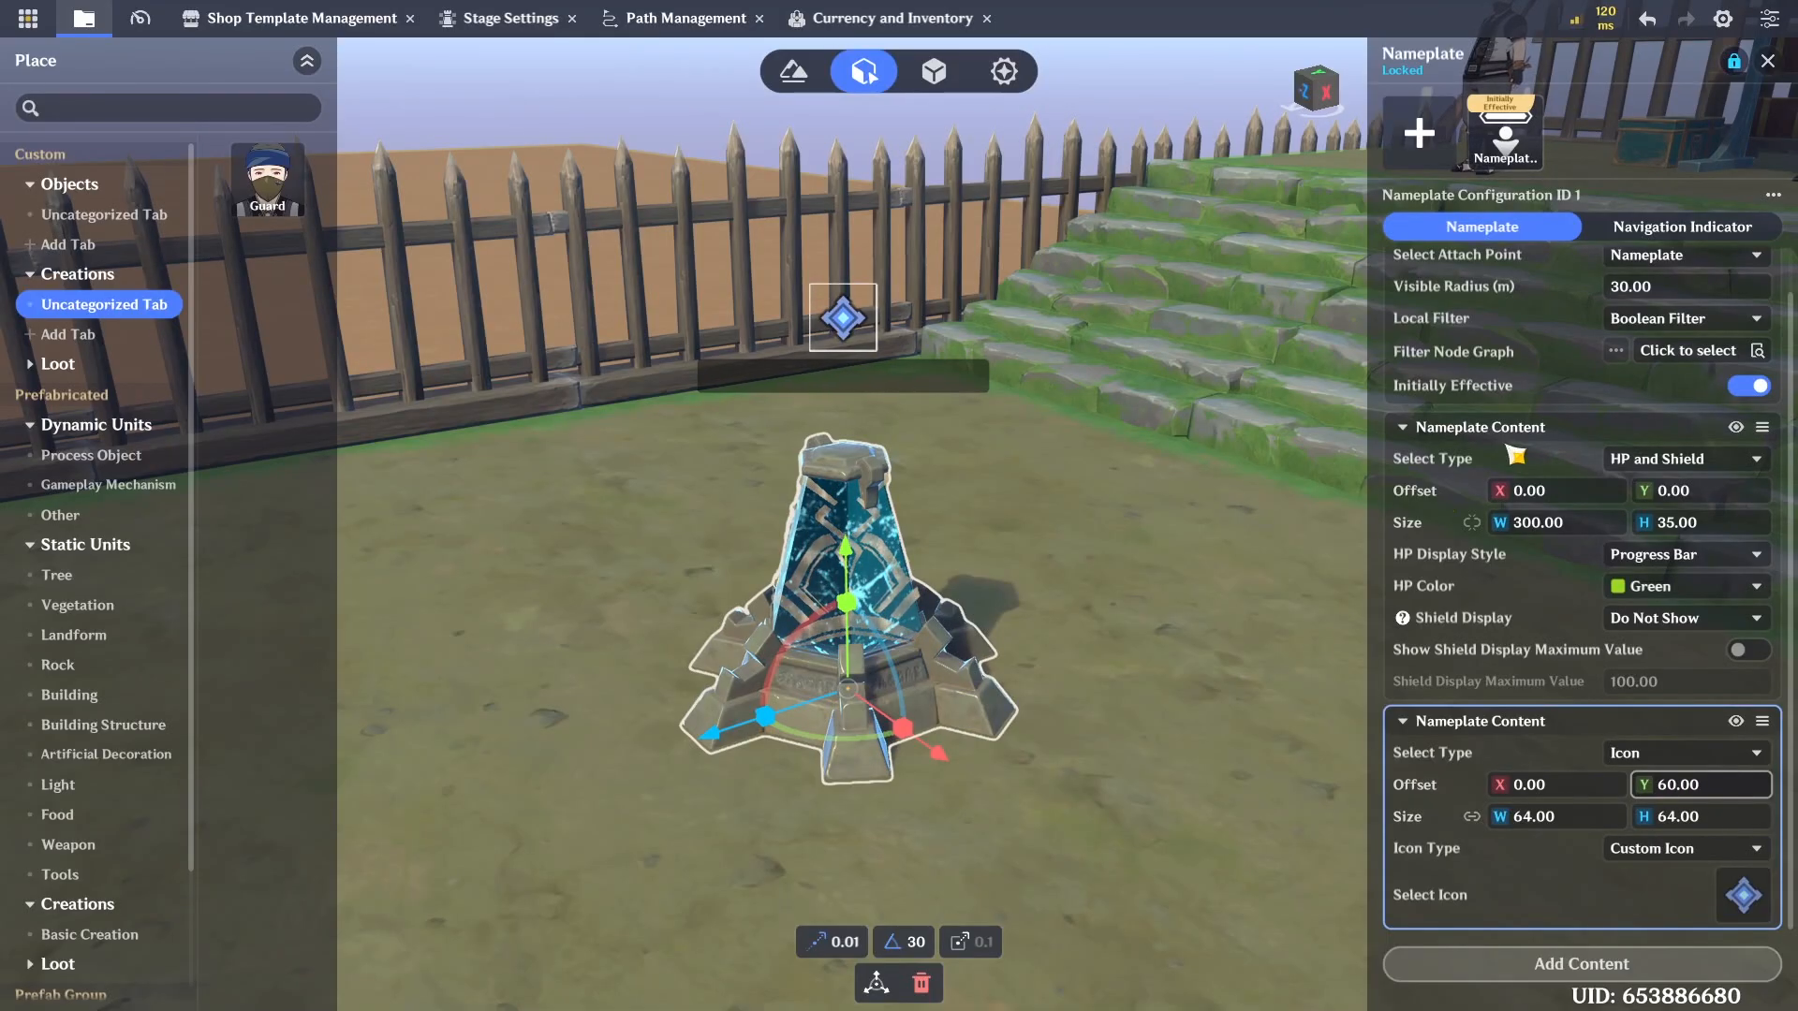
left_click(1769, 62)
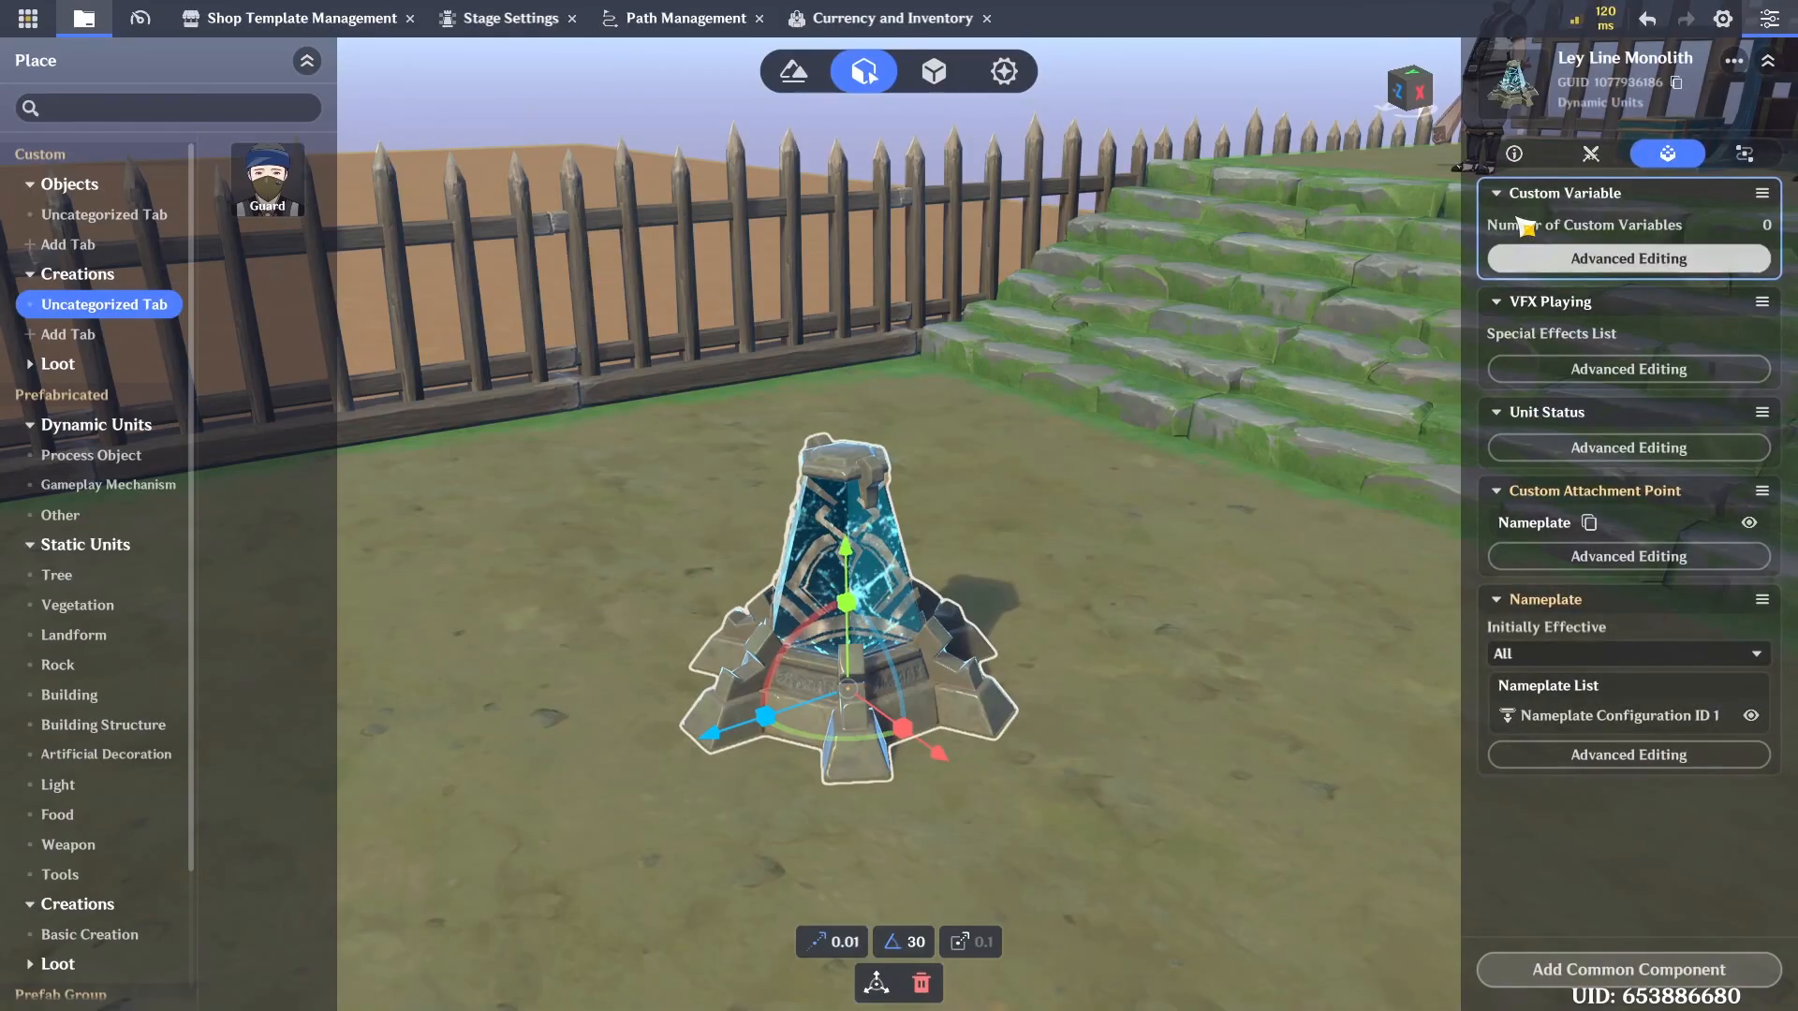
Open the monolith's advanced battle settings and search the timed effects library for "hit" for its Hit Effect
left_click(1587, 155)
left_click_drag(1582, 791, 1595, 721)
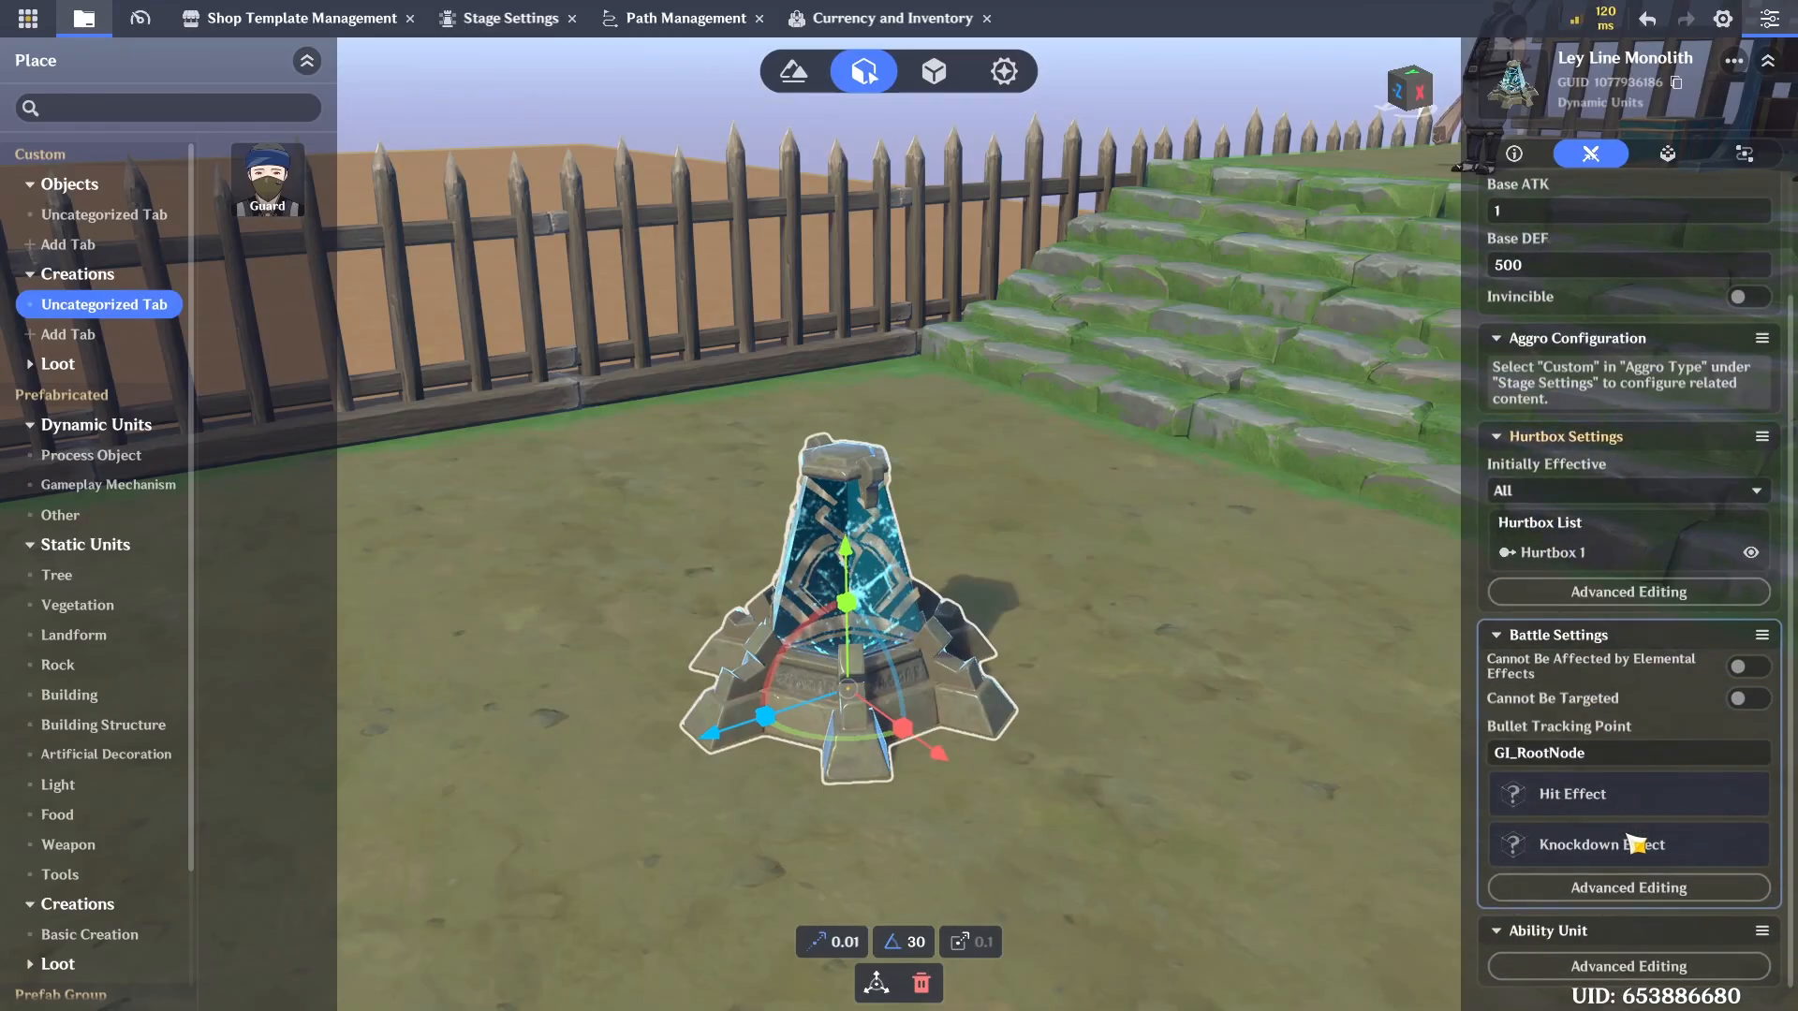
left_click(1629, 886)
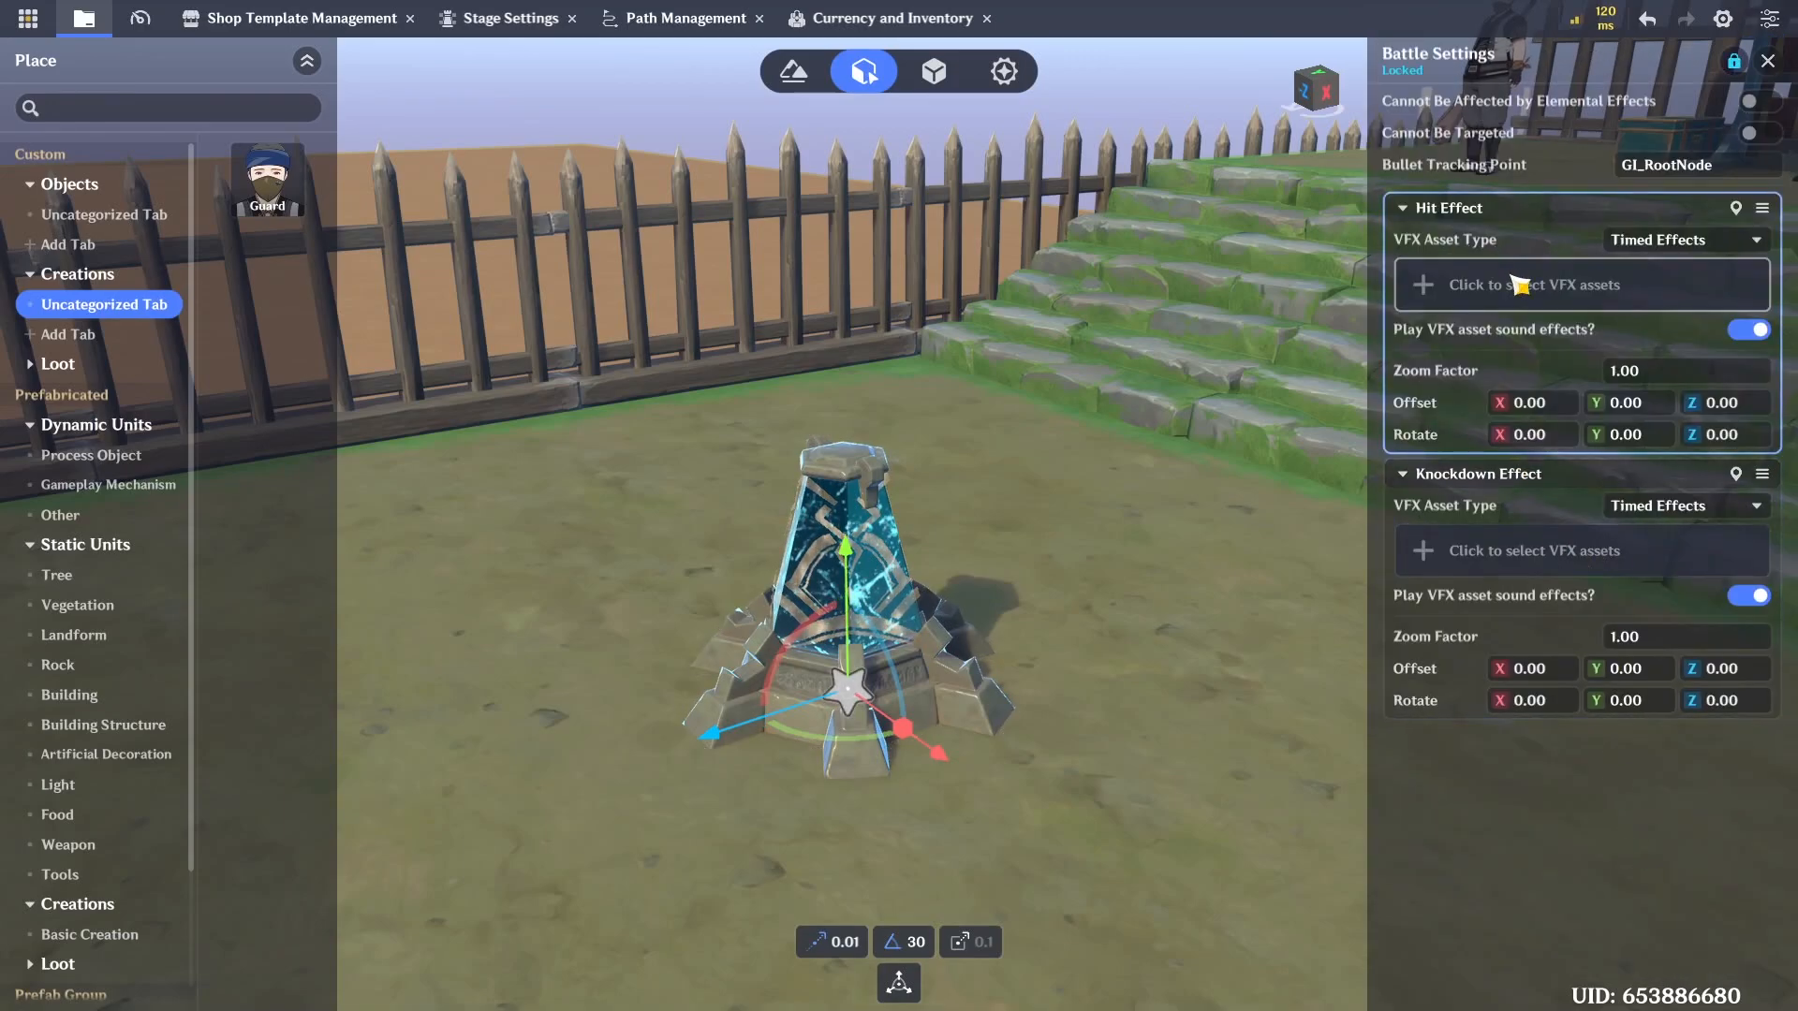
left_click(1631, 249)
left_click(1632, 287)
left_click(1632, 287)
left_click(1248, 596)
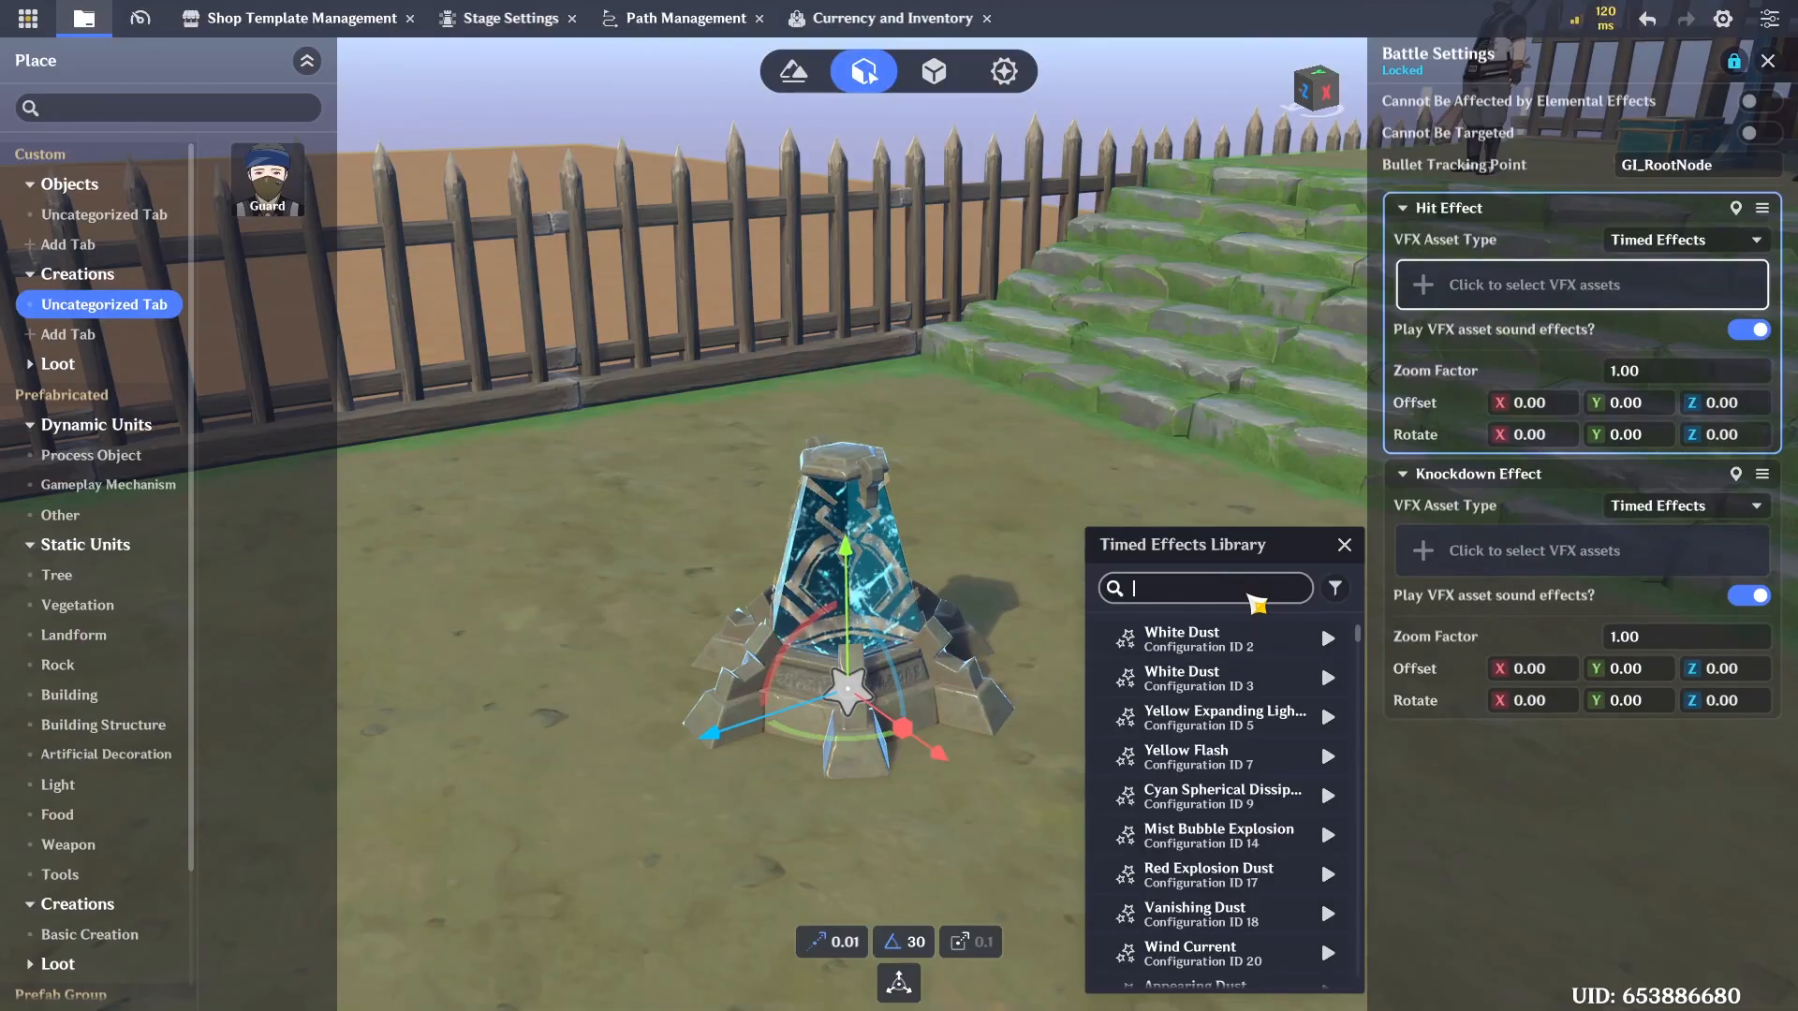
type("hit")
Preview several hit effects and assign White Dust (Configuration ID 2) as the monolith's Hit Effect
left_click(1328, 639)
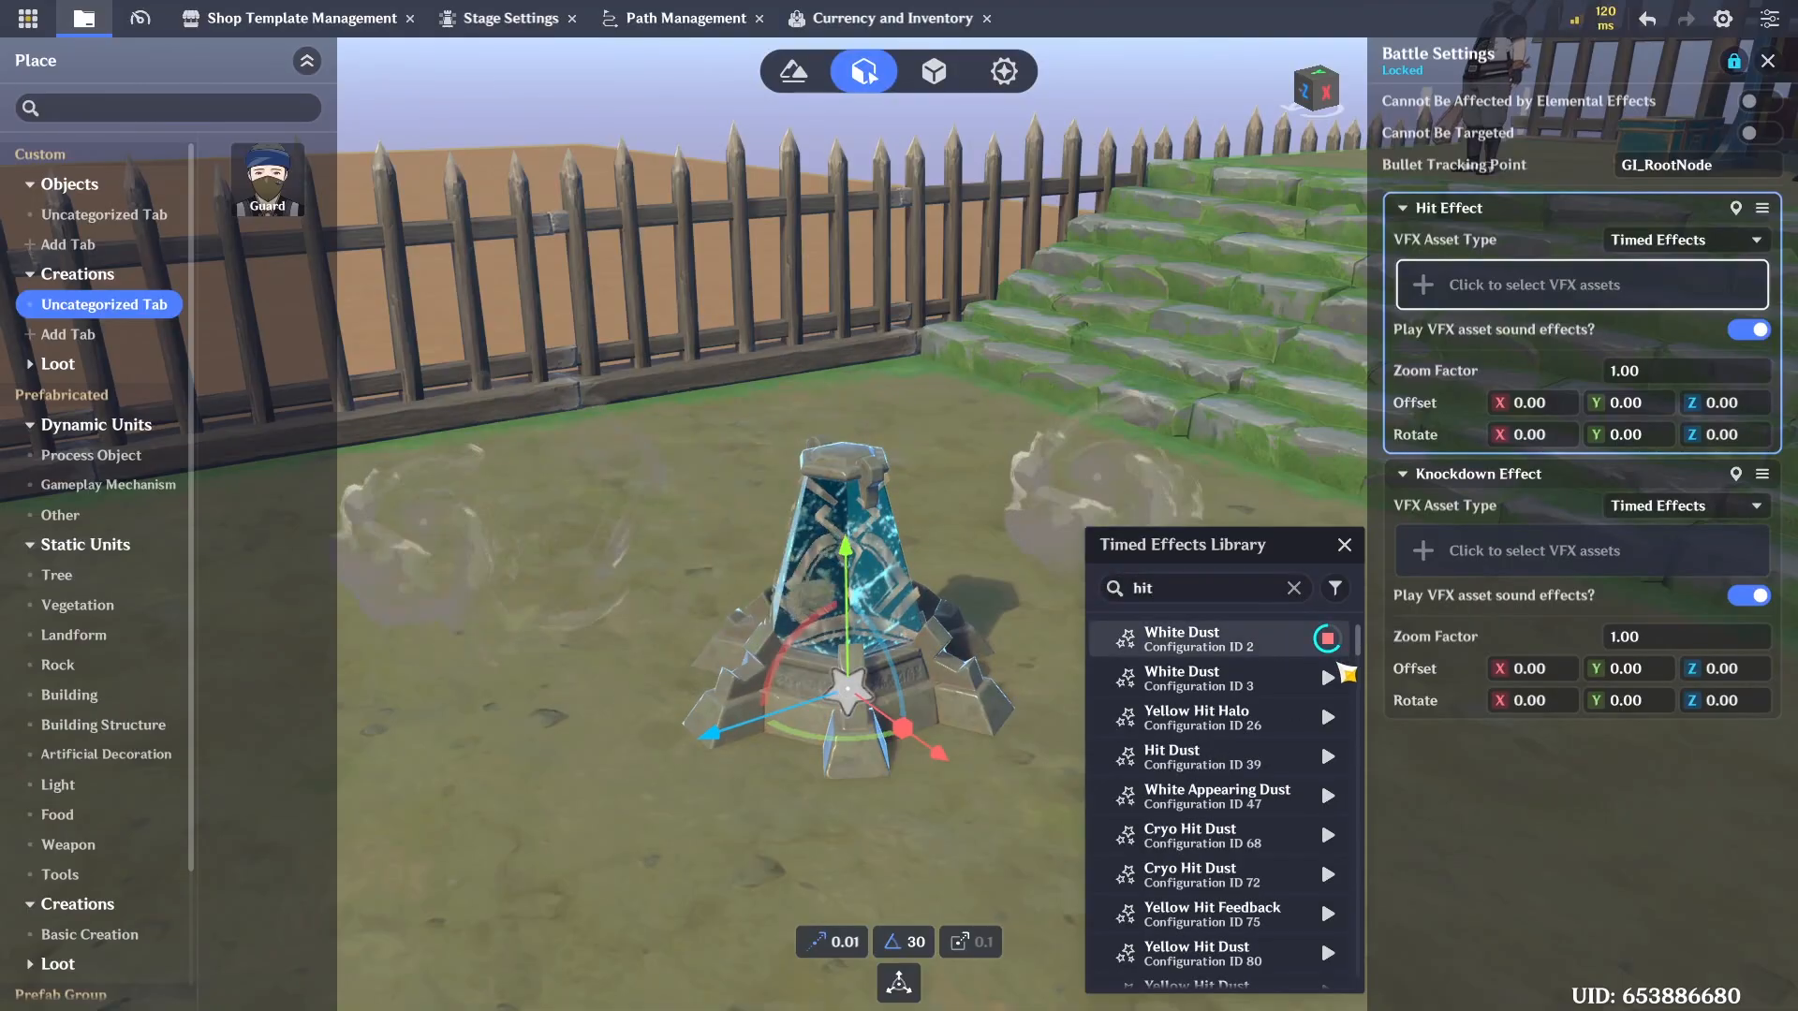
left_click(1328, 678)
left_click(1330, 718)
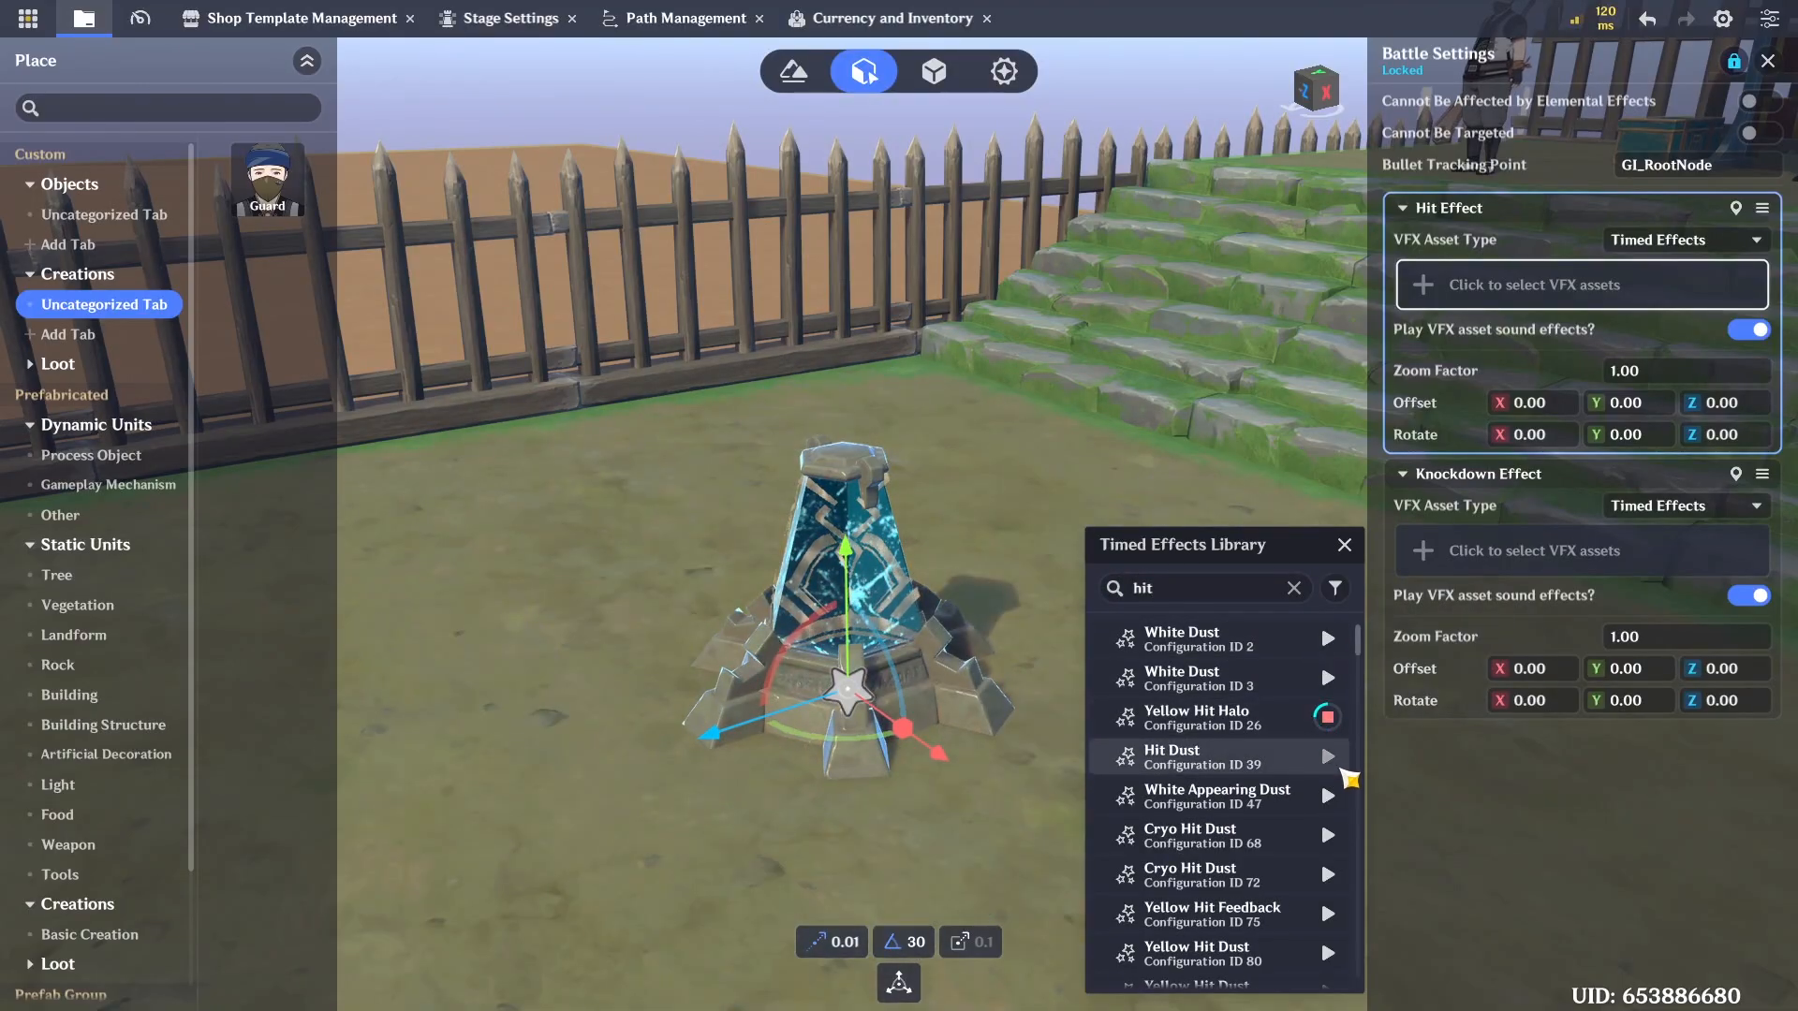
left_click(1328, 639)
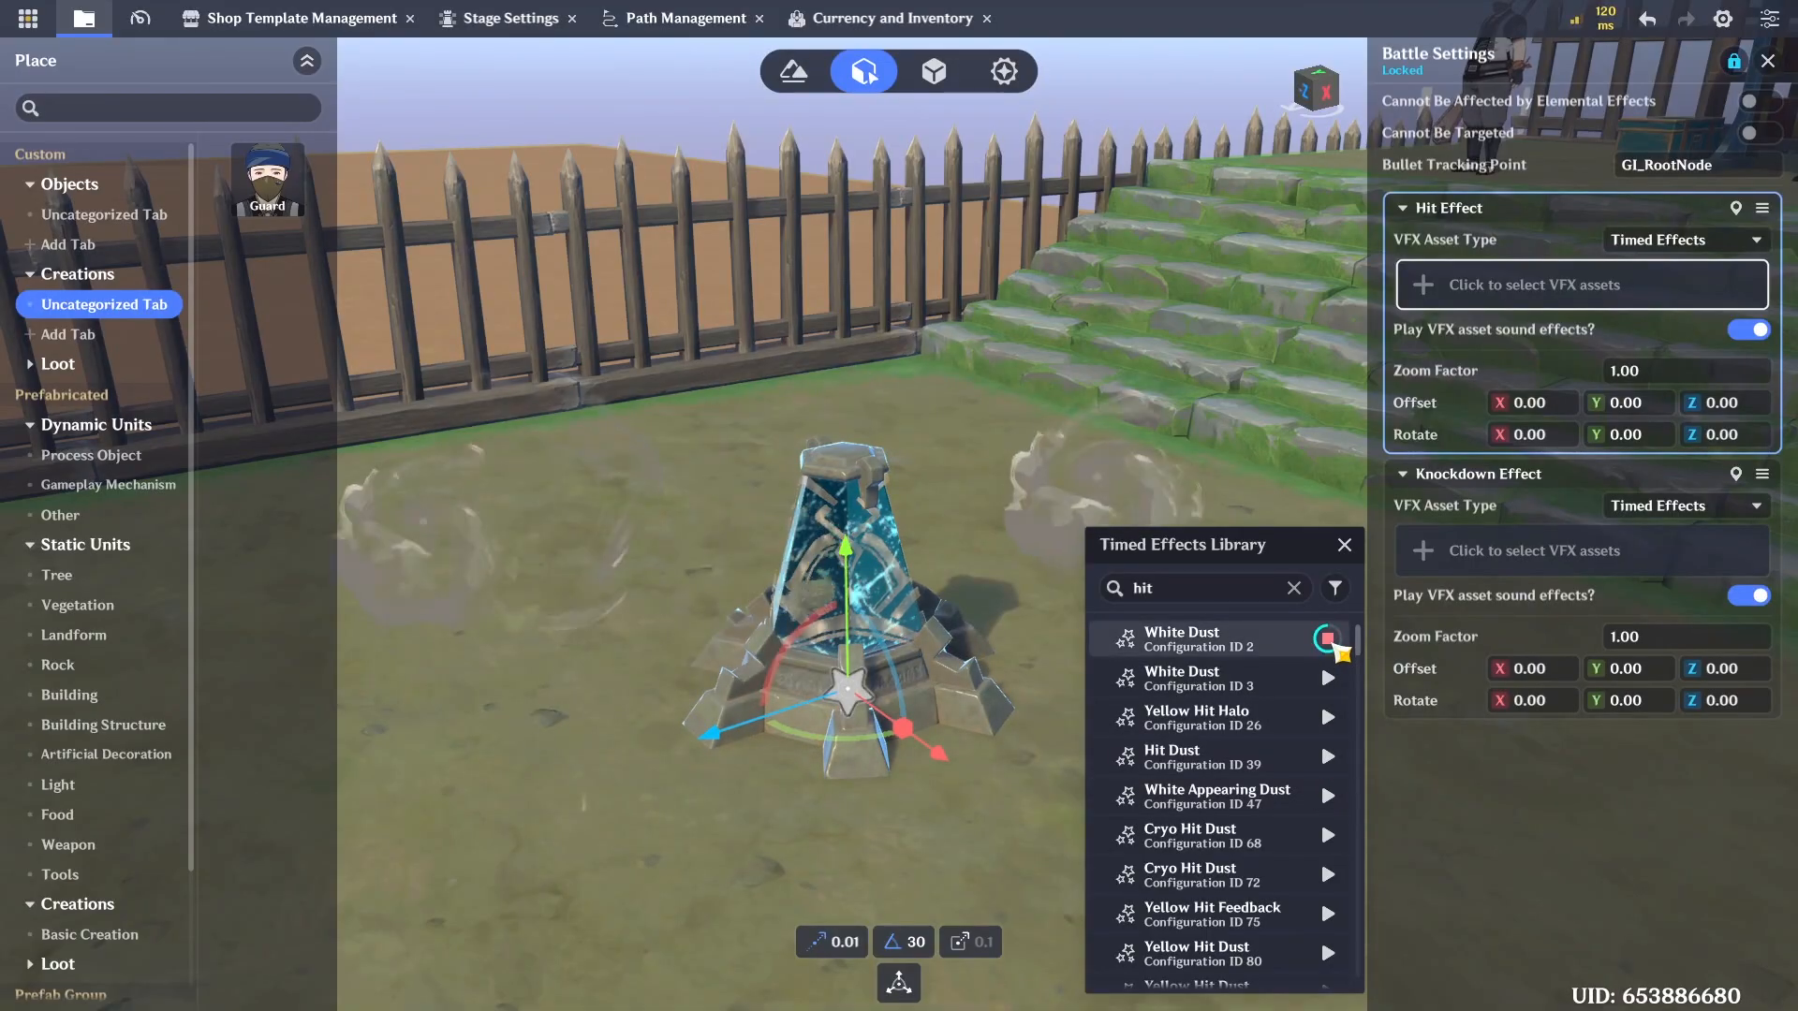
left_click(1338, 644)
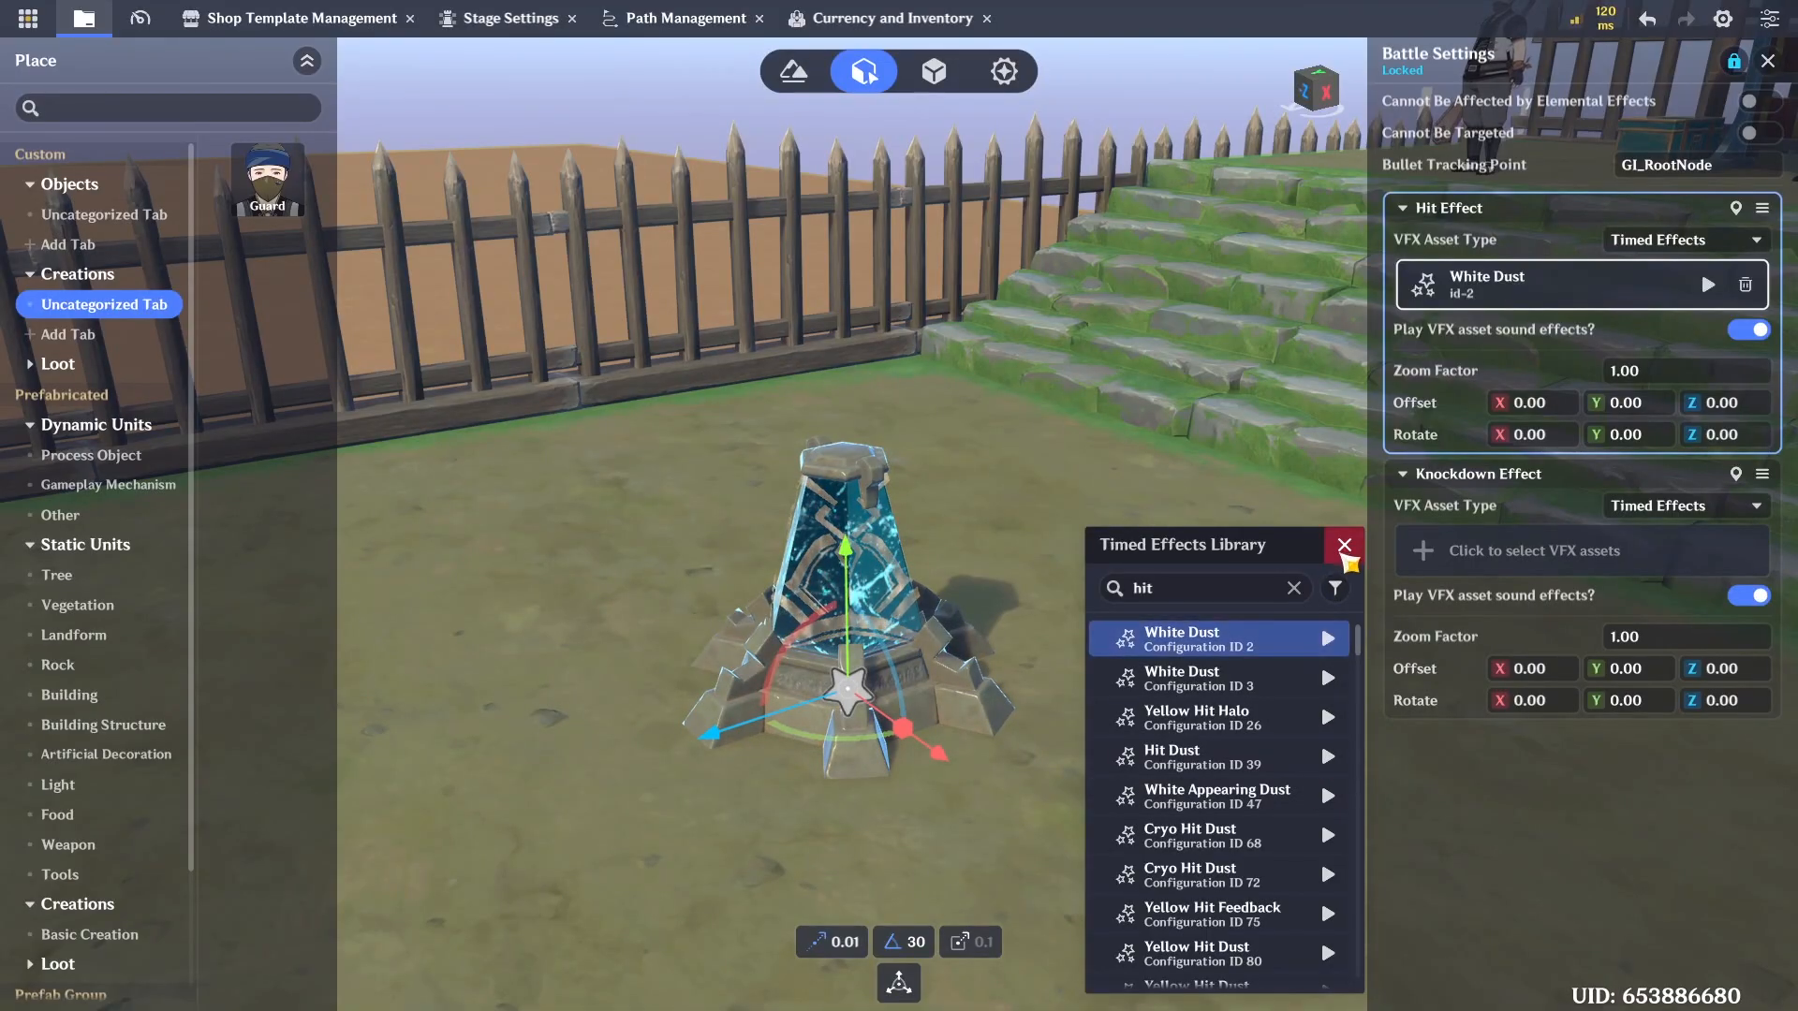
left_click(1345, 547)
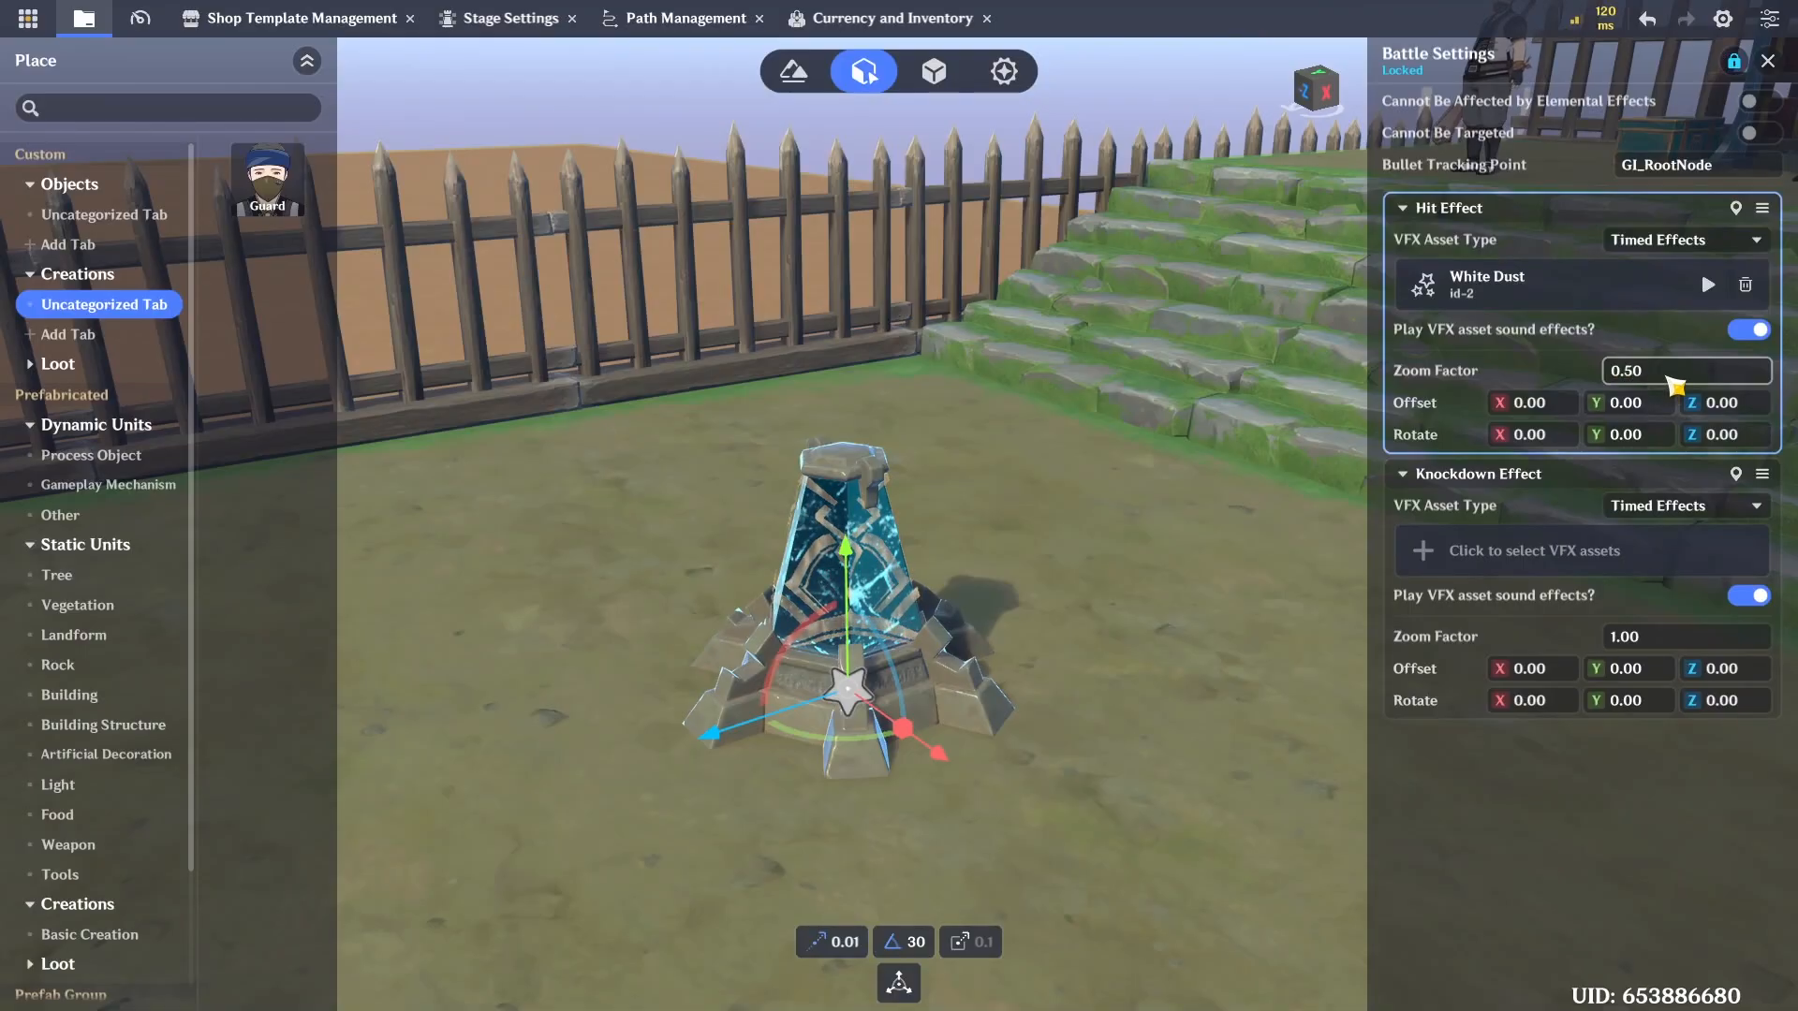
Preview the White Dust hit effect and set its zoom factor to 0.30
left_click(1712, 285)
left_click(1720, 286)
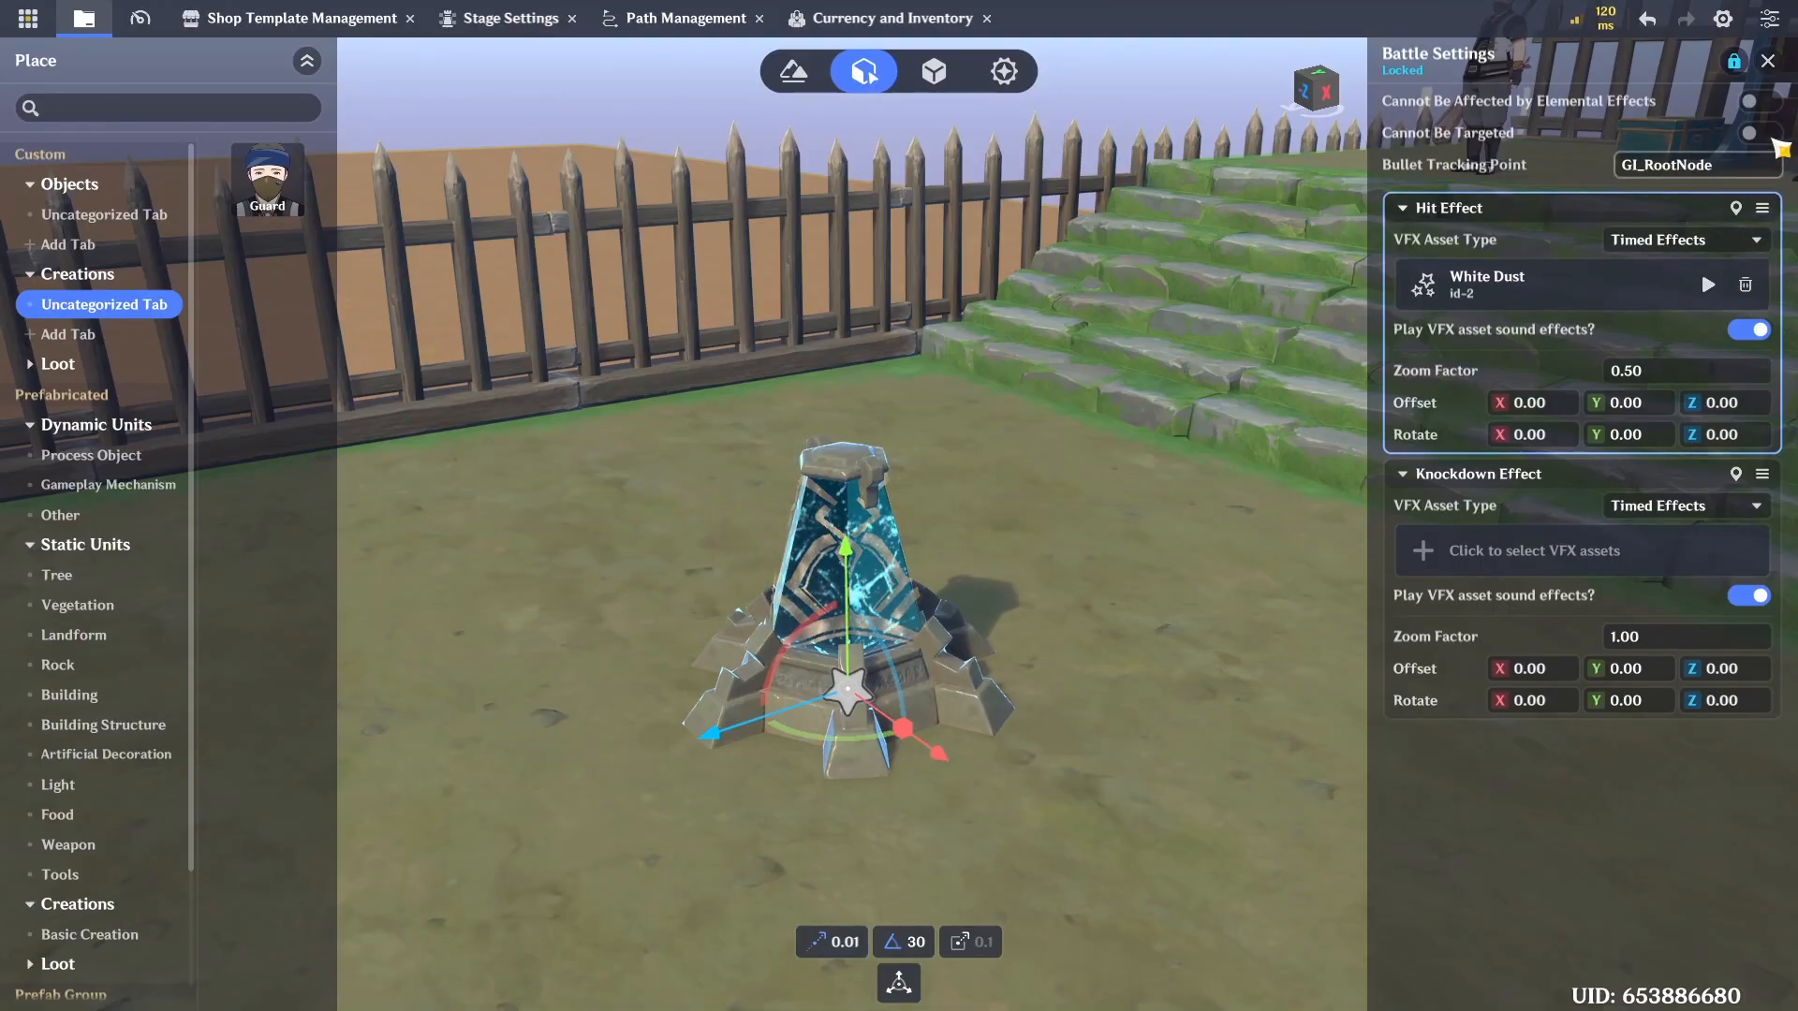
left_click(1720, 377)
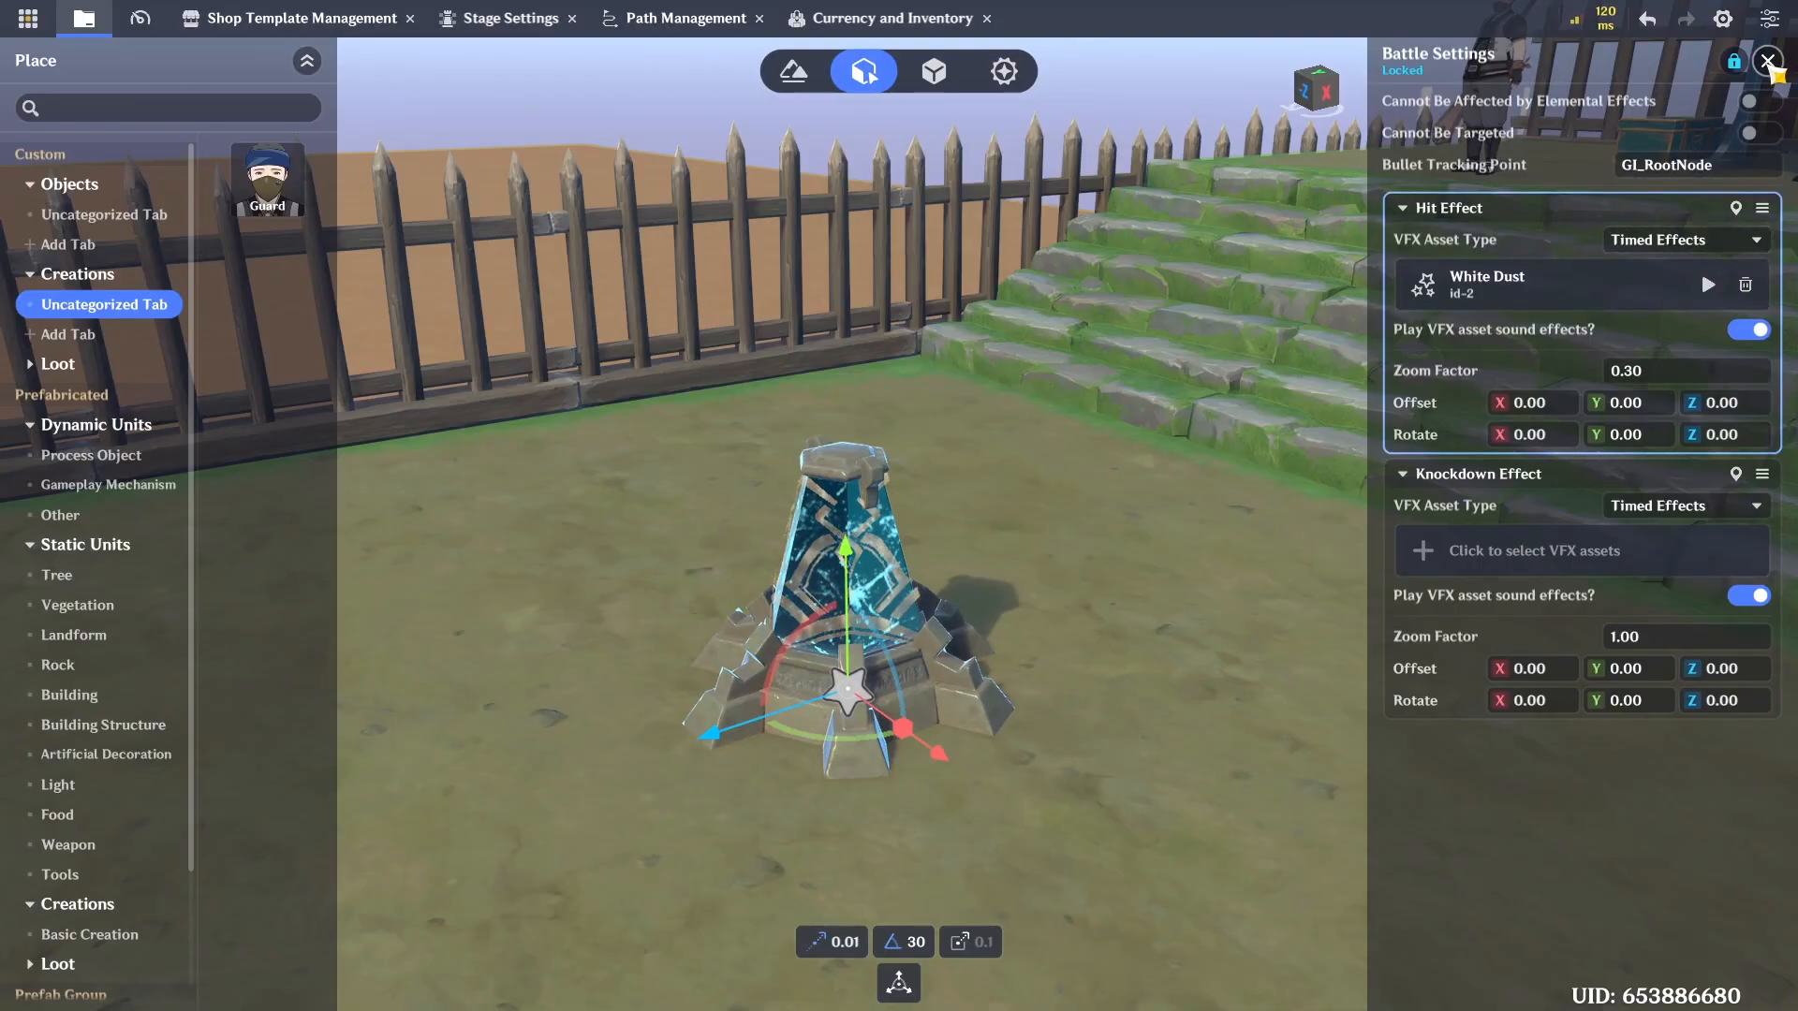
Close the battle settings, save the Ley Line Monolith as a prefab under Uncategorized Tab, and save the project
left_click(1768, 63)
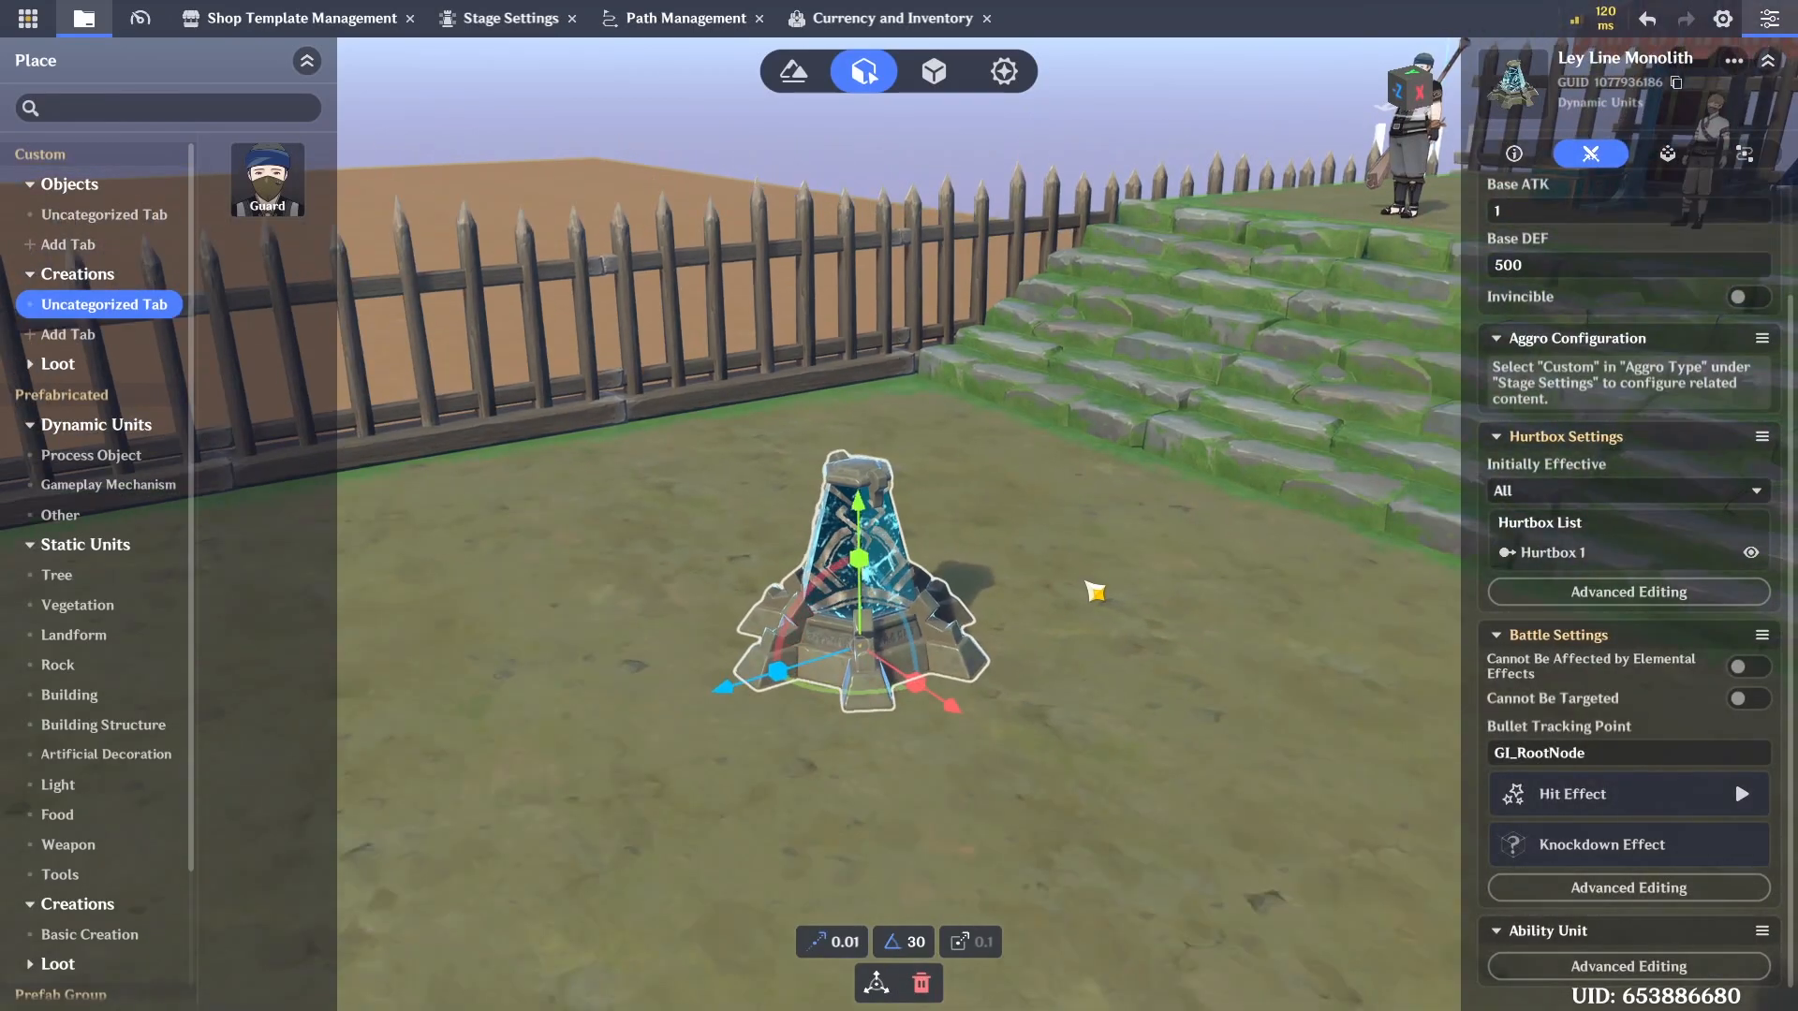
right_click_drag(1086, 583, 1081, 611)
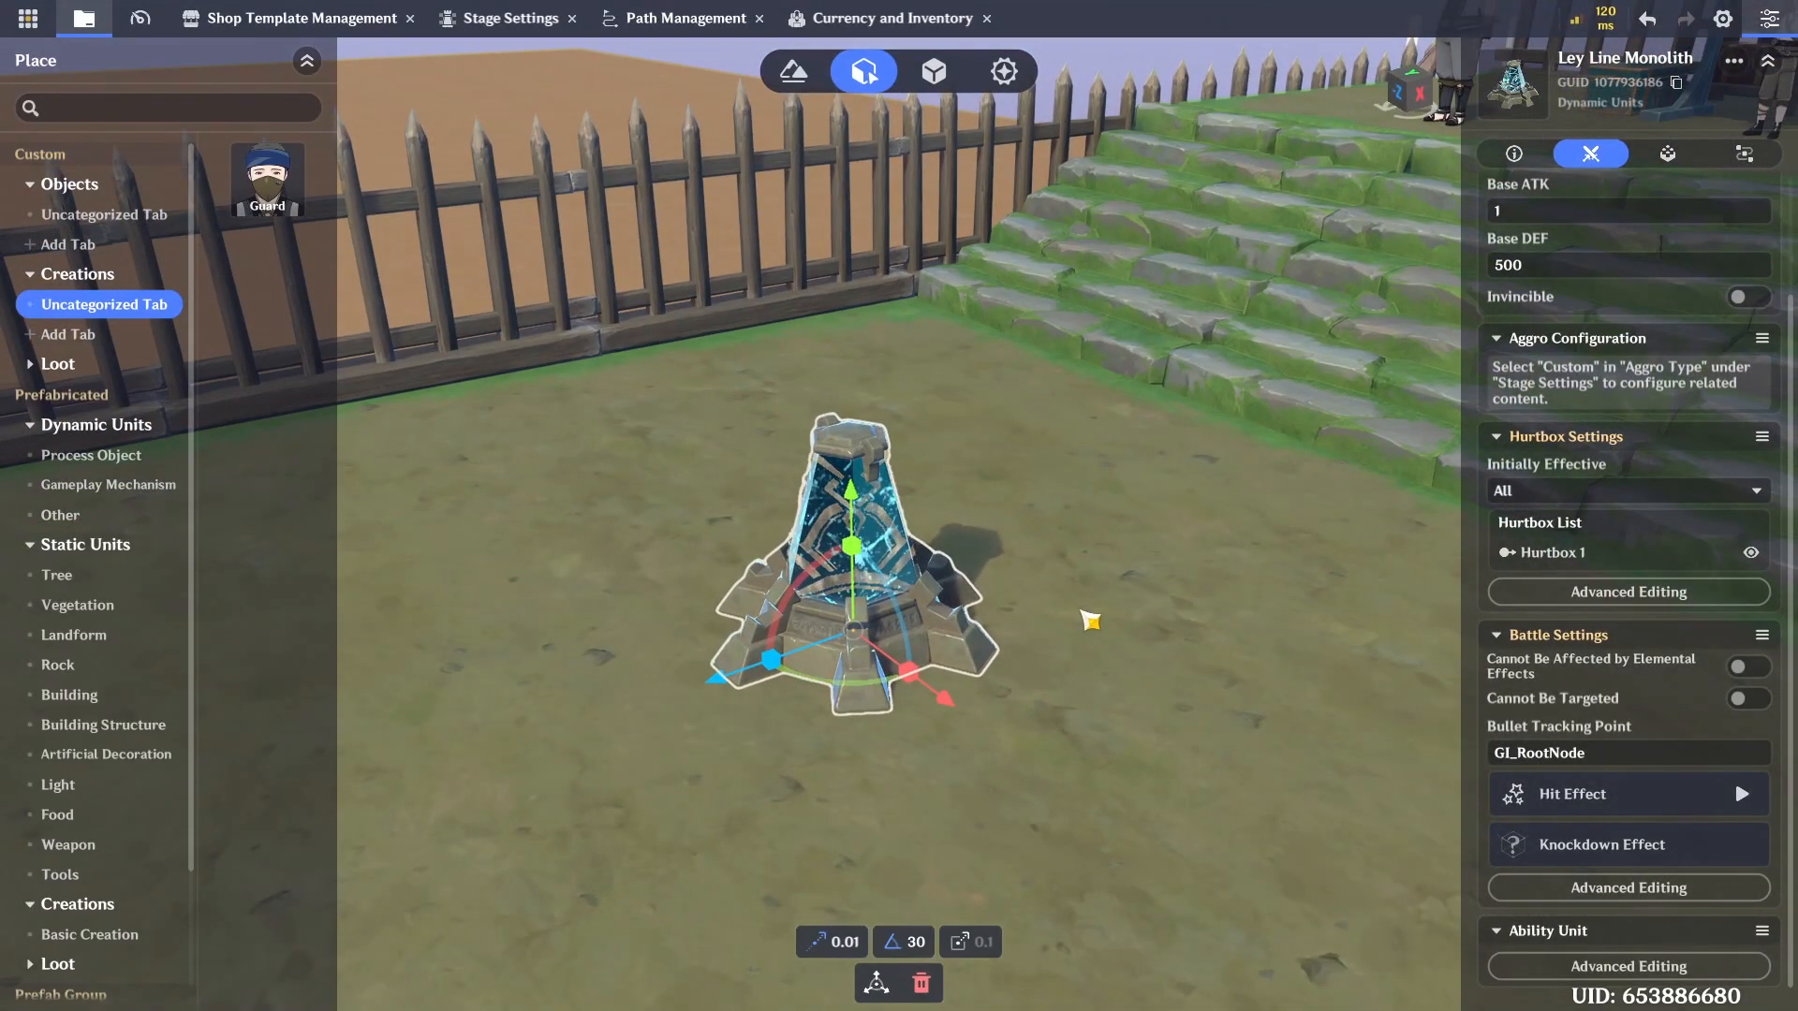
key("ctrl+s")
right_click(868, 510)
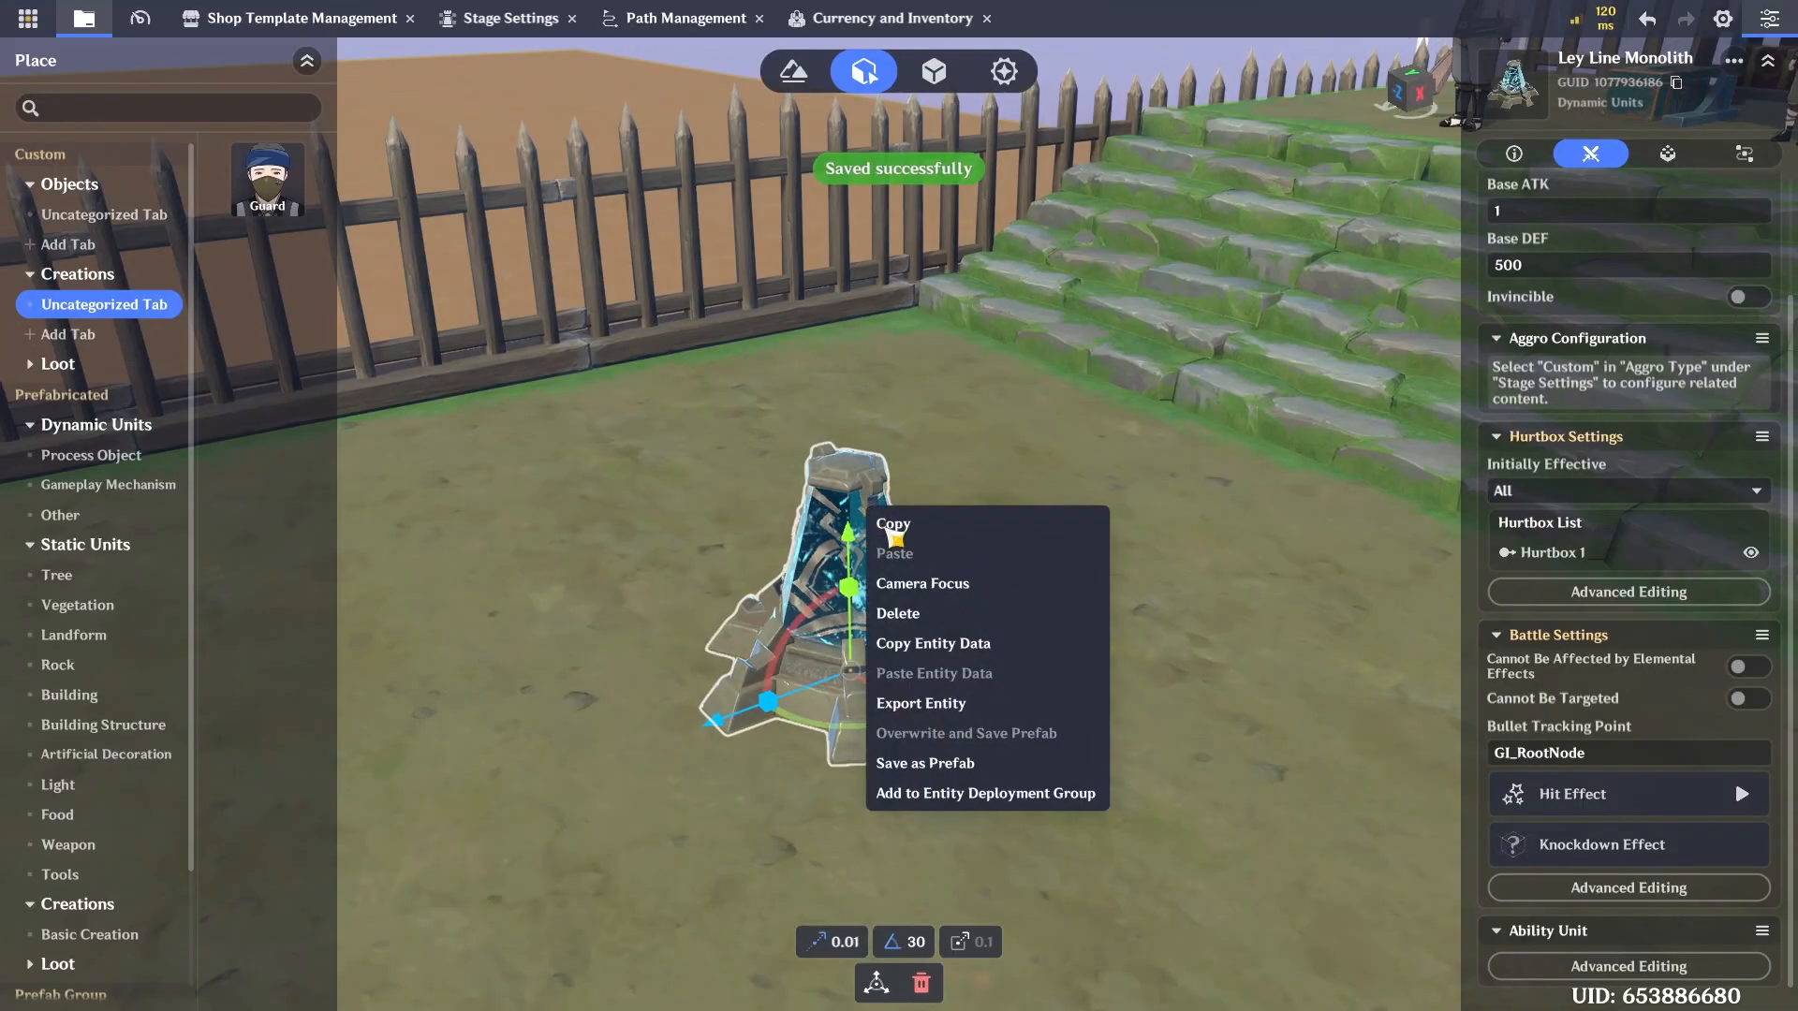
left_click(1021, 765)
left_click(840, 483)
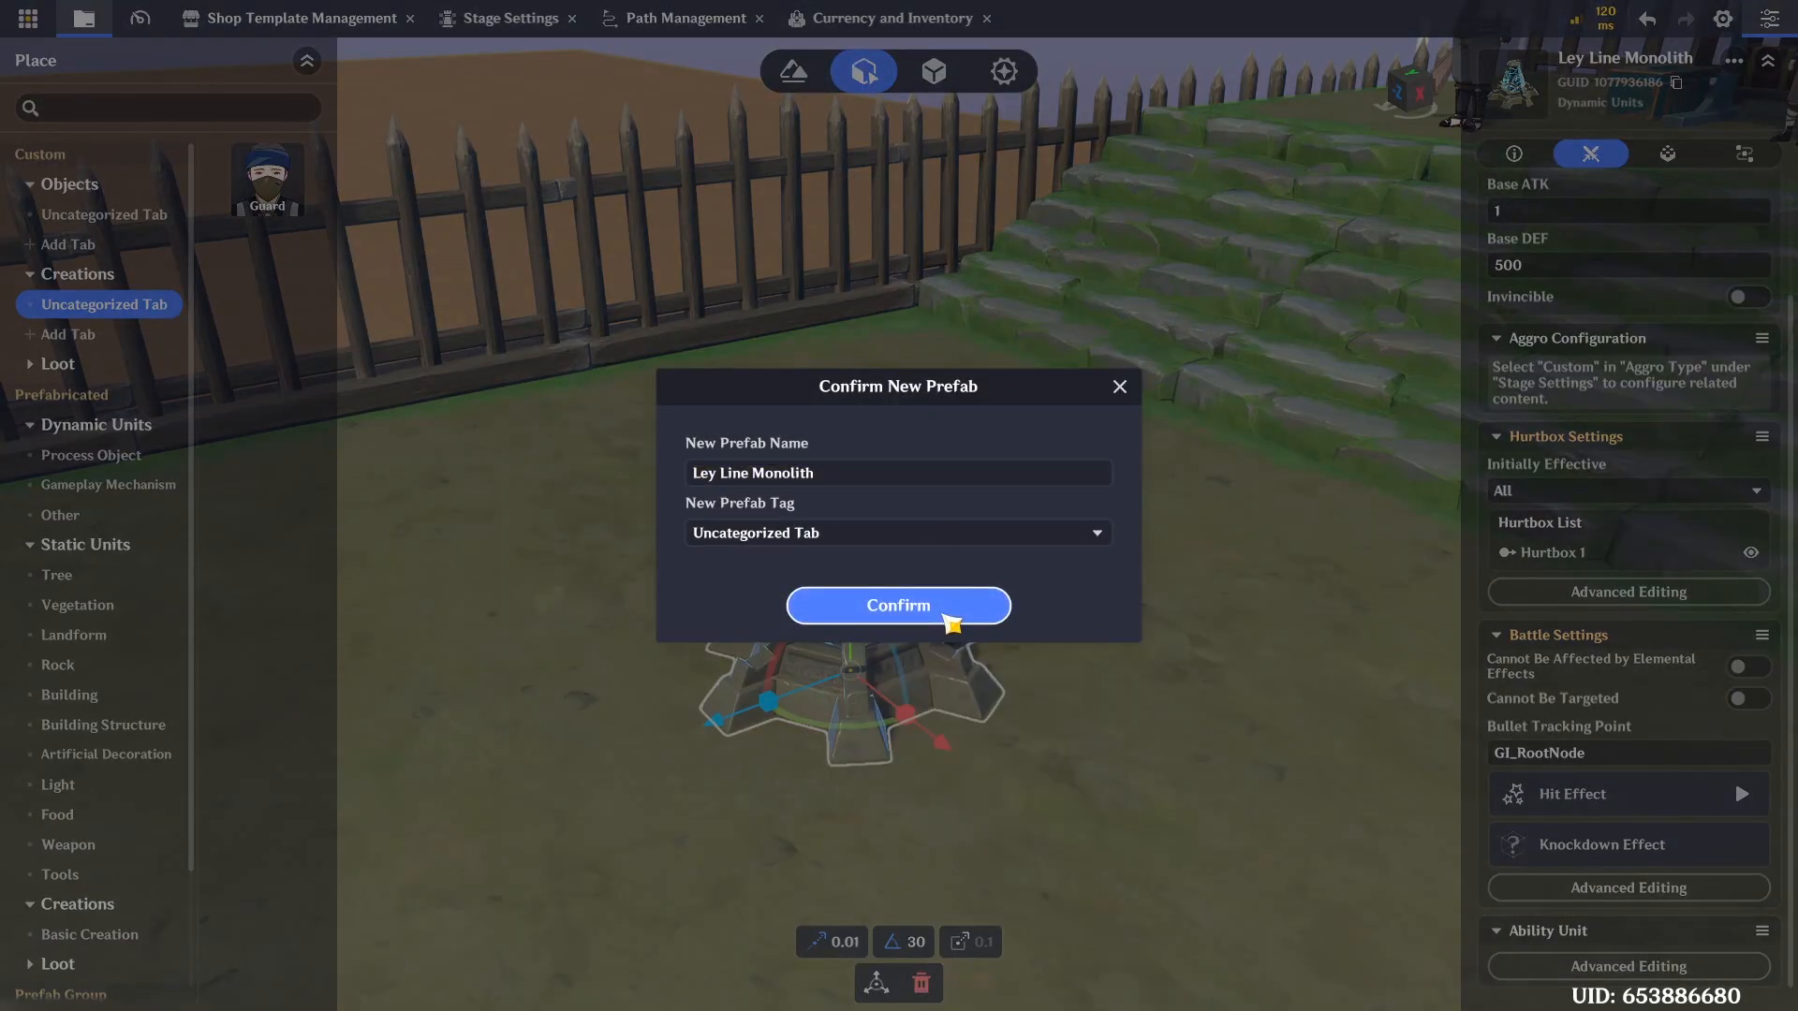
left_click(948, 618)
left_click(1169, 662)
right_click_drag(1171, 662, 1083, 530)
key("ctrl+s")
Select the Goldflame dragon at the end of the fenced lane and assign it to the Dragon Faction
key("w")
key("w")
key("w")
left_click(955, 510)
right_click_drag(964, 520, 956, 589)
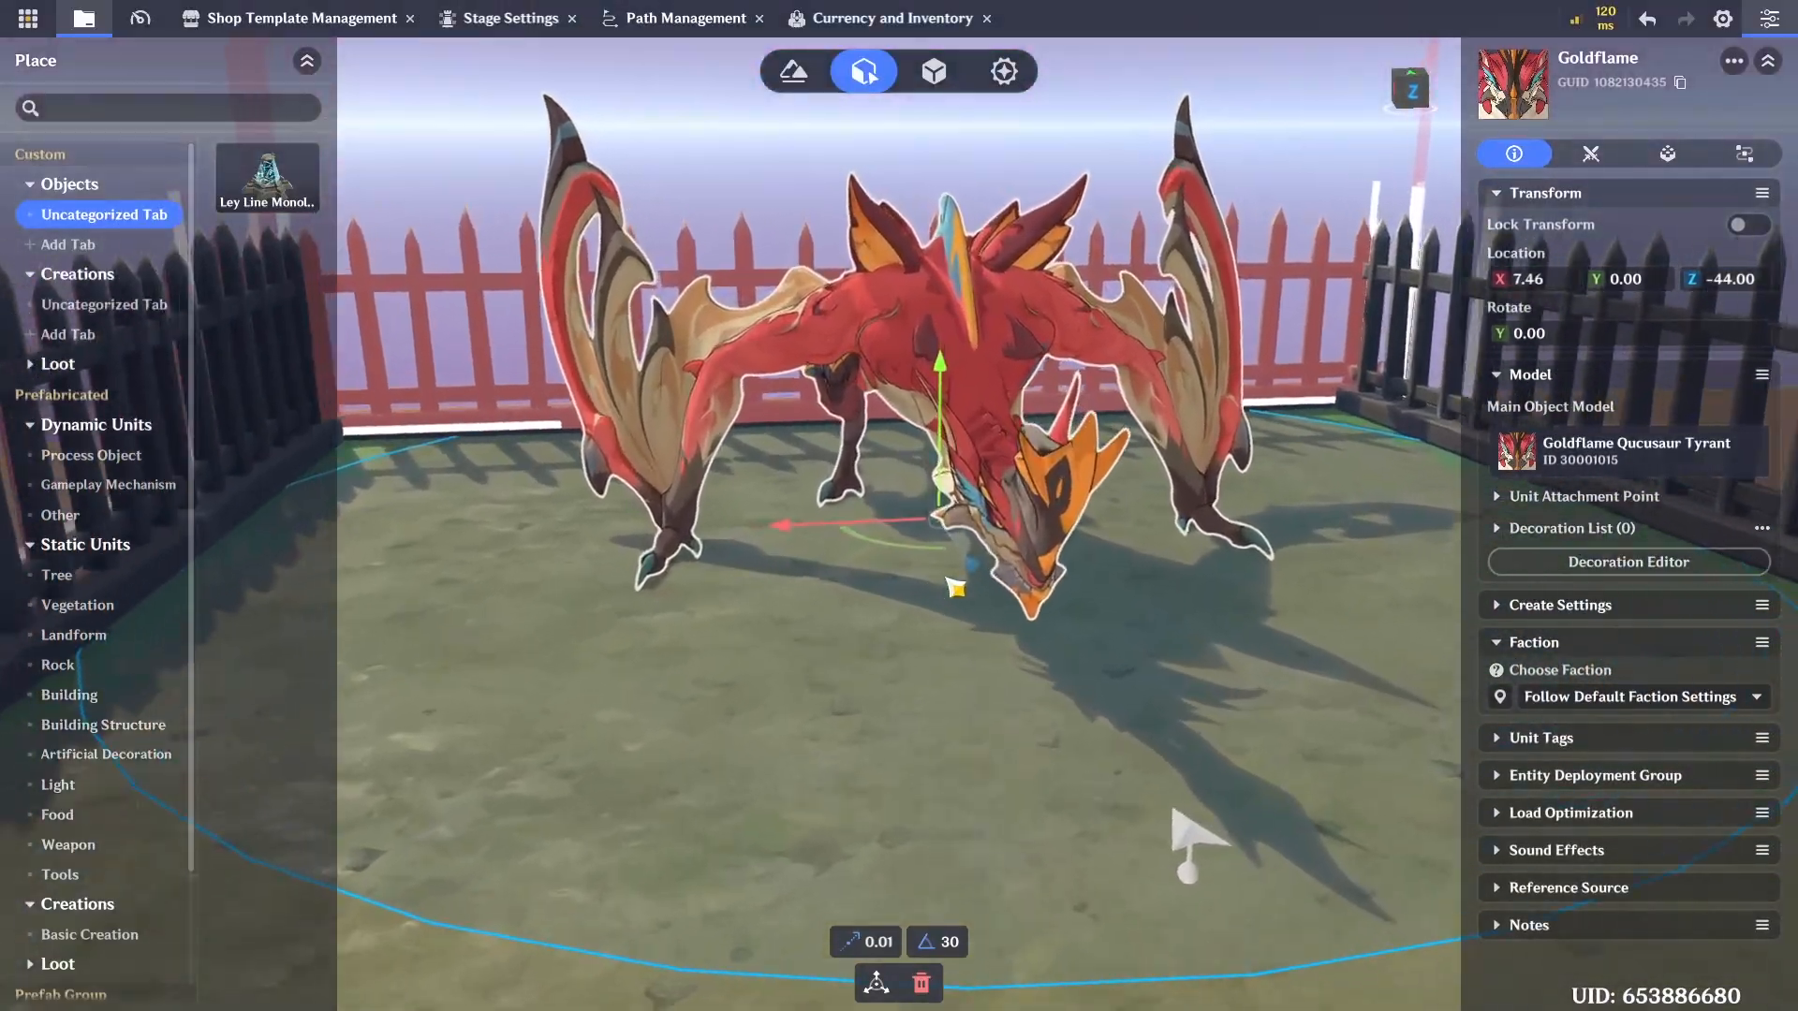
left_click(1666, 702)
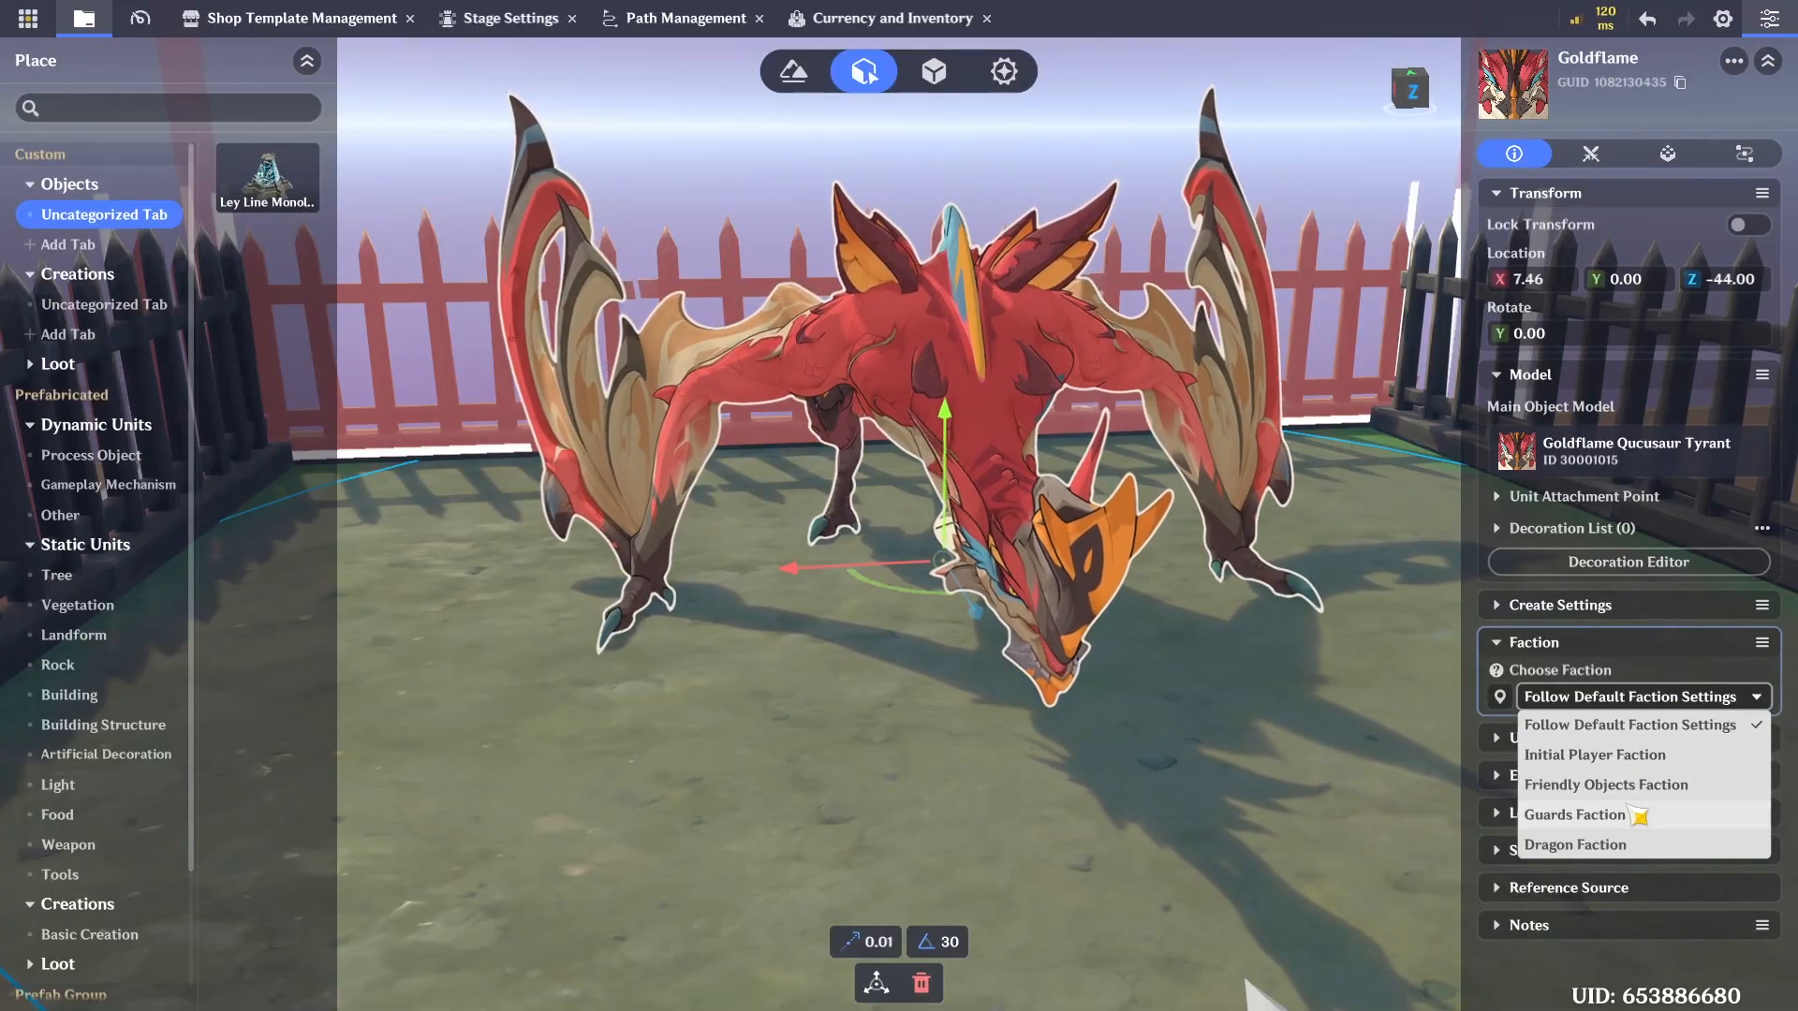
left_click(1627, 846)
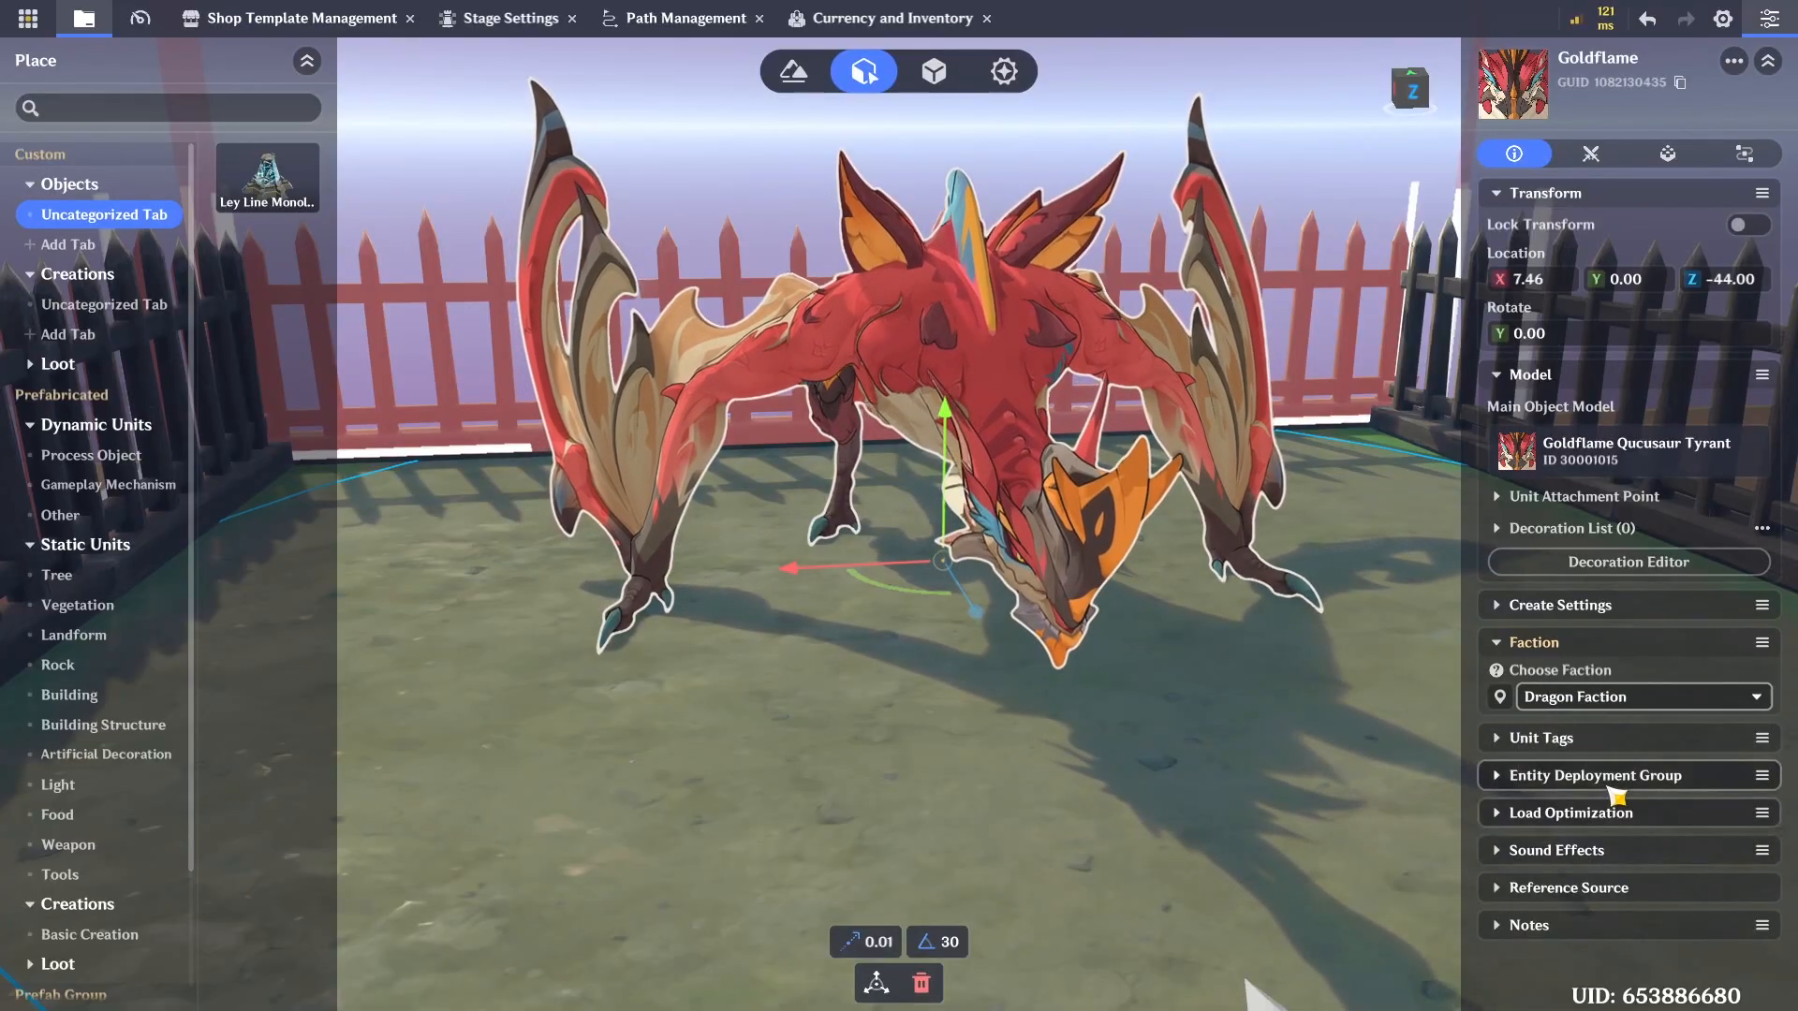
Set Goldflame's Base HP to 1500 in its battle attributes
left_click(1590, 153)
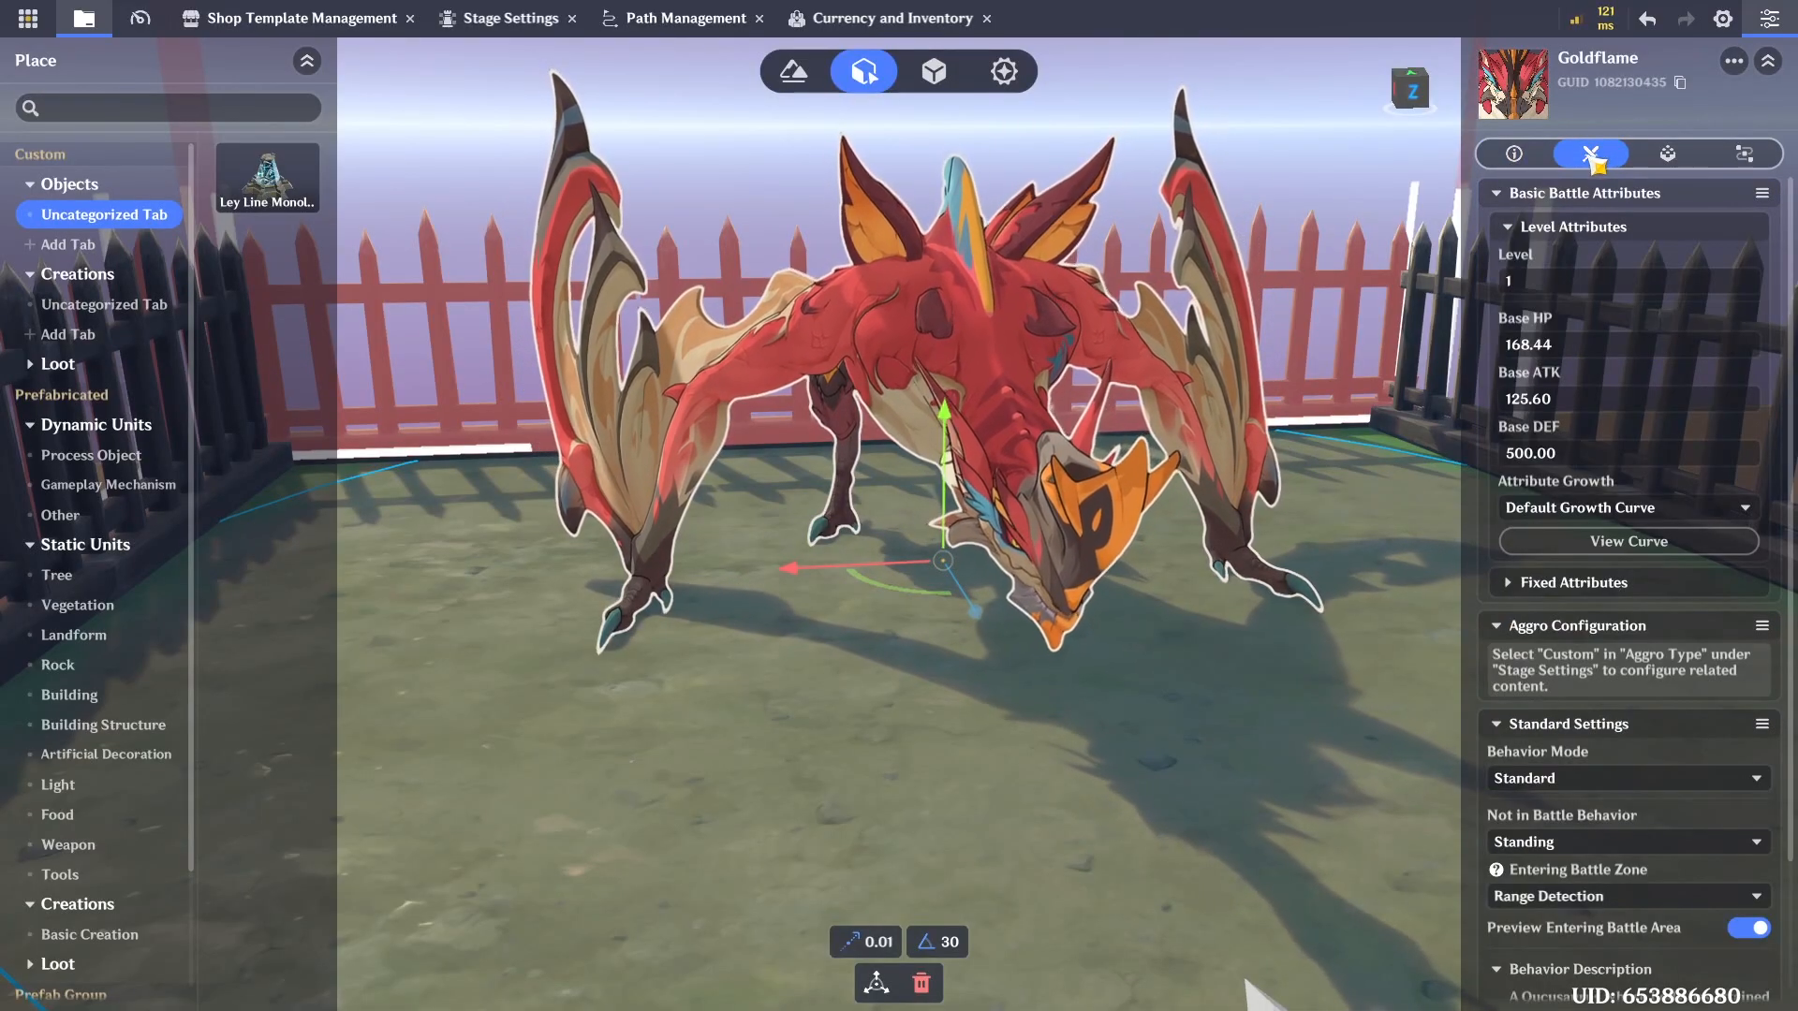
left_click(1580, 362)
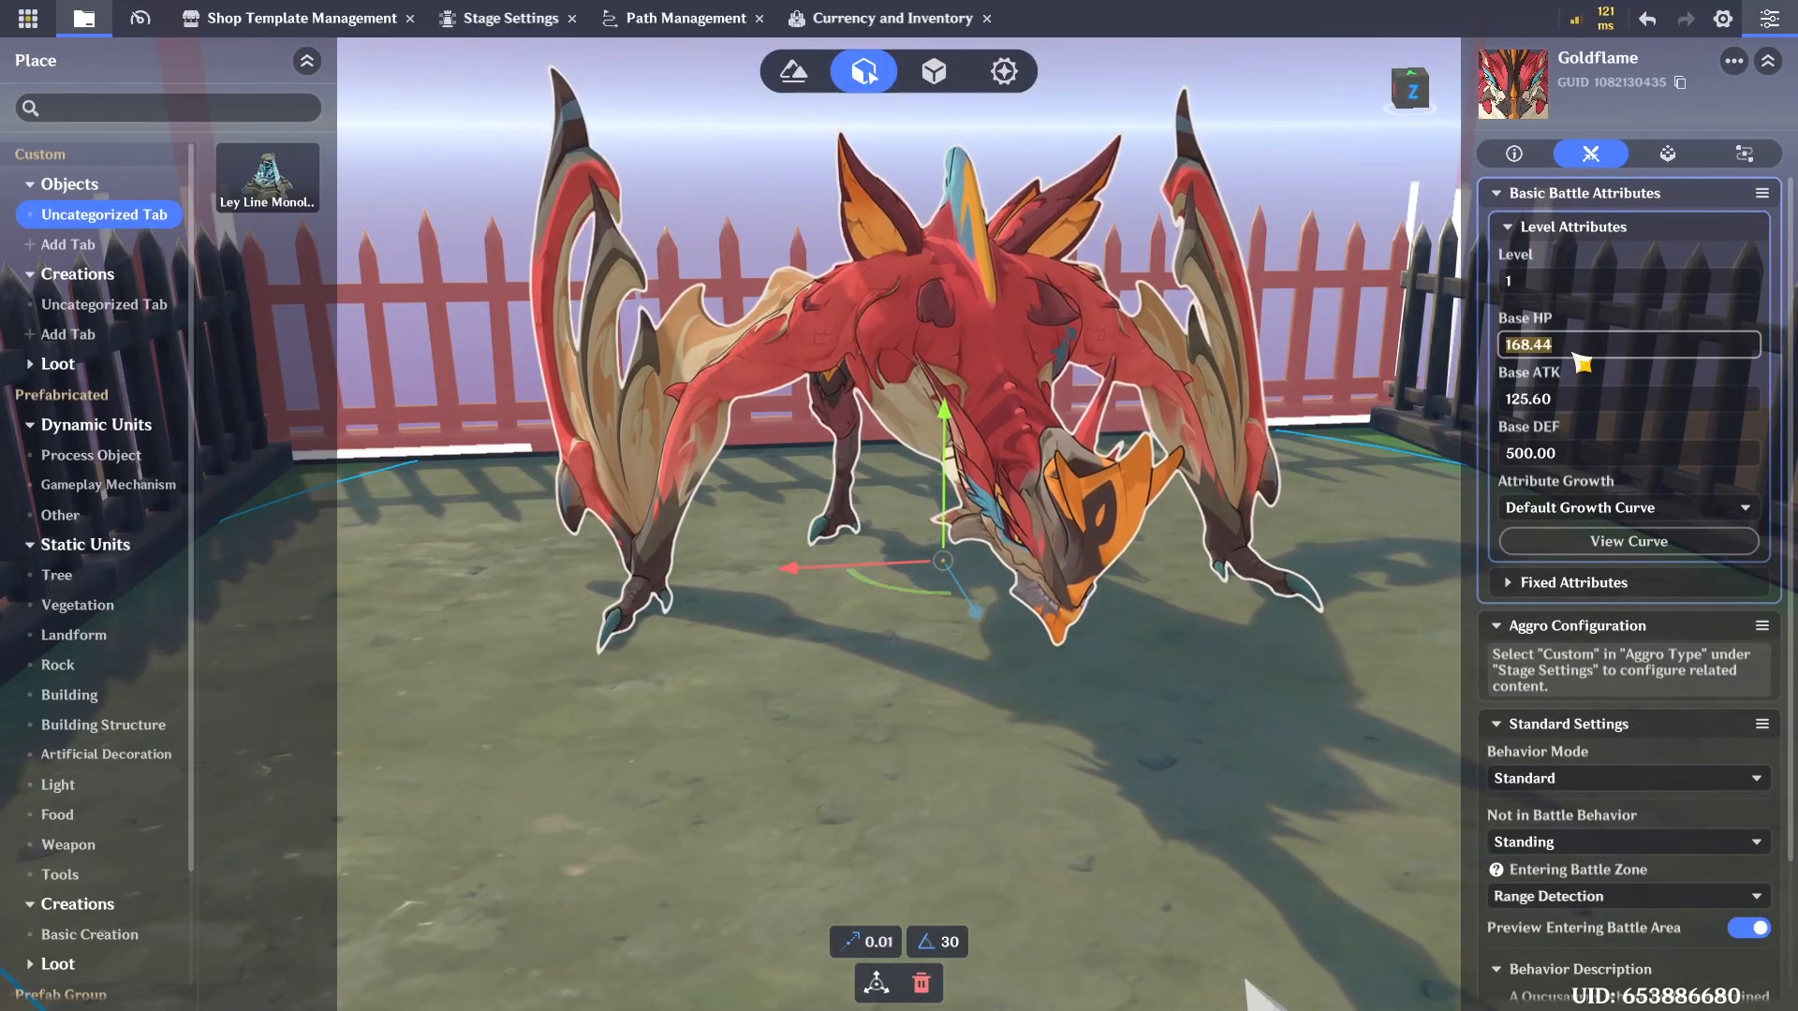
type("1500")
key("Return")
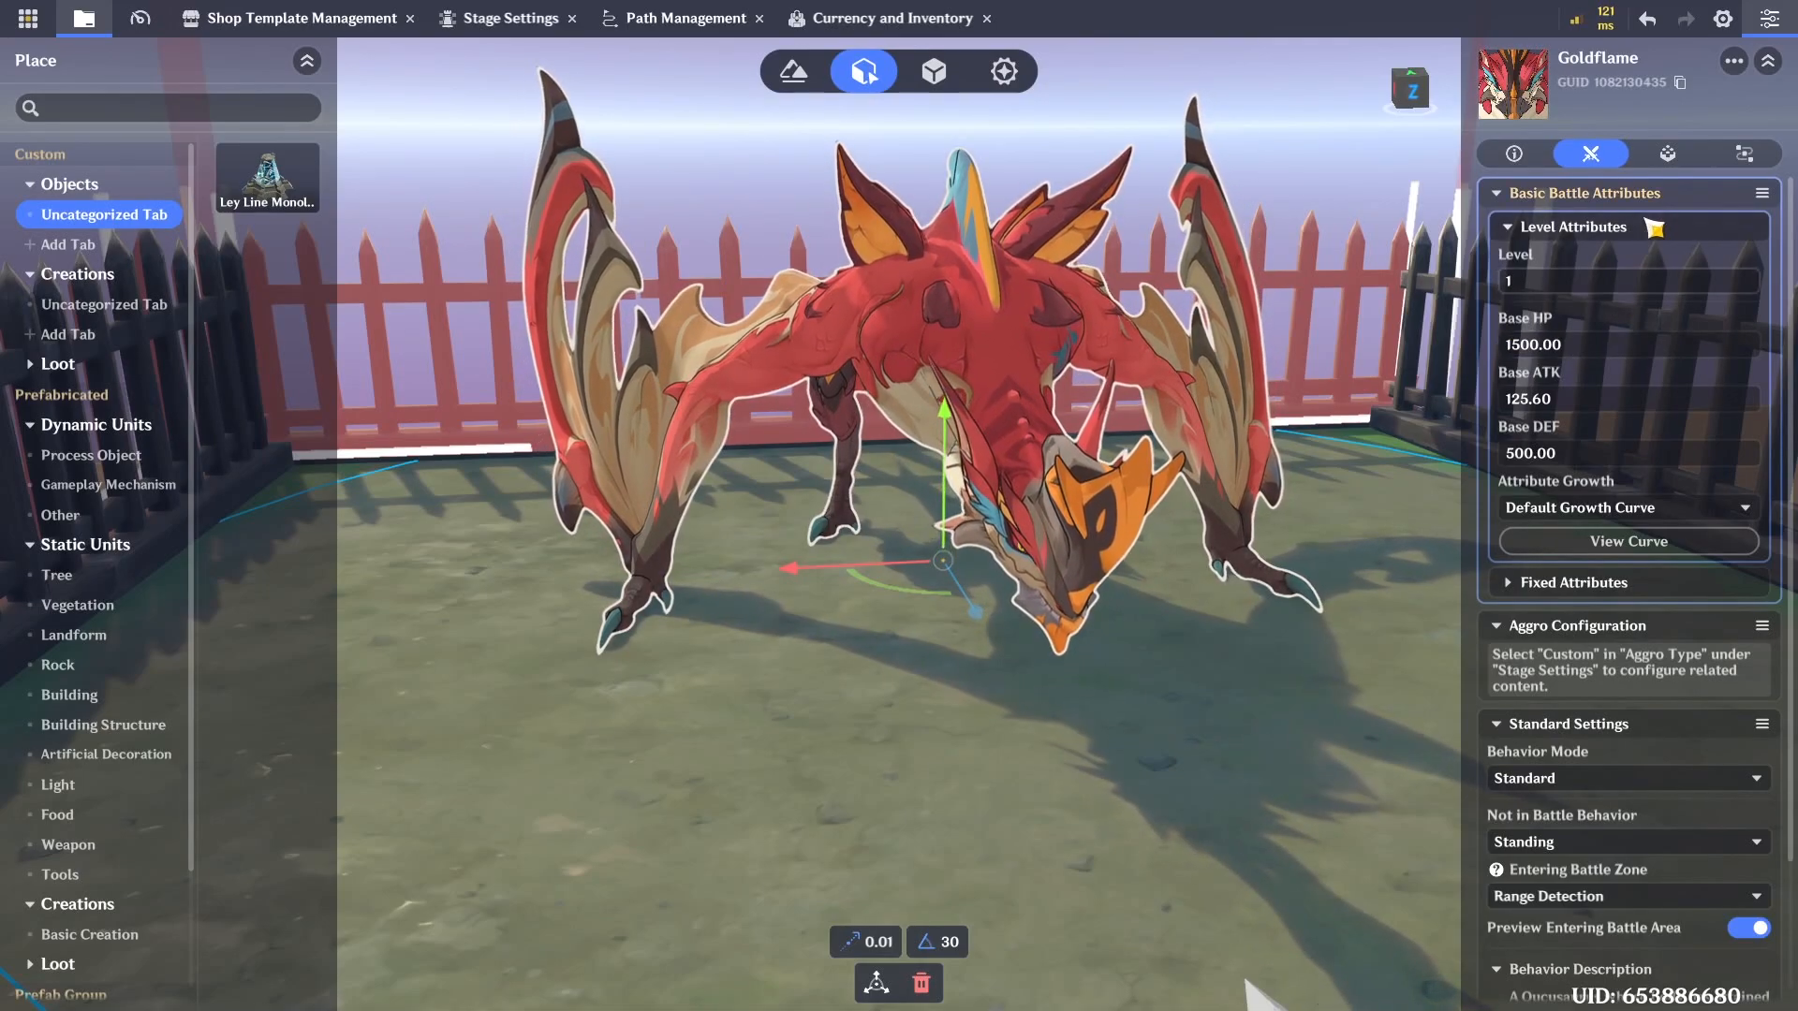
Check Goldflame's other component and behavior settings and set its Base HP to 3000
left_click(1671, 156)
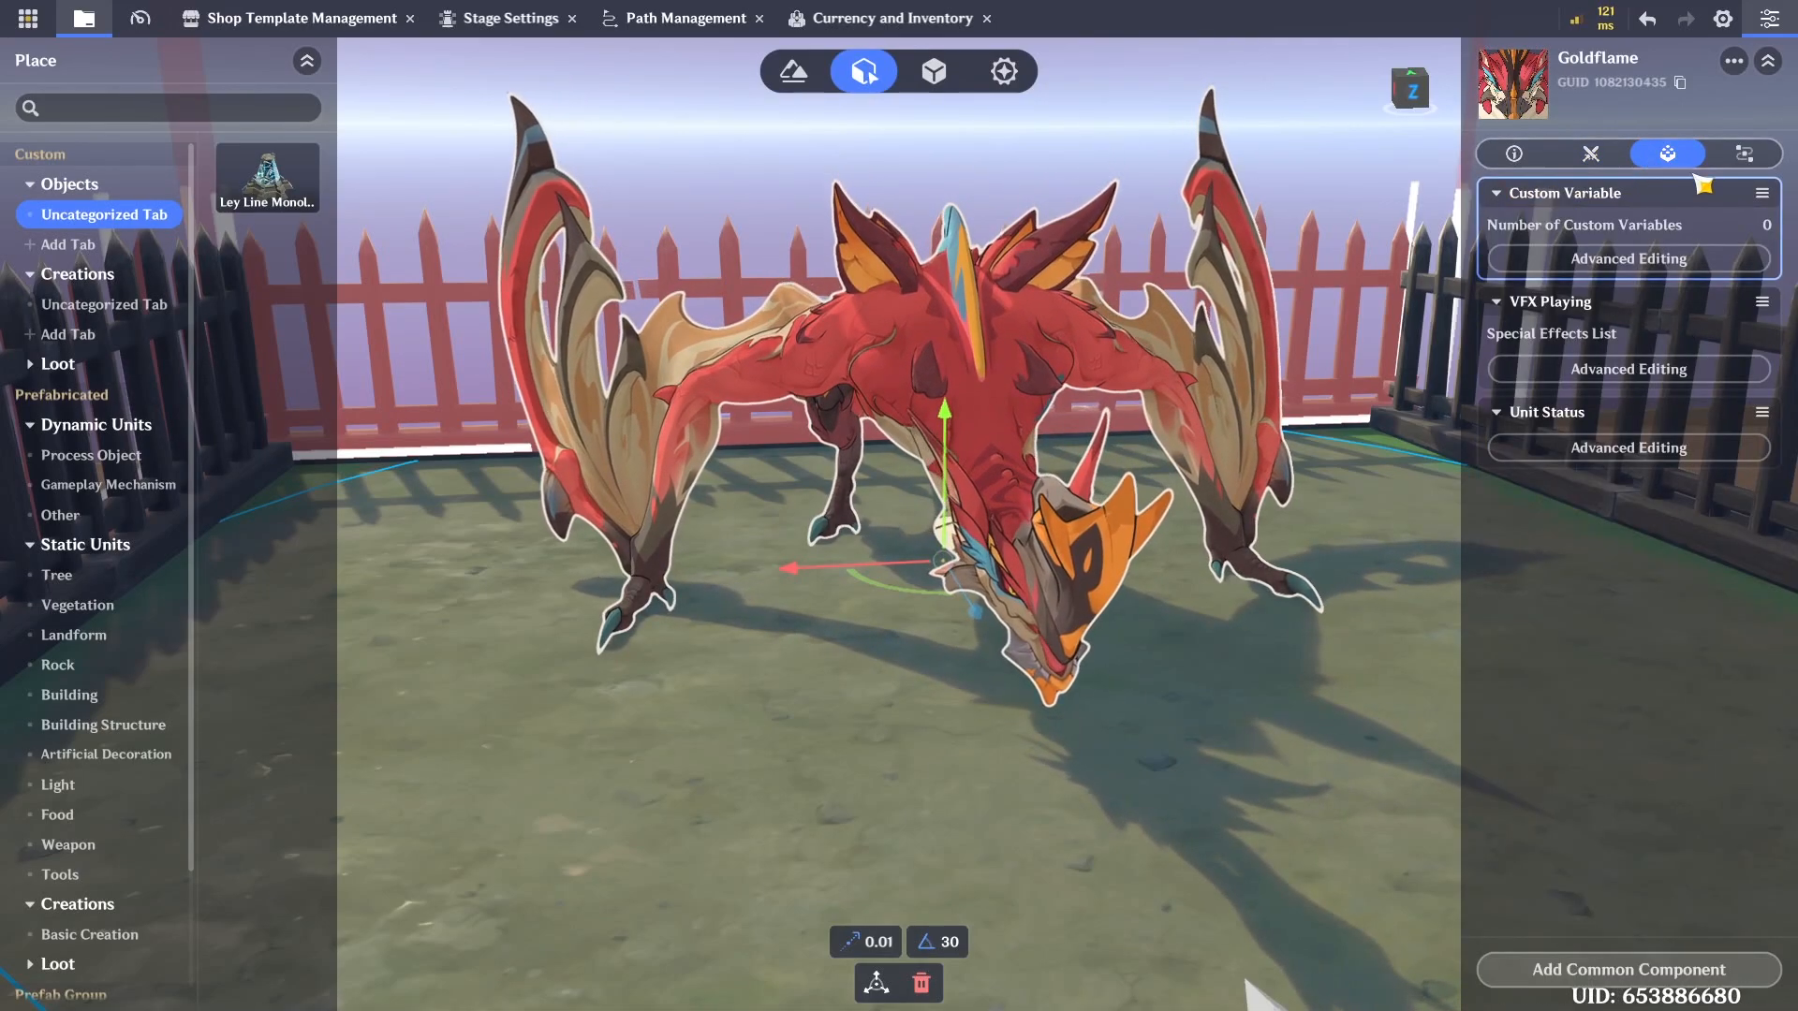
left_click(1582, 158)
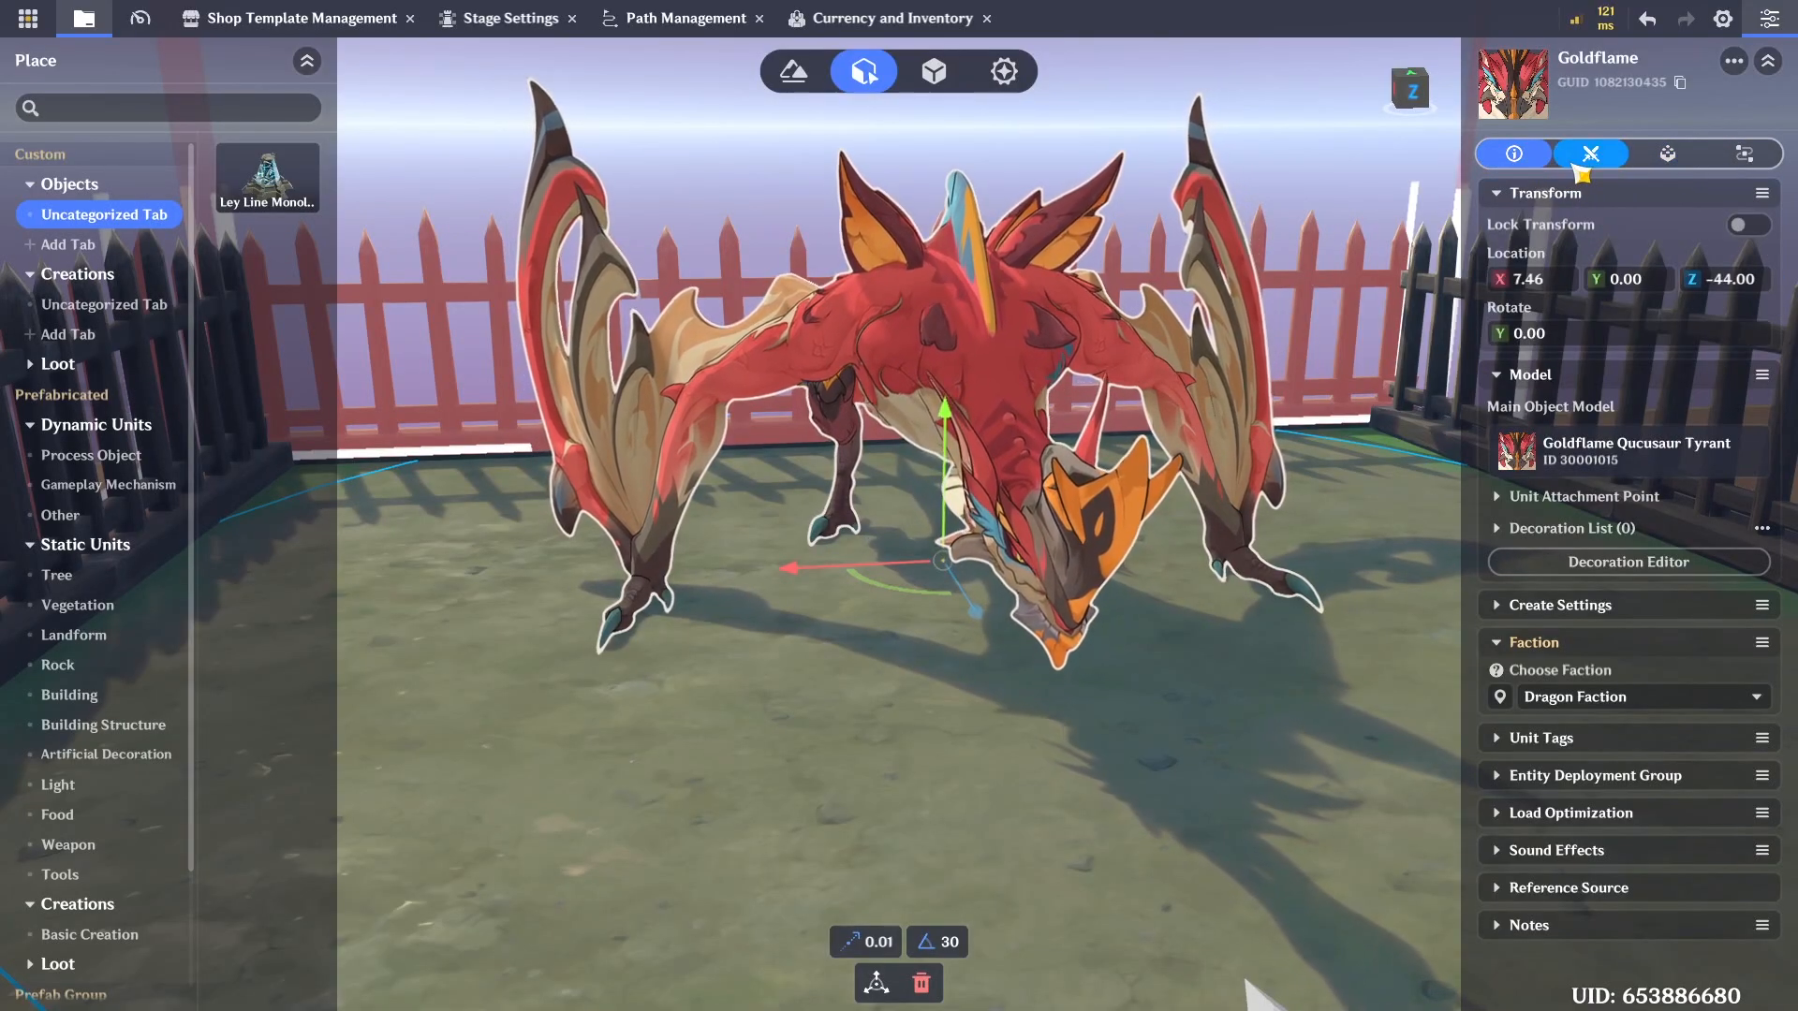
scroll(1653, 496, "down", 3)
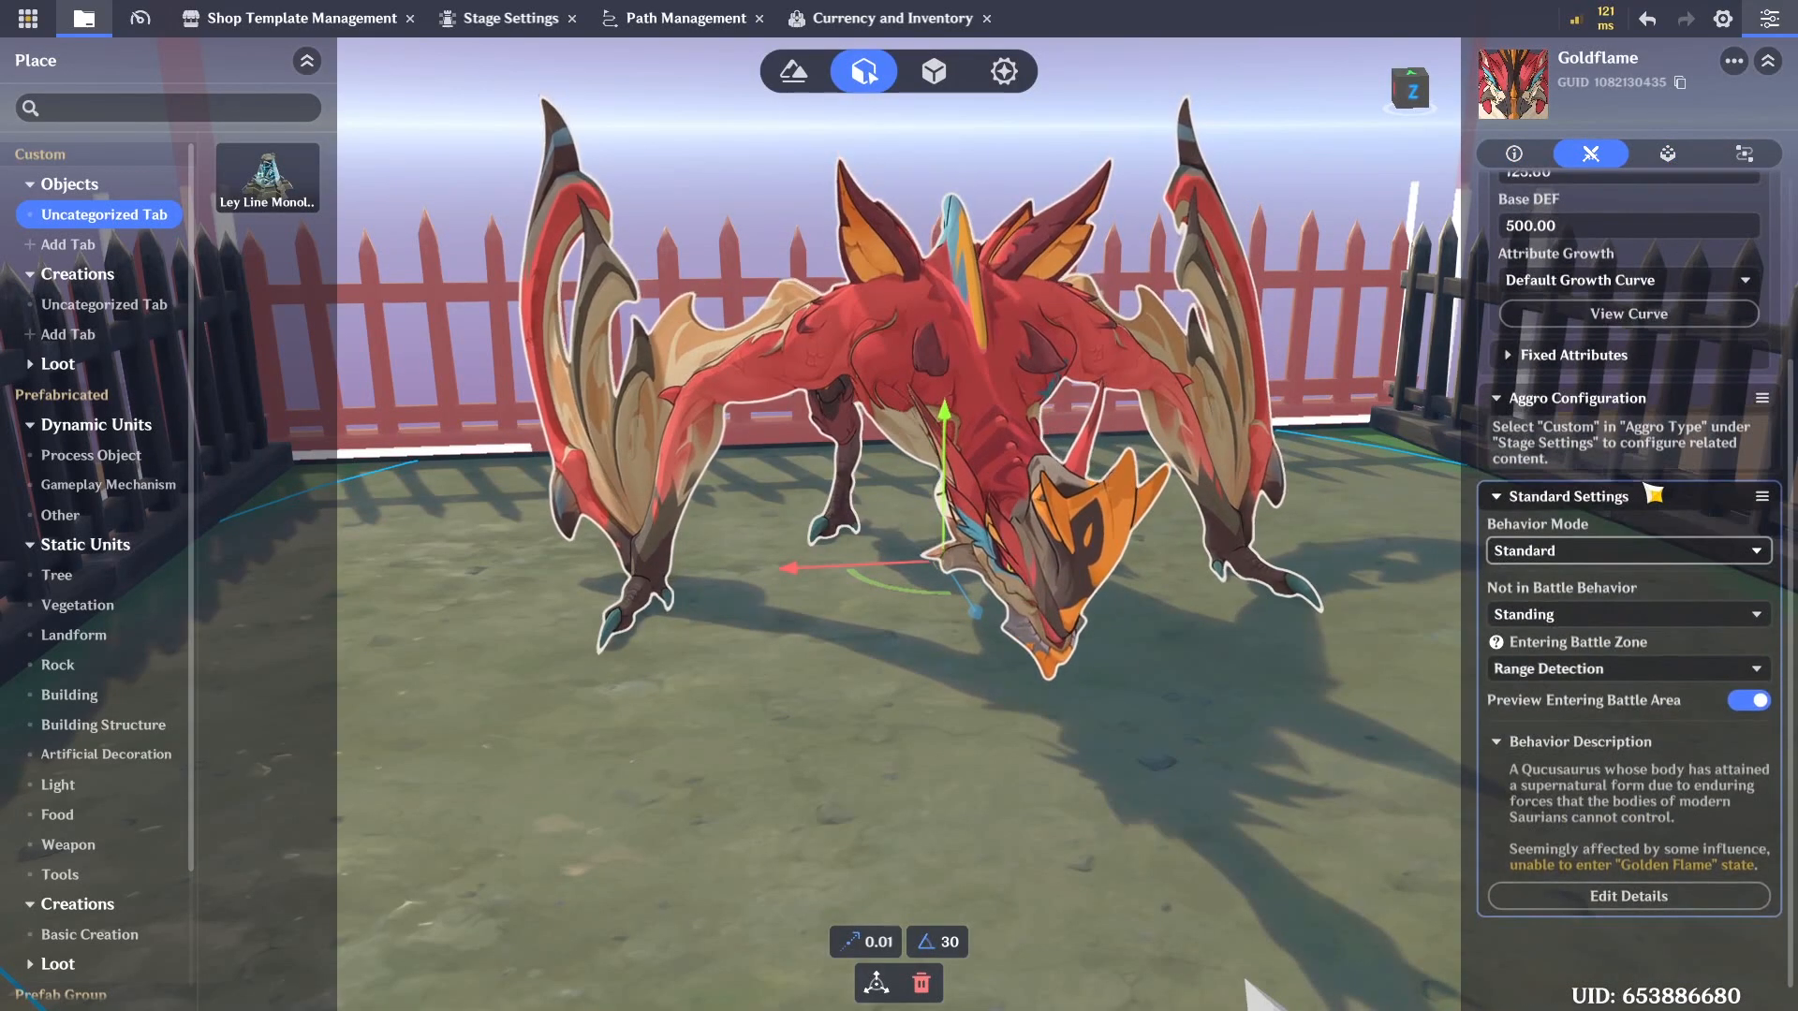
right_click_drag(1120, 669, 740, 499)
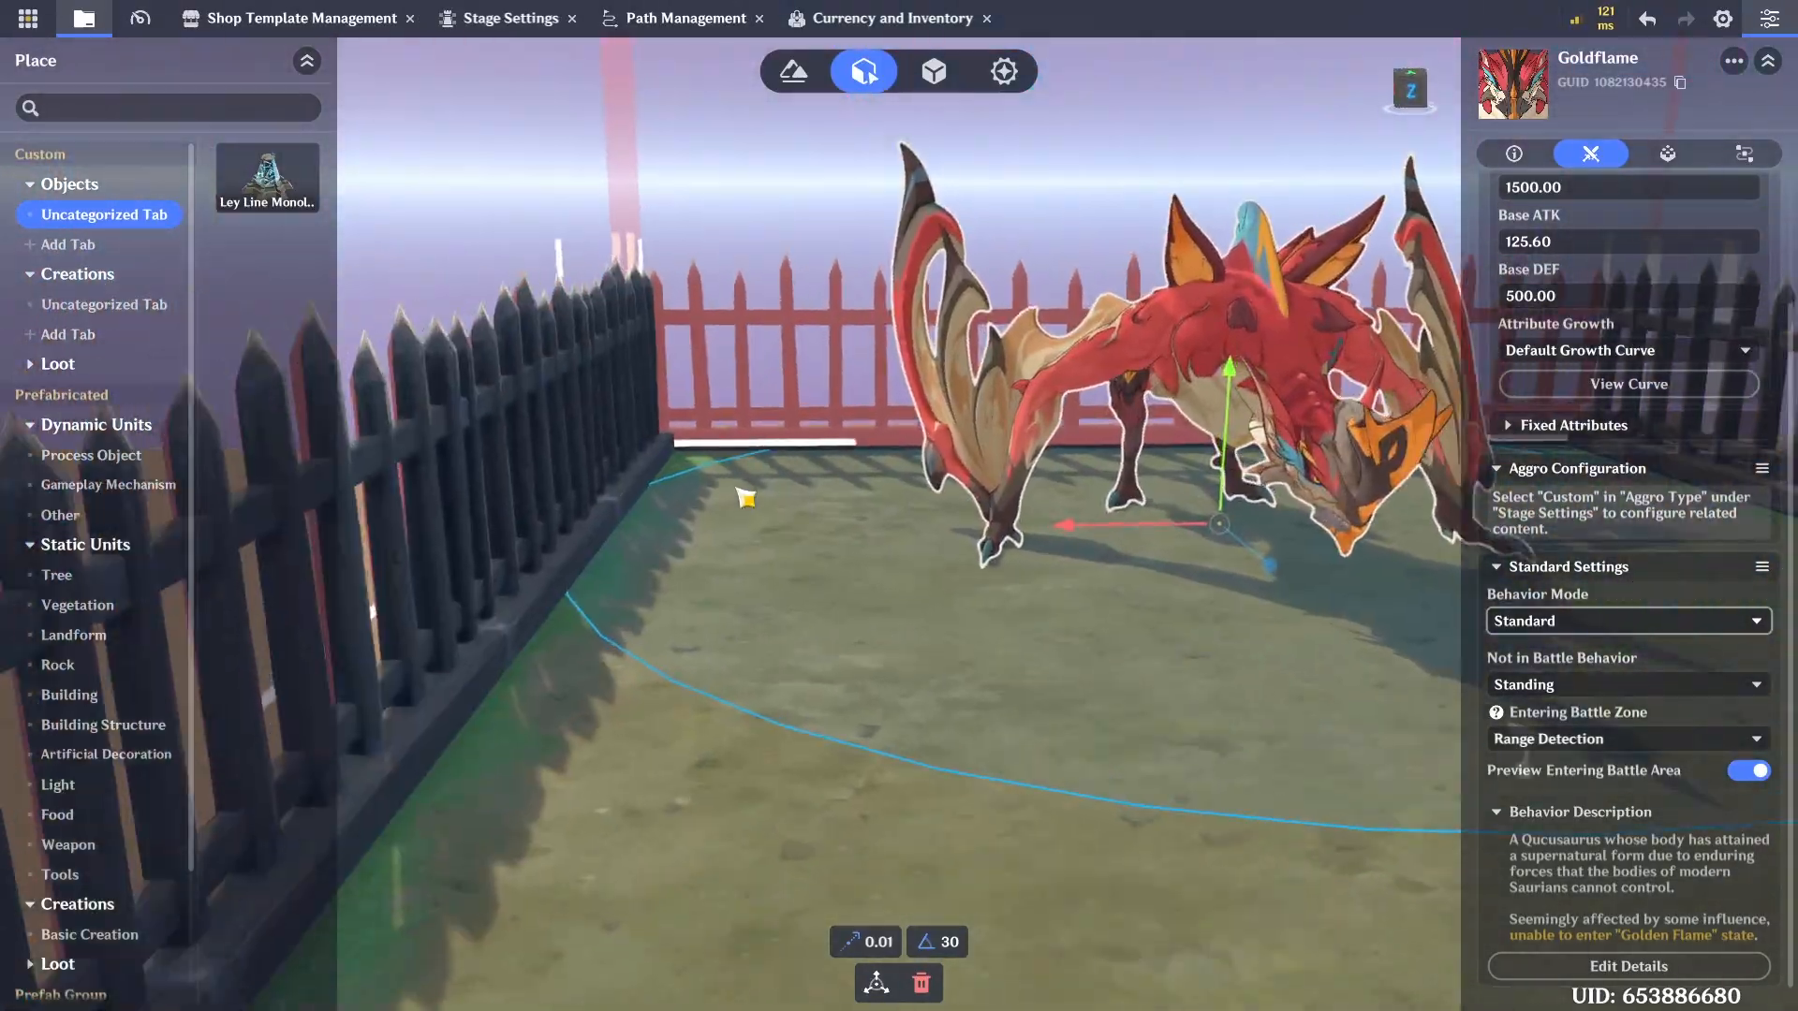
key("w")
key("d")
left_click_drag(1619, 282, 1616, 342)
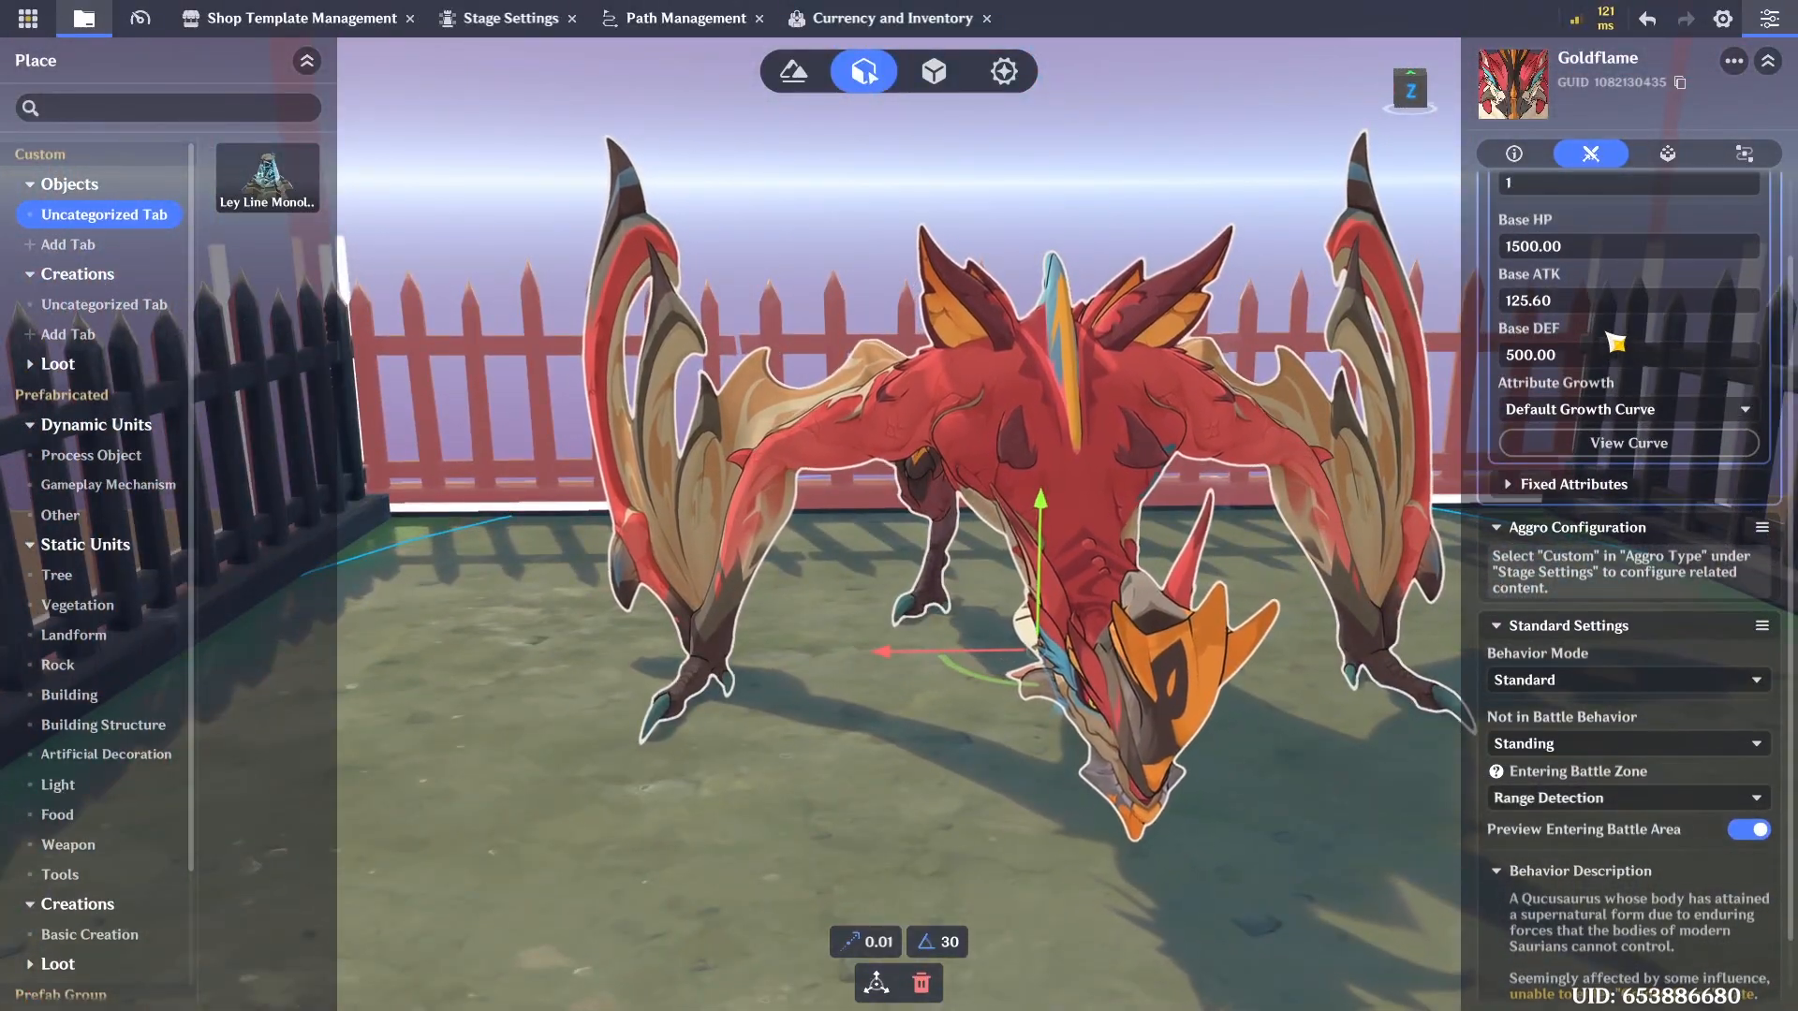
left_click(1579, 291)
type("3")
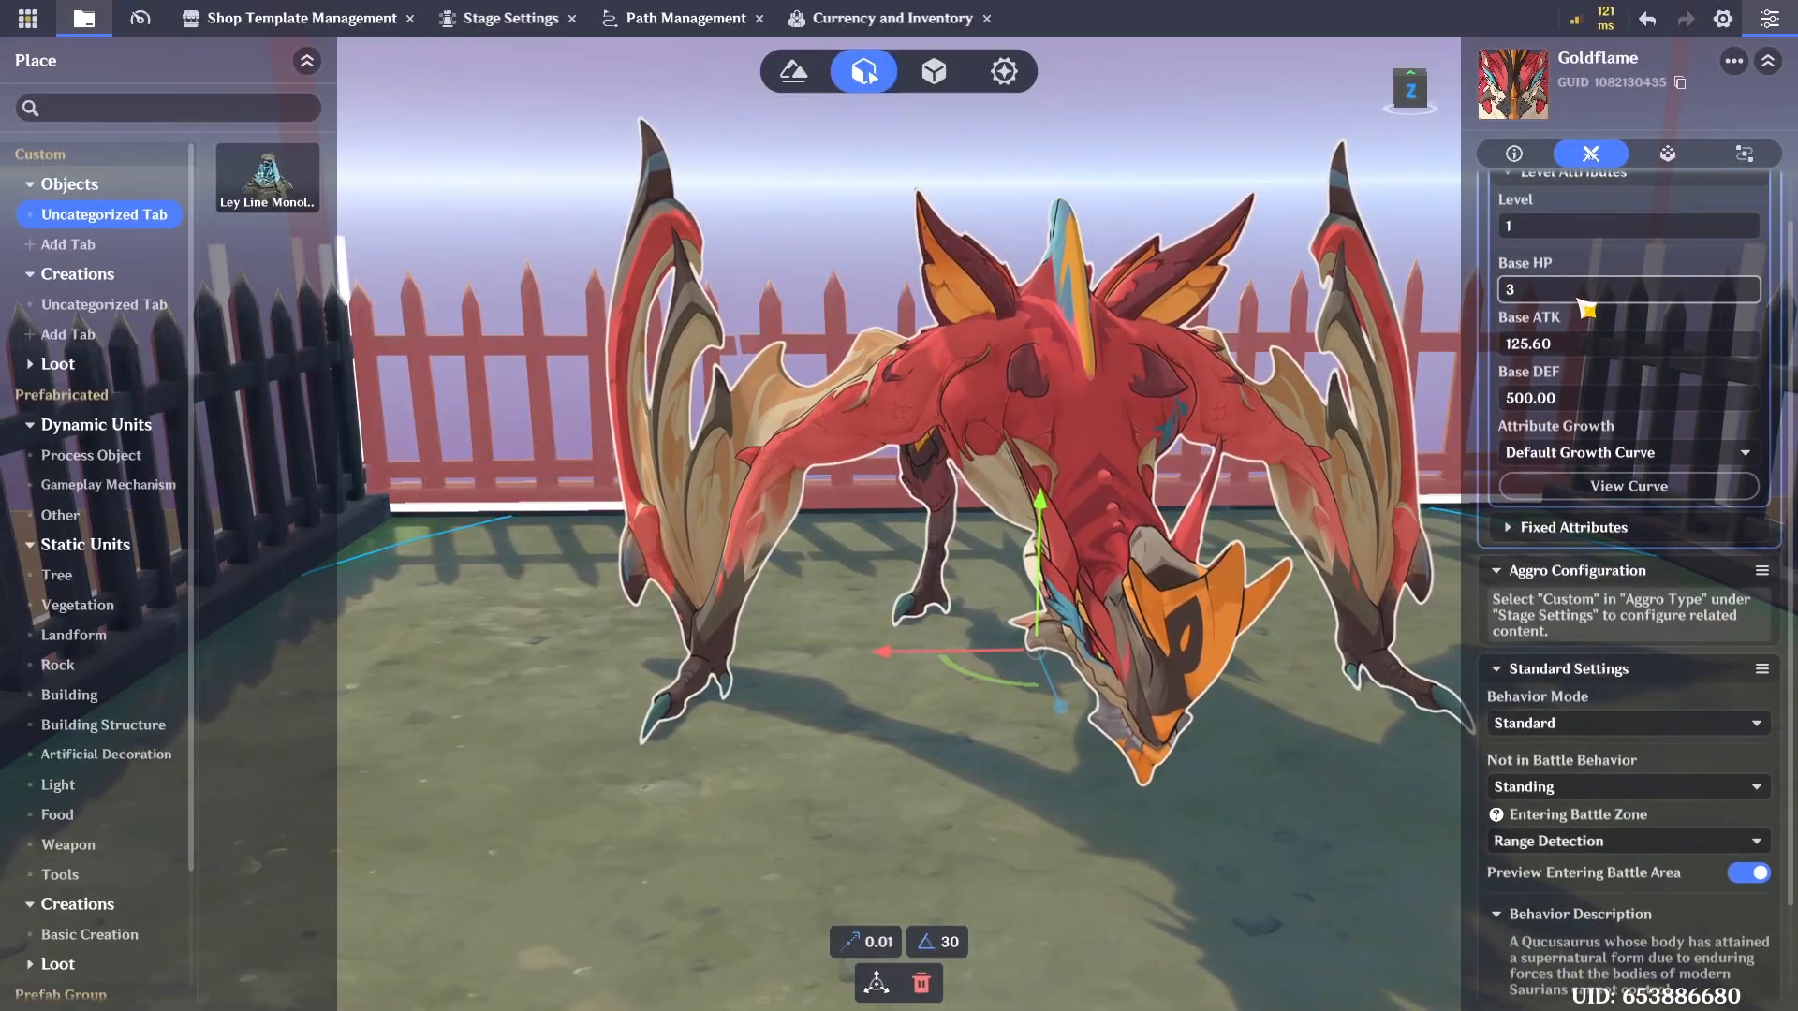
type("000.00")
Set Goldflame's Not in Battle Behavior to Patrolling and open the detailed standard settings
right_click_drag(946, 590, 1272, 614)
key("d")
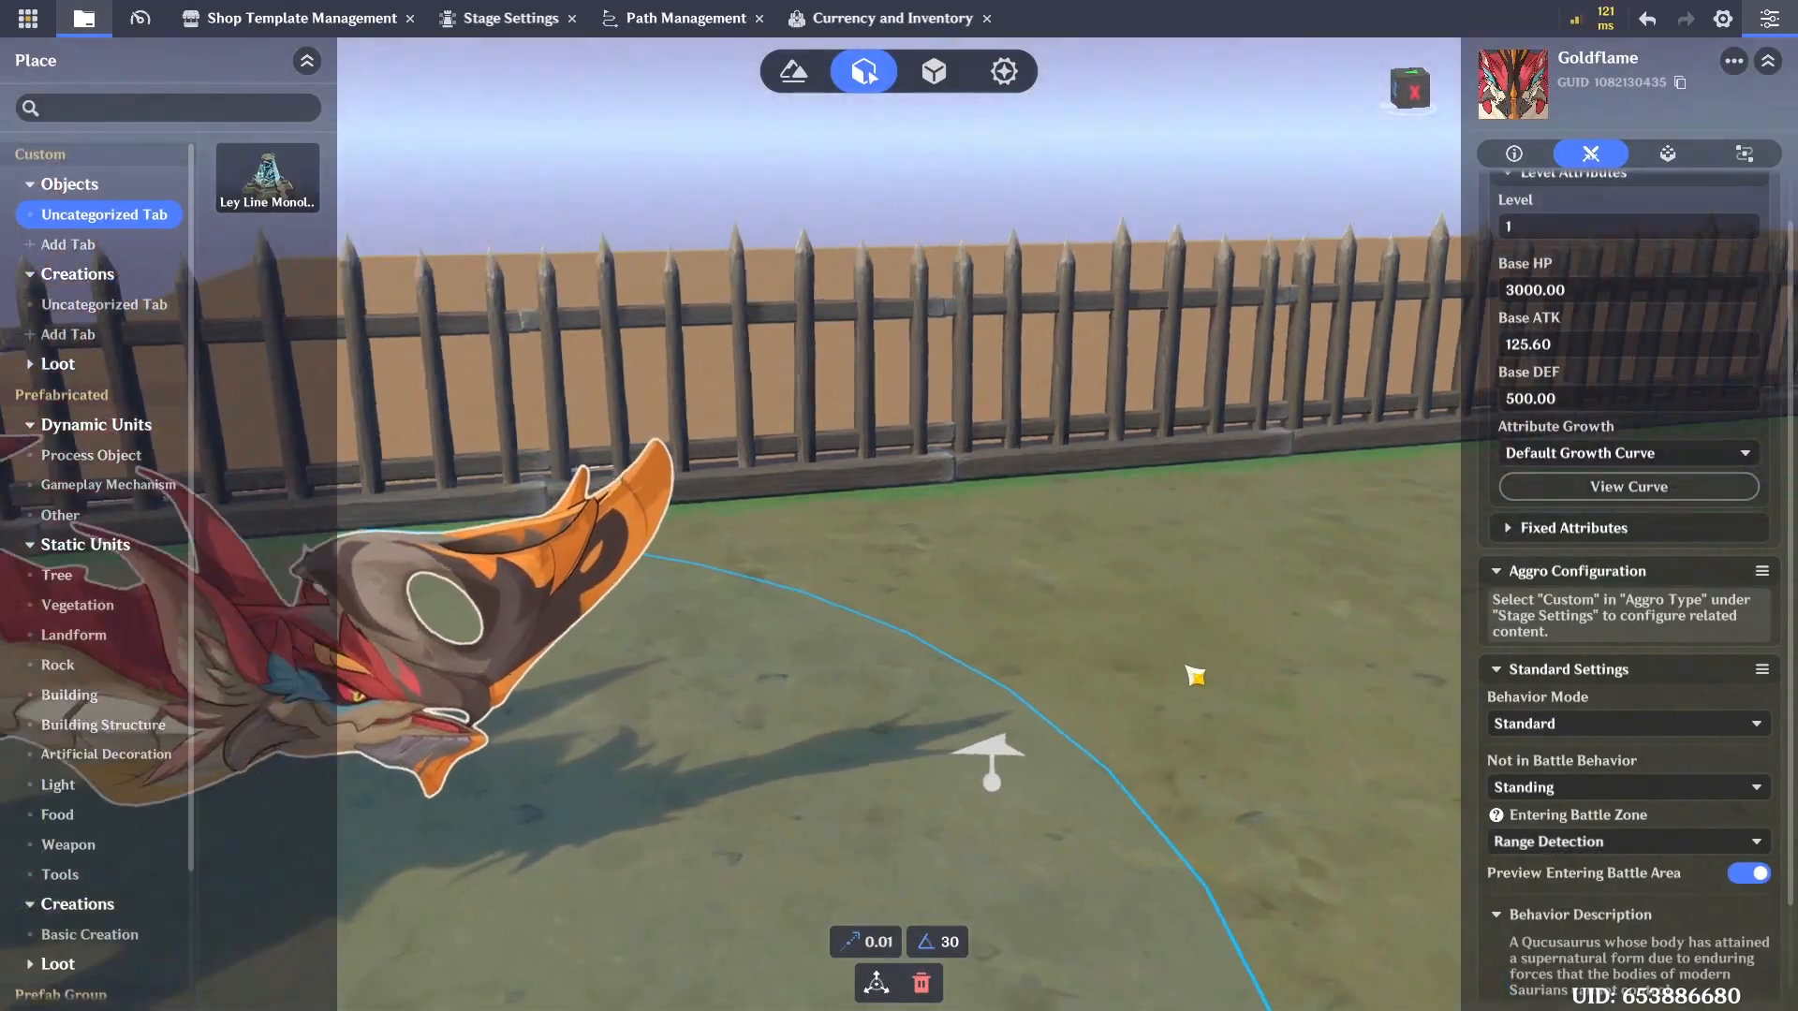
right_click_drag(1191, 675, 1223, 679)
scroll(1658, 842, "down", 1)
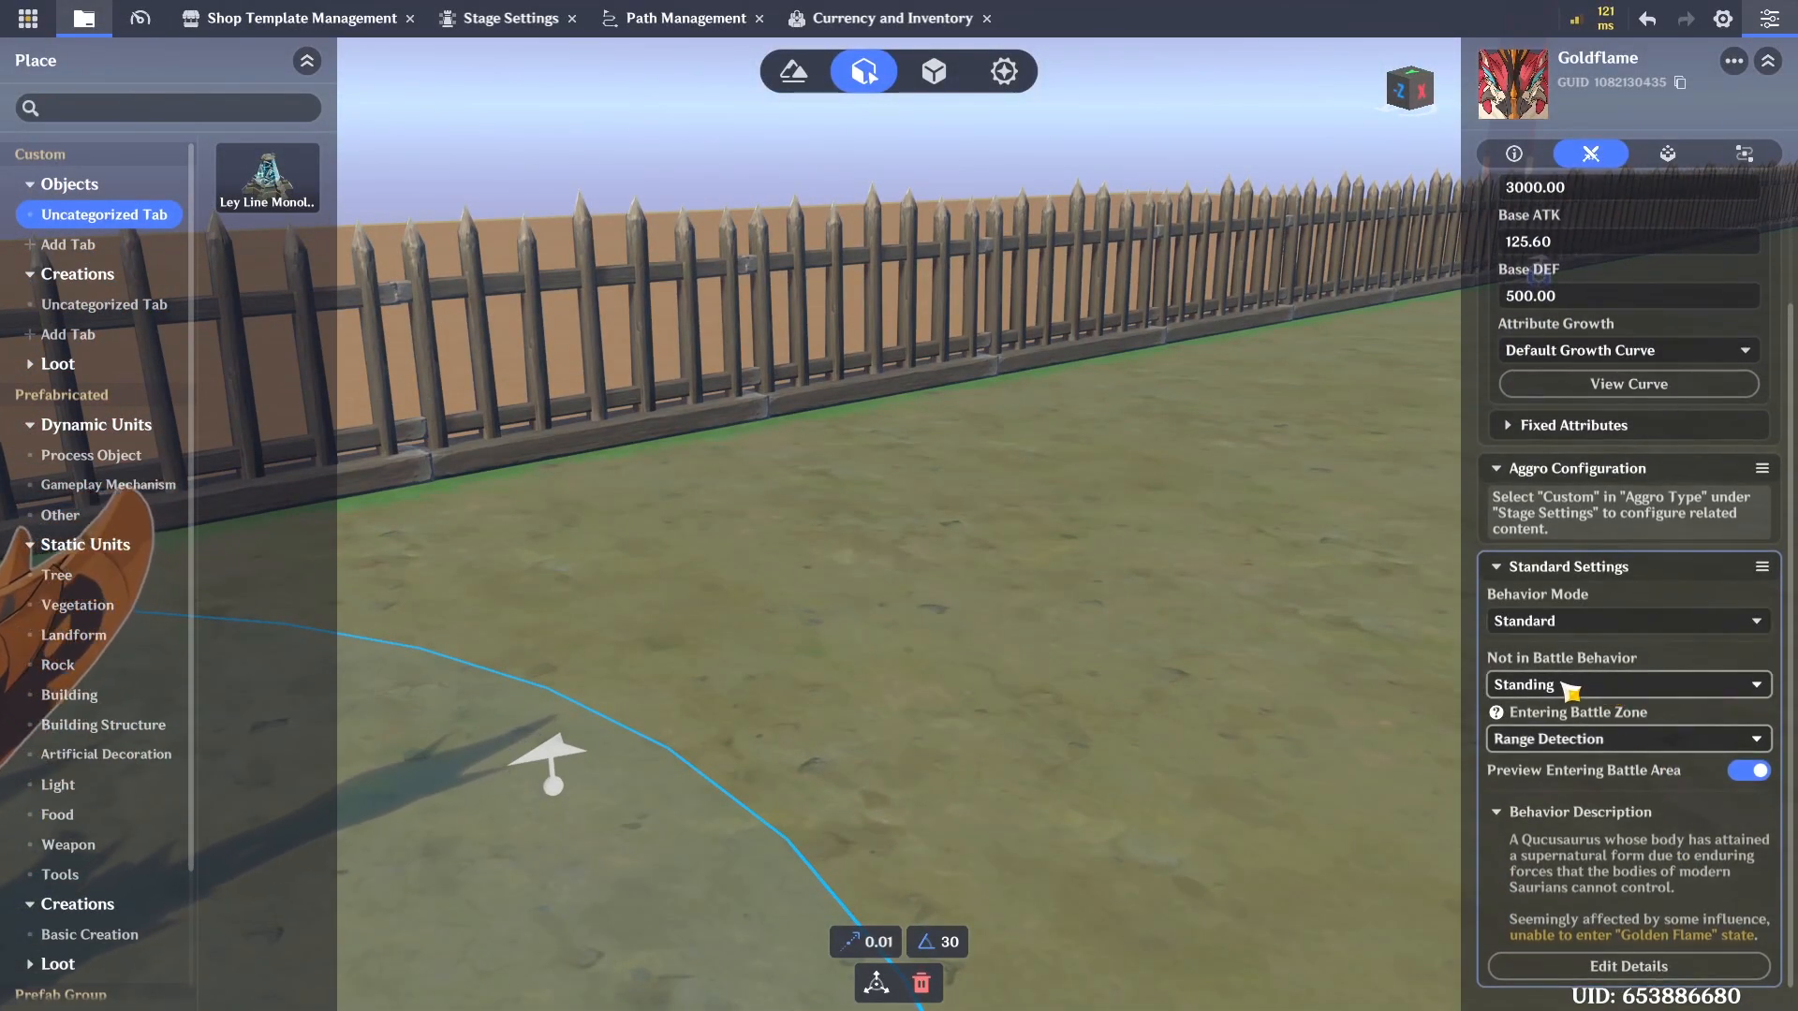
left_click(1566, 691)
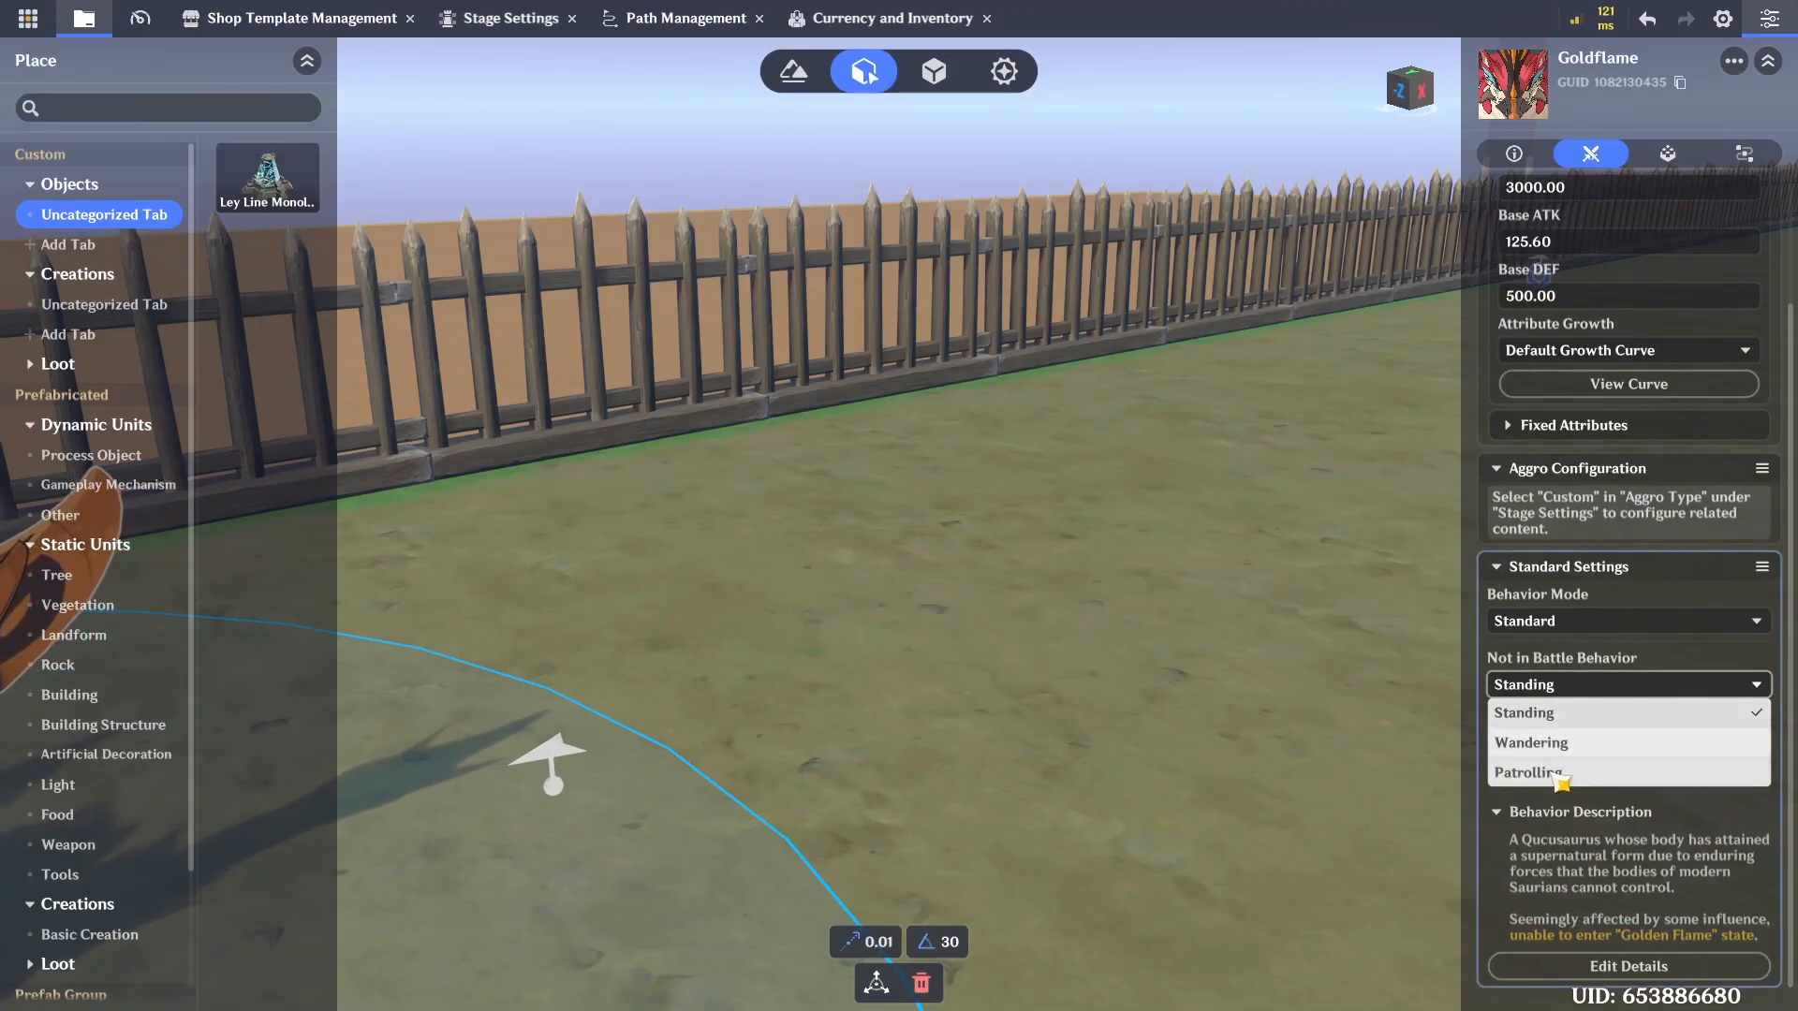
left_click(1560, 773)
left_click(1597, 963)
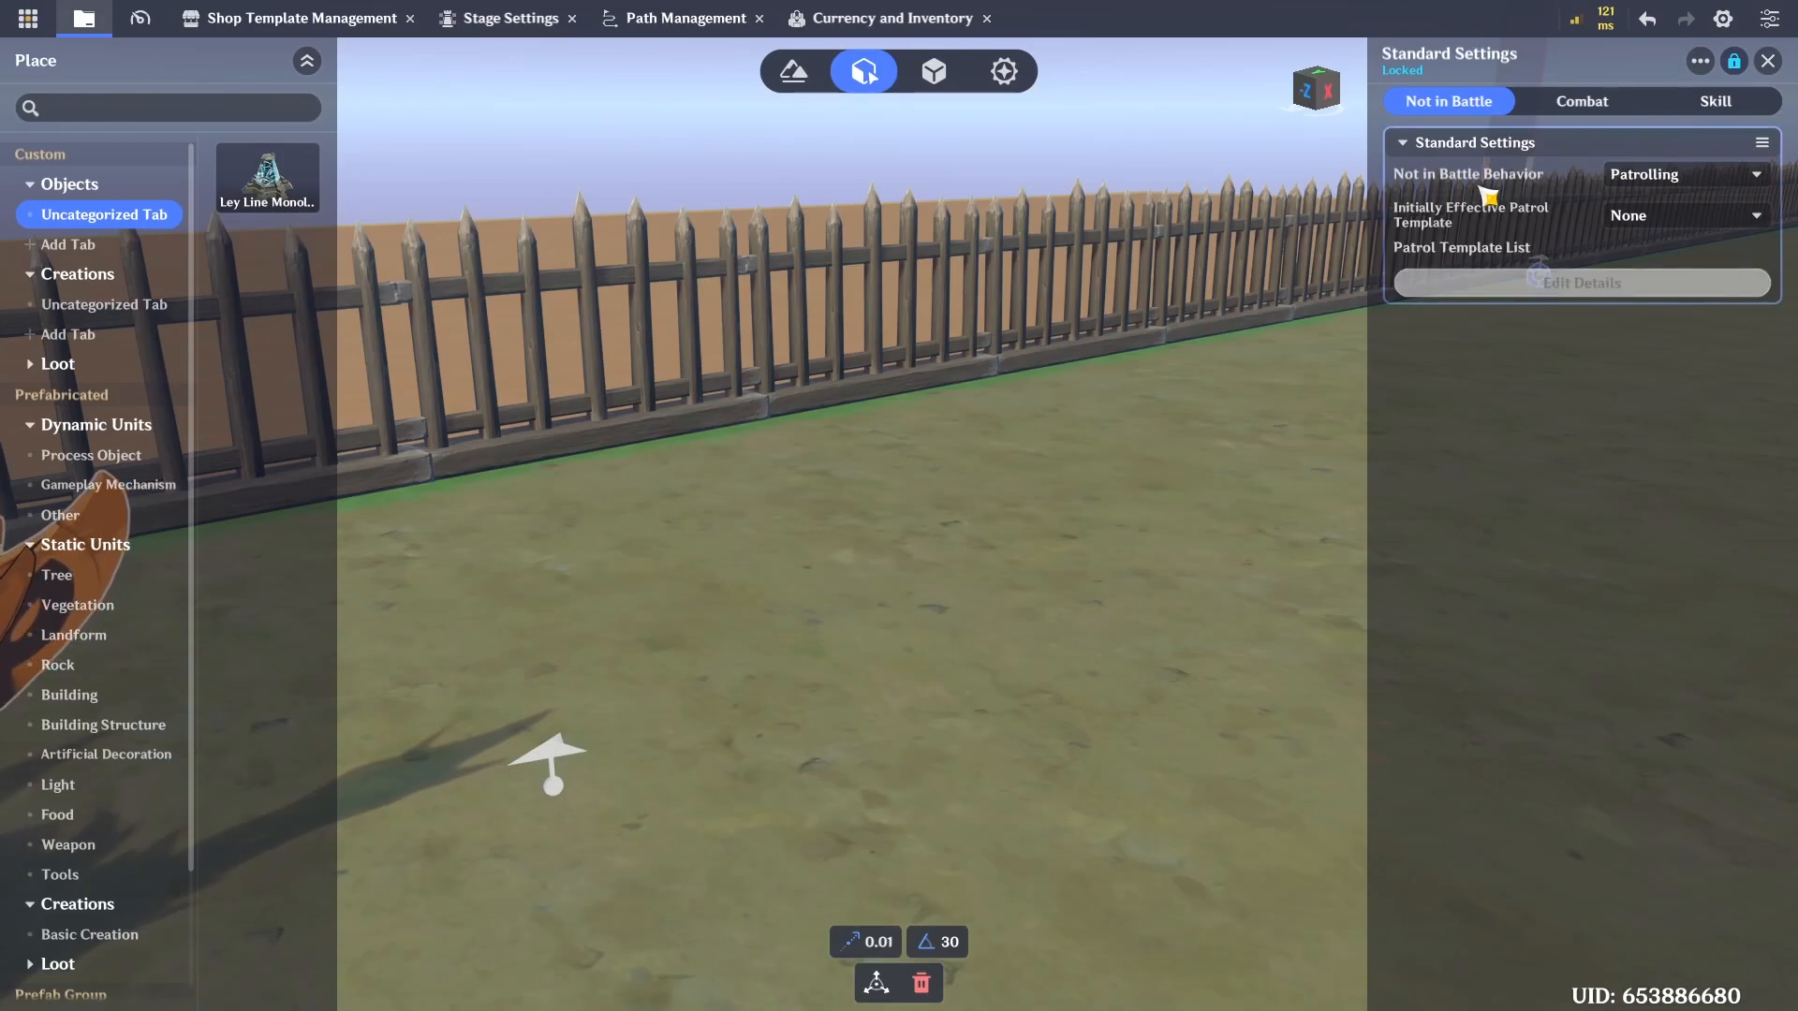
Add a patrol template for Goldflame and open path management from its patrol path selection
right_click_drag(977, 481, 897, 488)
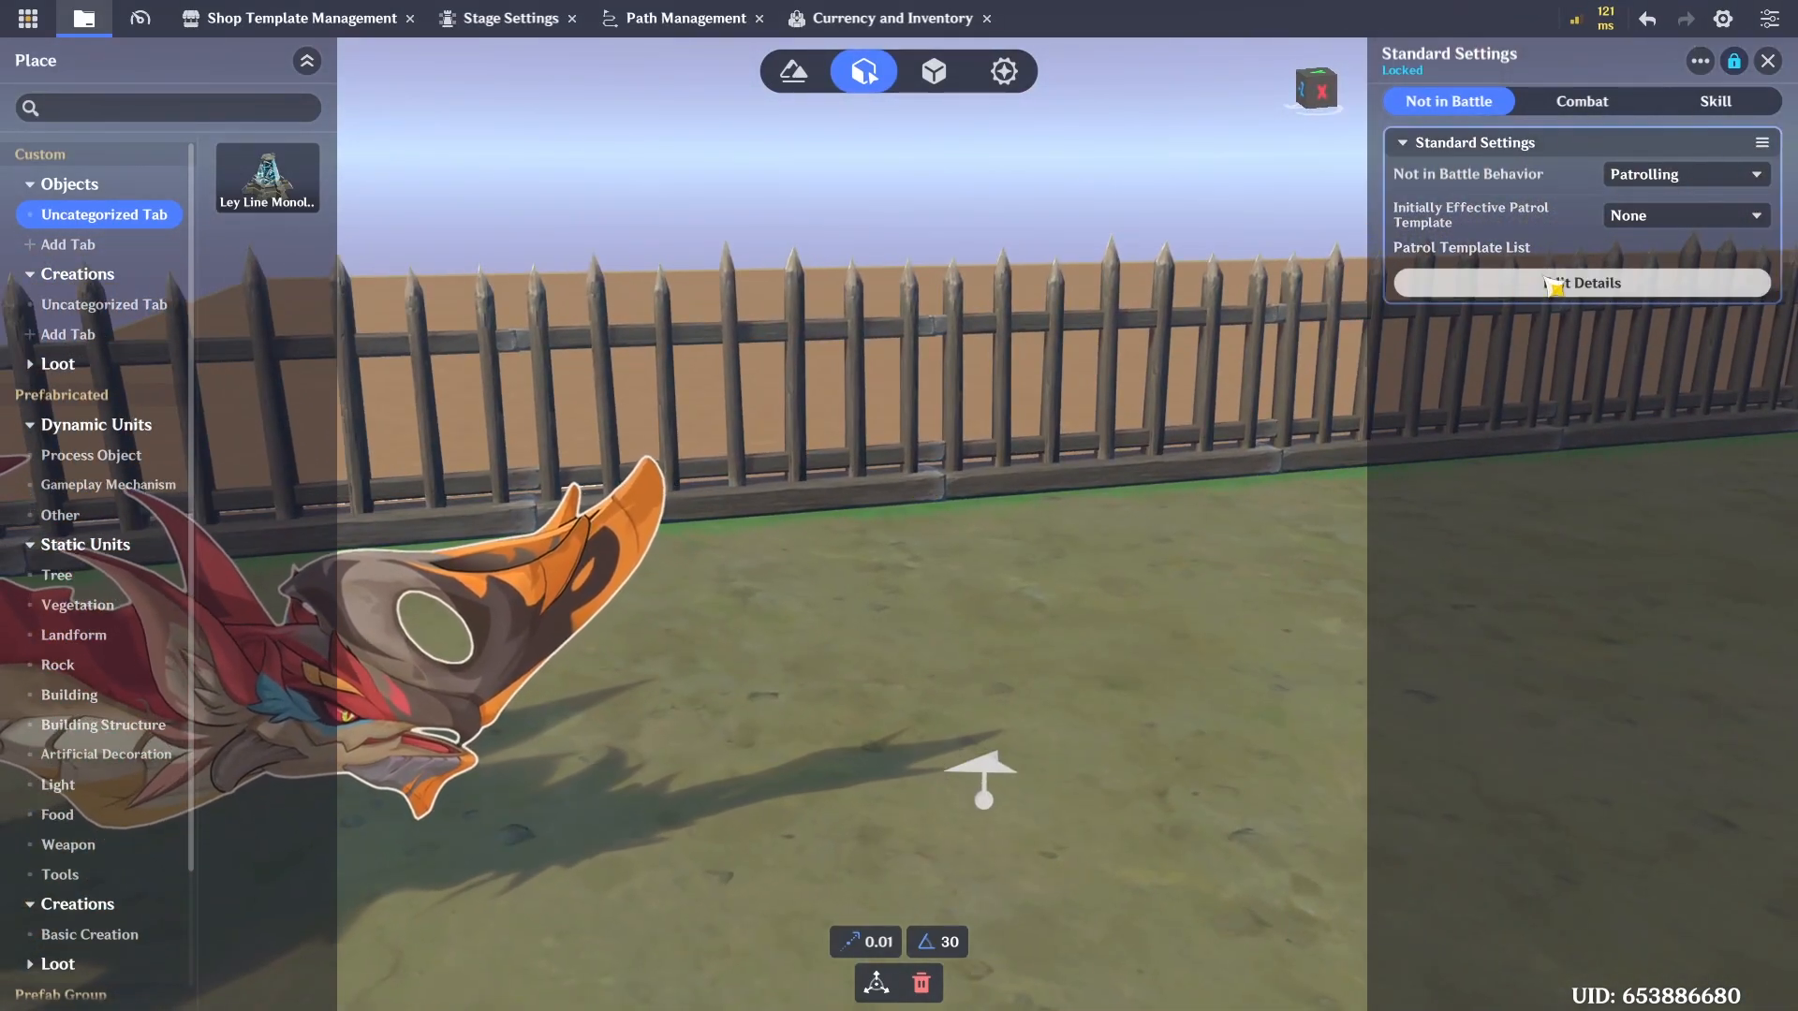
left_click(1616, 288)
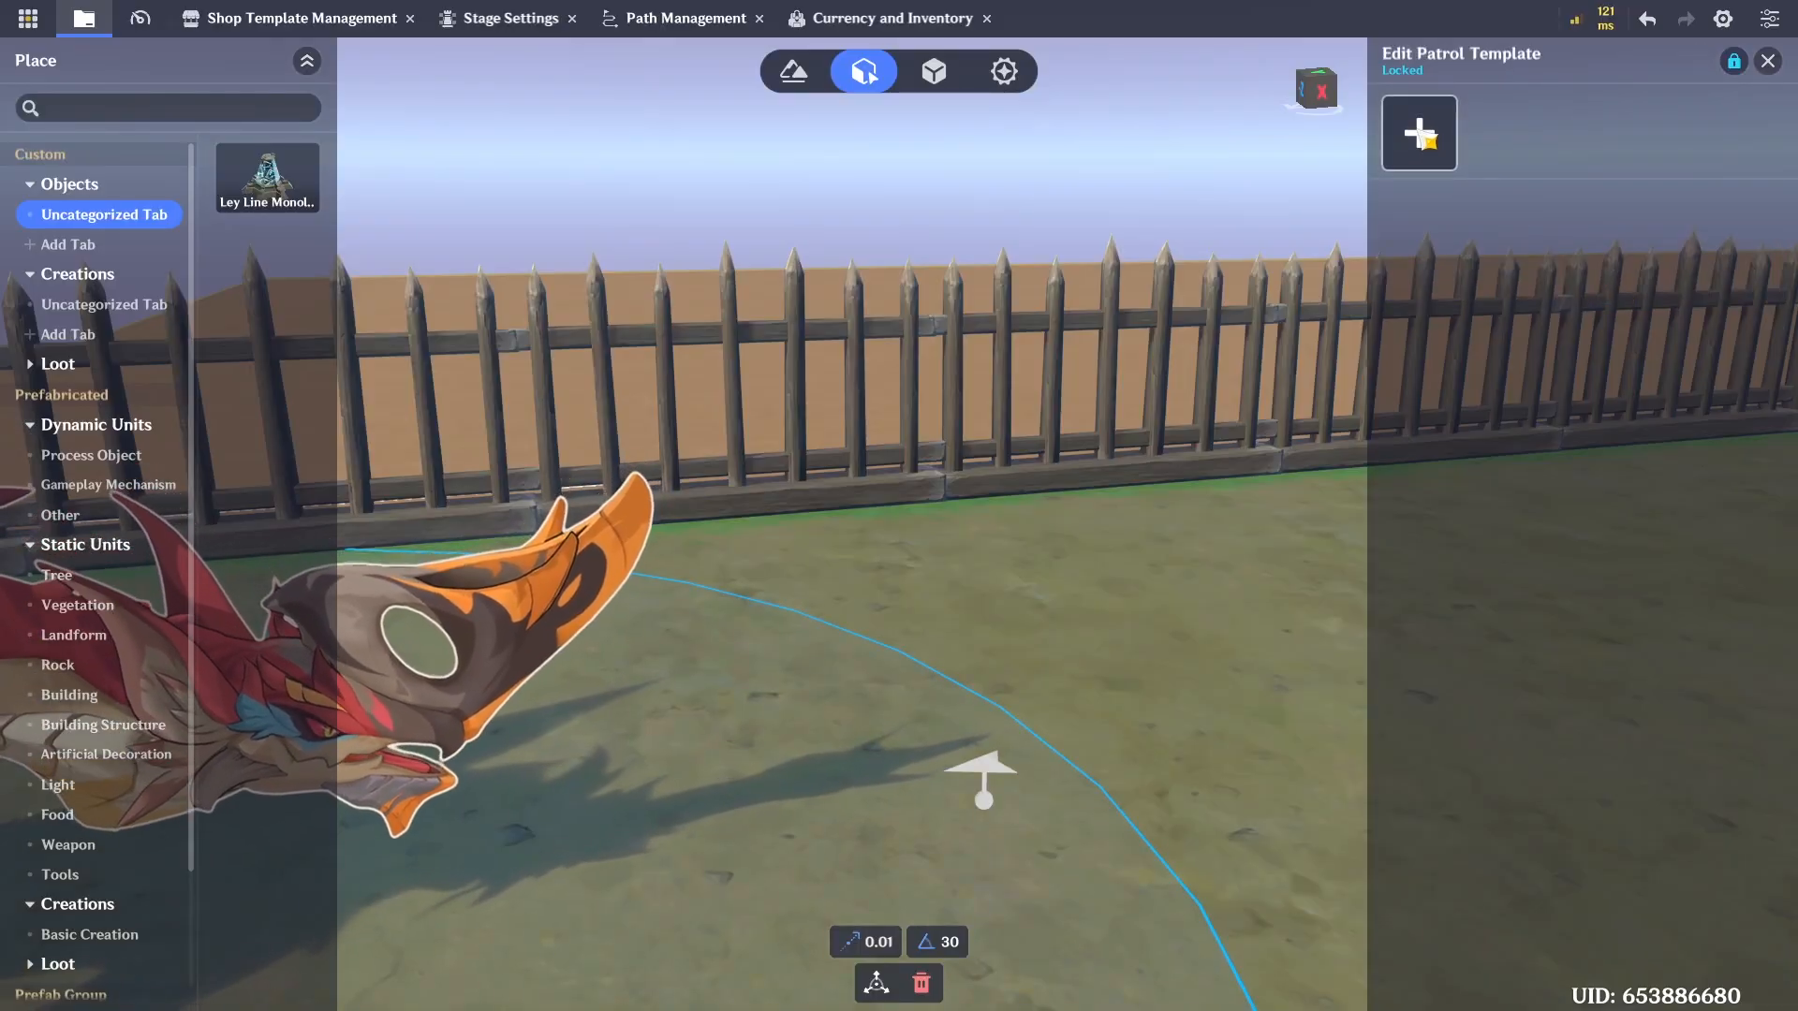
left_click(1414, 158)
left_click(1681, 408)
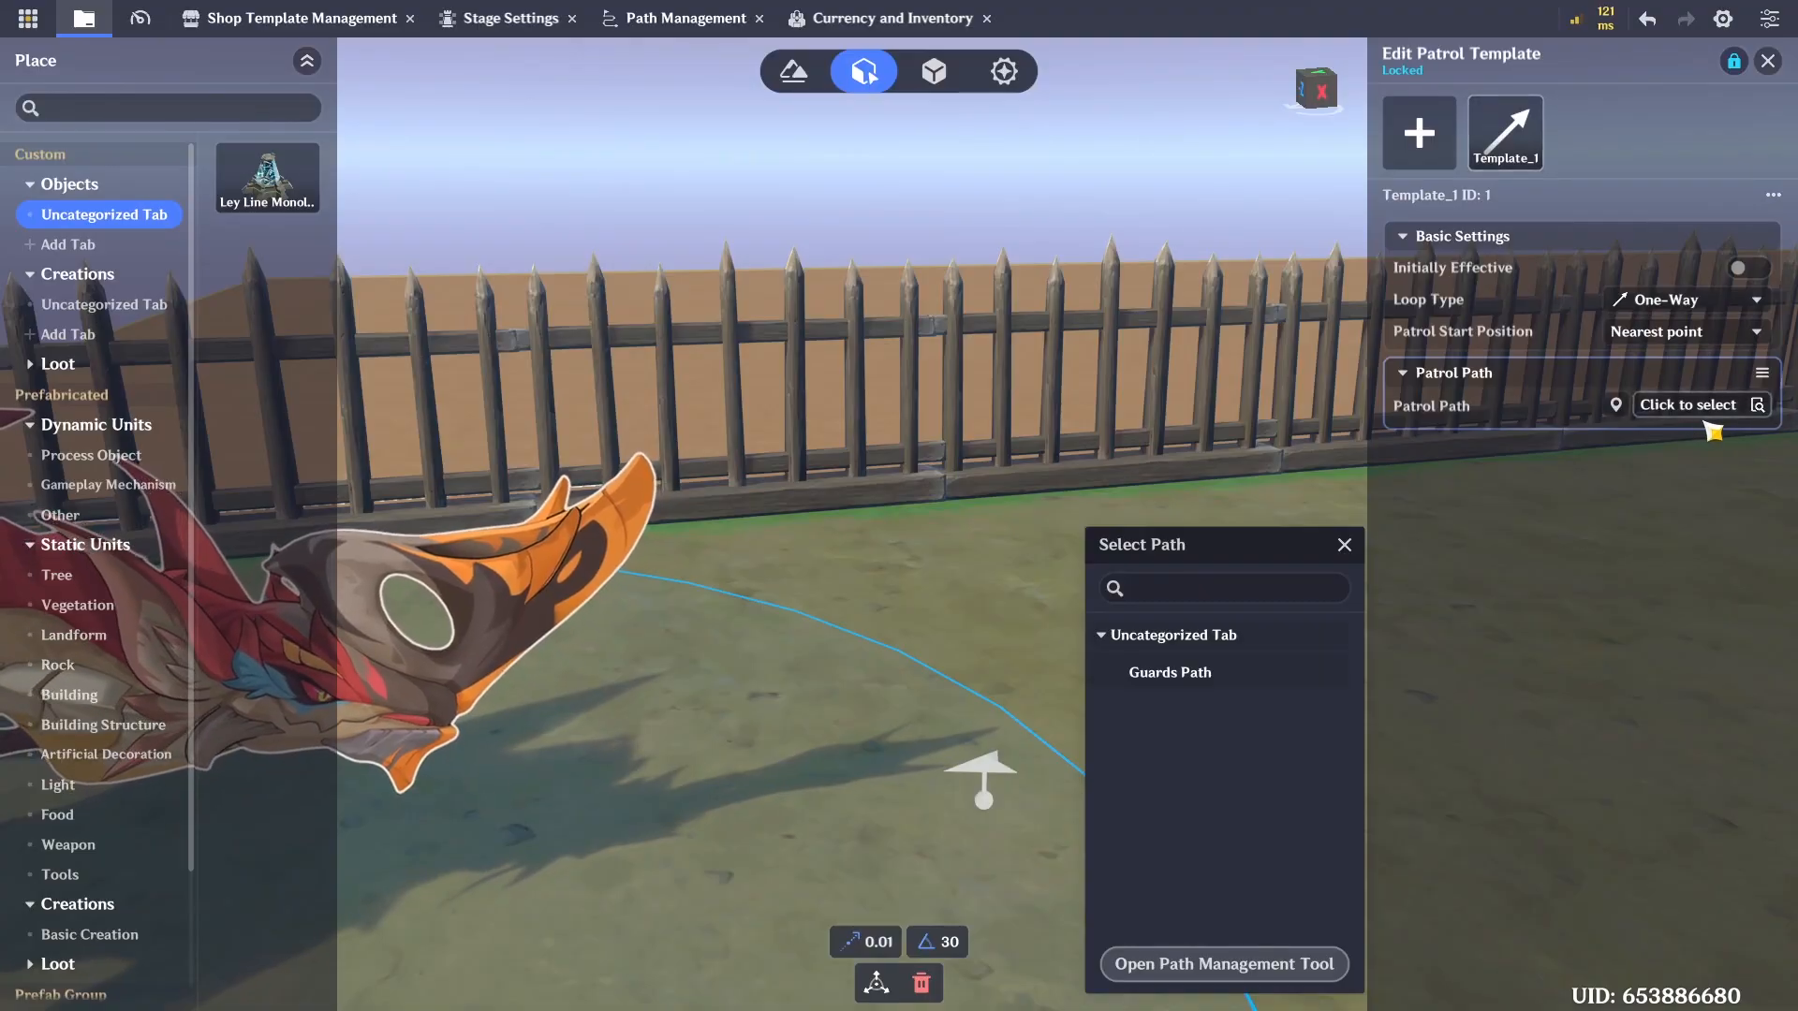
left_click(1260, 979)
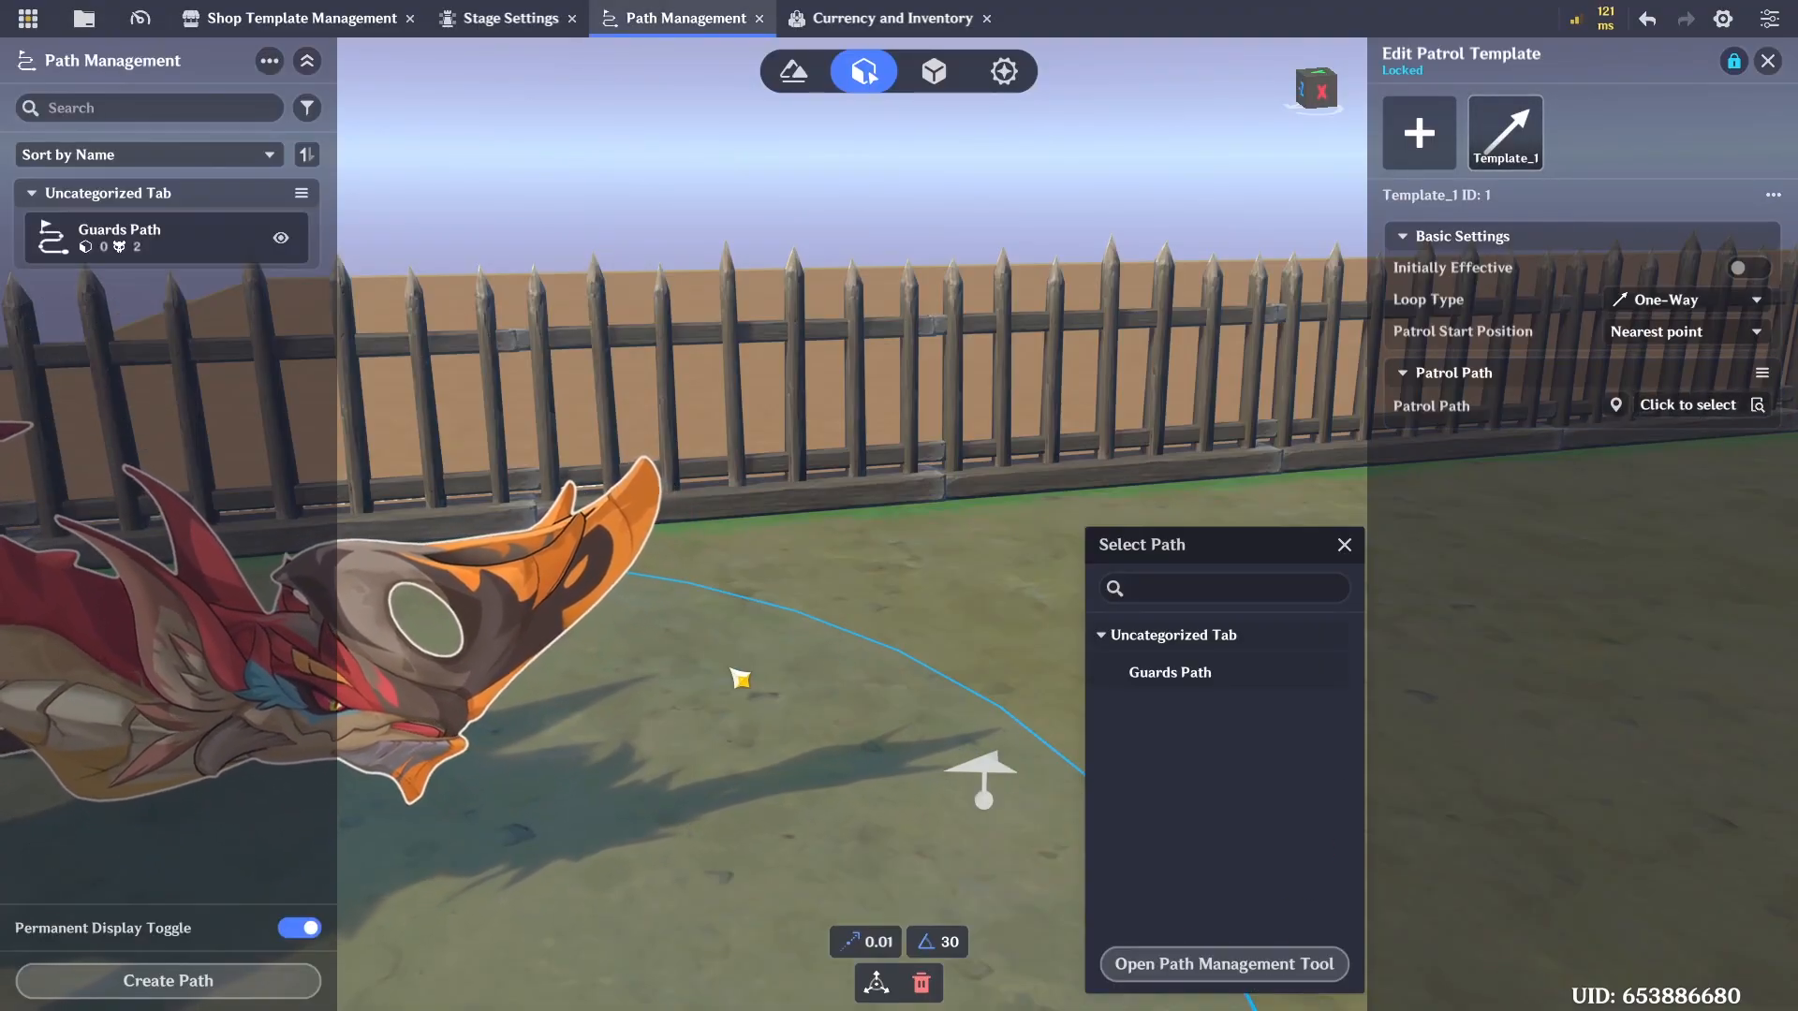
left_click(1344, 544)
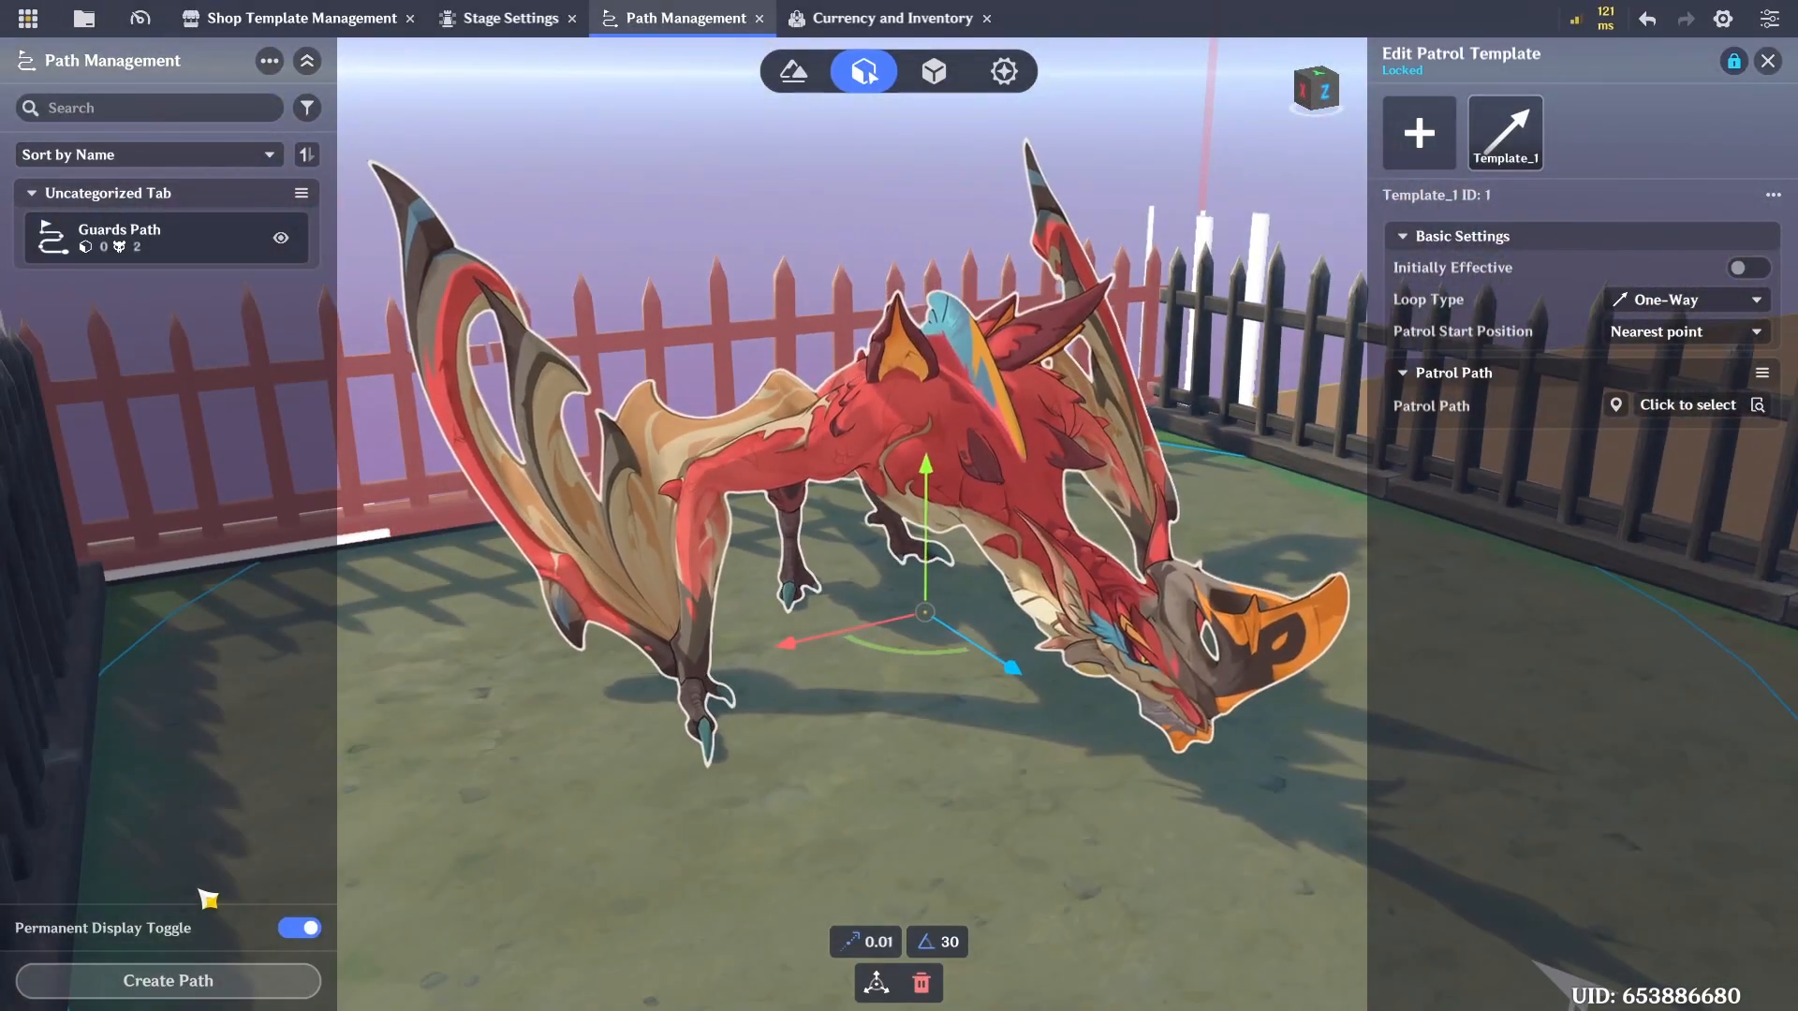
Create a new path and place its waypoints beside the Ley Line Monolith, down the lane from the dragon
left_click(200, 979)
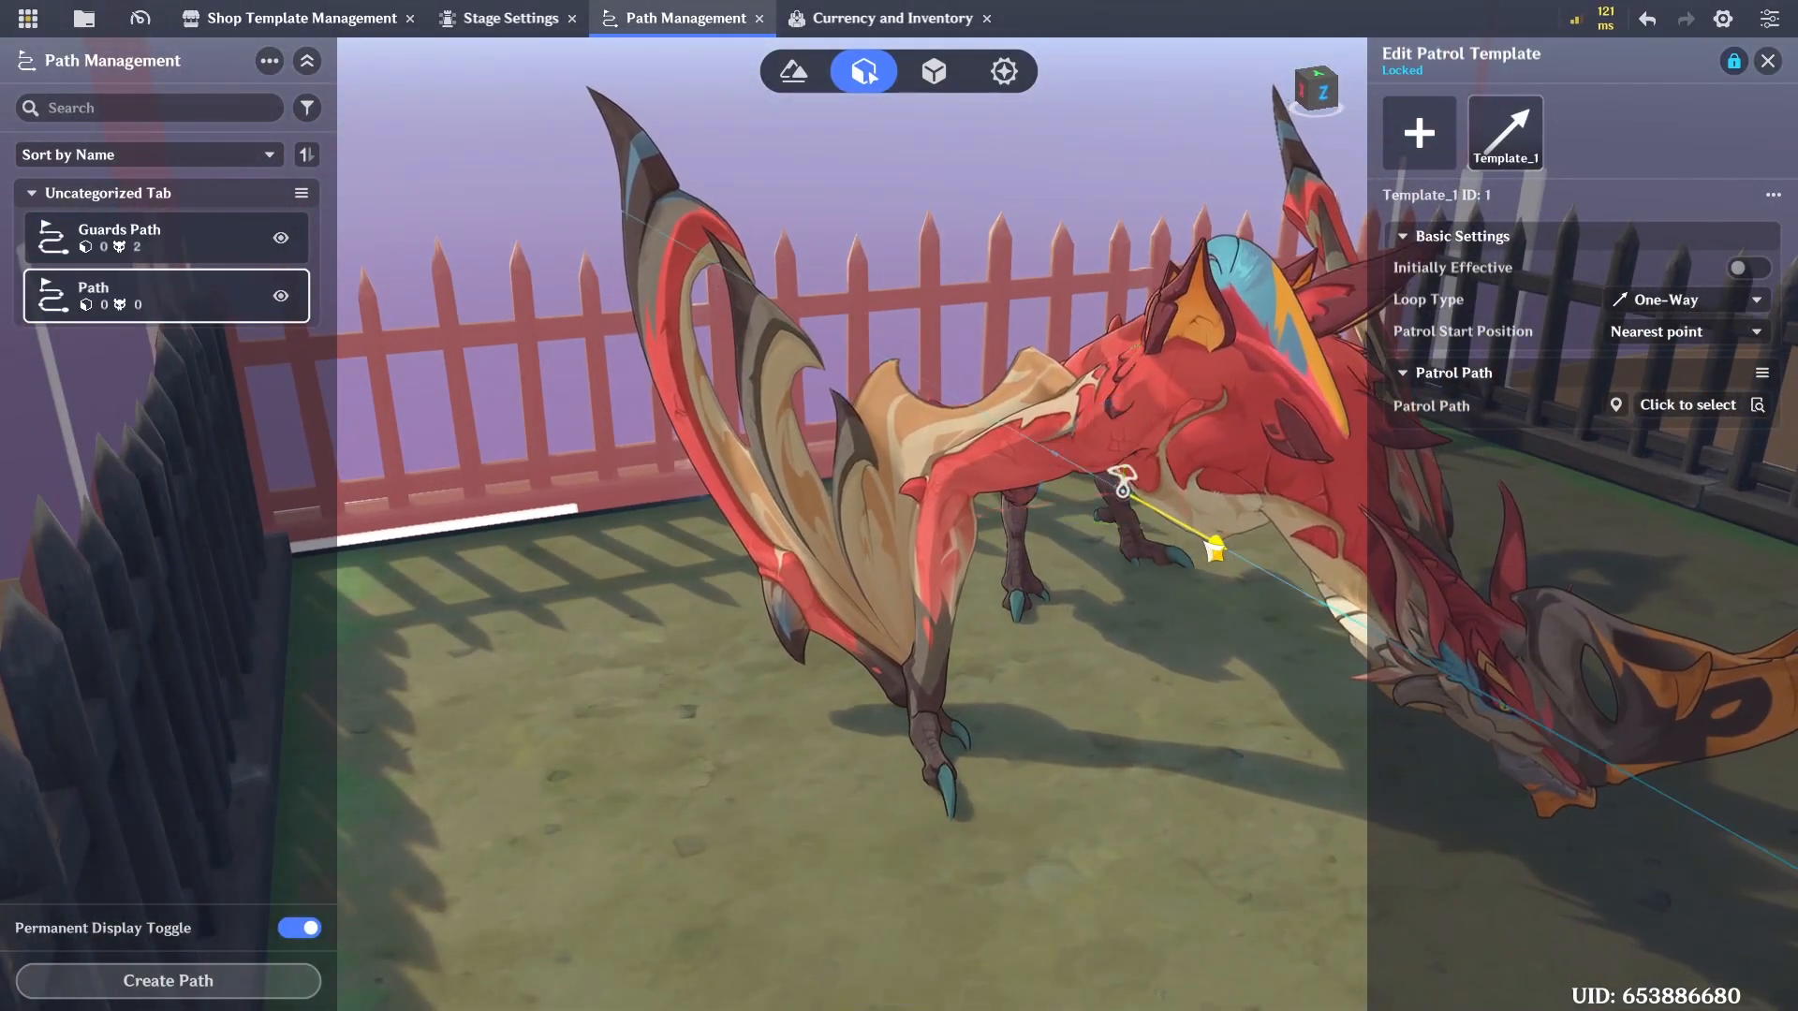
key("s")
key("d")
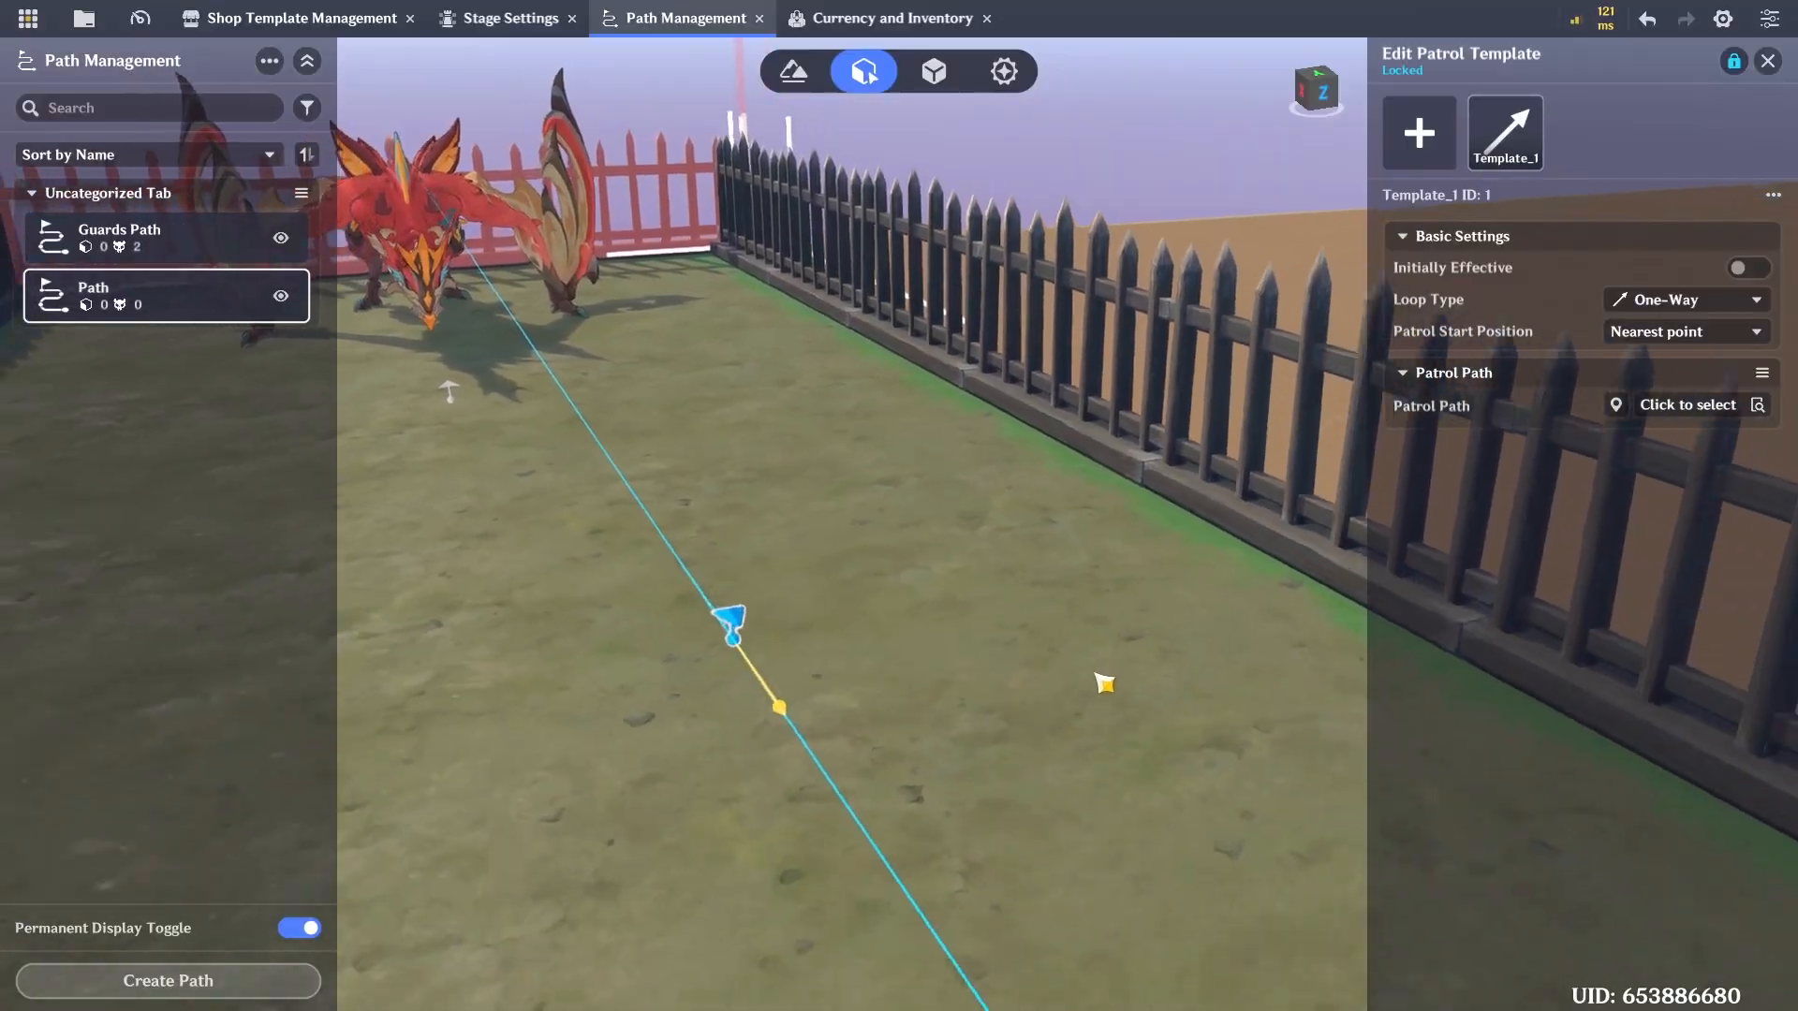
key("s")
key("a")
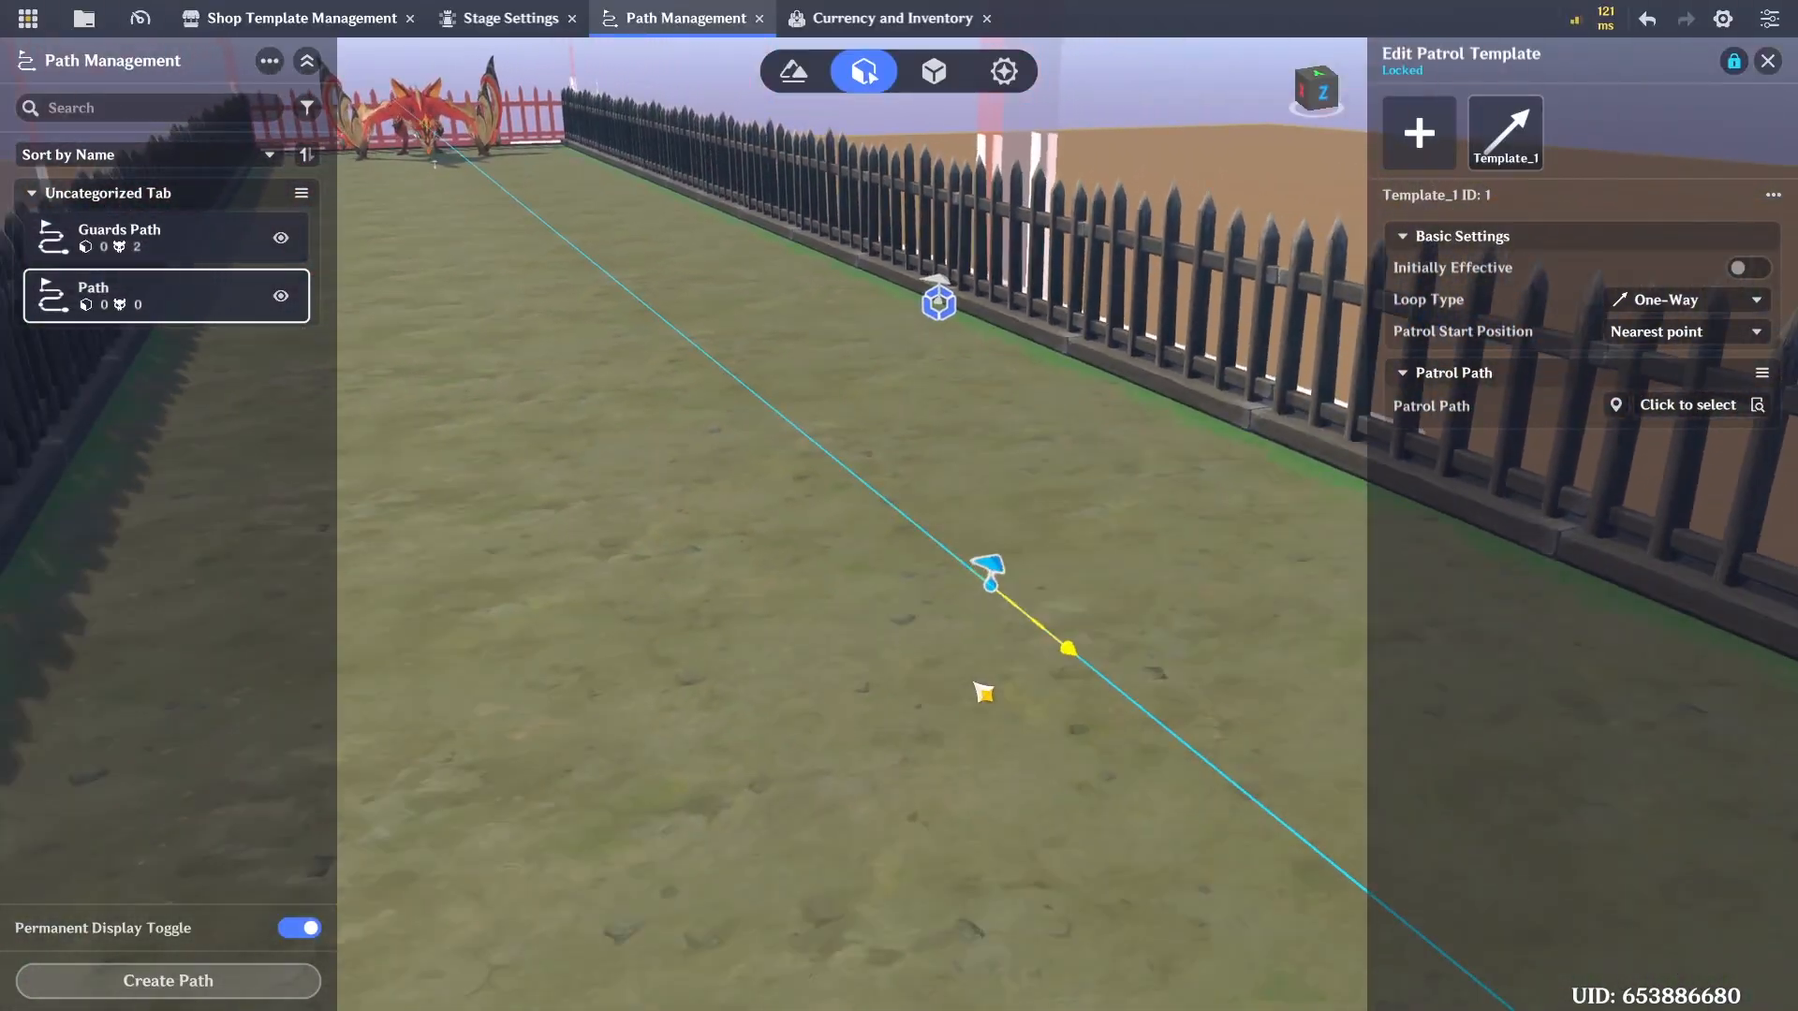
key("s")
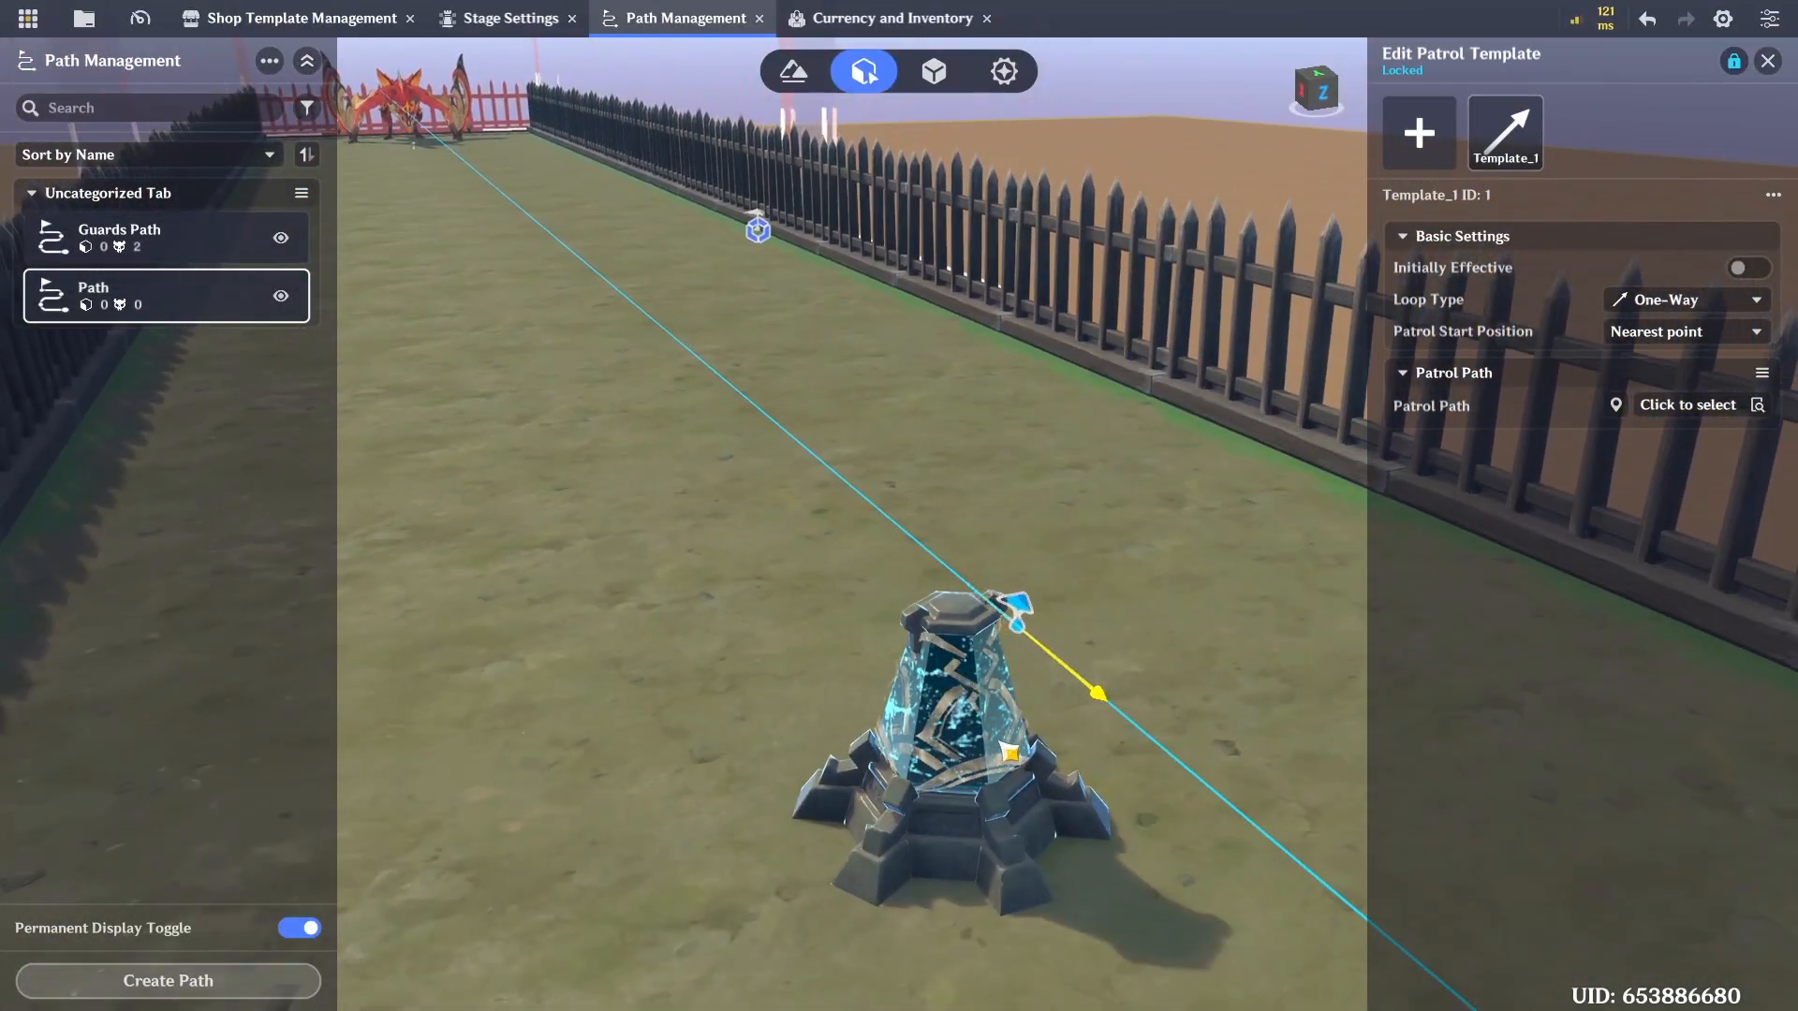
left_click_drag(1032, 801, 1040, 808)
left_click_drag(936, 702, 880, 714)
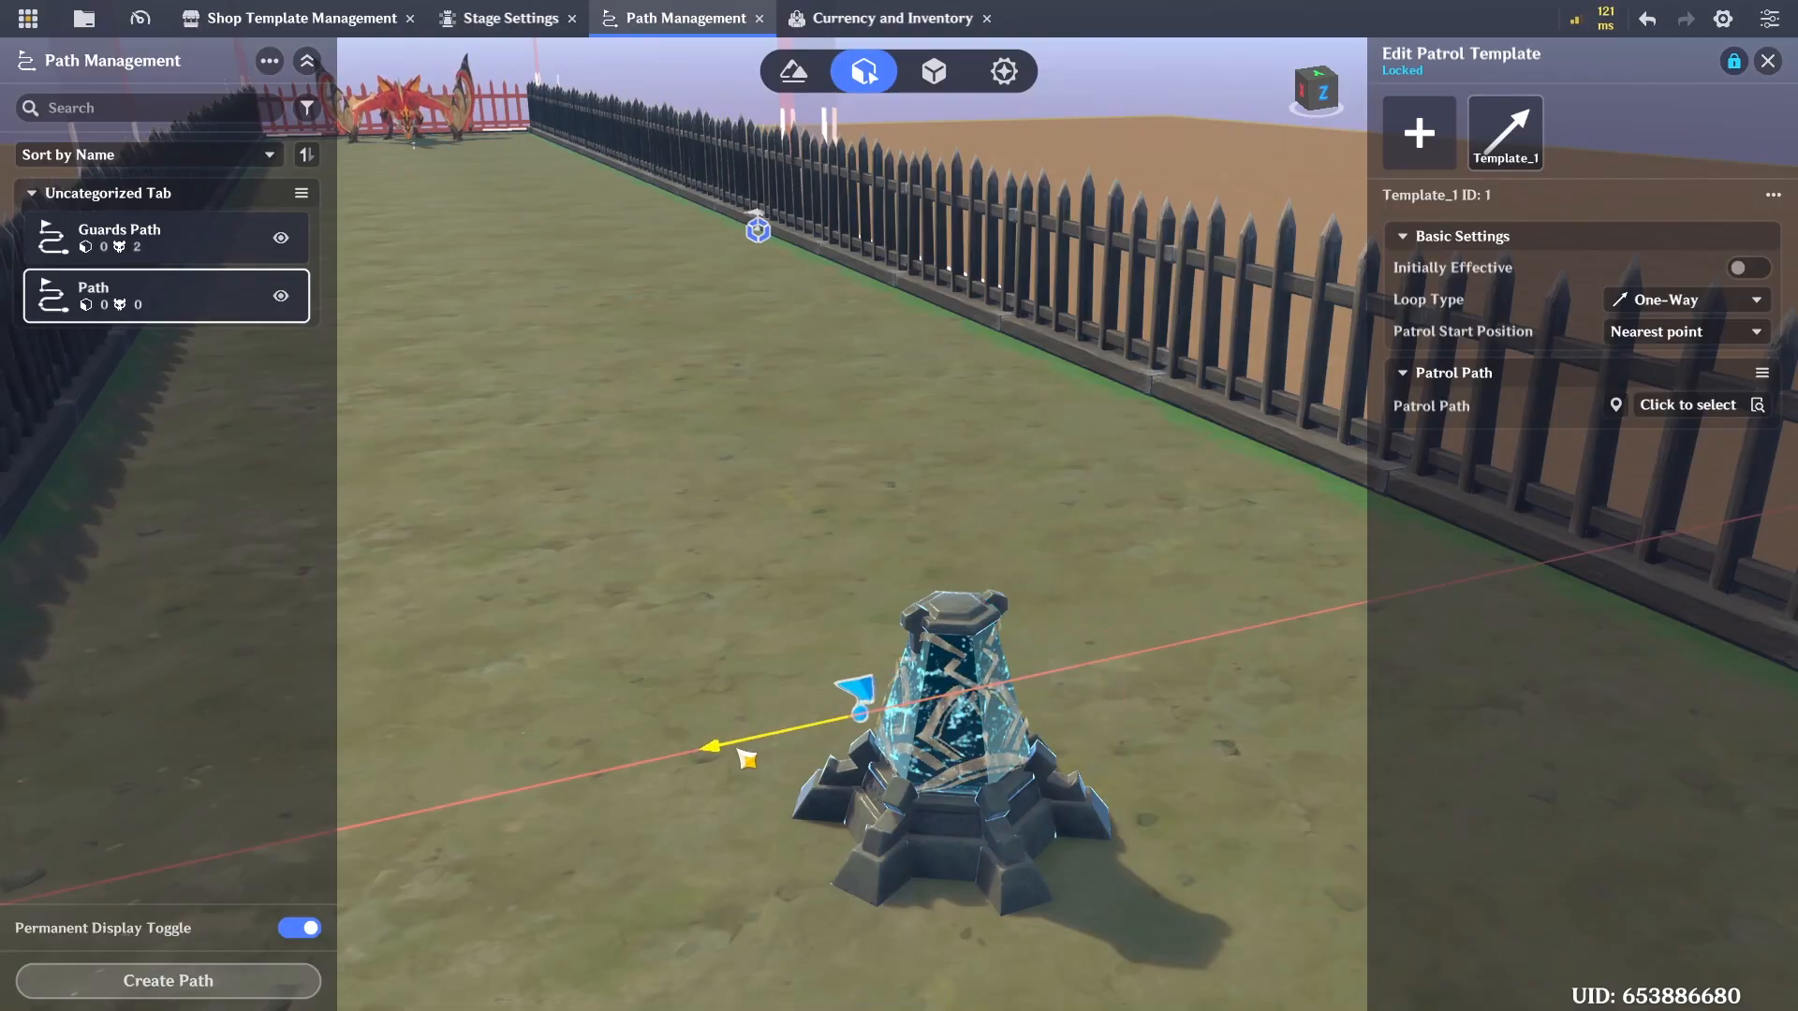
left_click_drag(727, 756, 728, 756)
left_click_drag(914, 802, 923, 815)
right_click_drag(791, 694, 777, 681)
left_click_drag(1060, 893, 995, 869)
Make Goldflame's patrol template Template_1 initially effective
key("s")
key("w")
key("a")
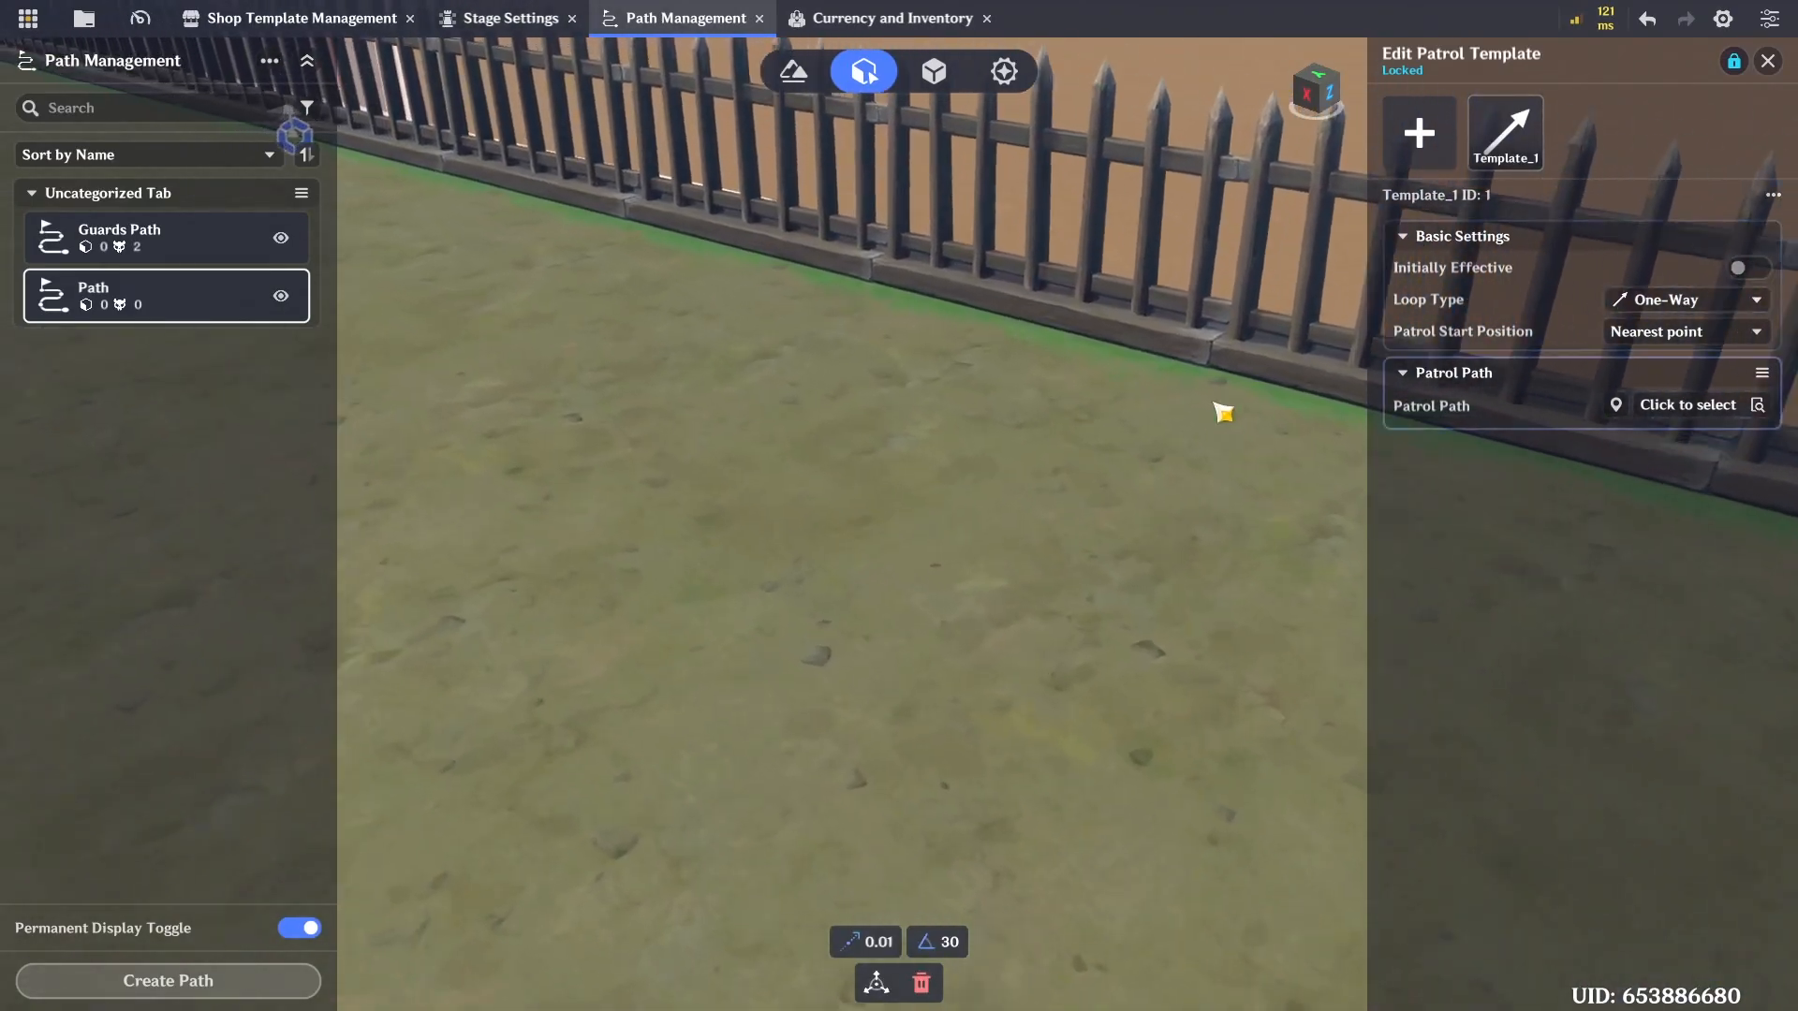
right_click_drag(1235, 404, 1087, 343)
key("w")
key("w")
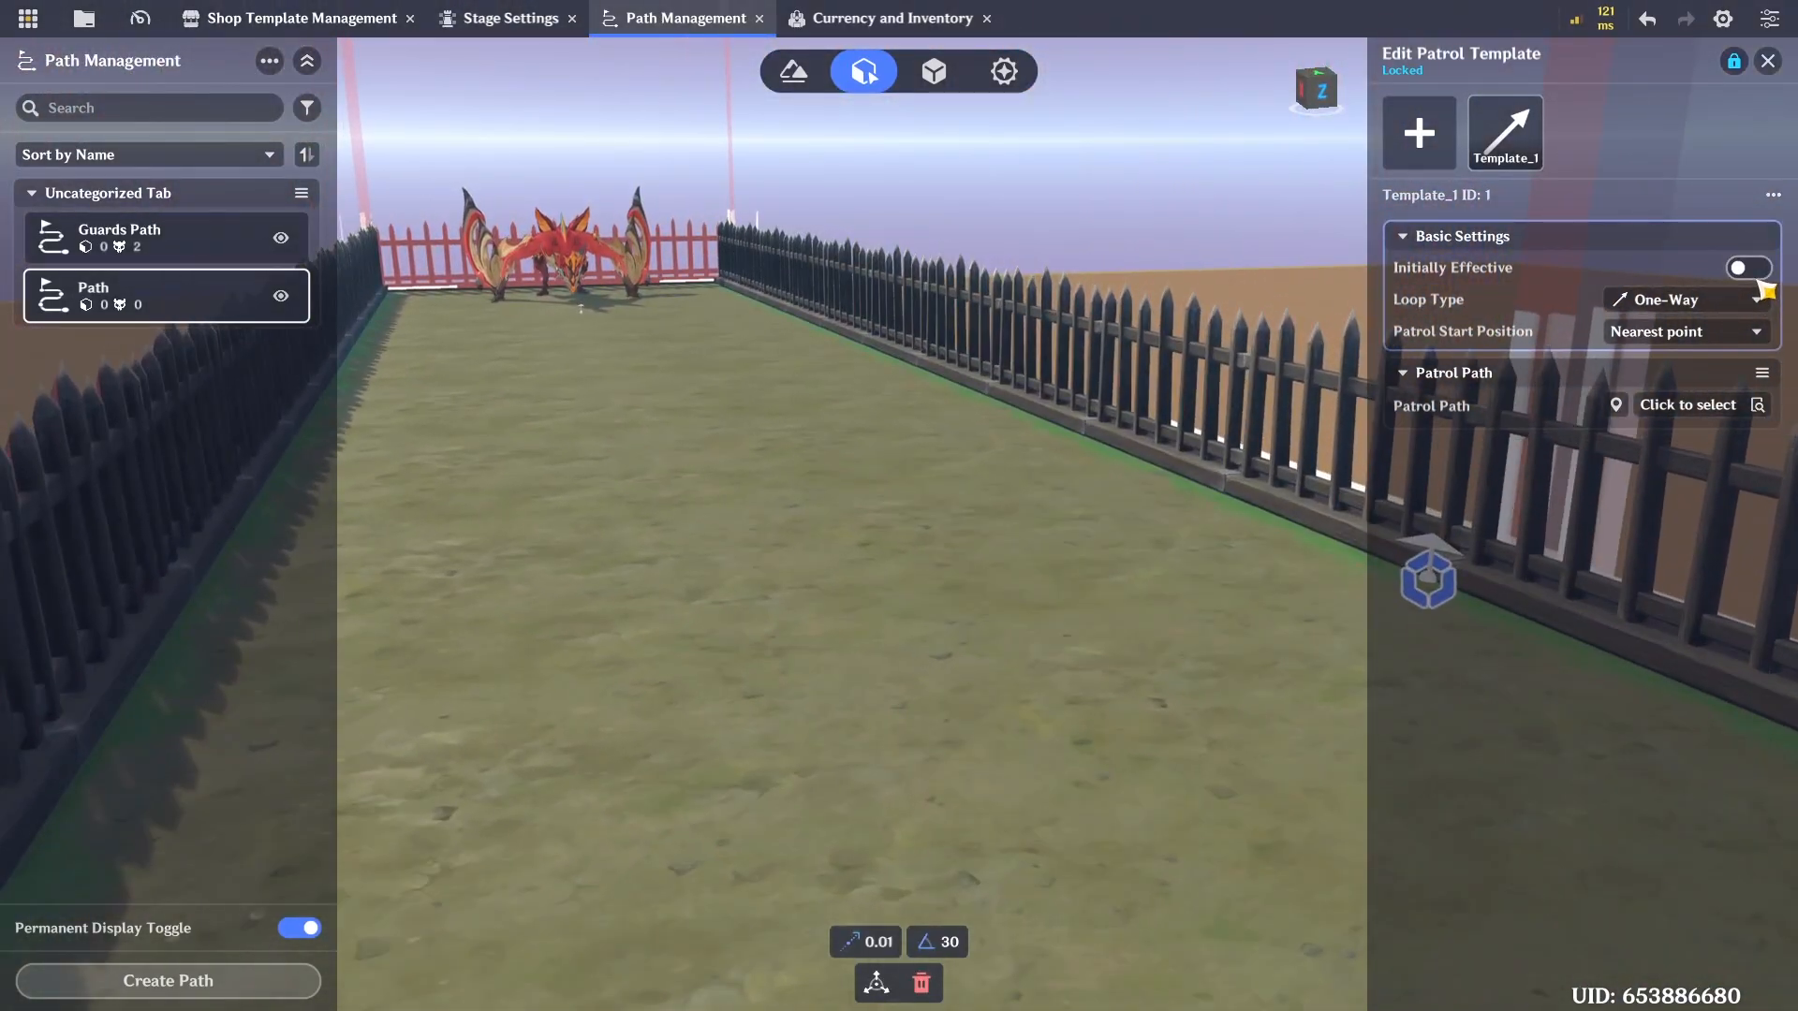
left_click(1753, 272)
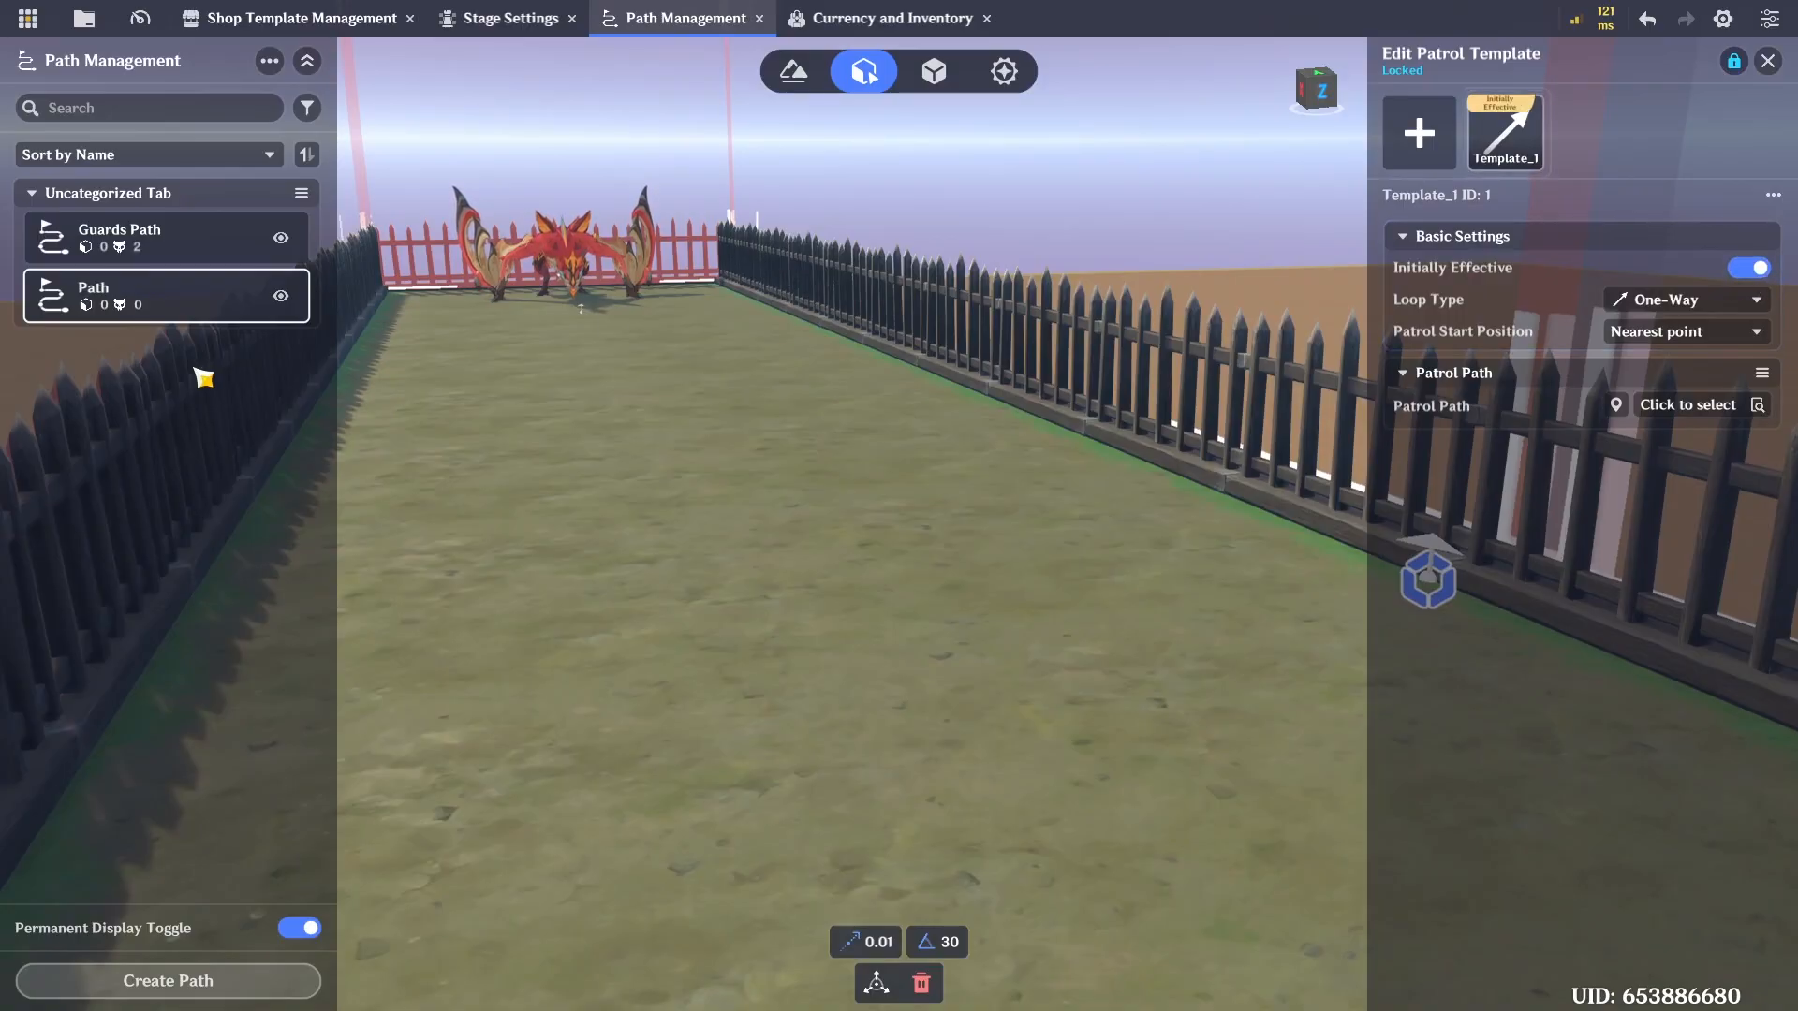
Rename the newly created path as Dragon Path
right_click(90, 294)
left_click(140, 336)
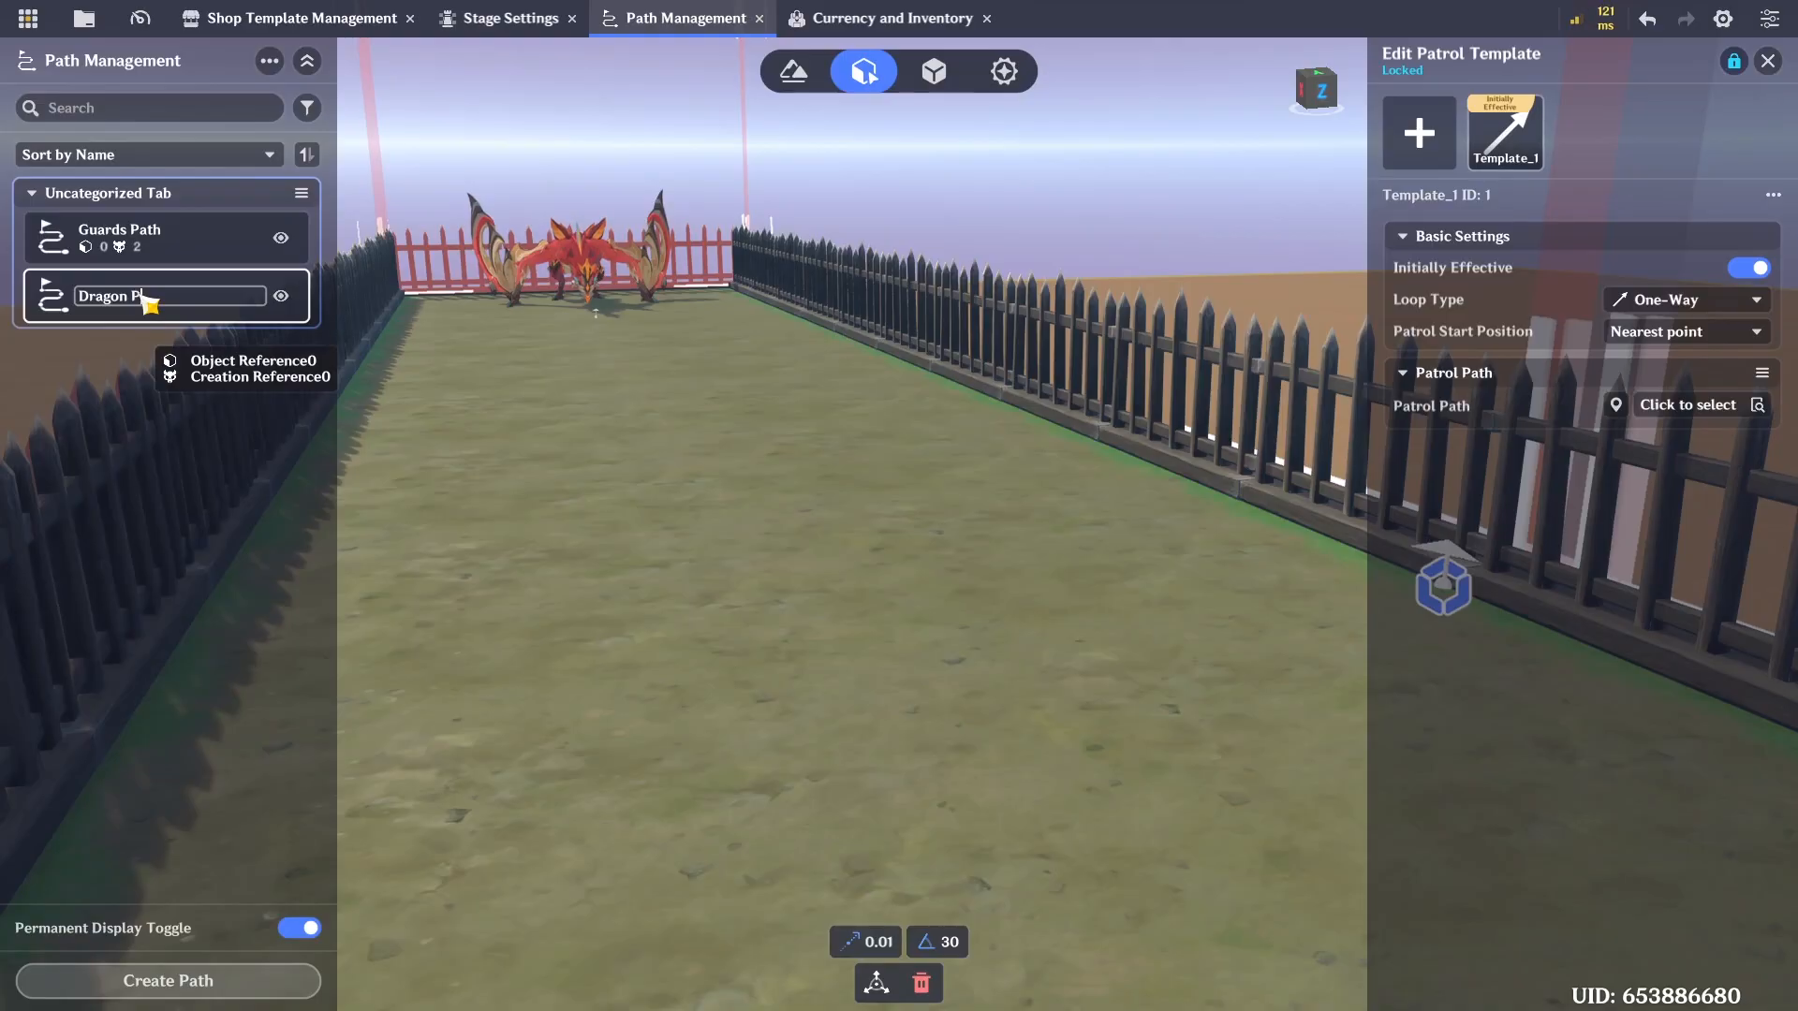
key("Return")
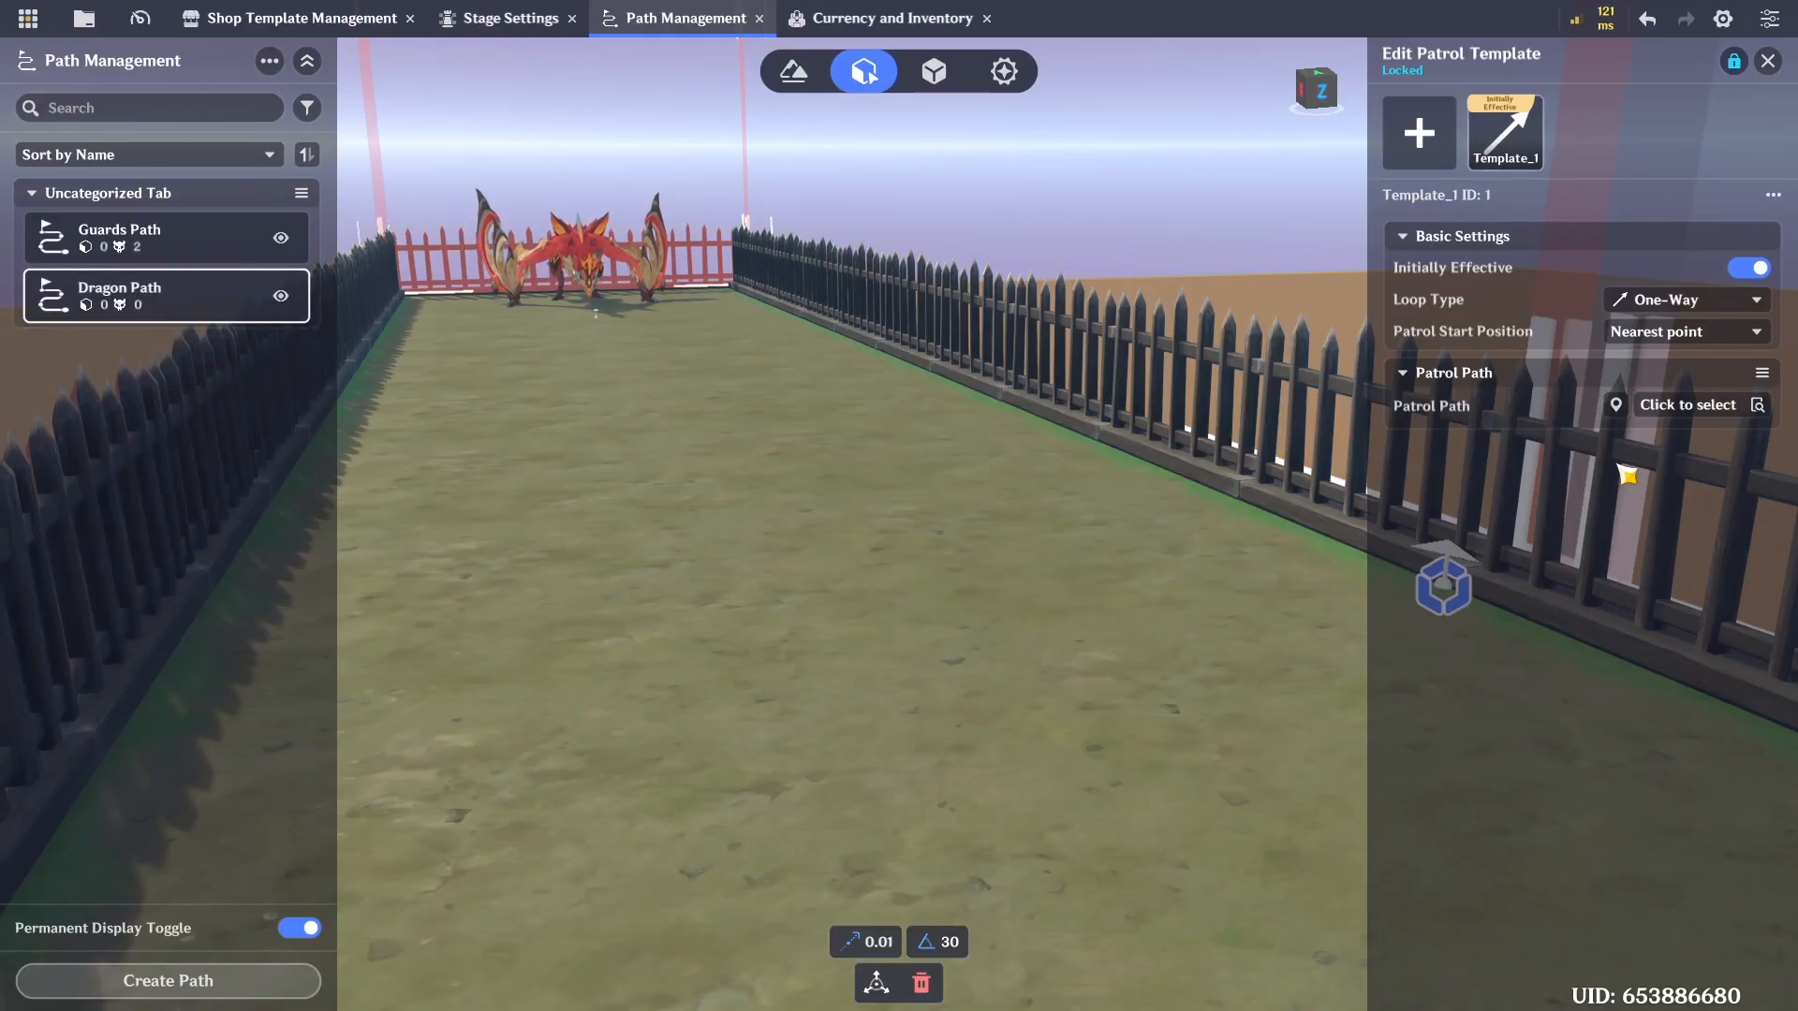
Assign Dragon Path to Template_1, giving Waypoint_1 a 1 m arrival detection radius and a 15 s stay time
left_click(1677, 412)
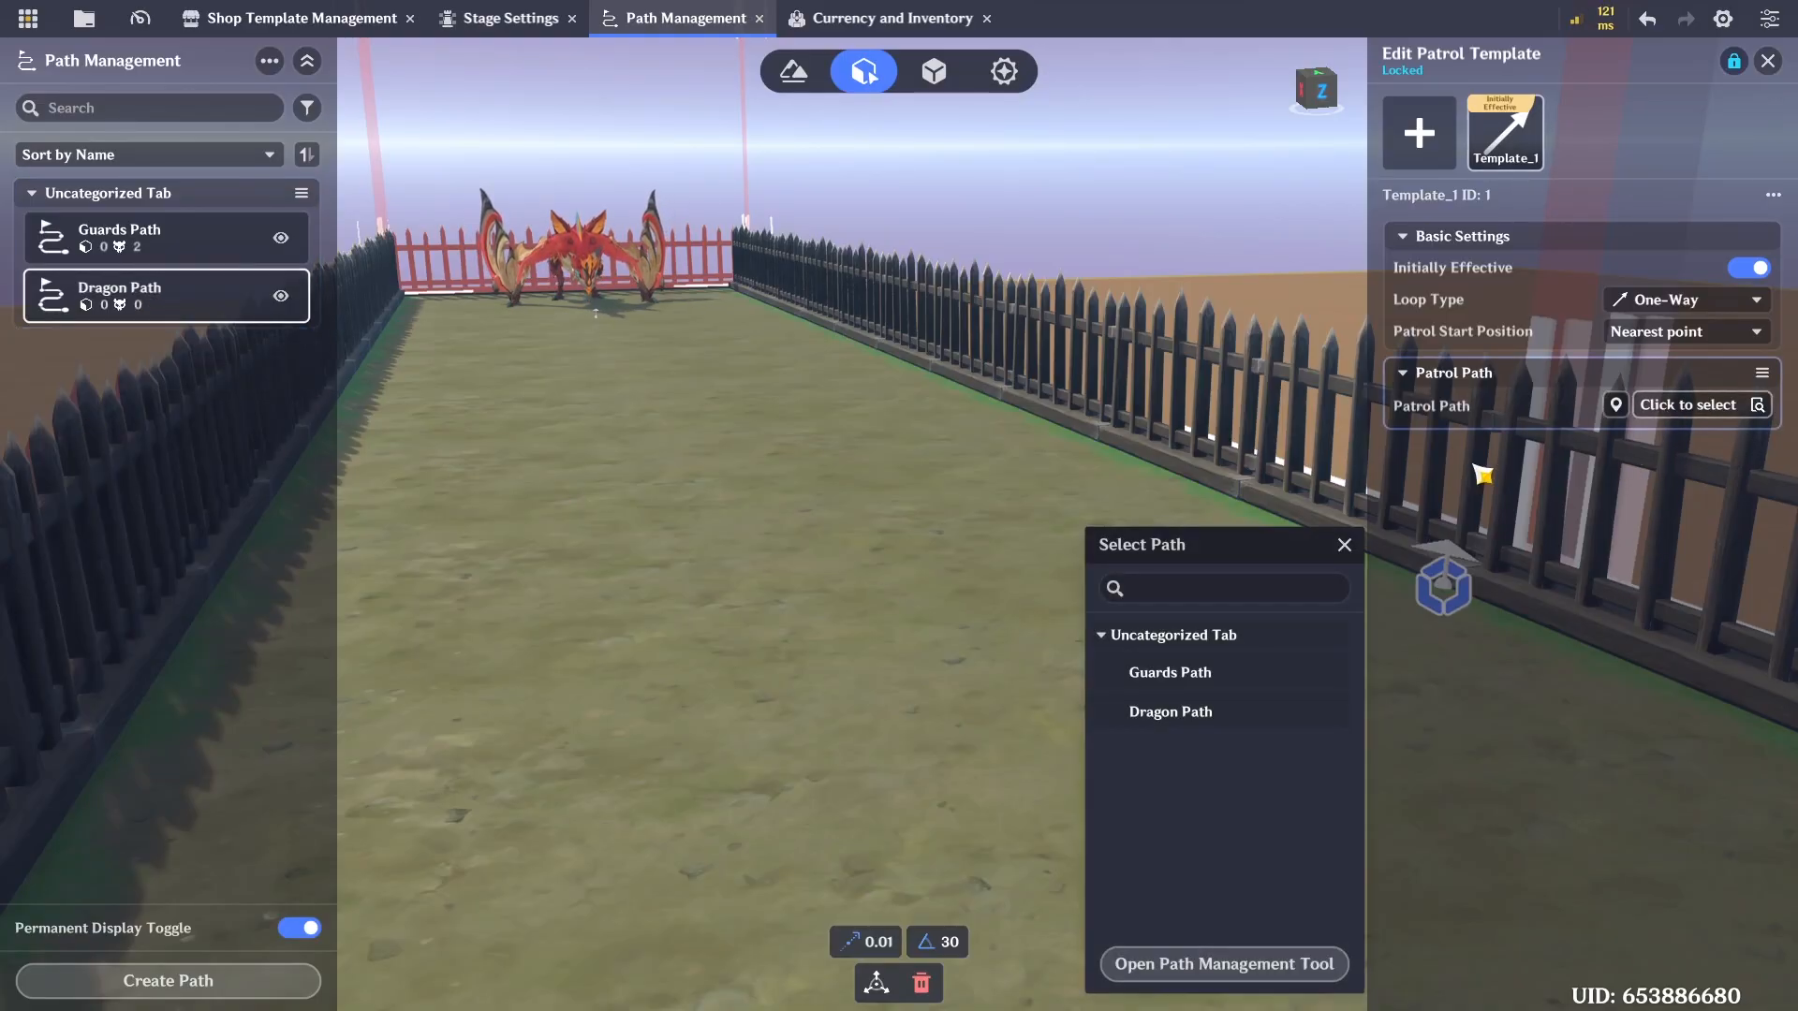
left_click(1248, 716)
left_click(1648, 474)
left_click(1667, 500)
left_click(1662, 540)
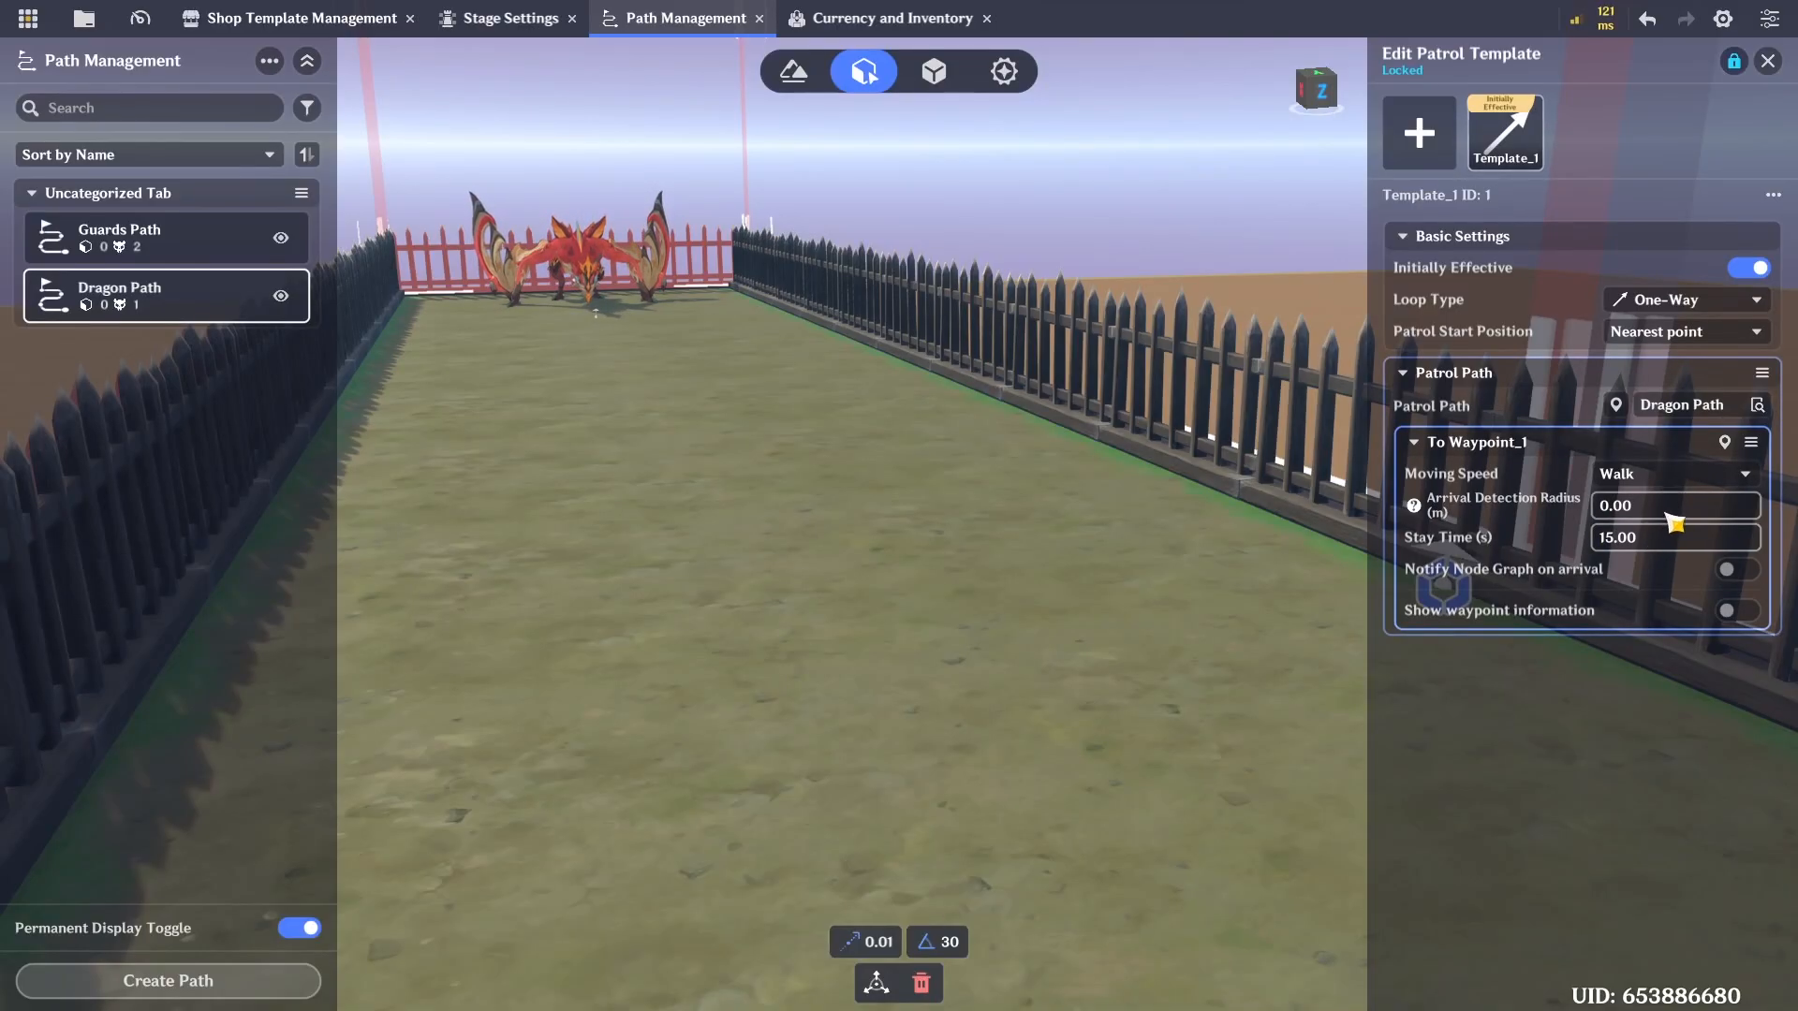
left_click(1671, 515)
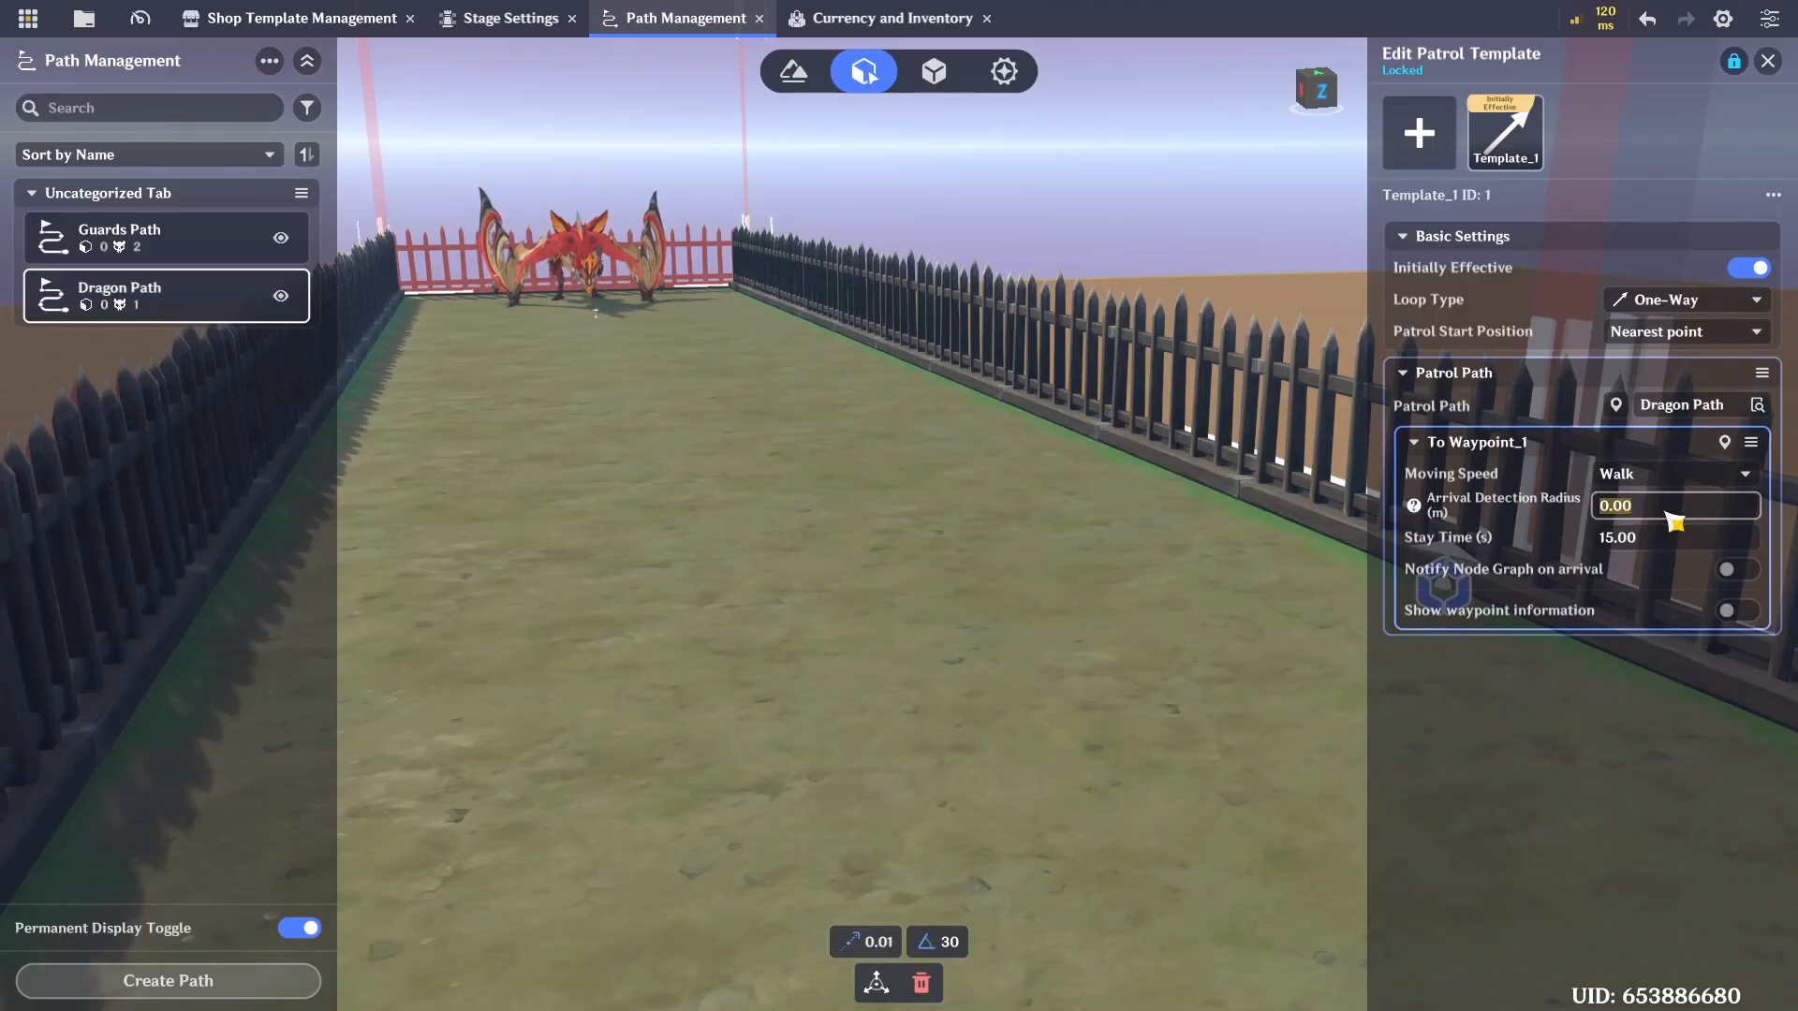
left_click(1417, 781)
right_click_drag(957, 731, 974, 746)
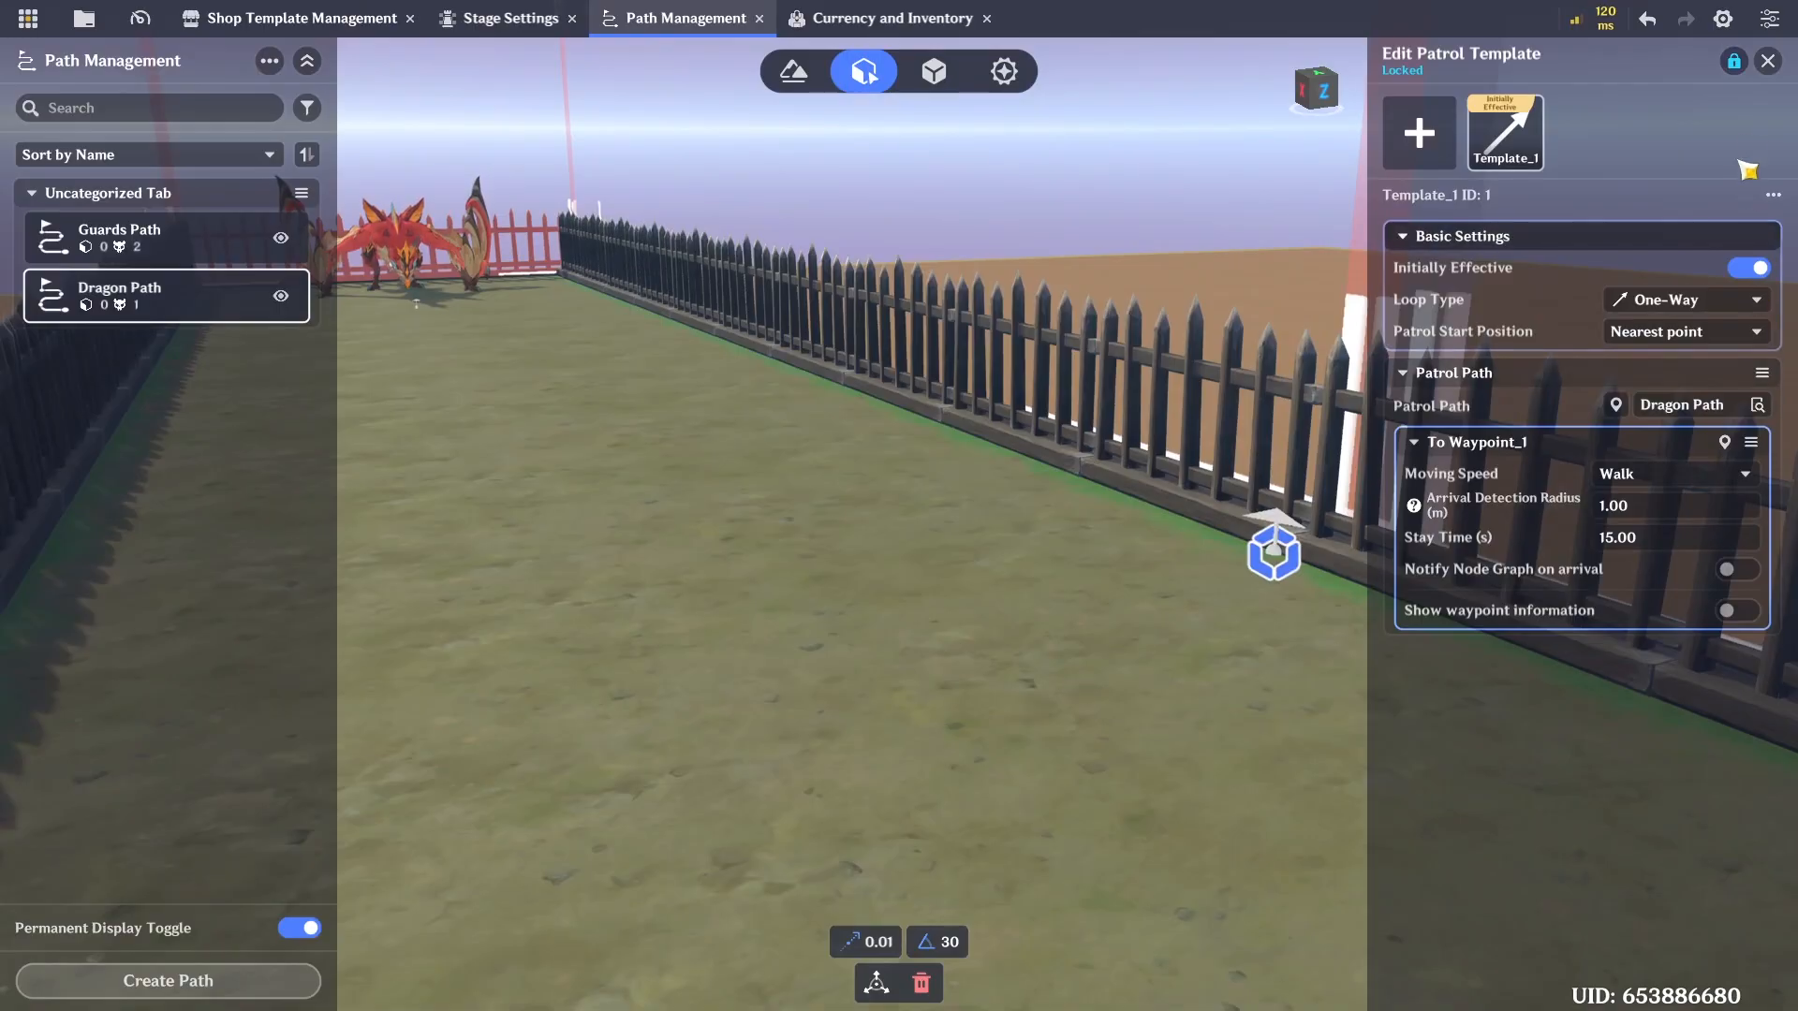
left_click(1768, 62)
Review the oar-carrying Guard's not-in-battle settings and its patrol template for comparison
right_click_drag(1047, 505, 1245, 534)
key("w")
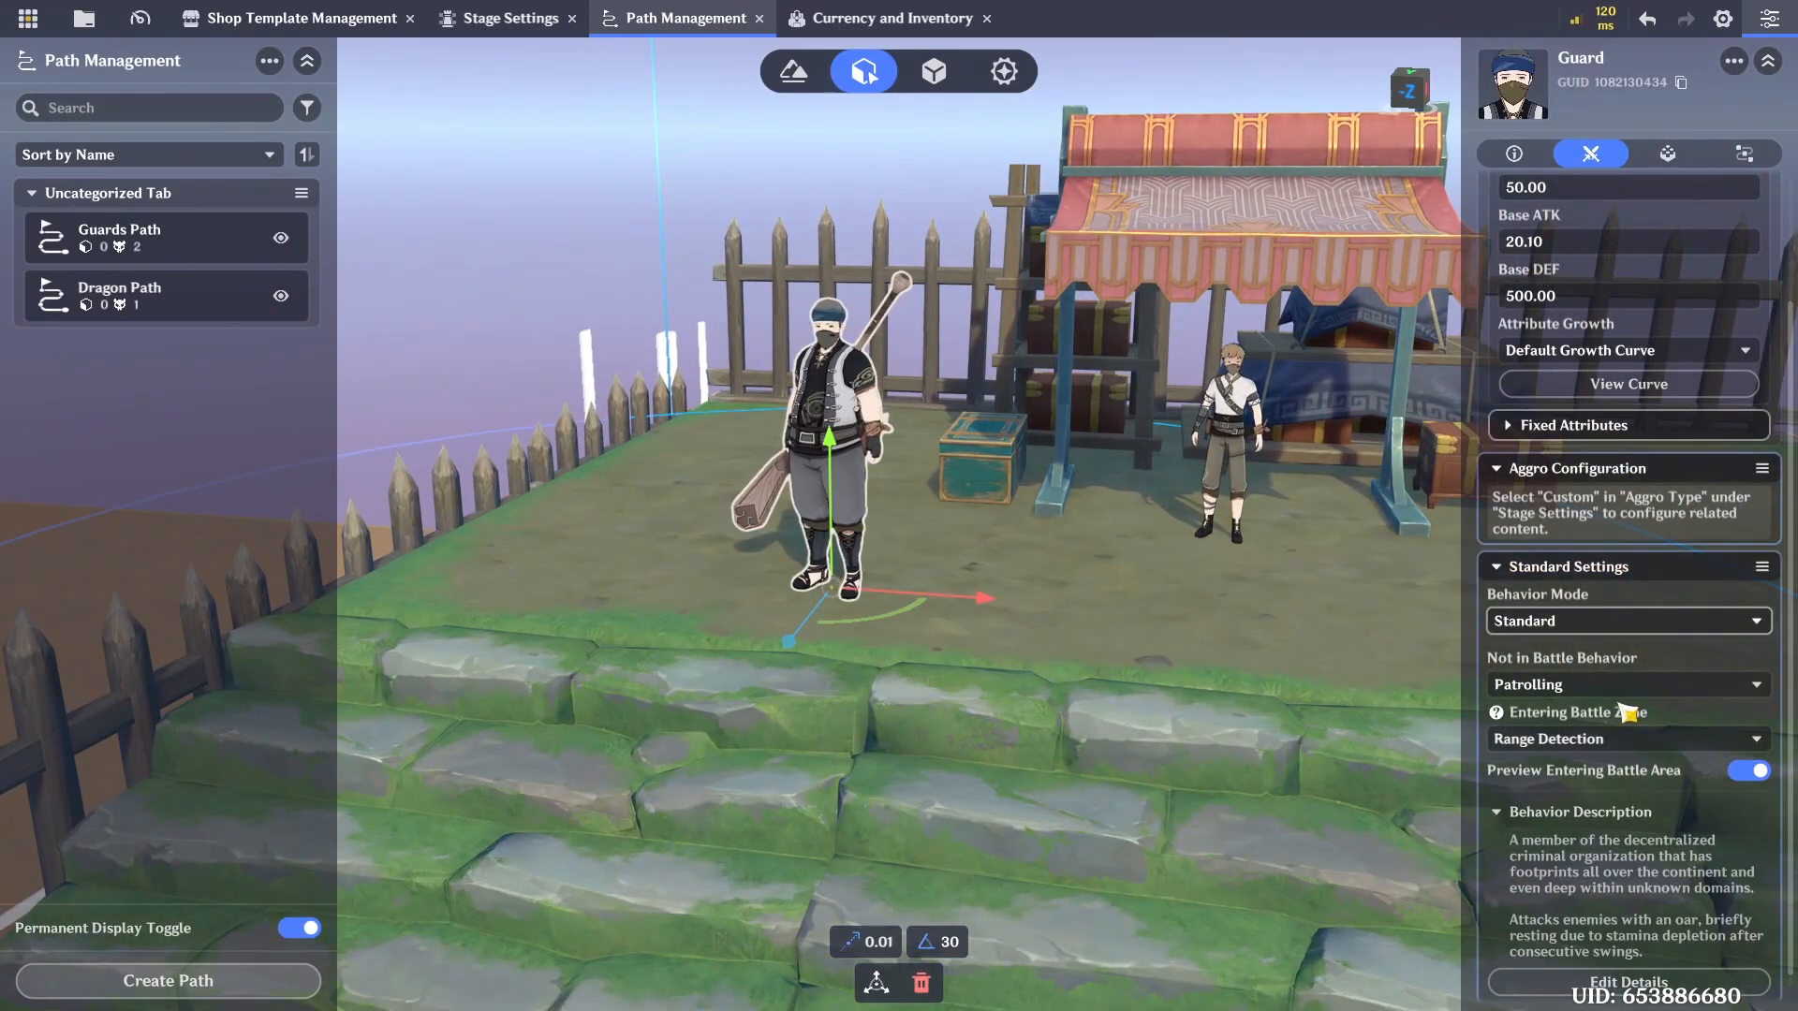
scroll(1625, 661, "down", 1)
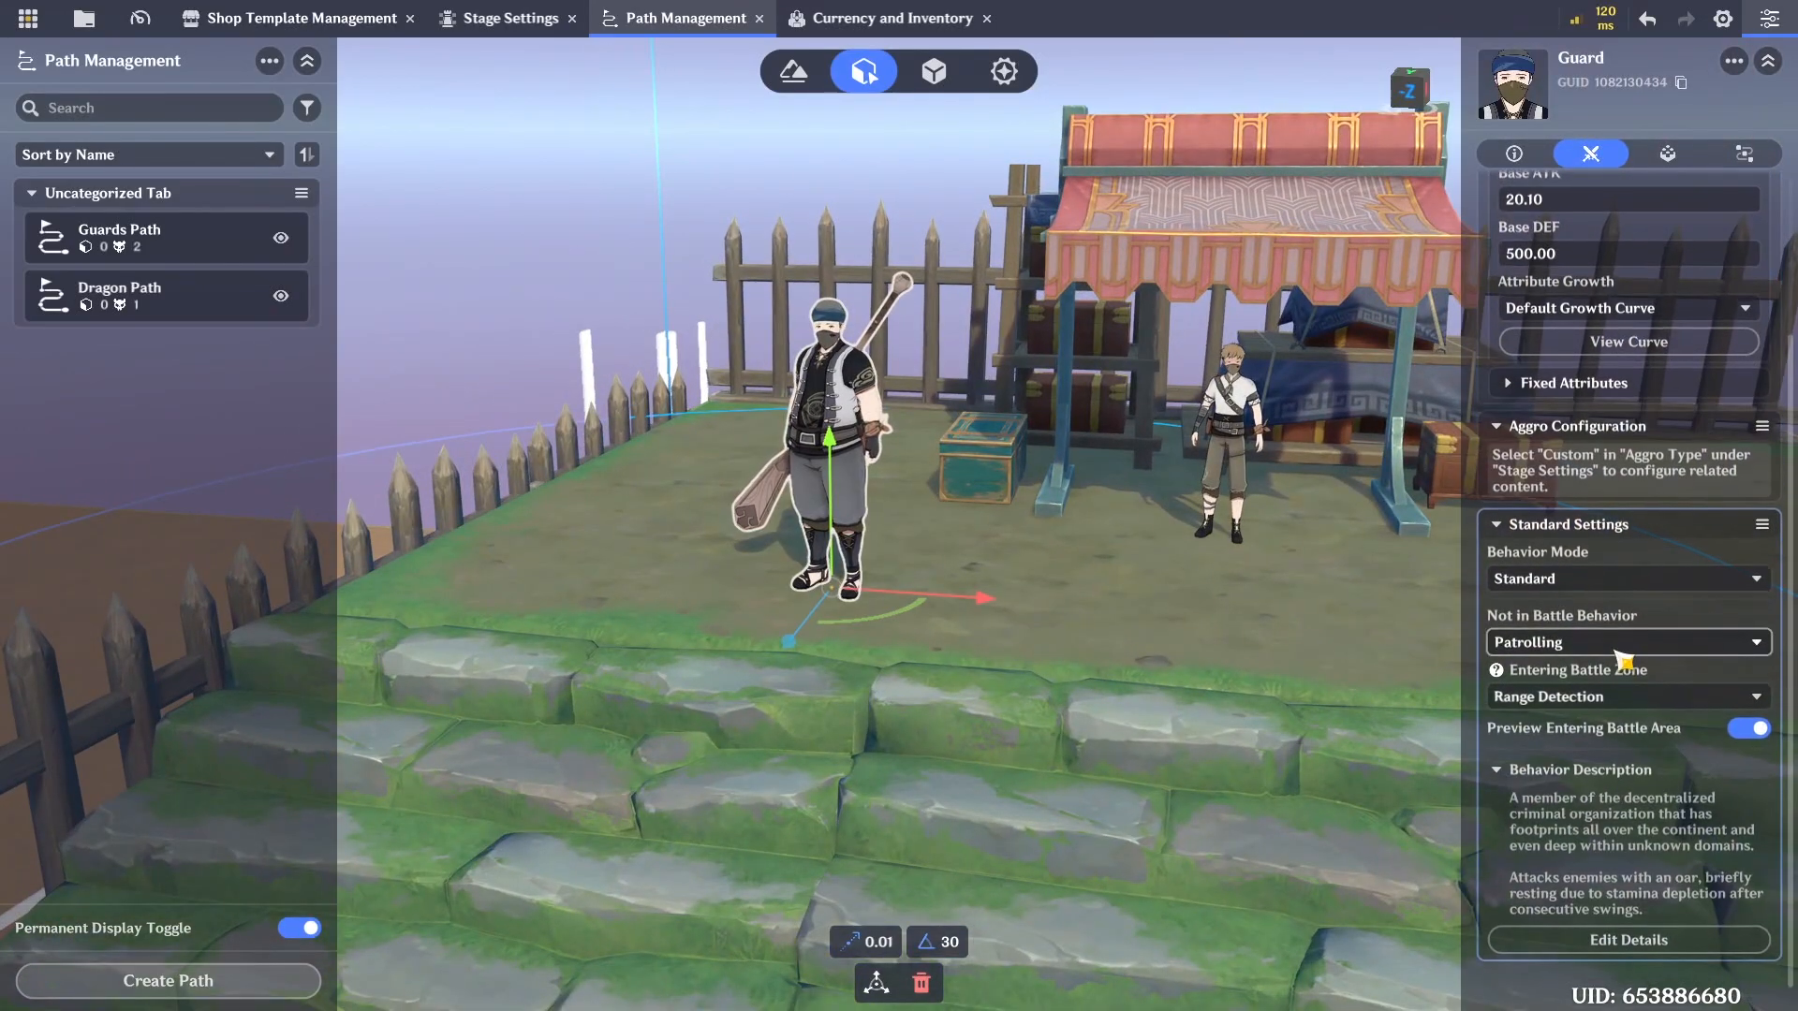
left_click(1639, 960)
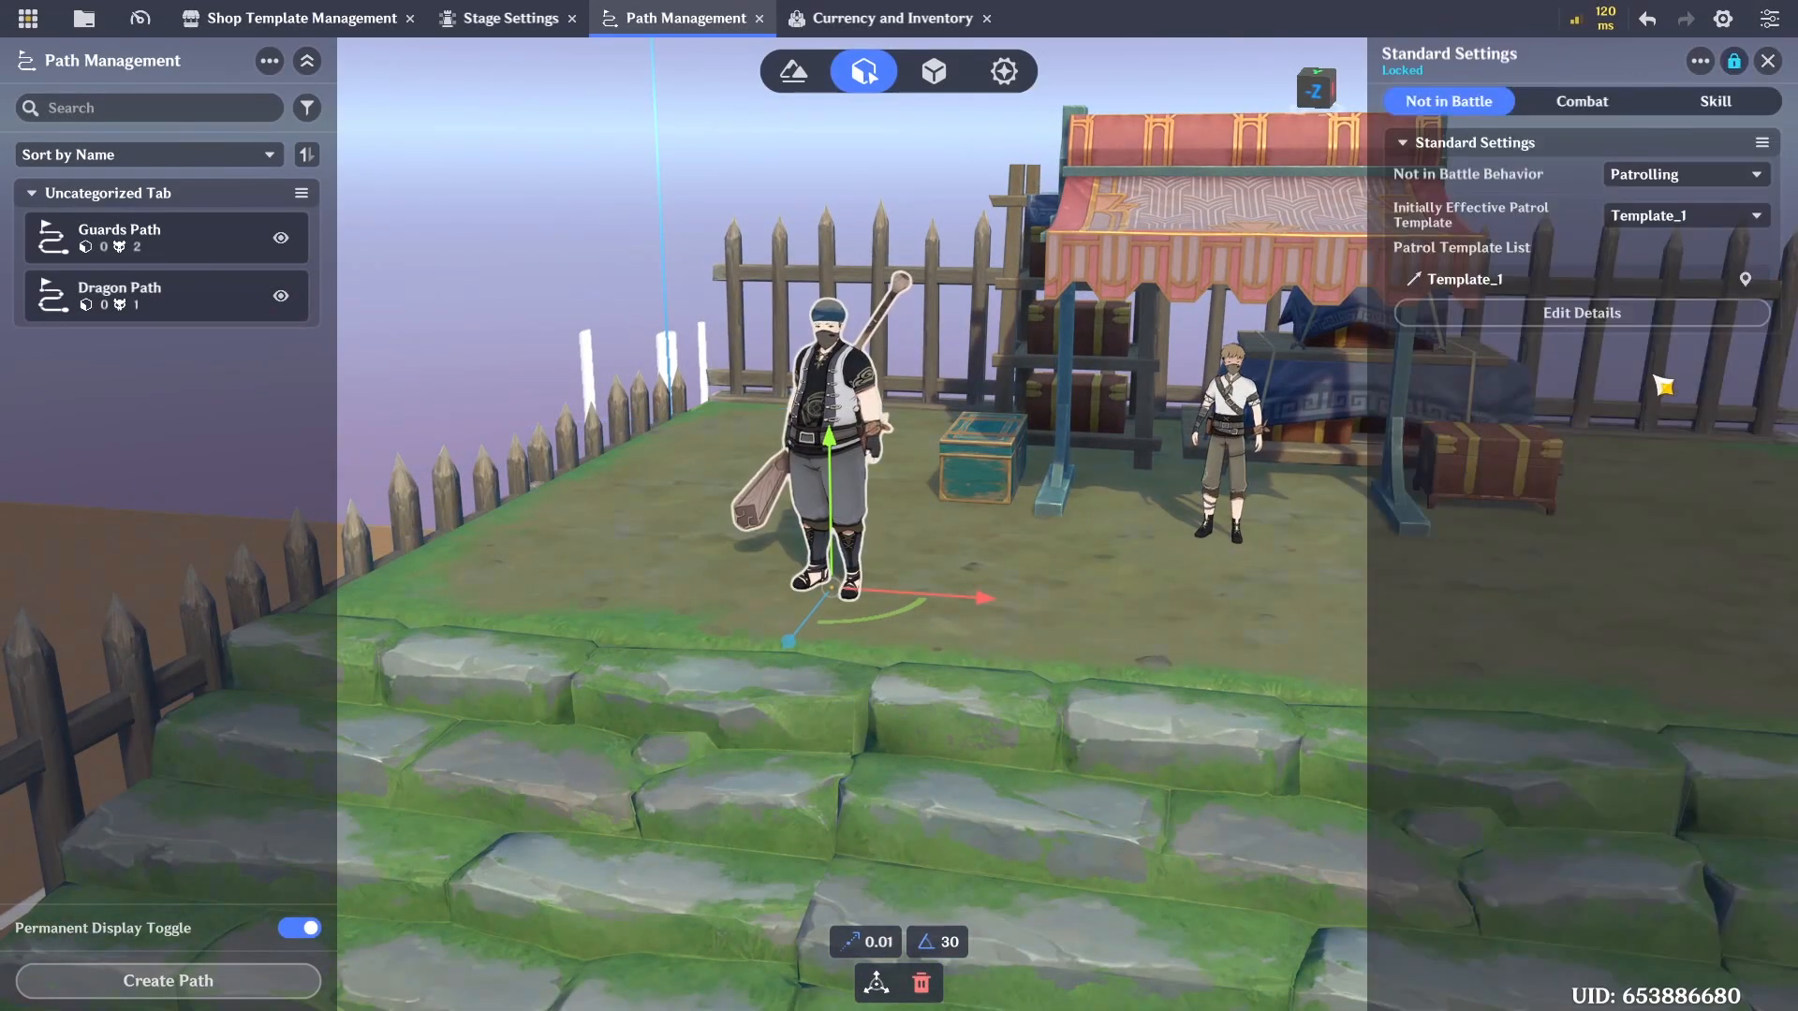
left_click(1583, 319)
left_click(1770, 64)
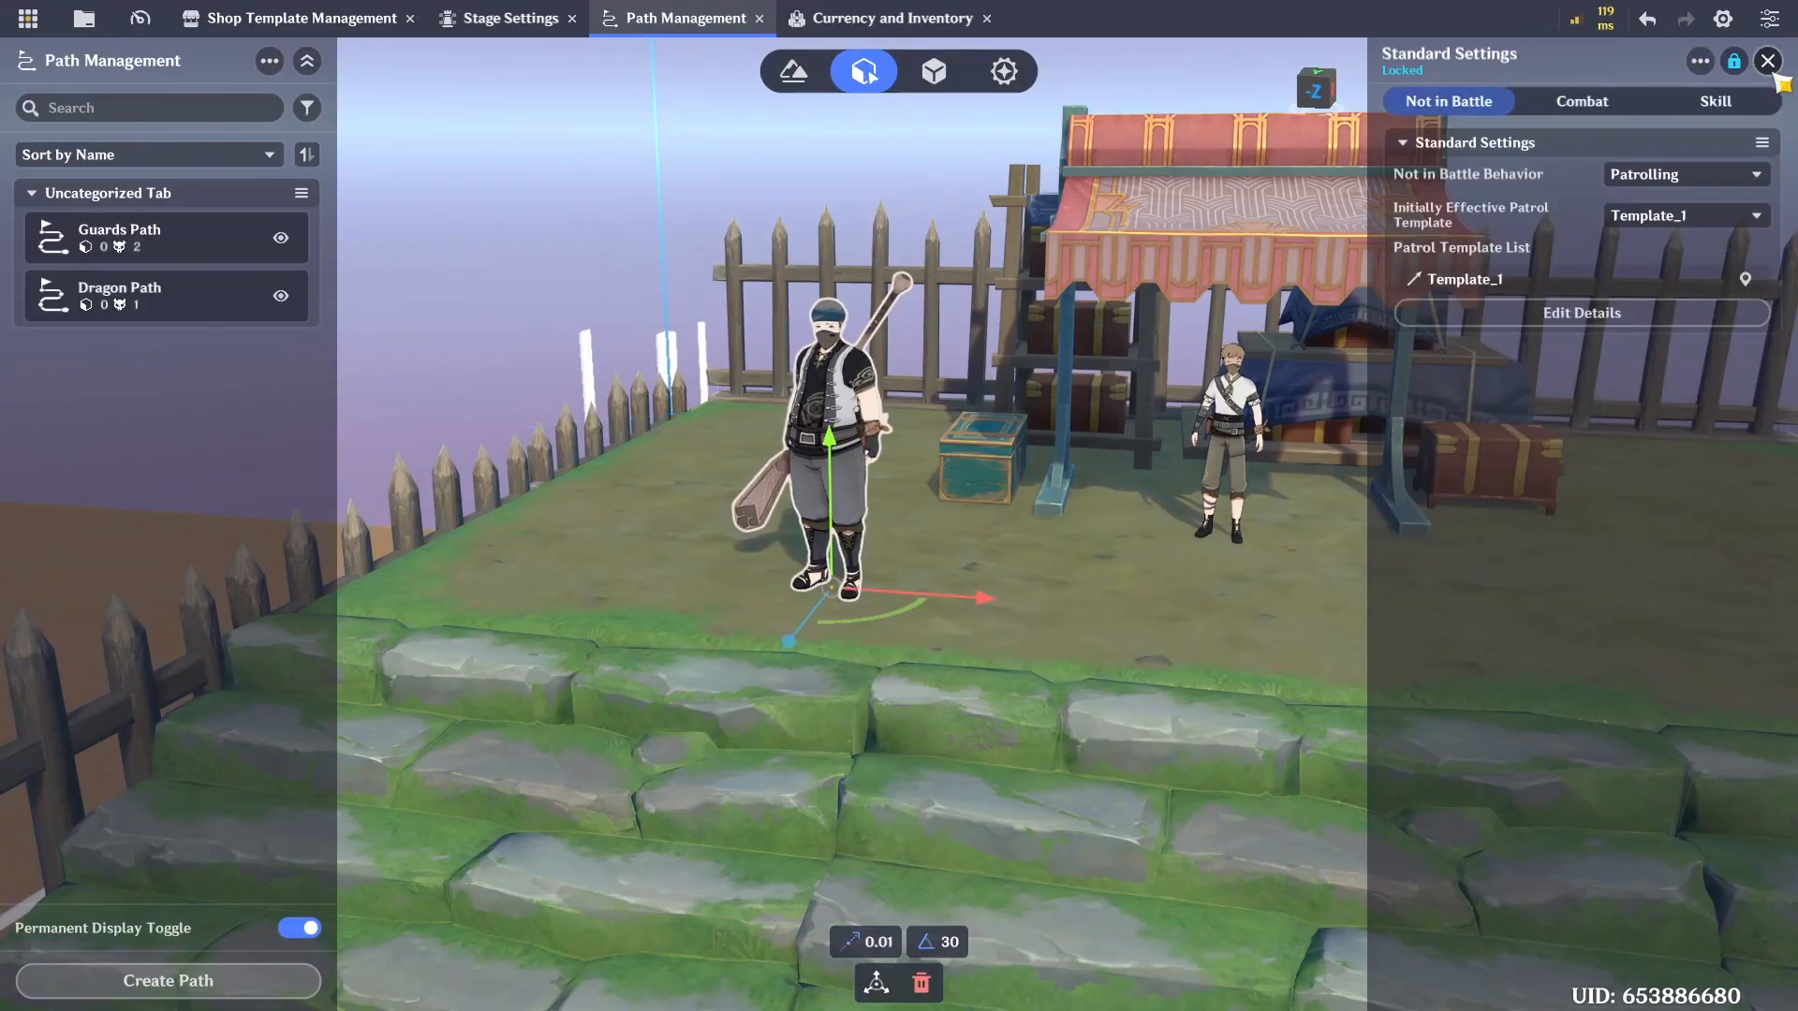
left_click(1768, 62)
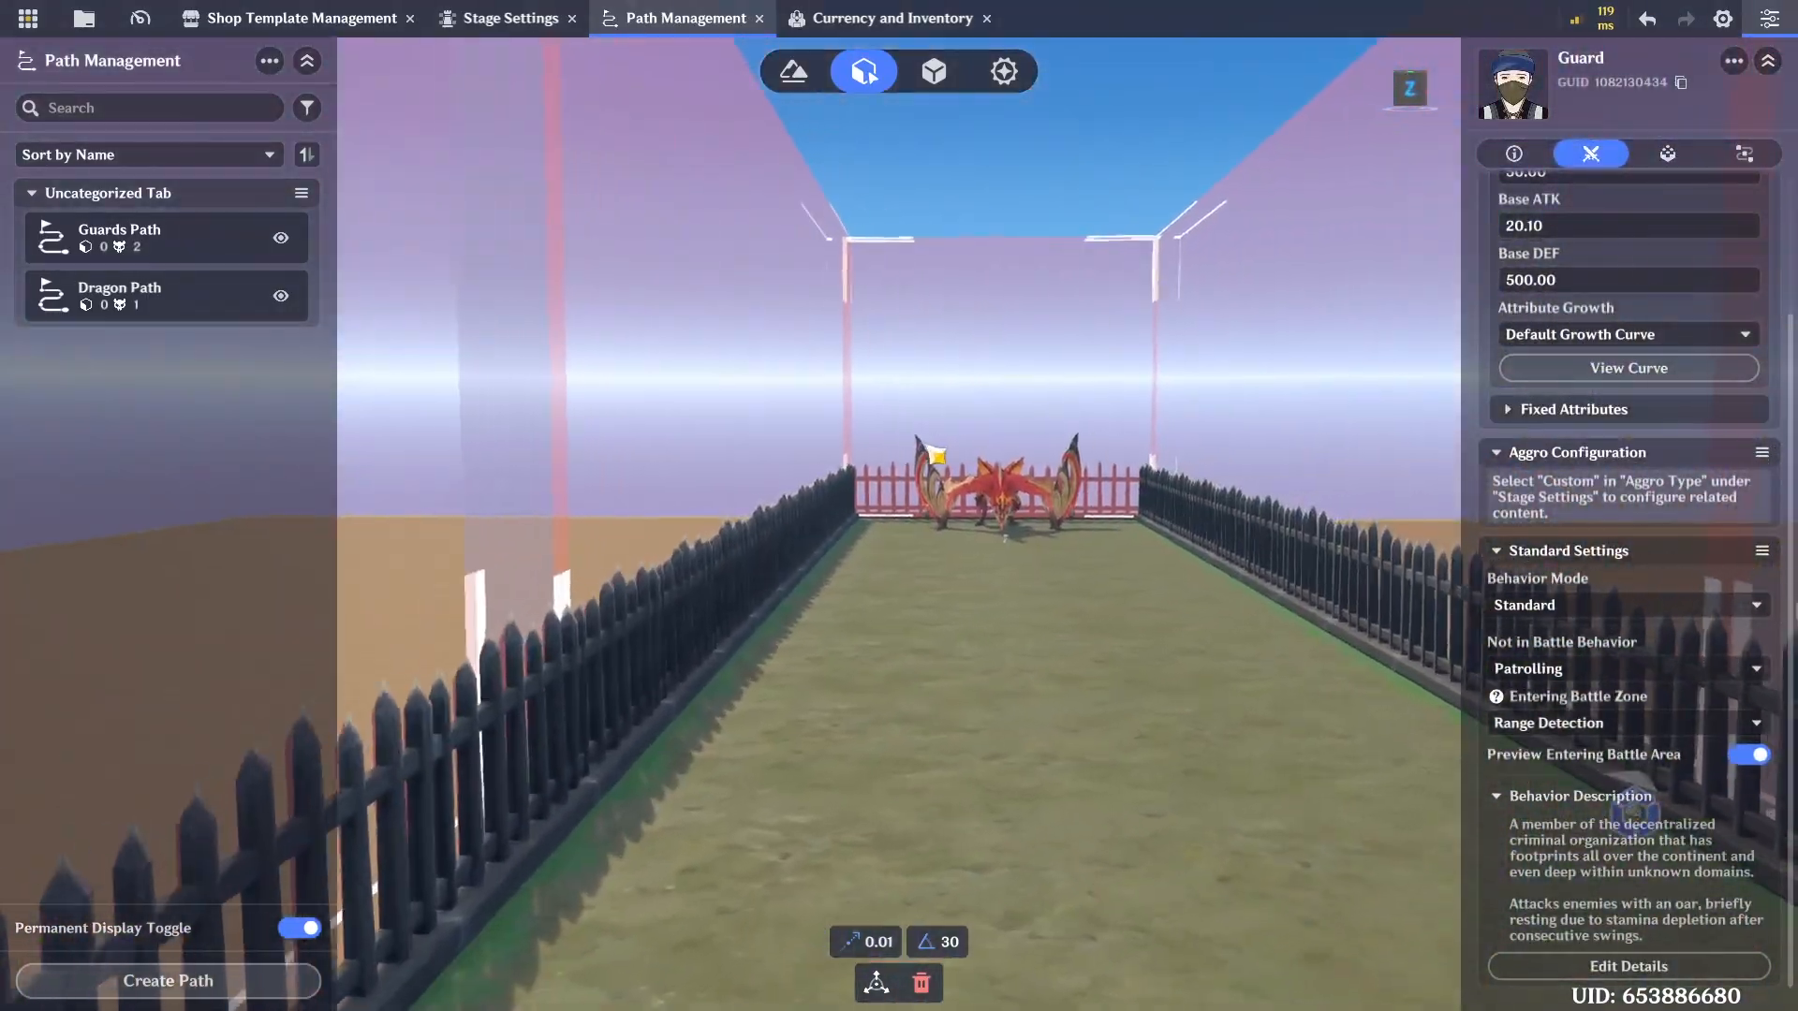
Set Goldflame's range perception distance for entering battle to 16 in its combat settings
double_click(932, 456)
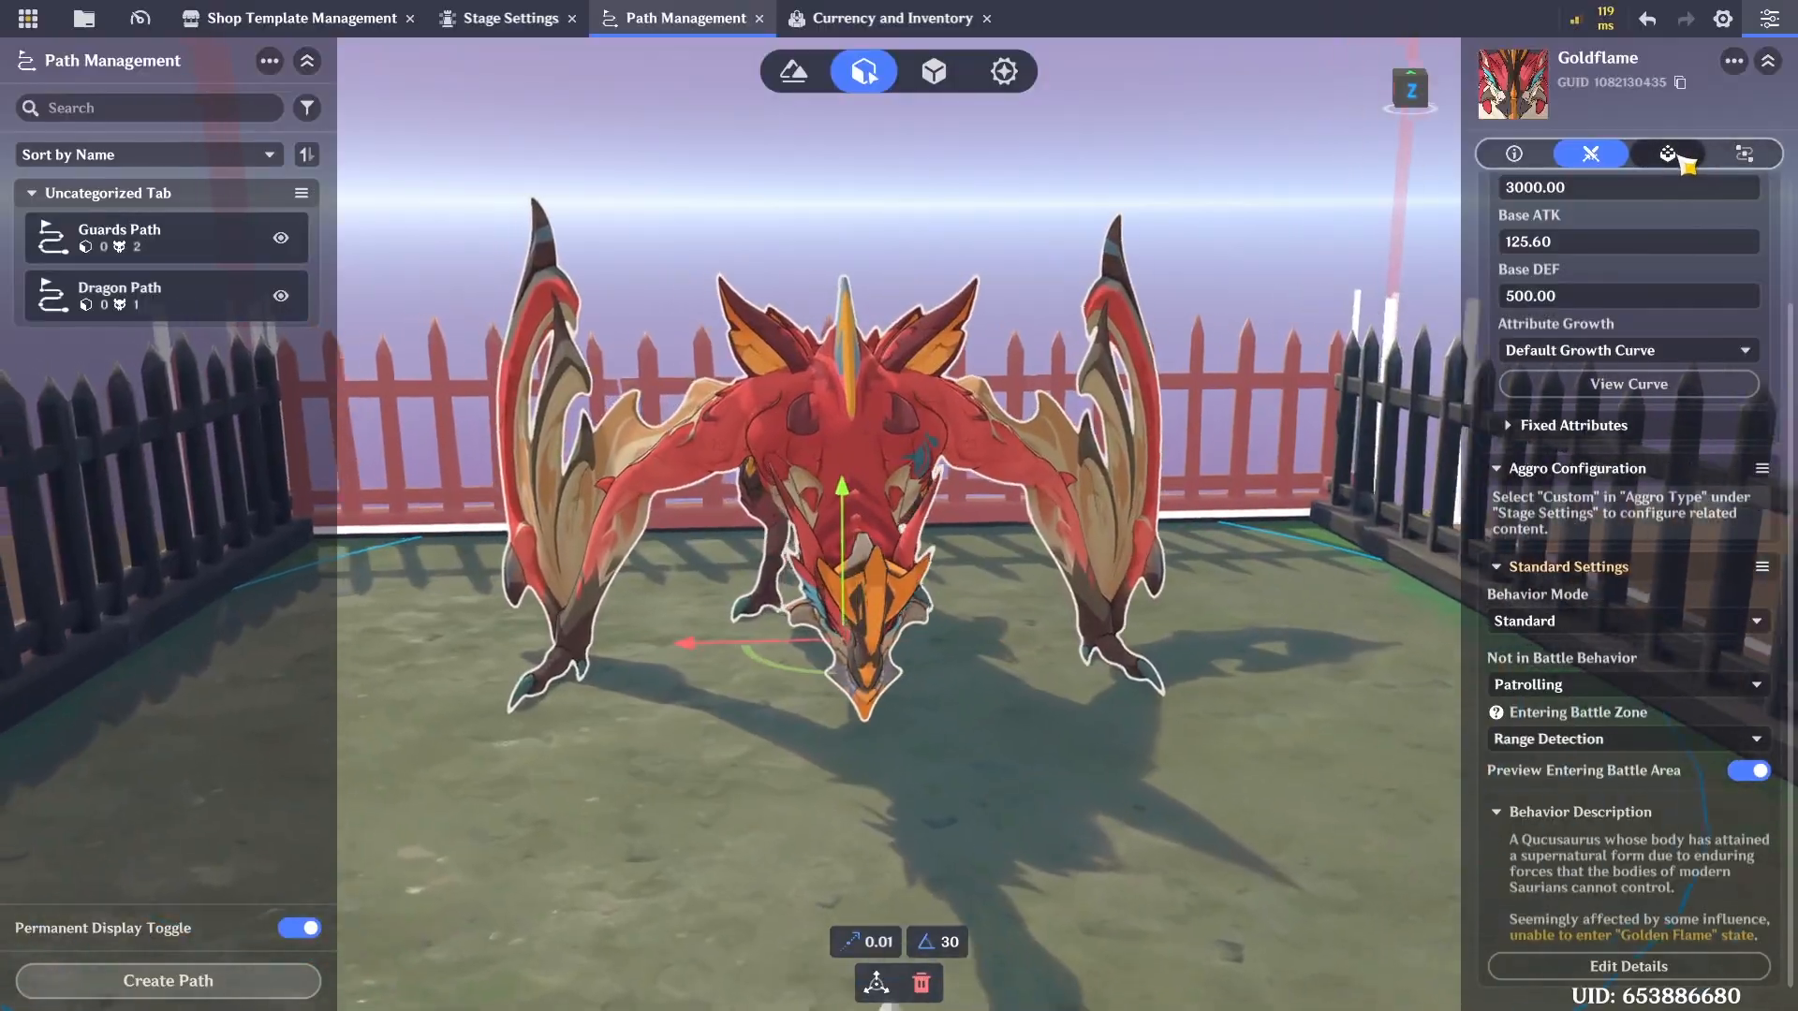
left_click(1744, 153)
left_click(1591, 155)
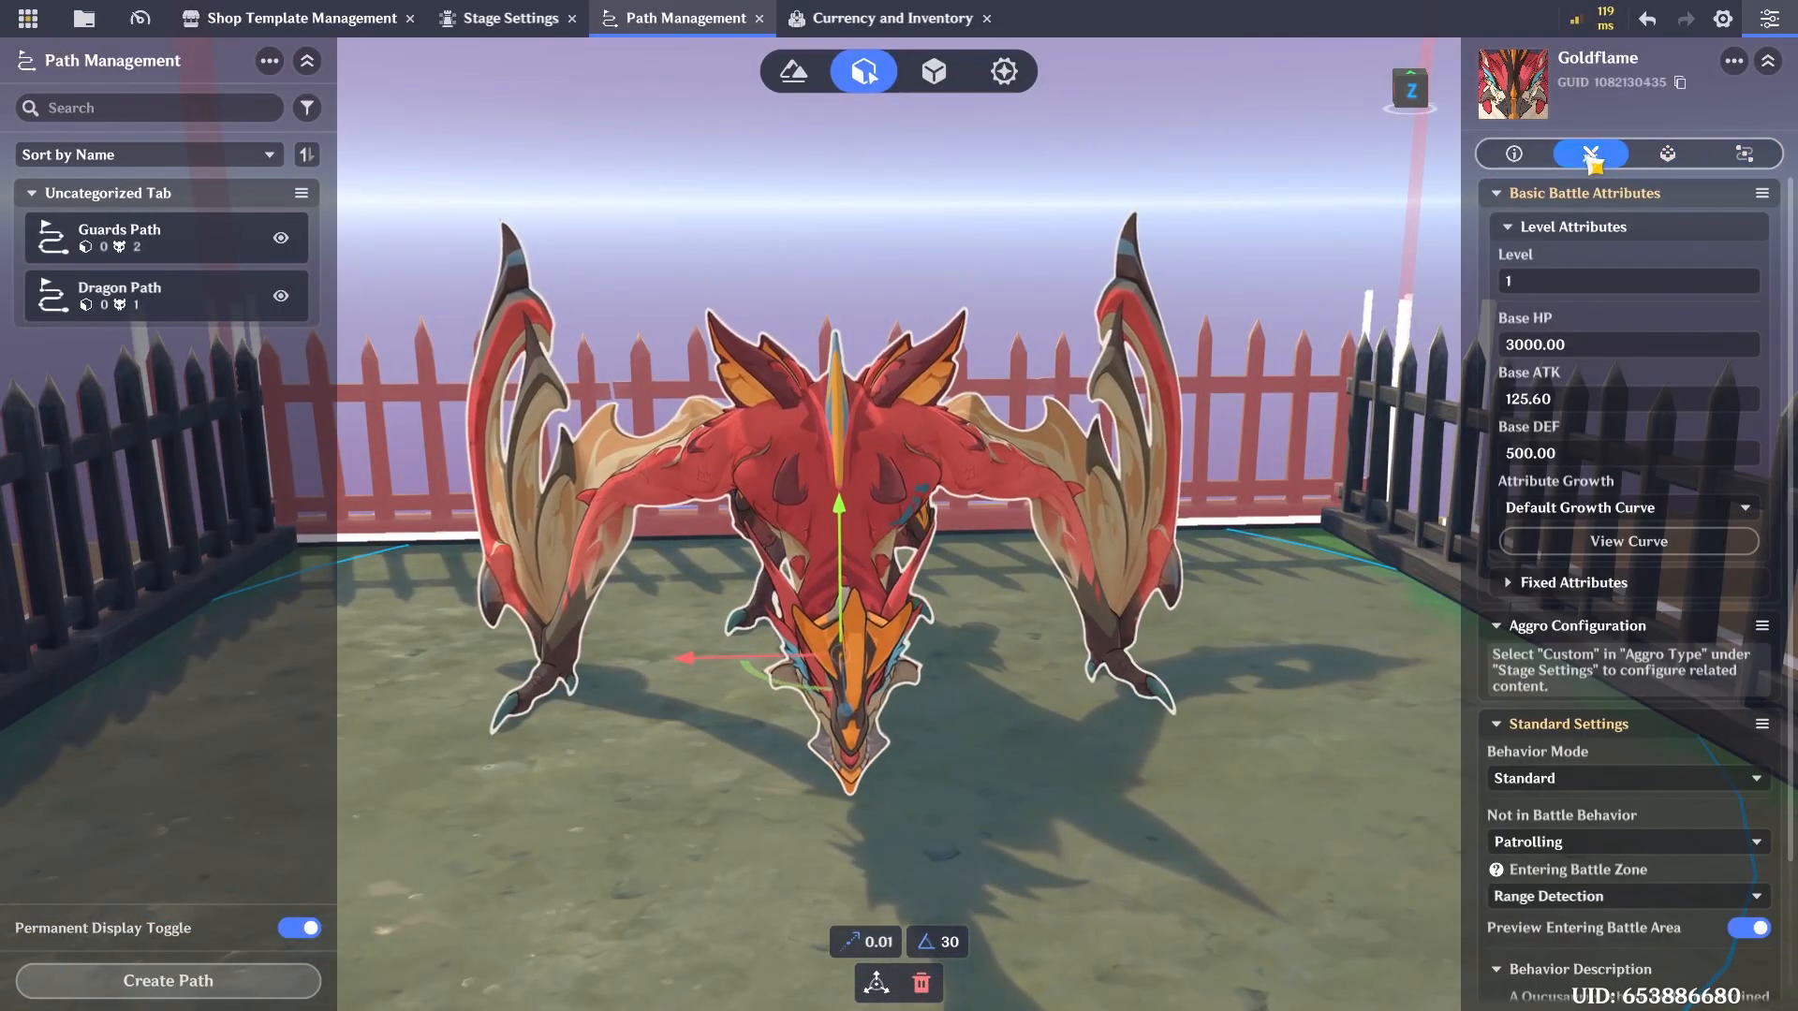
scroll(1650, 688, "down", 3)
left_click(1622, 962)
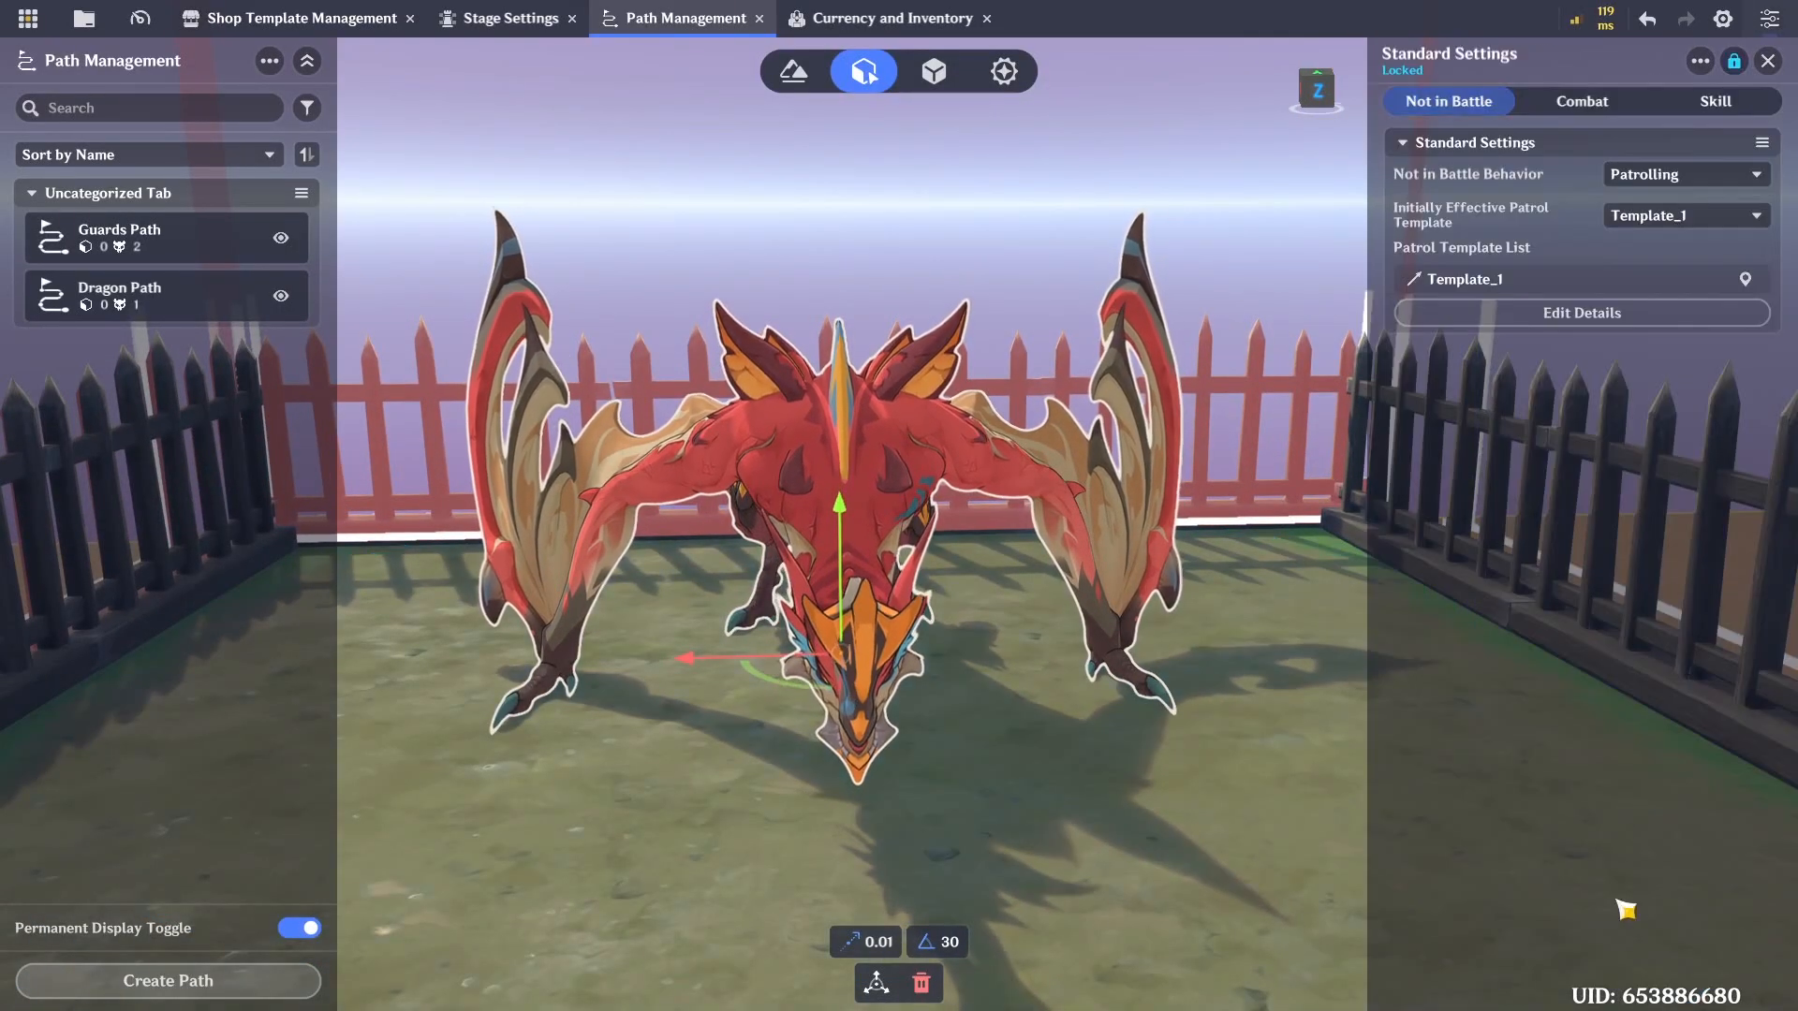
left_click(1582, 101)
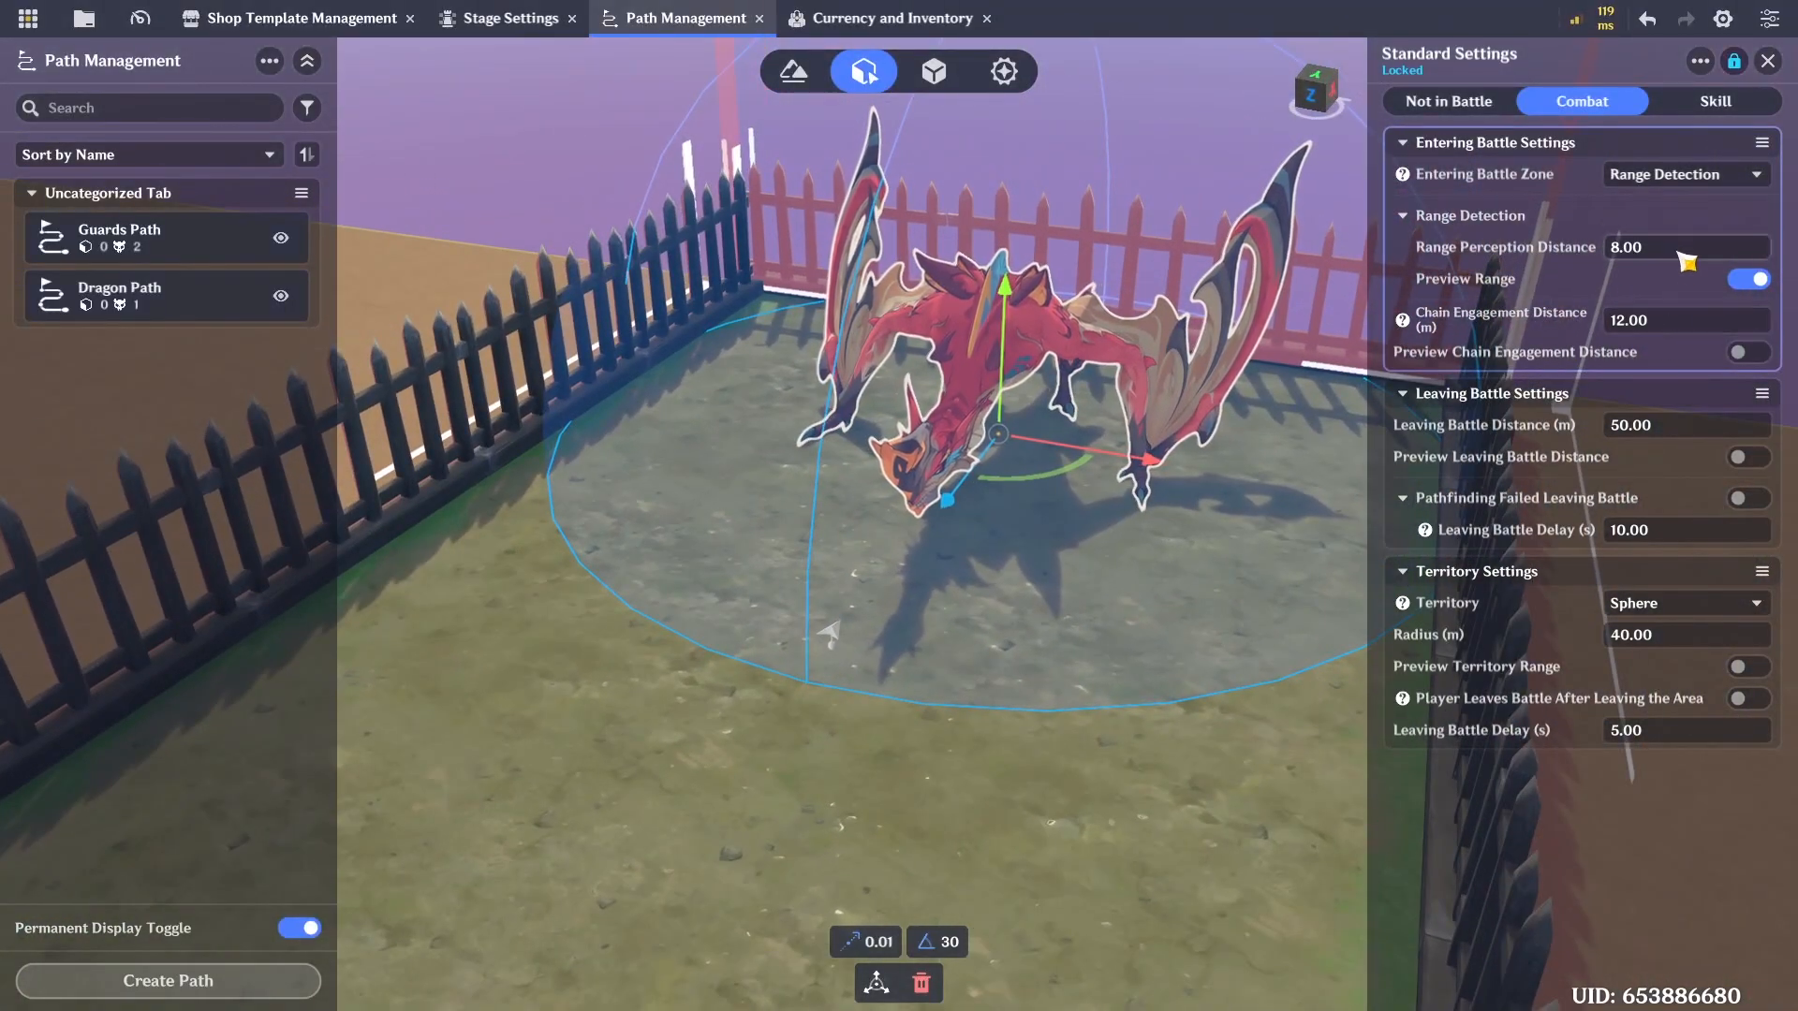
left_click(1681, 250)
type("1")
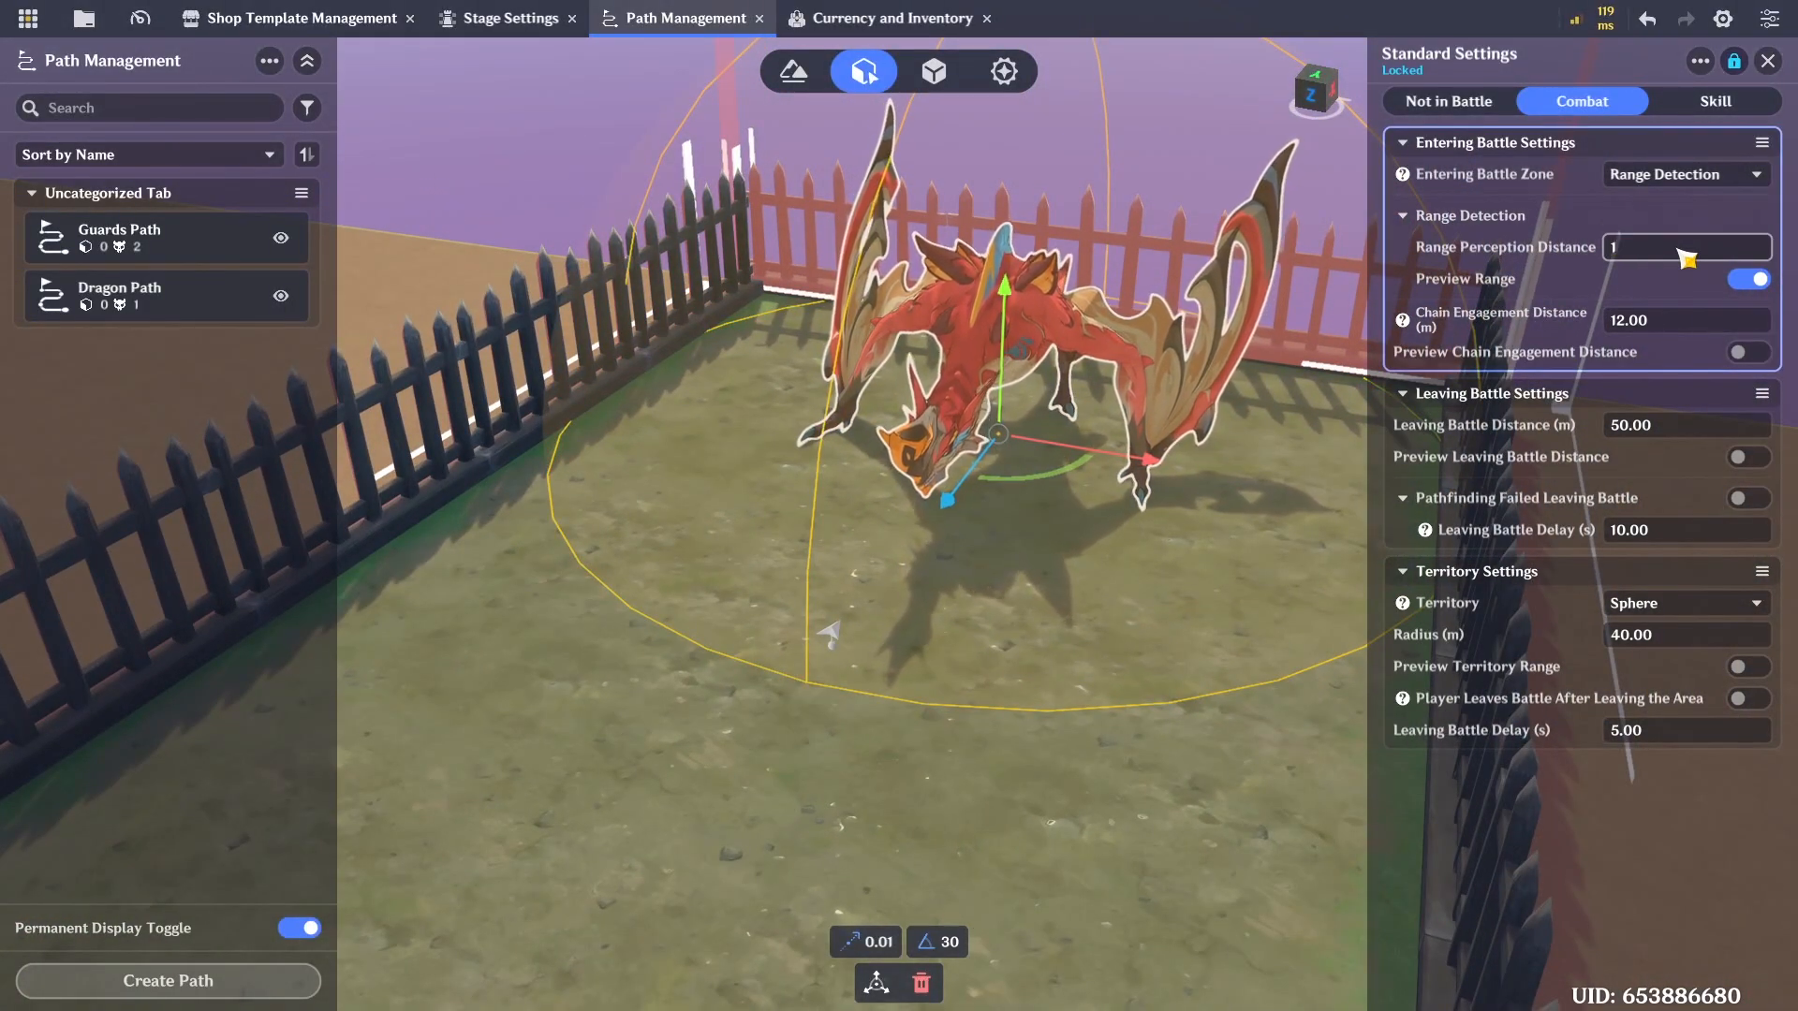
type("6")
key("Return")
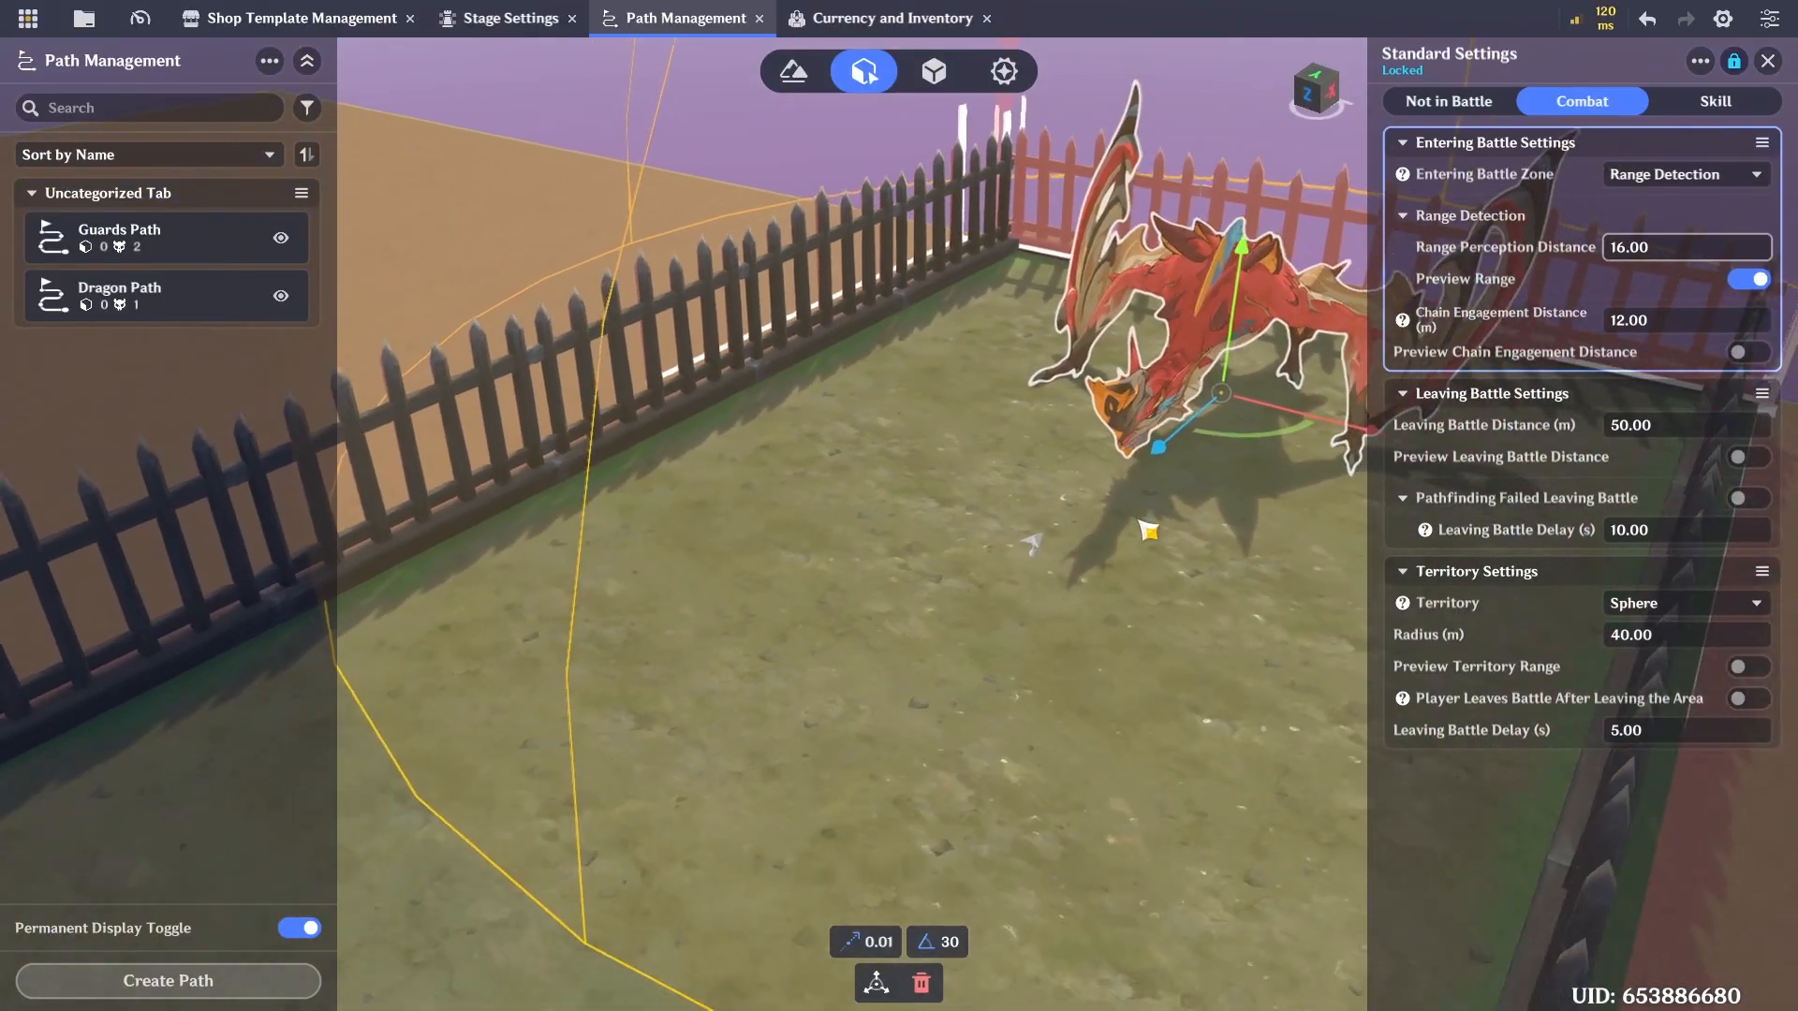
Set both of Goldflame's leaving battle delays to 30 s and check its skill settings
left_click(1728, 537)
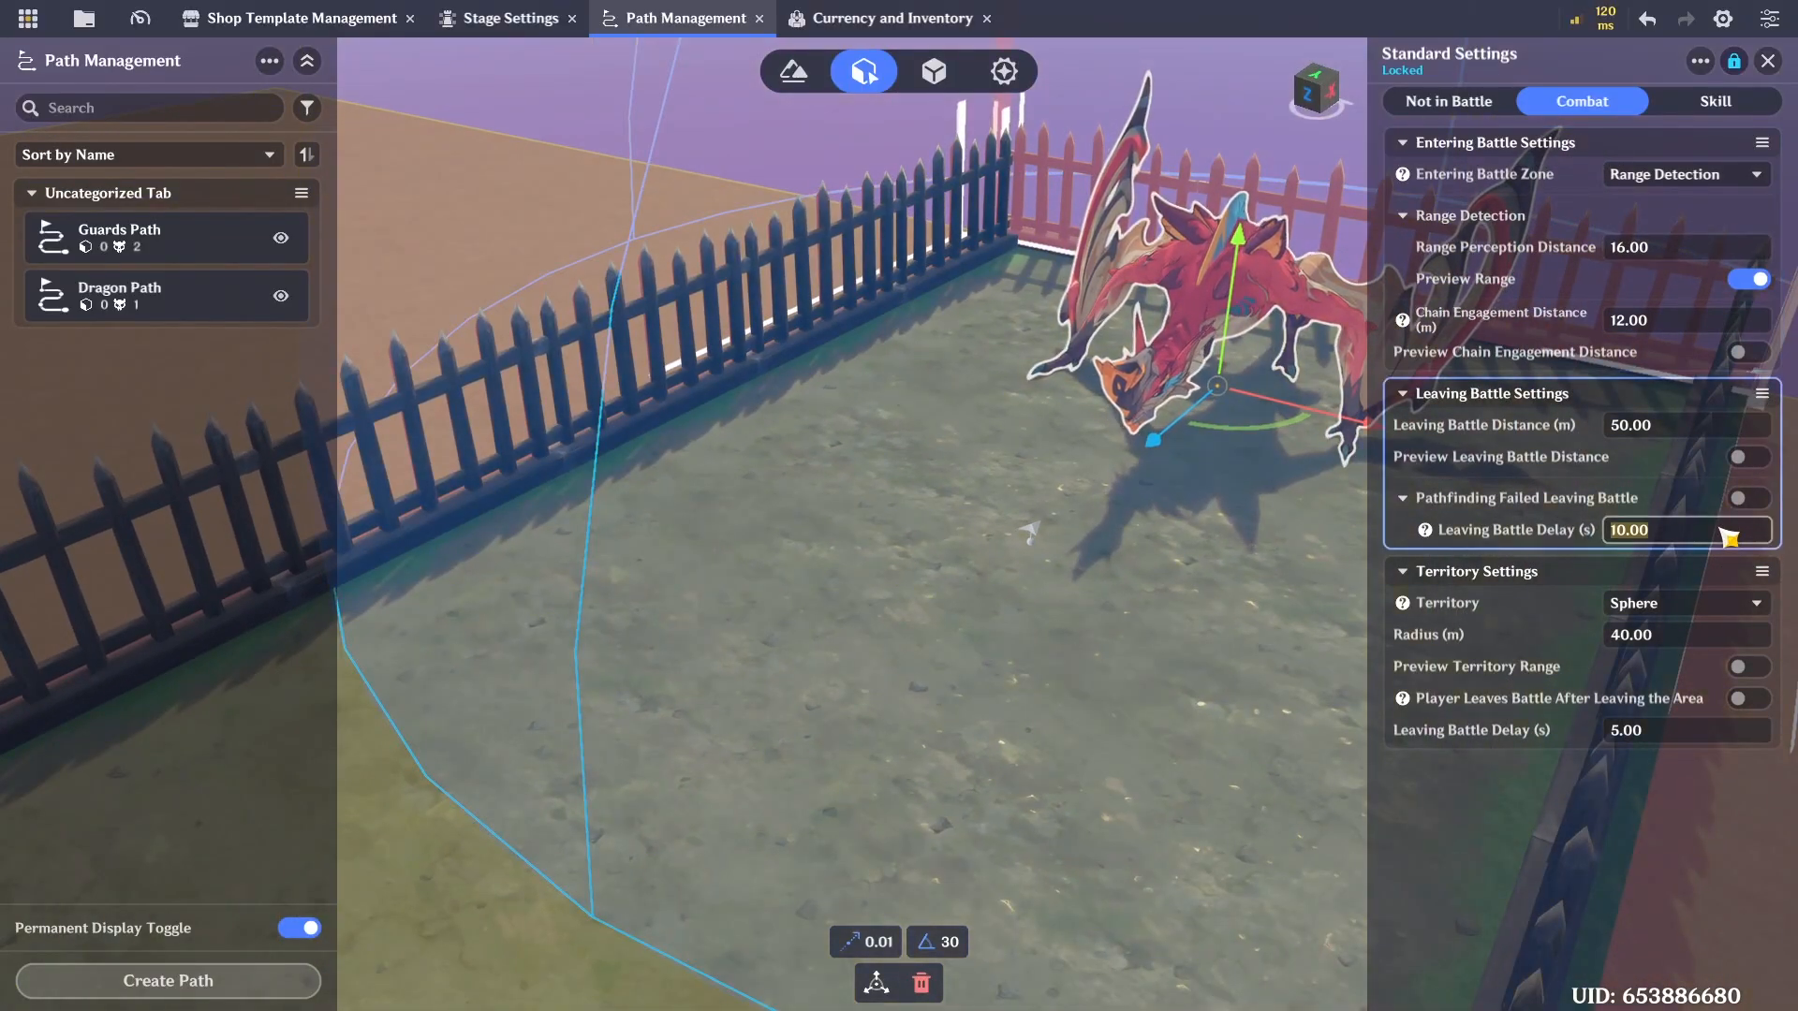
left_click(1654, 742)
type("30")
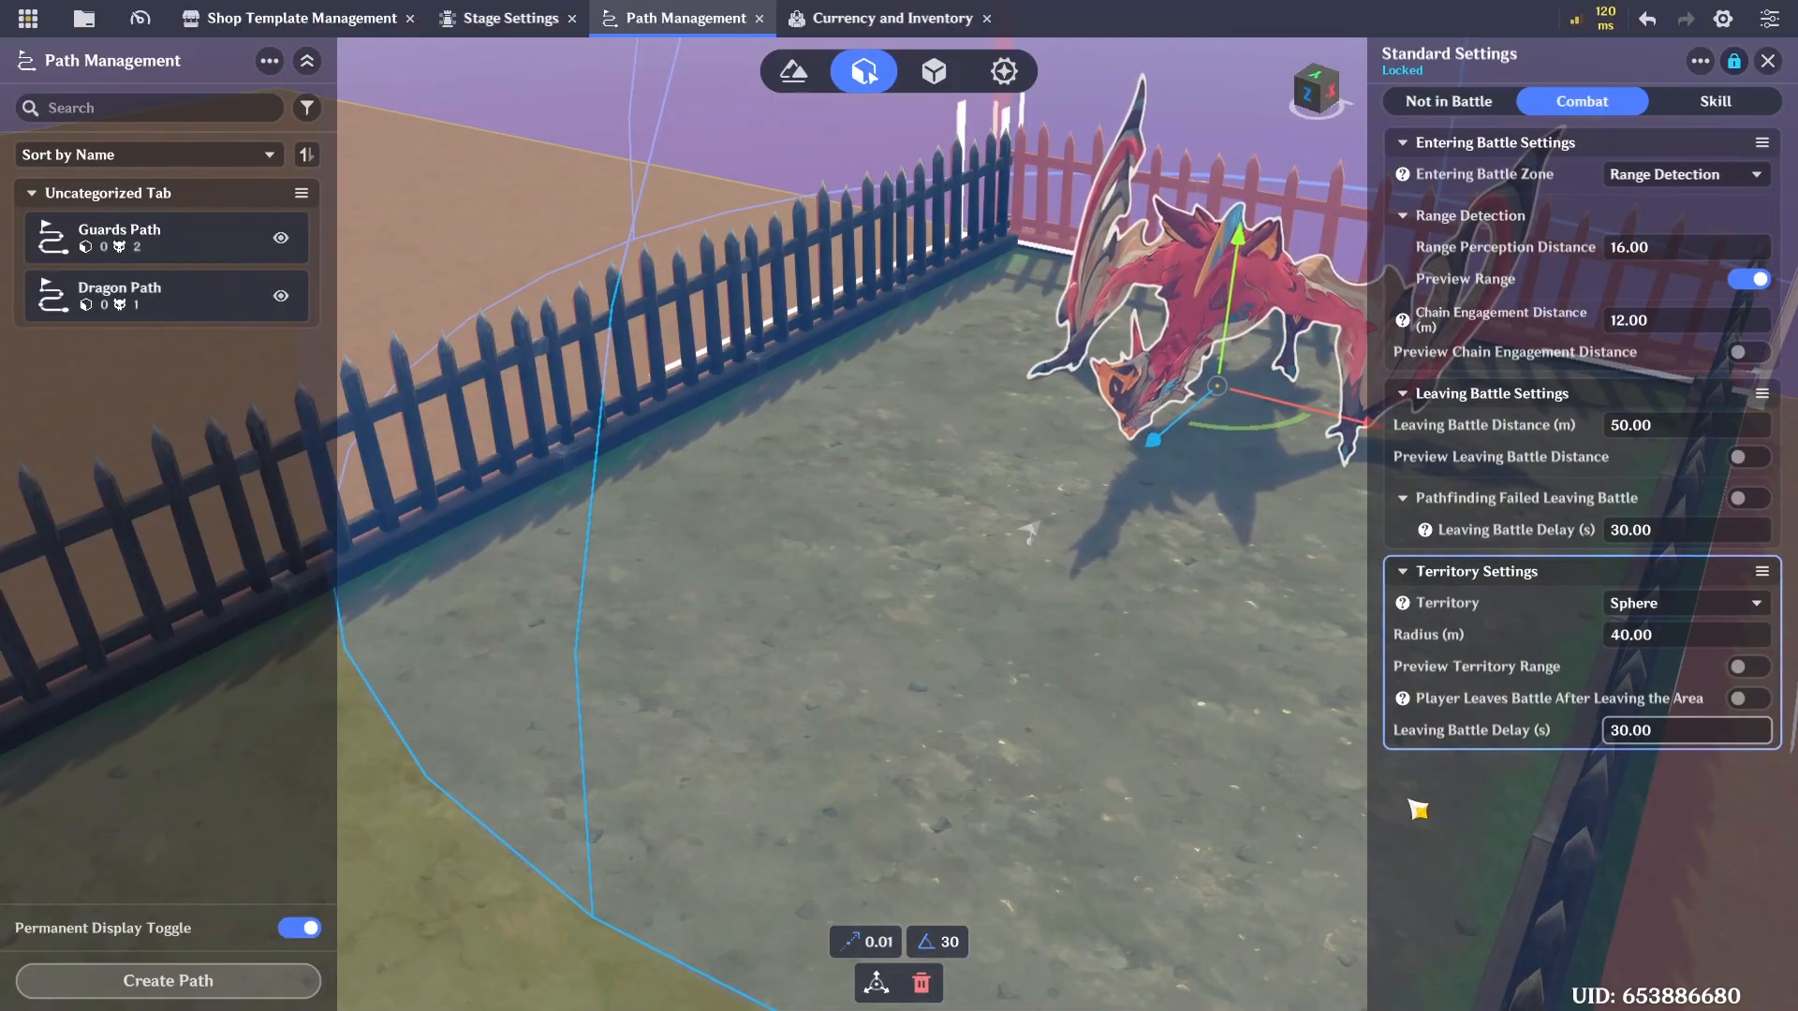
right_click_drag(1055, 658, 1052, 621)
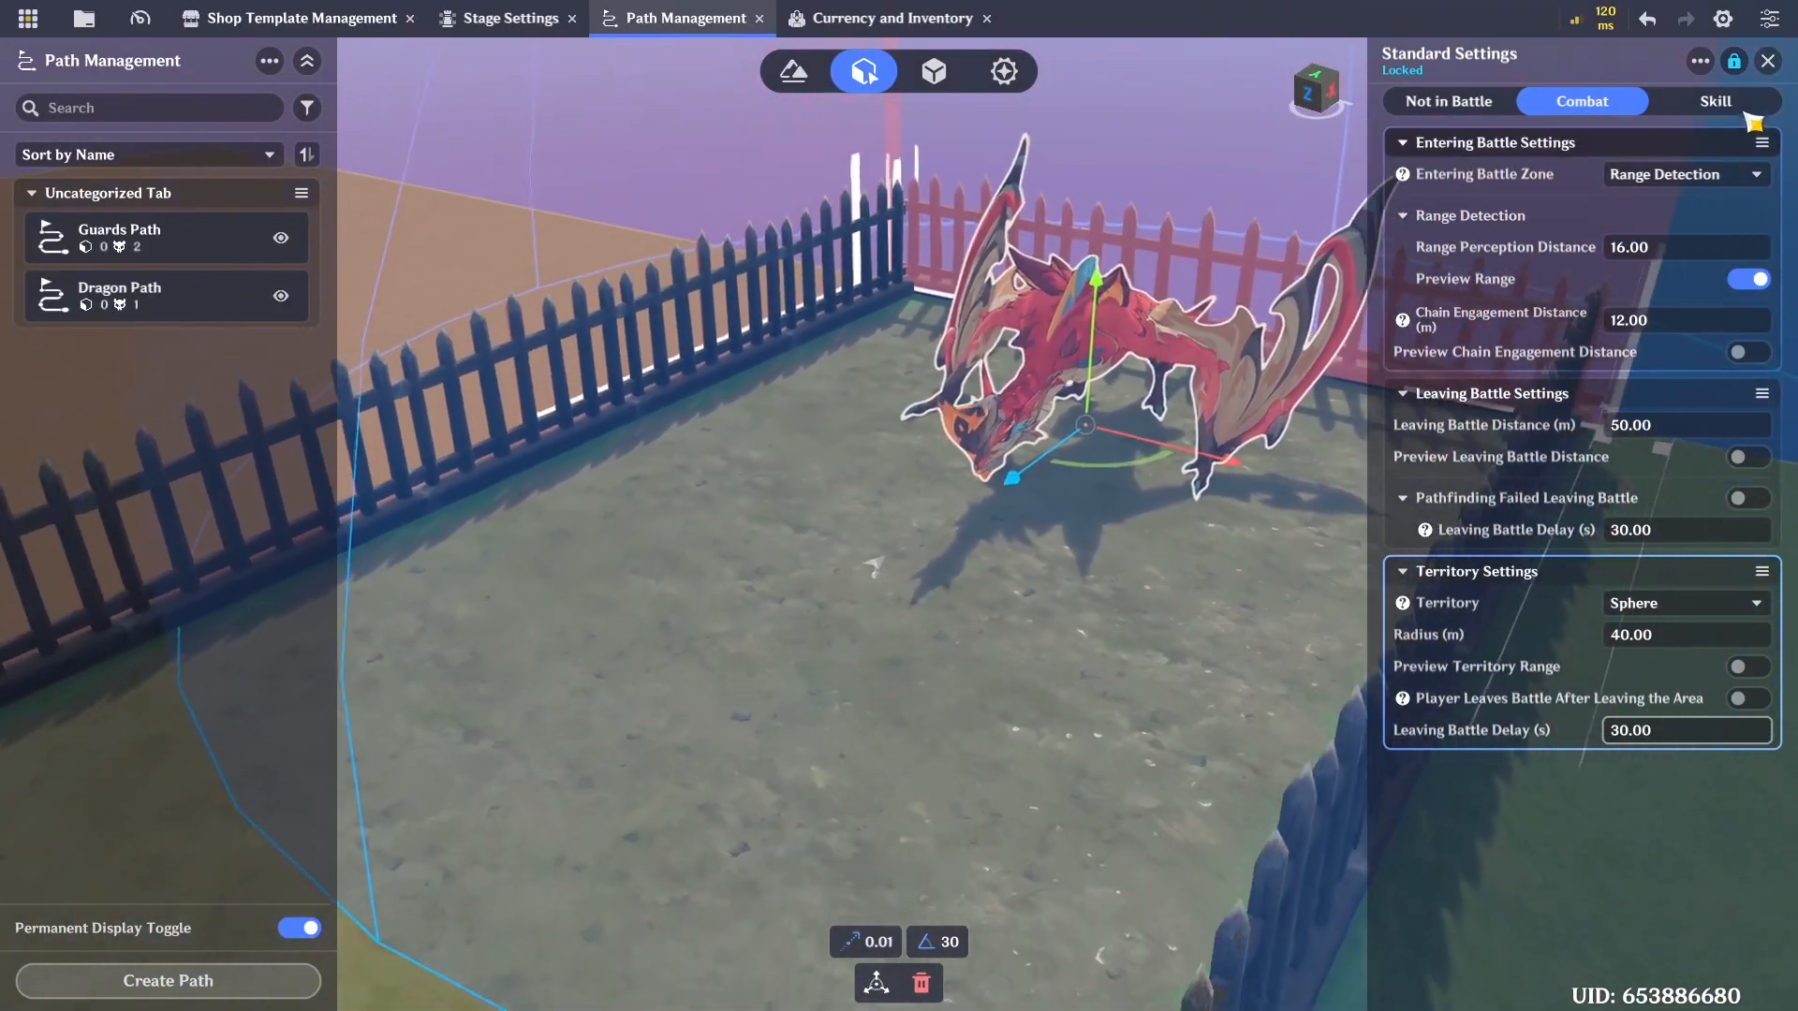
left_click(1747, 111)
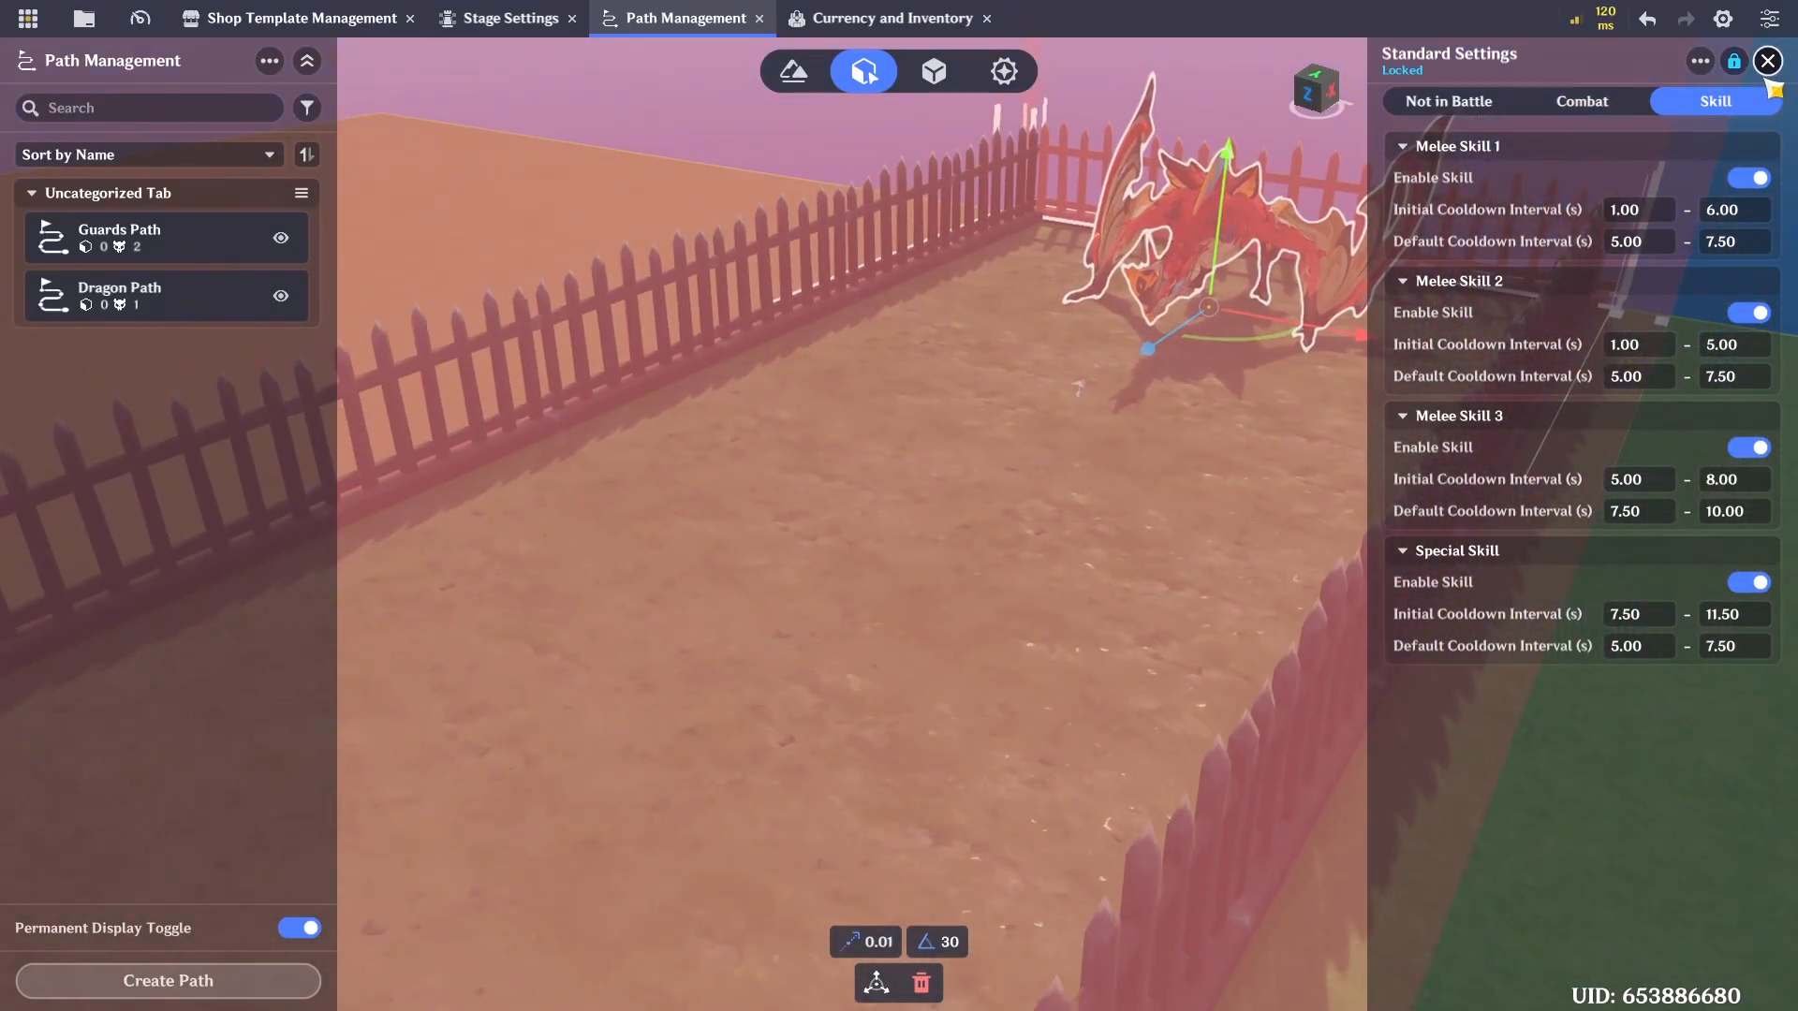
left_click(1767, 61)
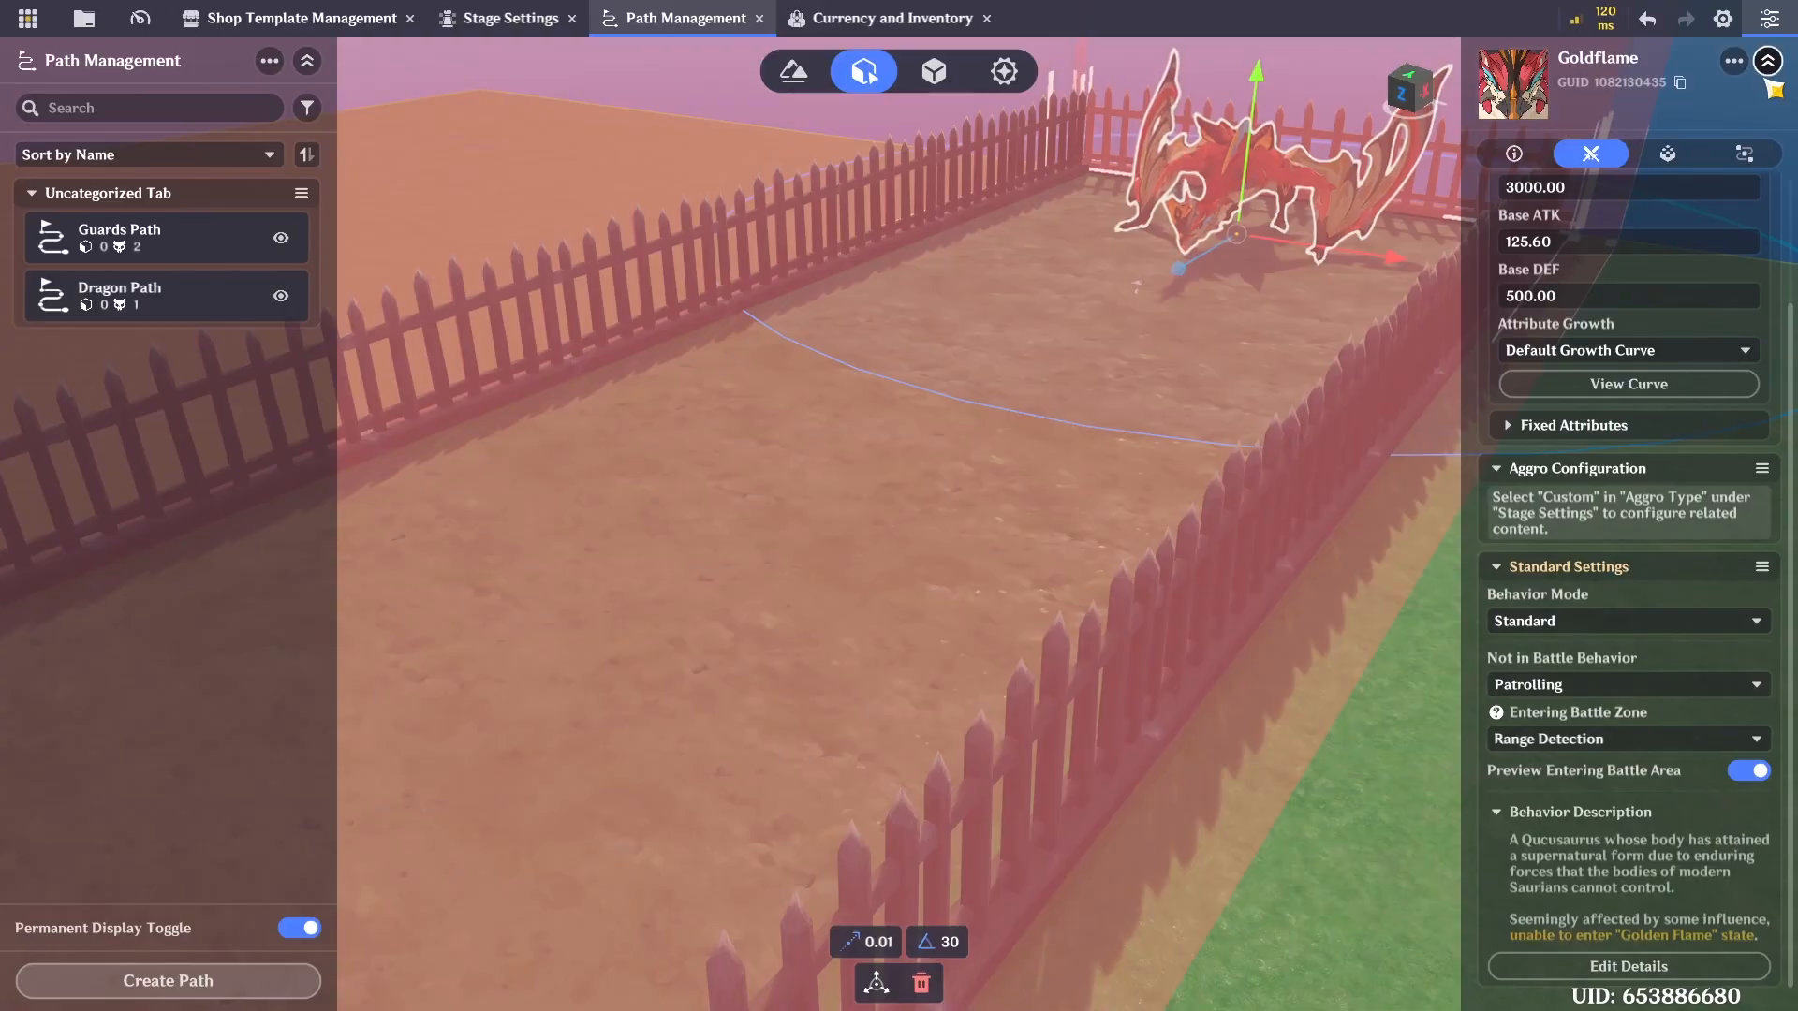
left_click(1767, 61)
Turn the configured Goldflame into a new prefab named Dragon and save the project
right_click_drag(1055, 424, 1055, 815)
scroll(1055, 815, "up", 5)
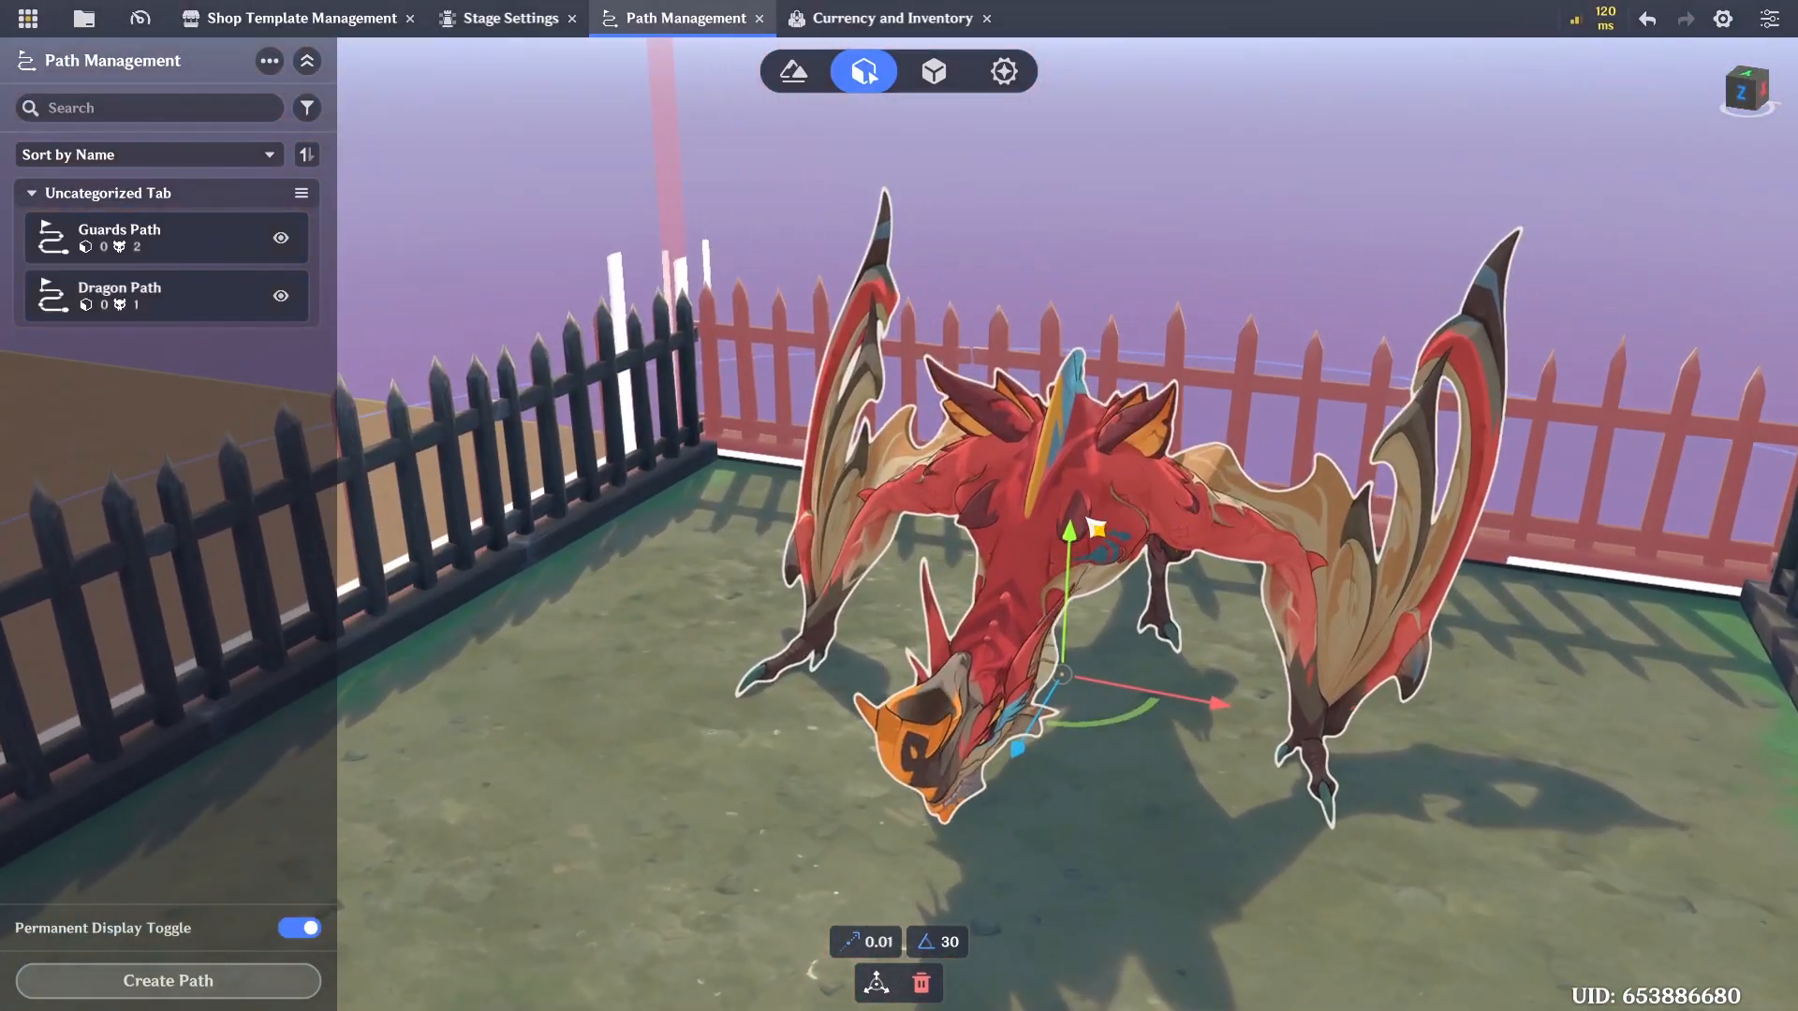
right_click(1073, 513)
left_click(1170, 769)
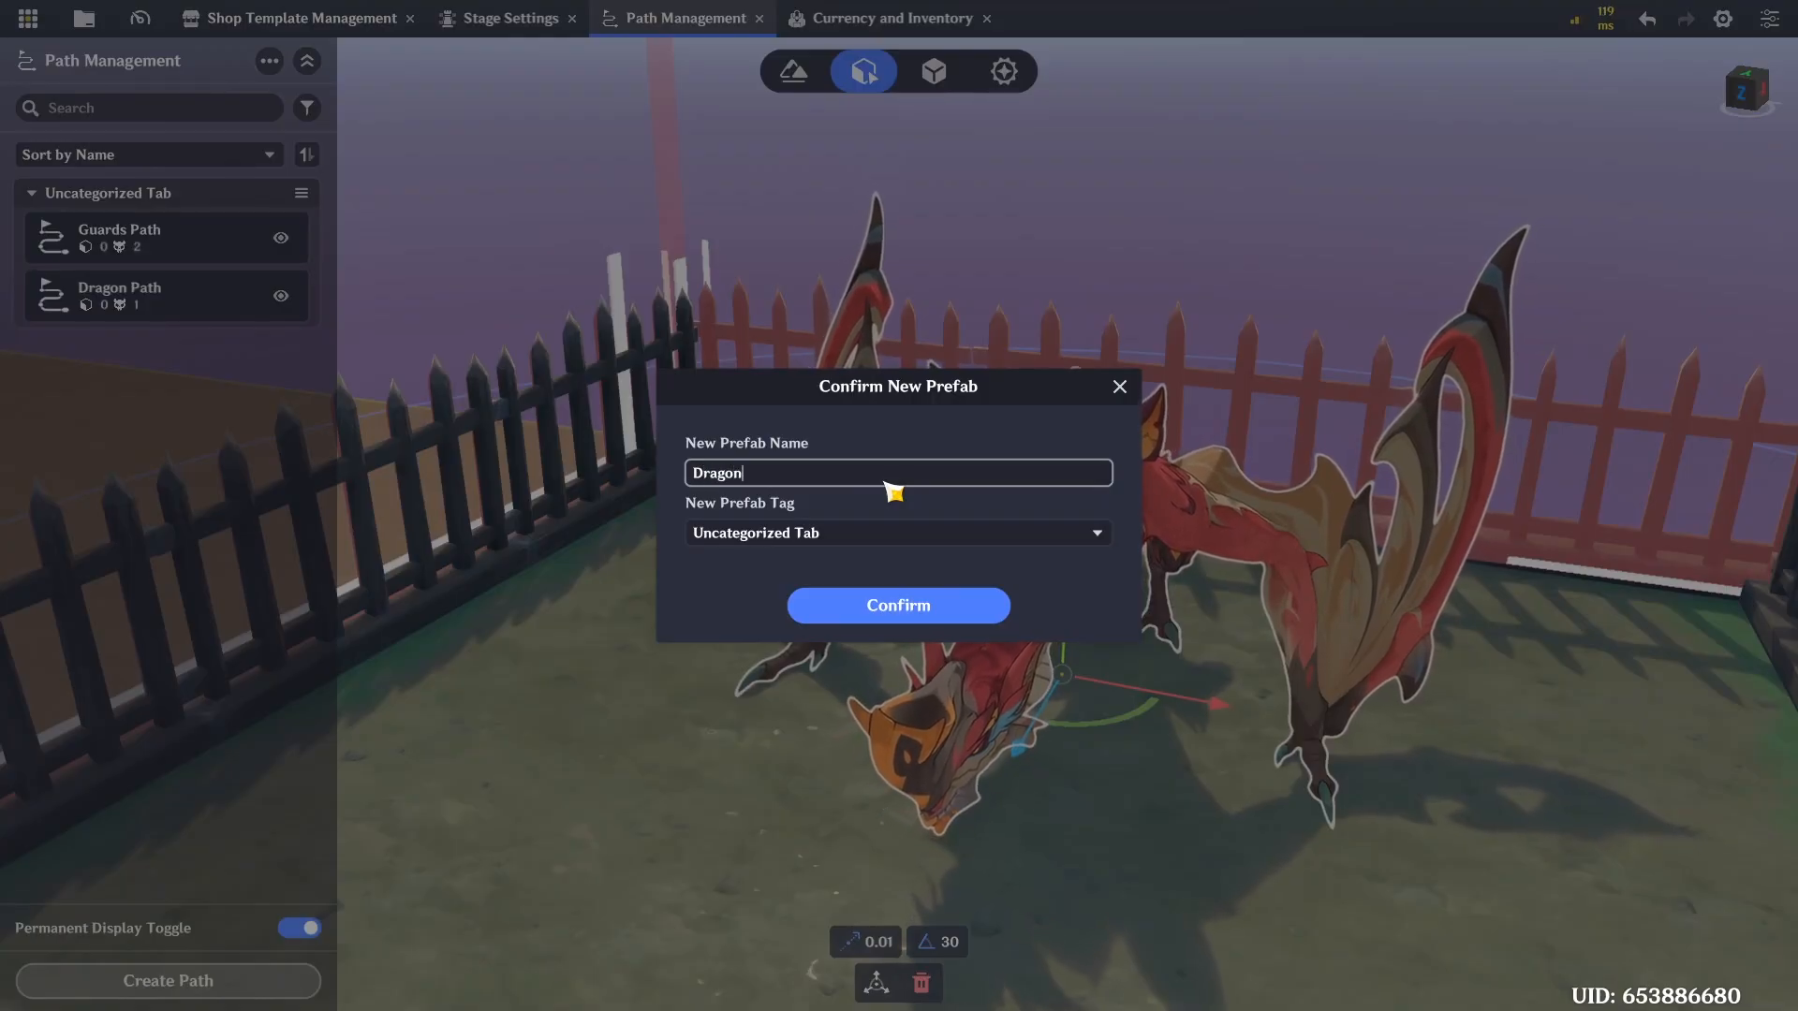
left_click(873, 591)
left_click(712, 654)
right_click_drag(700, 654, 871, 553)
key("ctrl+s")
key("d")
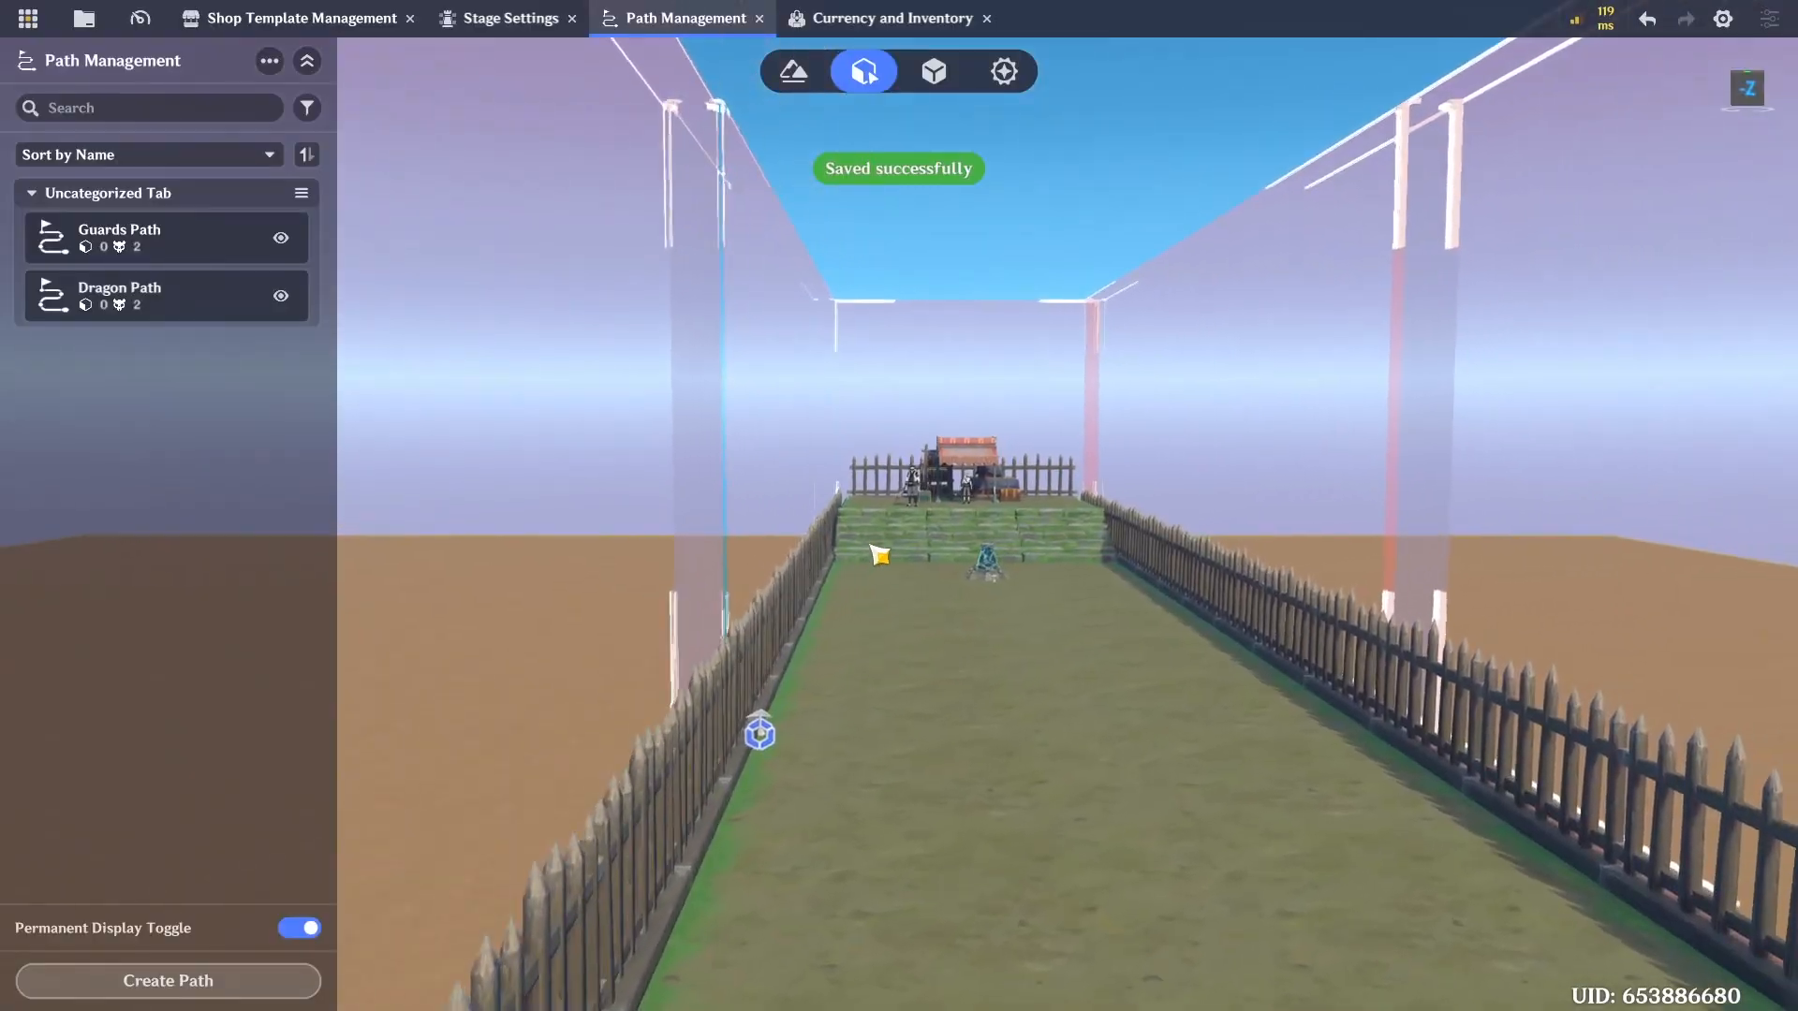
key("w")
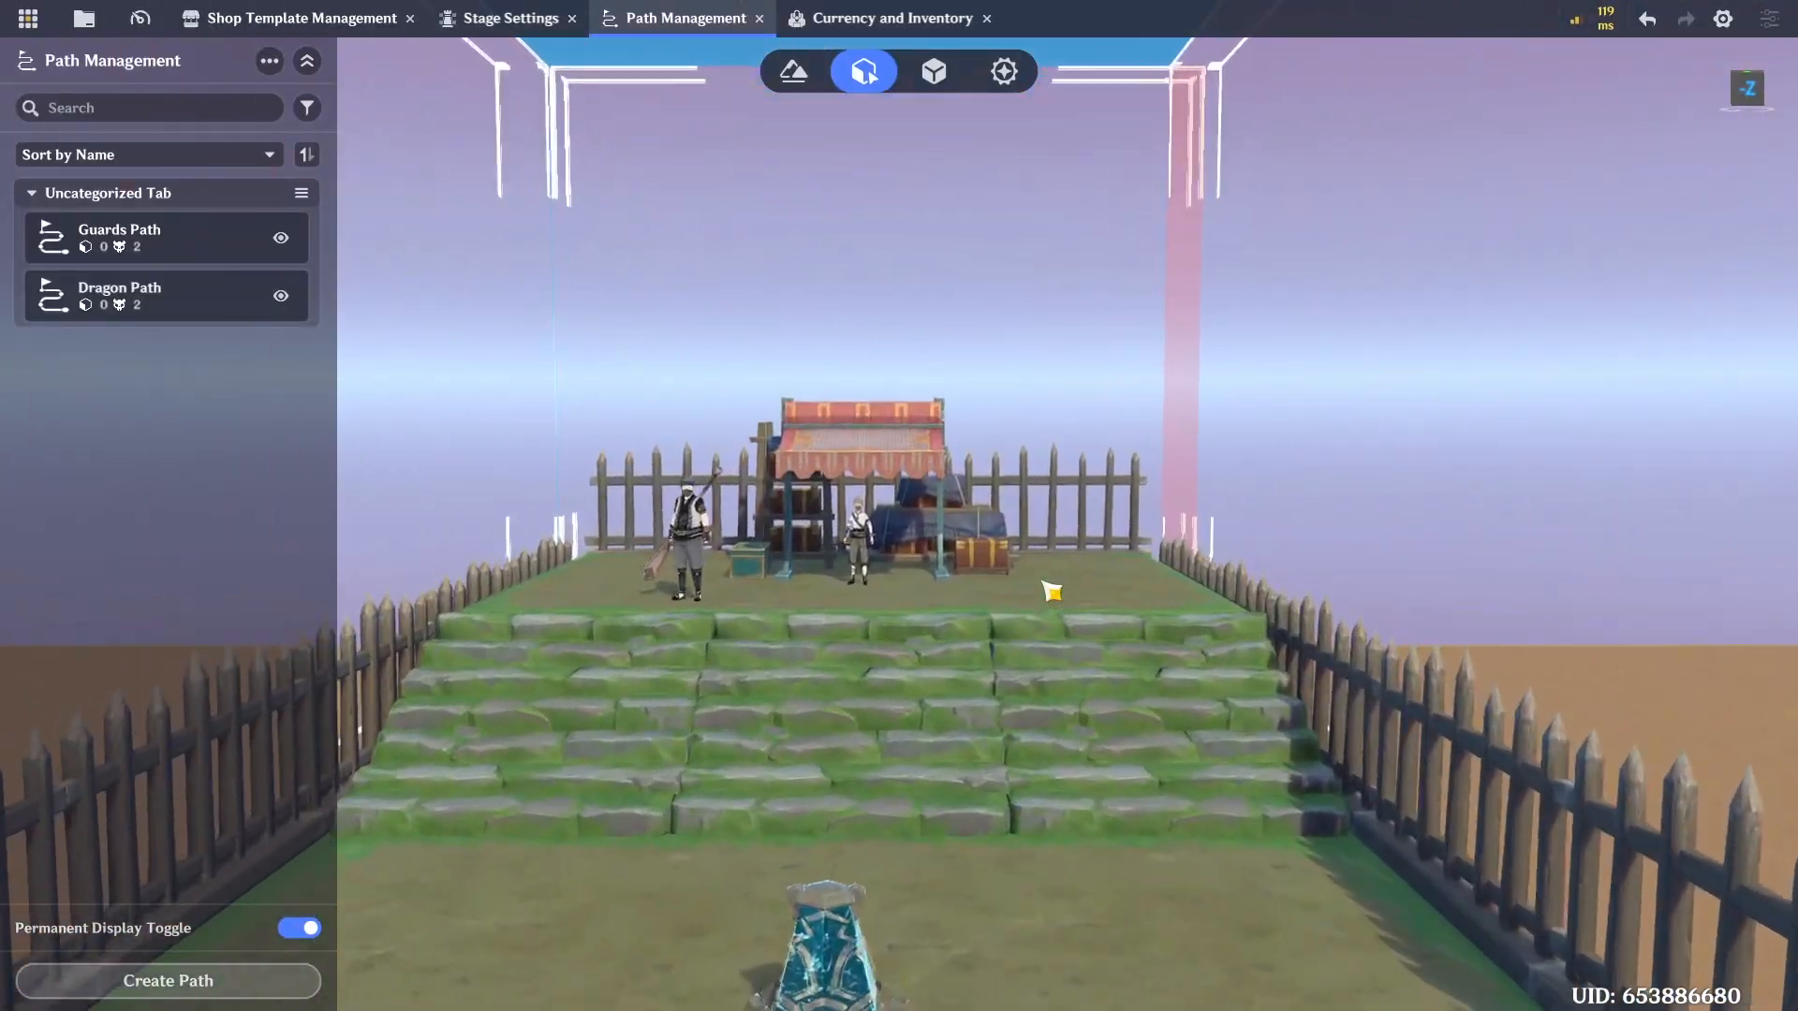
right_click_drag(1048, 584, 1034, 650)
key("s")
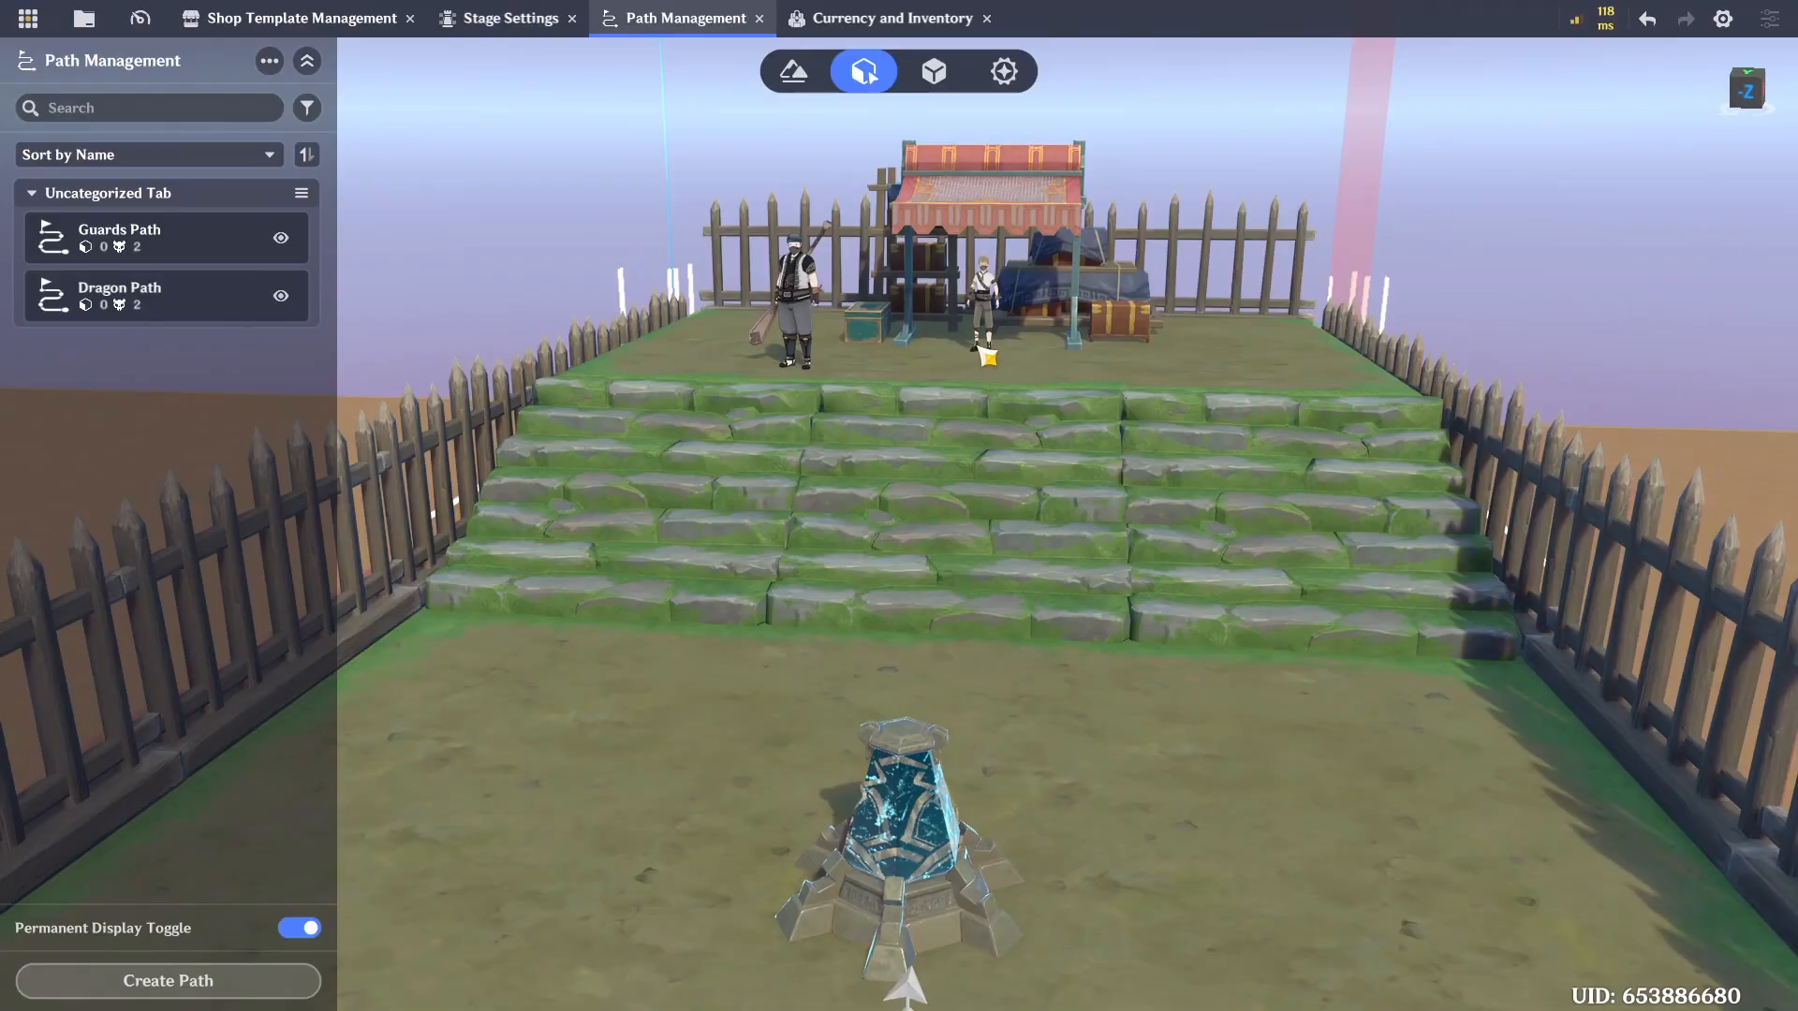
Open the player's Custom Class configuration and set its maximum level to 30
left_click(989, 80)
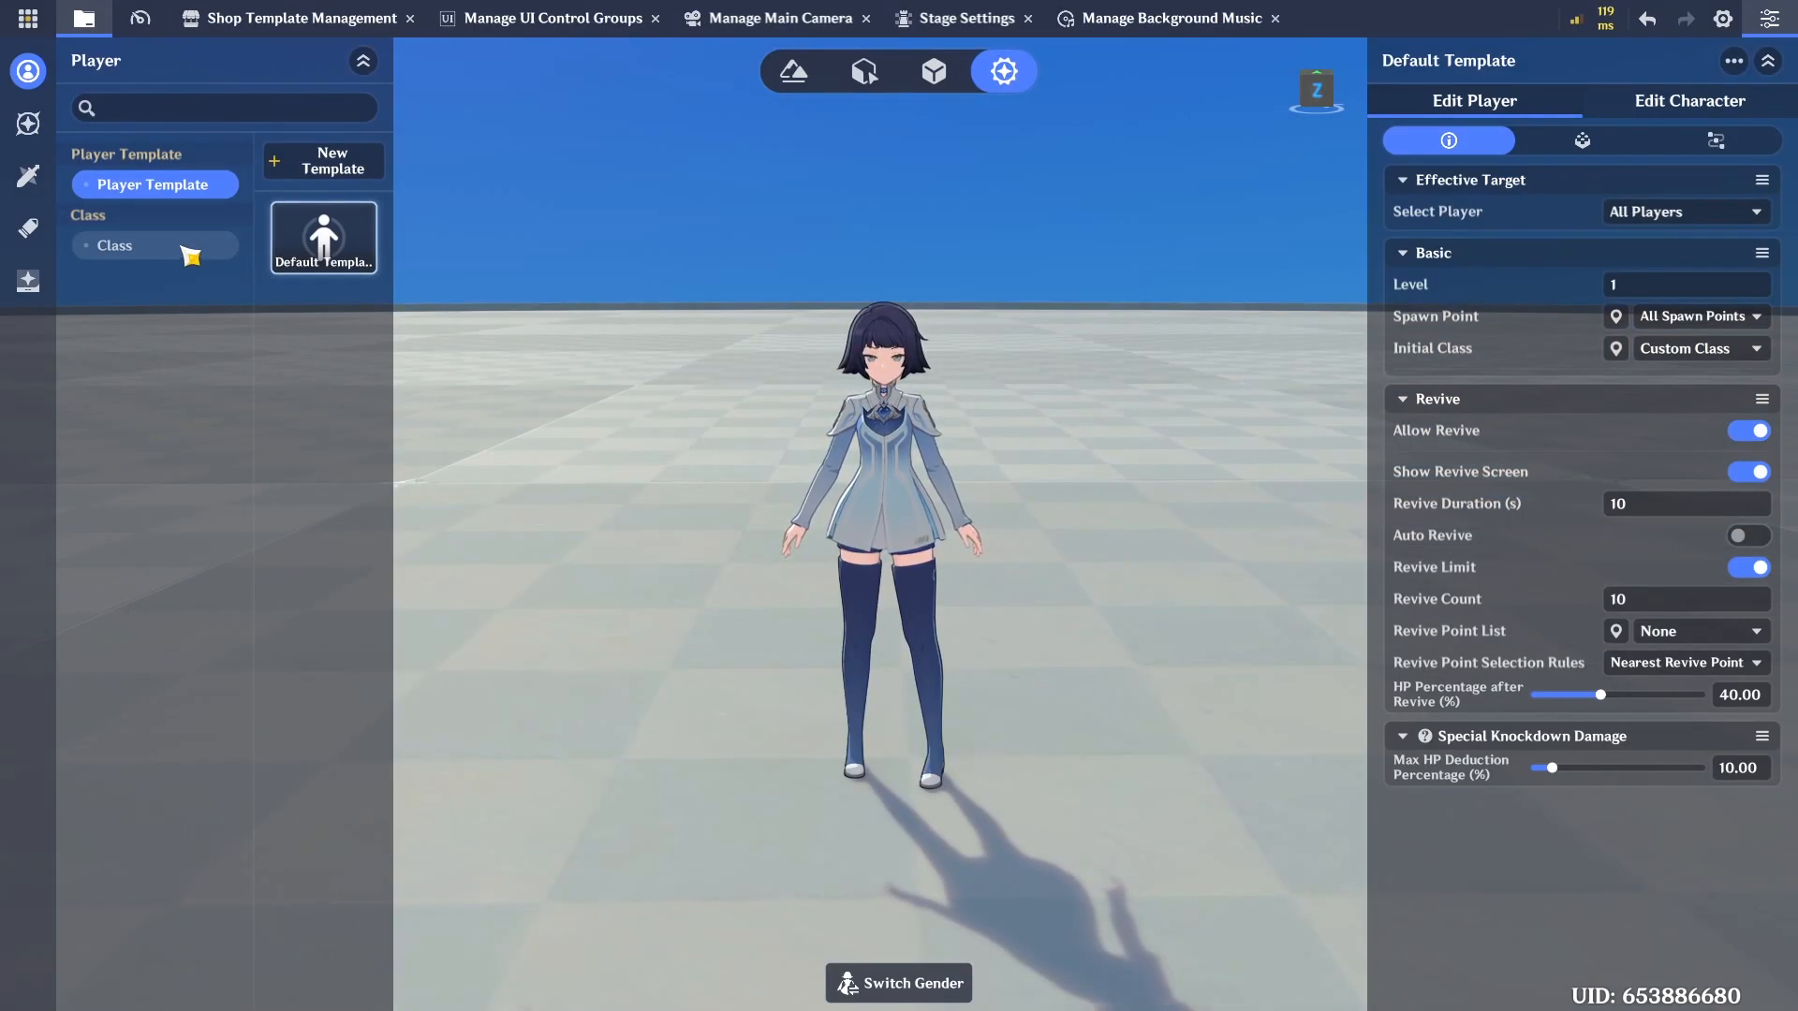
left_click(134, 251)
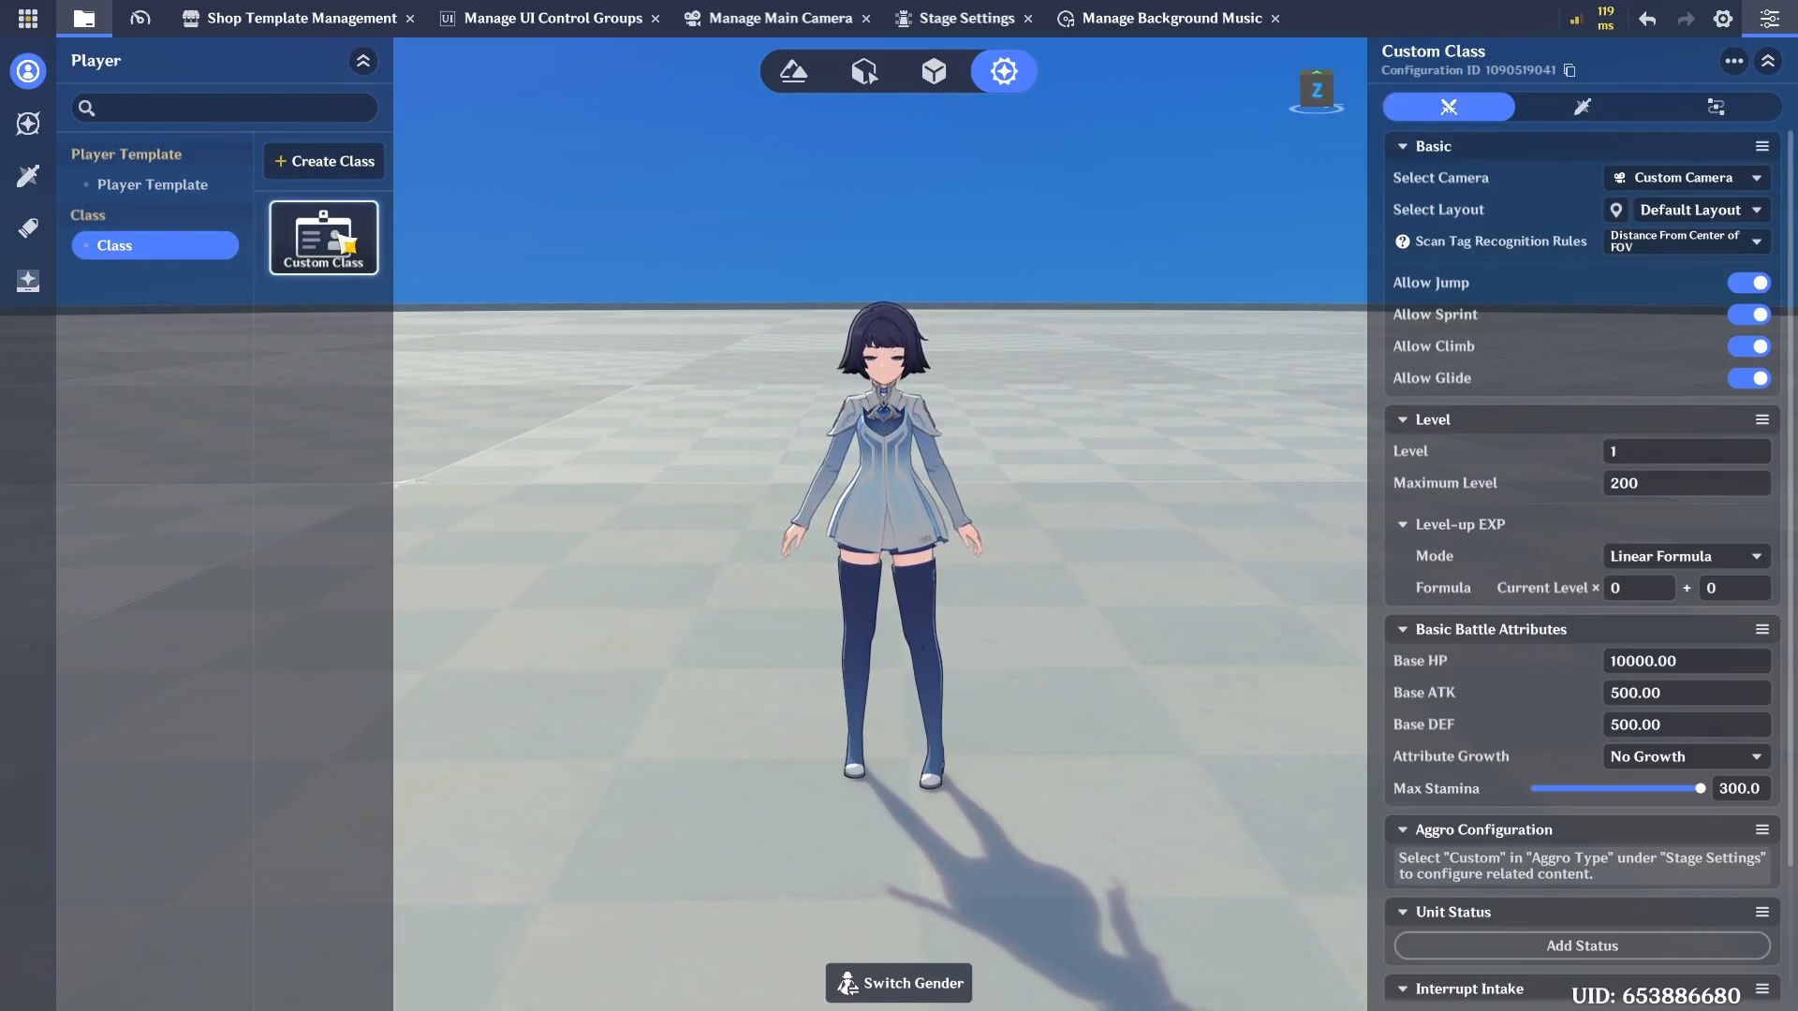
left_click(1719, 484)
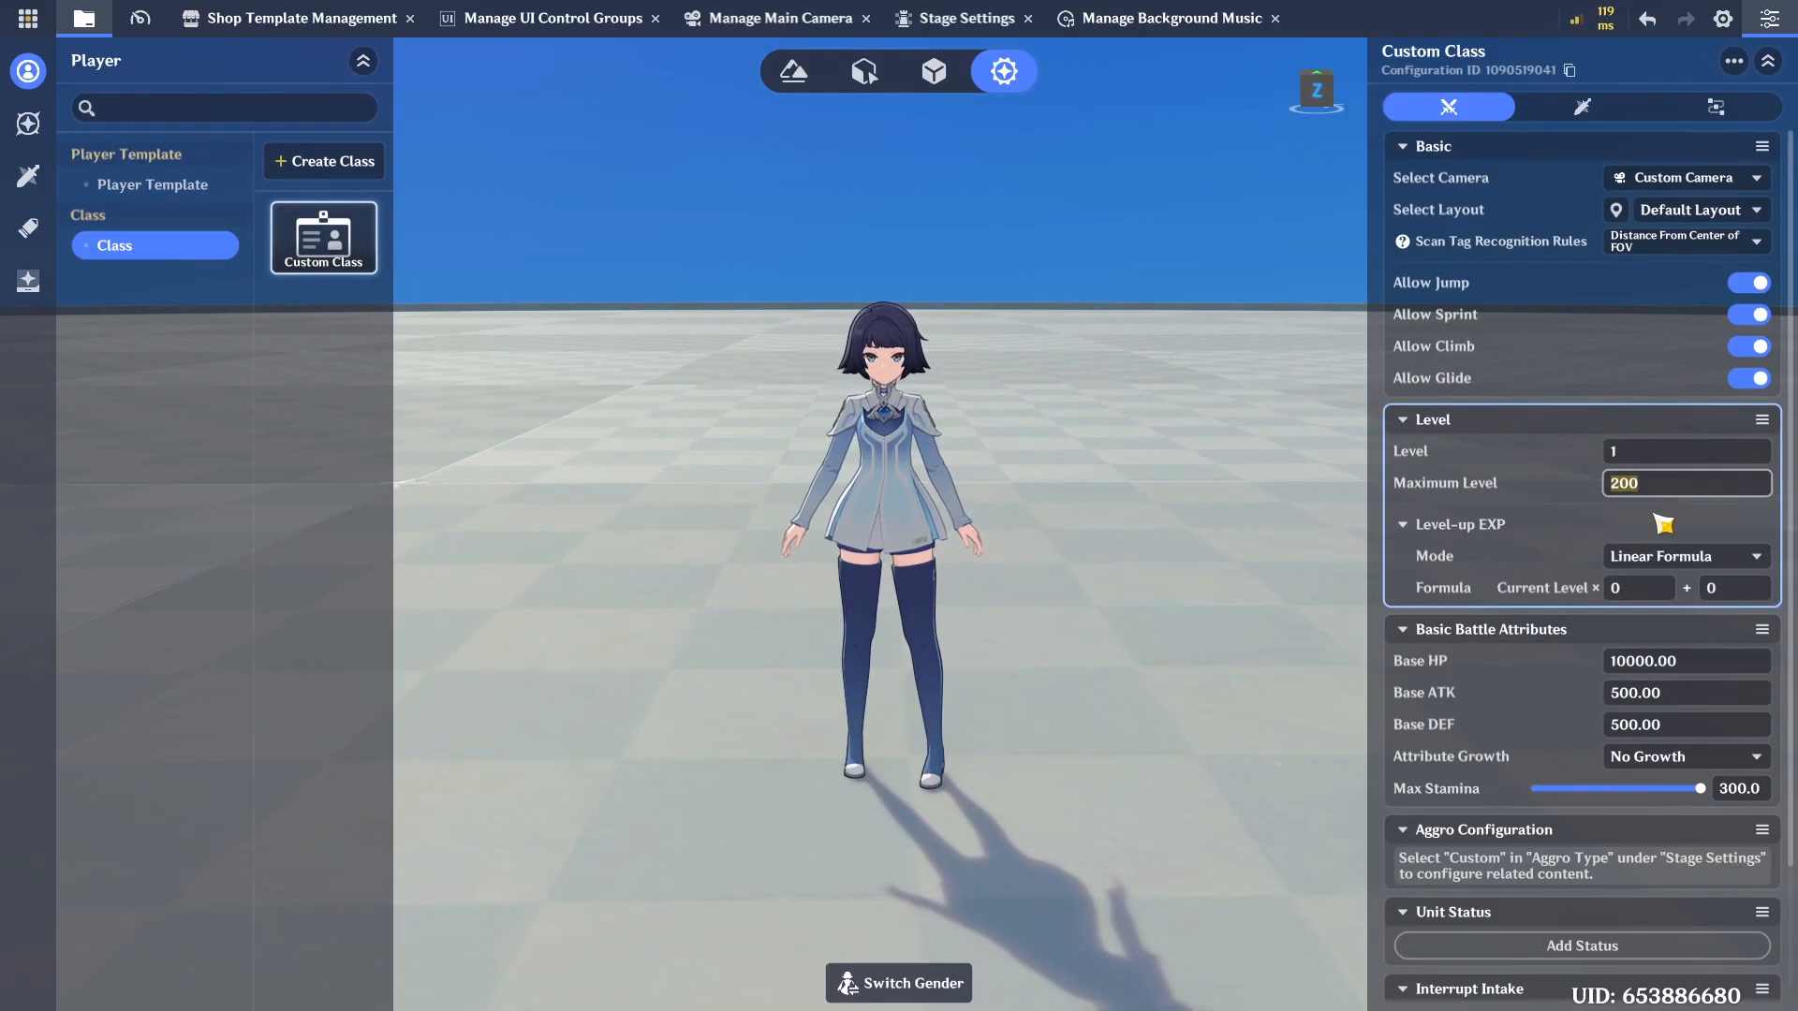
type("30")
scroll(1503, 568, "down", 1)
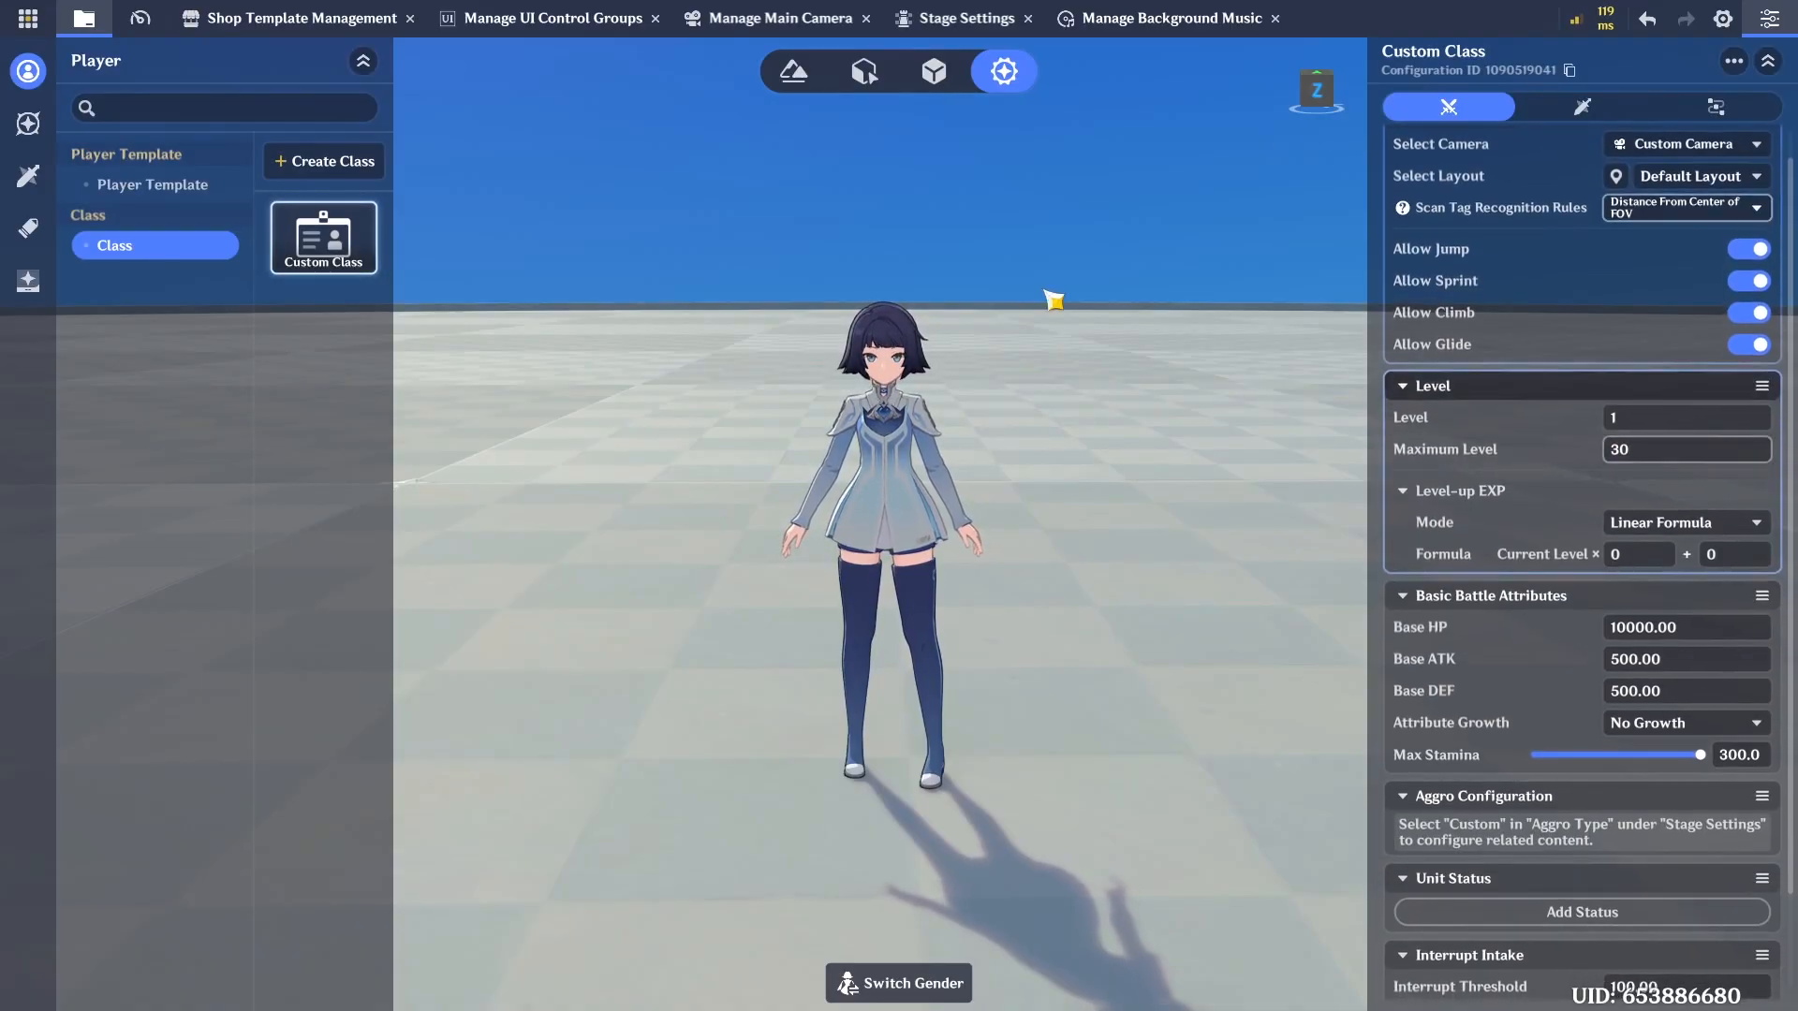
left_click(1555, 112)
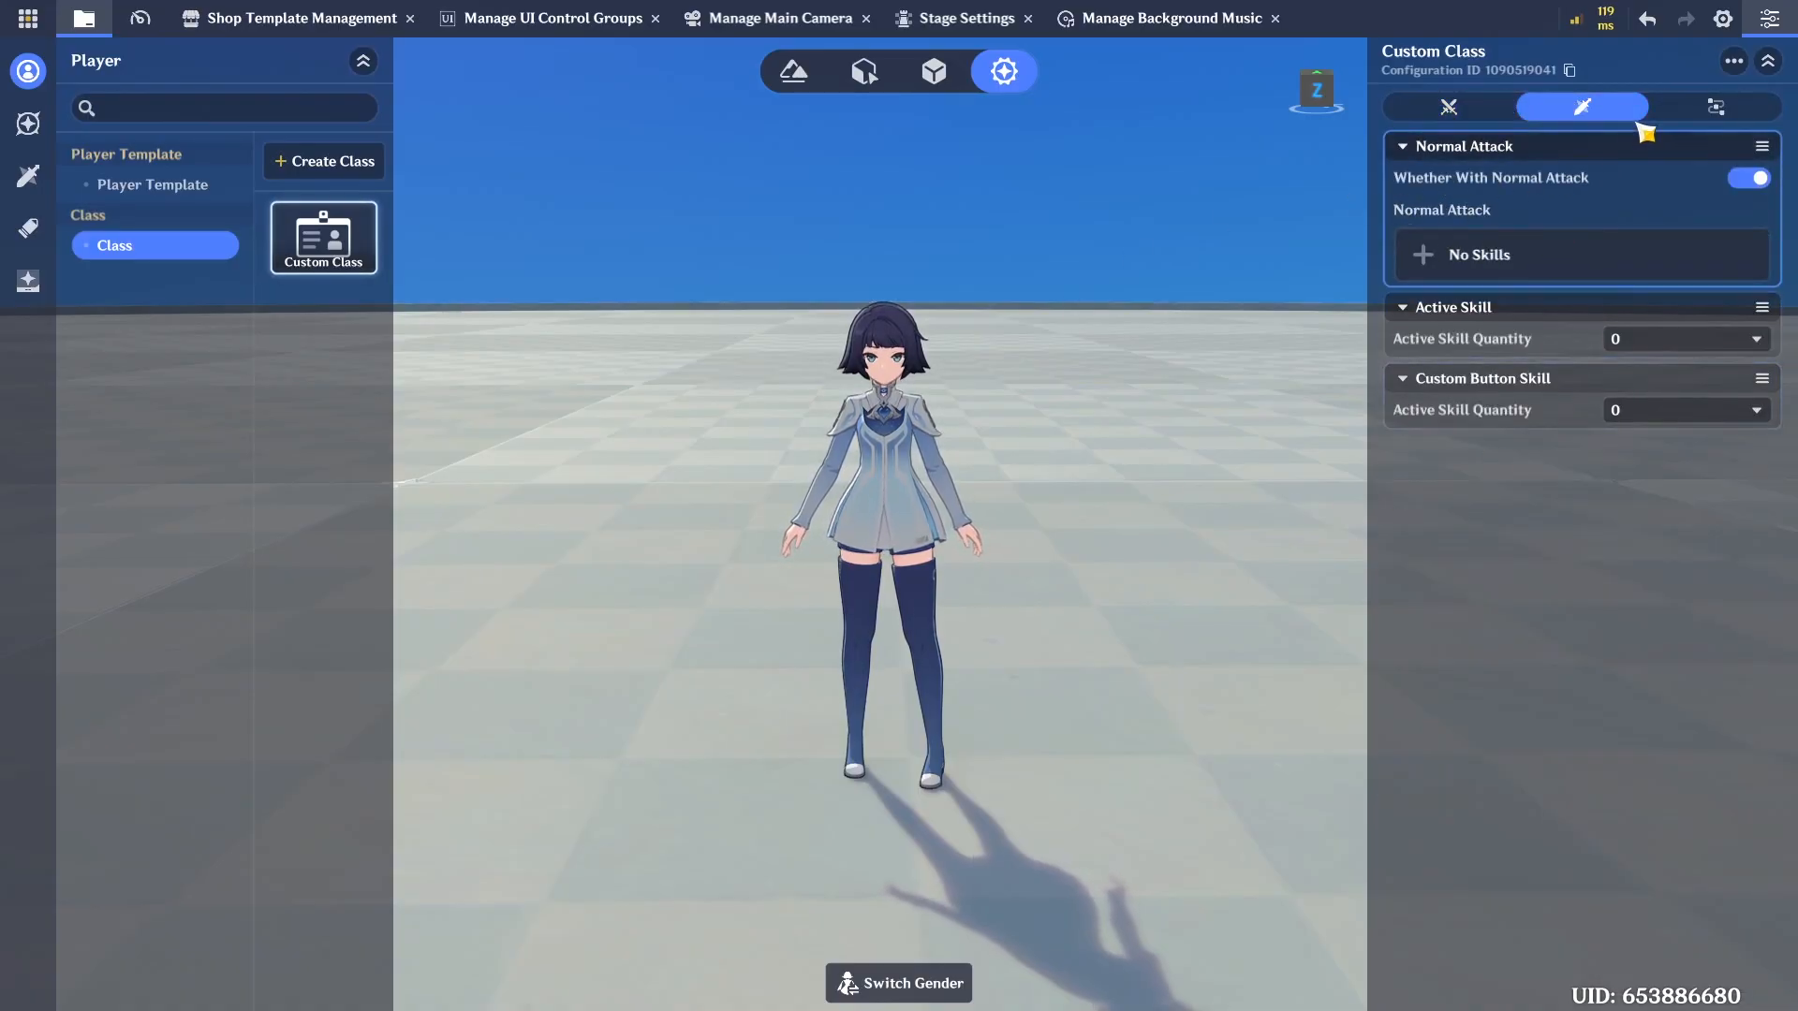
left_click(1716, 105)
left_click(1583, 106)
left_click(1447, 107)
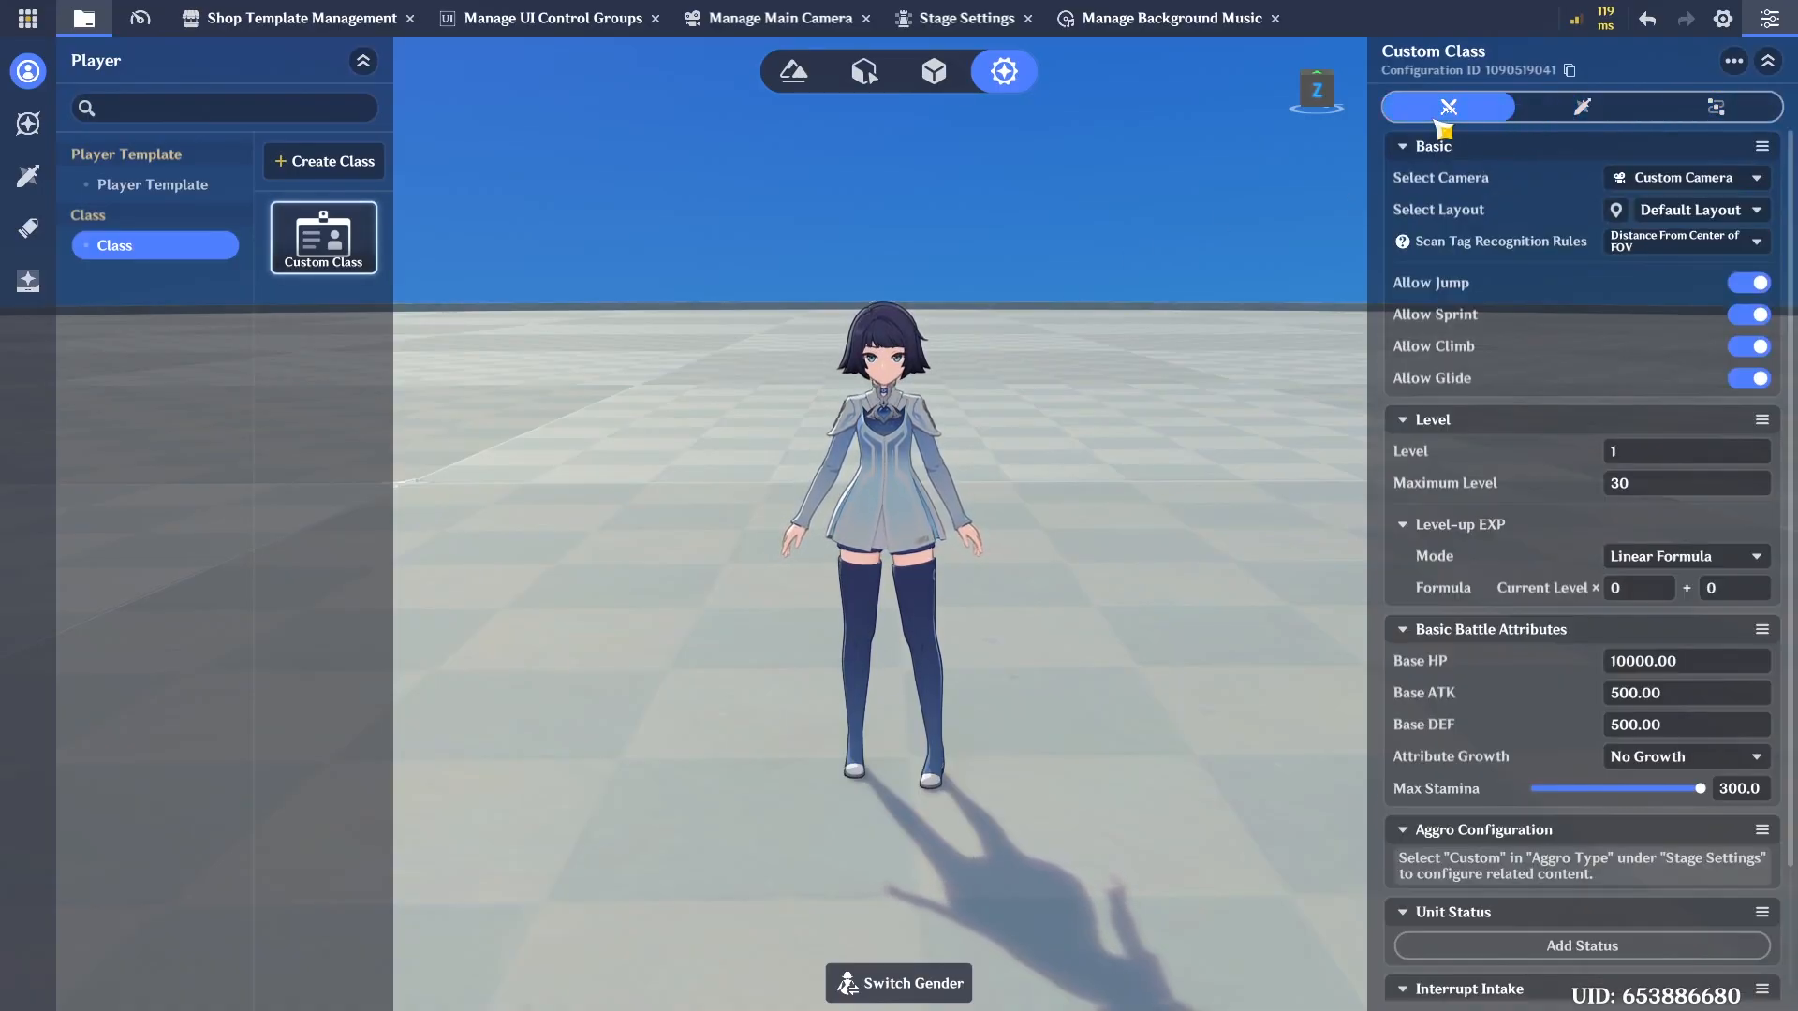
Set the Custom Class's Base ATK to 400 and its Base HP to 100
scroll(1498, 365, "down", 3)
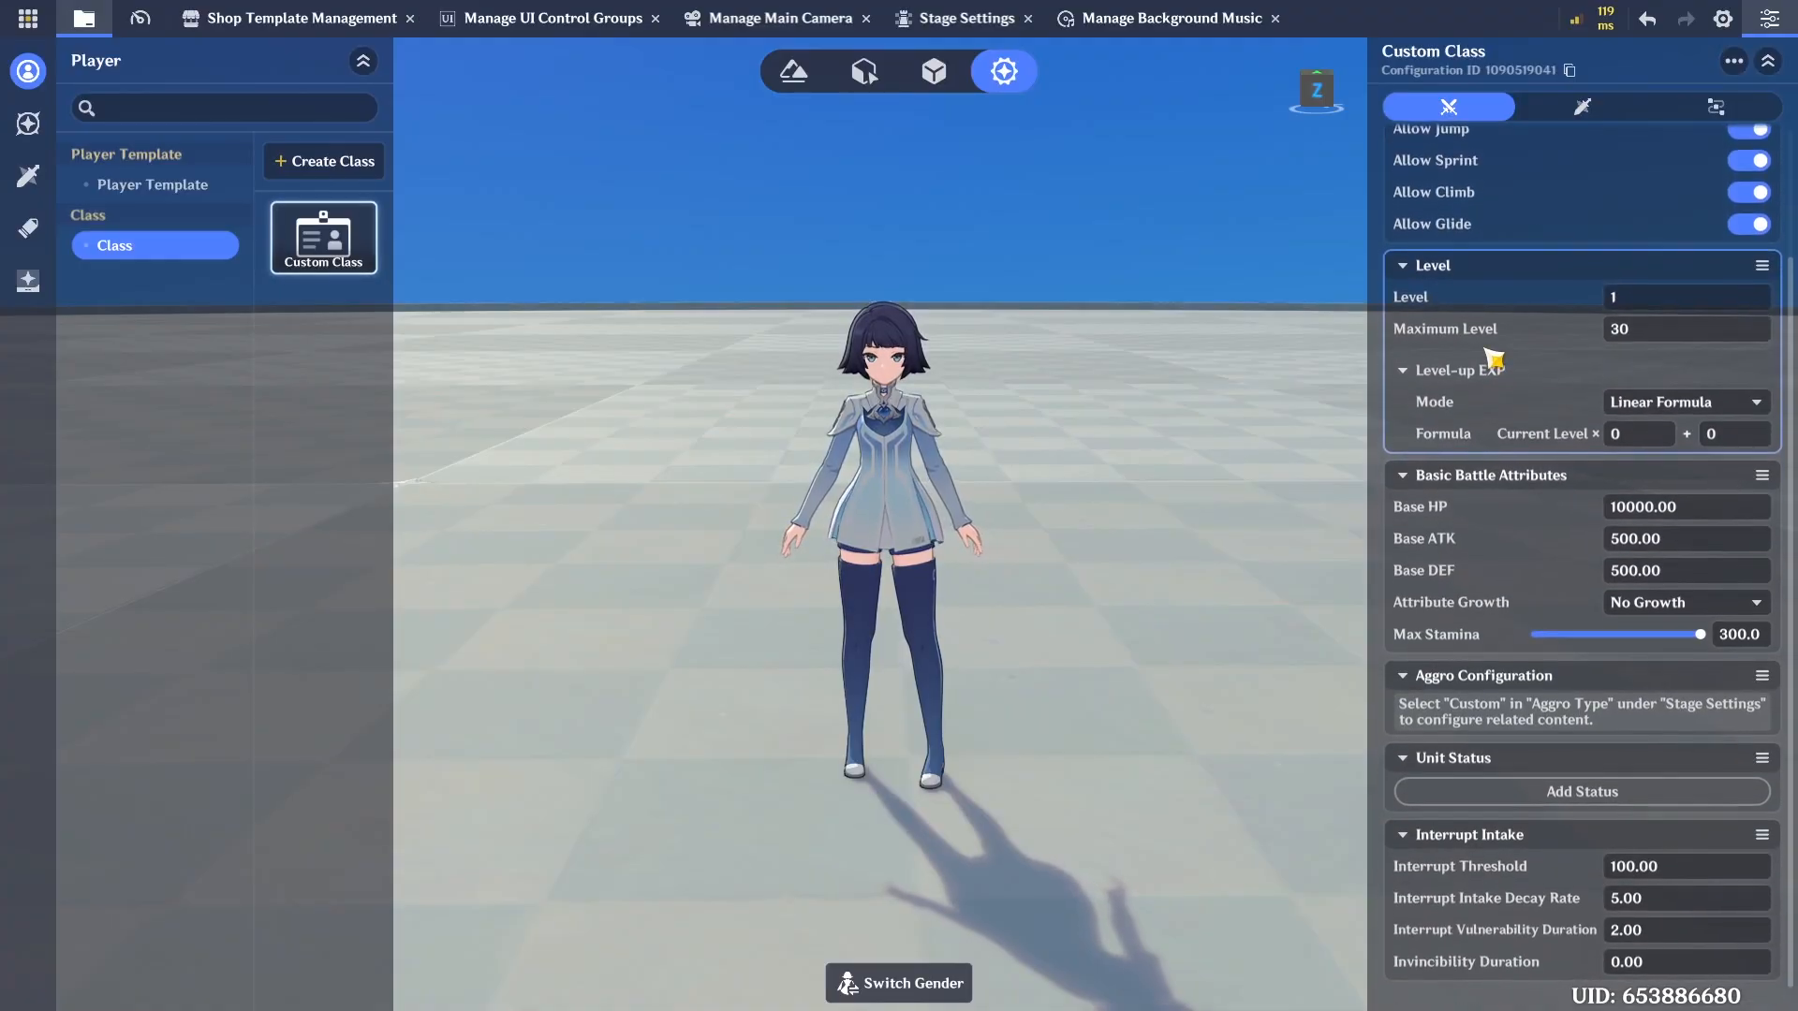
left_click(1658, 551)
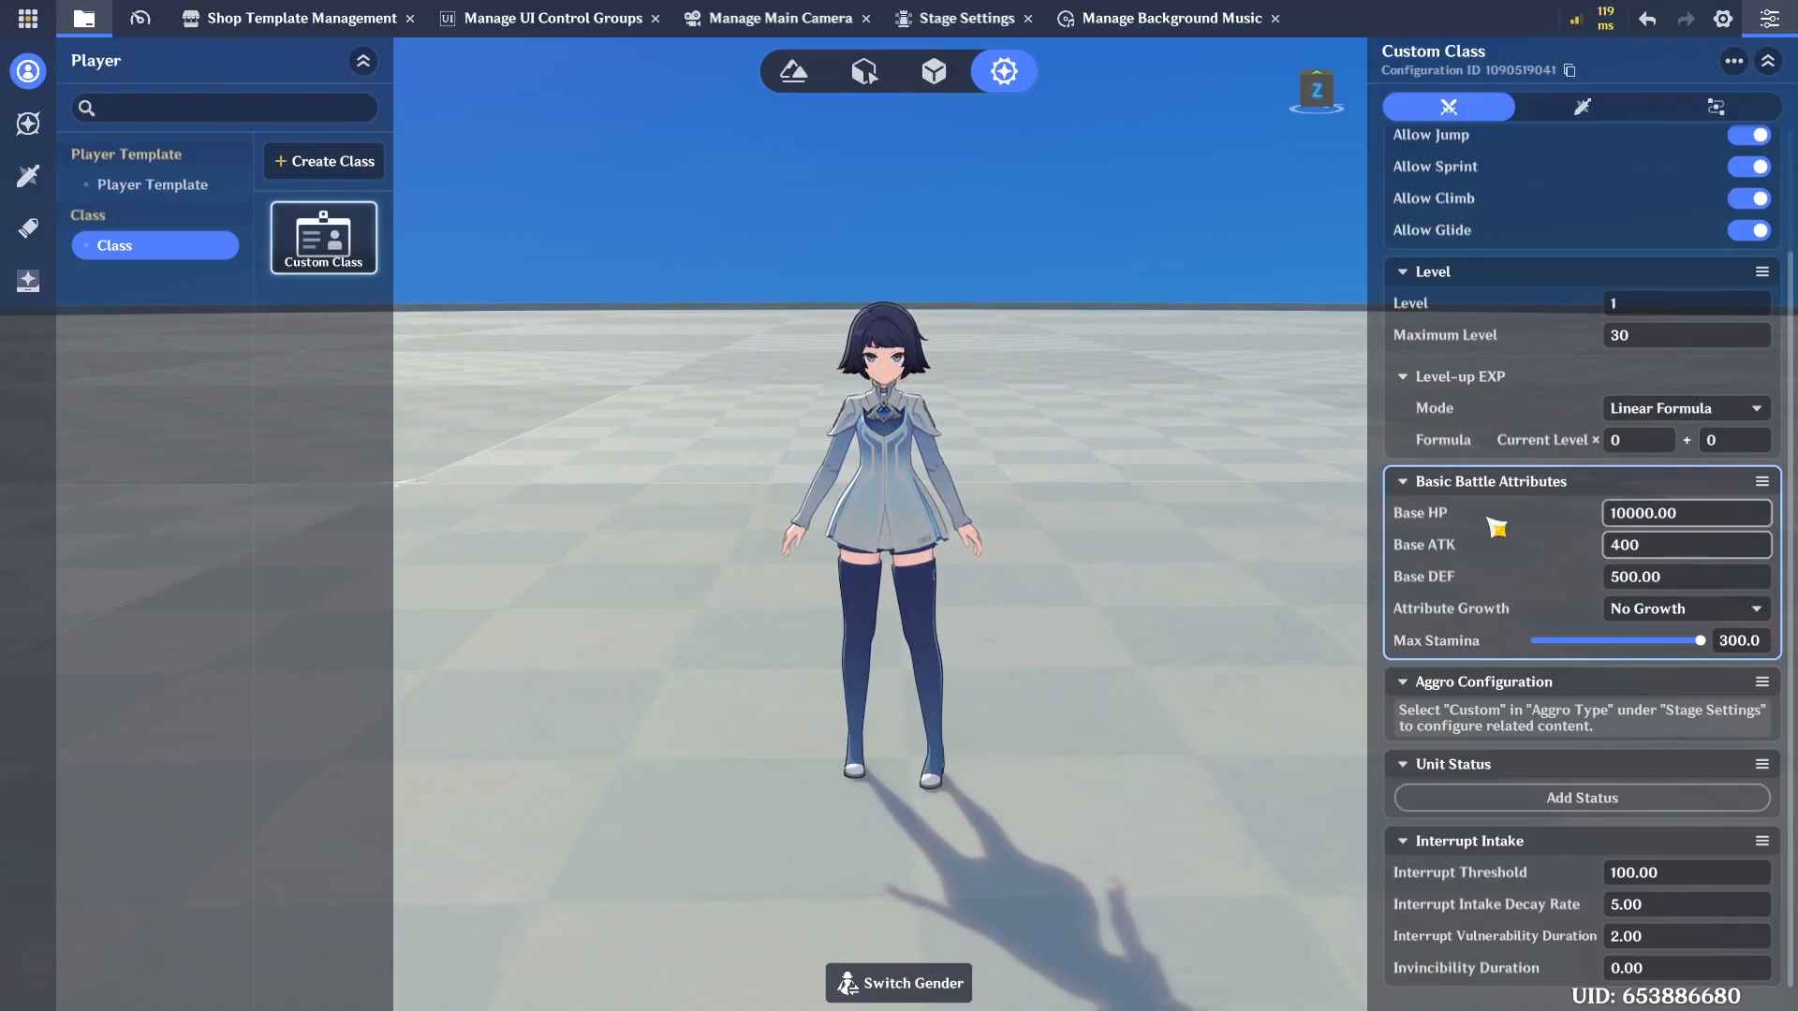
left_click(1673, 515)
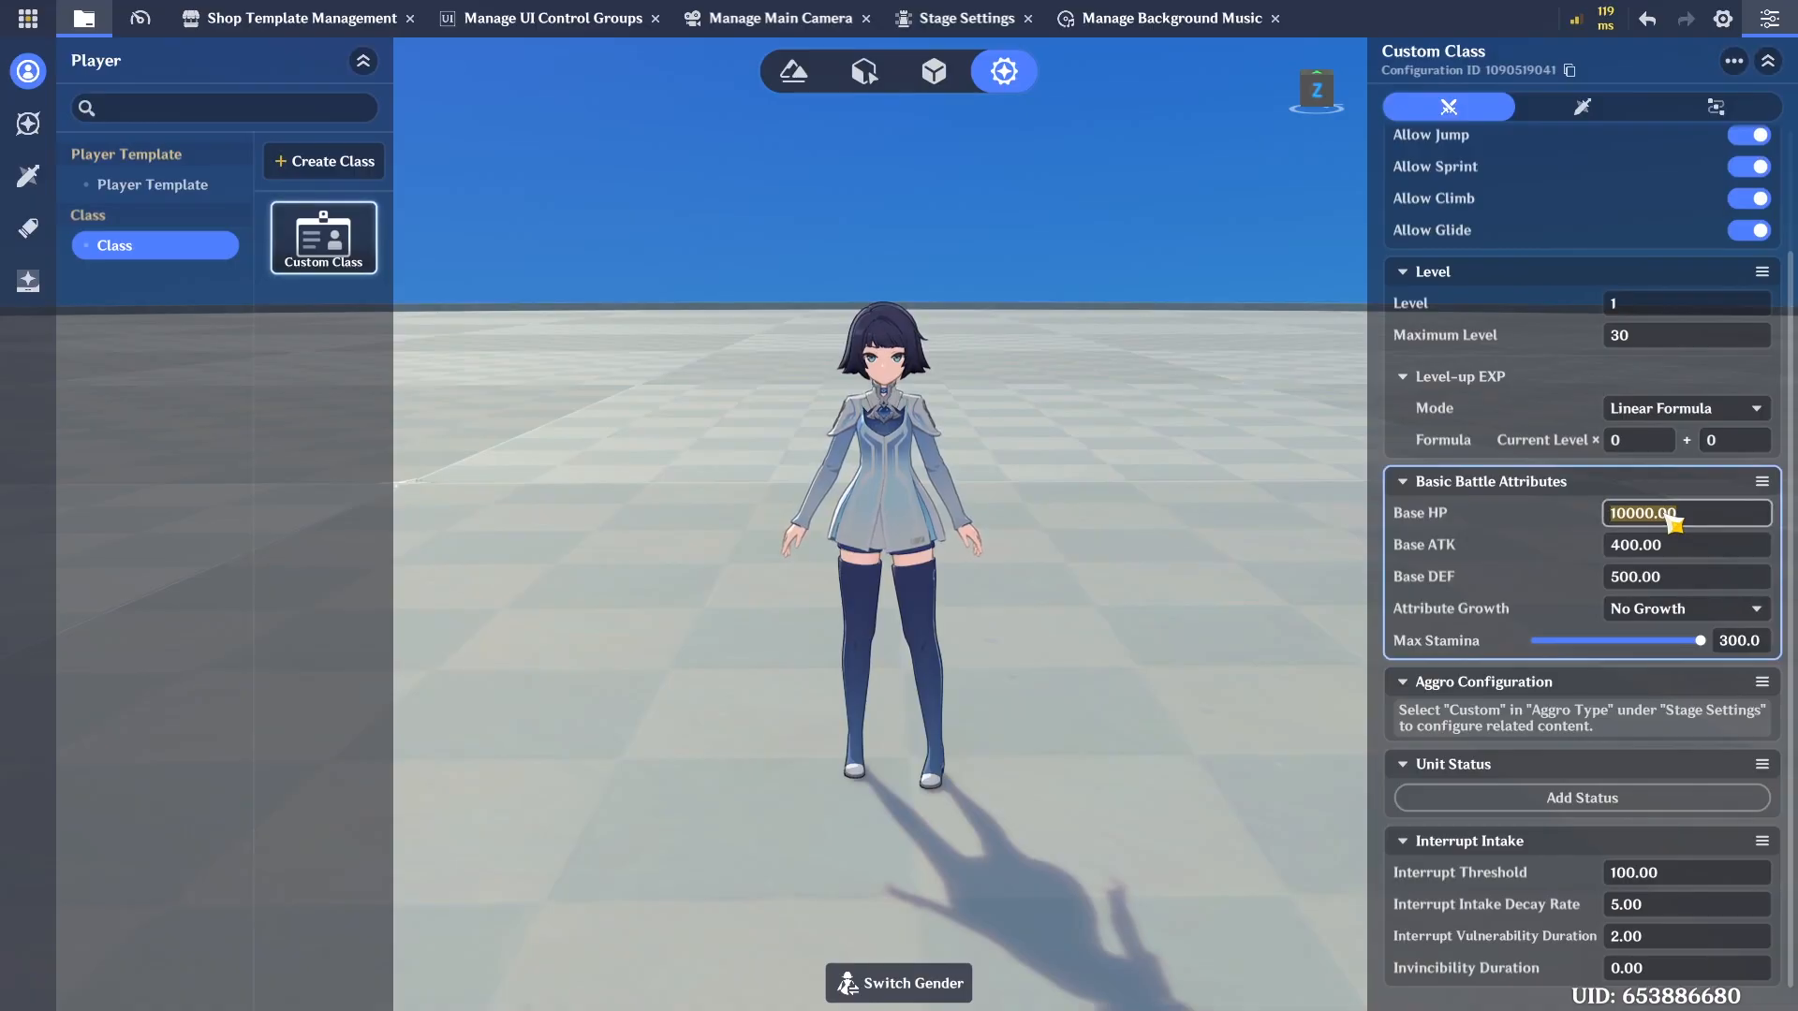
type("100")
key("Return")
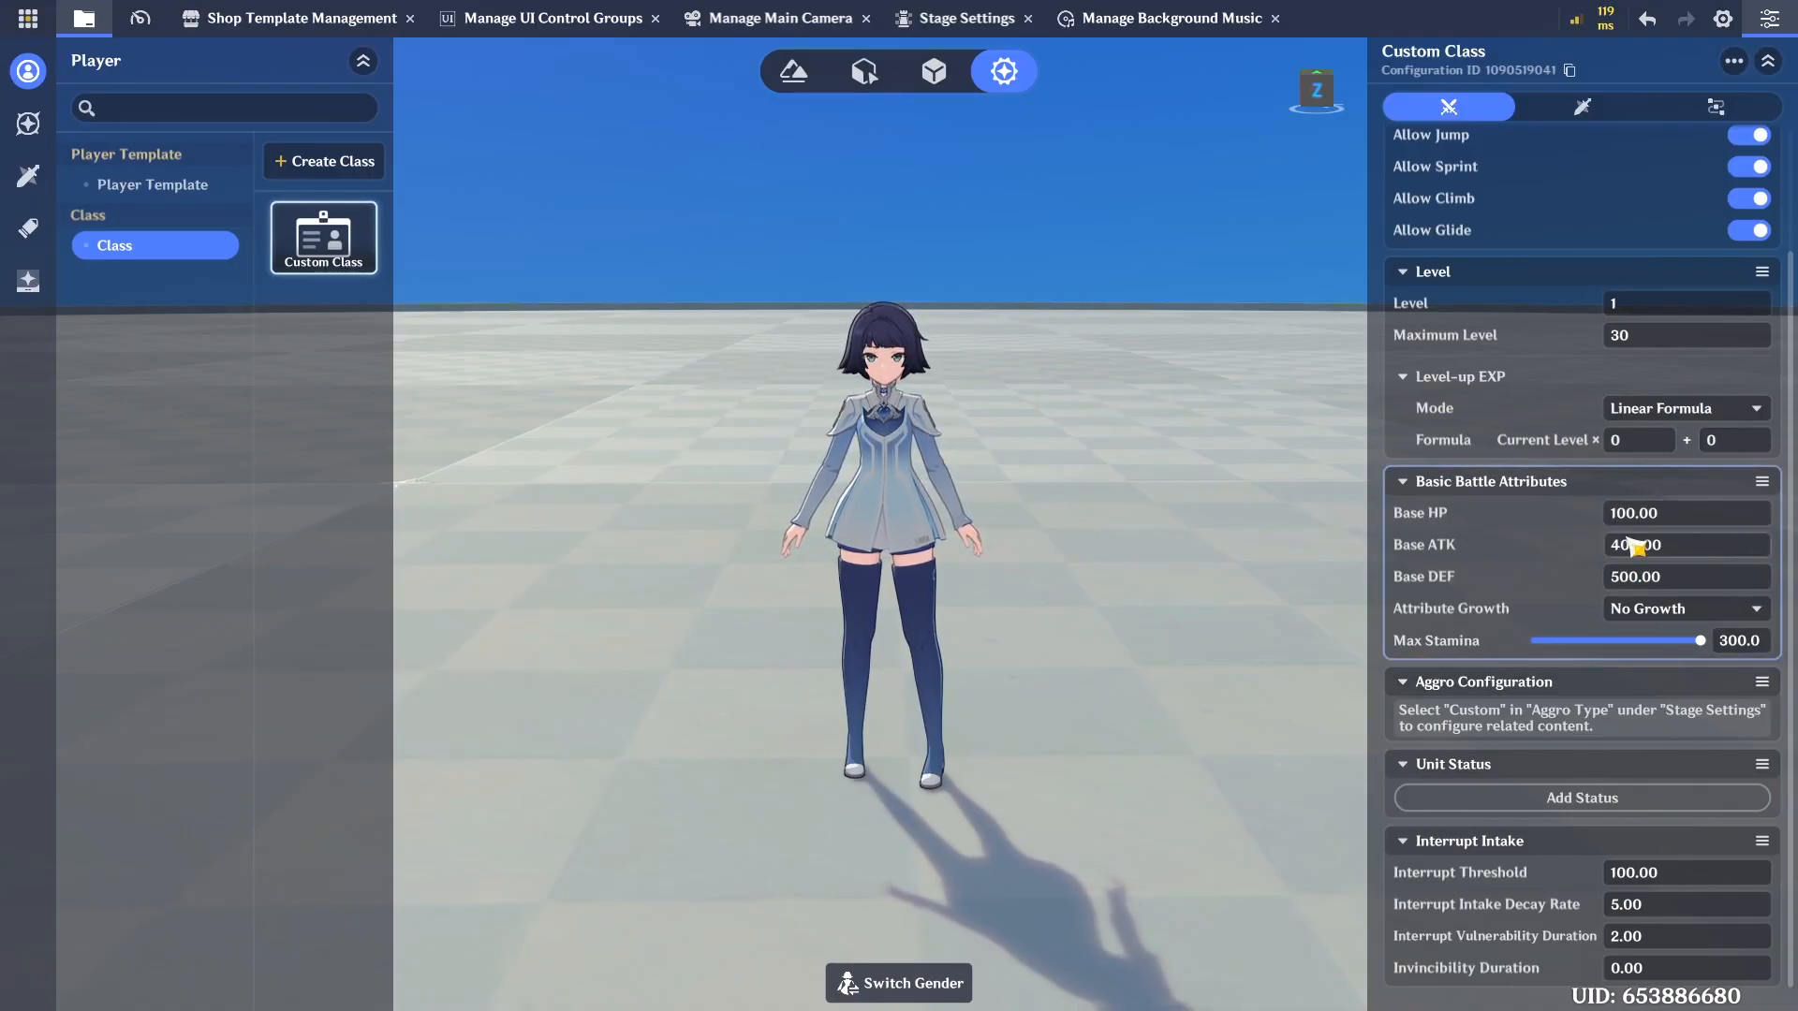
Keep the Custom Class's Level-up EXP mode on Linear Formula and set the formula's added constant to 500
left_click_drag(1480, 588, 1478, 511)
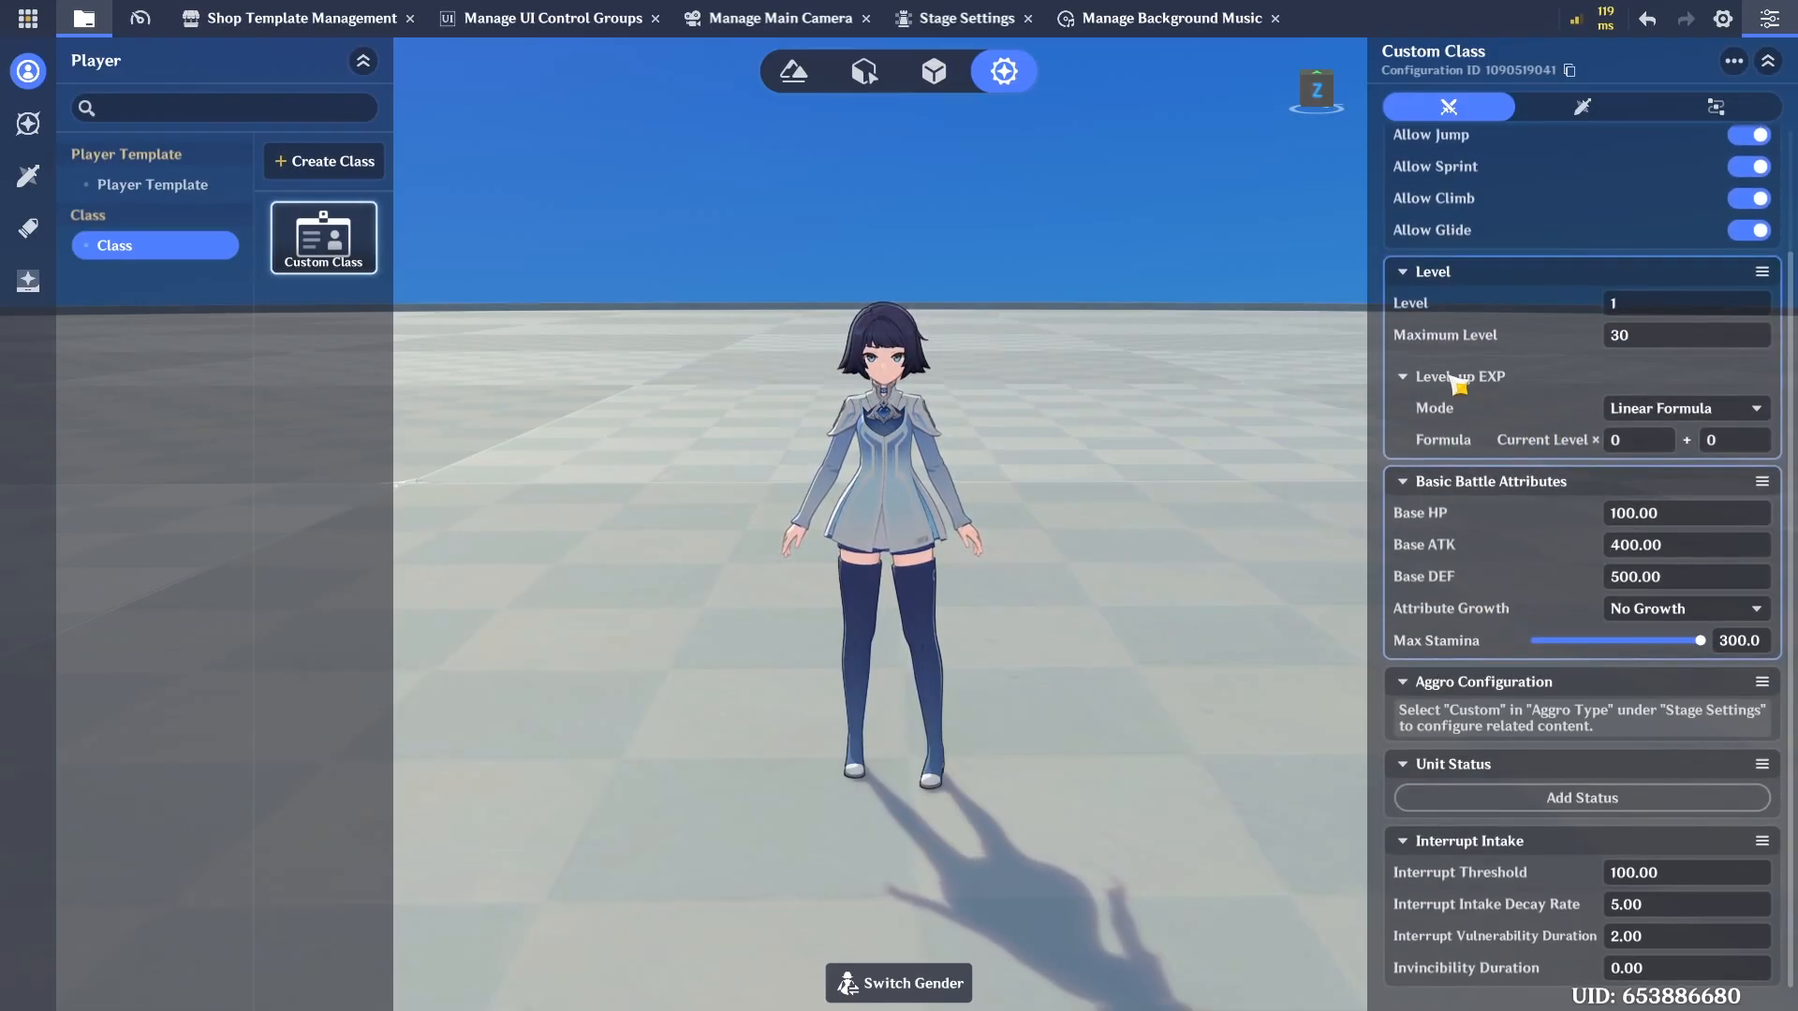
left_click(1670, 411)
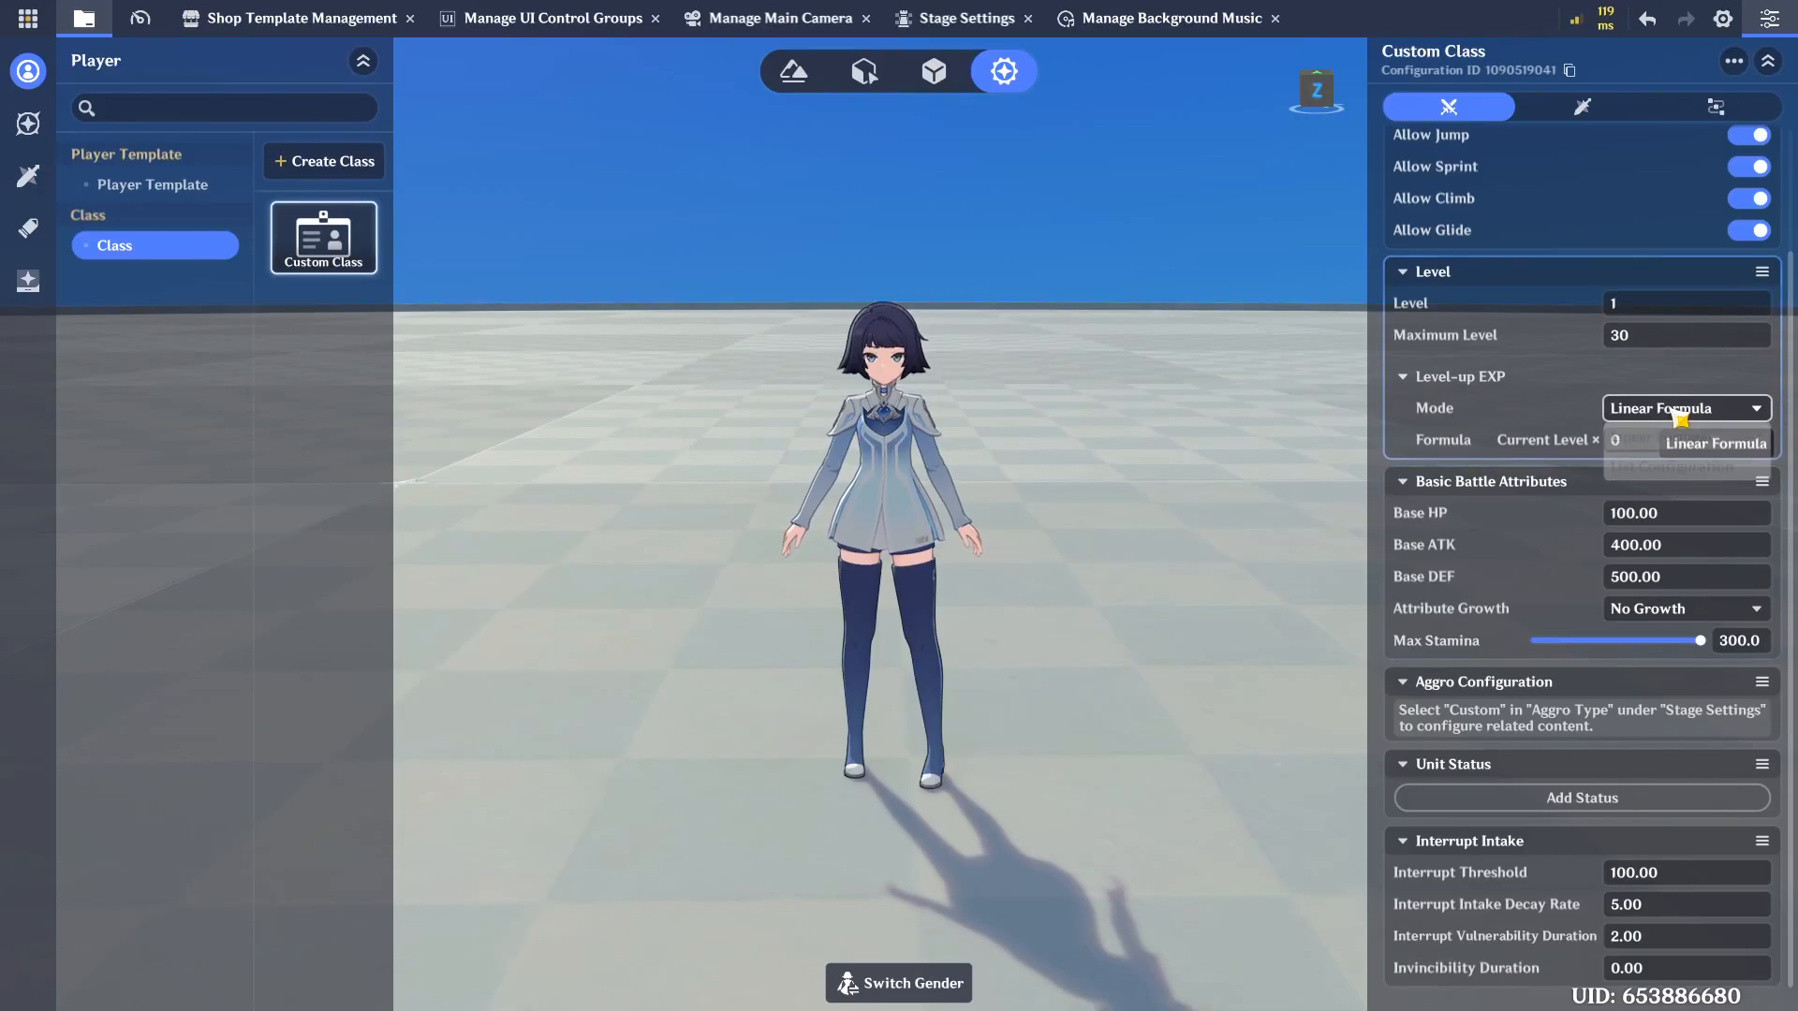
left_click(1640, 447)
left_click(1641, 448)
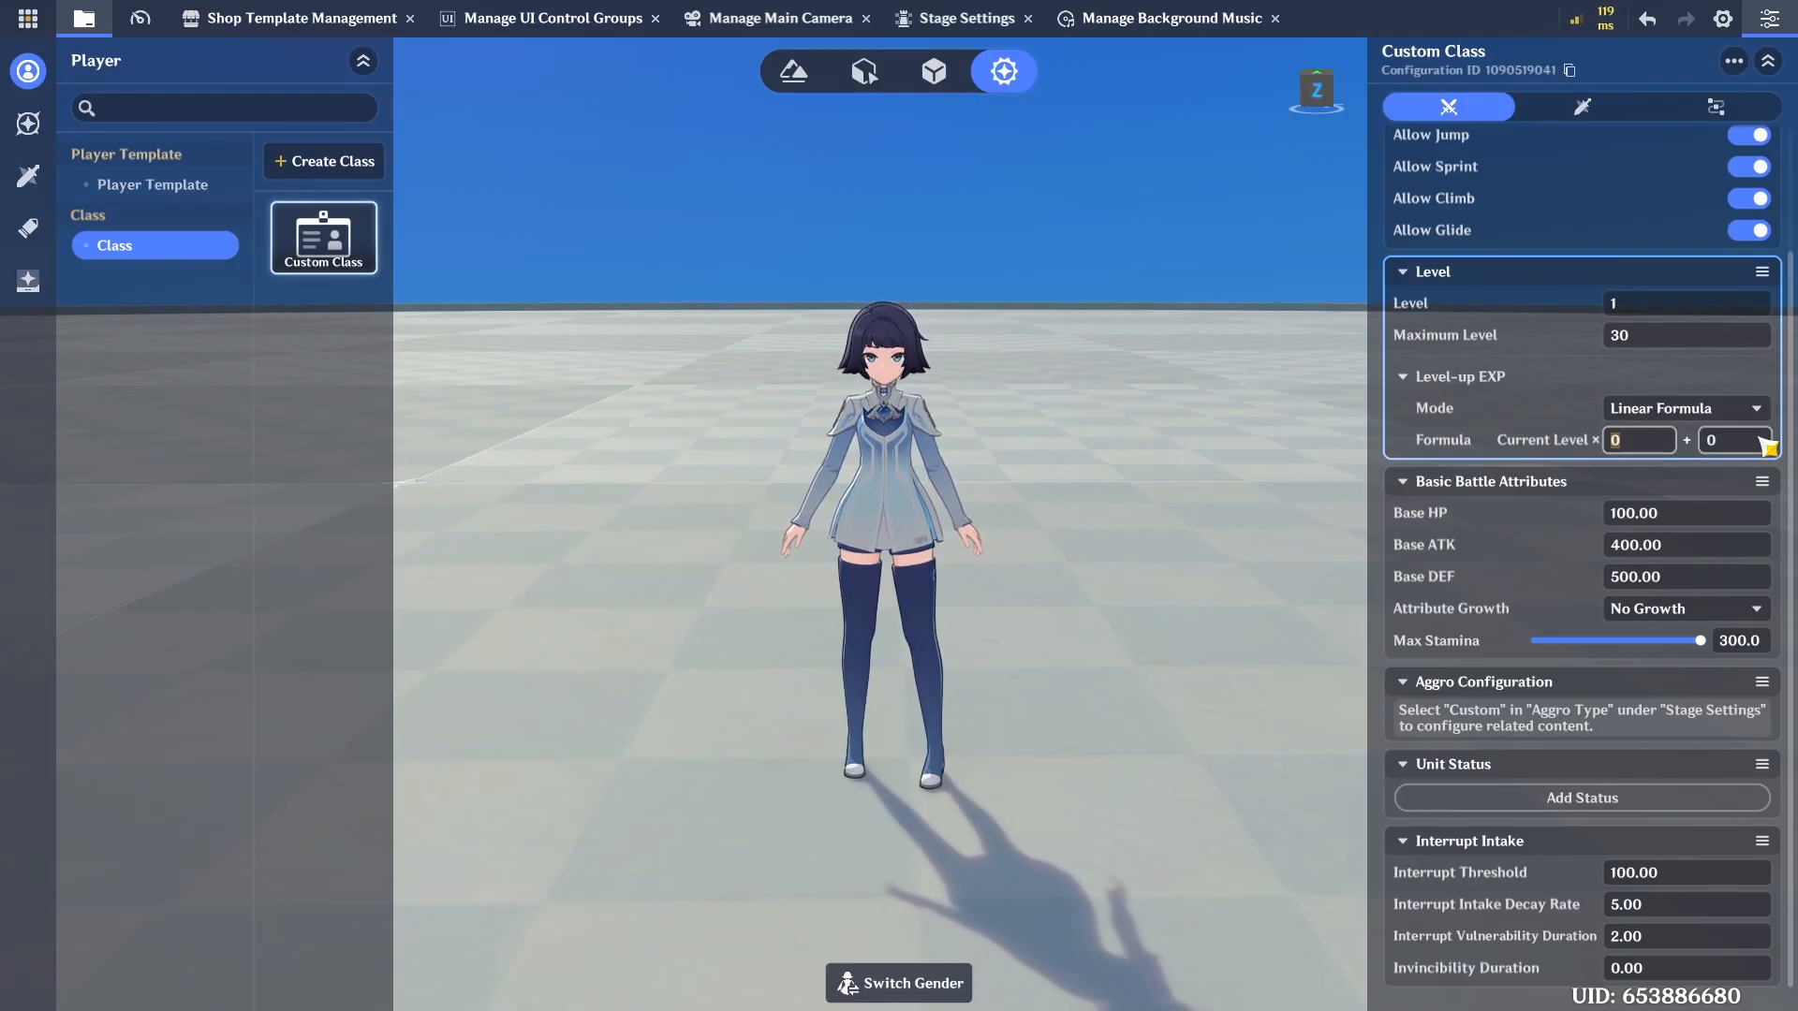
left_click(1721, 457)
left_click(1646, 444)
left_click(1724, 450)
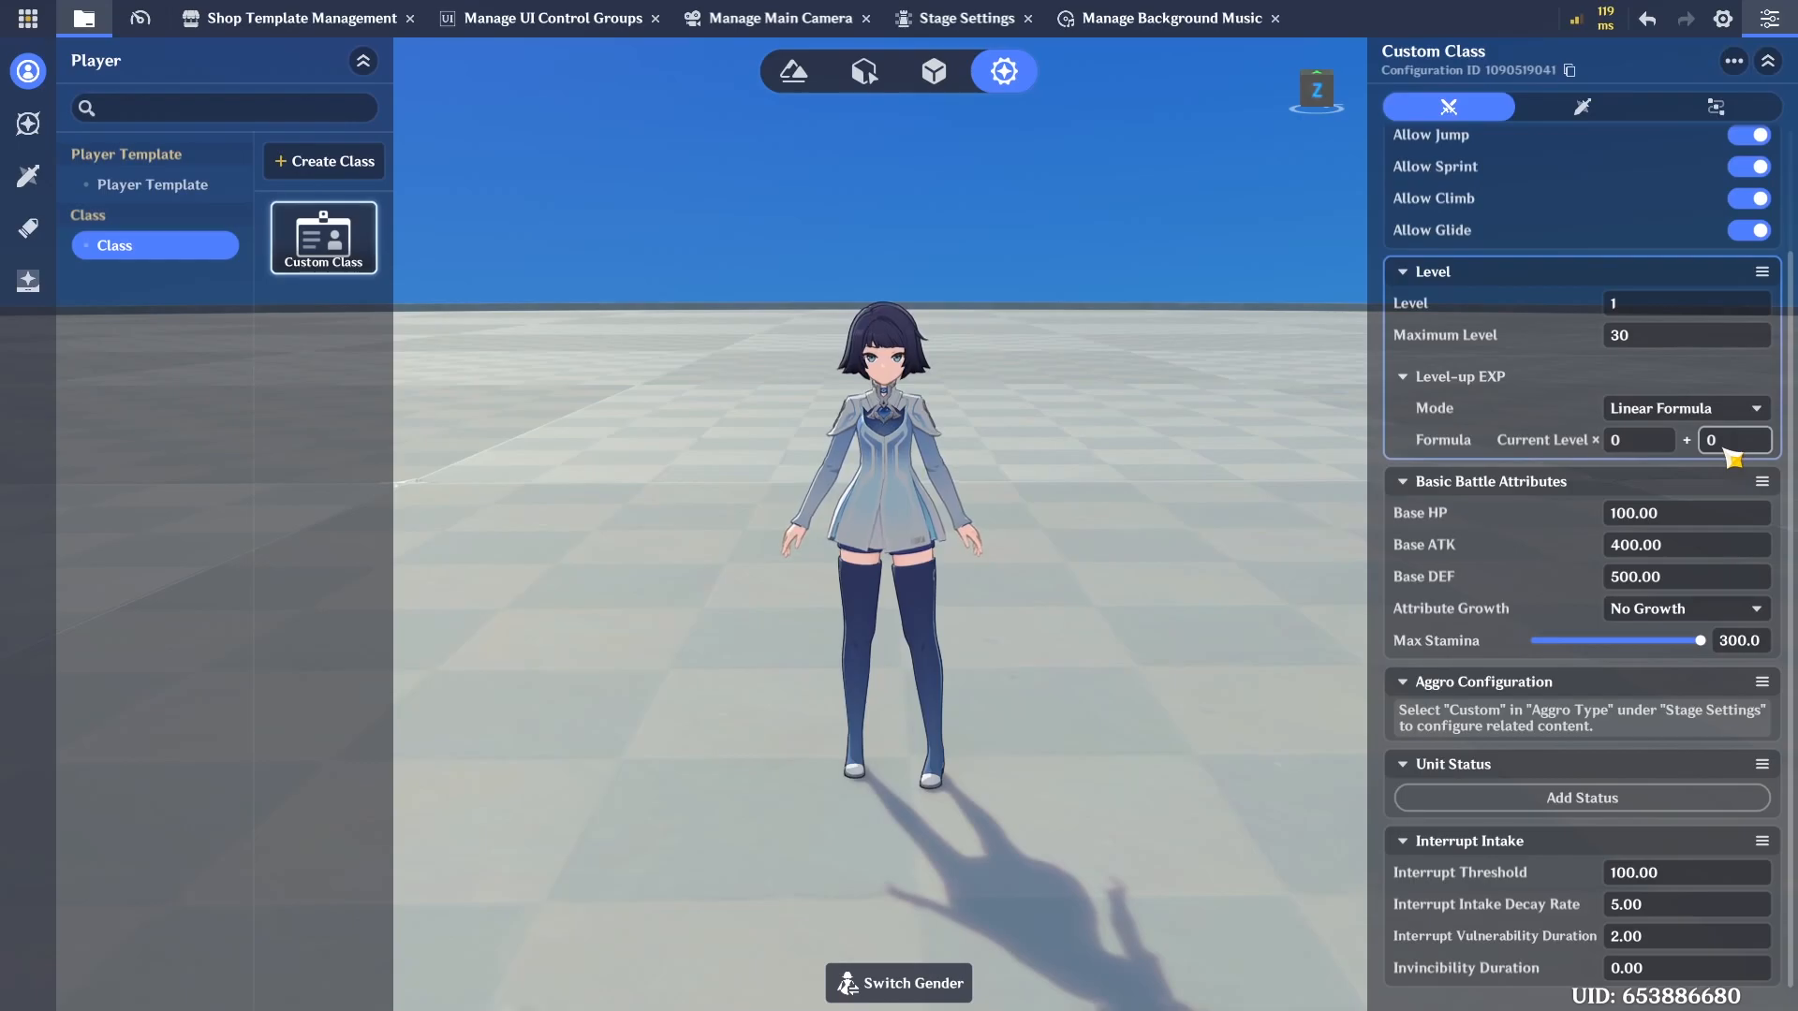
type("500")
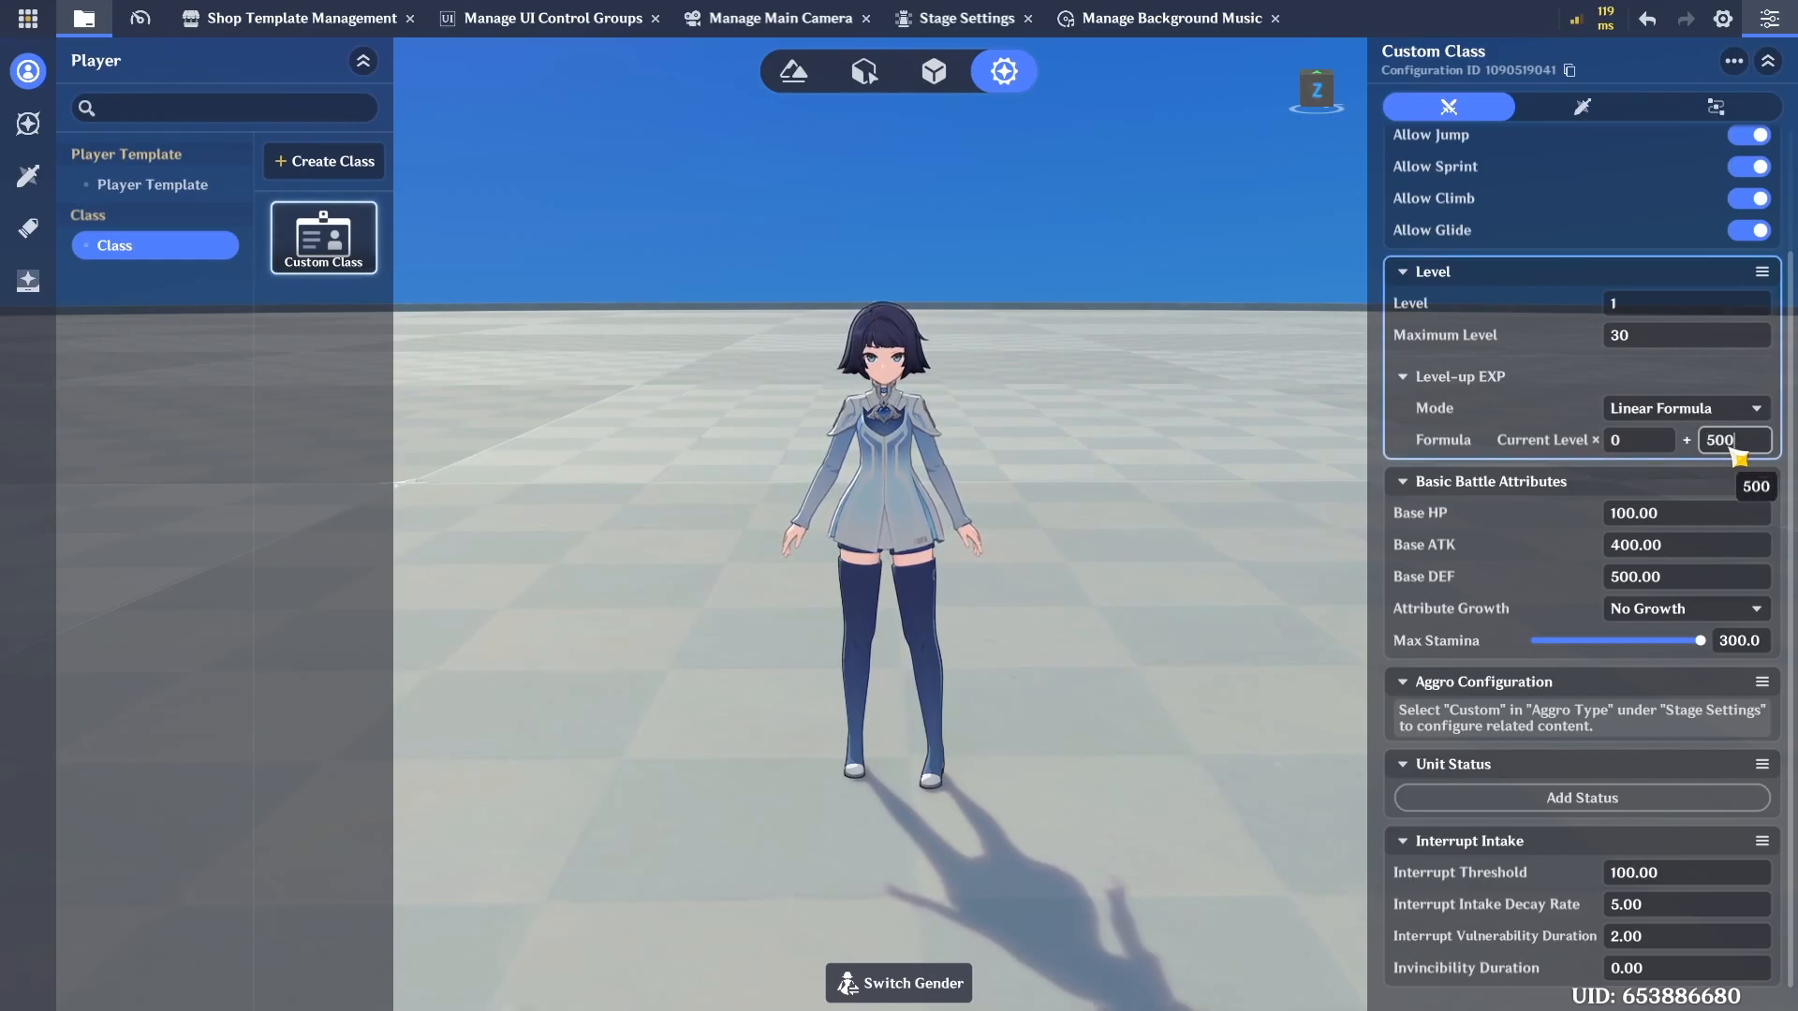
left_click(1504, 395)
Set the Custom Class's Attribute Growth to Default Growth Curve and preview the resulting HP, ATK and DEF values per level
left_click_drag(1507, 558, 1477, 497)
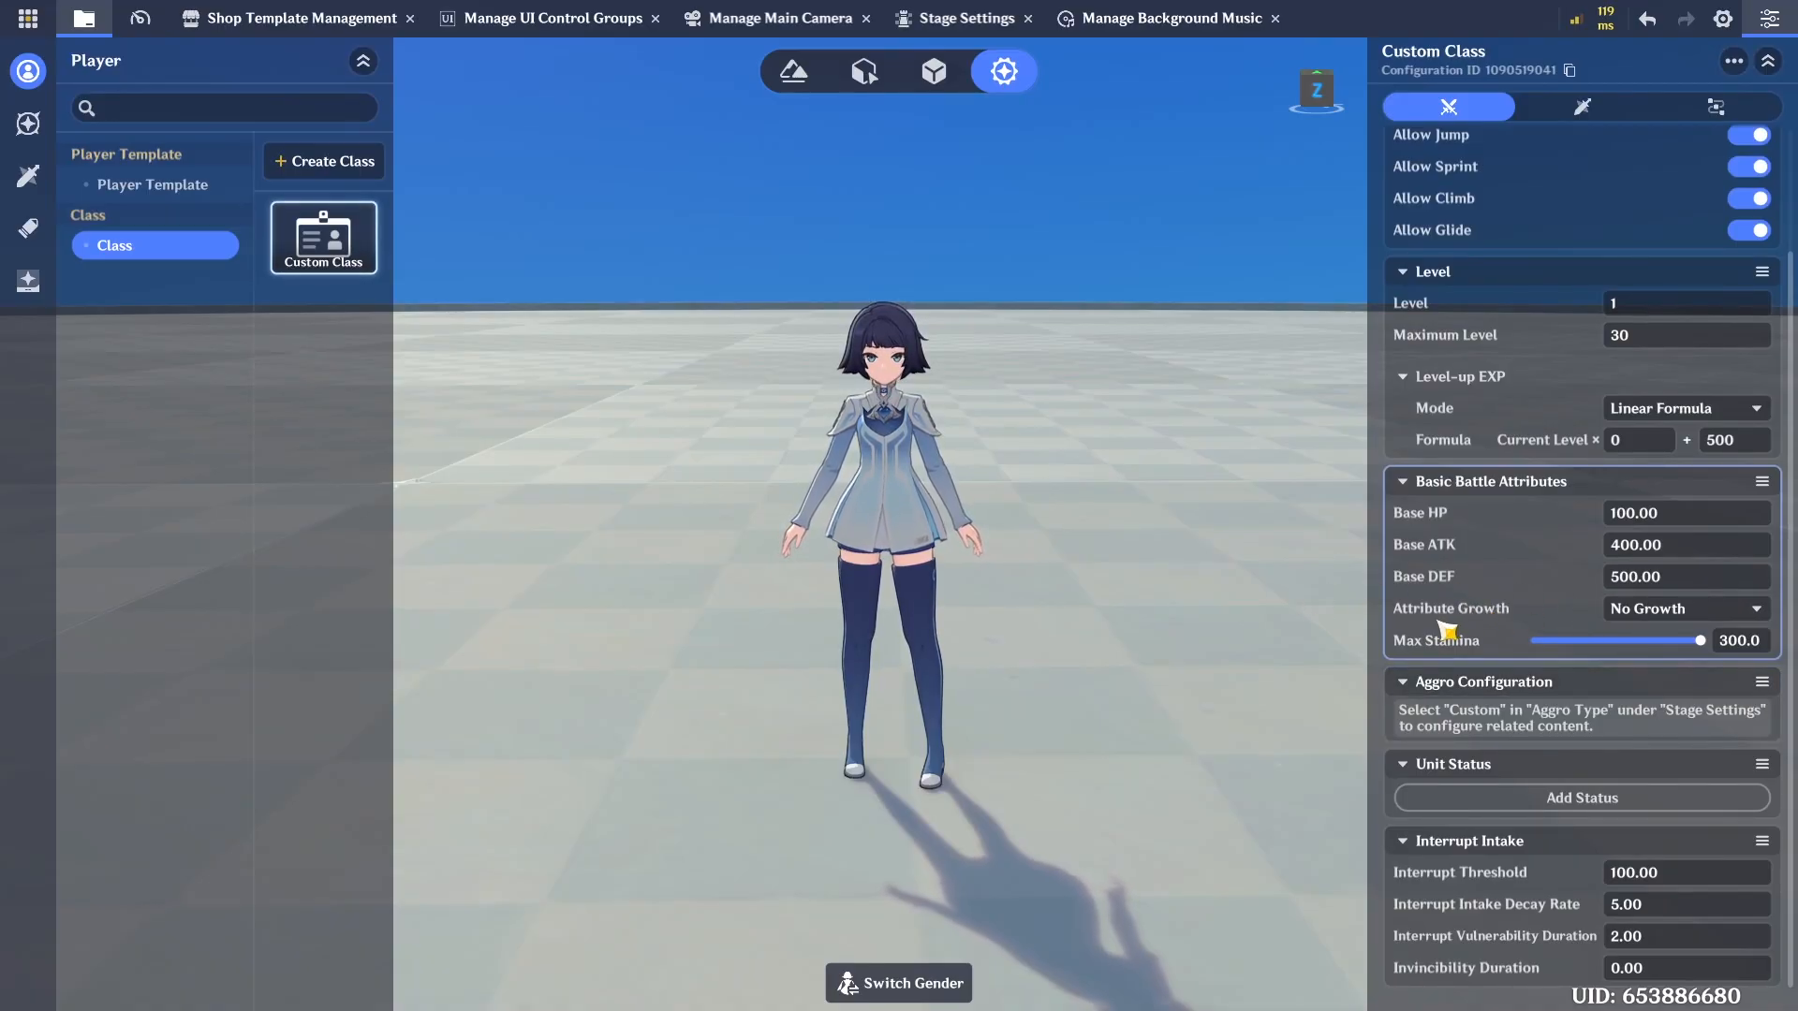
left_click(1653, 610)
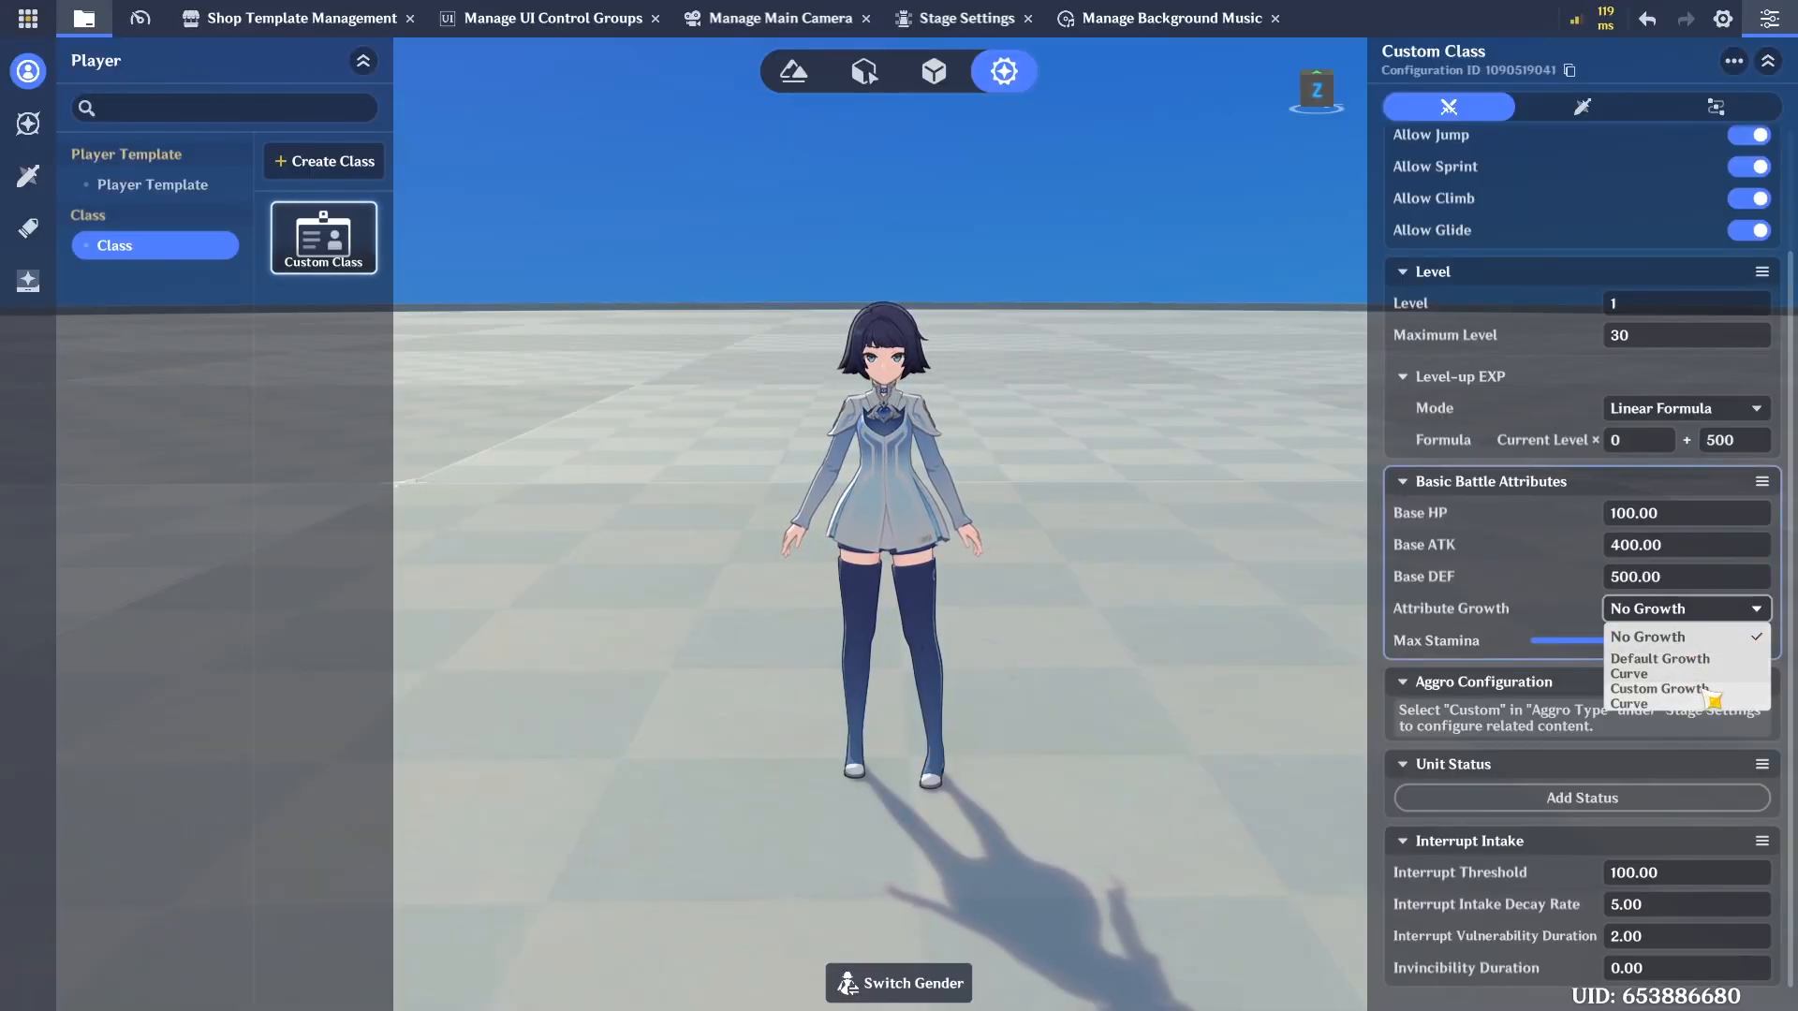
left_click(1672, 665)
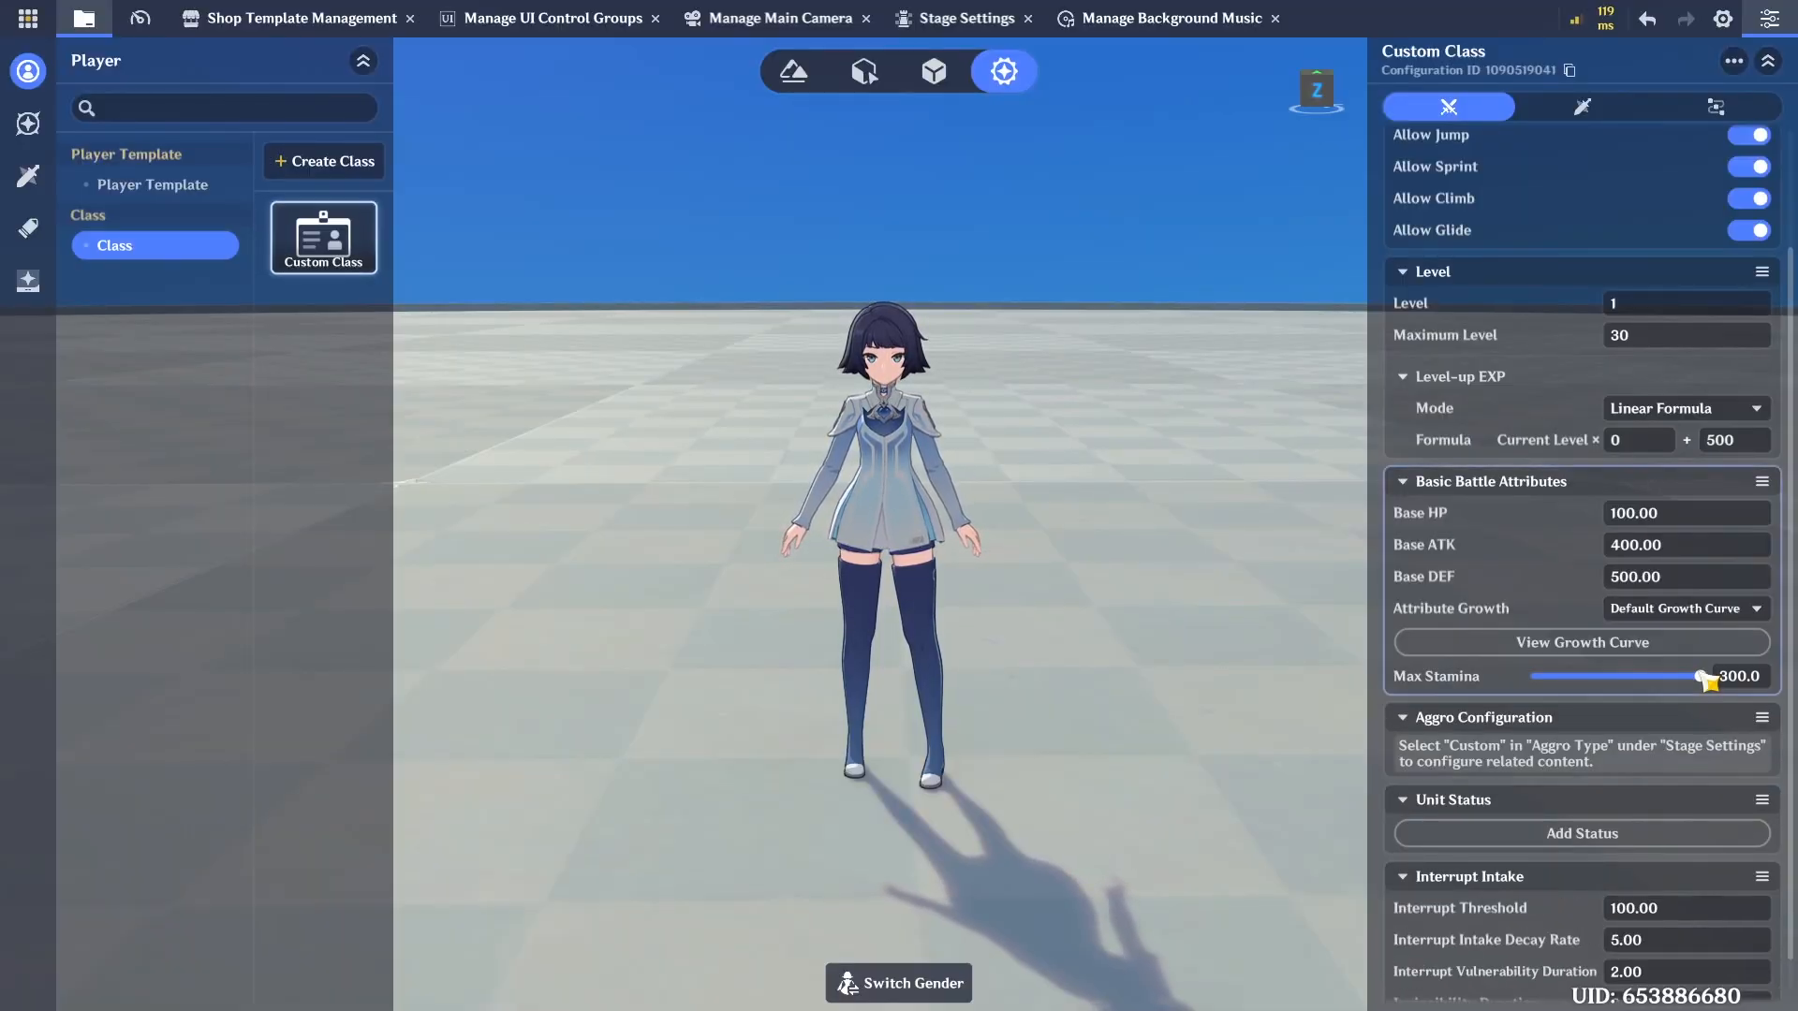
left_click(1587, 645)
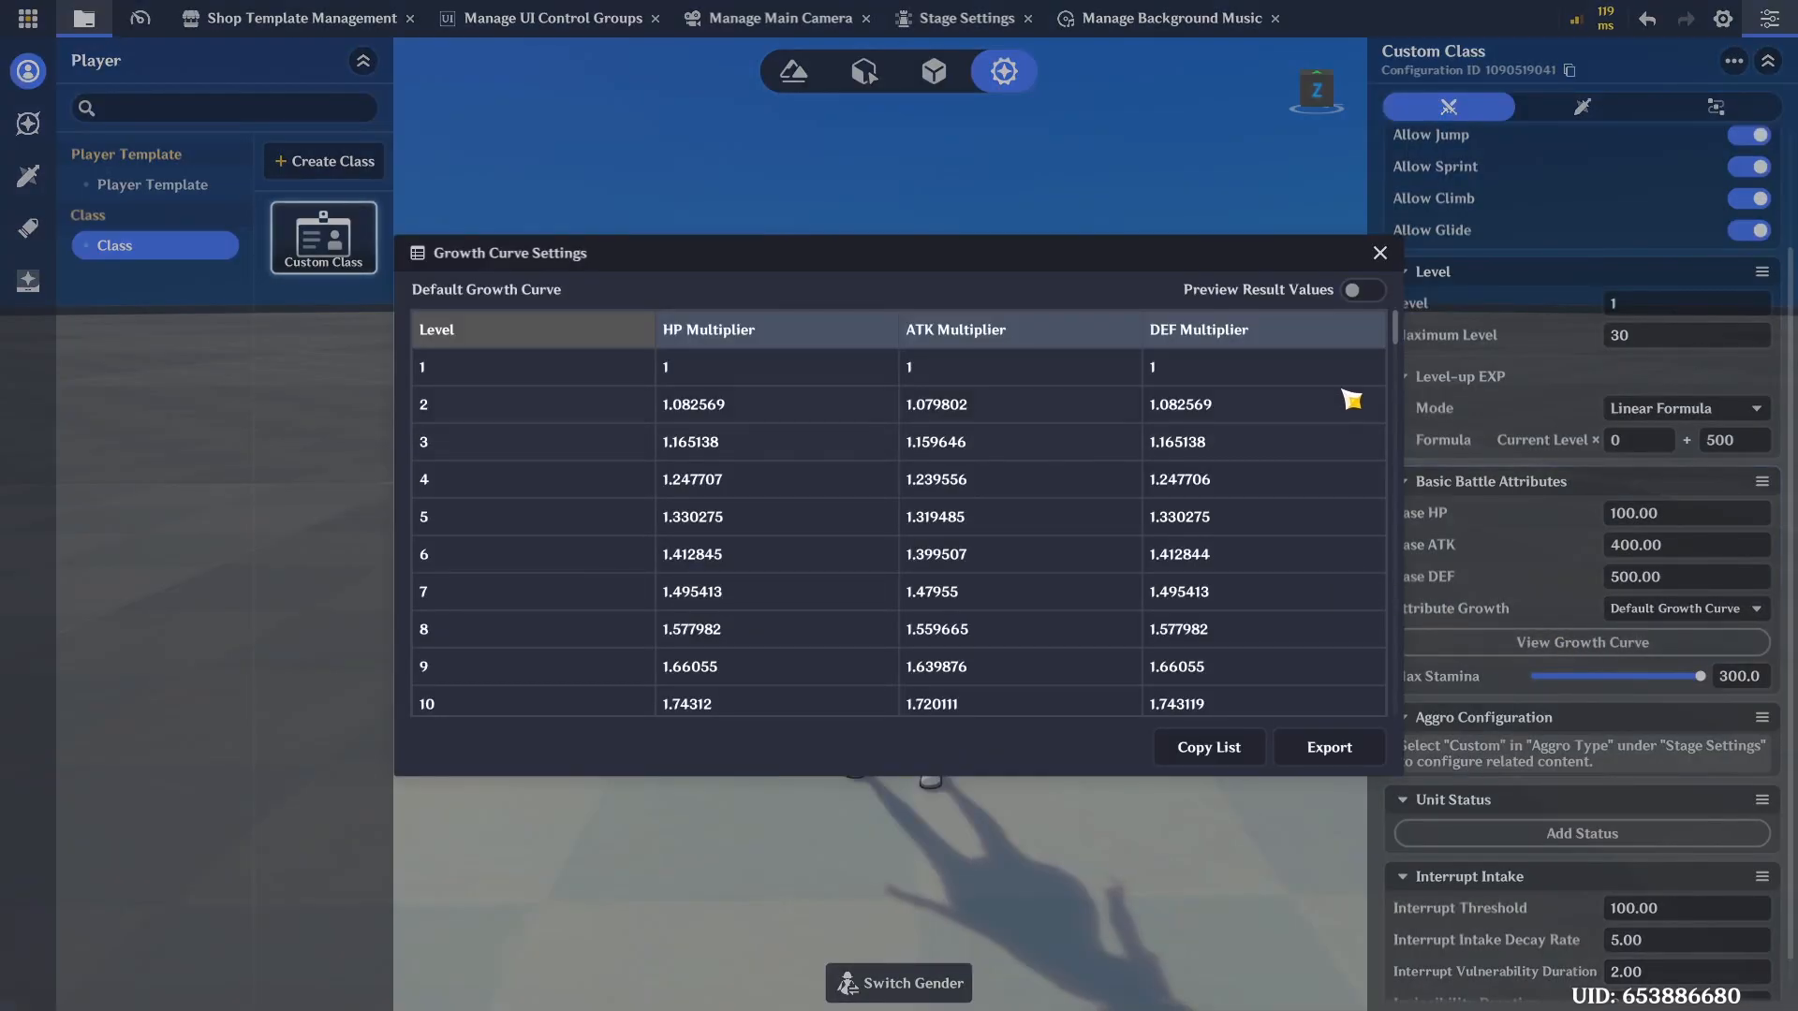
left_click(1365, 289)
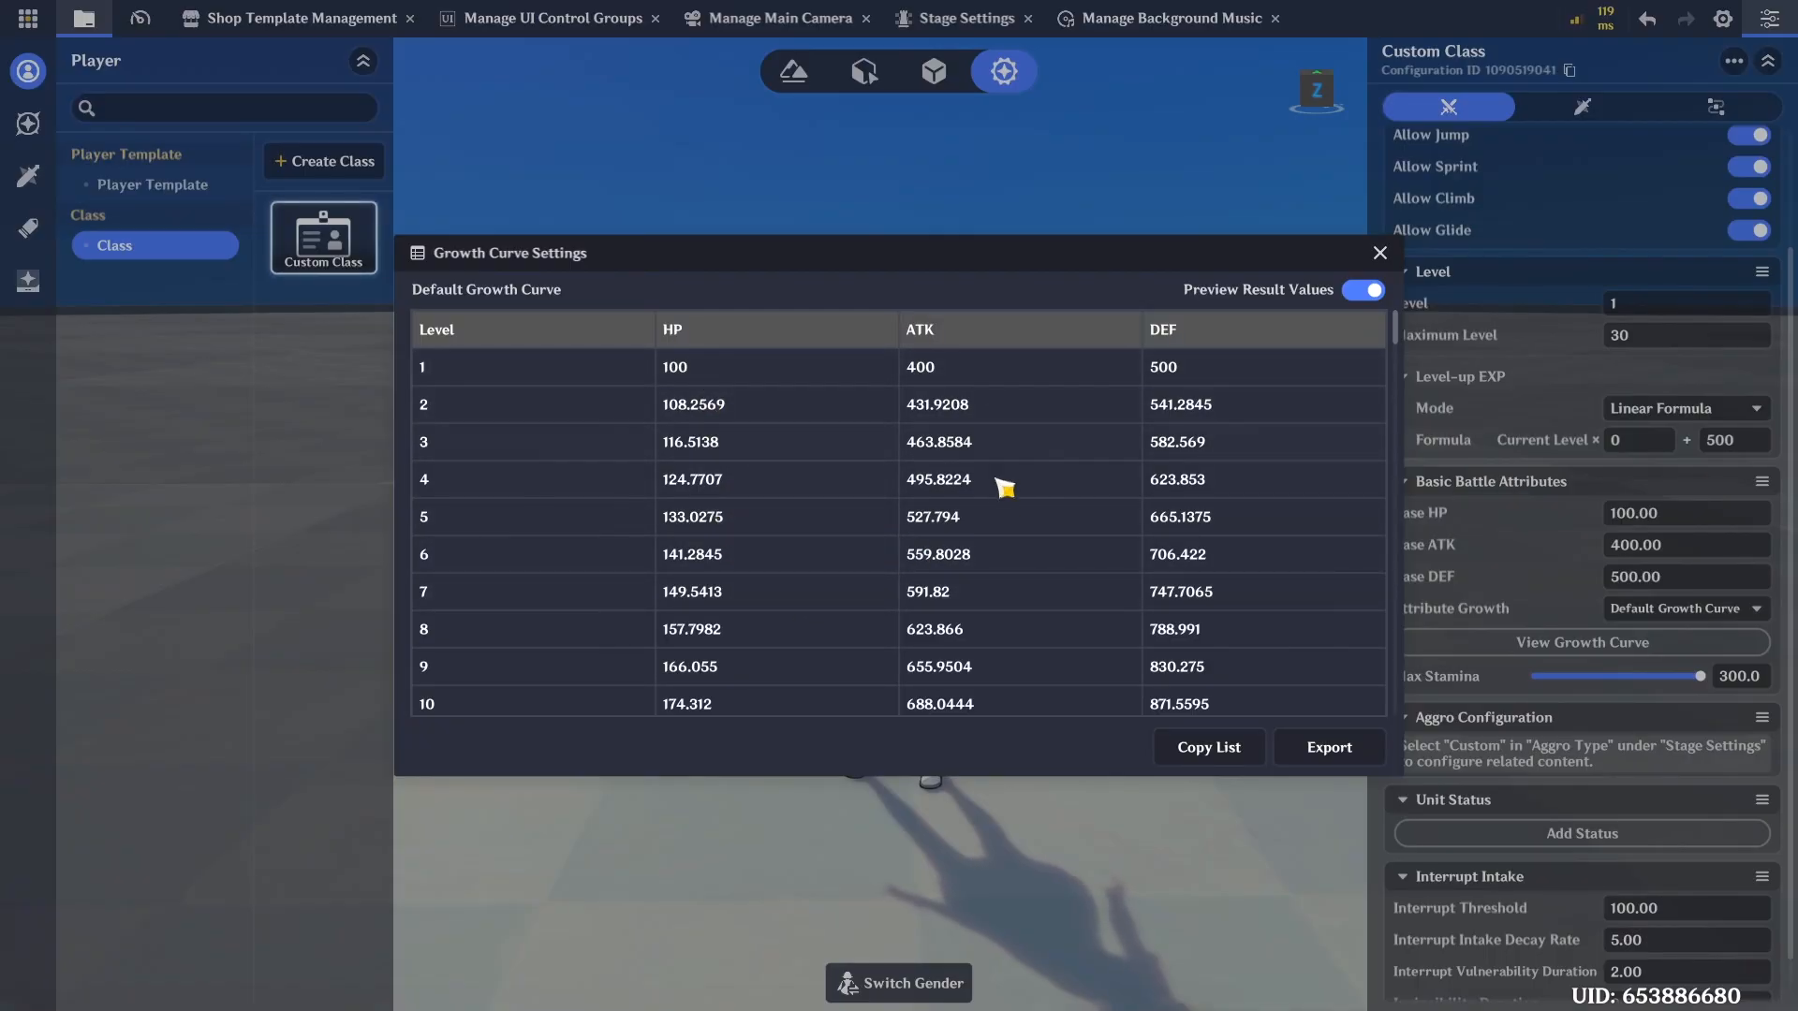
left_click(1381, 255)
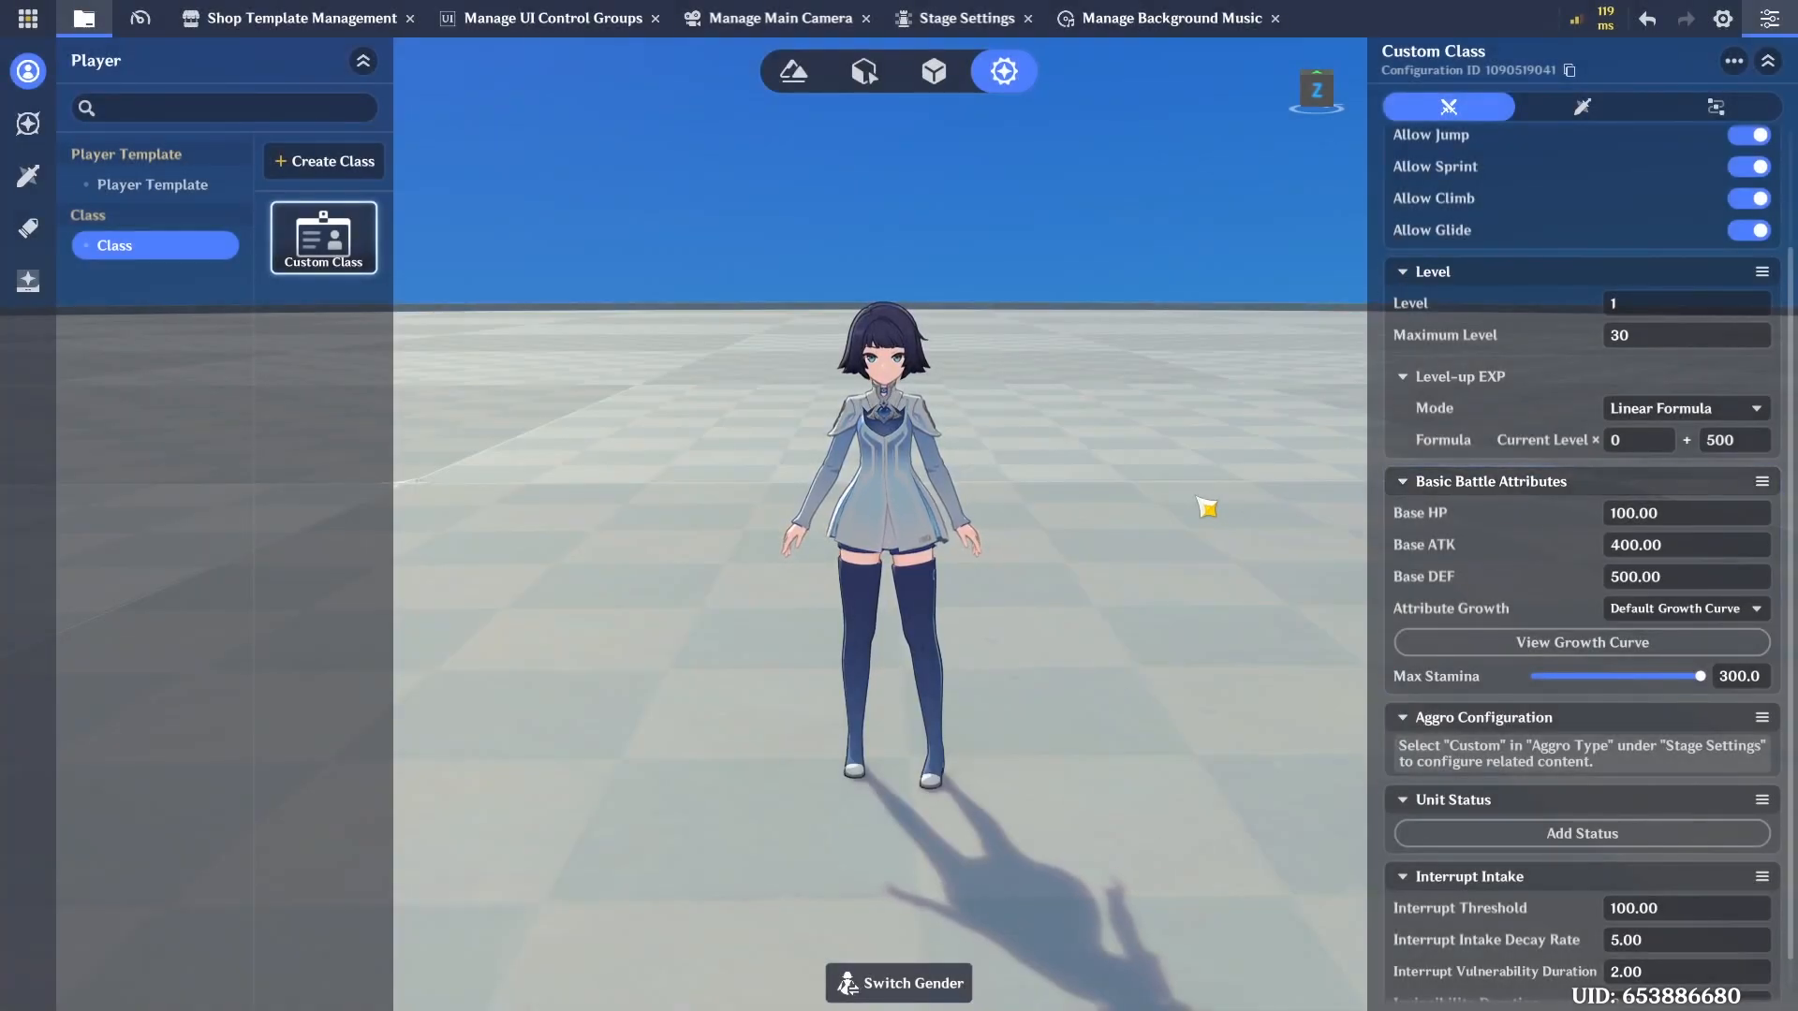
Examine the default player template's player and character settings, including its battle settings and attached components
left_click(154, 184)
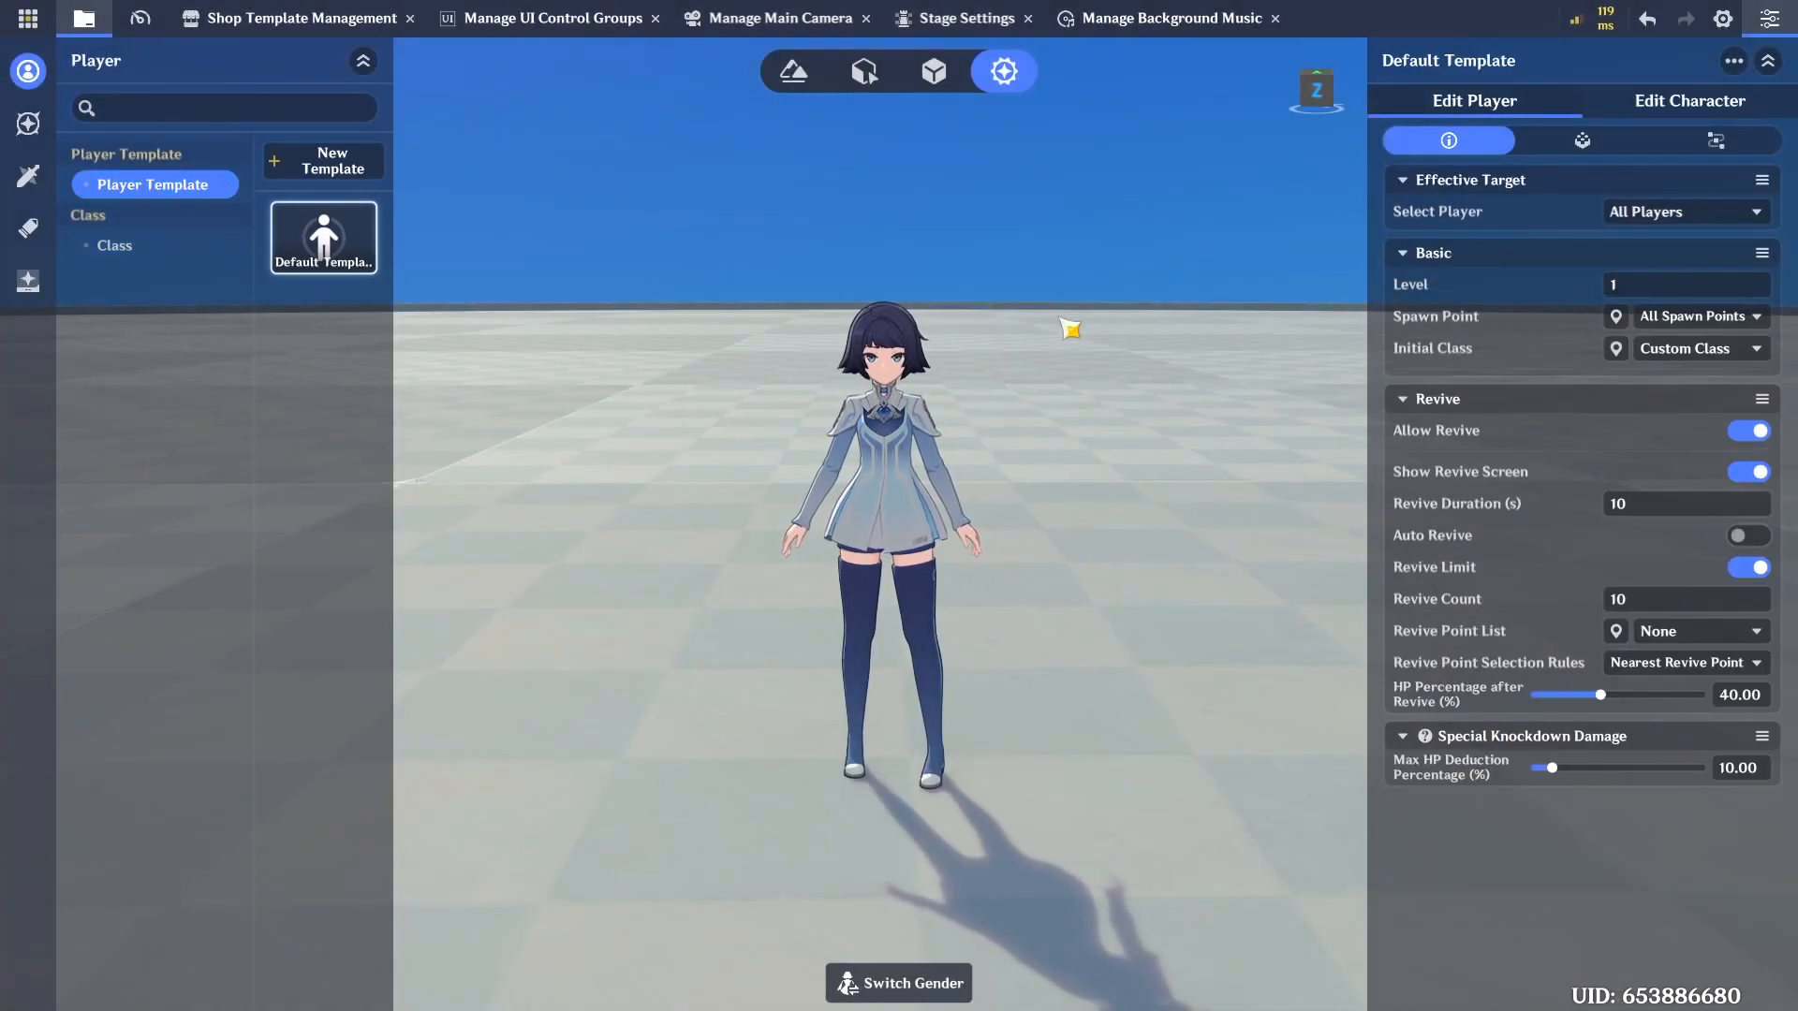
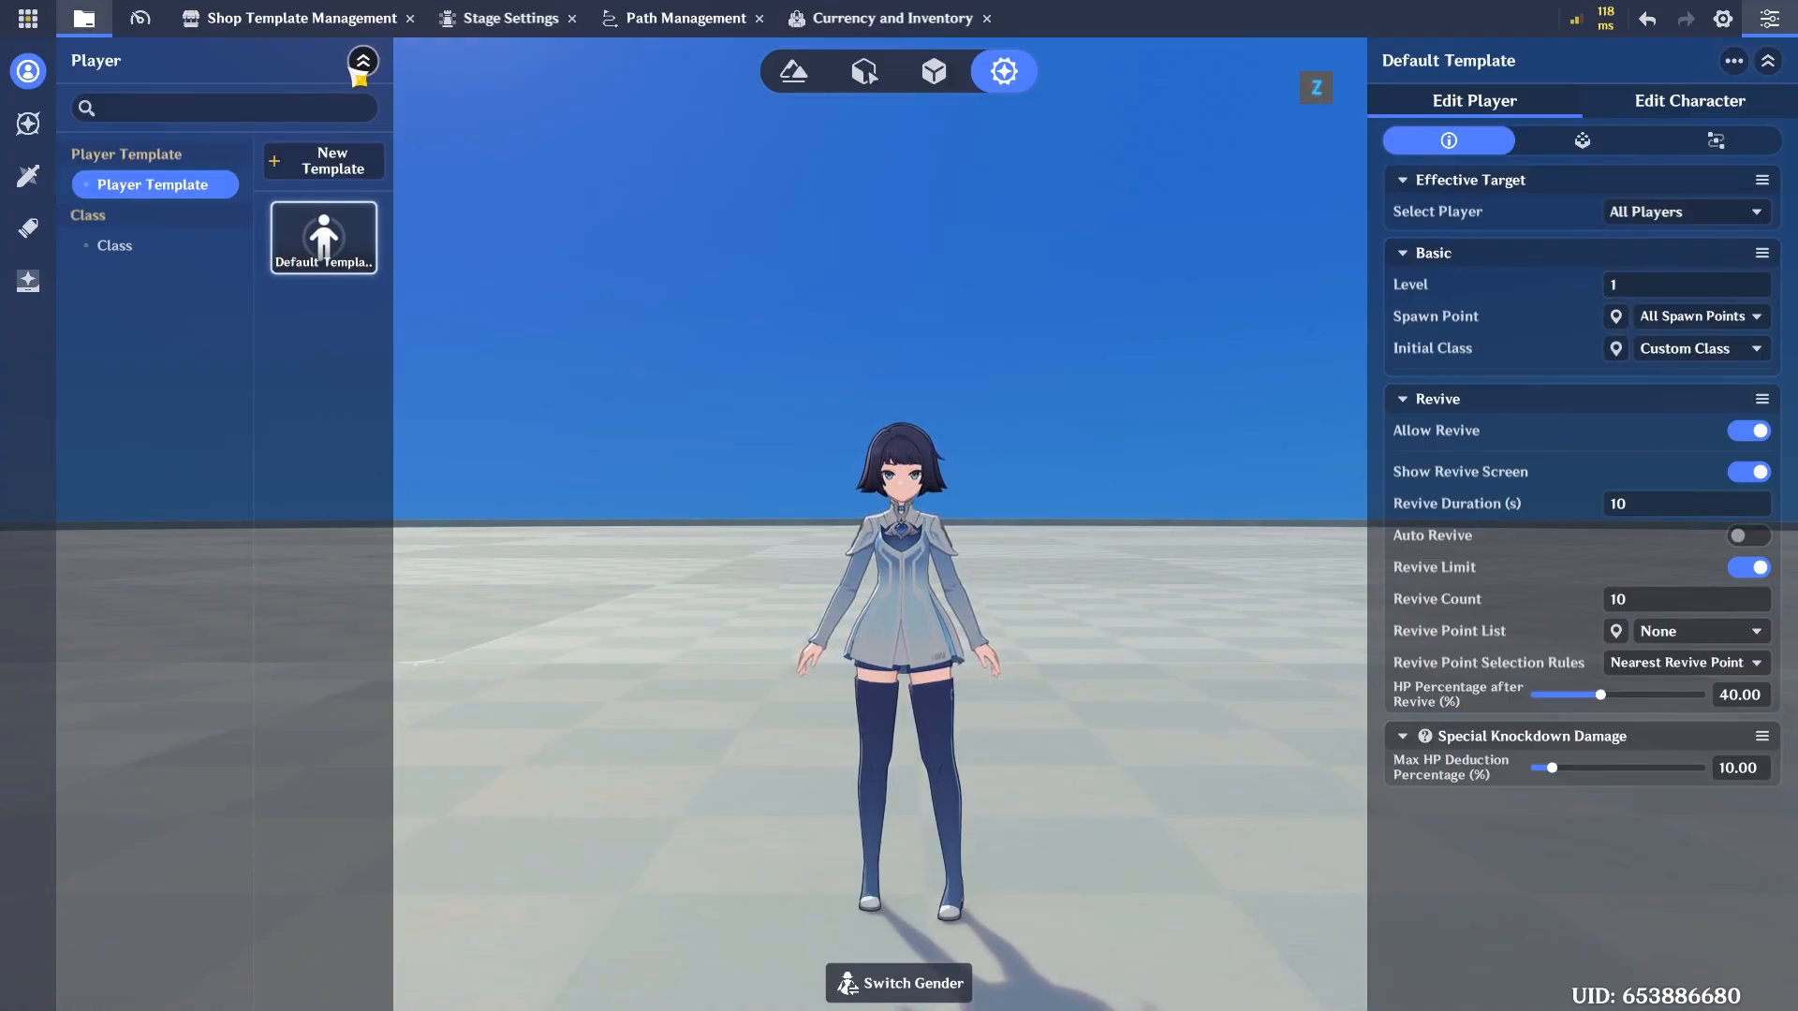
left_click(1592, 140)
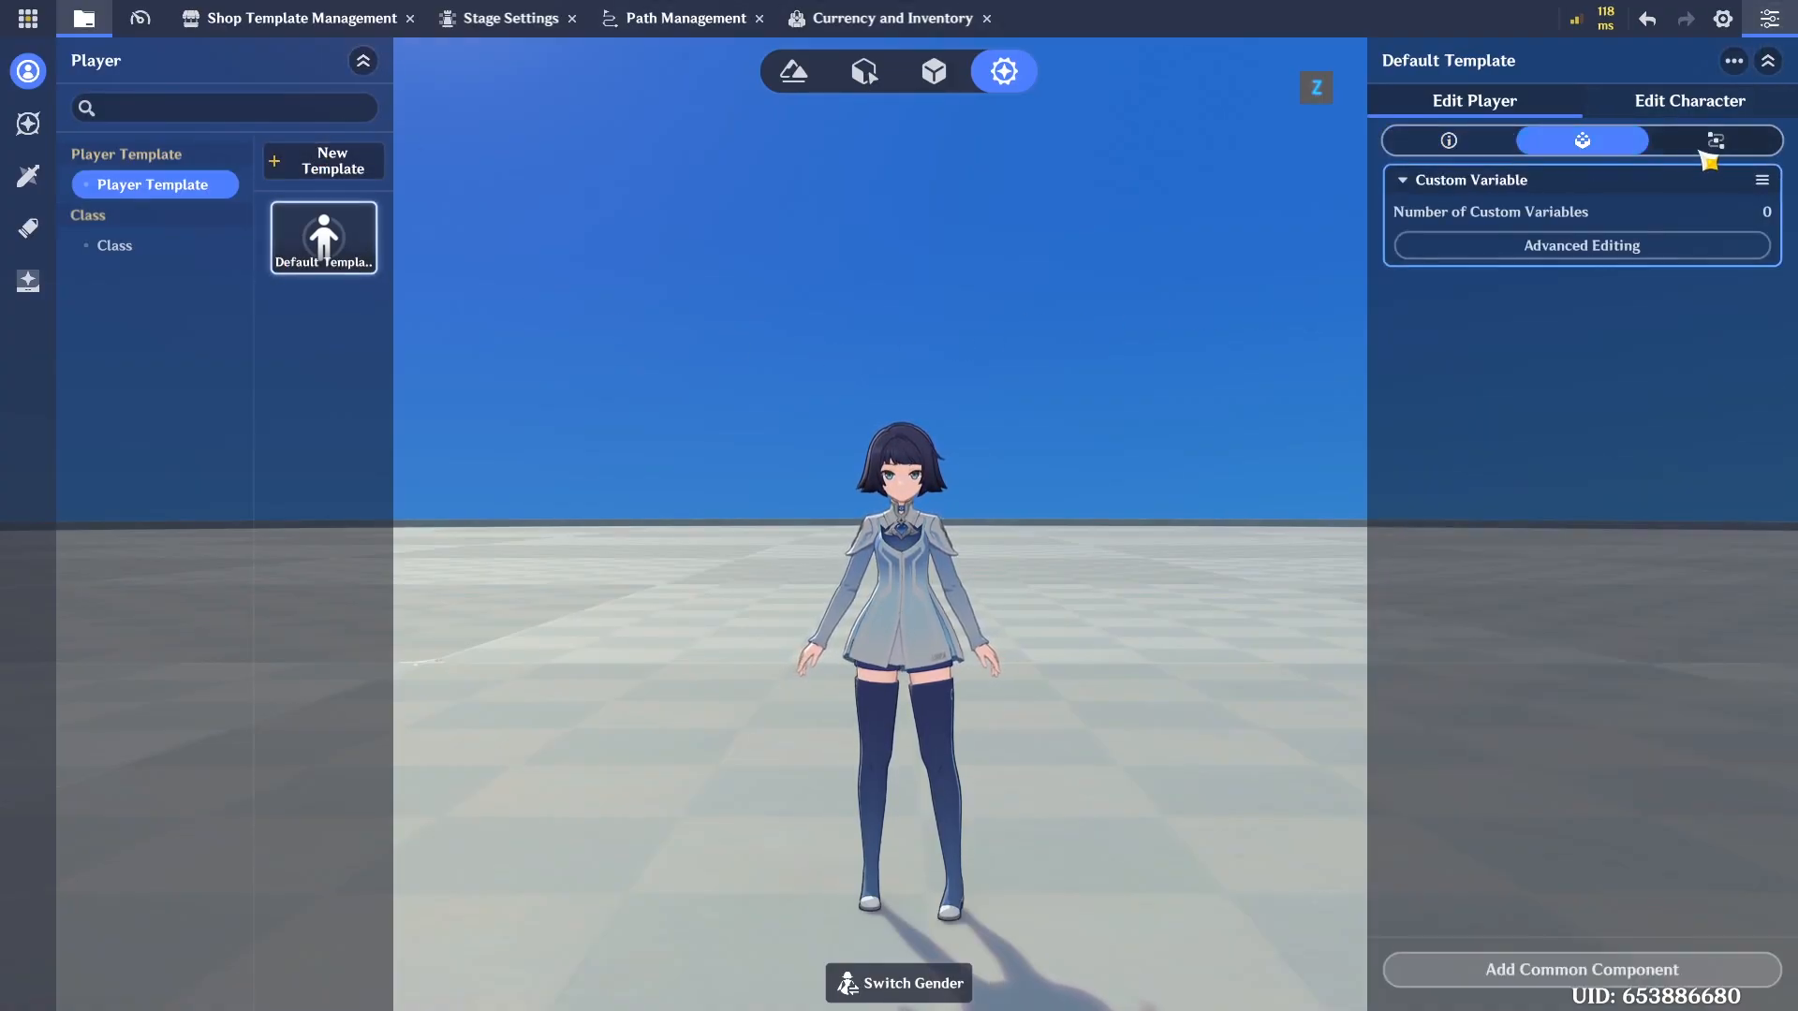
left_click(1709, 141)
left_click(1691, 100)
left_click(1633, 140)
left_click(1536, 146)
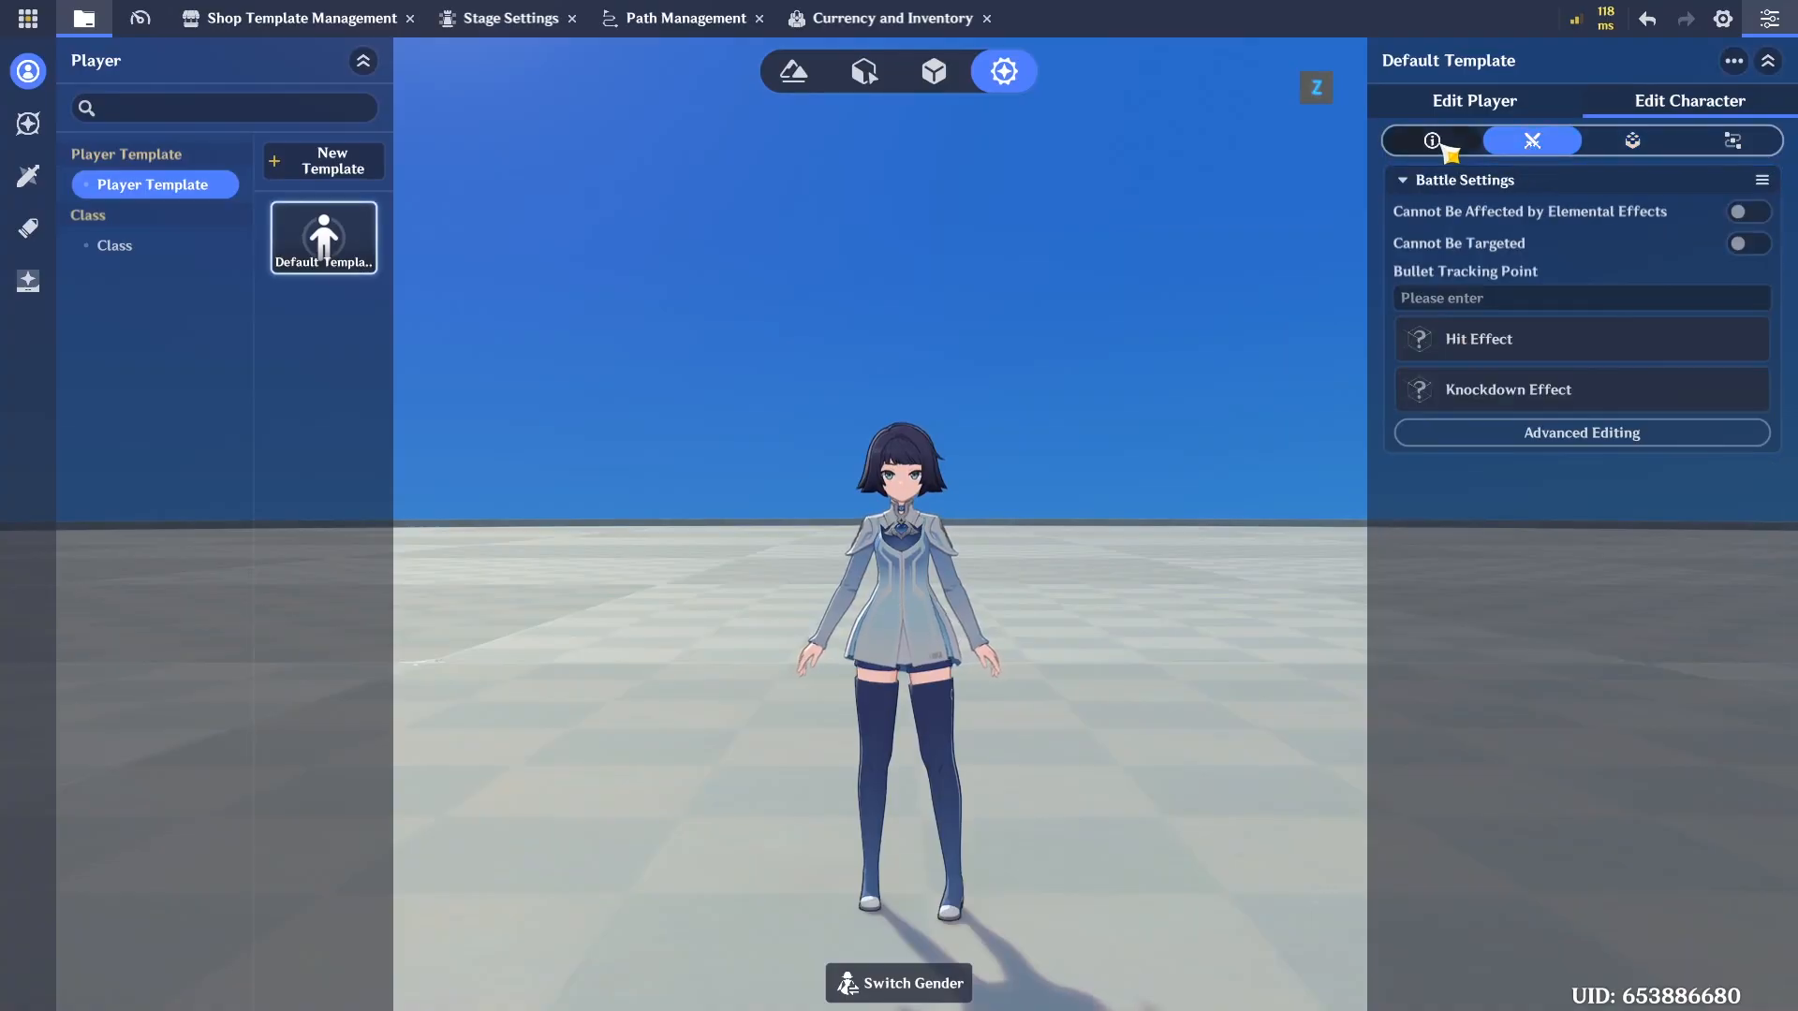
left_click(1435, 143)
left_click(1633, 142)
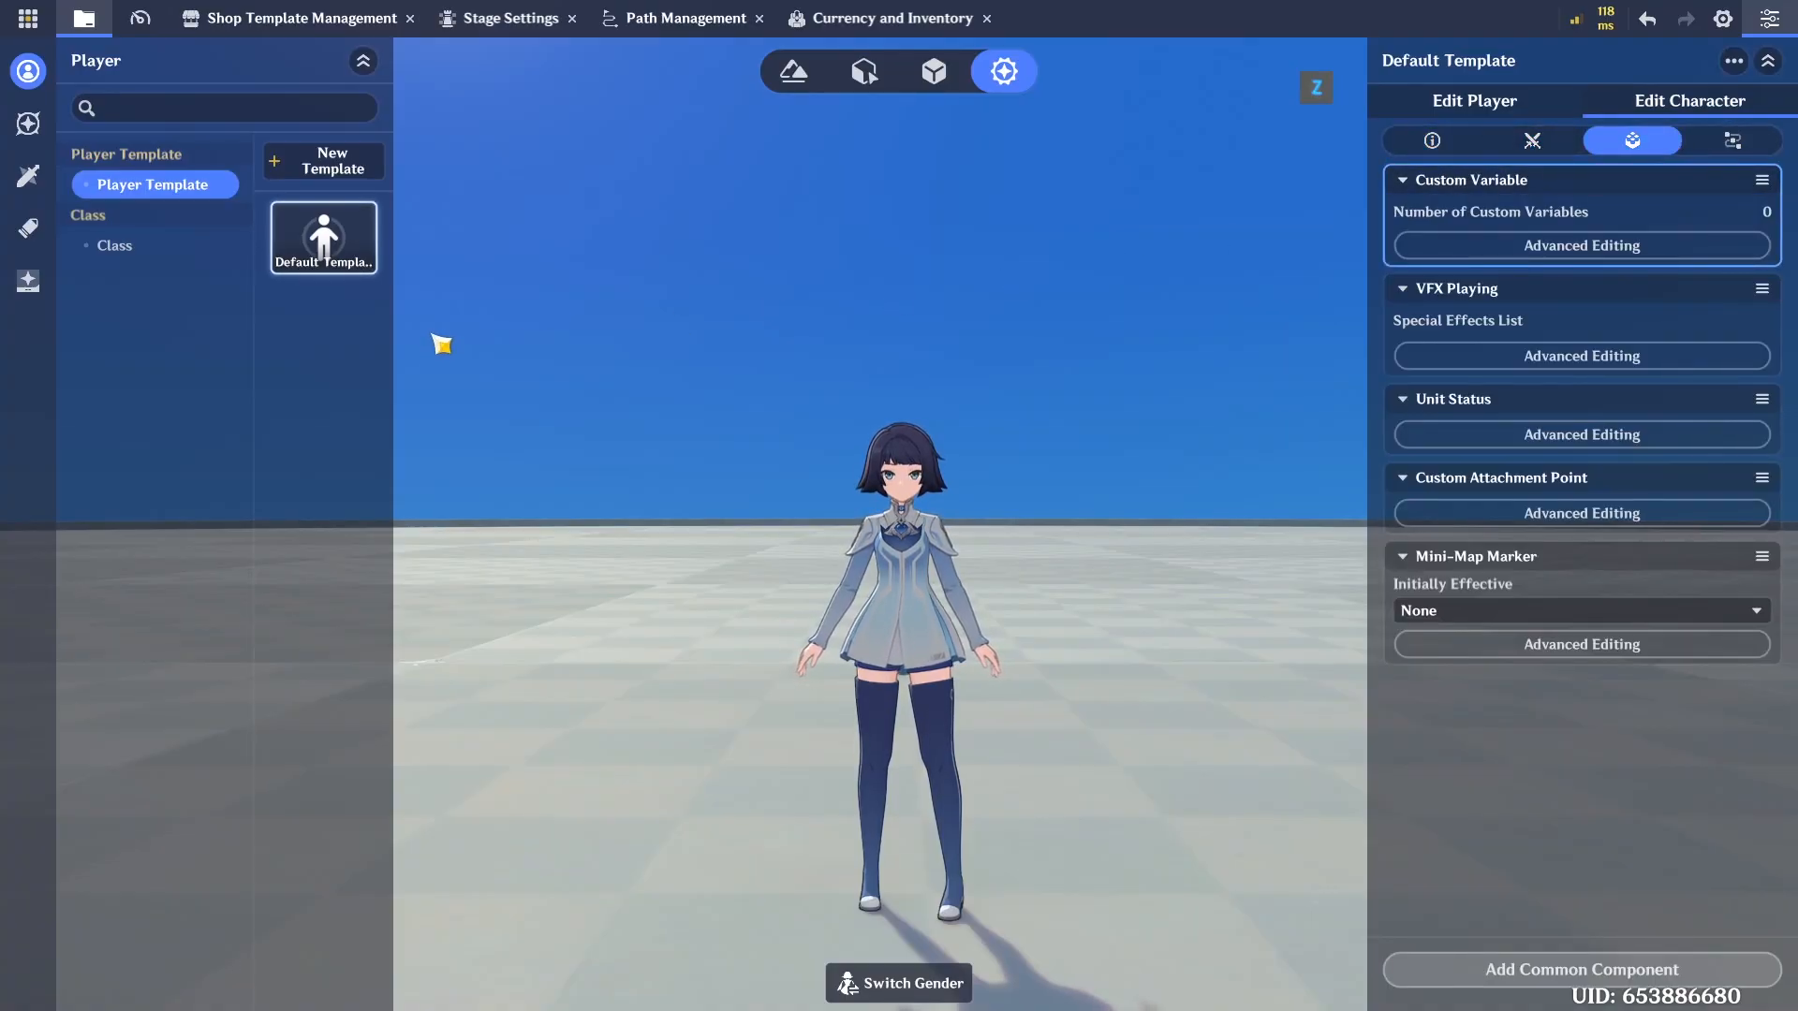
left_click(1470, 105)
left_click(1728, 104)
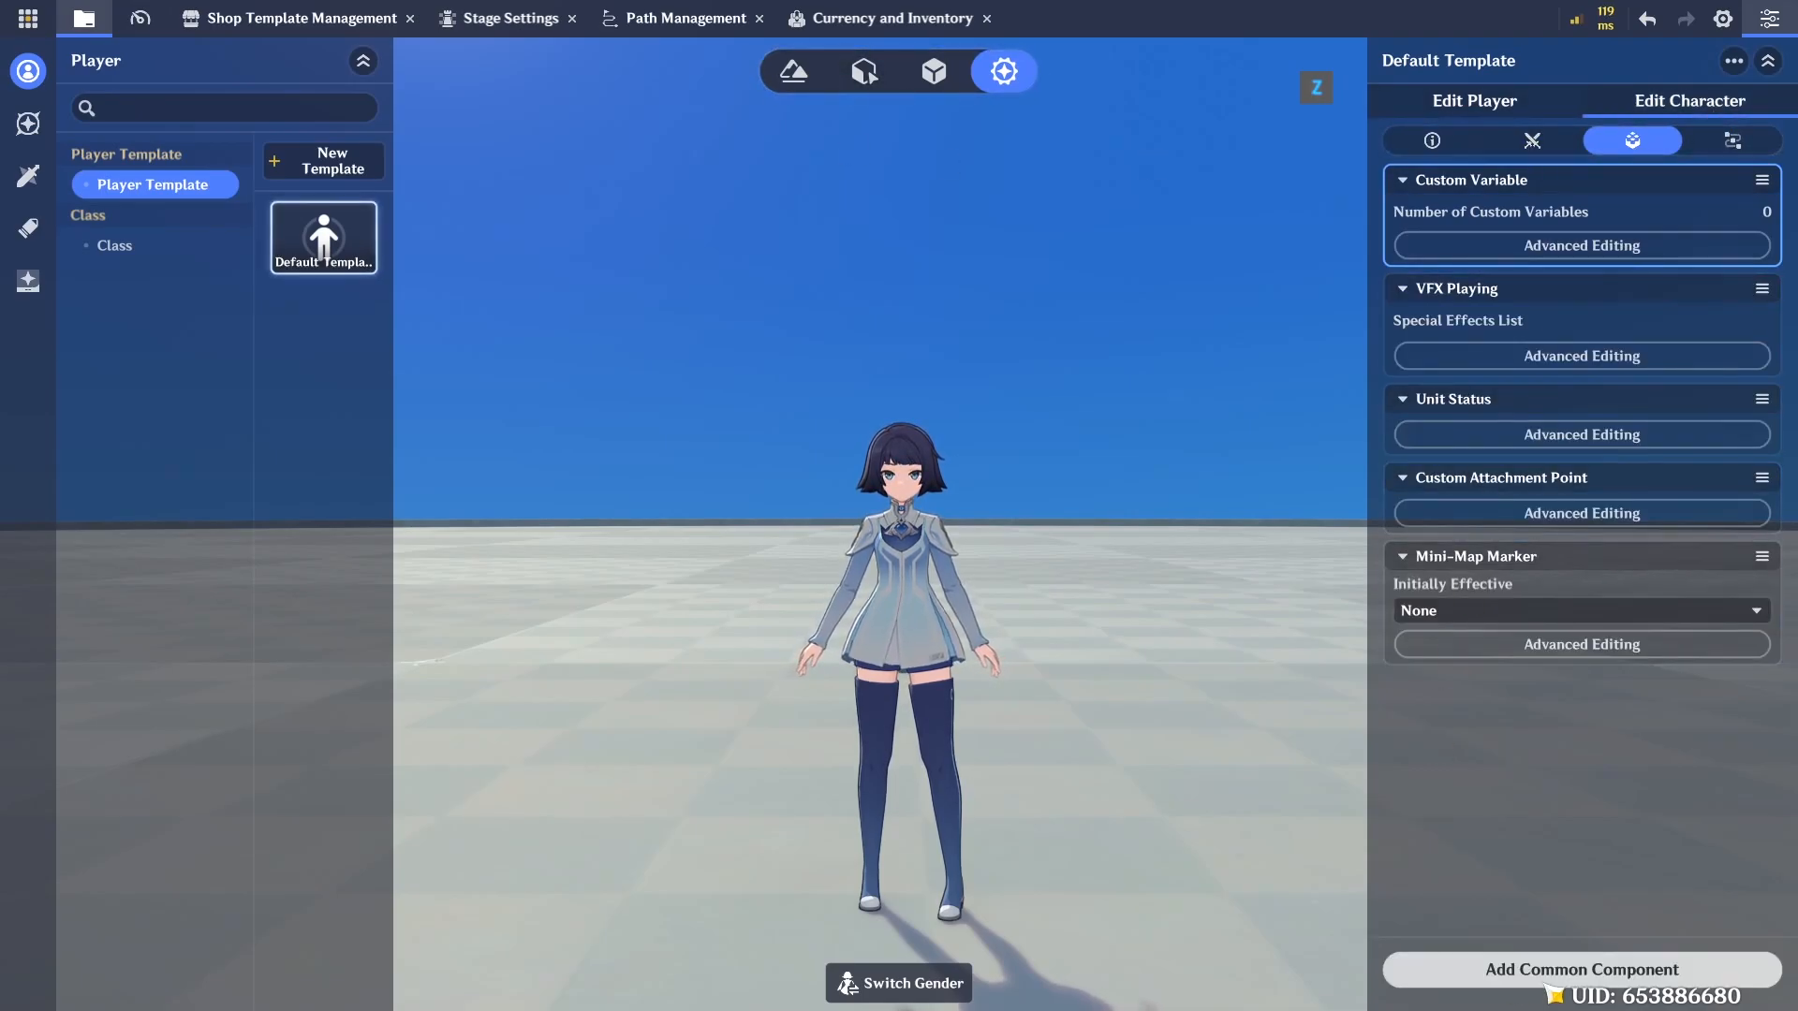
Add Inventory and Equipment Slot components to the default template's character and assign Inventory Template to the Inventory component
left_click(1550, 978)
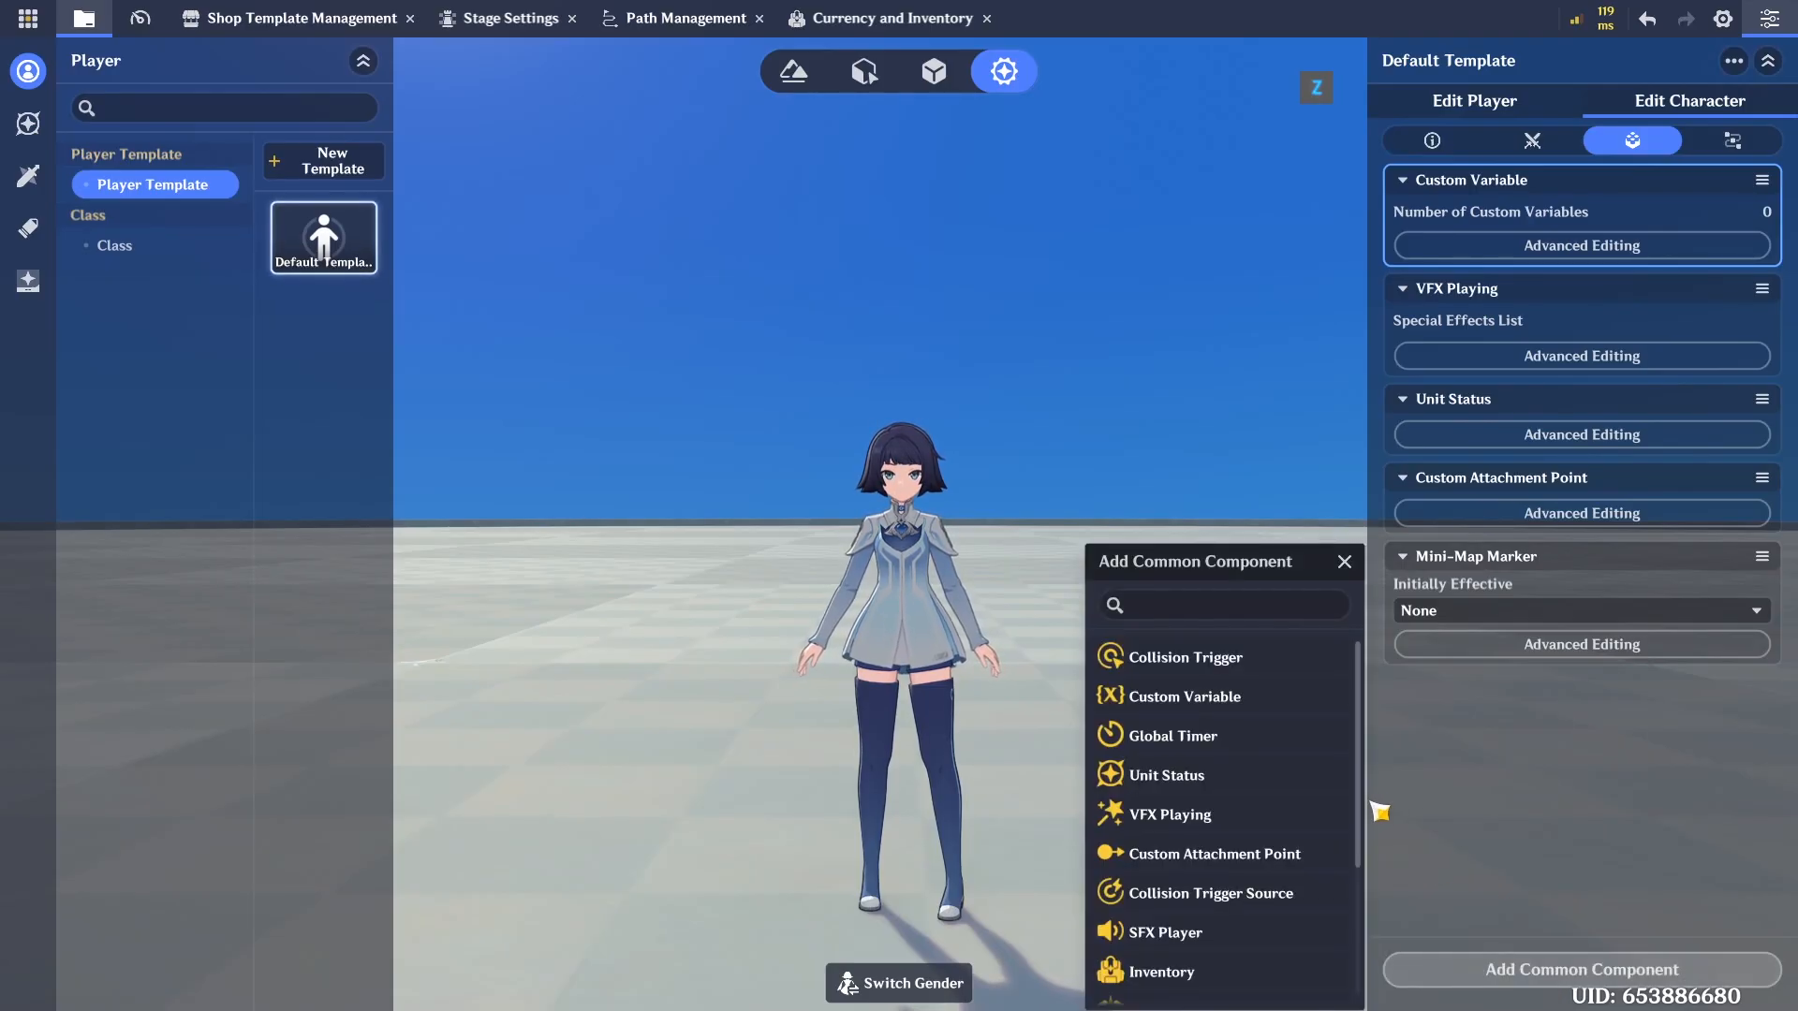
scroll(1363, 824, "down", 1)
scroll(1369, 829, "down", 5)
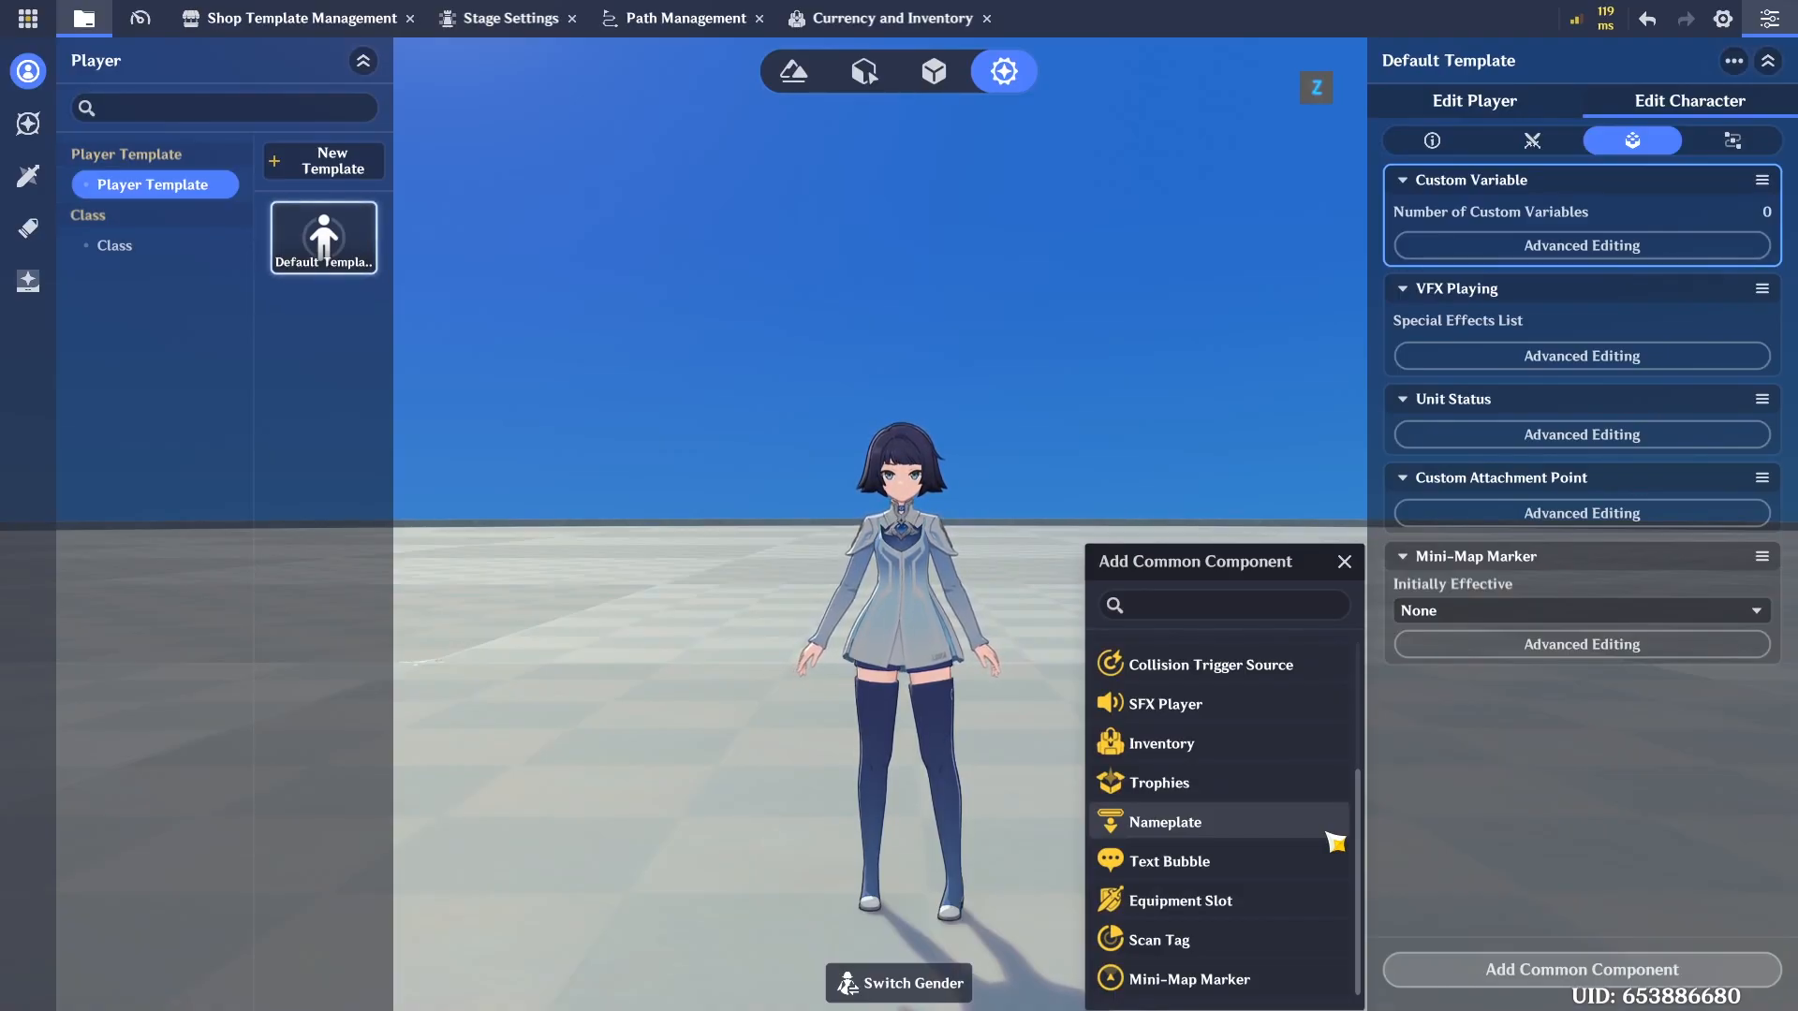
left_click(1218, 745)
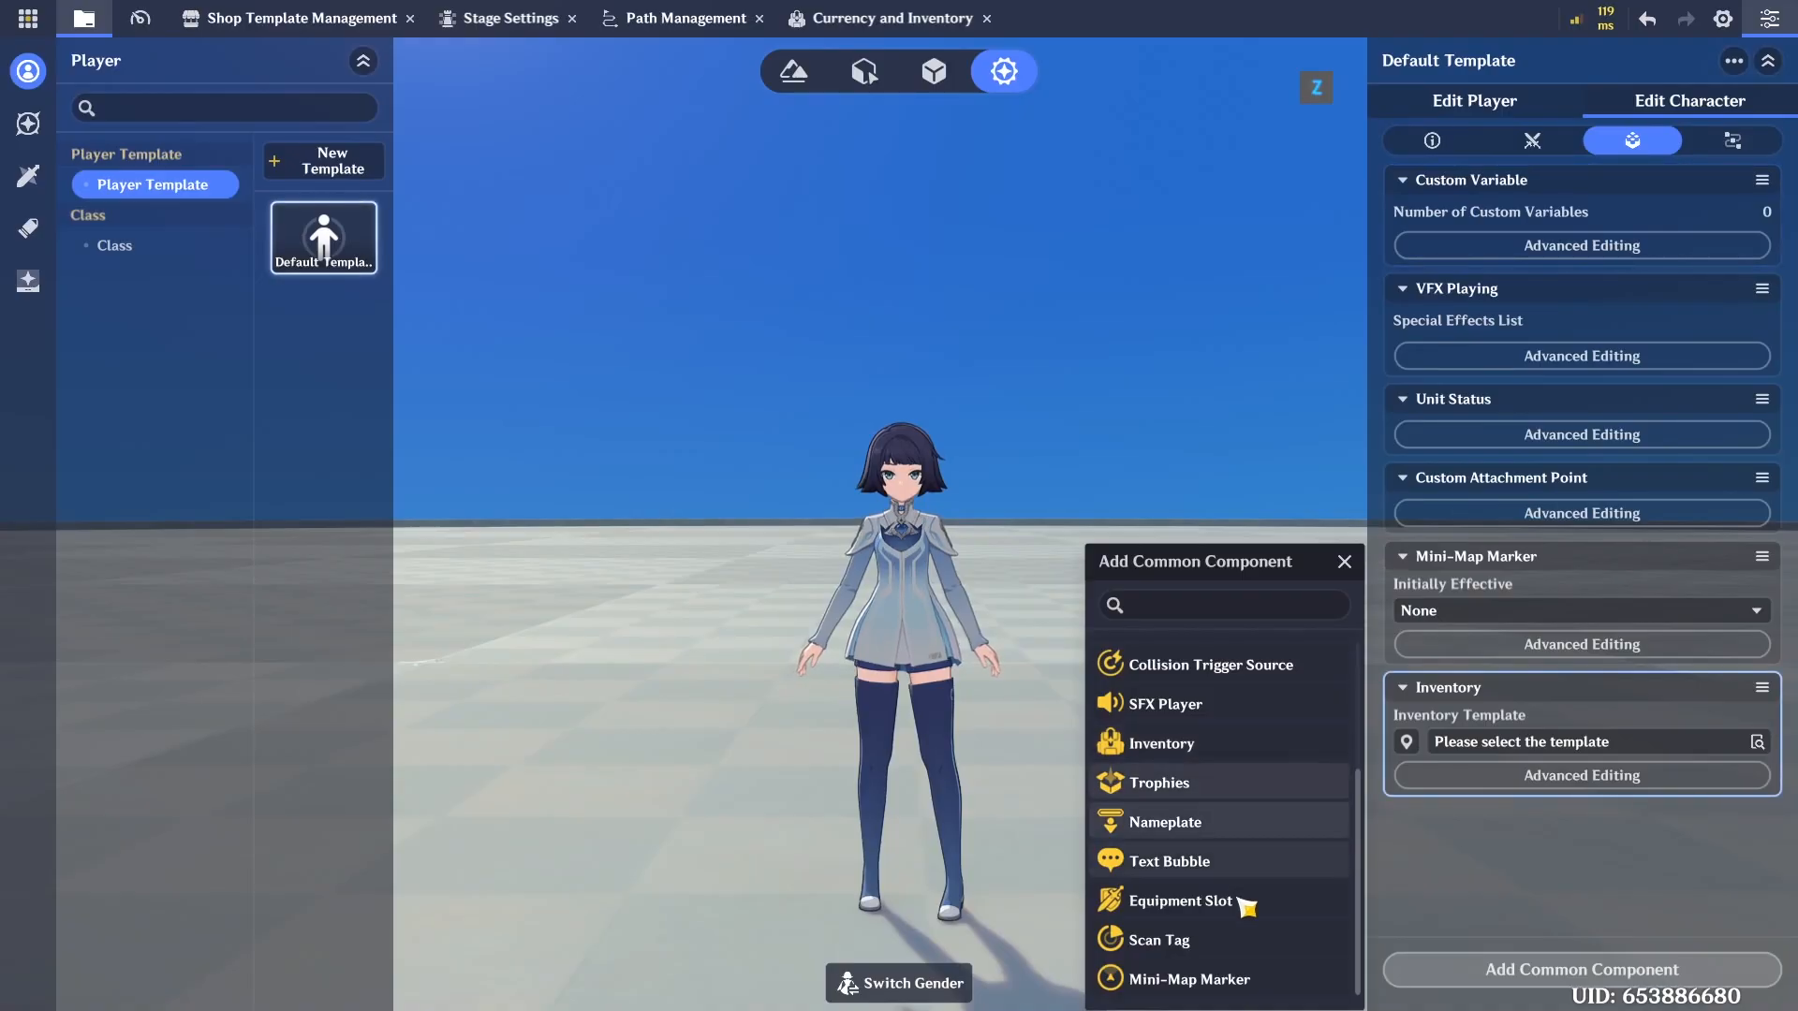
left_click(1243, 909)
left_click(1345, 561)
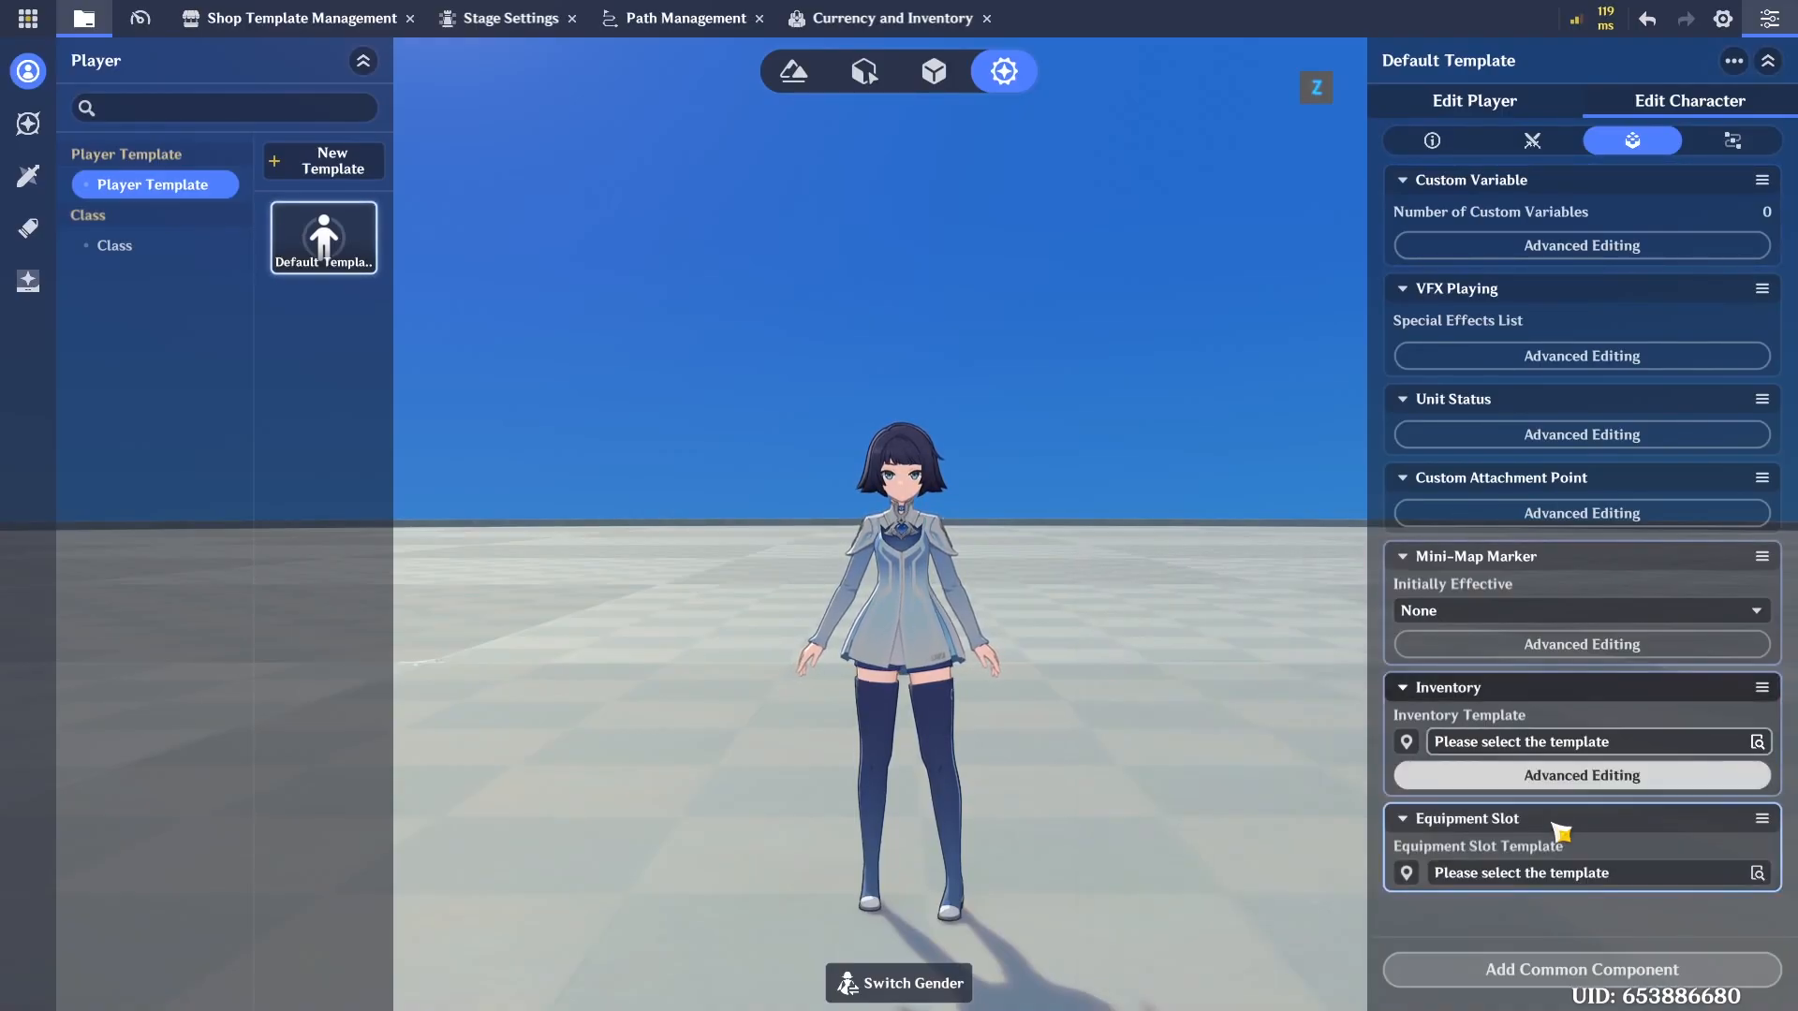
left_click(1584, 742)
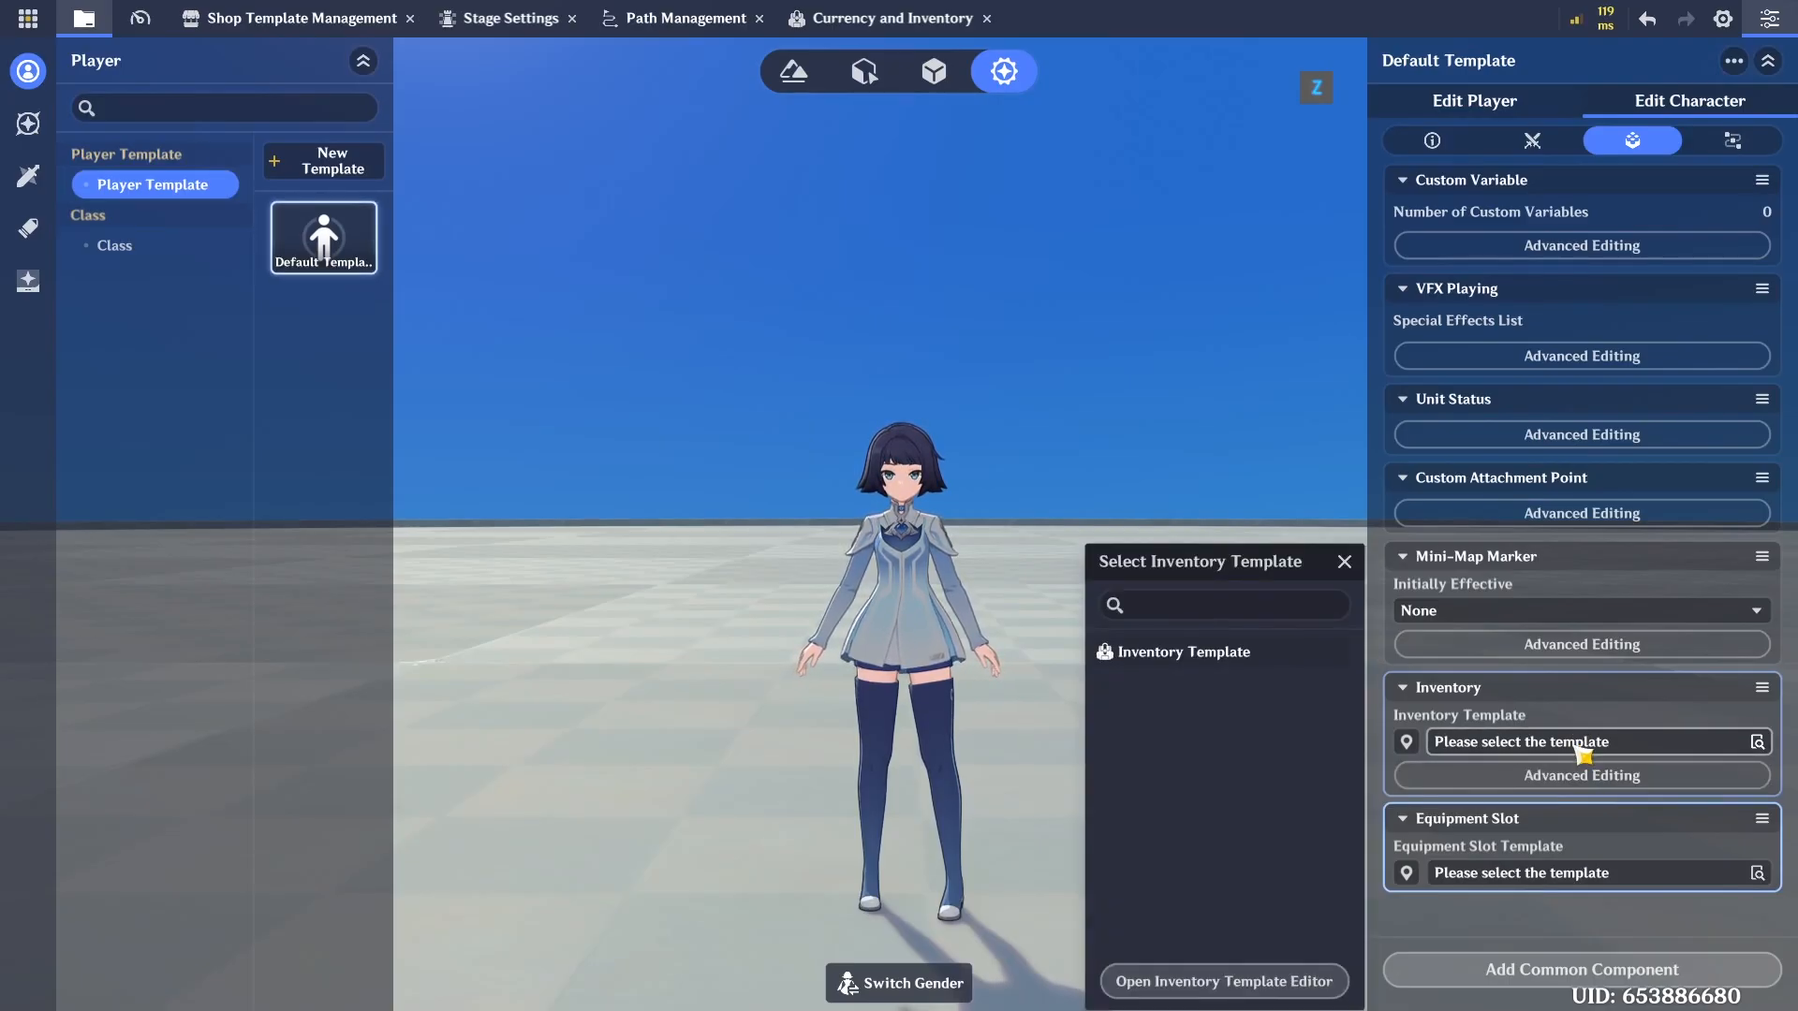
left_click(1214, 667)
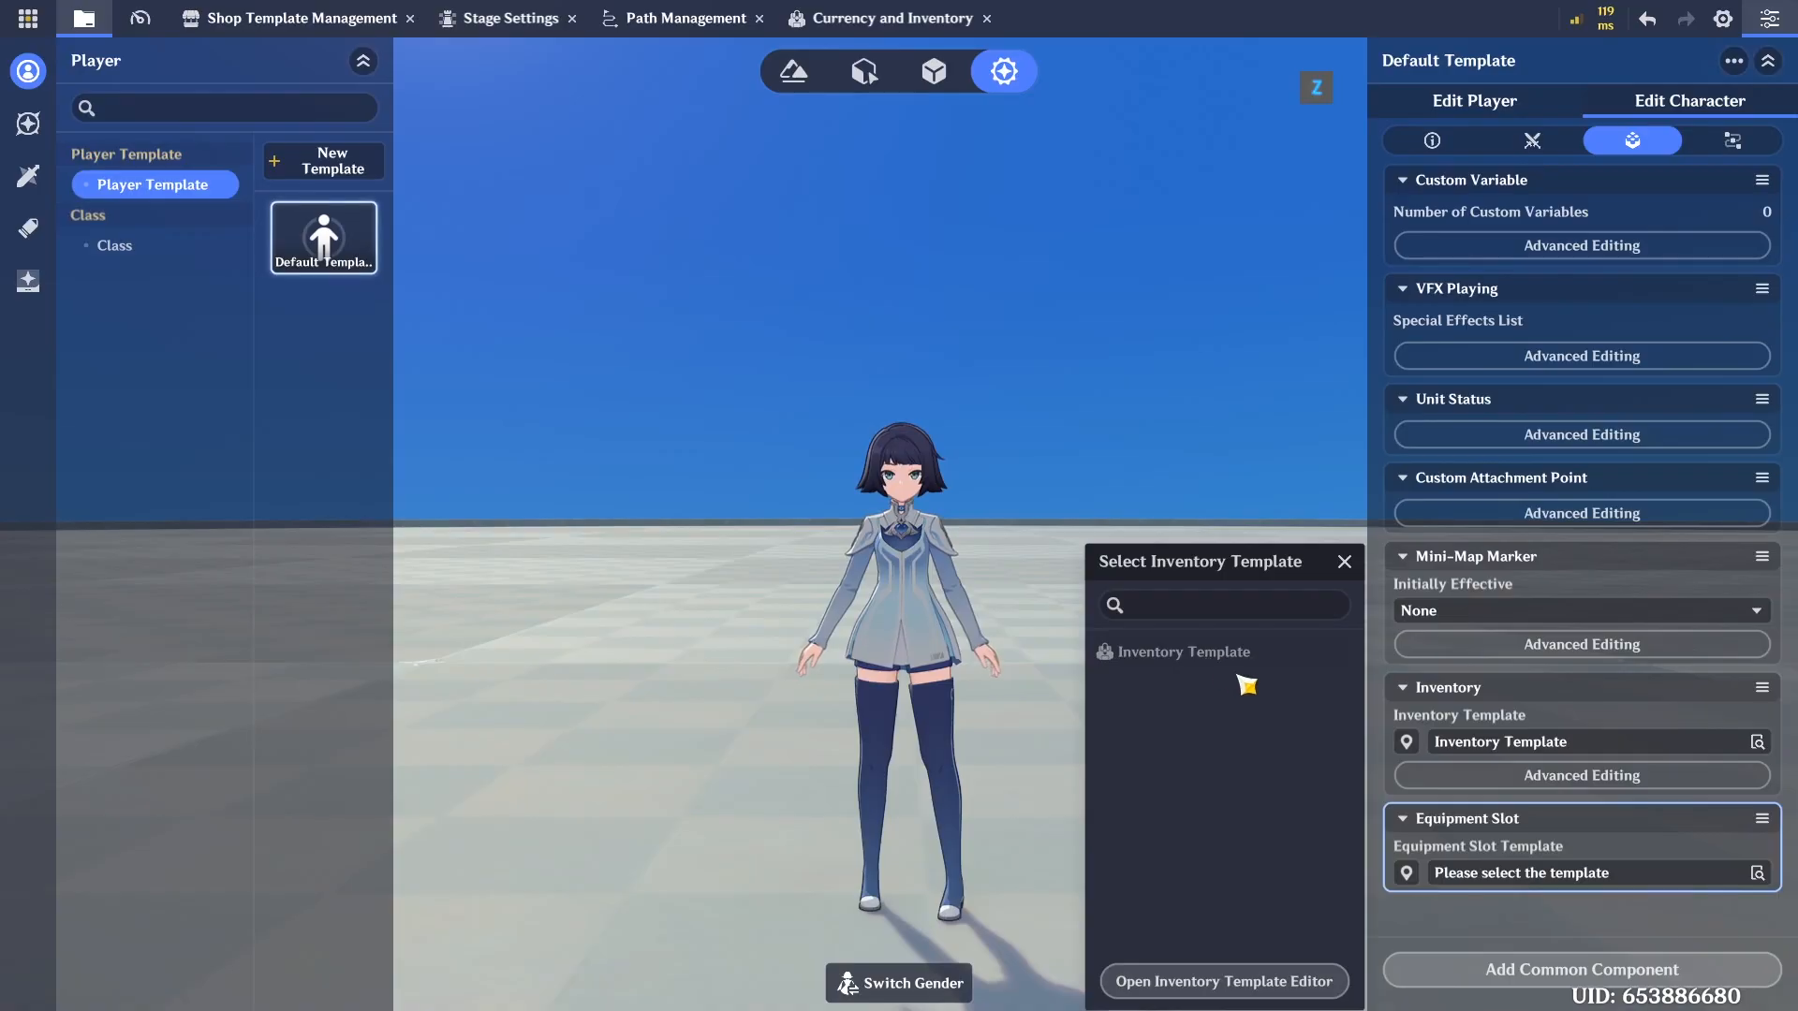
Give the Inventory Template 30 inventory slots and set its Destruction Debris to Destroy
left_click(1583, 872)
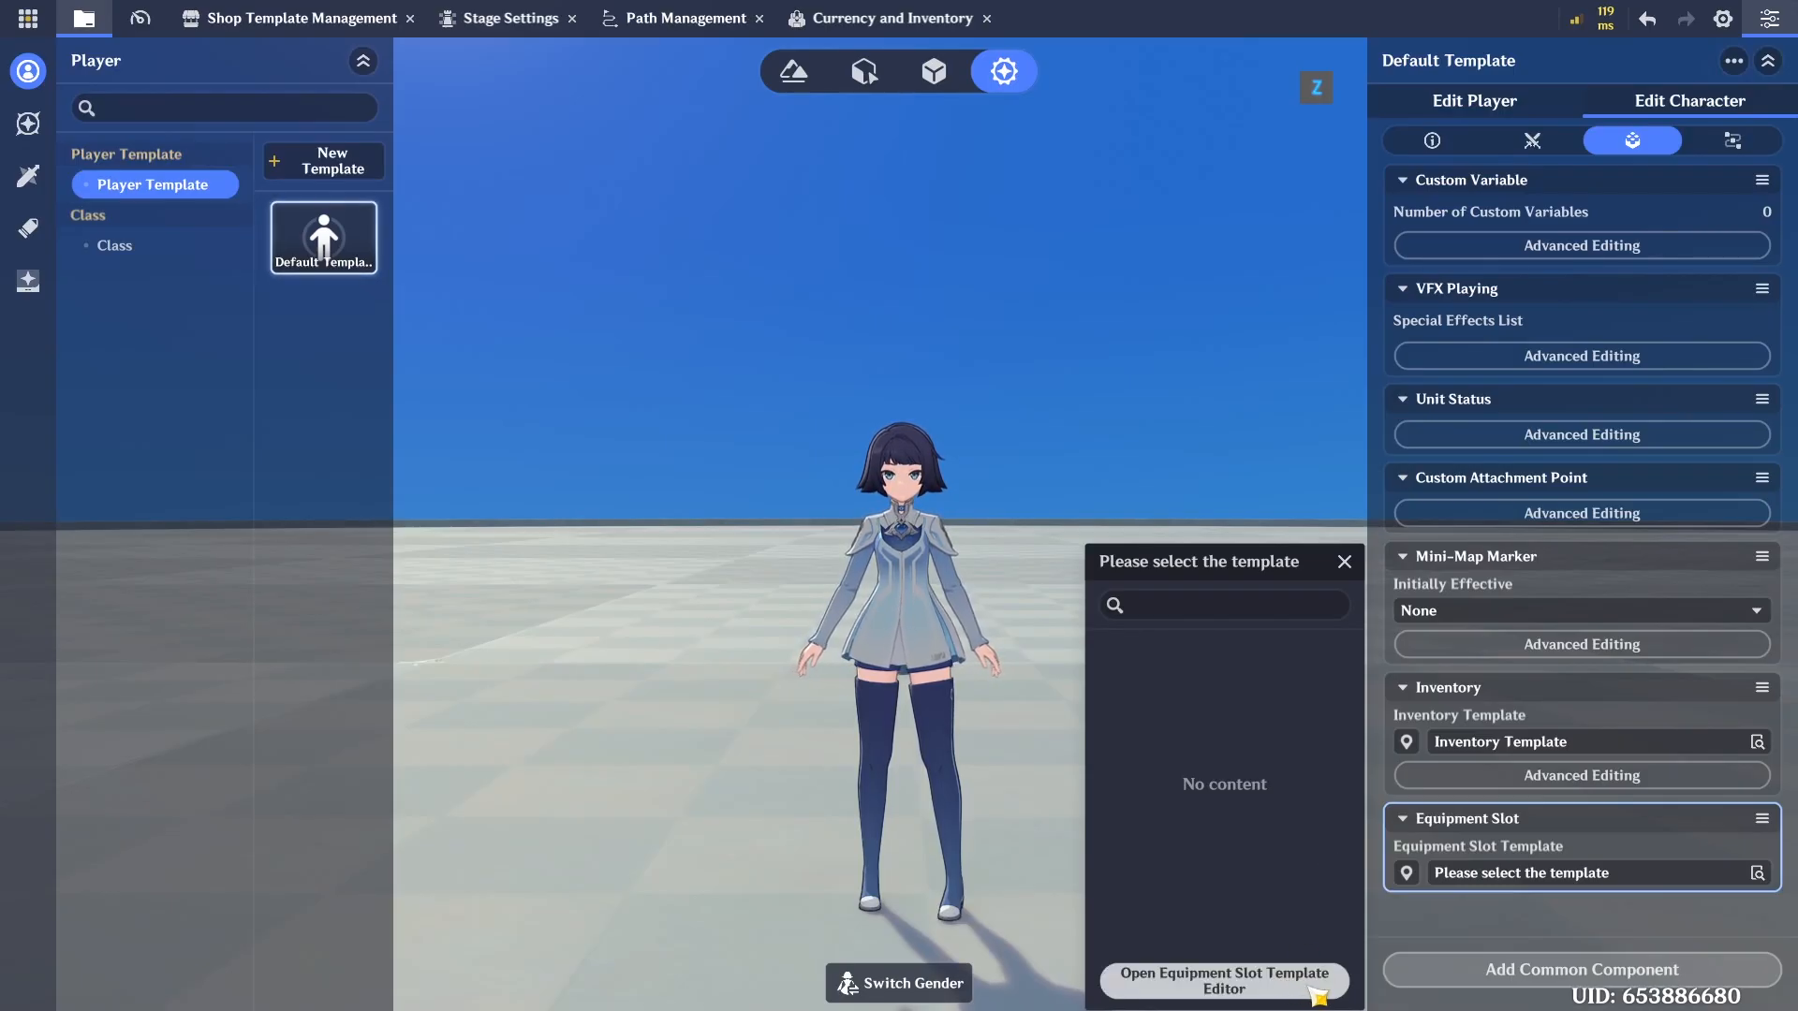
left_click(1313, 991)
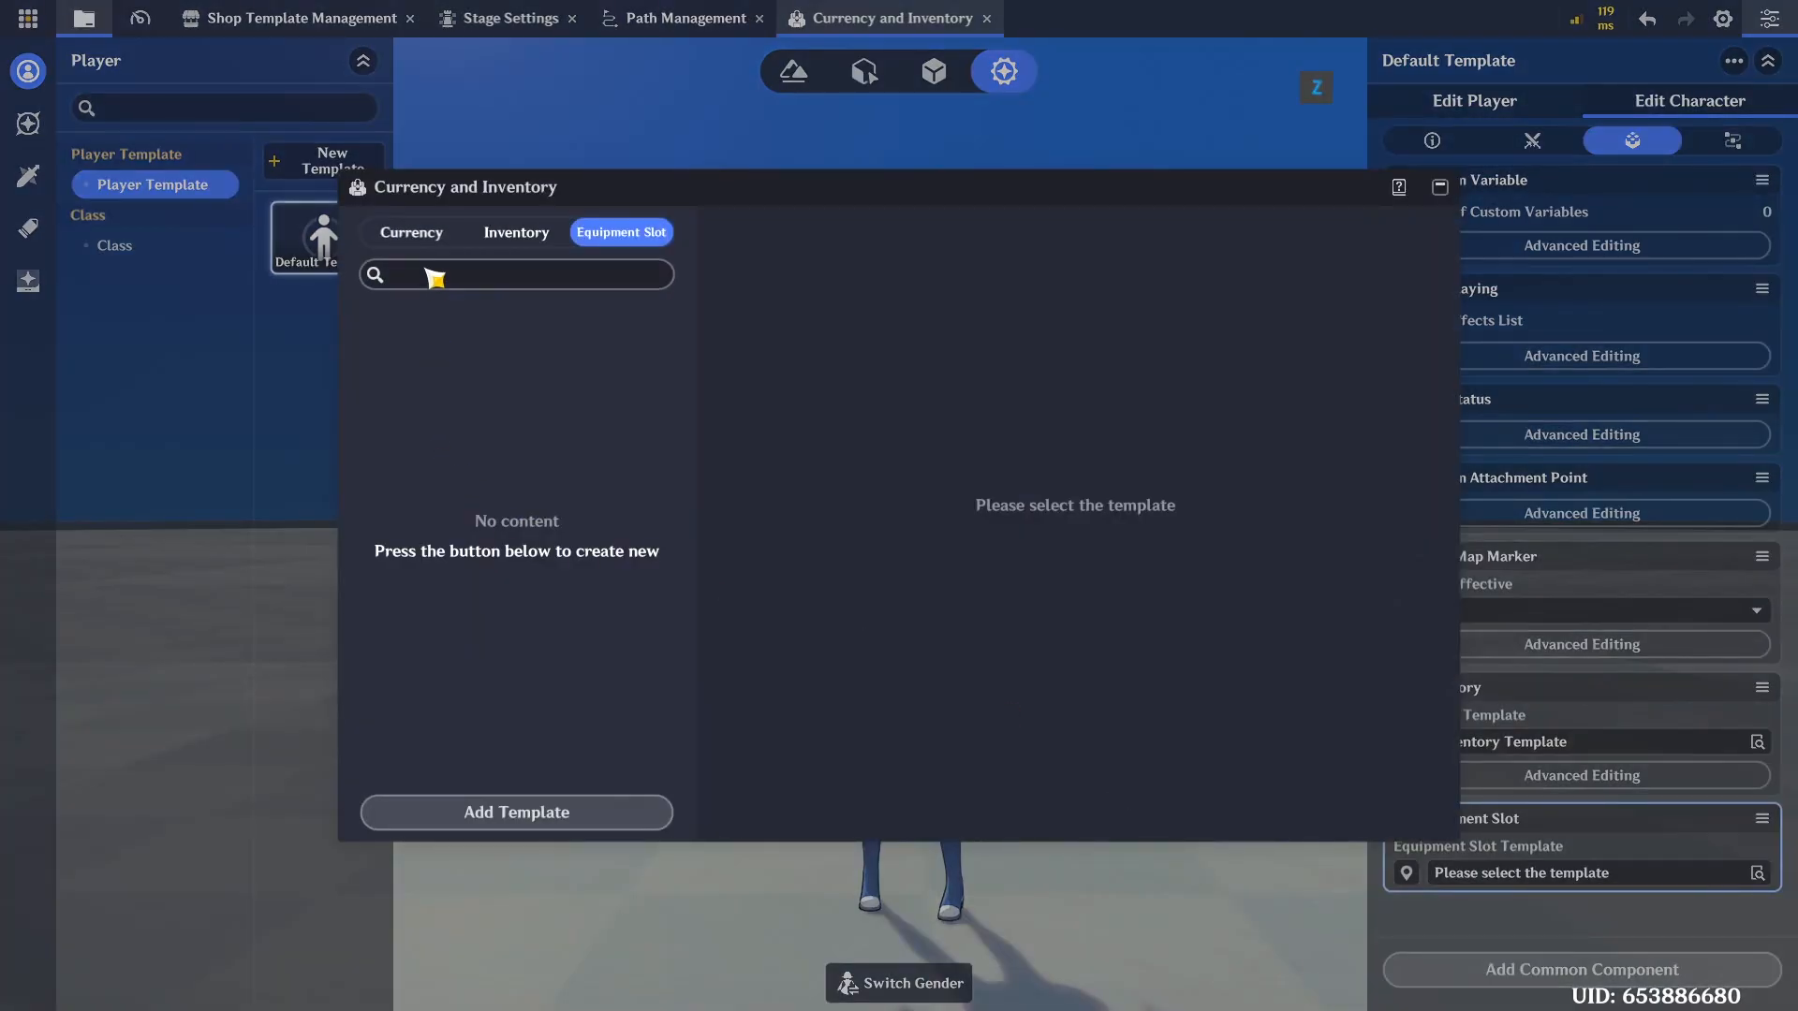
left_click(457, 245)
left_click(517, 234)
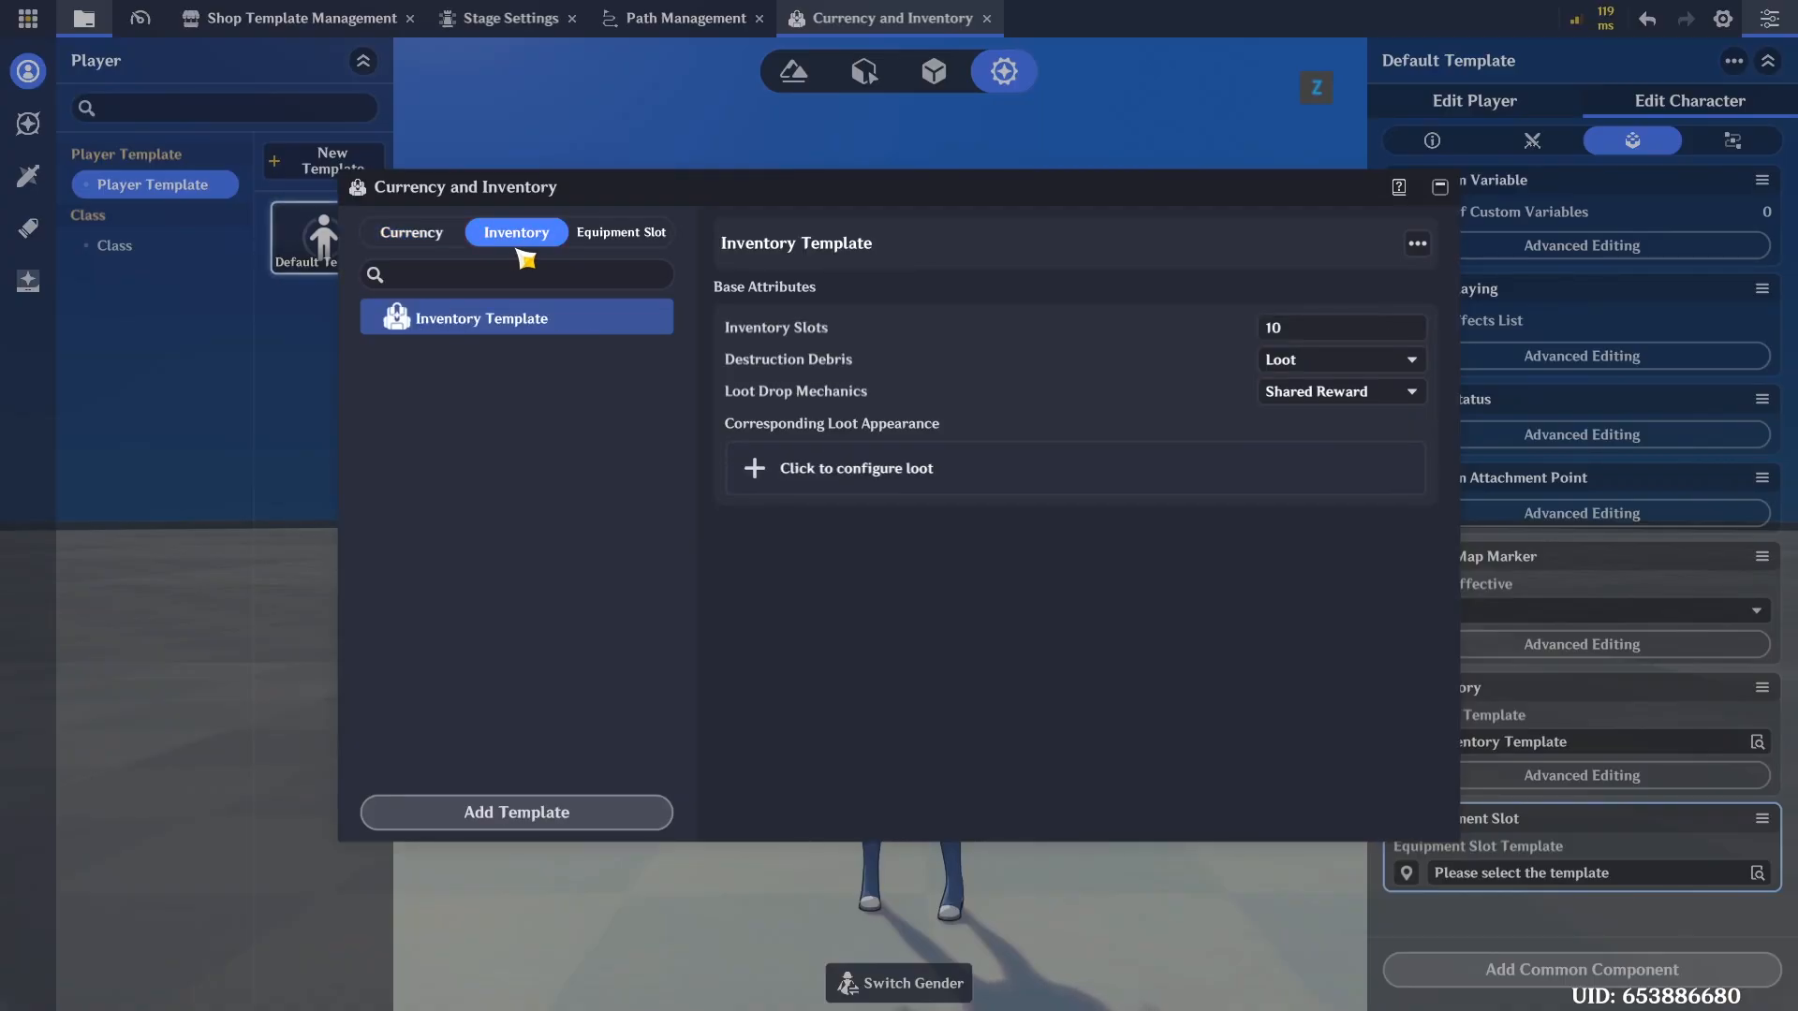
left_click(1342, 327)
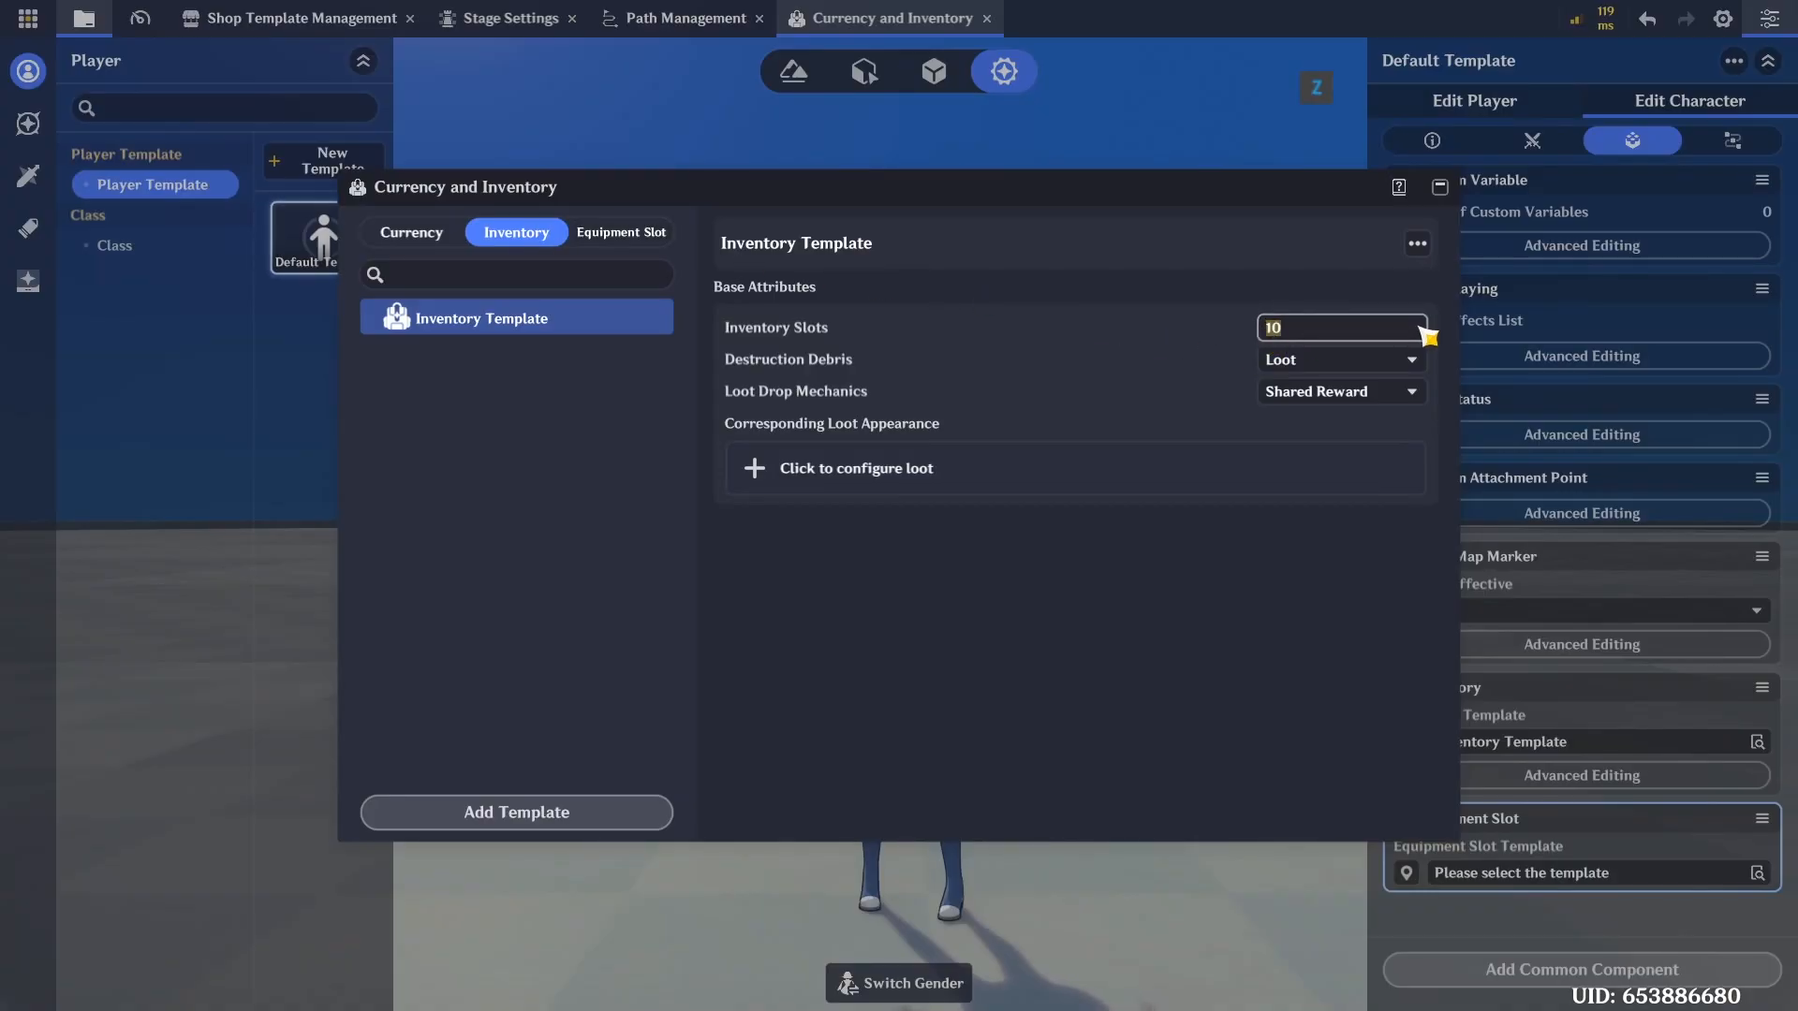
type("30")
left_click(1297, 360)
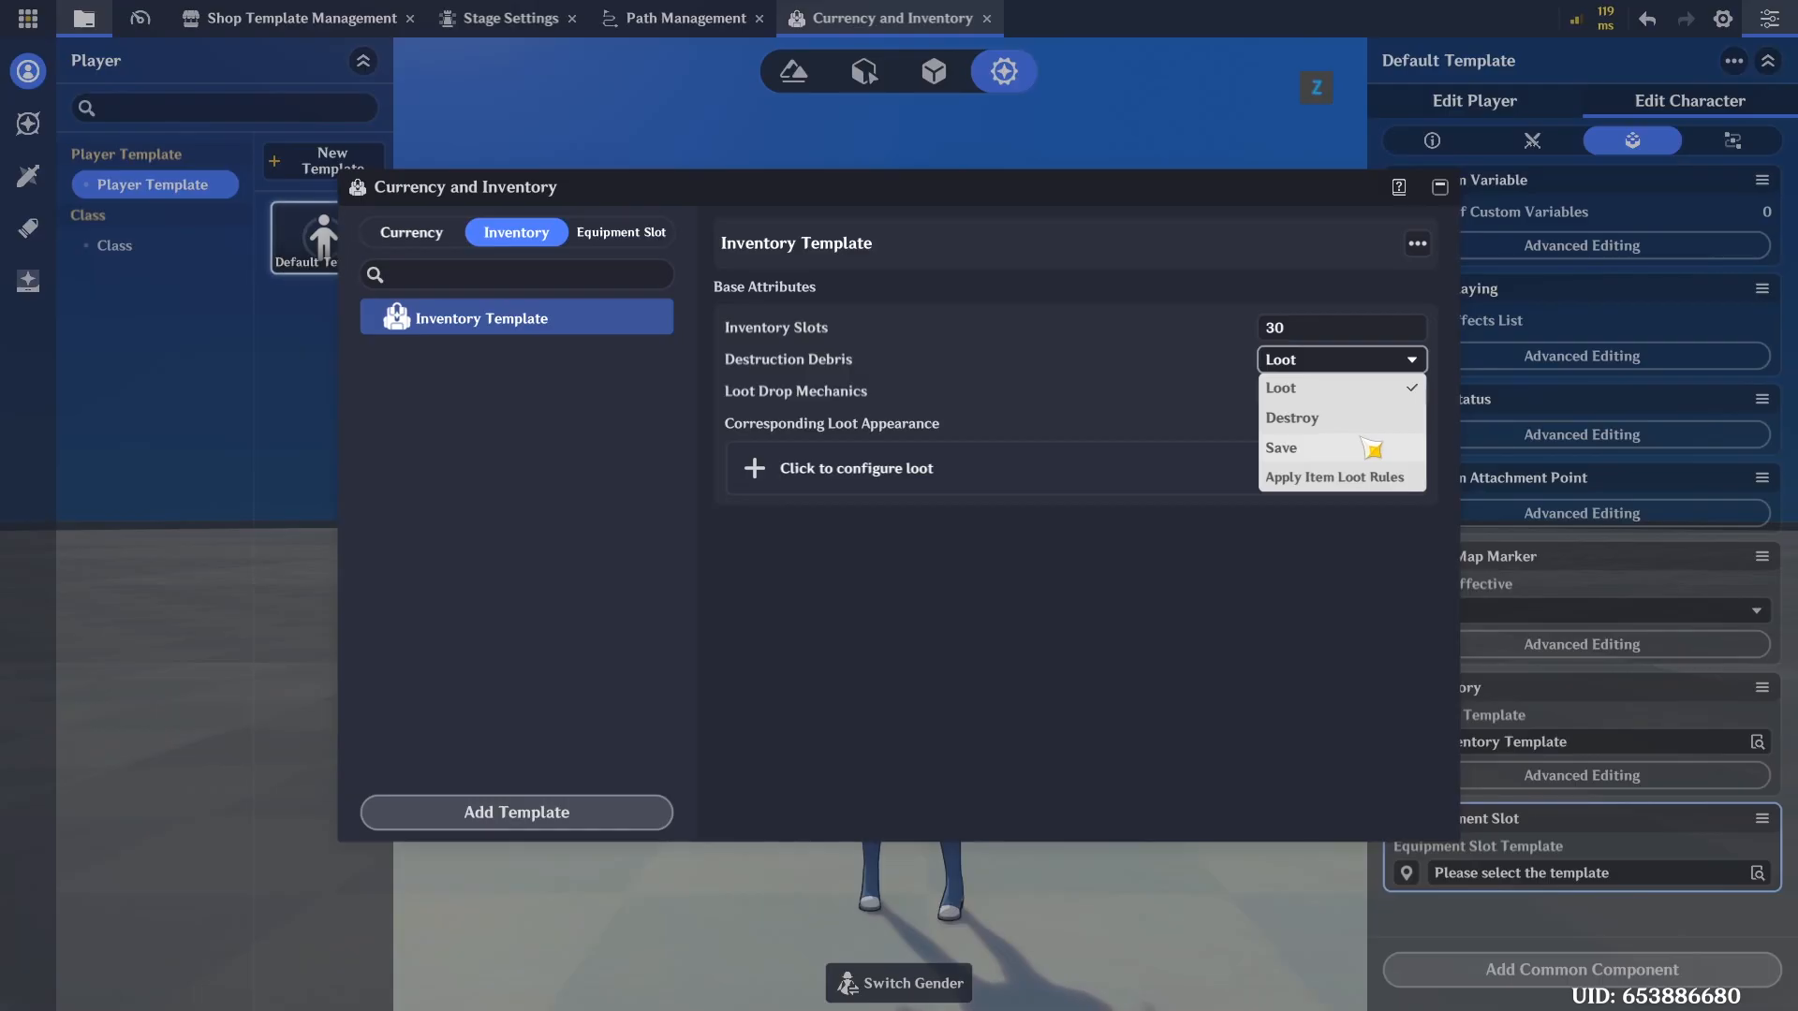
left_click(1371, 418)
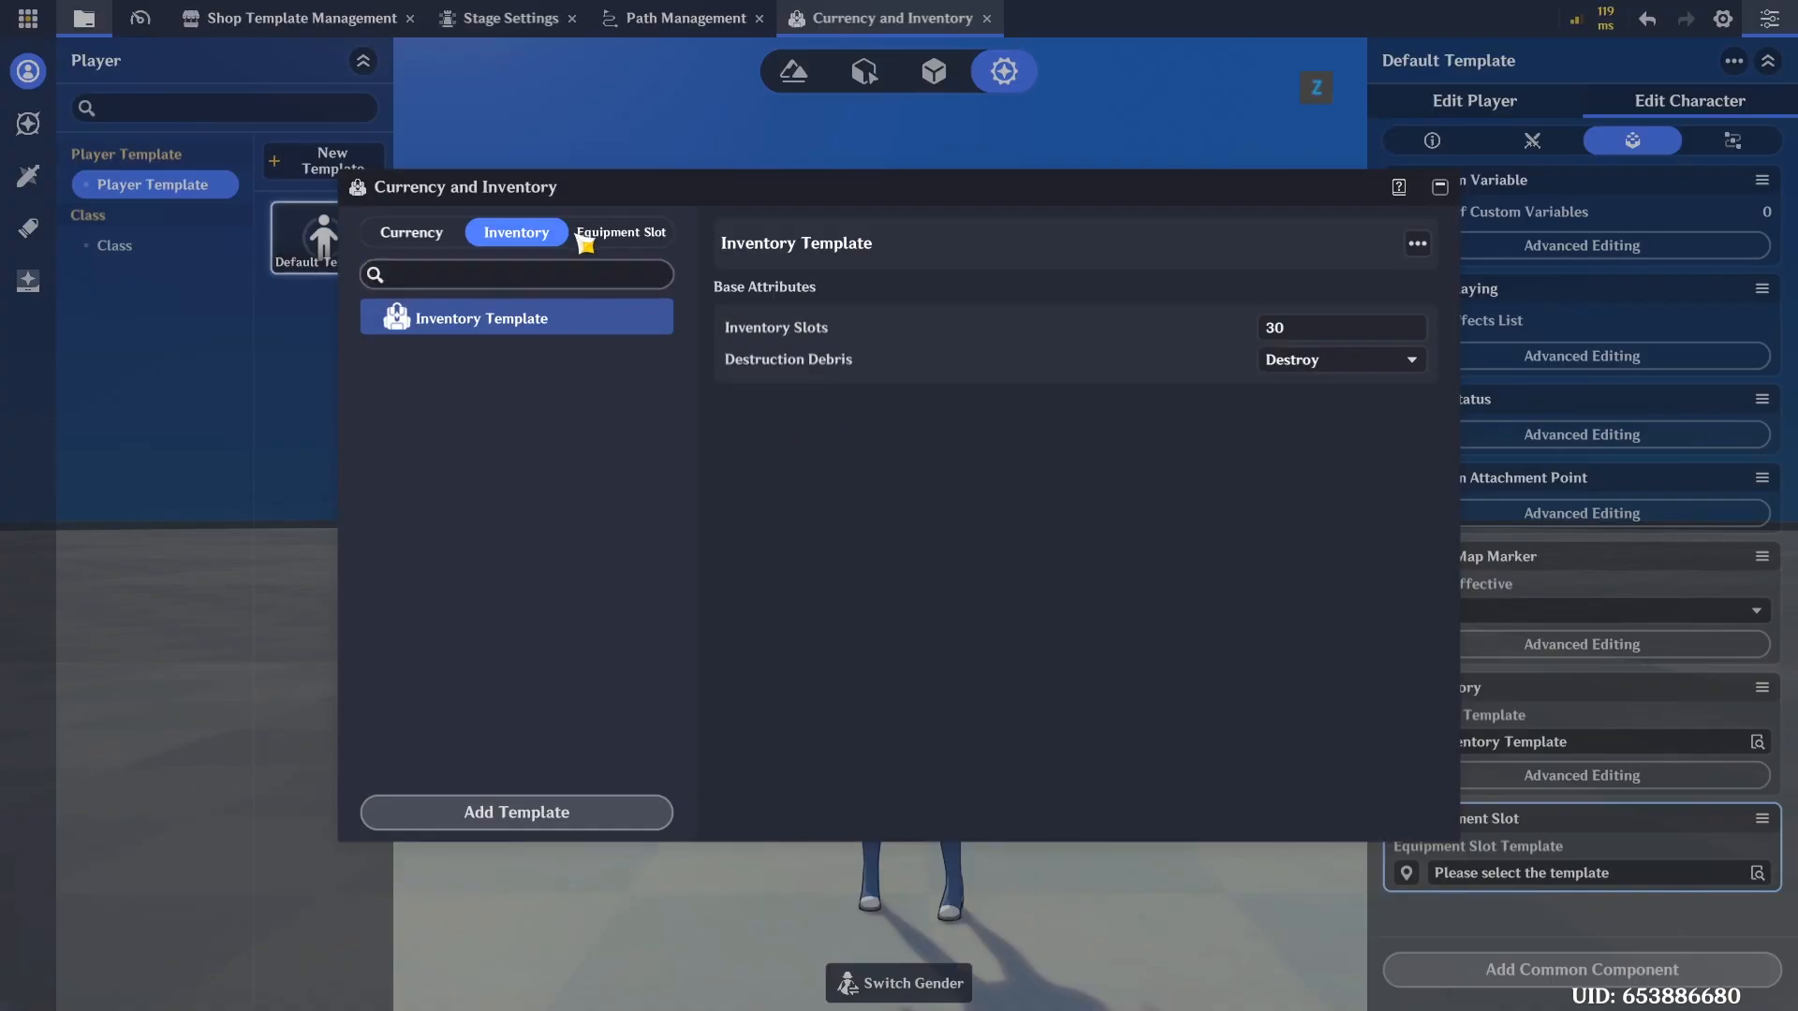
Create a new equipment slot template and add a slot named Weapons to it
left_click(611, 236)
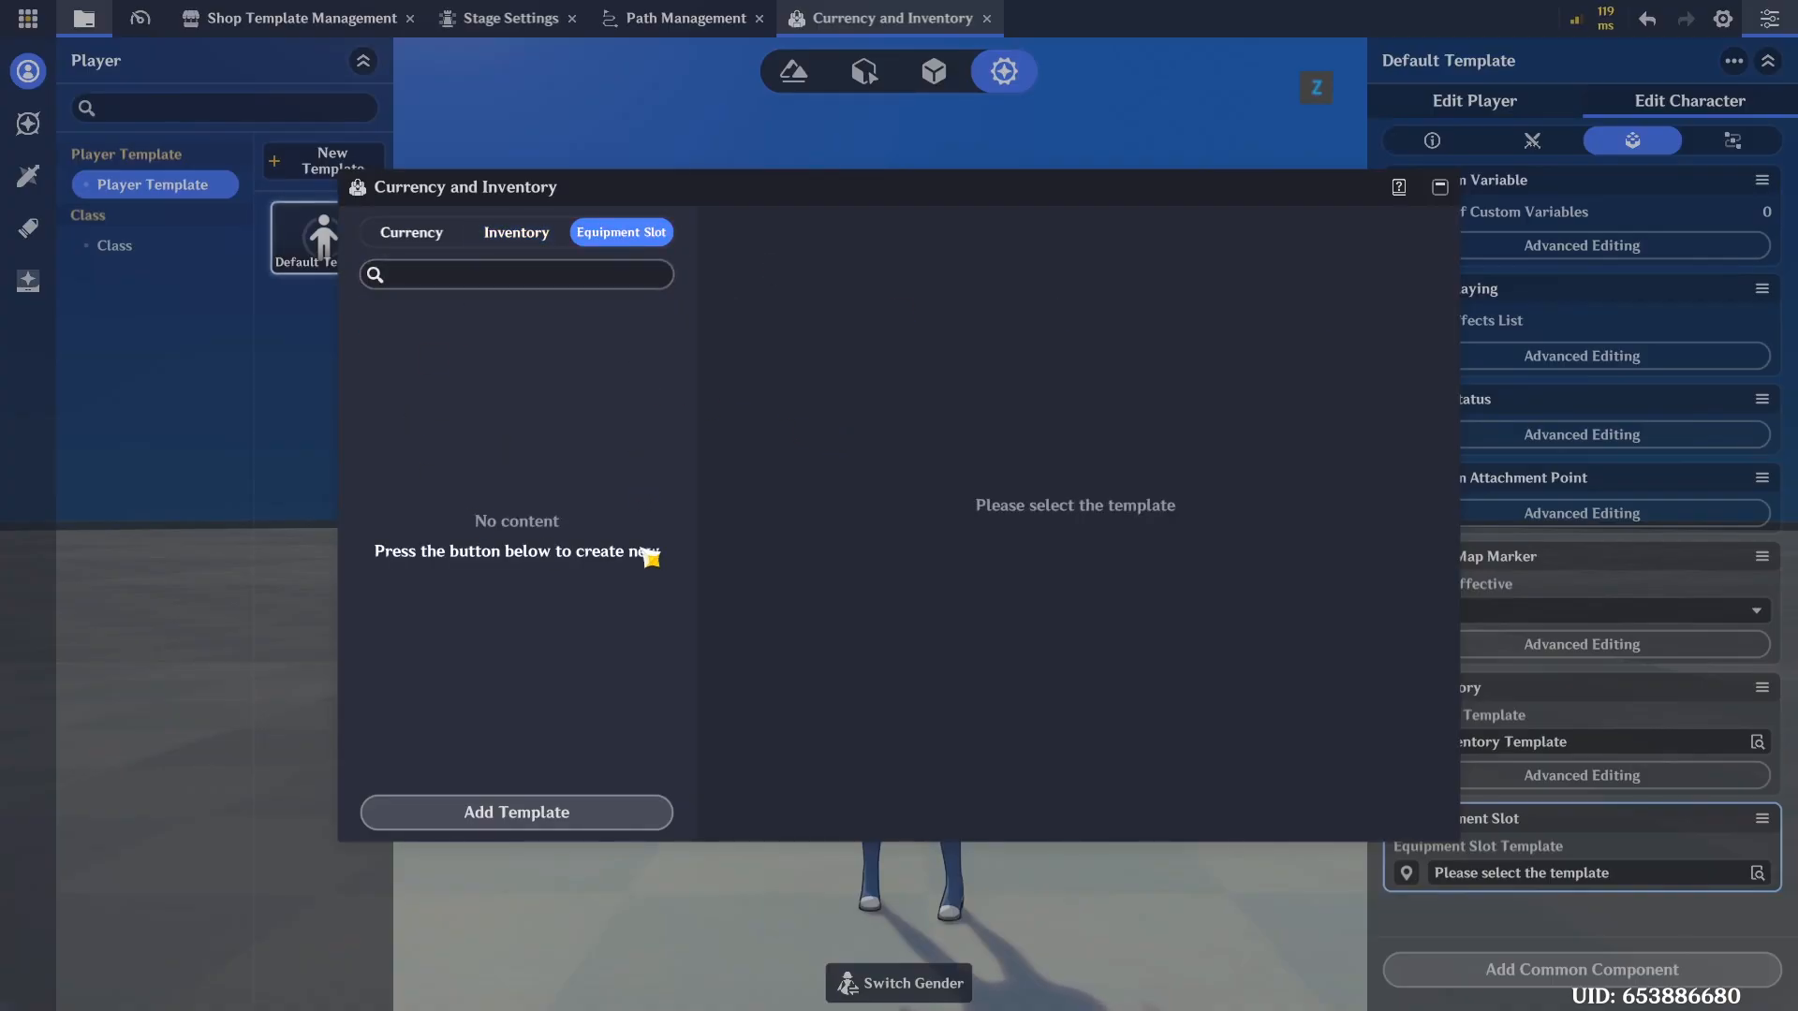
left_click(566, 813)
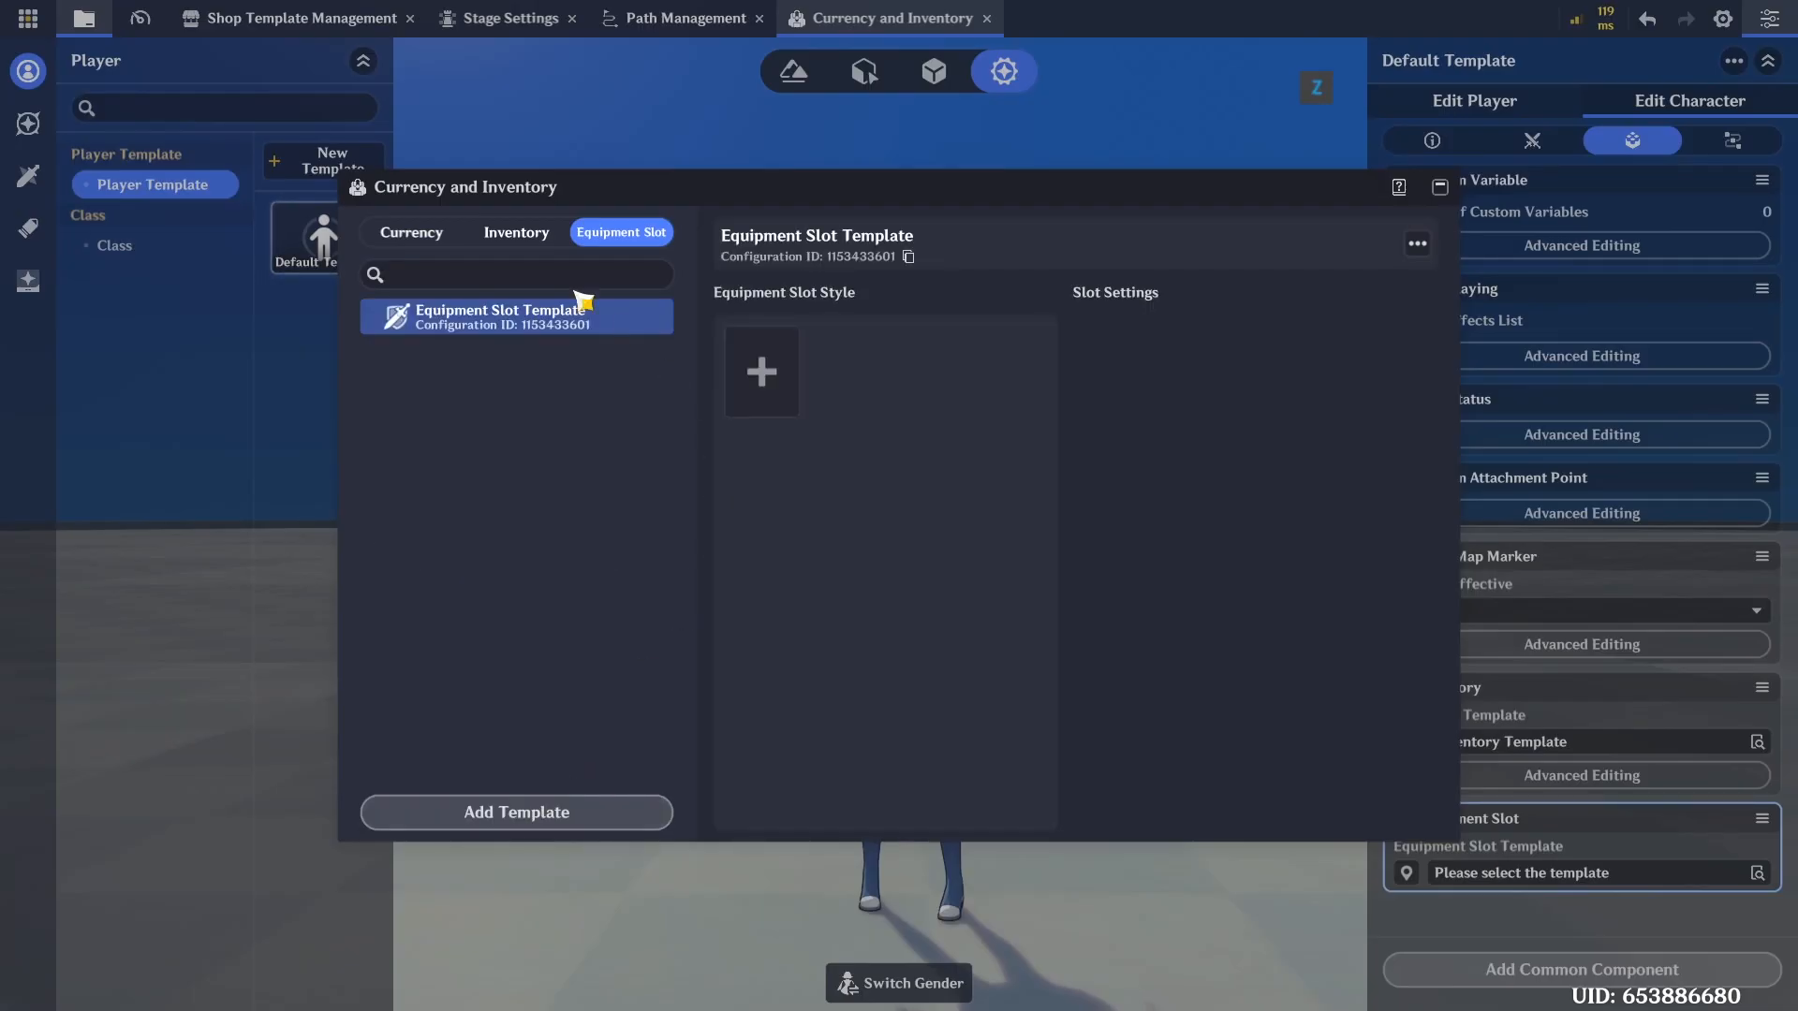
left_click(762, 372)
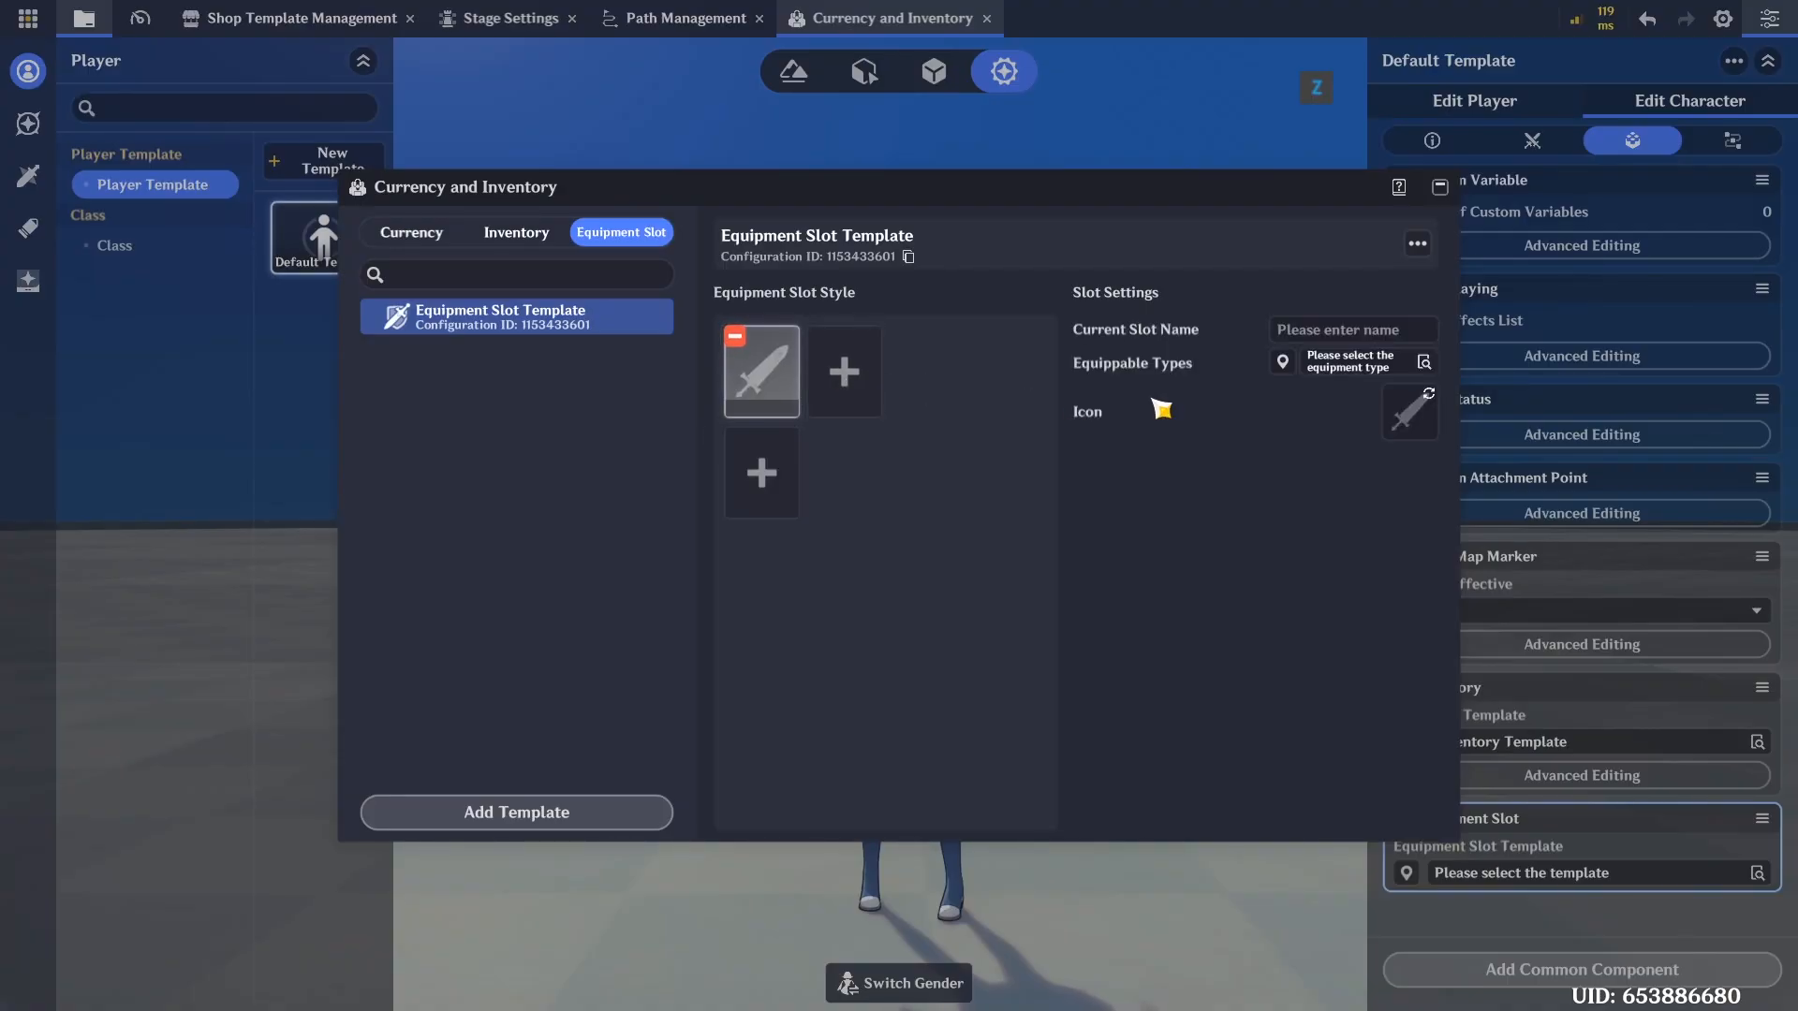
left_click(1365, 338)
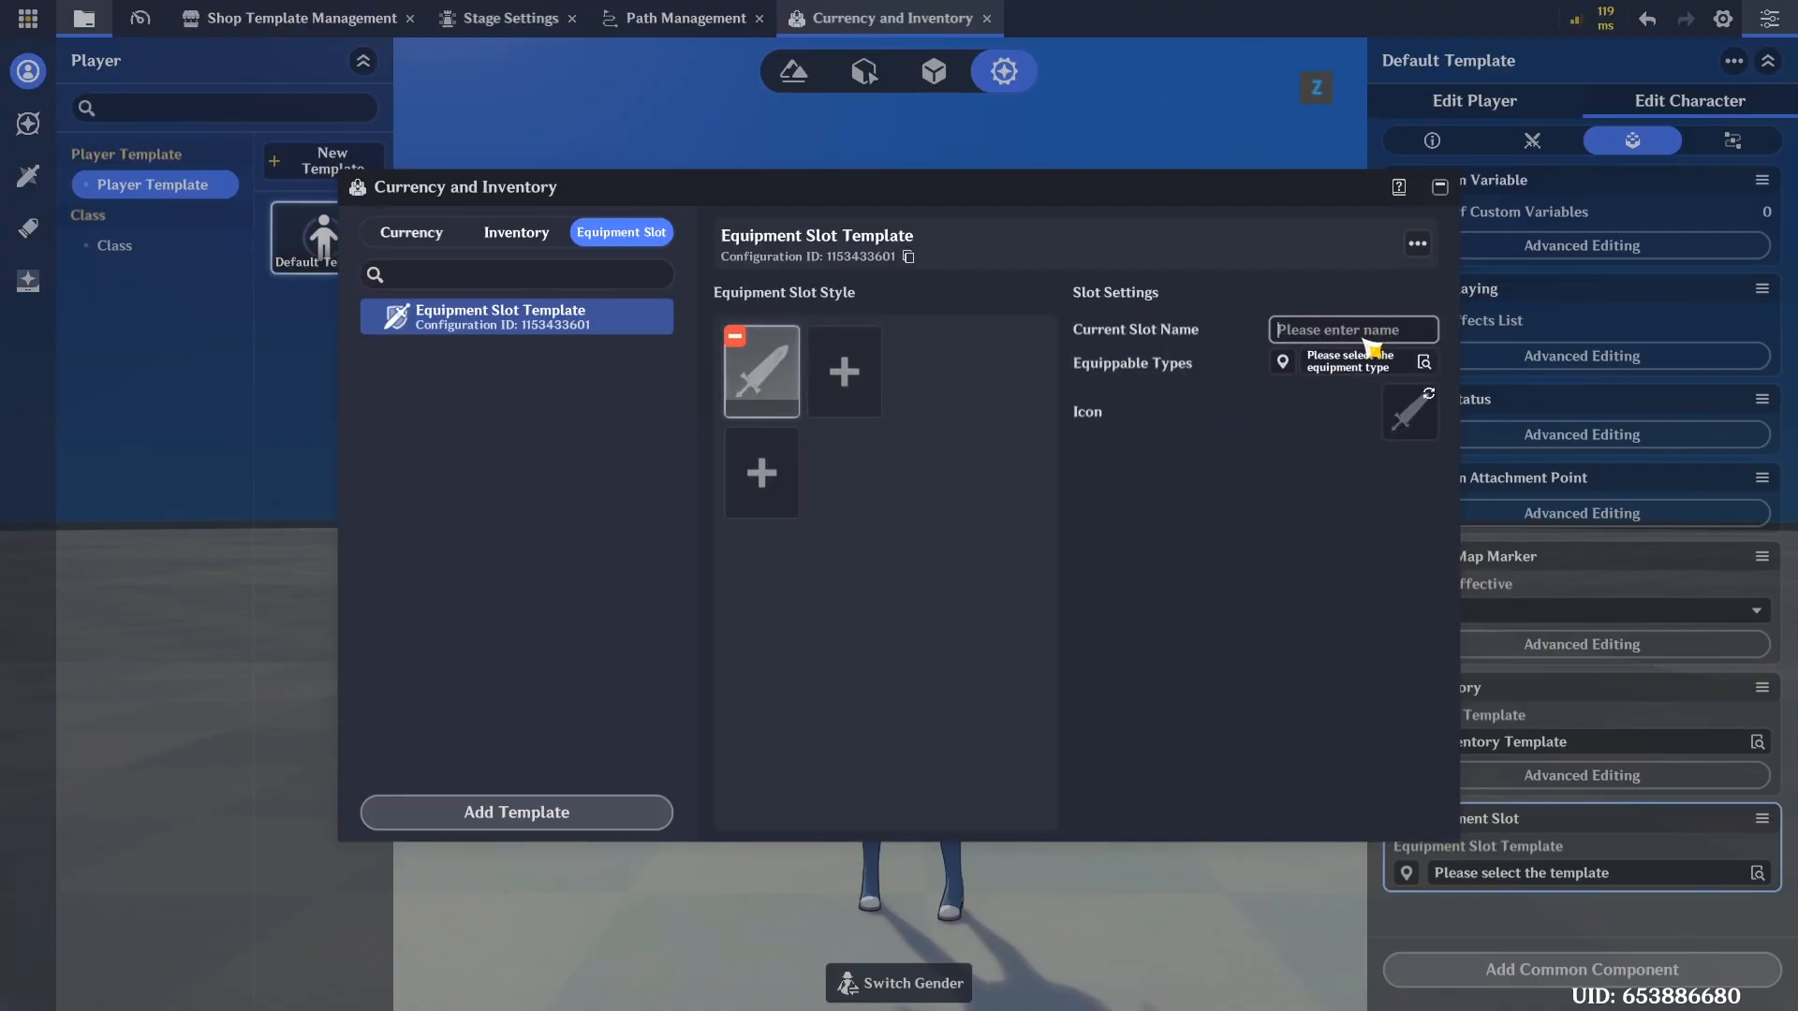
type("a")
key("BackSpace")
type("Weapons")
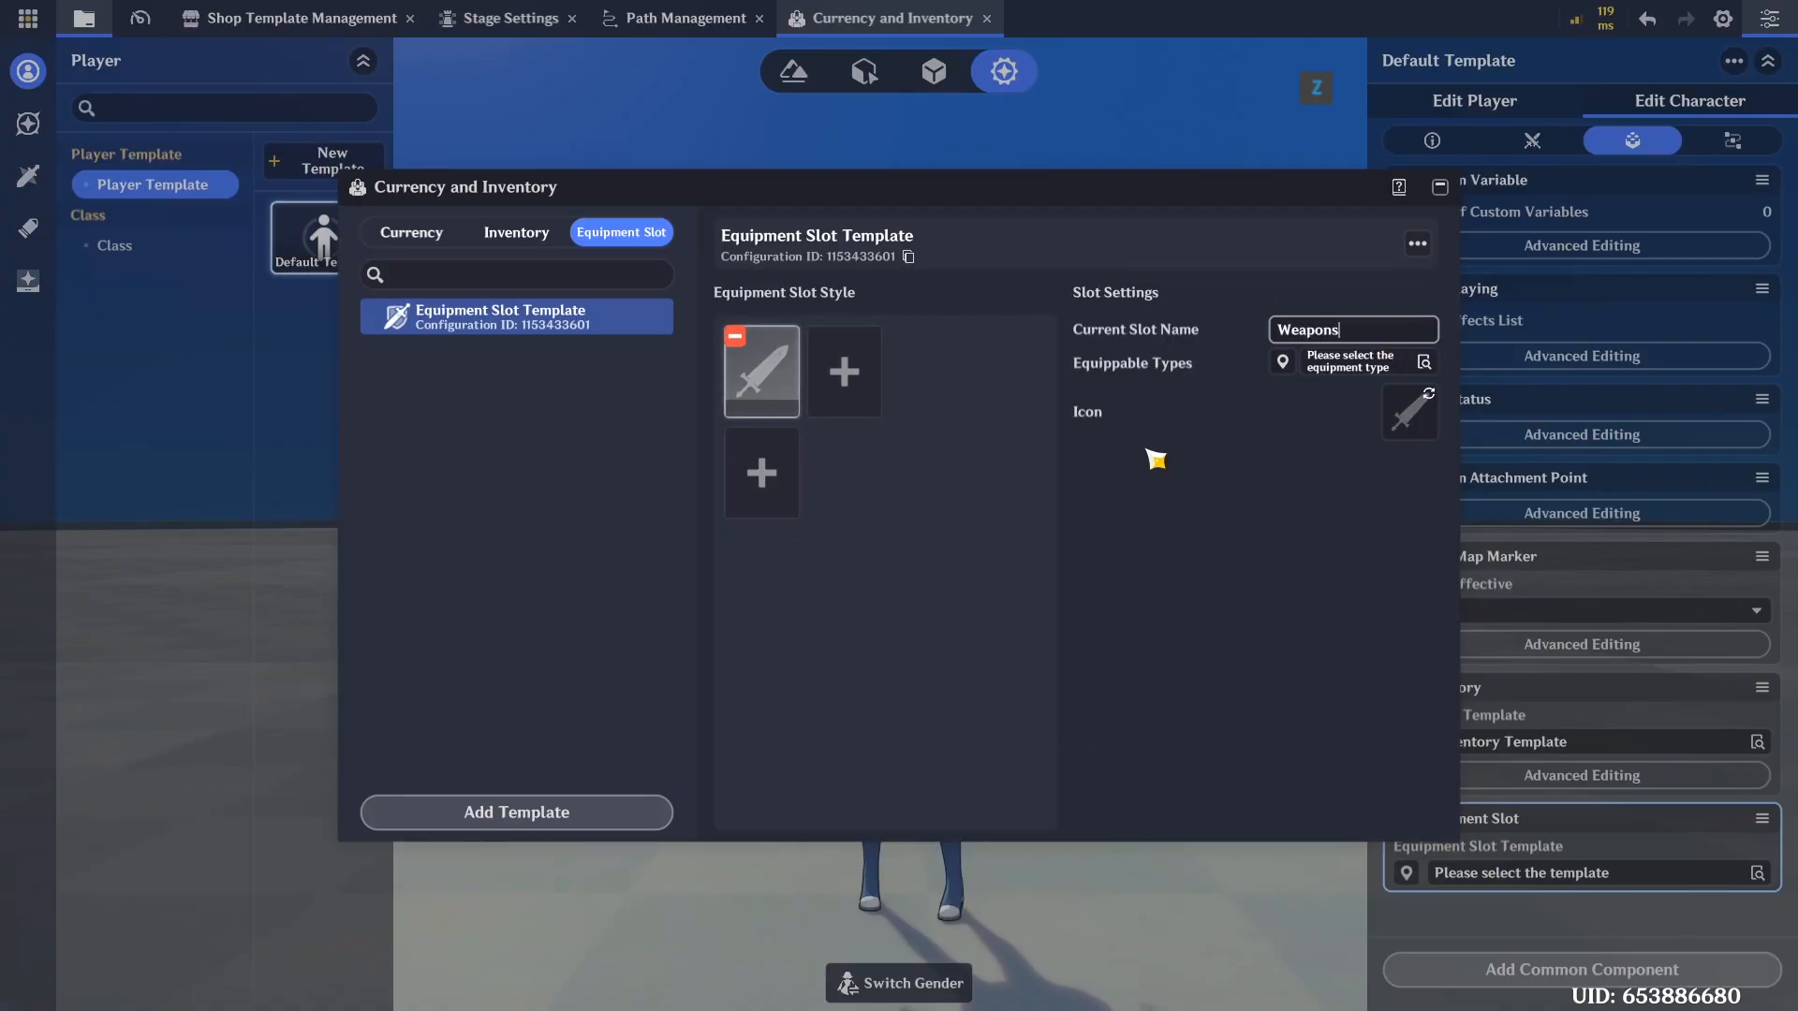
left_click(1156, 458)
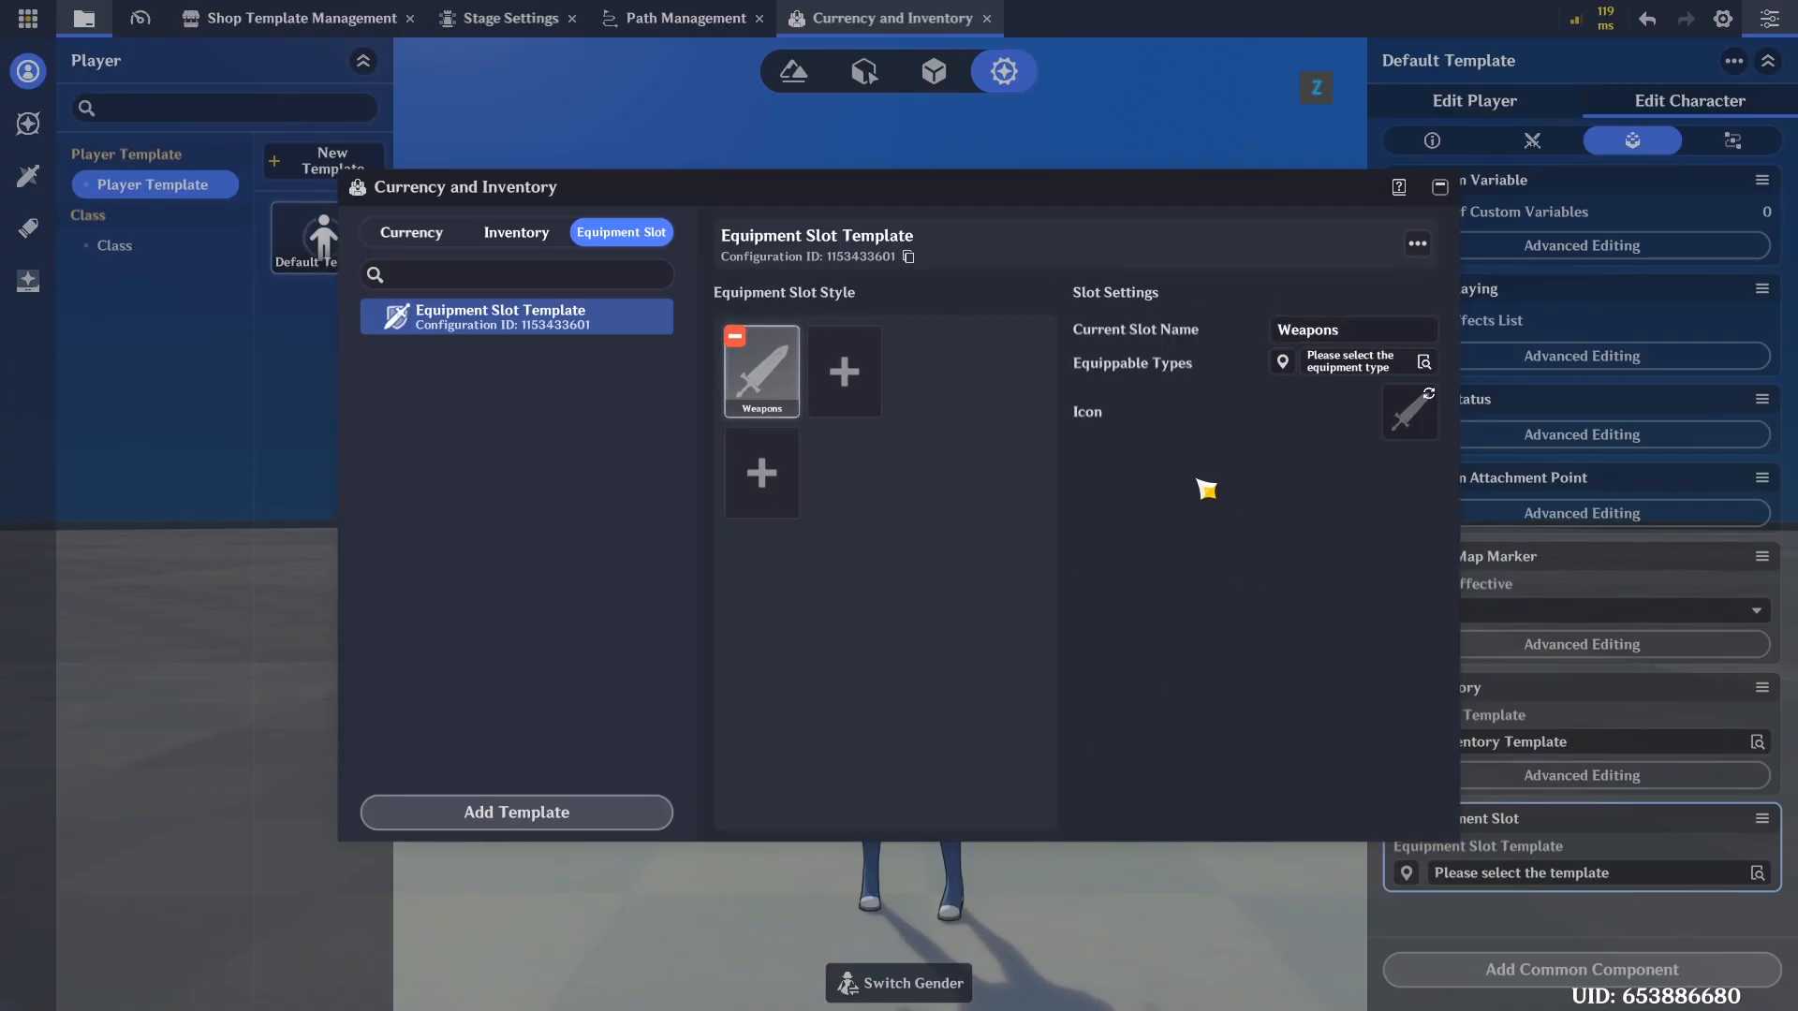
Create an equipment type named Sword in the Uncategorized Tab for the Weapons slot's equippable types
left_click(1346, 373)
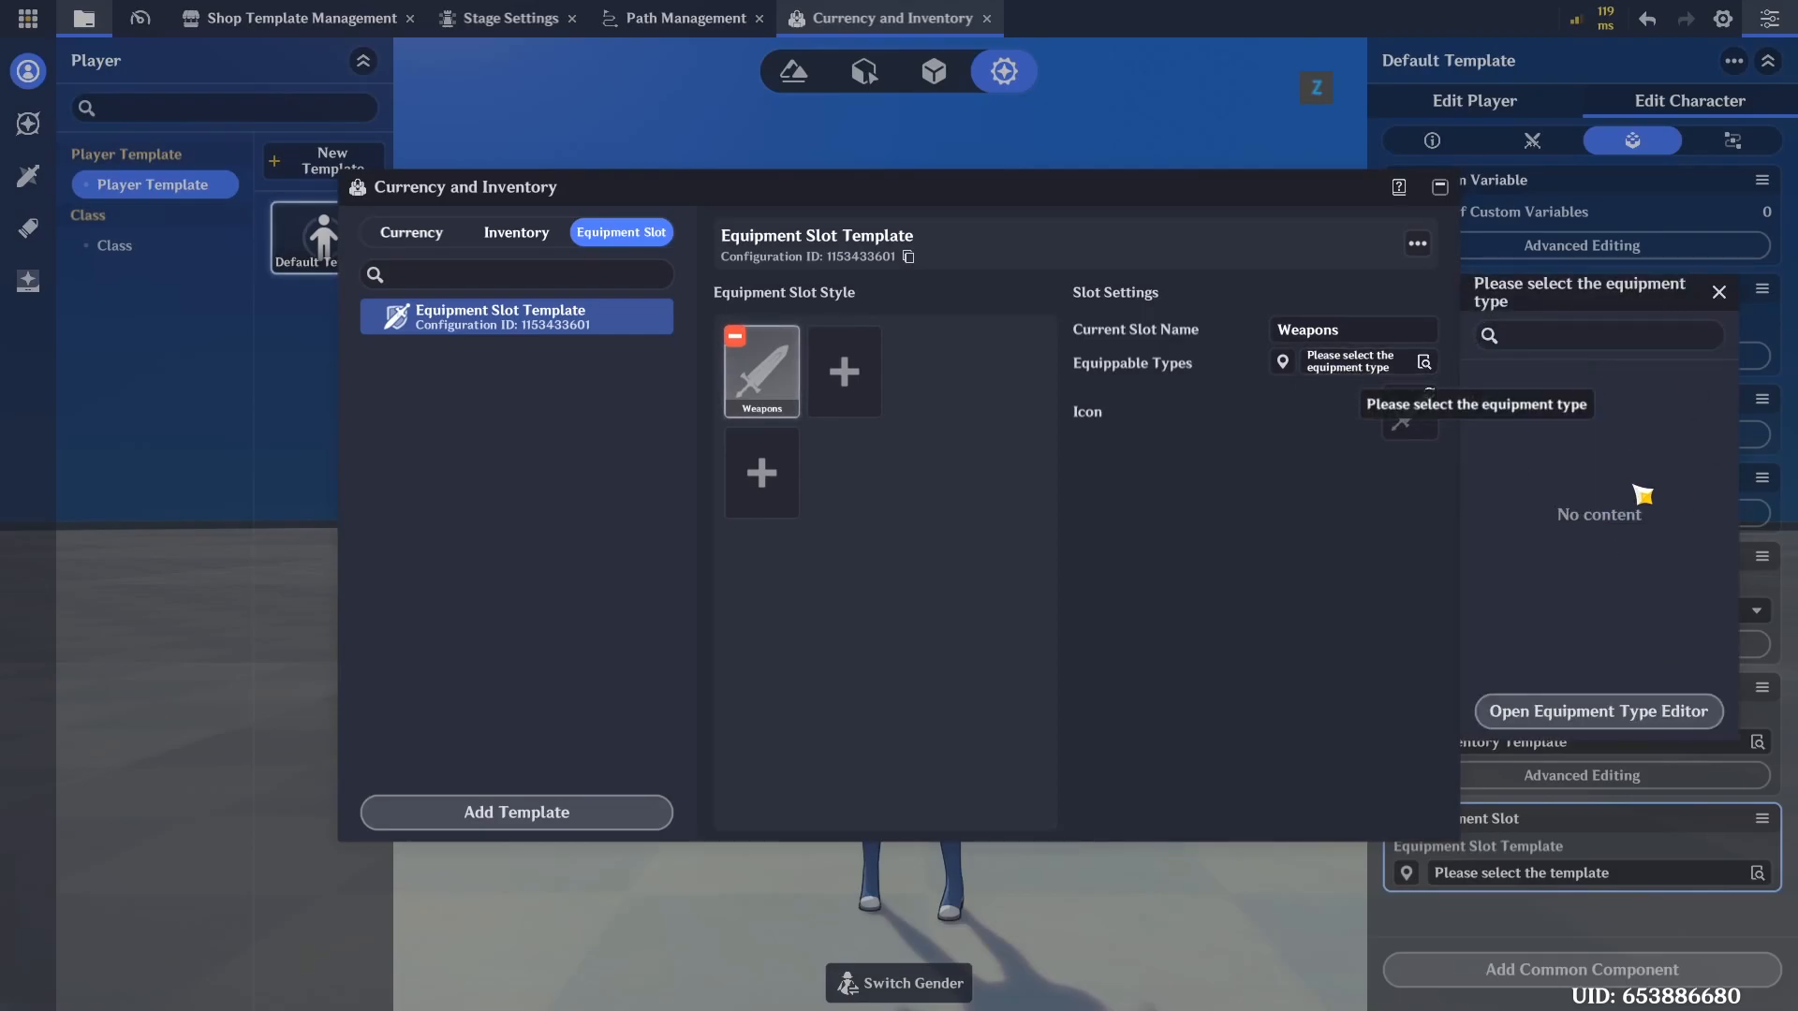
left_click(1677, 714)
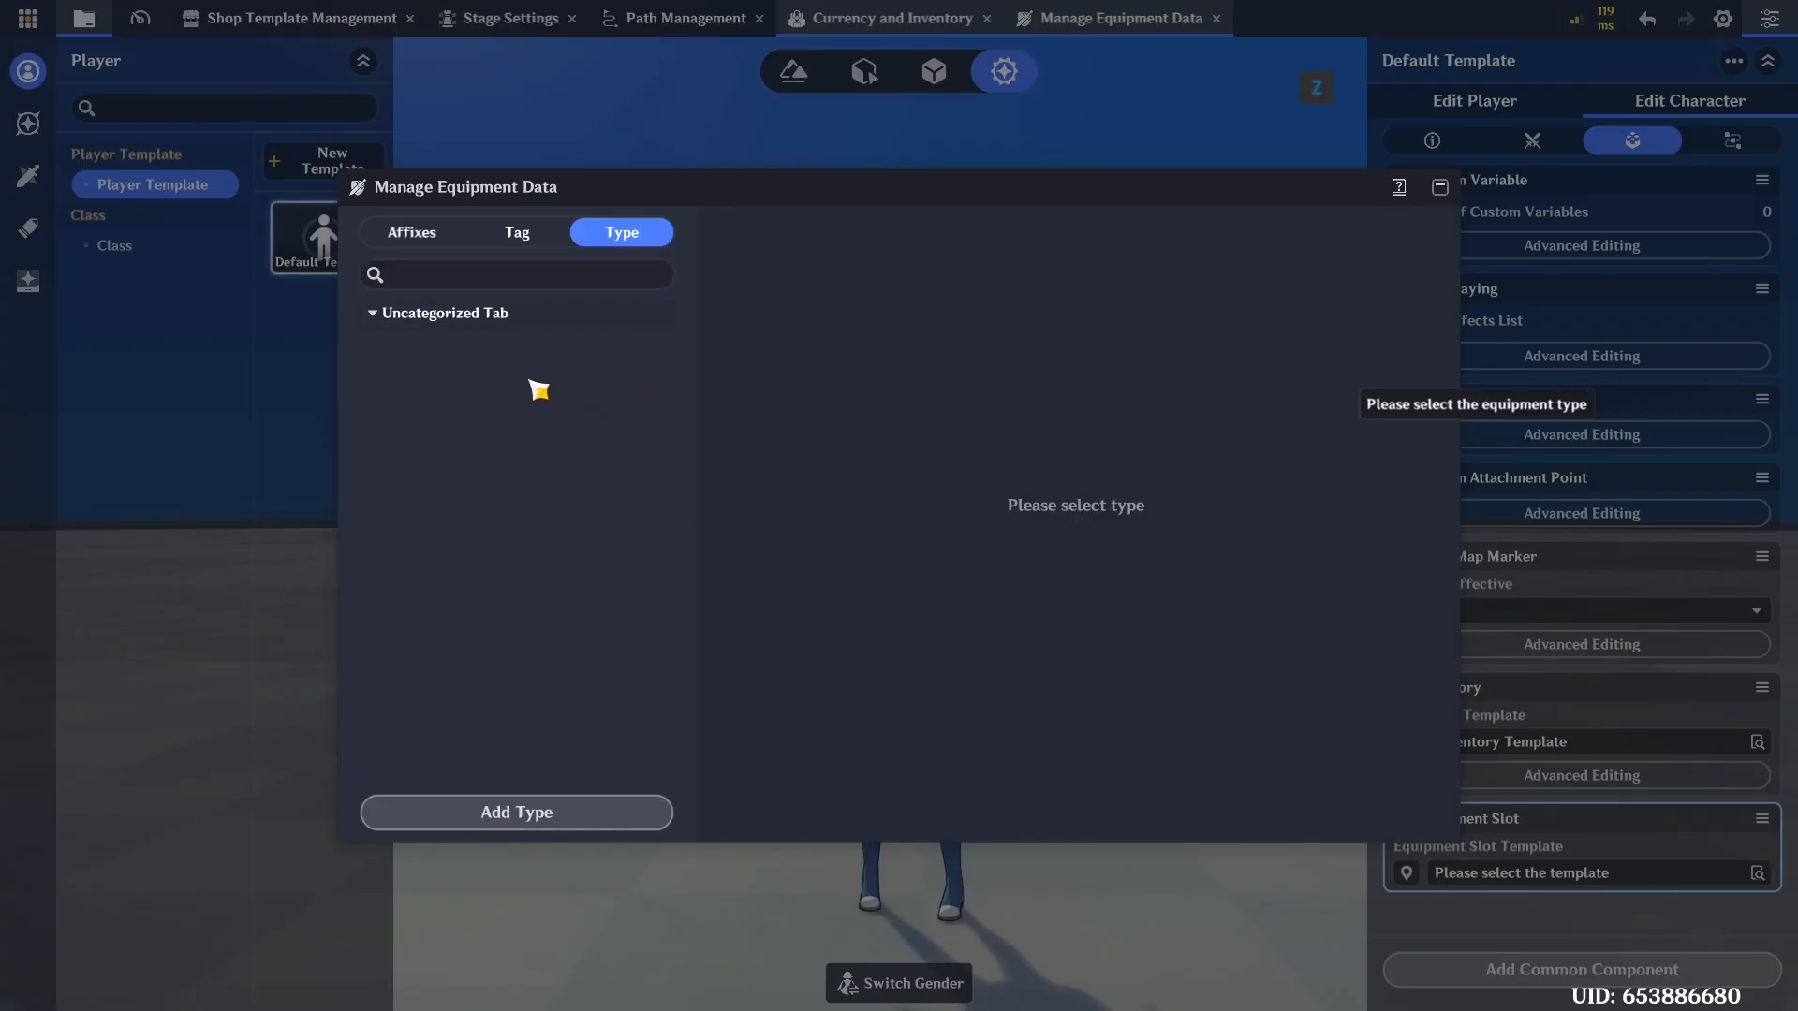
left_click(578, 823)
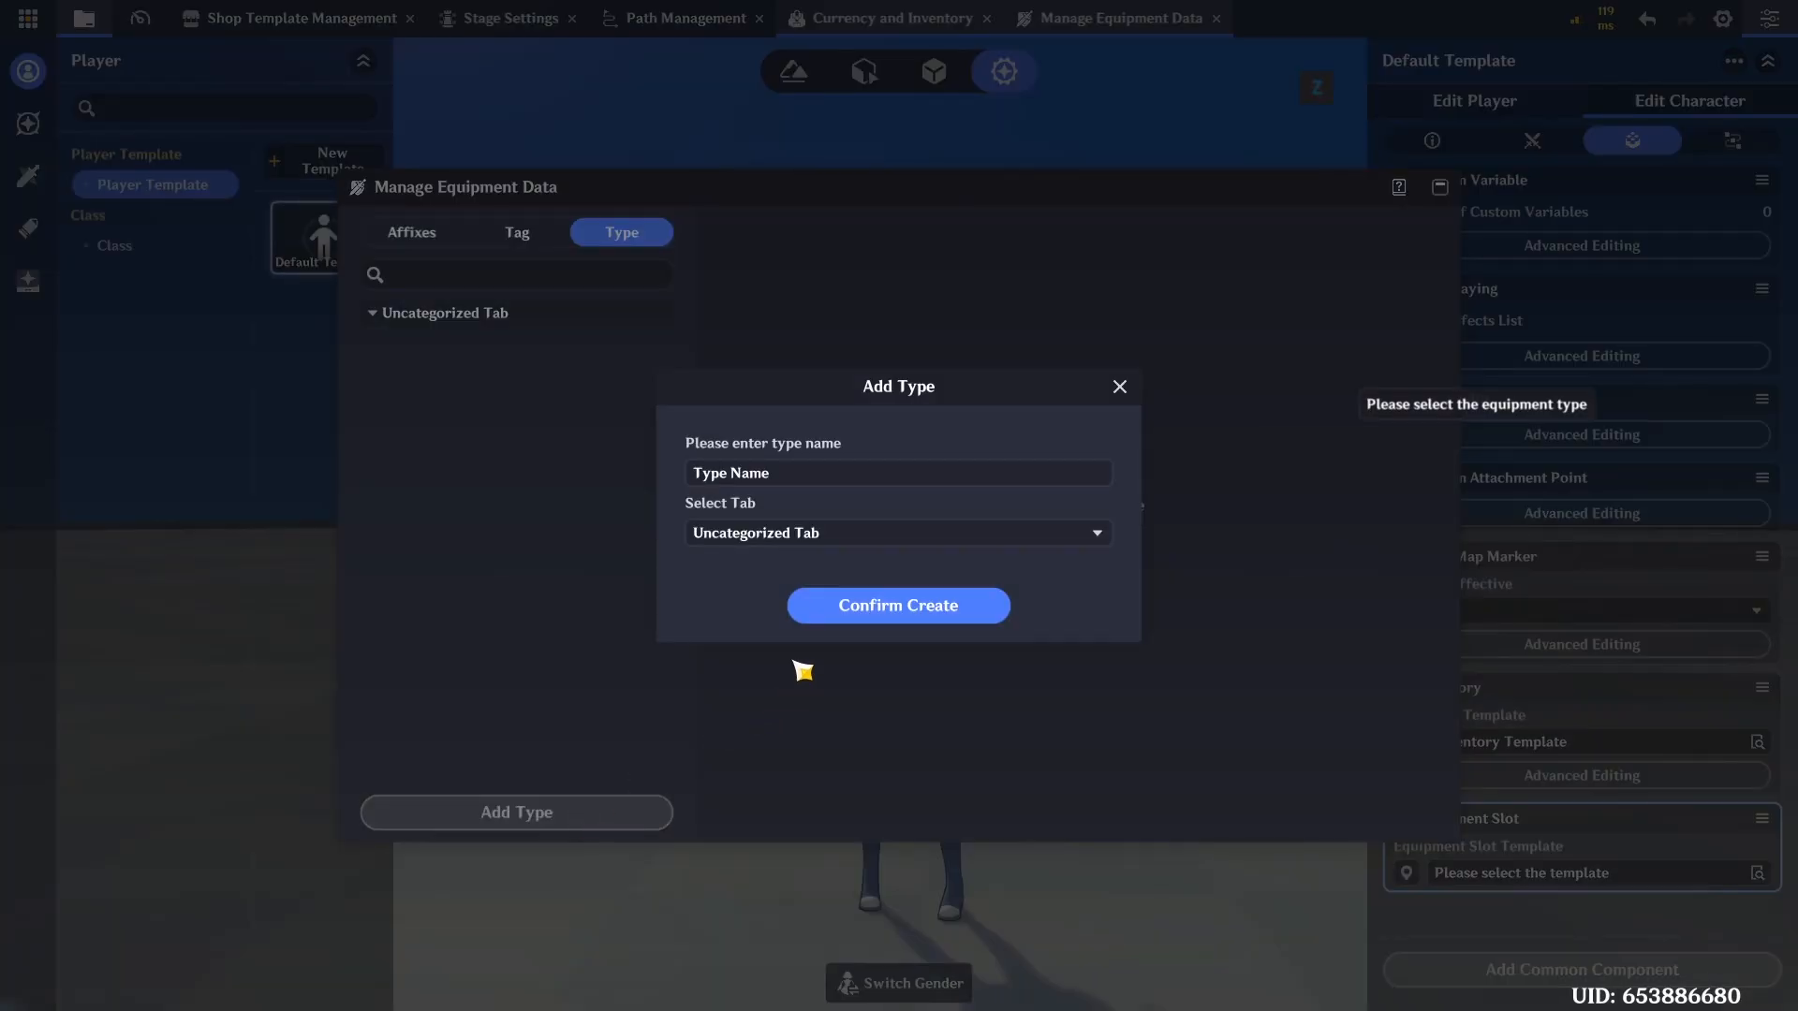
left_click(834, 474)
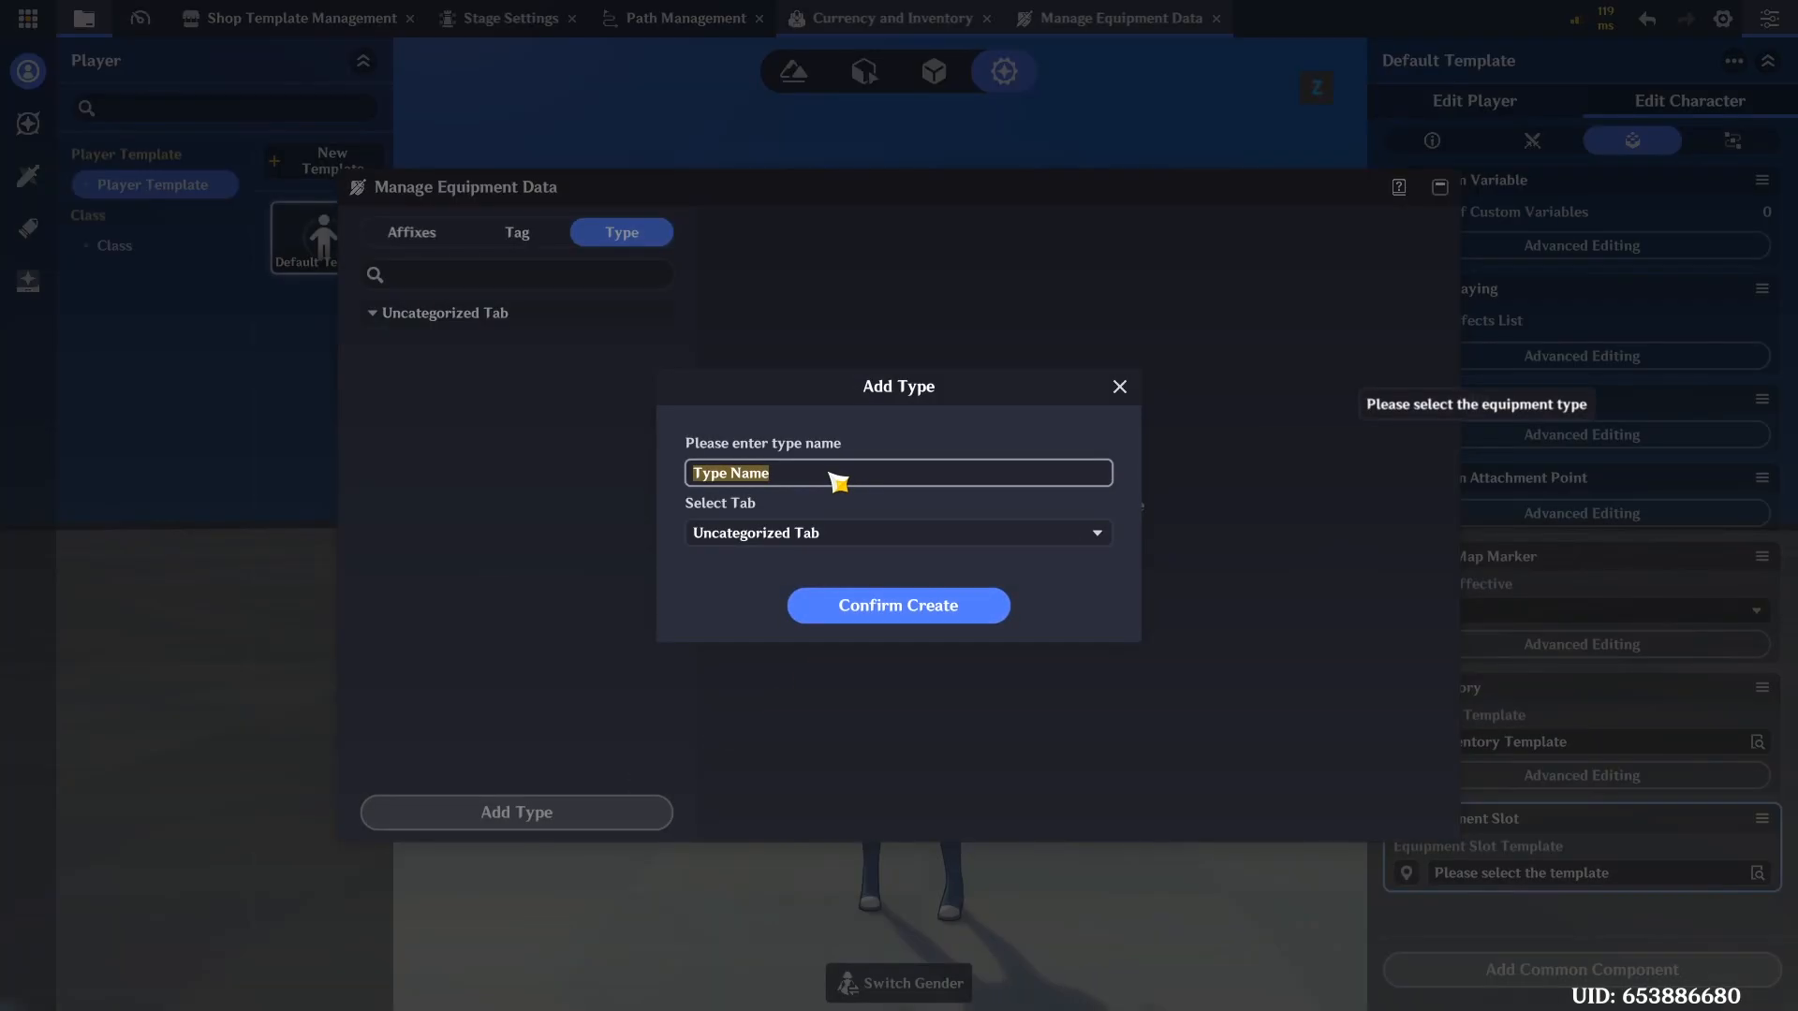
type("Sword")
left_click(853, 607)
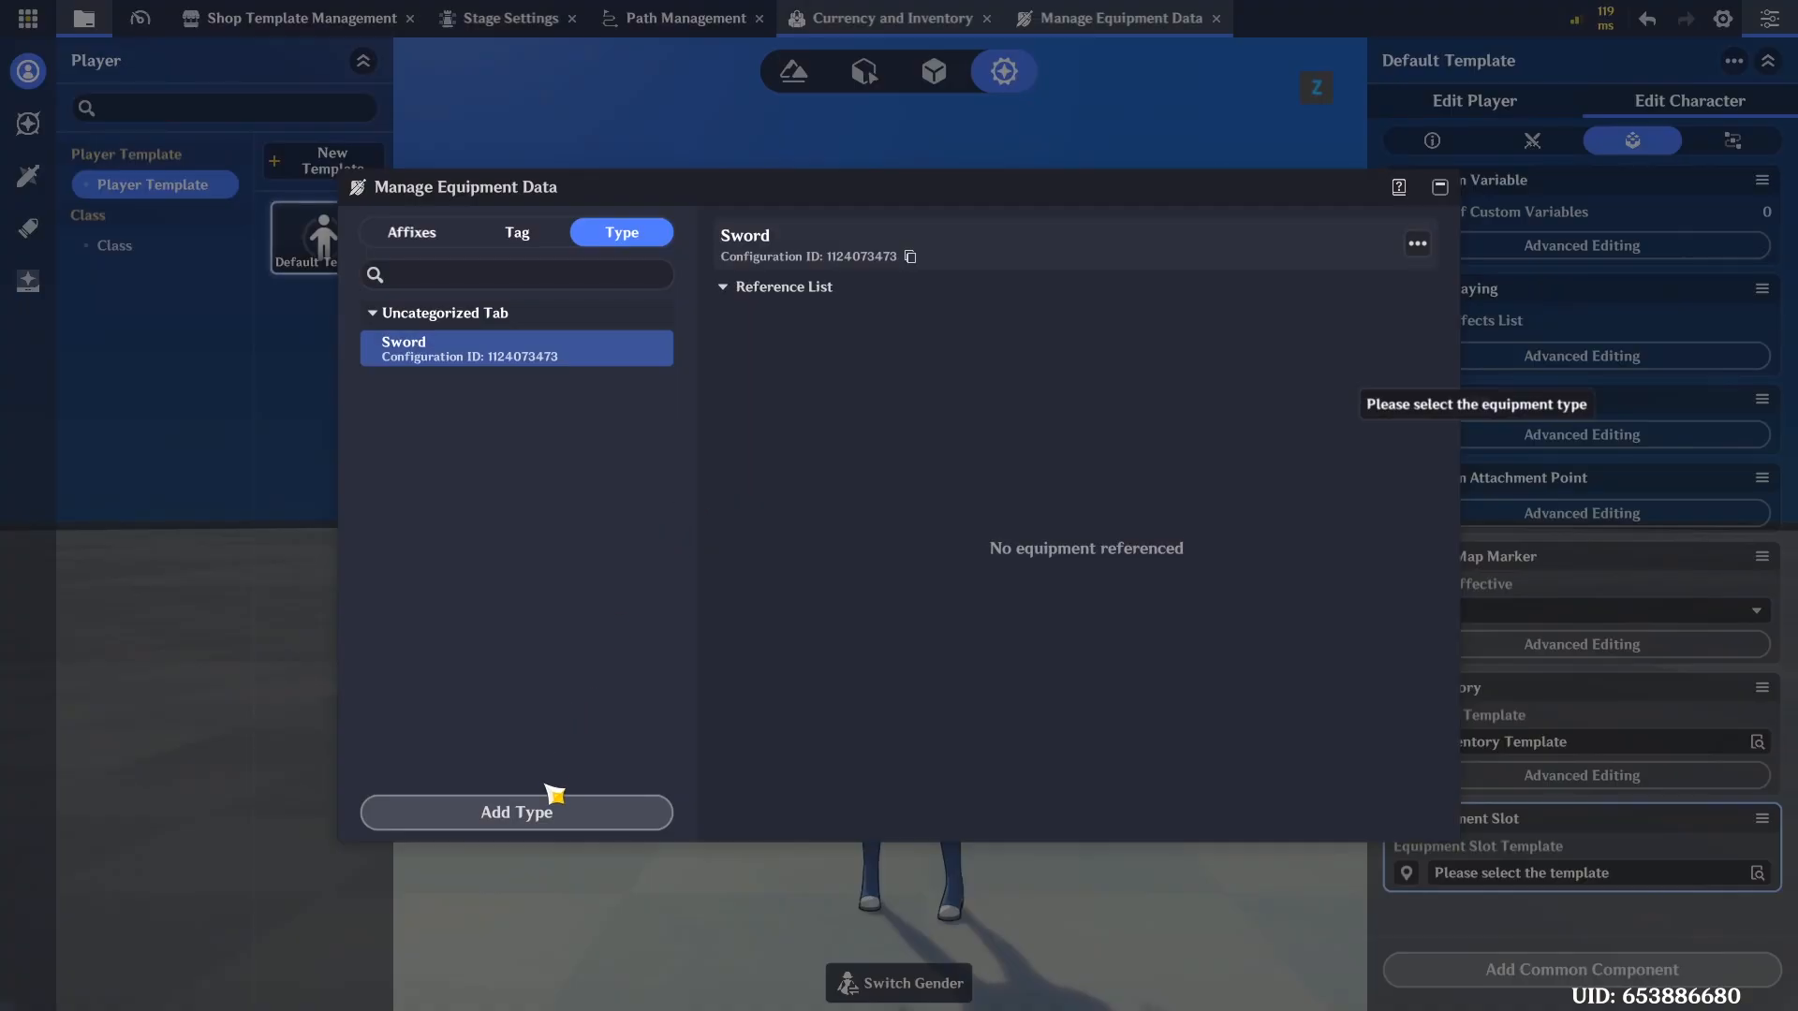
Add a second equipment type named Fists to the Uncategorized Tab
left_click(553, 815)
left_click(875, 484)
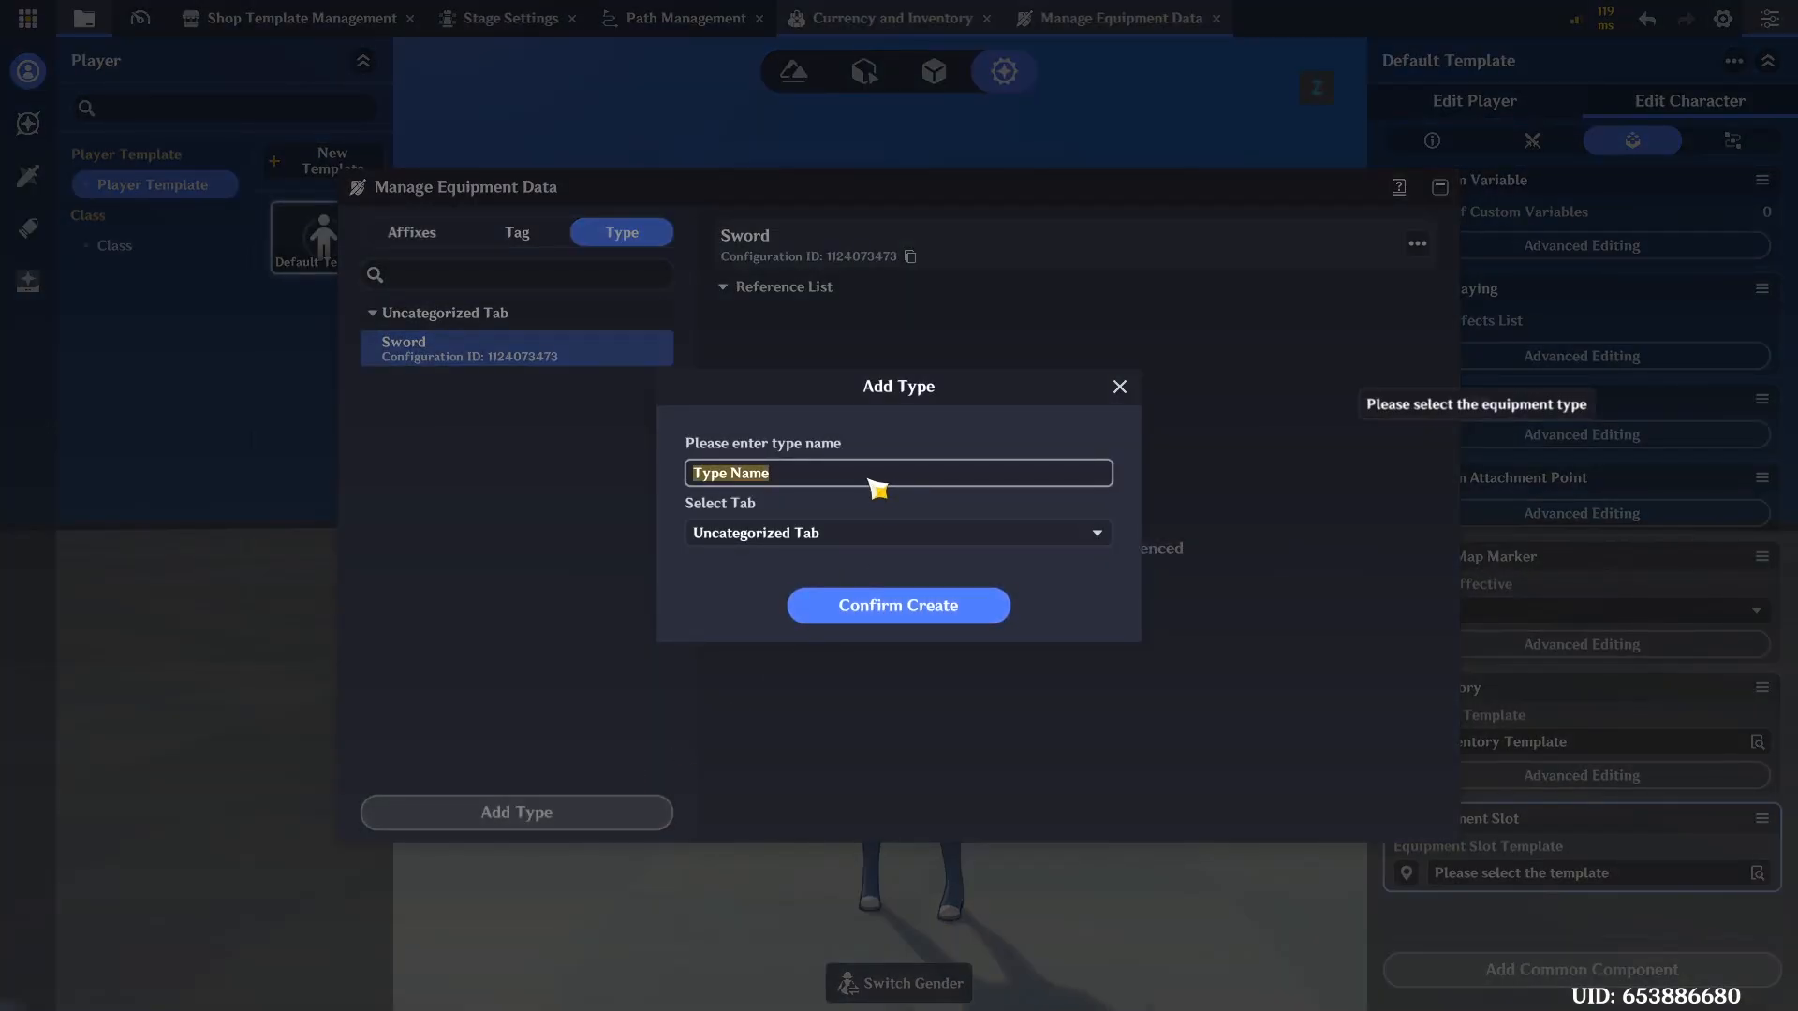
type("Fis")
left_click(897, 615)
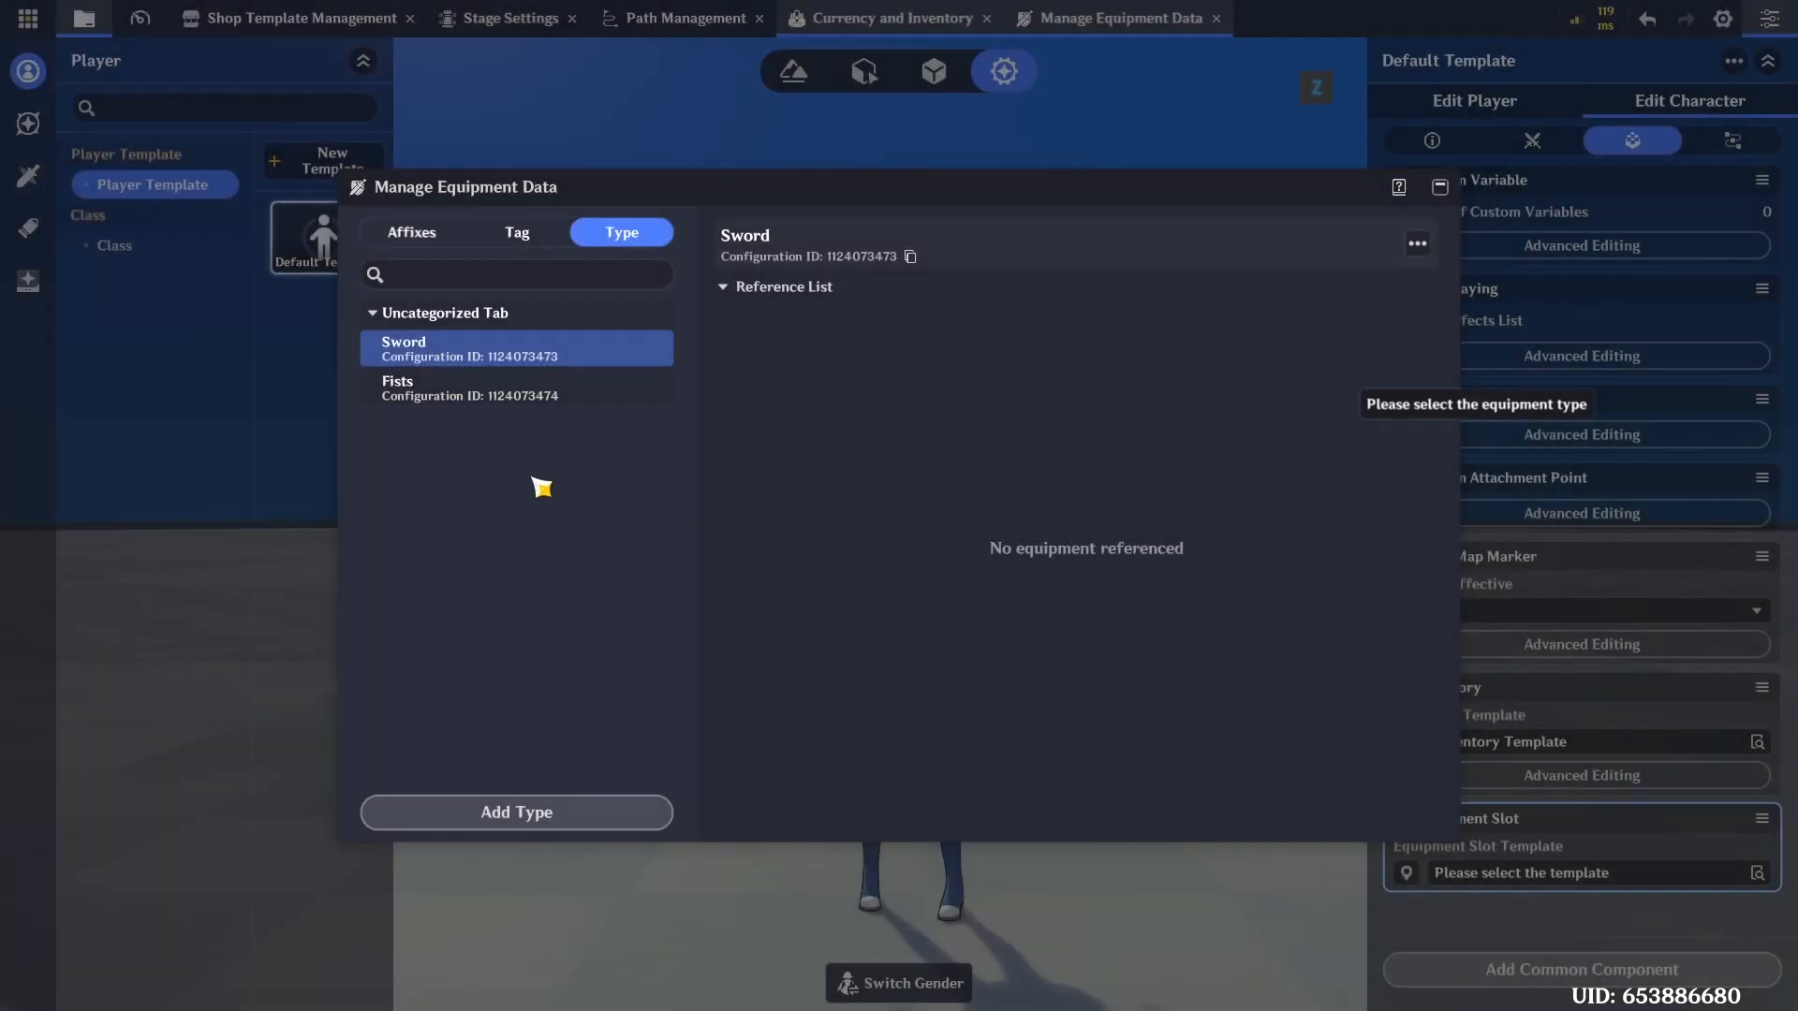
Rename the Fists equipment type to Gloves
left_click(493, 398)
right_click(490, 402)
left_click(778, 239)
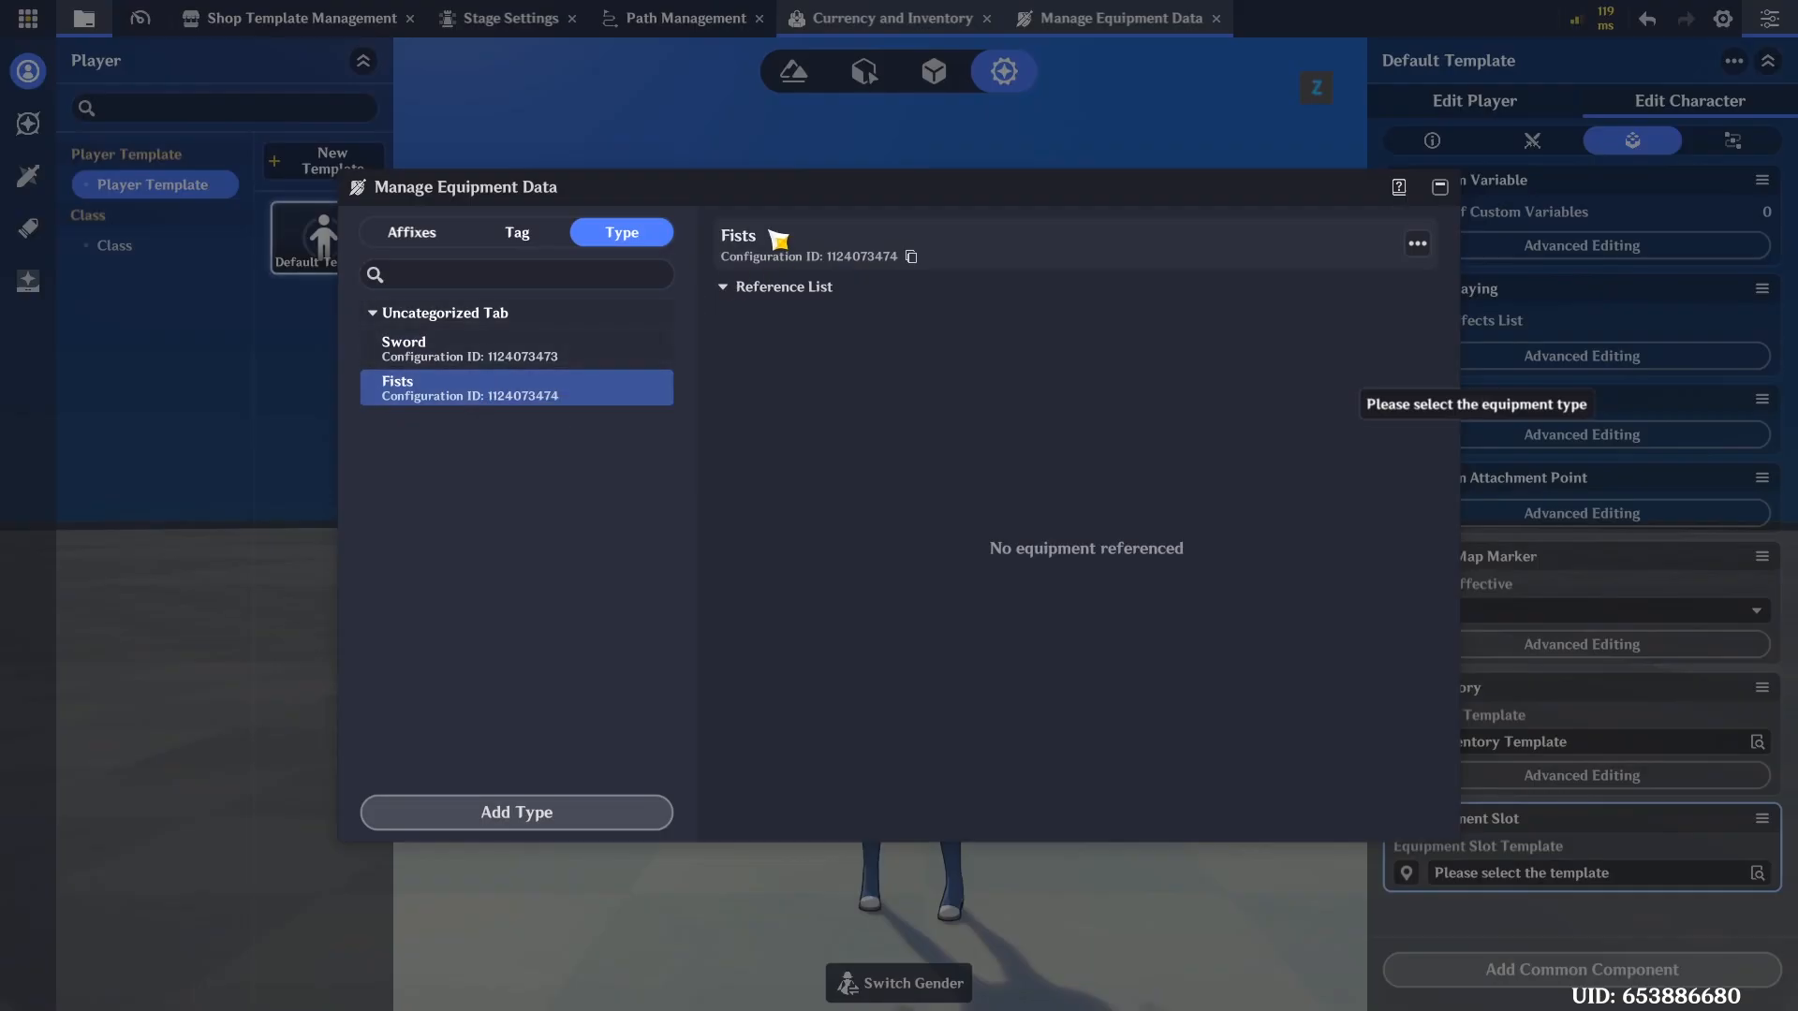
left_click_drag(775, 239, 714, 246)
type("Gloves")
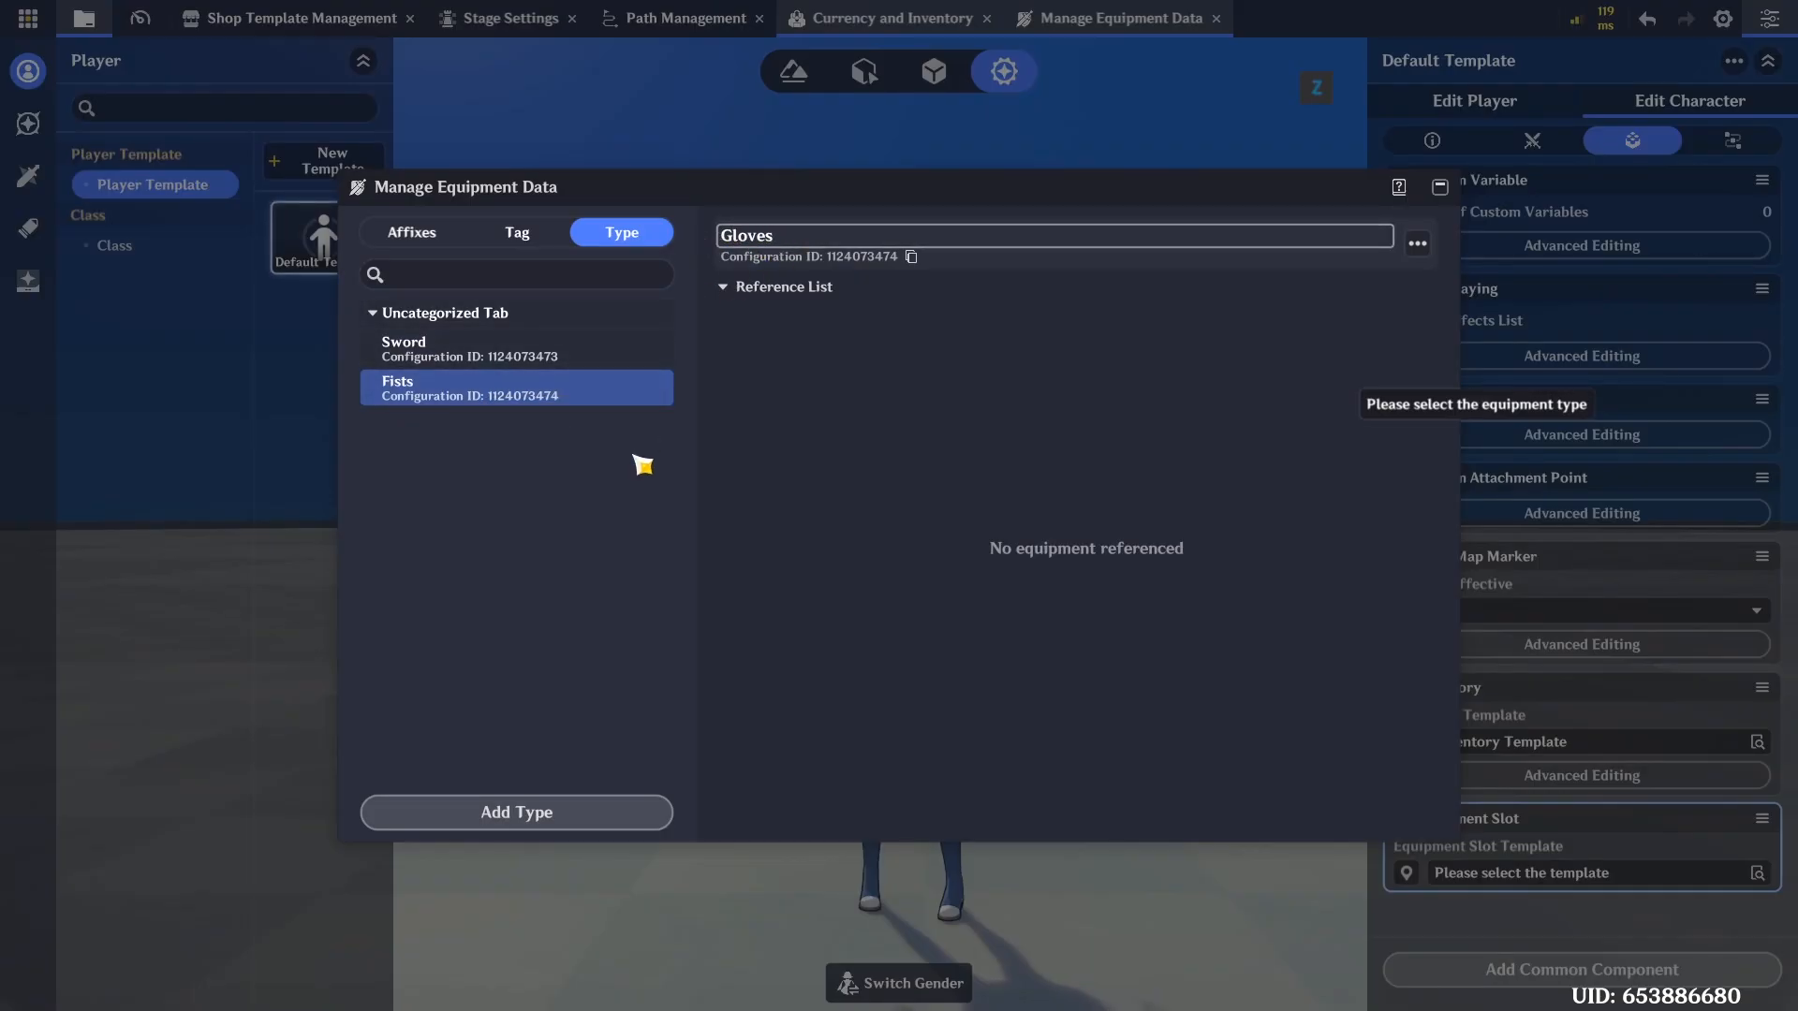
left_click(631, 460)
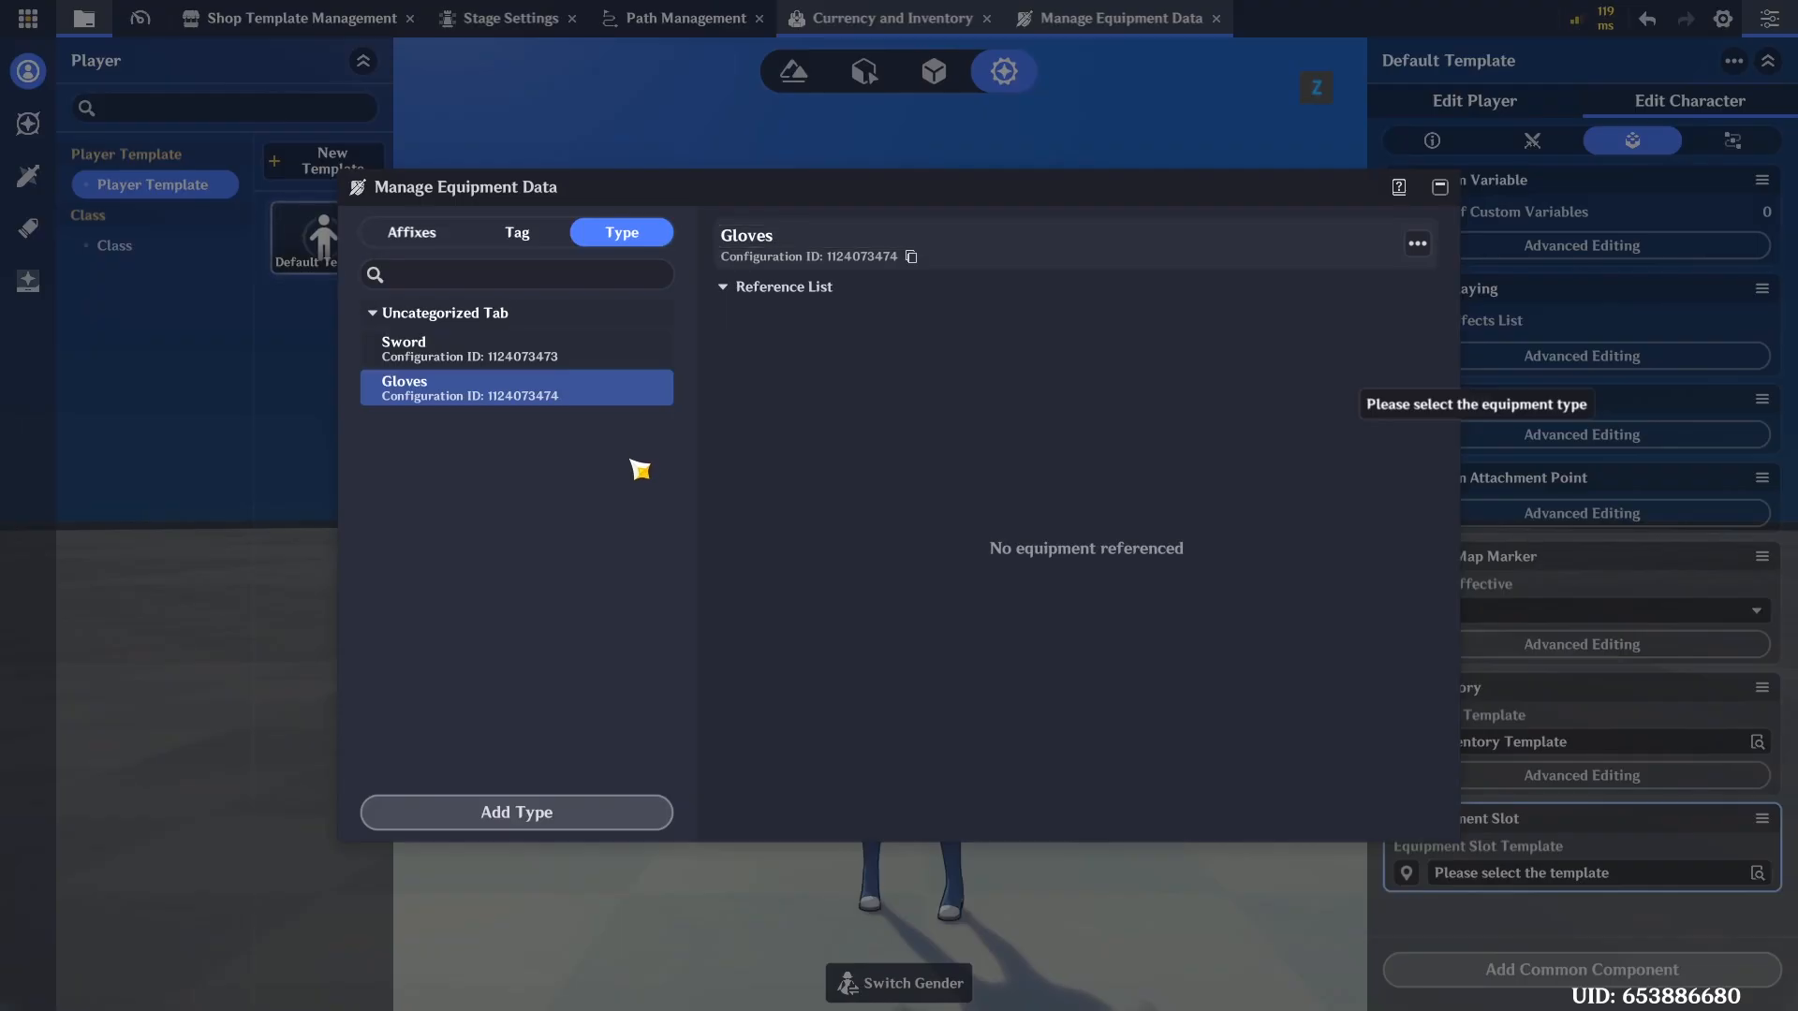
Change the Gloves equipment type's name back to Fists
double_click(761, 237)
type("Fists")
left_click(647, 500)
Create an equipment affix named Flame Sword ATK in the Uncategorized Tab
left_click(516, 240)
left_click(623, 239)
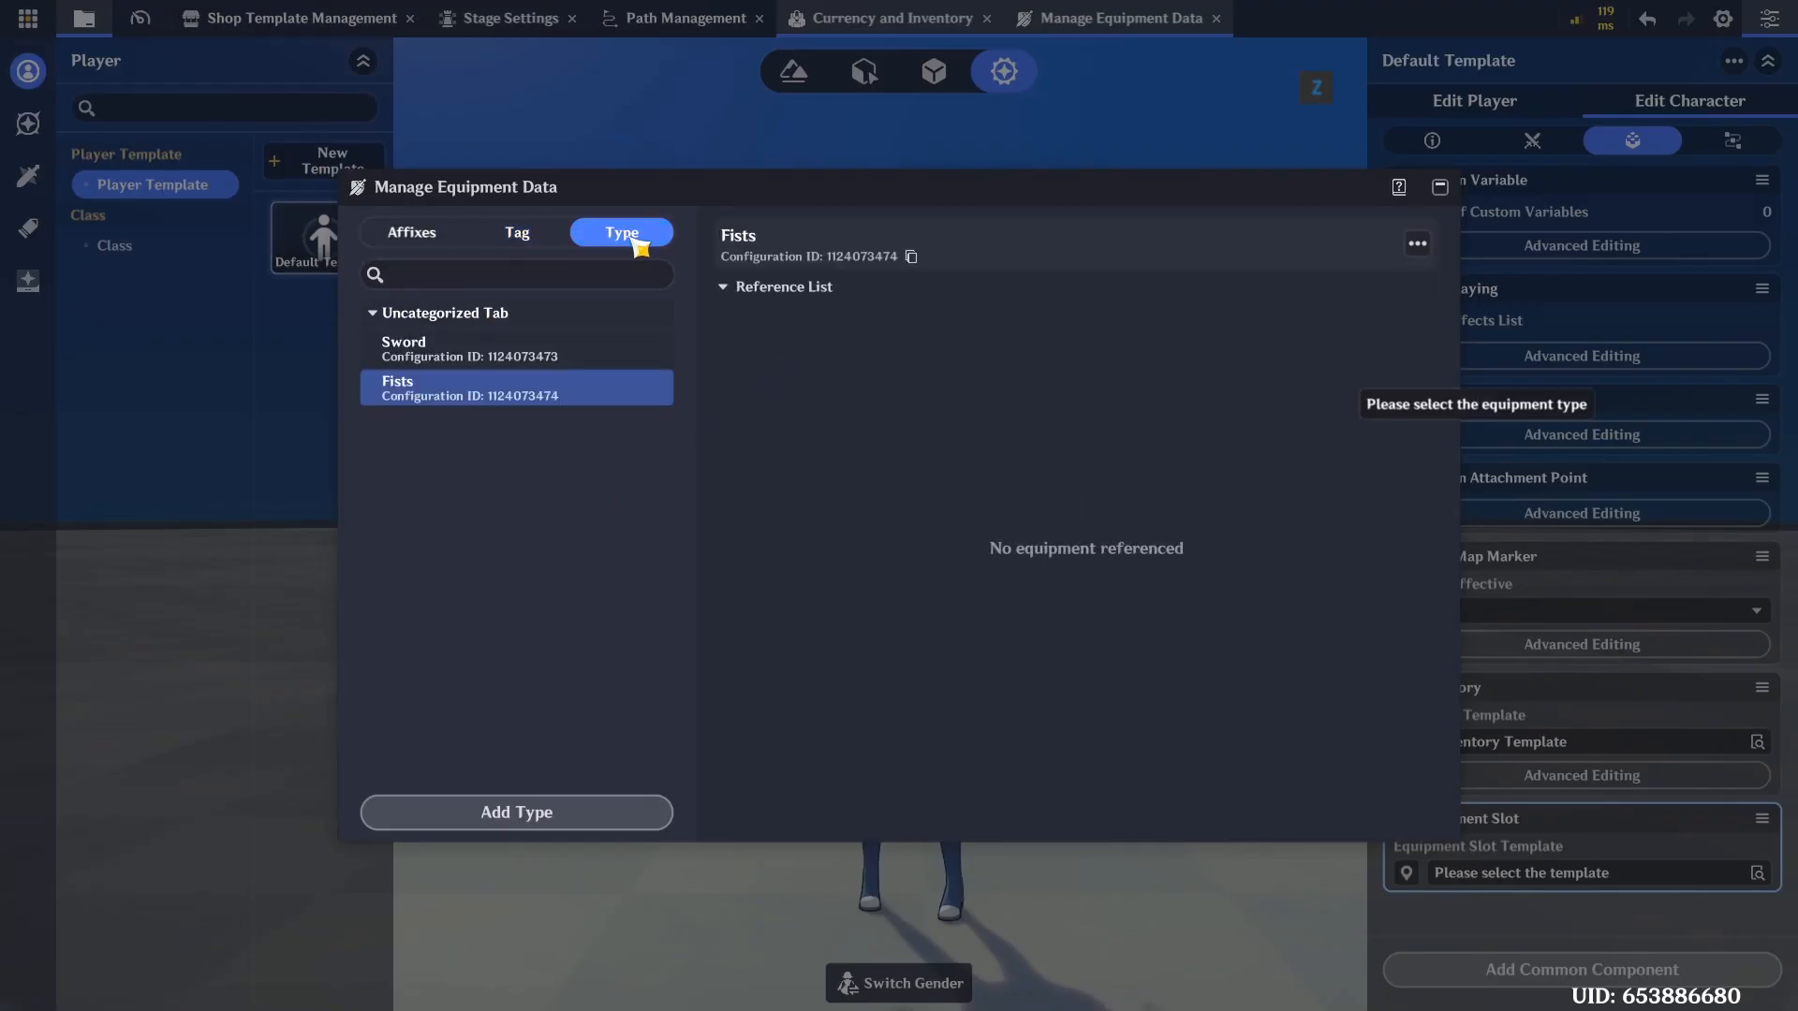
left_click(430, 246)
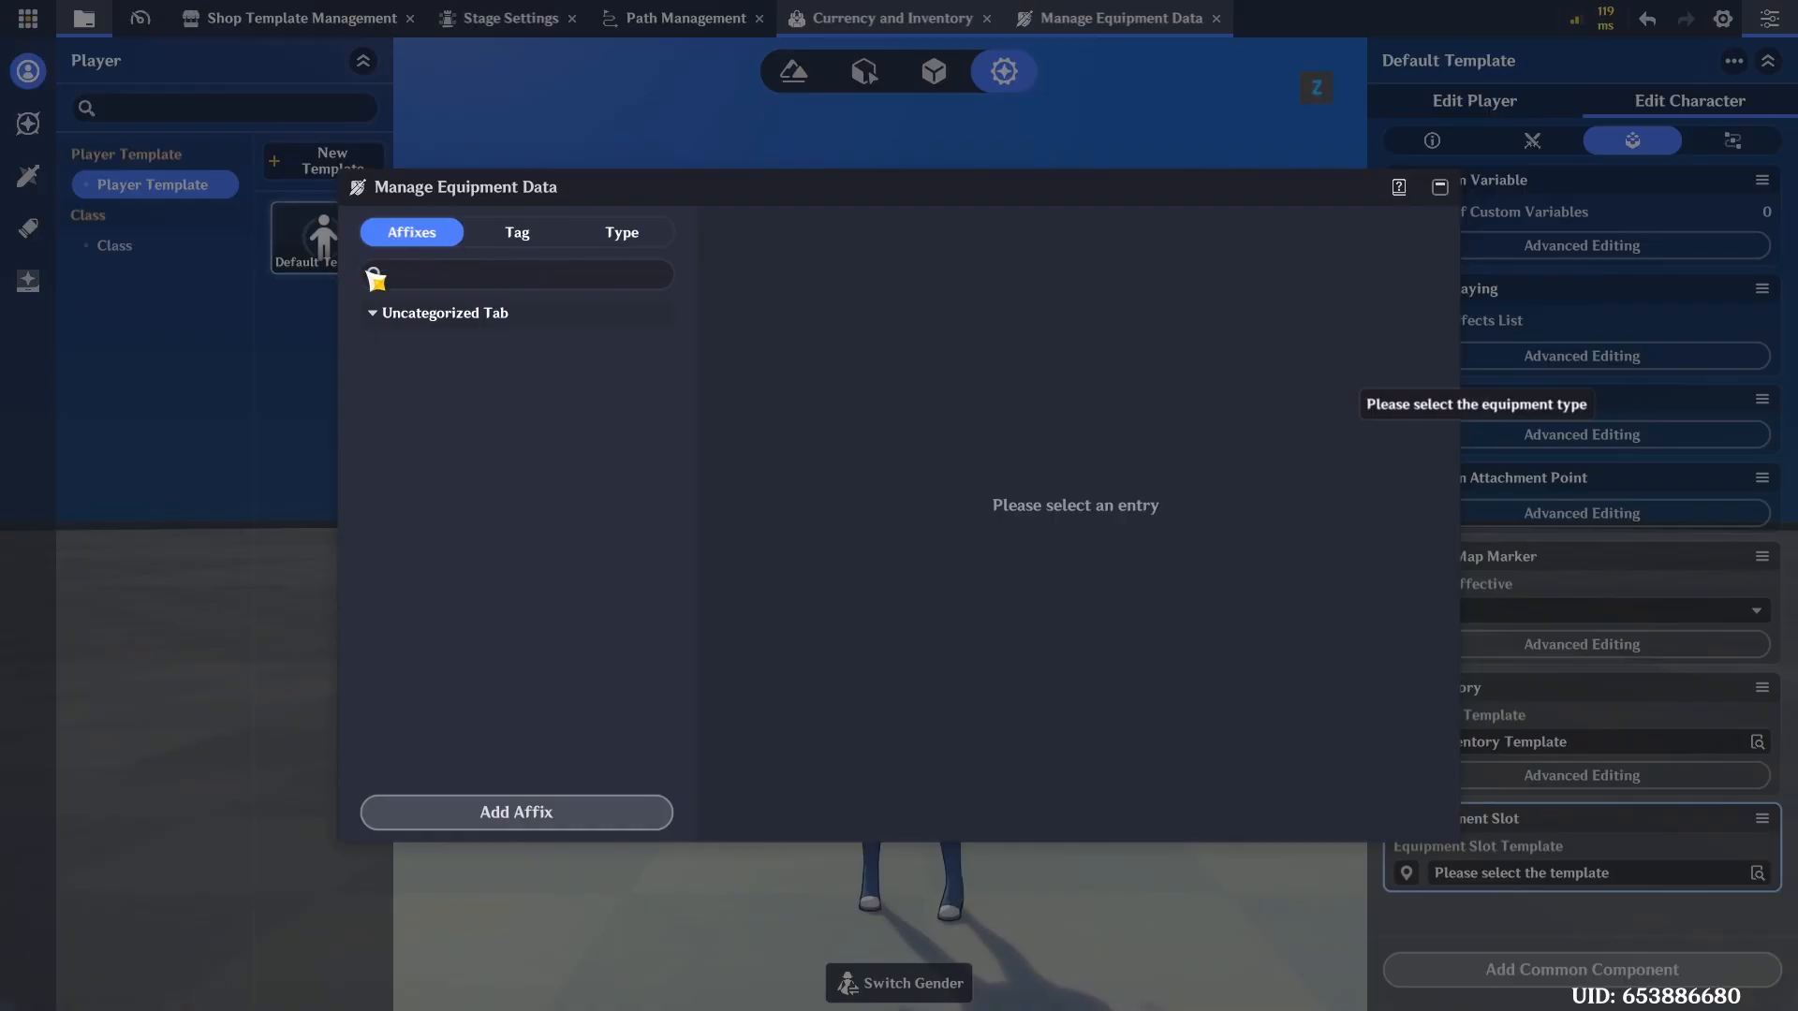
left_click(508, 813)
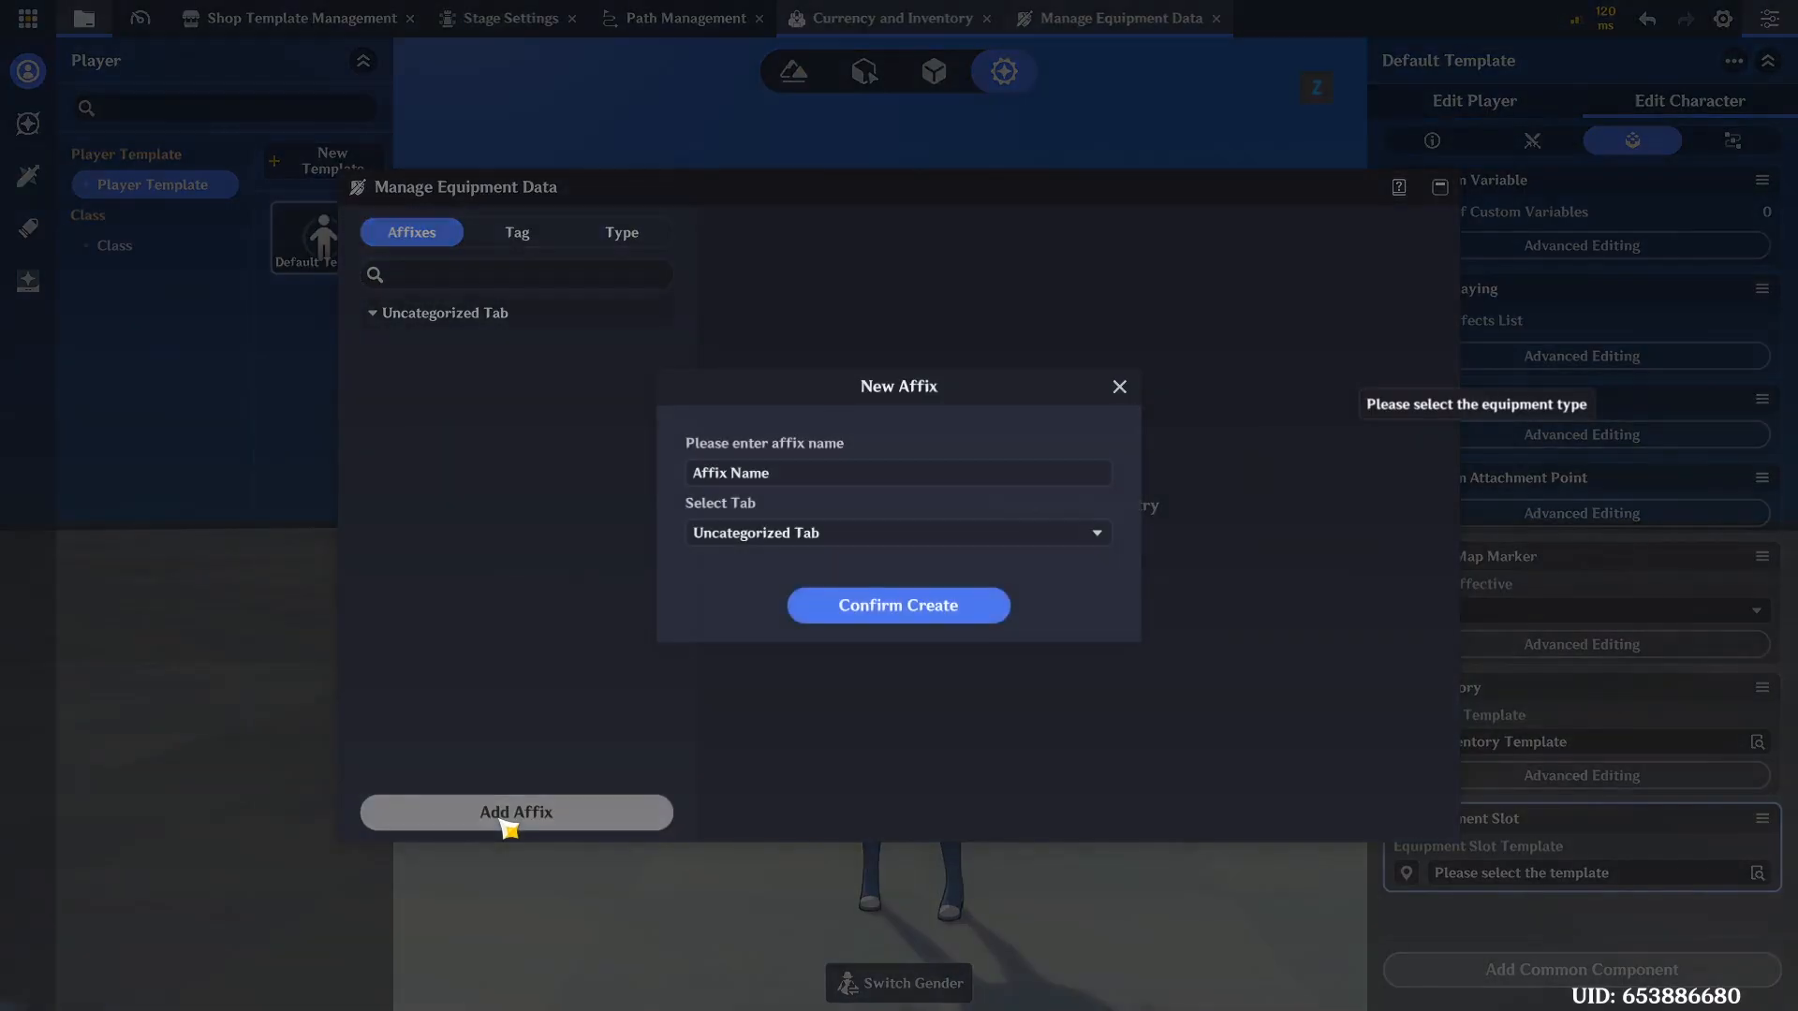
left_click(844, 480)
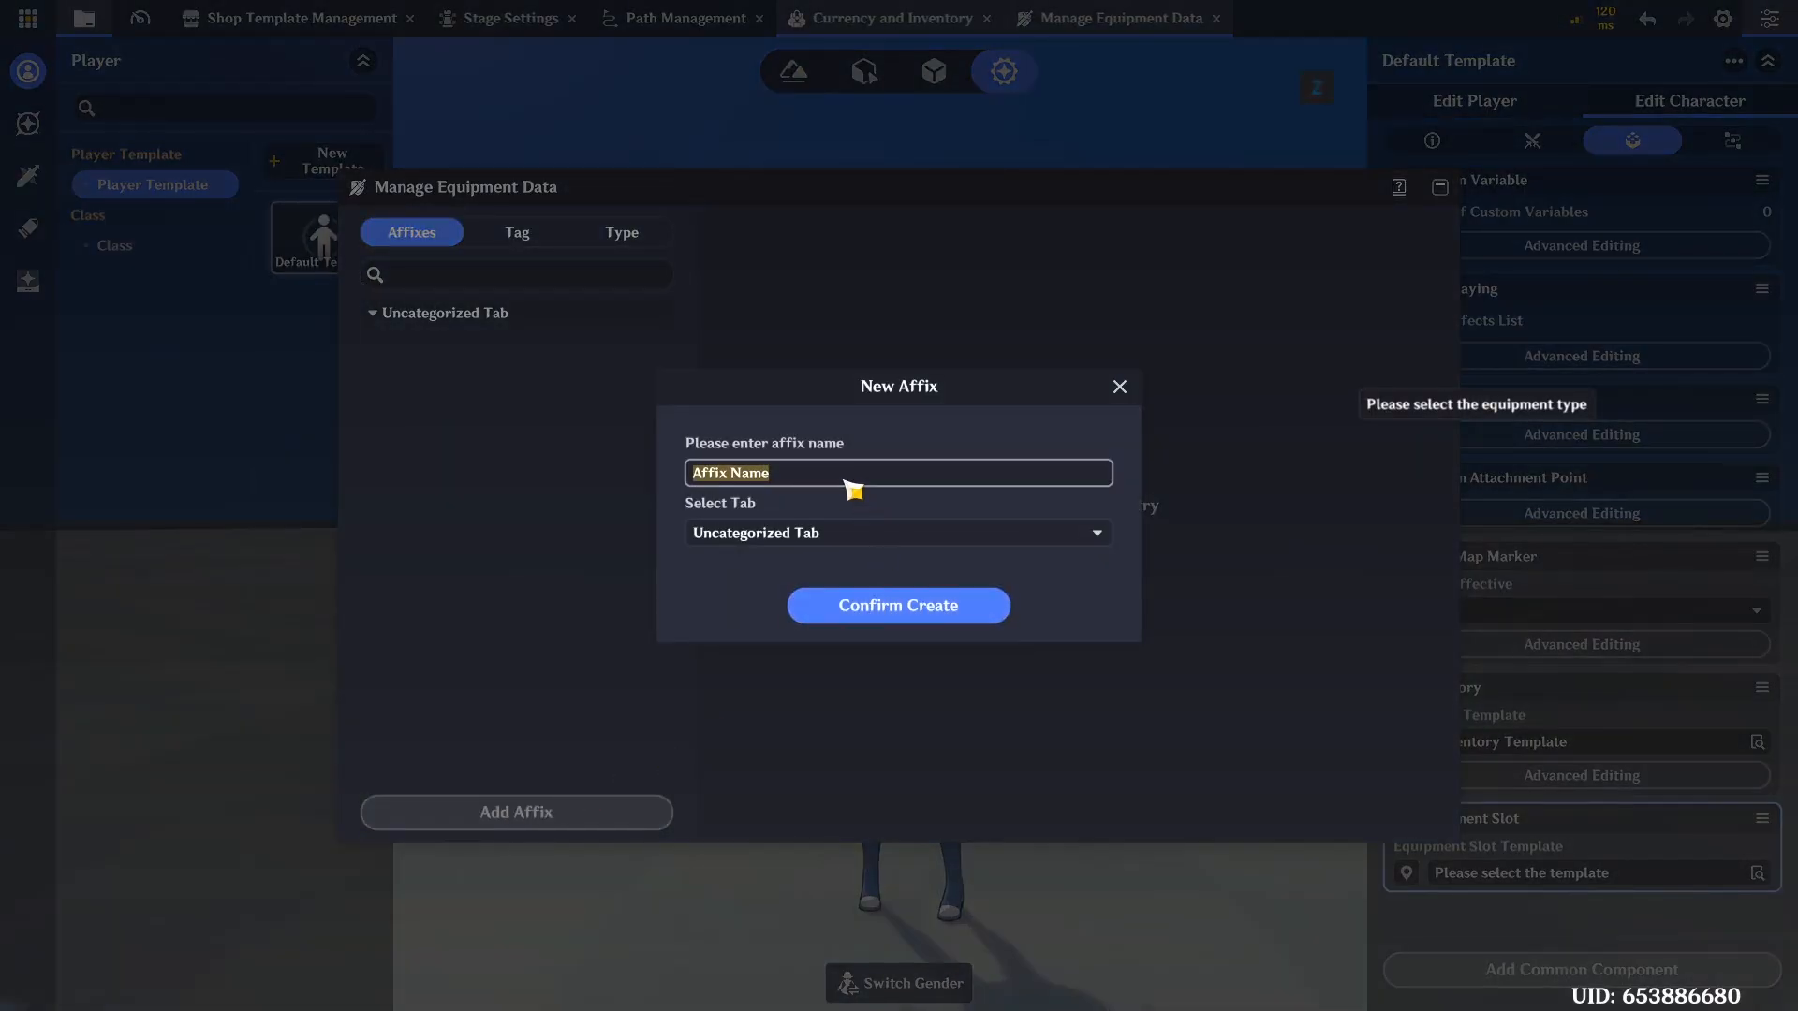
type("Flame Sword ATK")
left_click(883, 607)
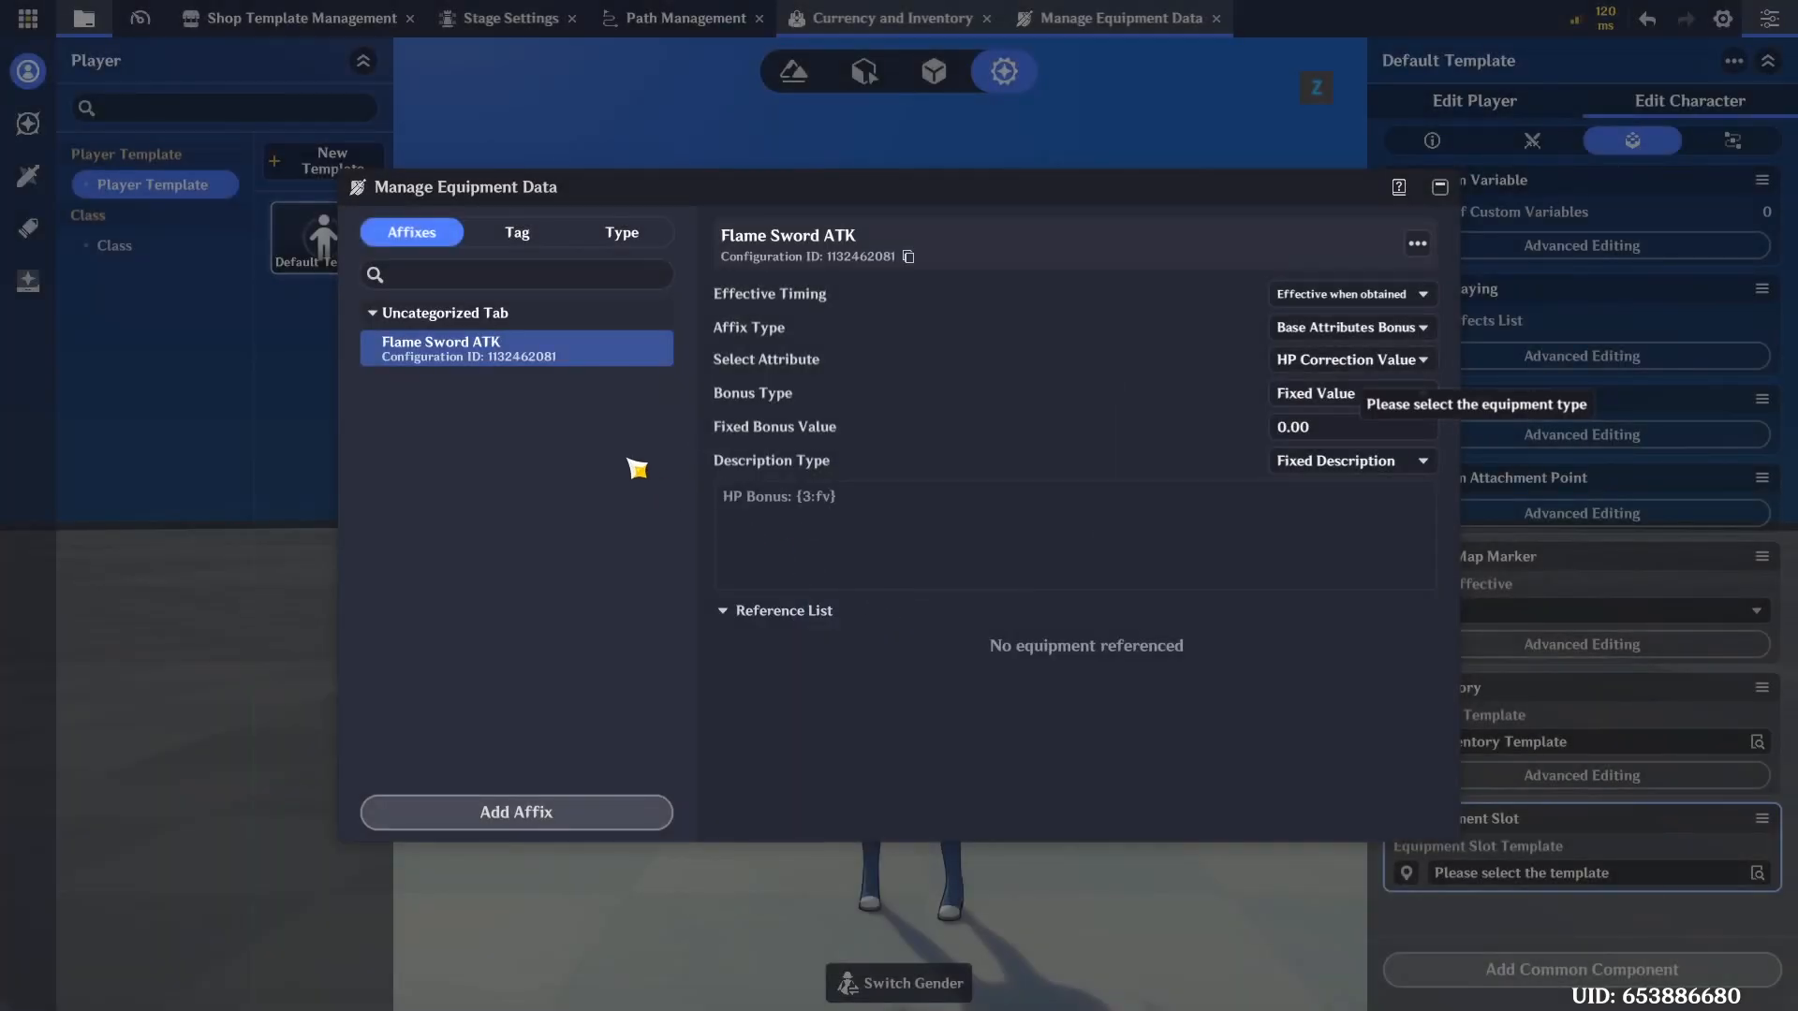
Make the Flame Sword ATK affix effective when equipped and set its attribute to ATK Adjustment Rate
left_click(1303, 294)
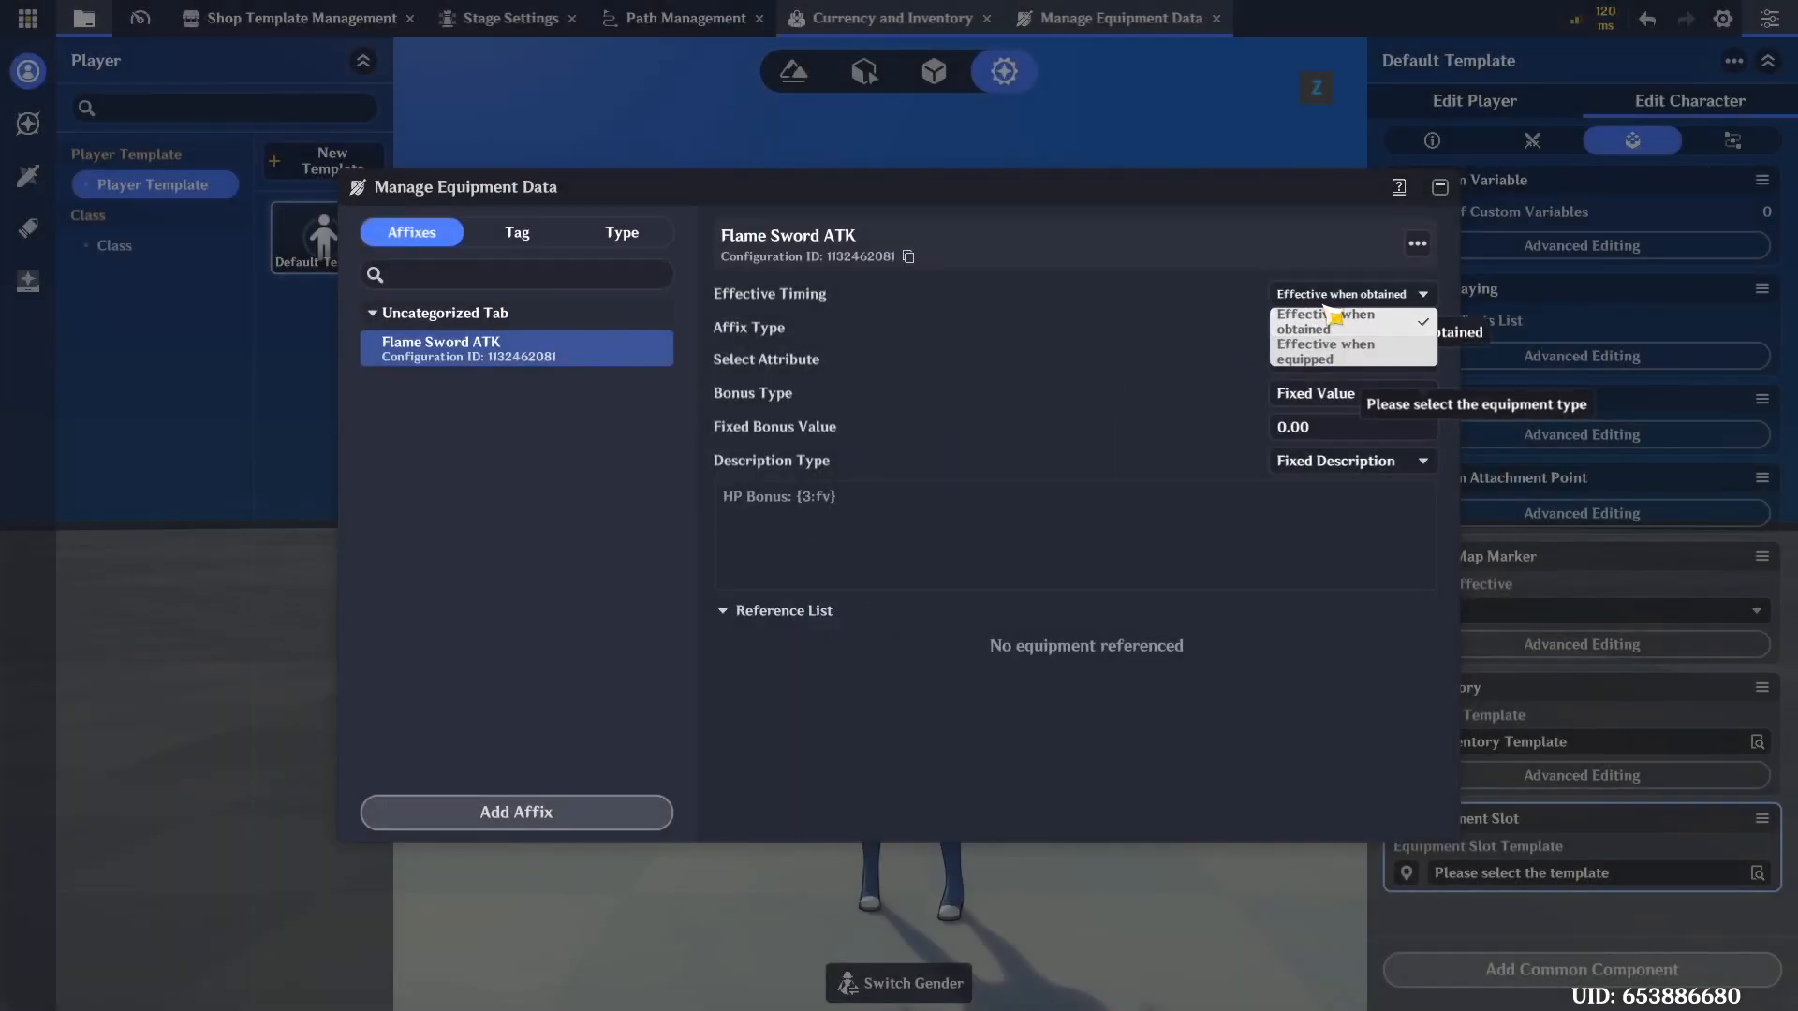
left_click(1344, 348)
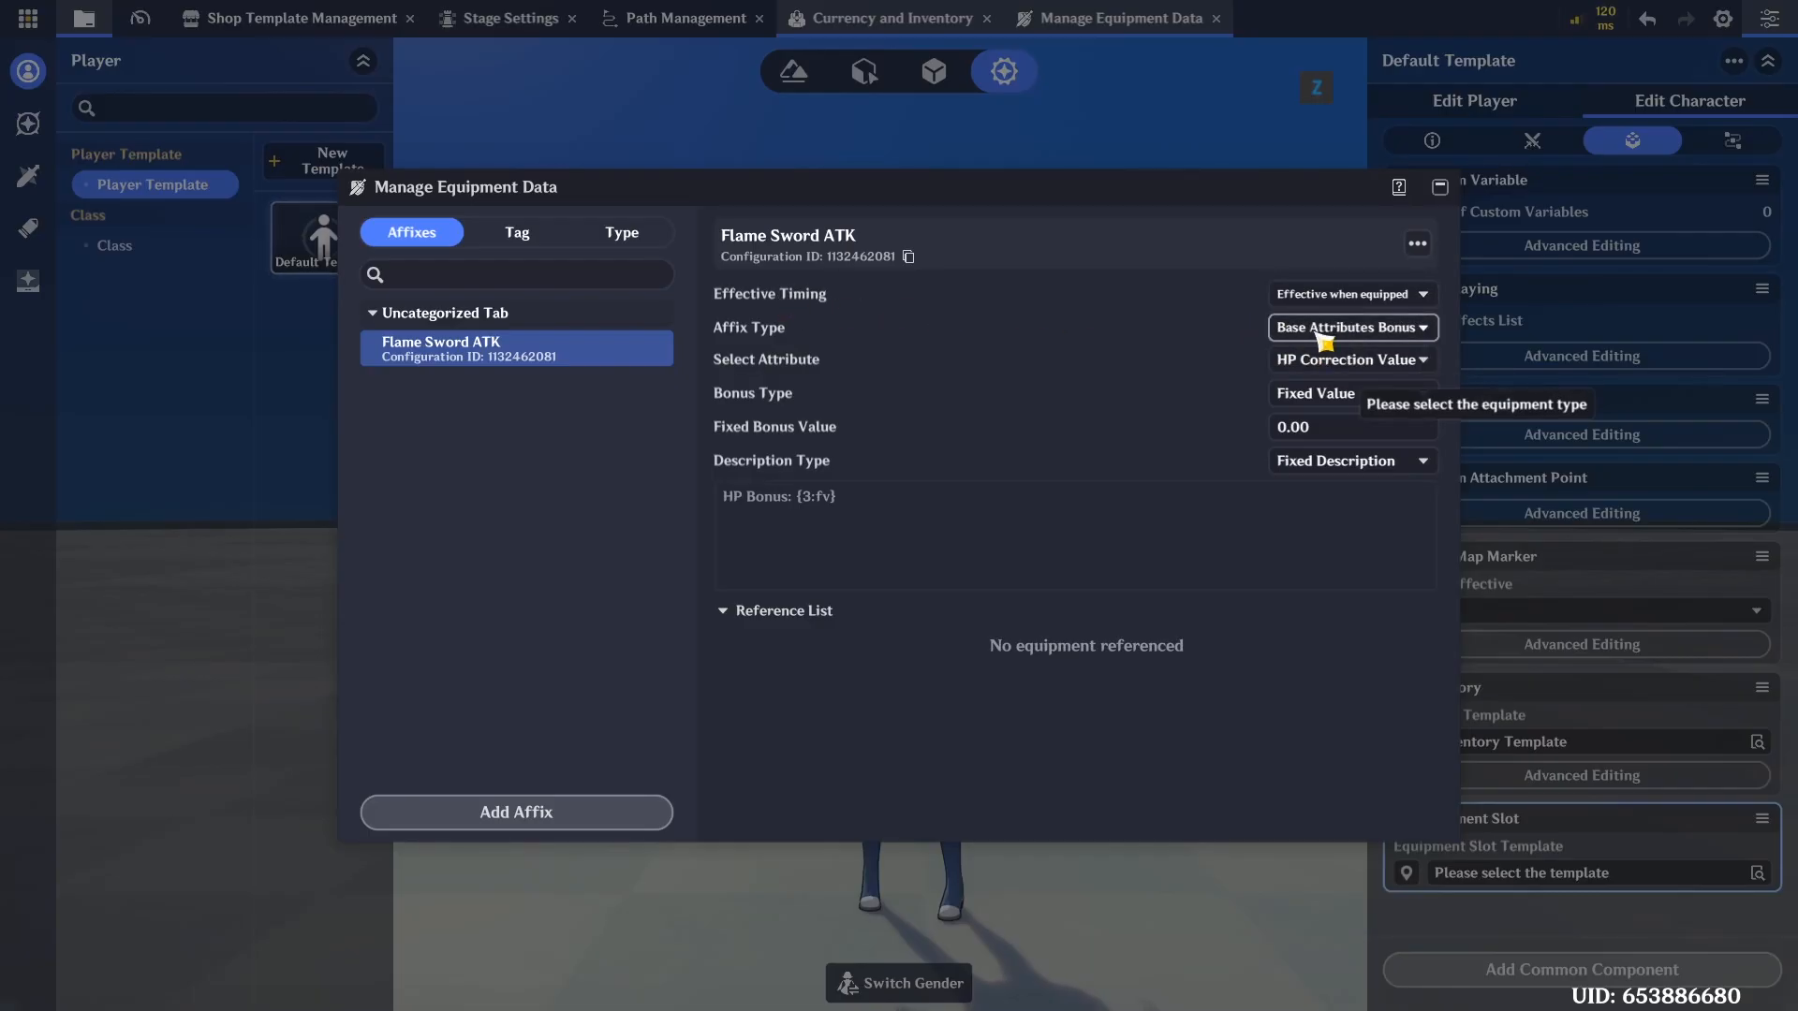
left_click(1349, 362)
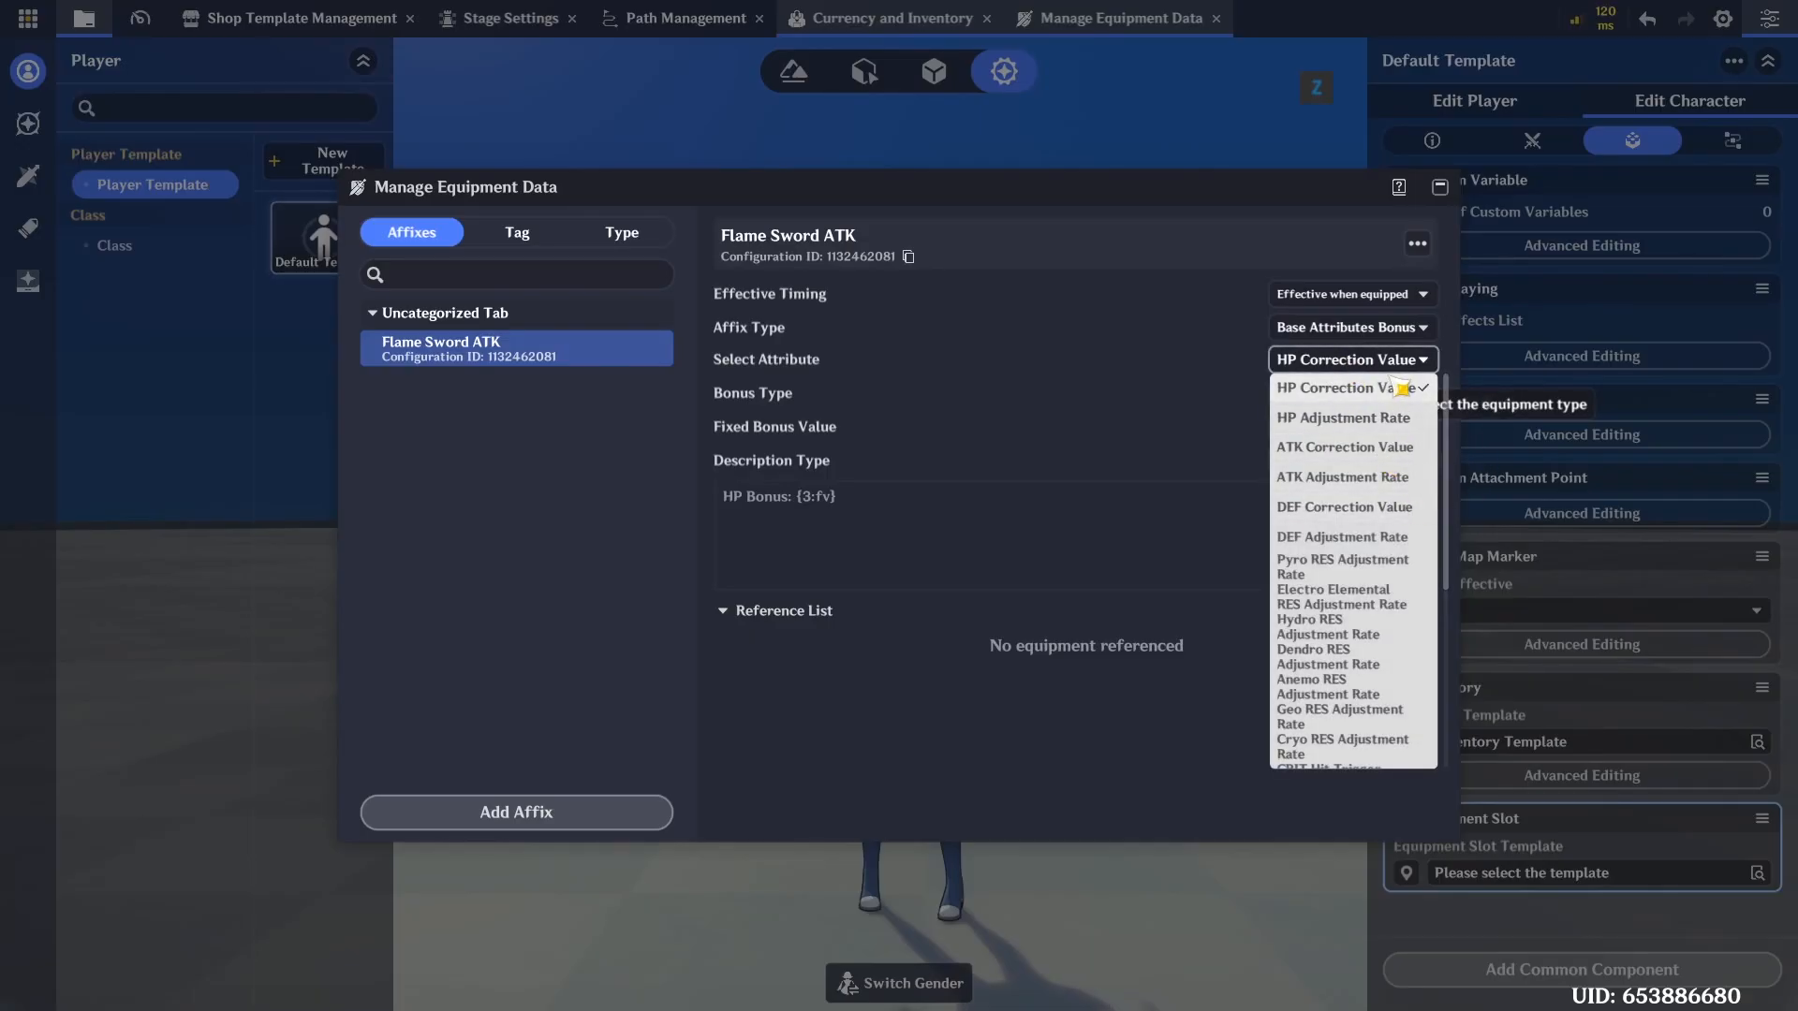
left_click(1353, 449)
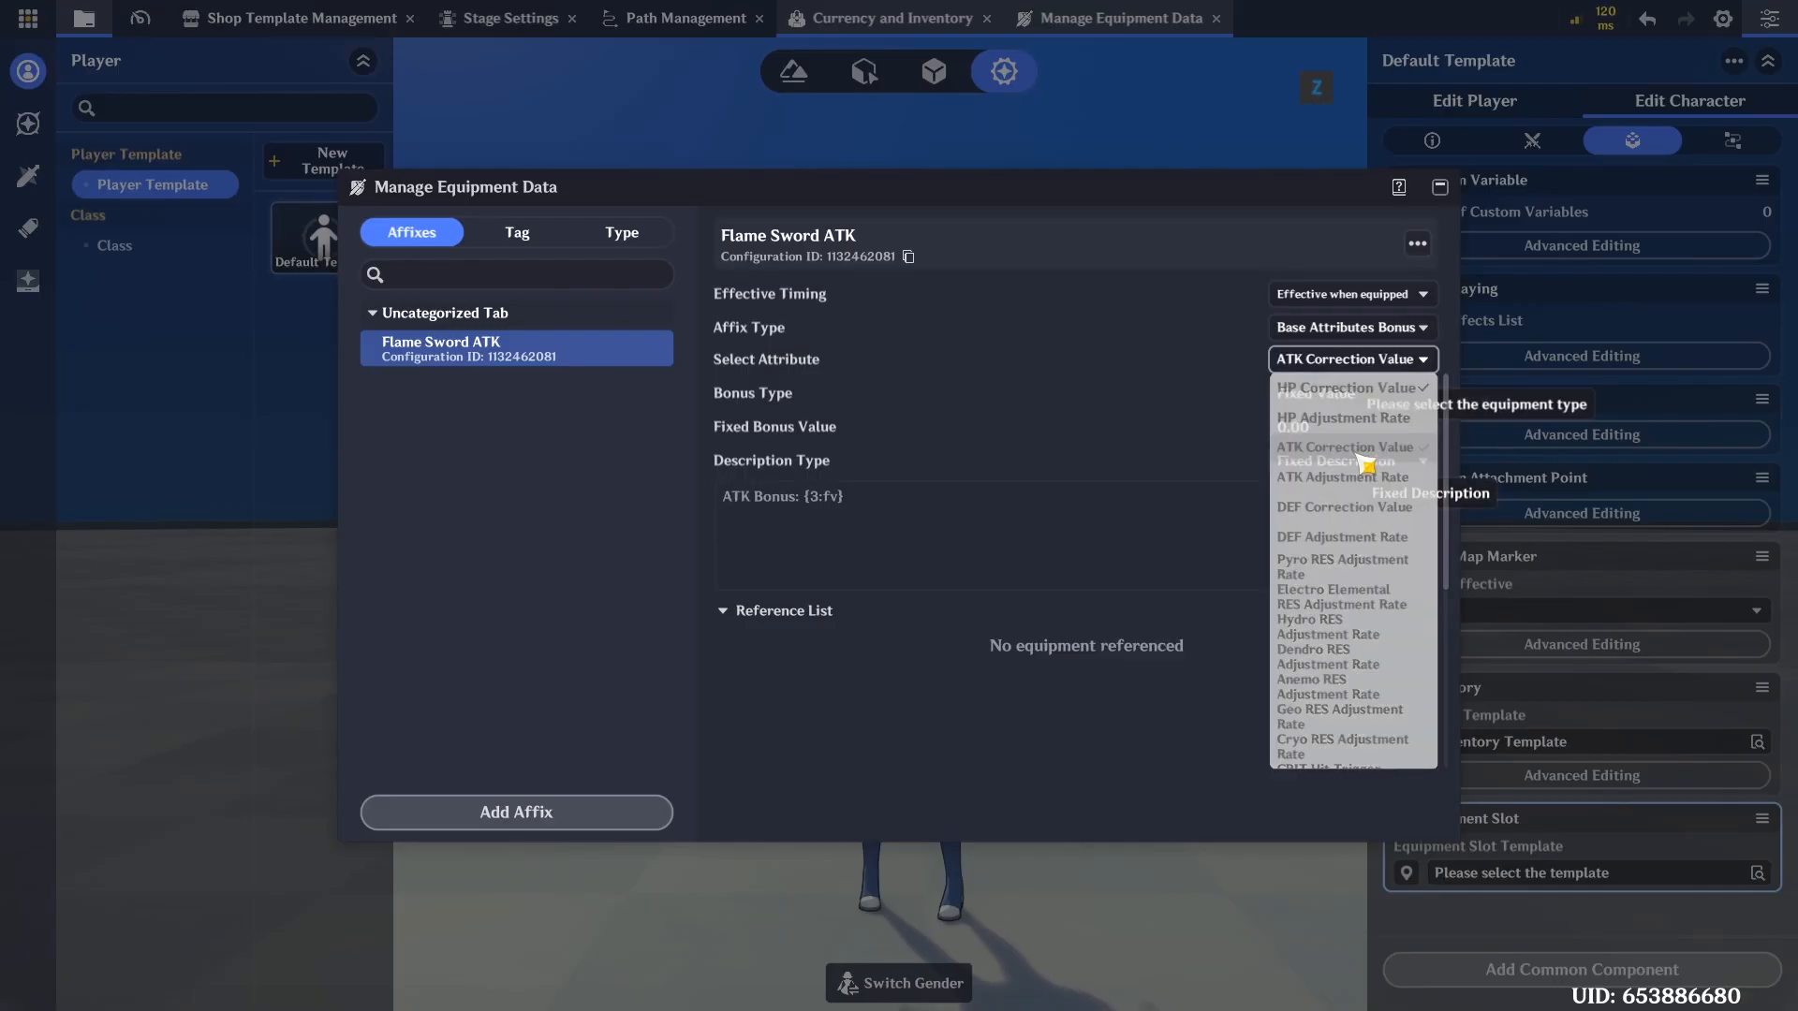
left_click(1349, 362)
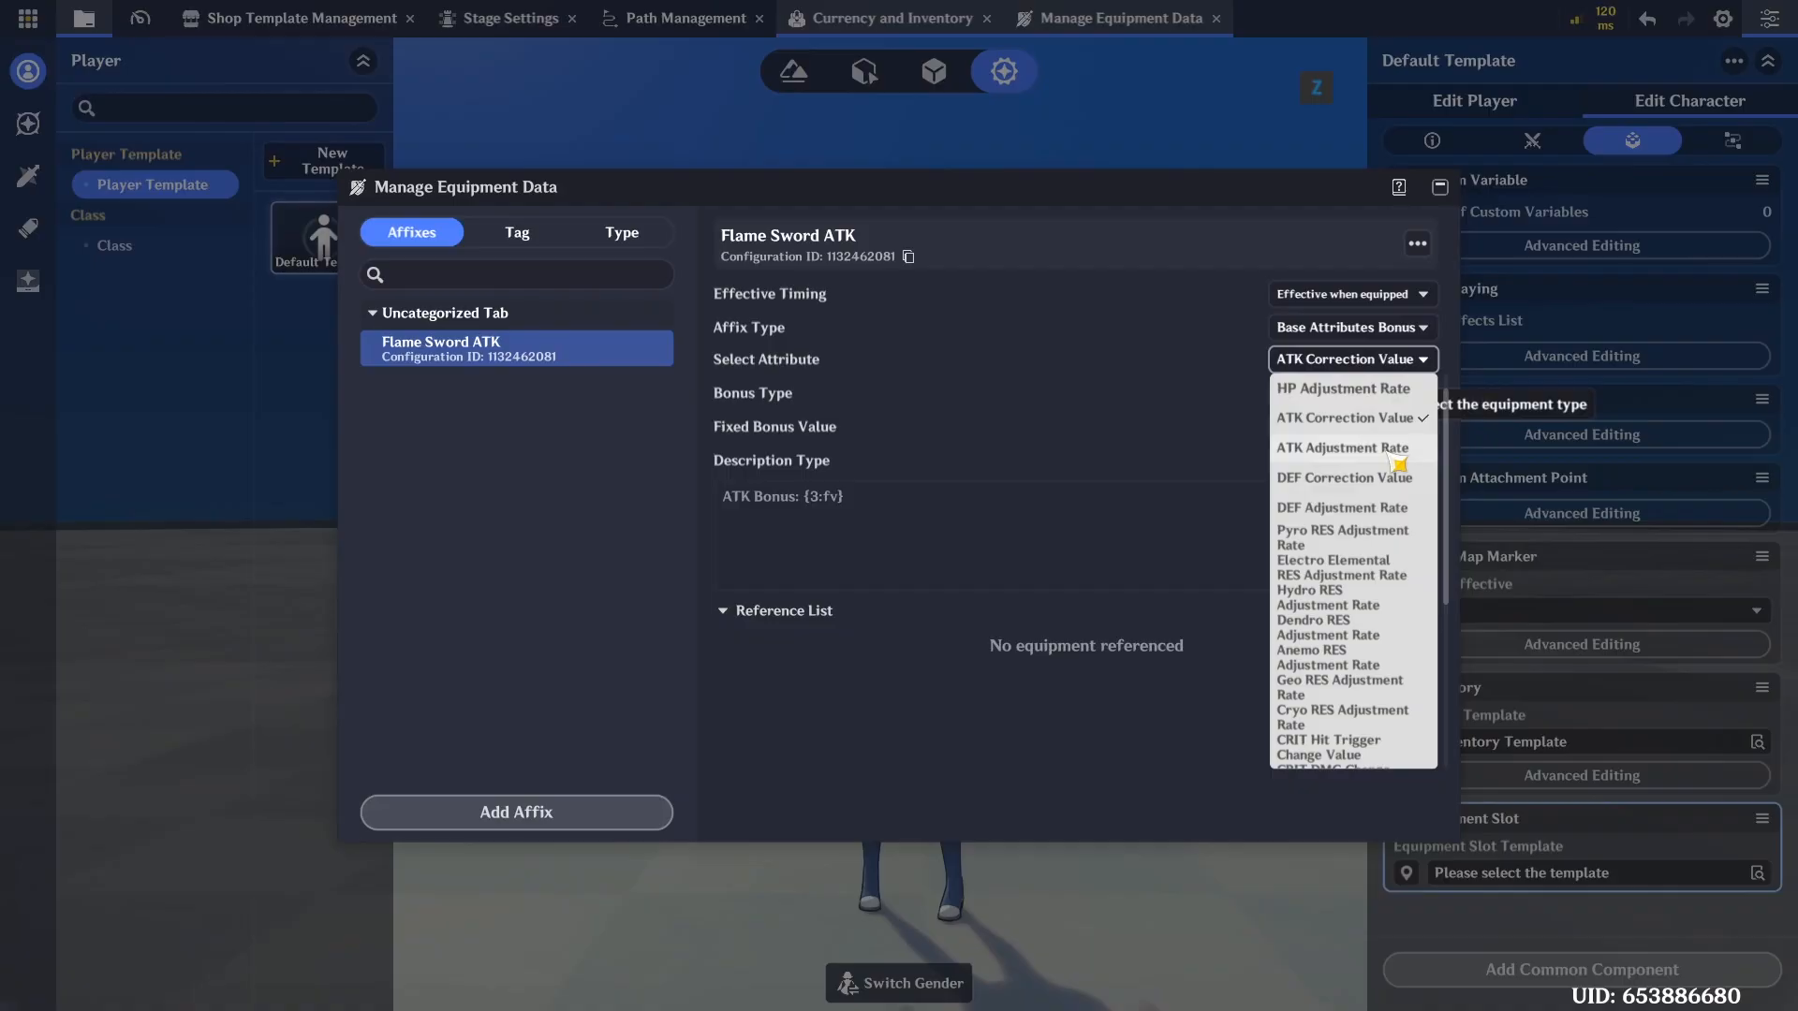
left_click(1393, 456)
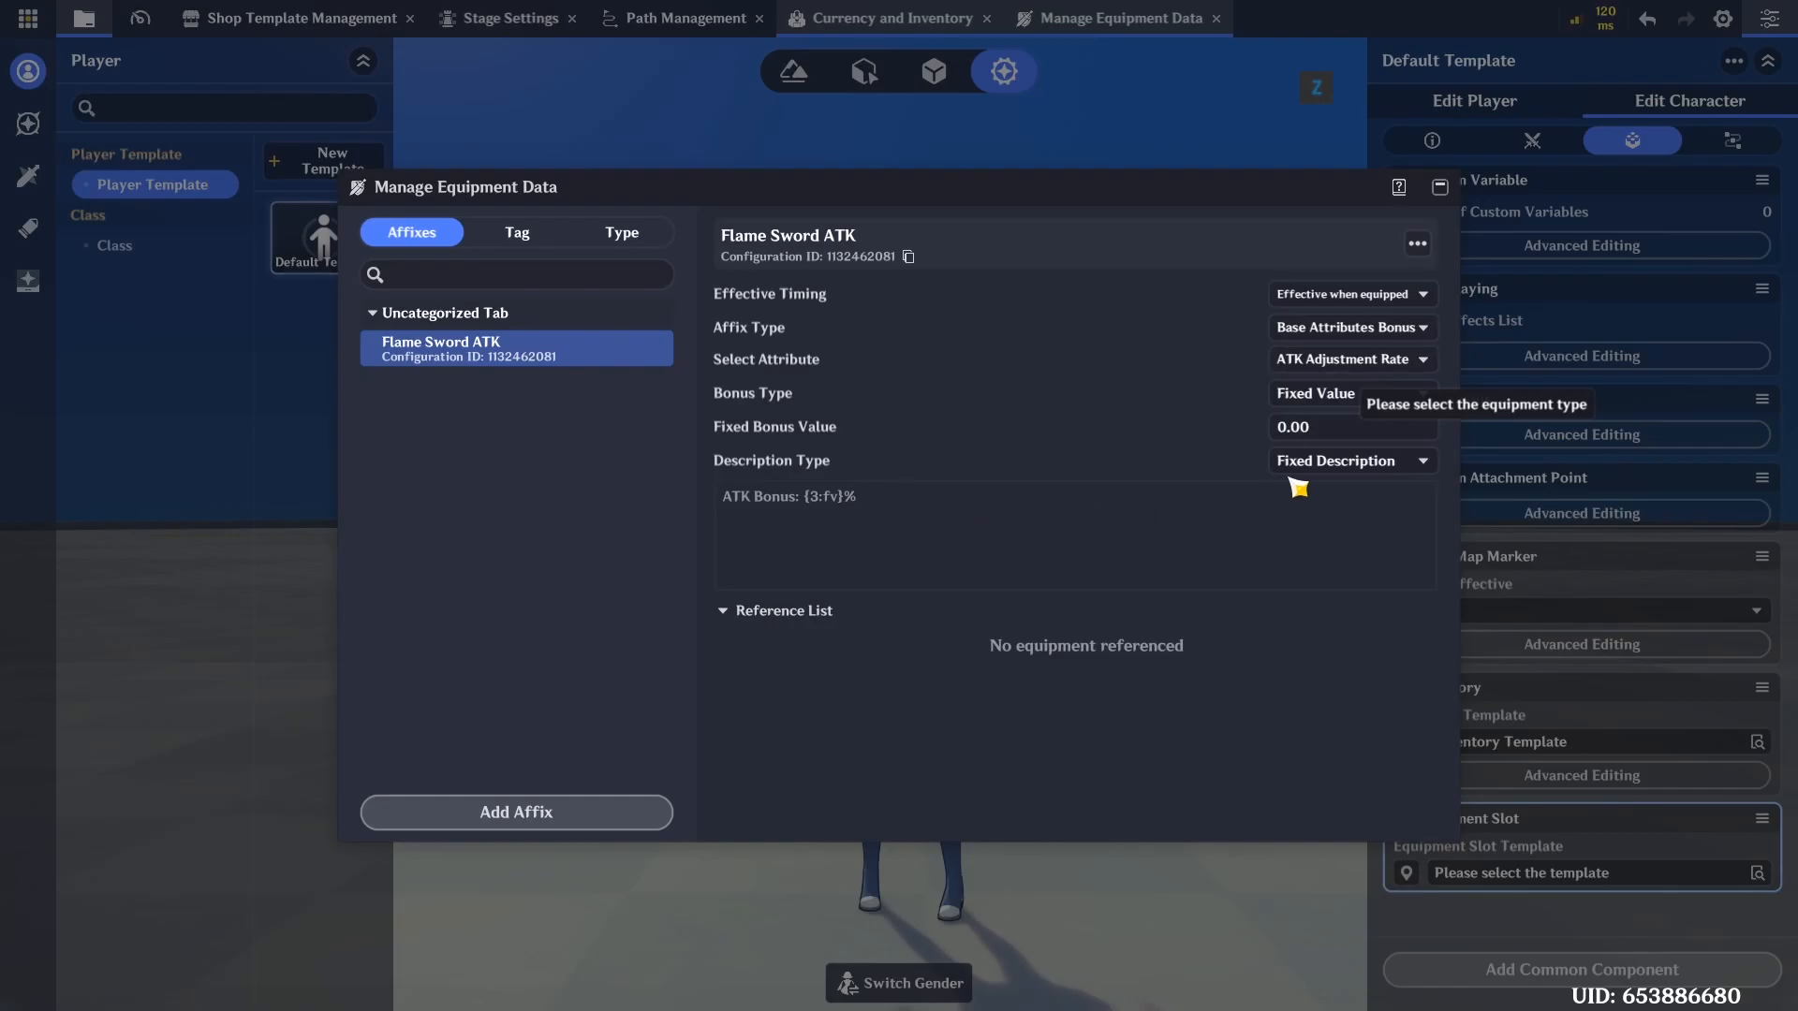
Set the Flame Sword ATK affix's Fixed Bonus Value to 10, with Fixed Value as the bonus type
left_click(1346, 435)
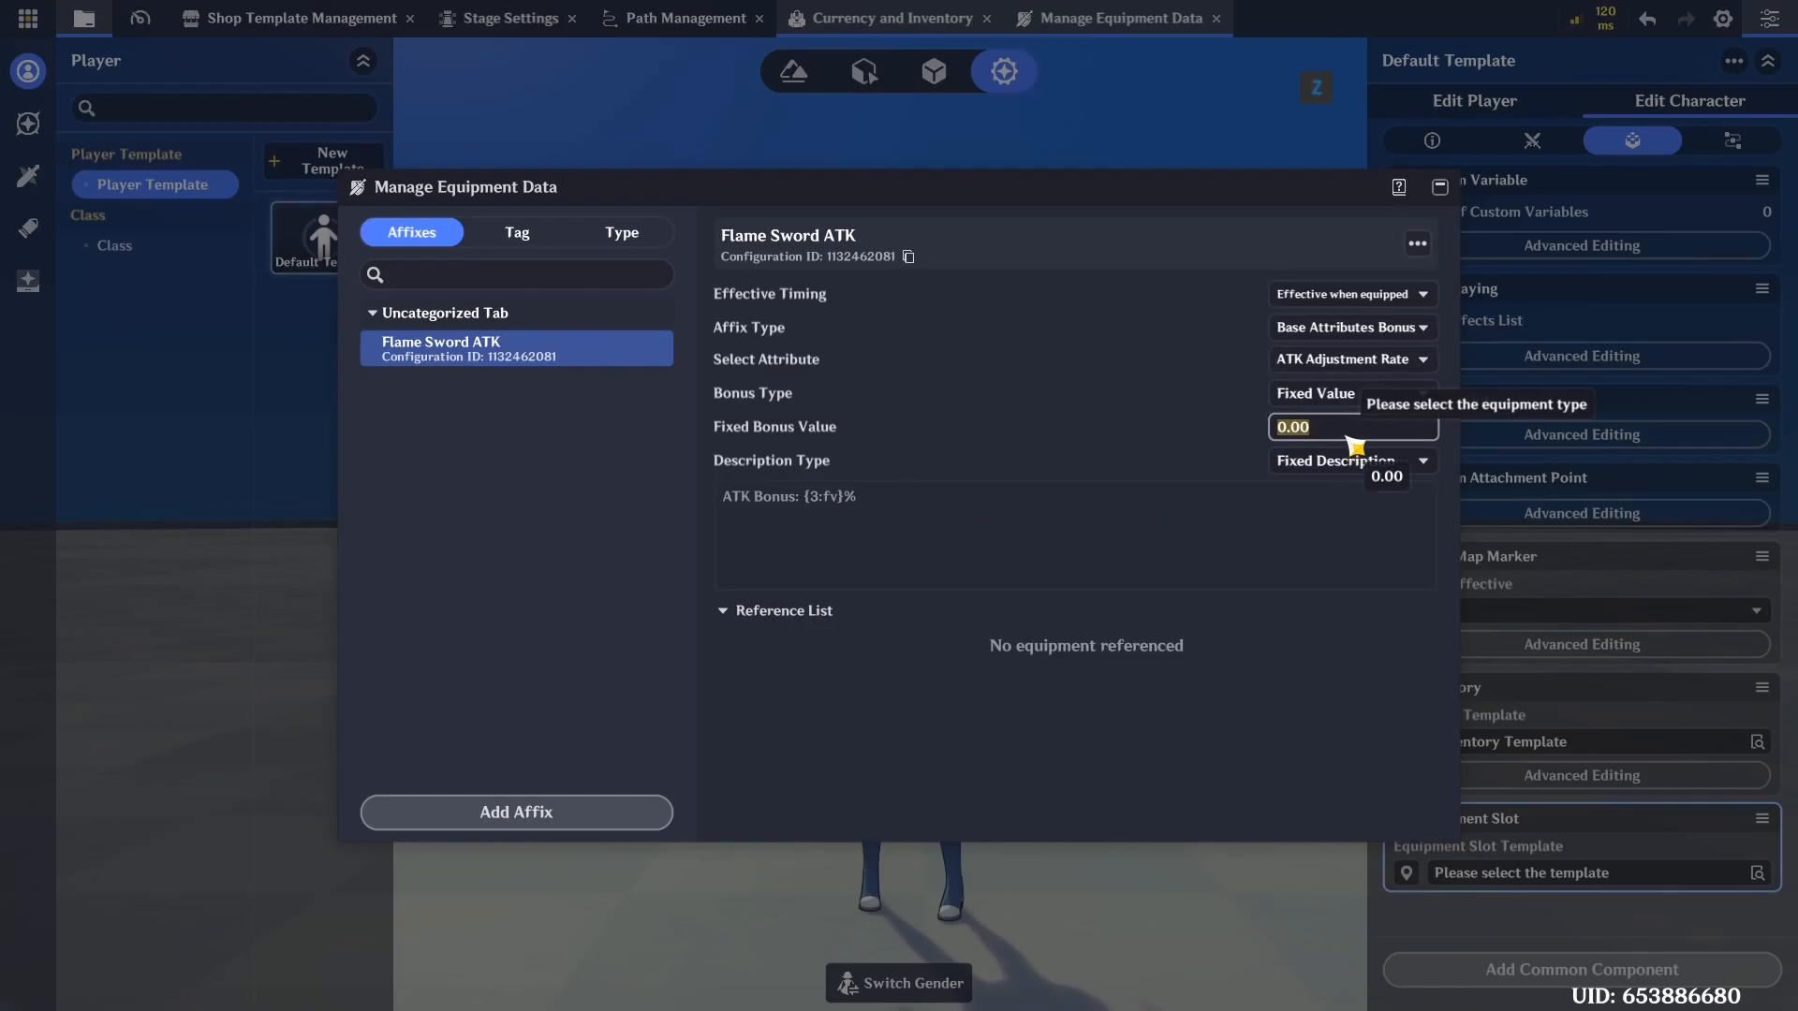
type("100")
left_click(1077, 483)
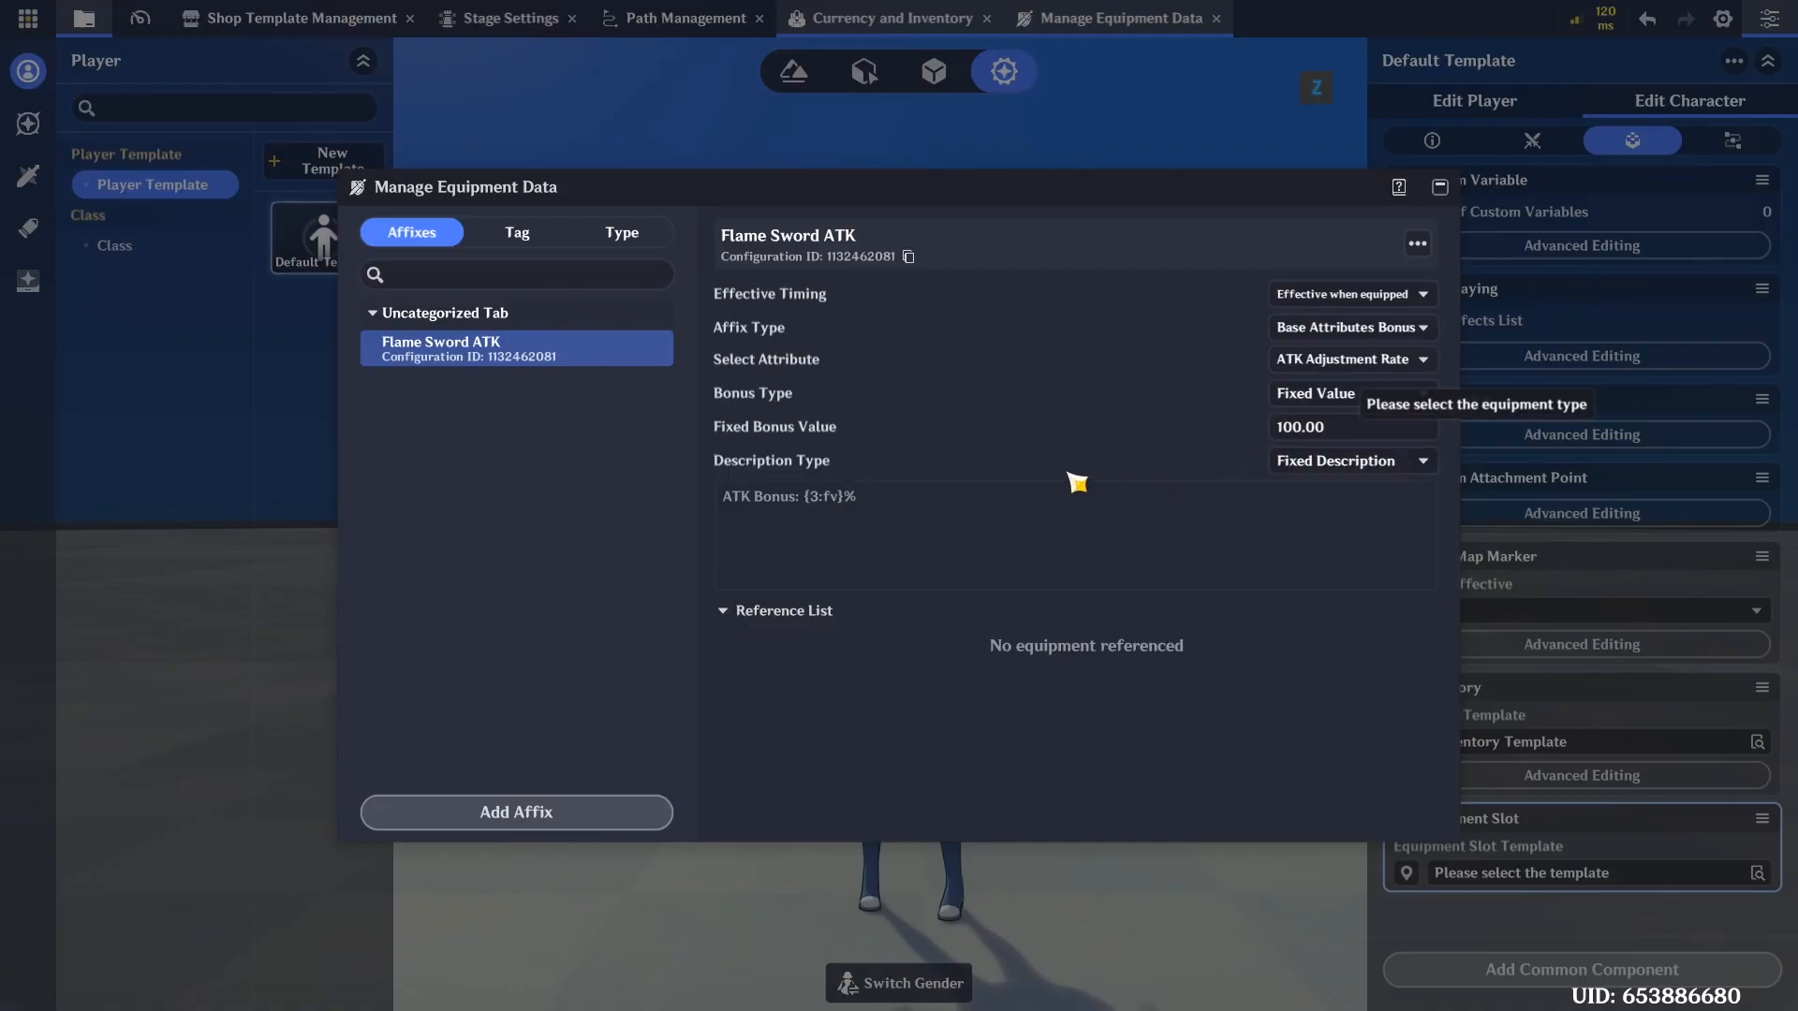
left_click(1337, 431)
left_click(1386, 393)
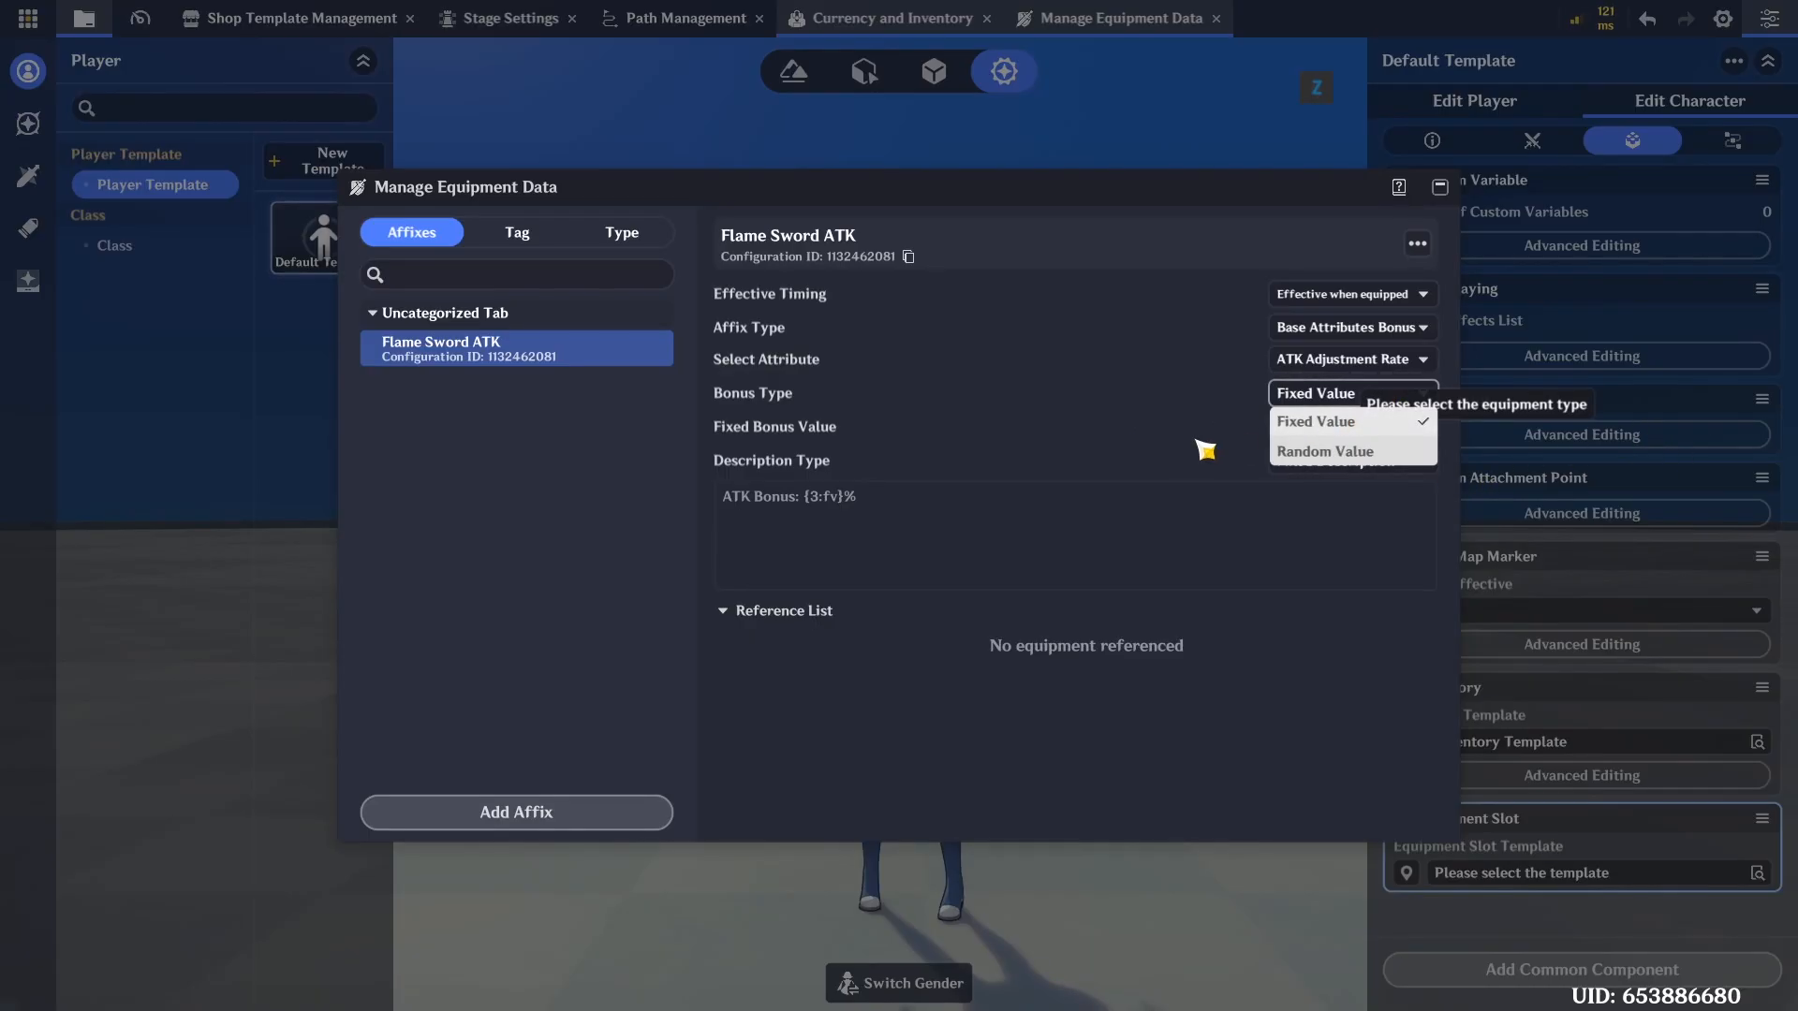
left_click(1037, 443)
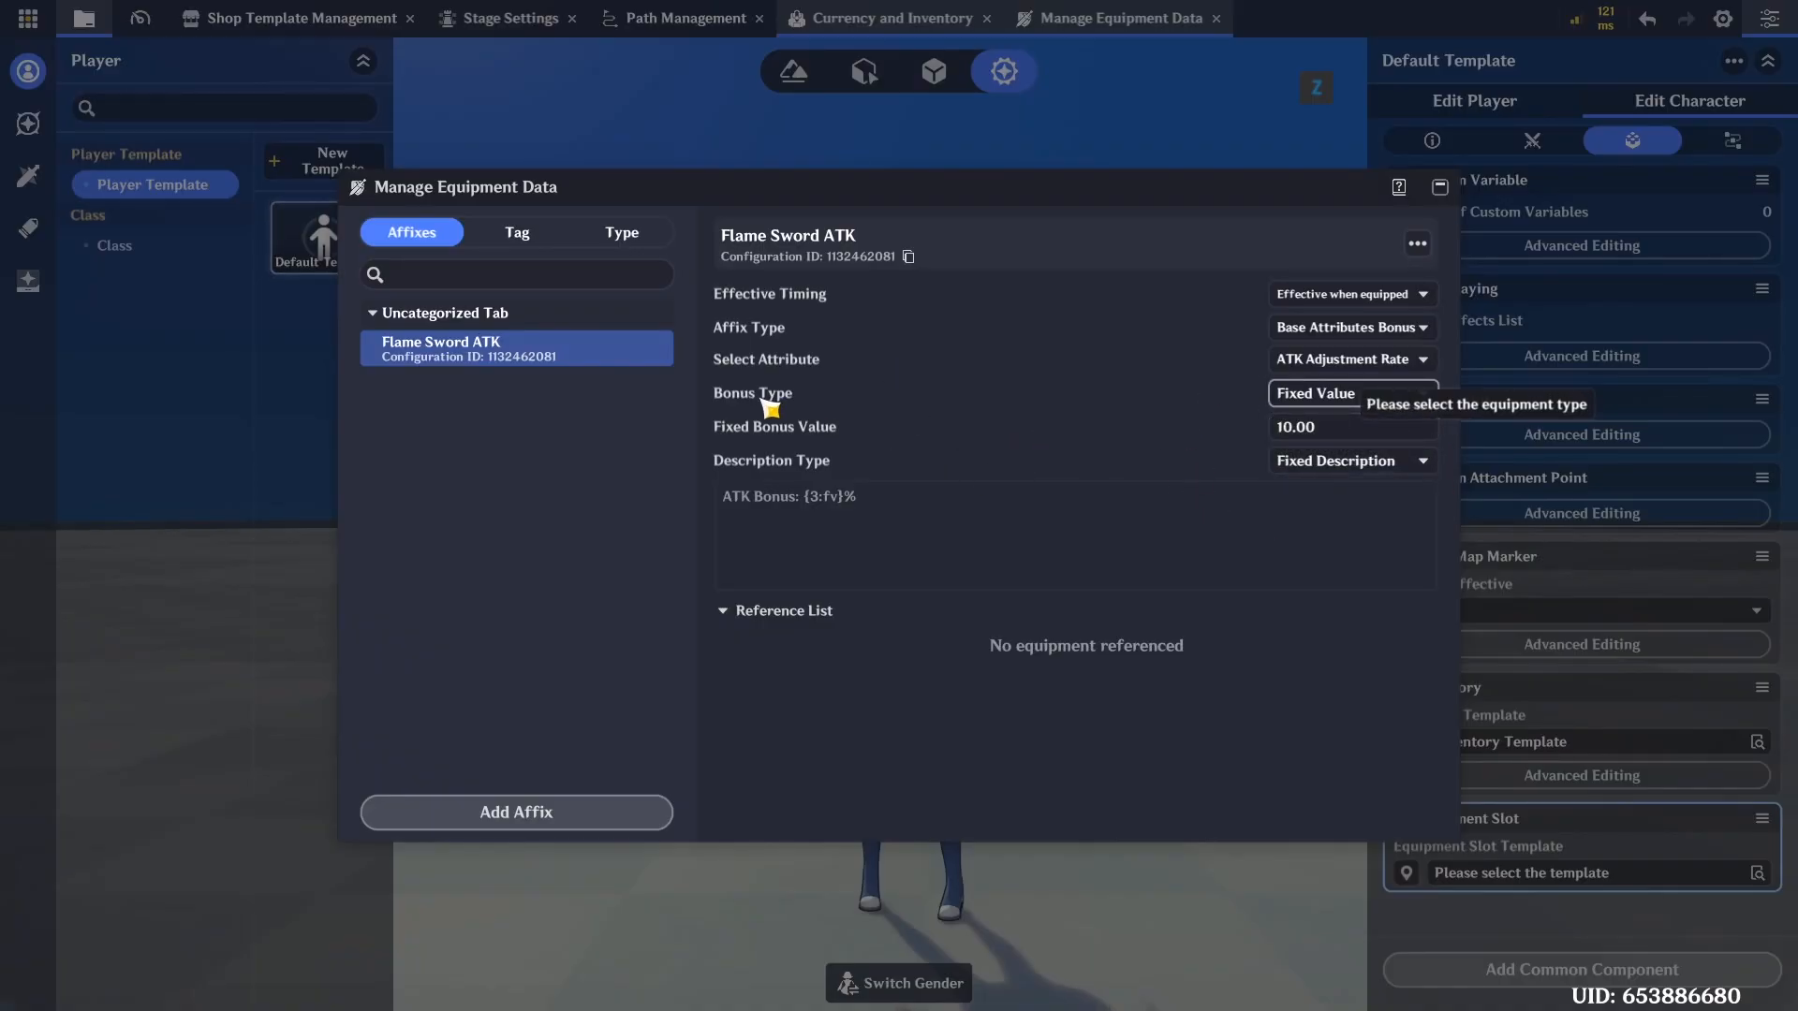
left_click(1440, 187)
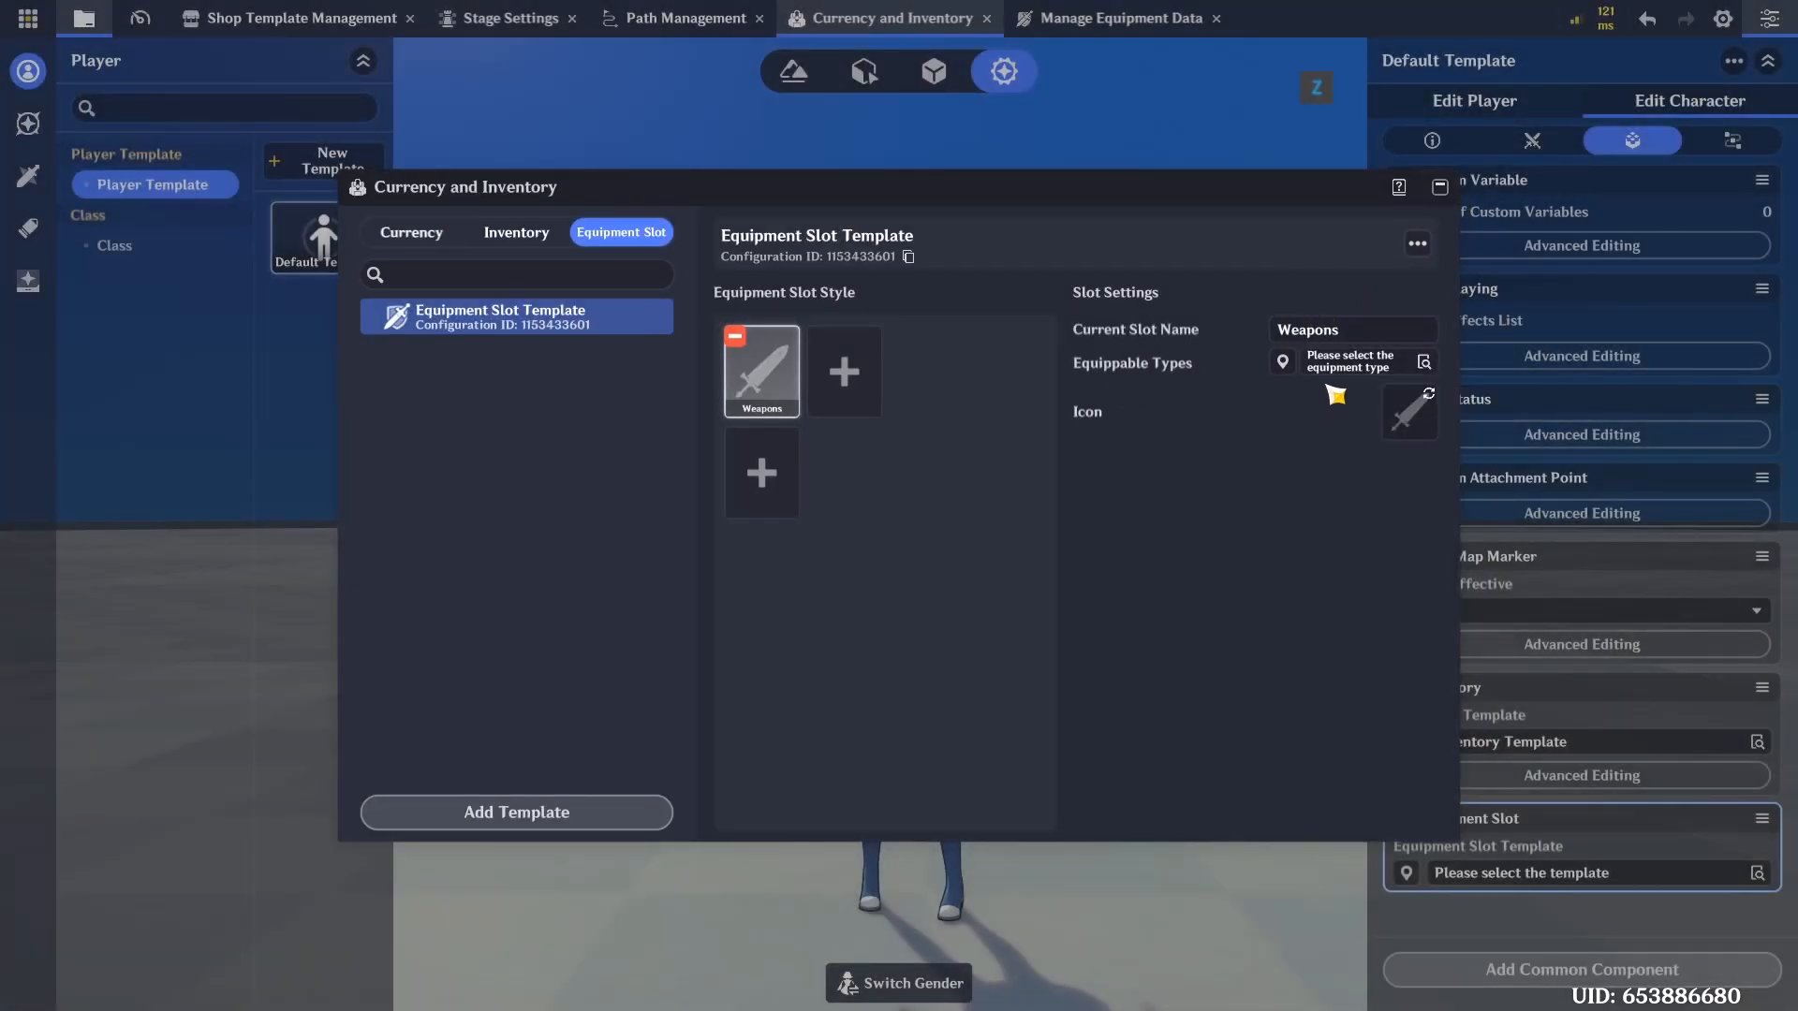
Allow both the Fists and Sword types in the Weapons slot's Equippable Types
left_click(1361, 369)
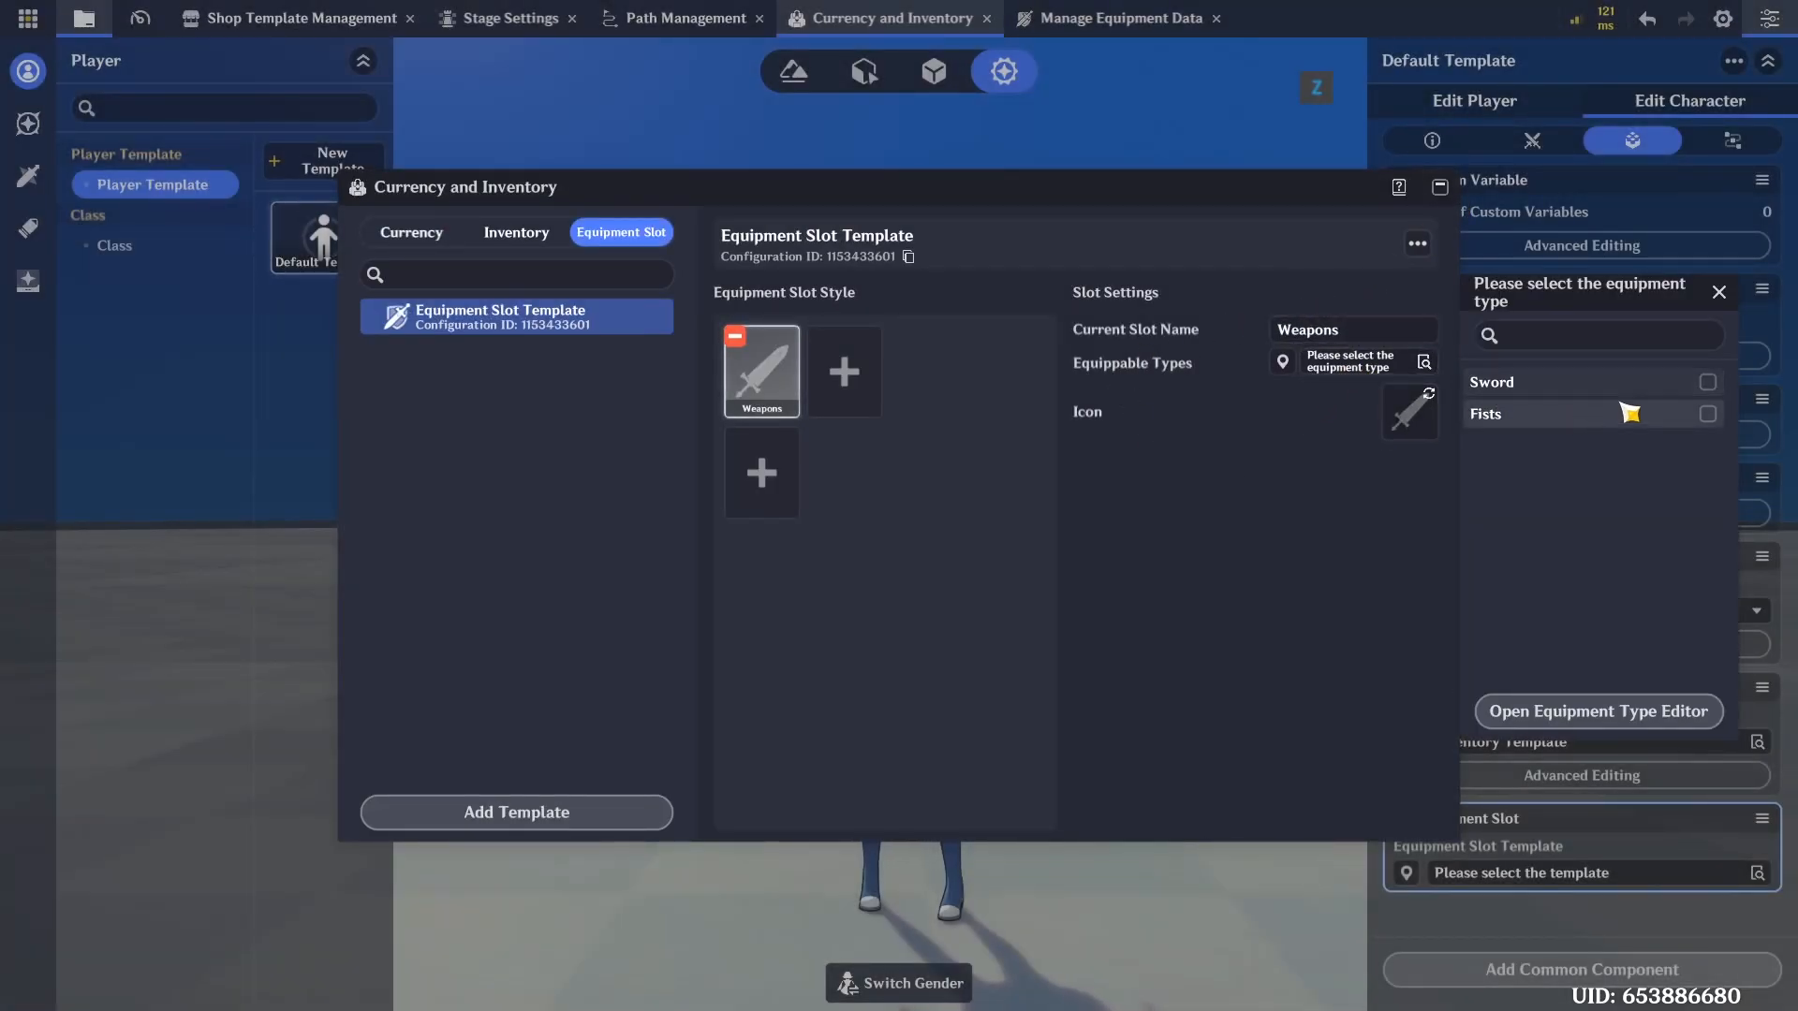
left_click(1708, 414)
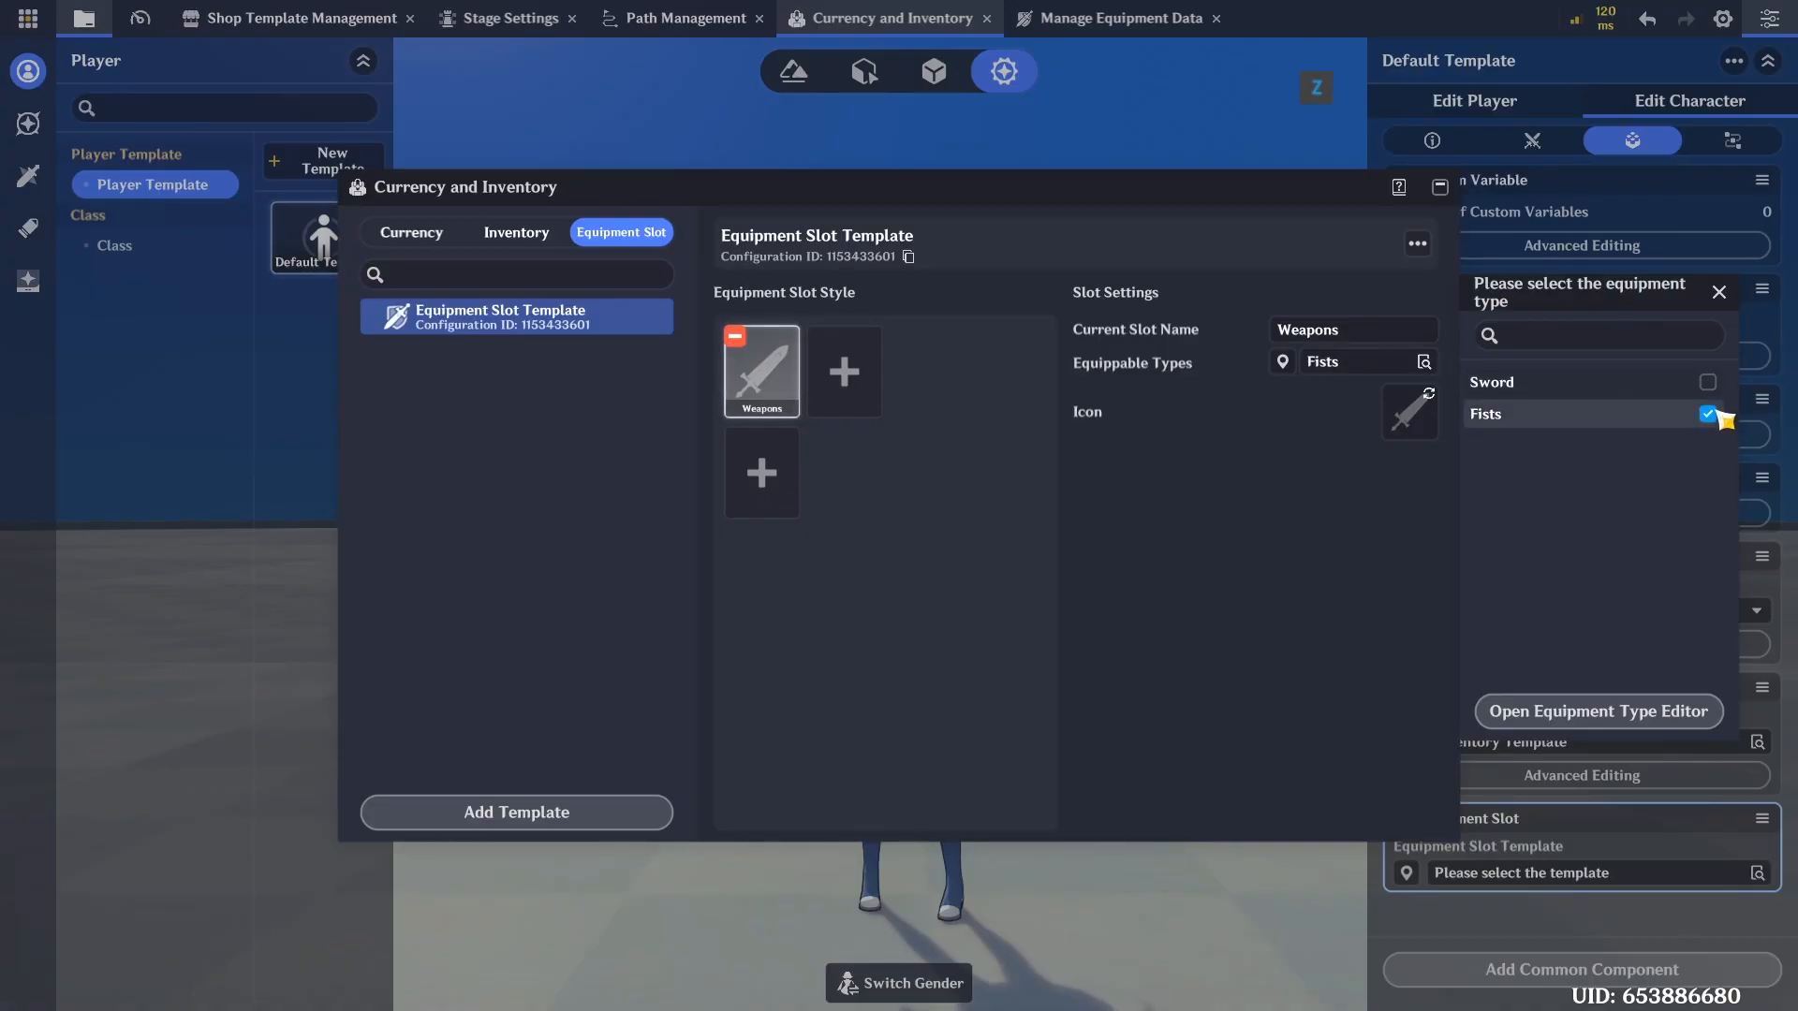
left_click(1708, 382)
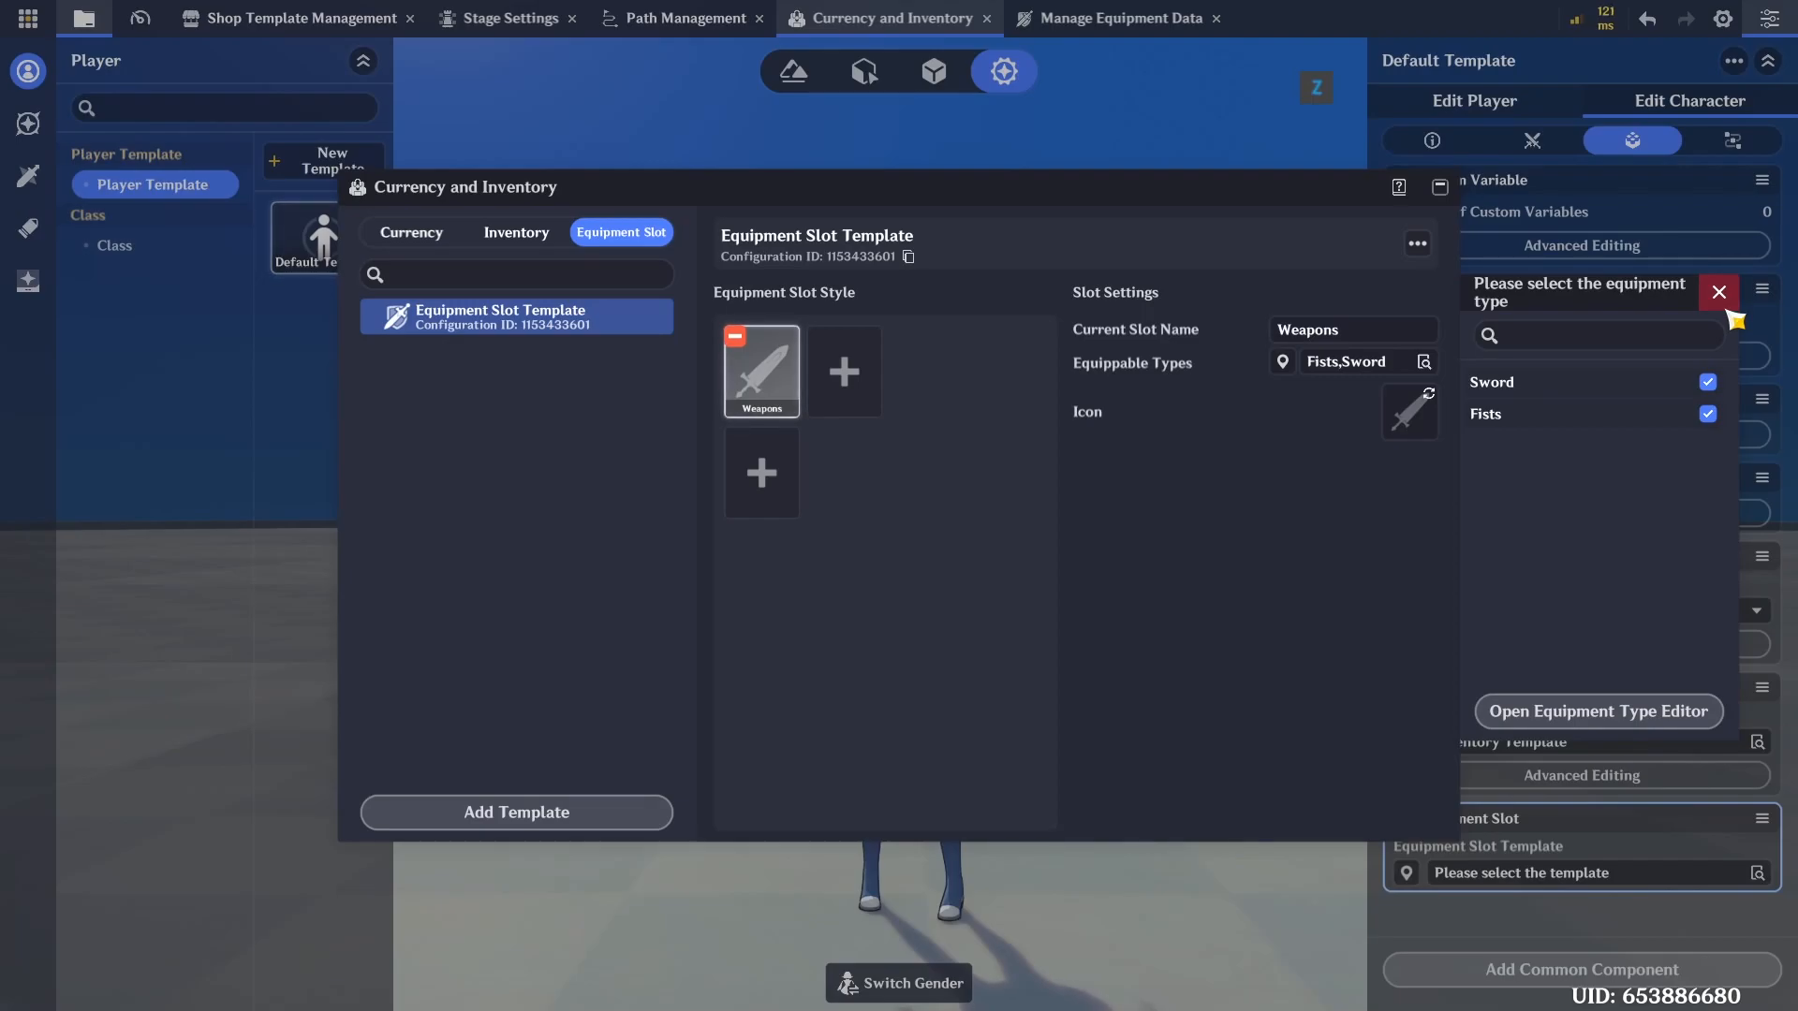
left_click(1723, 302)
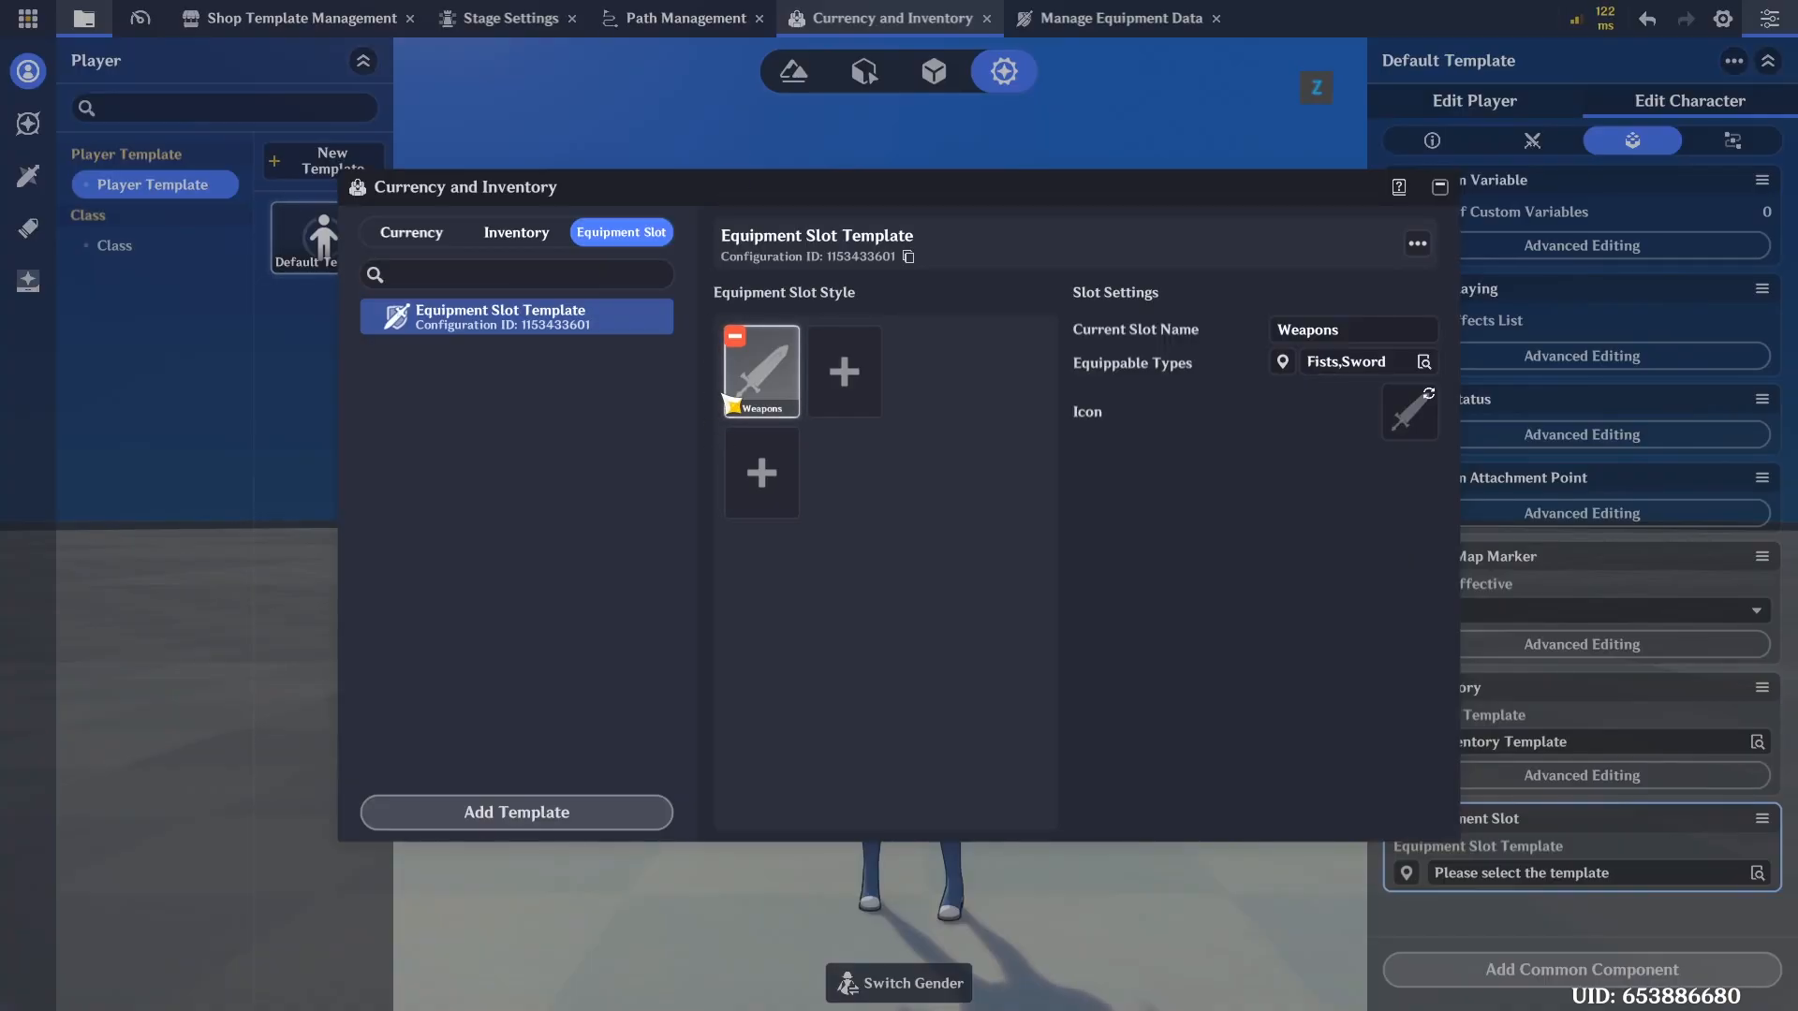
Assign Equipment Slot Template to the character's Equipment Slot component and save the project
left_click(1440, 186)
left_click(1529, 873)
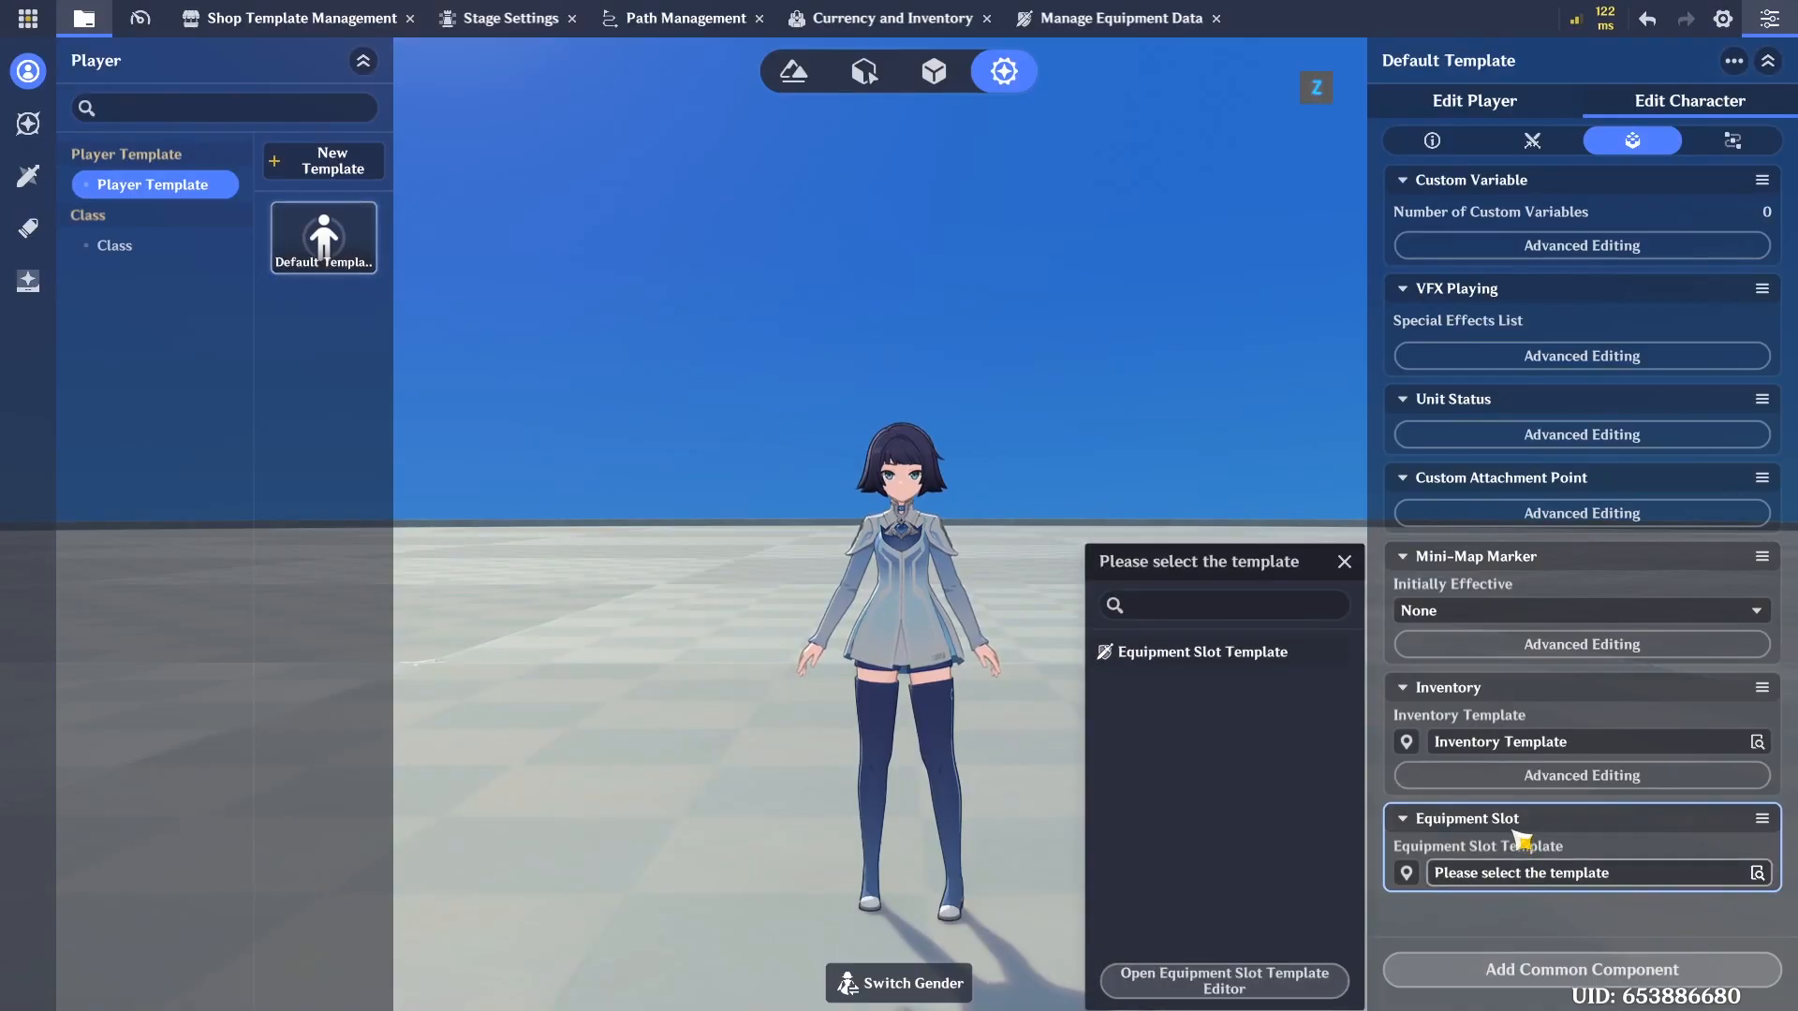
left_click(1217, 651)
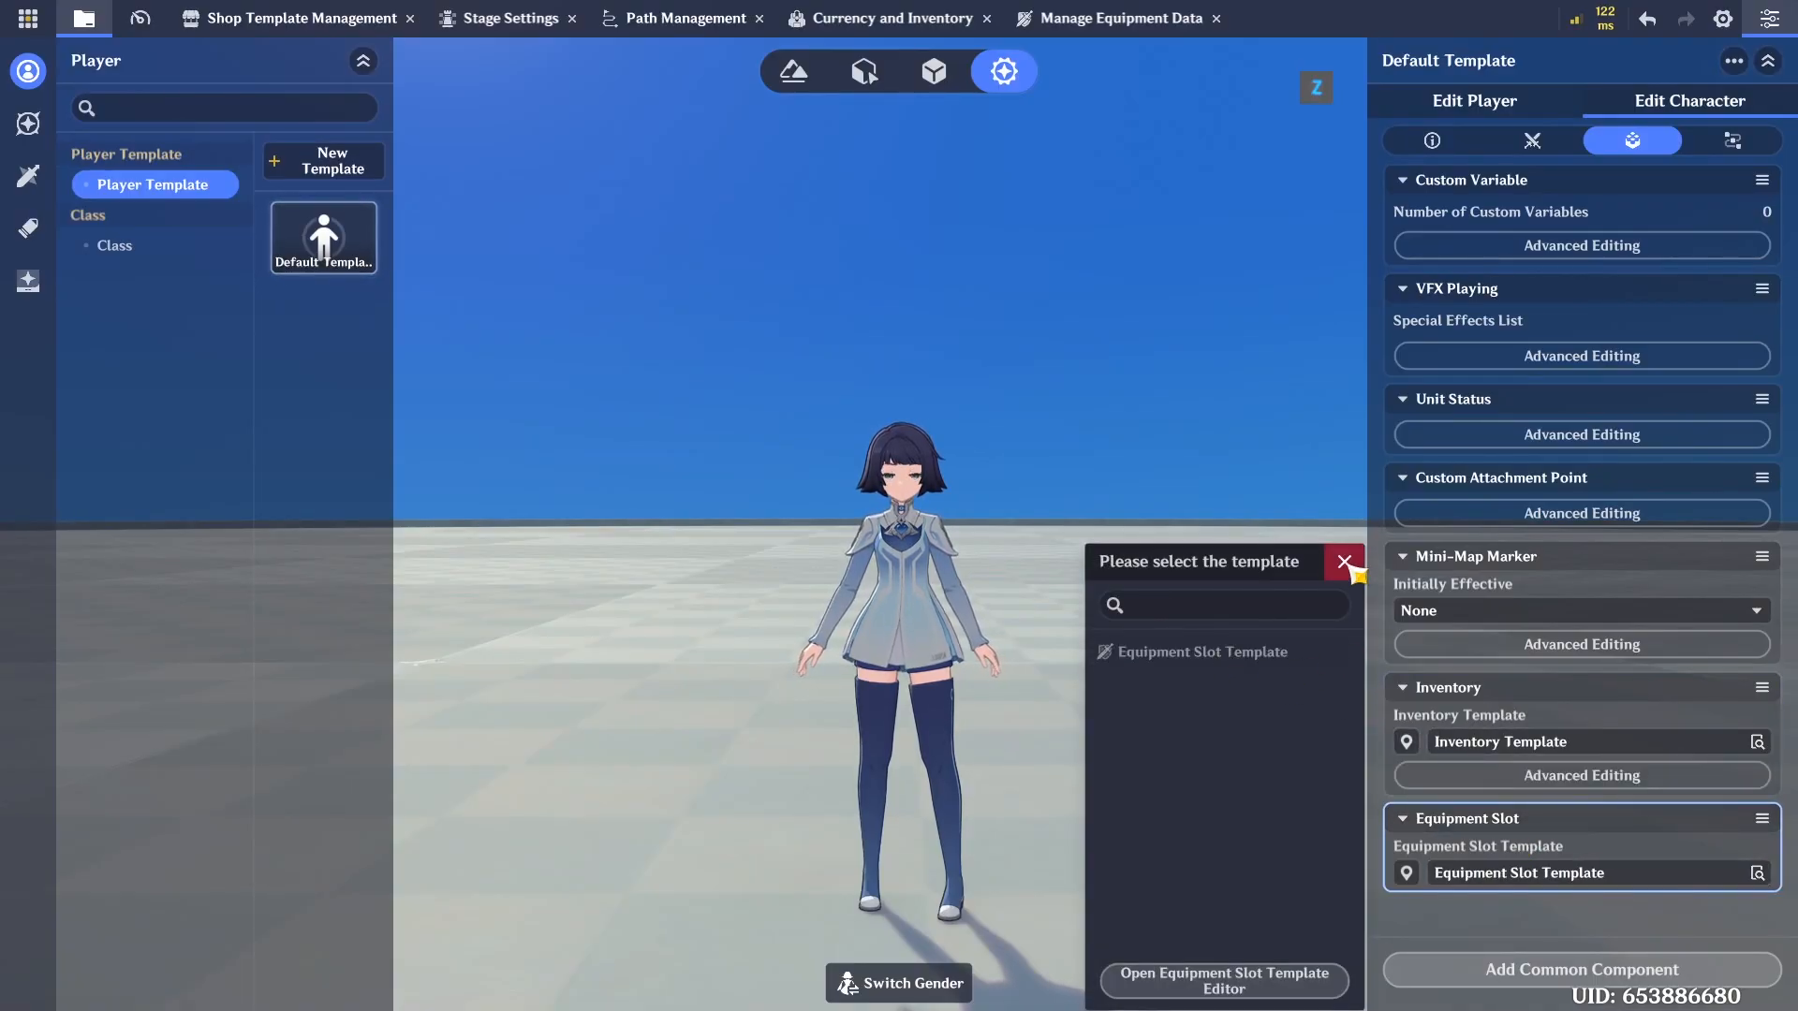
left_click(1349, 566)
right_click_drag(1134, 580, 1131, 601)
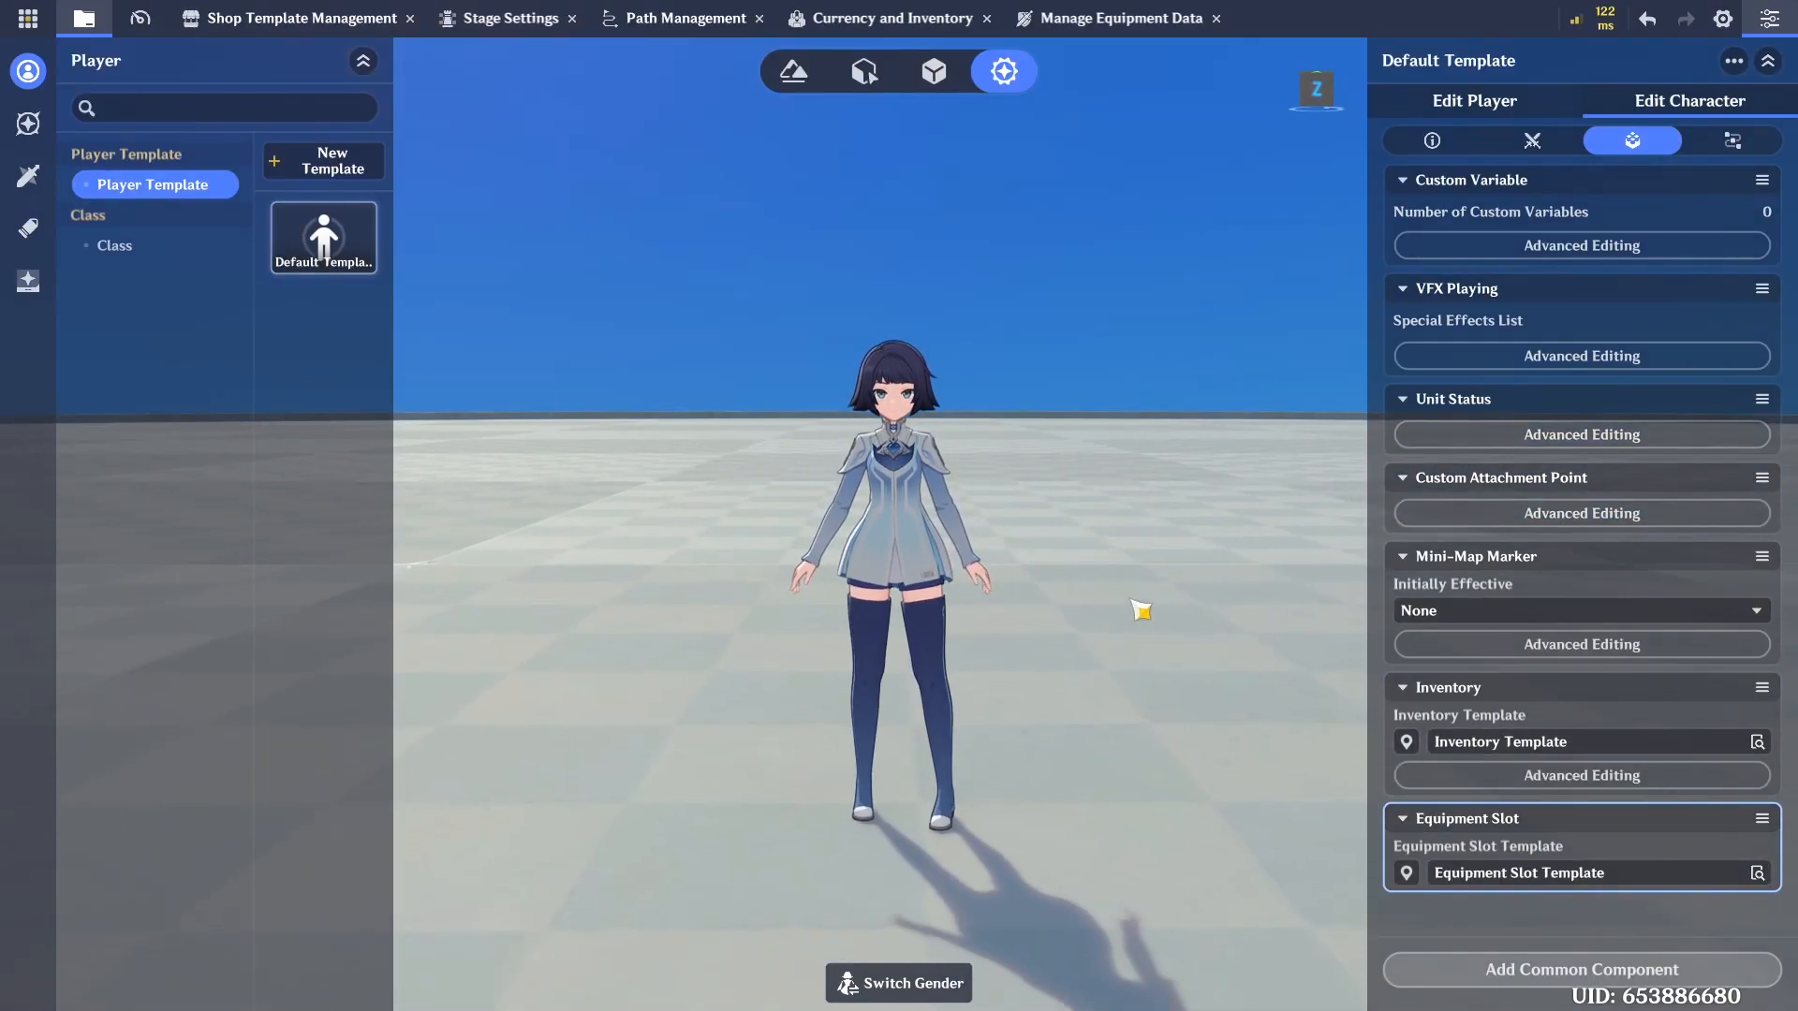
scroll(1132, 601, "down", 3)
key("ctrl+s")
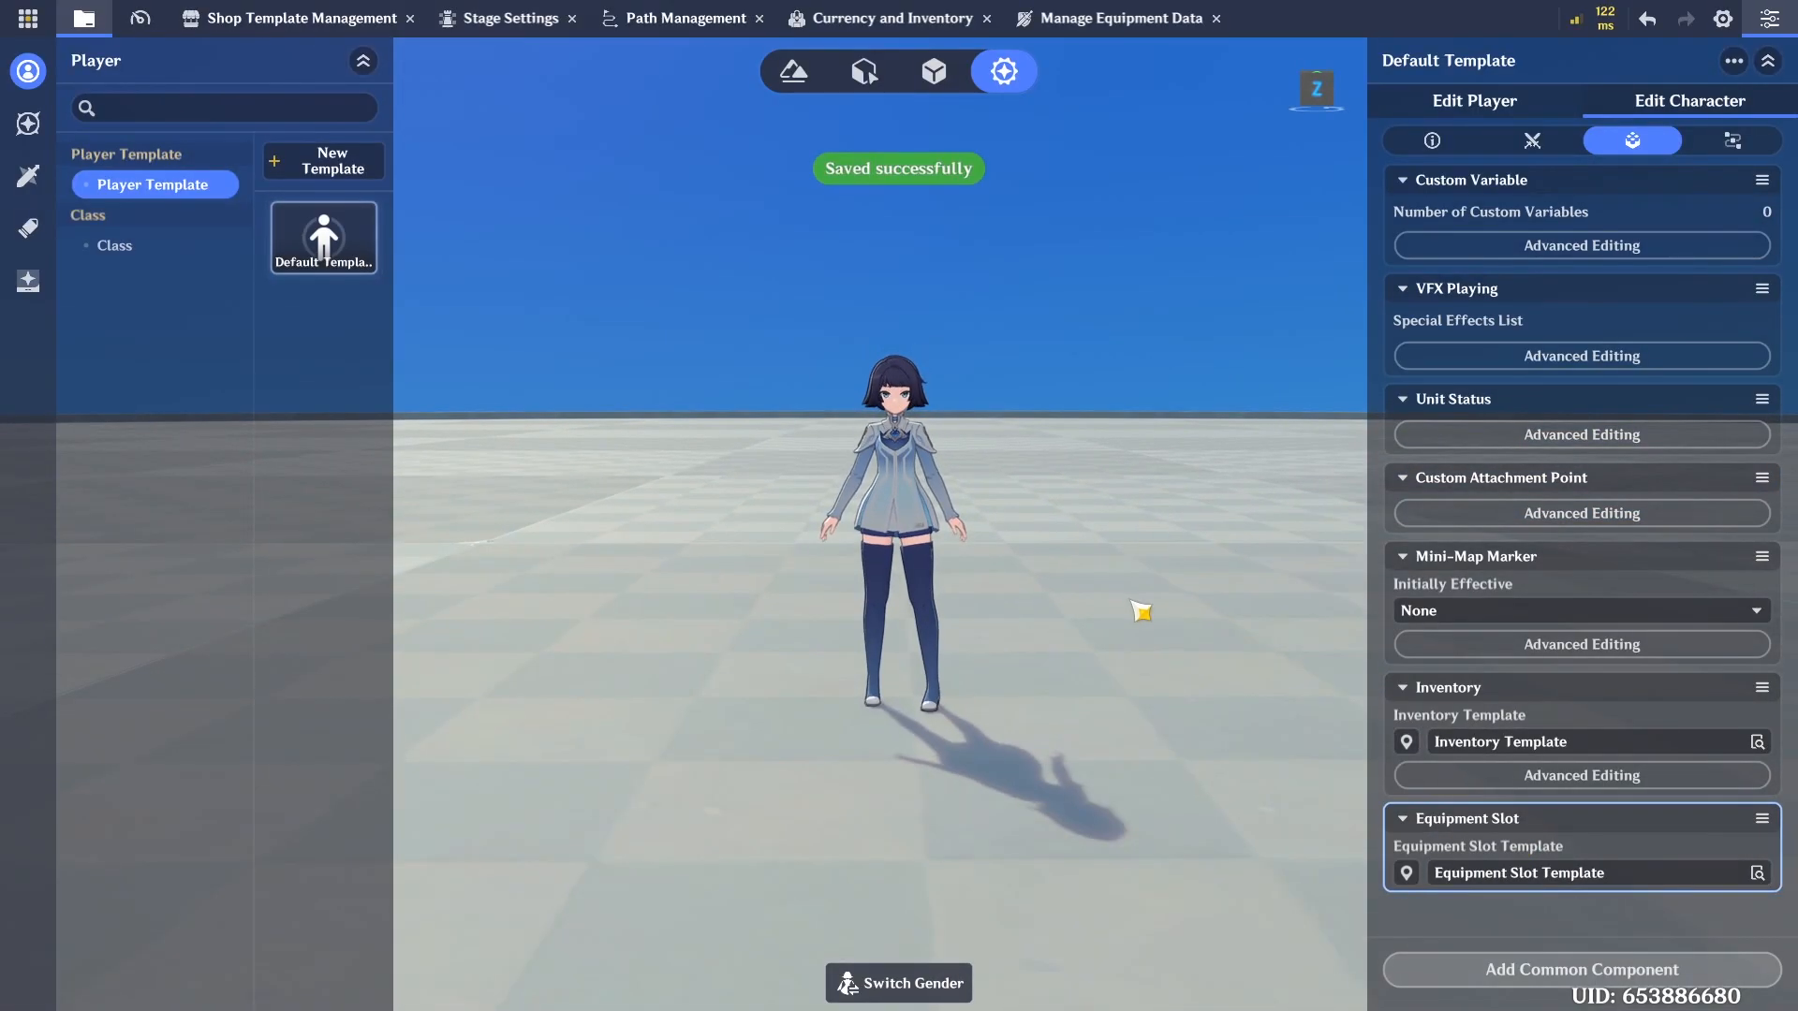
Start a new item in the combat presets' custom items, with the red sword equipment icon and the name Flame Sword
left_click(944, 90)
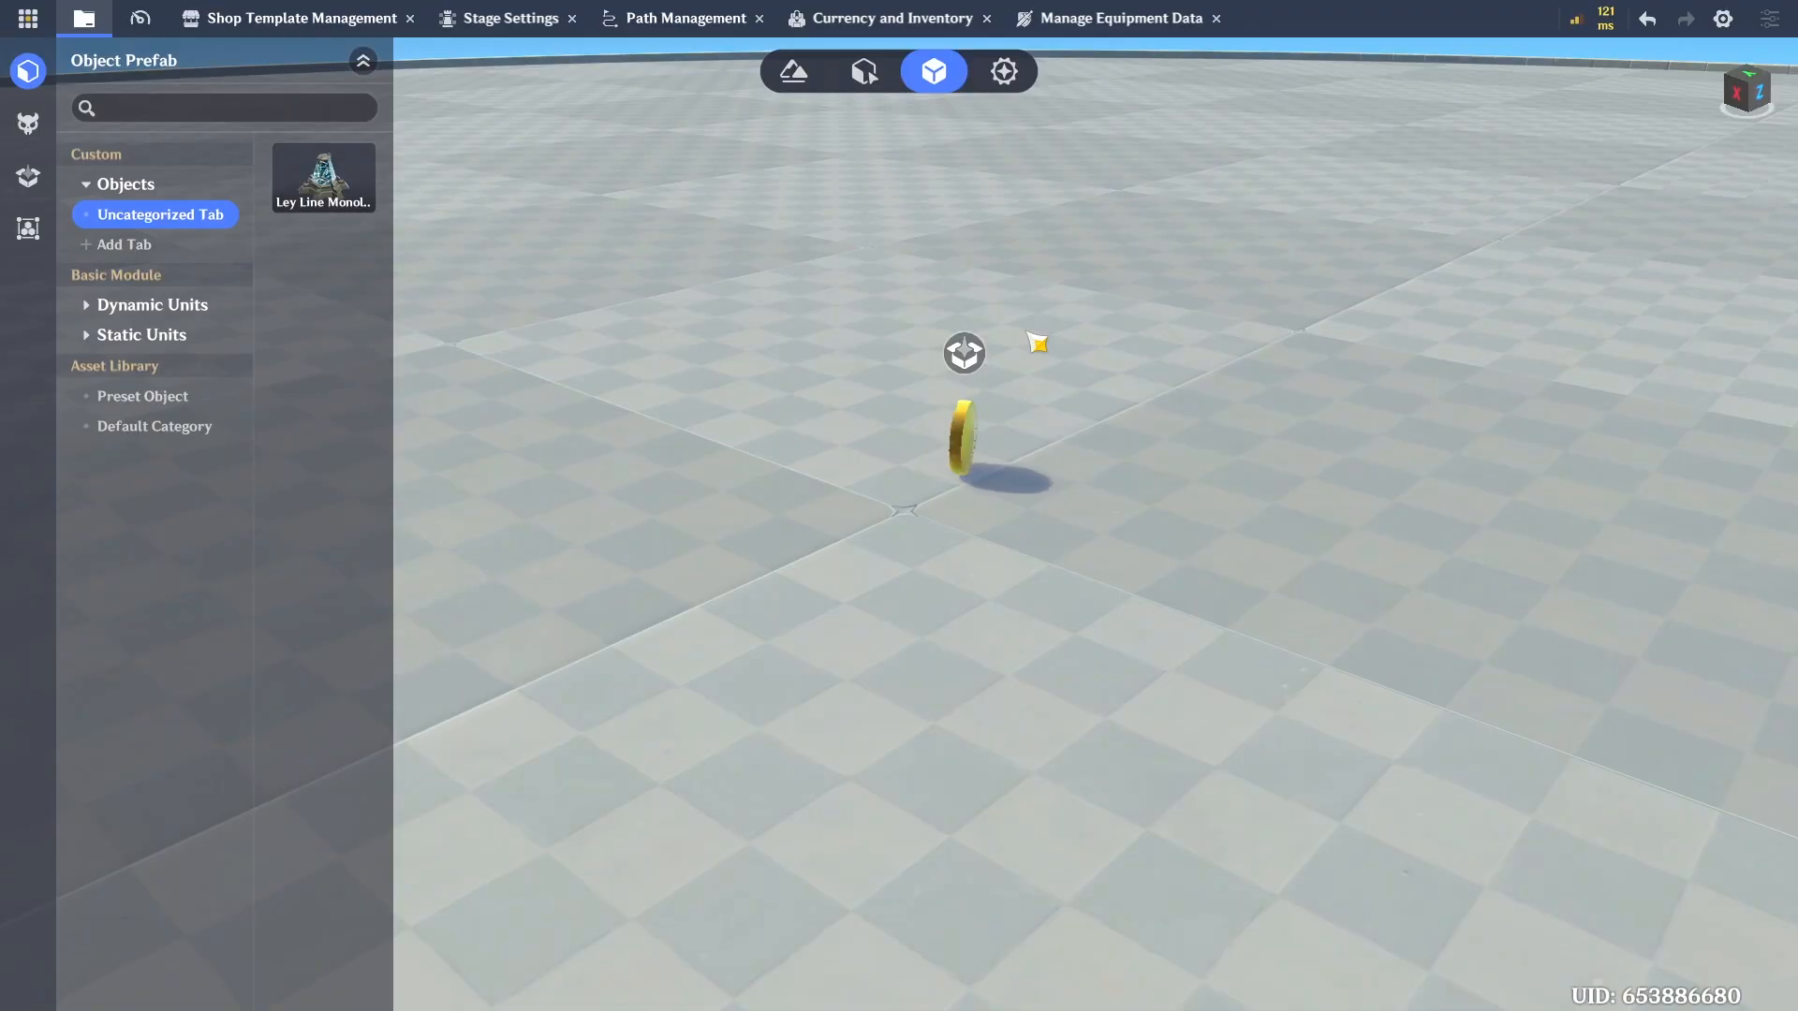
left_click(28, 228)
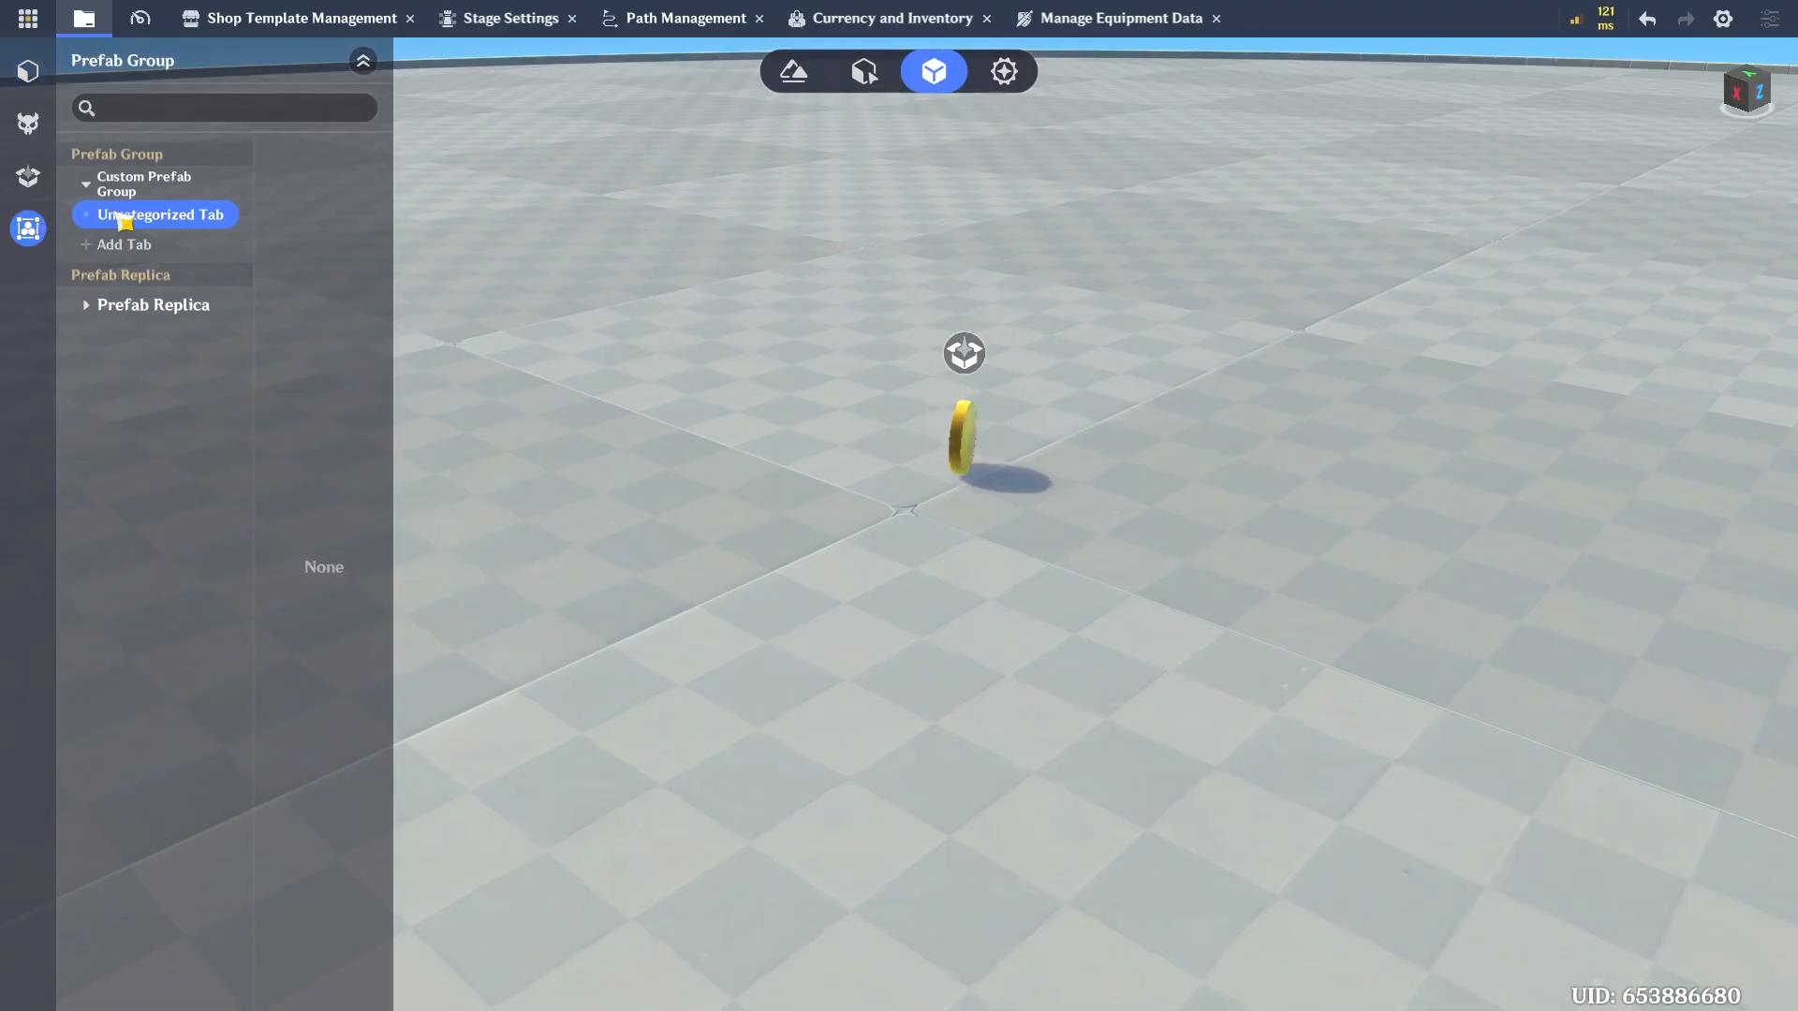
left_click(1004, 71)
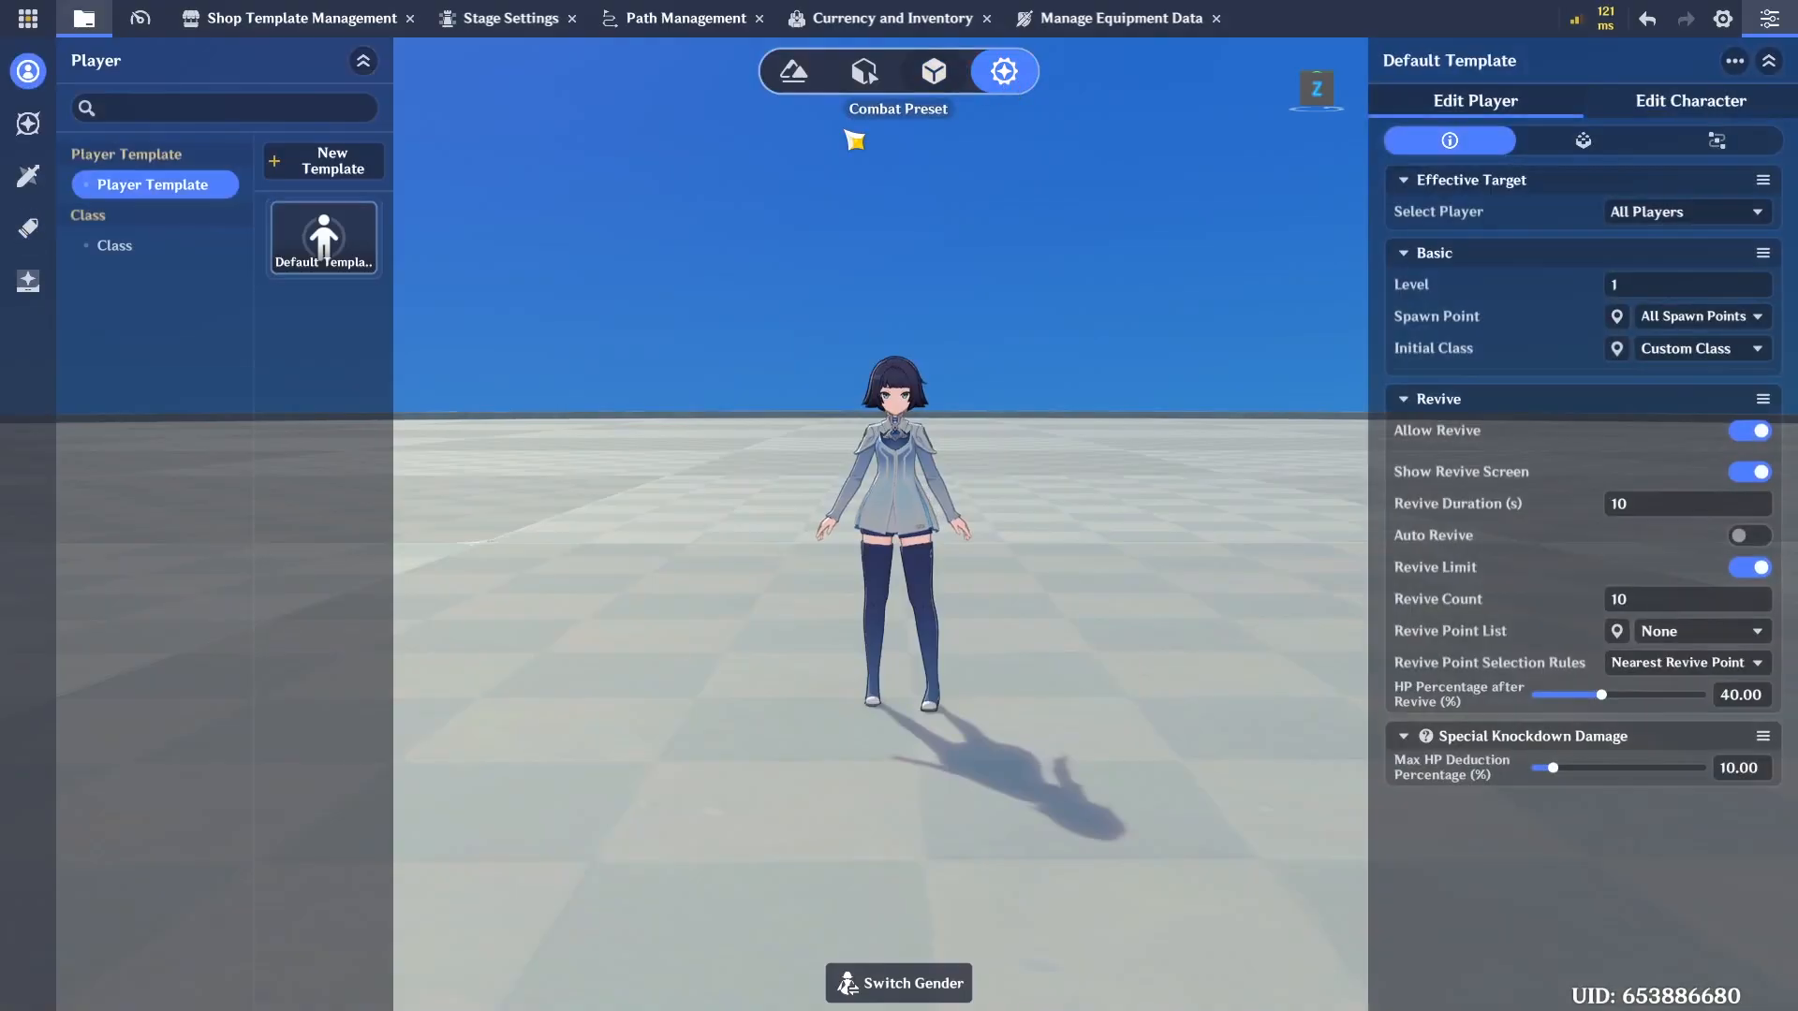
left_click(28, 228)
left_click(28, 281)
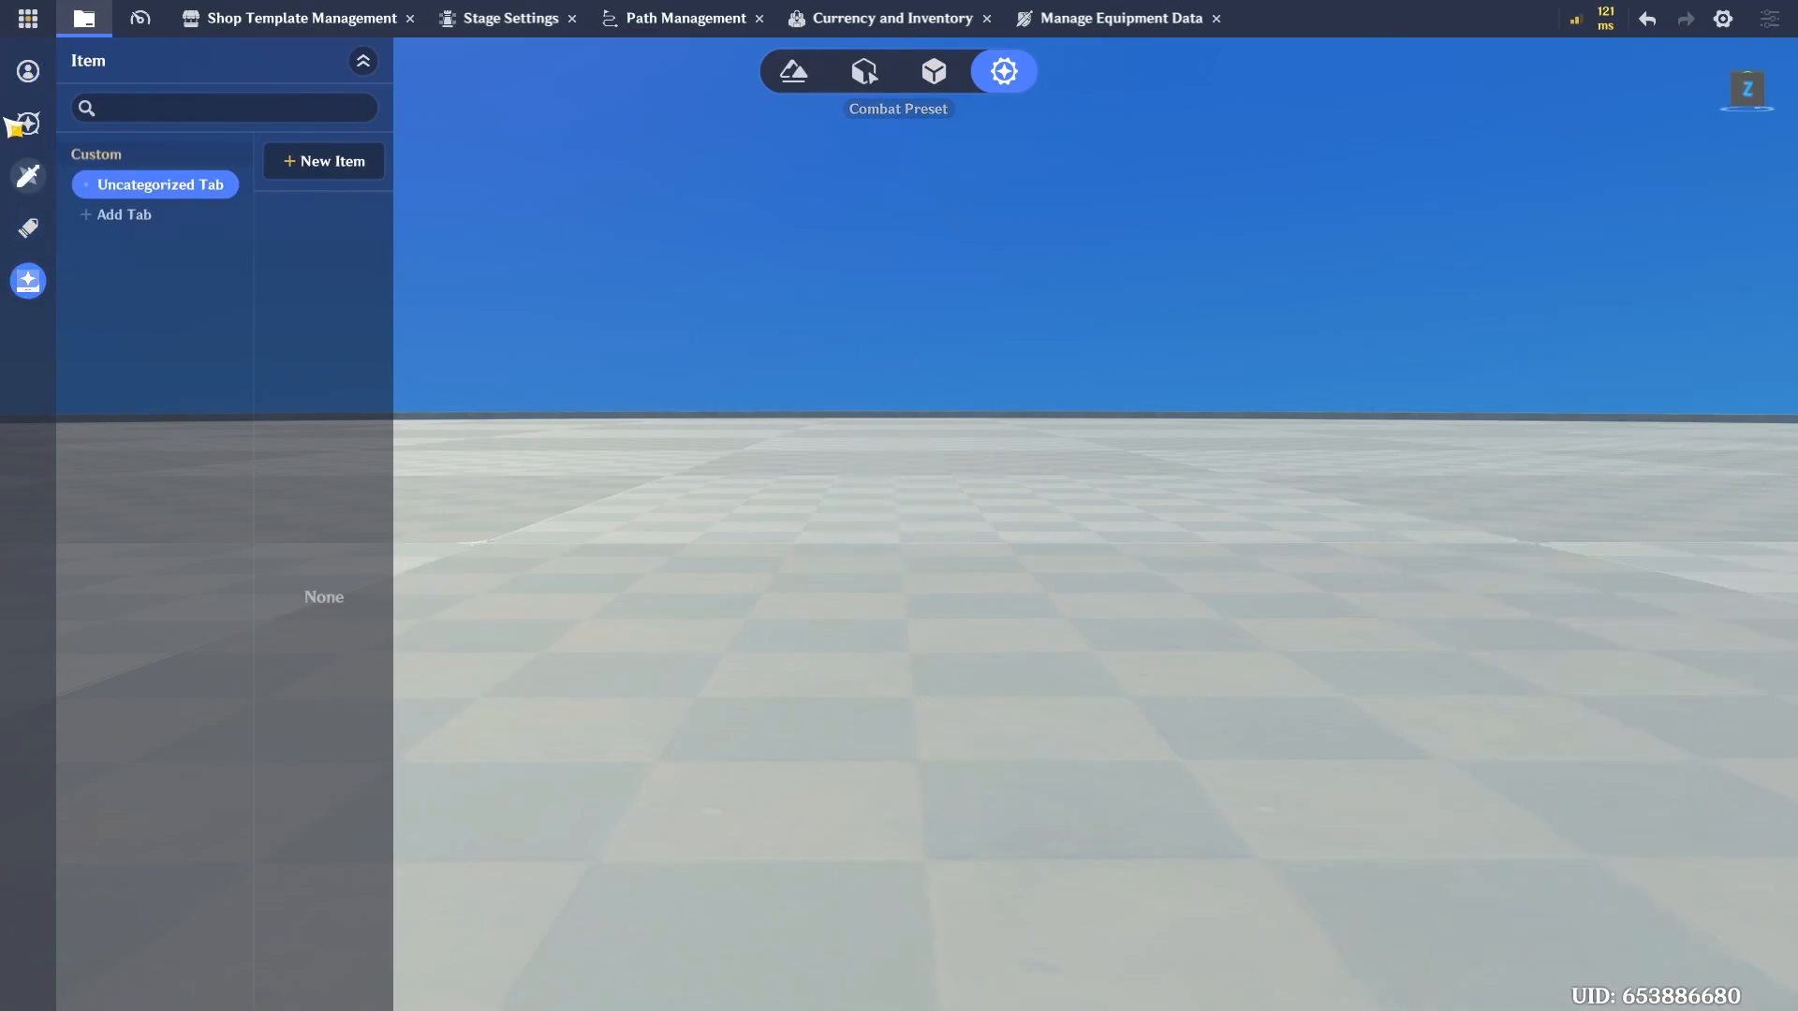
left_click(354, 171)
left_click(740, 416)
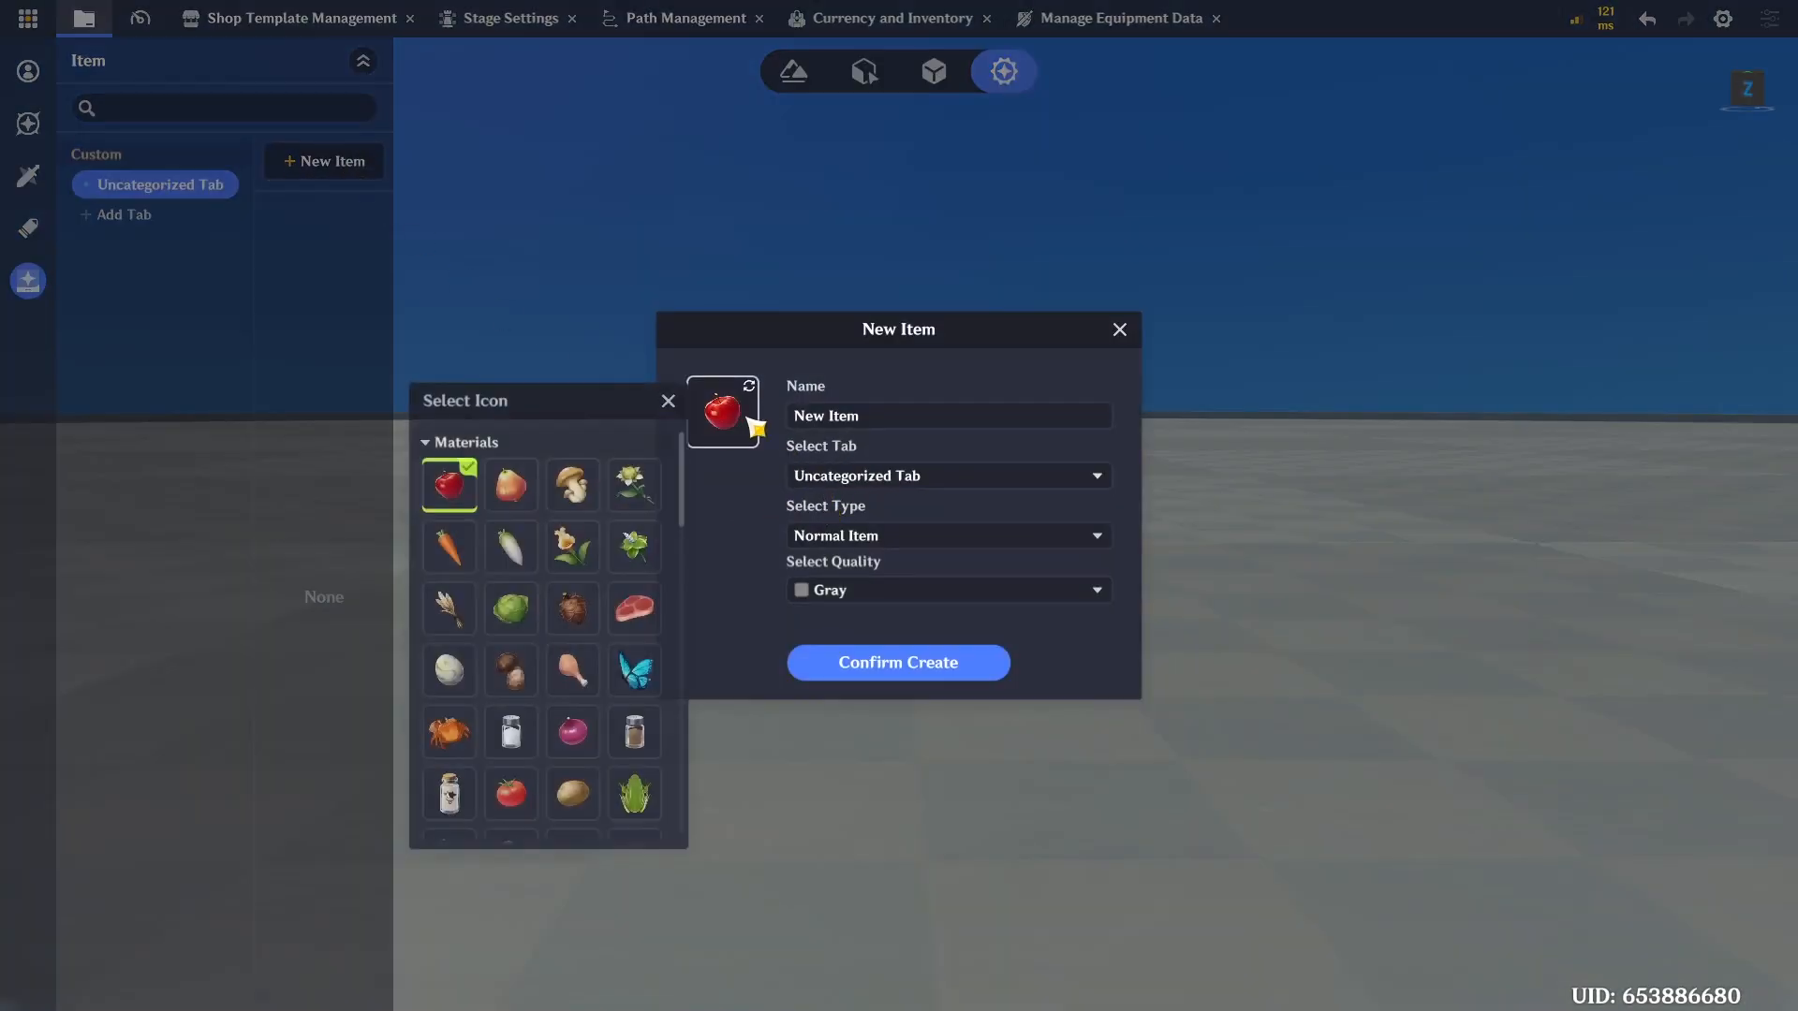
left_click_drag(693, 519, 727, 716)
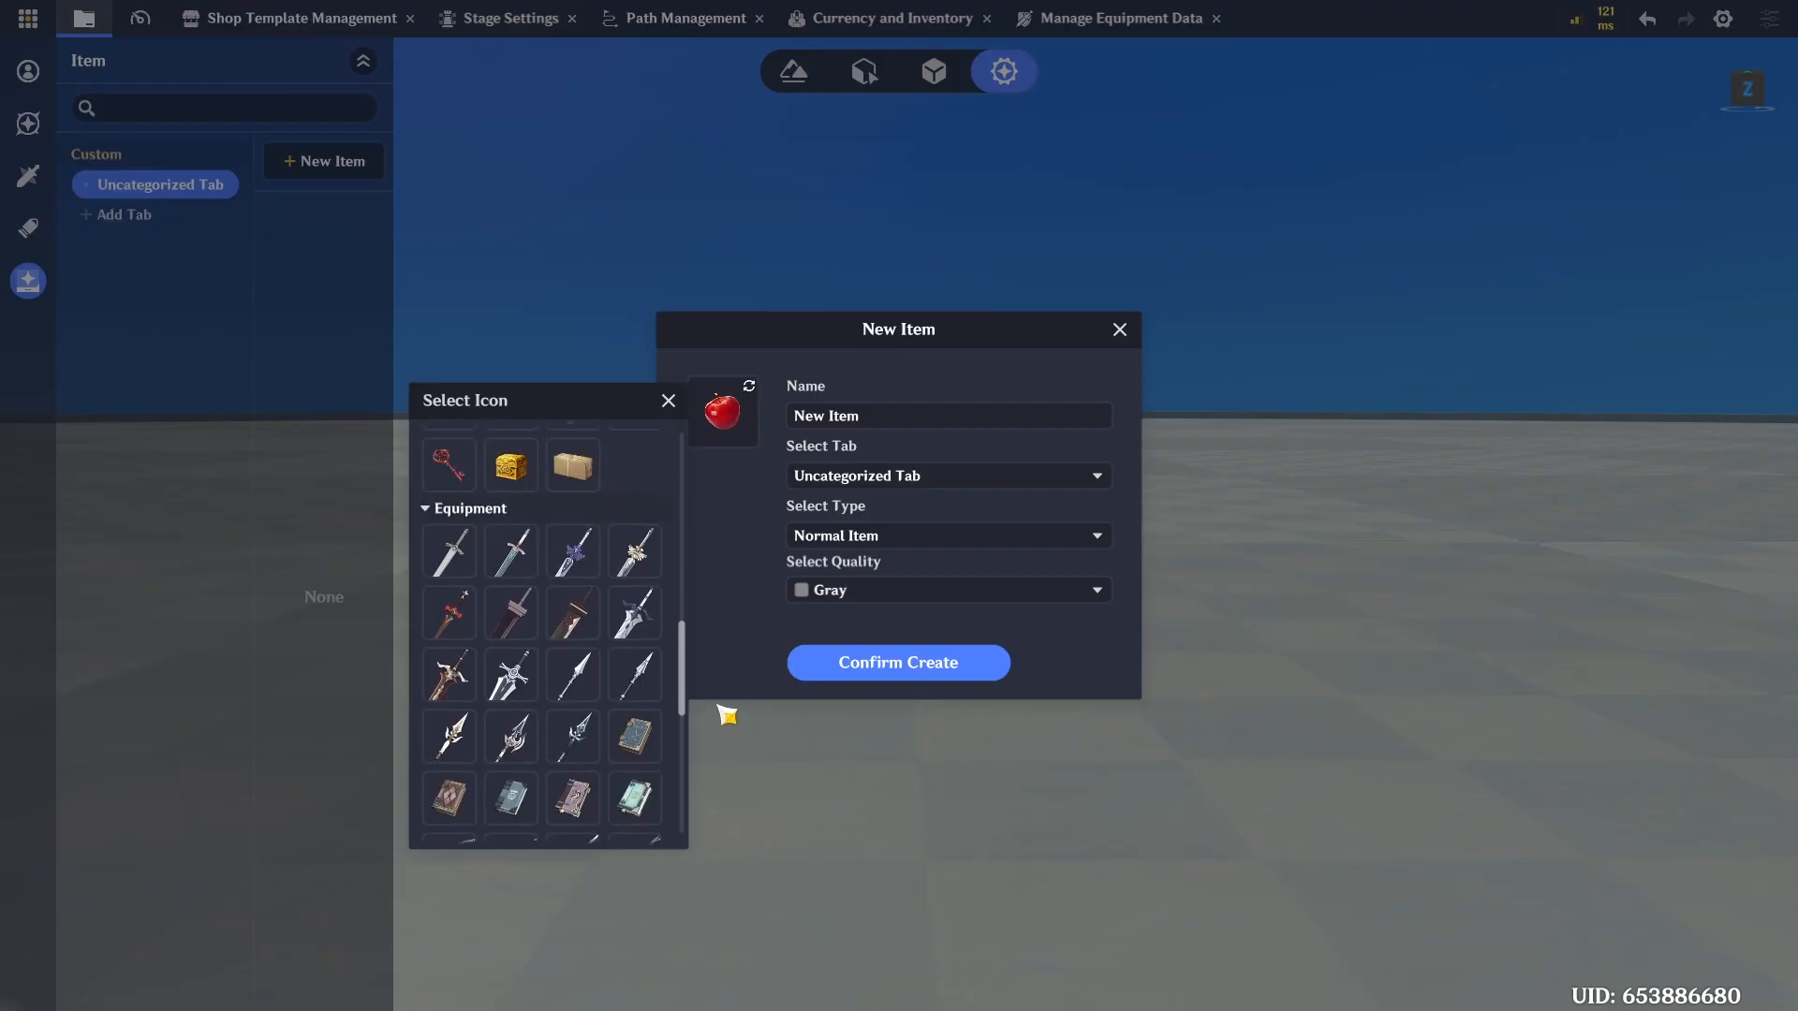
left_click(456, 624)
left_click(941, 420)
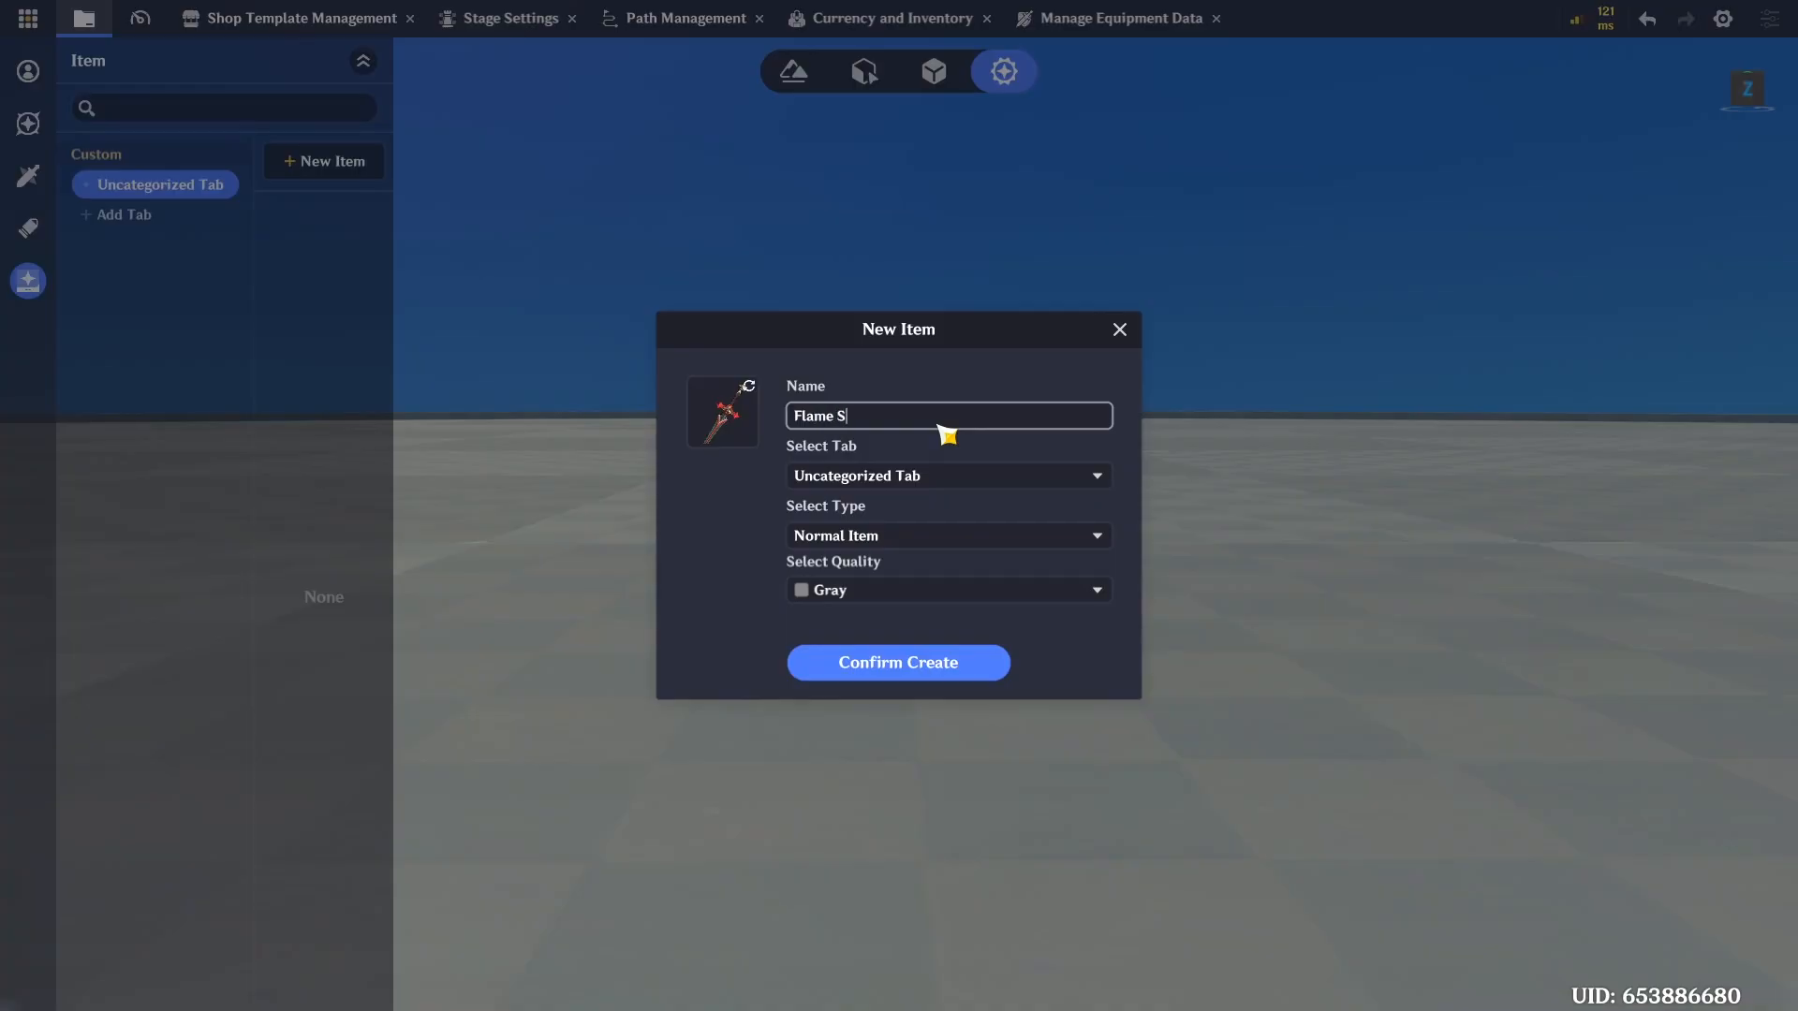
type("Flame Sword")
Set the Flame Sword's type to Equip and its quality to Orange, and create the item
left_click(855, 592)
left_click(855, 604)
left_click(847, 536)
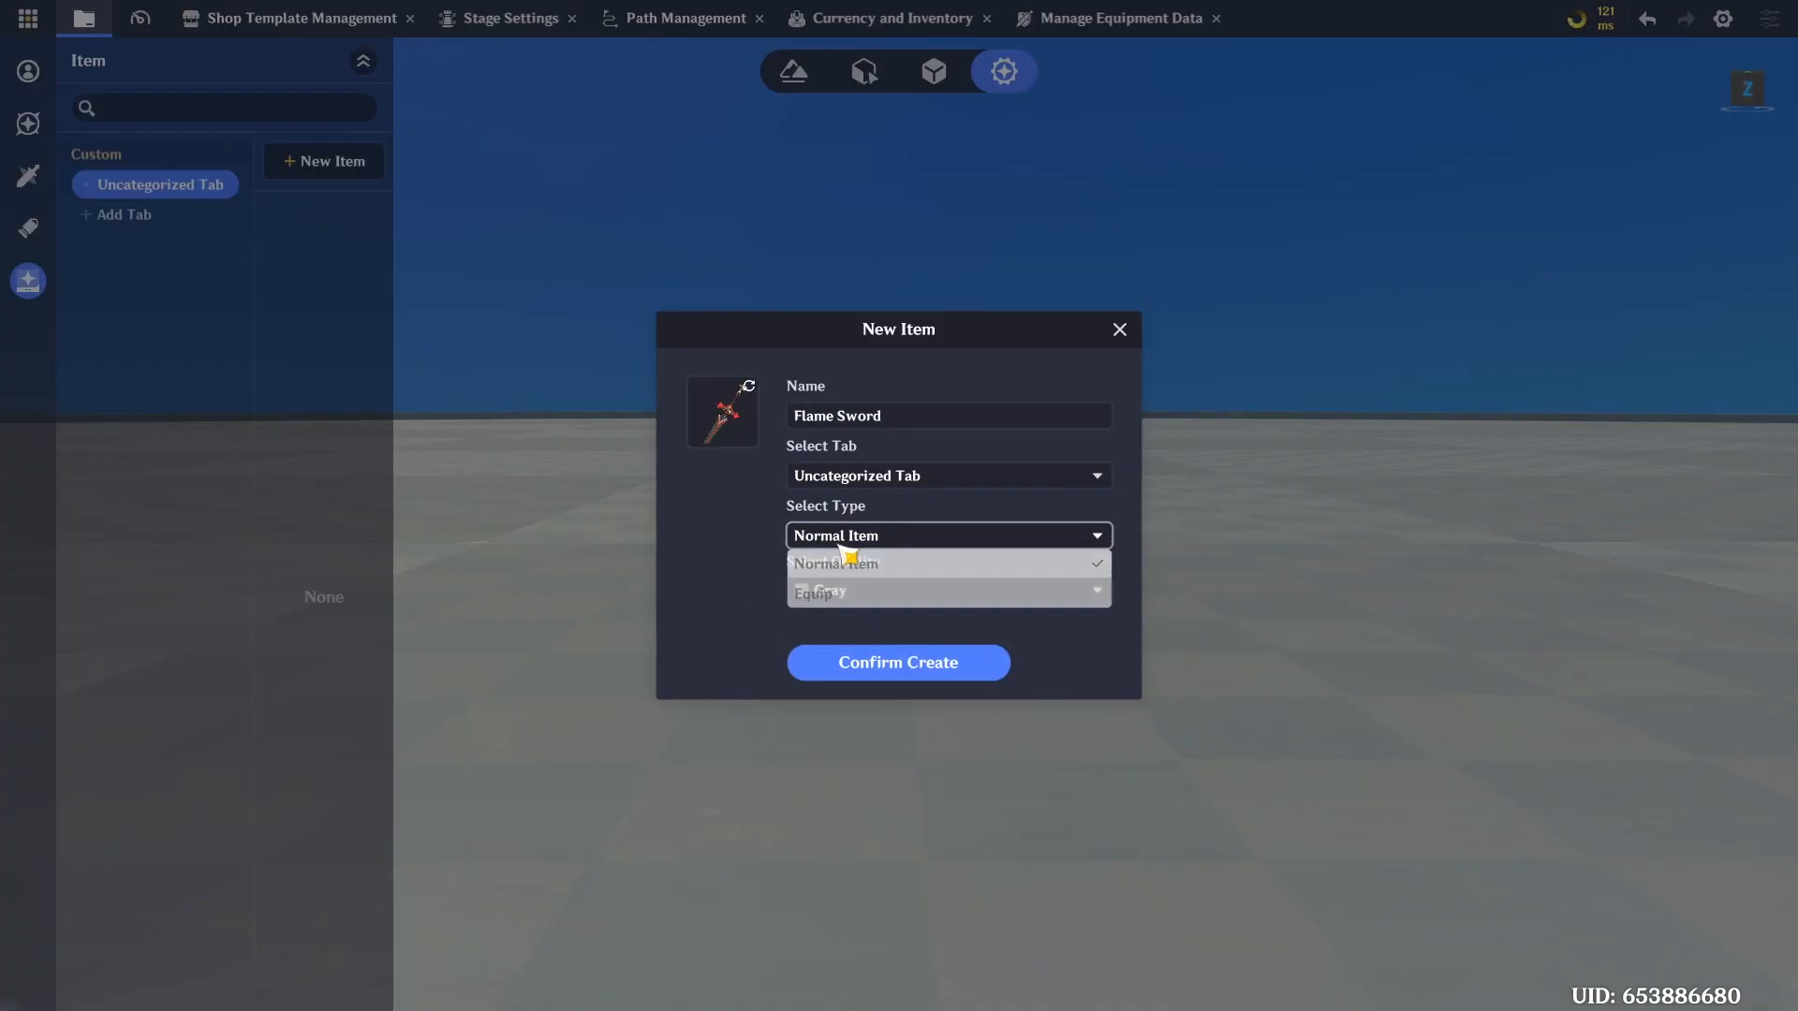
left_click(840, 598)
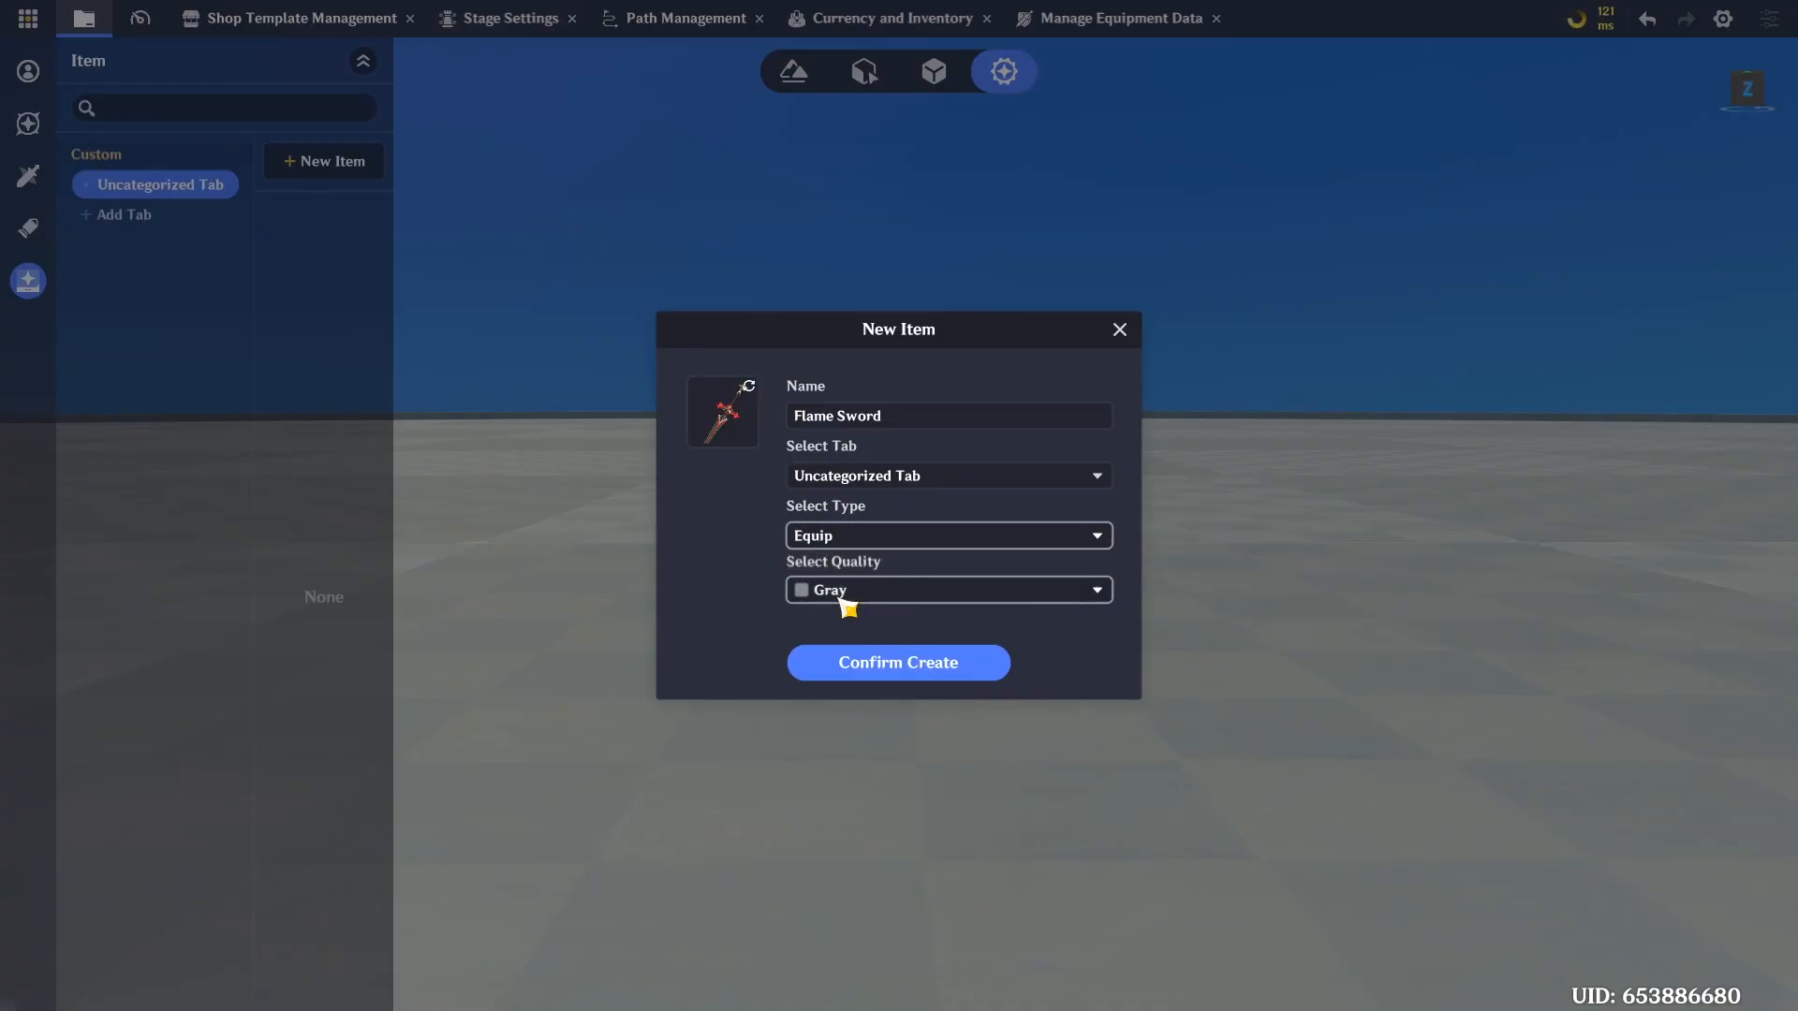
left_click(845, 595)
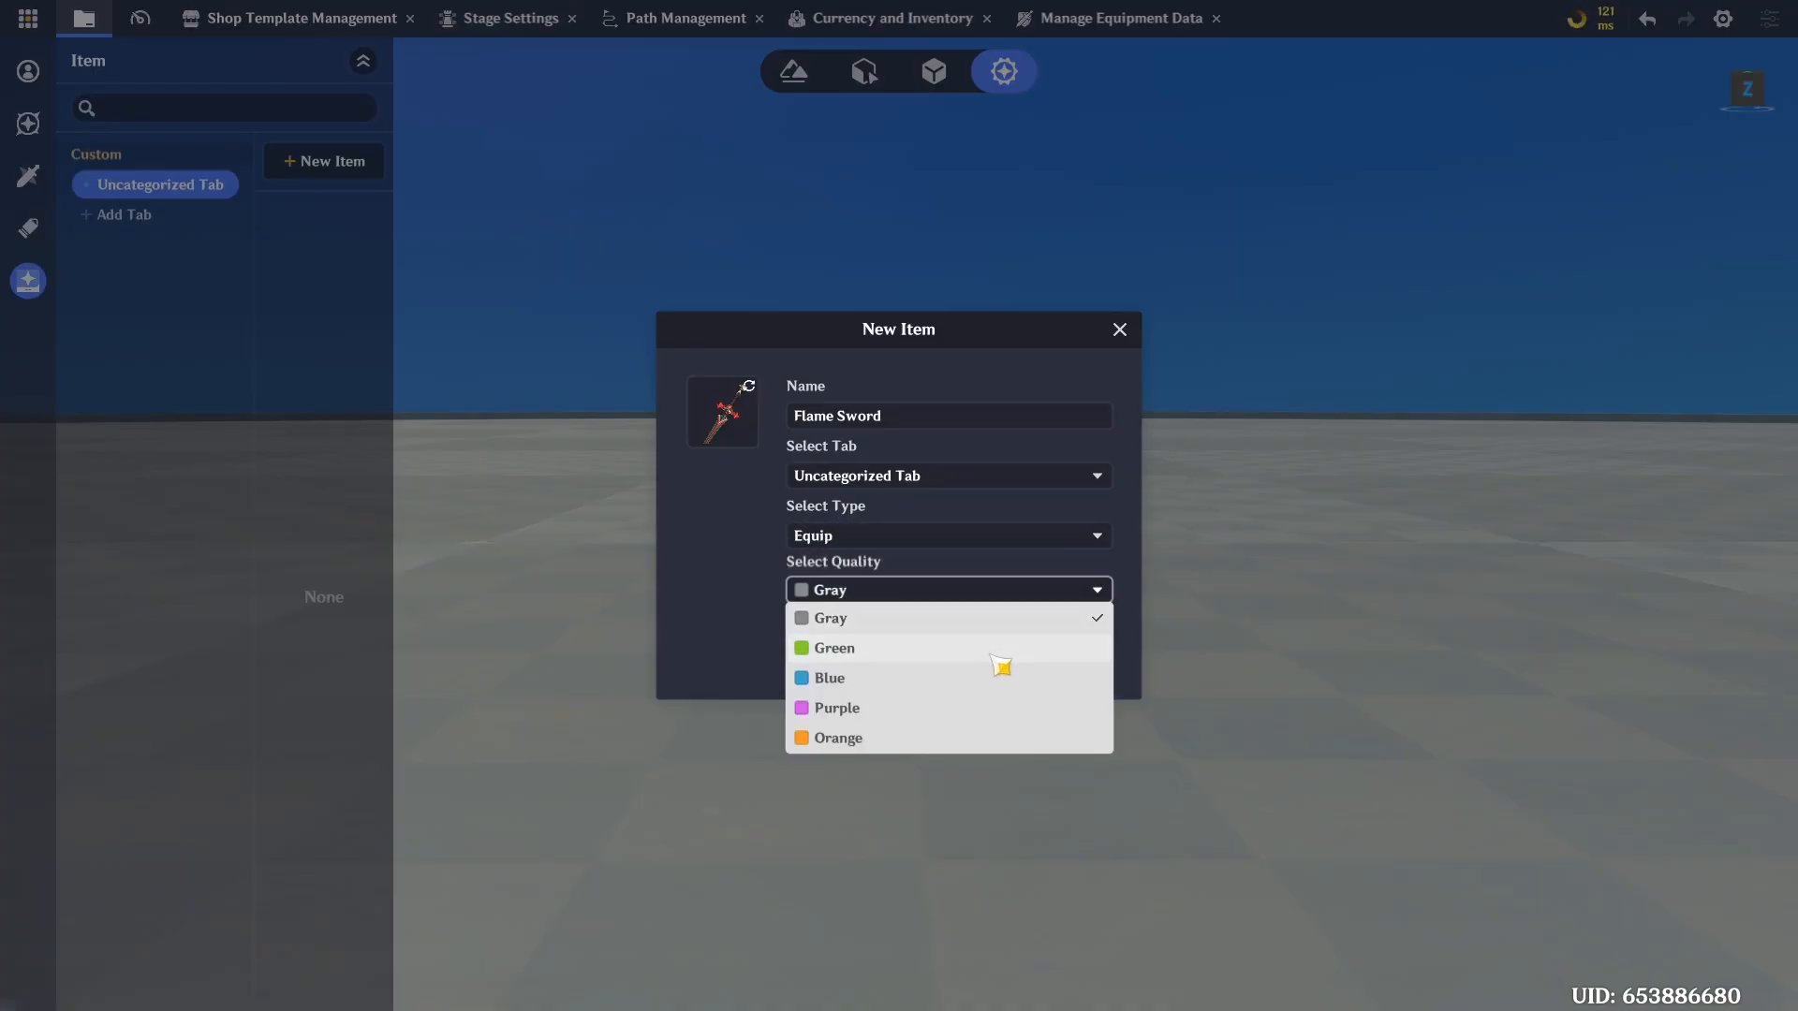
left_click(1065, 739)
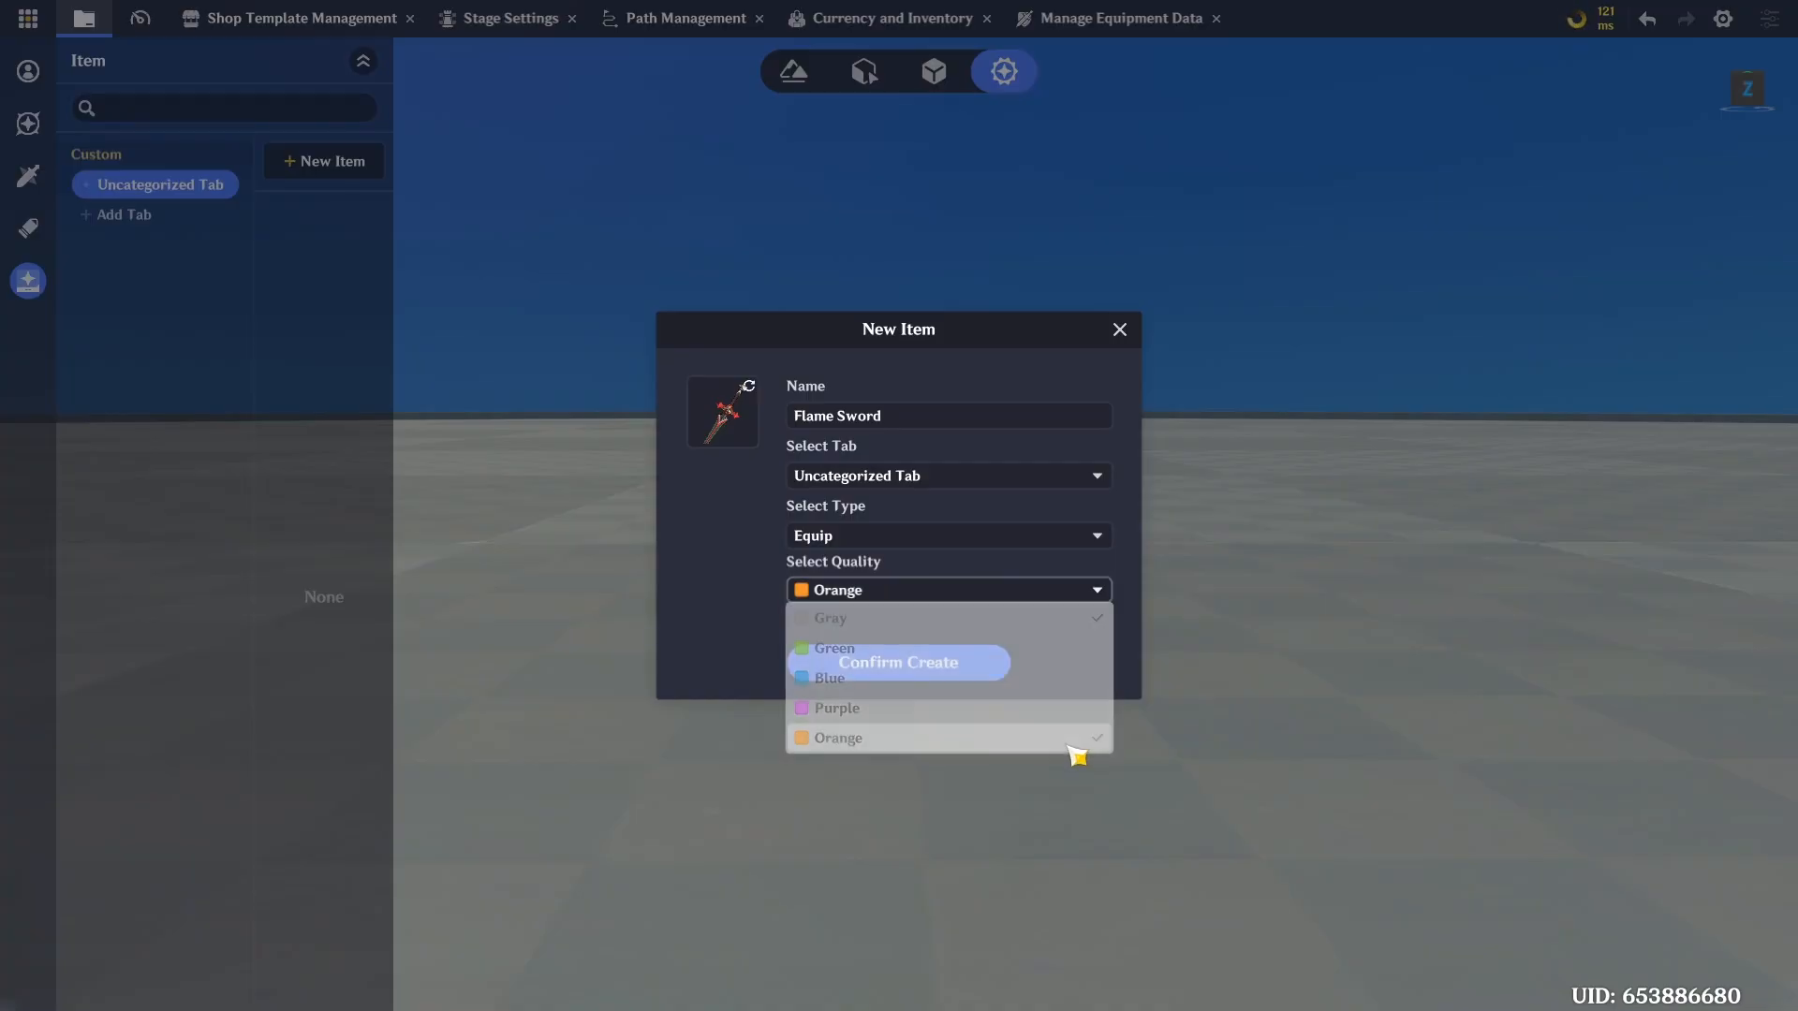
left_click(975, 670)
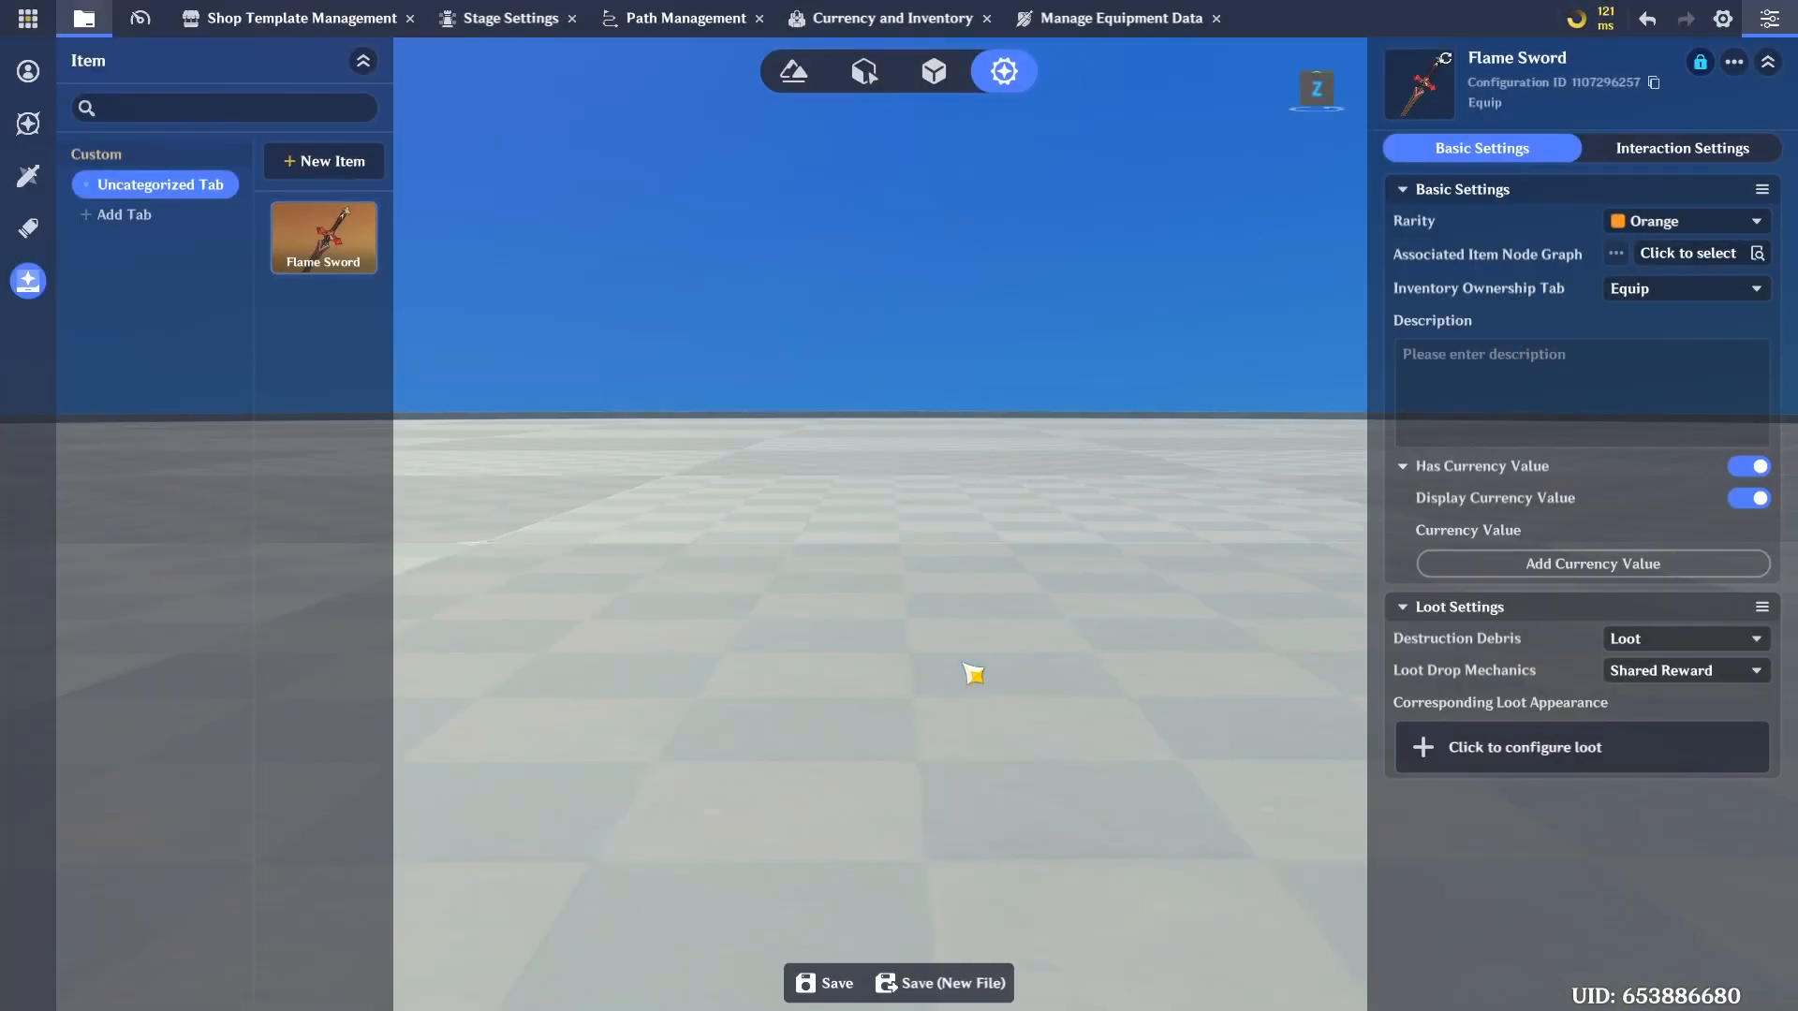
Save the project with the Flame Sword item in it
right_click_drag(809, 682, 801, 669)
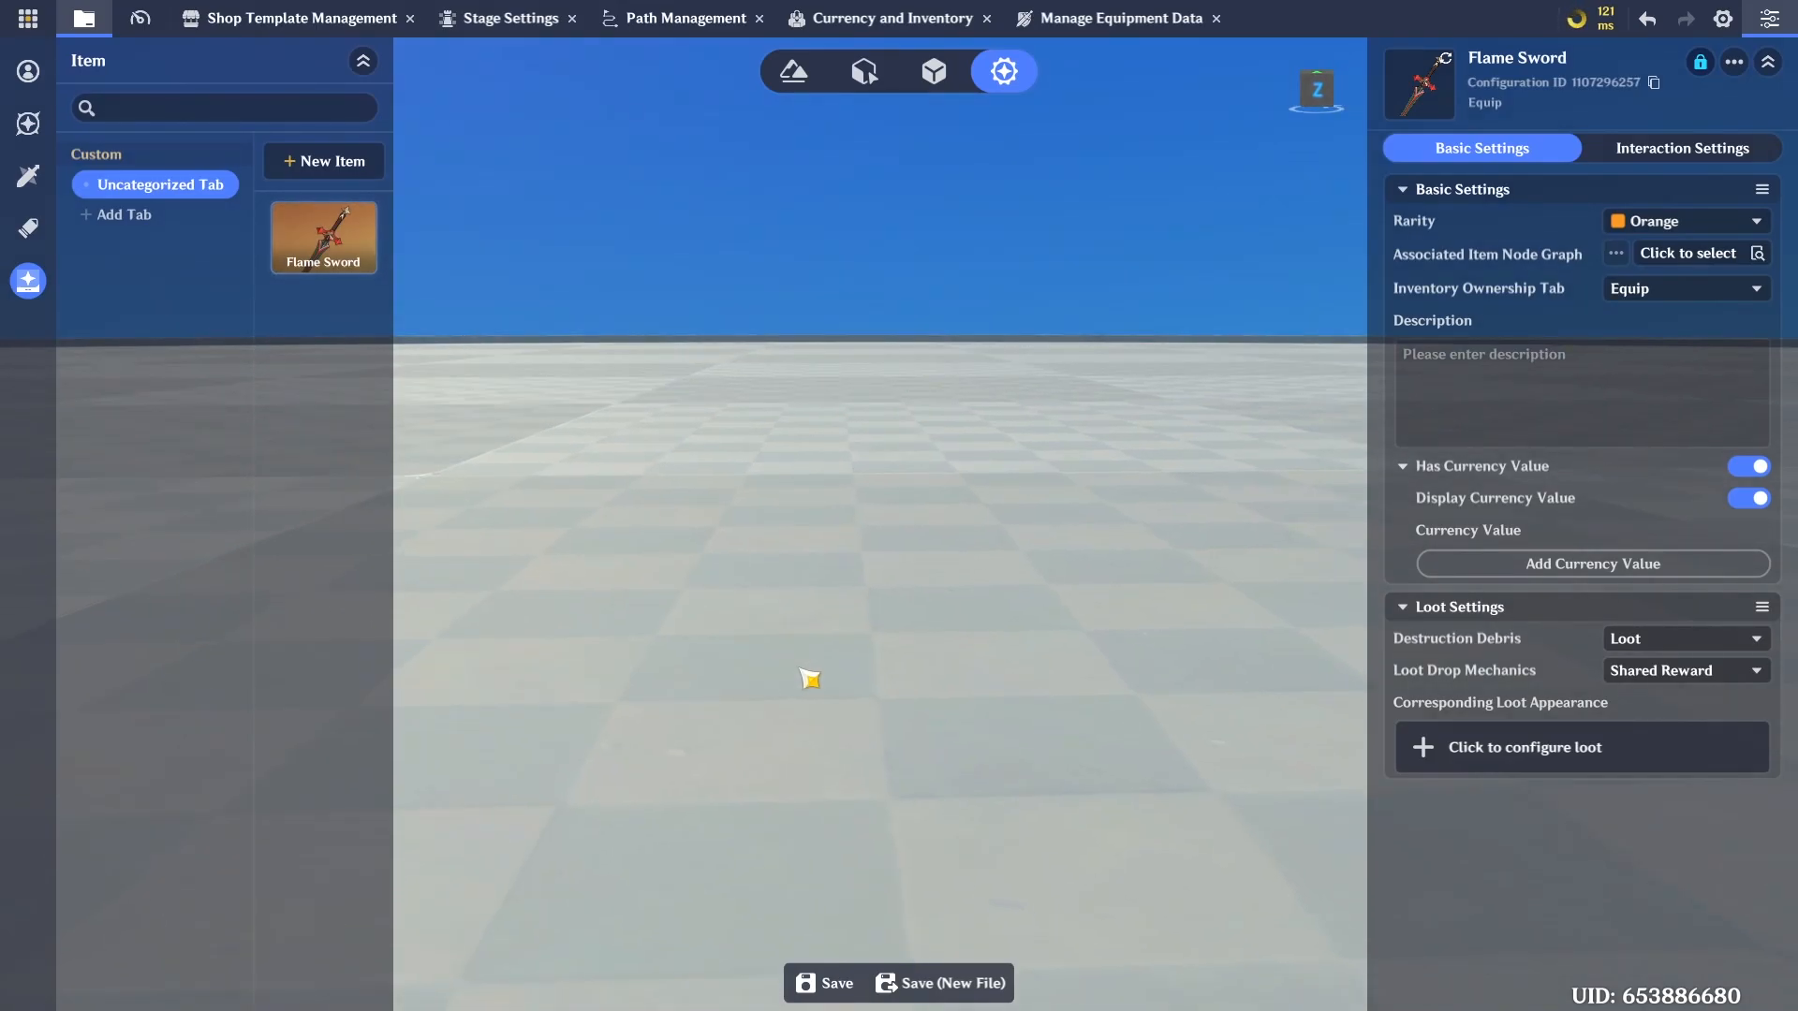
key("ctrl+s")
key("w")
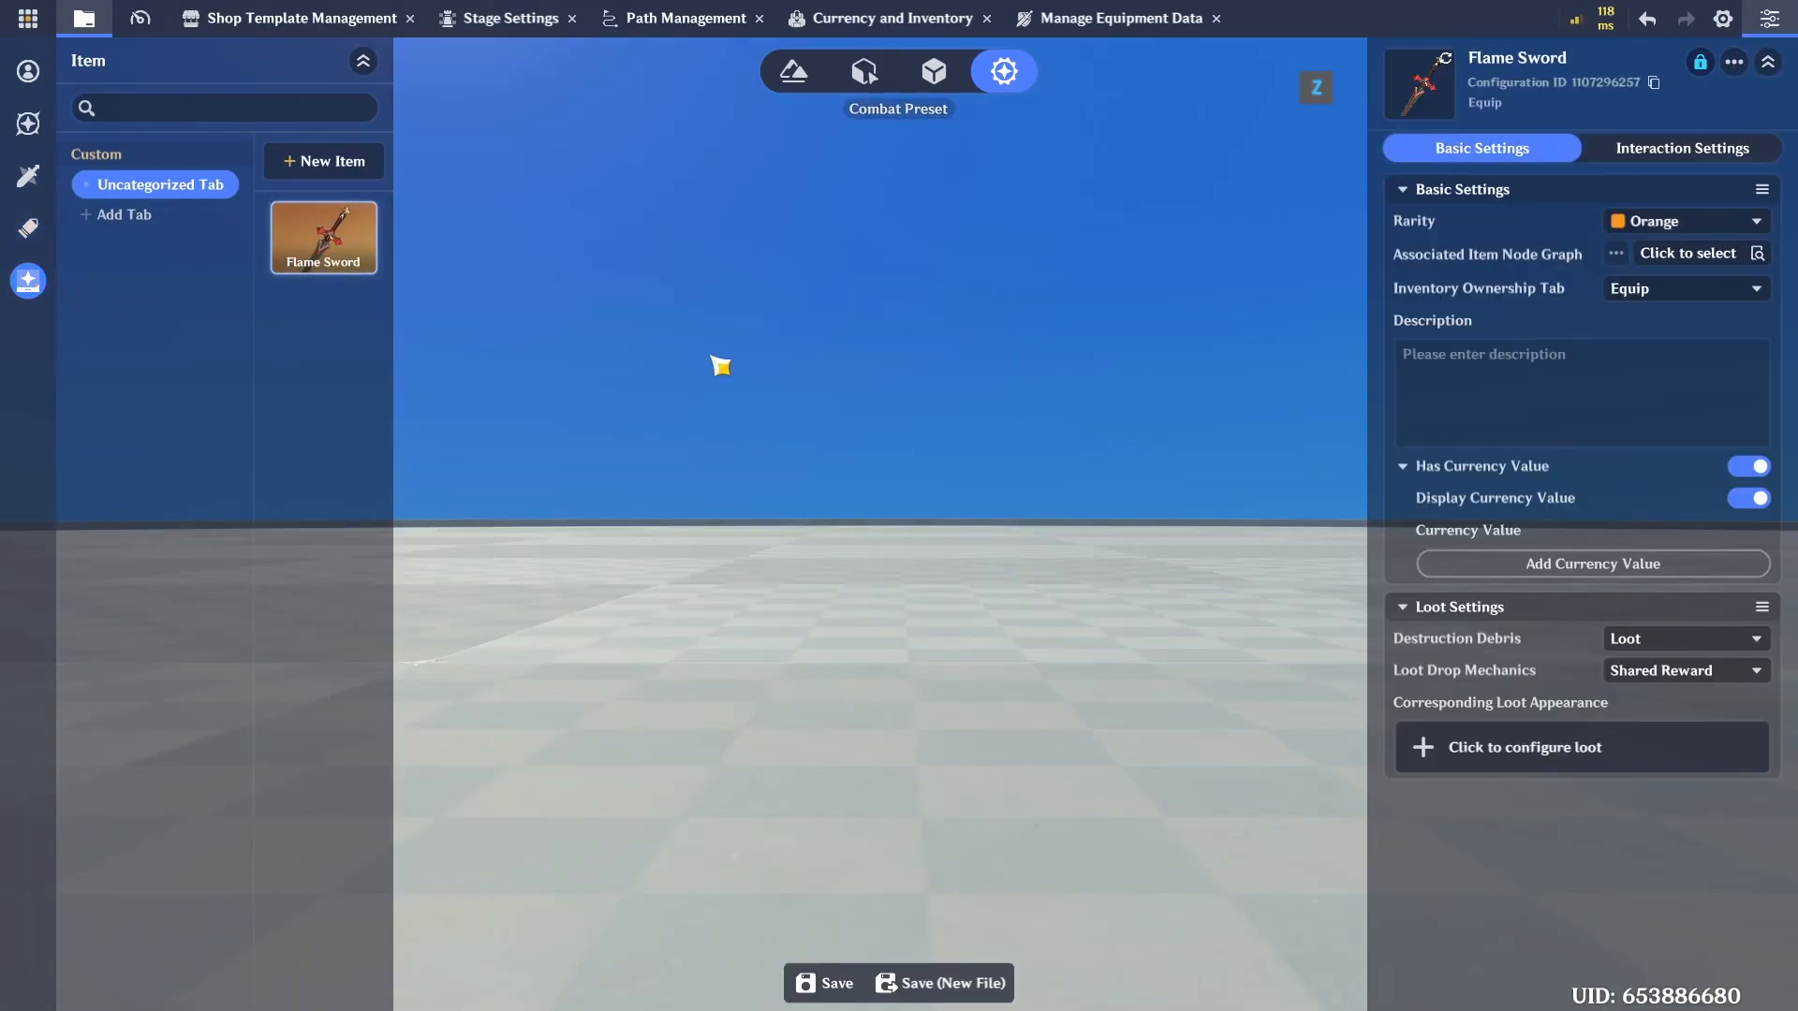
right_click_drag(719, 361, 739, 413)
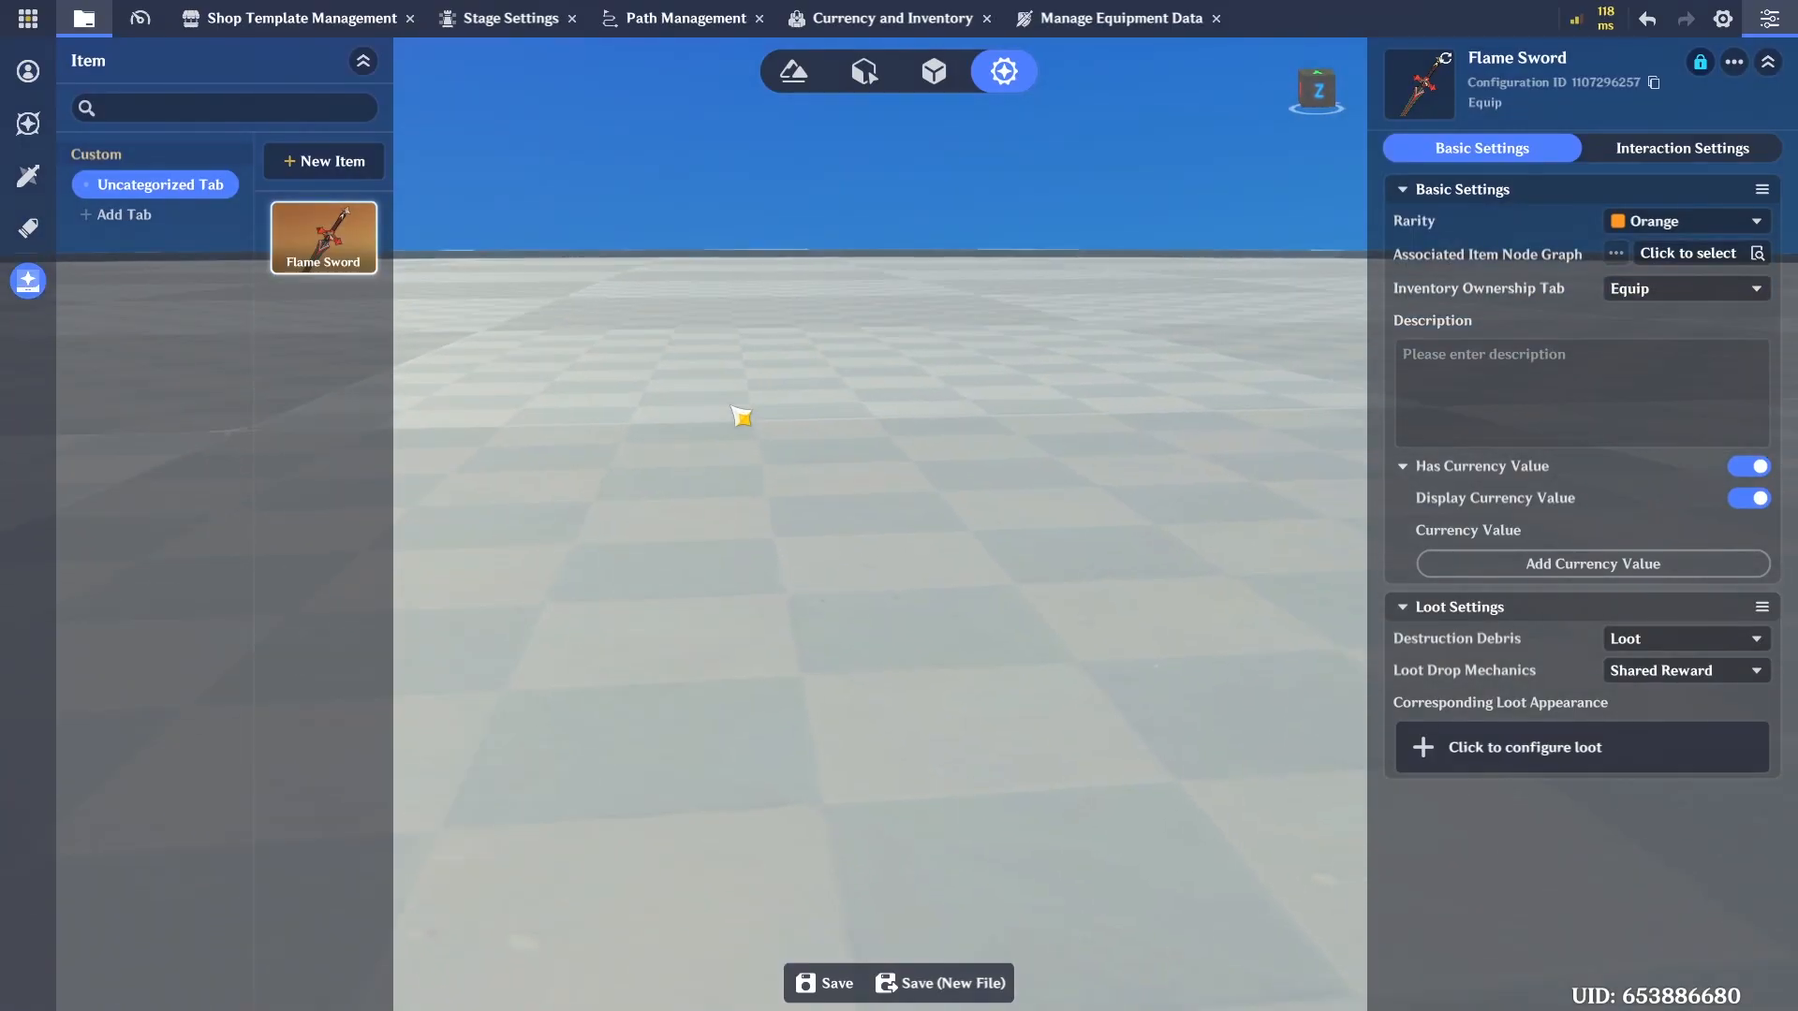
Start a second new item and give it the white feathered ornament icon from the Equipment icons
left_click(343, 176)
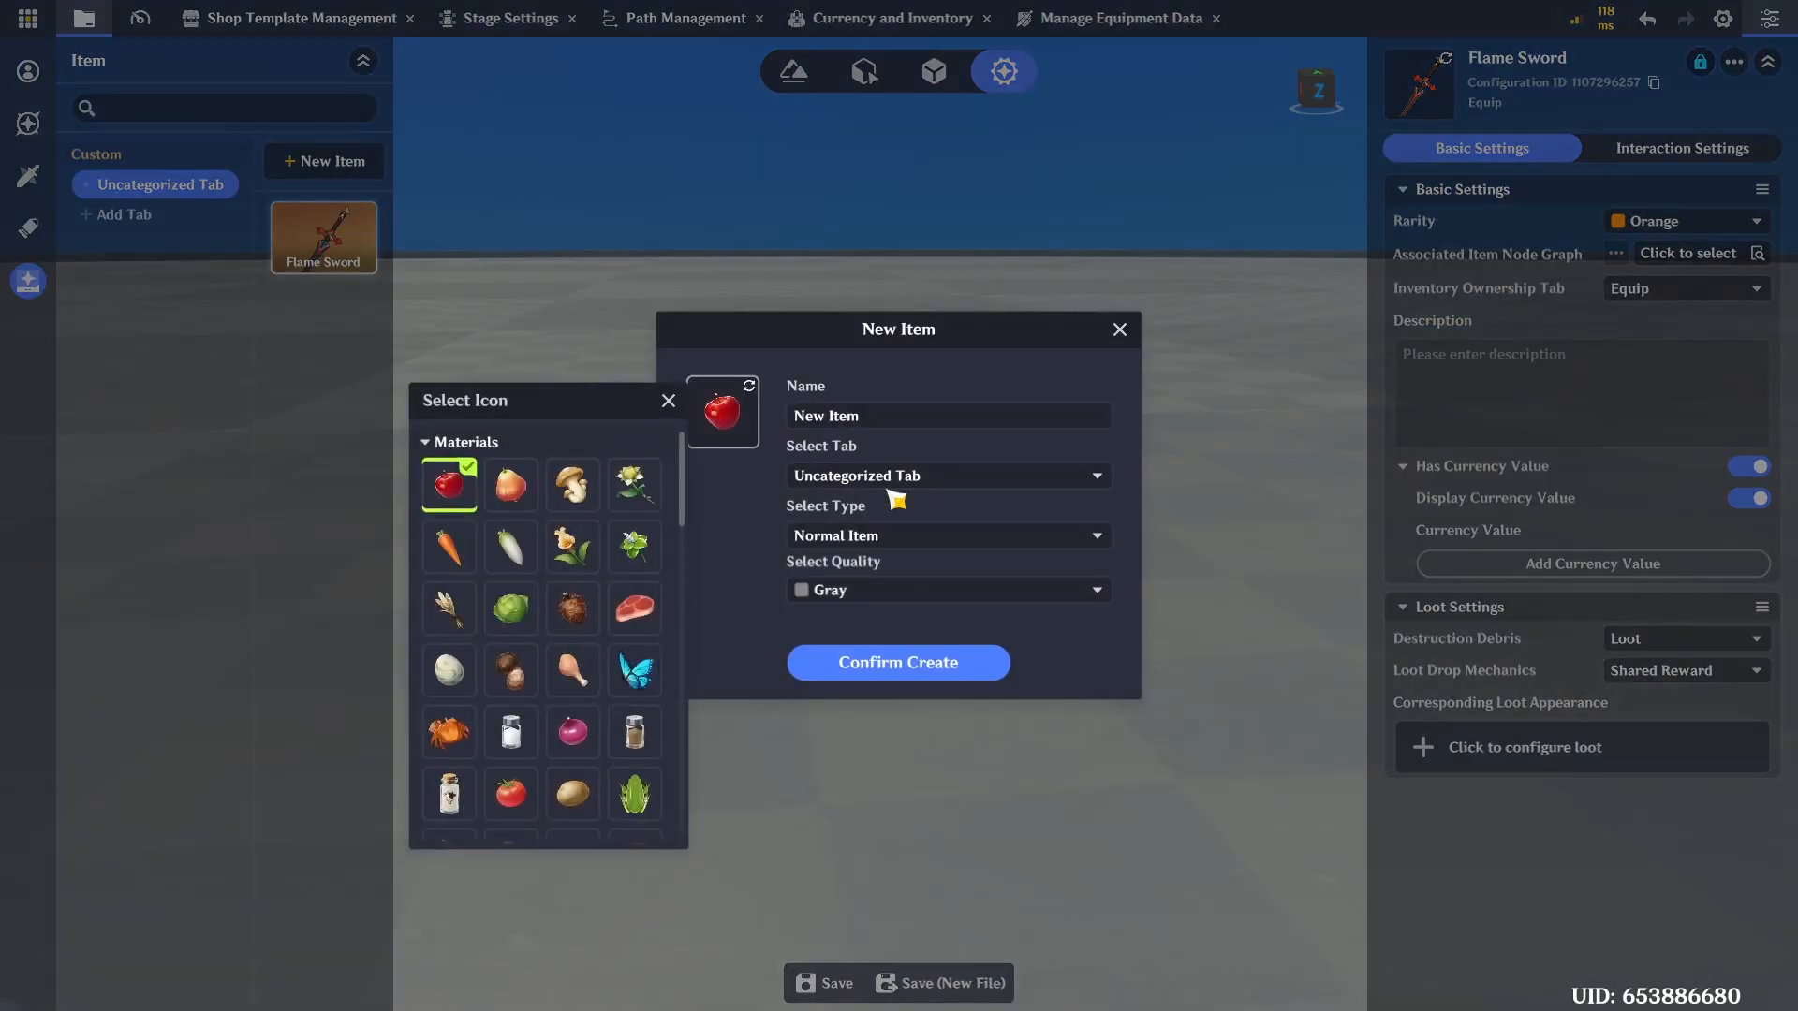
left_click_drag(695, 511, 711, 783)
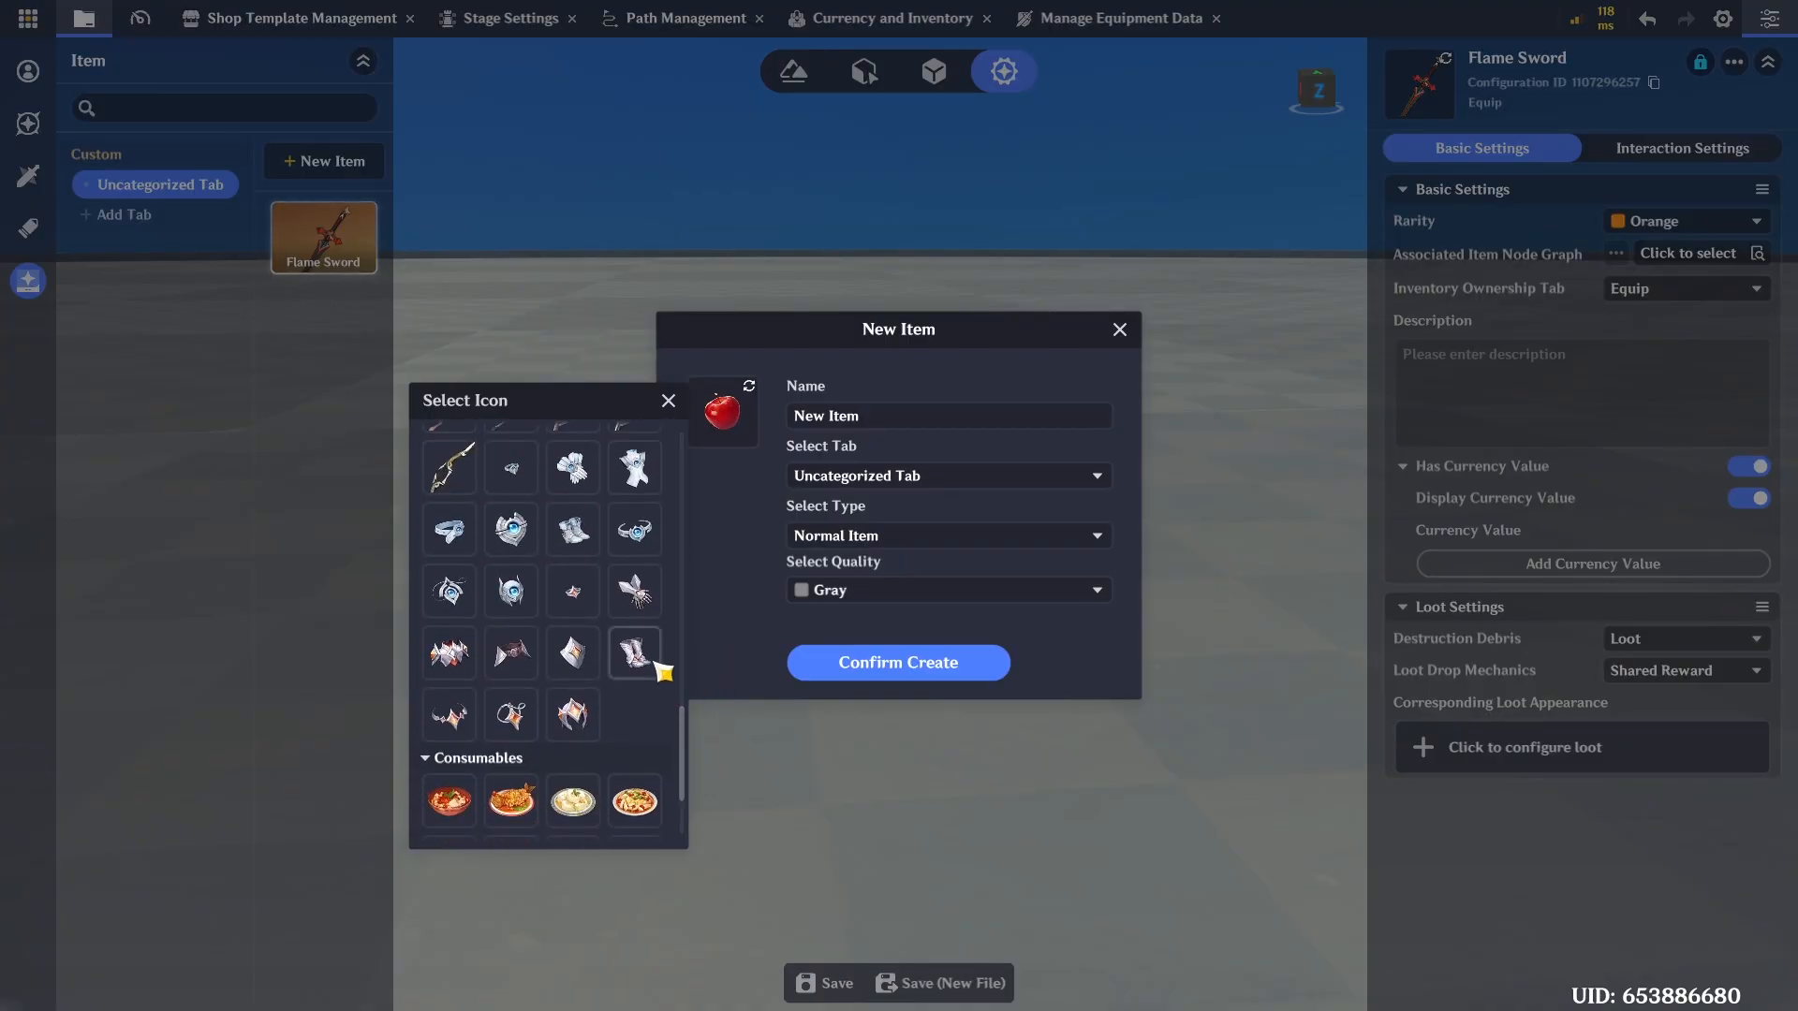
left_click(636, 591)
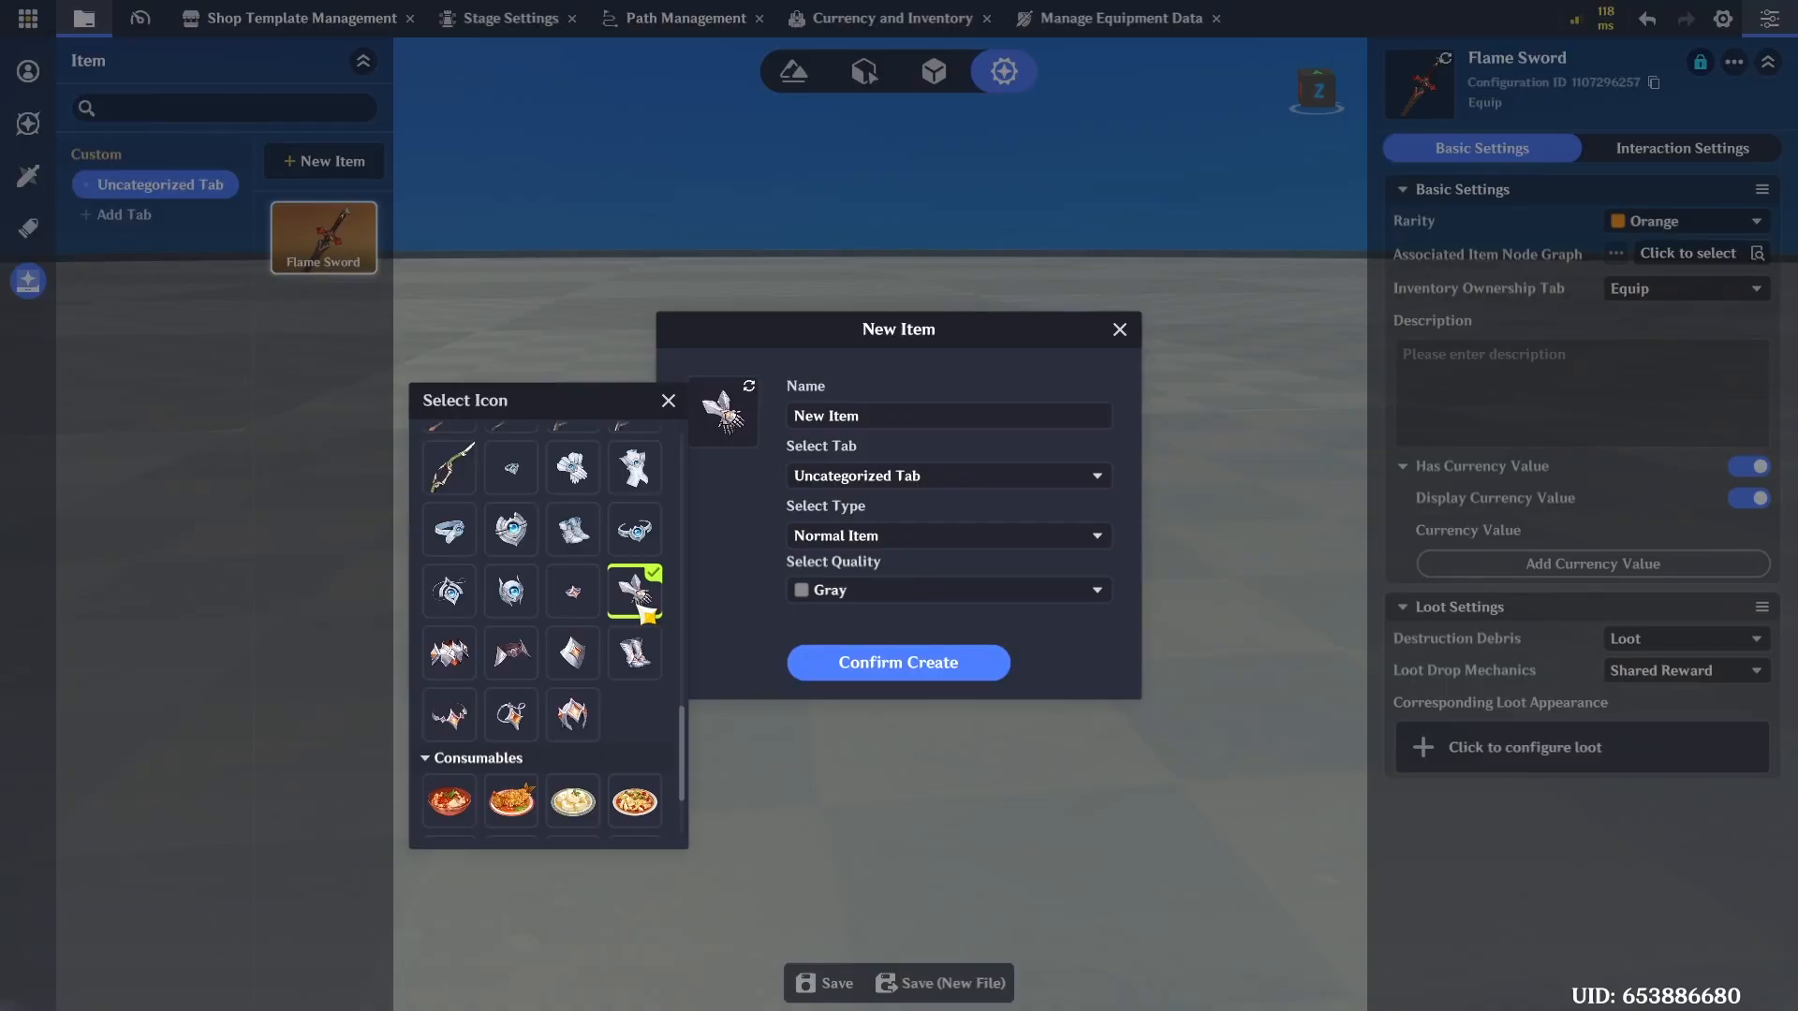
left_click(667, 400)
Set the second item's type to Equip, quality to Orange and name to Gloves, and create it
left_click(883, 537)
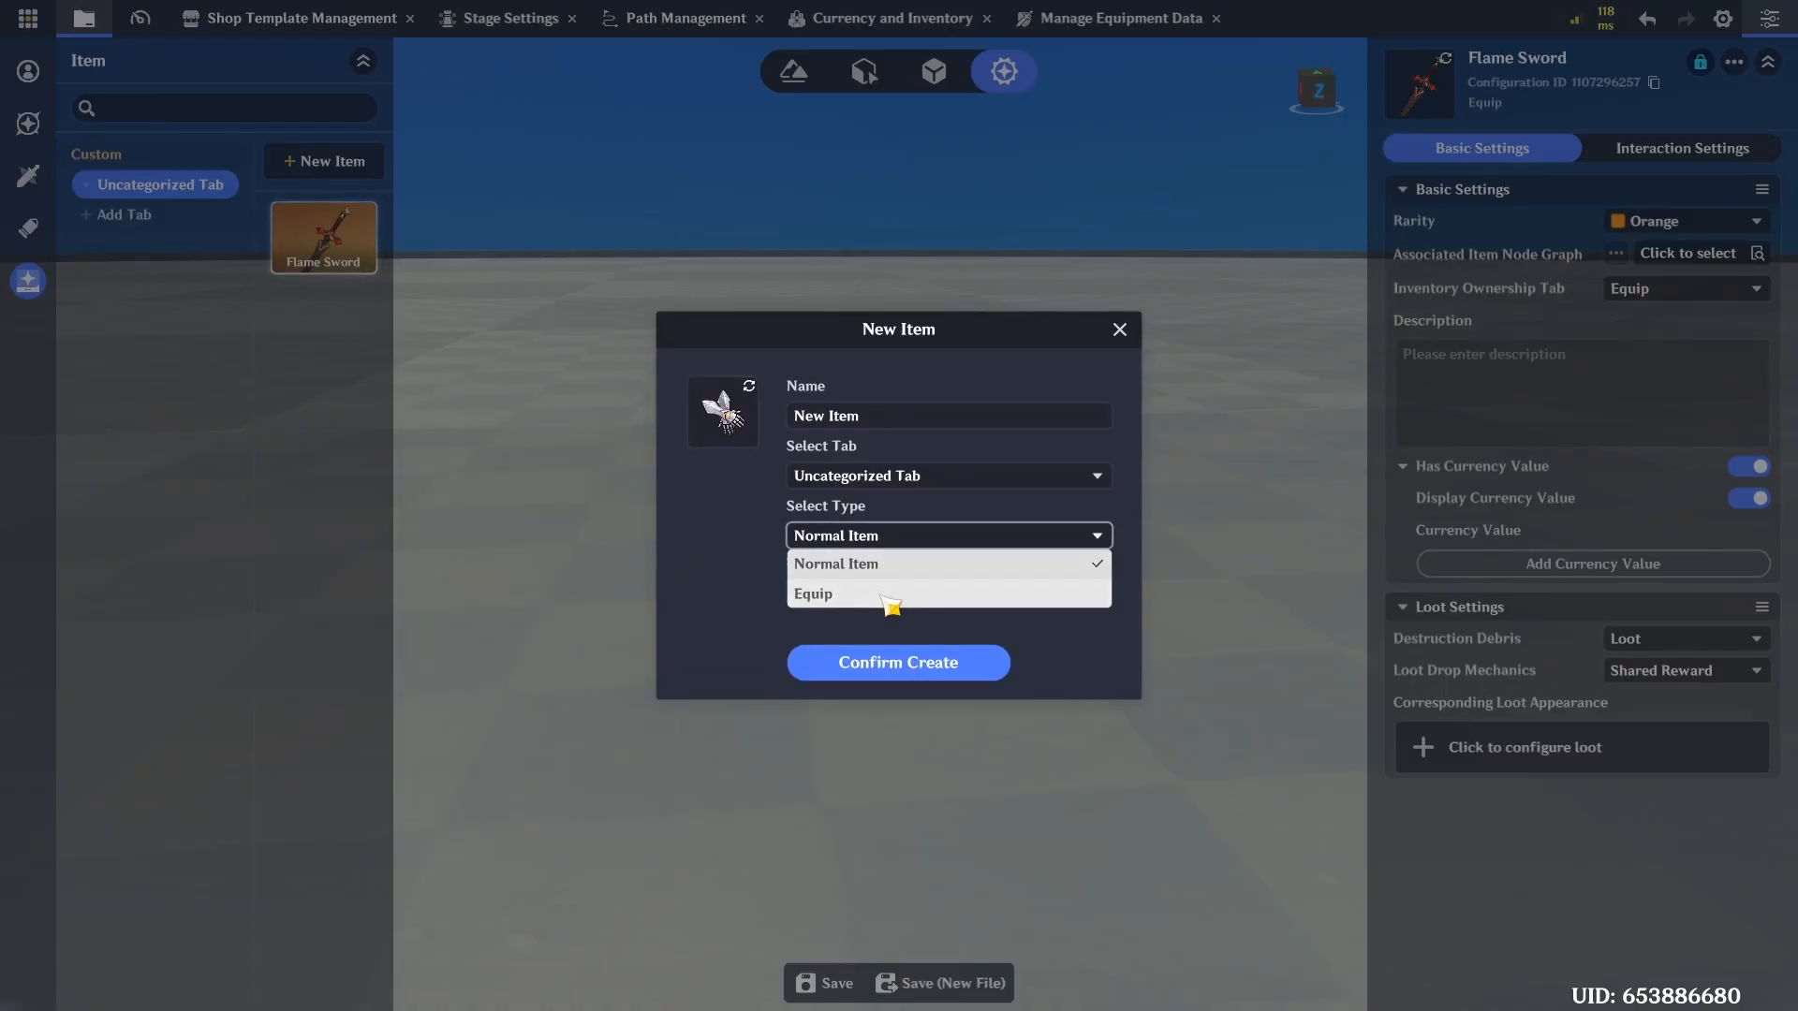
left_click(885, 594)
left_click(888, 591)
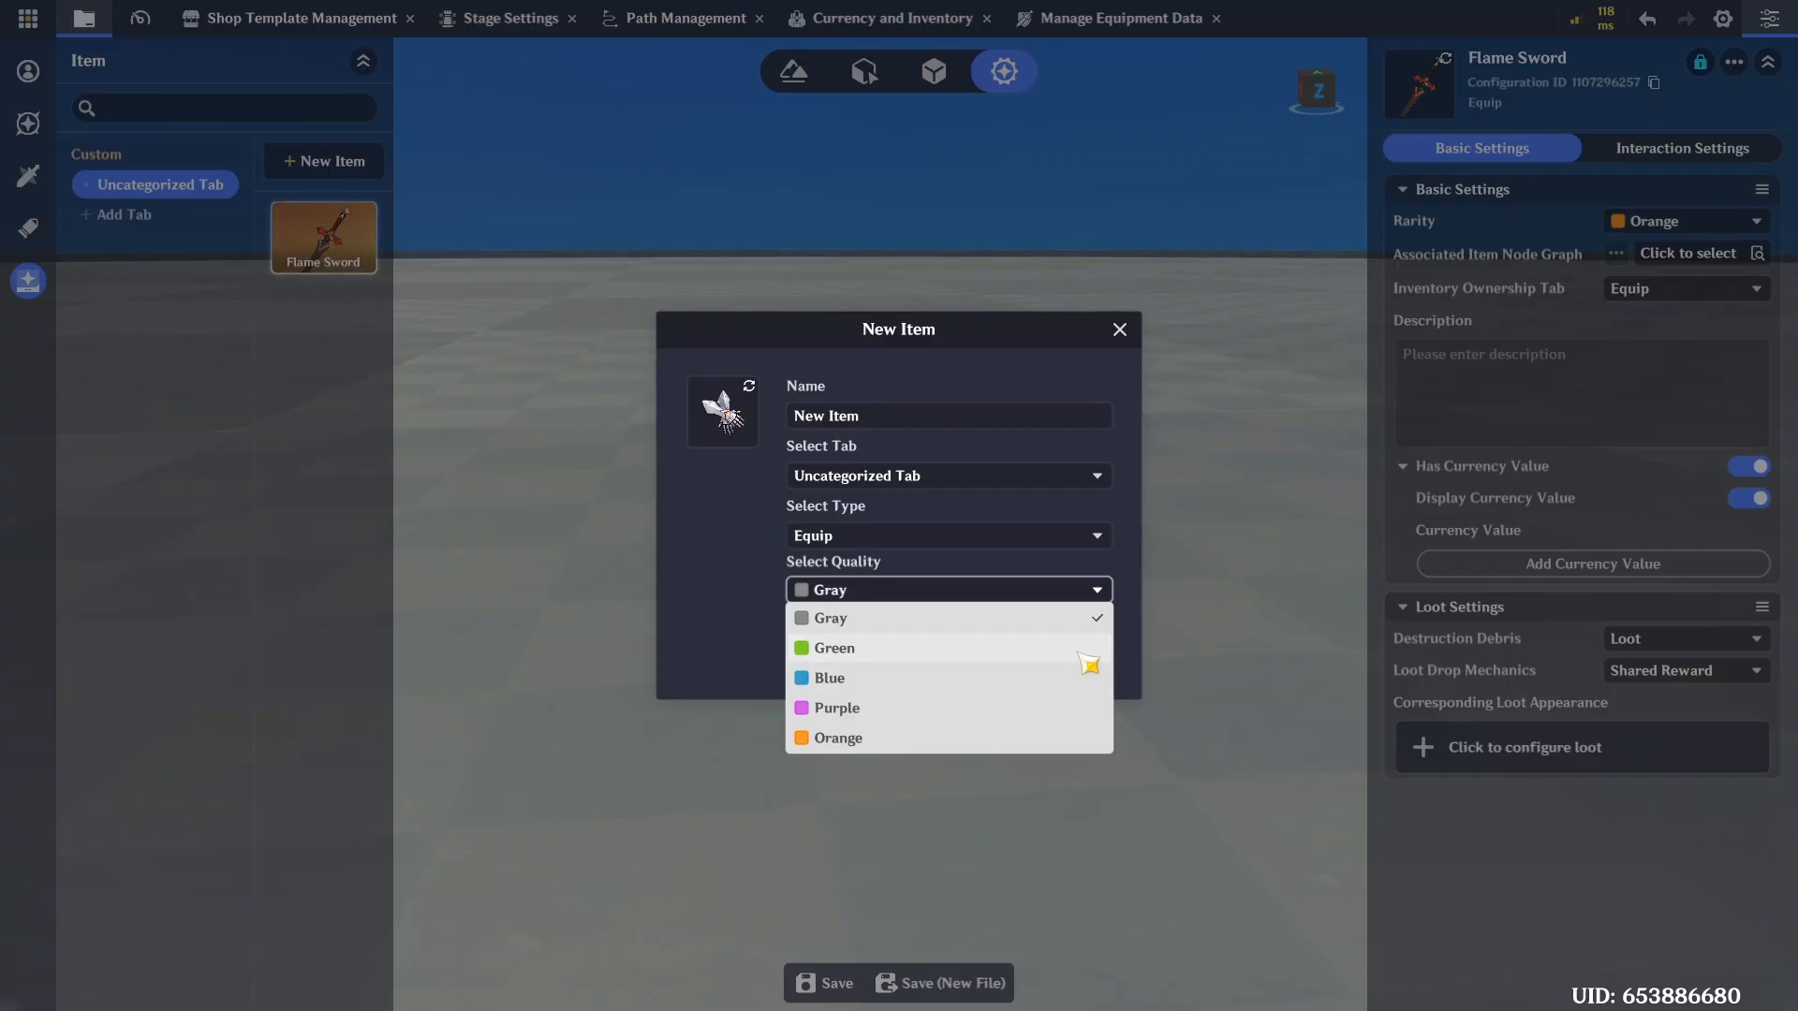
left_click(1094, 744)
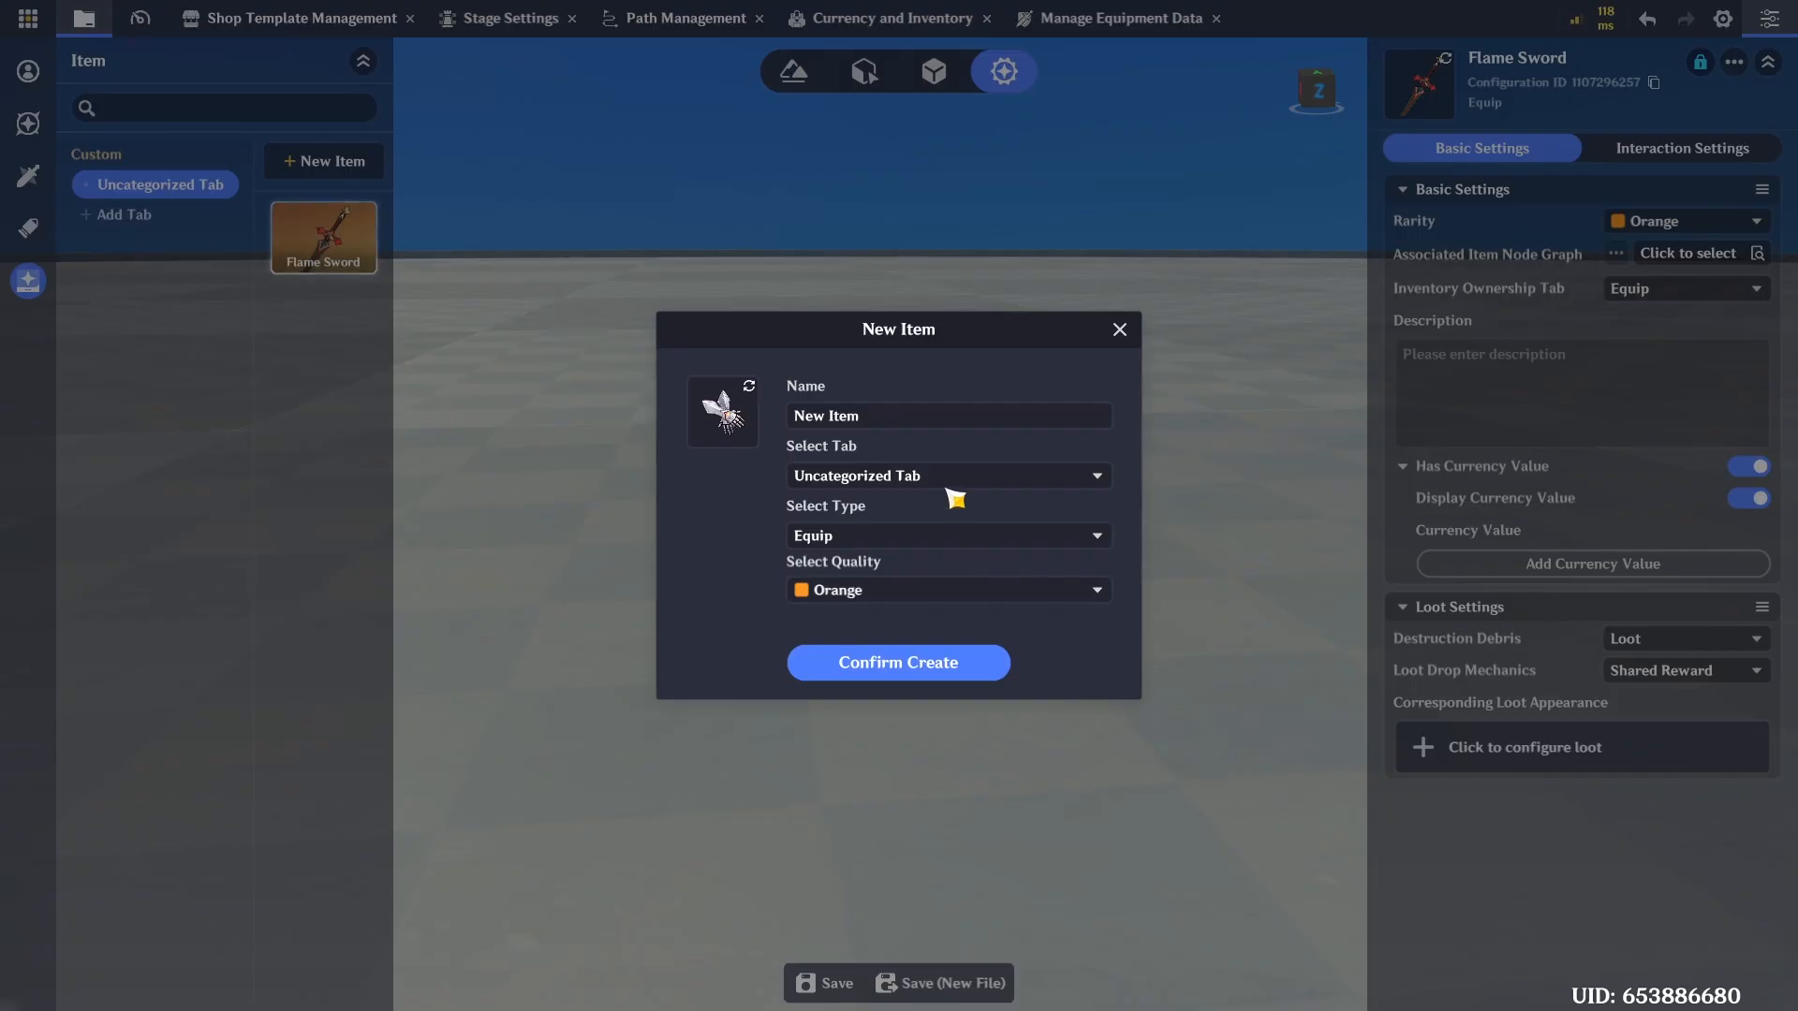
left_click(922, 427)
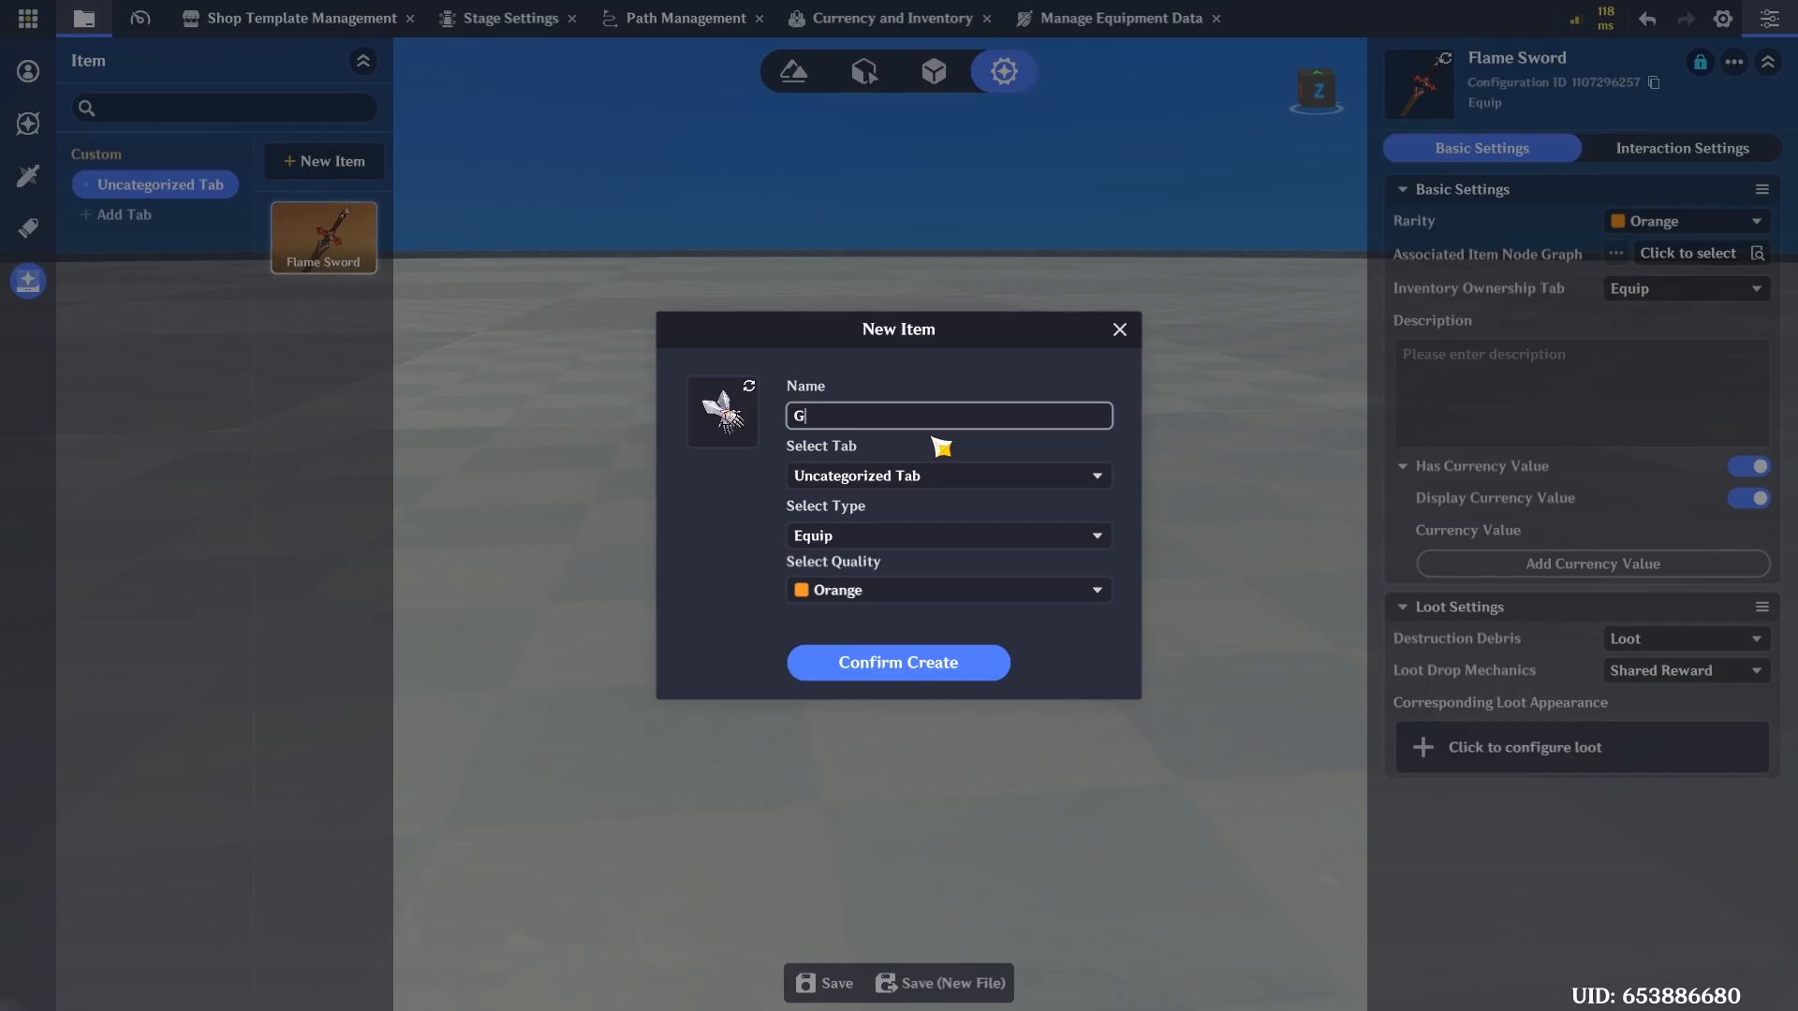
left_click(935, 668)
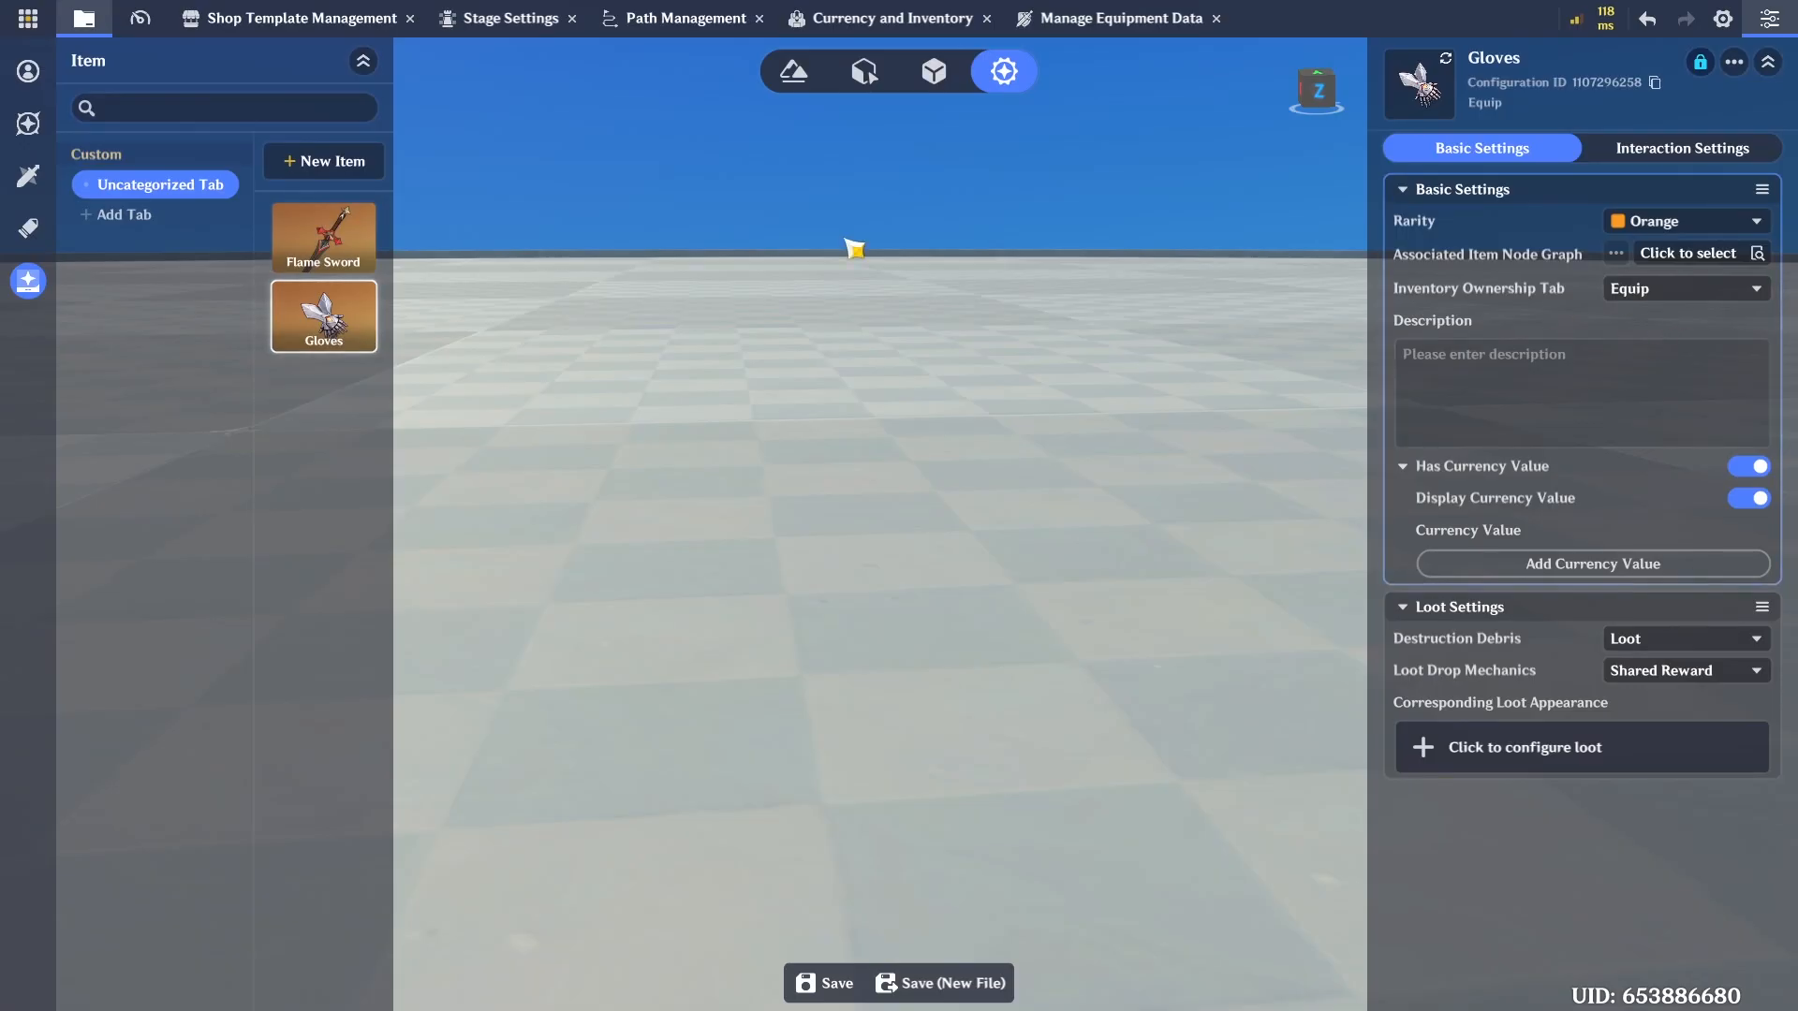
Start a third new item with the red-marked paper note icon and name it Hire Guards
left_click(327, 162)
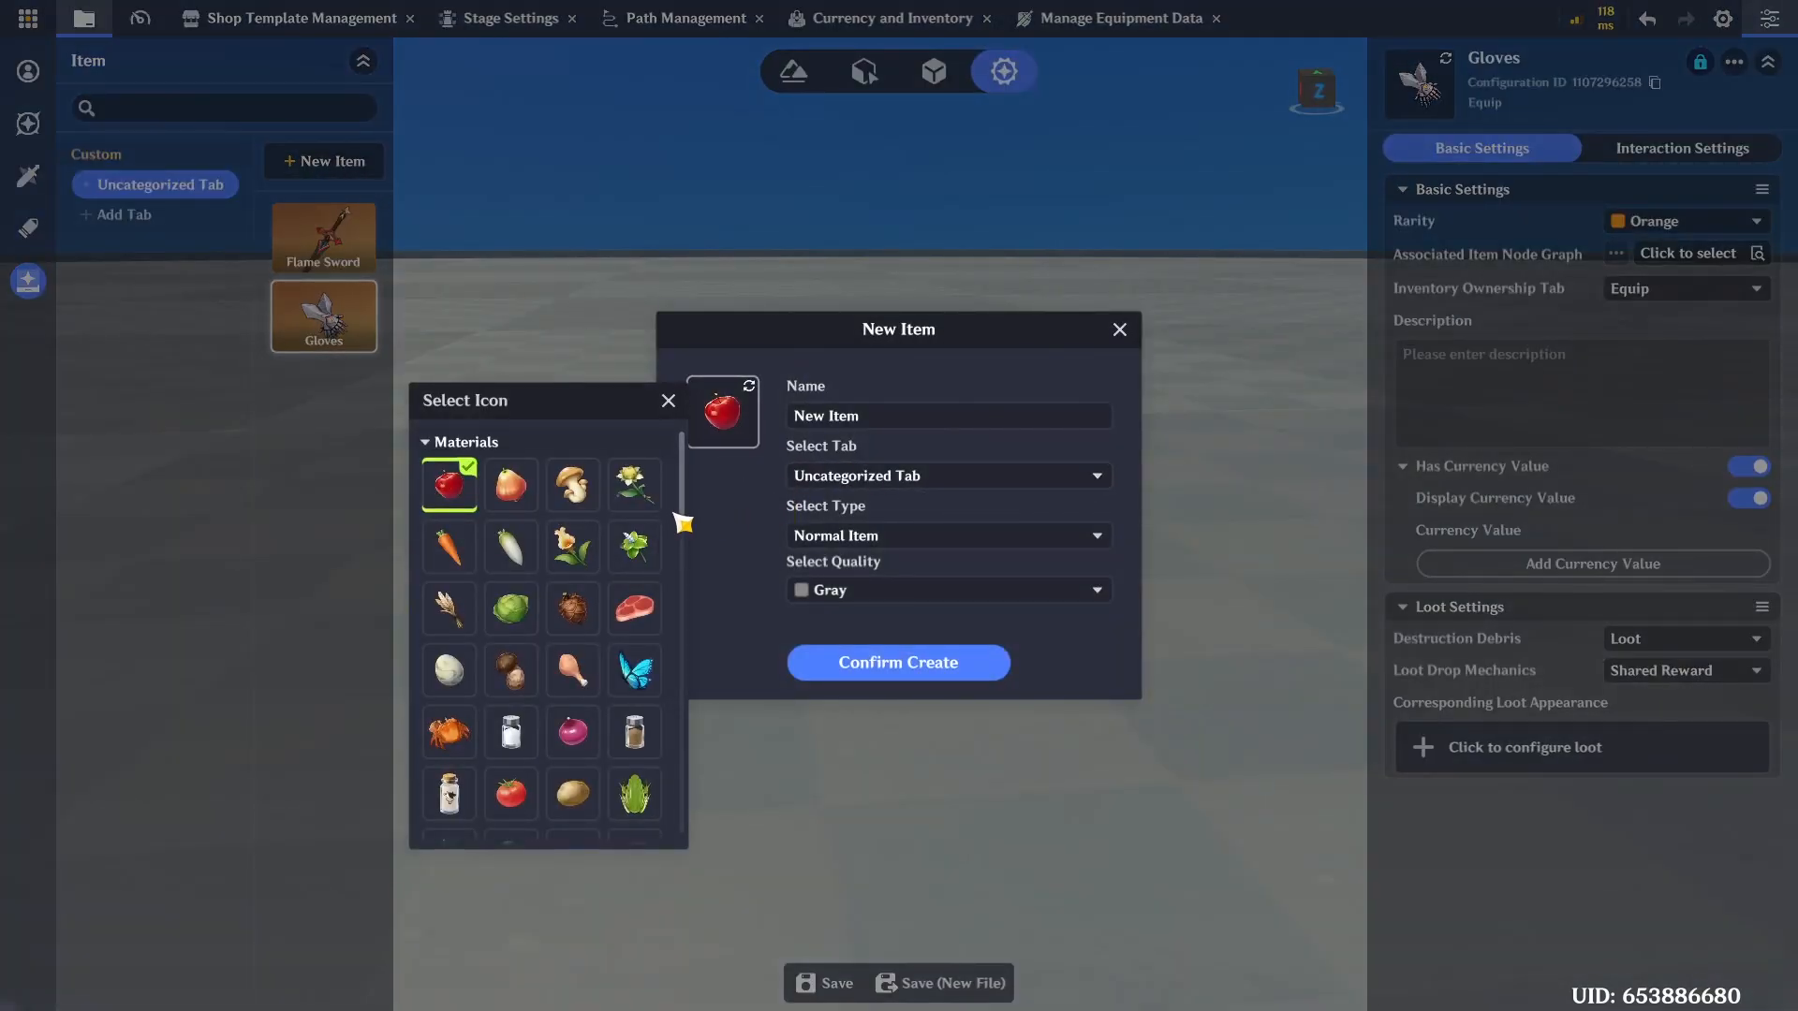
left_click_drag(691, 520, 702, 673)
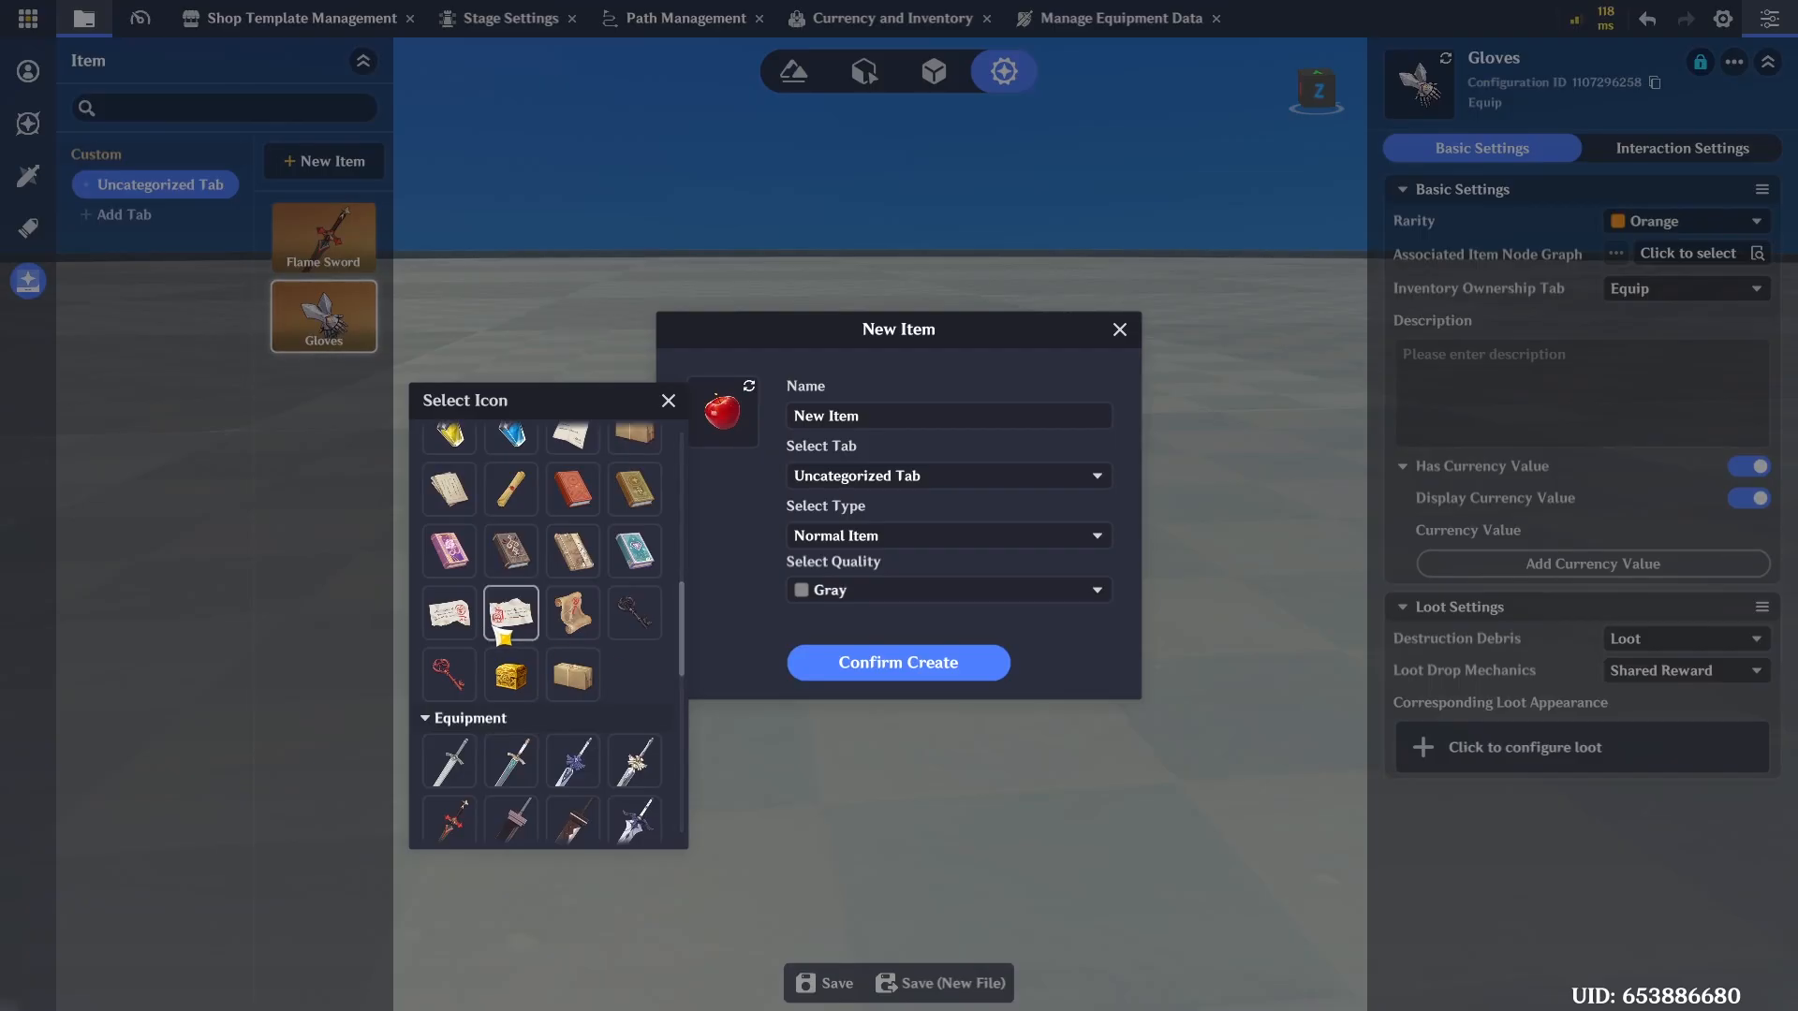
left_click(499, 618)
left_click(783, 554)
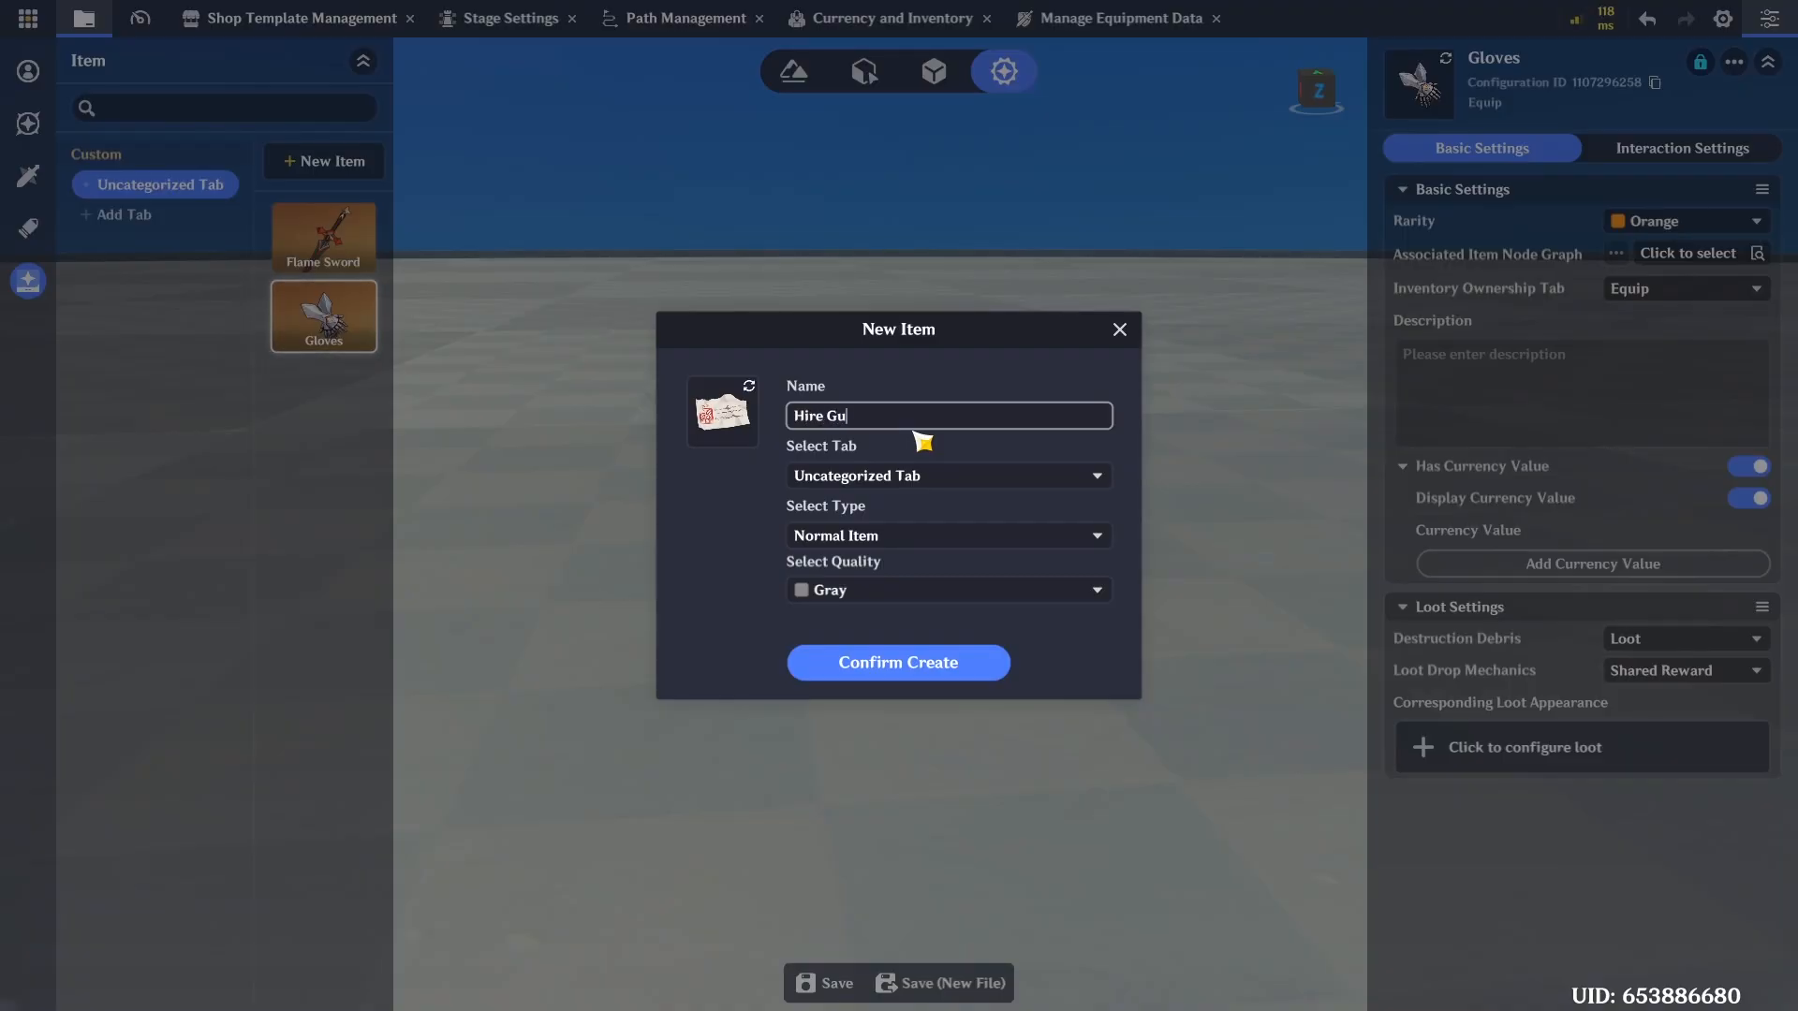
Give Hire Guards Purple quality, keep its type as Normal Item, and create it
left_click(918, 592)
left_click(935, 707)
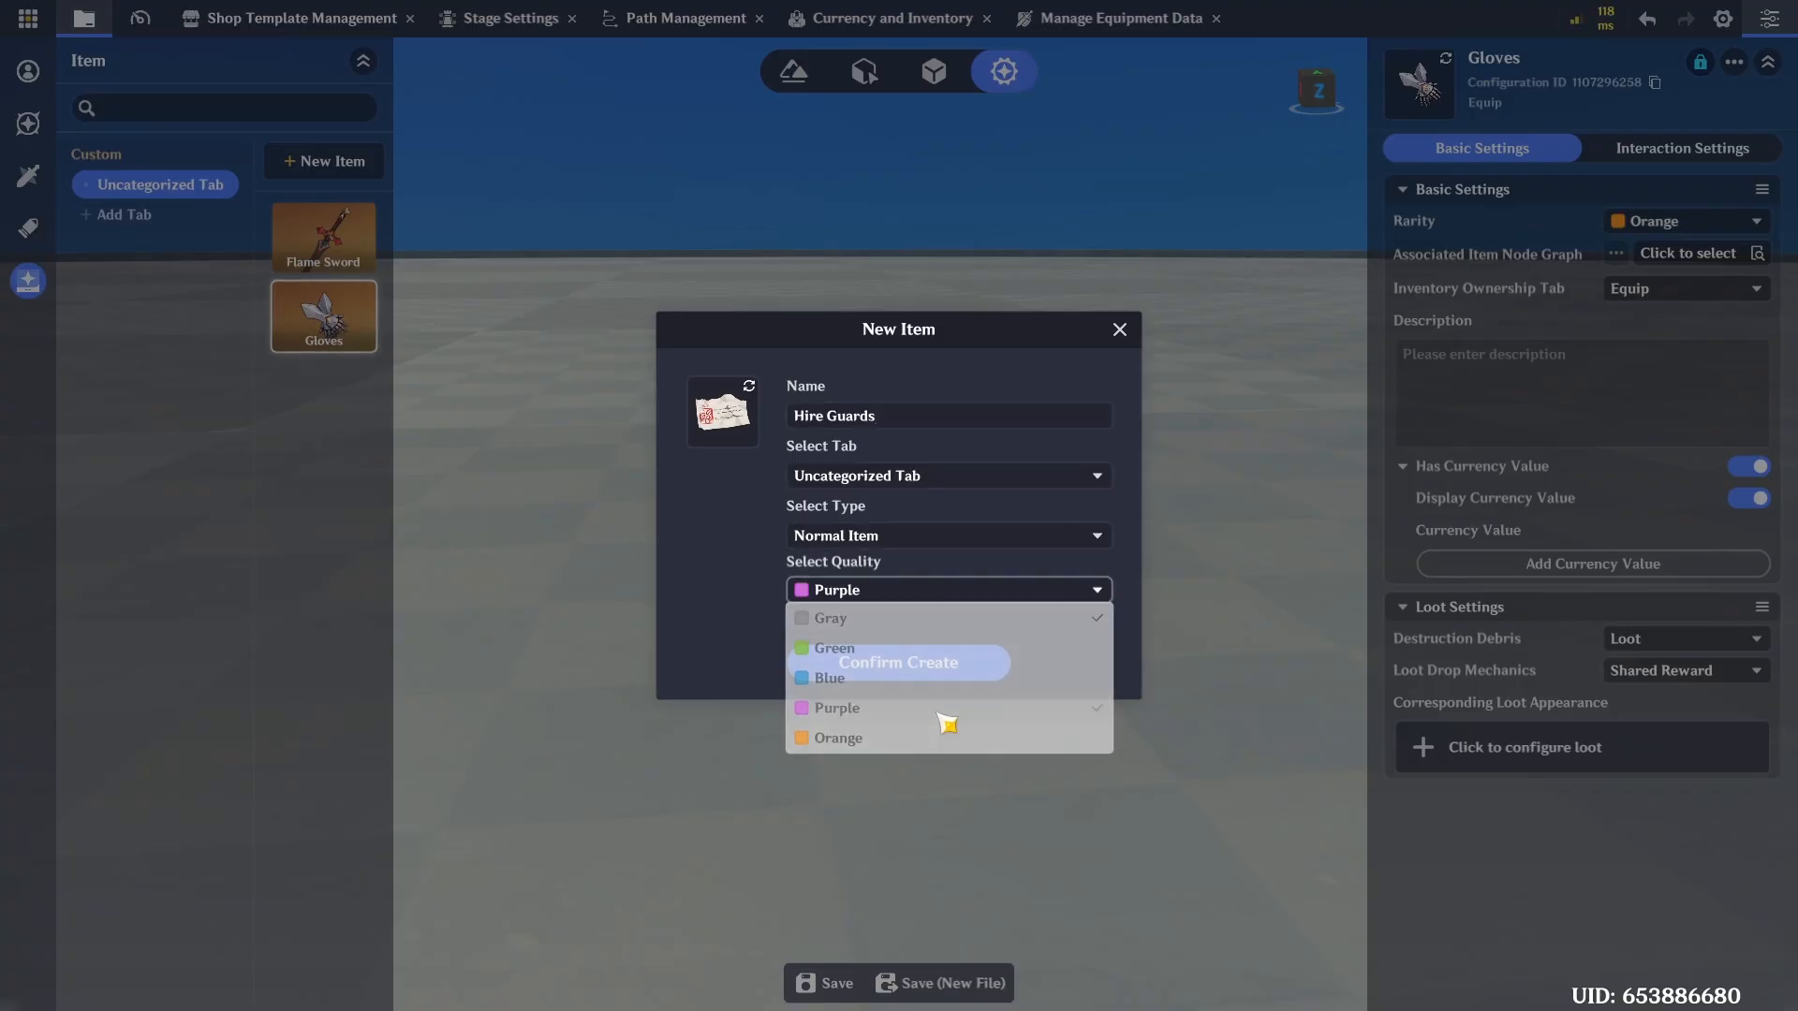
left_click(942, 544)
left_click(925, 563)
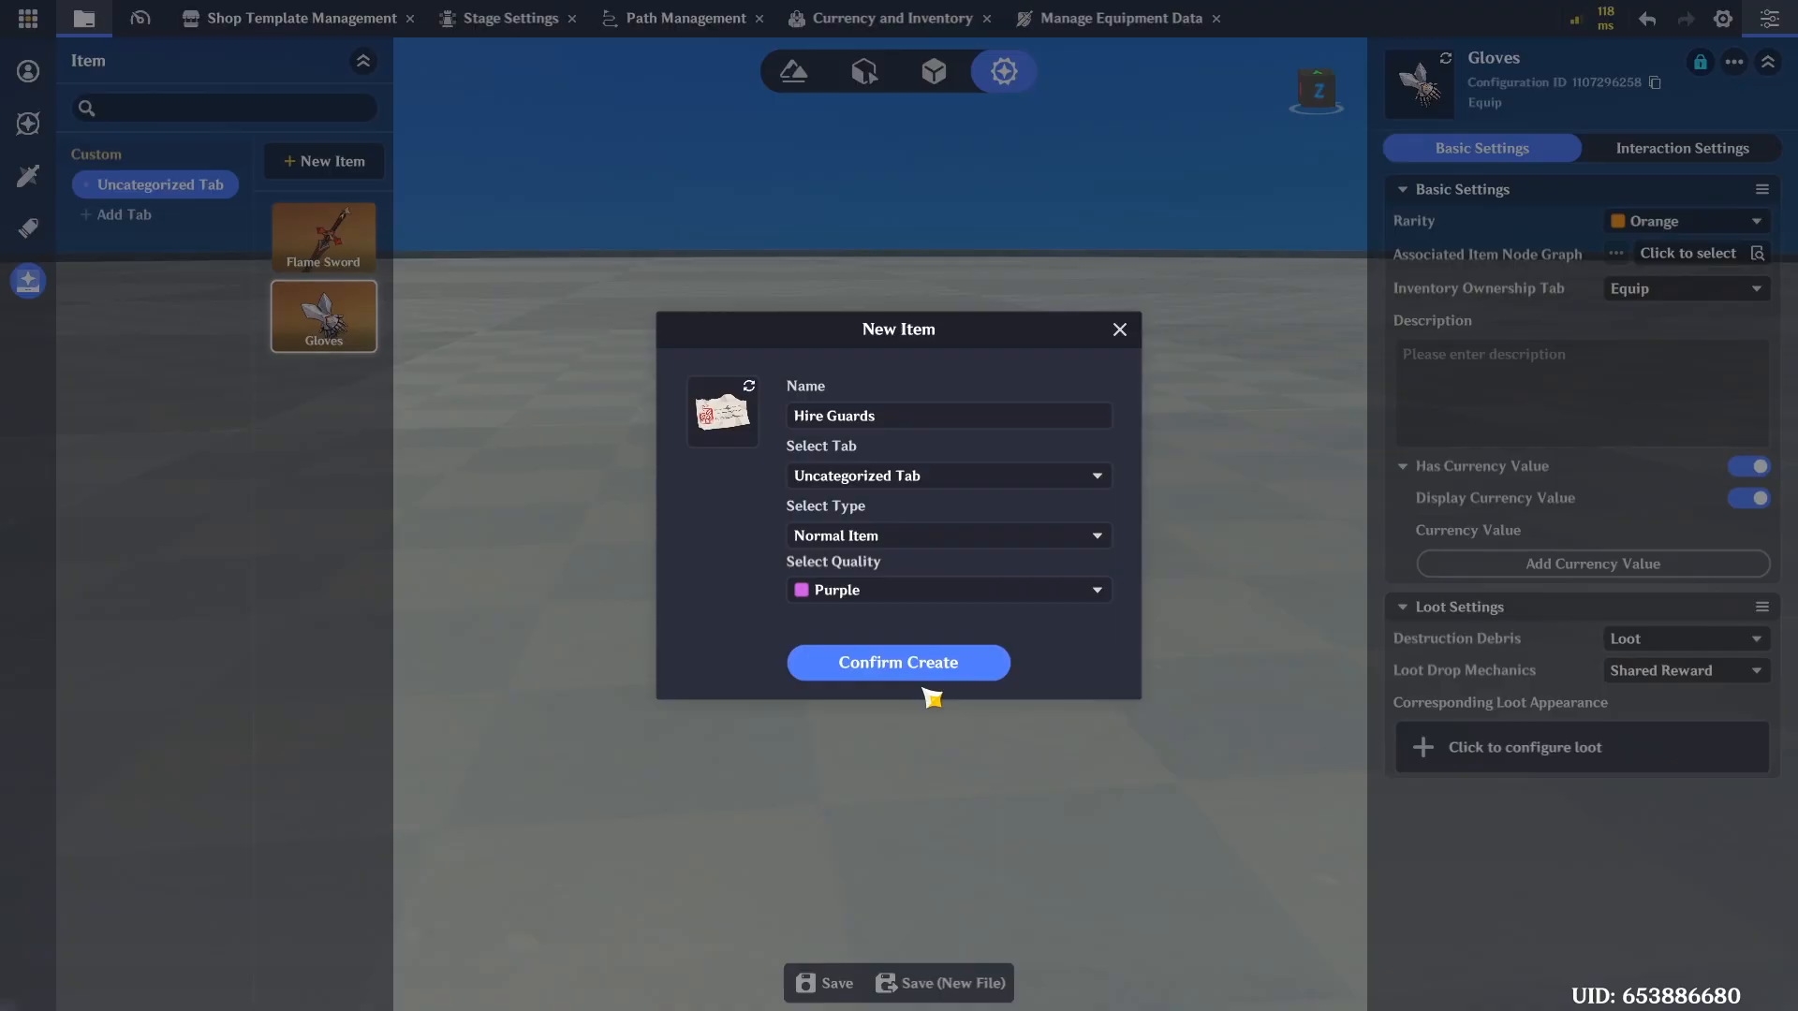
left_click(918, 670)
Start a fourth new item with the raw meat icon and name it Level-UP Meat!
left_click(327, 161)
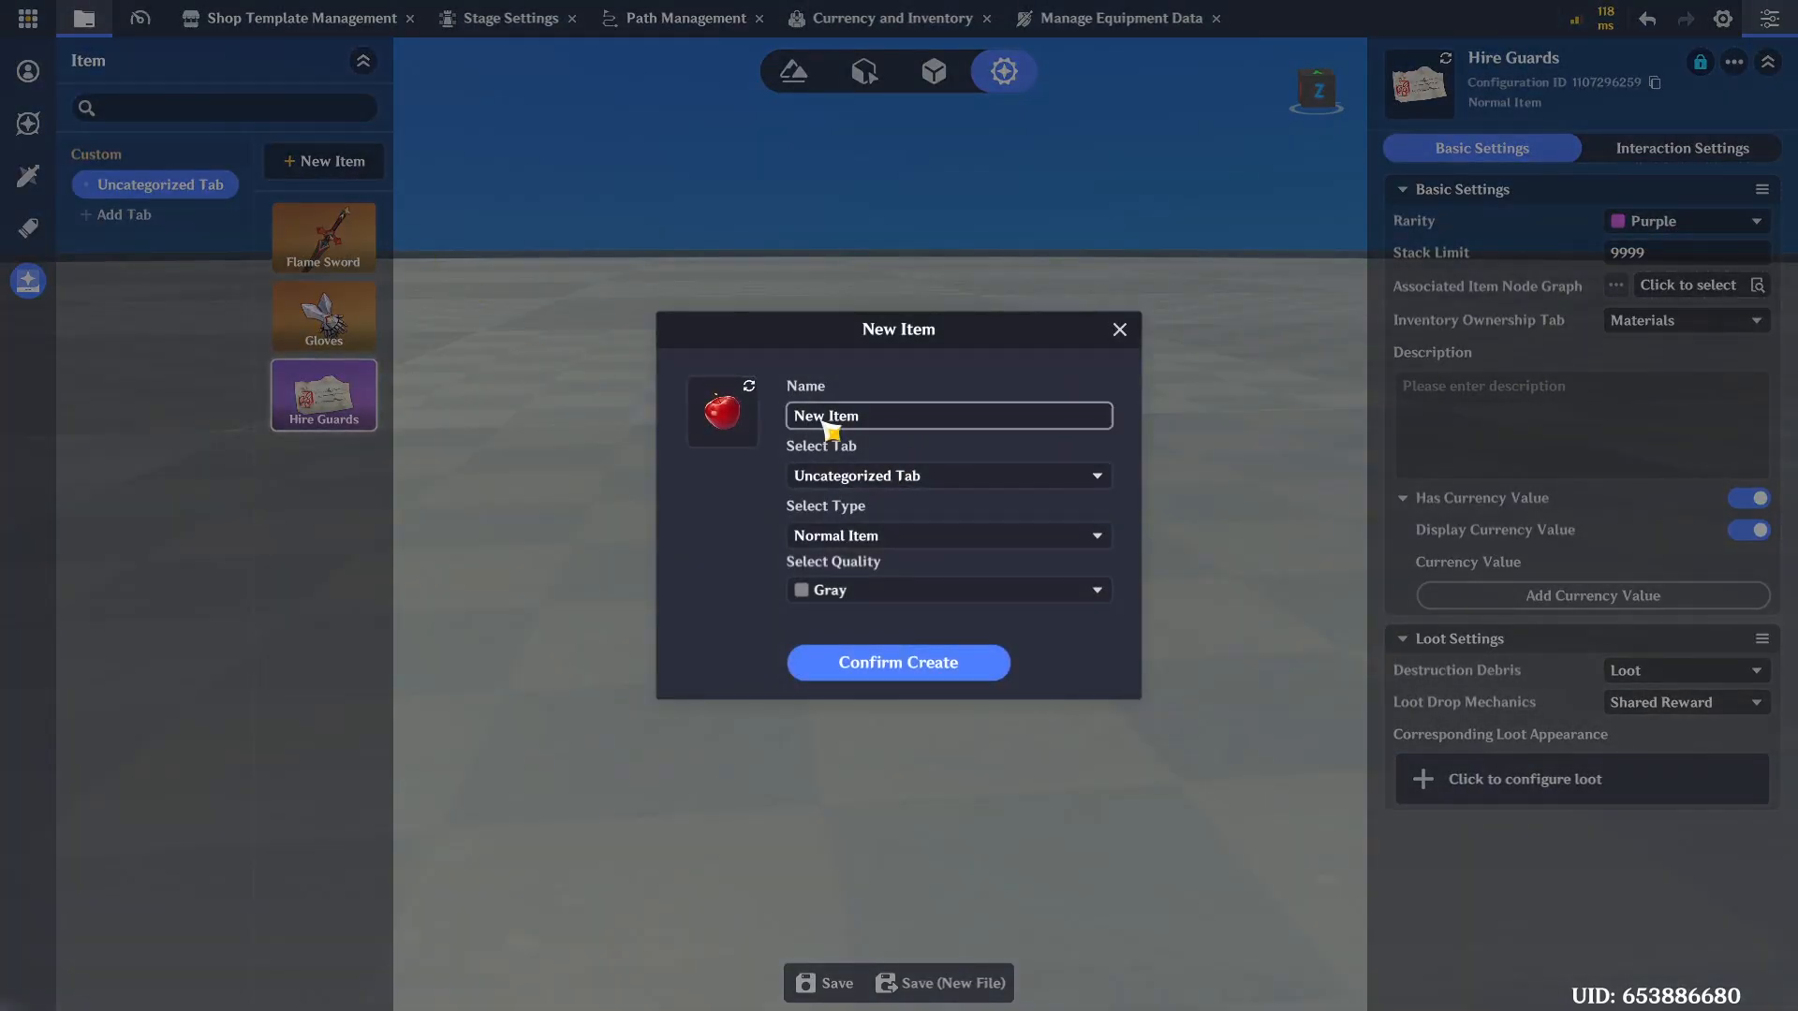
left_click(722, 412)
mouse_move(684, 481)
left_mouse_down()
mouse_move(684, 501)
mouse_move(685, 474)
left_mouse_up()
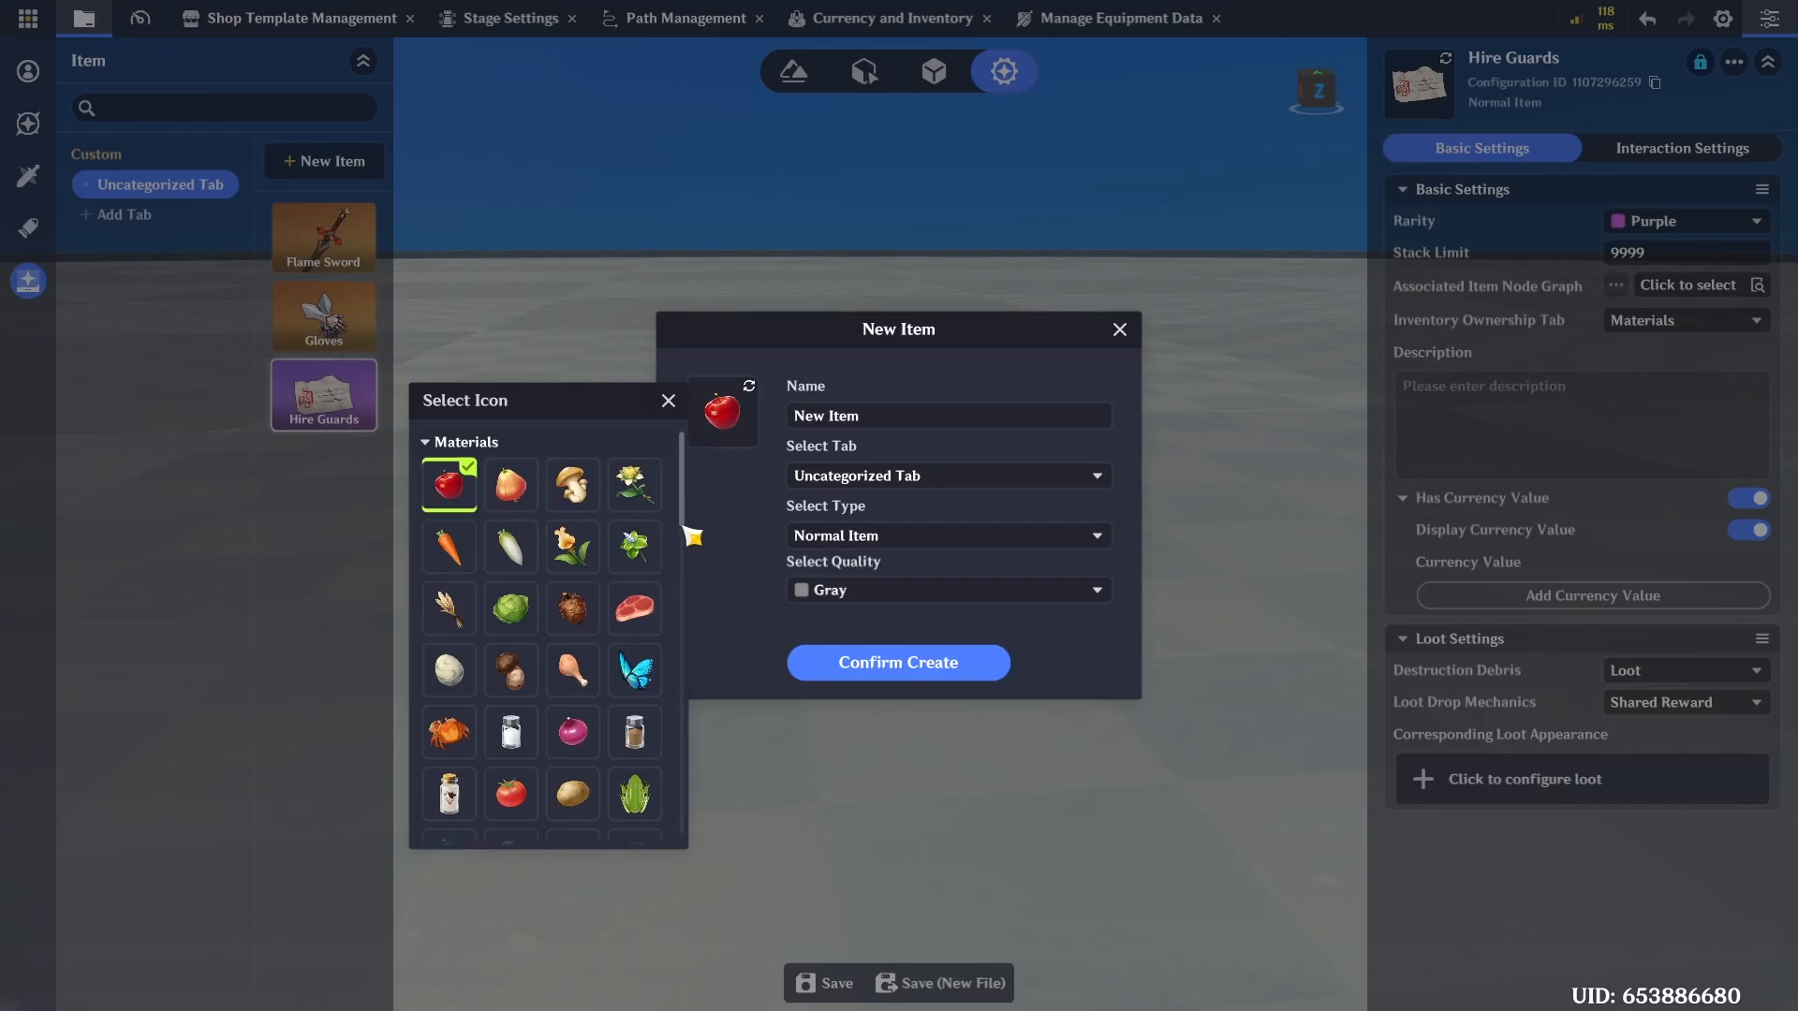
left_click(636, 607)
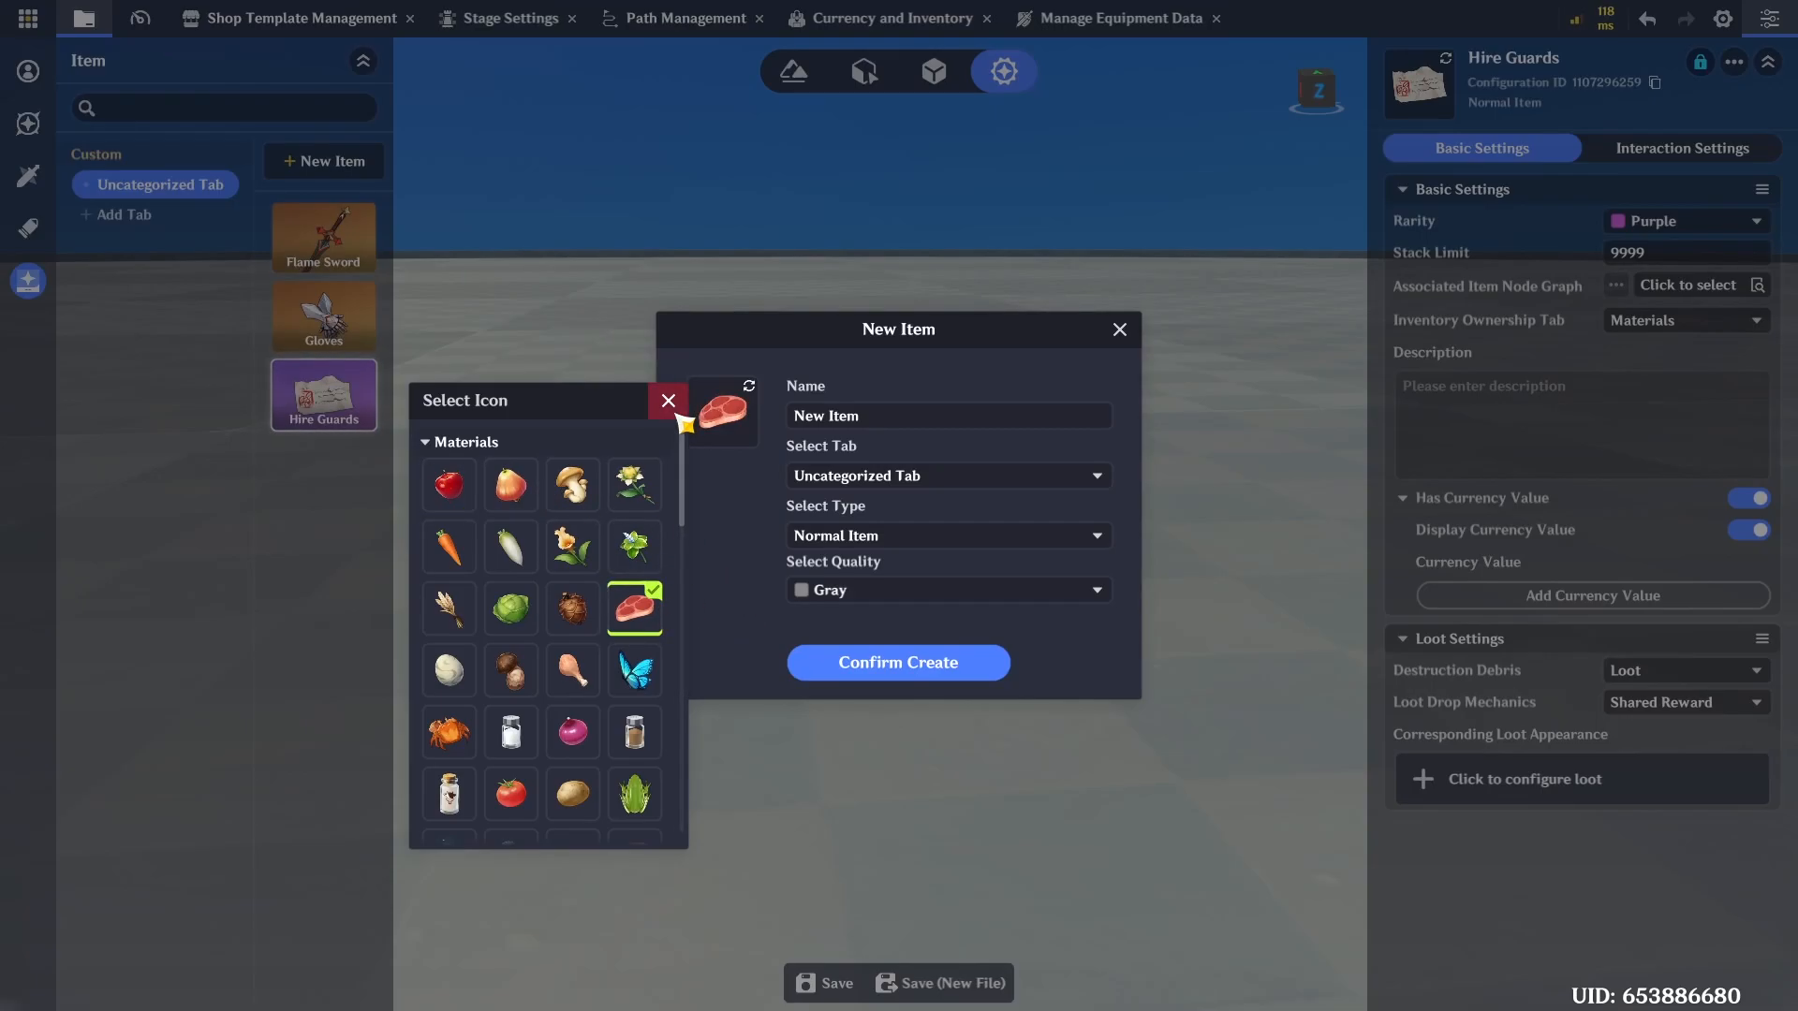
left_click(918, 415)
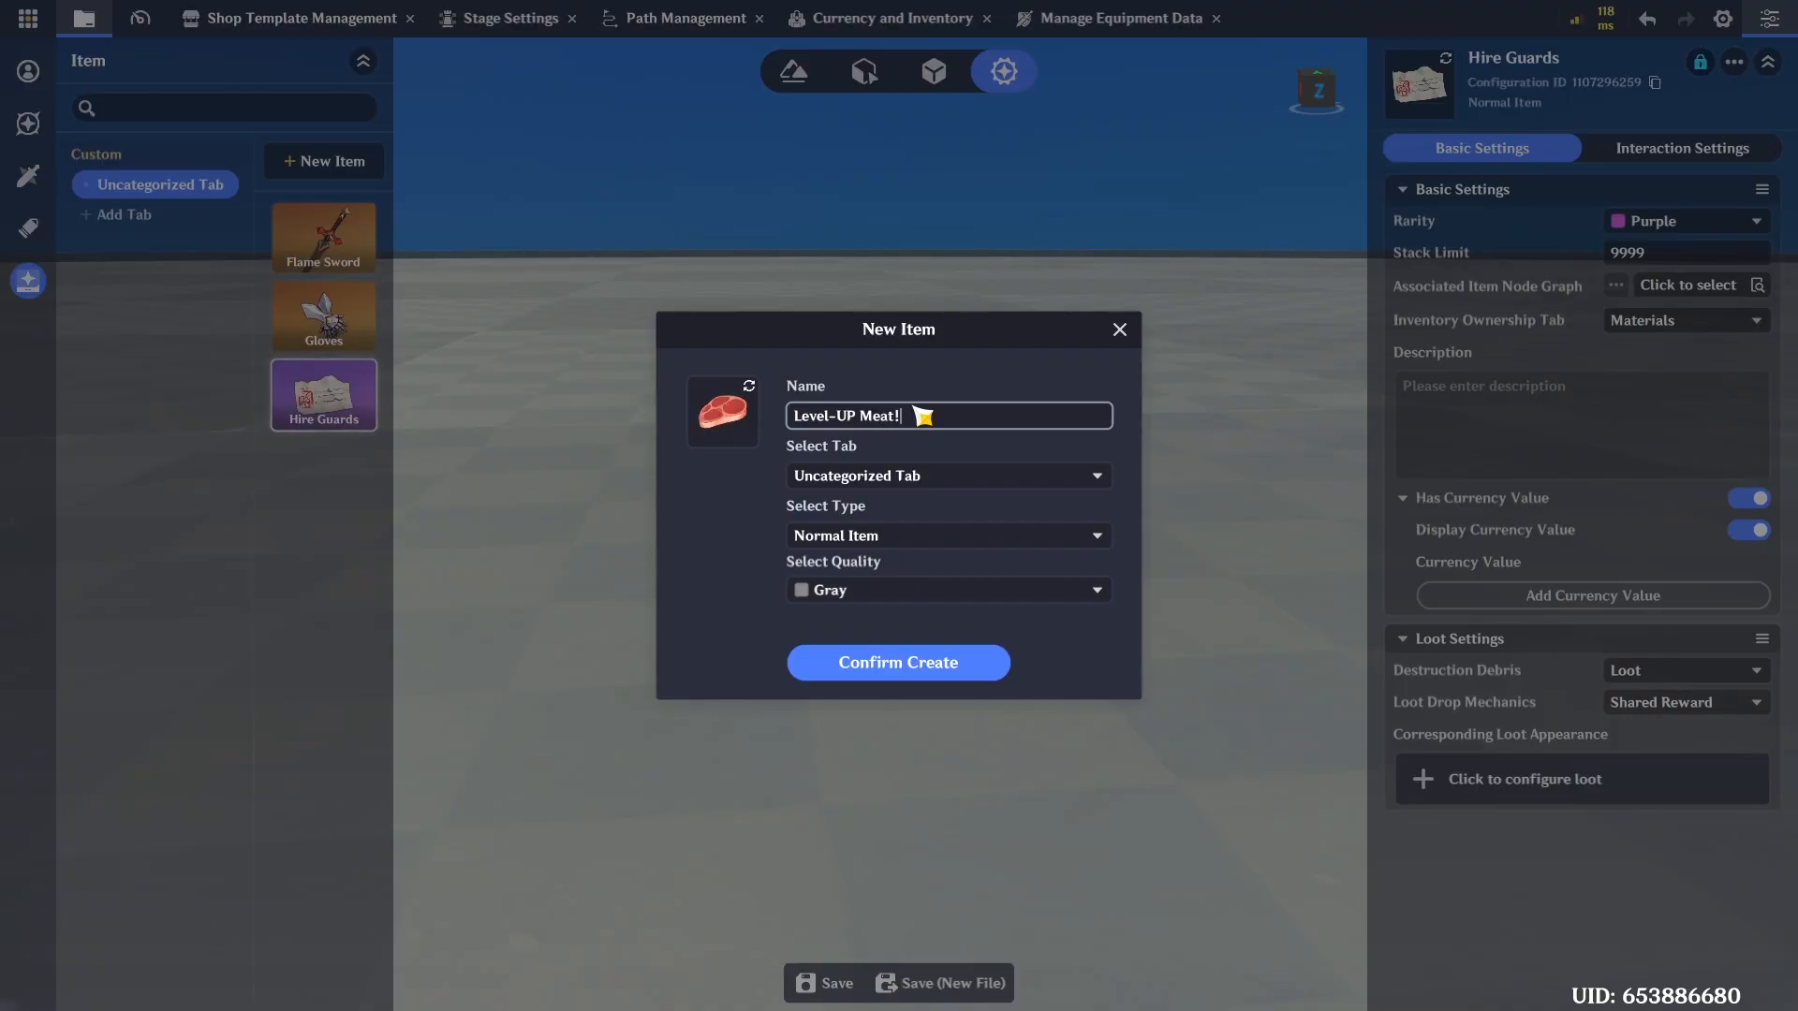
Set Level-UP Meat! to Purple quality, keep it a Normal Item, and create it
left_click(811, 585)
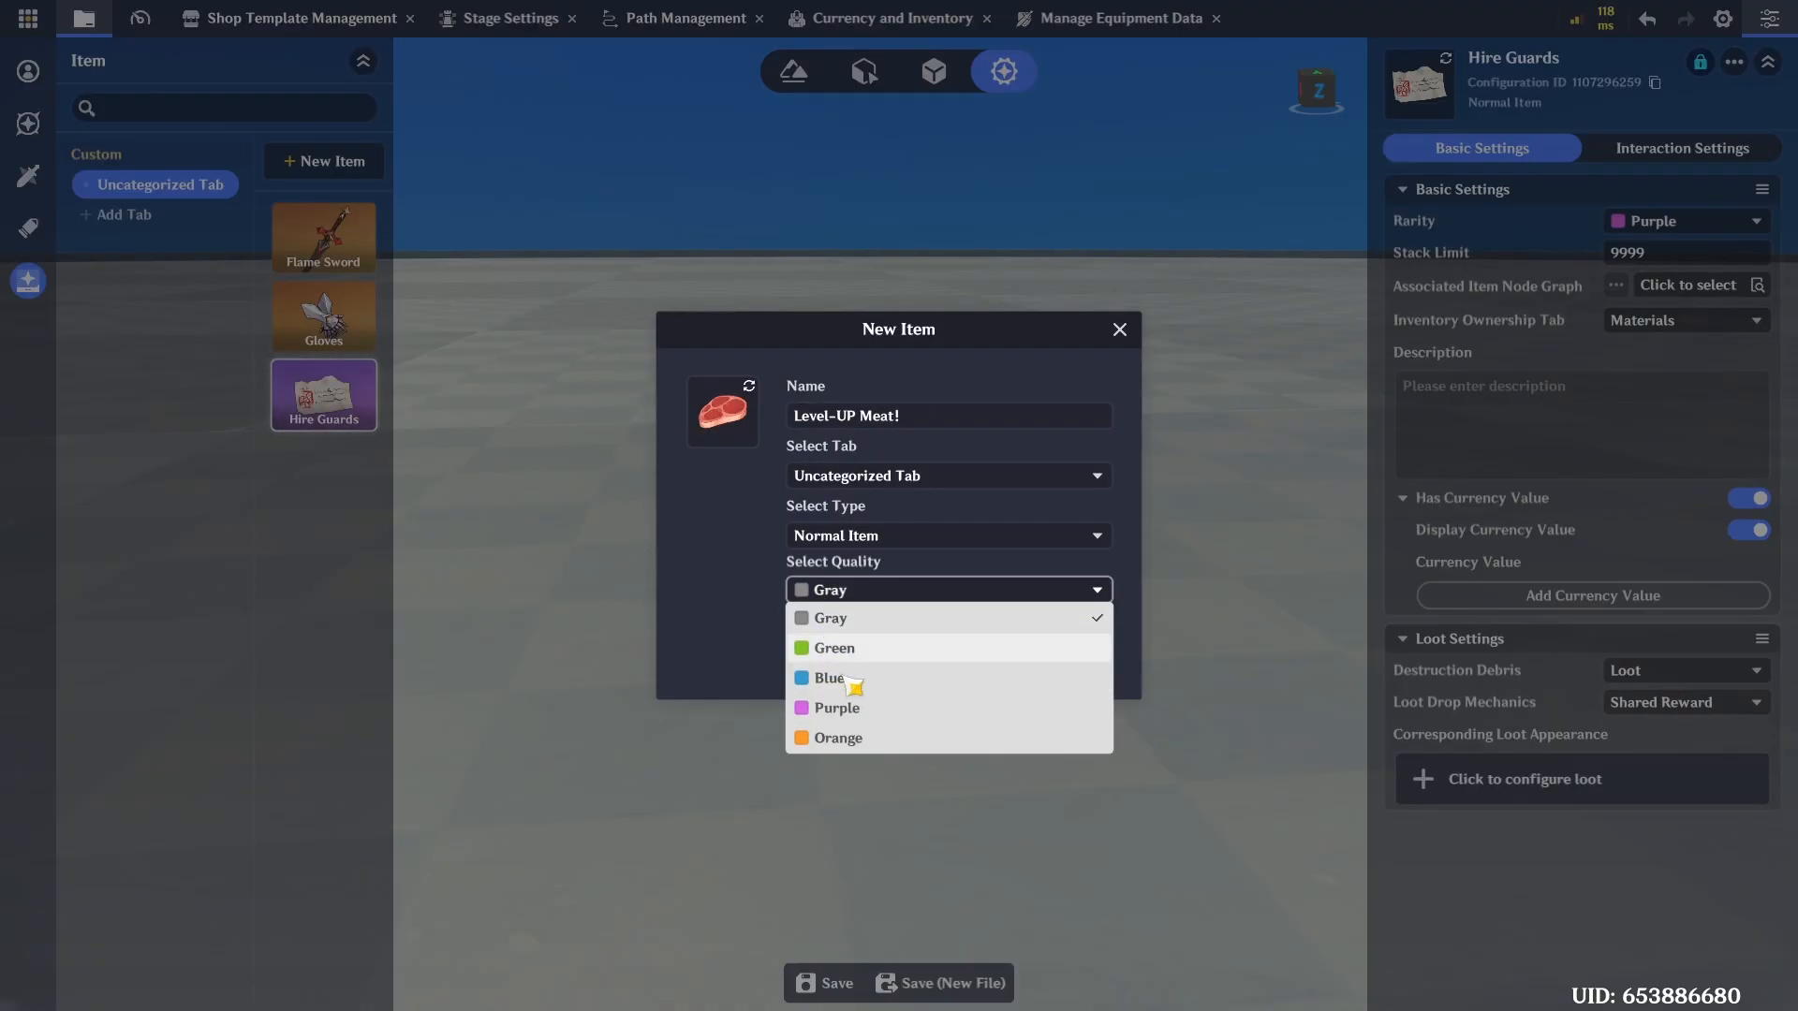
left_click(855, 709)
left_click(867, 540)
left_click(888, 563)
left_click(922, 666)
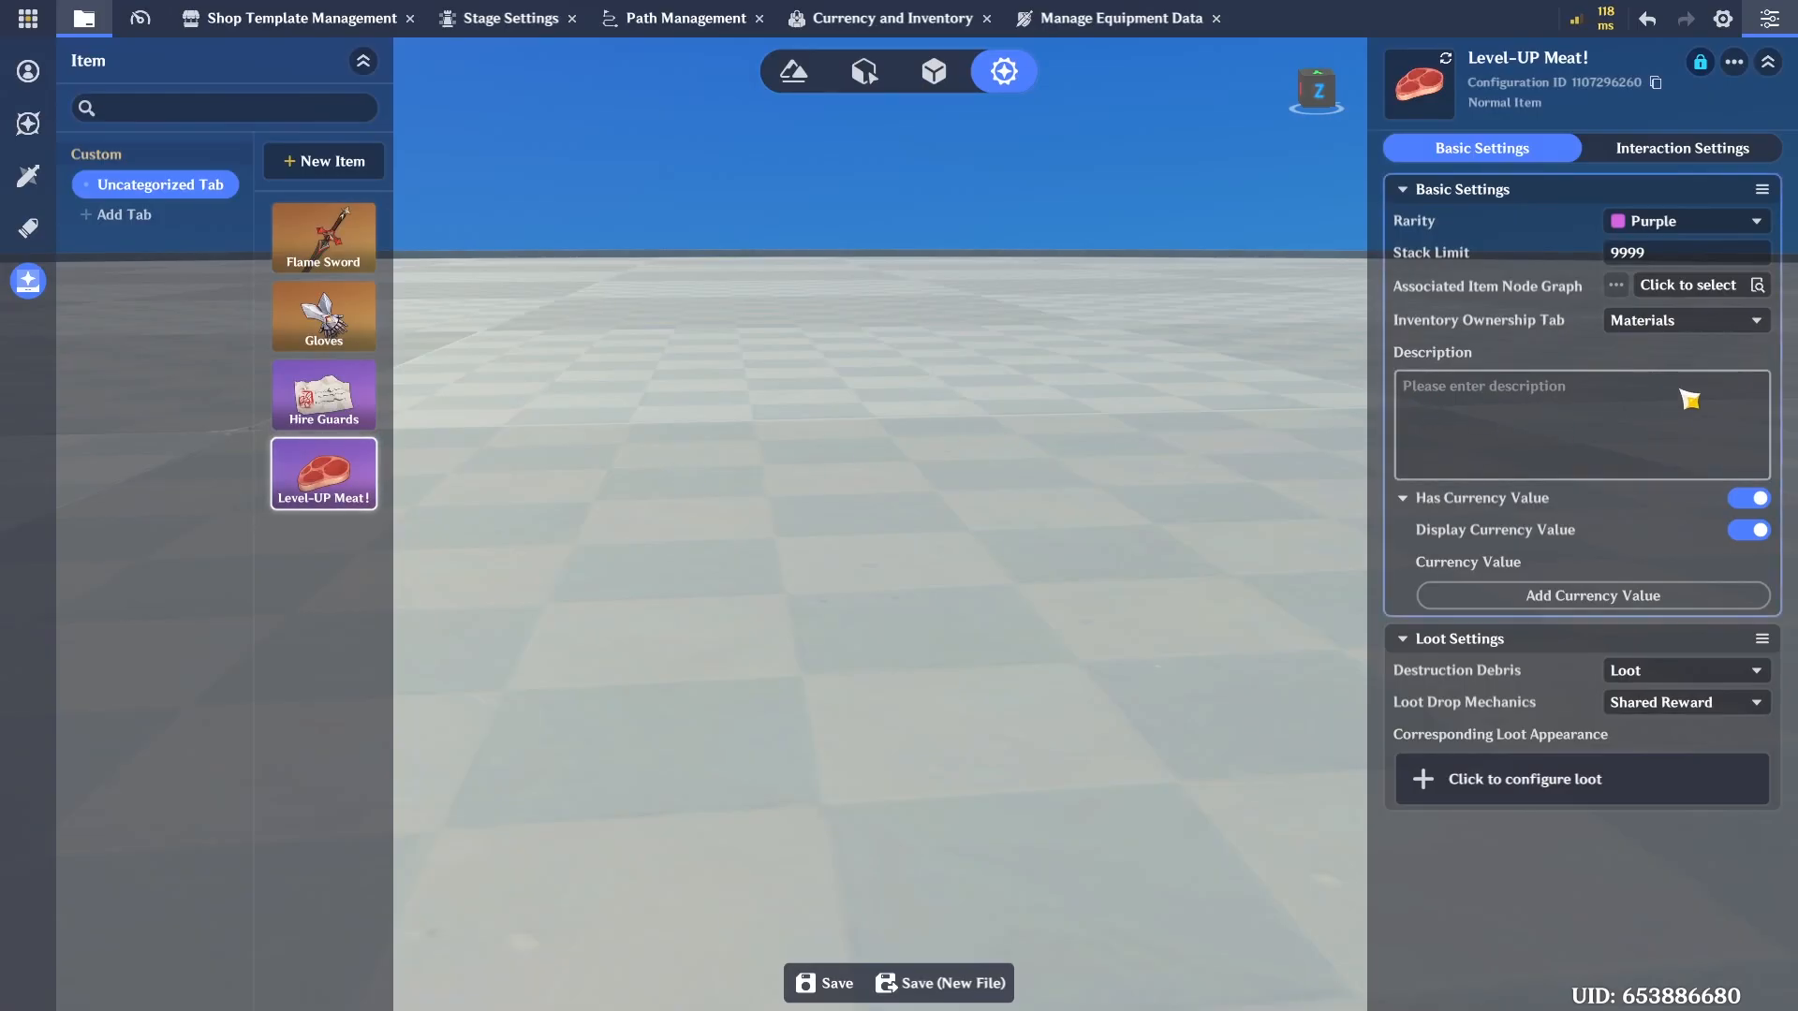
Review the basic settings of the Hire Guards, Gloves, Flame Sword and Level-UP Meat! items
left_click(361, 393)
left_click(361, 314)
left_click(360, 236)
left_click(362, 390)
left_click(324, 473)
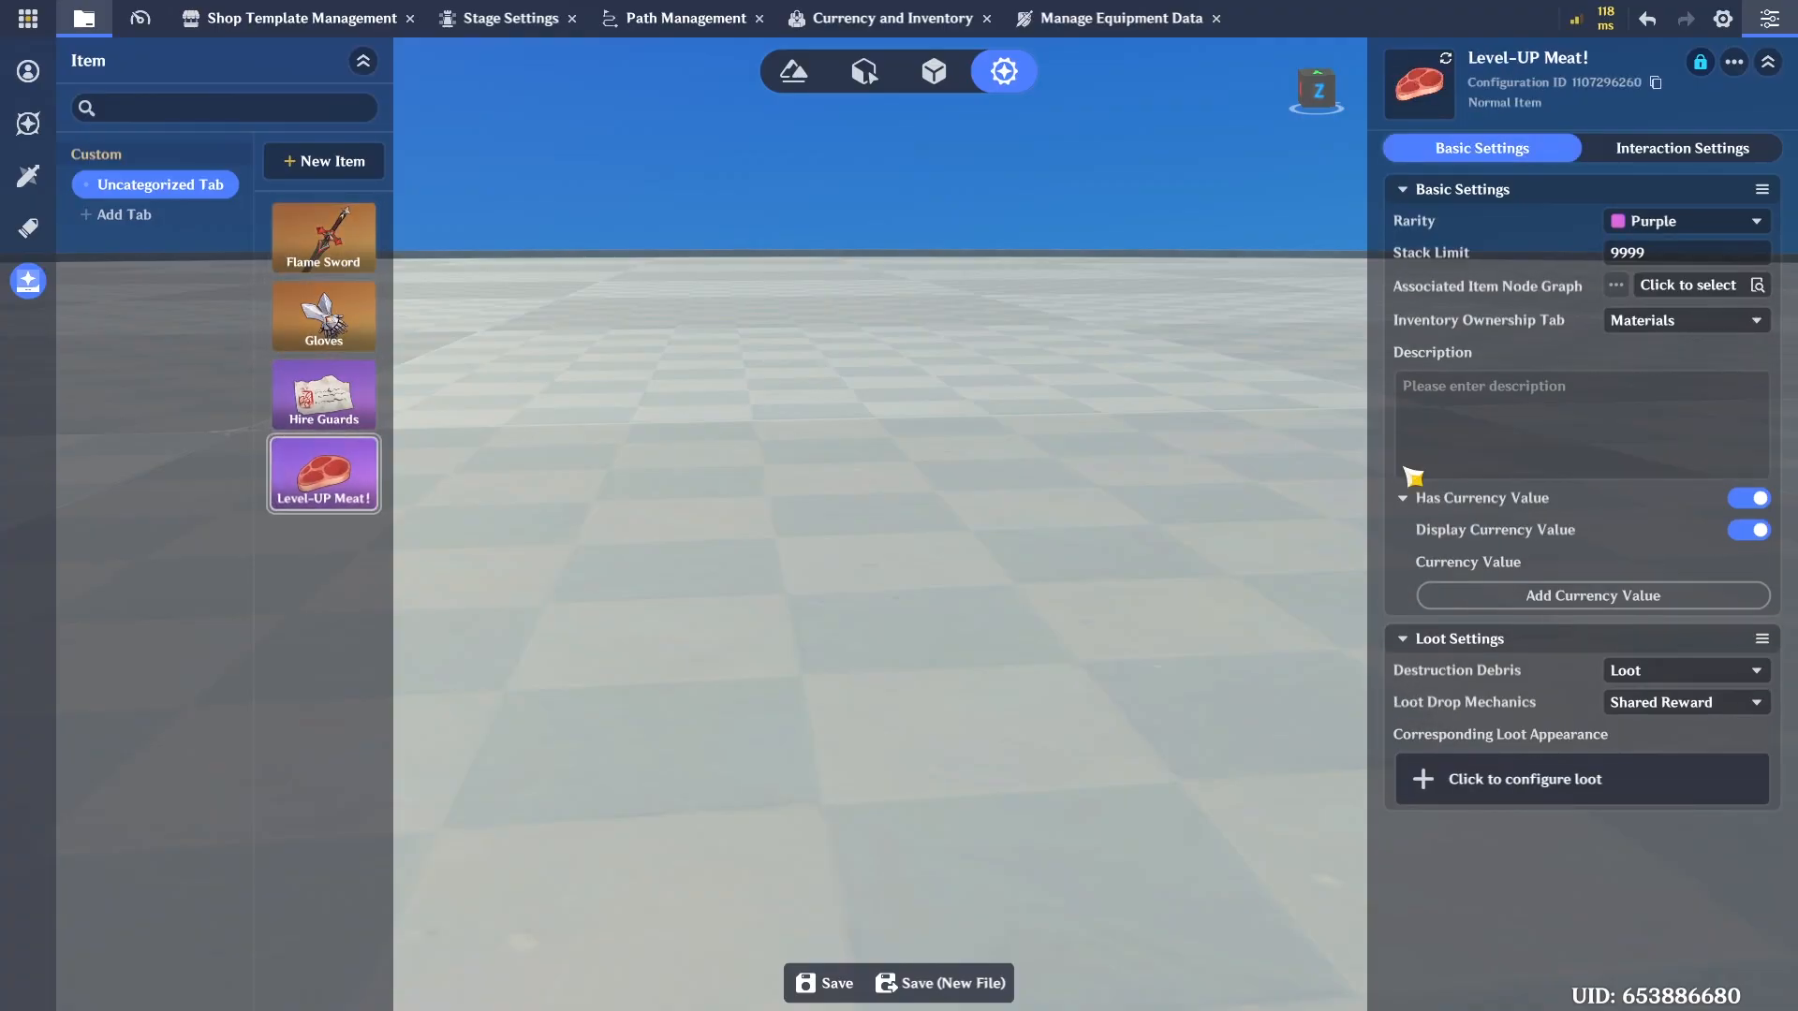
Save the item settings, and duplicate the Gold Loot coin in the prefab scene, placing the copy at about Z 3.55
left_click(848, 981)
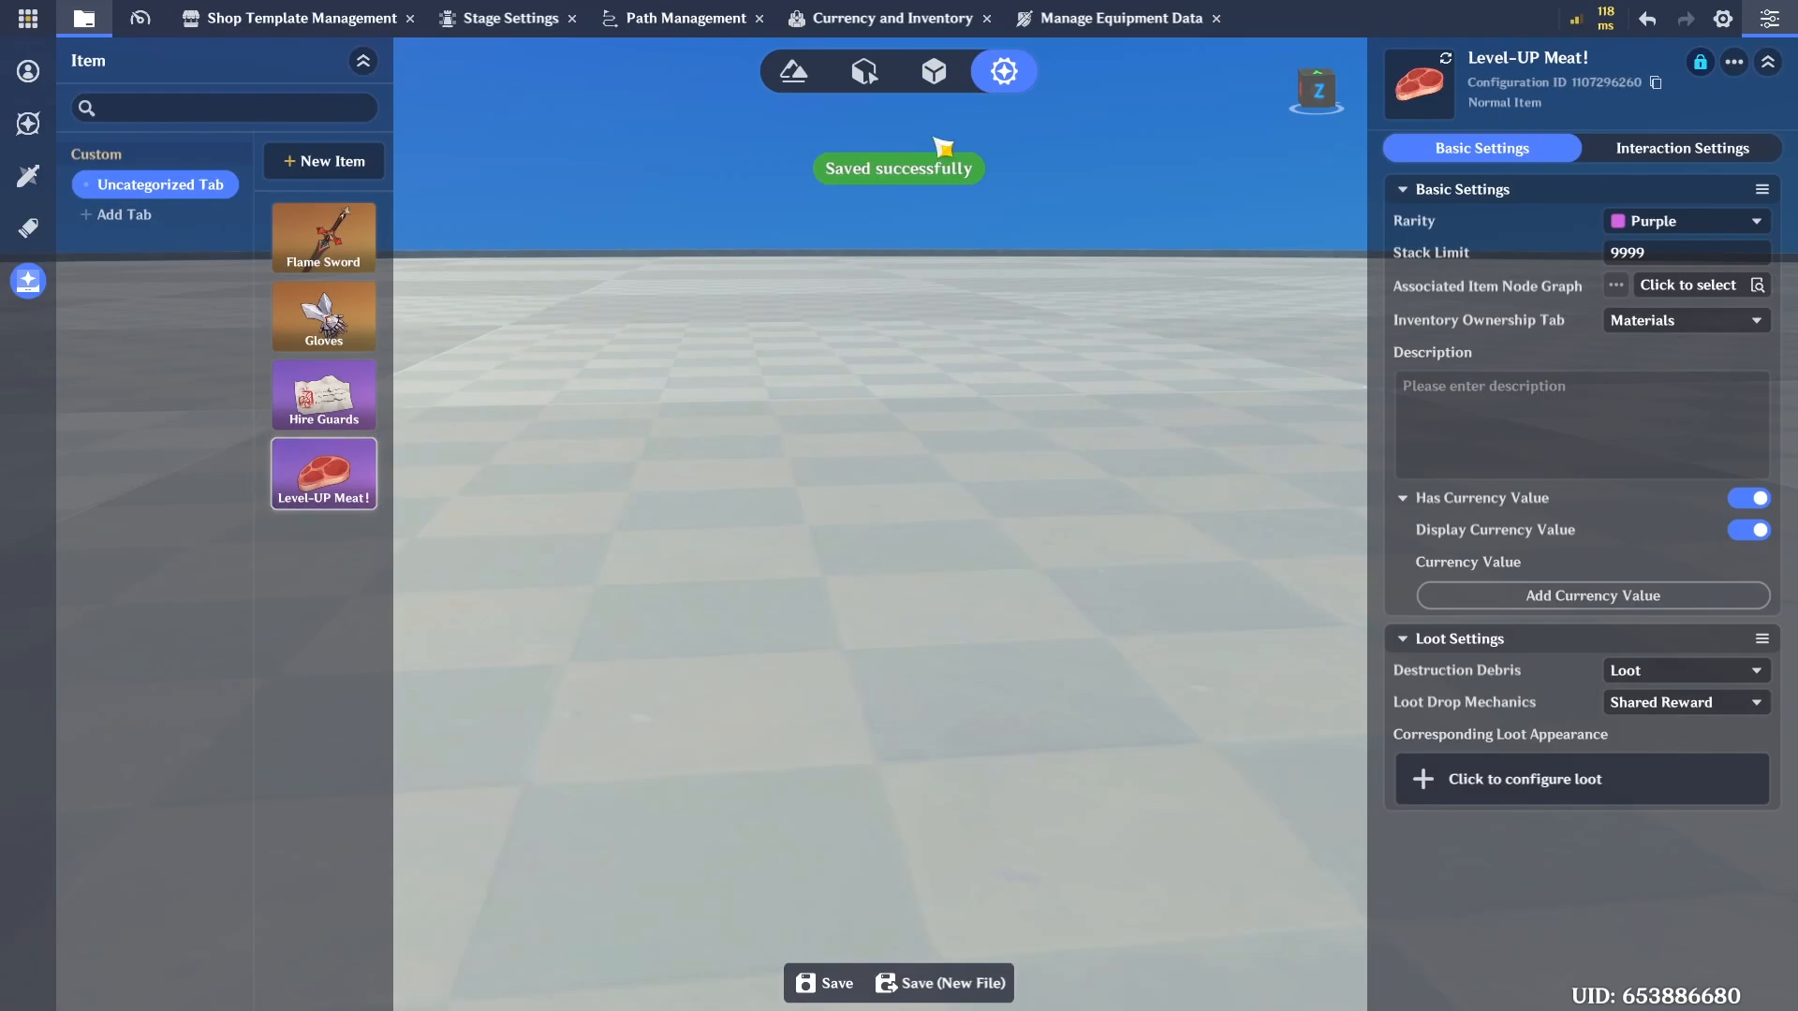
left_click(934, 71)
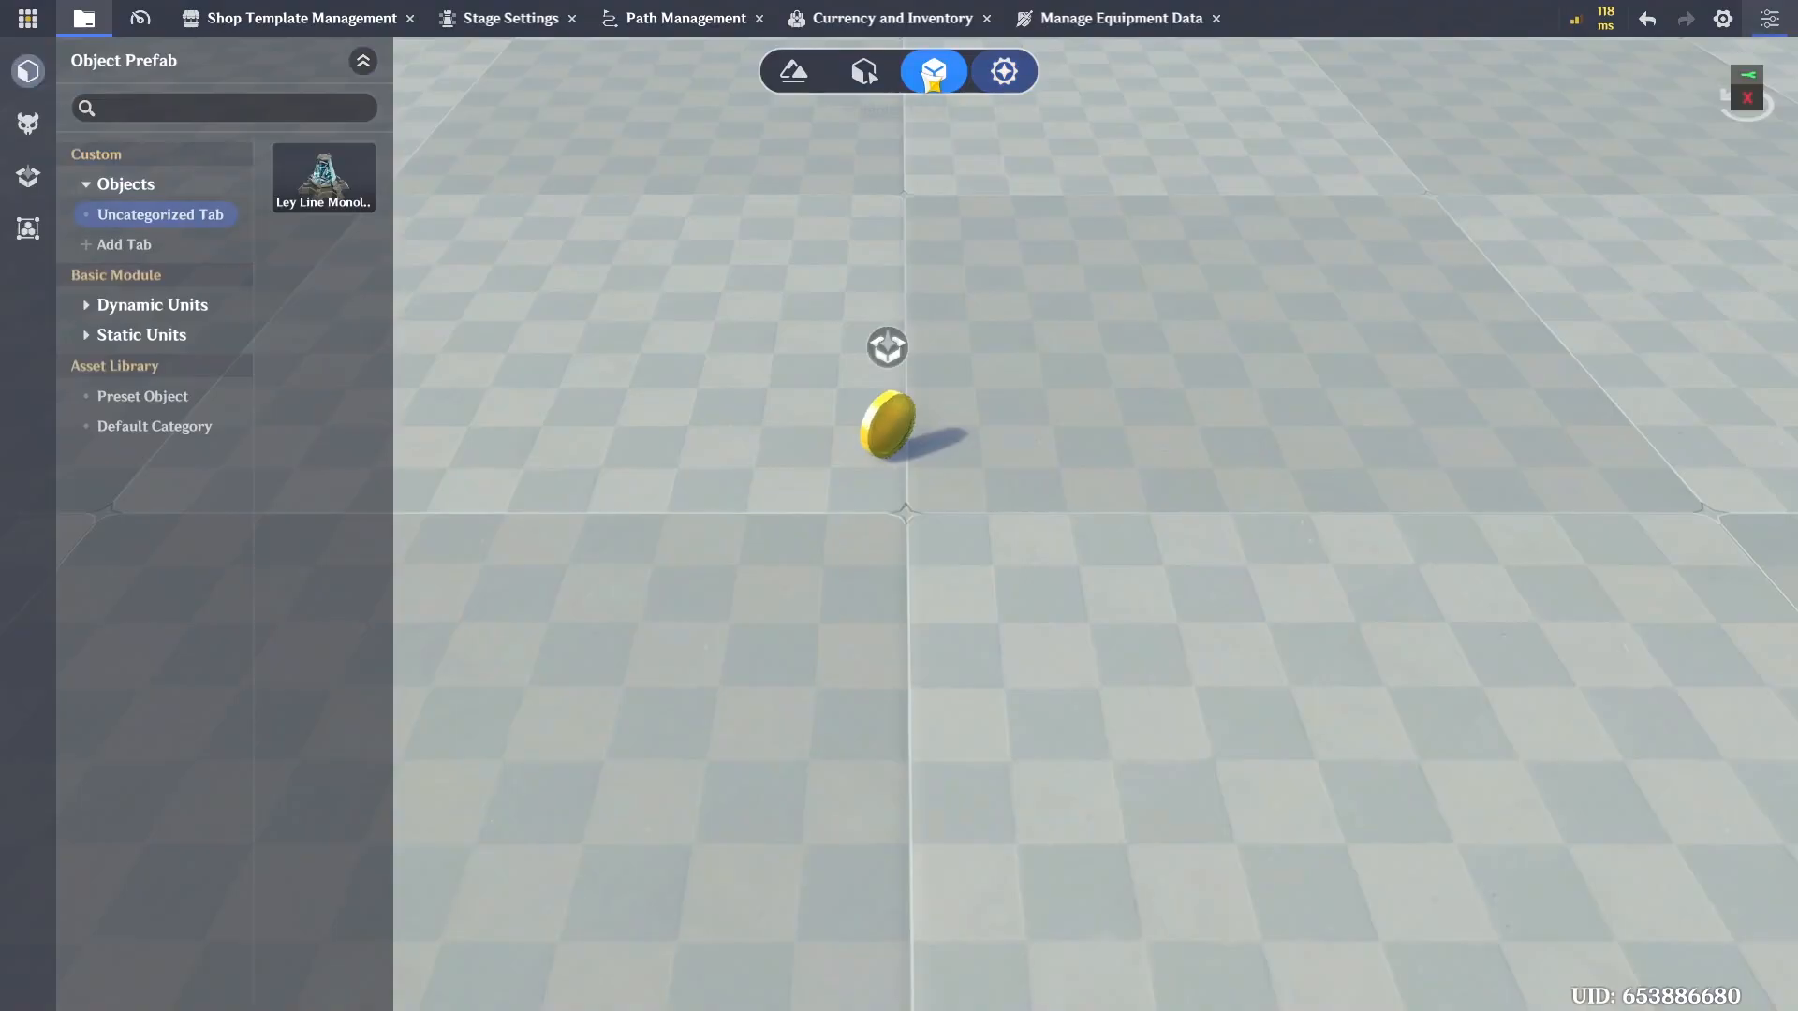
scroll(935, 655, "up", 3)
scroll(965, 616, "down", 3)
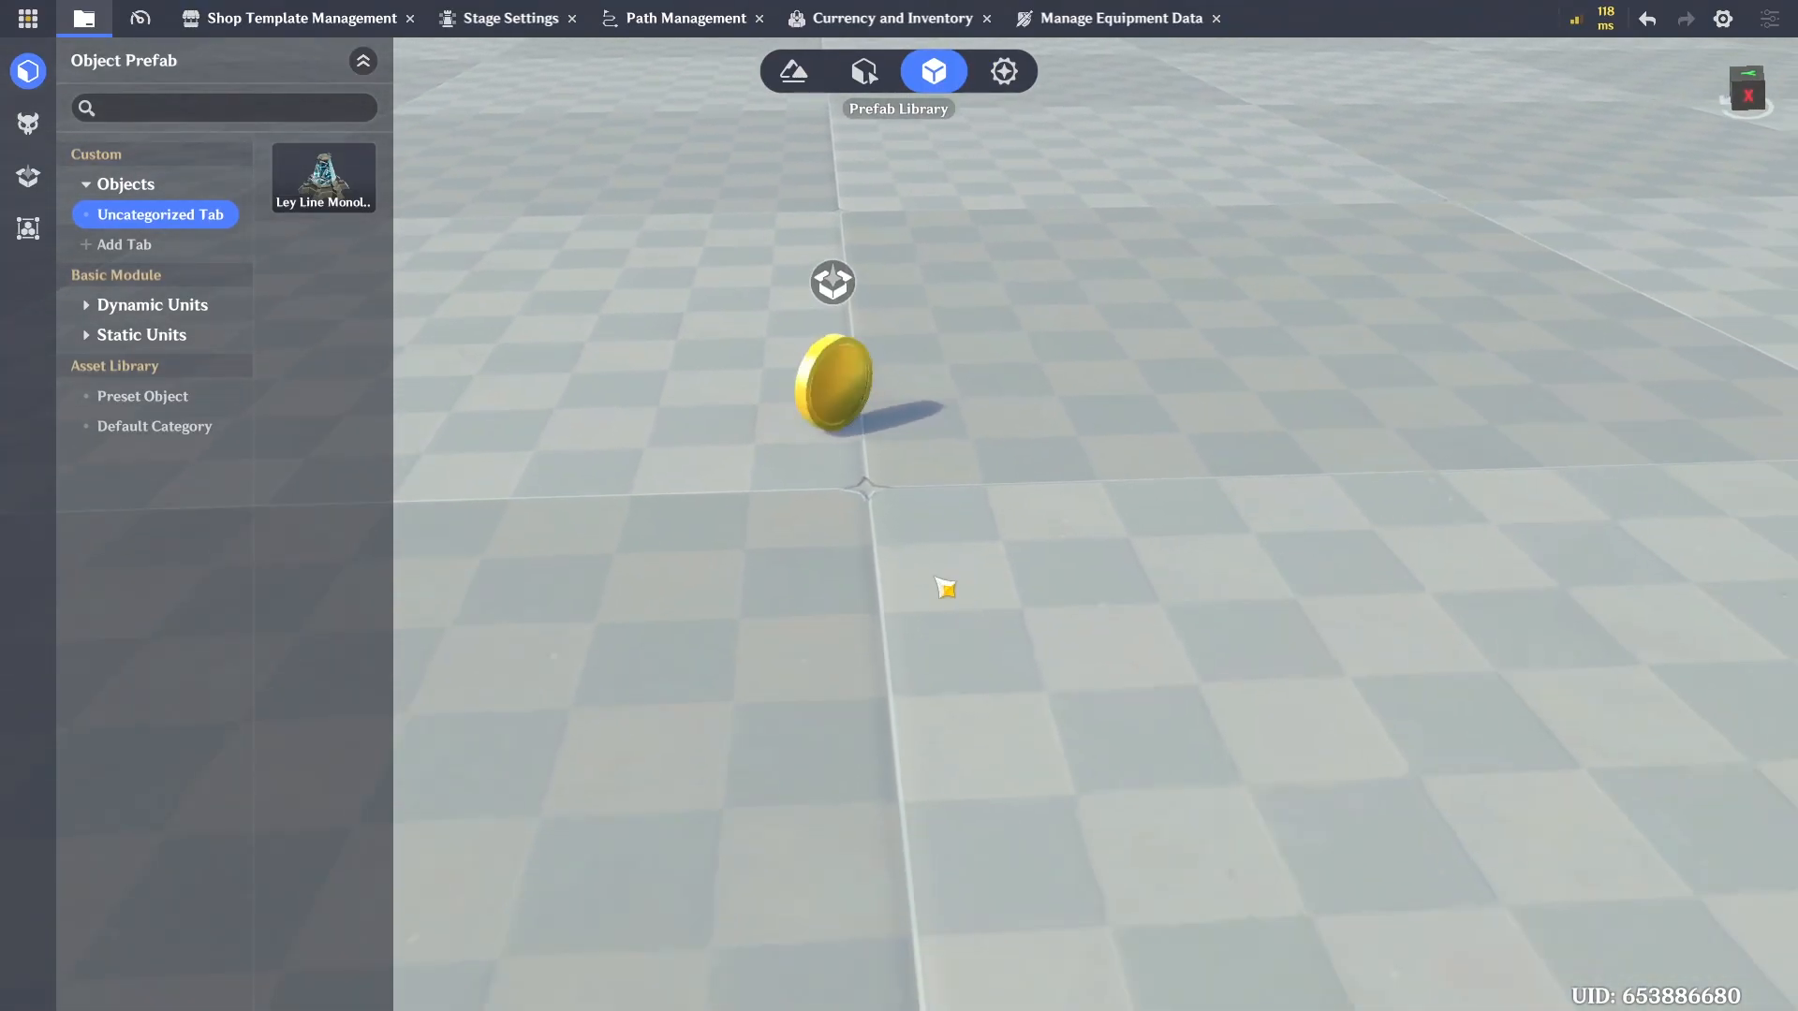
left_click(833, 388)
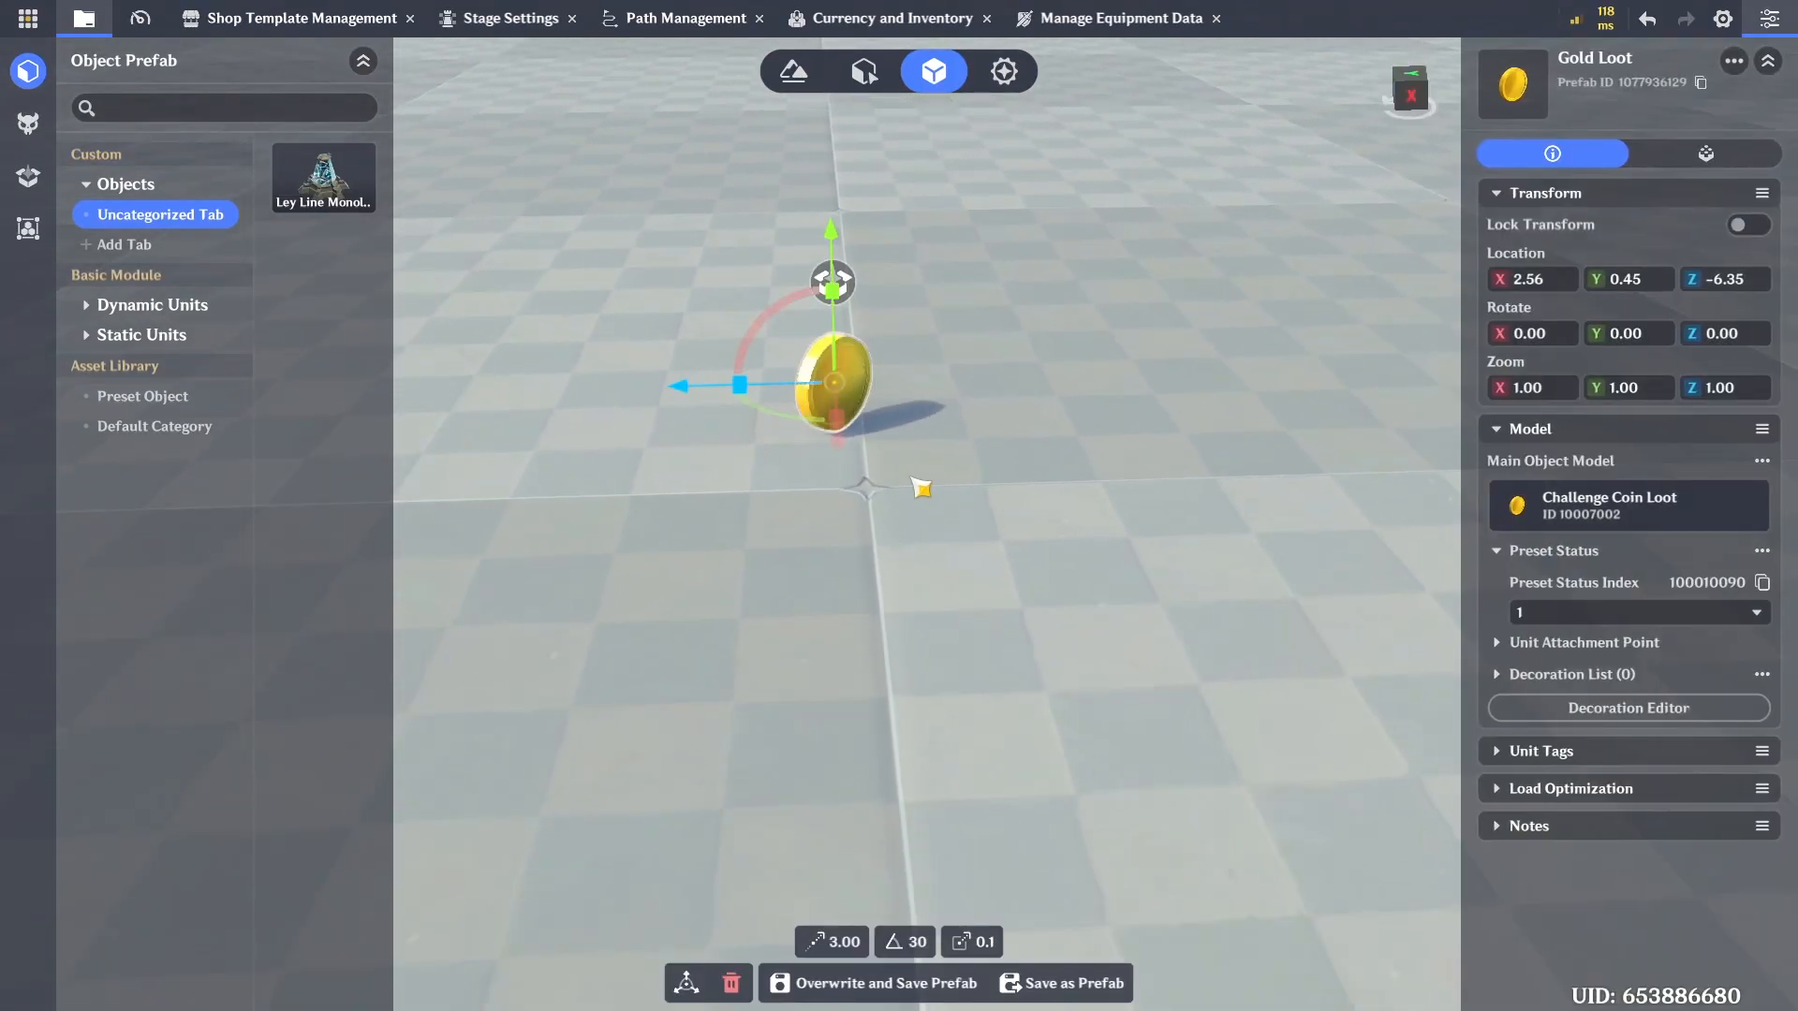
scroll(870, 571, "up", 2)
key("d")
left_click_drag(939, 602, 1127, 601, "alt")
Replace the copied loot's main object model with Empty Model, found by searching the model assets for empty
left_click(1626, 515)
left_click(1358, 609)
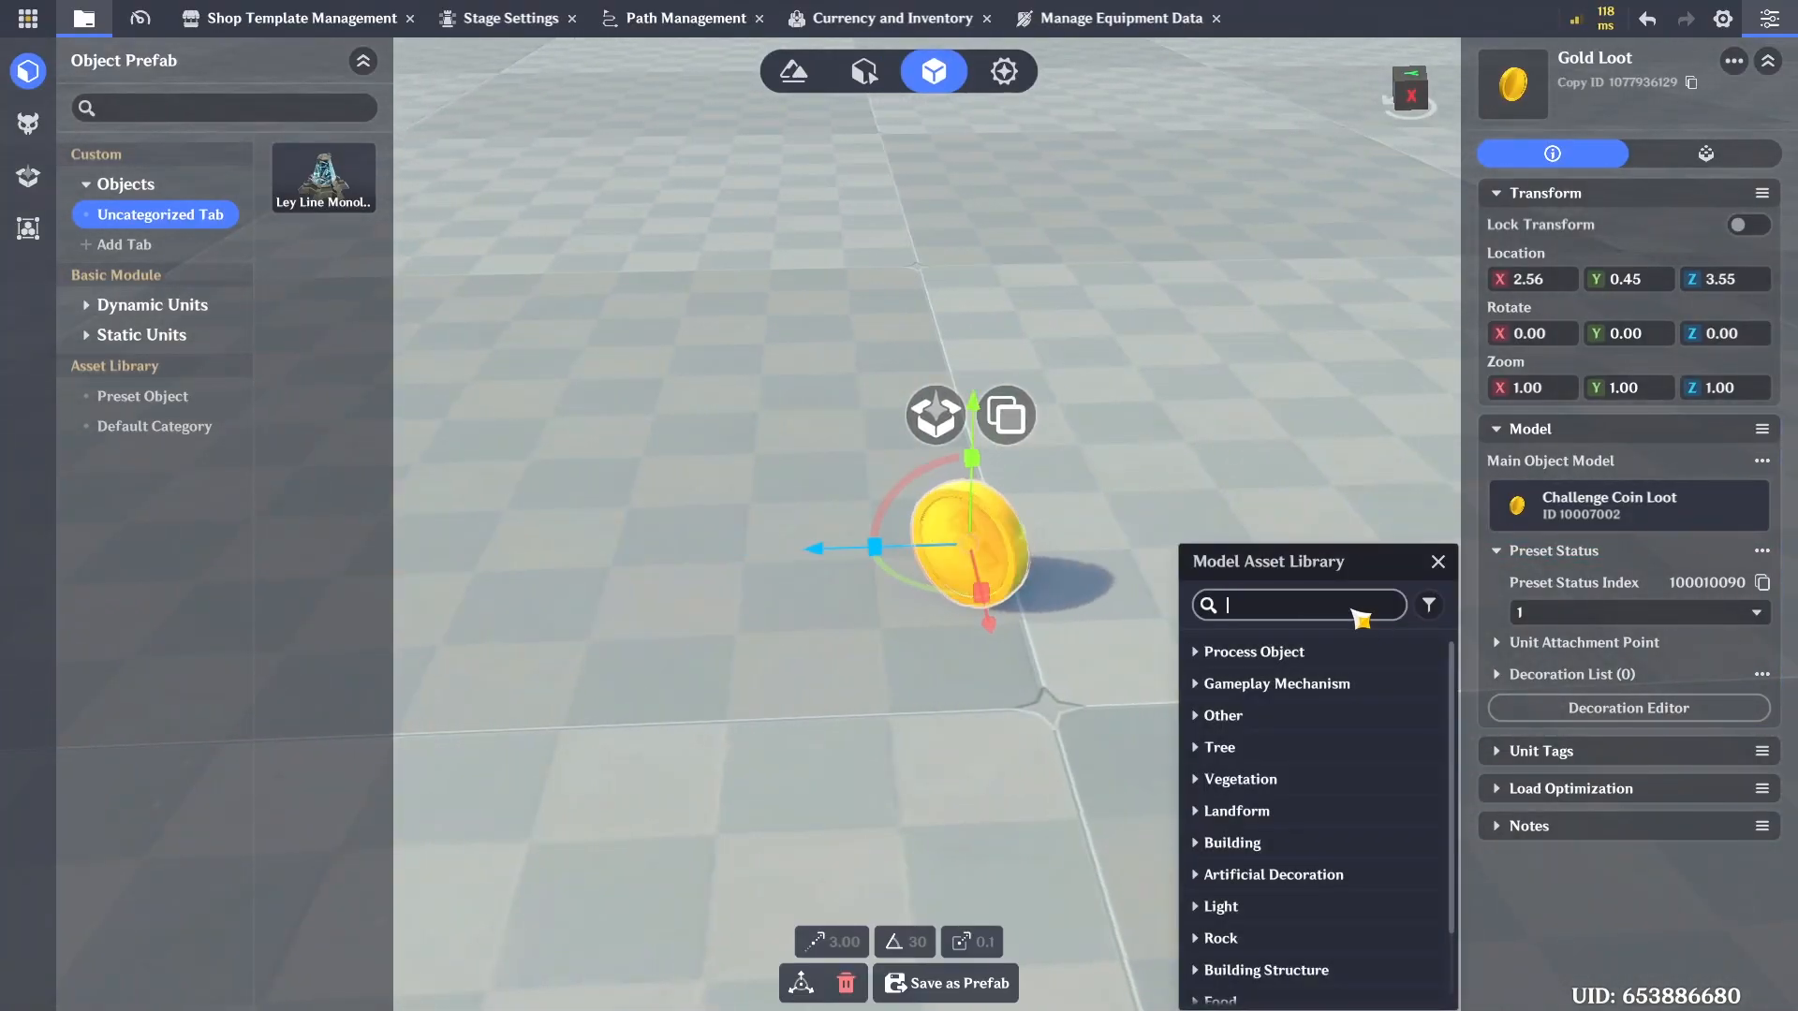
left_click(1632, 528)
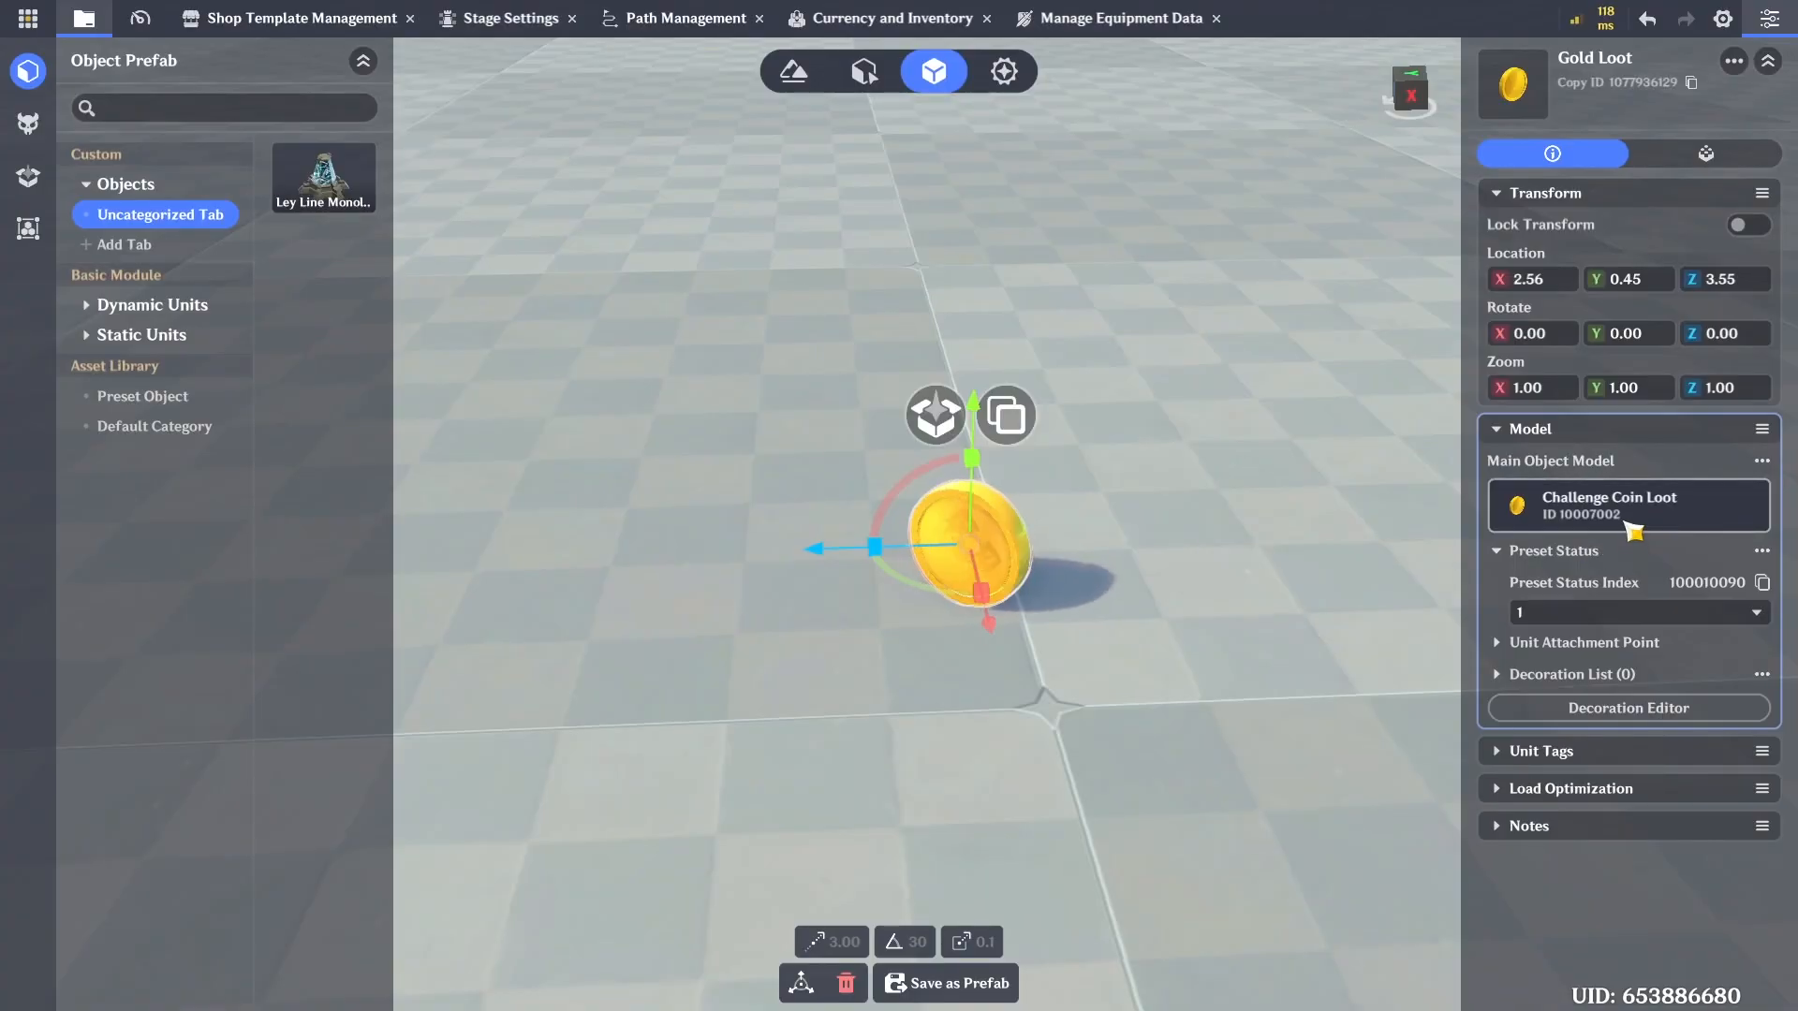
left_click(1612, 538)
left_click(1365, 605)
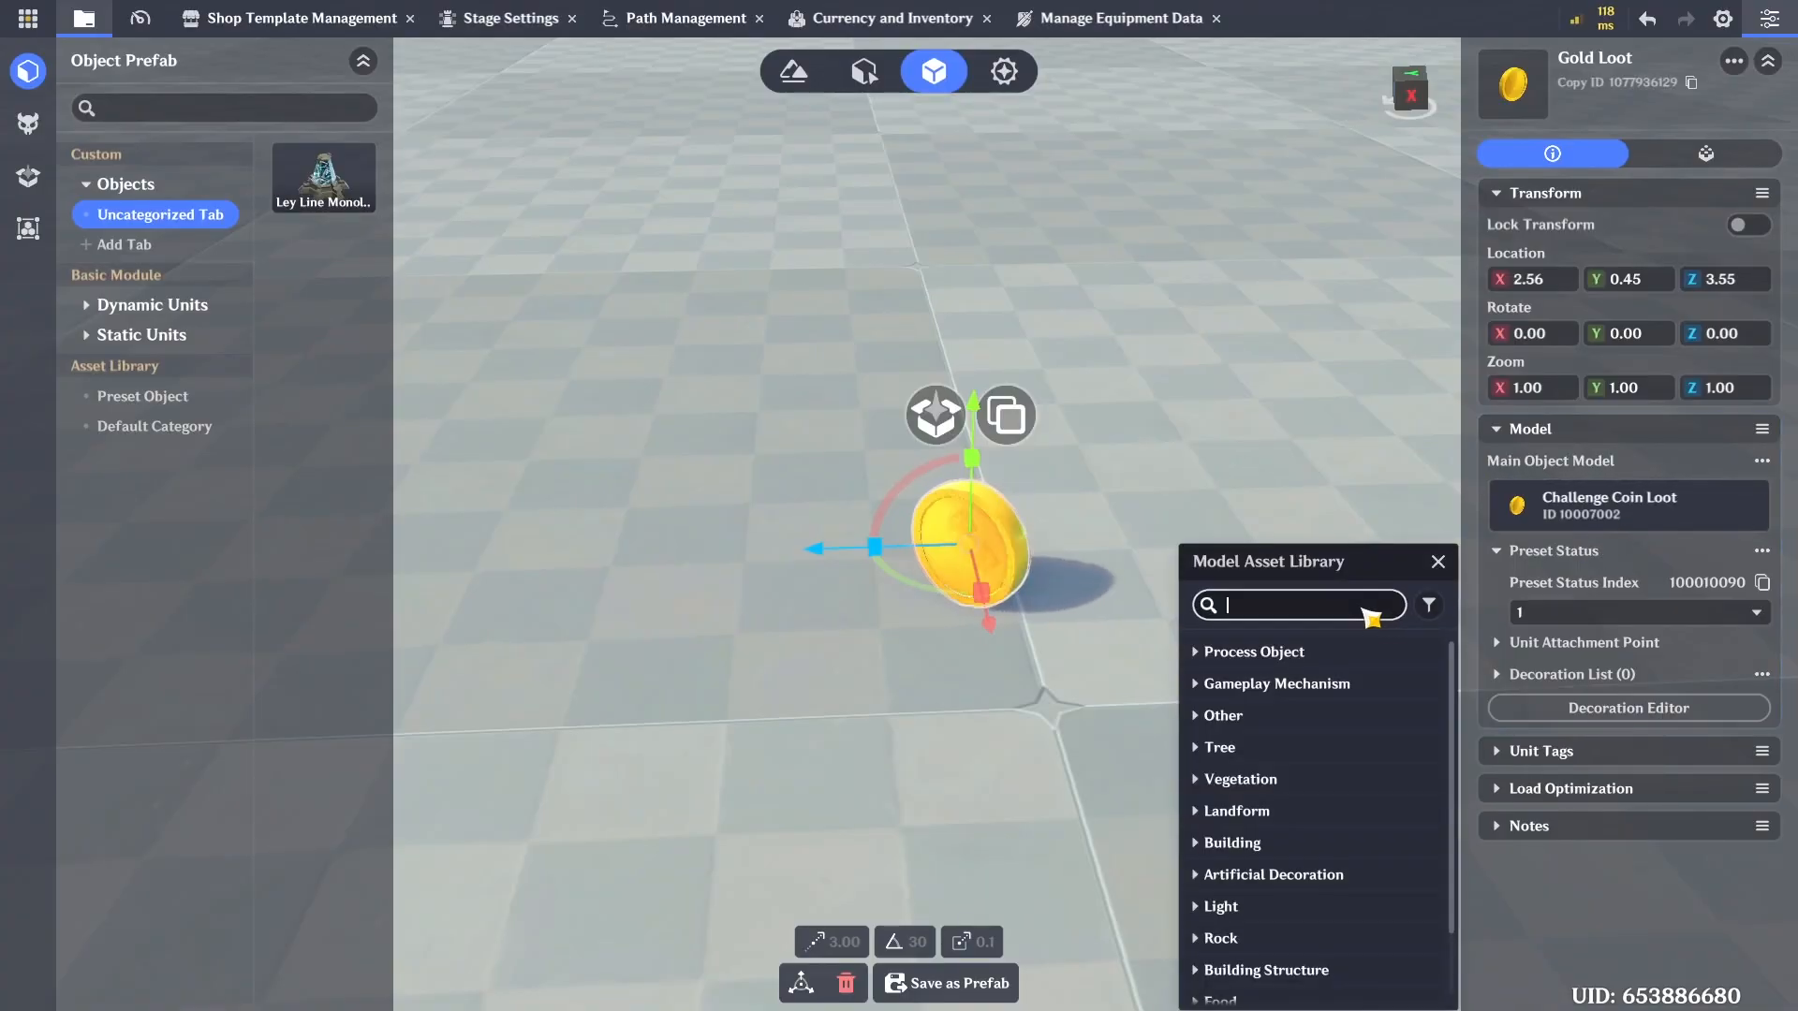
type("empty")
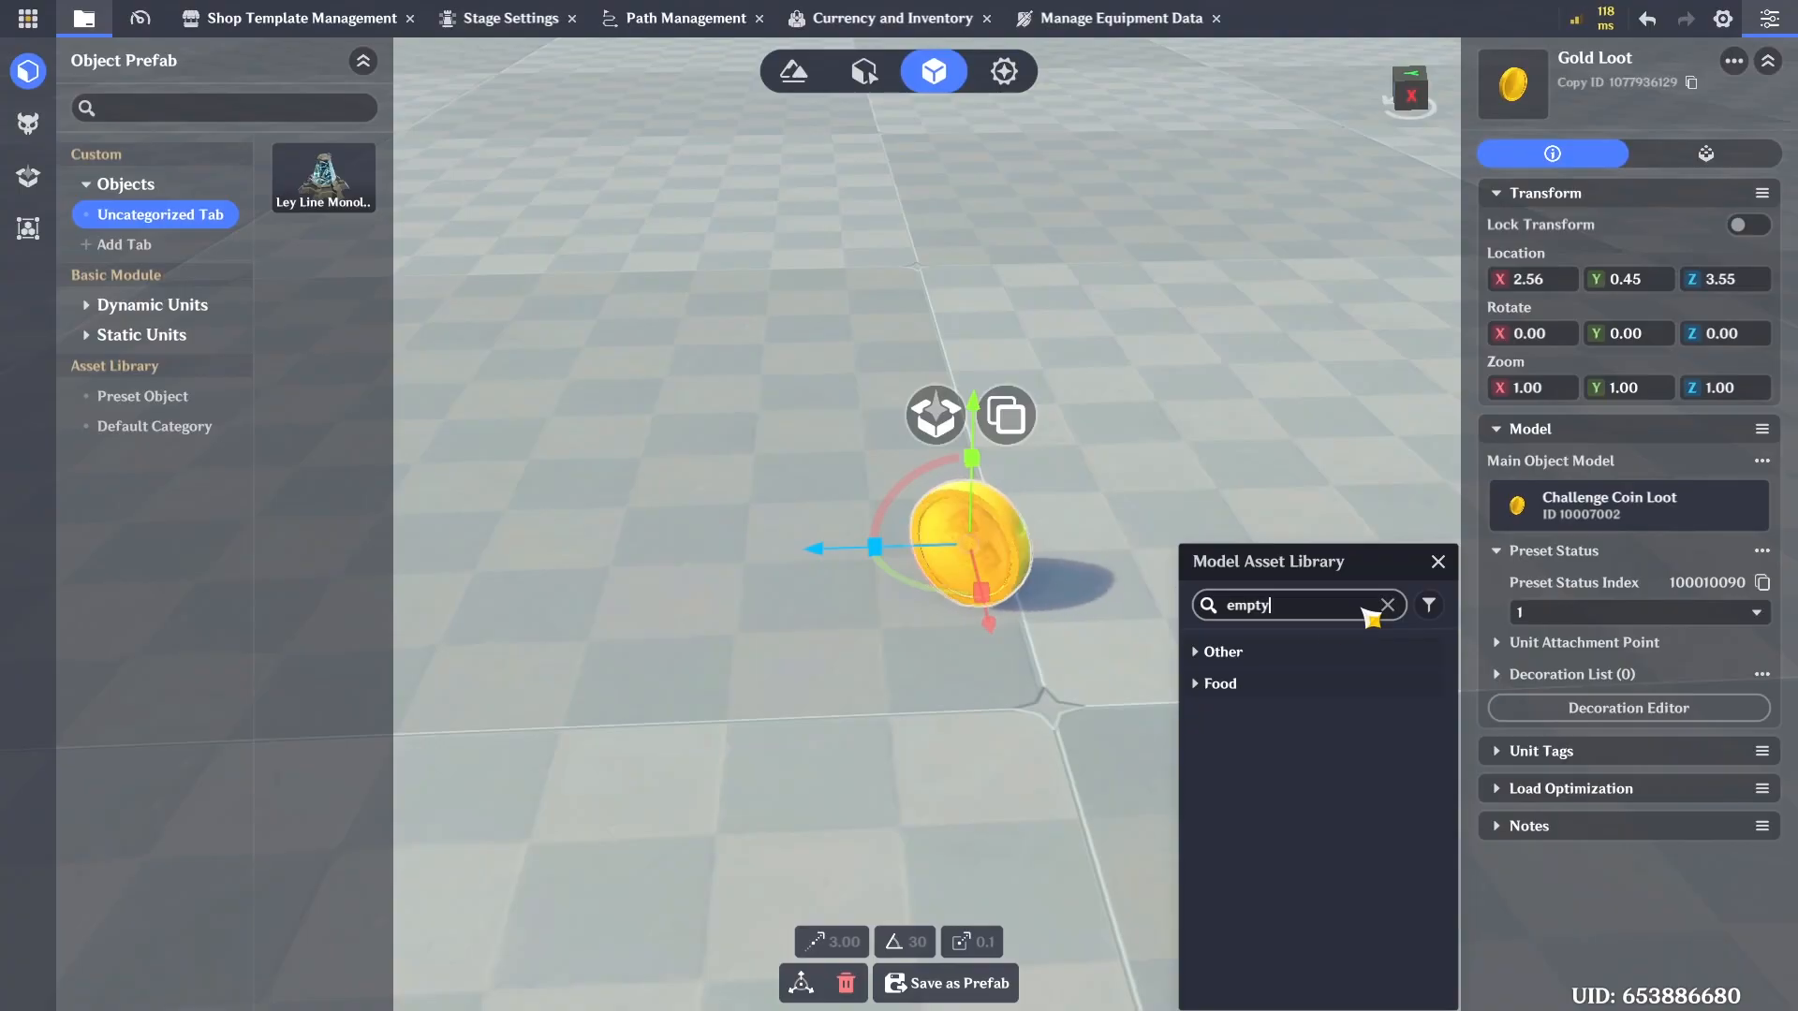
left_click(1284, 653)
left_click(1319, 695)
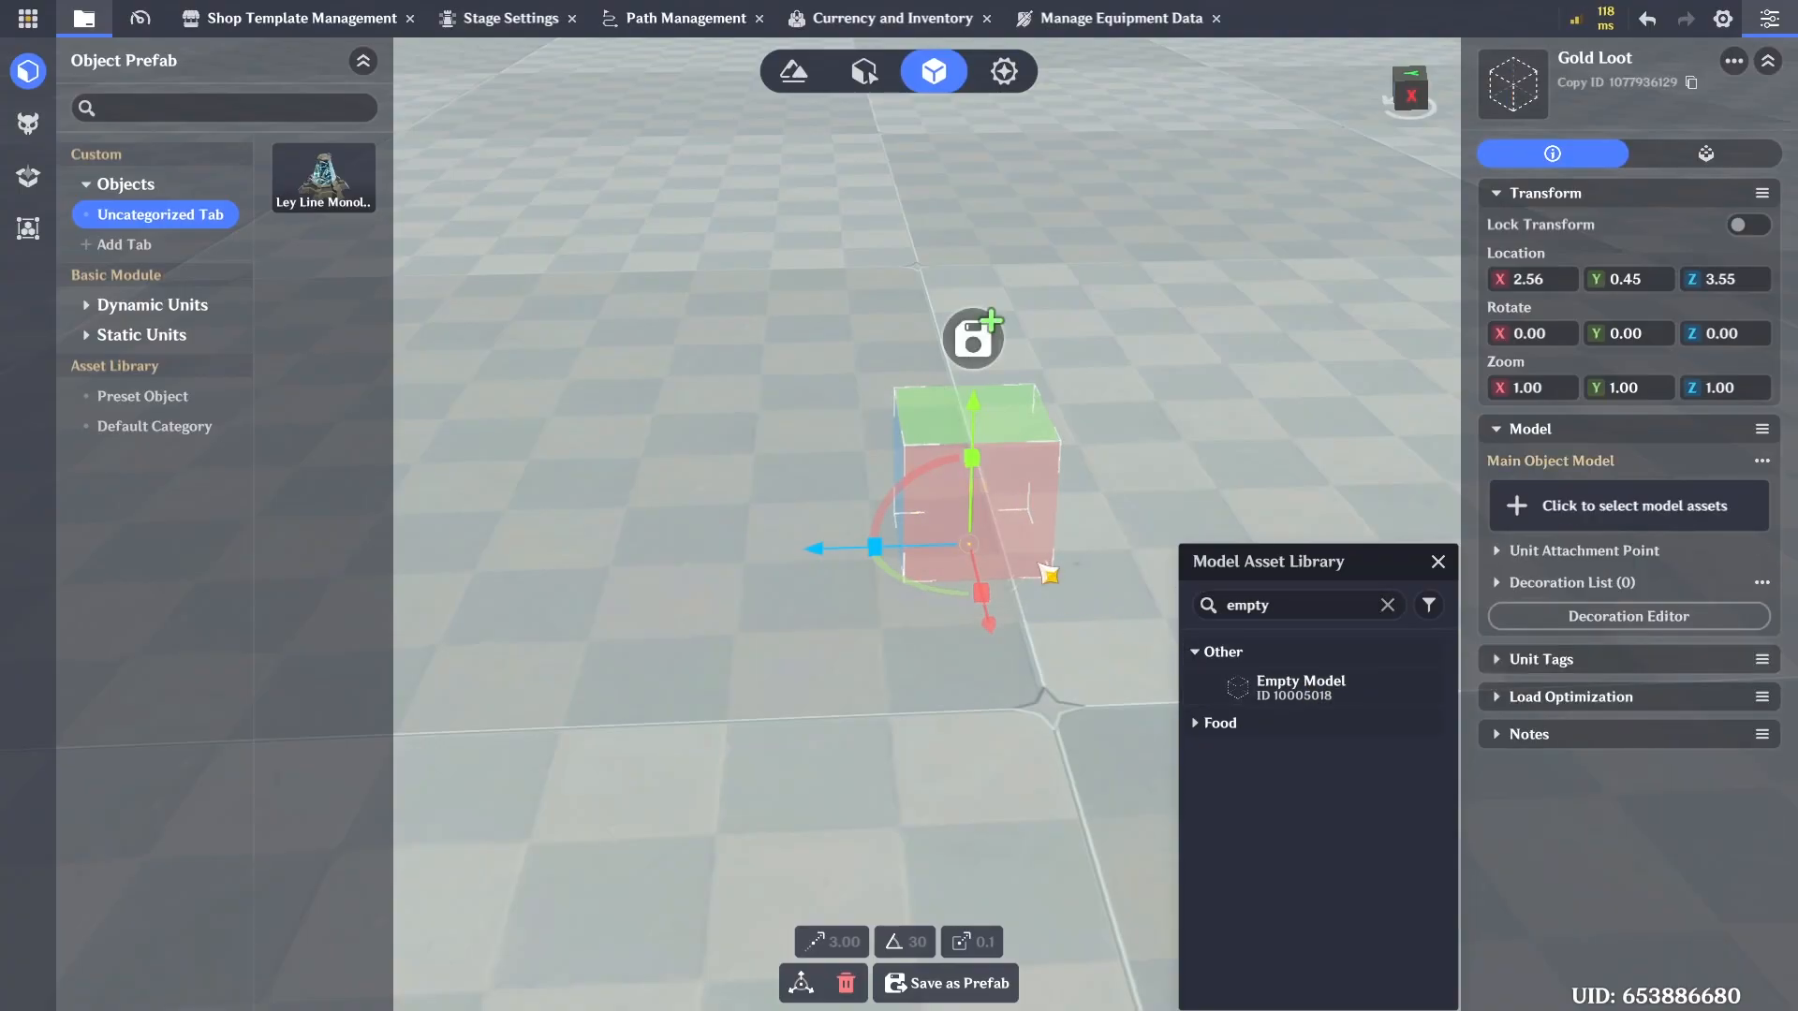
left_click(1067, 579)
Set the copied loot's pickup rule to Interactive Pickup in its Loot component
right_click_drag(1076, 581, 903, 578)
left_click(903, 578)
scroll(930, 668, "up", 2)
mouse_move(944, 729)
left_mouse_down()
mouse_move(975, 736)
mouse_move(948, 740)
left_mouse_up()
left_click_drag(946, 735, 1224, 759)
left_click_drag(1194, 670, 1194, 713)
right_click_drag(1198, 720, 1161, 642)
left_click(1705, 153)
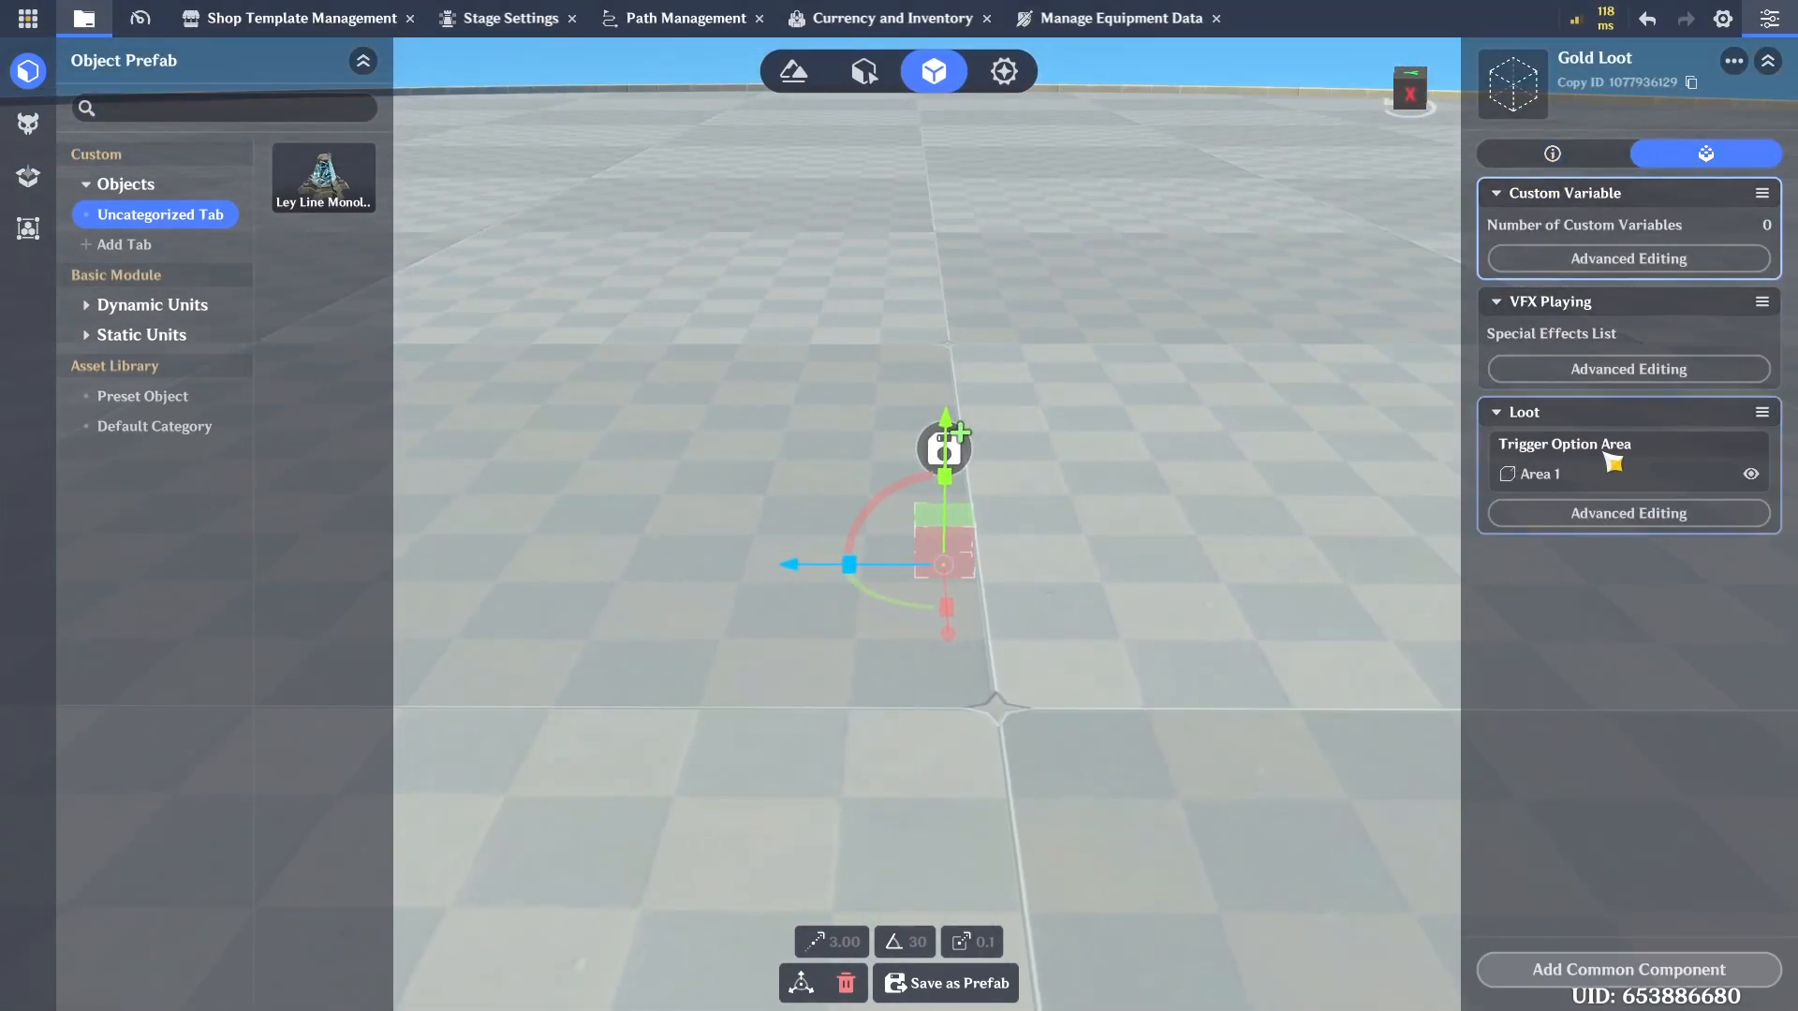
left_click(1625, 513)
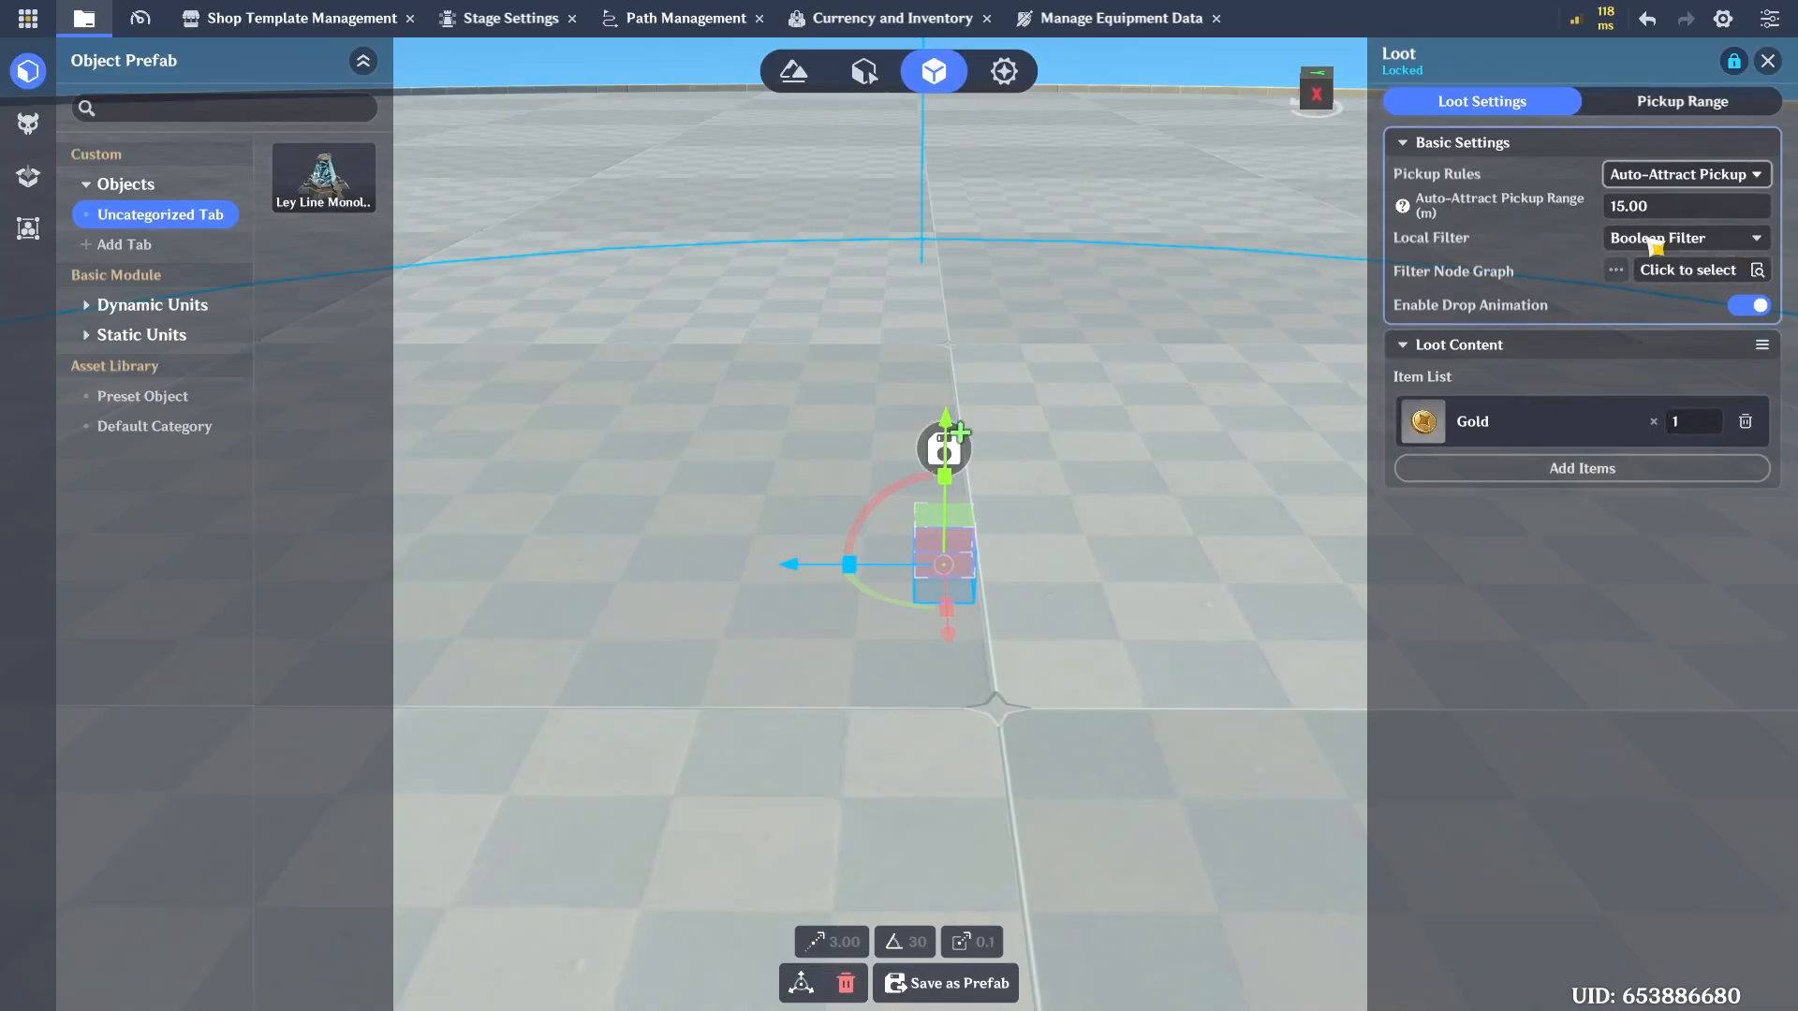
left_click(1742, 179)
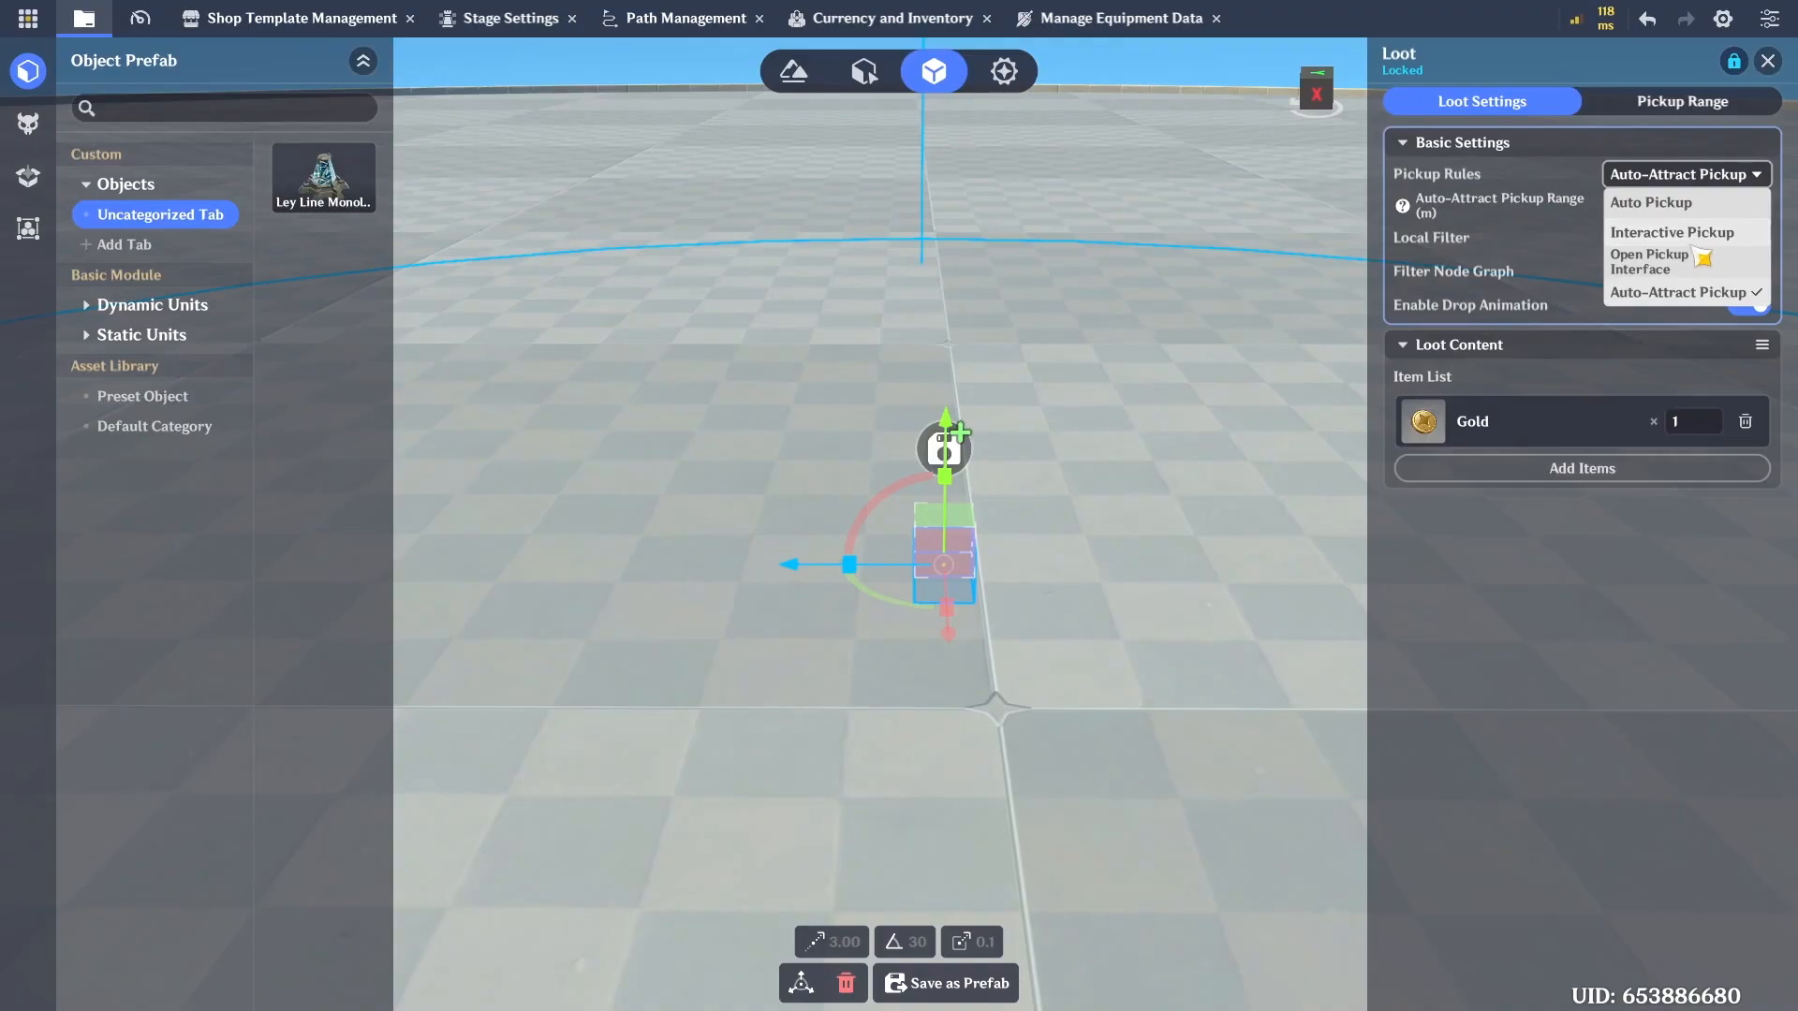
left_click(1677, 233)
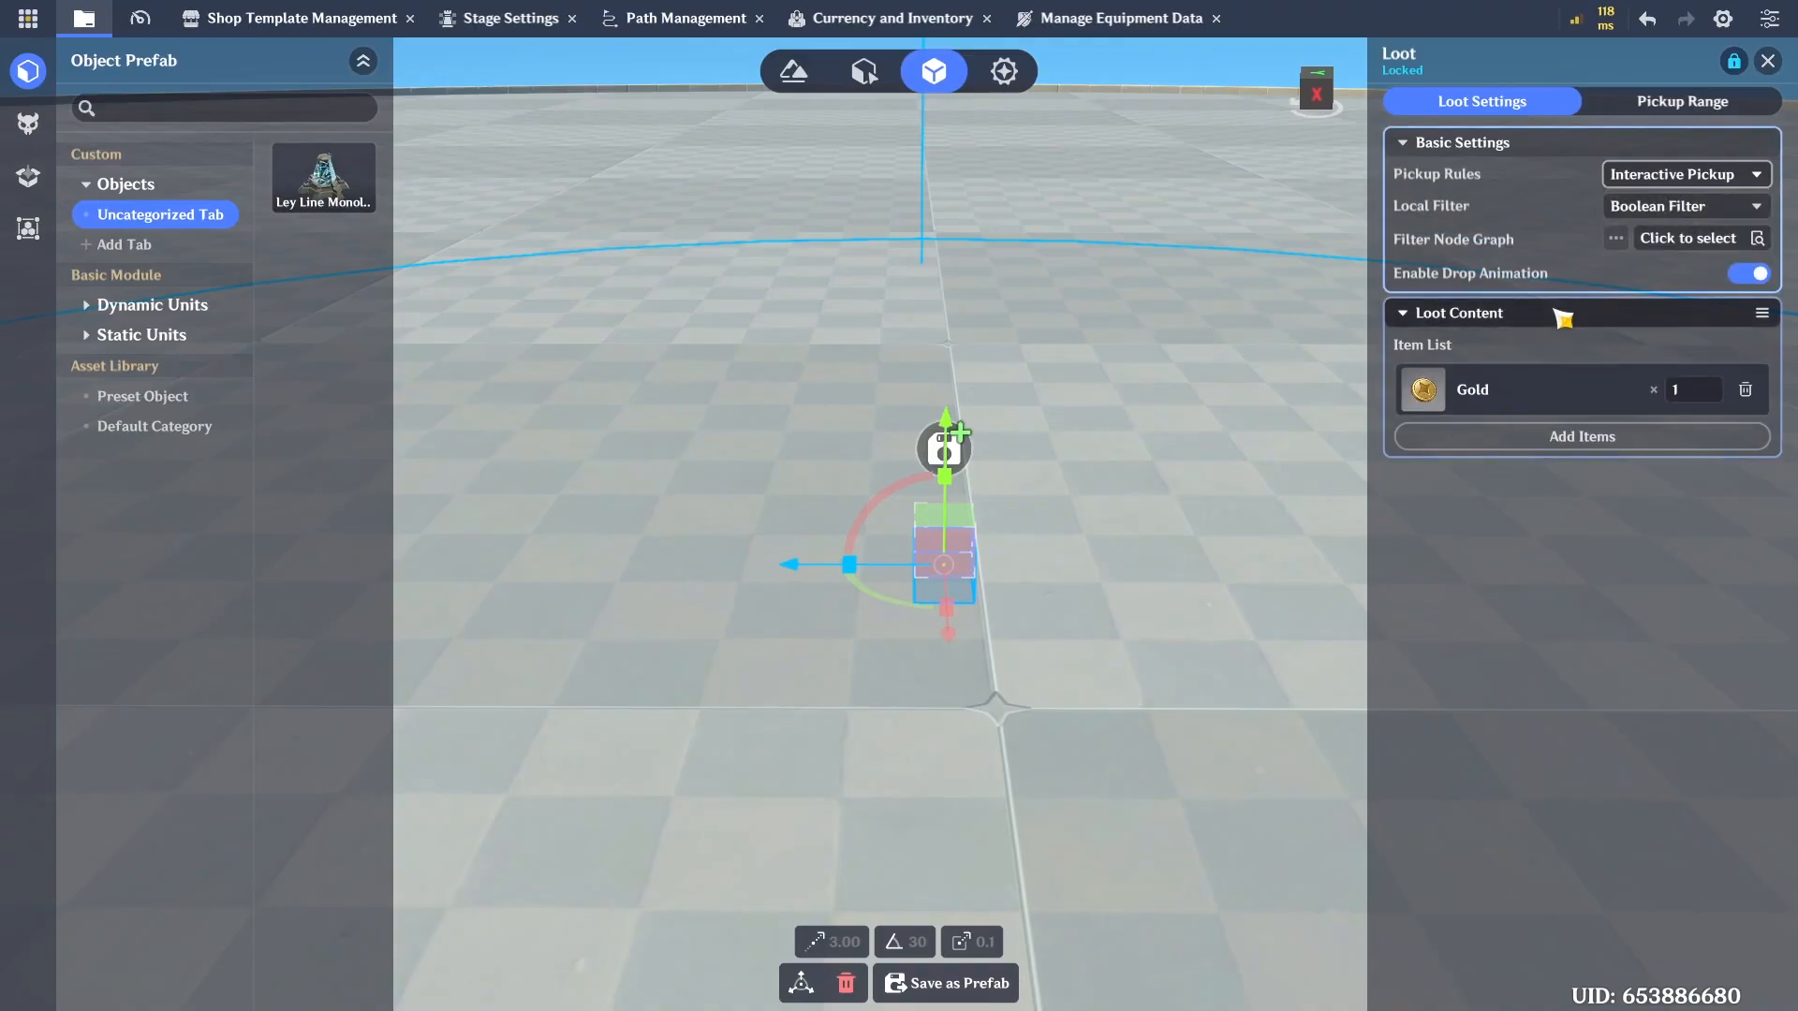
Remove Gold from the copied loot's item list
scroll(996, 586, "up", 4)
right_click_drag(1007, 609, 946, 501)
scroll(946, 501, "down", 3)
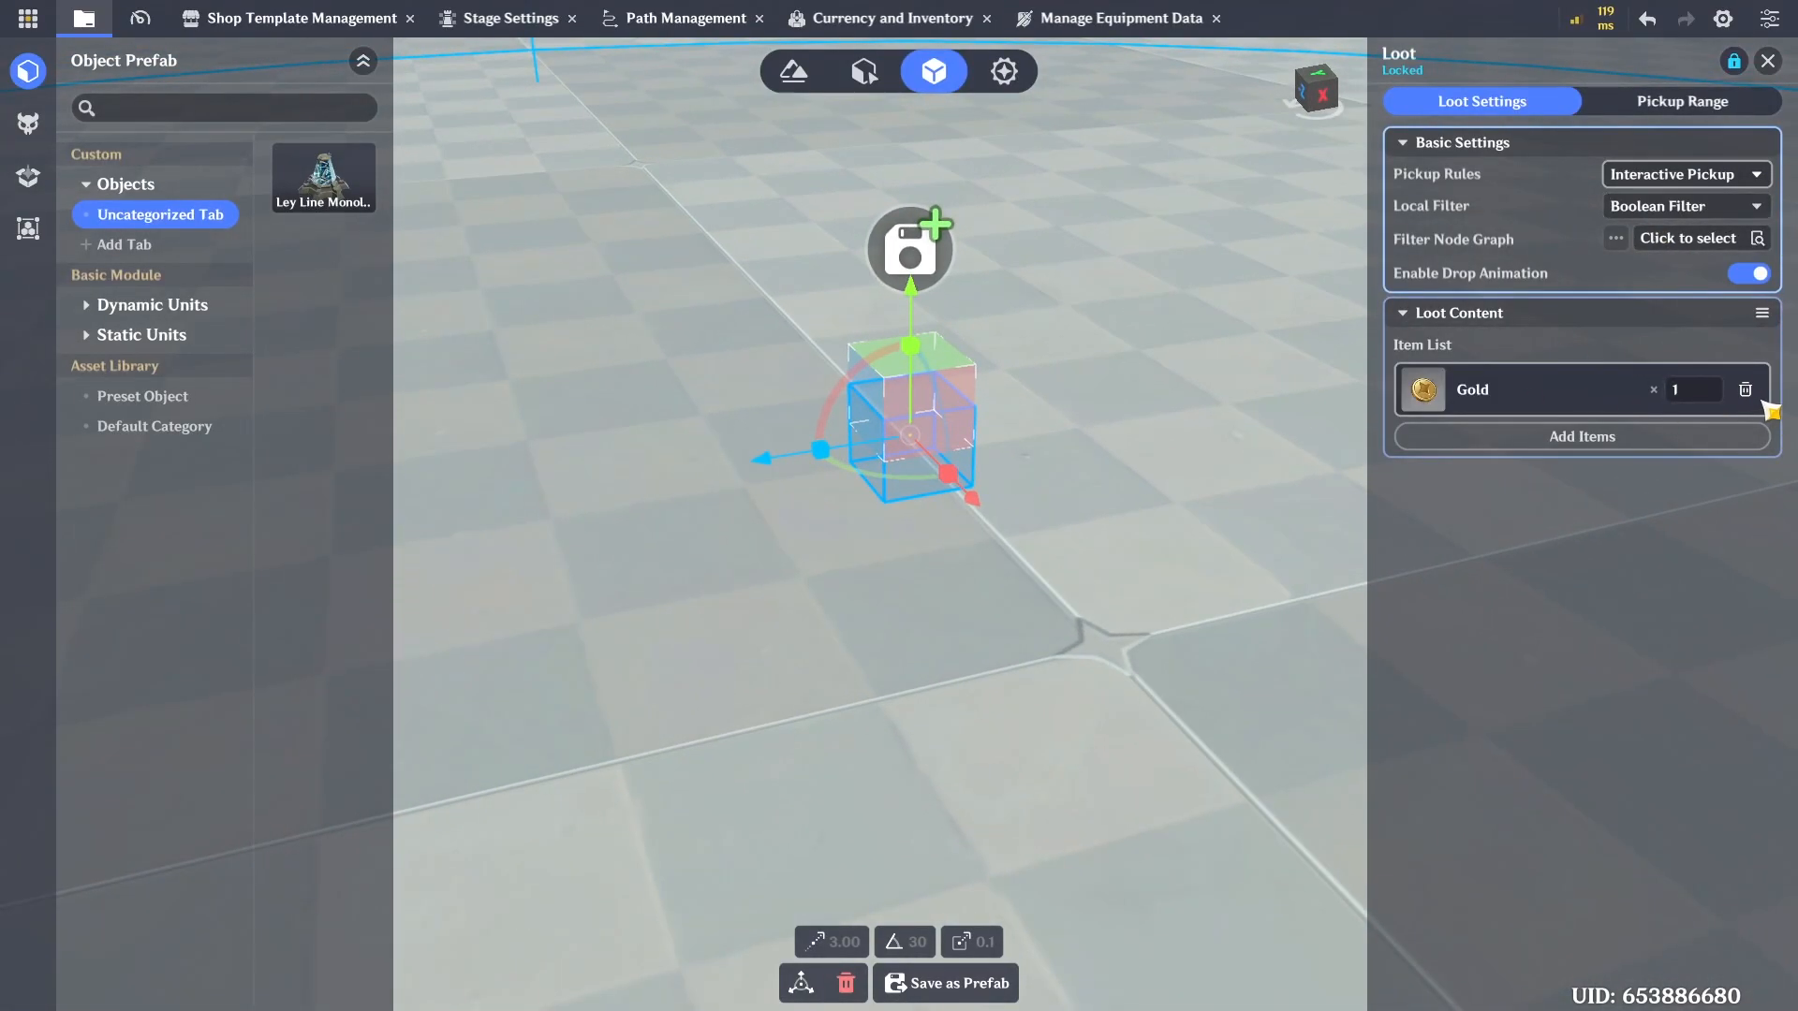
left_click(1746, 390)
Change the loot's pickup trigger area to a Sphere with a radius of 4
left_click(1659, 109)
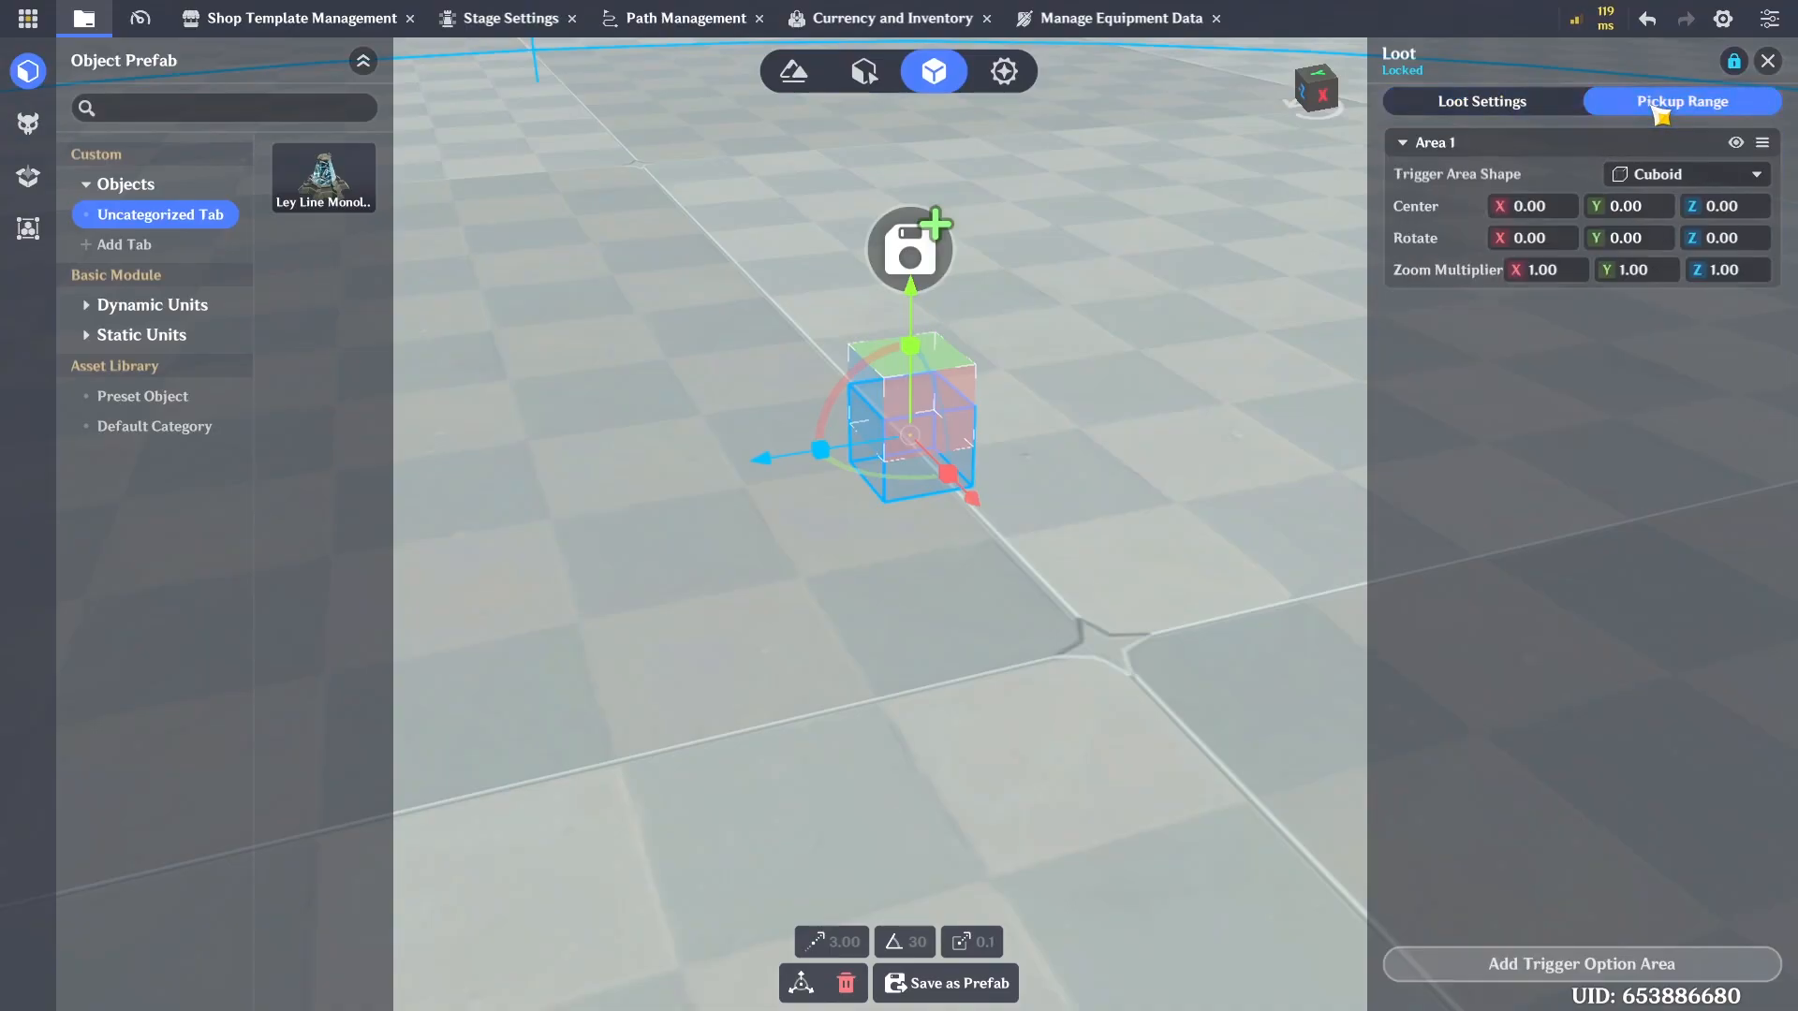
left_click(1677, 175)
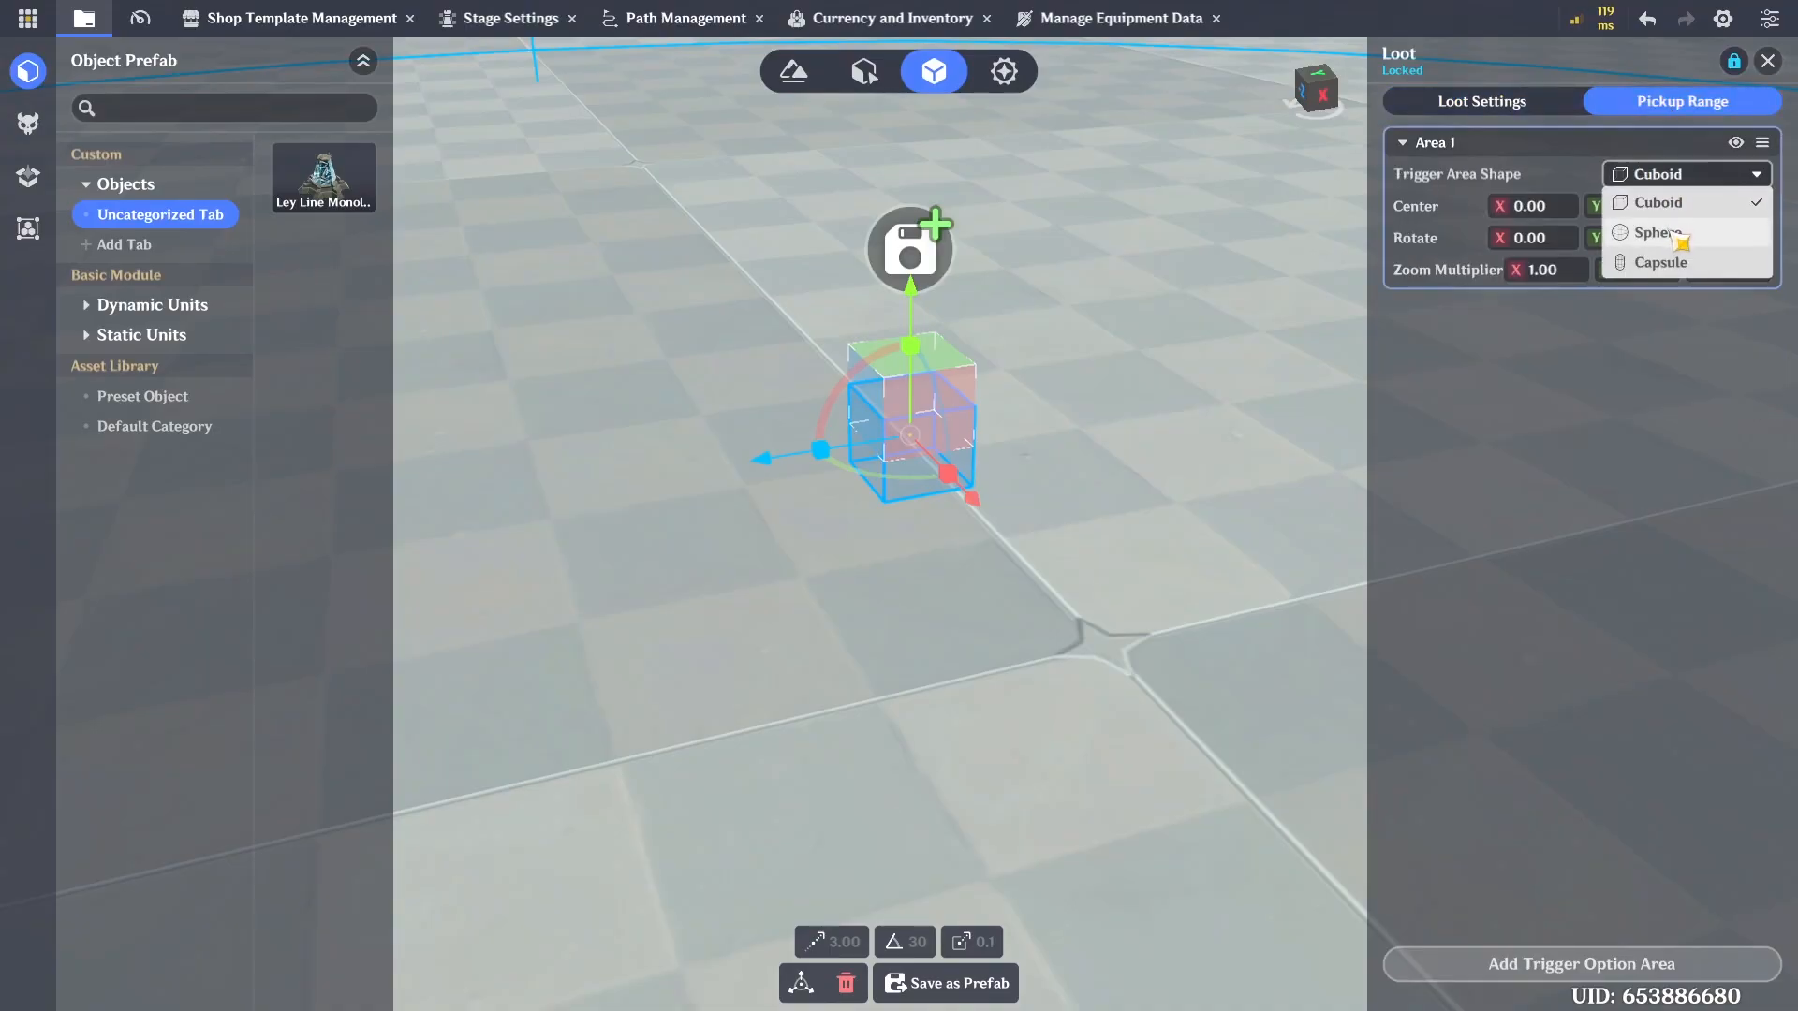
left_click(1677, 178)
left_click(1676, 175)
left_click(1655, 229)
left_click(1685, 246)
type("3")
key("Return")
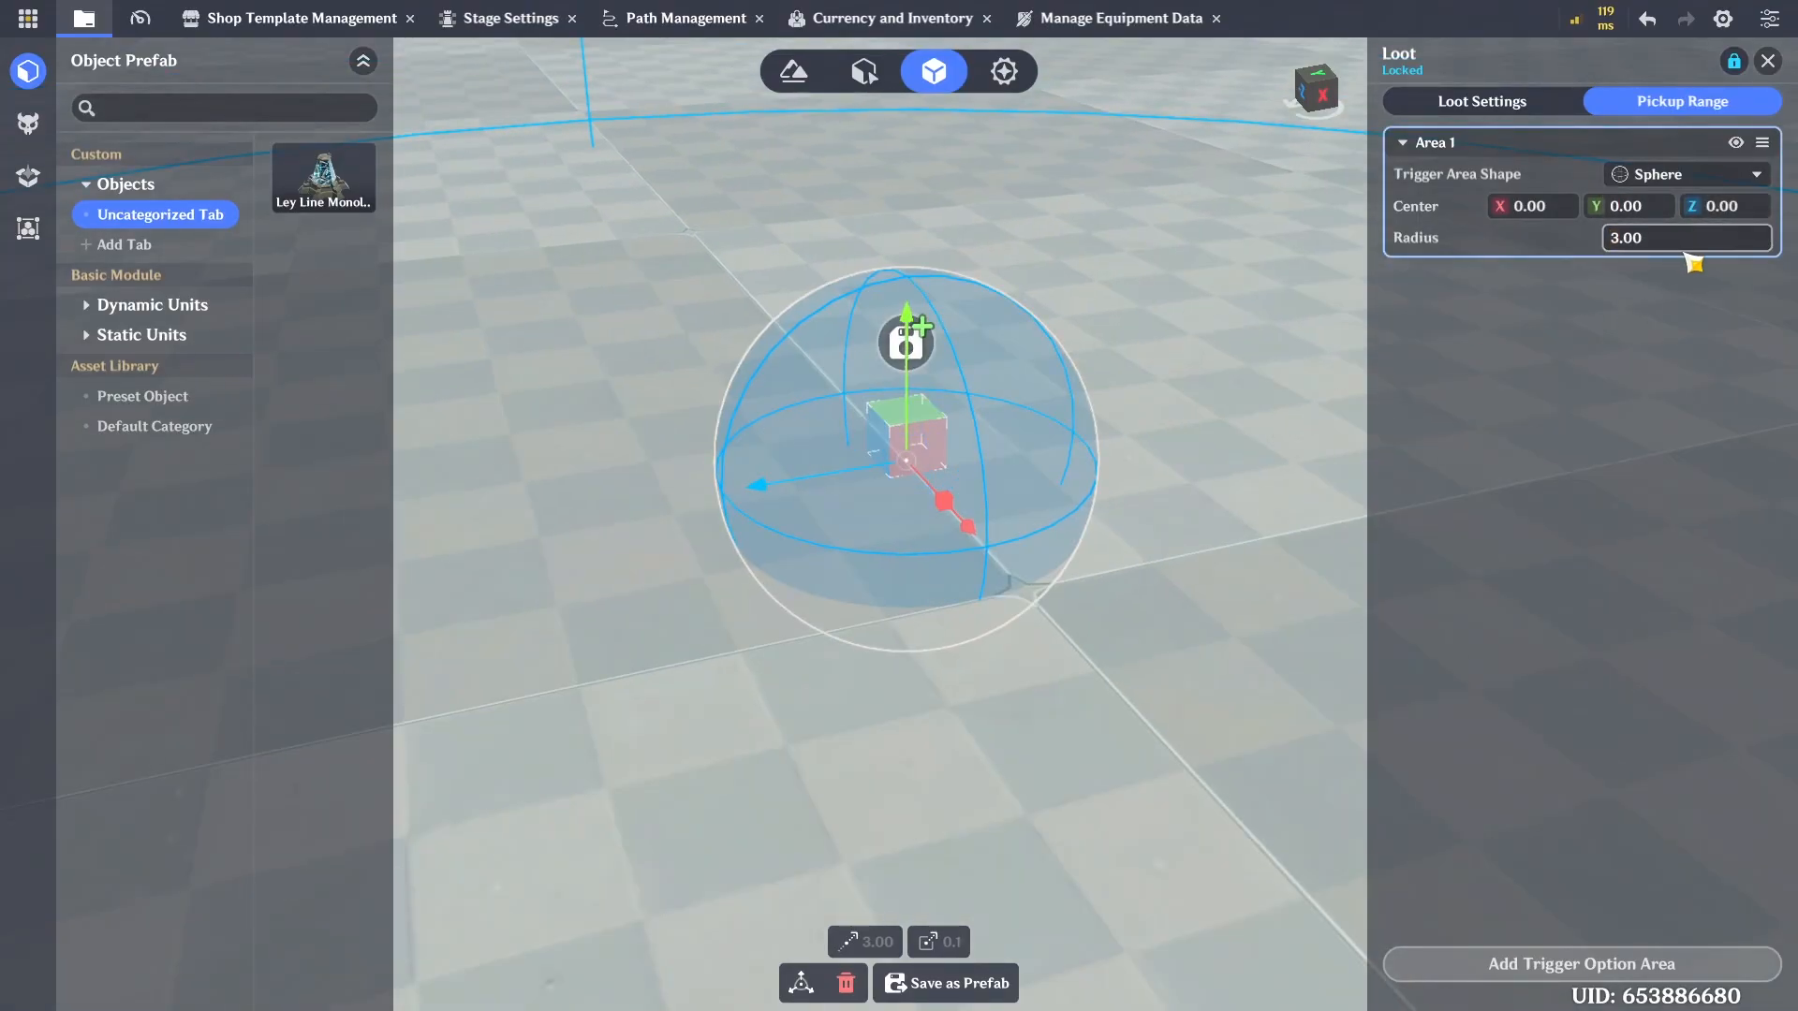
type("4")
key("Return")
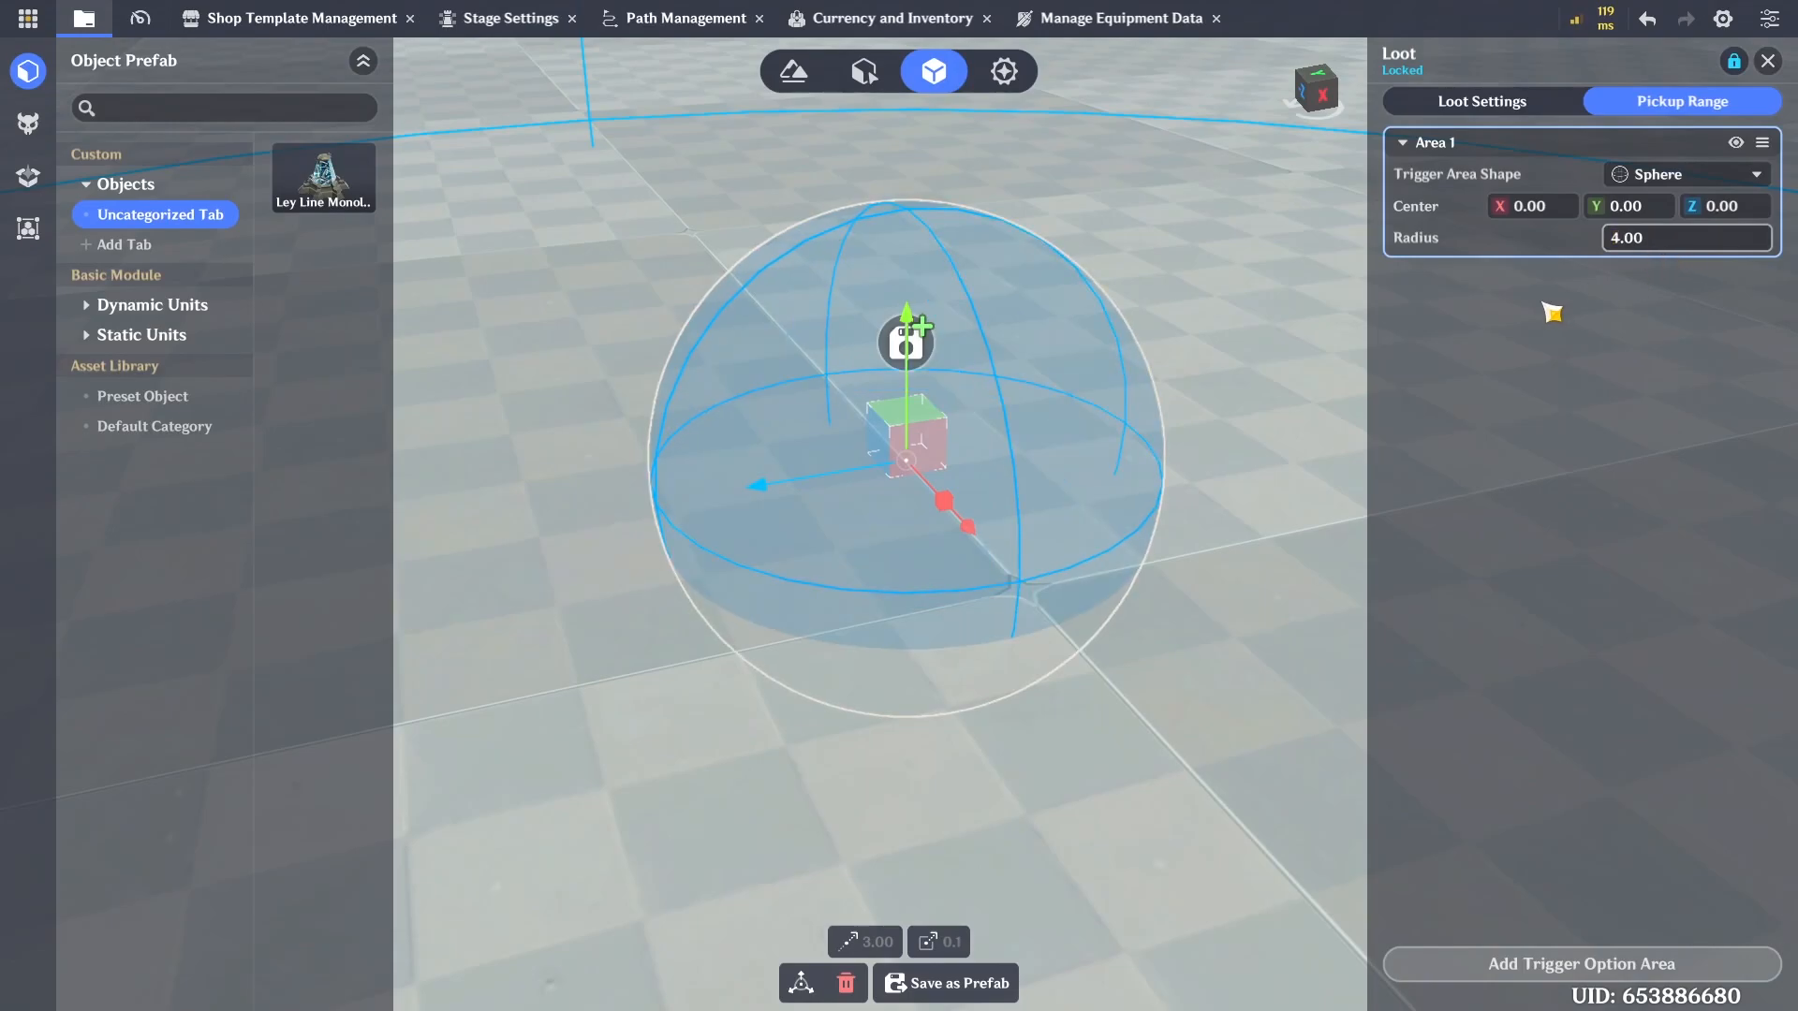
left_click(1522, 103)
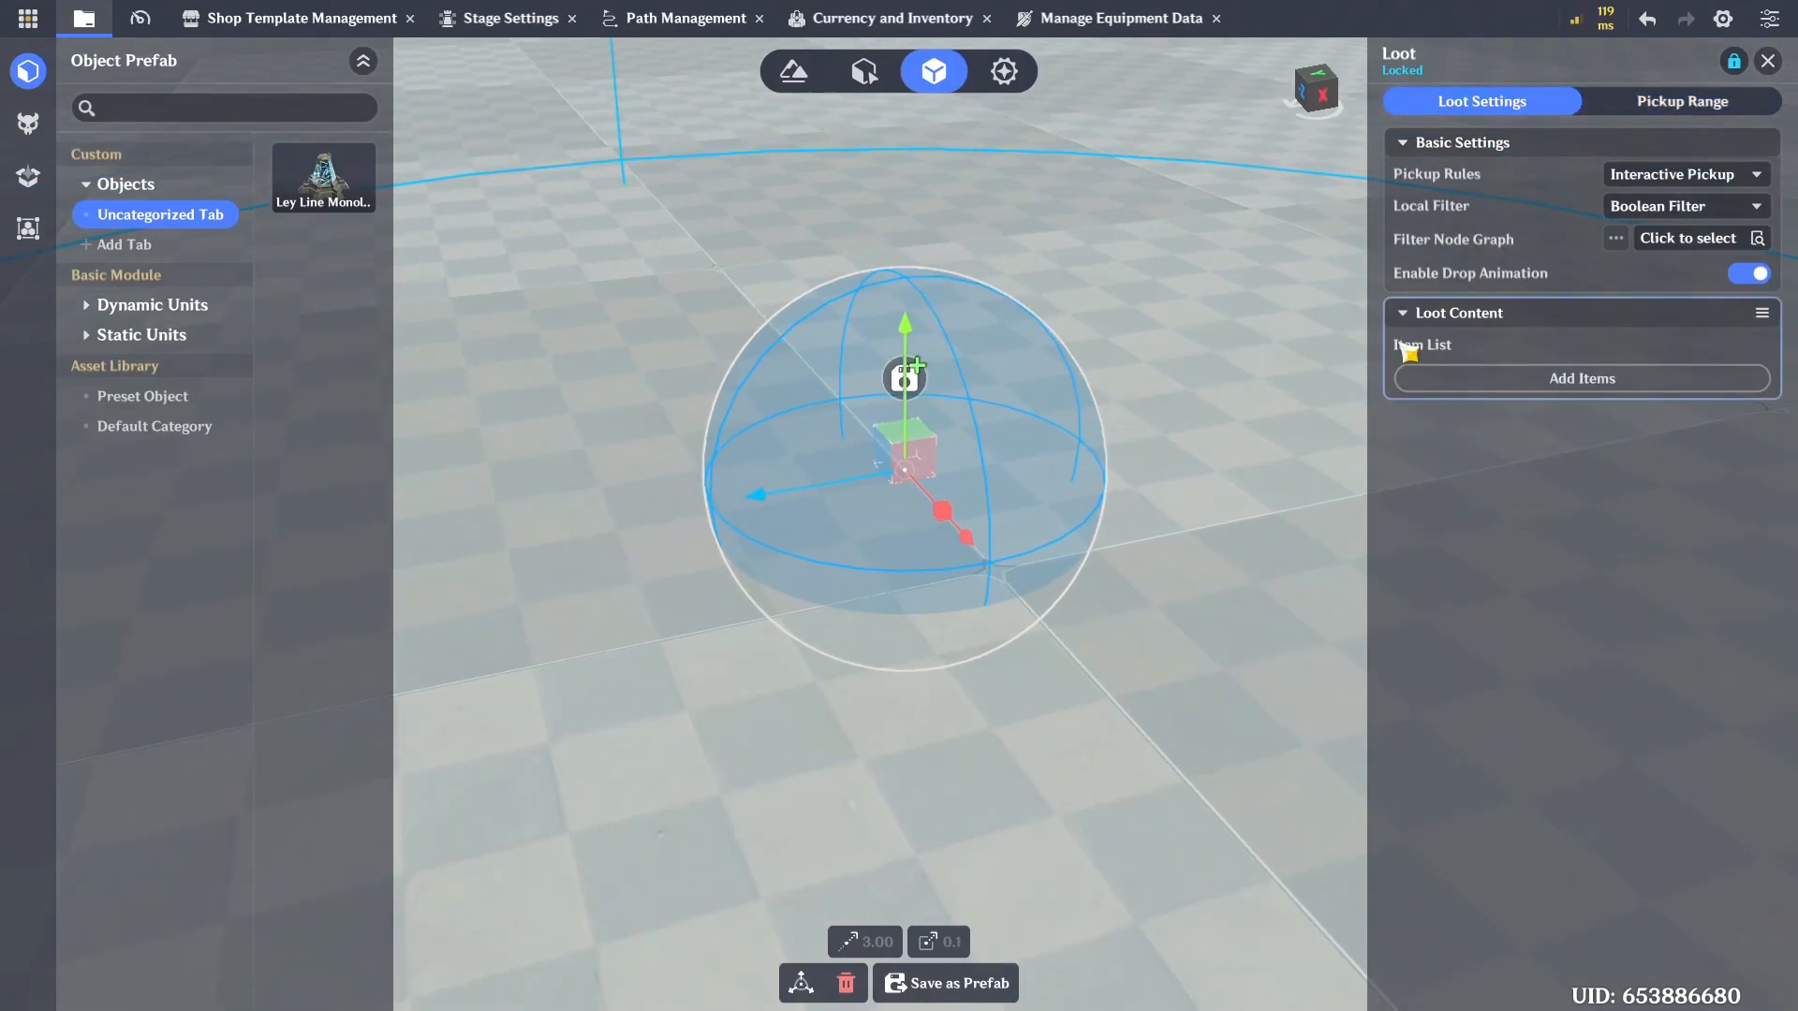
left_click(1774, 73)
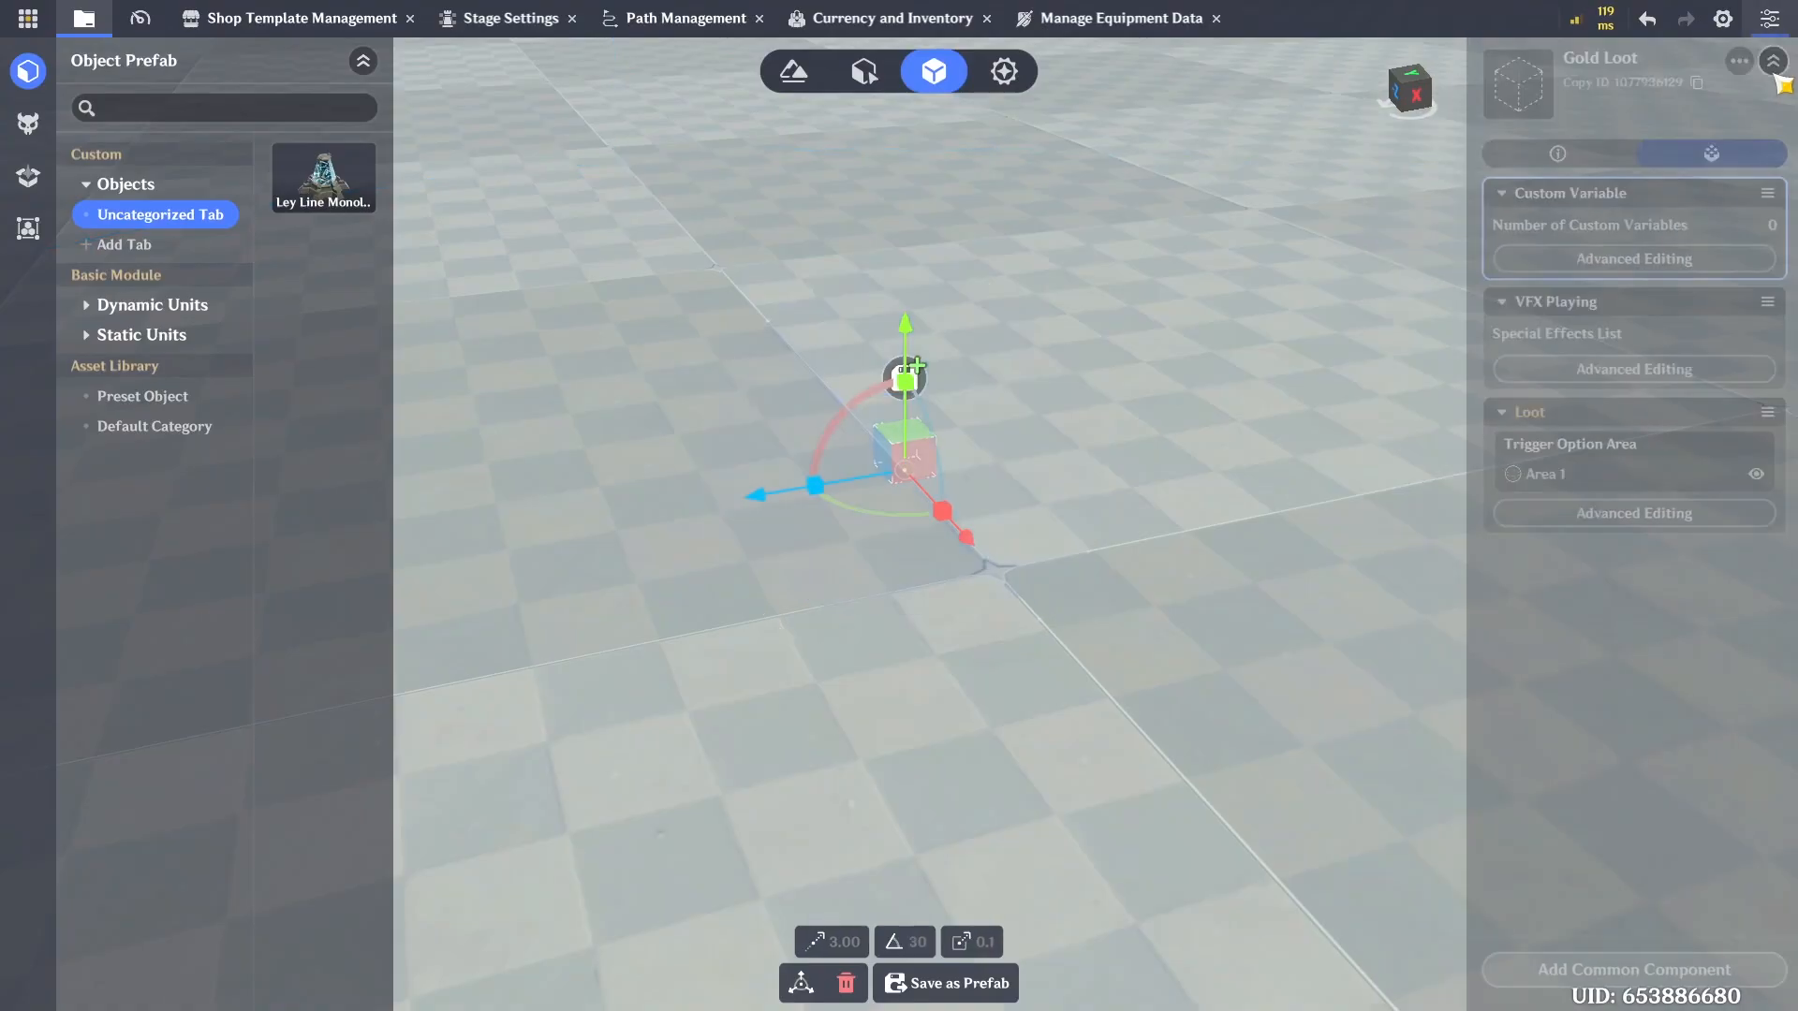
Add a VFX player to the copied loot and set its asset type to Looping Effects
left_click(1575, 370)
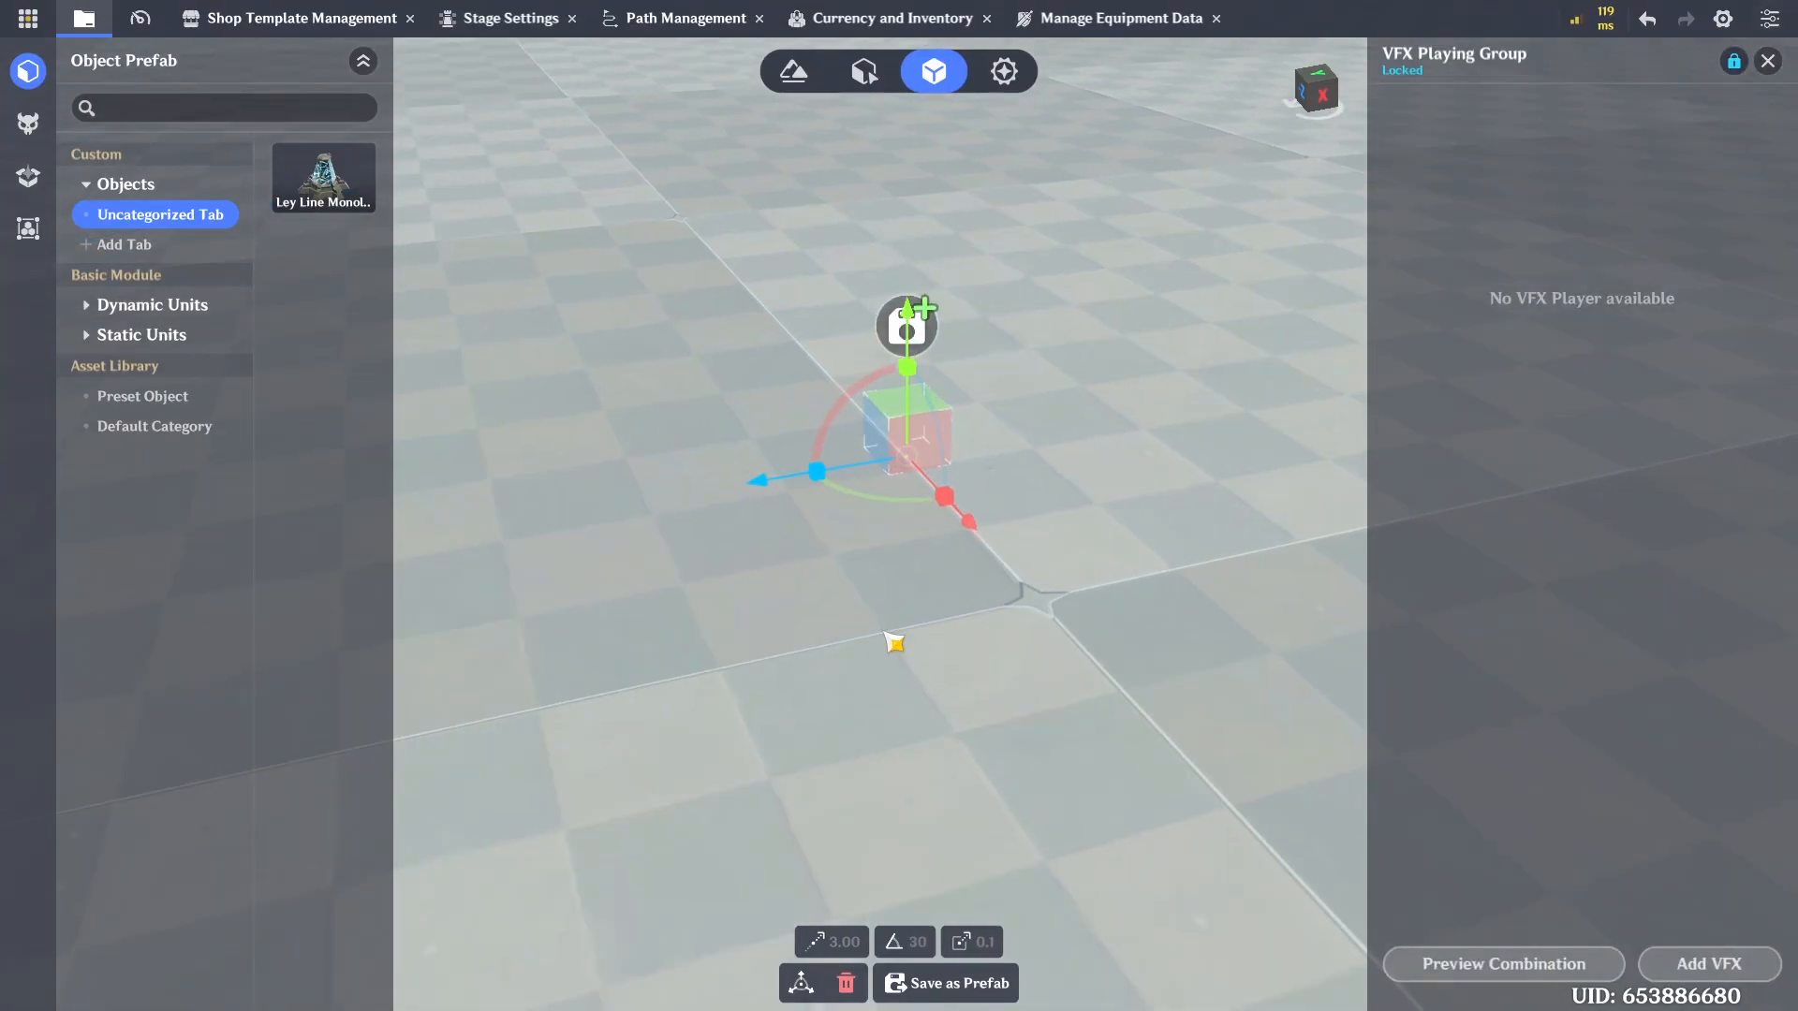
left_click(1768, 61)
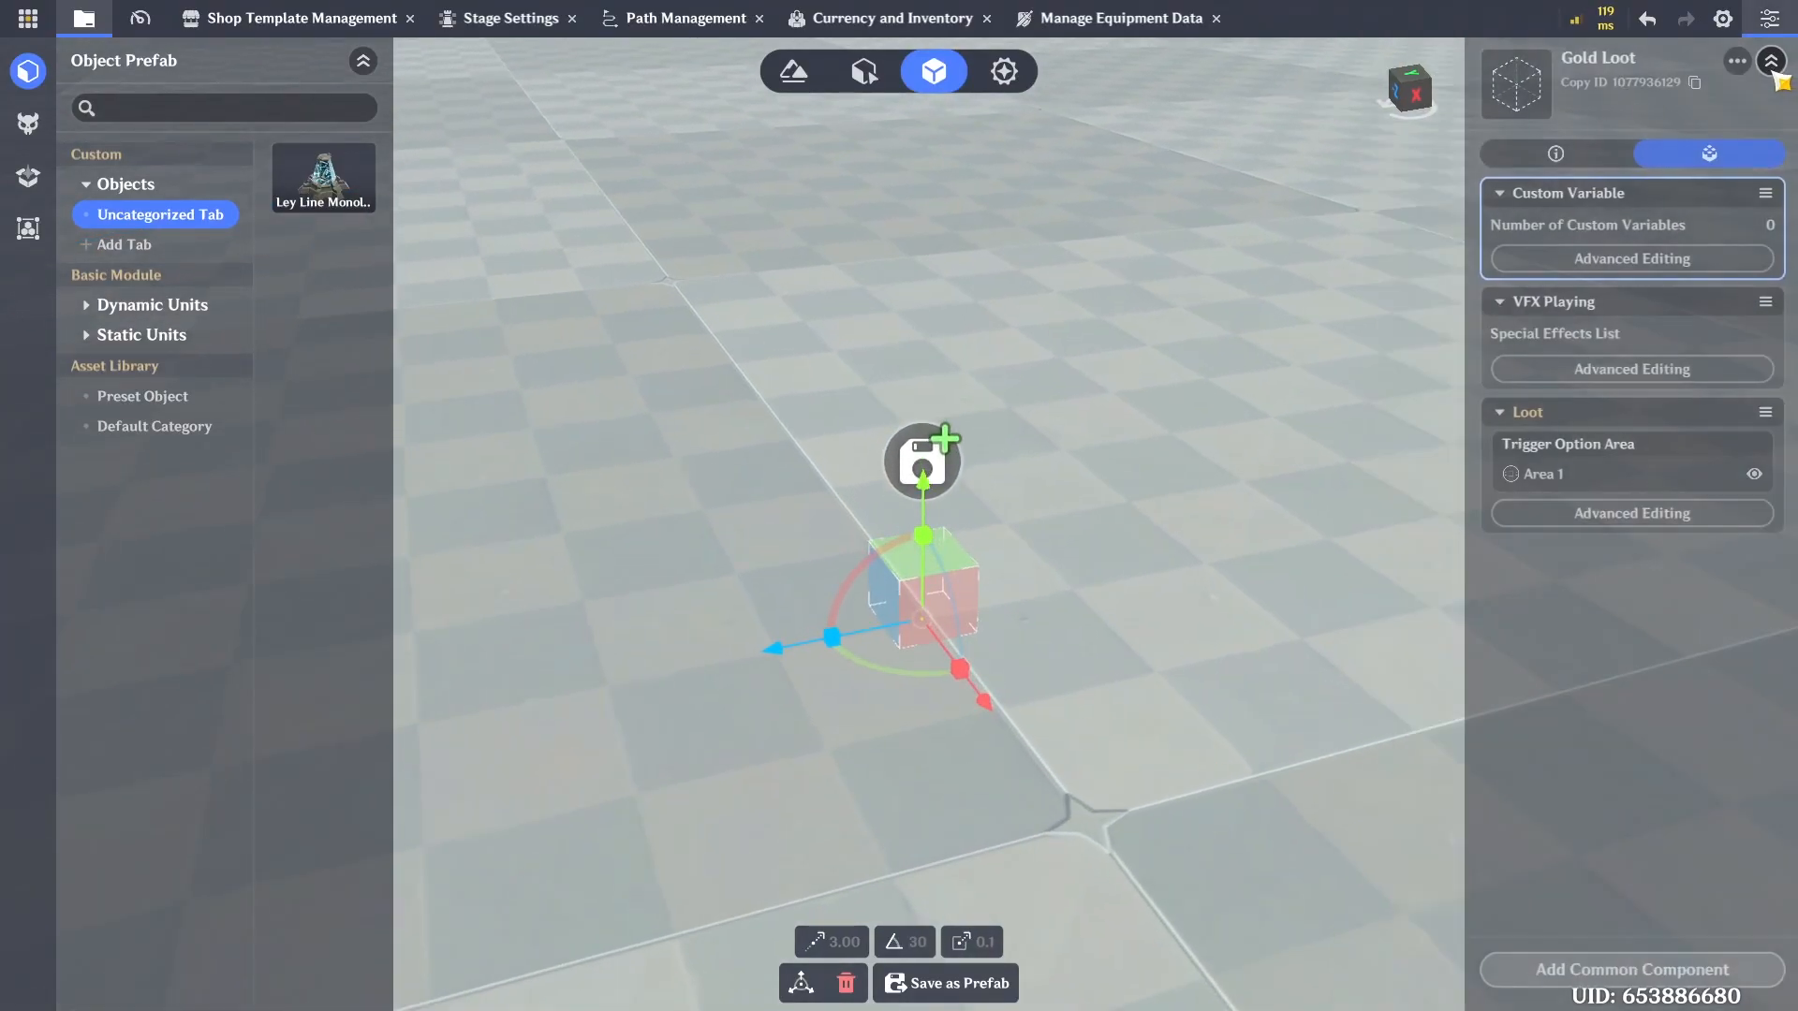
left_click(1644, 371)
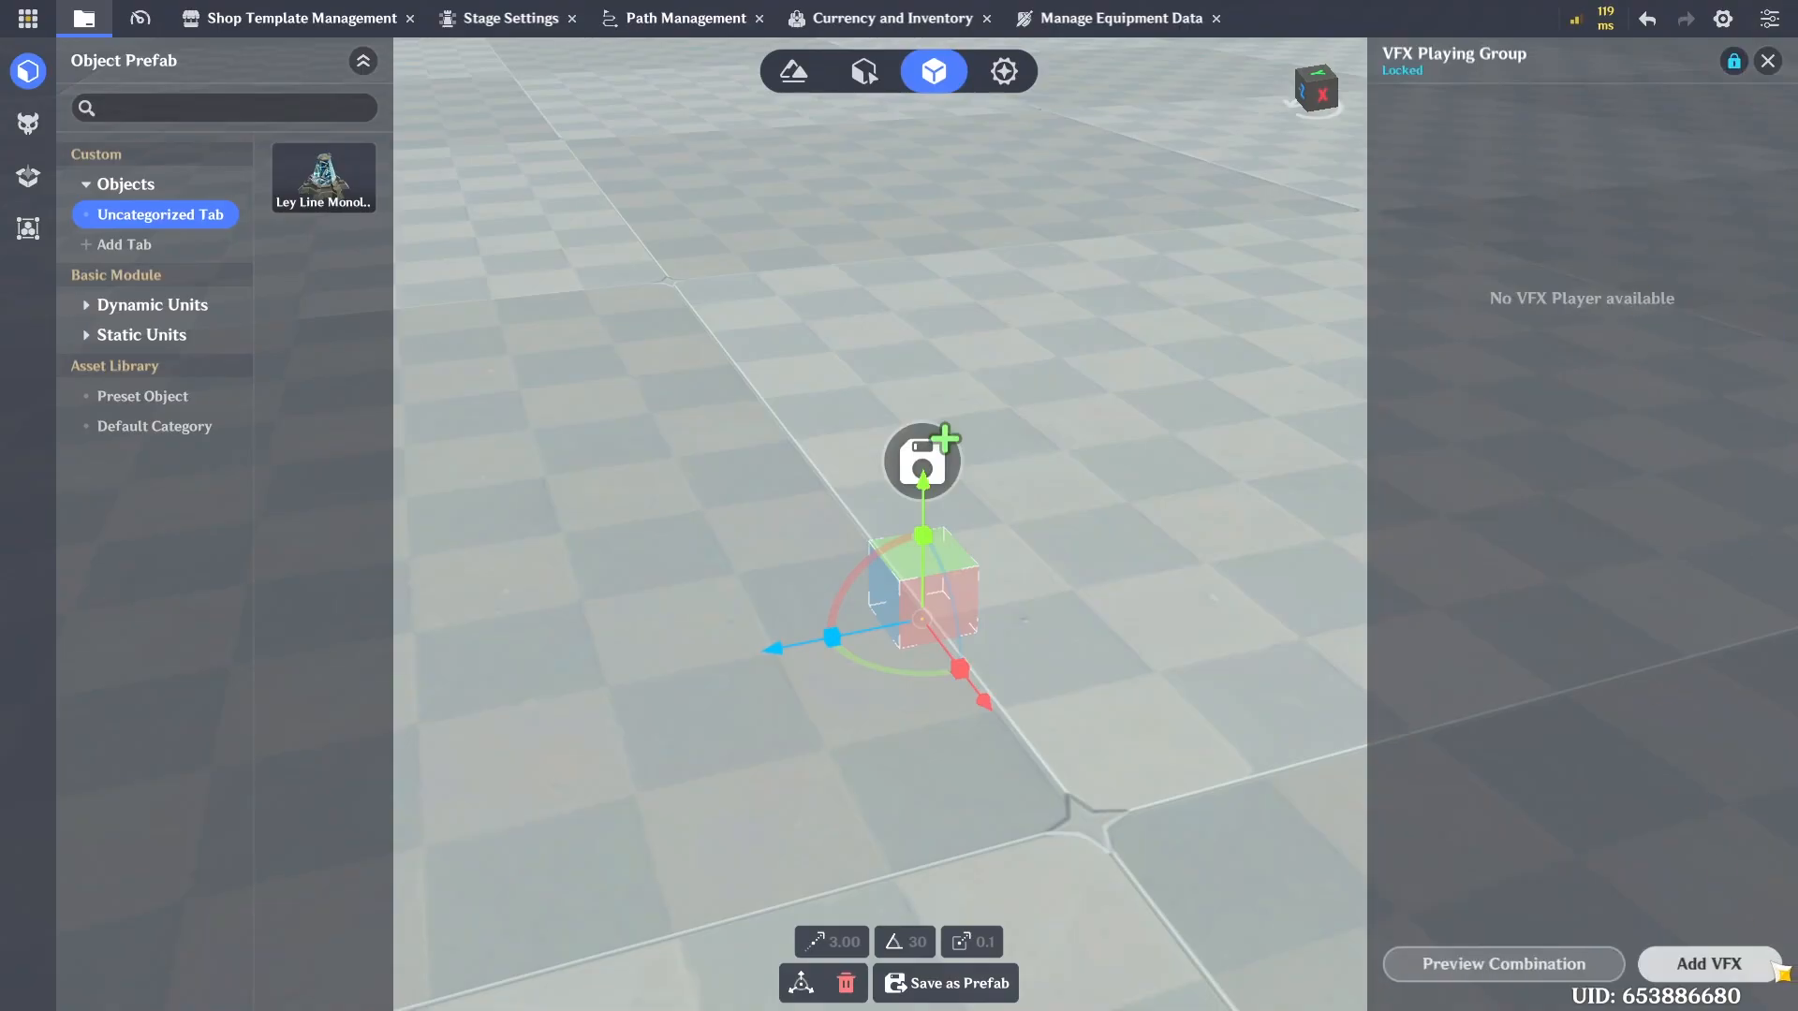
left_click(1773, 974)
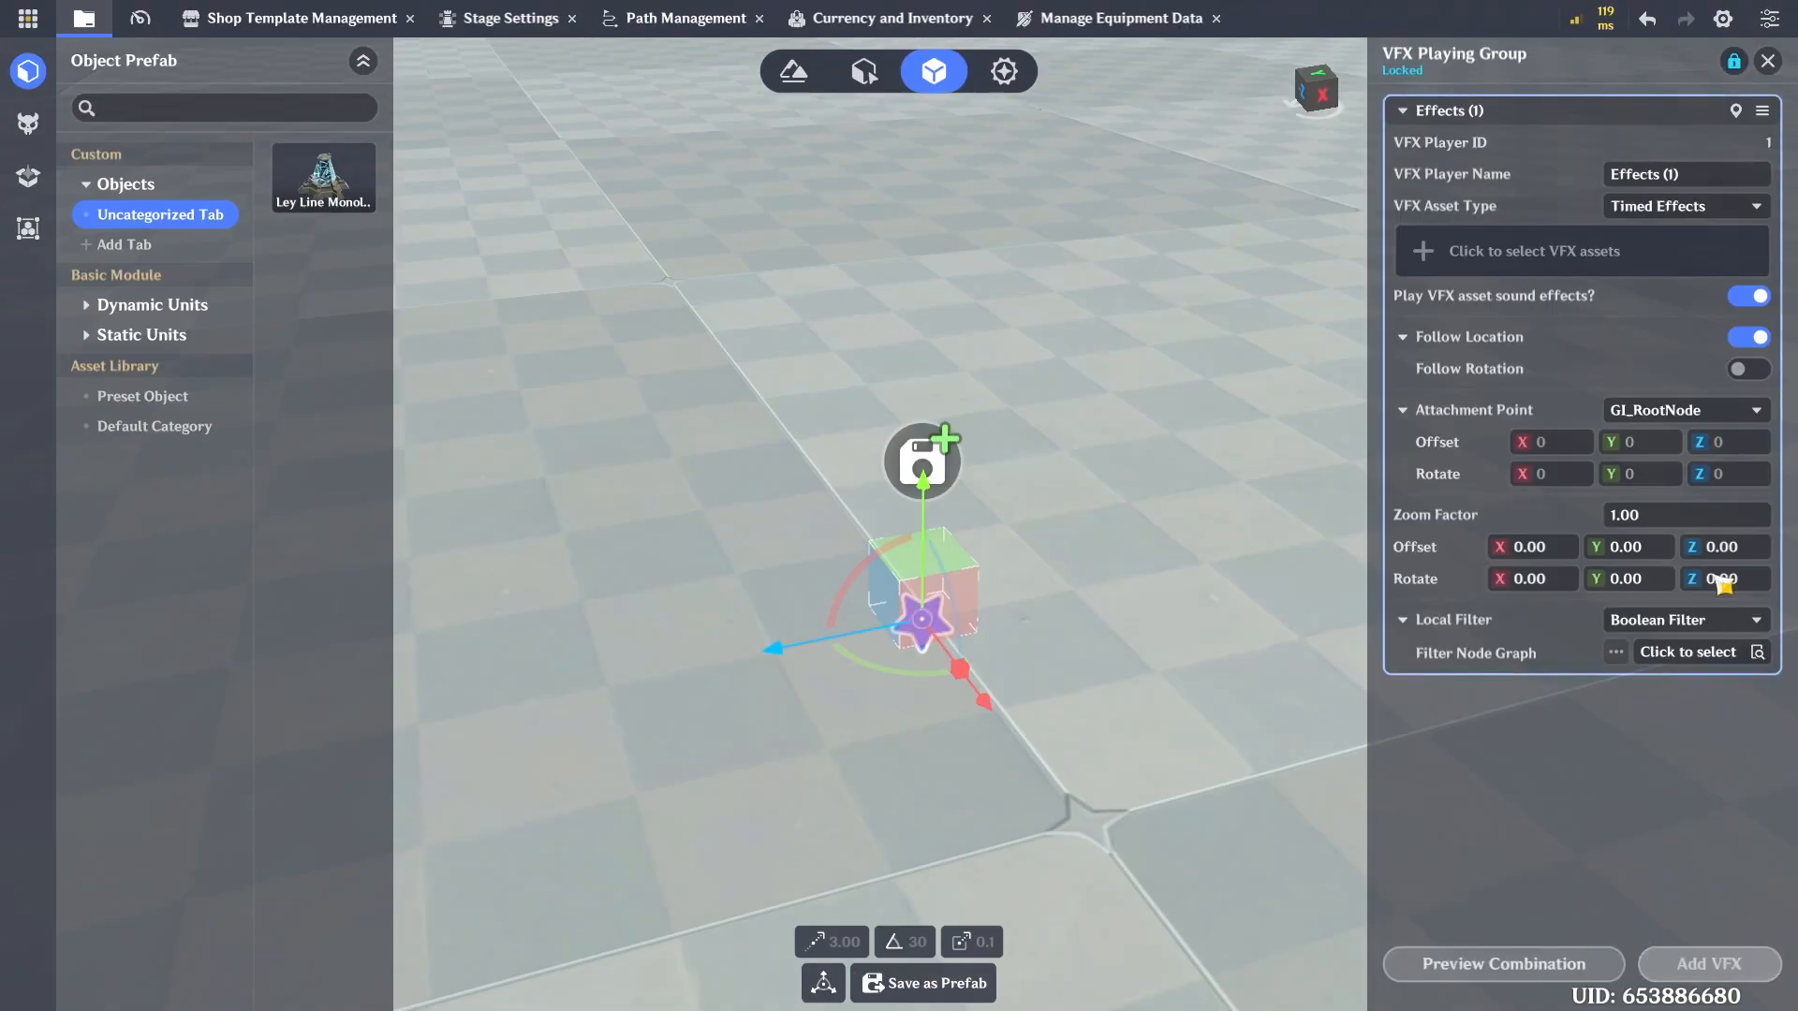
left_click(1667, 208)
left_click(1648, 238)
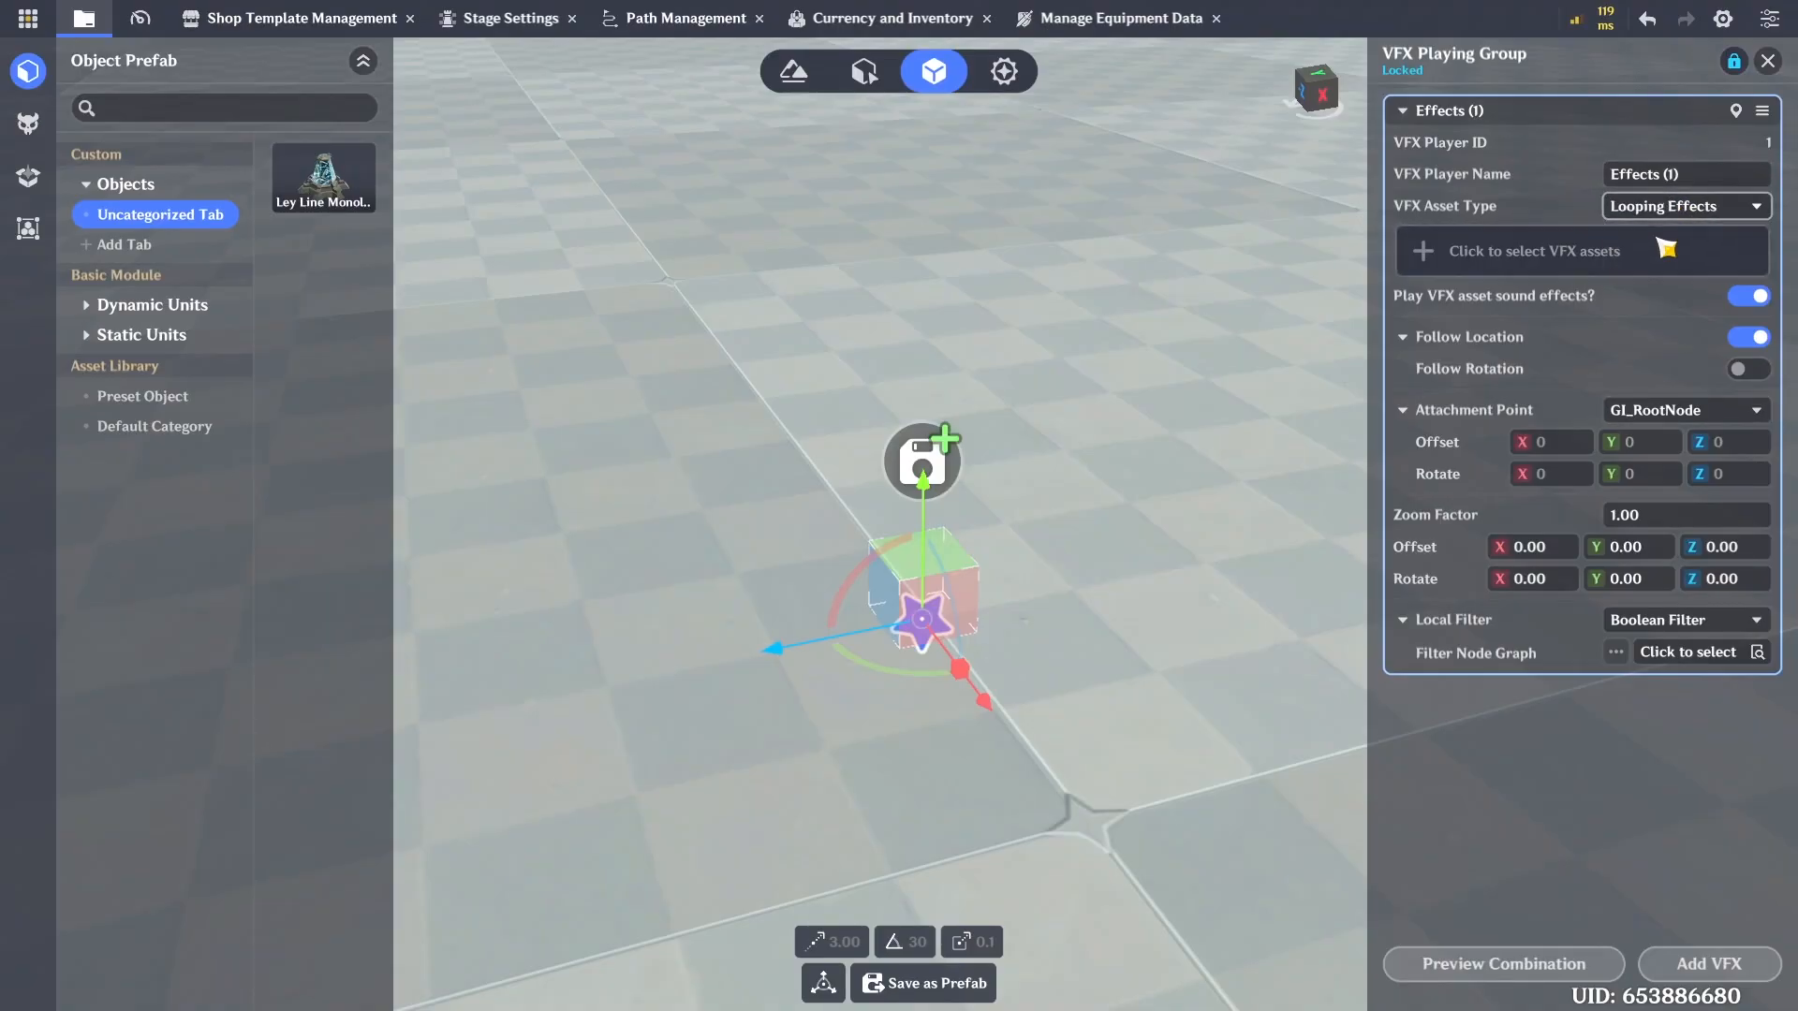
Search the looping effects for colorful and assign Colorful Ascending Halo as the VFX asset
left_click(1648, 259)
left_click(1328, 678)
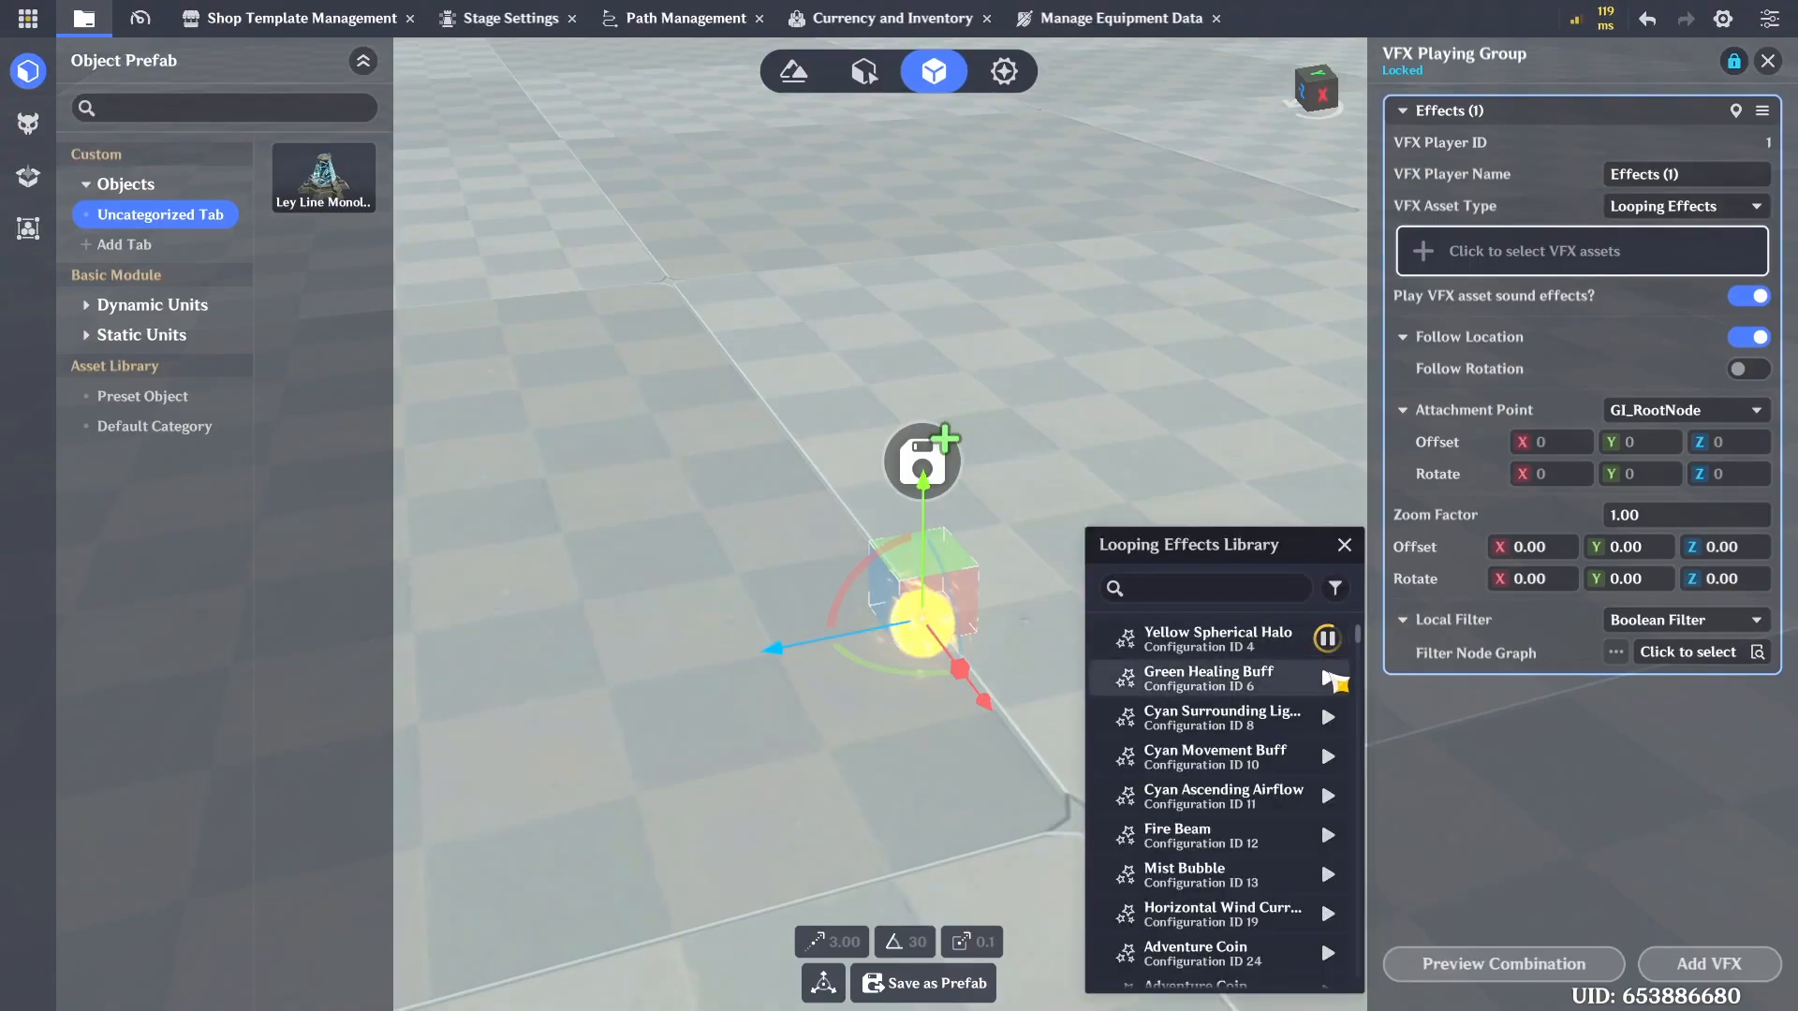
left_click(1328, 757)
scroll(1328, 796, "down", 3)
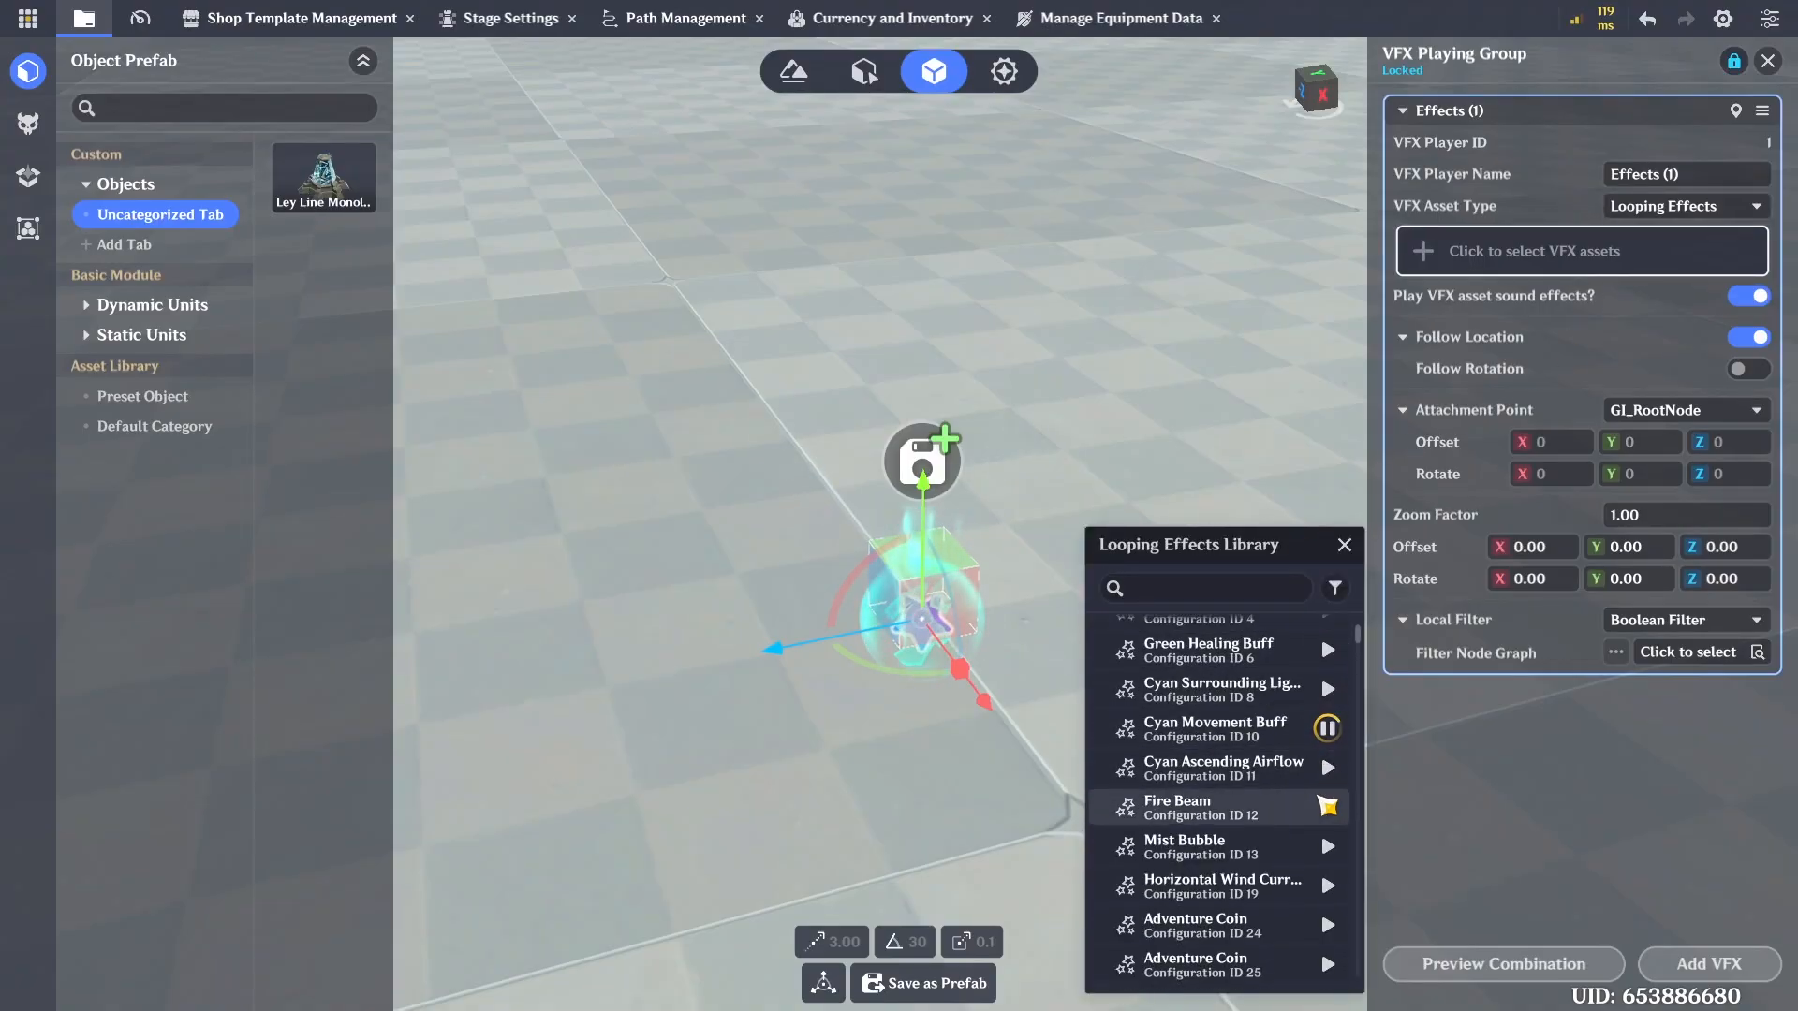
left_click(1328, 761)
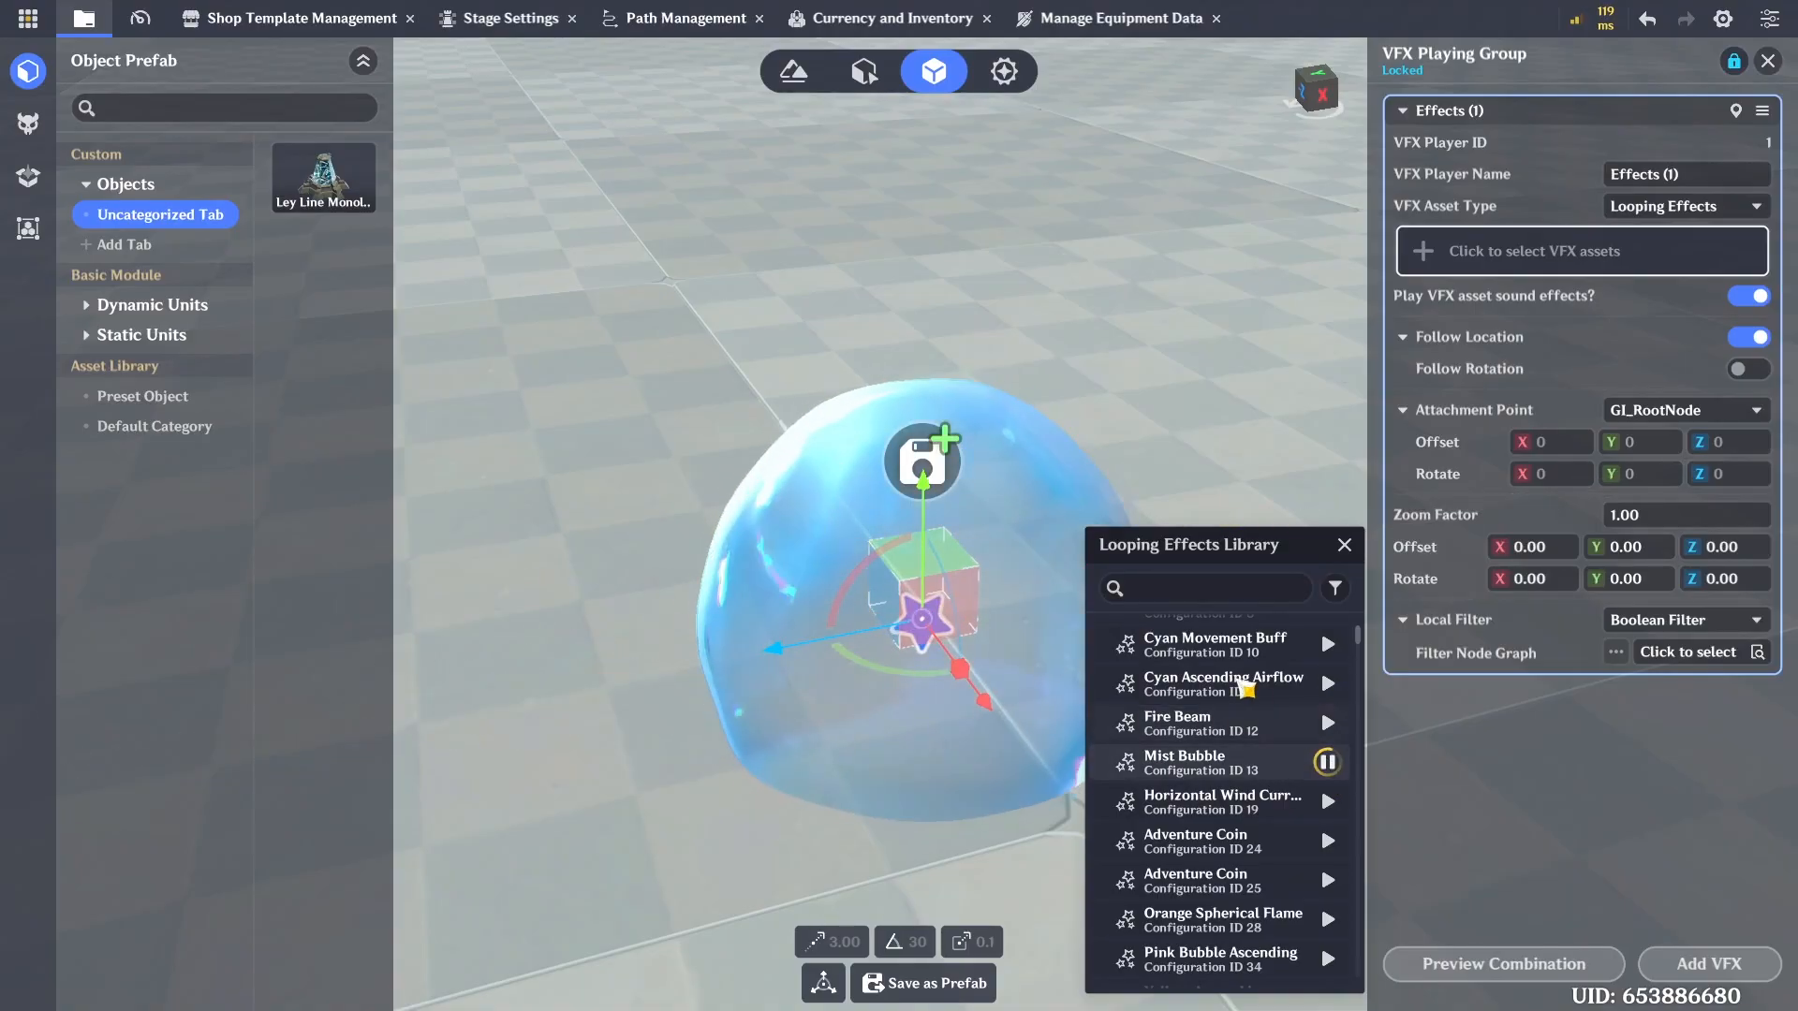
left_click(1216, 599)
type("load")
key("BackSpace")
key("BackSpace")
key("BackSpace")
key("BackSpace")
type("co")
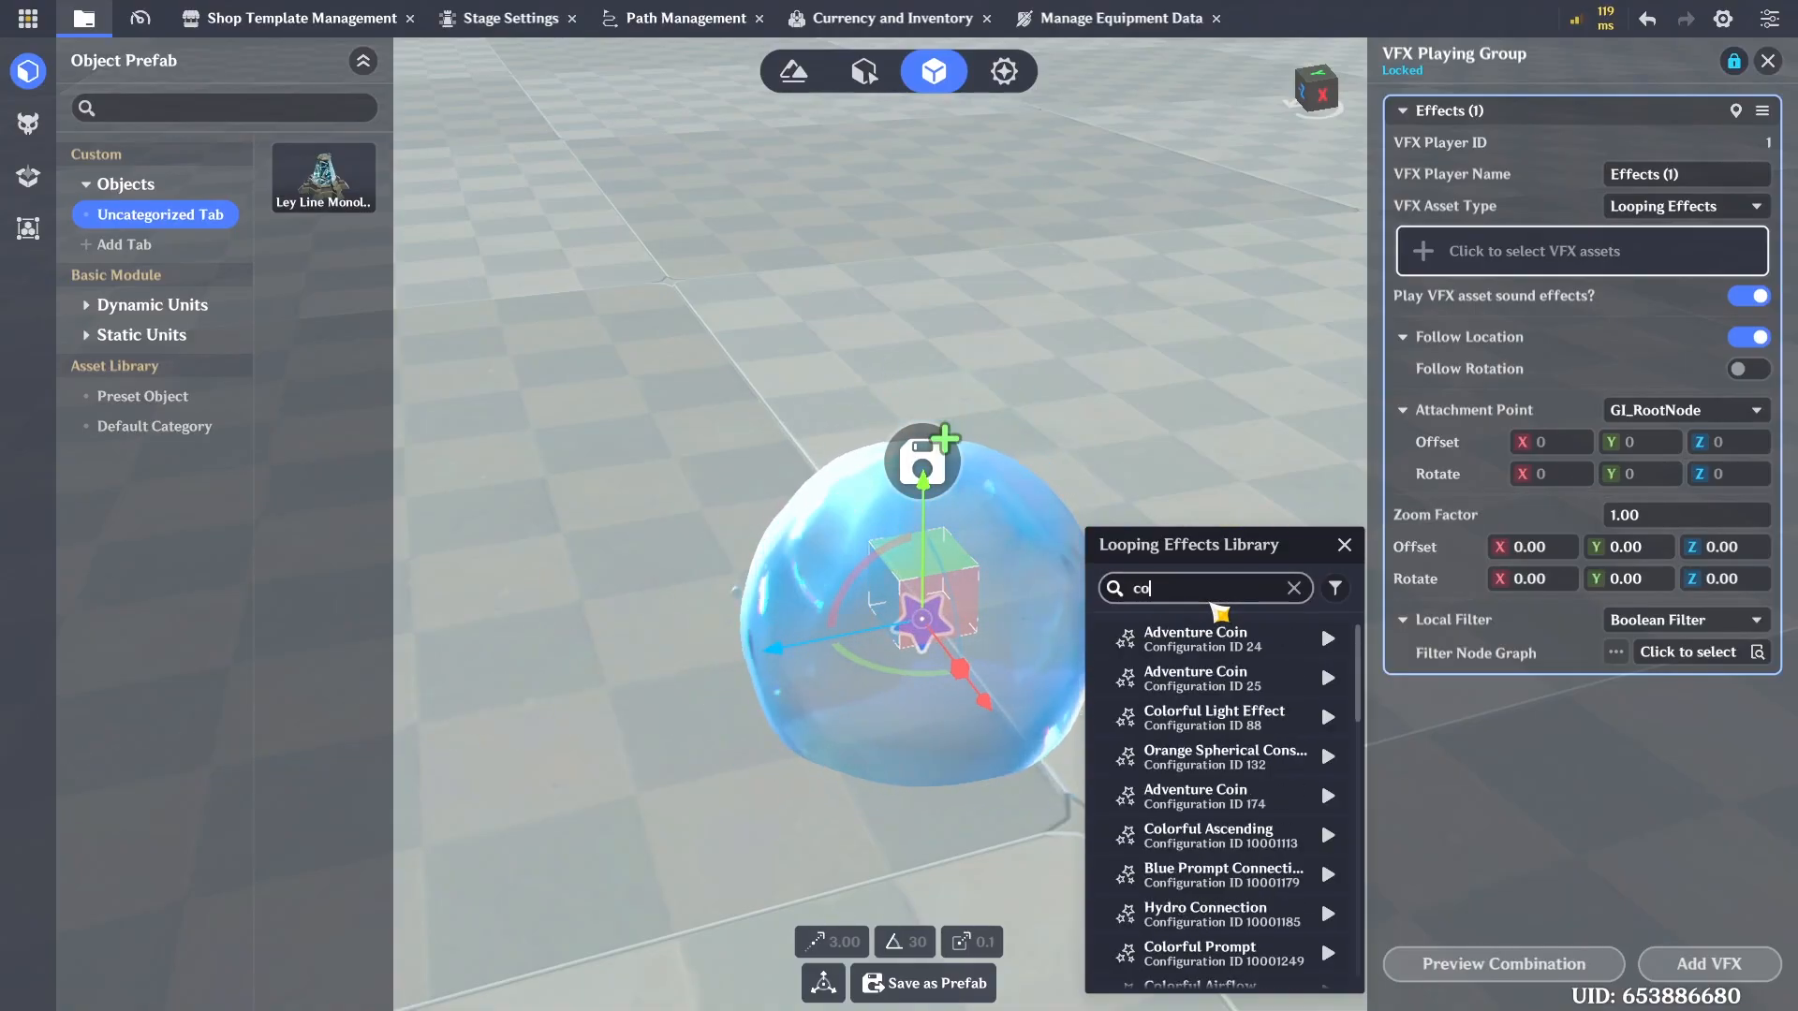
type("lorful")
left_click(1328, 796)
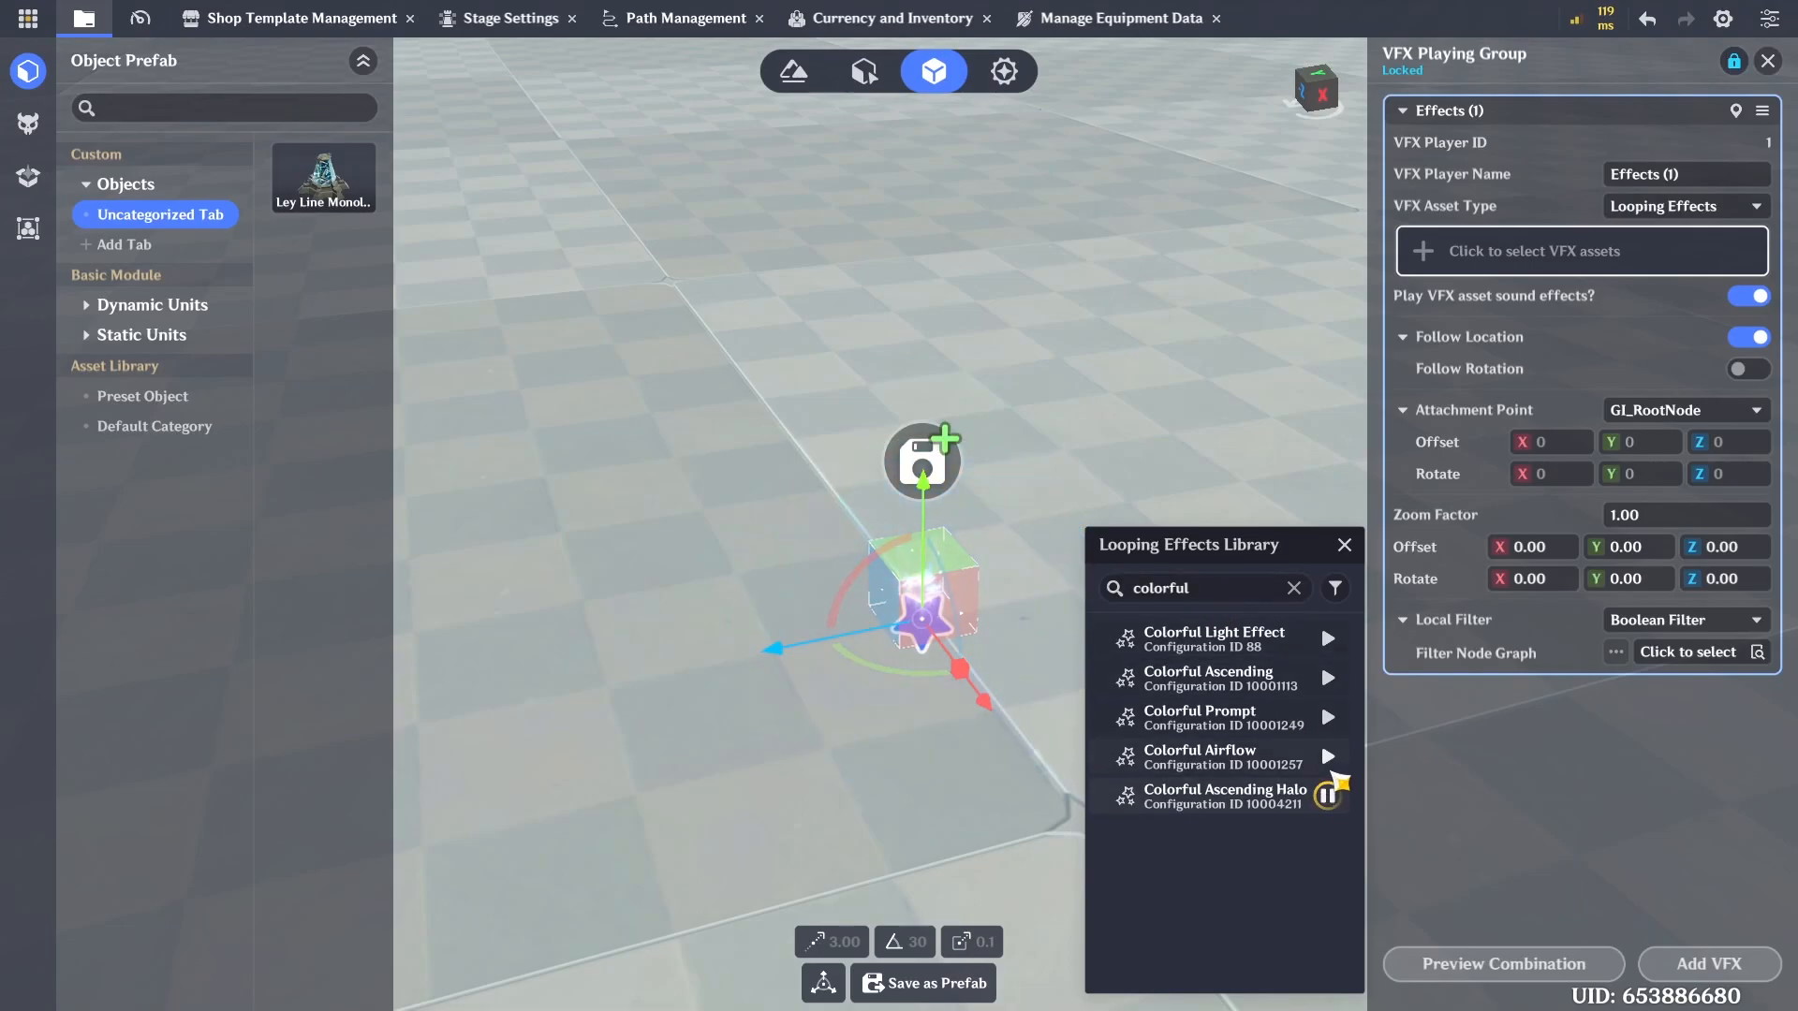
left_click(1301, 796)
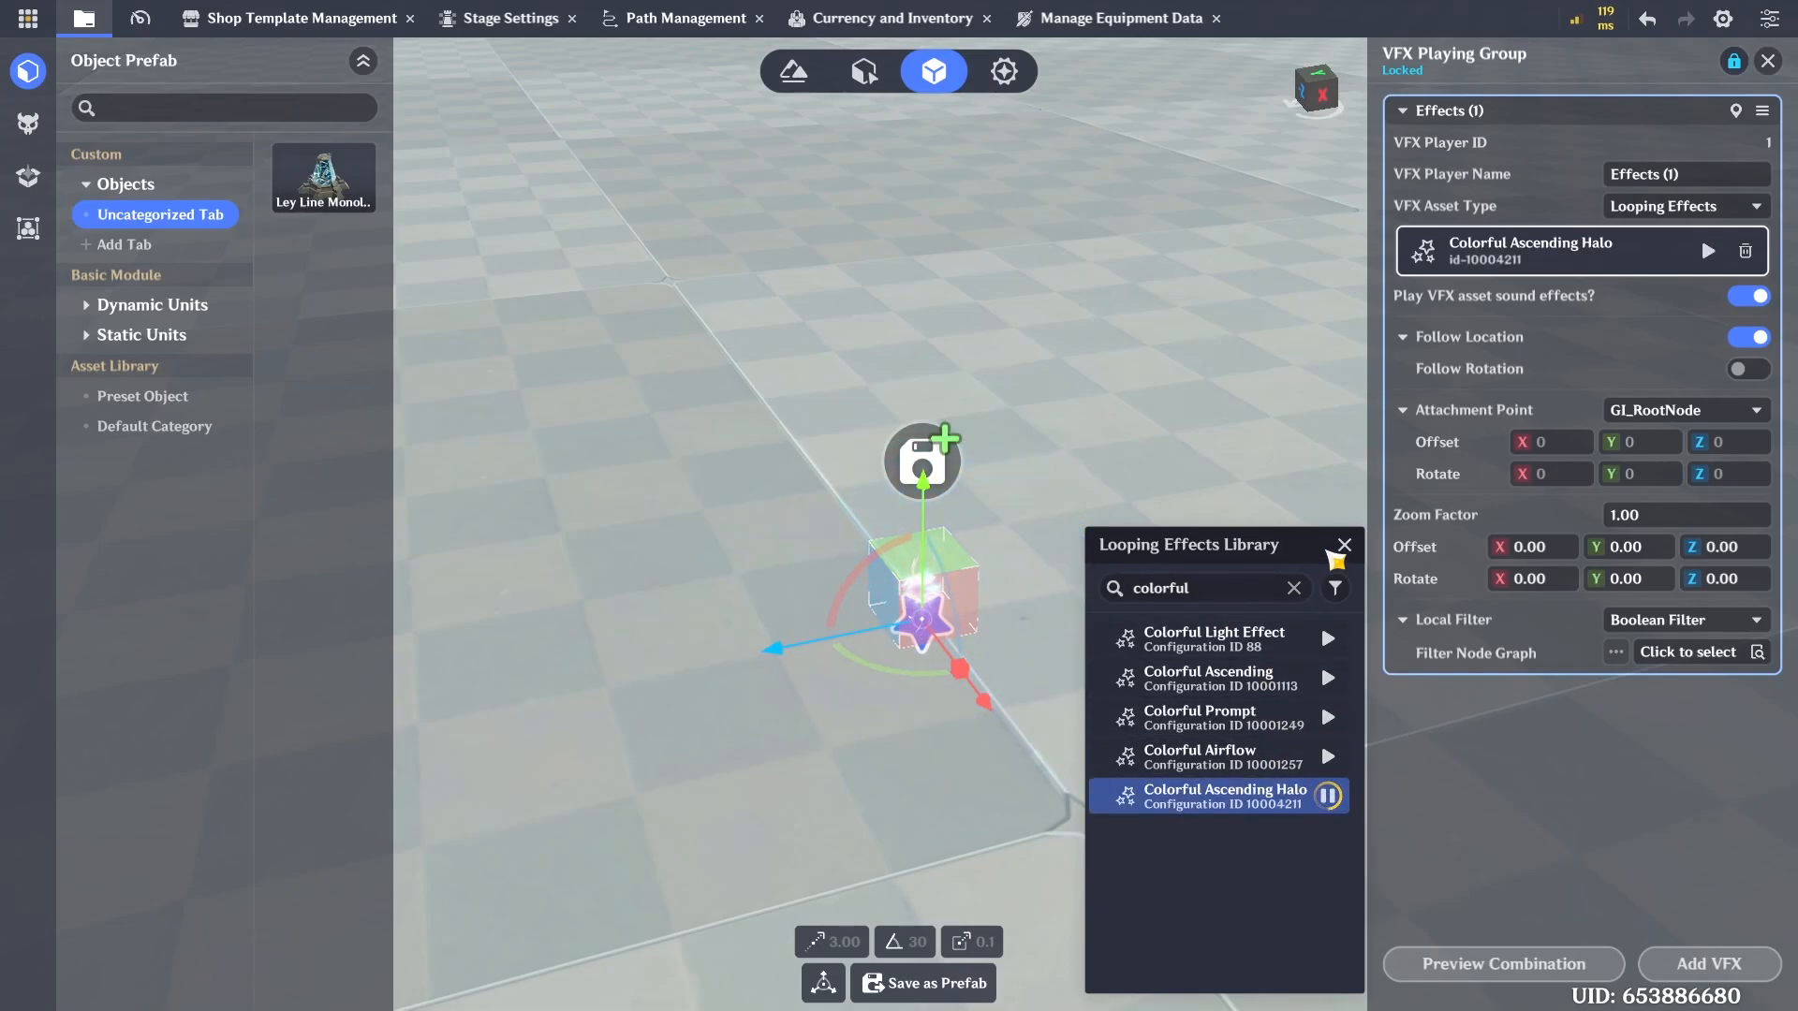
left_click(1344, 545)
Set the effect's Zoom Factor to 3 and play a preview of Colorful Ascending Halo on the loot
left_click(1592, 249)
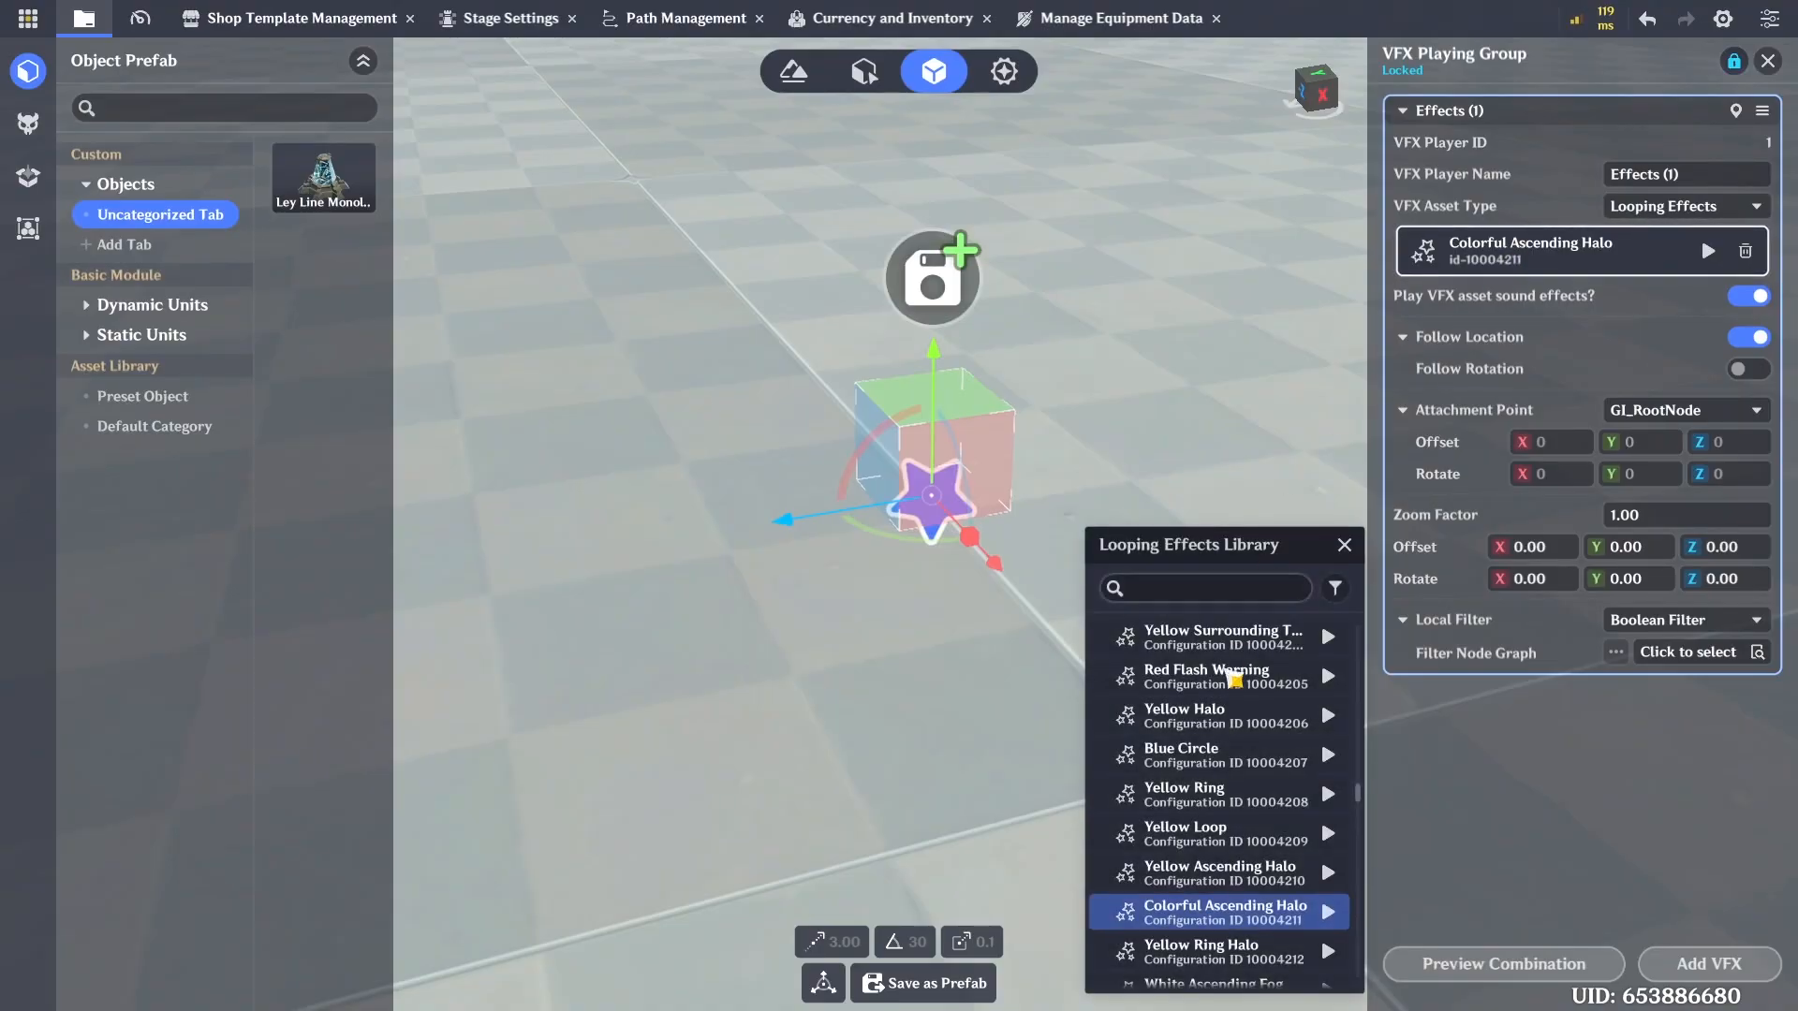
left_click_drag(1358, 792, 1361, 707)
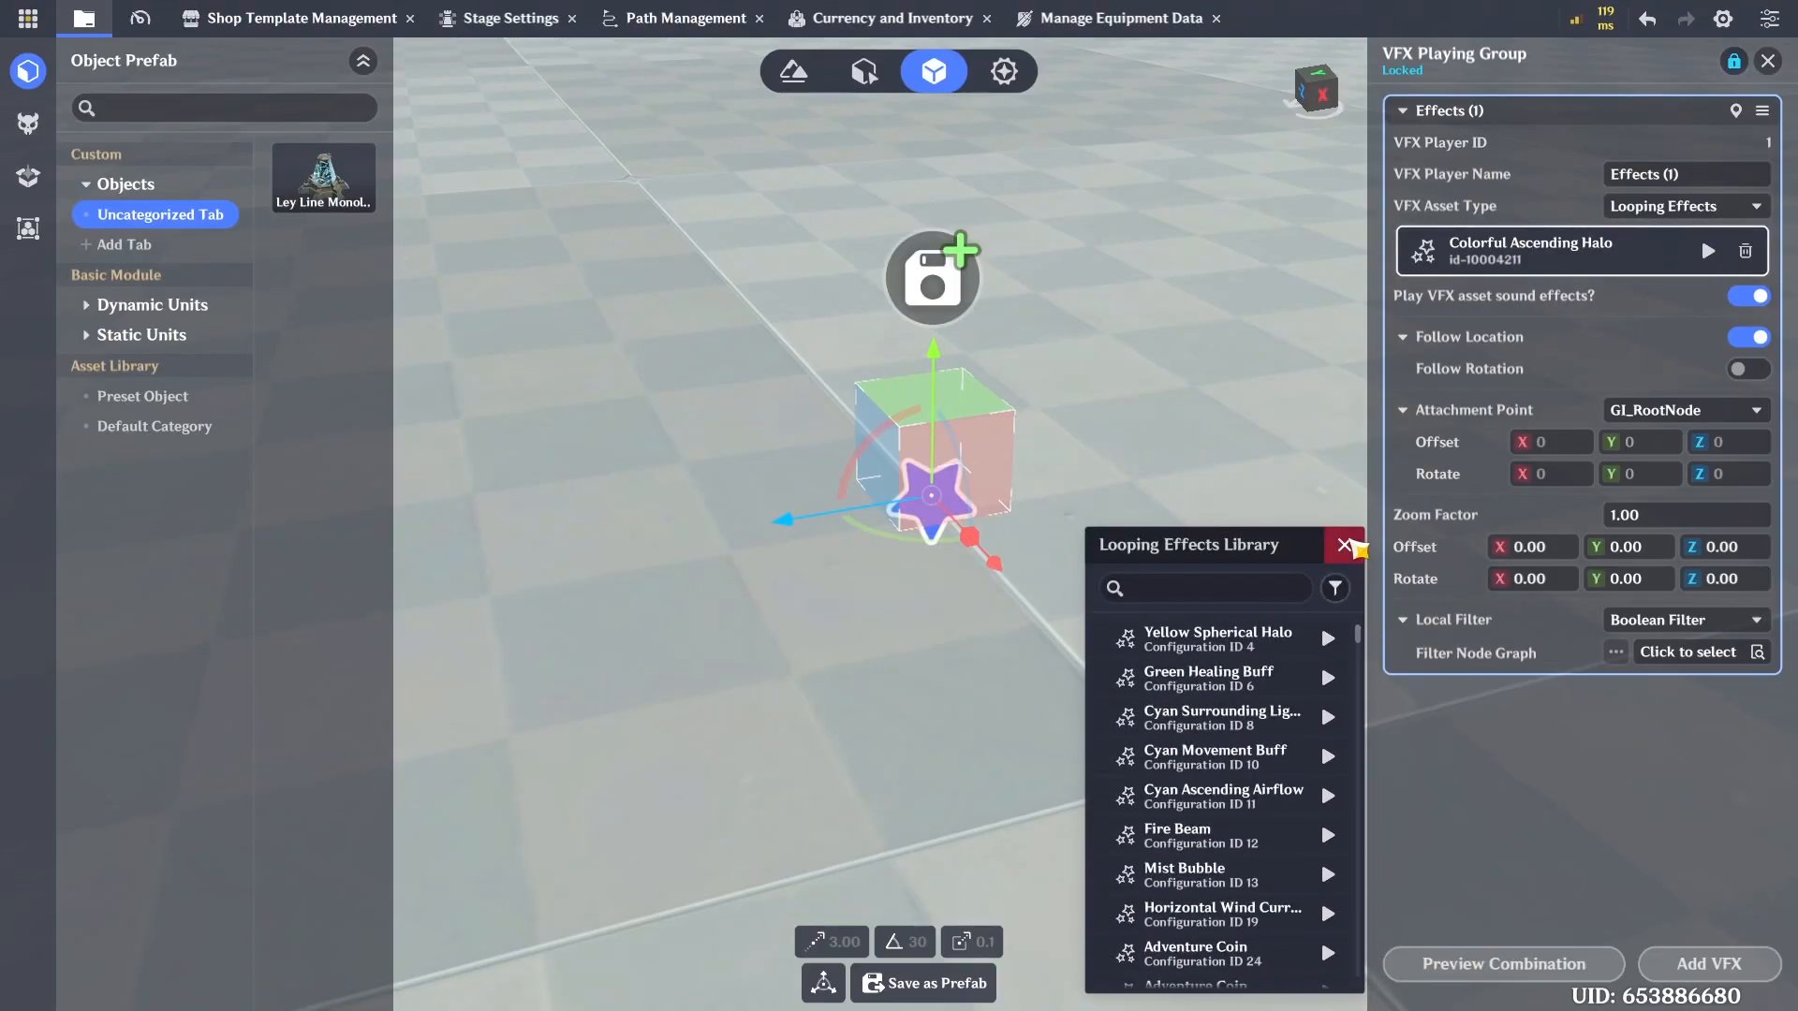
left_click(1344, 545)
left_click(1749, 517)
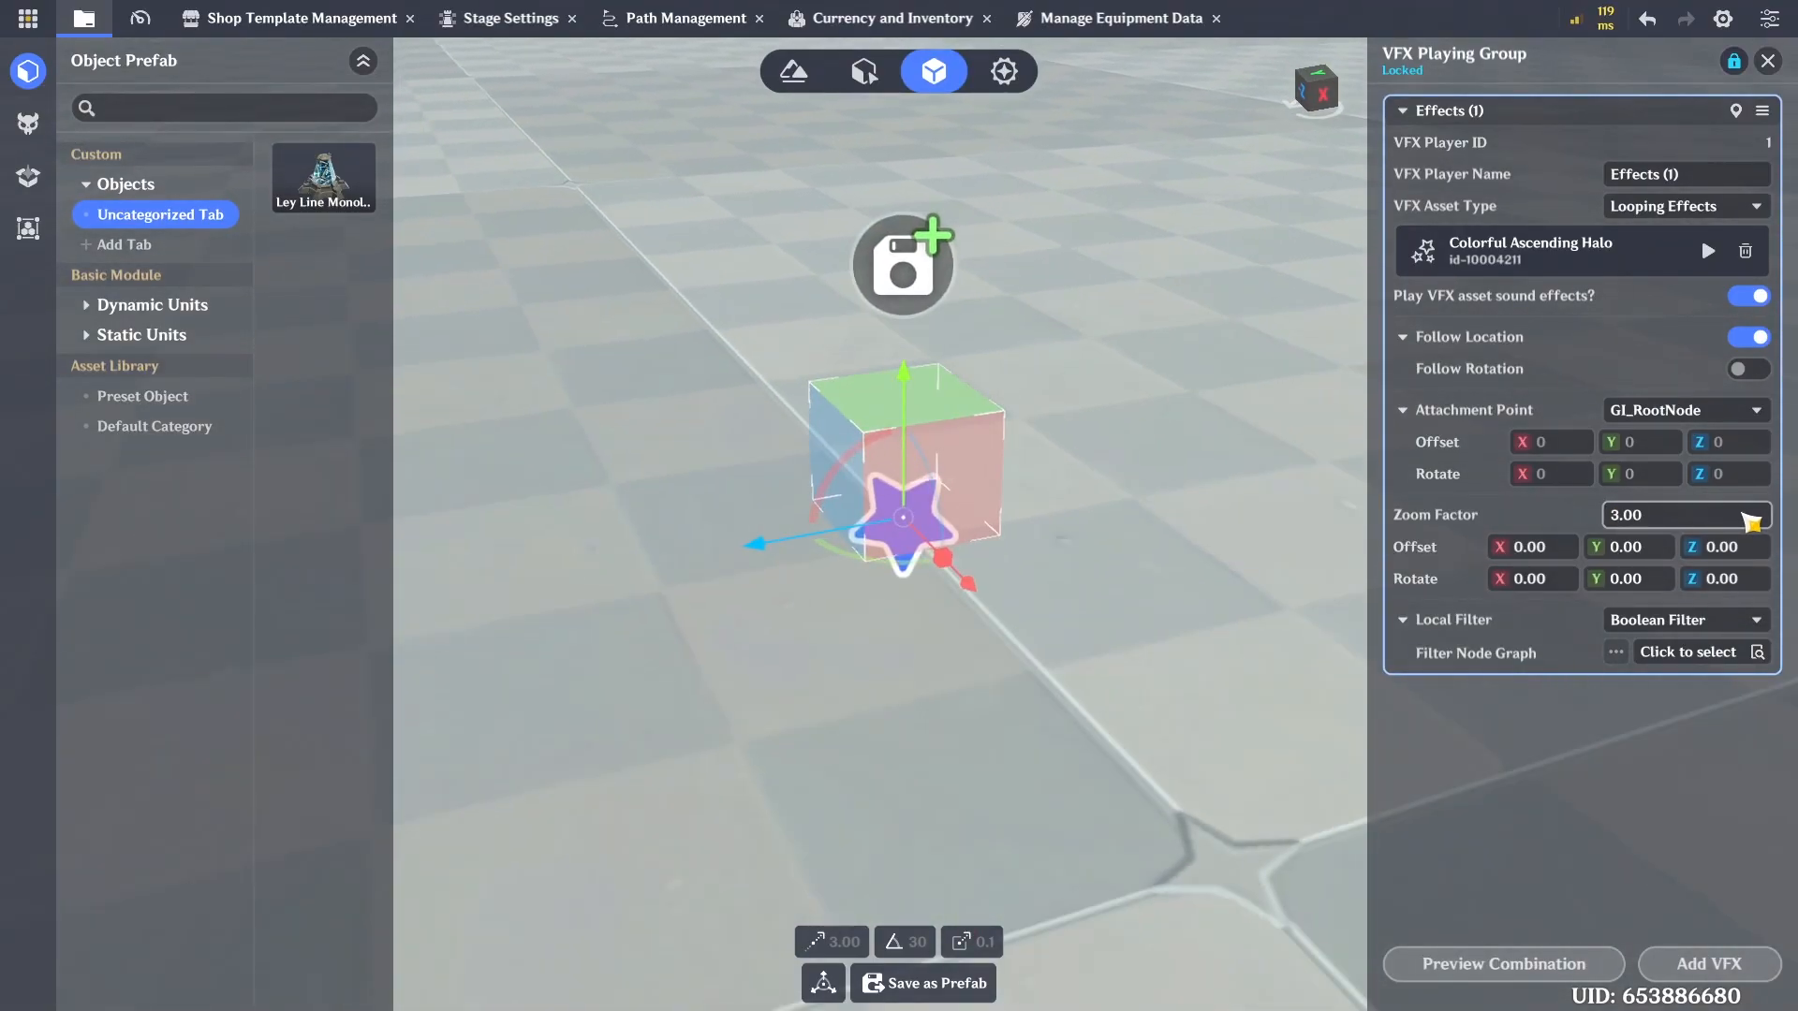
left_click(1708, 251)
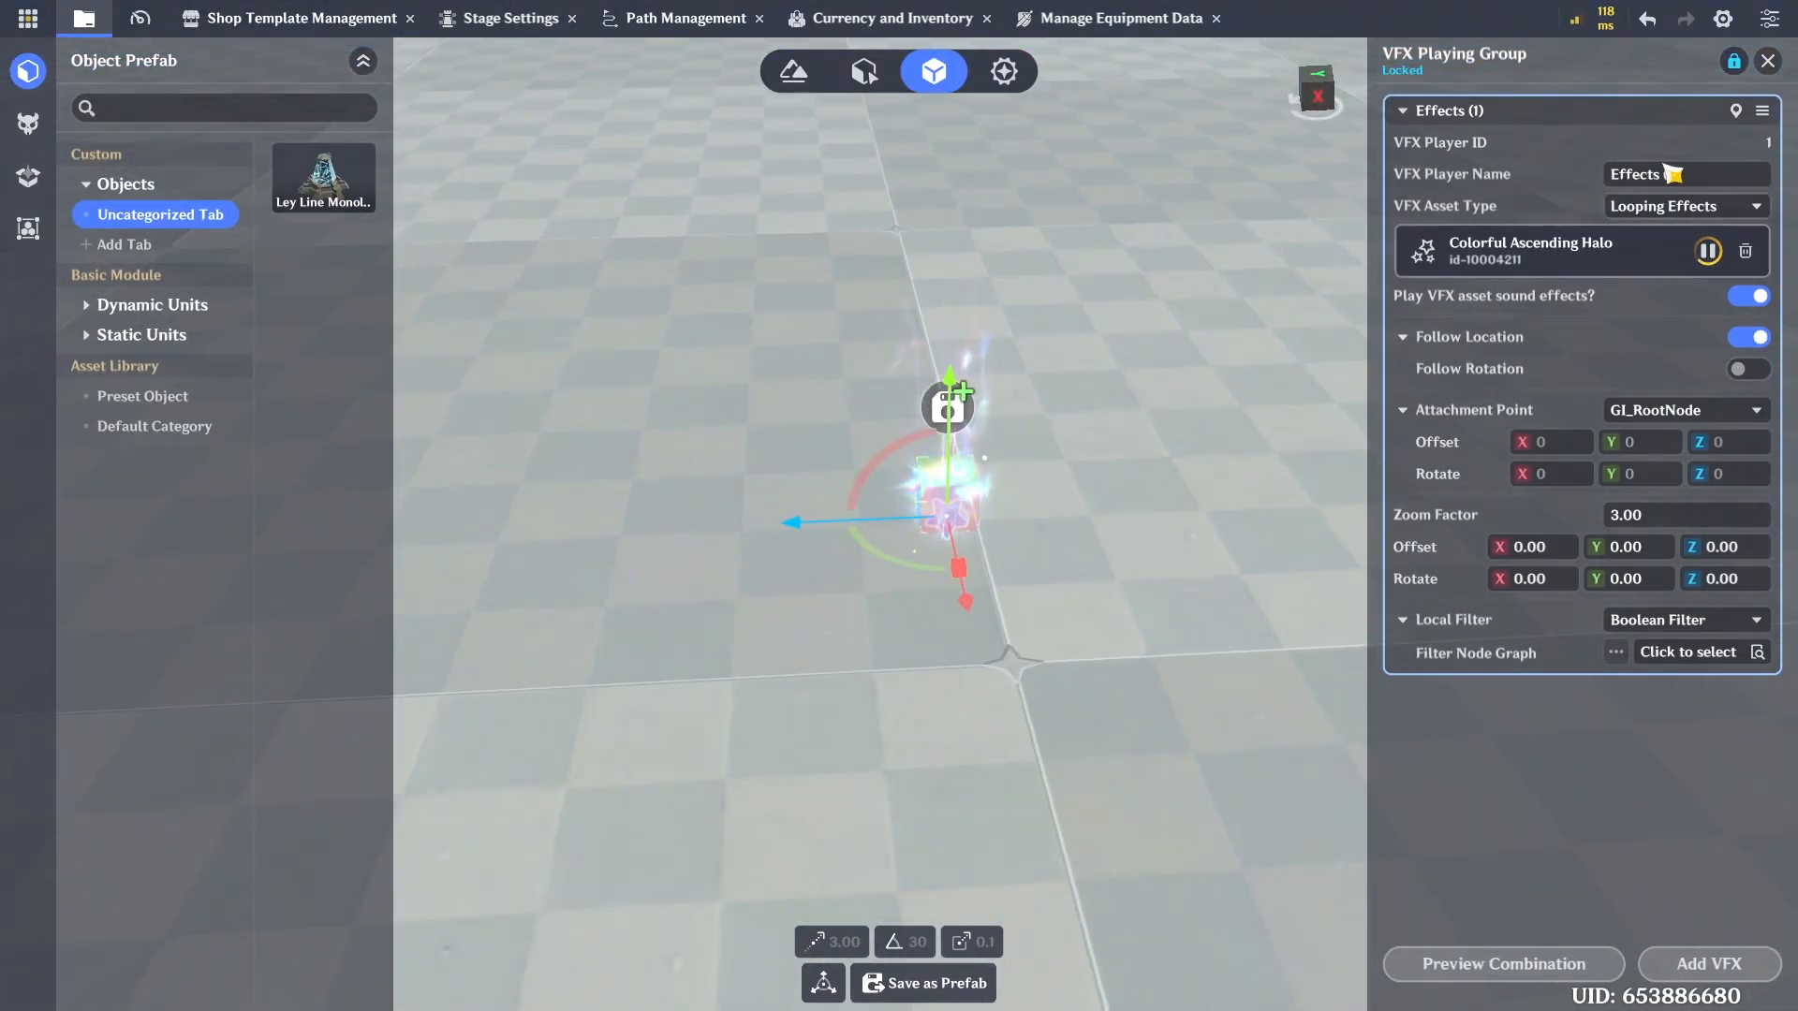
Save the configured loot as a new prefab named Base Loot under Uncategorized Tab and save the project
left_click(1768, 60)
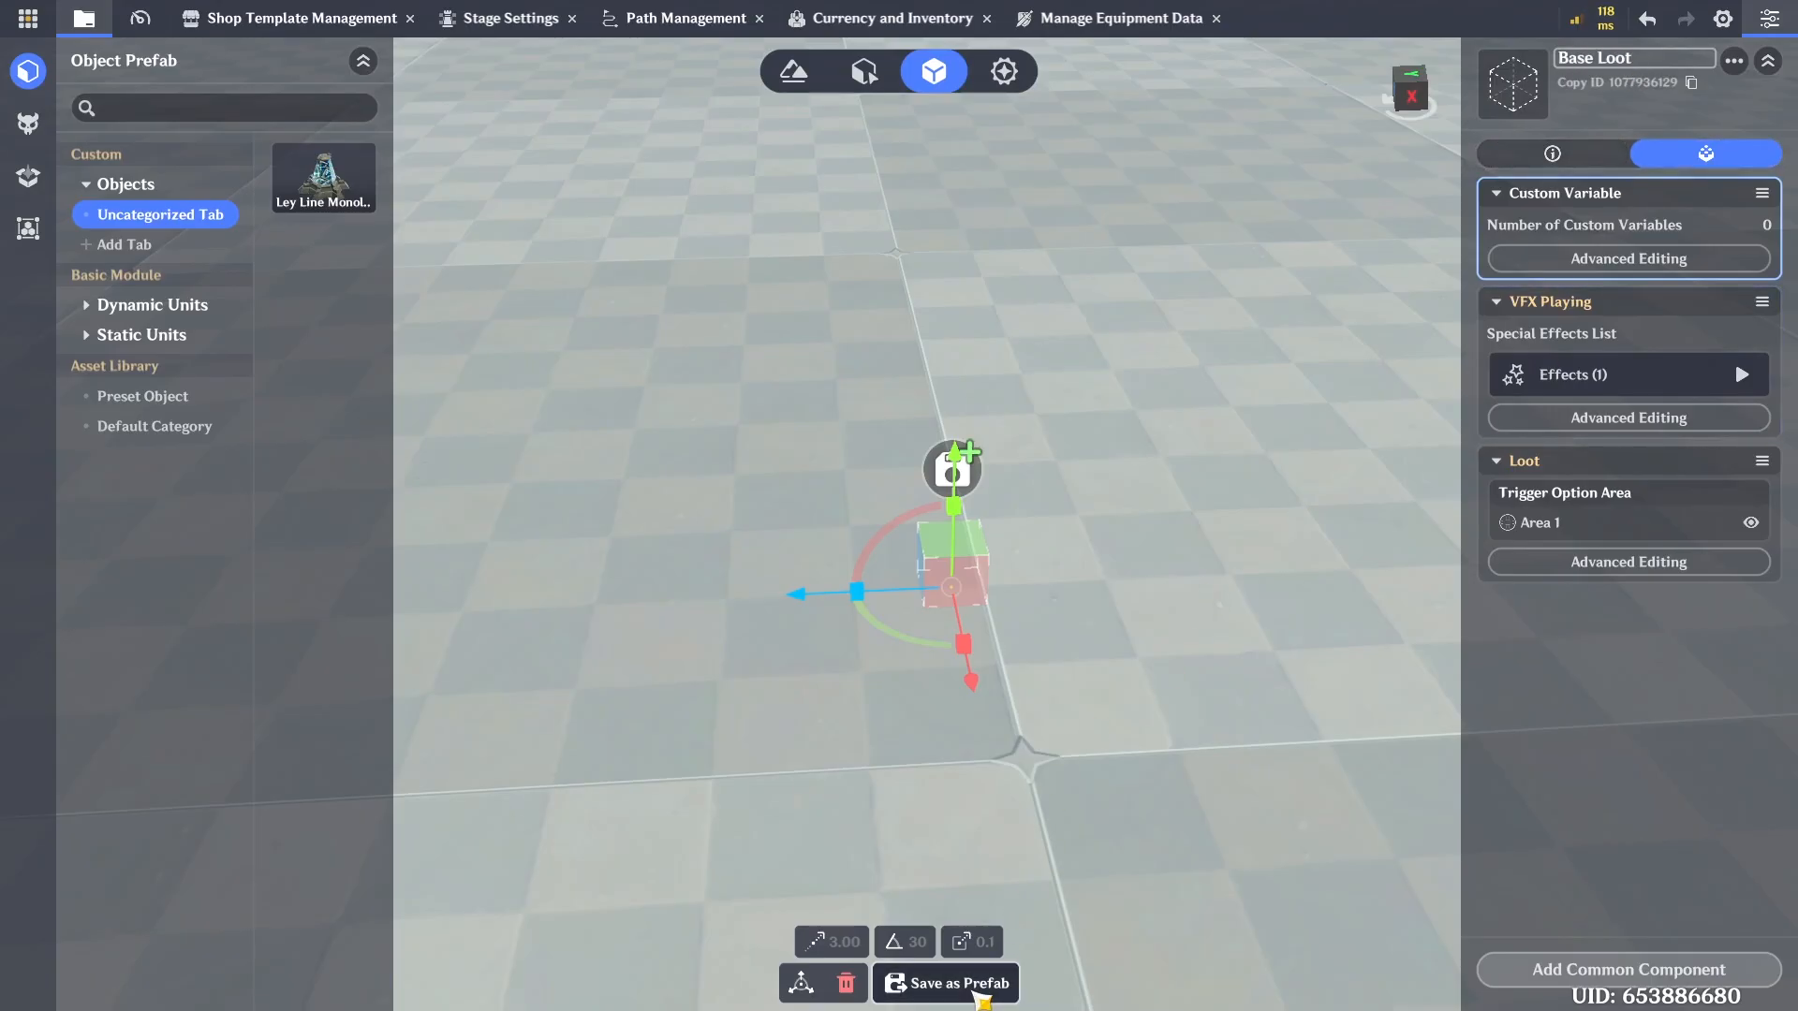
left_click(981, 983)
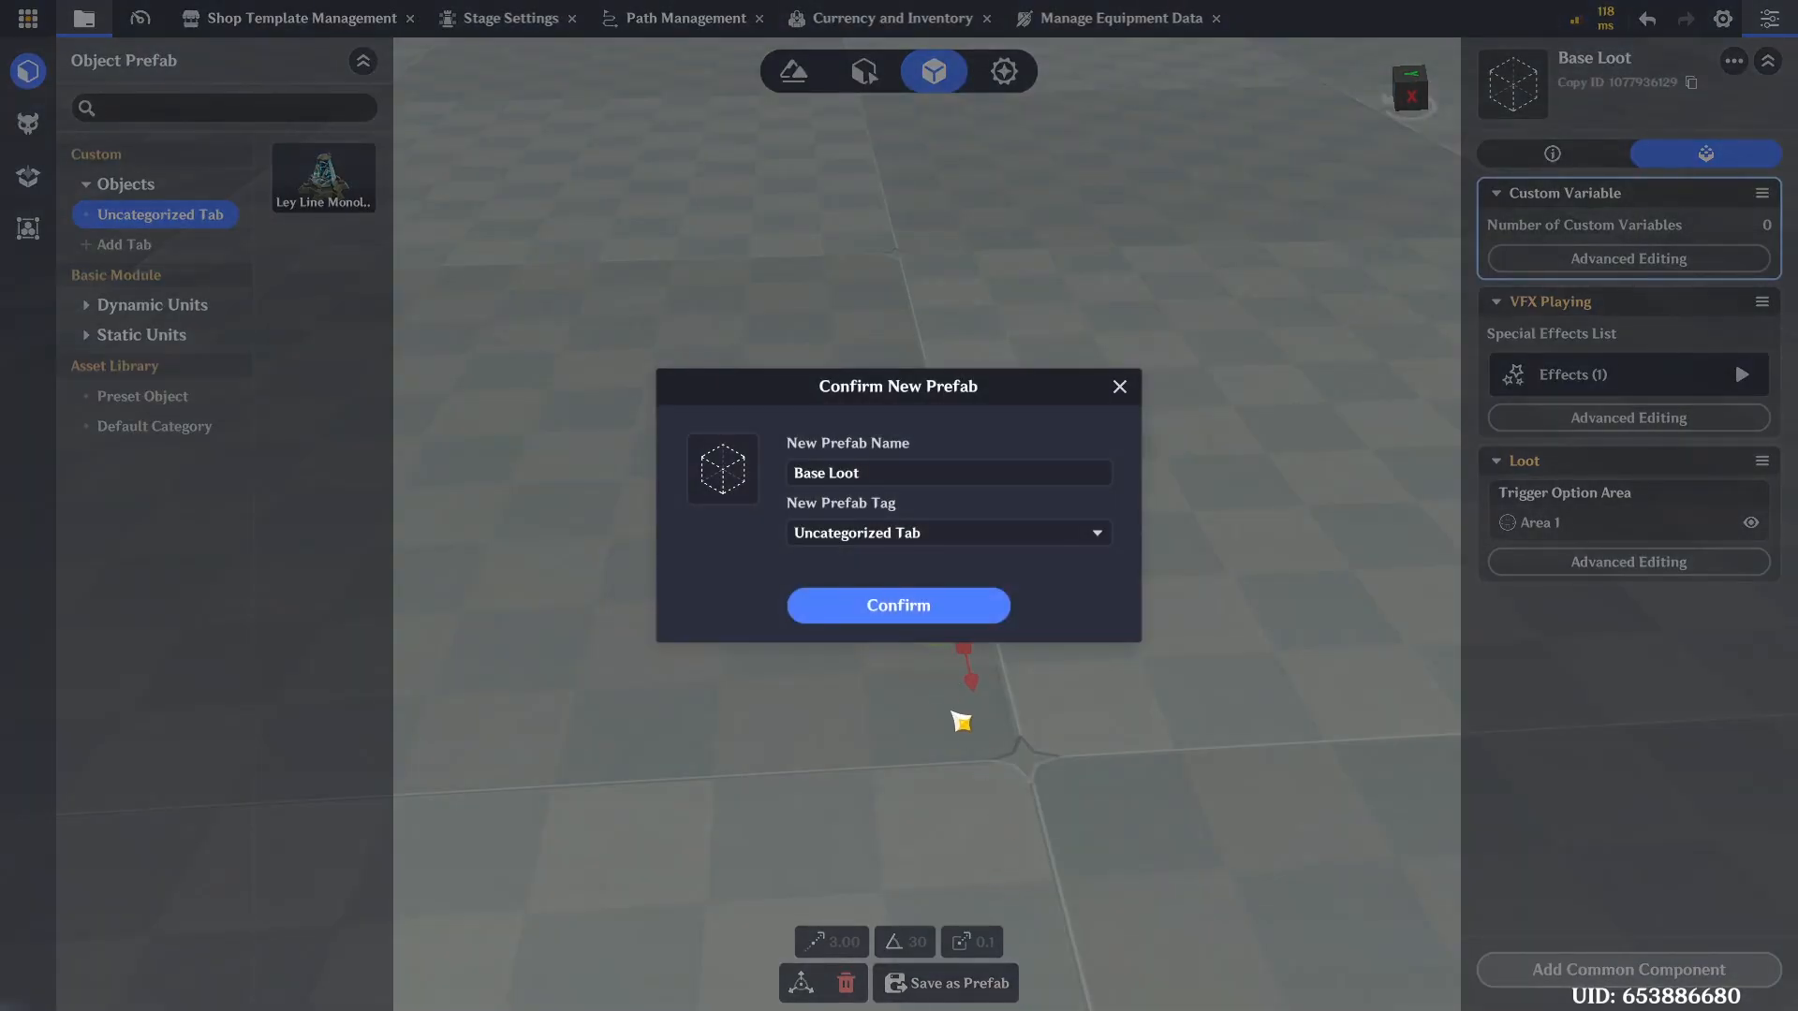
left_click(899, 606)
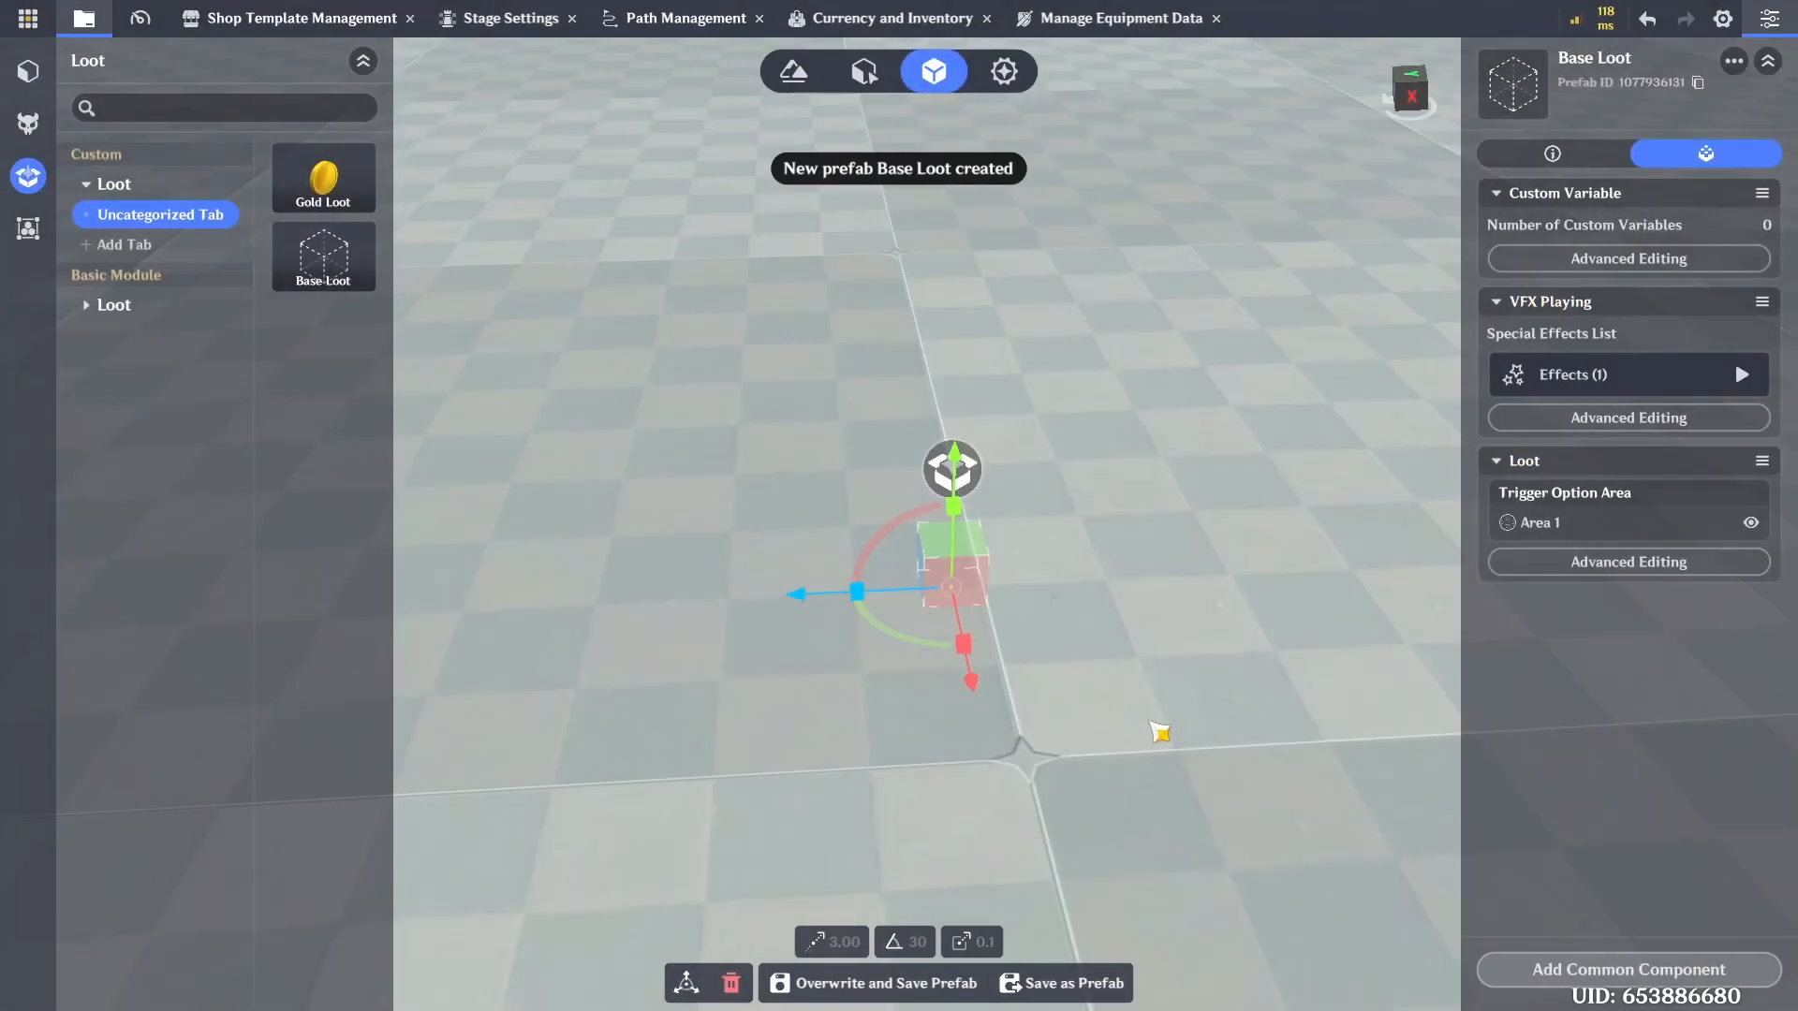
key("ctrl+s")
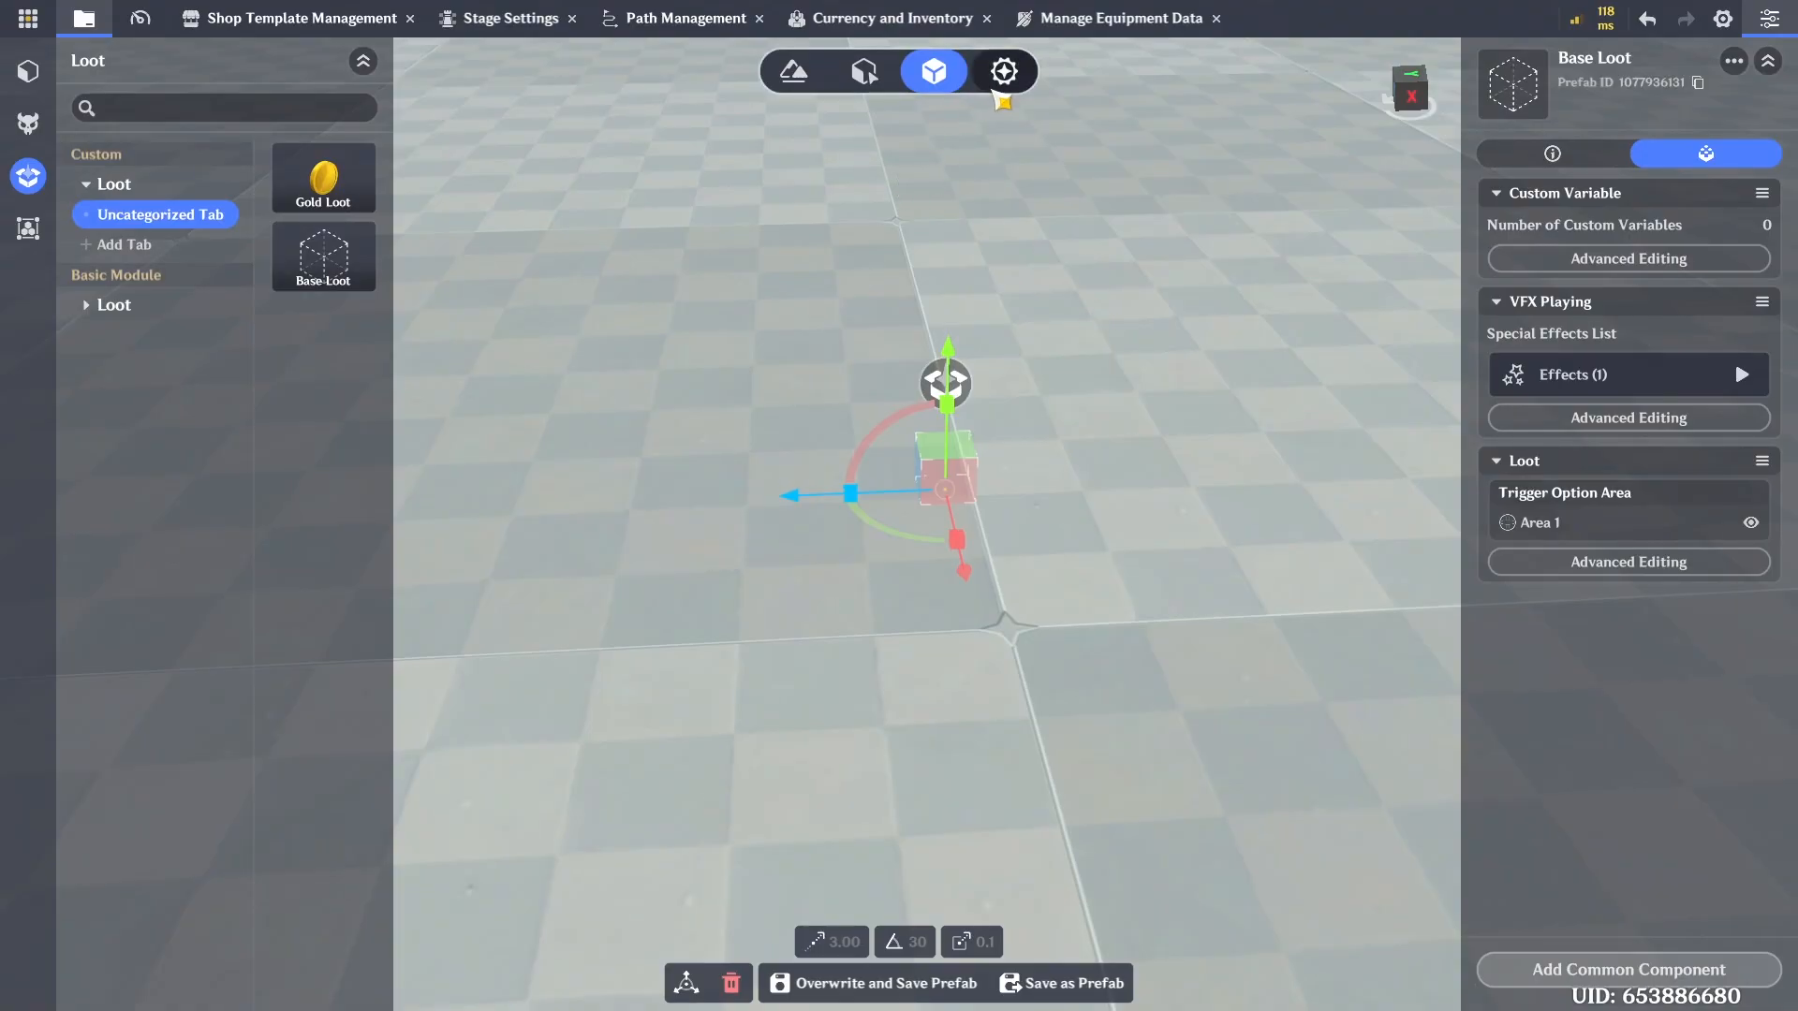
Assign Base Loot as the corresponding loot appearance of the Flame Sword and Gloves items
left_click(998, 93)
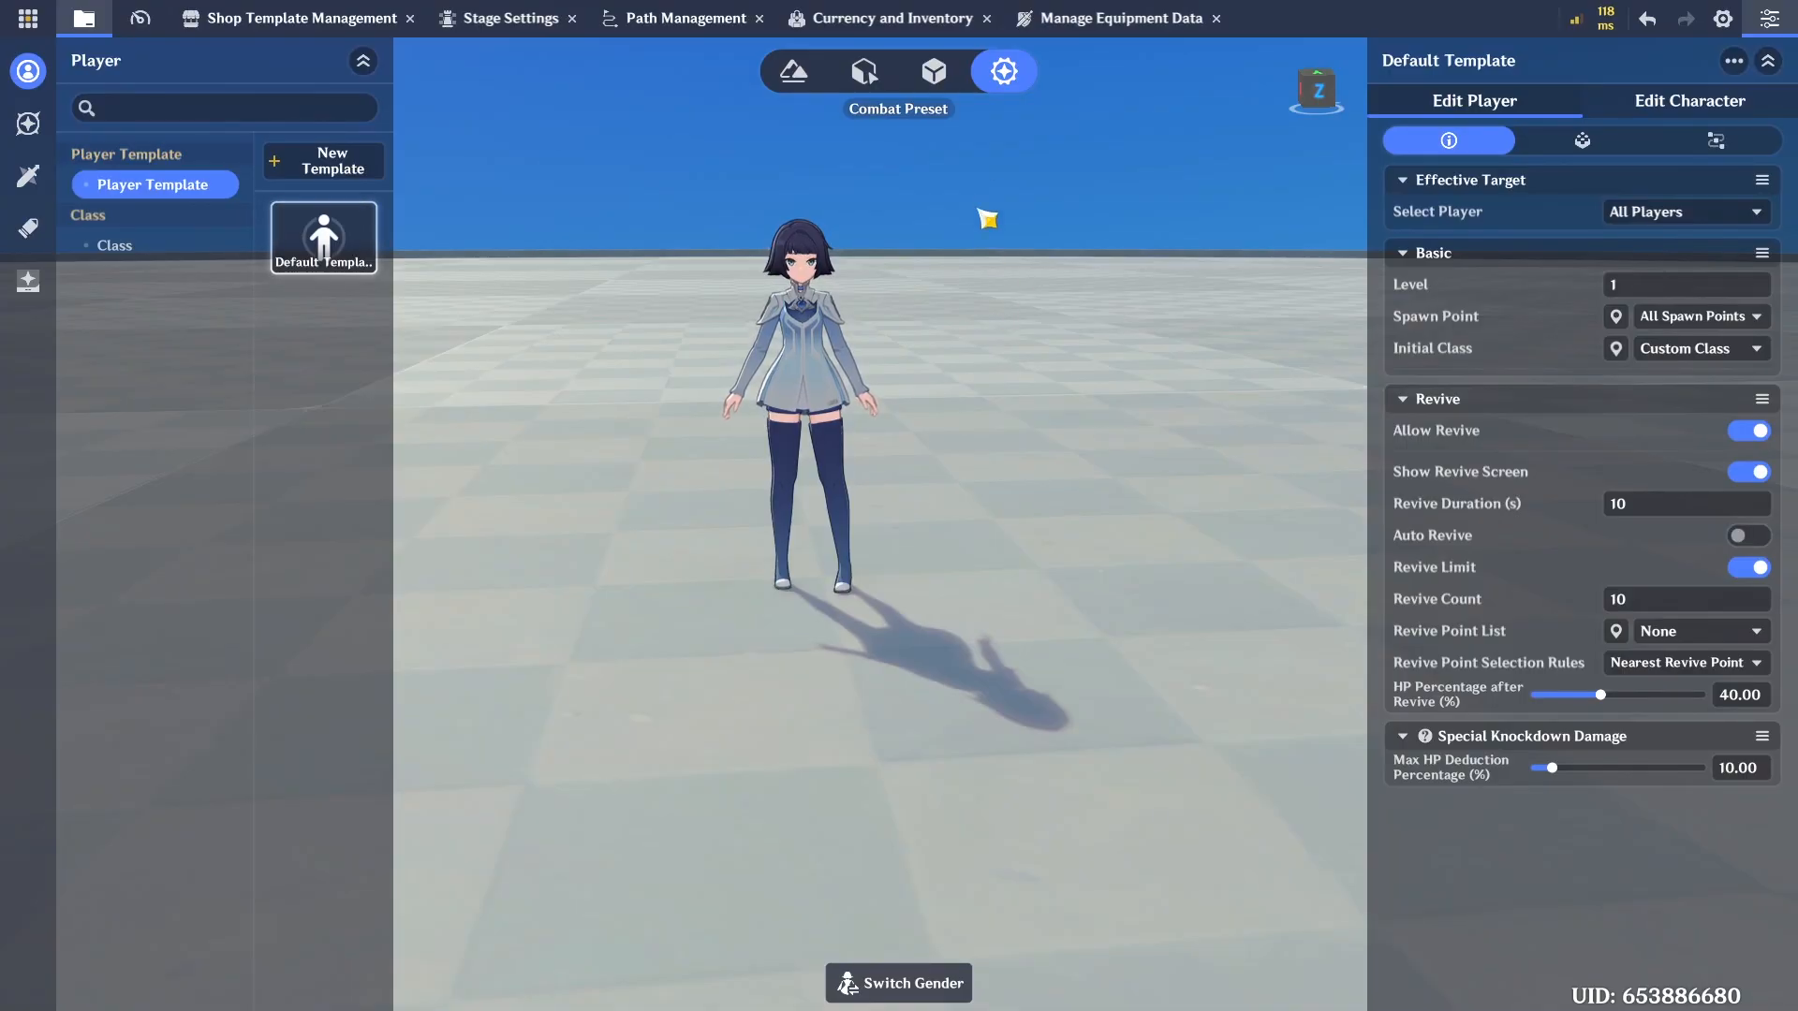
left_click(934, 73)
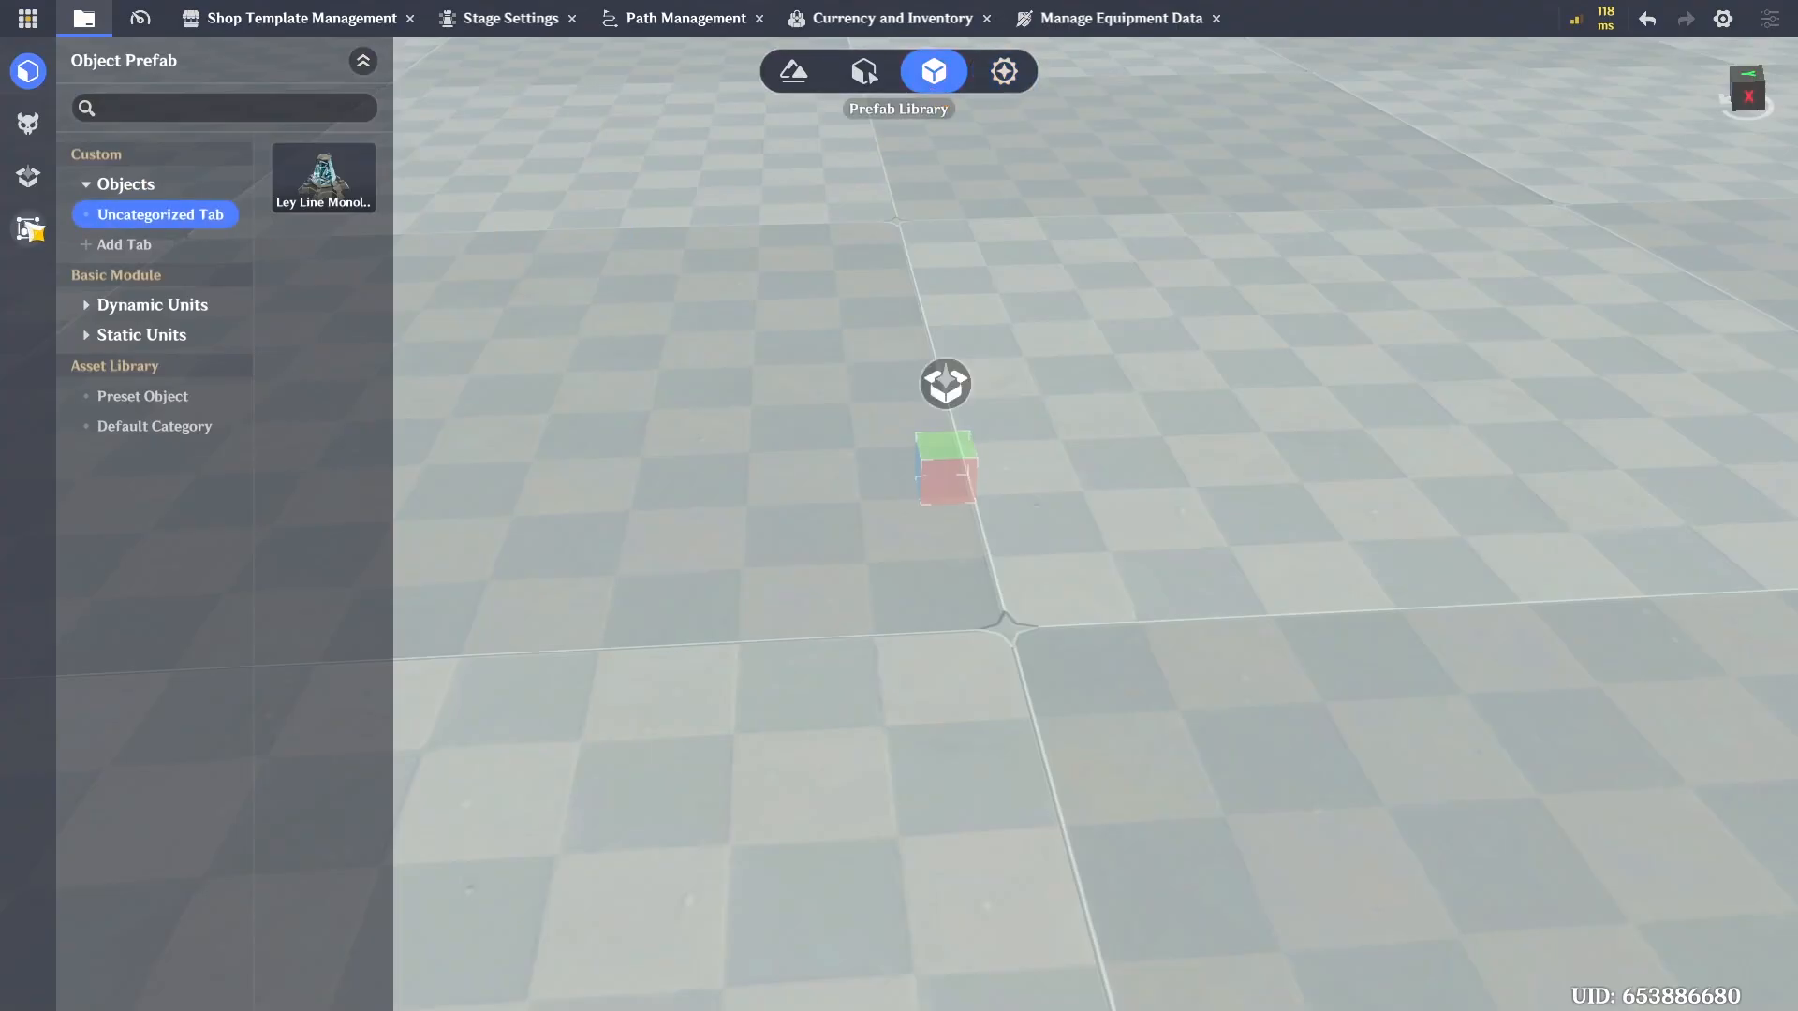
left_click(1002, 73)
left_click(28, 228)
left_click(28, 281)
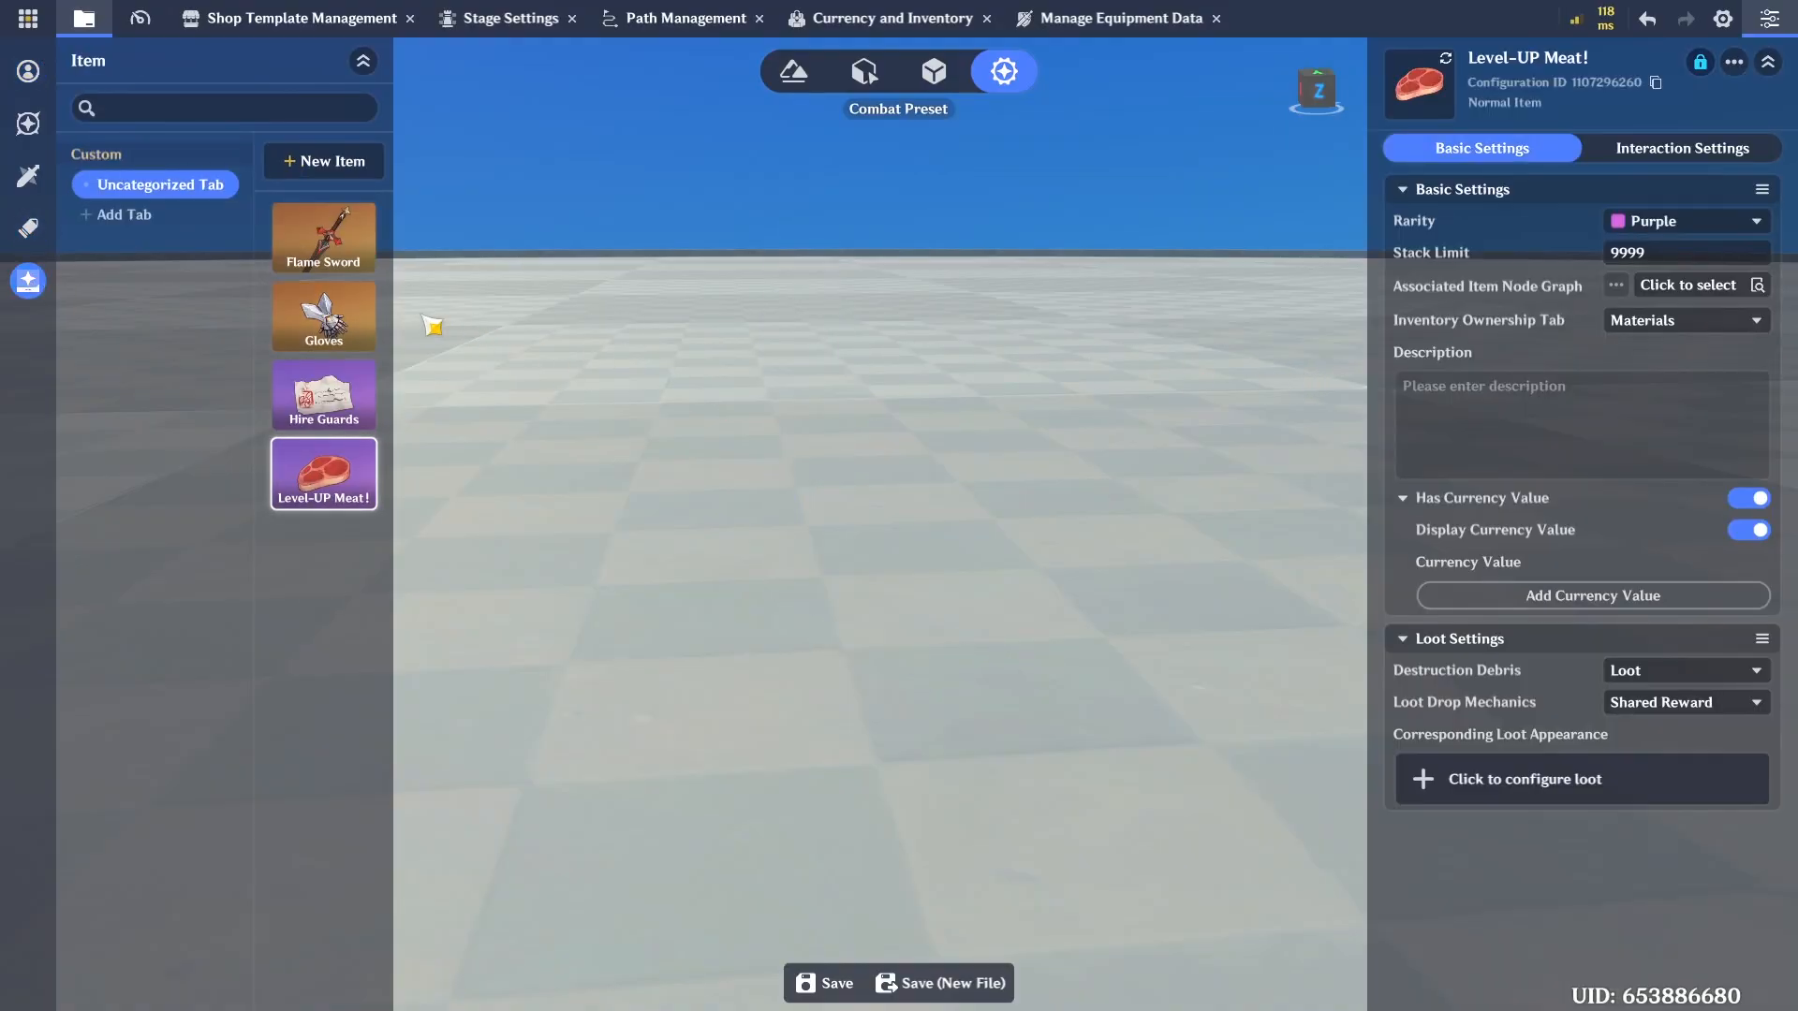
left_click(354, 245)
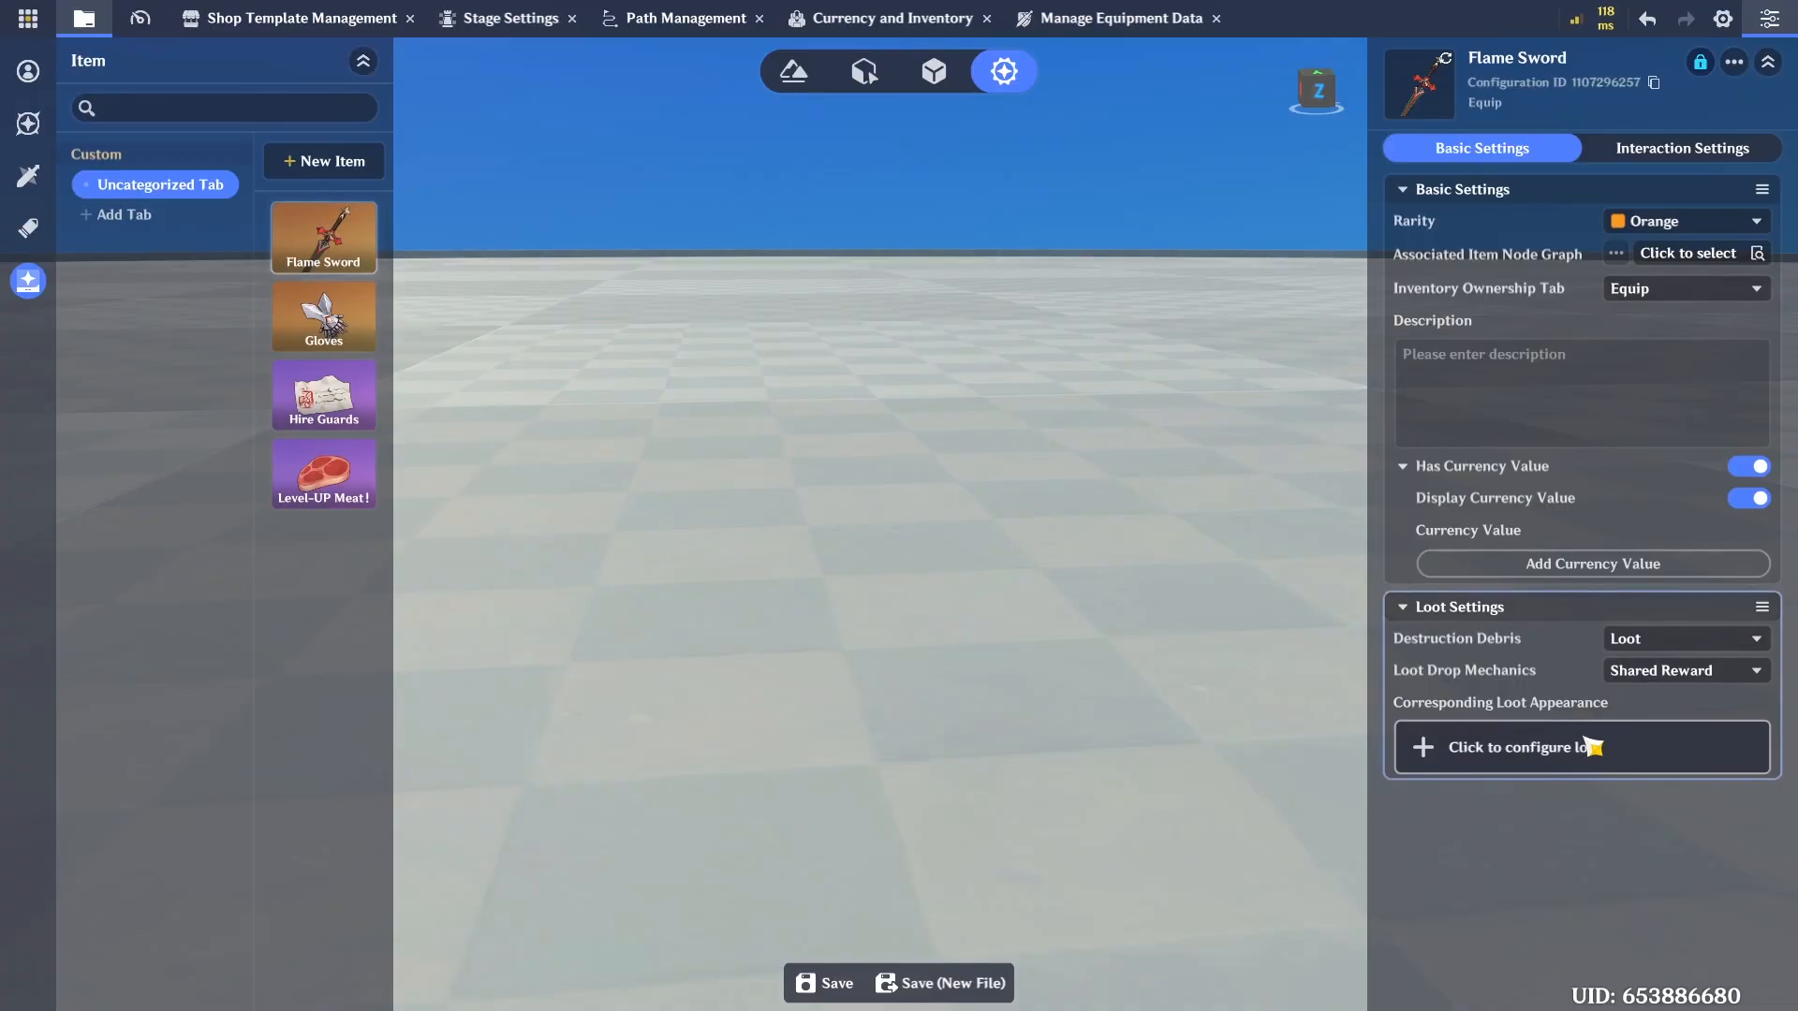
left_click(1590, 746)
left_click(1259, 779)
left_click(323, 316)
left_click(1496, 779)
left_click(1201, 781)
Assign Base Loot as the corresponding loot appearance of the Hire Guards and Level-UP Meat! items
left_click(323, 394)
left_click(1550, 763)
left_click(1271, 779)
left_click(323, 473)
left_click(1583, 780)
left_click(1182, 779)
Describe the Flame Sword as "A Flame sword, it burns enemies attacked by it." and the Gloves as "Simple gloves."
left_click(339, 243)
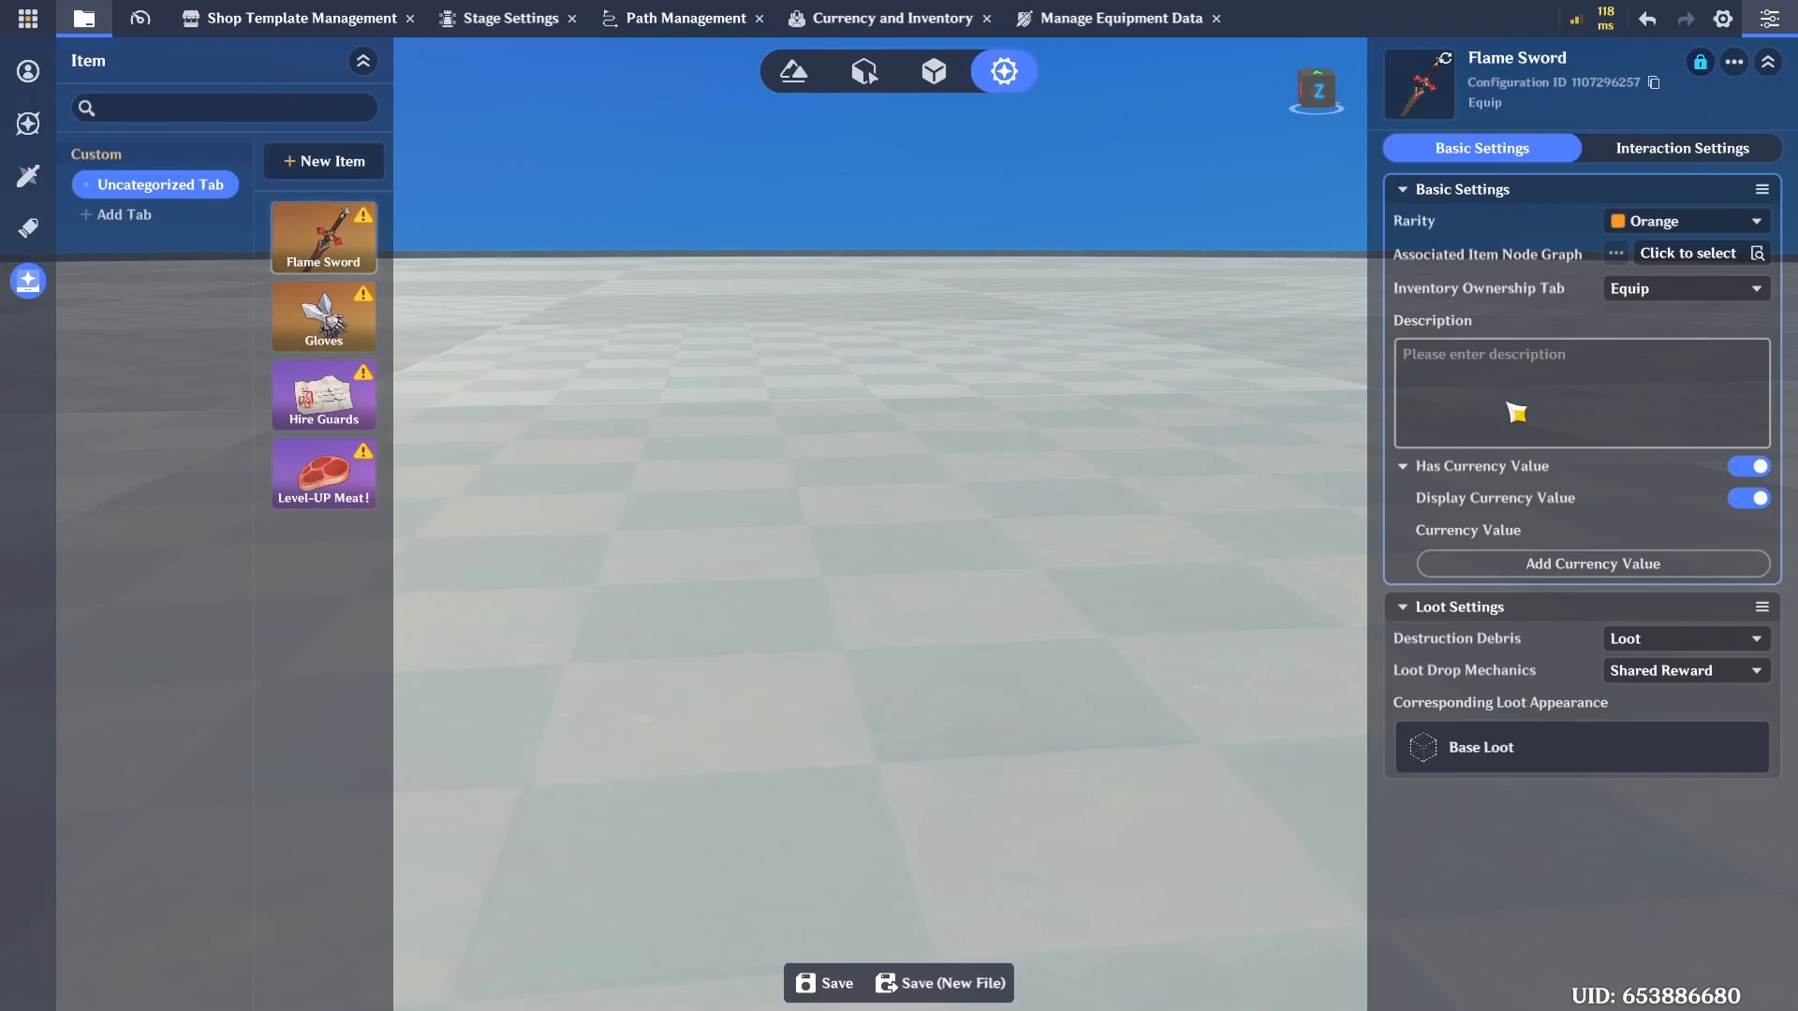
left_click(323, 317)
left_click(328, 388)
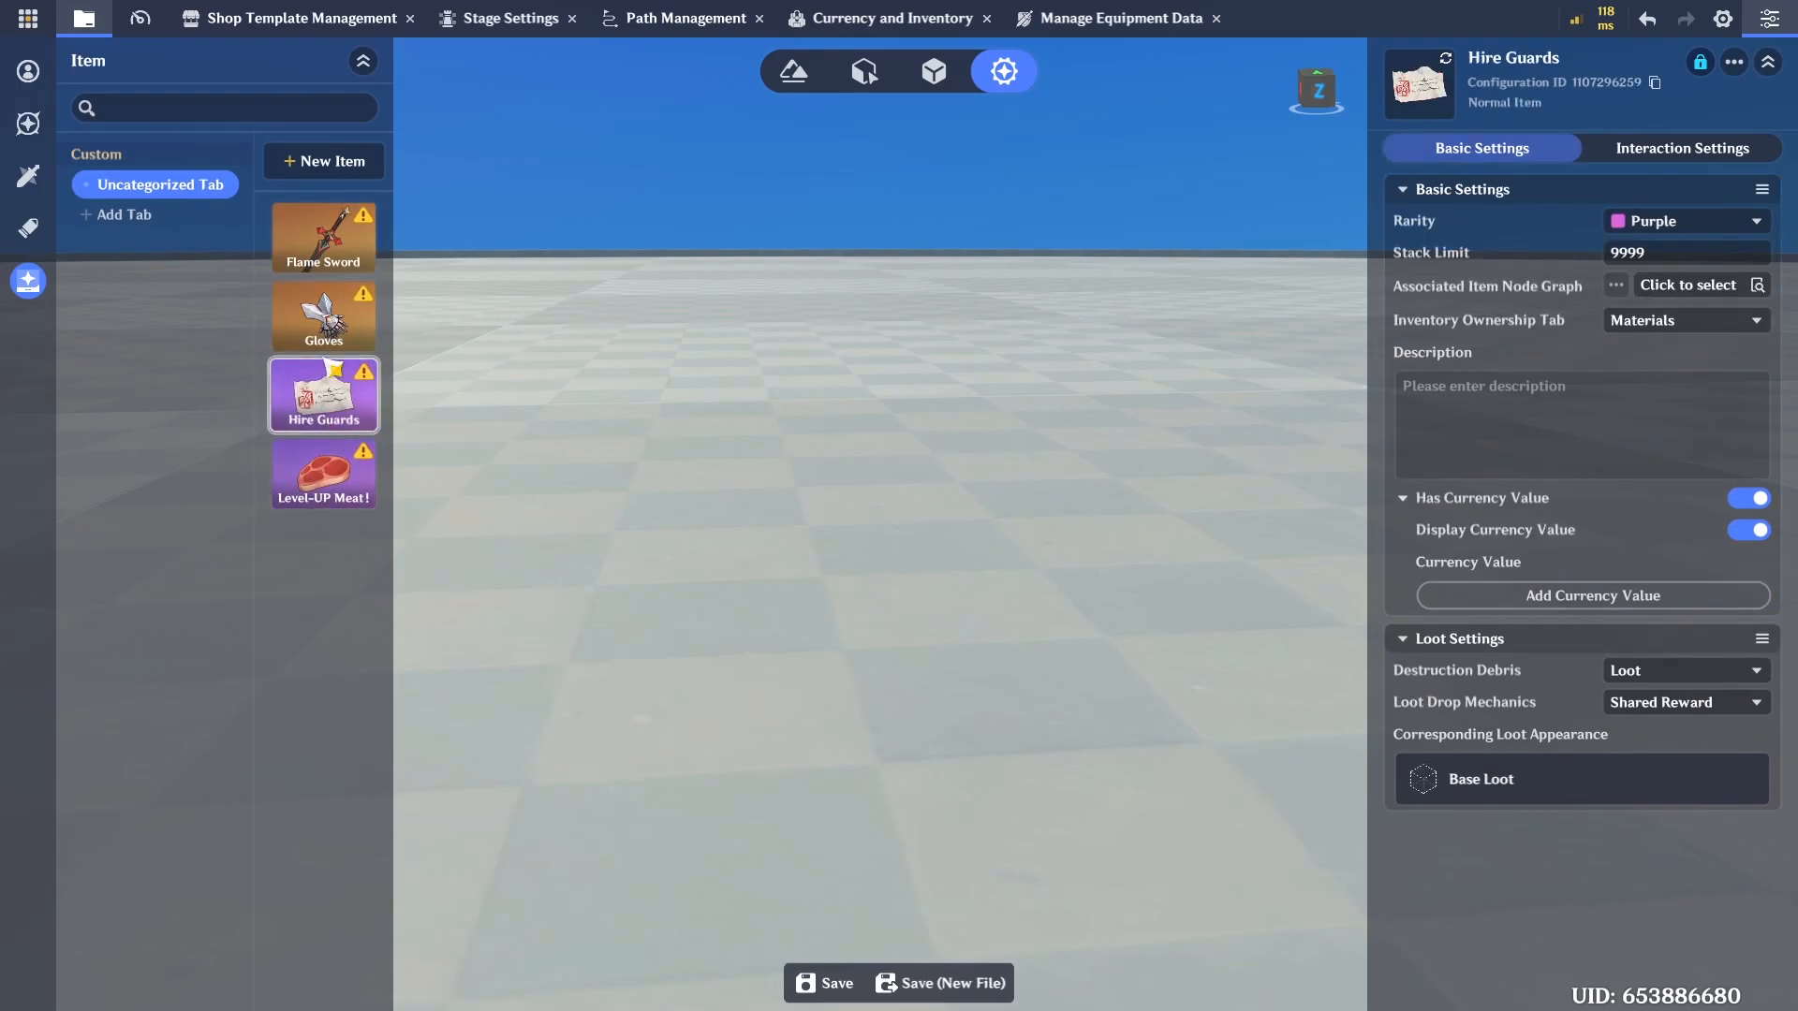
left_click(327, 242)
left_click(1591, 417)
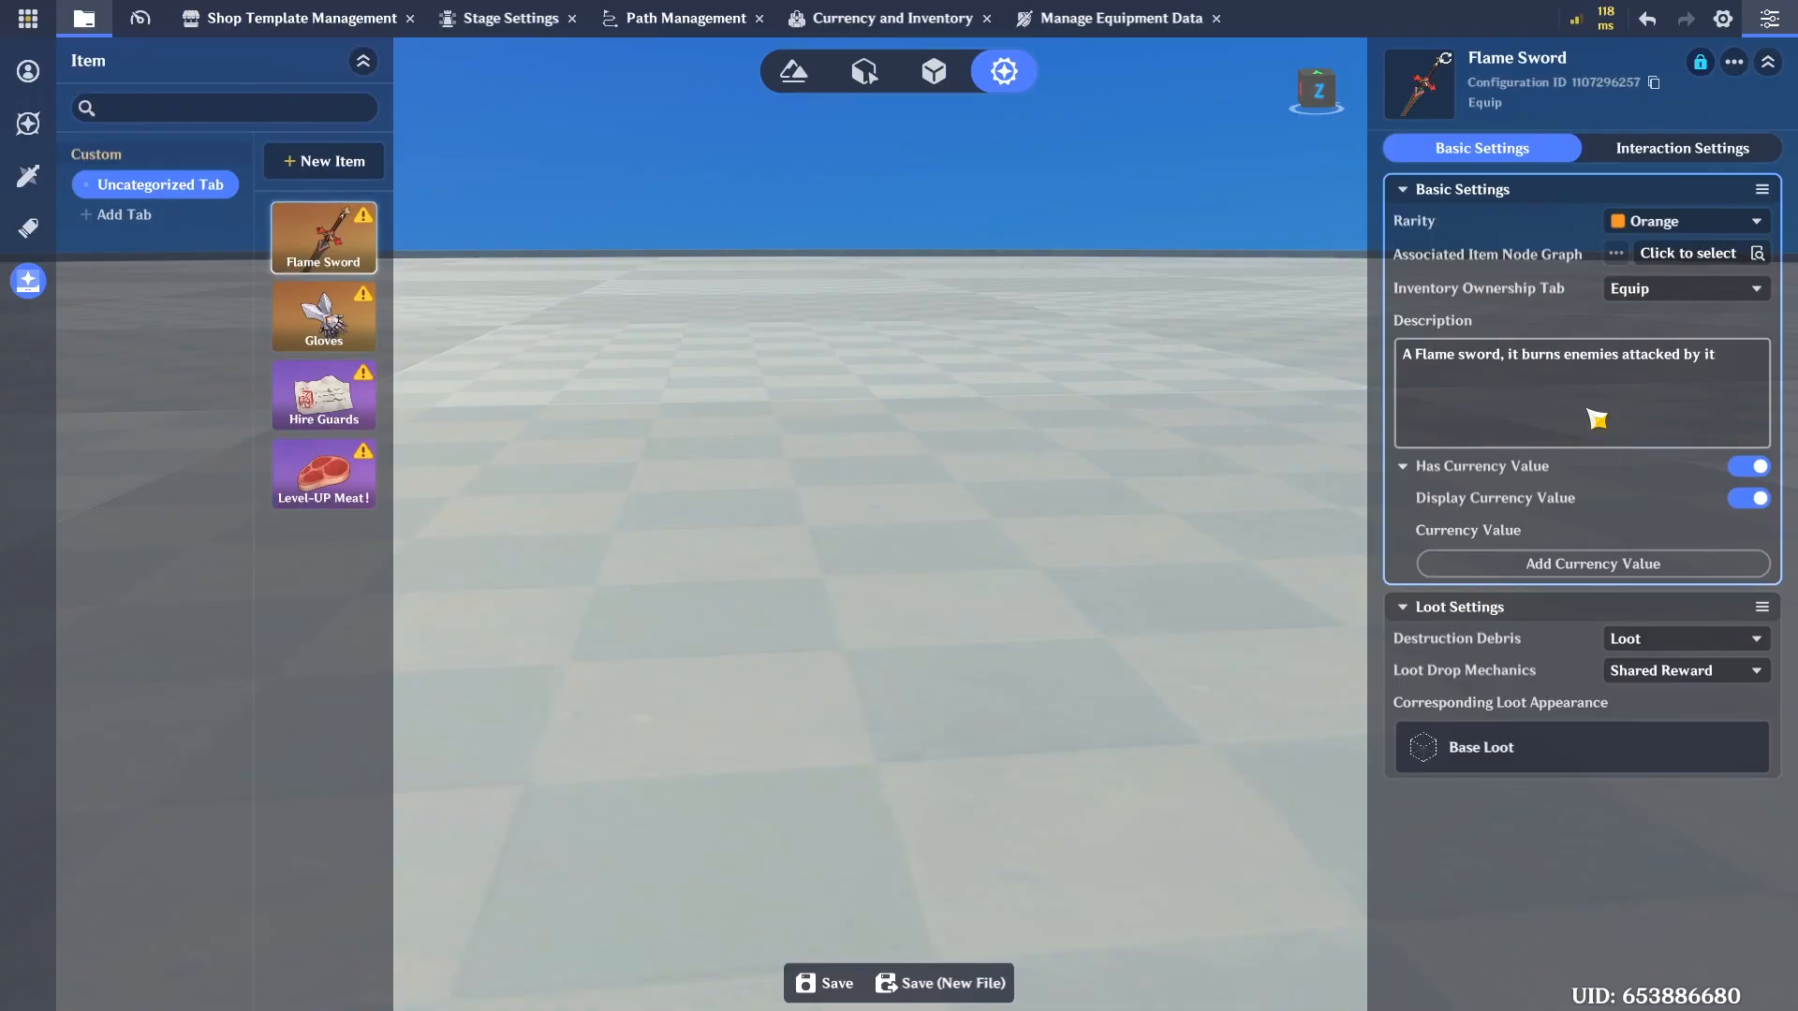
left_click(323, 316)
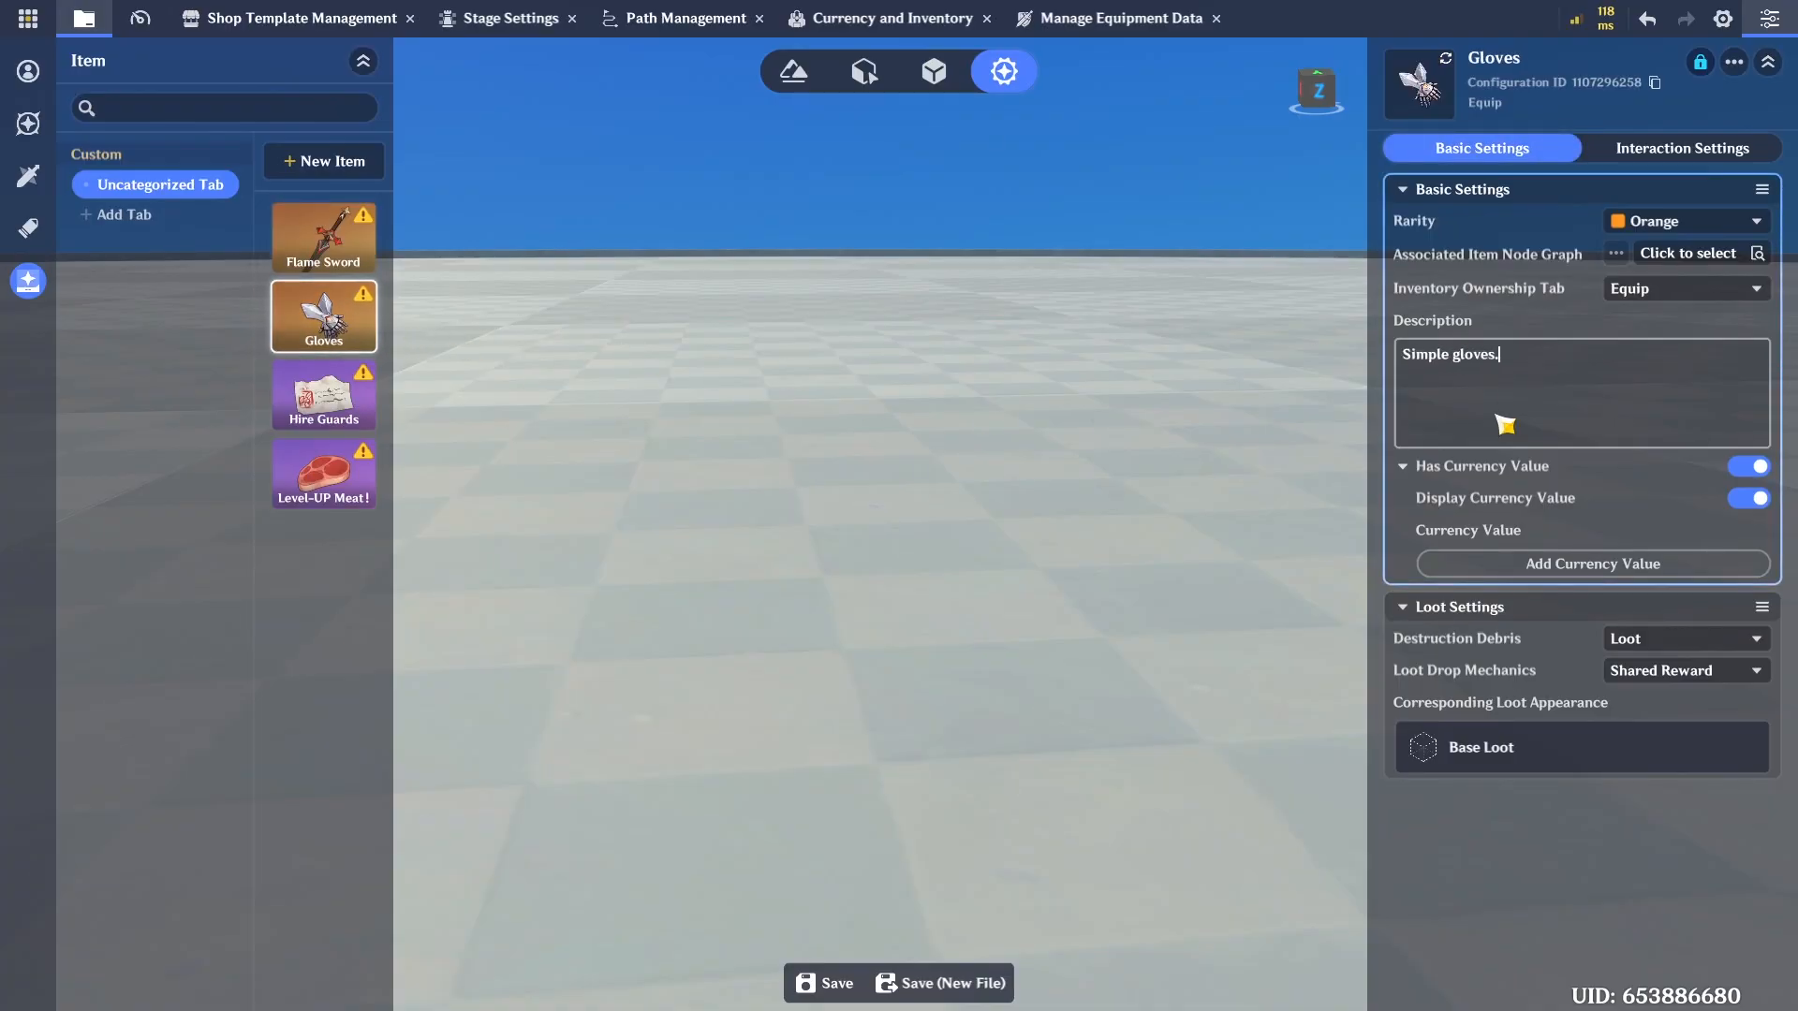
Describe Hire Guards as "Hires a guard to fight for you." and Level-UP Meat! as "Increases your level by 2."
left_click(323, 395)
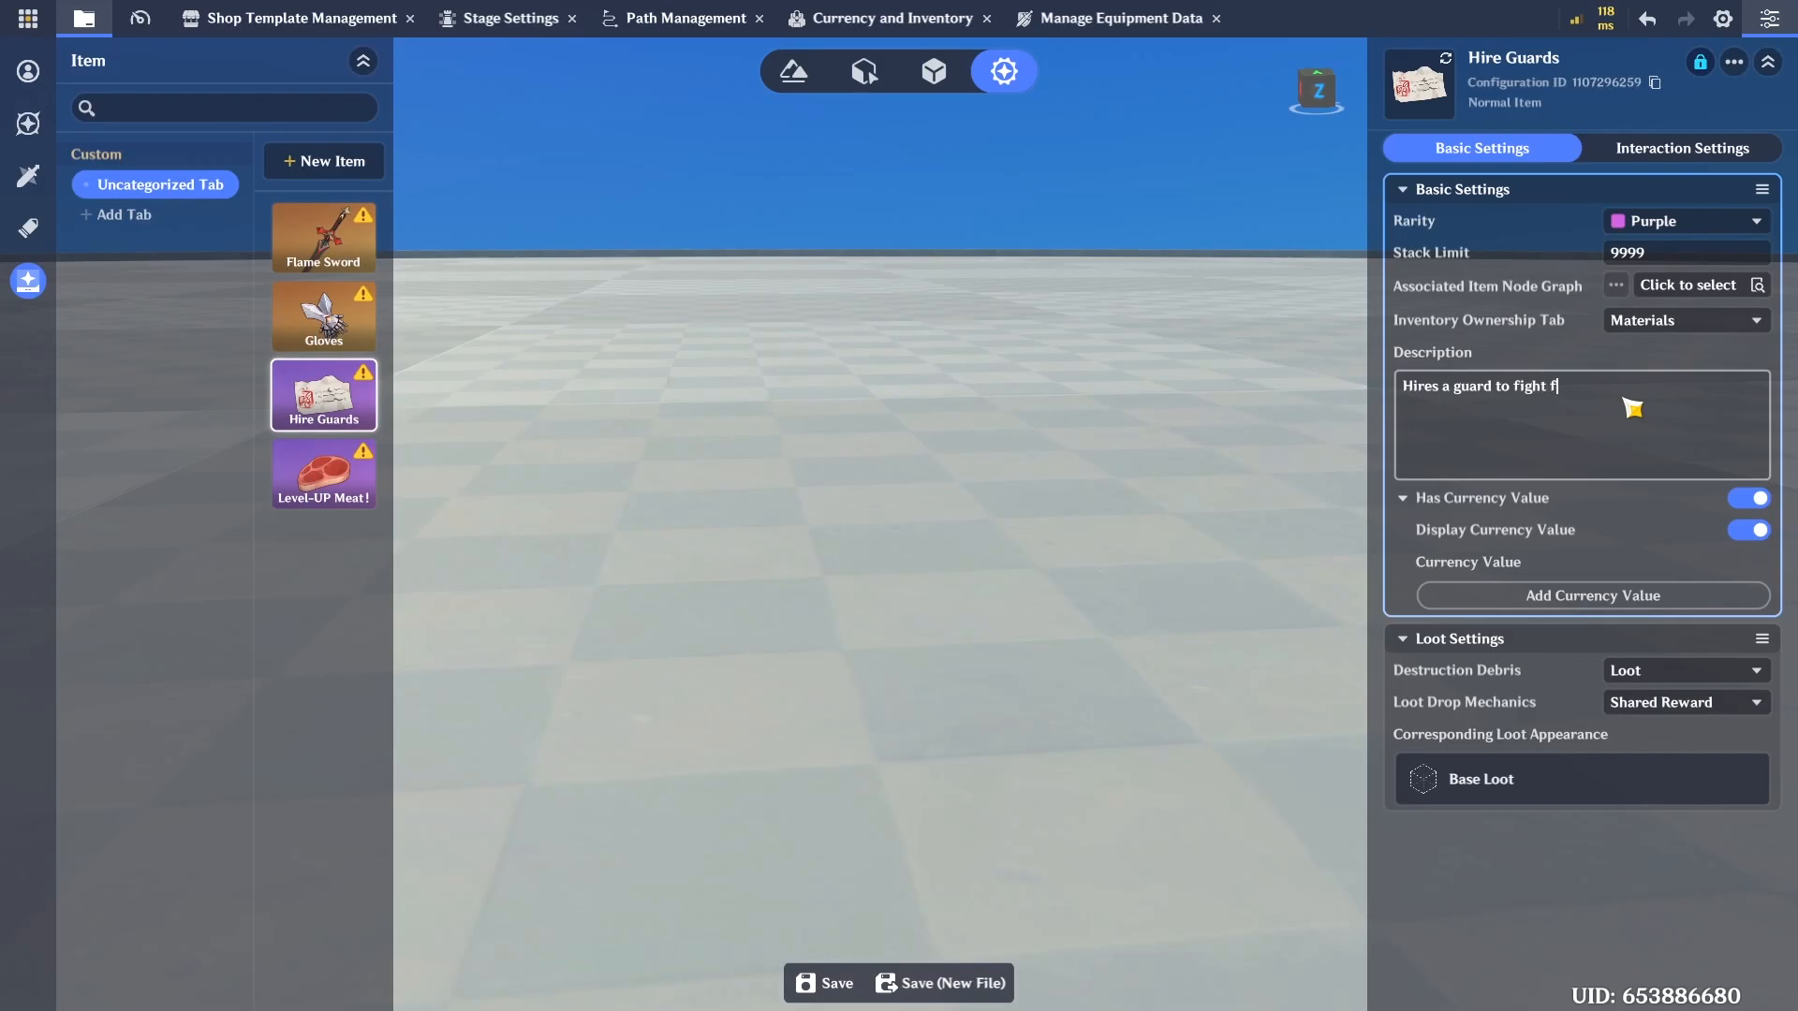
left_click(323, 473)
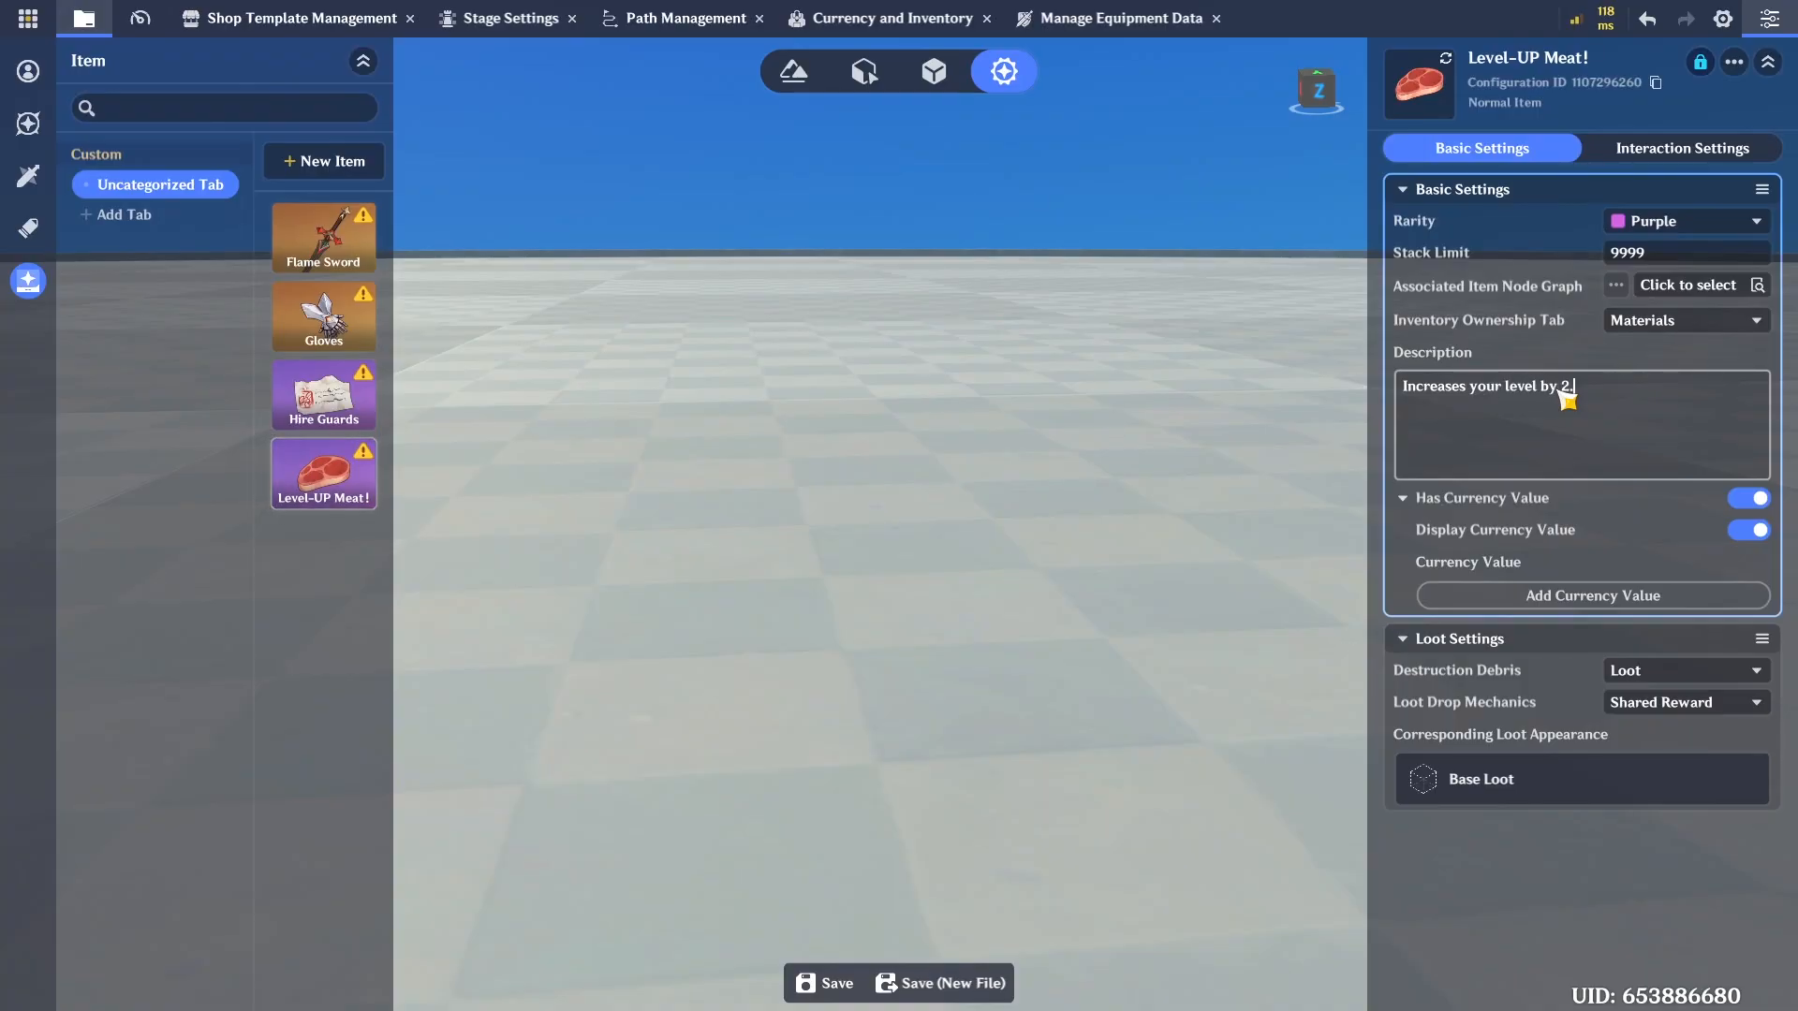
left_click(1615, 954)
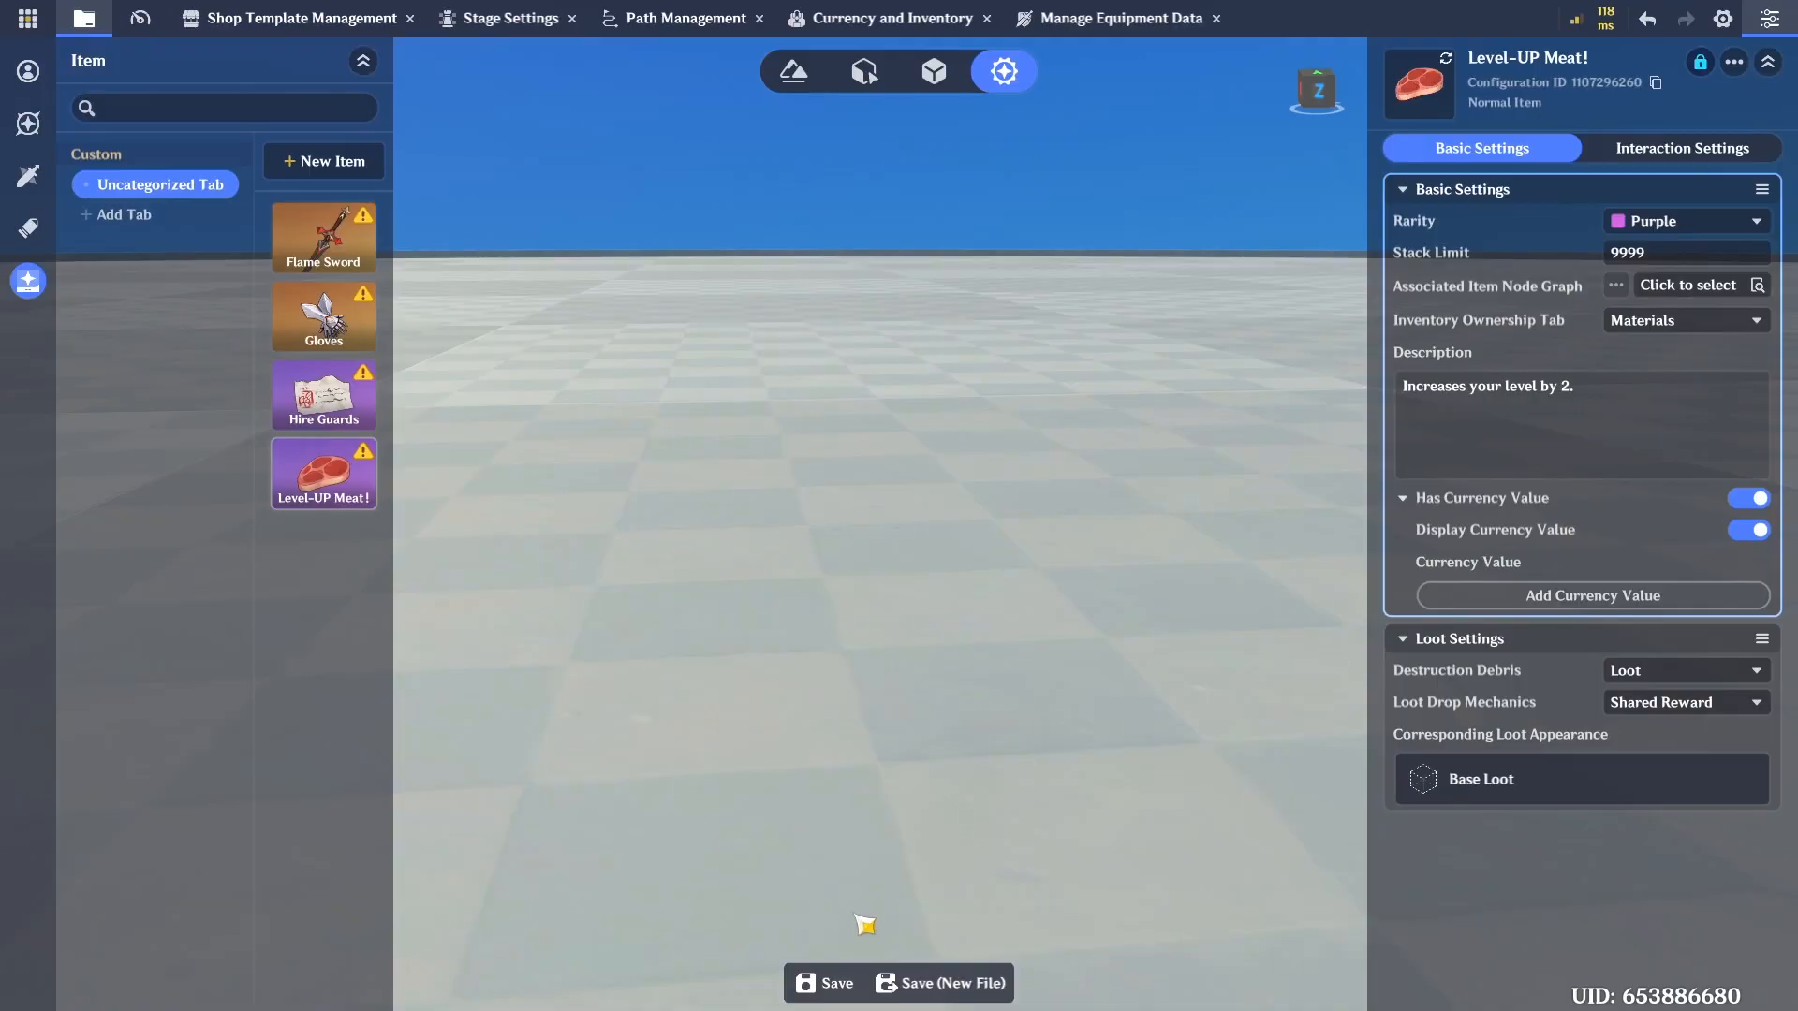
Save the description and loot changes of all four custom items
left_click(324, 398)
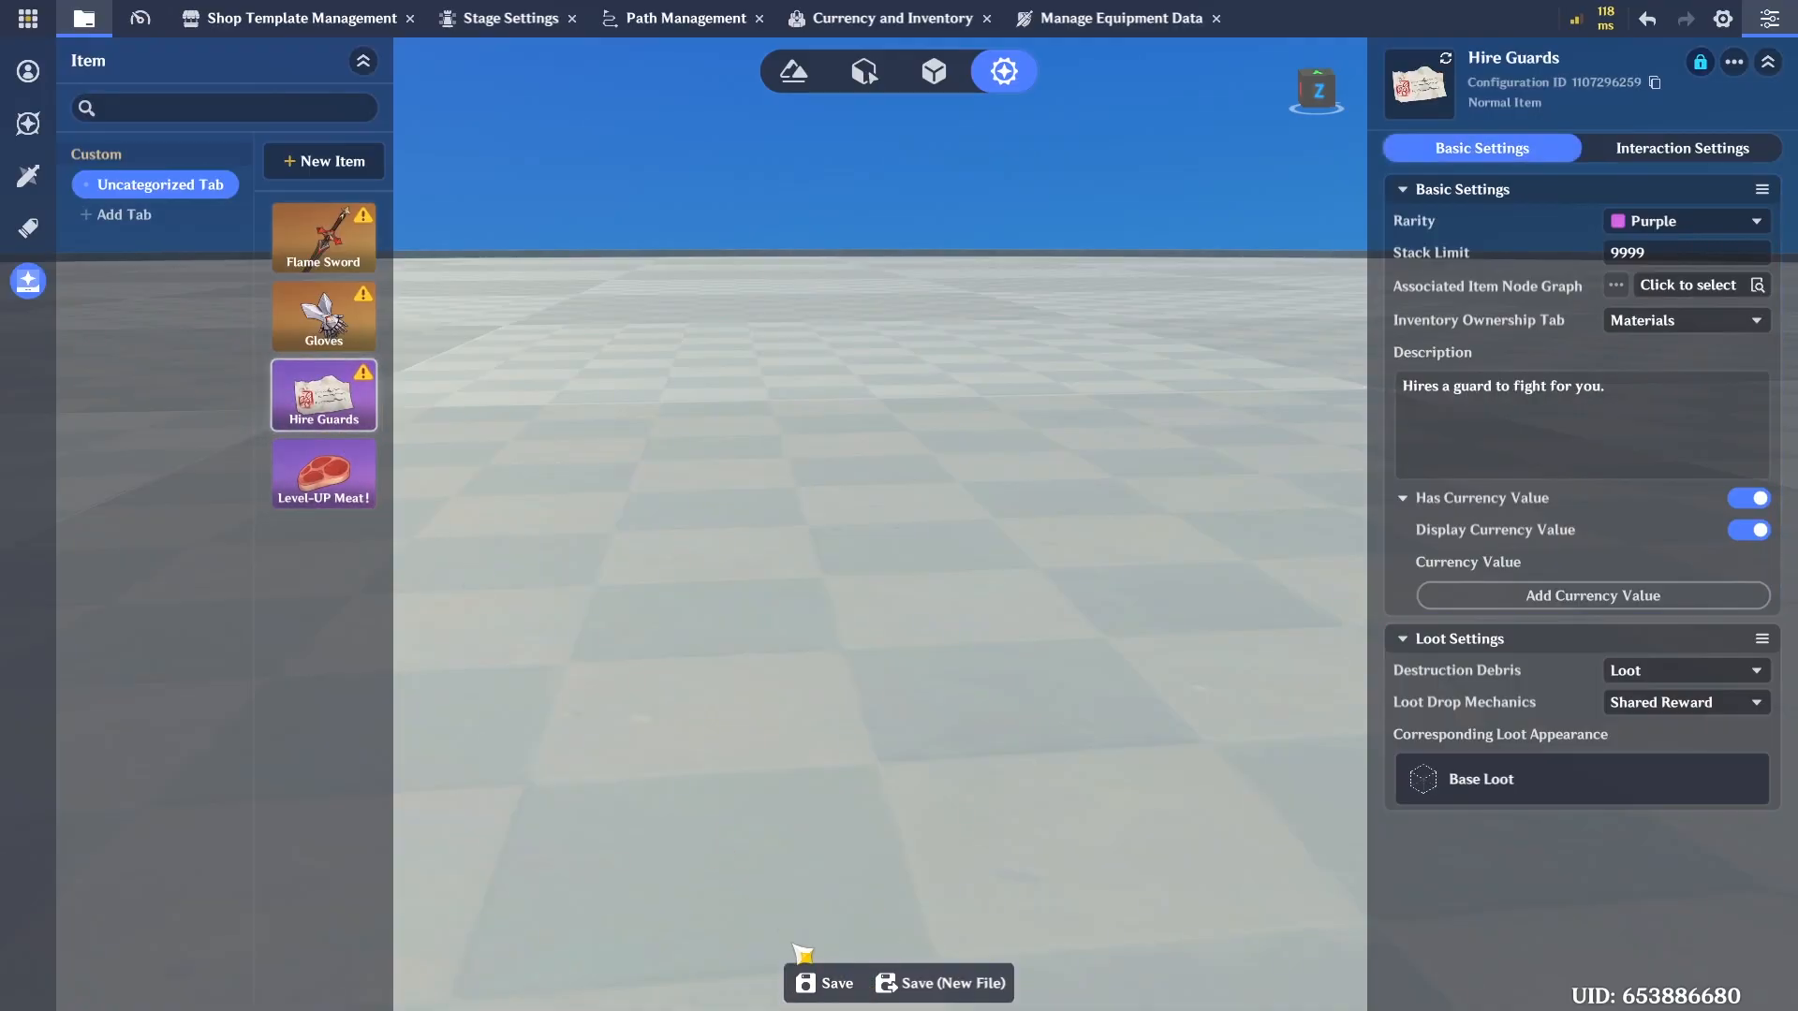
left_click(328, 347)
left_click(323, 398)
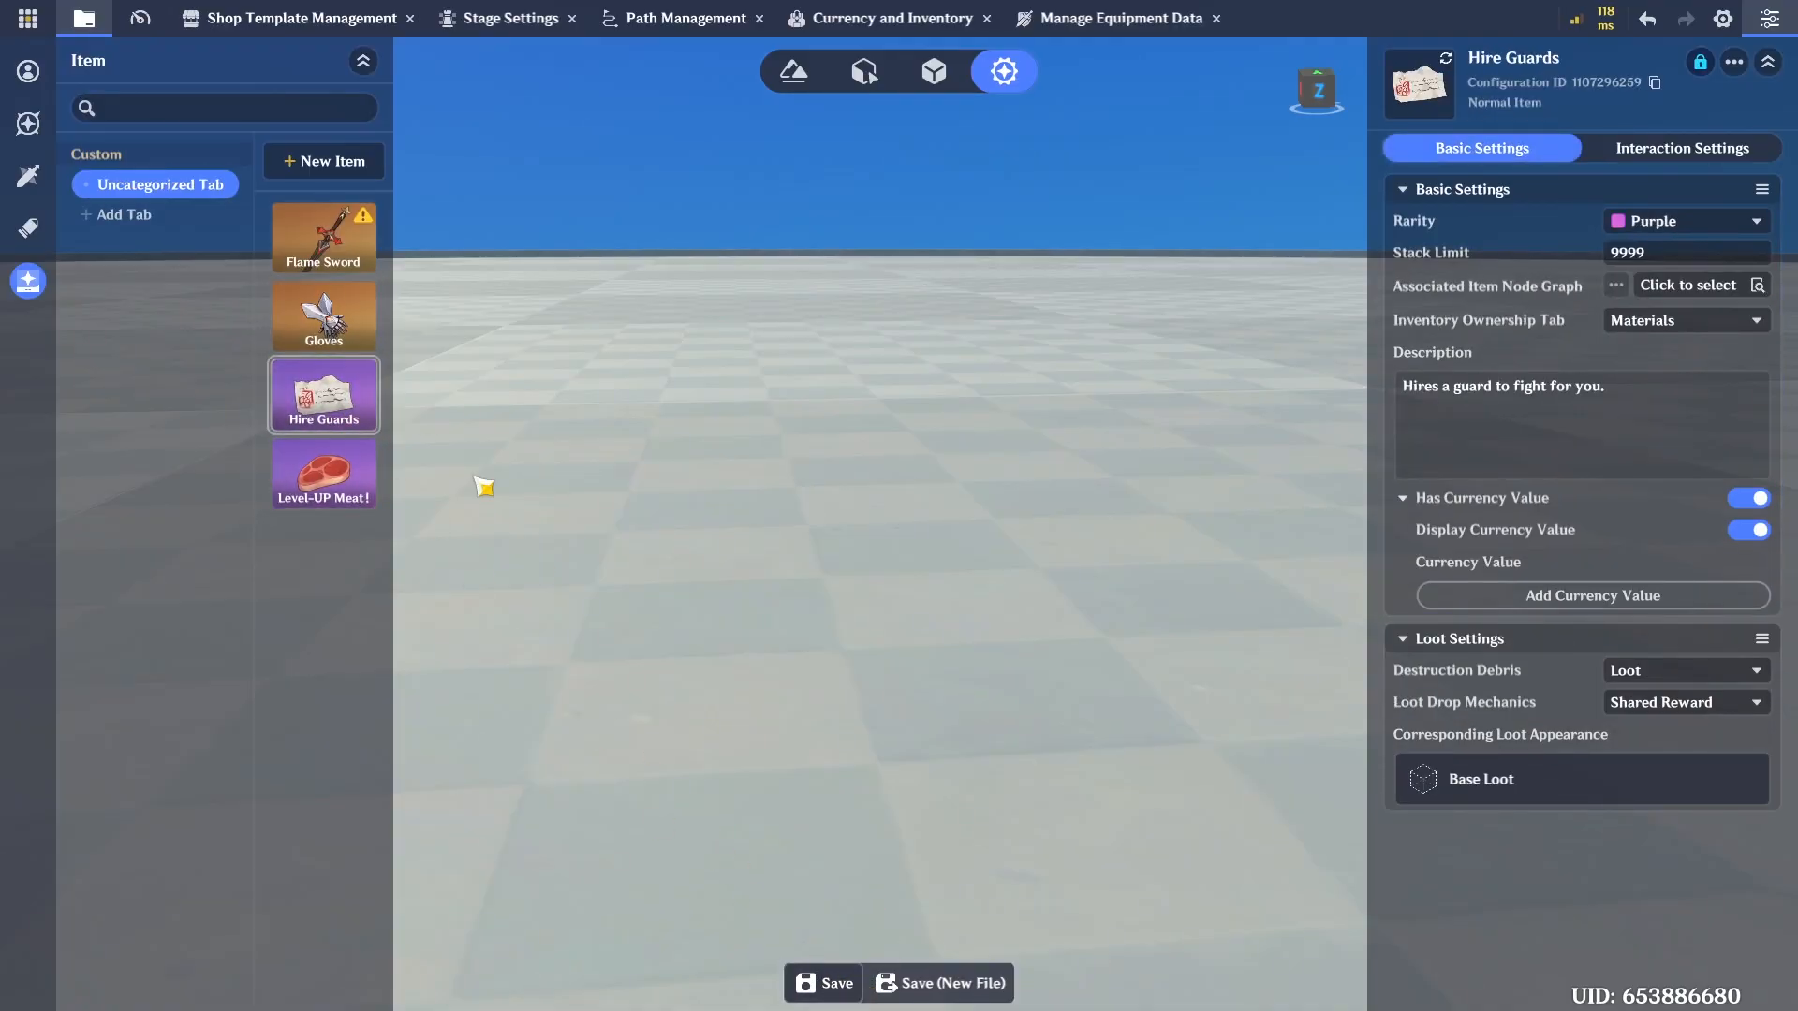
left_click(328, 253)
left_click(816, 993)
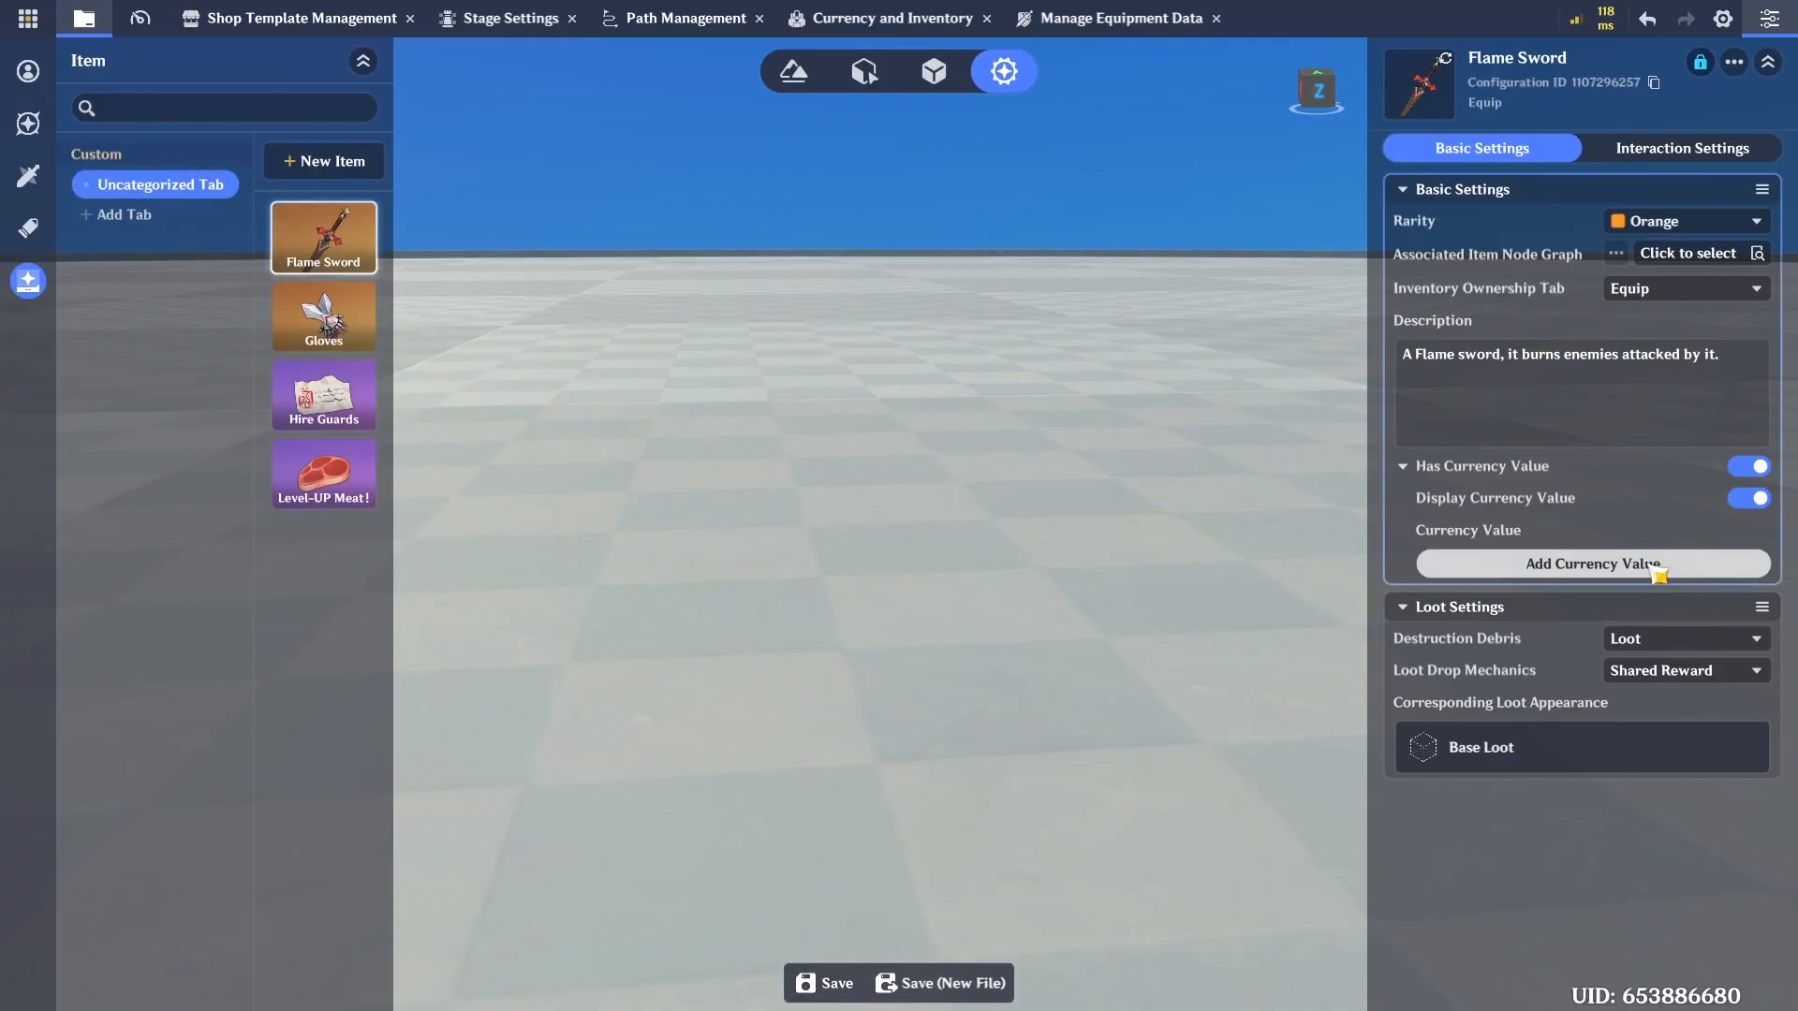
Add a Gold currency value of 30 to the Flame Sword
left_click(1601, 565)
left_click(1334, 695)
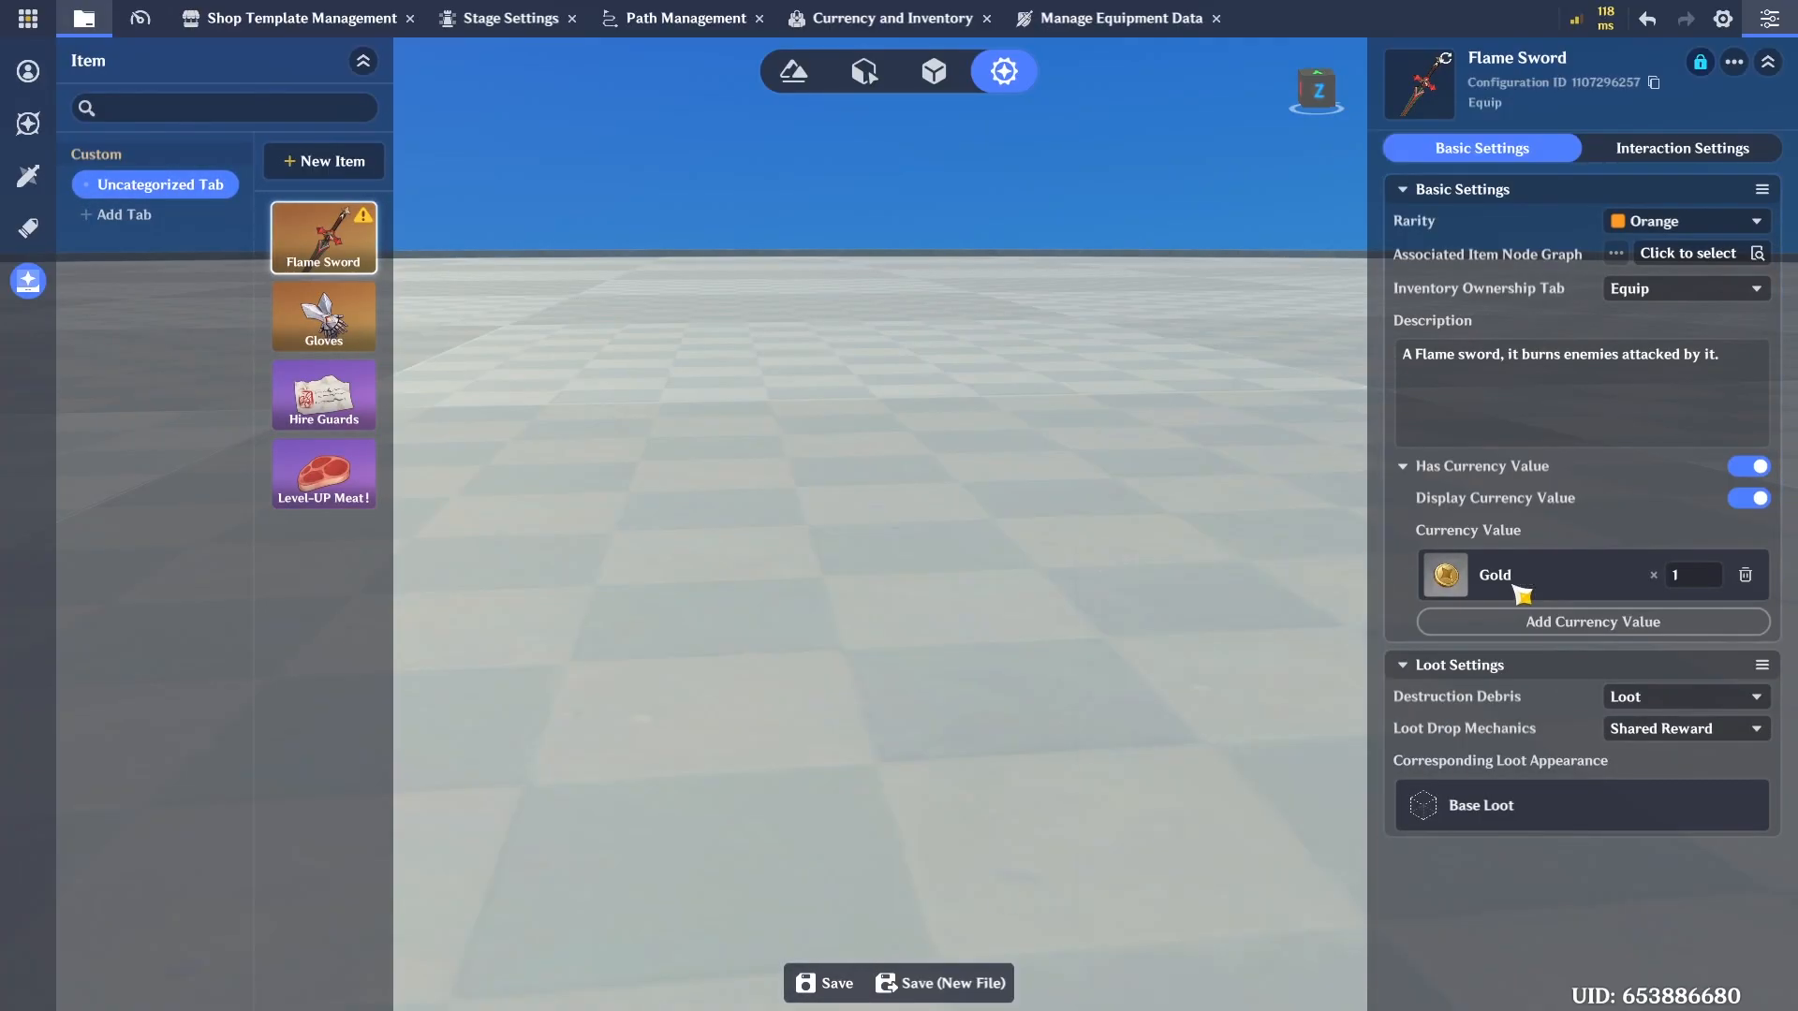
left_click(1716, 586)
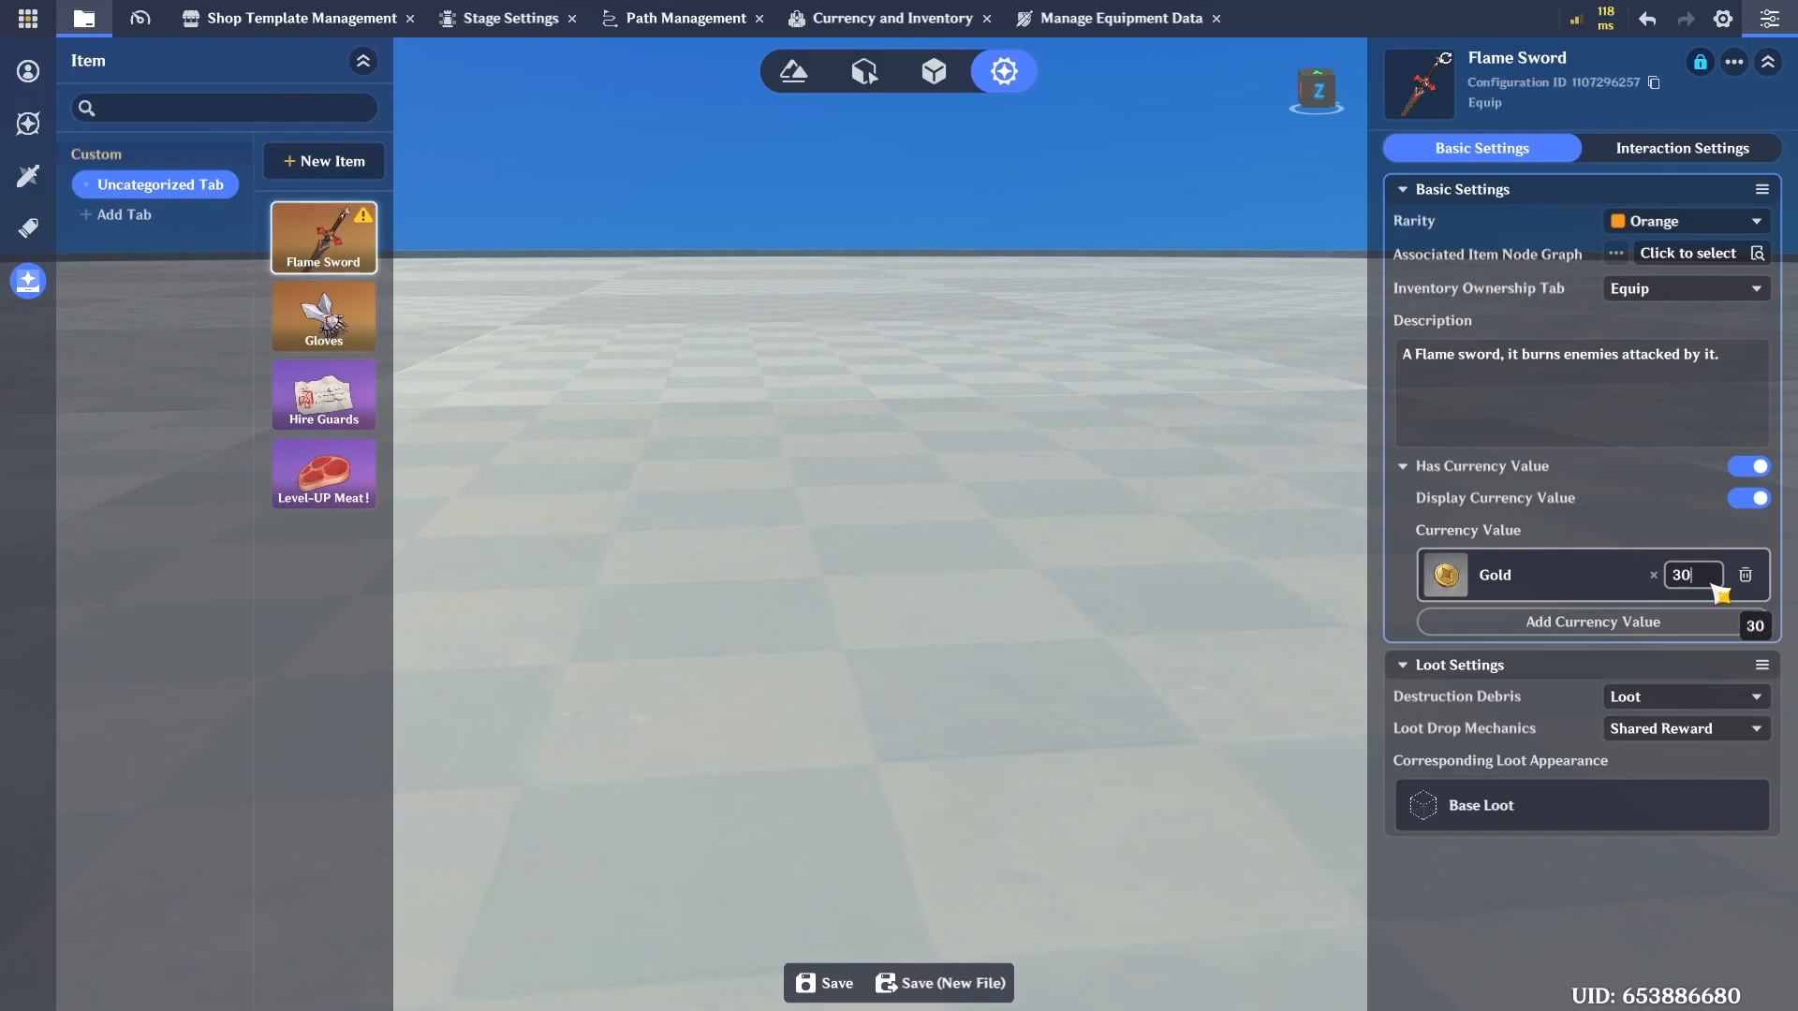
left_click(324, 317)
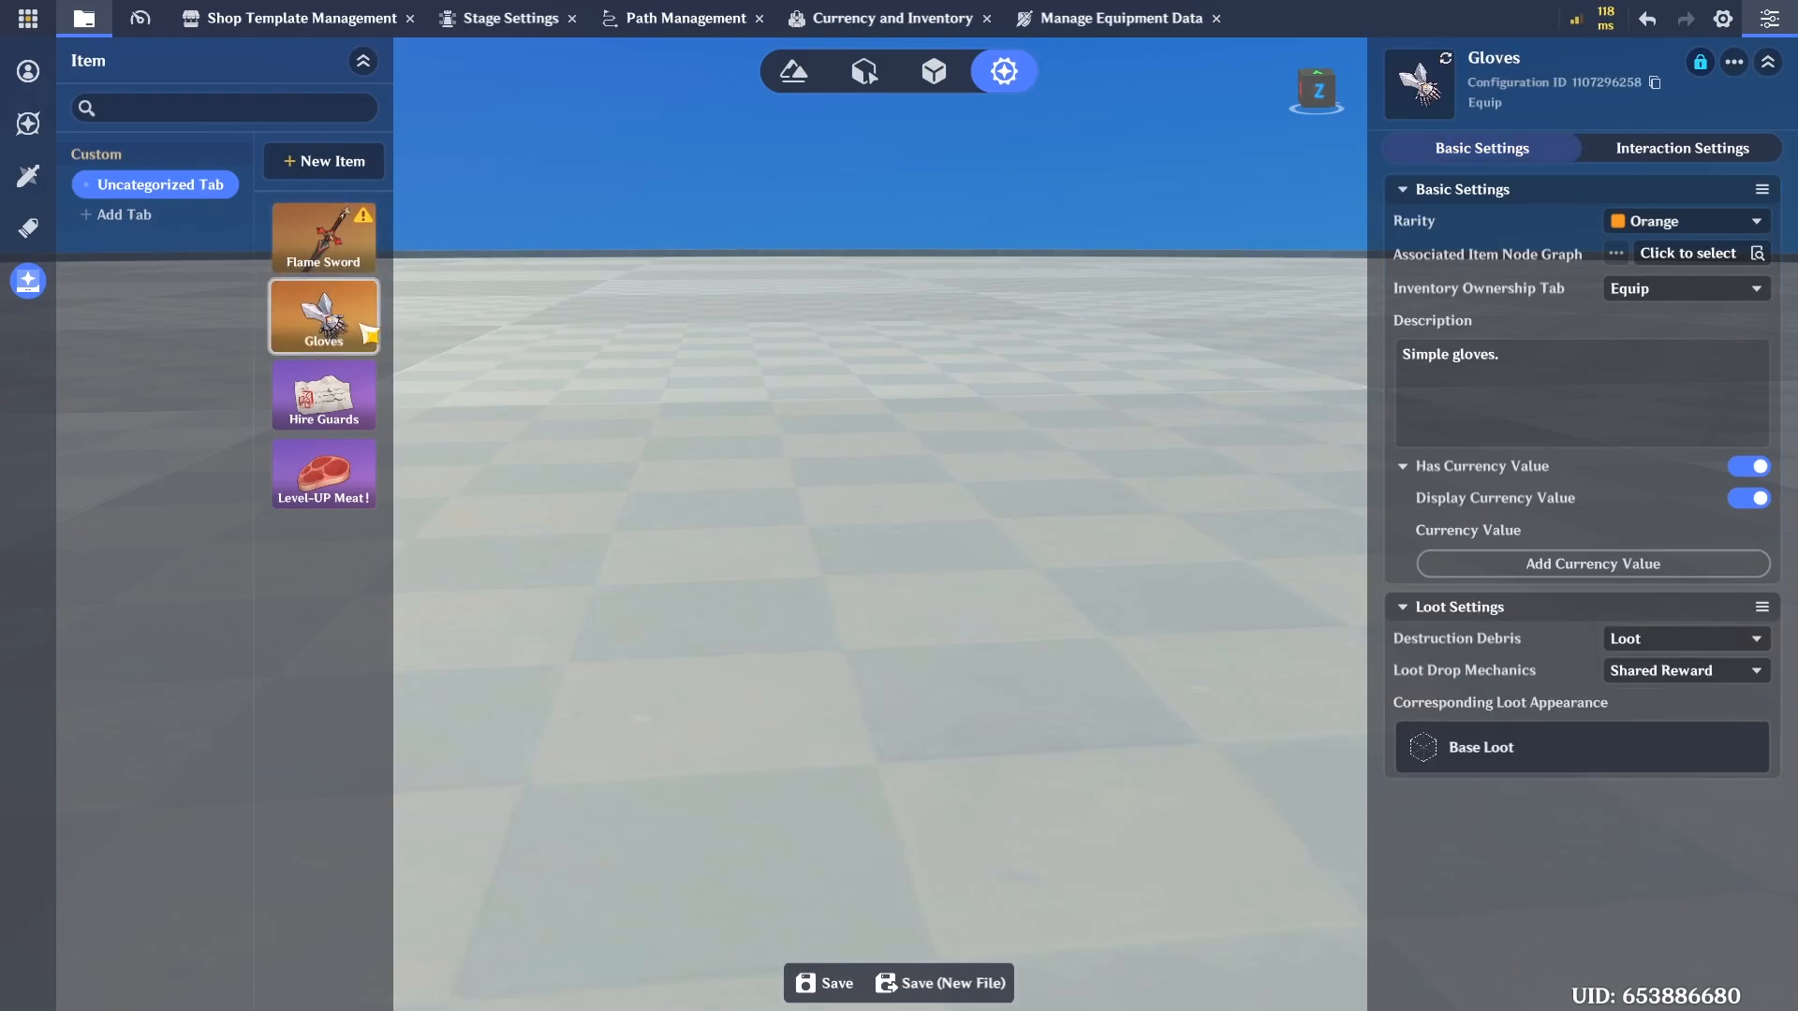
left_click(1597, 566)
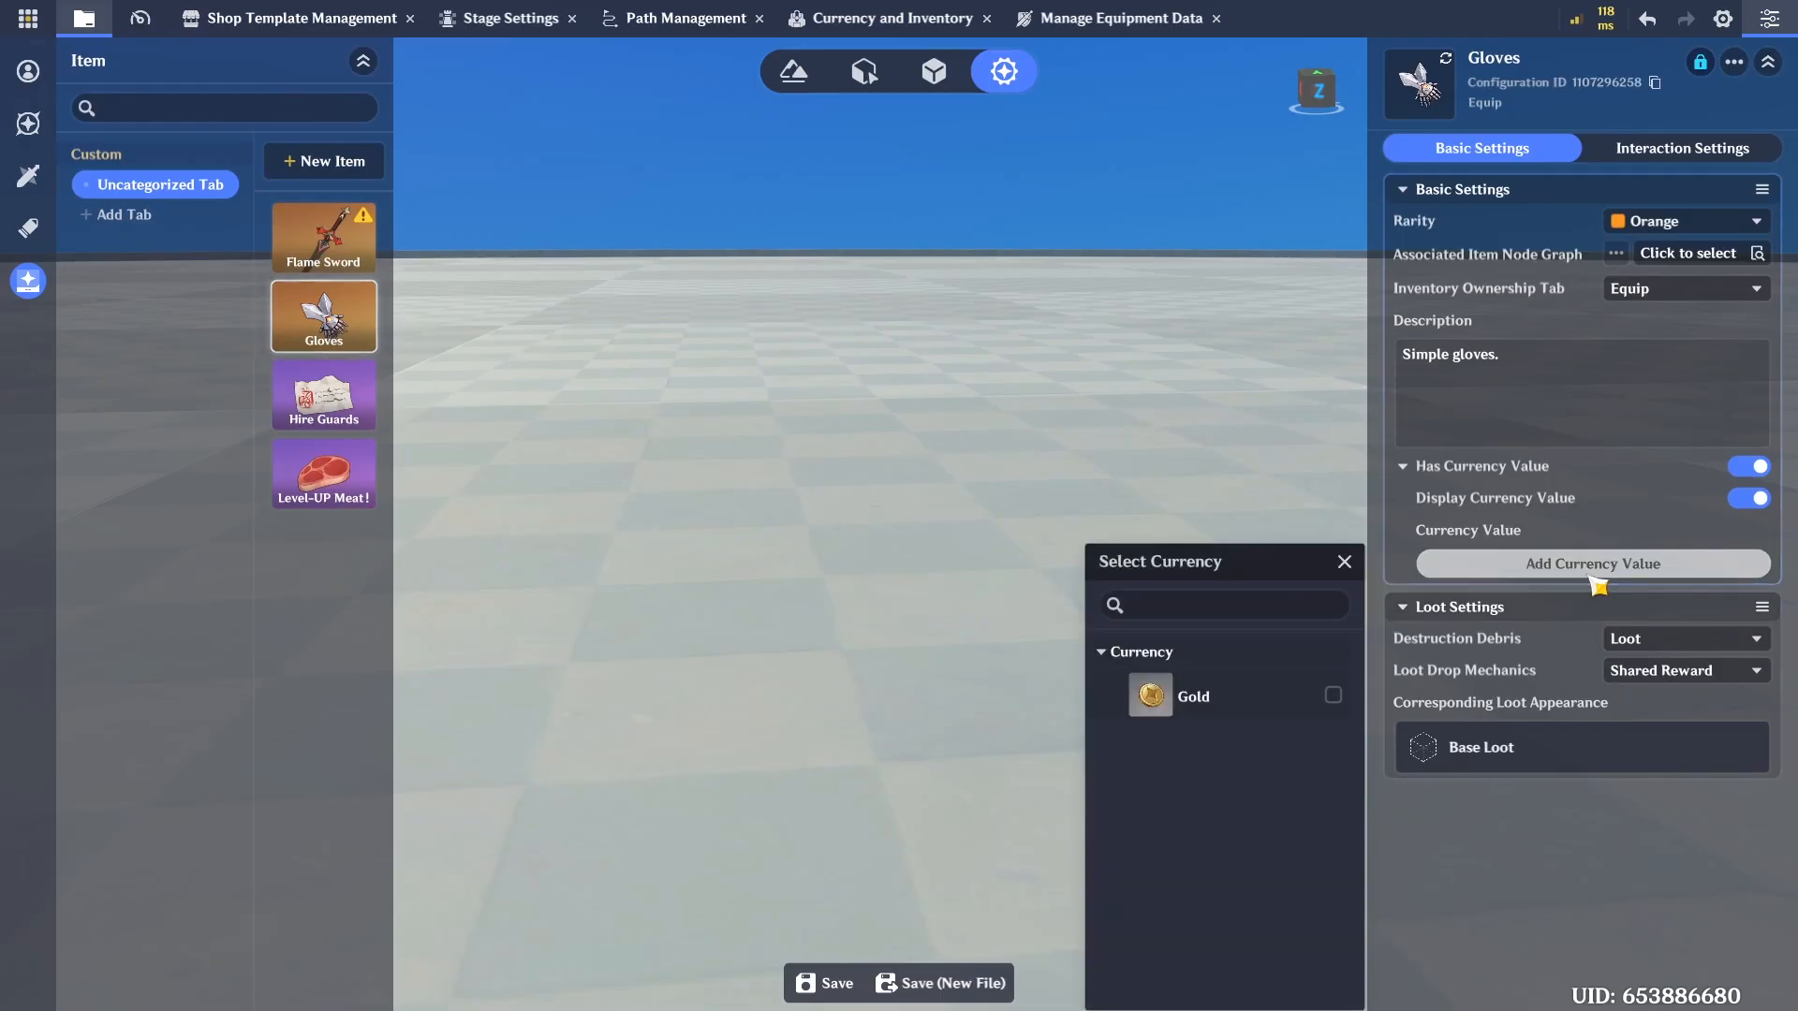
left_click(1345, 563)
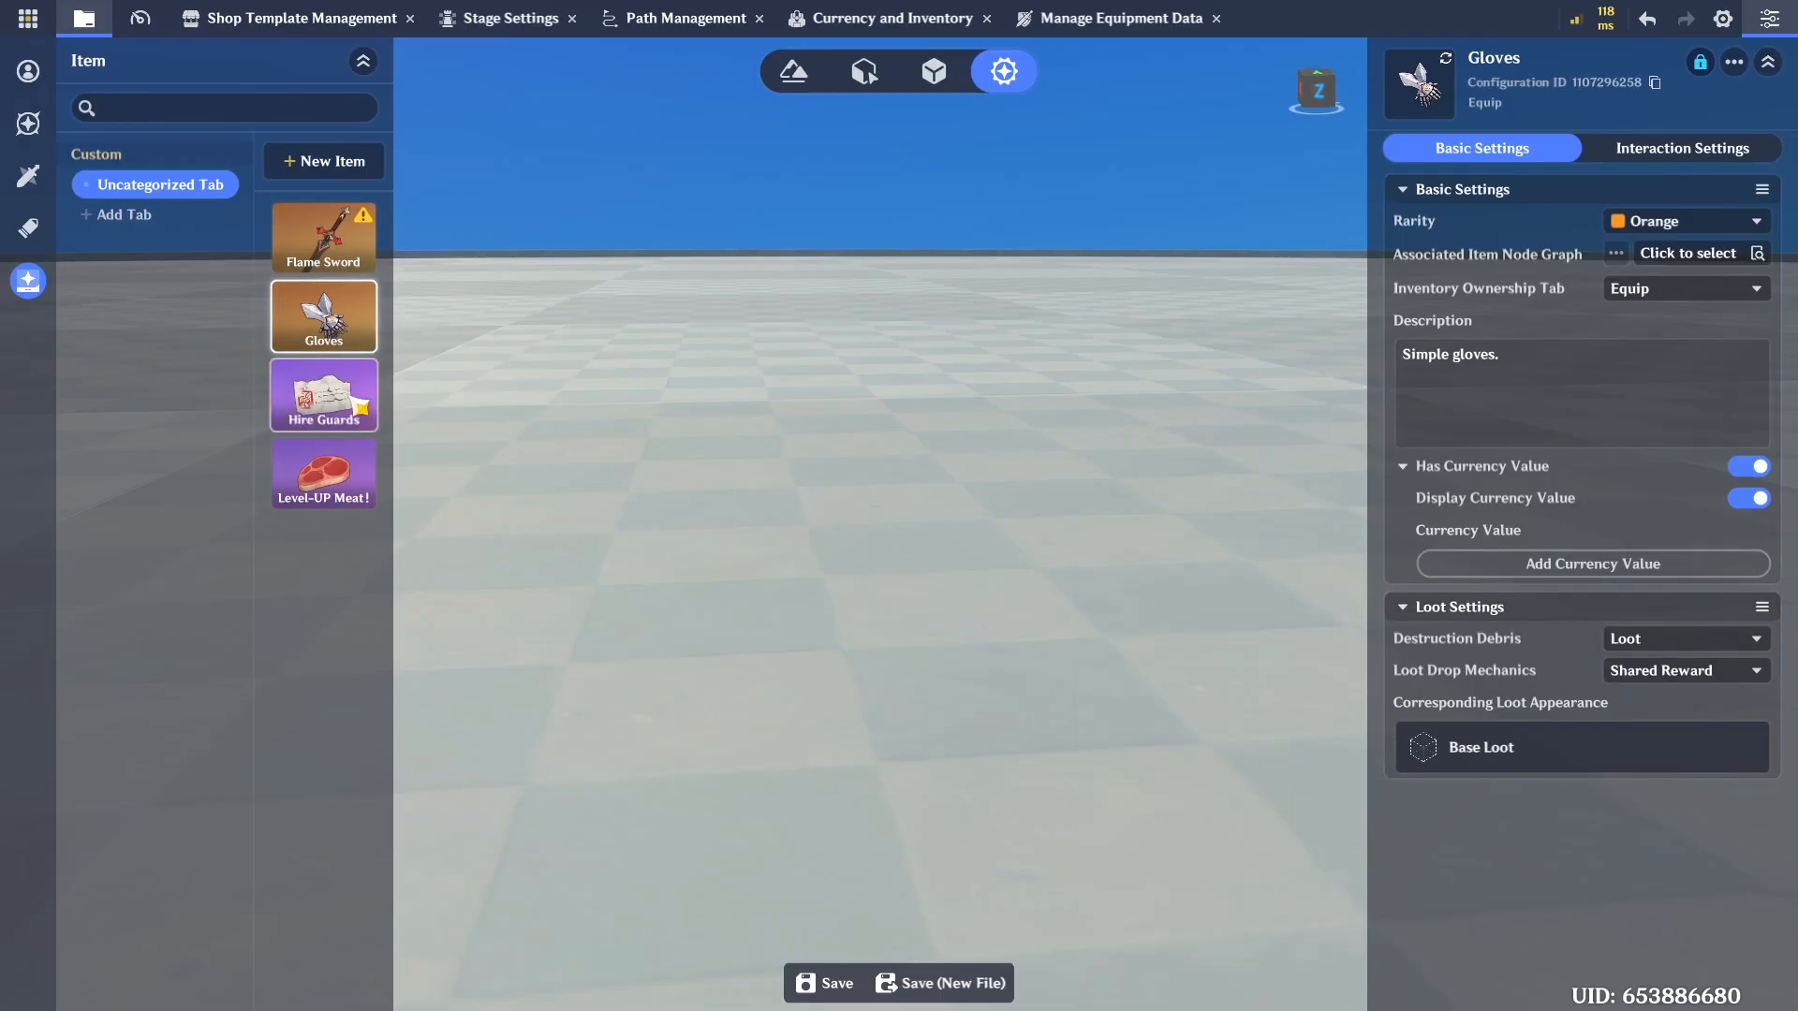
Add a Gold currency value of 20 to the Hire Guards item
left_click(361, 409)
left_click(1701, 598)
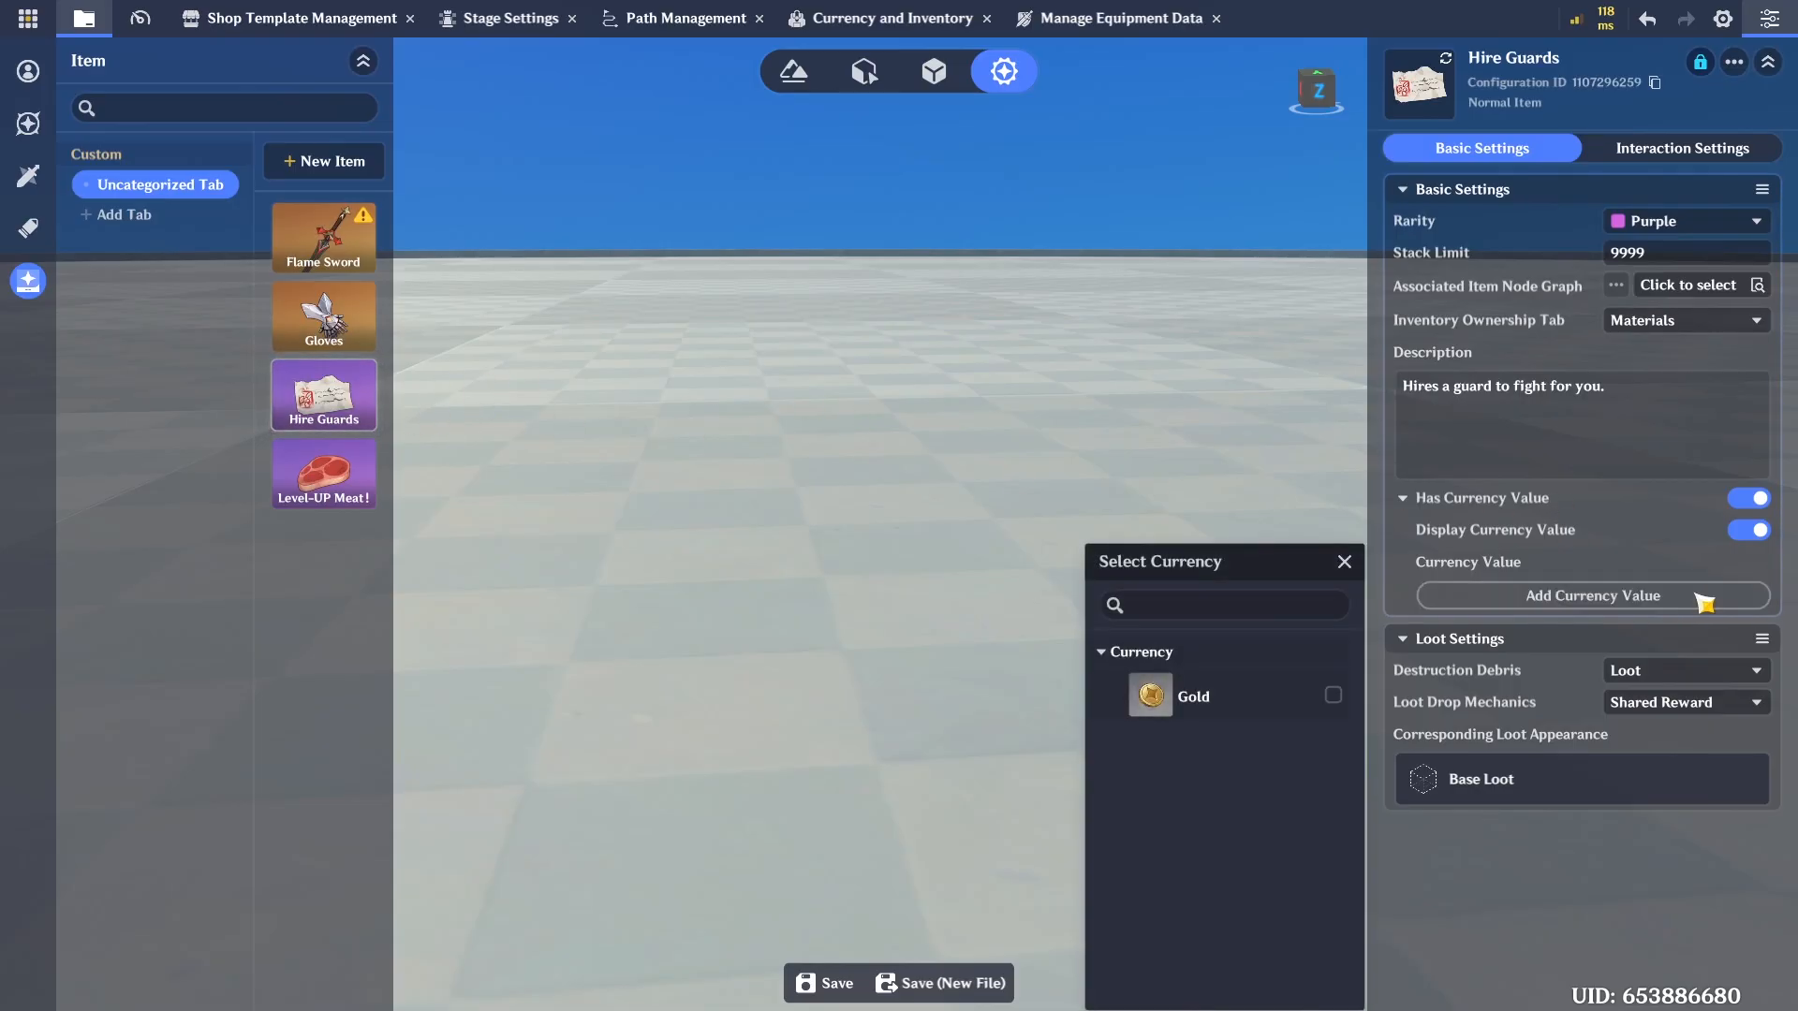
left_click(1332, 694)
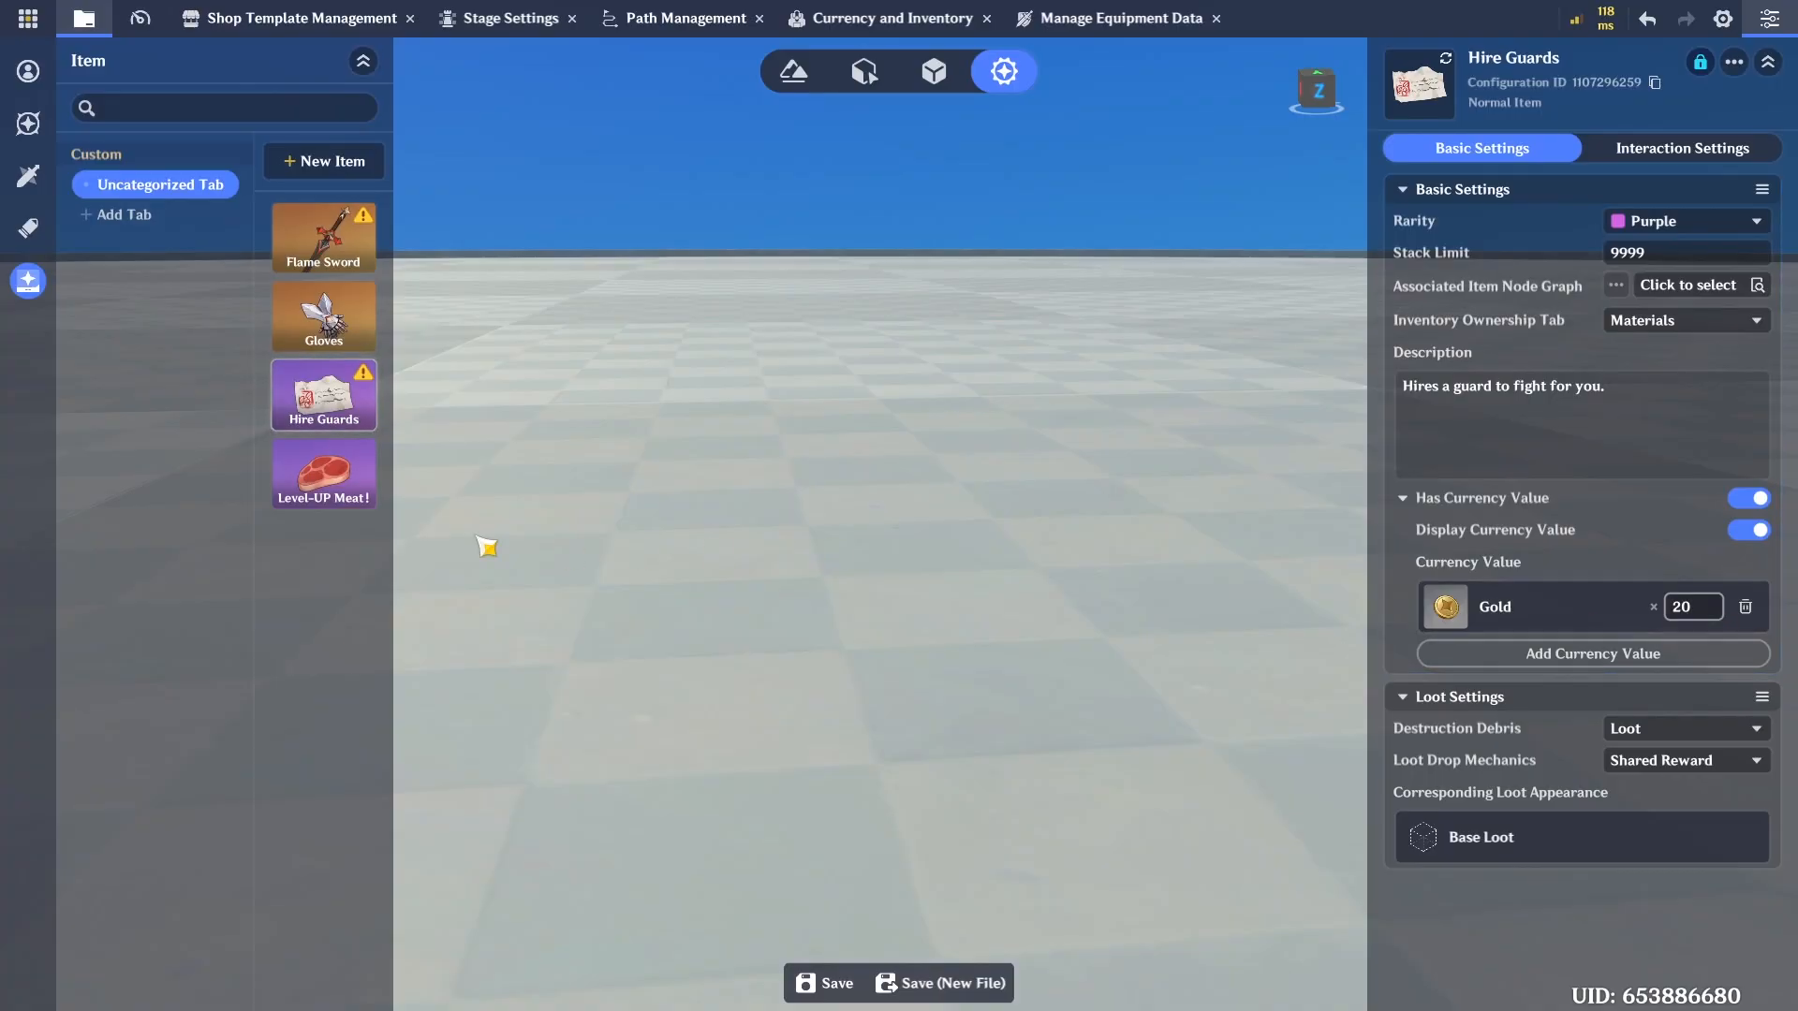
left_click(337, 487)
left_click(344, 423)
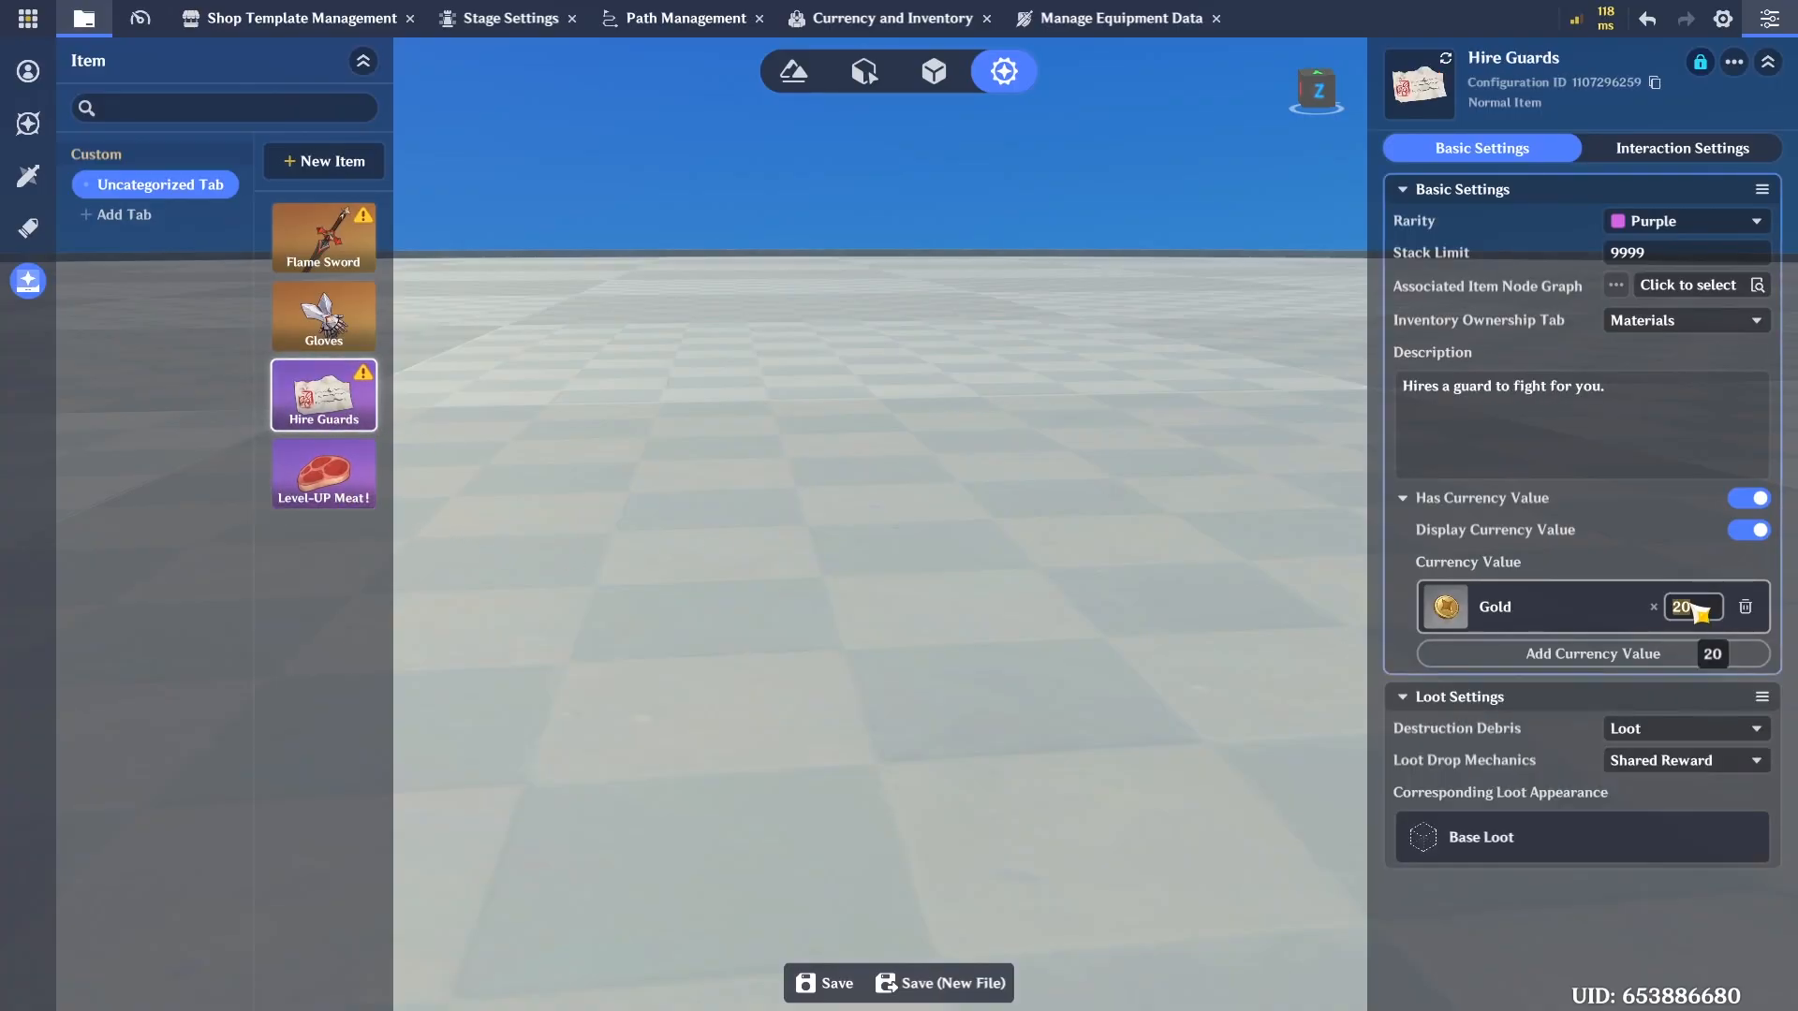
Add a Gold currency value of 20 to the Level-UP Meat! item
left_click(370, 485)
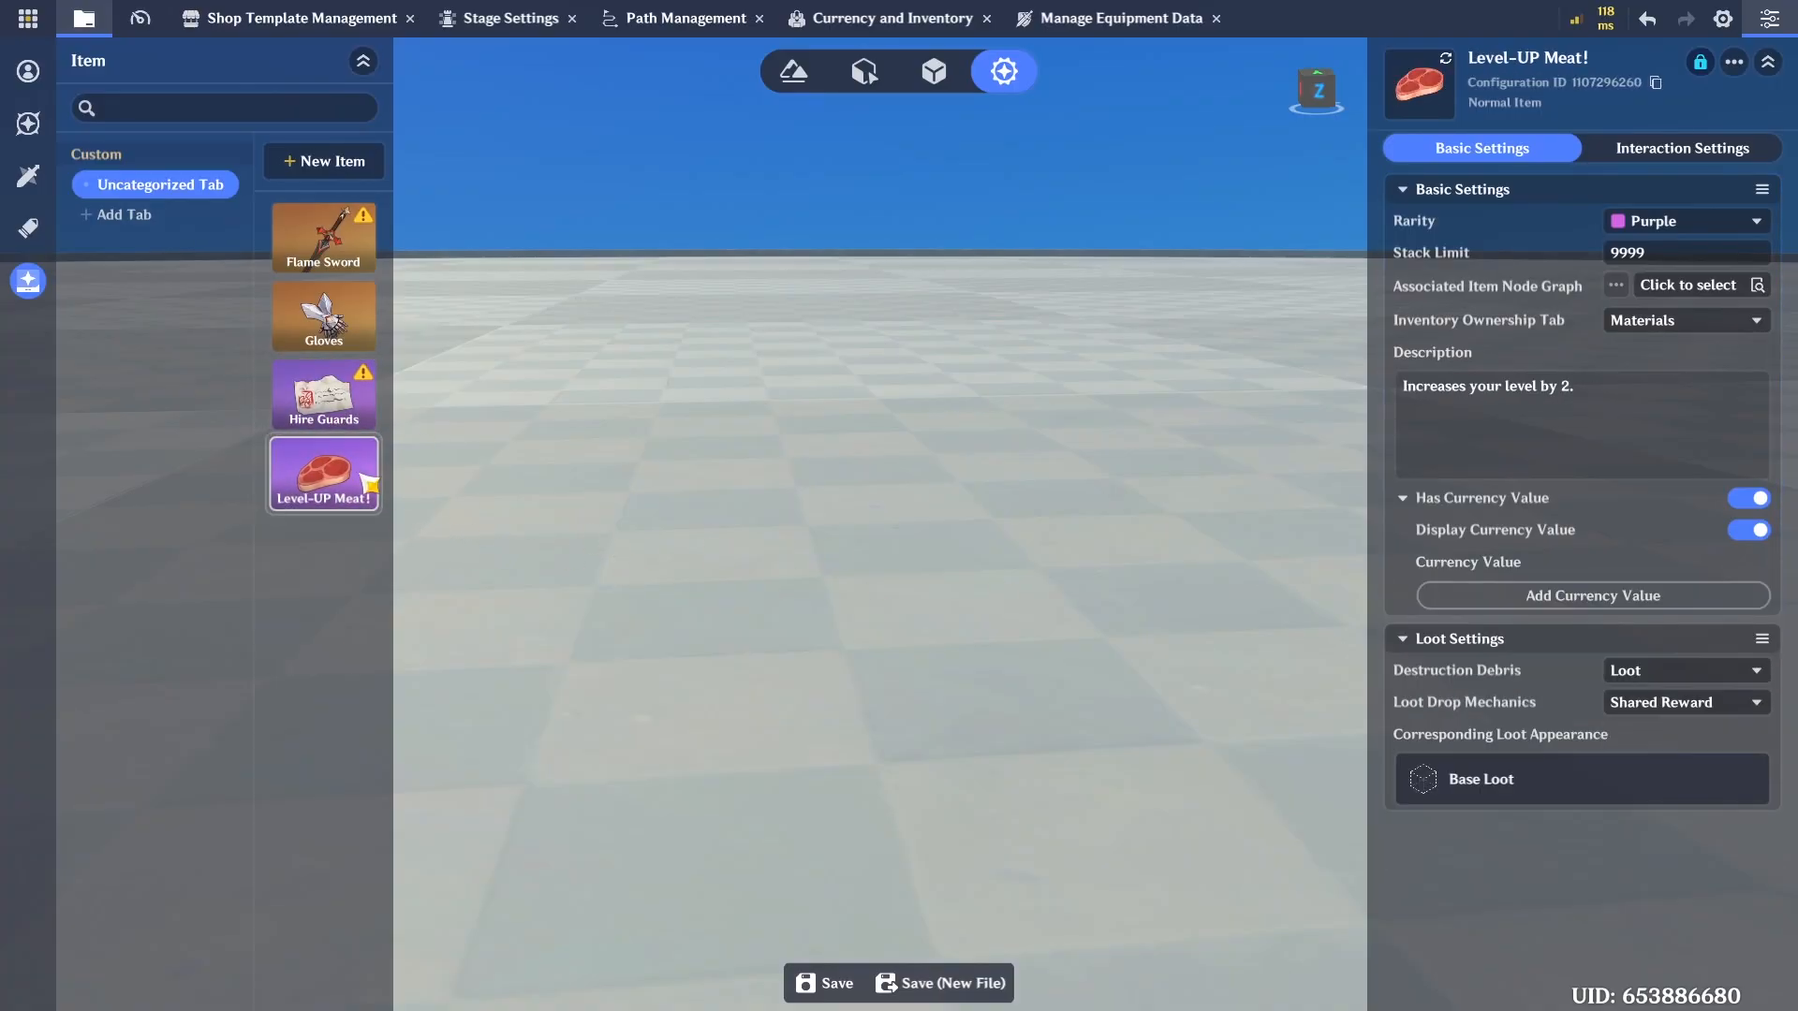
left_click(1656, 598)
left_click(1334, 695)
left_click(1714, 611)
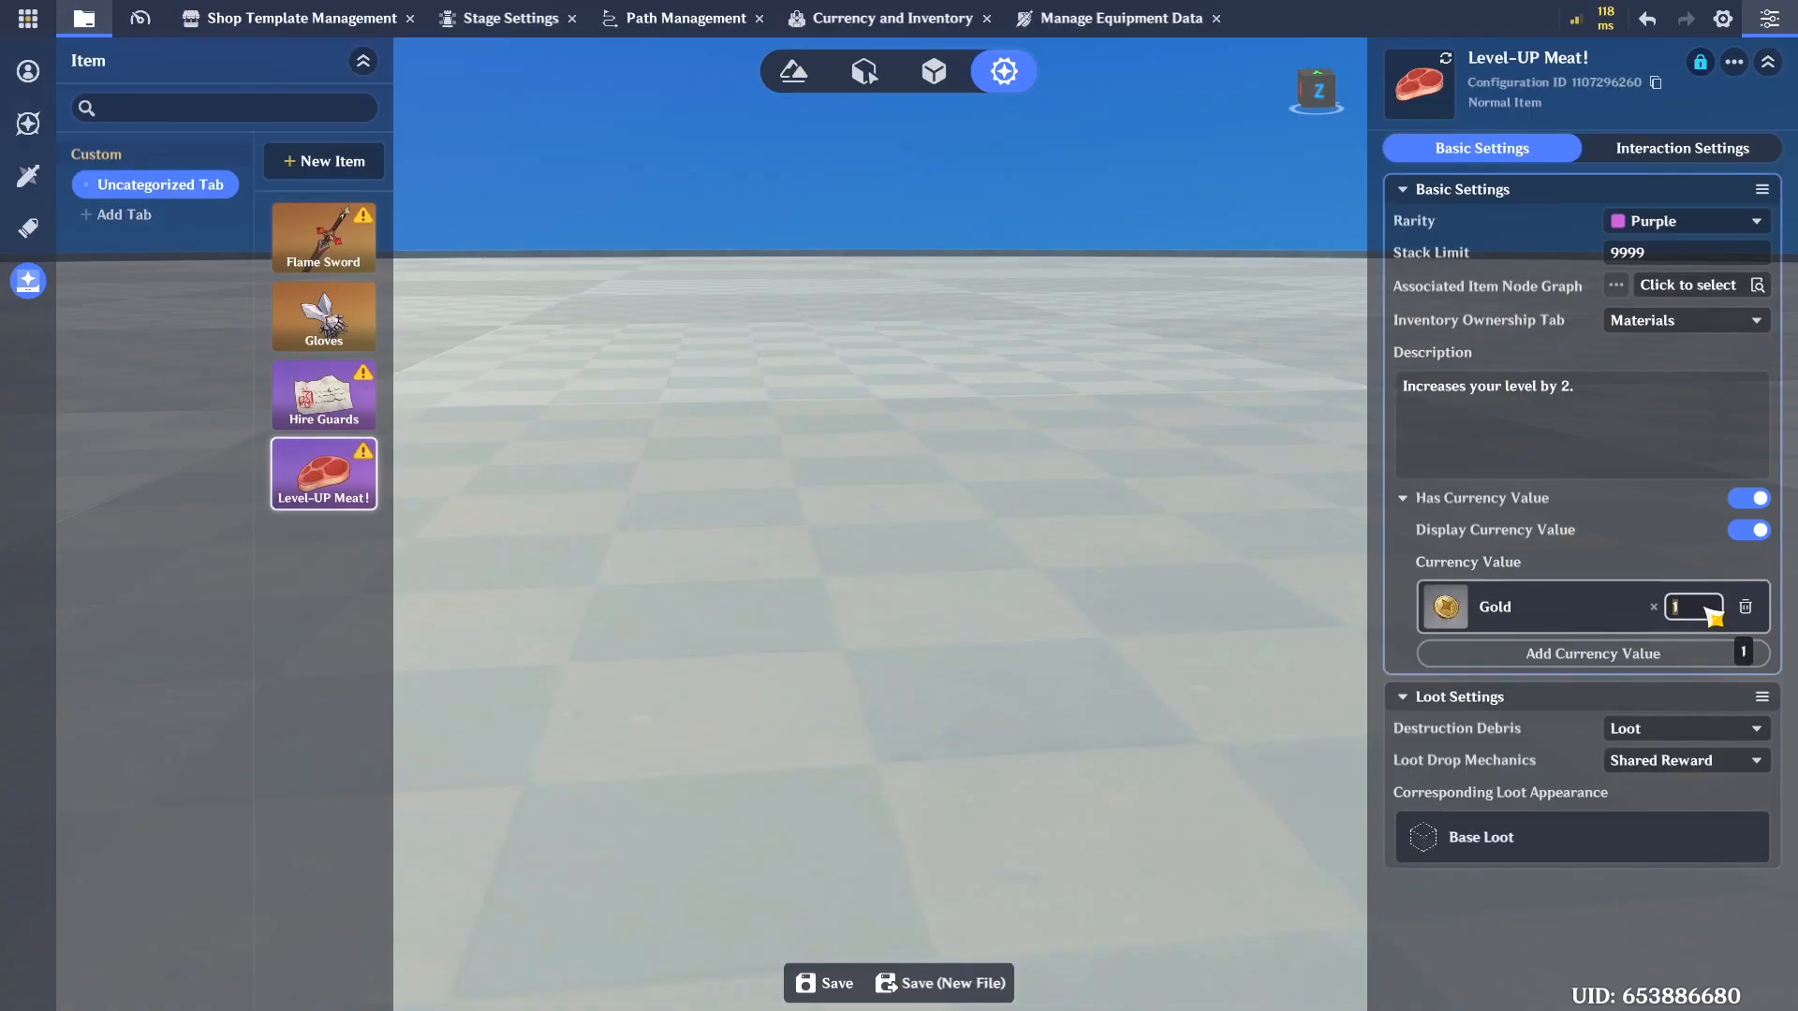
type("20")
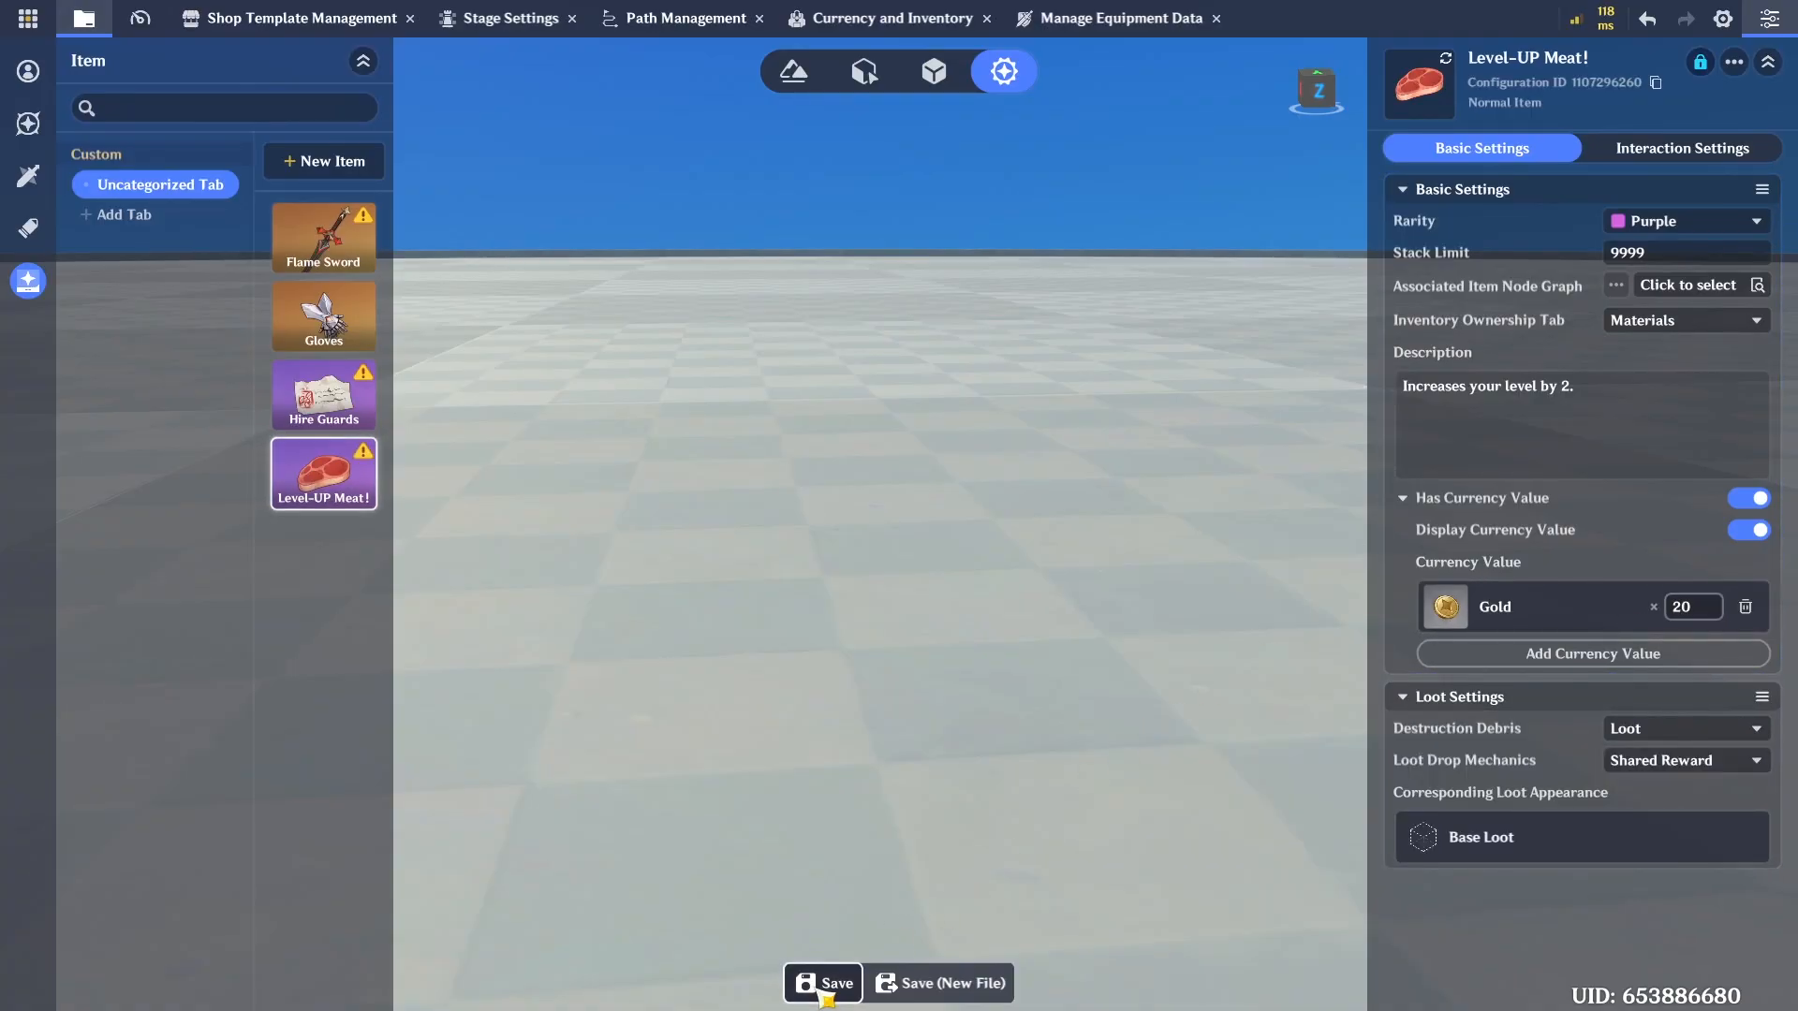
Save the currency value changes of the Level-UP Meat!, Hire Guards and Flame Sword items
left_click(367, 391)
left_click(349, 323)
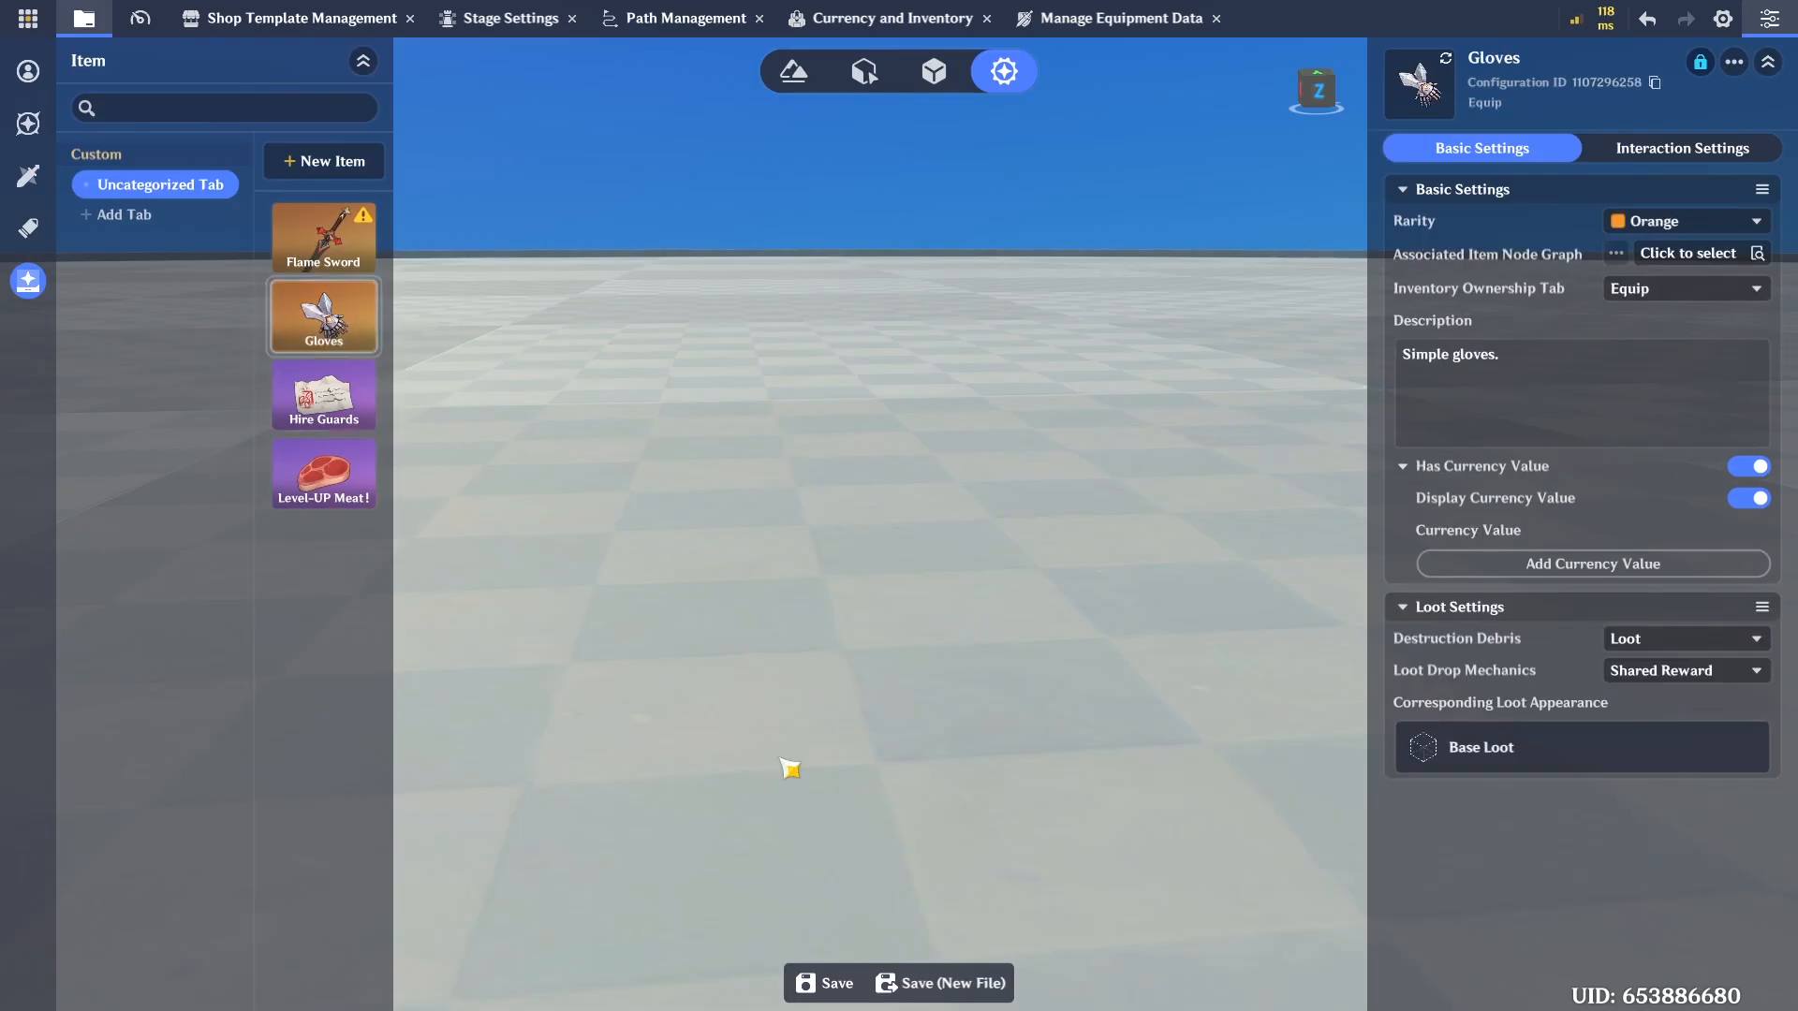
left_click(359, 236)
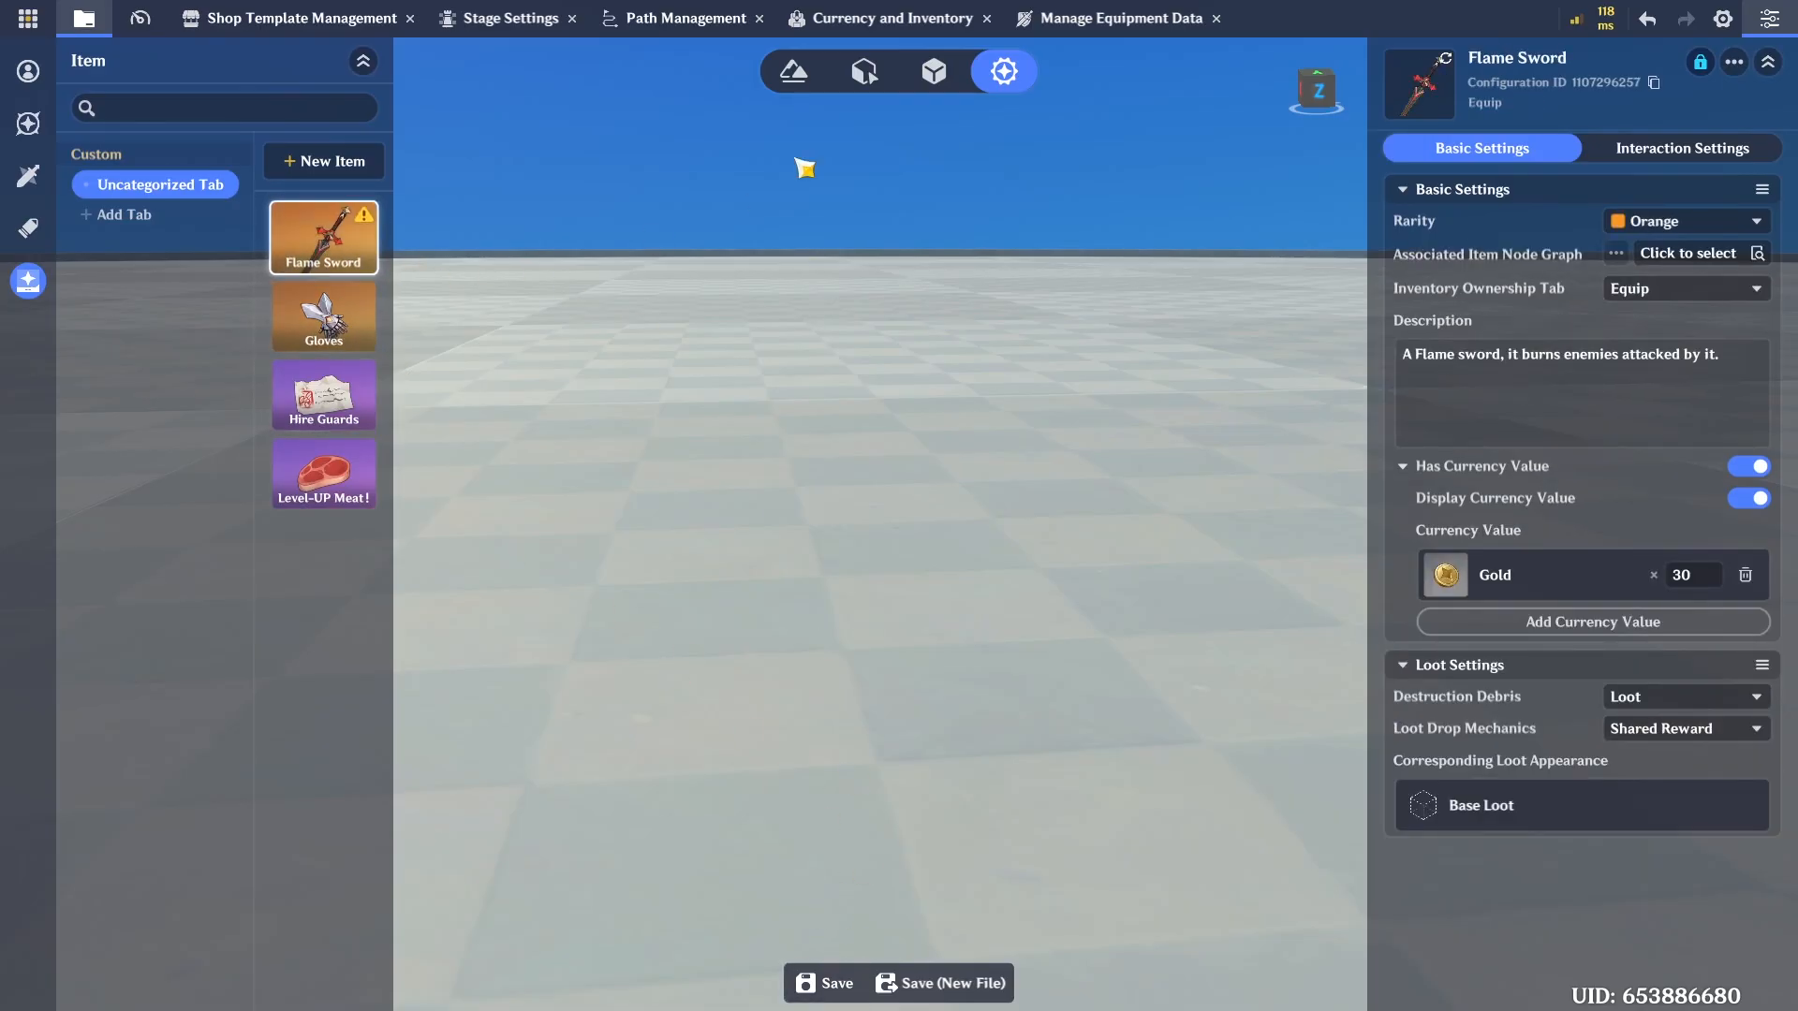
left_click(836, 988)
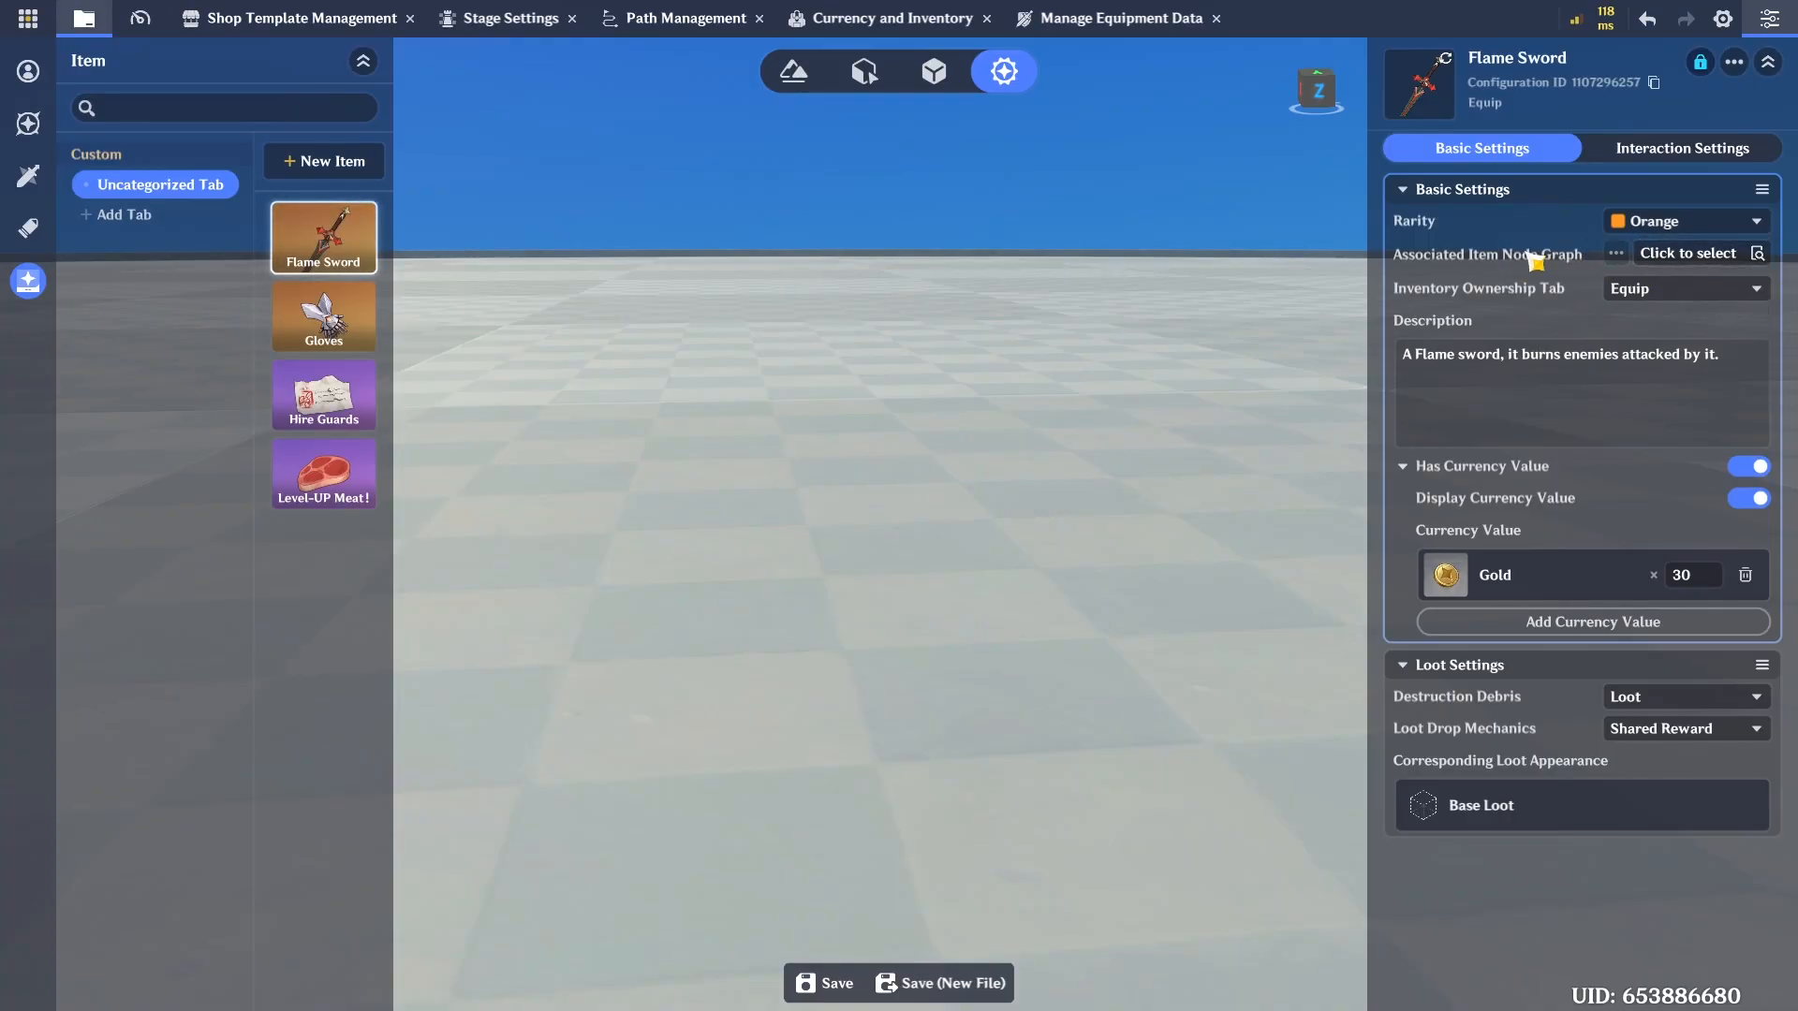
Set the Flame Sword's equipment type to Sword in its interaction settings
left_click(1626, 148)
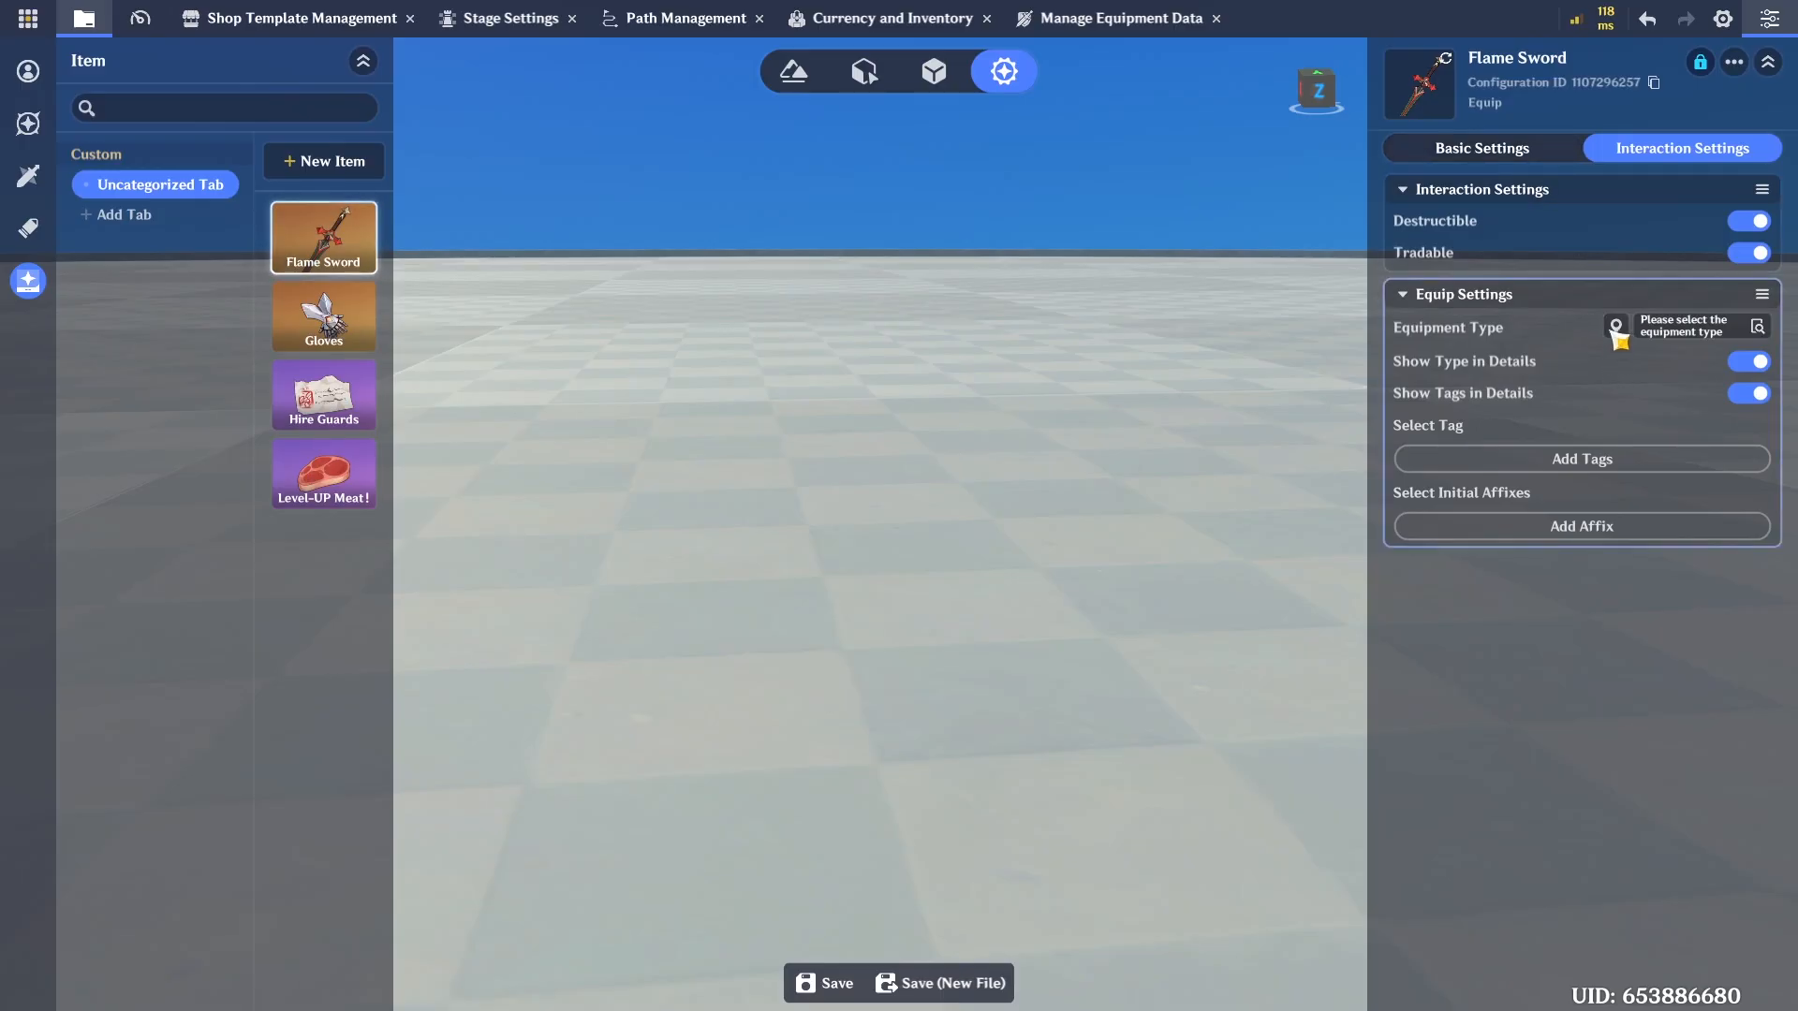
left_click(1685, 332)
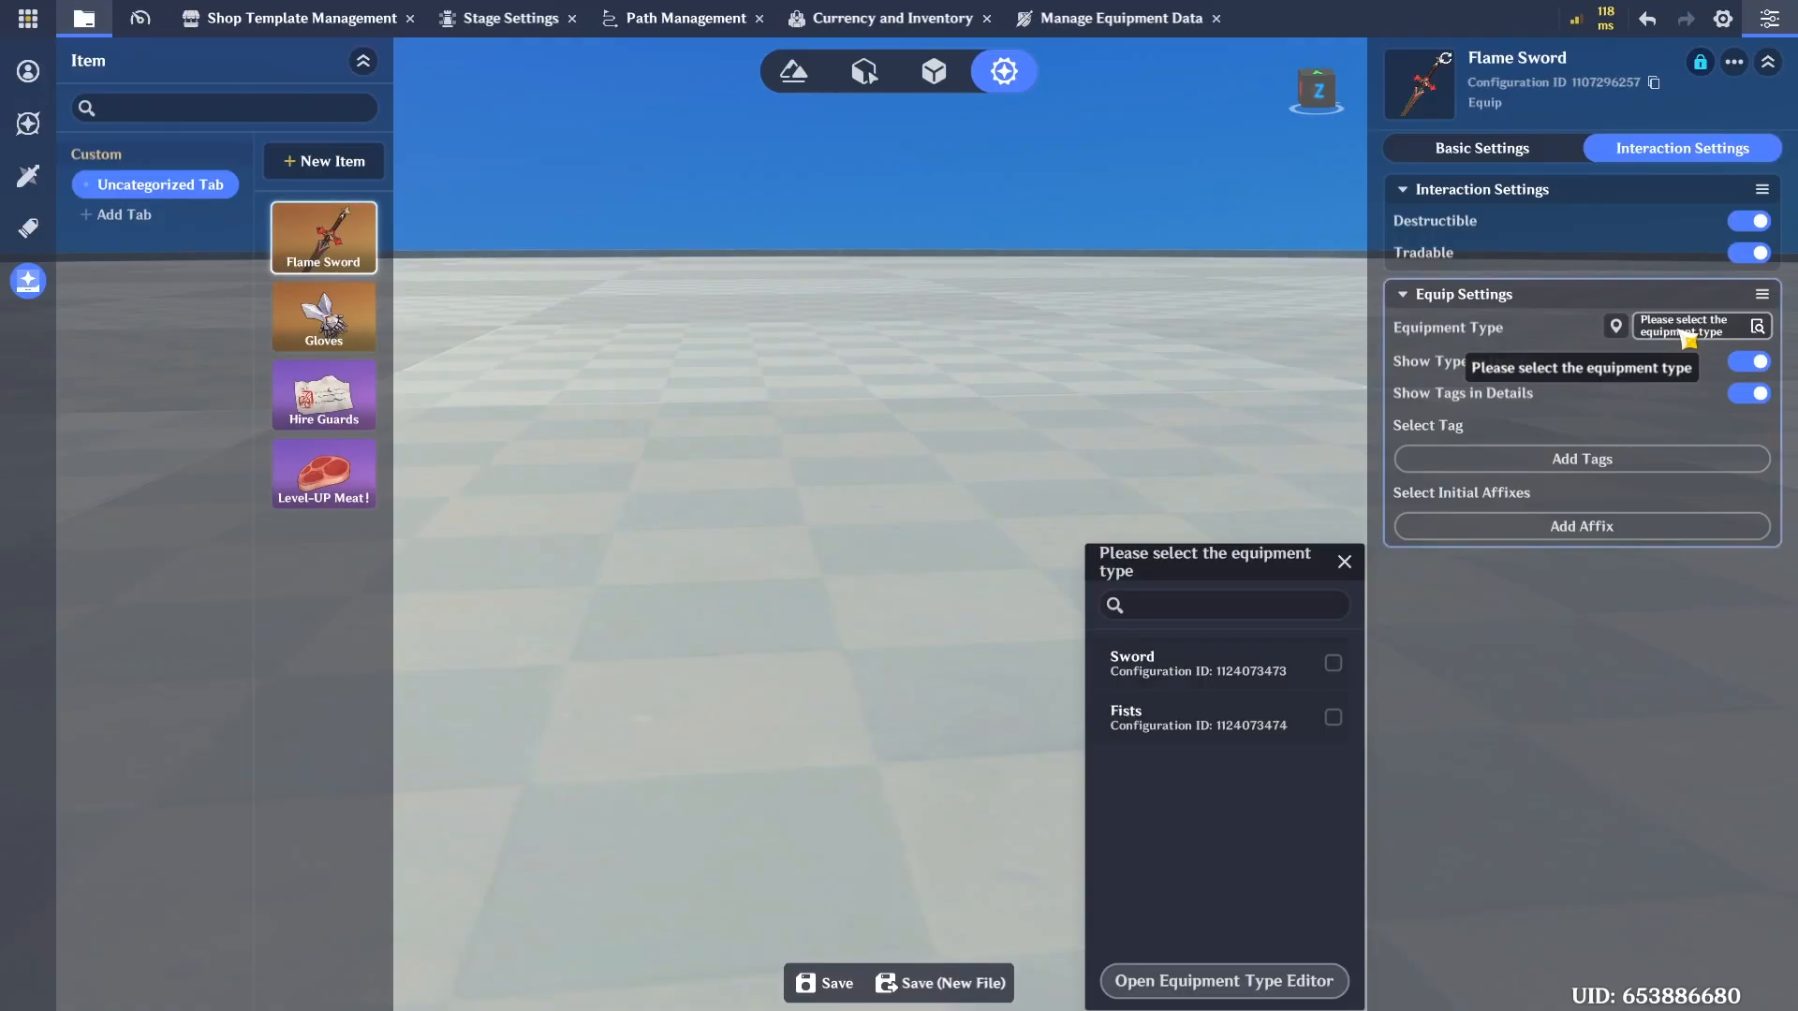
left_click(1334, 663)
left_click(1345, 562)
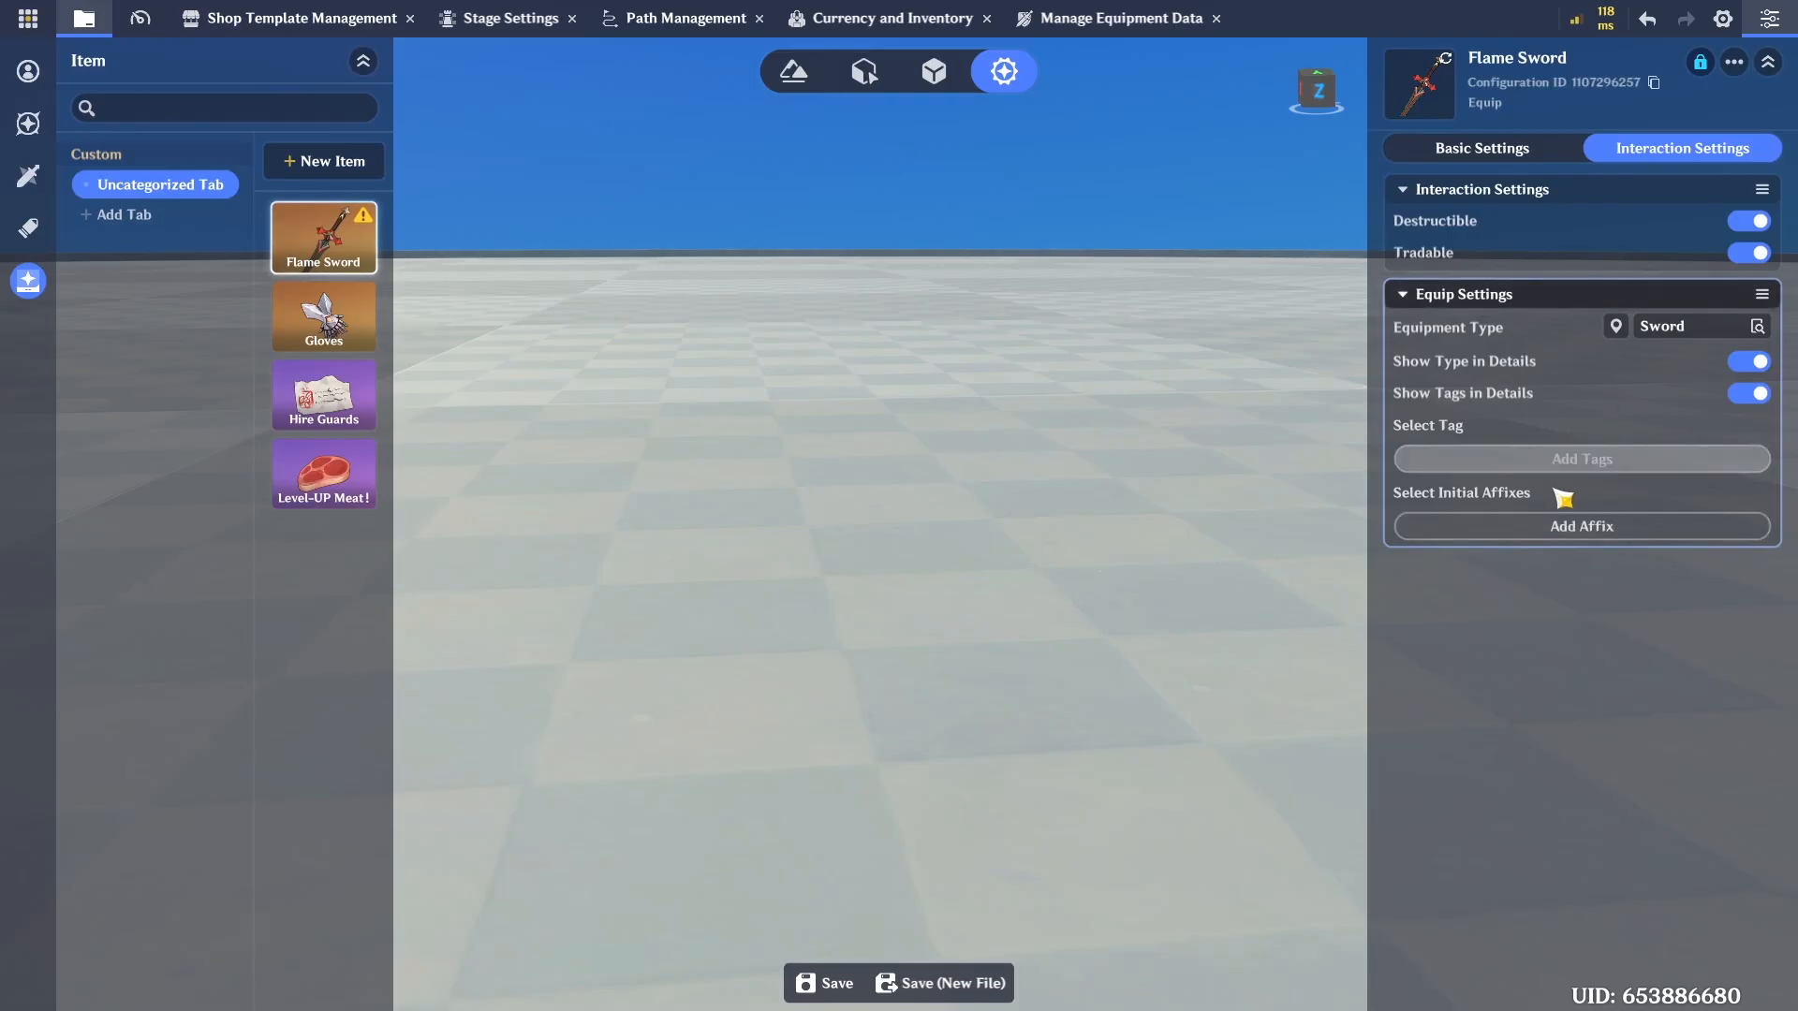
Add the Flame Sword ATK initial affix to the Flame Sword and save the item
left_click(1576, 527)
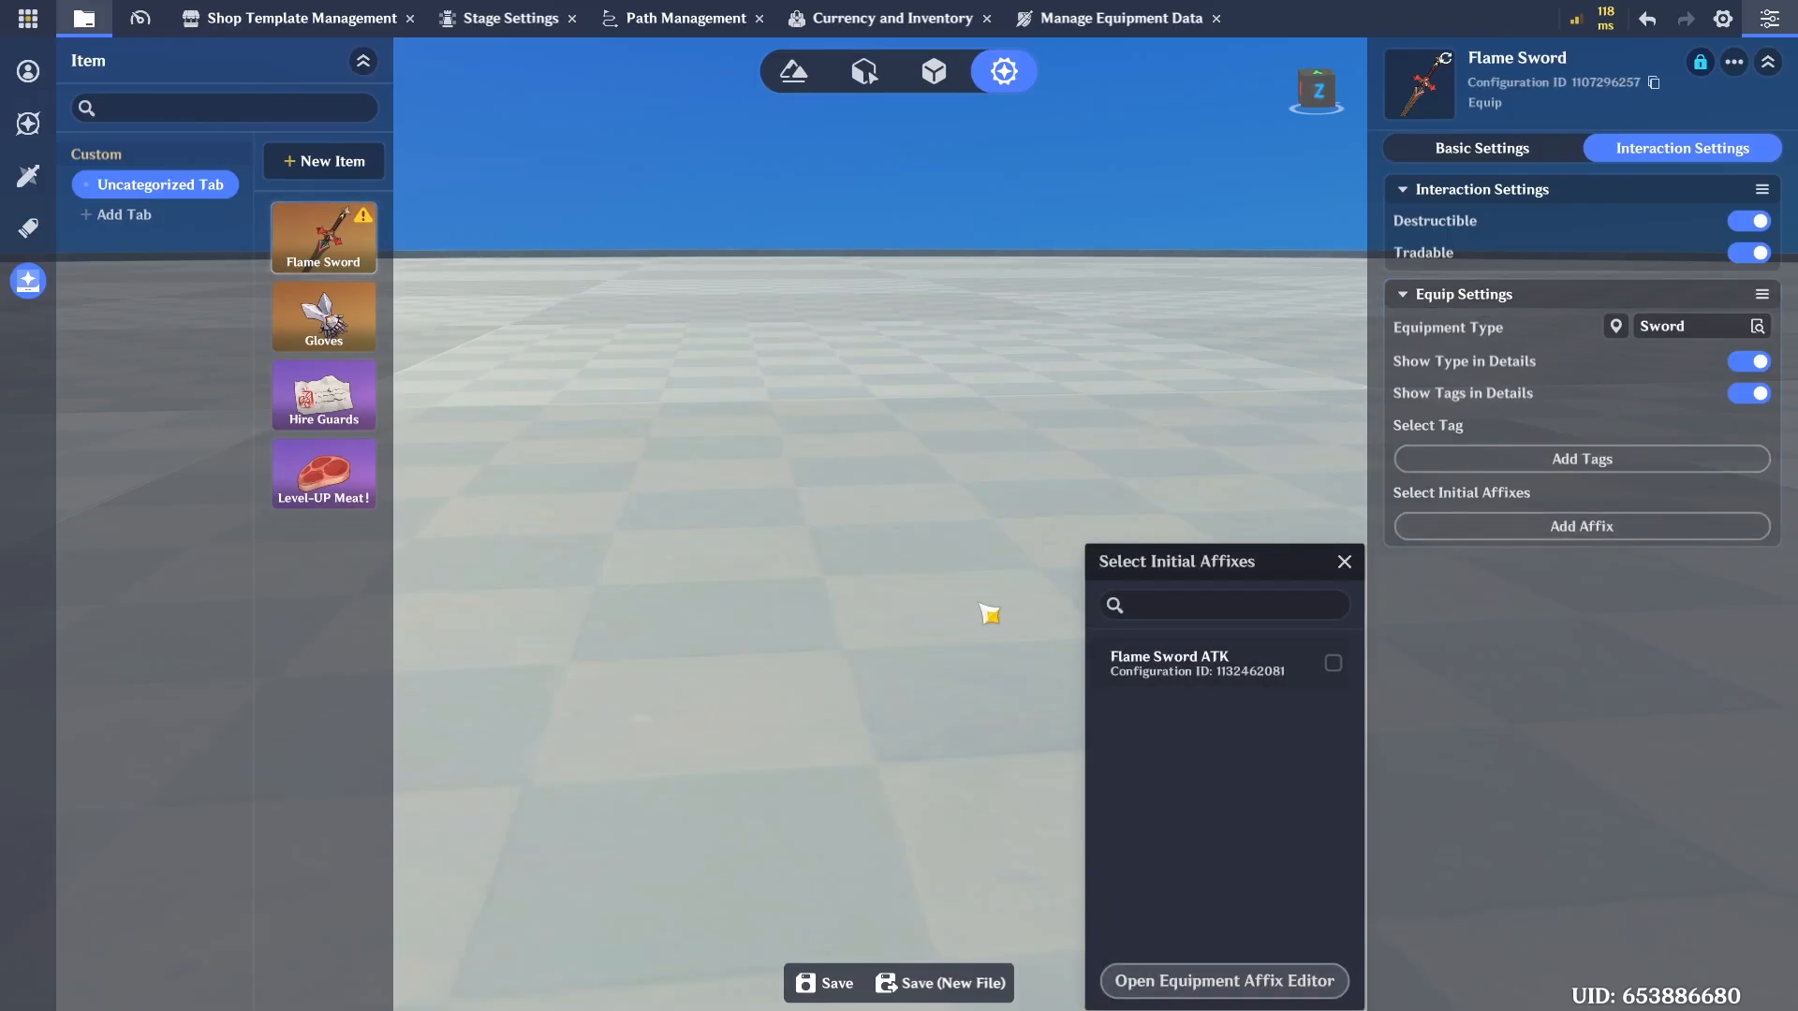
left_click(1334, 665)
left_click(1345, 562)
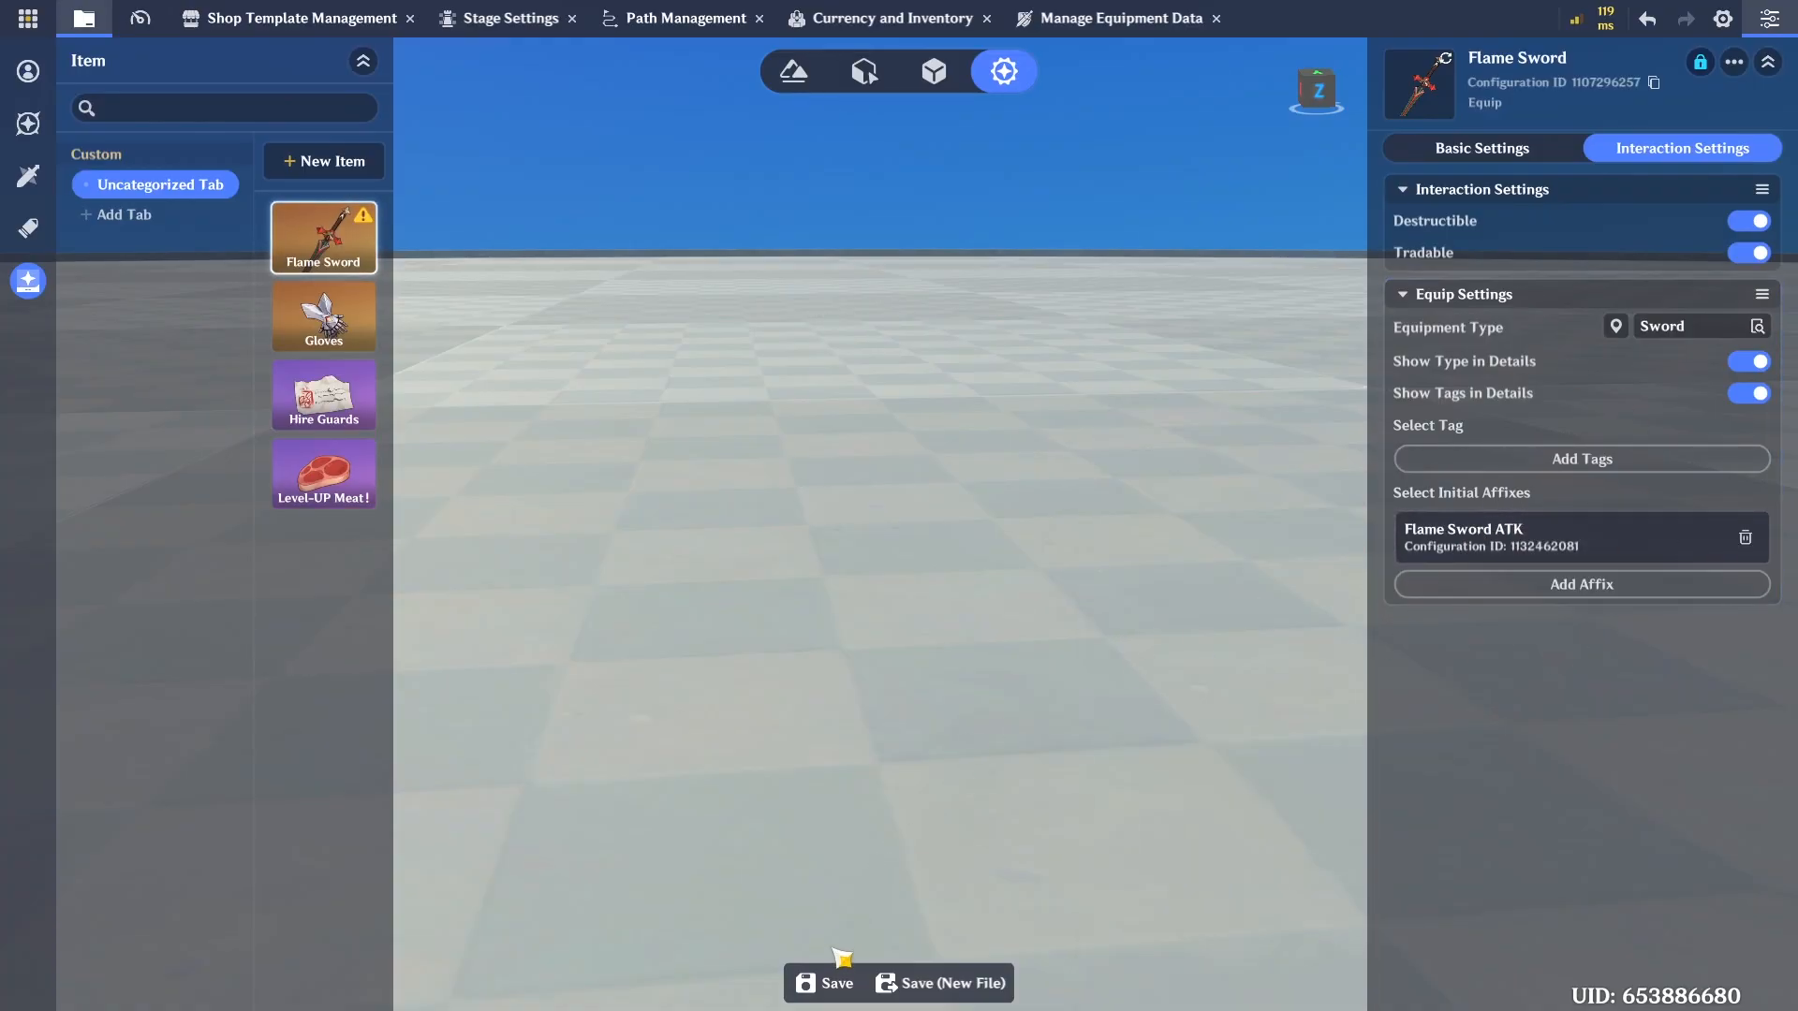
left_click(832, 986)
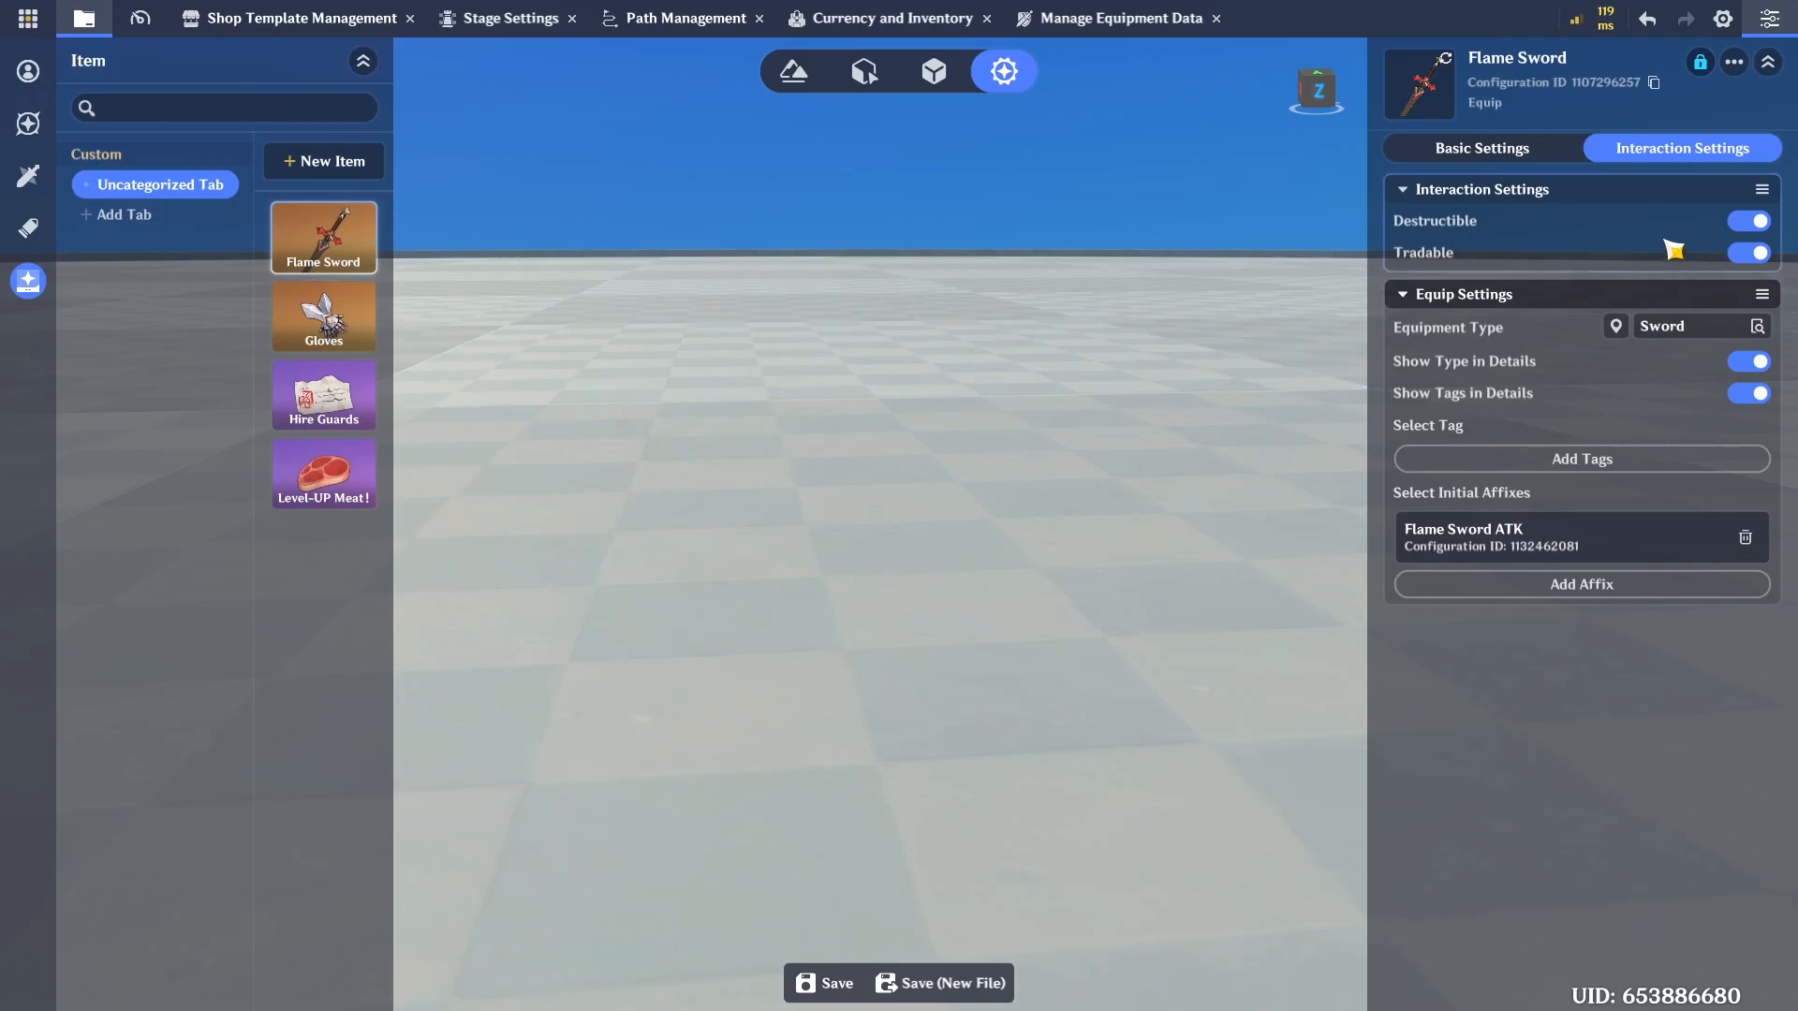
Set the Gloves' equipment type to Fists in their interaction settings and save the item
left_click(367, 325)
left_click(1683, 148)
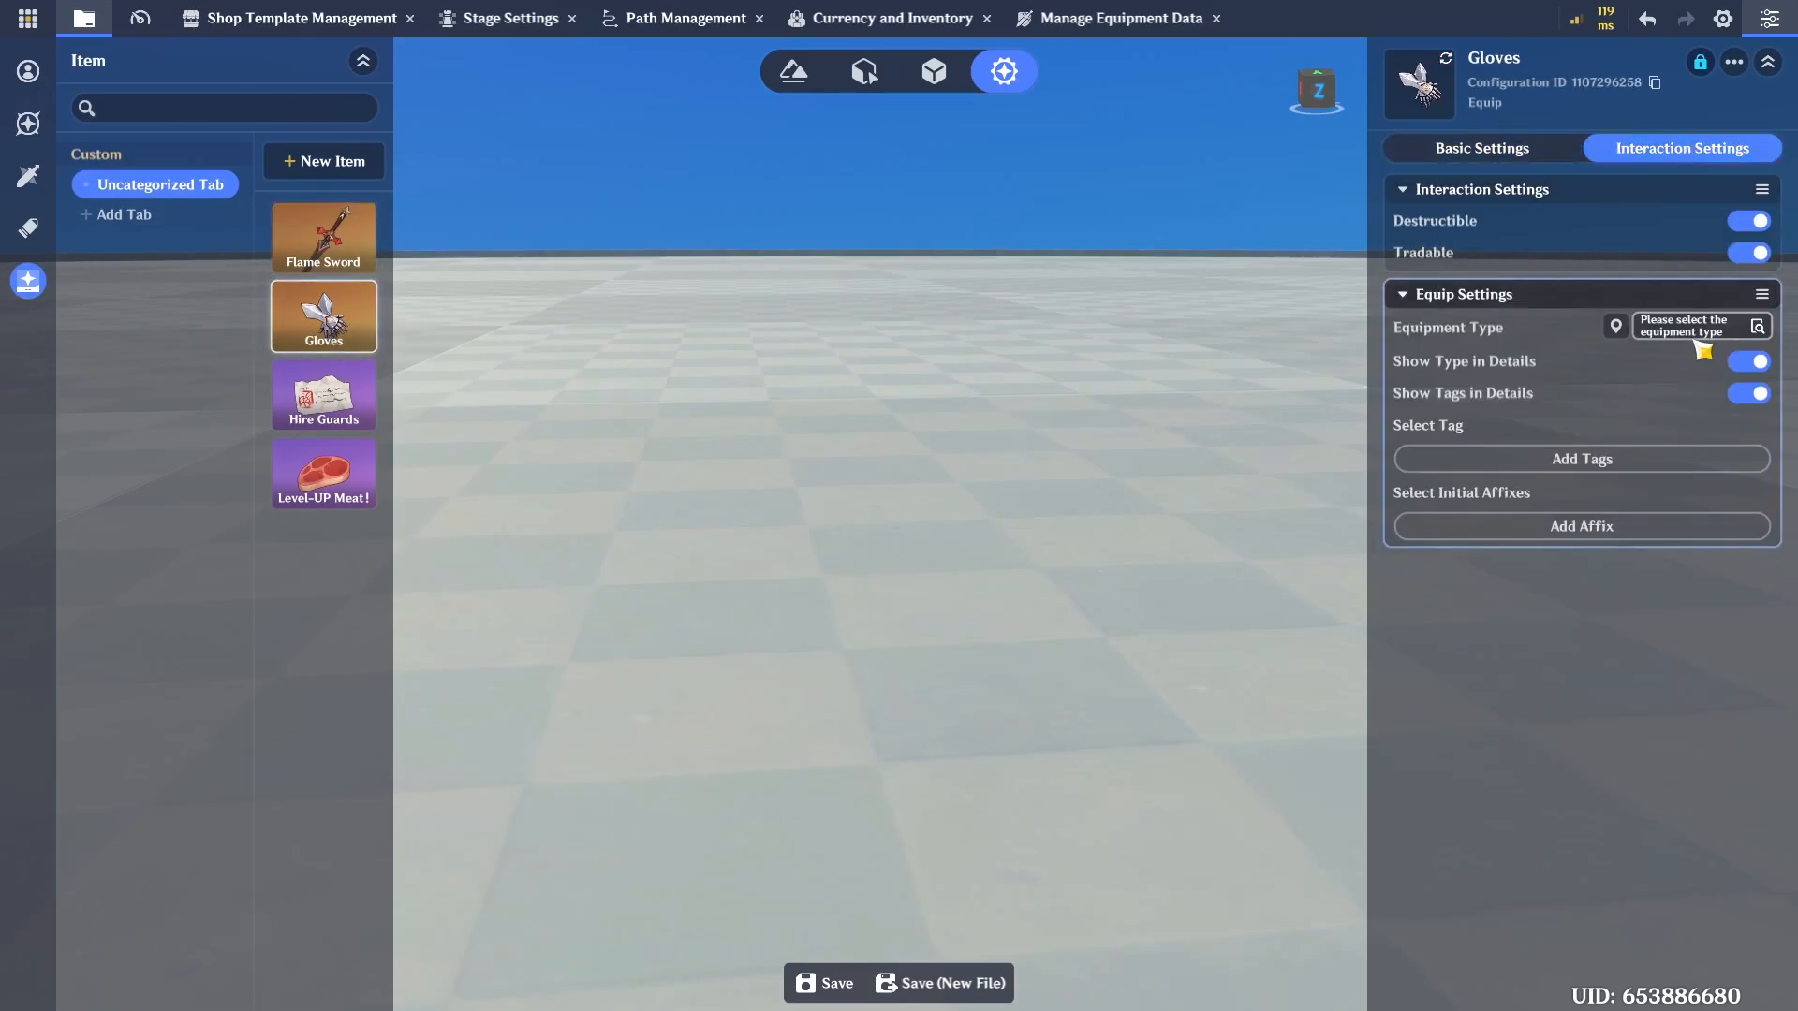
left_click(1756, 327)
left_click(1333, 717)
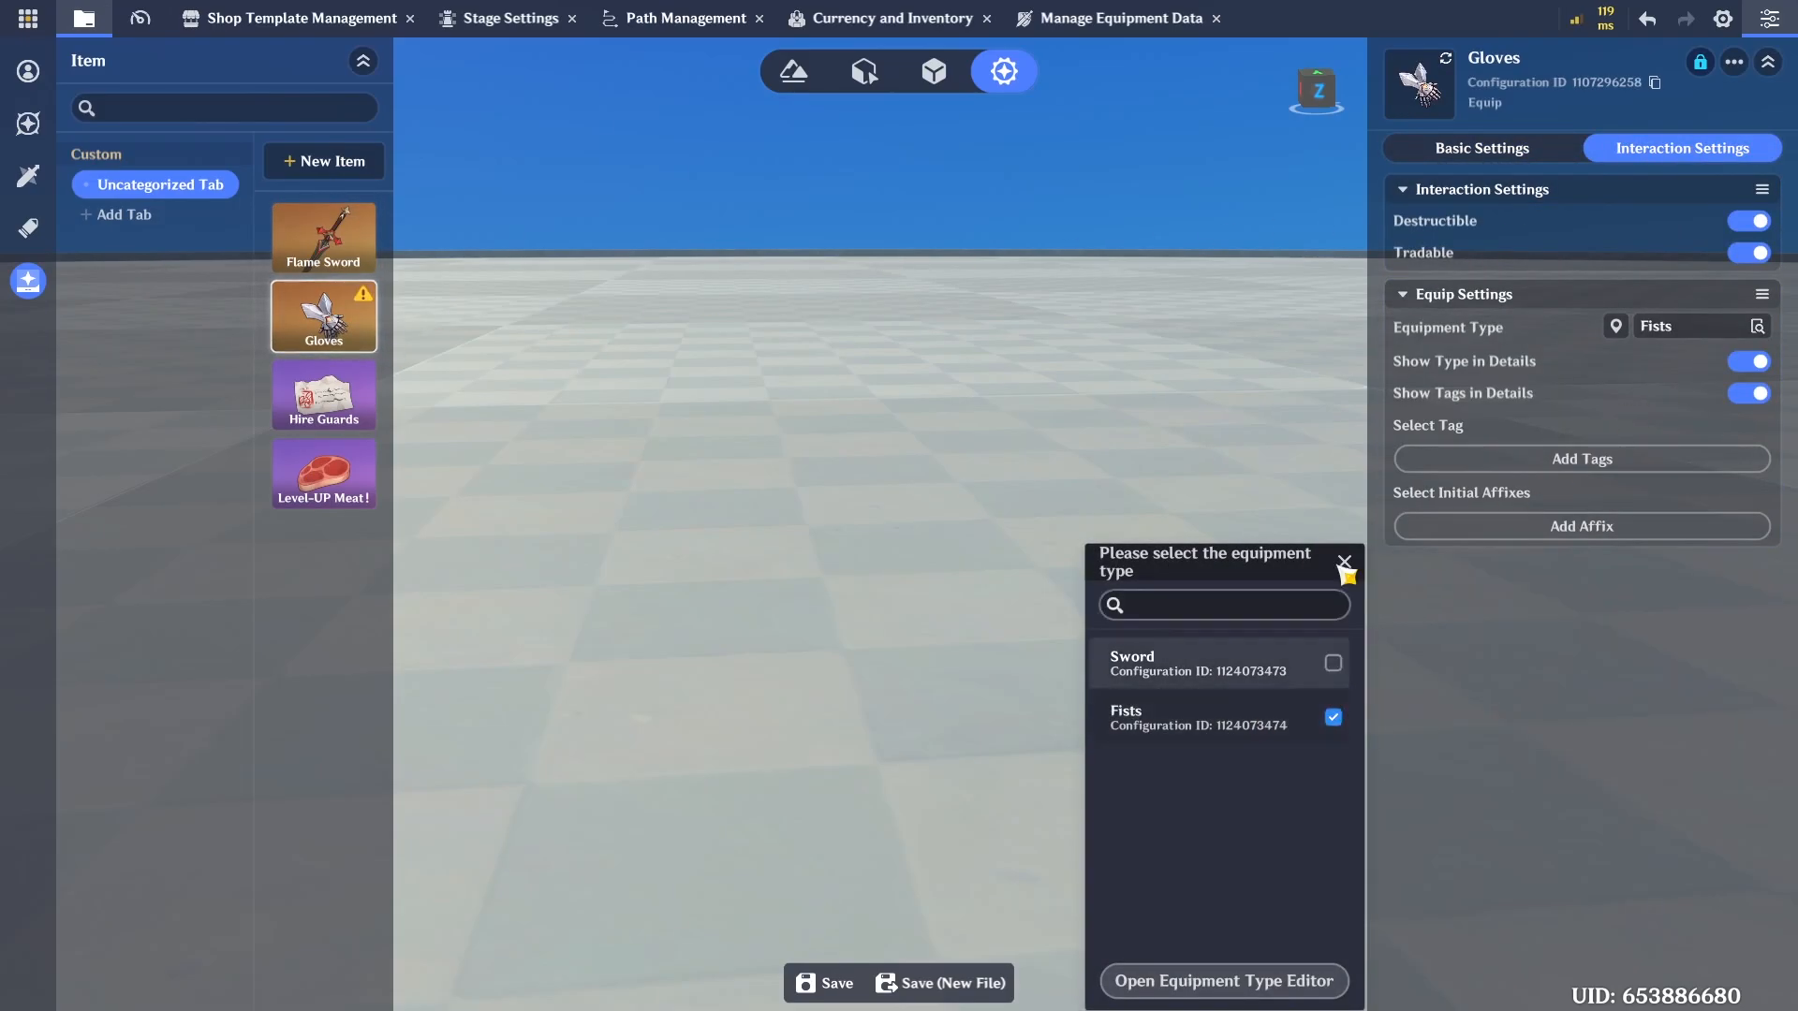
left_click(1345, 562)
left_click(828, 983)
Change the Hire Guards item's inventory ownership tab to Consumable and save it
left_click(323, 393)
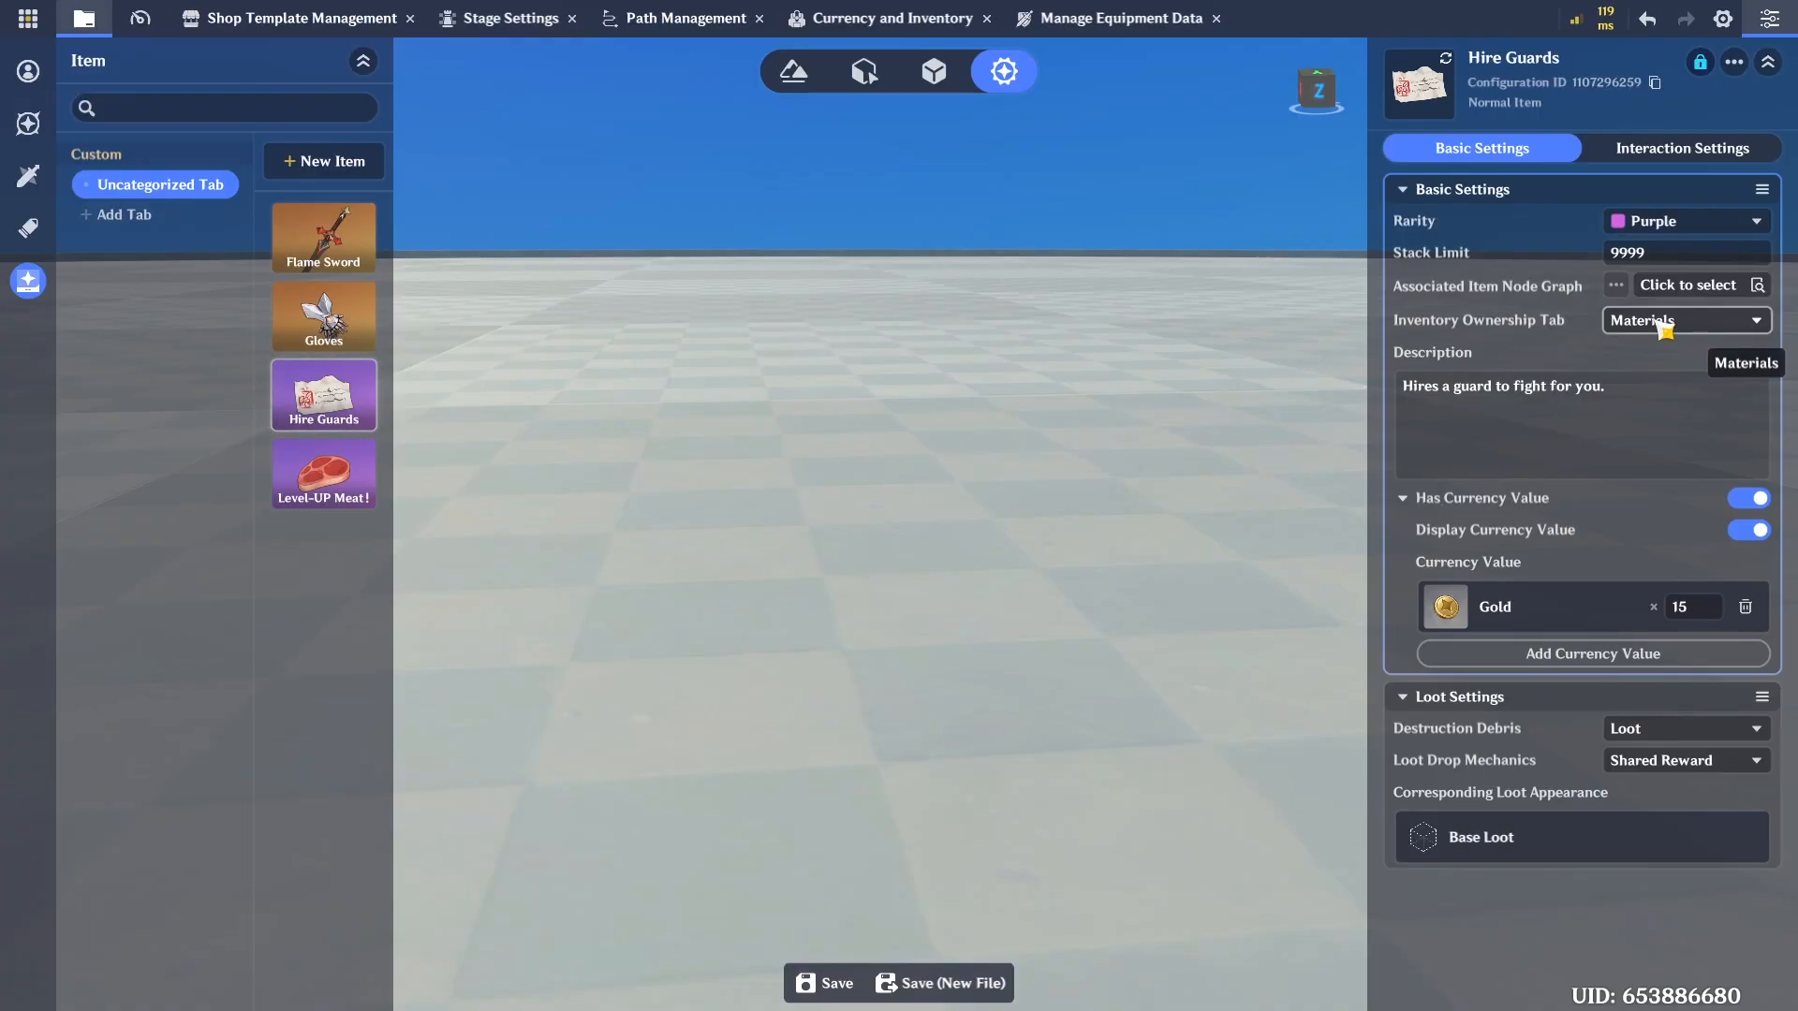
left_click(1692, 327)
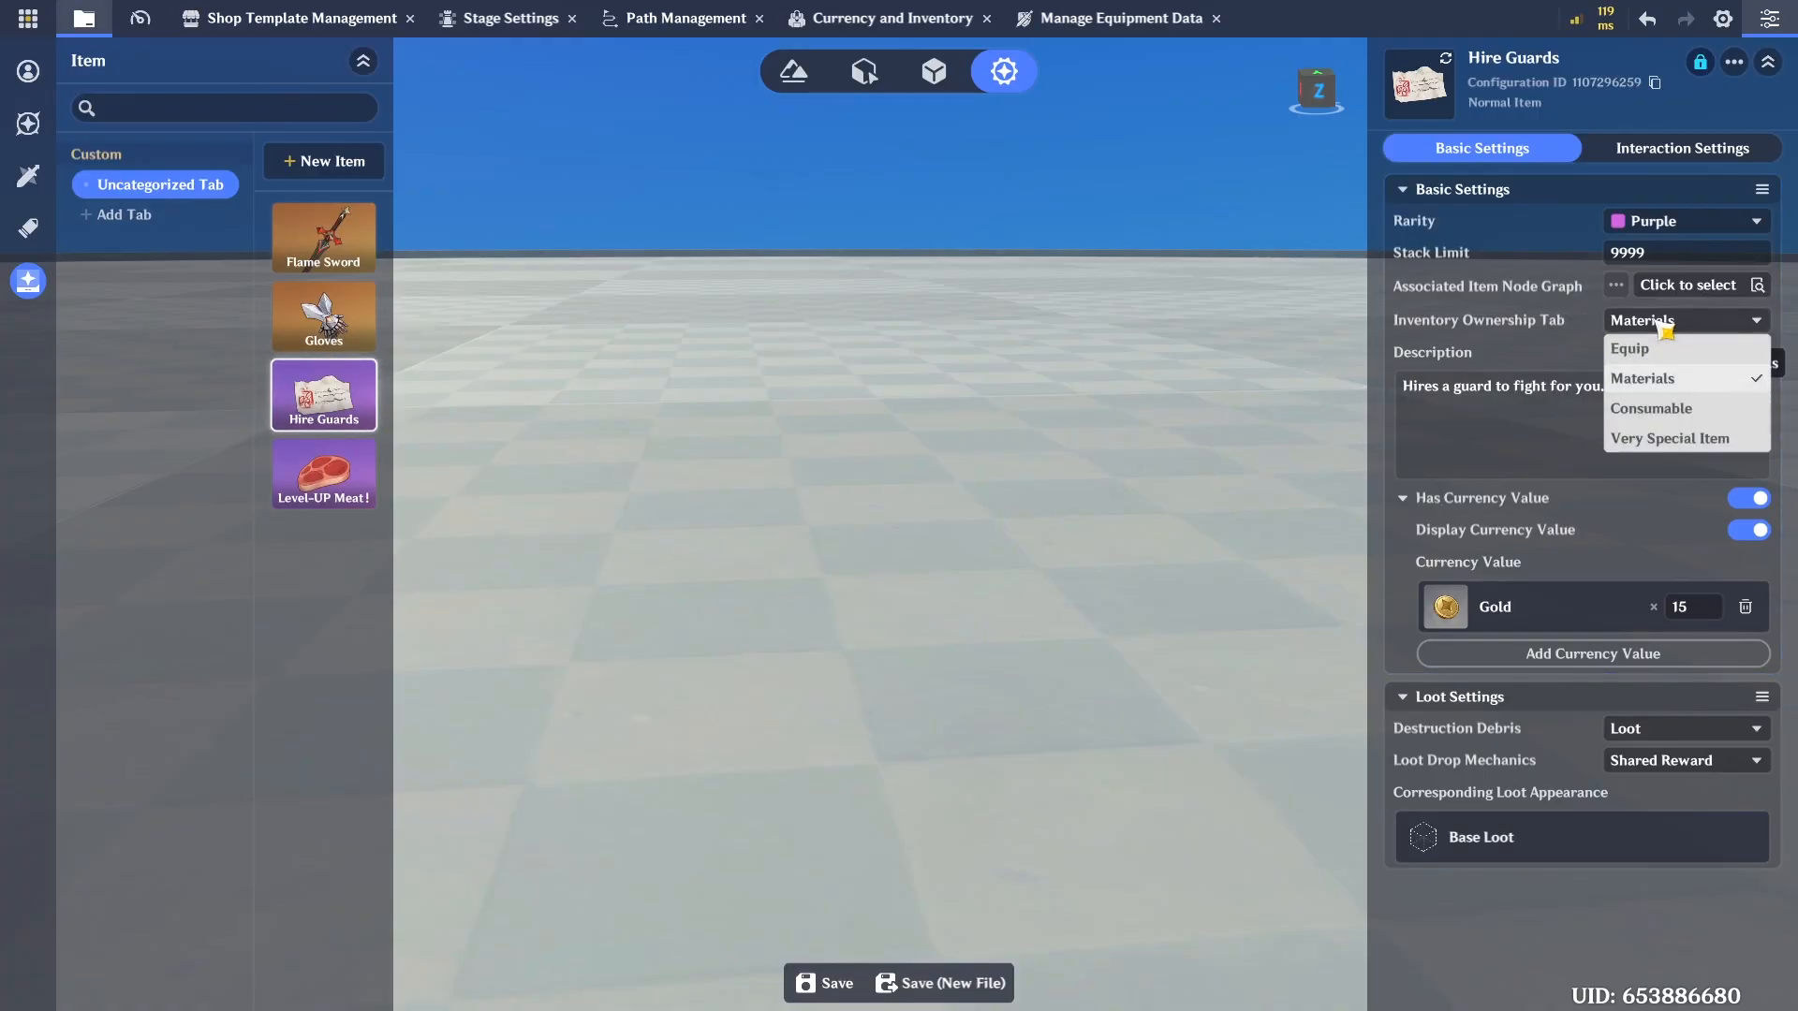
left_click(1695, 413)
left_click(824, 979)
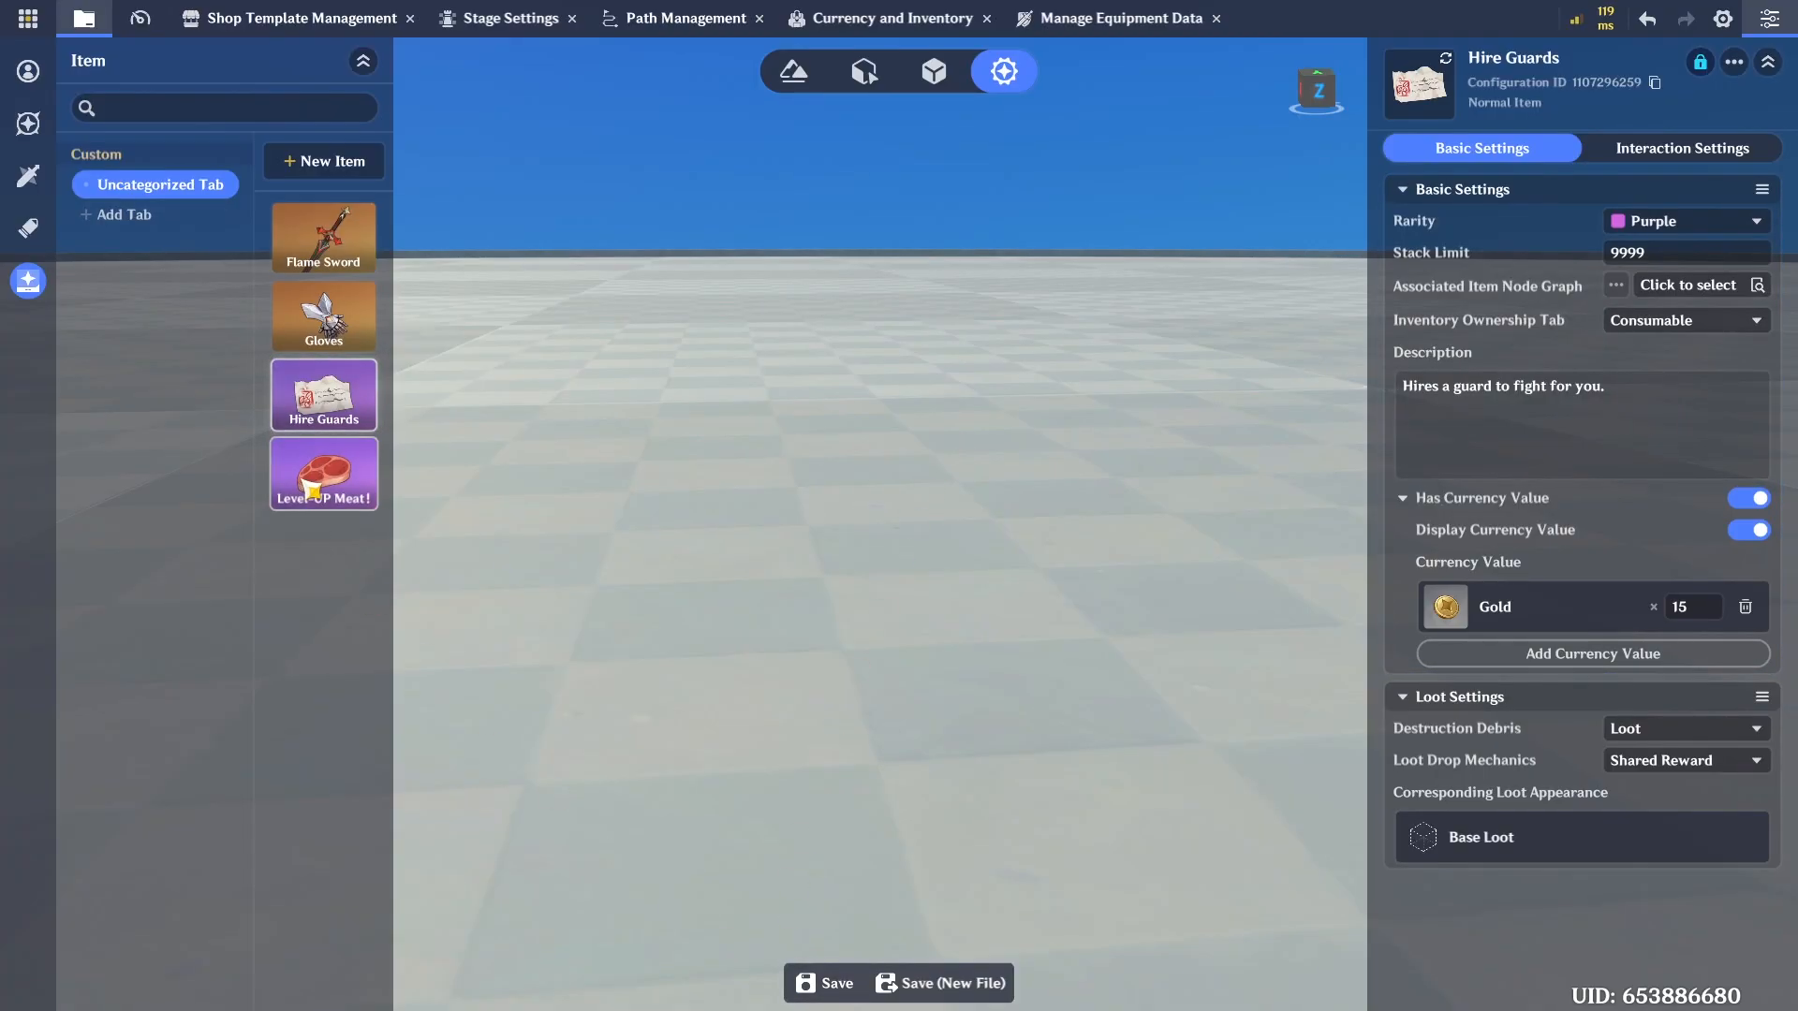
Change the Level-UP Meat! item's inventory ownership tab to Consumable and save it
left_click(312, 488)
left_click(1677, 320)
left_click(1637, 410)
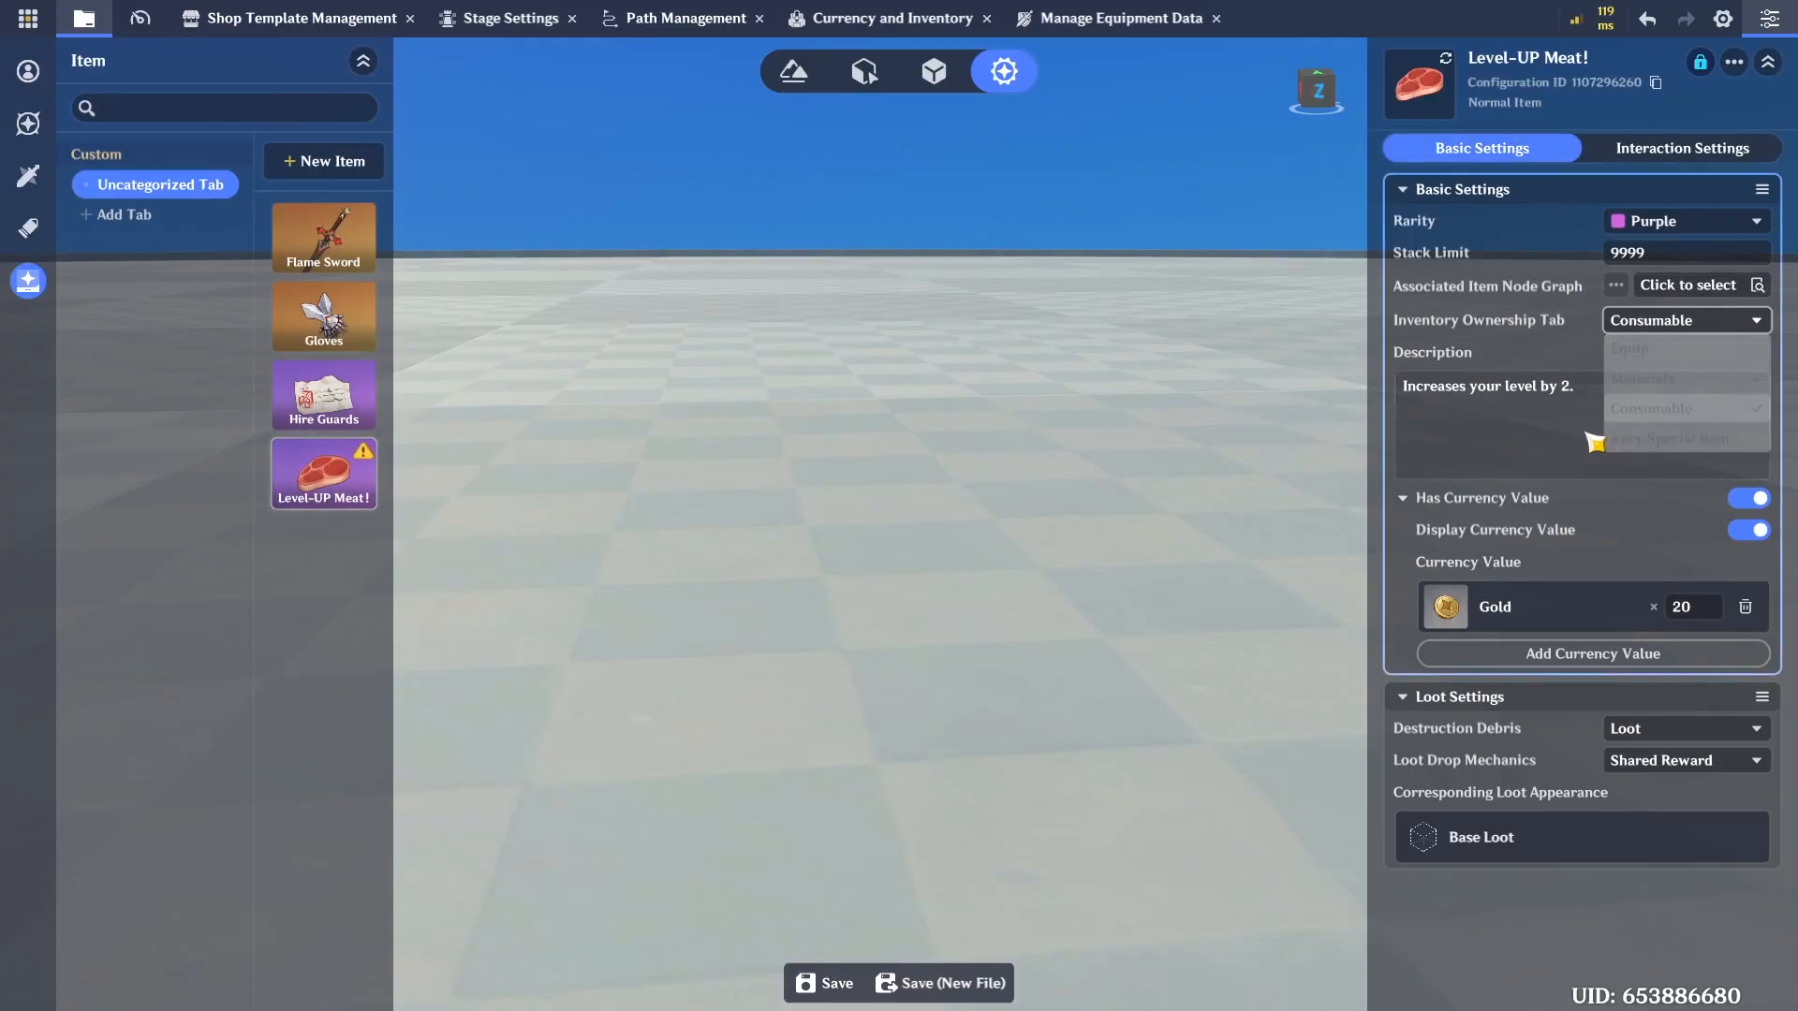
left_click(817, 981)
Disable bulk use for the Hire Guards item and set both its cooldown and group cooldown to 0 seconds
left_click(323, 393)
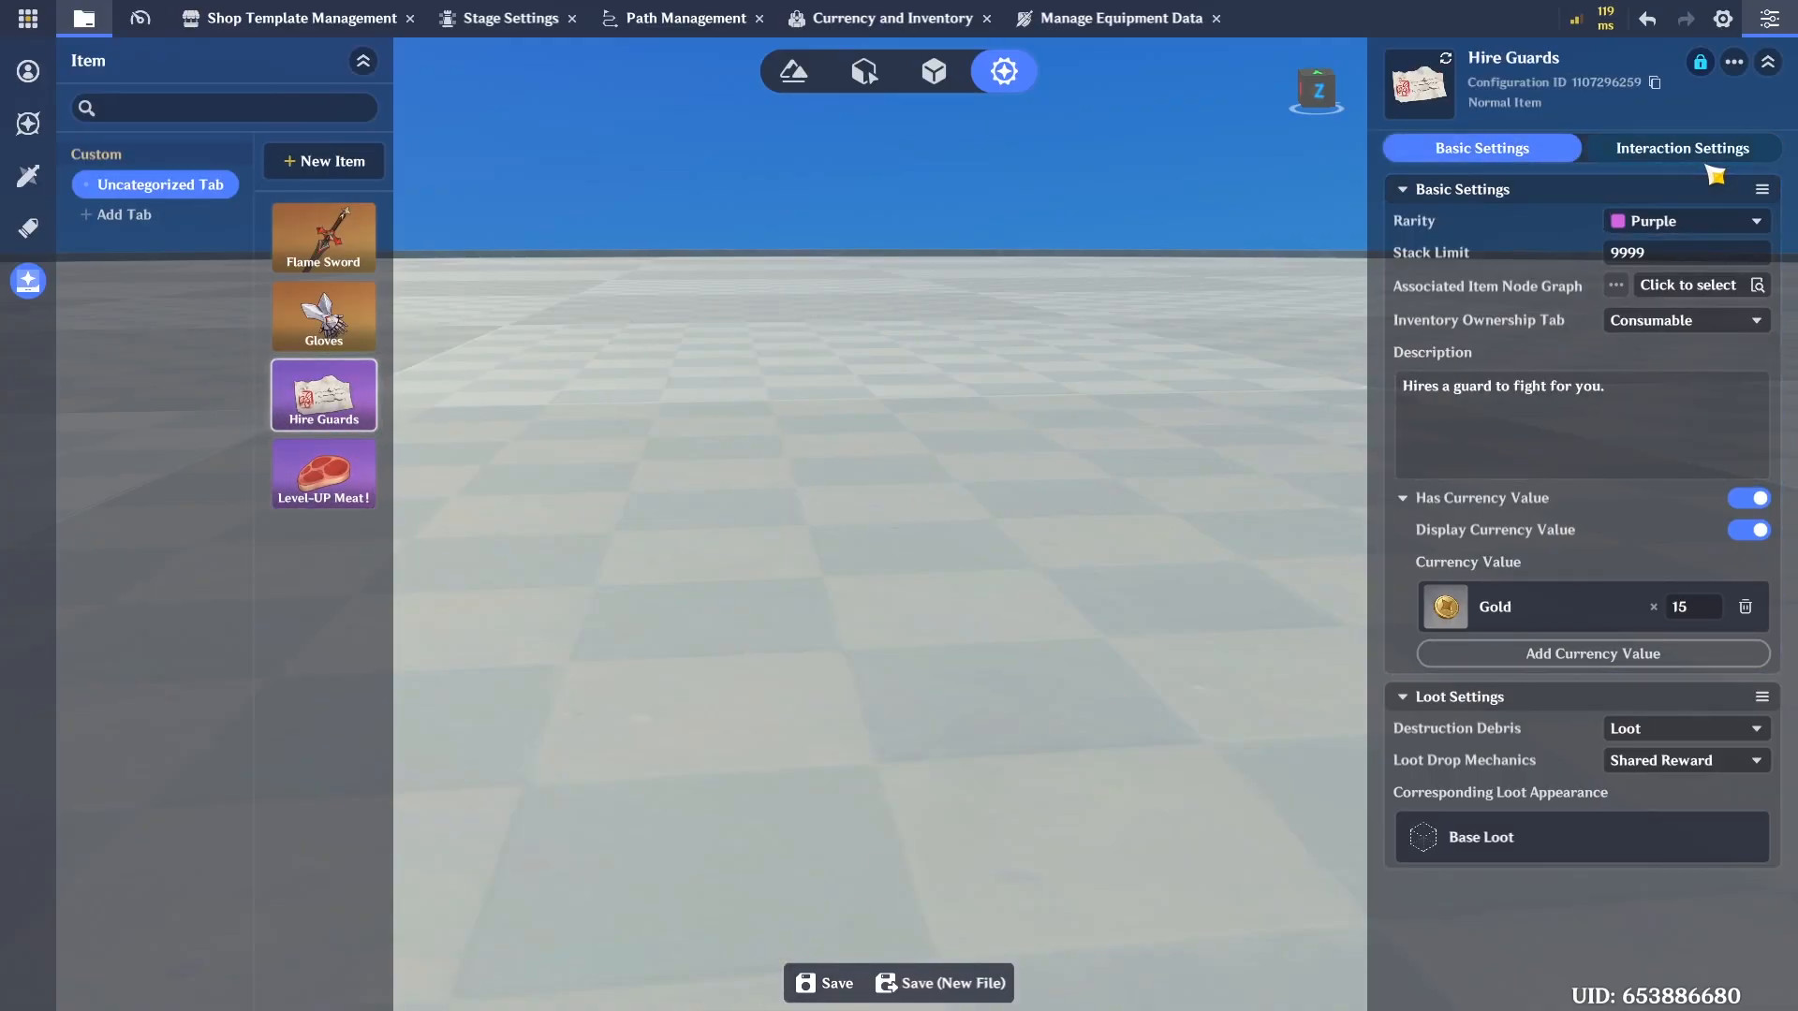
left_click(1714, 168)
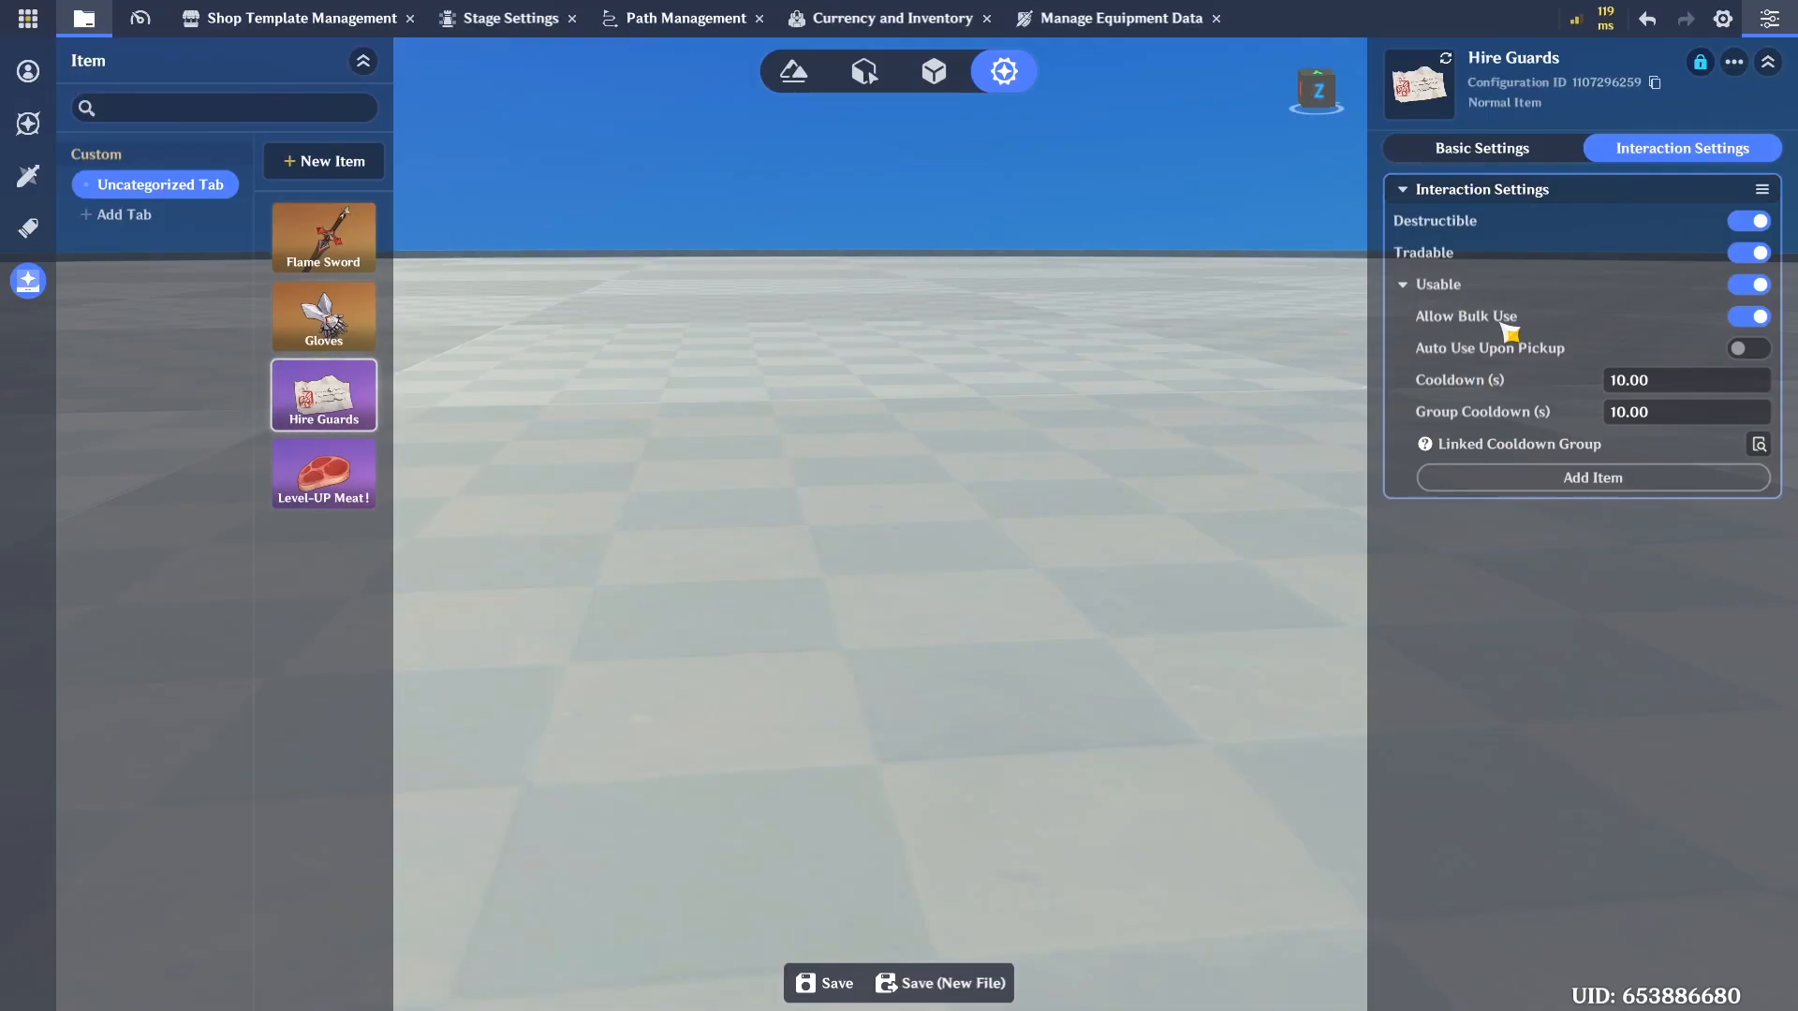
left_click(1749, 317)
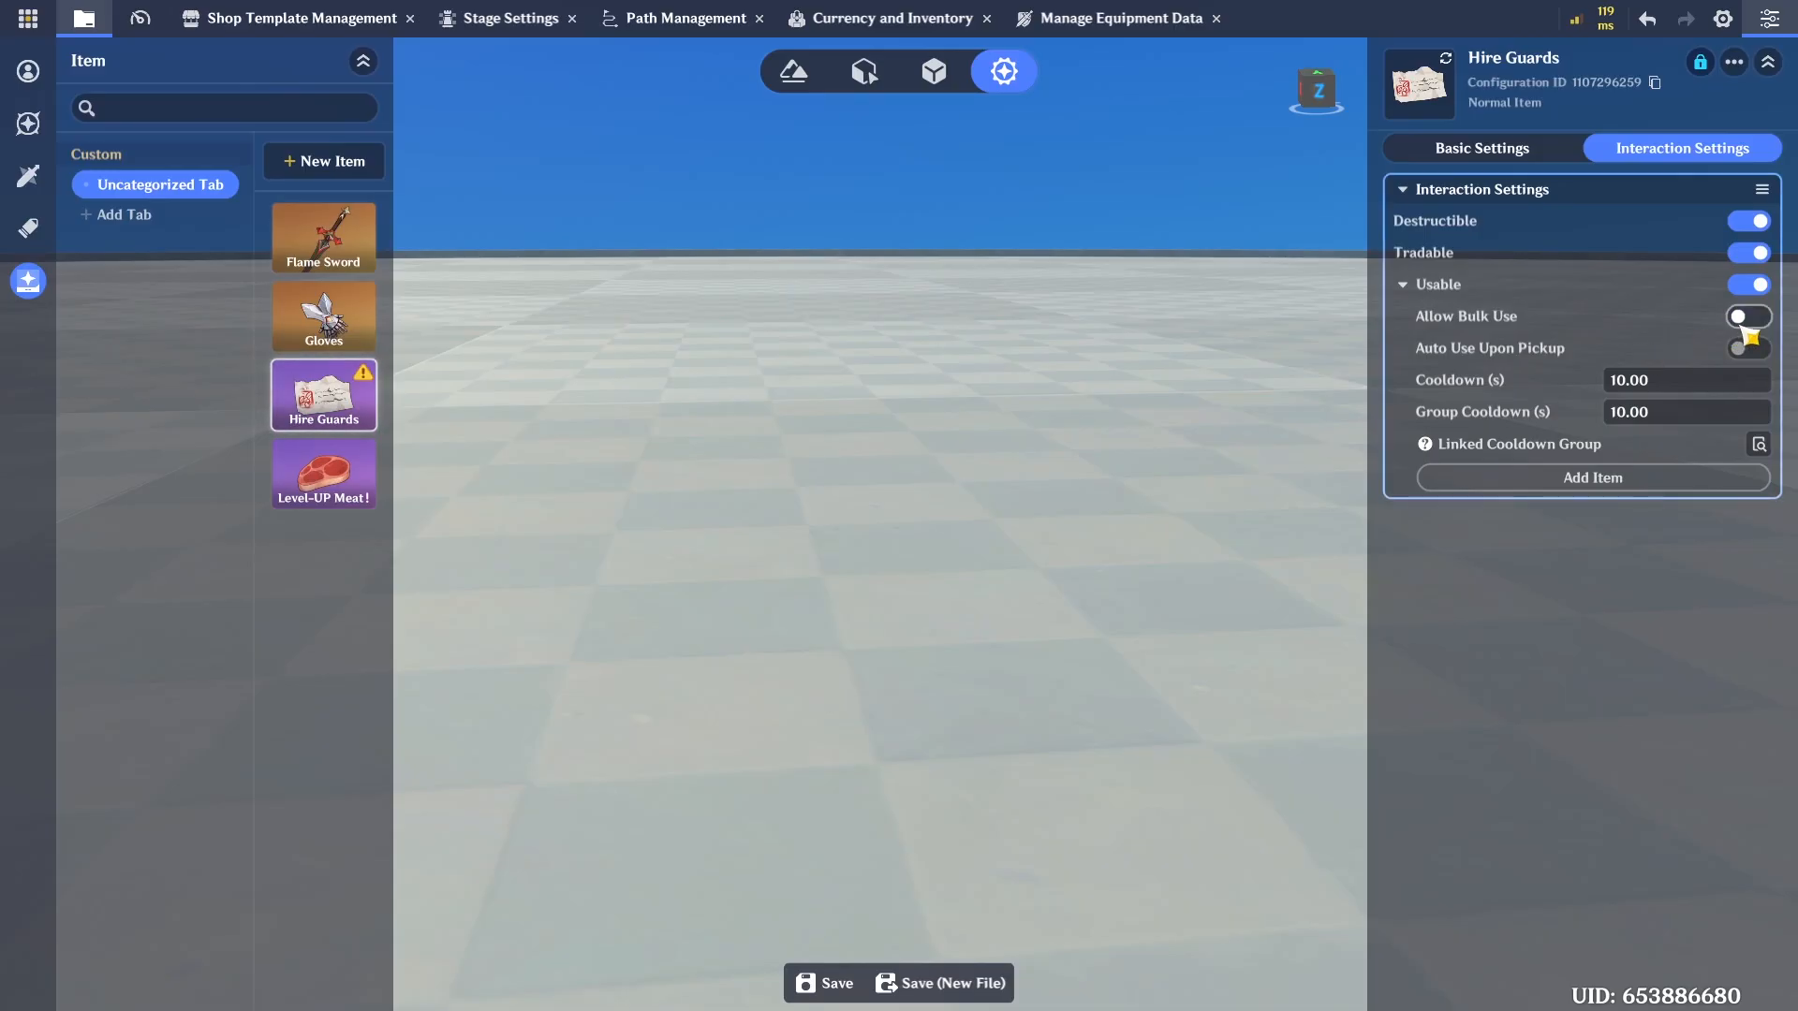
left_click(1702, 389)
type("0")
left_click(1686, 415)
type("0")
left_click(1641, 632)
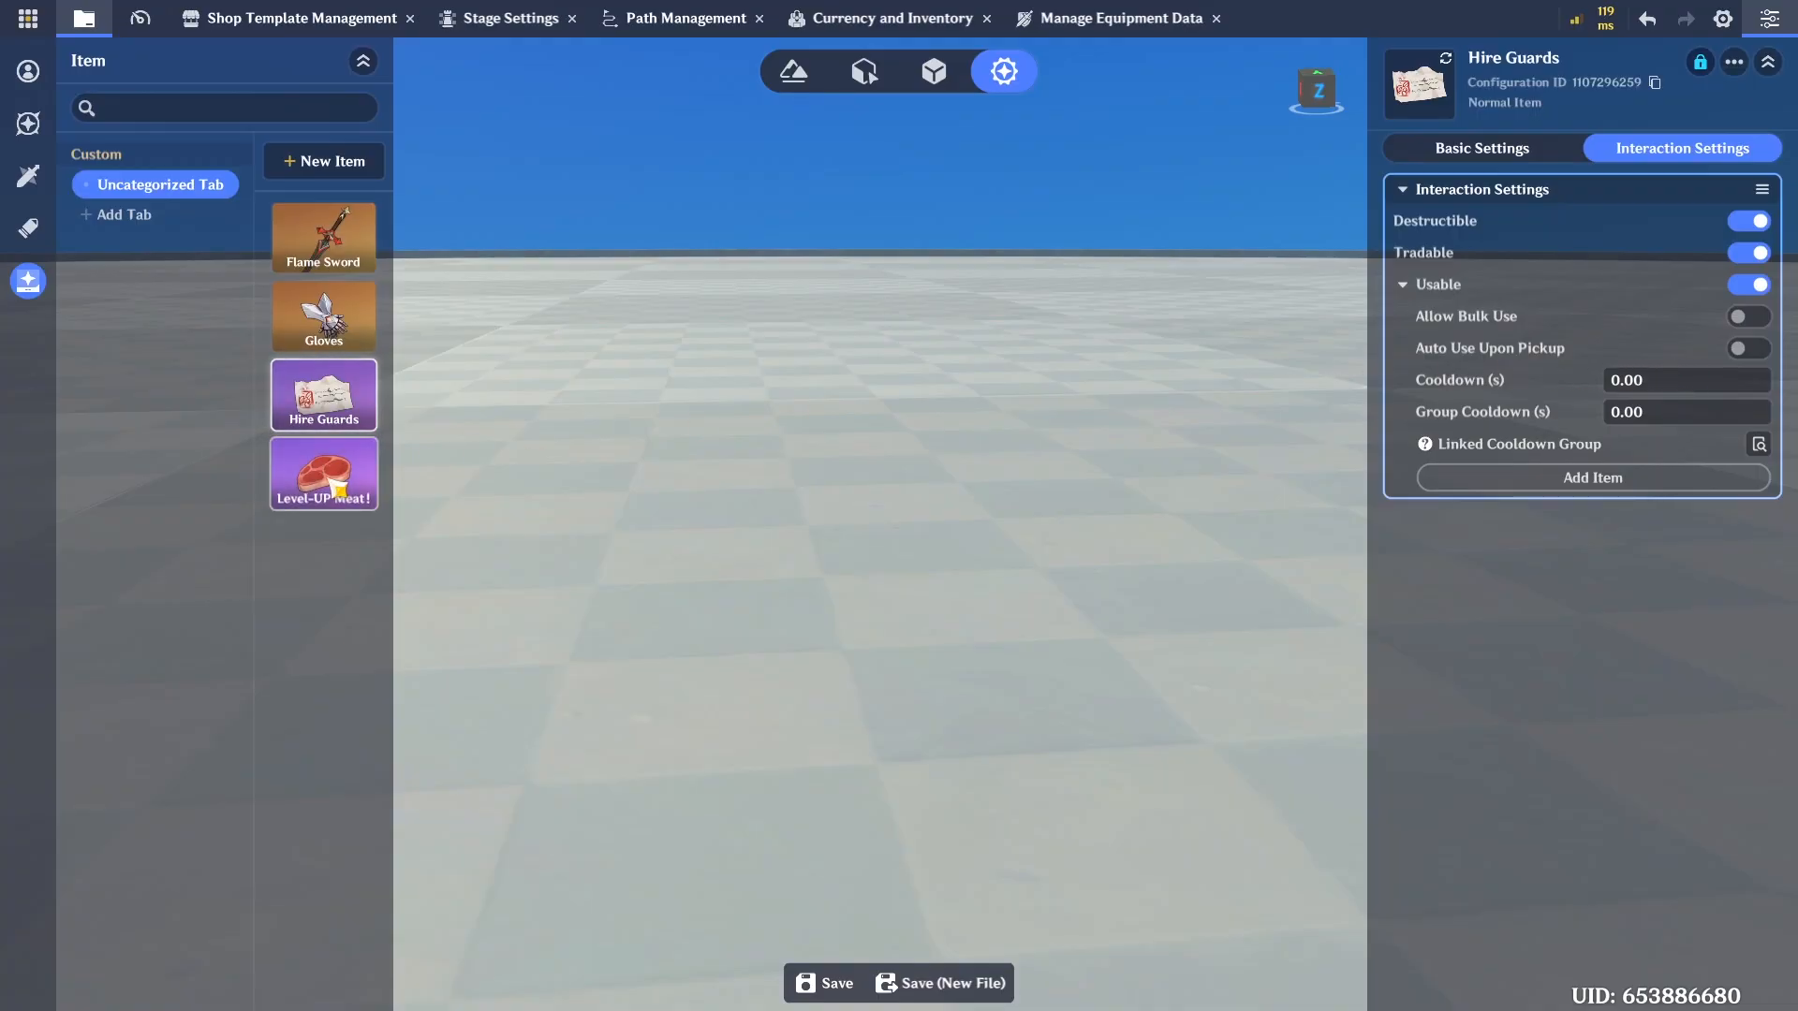
Set the Level-UP Meat! item's cooldown and group cooldown to 0 seconds and save the project
left_click(323, 473)
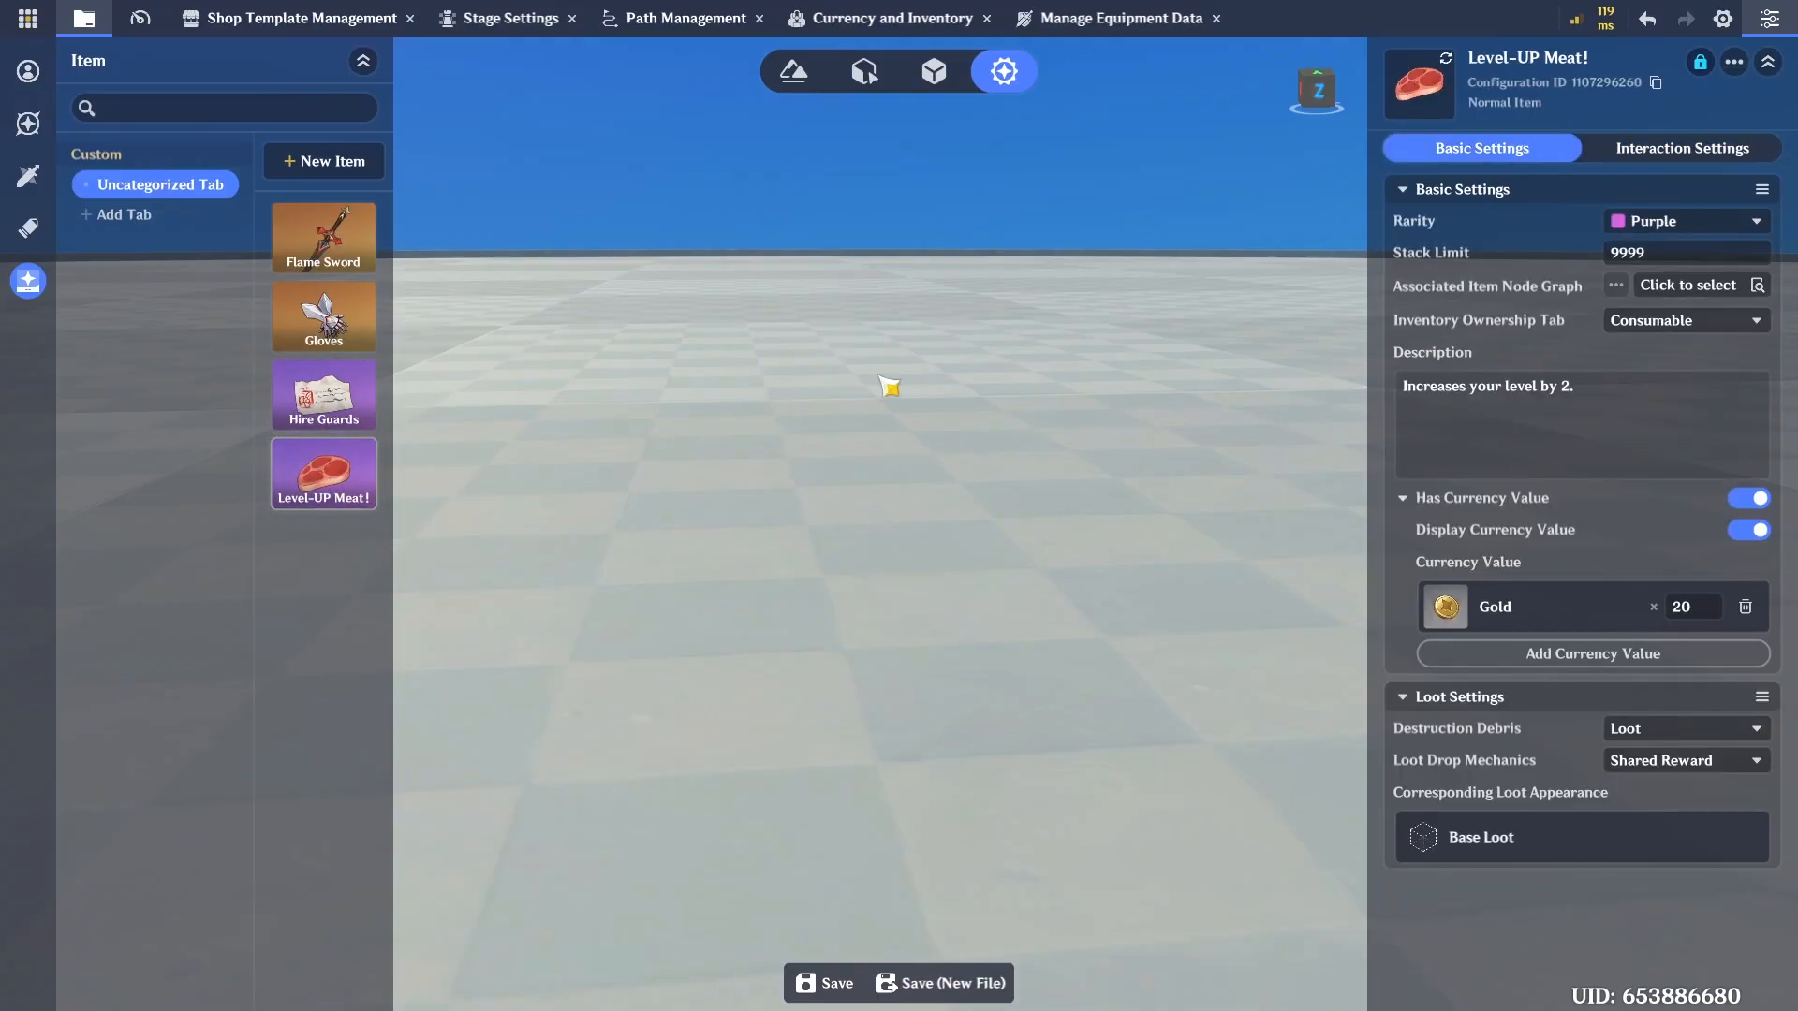
left_click(1743, 156)
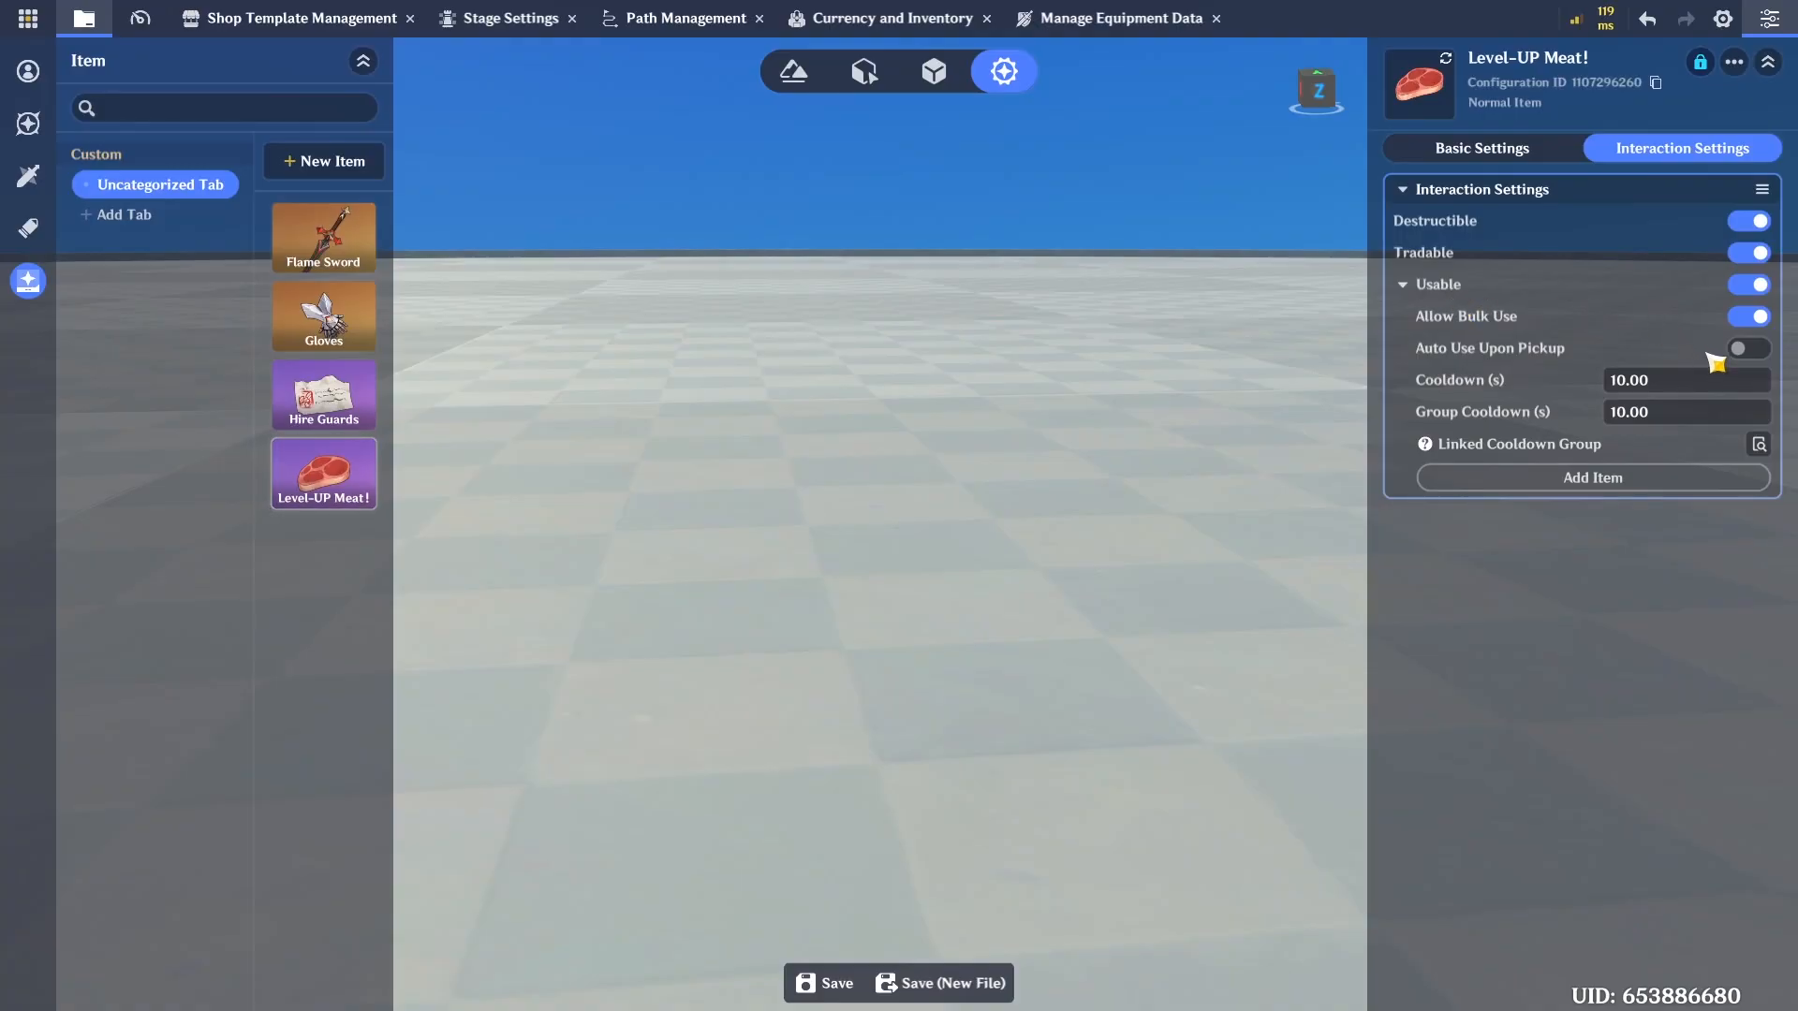
left_click(1714, 380)
type("0")
left_click(1707, 413)
type("0")
left_click(1681, 541)
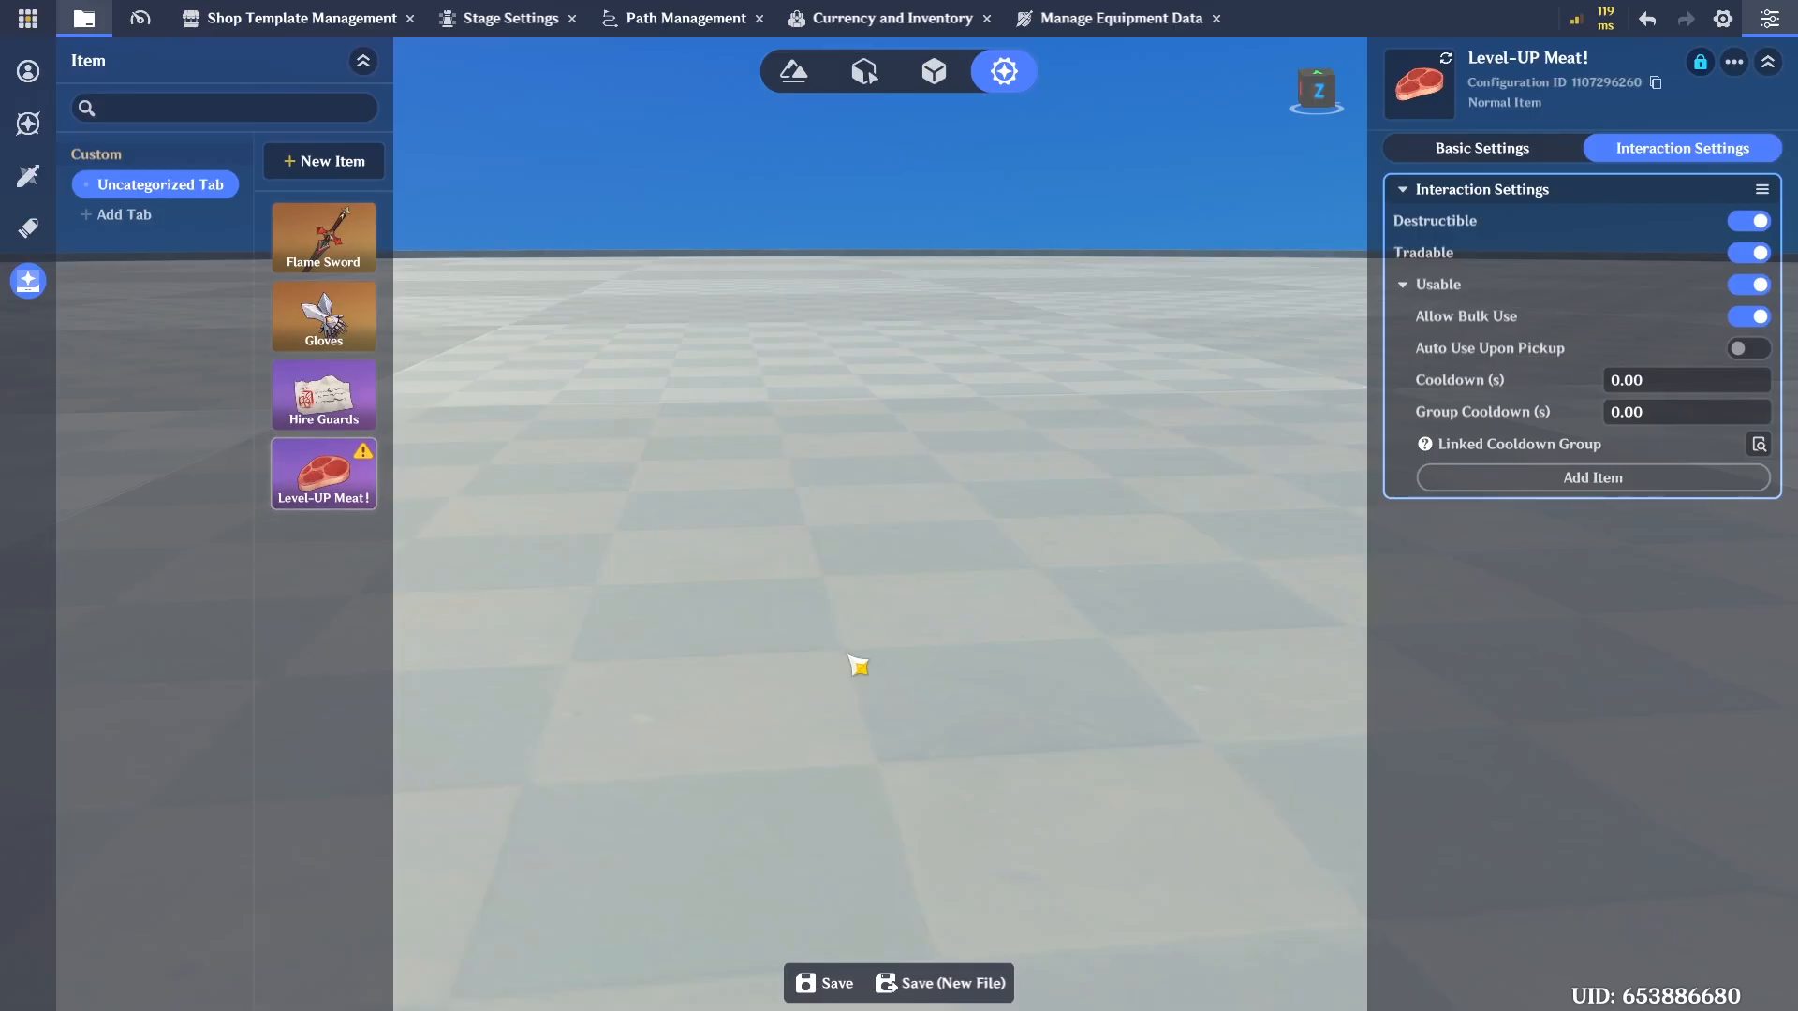
left_click(824, 981)
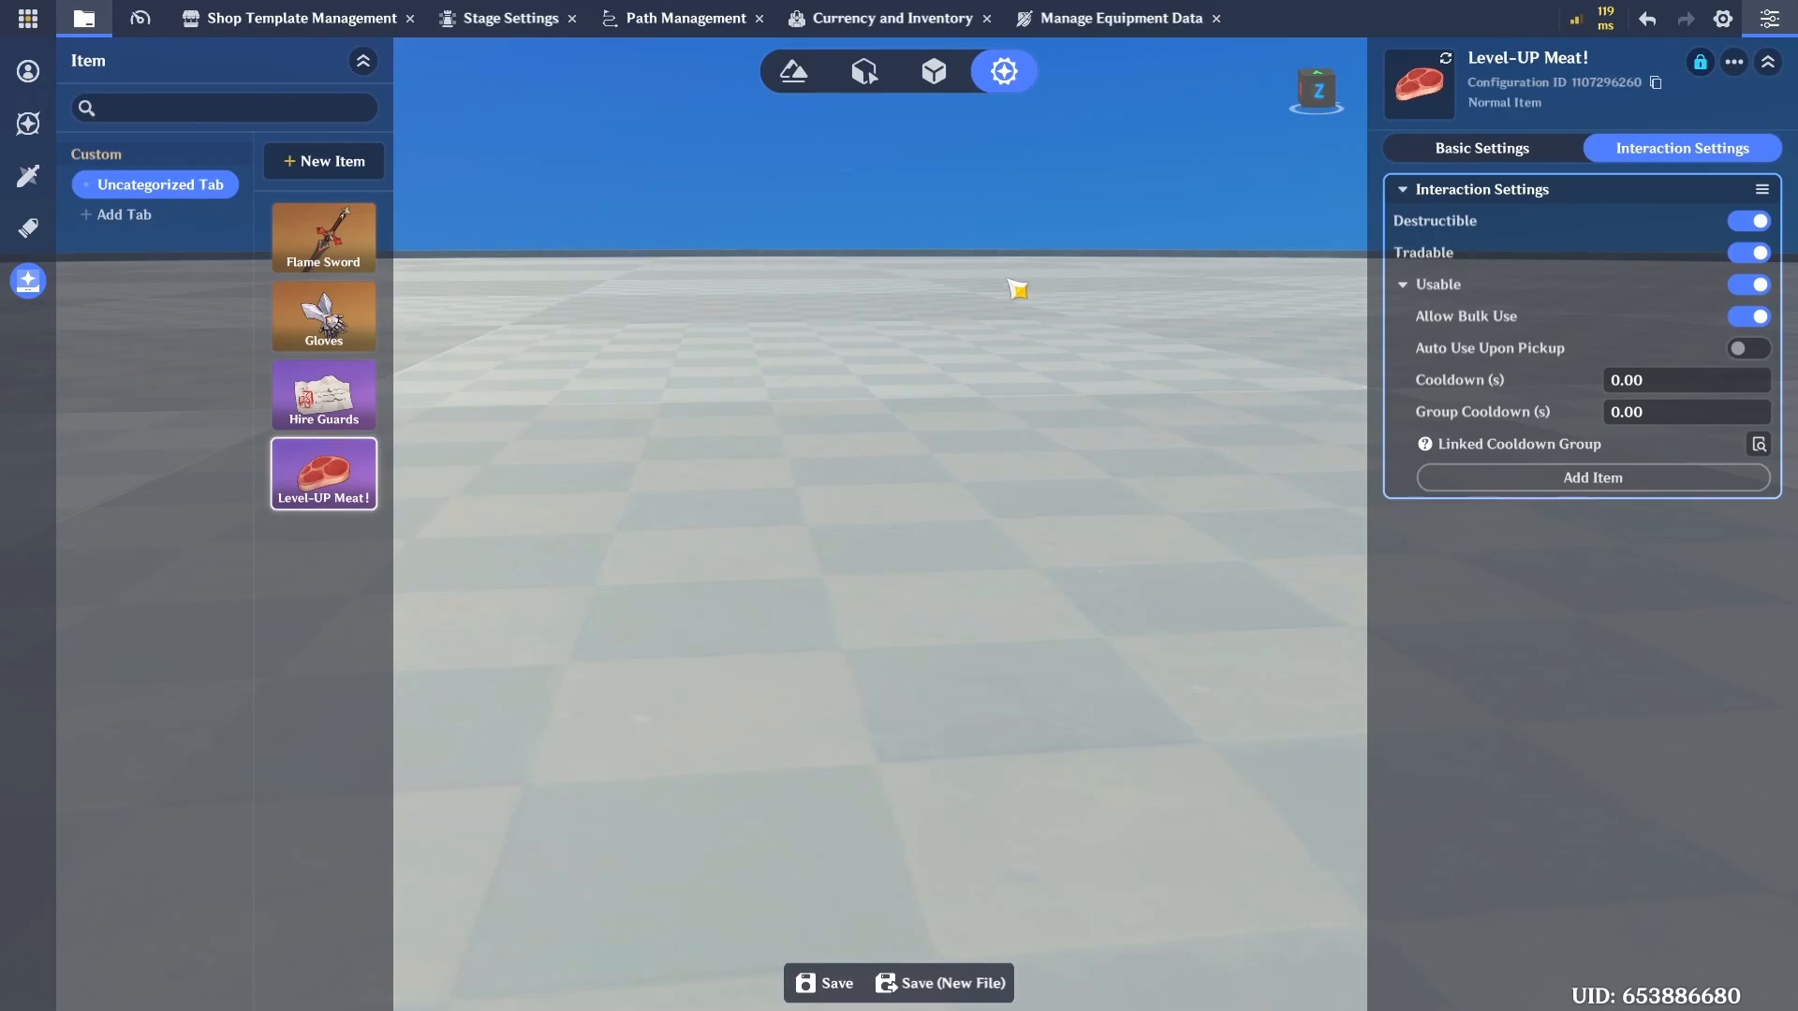
key("ctrl+s")
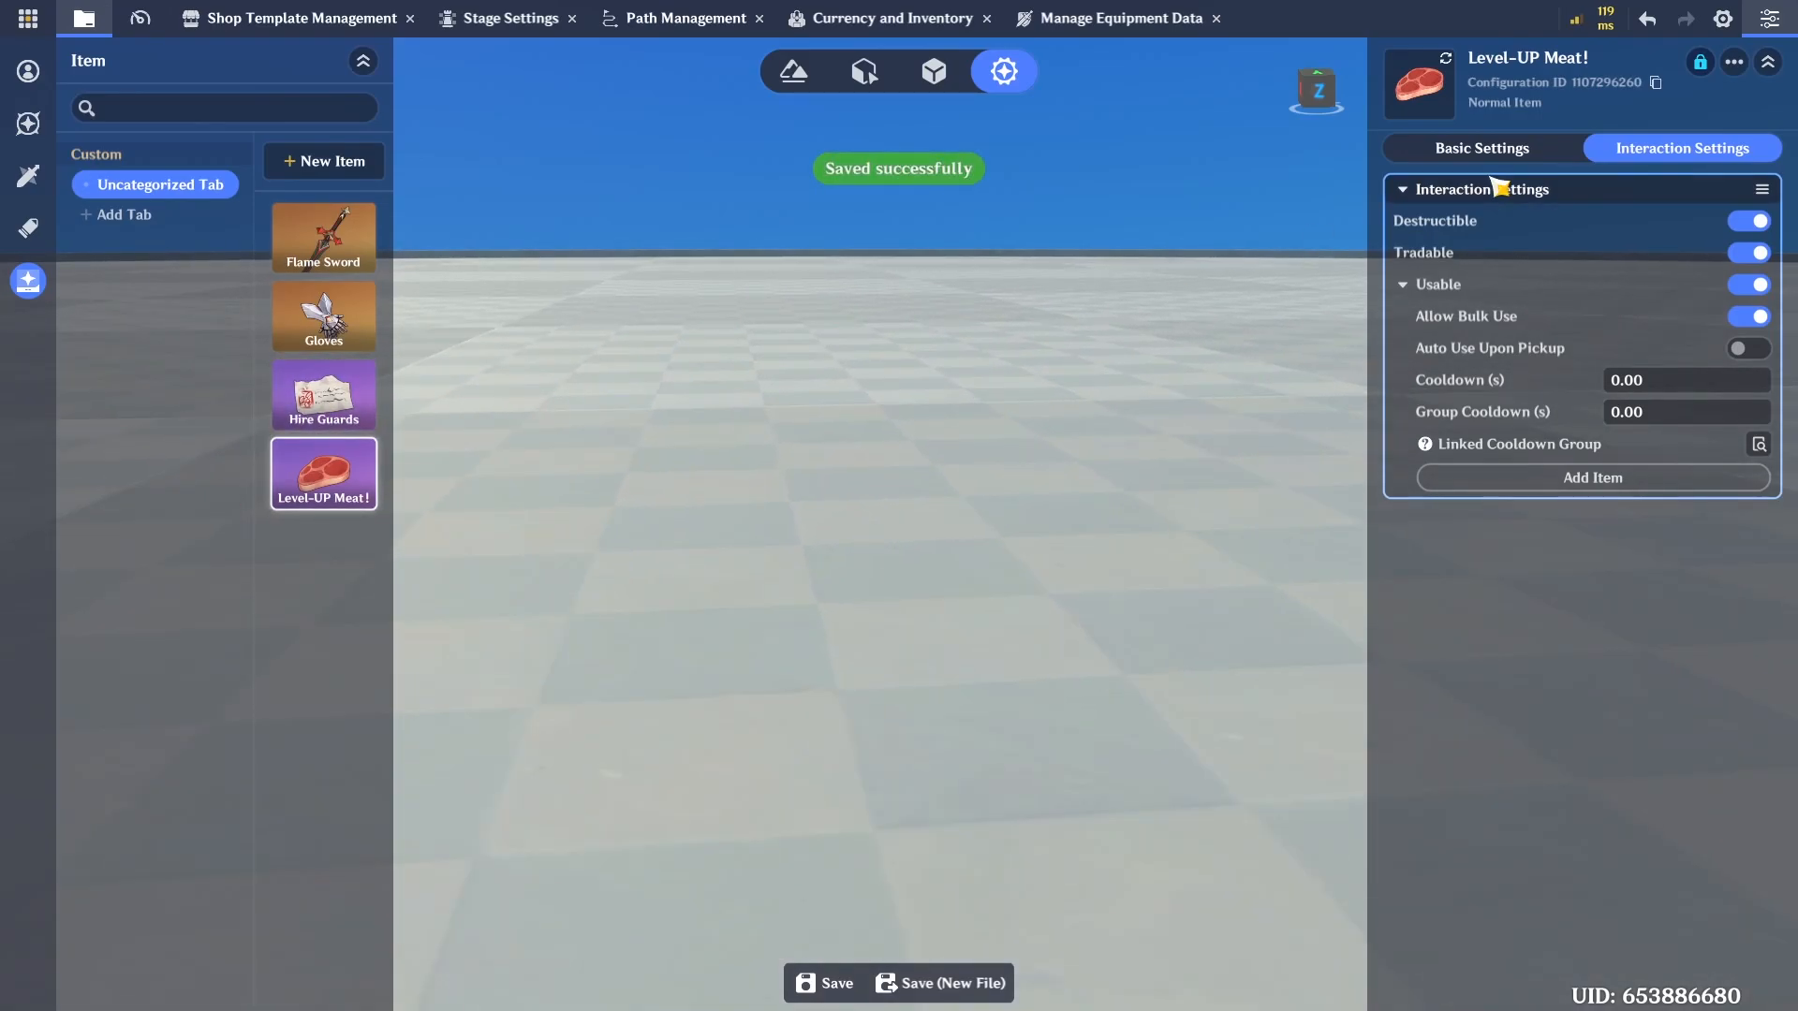
left_click(1466, 160)
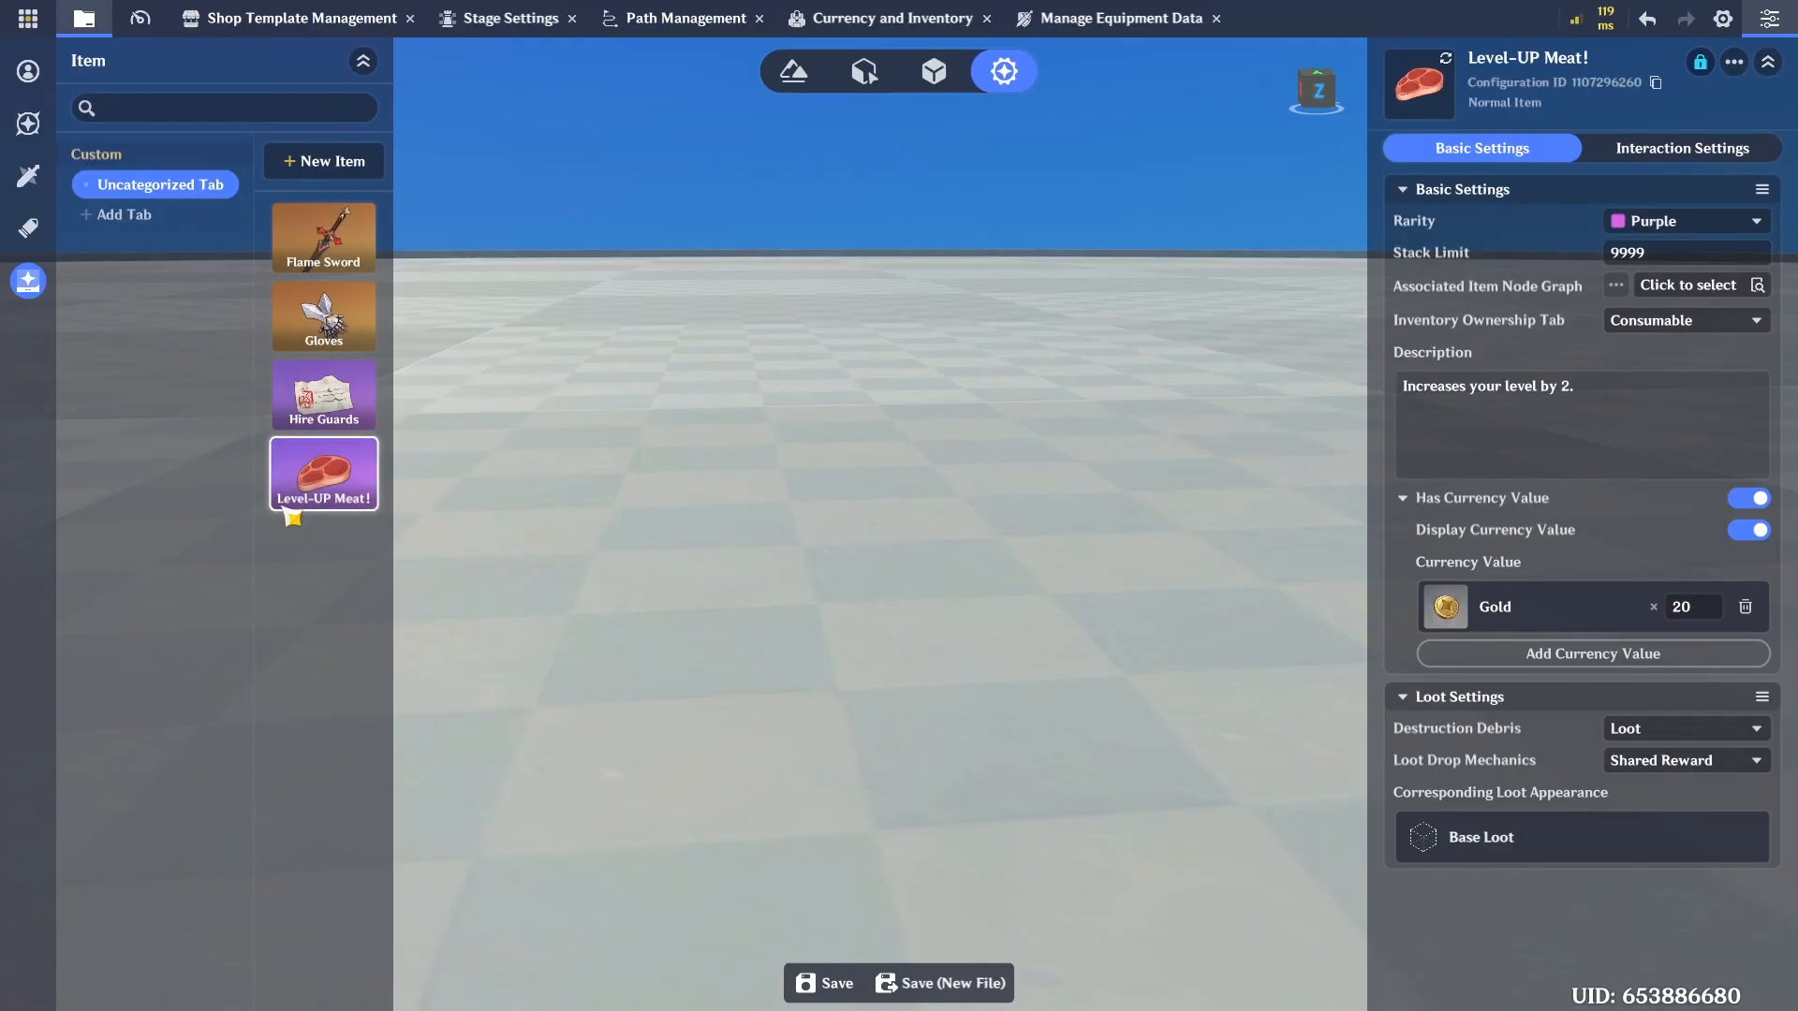
Switch to the Server Node Graph Resource Explorer and create a node graph in Item Node Graph's Uncategorized Tab
key("alt+Tab")
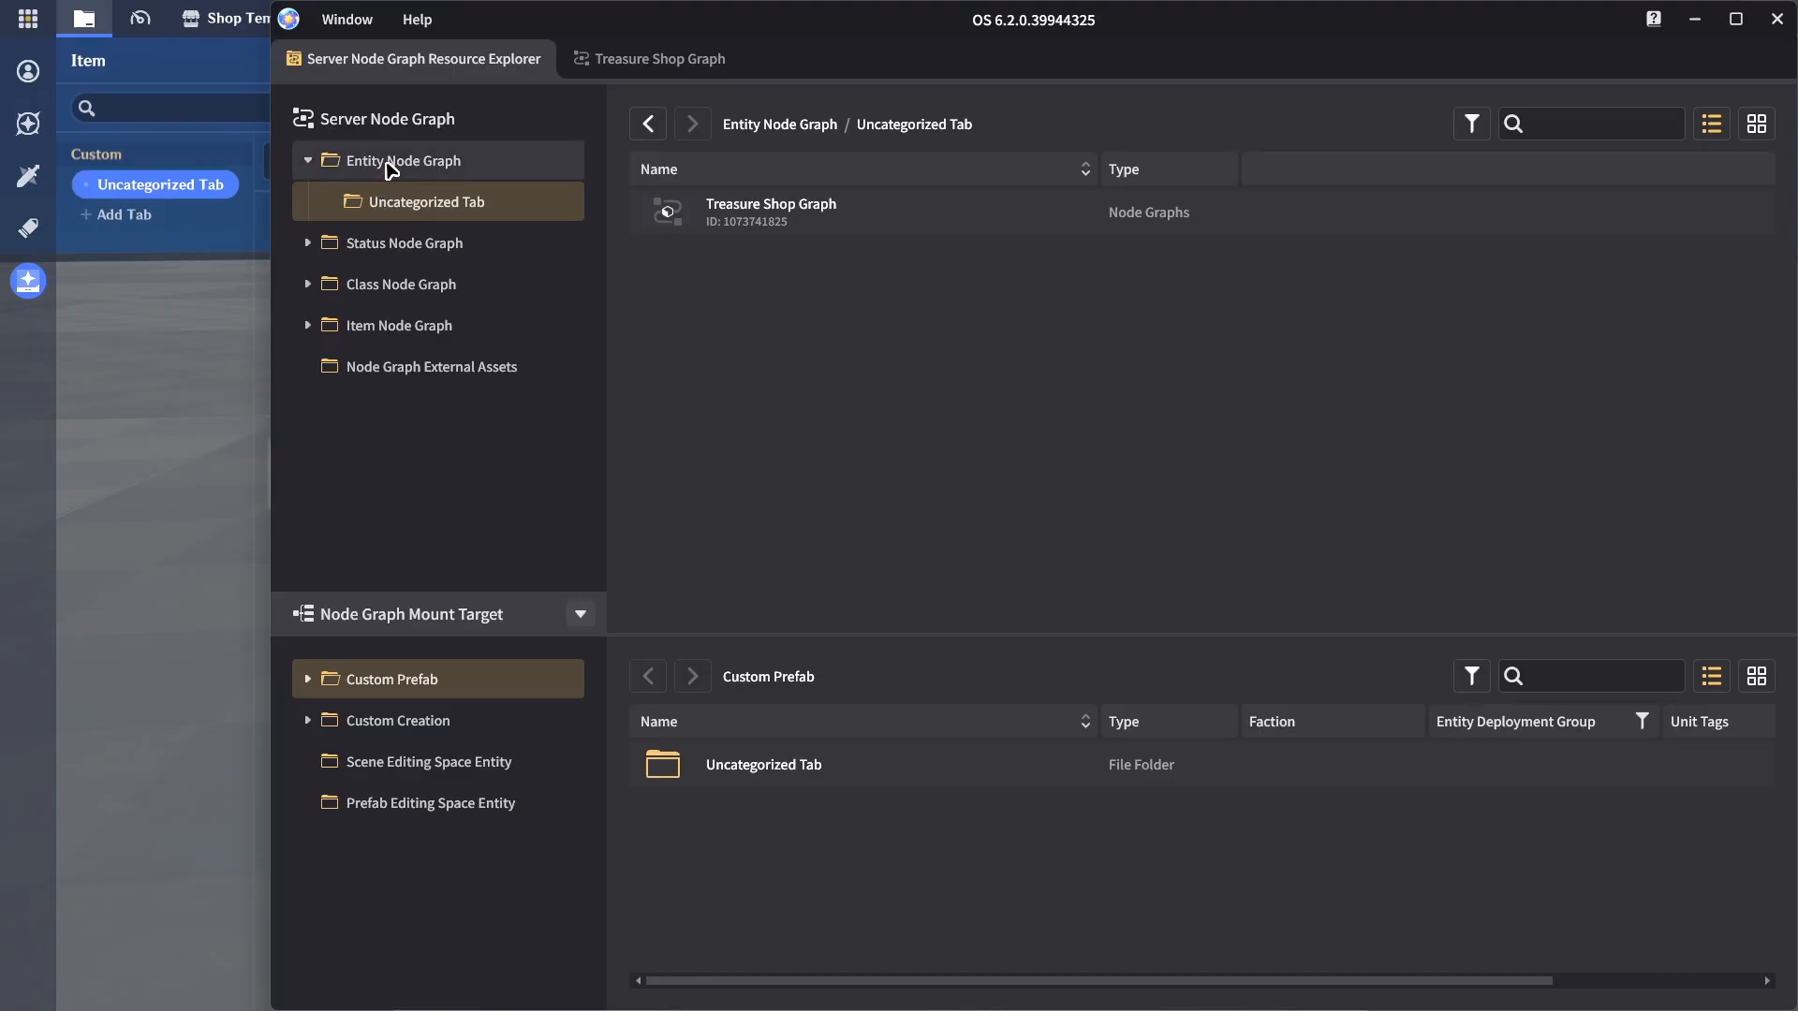
left_click(400, 336)
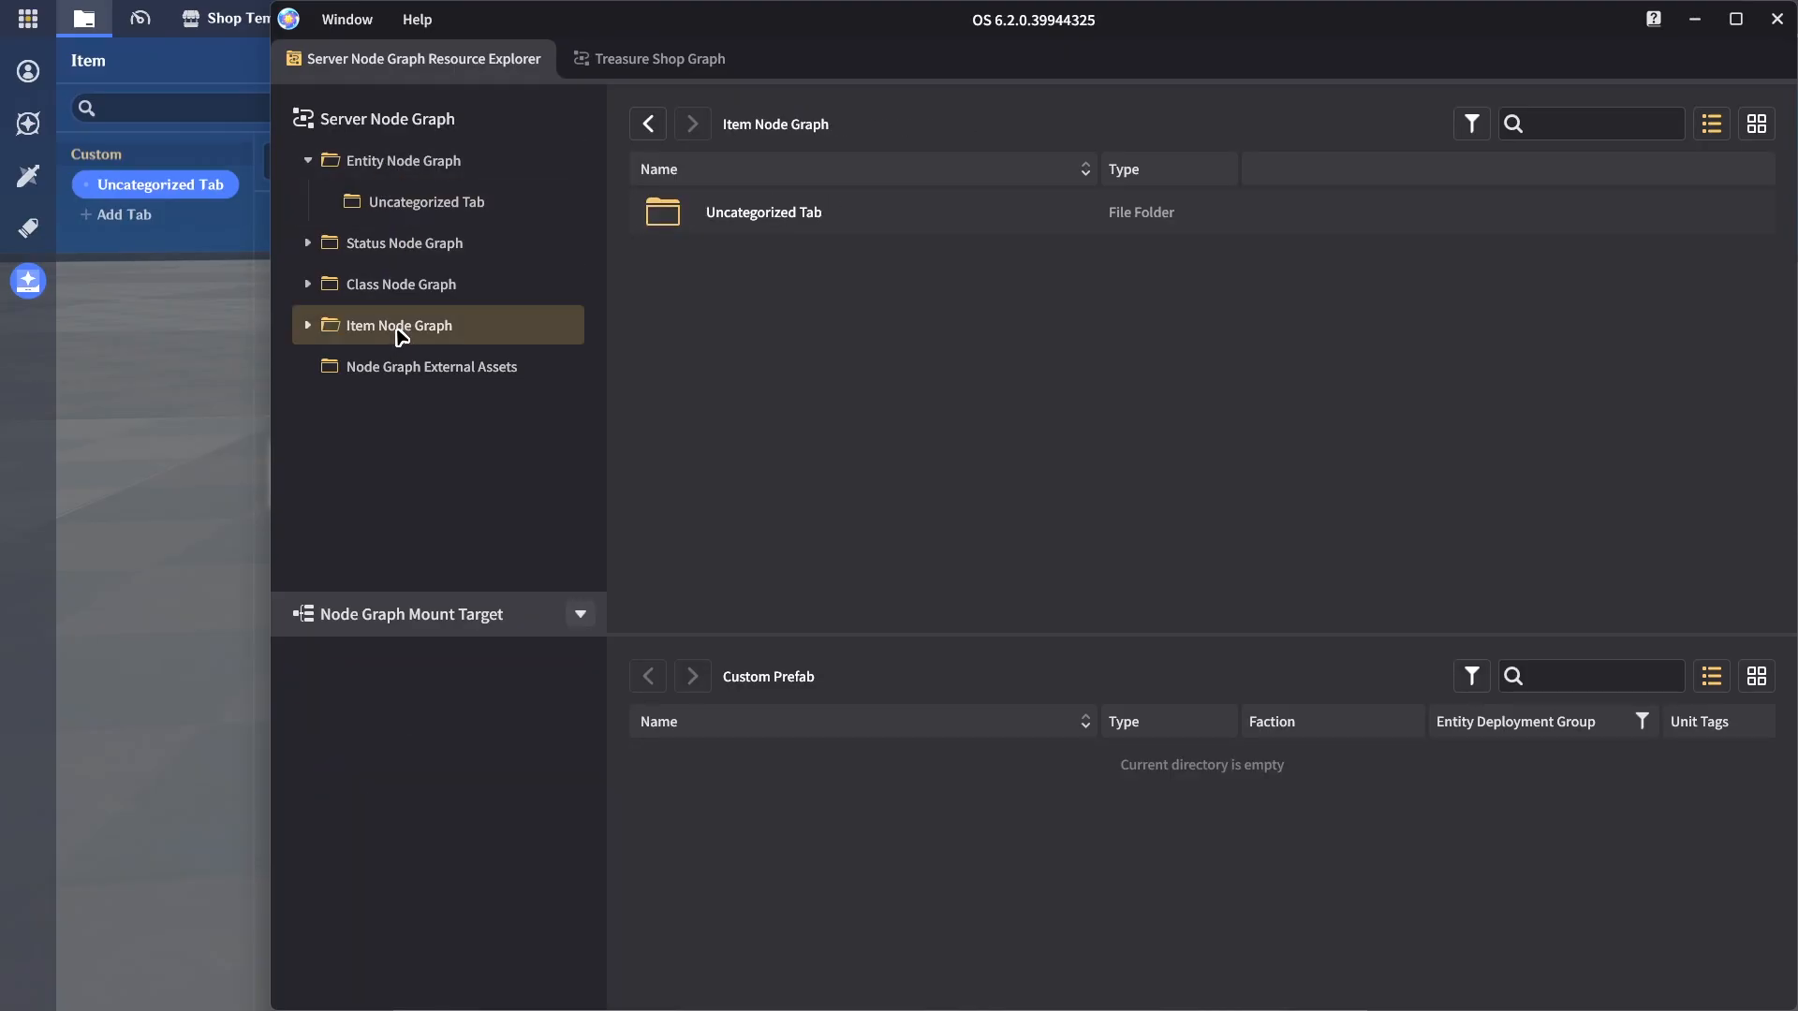
left_click(309, 326)
left_click(338, 368)
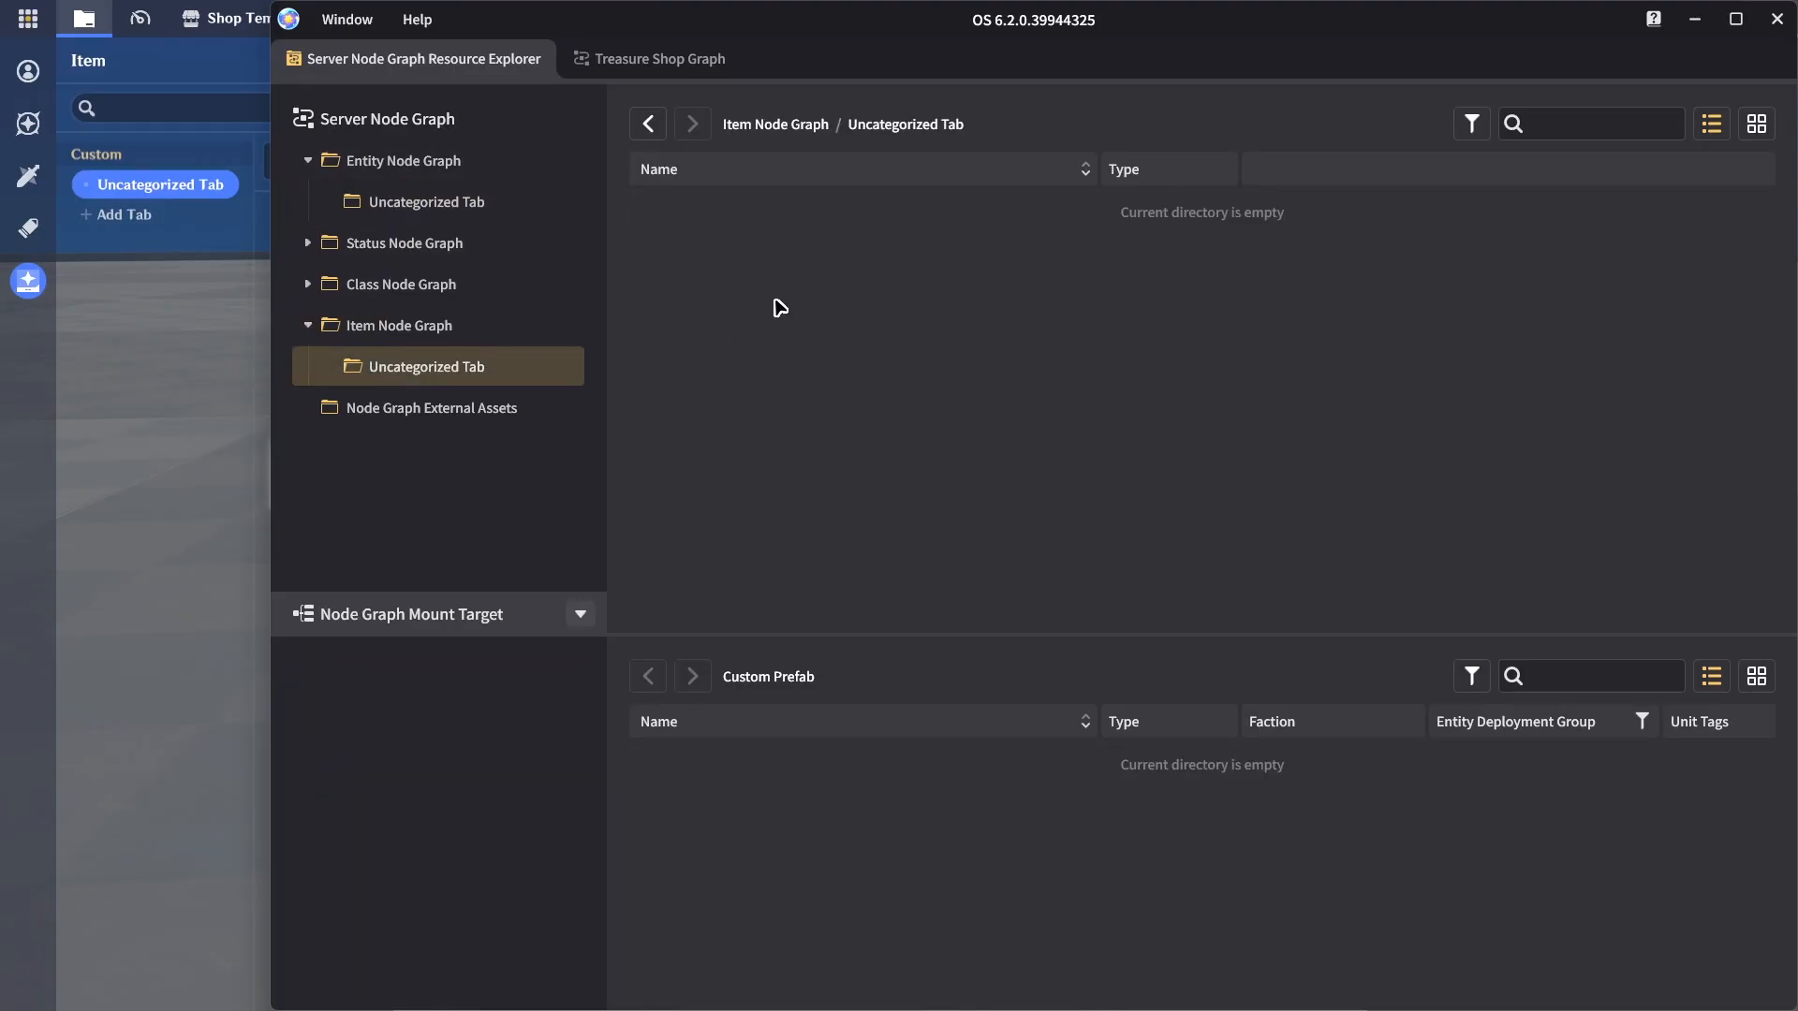
right_click(780, 294)
left_click(803, 310)
Rename the new item node graph as Meat Item Graph
right_click(763, 228)
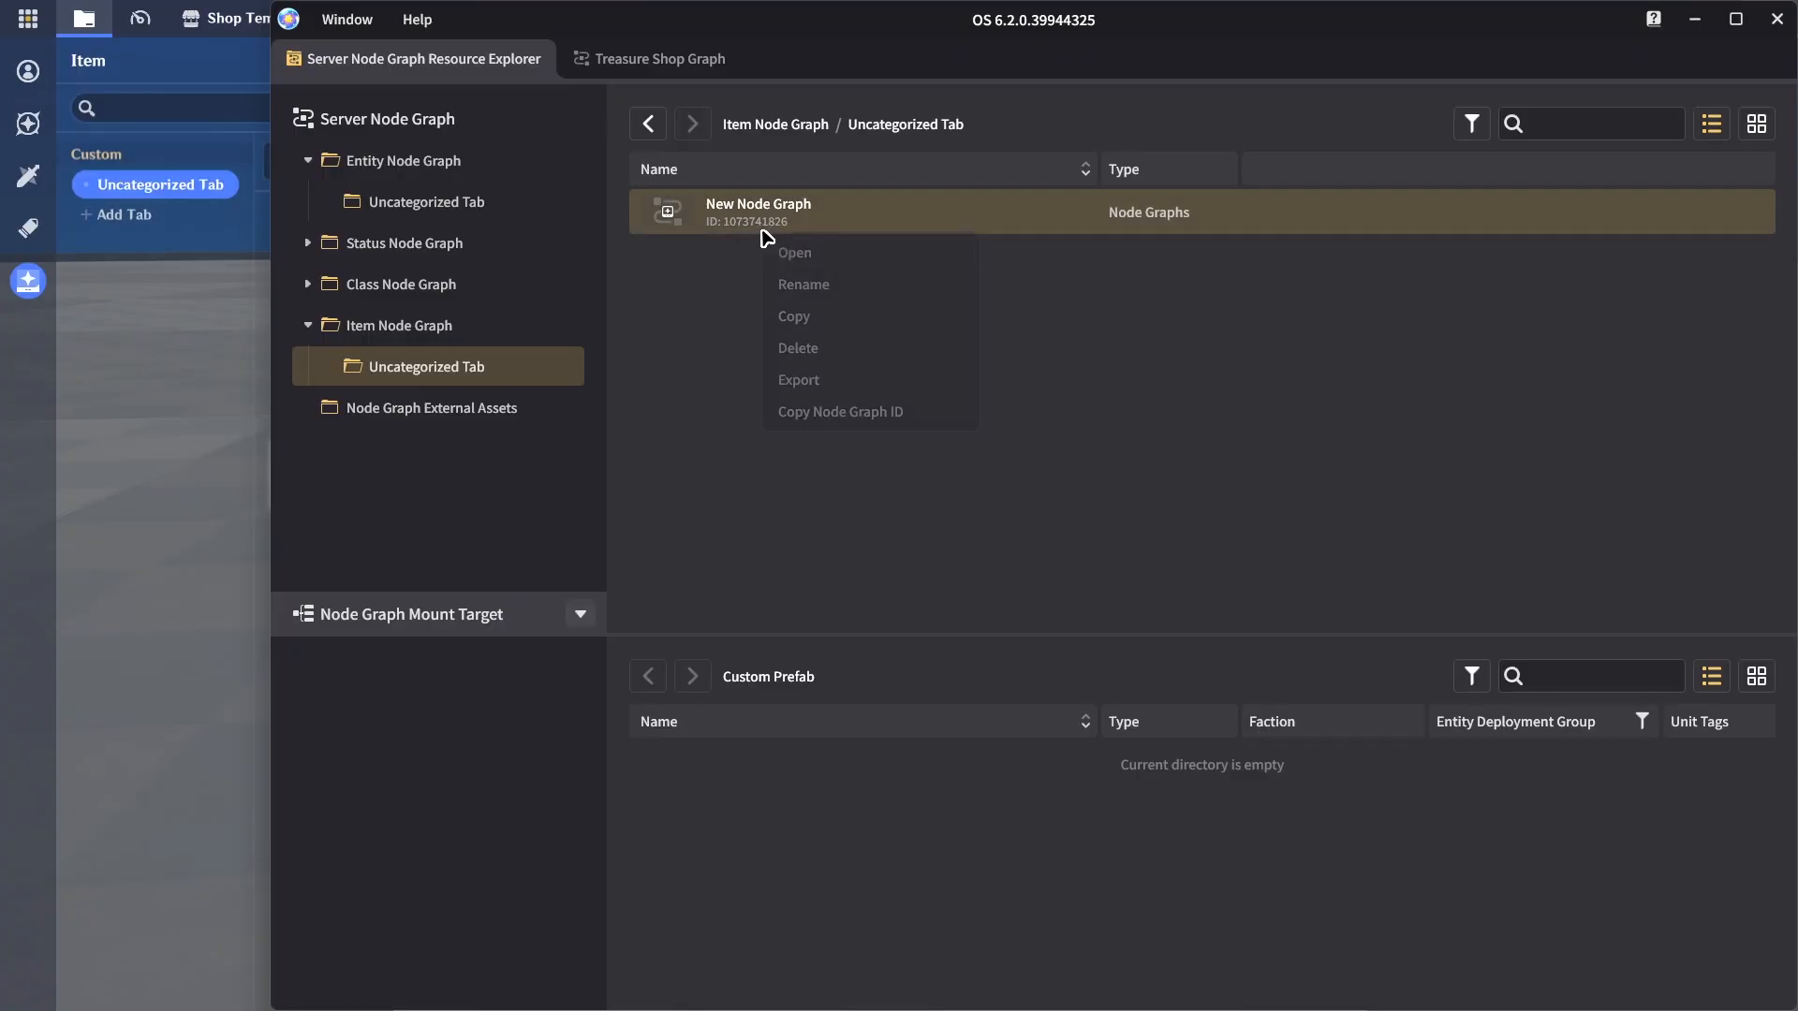
left_click(808, 281)
left_click_drag(824, 216, 639, 192)
type("Meat I")
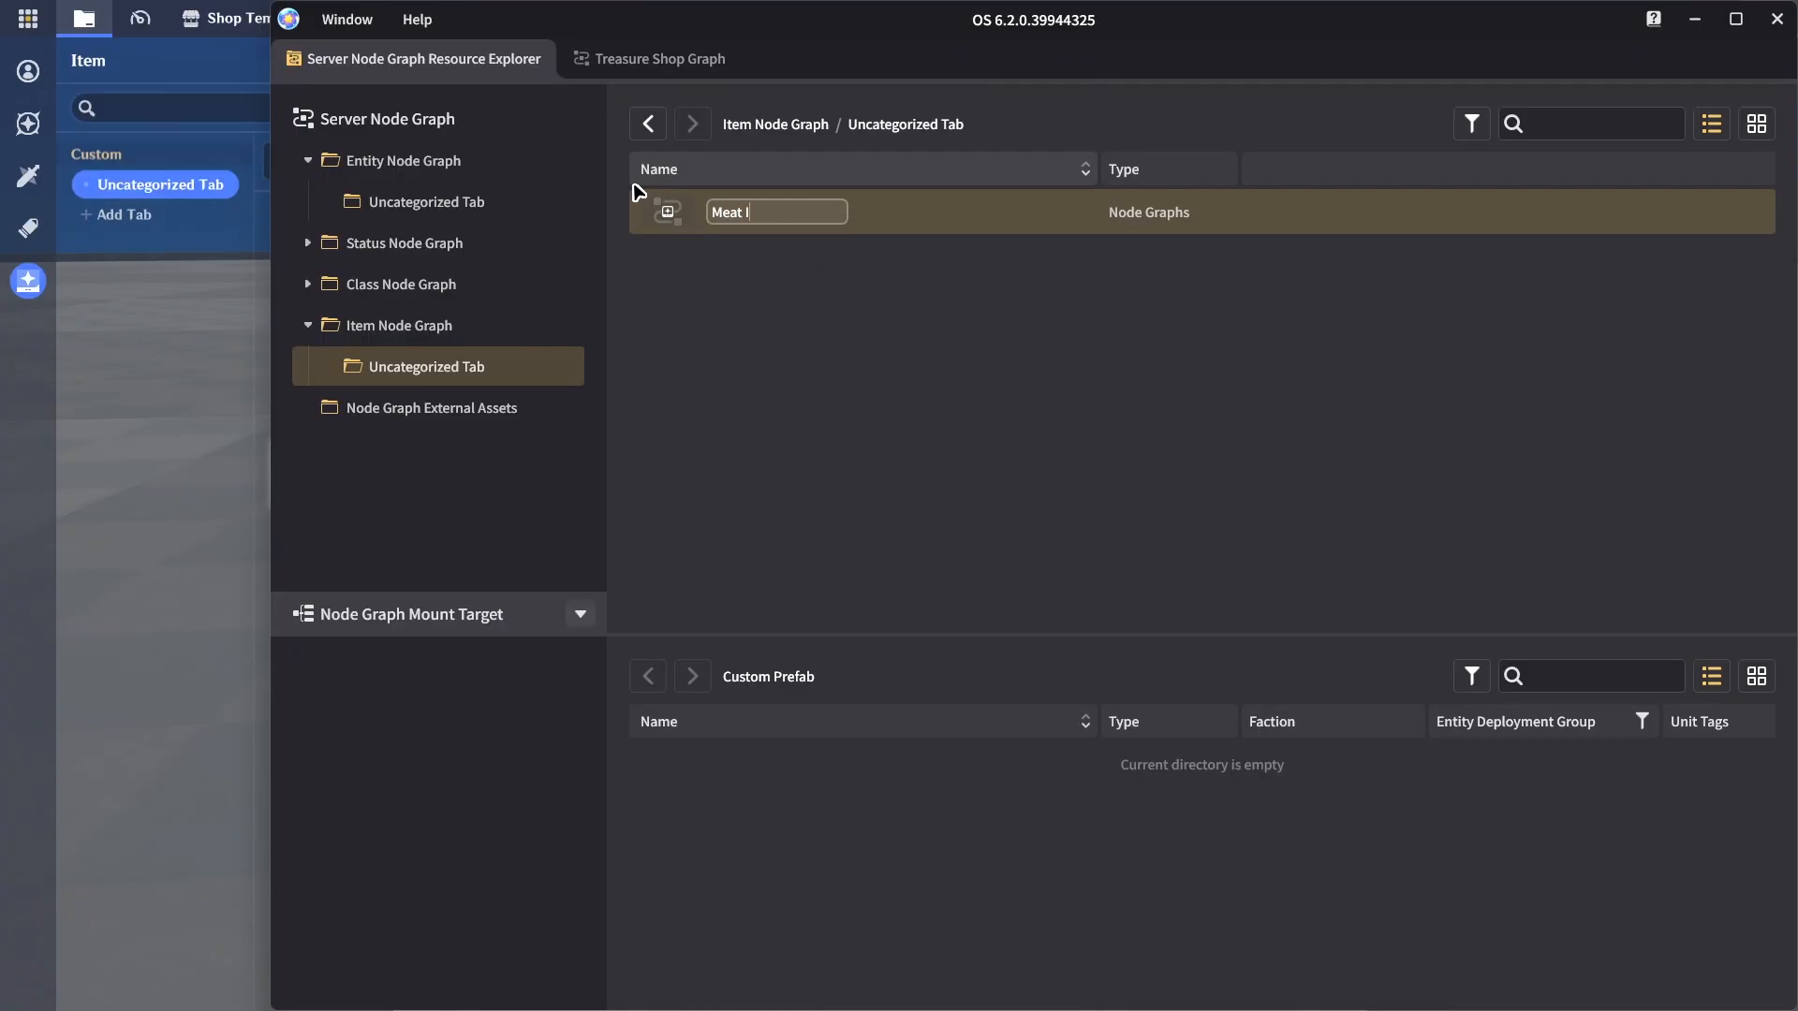
type("tem Graph")
key("Return")
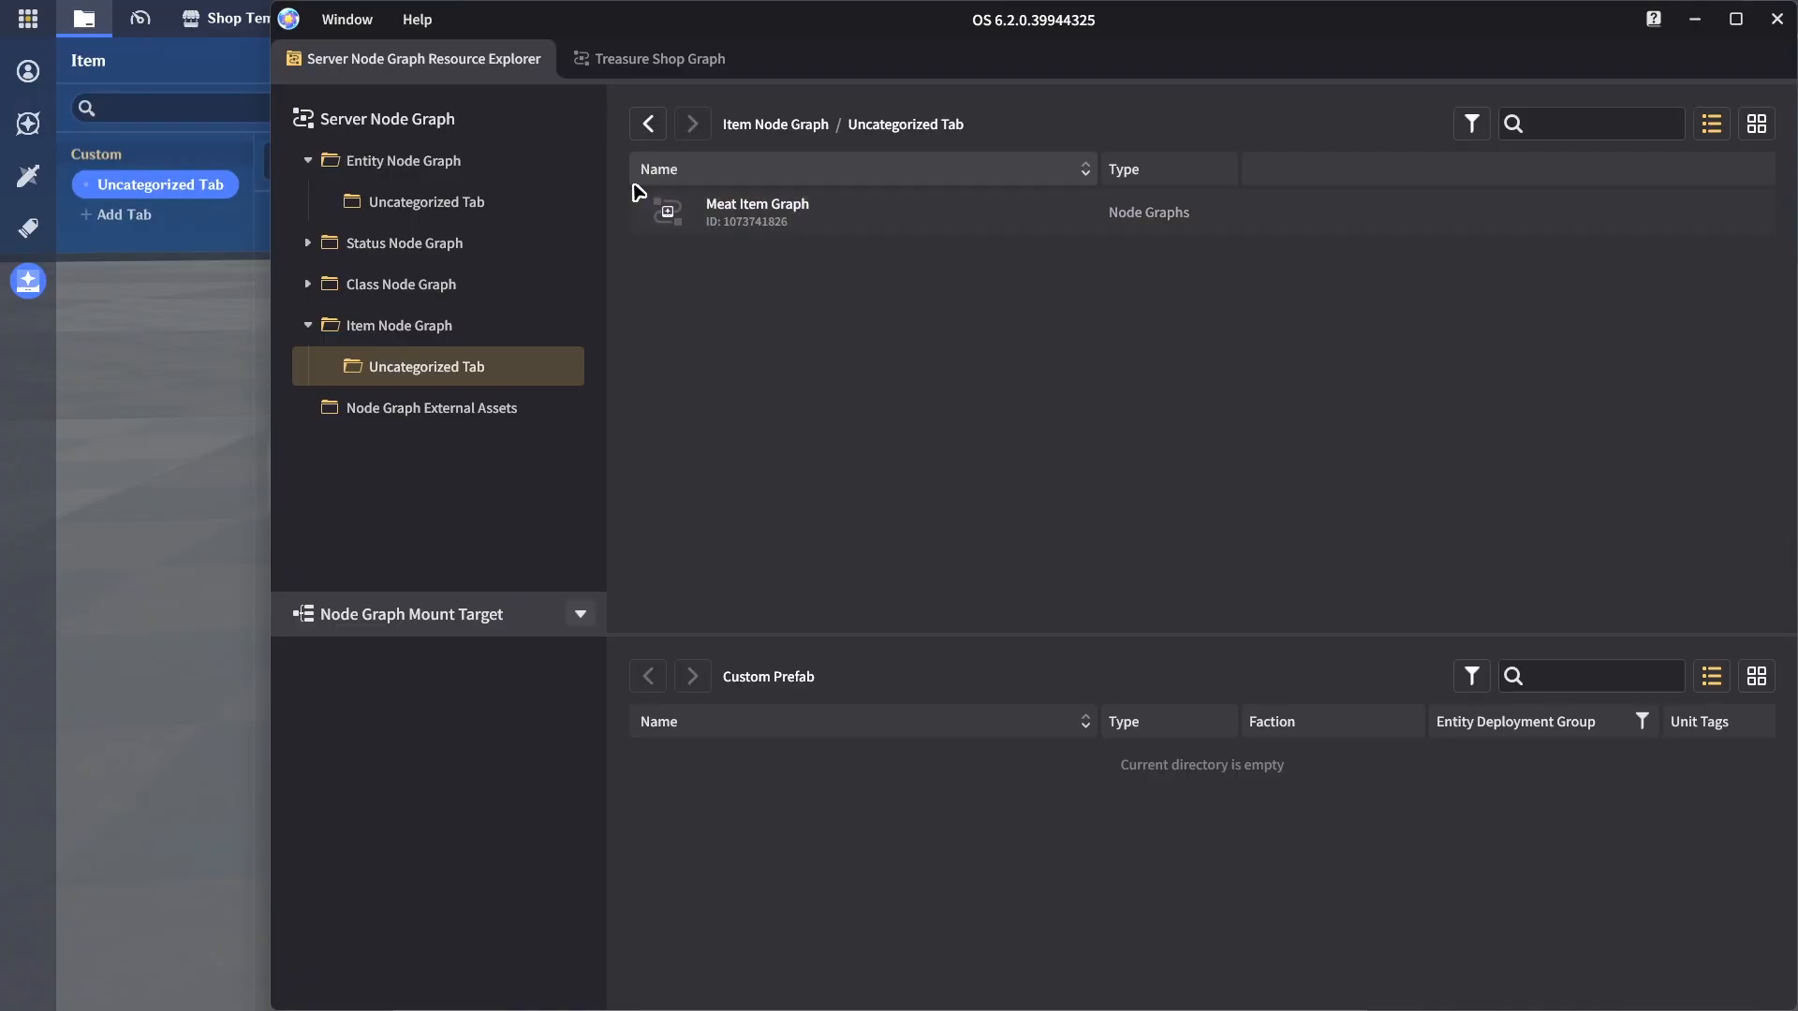
Create another item node graph in the Uncategorized Tab and name it Hire Guard Graph
left_click(486, 65)
right_click(819, 321)
left_click(863, 338)
right_click(777, 232)
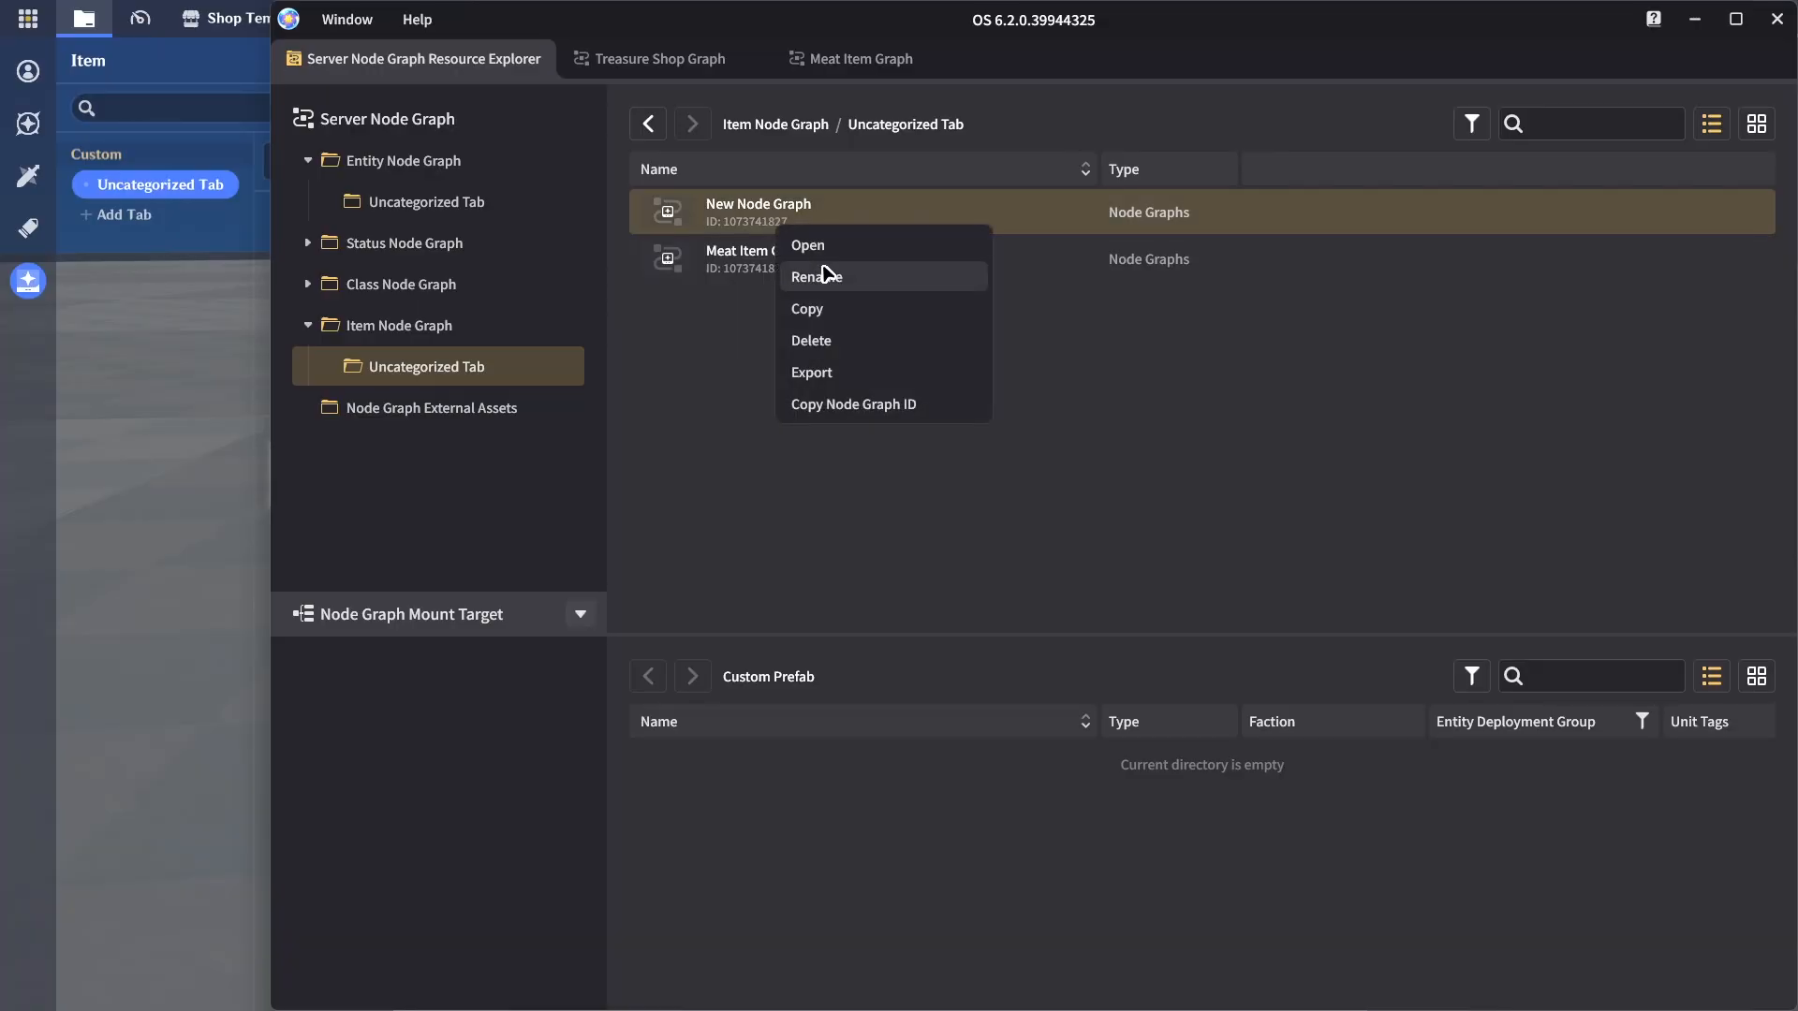
left_click(822, 272)
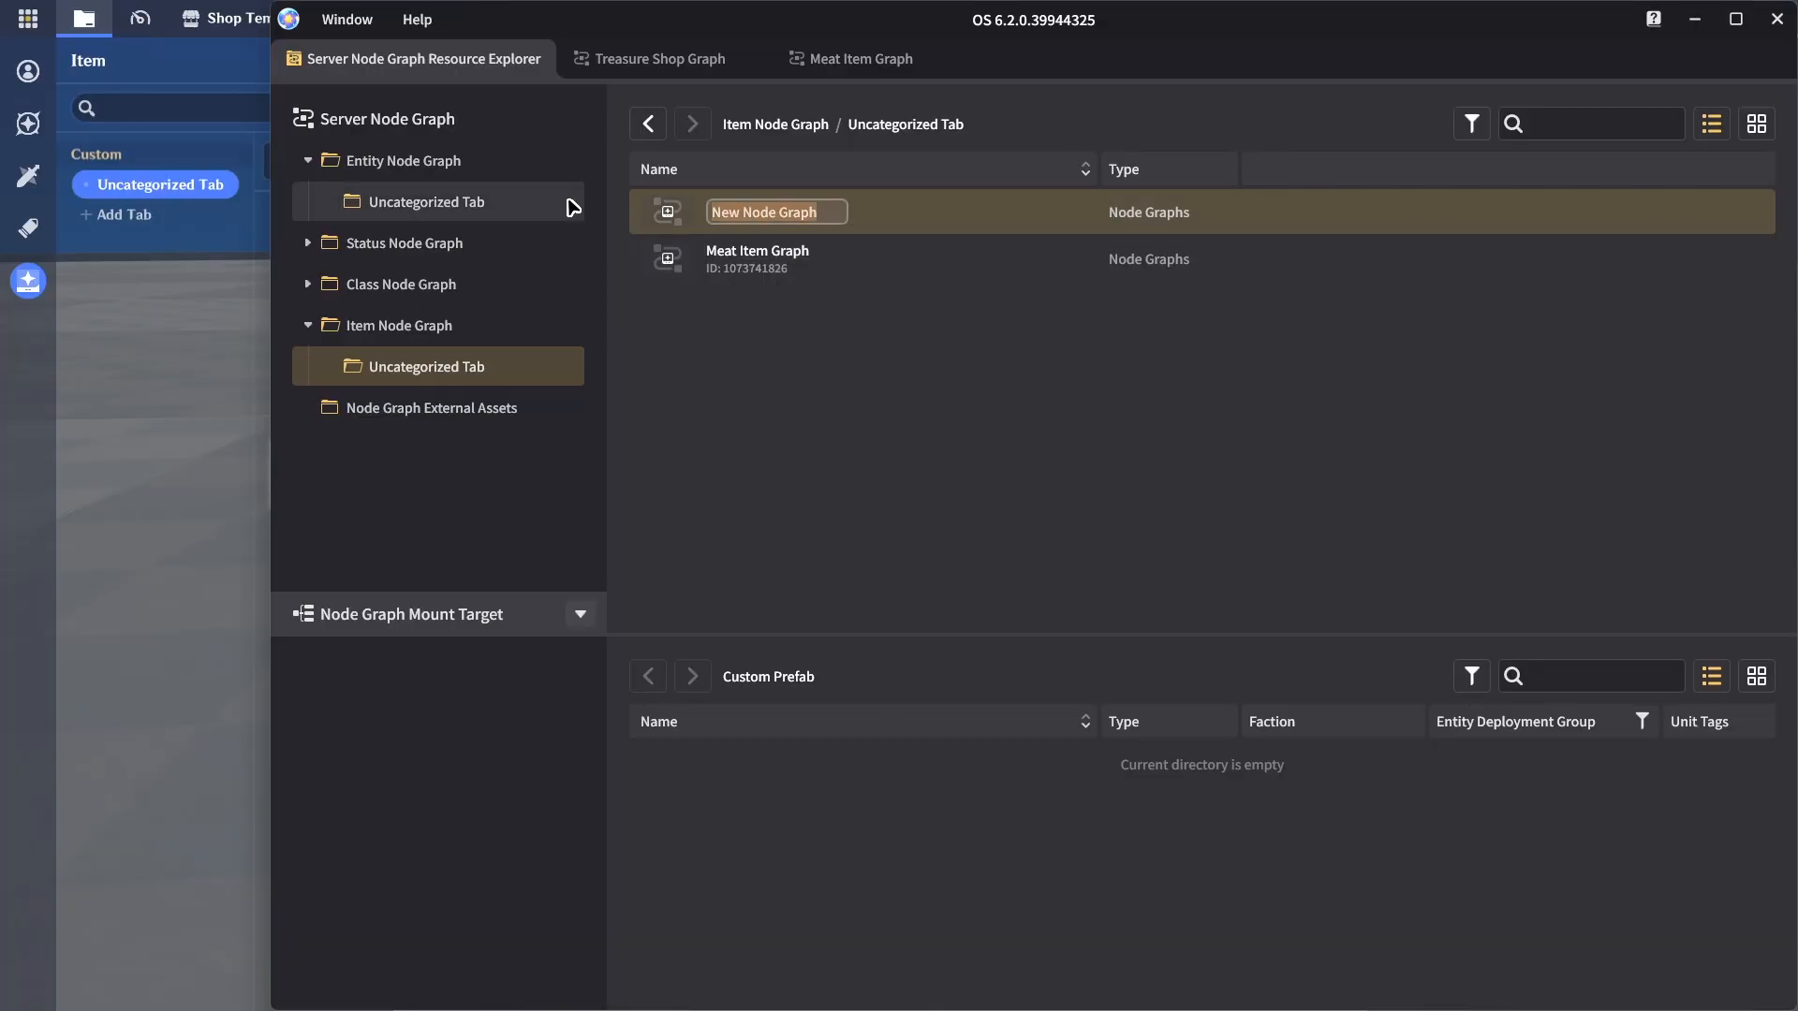
type("Hire")
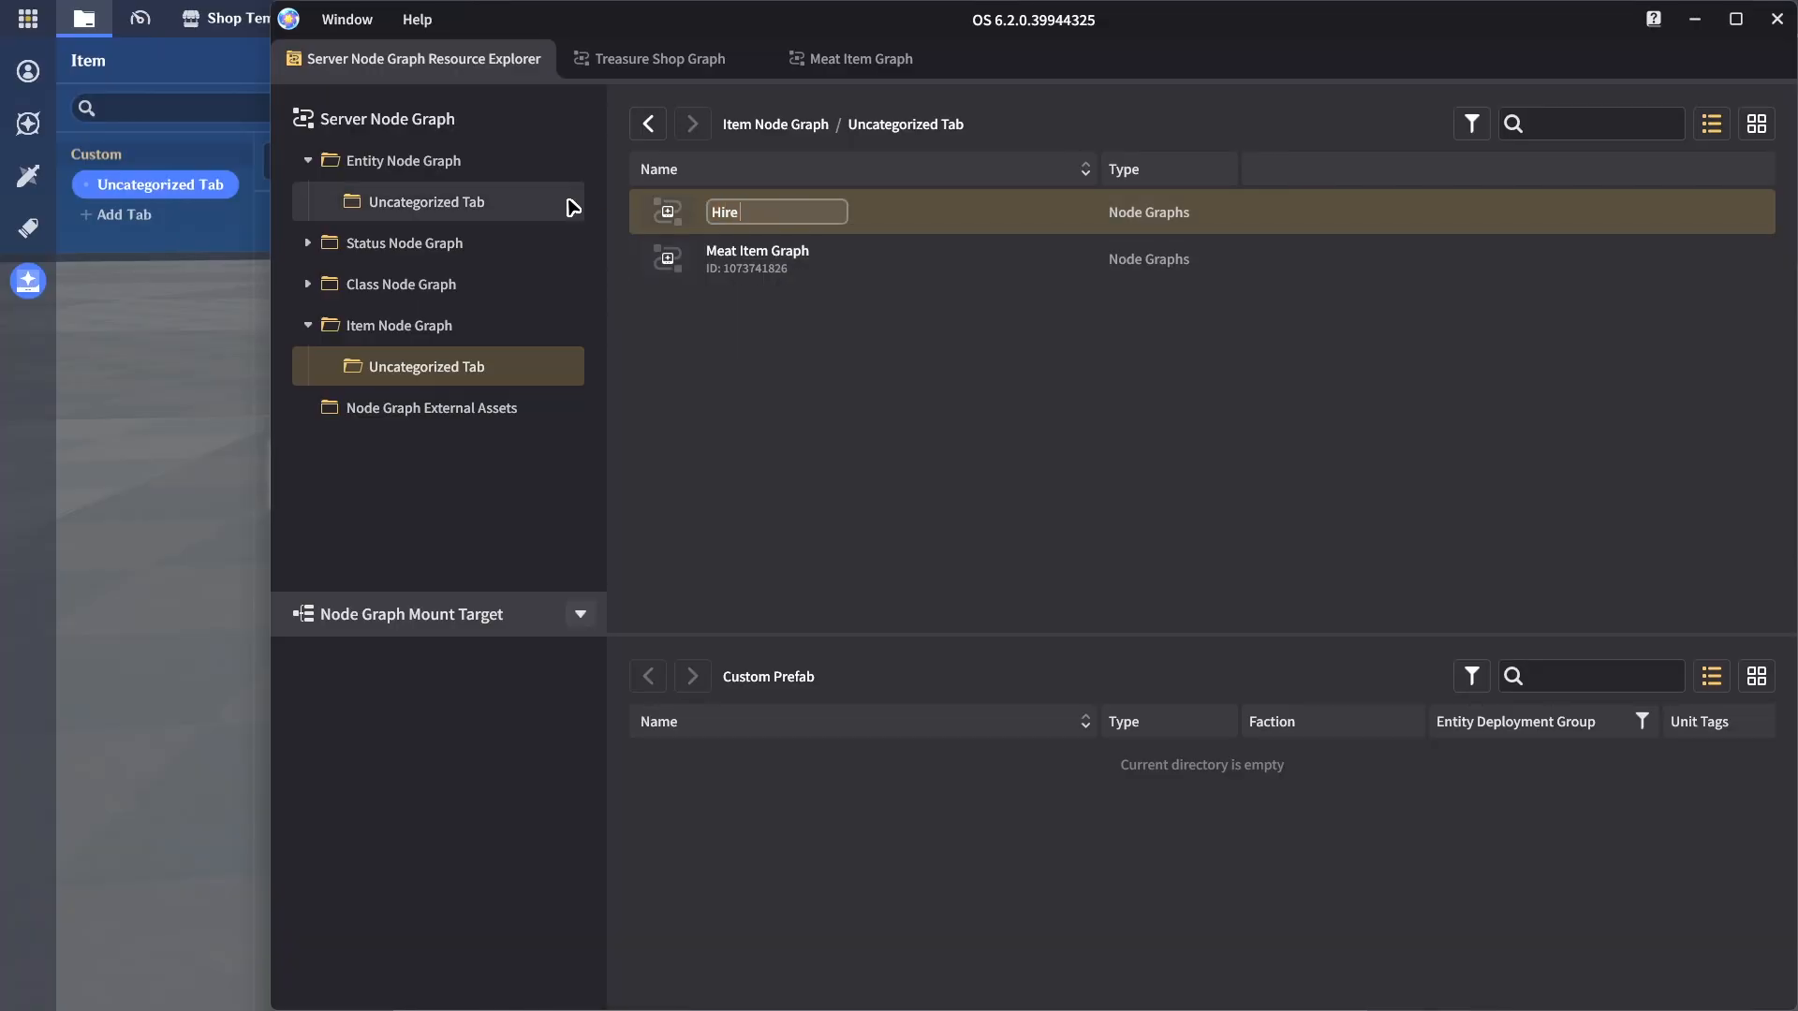
key("Return")
Create a third item node graph and name it Fists Graph
right_click(837, 359)
left_click(862, 367)
right_click(803, 321)
left_click(863, 369)
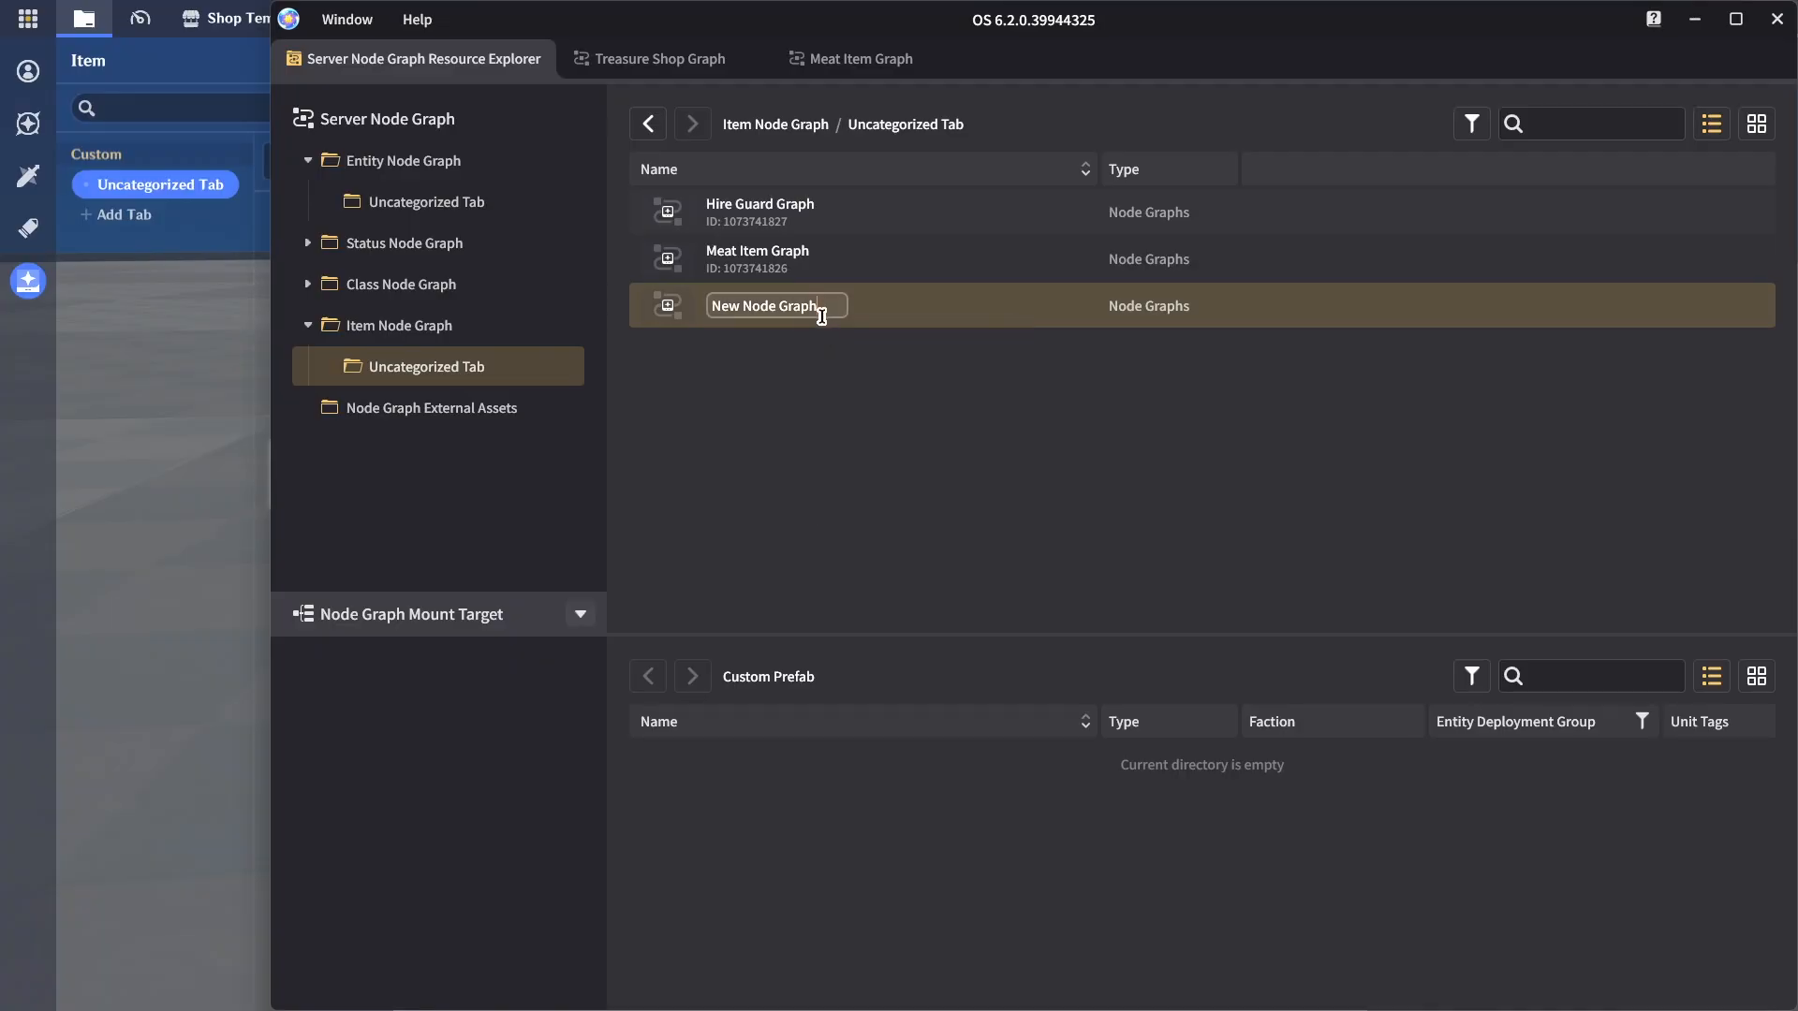
type("Fists")
key("Return")
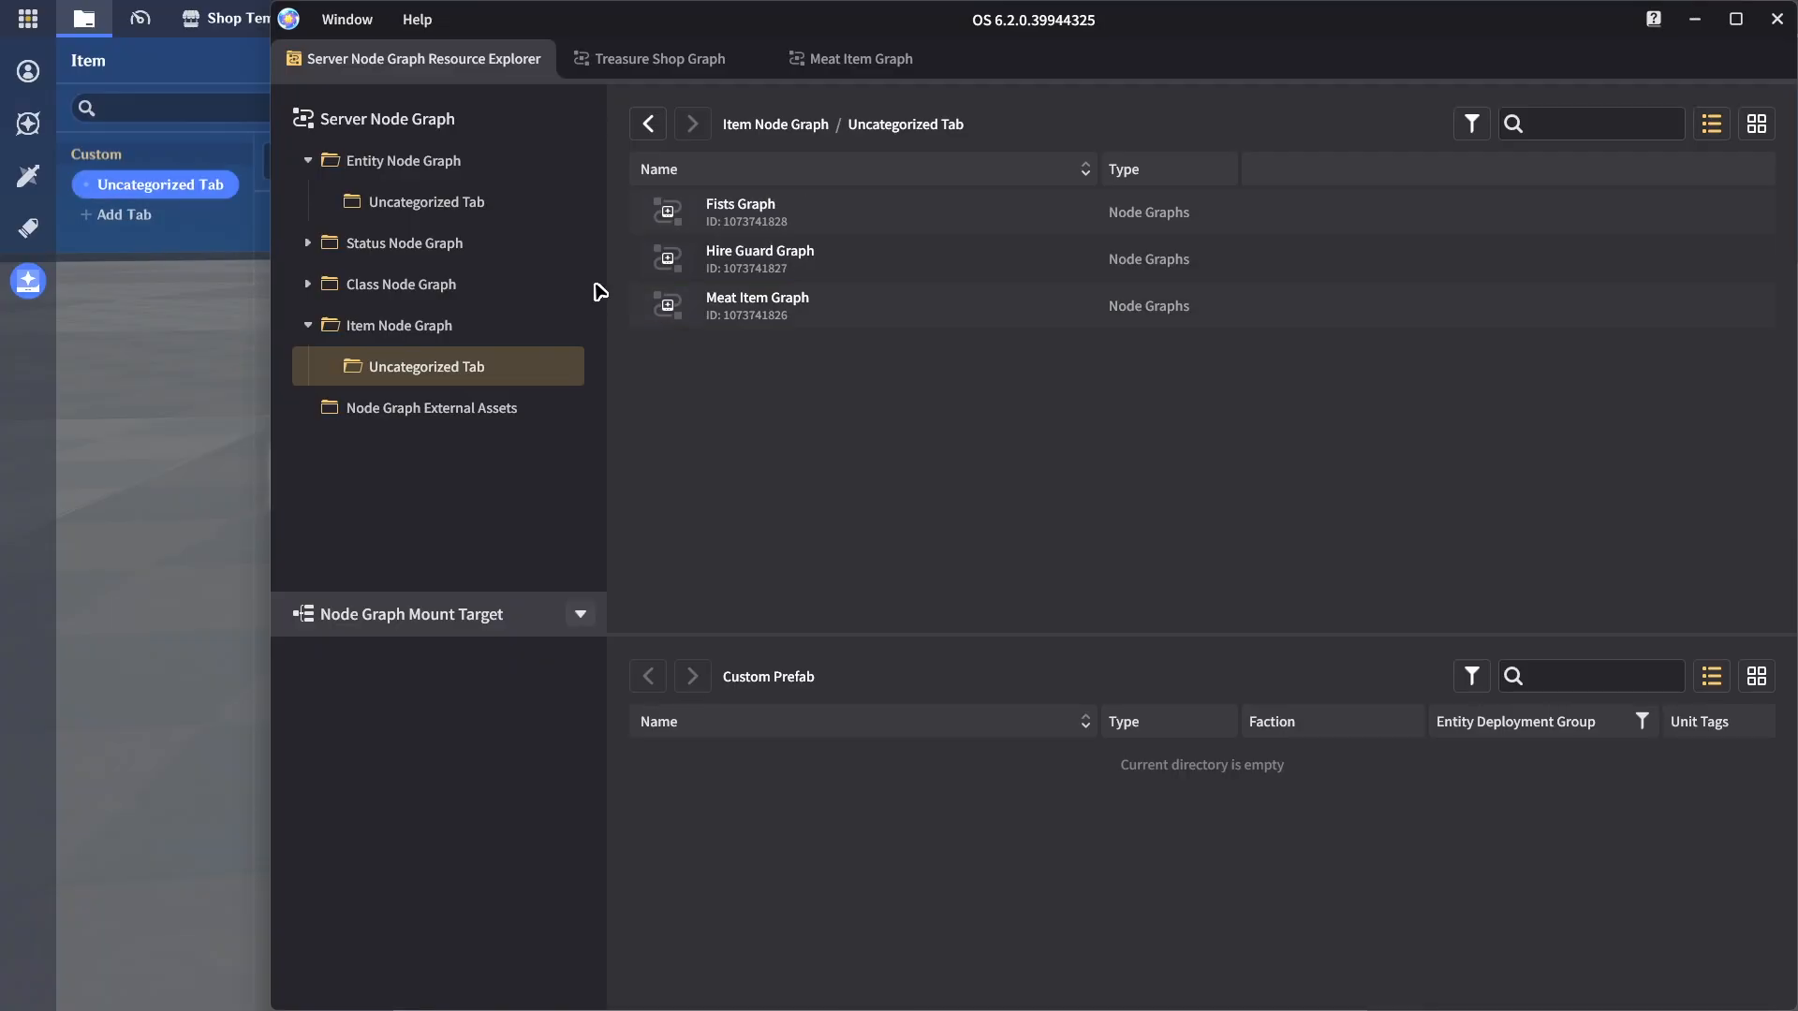
Create a fourth item node graph and name it Flame Sword Graph
right_click(794, 405)
left_click(813, 422)
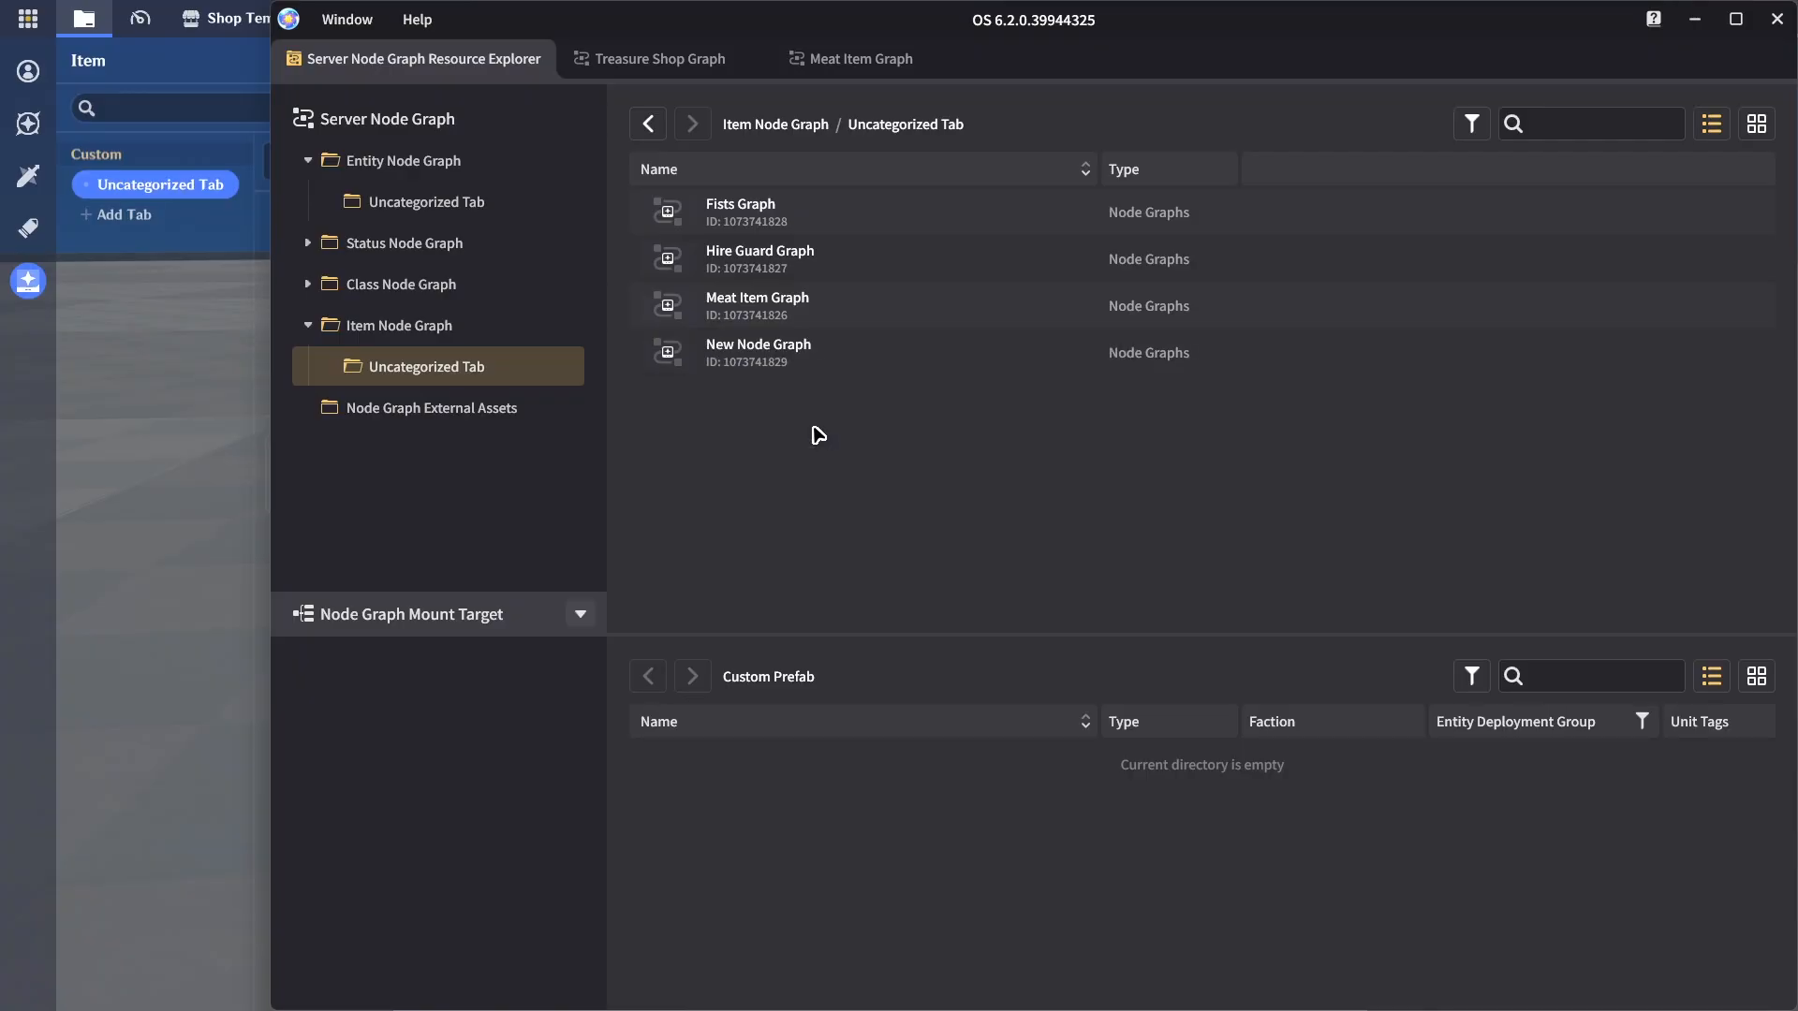
left_click(757, 358)
right_click(756, 359)
left_click(811, 406)
key("BackSpace")
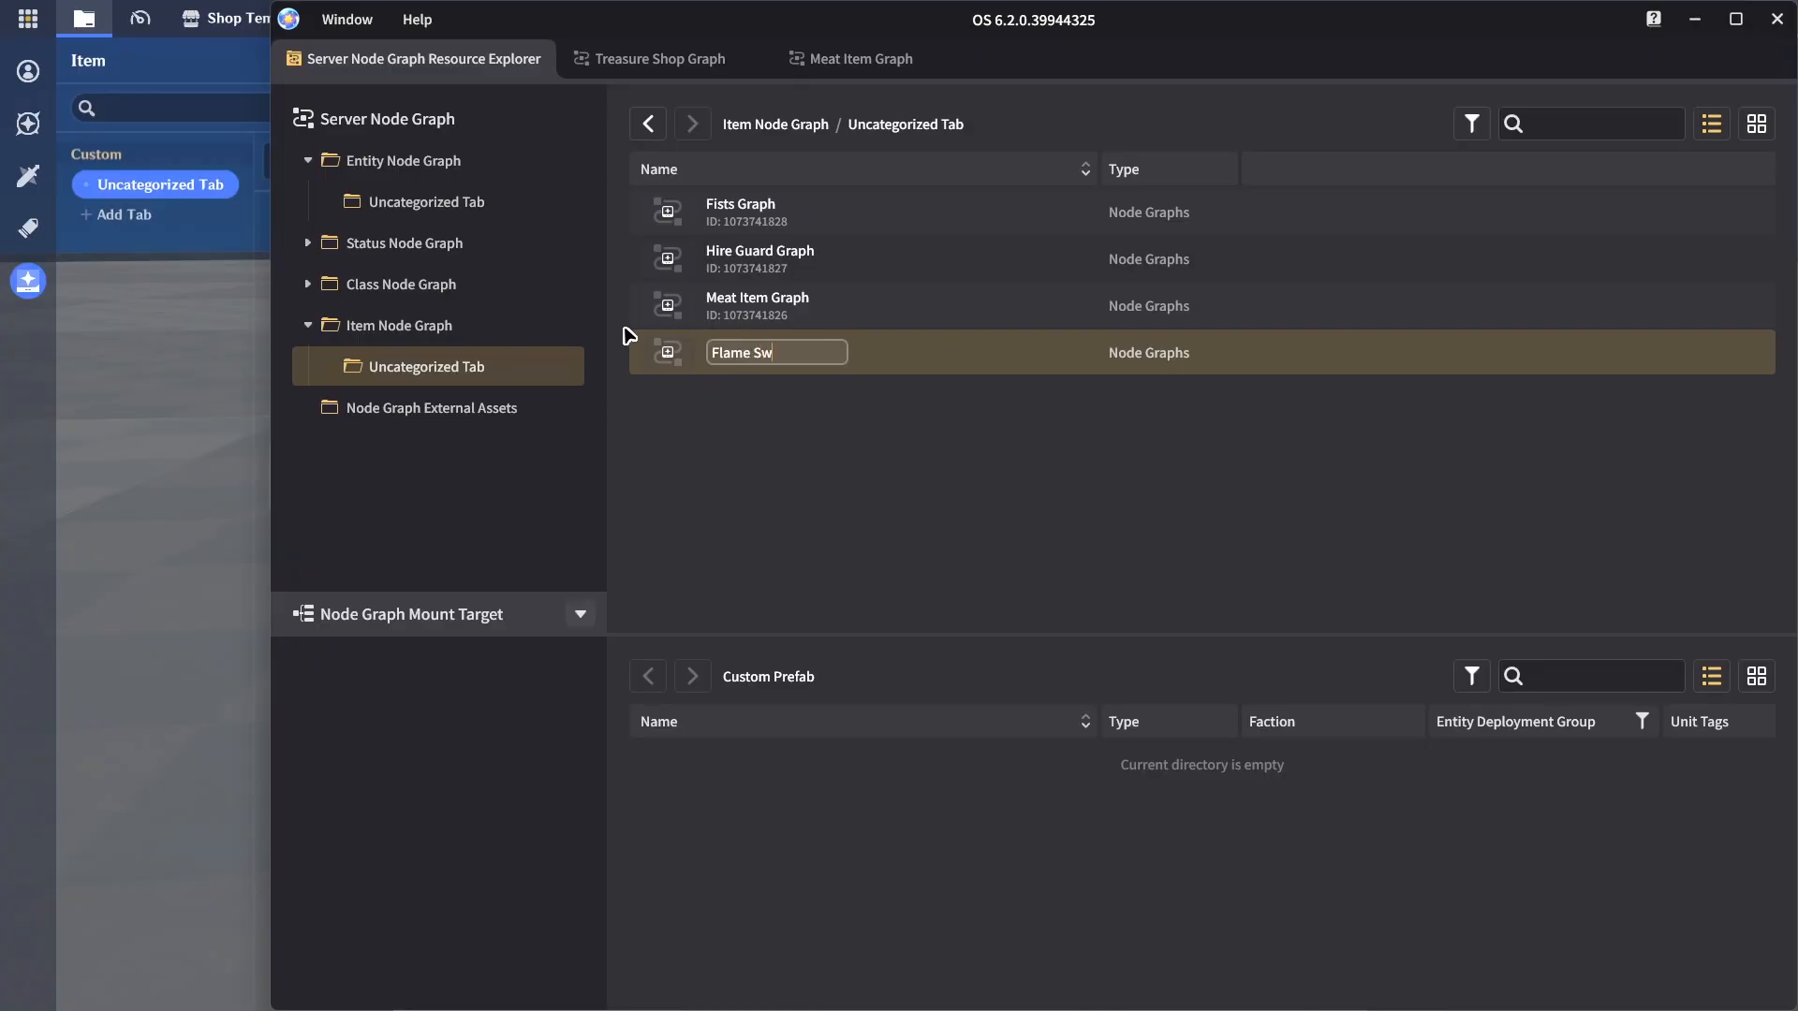
type("Flame Sword Graph")
key("Return")
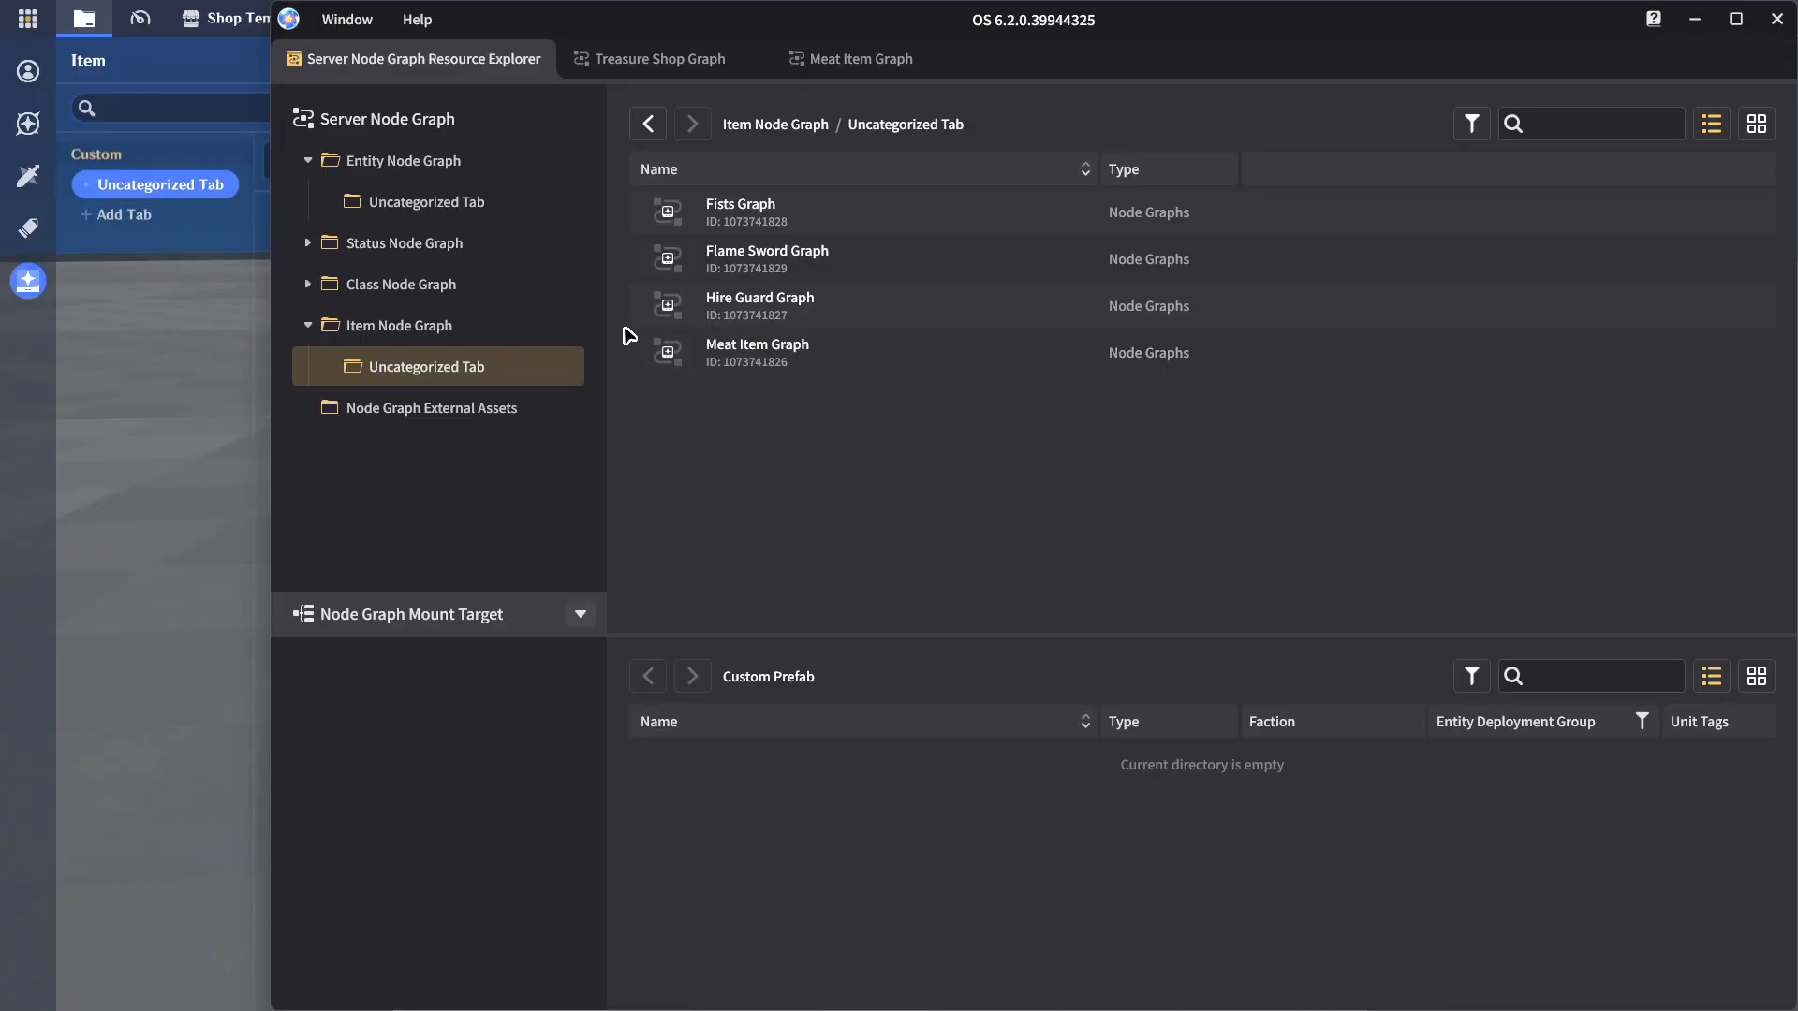
Open the Meat Item, Hire Guard, Flame Sword and Fists graphs in place of Treasure Shop Graph, ending on Meat Item Graph
double_click(818, 361)
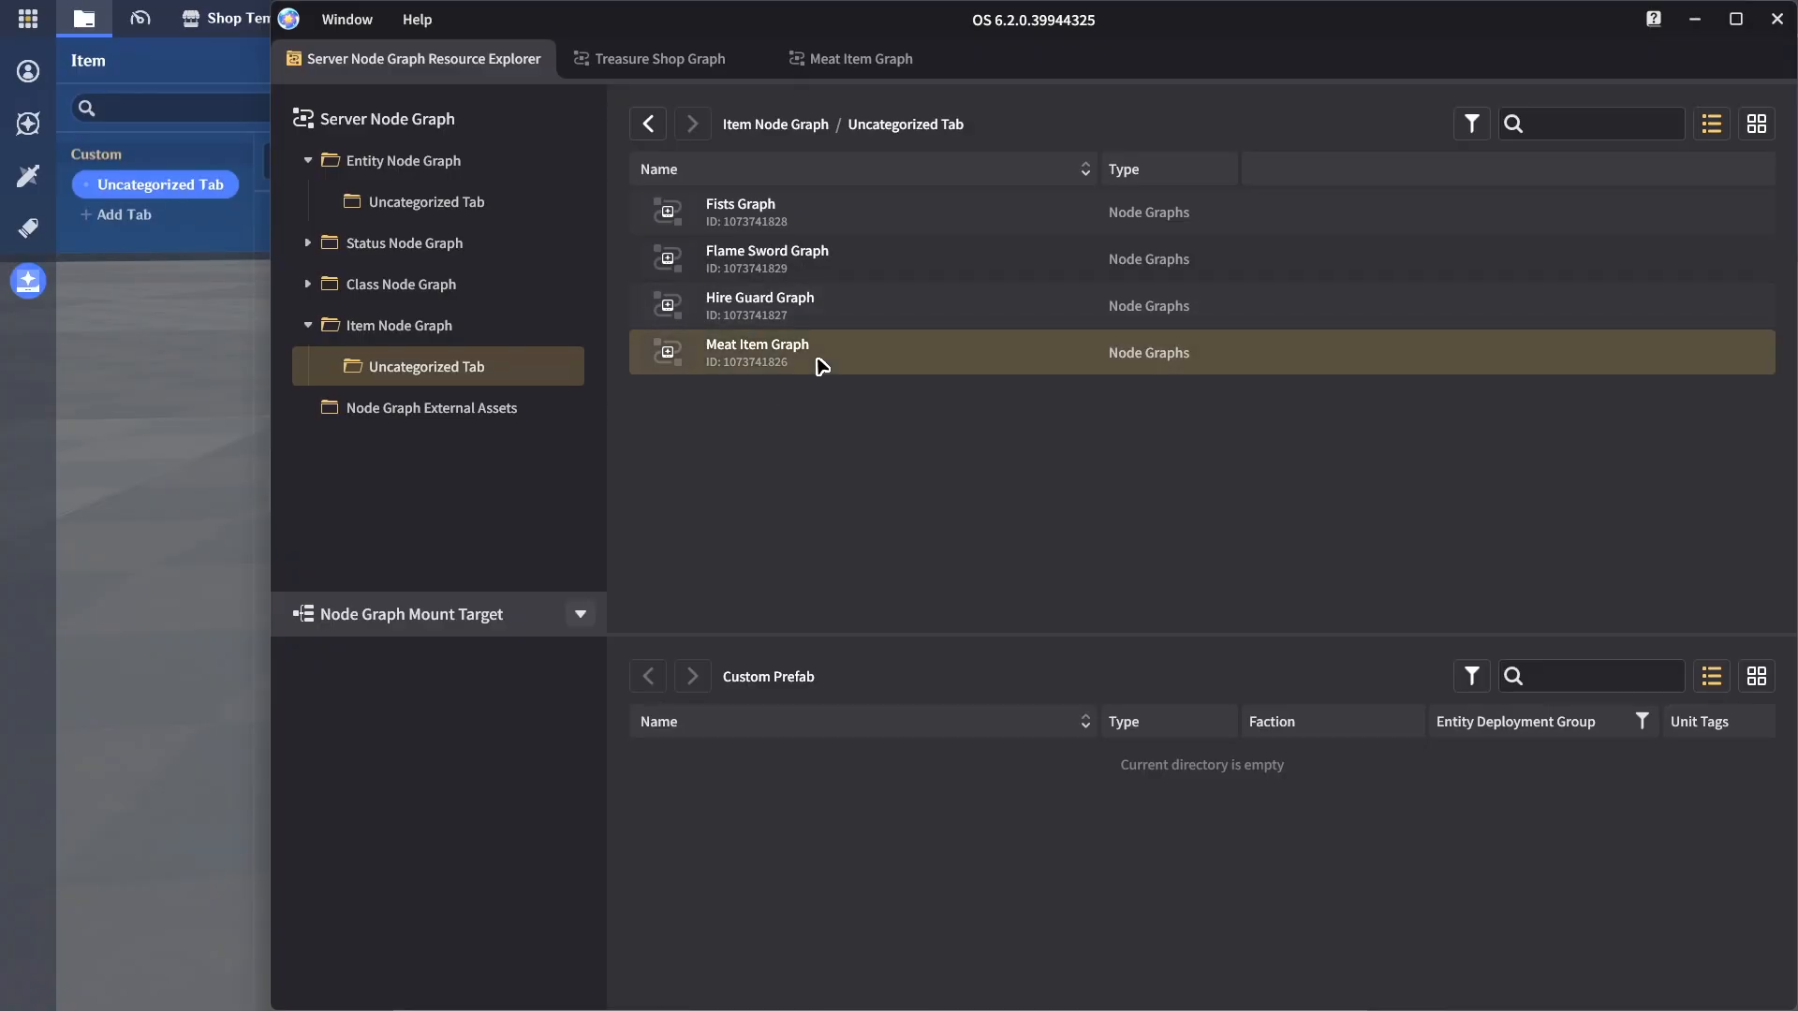
left_click(451, 62)
double_click(812, 332)
left_click(513, 66)
left_click(746, 59)
double_click(822, 302)
key("ctrl+Tab")
double_click(762, 254)
key("ctrl+Tab")
double_click(826, 211)
left_click(633, 67)
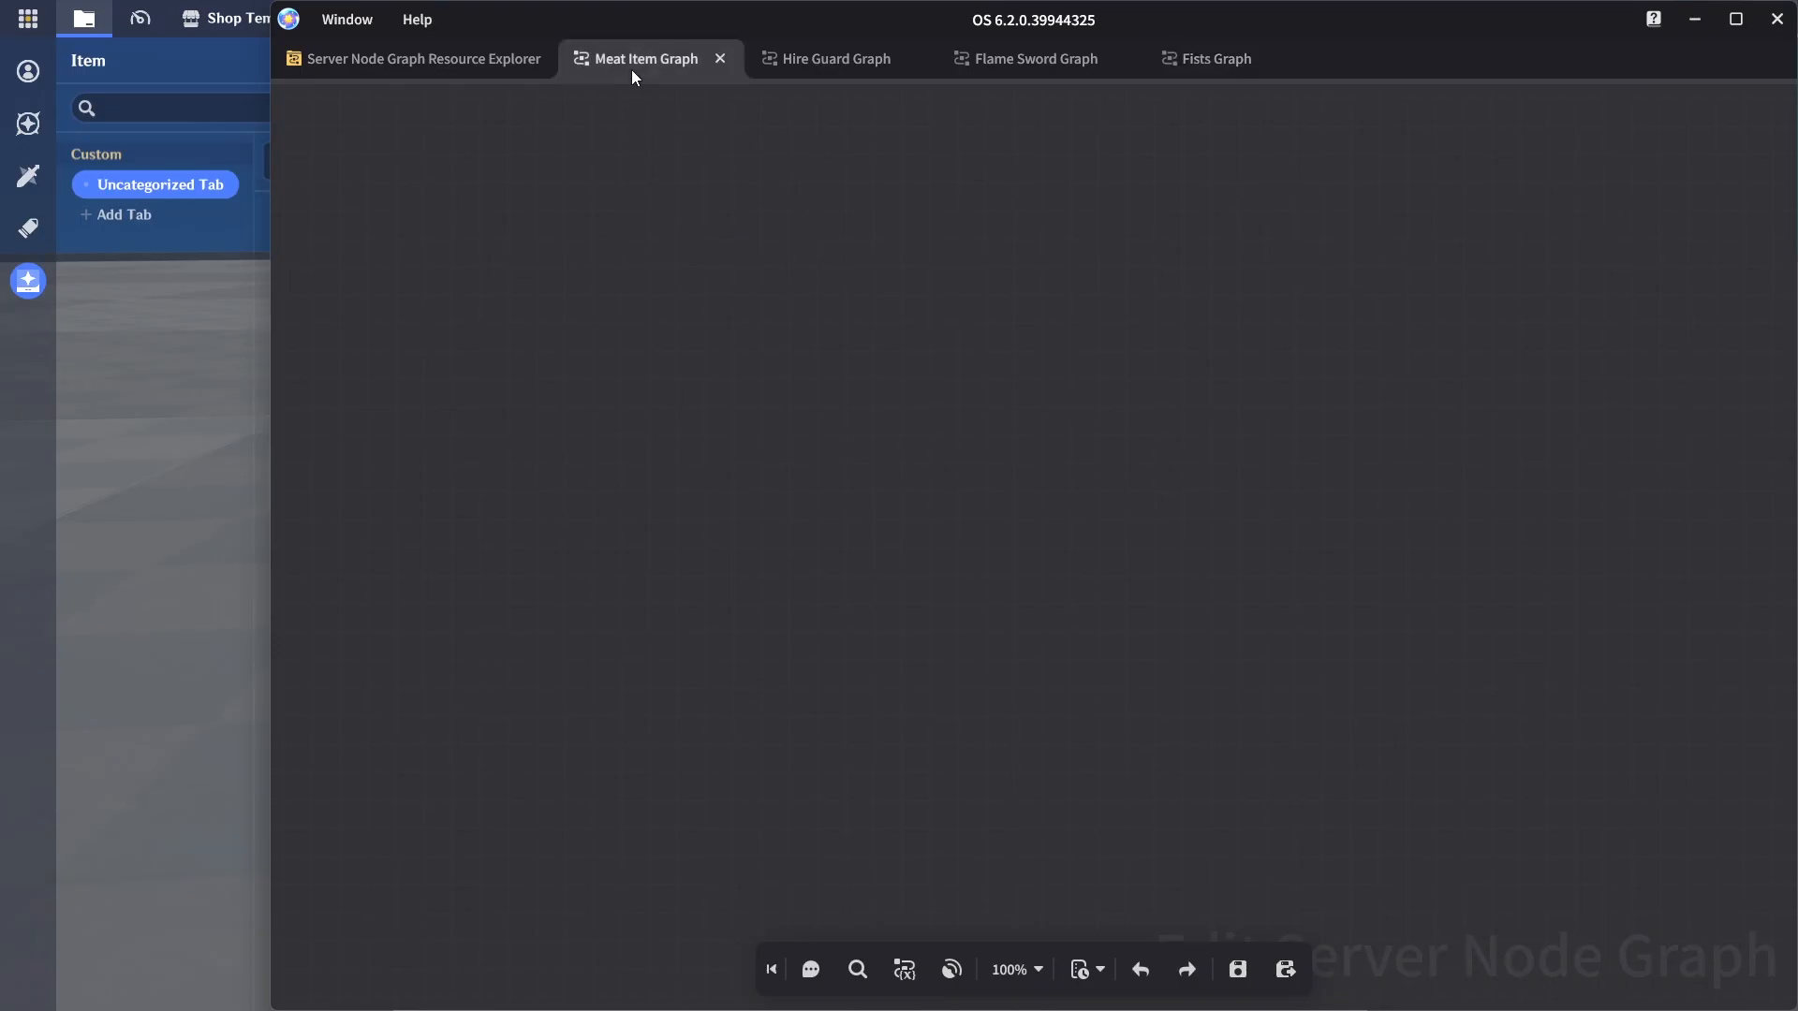
Search the node library for "item is used" and add a When Inventory Item Is Used event node to Meat Item Graph
right_click(840, 545)
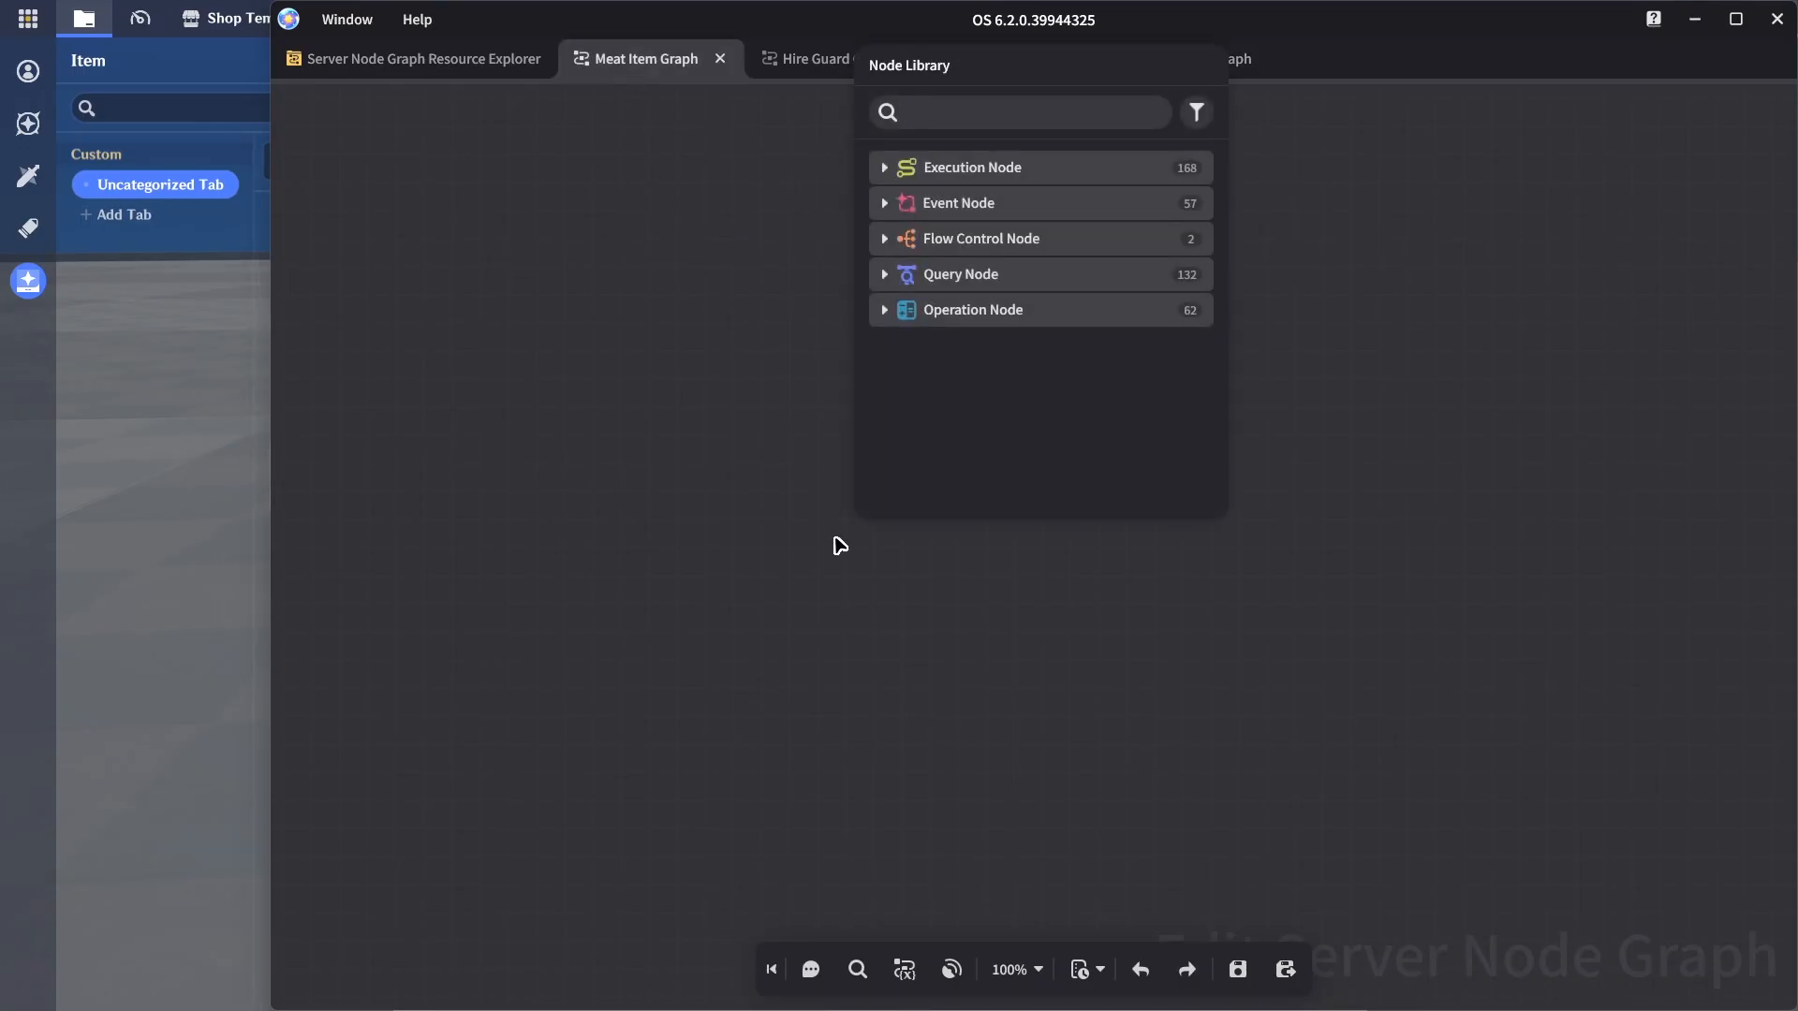
right_click(587, 536)
type("item is equipped")
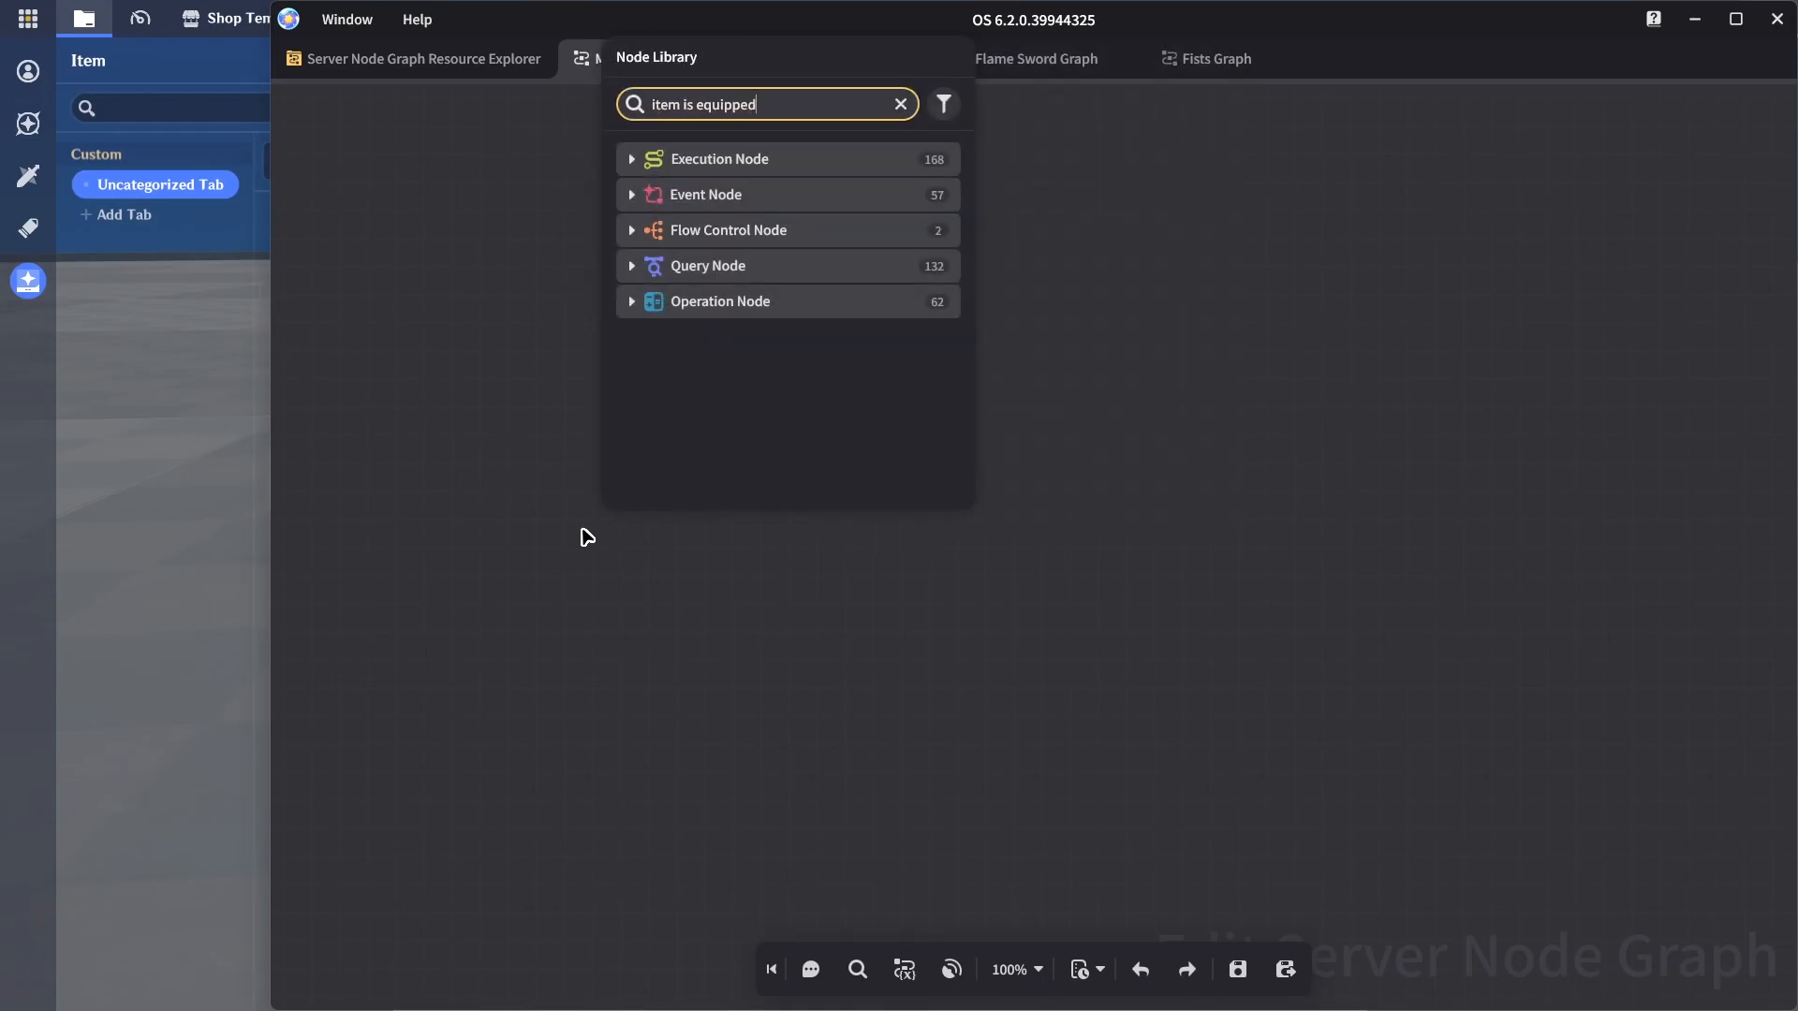
left_click_drag(759, 104, 707, 104)
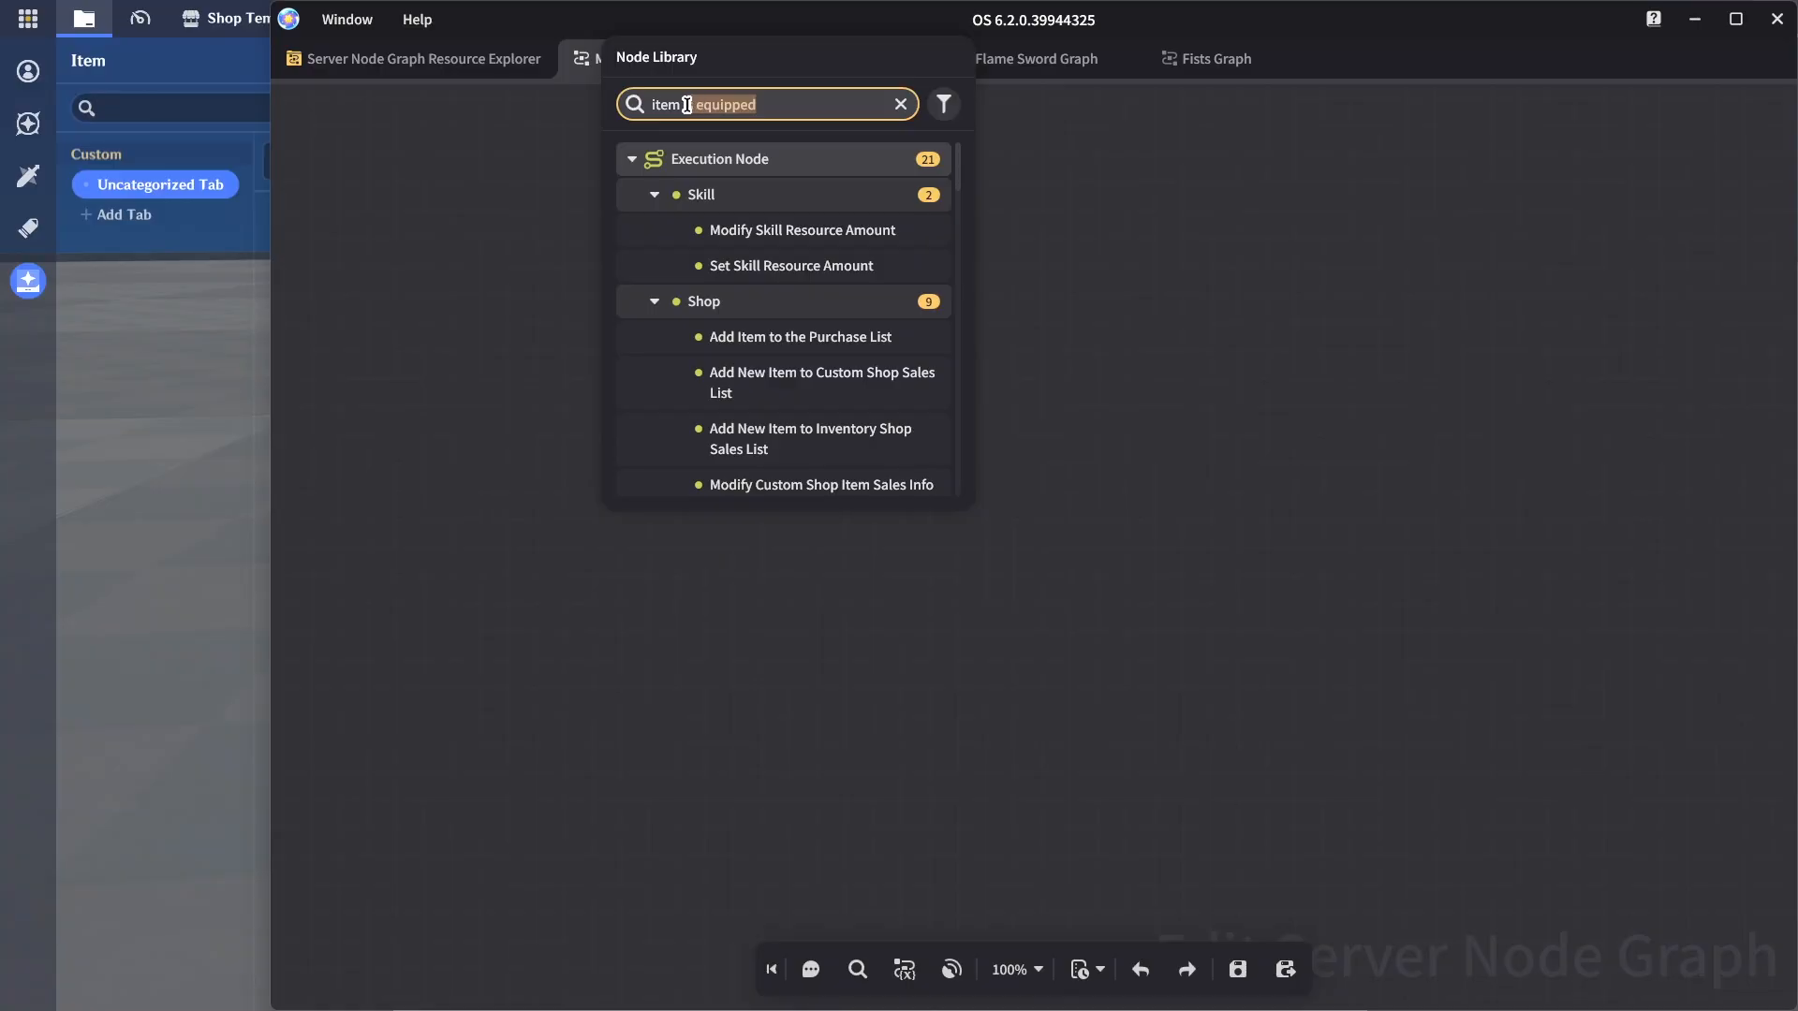
key("BackSpace")
type("s used")
scroll(774, 233, "down", 5)
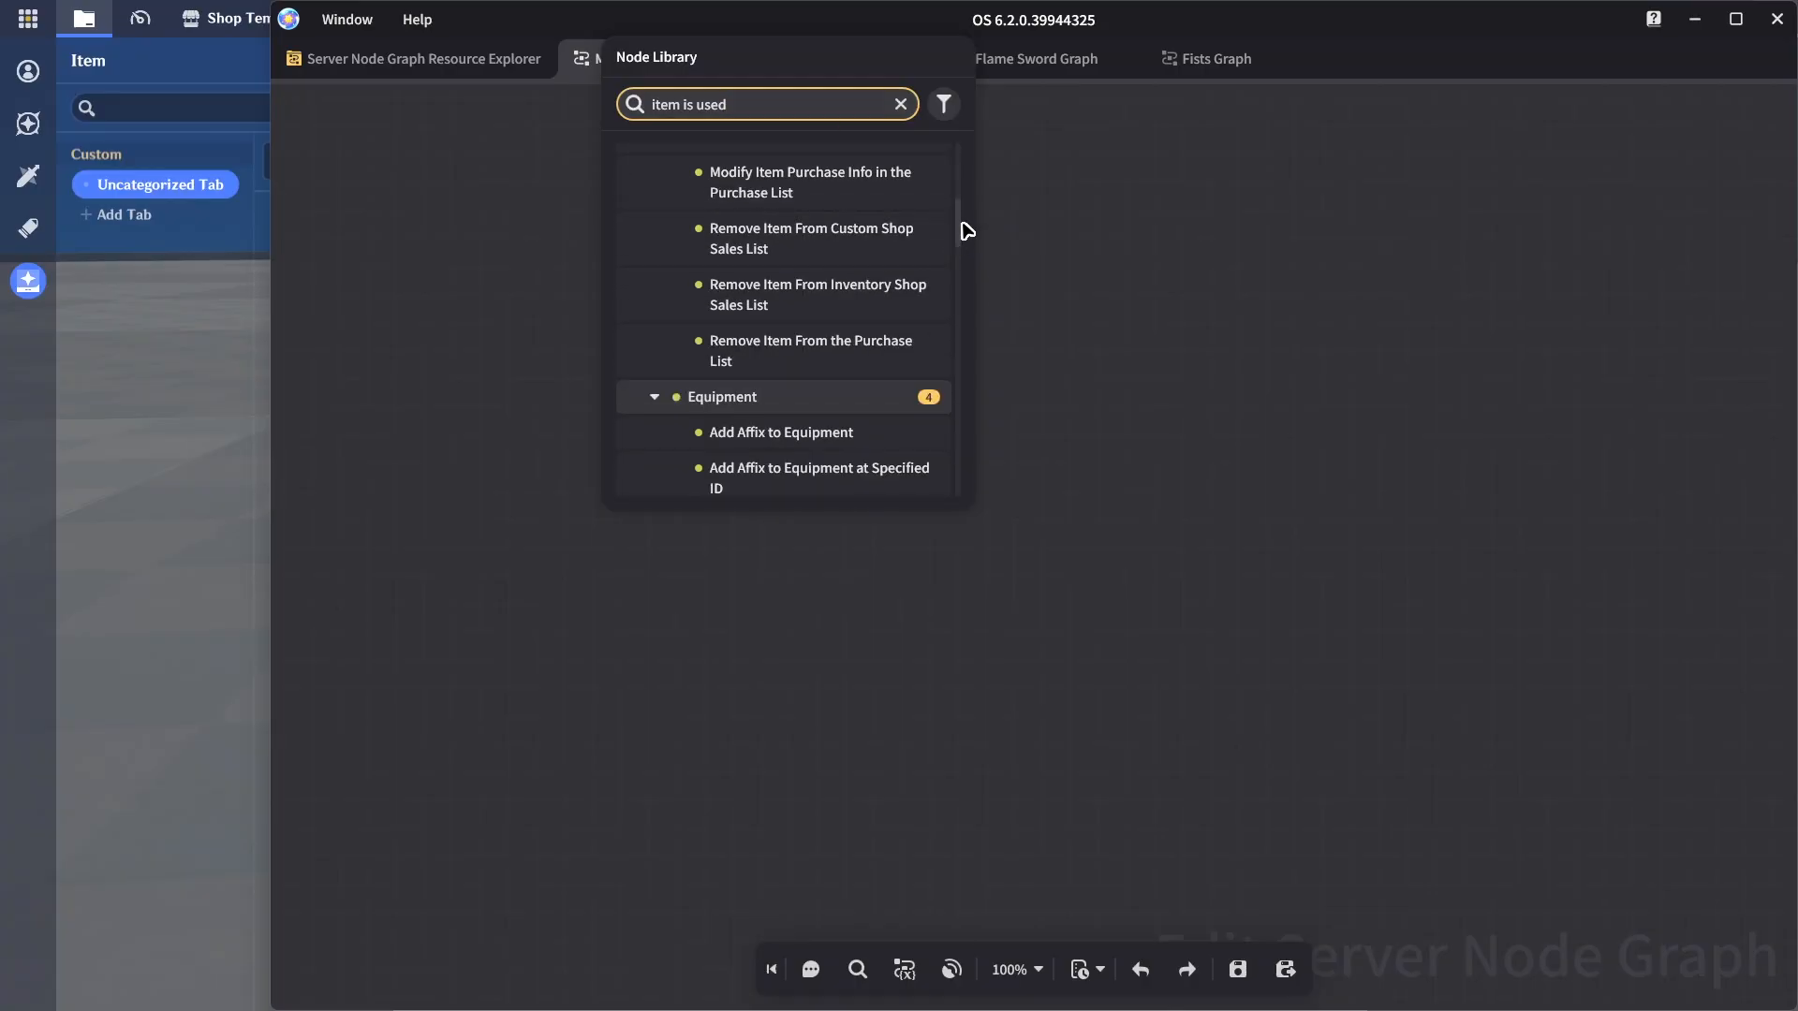
left_click_drag(967, 242, 988, 363)
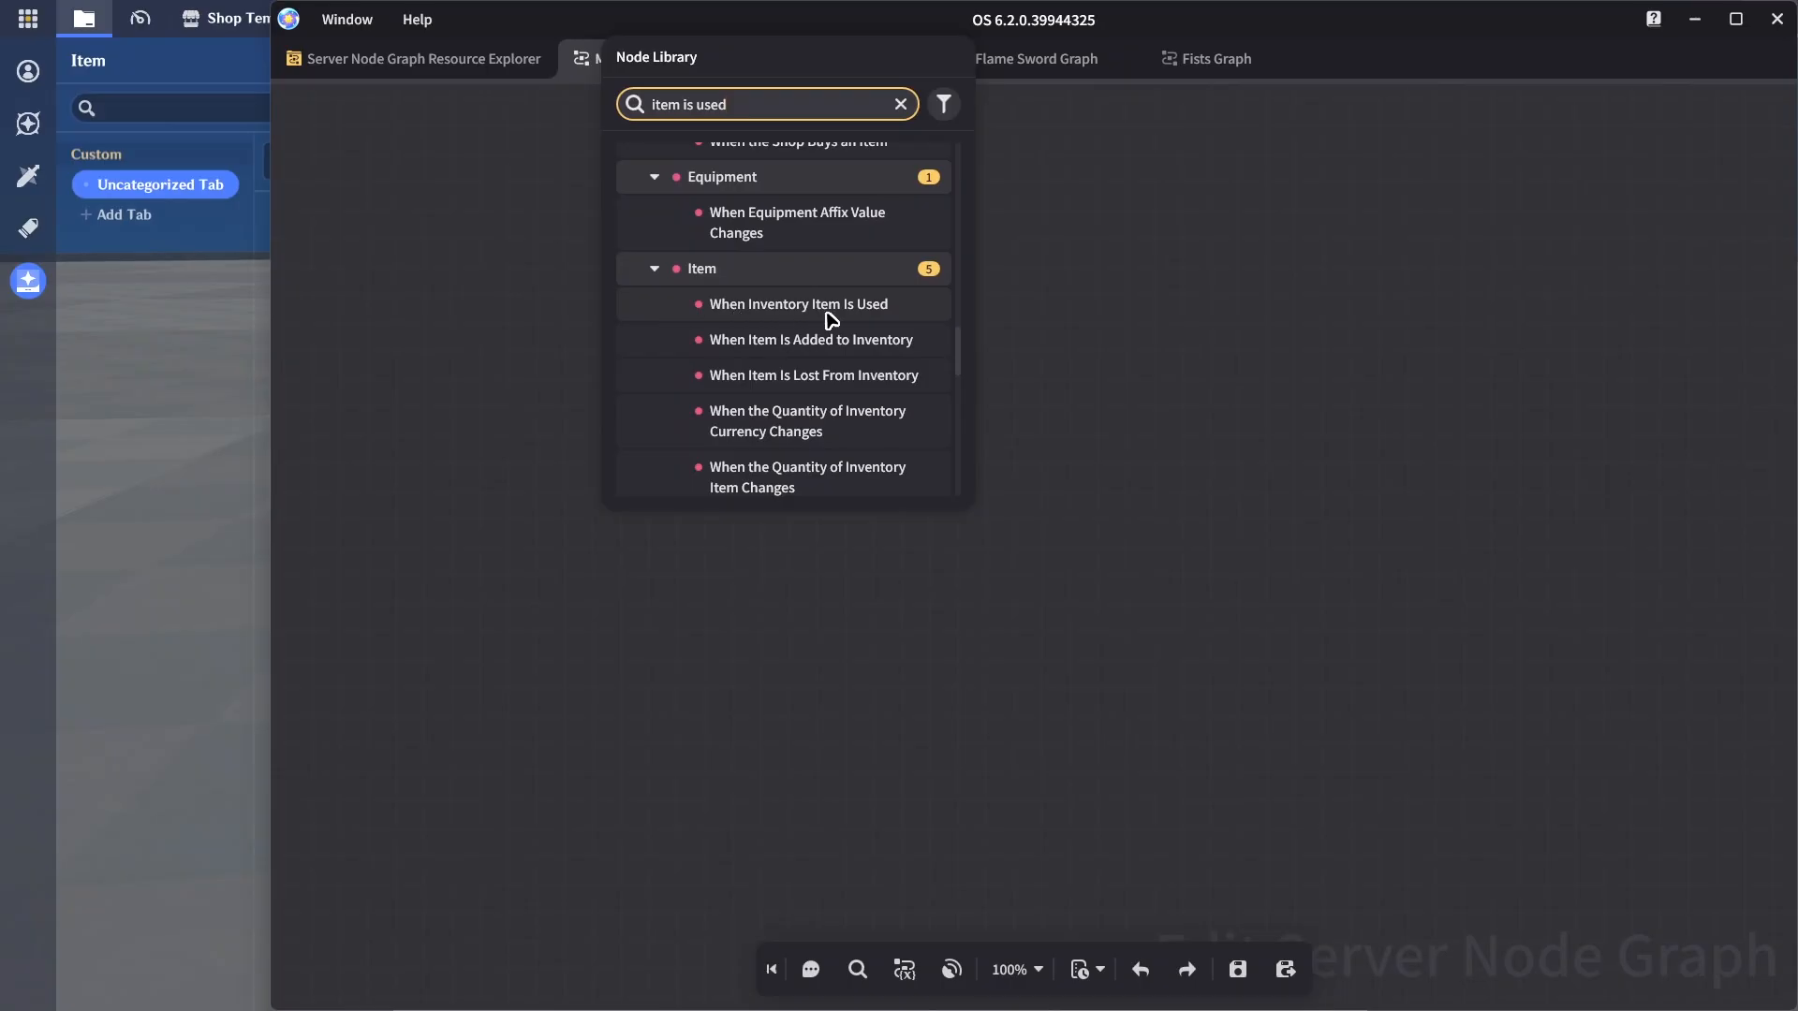
left_click(888, 318)
Add an Equal node with Input 1 linked to the event's Item Config ID output
left_click_drag(714, 468, 1096, 474)
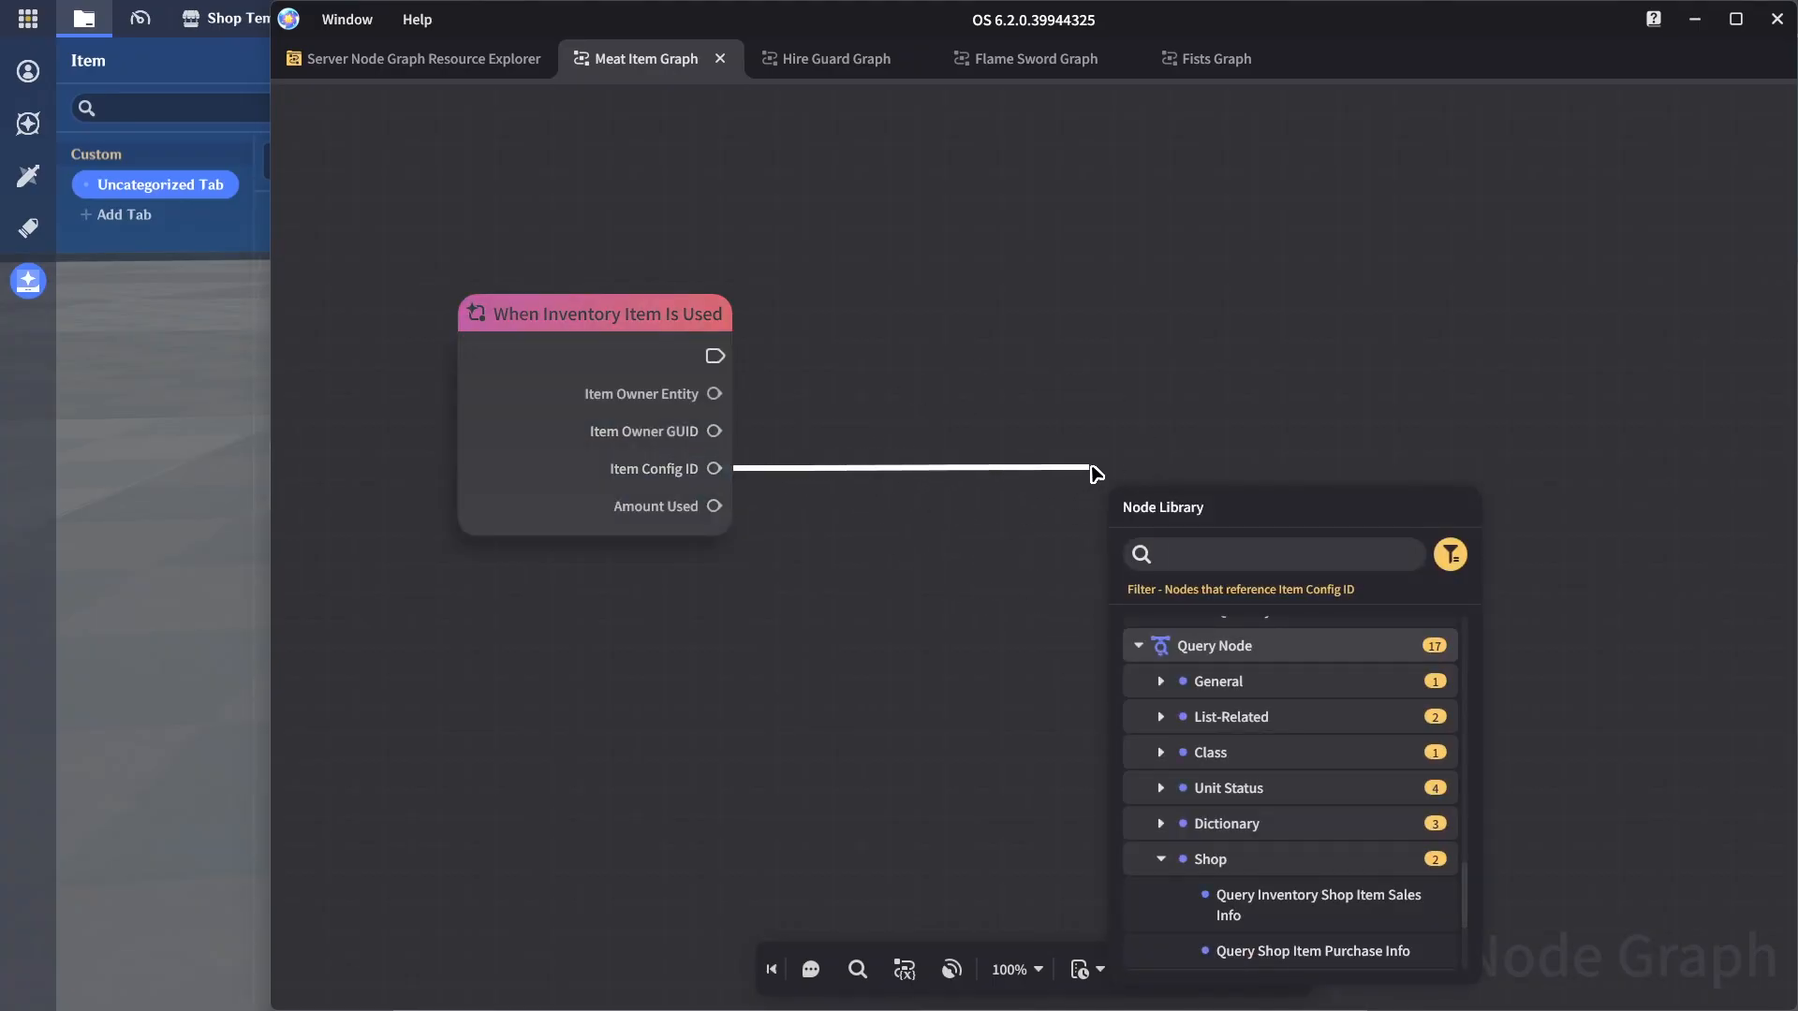
type("equal")
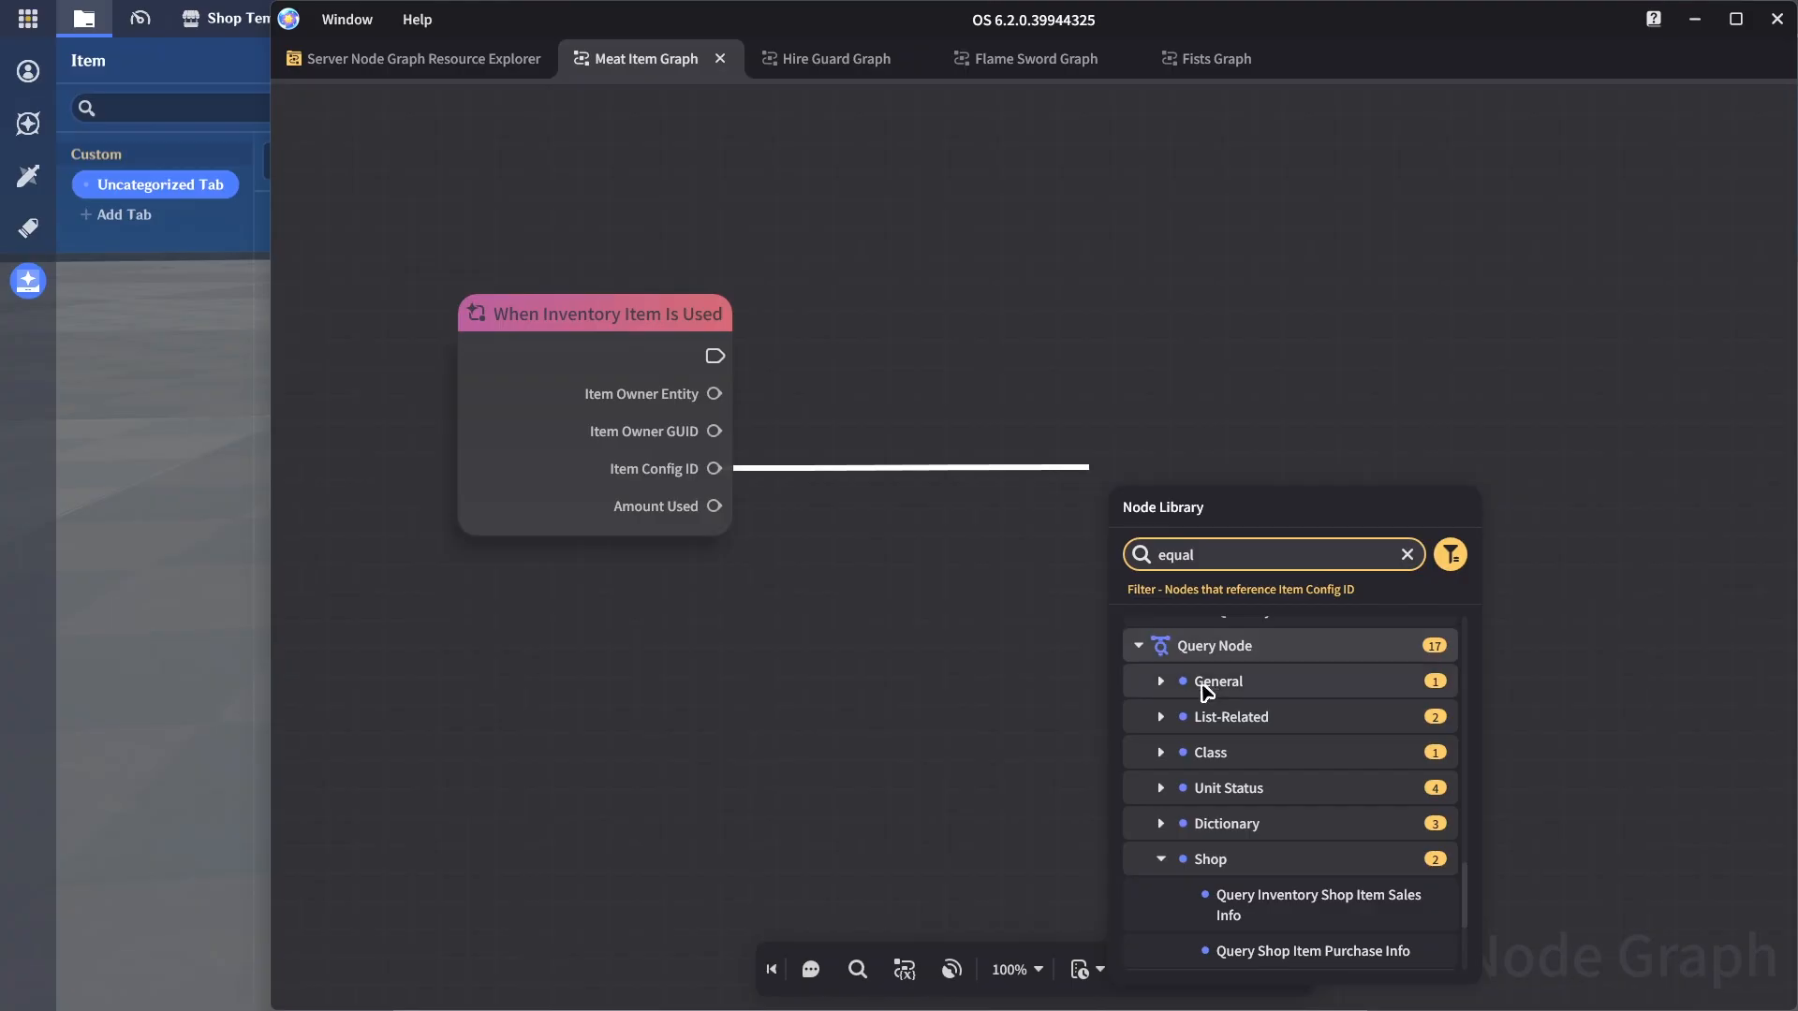
left_click(1233, 705)
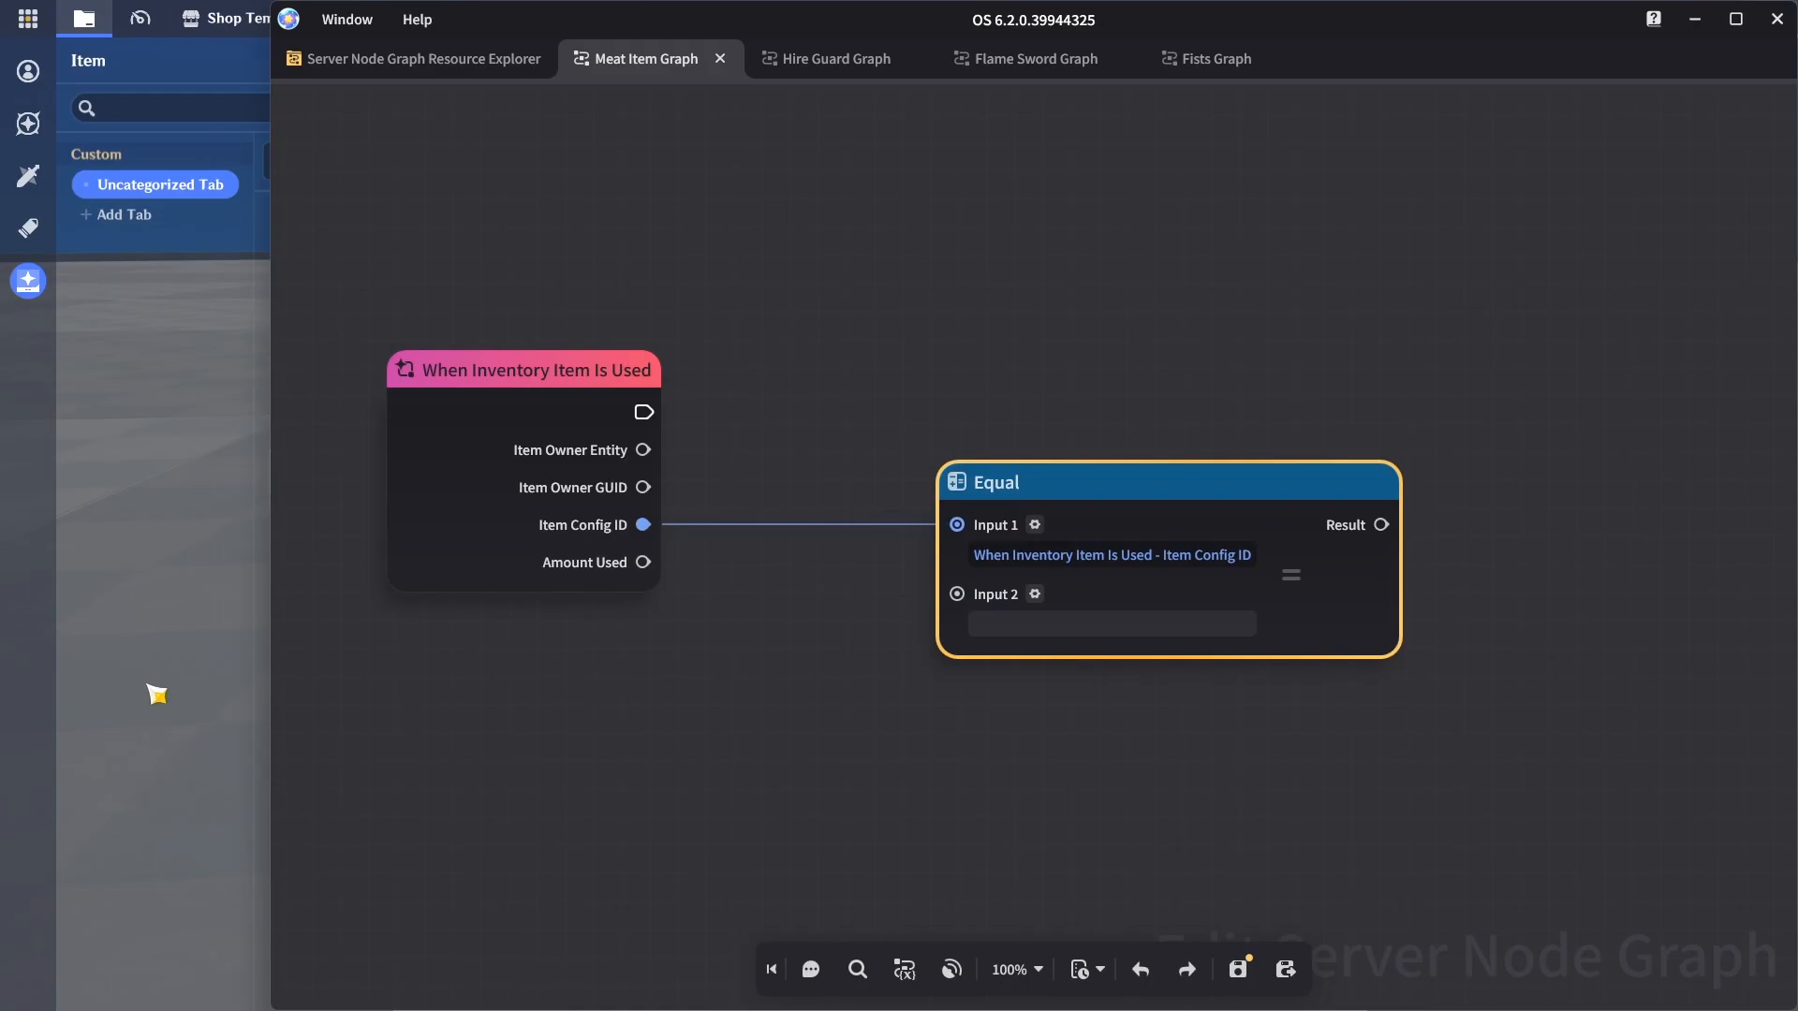
left_click(157, 694)
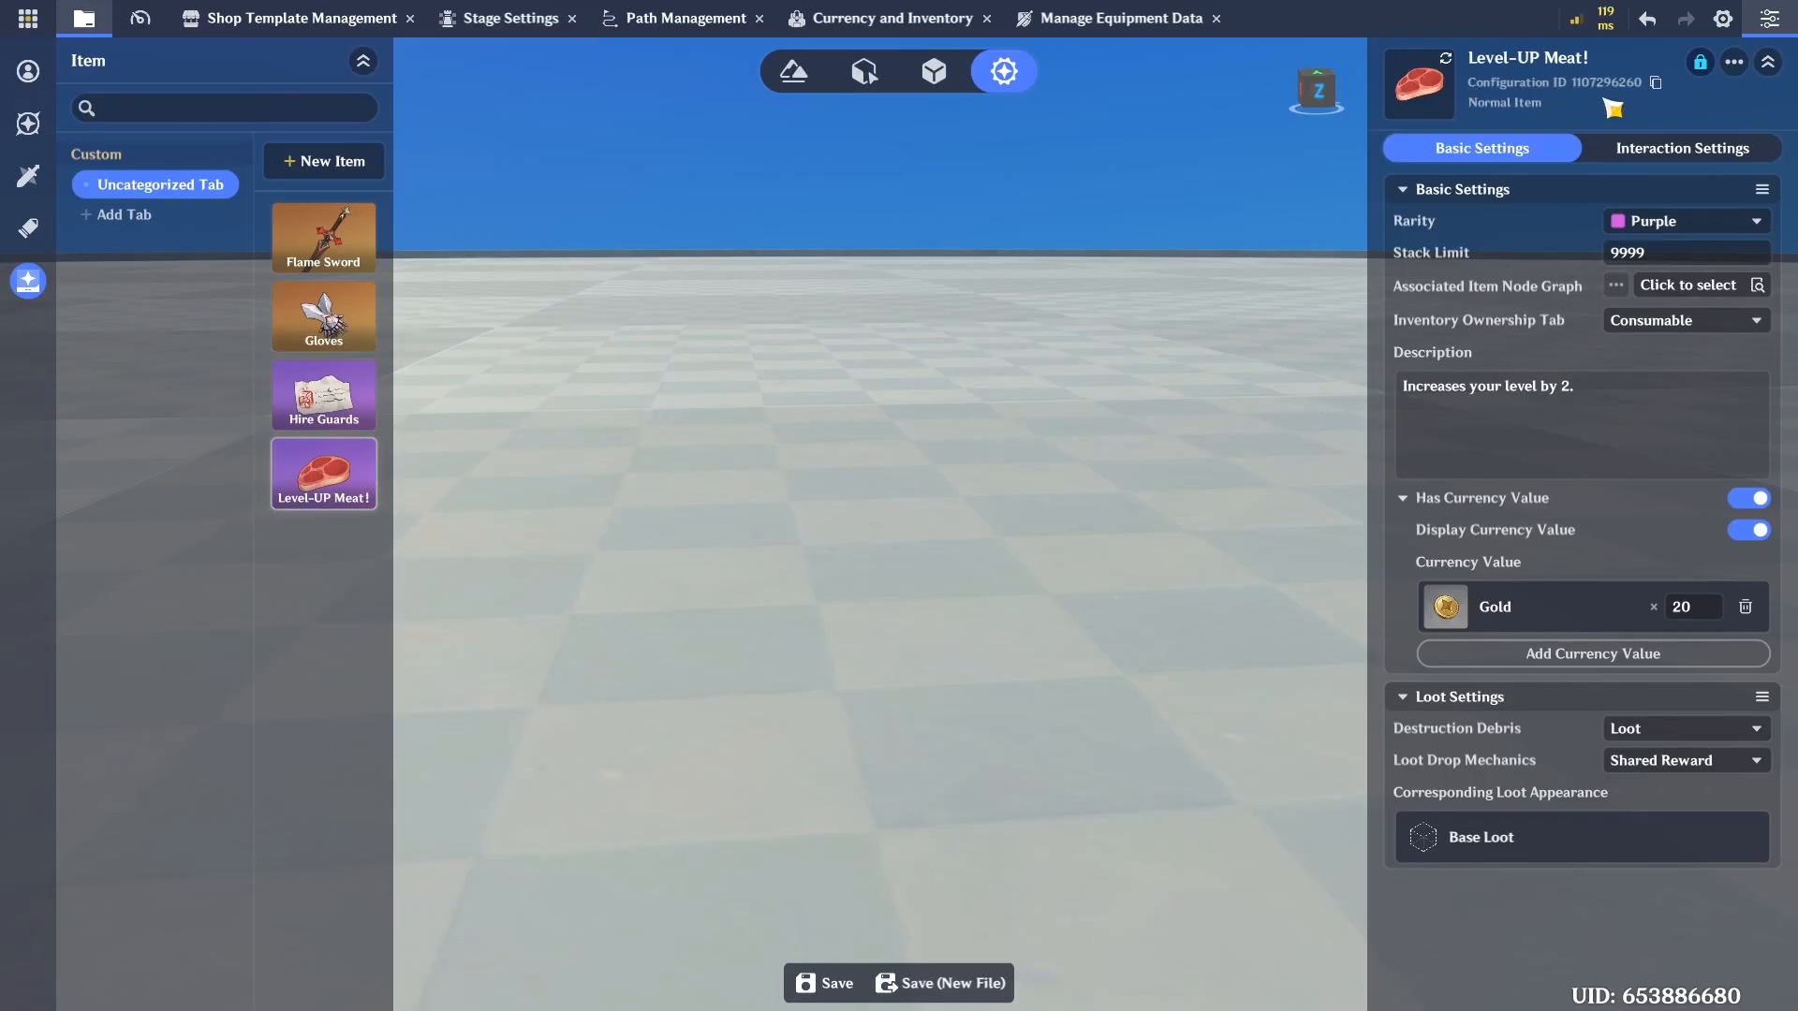
left_click(1655, 83)
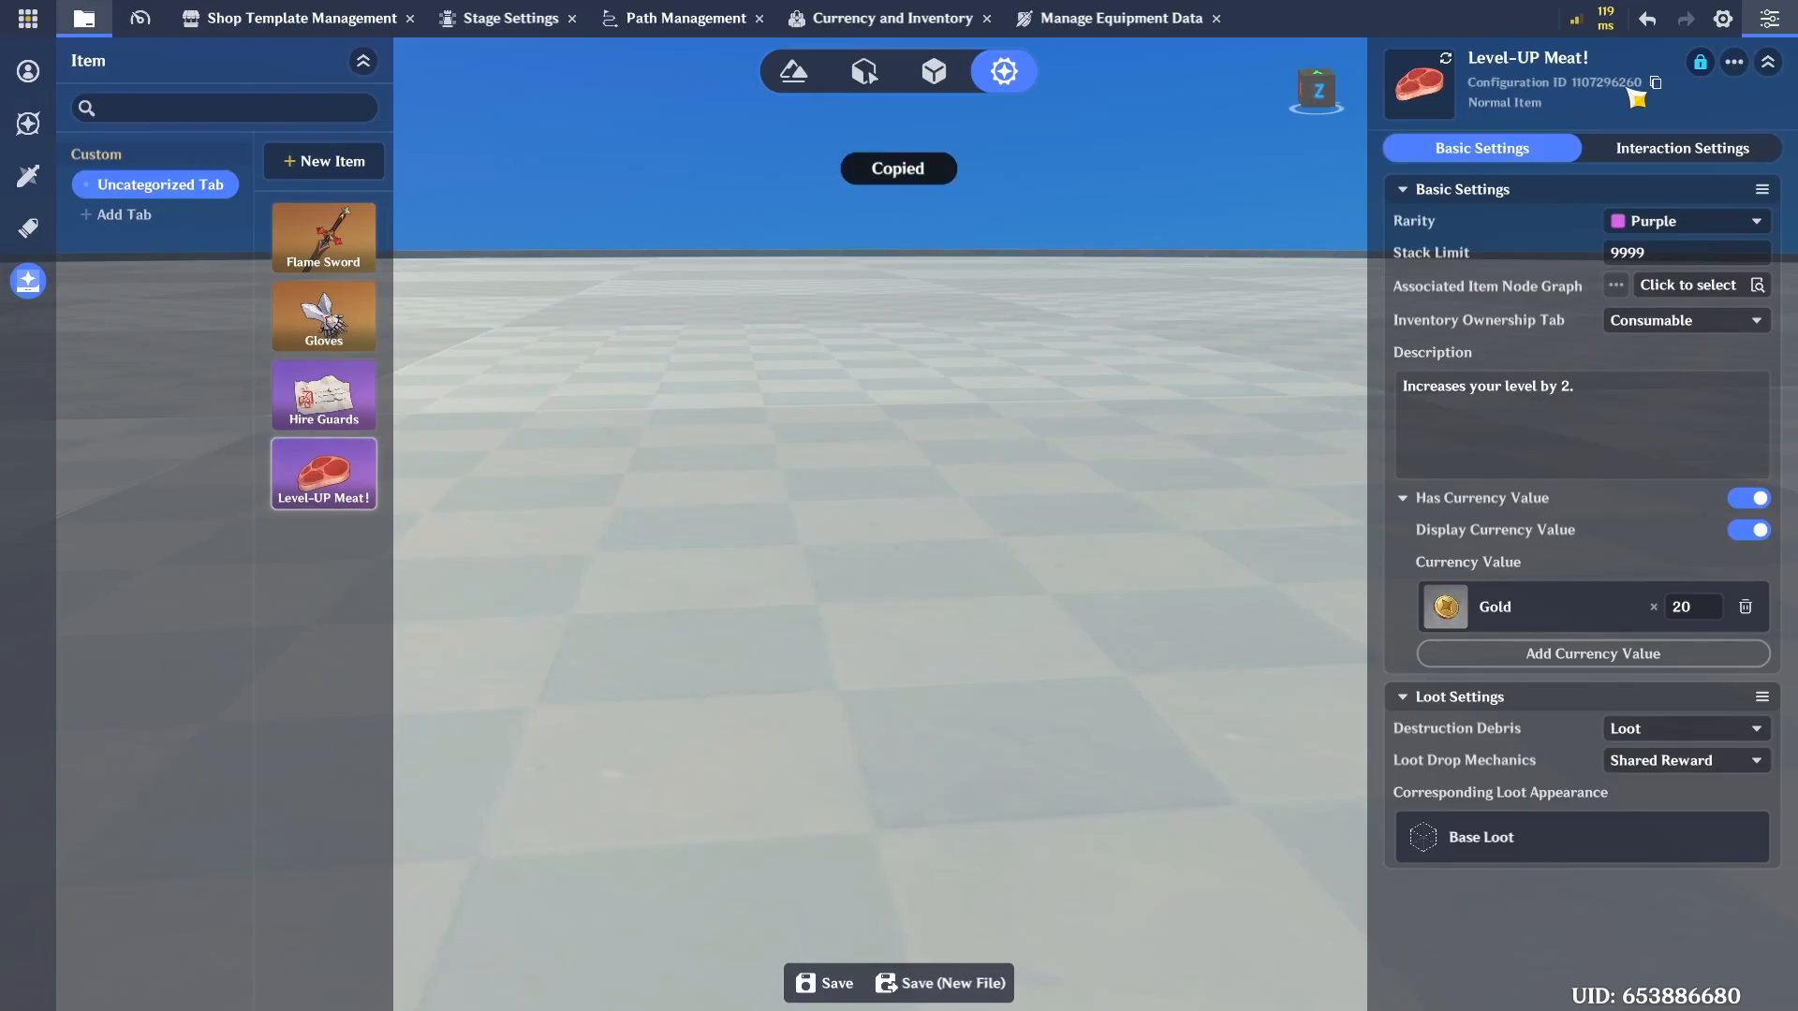
key("alt+Tab")
left_click(1055, 623)
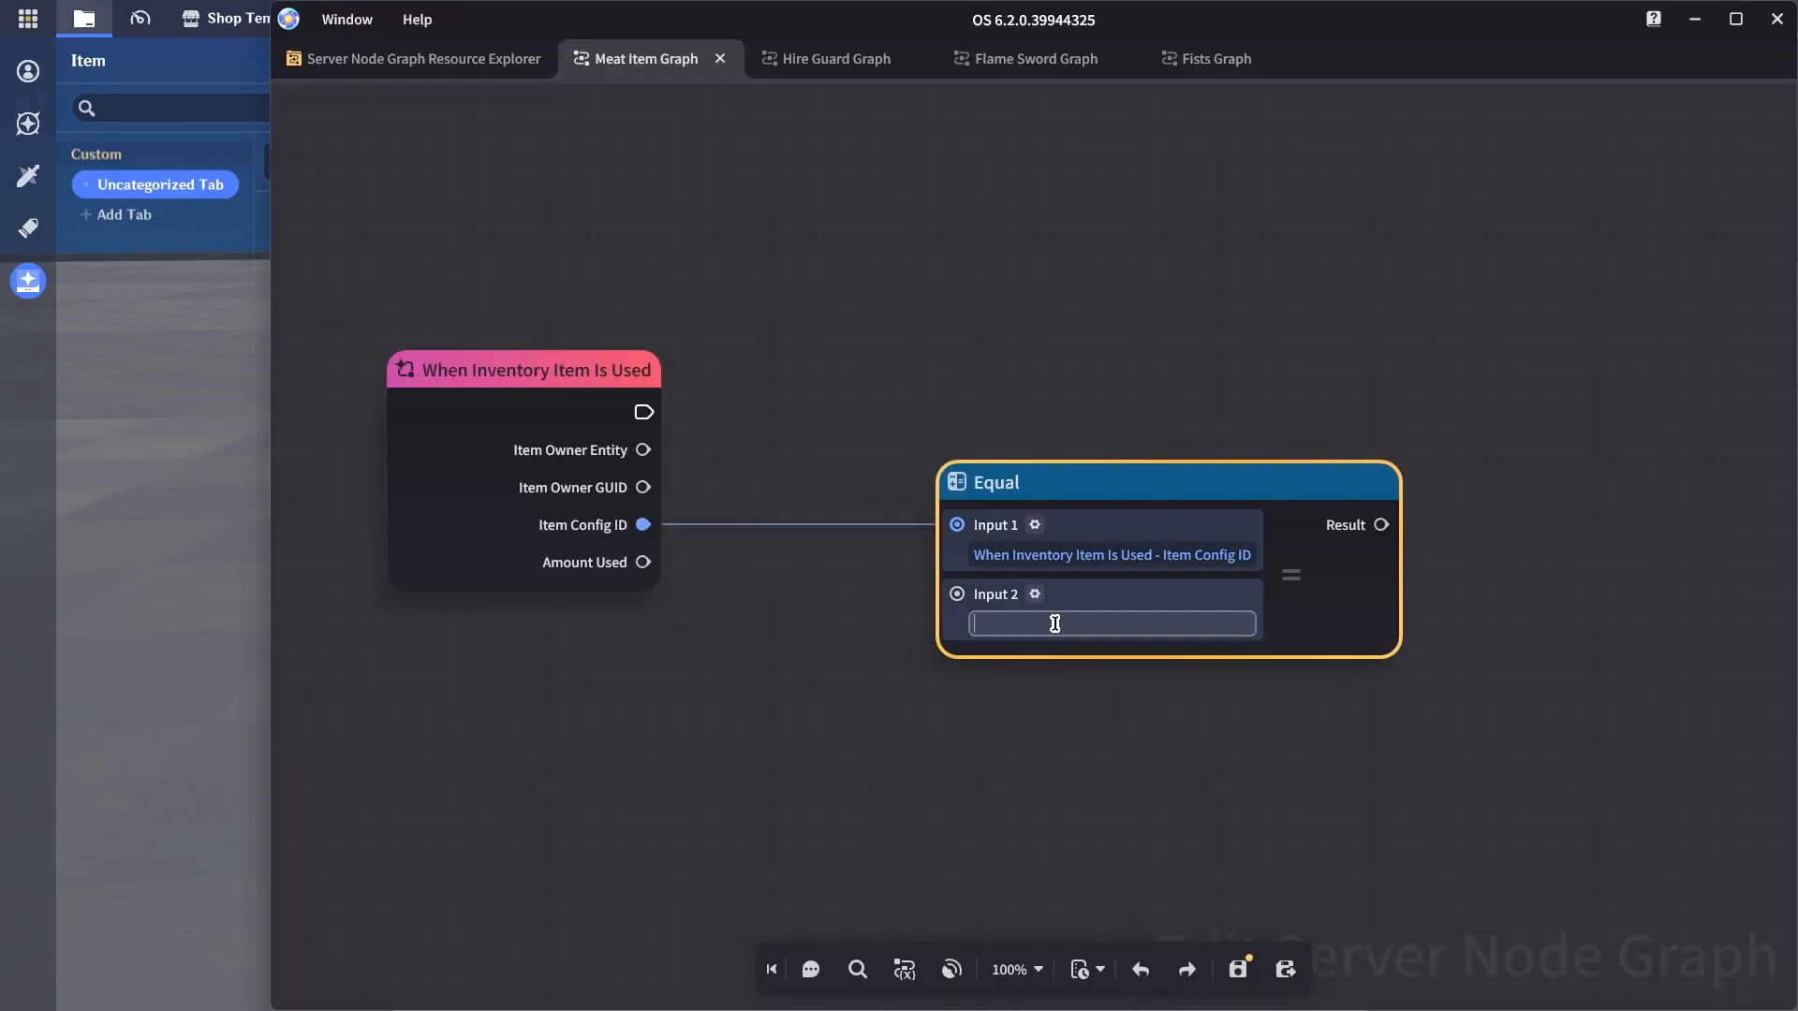
key("ctrl+v")
left_click(1115, 726)
left_click_drag(1044, 486, 918, 493)
Add a Double Branch node using Equal's Result as its Condition, trigger it from When Inventory Item Is Used, and align it with the event node
left_click_drag(1327, 395, 1112, 449)
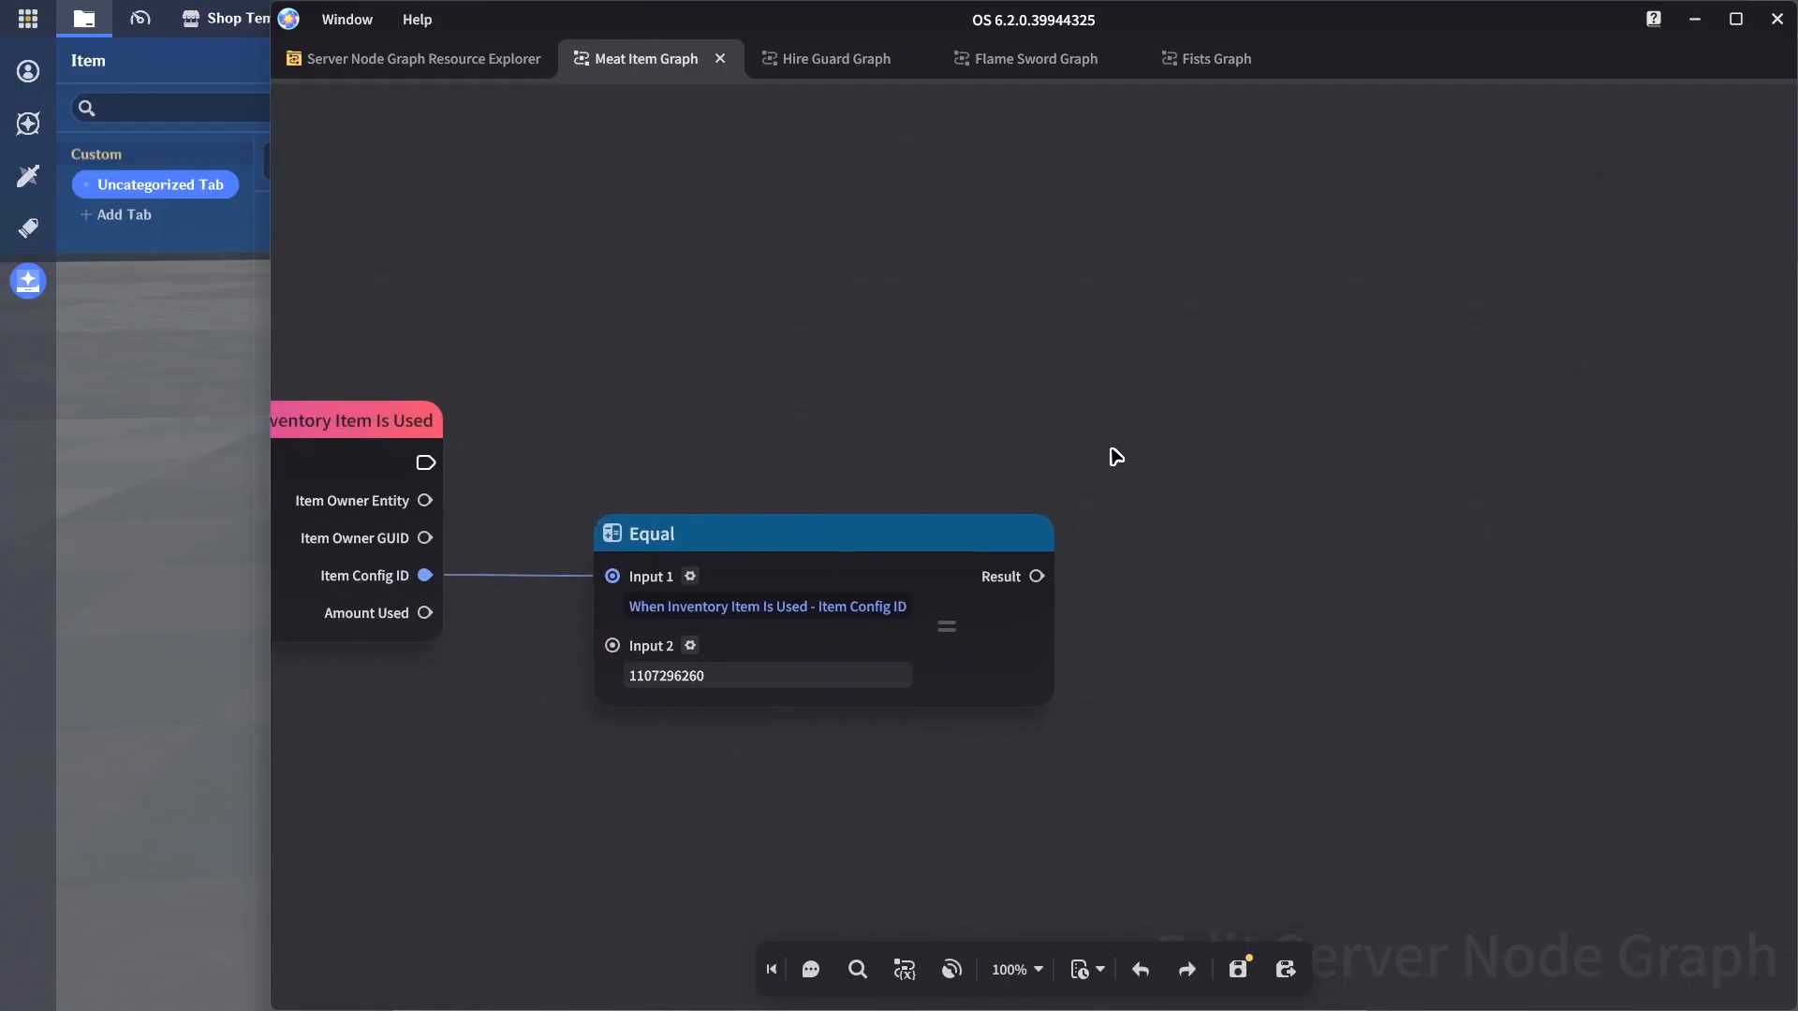
scroll(1077, 515, "down", 1)
left_click_drag(1036, 573, 1159, 451)
type("branch")
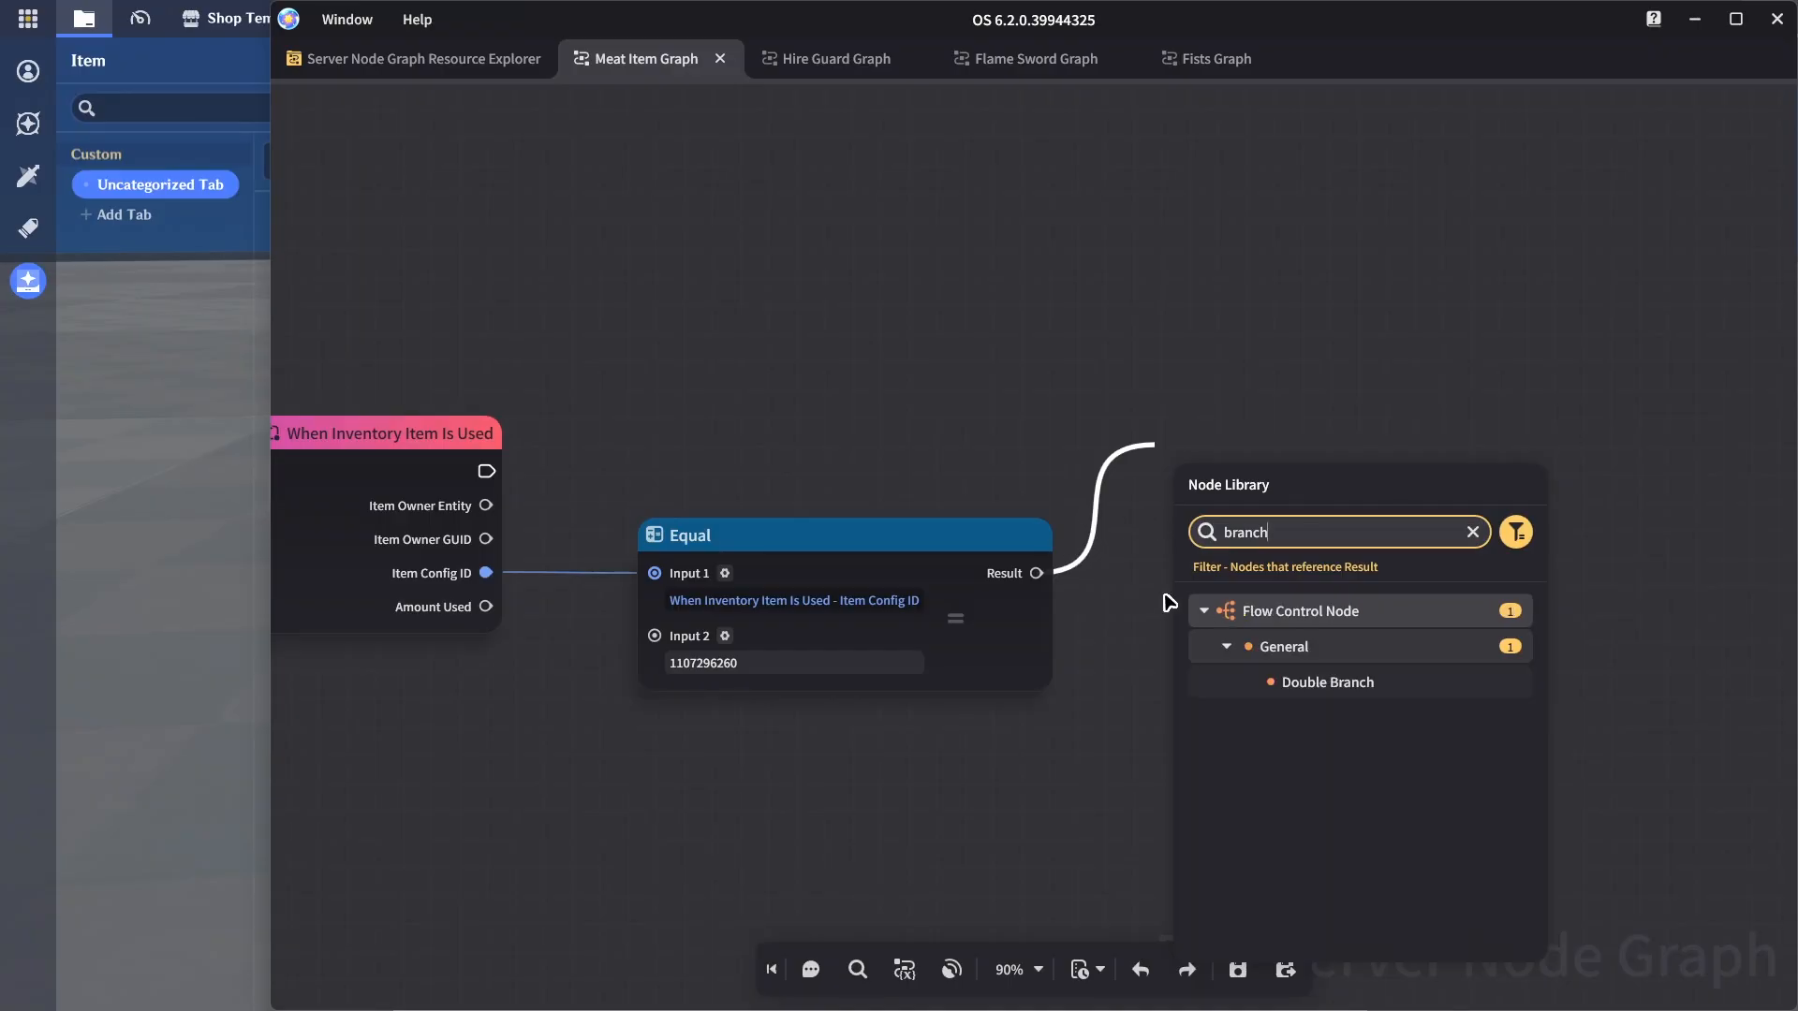
left_click(1314, 693)
left_click_drag(1171, 500, 486, 471)
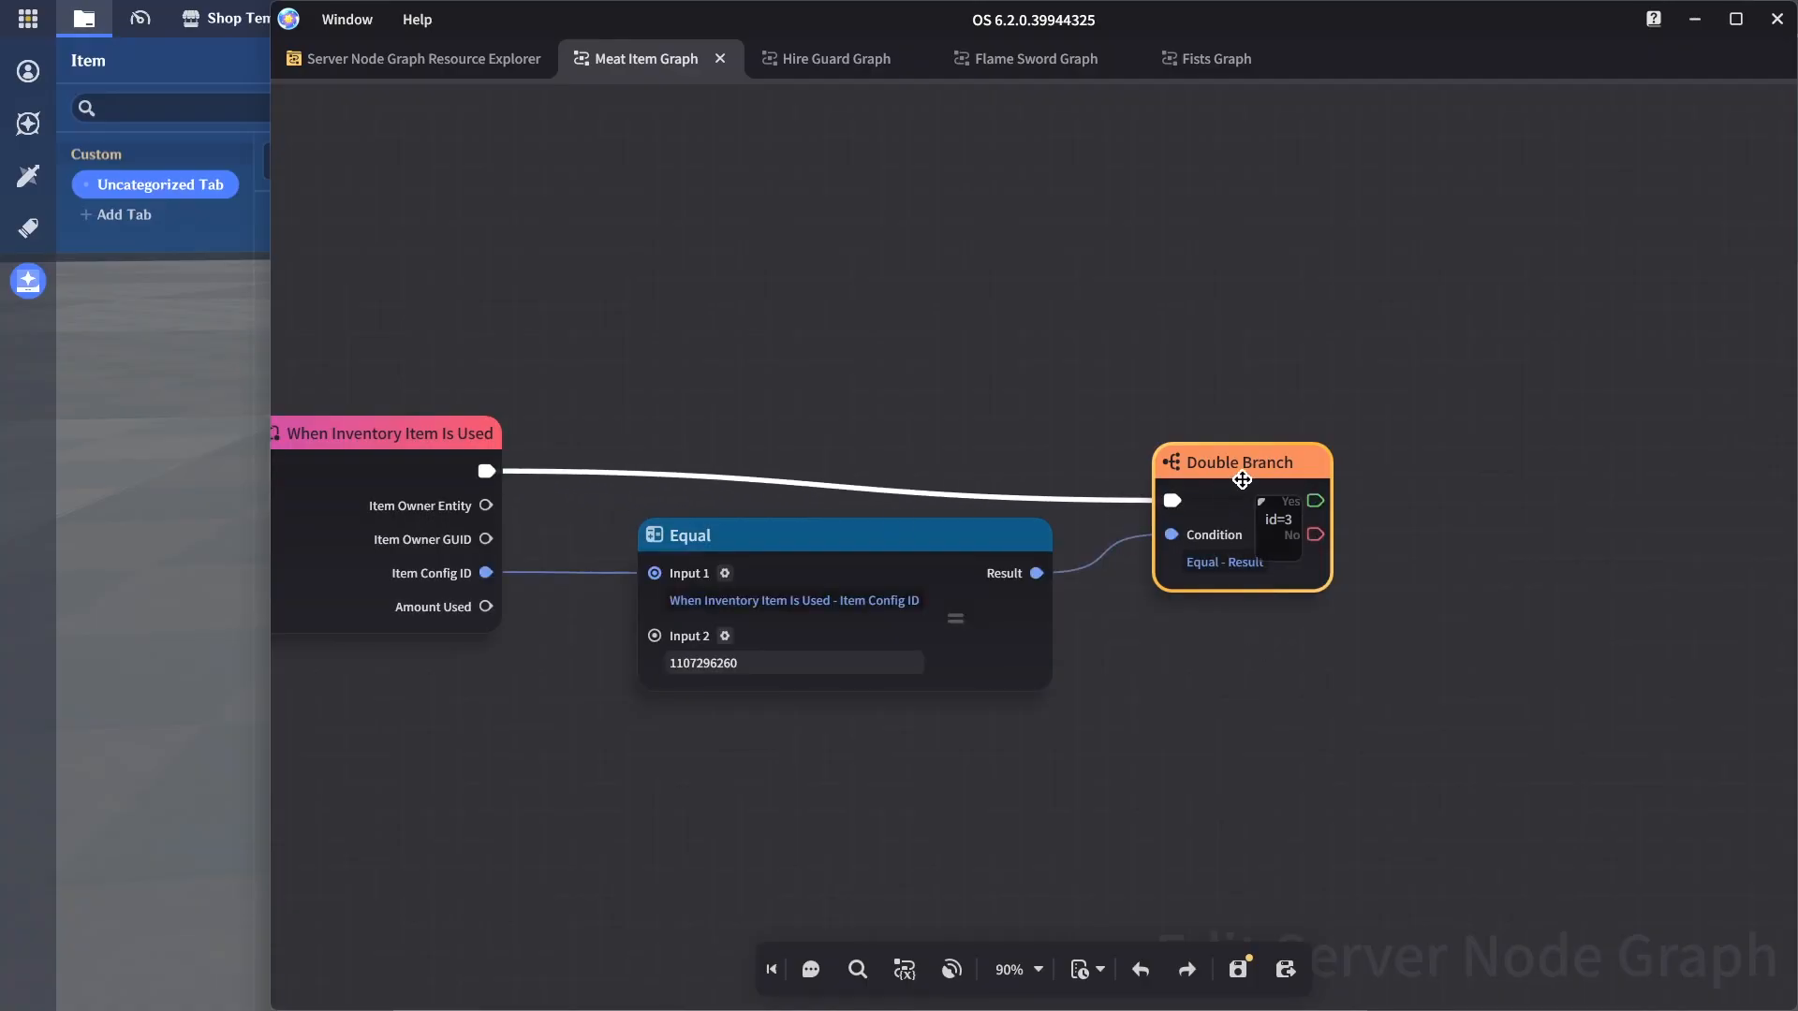
left_click_drag(1242, 480, 1249, 450)
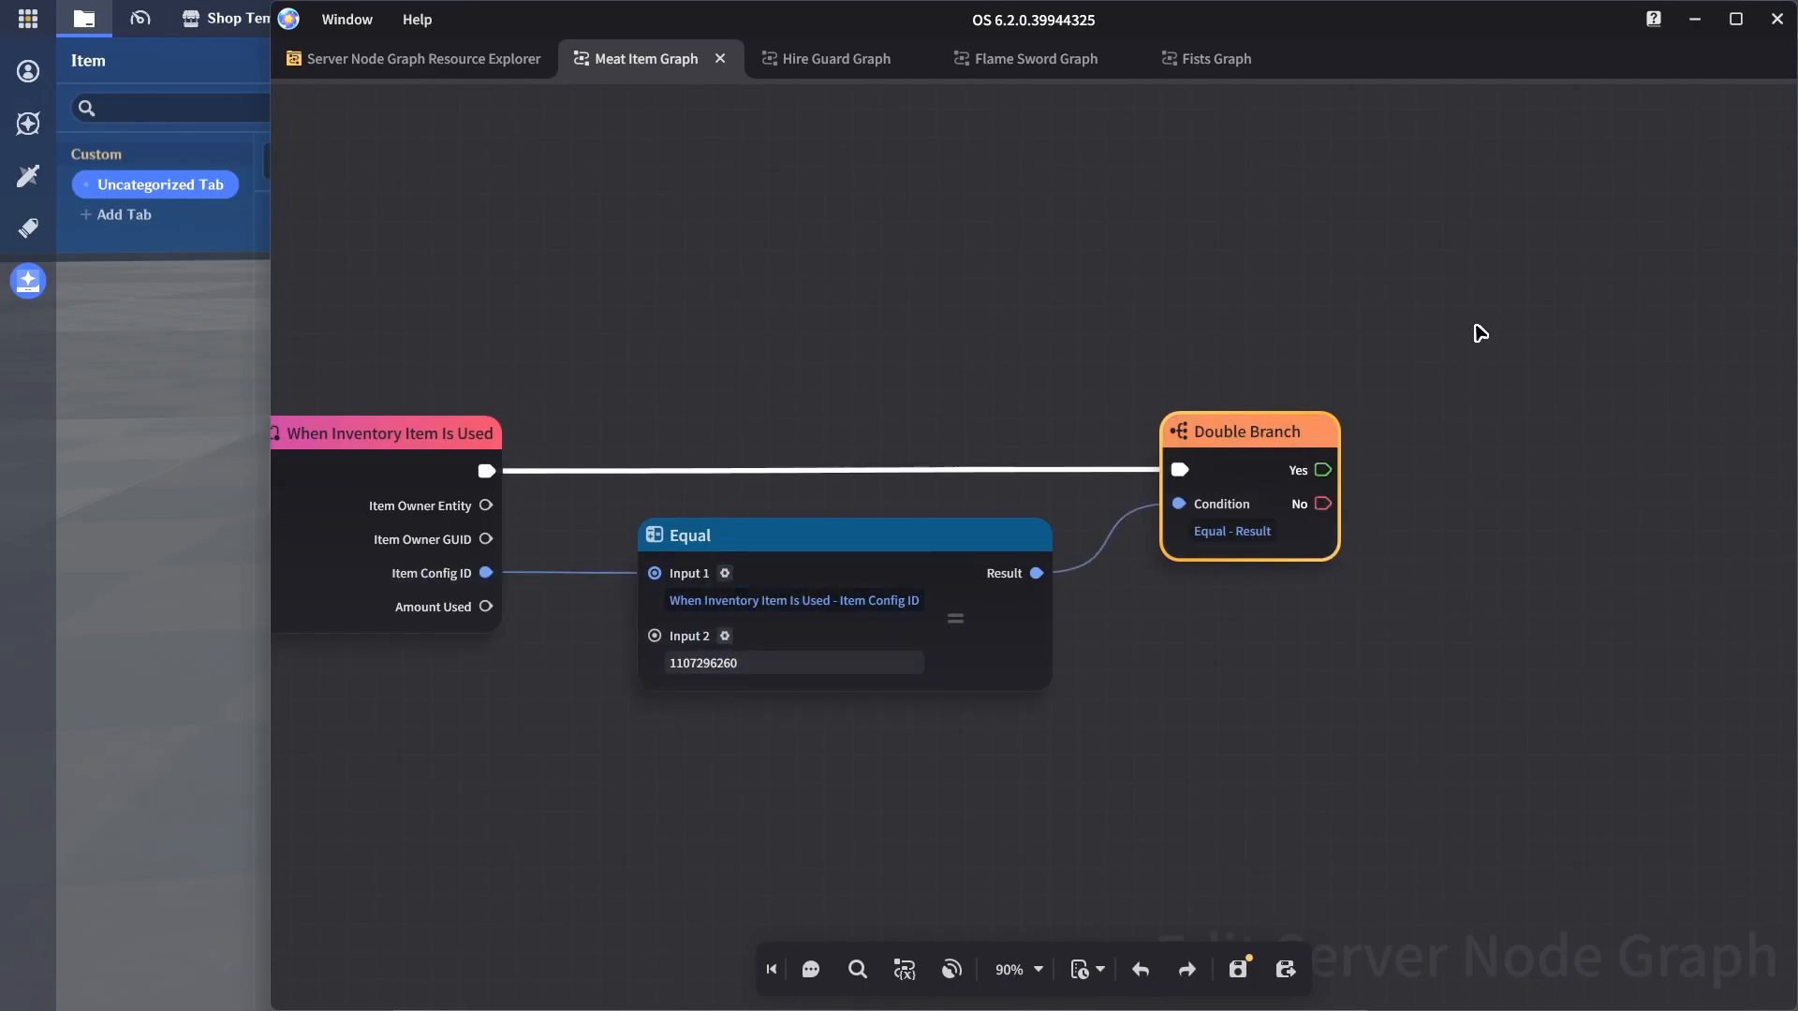
Search the node library for "level" and add a Change Player's Current Class Level node beyond the Double Branch node
middle_click_drag(1476, 326, 1315, 337)
left_click_drag(1162, 483, 1395, 326)
left_click(959, 297)
scroll(984, 314, "down", 2)
middle_click_drag(1206, 372, 1128, 369)
scroll(1129, 369, "up", 1)
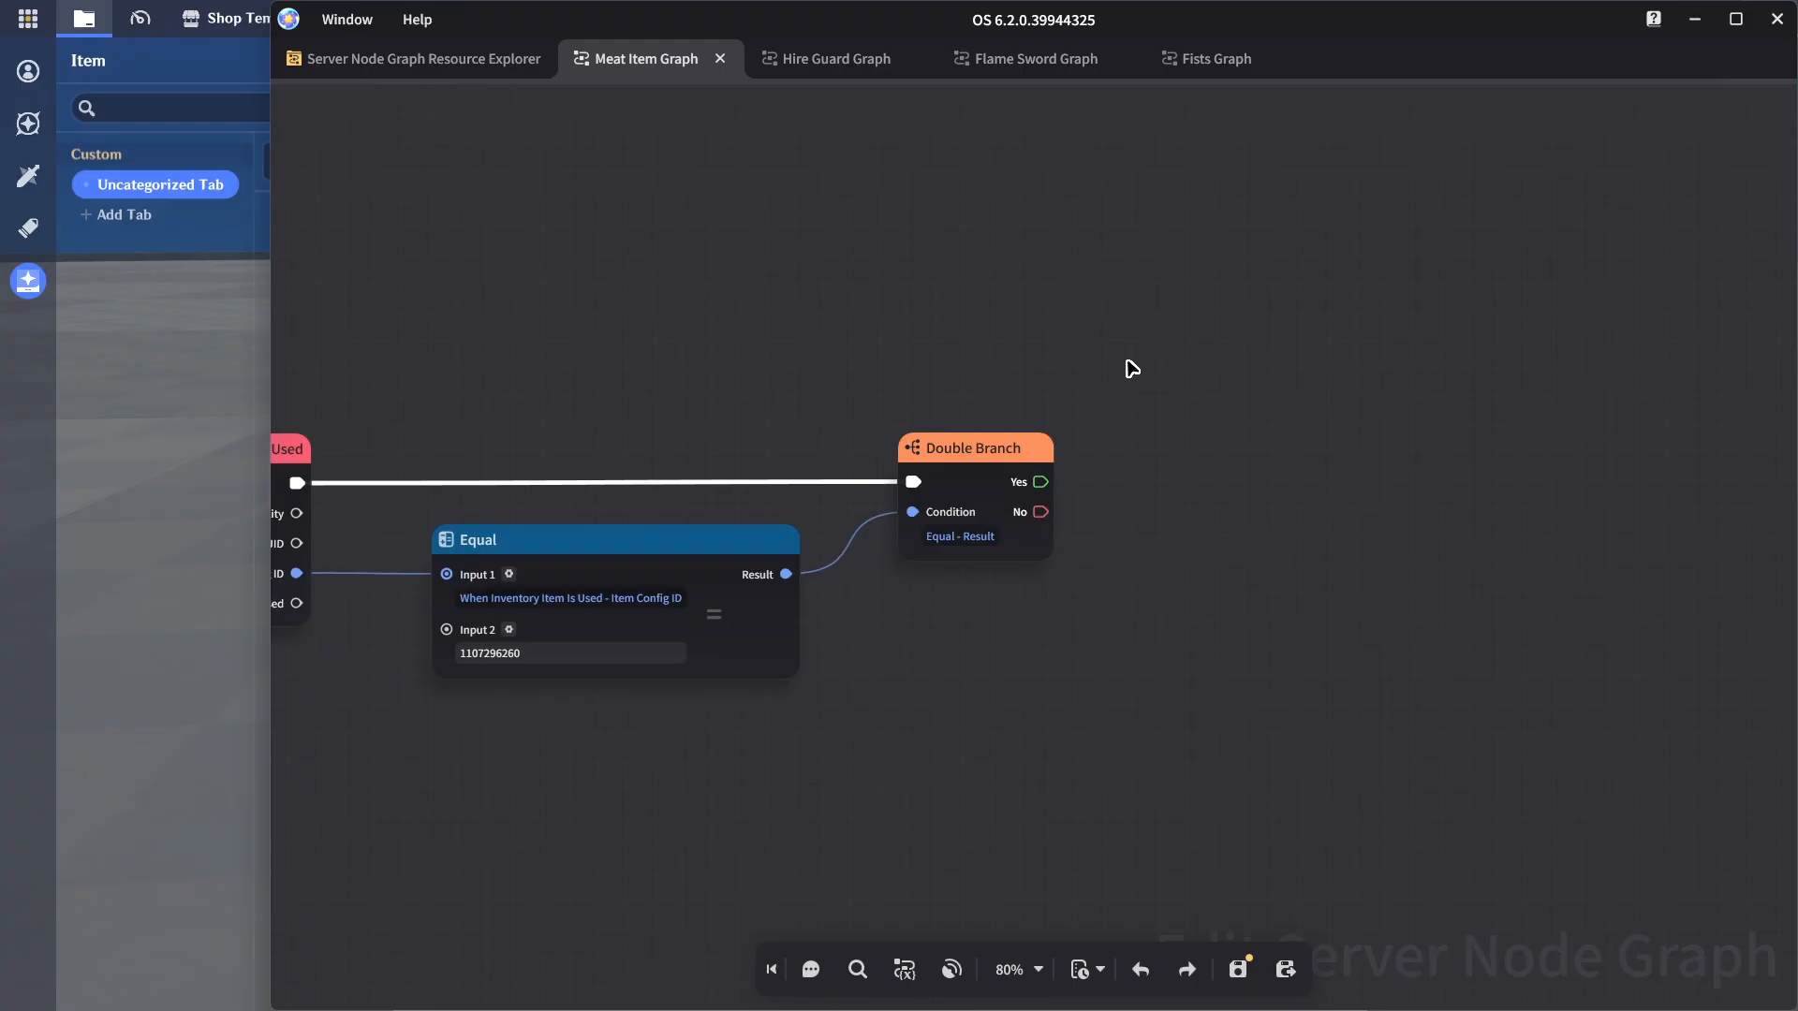
right_click(1130, 359)
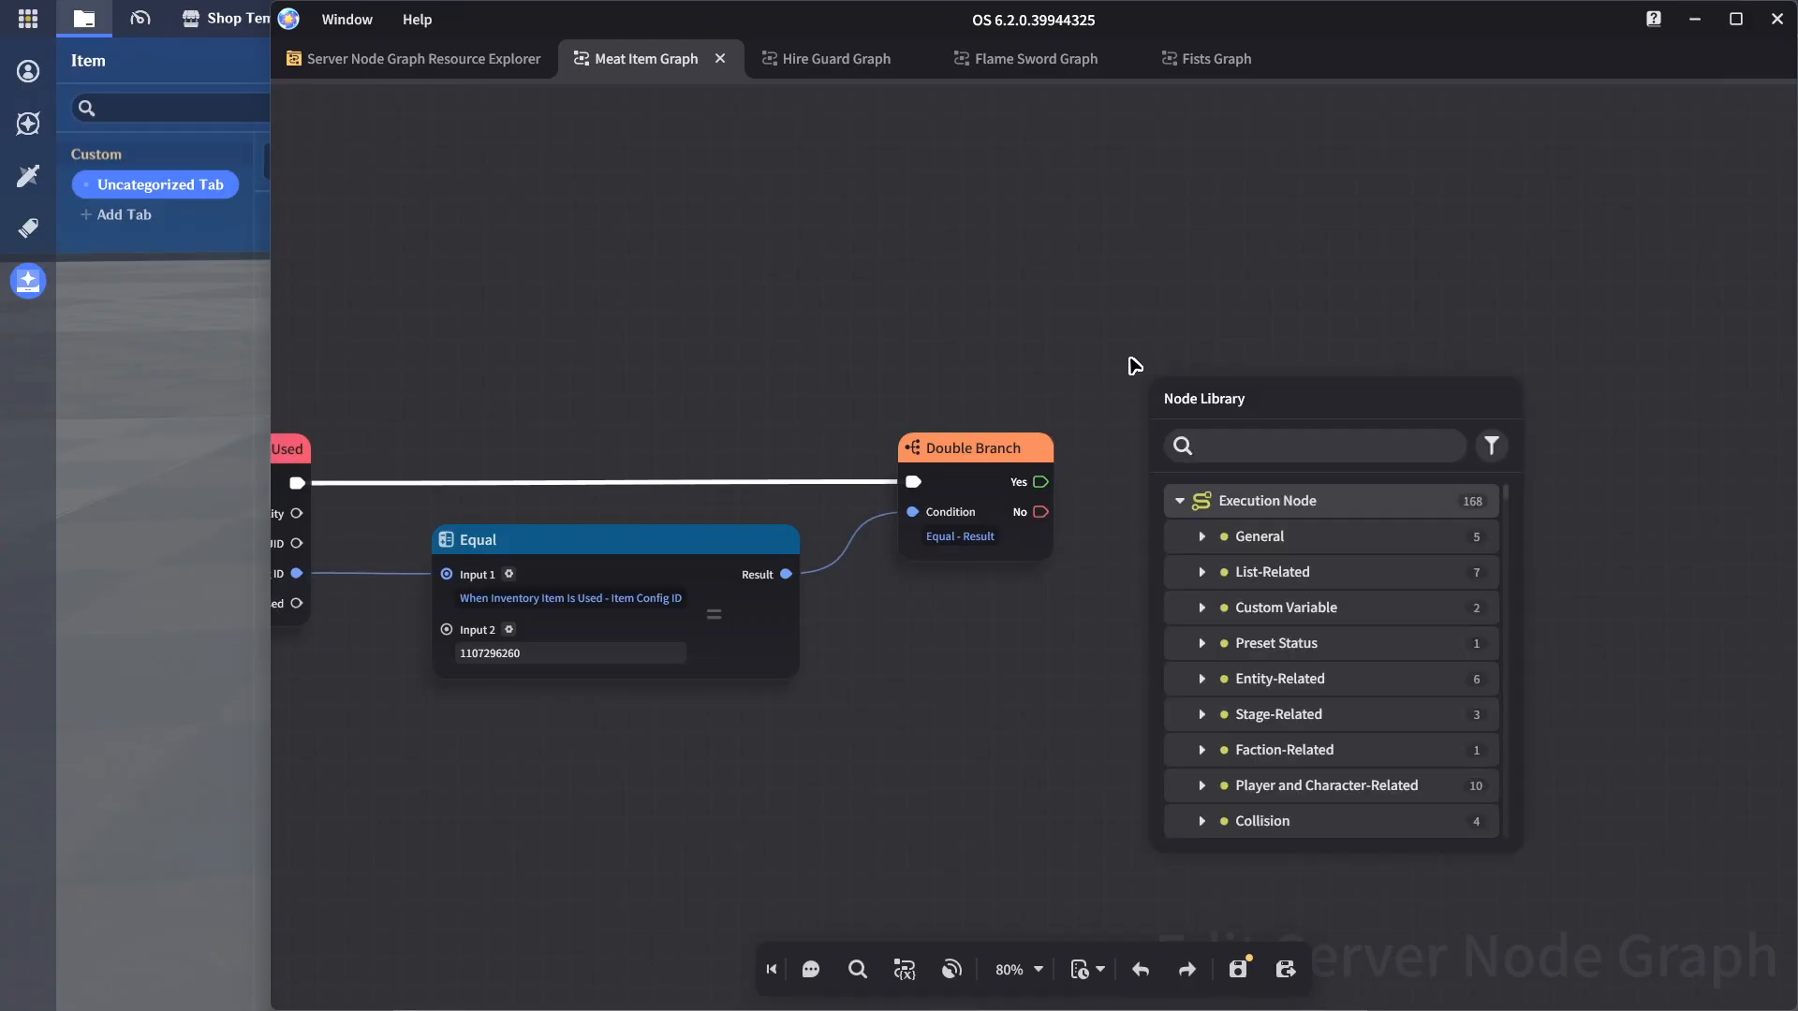
type("level")
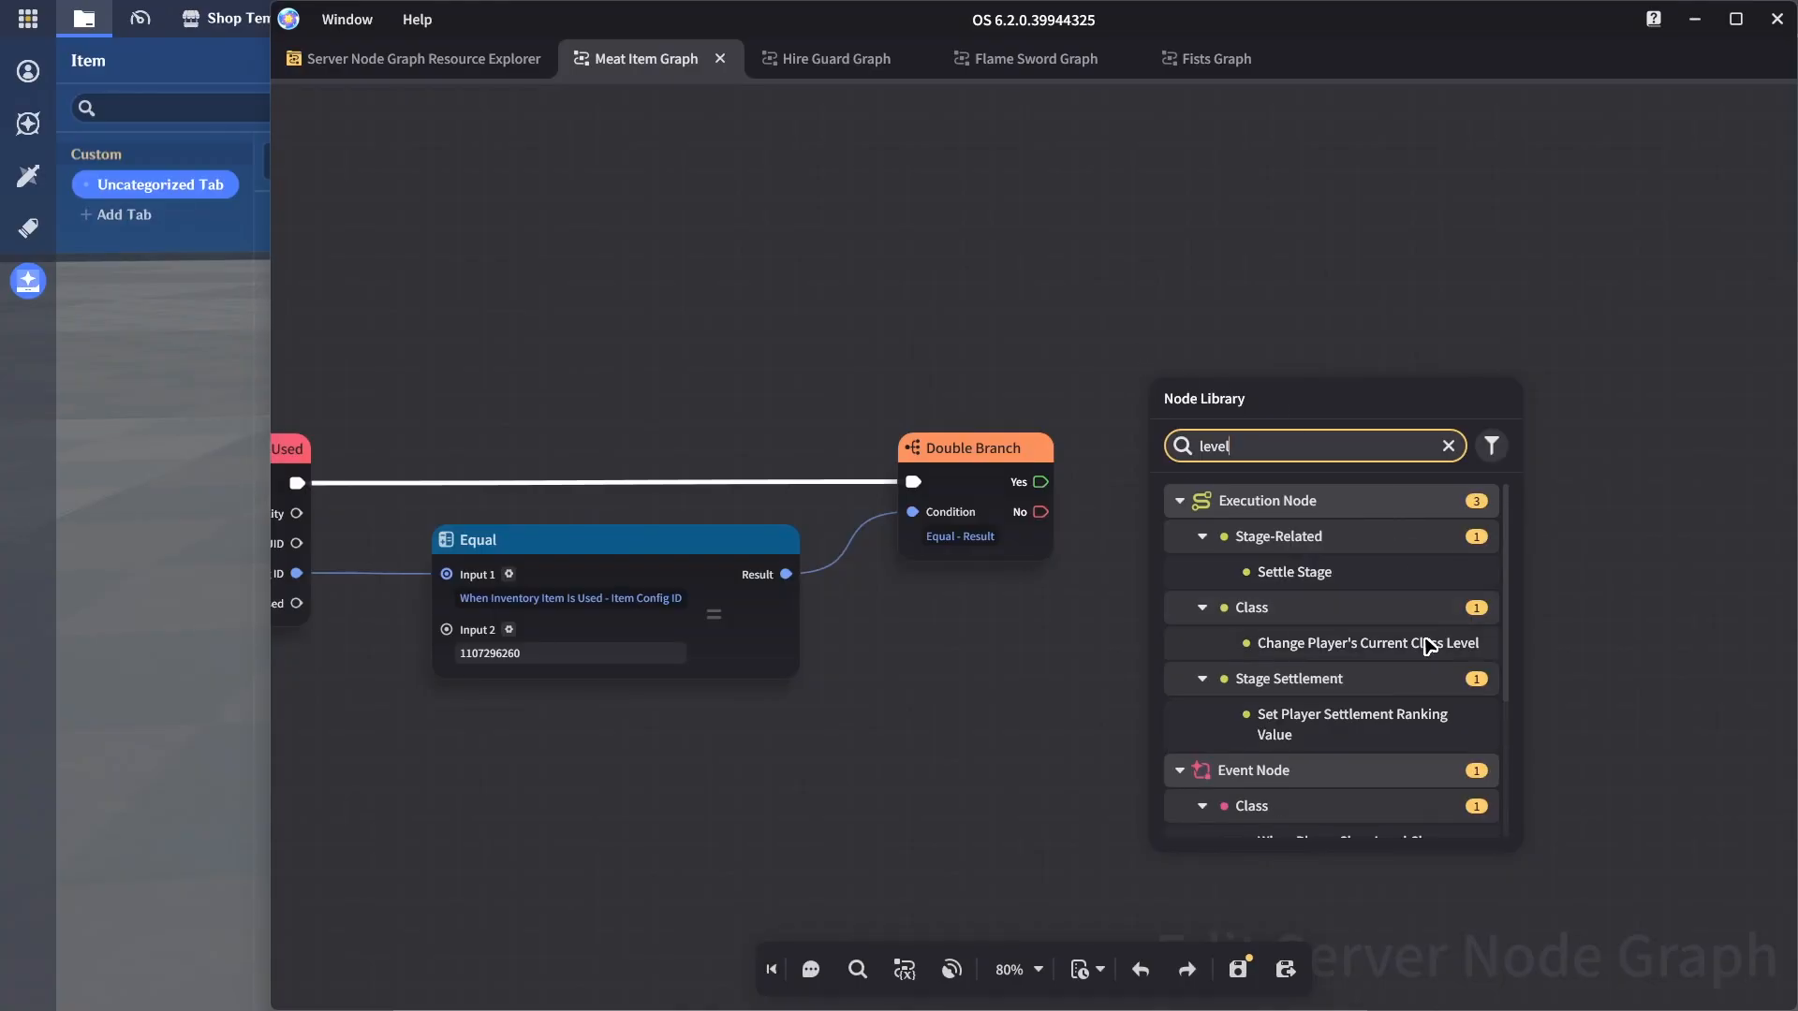
scroll(1418, 661, "down", 1)
scroll(1378, 602, "down", 1)
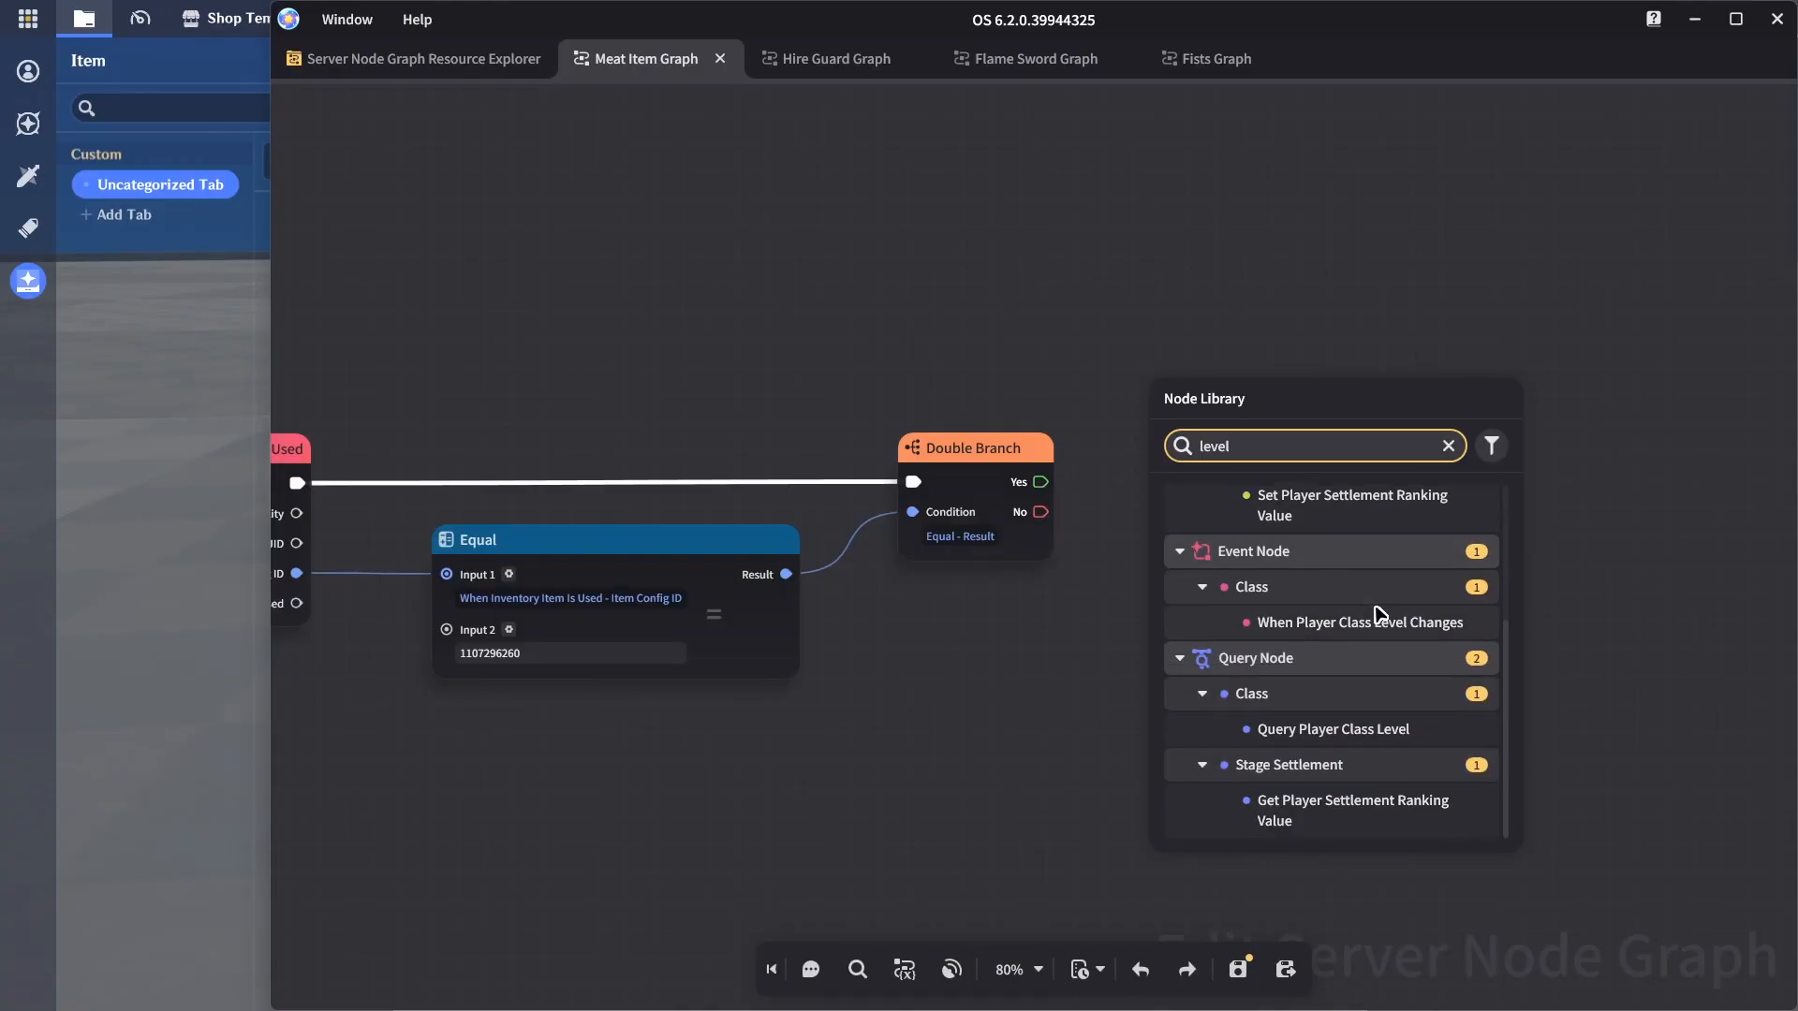
scroll(1386, 618, "up", 2)
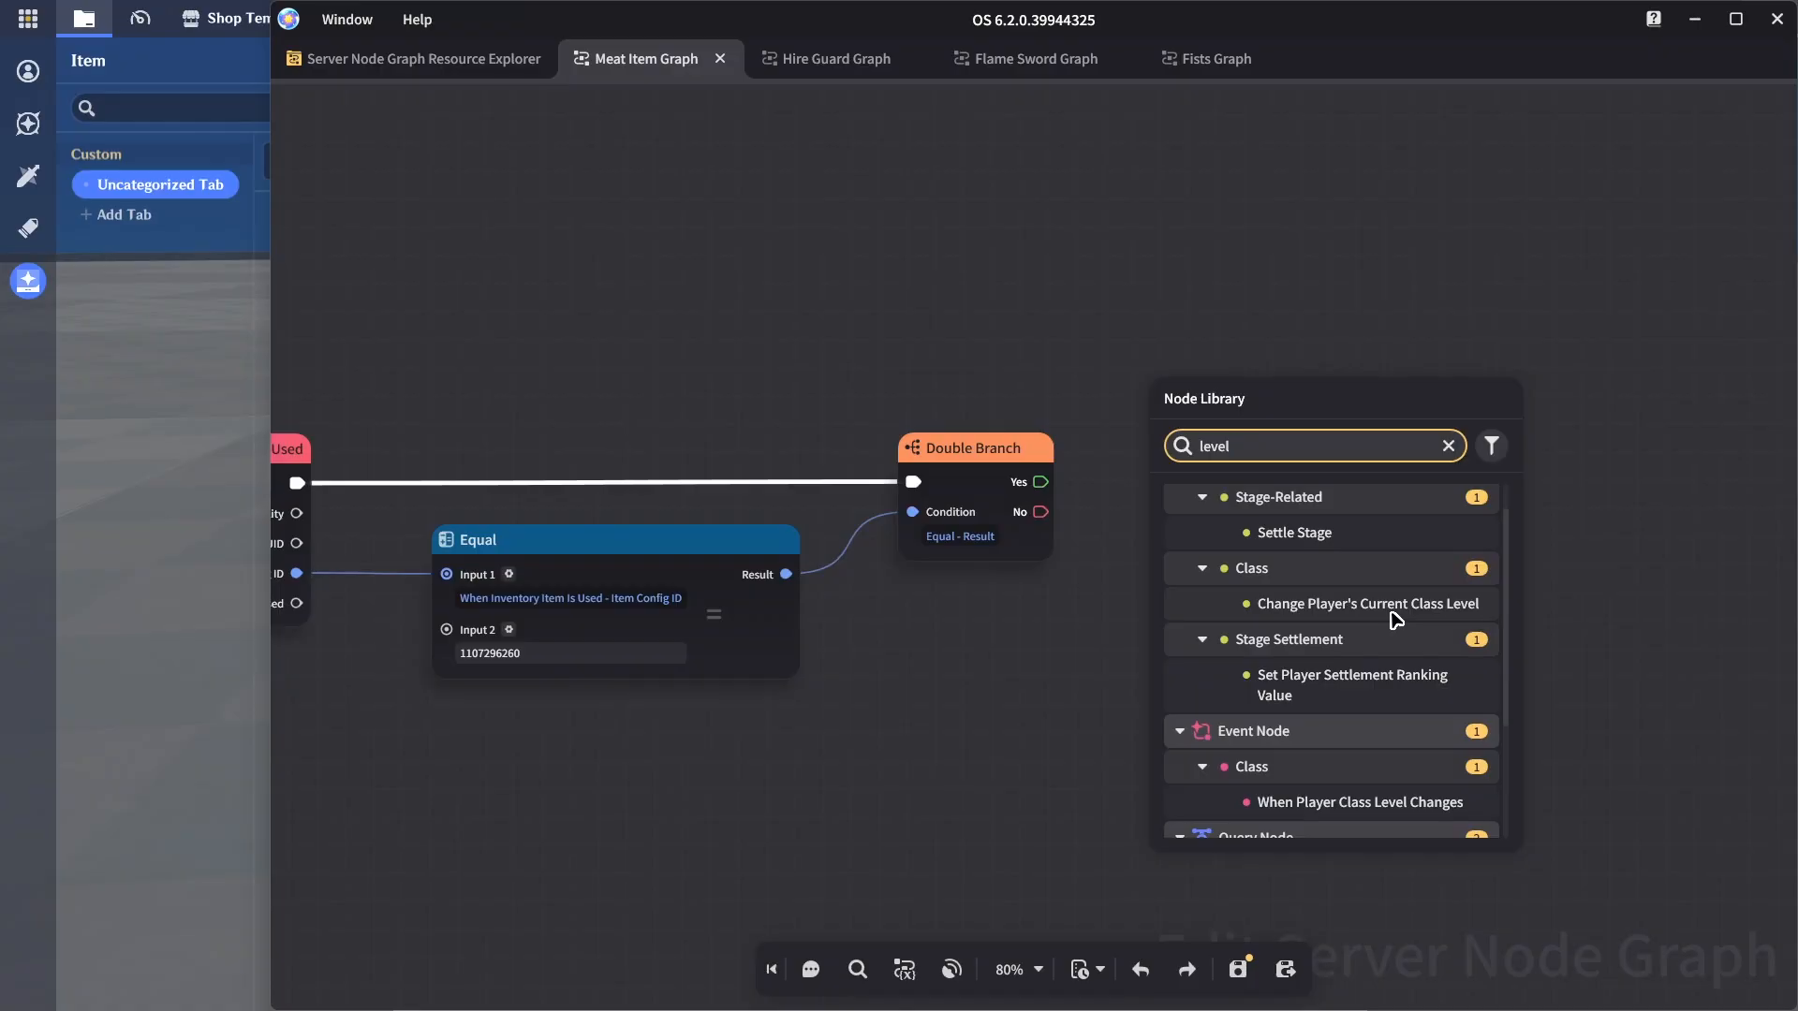
left_click(1395, 609)
Link Double Branch's Yes output to the Change Player's Current Class Level node and space that node farther from the branch
left_click_drag(1184, 384, 1352, 406)
left_click_drag(1041, 482, 1325, 450)
left_click_drag(1437, 433, 1604, 462)
Add a Get Character Attribute node fed by the event's Item Owner Entity output and place it below the Equal node
left_click_drag(834, 655, 1112, 529)
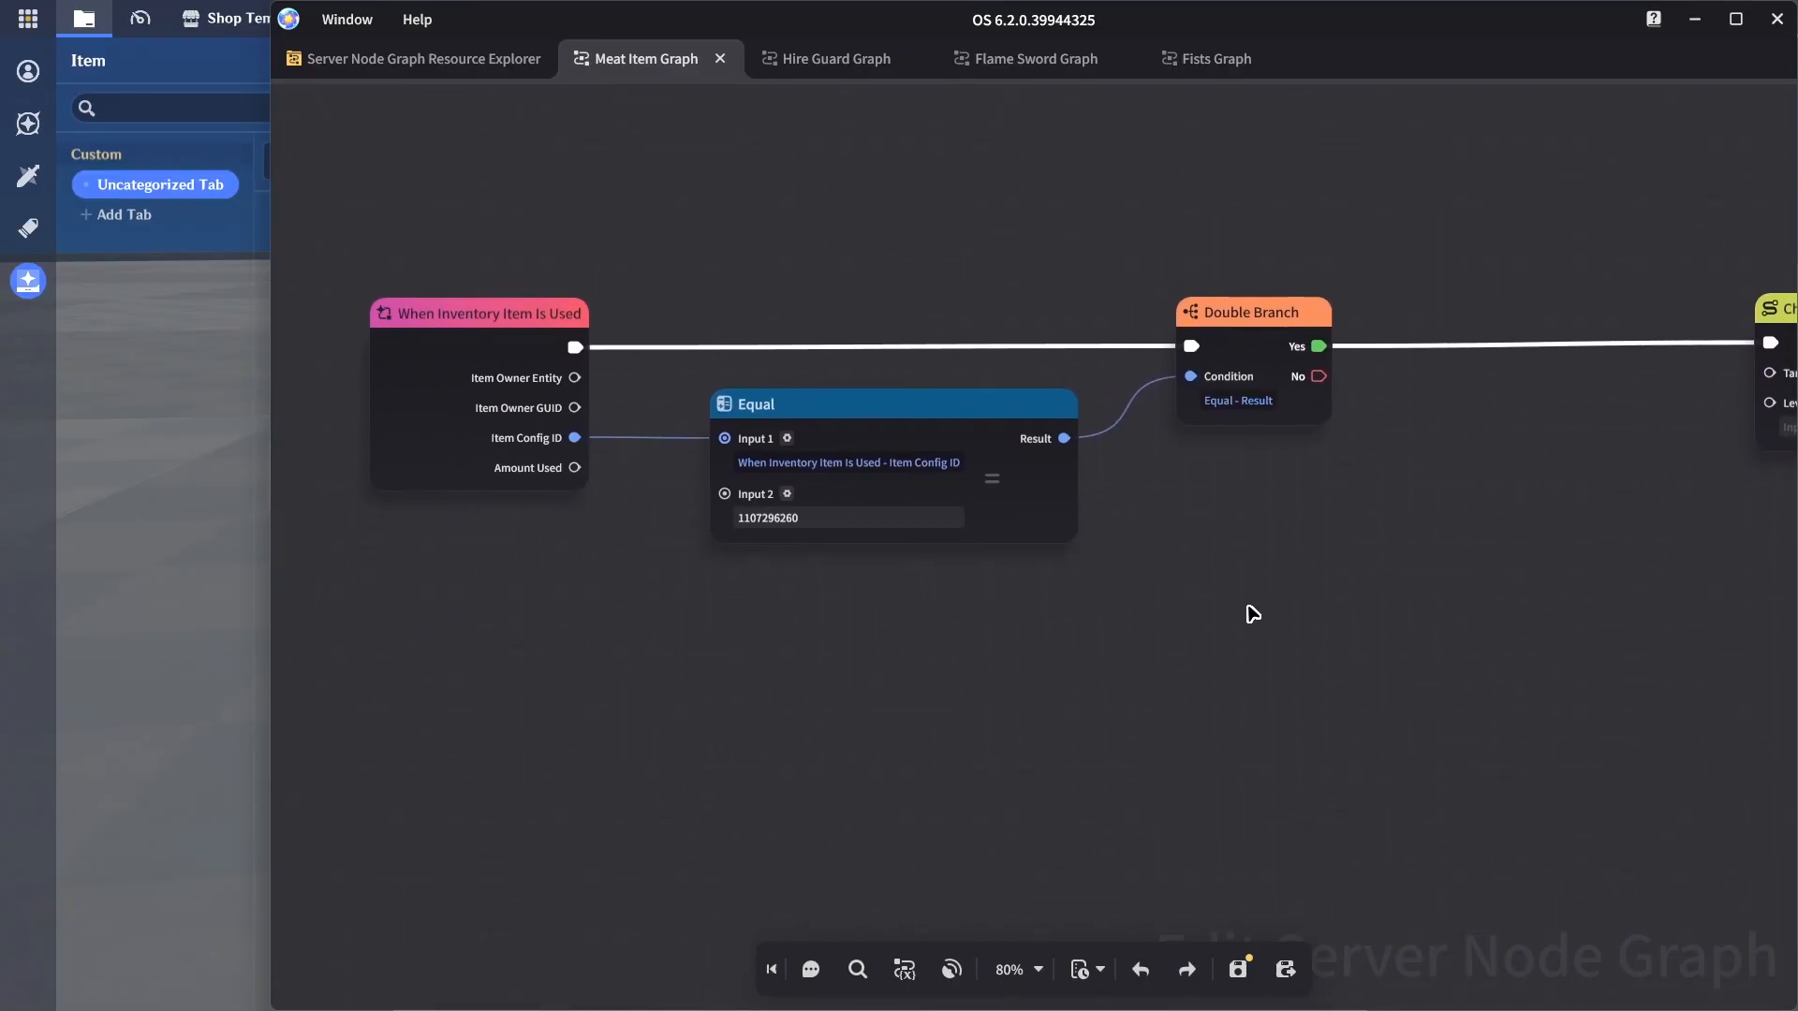
left_click_drag(1252, 614, 1121, 595)
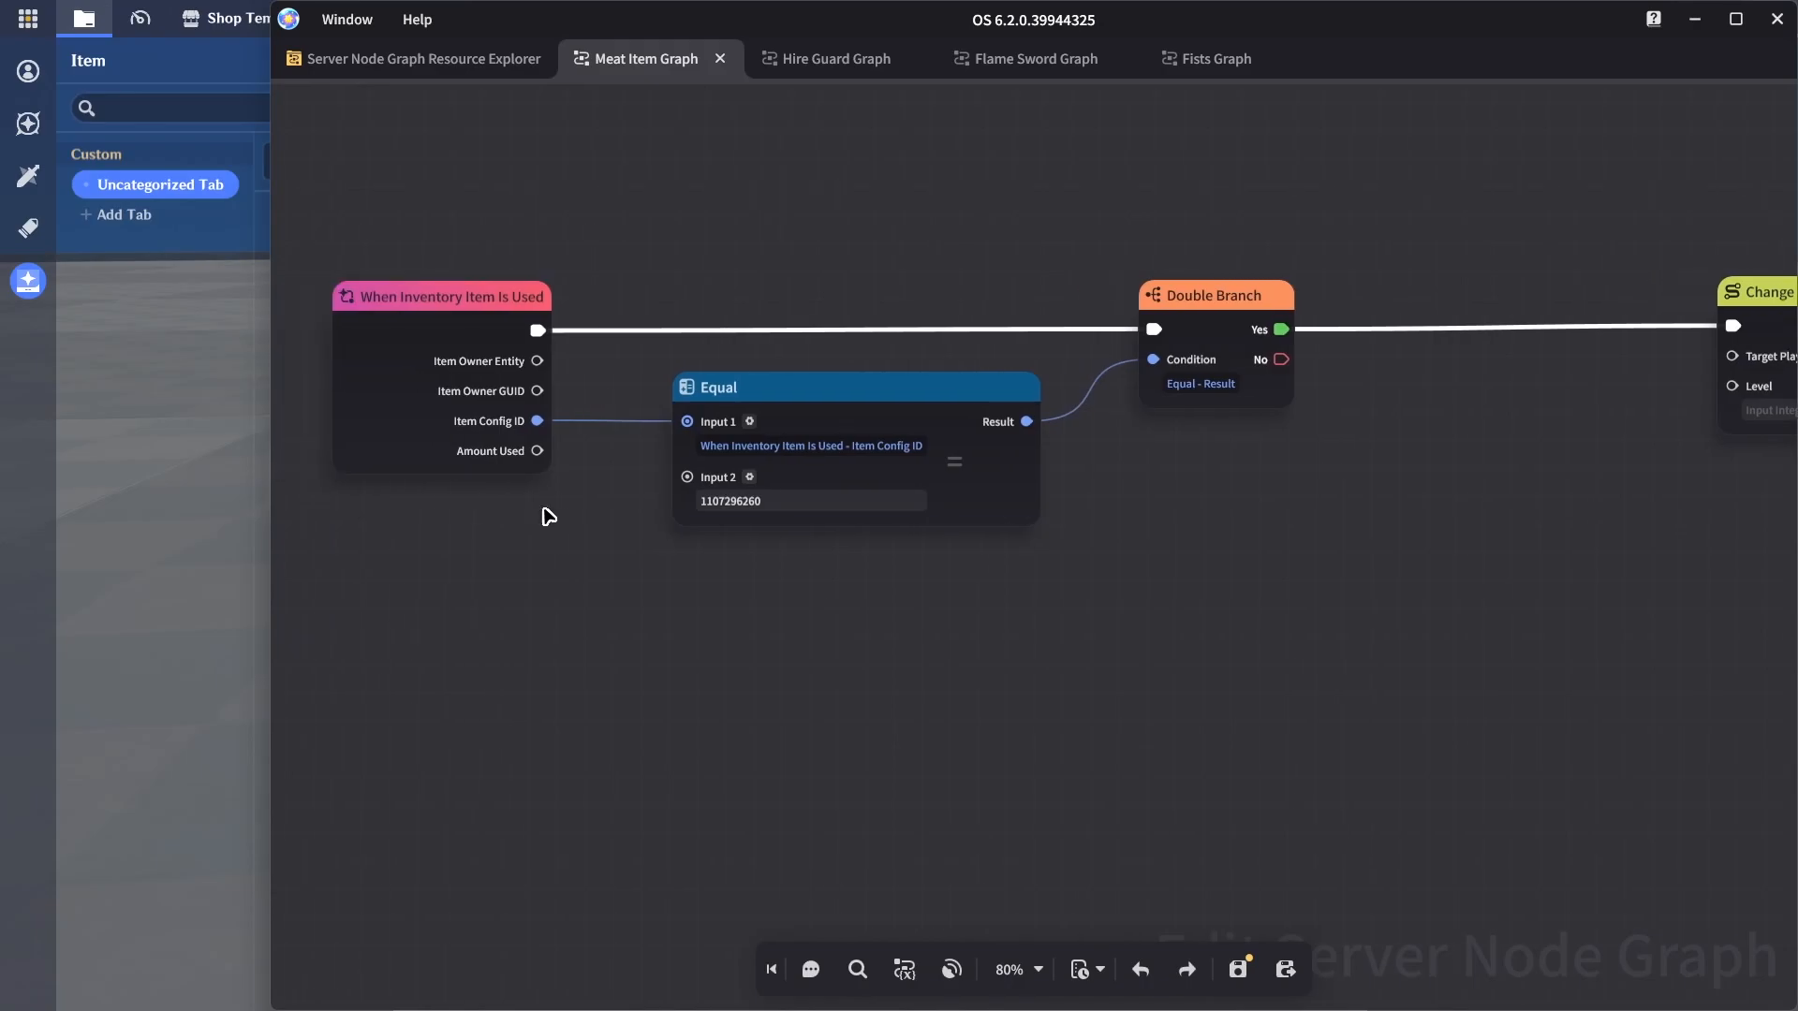
left_click_drag(537, 360, 843, 694)
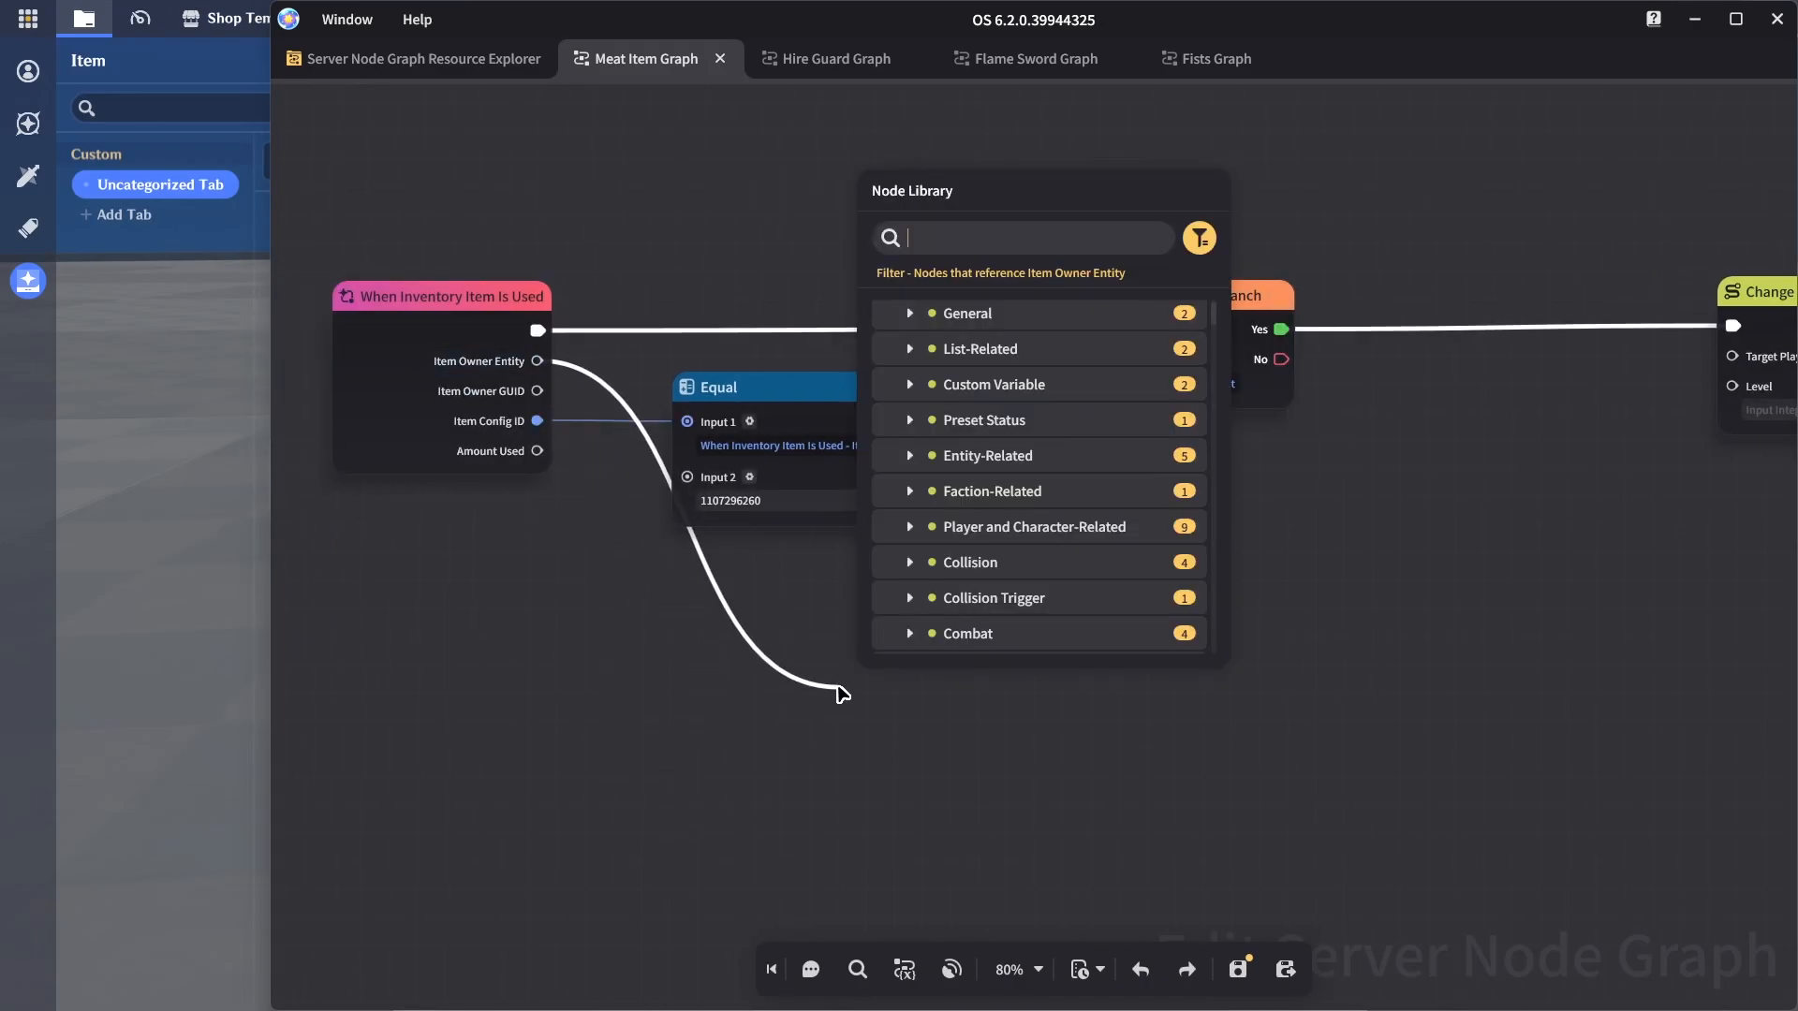
type("get character attribute")
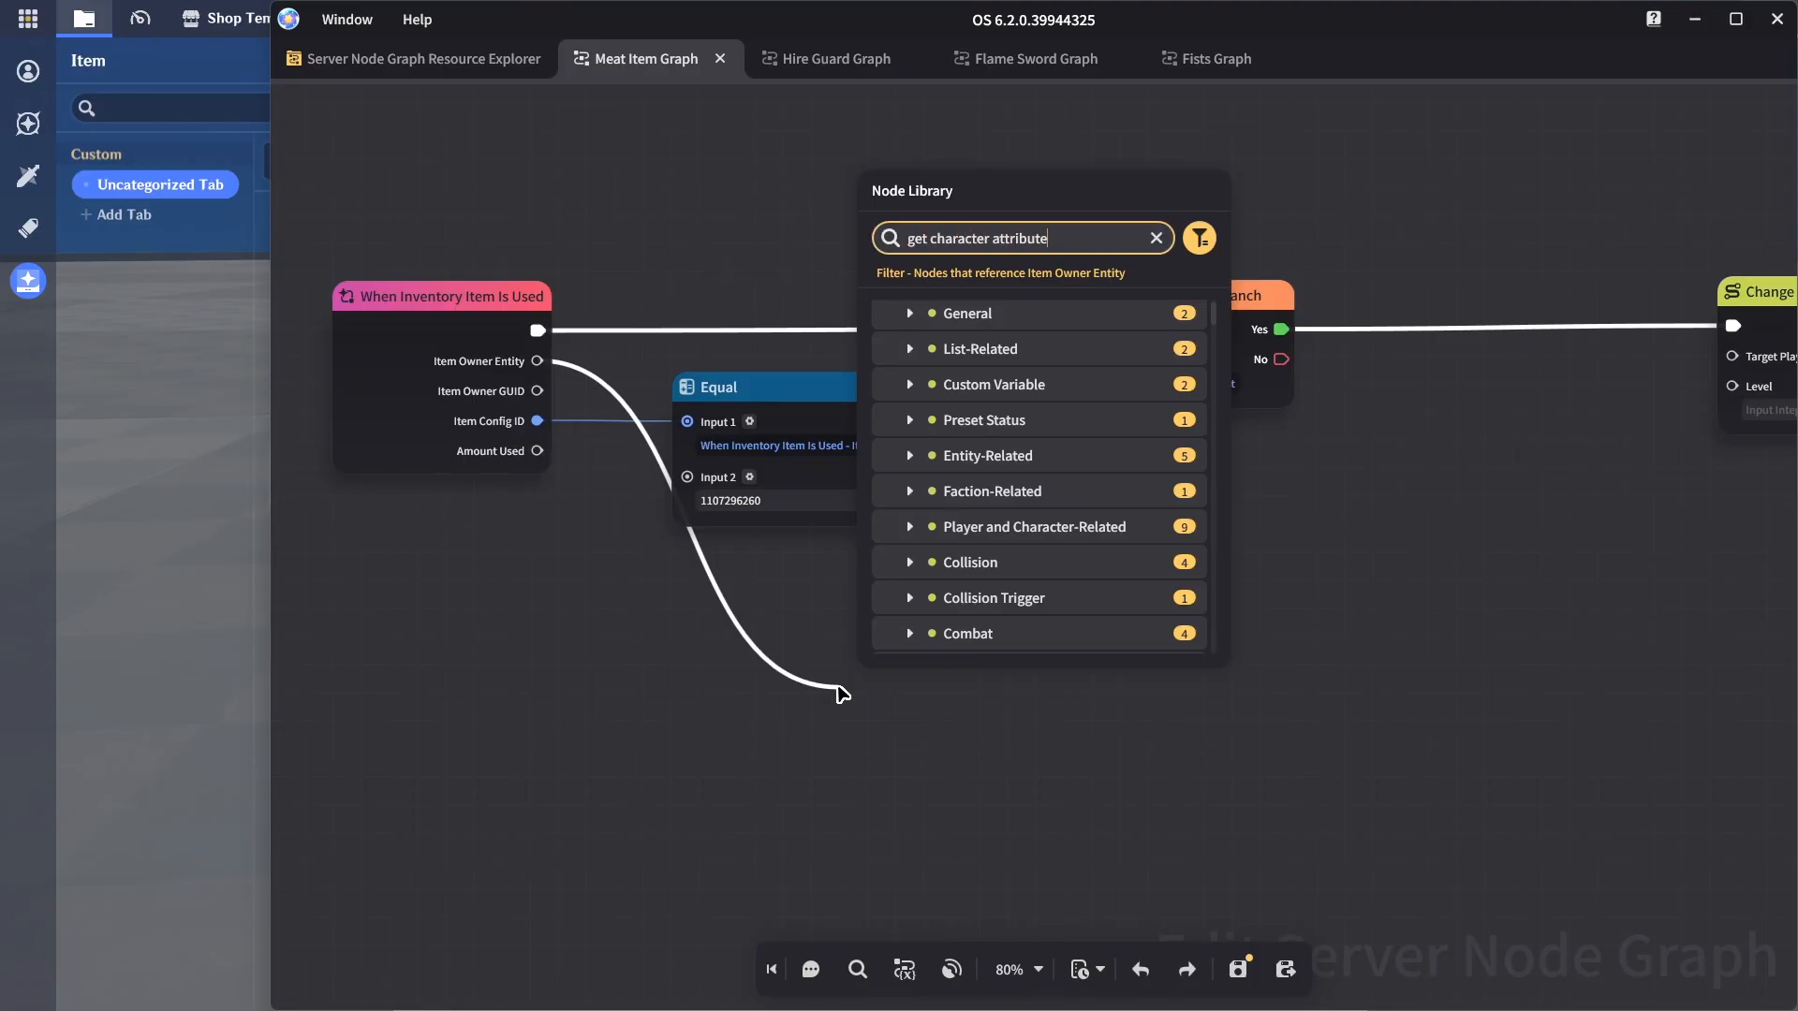
left_click(1052, 397)
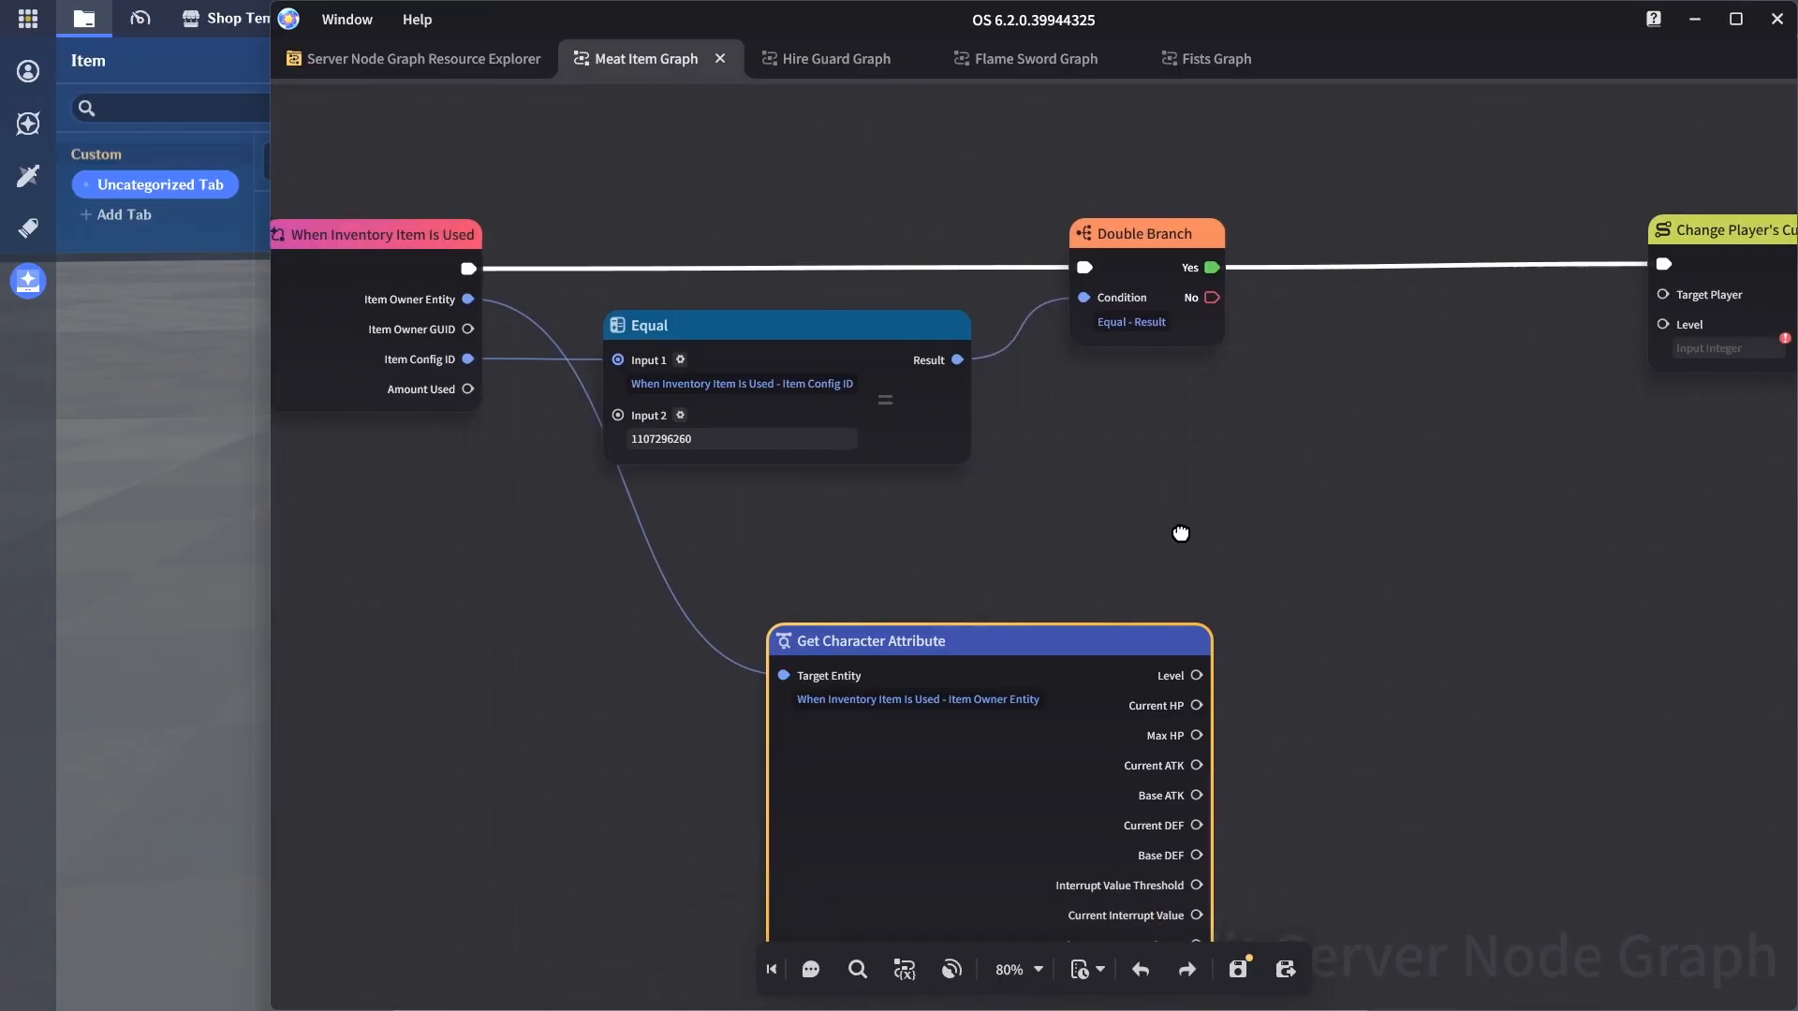
left_click_drag(956, 595, 792, 489)
Add an Addition node whose first input is Get Character Attribute's Level output and line it up with that node
middle_click_drag(1116, 508, 1046, 579)
left_click_drag(913, 583, 1136, 515)
type("add")
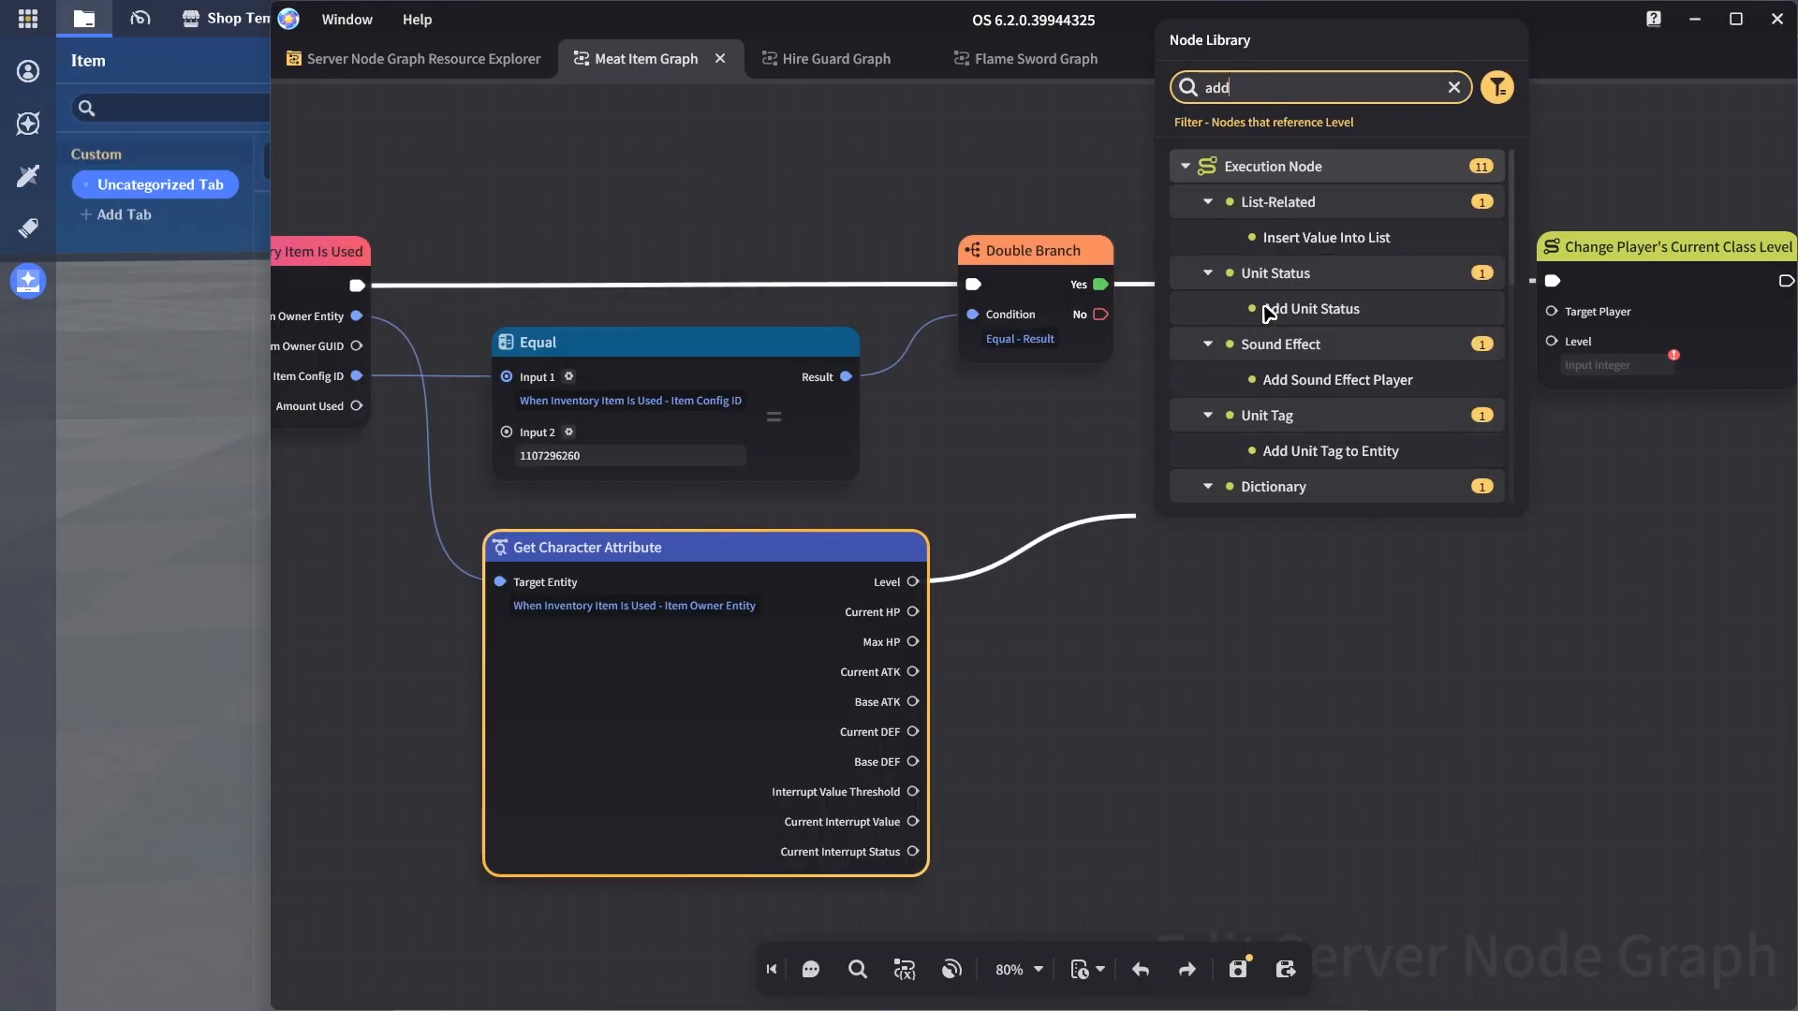
scroll(1386, 309, "down", 5)
left_click_drag(1514, 300, 1503, 468)
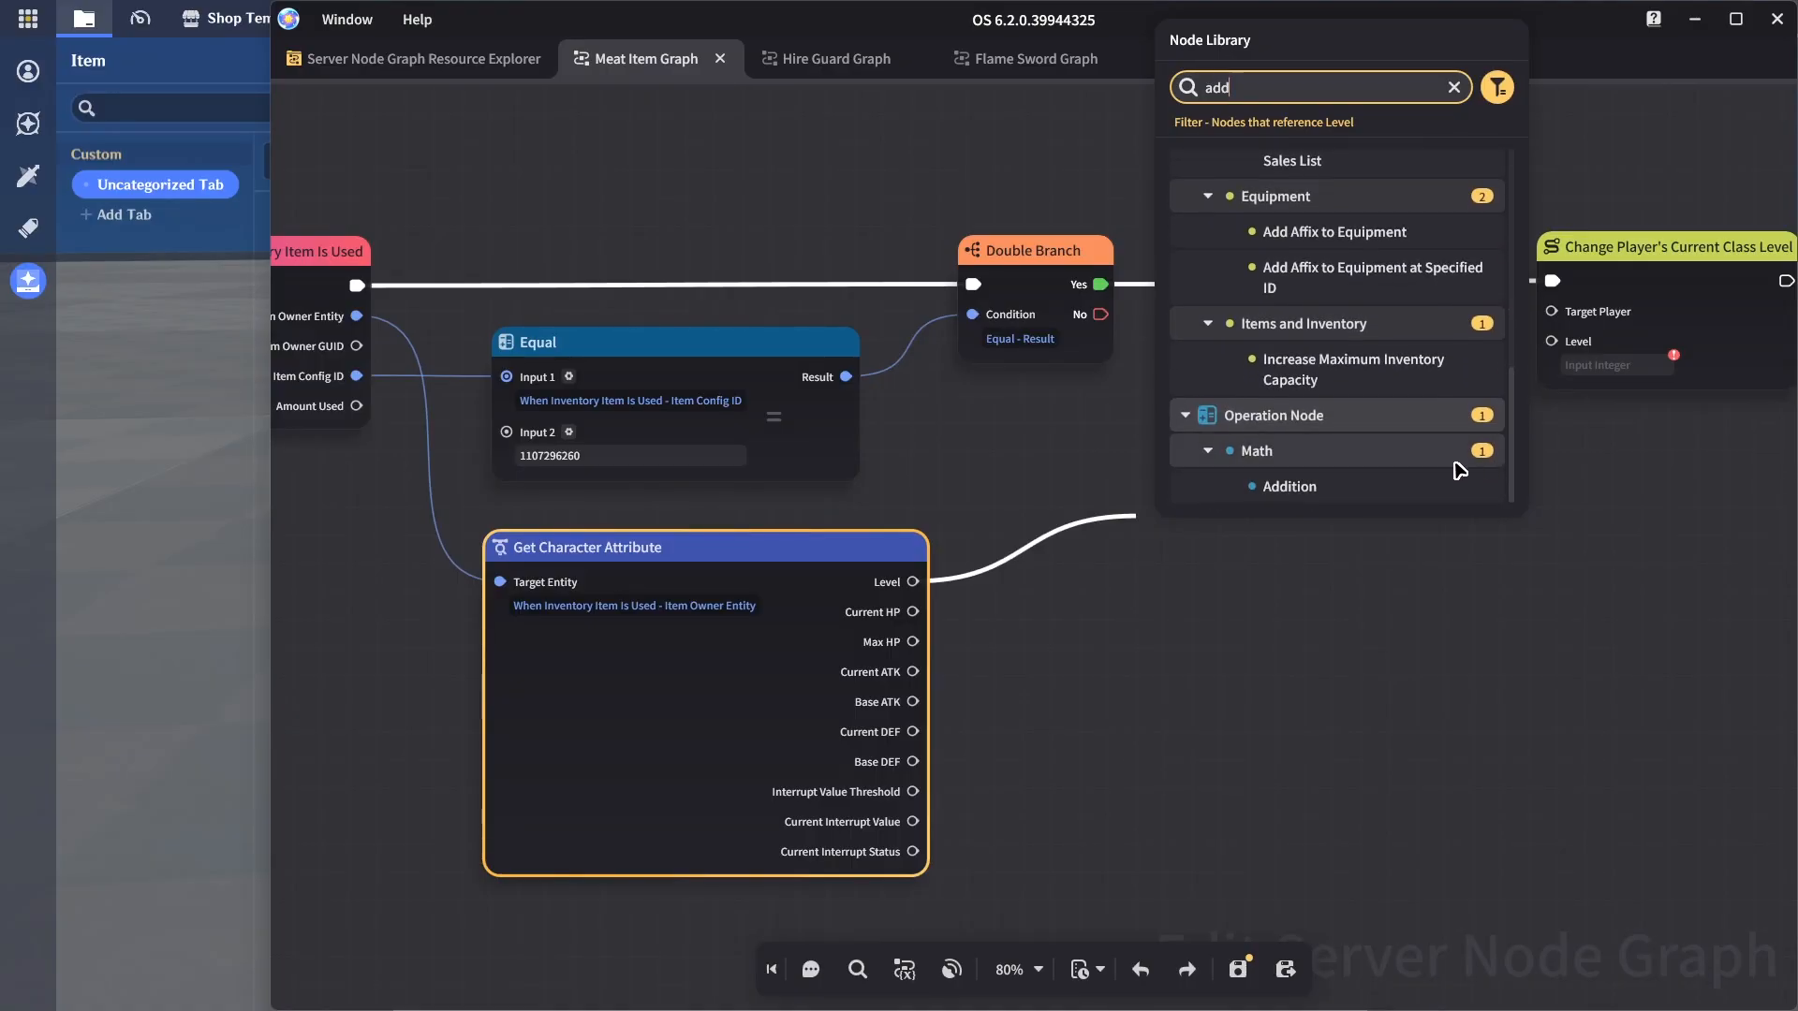
left_click(1361, 486)
left_click_drag(1325, 517, 1216, 560)
Move the Get Character Attribute and Addition nodes down together to clear space under the Equal node
middle_click_drag(395, 597, 497, 568)
left_click_drag(383, 516, 1332, 717)
left_click_drag(843, 517, 829, 610)
left_click_drag(348, 547, 1451, 801)
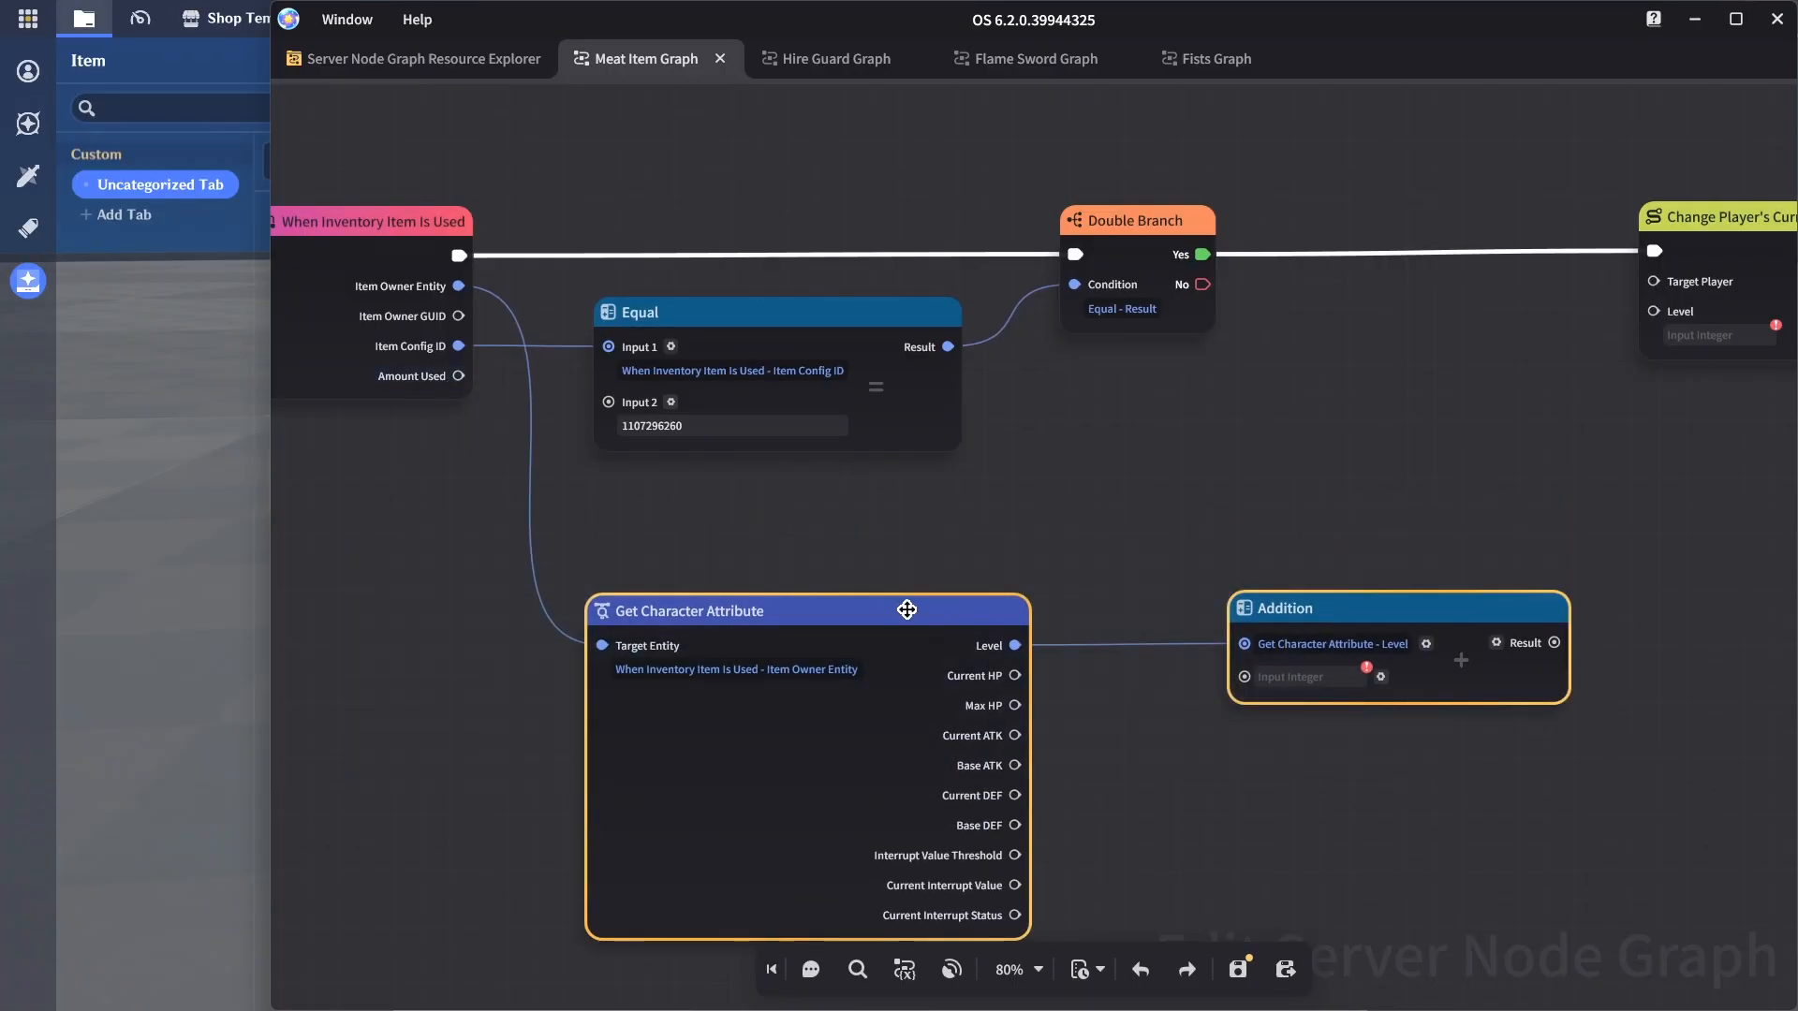
left_click_drag(890, 609, 892, 639)
left_click(954, 575)
Add a Multiplication node that multiplies the event's Amount Used by 2, and link its Result to Addition's second input
left_click_drag(459, 375, 641, 557)
type("m")
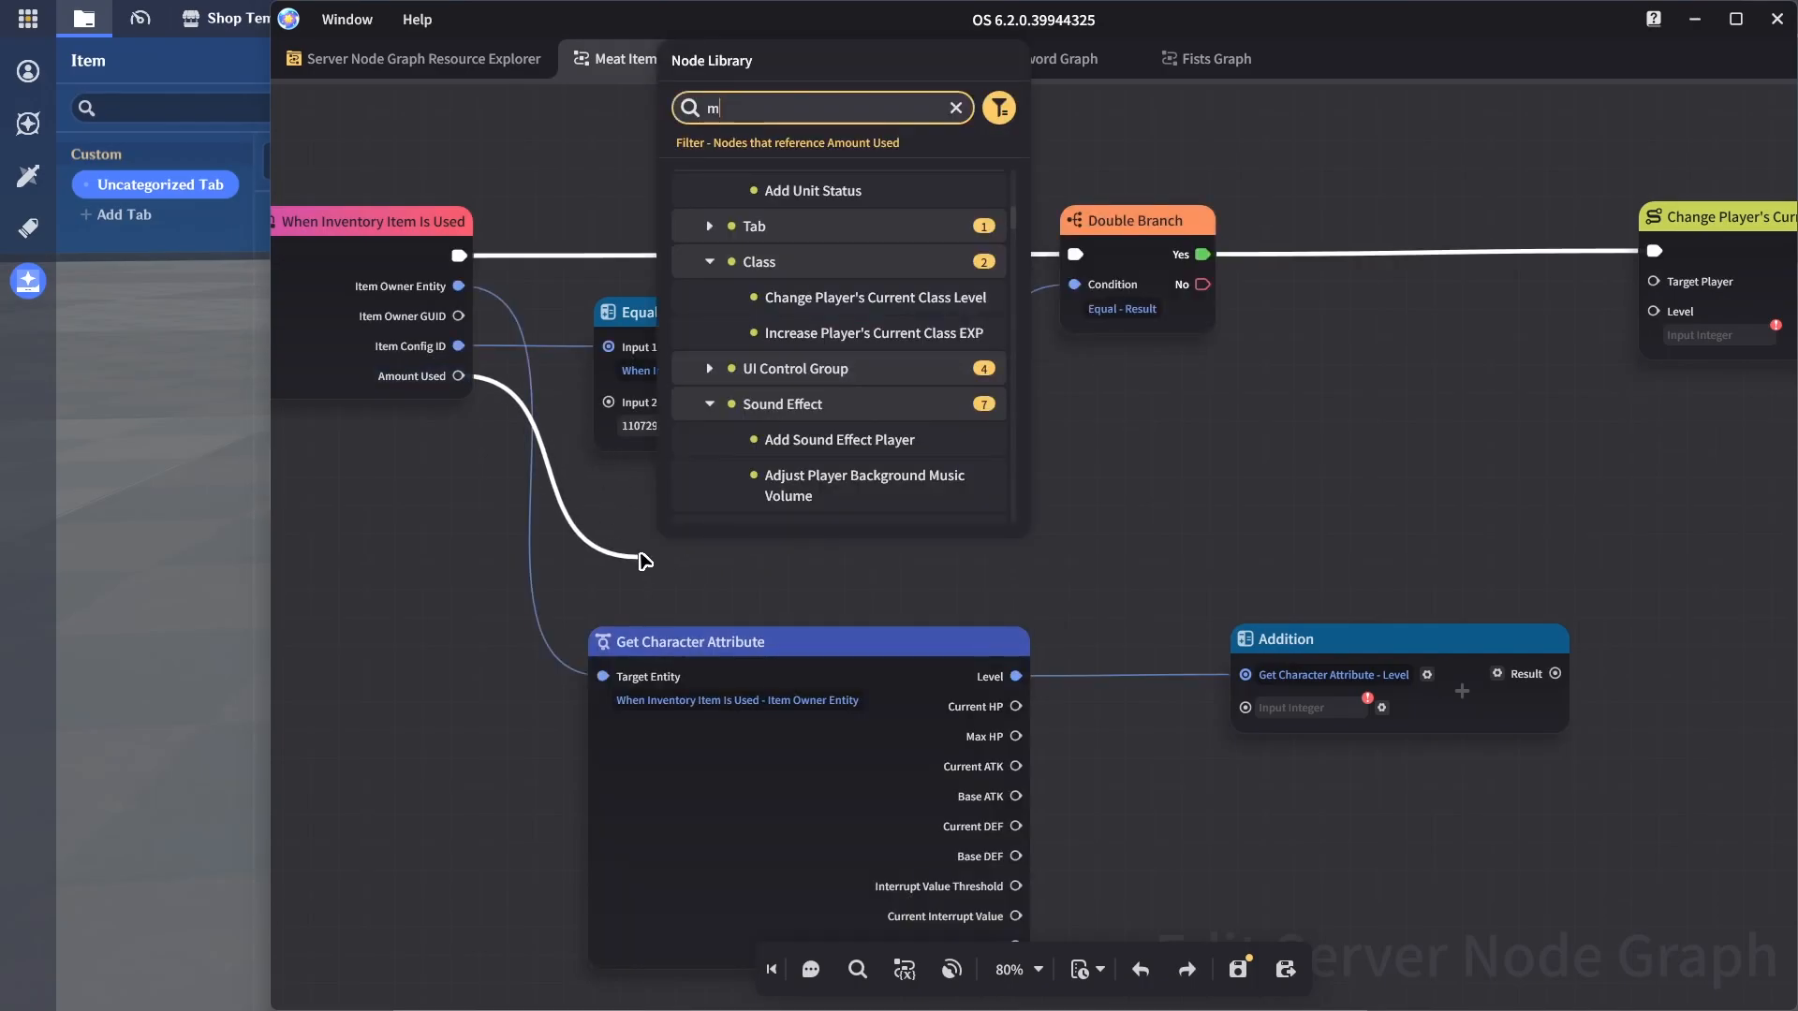
type("ultiply")
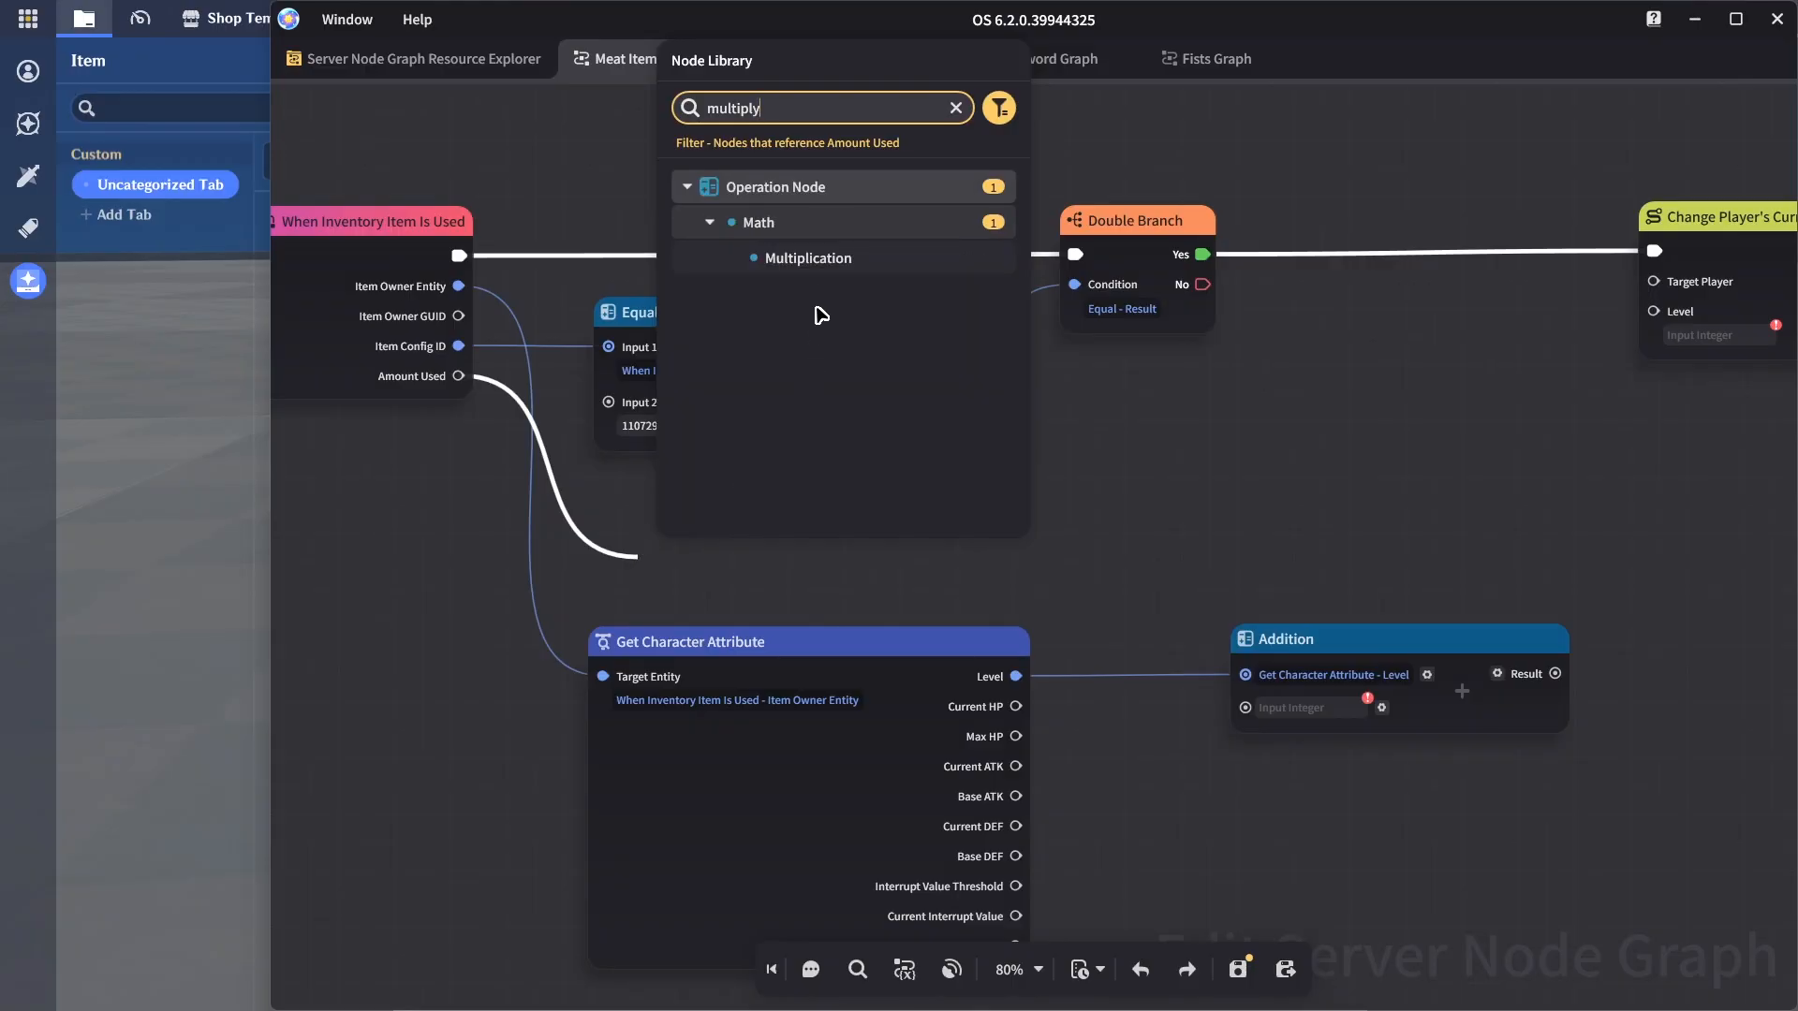
left_click(824, 268)
left_click_drag(758, 576, 718, 509)
left_click_drag(1083, 519, 1156, 675)
key("ctrl+s")
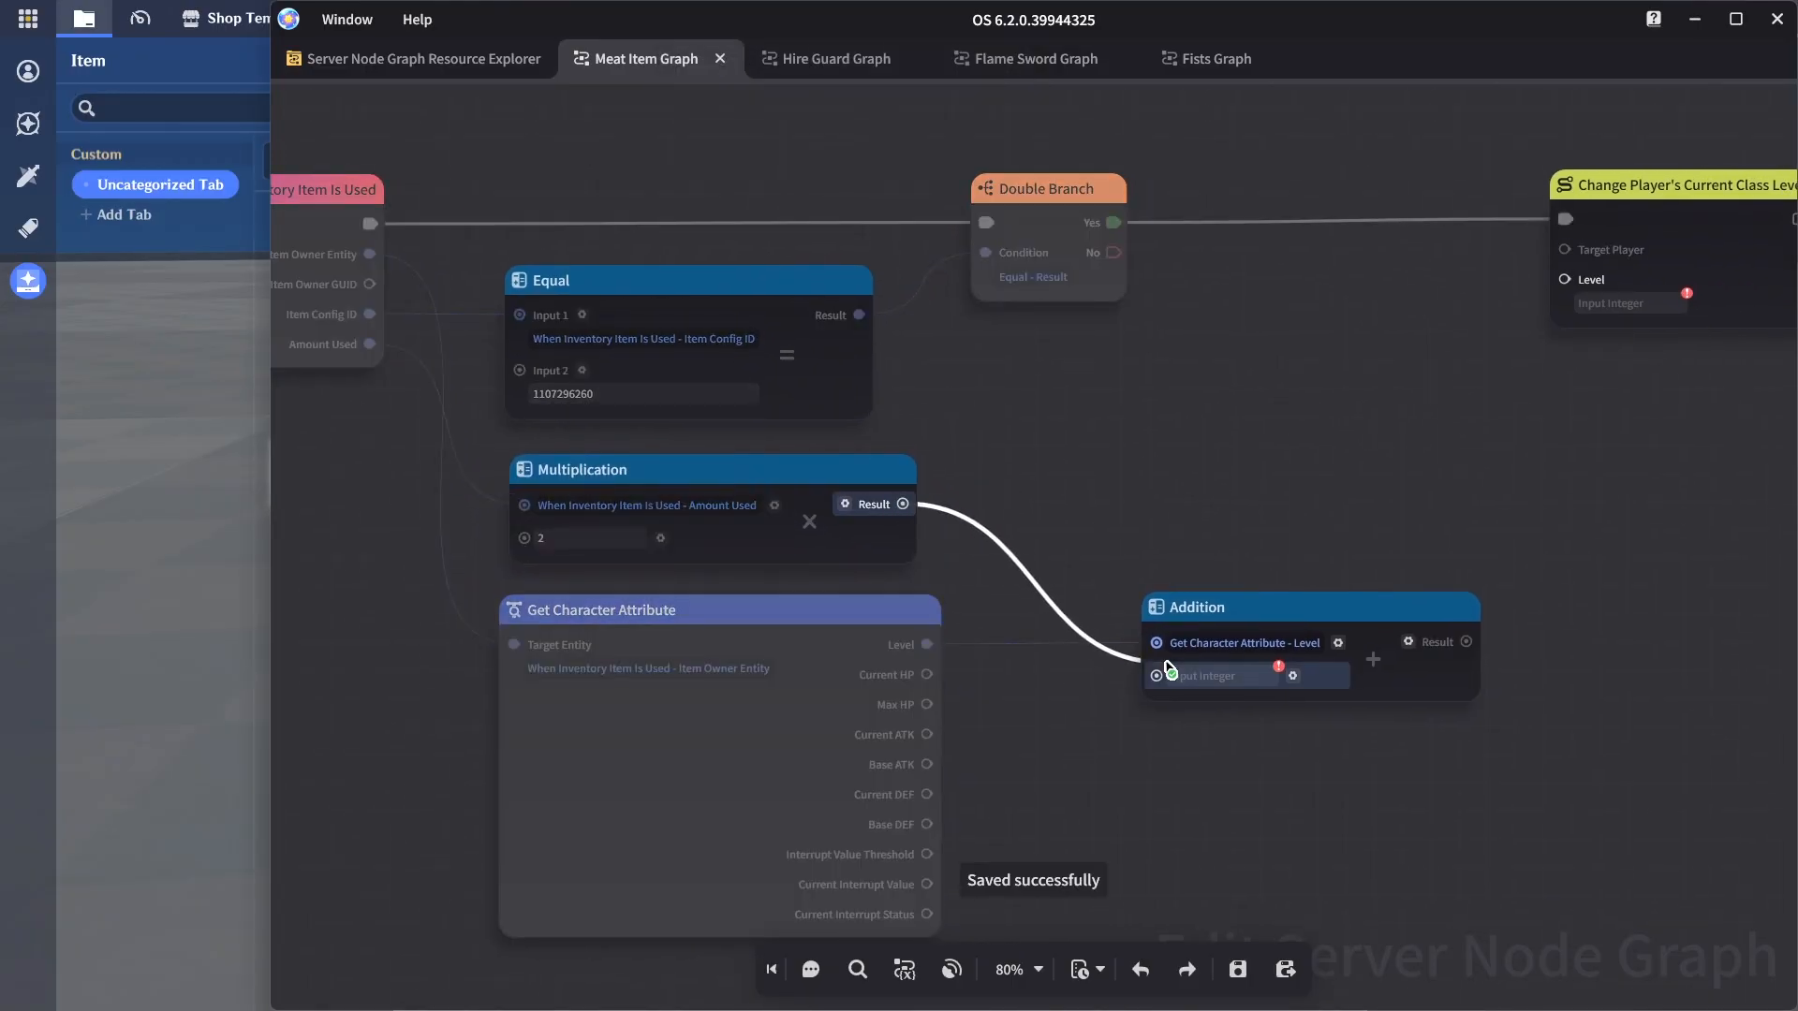
Link Addition's Result to the Level input of the Change Player's Current Class Level node
left_click_drag(1396, 521, 1242, 526)
scroll(1267, 565, "down", 2)
left_click_drag(1241, 621, 1328, 381)
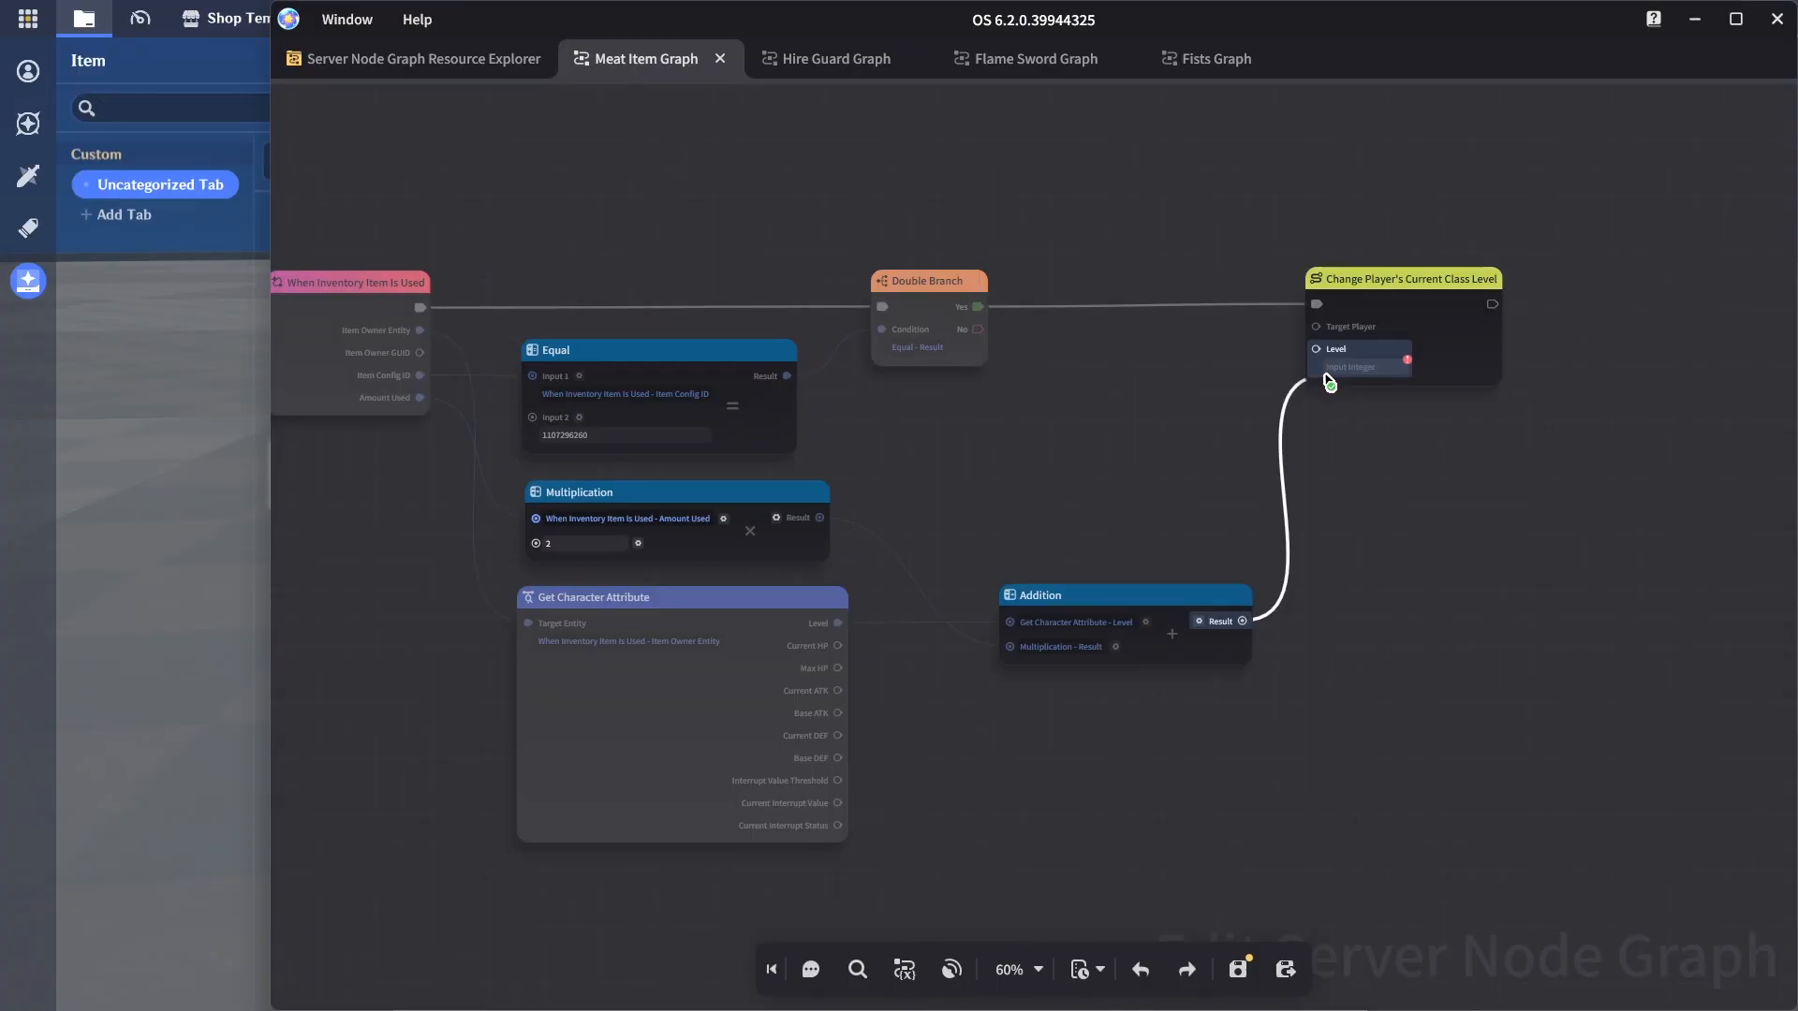
left_click_drag(1330, 382, 1331, 382)
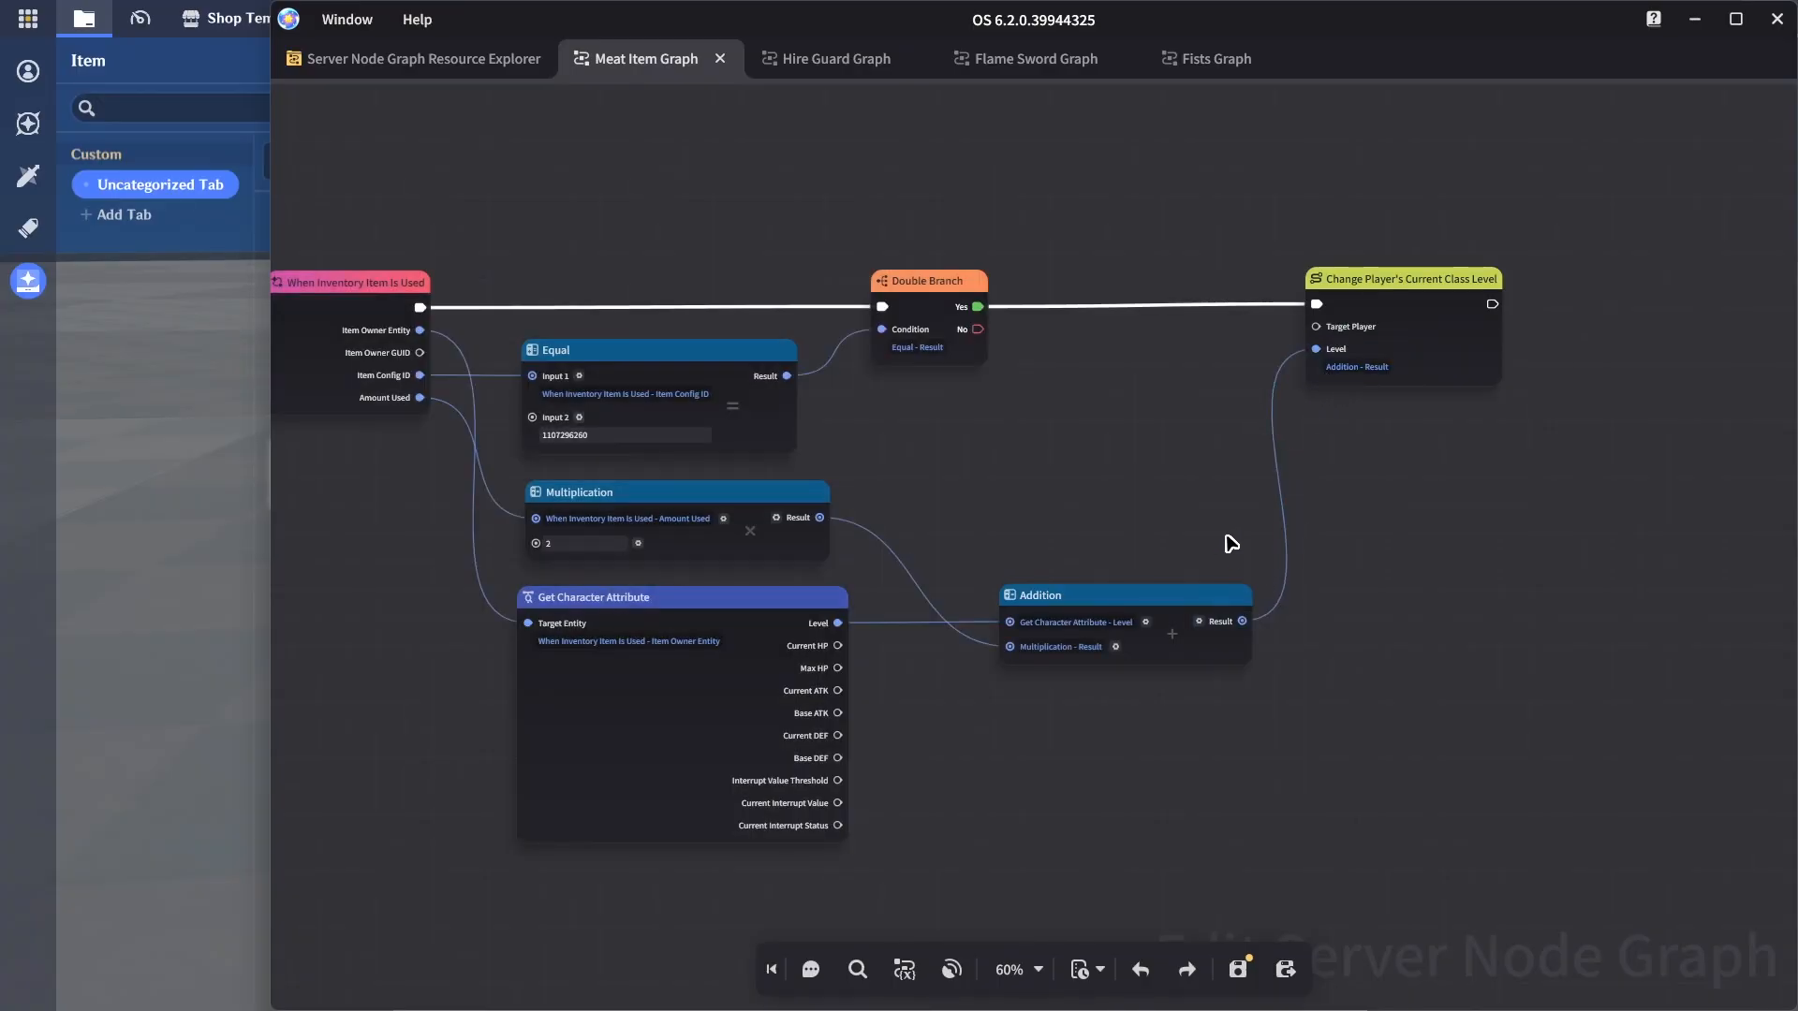
left_click_drag(1240, 552, 1269, 628)
left_click_drag(1428, 379, 1451, 378)
scroll(1203, 437, "up", 1)
left_click_drag(1086, 436, 1128, 457)
right_click(641, 318)
left_click(851, 315)
left_click_drag(1464, 395, 1300, 447)
left_click_drag(711, 241, 911, 327)
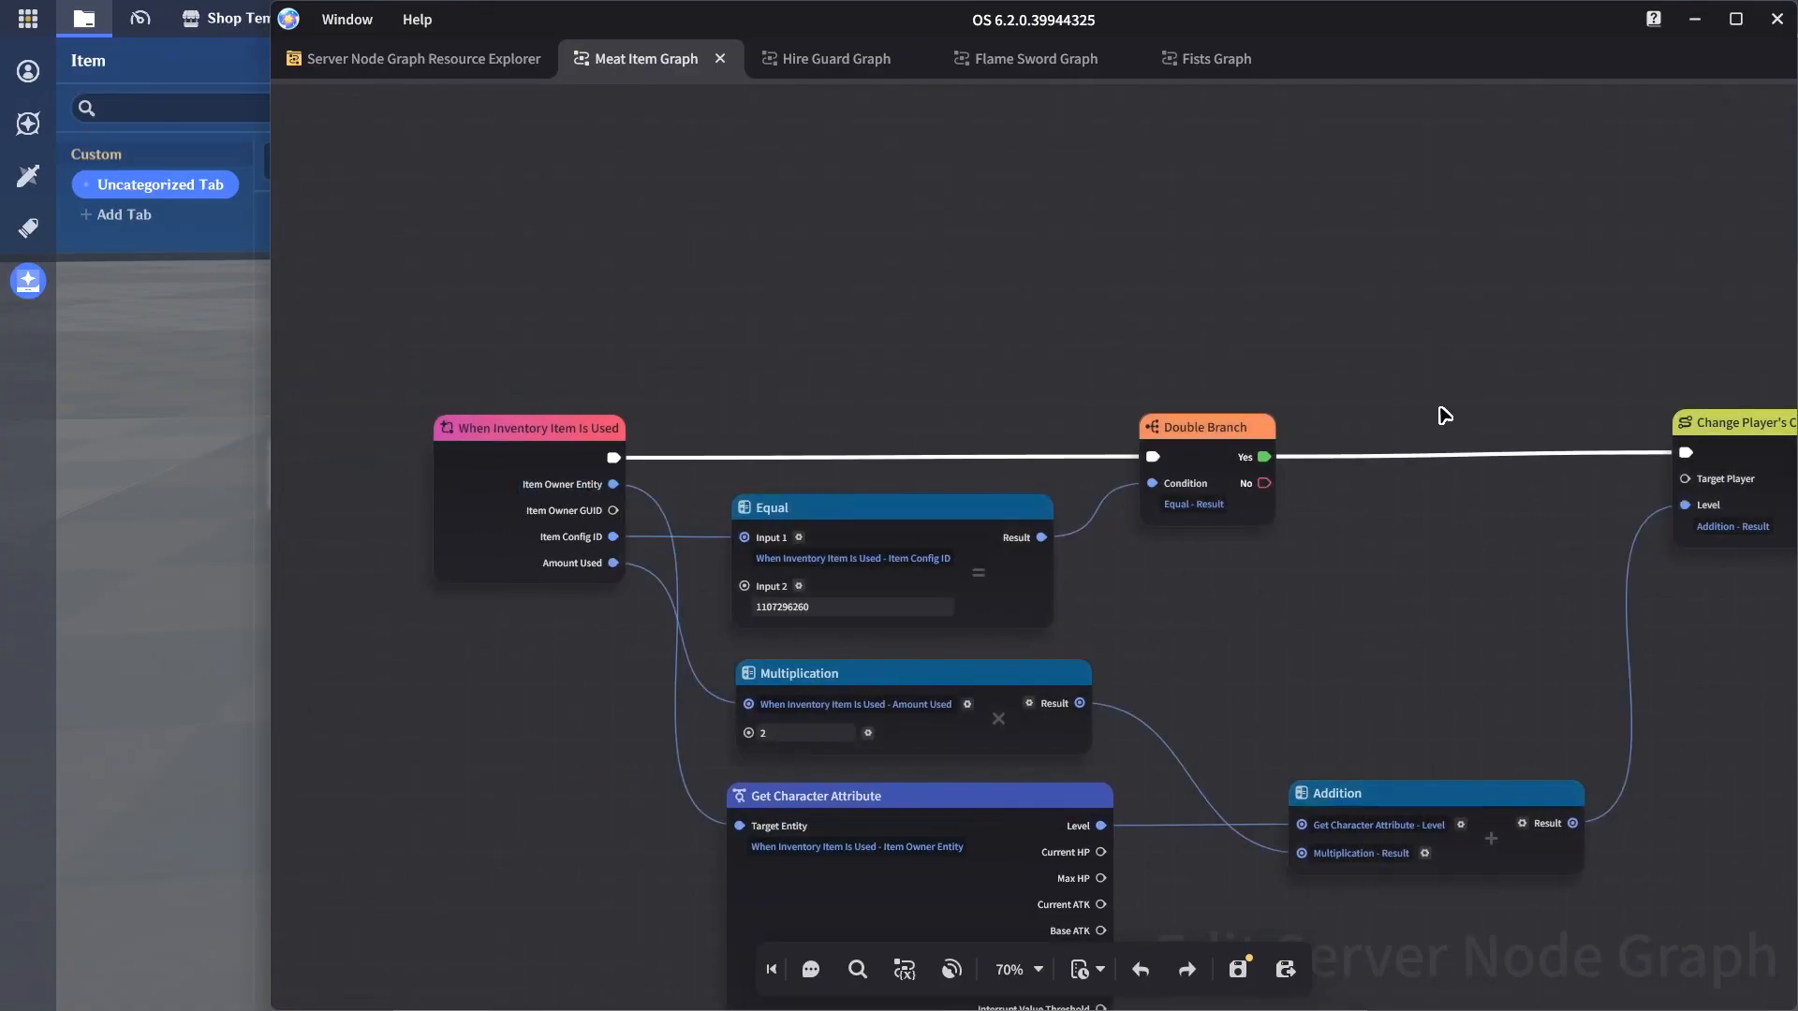
left_click_drag(1407, 426, 1370, 410)
left_click_drag(569, 474, 1147, 275)
left_click_drag(750, 283, 739, 287)
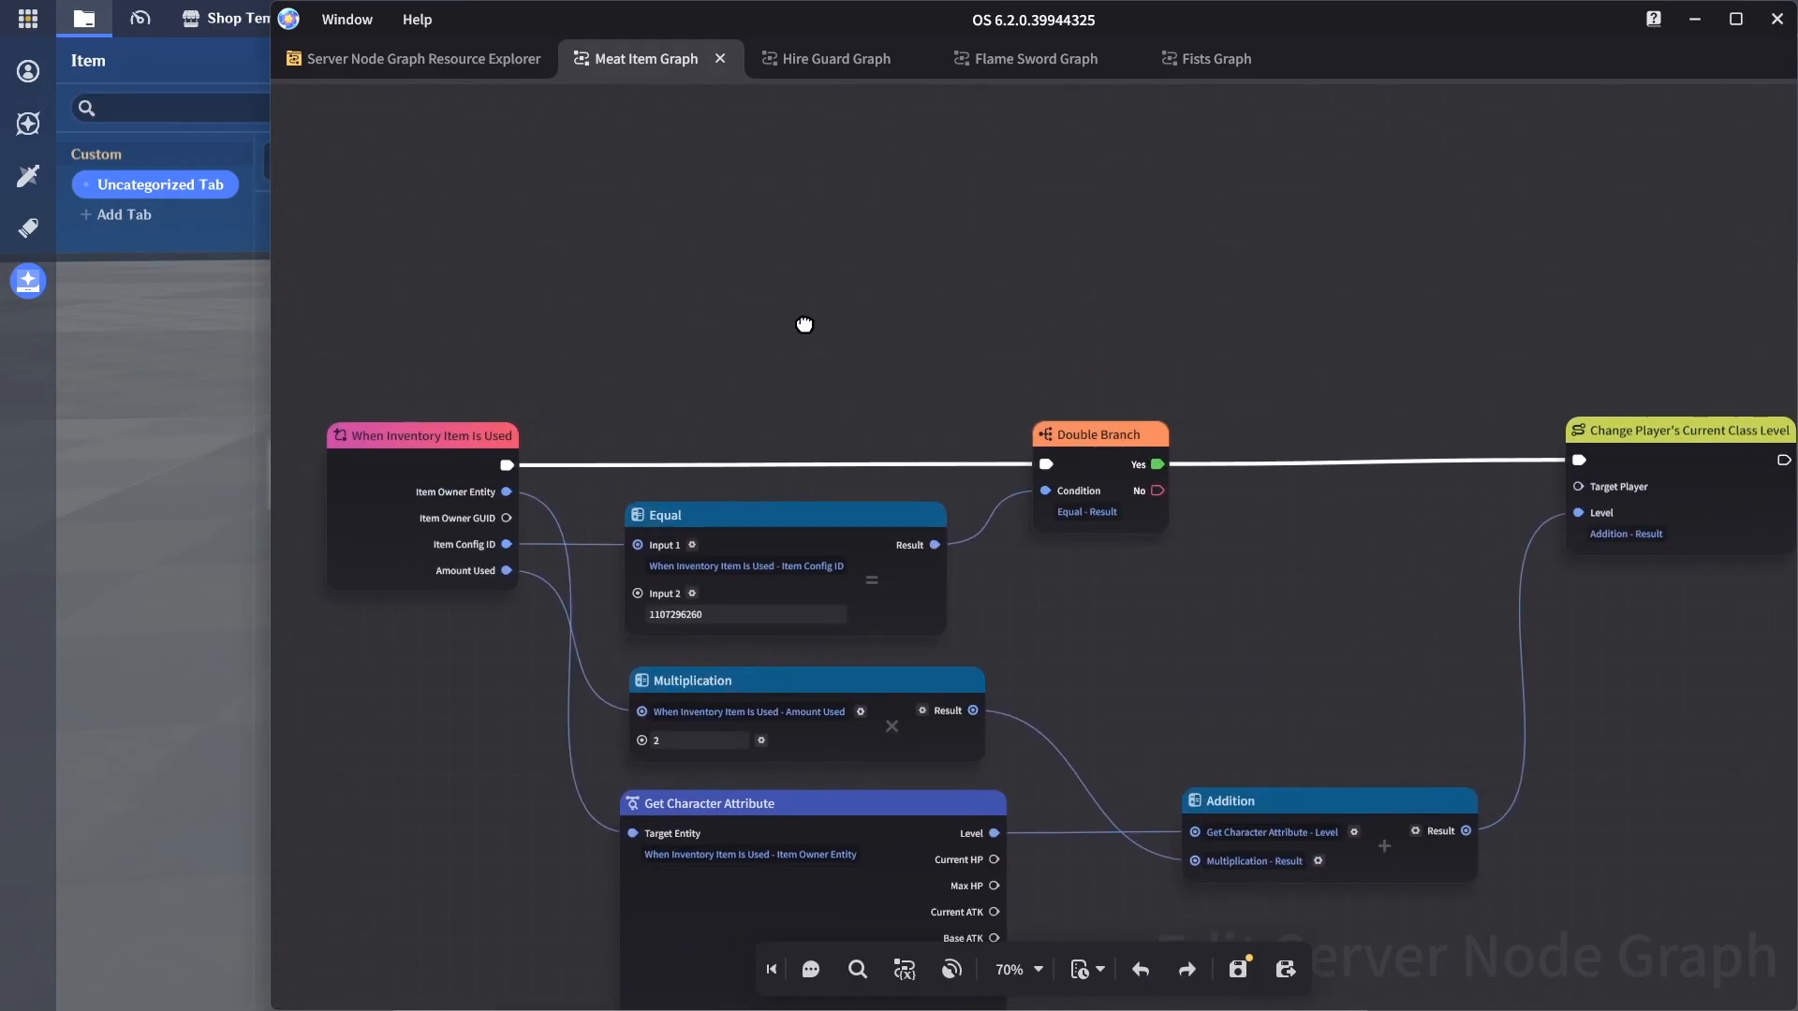
Convert Item Owner Entity through a Get Player Entity to Which the Character Belongs node and link its Affiliated Player Entity to Target Player
left_click_drag(426, 533, 675, 272)
type("get player")
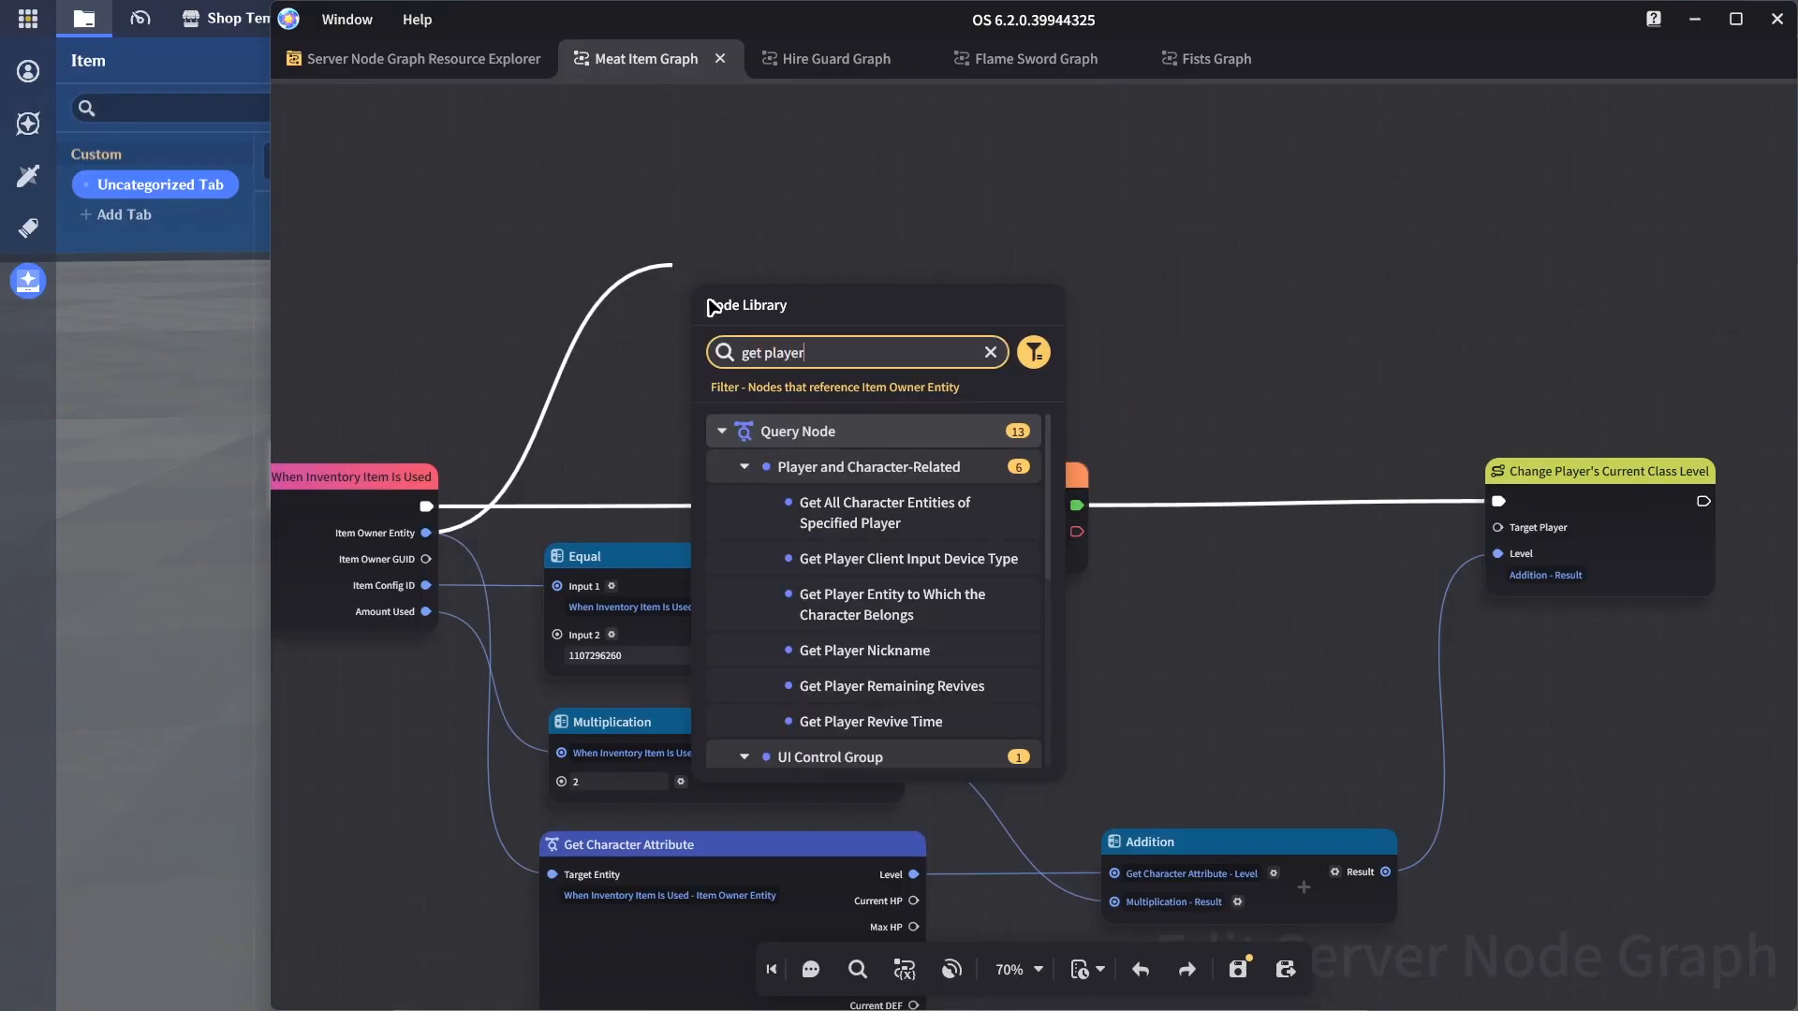
left_click(899, 596)
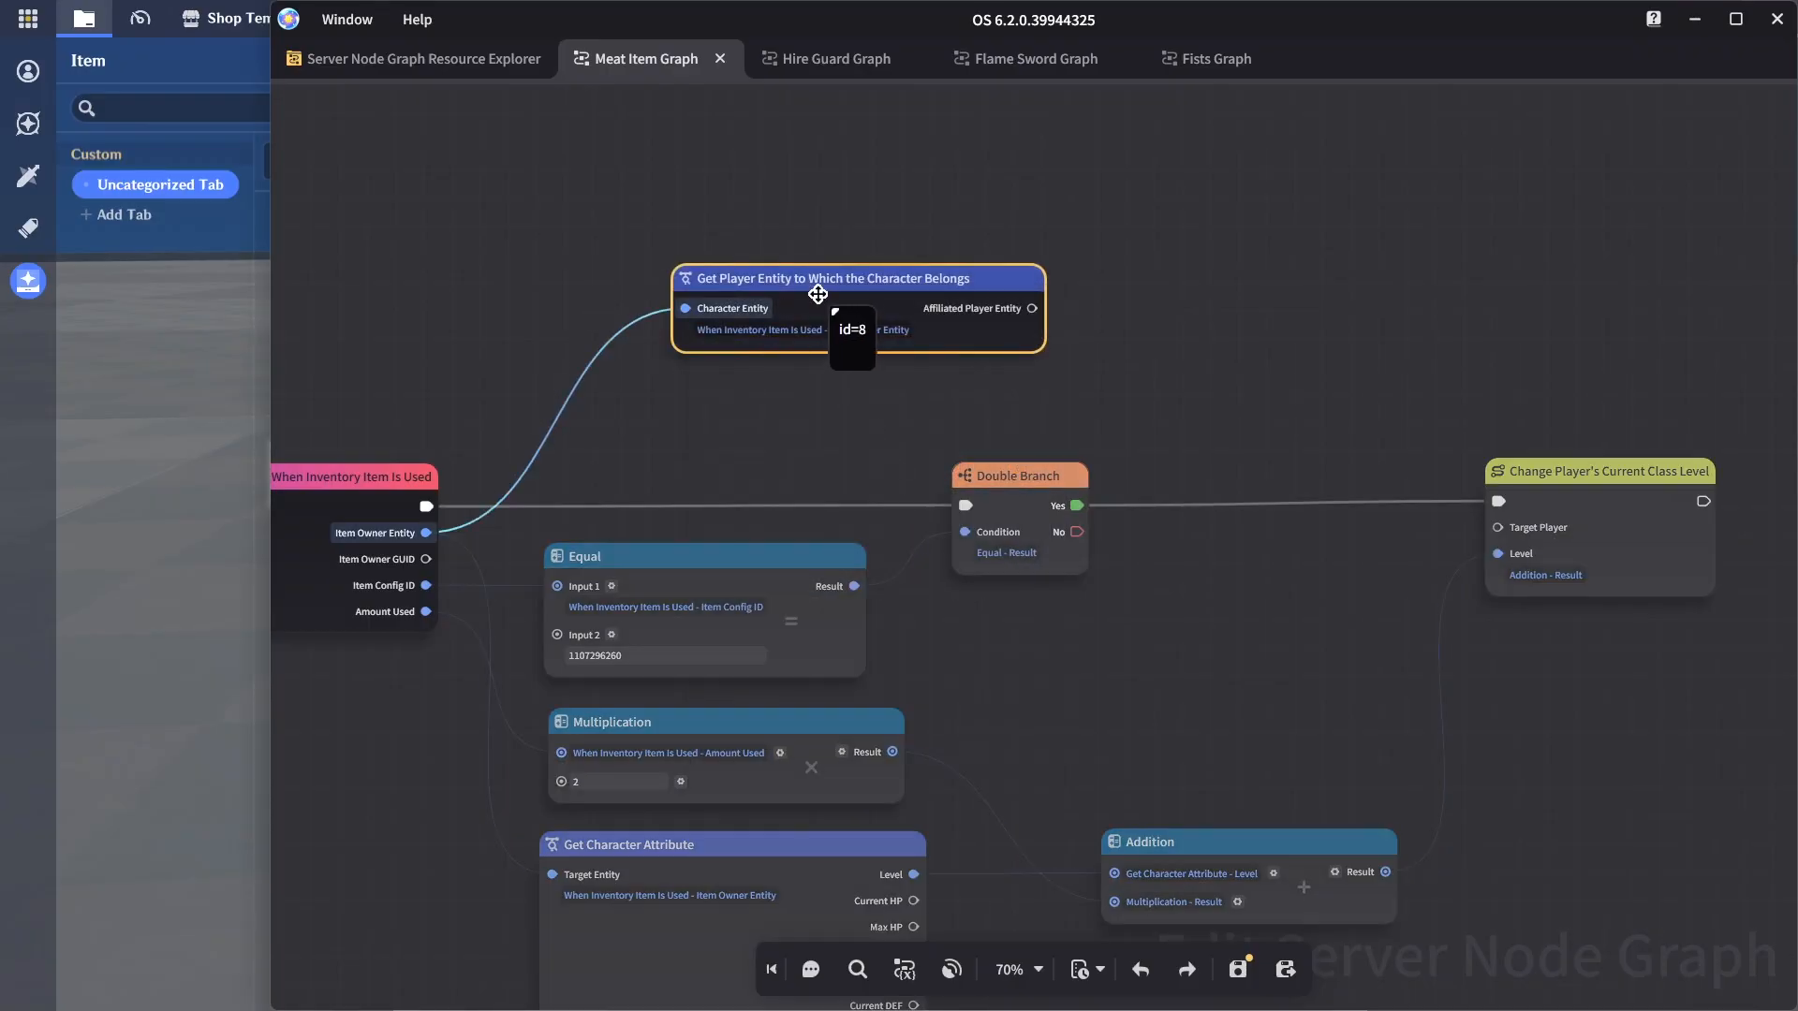
left_click_drag(1025, 330, 1464, 515)
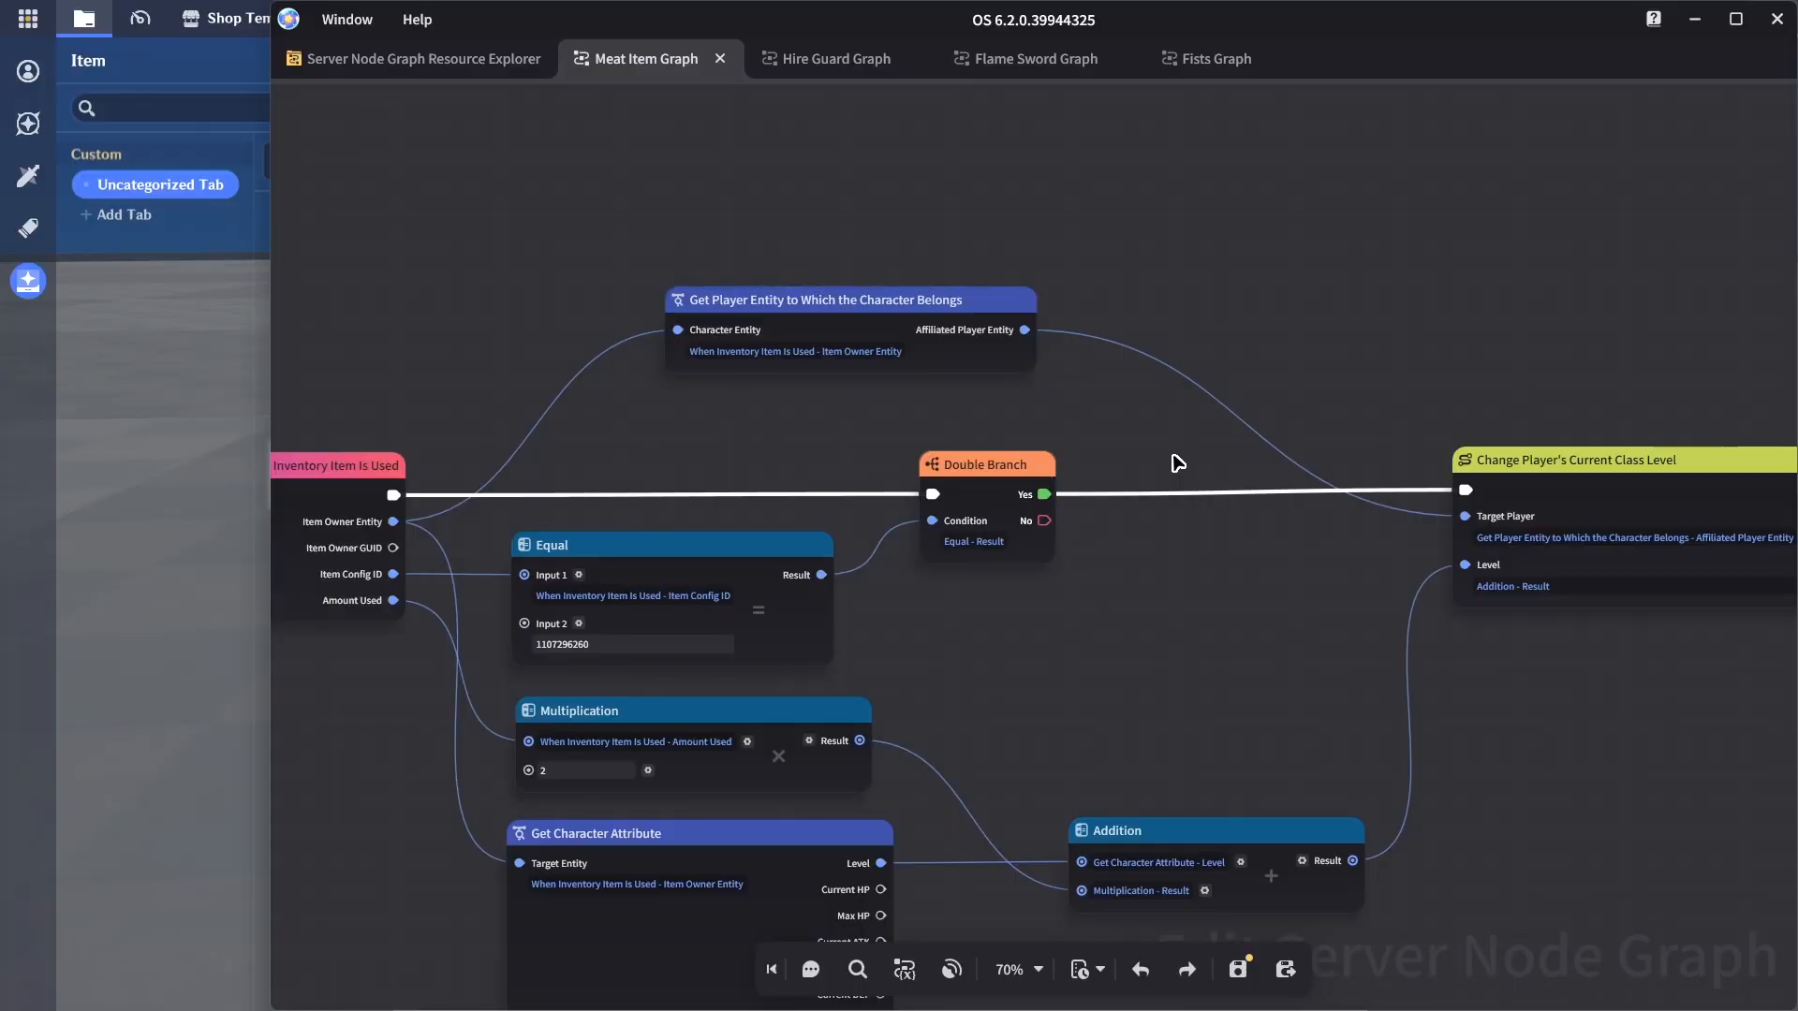
Save Meat Item Graph and close it
scroll(1185, 515, "down", 3)
key("ctrl+s")
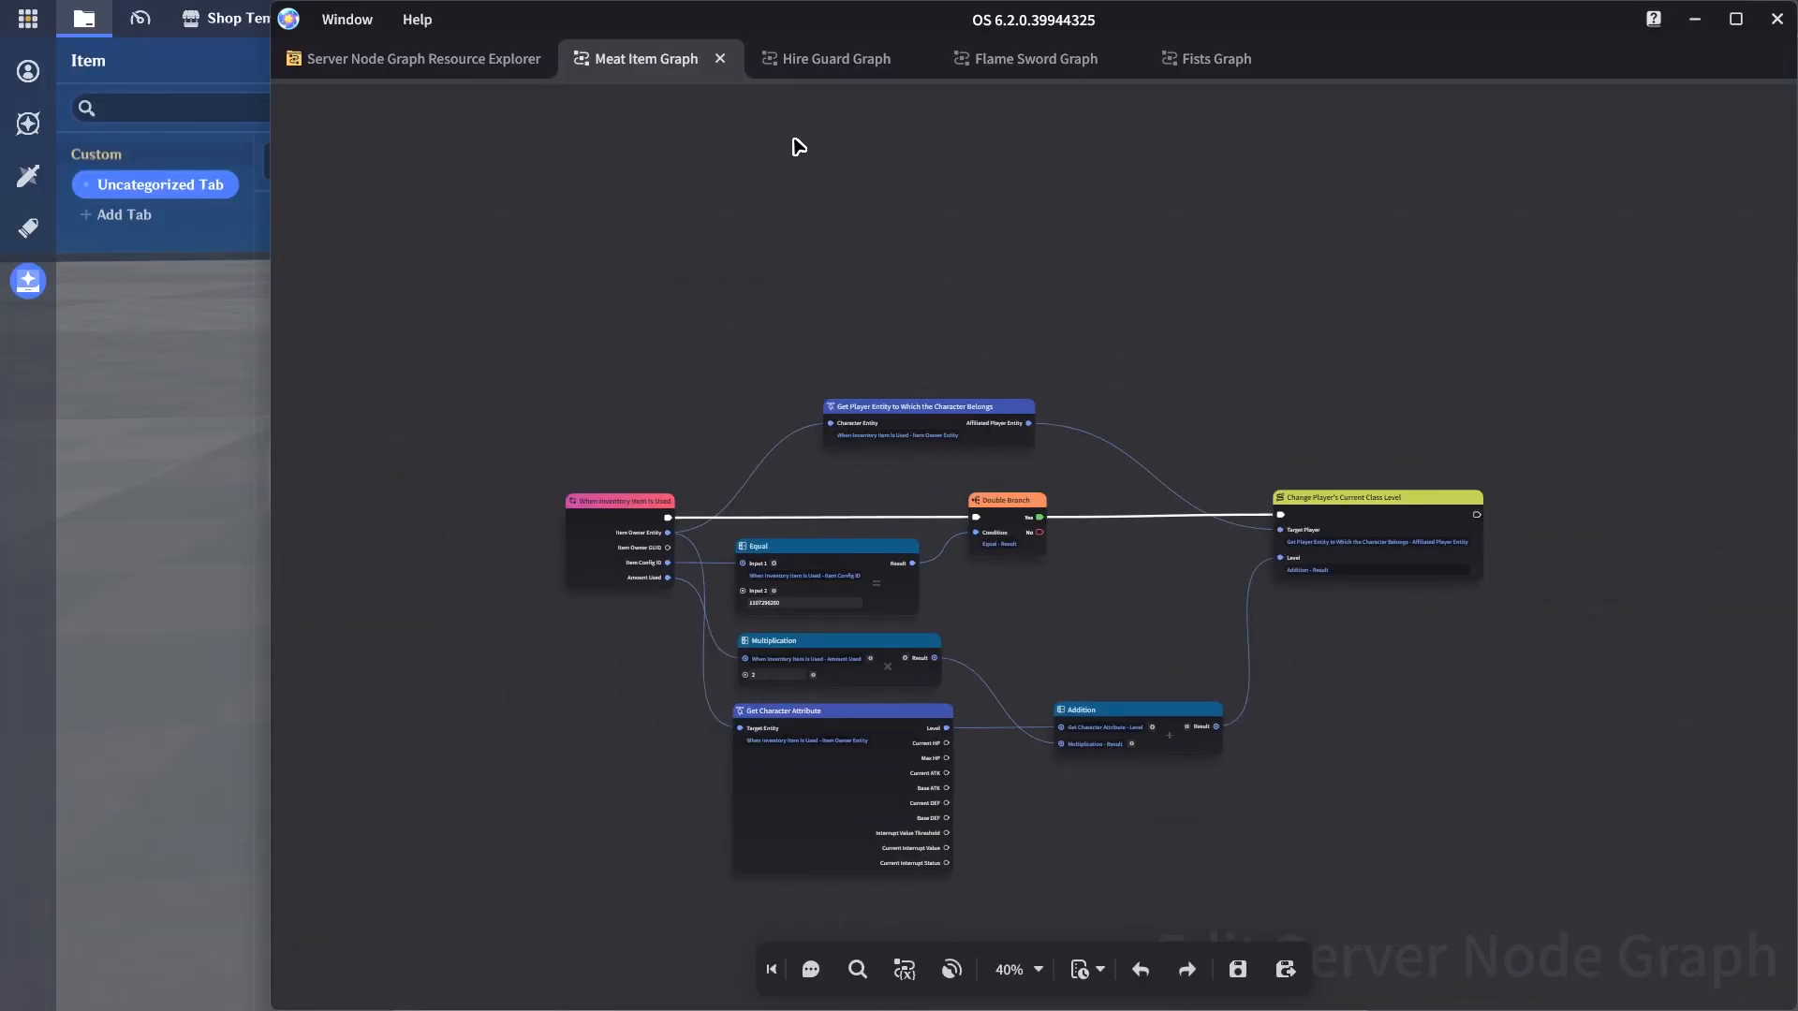
left_click(722, 59)
Switch to the item editor, set Level-UP Meat!'s Associated Item Node Graph to Meat Item Graph, and save the project
left_click(181, 433)
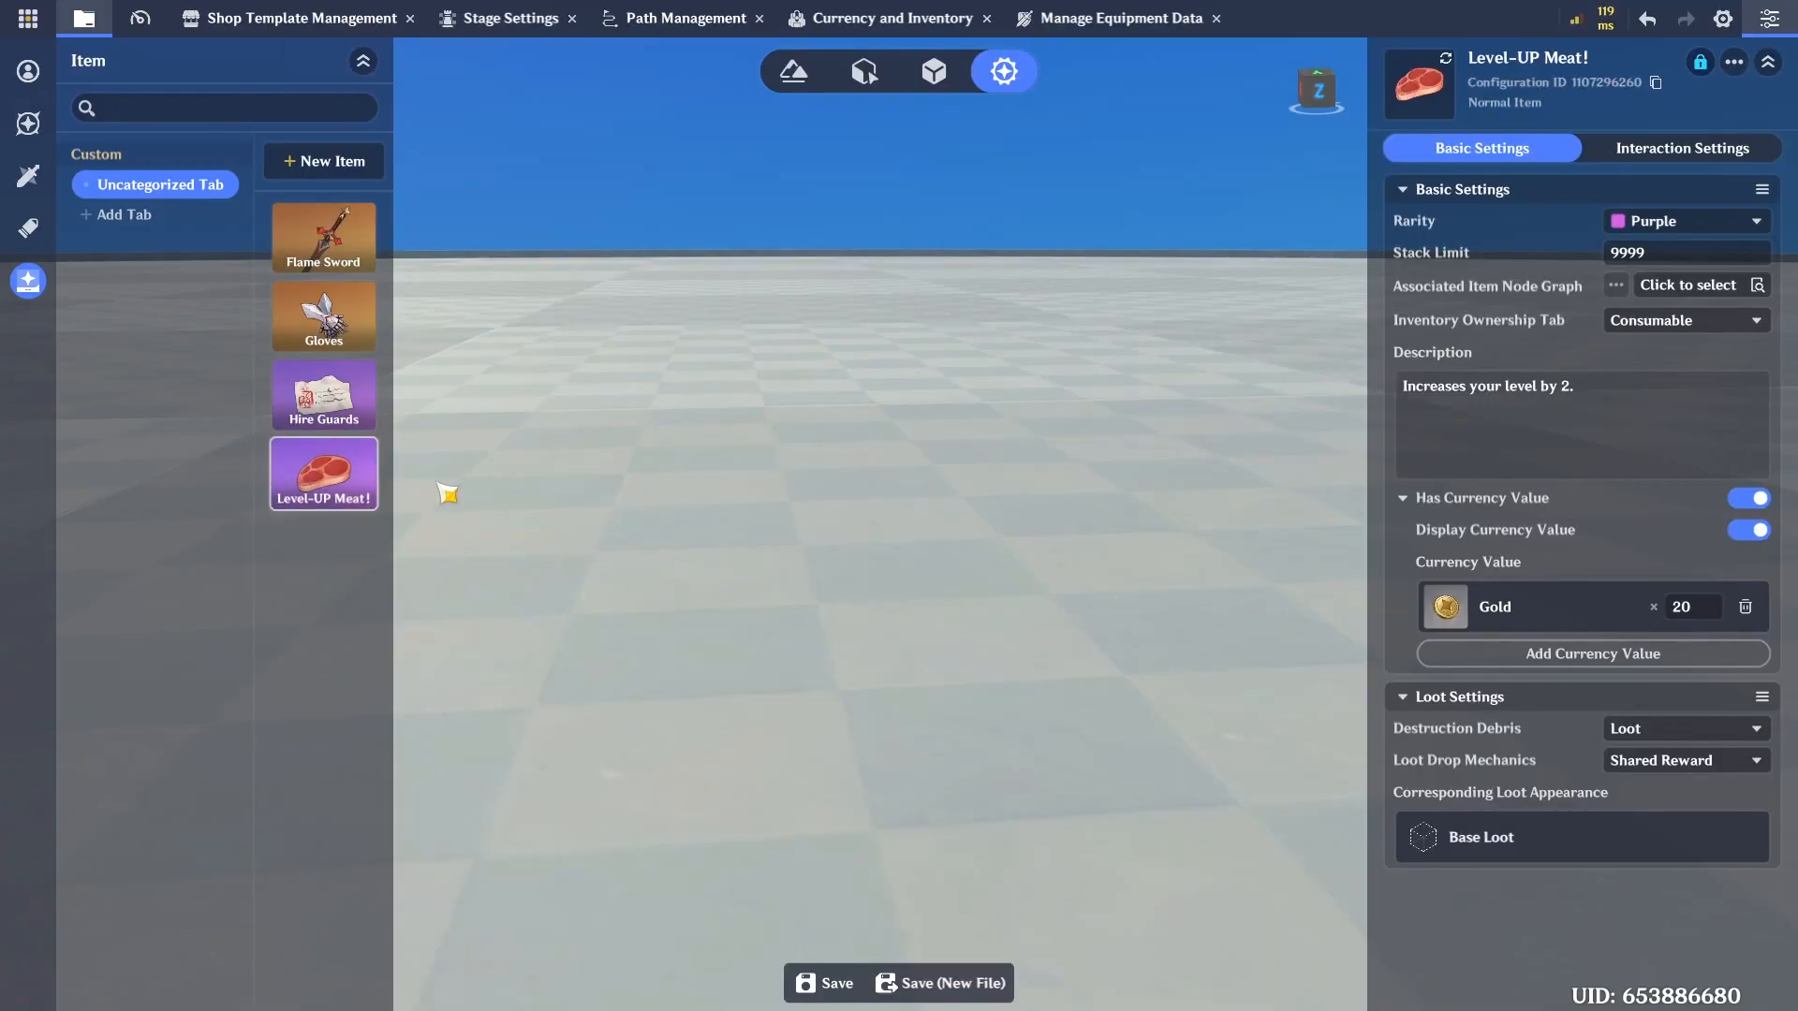
left_click(1702, 296)
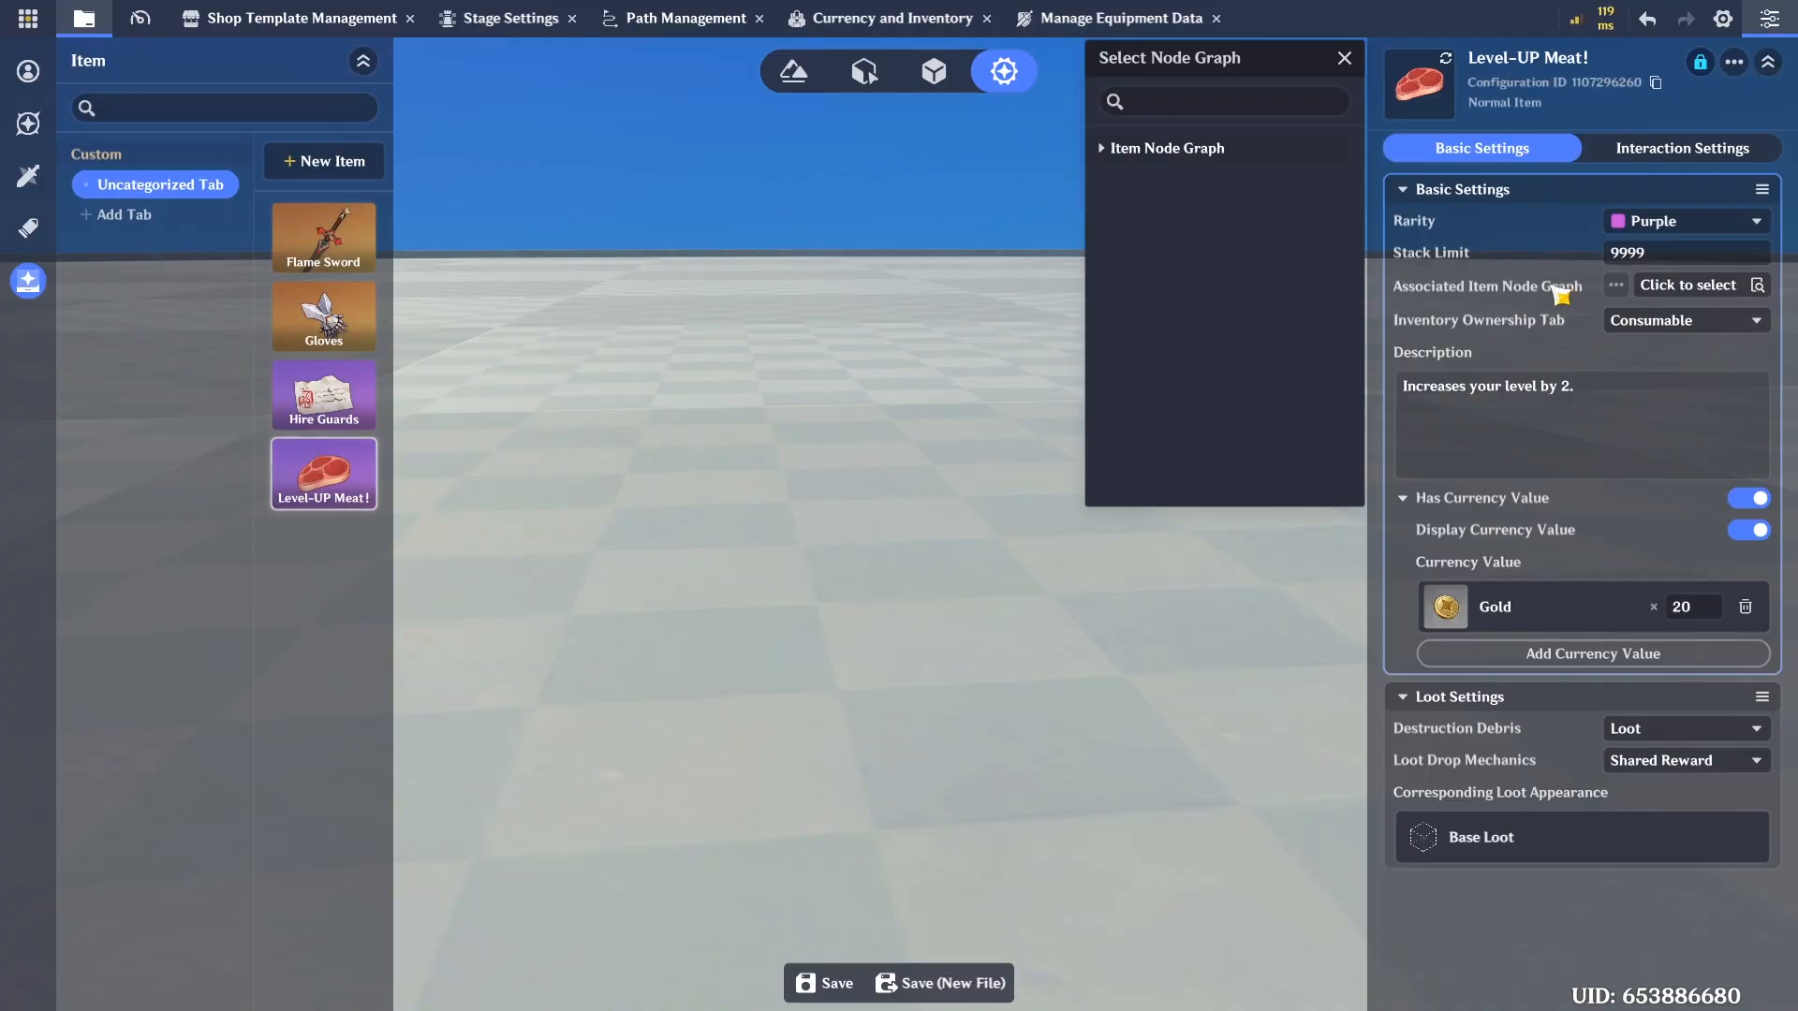
left_click(1214, 151)
left_click(1212, 179)
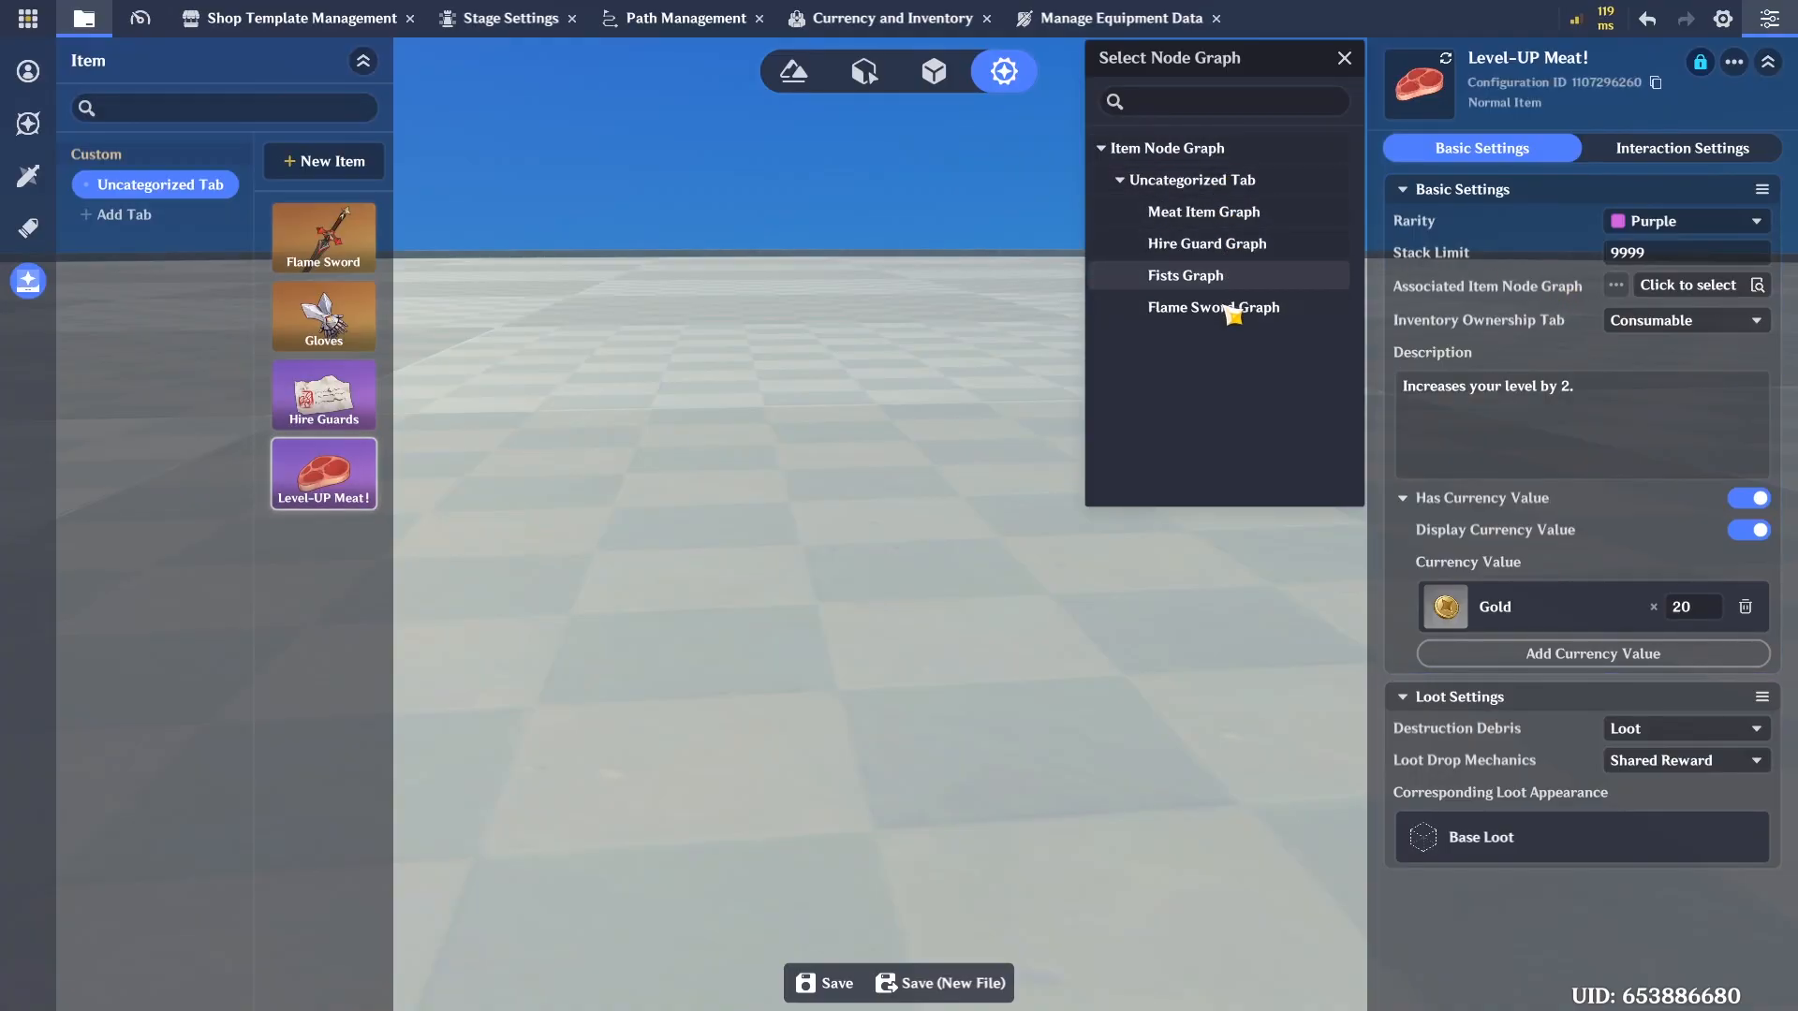
left_click(1217, 212)
left_click(824, 983)
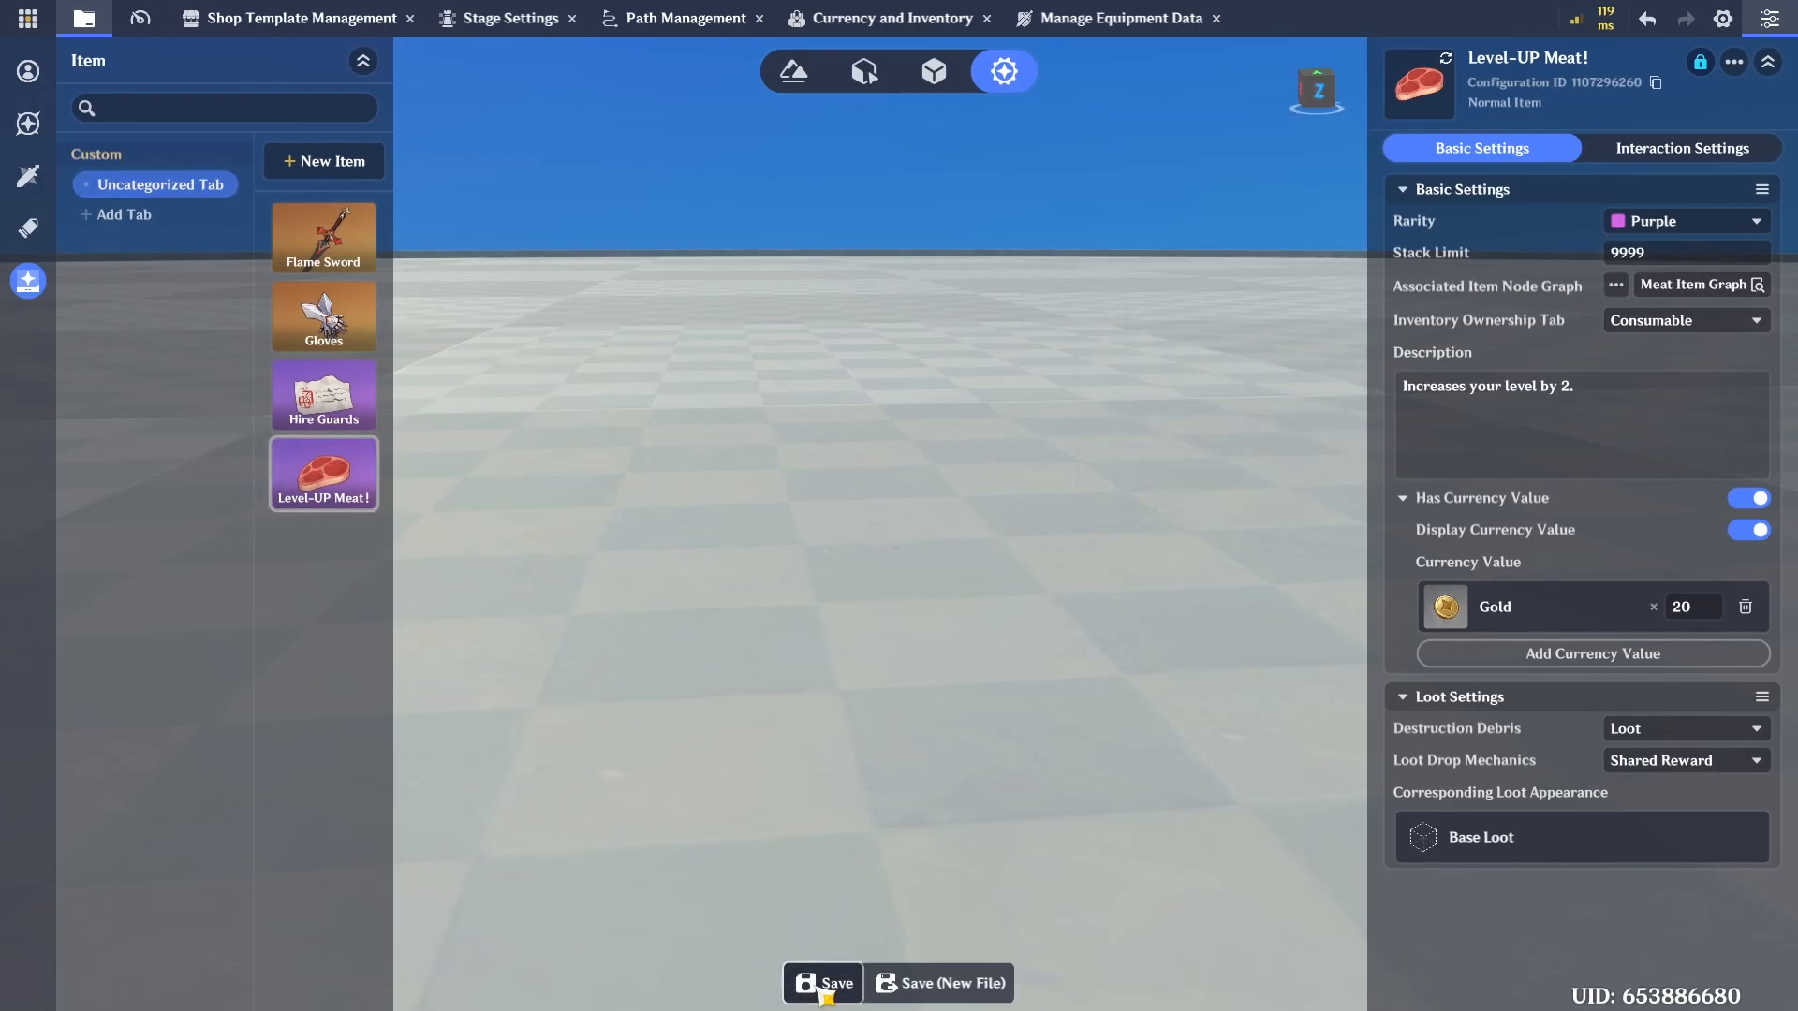
Select the Hire Guards item and reopen Meat Item Graph from the Item Node Graph folder in the Server Node Graph Resource Explorer
left_click(339, 384)
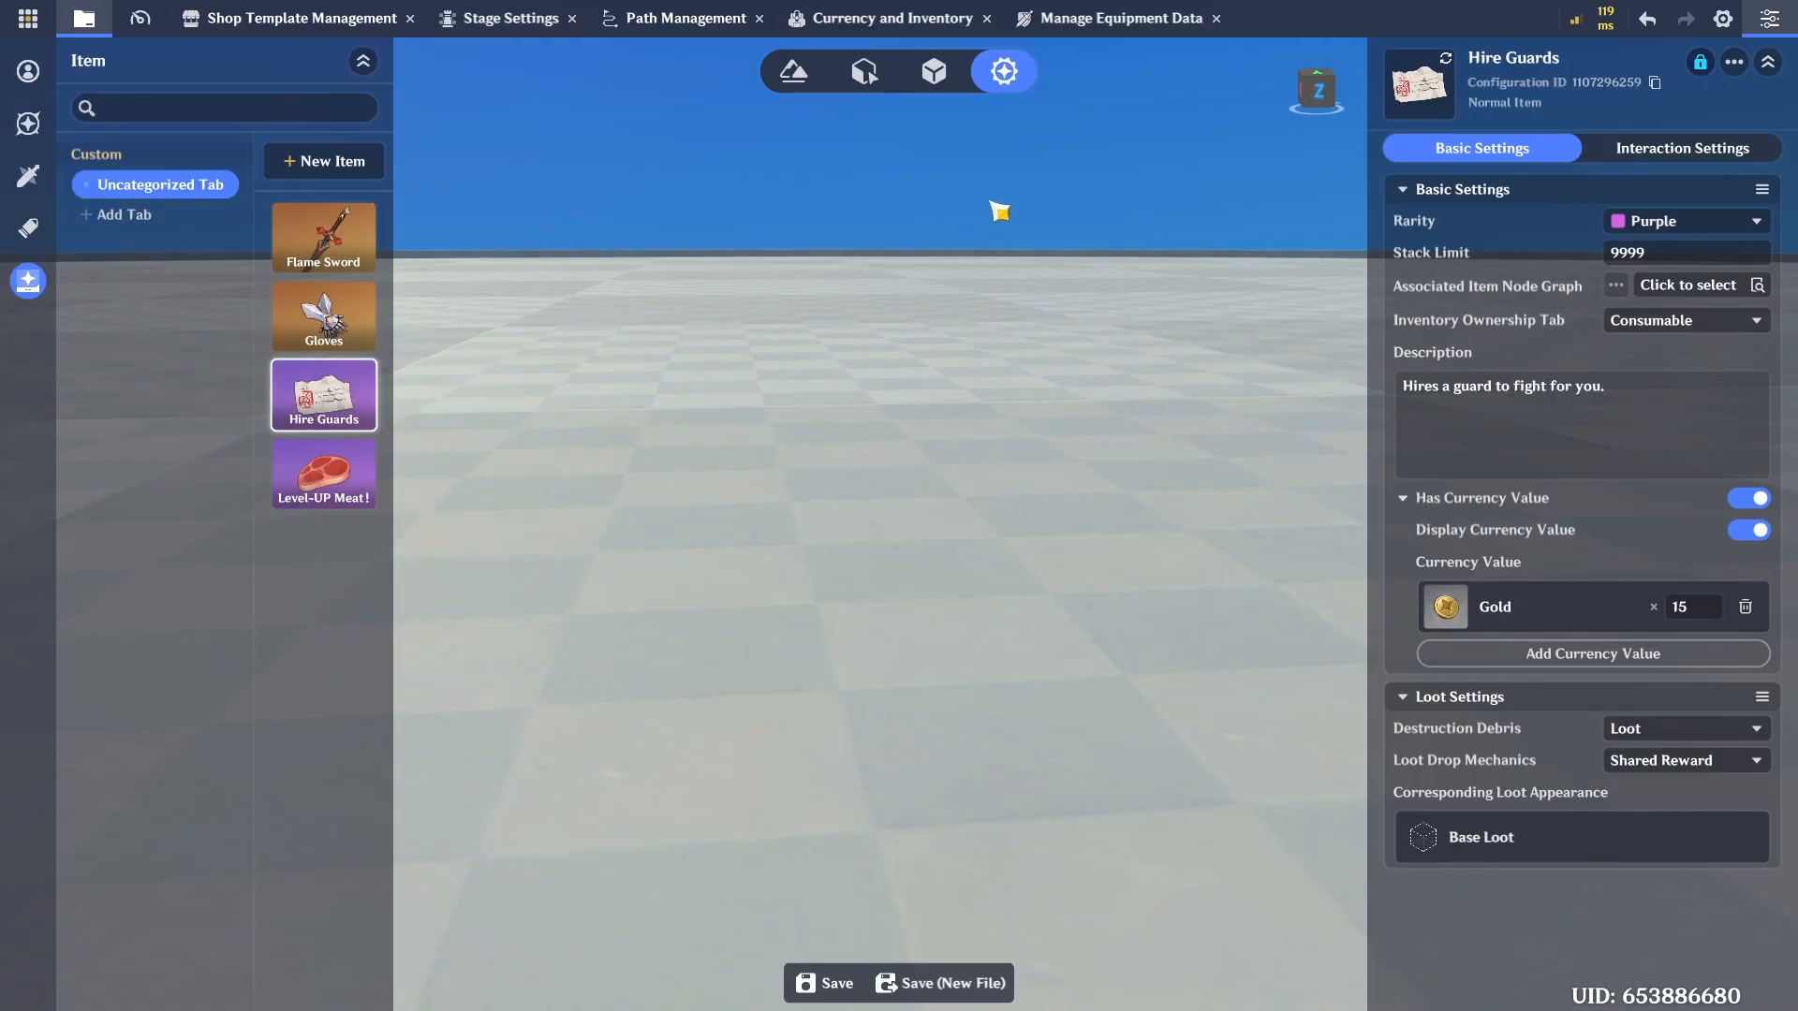
key("alt+Tab")
left_click(451, 61)
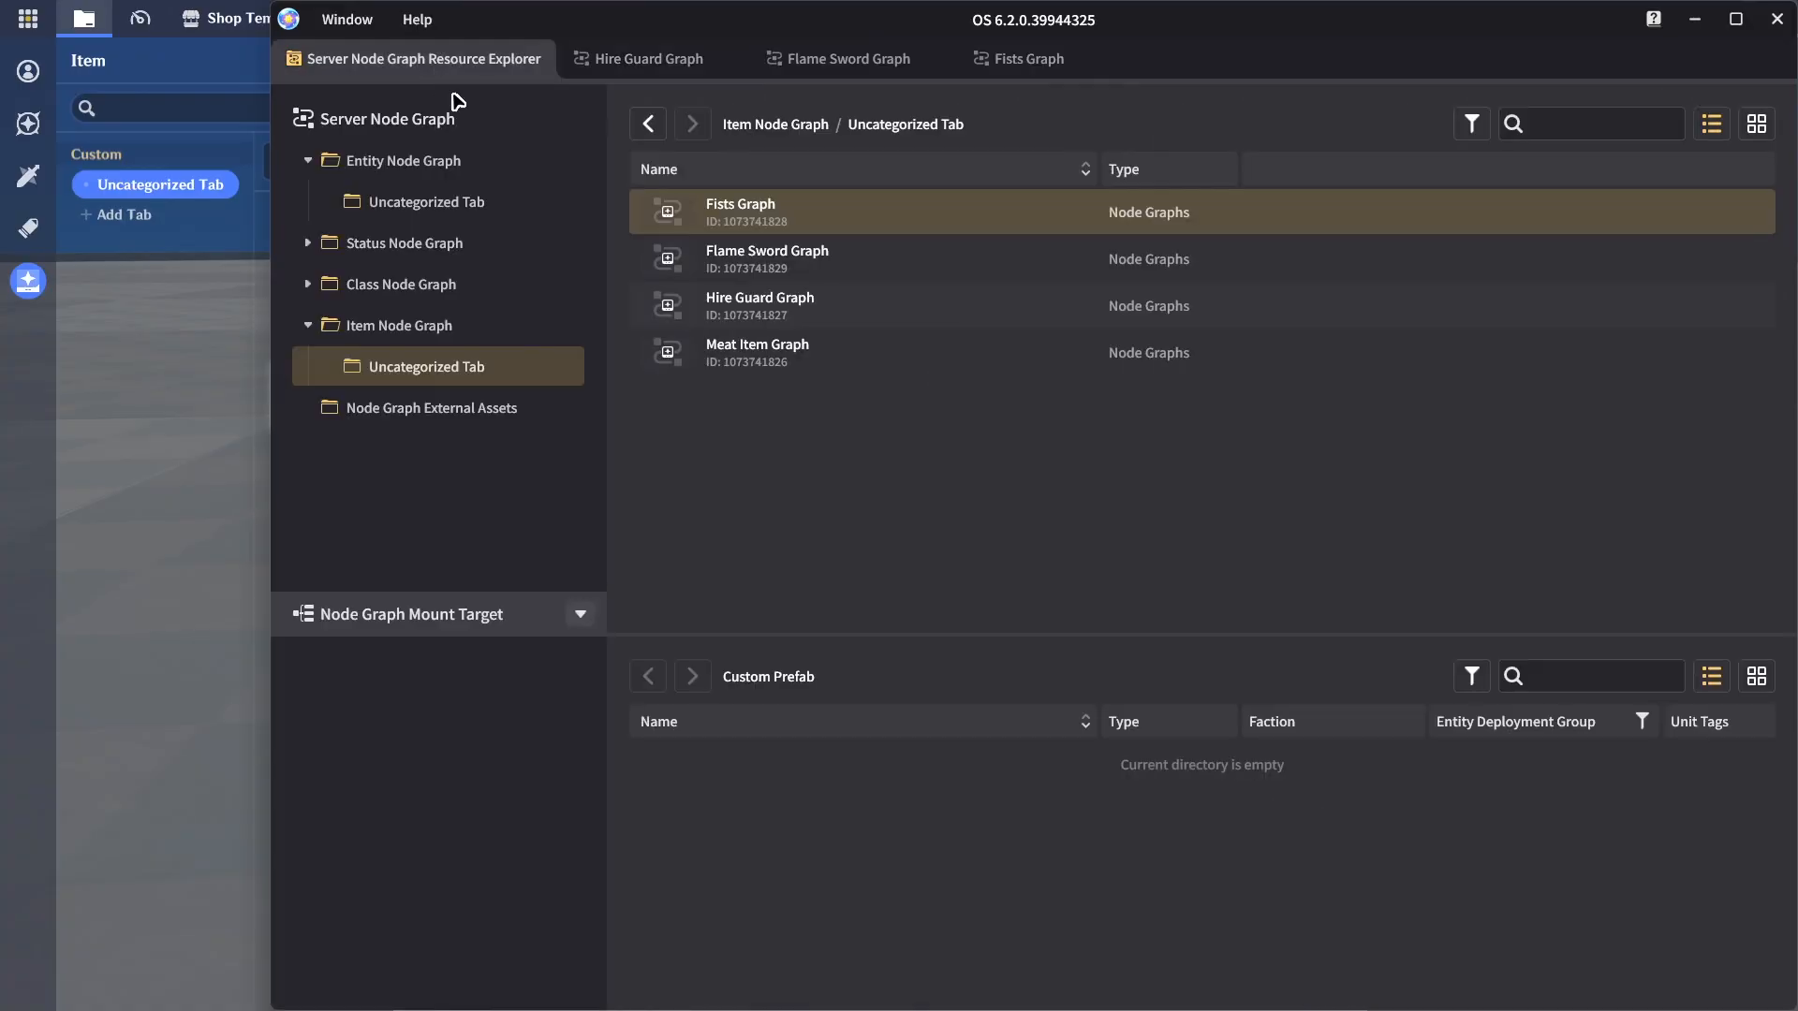
double_click(852, 342)
scroll(912, 382, "down", 5)
scroll(673, 400, "up", 1)
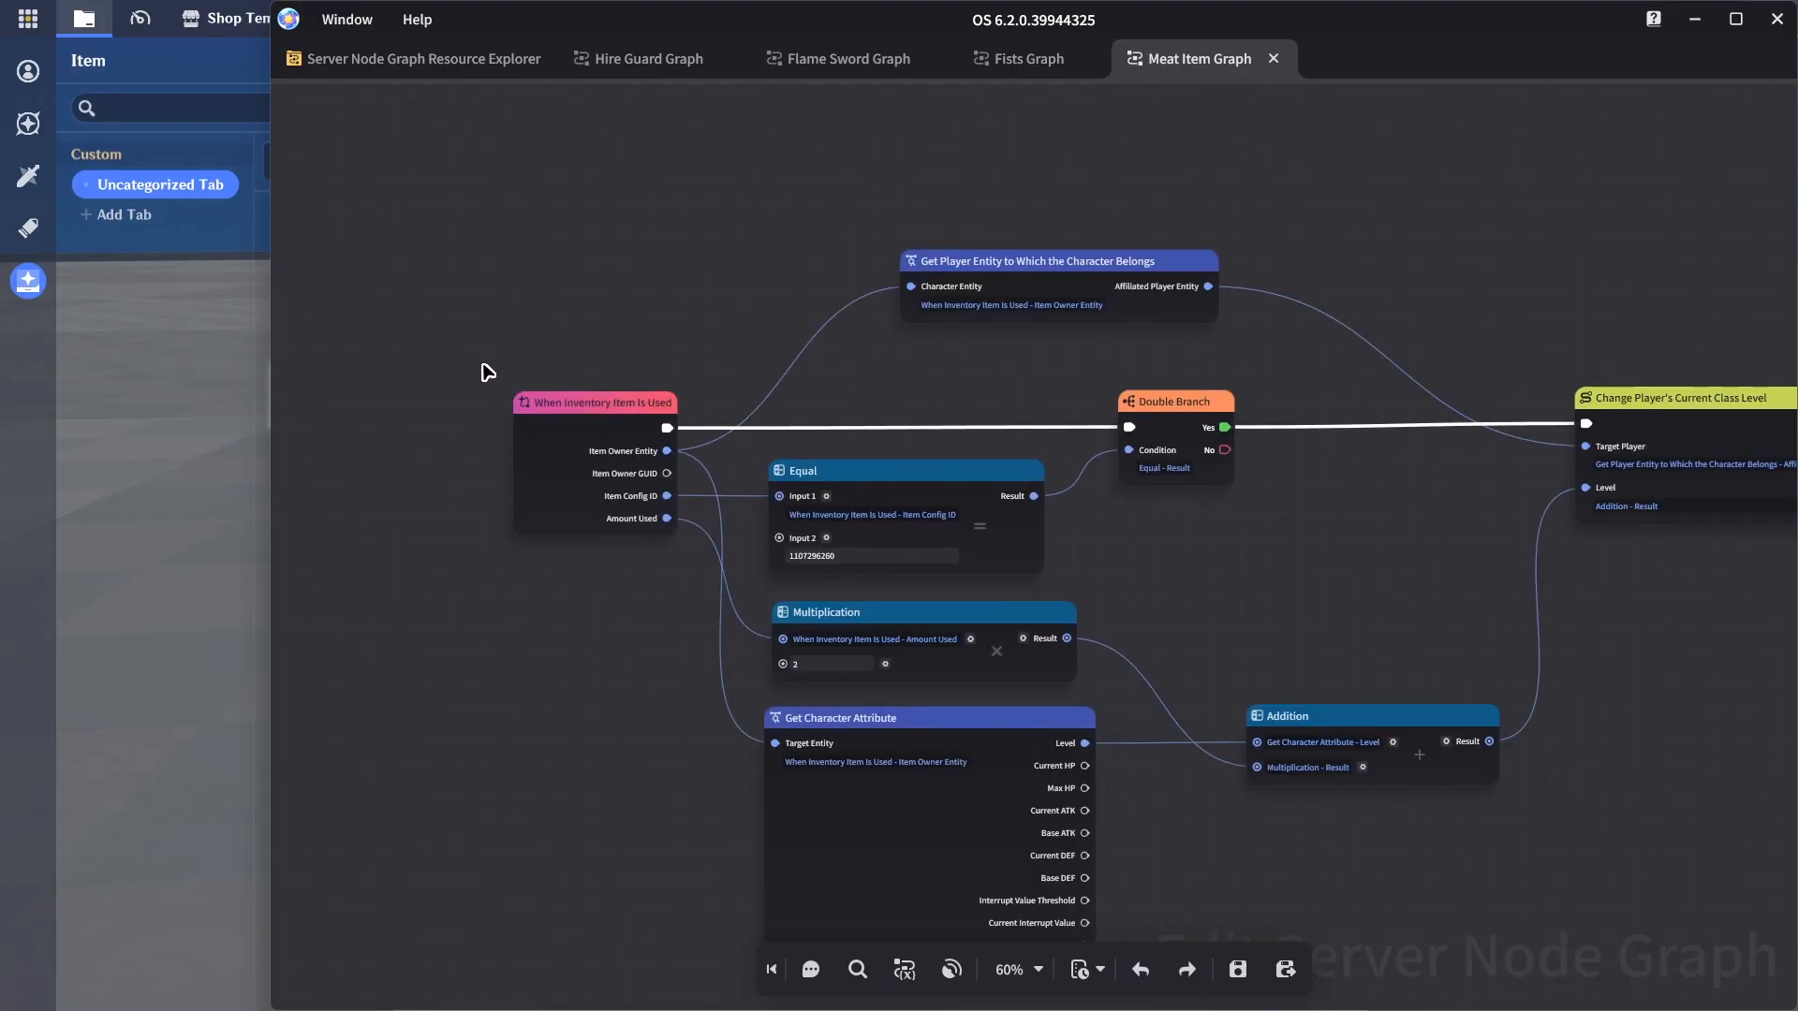
Check the item-ID comparison nodes in Meat Item Graph, close that graph, and save Hire Guard Graph
left_click_drag(483, 367, 1264, 578)
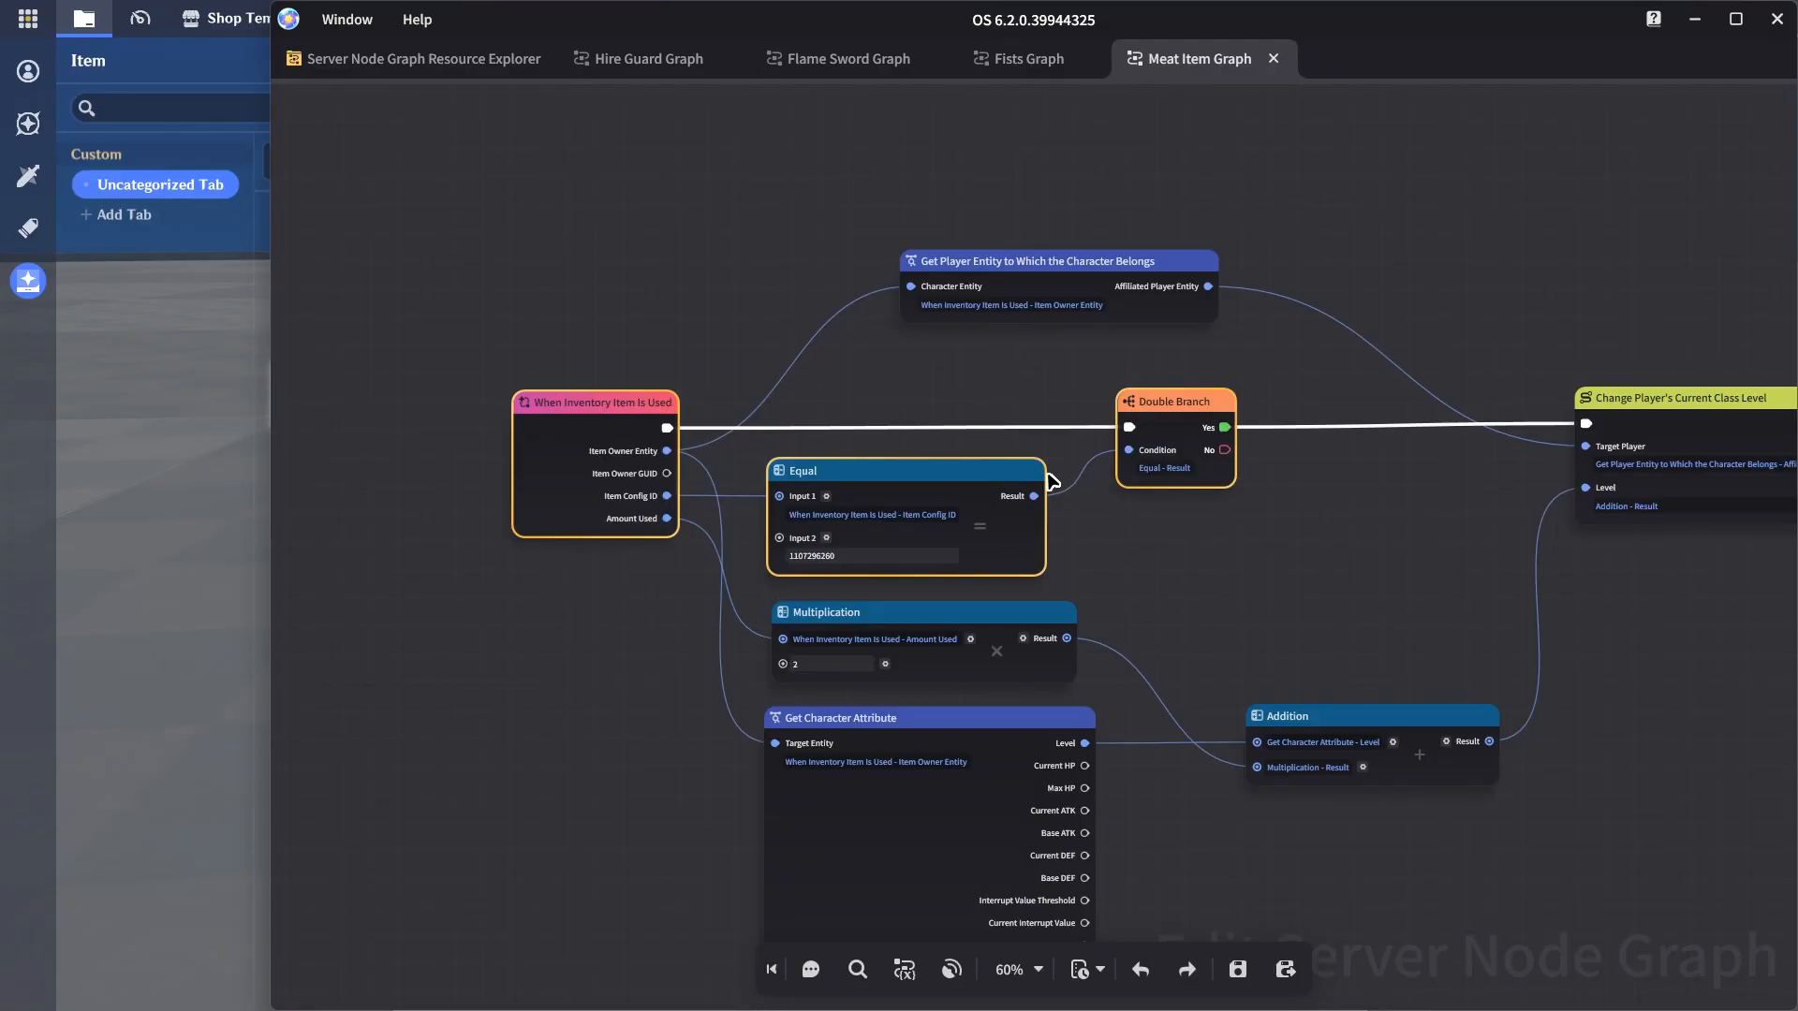
left_click(1019, 438)
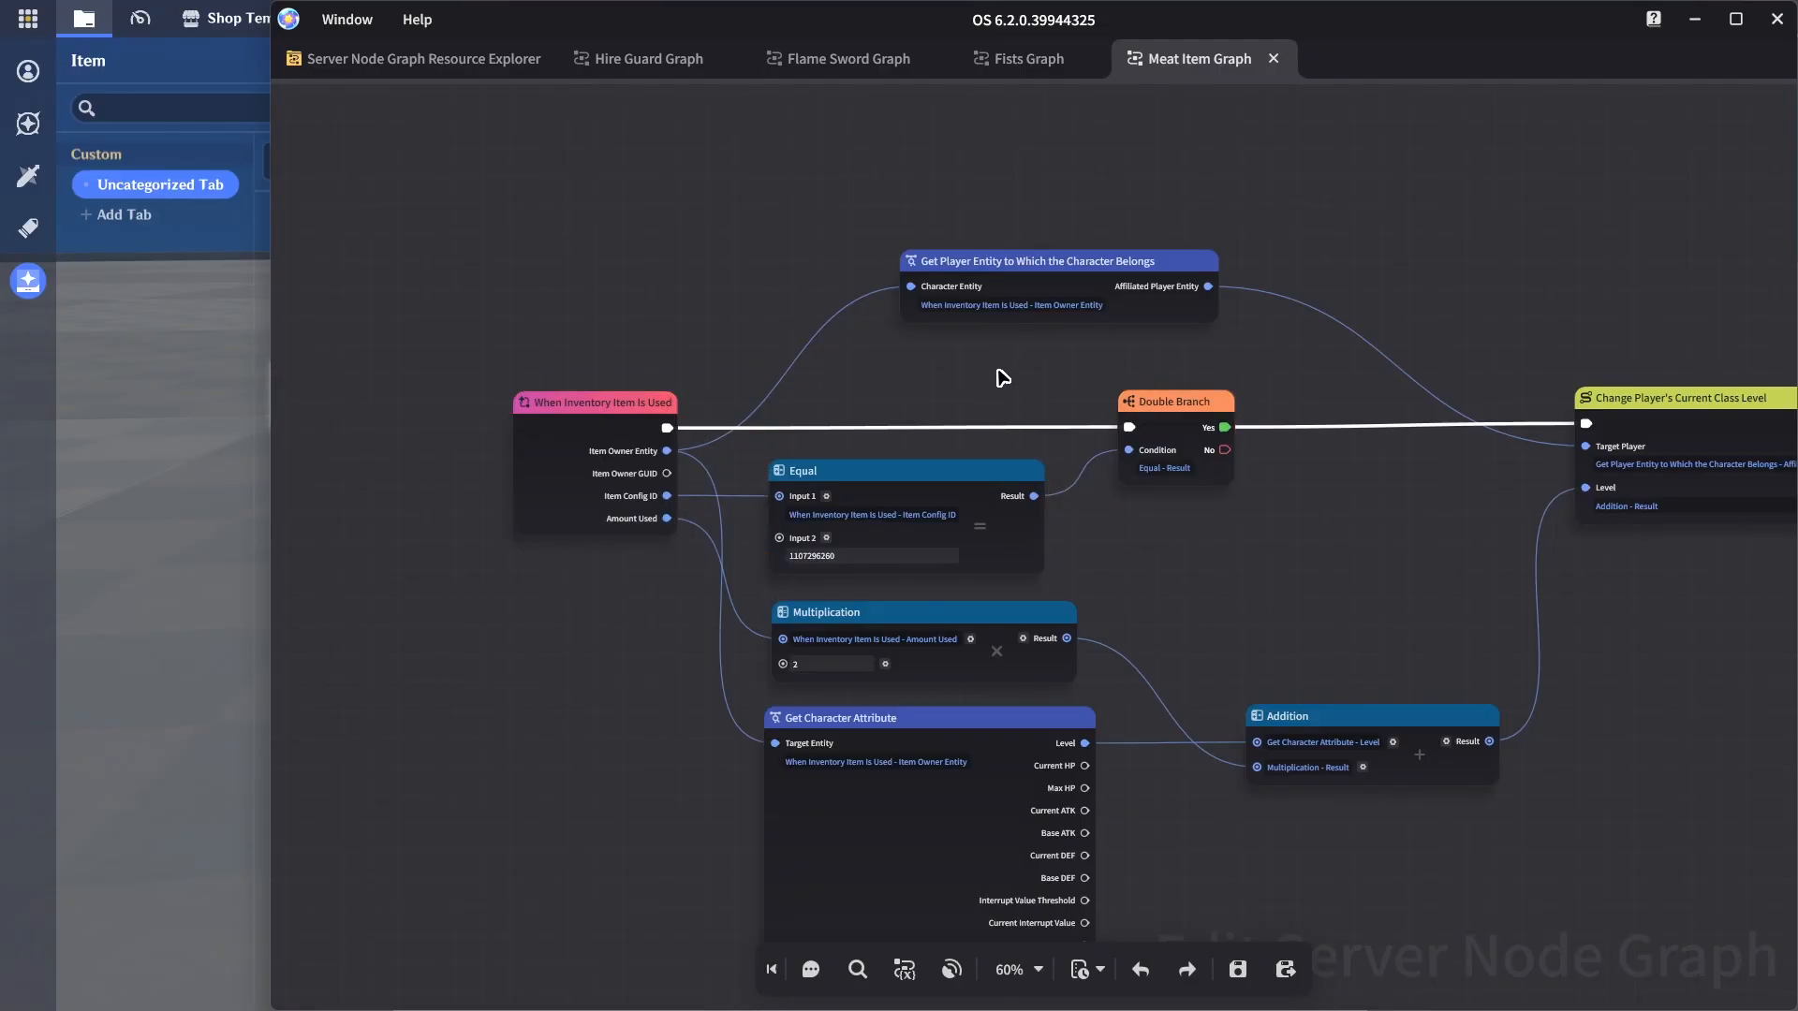
scroll(1002, 378, "down", 1)
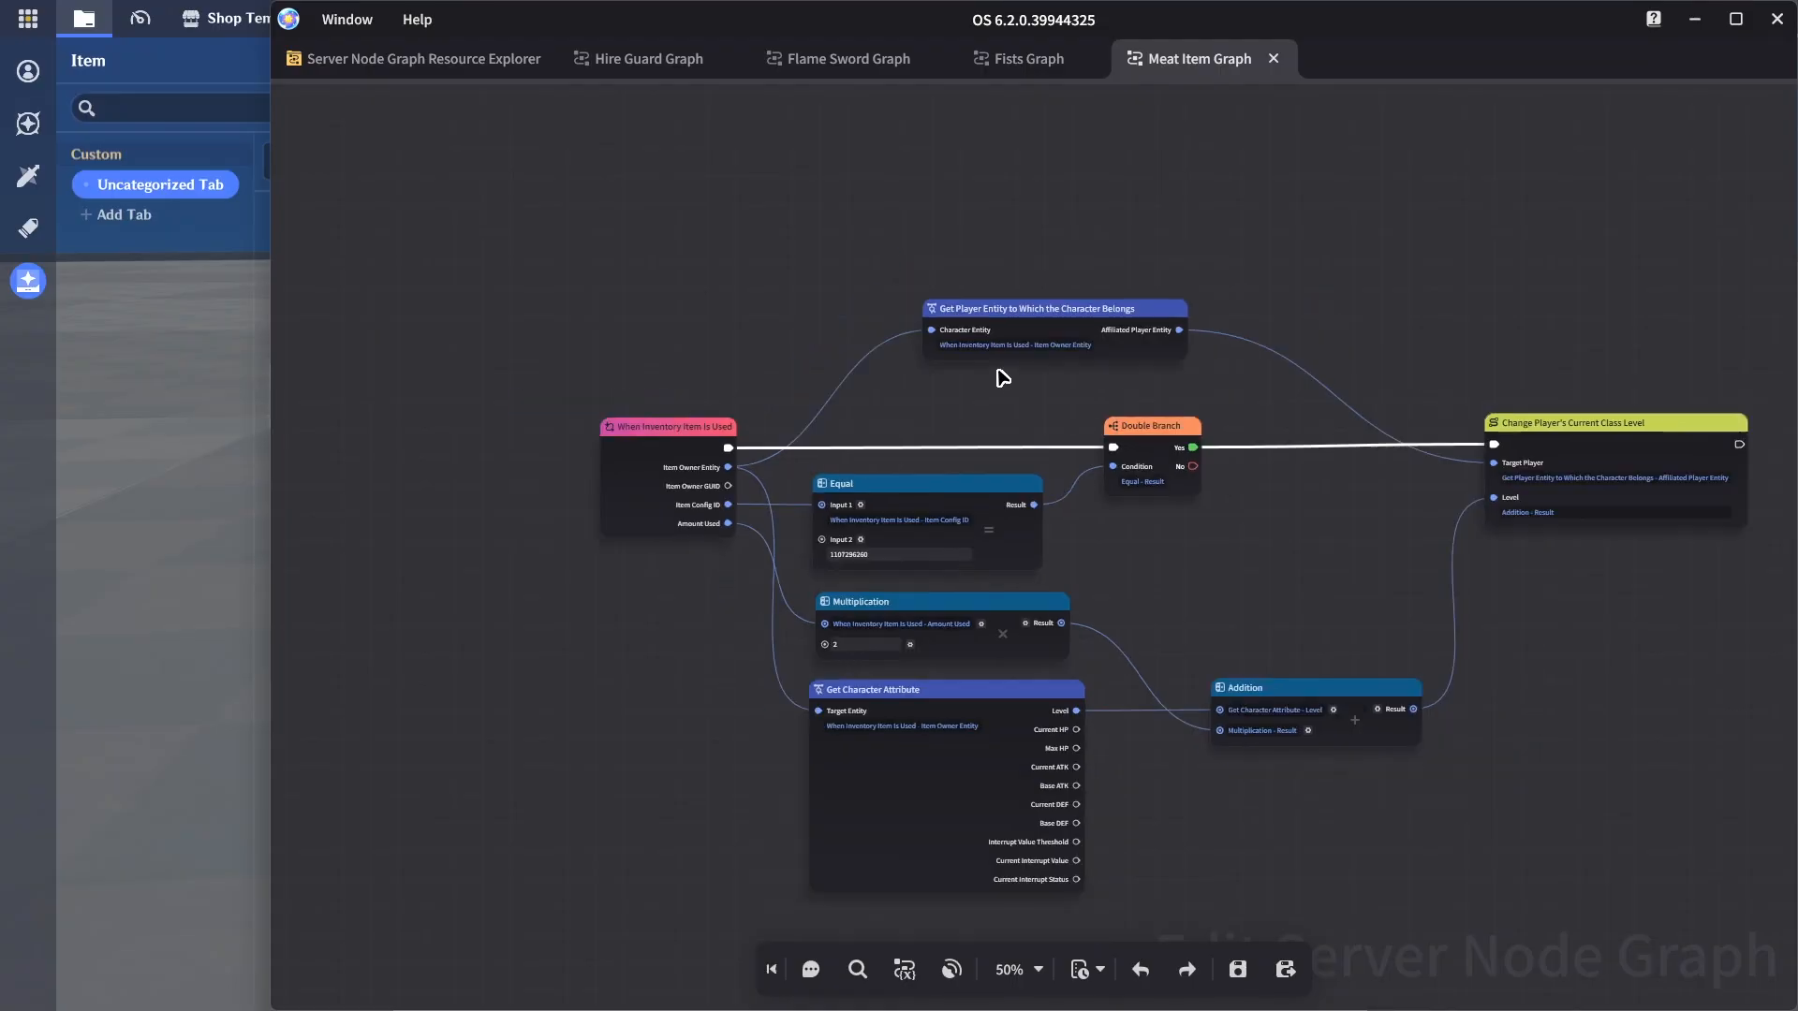
left_click(1273, 60)
left_click(725, 64)
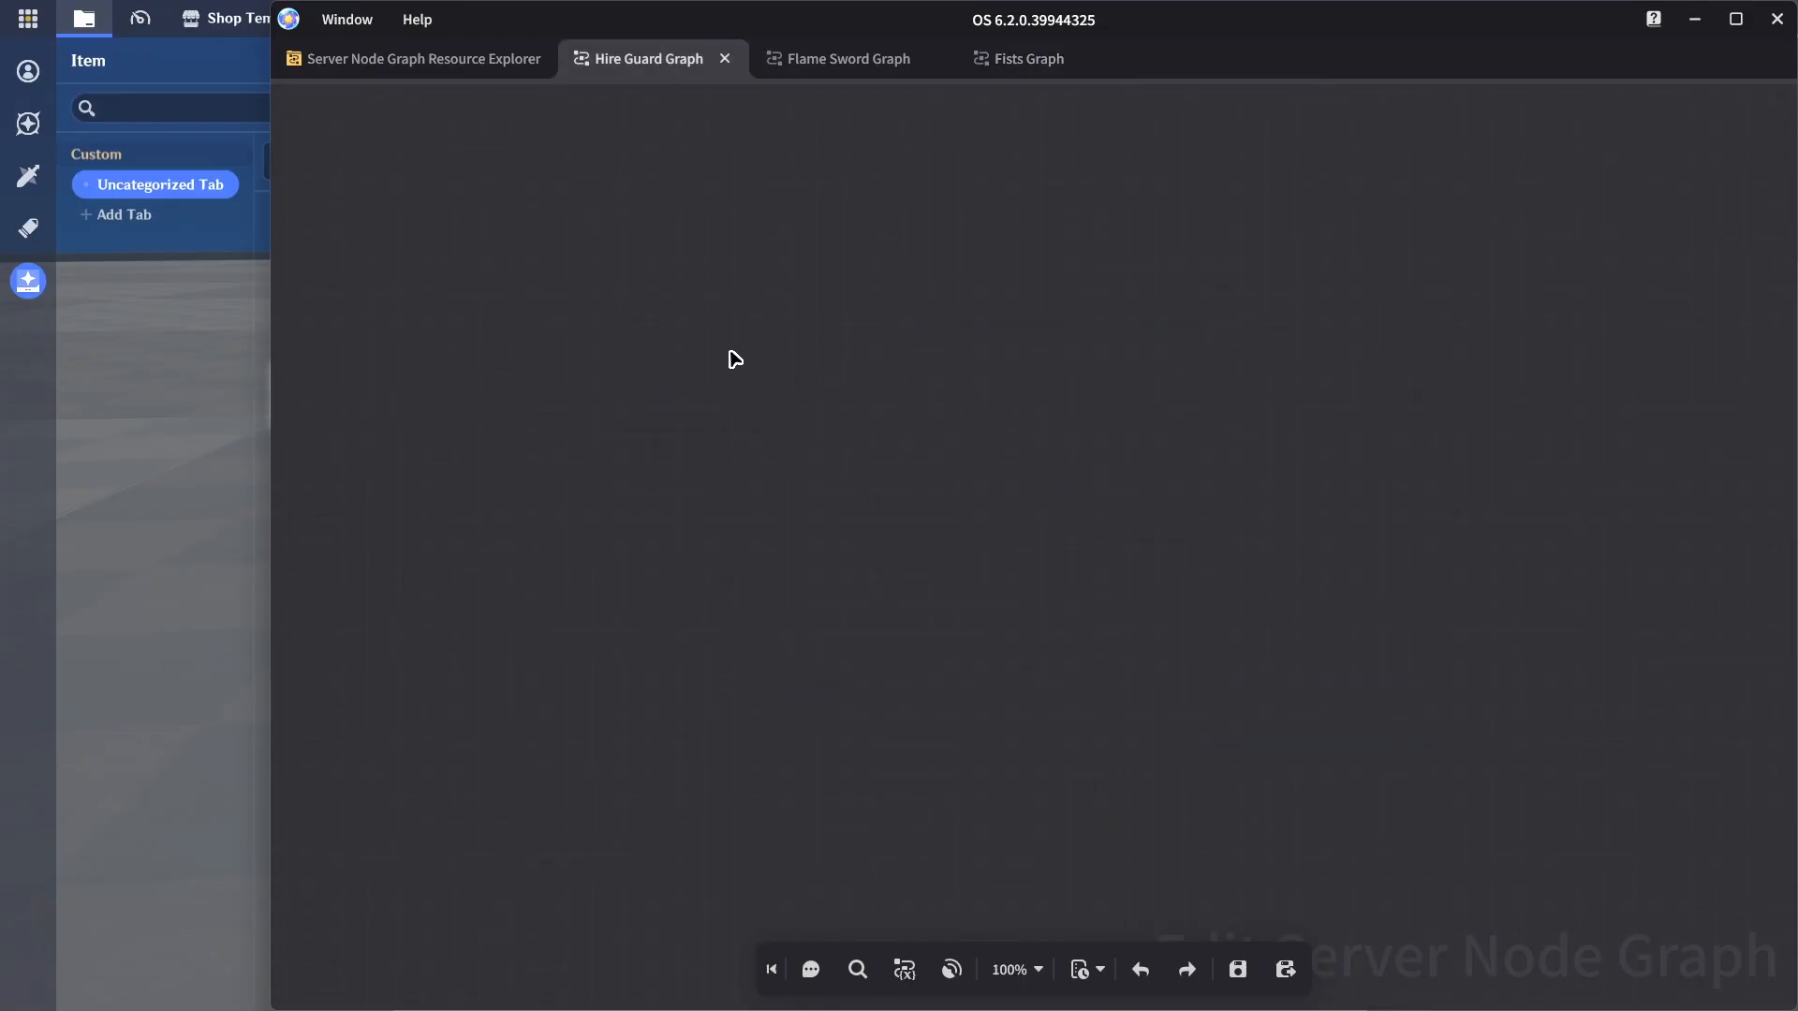
scroll(857, 332, "down", 4)
middle_click_drag(883, 346, 931, 377)
scroll(931, 378, "up", 2)
key("ctrl+s")
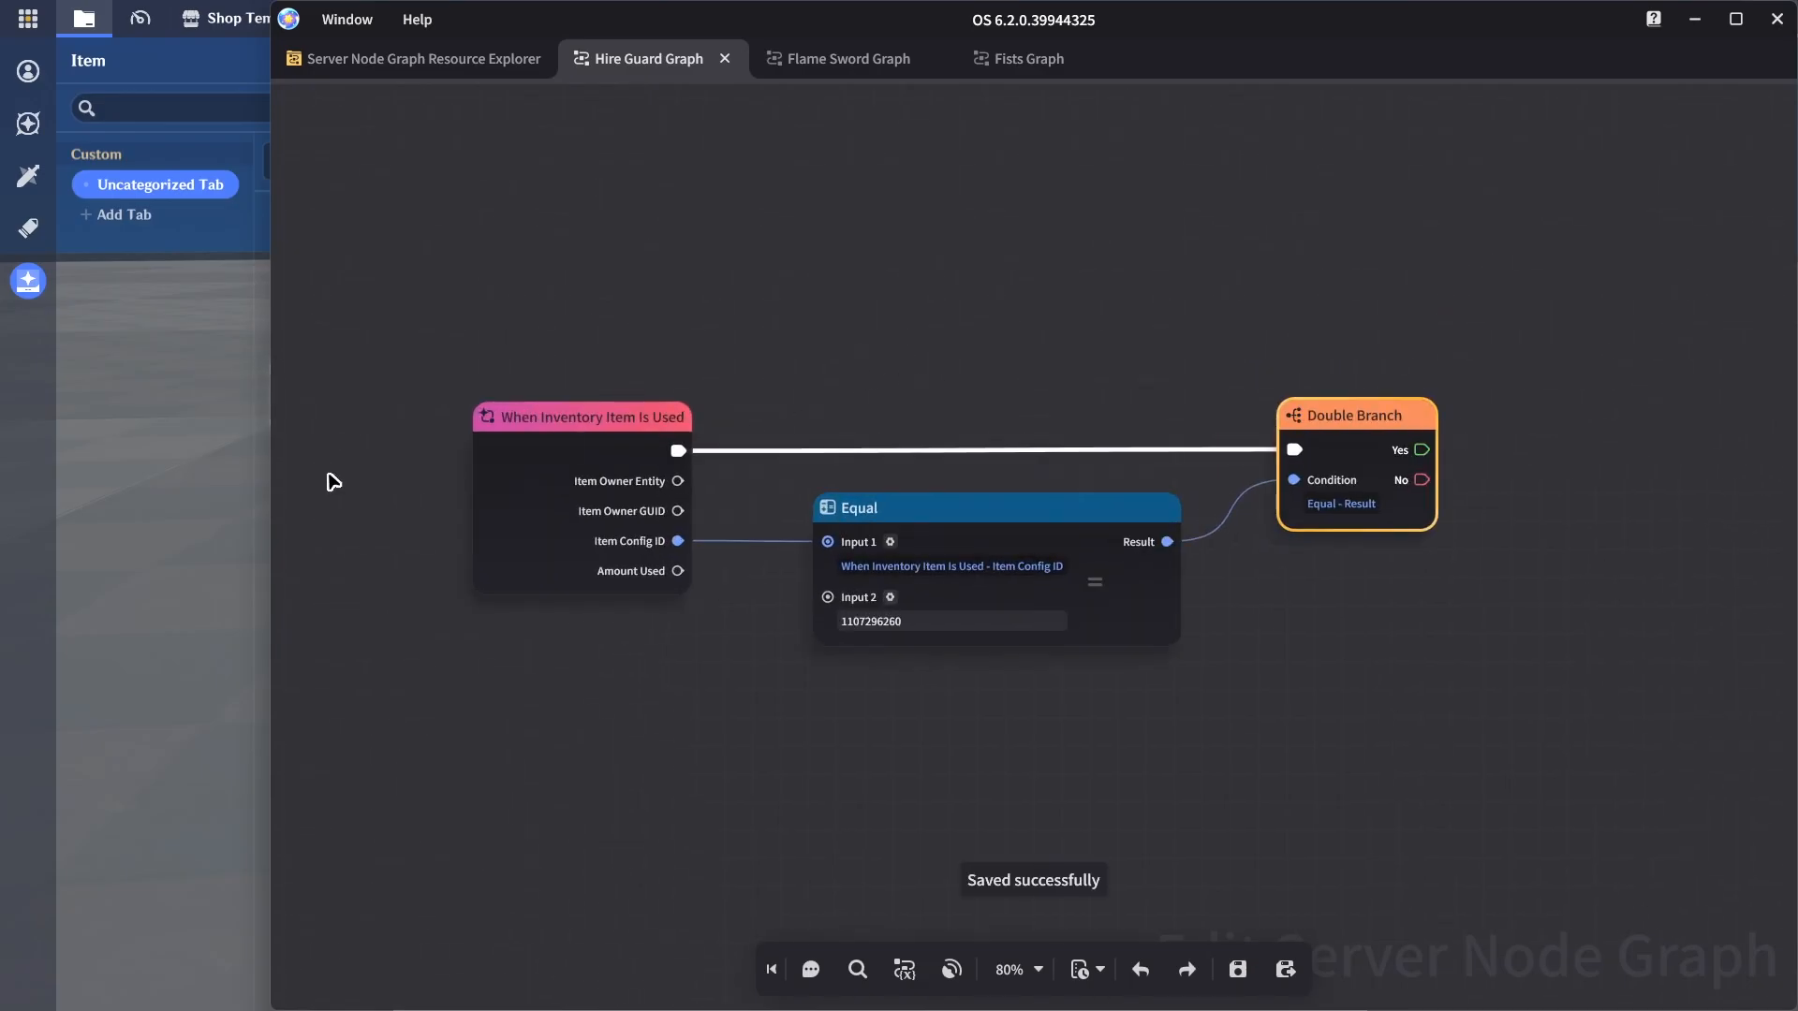
left_click(5, 532)
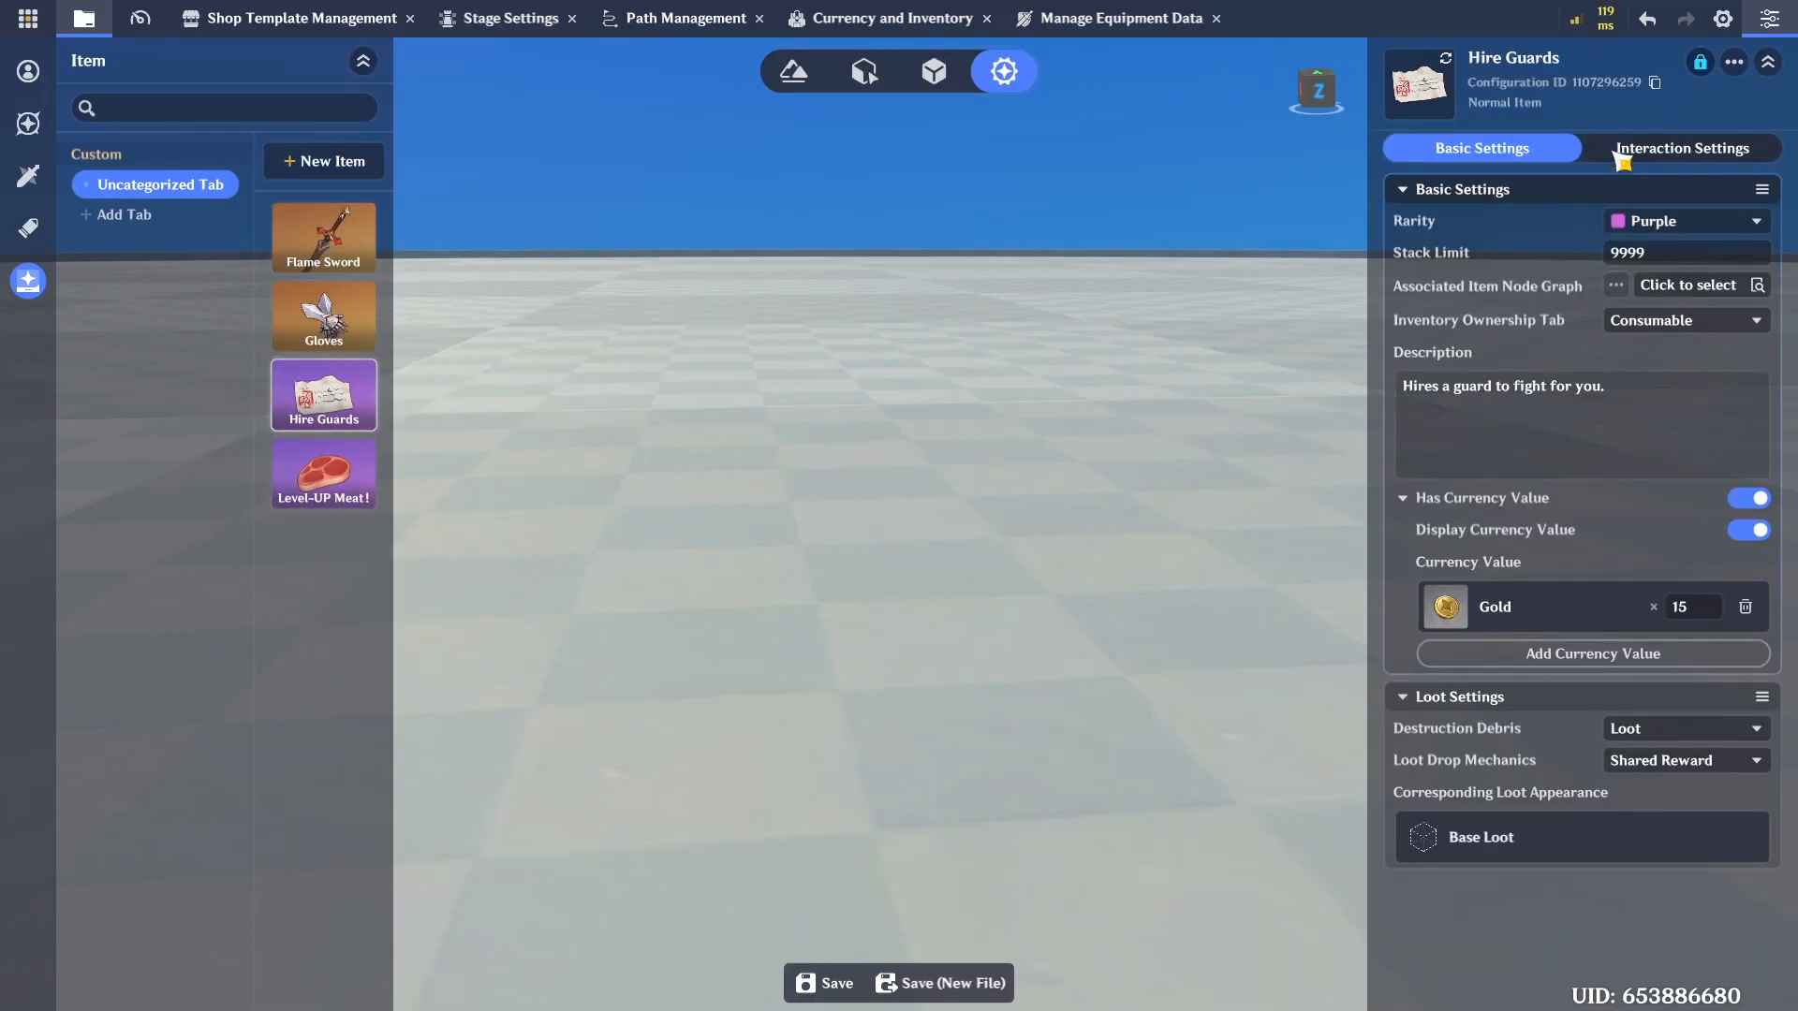
left_click(1655, 84)
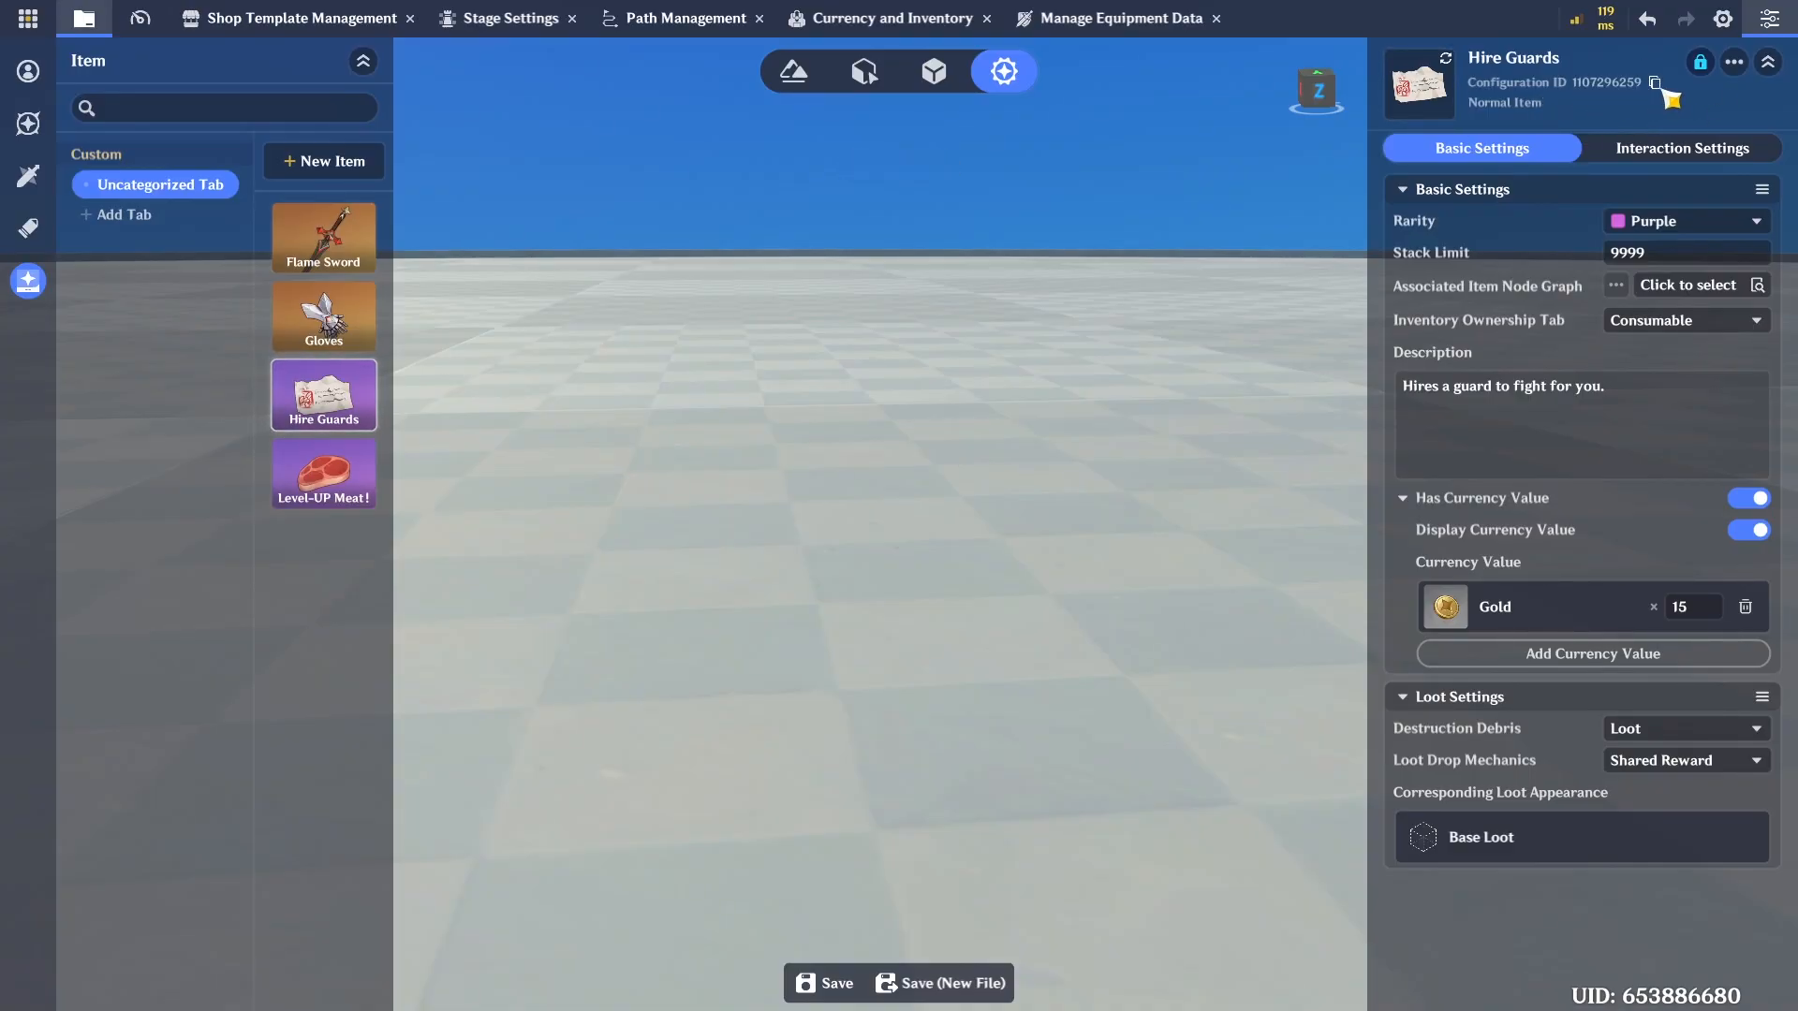
key("alt+Tab")
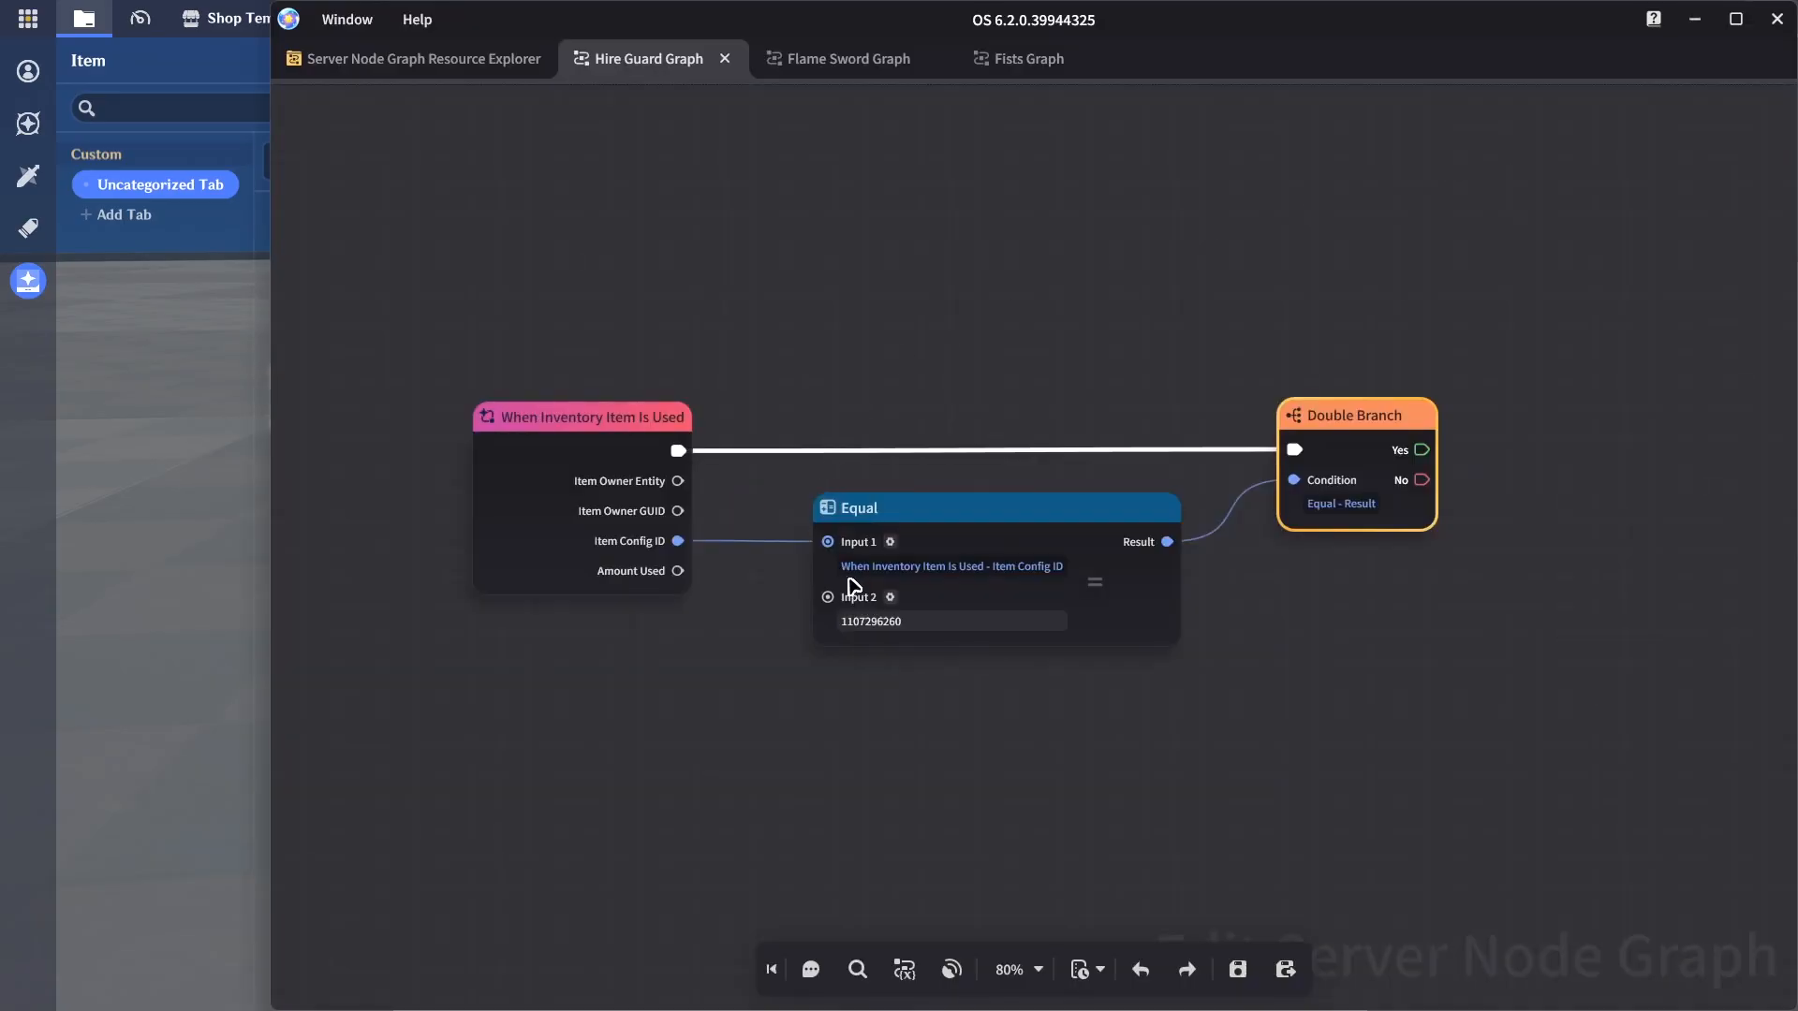
double_click(913, 616)
key("ctrl+v")
key("ctrl+s")
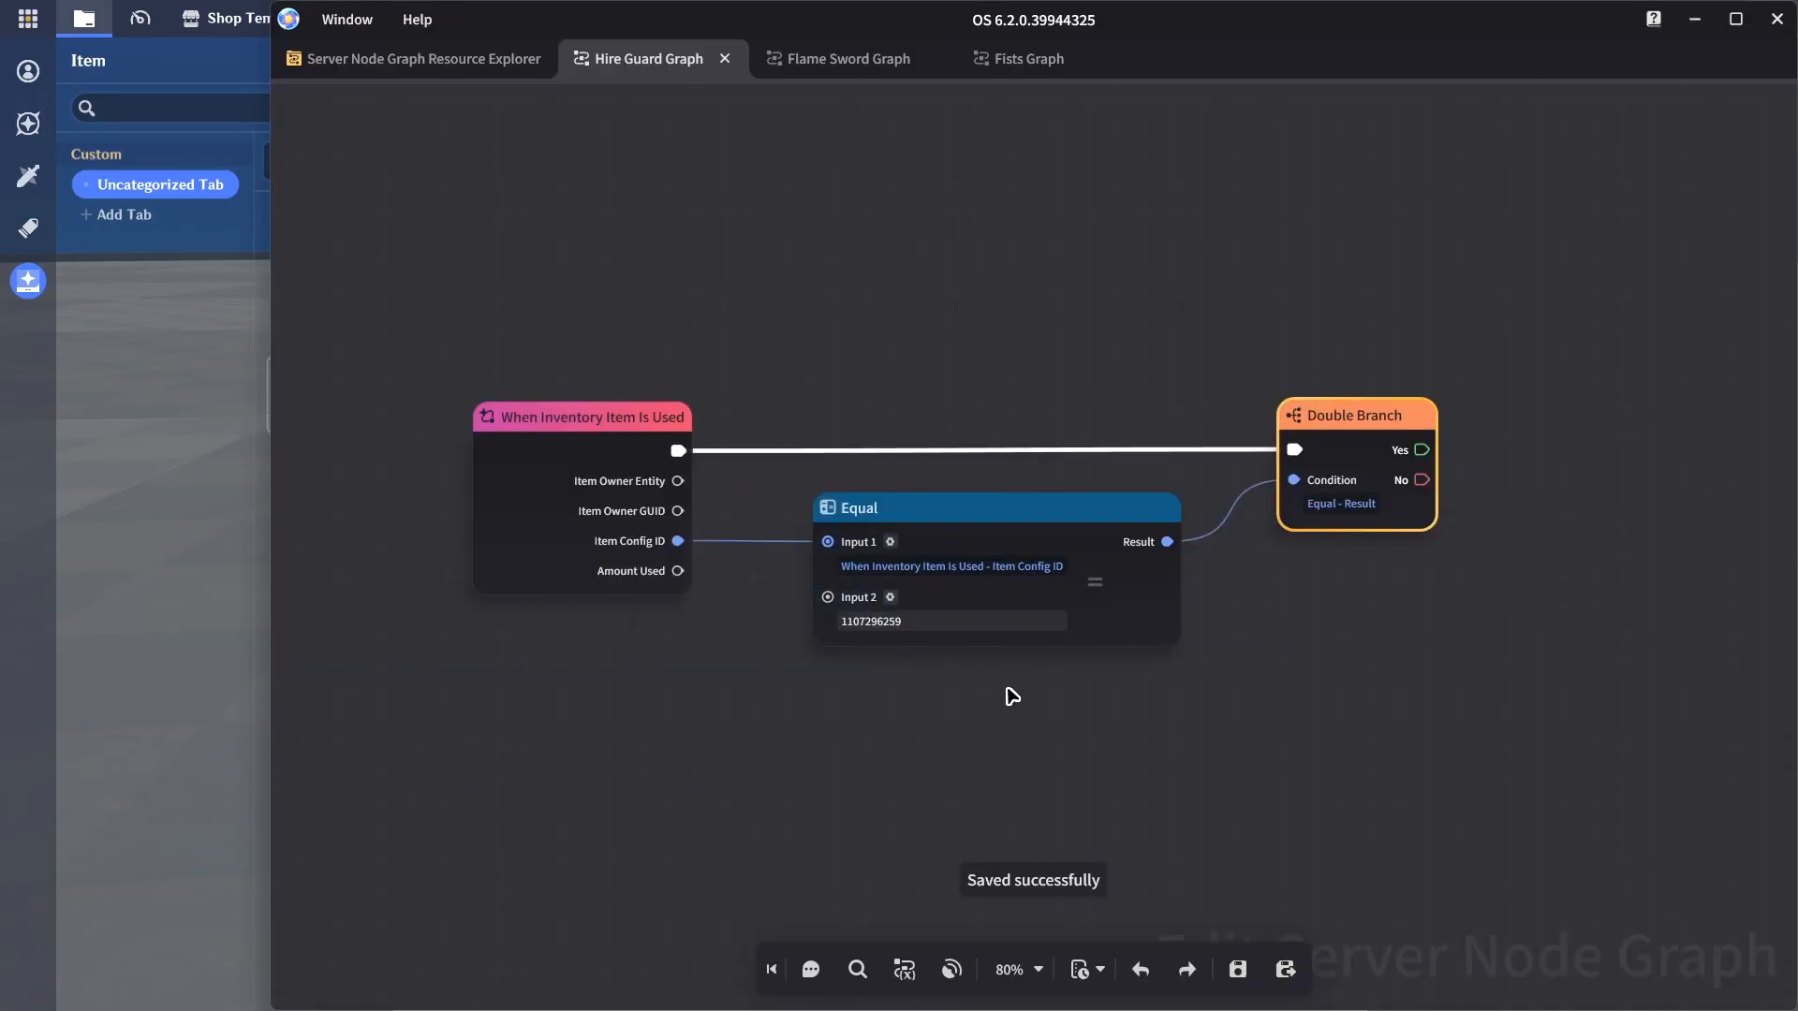
Add a Create Prefab execution node, link Double Branch's Yes output to it, and save Hire Guard Graph
left_click_drag(1381, 676, 1077, 663)
left_click_drag(1376, 525, 1220, 393)
scroll(1214, 535, "up", 2)
right_click(1346, 334)
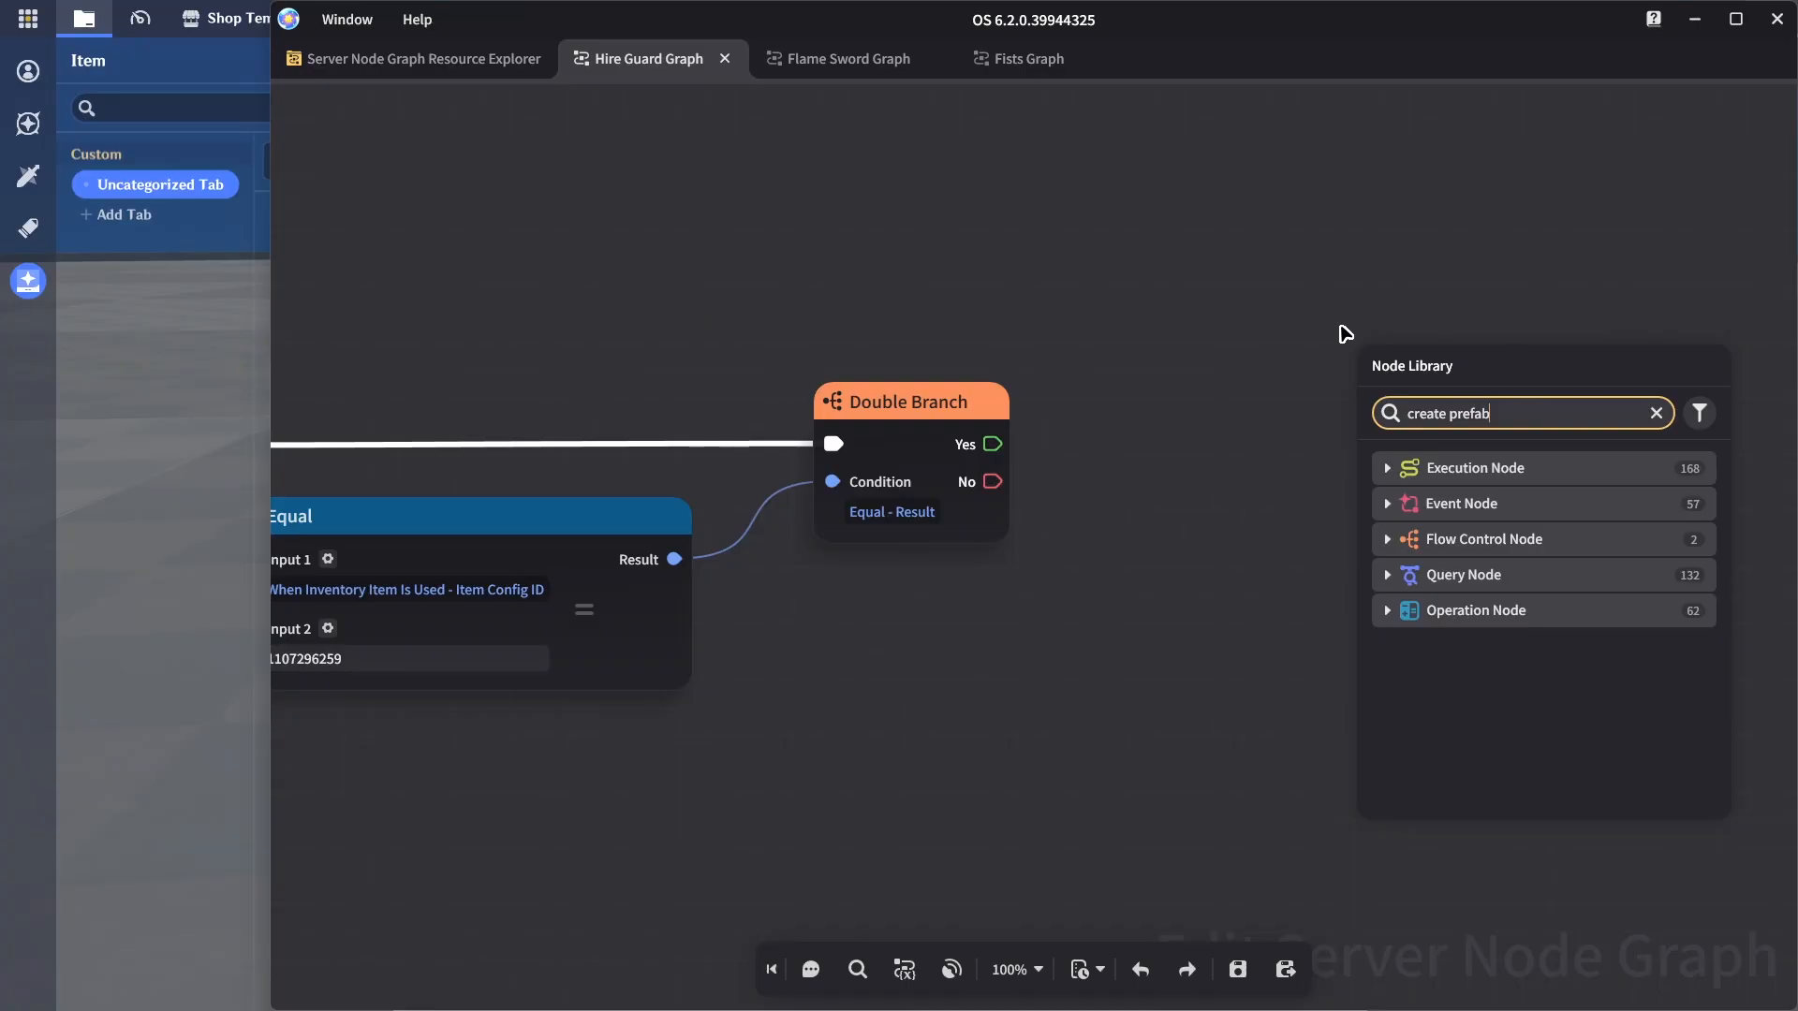
left_click(1461, 468)
left_click(1491, 537)
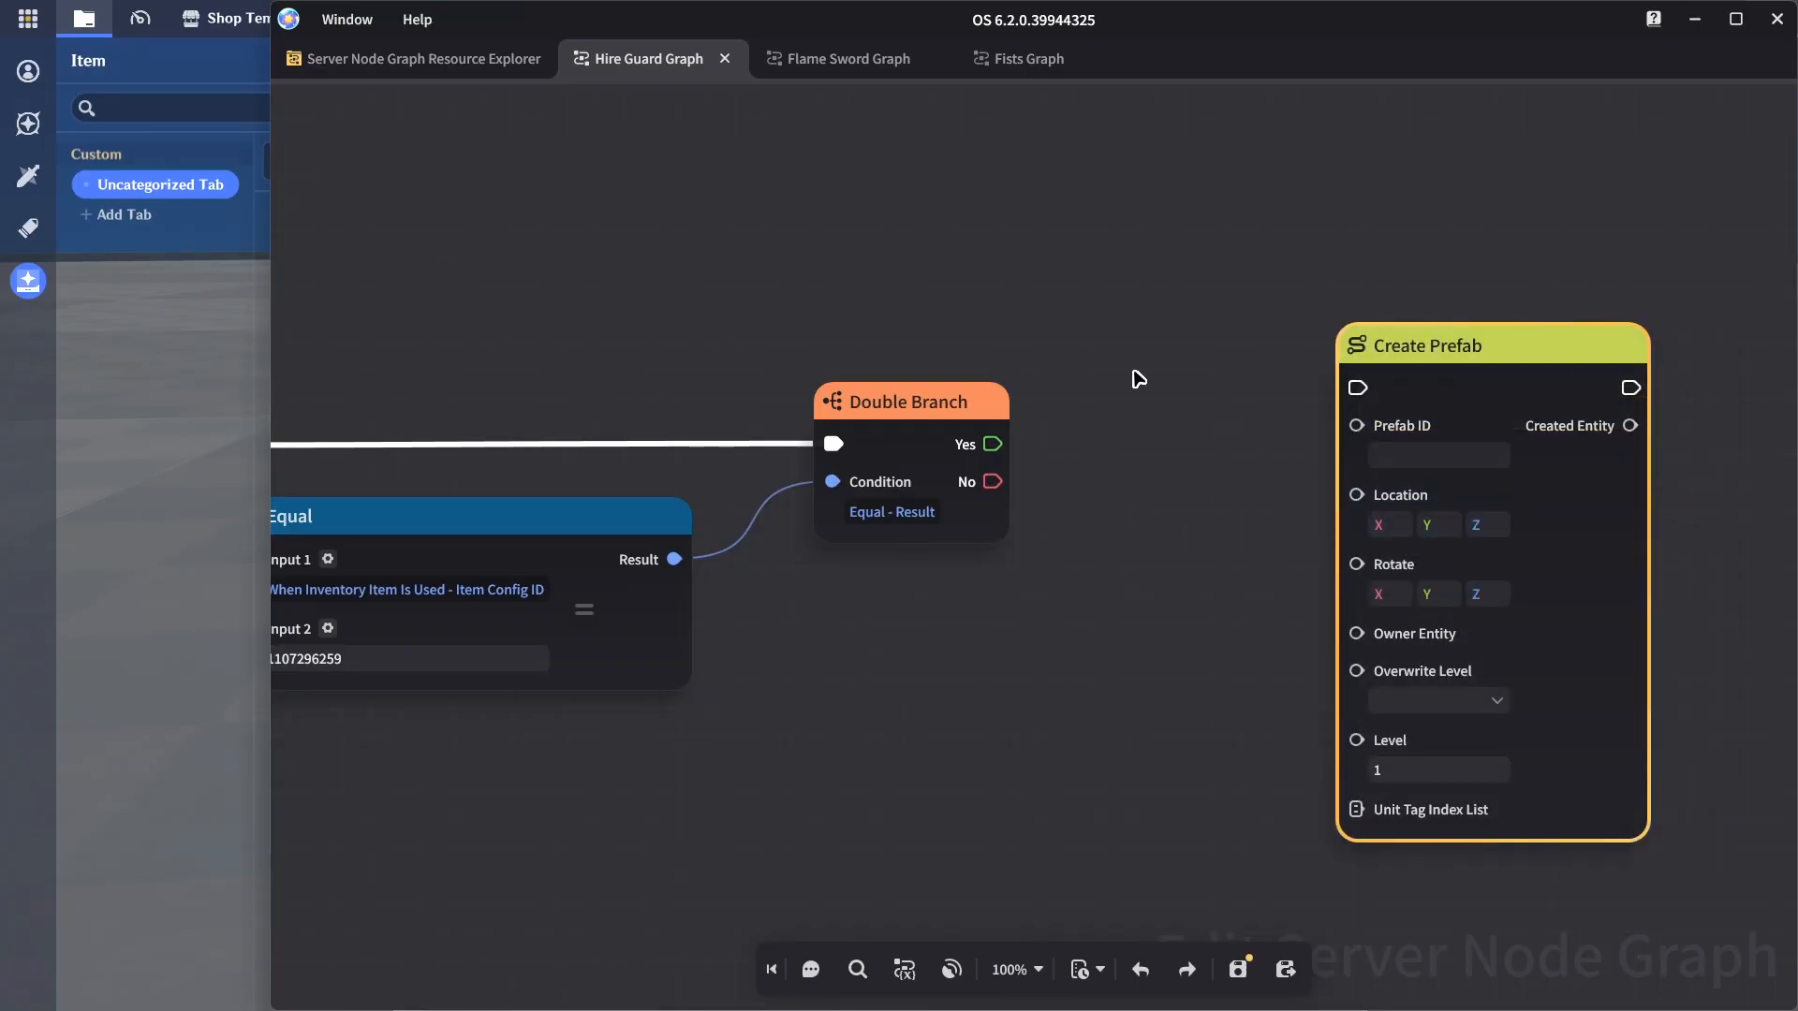
left_click_drag(991, 446, 1424, 138)
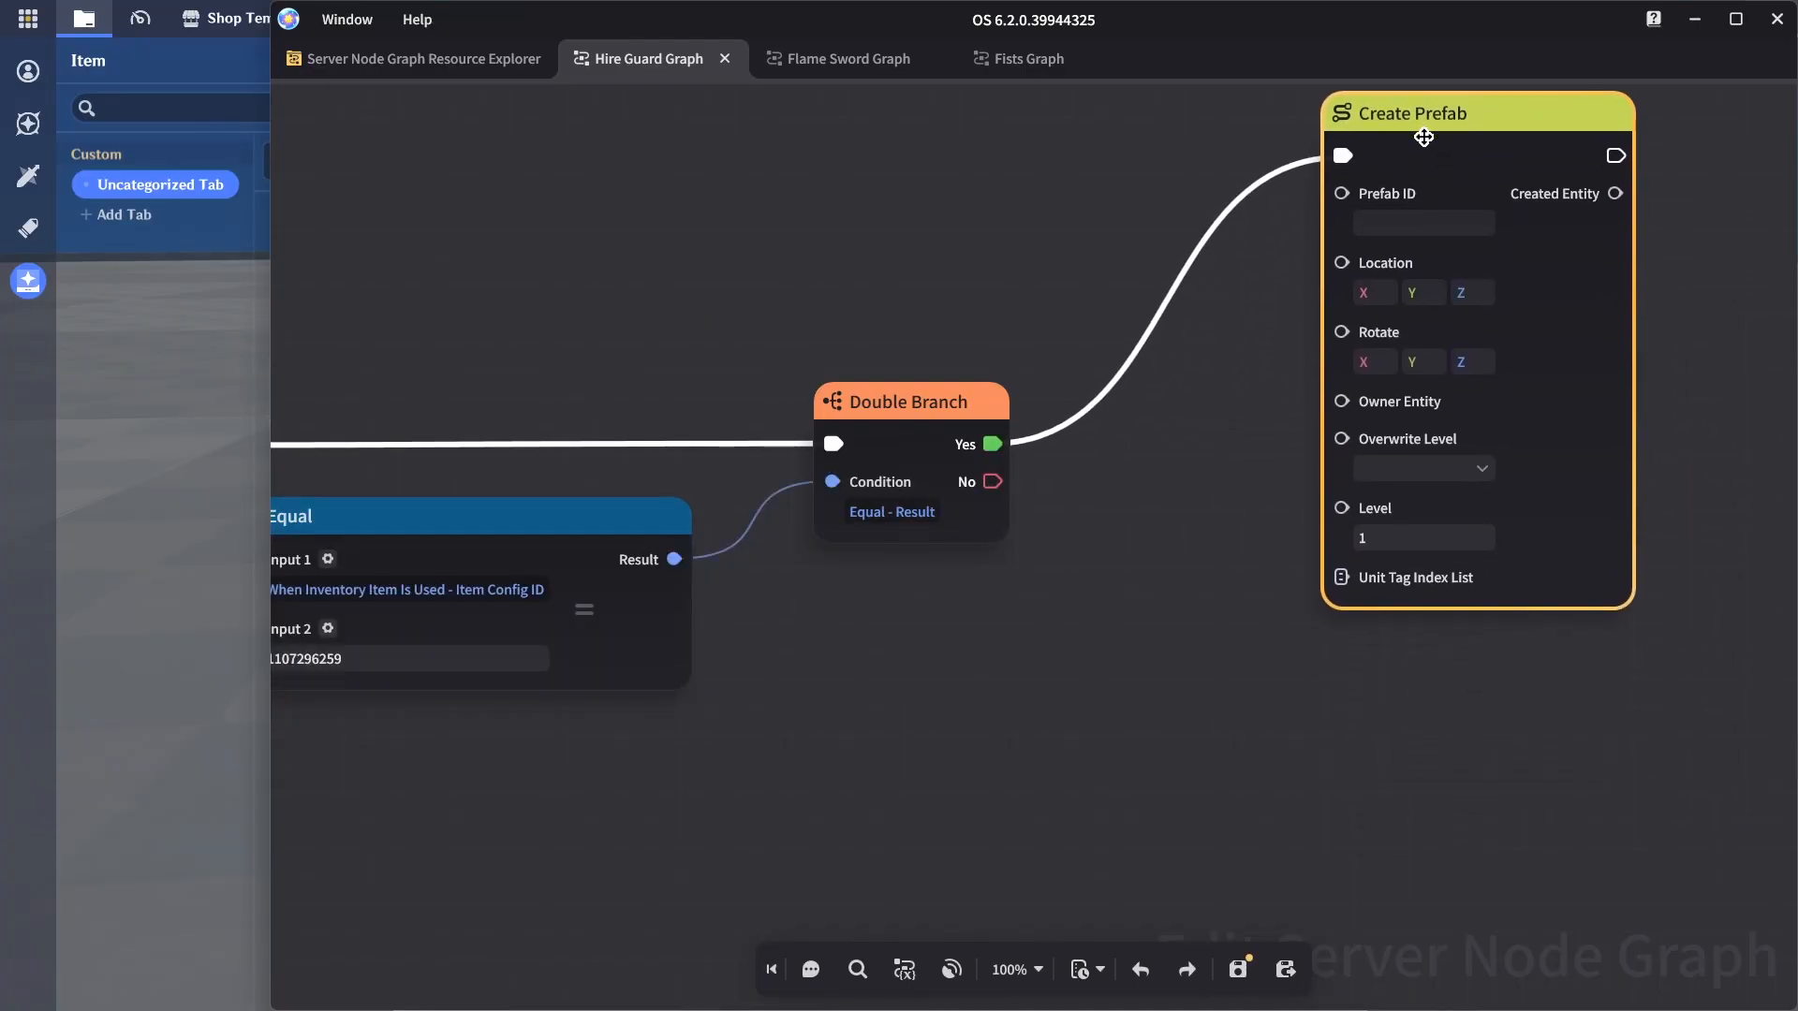
left_click_drag(1210, 234, 1130, 400)
key("ctrl+s")
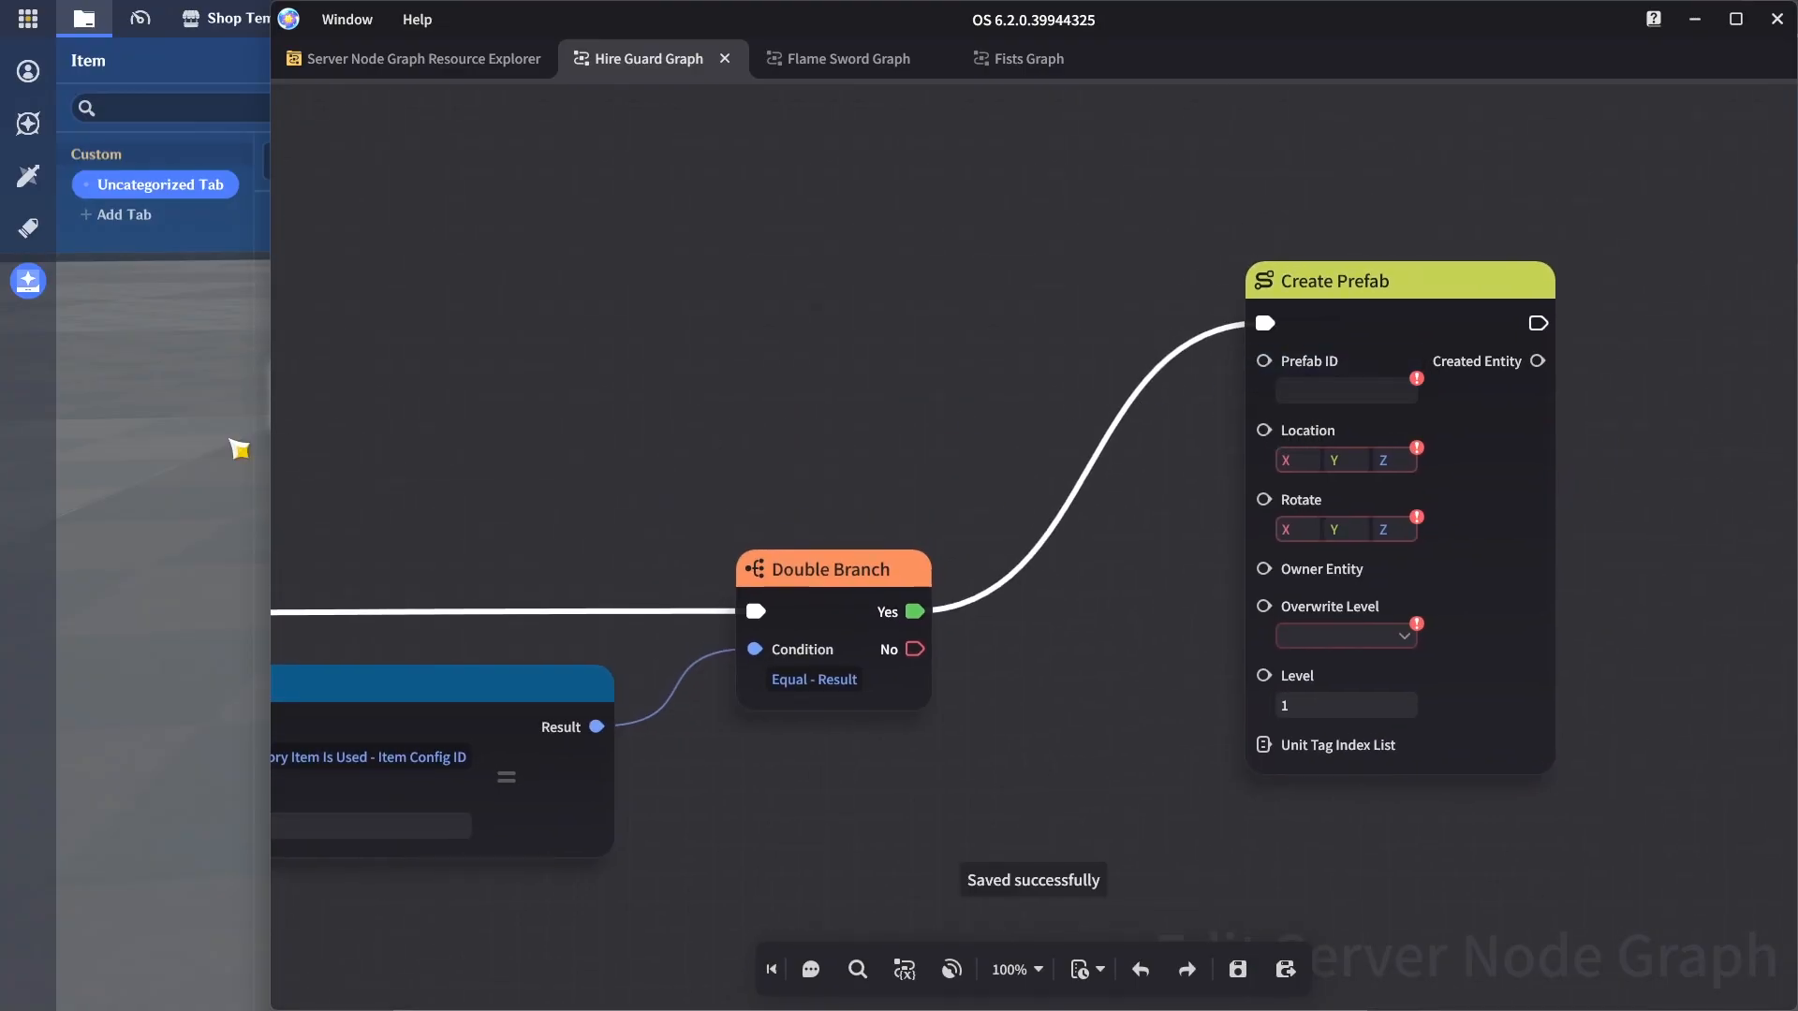
Open the custom Guard creation prefab in the Prefab Library
left_click(225, 446)
left_click(932, 70)
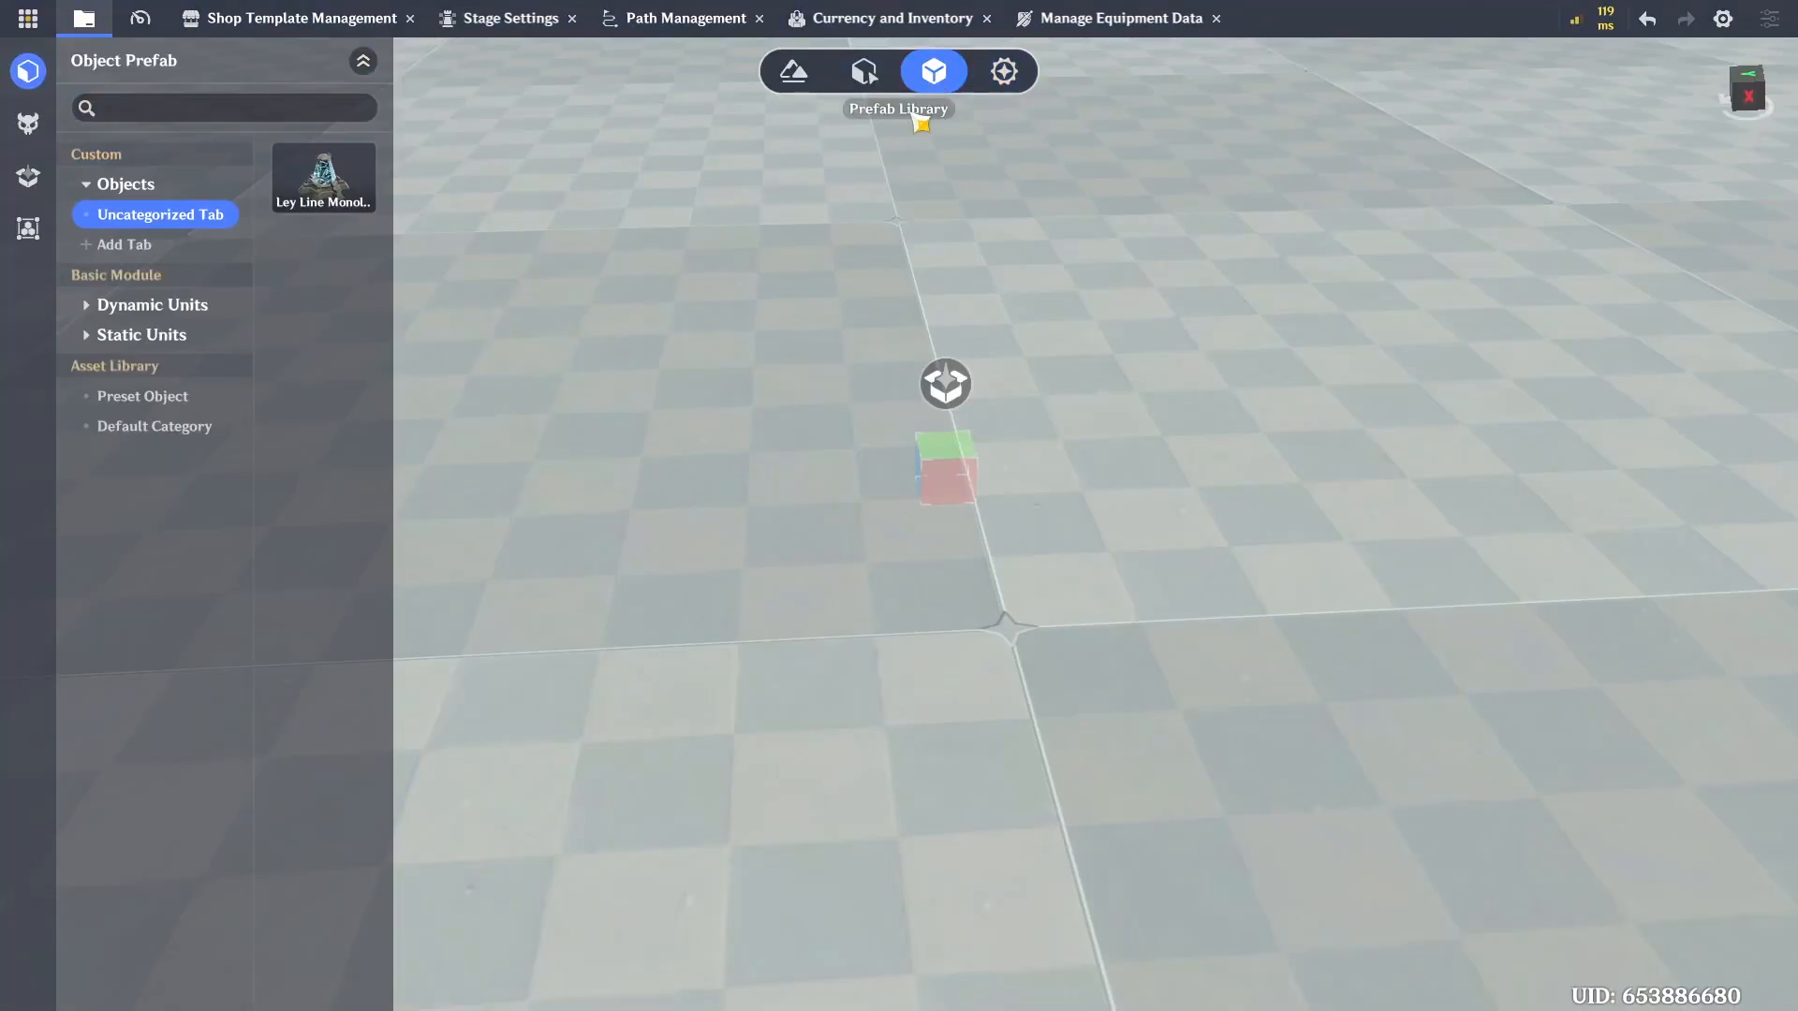
right_click_drag(1059, 299, 1226, 321)
right_click_drag(1247, 399, 1161, 384)
right_click(1167, 386)
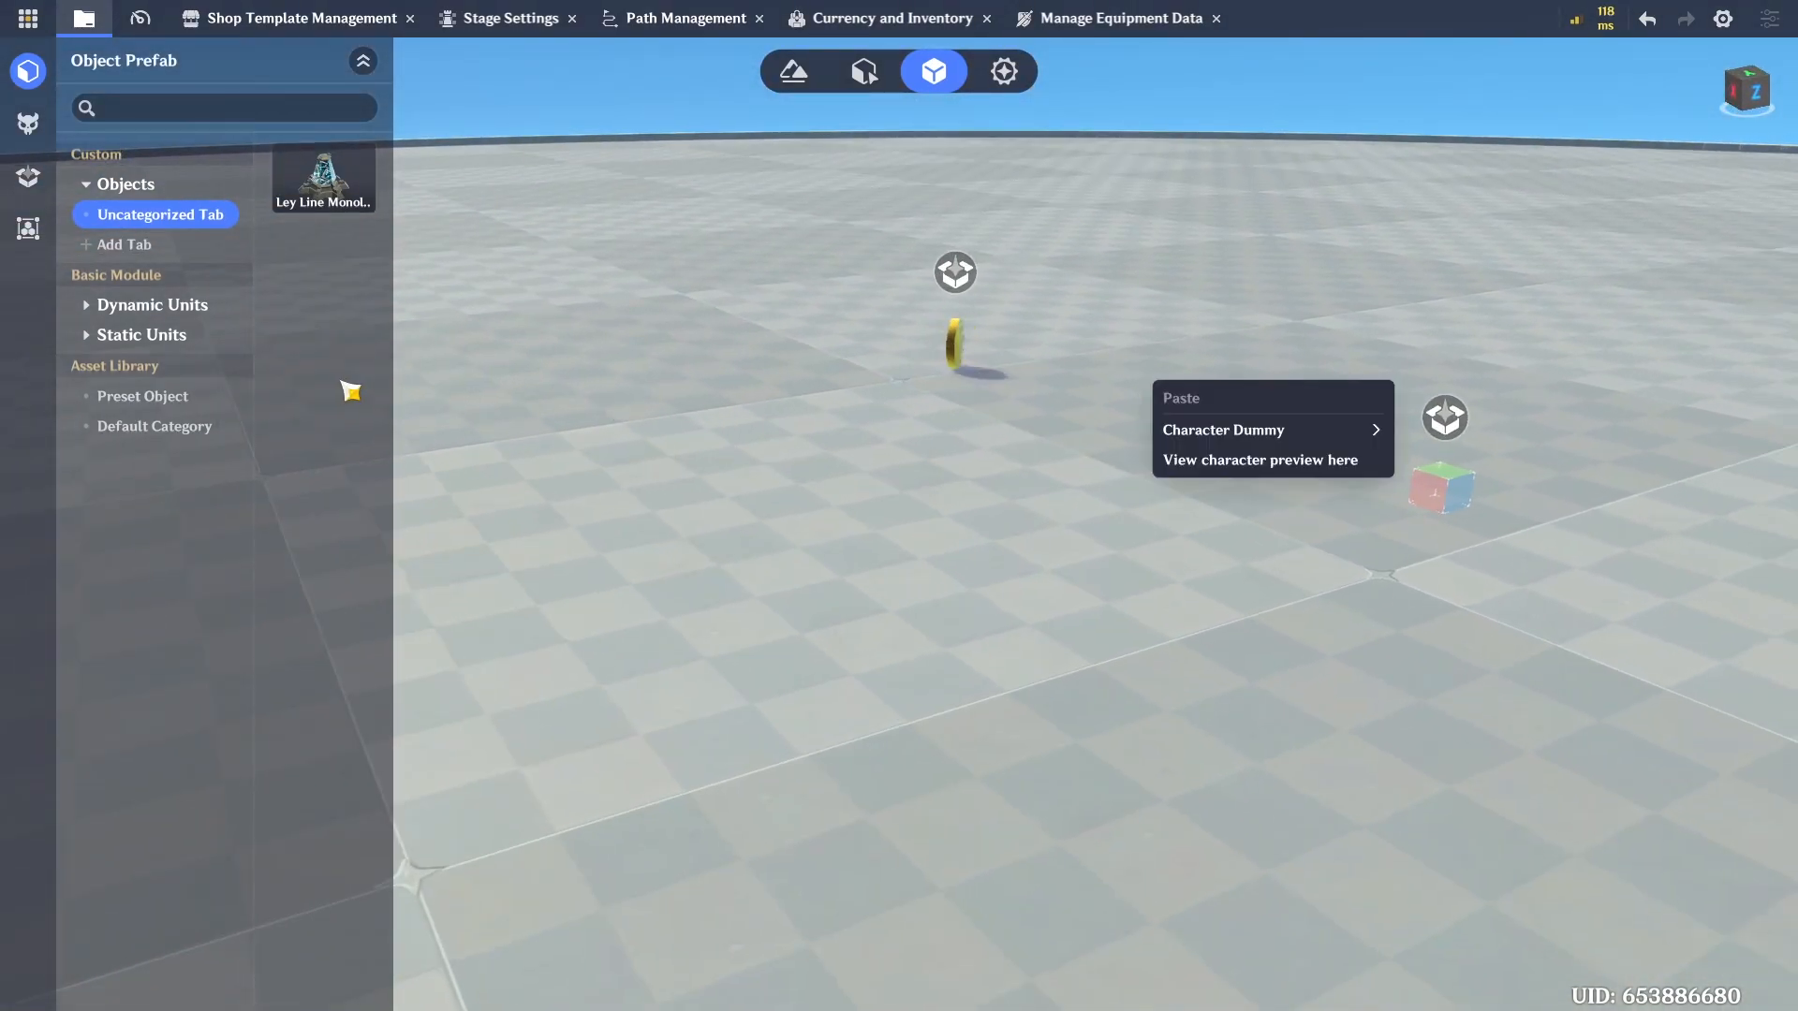
left_click(122, 334)
left_click(169, 316)
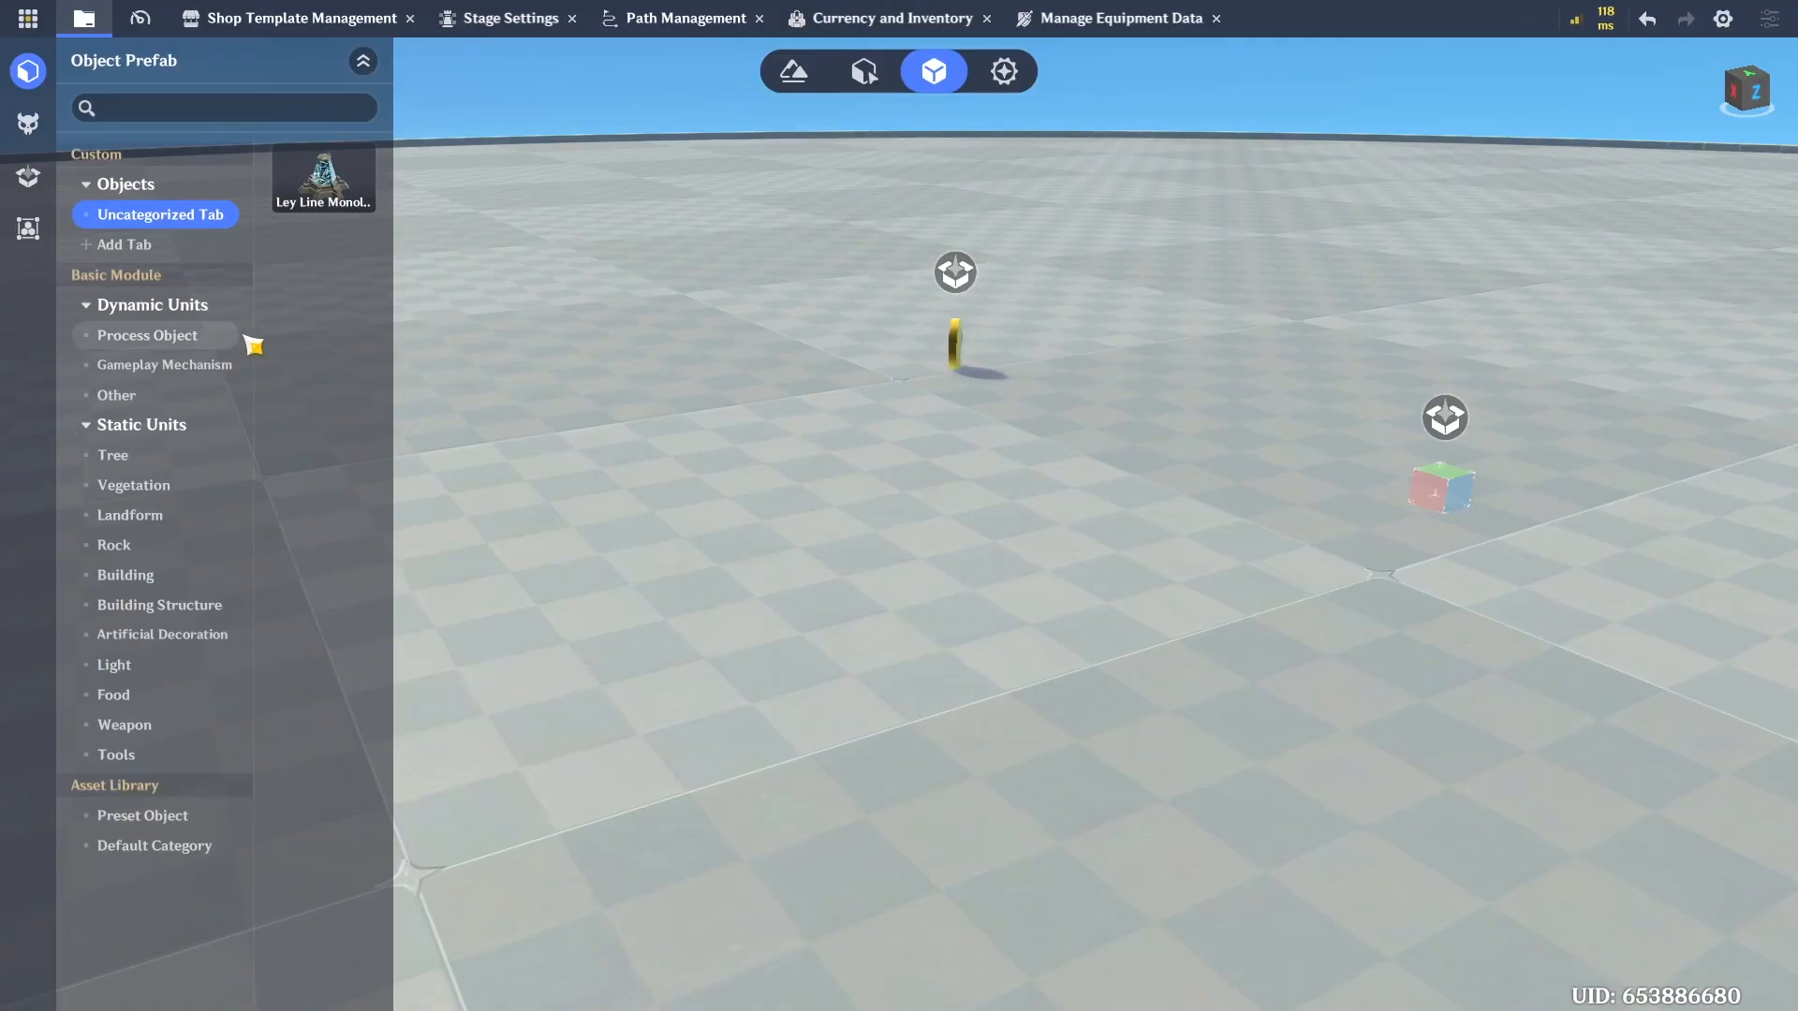
left_click(202, 367)
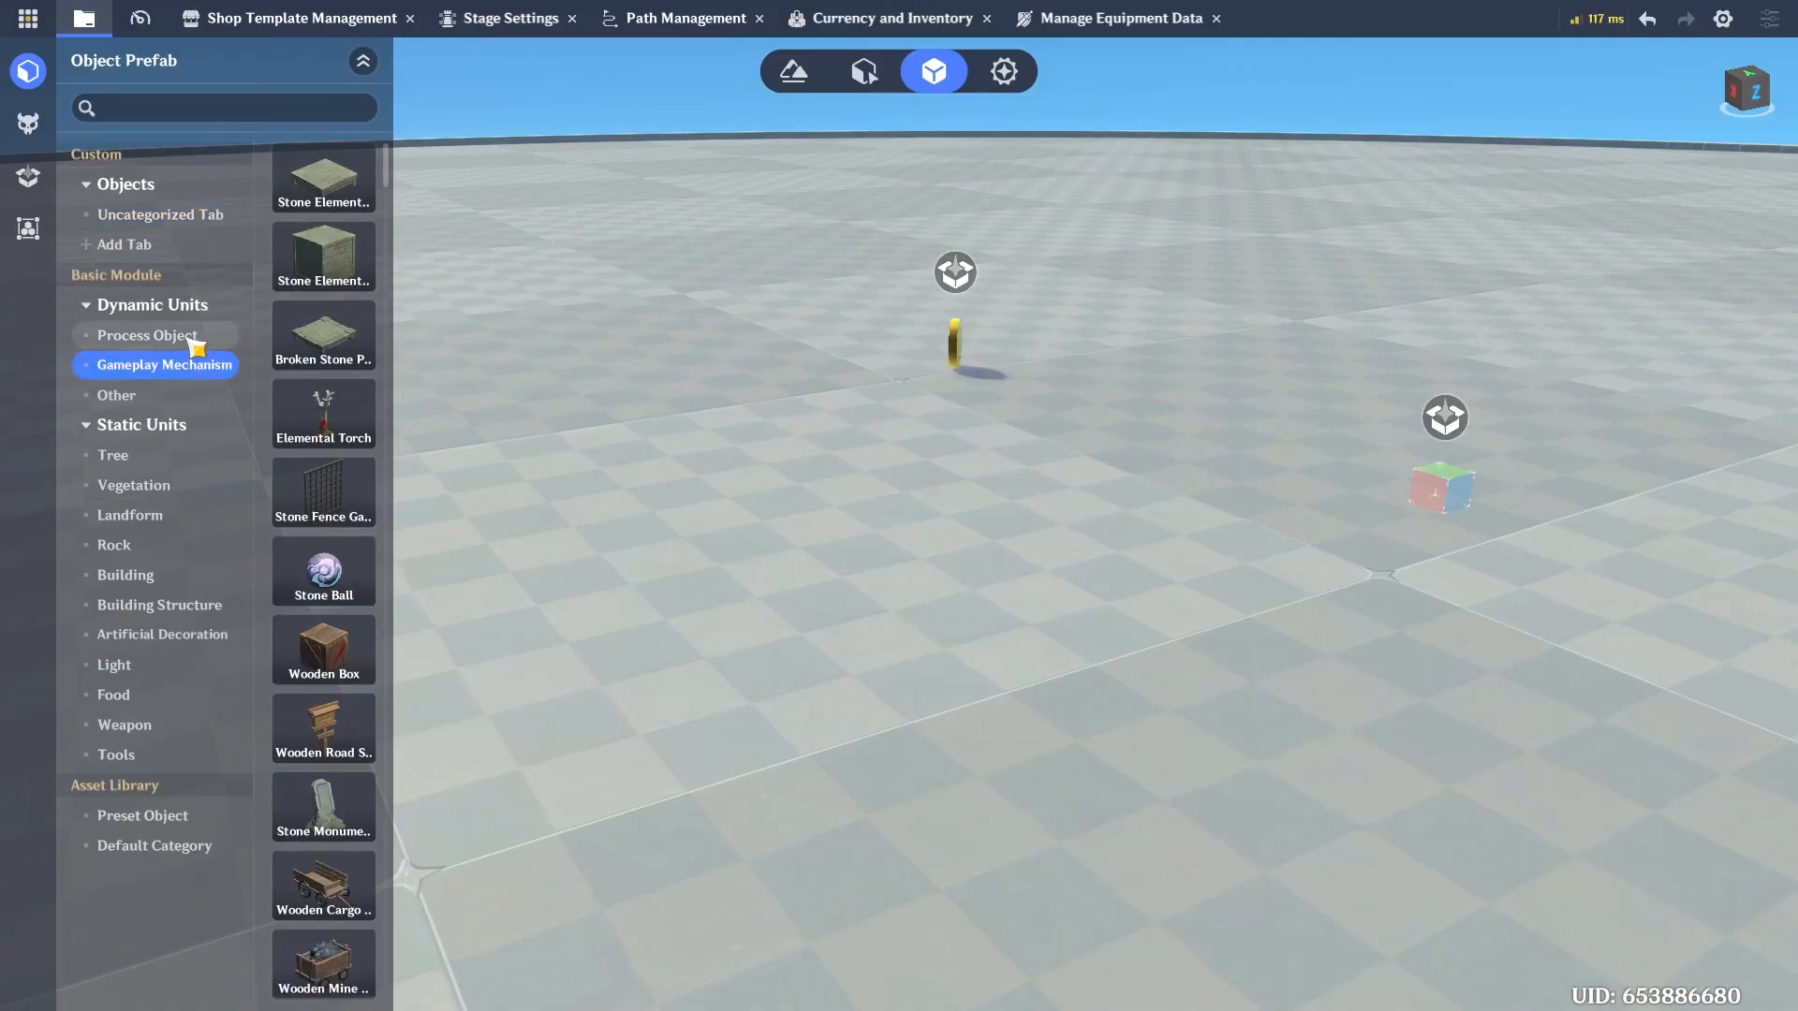
left_click(149, 336)
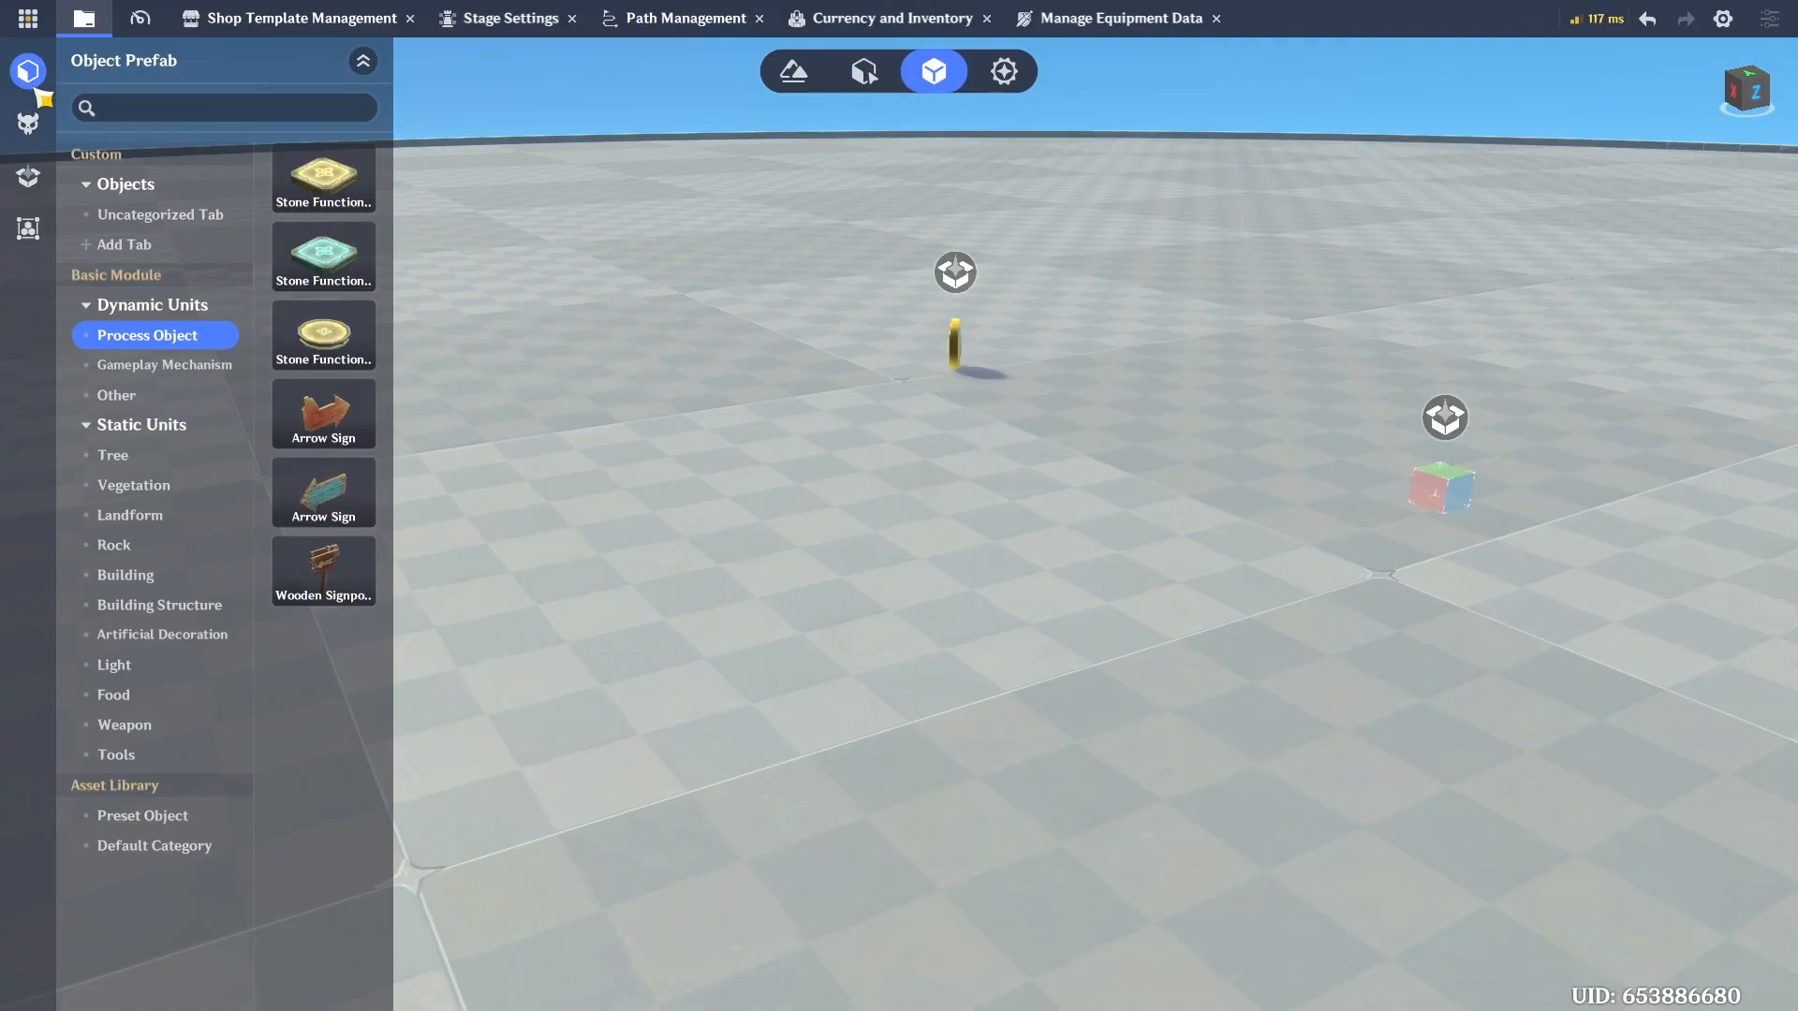
left_click(29, 127)
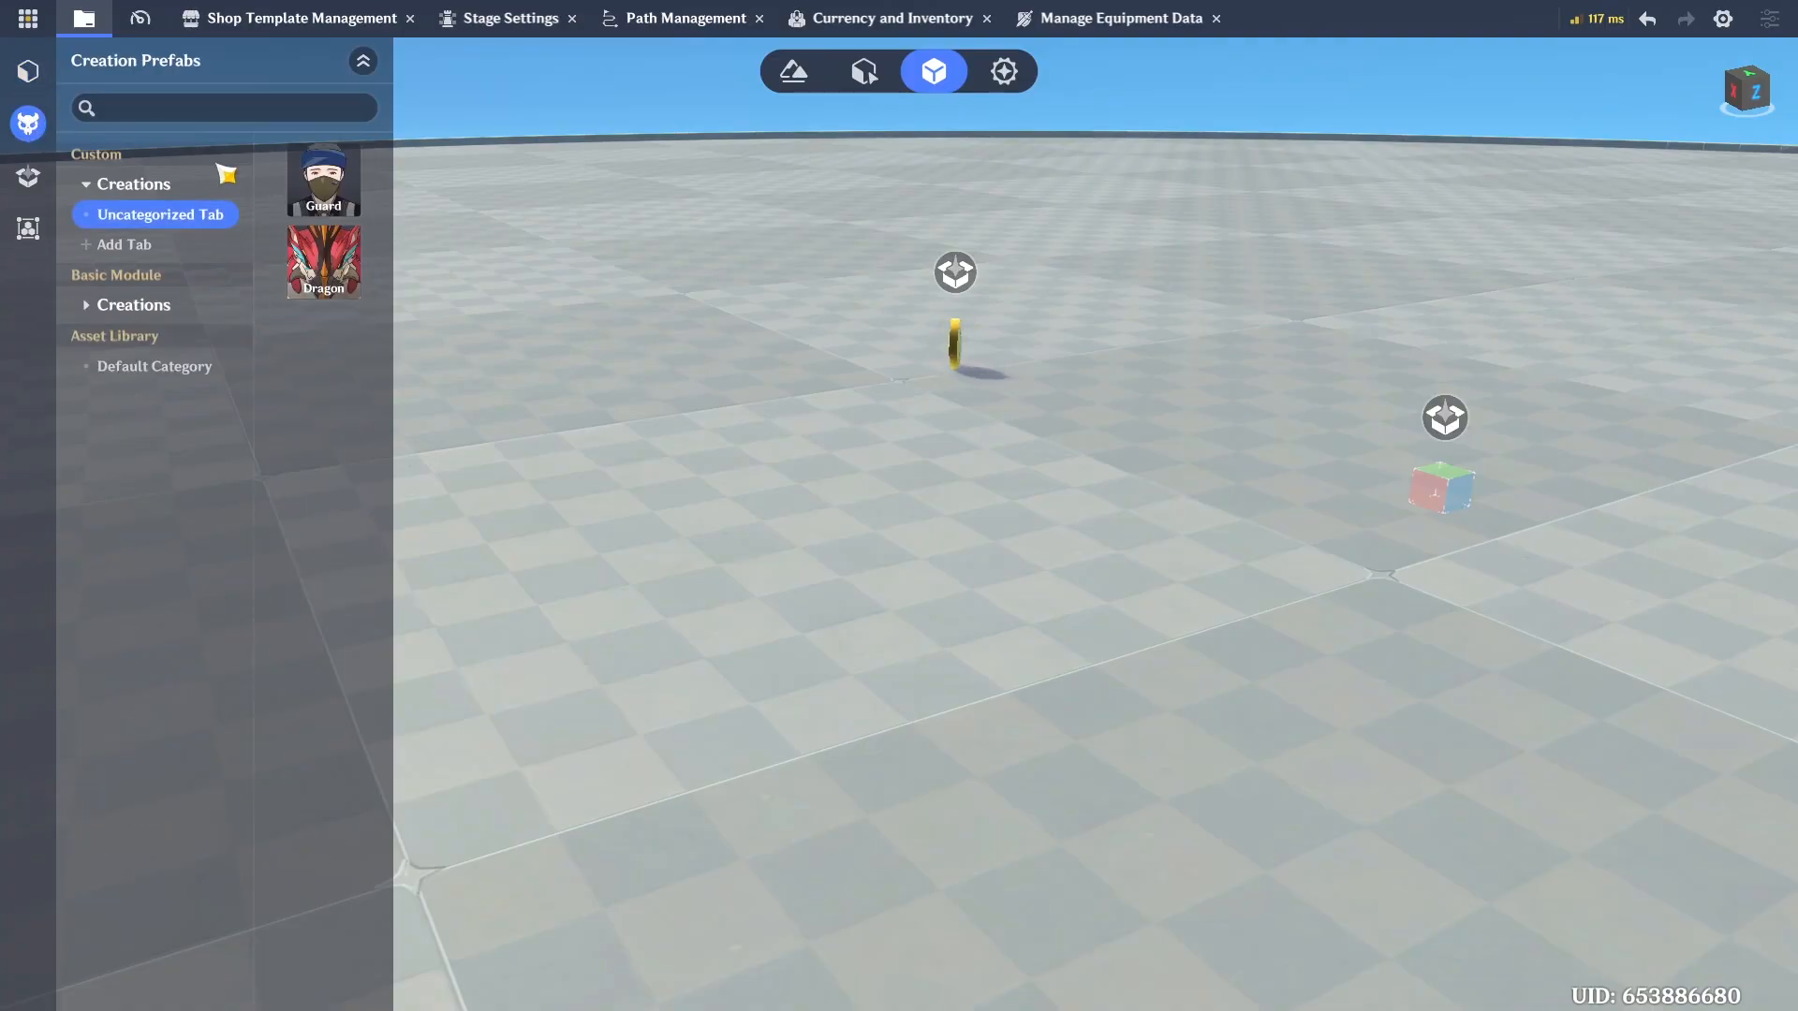
left_click(323, 180)
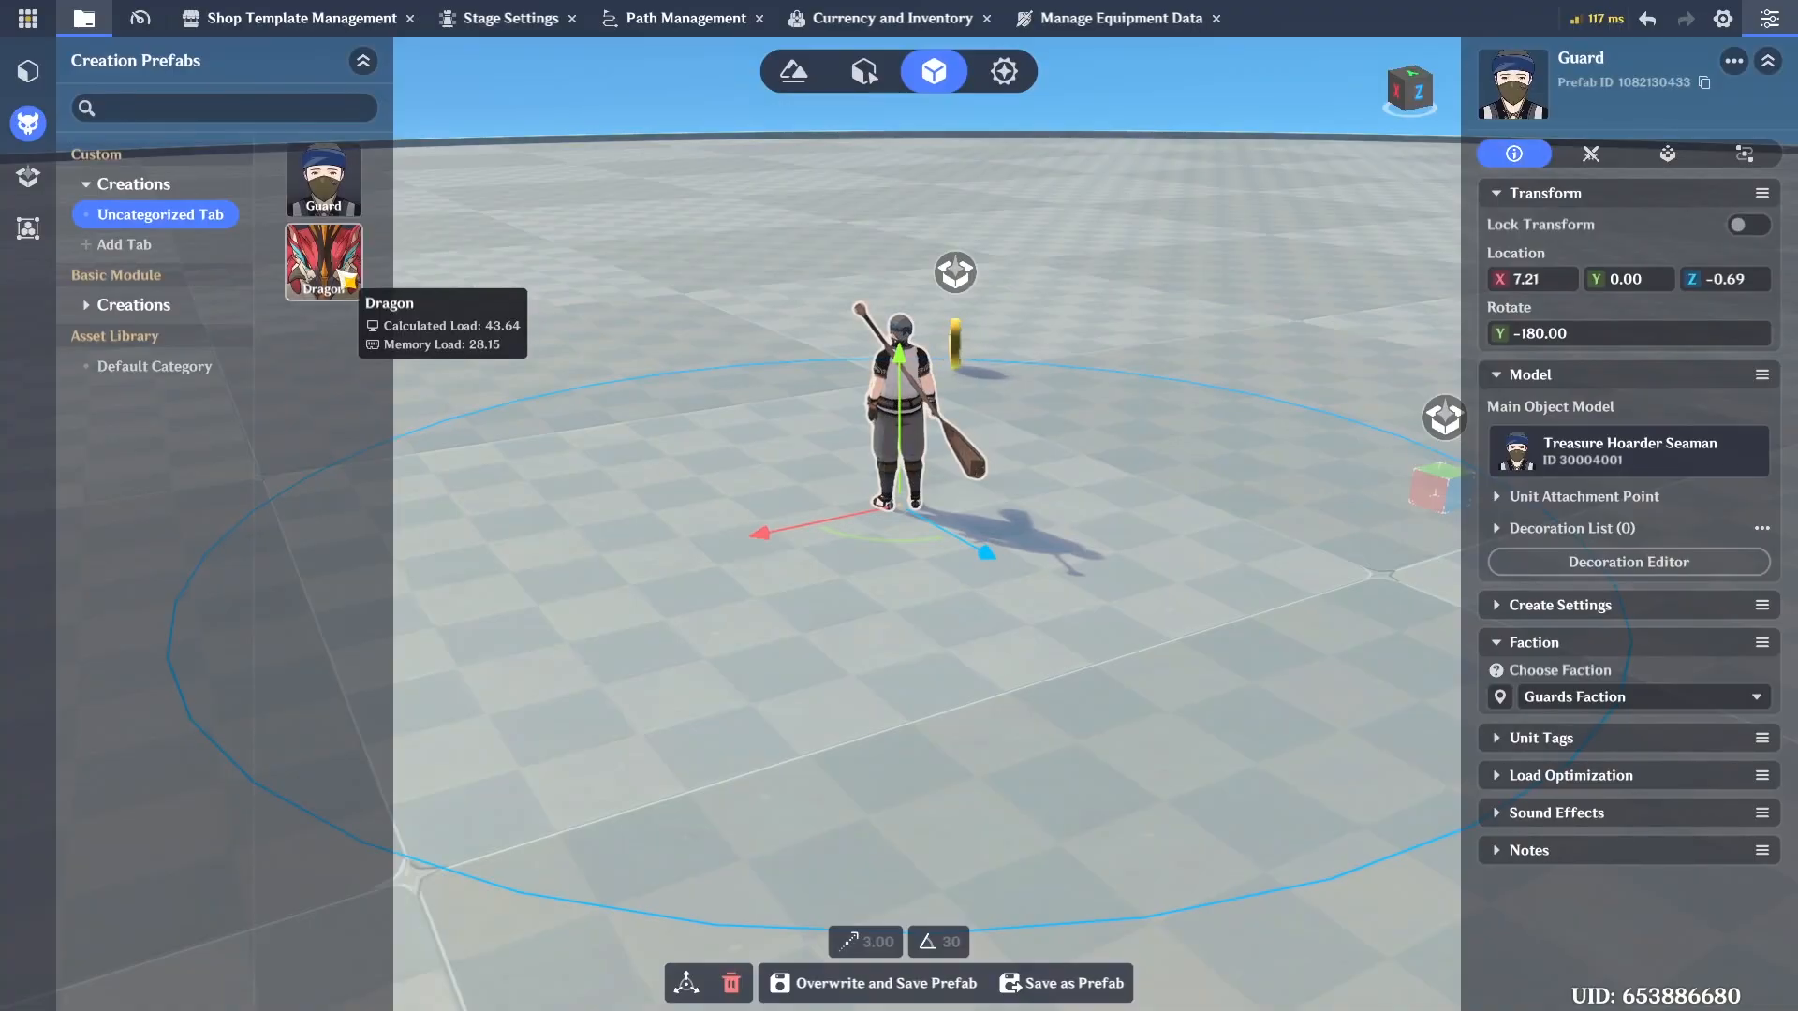
left_click(348, 278)
left_click_drag(748, 621, 236, 795)
left_click(891, 661)
key("w")
right_click_drag(891, 660, 1077, 660)
key("a")
left_click(924, 642)
key("s")
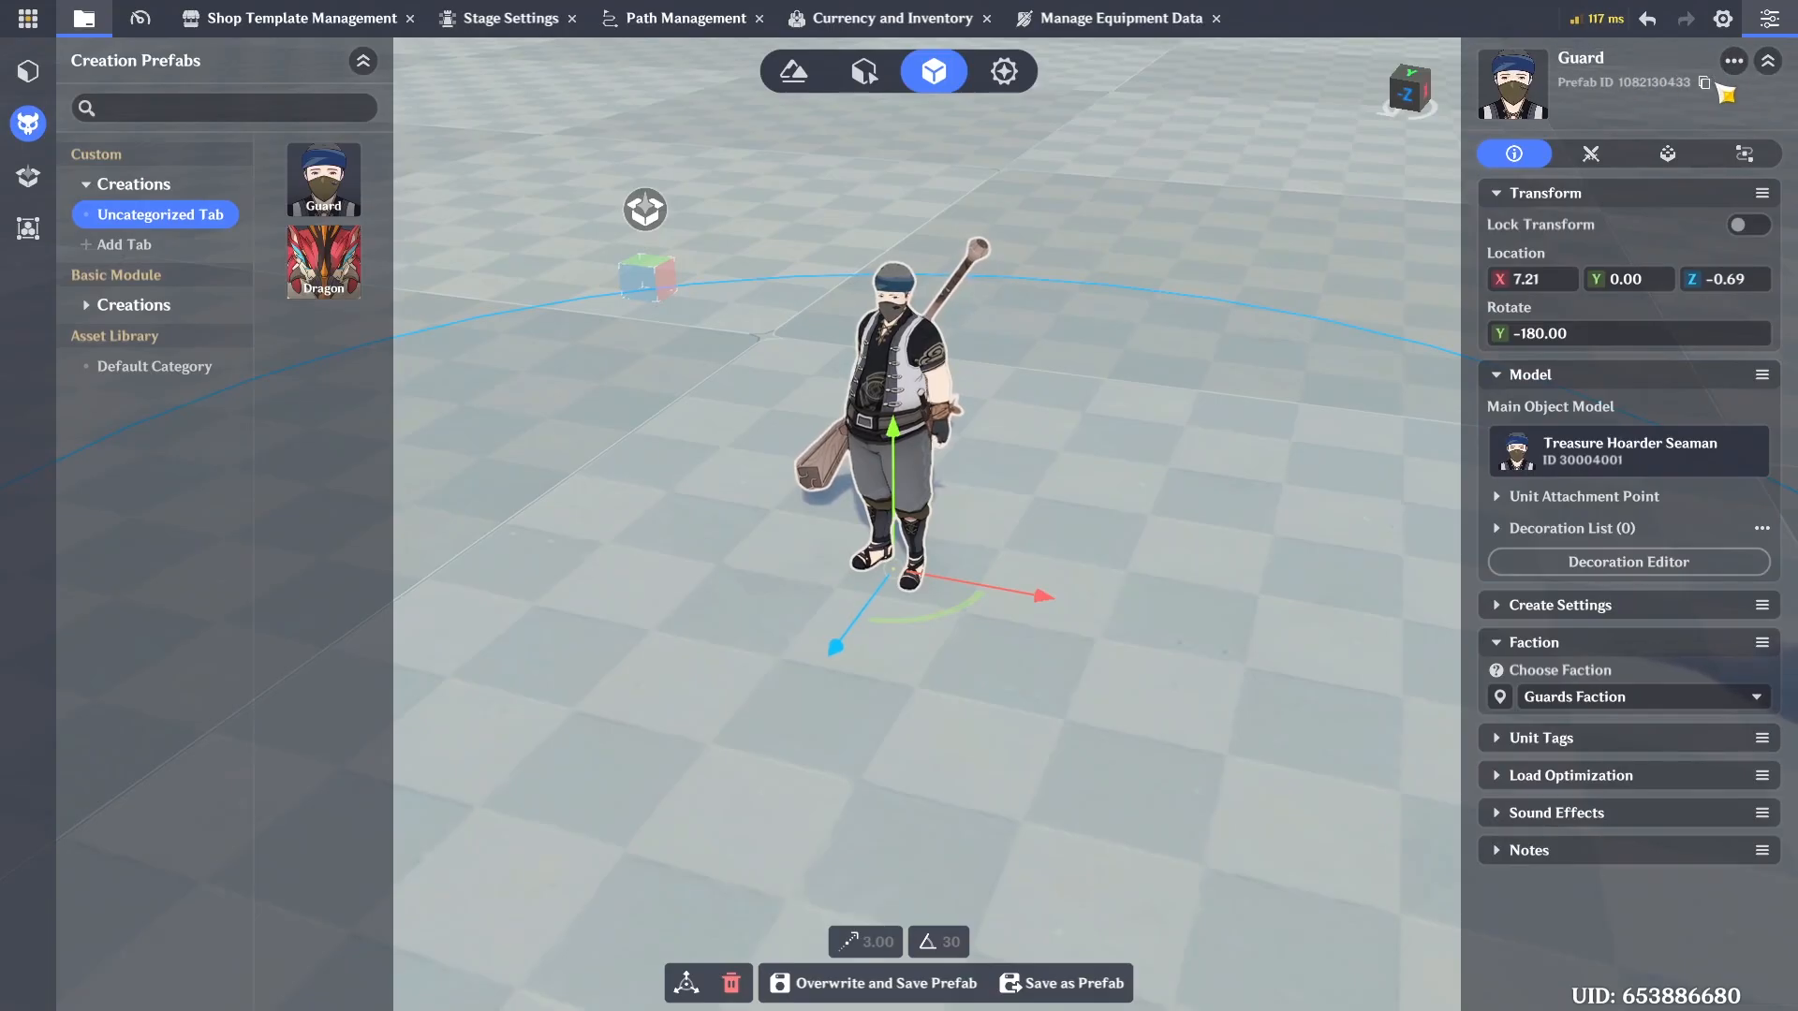
left_click(1705, 84)
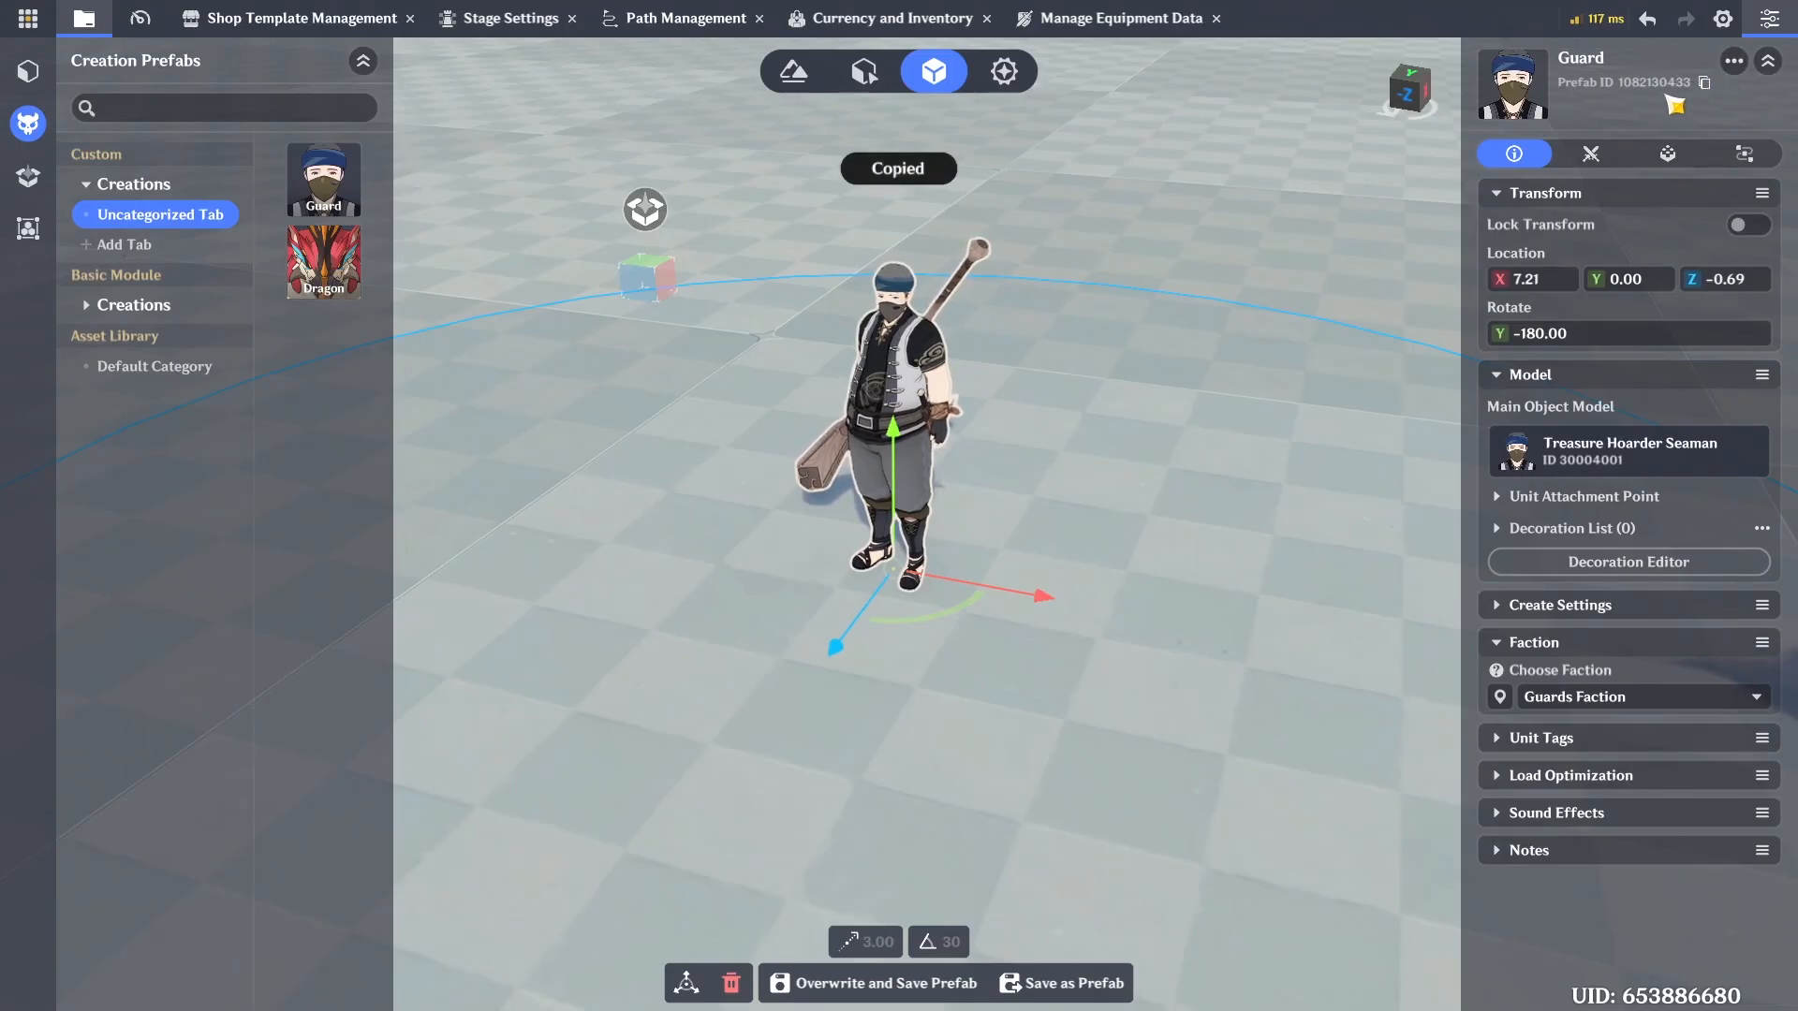
left_click(1004, 71)
key("alt+Tab")
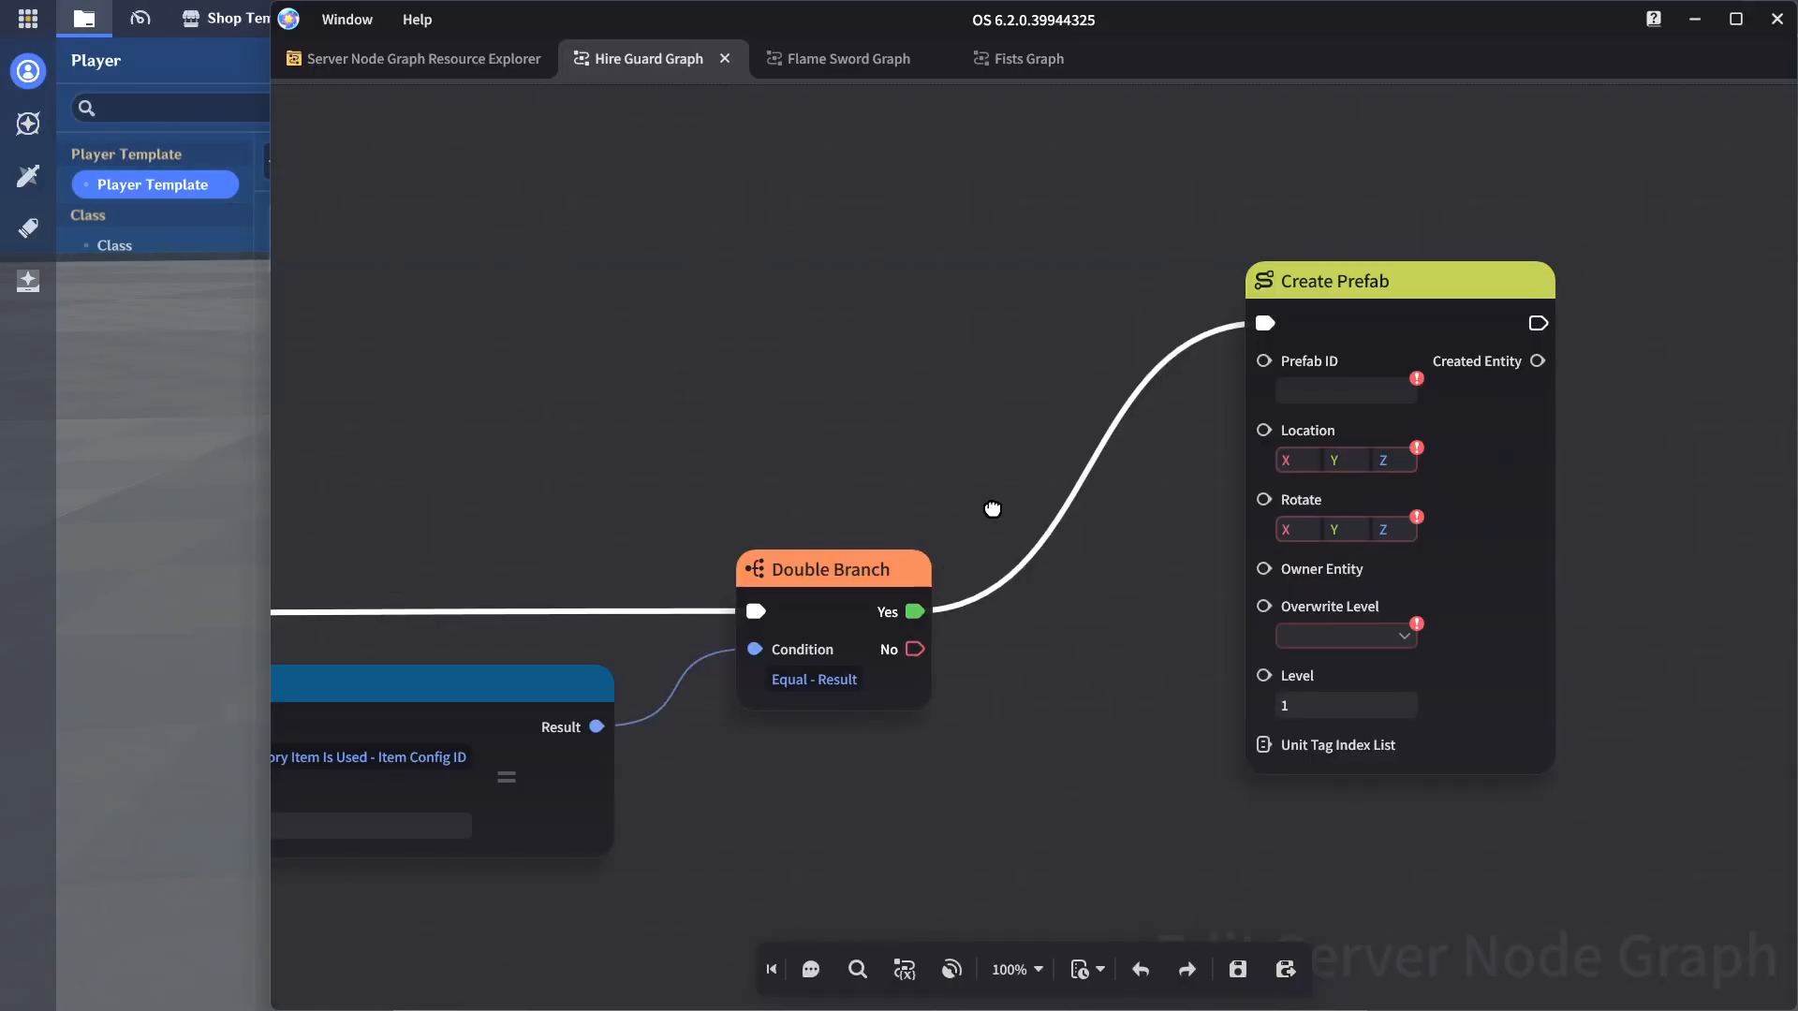
left_click(1218, 353)
key("ctrl+v")
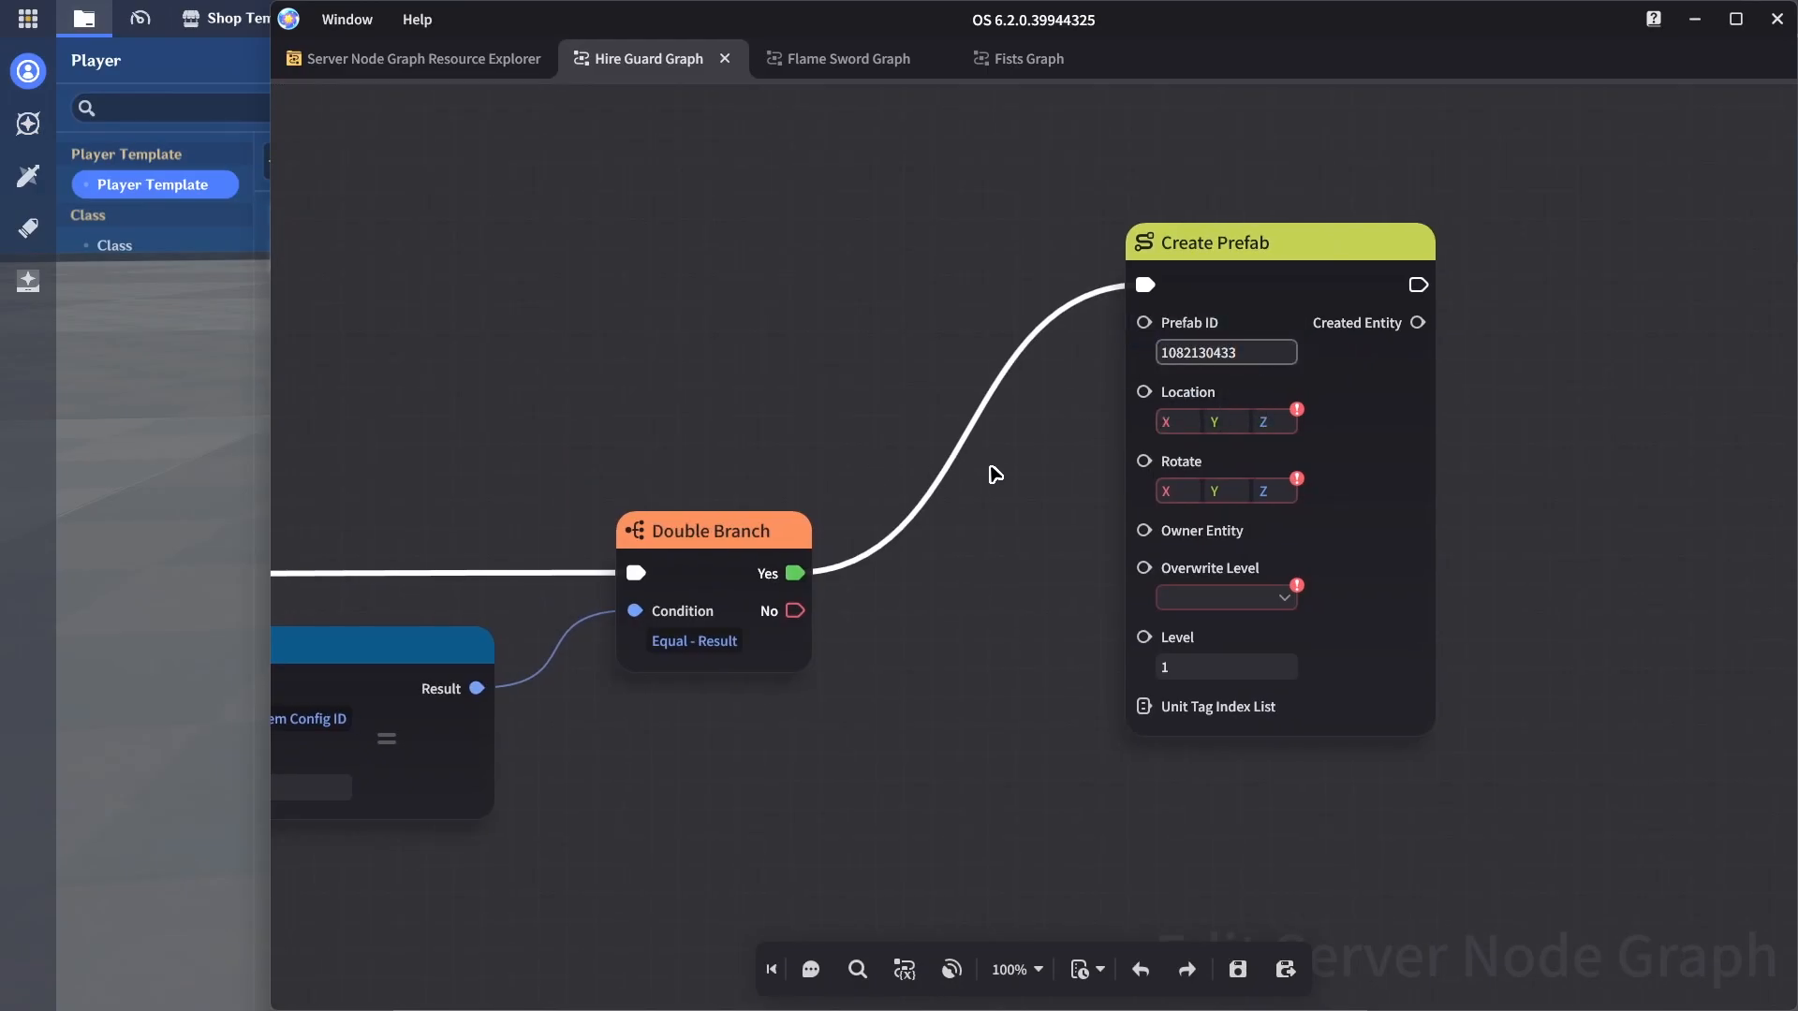
scroll(995, 475, "down", 2)
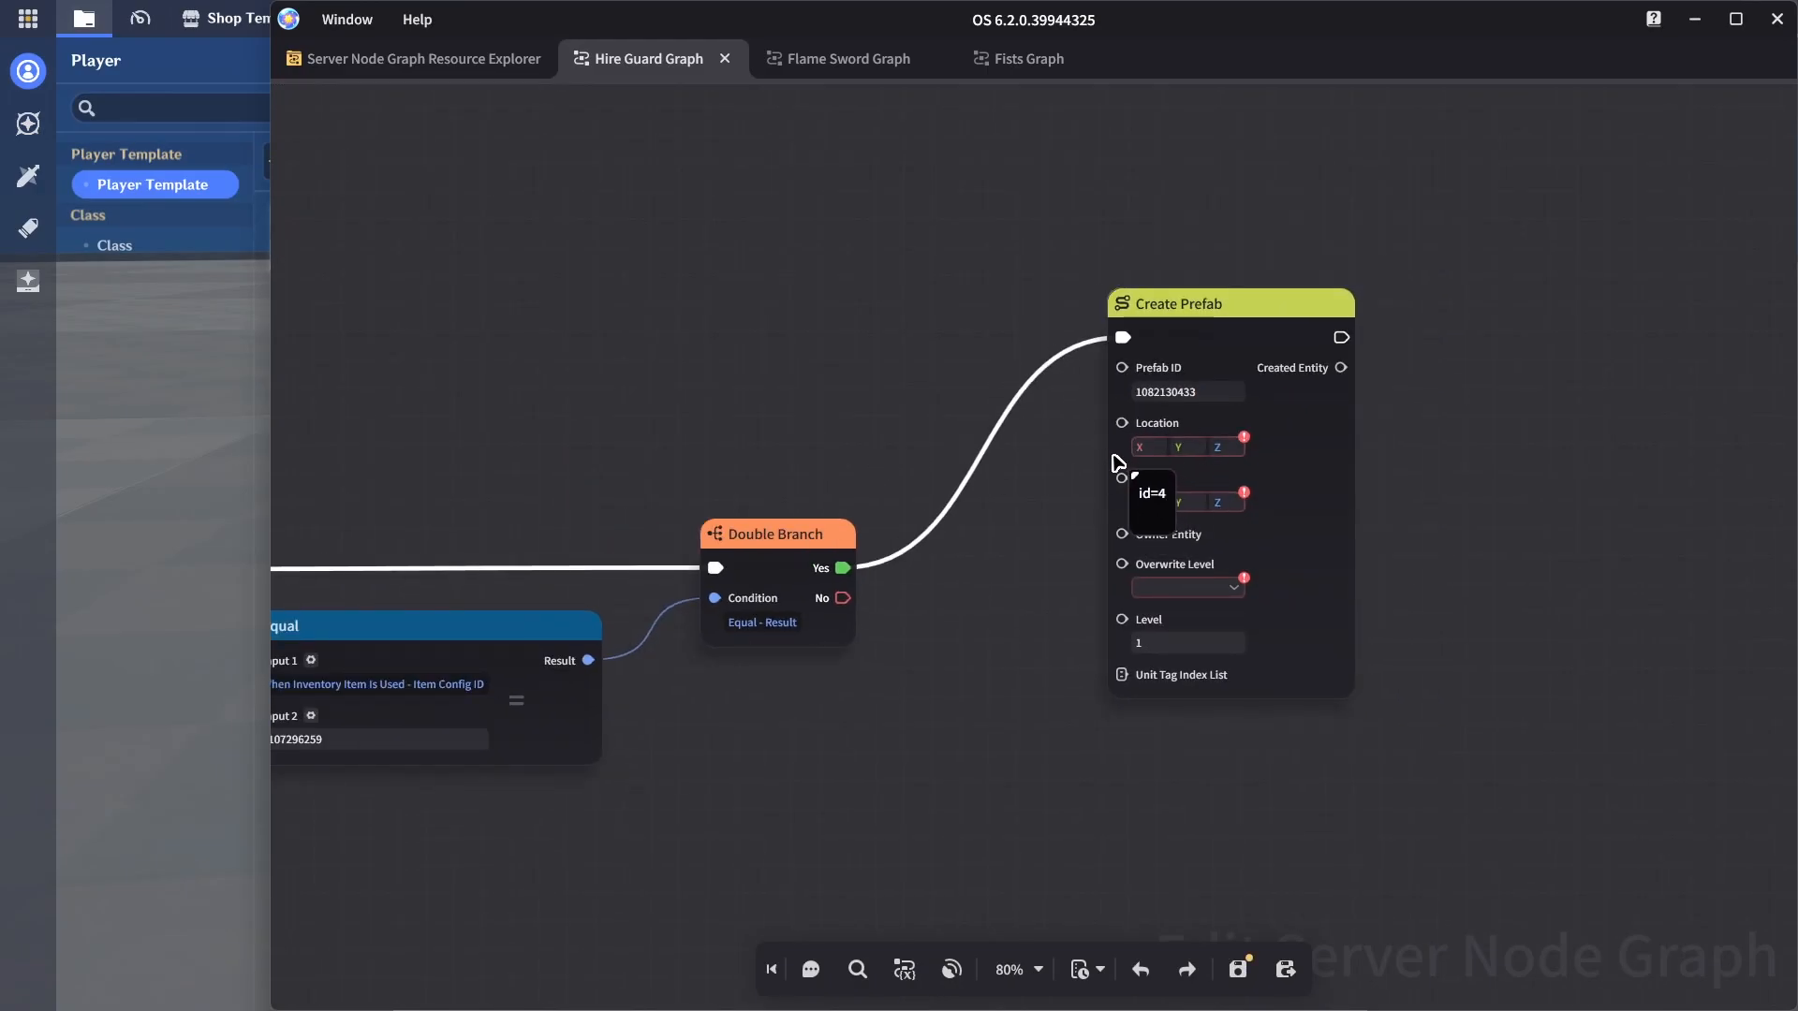
In Terrain Editing, select the Guard placed beside the shop stall and examine its location and the steps in front
key("alt+Tab")
left_click(811, 93)
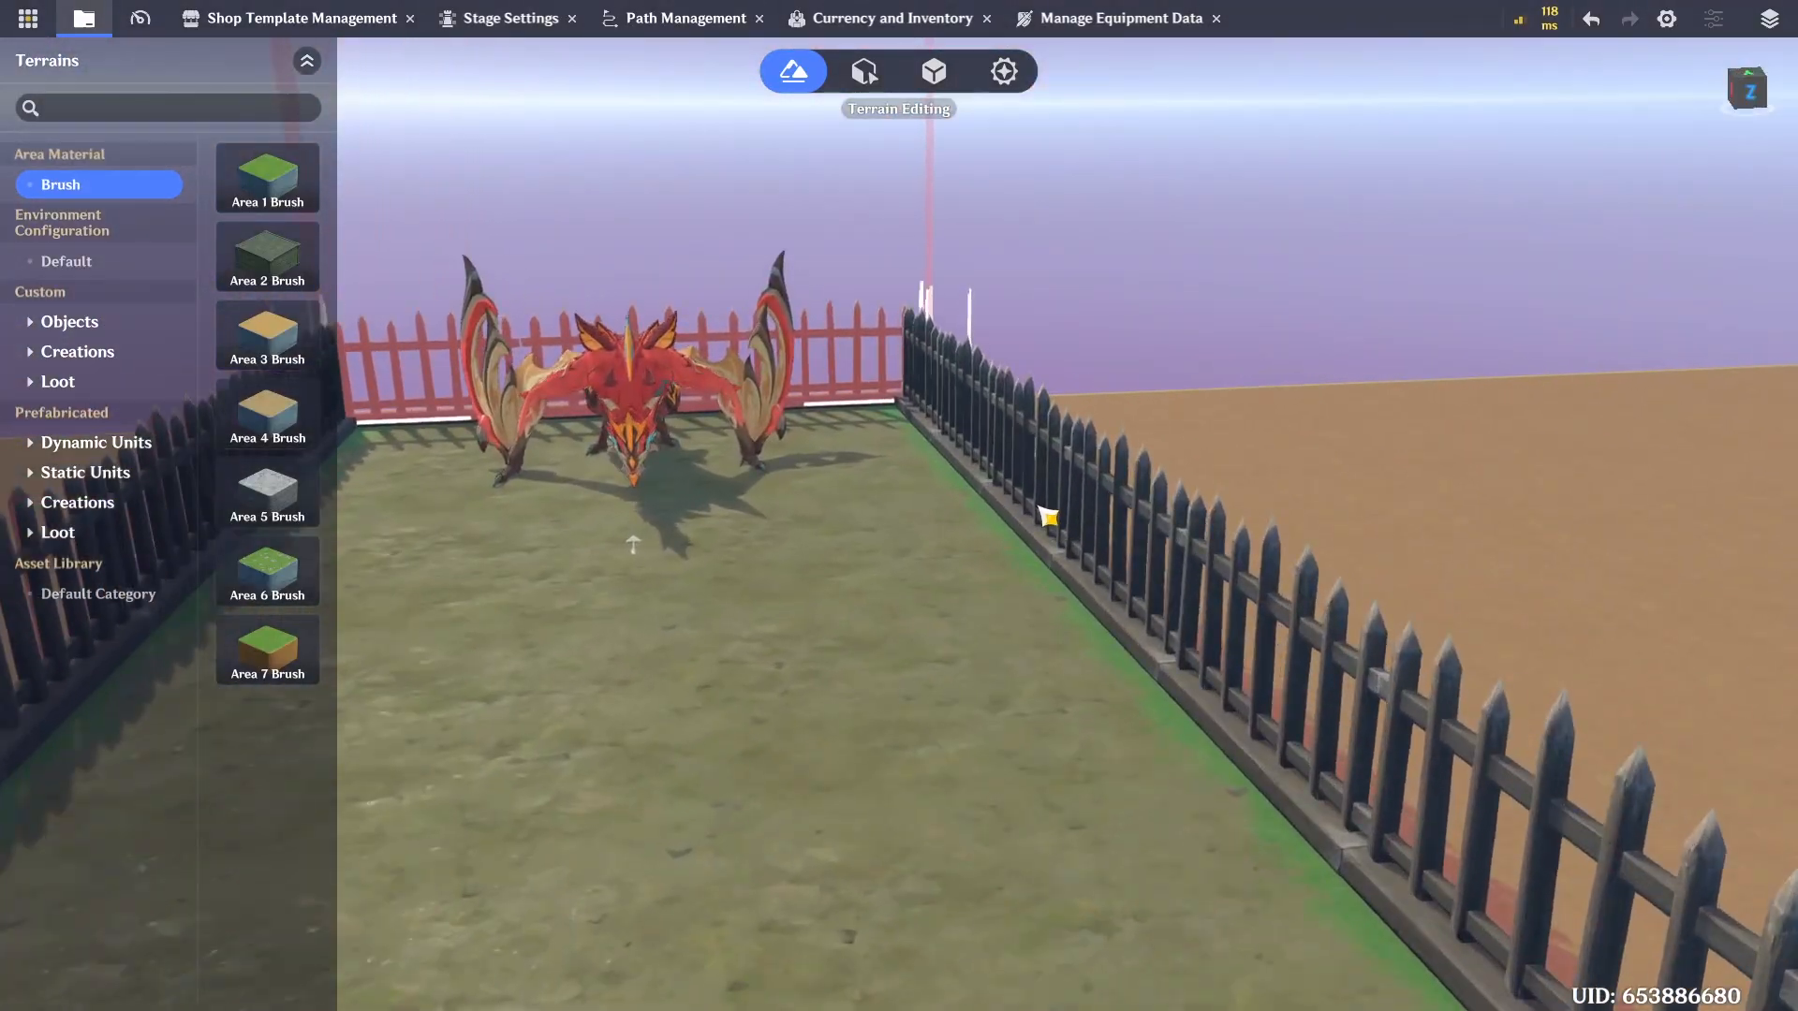
right_click_drag(1047, 517, 907, 586)
key("w")
key("w")
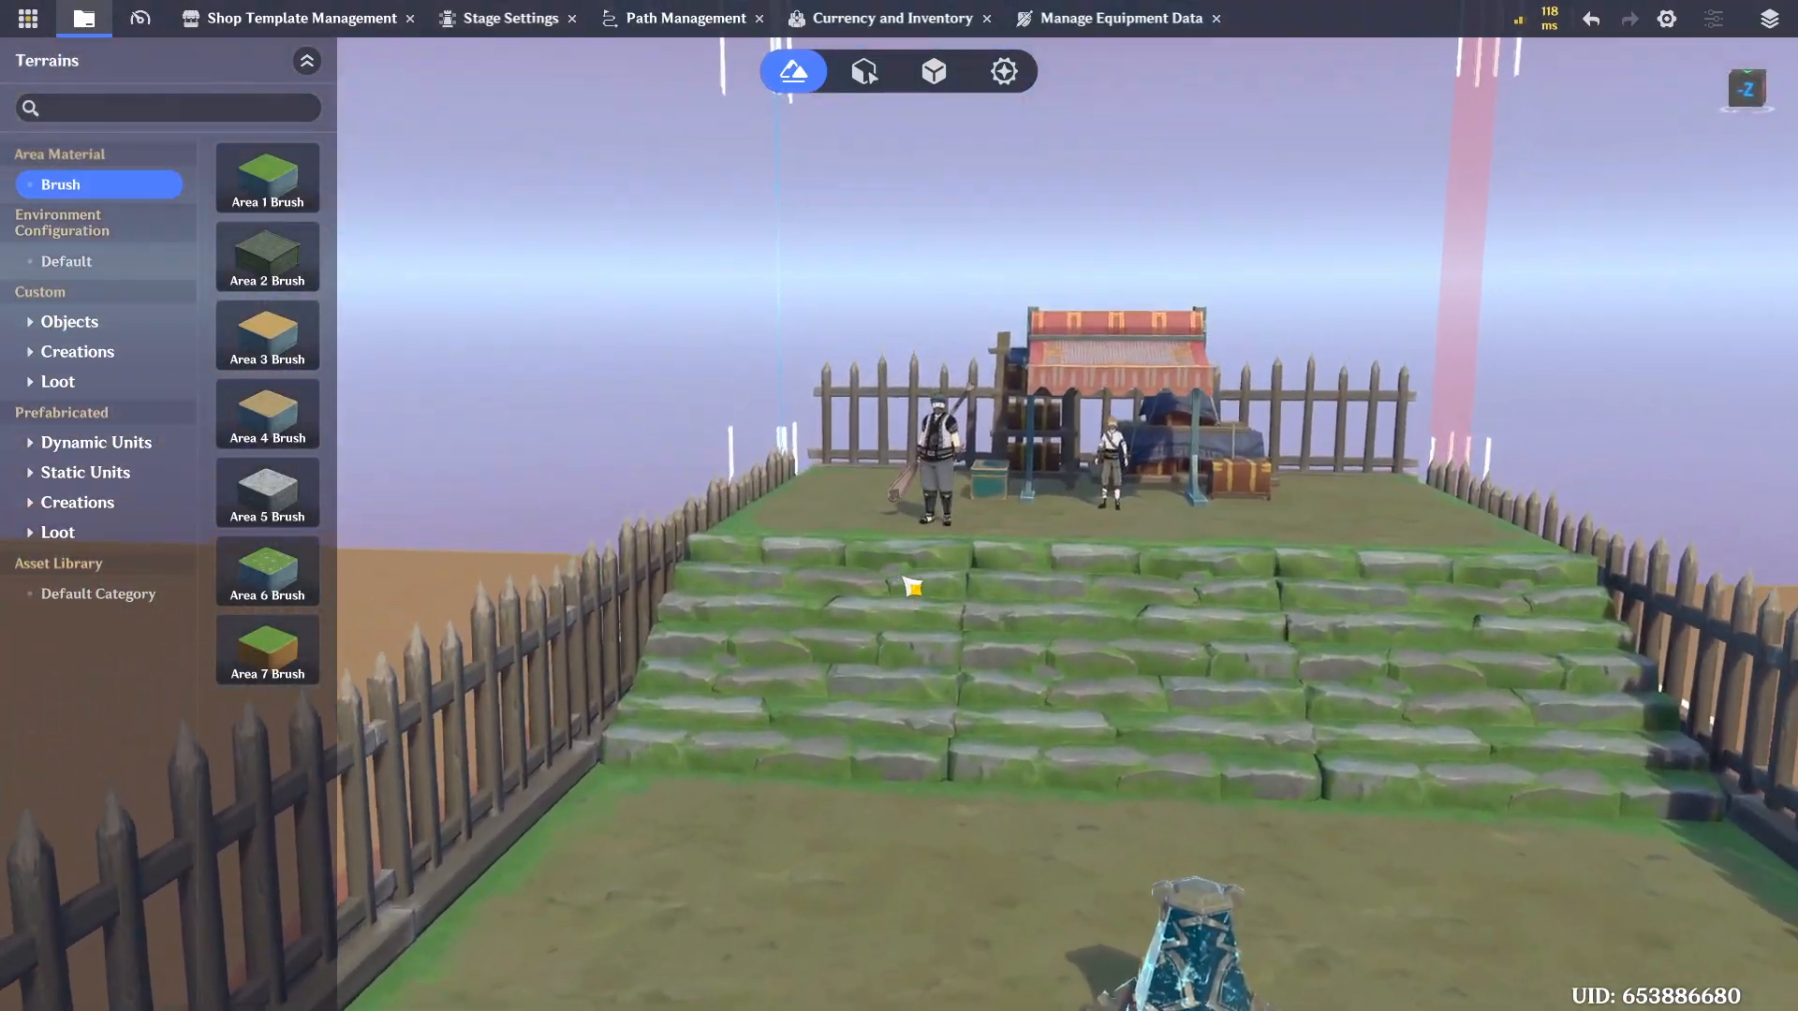
left_click(939, 496)
right_click_drag(941, 511, 916, 579)
key("w")
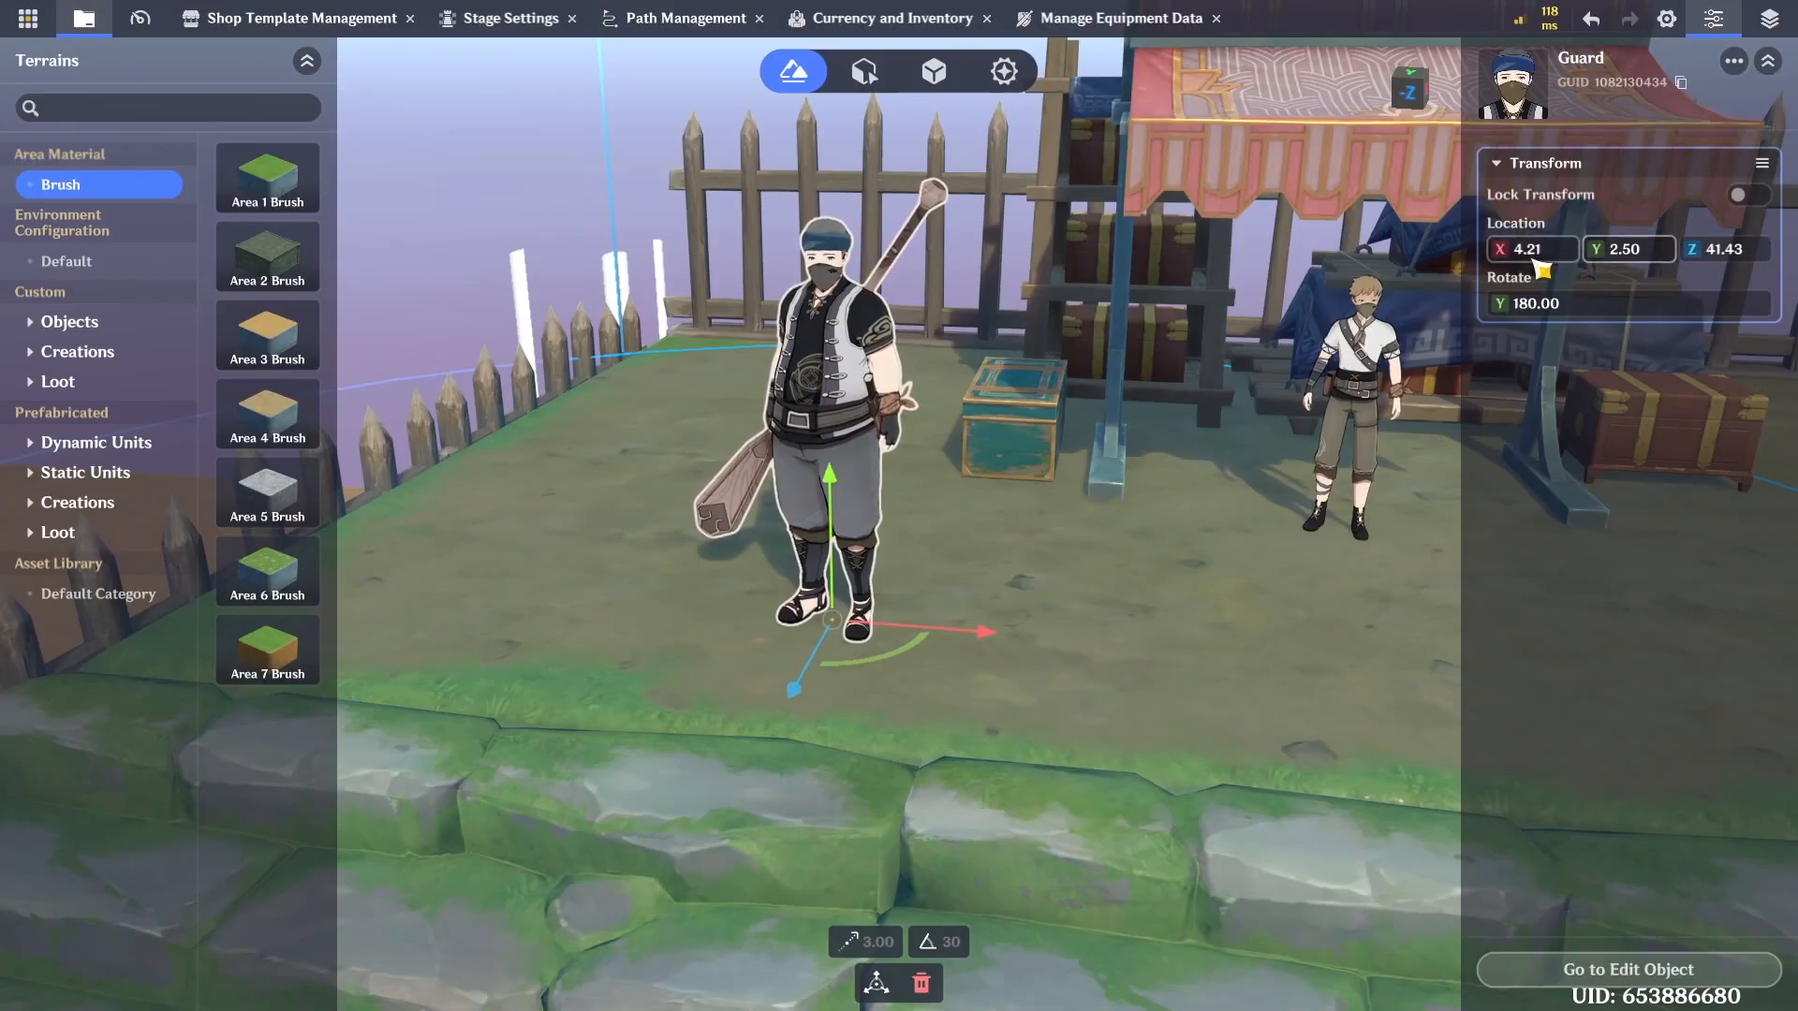
key("s")
right_click_drag(1056, 530, 1077, 567)
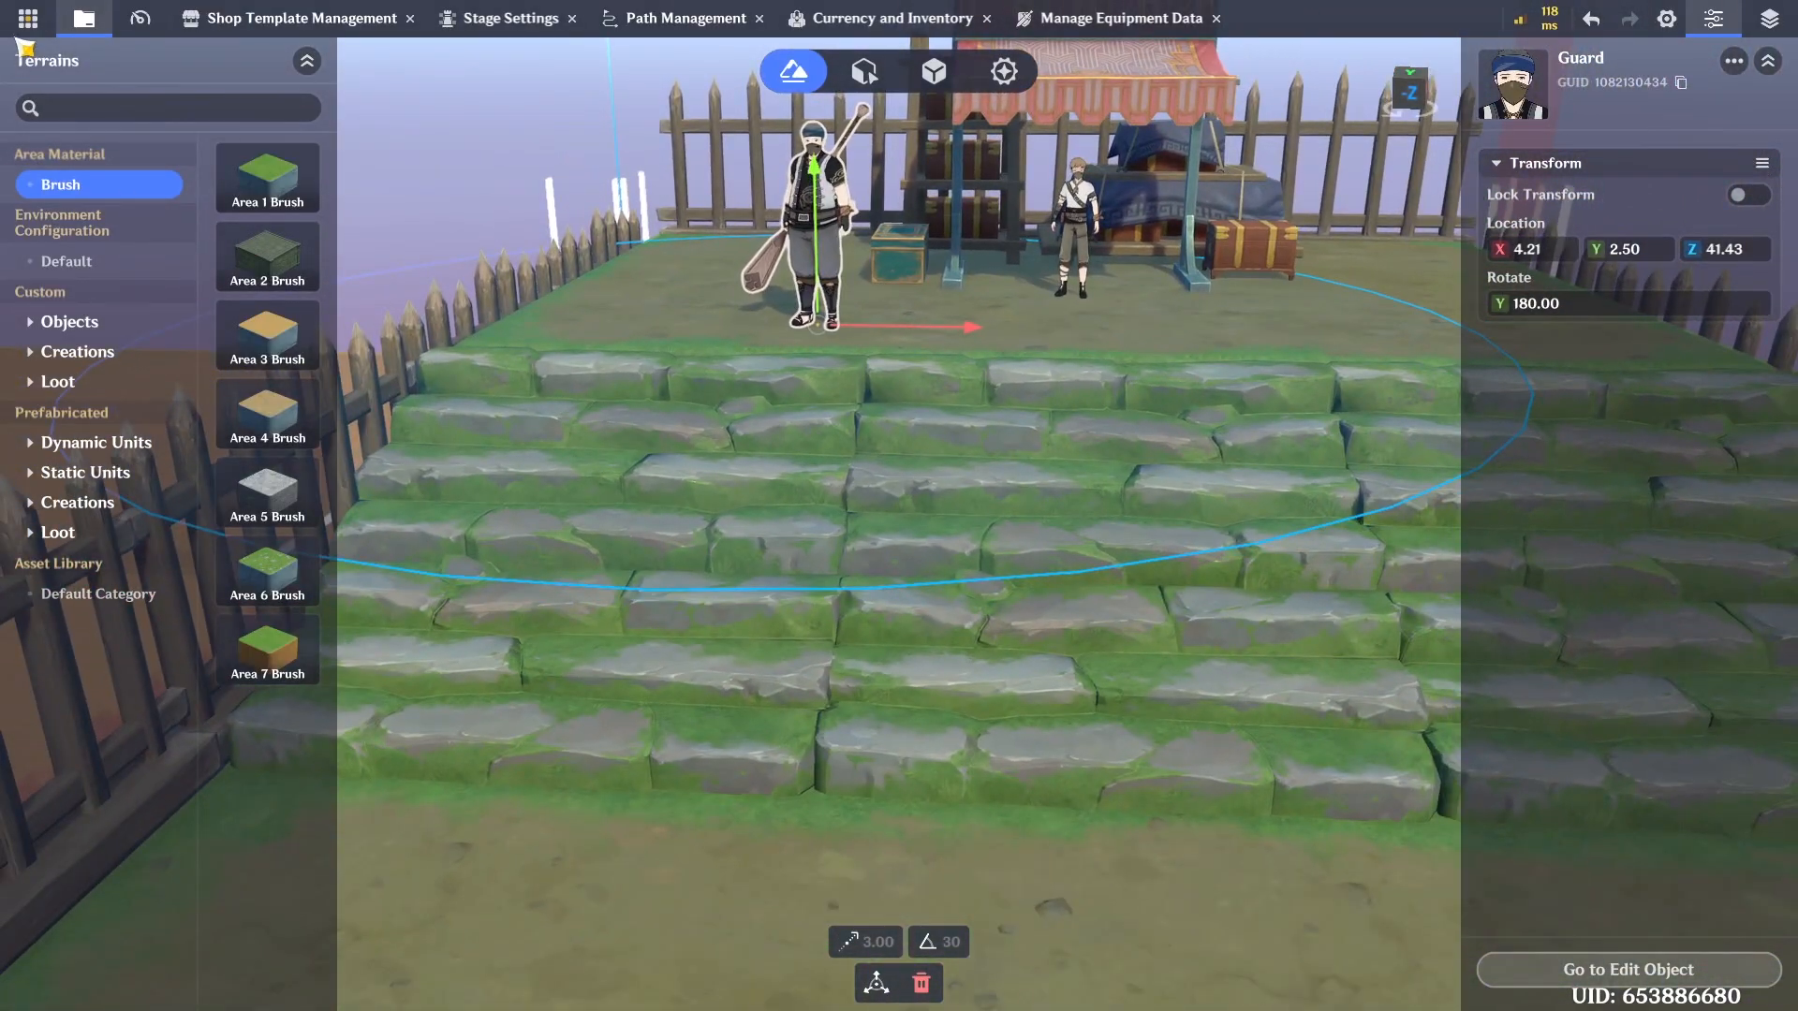
Open Preset Point Management and rename the existing preset point Spawn Point
left_click(28, 19)
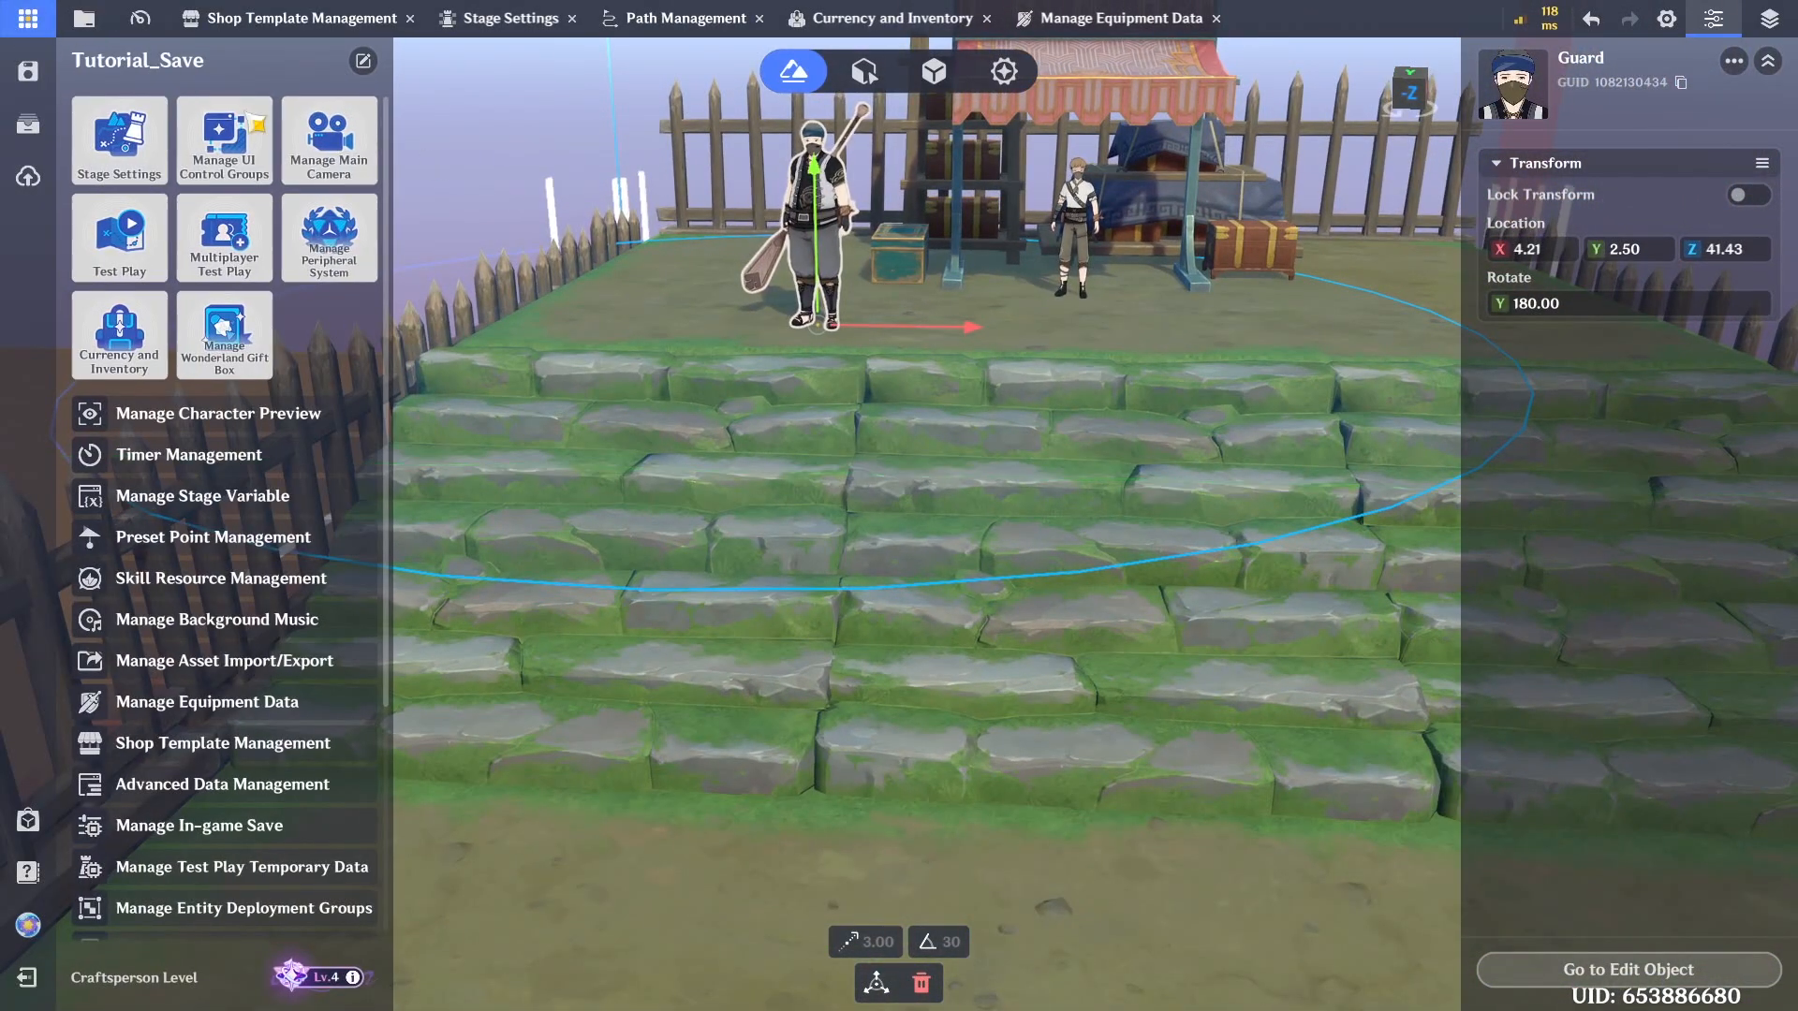
scroll(281, 539, "down", 2)
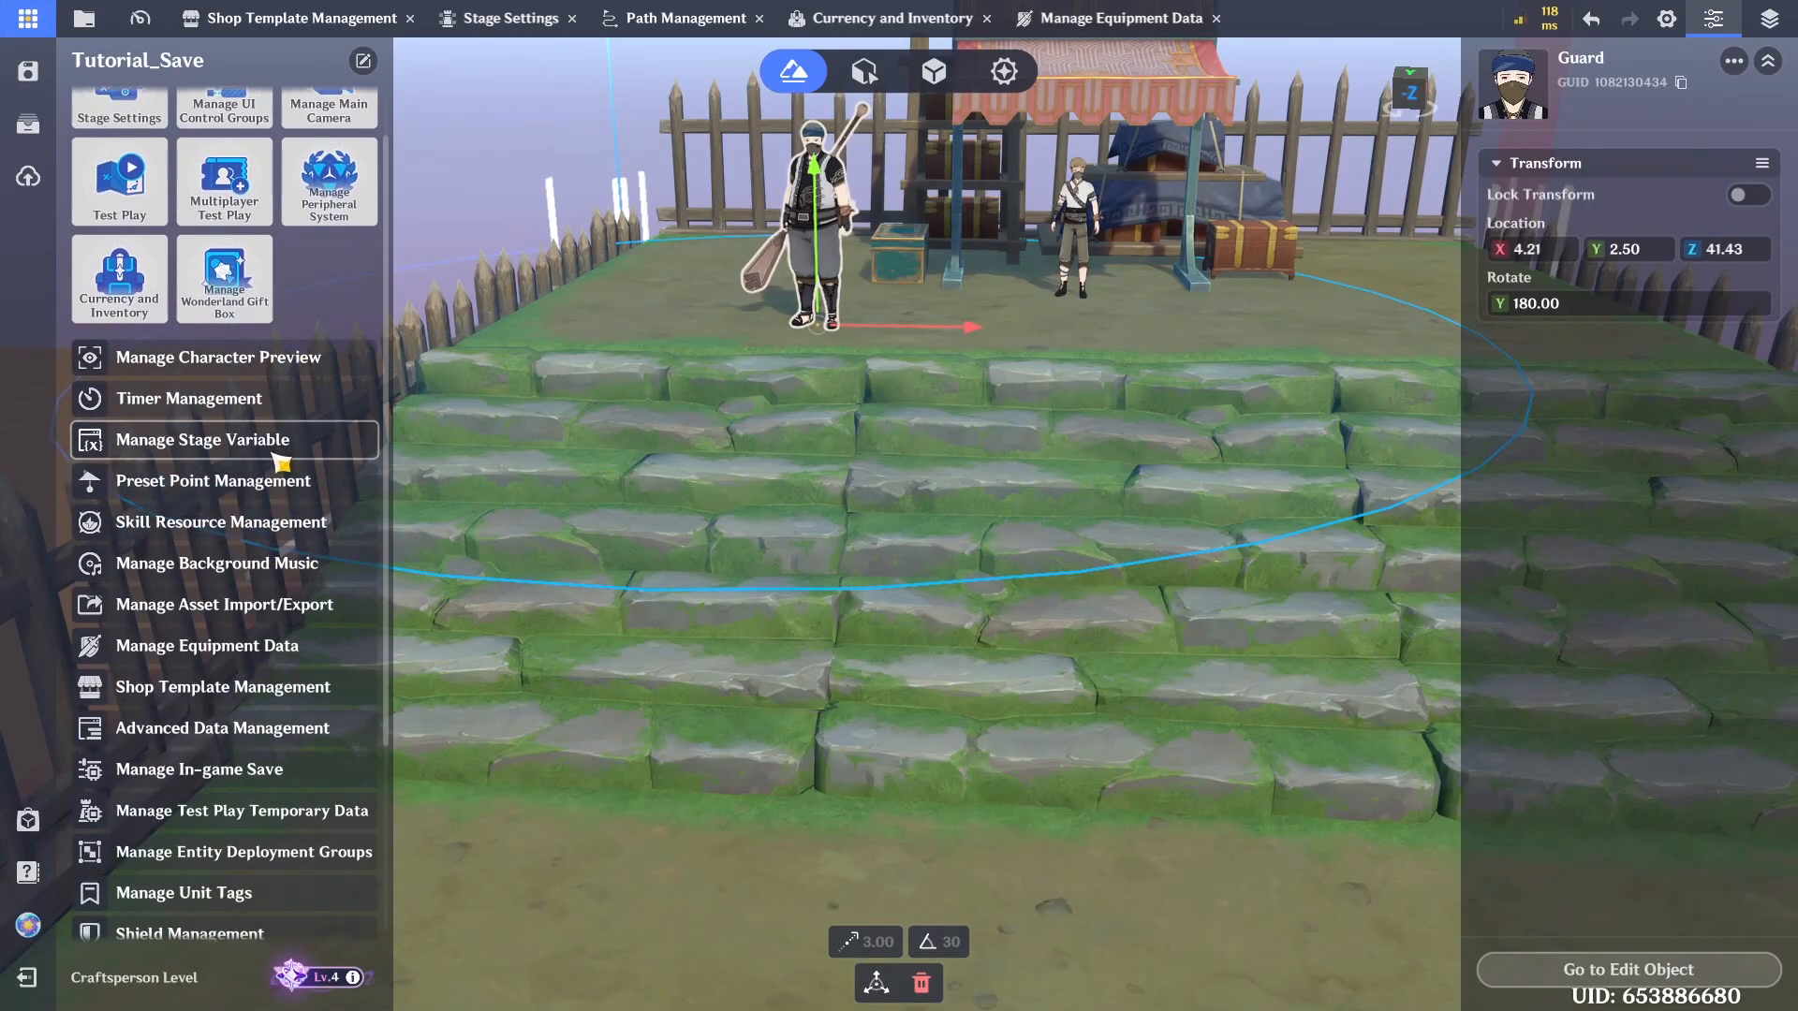
left_click(270, 491)
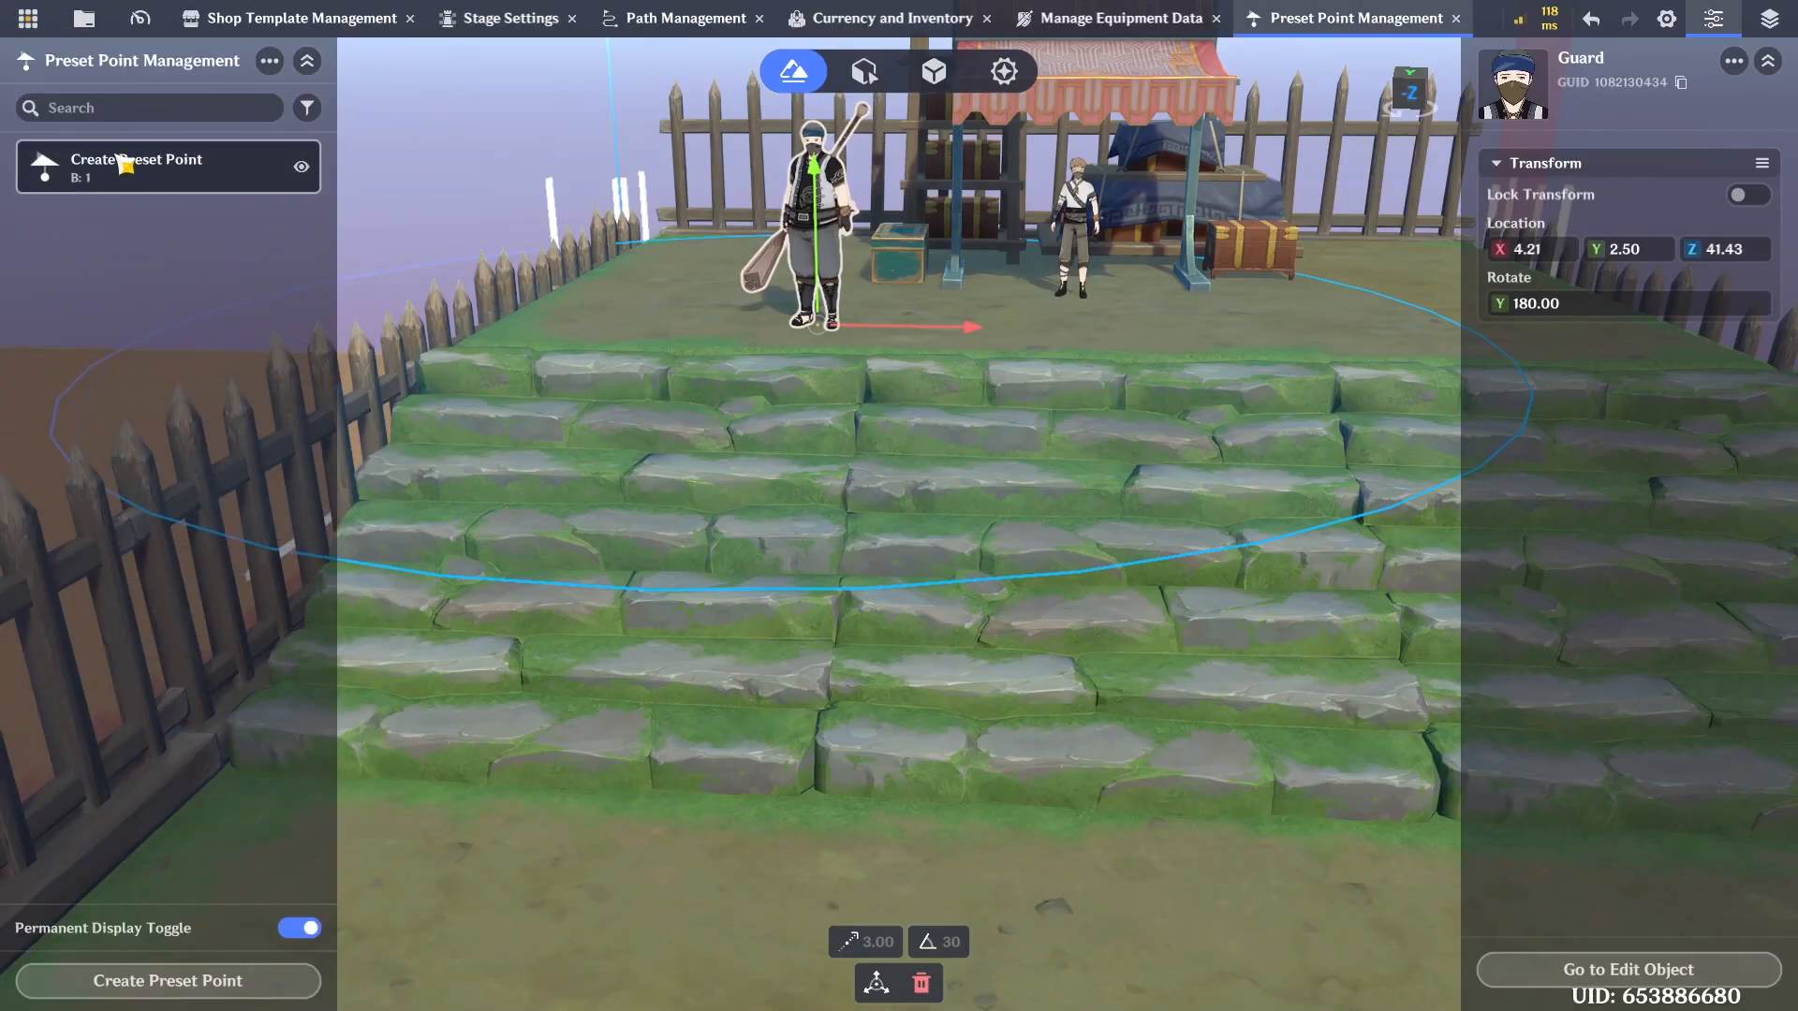
left_click(147, 176)
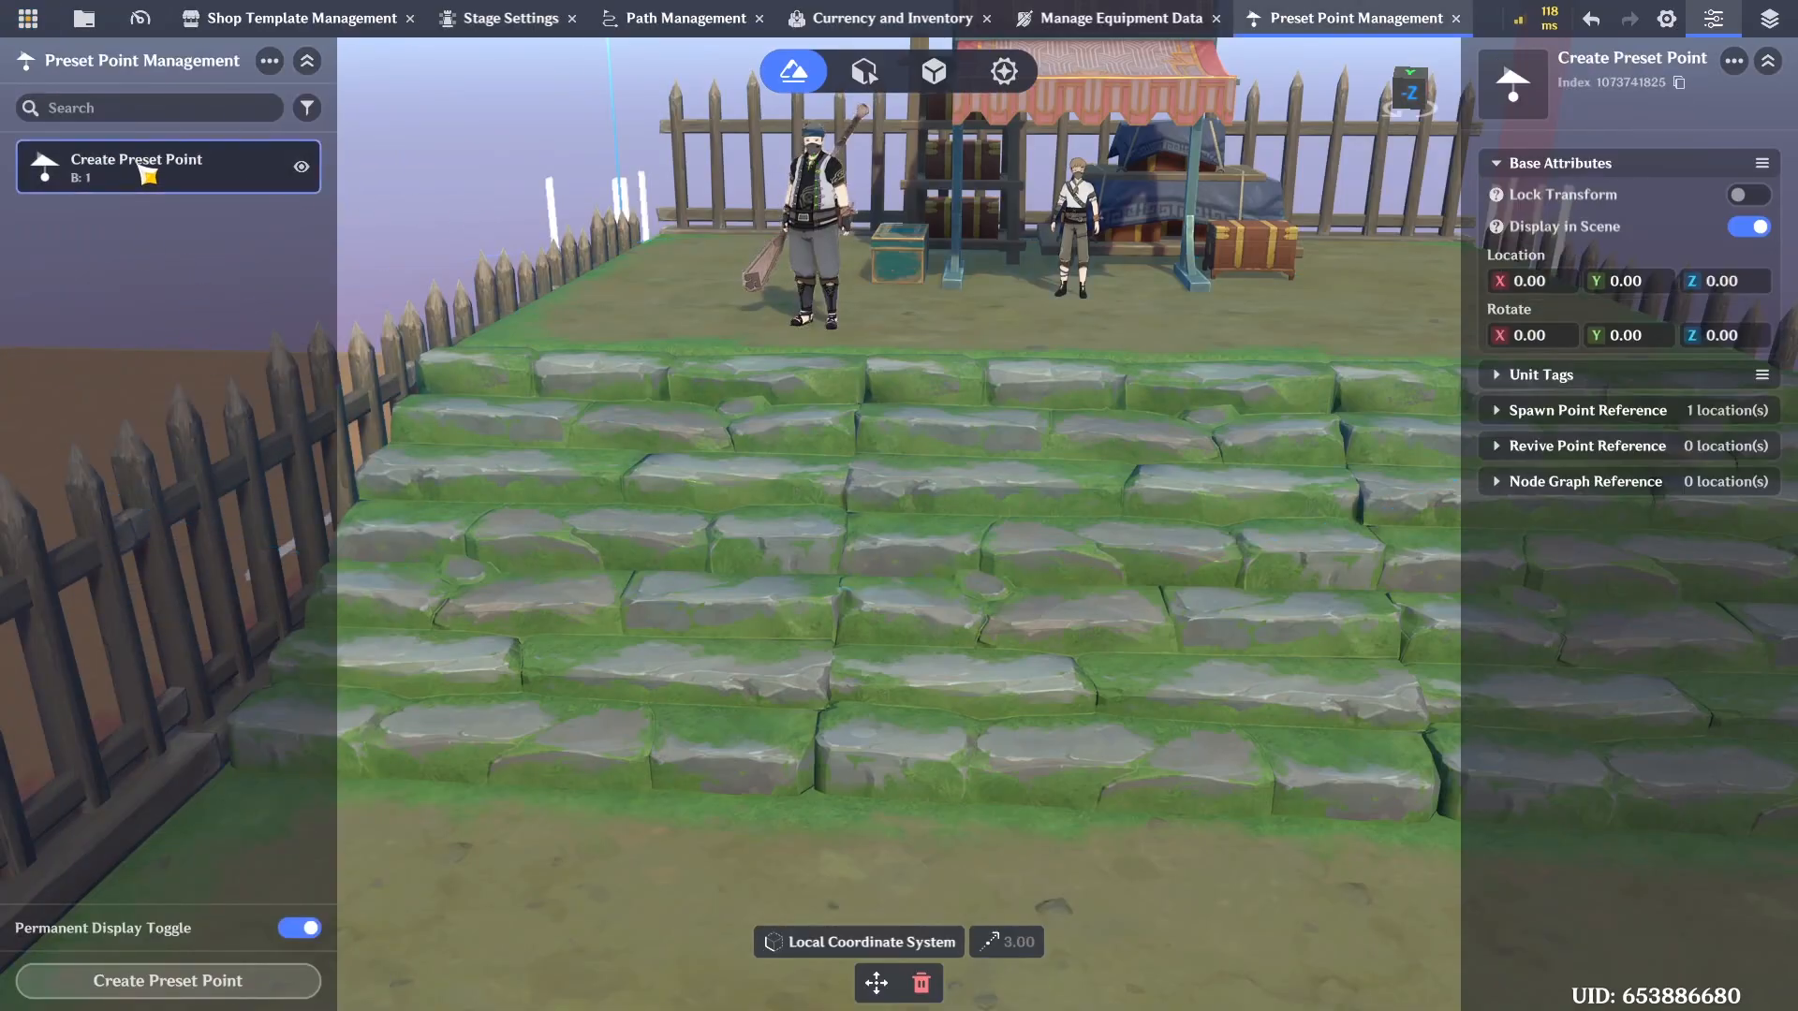
left_click(1601, 72)
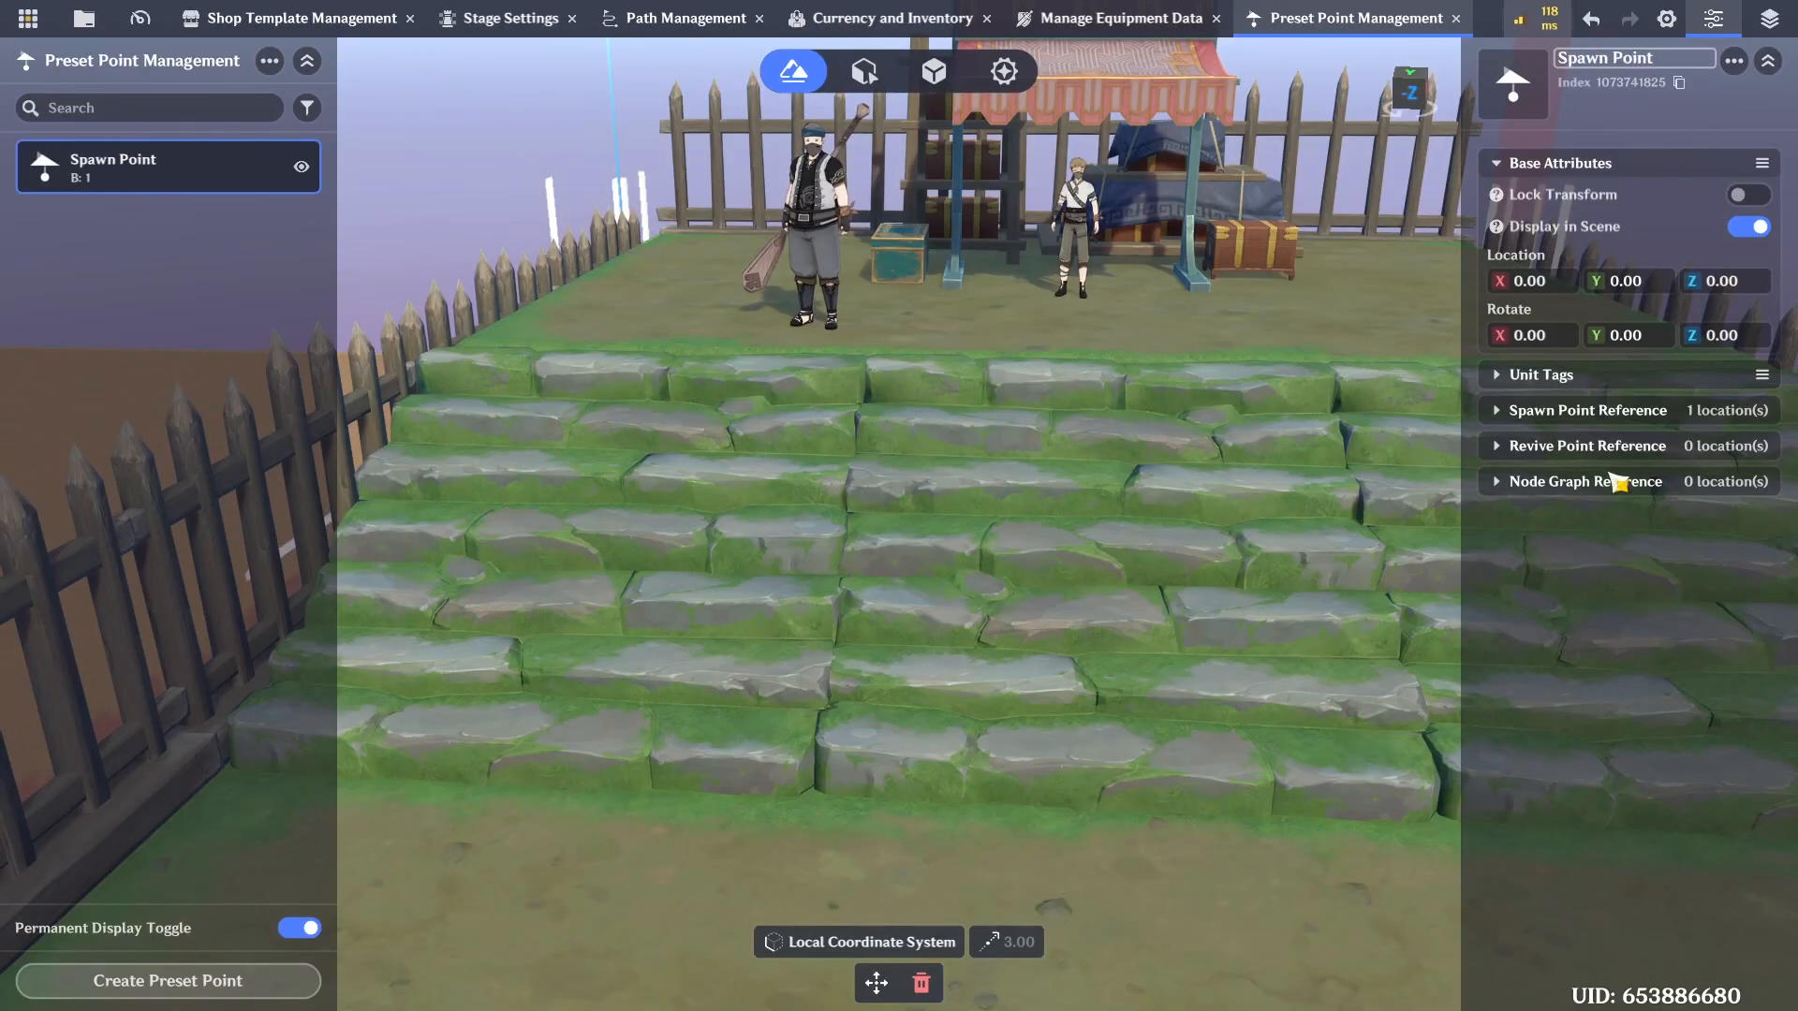
Create a preset point named Guard Spawn and raise it to about 2.69 on Y, level with the ground above the steps
left_click(241, 982)
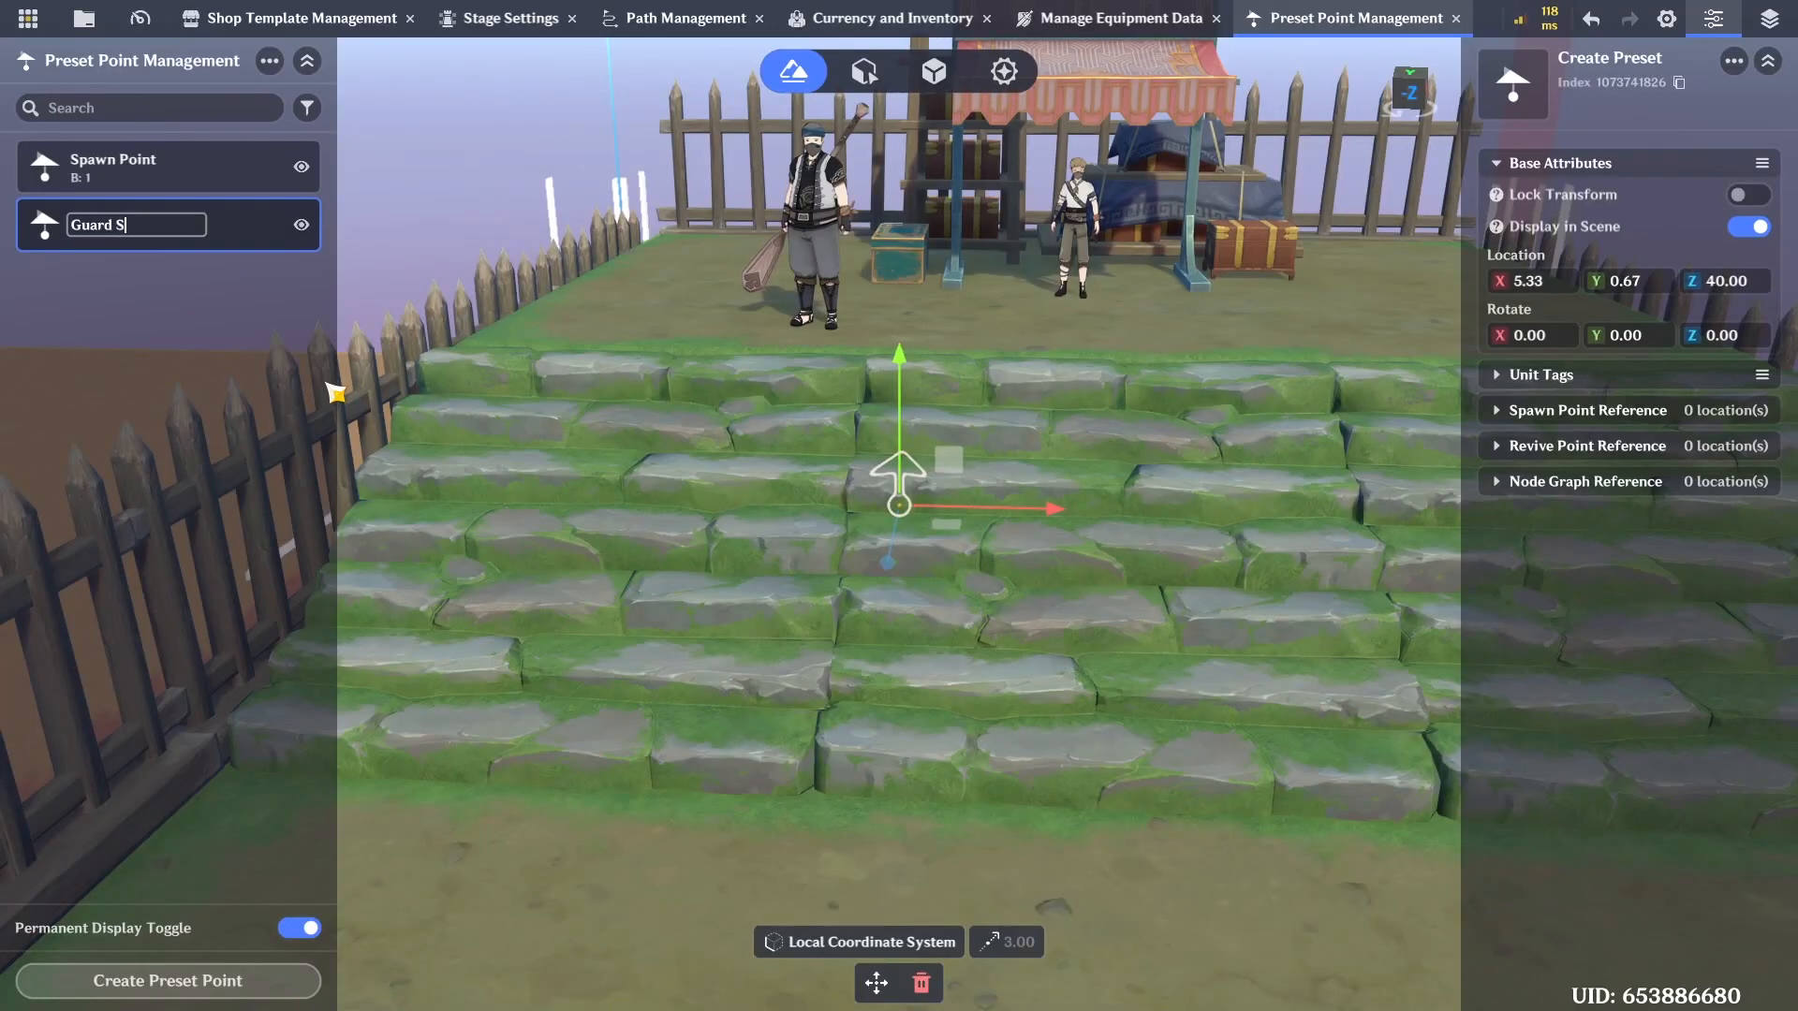
right_click_drag(1043, 575, 985, 572)
key("d")
key("w")
left_click_drag(864, 438, 866, 325)
right_click_drag(868, 326, 951, 497)
Rotate the Guard Spawn preset point to -180 on the Y axis so it faces the steps
left_click(878, 982)
left_click(866, 907)
left_click_drag(930, 560, 895, 433)
left_click(877, 982)
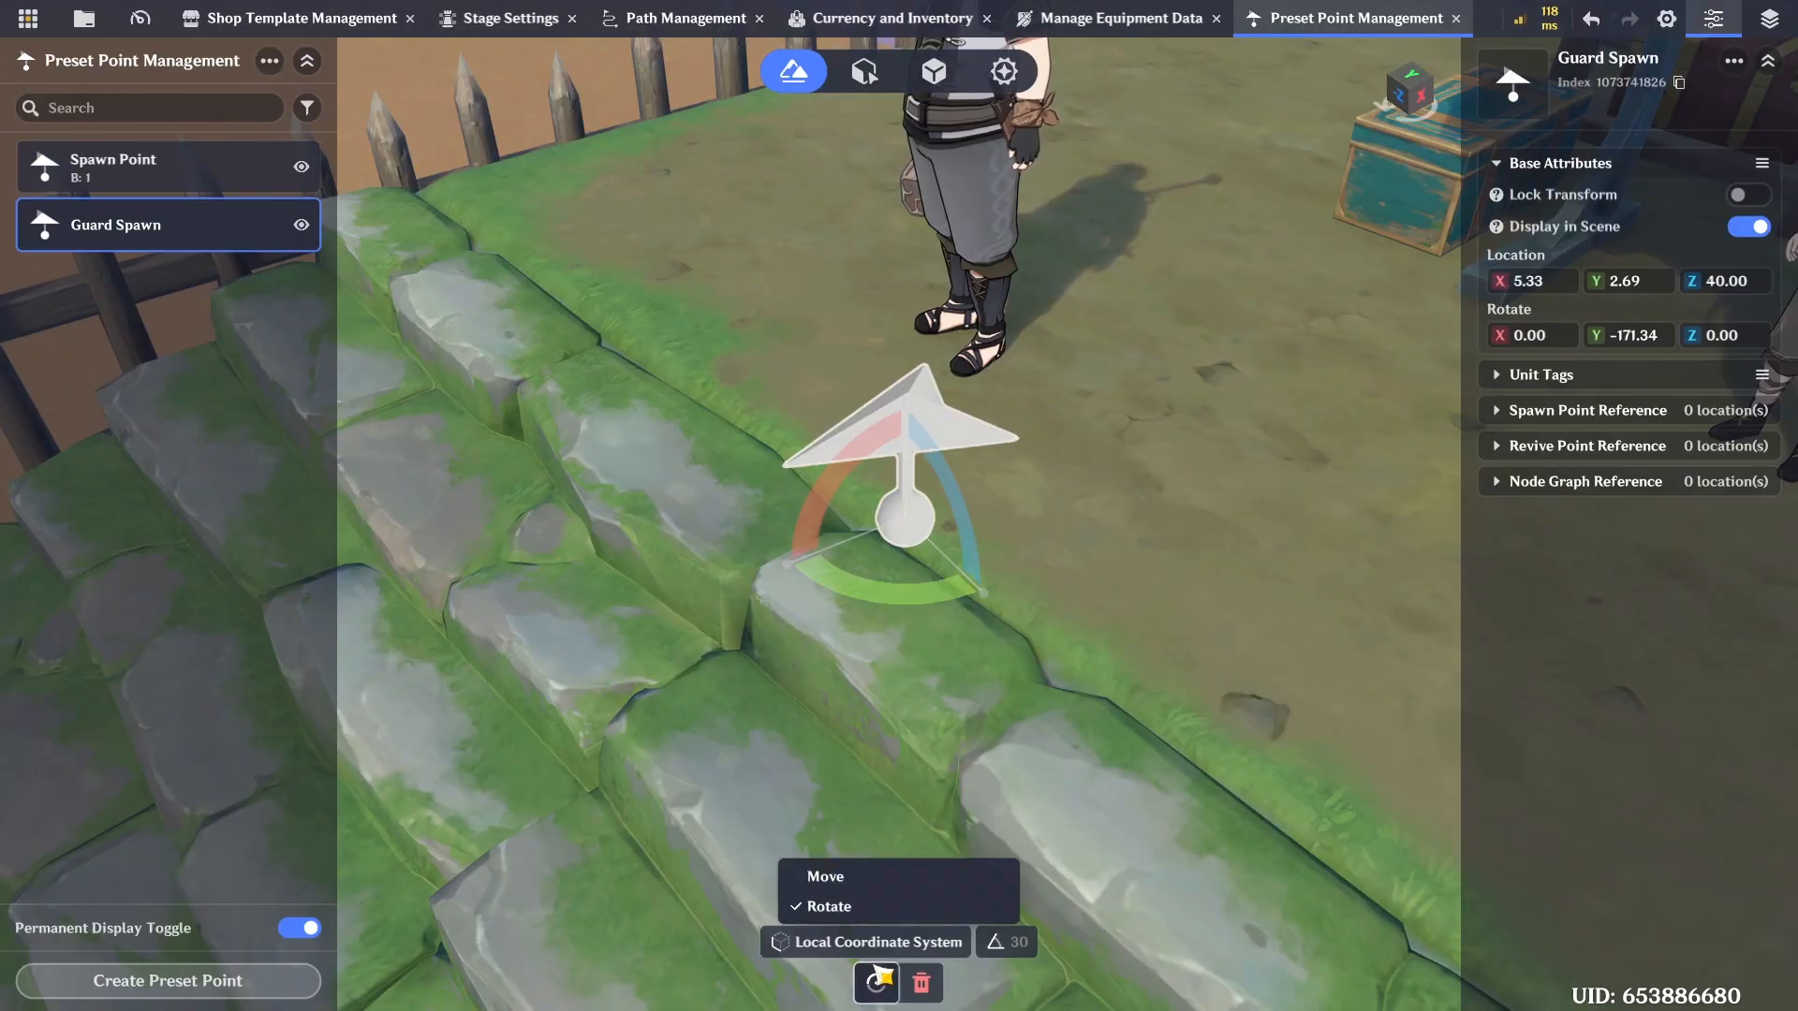
left_click(1007, 942)
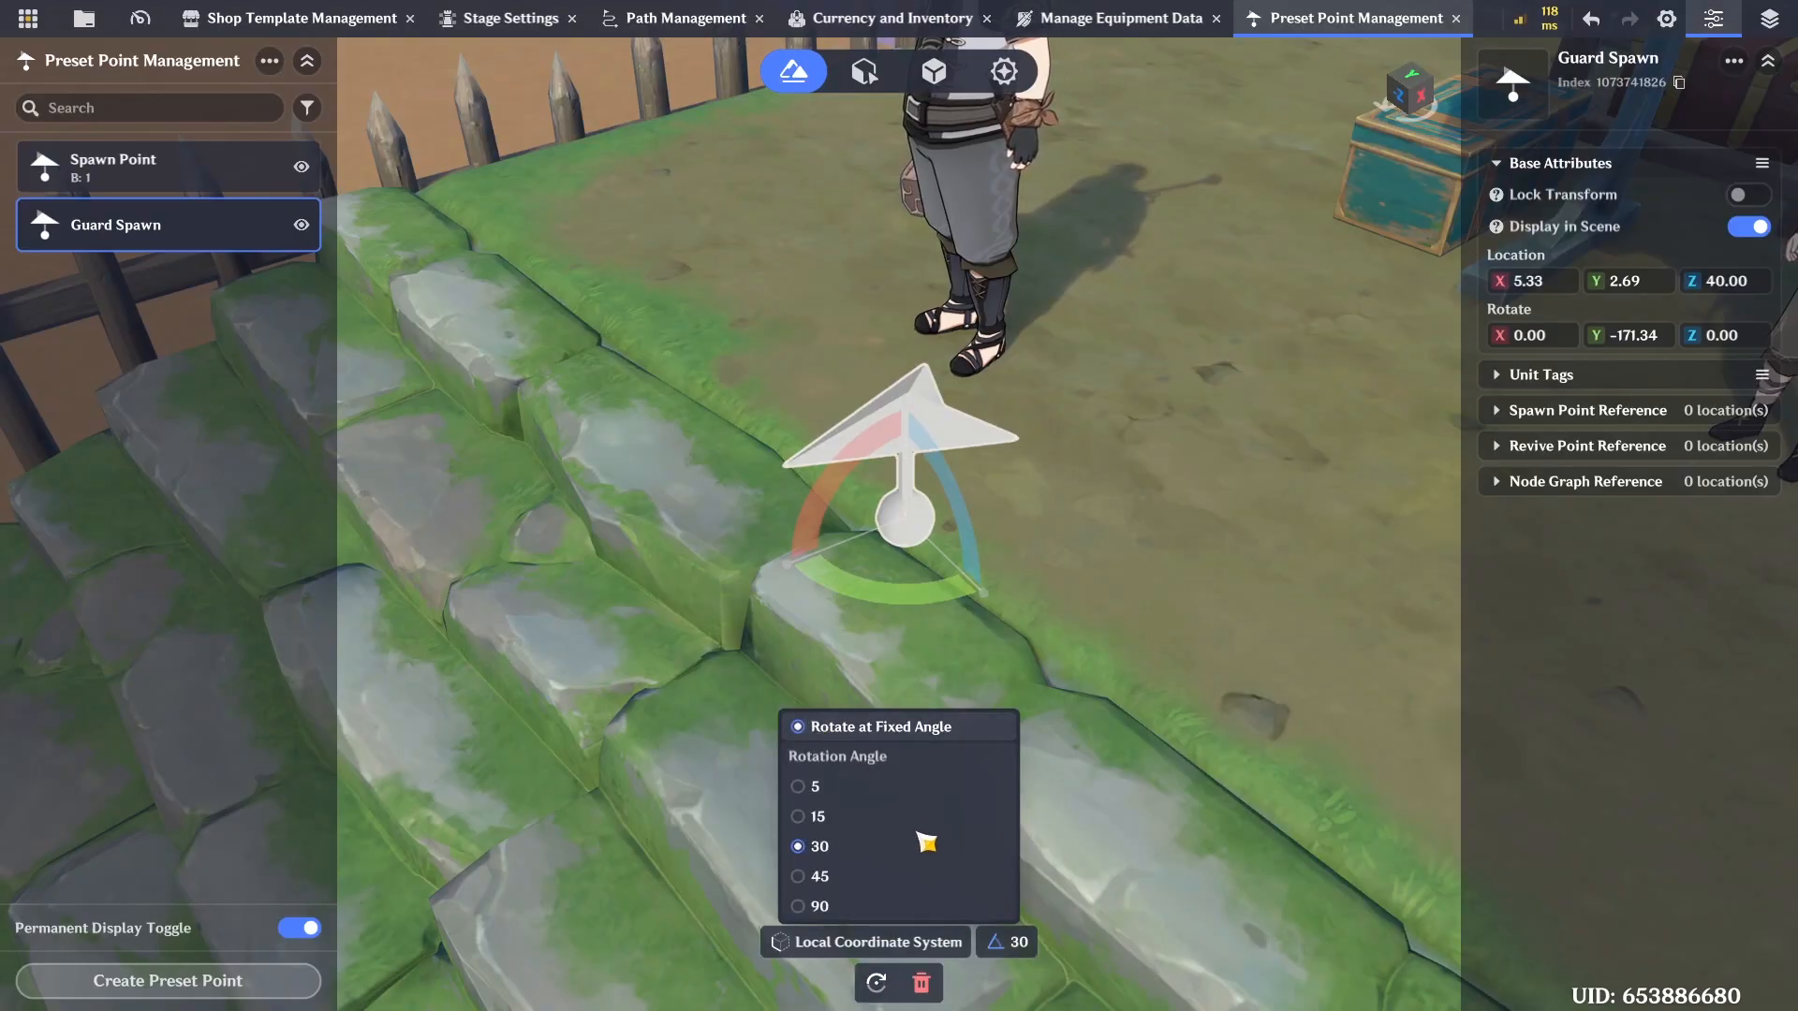
left_click(1014, 942)
left_click_drag(907, 609, 1089, 590)
left_click(1635, 339)
type("-90")
key("Return")
right_click_drag(1089, 590, 1138, 525)
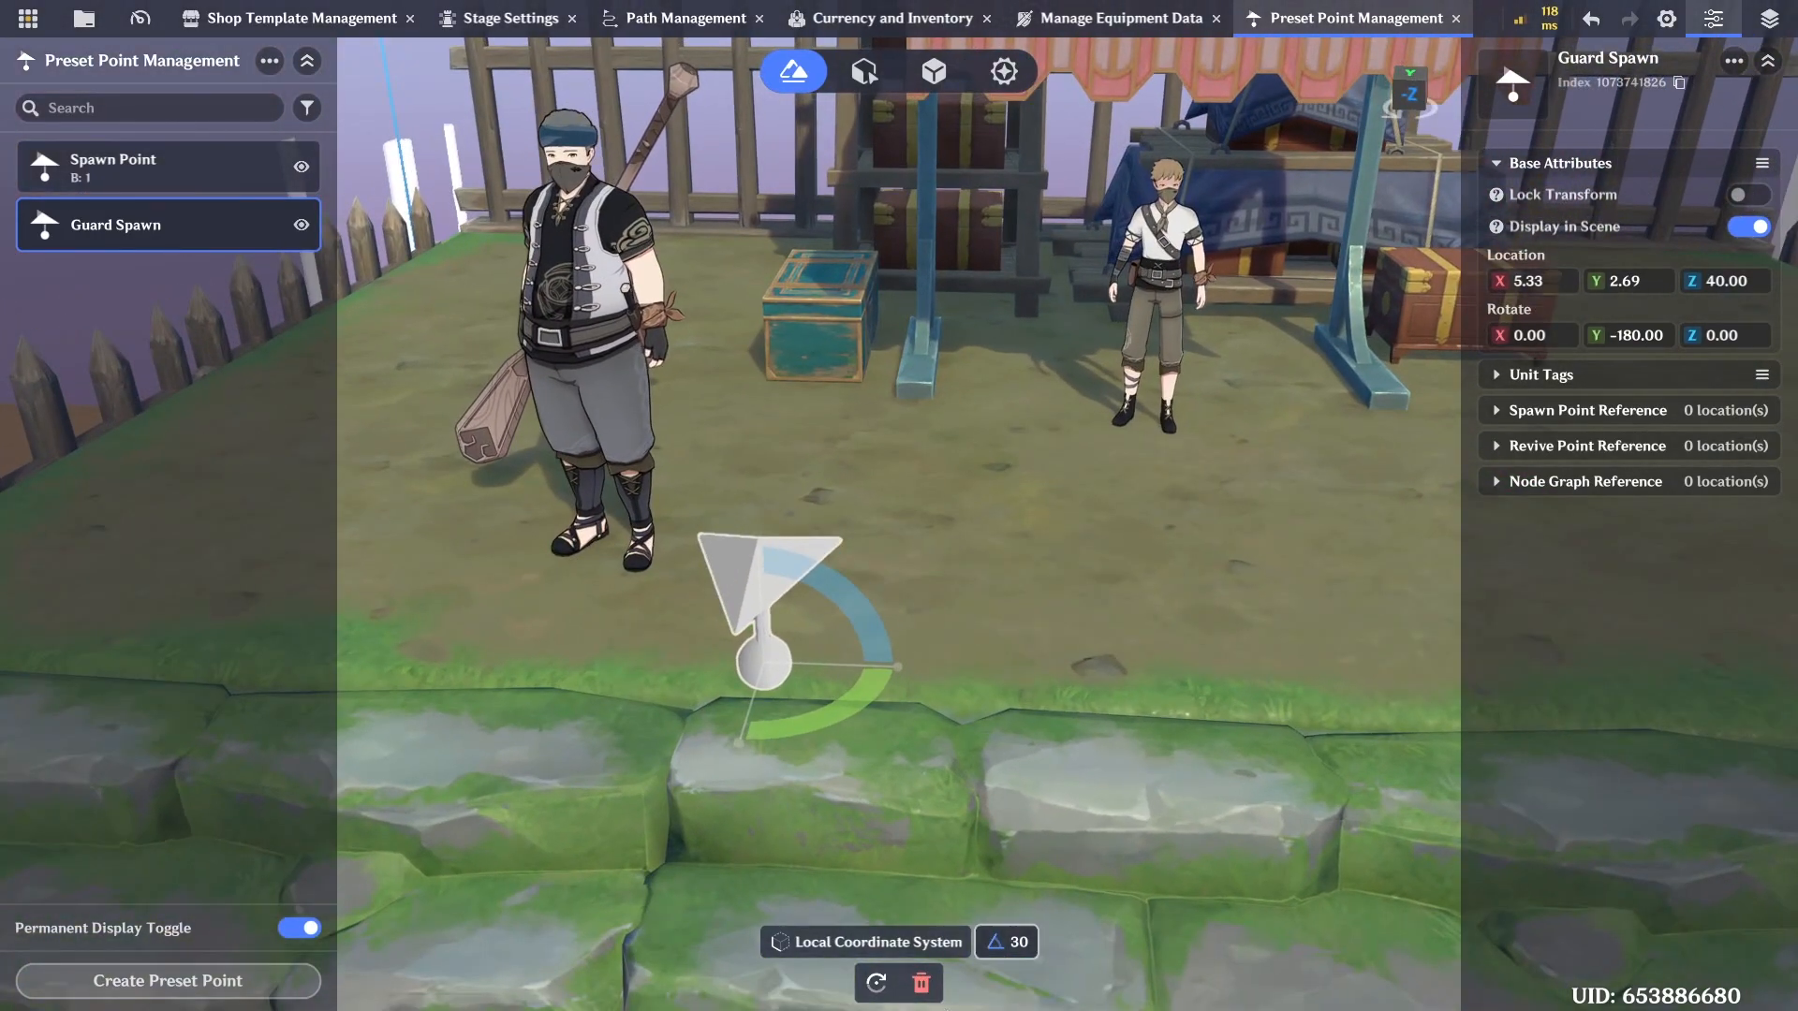
Move Guard Spawn to about X 8.74 and back from the steps, in front of the shop stall, and save the project
left_click(877, 983)
left_click(842, 882)
left_click_drag(909, 668, 1208, 682)
key("d")
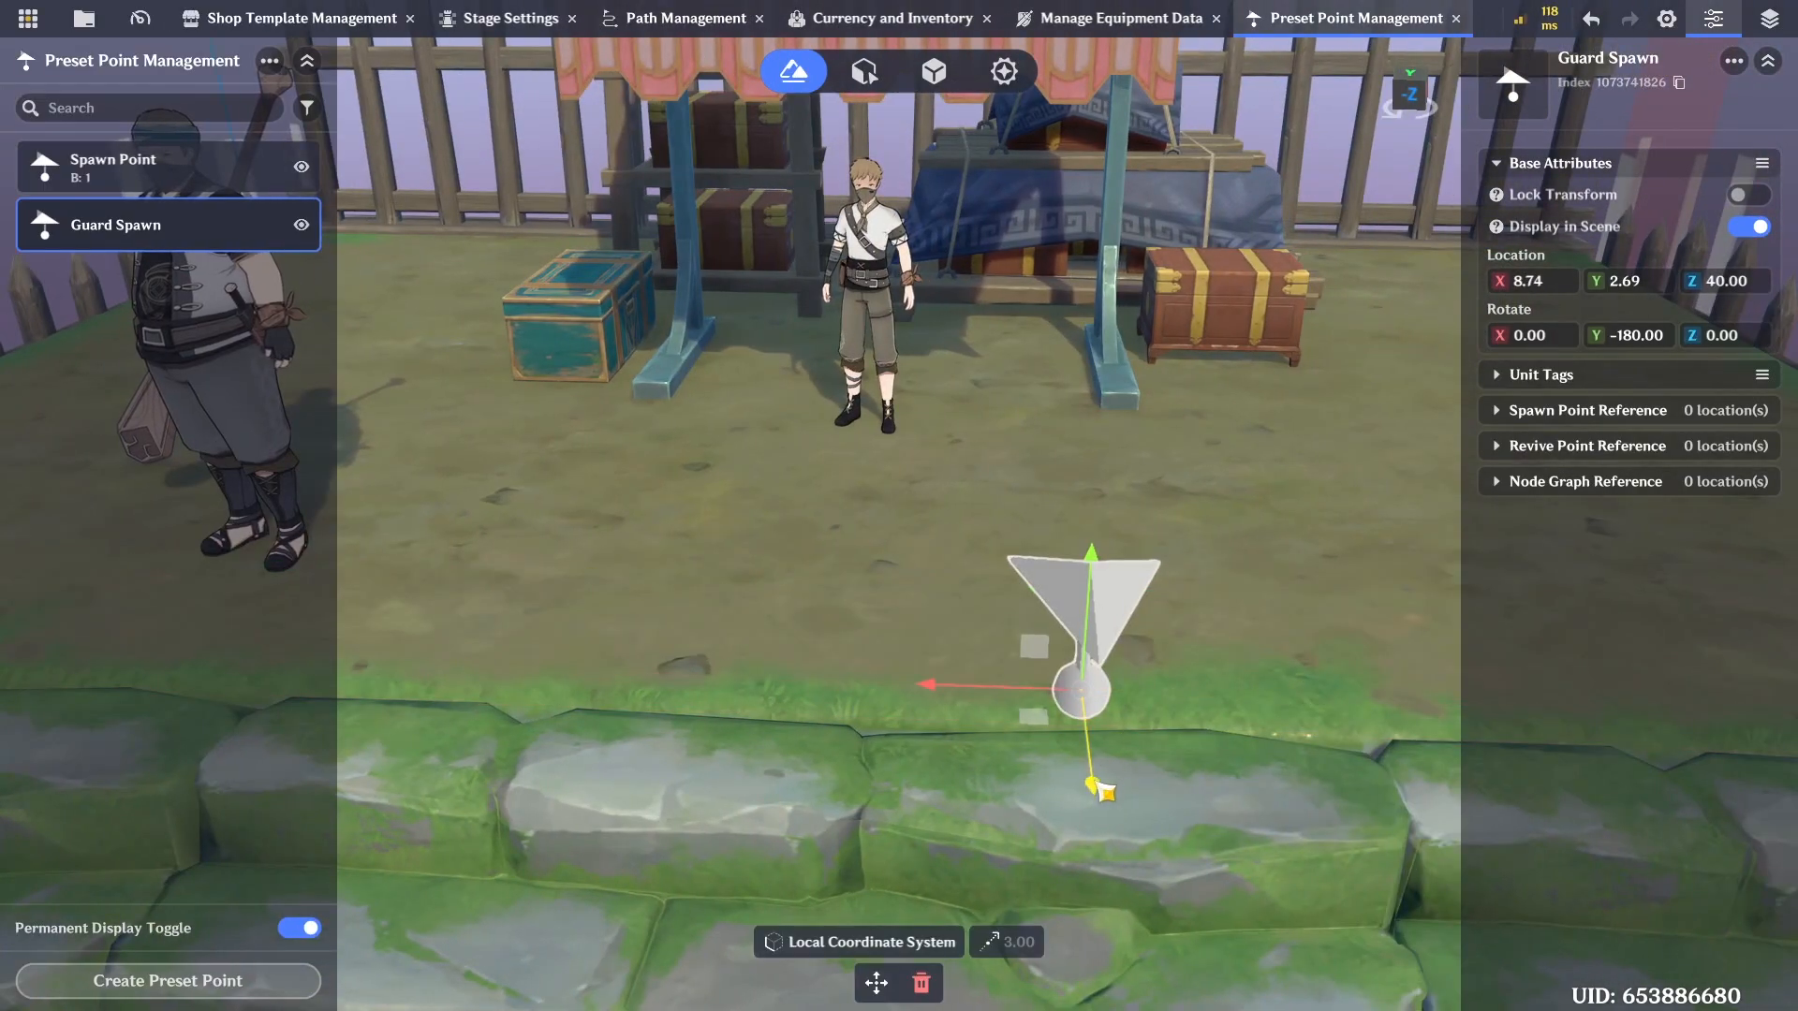
left_click_drag(1095, 785, 1081, 654)
key("s")
left_click(1279, 562)
key("s")
right_click_drag(1252, 538, 1112, 532)
key("w")
key("ctrl+s")
key("a")
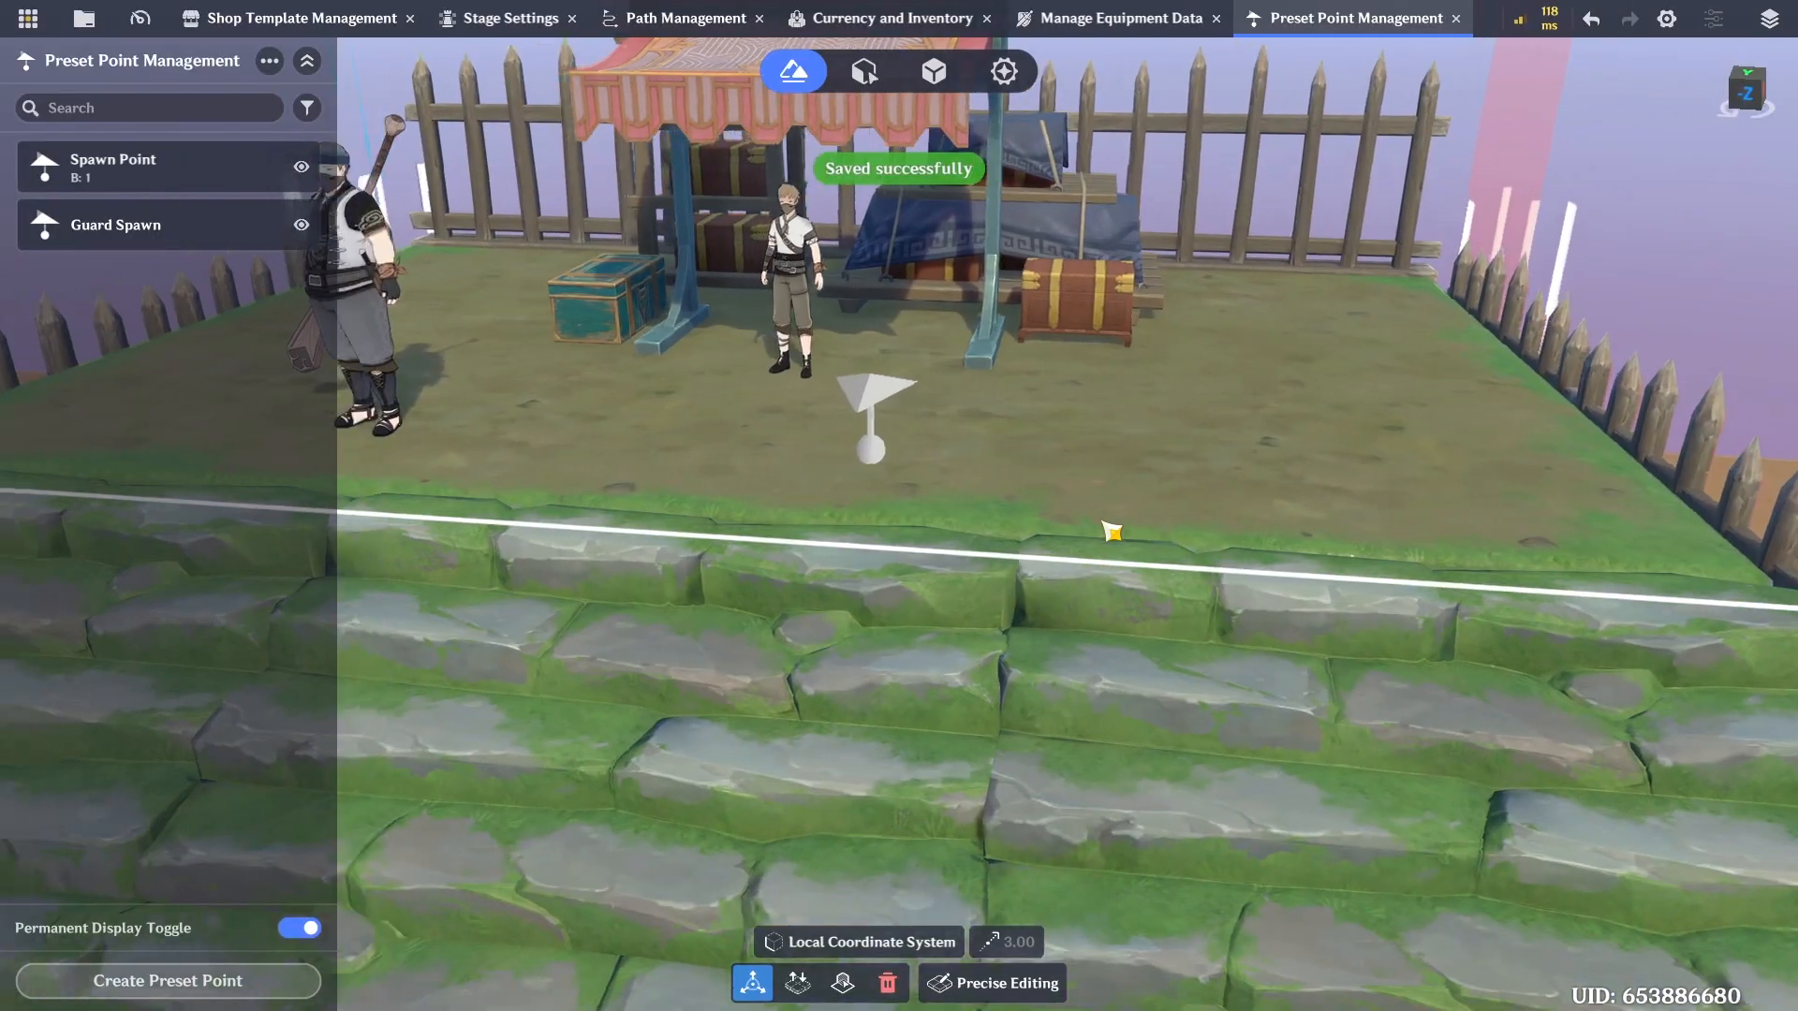
Select the placed Guard and examine its position relative to the Guard Spawn point, and save
left_click(661, 328)
key("a")
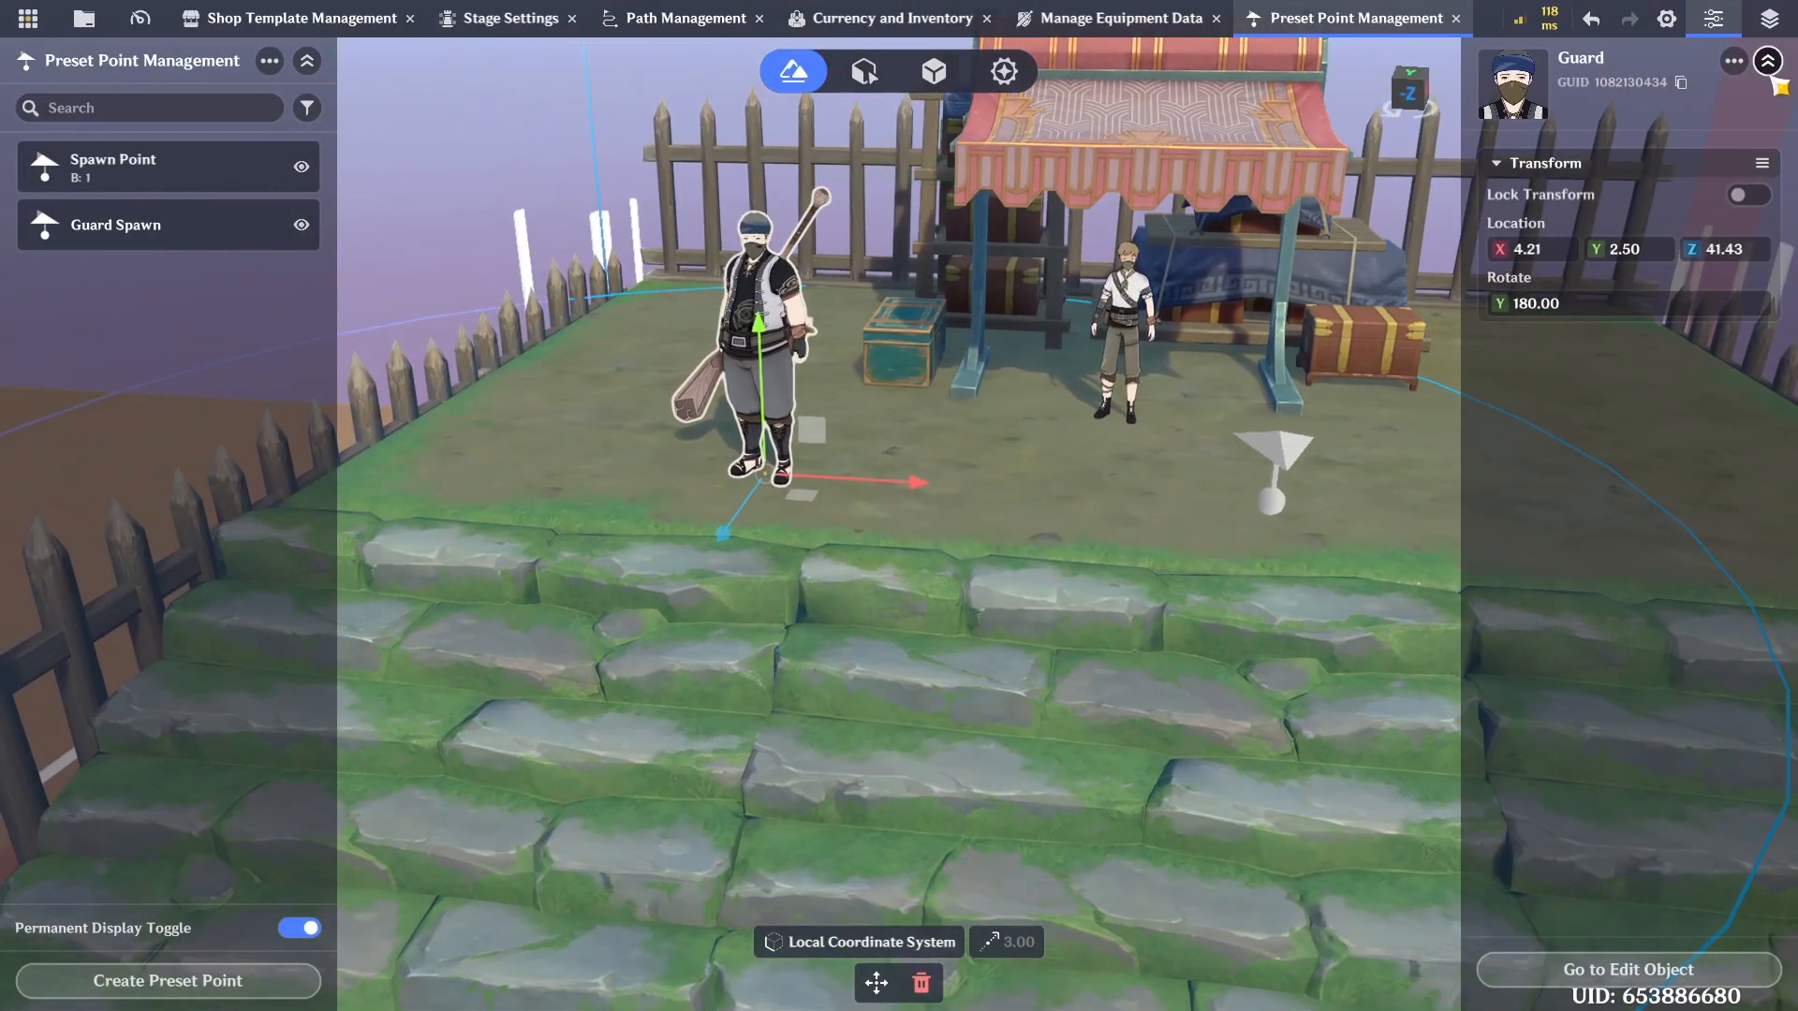
left_click(1772, 61)
key("s")
key("ctrl+s")
In Hire Guard Graph, add a Query Preset Point Position Rotation node and connect its Location and Rotate outputs to the matching Create Prefab inputs
key("alt+Tab")
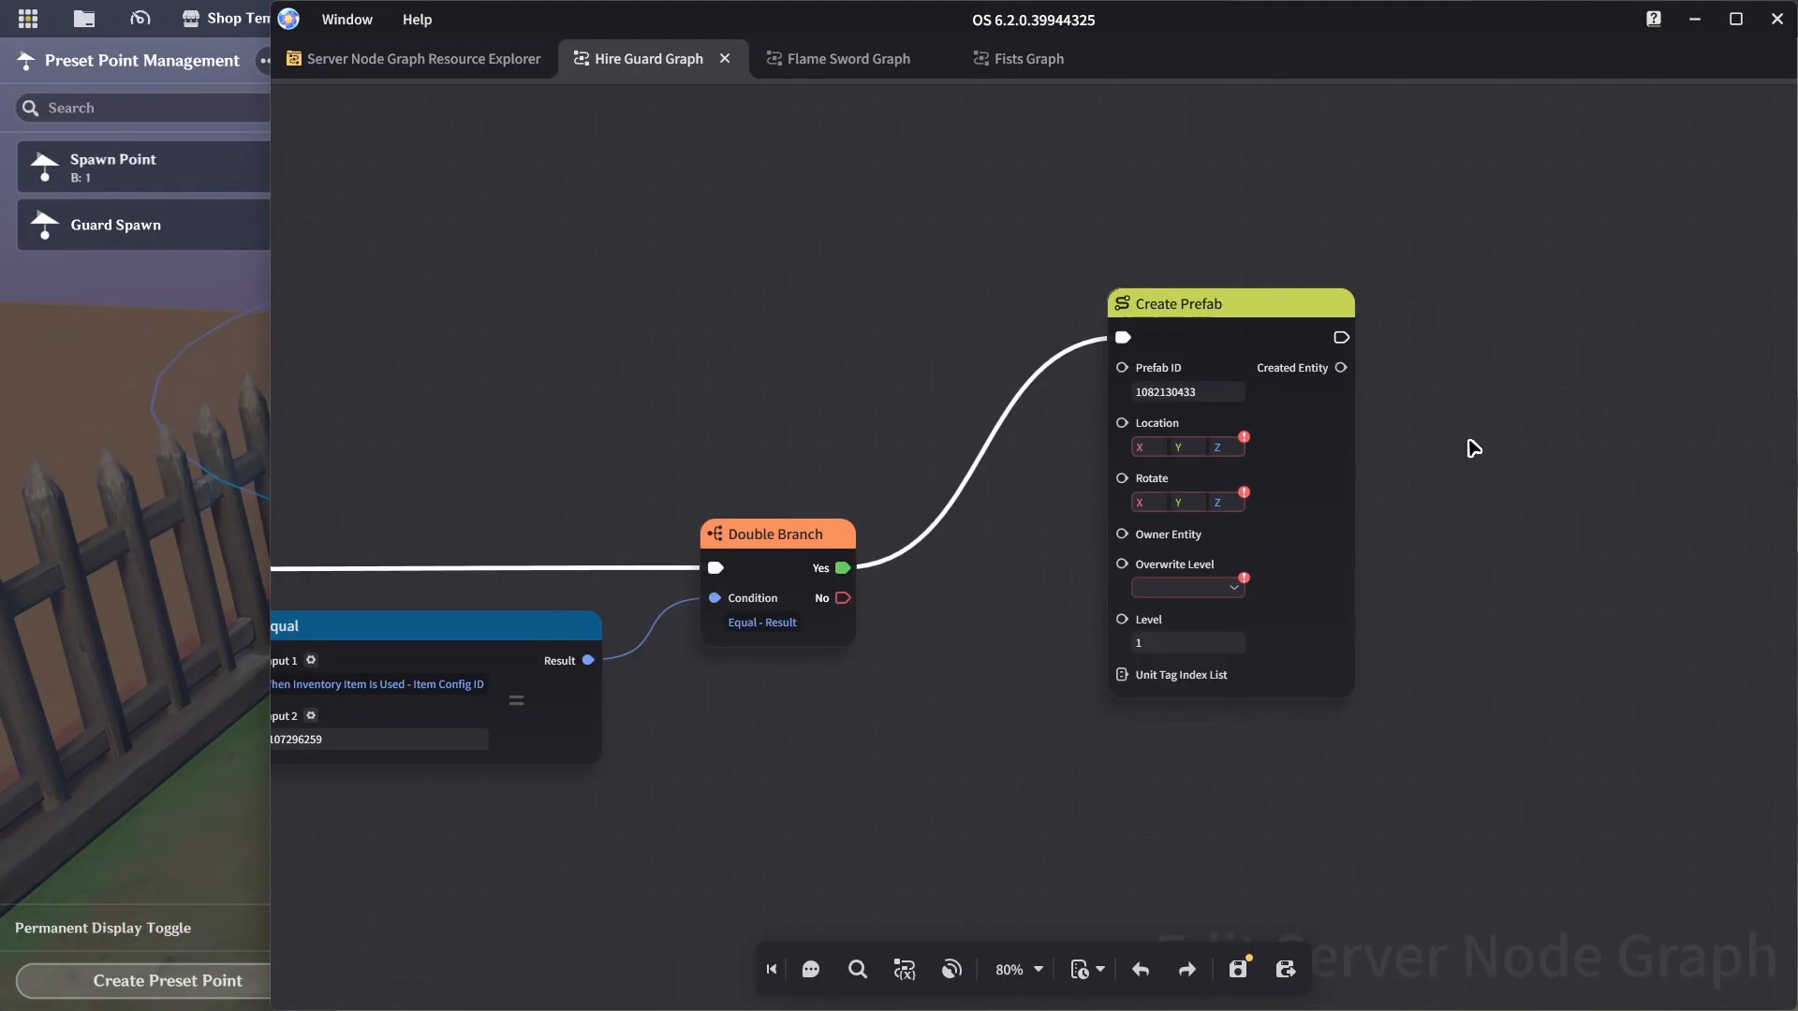
right_click(804, 351)
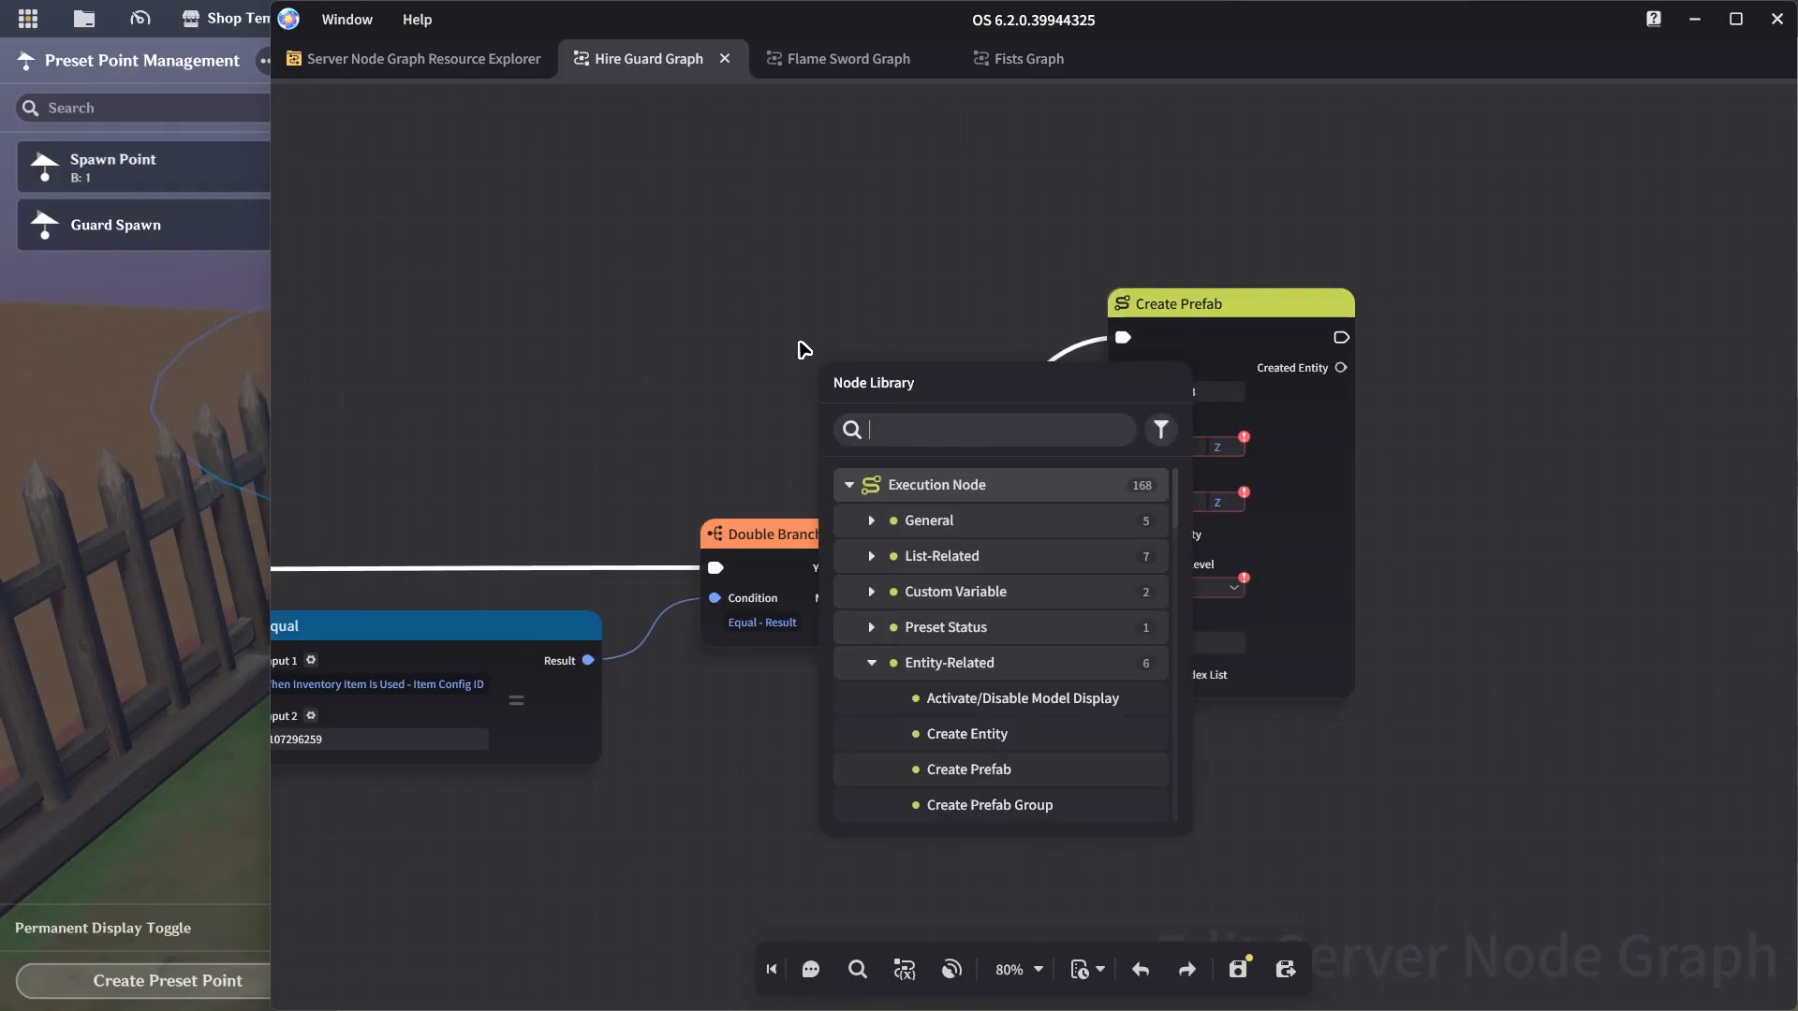
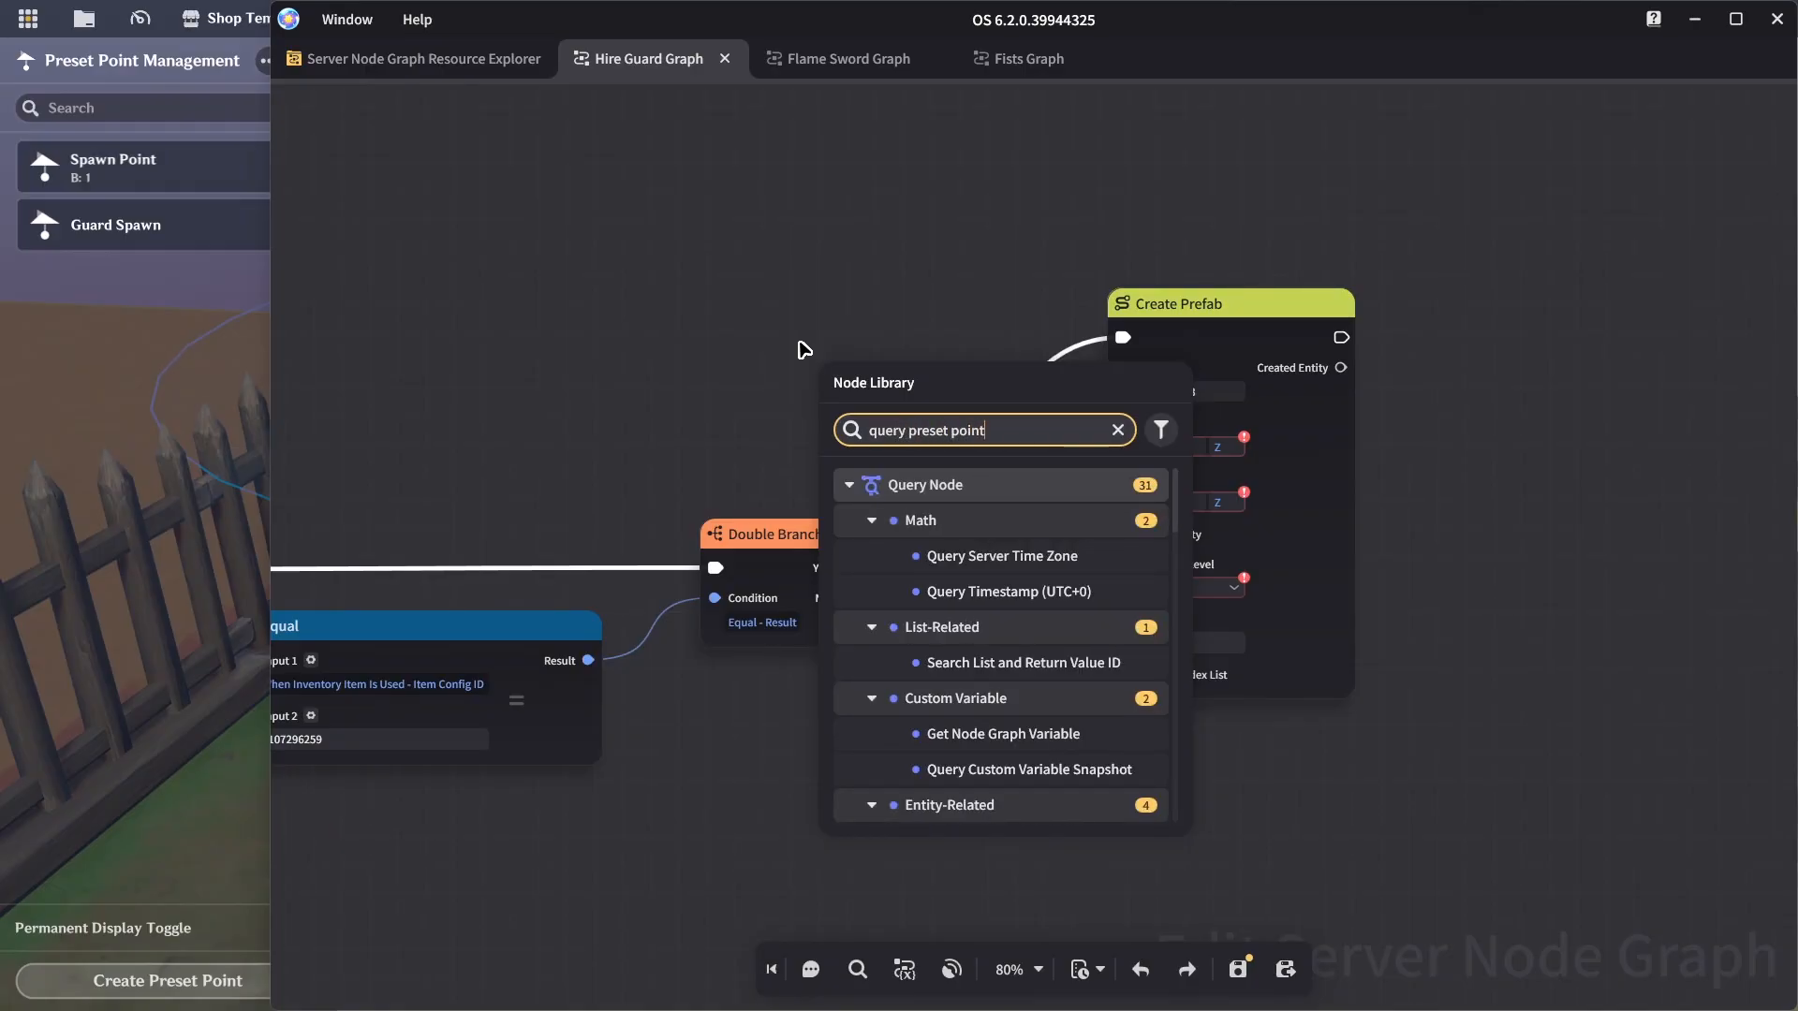
left_click(1008, 559)
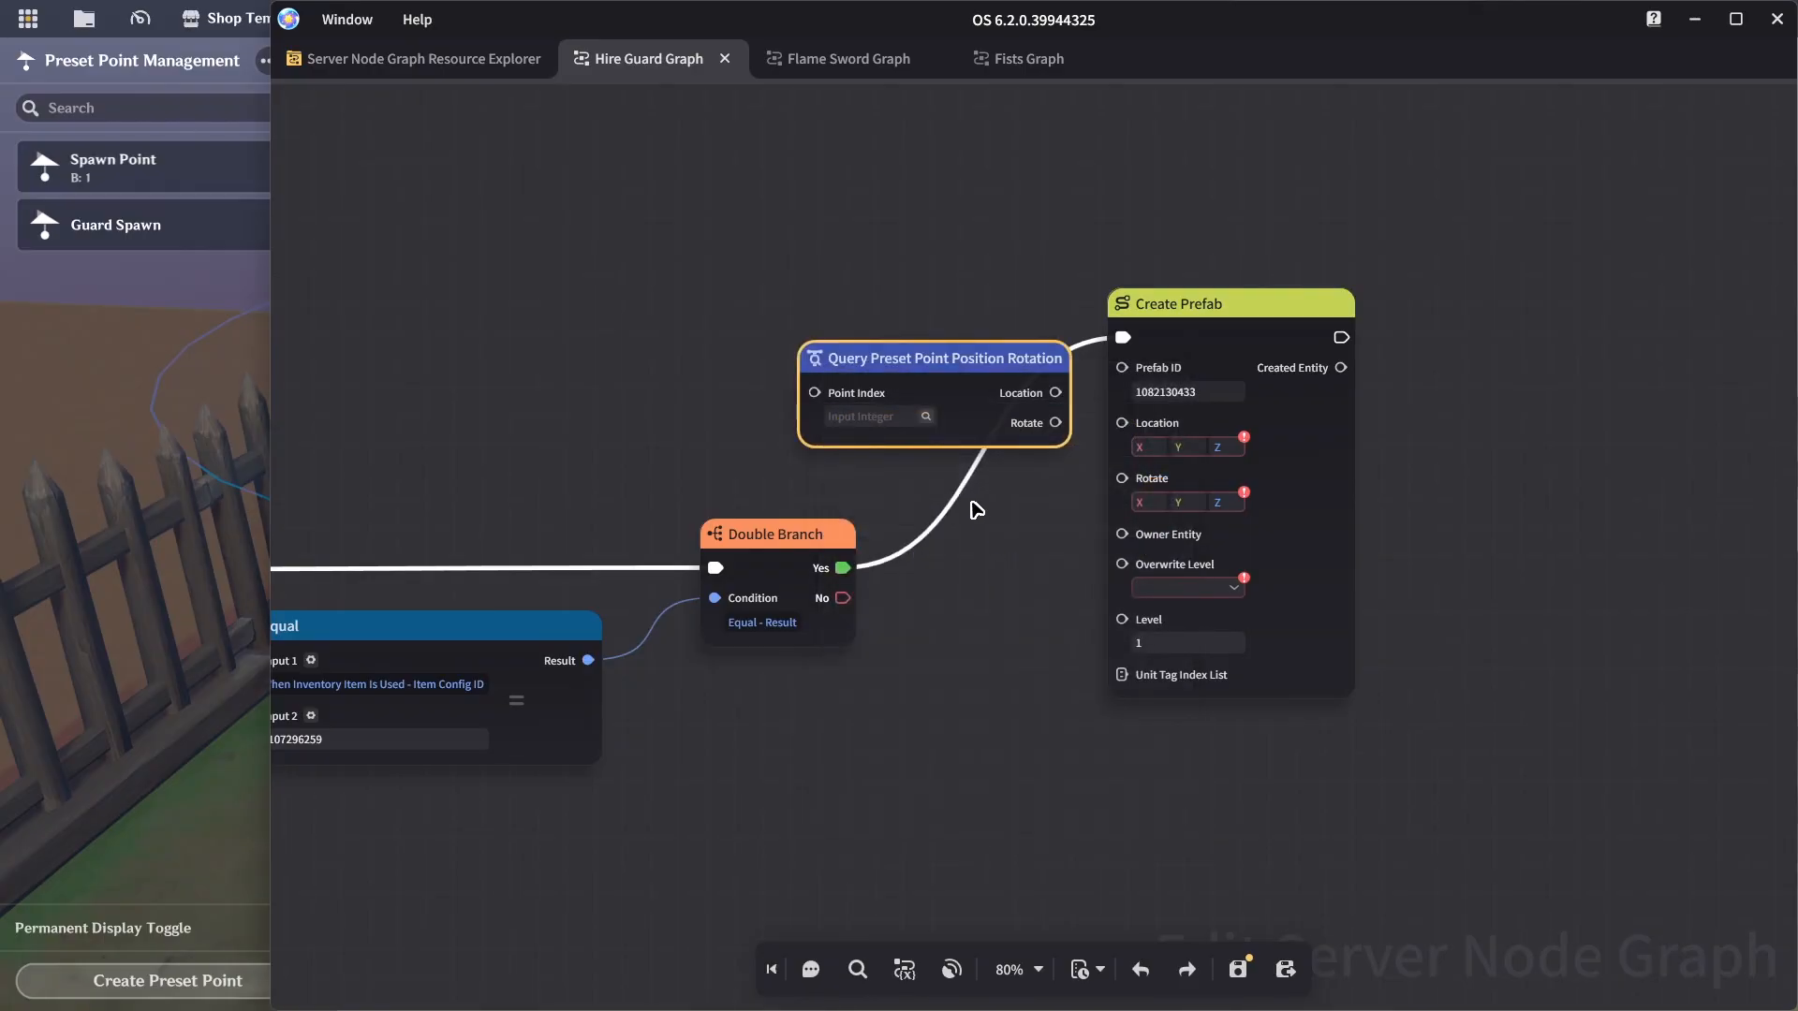
left_click_drag(883, 360, 1166, 426)
left_click_drag(883, 390, 1162, 480)
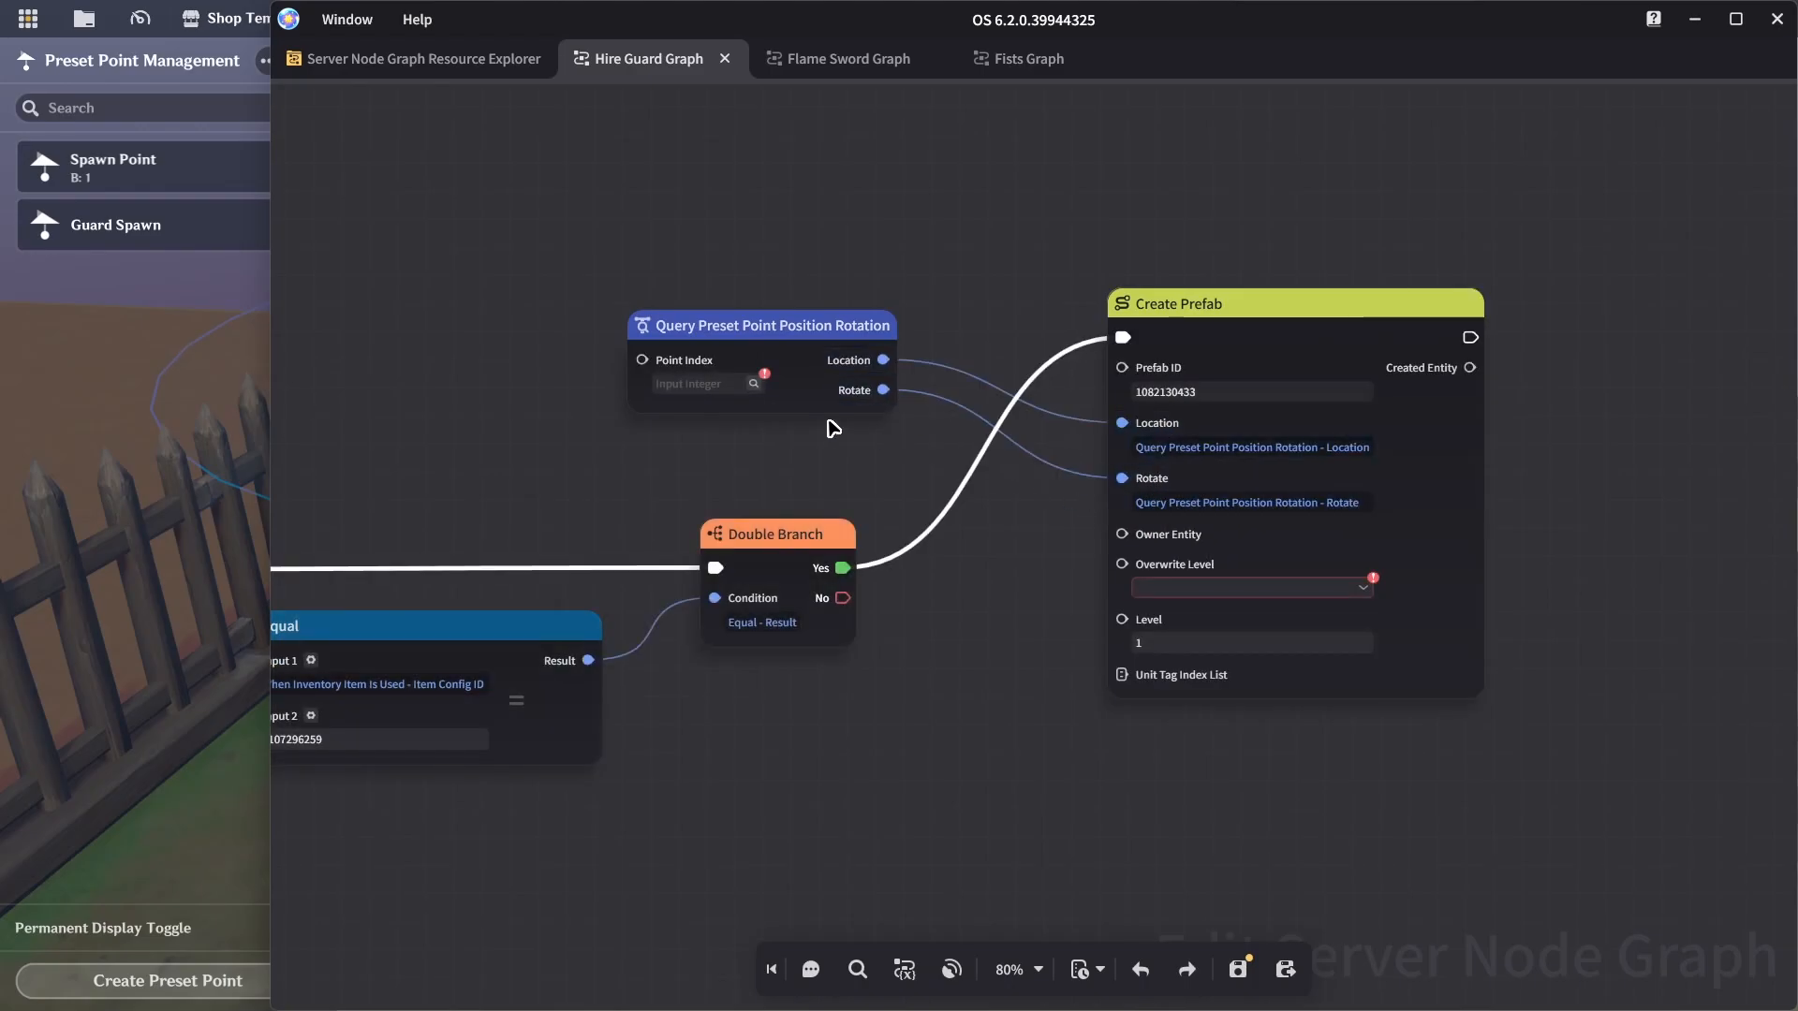
left_click(754, 384)
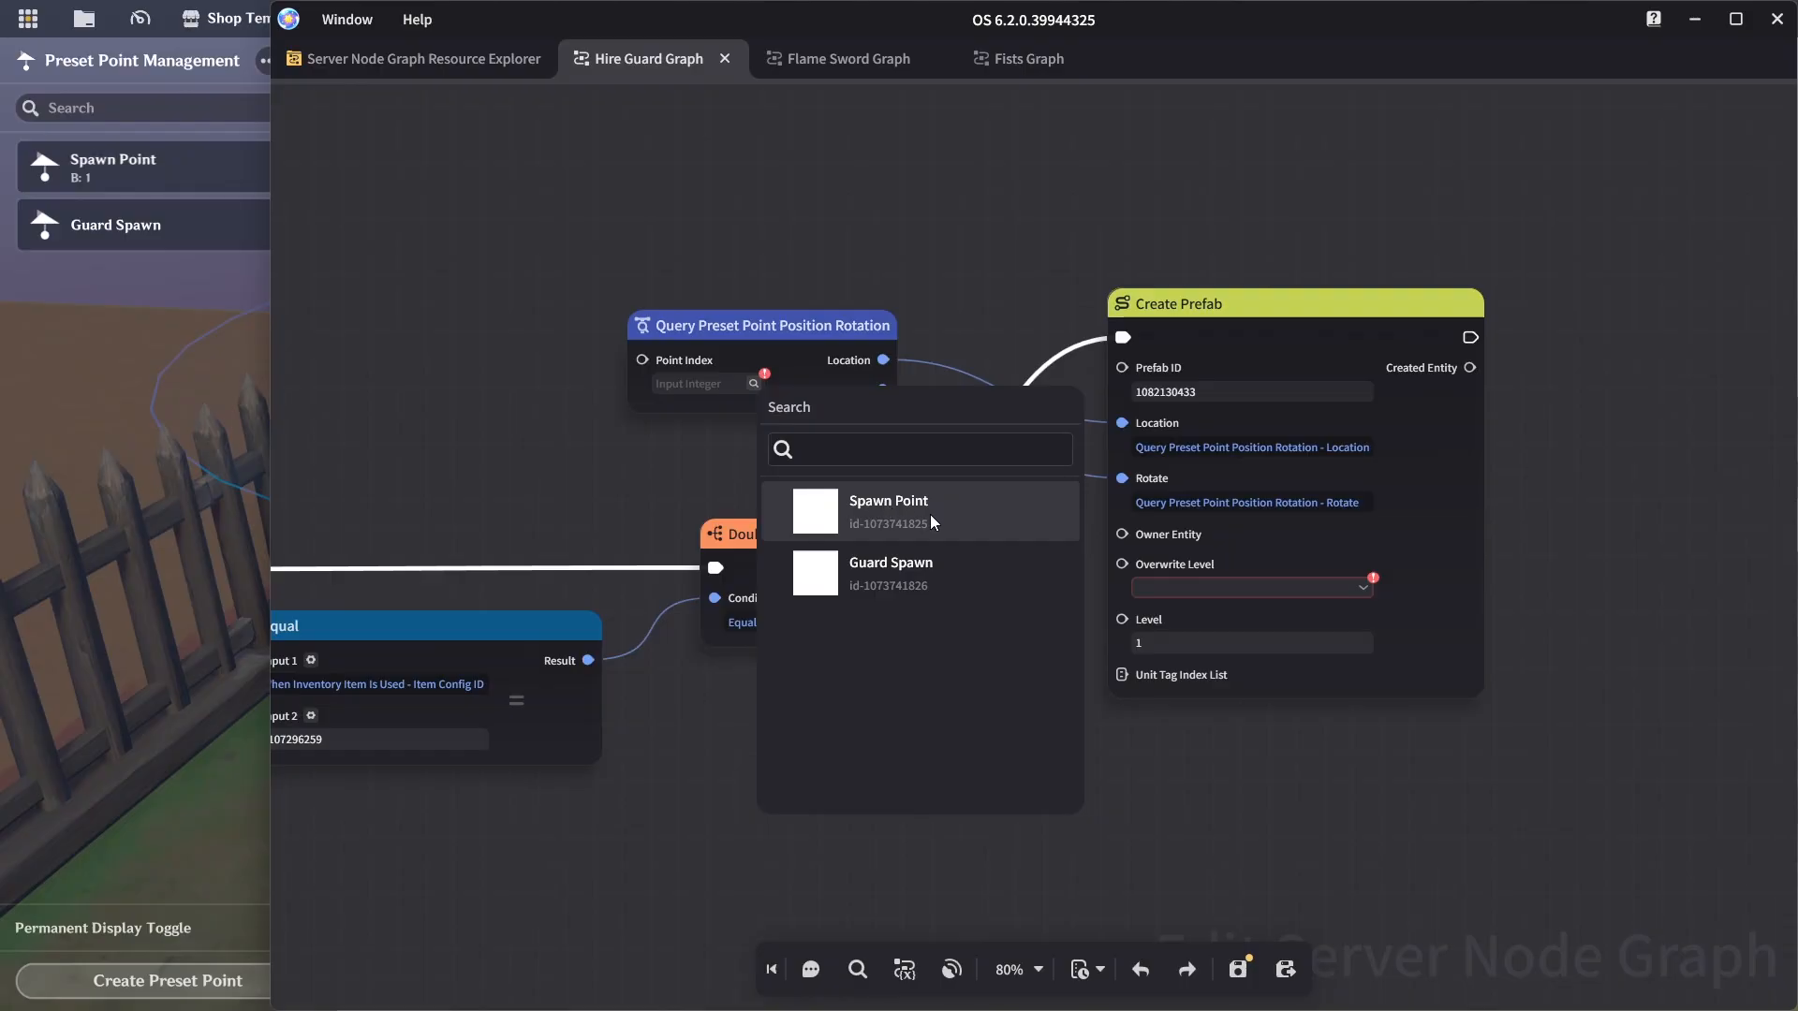
left_click(941, 571)
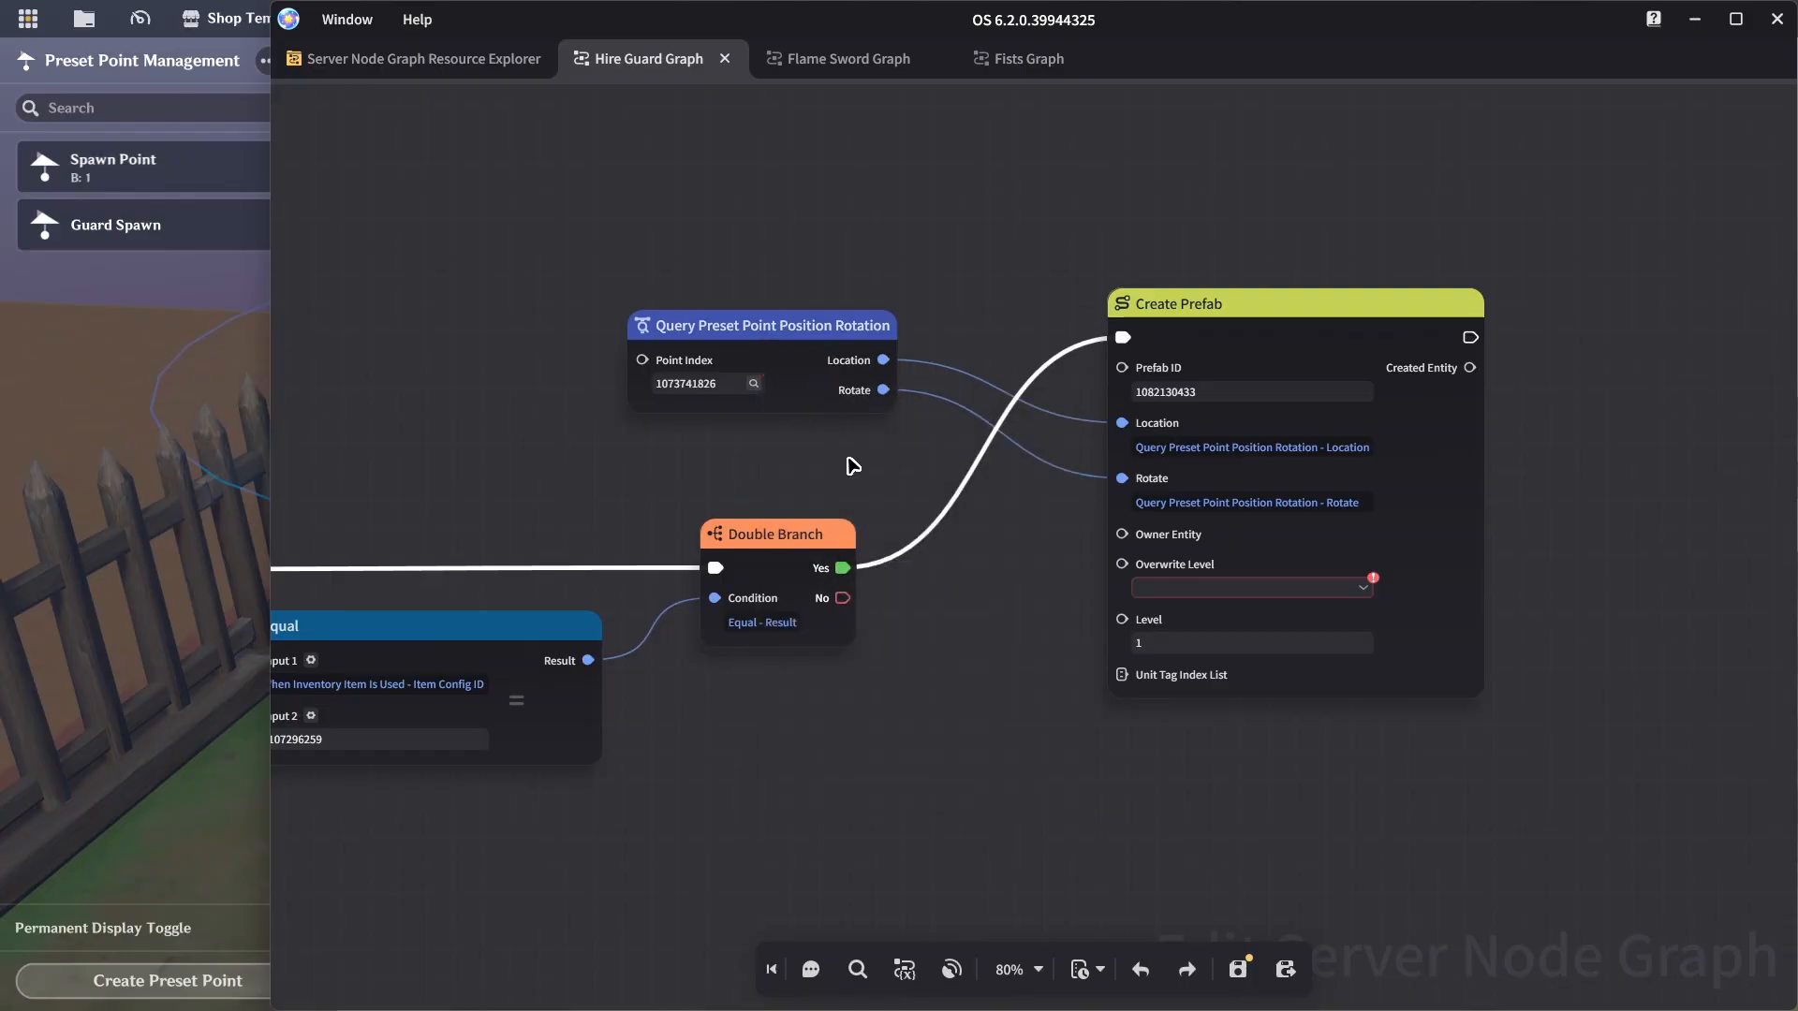
right_click(1066, 418)
right_click_drag(873, 736, 1109, 524)
scroll(1143, 518, "down", 1)
right_click_drag(1296, 458, 1206, 518)
scroll(1206, 518, "up", 1)
left_click(1268, 453)
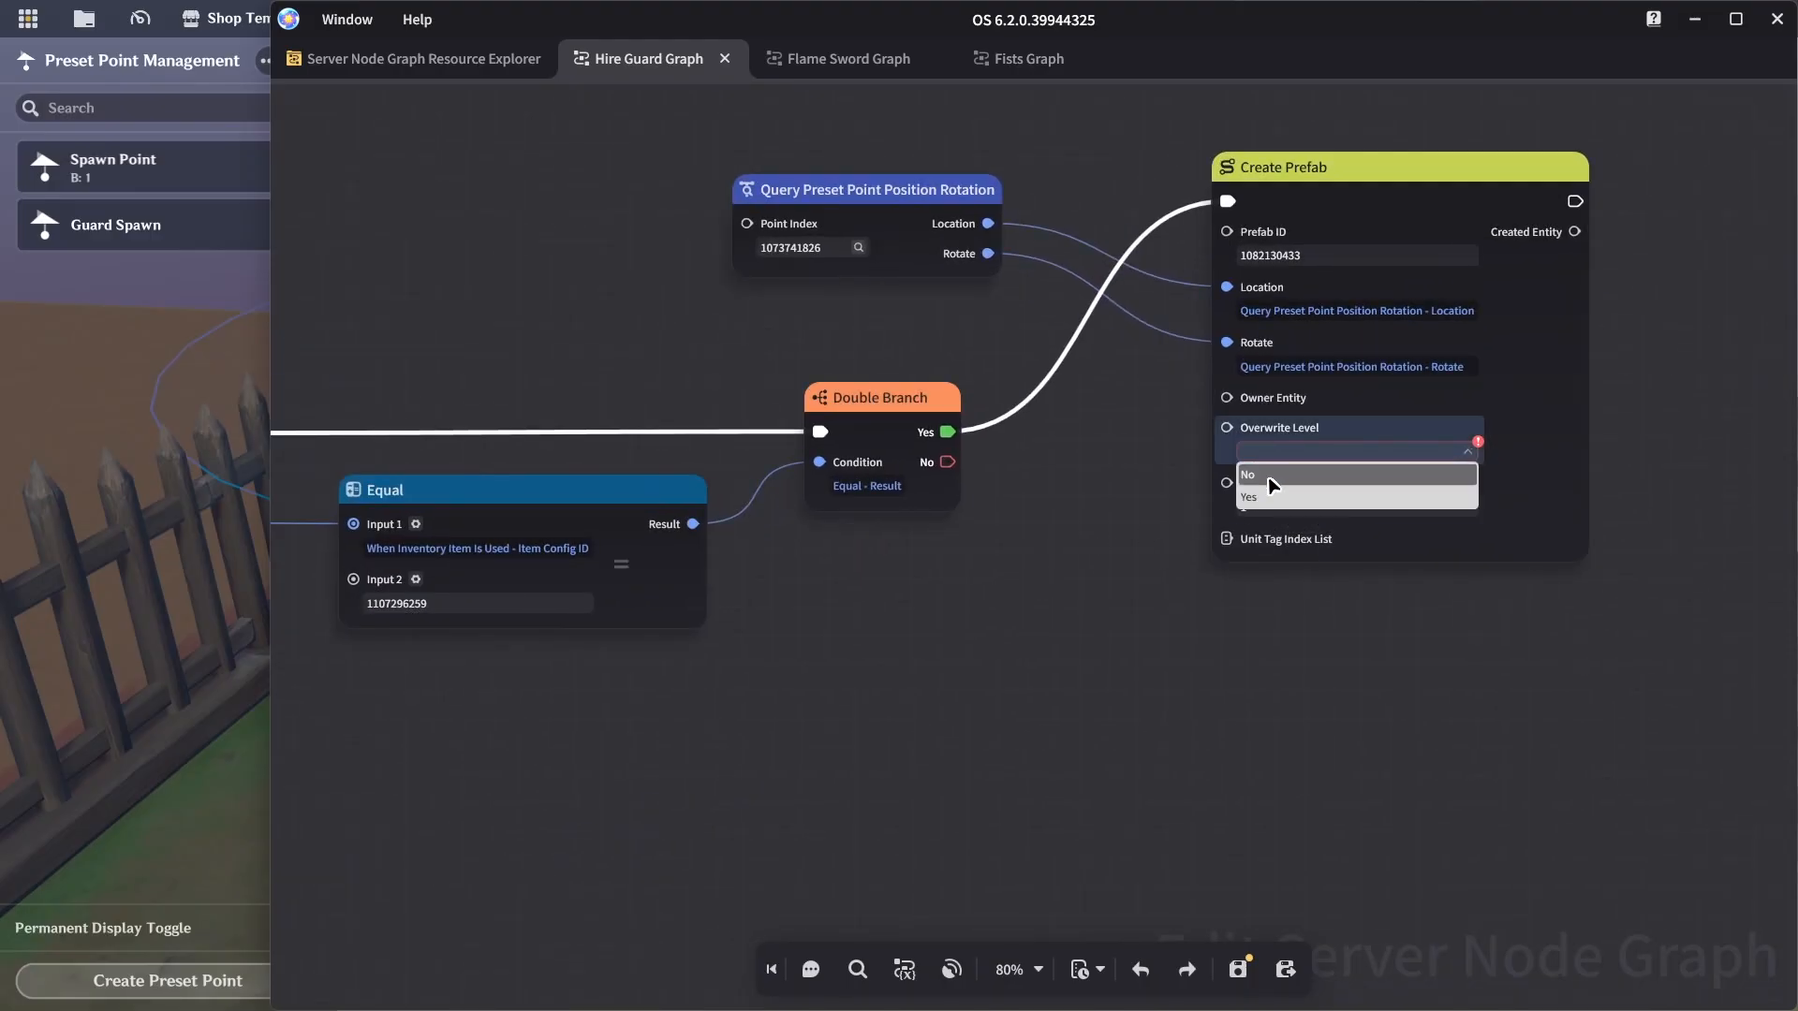
left_click(1268, 475)
scroll(1120, 539, "down", 1)
right_click_drag(1077, 545, 1208, 537)
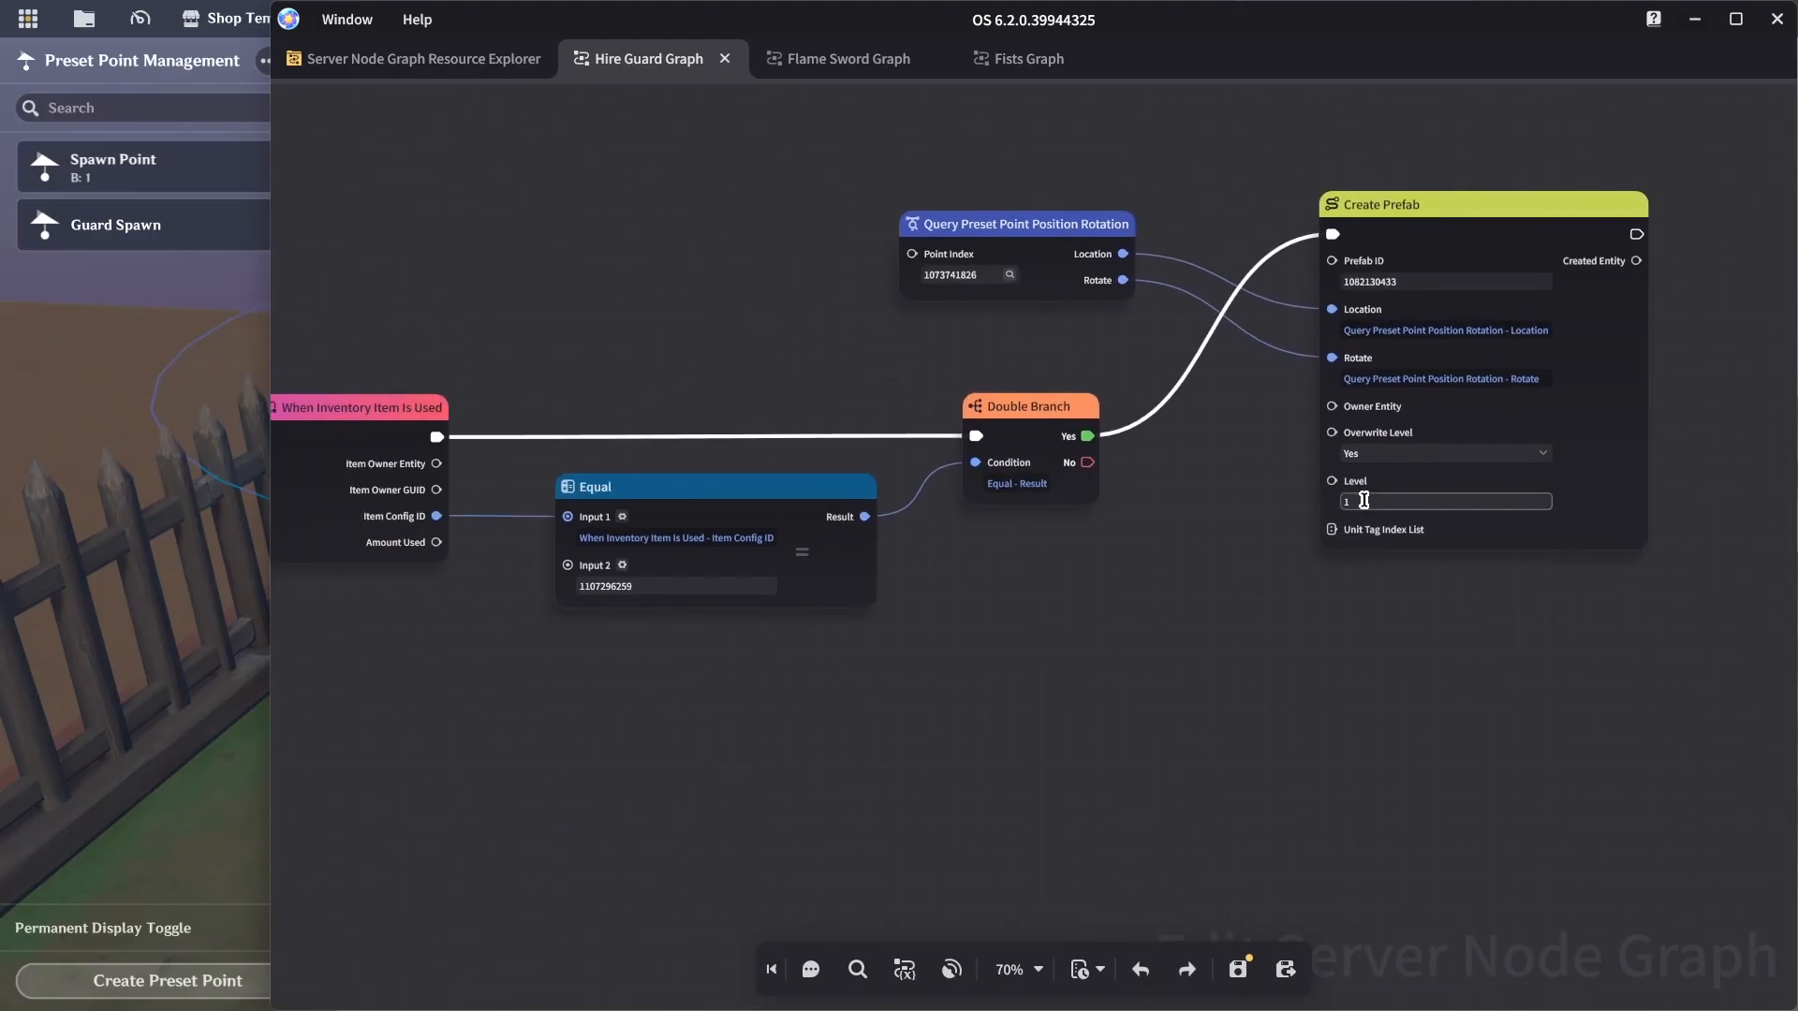
right_click_drag(683, 409, 814, 370)
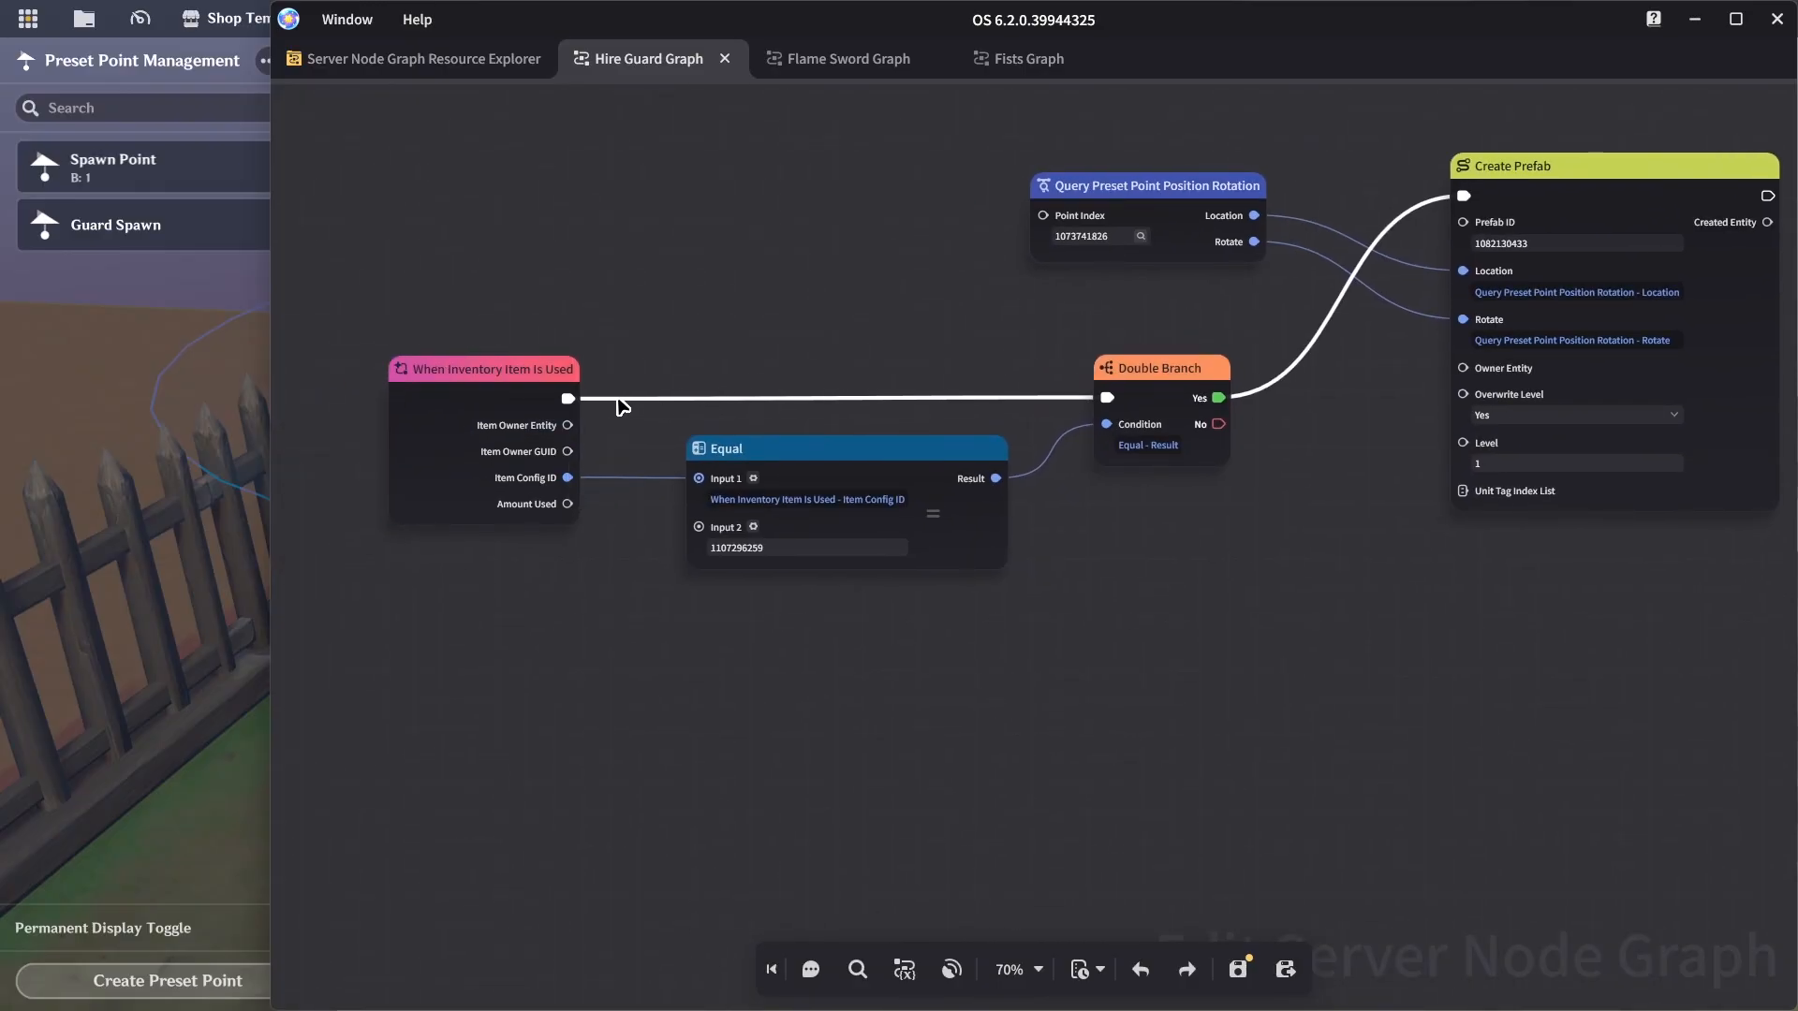
Add a Get Character Attribute node fed by the Item Owner Entity output and place it below the Equal node
left_click_drag(567, 425, 517, 373)
left_click_drag(680, 272, 701, 721)
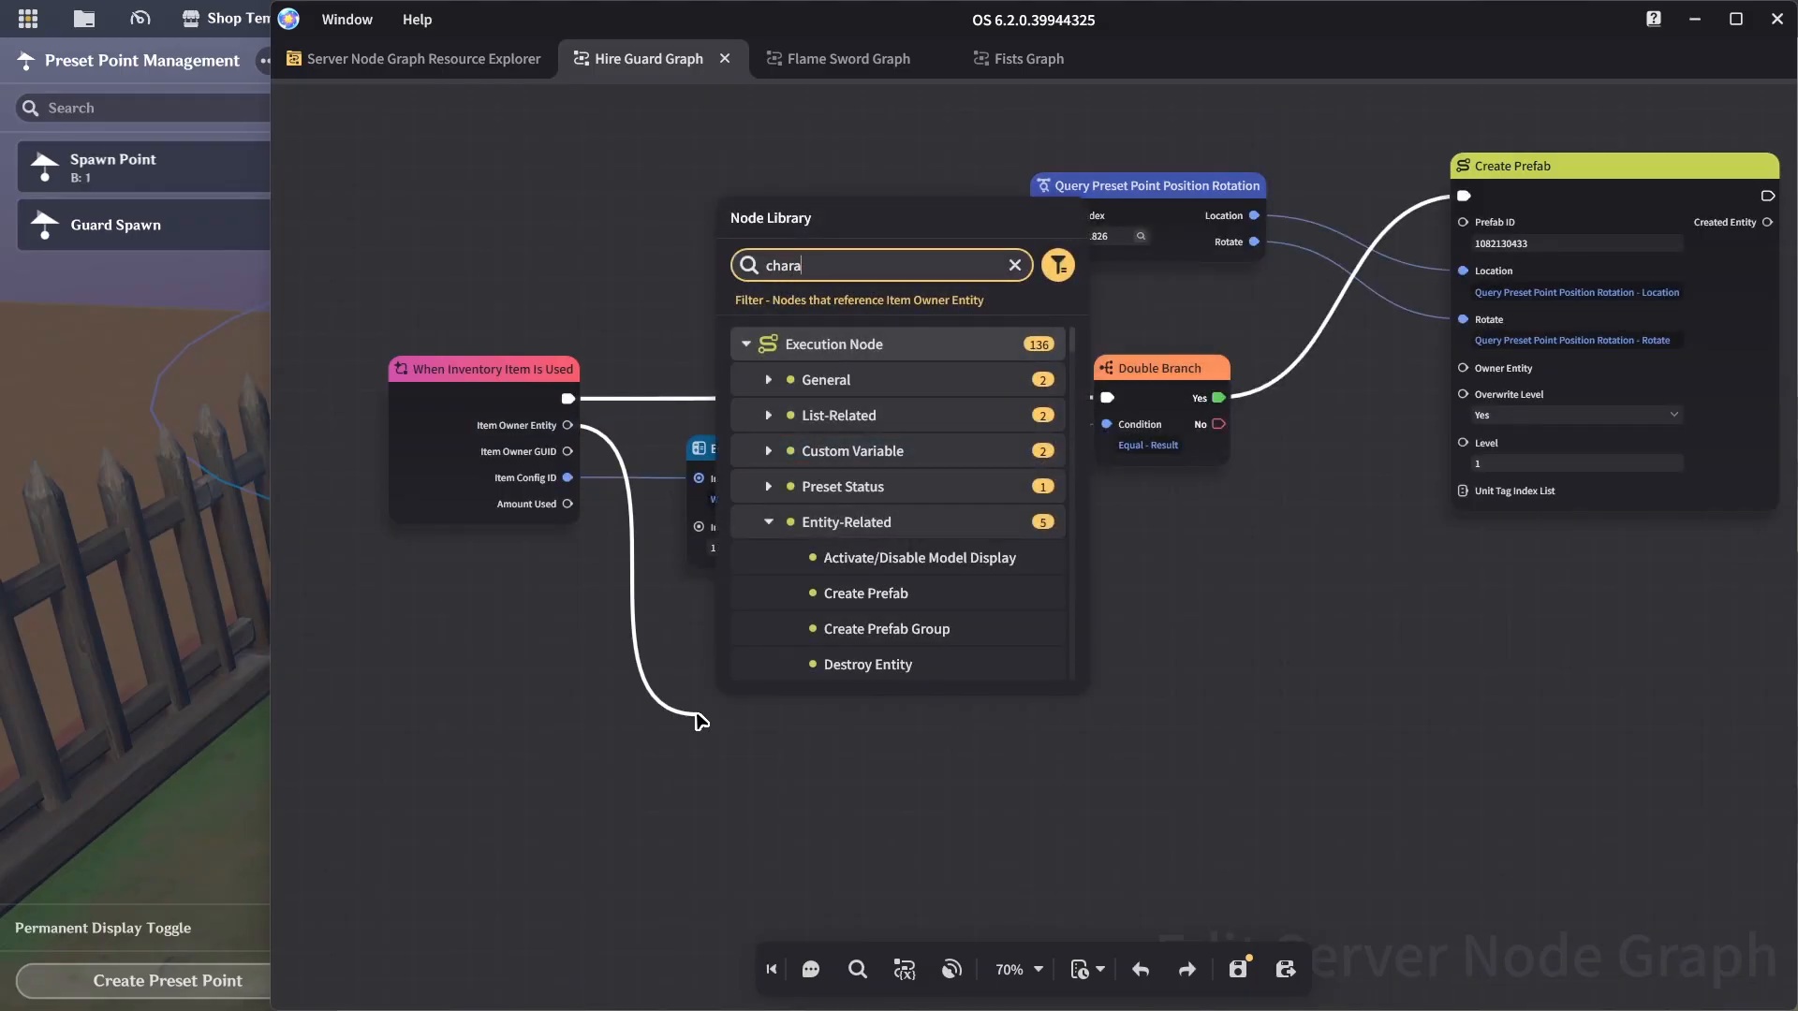
type("character attribute")
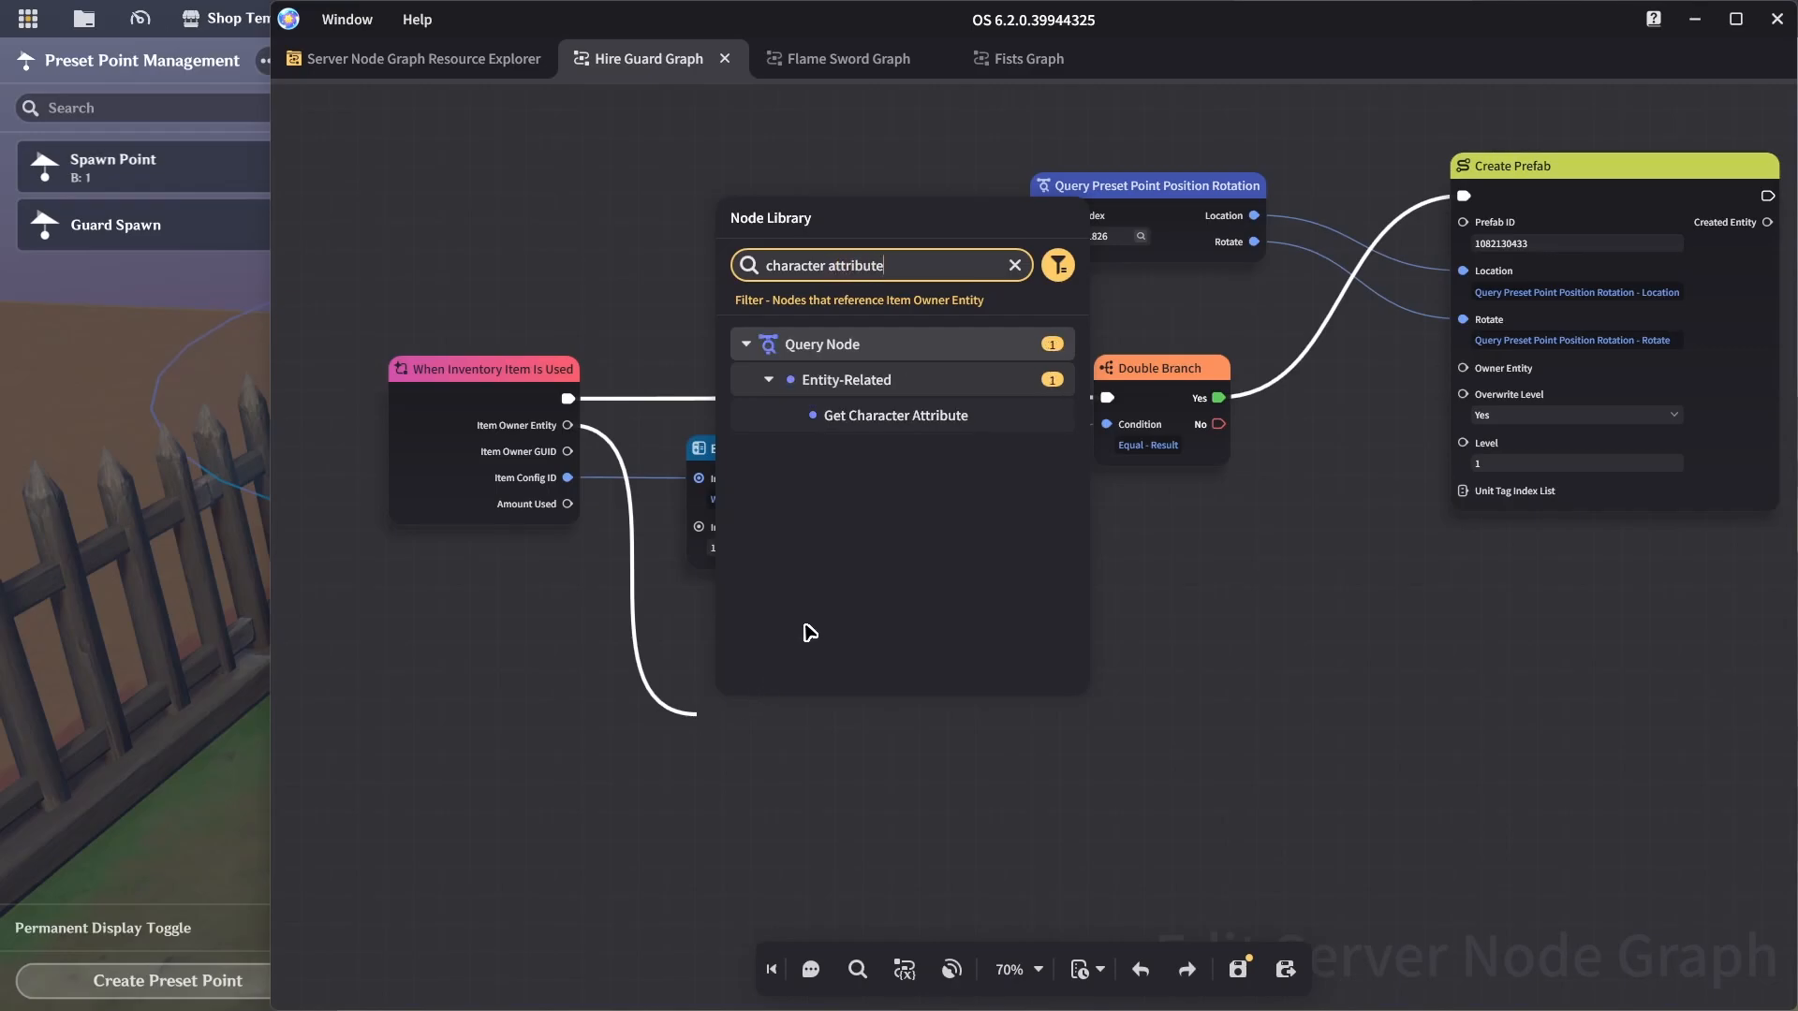
left_click(798, 652)
left_click_drag(841, 728, 836, 618)
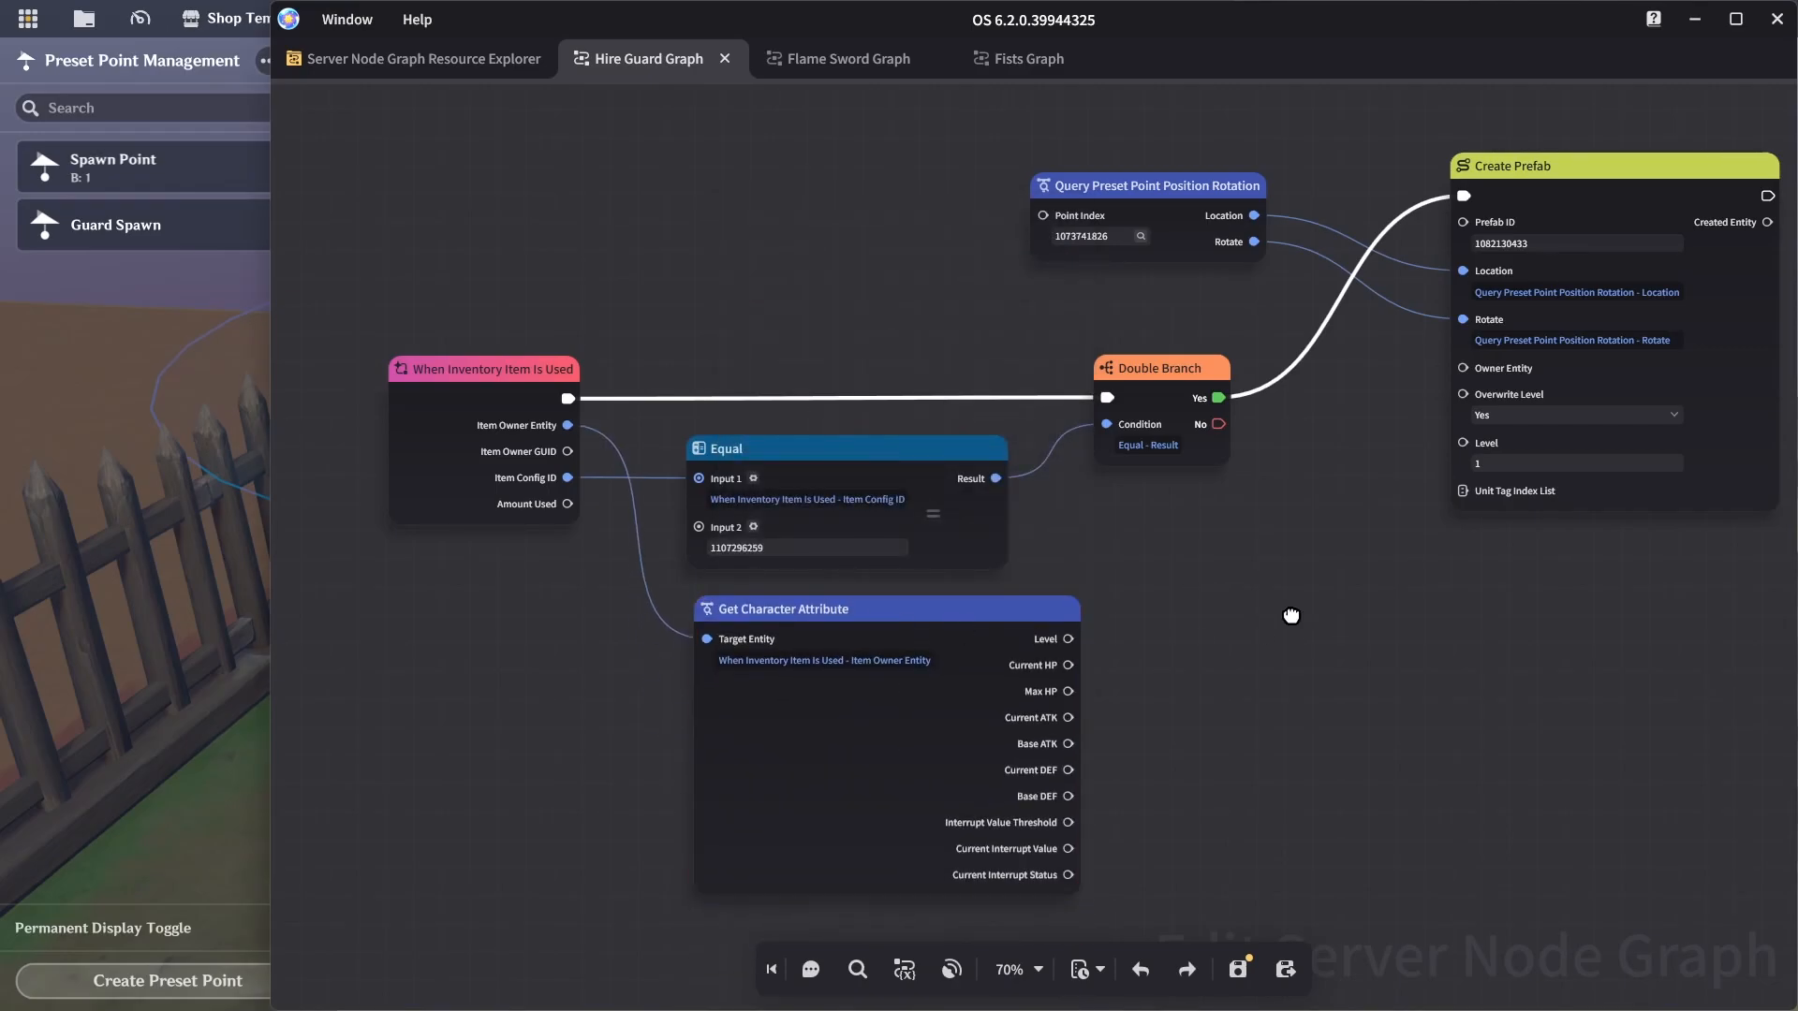
Try connecting Get Character Attribute's Level output directly to Create Prefab's Level input, and remove that connection
middle_click_drag(1306, 610, 1046, 613)
left_click_drag(807, 643, 1216, 447)
scroll(1194, 642, "down", 1)
middle_click_drag(954, 613, 1124, 599)
scroll(1235, 602, "up", 1)
scroll(1124, 601, "up", 2)
right_click(957, 653)
left_click(989, 708)
Add a Multiplication node fed by the character's Level output and set its second input to 2
left_click_drag(956, 652, 1159, 620)
type("multiply")
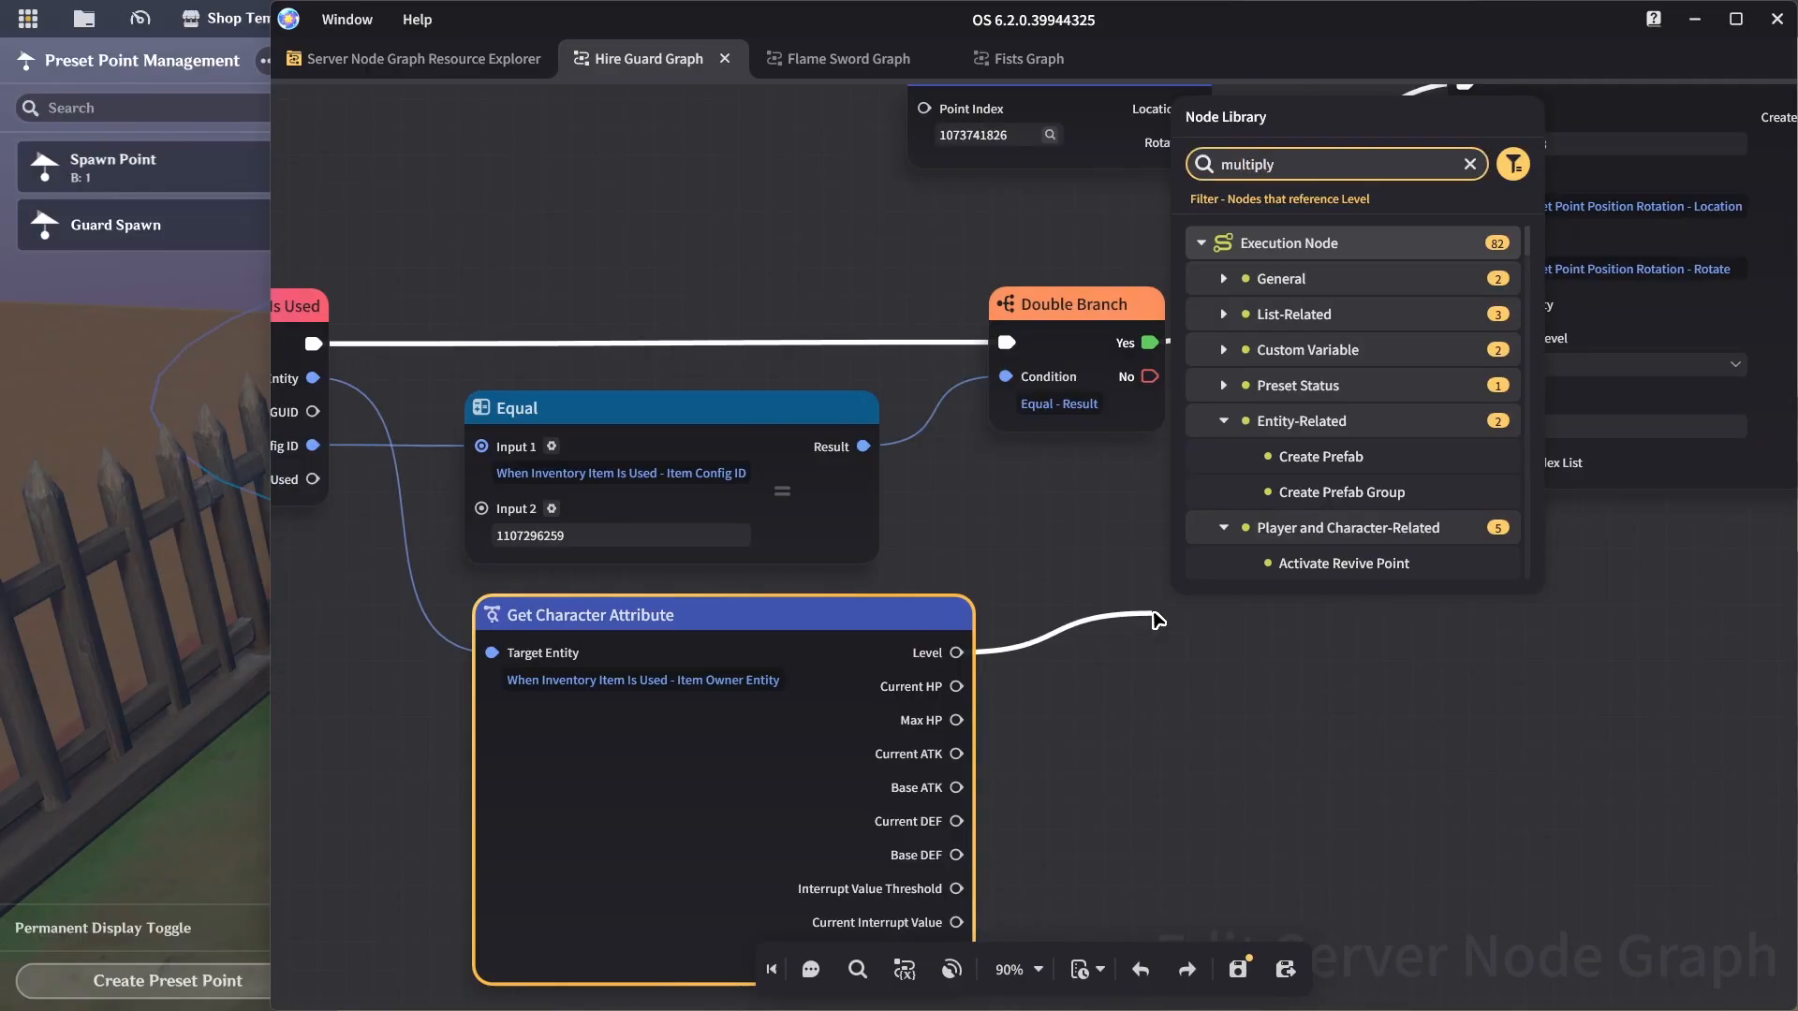
left_click(1343, 323)
left_click(1264, 709)
type("2")
Connect the Multiplication Result to Create Prefab's Level input, tidy the node layout and save Hire Guard Graph
left_click_drag(1272, 645, 1280, 482)
left_click(1172, 567)
scroll(1185, 555, "down", 3)
middle_click_drag(1195, 482, 1137, 482)
left_click_drag(1333, 229, 1390, 233)
left_click(1074, 483)
scroll(1075, 483, "down", 2)
key("ctrl+s")
middle_click_drag(1077, 489, 1181, 490)
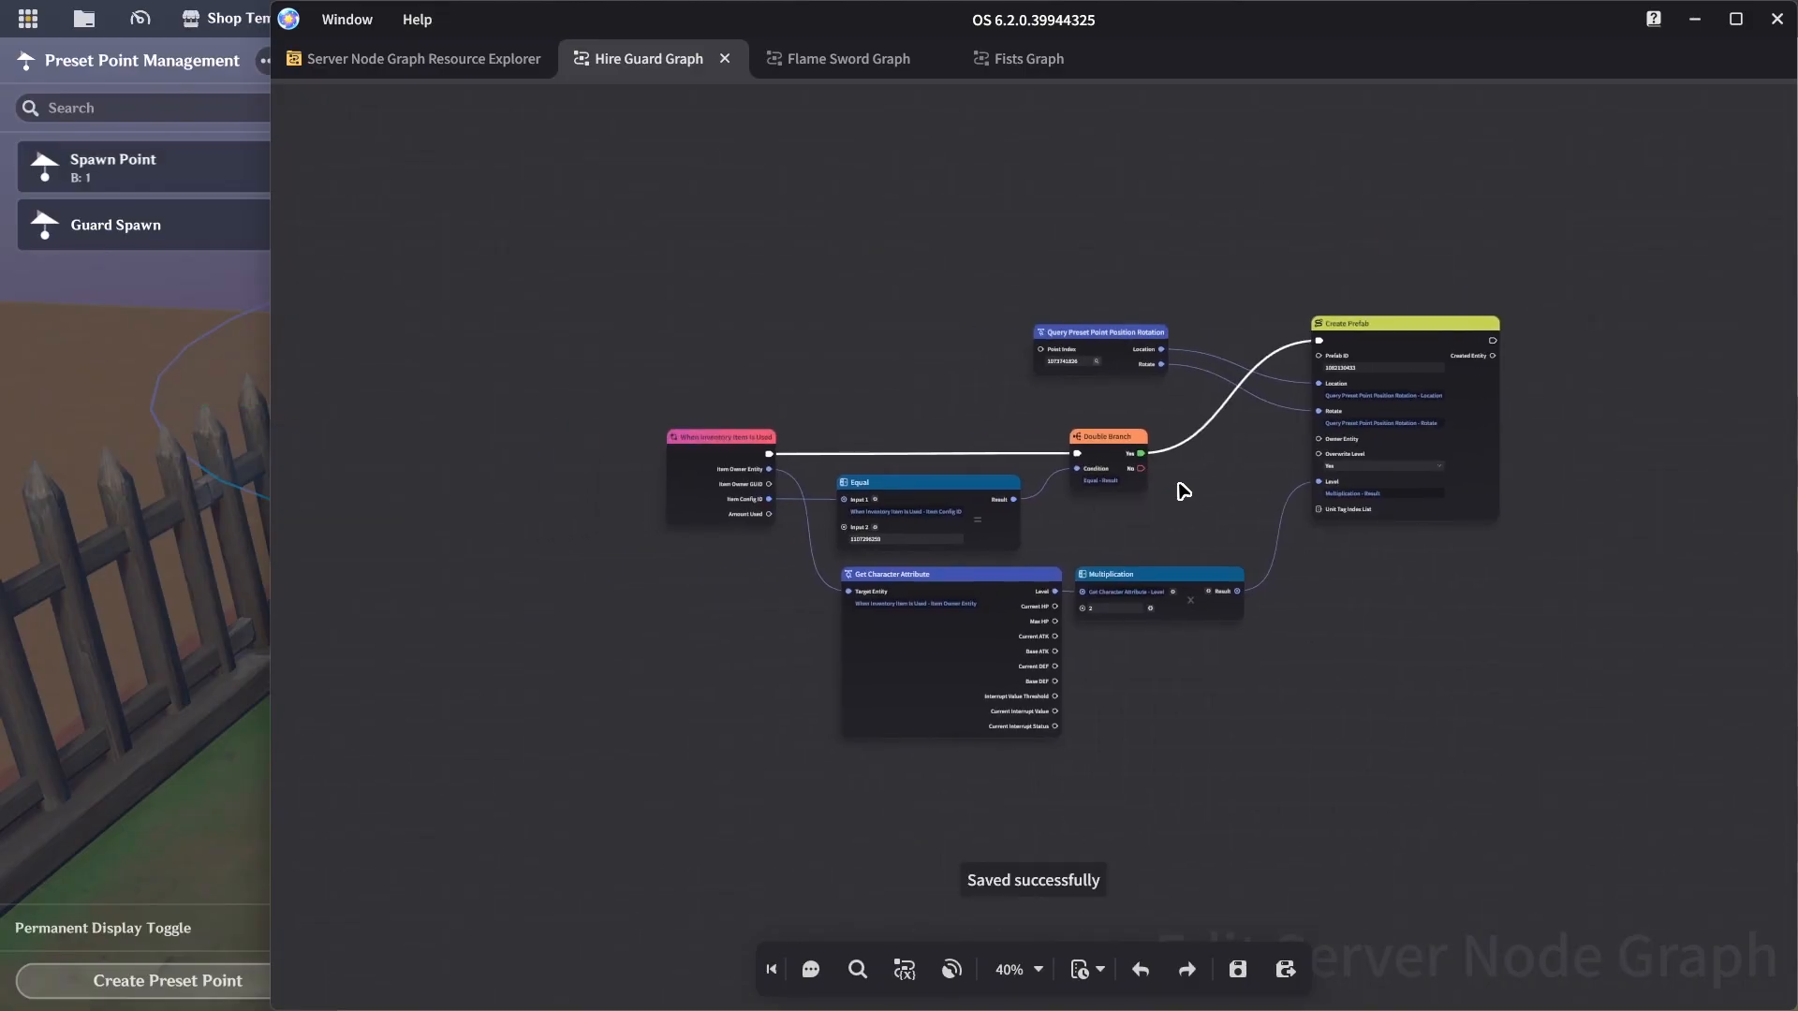
scroll(1159, 535, "up", 3)
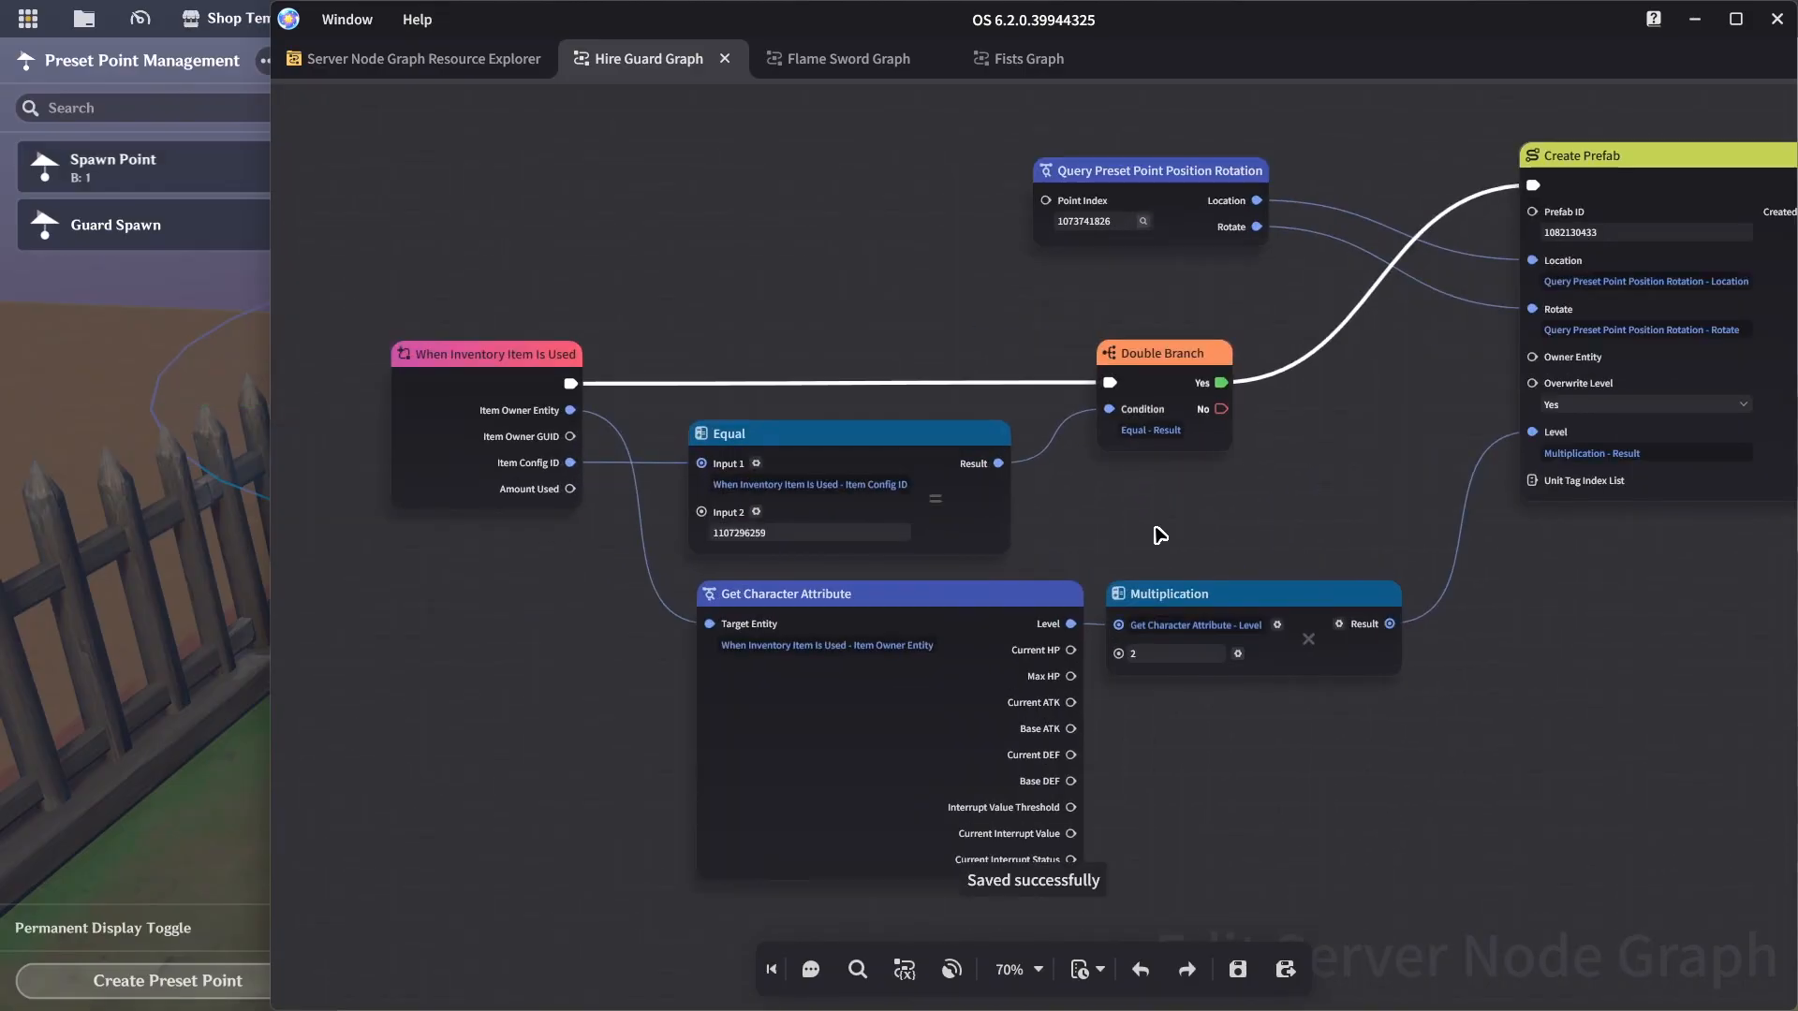
Return to the level editor and open the Hire Guards item among the Combat Preset items
left_click(20, 670)
left_click(935, 75)
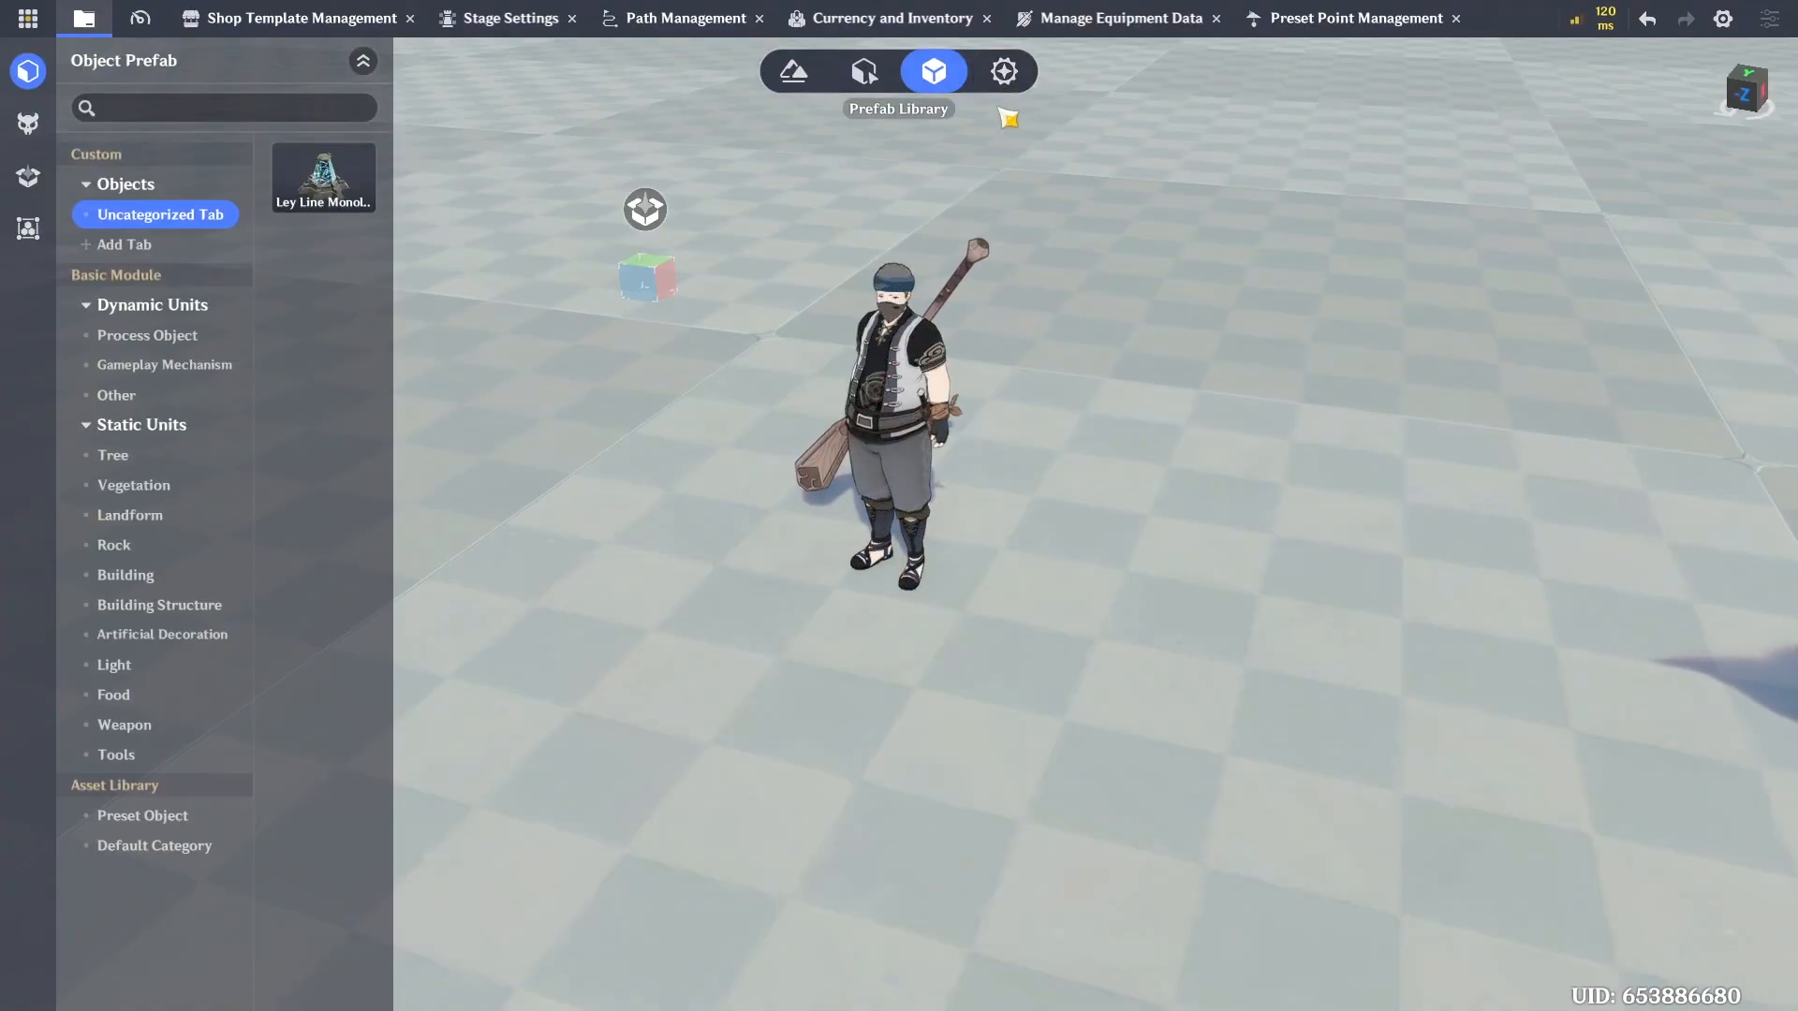
left_click(1004, 72)
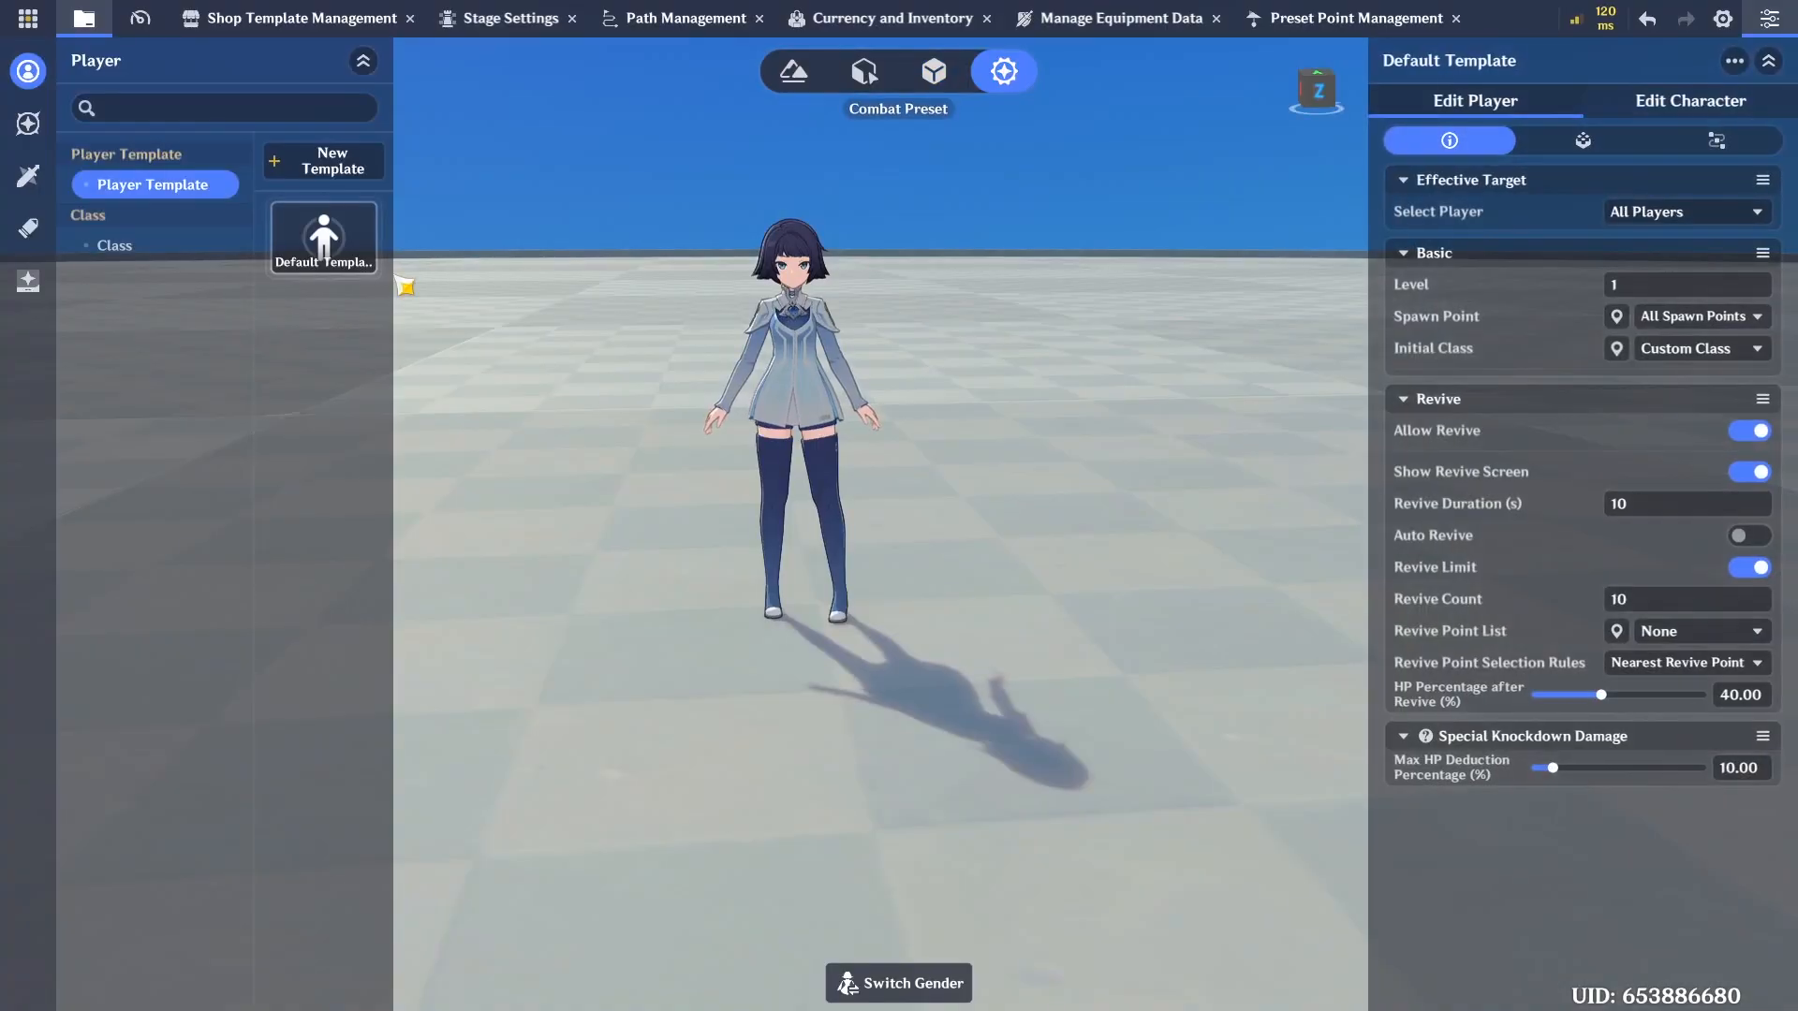
left_click(30, 281)
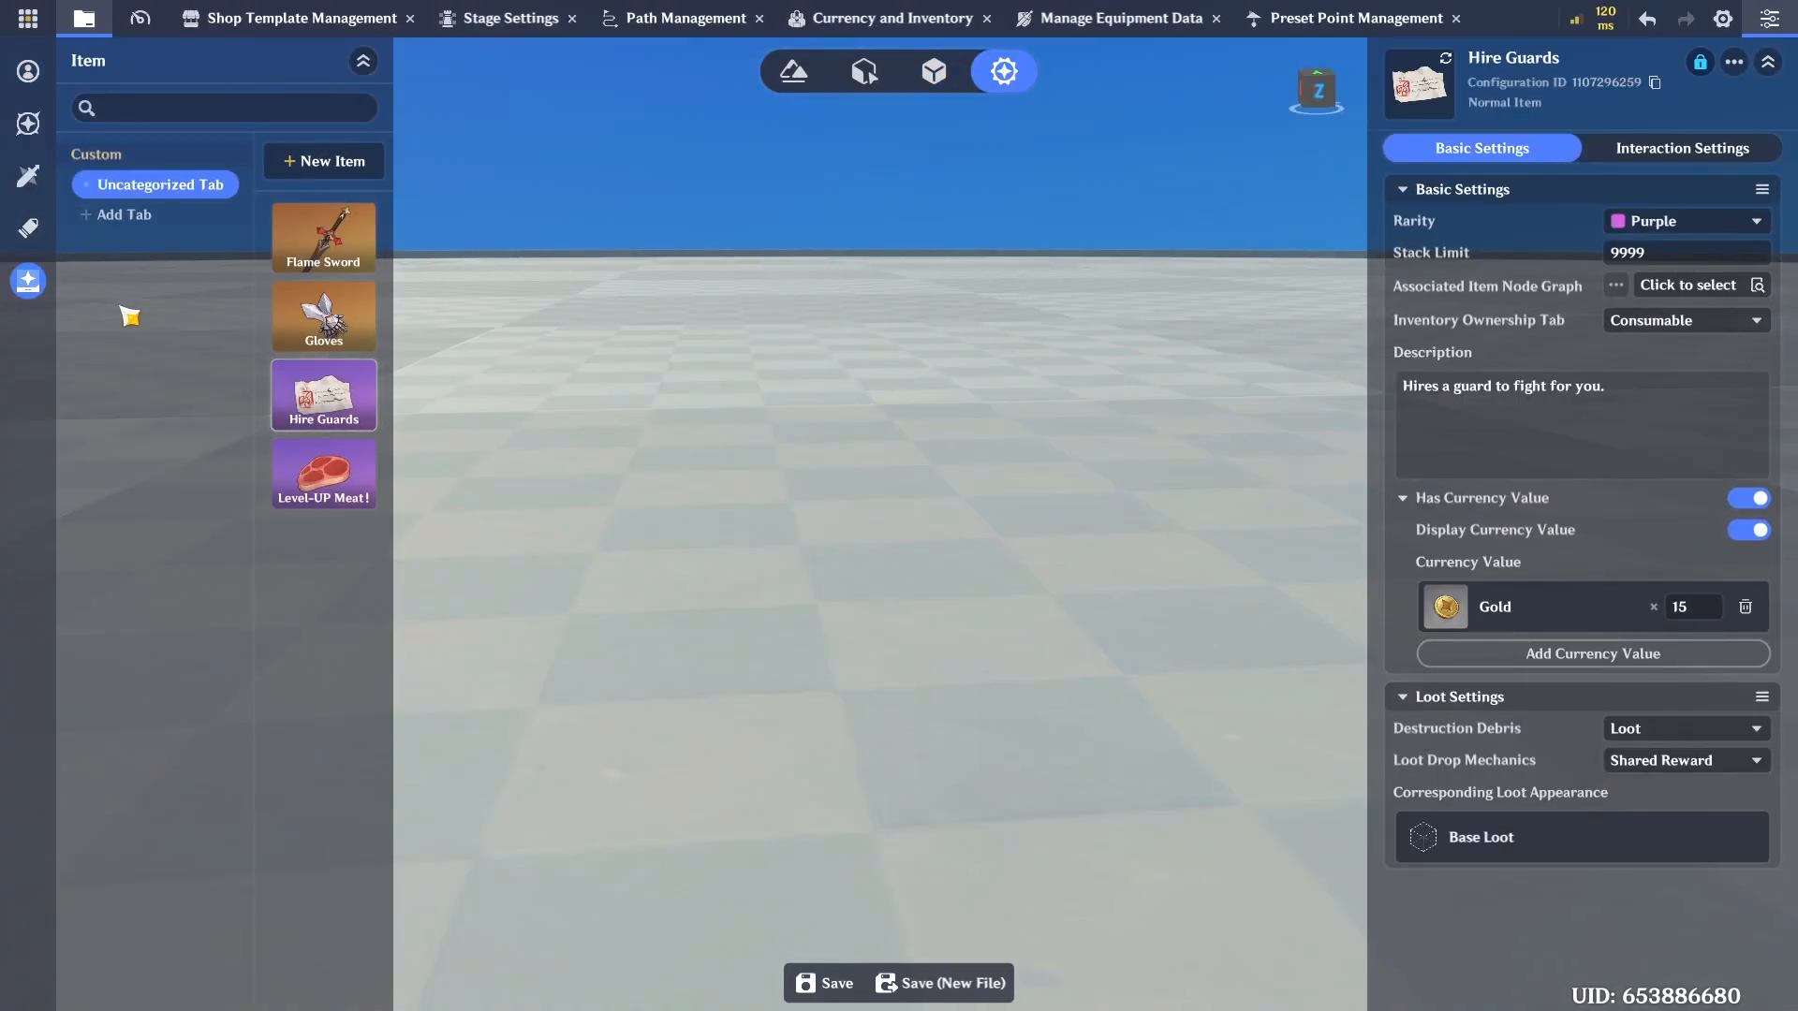
Set the Hire Guards item's Associated Item Node Graph to Hire Guard Graph and save the item
left_click(1685, 286)
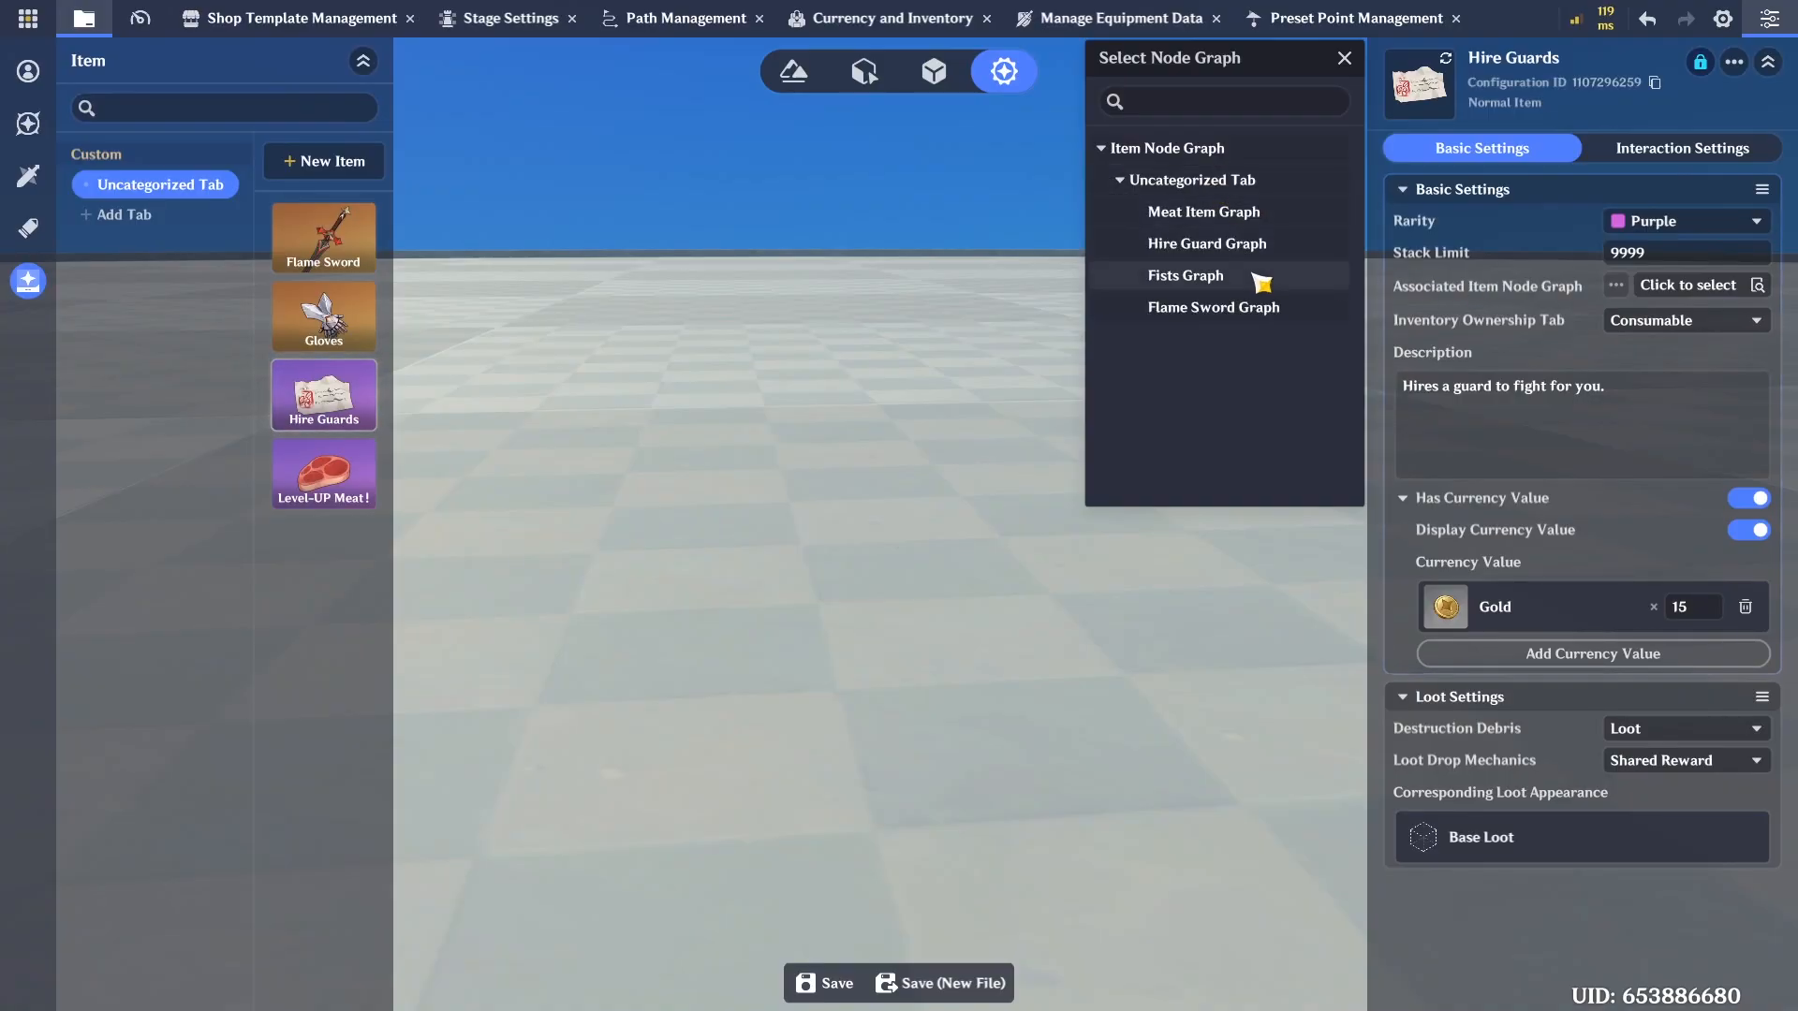
left_click(1255, 246)
left_click(1343, 57)
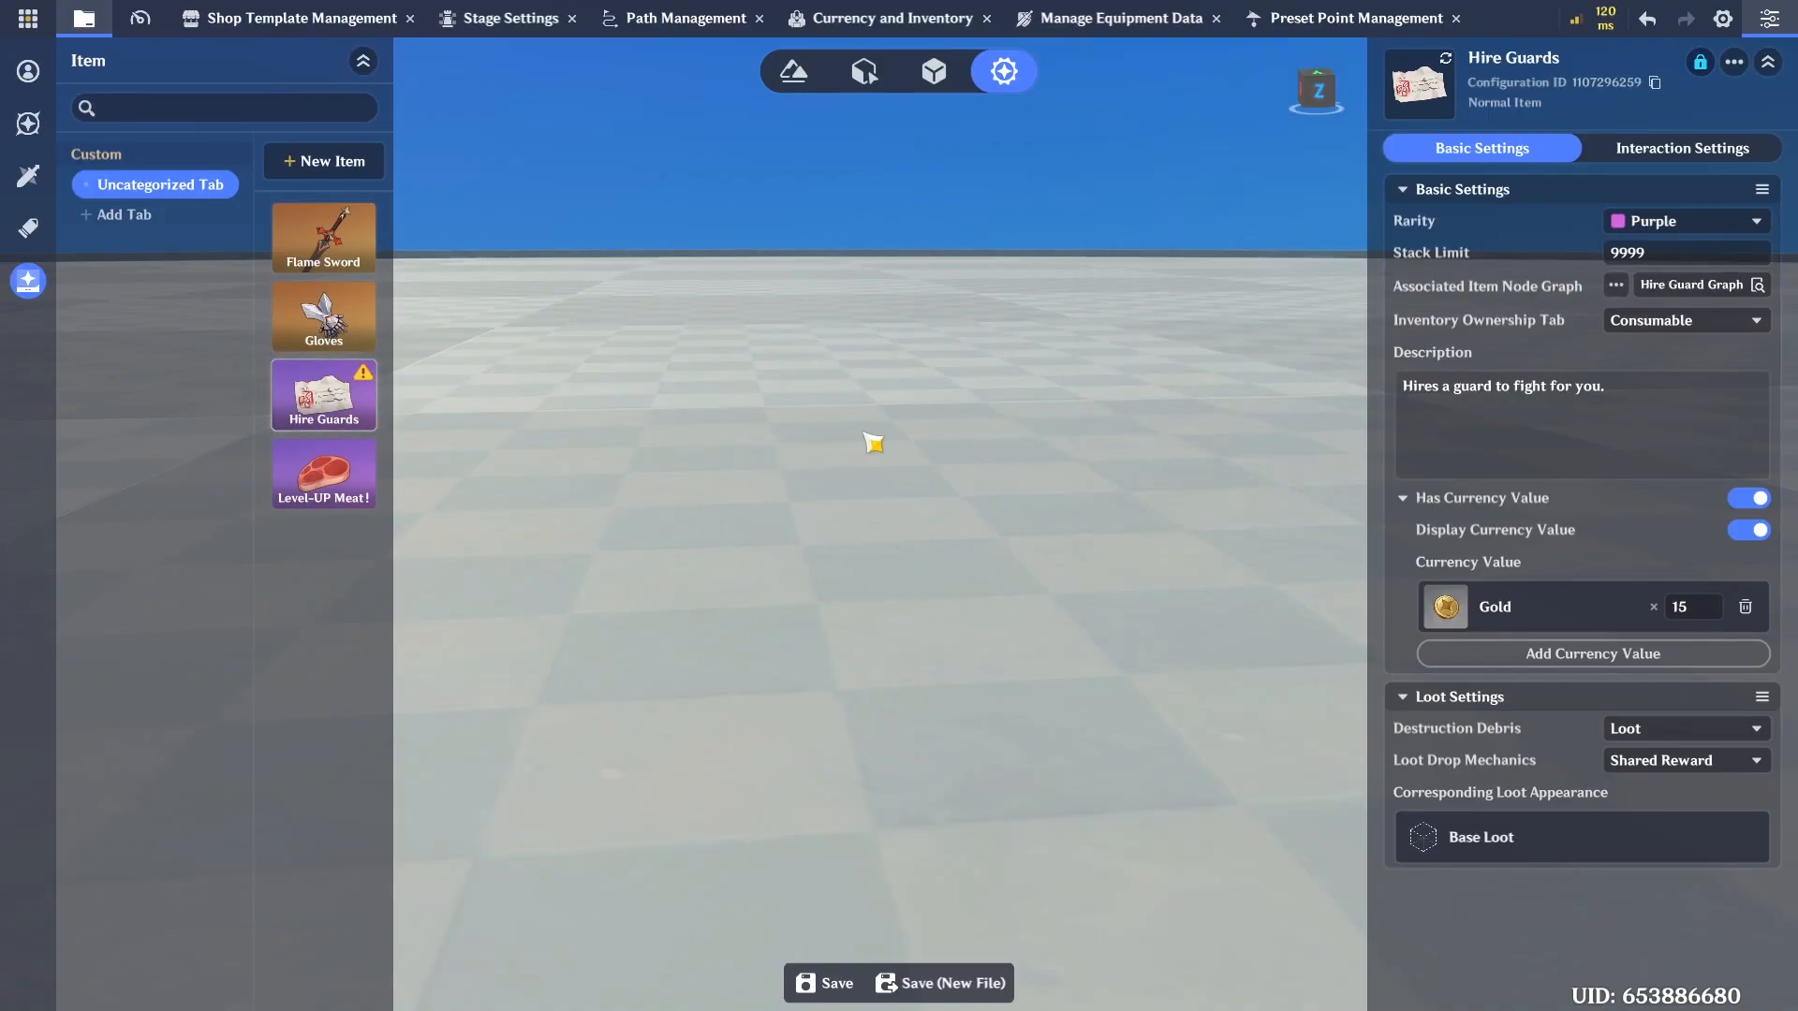
key("ctrl+s")
left_click(834, 984)
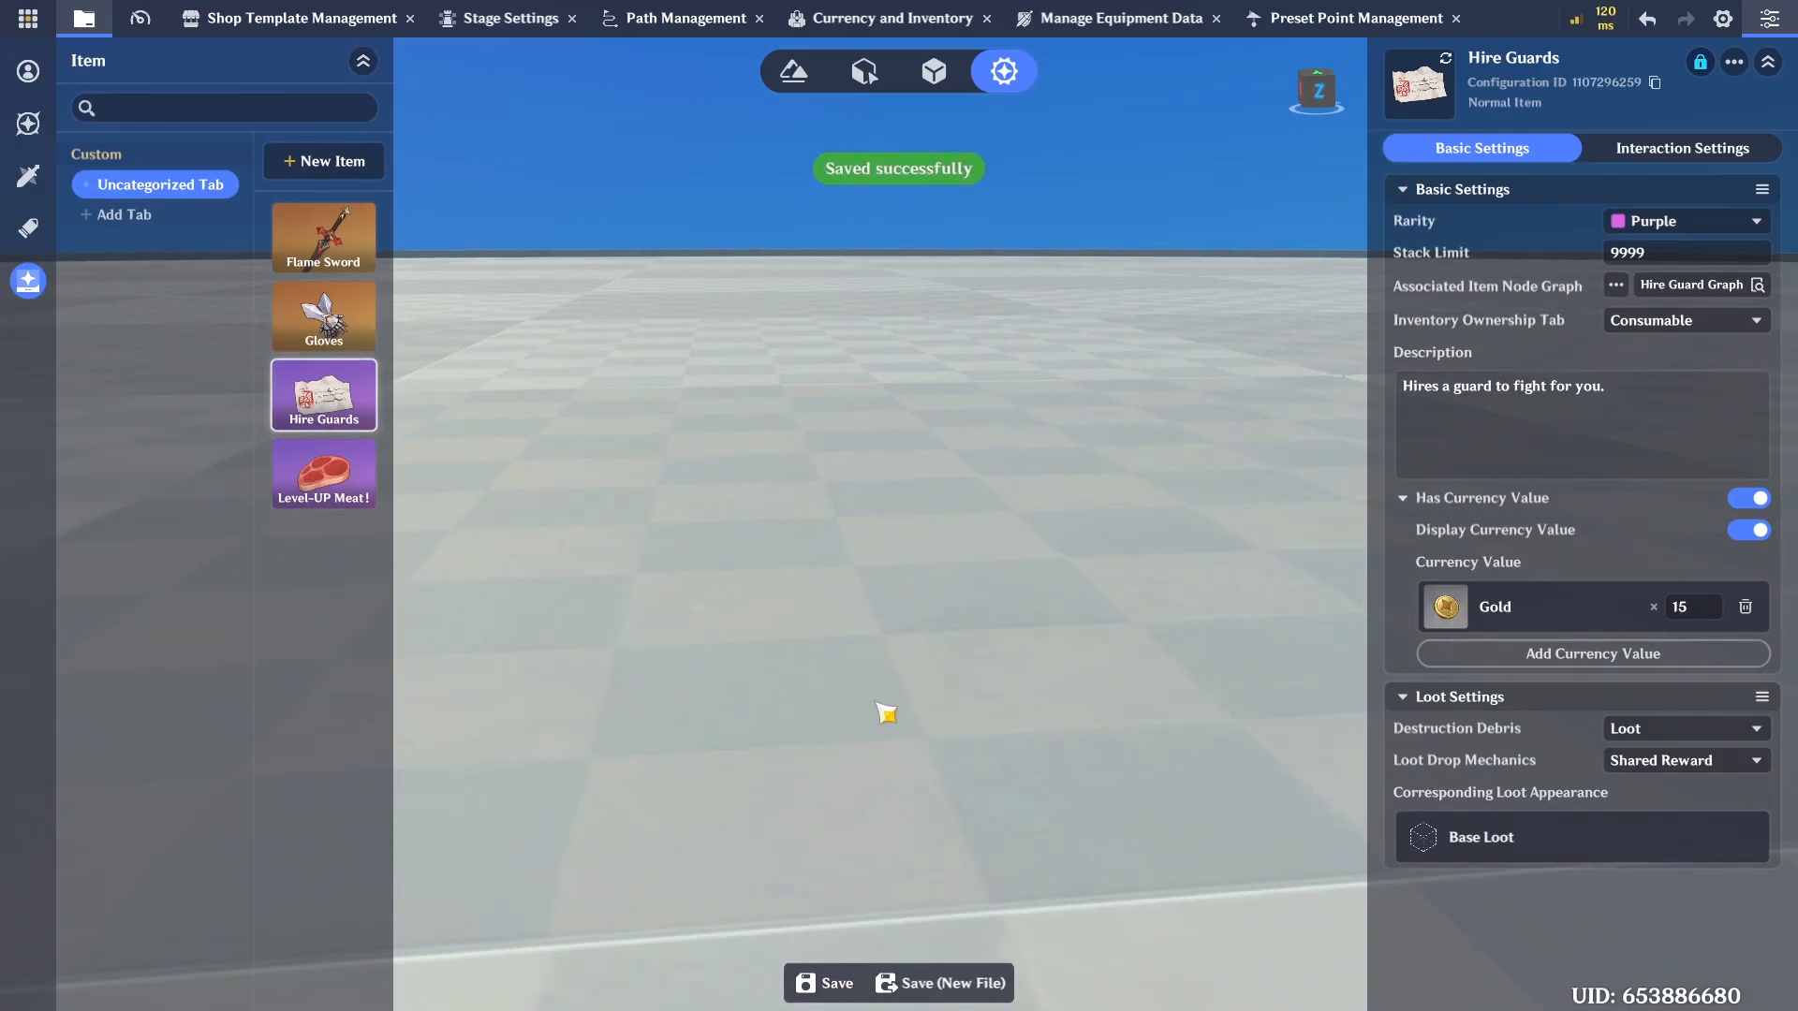
key("w")
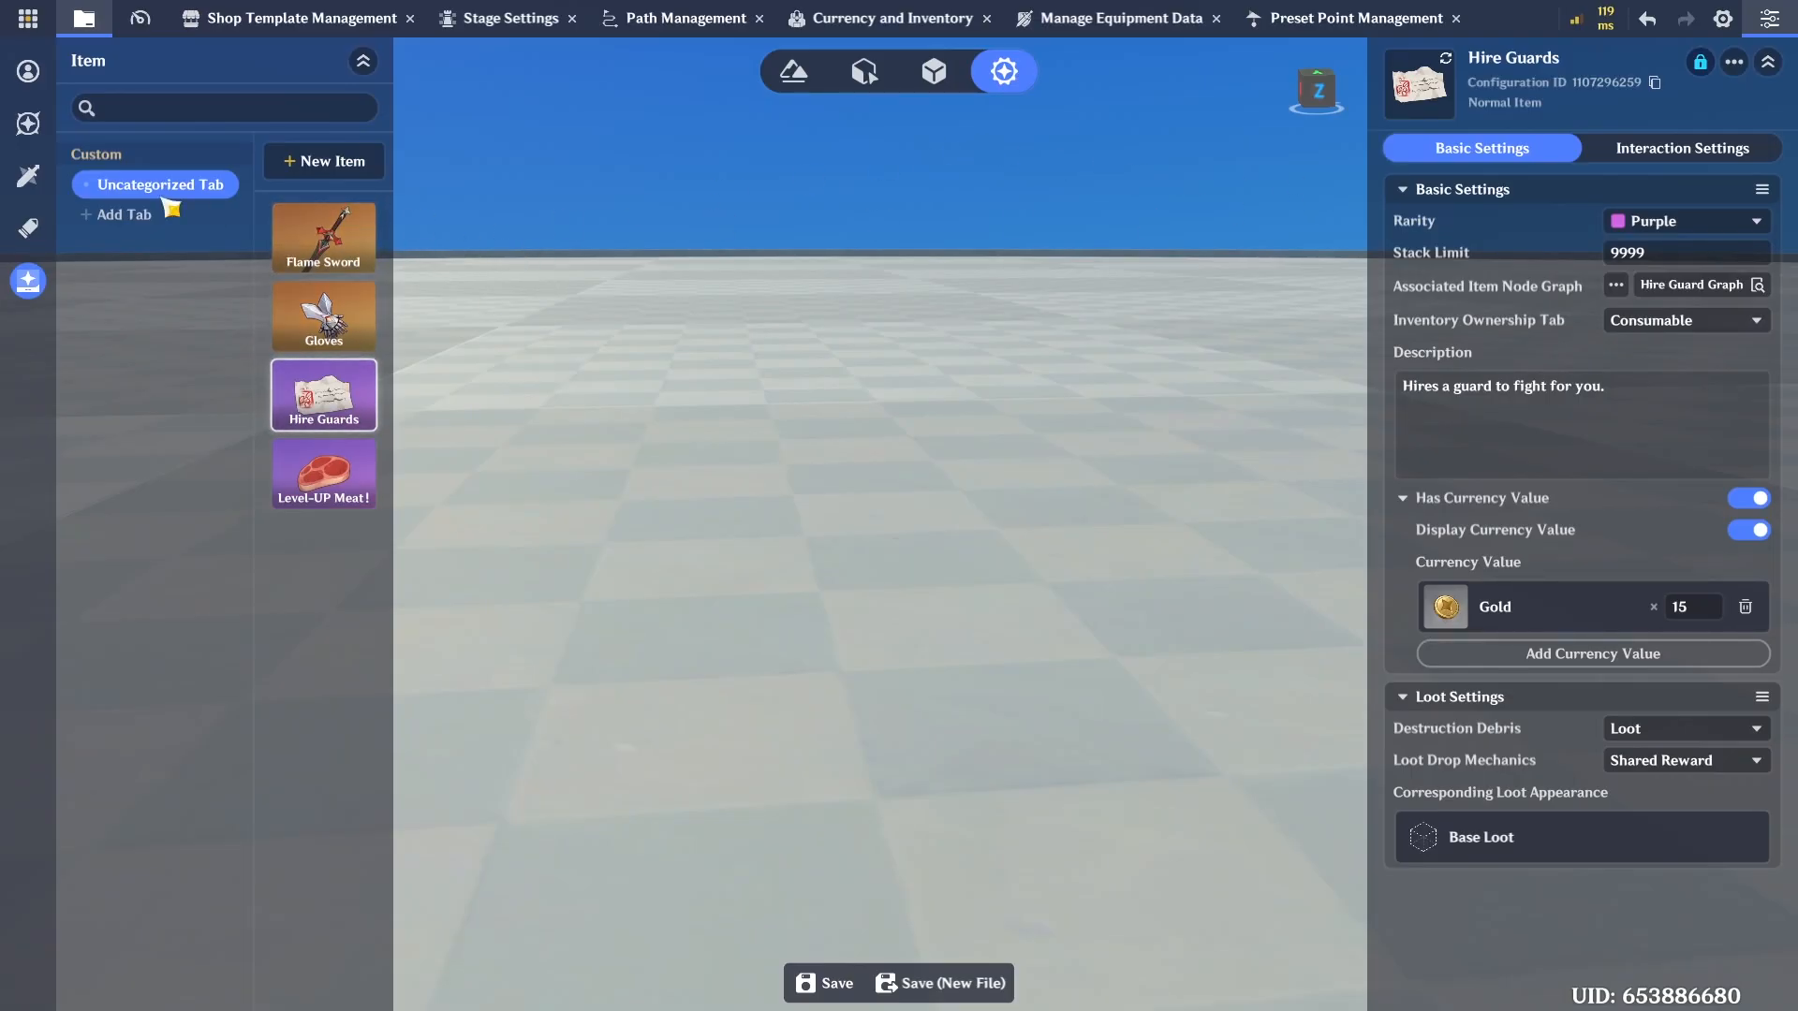
Open the default player template's character components and examine its Inventory and Equipment Slot settings
left_click(35, 77)
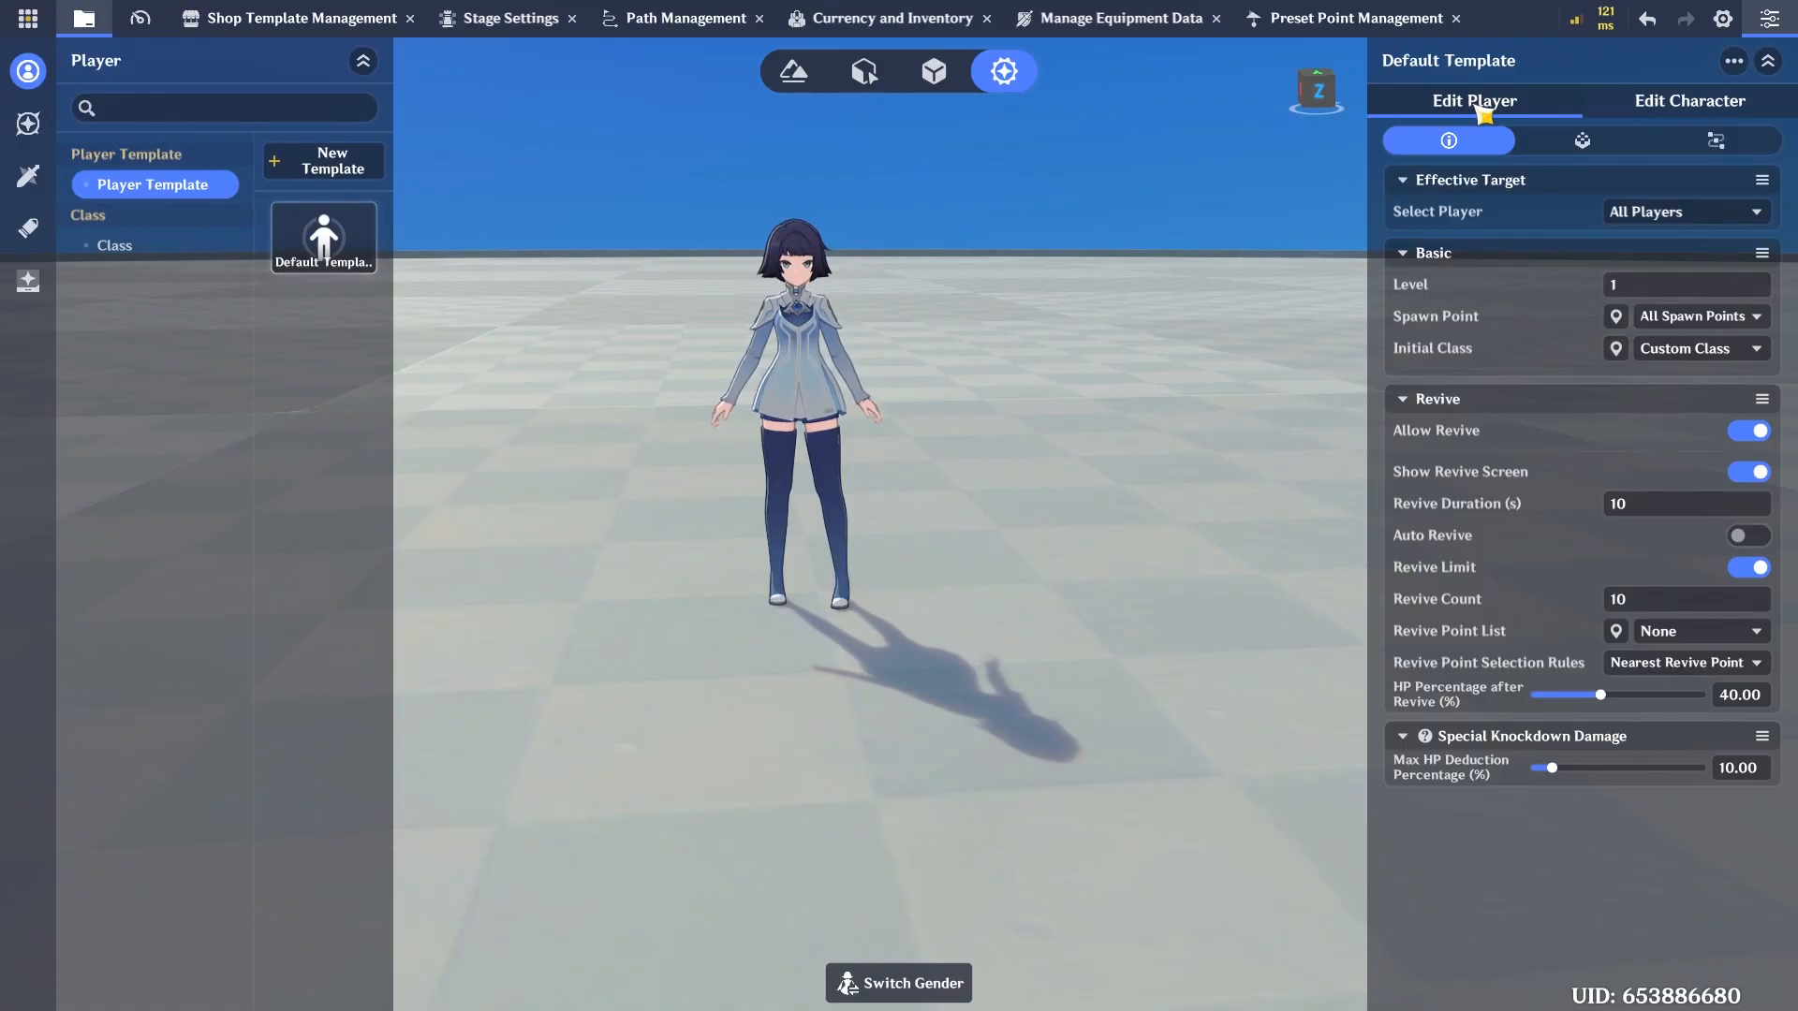
left_click(1660, 103)
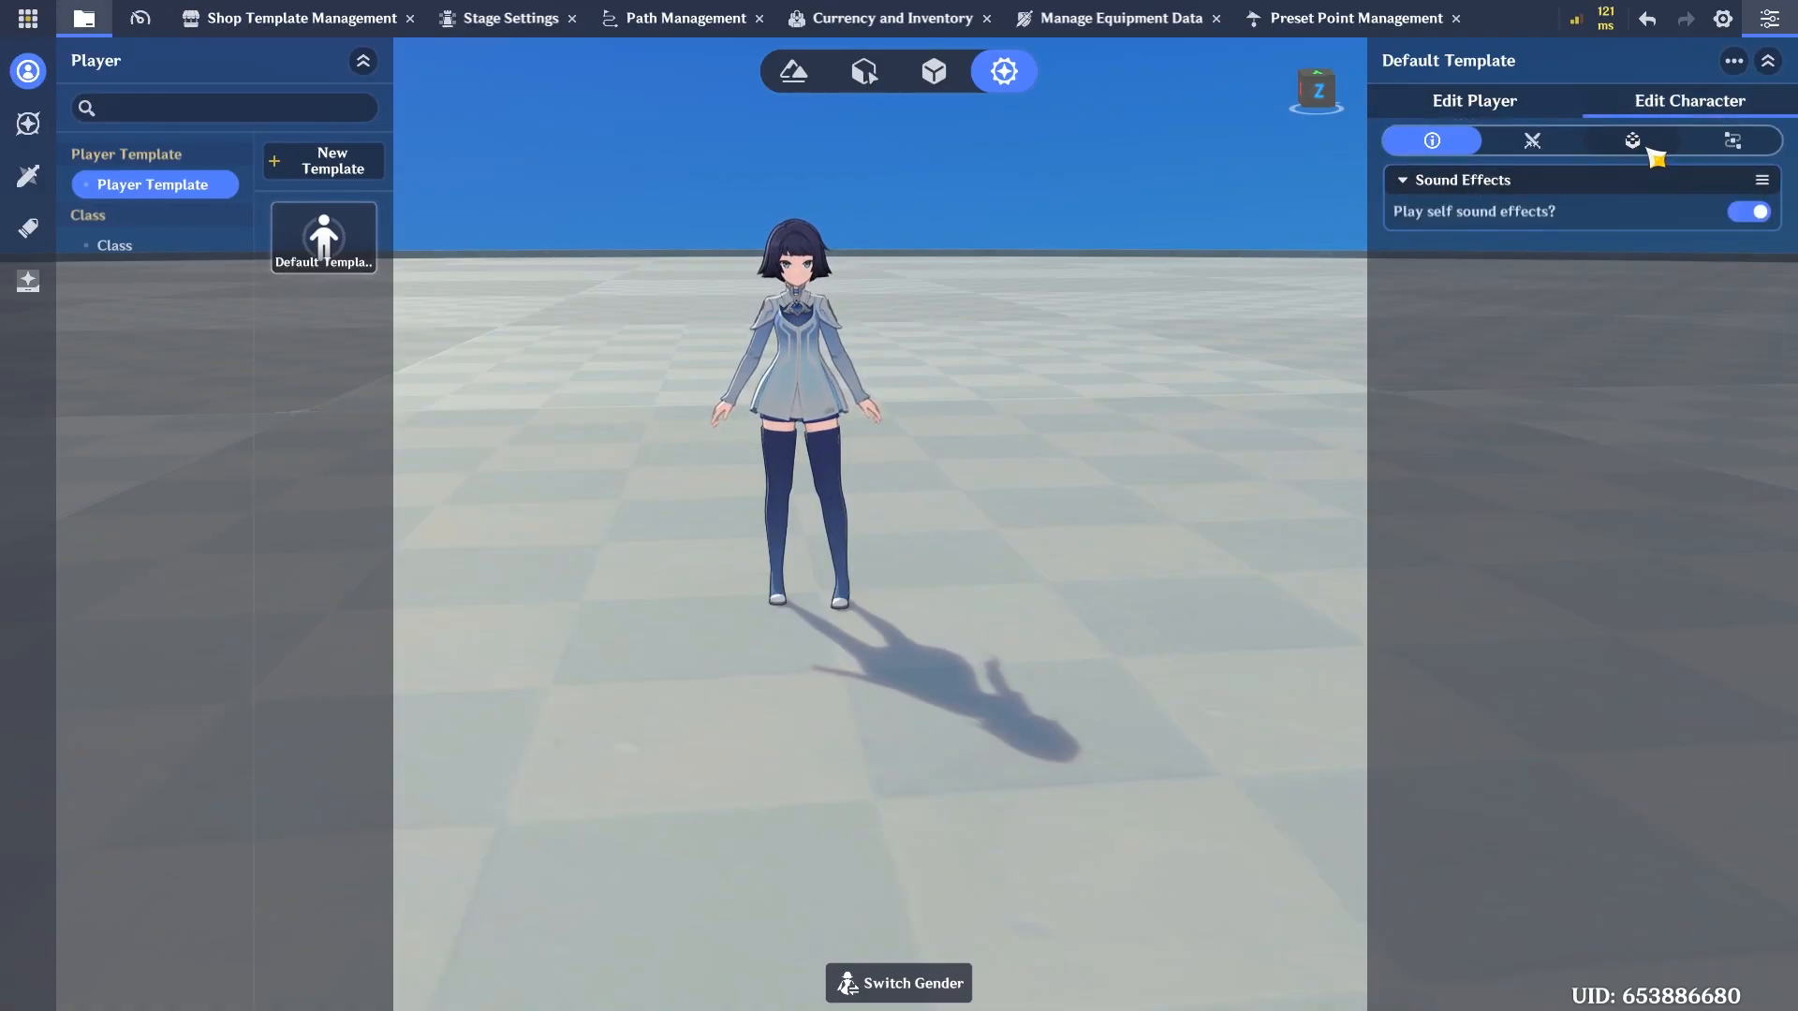
left_click(1634, 143)
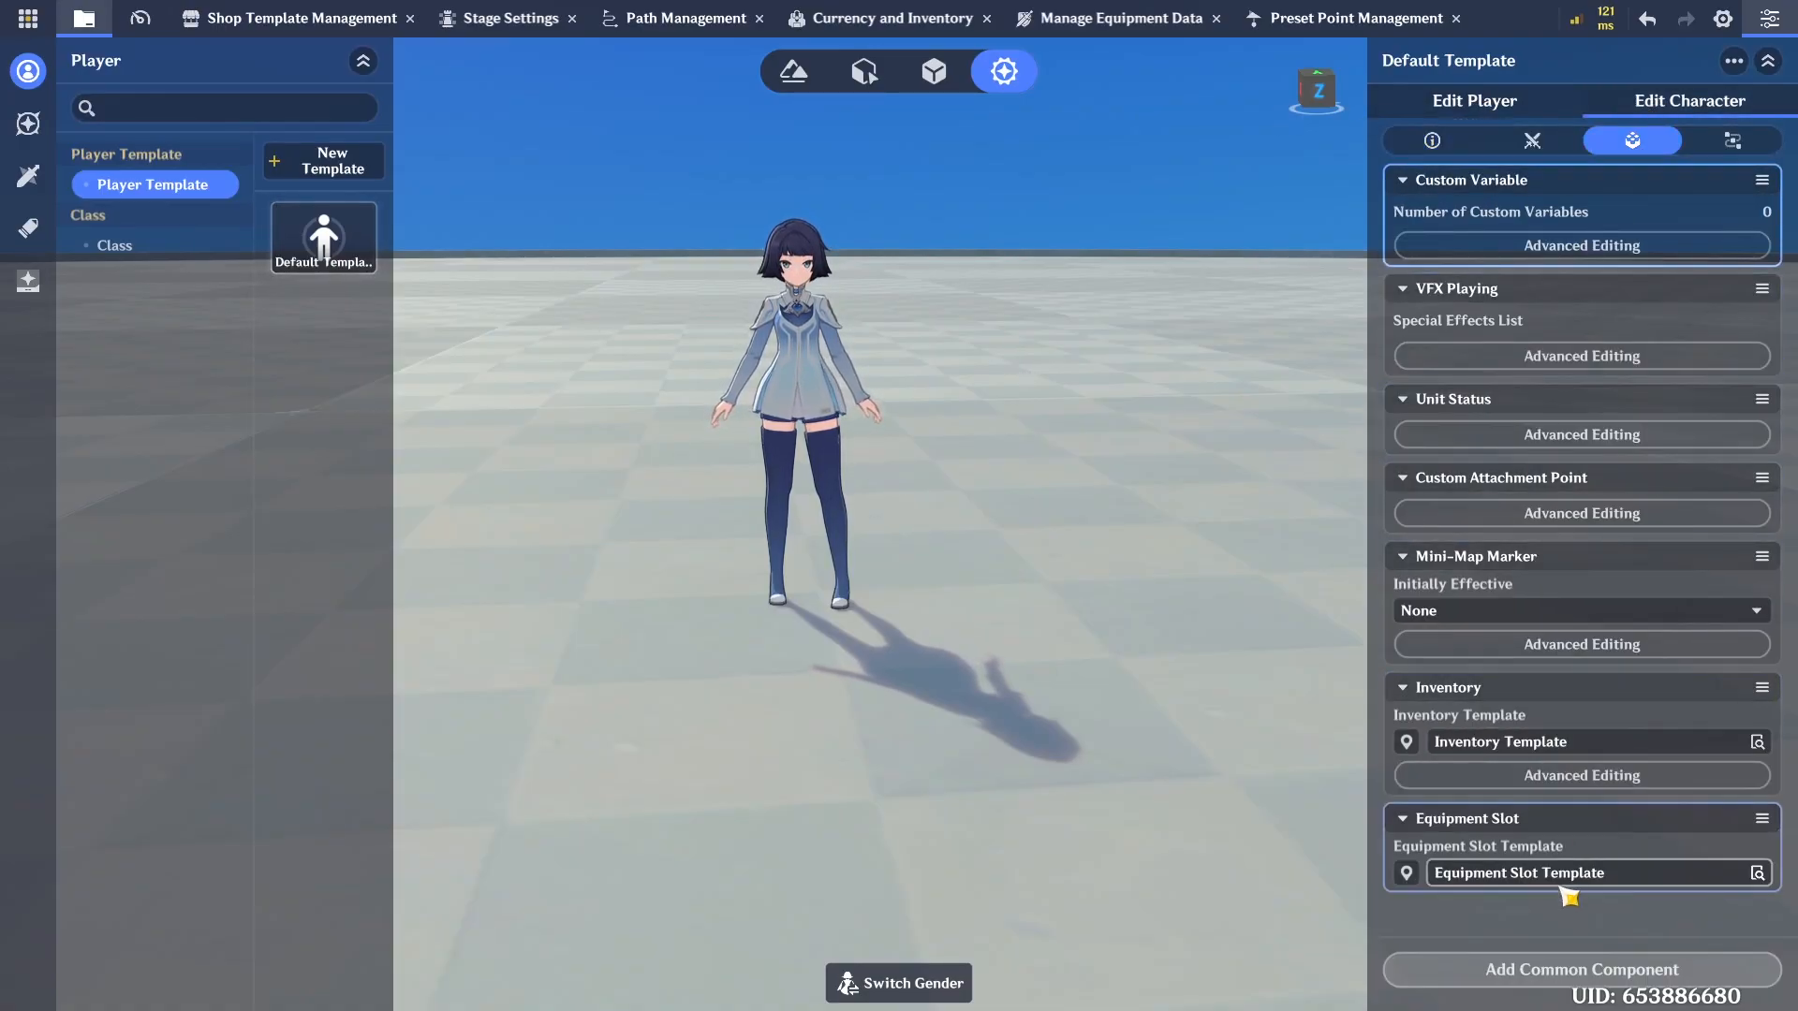
scroll(1573, 880, "down", 2)
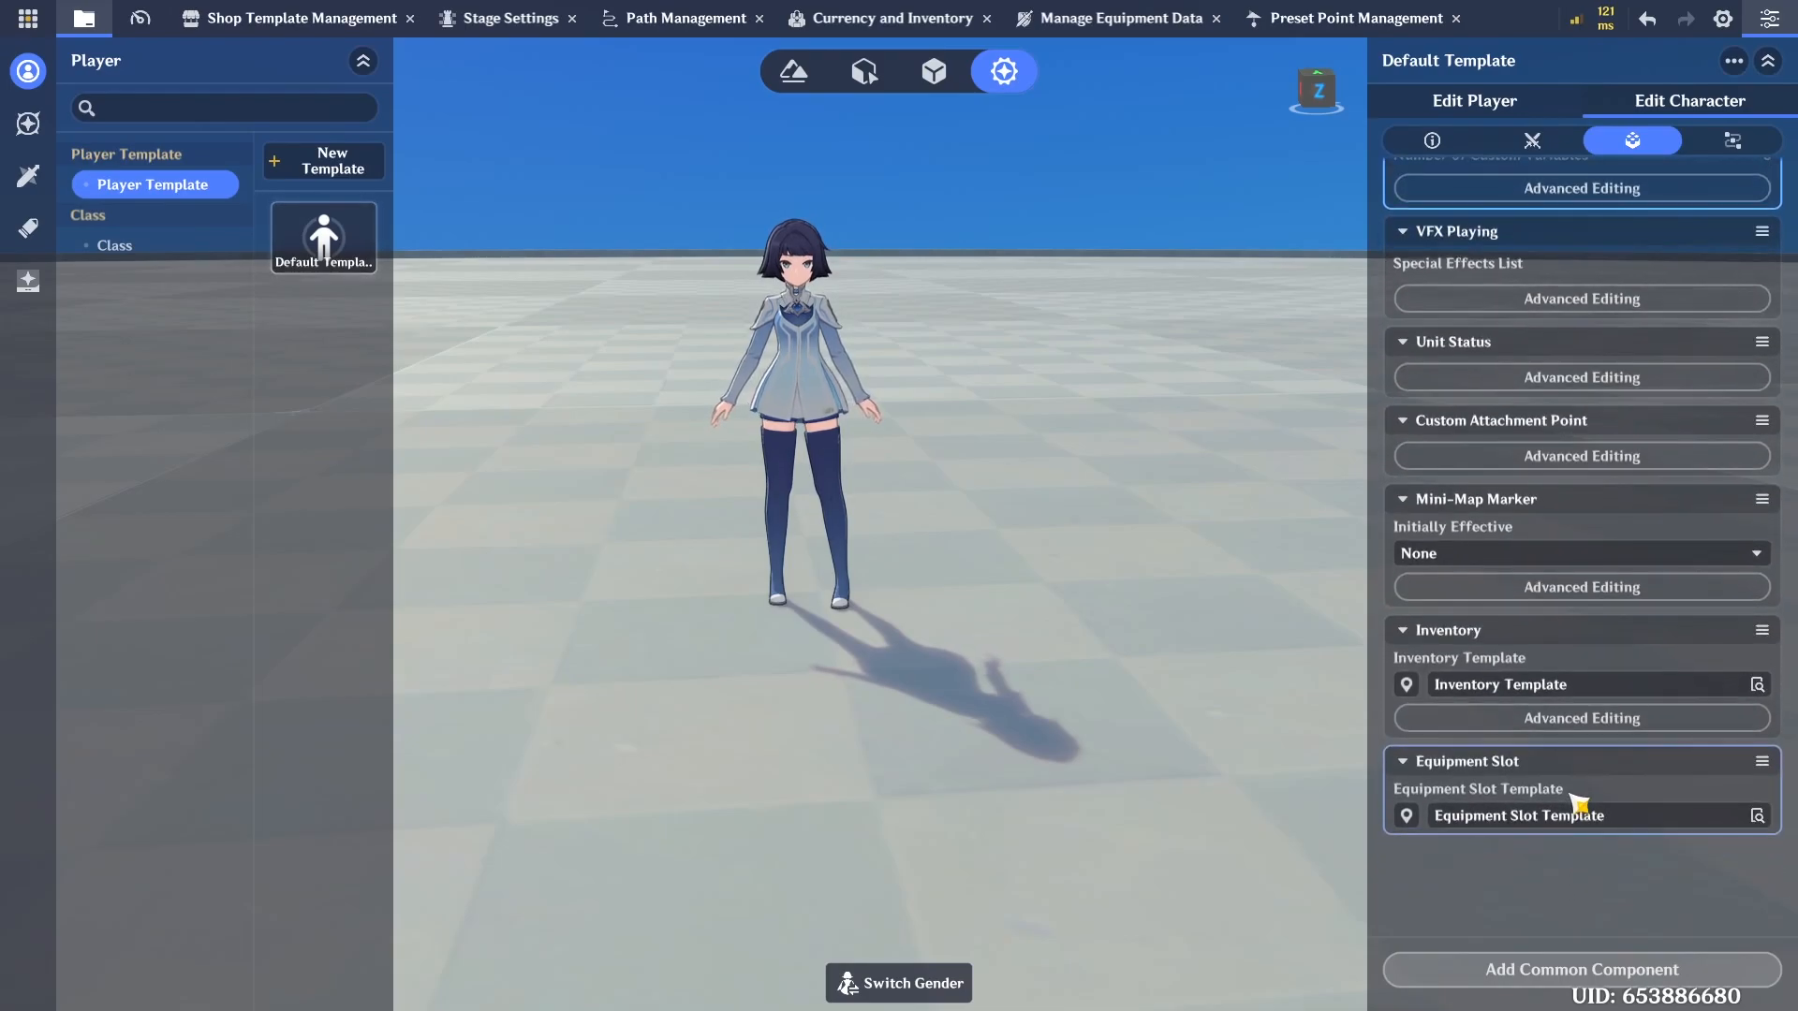
scroll(1611, 796, "up", 1)
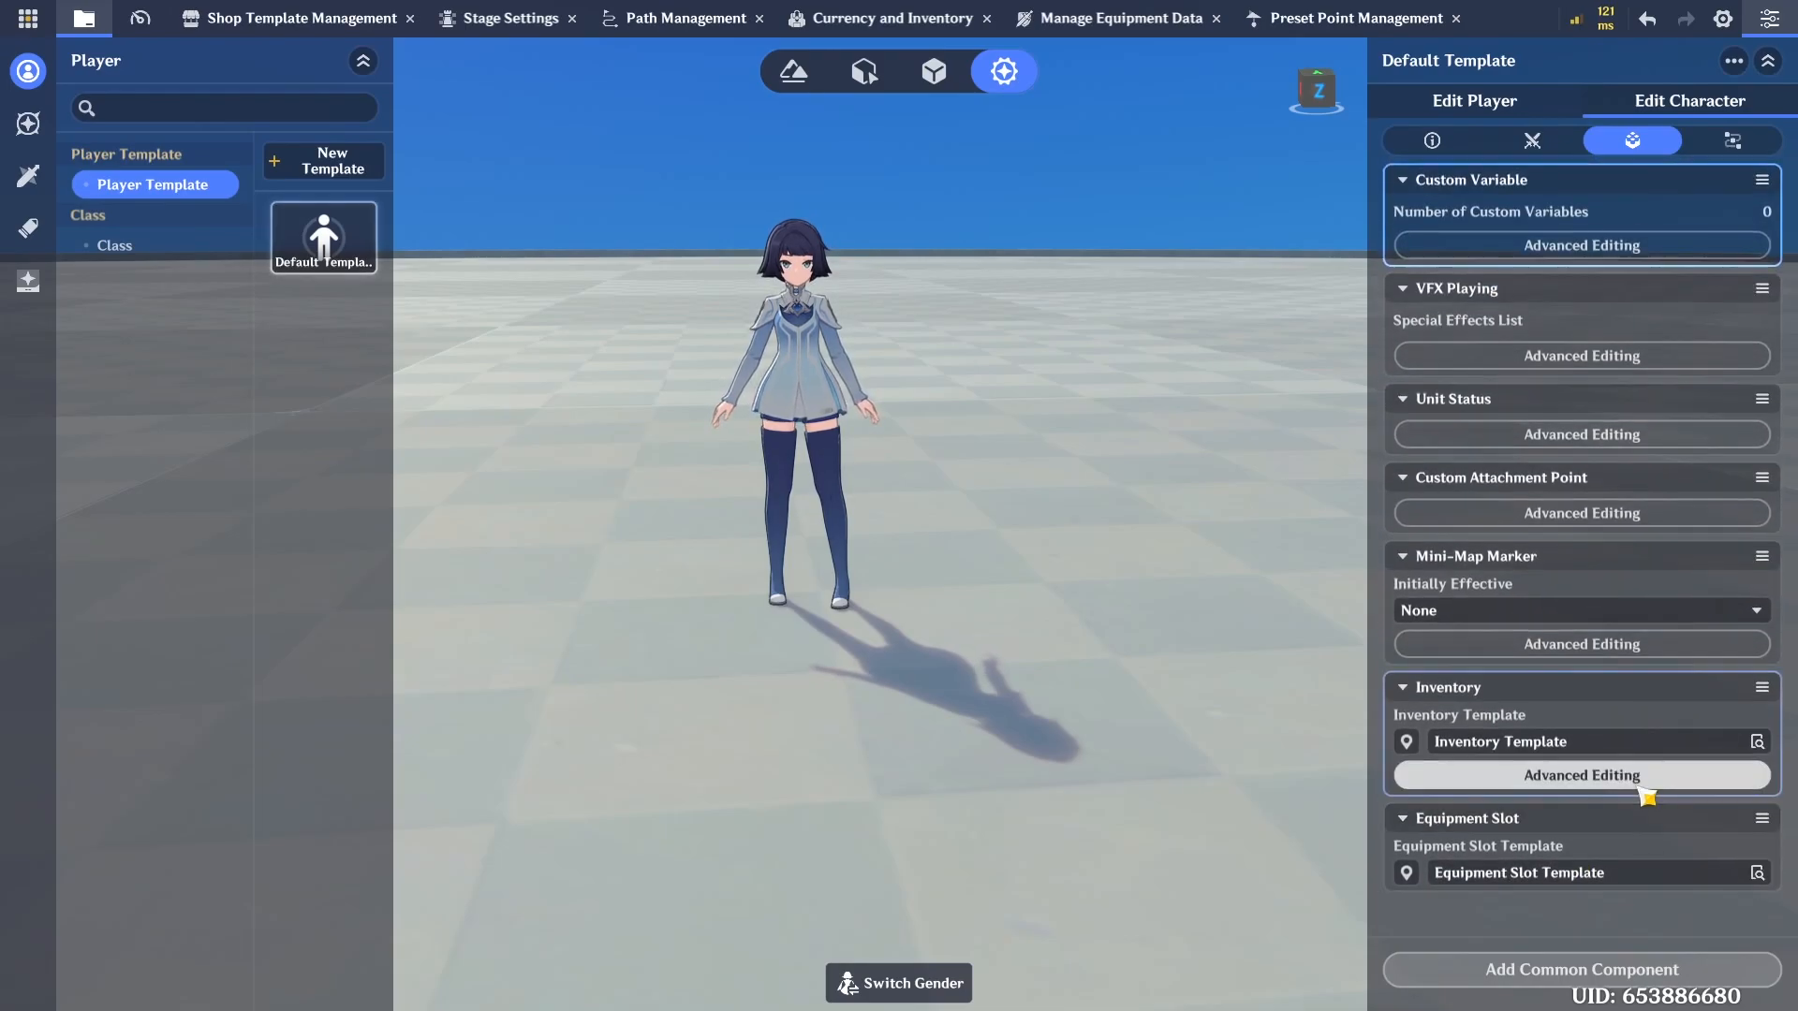
Add the Gloves item to the default player template's inventory contents, check the player and character settings, and save
left_click(1582, 777)
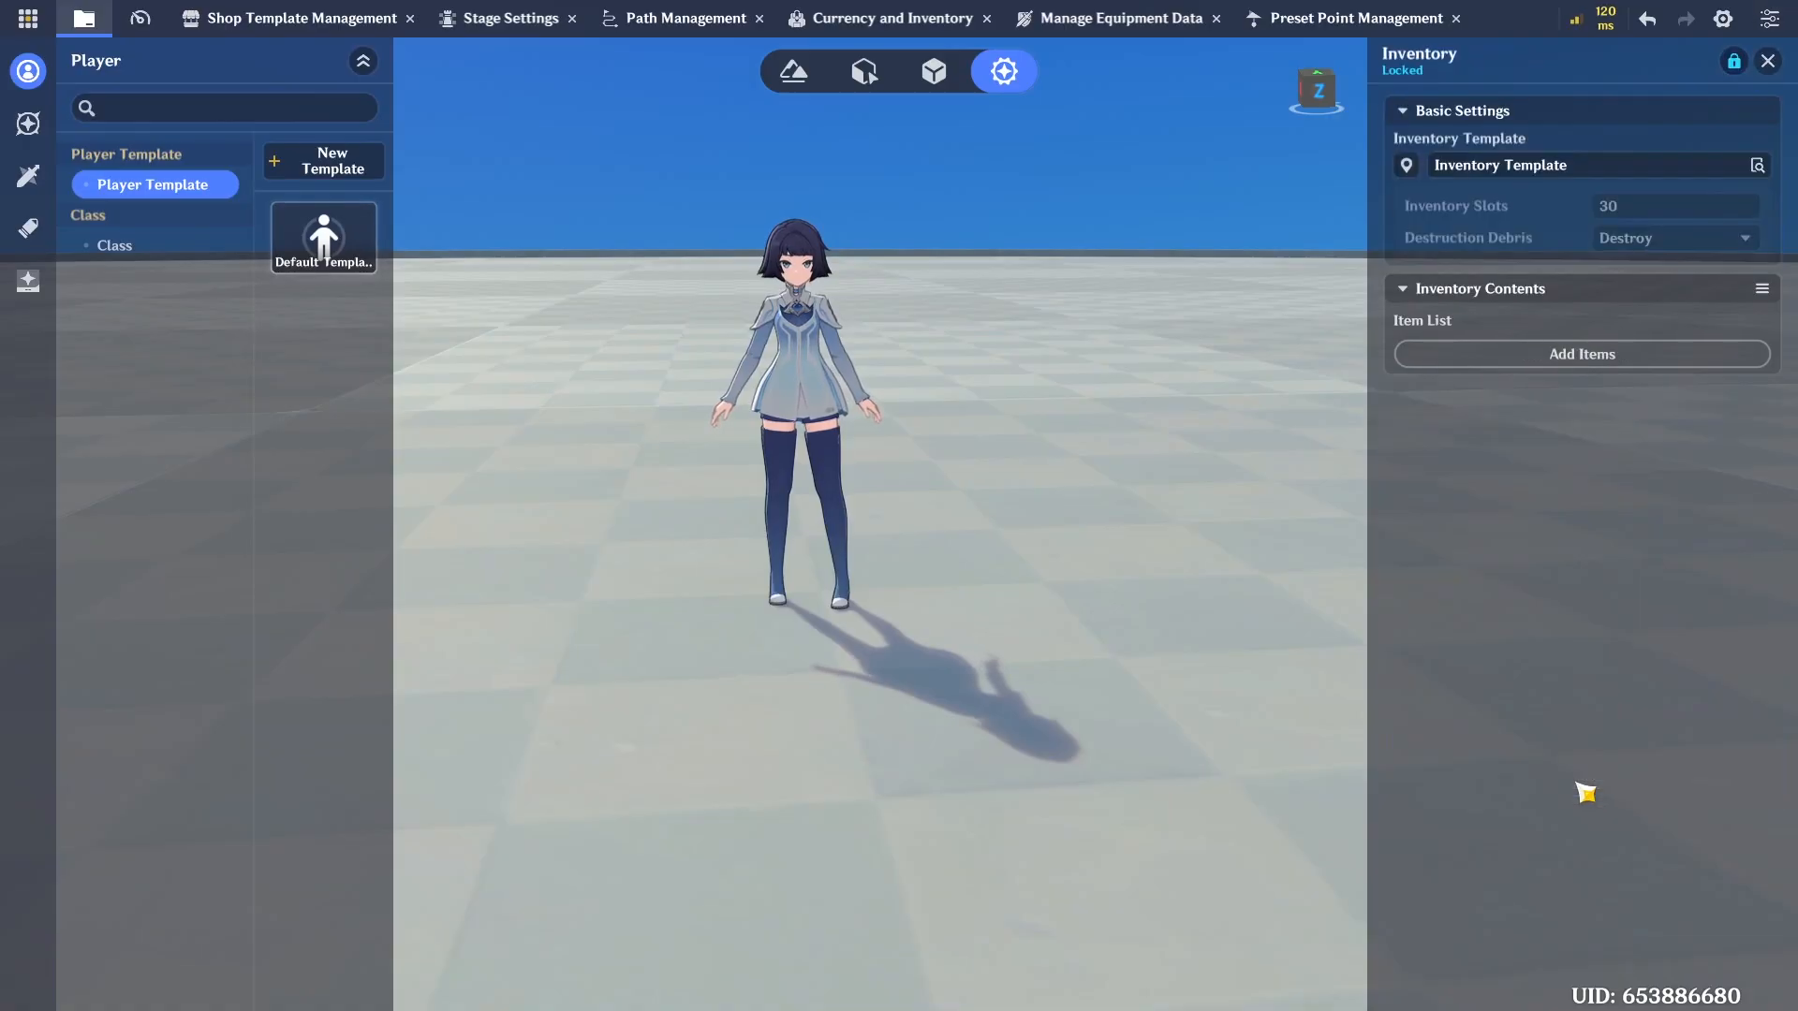
left_click(1598, 357)
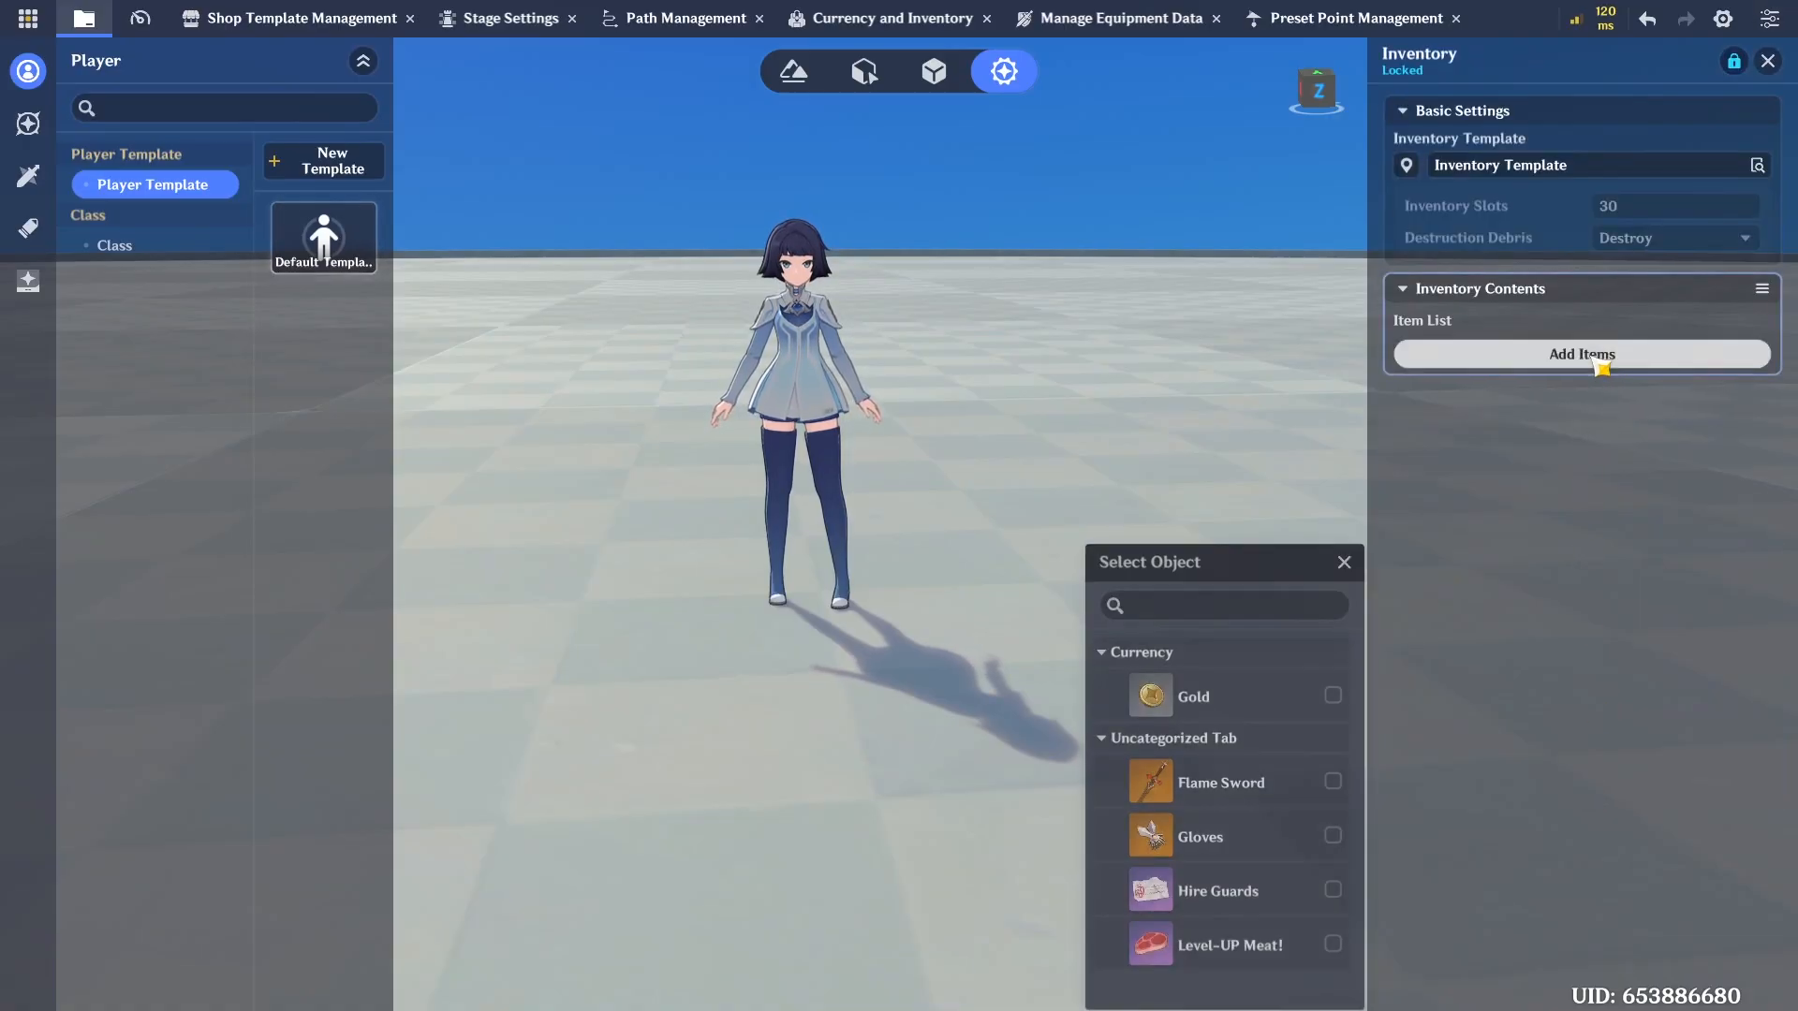
left_click(1334, 837)
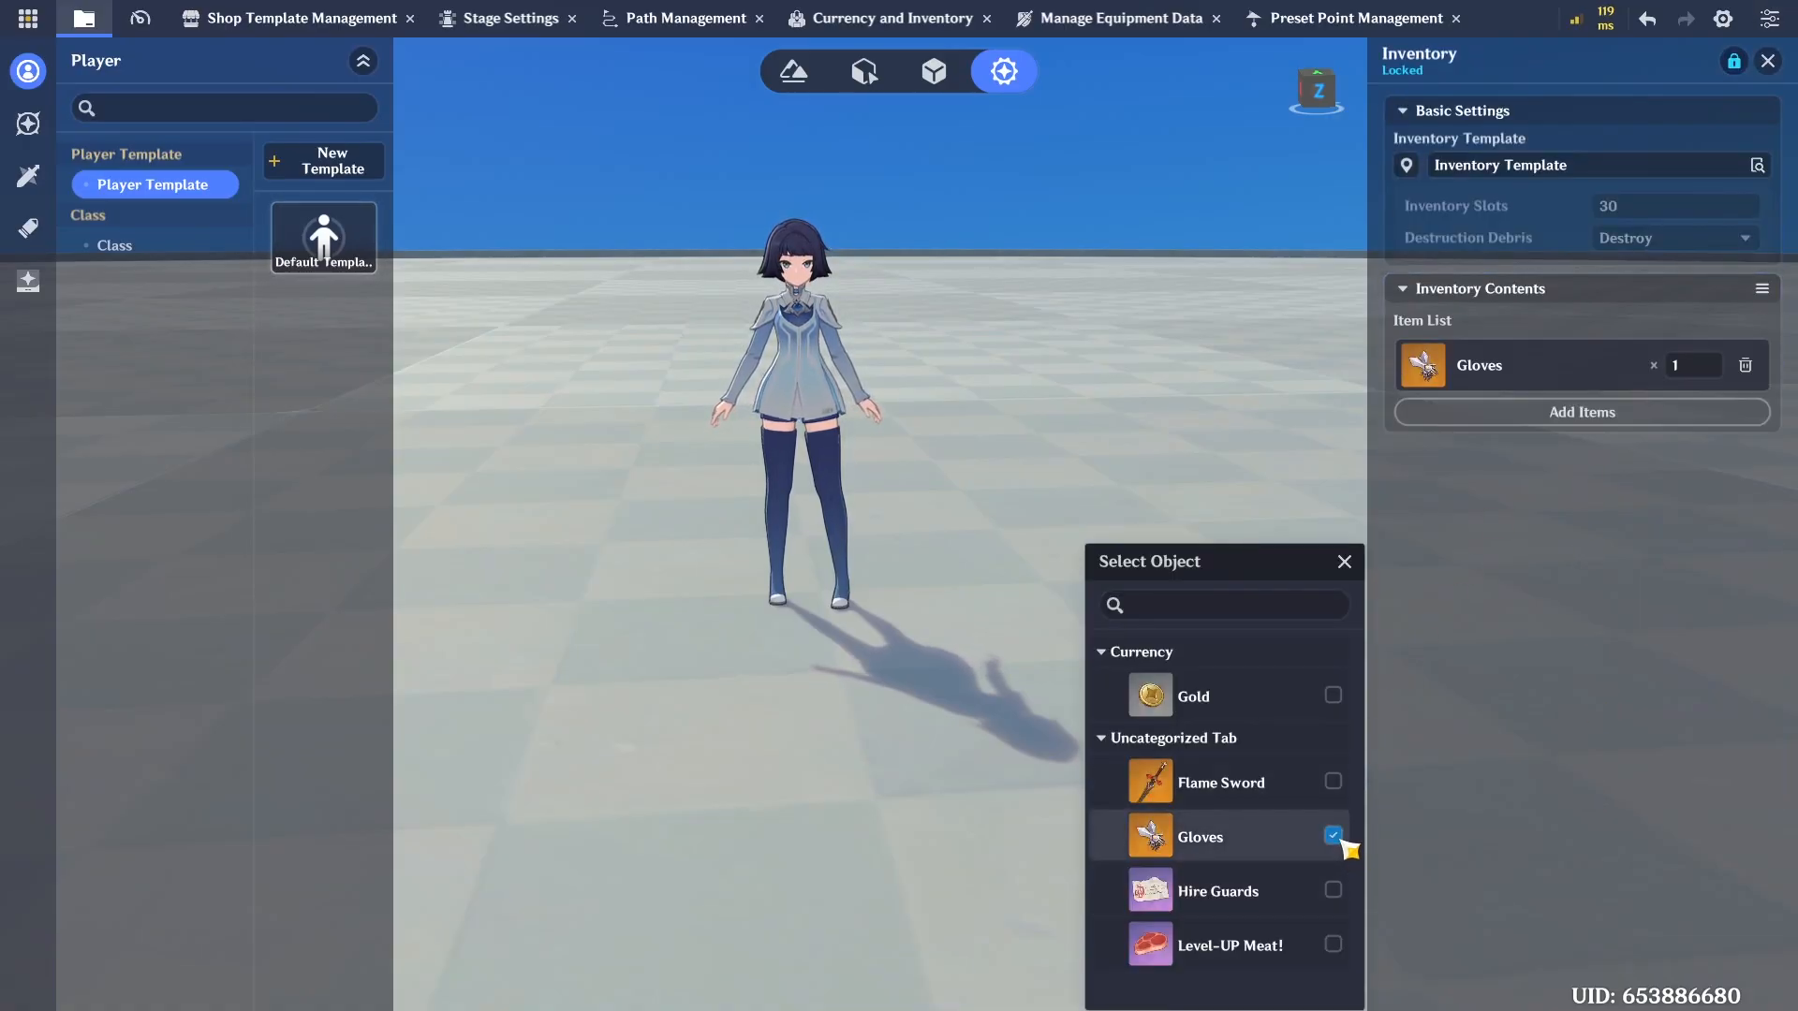
left_click(1345, 562)
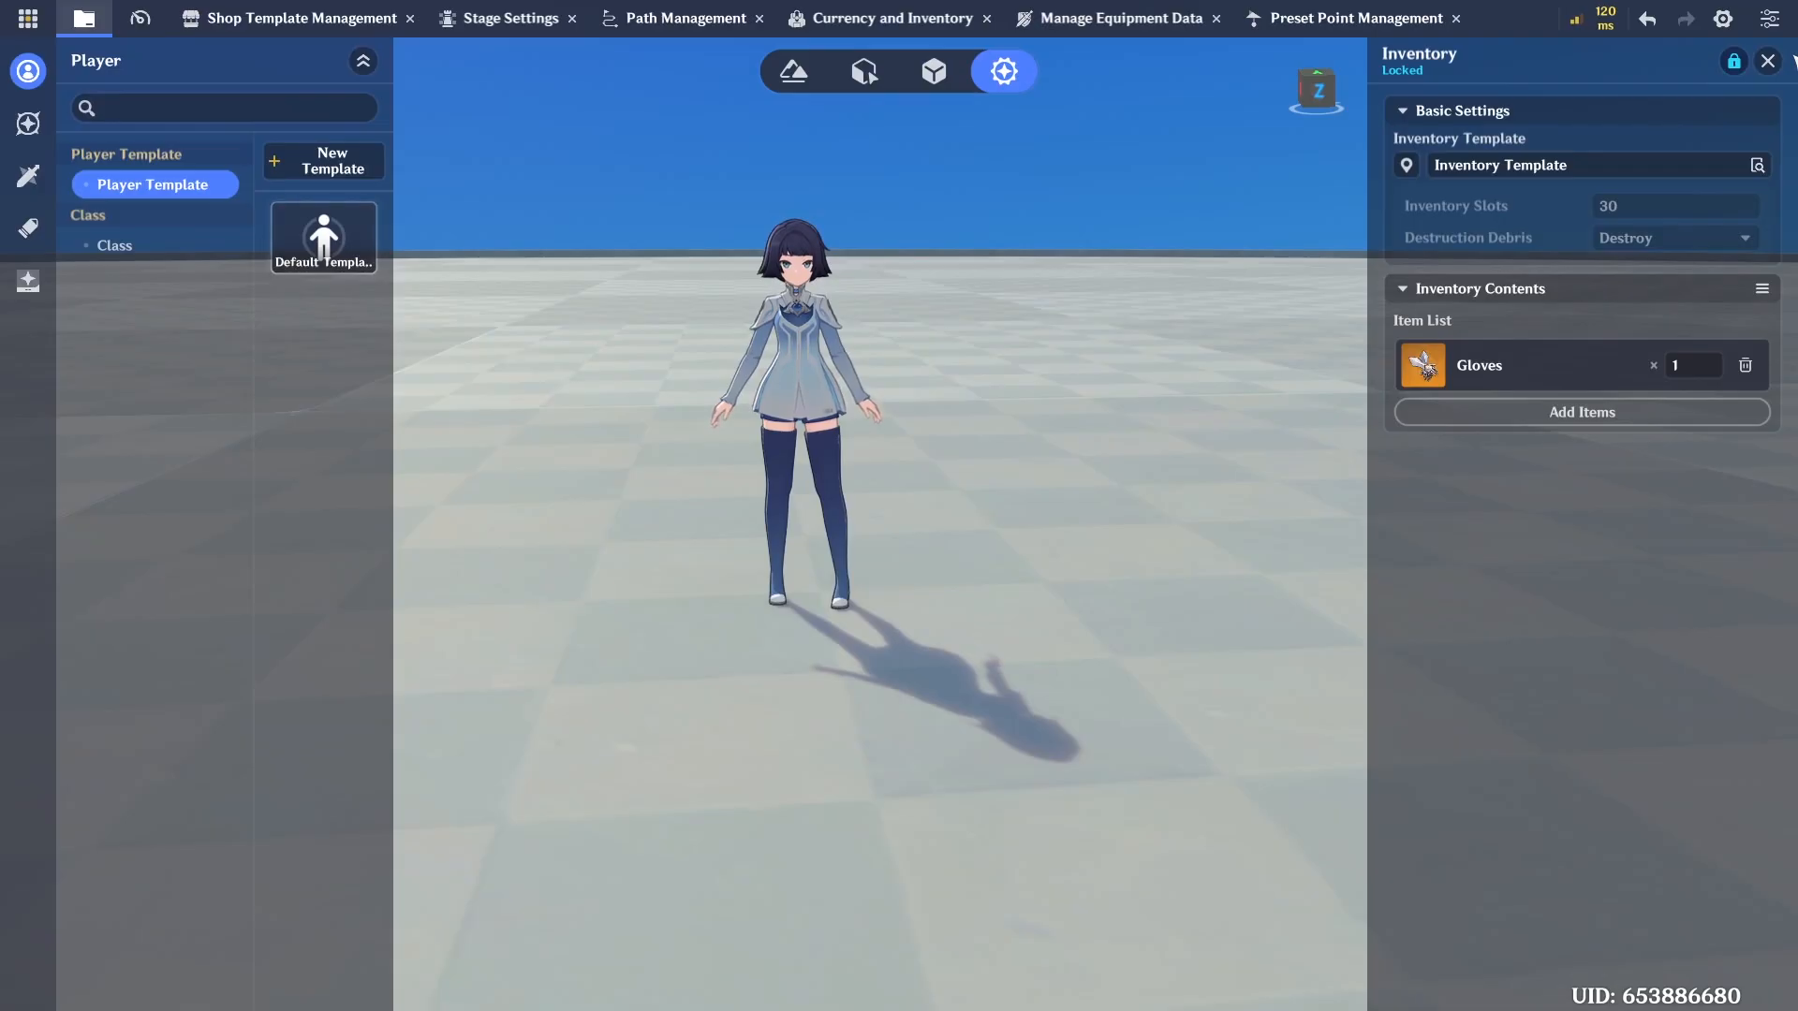
left_click(1768, 60)
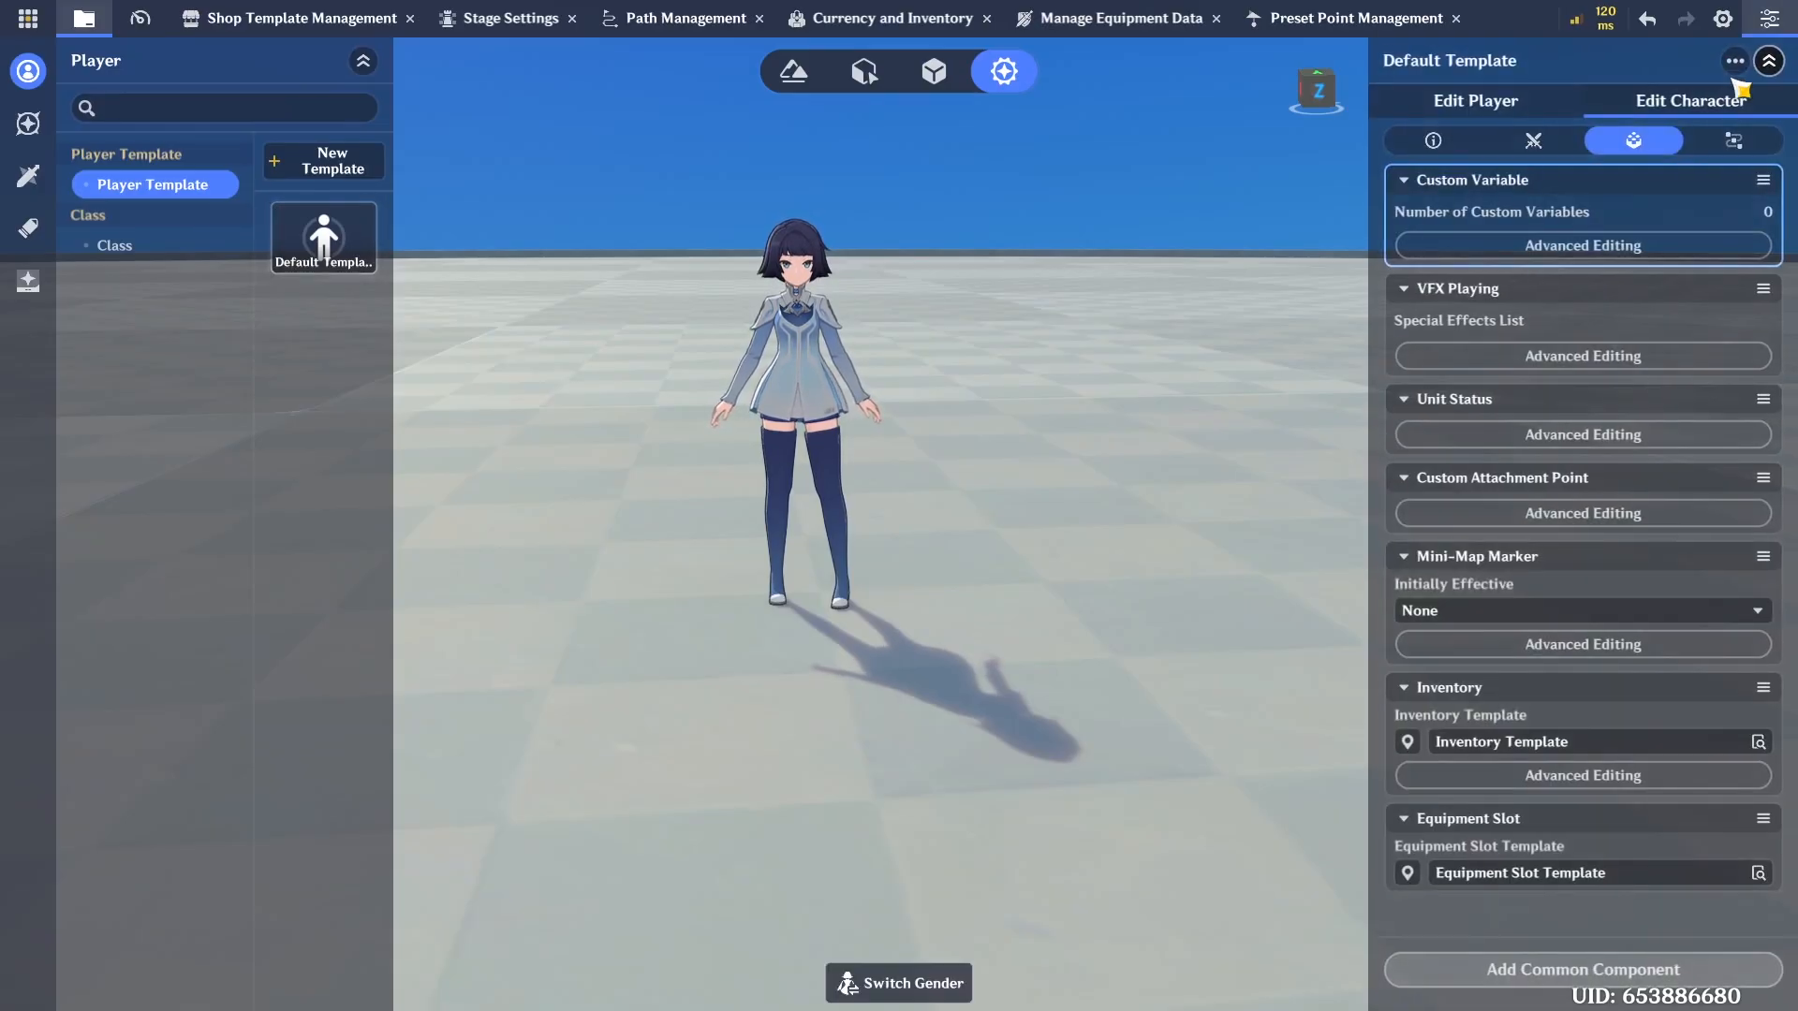
left_click(1532, 140)
left_click(1475, 100)
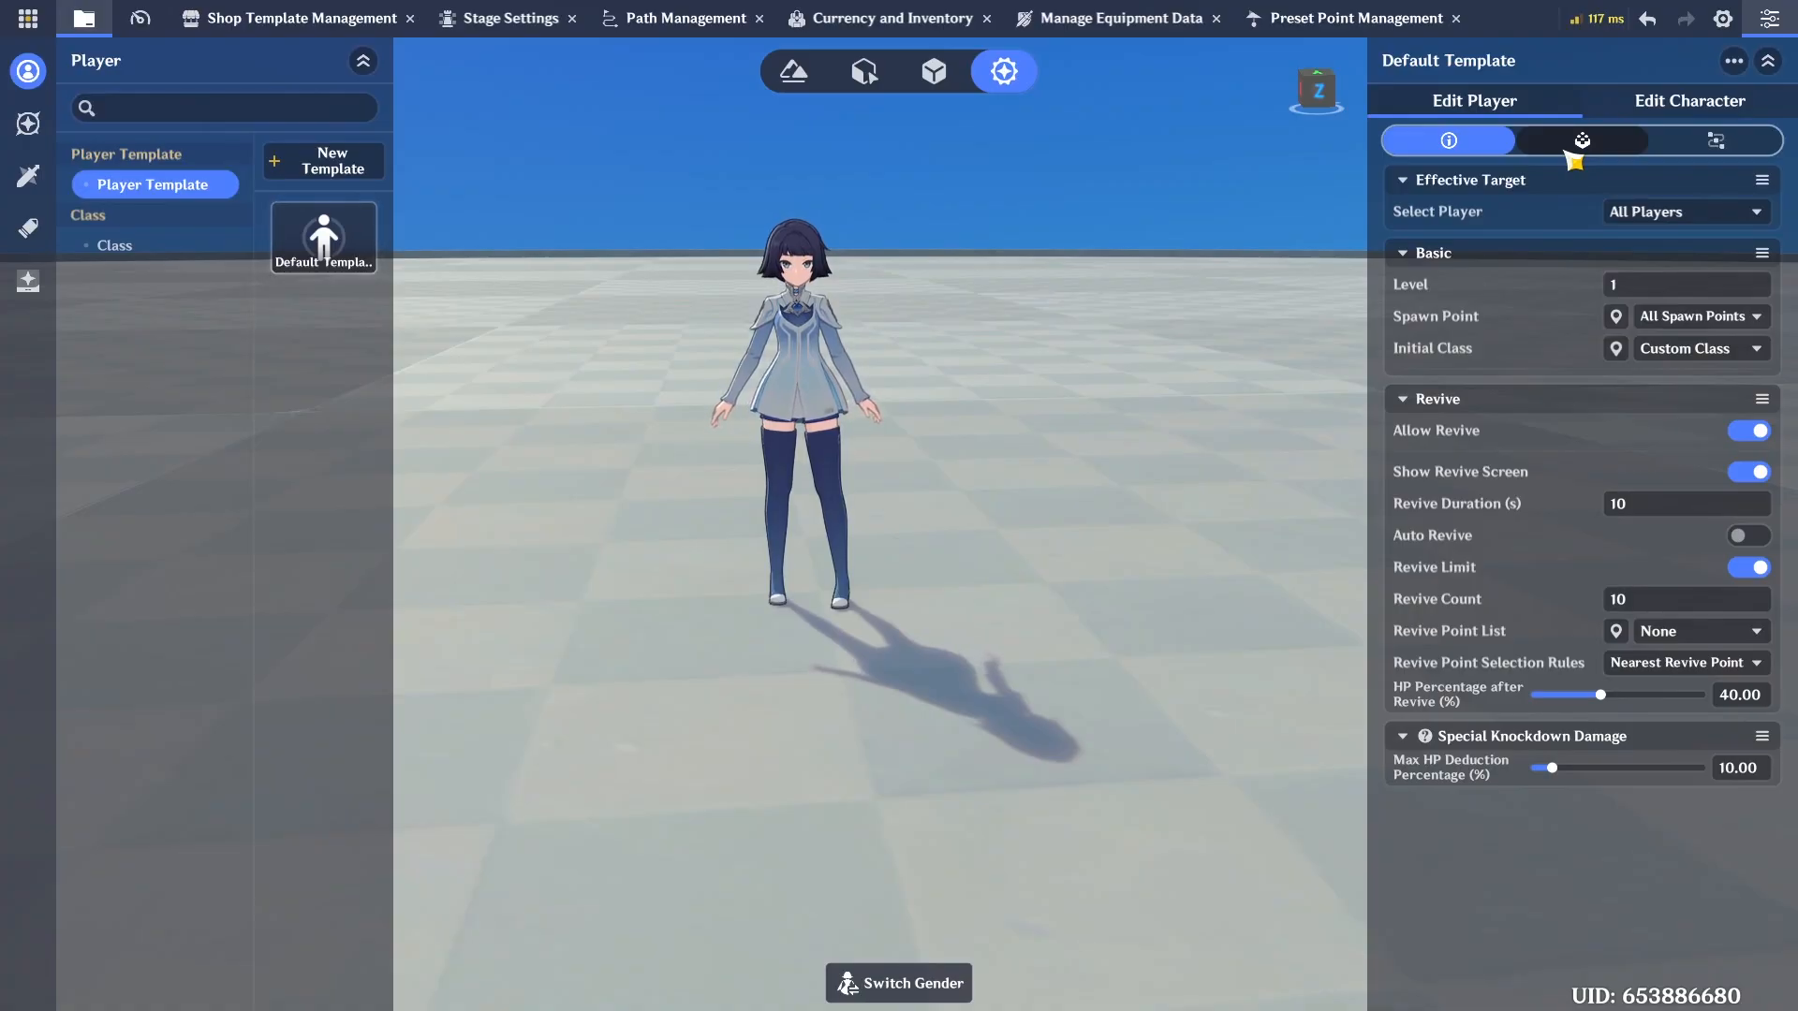
left_click(1691, 100)
left_click(1632, 141)
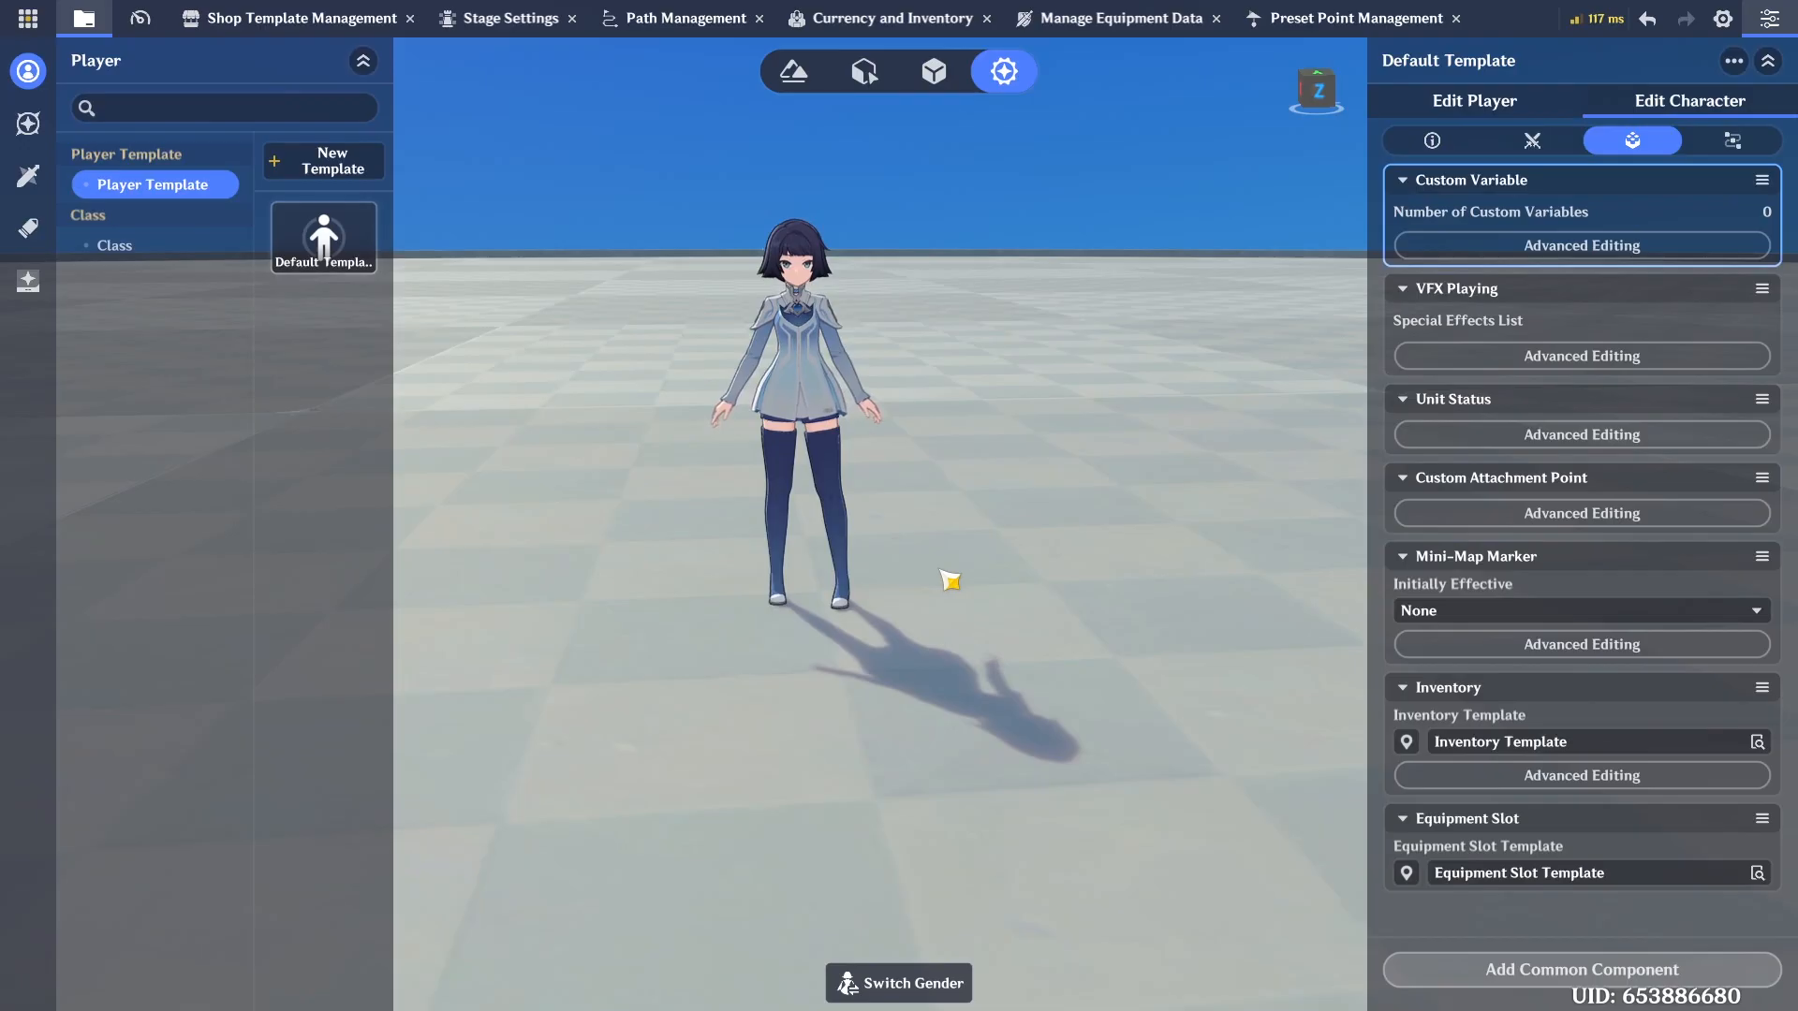
key("ctrl+s")
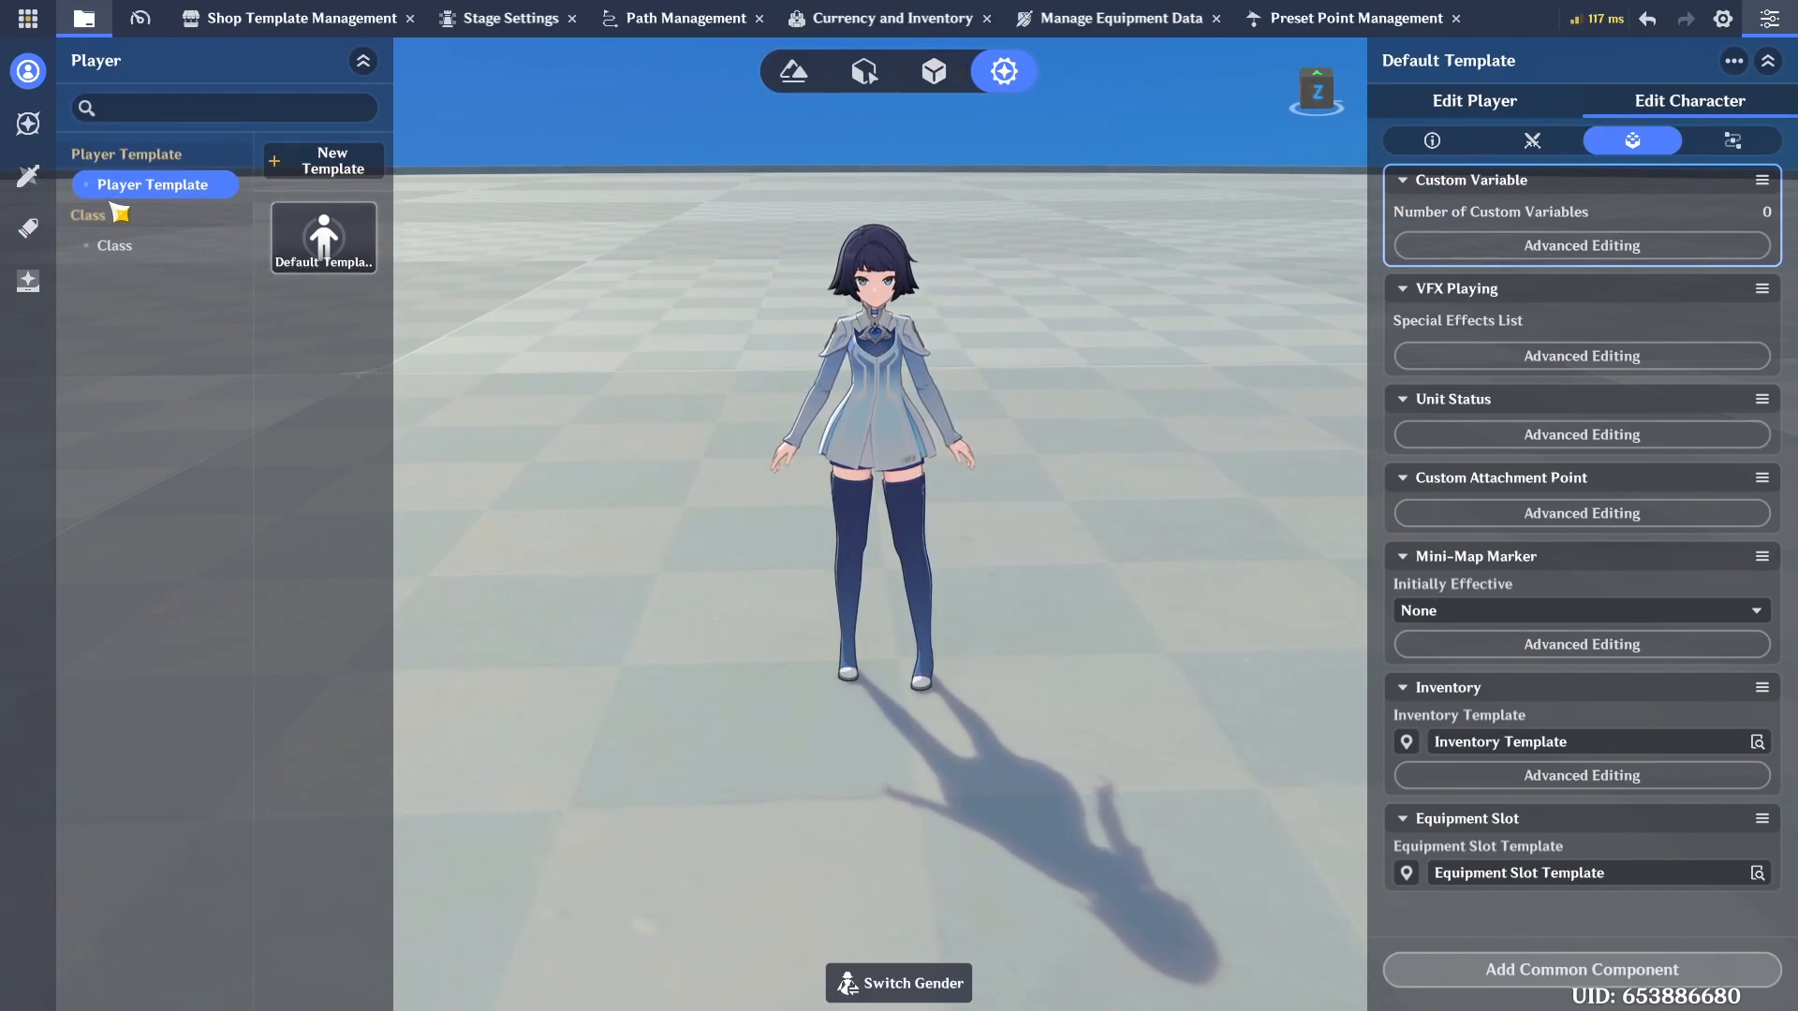
Create a custom skill named Flame Sword Combo from the Sword Combo preset in the Uncategorized Tab category
left_click(28, 176)
left_click(30, 228)
left_click(28, 176)
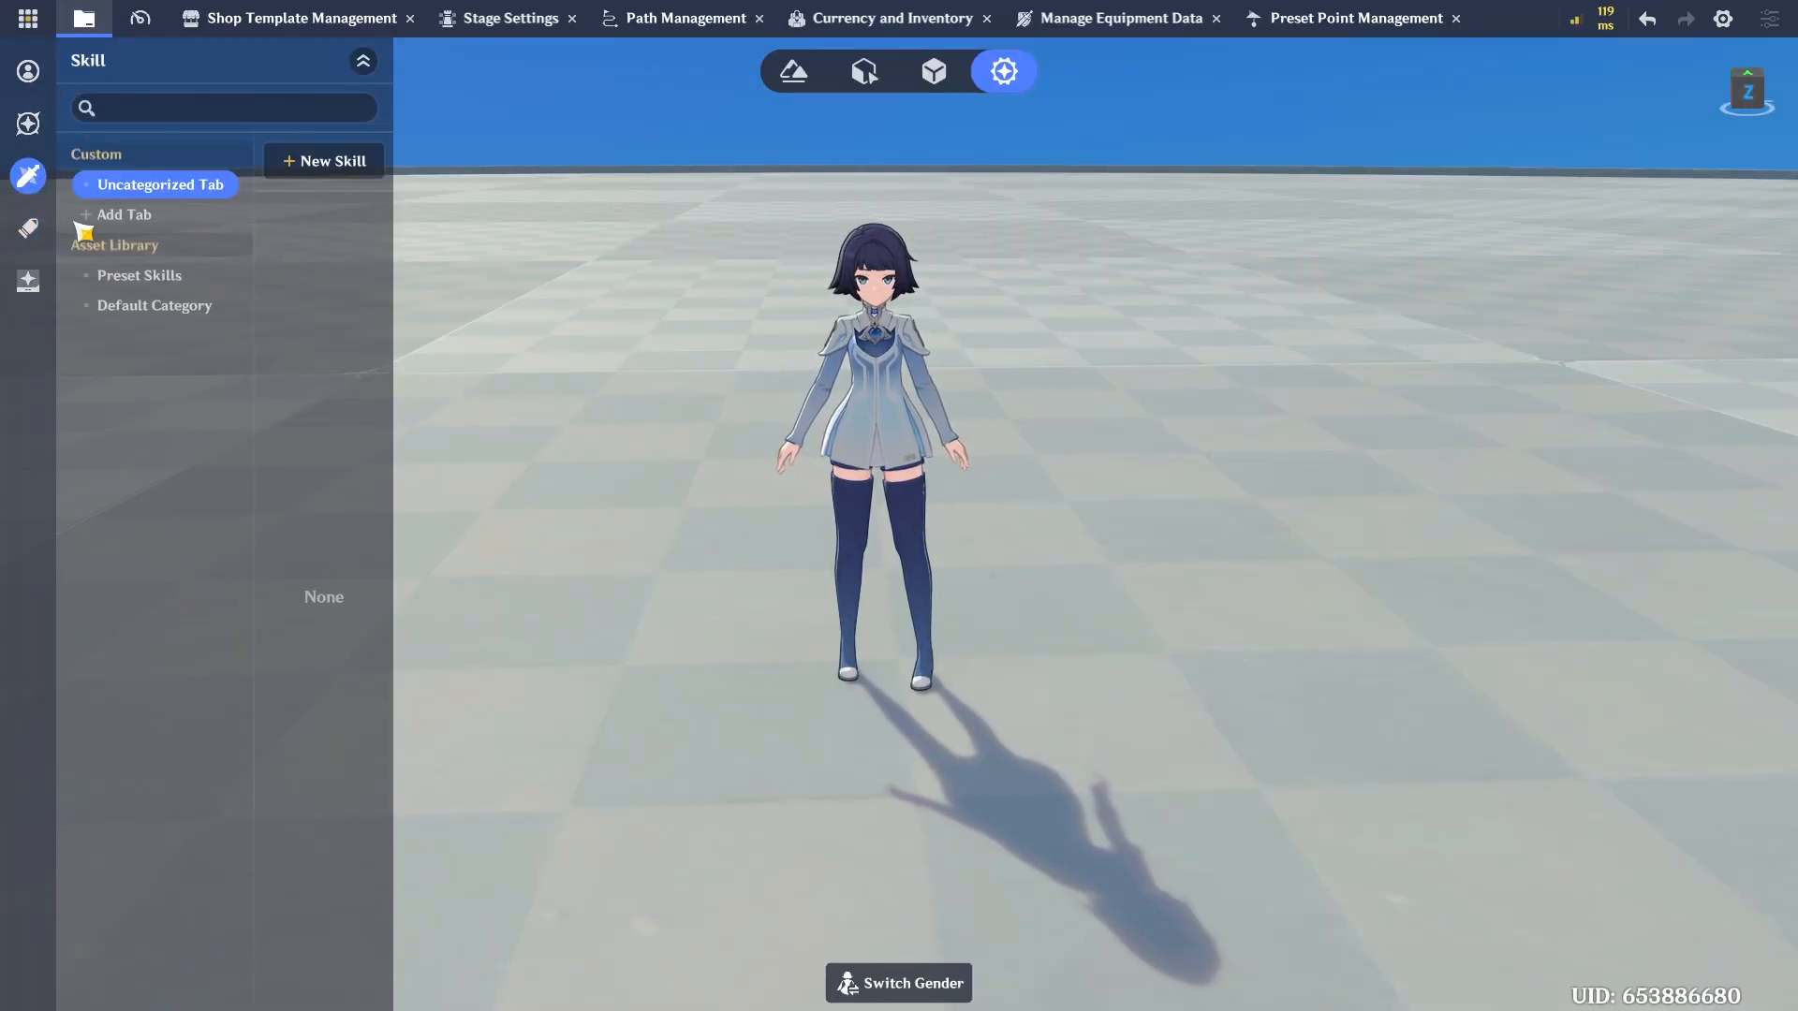
left_click(150, 277)
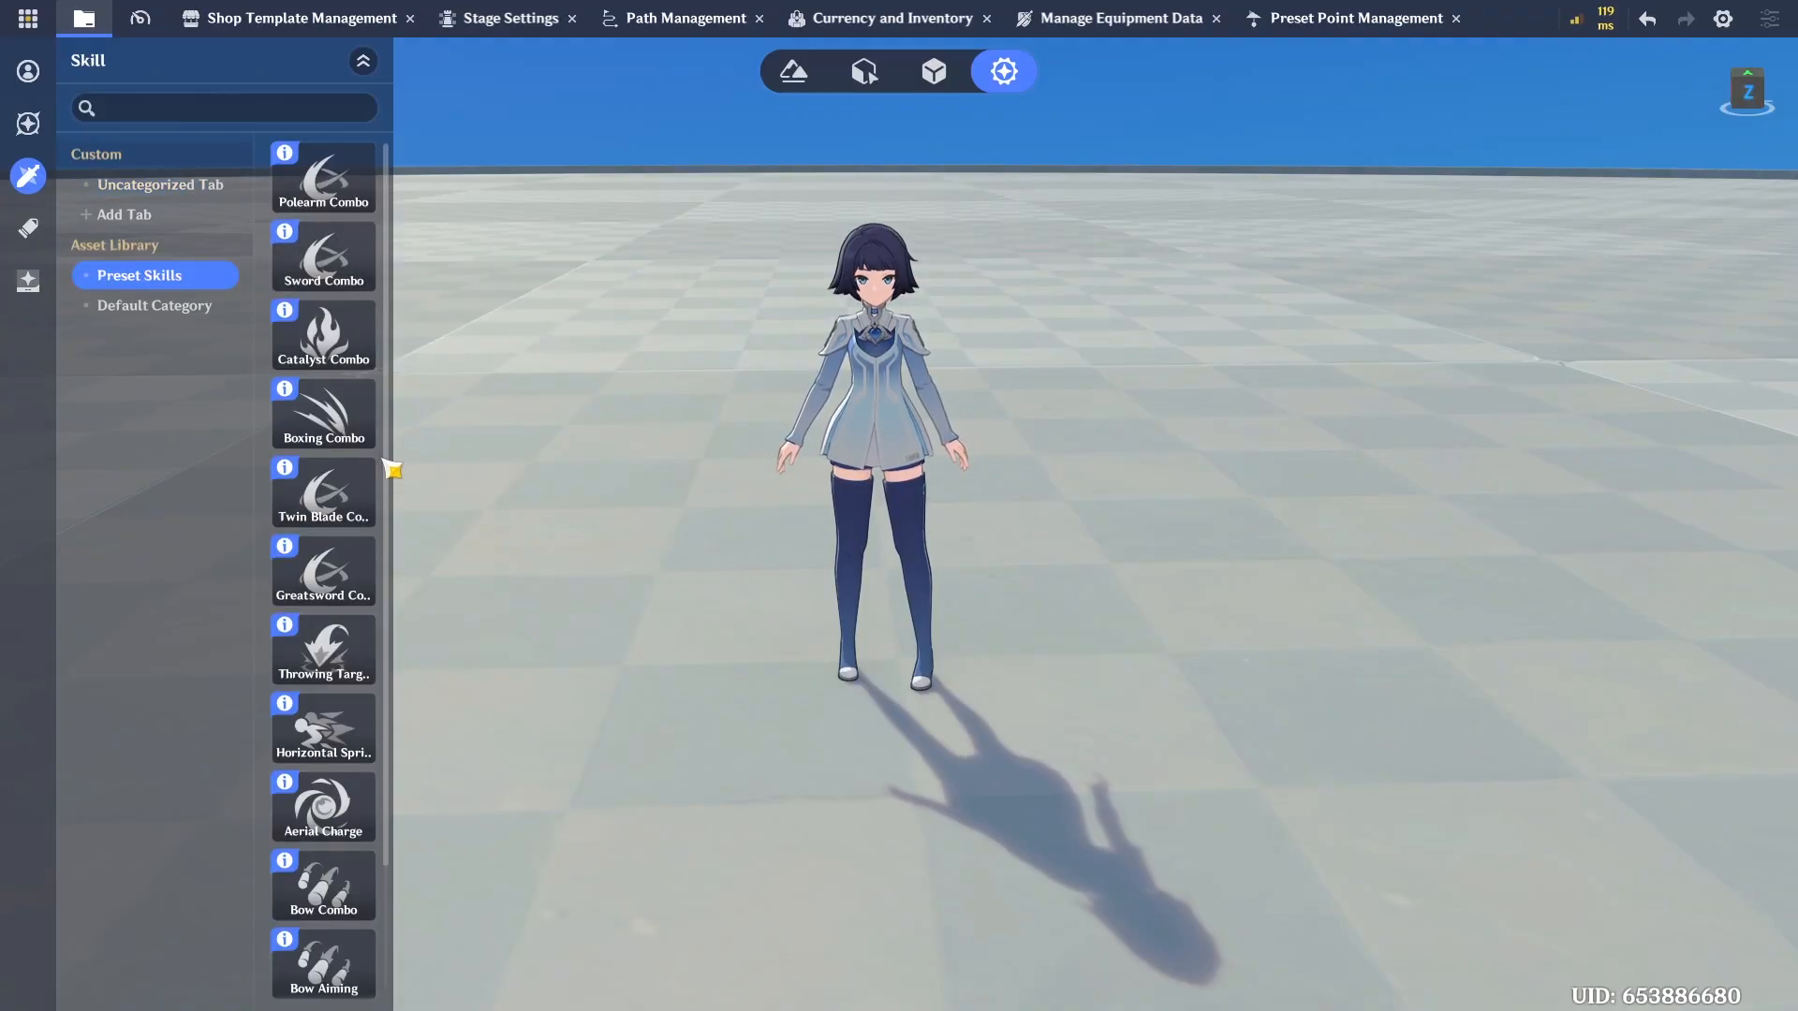
scroll(391, 451, "down", 1)
scroll(314, 789, "down", 1)
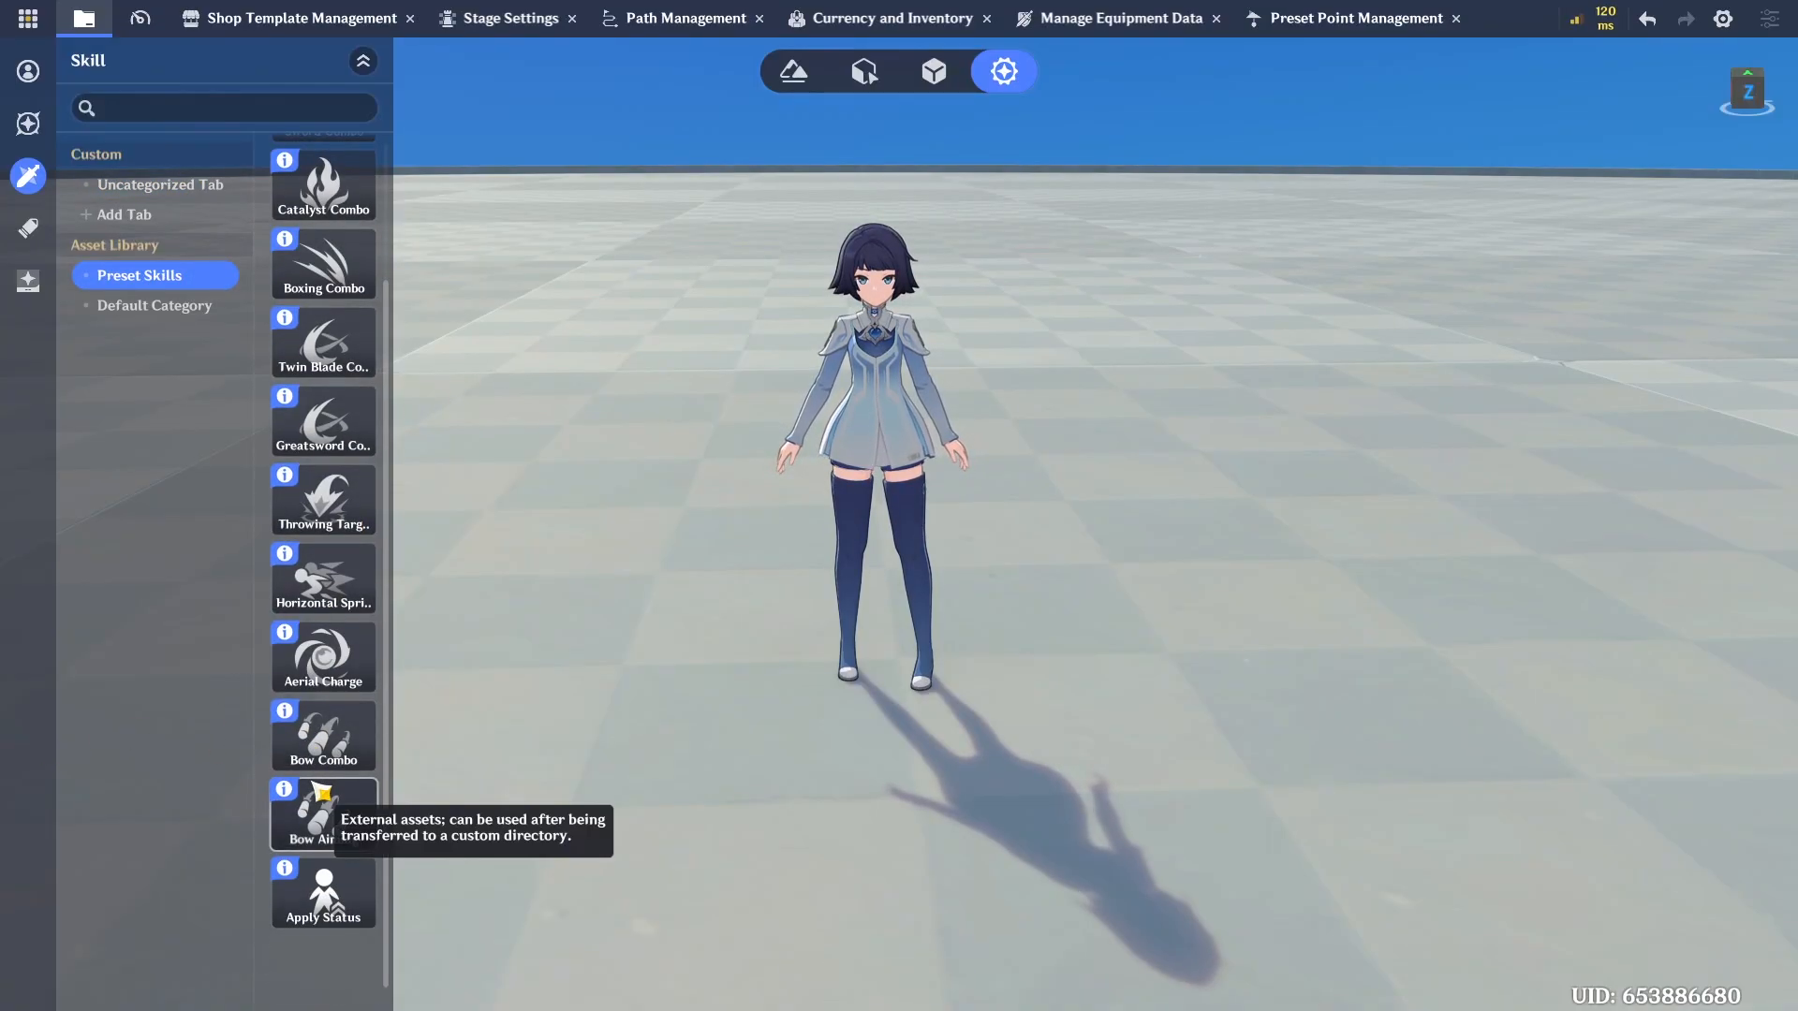
scroll(317, 763, "up", 2)
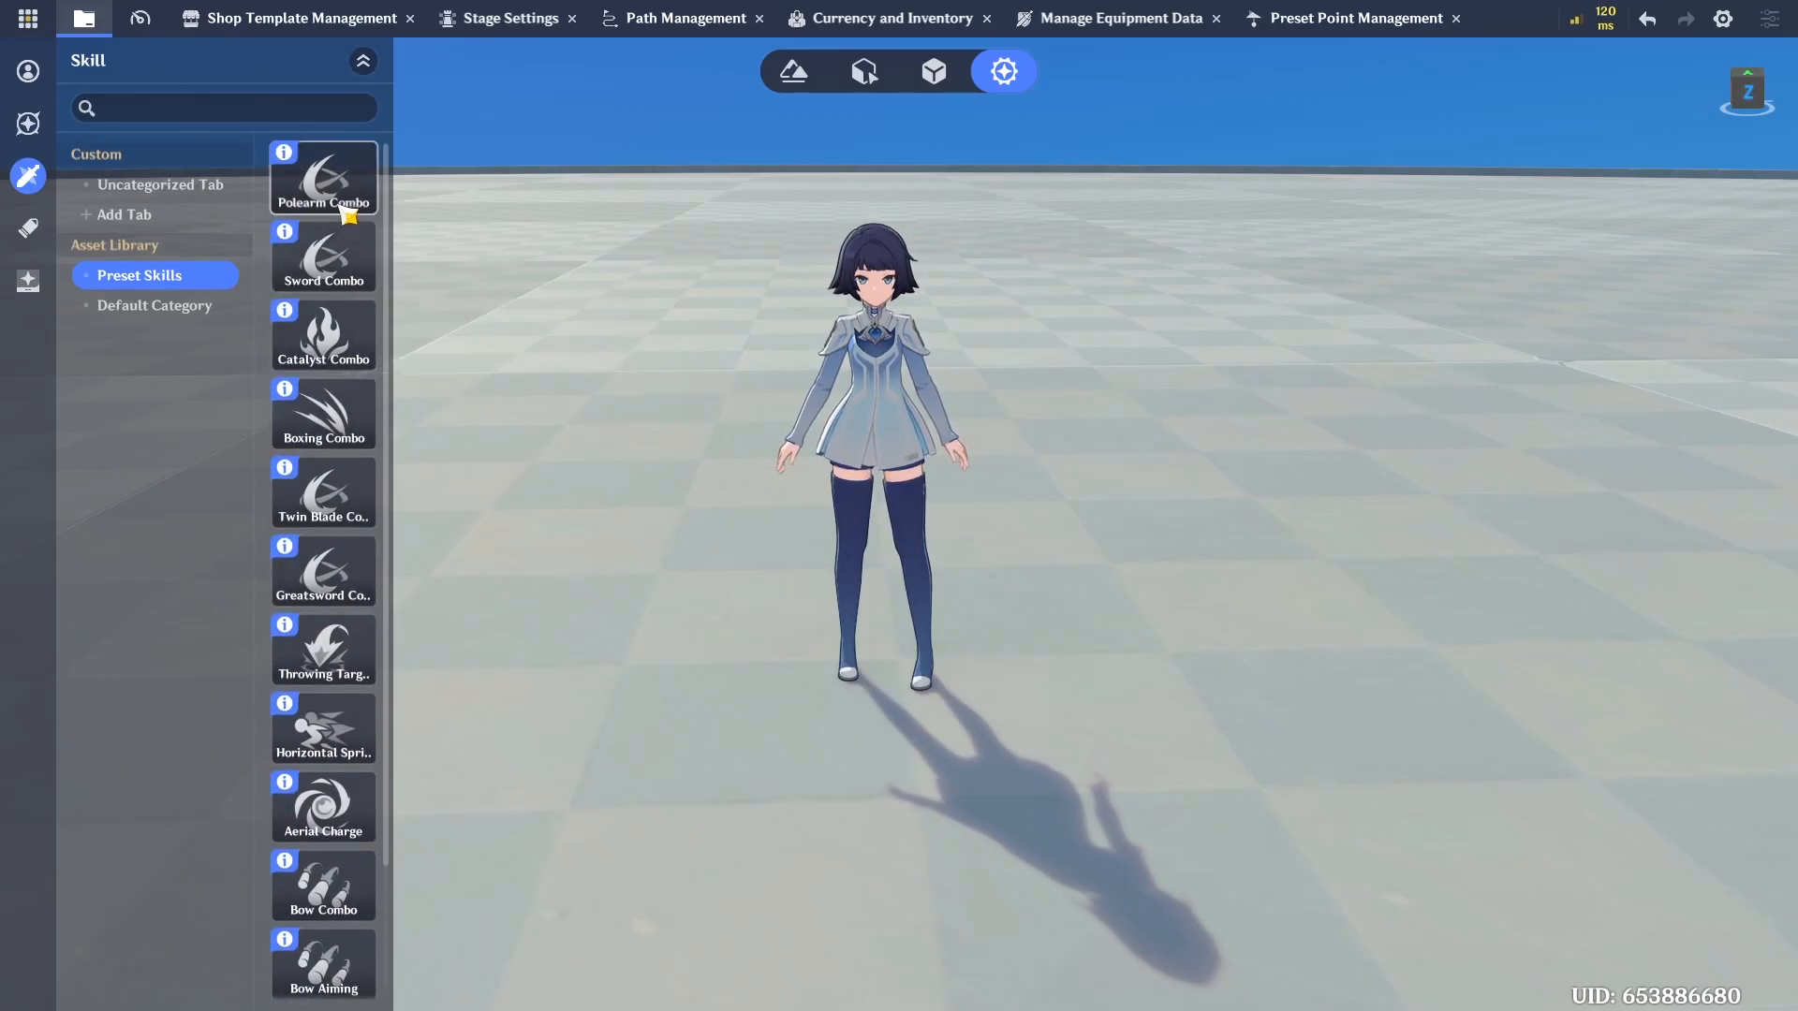
left_click(343, 264)
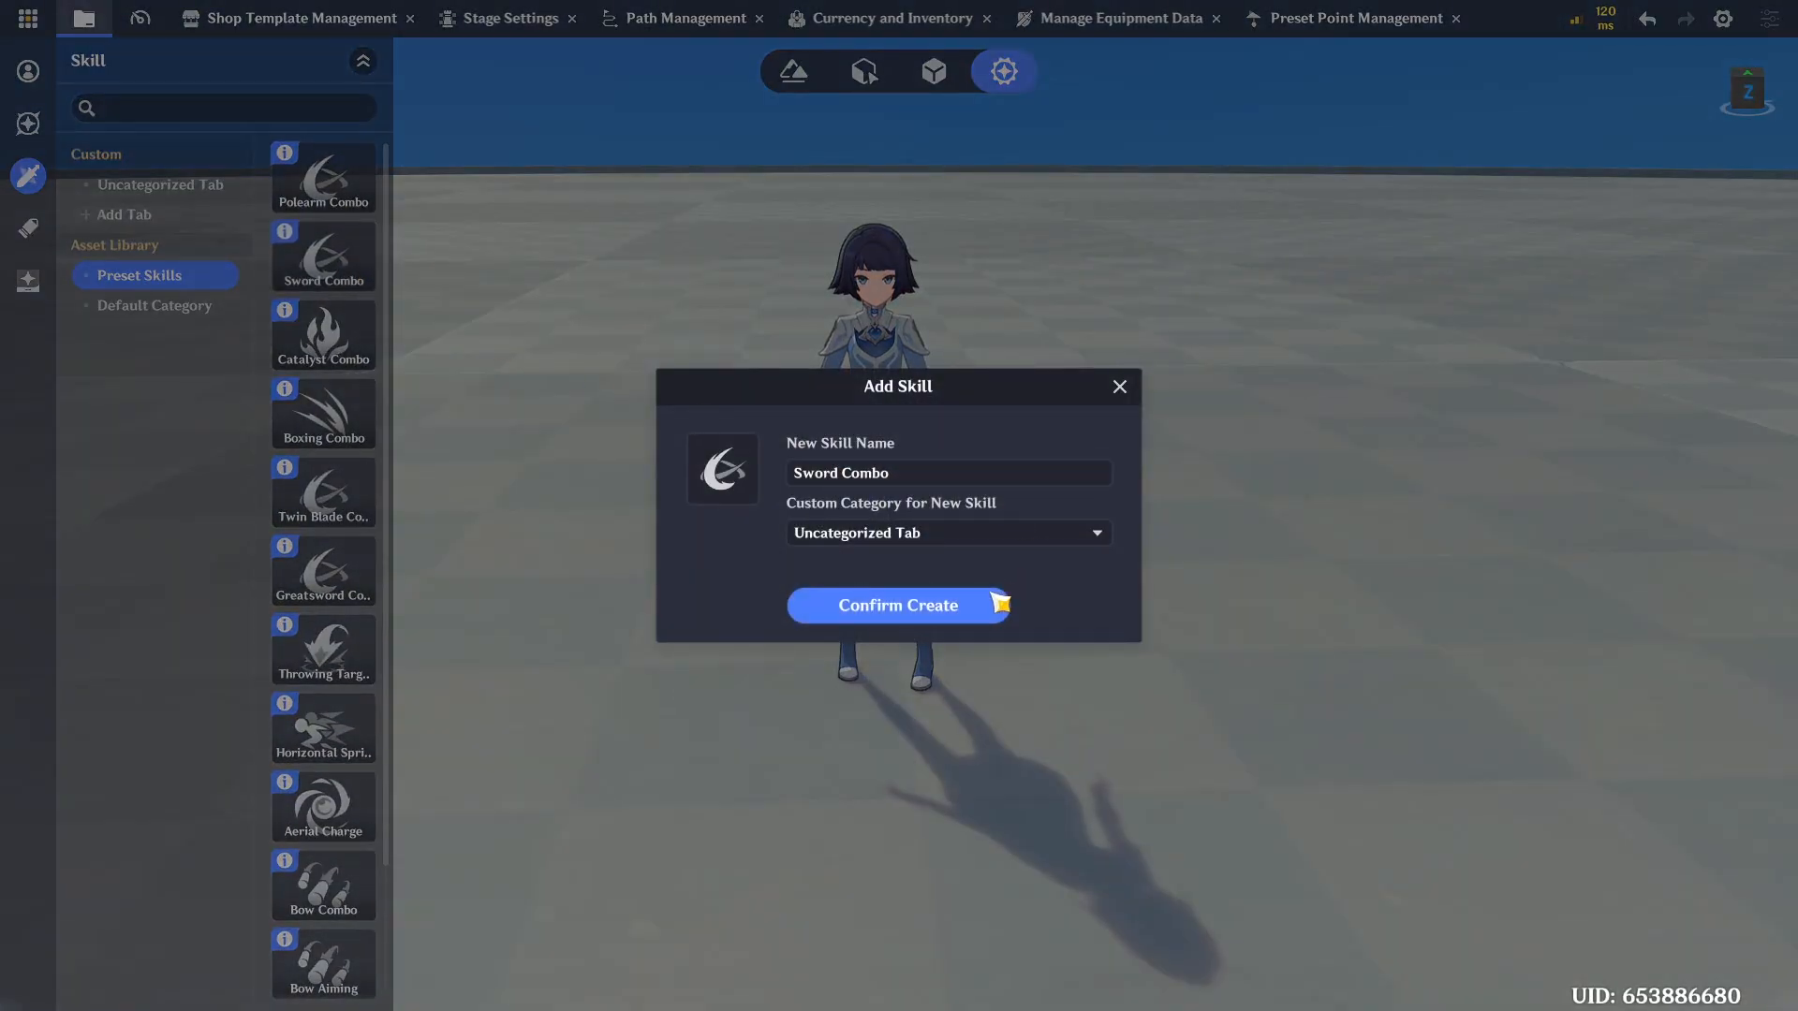
left_click(913, 484)
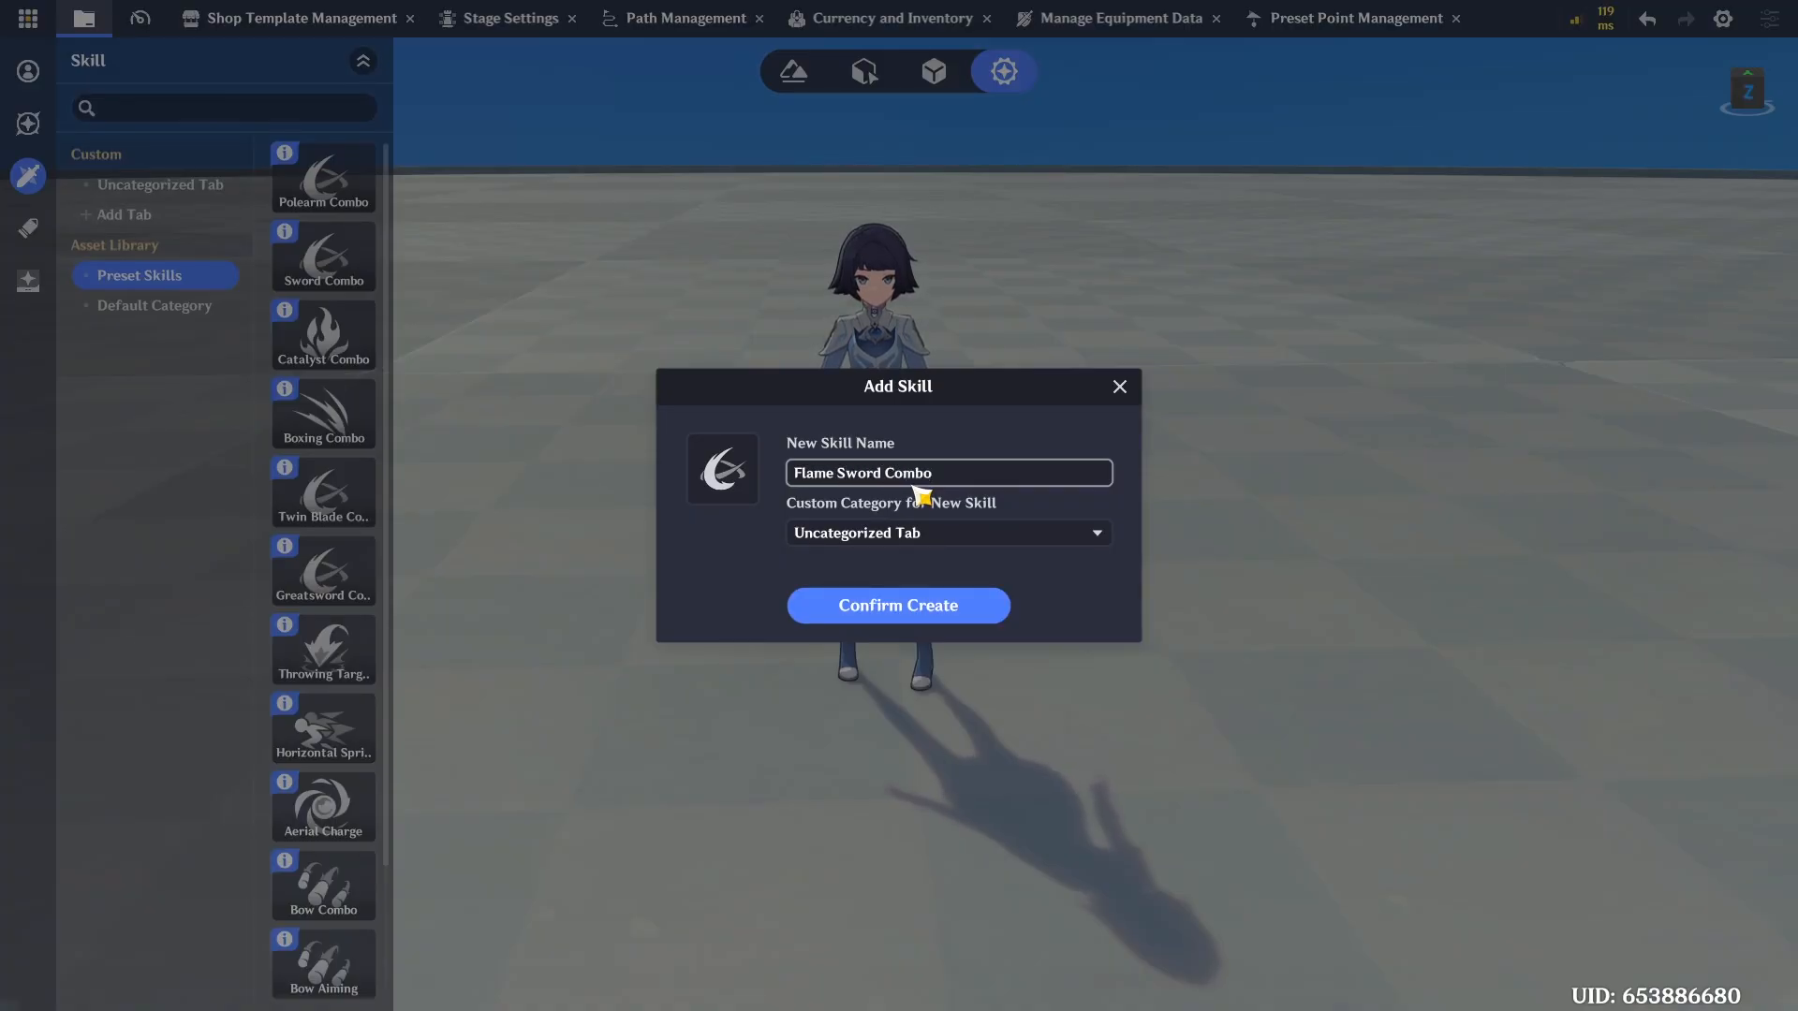
left_click(843, 613)
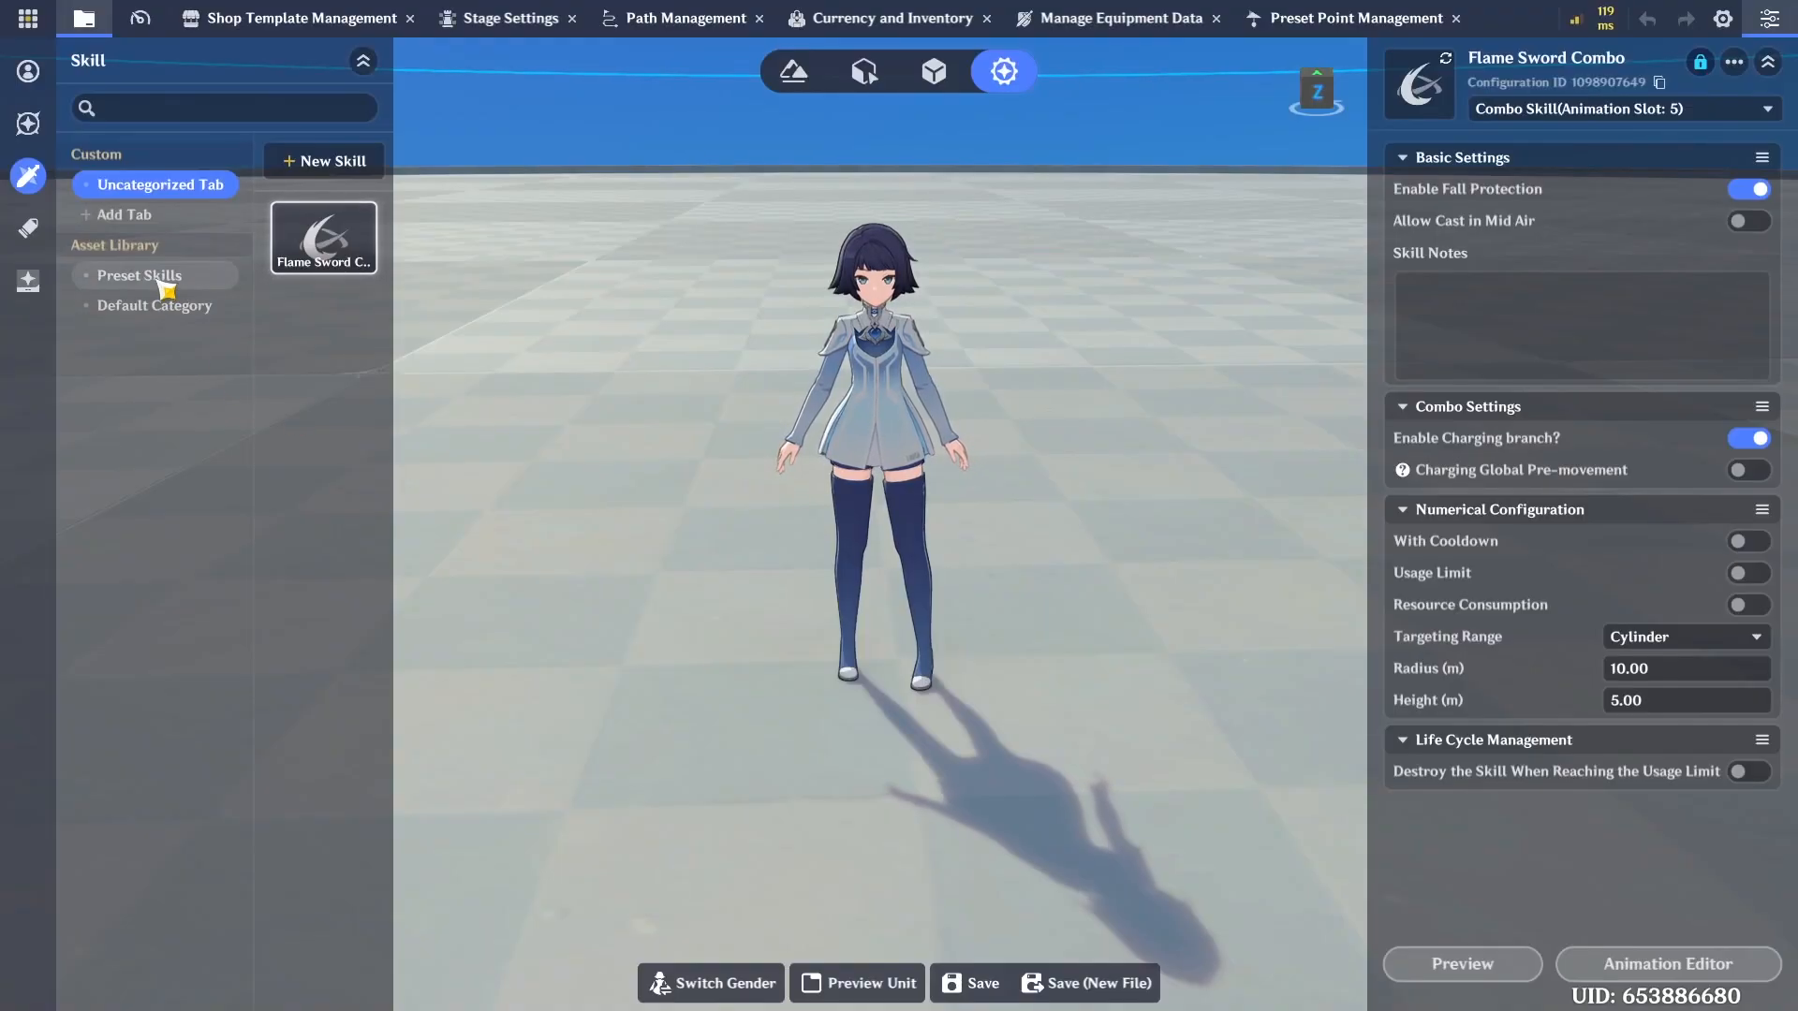
Create a Boxing Combo skill from the preset of the same name and review its available skill types
left_click(161, 283)
left_click_drag(389, 366, 407, 334)
left_click(354, 408)
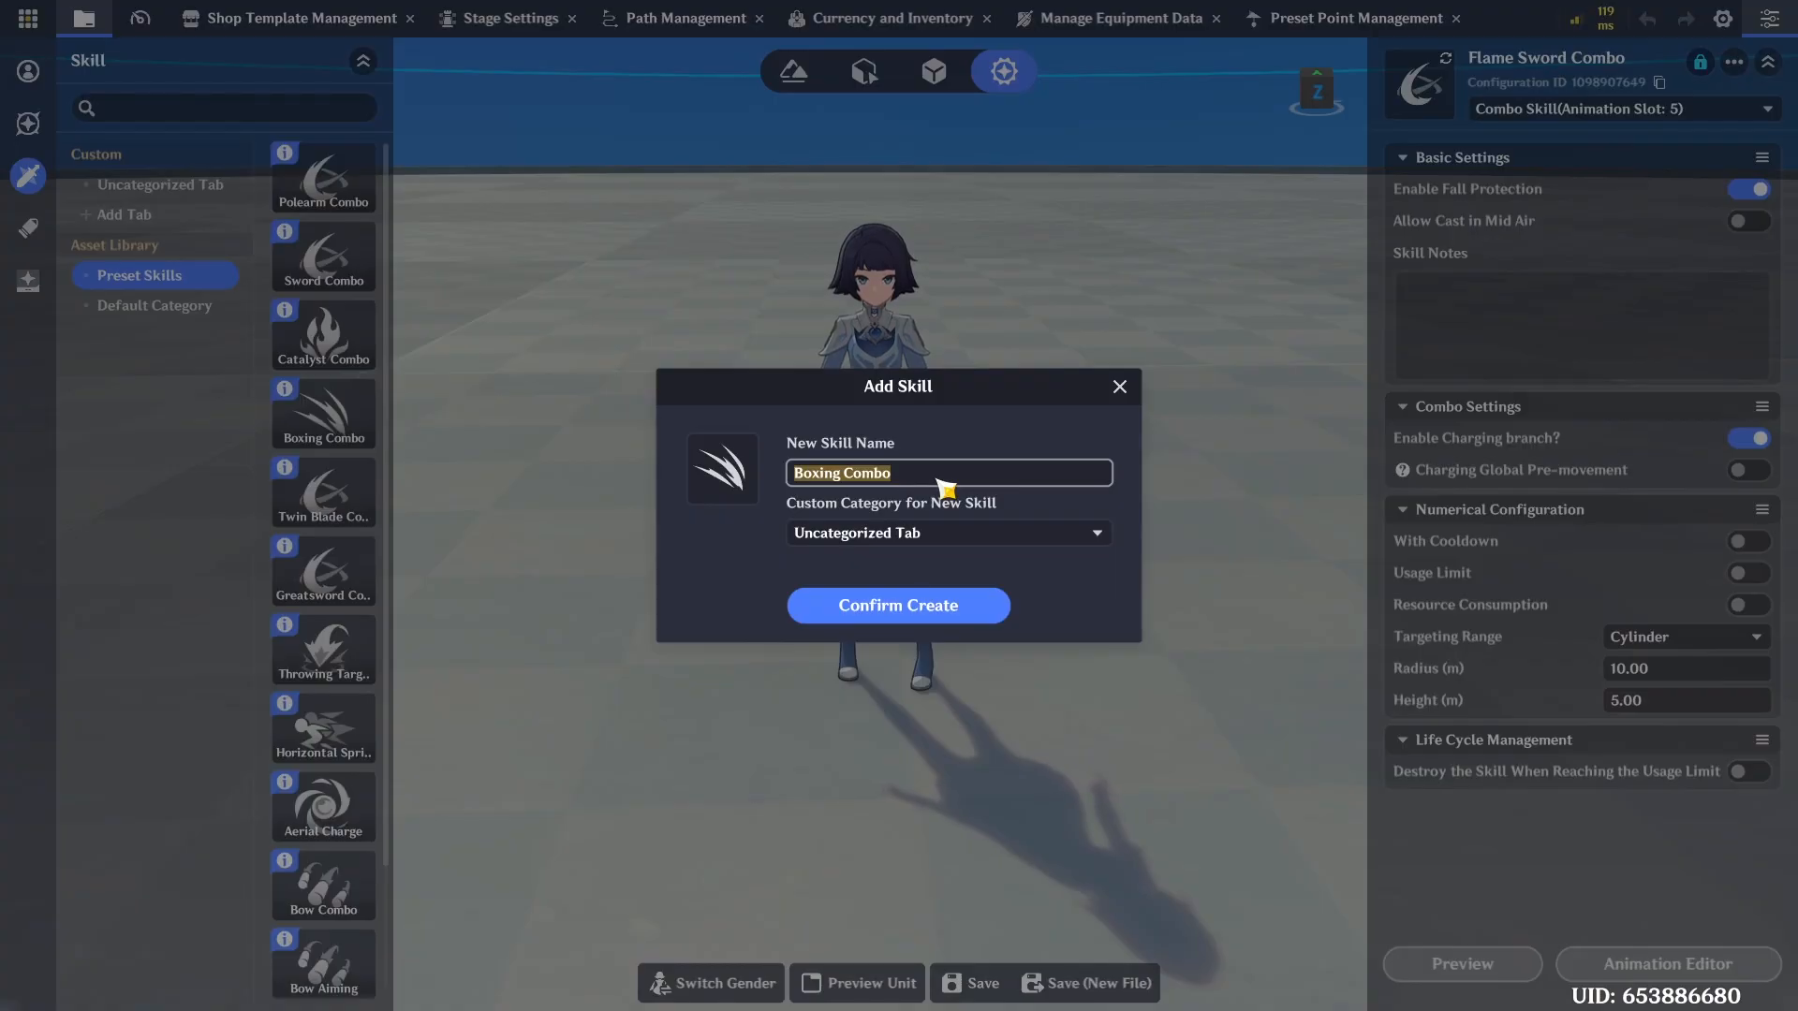
left_click(927, 613)
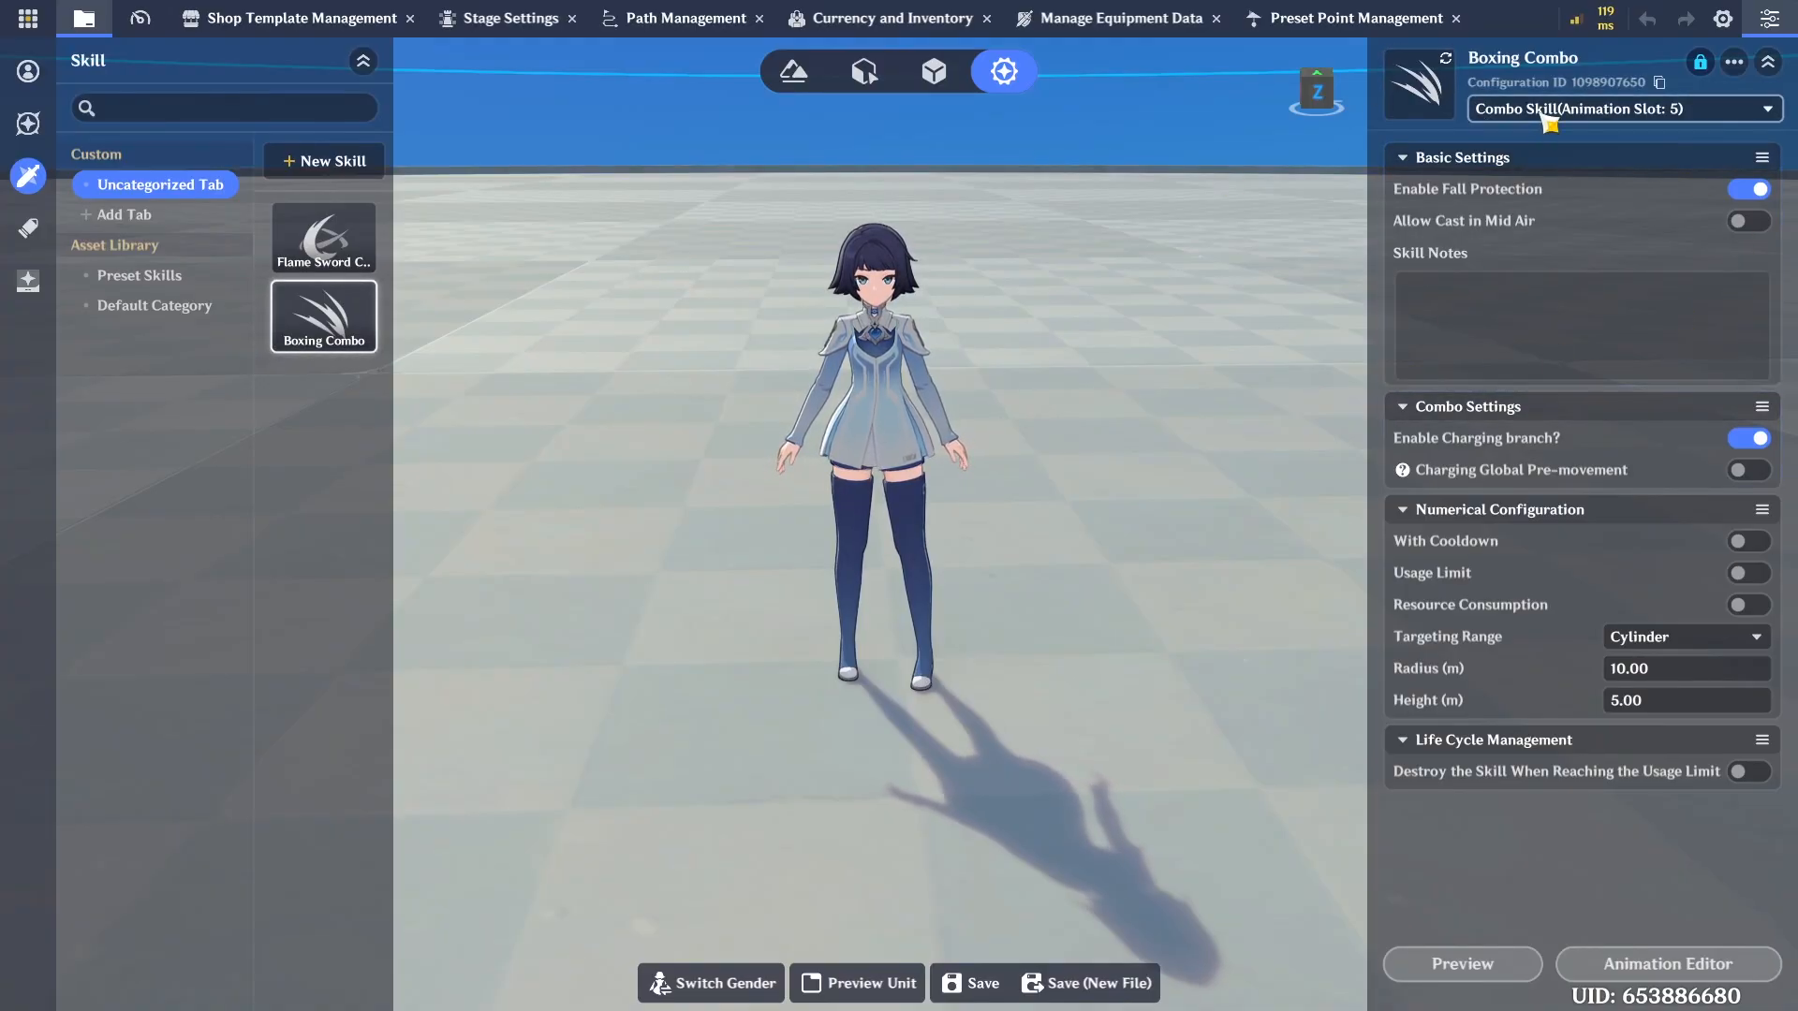
left_click(1491, 114)
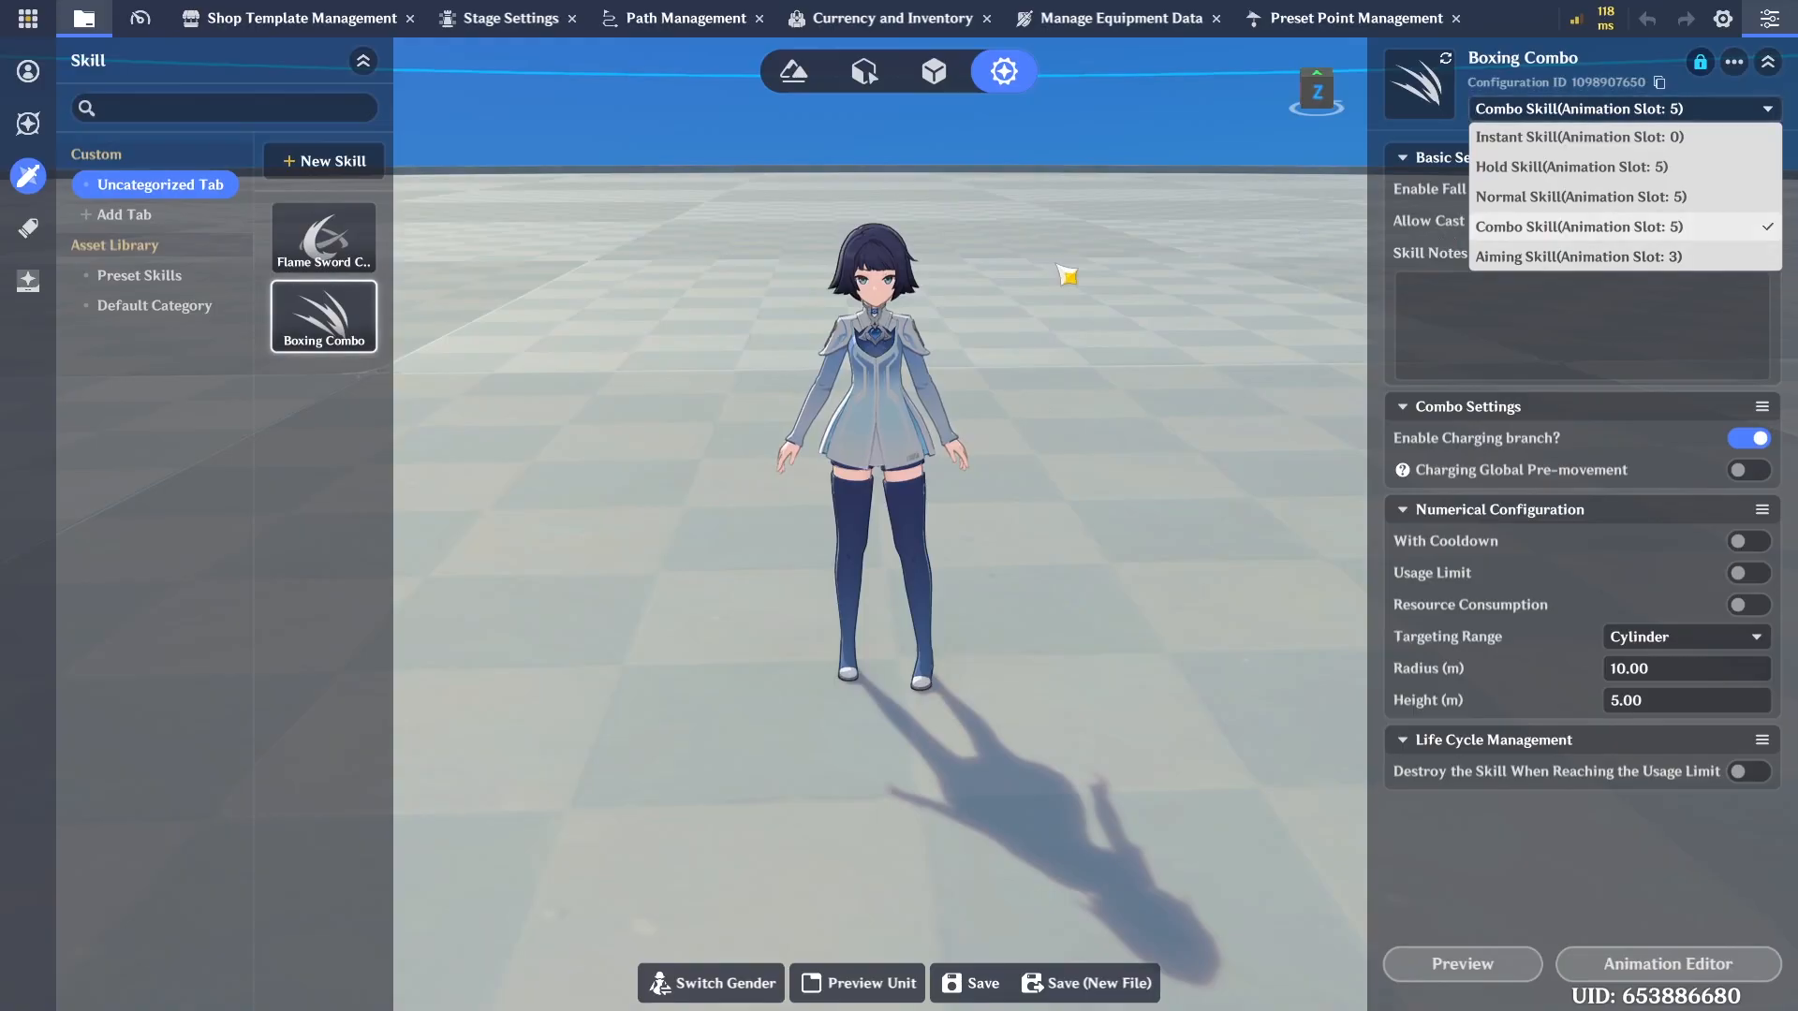
left_click(1511, 112)
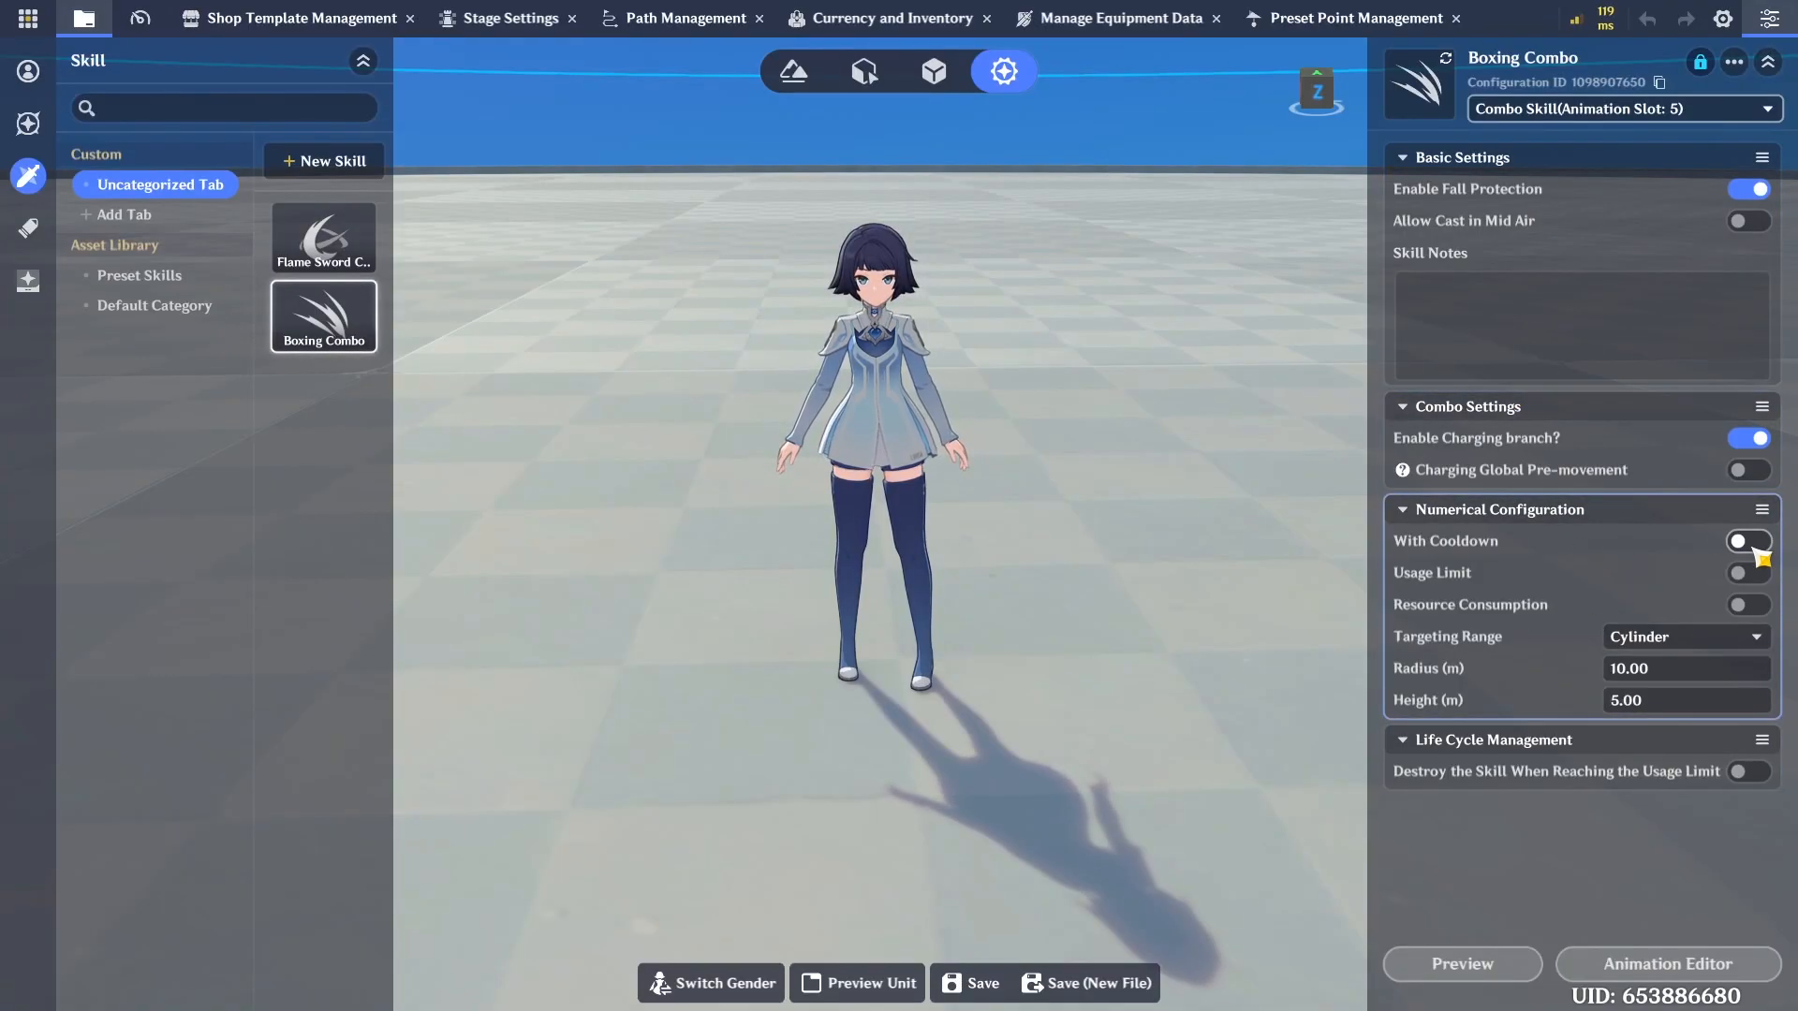
Open the Boxing Combo skill's animation timeline and examine how its normal attacks play along the tracks
scroll(1067, 634, "down", 5)
right_click_drag(1026, 632, 1051, 574)
scroll(1012, 576, "up", 3)
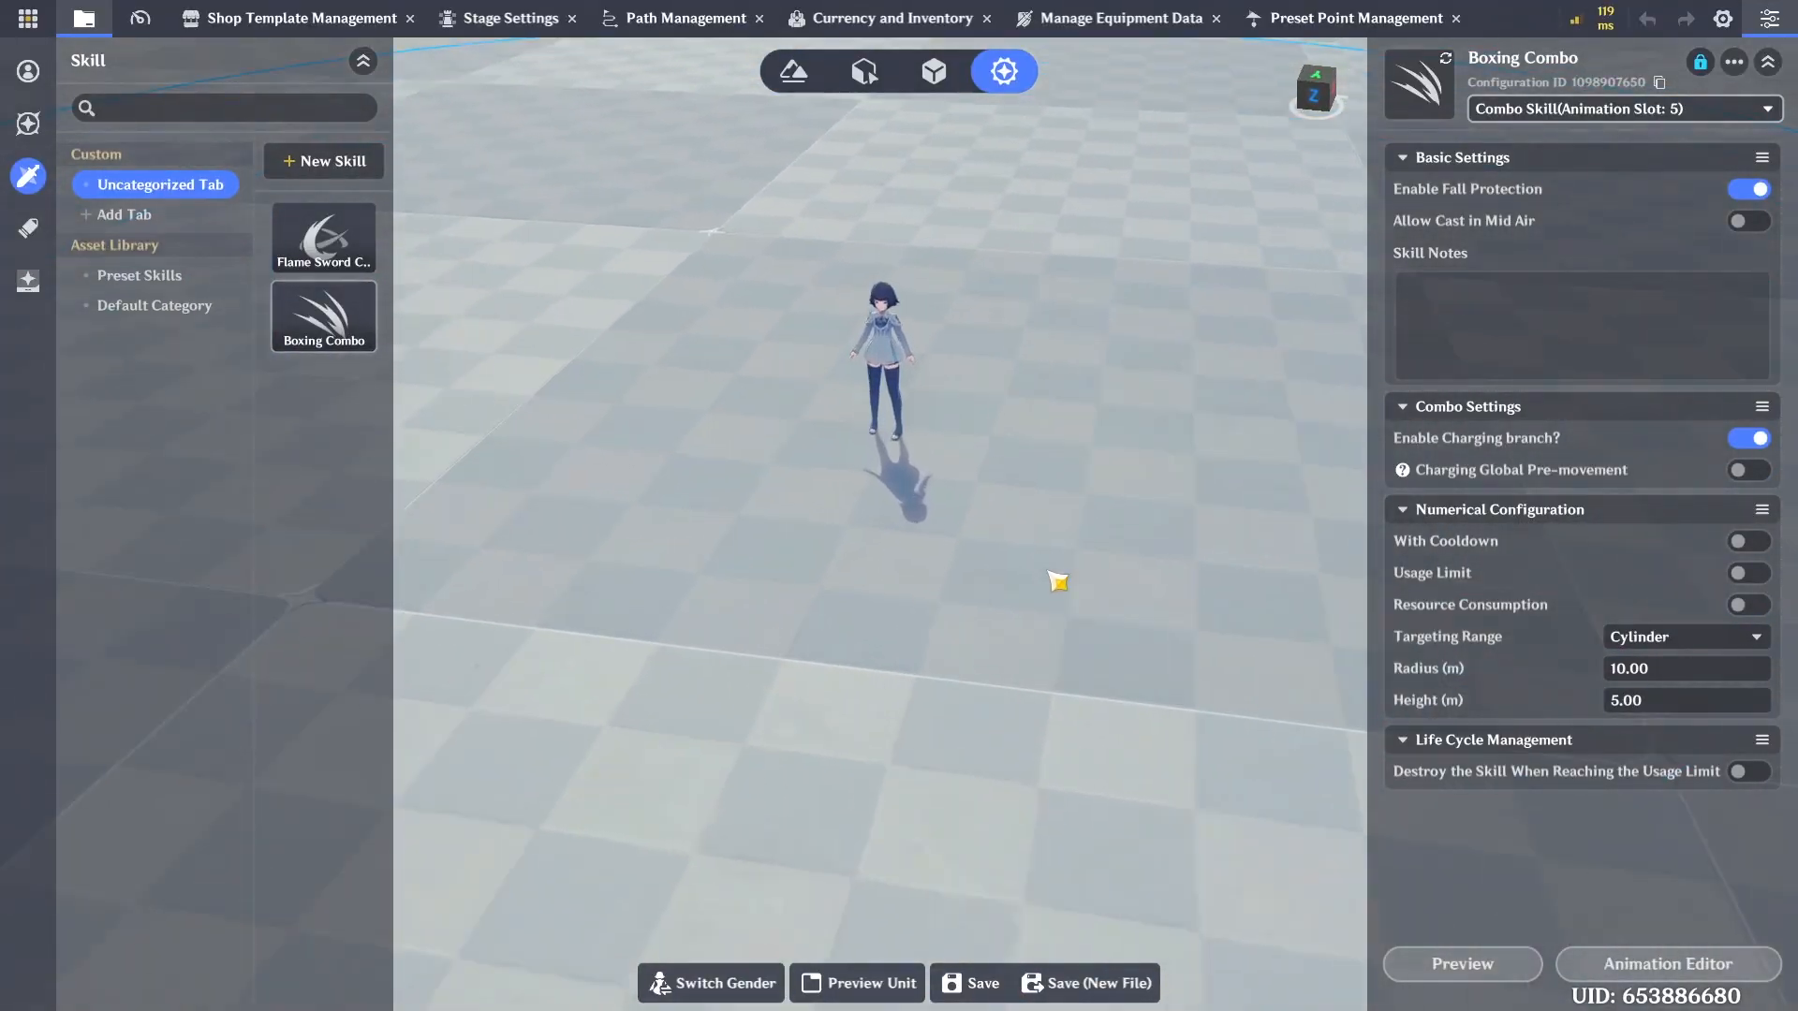
left_click(1646, 975)
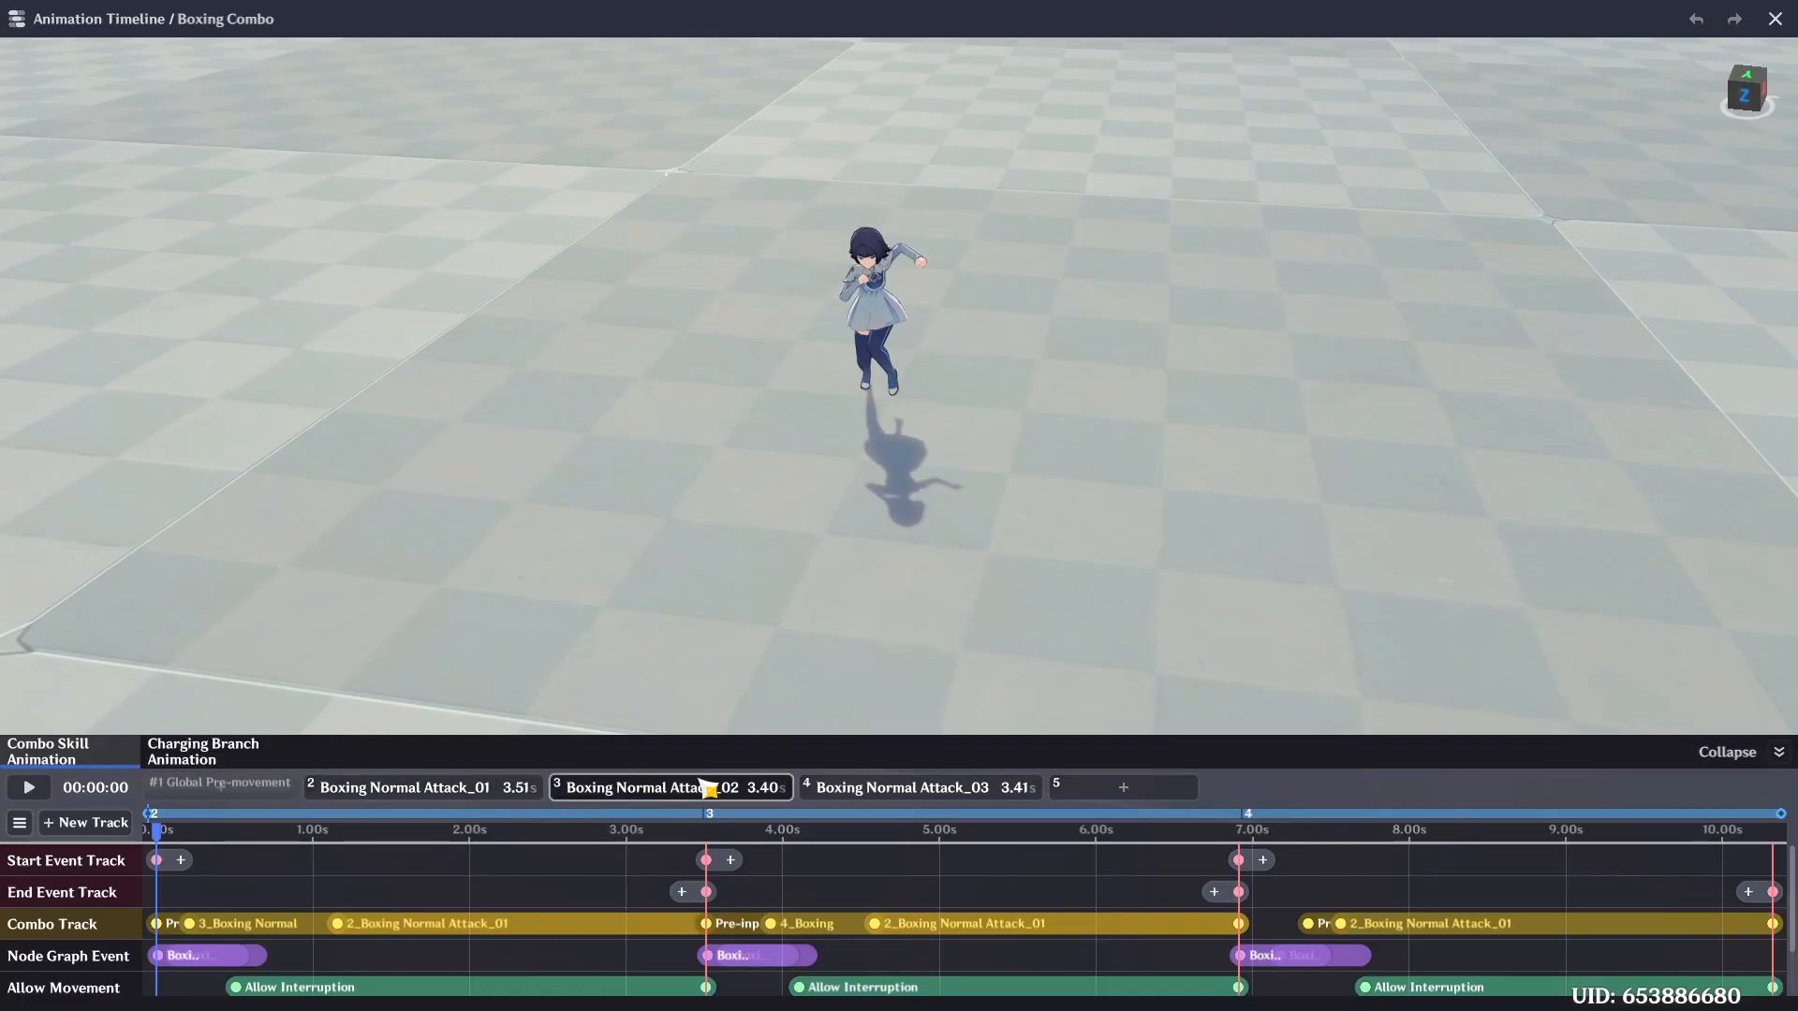
left_click_drag(1225, 836, 508, 840)
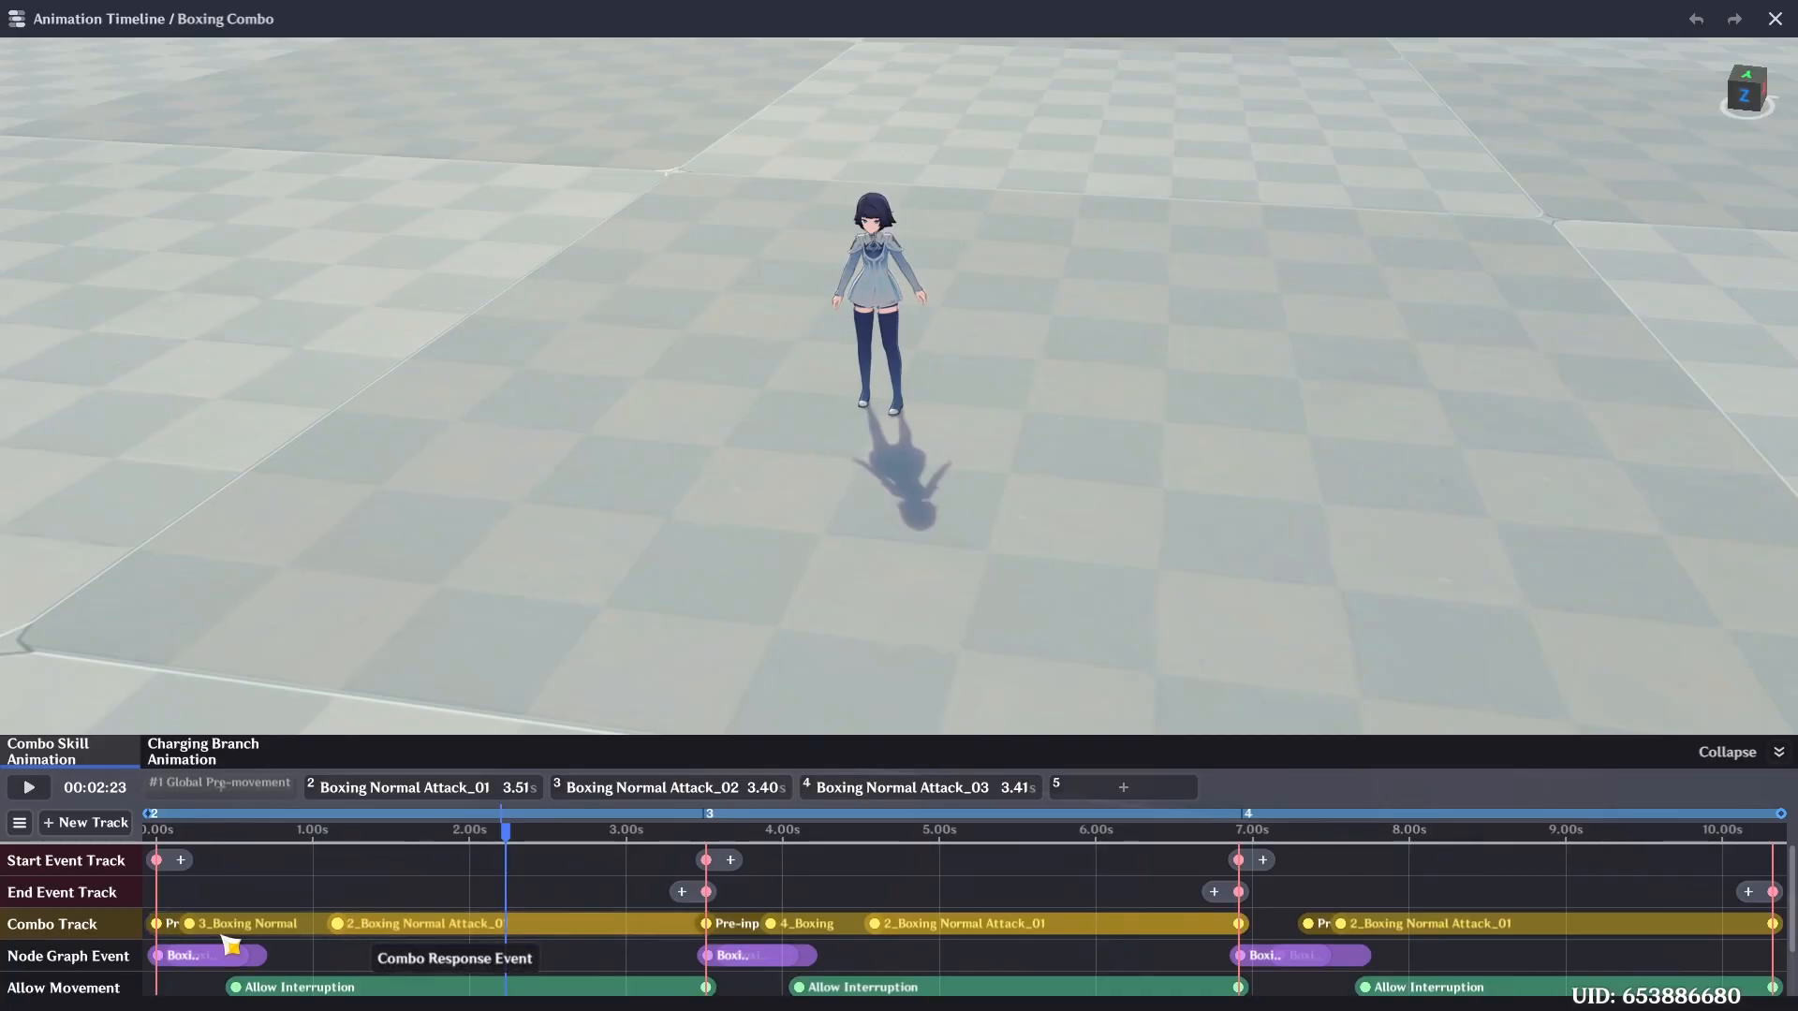
scroll(334, 894, "down", 1)
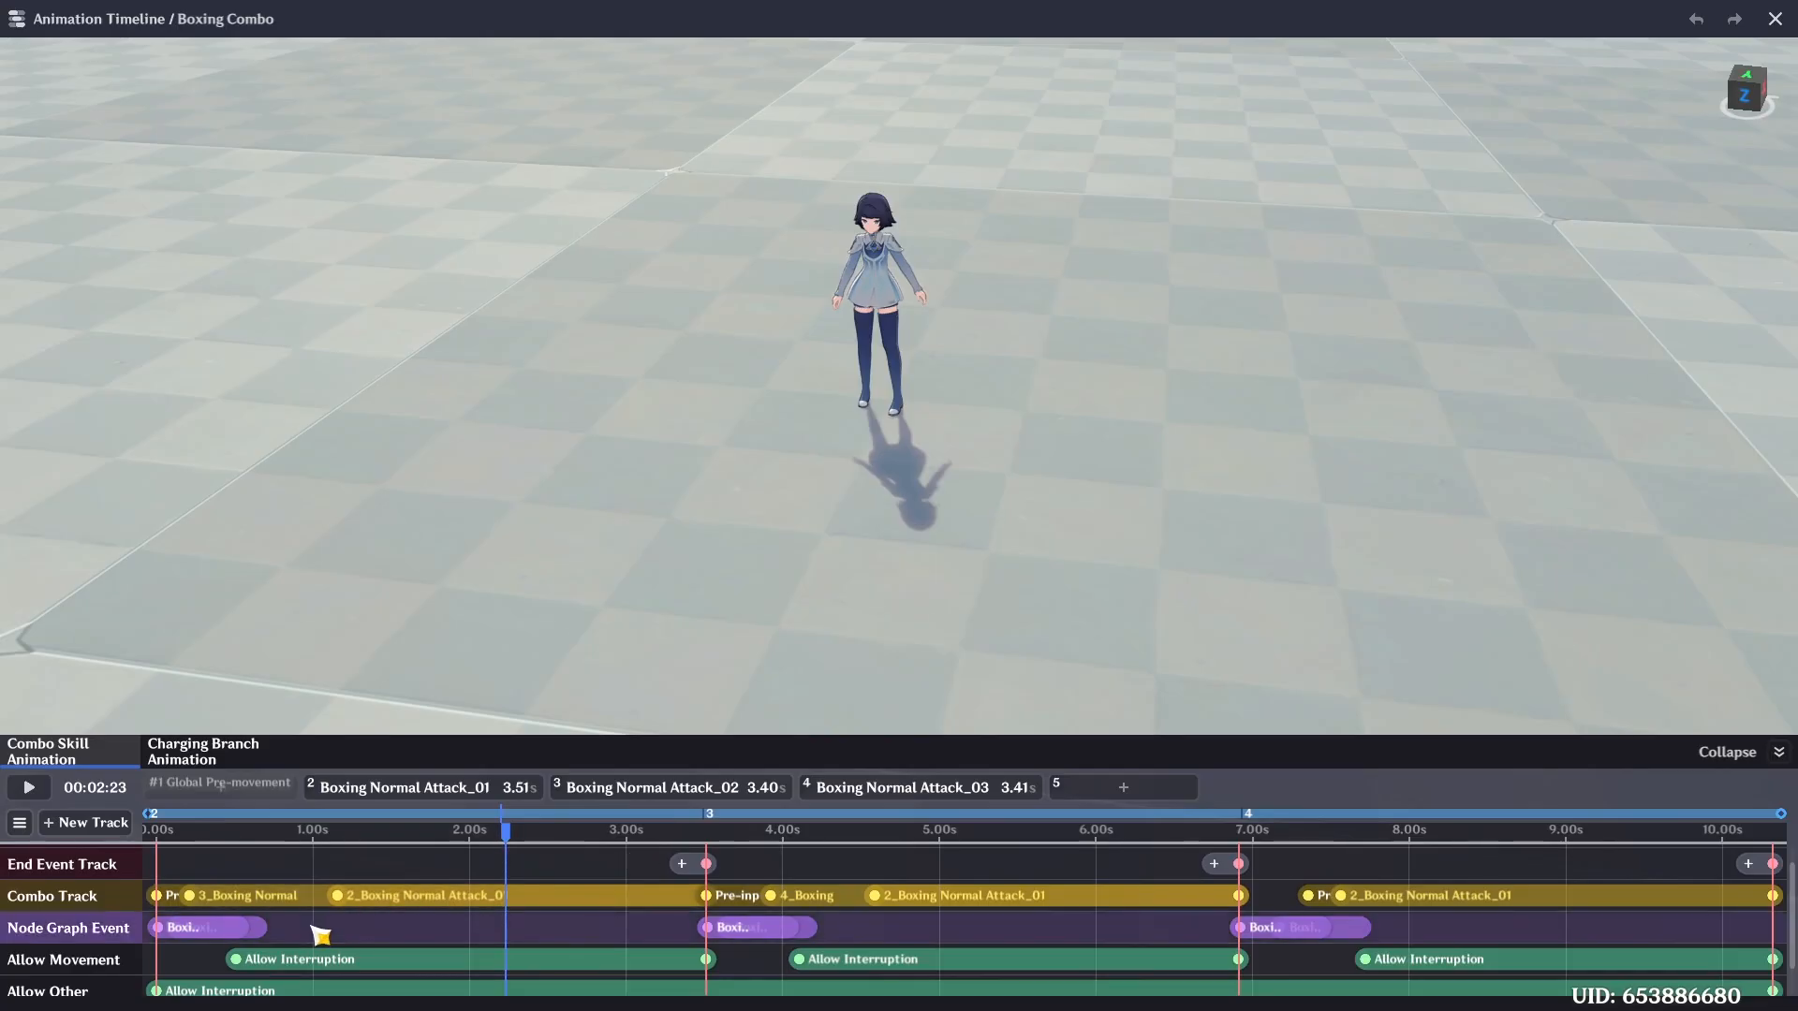
Inspect the Node Graph Event clips of the first and second boxing attacks by scrubbing the timeline around them
left_click(209, 928)
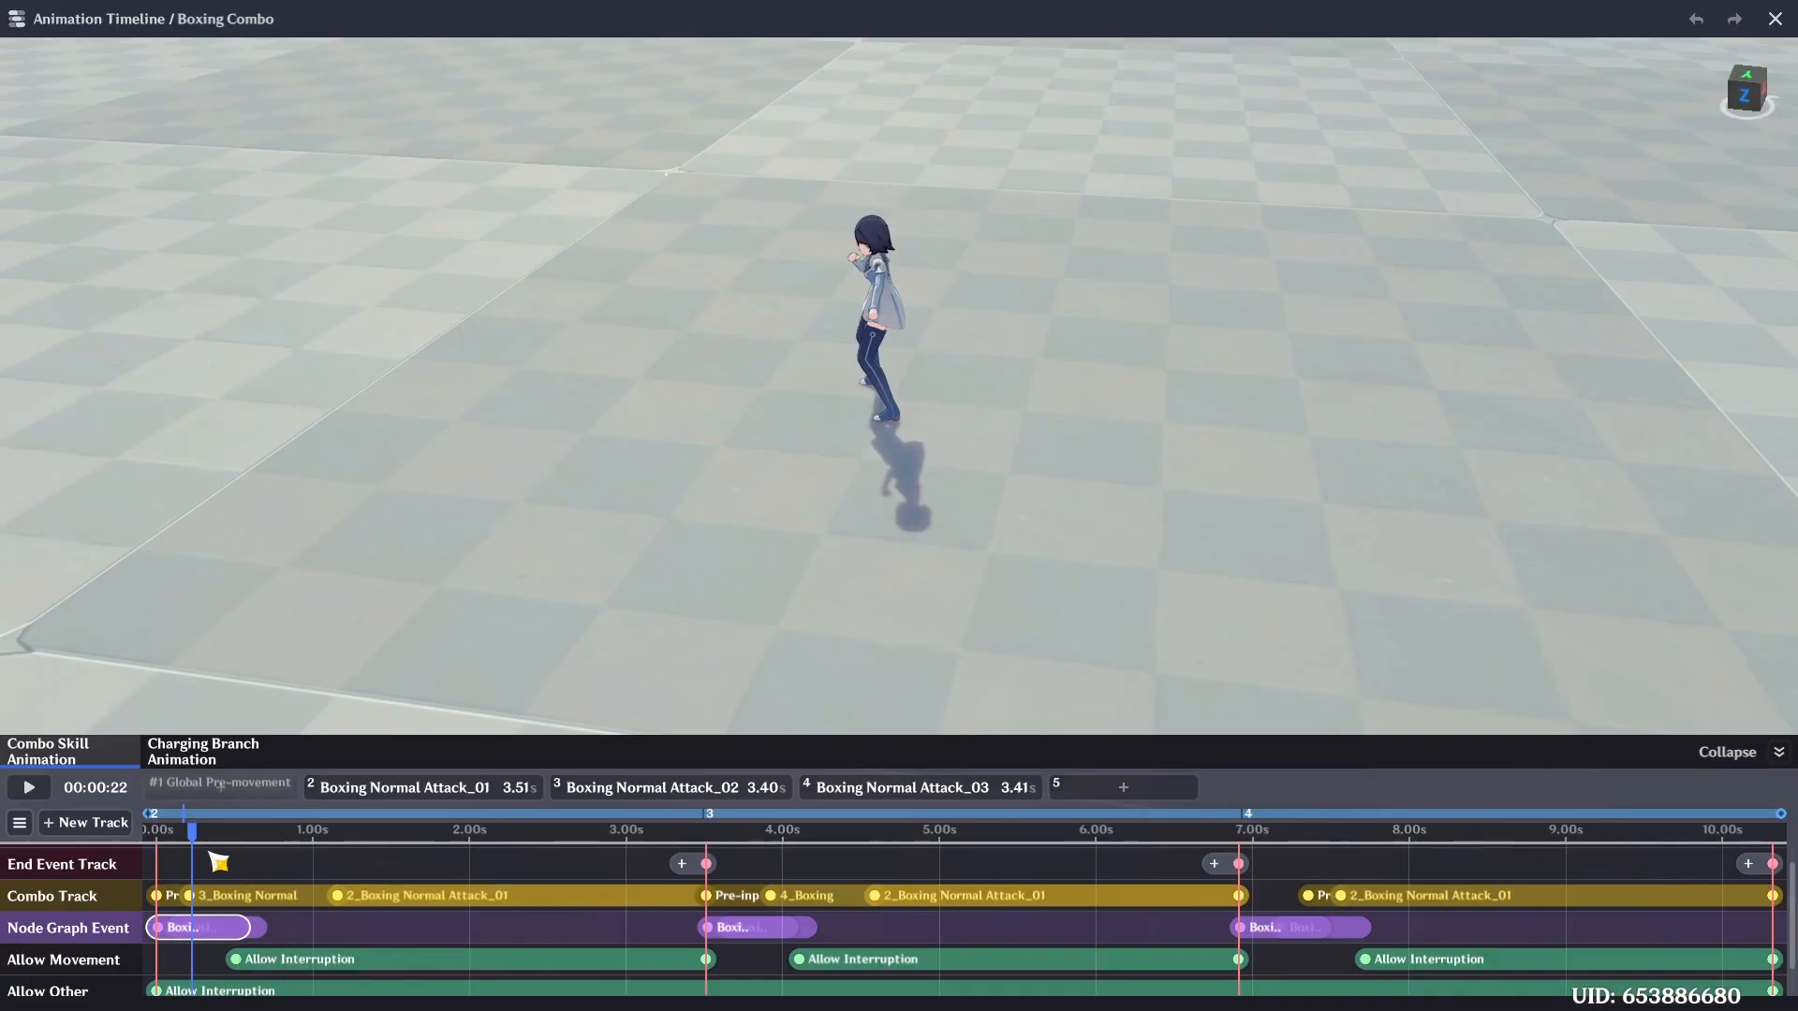
left_click_drag(199, 840, 724, 862)
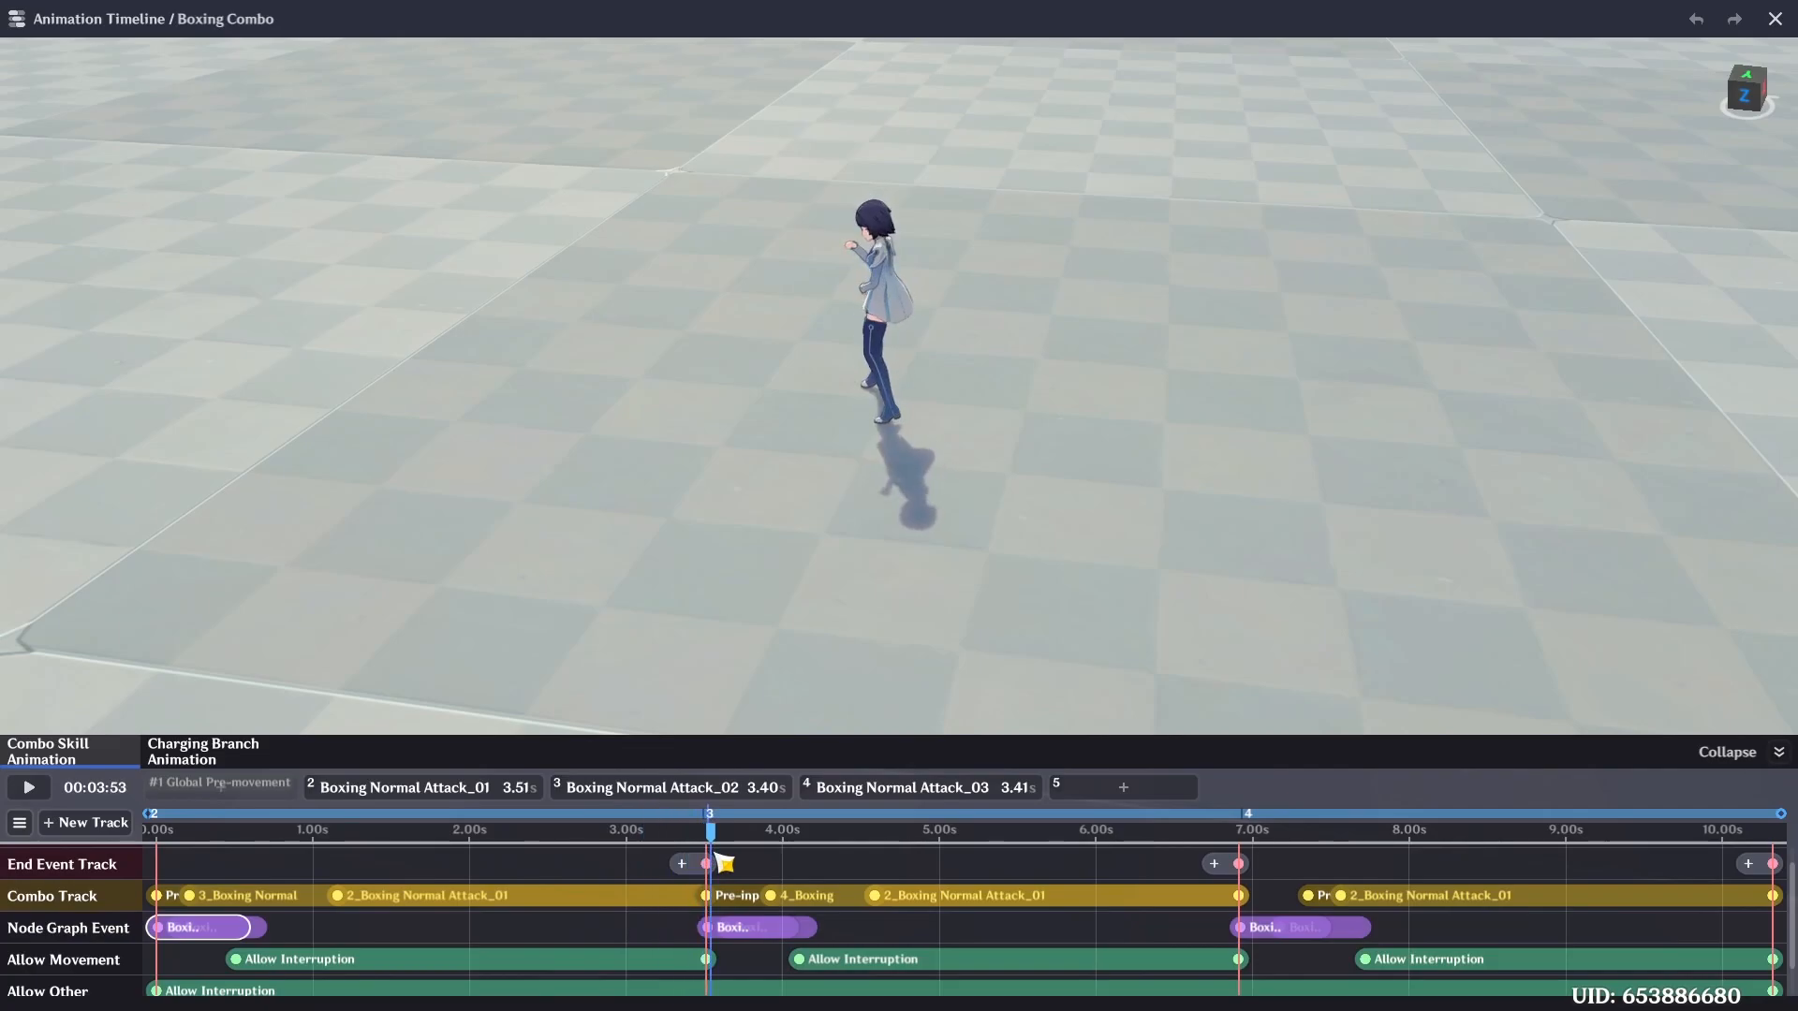
left_click(740, 936)
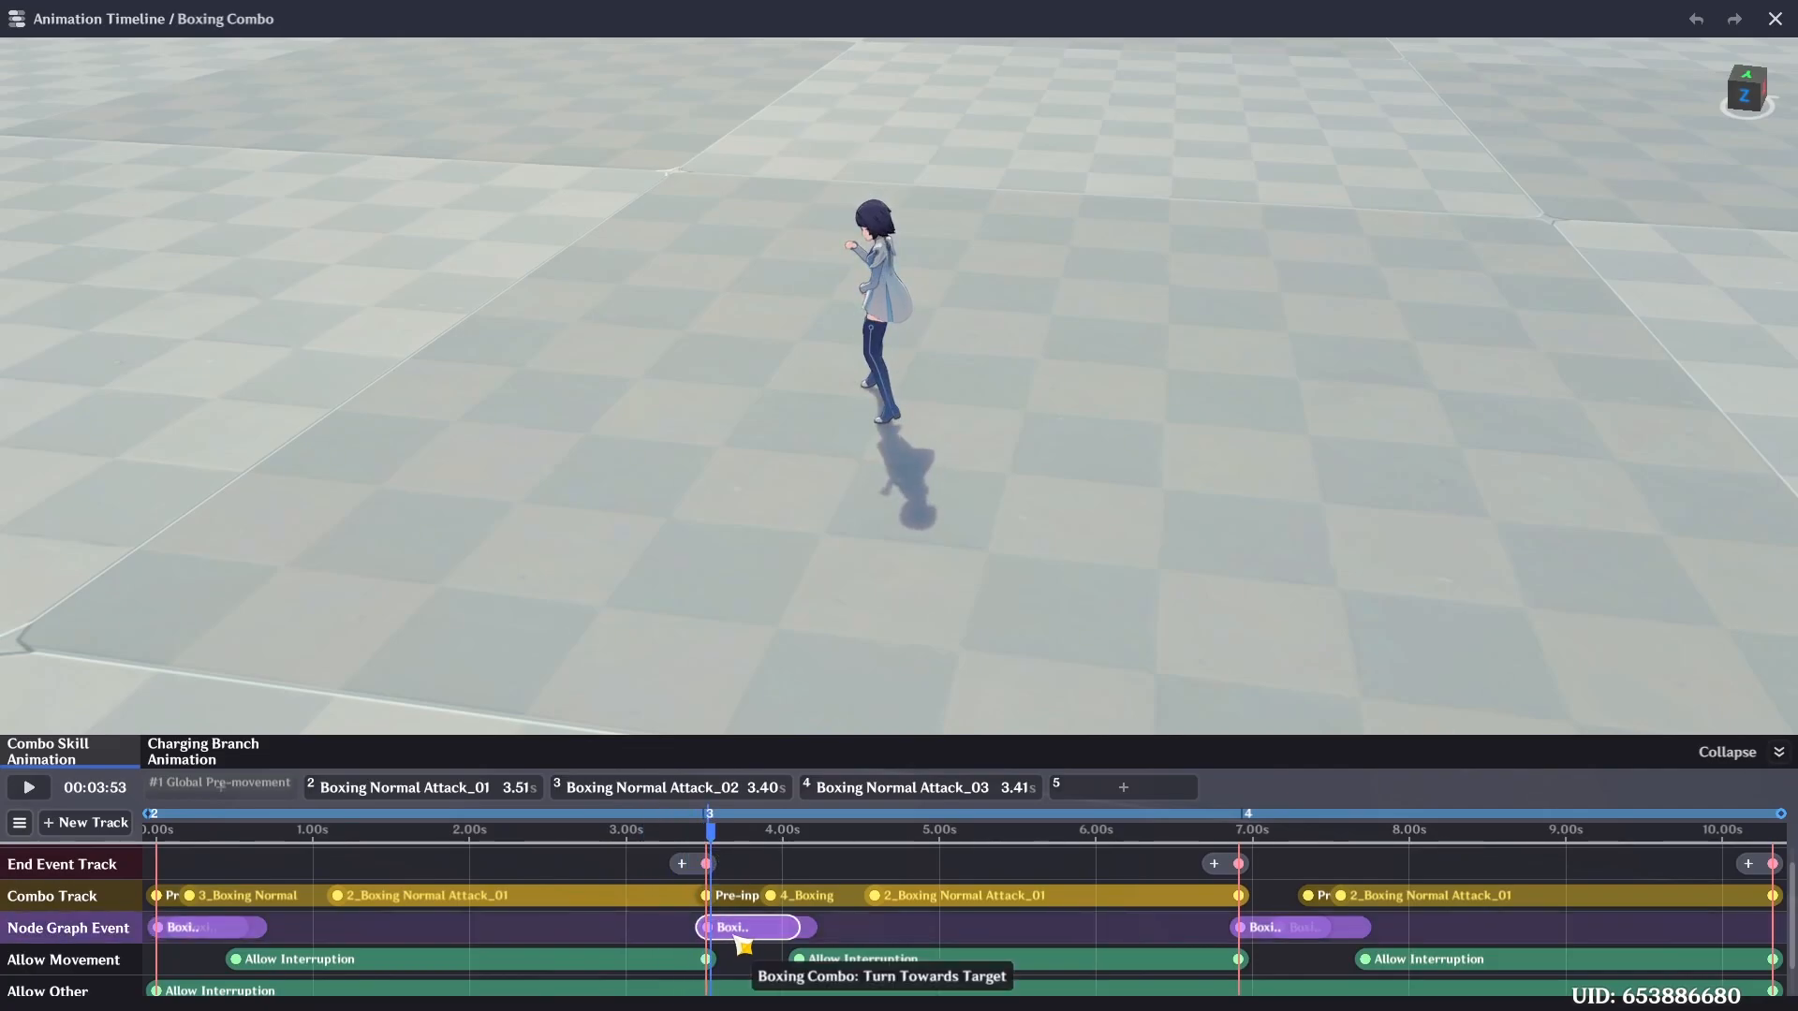
left_click_drag(714, 848, 726, 848)
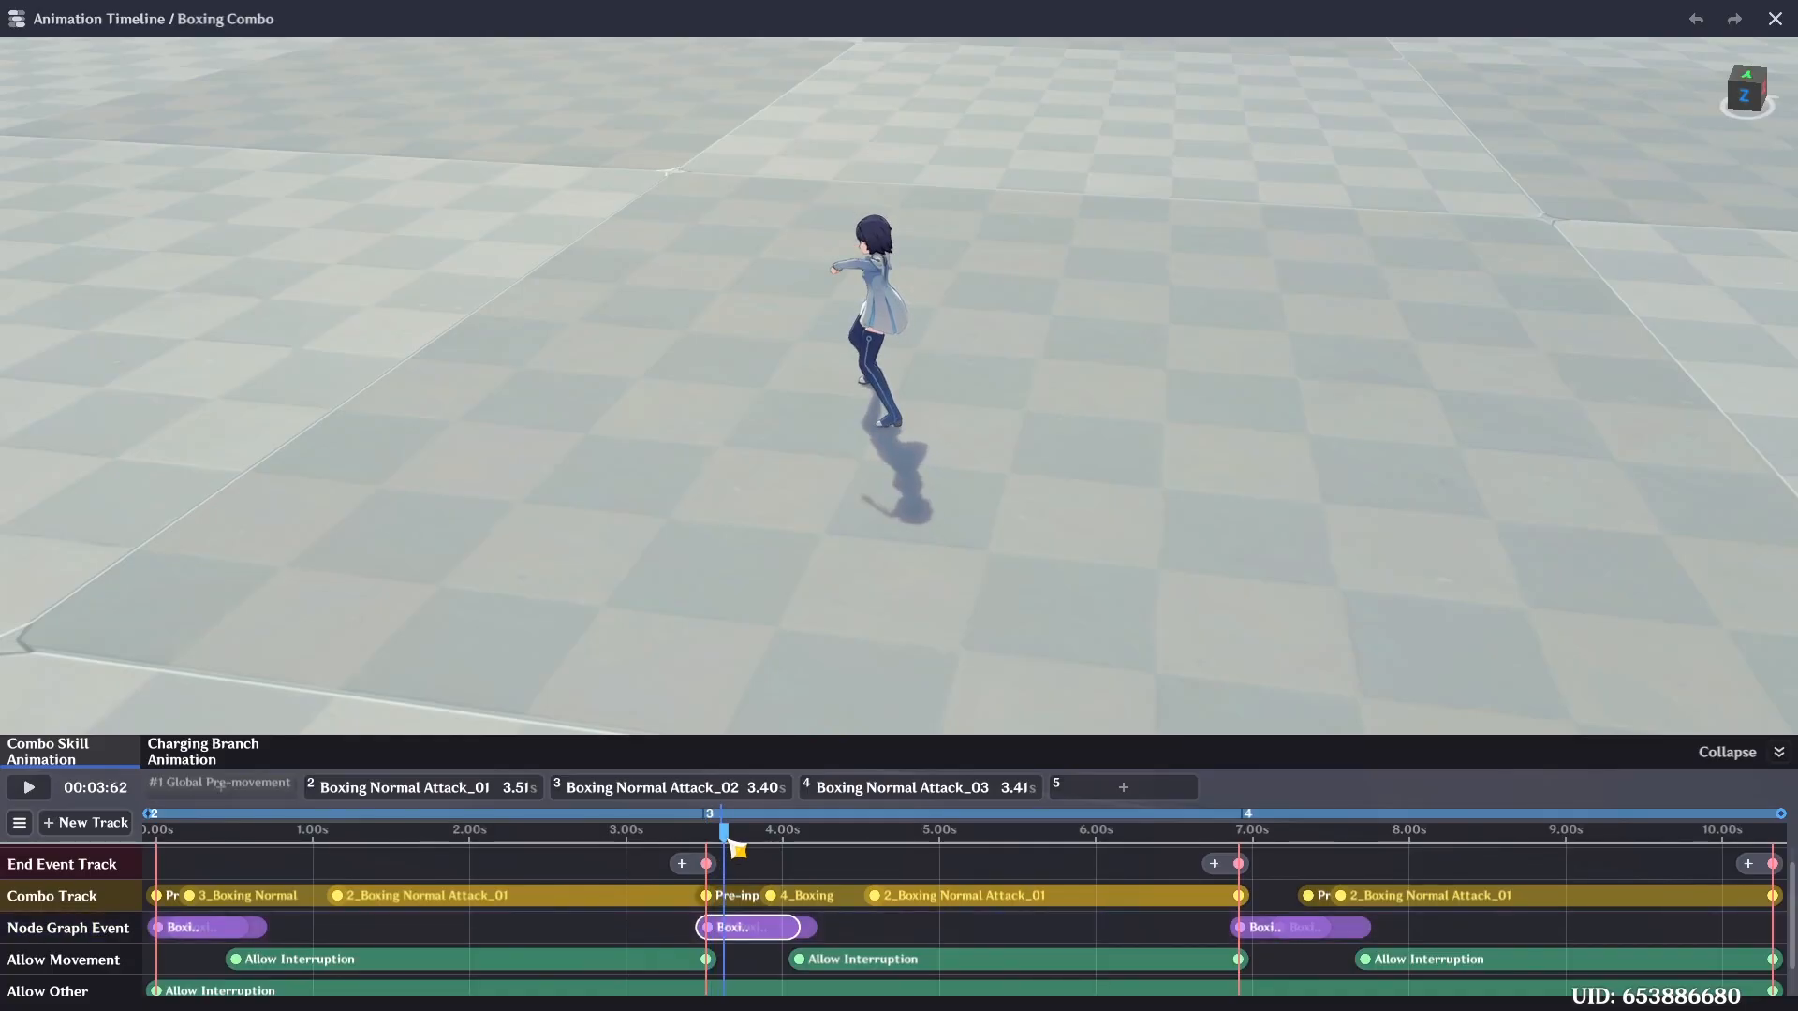
mouse_move(735, 846)
left_mouse_down()
mouse_move(785, 845)
mouse_move(710, 833)
mouse_move(755, 833)
left_mouse_up()
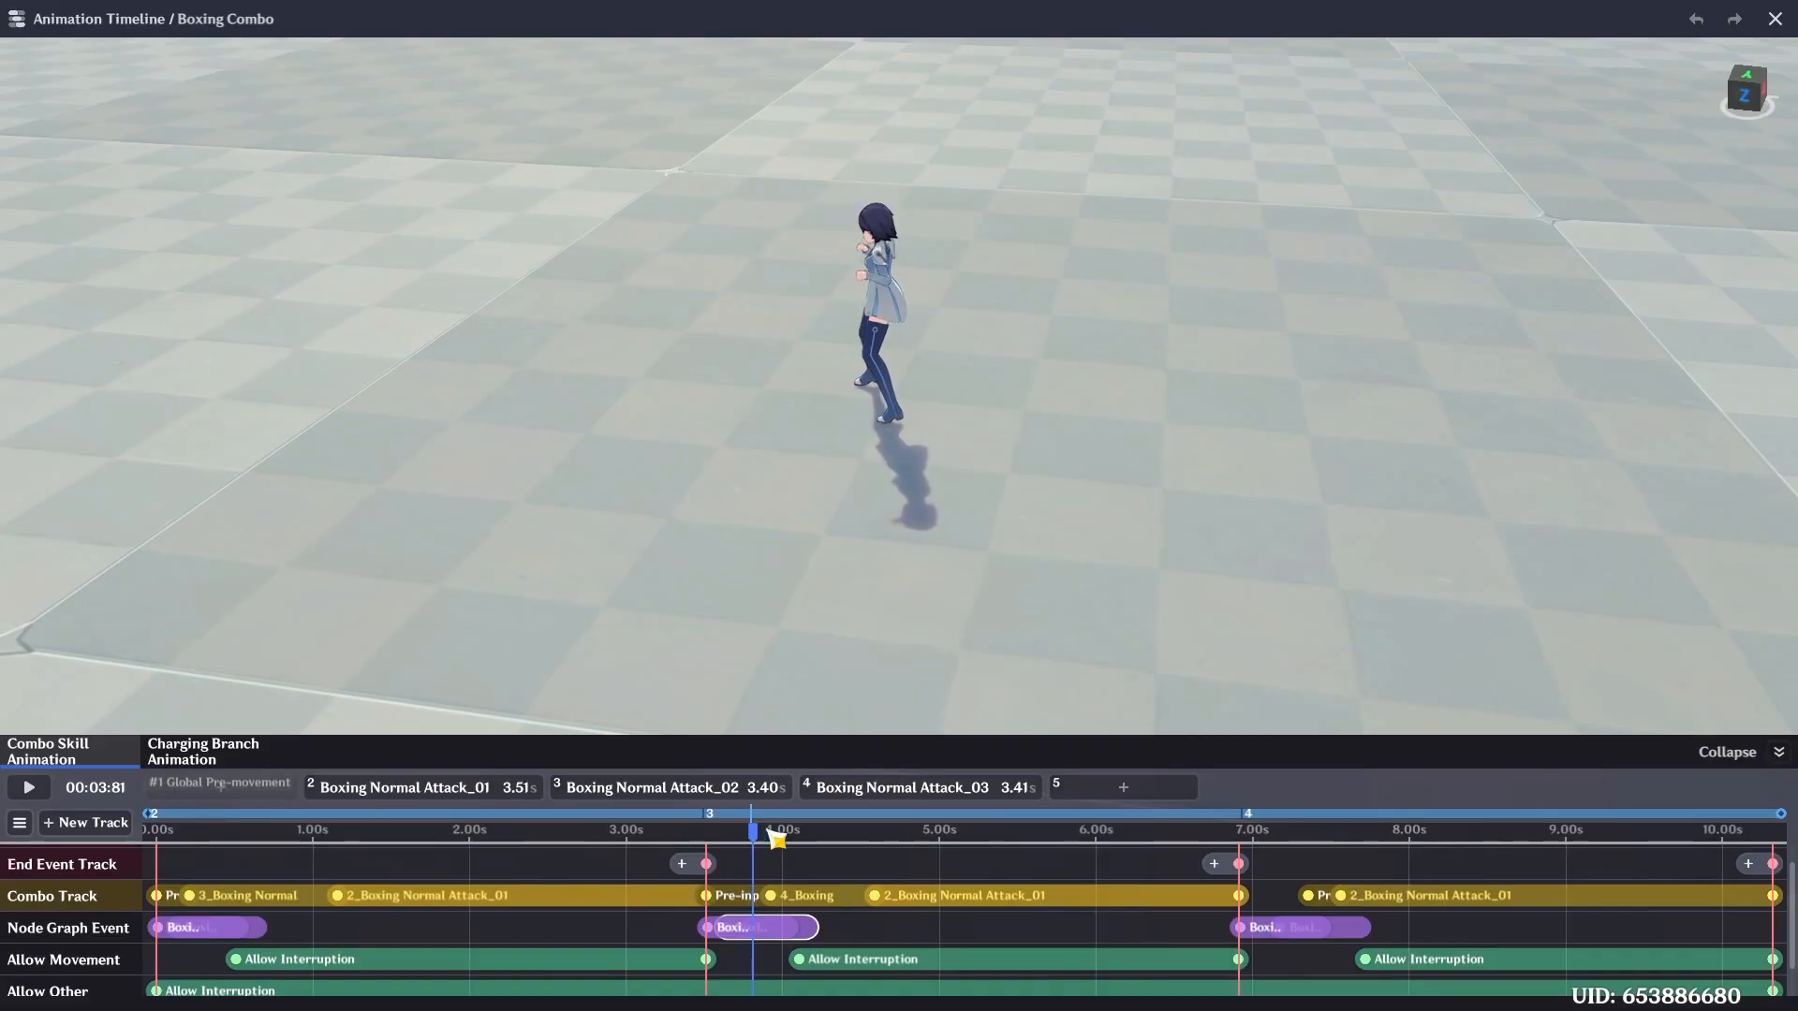
Examine the Allow Interruption settings on the Allow Movement and Allow Other tracks against the boxing animation
scroll(925, 897, "down", 1)
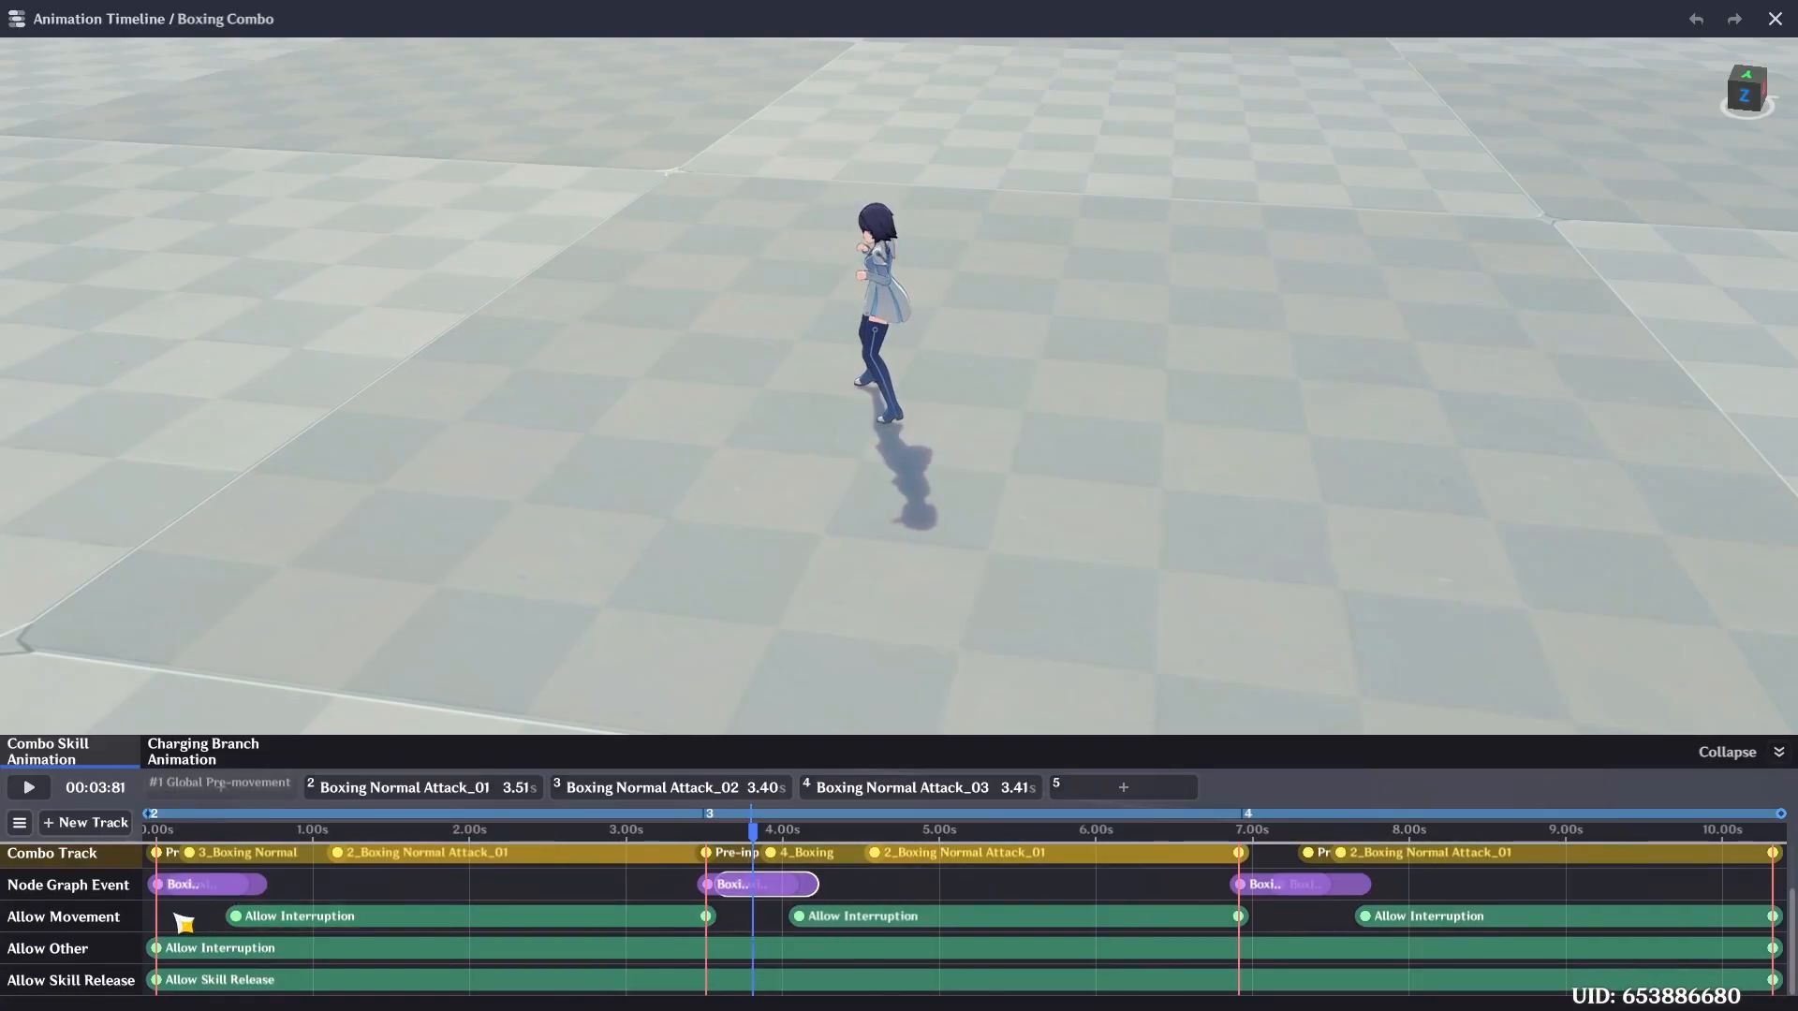
left_click(309, 918)
left_click_drag(717, 840, 230, 834)
mouse_move(224, 834)
left_mouse_down()
mouse_move(253, 838)
mouse_move(236, 836)
left_mouse_up()
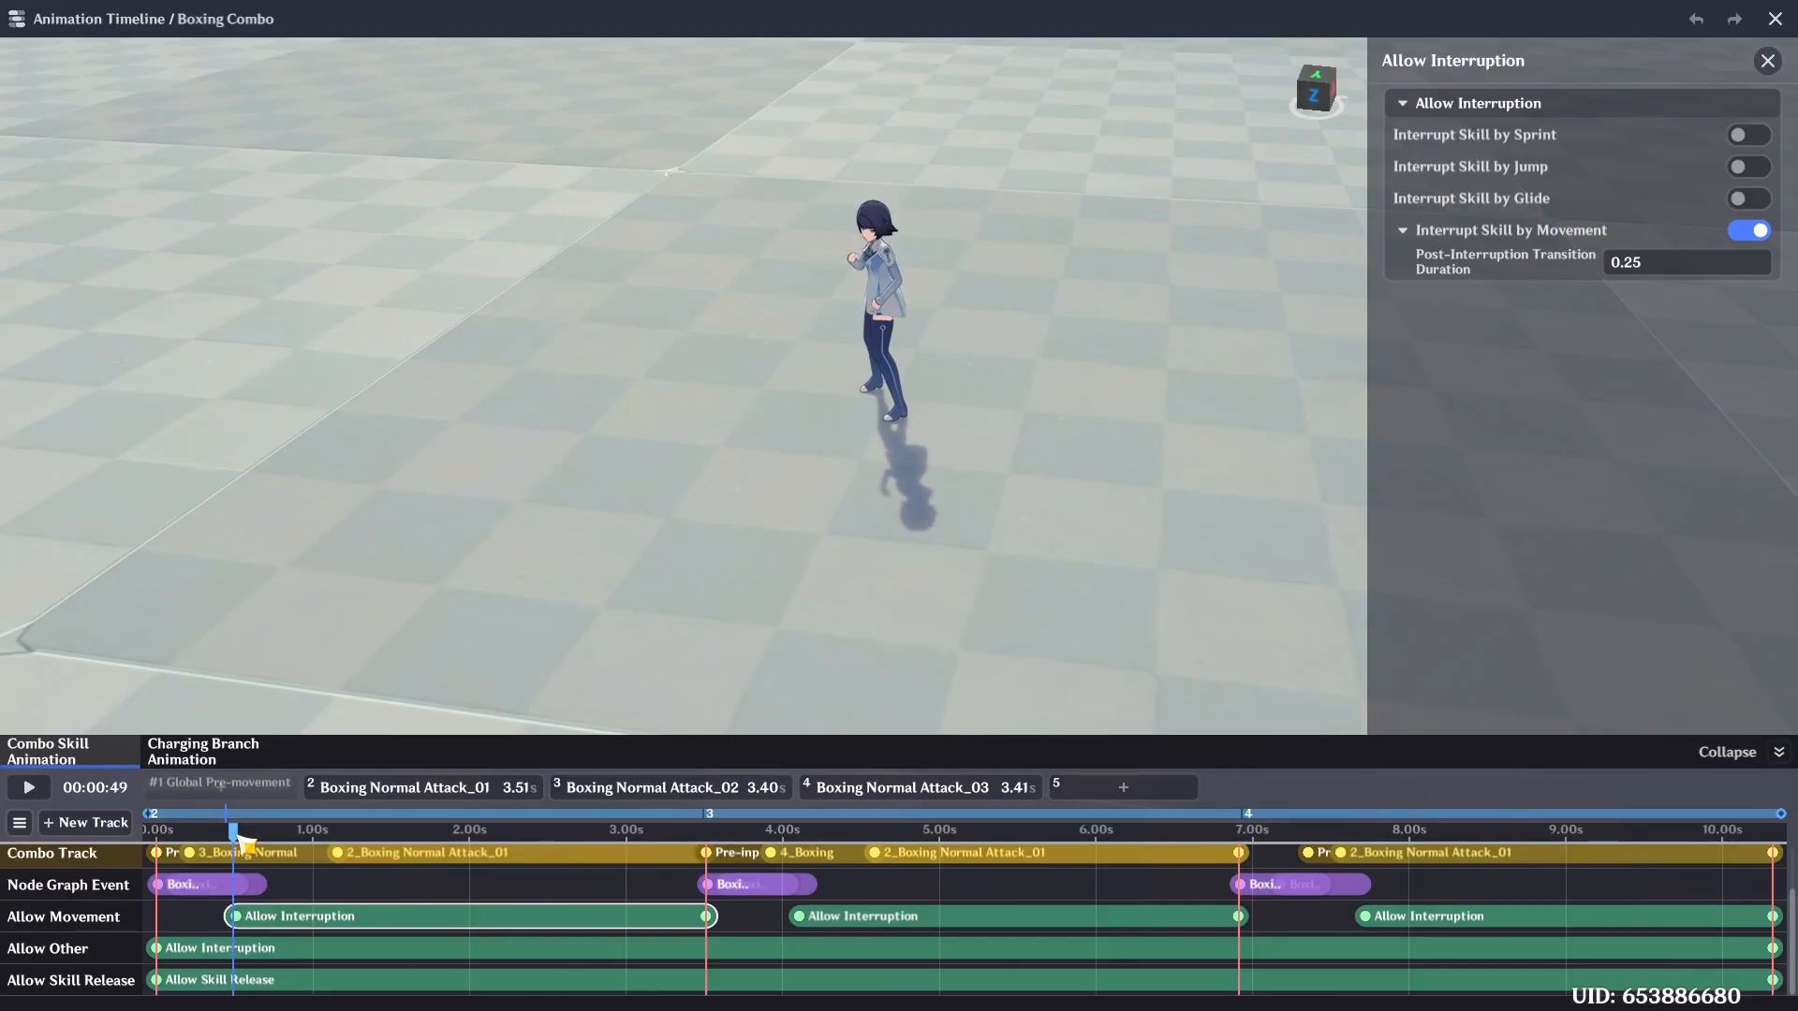
left_click_drag(245, 842, 455, 899)
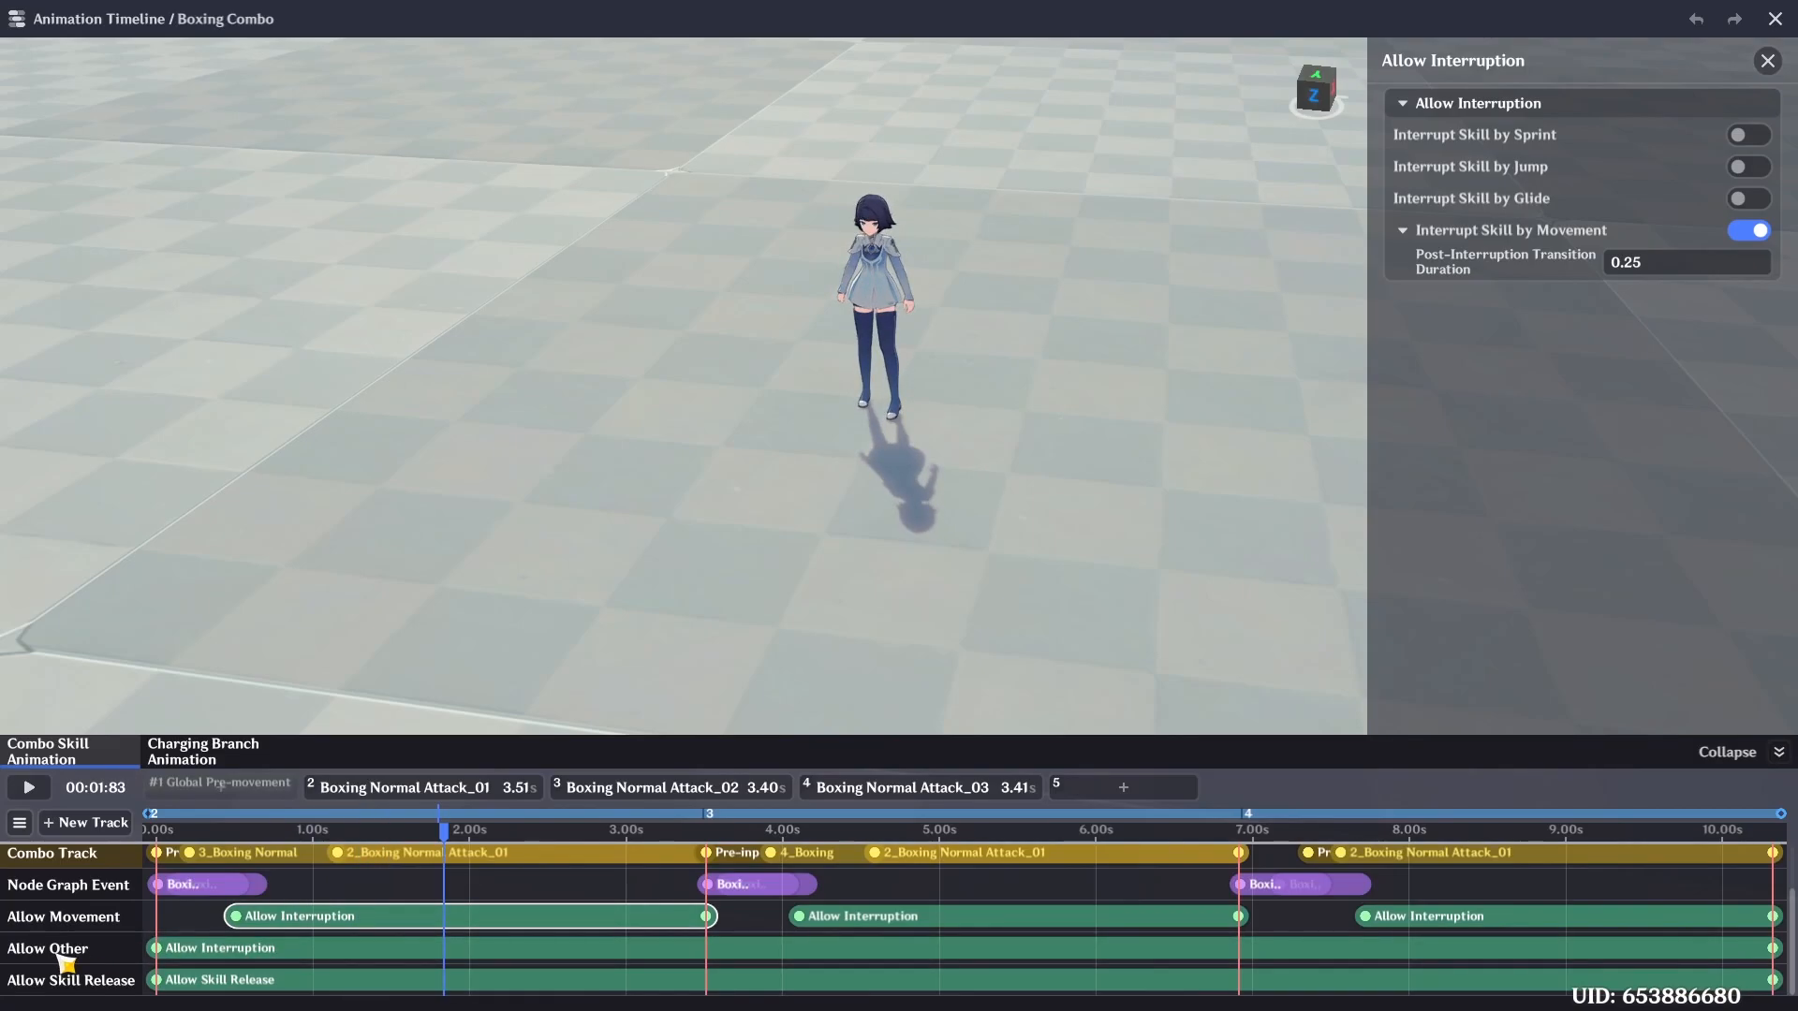
left_click_drag(444, 831, 1749, 948)
left_click(207, 948)
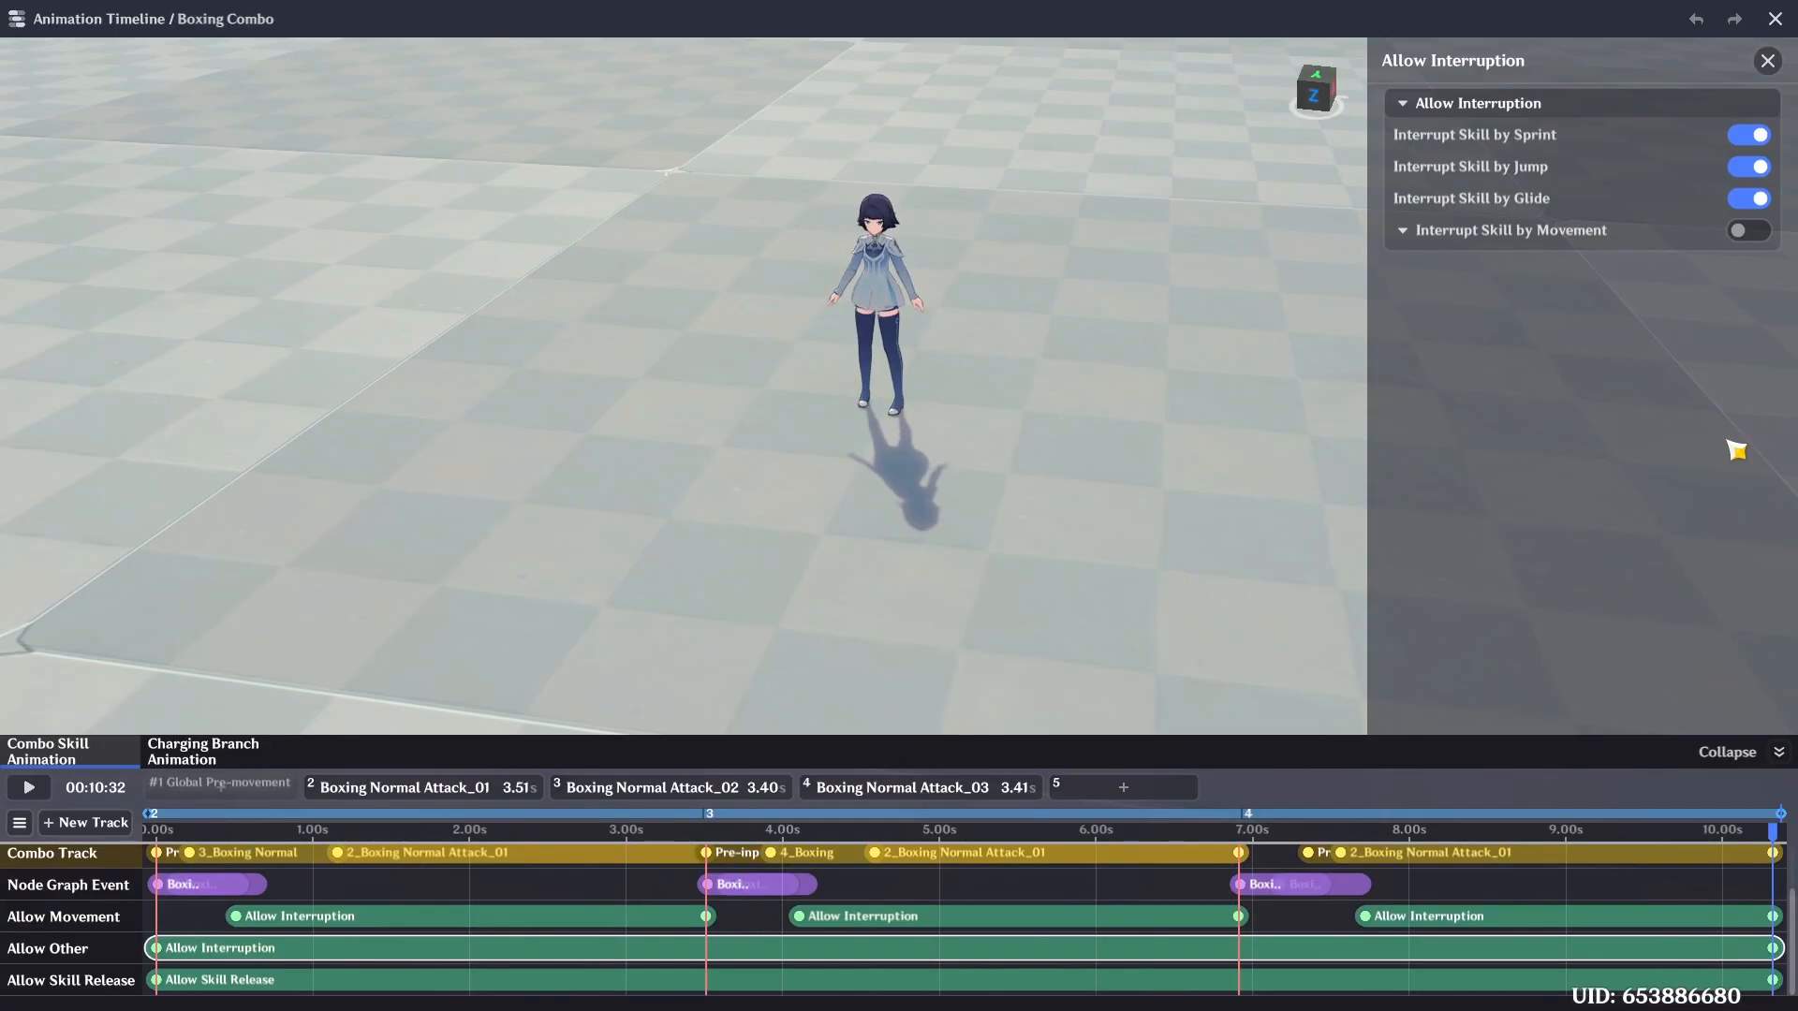
Close the Boxing Combo timeline and open the Flame Sword Combo skill's animation timeline
left_click(1774, 19)
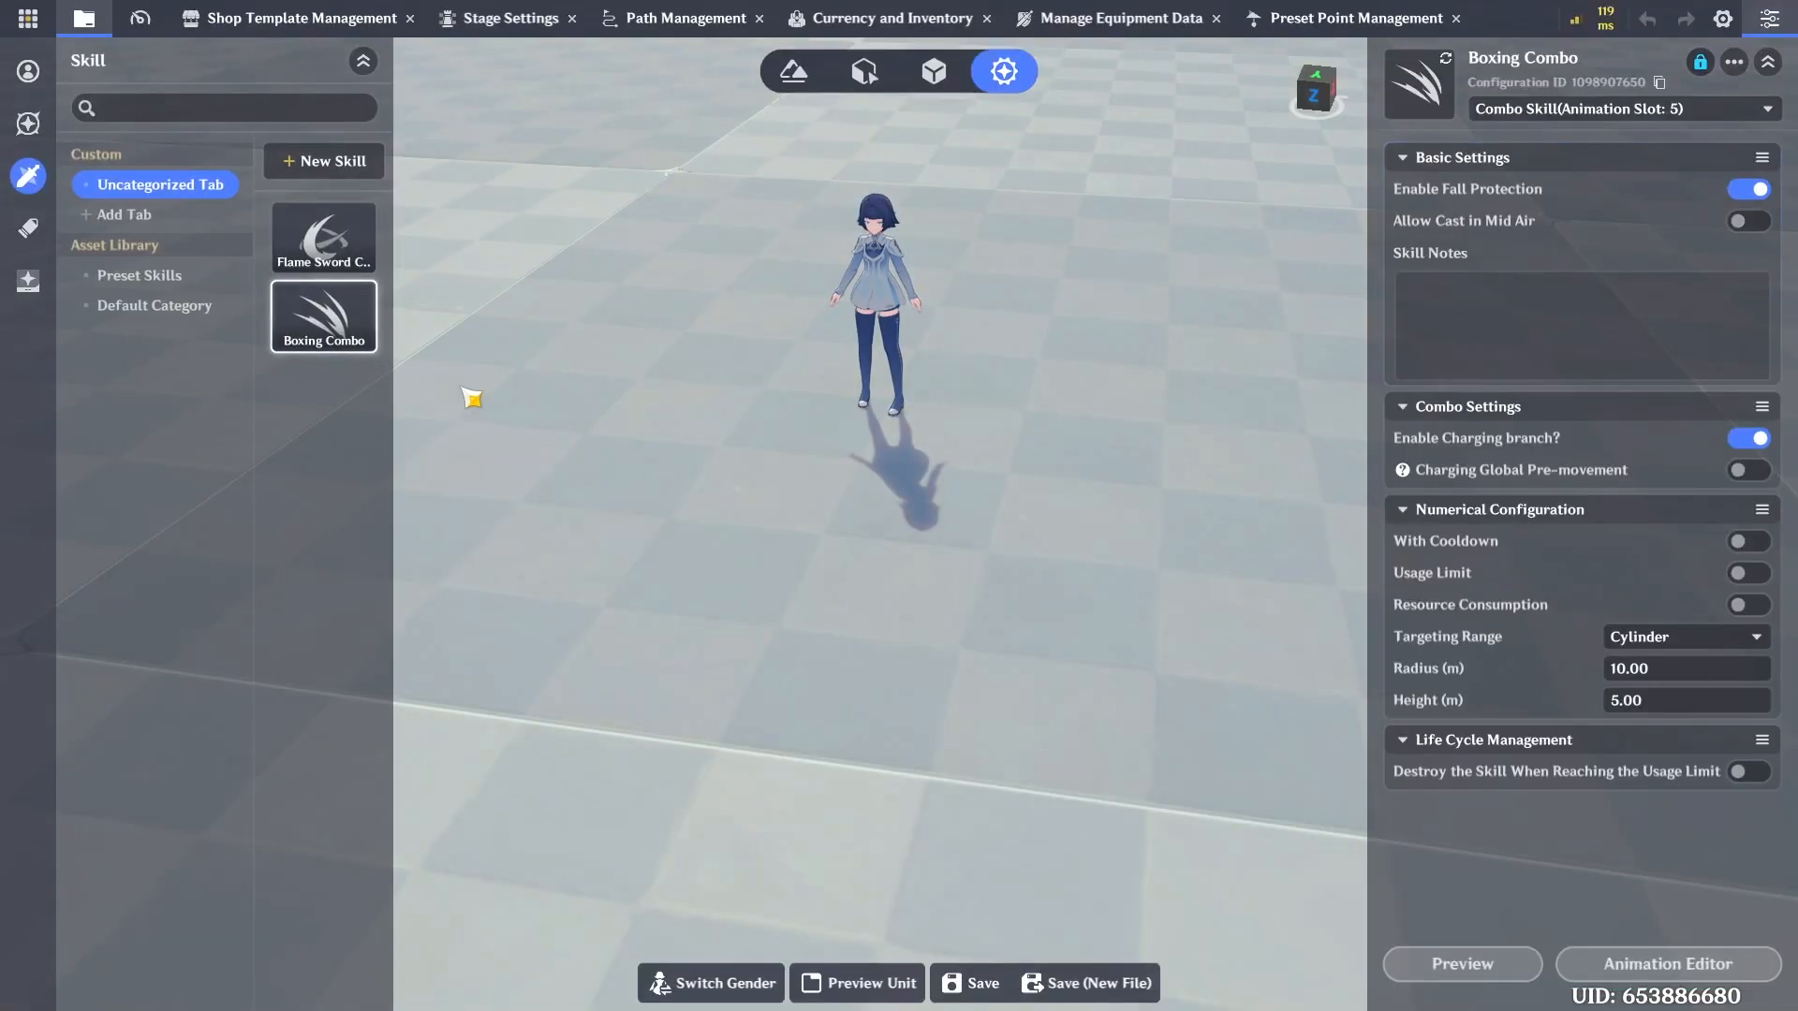
left_click(372, 276)
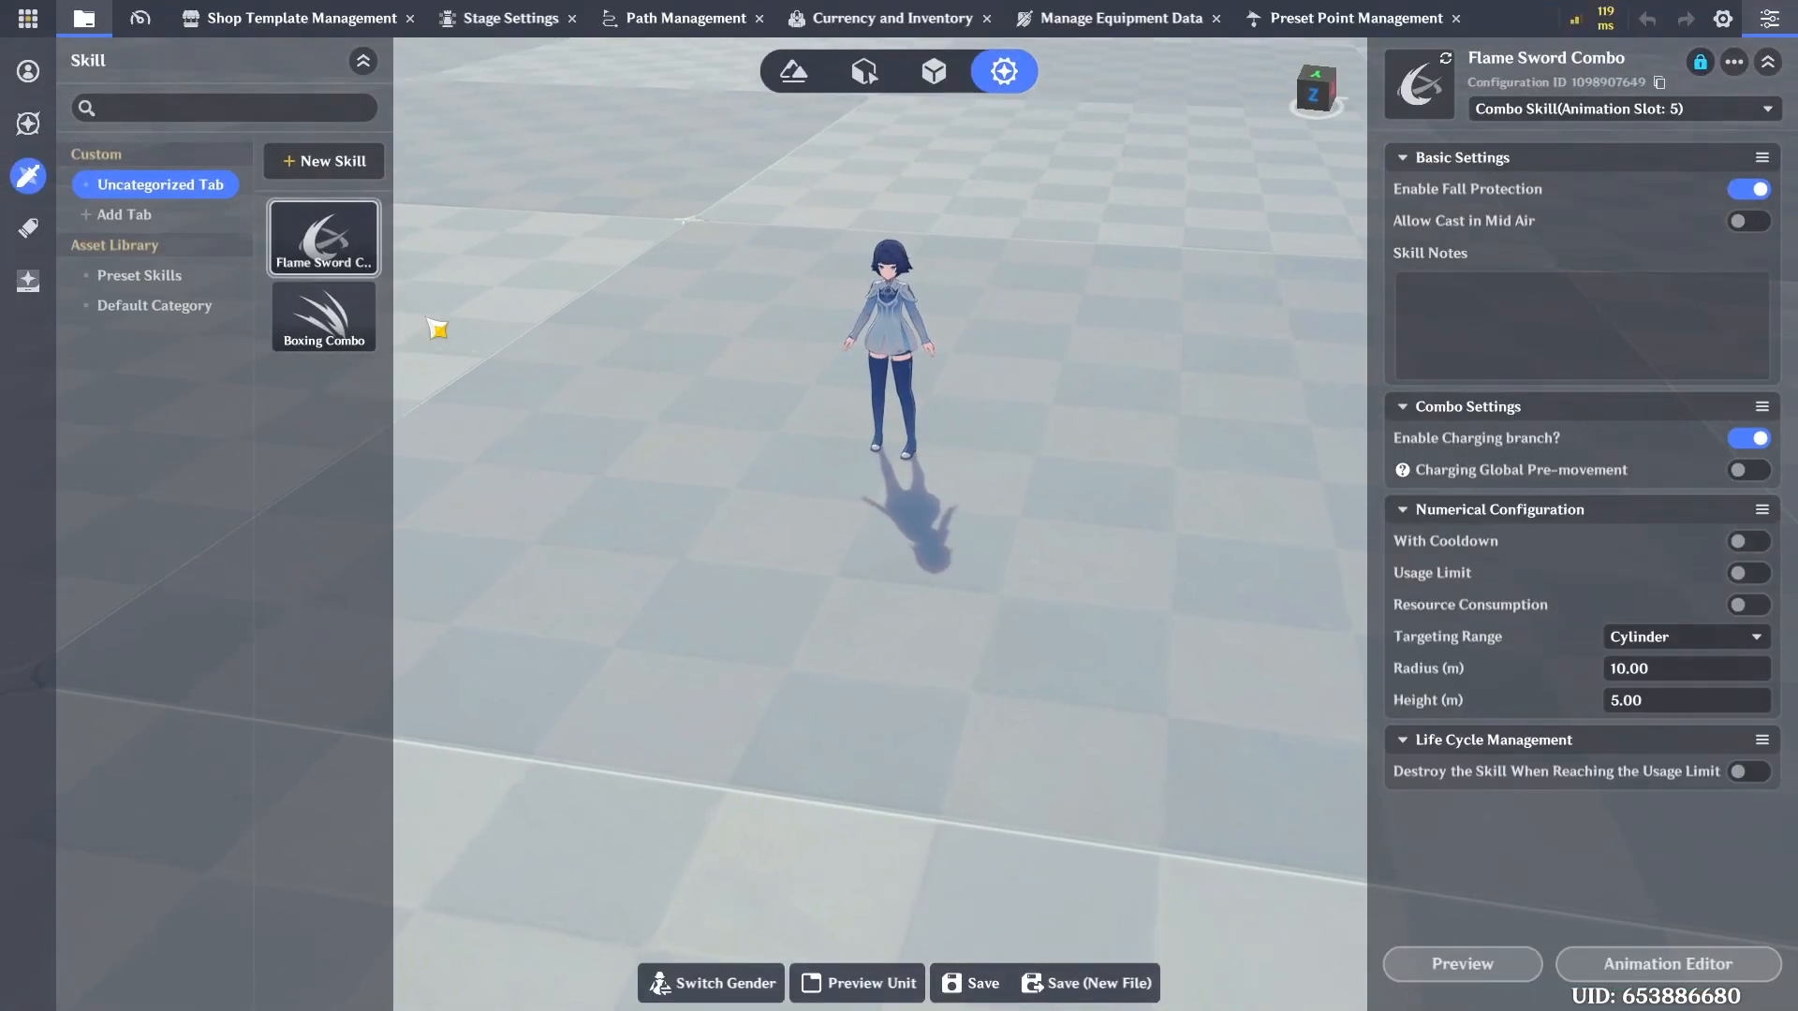
left_click(1716, 968)
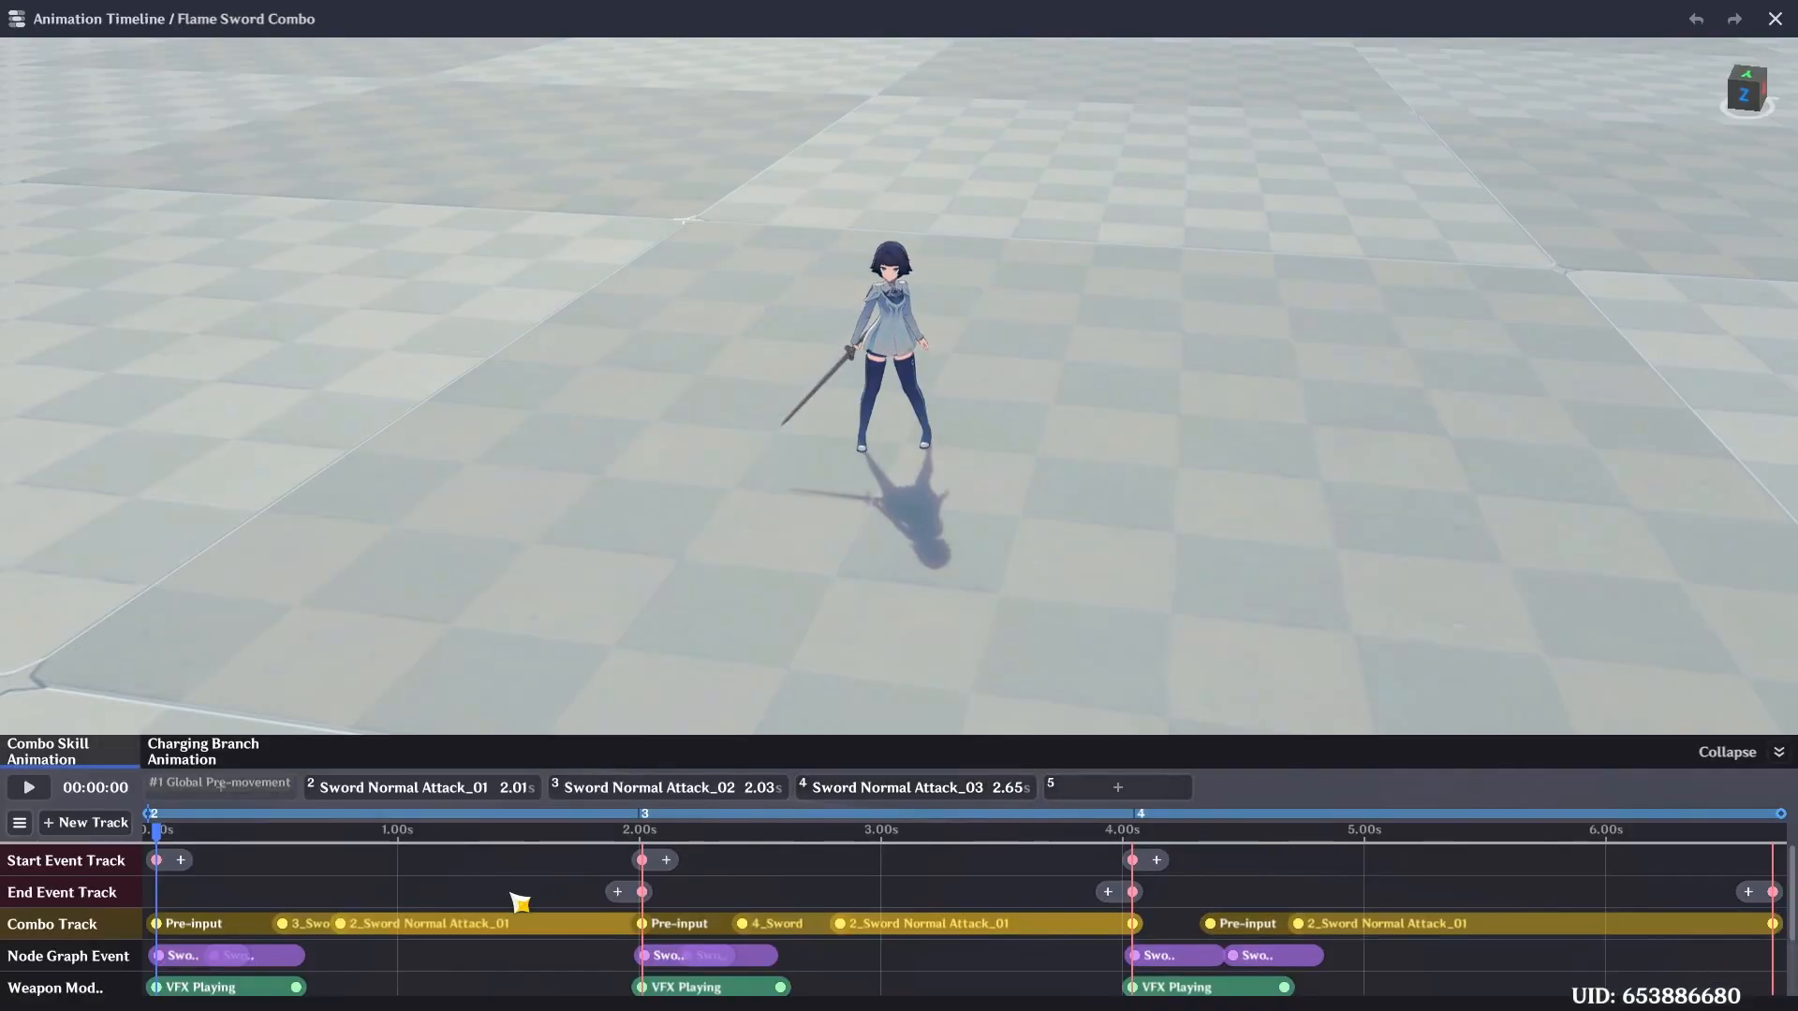
Scrub through the Flame Sword Combo timeline's attacks and delete the weapon model track holding the Sword 01 VFX Playing clips
scroll(674, 890, "down", 1)
scroll(516, 902, "down", 1)
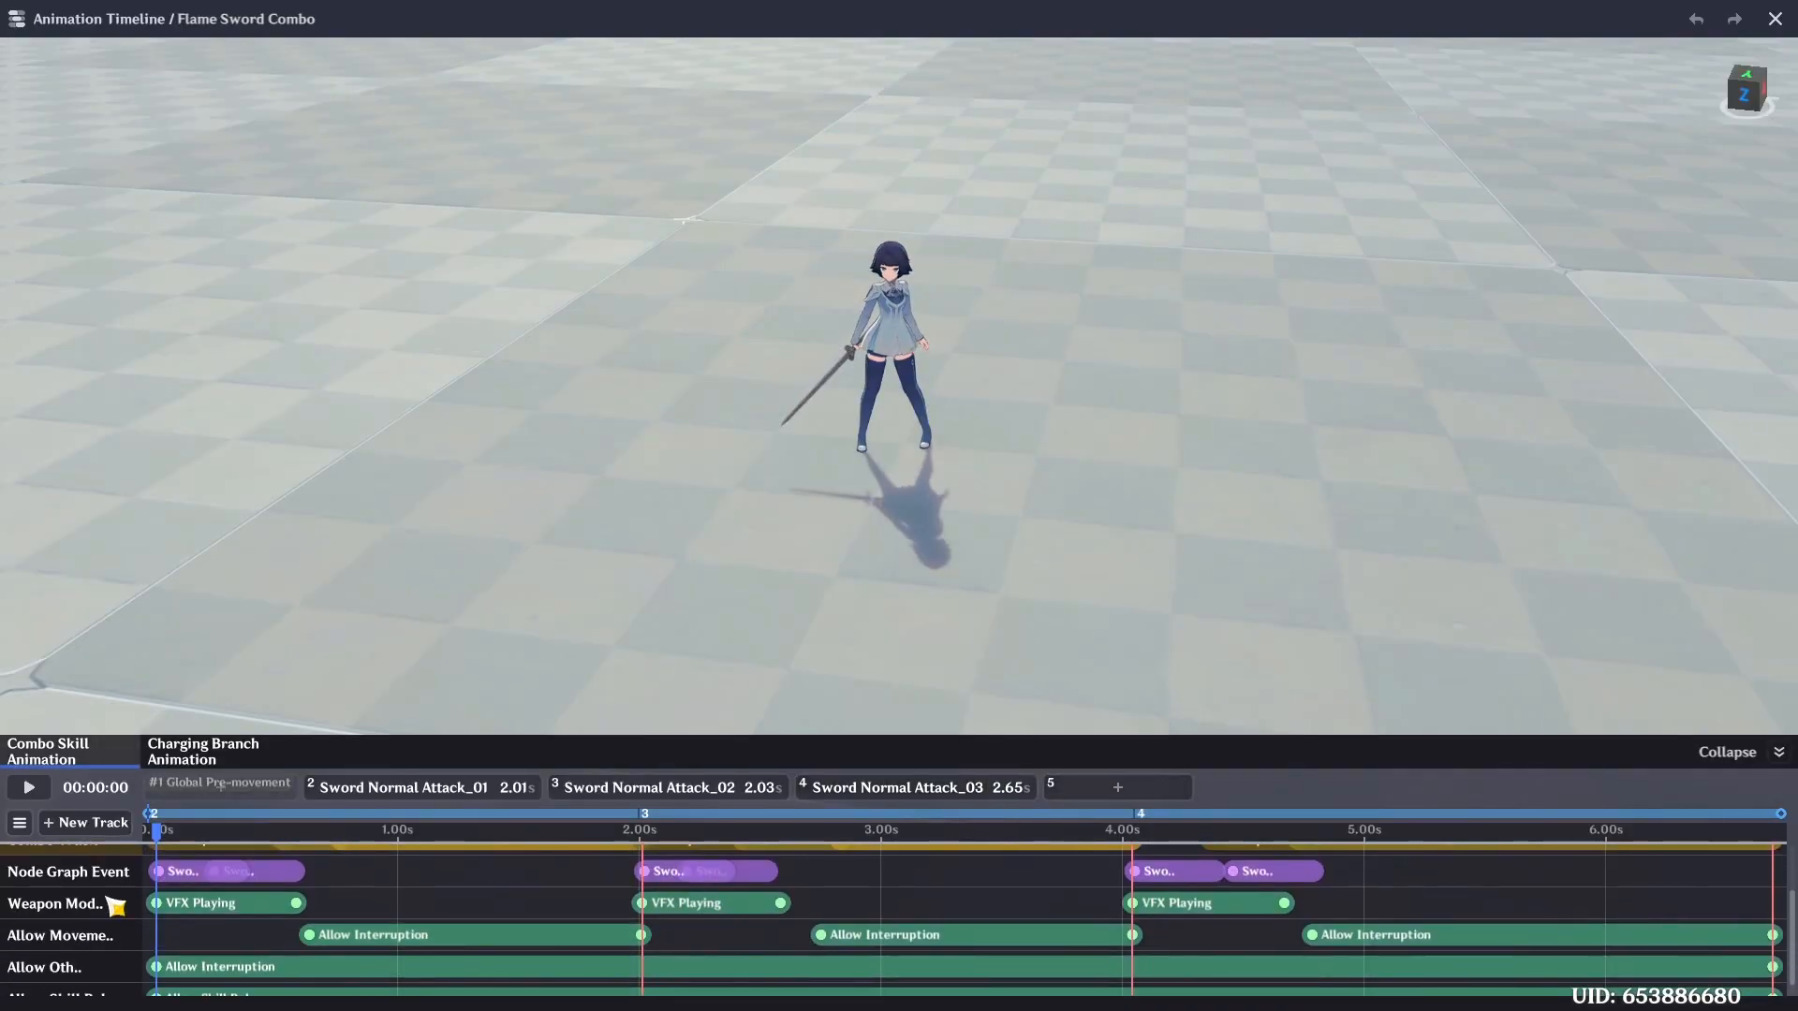
left_click(222, 831)
left_click_drag(216, 826, 1321, 901)
left_click(1253, 917)
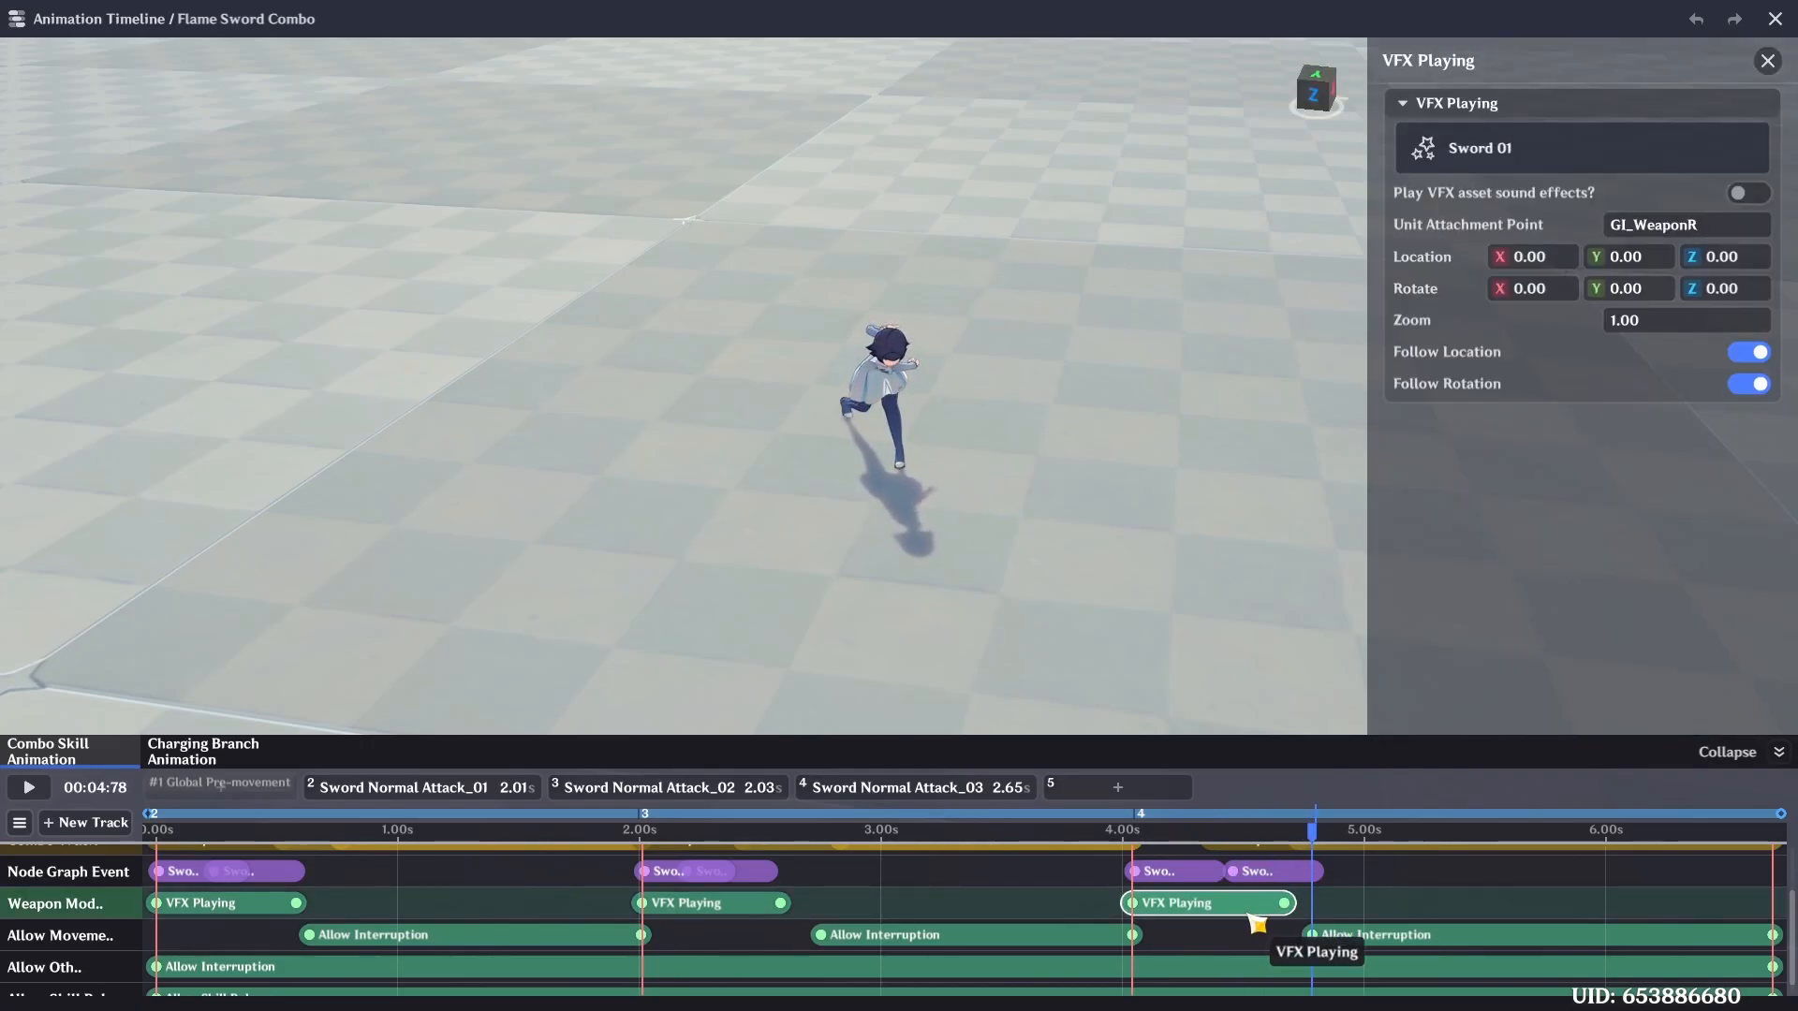
right_click(75, 906)
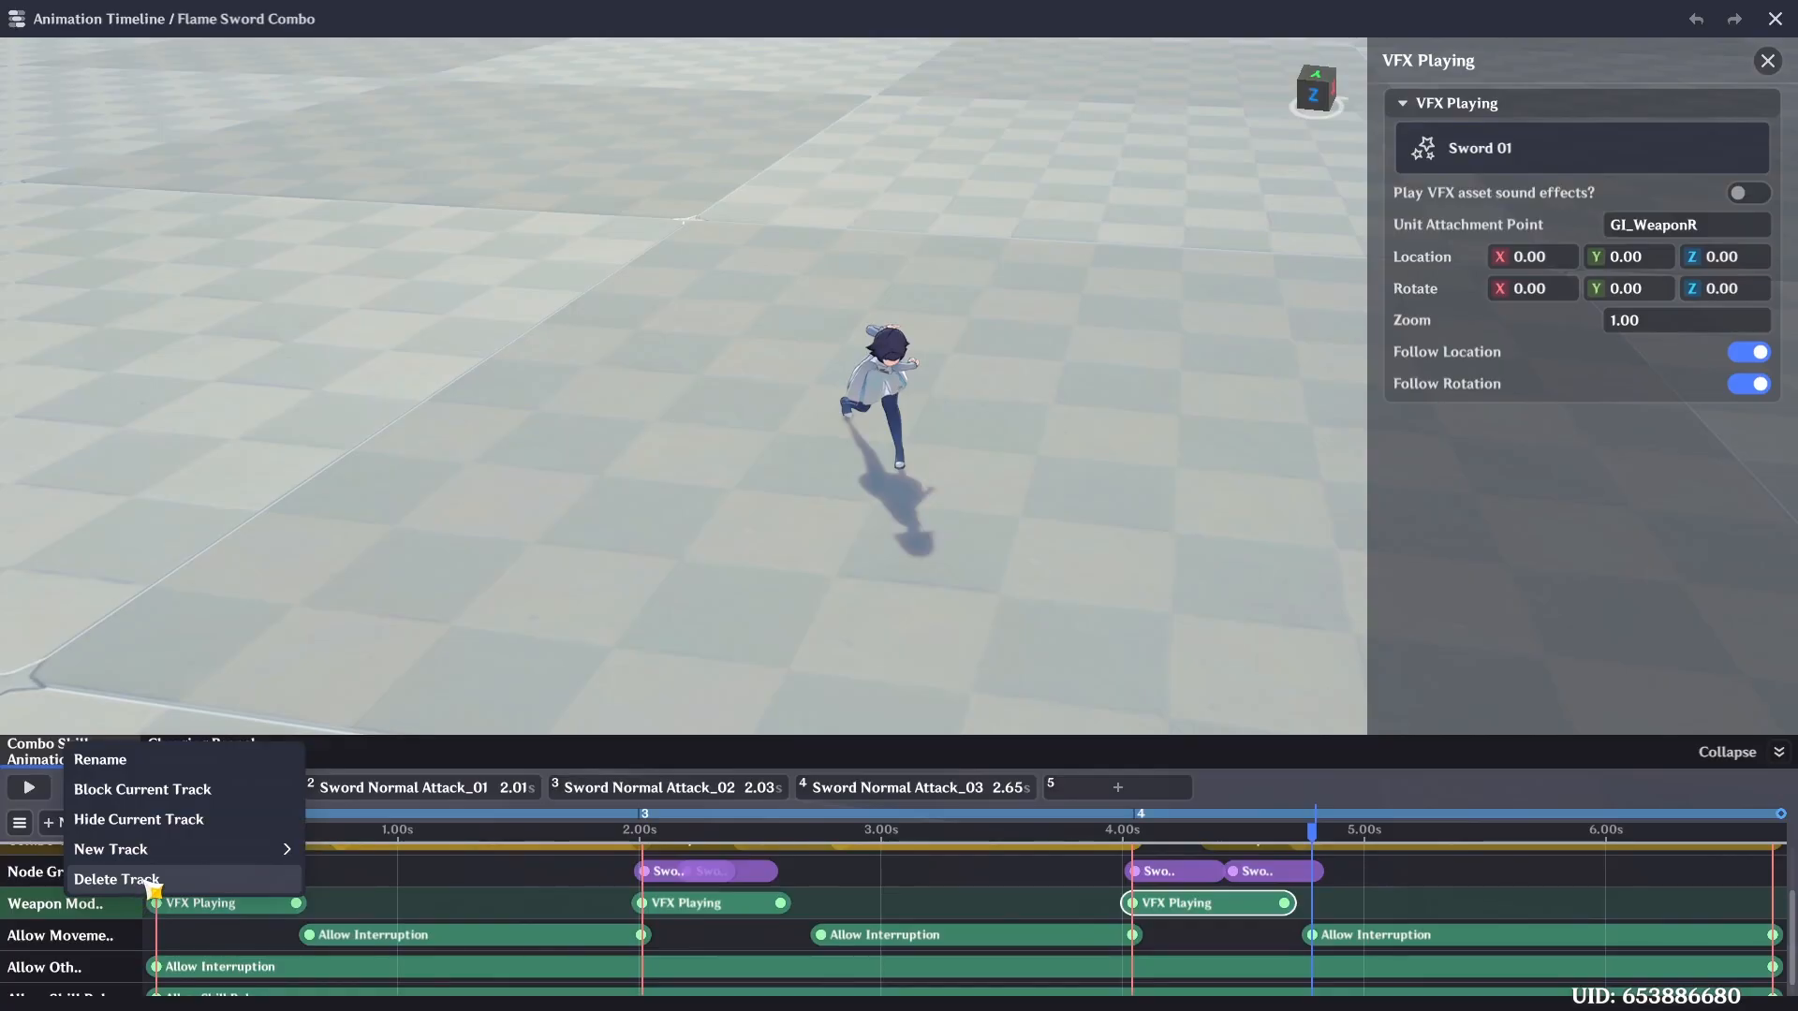
left_click(187, 885)
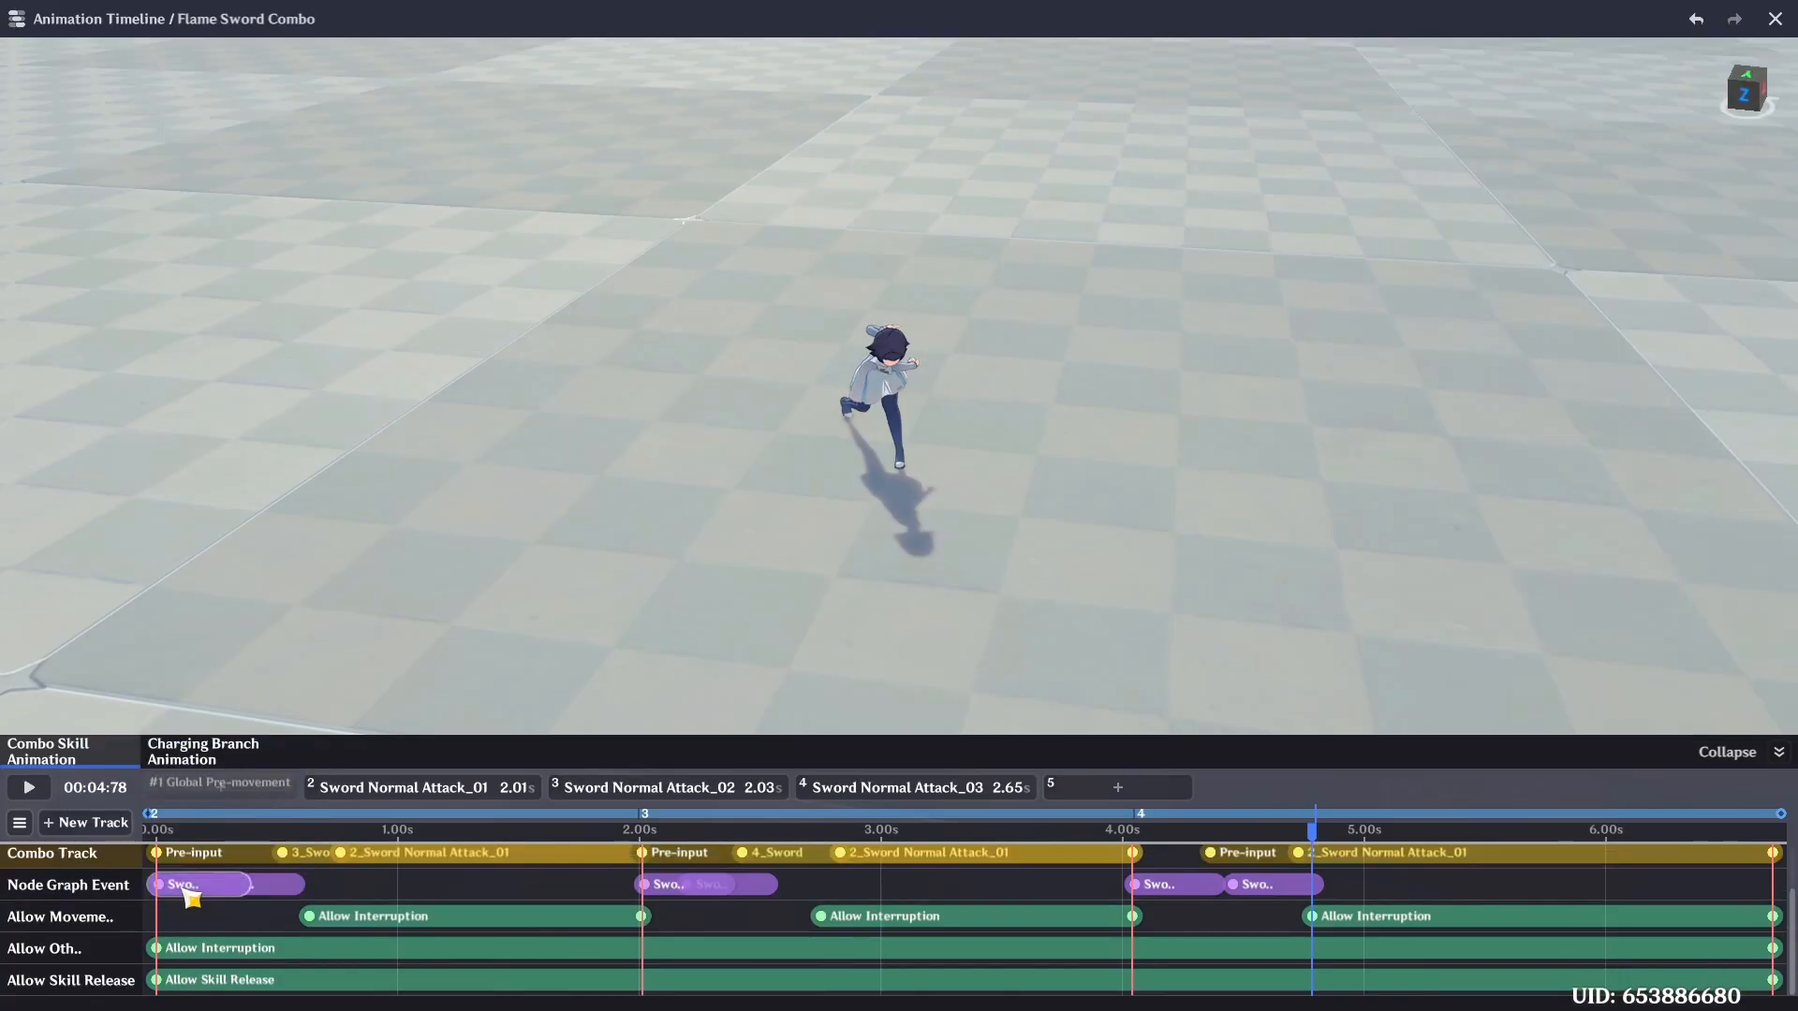
Check the Allow Interruption options on the Allow Other track, close the timeline and save the Flame Sword Combo skill
left_click(333, 948)
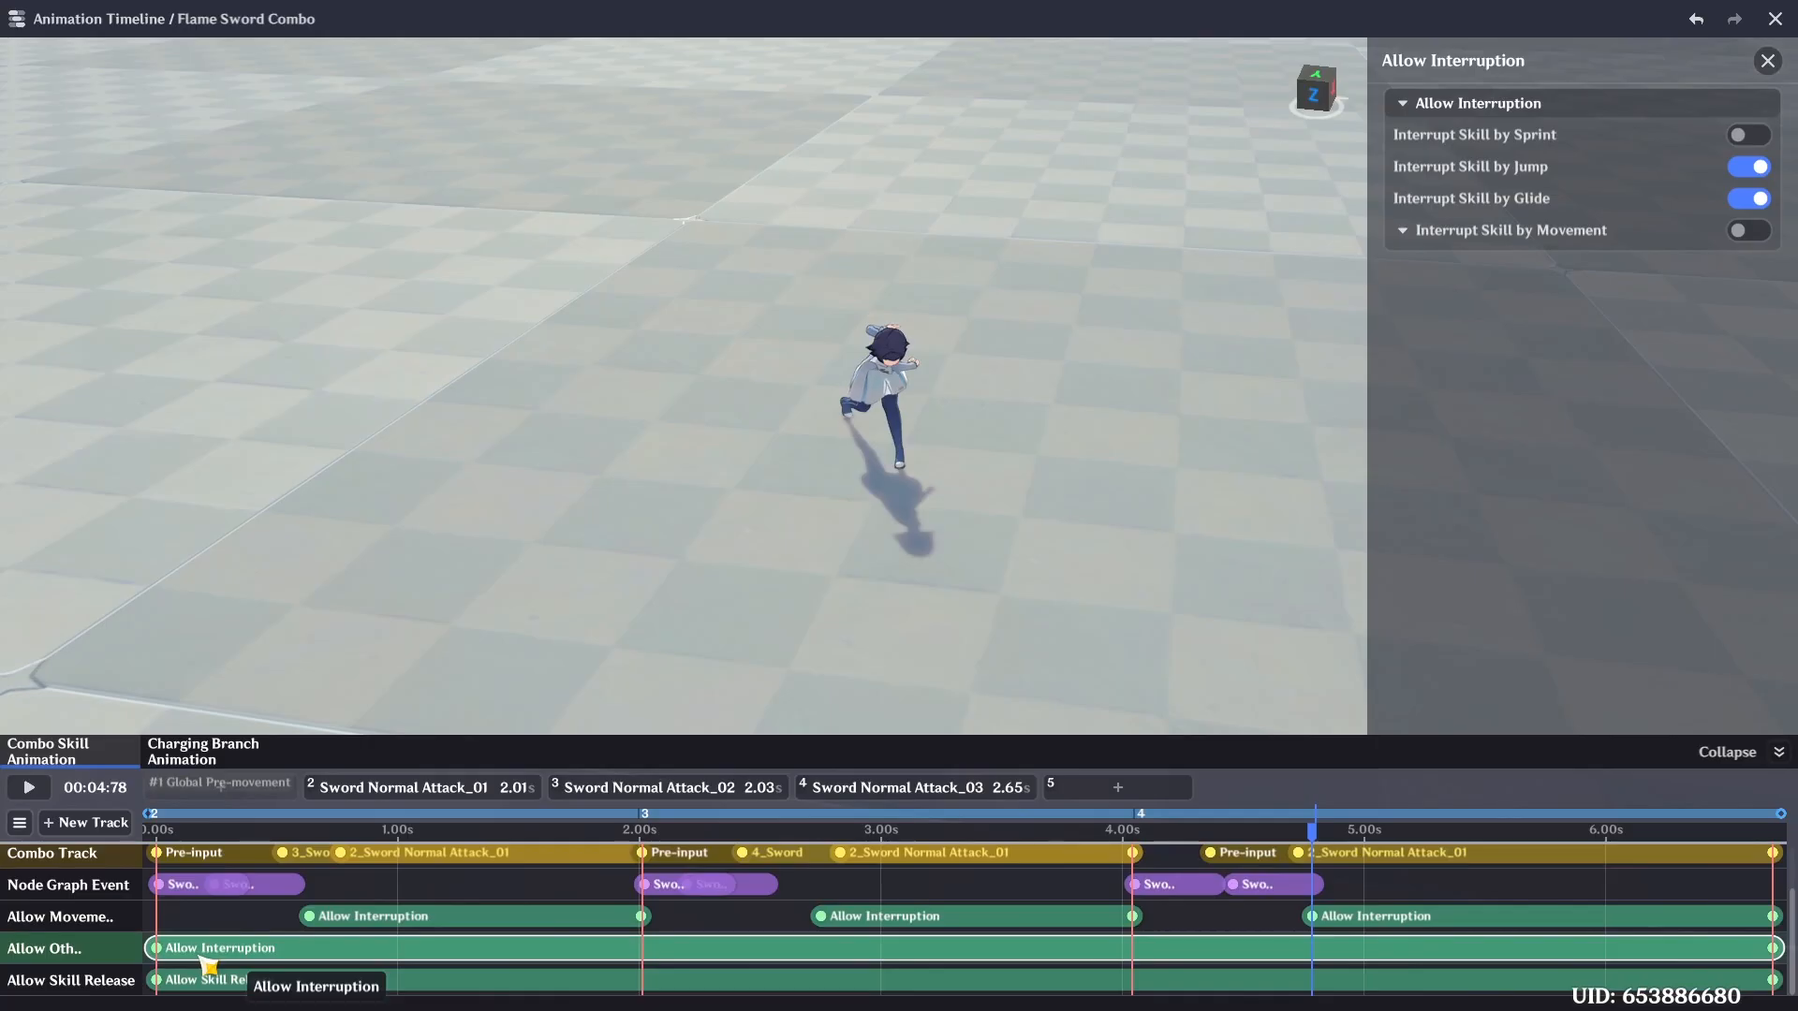
left_click(1763, 139)
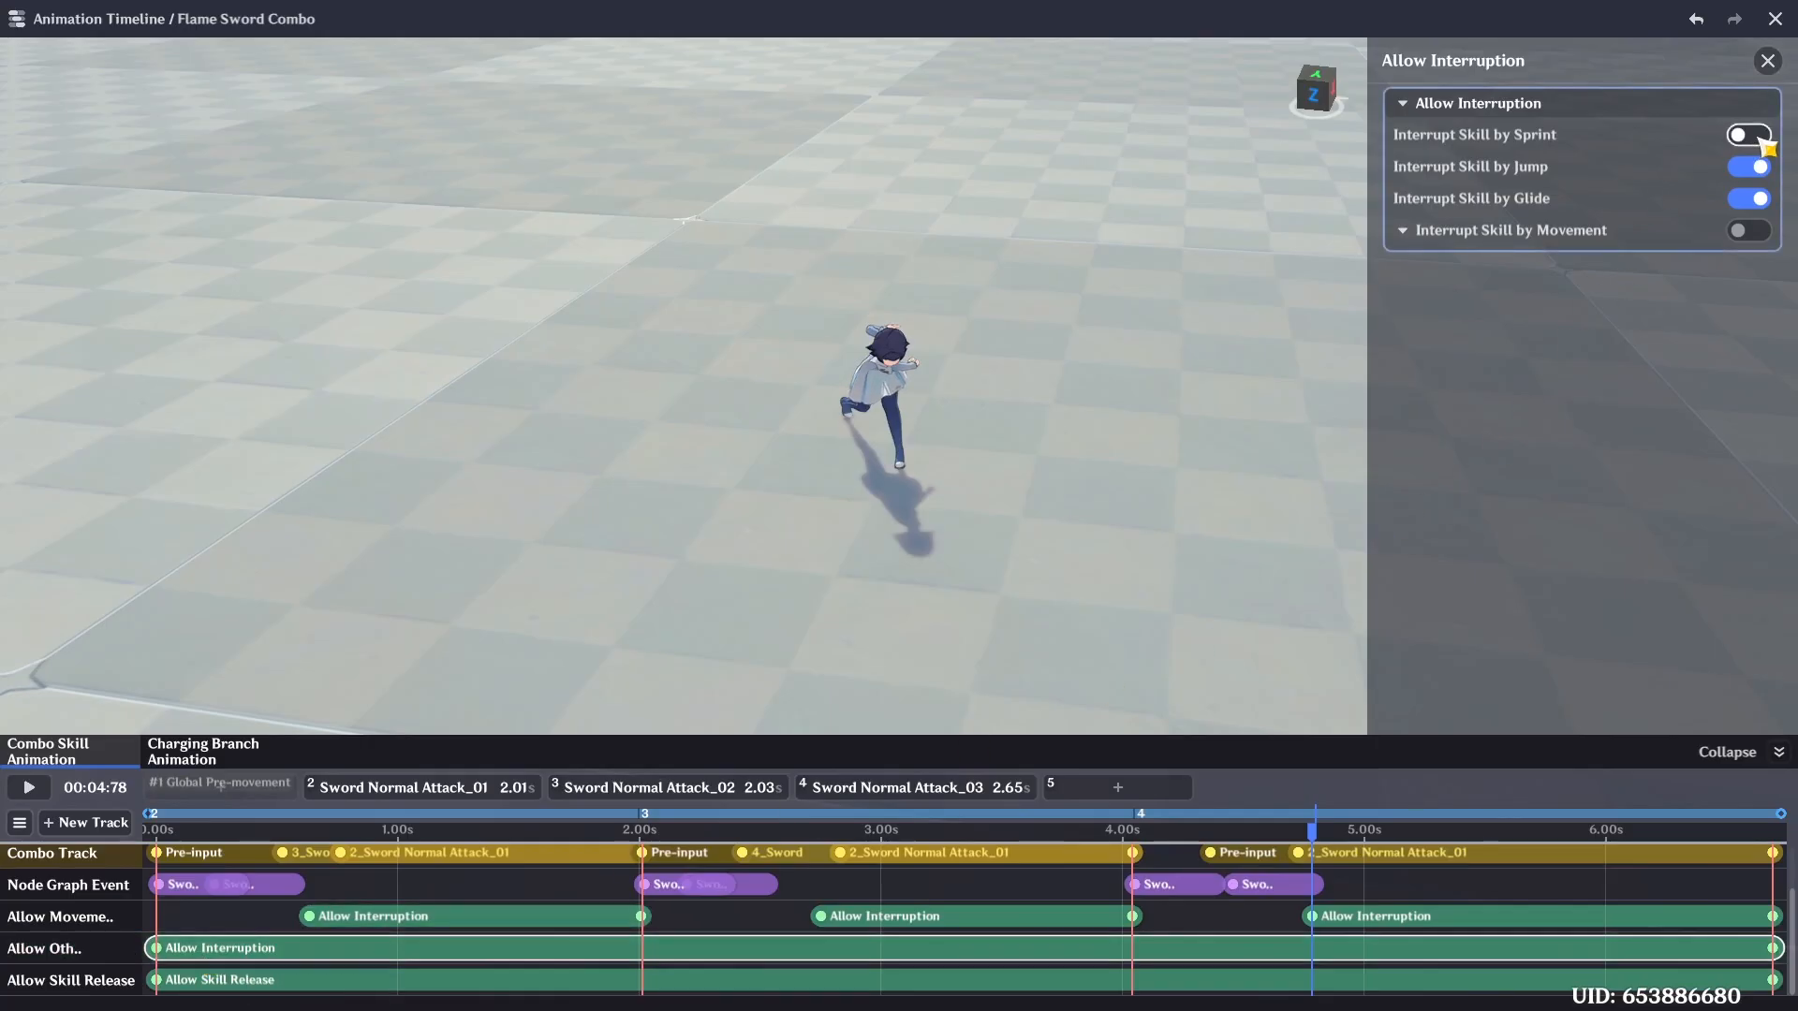
left_click(1769, 62)
left_click(1775, 19)
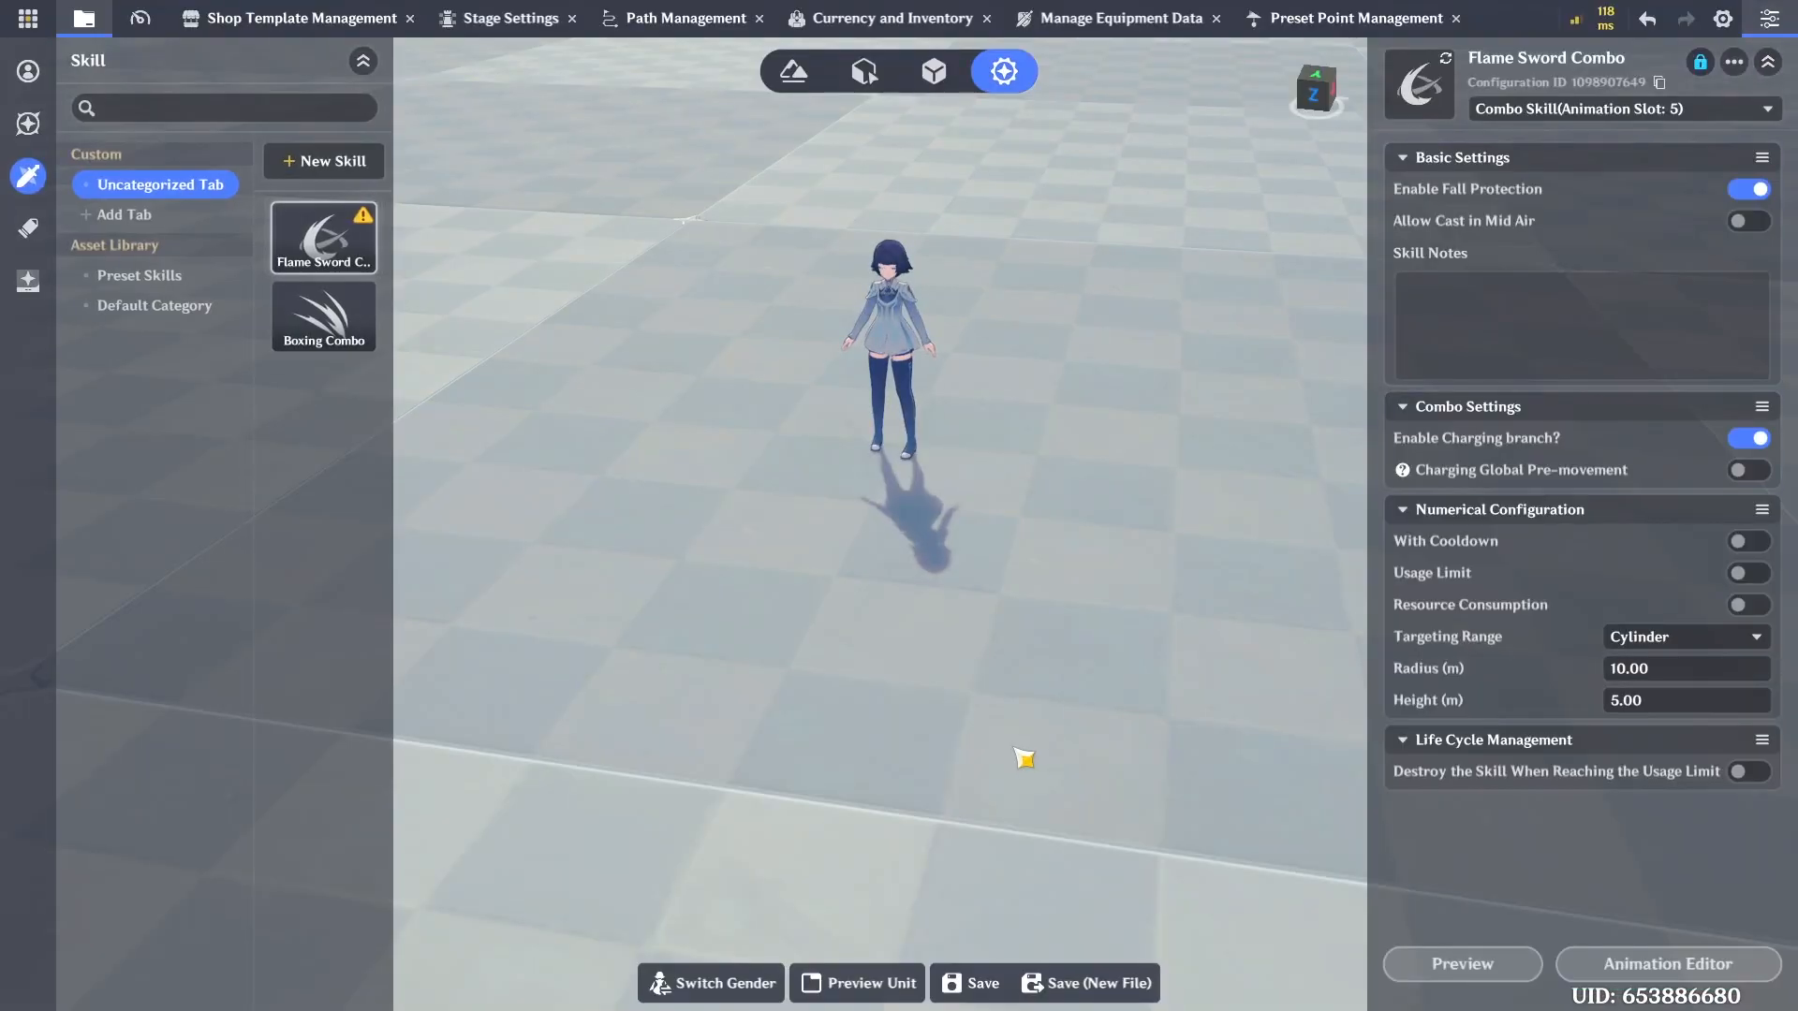
left_click(1000, 978)
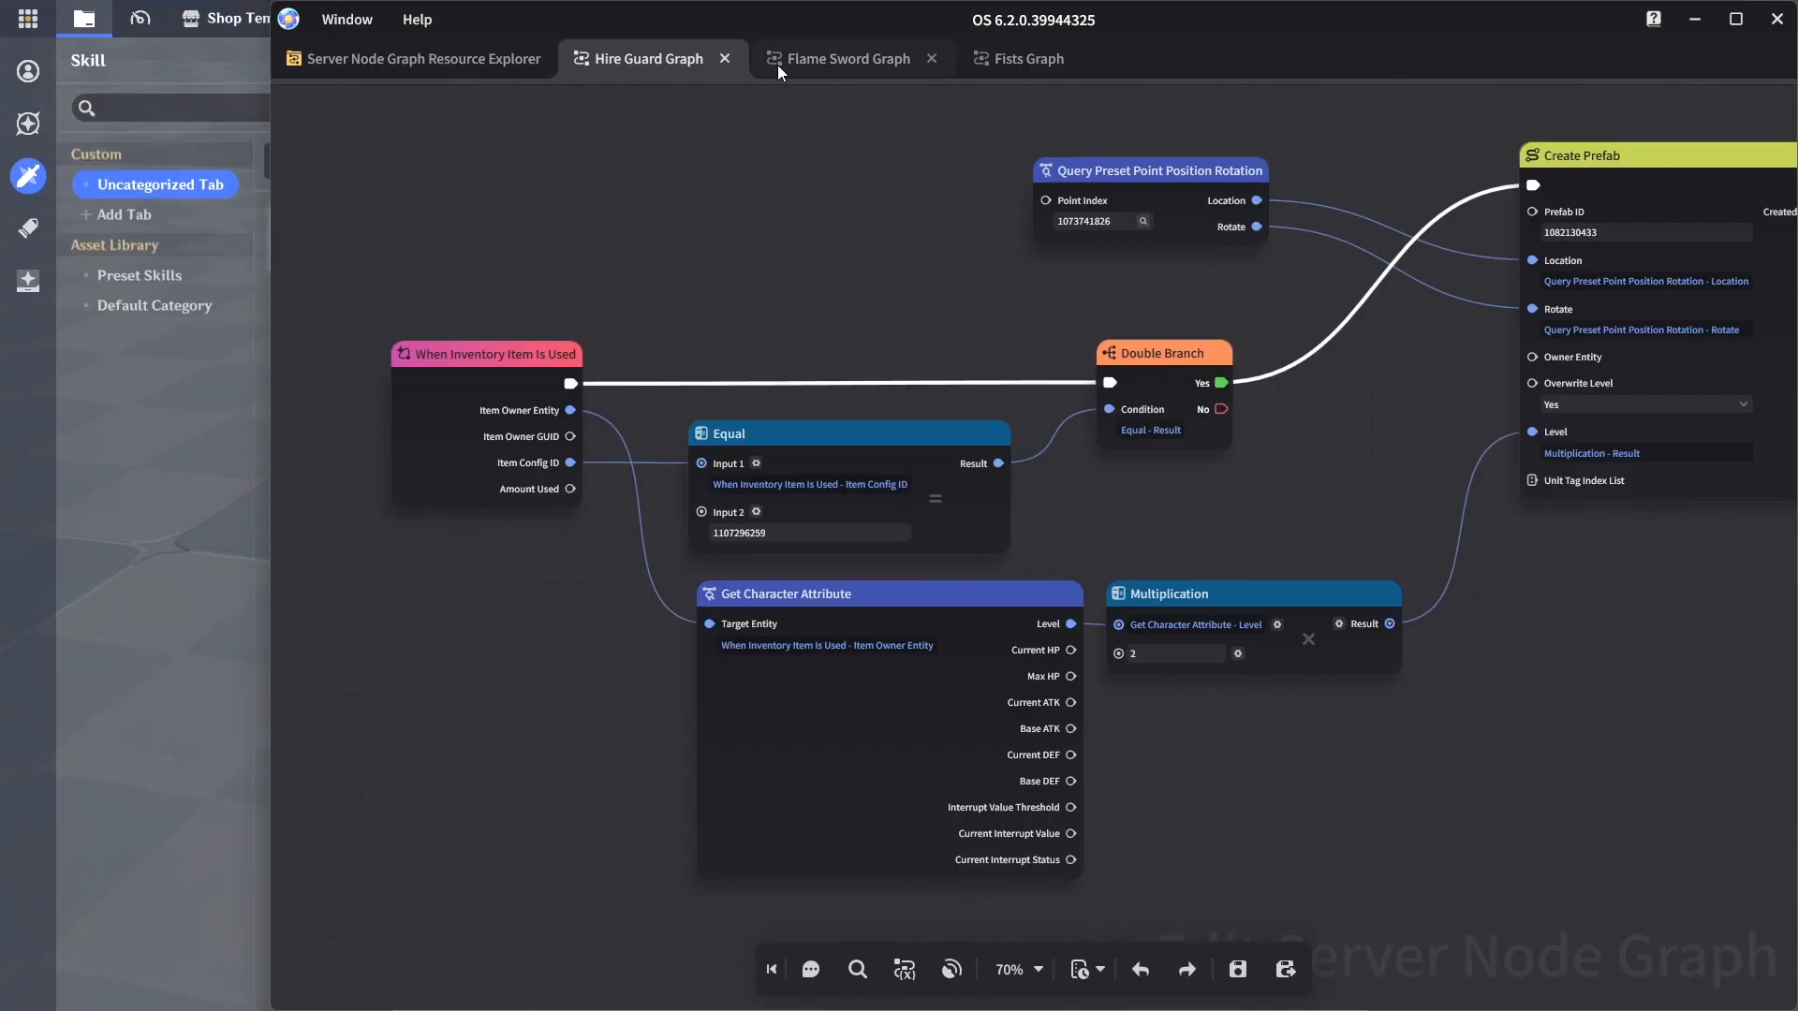
Close the Hire Guard Graph and browse the server node graph folders from External Assets up to Entity Node Graph
left_click(726, 57)
left_click(429, 58)
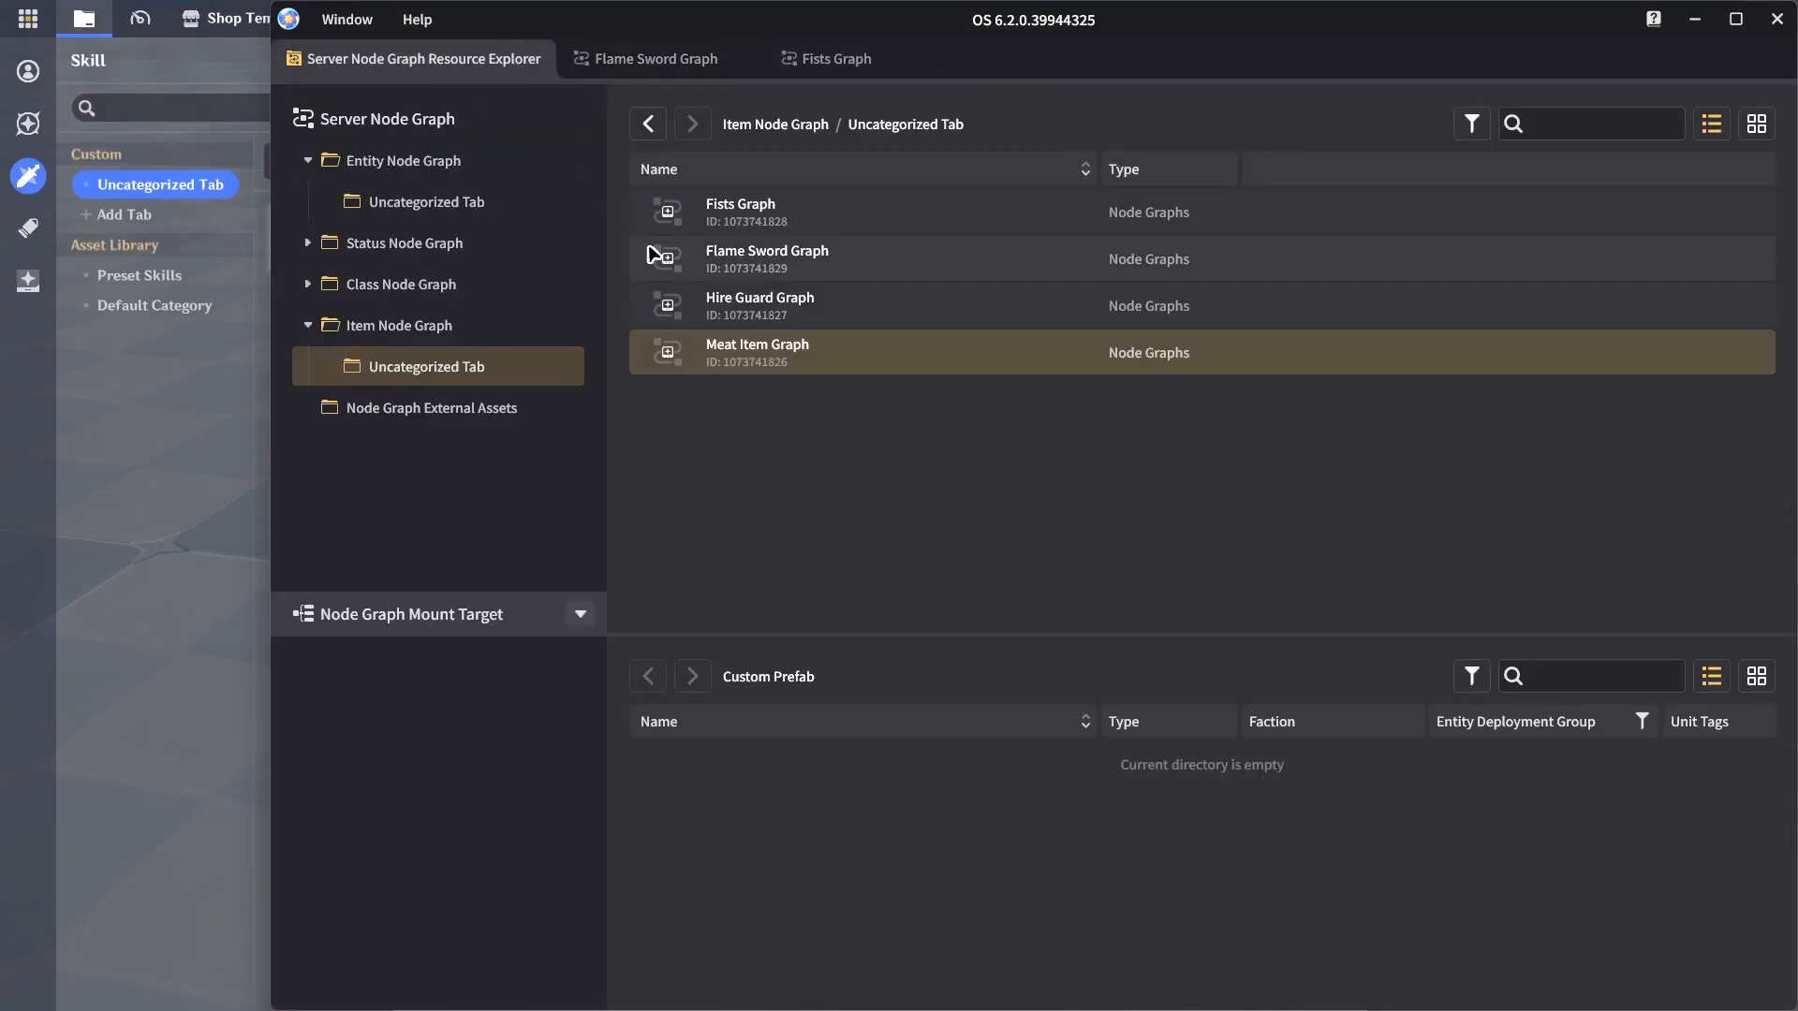
left_click(417, 407)
left_click(421, 366)
left_click(446, 283)
left_click(448, 242)
left_click(449, 201)
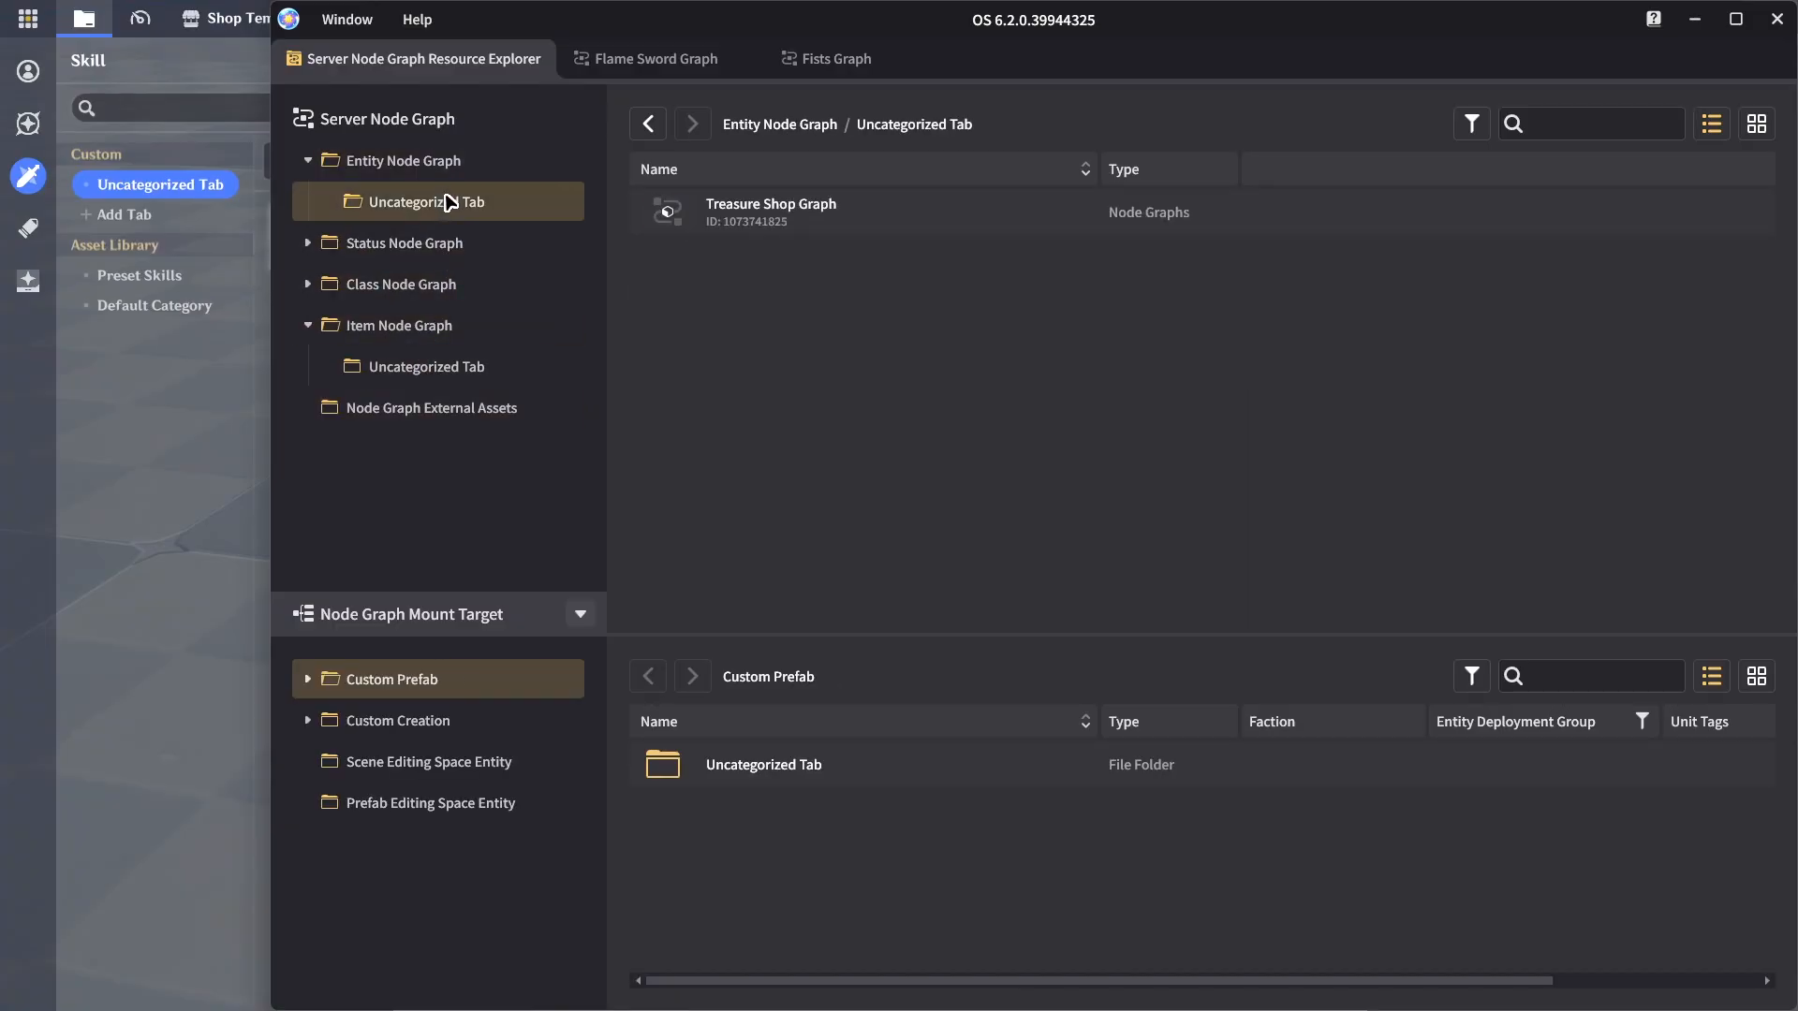
Open the Client Node Graph Resource Explorer and list the uncategorized graphs under Skill Node Graph
left_click(339, 22)
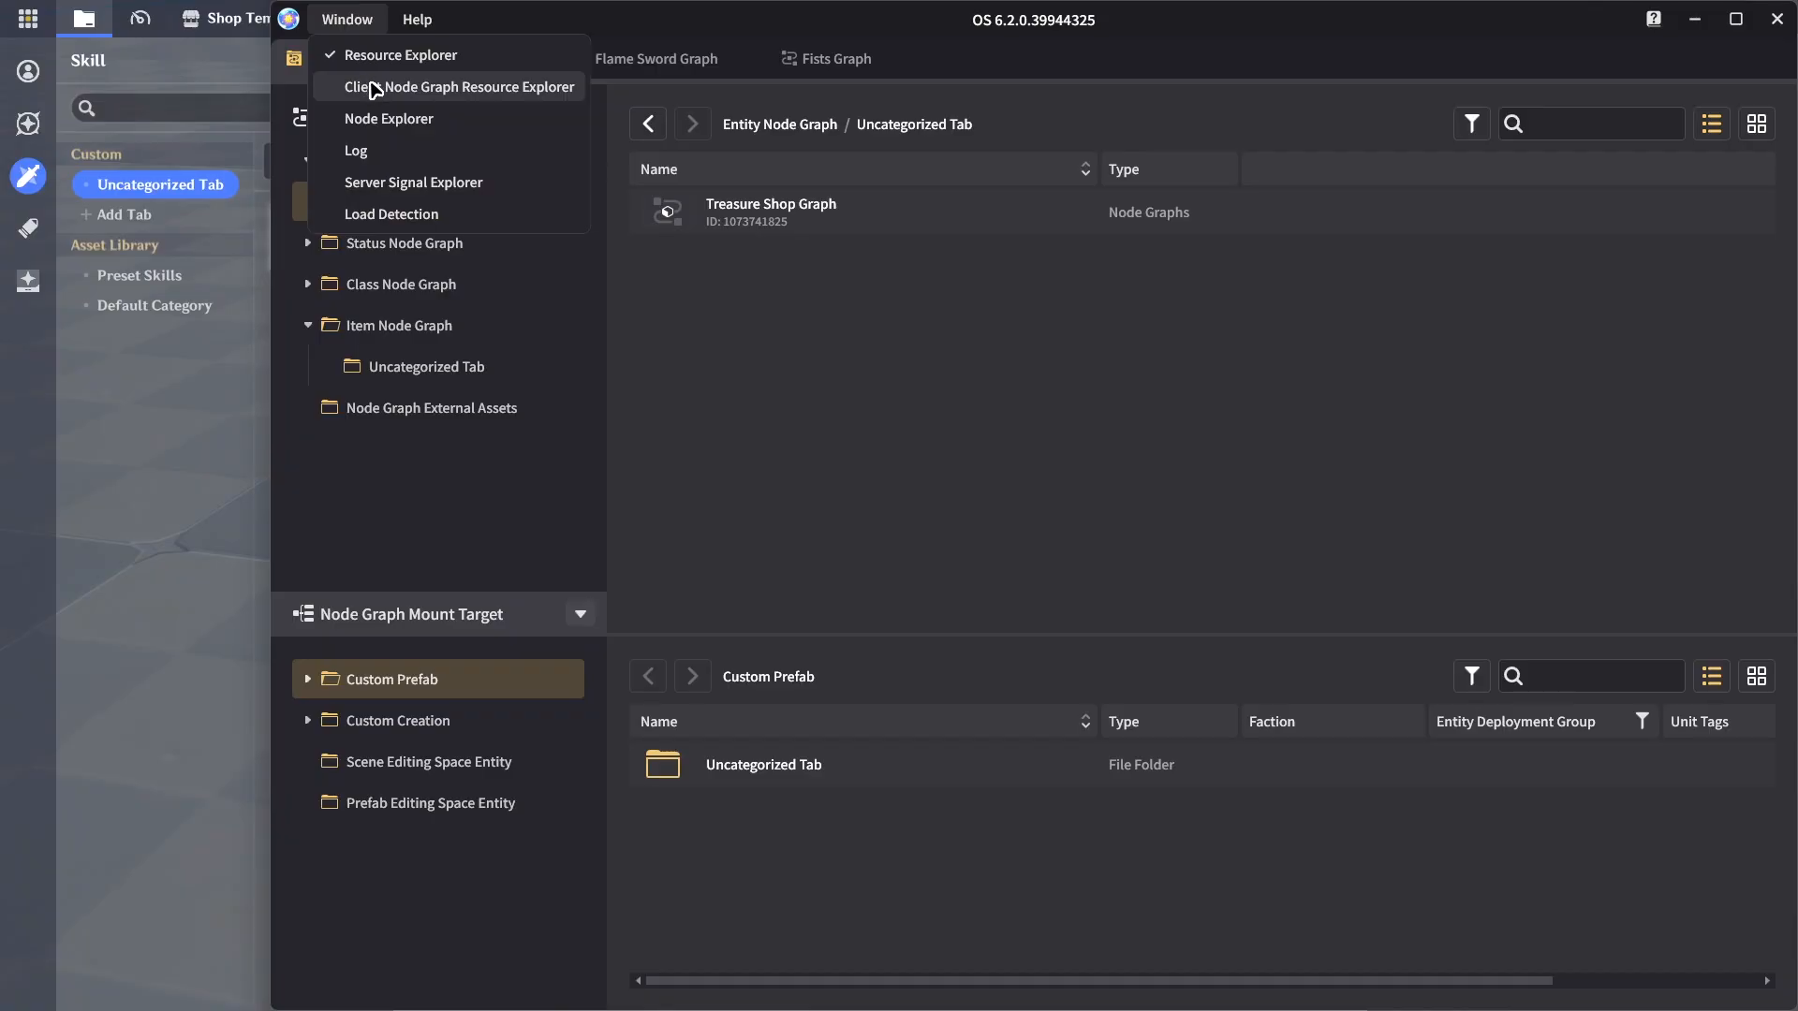
left_click(440, 93)
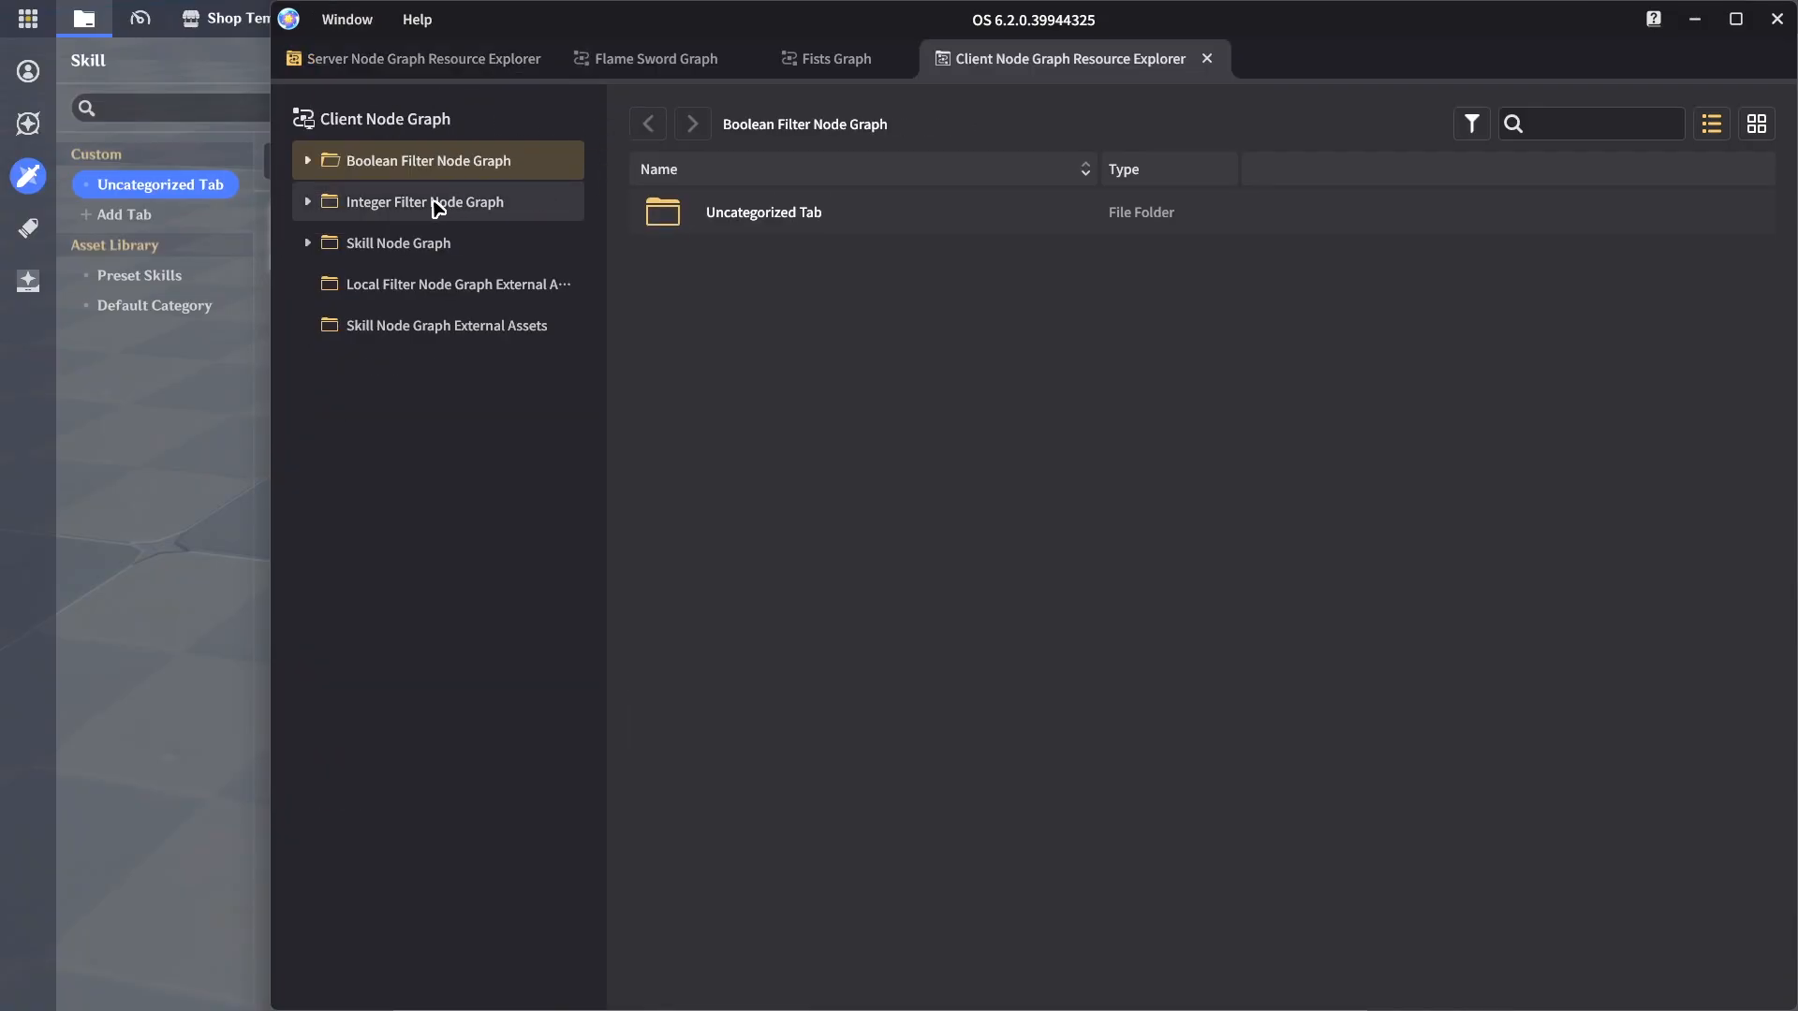
left_click(375, 202)
left_click(383, 244)
left_click(308, 243)
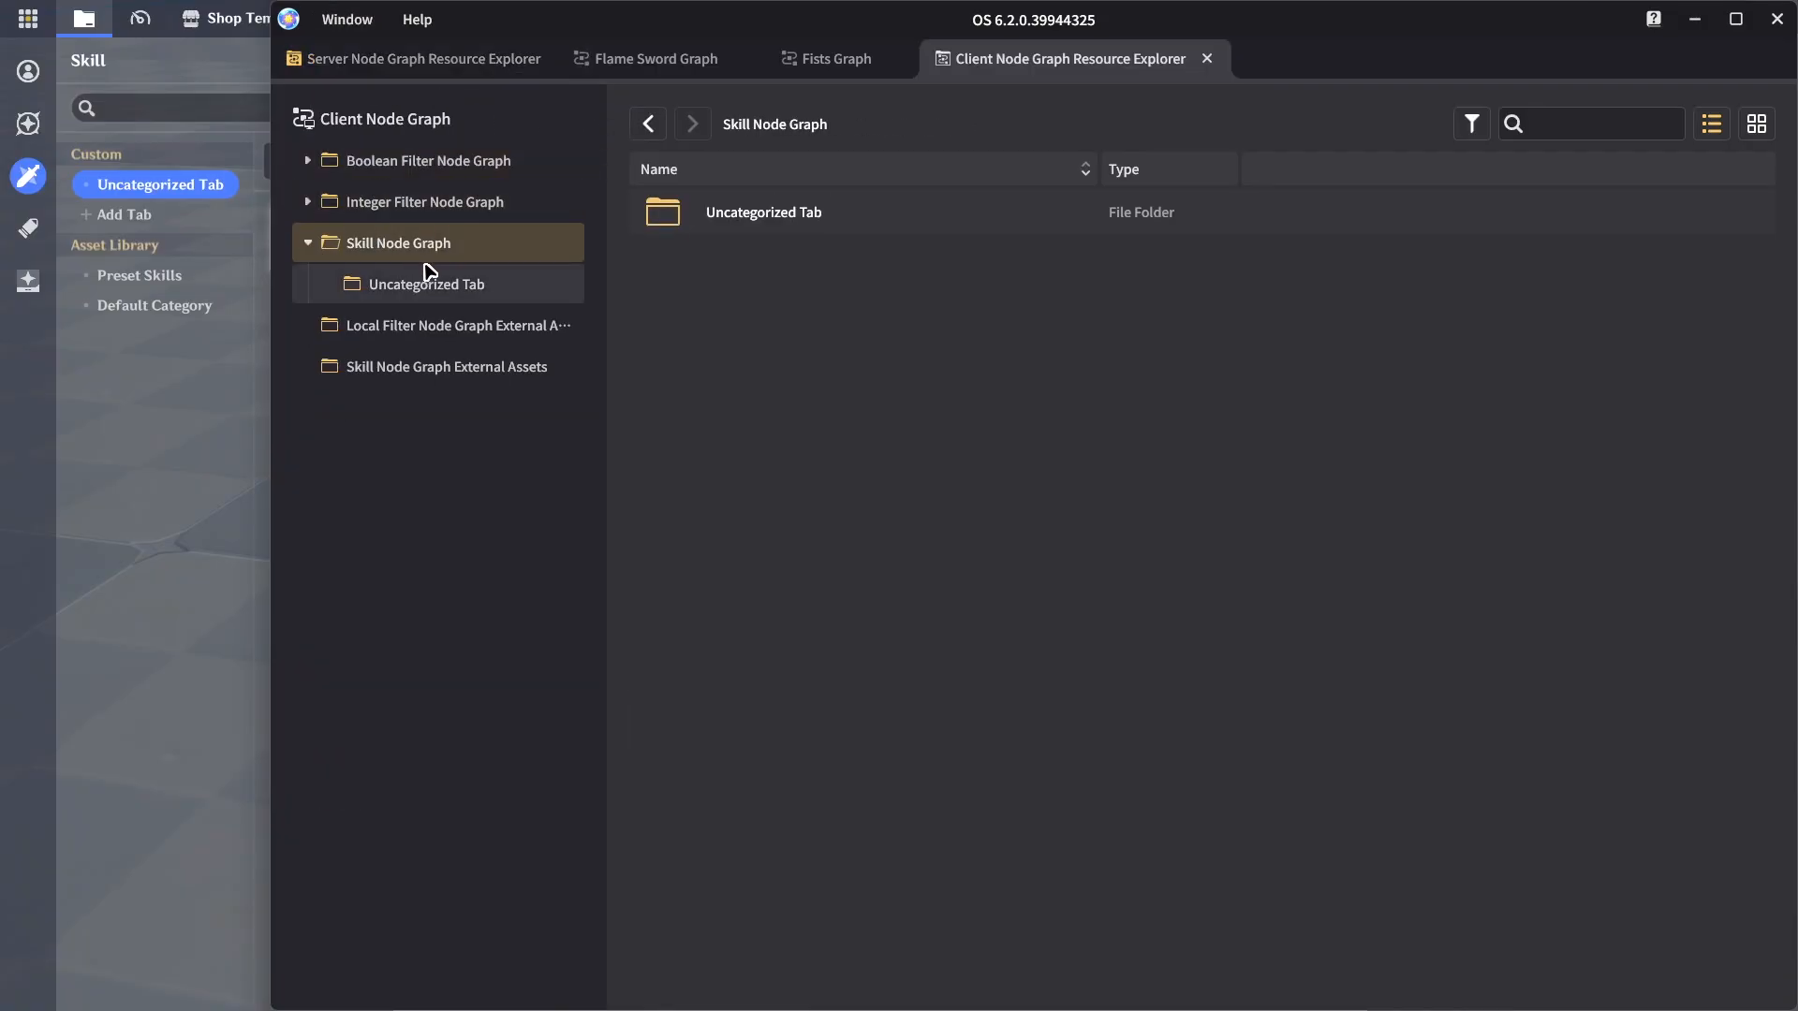
left_click(438, 278)
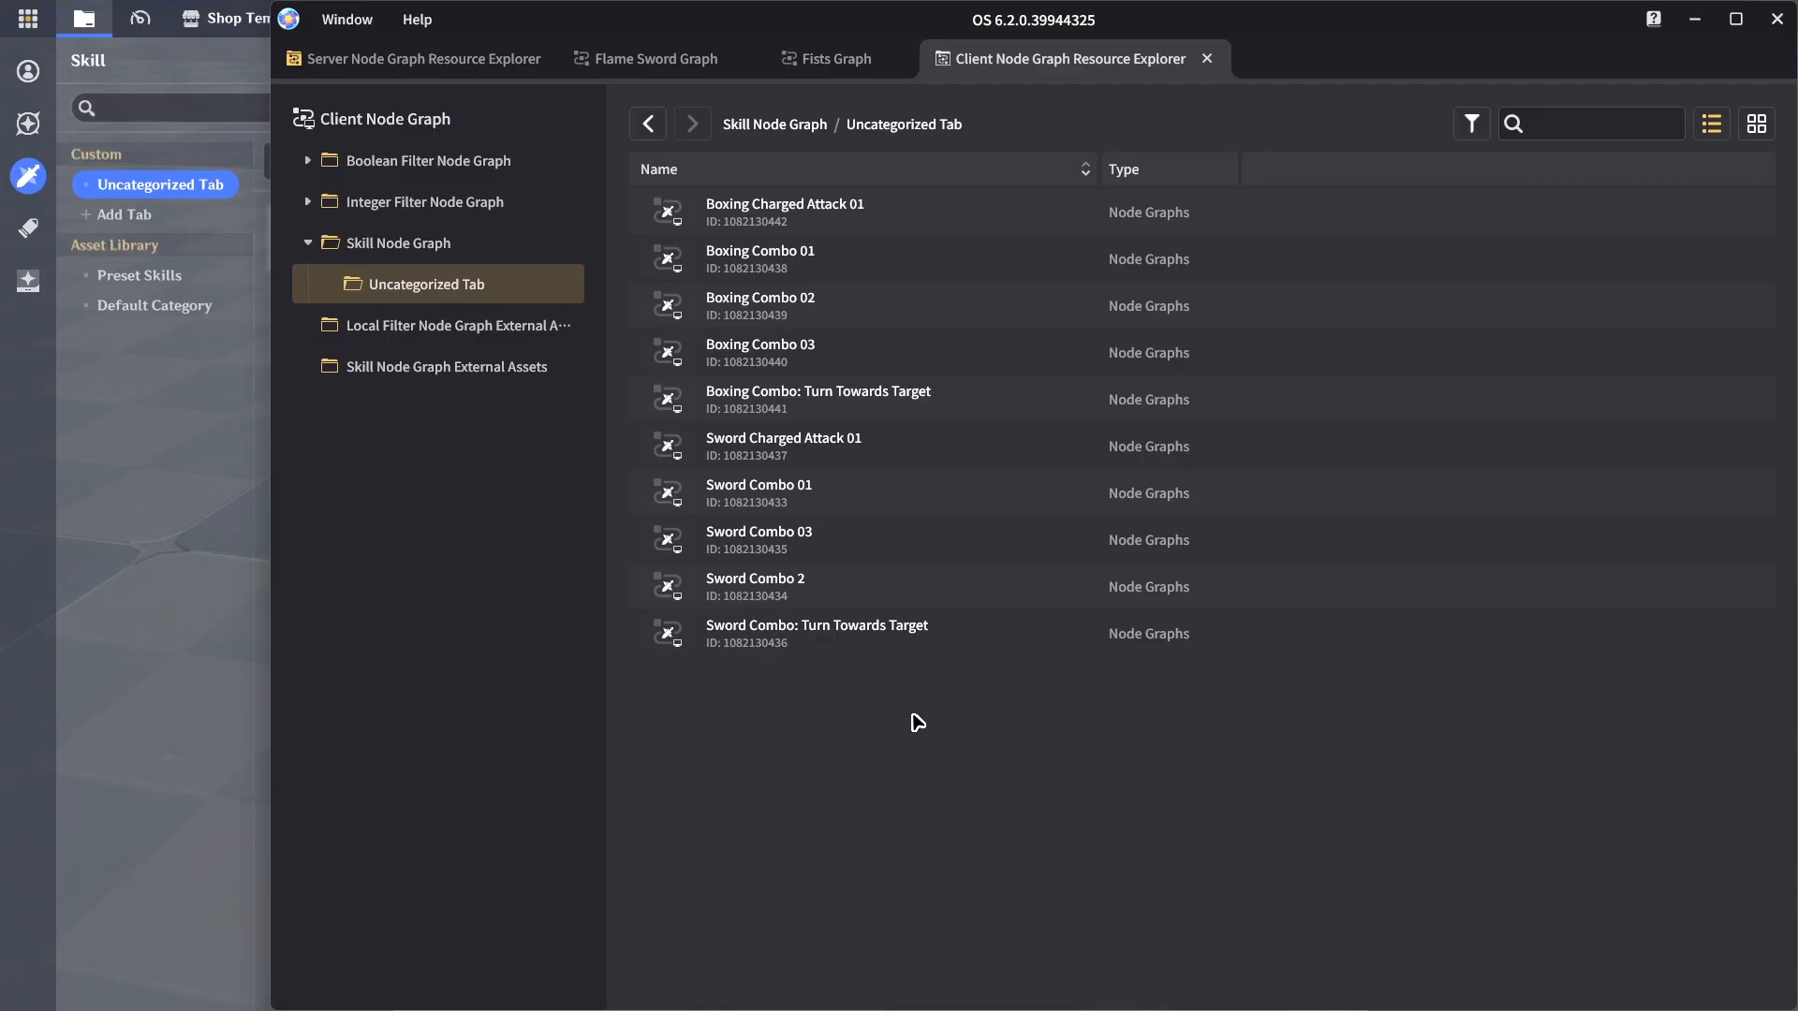
Create two new folders named Flame Sword and Boxing Combo under Skill Node Graph
left_click(386, 246)
right_click(813, 300)
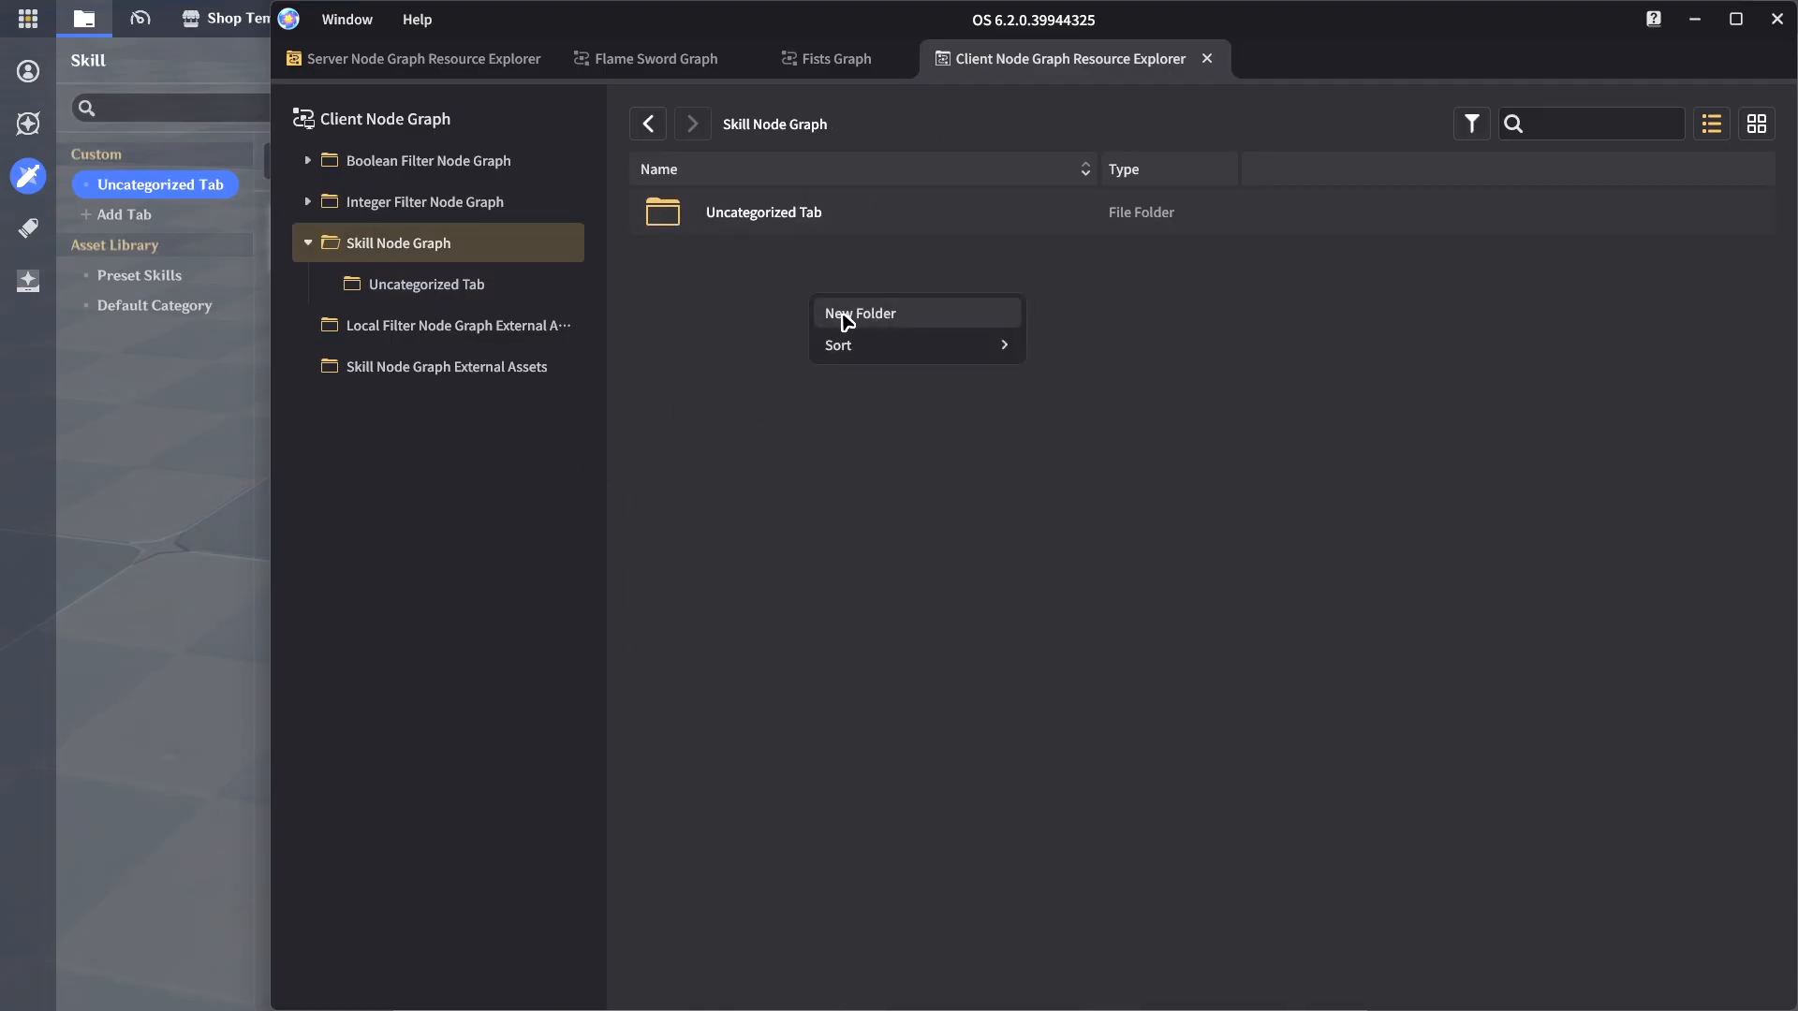
left_click(842, 311)
type("Flame Sword")
key("Return")
right_click(801, 349)
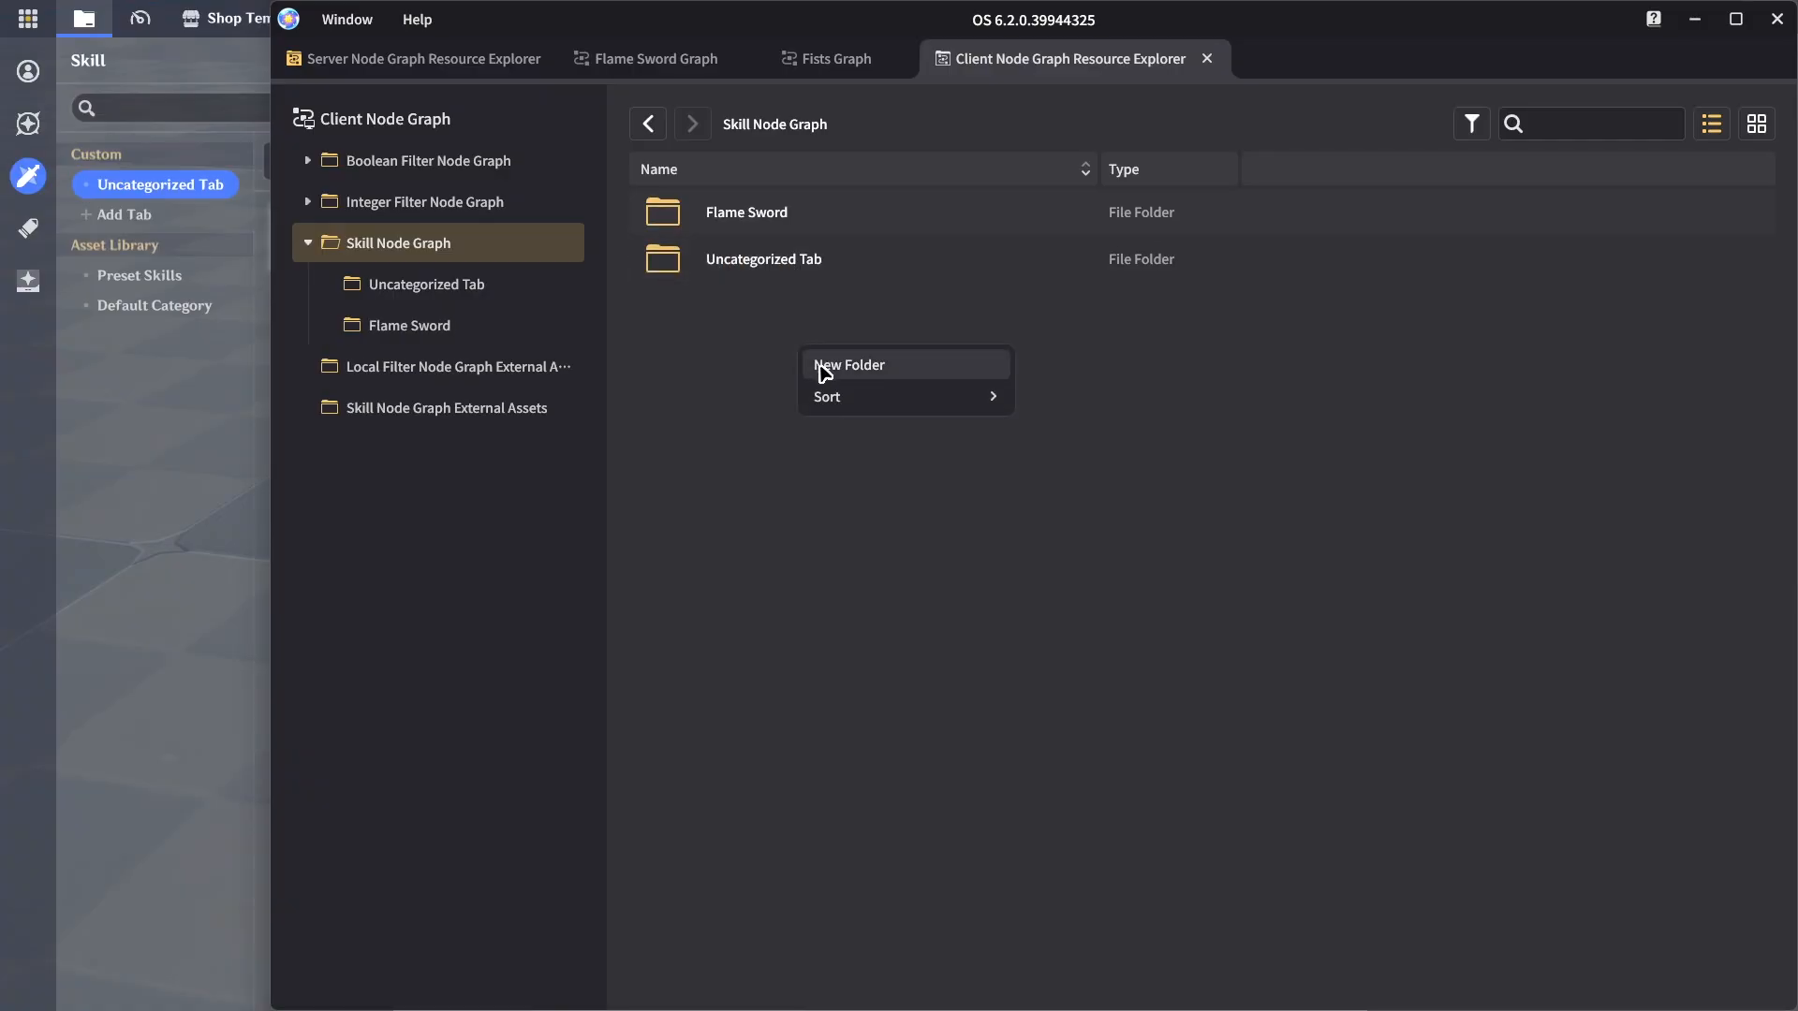
left_click(824, 369)
type("Boxing Combo")
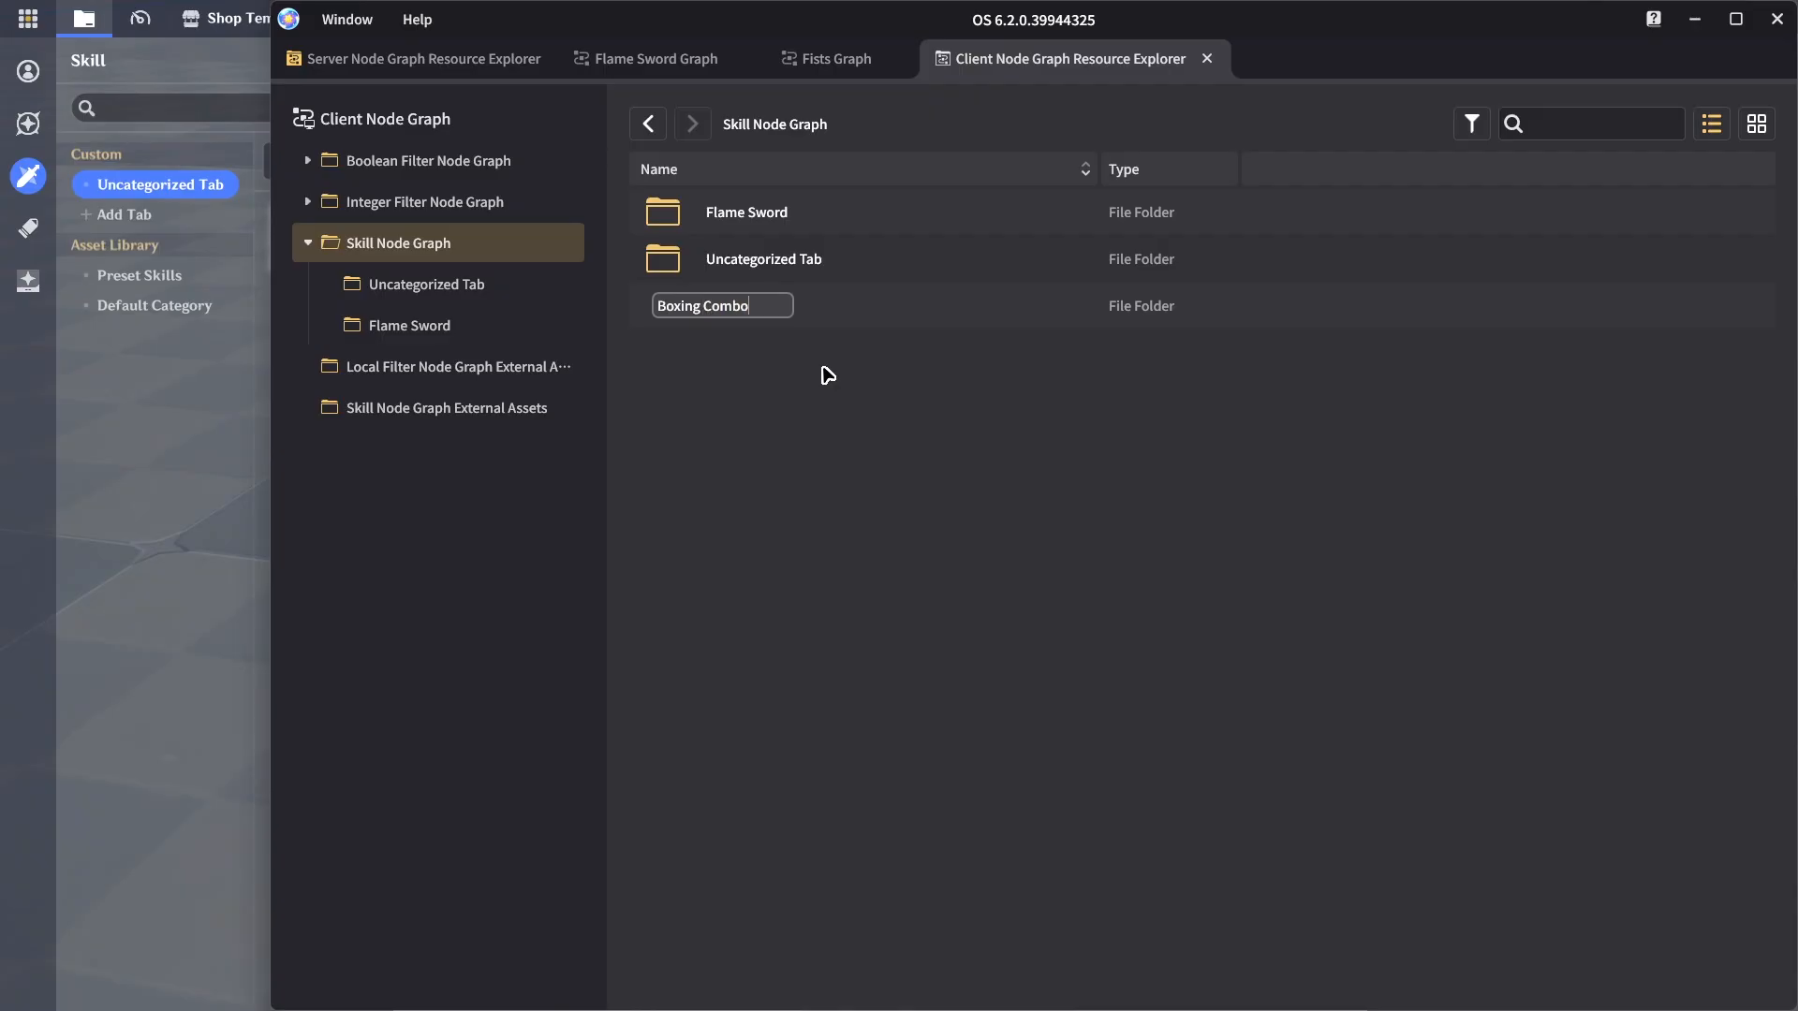
key("Return")
Move all the boxing graphs from the Uncategorized Tab folder into the Boxing Combo folder
double_click(793, 313)
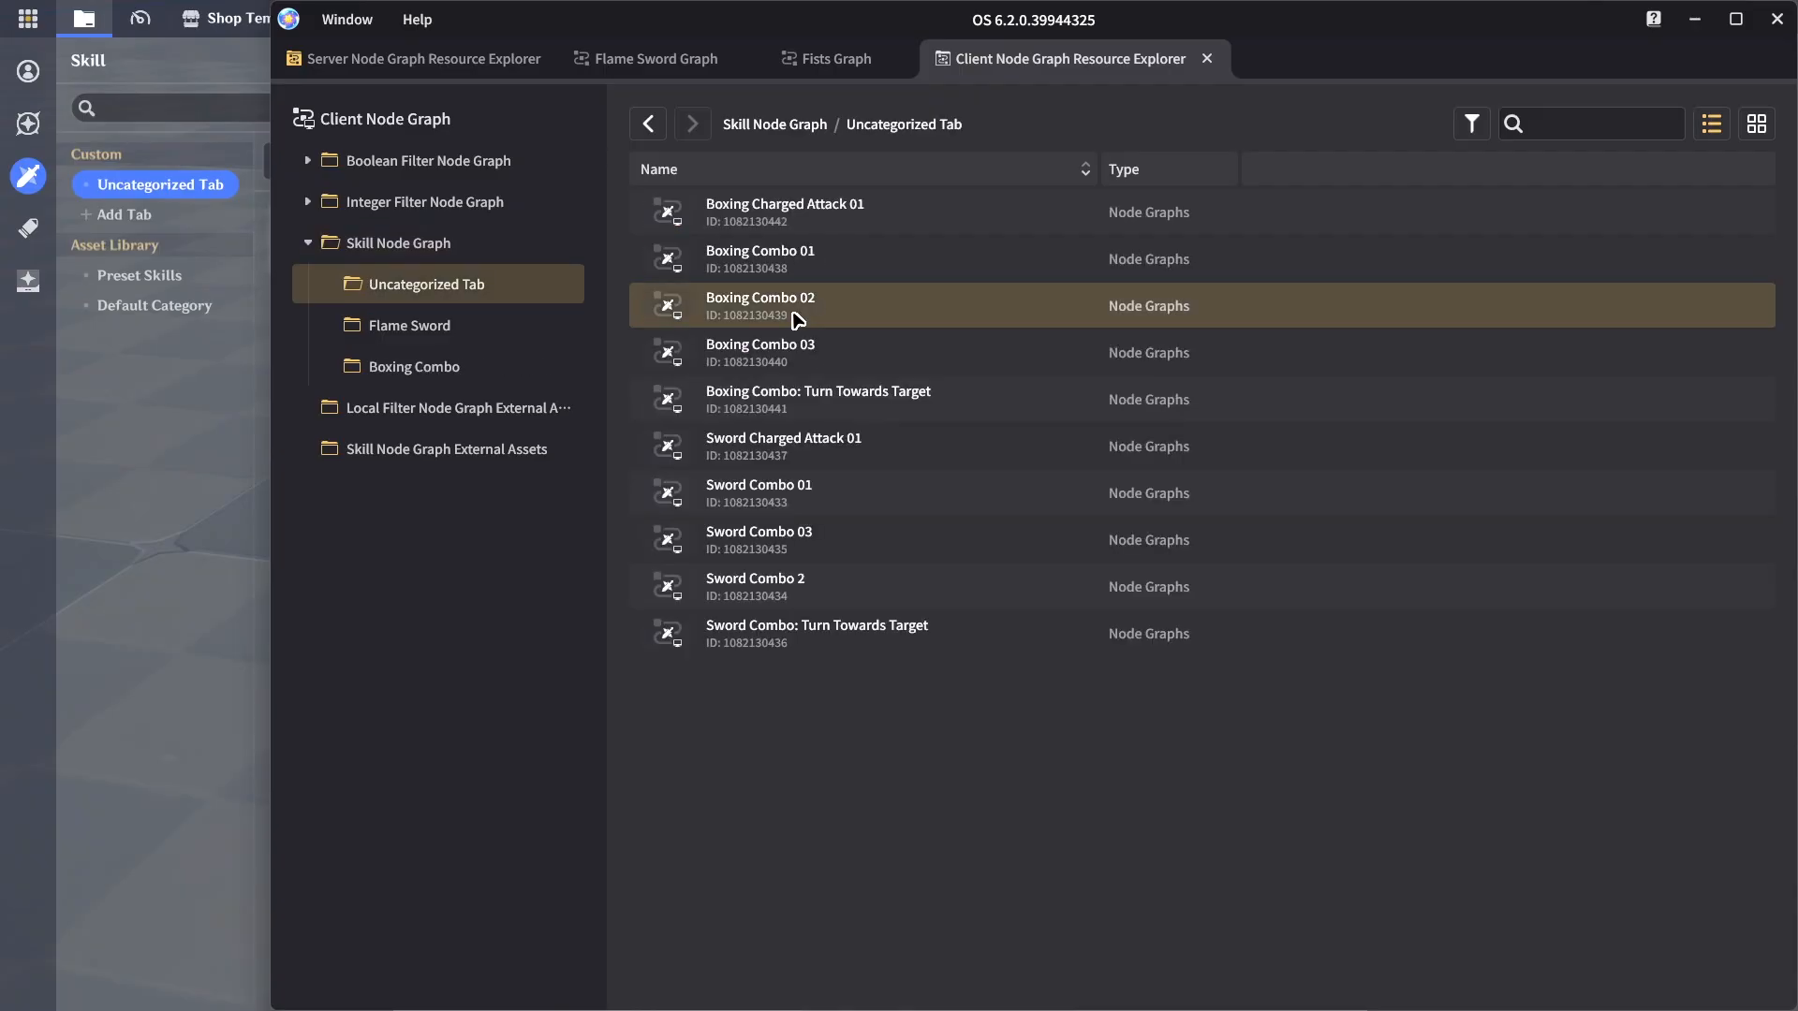
left_click(819, 218)
left_click(819, 260, "ctrl")
left_click_drag(821, 309, 468, 365, "ctrl")
Move the five remaining sword graphs from the Uncategorized Tab folder into the Flame Sword folder
left_click(829, 212)
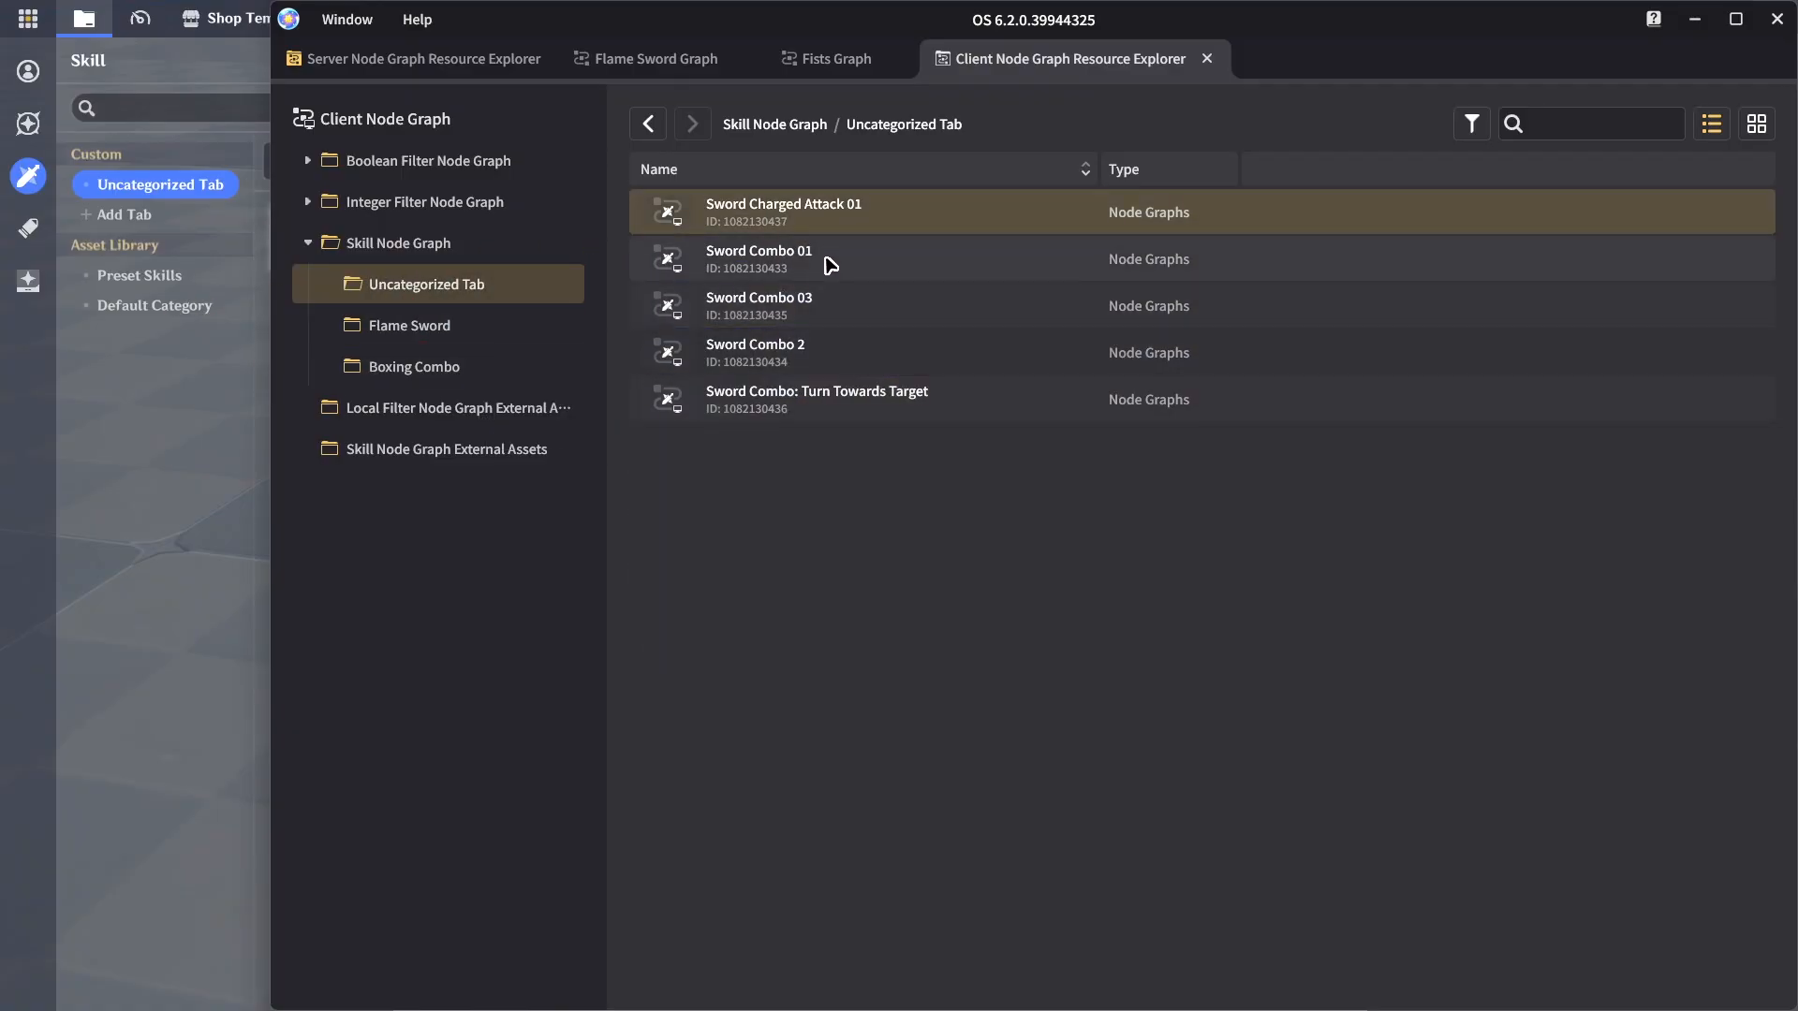
left_click(825, 260, "ctrl")
left_click(858, 322, "ctrl")
left_click(861, 346, "ctrl")
left_click(866, 398, "ctrl")
left_click_drag(854, 360, 498, 335)
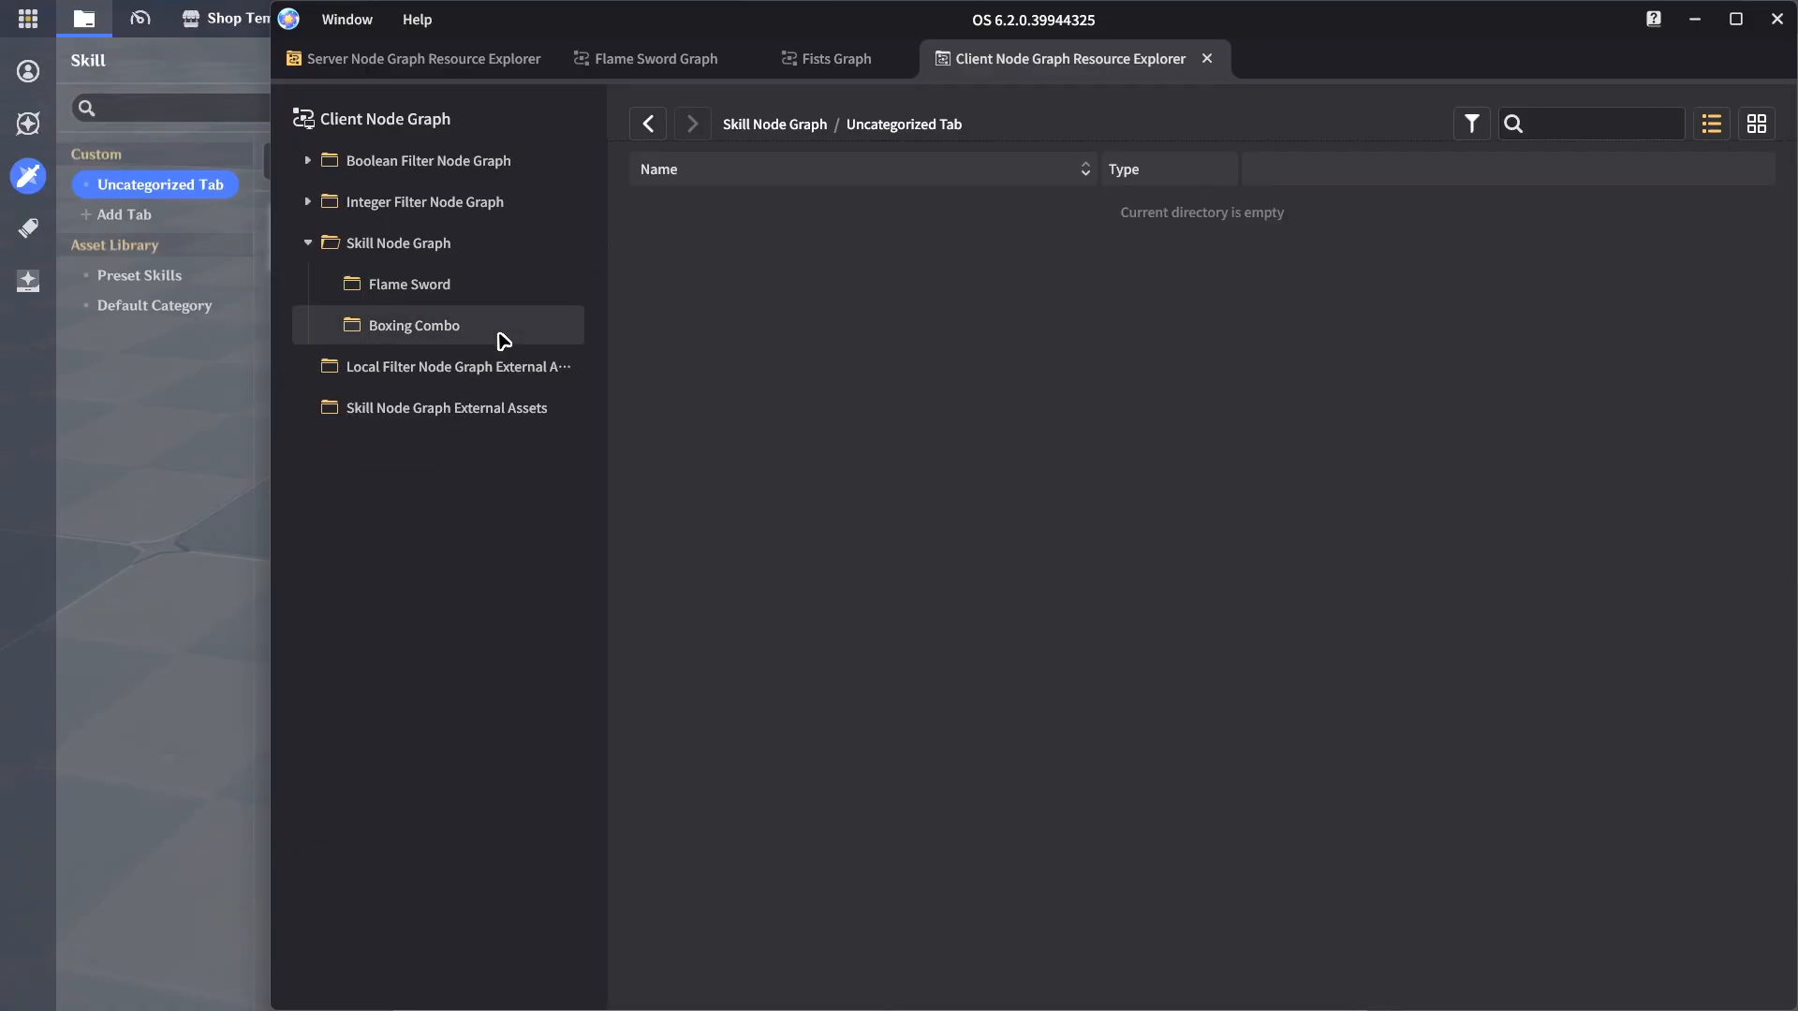
Open the Sword Combo 2, Sword Combo 03, Sword Combo 01 and Sword Charged Attack 01 graphs from the Flame Sword folder
left_click(521, 301)
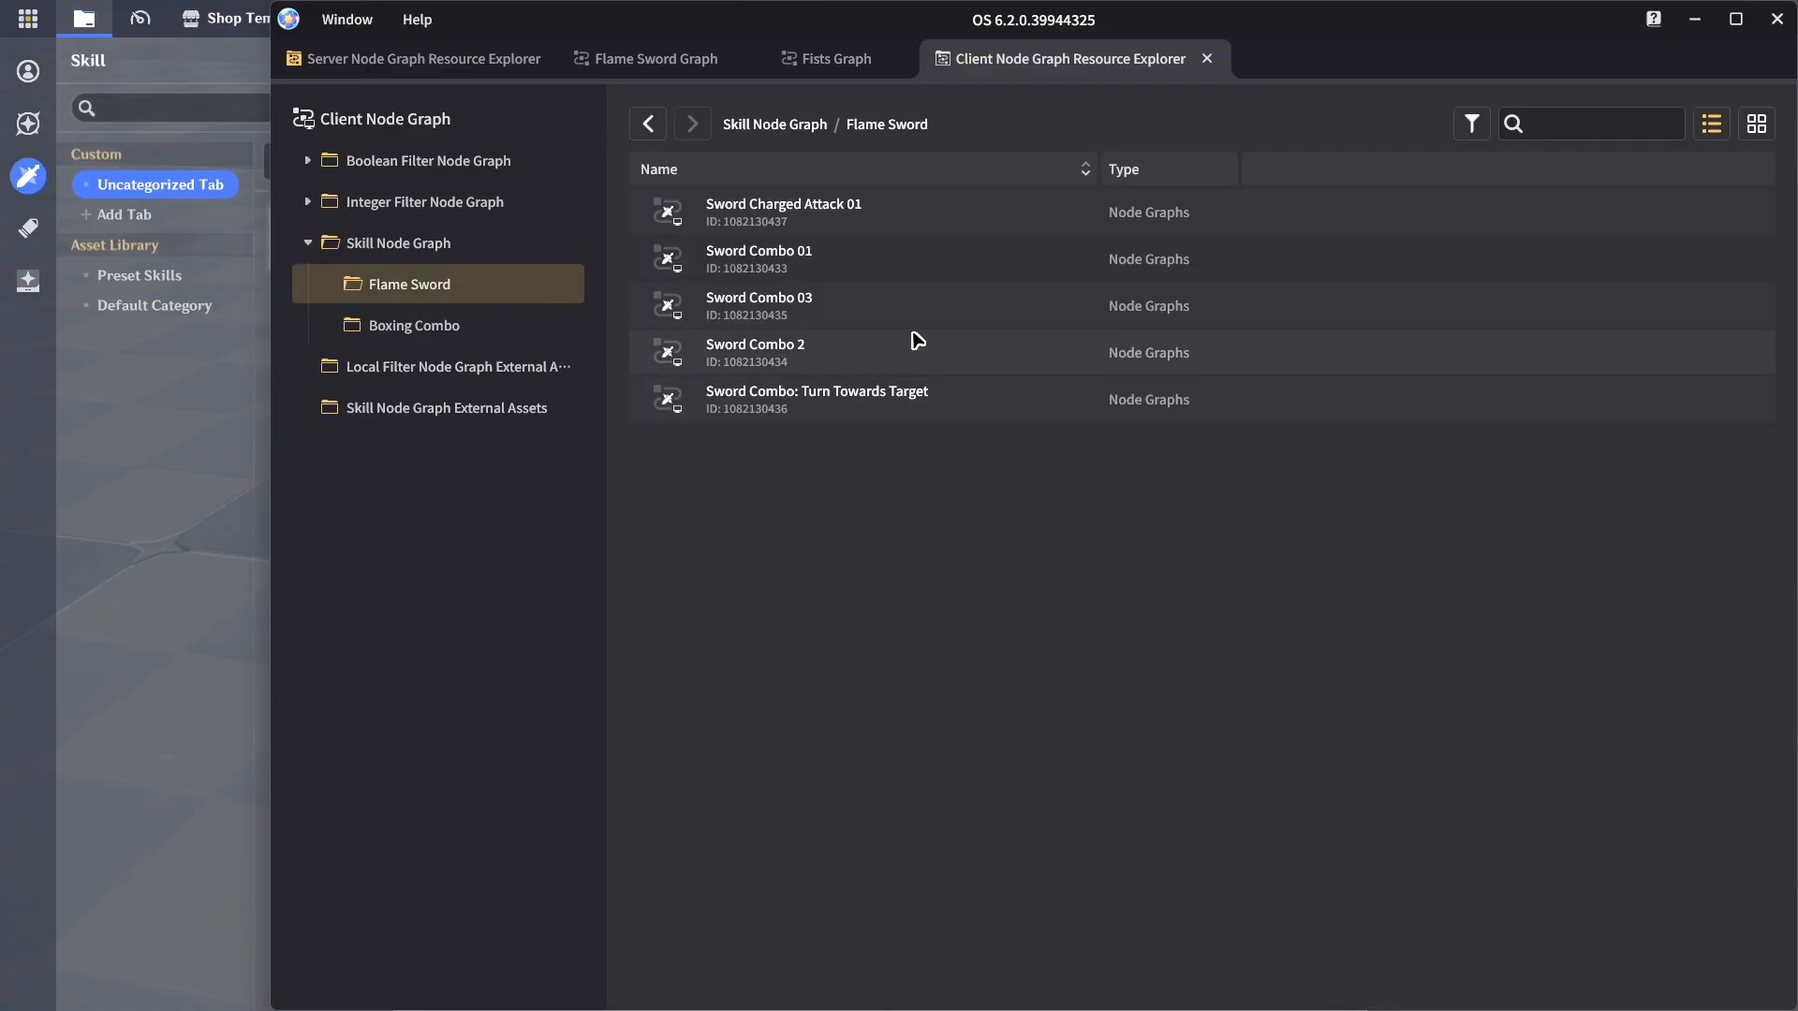
double_click(871, 350)
left_click(1024, 52)
double_click(816, 307)
left_click(999, 53)
double_click(877, 249)
left_click(1014, 60)
double_click(878, 206)
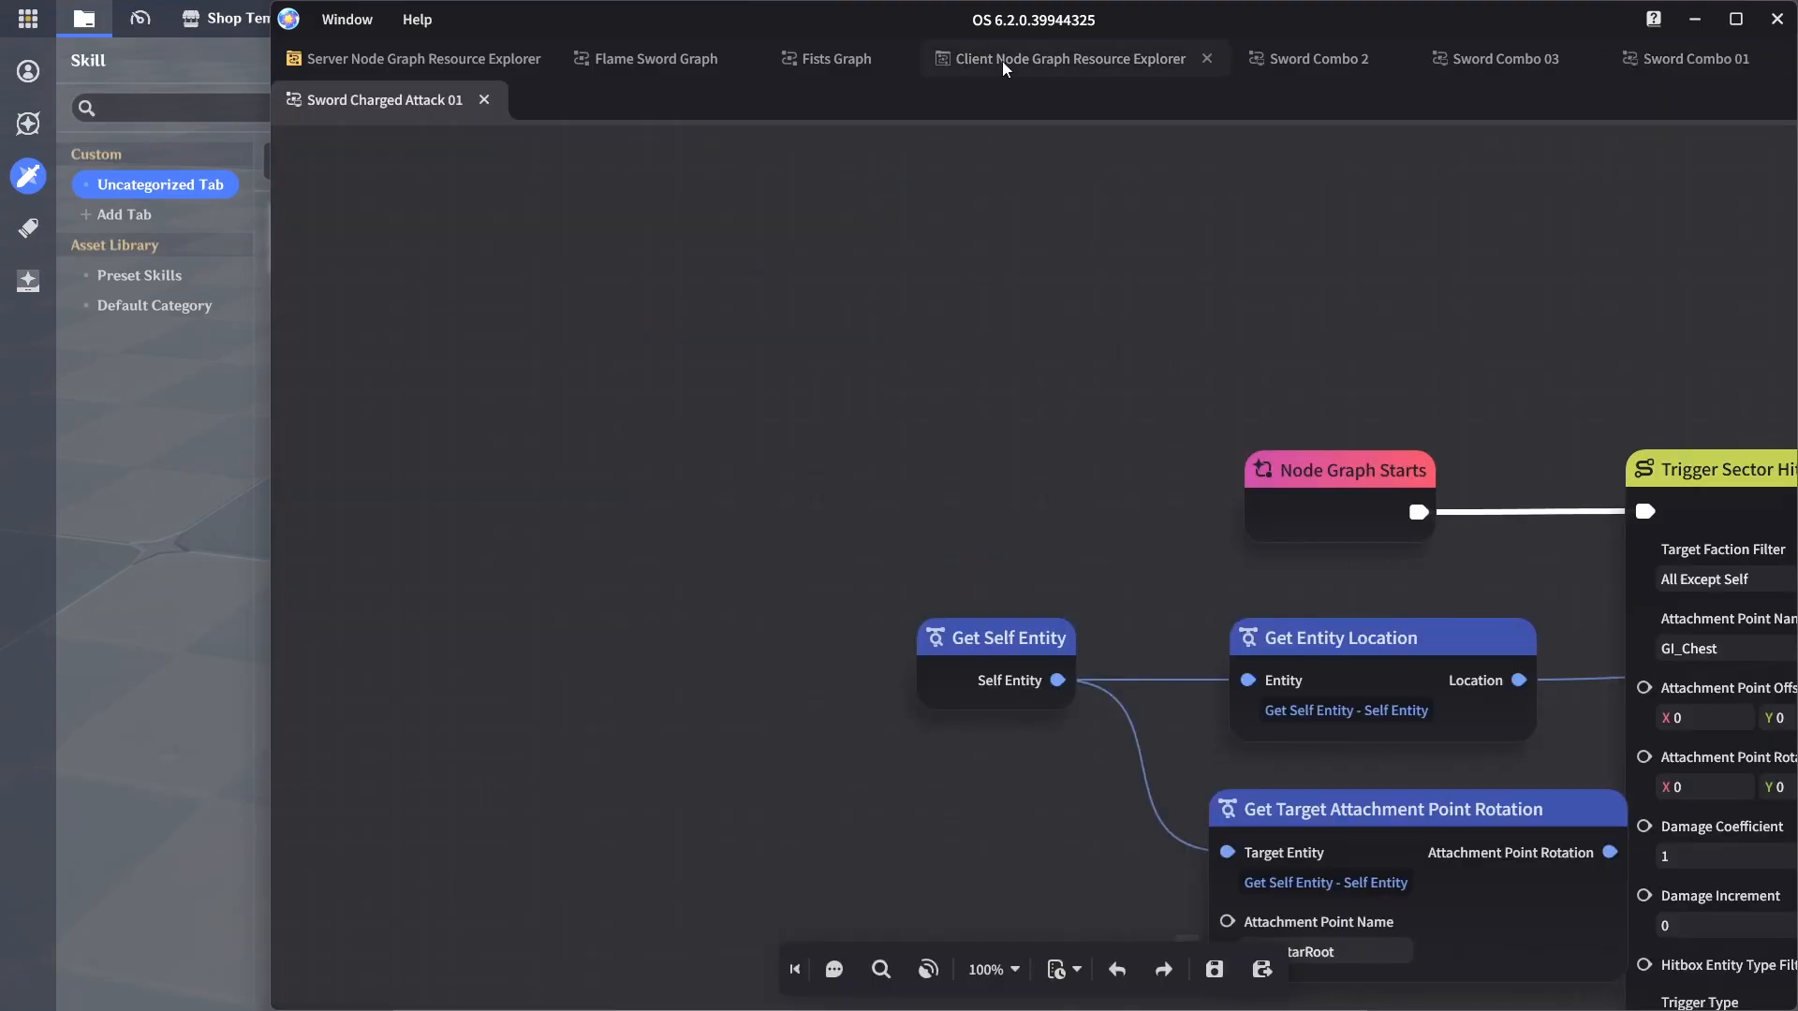
Open the three numbered Boxing Combo graphs and Boxing Charged Attack 01, and close the client node graph explorer
left_click(1002, 60)
left_click(439, 365)
double_click(807, 402)
left_click(1015, 60)
double_click(871, 339)
left_click(1026, 67)
double_click(879, 297)
left_click(1043, 70)
double_click(944, 249)
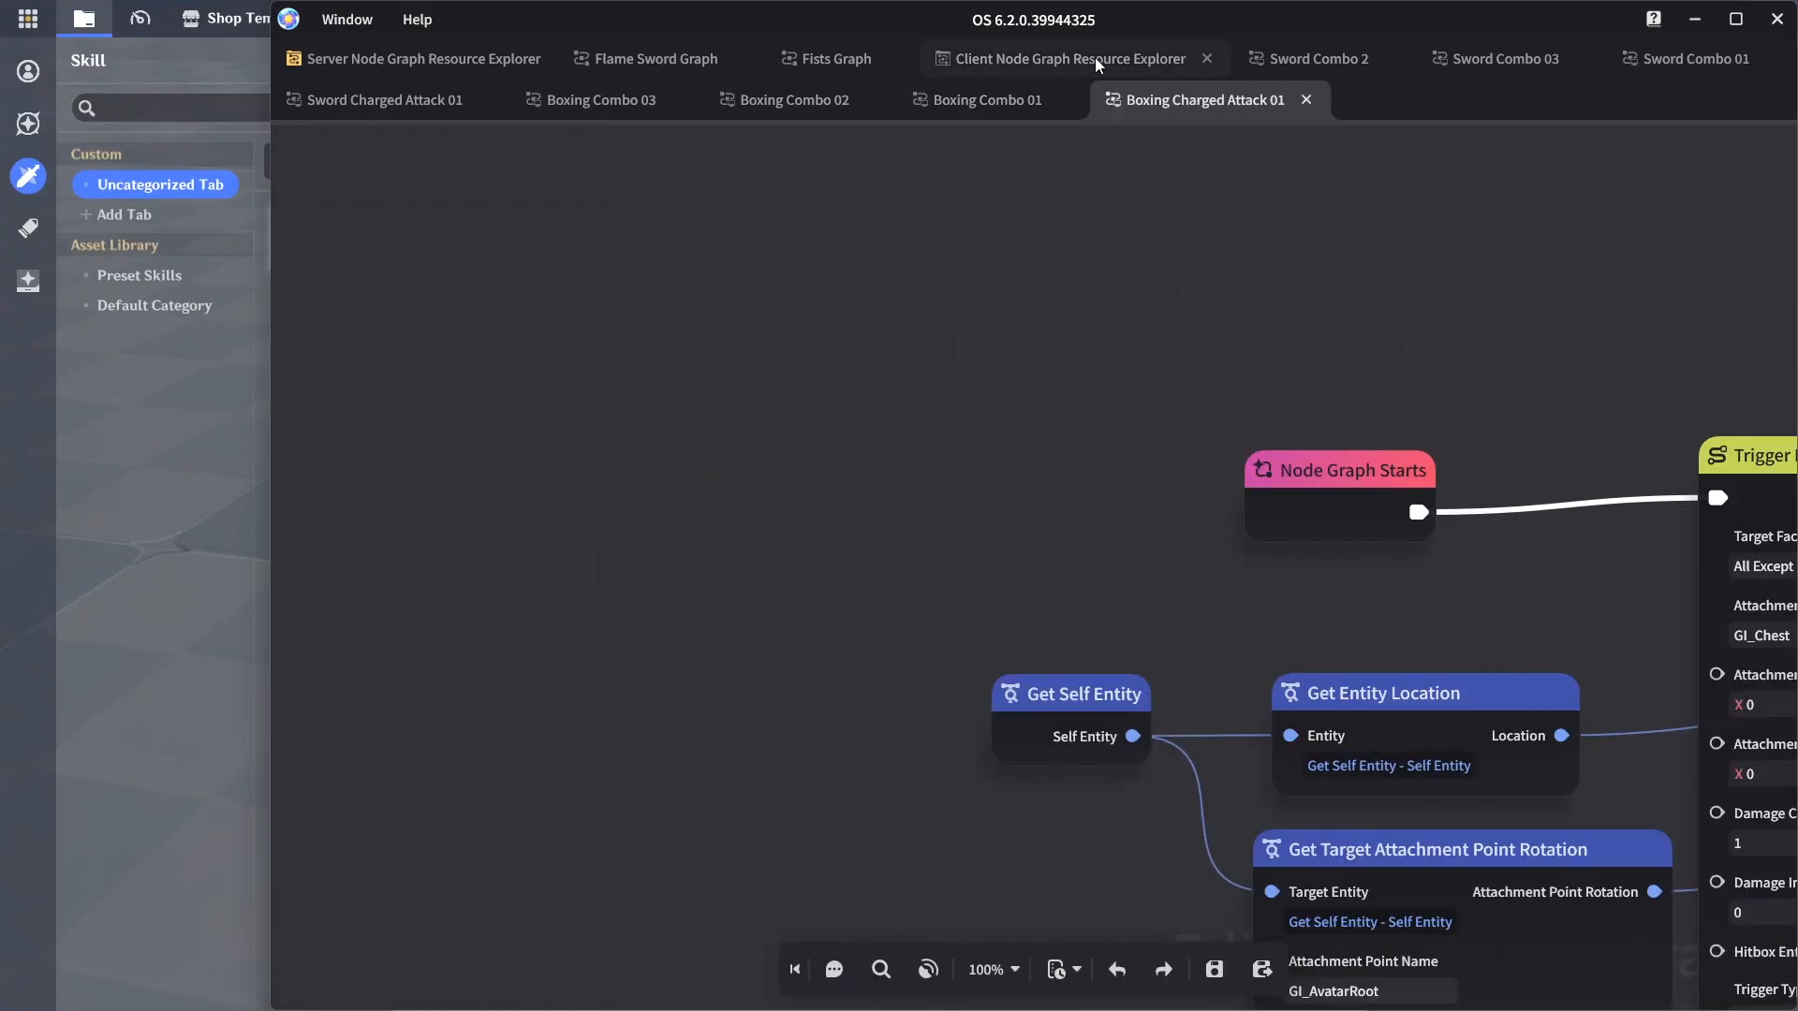
left_click(1094, 58)
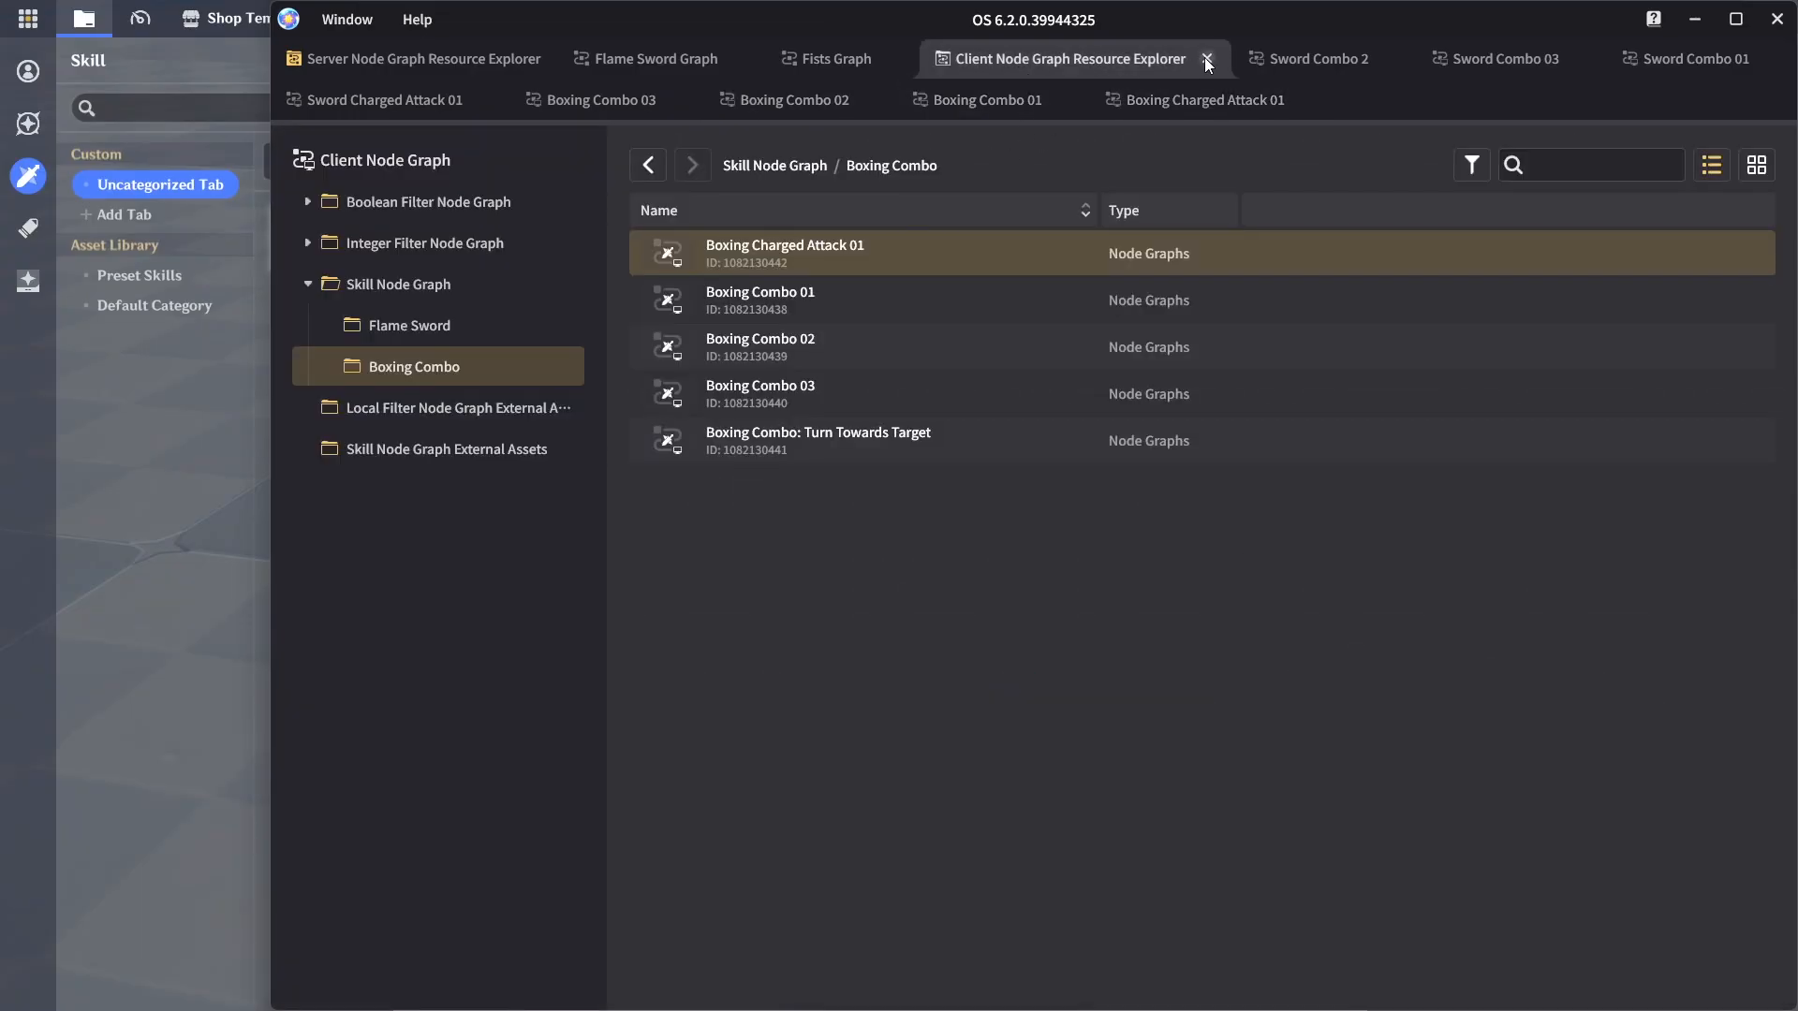
left_click(1206, 60)
Set the Target Faction Filter of Sword Combo 2's sector hitbox node to Hostile Faction and save the graph
scroll(767, 281, "up", 3)
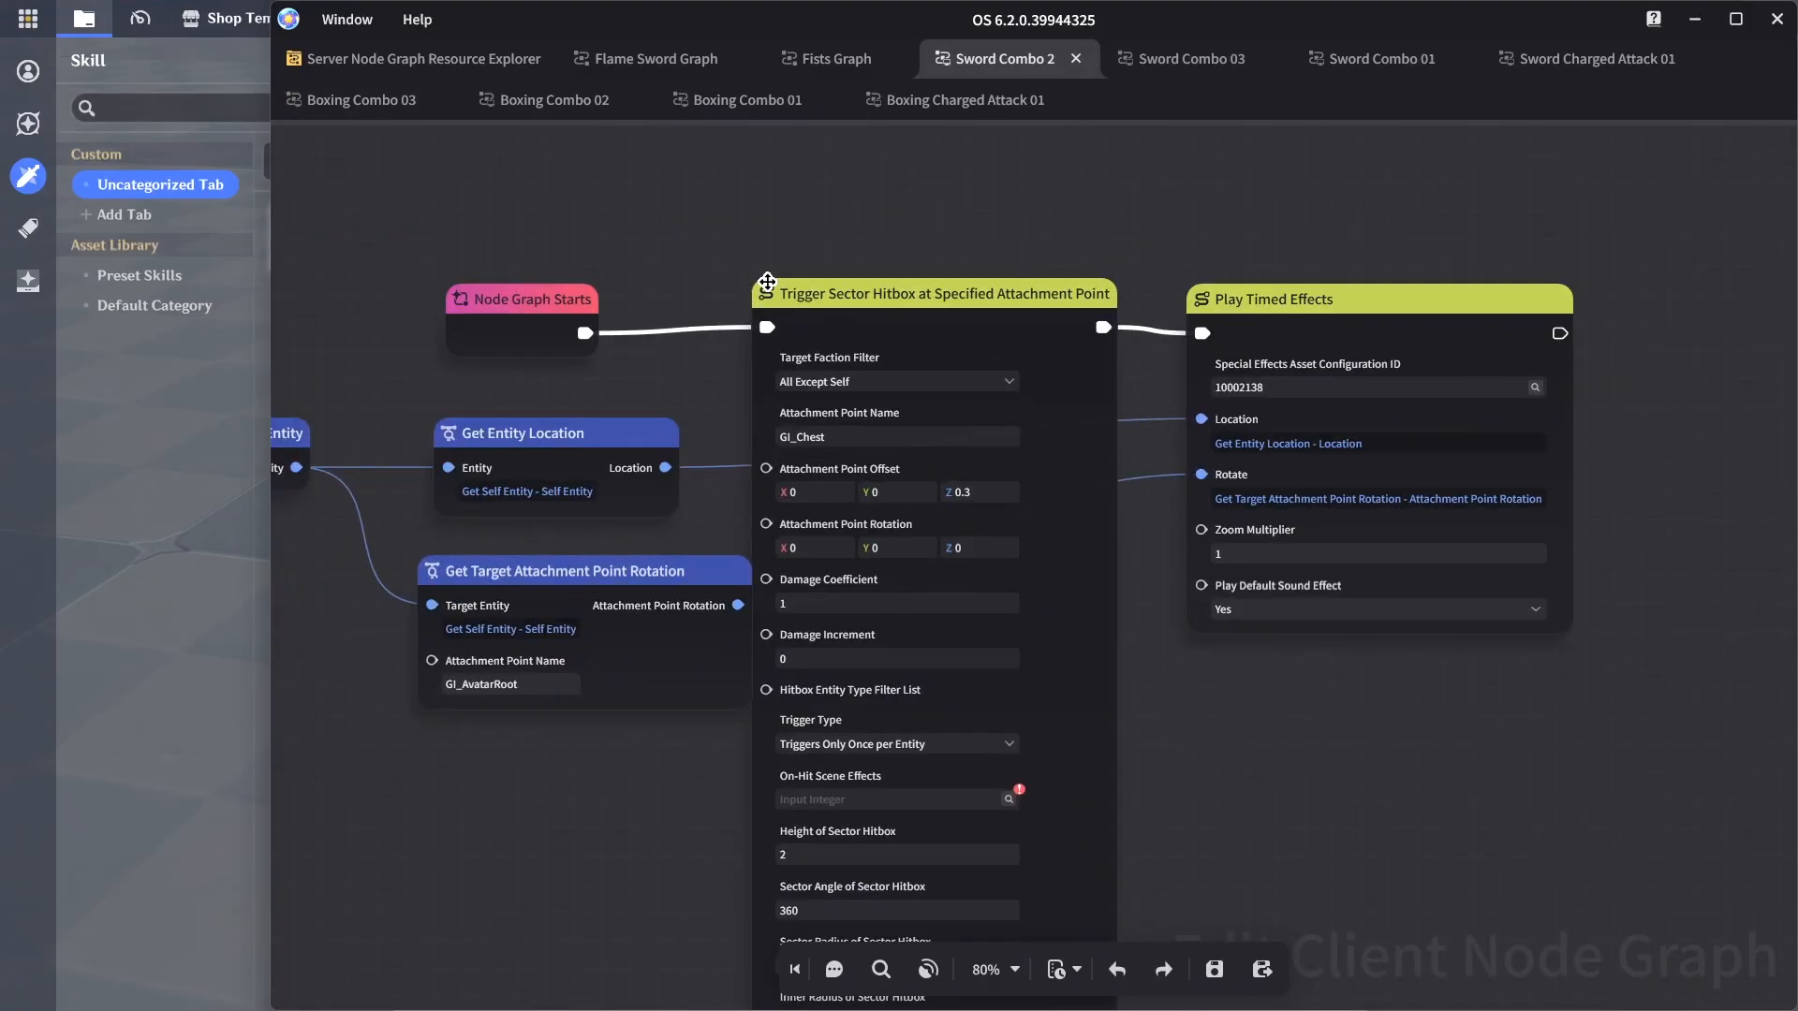
middle_click_drag(660, 382, 671, 326)
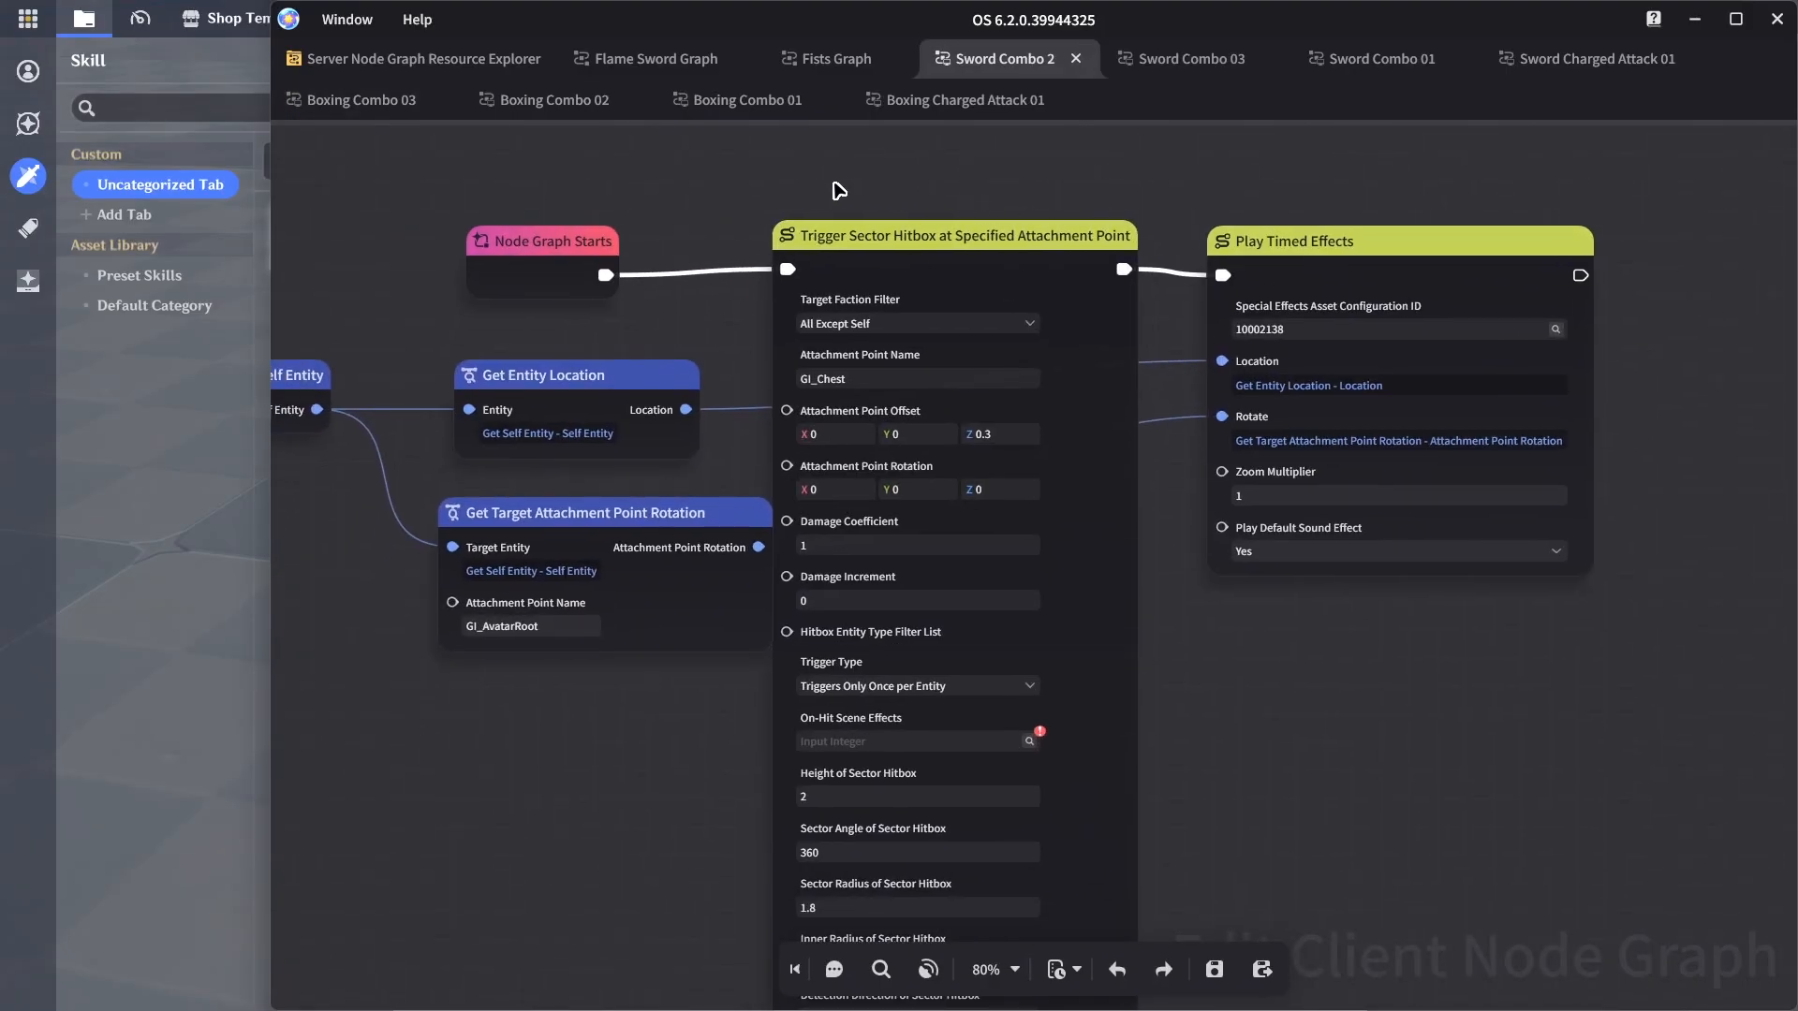
middle_click_drag(881, 240, 908, 303)
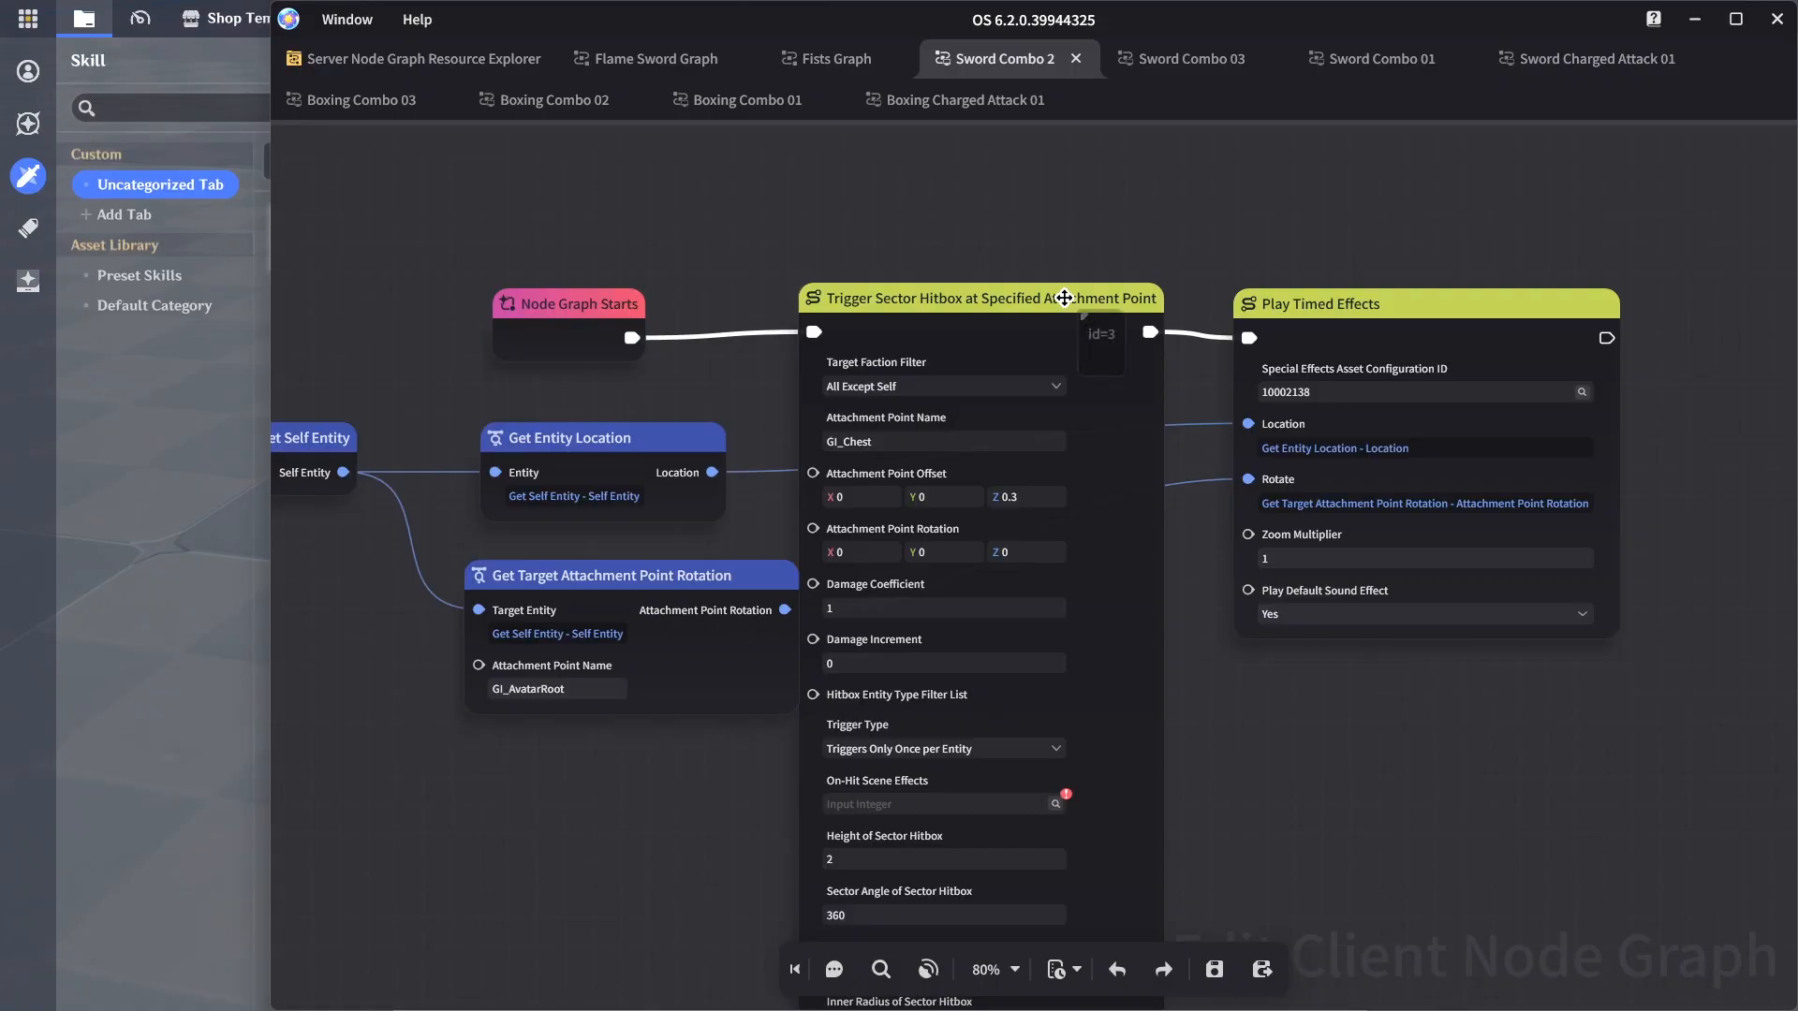
middle_click_drag(1285, 248, 1220, 247)
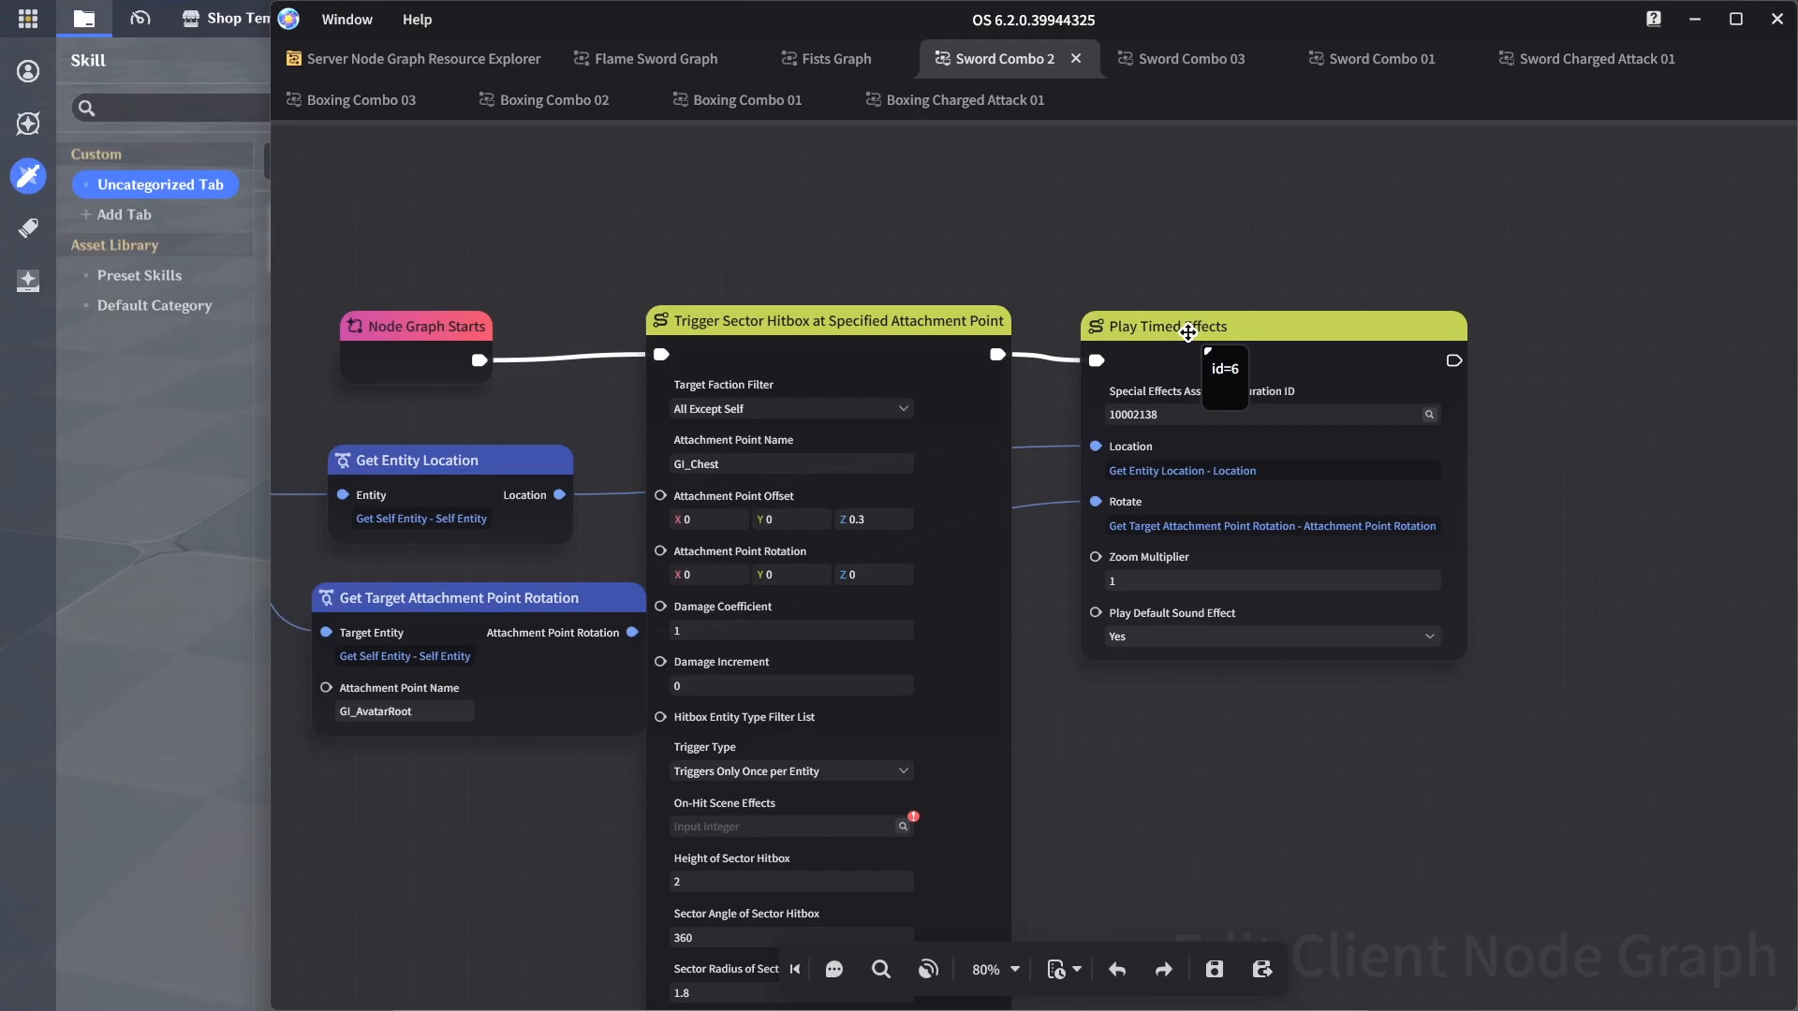
middle_click_drag(801, 255, 934, 255)
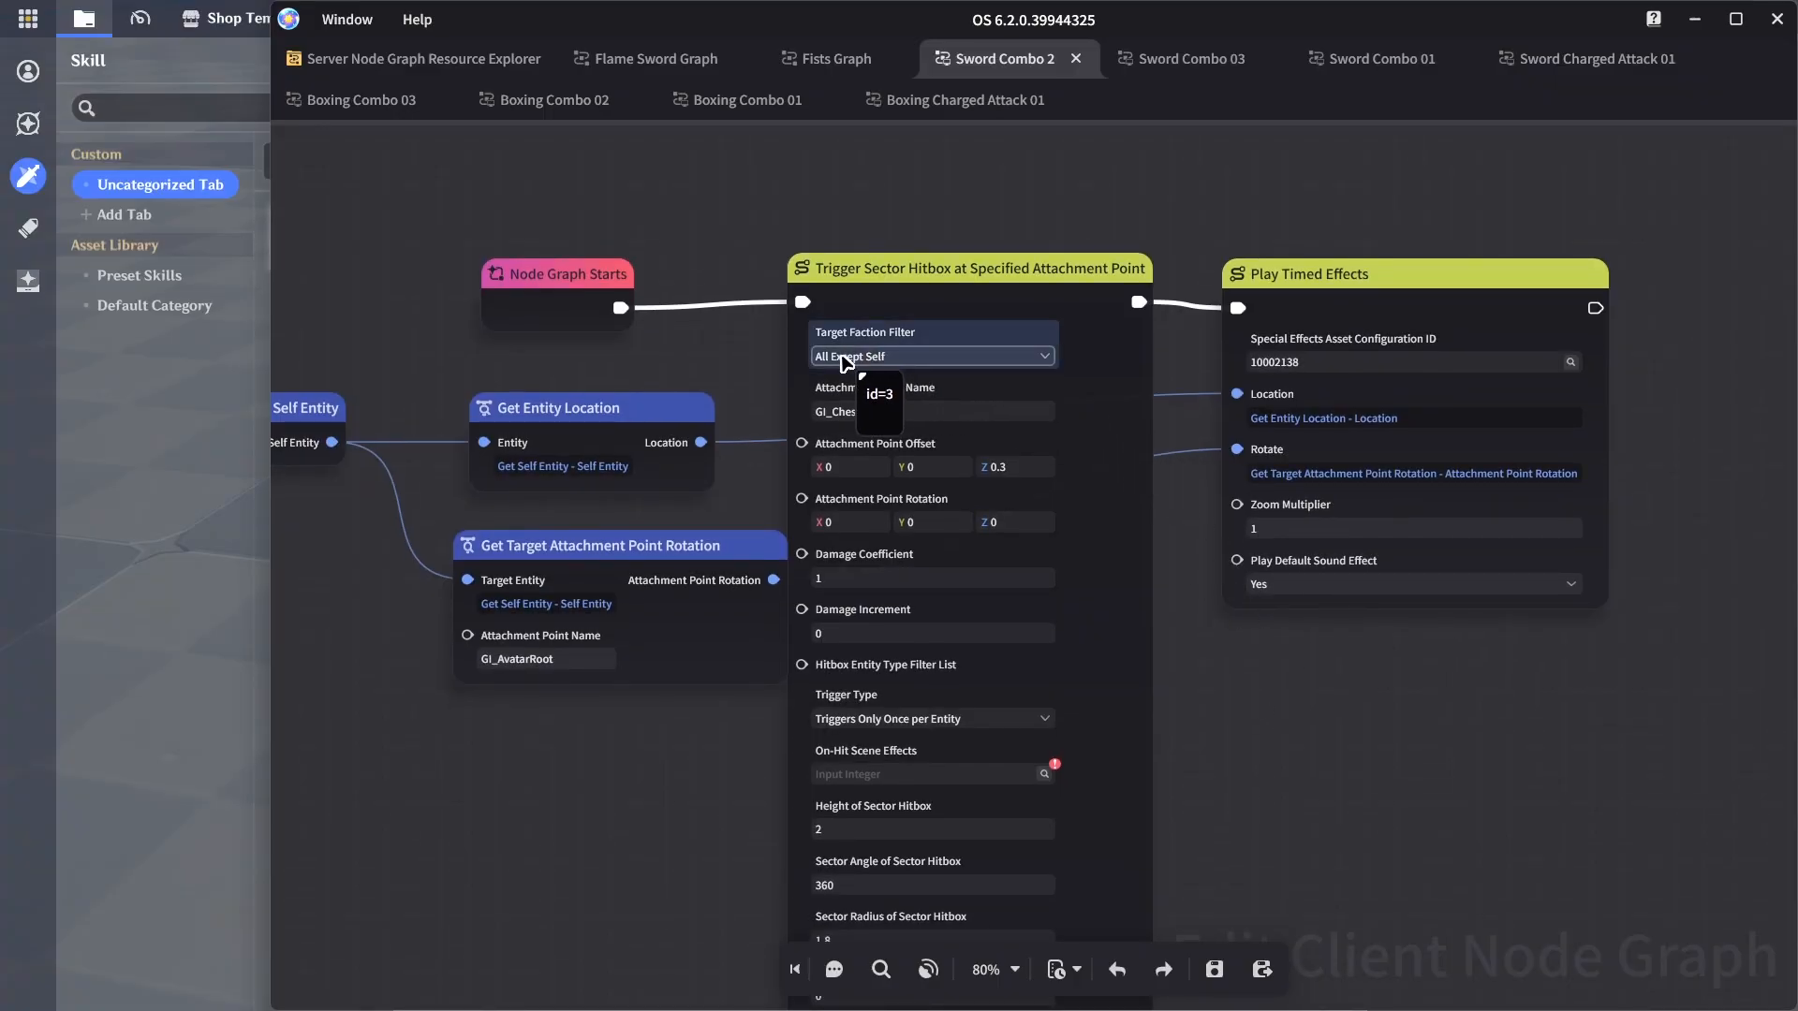
scroll(809, 363, "up", 2)
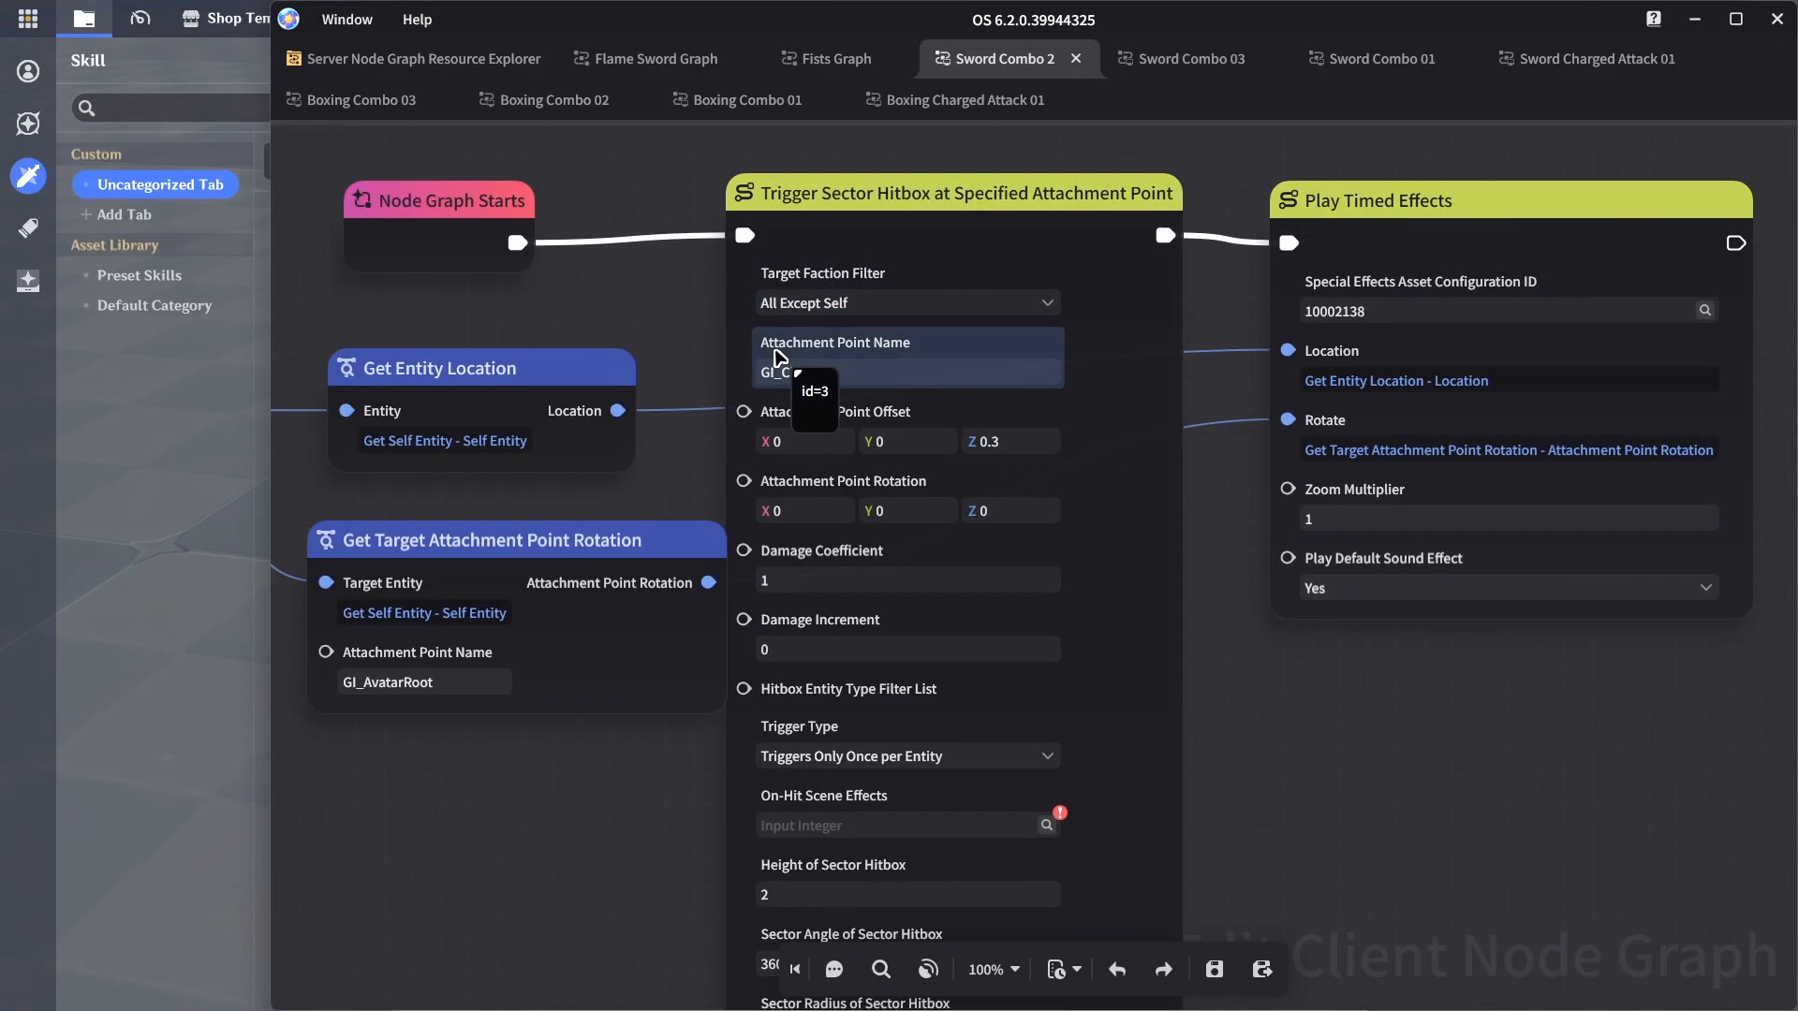
left_click(855, 312)
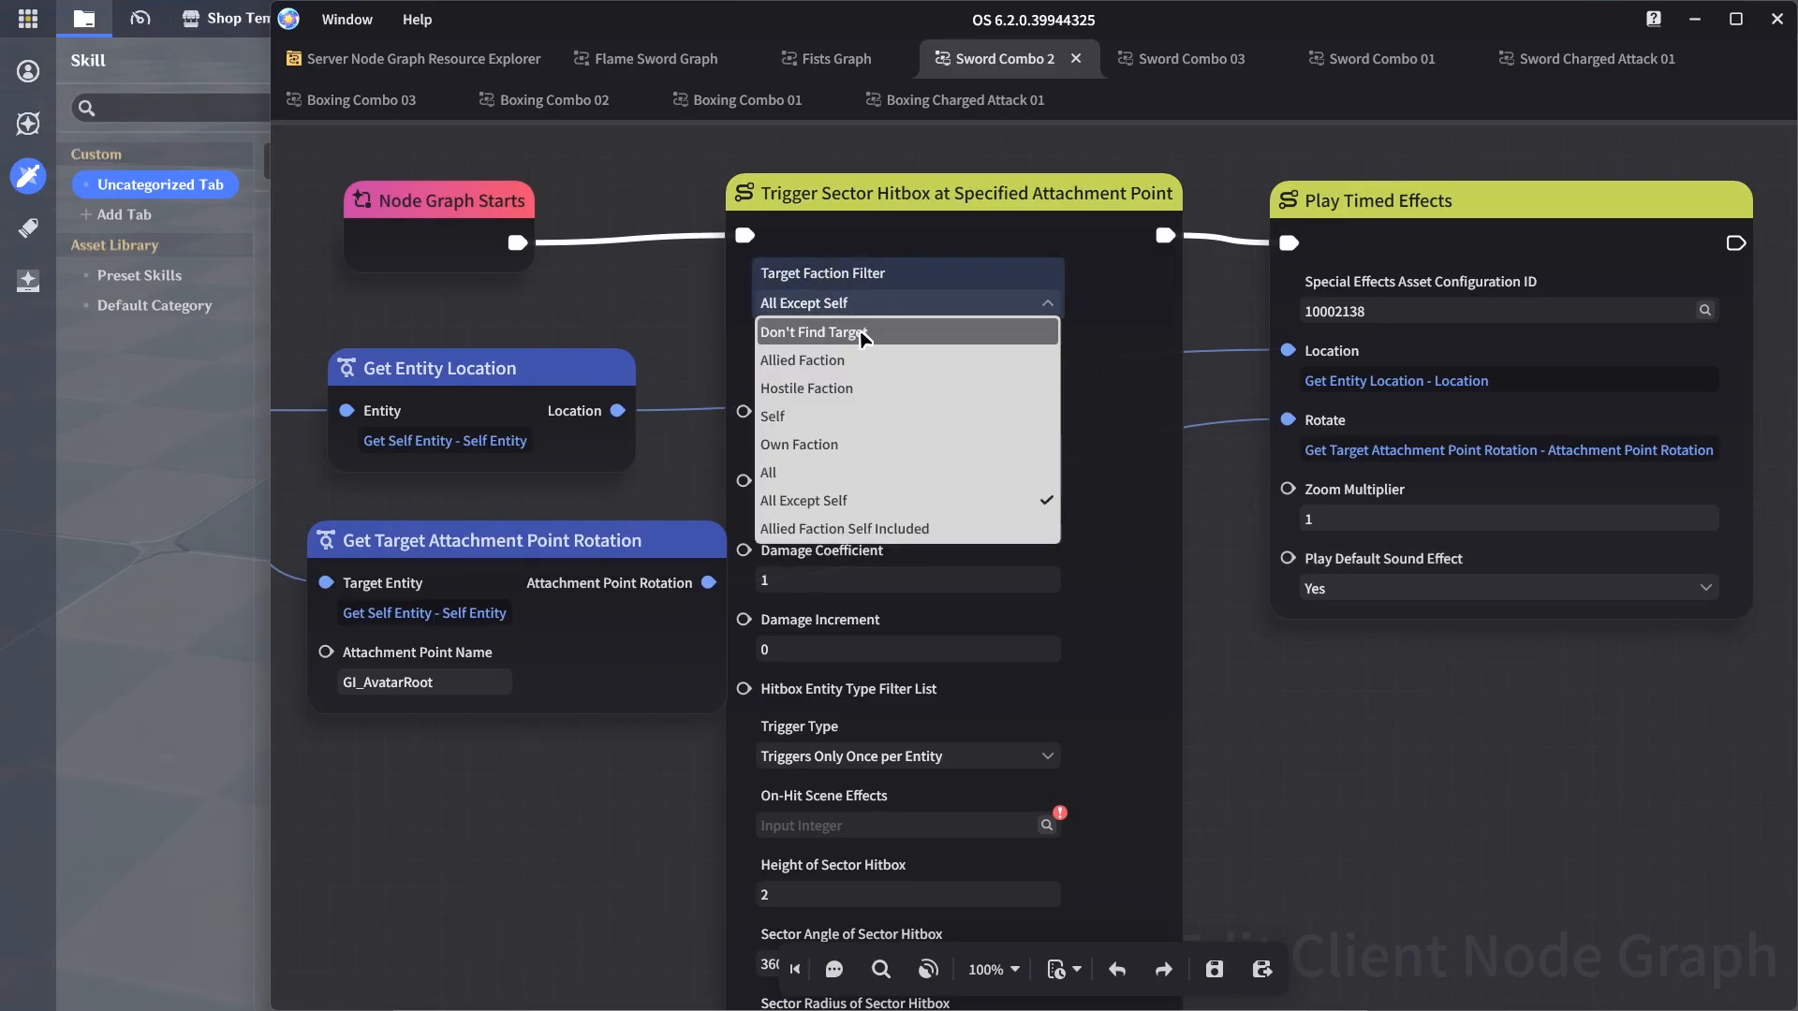
left_click(871, 387)
key("ctrl+s")
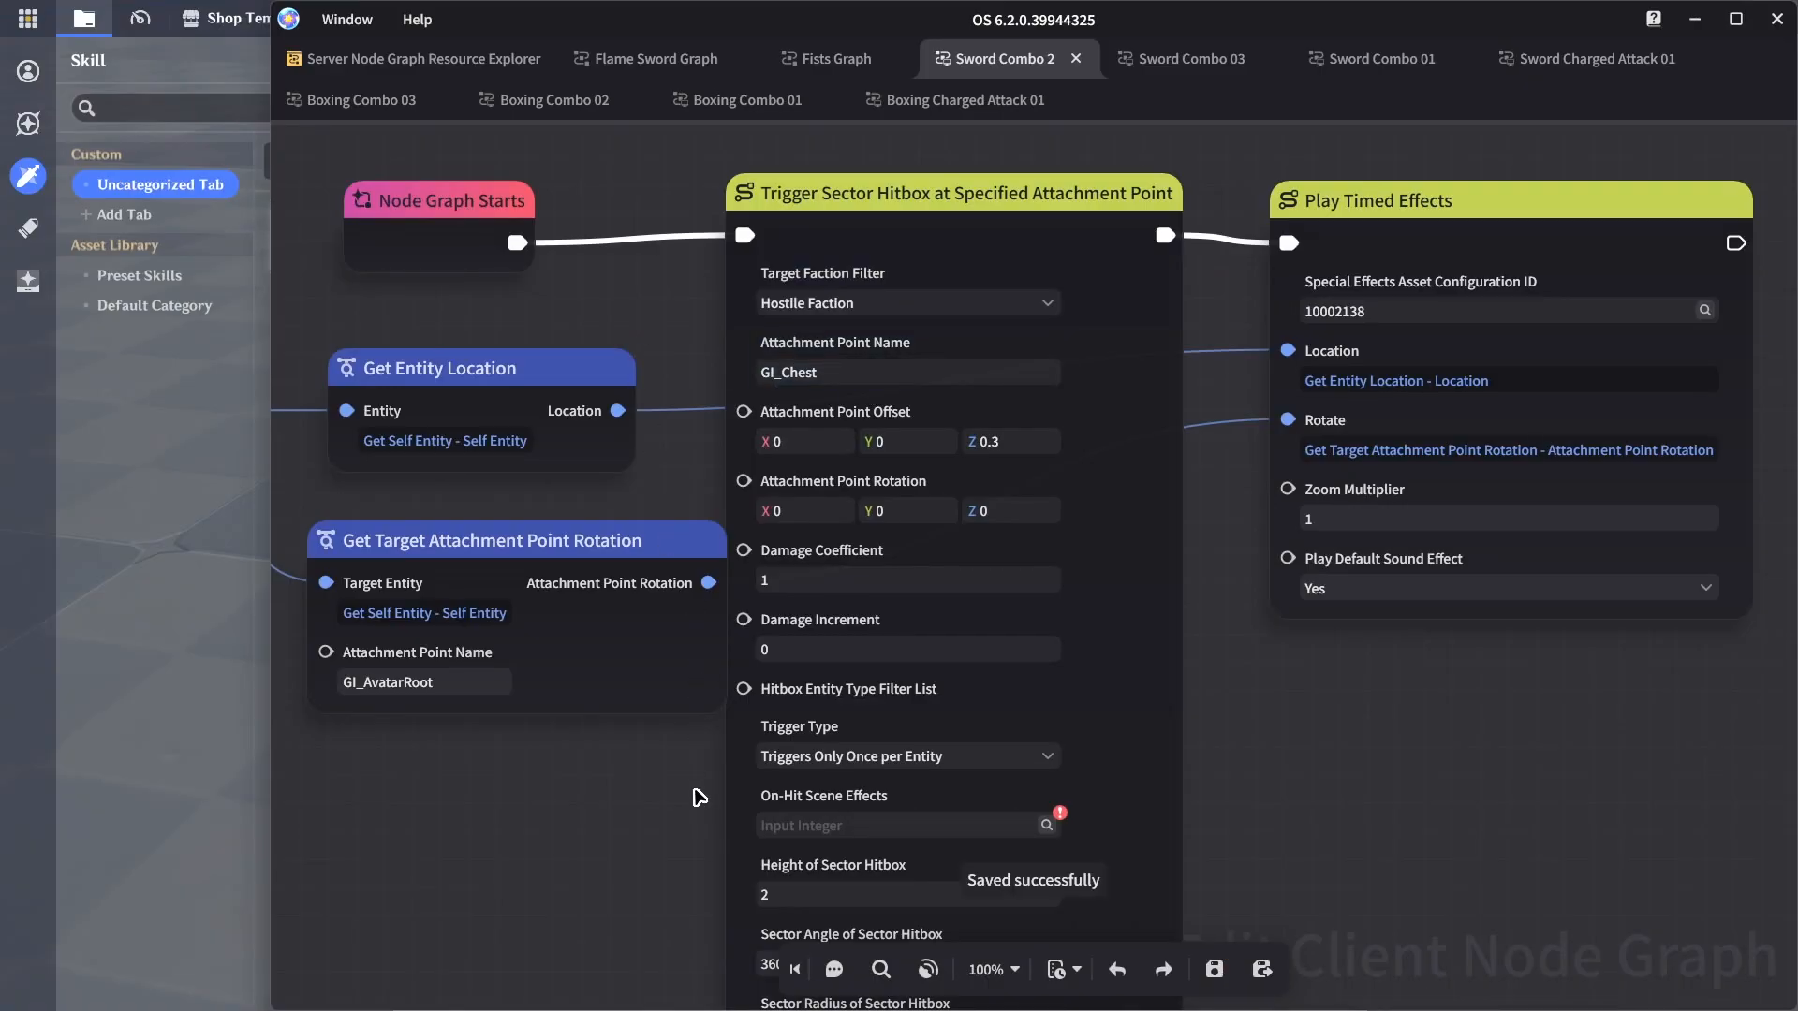
Examine the elemental type options and remaining settings of Sword Combo 2's sector hitbox node
scroll(709, 760, "down", 1)
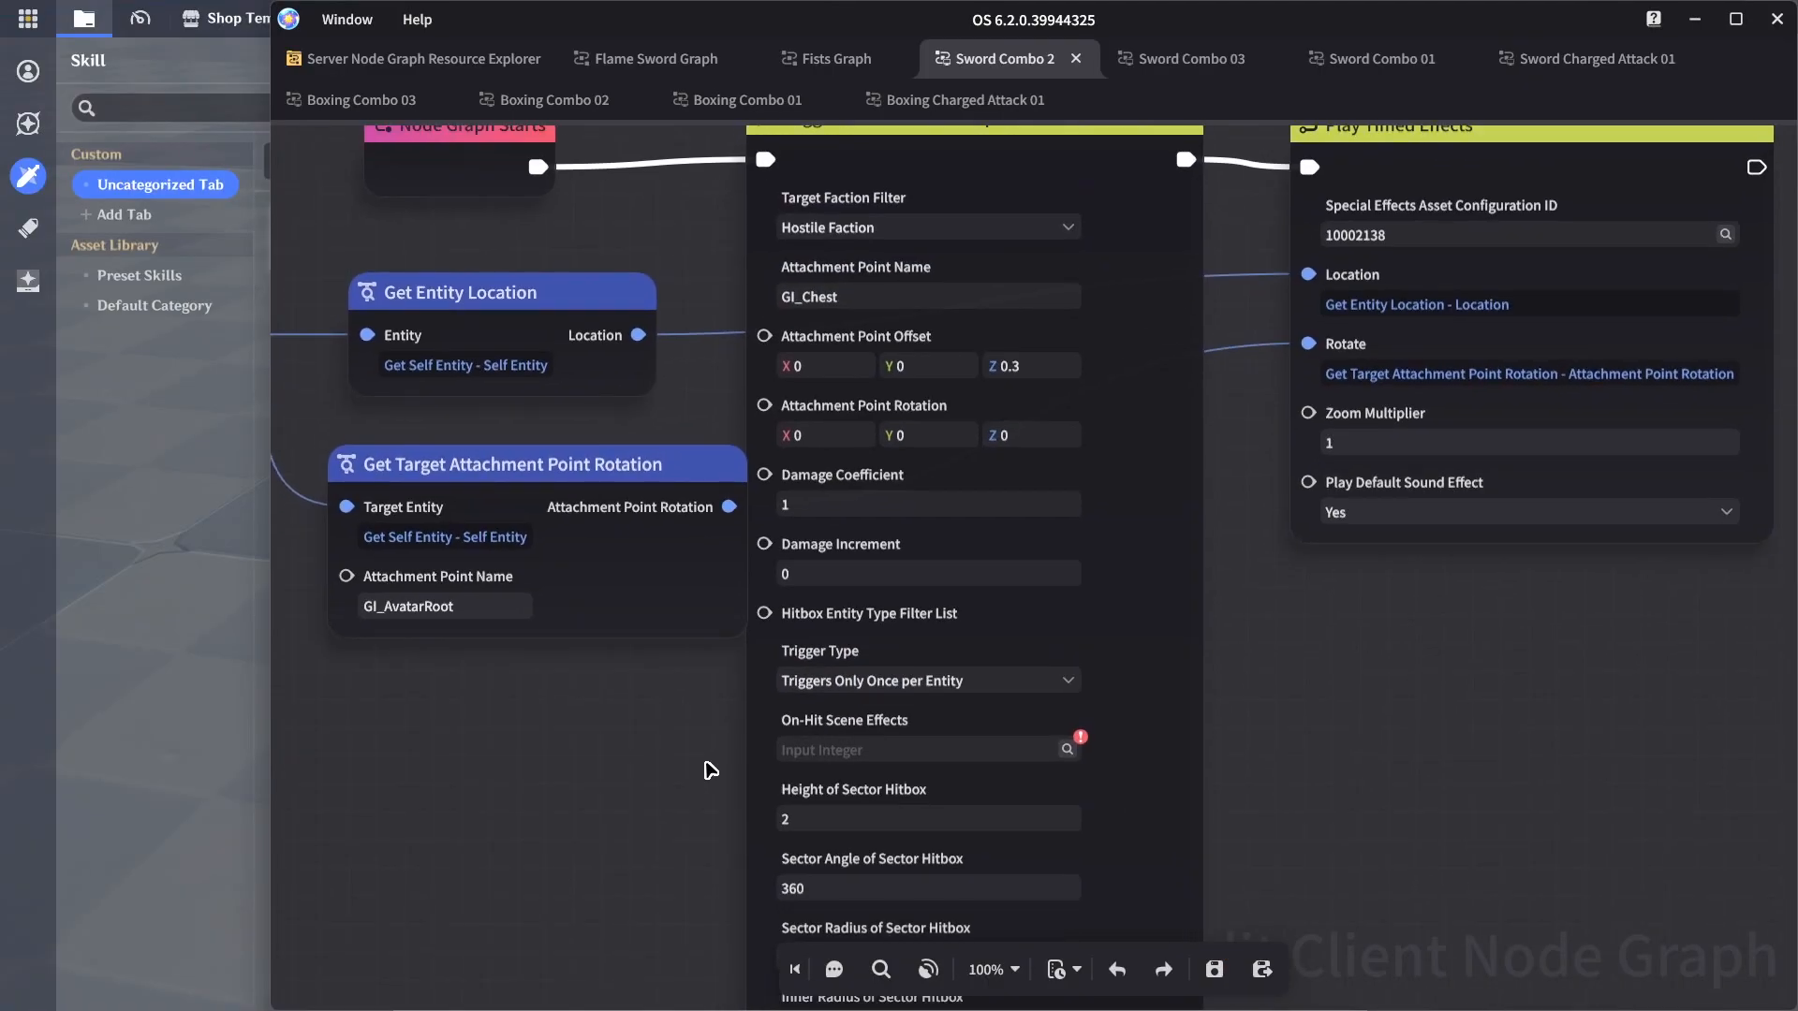
left_click(843, 518)
scroll(630, 409, "down", 3)
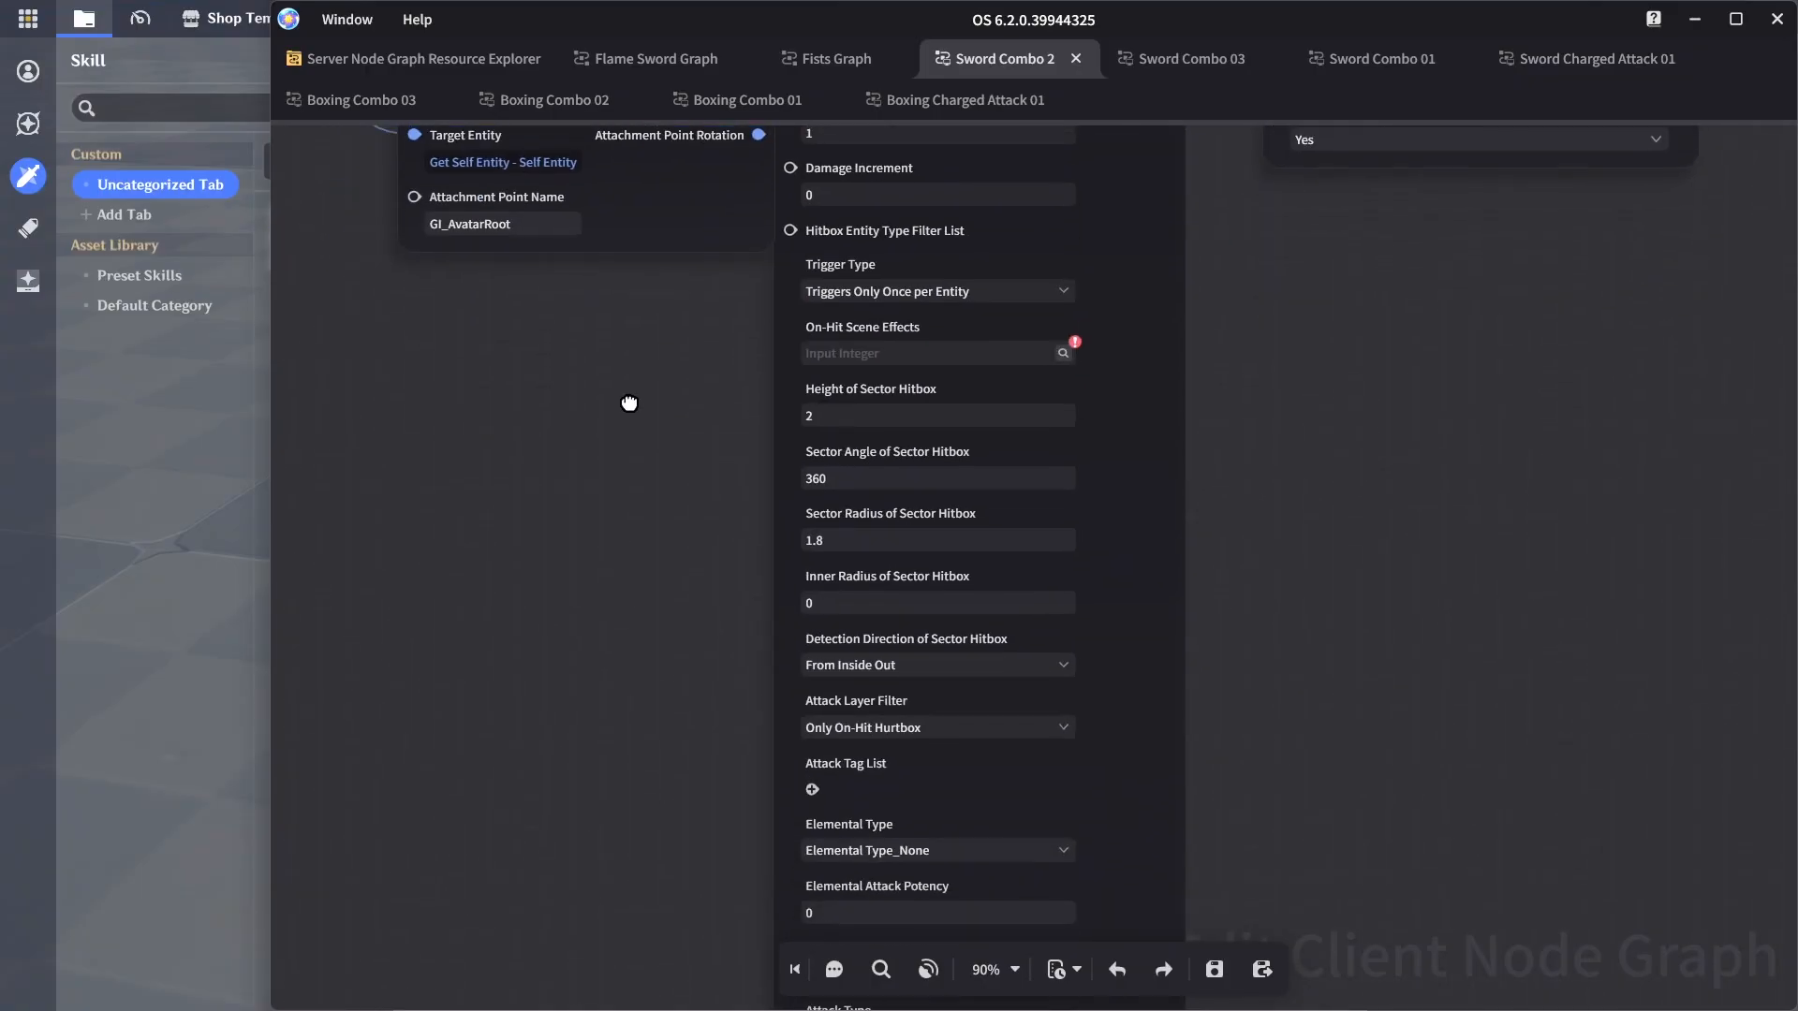
left_click(875, 826)
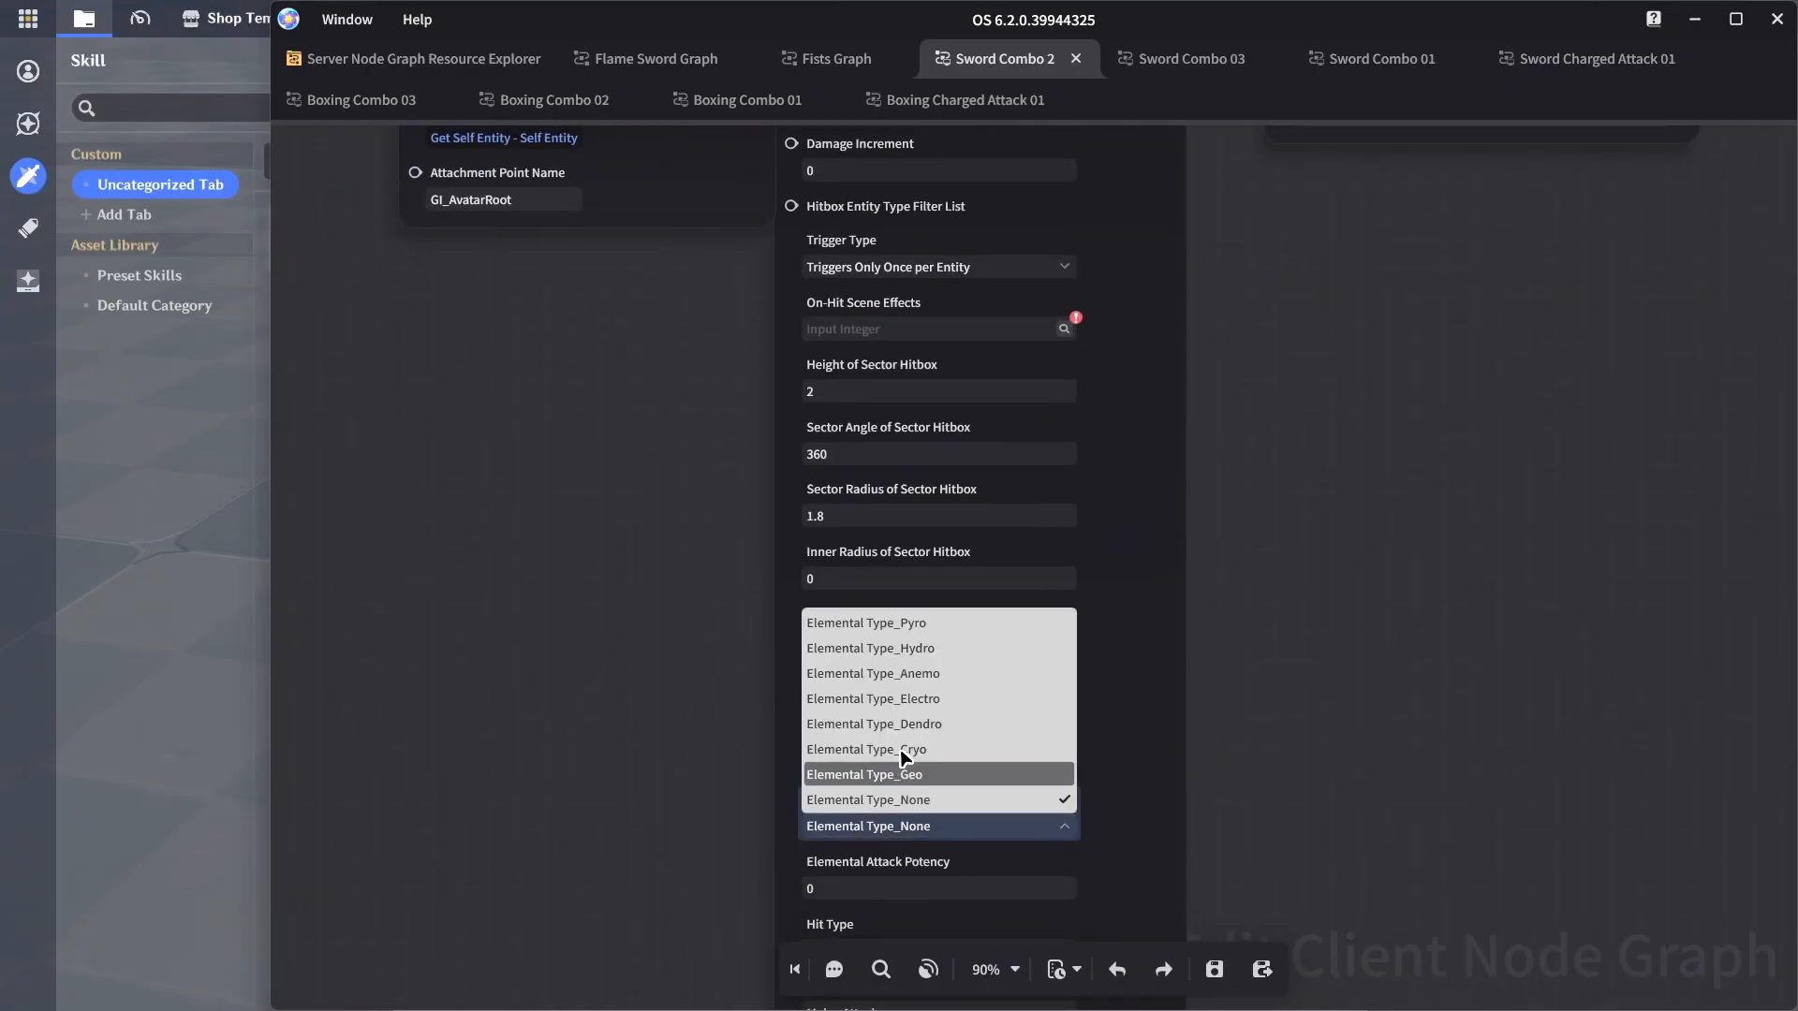
left_click(690, 783)
scroll(697, 780, "down", 3)
left_click_drag(698, 780, 691, 410)
scroll(814, 618, "up", 1)
left_click_drag(785, 271, 806, 840)
left_click_drag(831, 305, 850, 782)
scroll(820, 652, "up", 3)
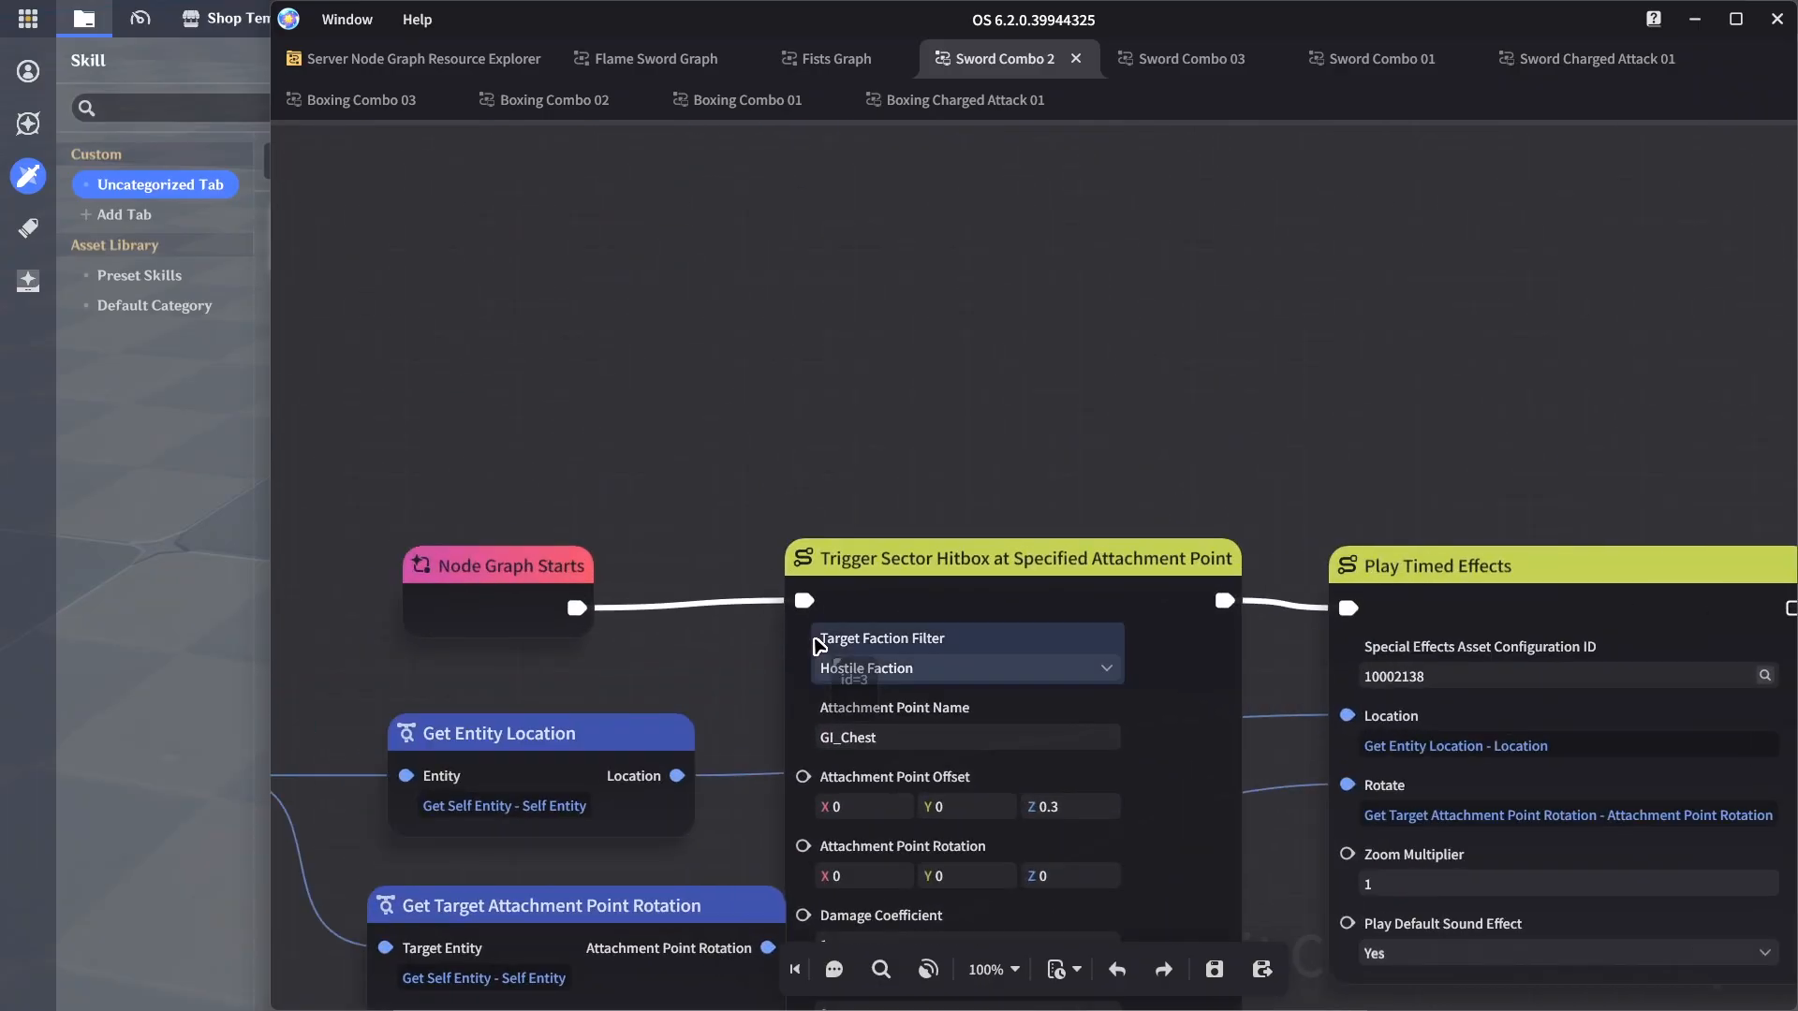
left_click_drag(746, 598, 751, 305)
scroll(805, 283, "down", 2)
left_click_drag(1026, 221, 927, 284)
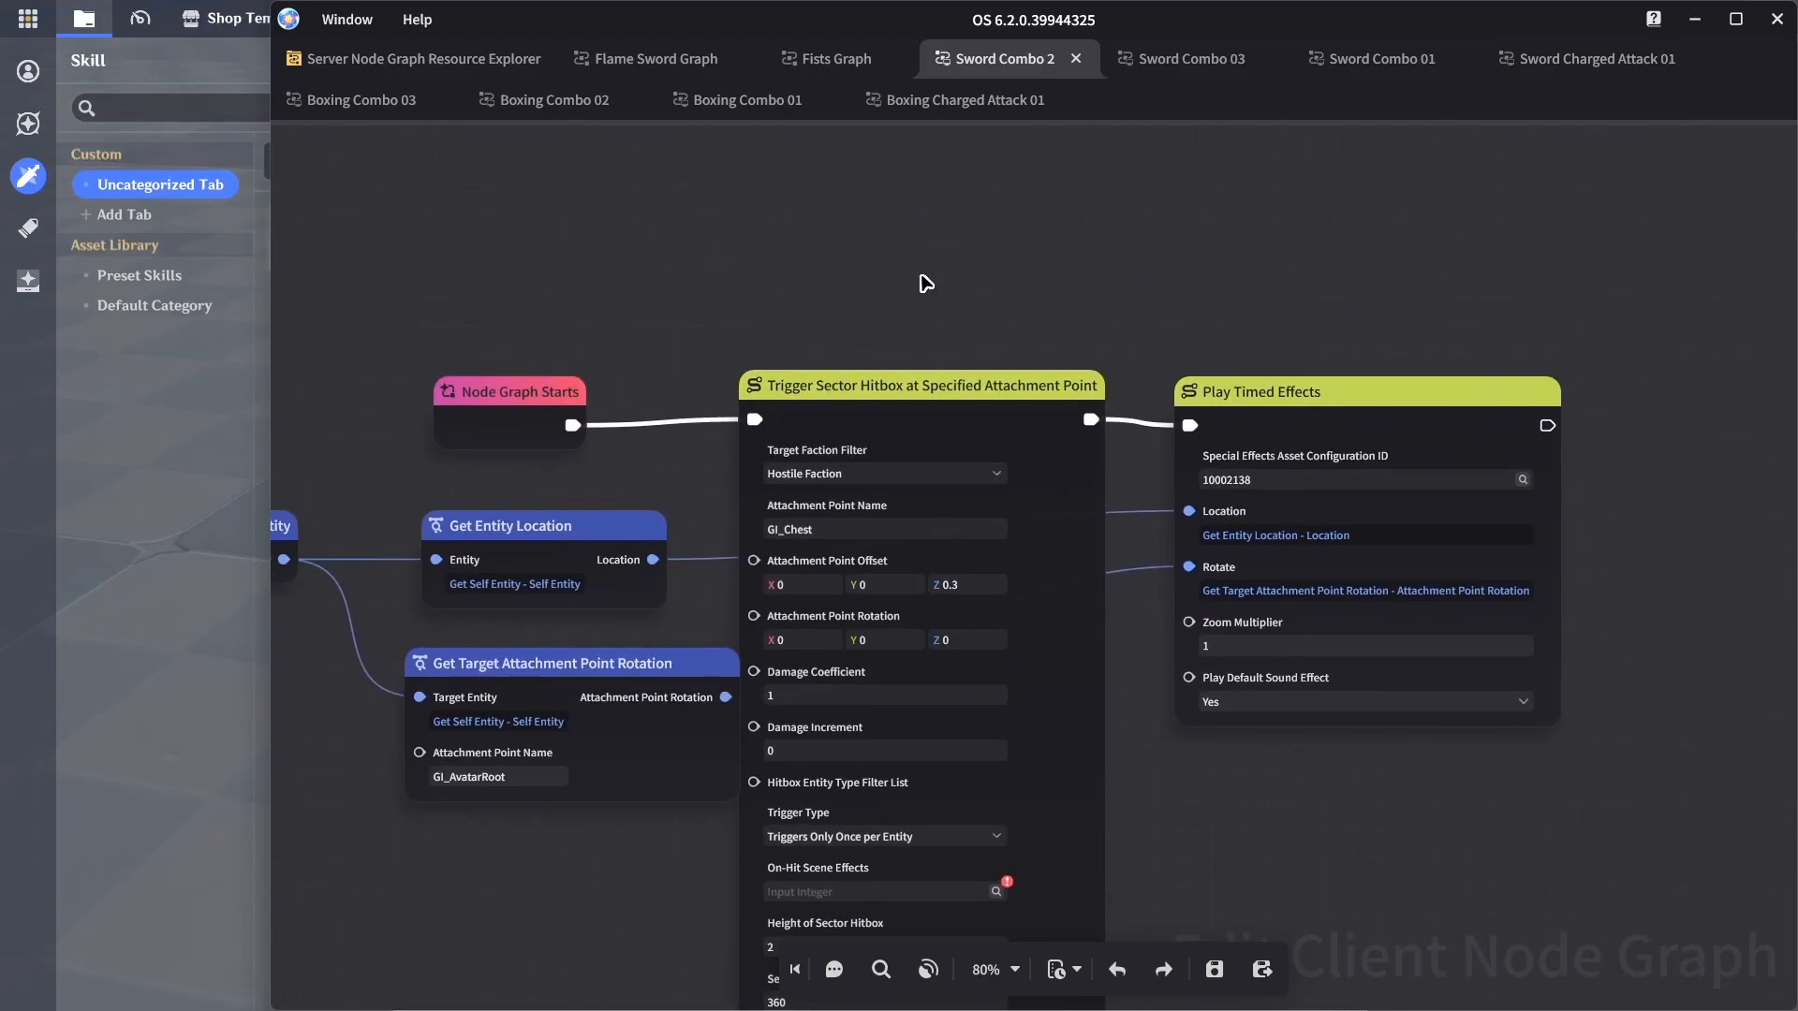
Save and close Sword Combo 2, and set the Target Faction Filter of Sword Combo 03's sector hitbox to Hostile Faction, saving it
key("ctrl+s")
left_click(1075, 62)
left_click(1208, 459)
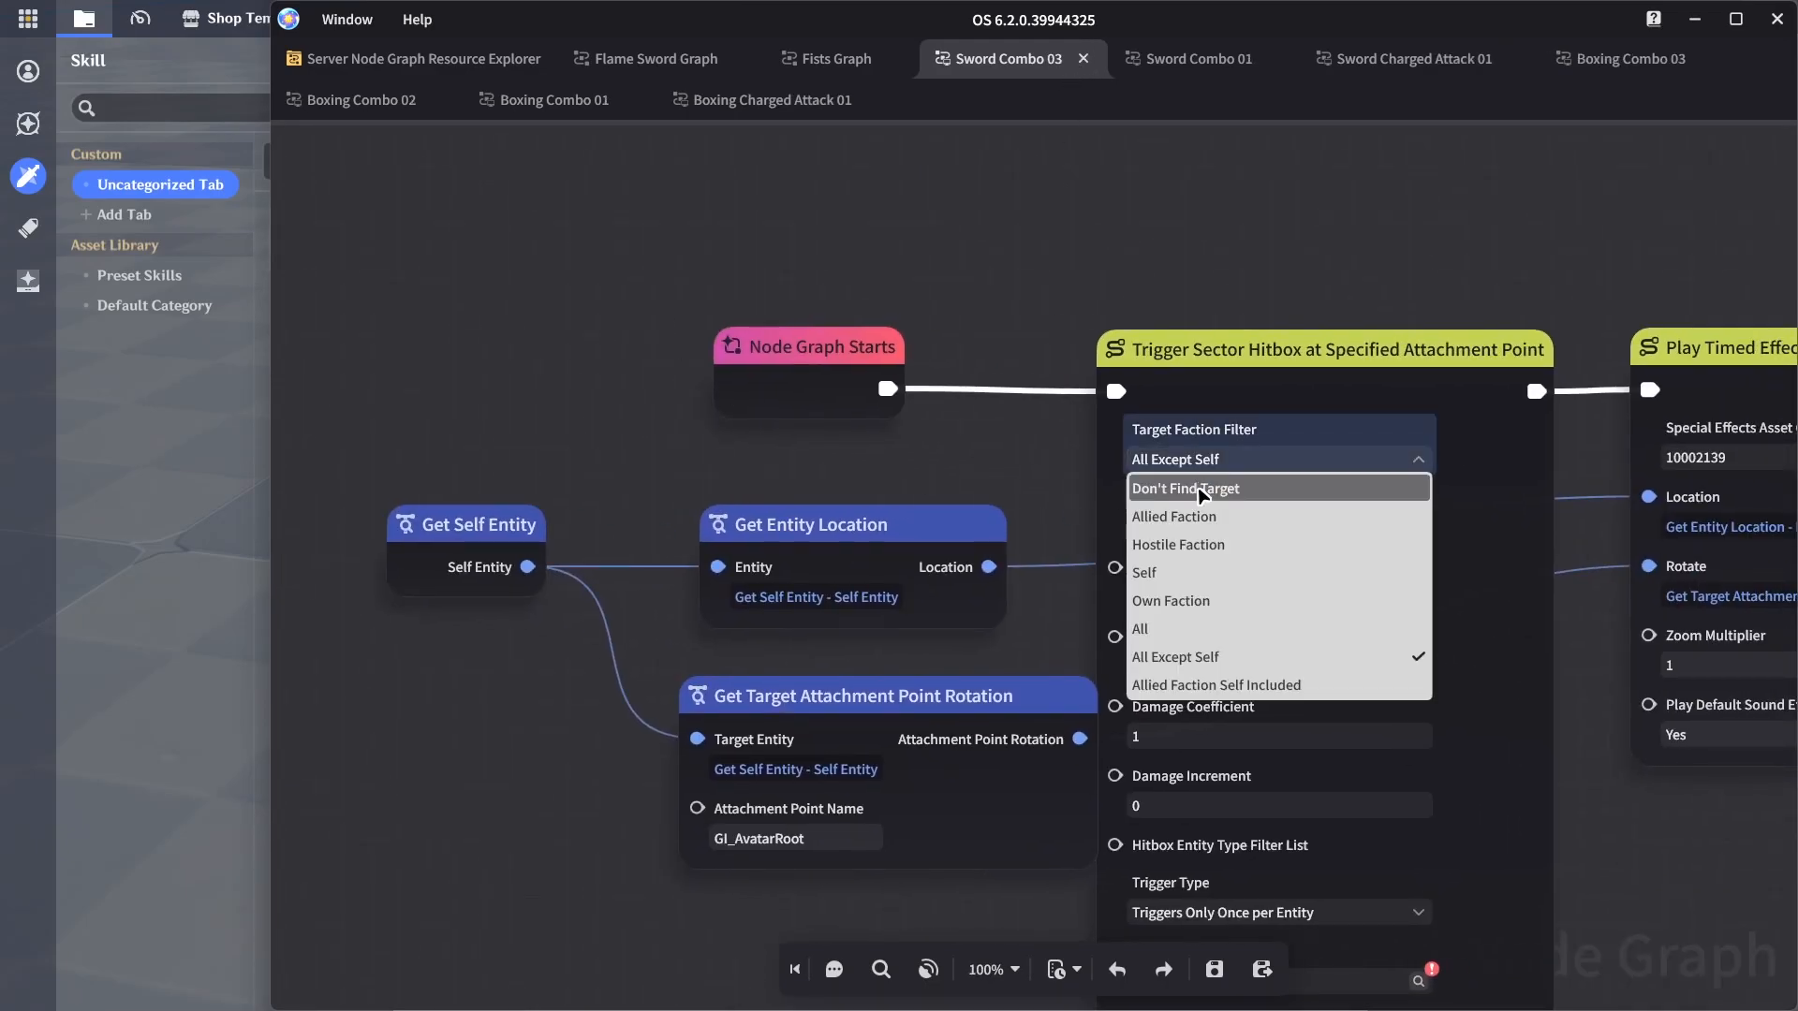
left_click(1203, 543)
key("ctrl+s")
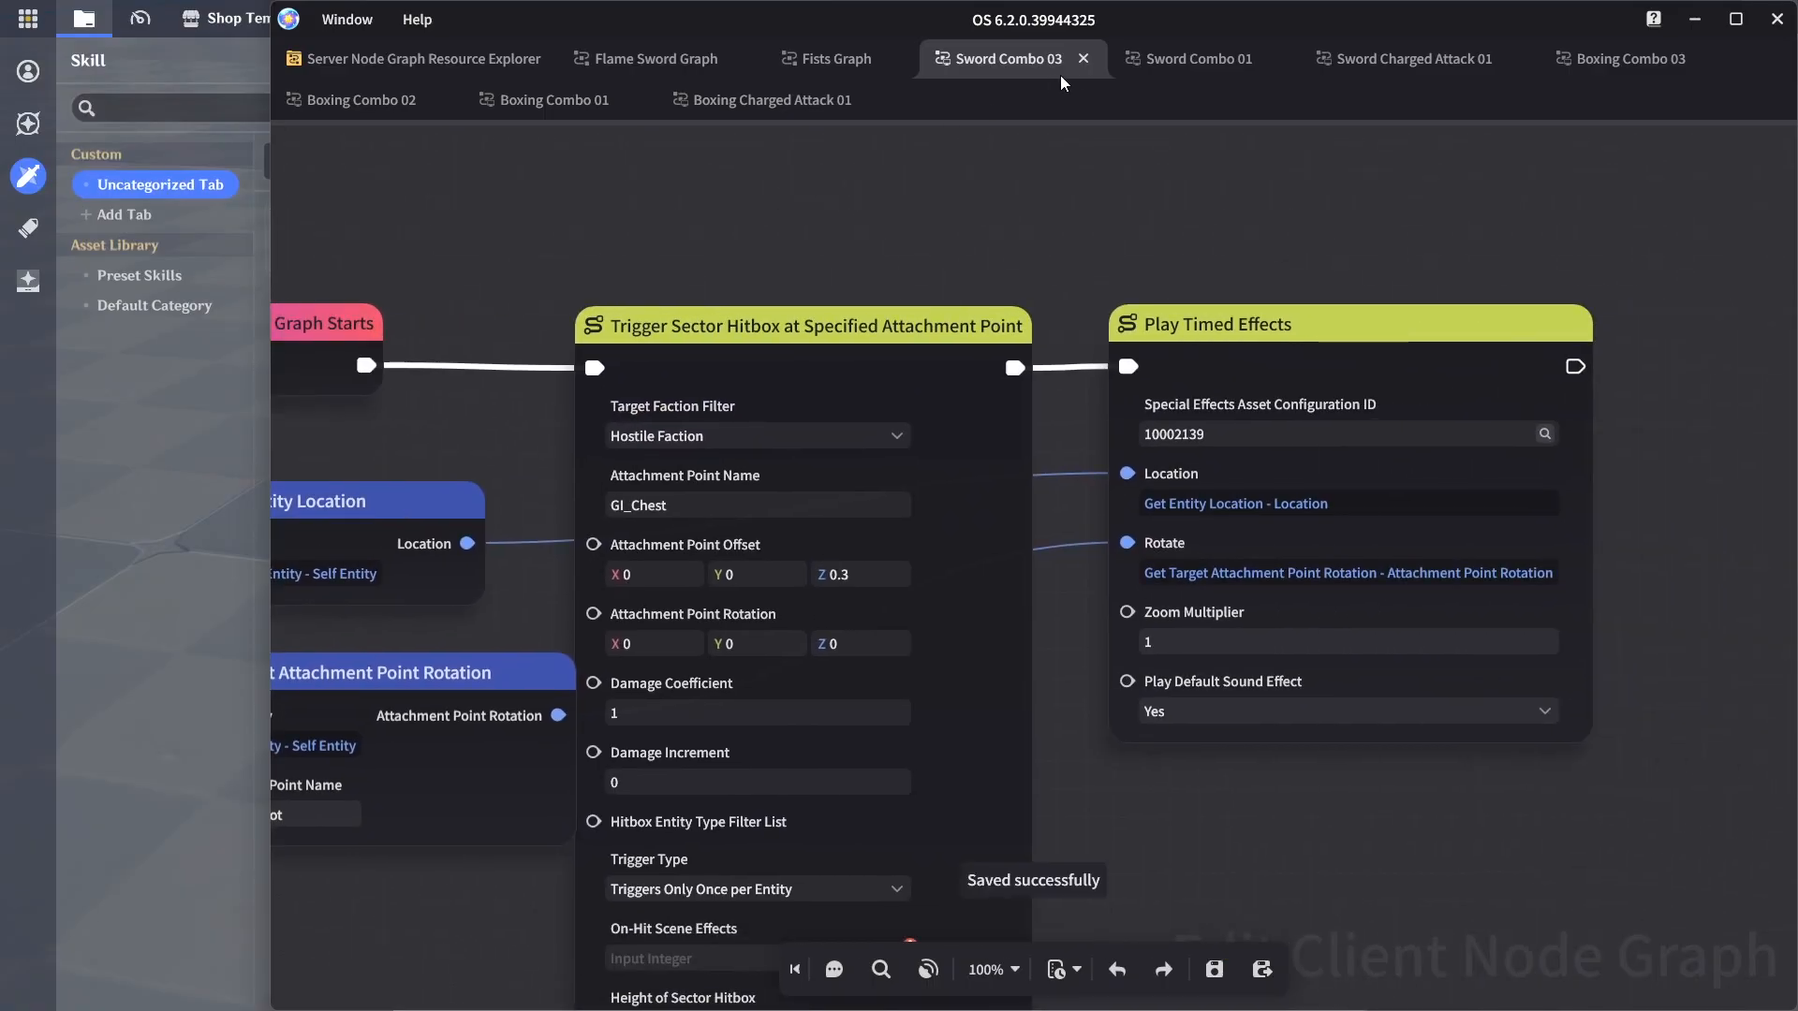
Set the sector hitbox Target Faction Filter to Hostile Faction in Sword Combo 01 and Sword Charged Attack 01, saving and closing both graphs
left_click(1085, 61)
left_click(1157, 423)
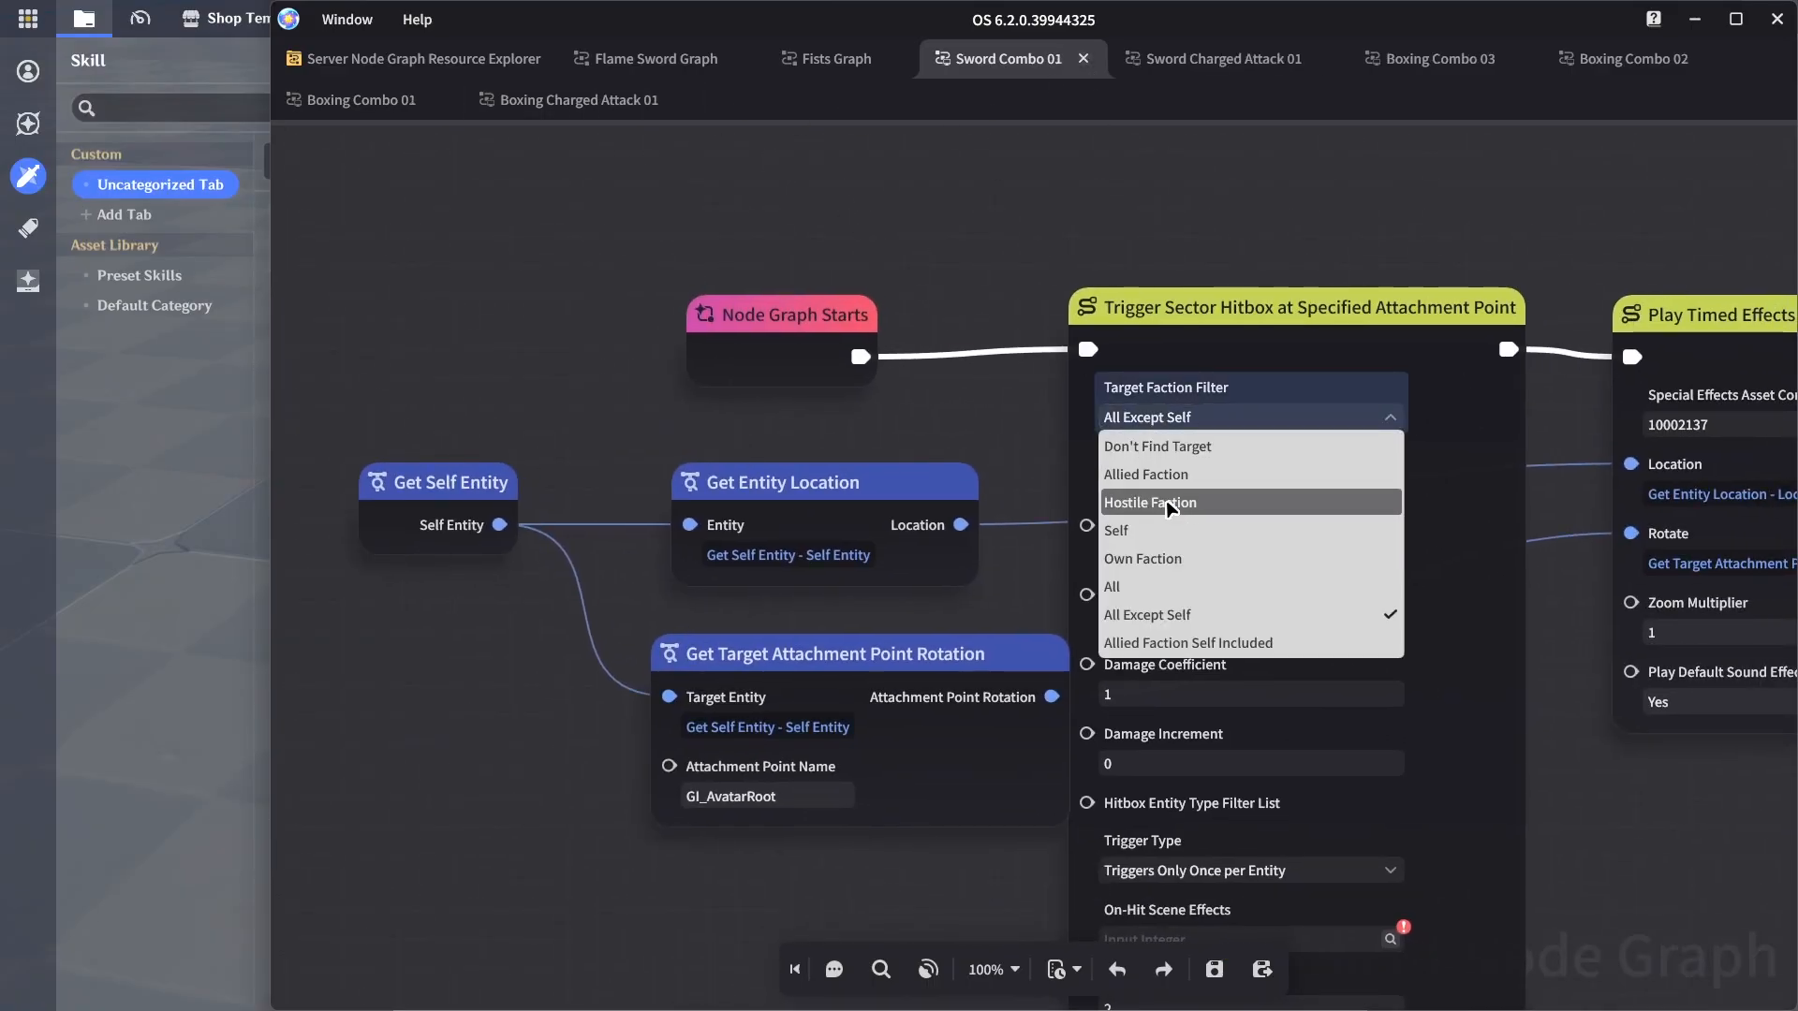
left_click(1171, 499)
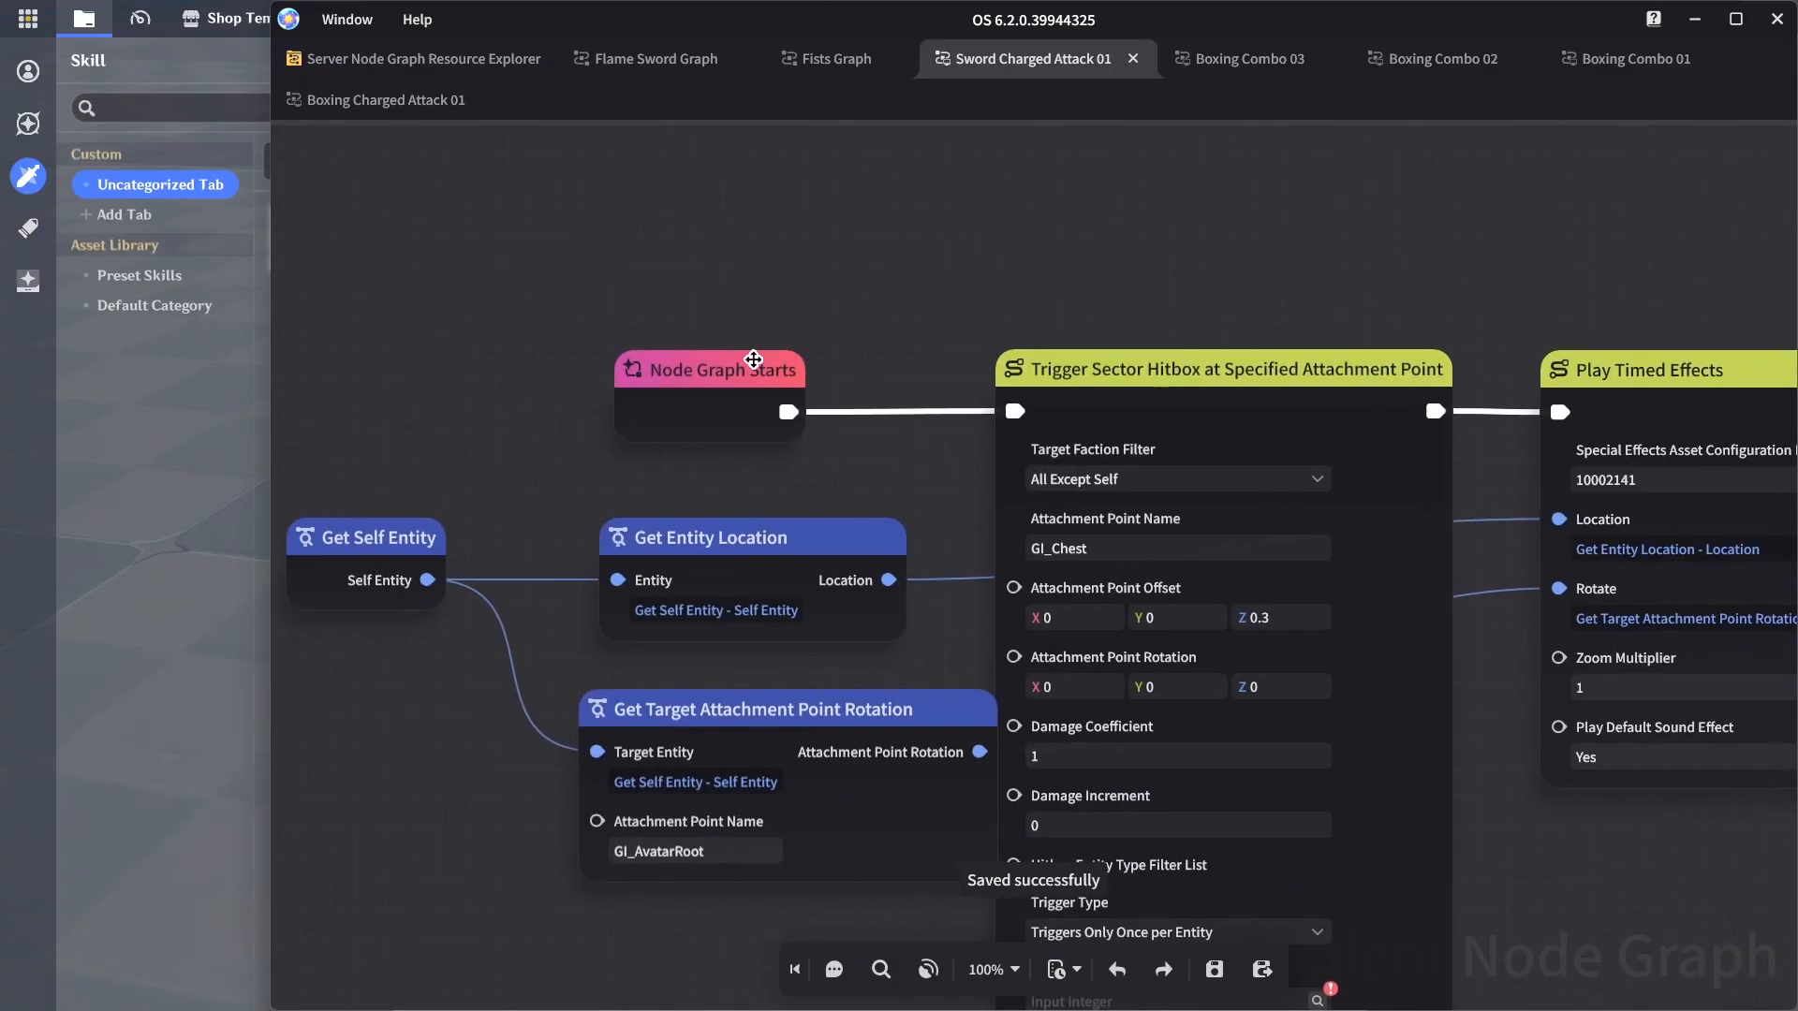
left_click(1054, 476)
left_click(1086, 565)
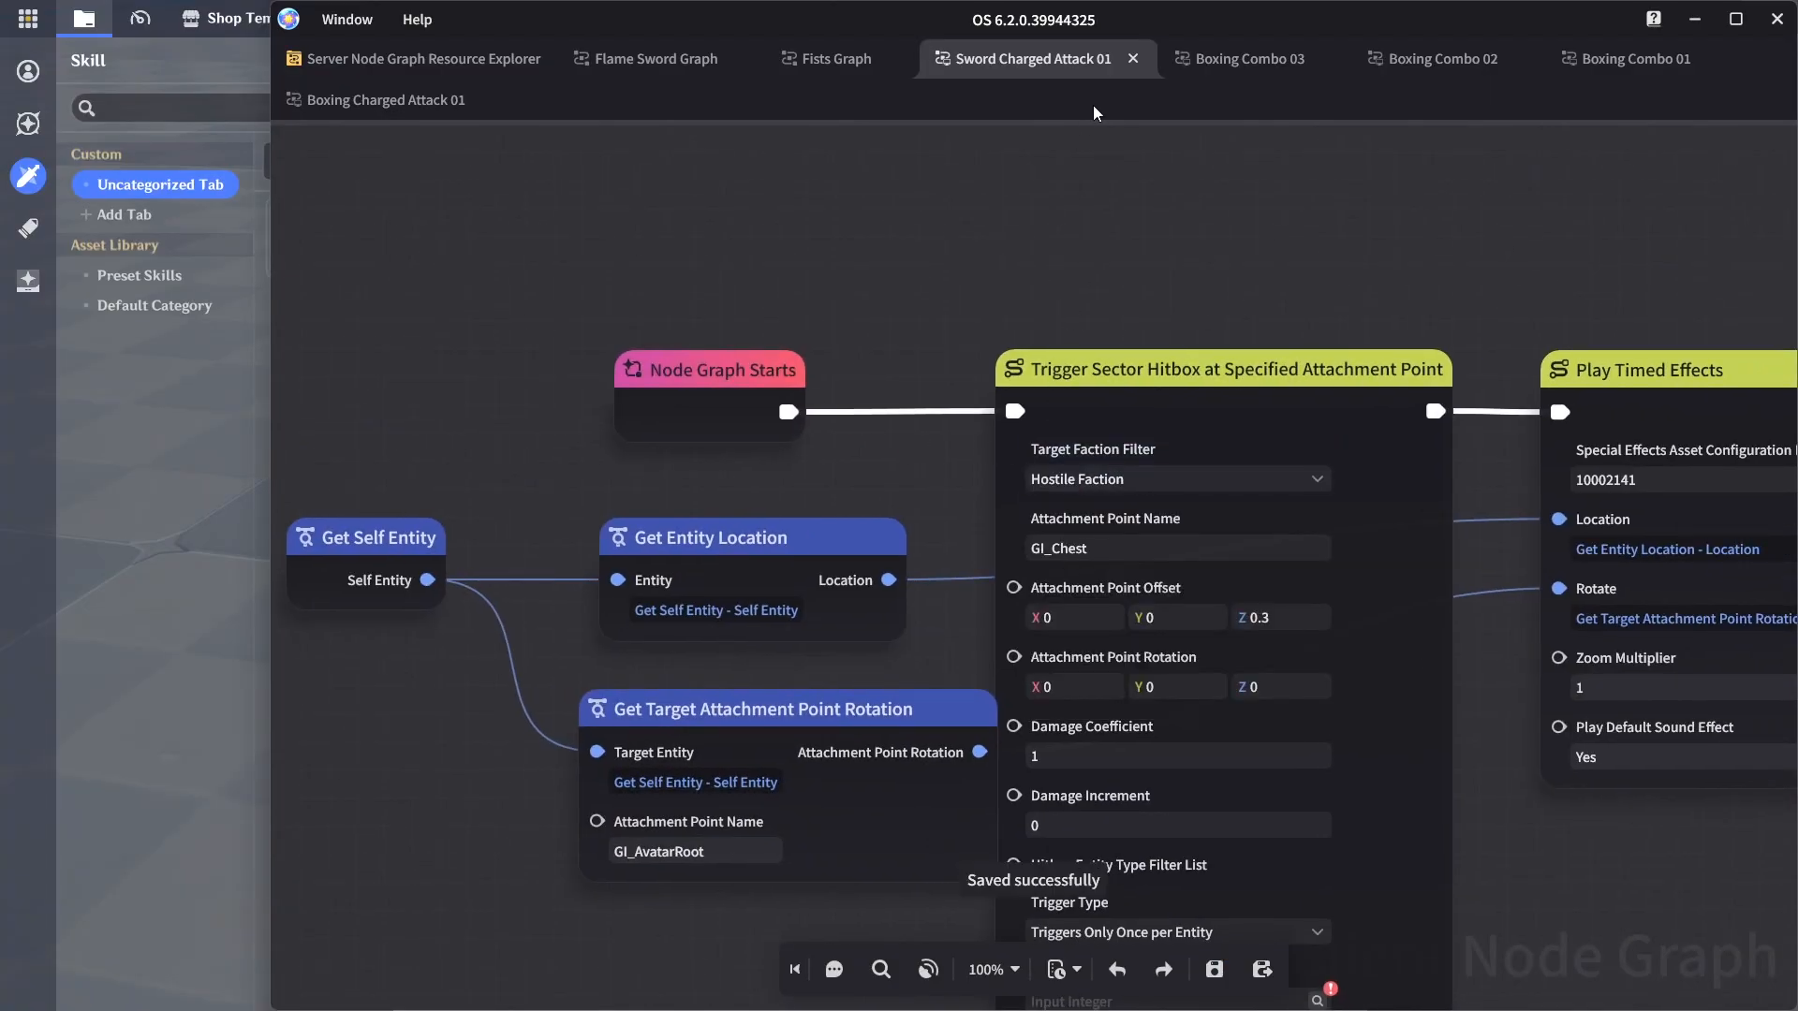
left_click(1132, 58)
Set the rectangular hitbox Target Faction Filter to Hostile Faction in Boxing Combo 03 and Boxing Combo 02, saving and closing both graphs
left_click(1021, 349)
left_click(958, 429)
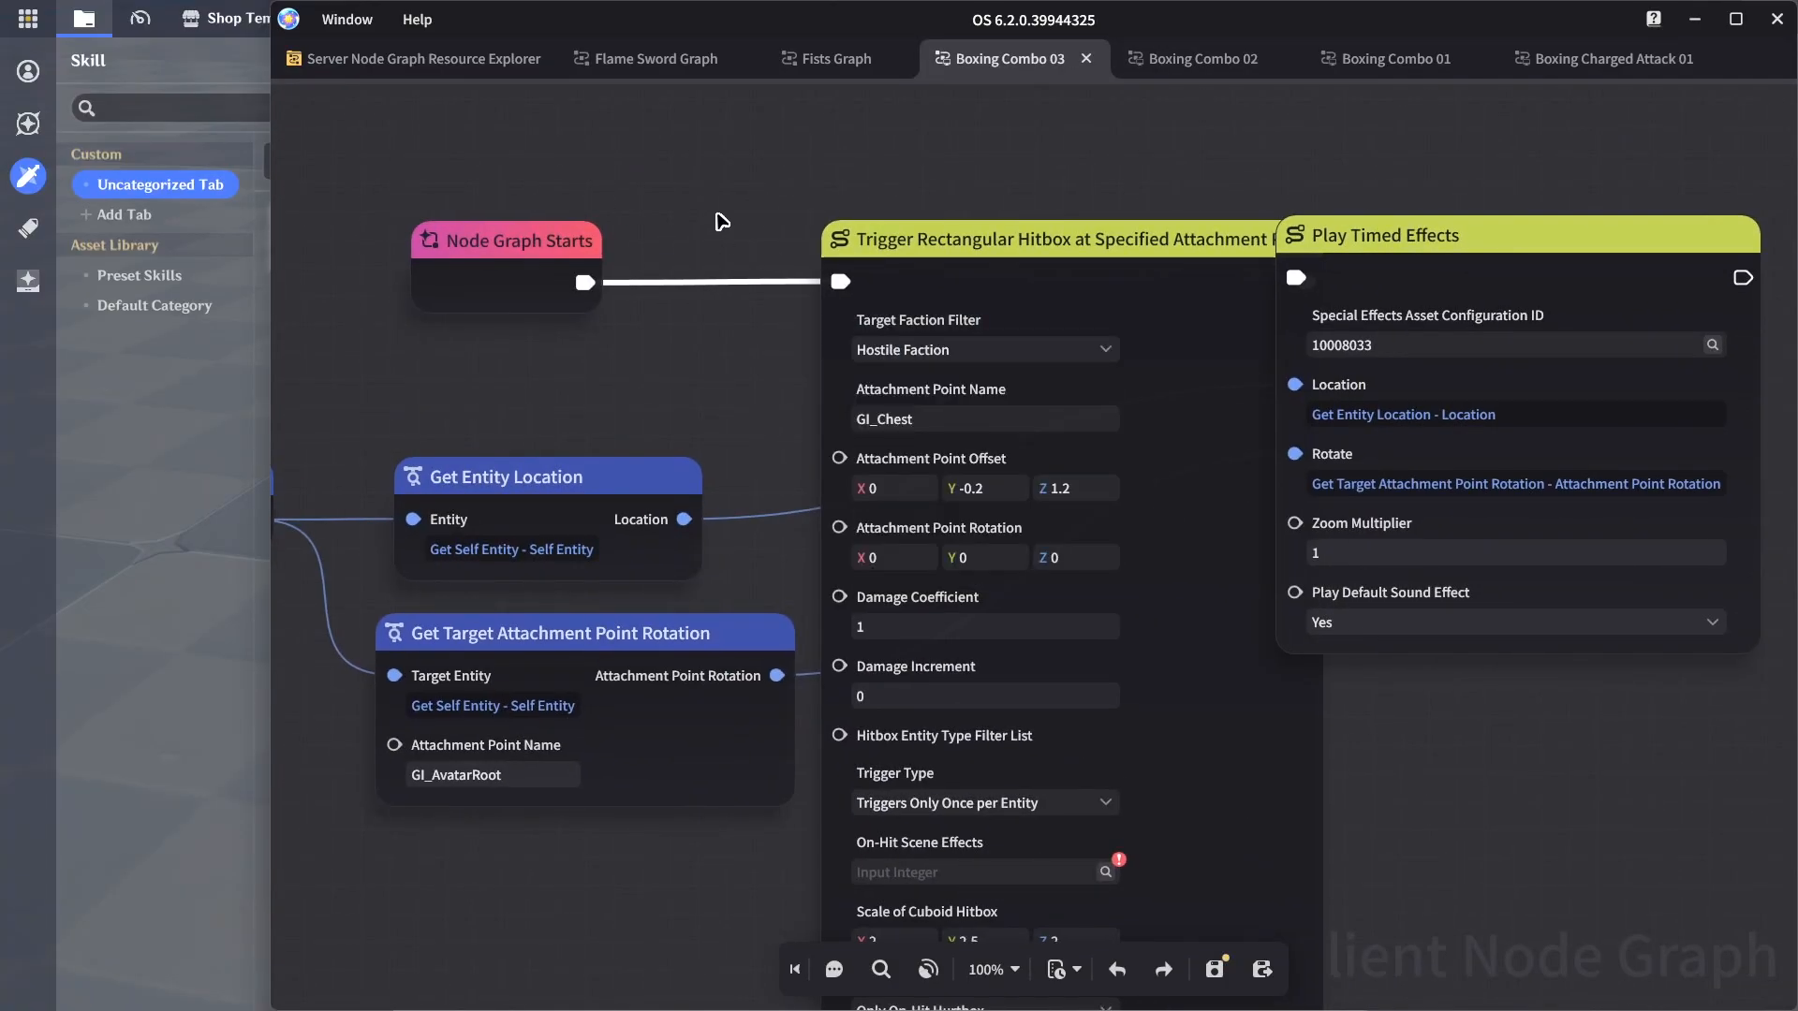
left_click(1086, 58)
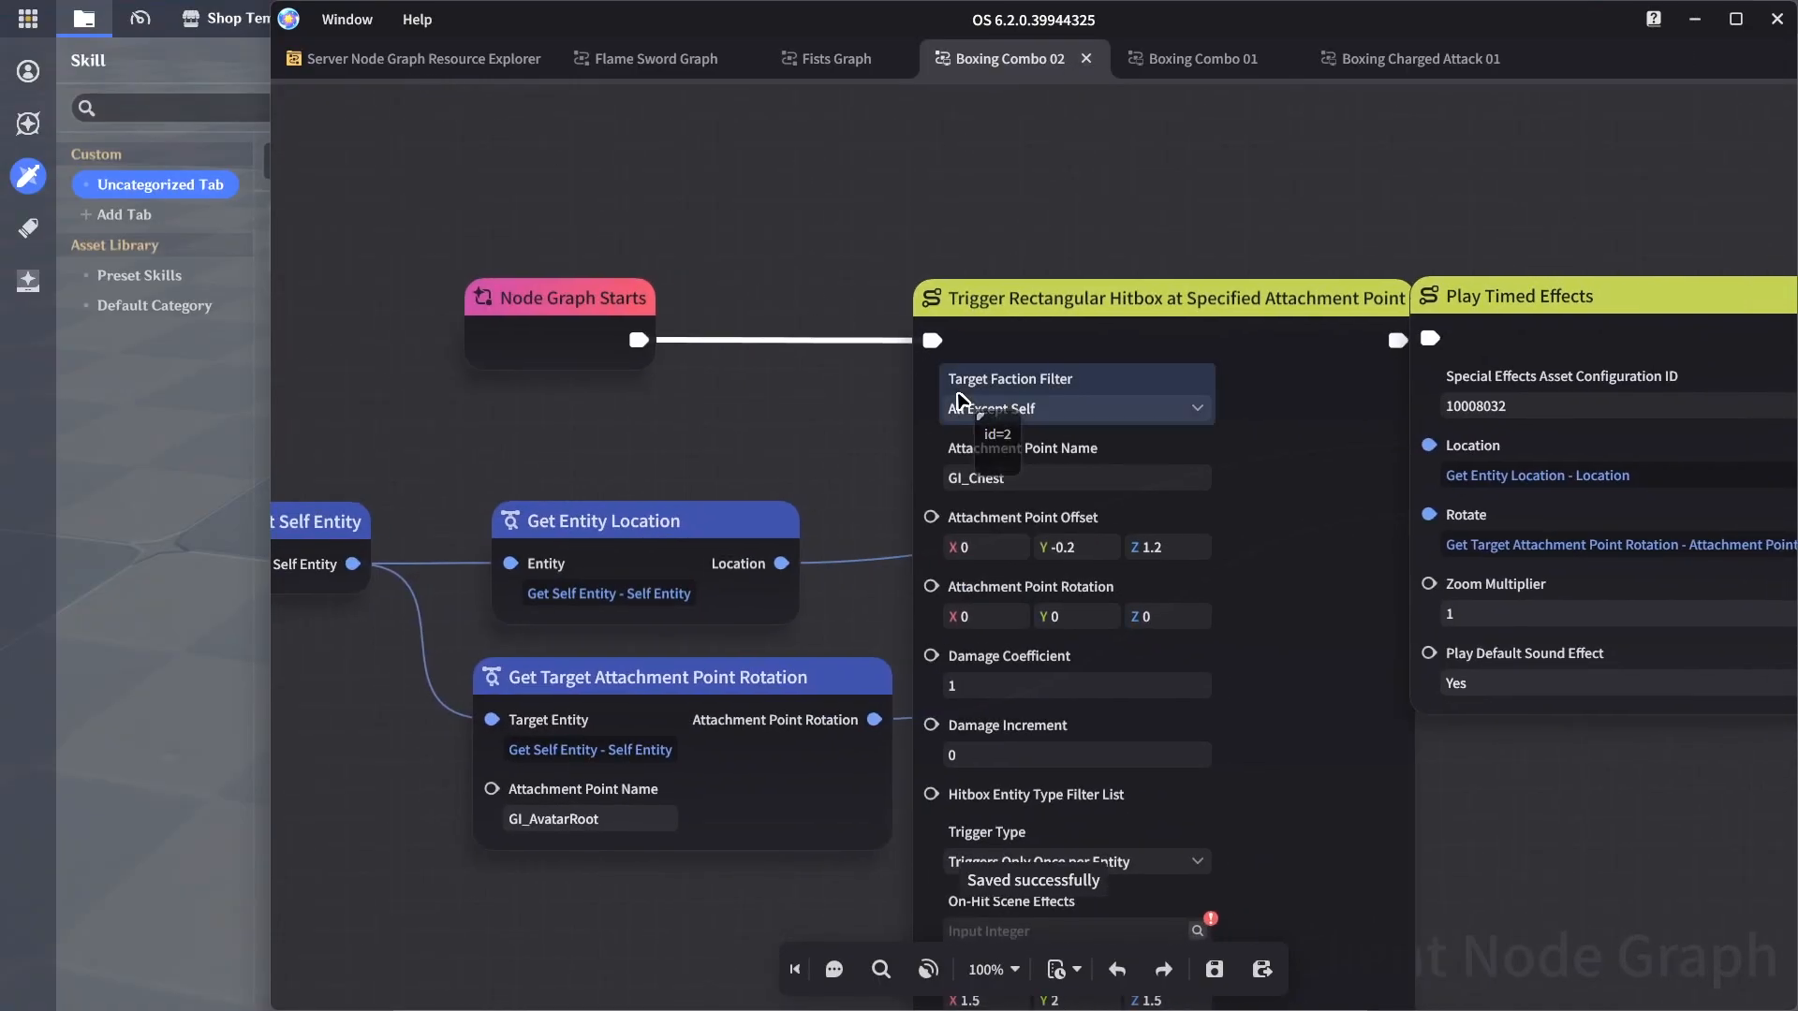
left_click(958, 403)
left_click(999, 492)
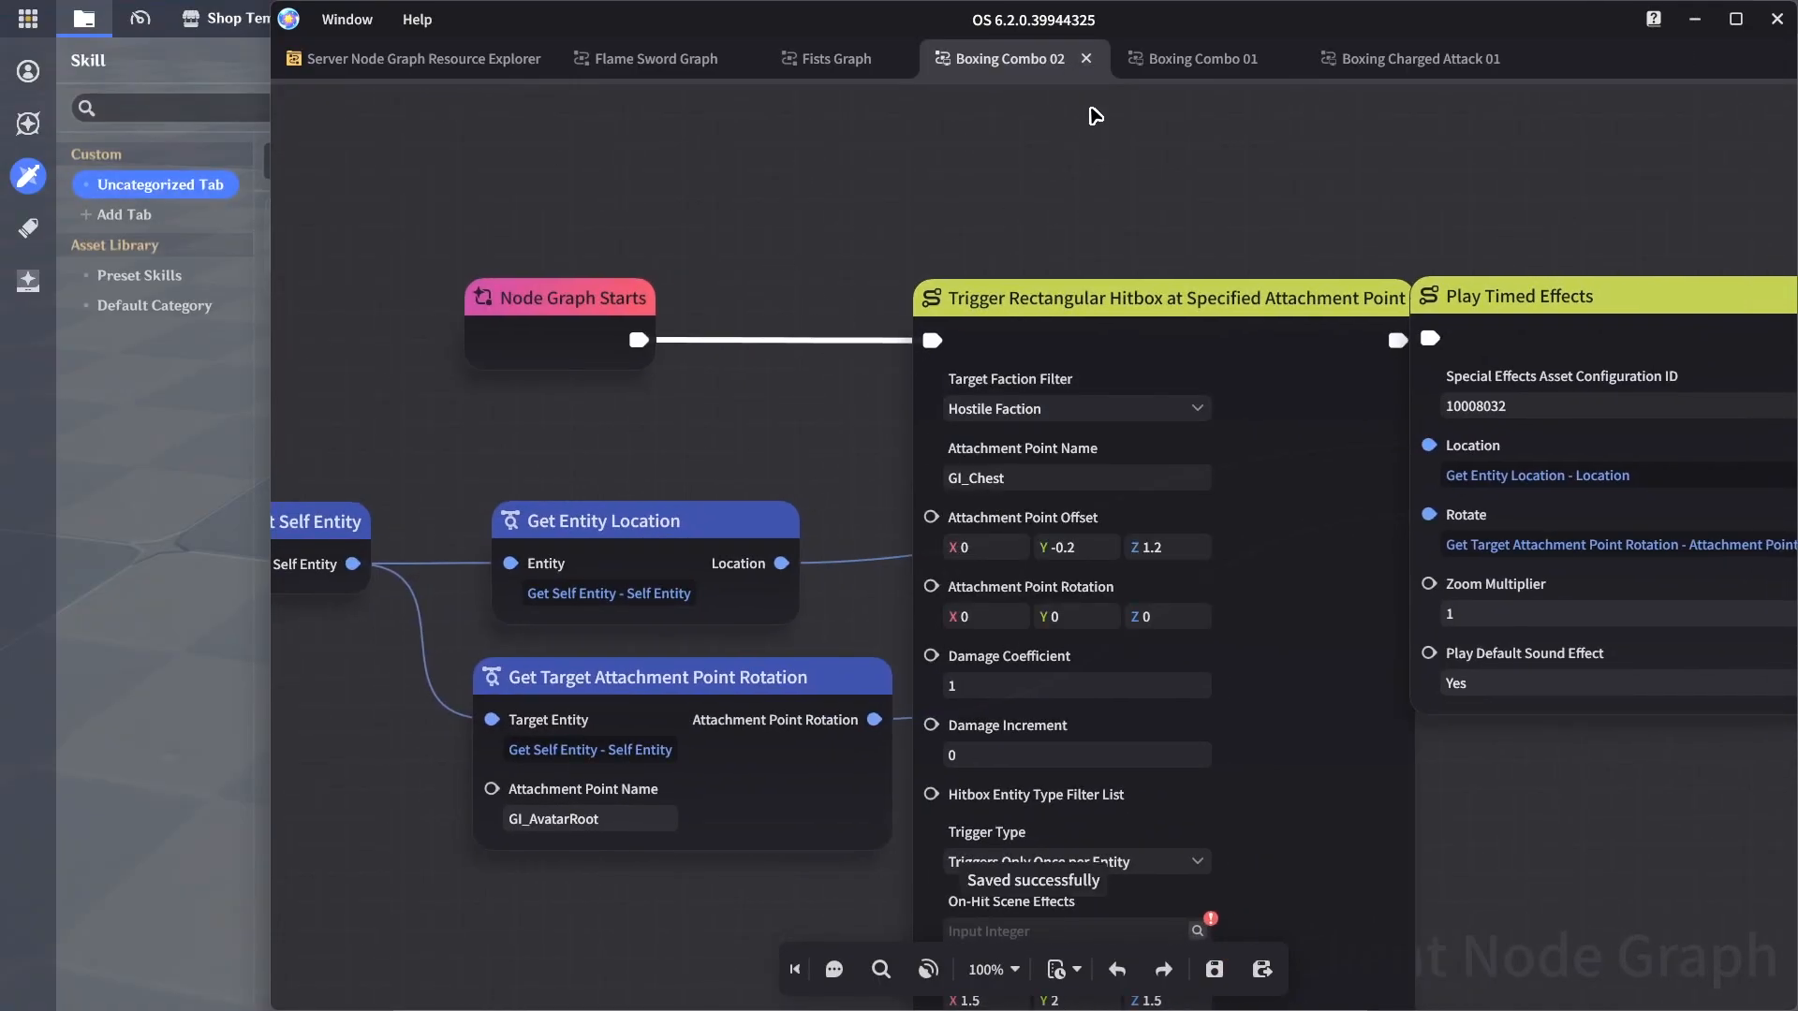
left_click(1086, 58)
Set the Target Faction Filter of Boxing Combo 01's rectangular hitbox to Hostile Faction, save the graph and close it
left_click(1059, 420)
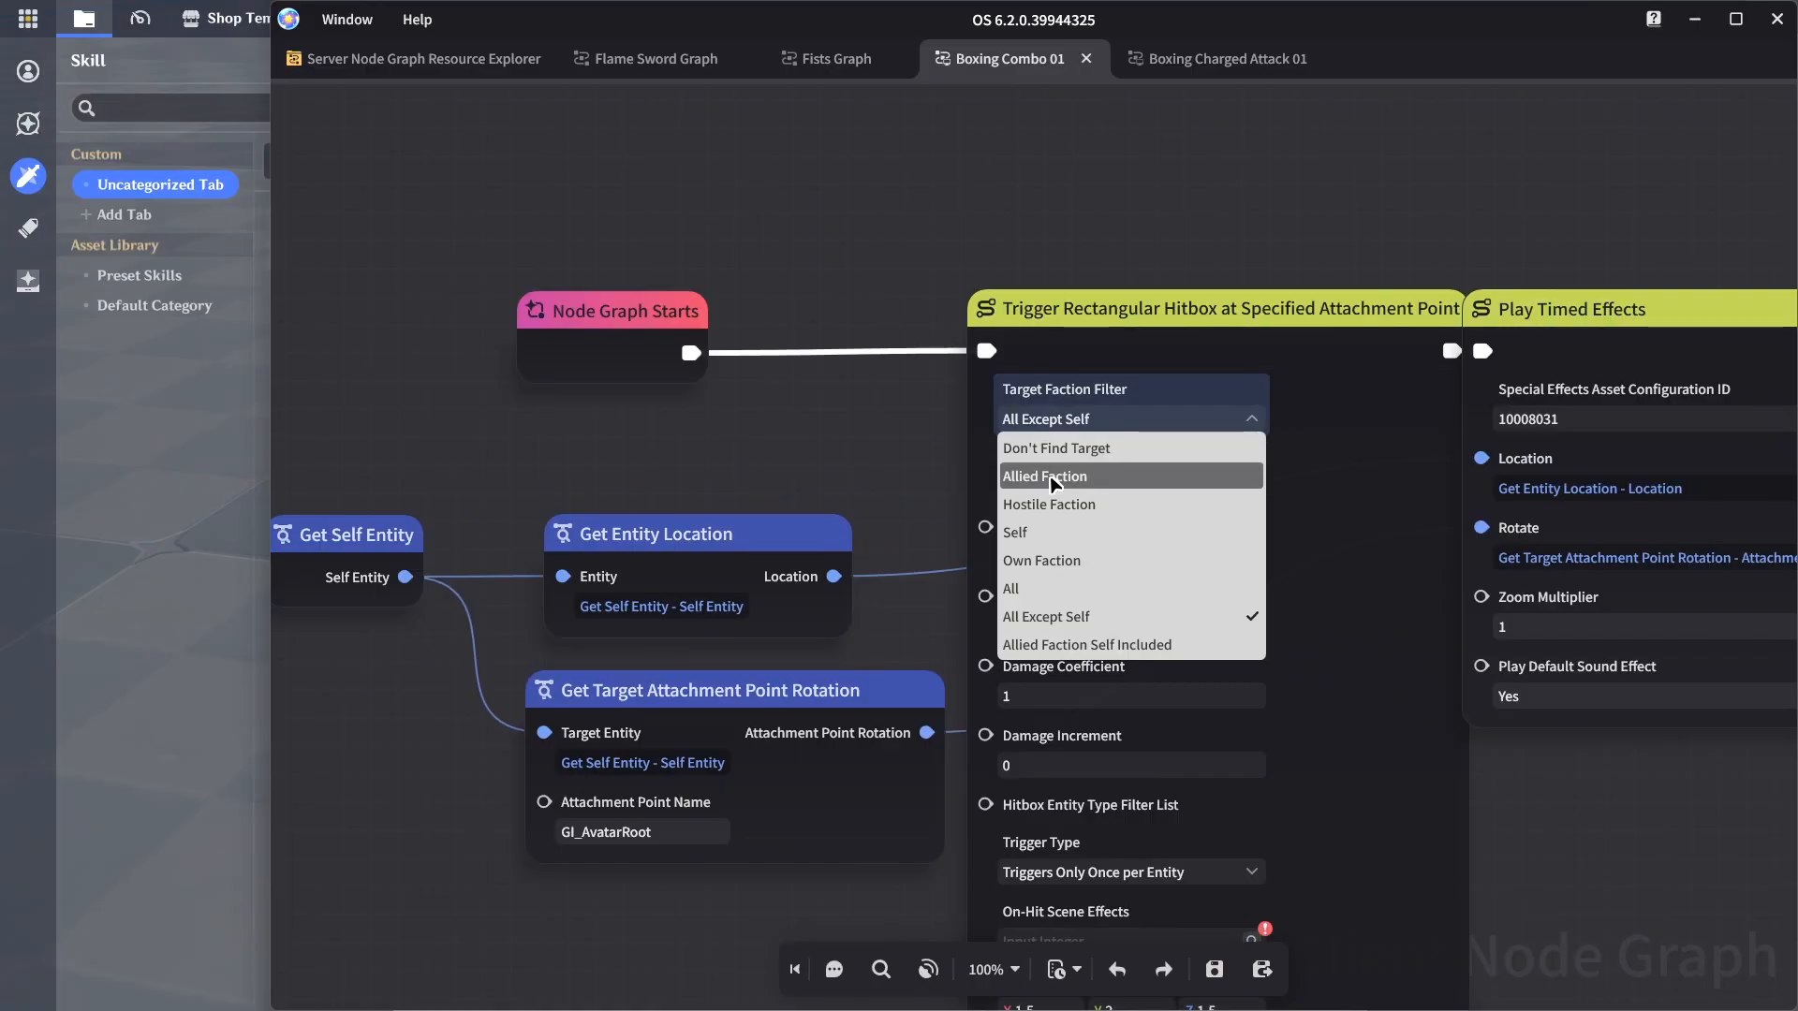
left_click(1039, 504)
key("ctrl+s")
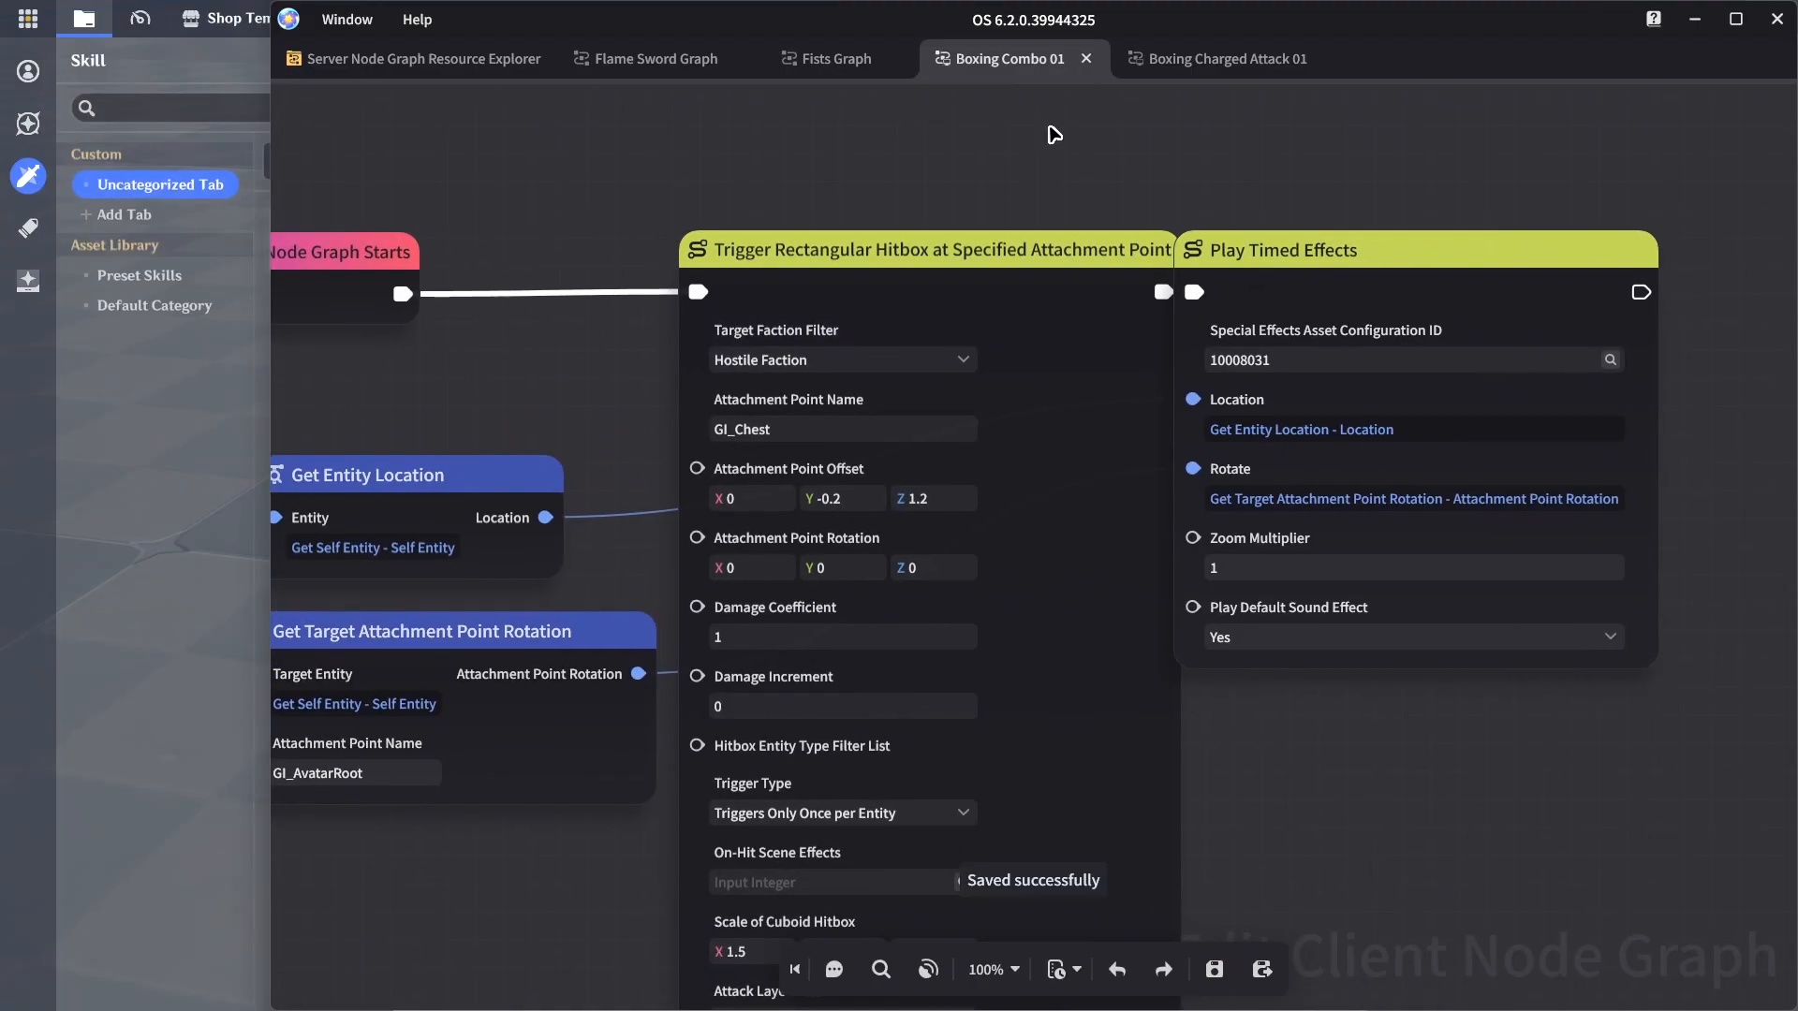
left_click(1086, 58)
Set the Target Faction Filter of Boxing Charged Attack 01's rectangular hitbox to Hostile Faction, save the graph and close it
left_click_drag(926, 217, 256, 91)
left_click(1040, 419)
left_click(1040, 492)
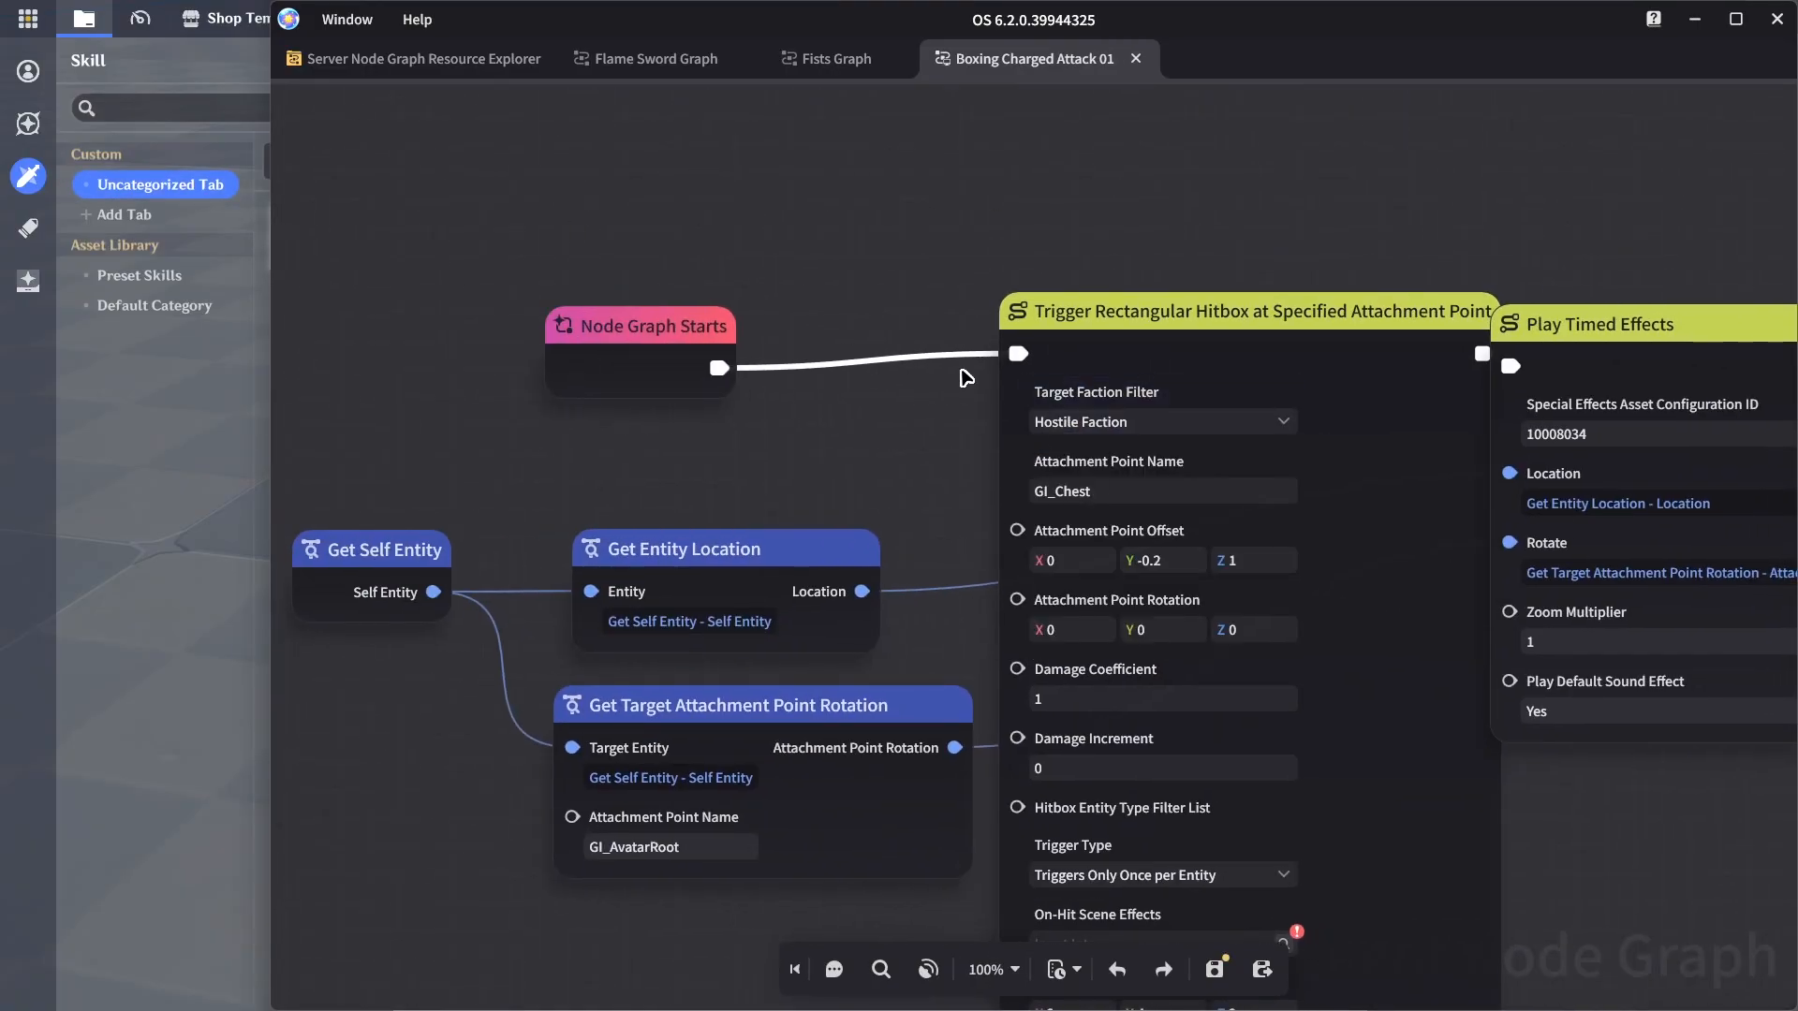
left_click_drag(852, 263, 594, 225)
key("ctrl+s")
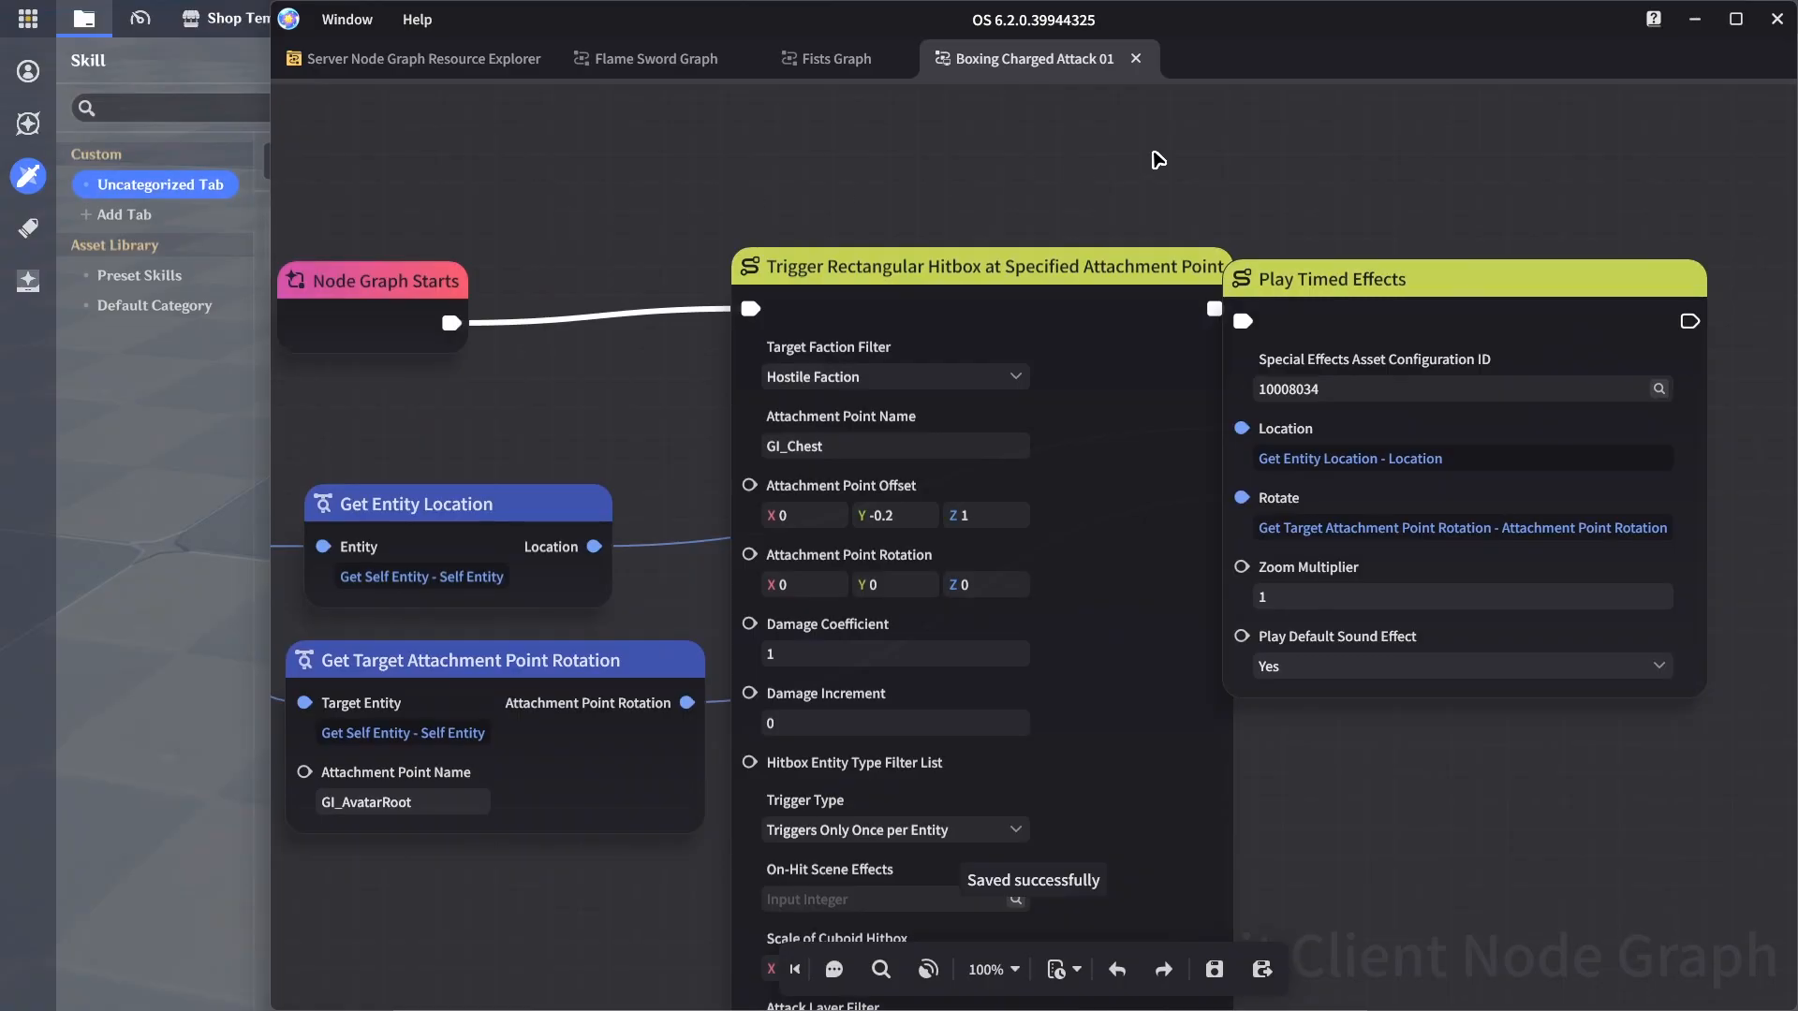
left_click(1135, 59)
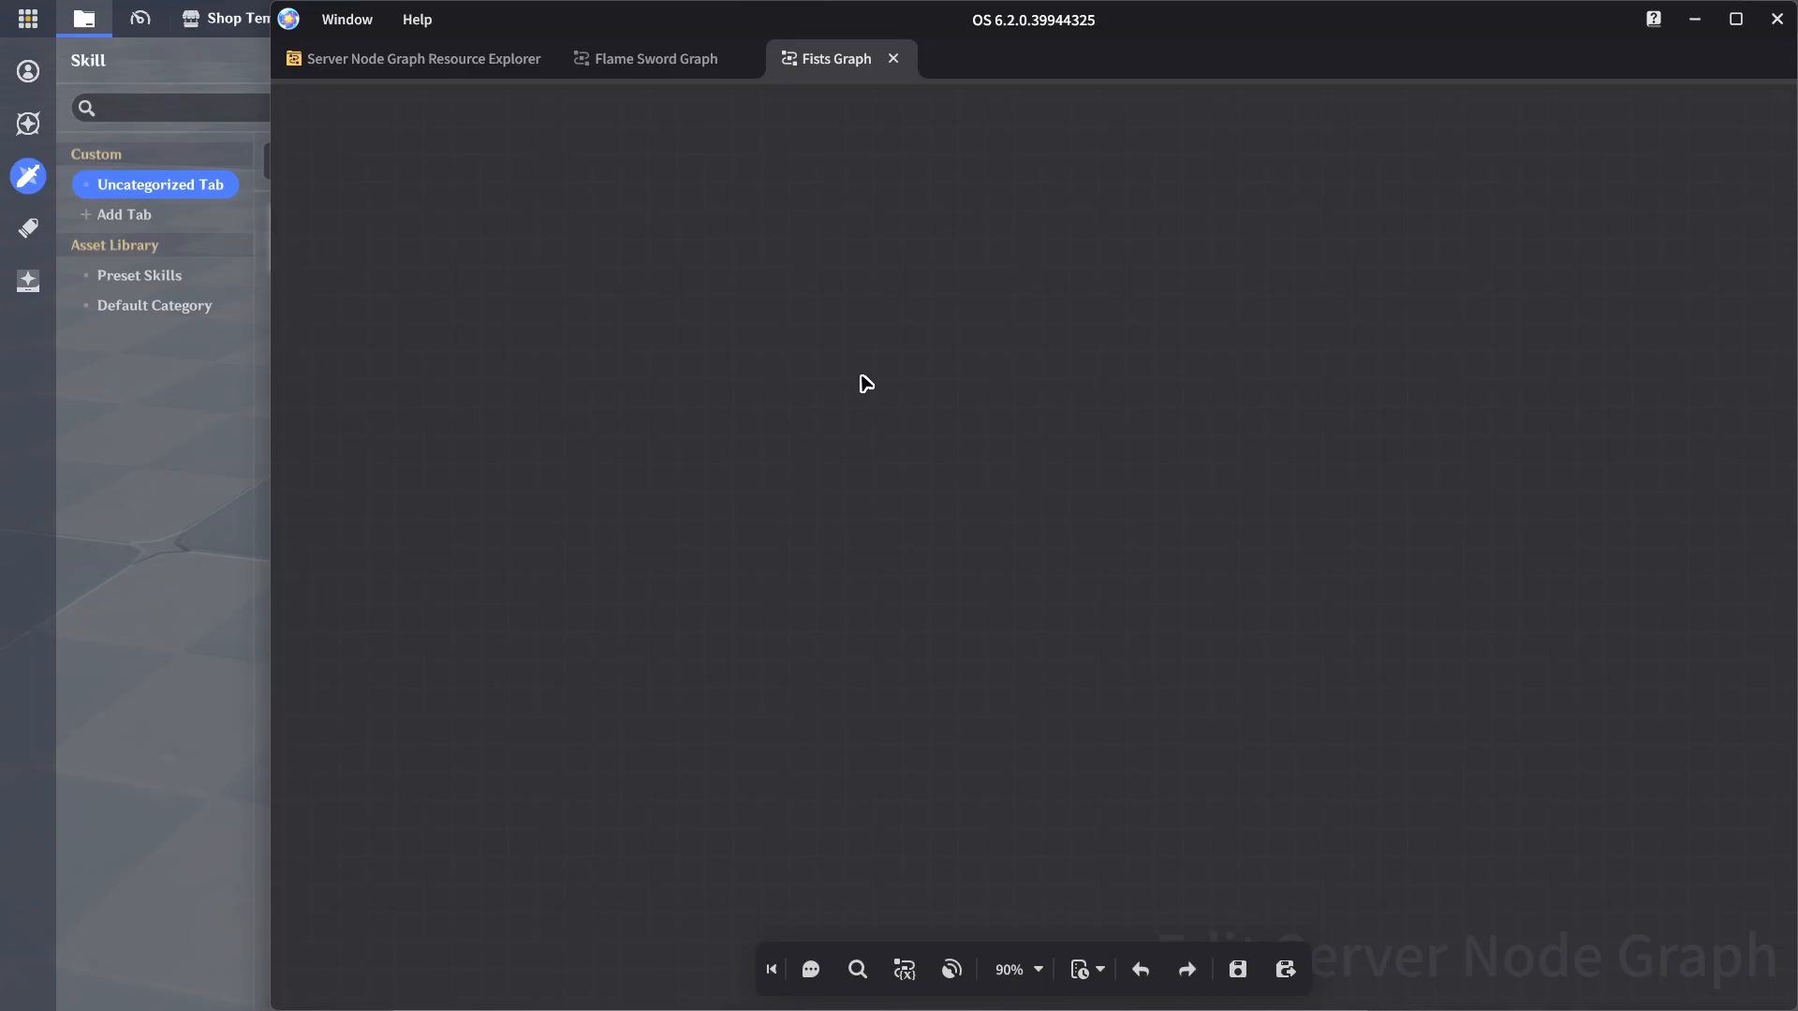
Add a When Equipment Is Equipped event node to the empty Fists Graph
key("ctrl+s")
right_click(814, 393)
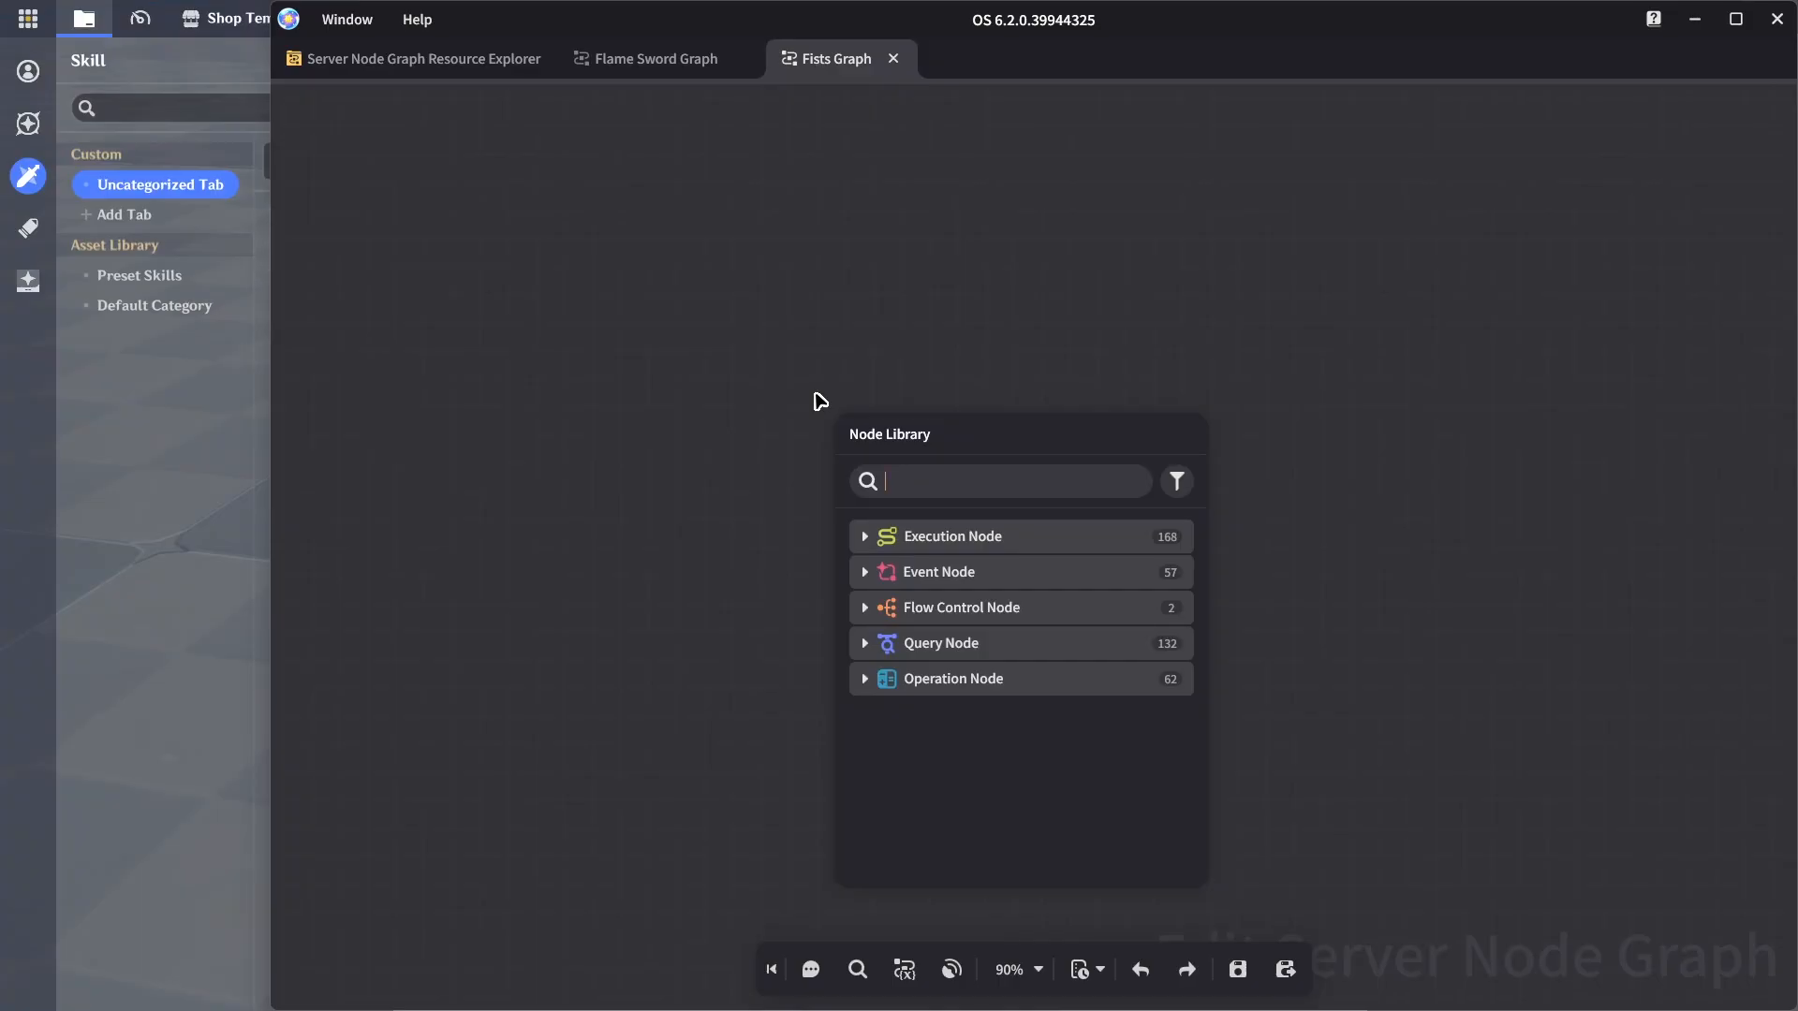
type("equipped")
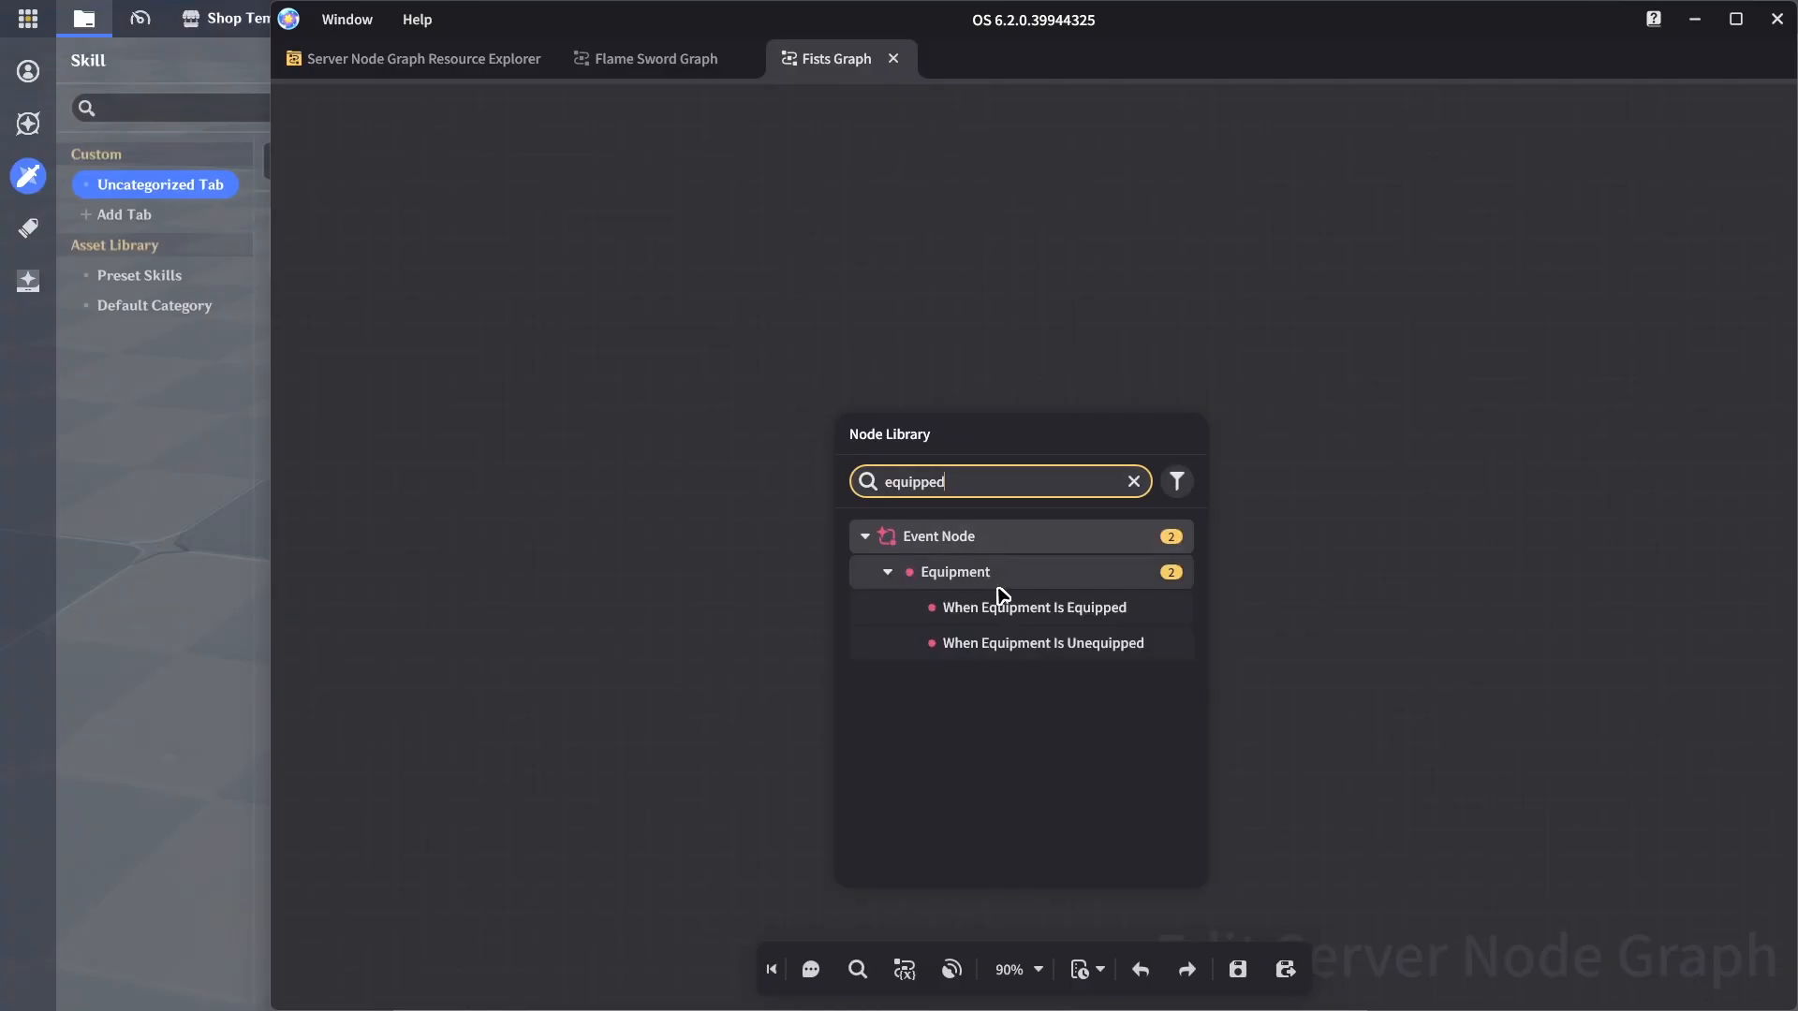
left_click(1000, 618)
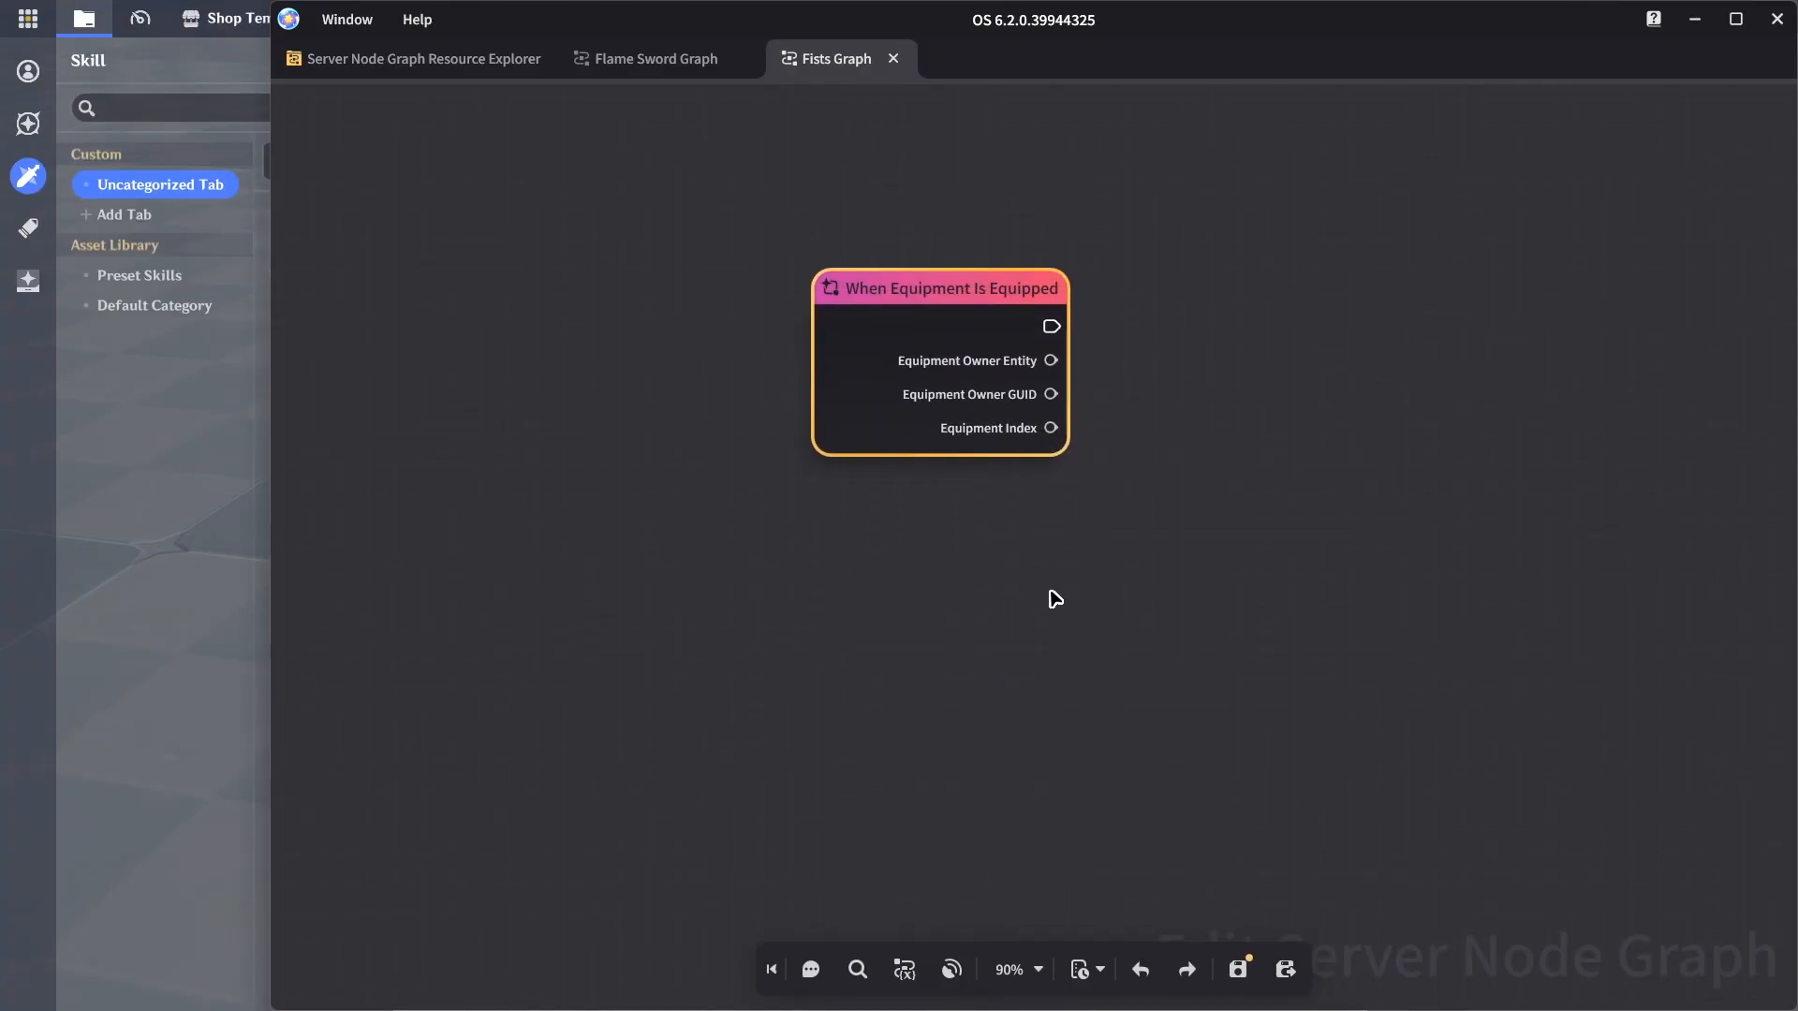
Add a When Equipment Is Unequipped event node and space it well below the When Equipment Is Equipped node
right_click(904, 526)
type("unequipp")
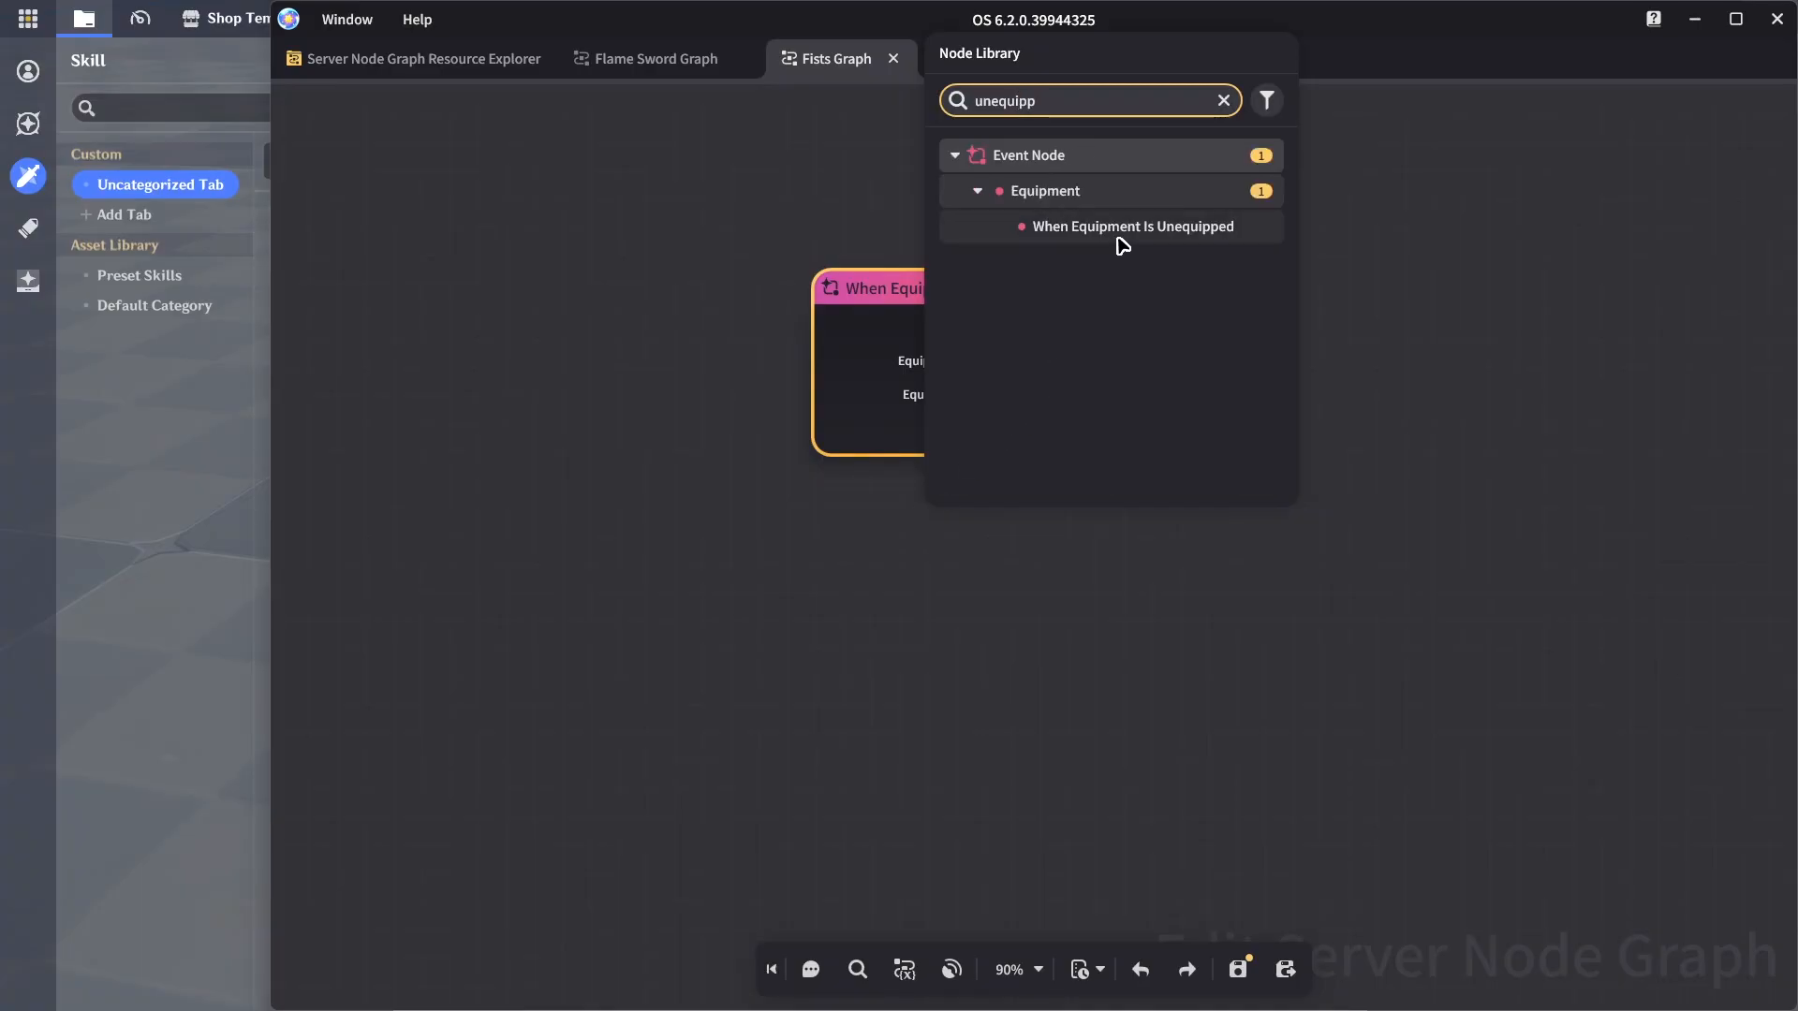
left_click(1120, 239)
left_click_drag(1056, 550, 967, 608)
left_click(1247, 492)
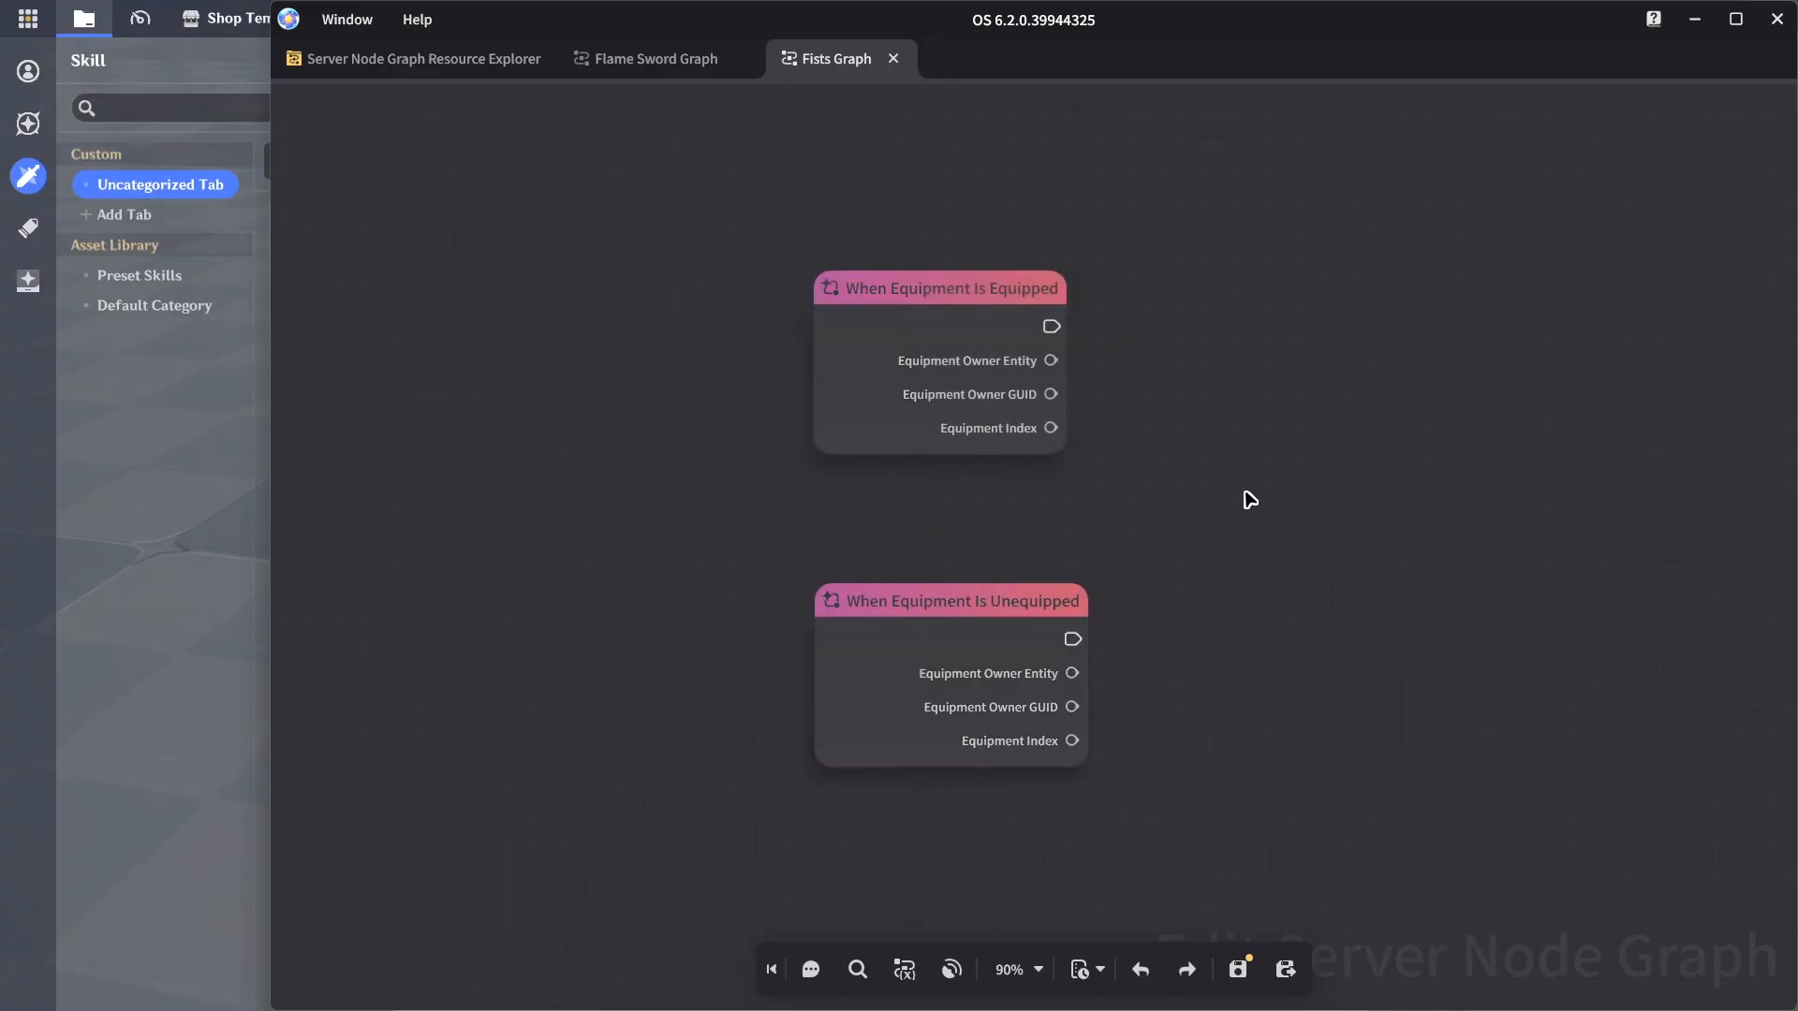
left_click_drag(1251, 500, 1065, 522)
left_click_drag(756, 302, 753, 159)
left_click_drag(1016, 227, 1015, 225)
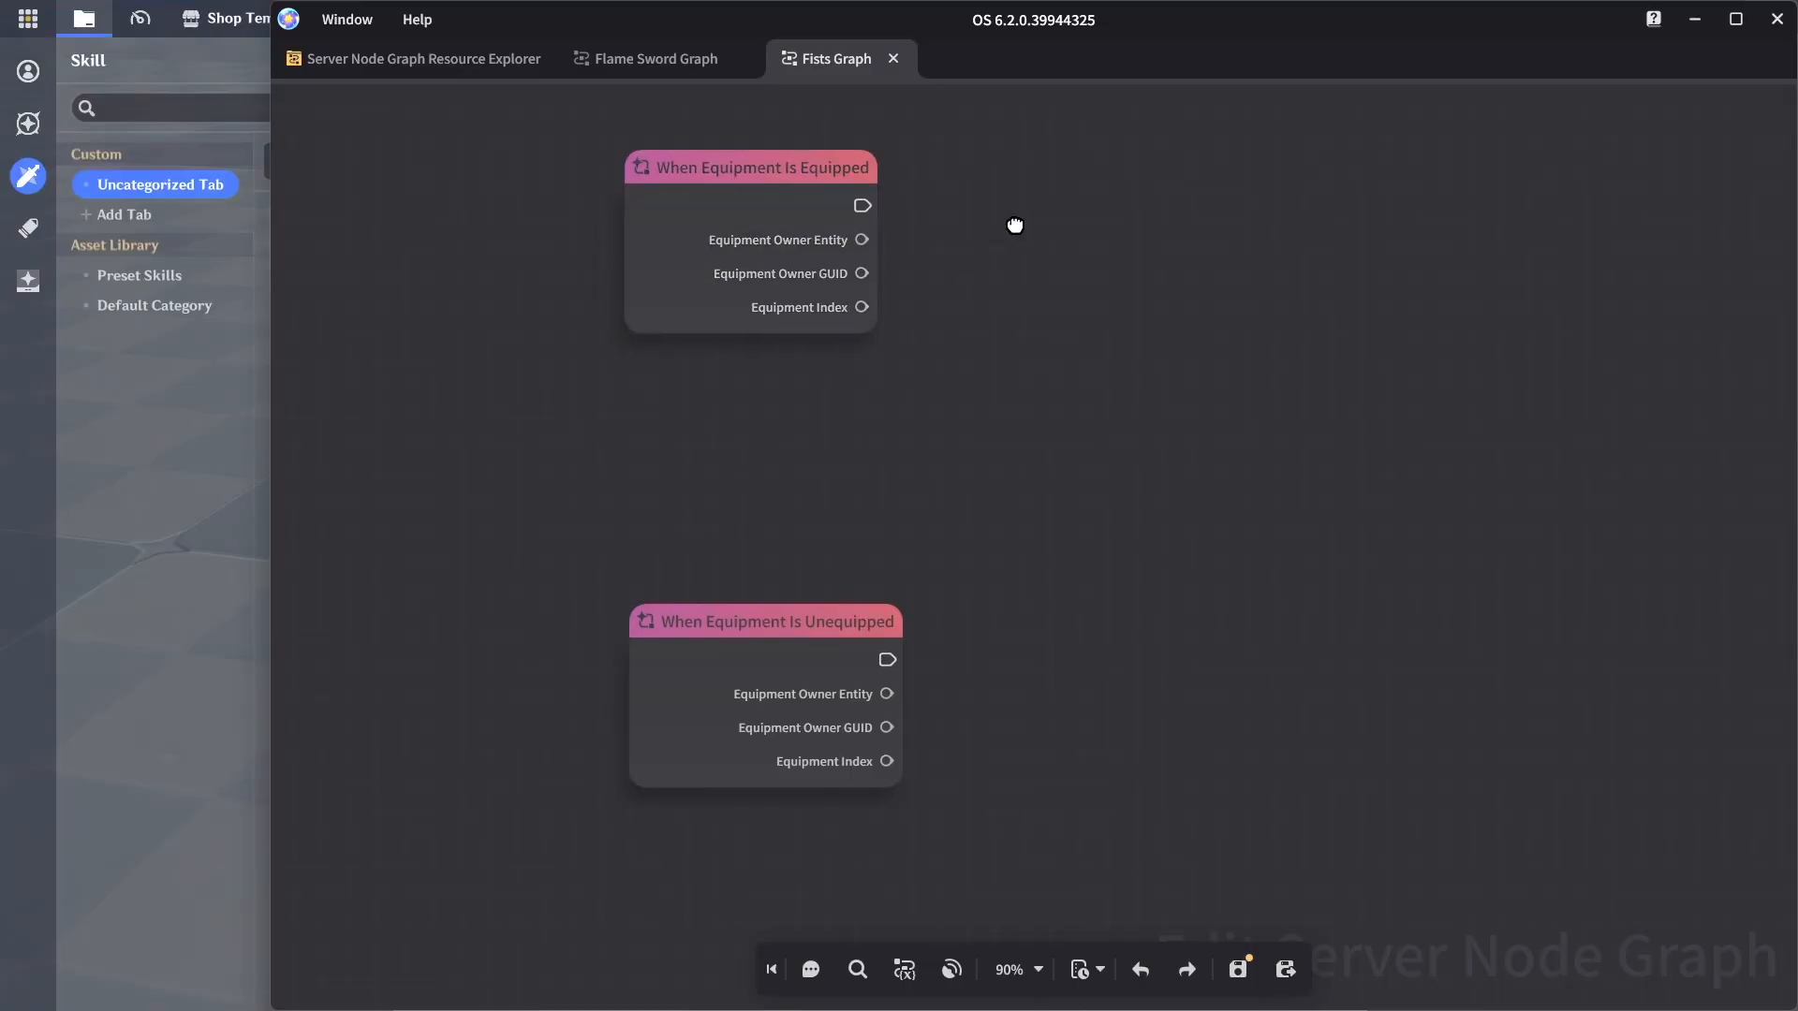
Add an Add Character Skill node and connect it to the execution output of When Equipment Is Equipped
right_click(1015, 225)
type("add skill")
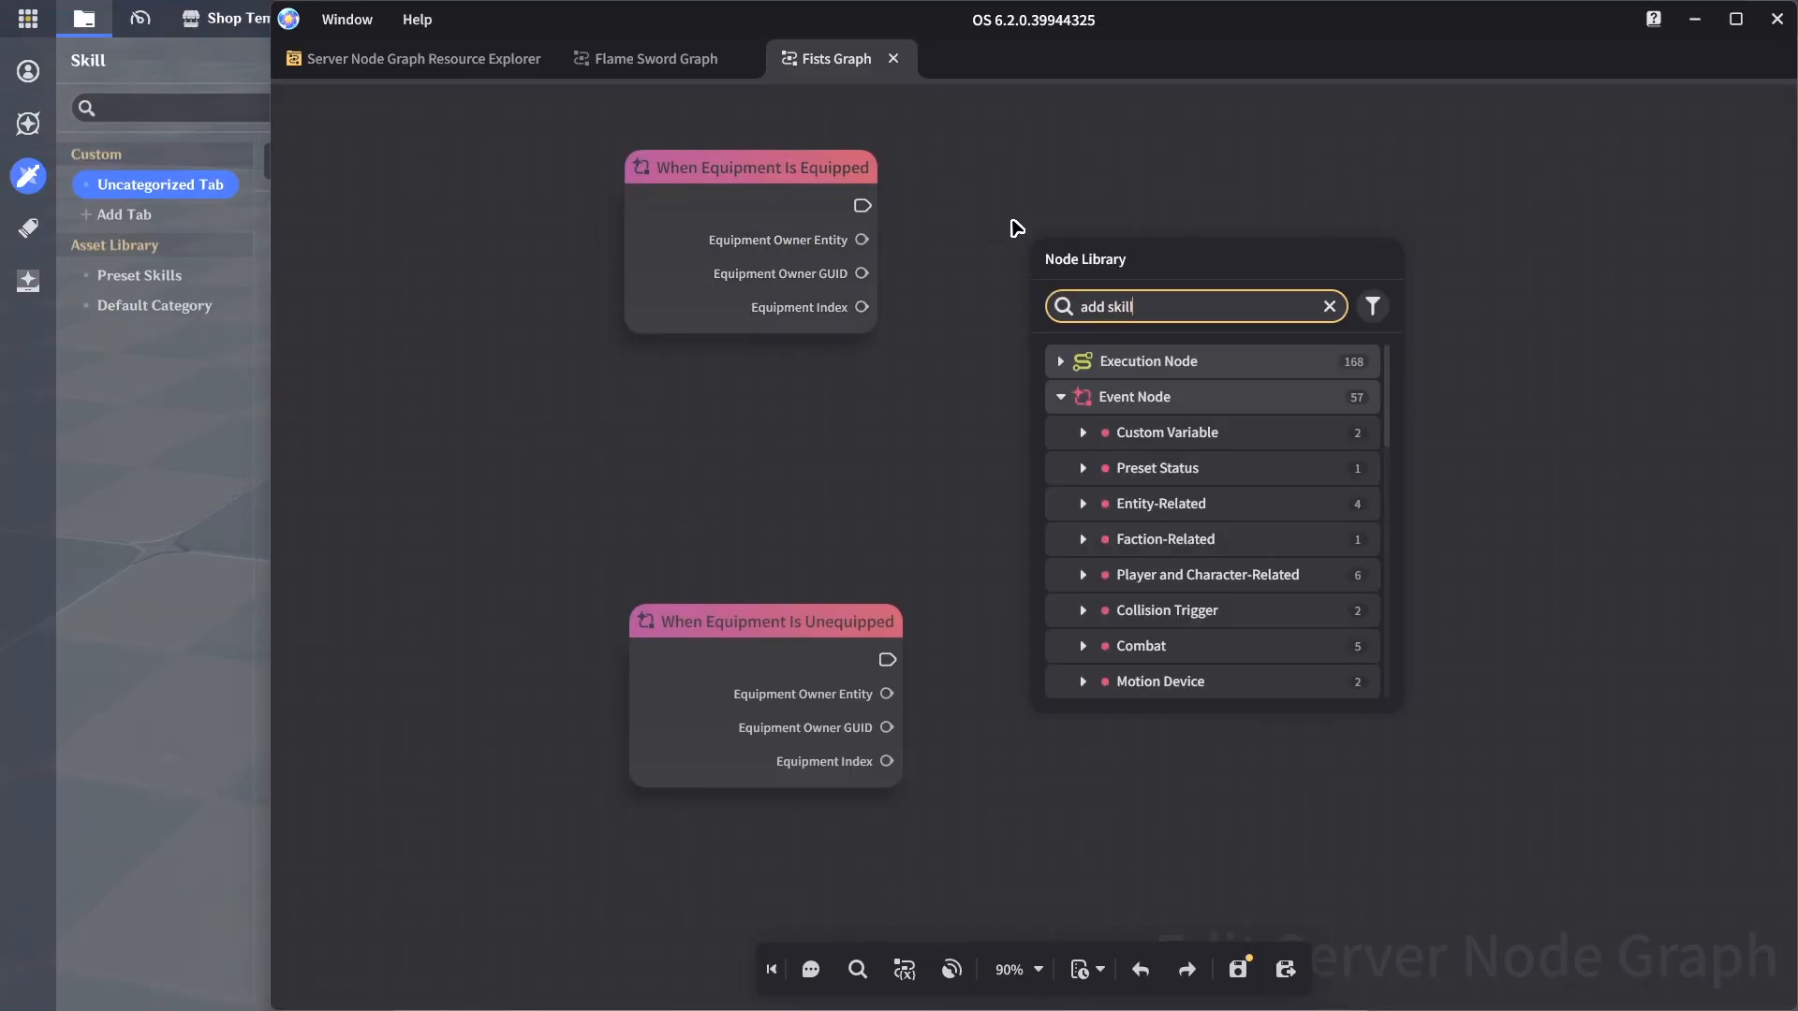
left_click(1192, 433)
left_click_drag(839, 207, 1029, 275)
left_click_drag(1102, 261, 1182, 188)
Add a Delete Character Skill by ID node and connect it to the execution output of When Equipment Is Unequipped
right_click_drag(1100, 610, 943, 566)
right_click(959, 607)
type("remove")
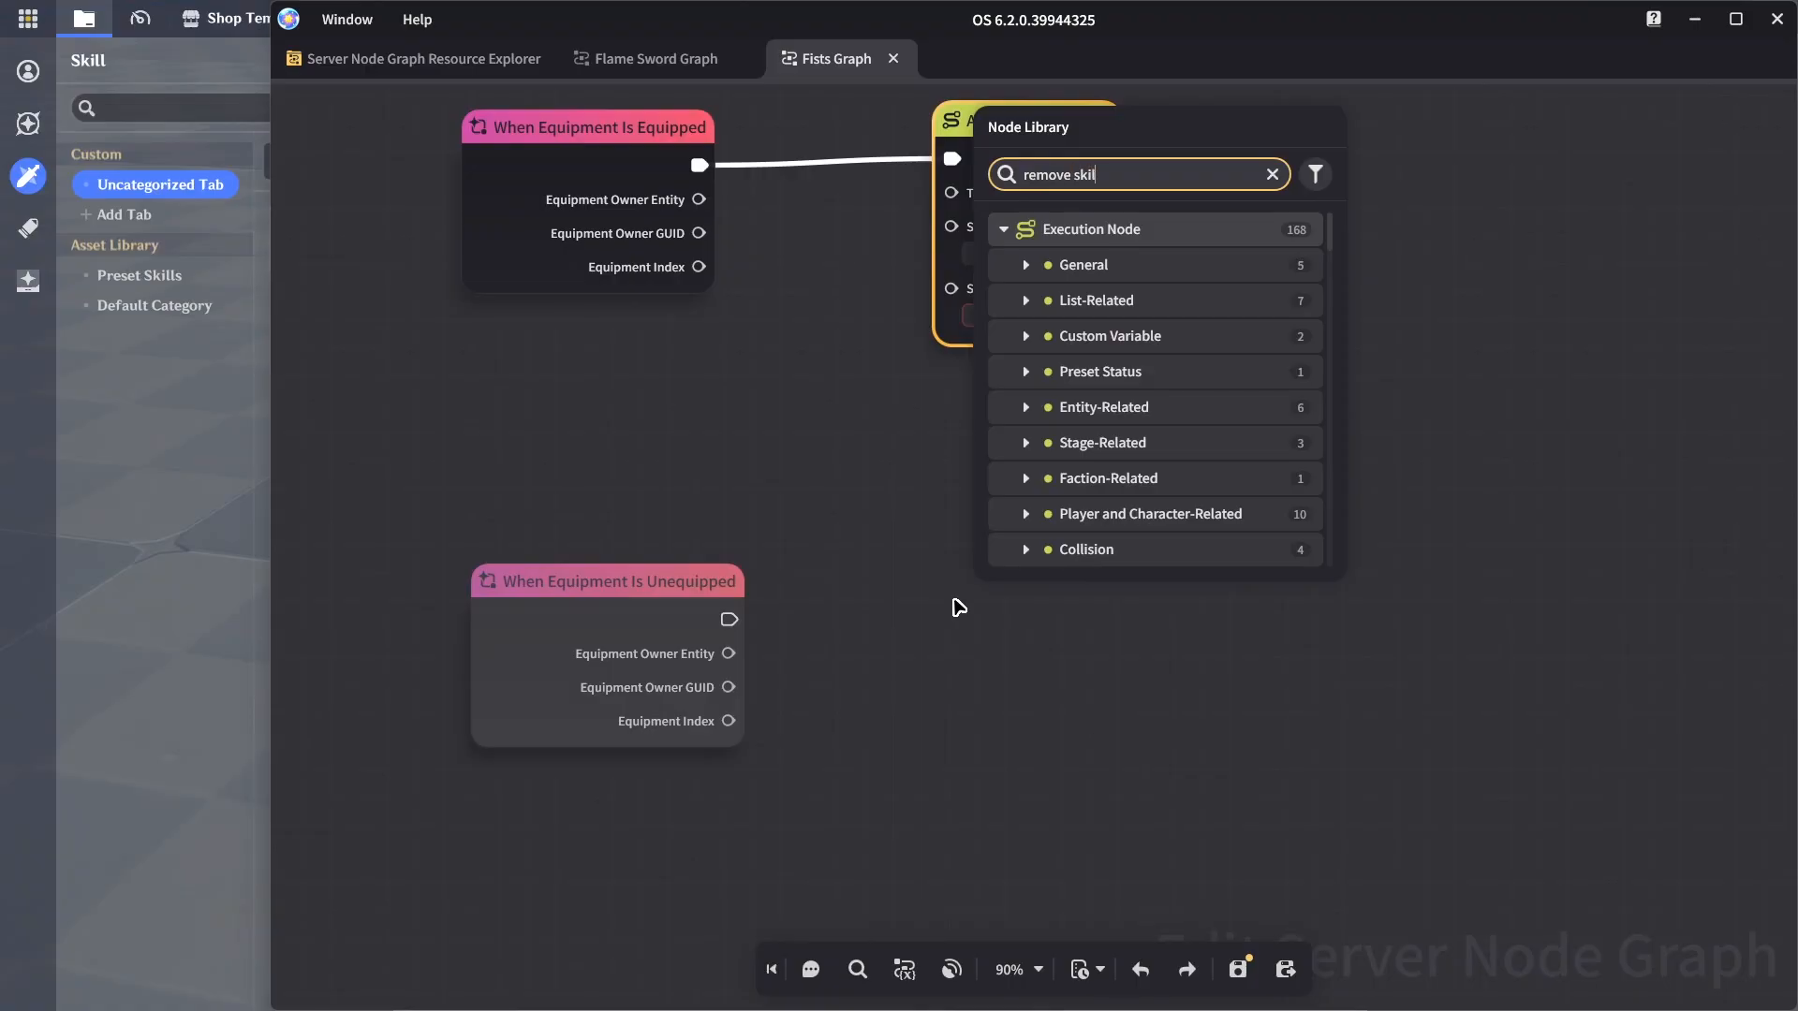
scroll(1189, 408, "down", 10)
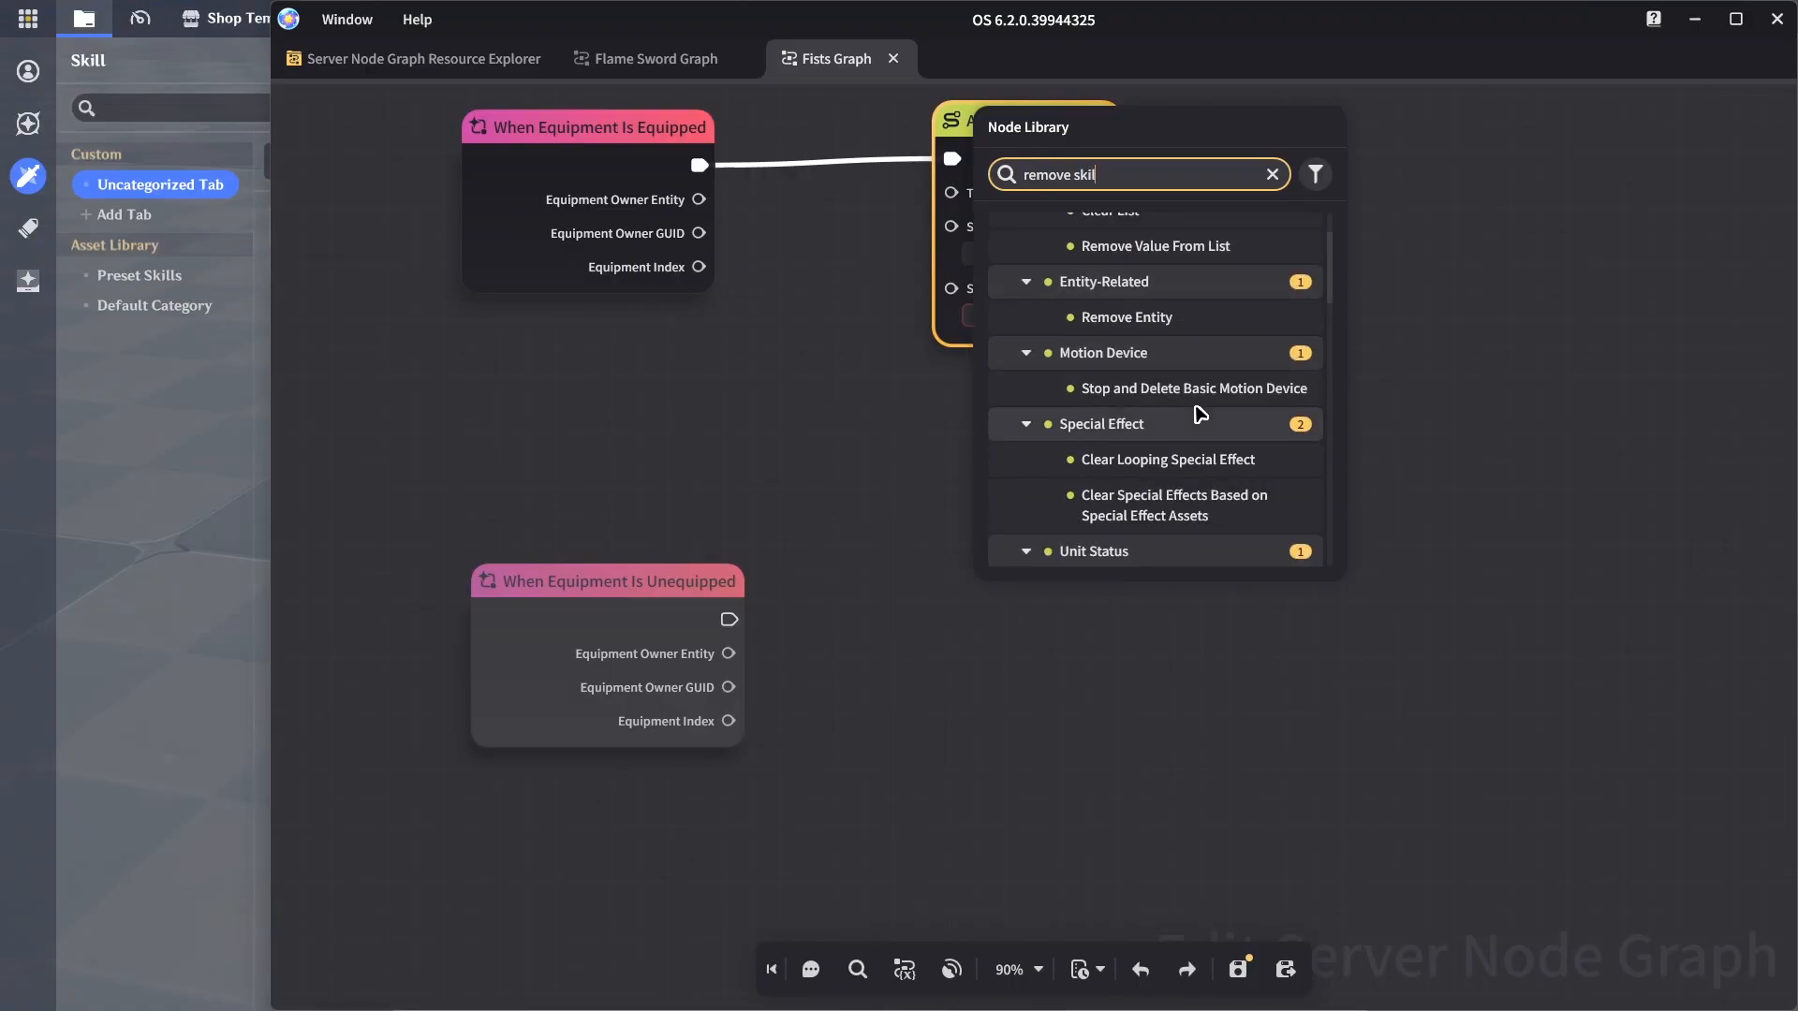
scroll(1227, 384, "down", 3)
scroll(1228, 377, "up", 10)
scroll(1252, 361, "up", 3)
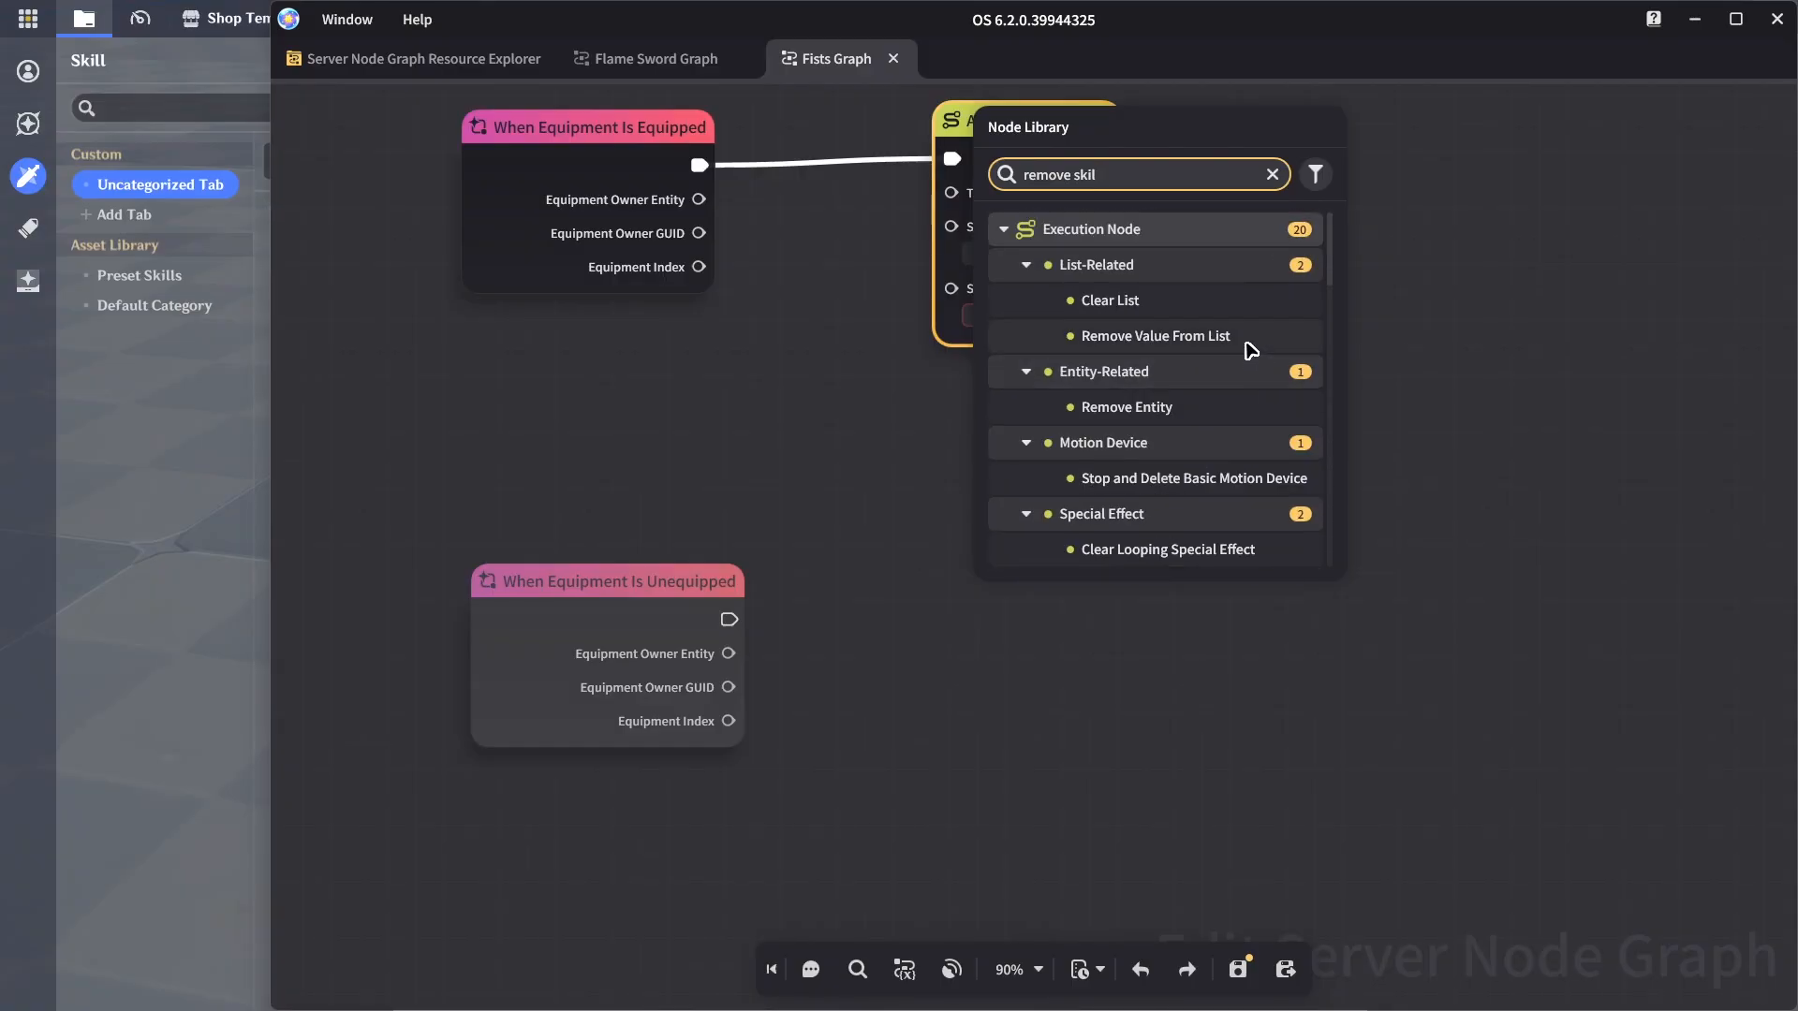
left_click_drag(1098, 185, 905, 170)
type("skill")
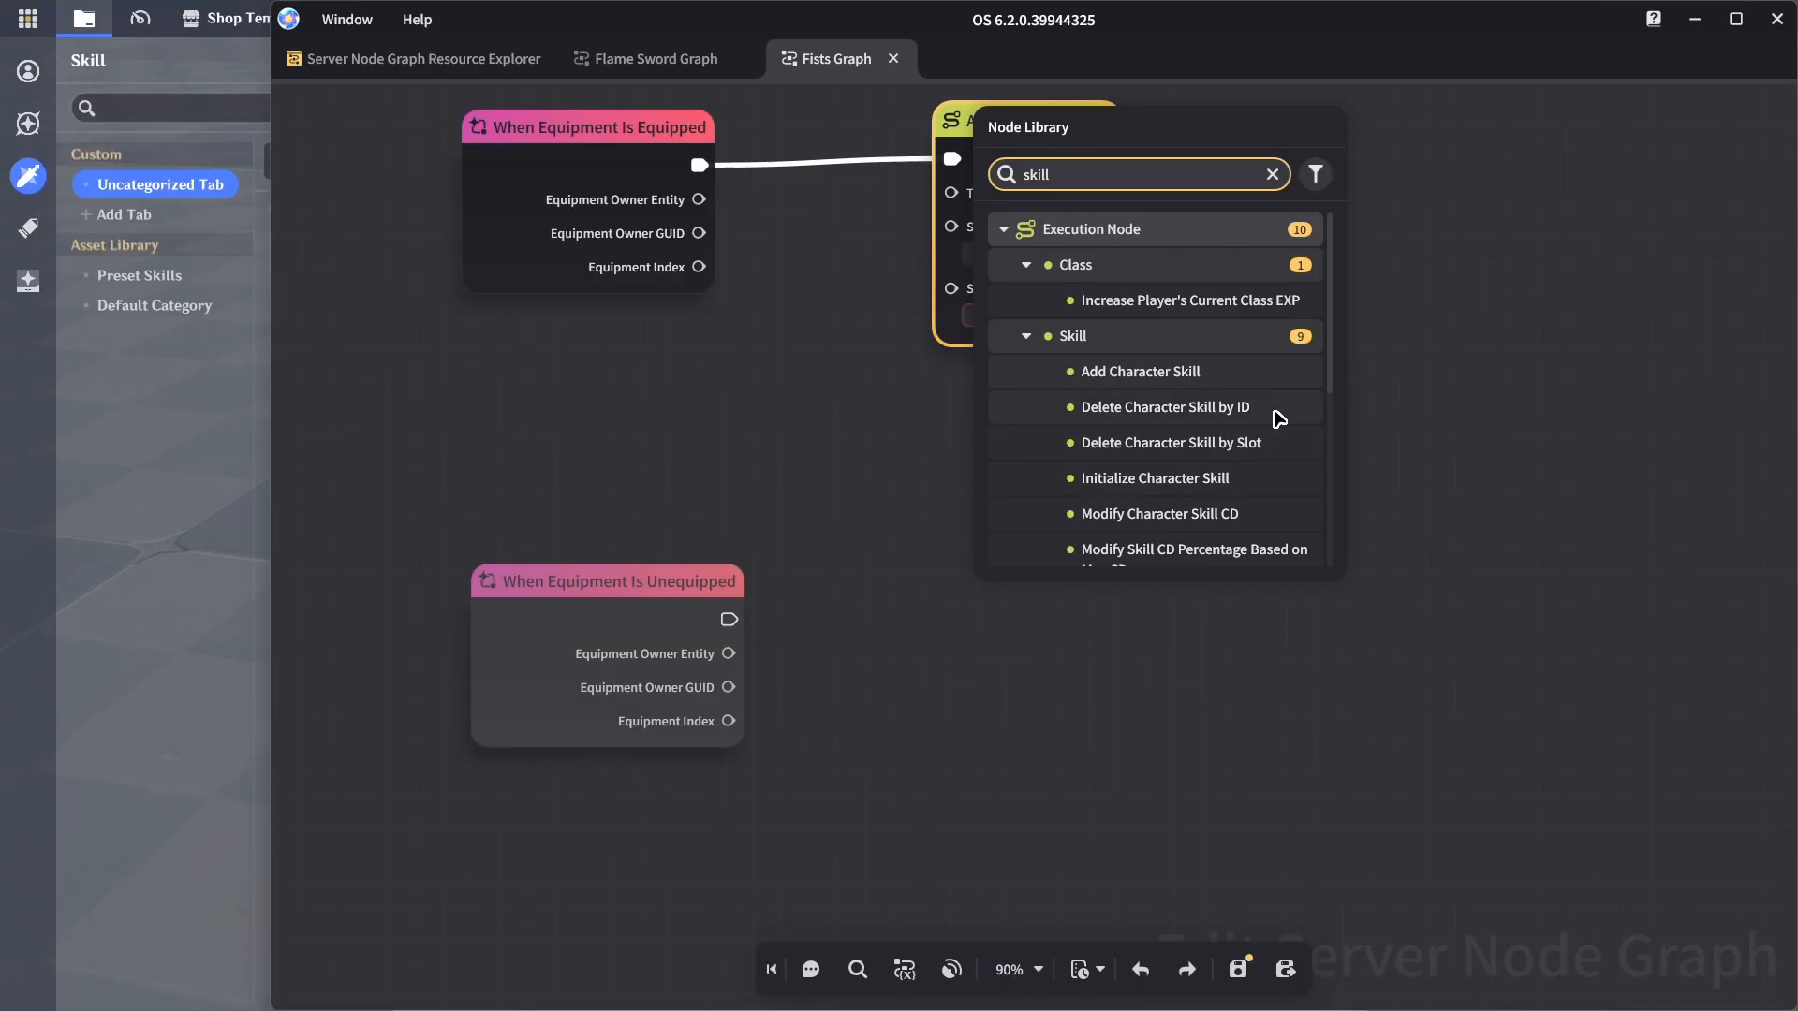
left_click(1251, 412)
left_click_drag(729, 620, 1048, 580)
left_click_drag(1024, 154, 1110, 153)
left_click(846, 321)
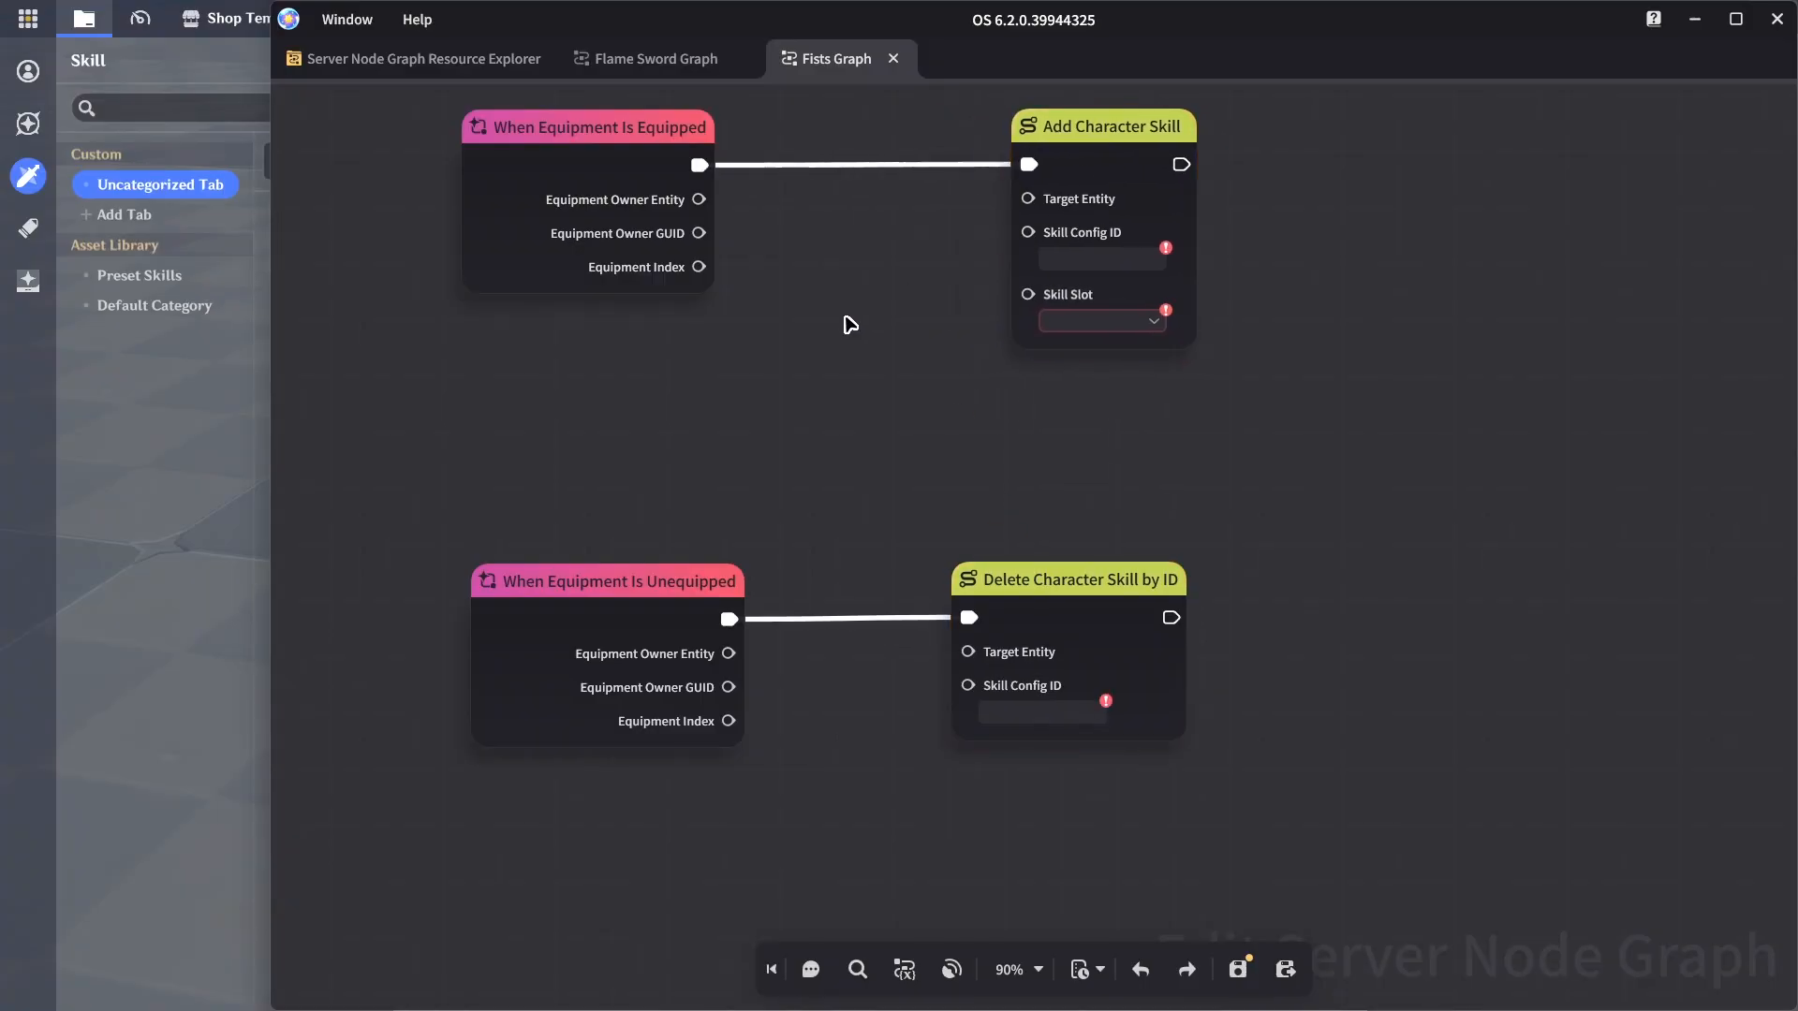
Connect each event's Equipment Owner Entity to the Target Entity of its skill node, and align the nodes in the unequipped row
left_click_drag(760, 153, 877, 278)
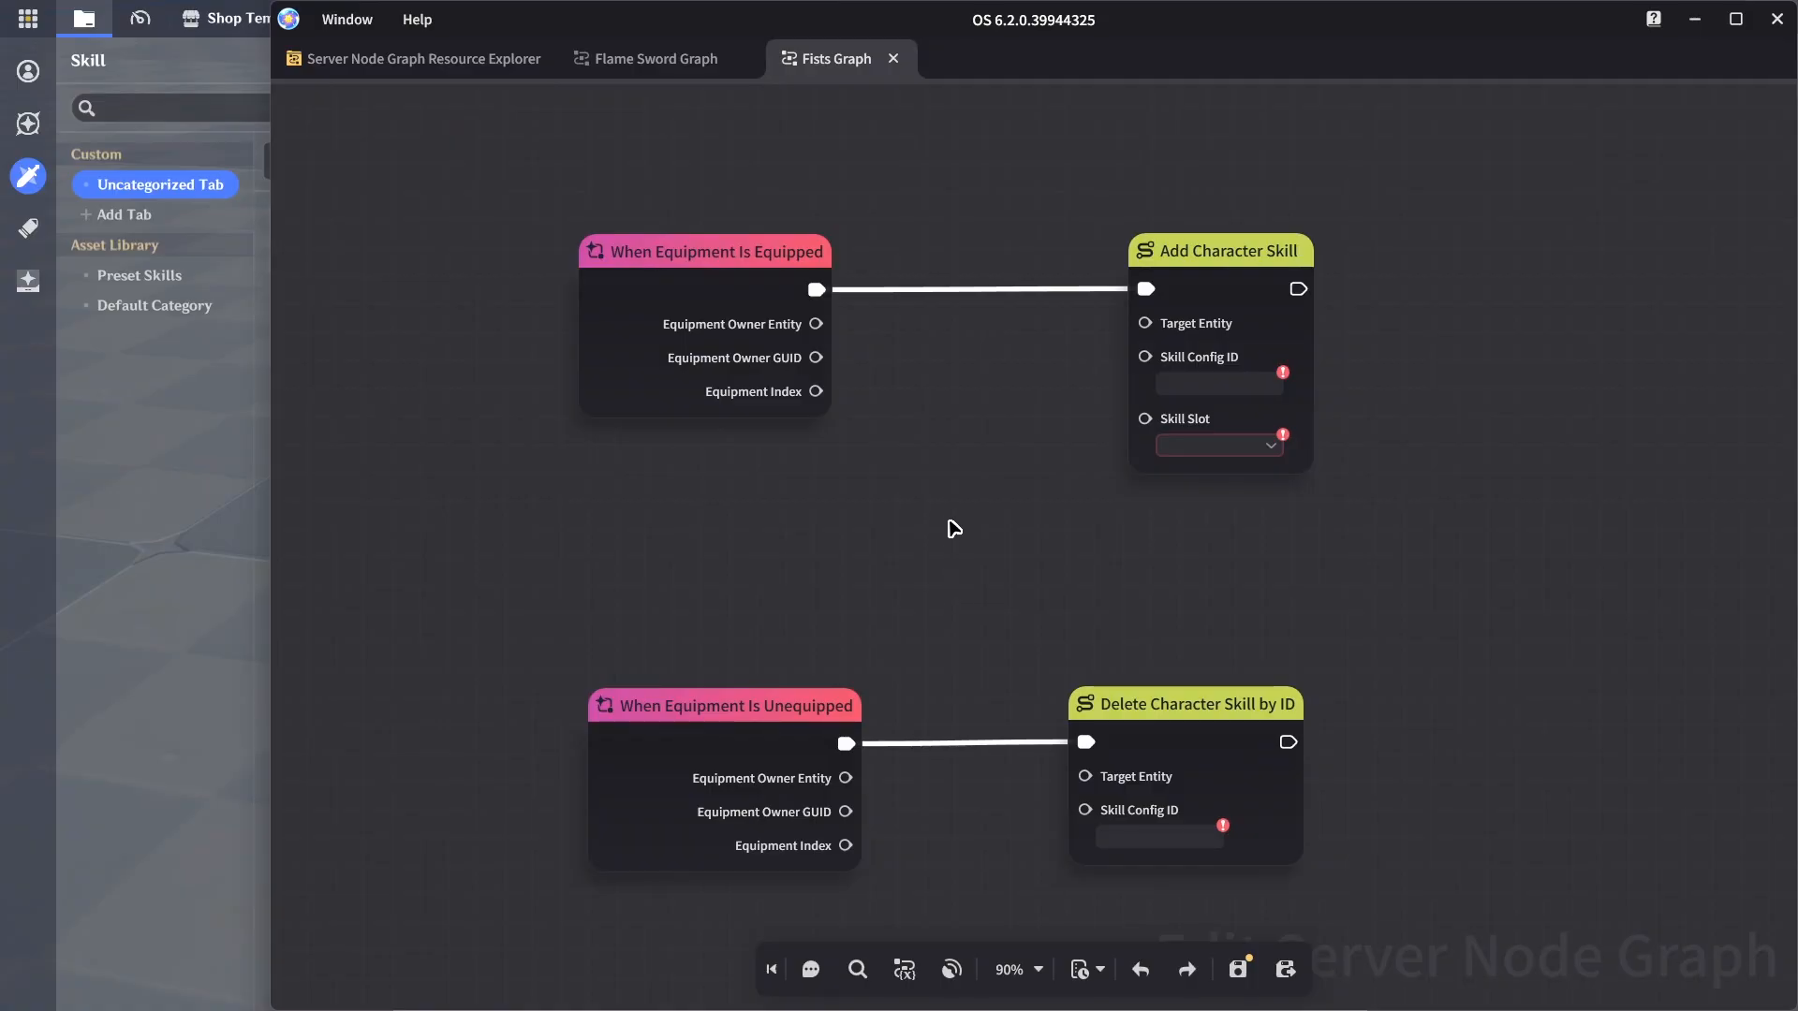
left_click_drag(708, 695, 690, 690)
left_click(951, 623)
left_click_drag(952, 622, 902, 507)
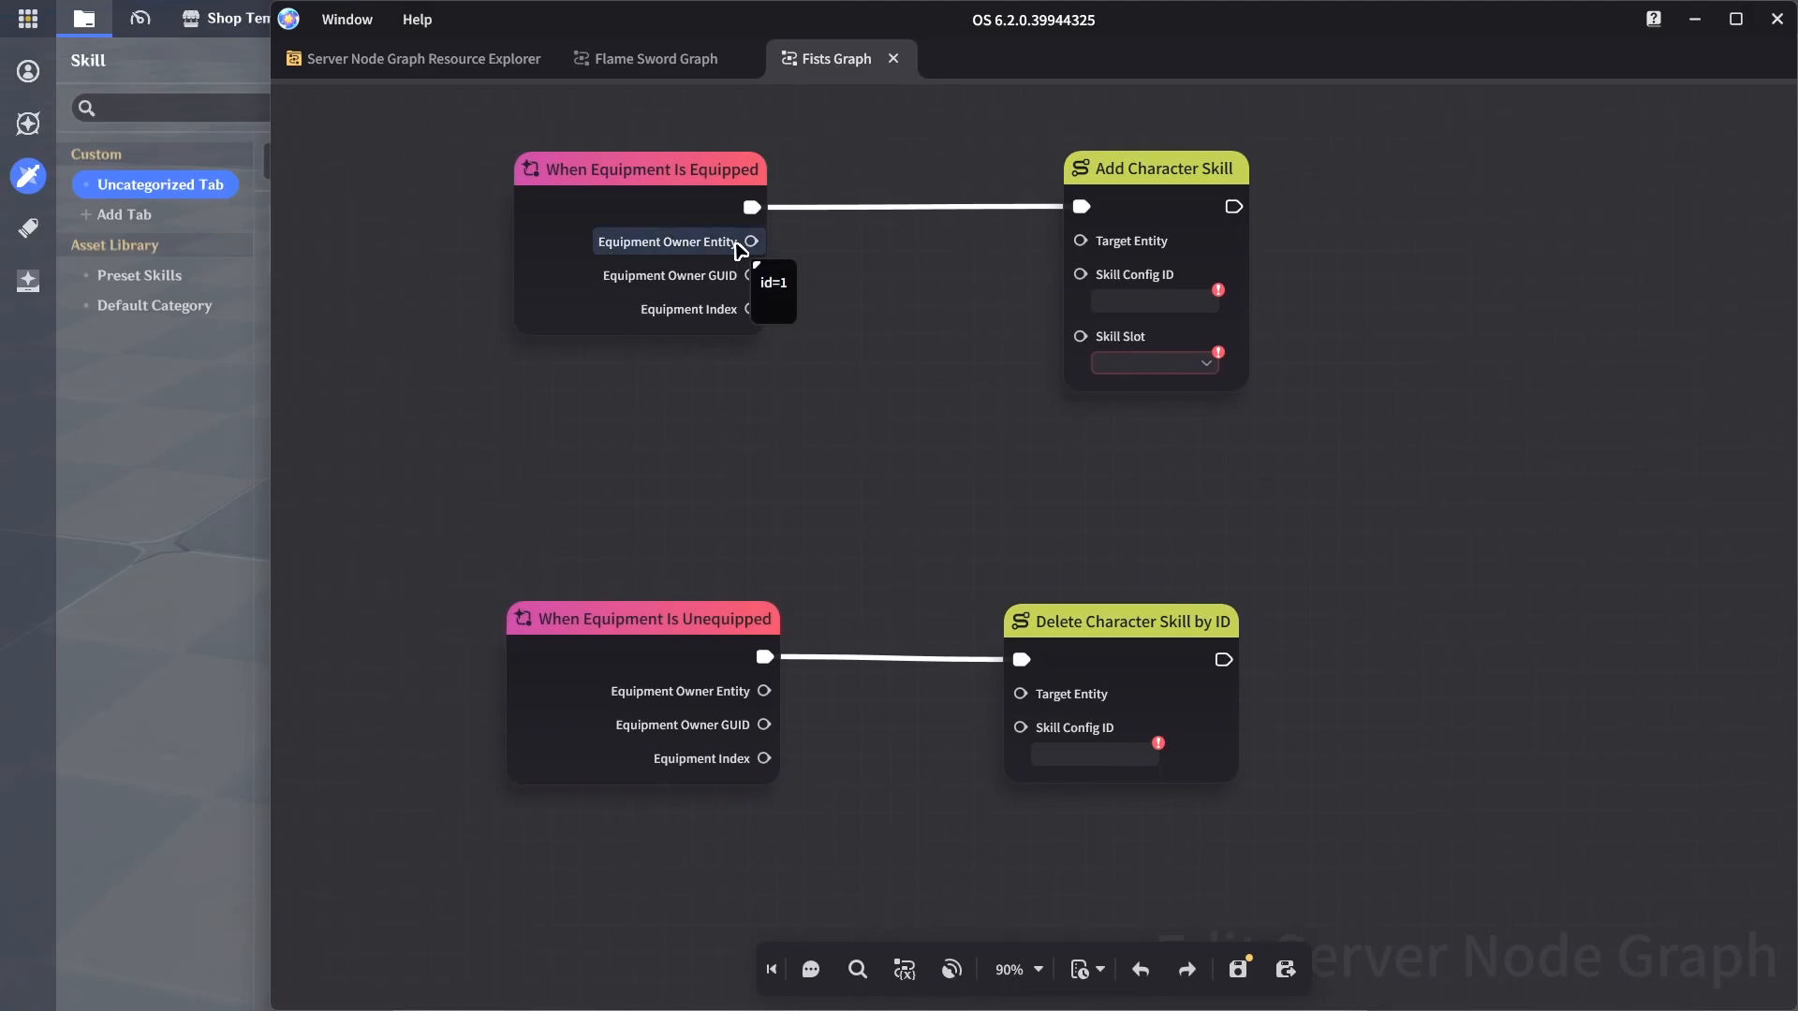
left_click_drag(751, 242, 1086, 240)
left_click_drag(960, 500, 930, 403)
left_click_drag(732, 595, 985, 600)
left_click_drag(1083, 527, 1161, 522)
left_click_drag(987, 439, 944, 534)
left_click_drag(953, 440, 945, 533)
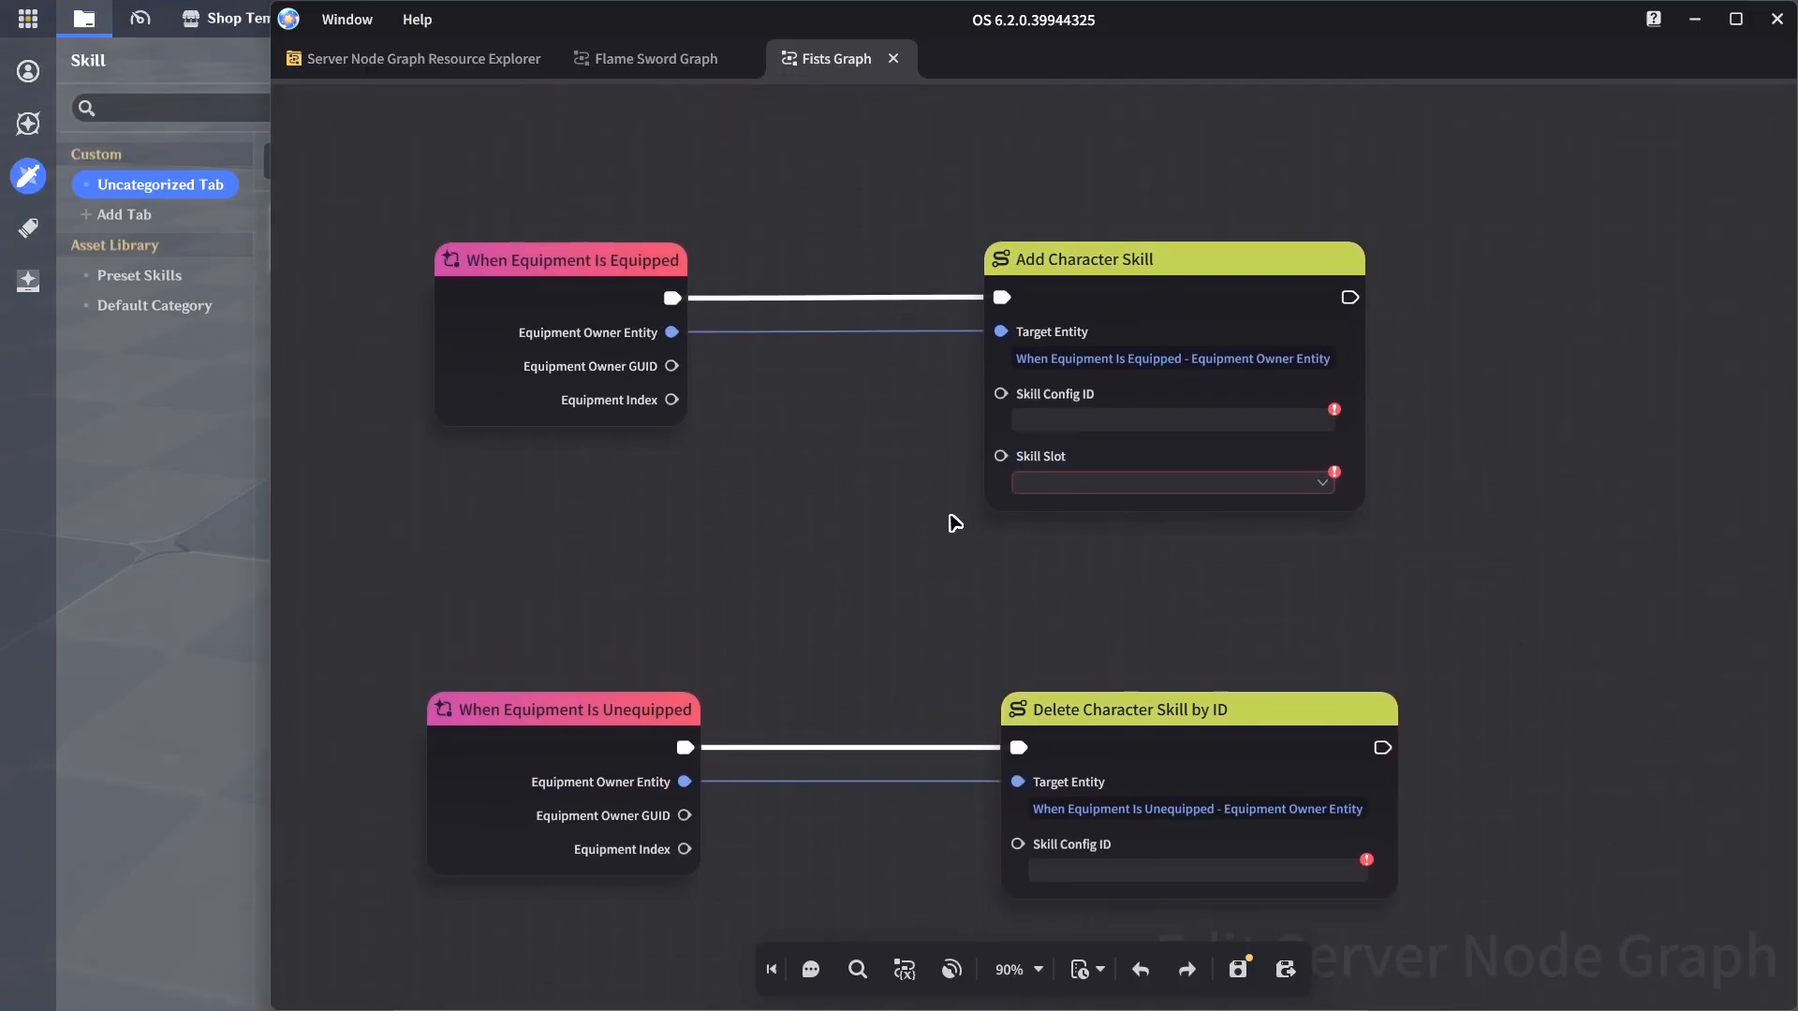
Set the Skill Slot of the Add Character Skill node to Normal Attack and save the Fists Graph
left_click(1112, 484)
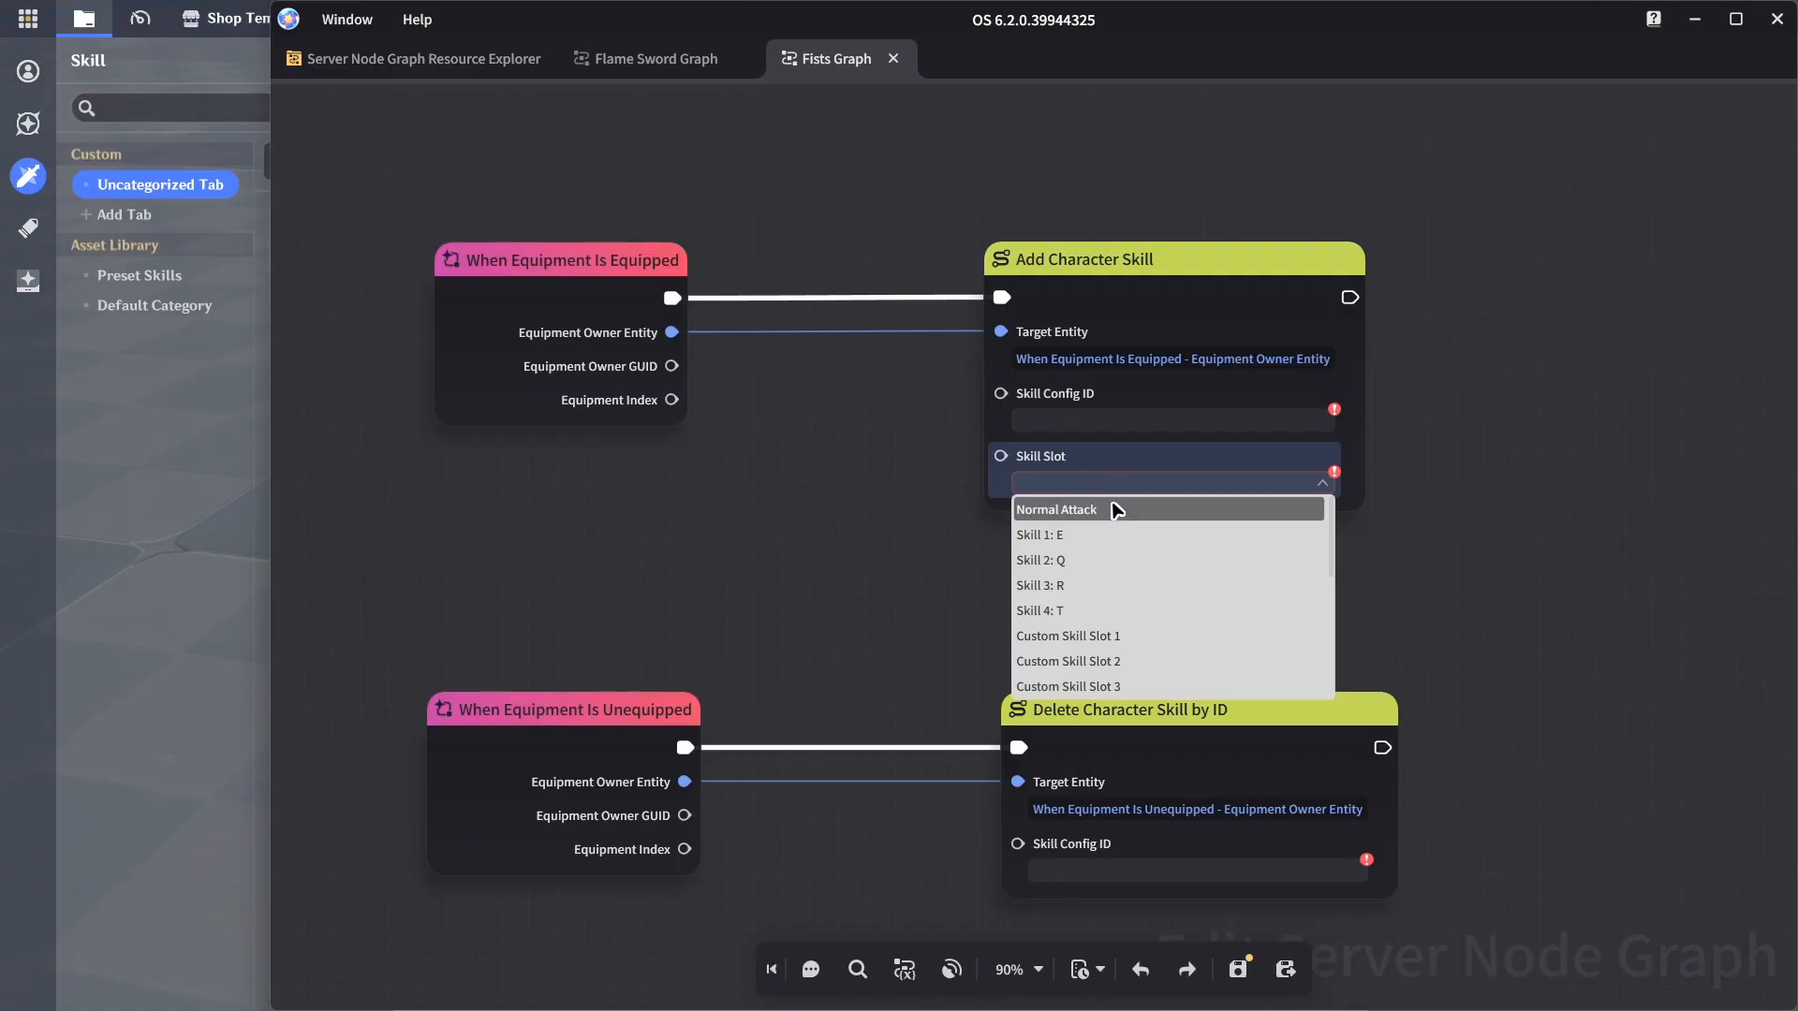
left_click(1114, 510)
scroll(829, 543, "down", 2)
key("ctrl+s")
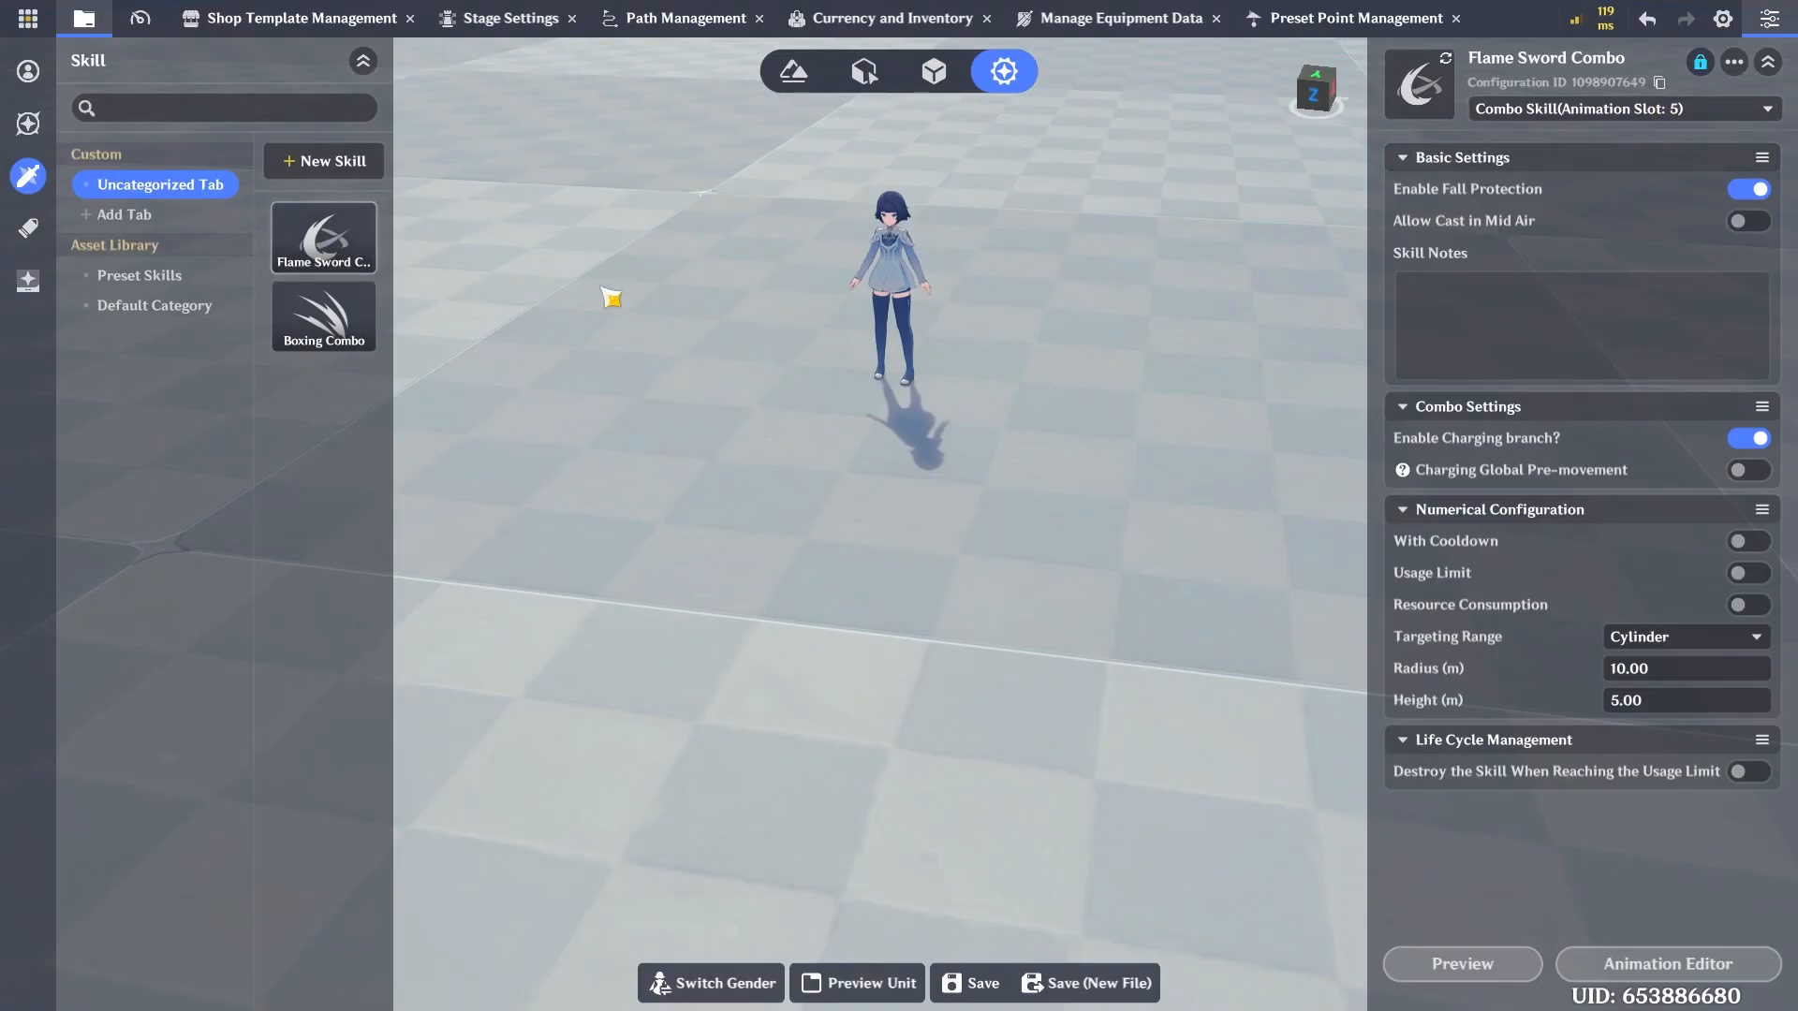
left_click(327, 325)
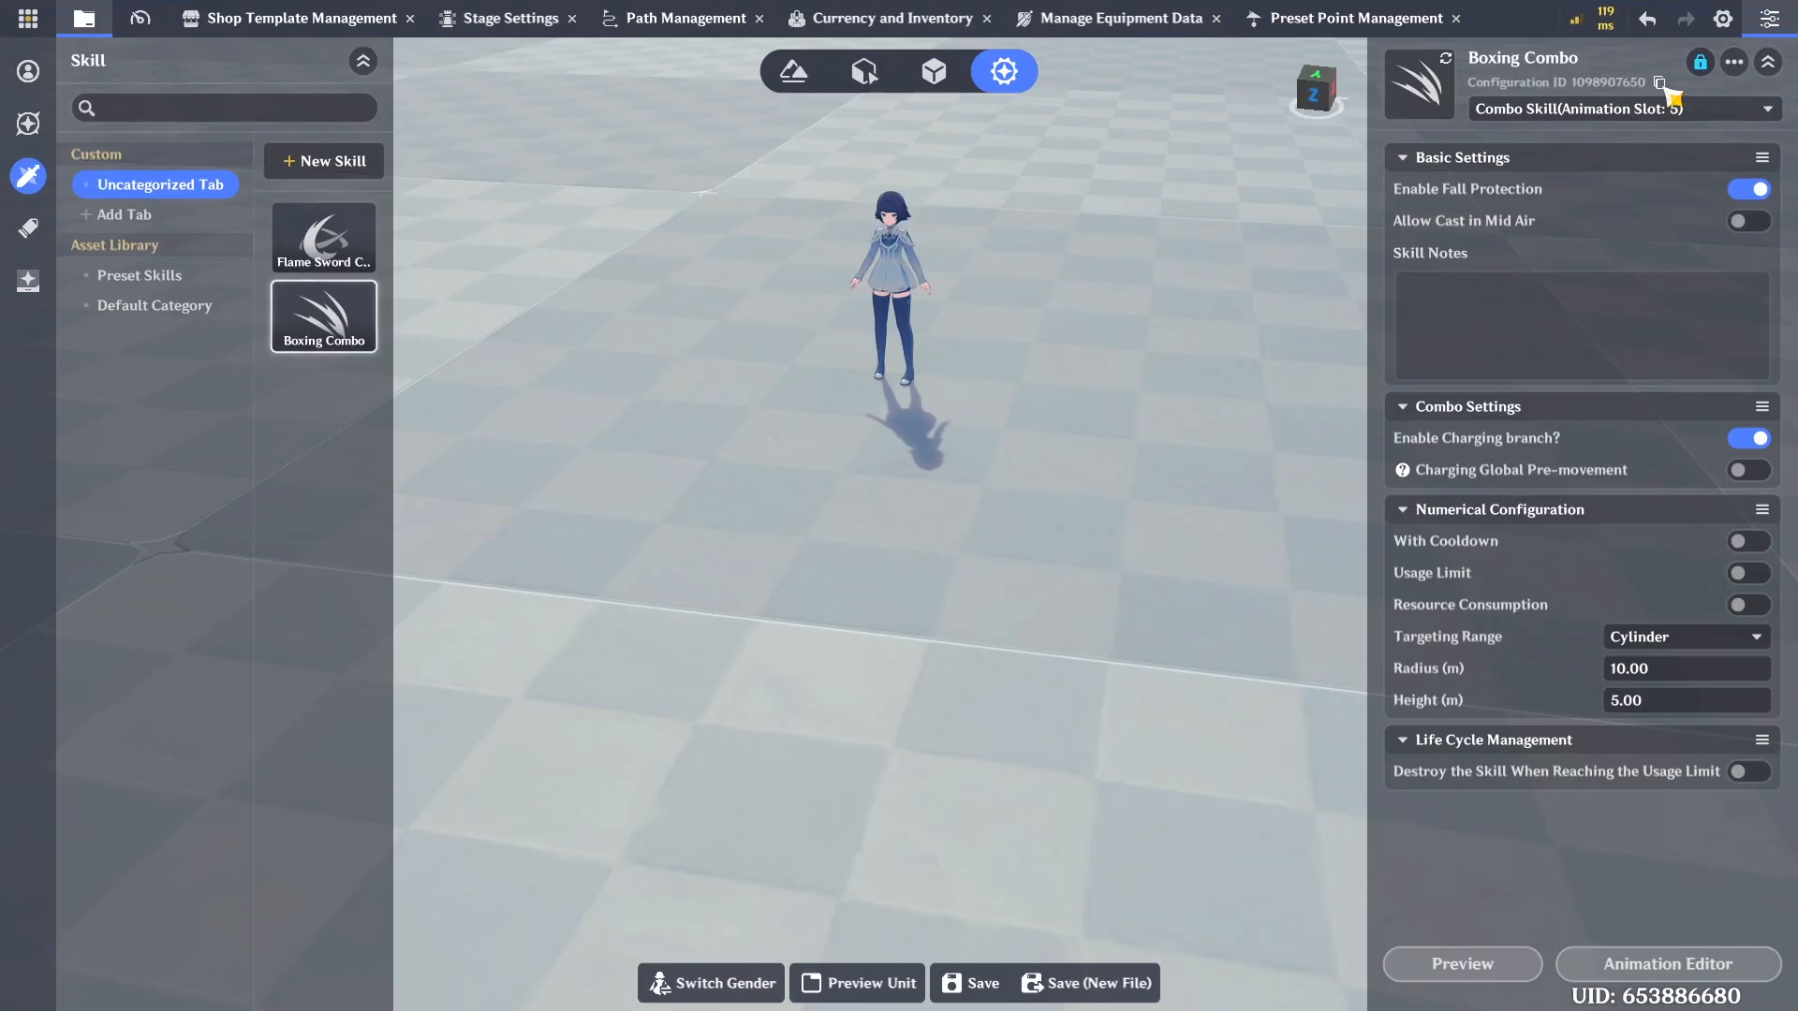
left_click(1661, 84)
key("alt+Tab")
left_click(1100, 449)
key("ctrl+v")
left_click(1101, 800)
key("ctrl+v")
left_click(975, 634)
key("ctrl+s")
middle_click_drag(886, 619, 858, 522)
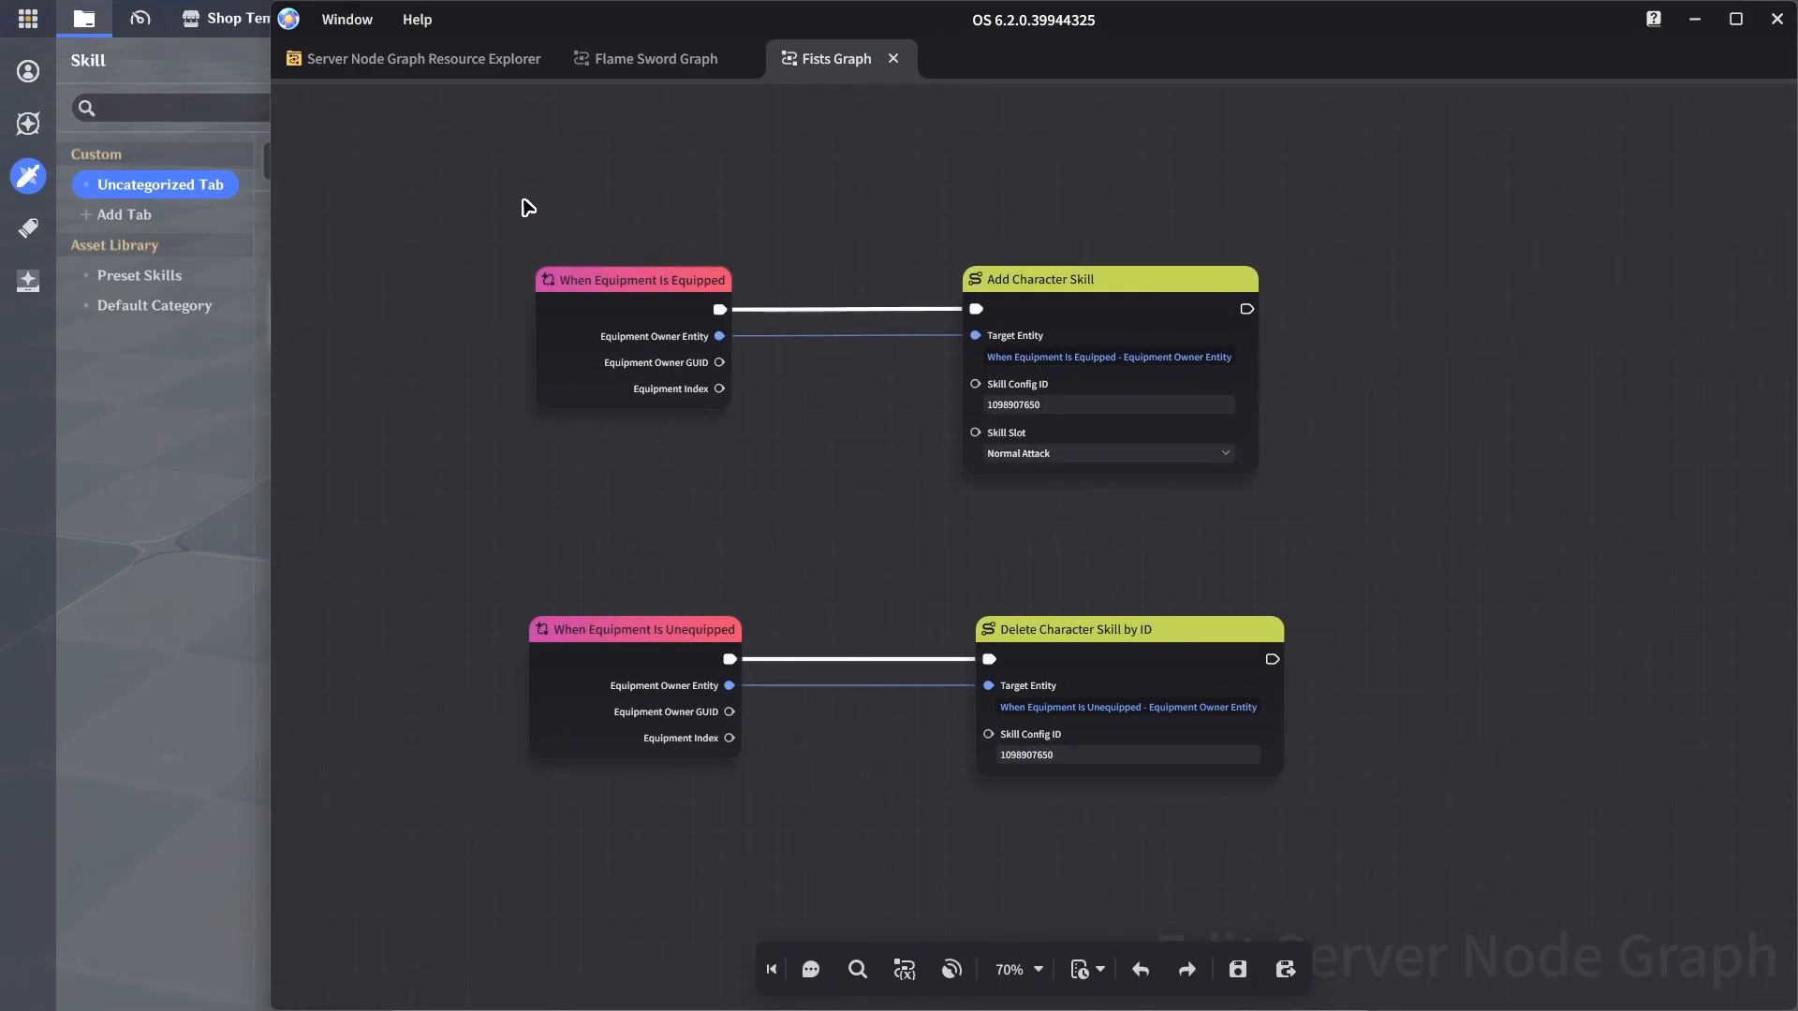
left_click_drag(456, 166, 1453, 856)
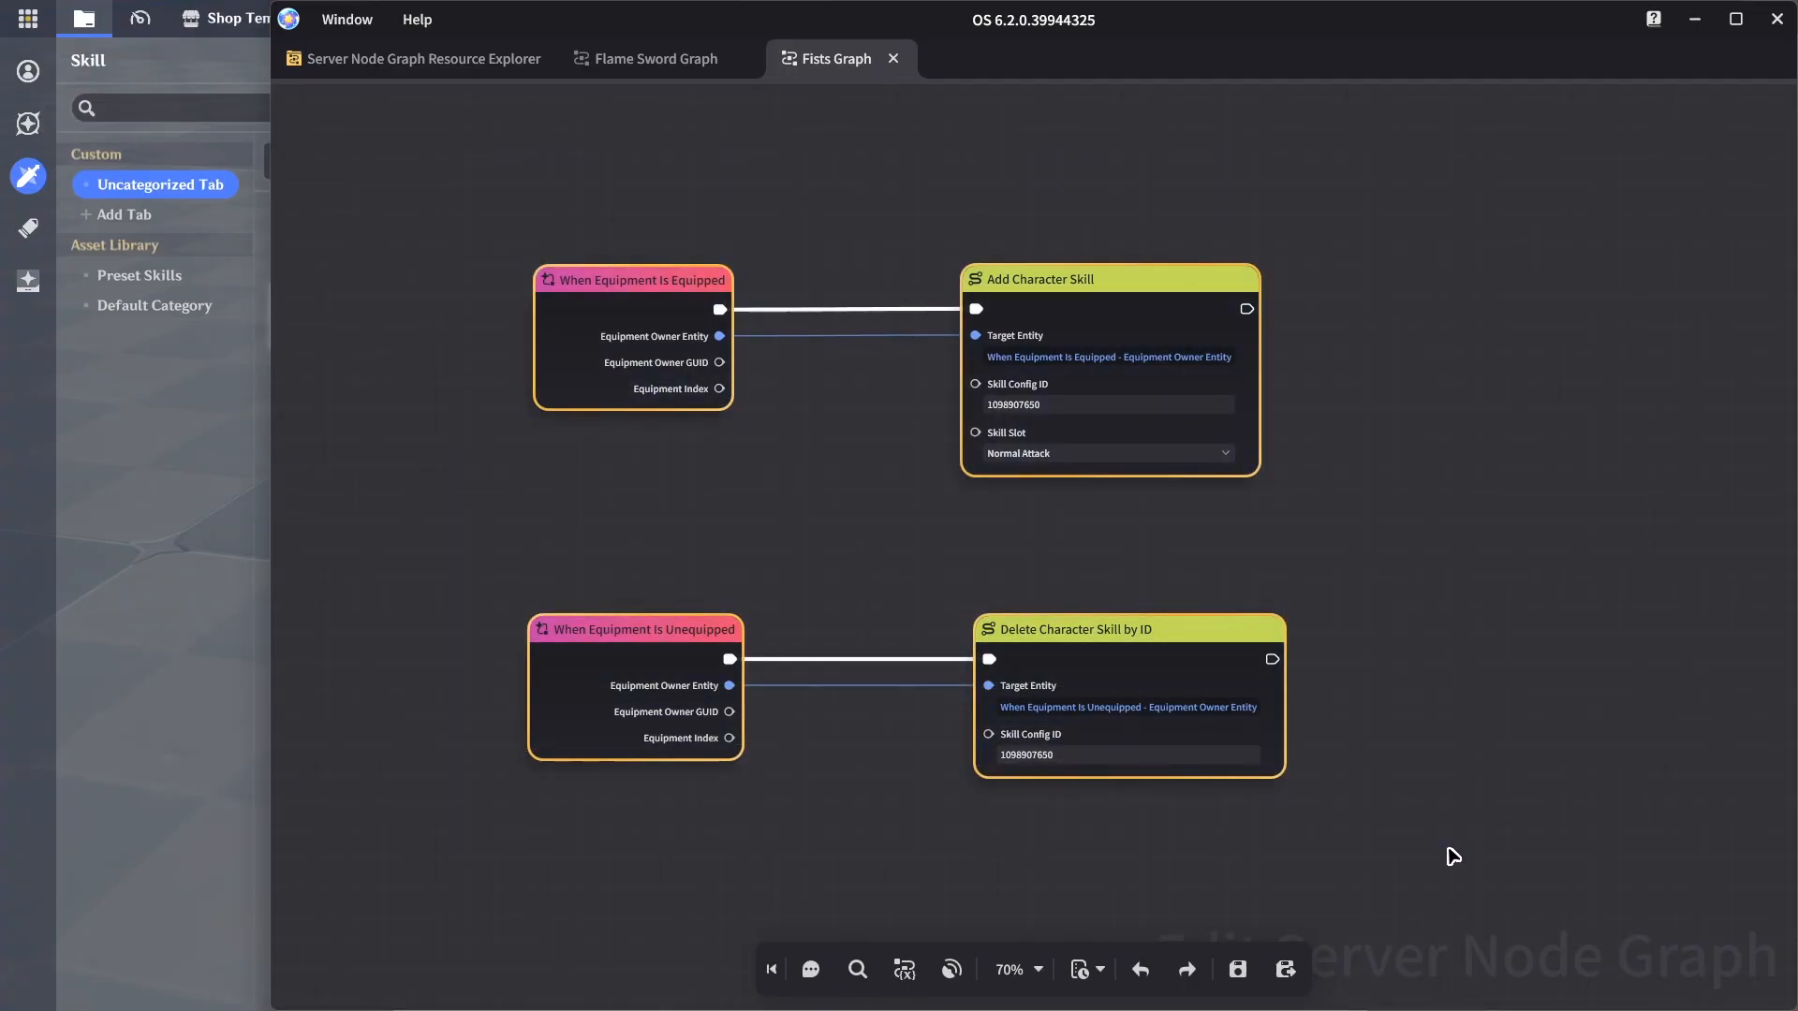
left_click(894, 59)
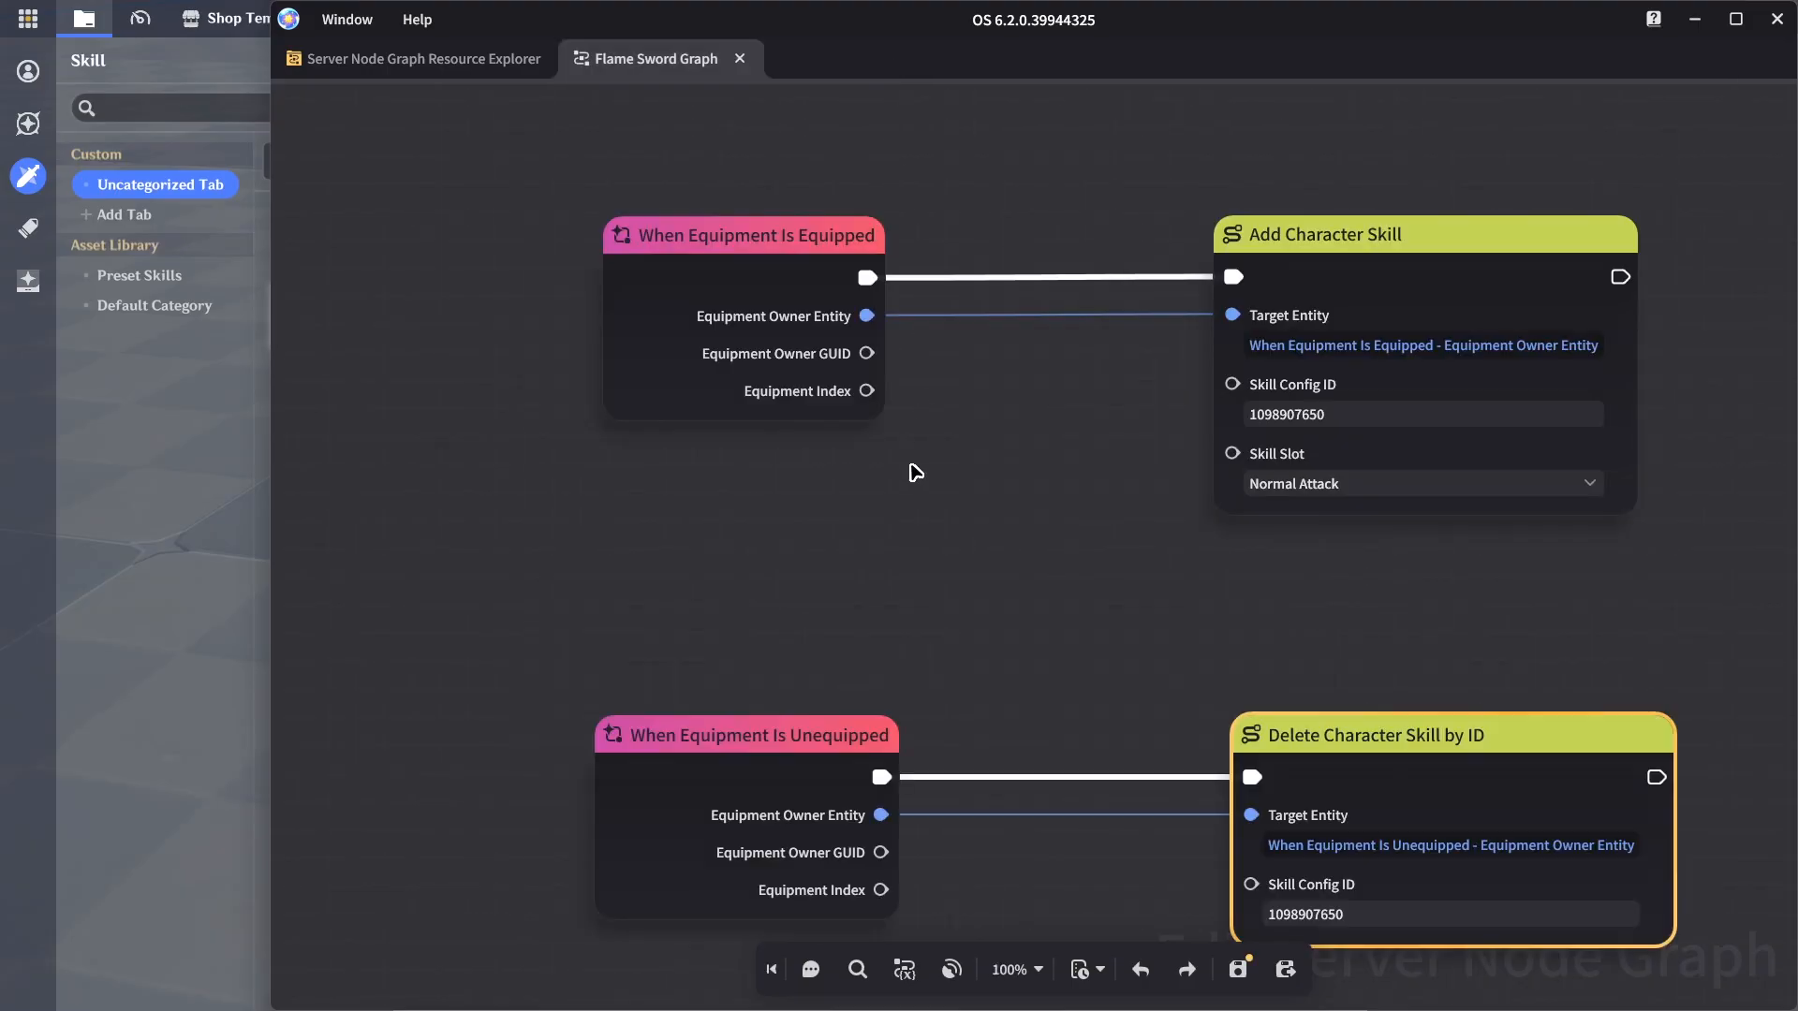
scroll(1052, 578, "down", 2)
middle_click_drag(1048, 574, 962, 517)
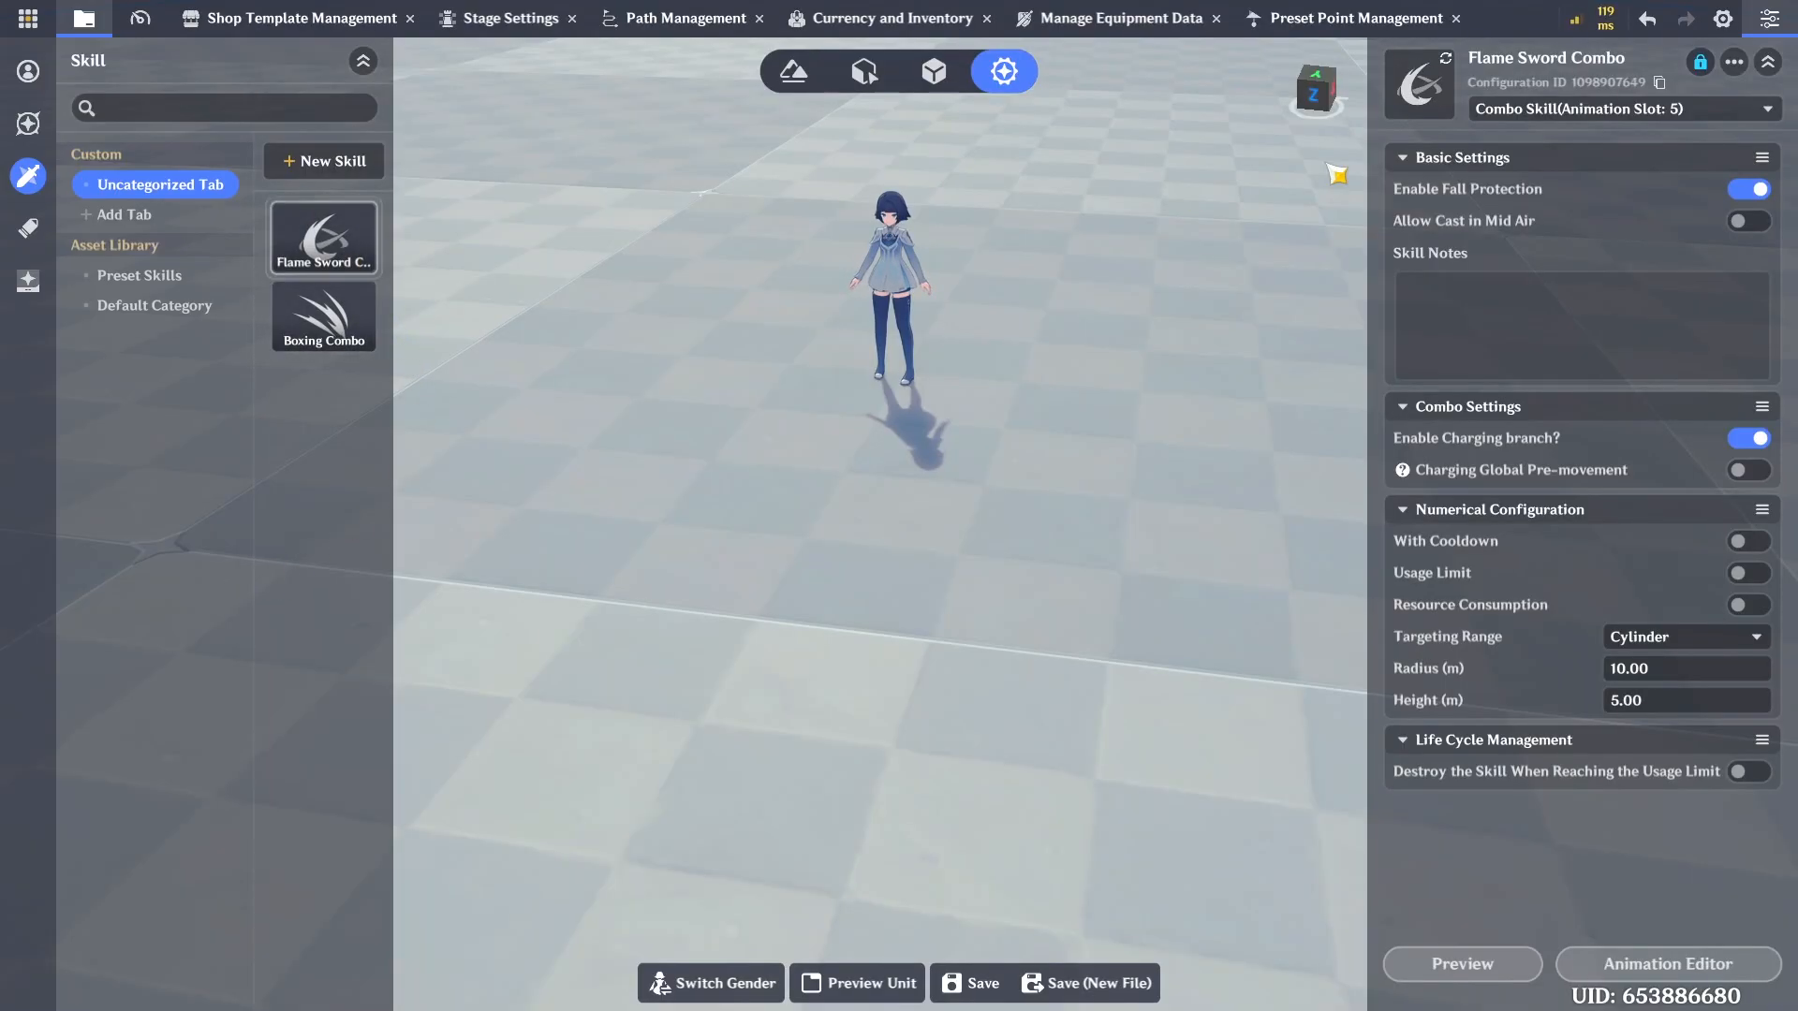
left_click(1663, 84)
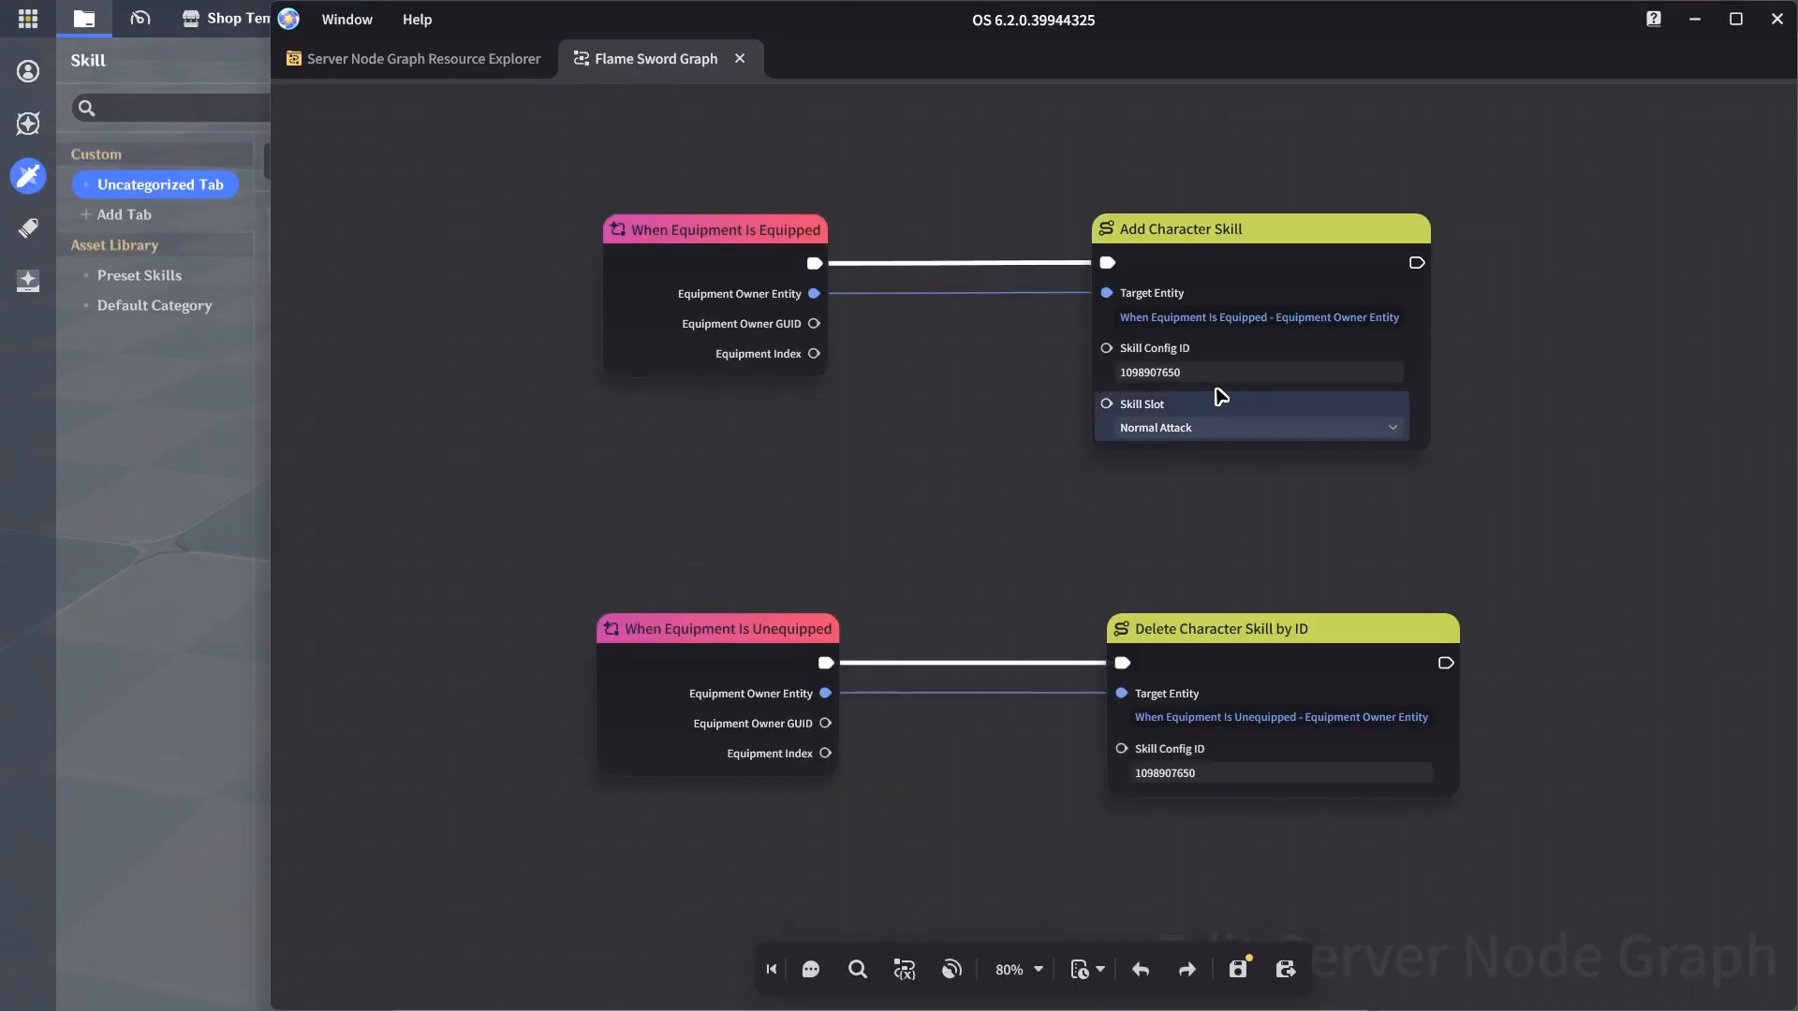
left_click(1153, 372)
key("ctrl+a")
key("ctrl+v")
left_click(1169, 771)
key("ctrl+a")
key("ctrl+v")
left_click_drag(1005, 555, 646, 534)
key("ctrl+s")
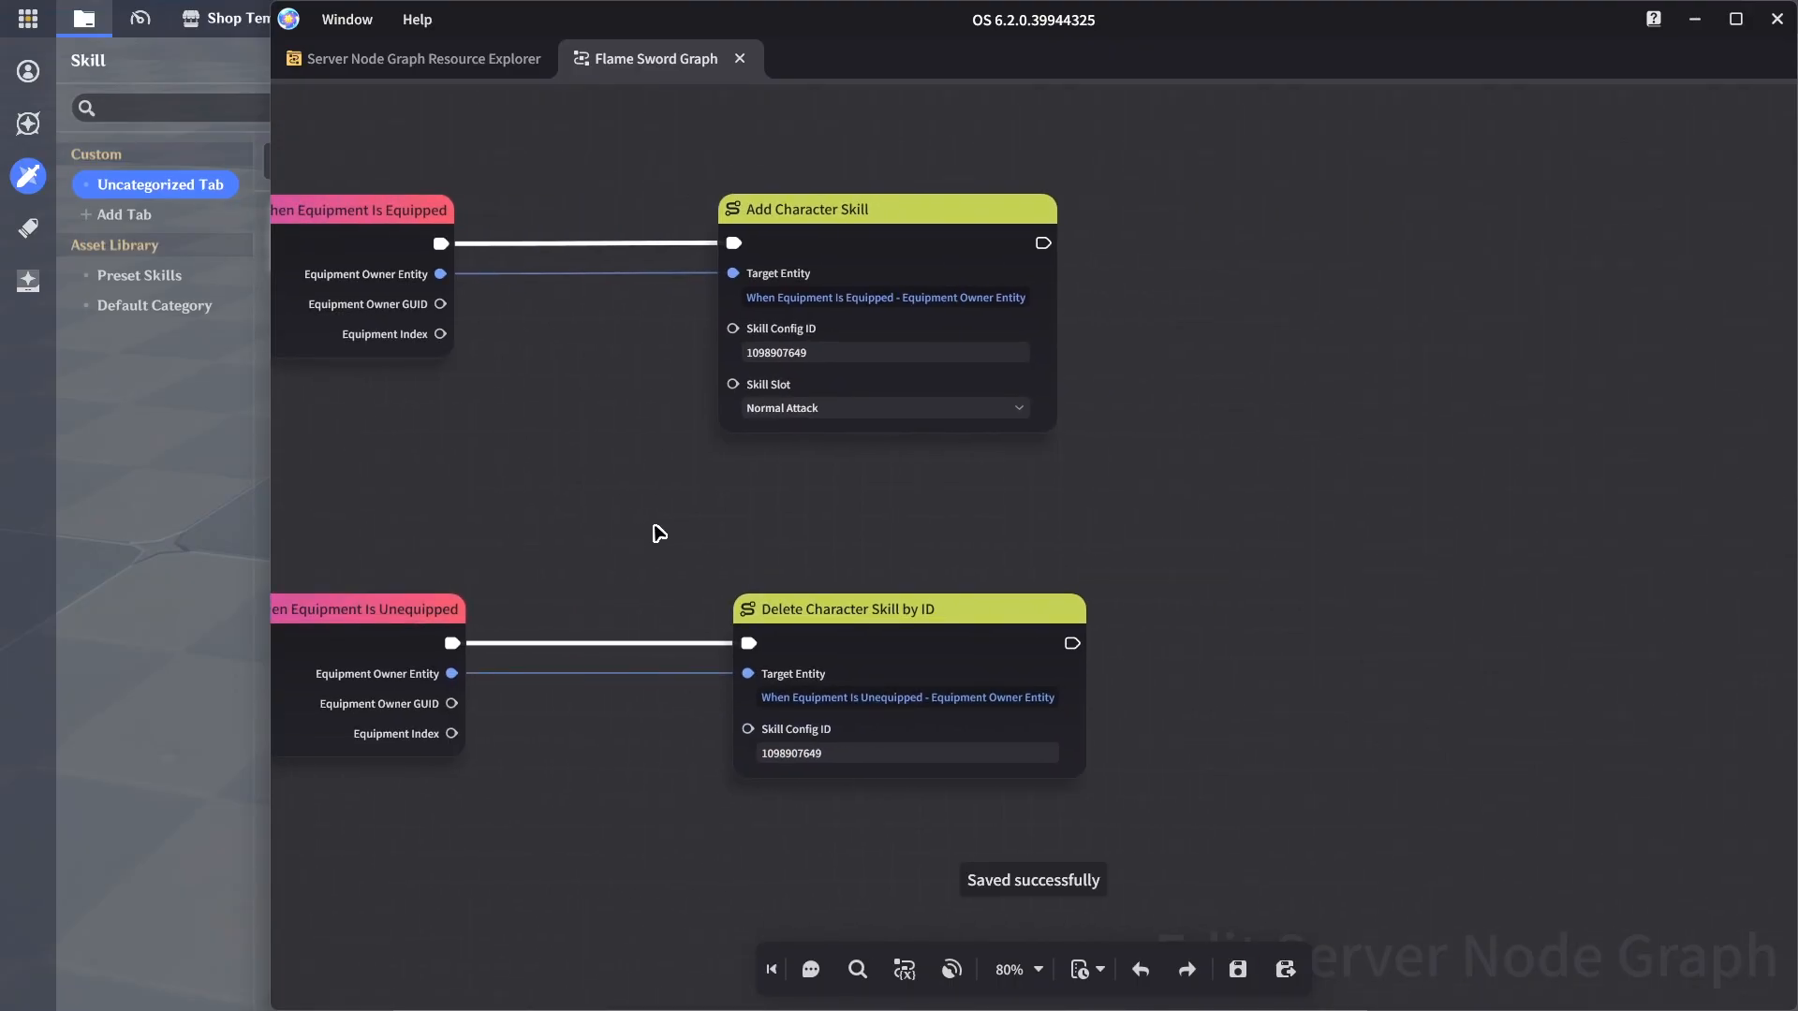
Add a Mount Looping Special Effect node and connect it to the execution output of Add Character Skill
left_click_drag(1240, 291, 1035, 478)
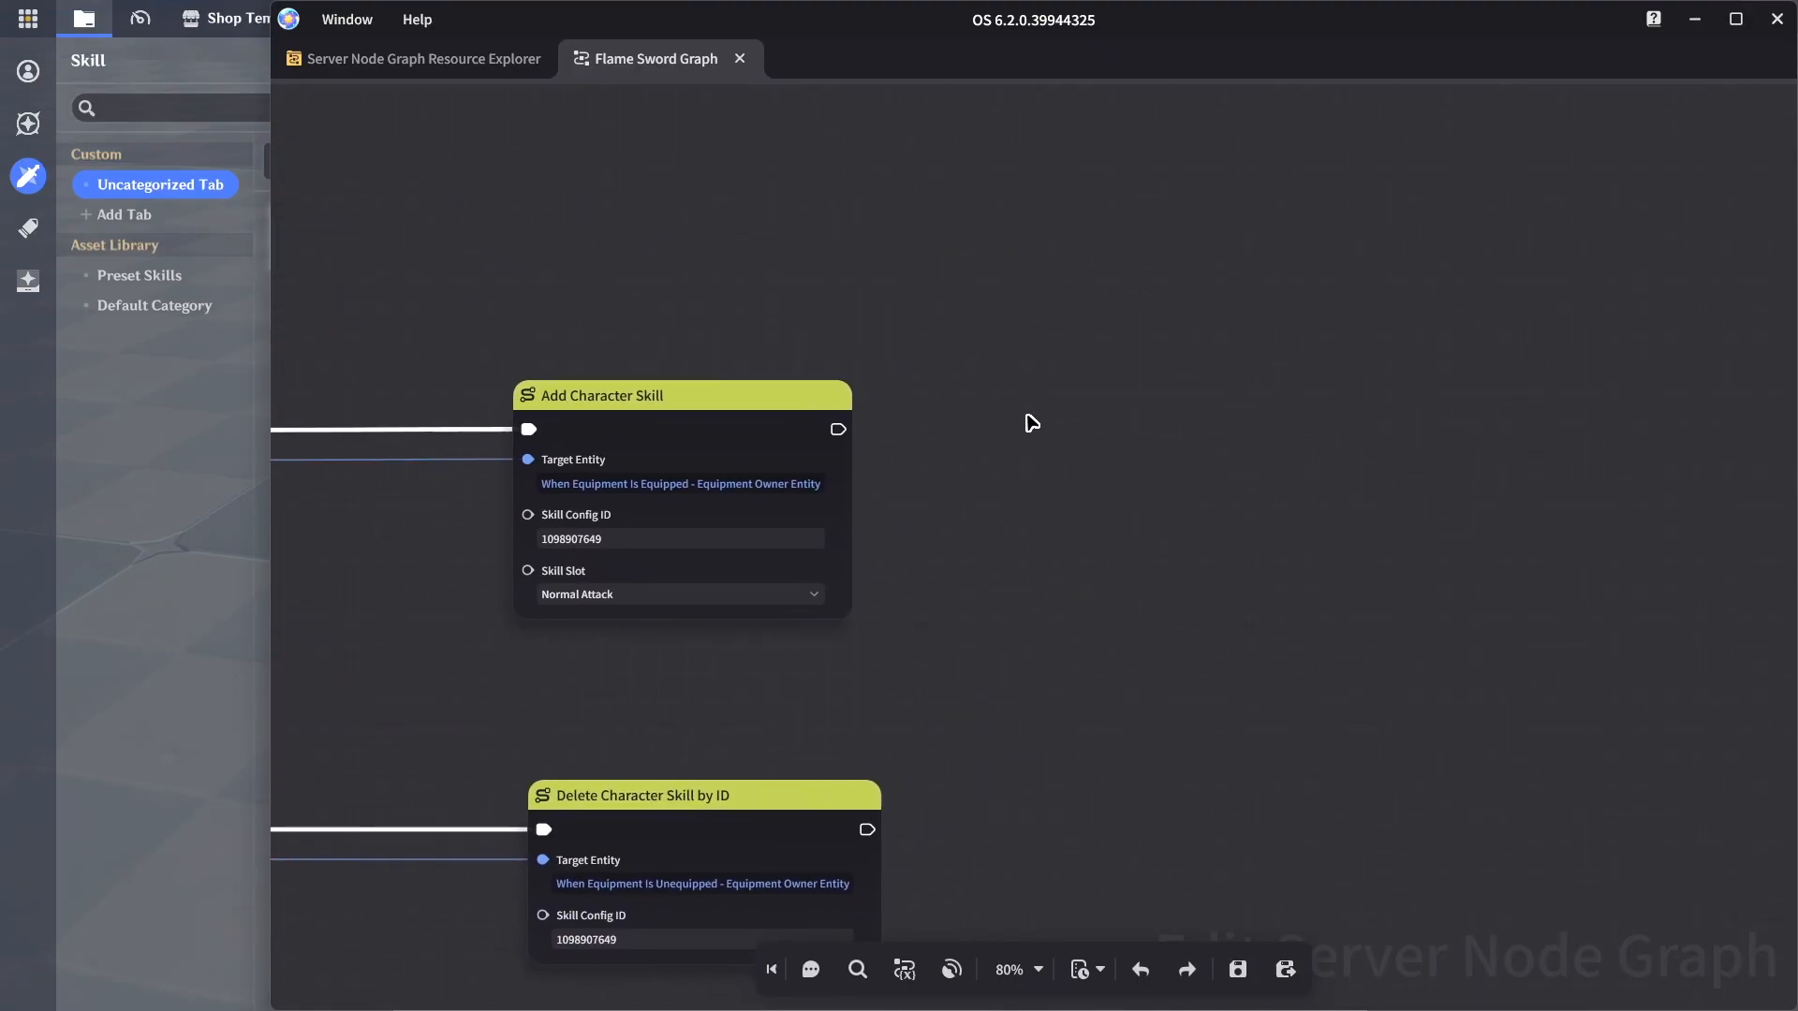
right_click(1032, 425)
type("mount loop")
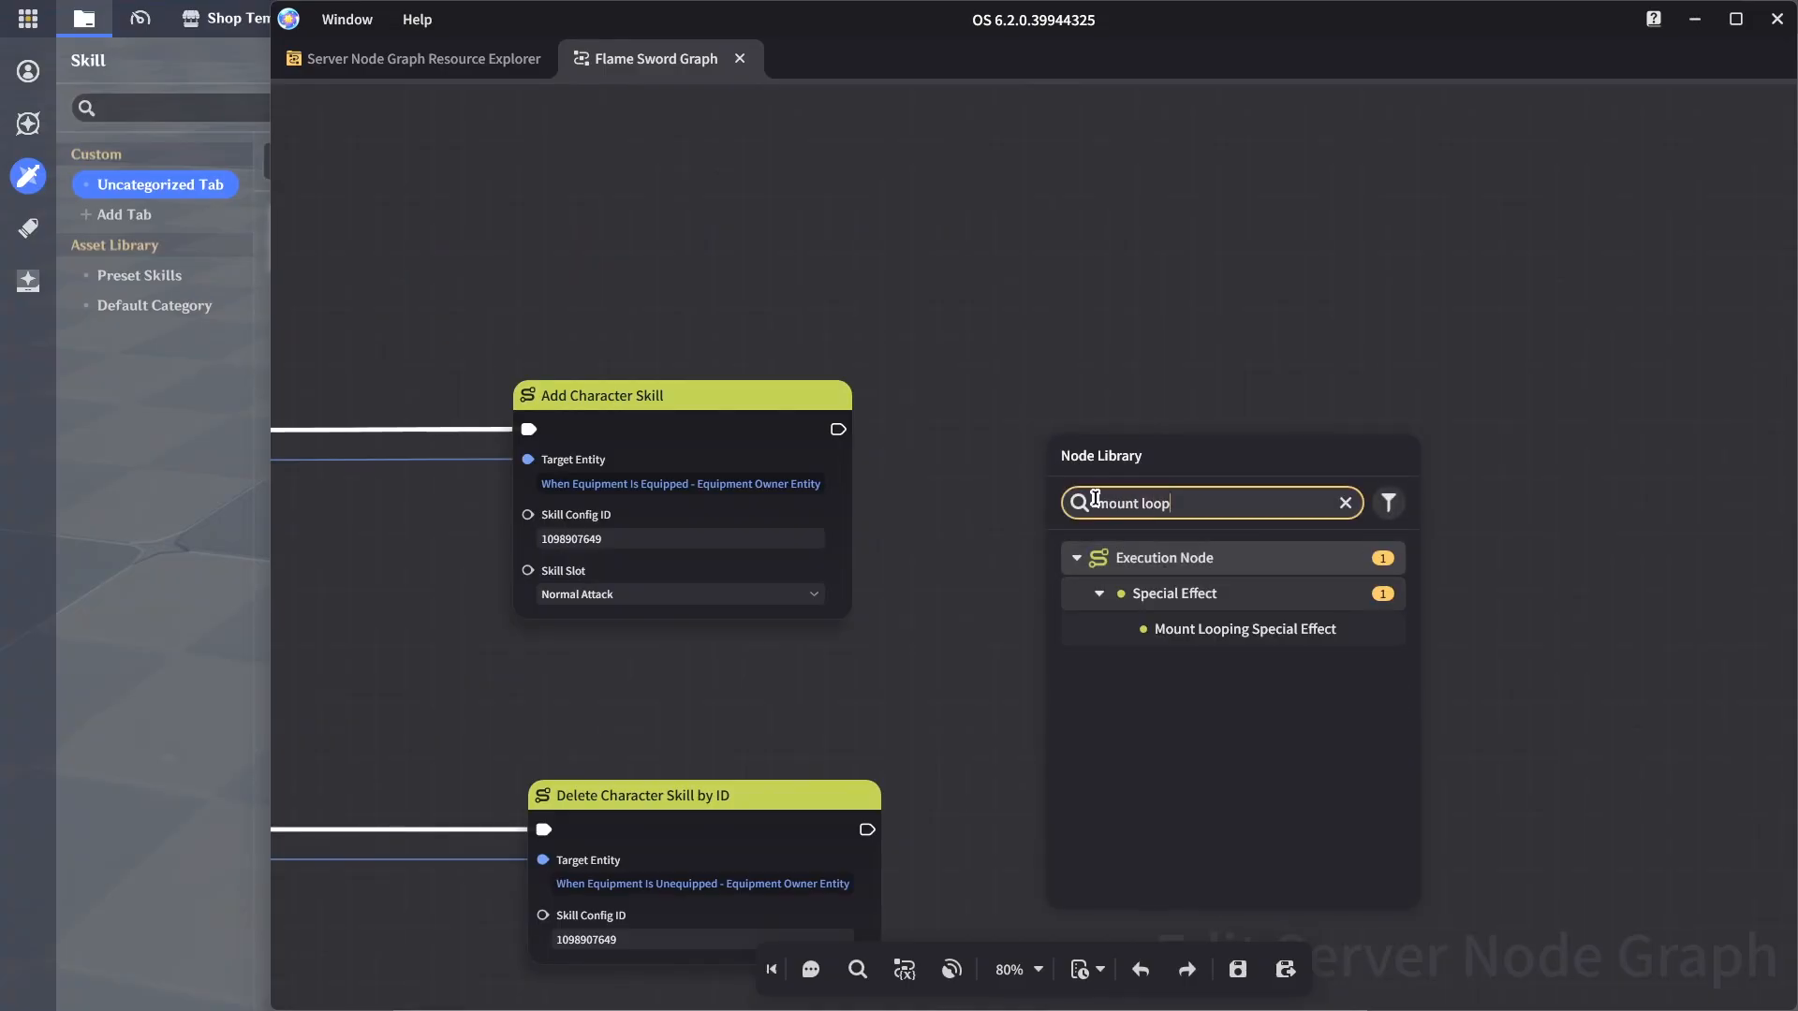
left_click(1217, 628)
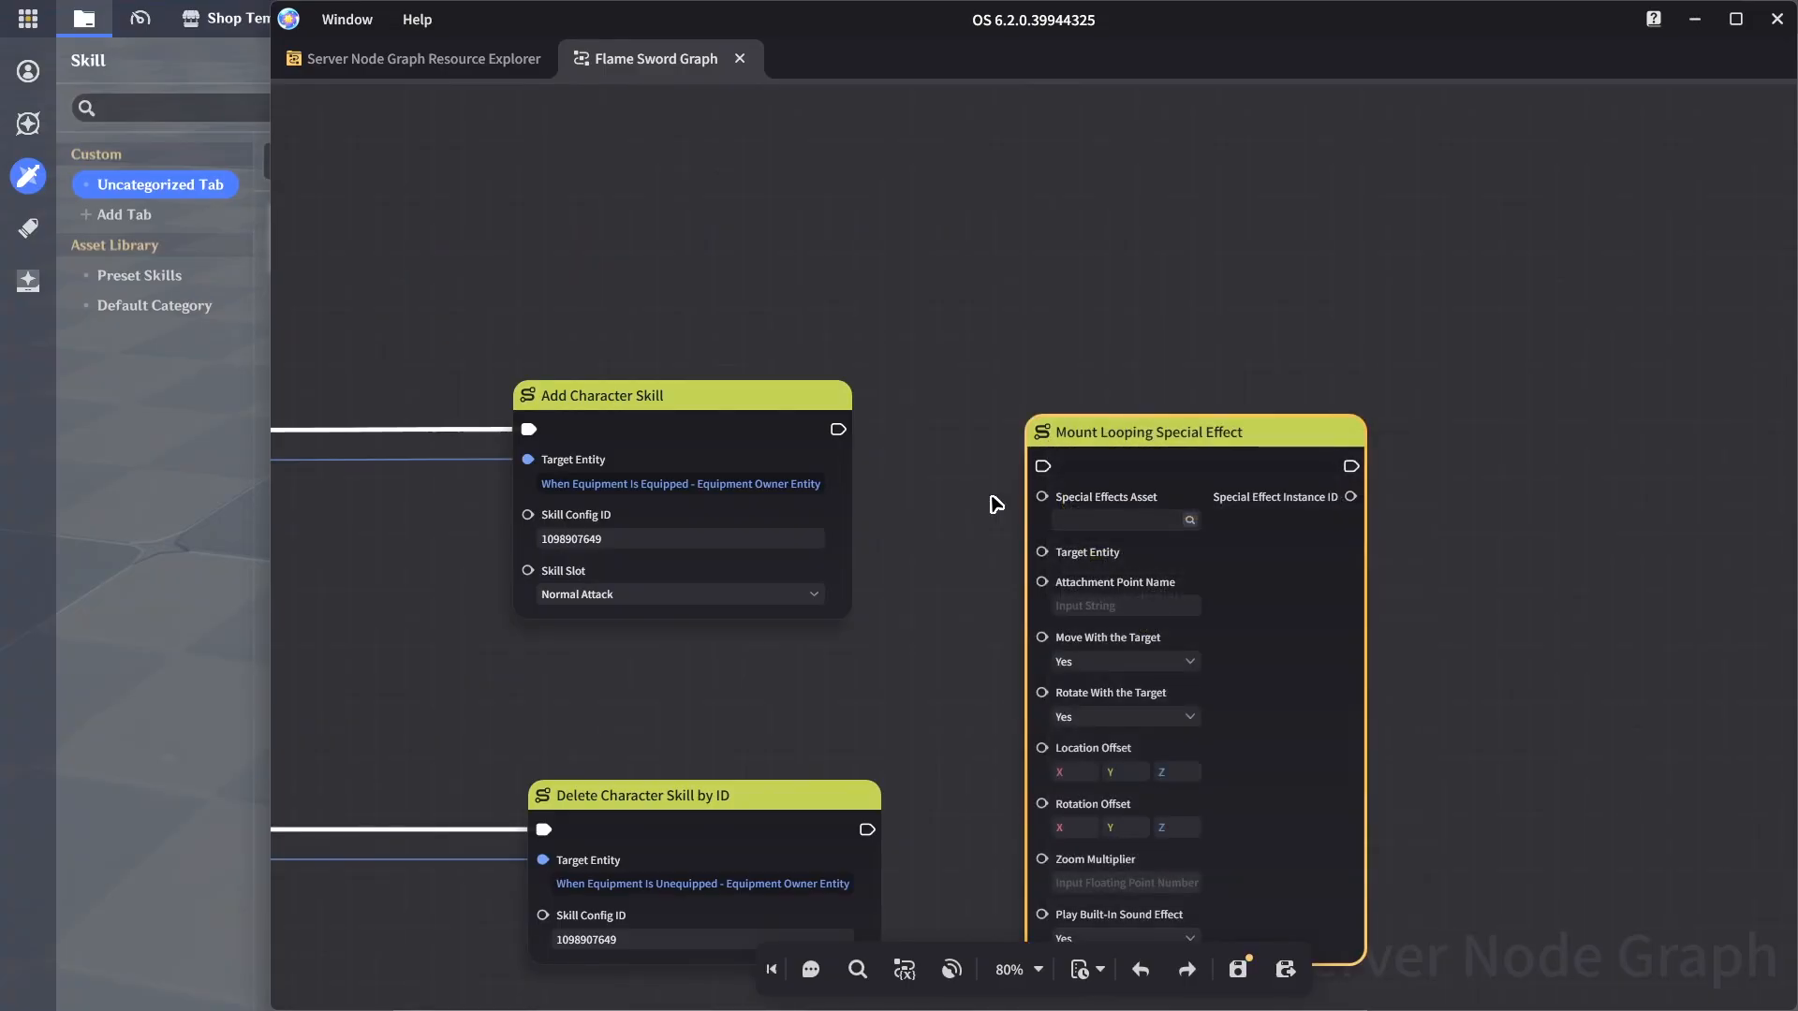
left_click_drag(838, 429, 1118, 280)
Add a Clear Looping Special Effect node after Delete Character Skill by ID and link its Target Entity to the unequipped event's Equipment Owner Entity
scroll(975, 374, "down", 2)
middle_click_drag(1147, 821, 1123, 495)
scroll(1009, 600, "up", 1)
right_click(1169, 465)
type("clear effect")
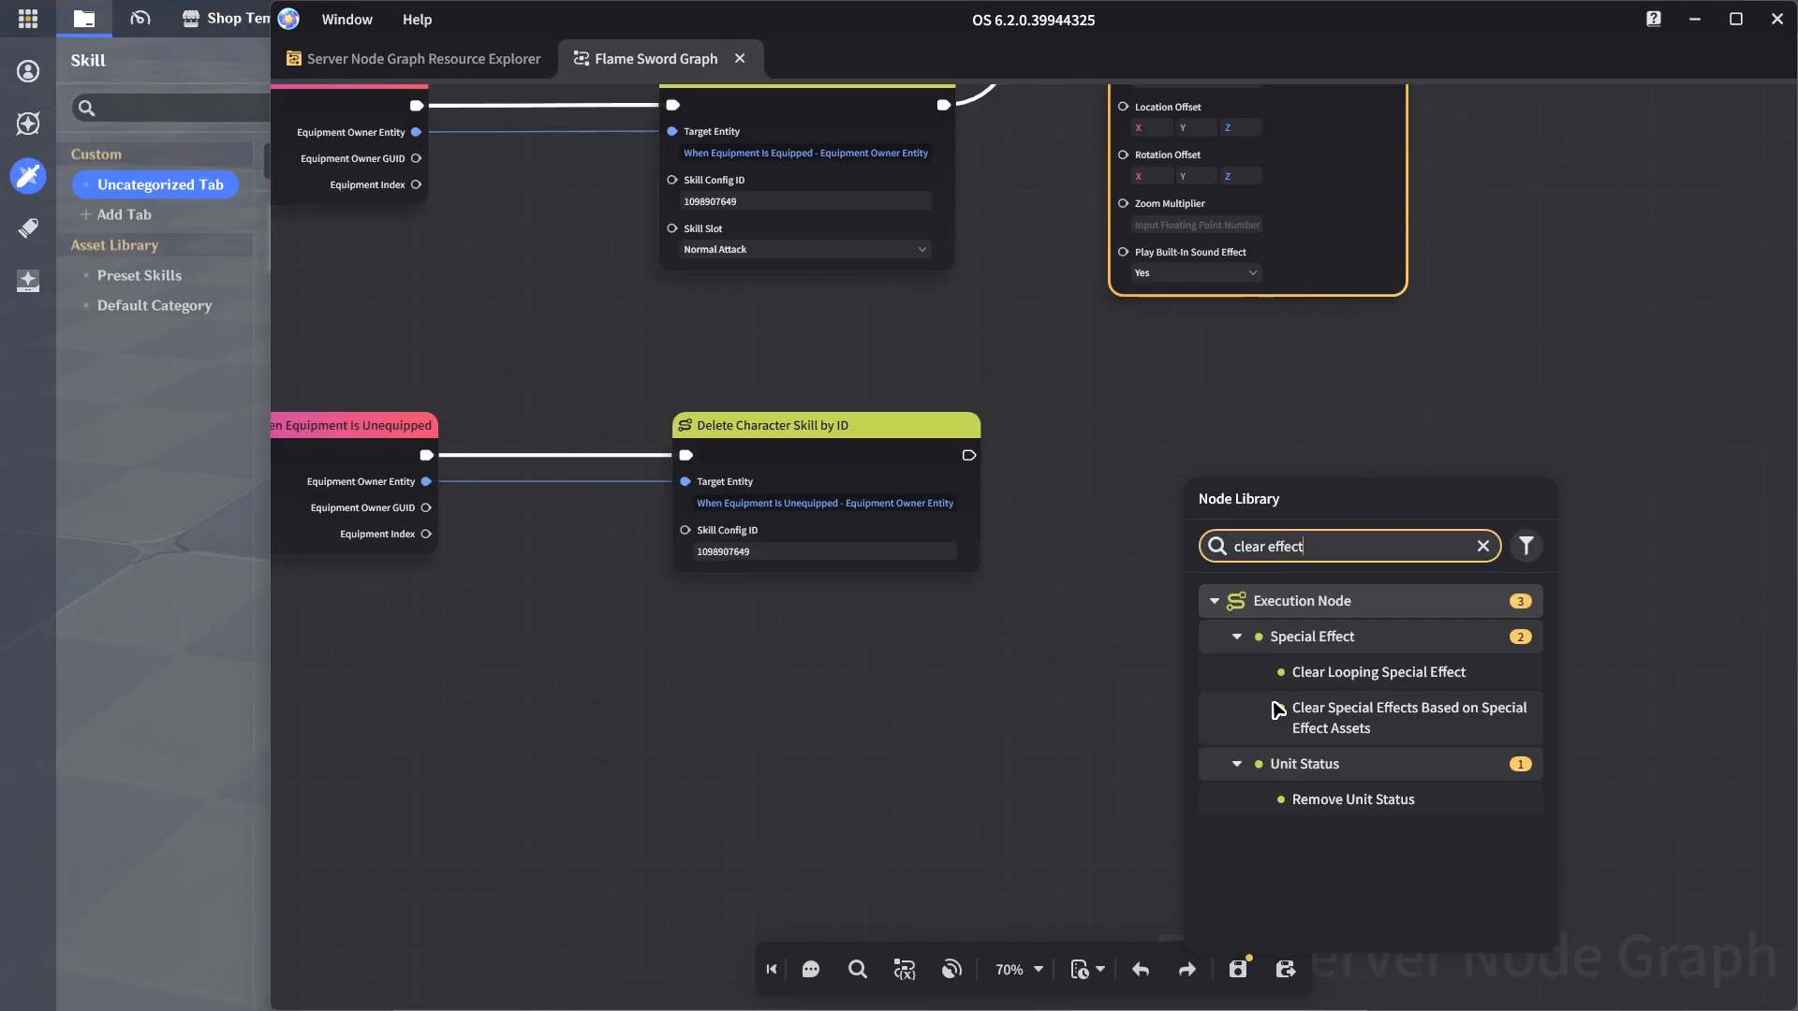
left_click(1367, 671)
left_click_drag(946, 515, 1182, 507)
left_click(912, 702)
left_click_drag(556, 584, 1281, 637)
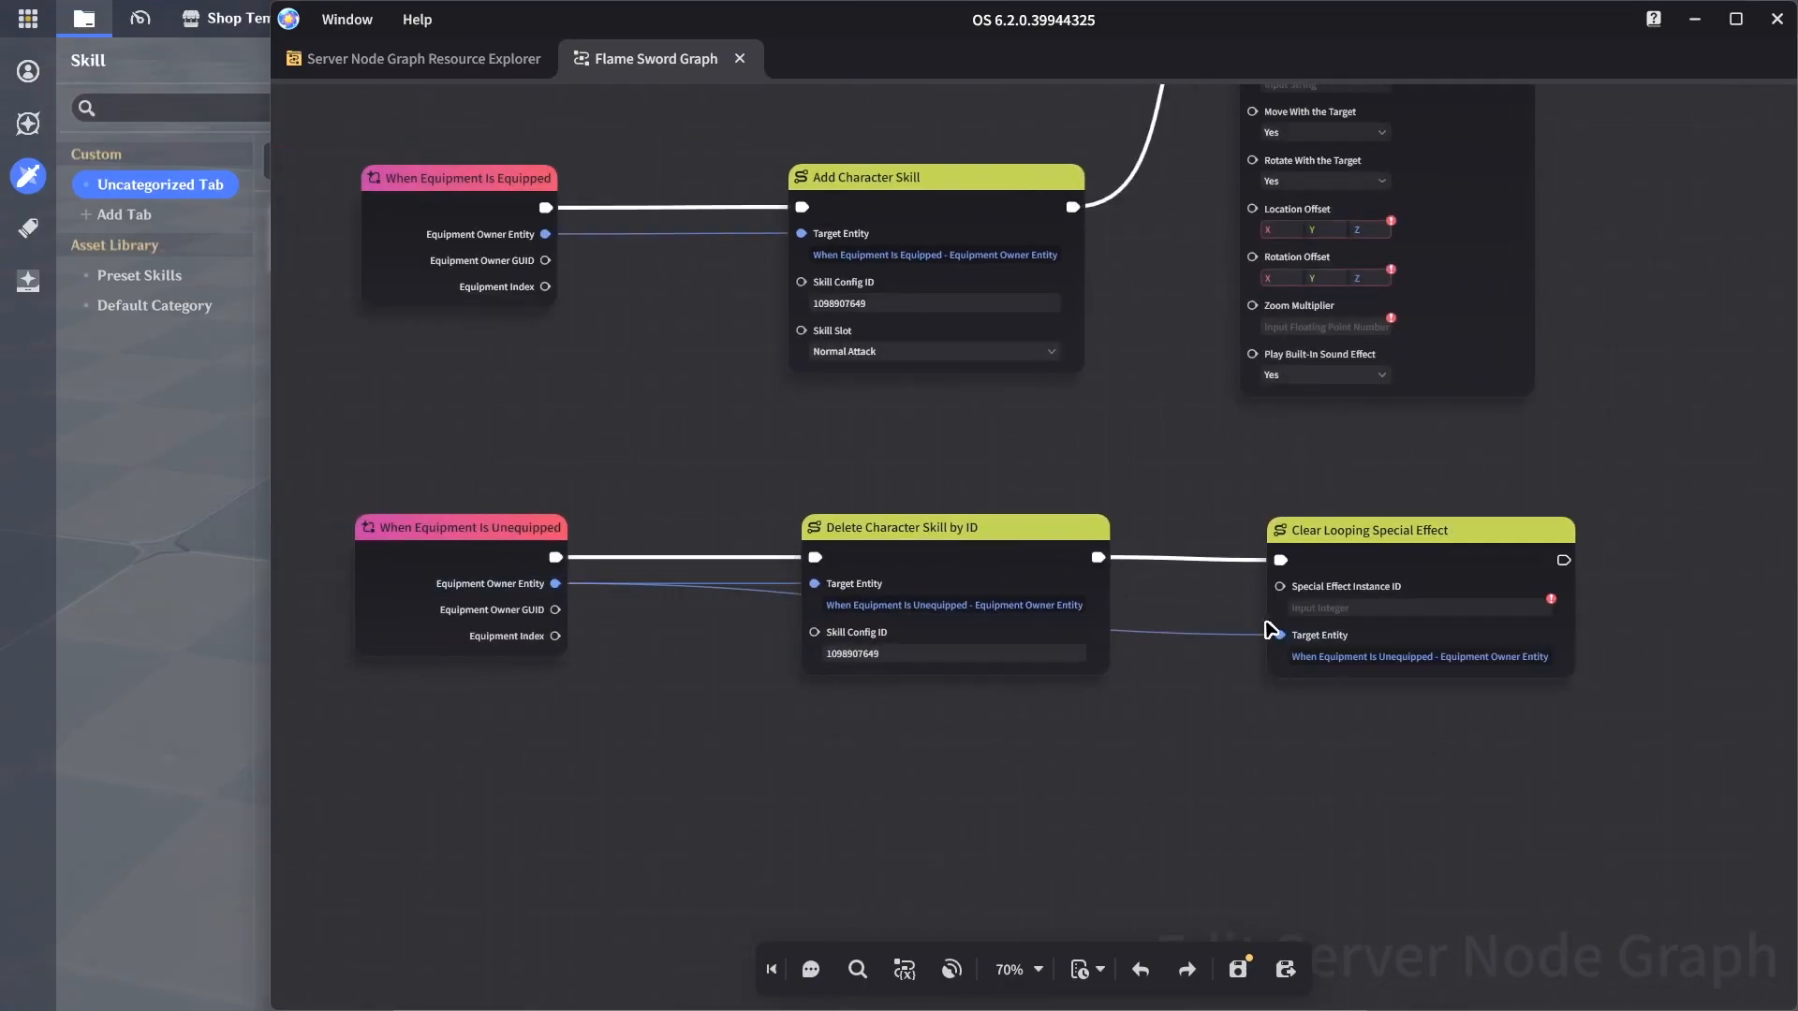
Connect the equipped event's Equipment Owner Entity to the Target Entity of Mount Looping Special Effect and save the graph
scroll(1024, 703, "up", 5)
left_click_drag(472, 554, 1180, 356)
left_click_drag(1316, 263, 1340, 264)
left_click(1014, 341)
middle_click_drag(1026, 378, 934, 322)
key("ctrl+s")
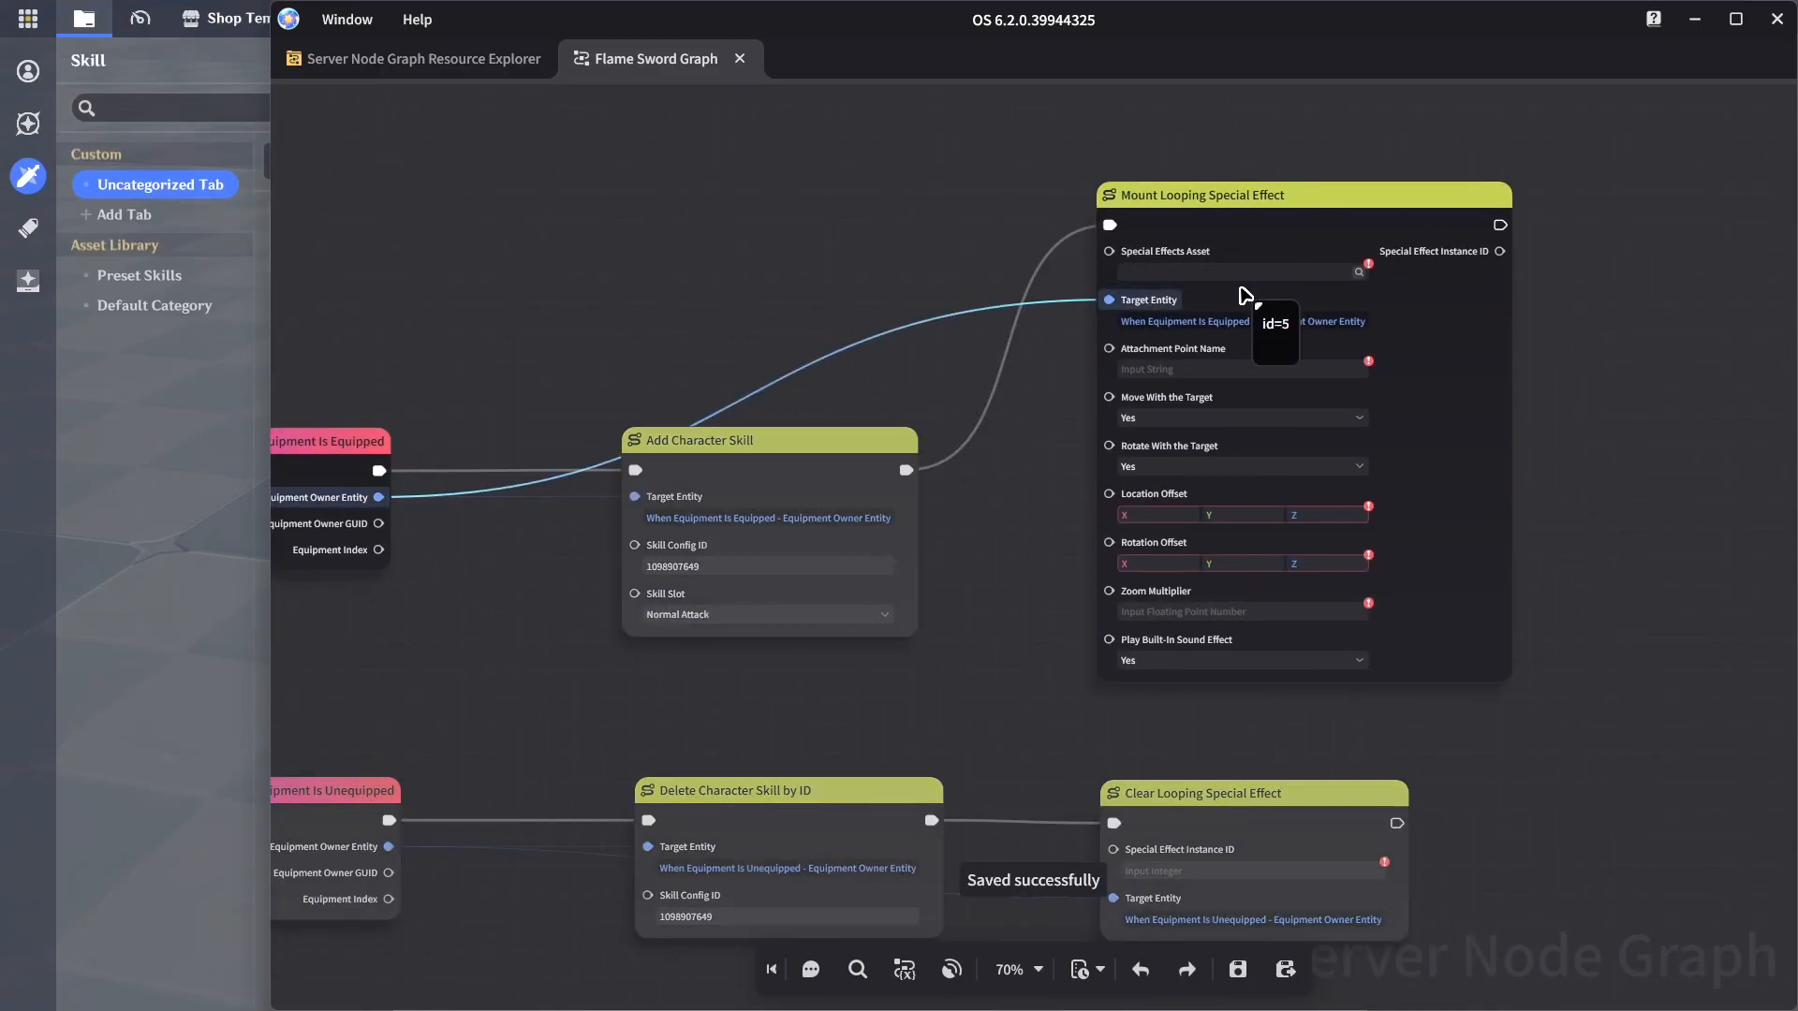
Add a VFX player to the Default Template's character and set its VFX Asset Type to Looping Effects
left_click(160, 531)
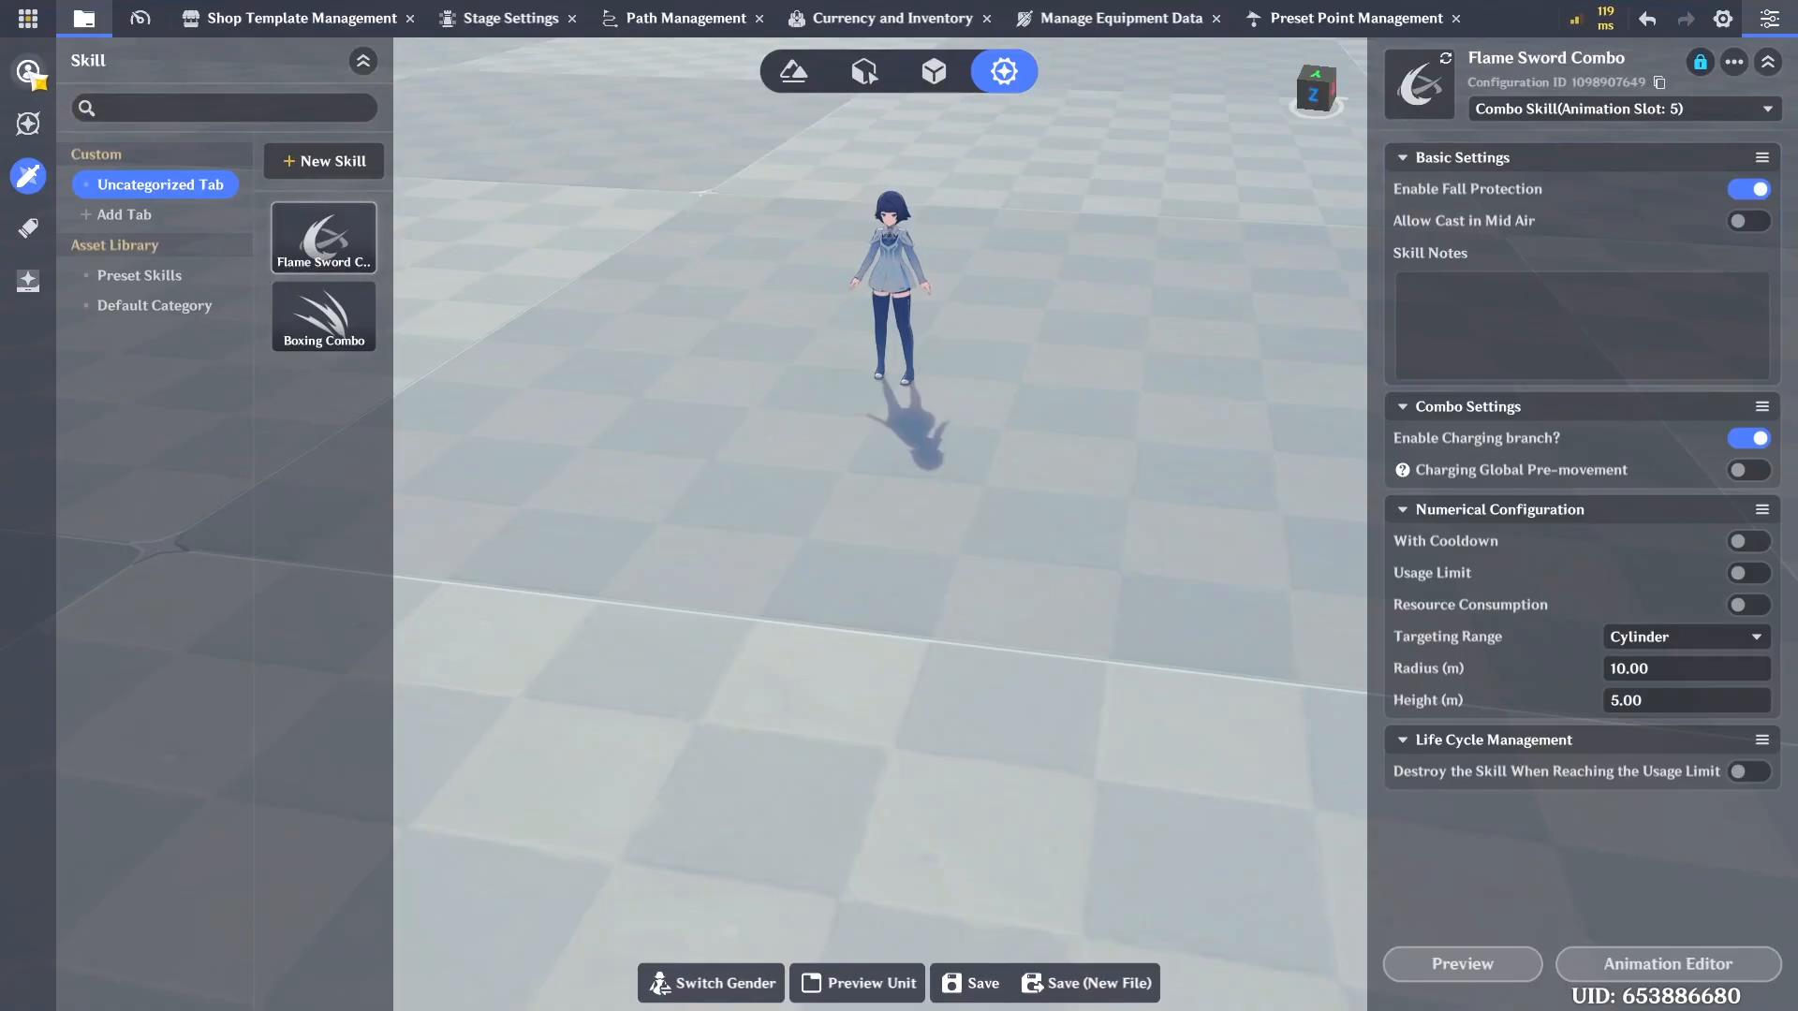
left_click(28, 70)
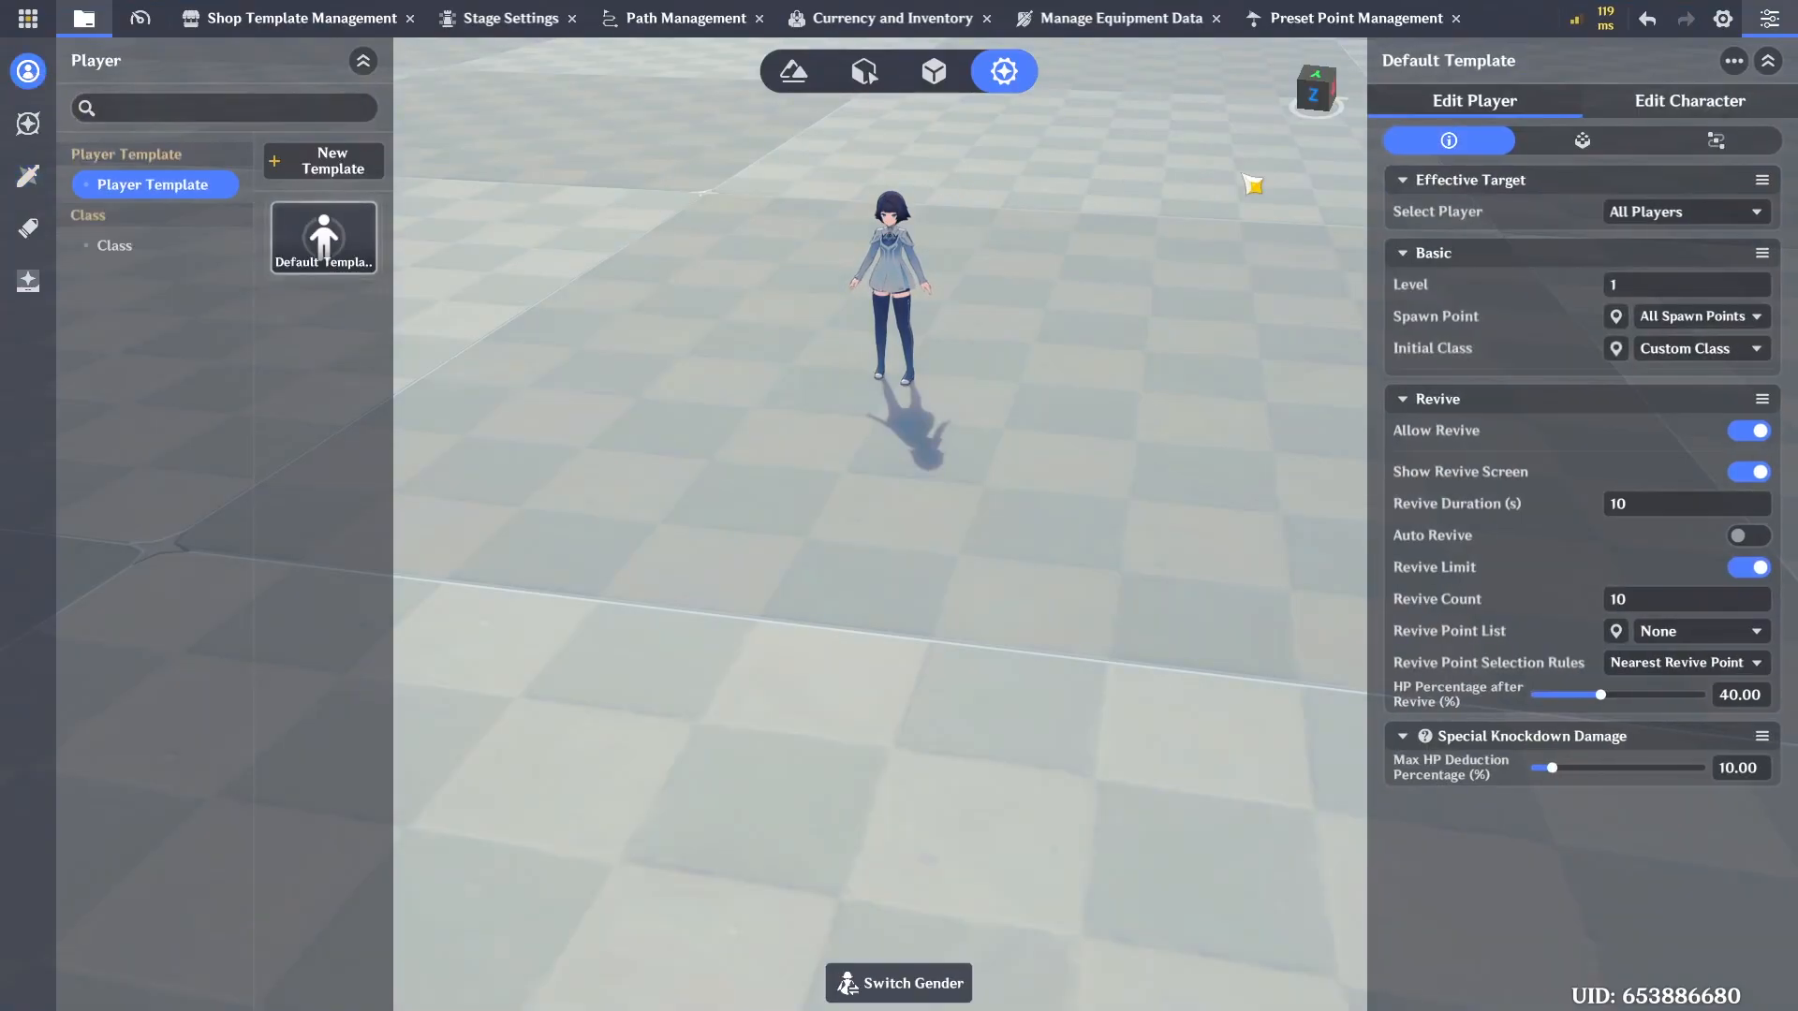
left_click(1660, 105)
left_click(1639, 140)
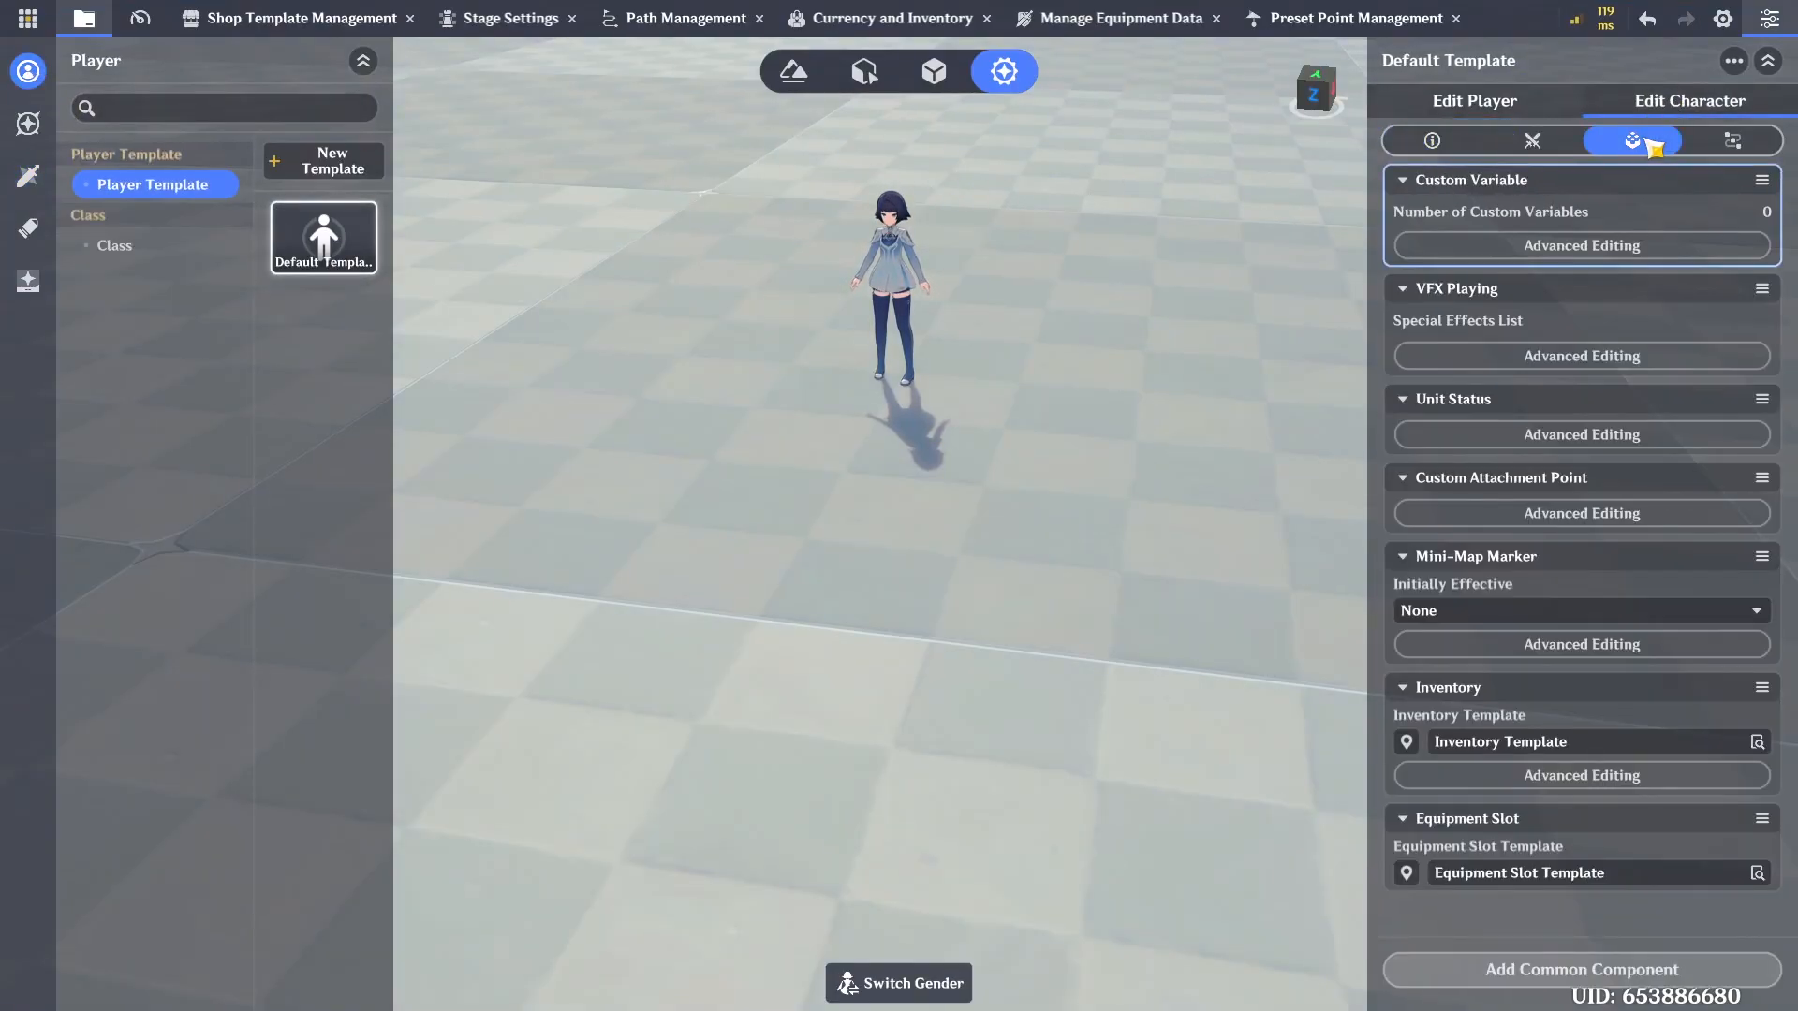
left_click(1550, 360)
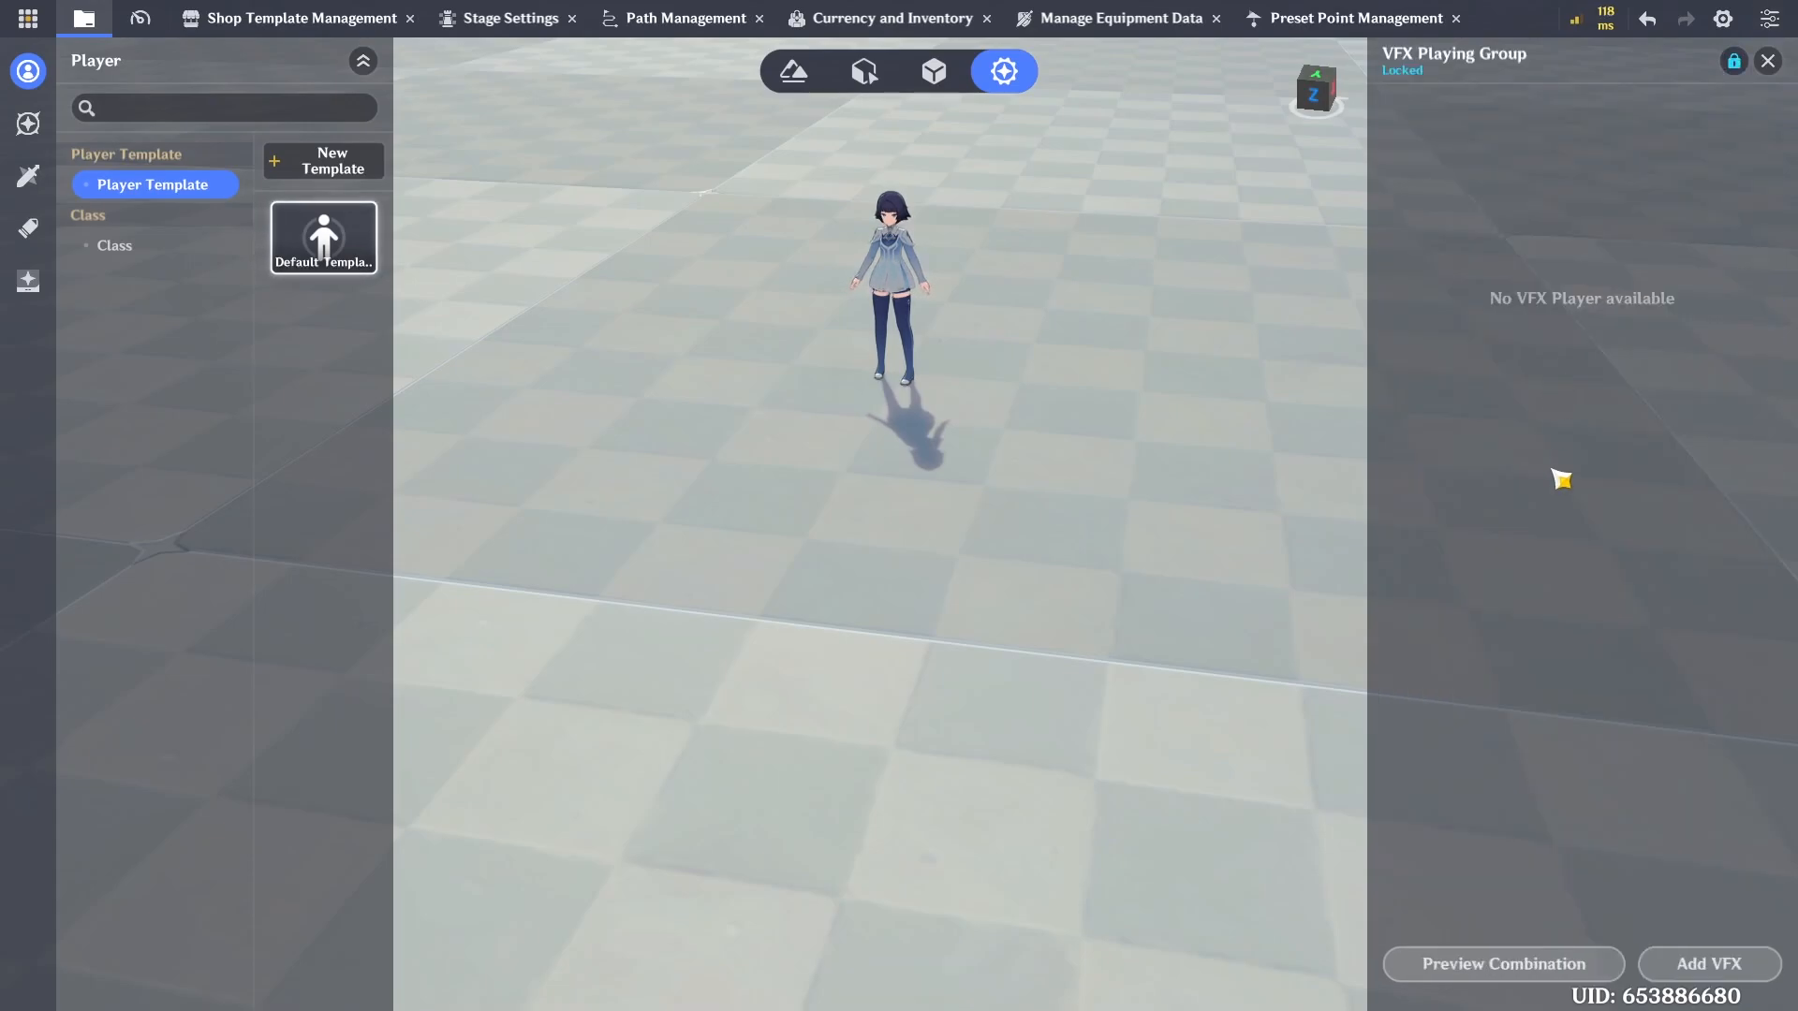
left_click(1691, 974)
left_click(1686, 207)
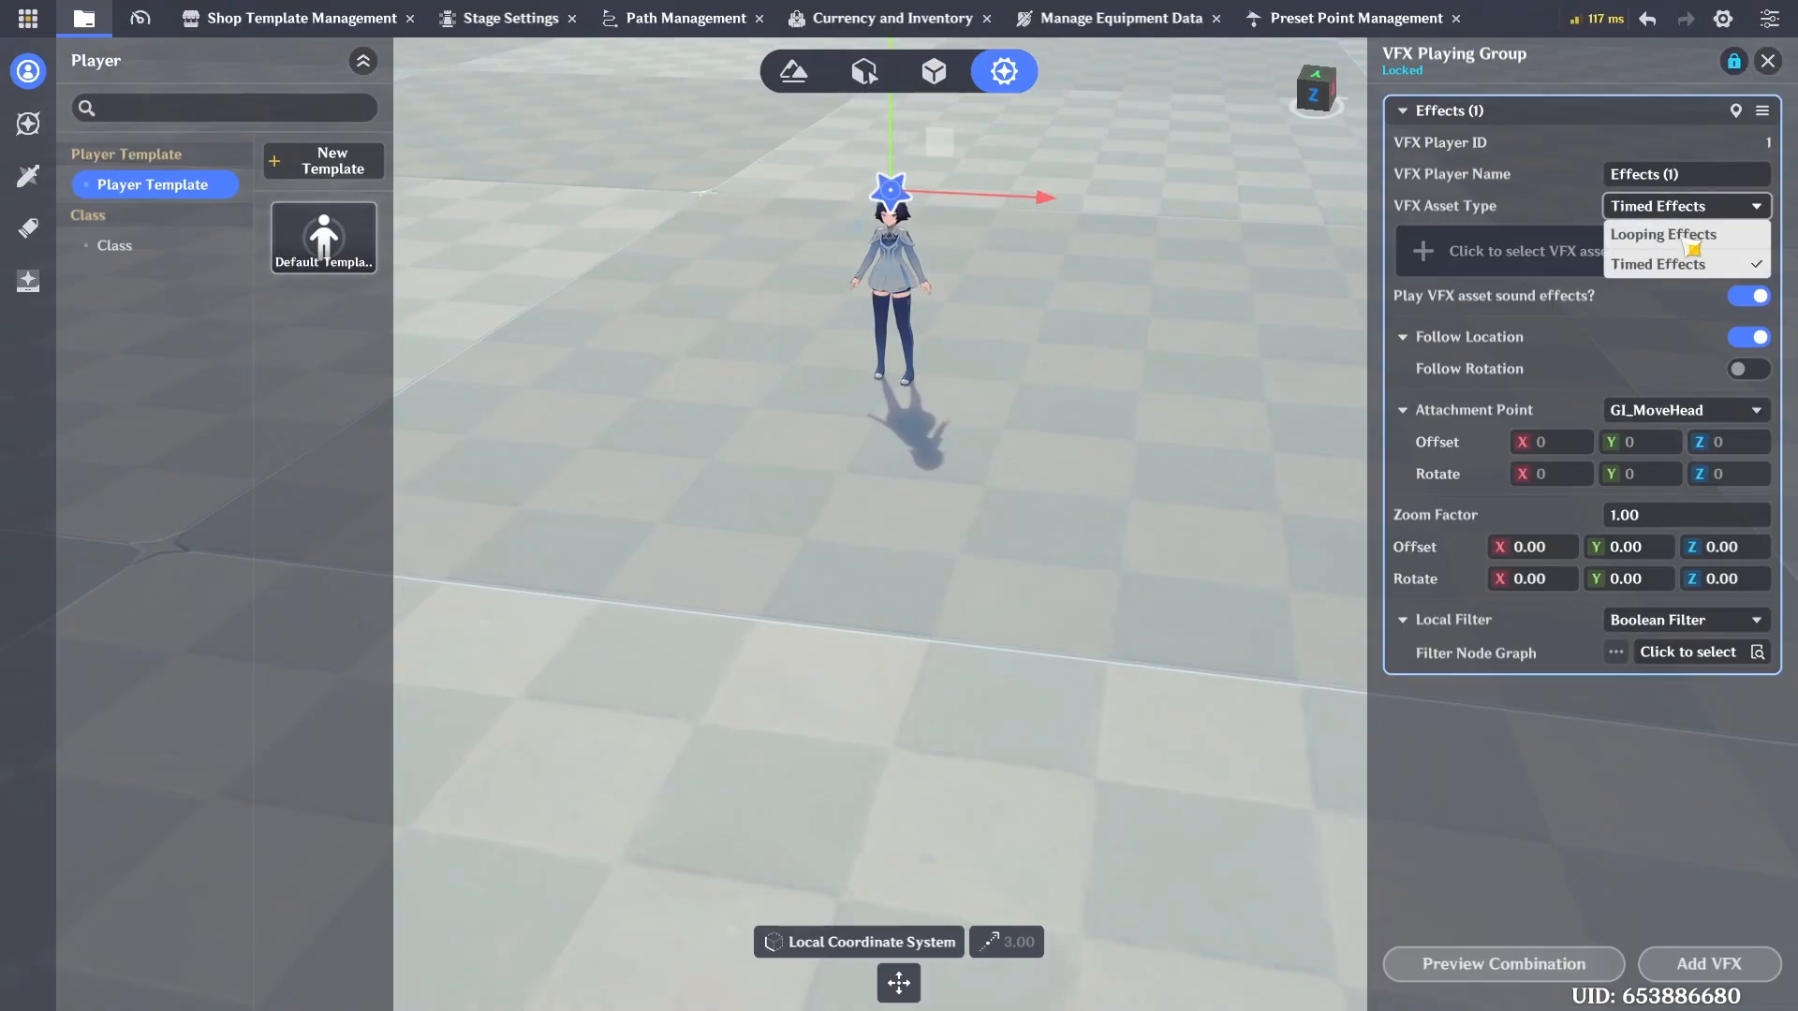
left_click(1684, 235)
Search the looping effects library for "sword" and preview the different sword effects on the character
left_click(1548, 269)
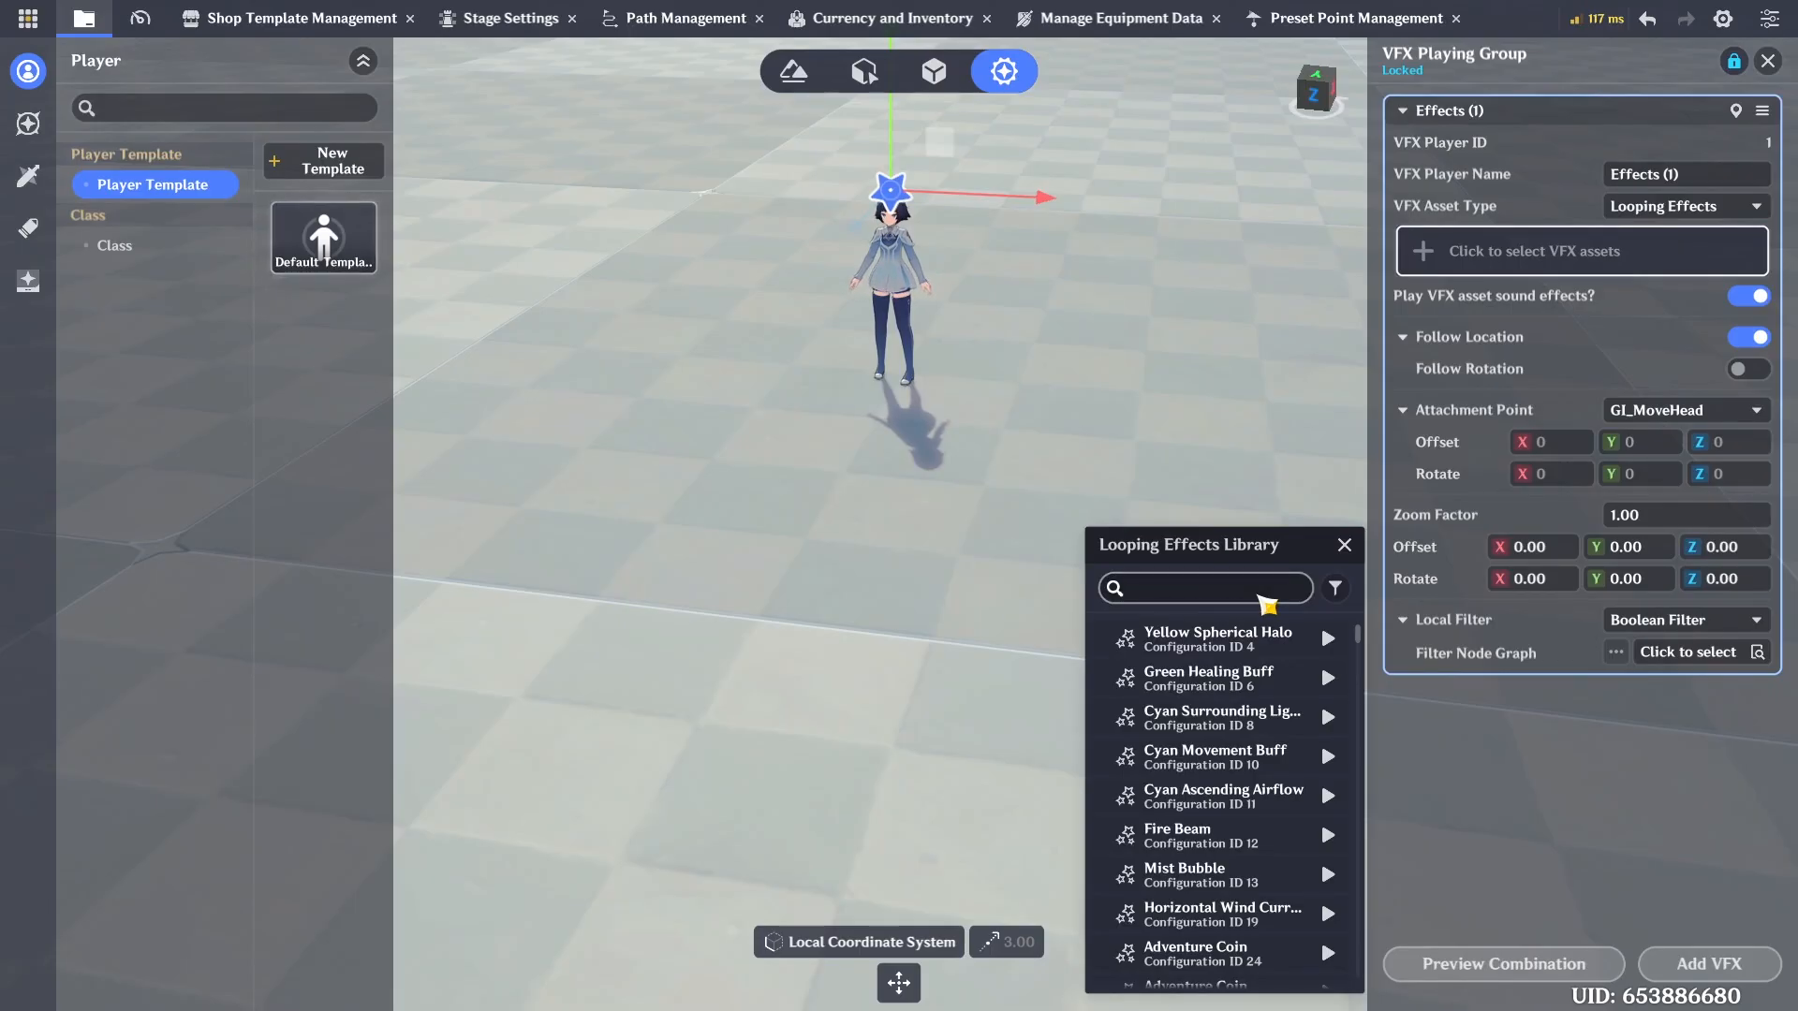
type("swoer")
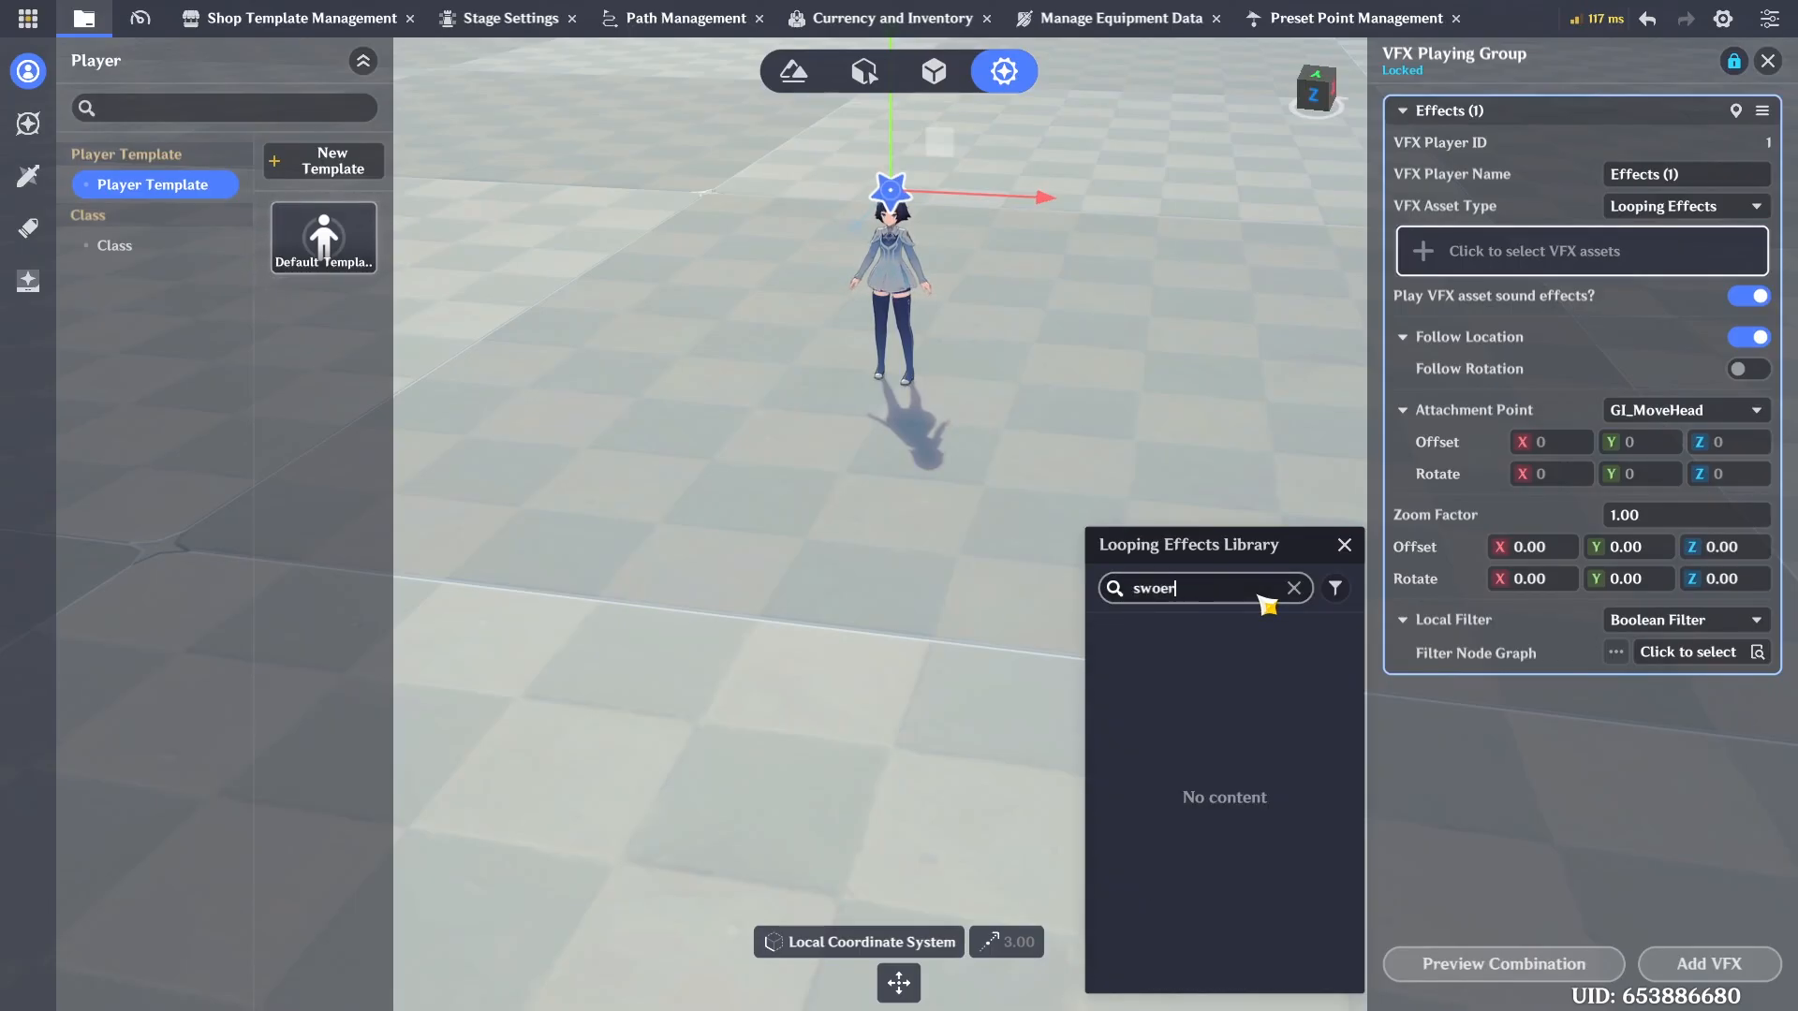
type("wa")
right_click_drag(963, 586, 1114, 609)
left_click(1564, 245)
left_click(1248, 588)
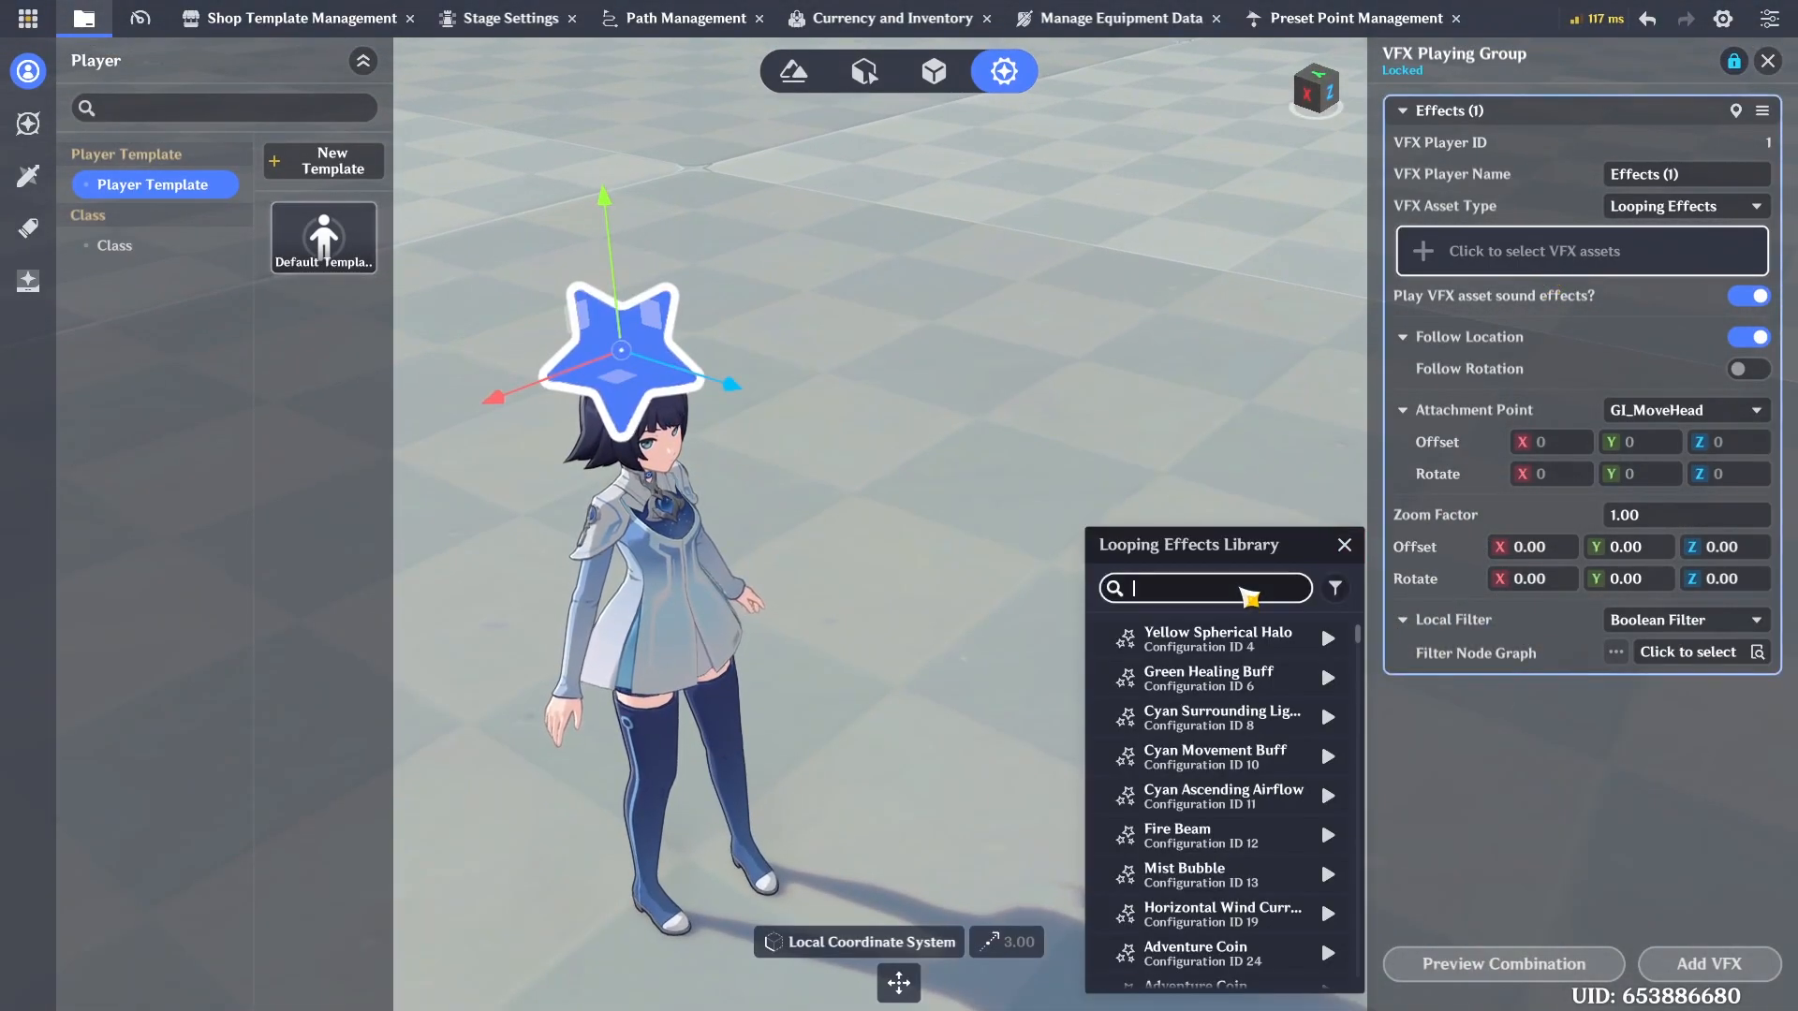
type("sword")
left_click(1328, 638)
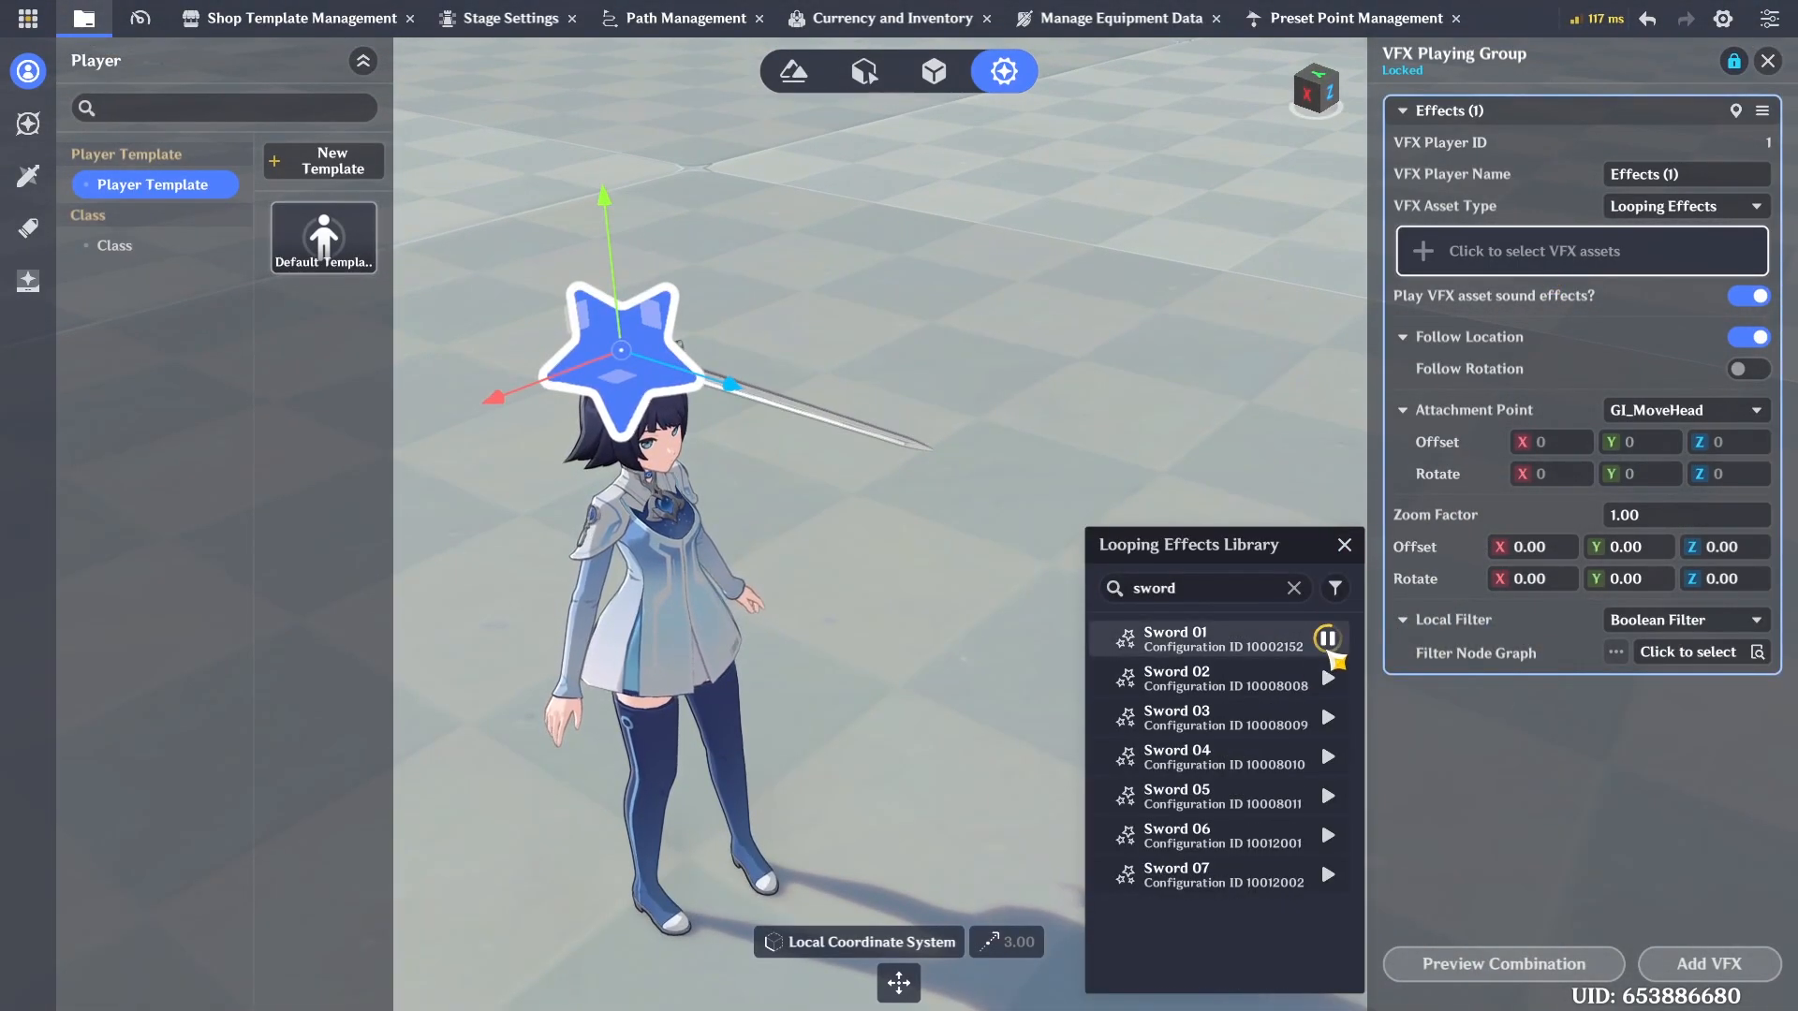
left_click(1330, 677)
left_click(1328, 718)
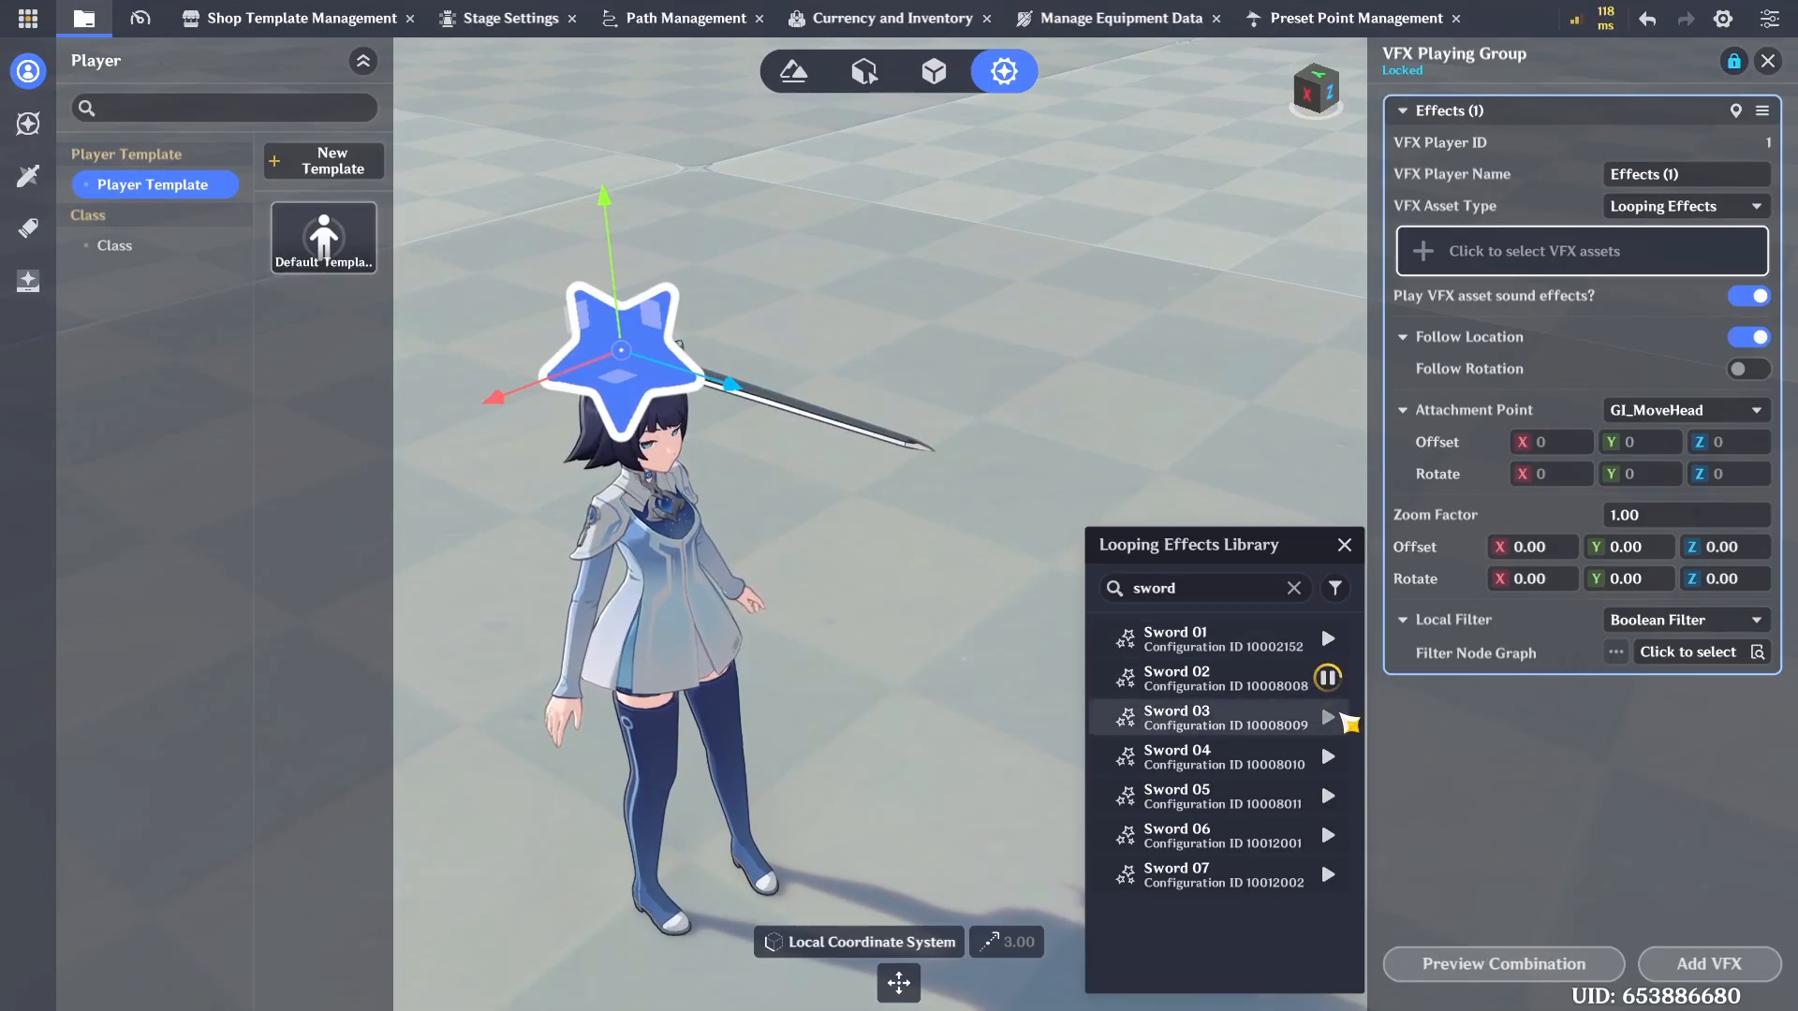
left_click(1328, 757)
left_click(1330, 796)
left_click(1329, 835)
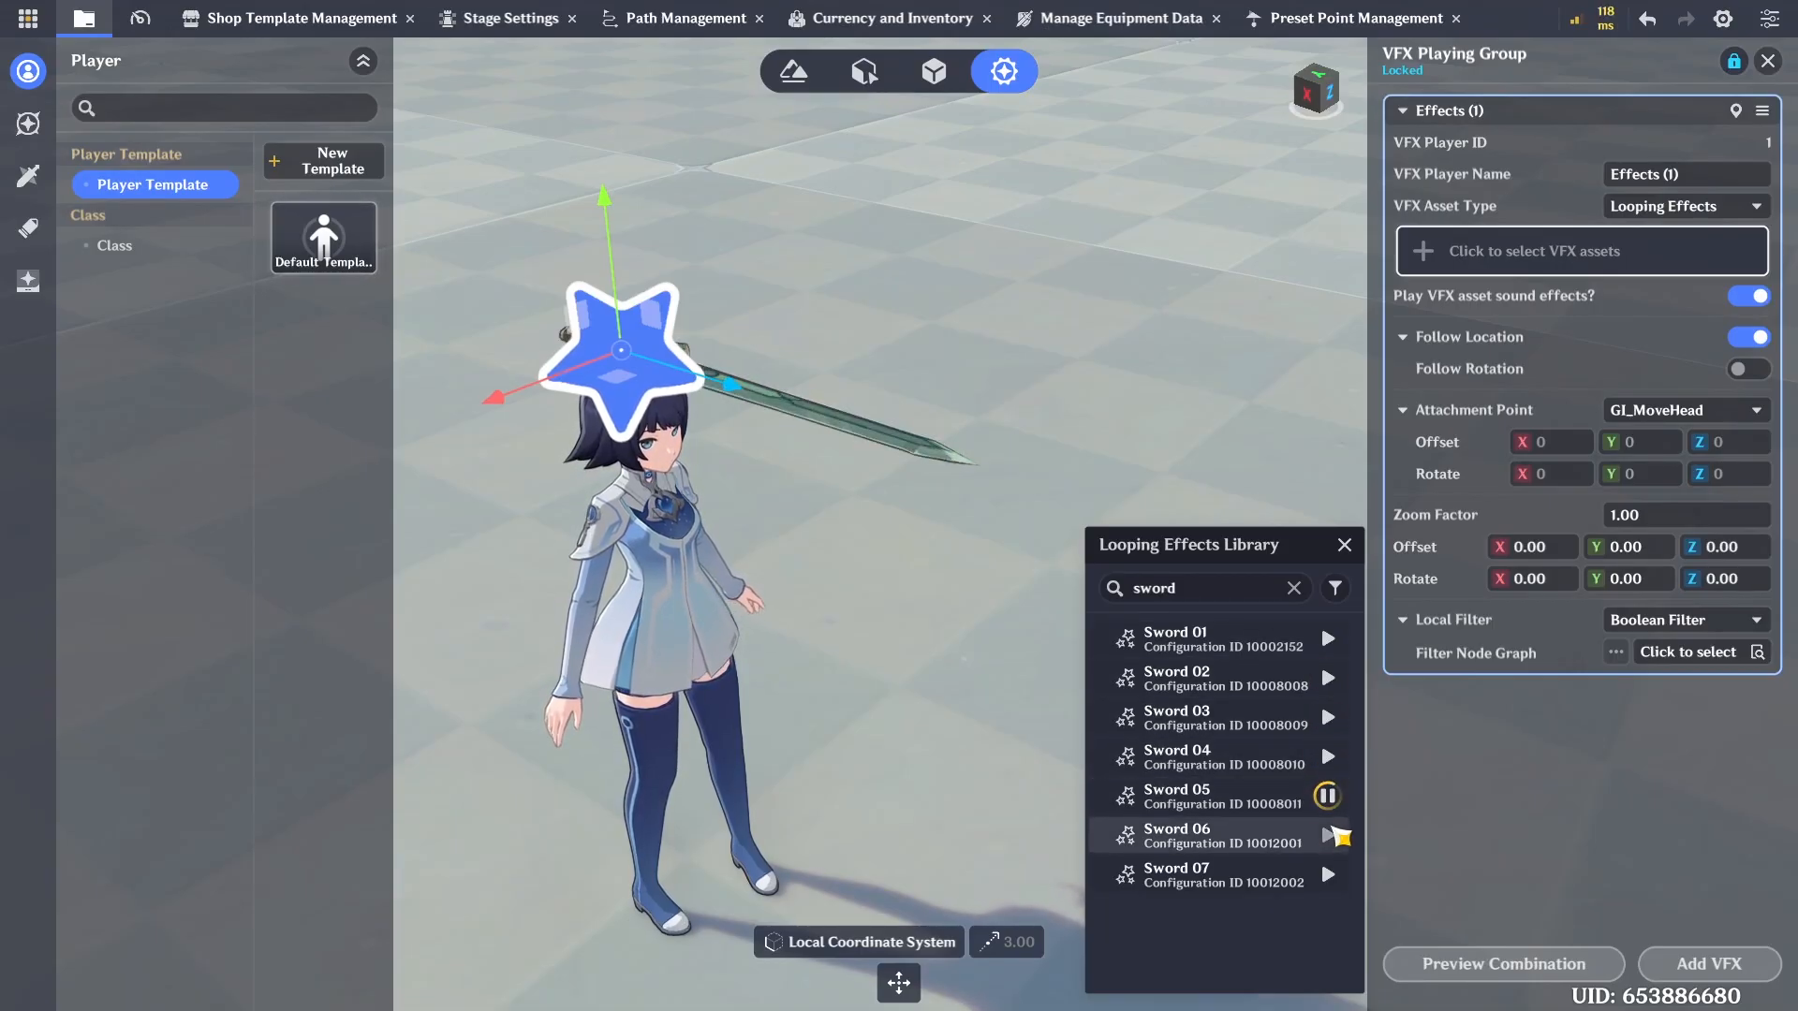
left_click(1328, 796)
left_click(1328, 757)
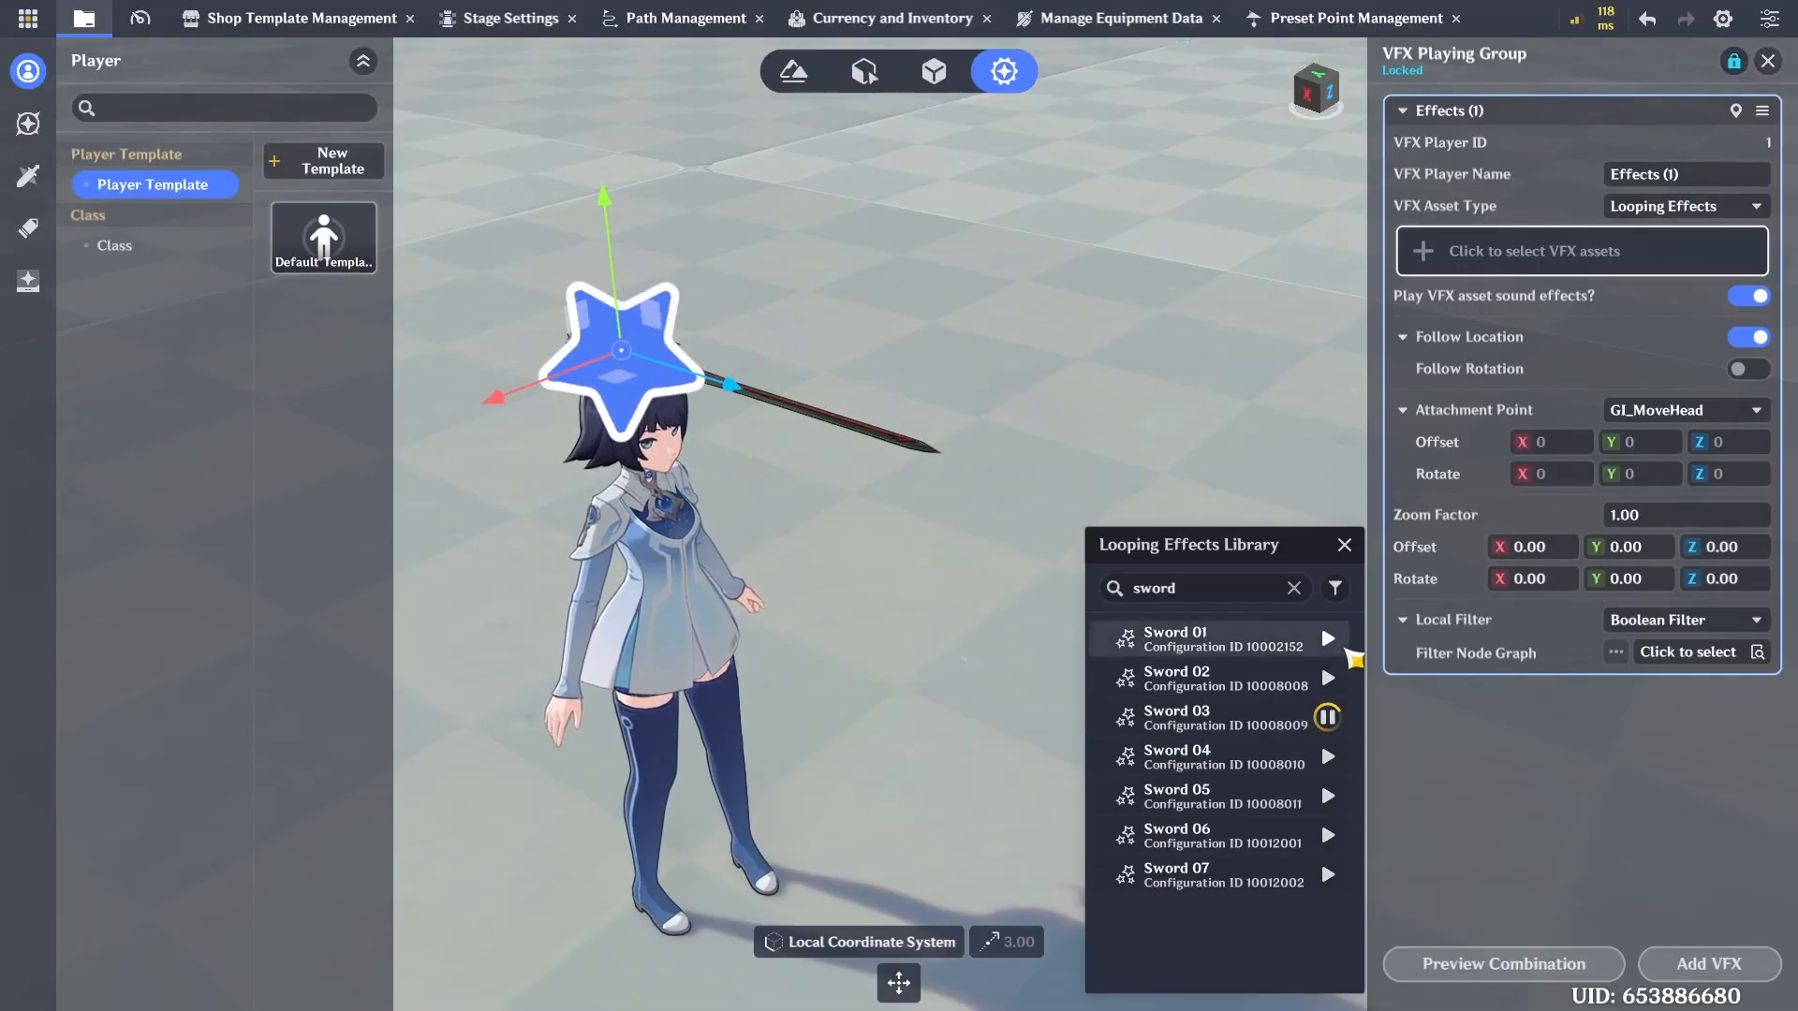
Assign Sword 03 as the VFX asset, set the Attachment Point to GI_HandR, and preview the sword on the character
left_click(1293, 718)
left_click(1344, 546)
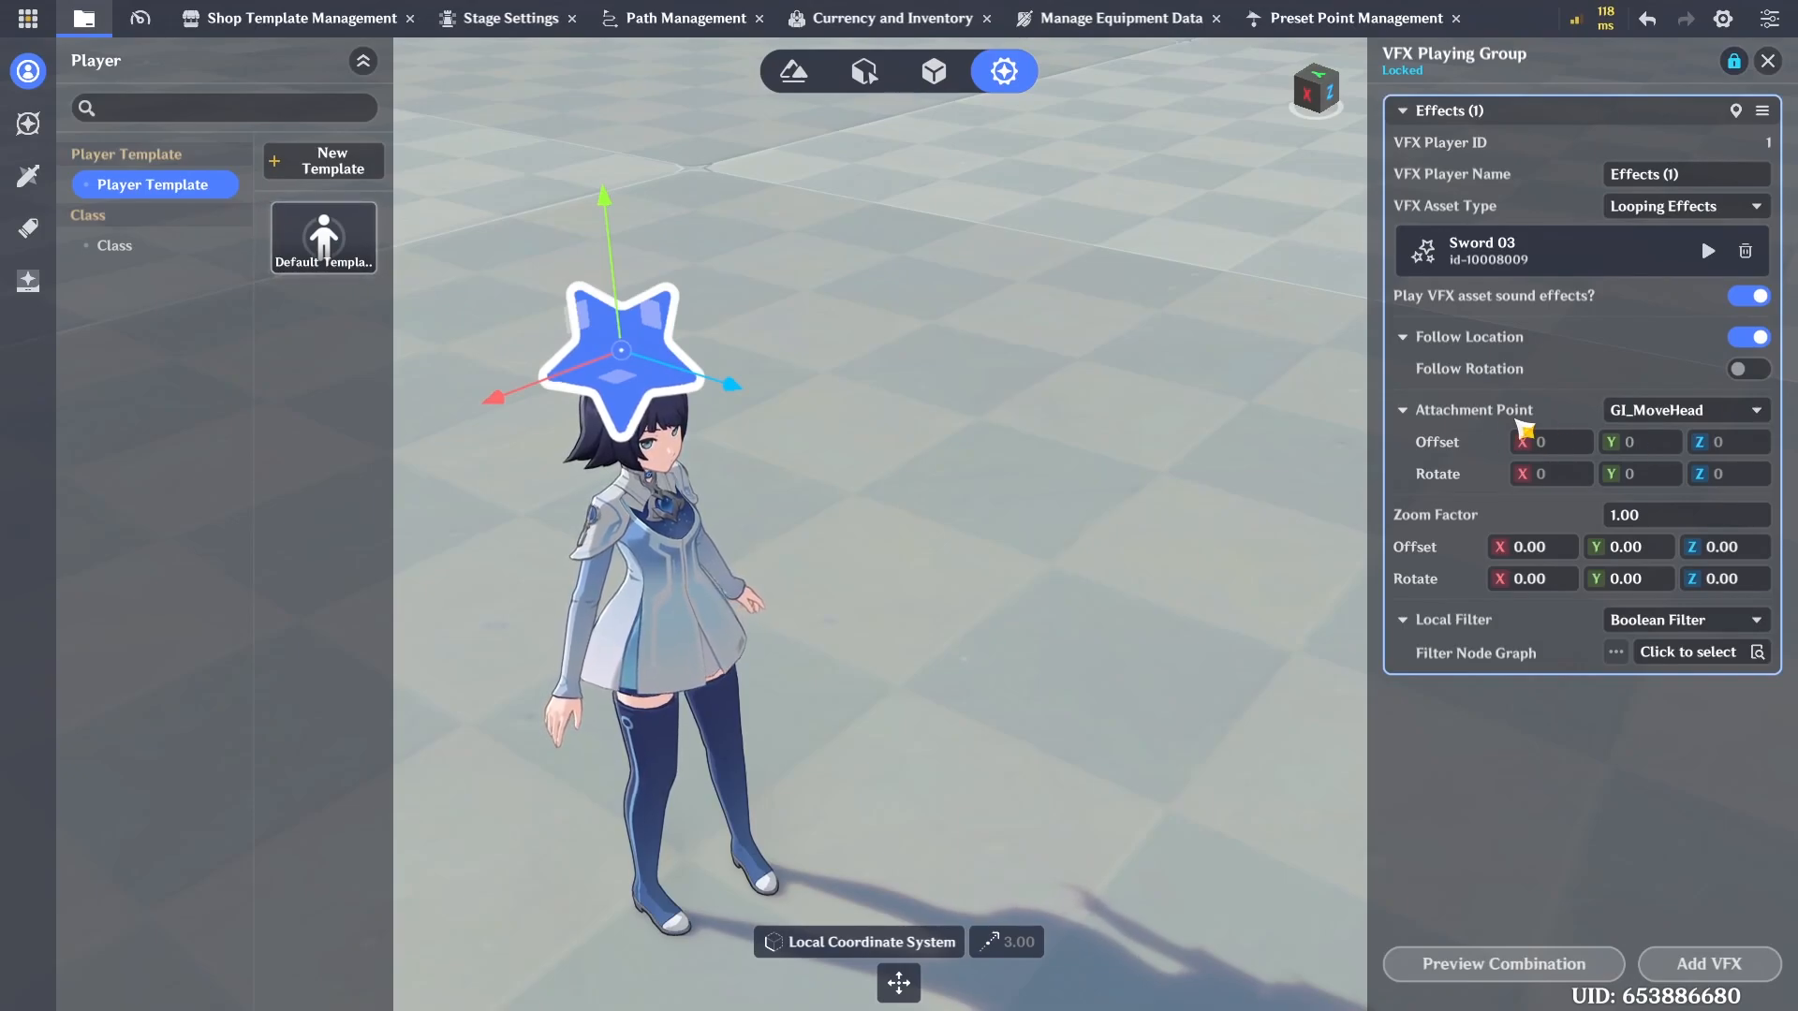
left_click(1686, 418)
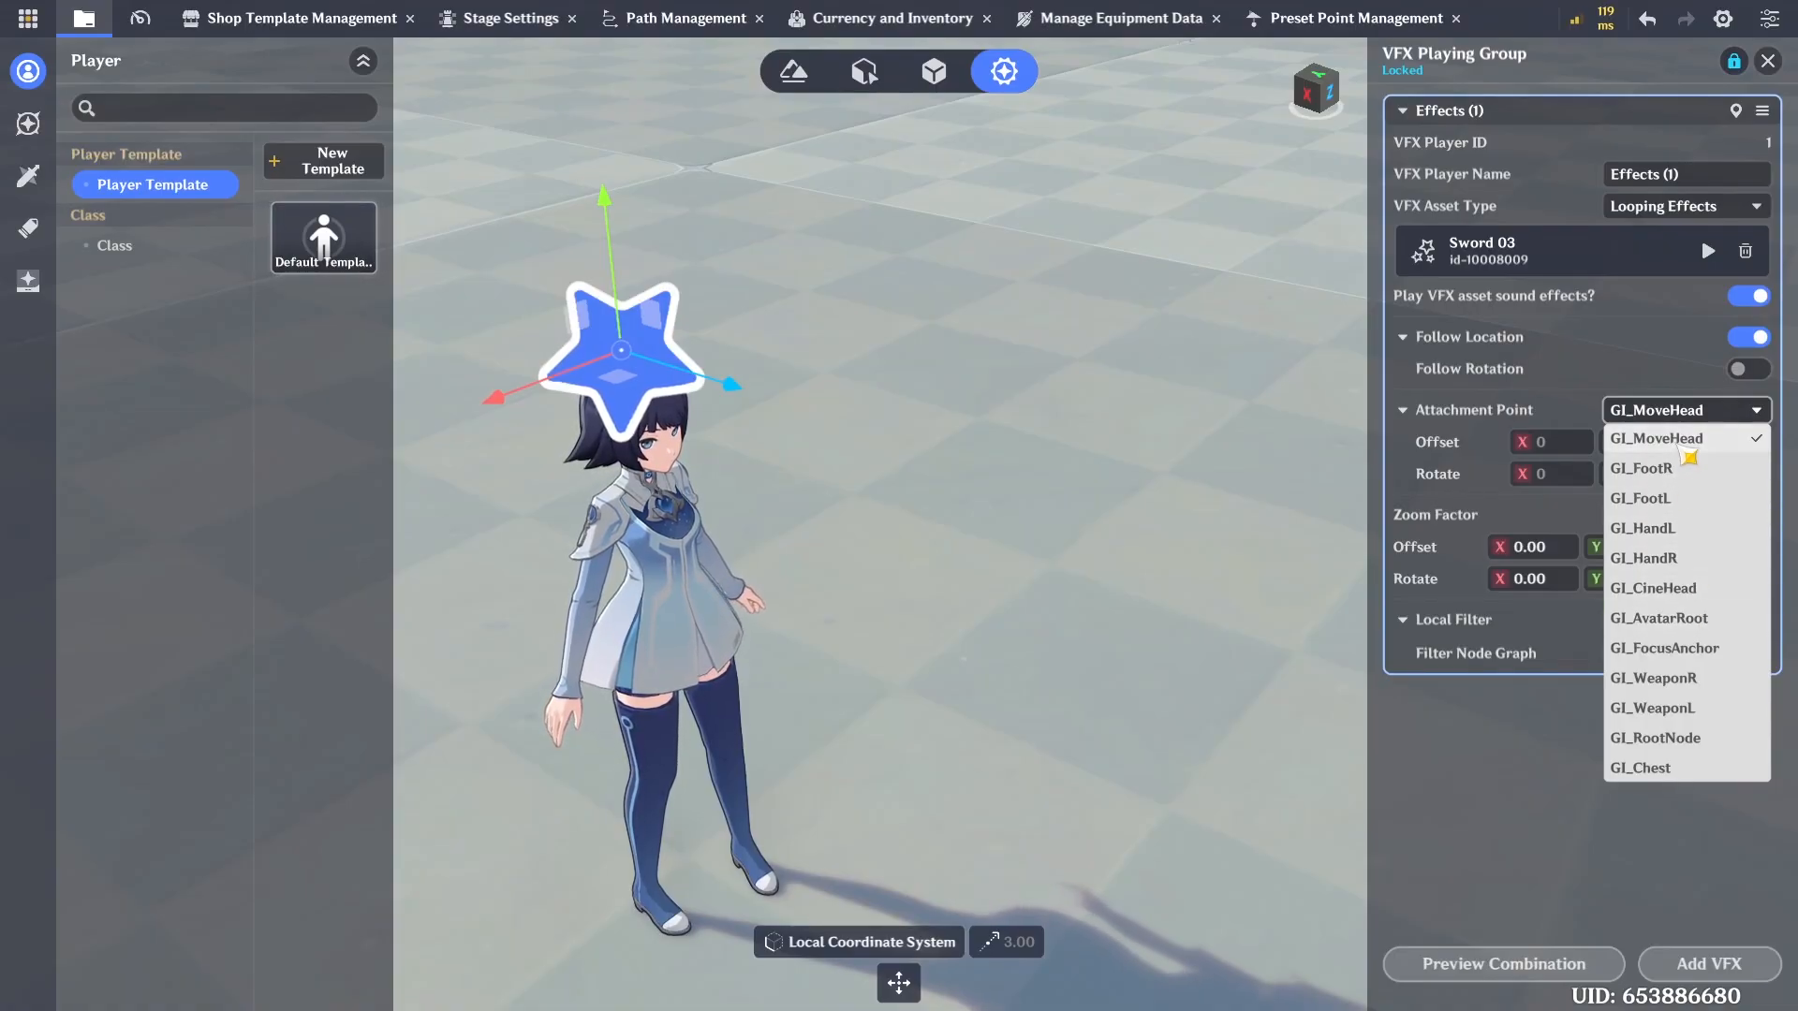
left_click(1677, 559)
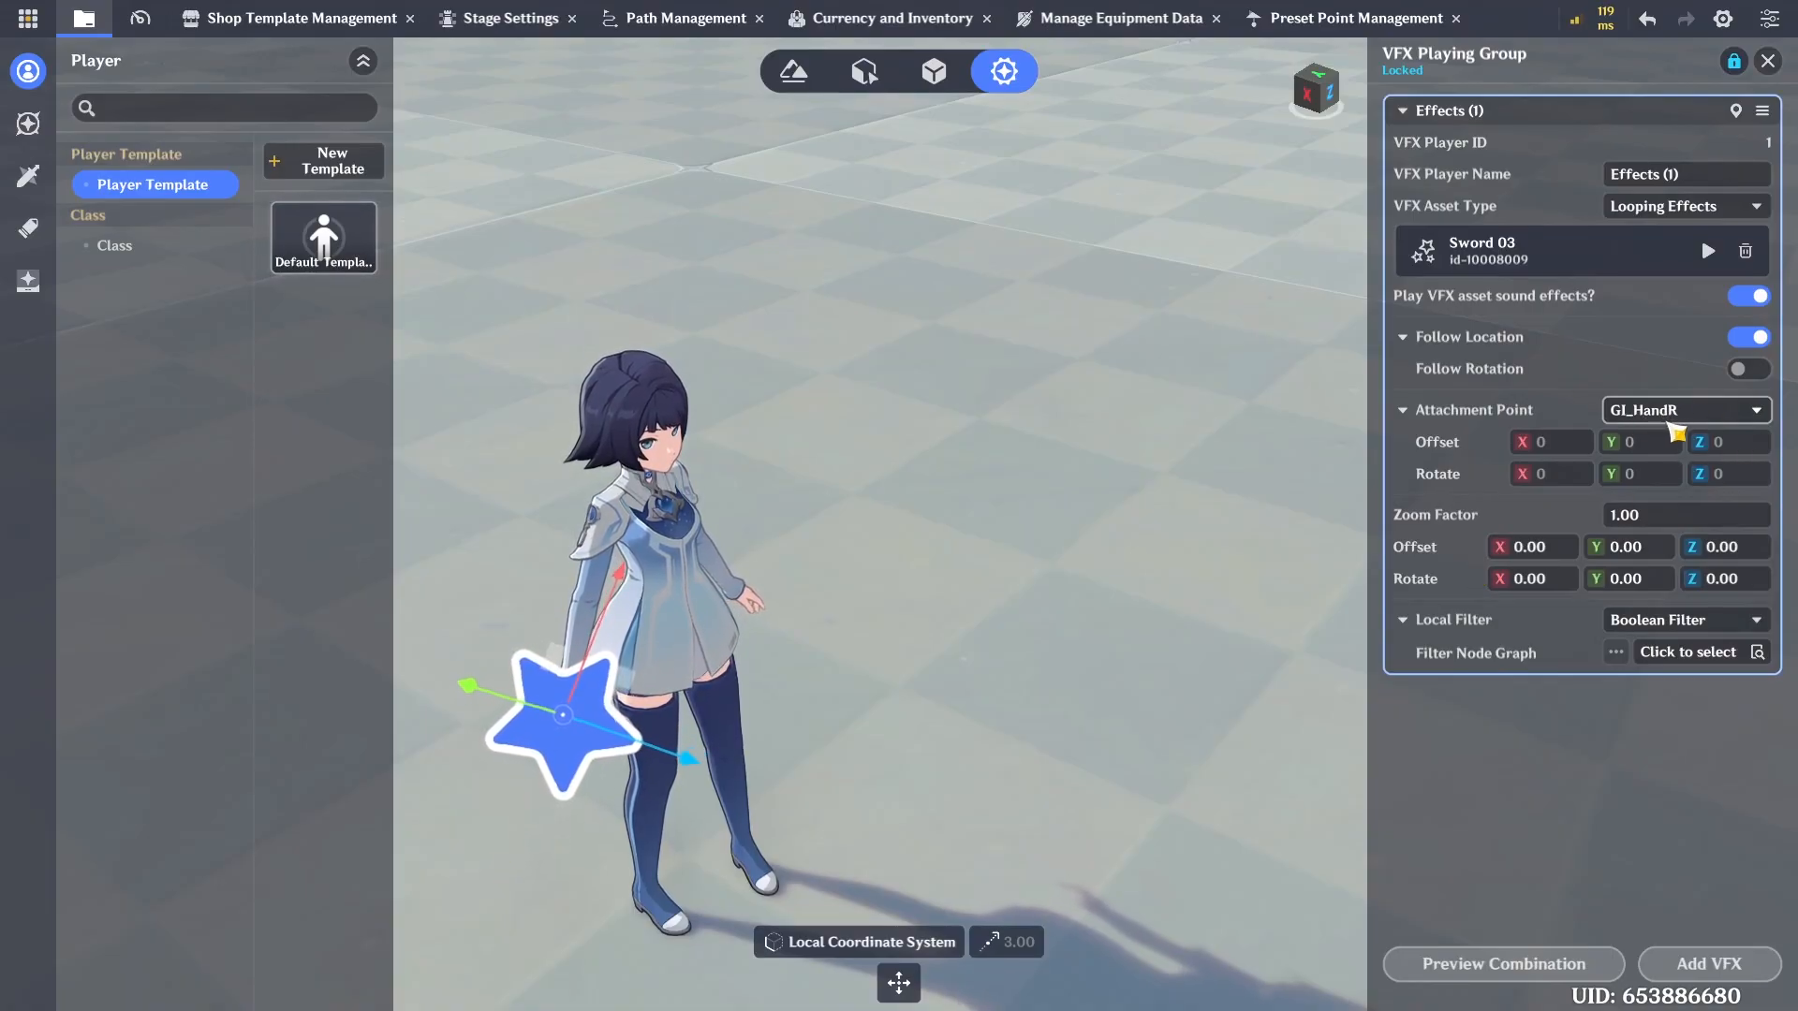
left_click(1708, 251)
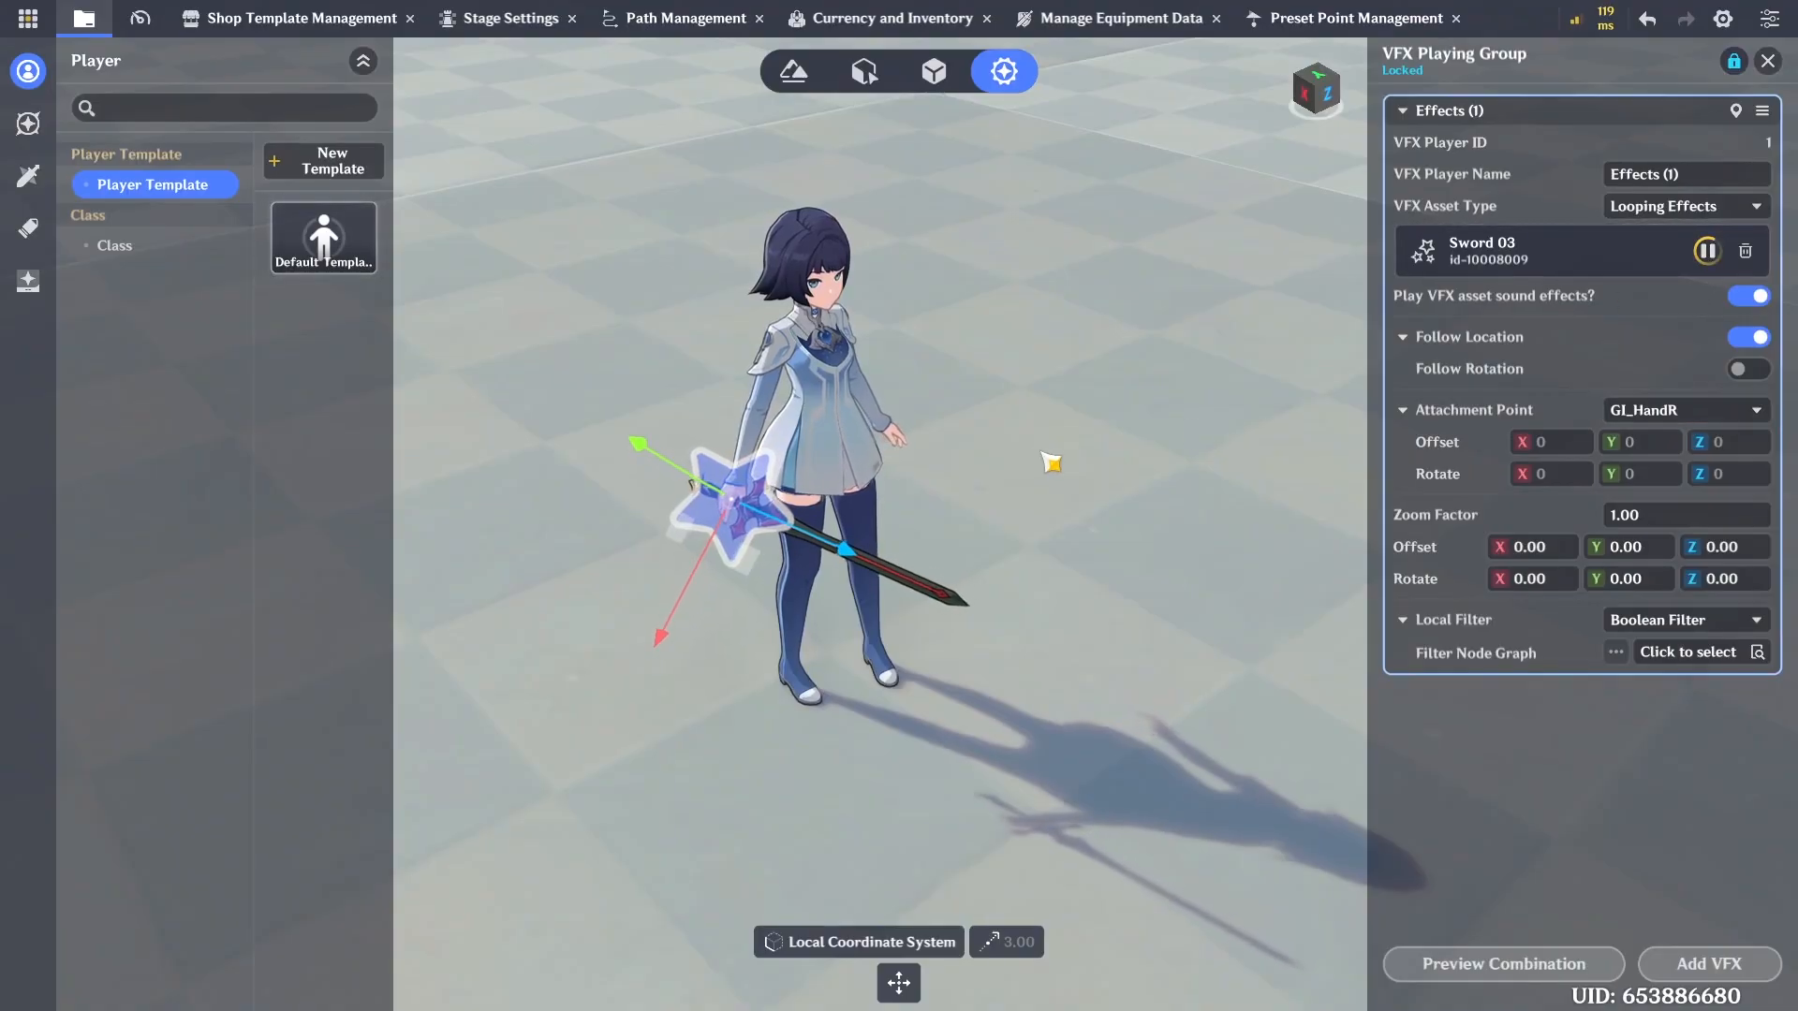
right_click_drag(916, 439, 975, 449)
key("a")
key("w")
key("s")
Delete the Effects (1) entry from the character's VFX Playing Group and close the group
left_click(1763, 112)
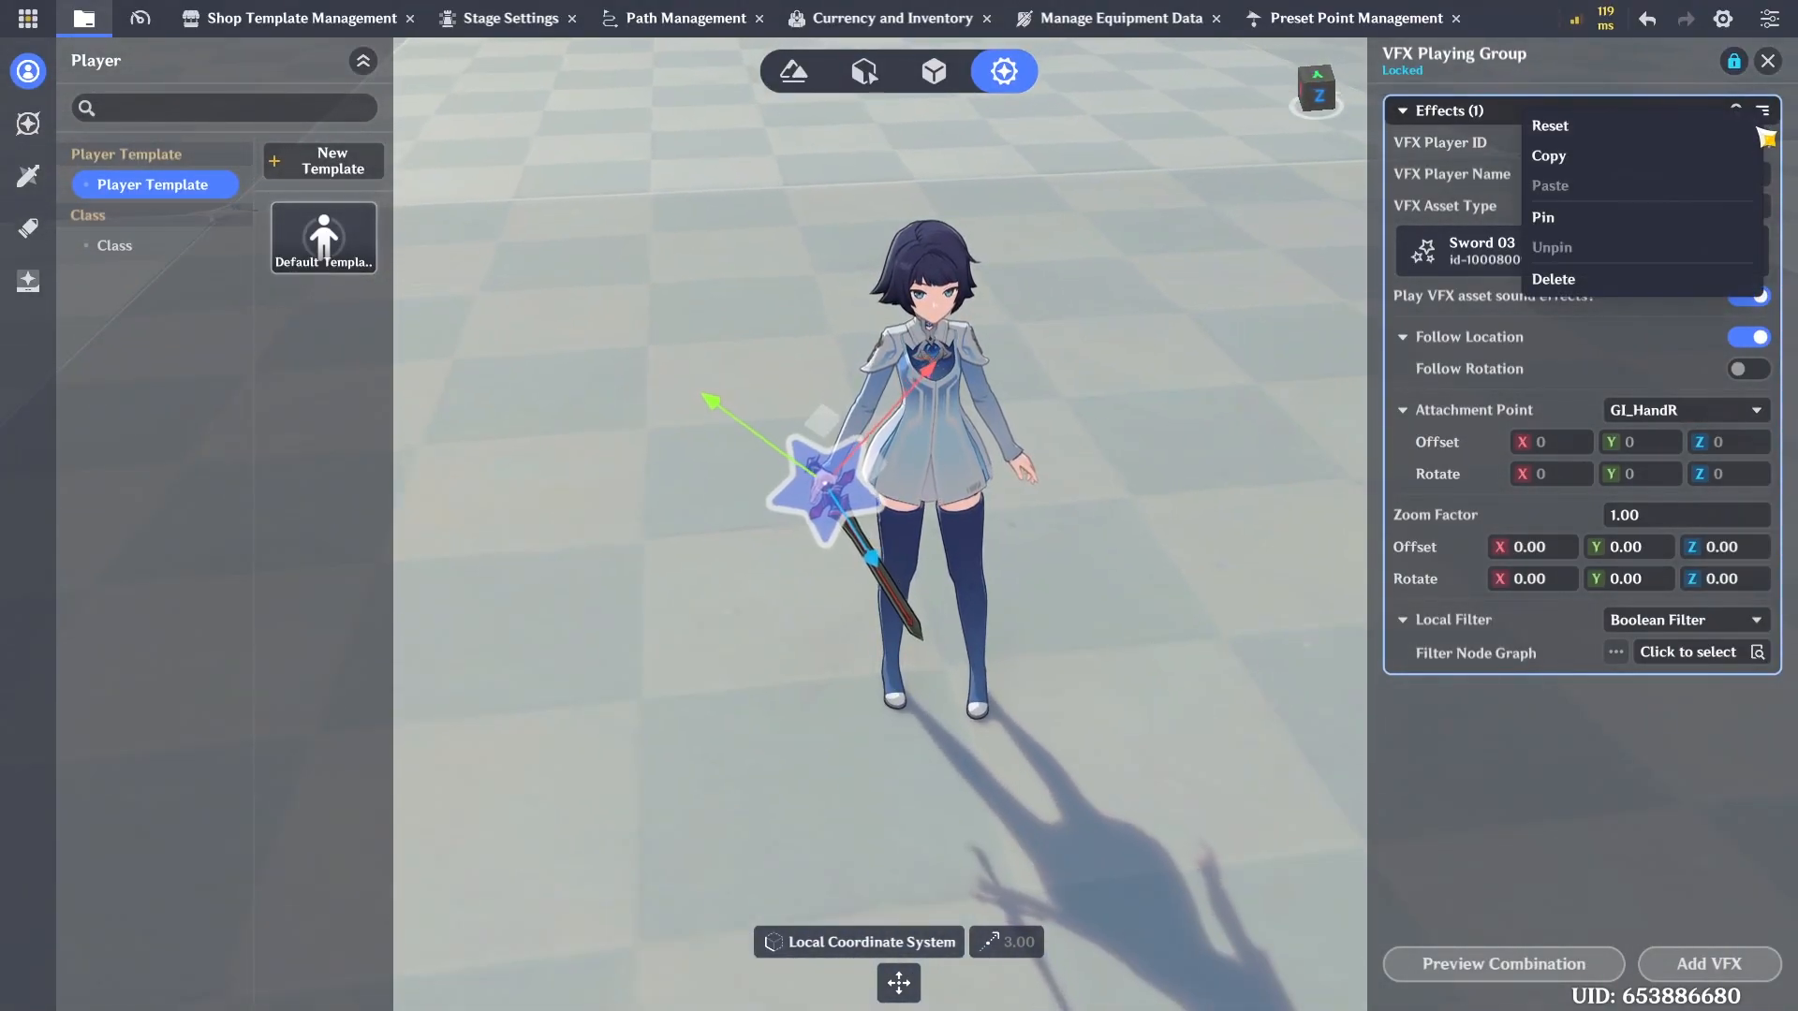
left_click(1671, 278)
left_click(1768, 60)
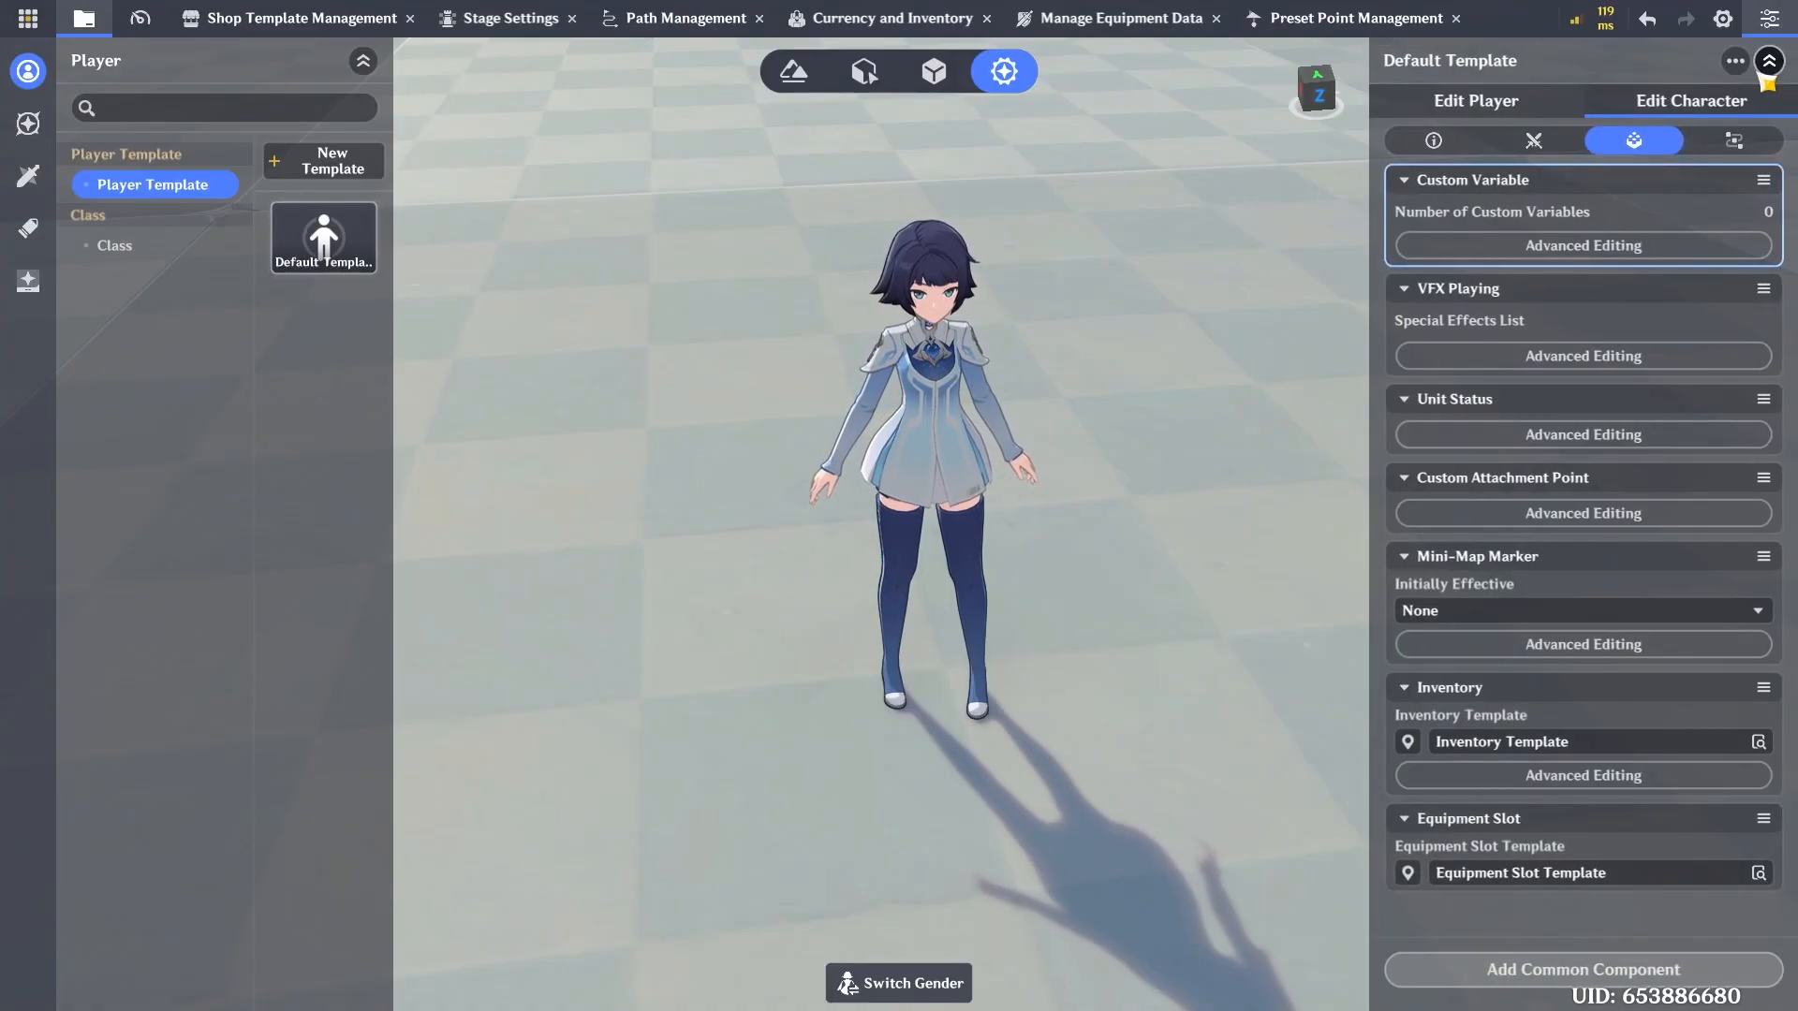
Set the Special Effects Asset of the Mount Looping Special Effect node in the Flame Sword Graph to Sword 03
key("alt+Tab")
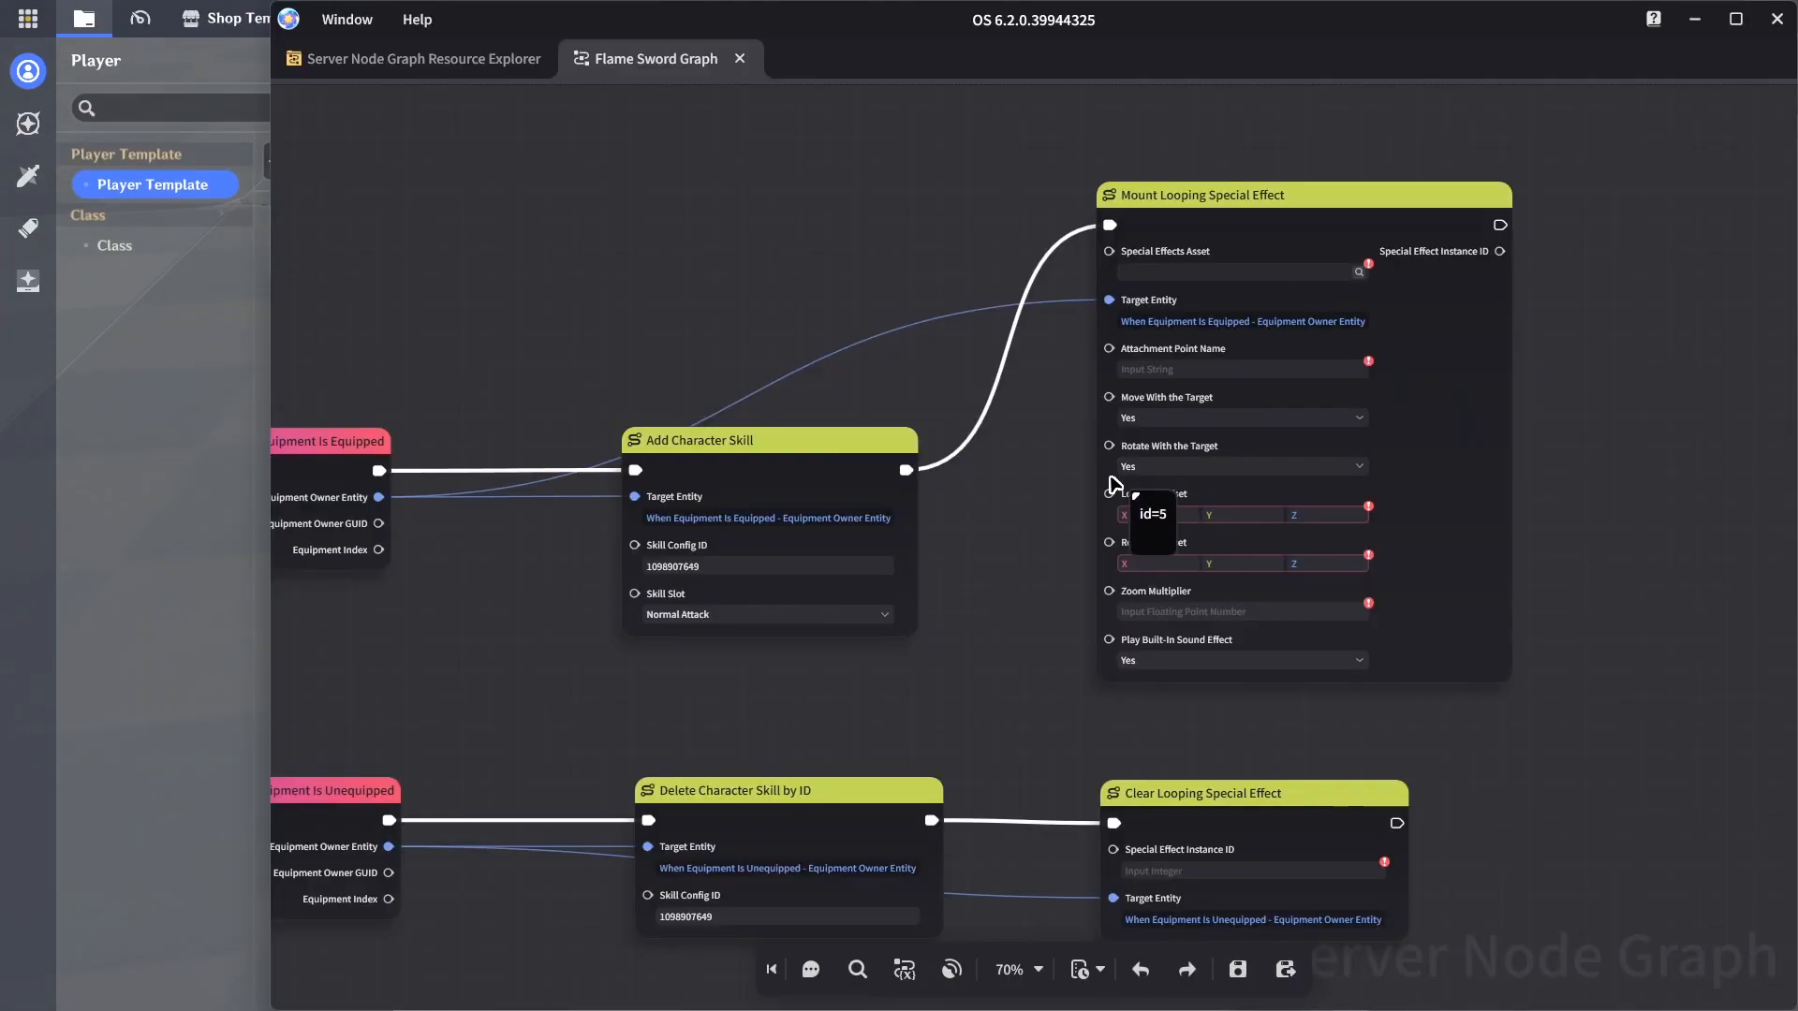
scroll(980, 336, "up", 3)
left_click(1344, 219)
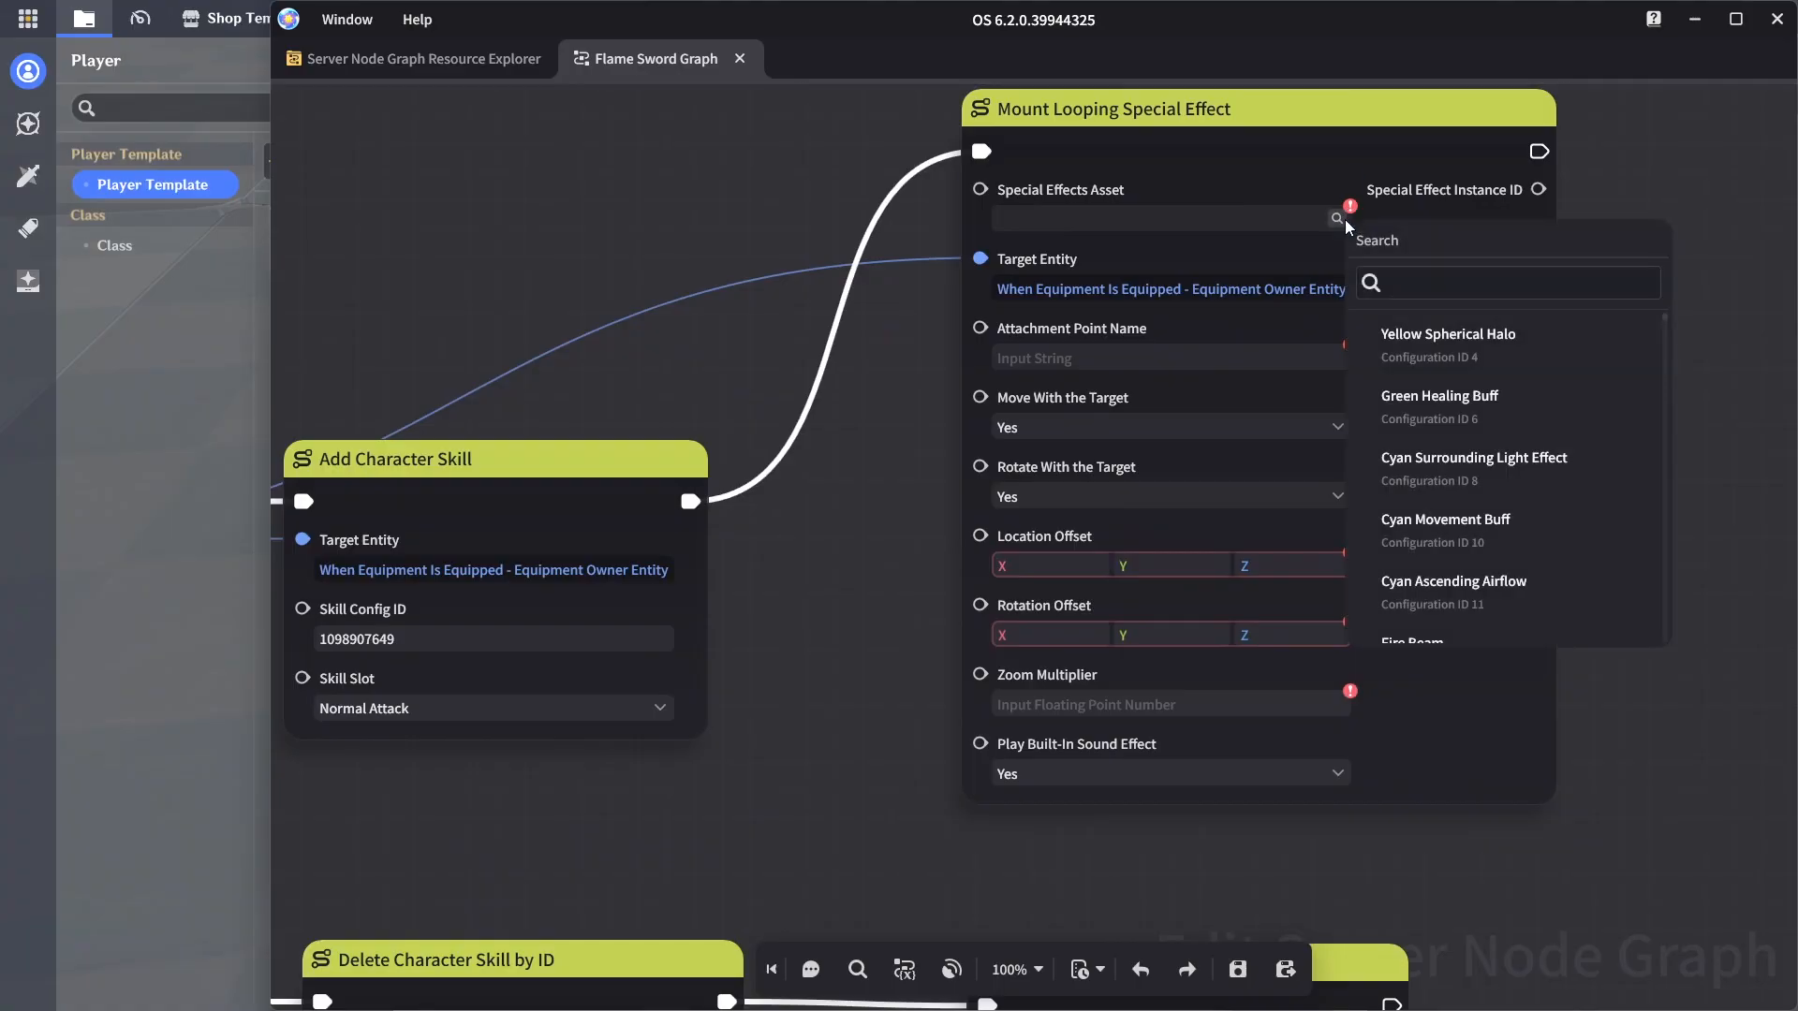
type("sword 03")
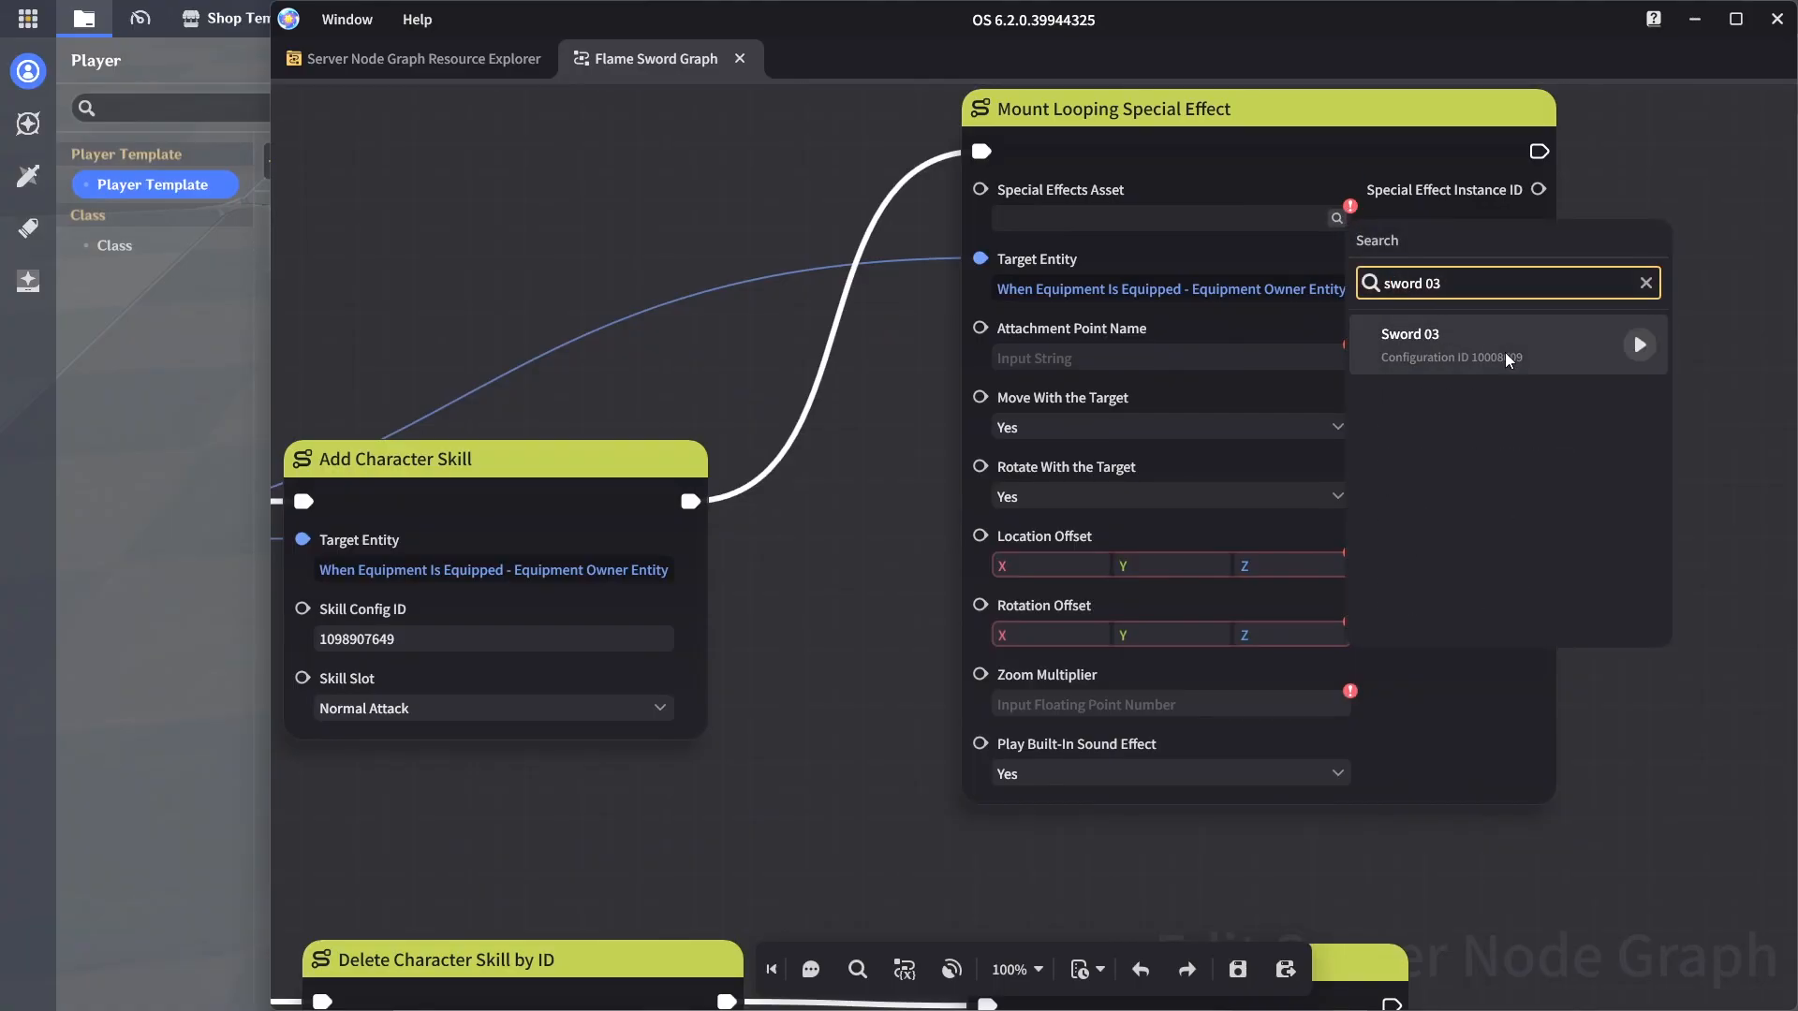
left_click(1504, 354)
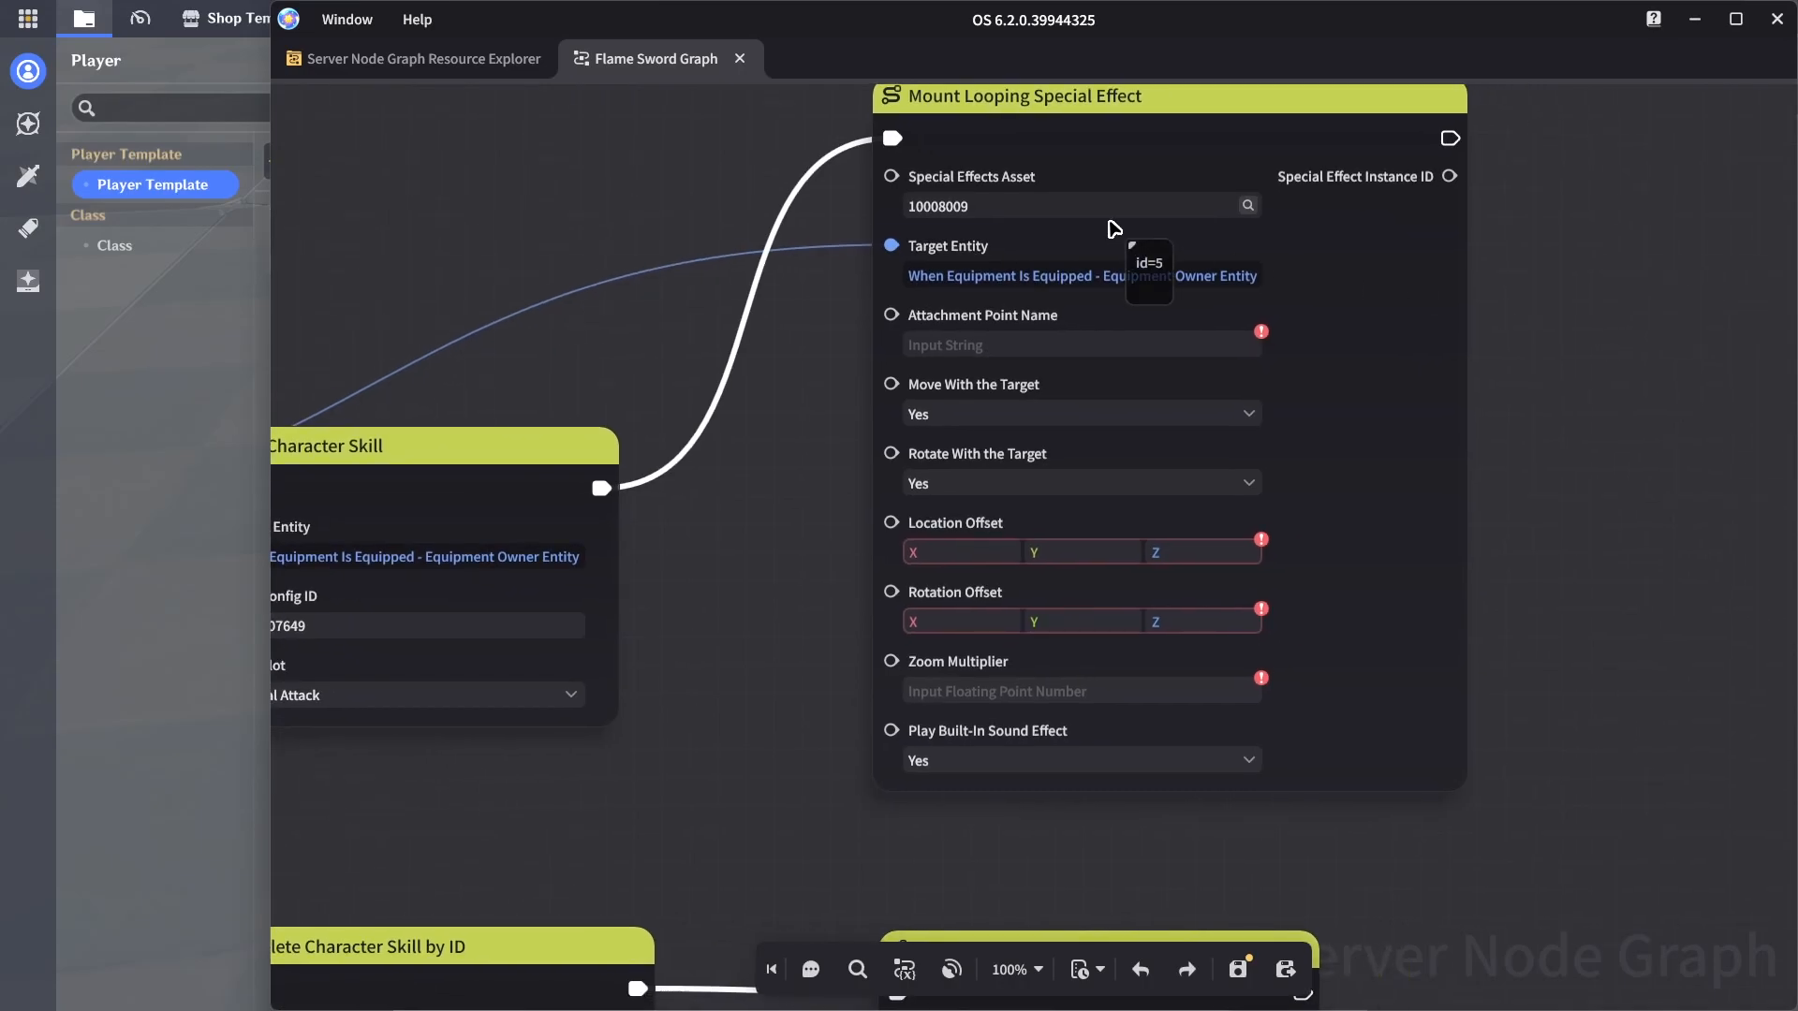
Copy the Special Effects Asset ID 10008009 into the Clear Looping Special Effect node's Special Effect Instance ID and save the graph
left_click(1104, 209)
left_click(1404, 531)
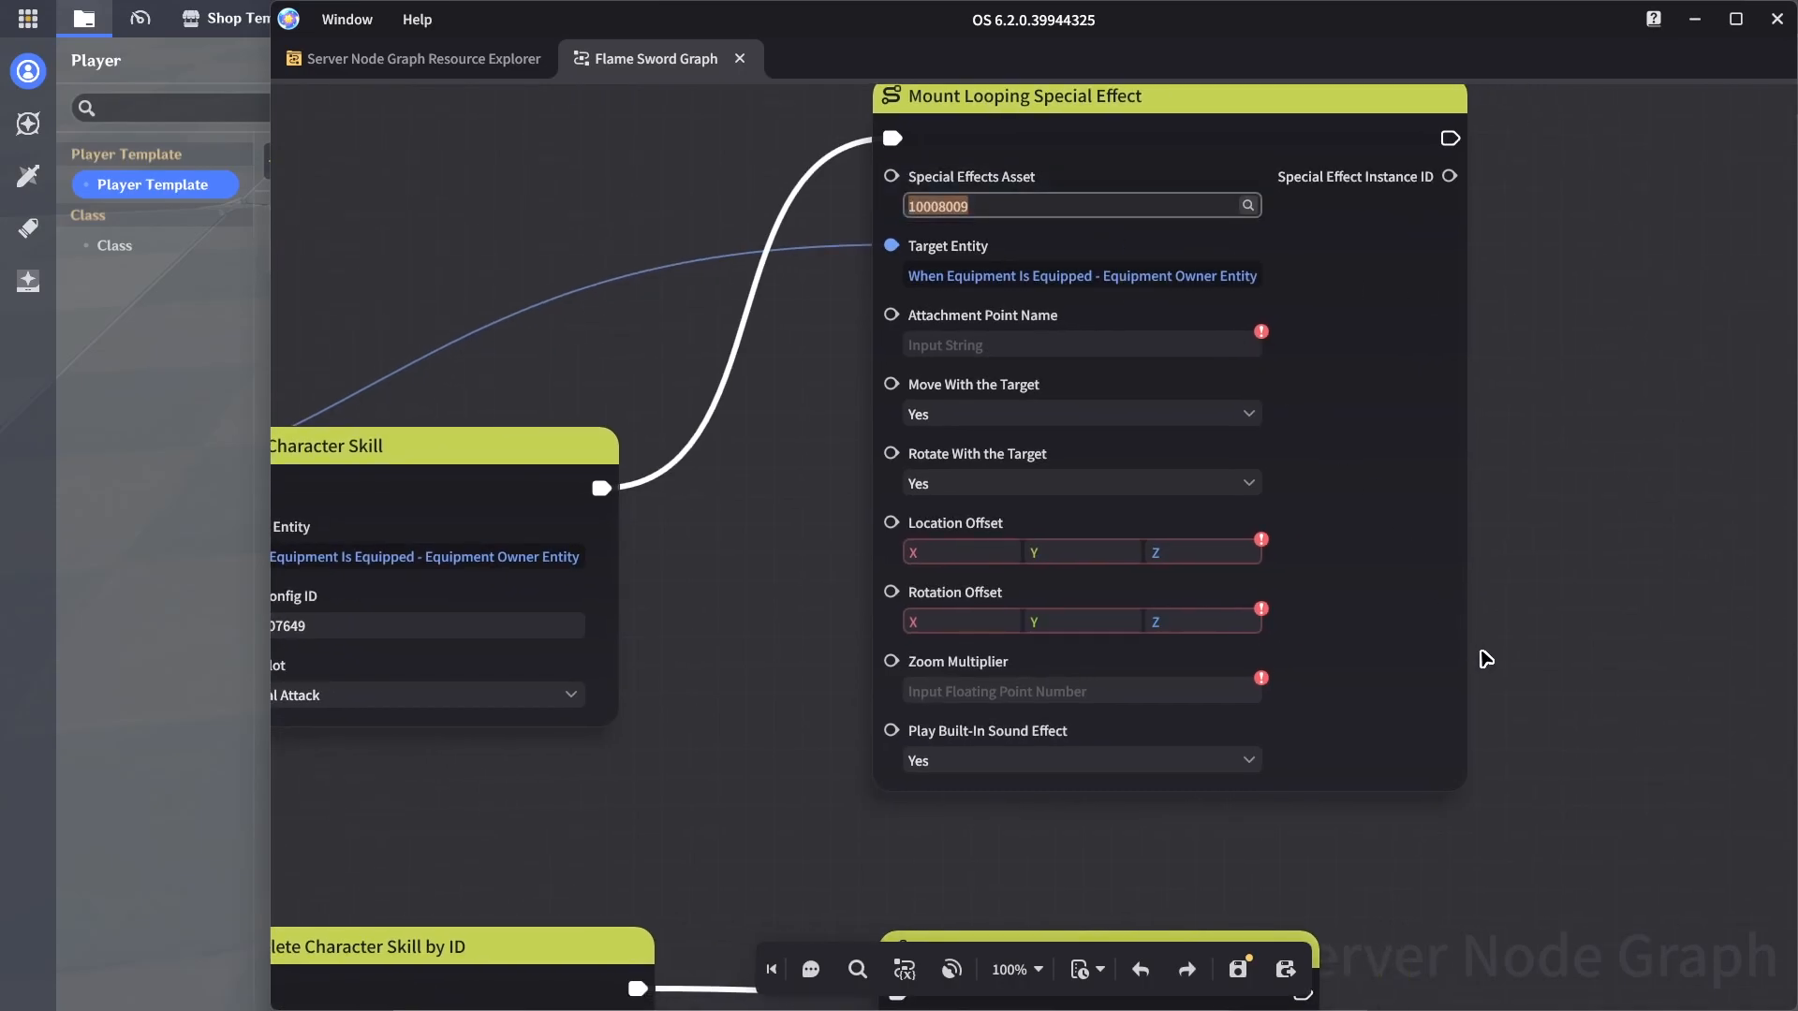
scroll(1485, 653, "down", 2)
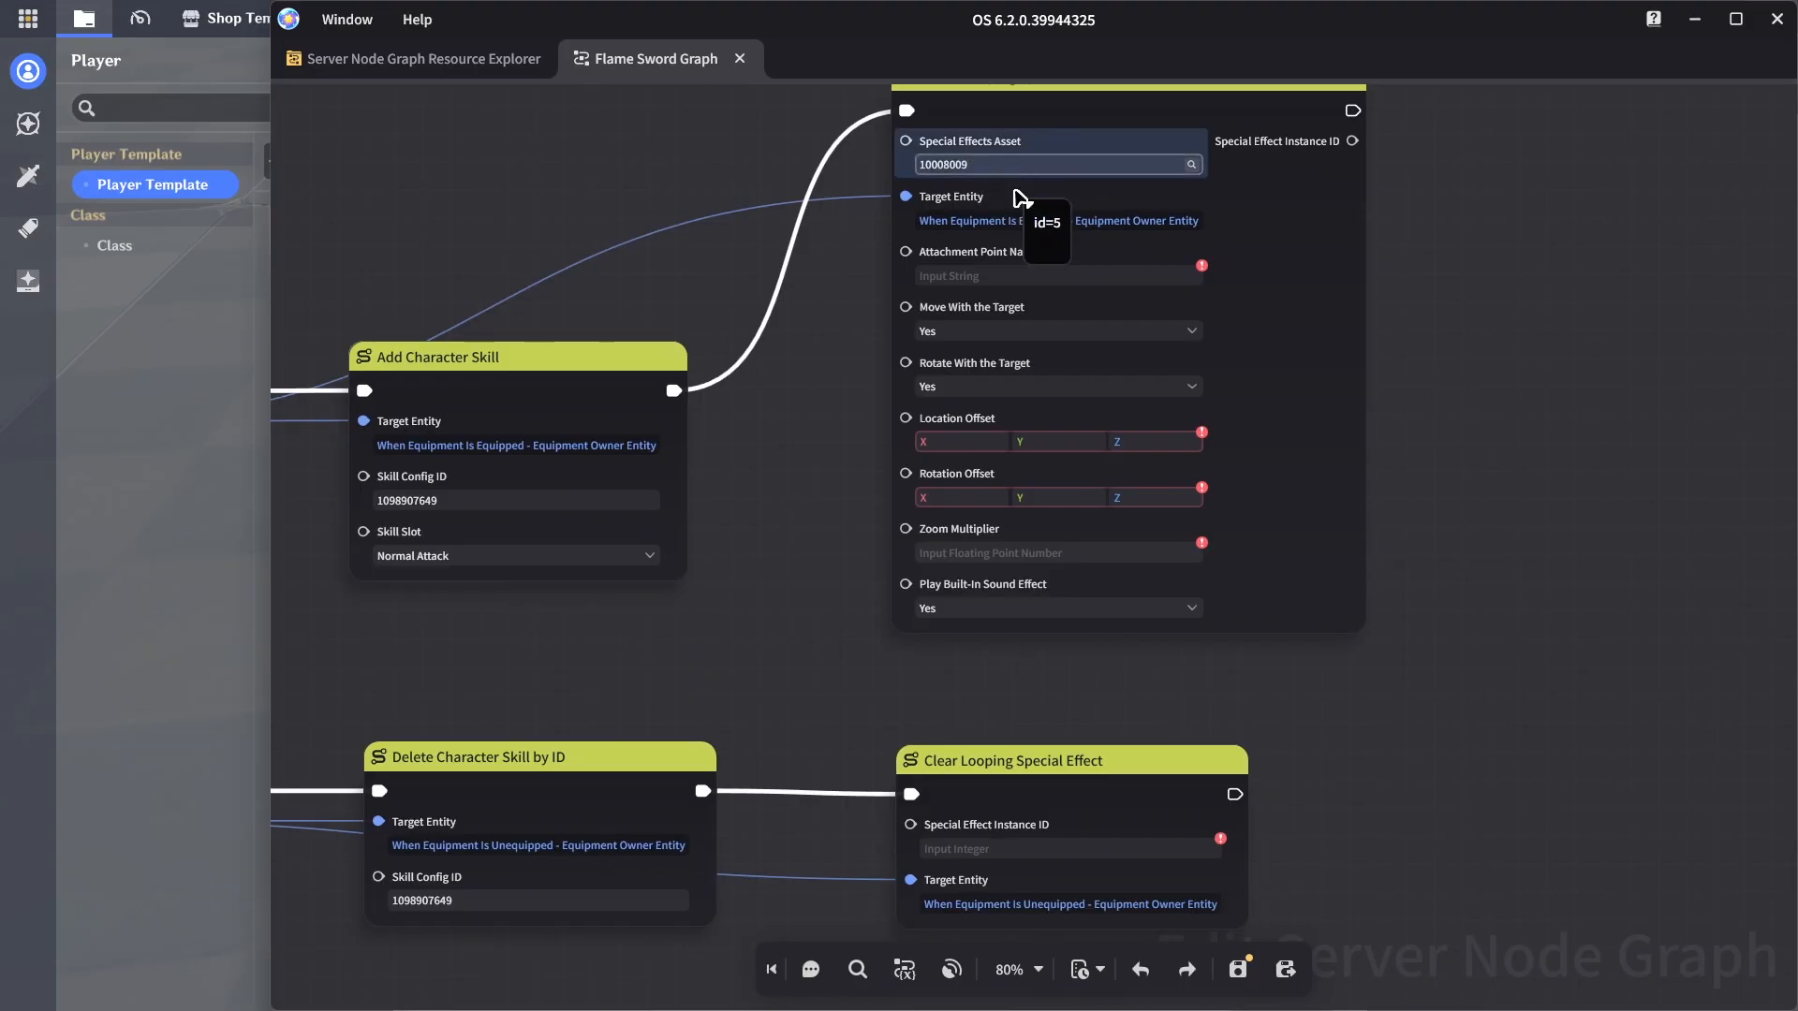
scroll(1012, 374, "down", 3)
left_click(984, 675)
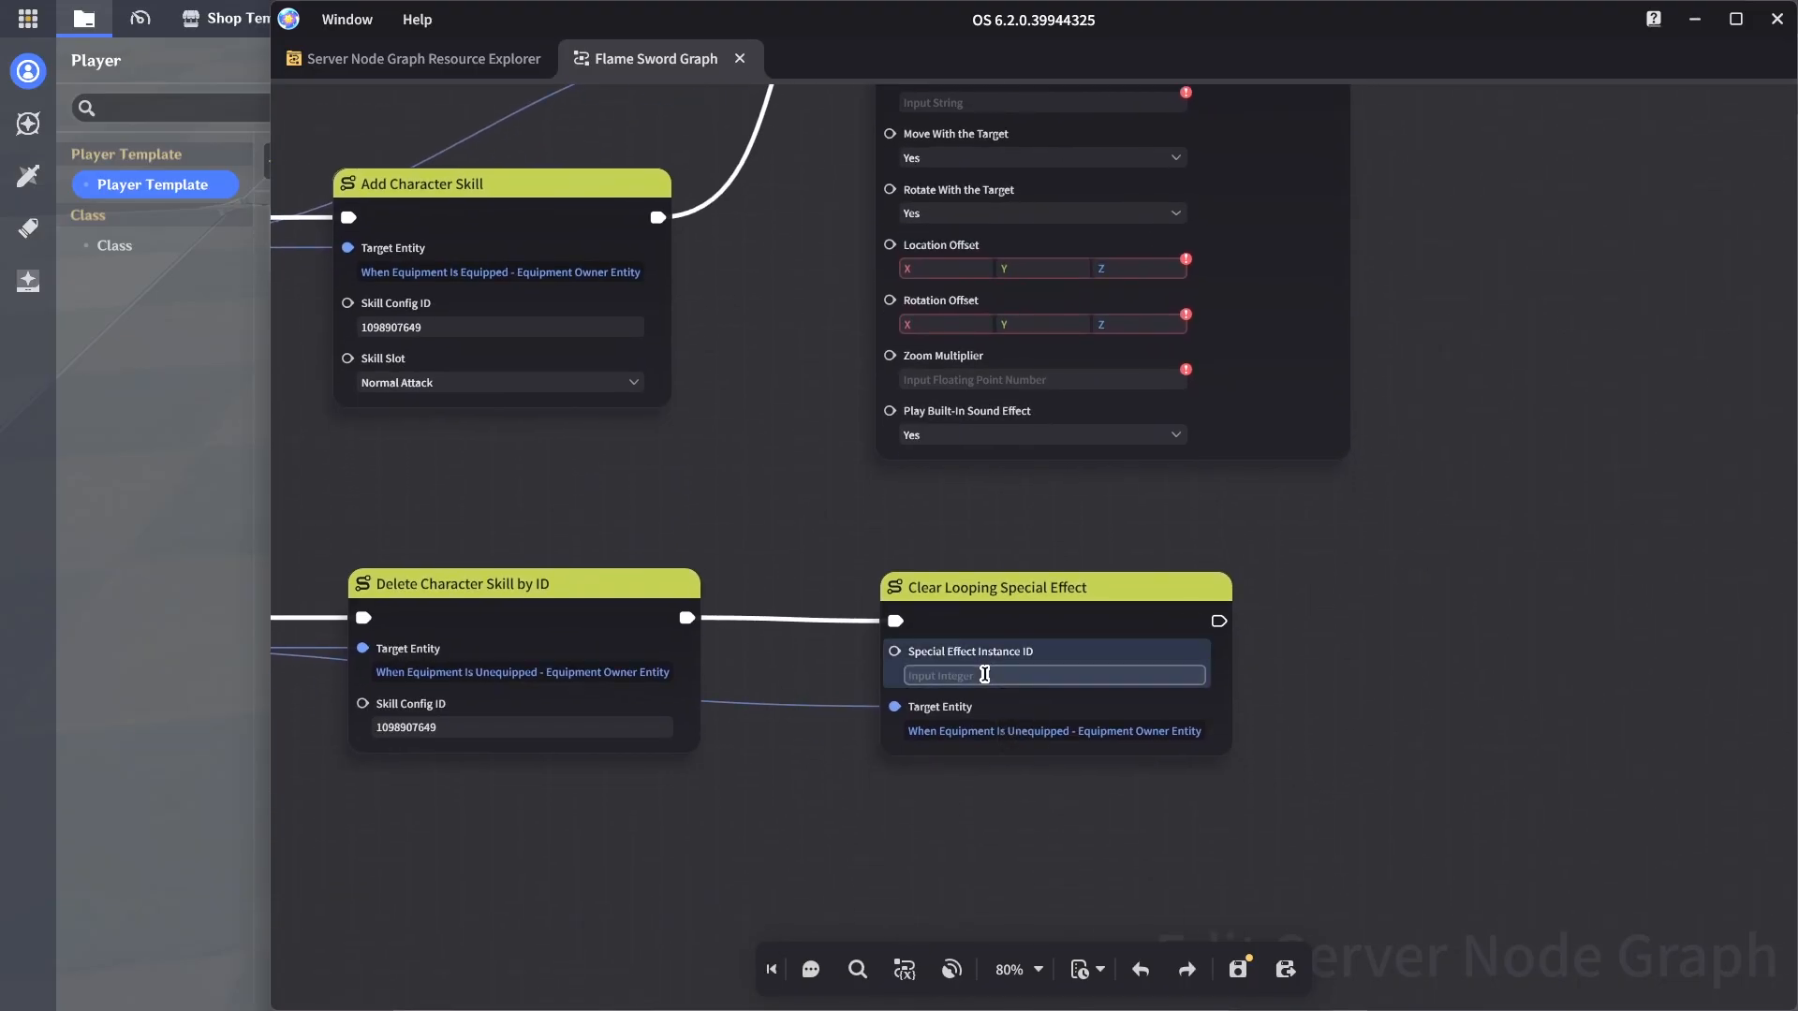
left_click(880, 531)
key("ctrl+s")
Set the Attachment Point Name of the Mount Looping Special Effect node to GI_HandR
middle_click_drag(816, 418, 823, 779)
scroll(832, 572, "up", 2)
left_click(942, 451)
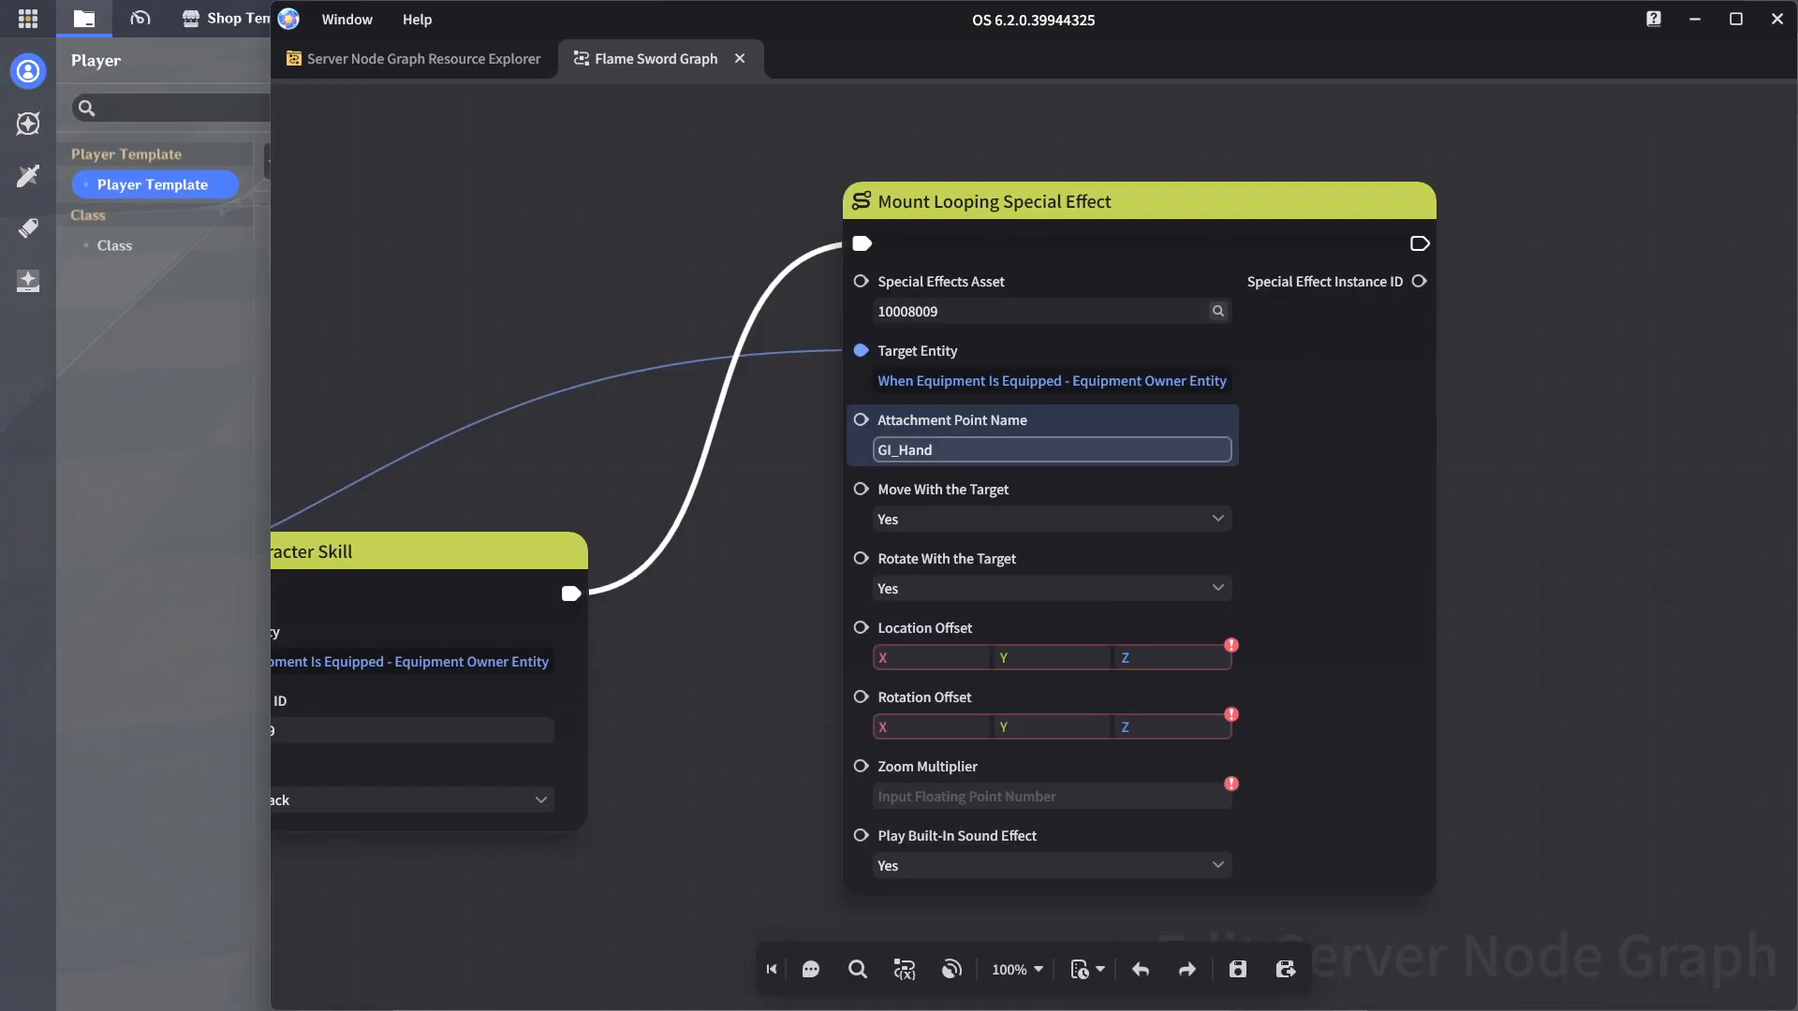
Set the X, Y and Z of both Location Offset and Rotation Offset to 0 in the Mount Looping Special Effect node
middle_click_drag(798, 543, 777, 443)
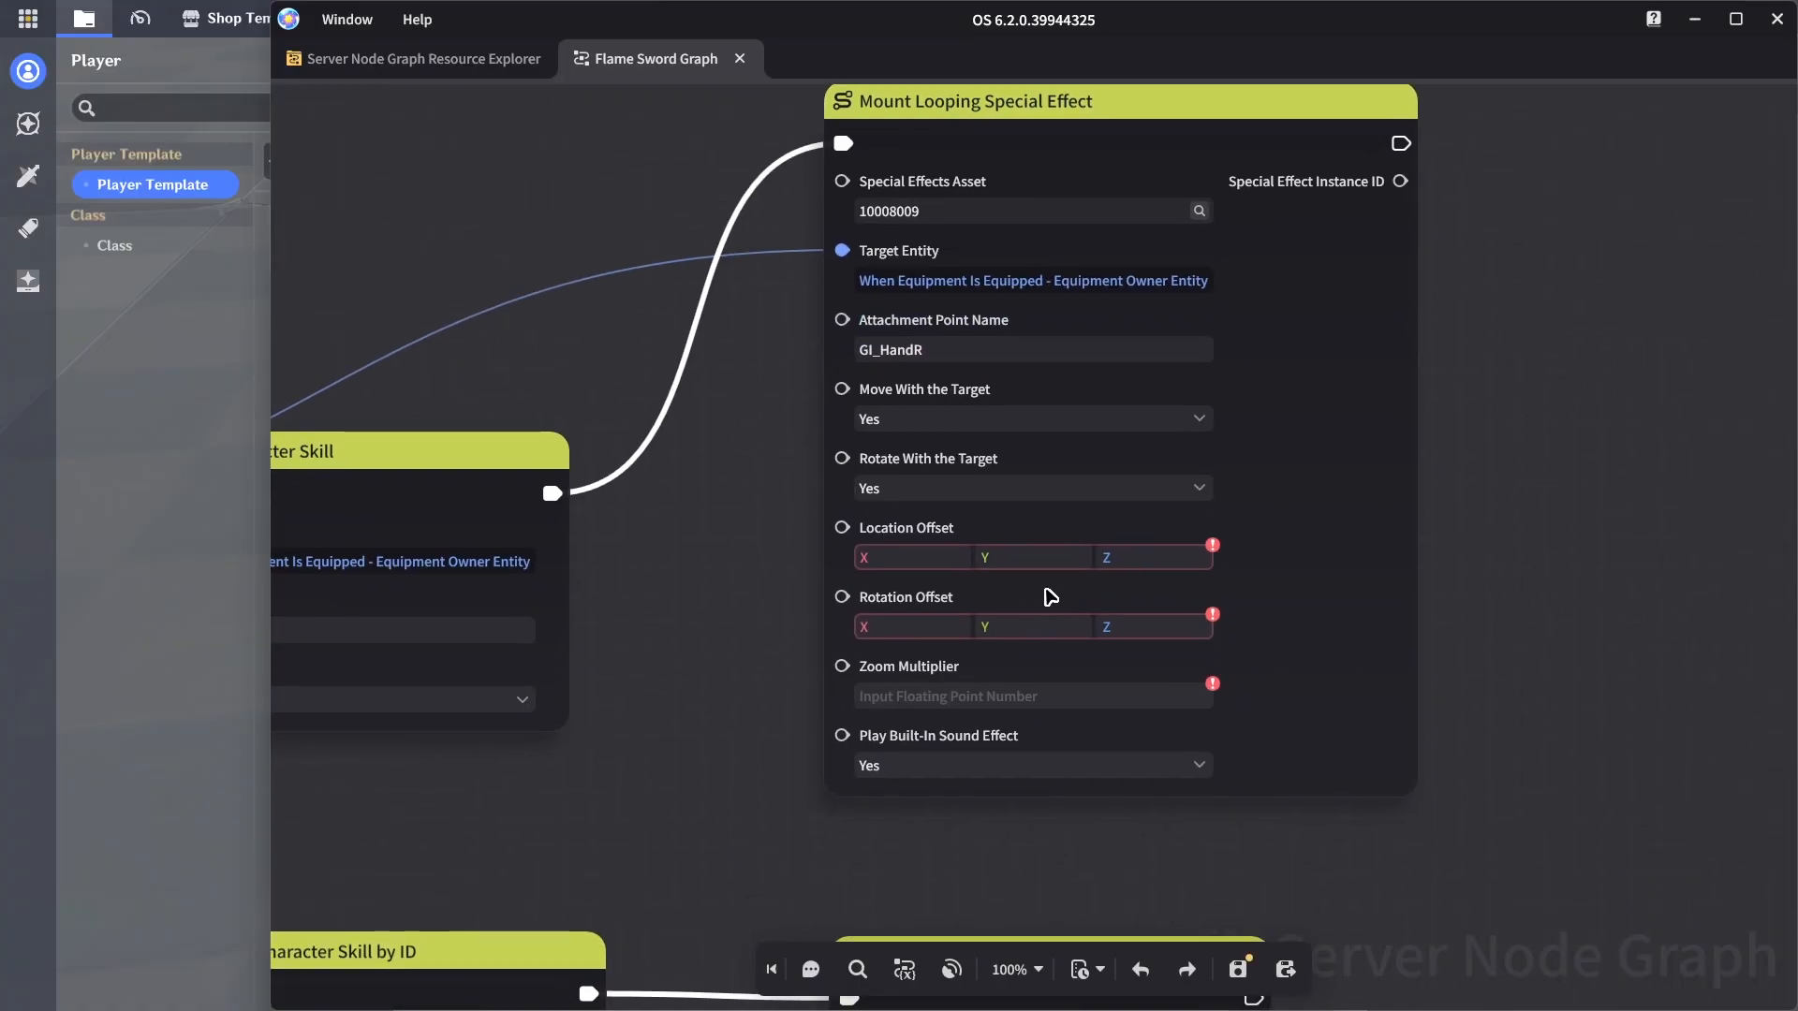
left_click(907, 558)
type("0")
left_click(1043, 561)
type("0")
left_click(1147, 559)
type("0")
left_click(1155, 625)
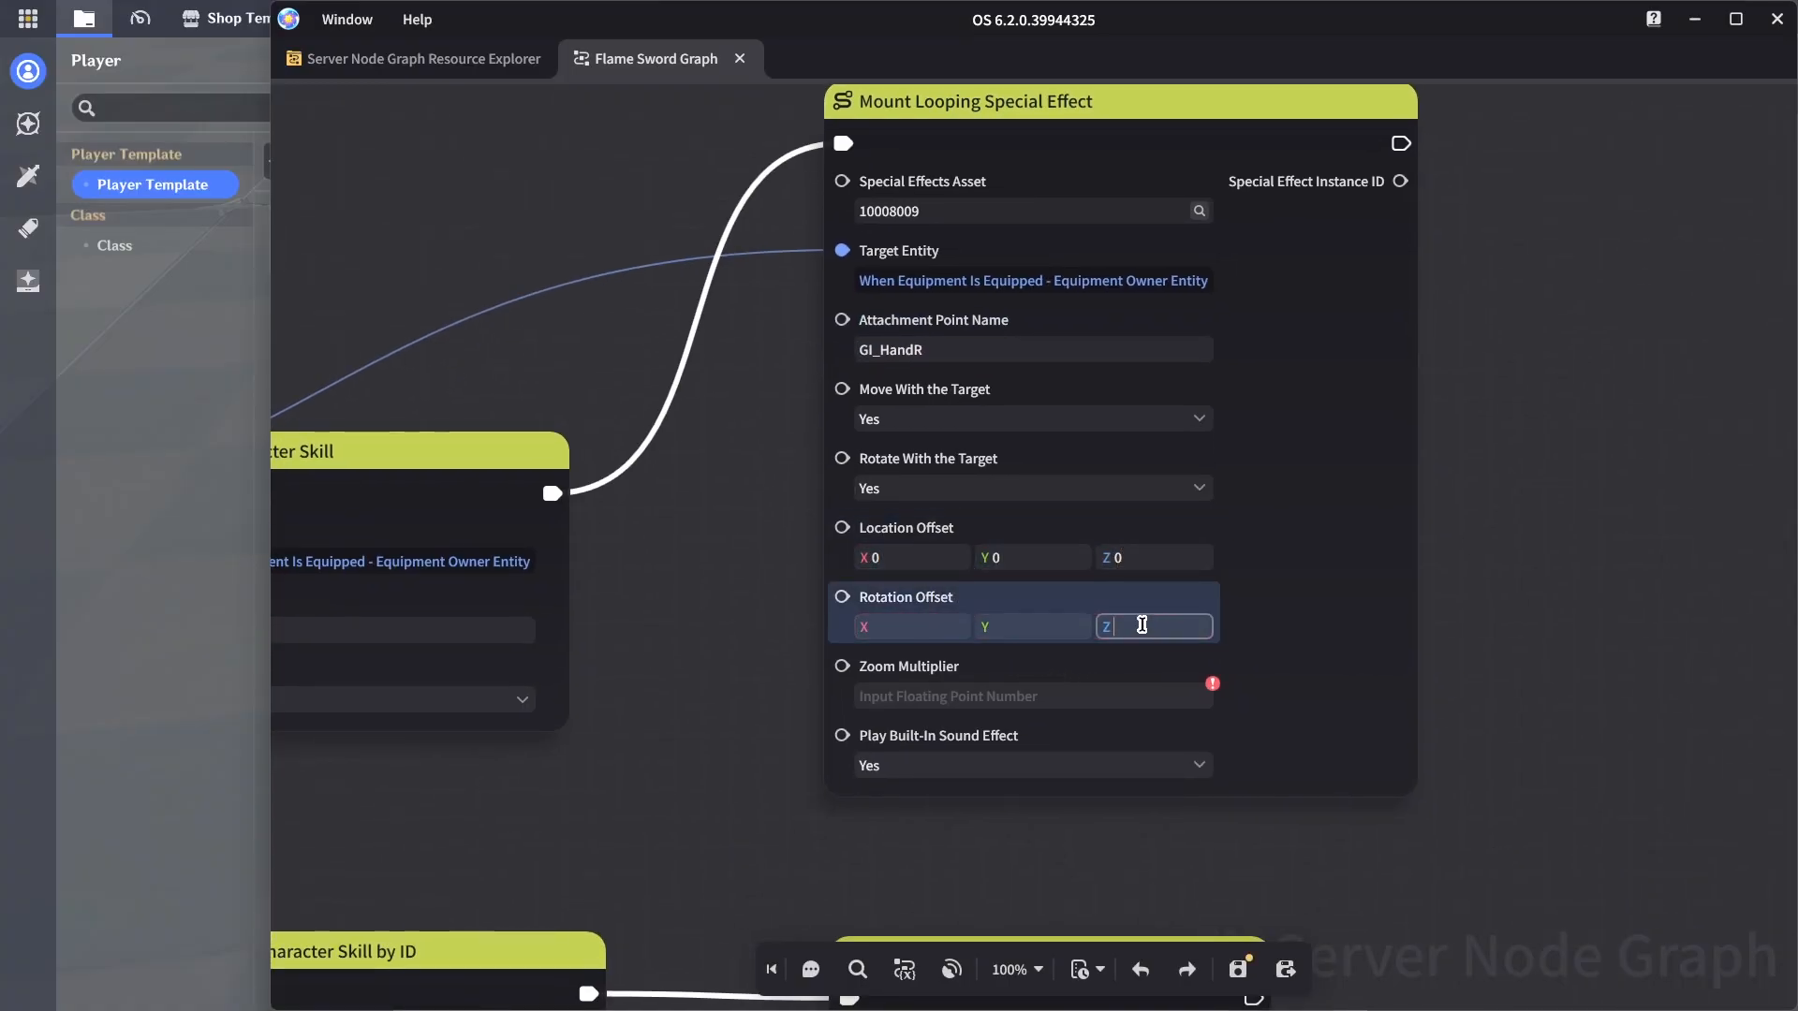
type("0")
Set the Zoom Multiplier of the Mount Looping Special Effect node to 1 and save the Flame Sword Graph
left_click(996, 695)
type("1")
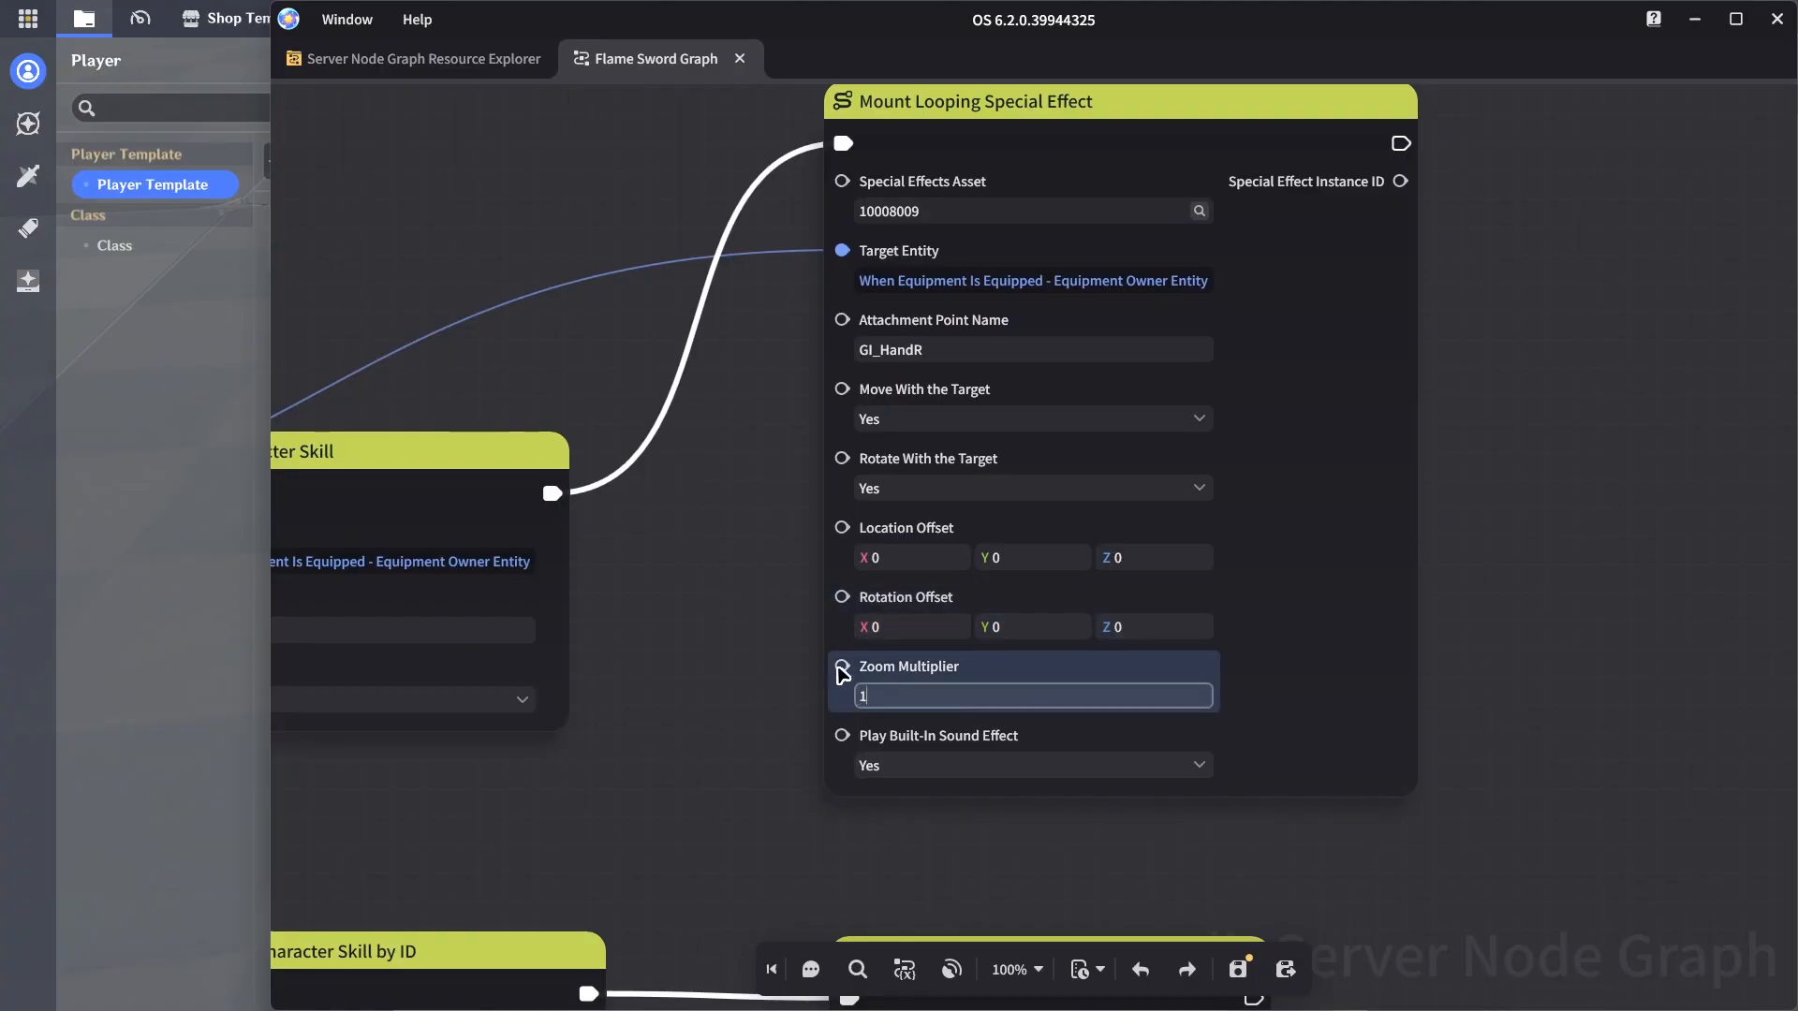
left_click(721, 646)
scroll(721, 646, "down", 3)
key("ctrl+s")
middle_click_drag(691, 747, 1148, 607)
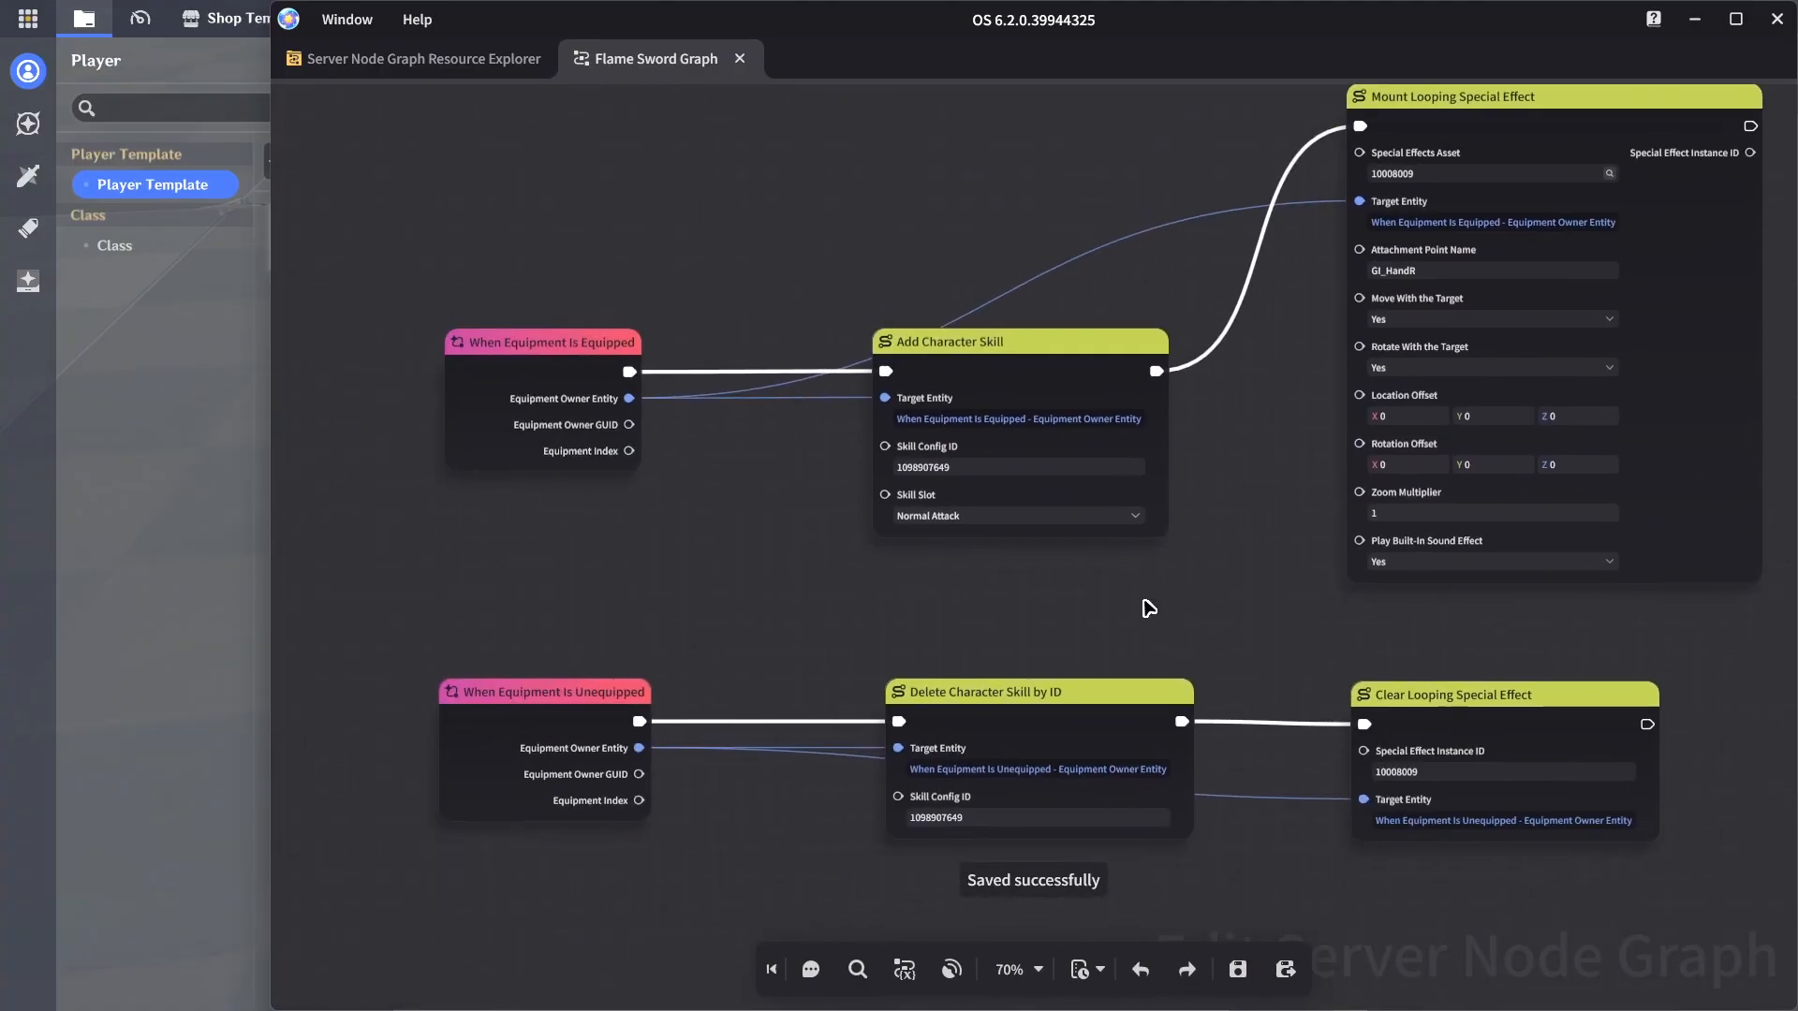
scroll(1148, 606, "down", 2)
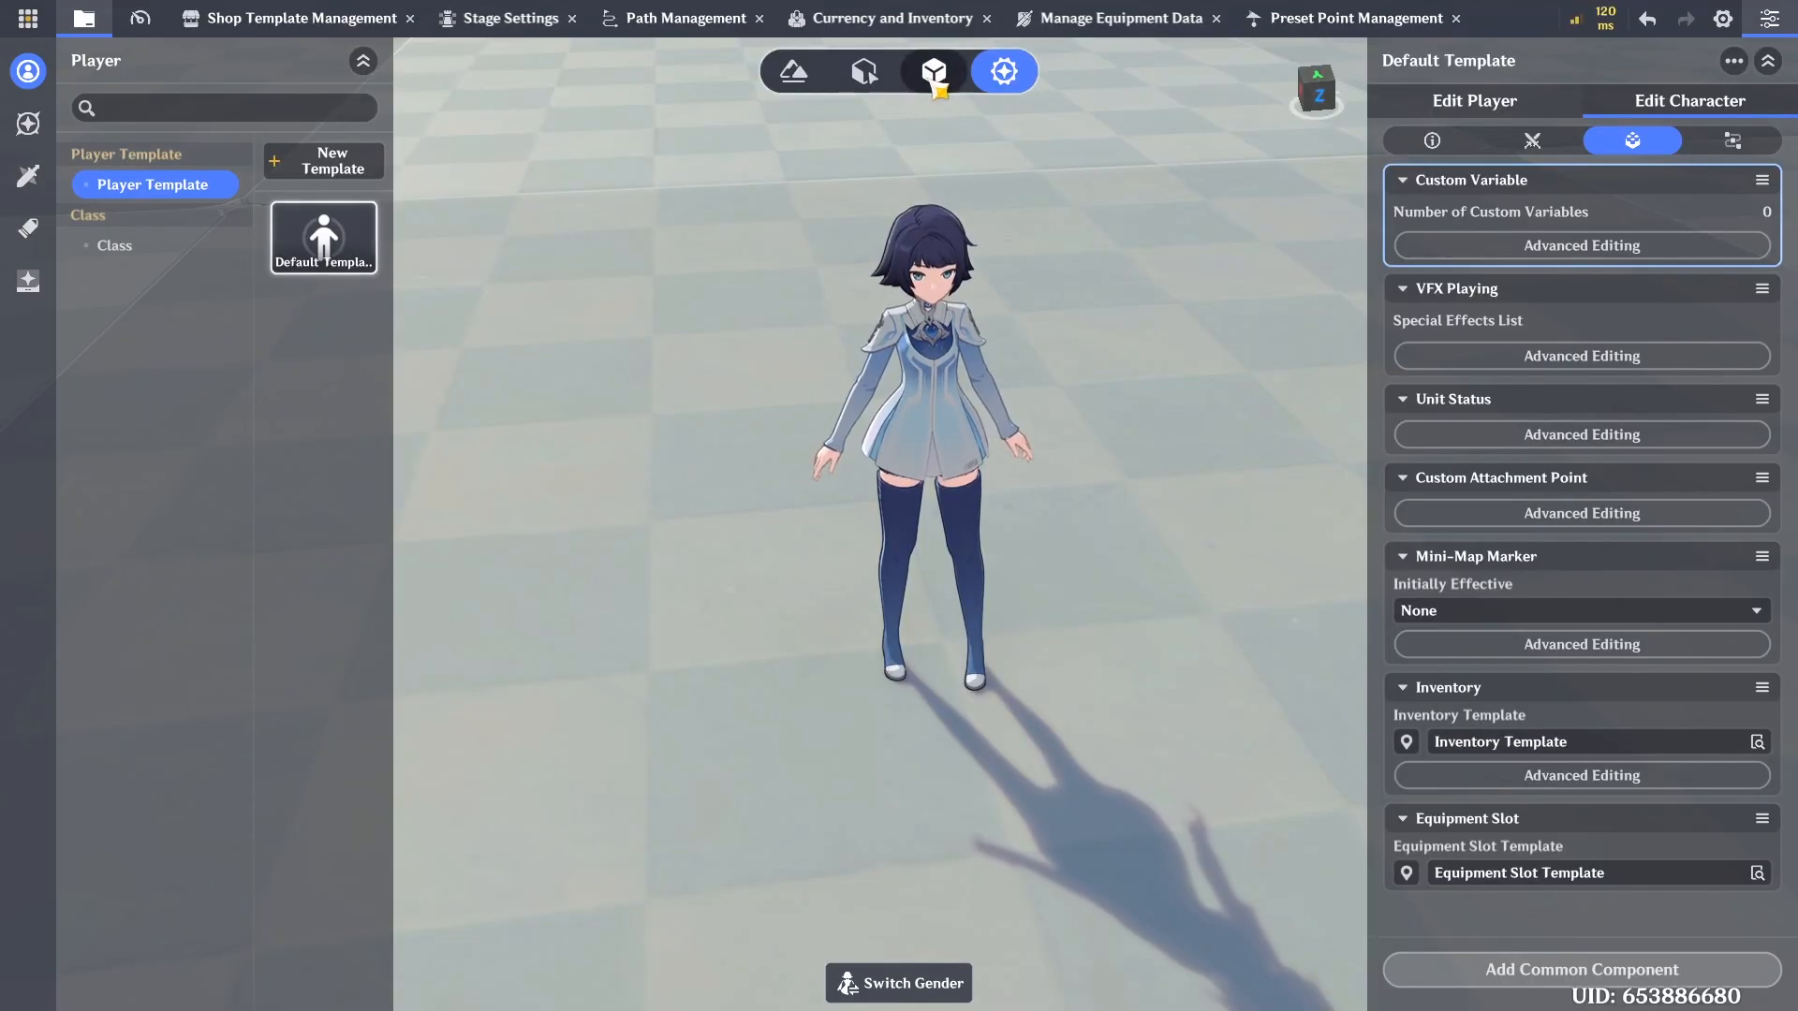
Assign Fists Graph as the Gloves item's Associated Item Node Graph and save the item
left_click(937, 75)
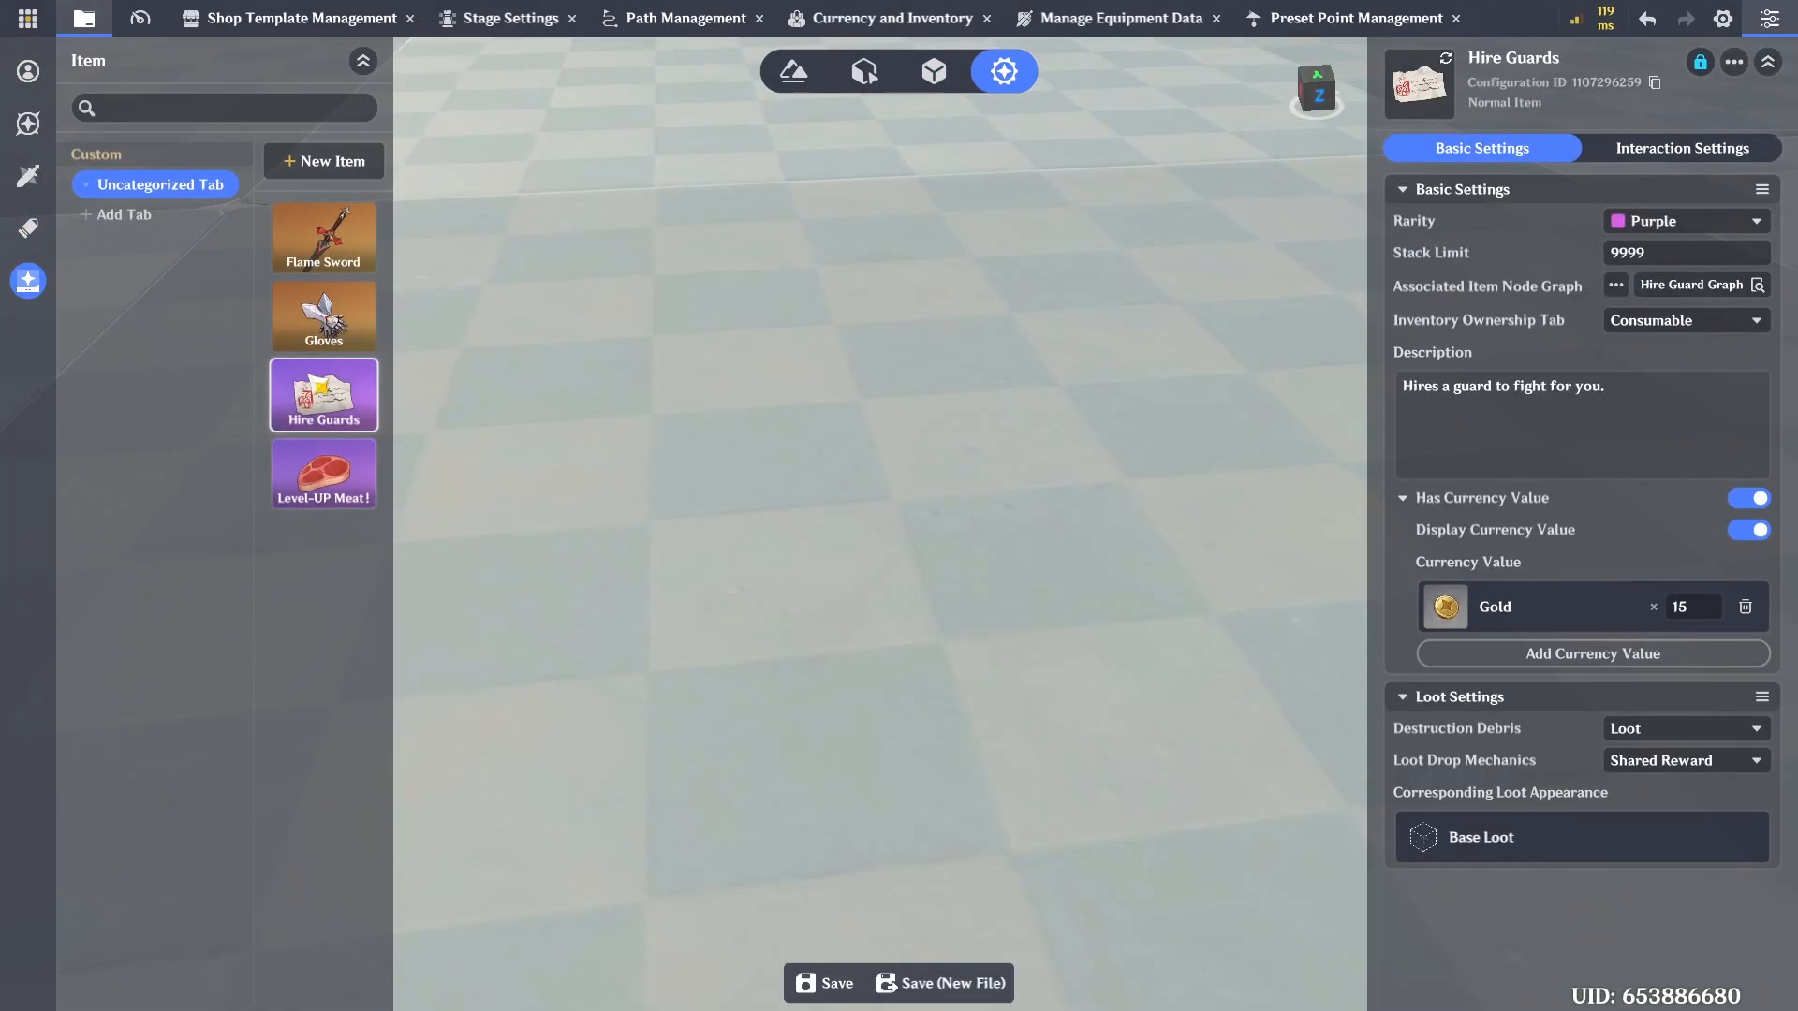
left_click(324, 316)
left_click(1690, 253)
left_click(1218, 149)
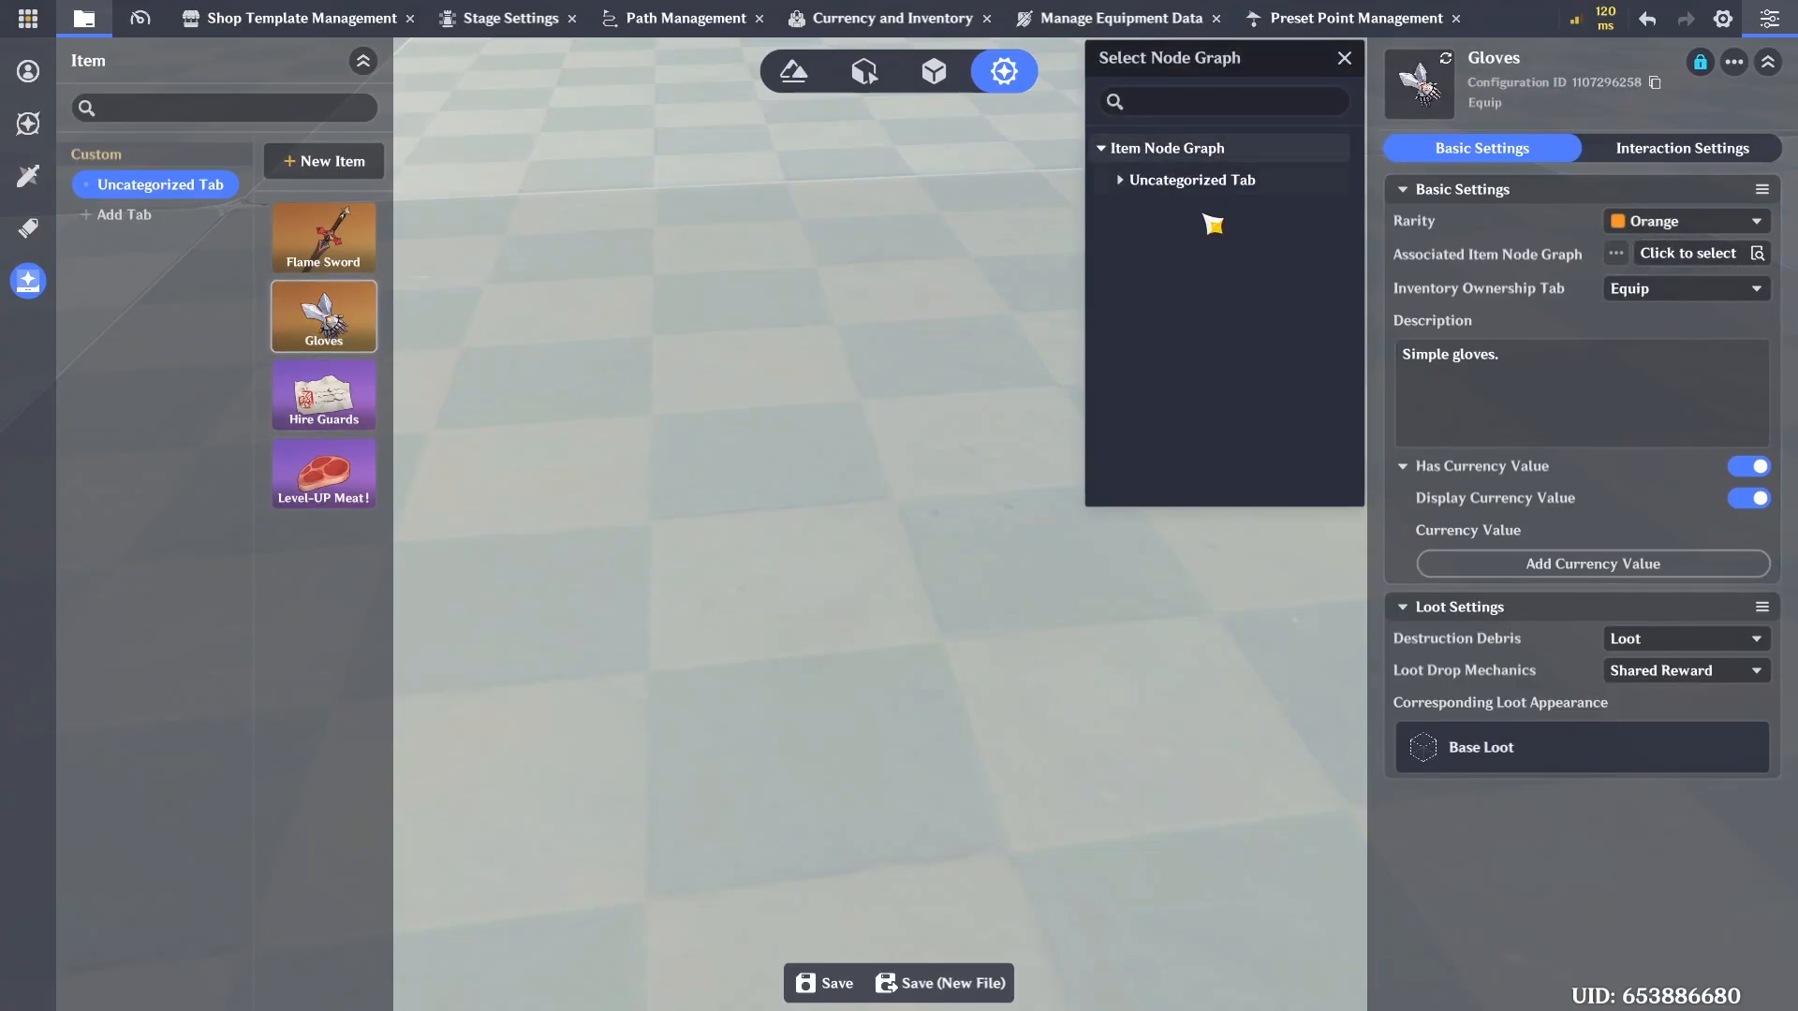
left_click(1204, 182)
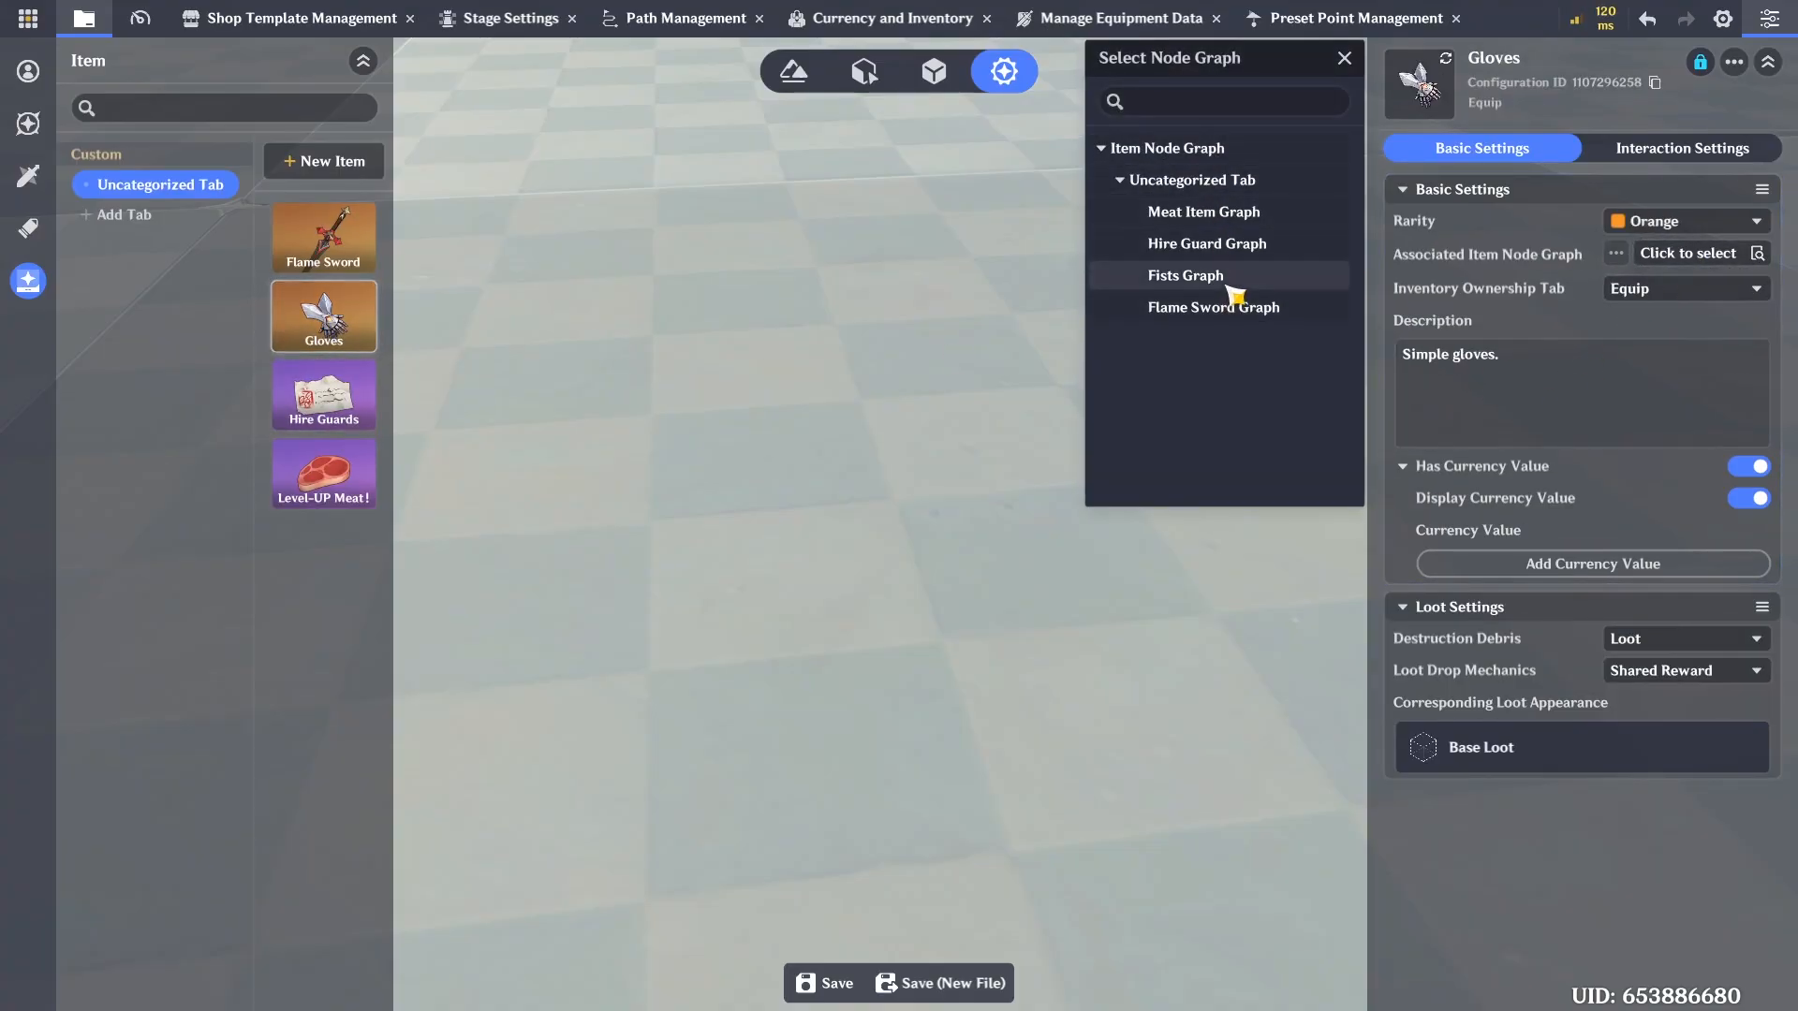
left_click(834, 976)
Assign Flame Sword Graph as the Flame Sword item's Associated Item Node Graph and save the item
left_click(329, 246)
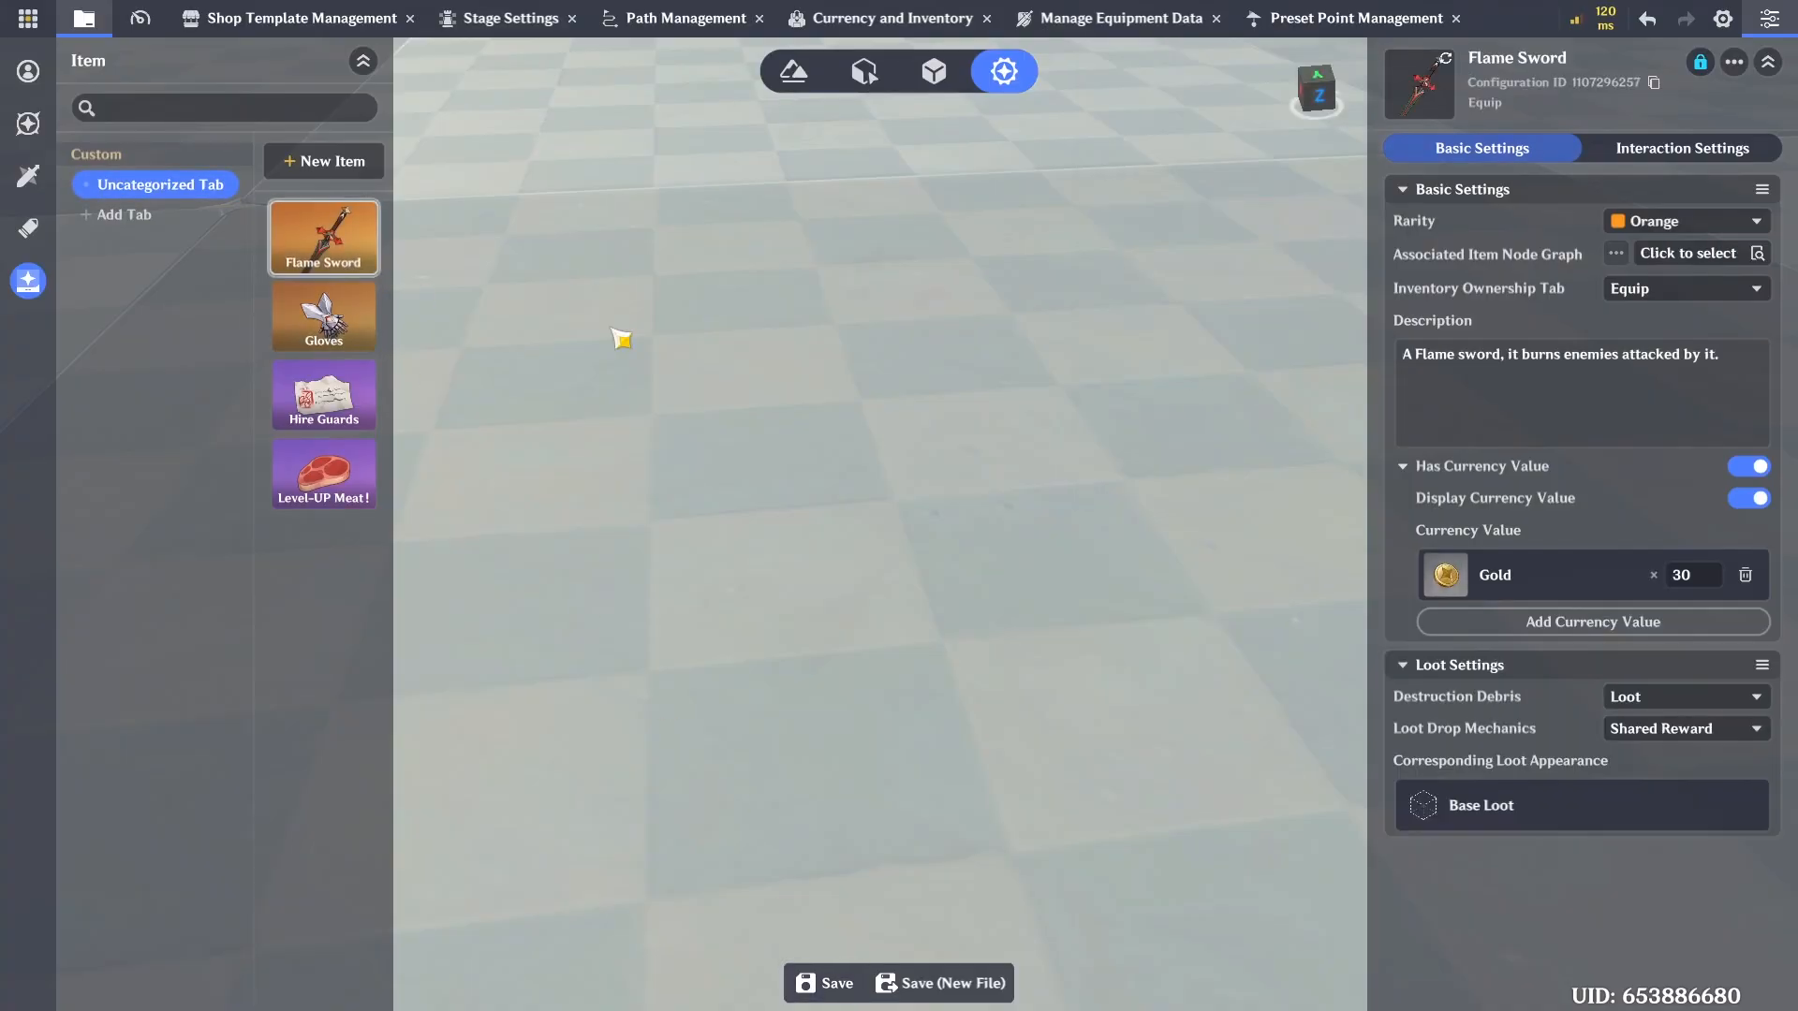
left_click(1650, 263)
left_click(1189, 150)
left_click(1210, 180)
left_click(1269, 305)
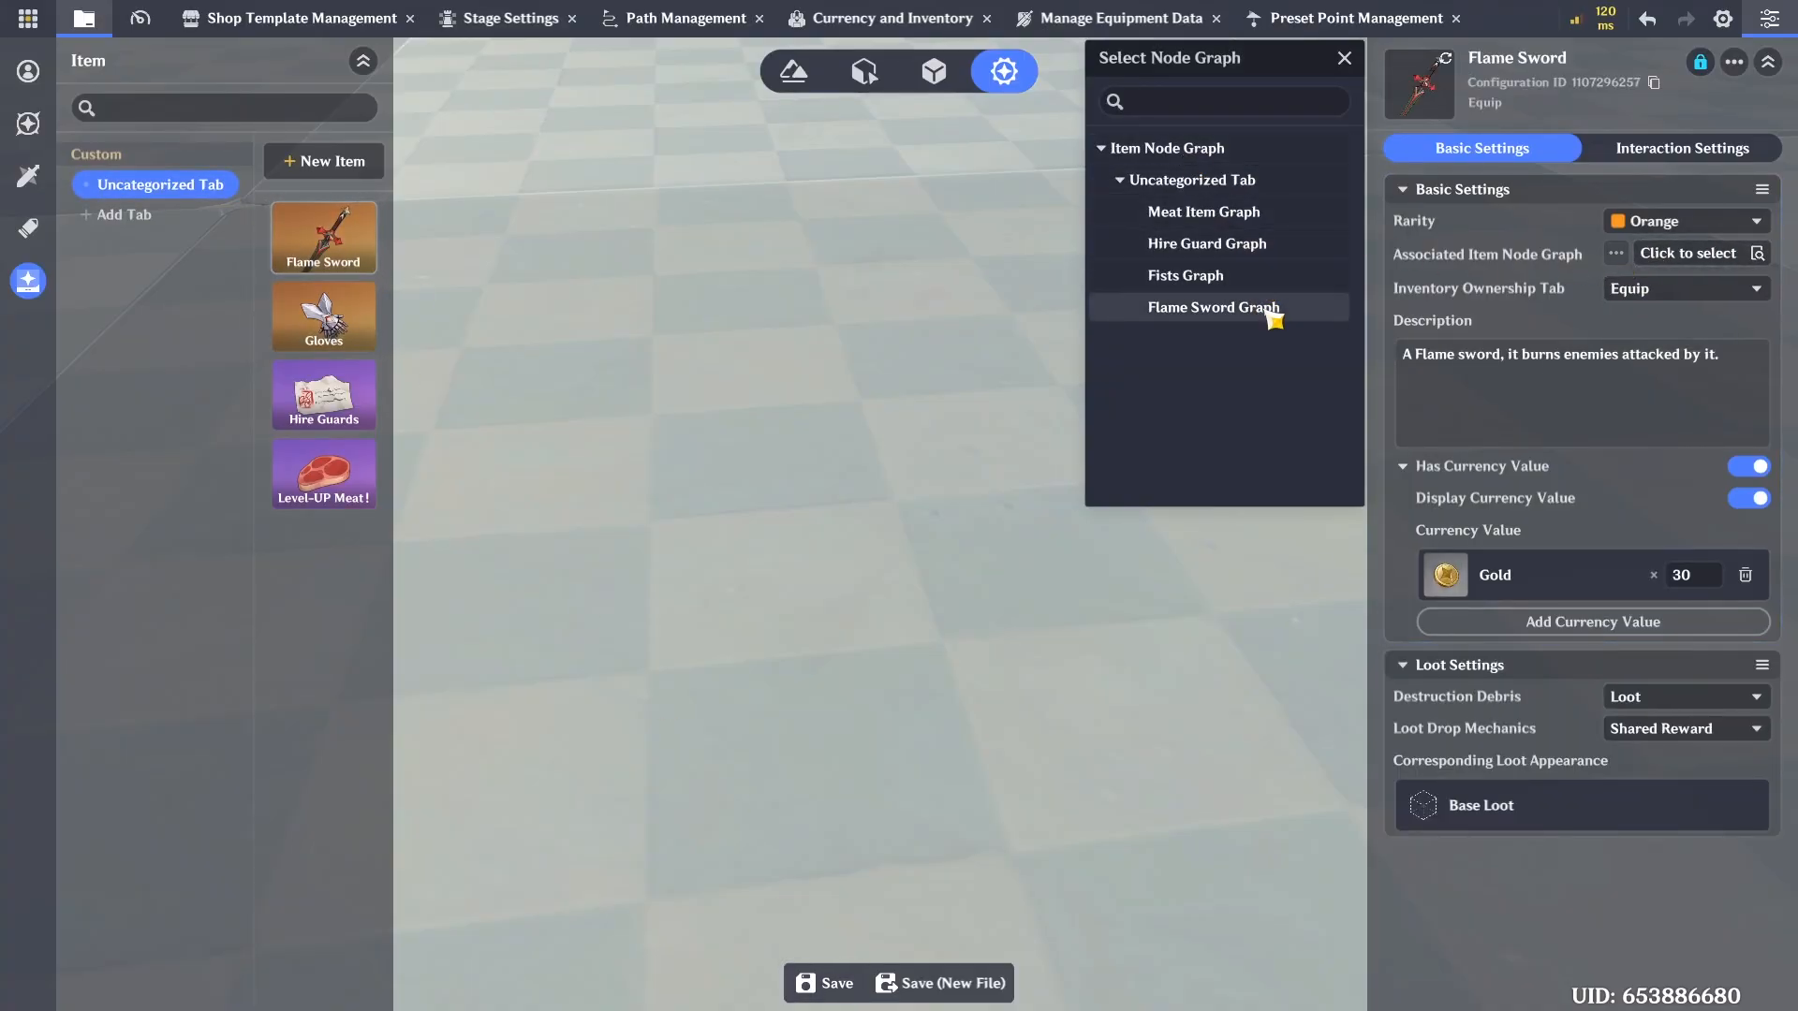
left_click(820, 982)
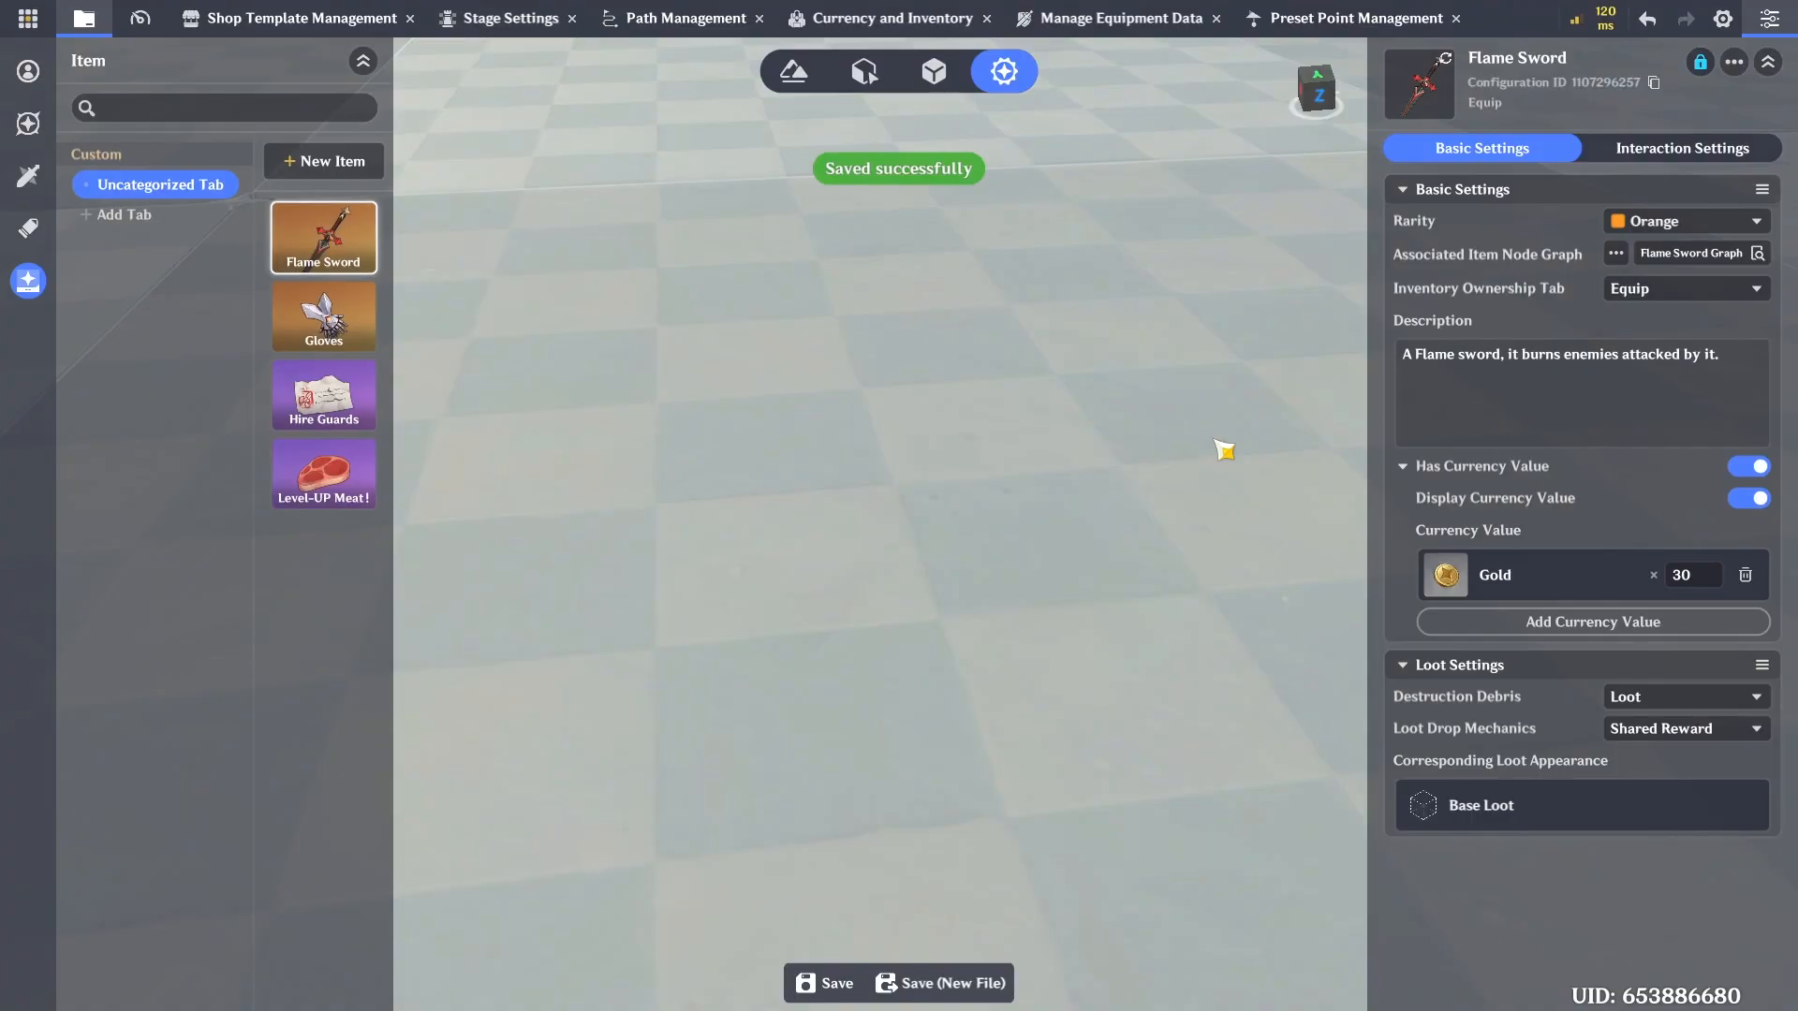
Return to Entity Placement and save the stage
left_click(934, 72)
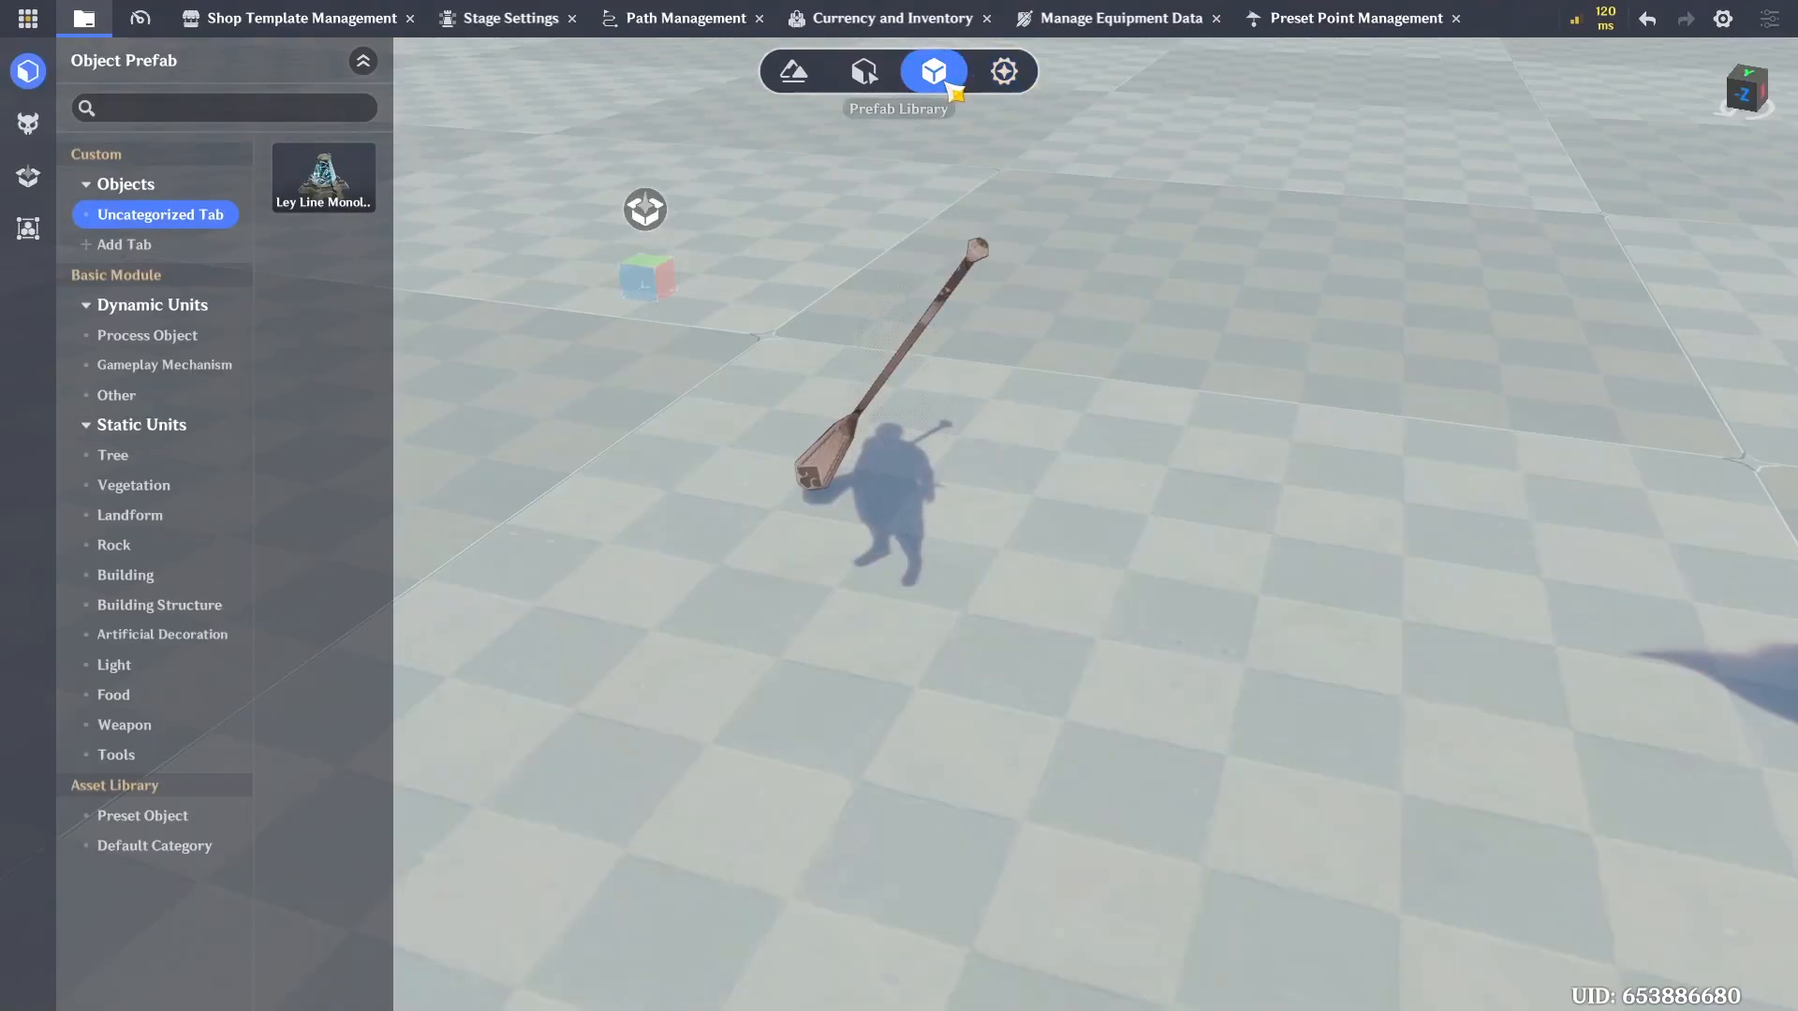
left_click(869, 79)
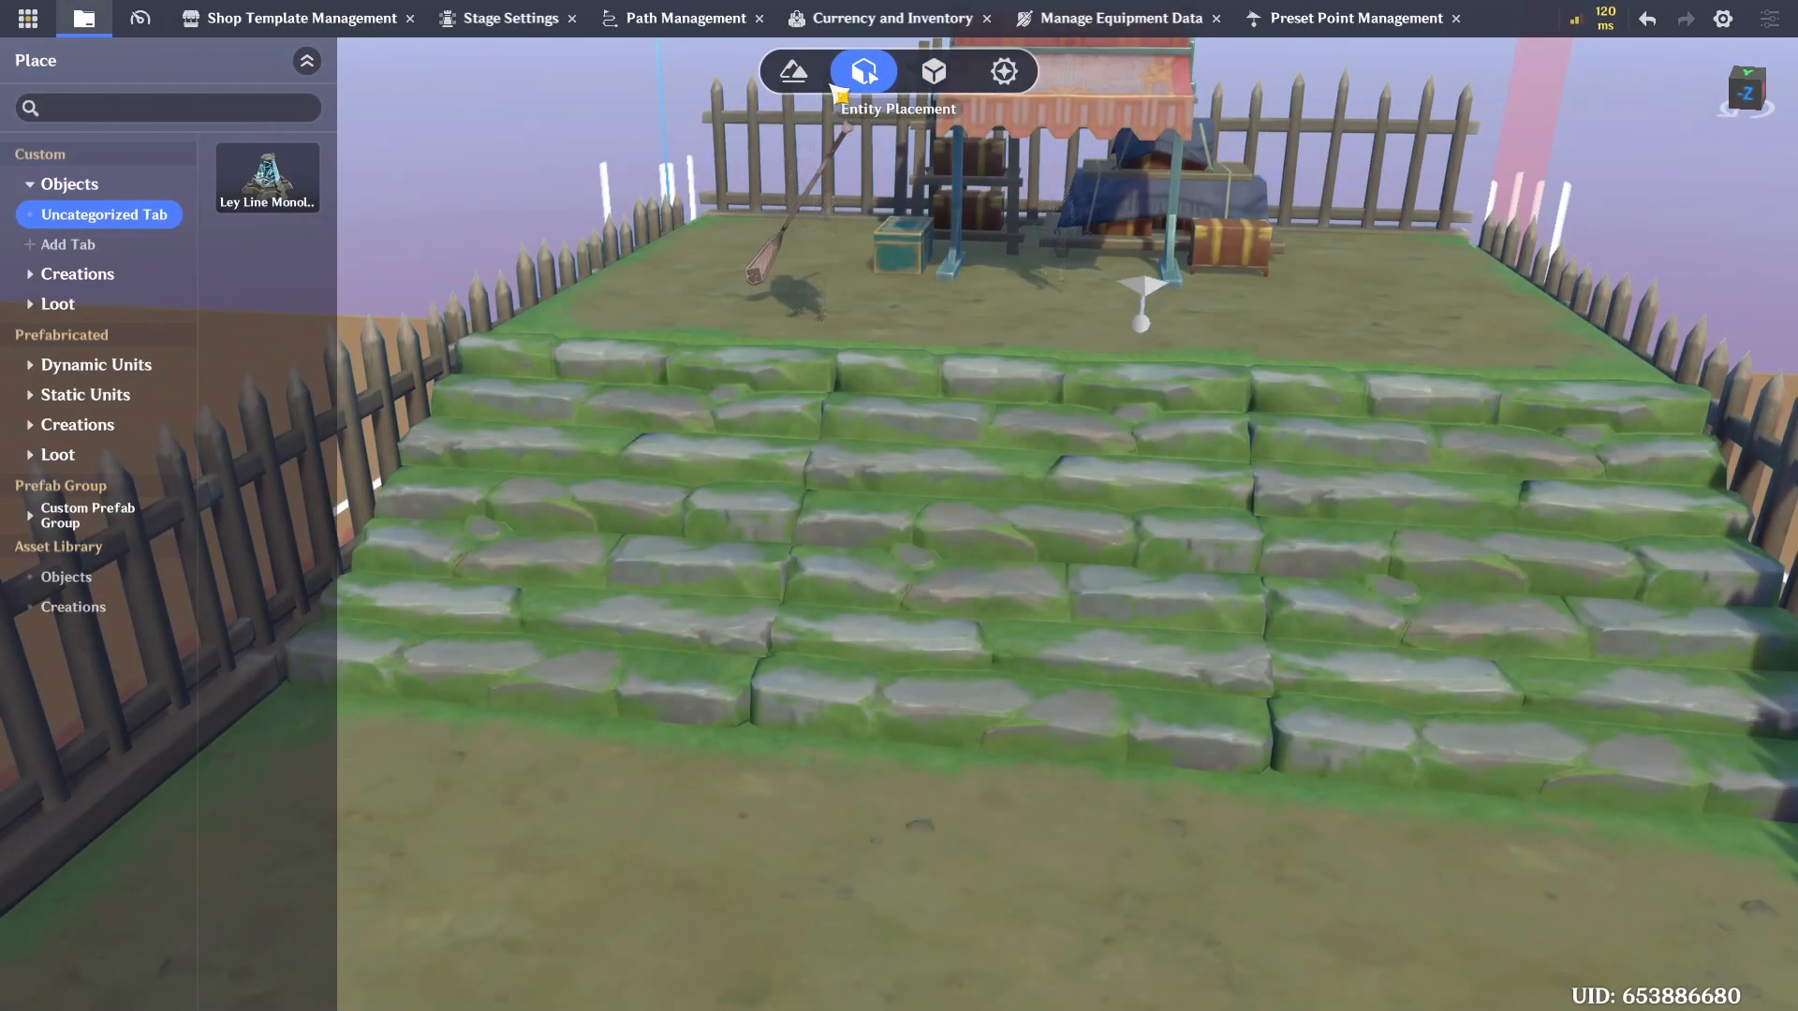
right_click_drag(1246, 515, 887, 483)
key("ctrl+s")
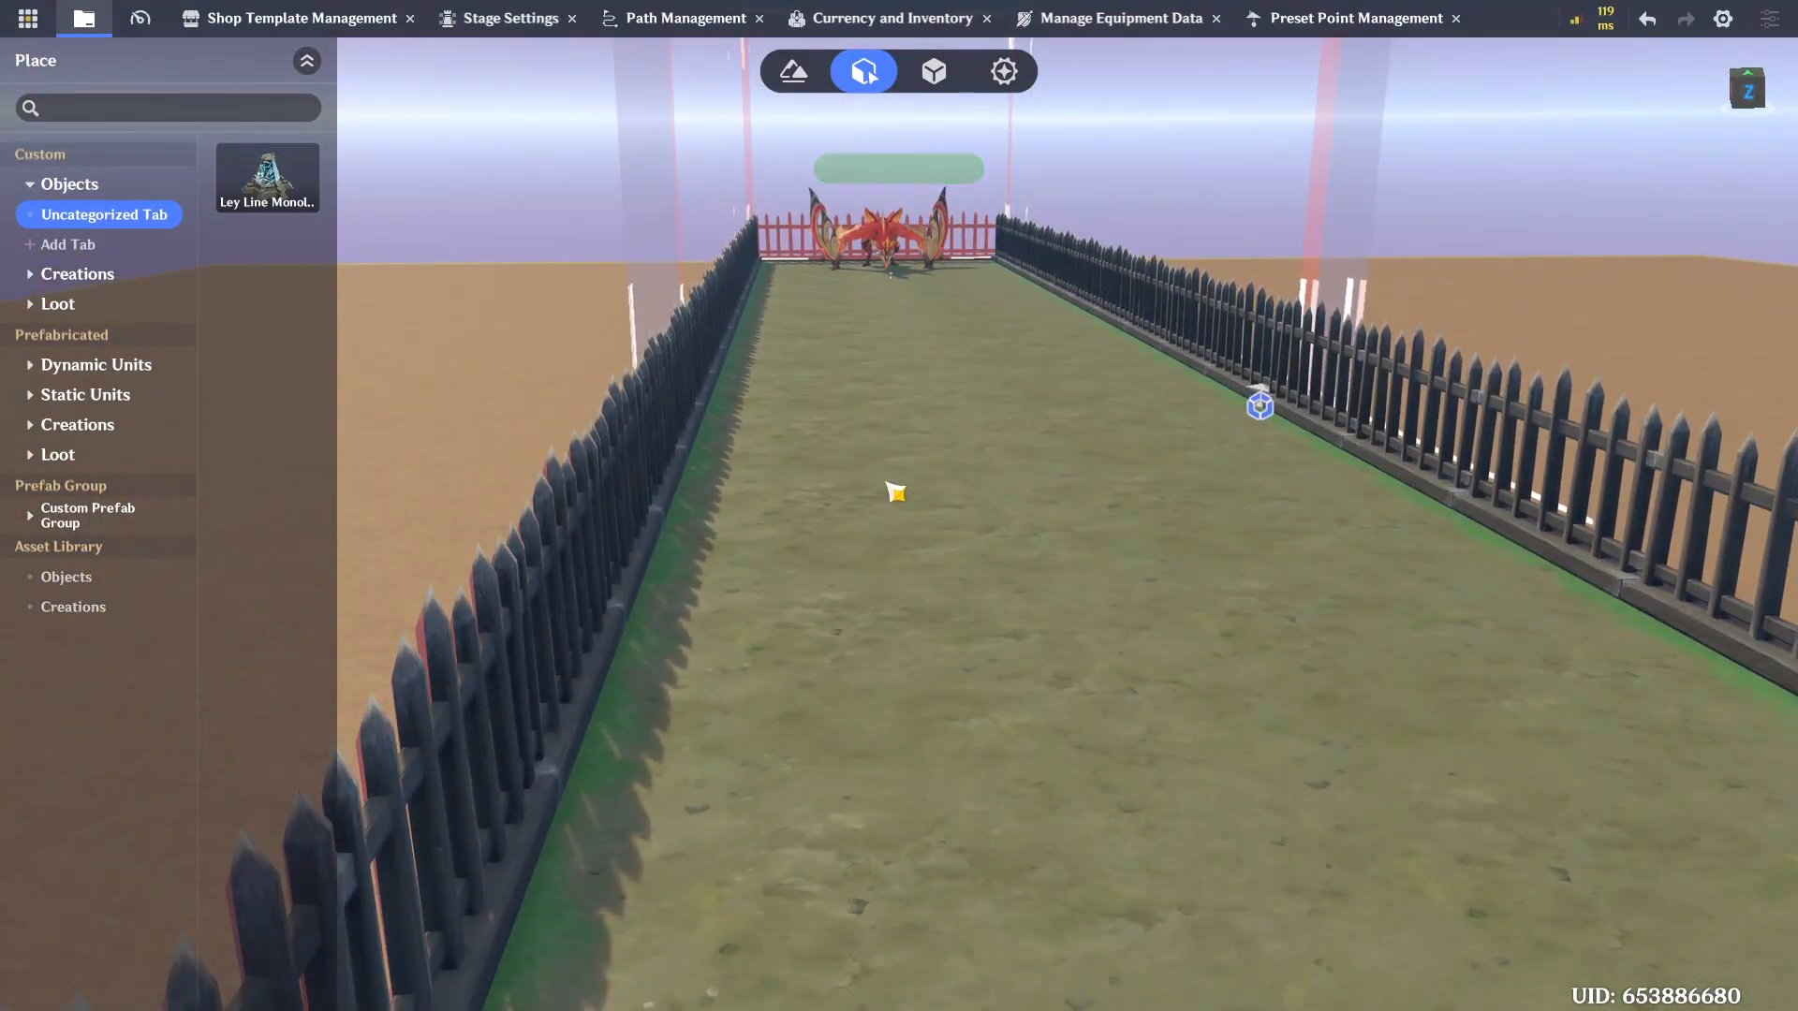
Approach the red dragon at the far end of the fenced field and select it for inspection
key("w")
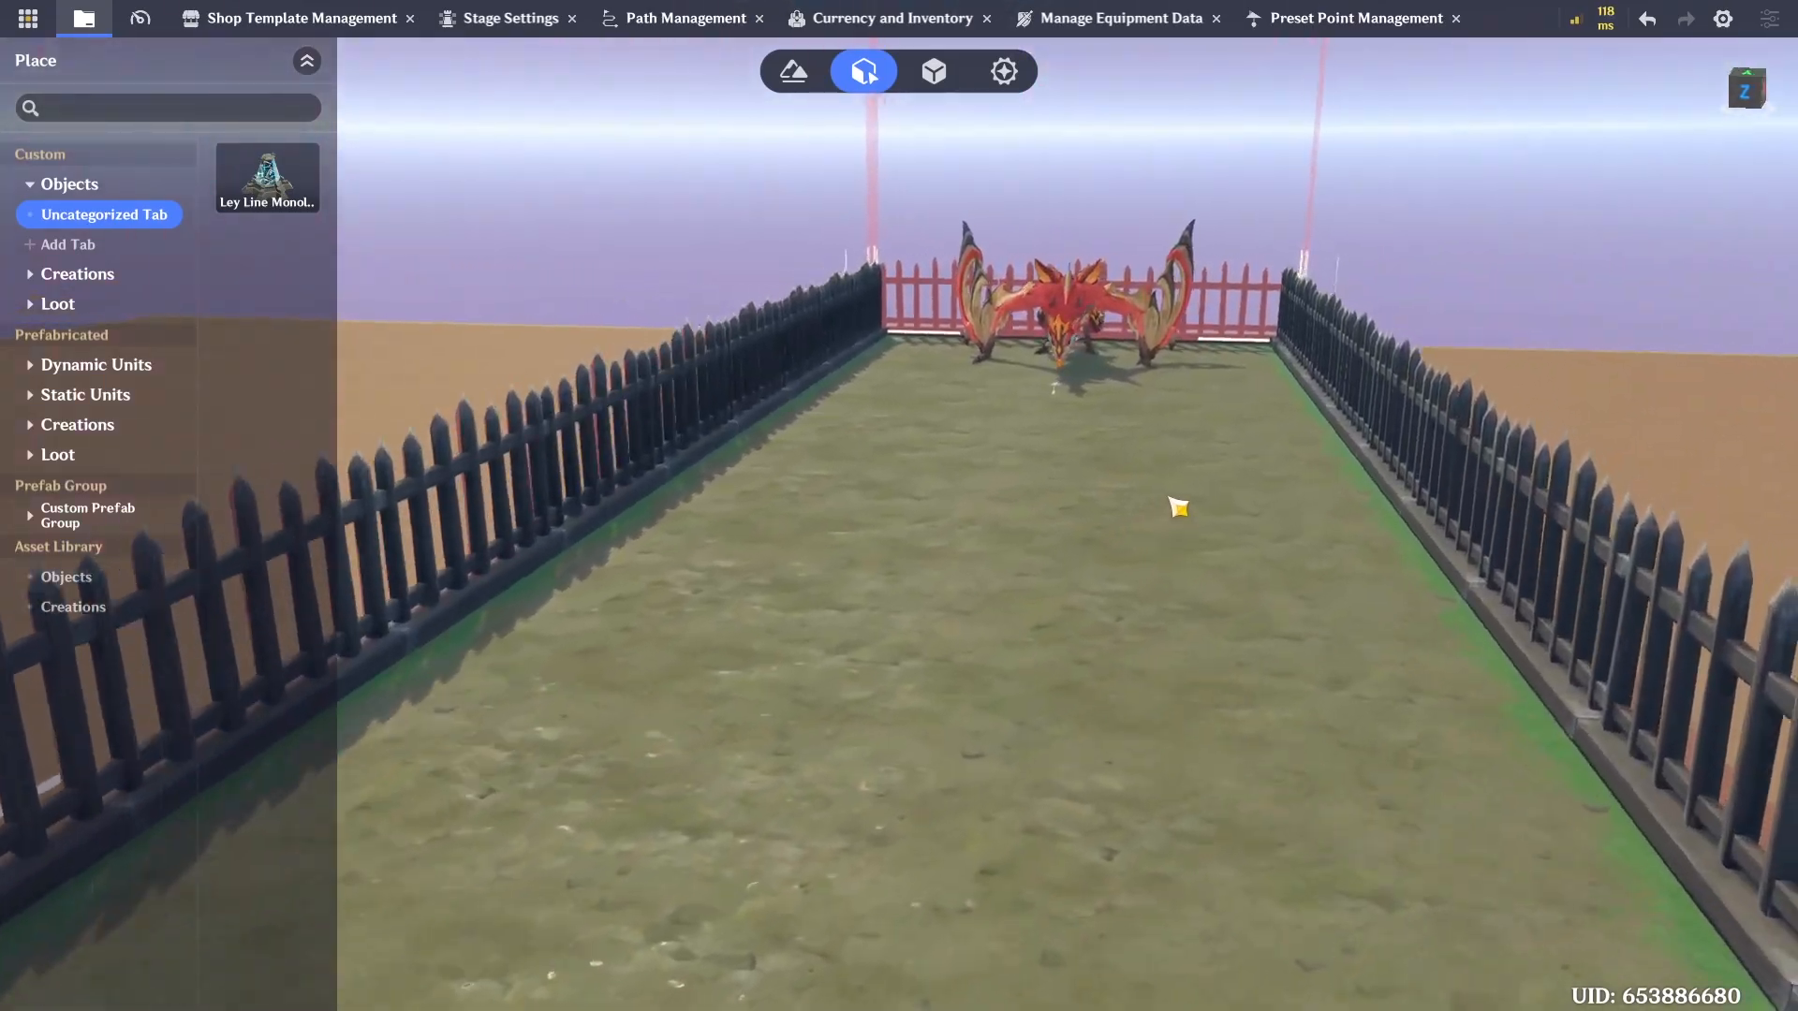
left_click(1064, 385)
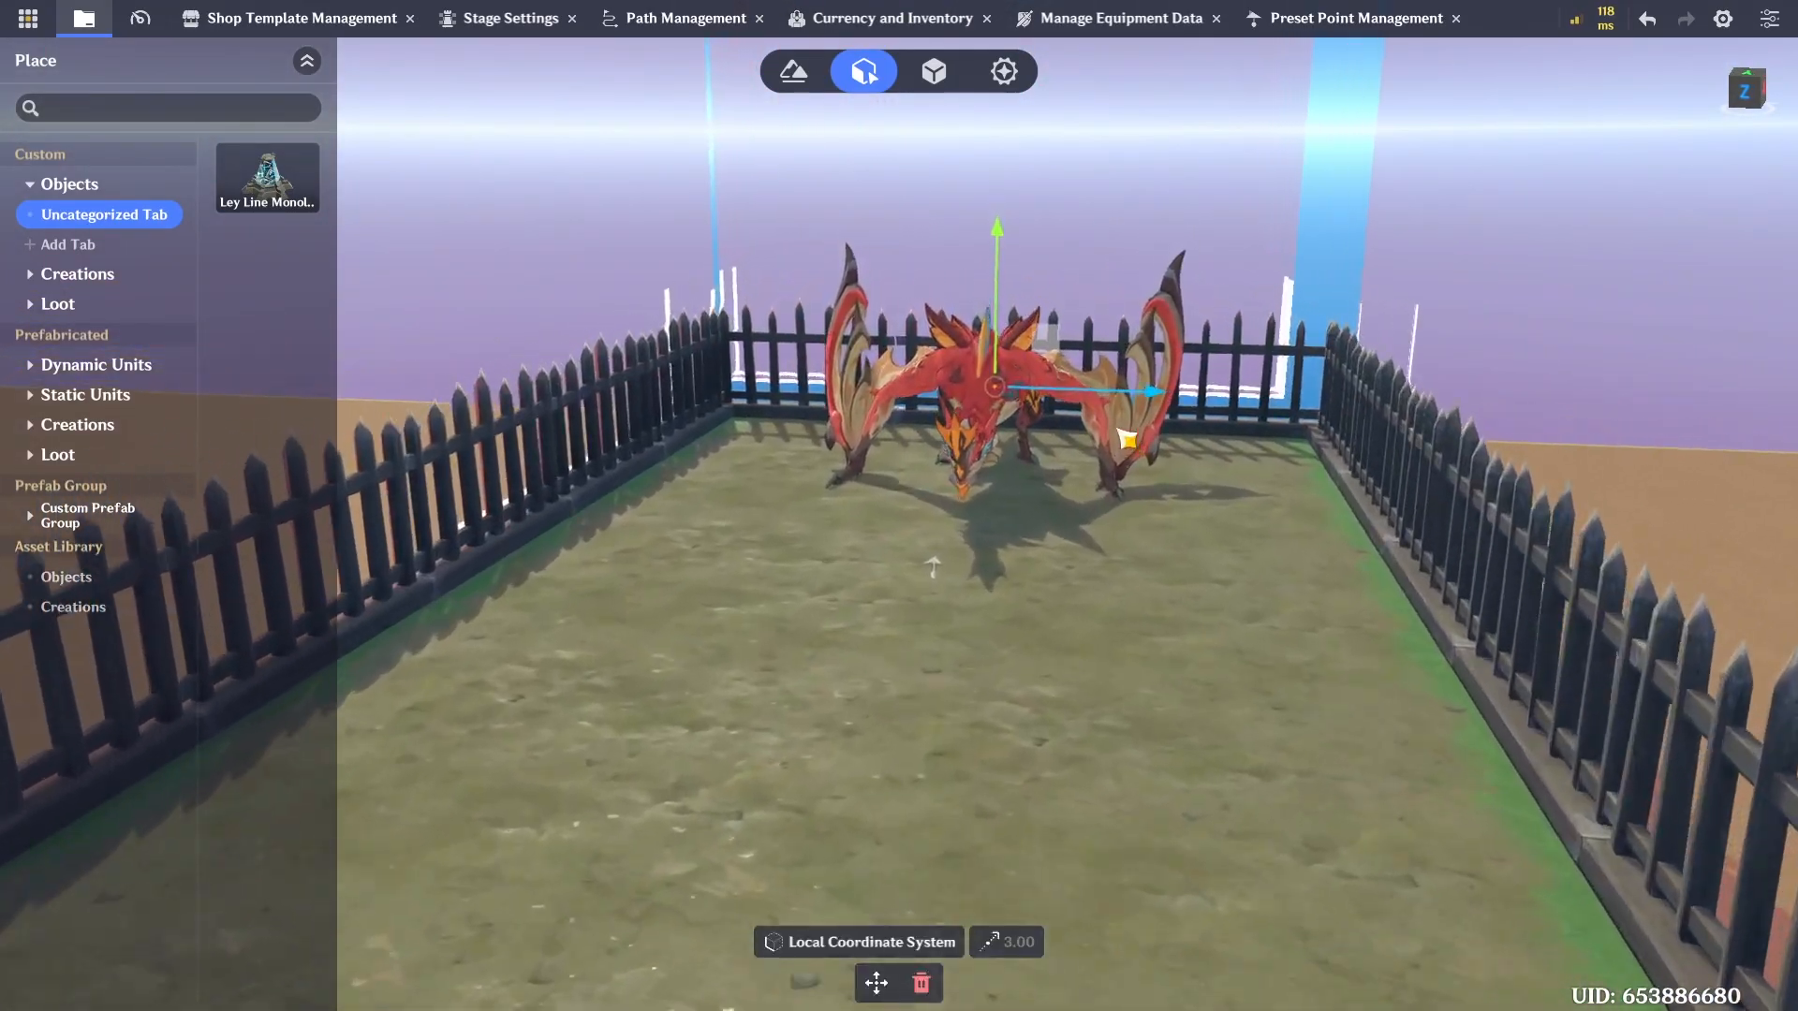
key("ctrl+z")
key("w")
left_click(1212, 550)
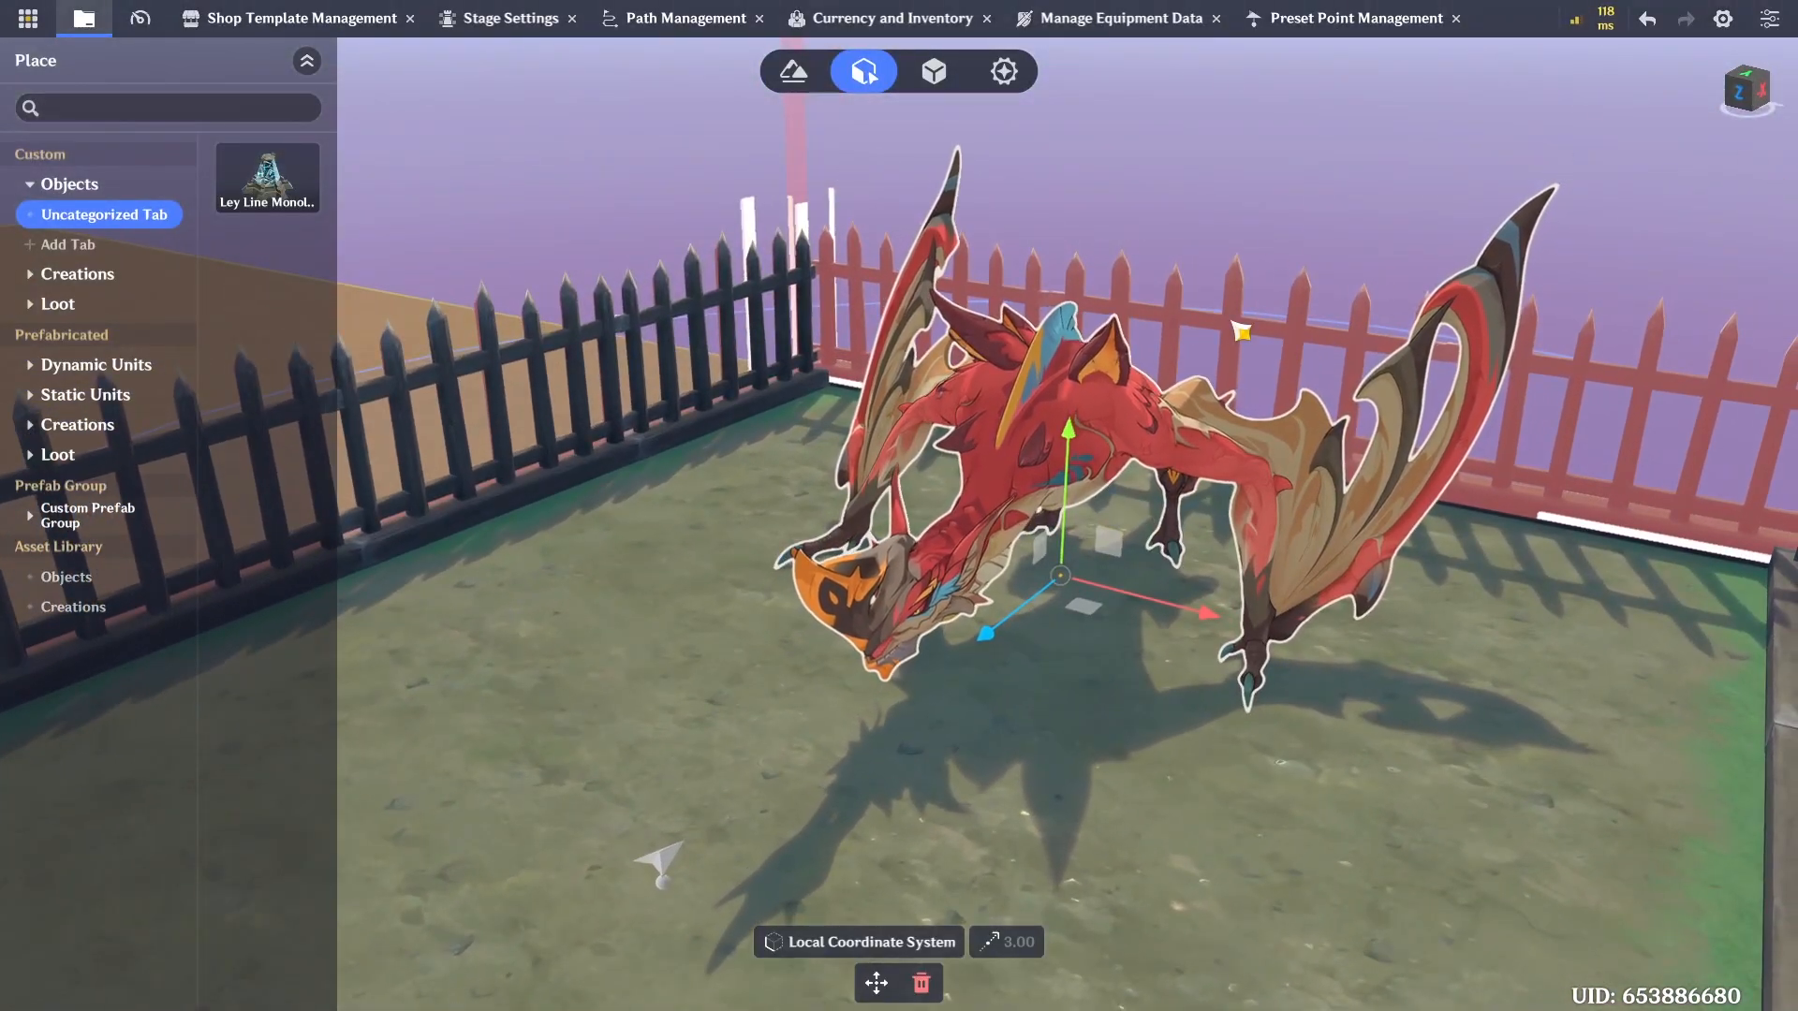
Open the Prefab Library and look over the prefabs standing in its editing space
left_click(934, 71)
key("s")
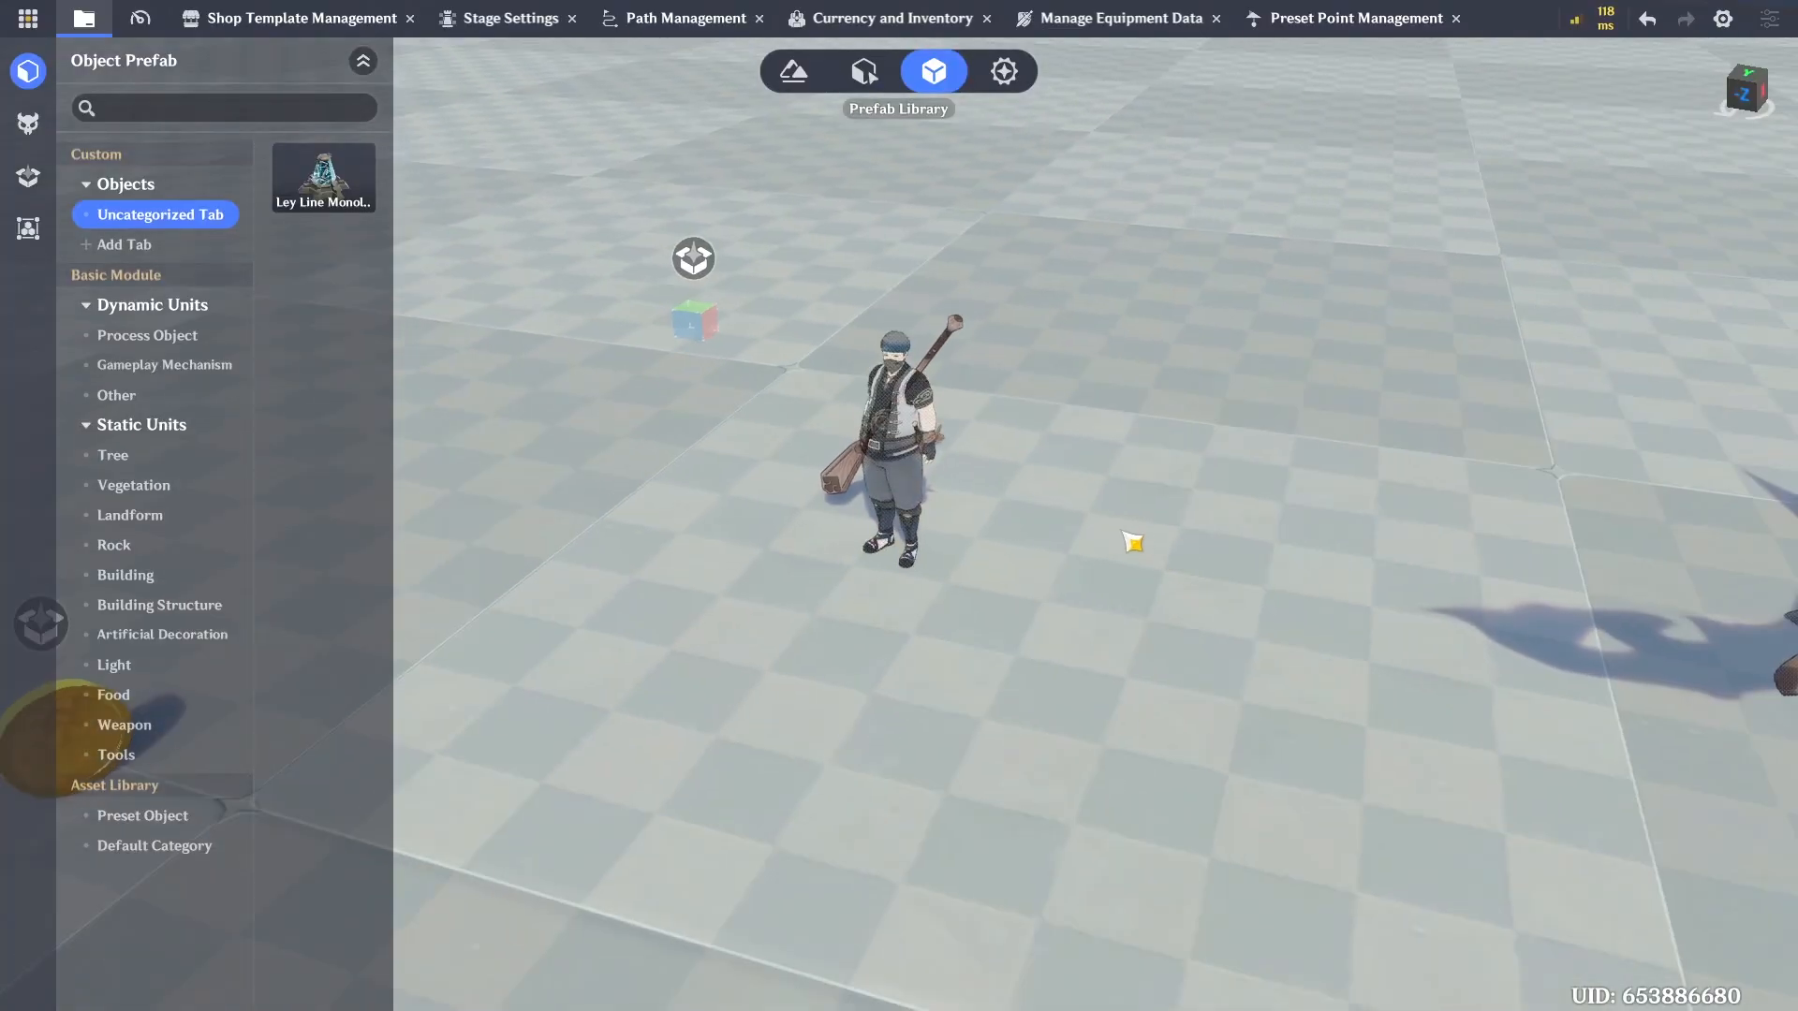
key("d")
left_click(1222, 528)
right_click_drag(1224, 530, 1316, 518)
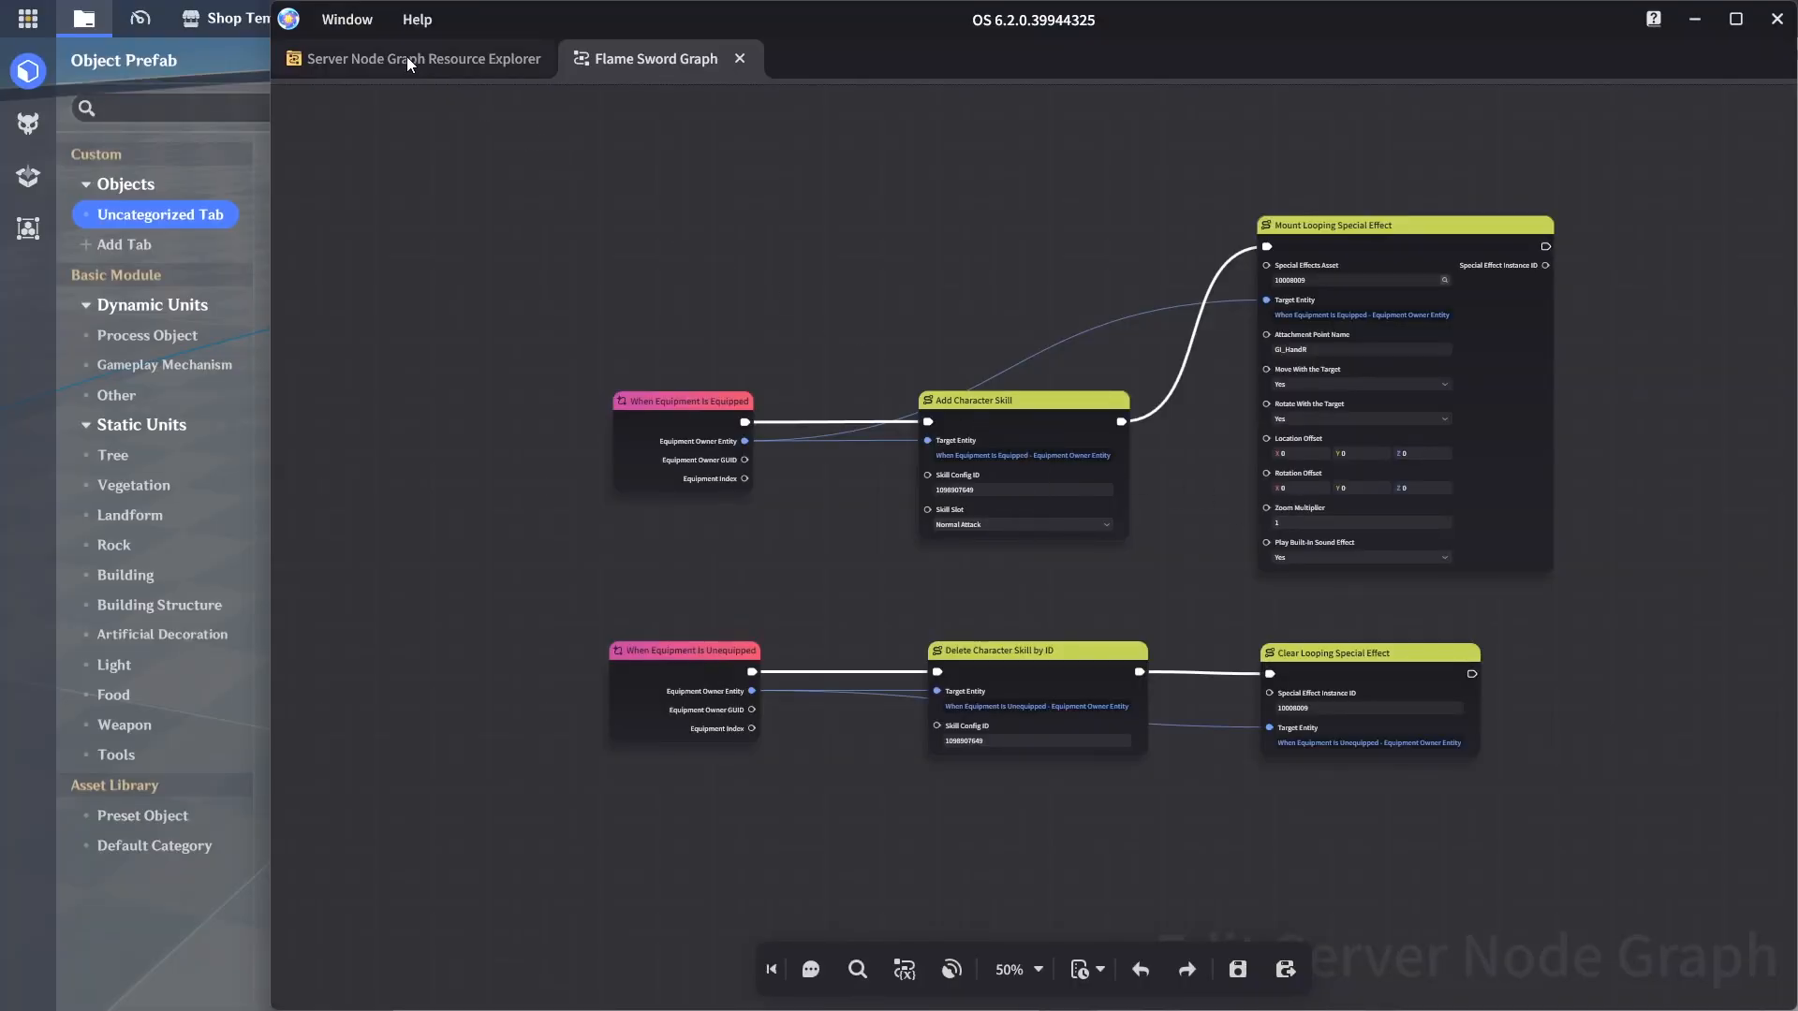
Create a node graph named Dragon Graph in the Uncategorized Tab of Entity Node Graph
left_click(408, 60)
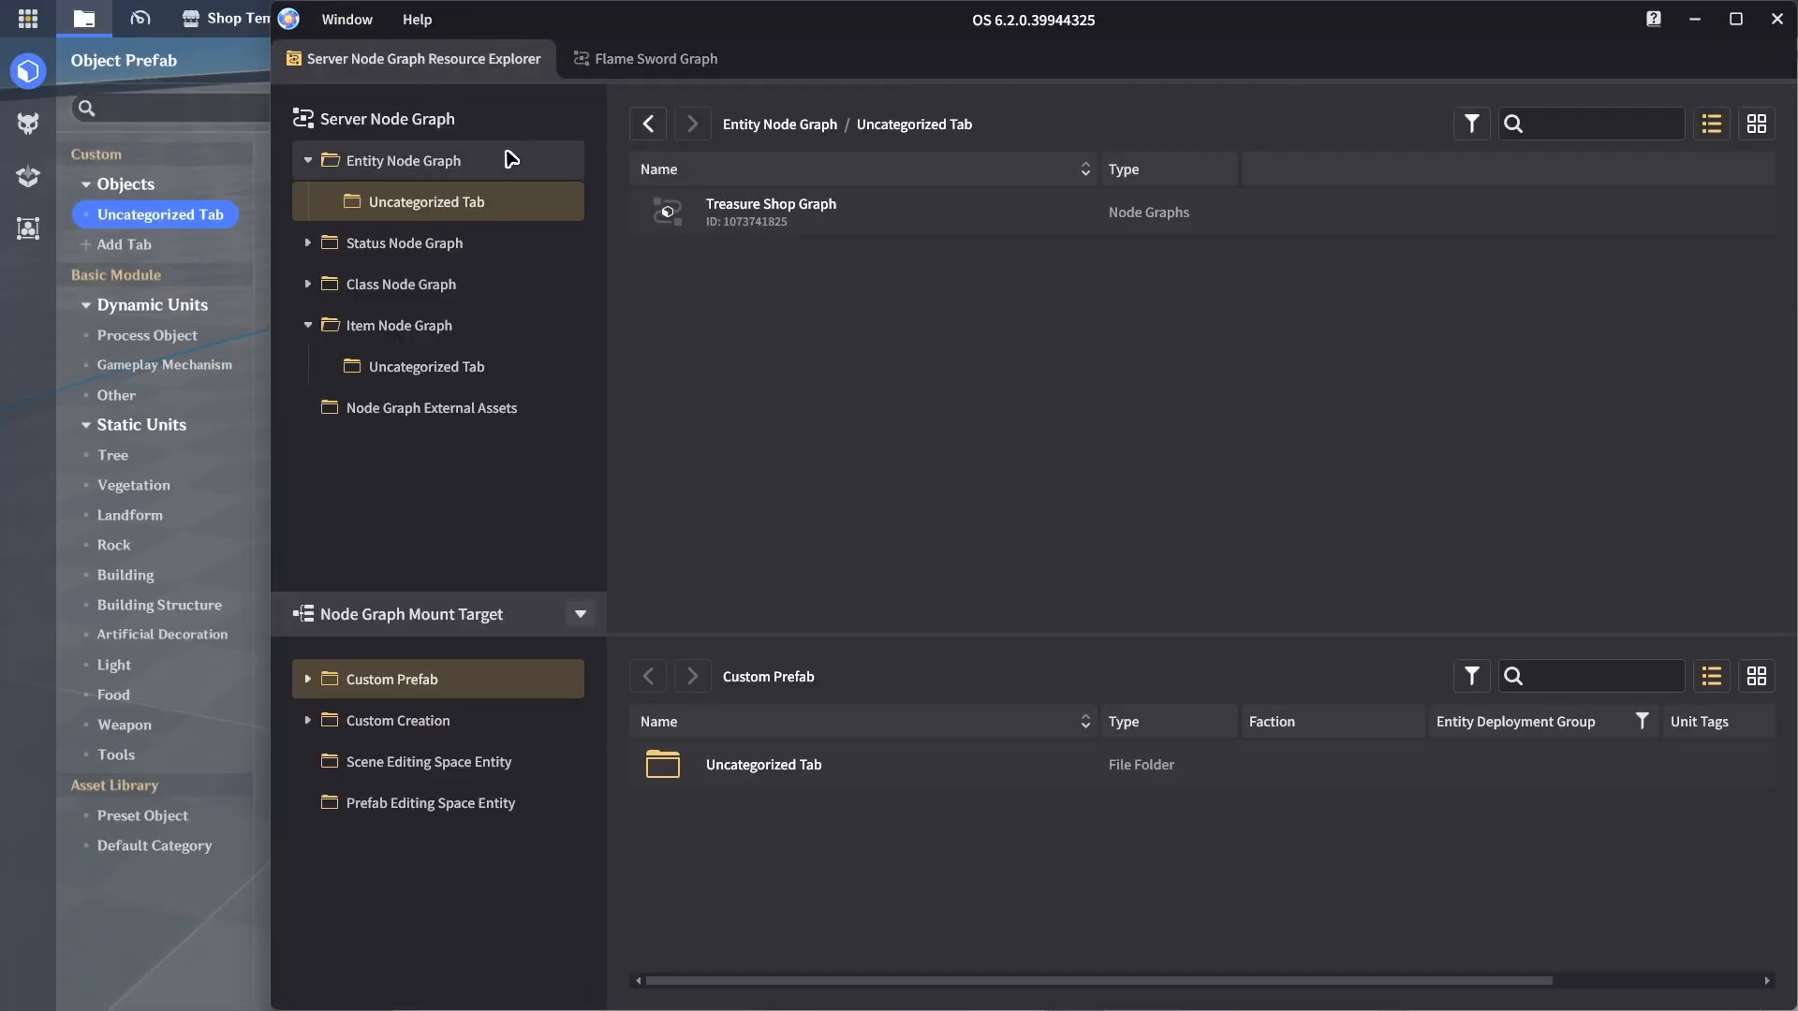
left_click(483, 167)
right_click(776, 269)
double_click(722, 225)
right_click(745, 273)
left_click(752, 287)
right_click(784, 224)
left_click(820, 271)
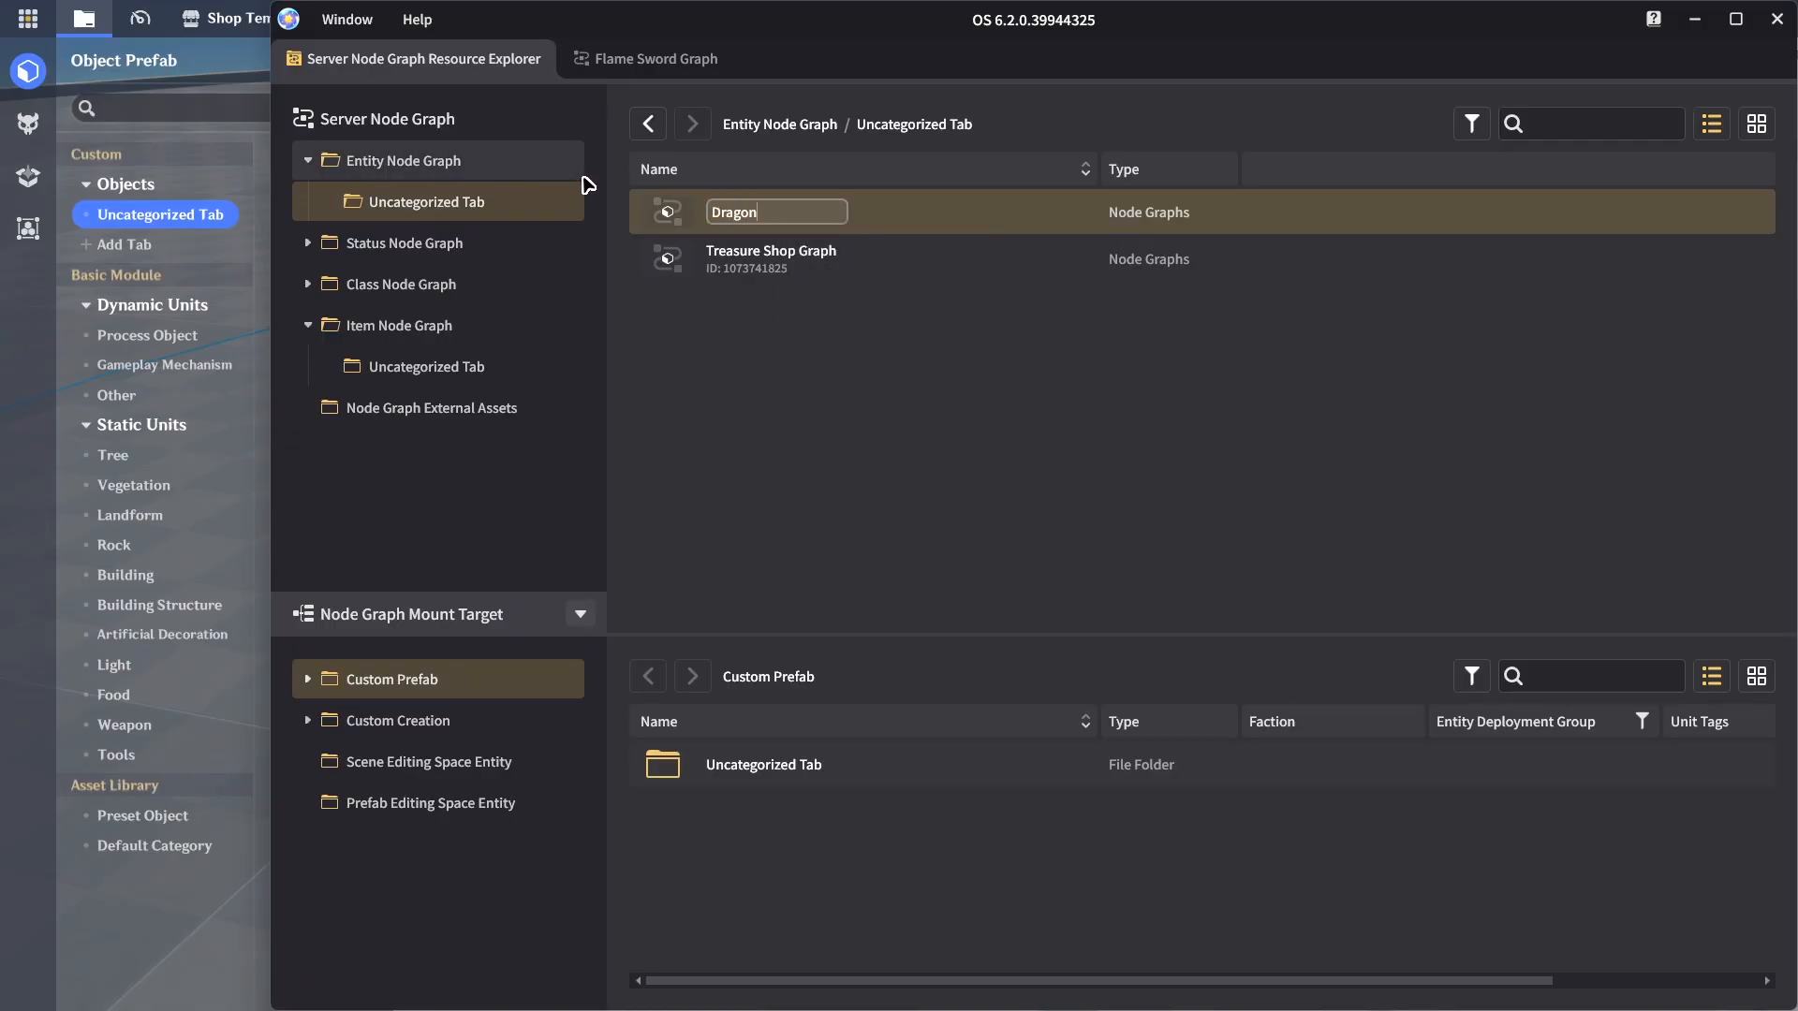
type("Dragon Graph")
key("Return")
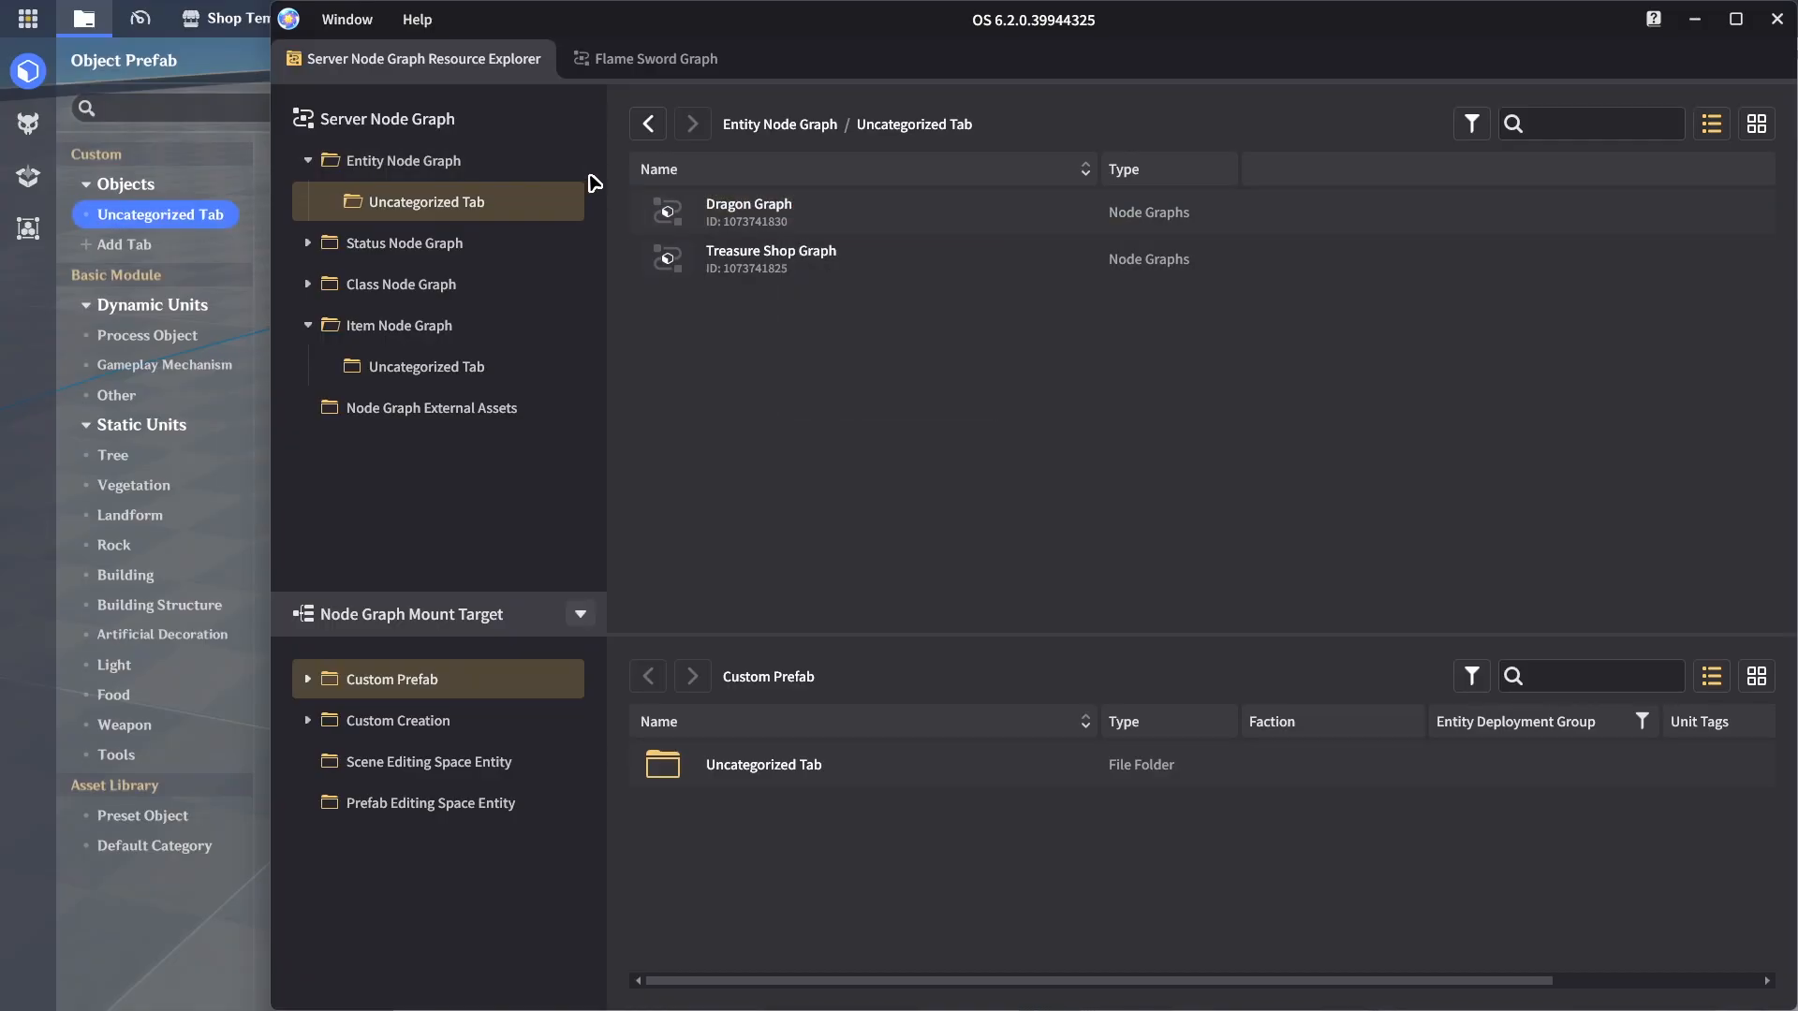
Open Dragon Graph and add a When Attacked event node, found by searching for "attacked"
double_click(790, 221)
right_click(925, 563)
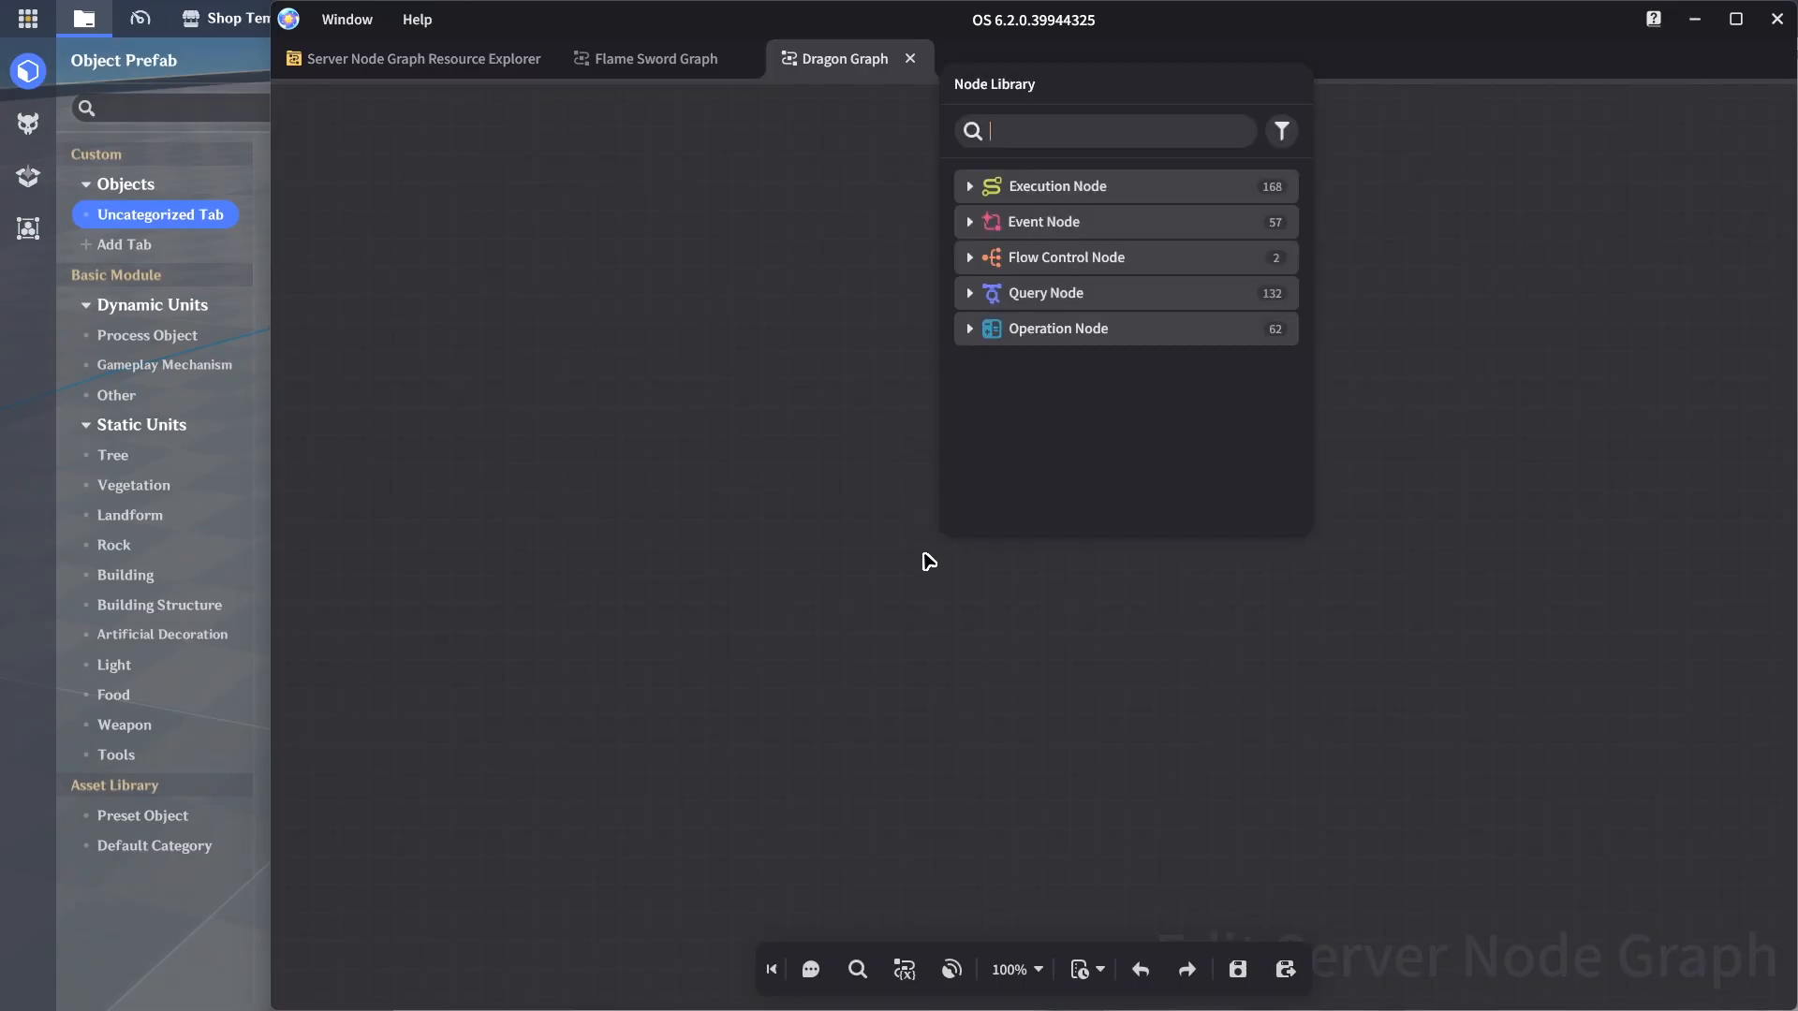
type("attacked")
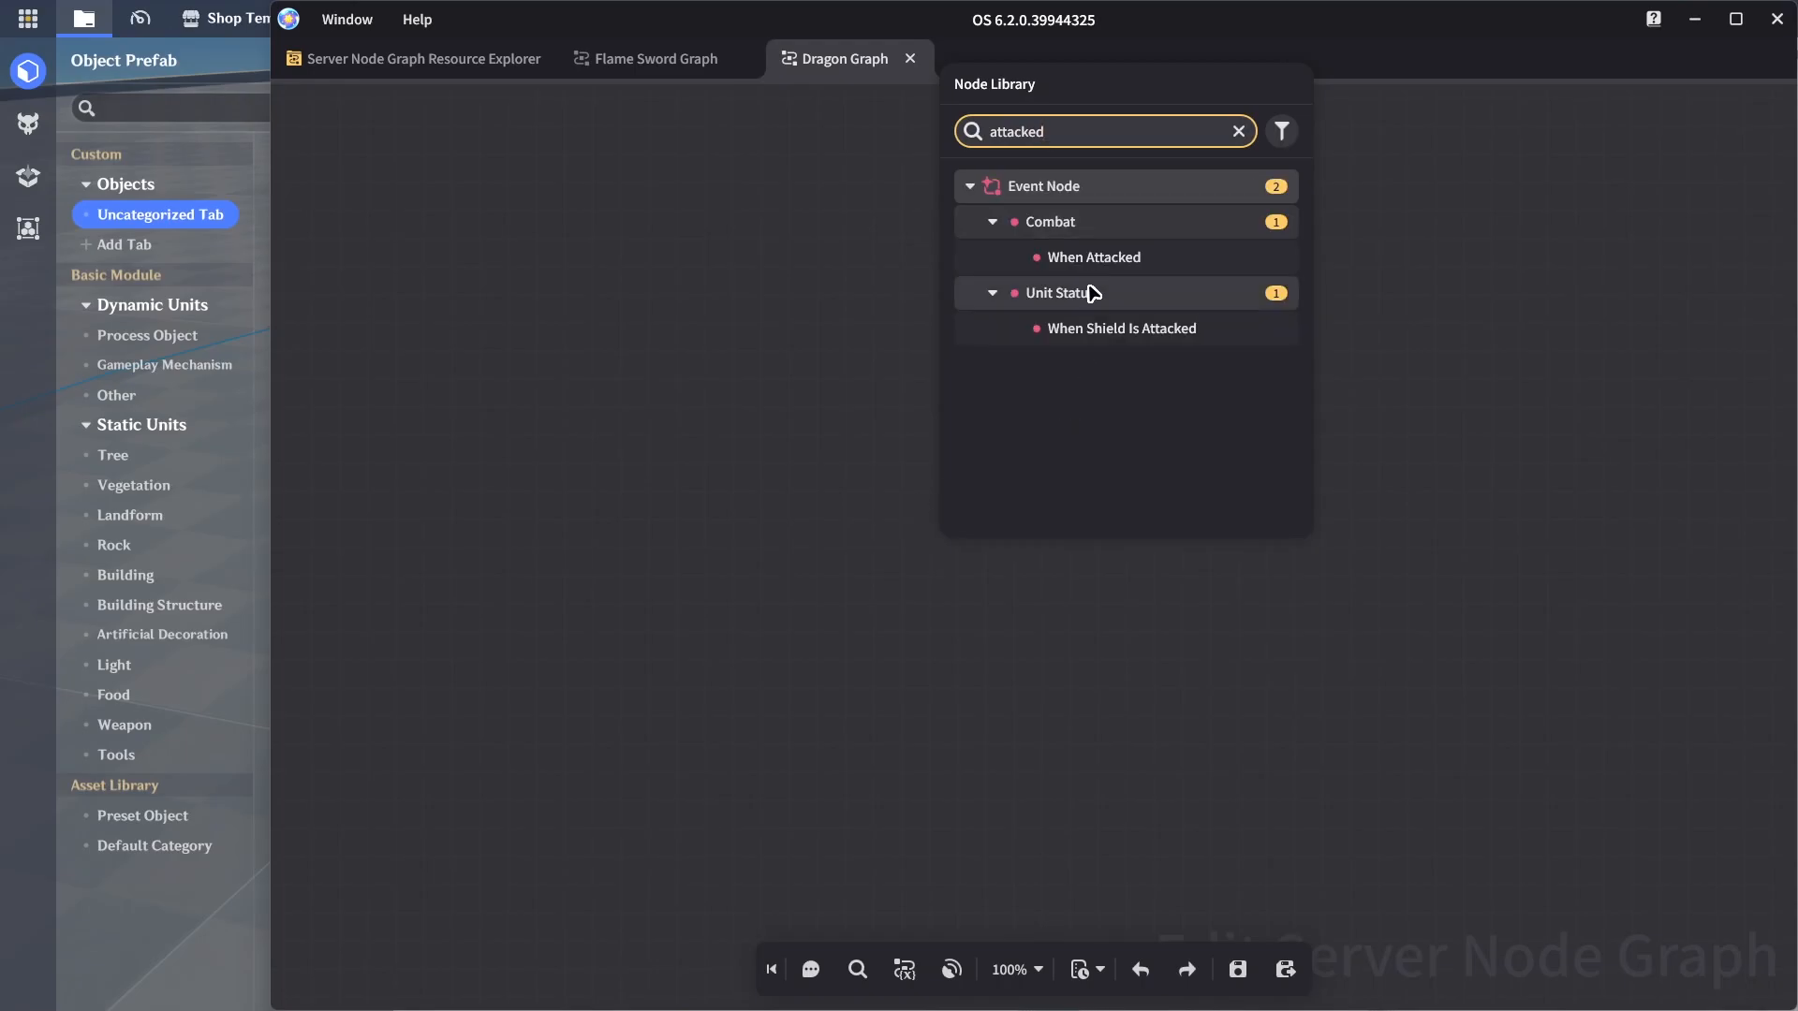
left_click(1094, 258)
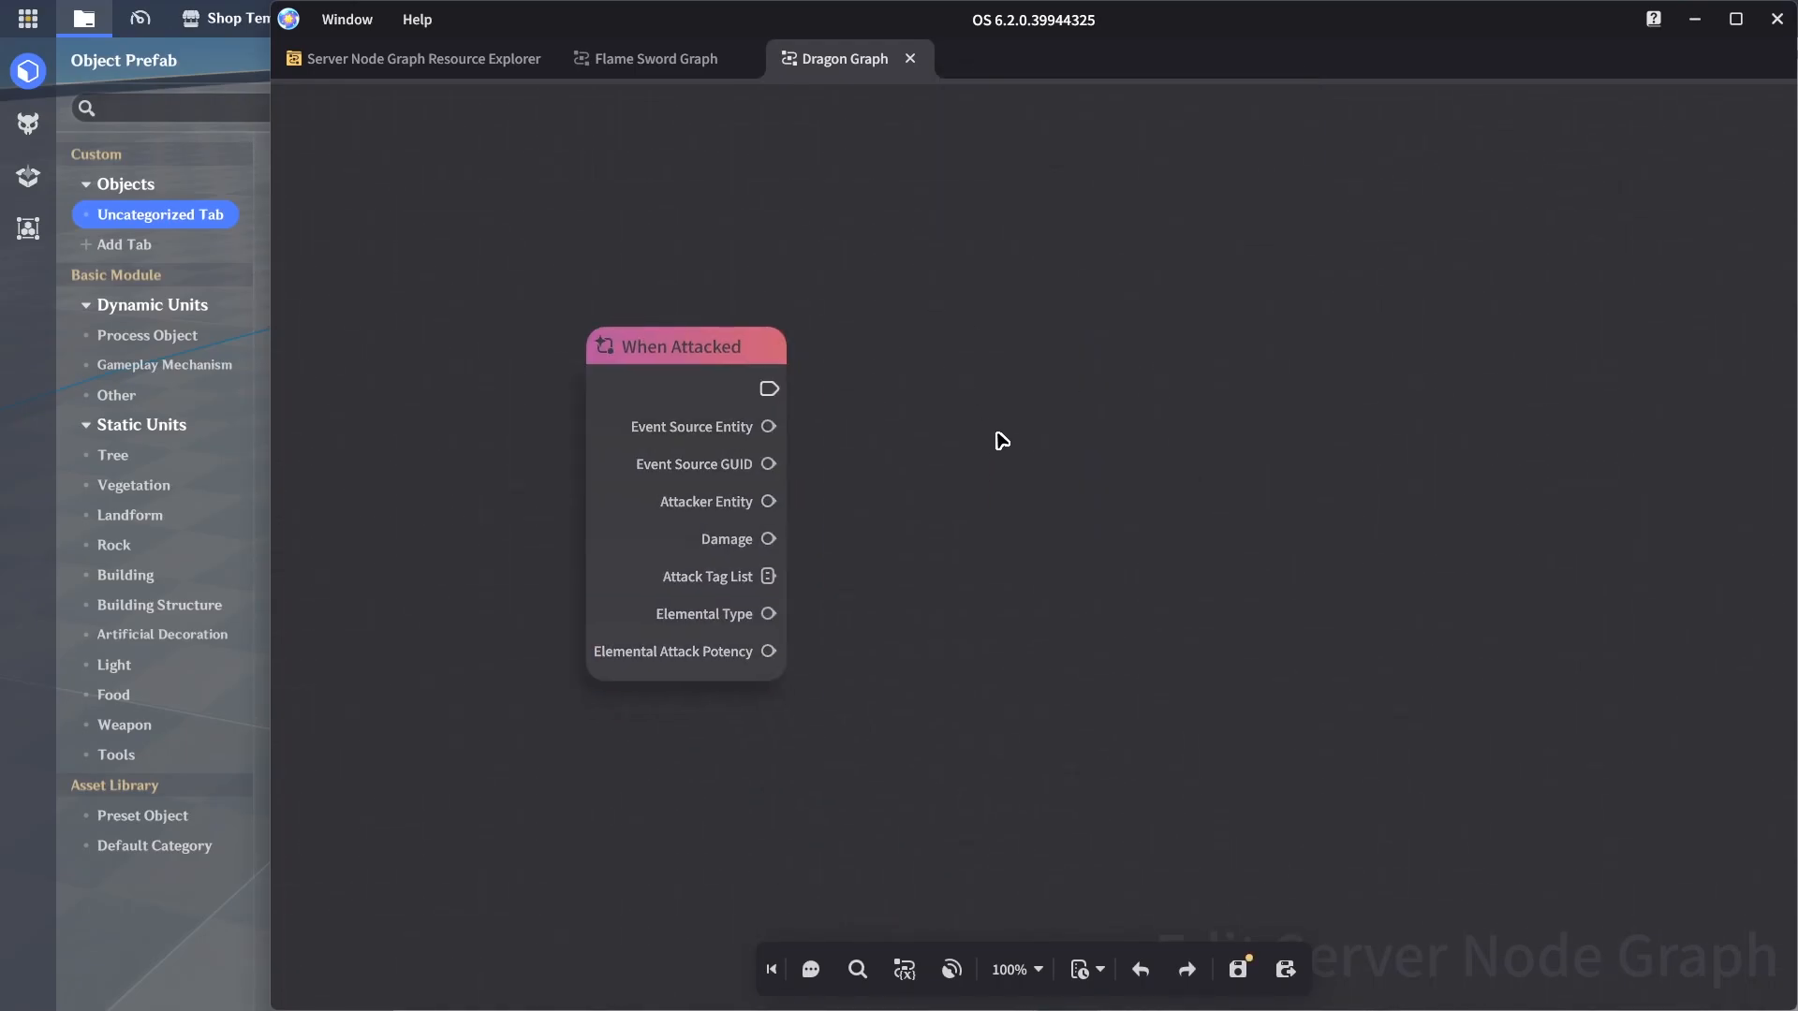
scroll(960, 354, "up", 1)
right_click(859, 217)
type("get all player")
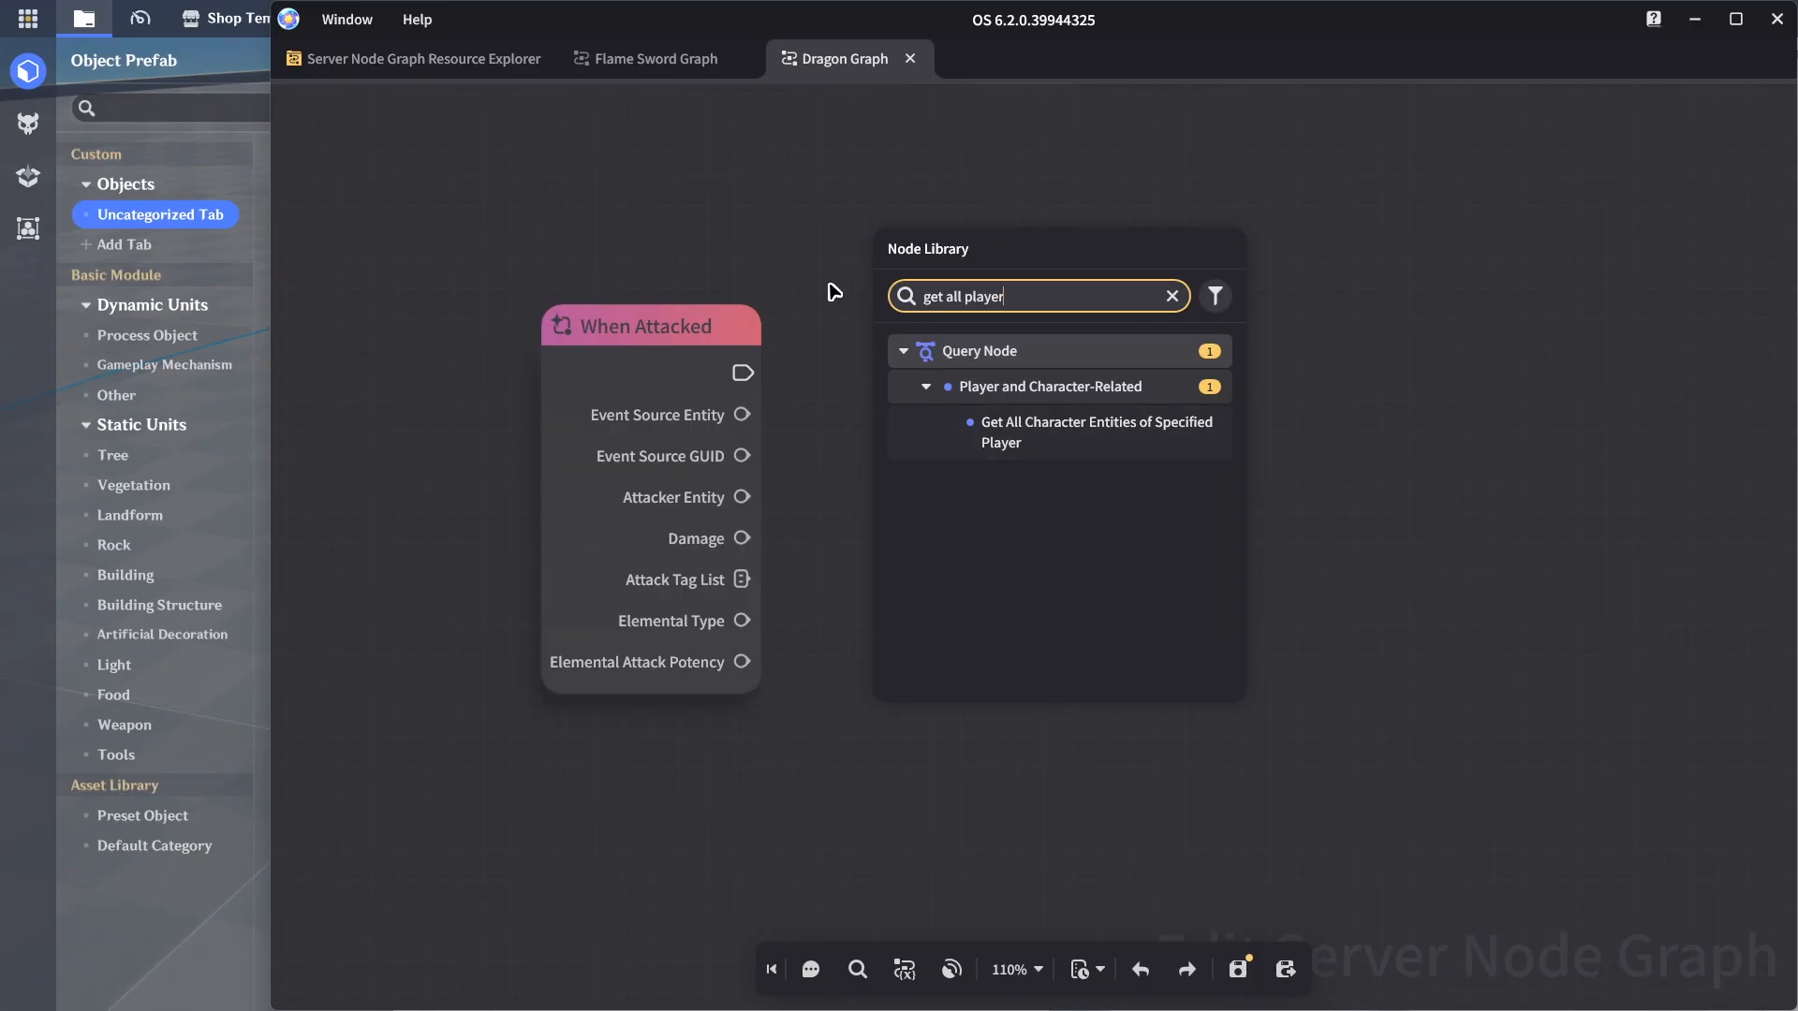
key("Escape")
Add a Get List of Player Entities on the Field node and place it above the When Attacked node
right_click(948, 372)
type("get")
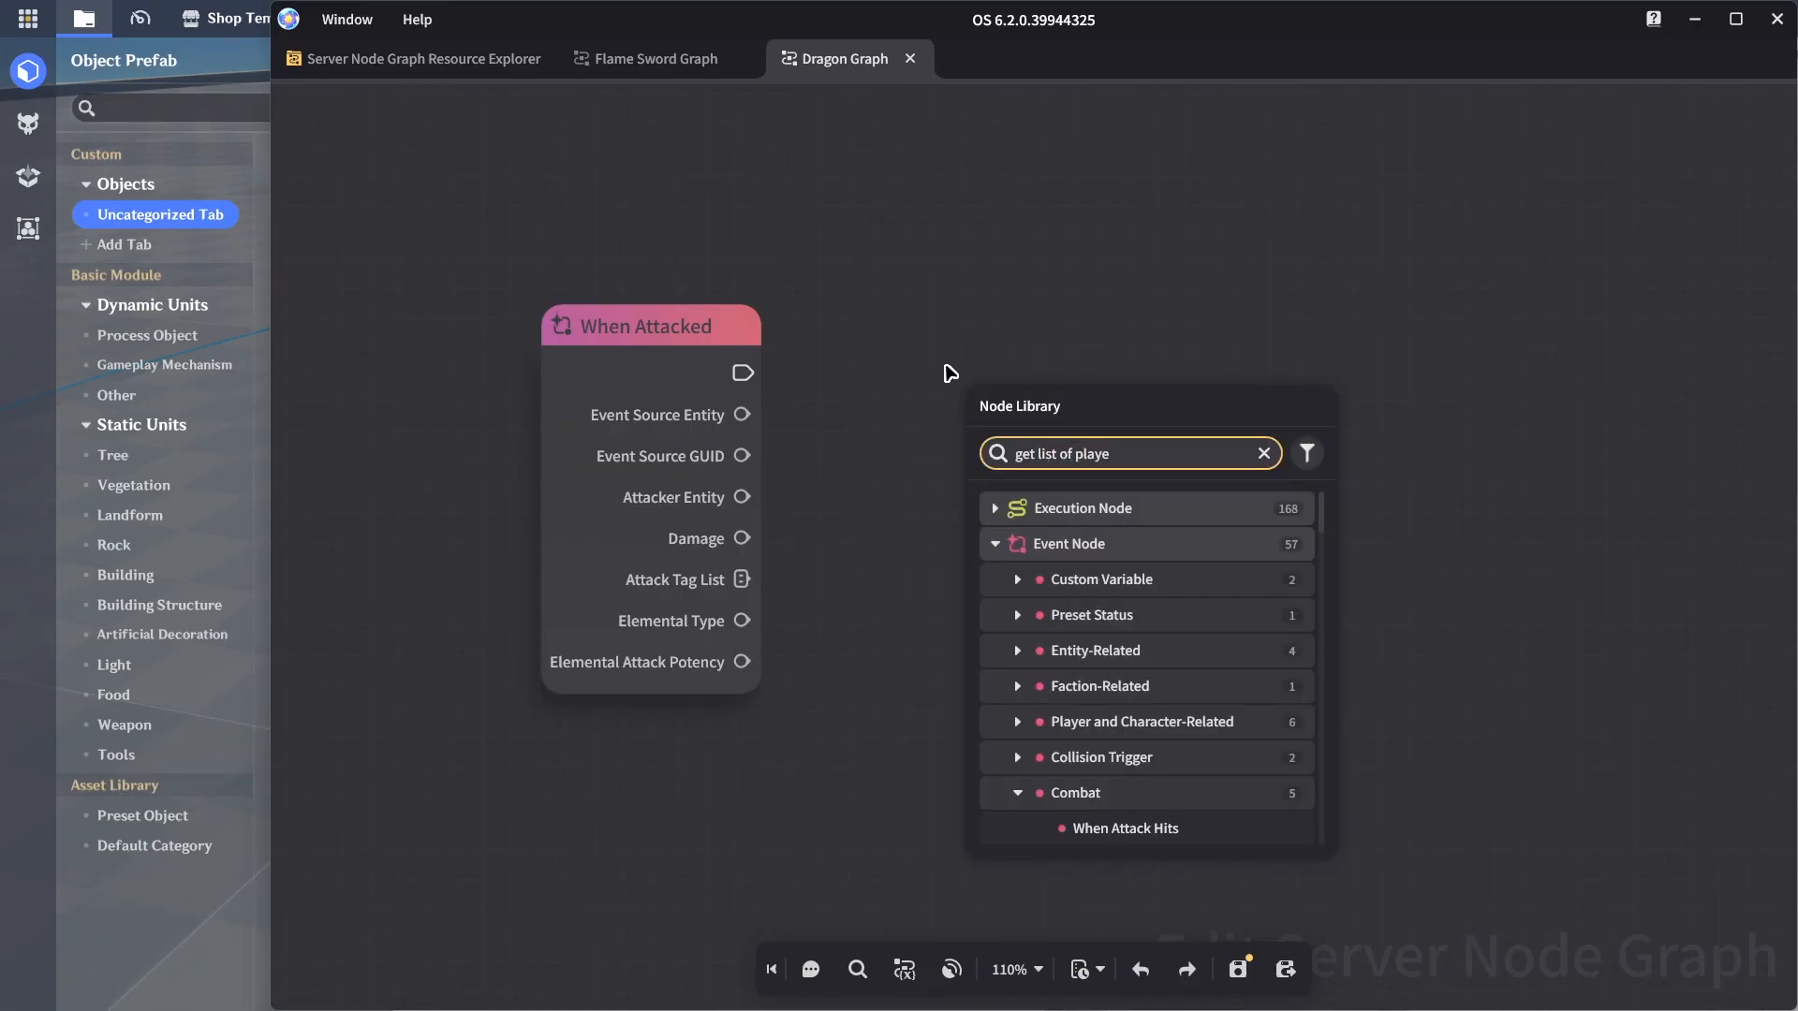
scroll(1211, 759, "down", 2)
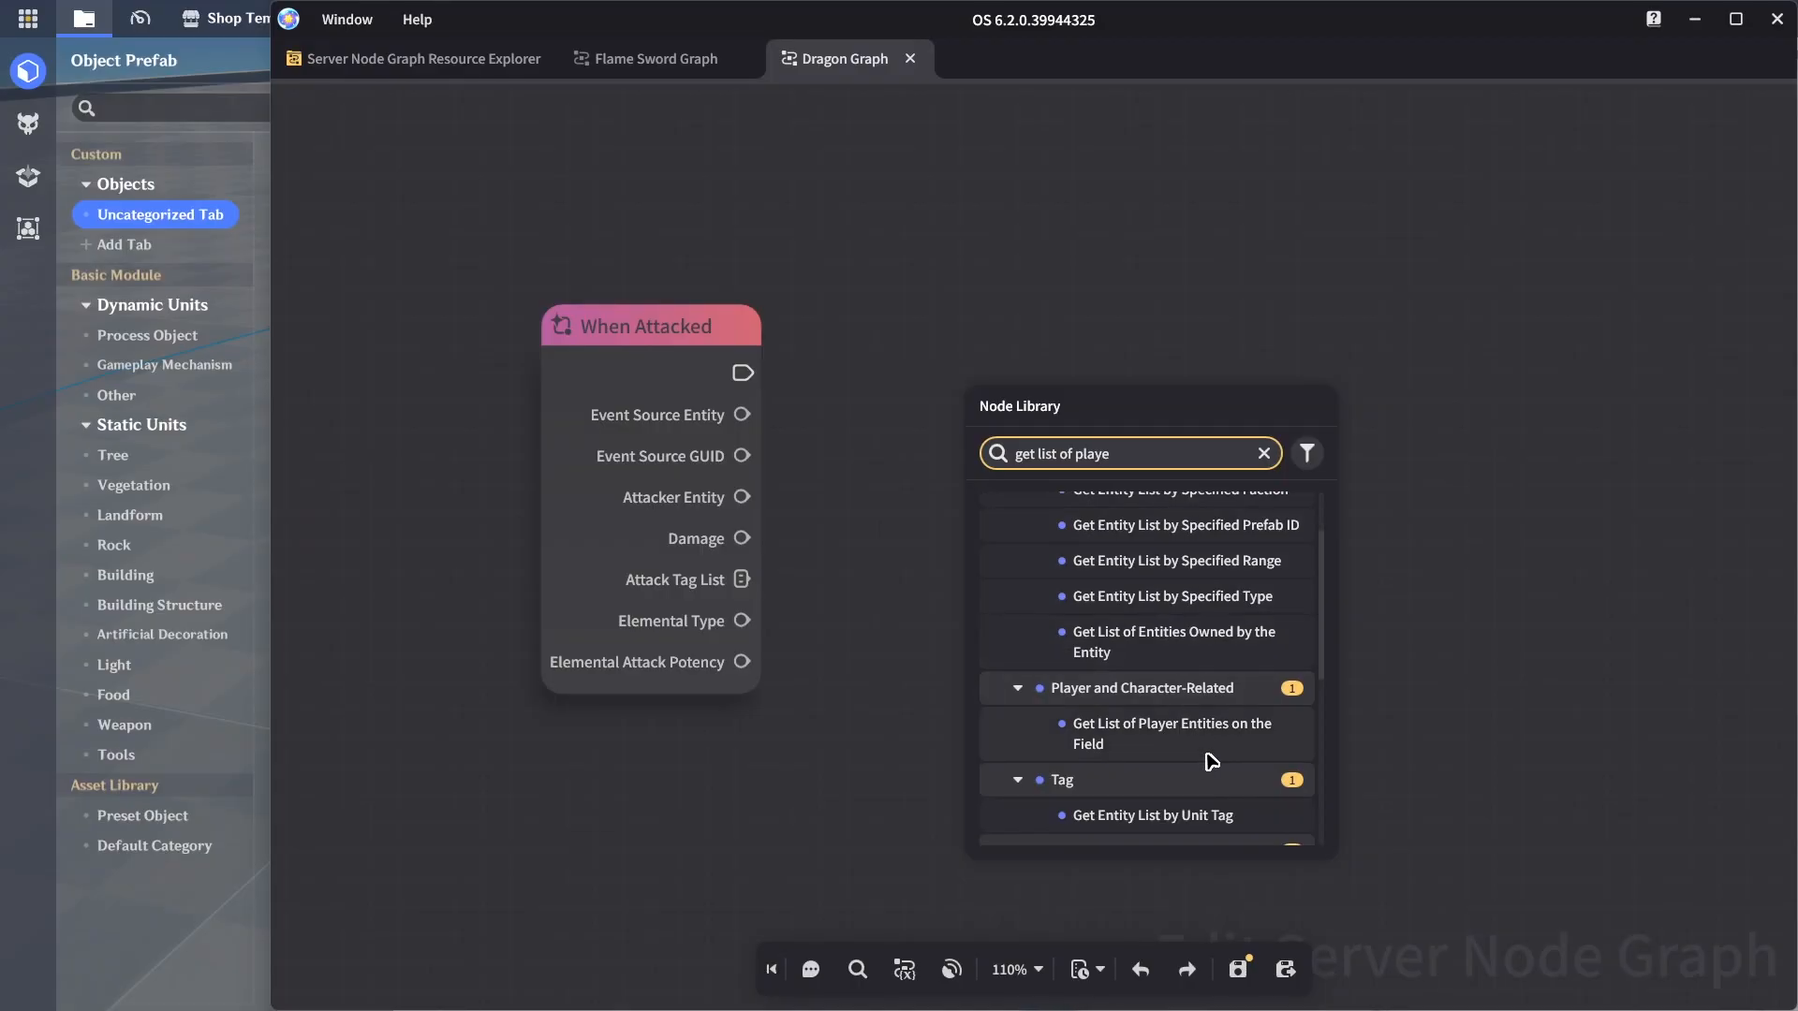
left_click(1167, 739)
left_click_drag(1112, 393, 541, 172)
Add a Get Corresponding Value From List node with its List input fed by the Player Entity List output
left_click_drag(946, 398, 1281, 409)
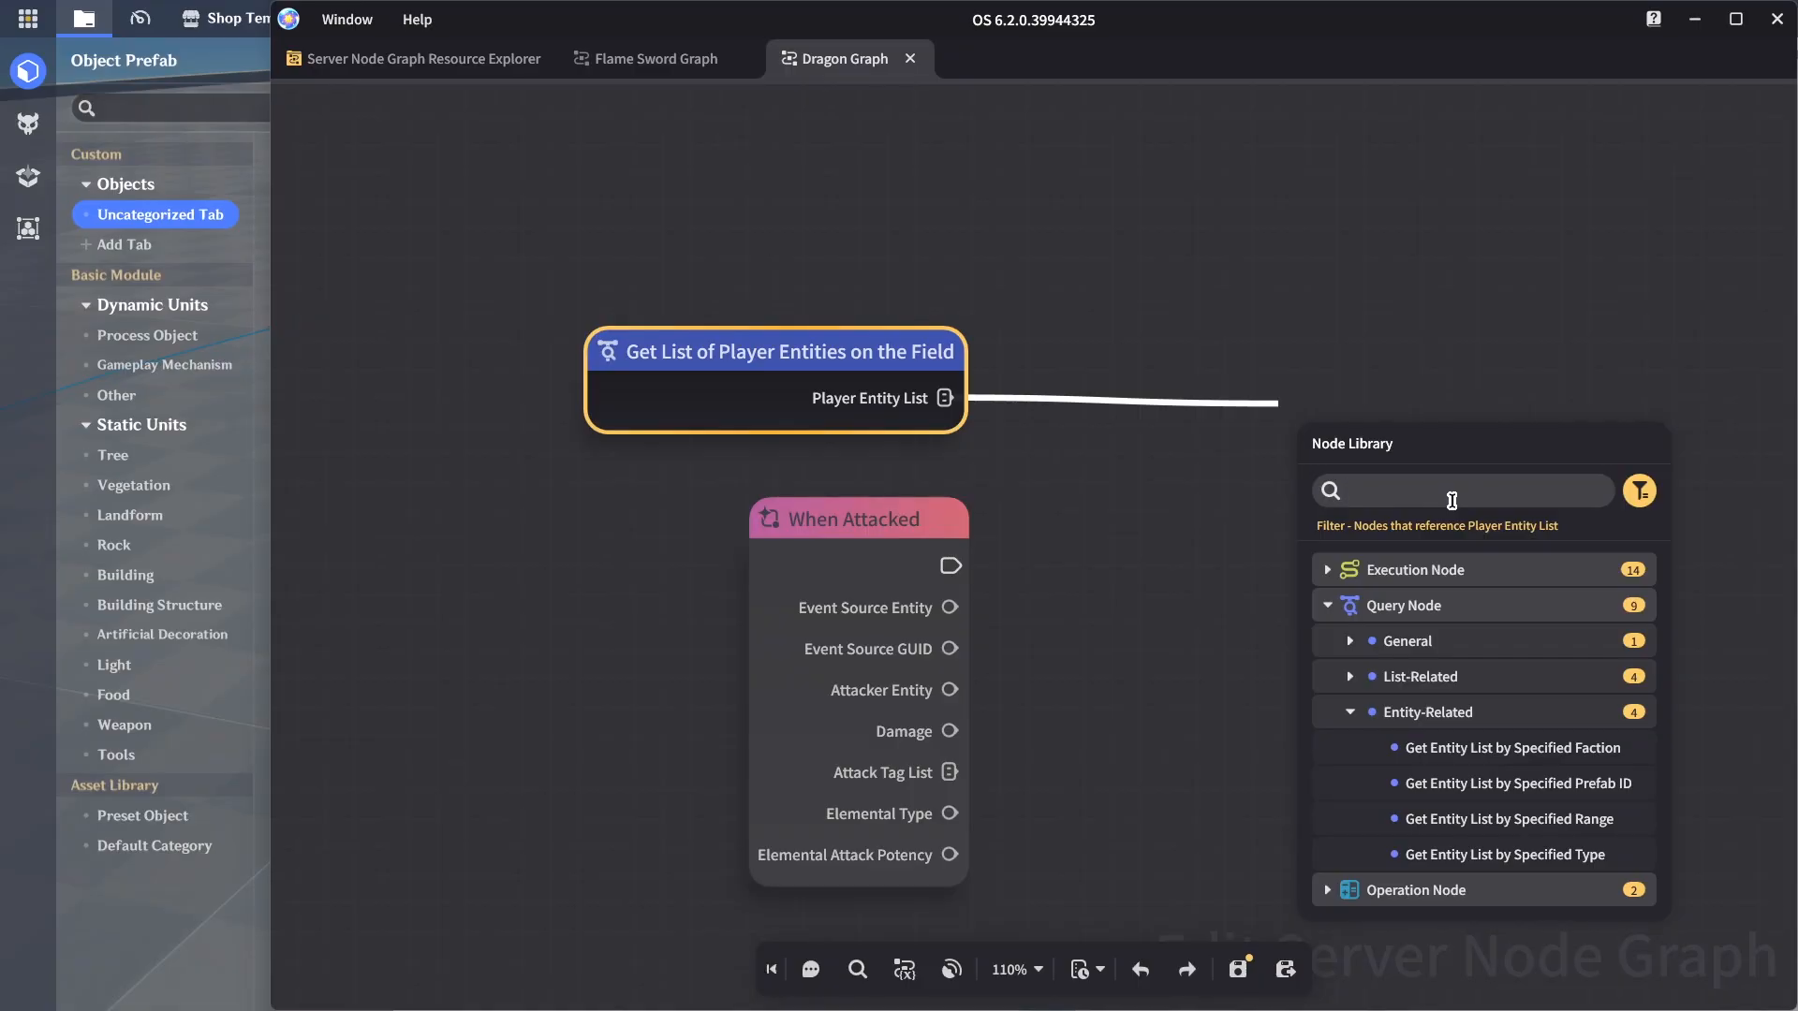
type("get character")
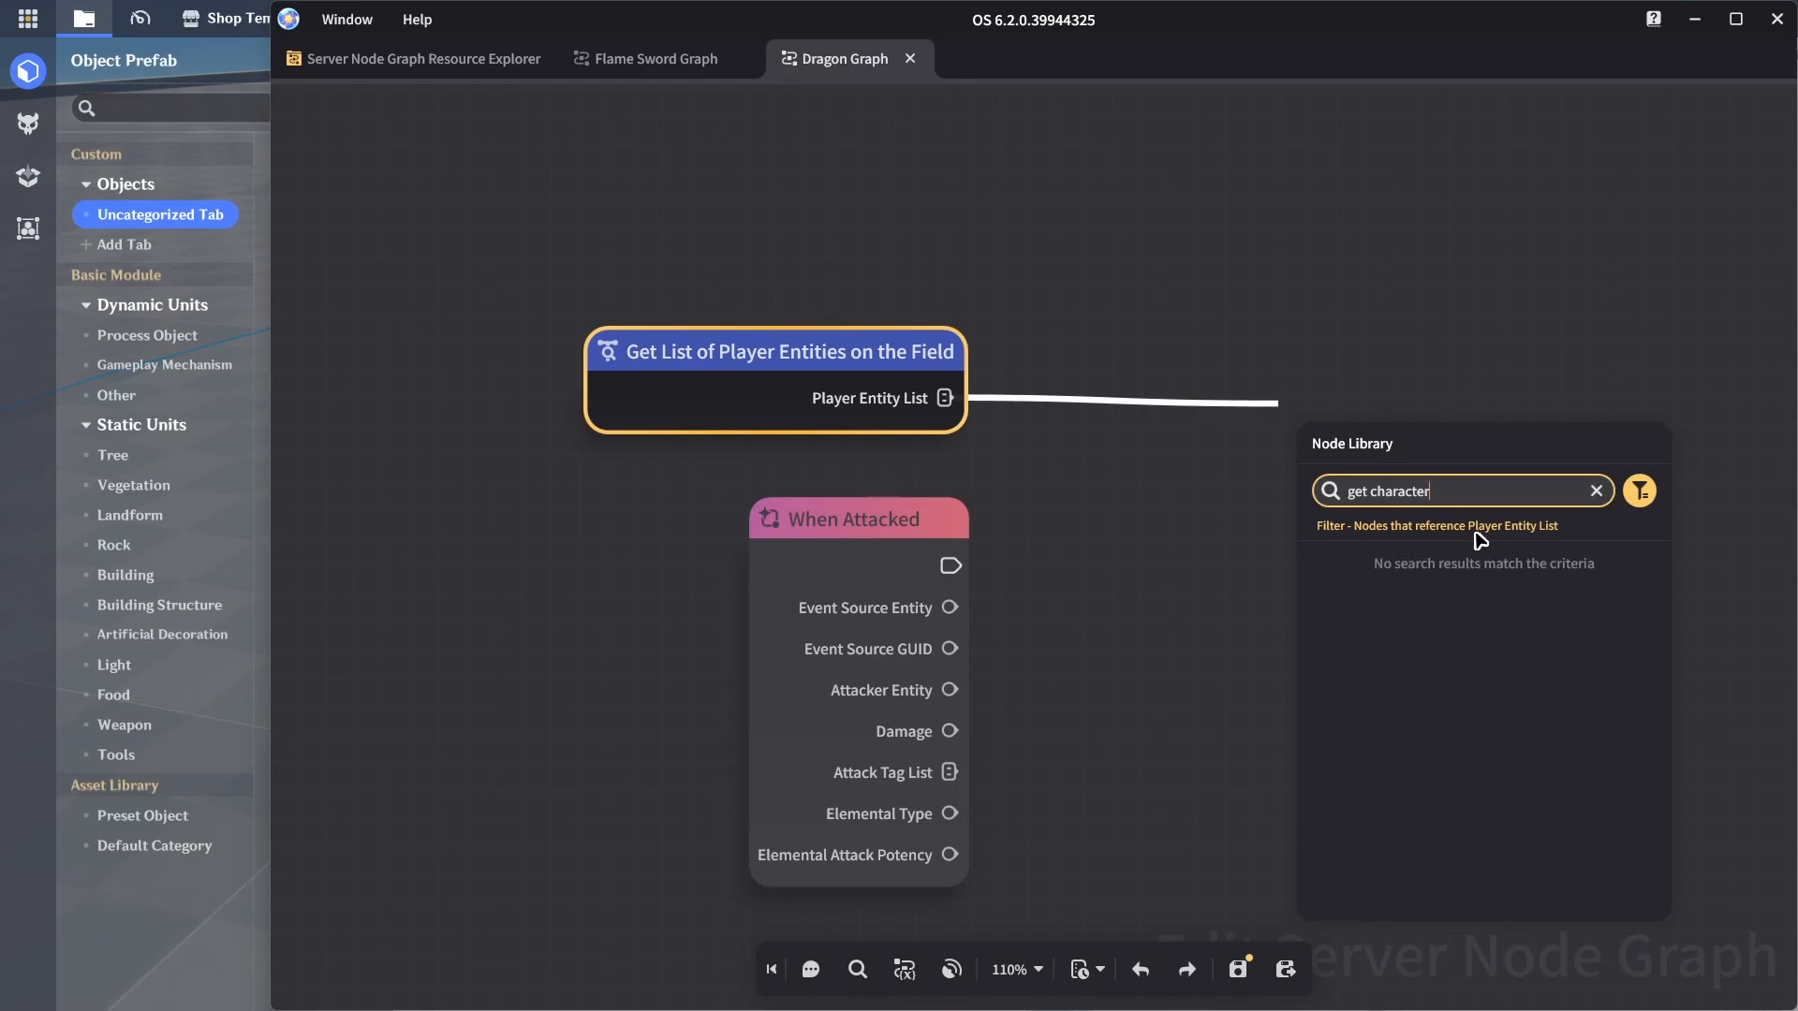
left_click_drag(1461, 494, 1237, 489)
key("BackSpace")
type("ge")
left_click(1475, 677)
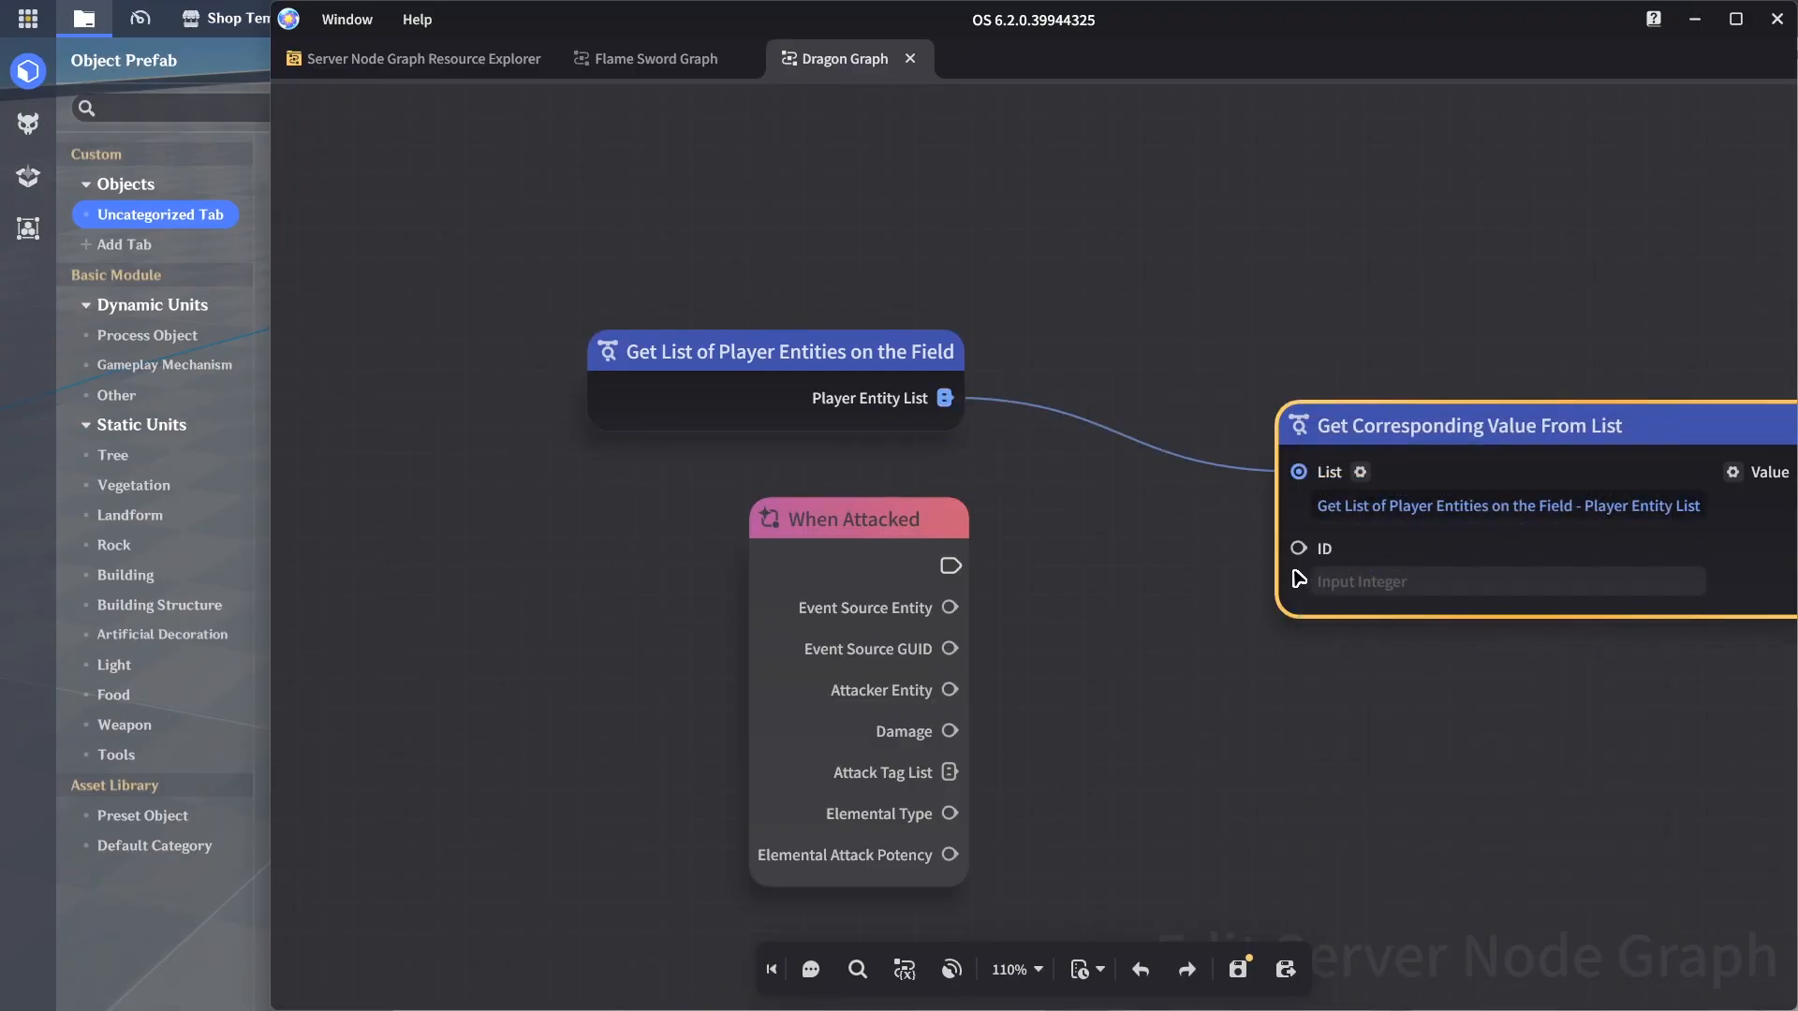
Move the Get Corresponding Value From List node closer to the player list node and set its ID to 0
scroll(1048, 558, "down", 2)
left_click_drag(1208, 421, 1064, 294)
left_click(880, 267)
left_click_drag(880, 267, 810, 325)
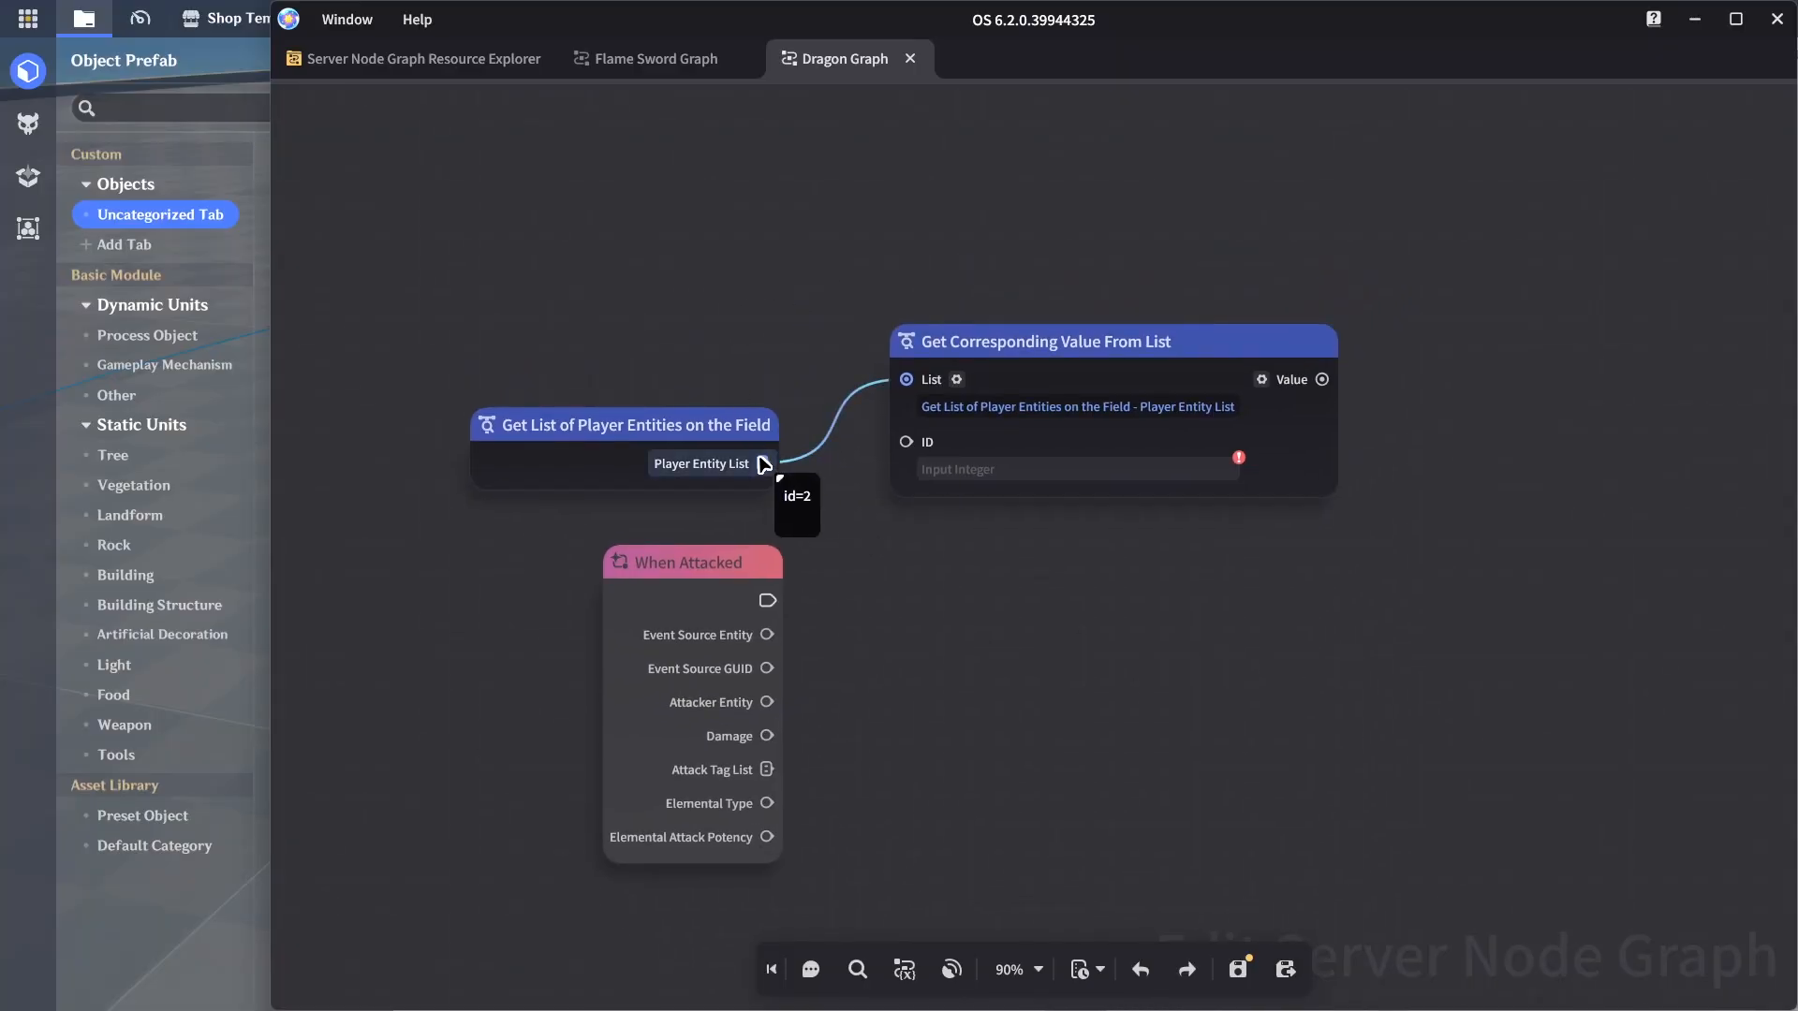
scroll(775, 509, "up", 1)
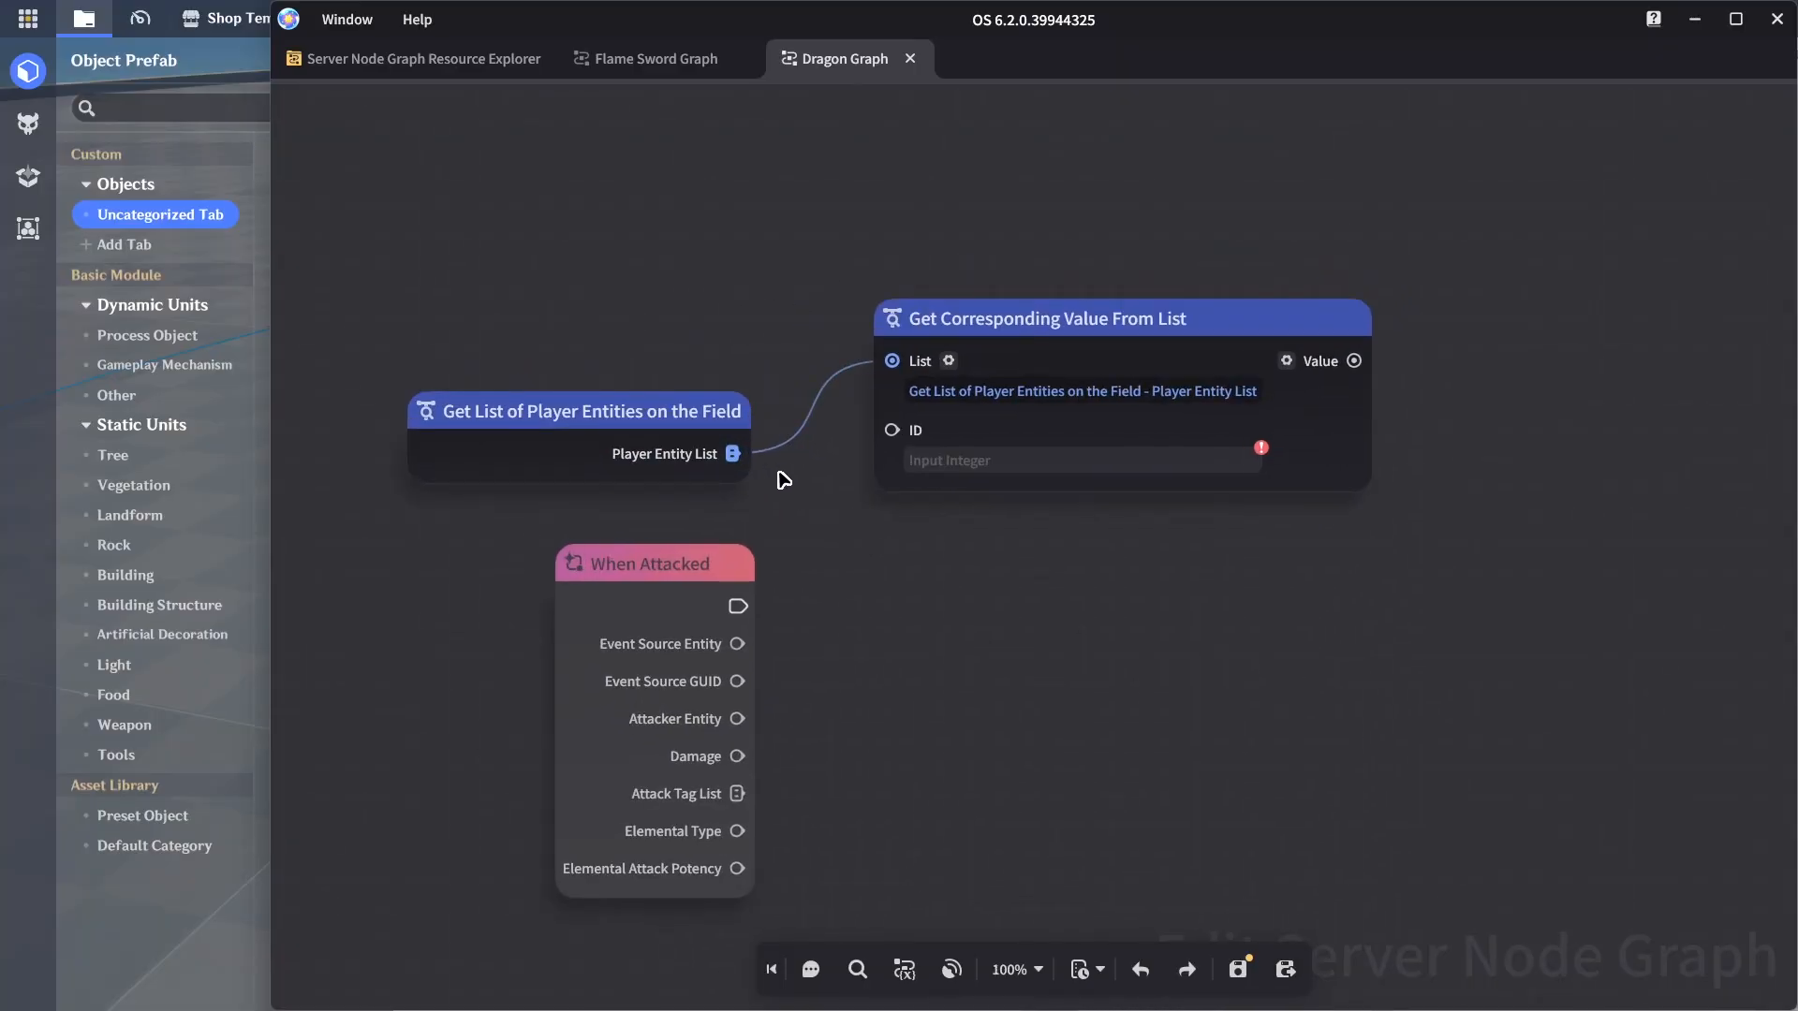
left_click(929, 459)
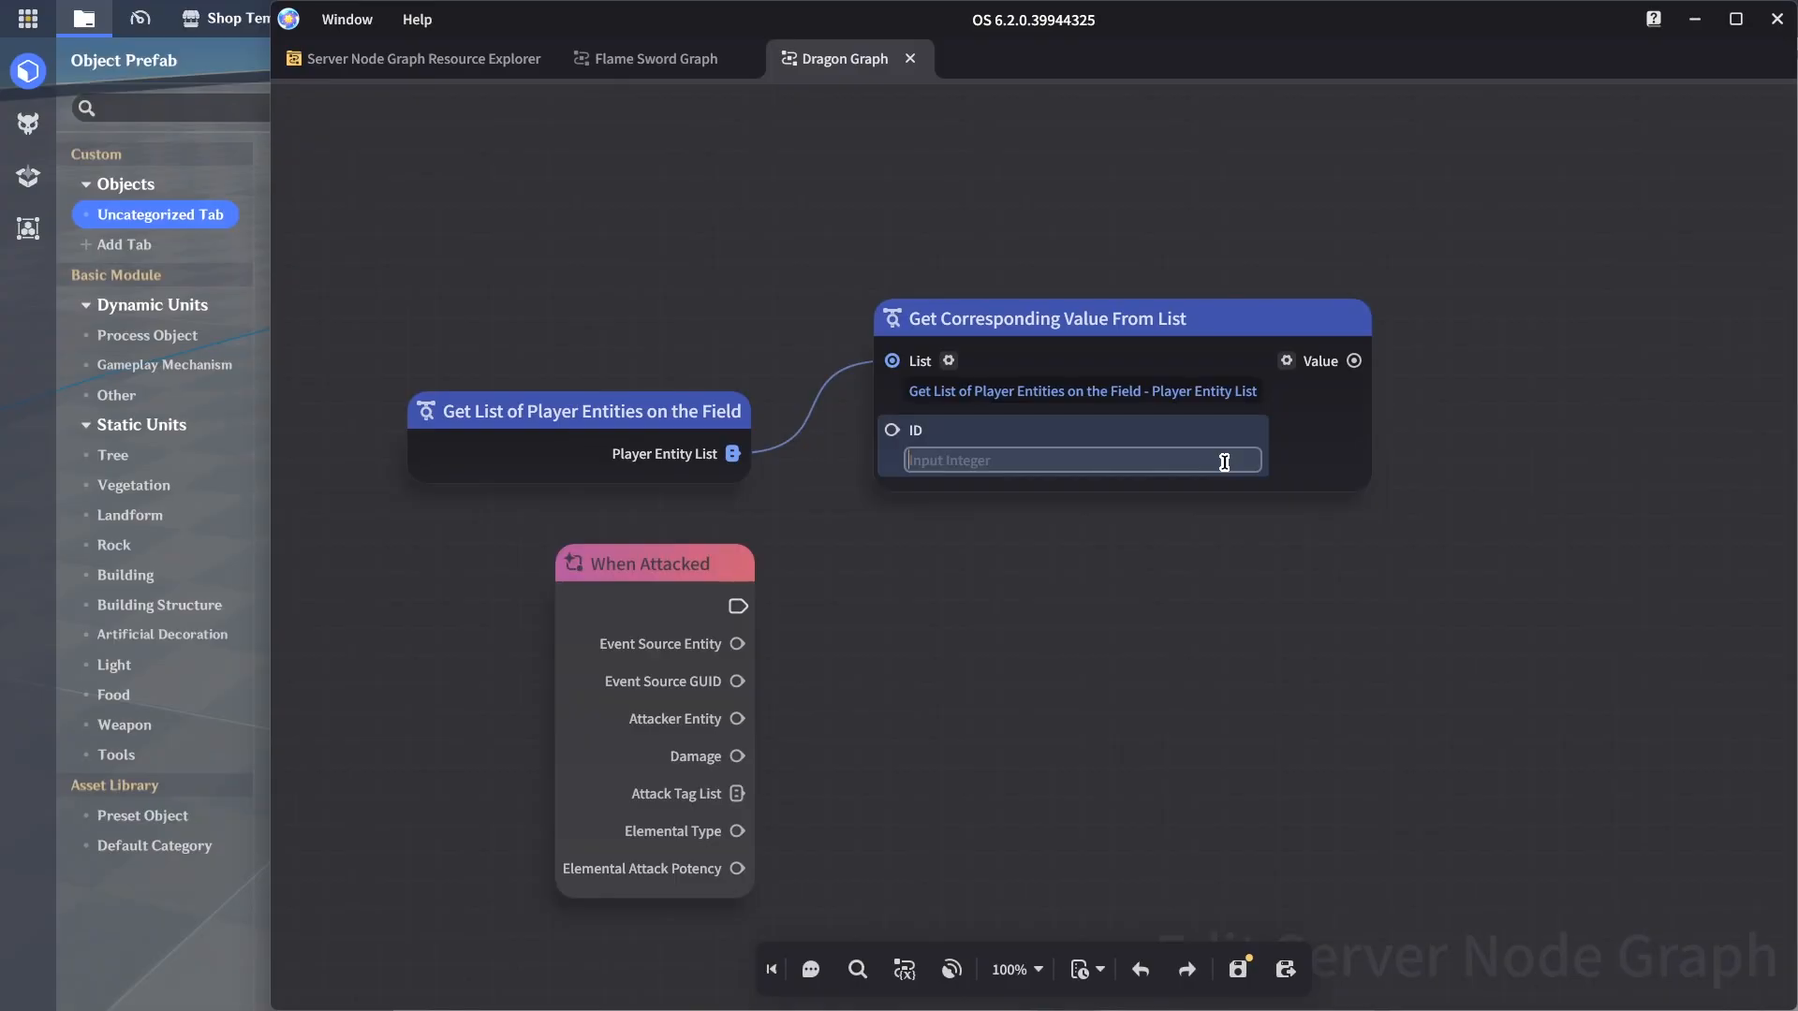
type("0")
key("Return")
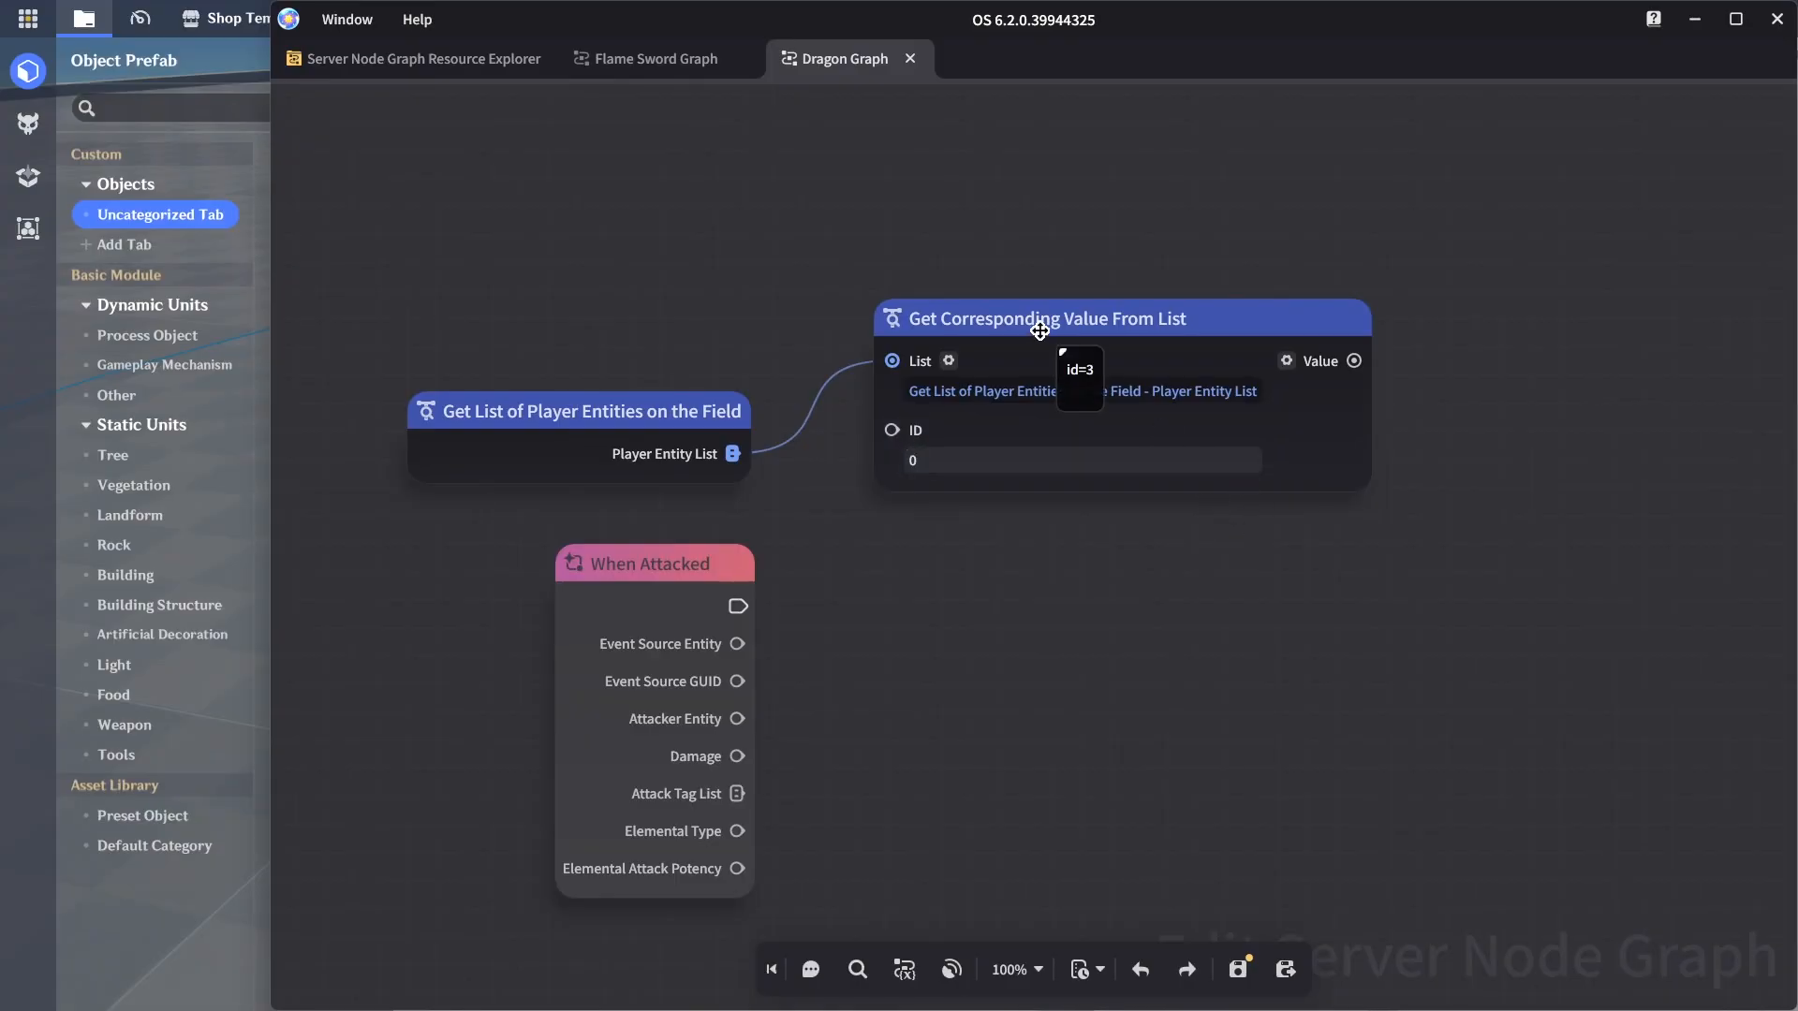
Search the node library for "currency" and add a Modify Inventory Currency Quantity node with Inventory Owner Entity fed by the list node's Value output
left_click(1042, 332)
left_click(1526, 549)
middle_click_drag(1510, 519, 1218, 502)
scroll(1232, 480, "down", 2)
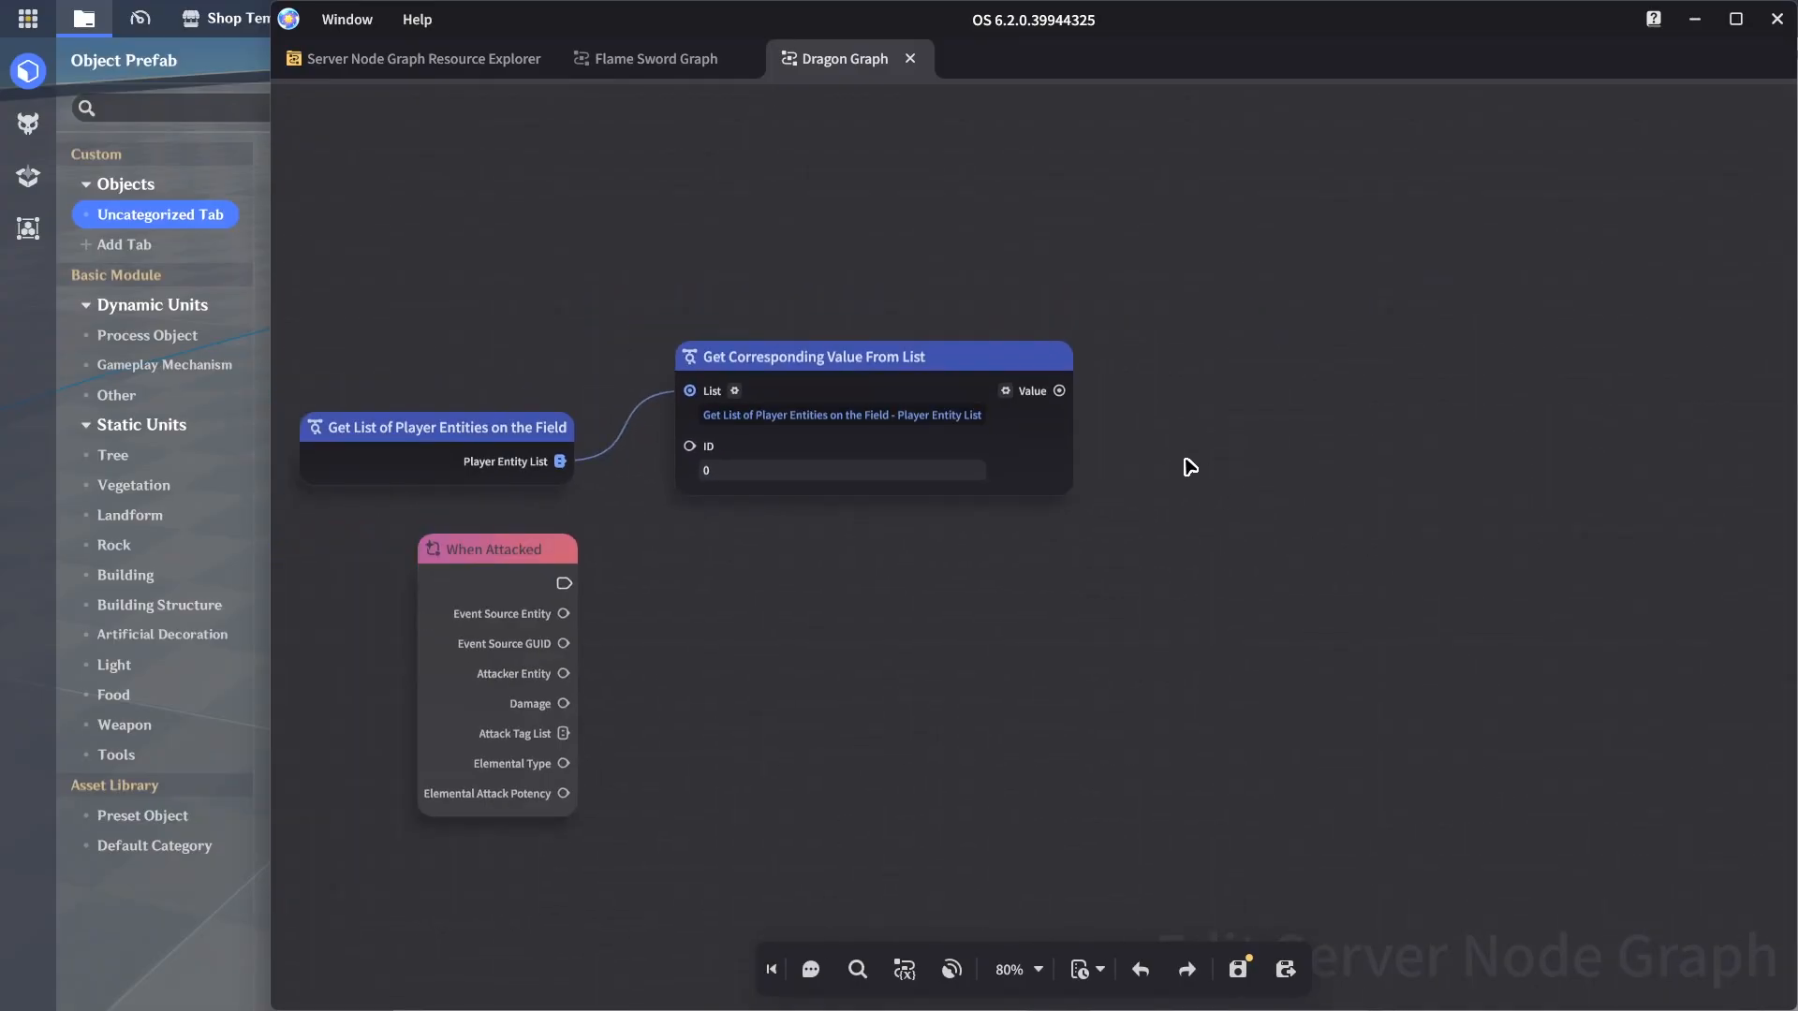
left_click(1006, 394)
left_click(1168, 357)
middle_click_drag(1173, 355, 1085, 329)
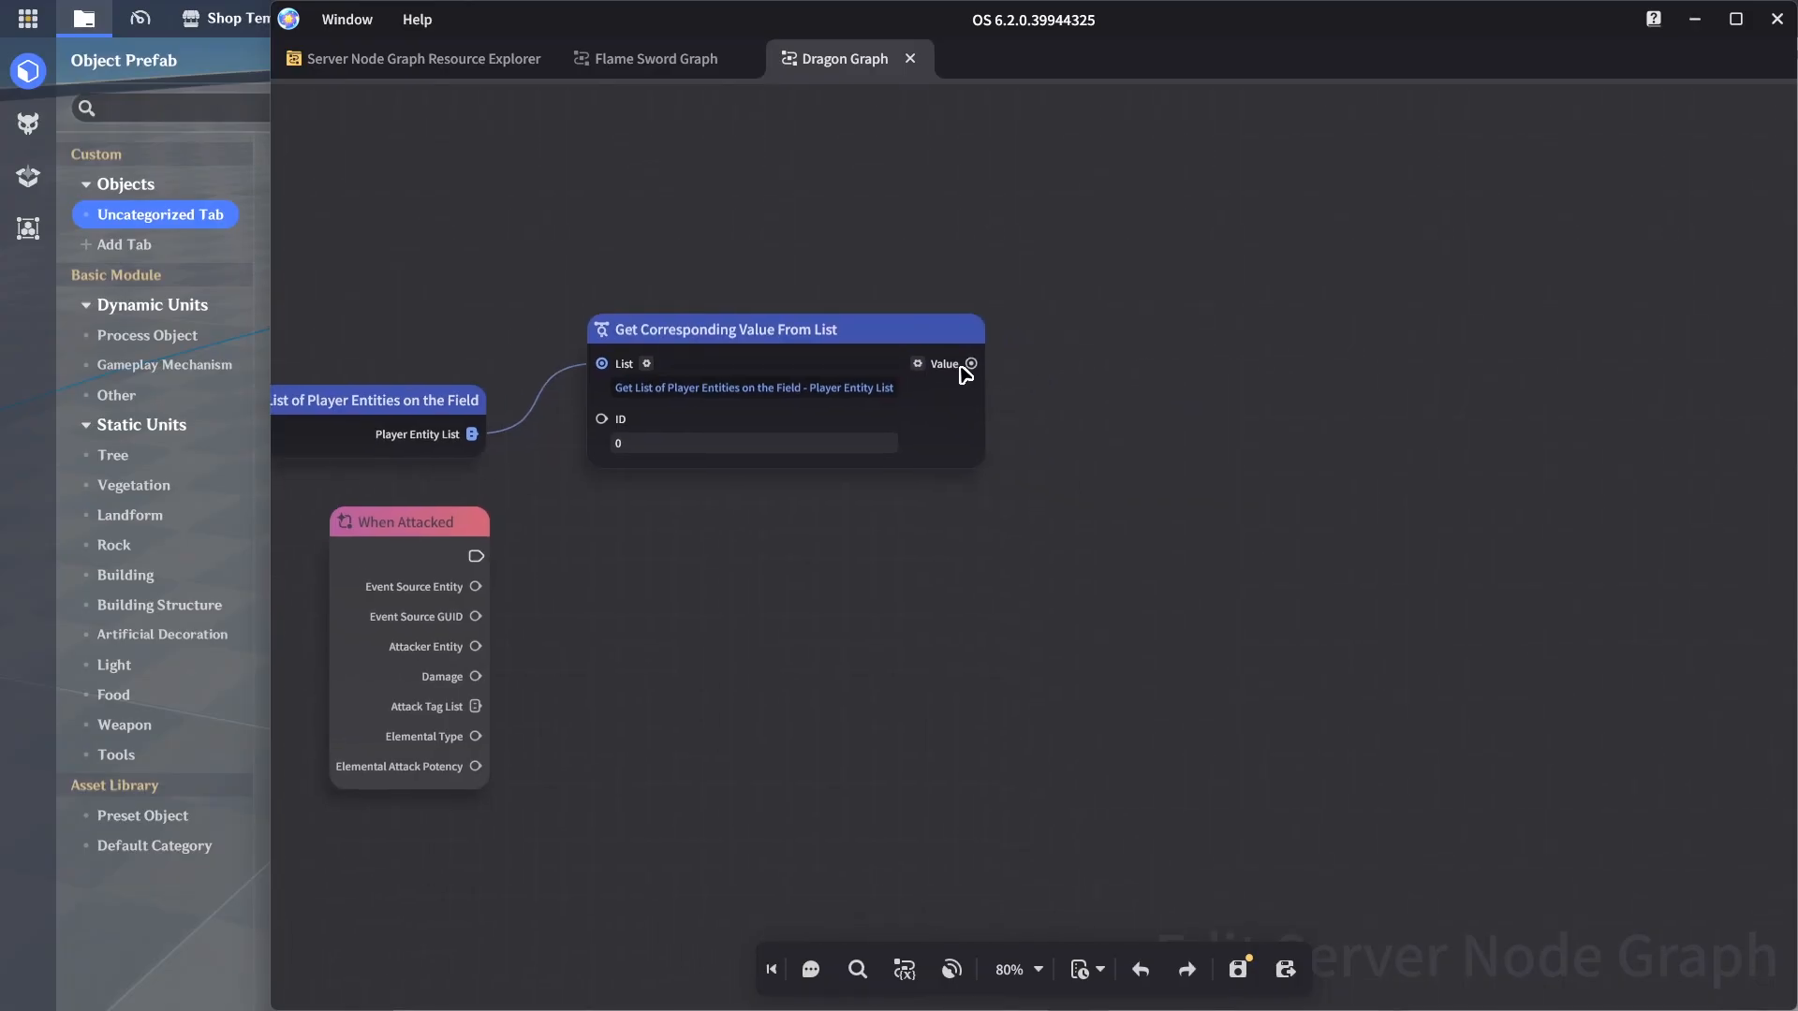
left_click_drag(970, 364, 1148, 368)
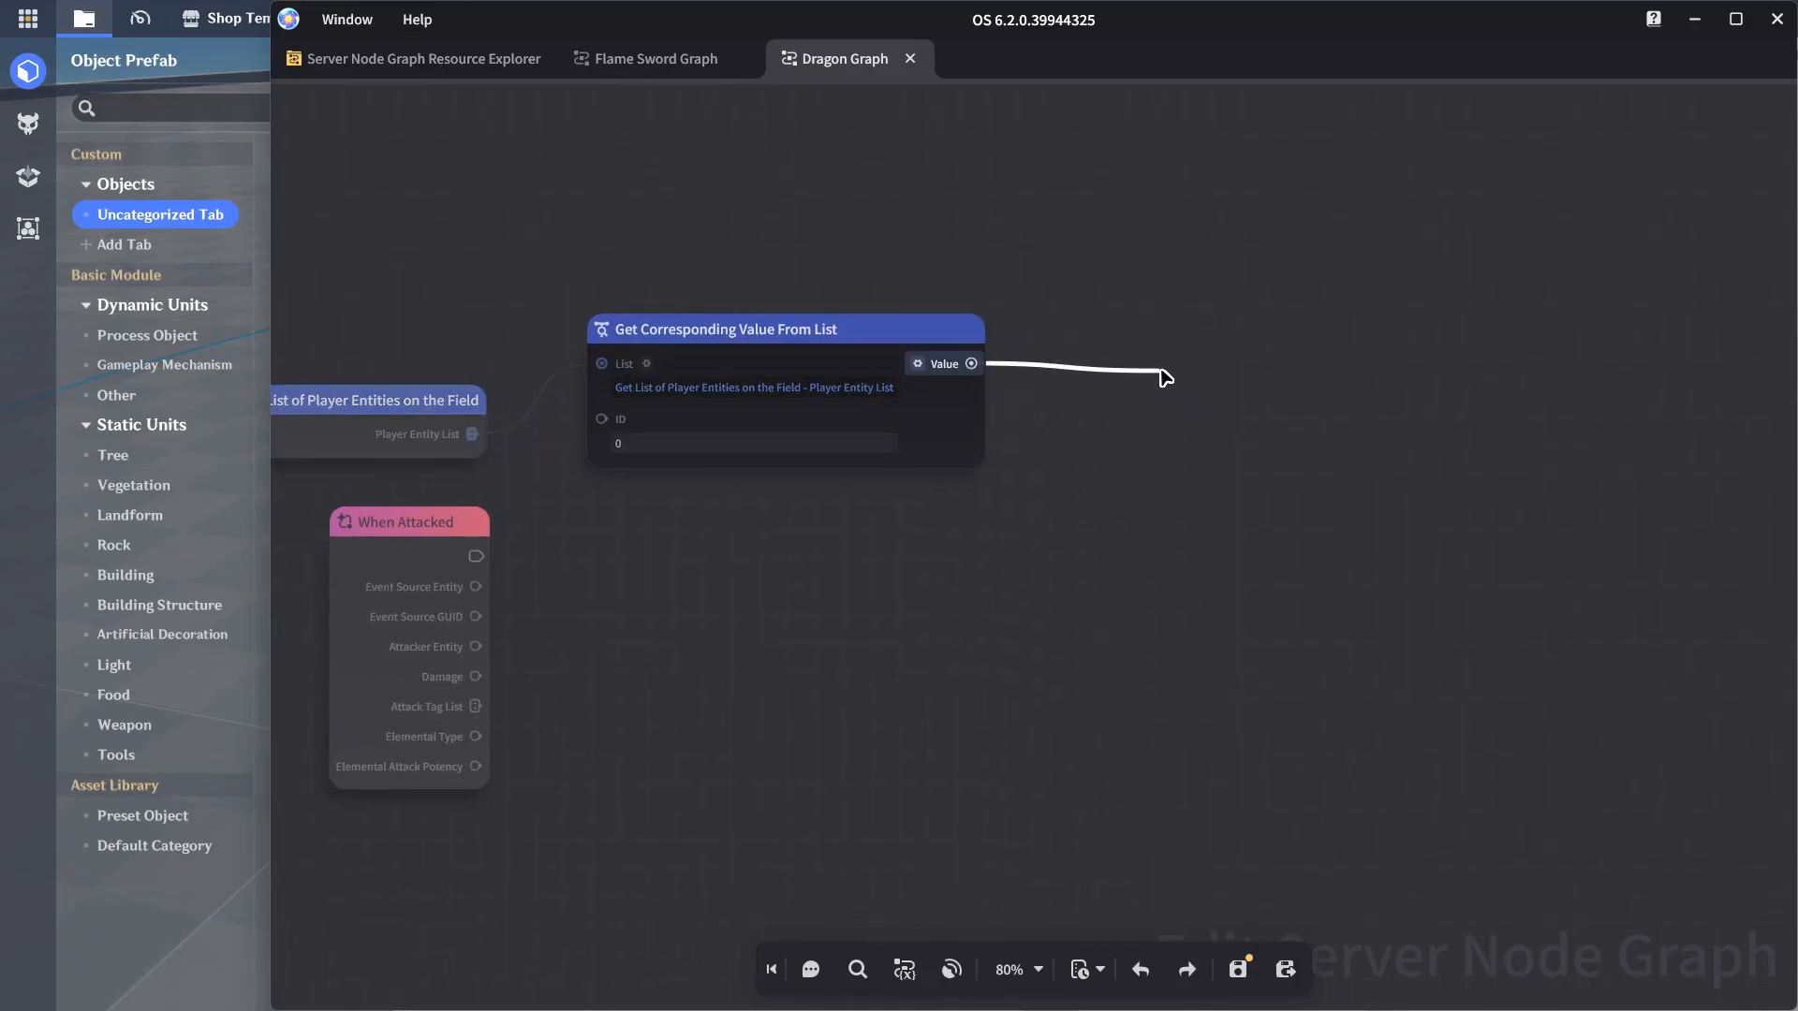
left_click_drag(1178, 373, 1178, 373)
type("modify currency")
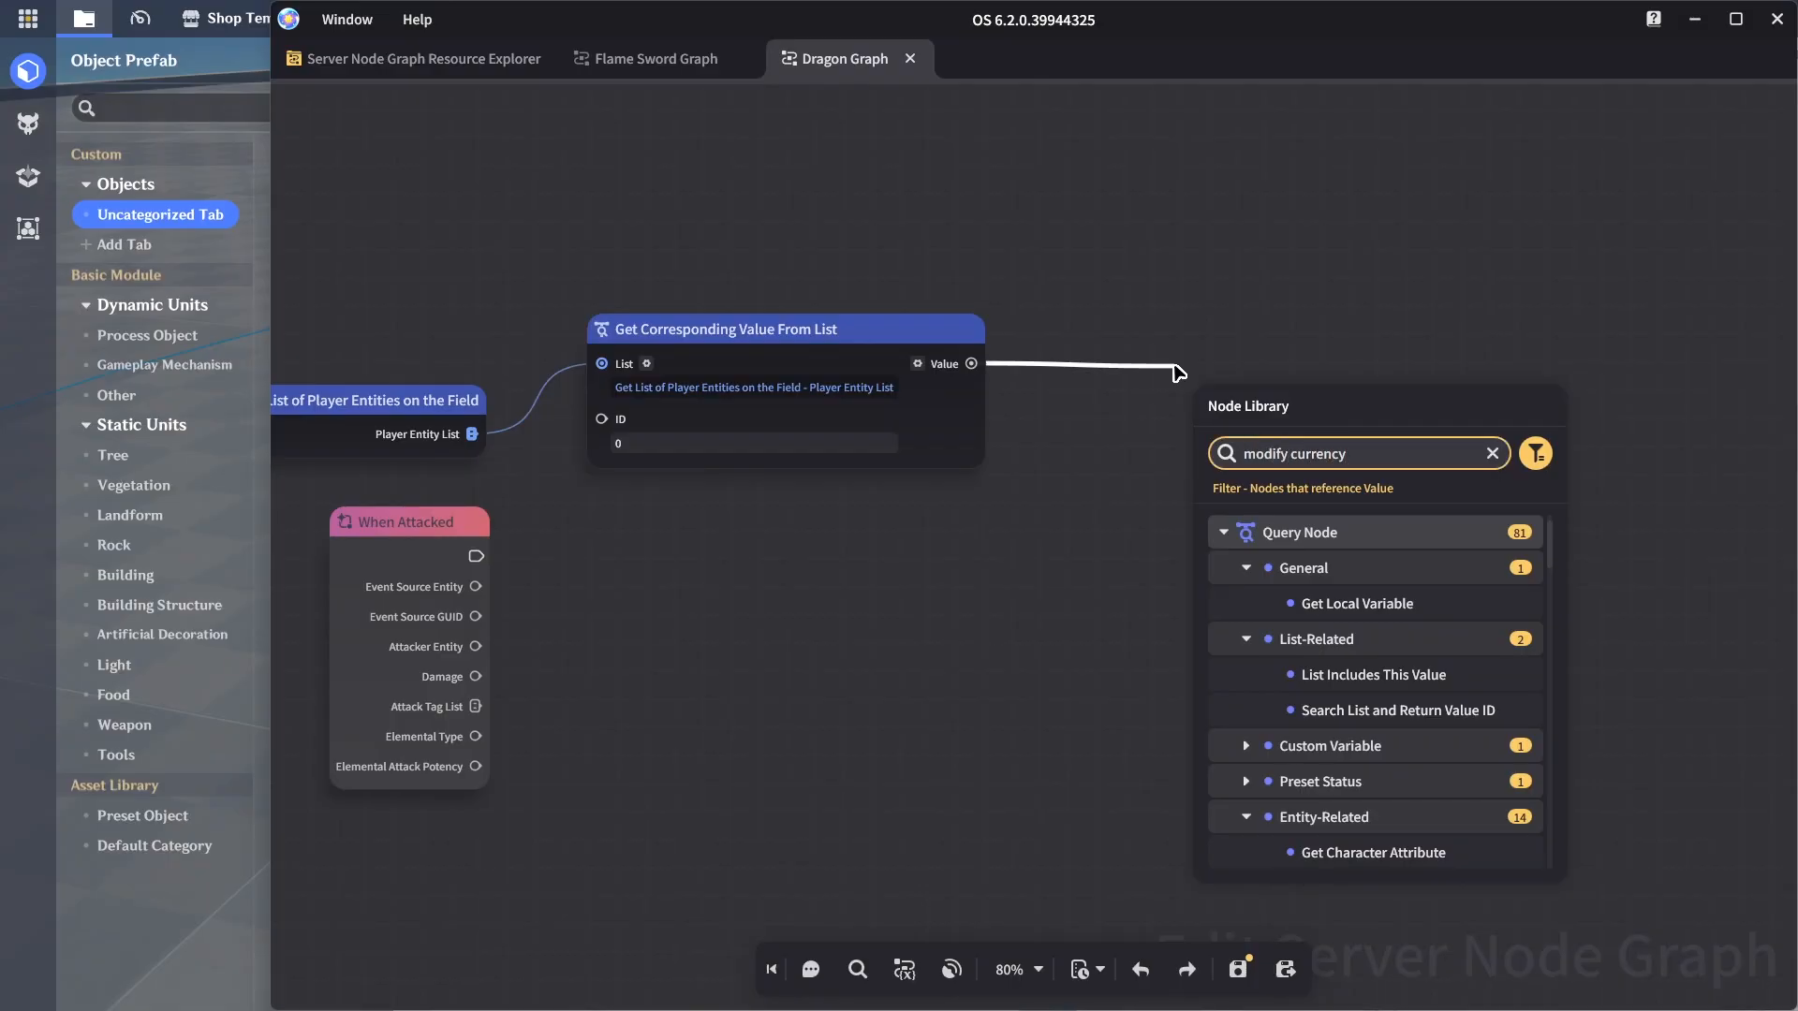
scroll(1450, 648, "down", 15)
scroll(1449, 648, "up", 5)
triple_click(1292, 454)
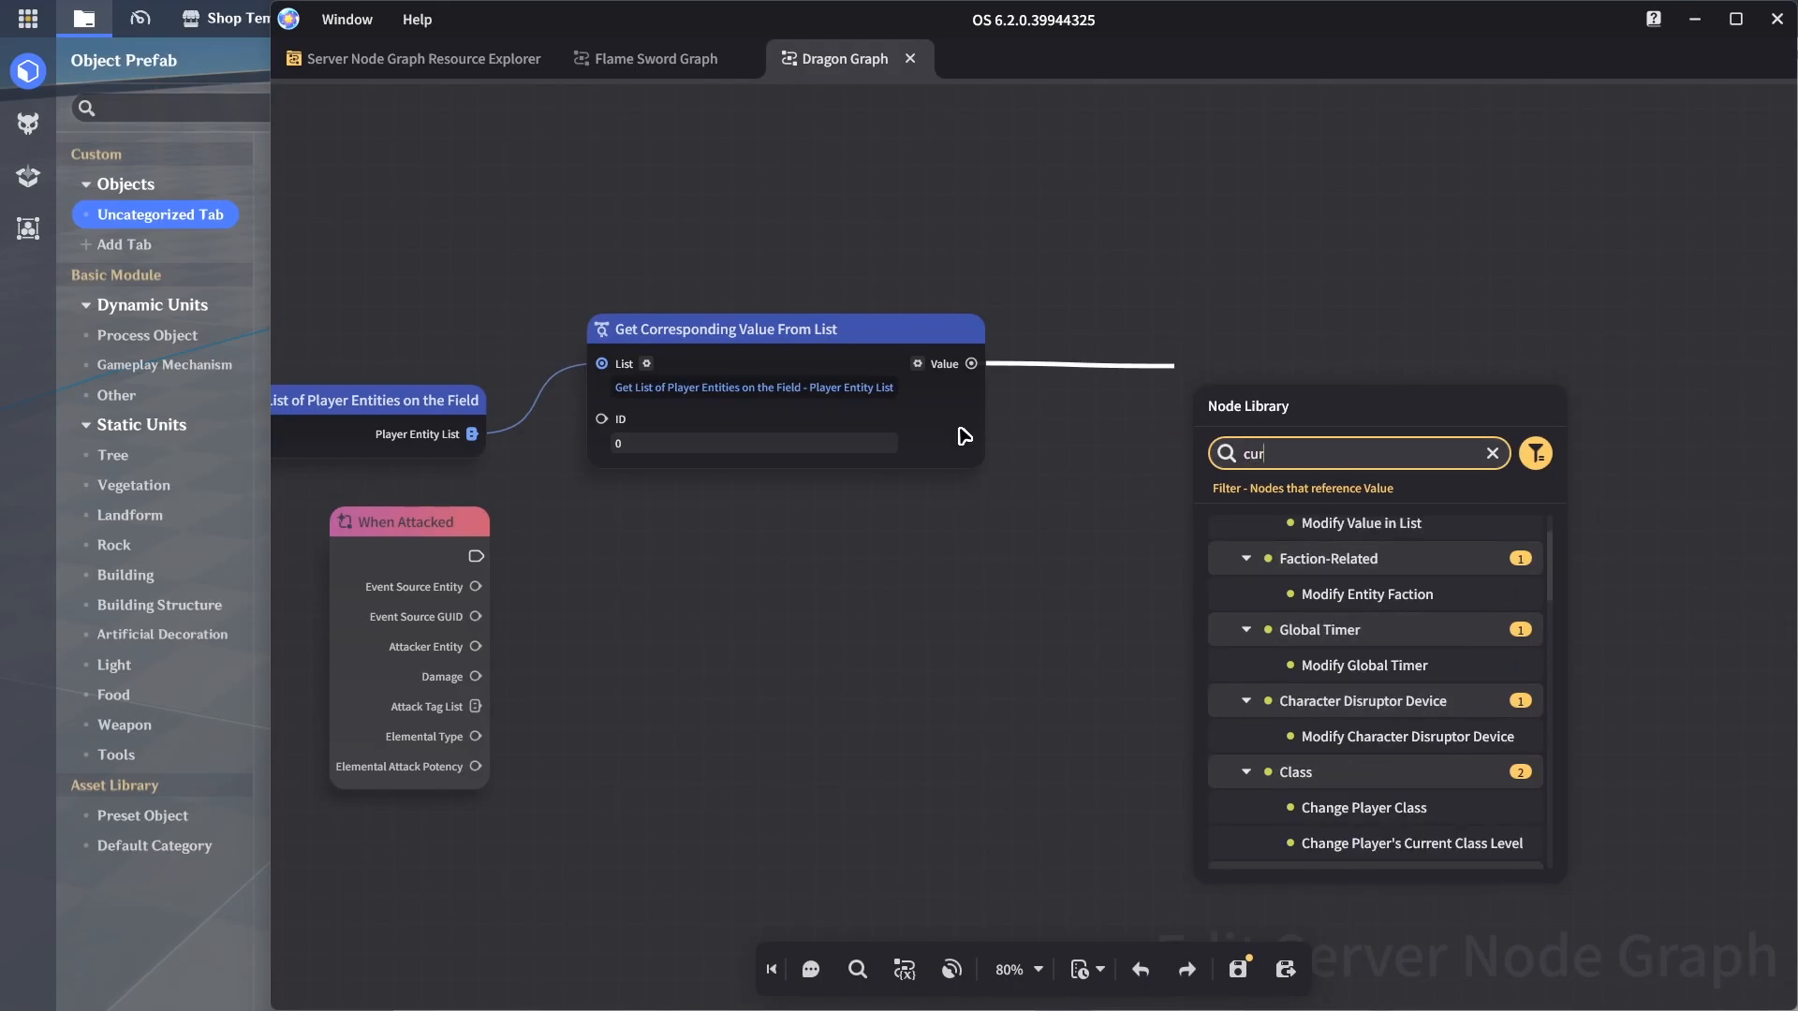
scroll(1395, 628, "up", 2)
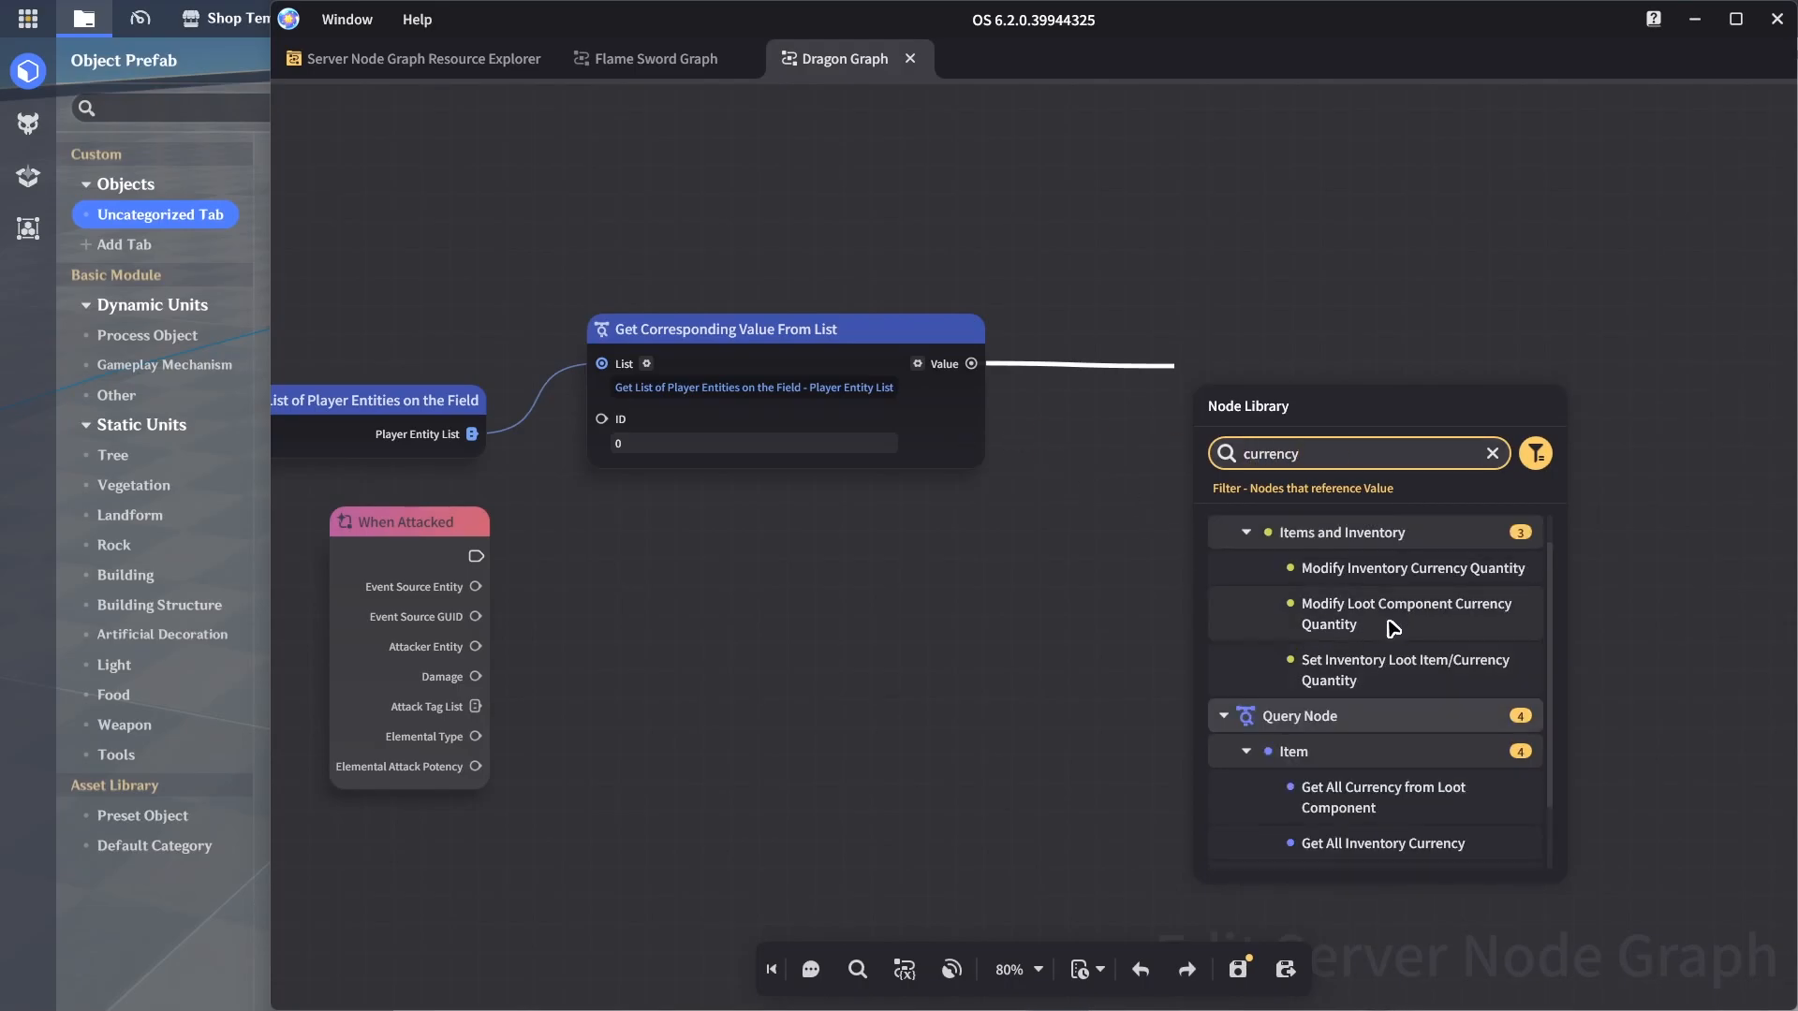
left_click(1421, 623)
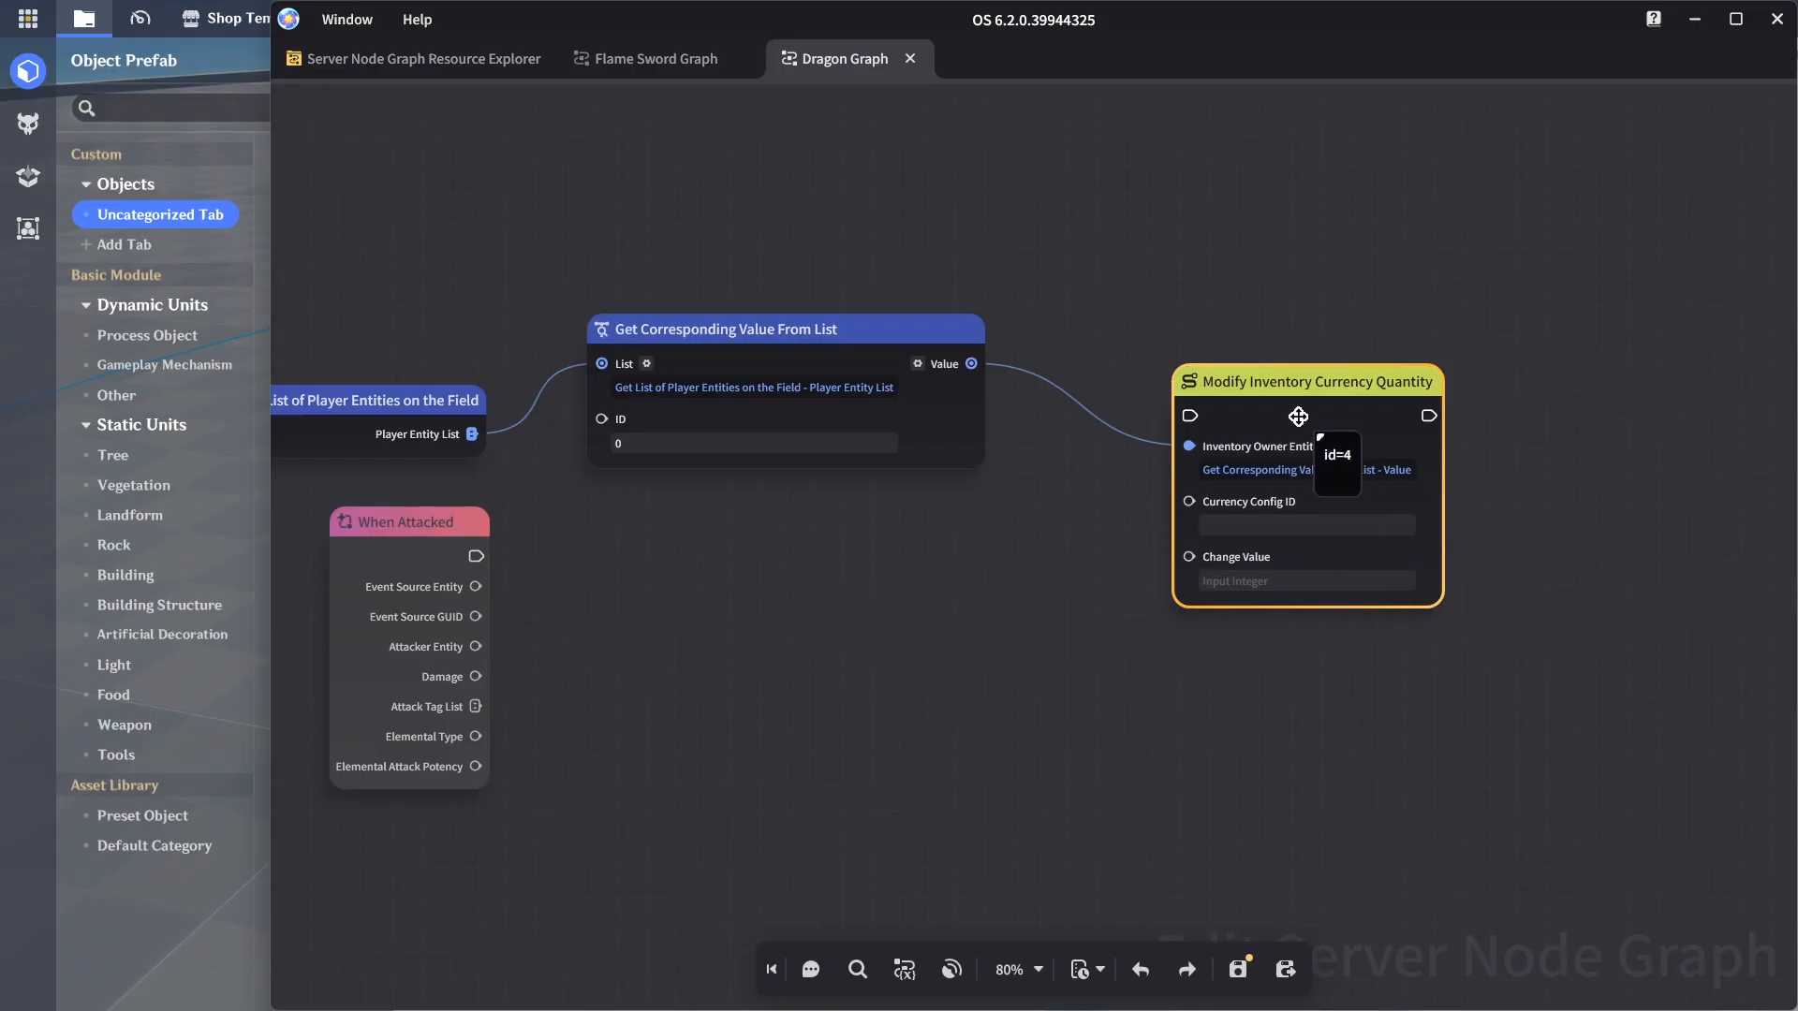
Lower the Modify Inventory Currency Quantity node and connect the When Attacked execution output to its execution input
left_click_drag(1274, 375, 1266, 516)
left_click_drag(477, 556, 1284, 526)
scroll(915, 662, "down", 3)
Set the Change Value of Modify Inventory Currency Quantity to 2, adjust the node's position slightly, and save Dragon Graph
left_click(1349, 572)
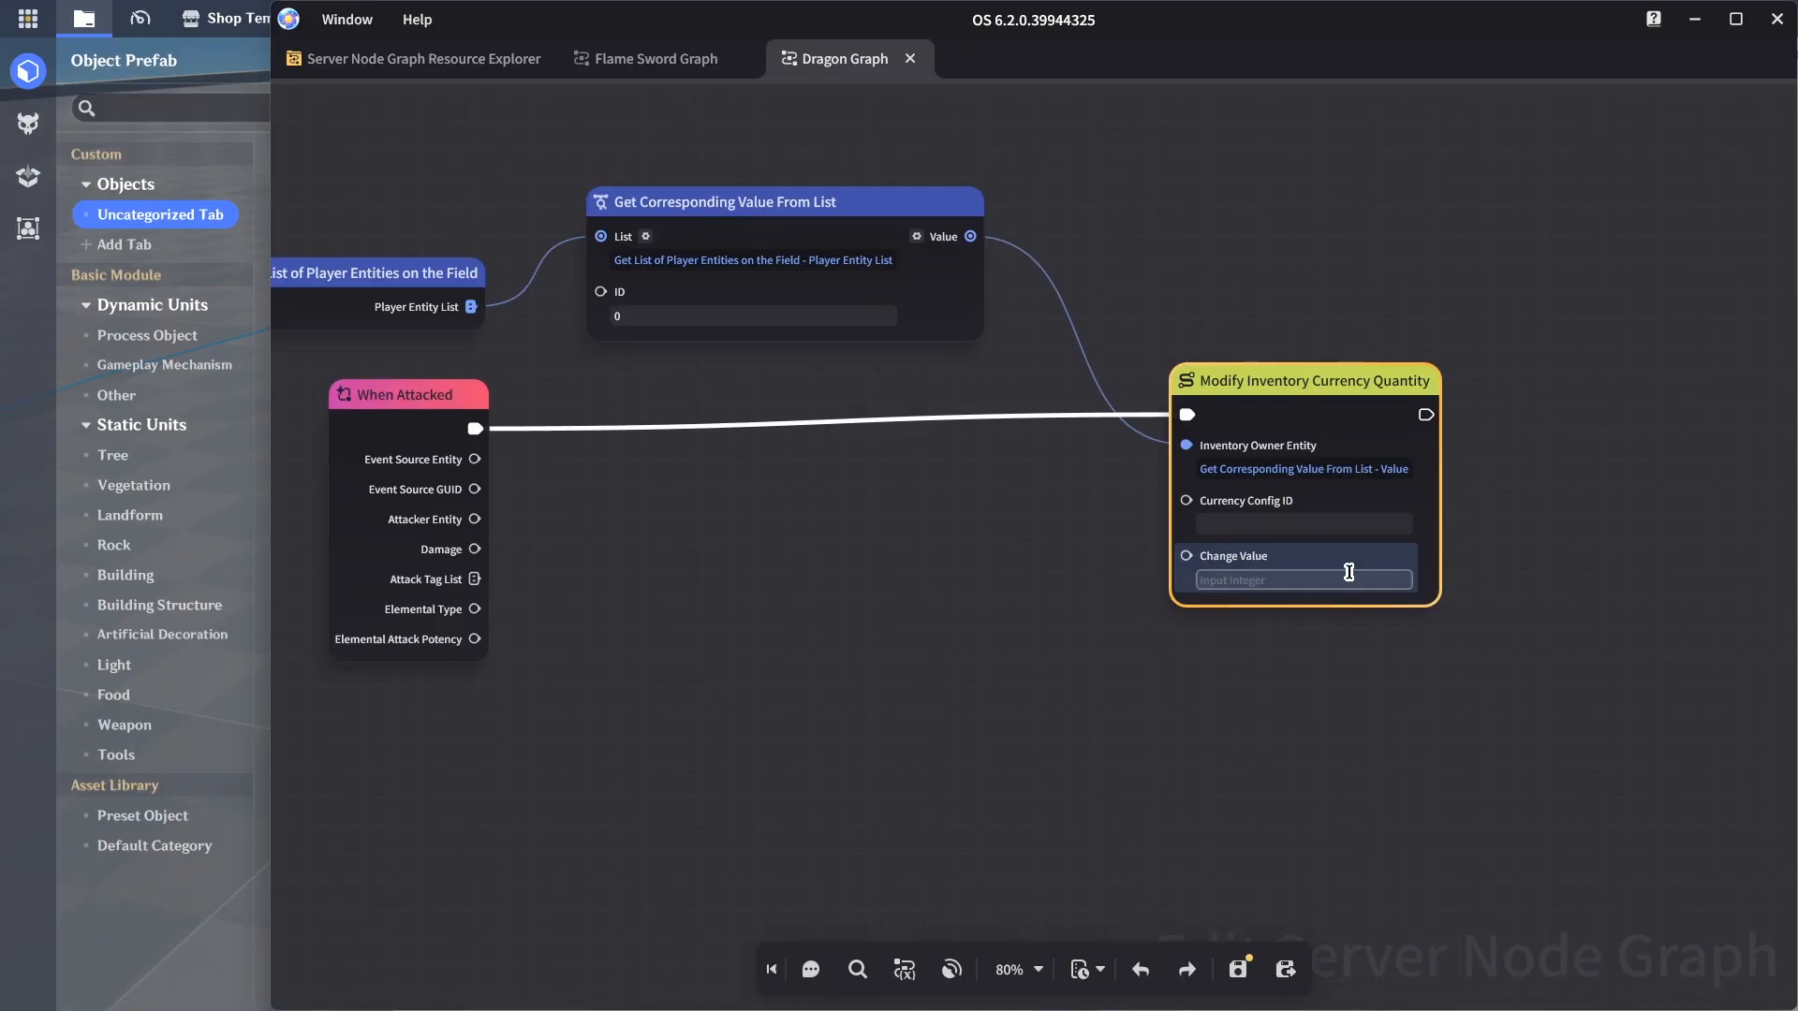
type("2")
left_click(1021, 594)
left_click_drag(1222, 400, 1228, 408)
left_click(1016, 524)
key("ctrl+s")
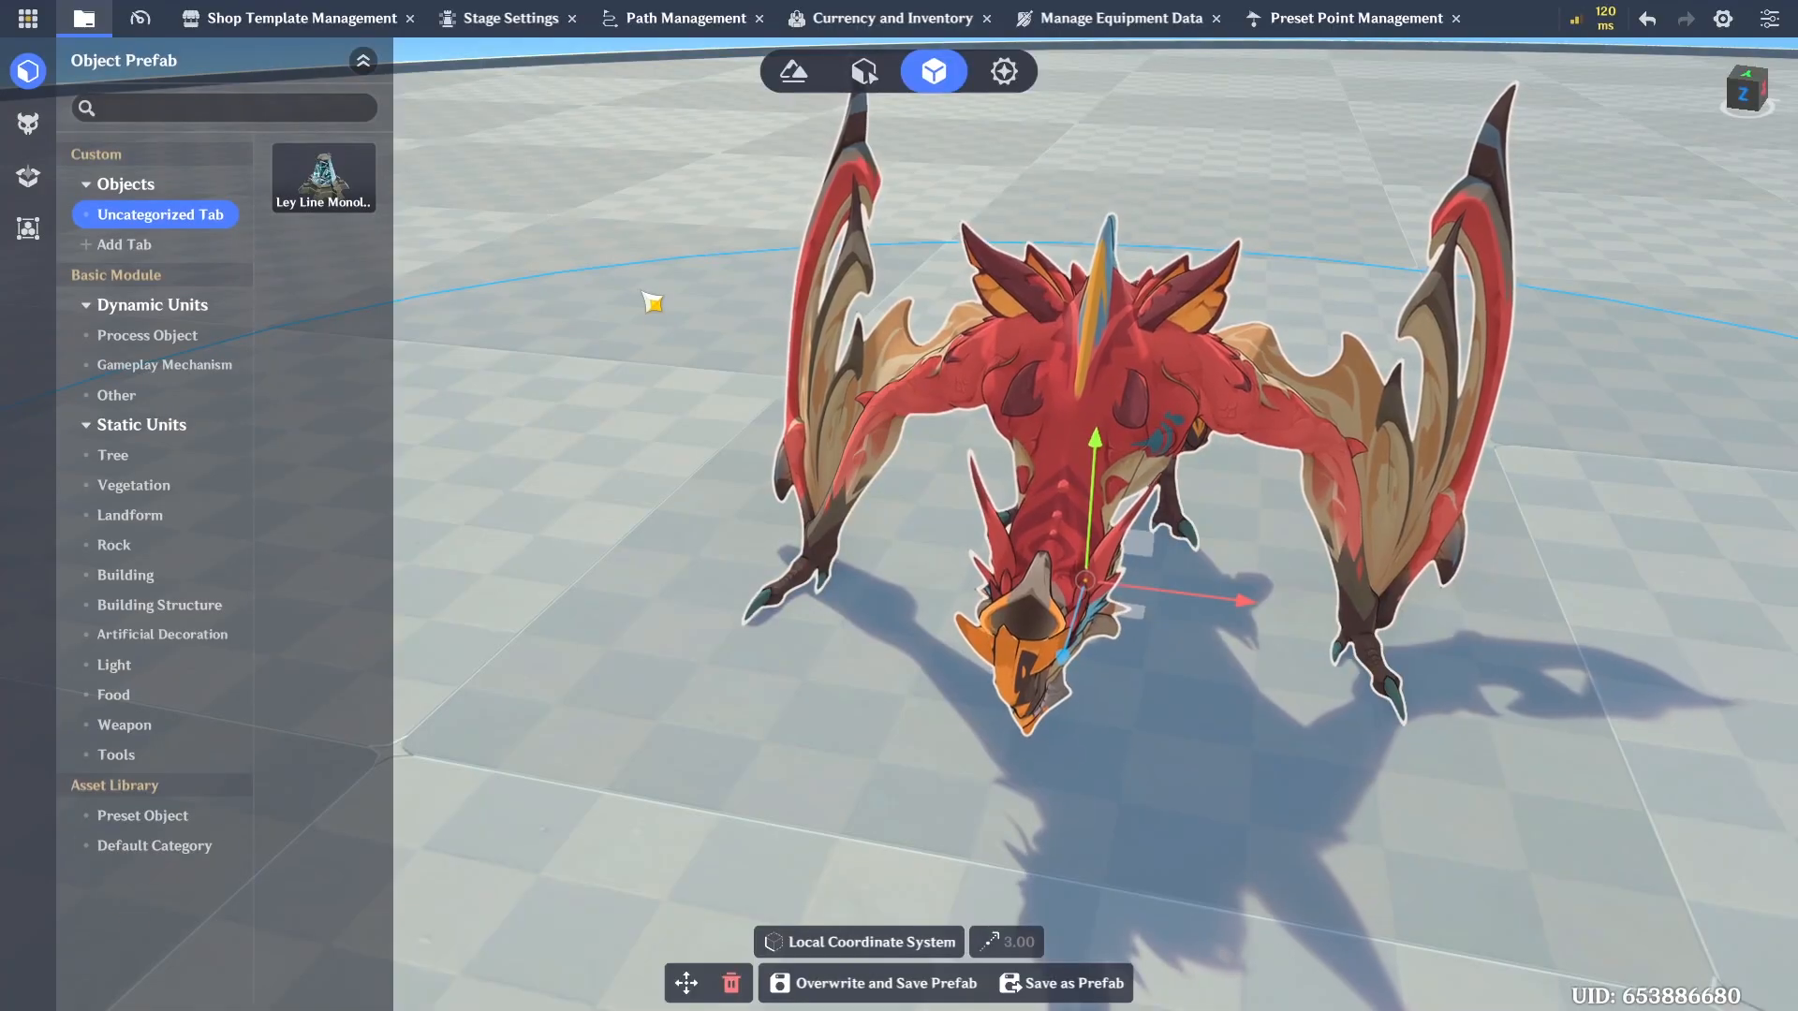
left_click(28, 18)
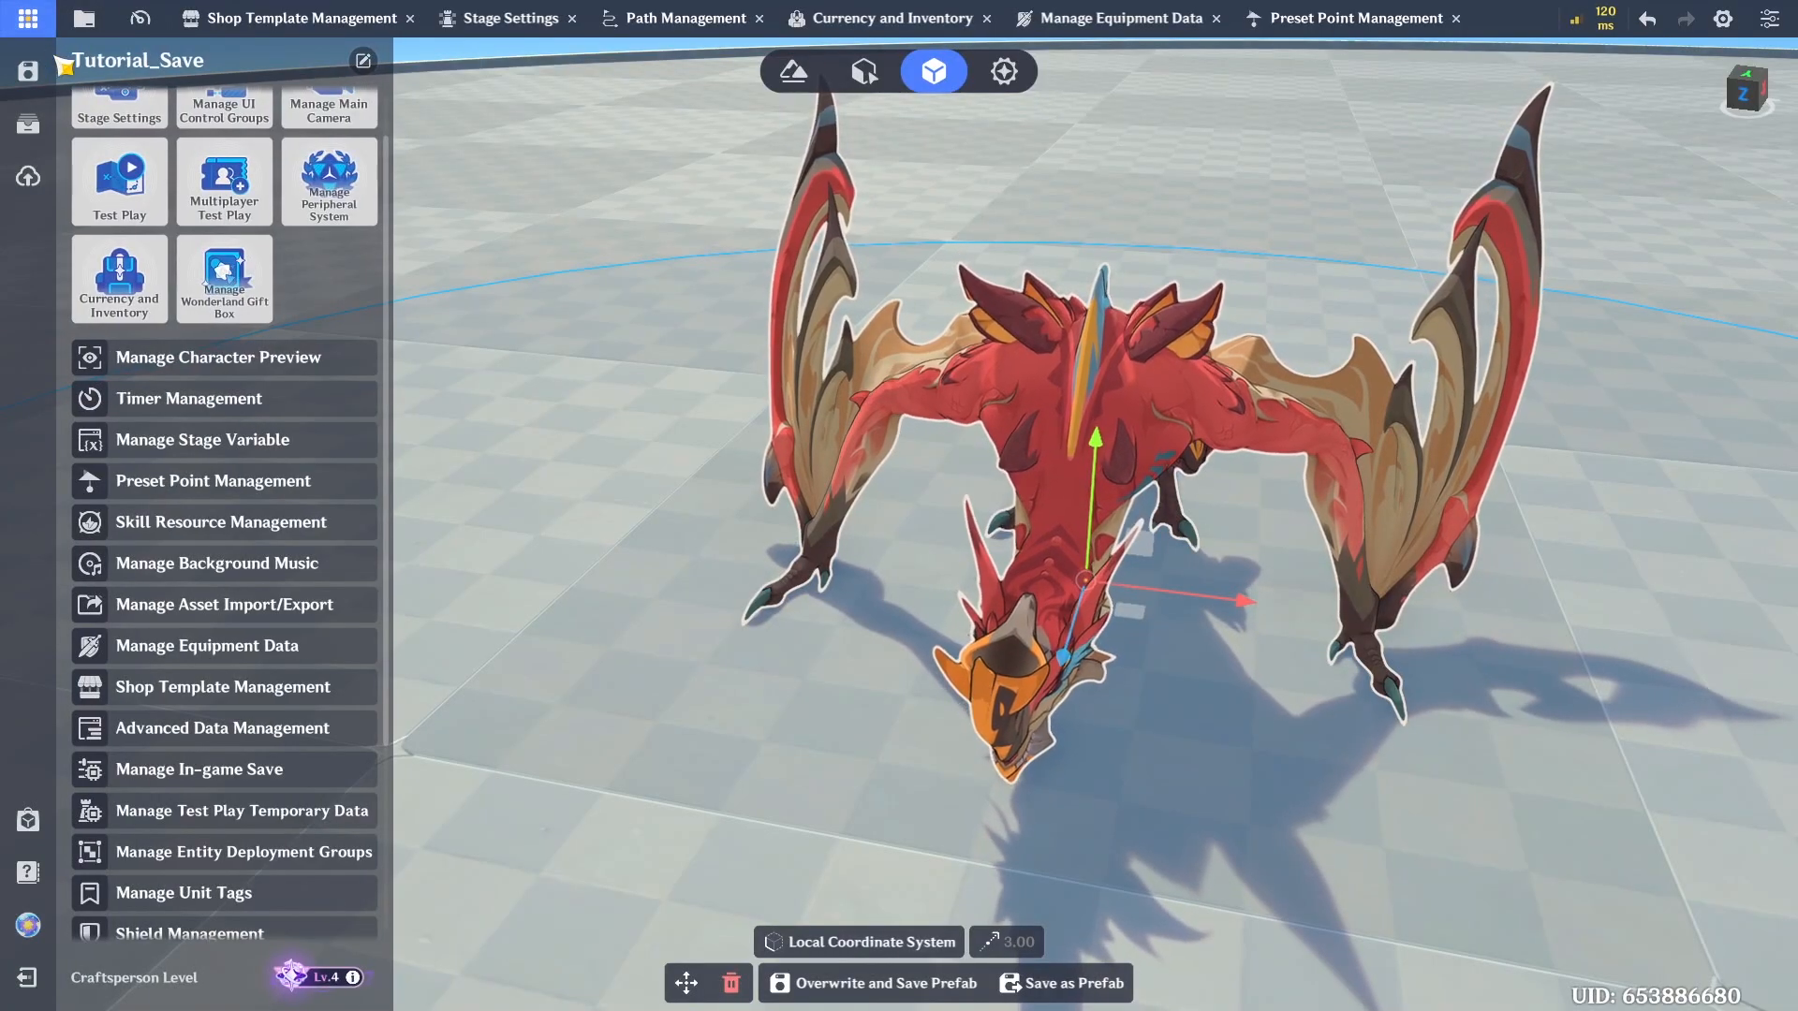
scroll(318, 315, "up", 2)
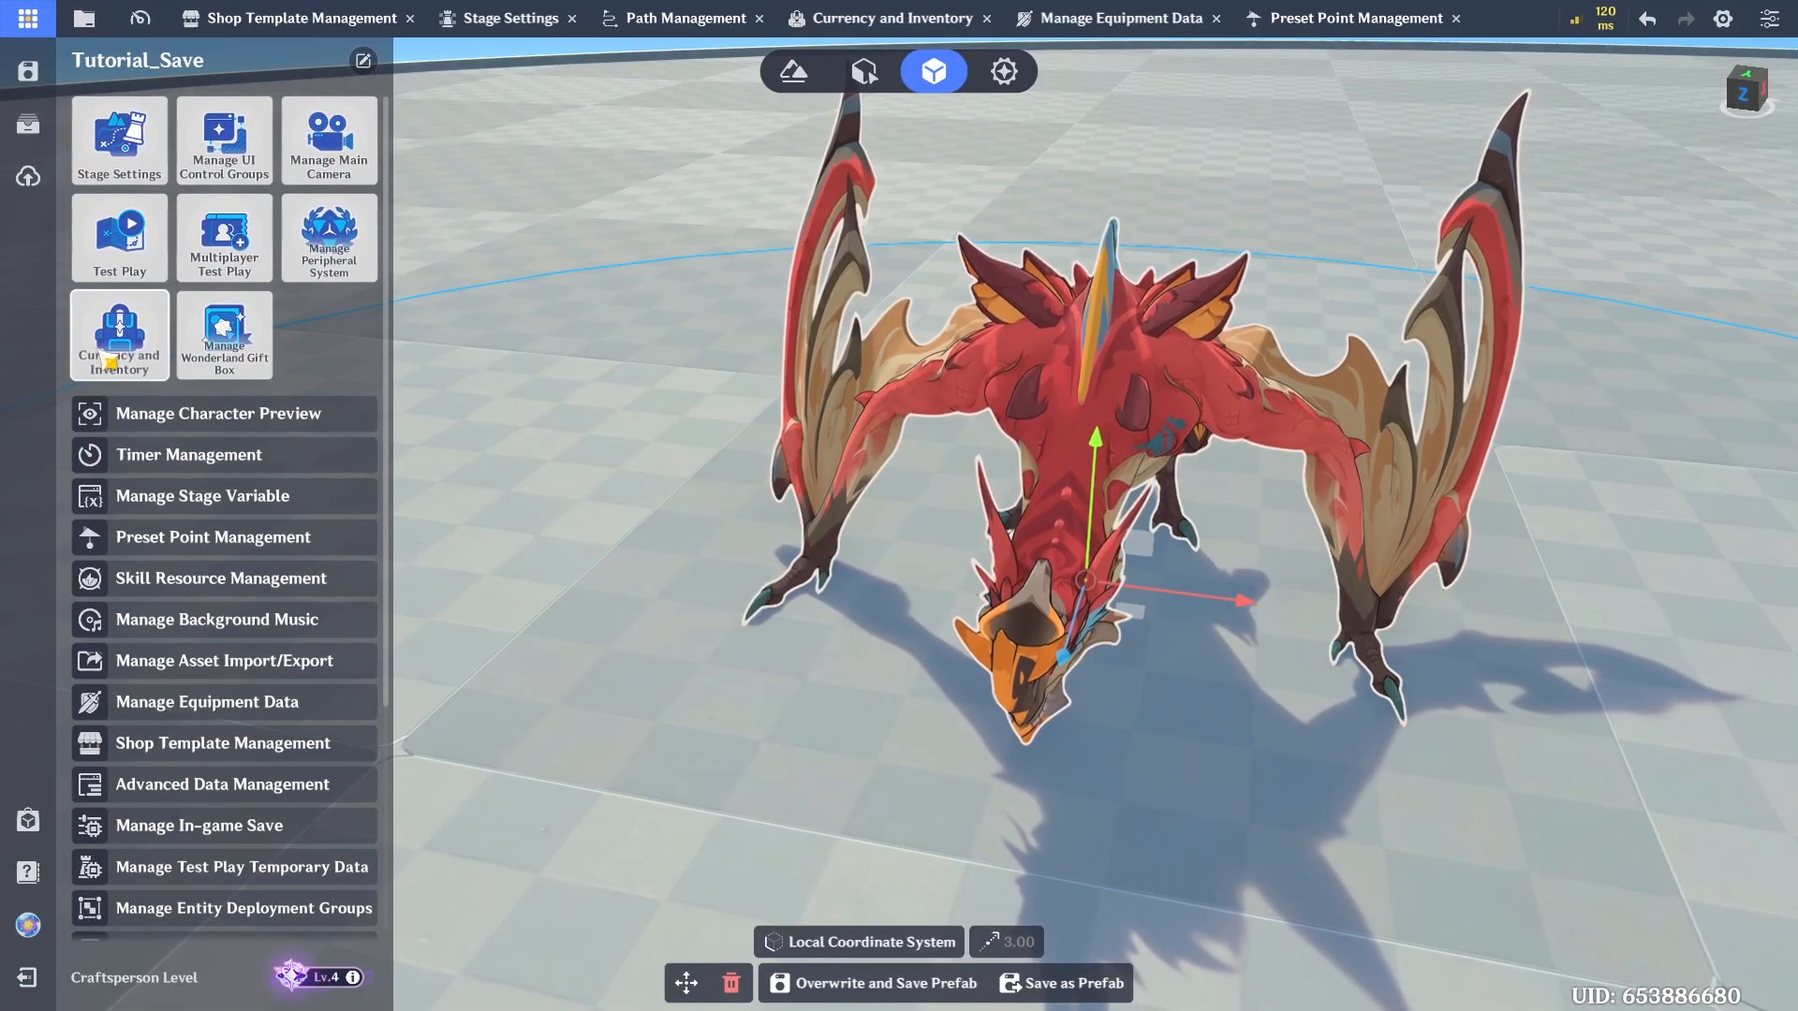
left_click(120, 350)
left_click(907, 257)
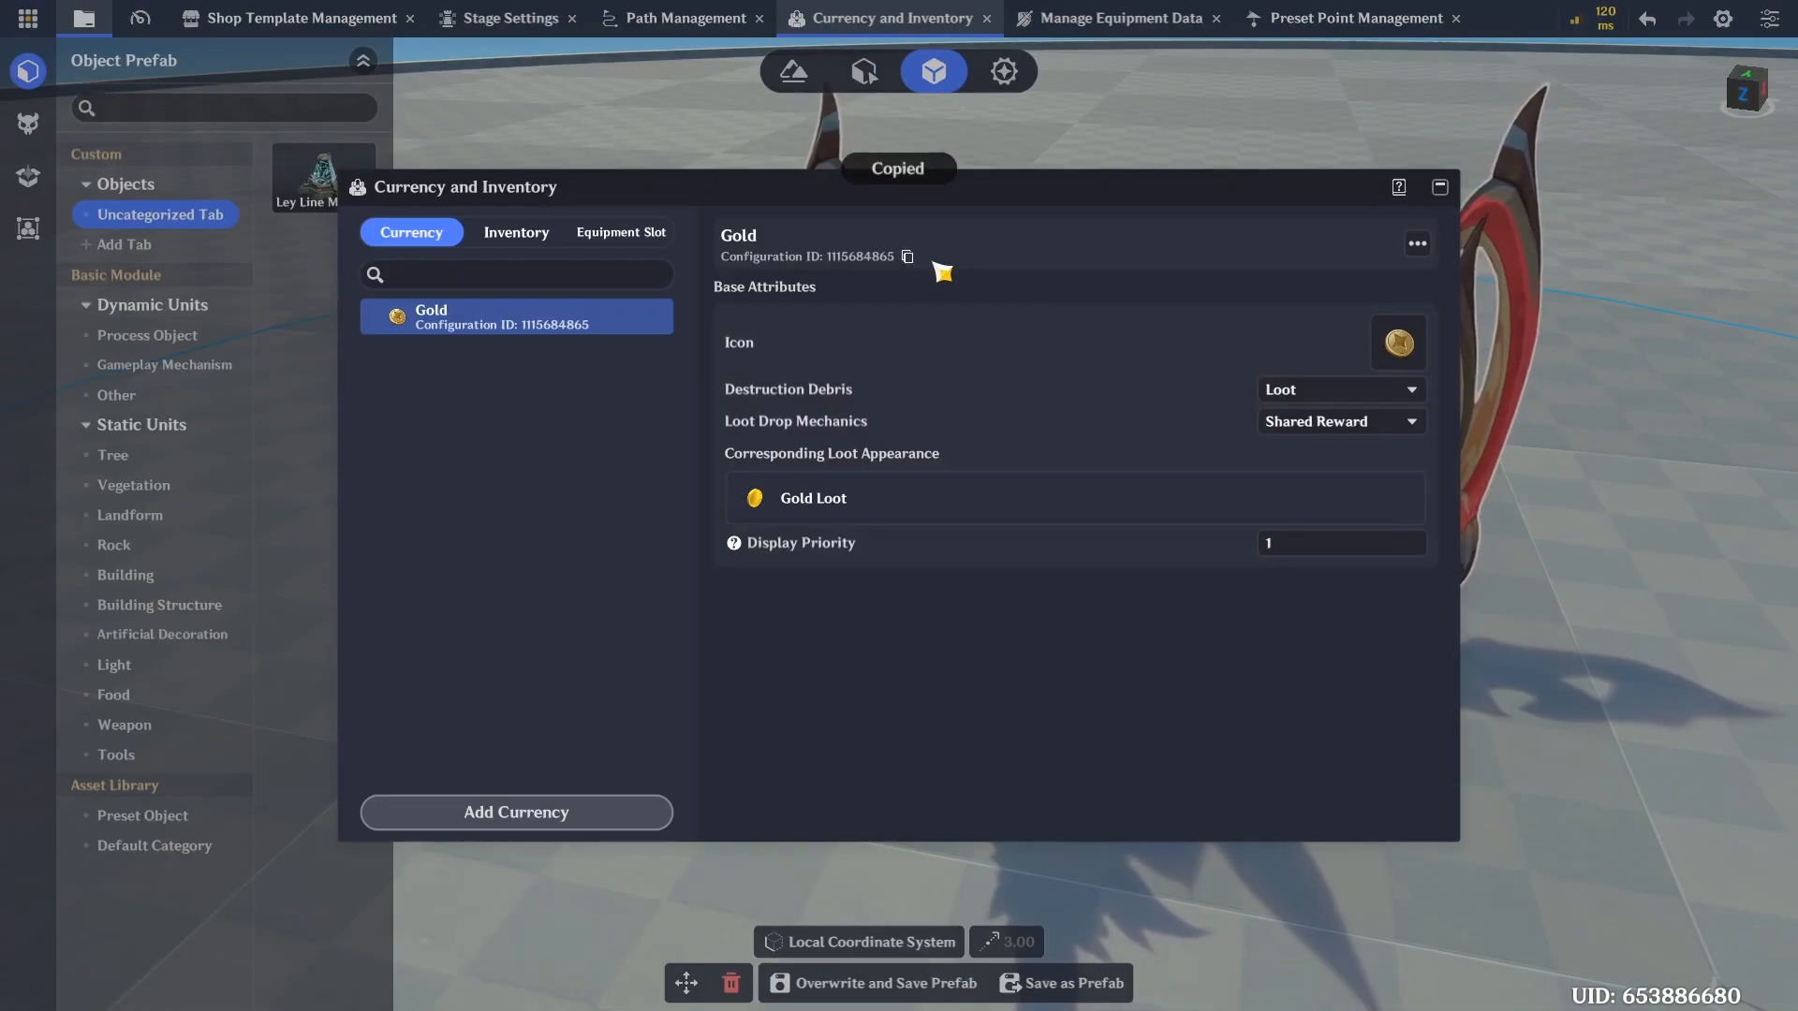
left_click(1440, 187)
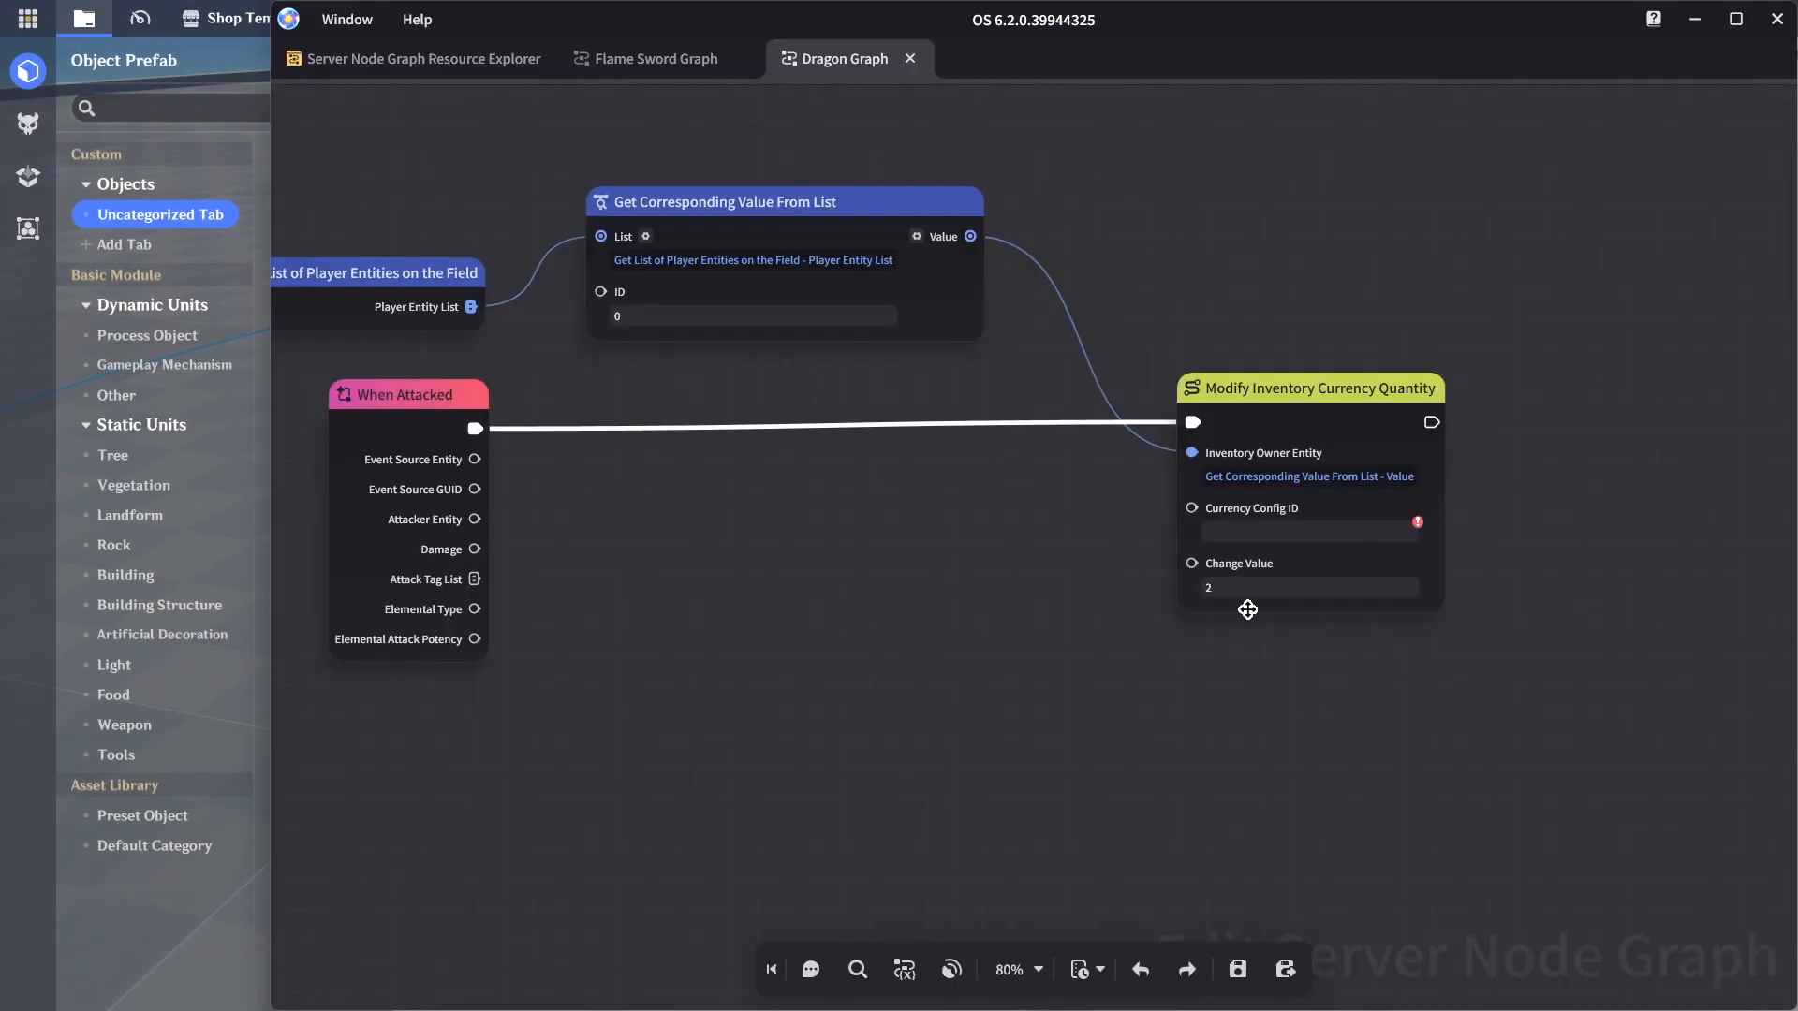
left_click(1272, 532)
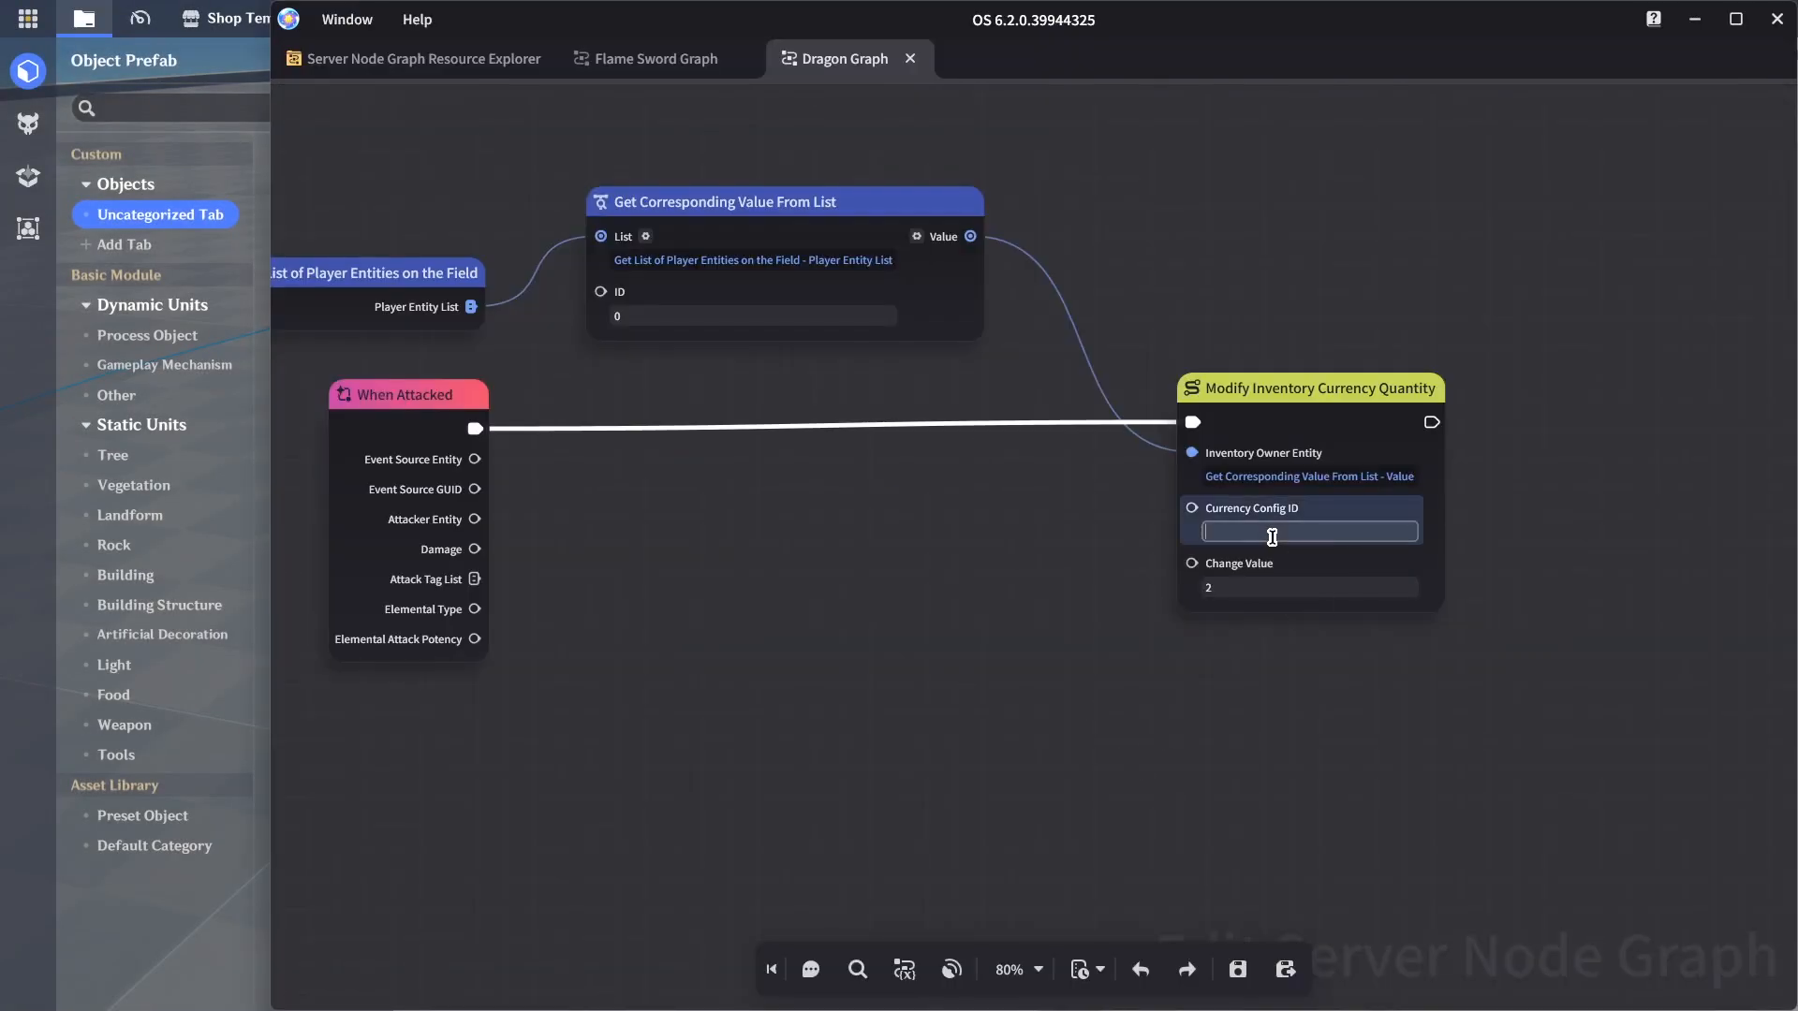
key("ctrl+s")
left_click_drag(1274, 410, 1279, 413)
scroll(886, 572, "down", 1)
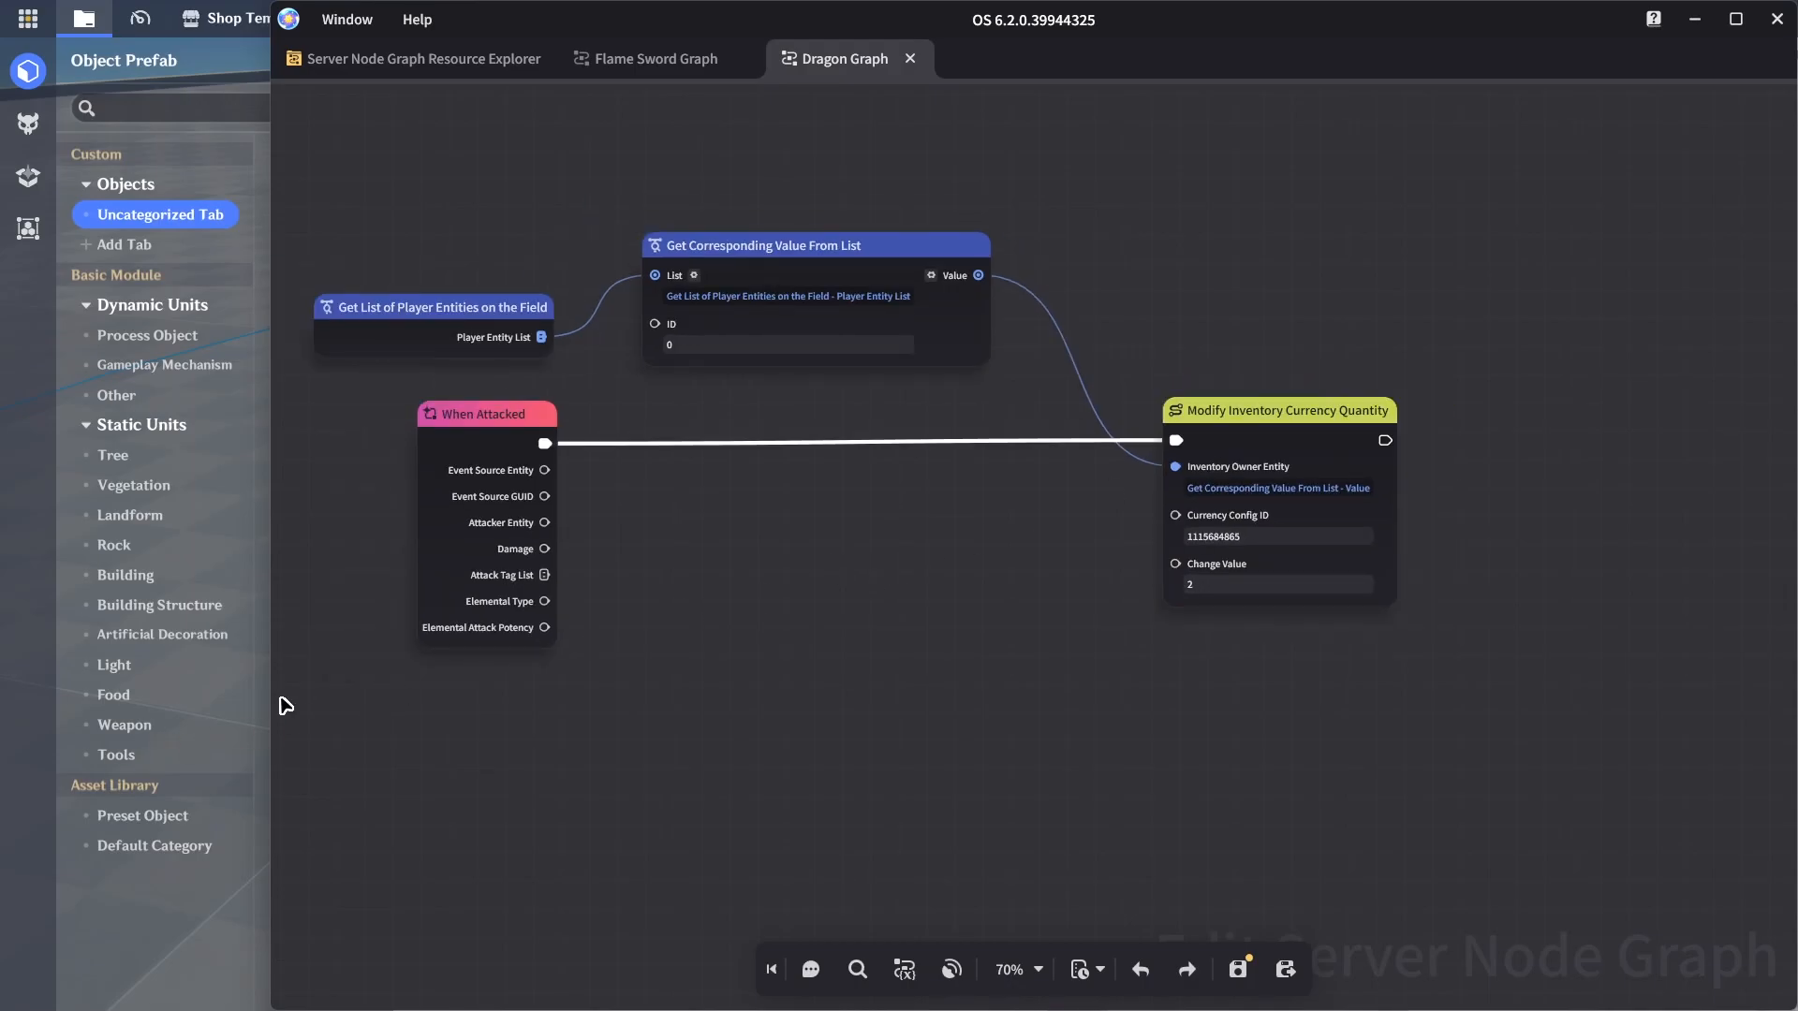
Attach Dragon Graph to the Dragon prefab's node graphs and overwrite the saved prefab
left_click(7, 646)
right_click_drag(1298, 365, 1386, 367)
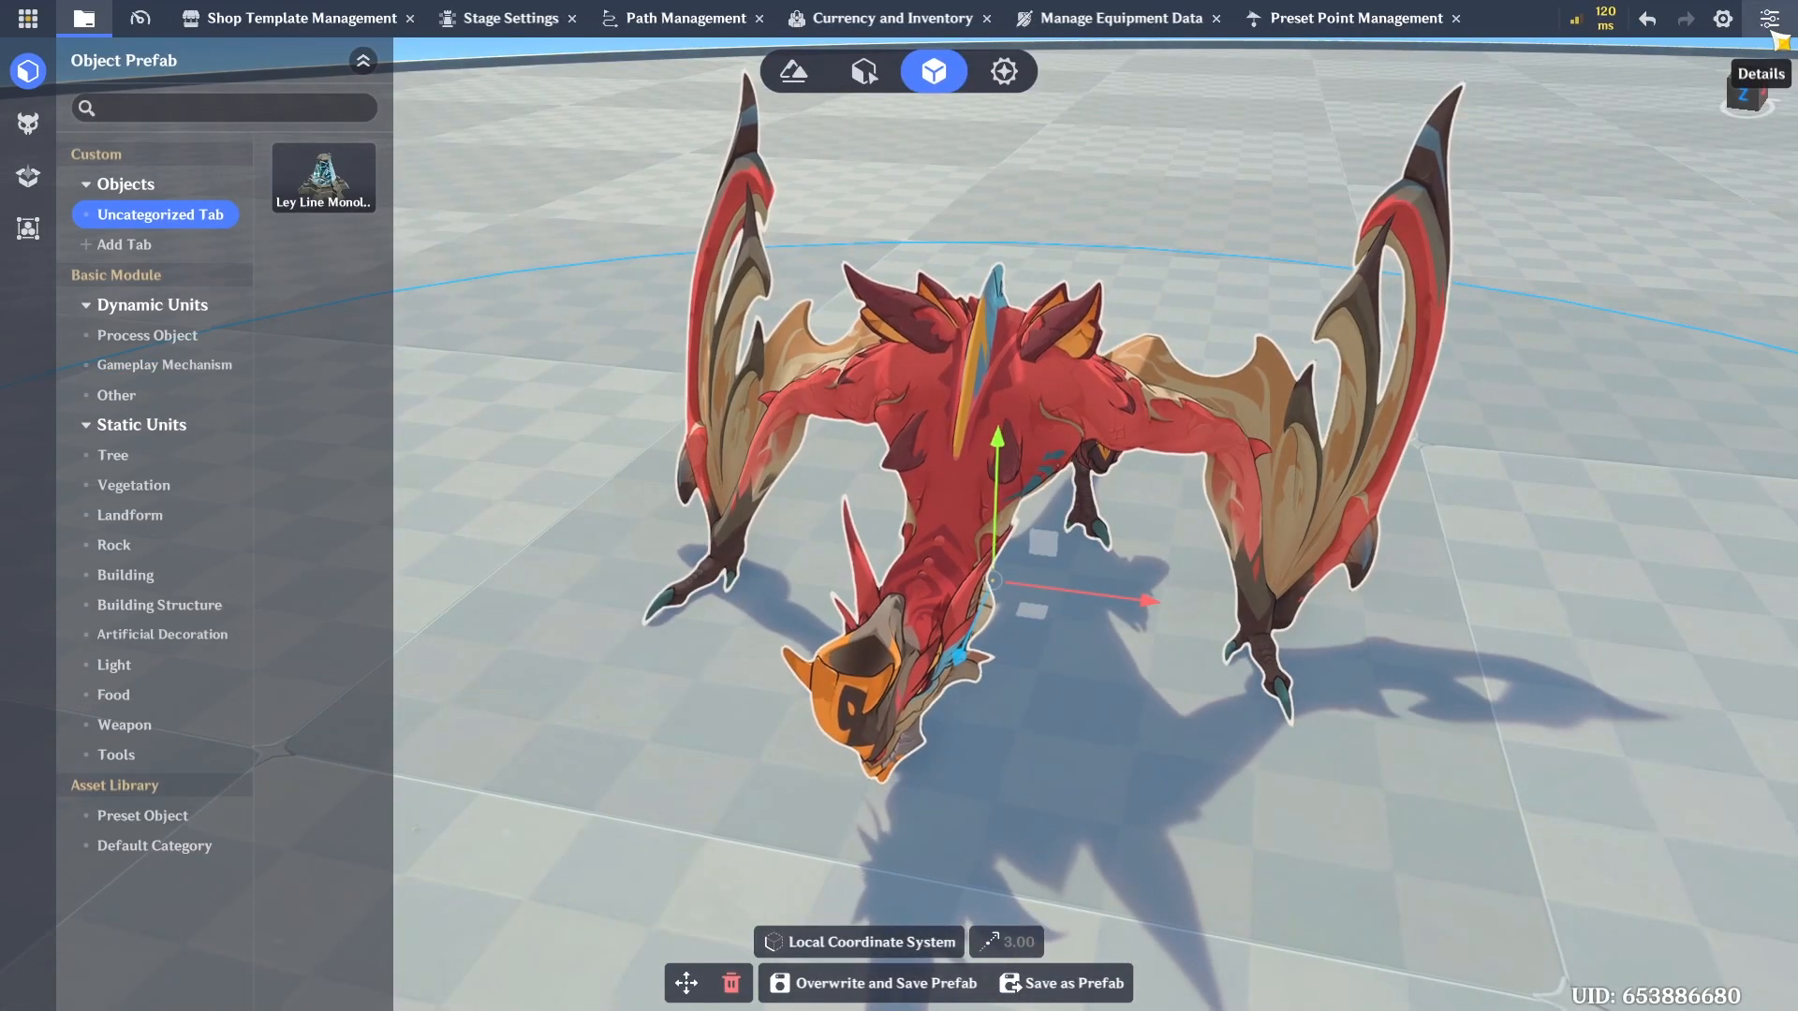
left_click(1771, 27)
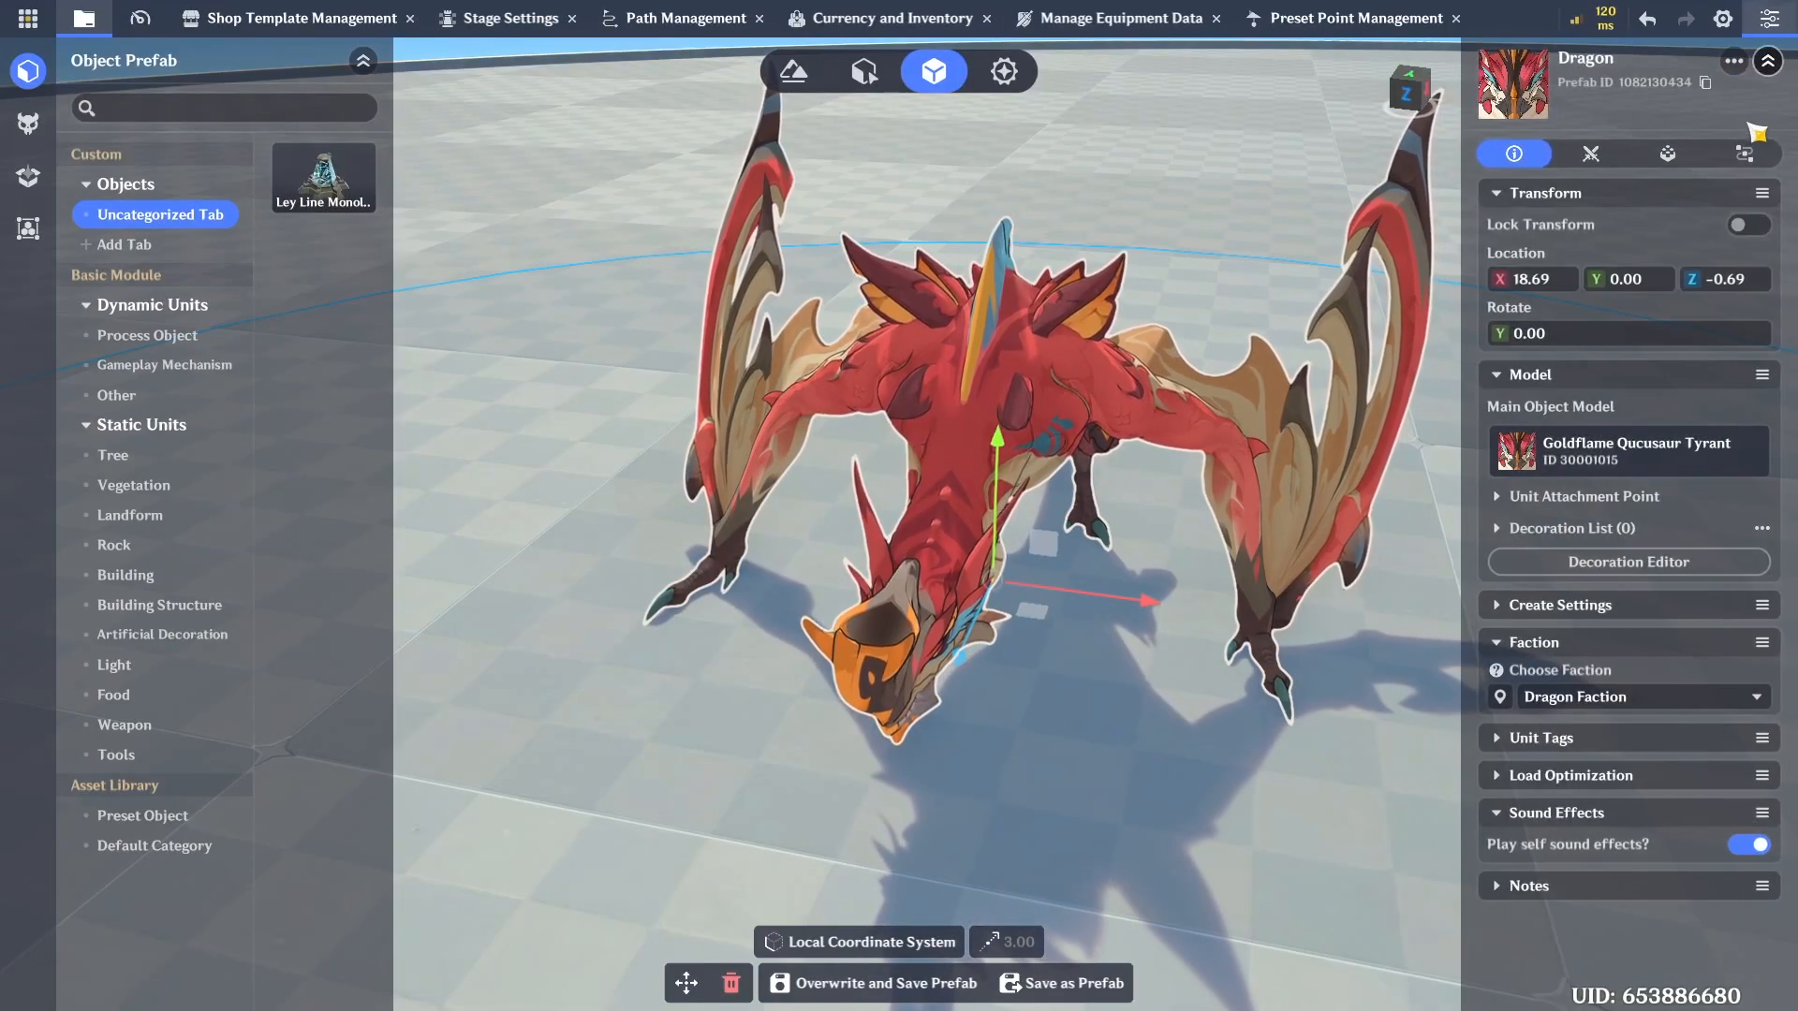
left_click(1744, 152)
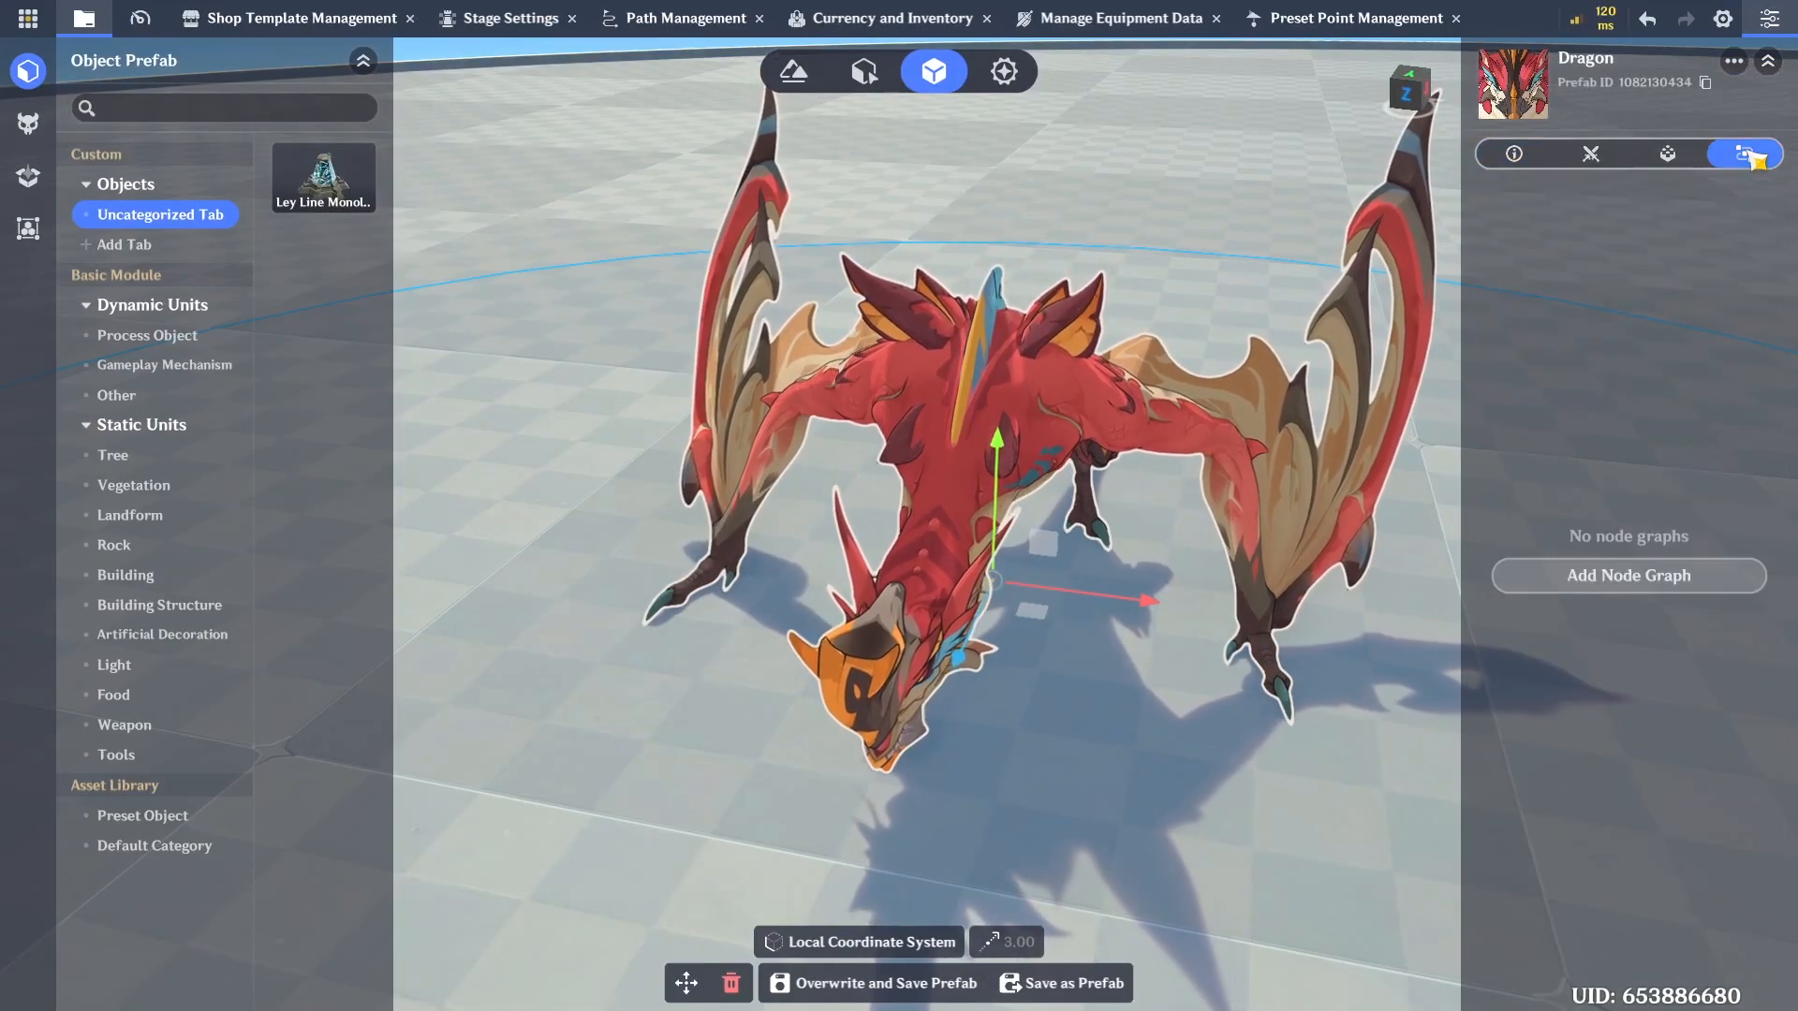
left_click(1594, 574)
left_click(1291, 693)
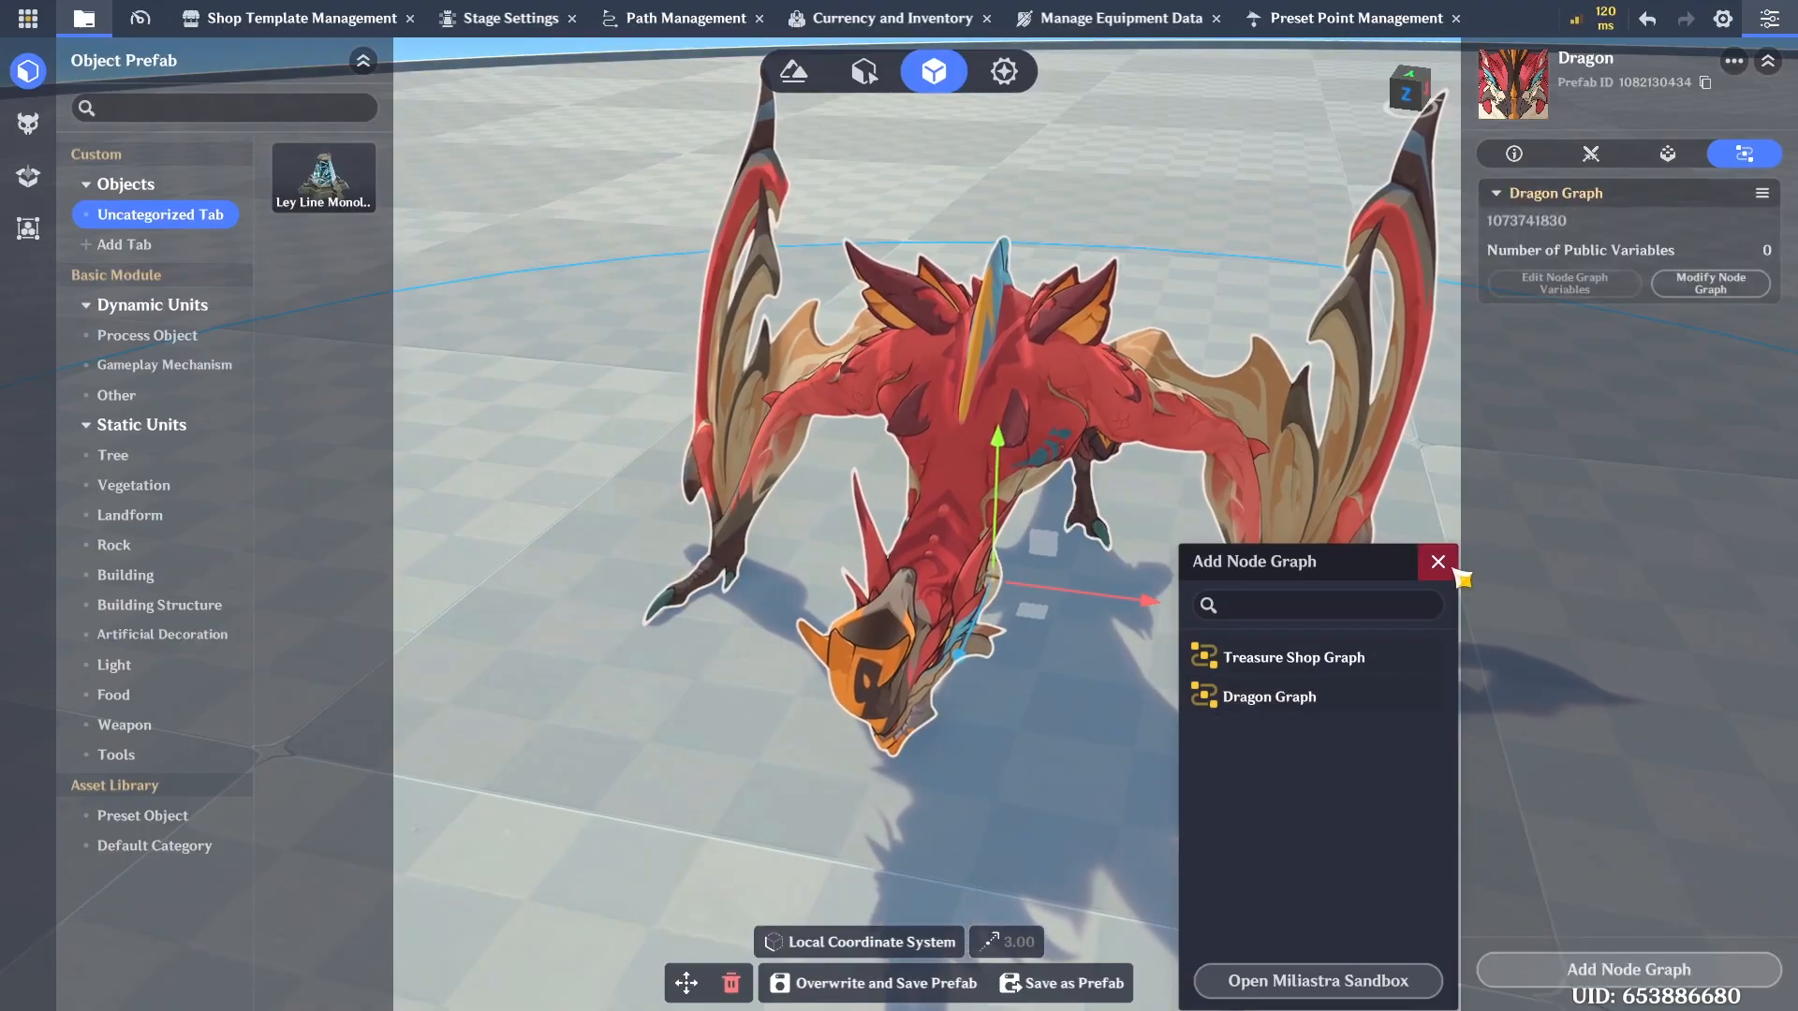
left_click(1443, 563)
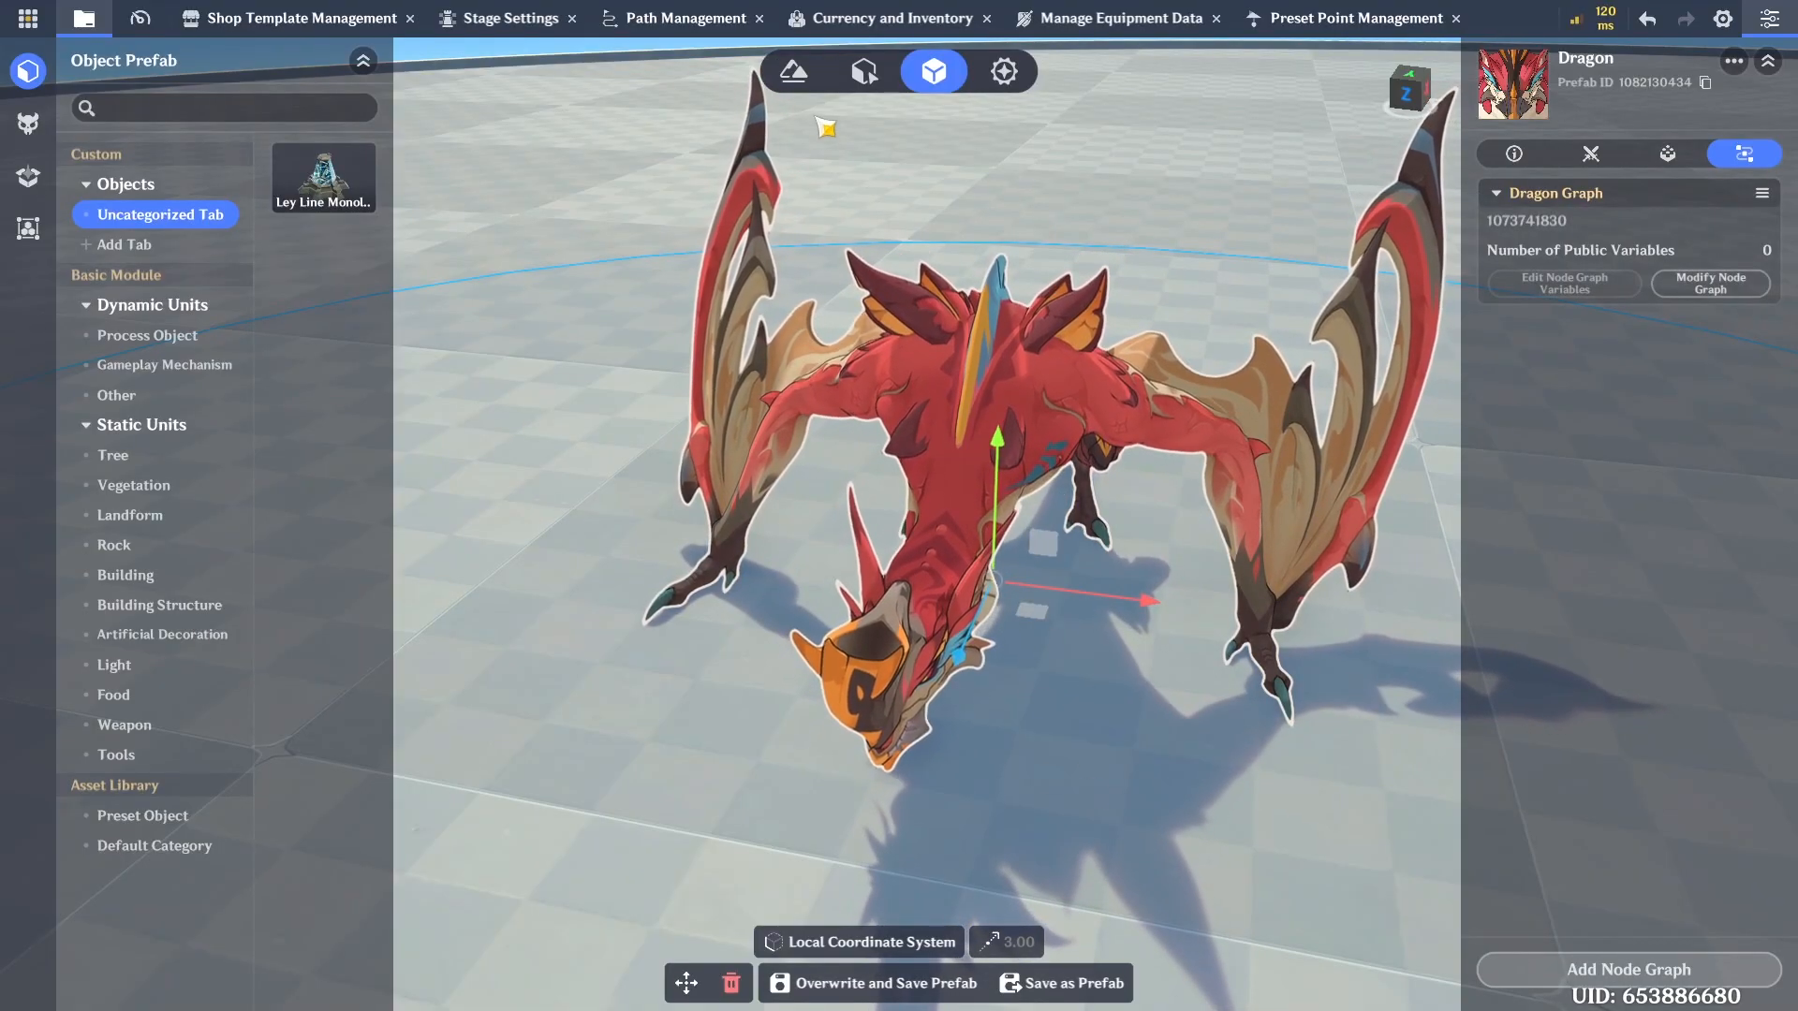
left_click(860, 985)
left_click(1010, 583)
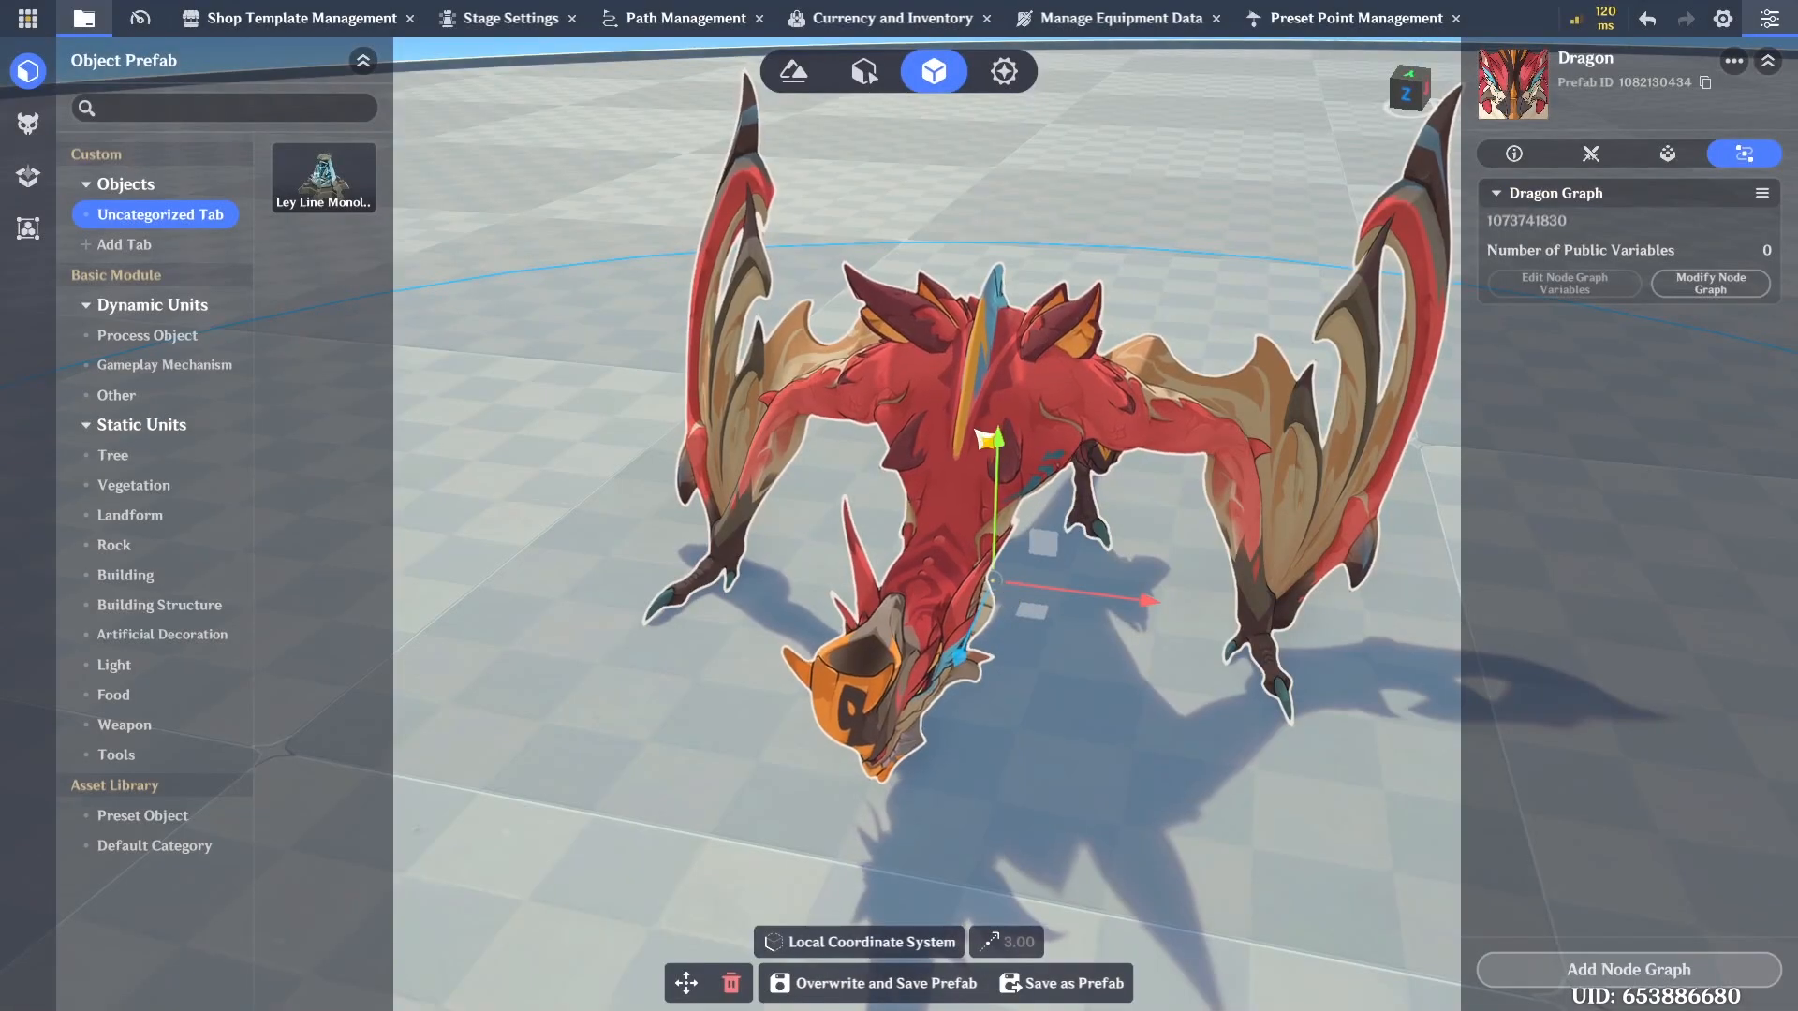
Check the node graphs on the Dragon entity placed in the stage and save the project
left_click(796, 71)
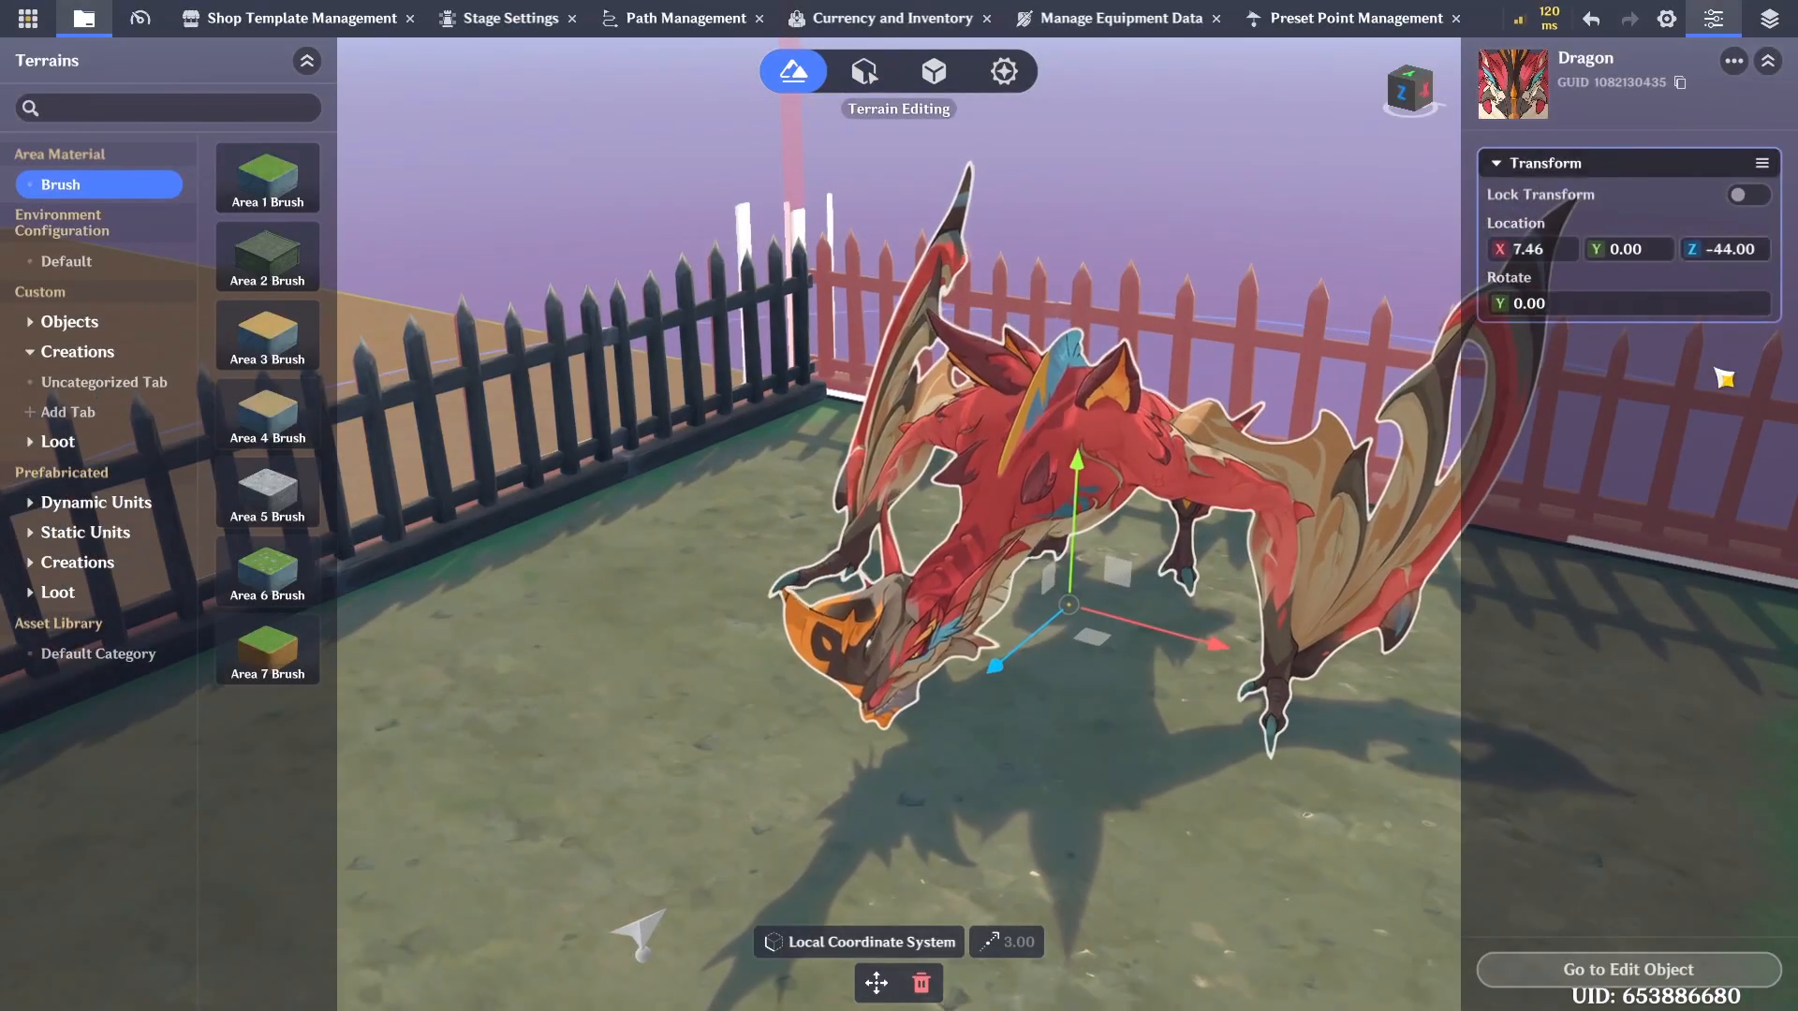
left_click(1656, 965)
left_click(1743, 153)
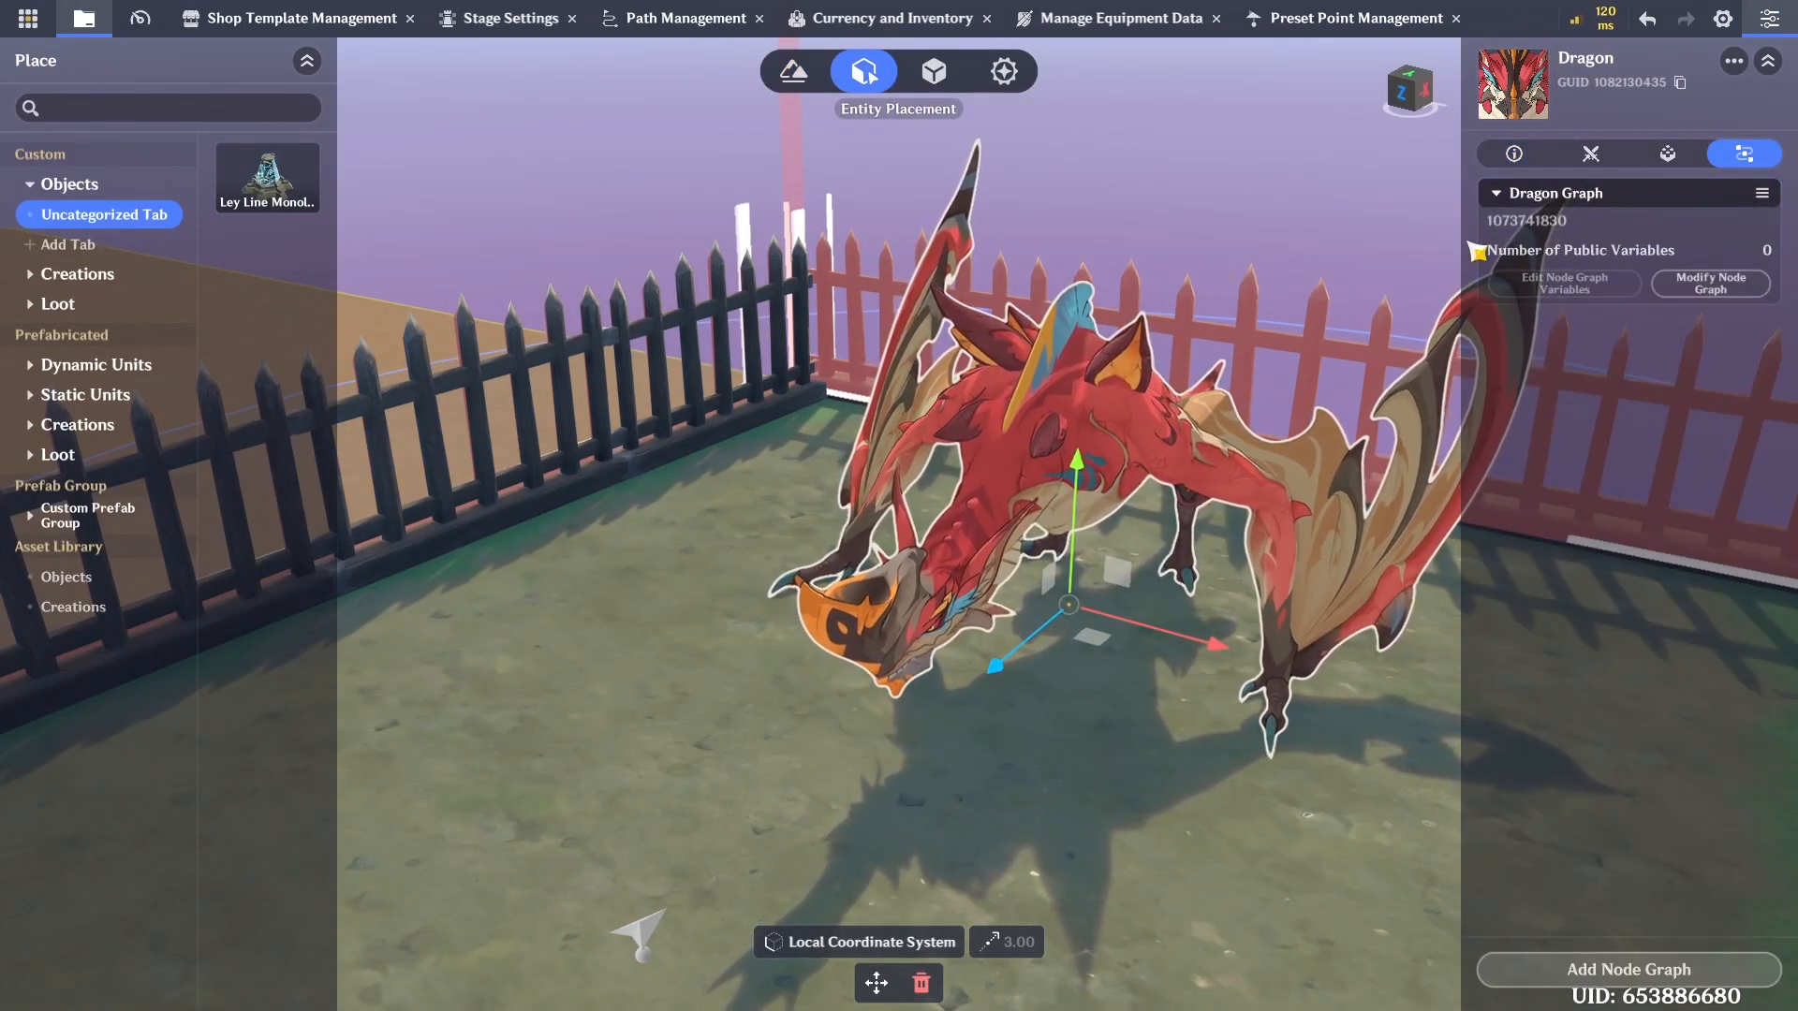
left_click(1115, 837)
right_click_drag(1191, 770, 960, 669)
key("ctrl+s")
key("w")
key("w")
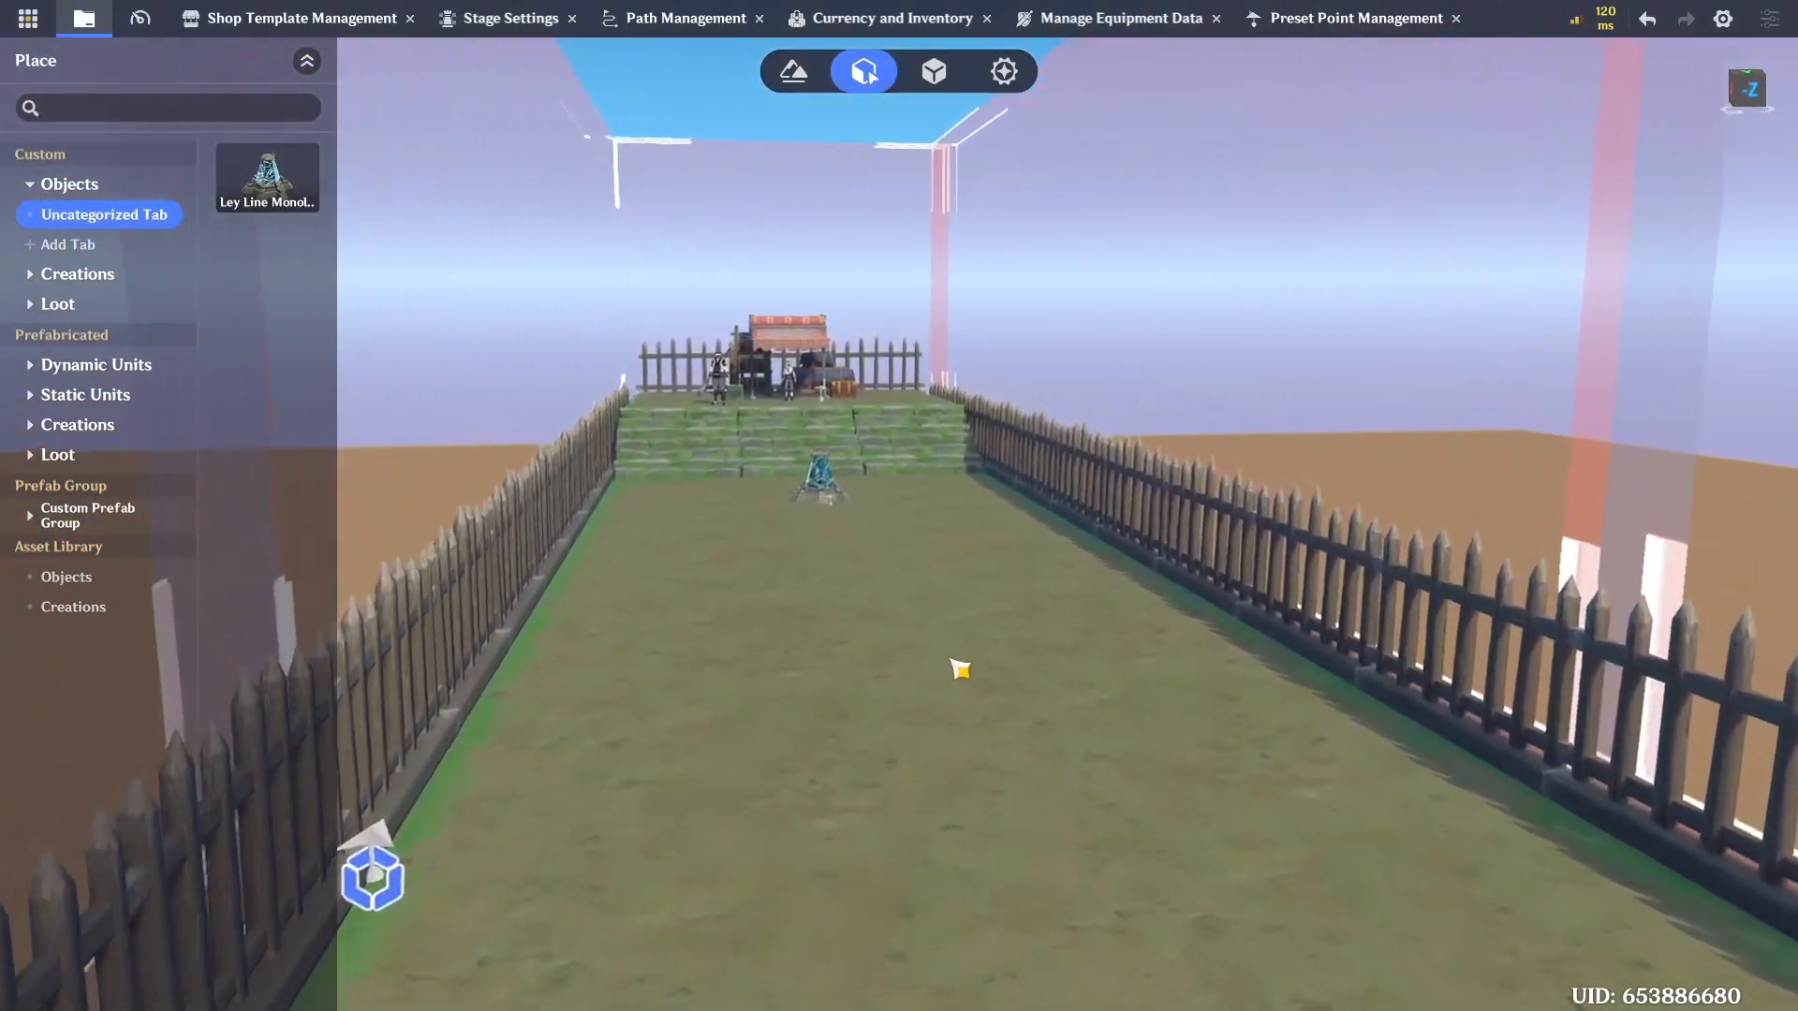
right_click_drag(960, 669, 1369, 702)
key("w")
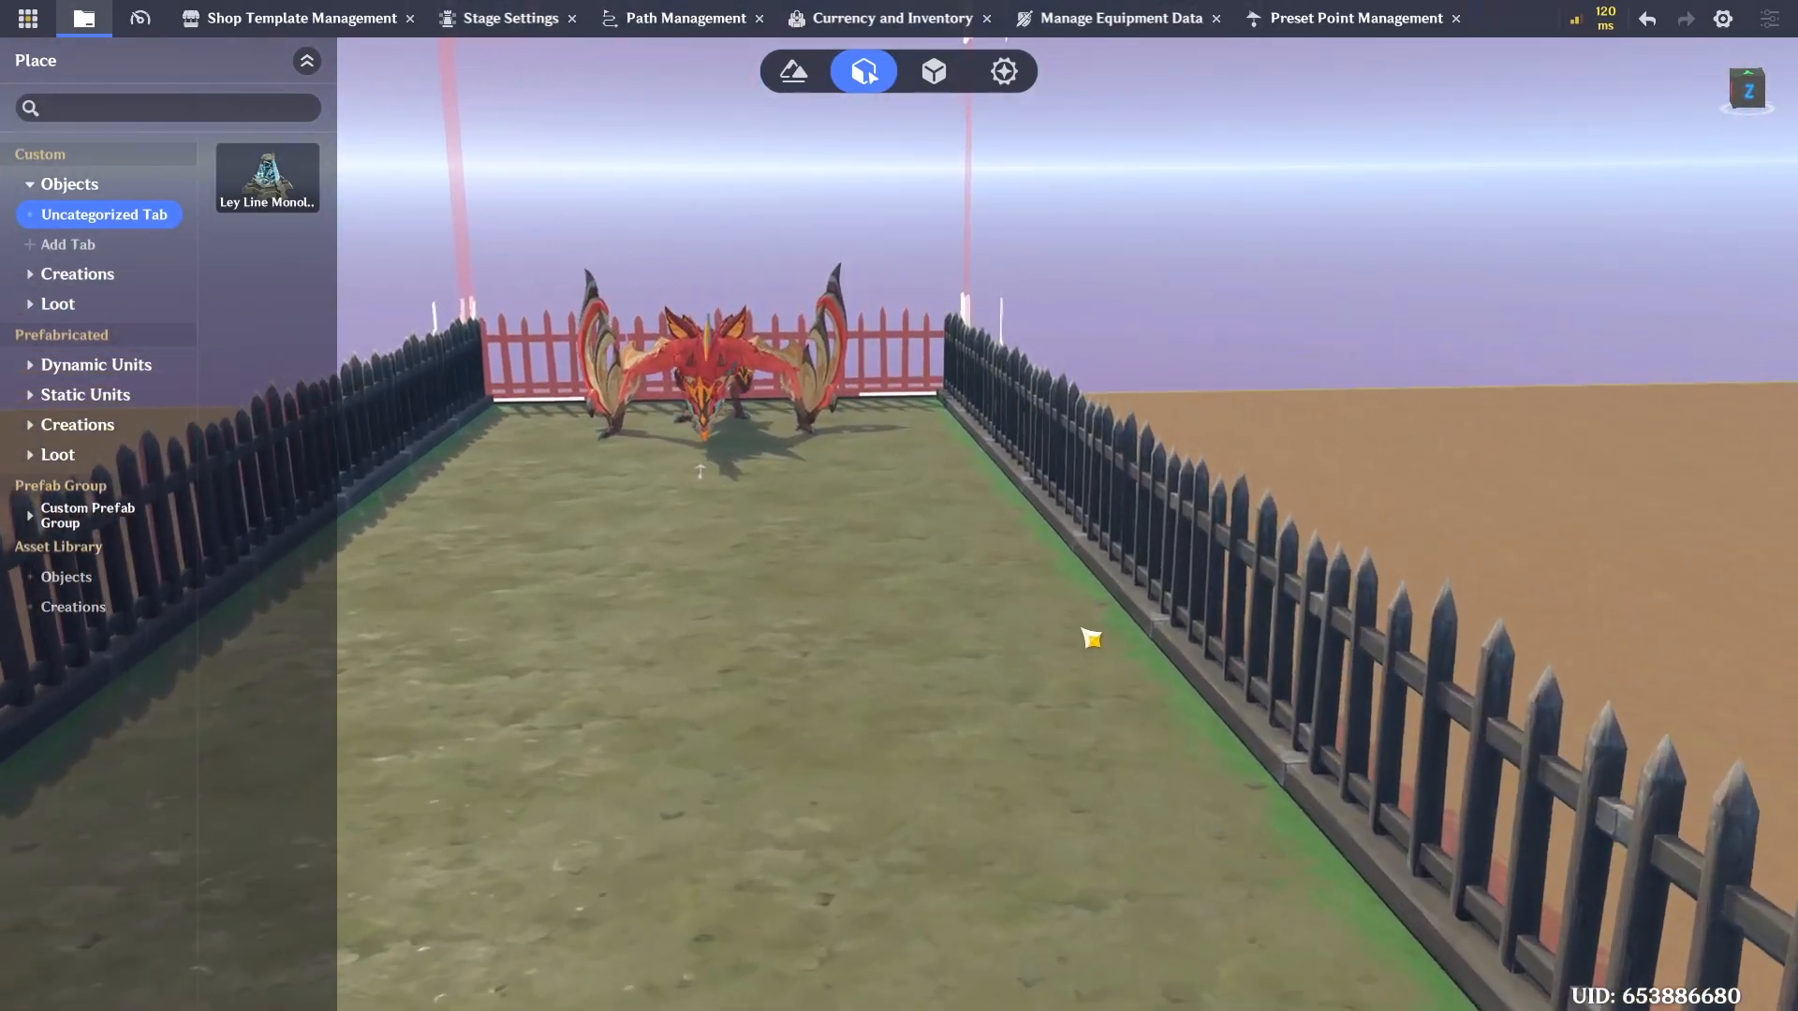
right_click_drag(1076, 642, 606, 630)
key("w")
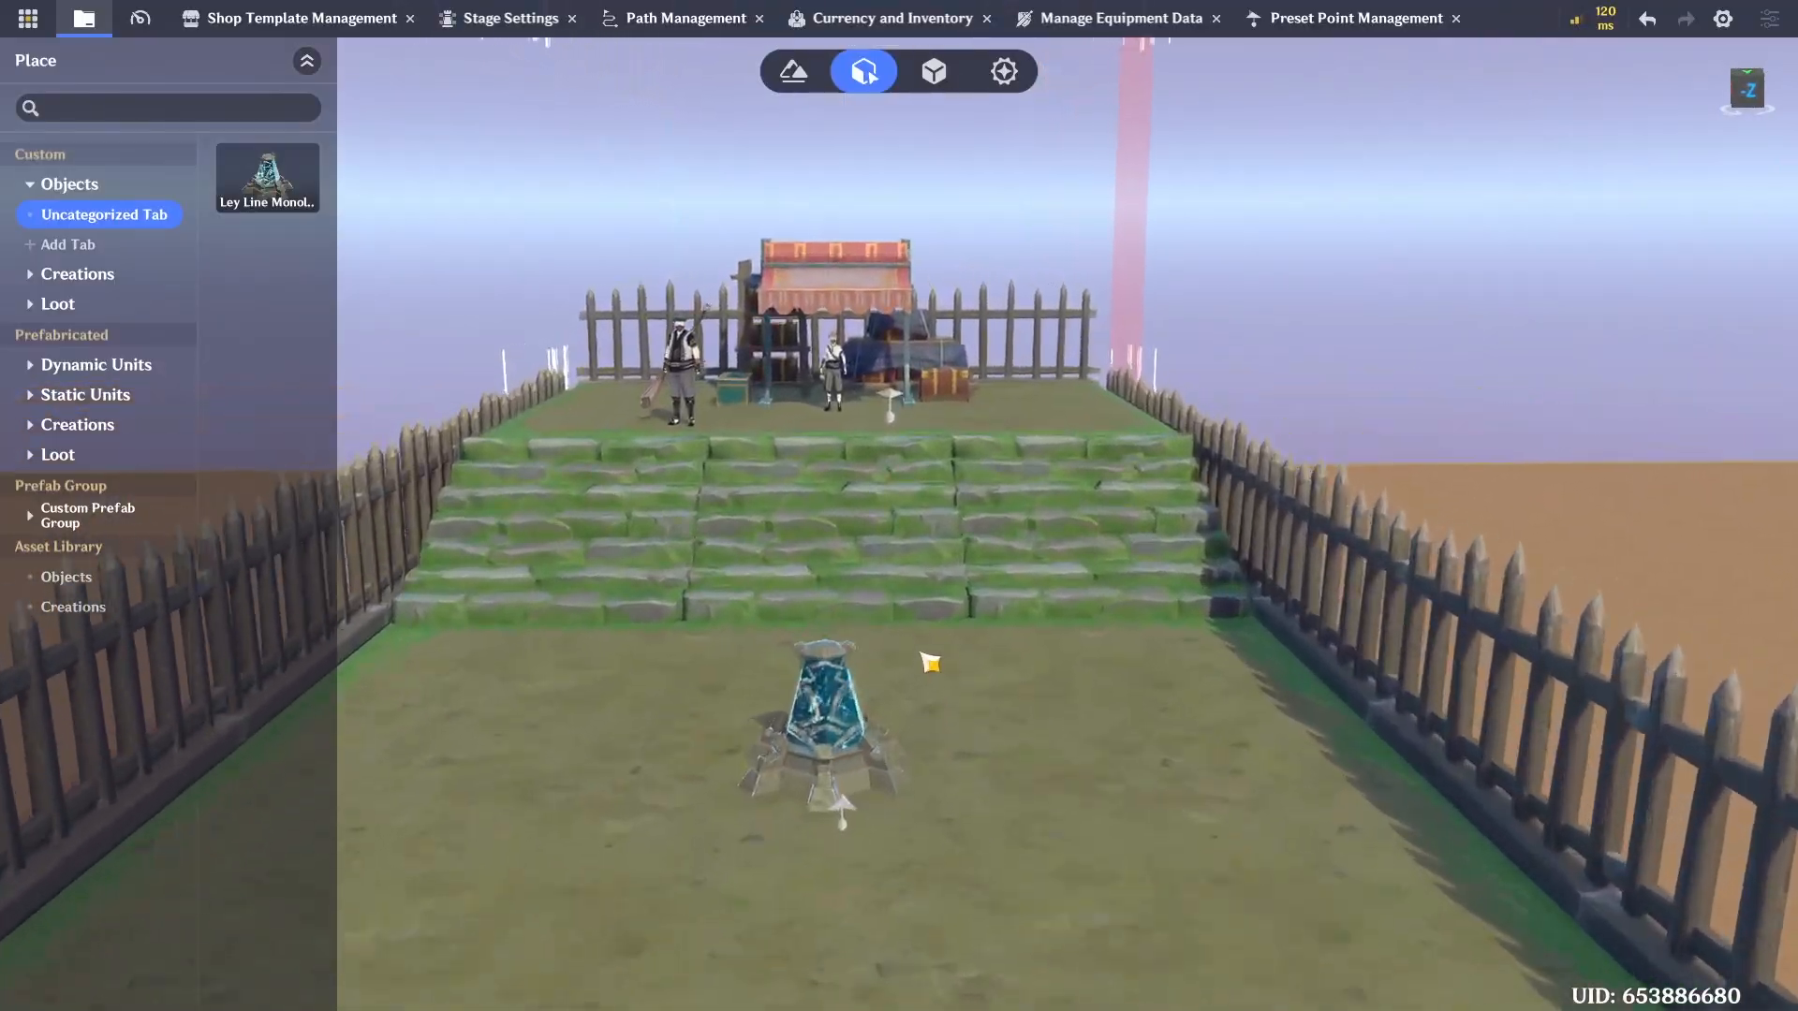
key("w")
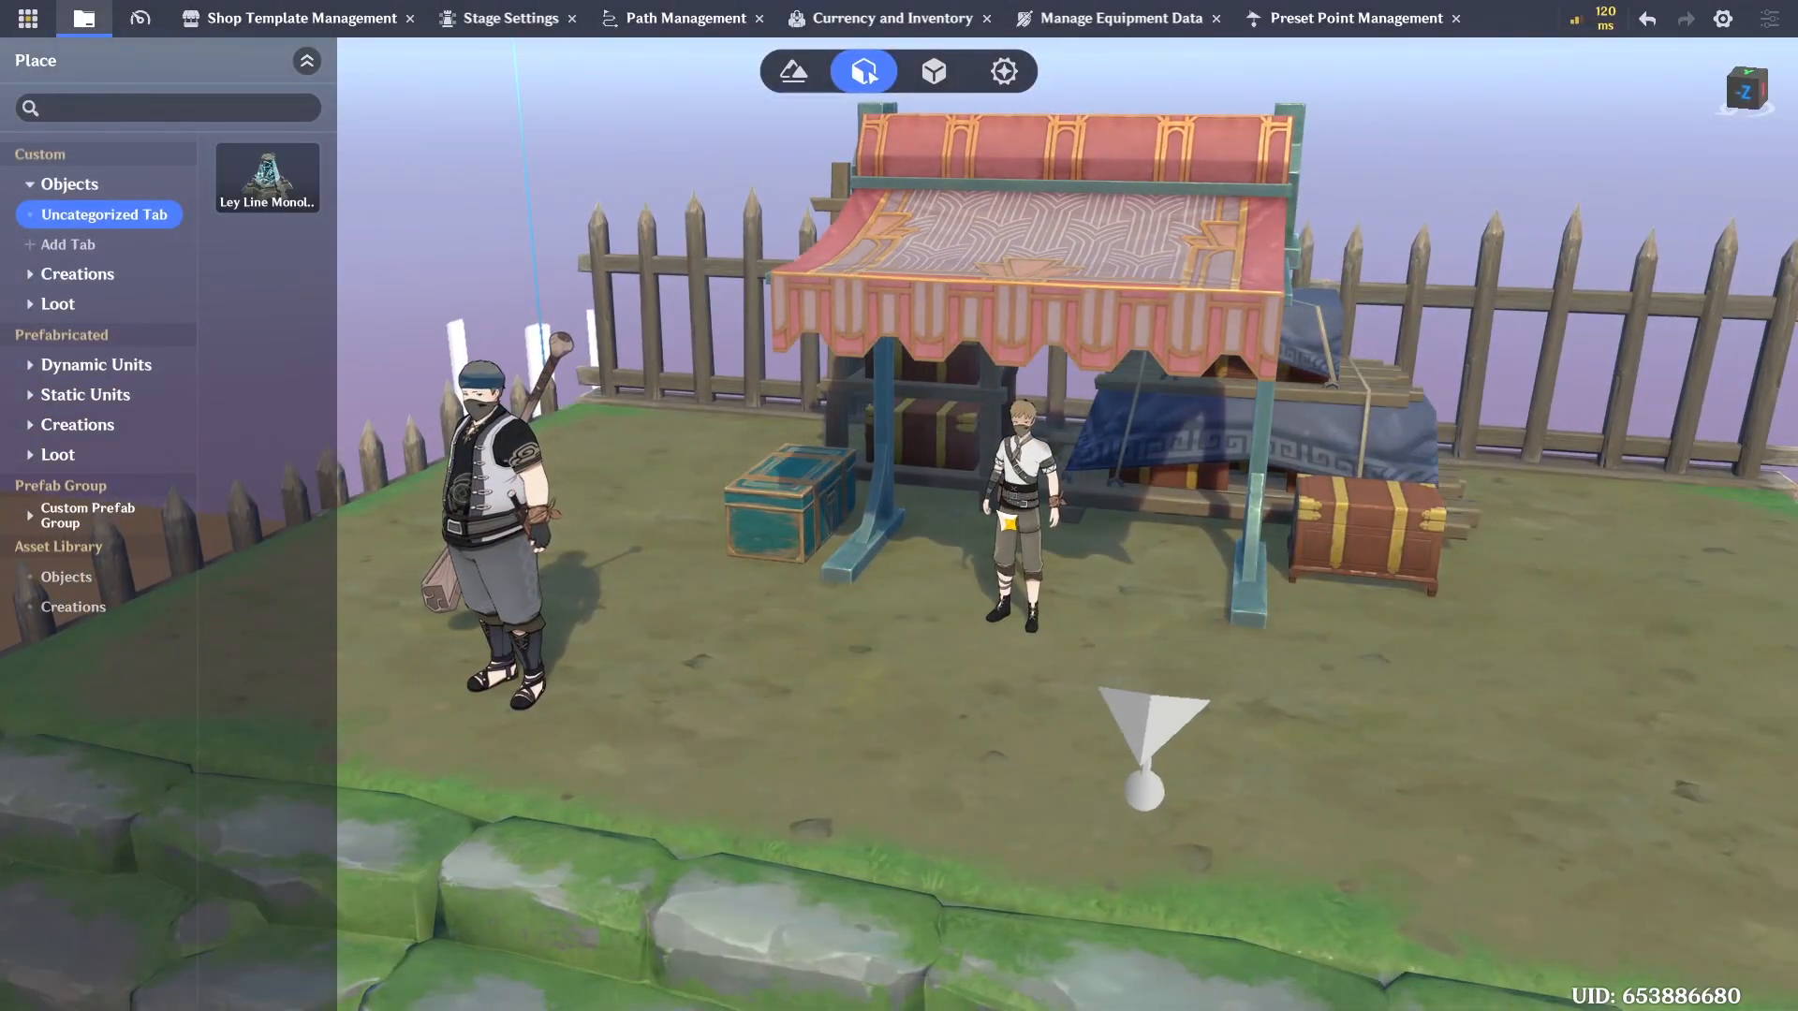
Close Stage Settings, Path Management, Currency and Inventory, Manage Equipment Data and Preset Point Management, keeping Shop Template Management open
left_click(573, 19)
left_click(606, 29)
left_click(604, 23)
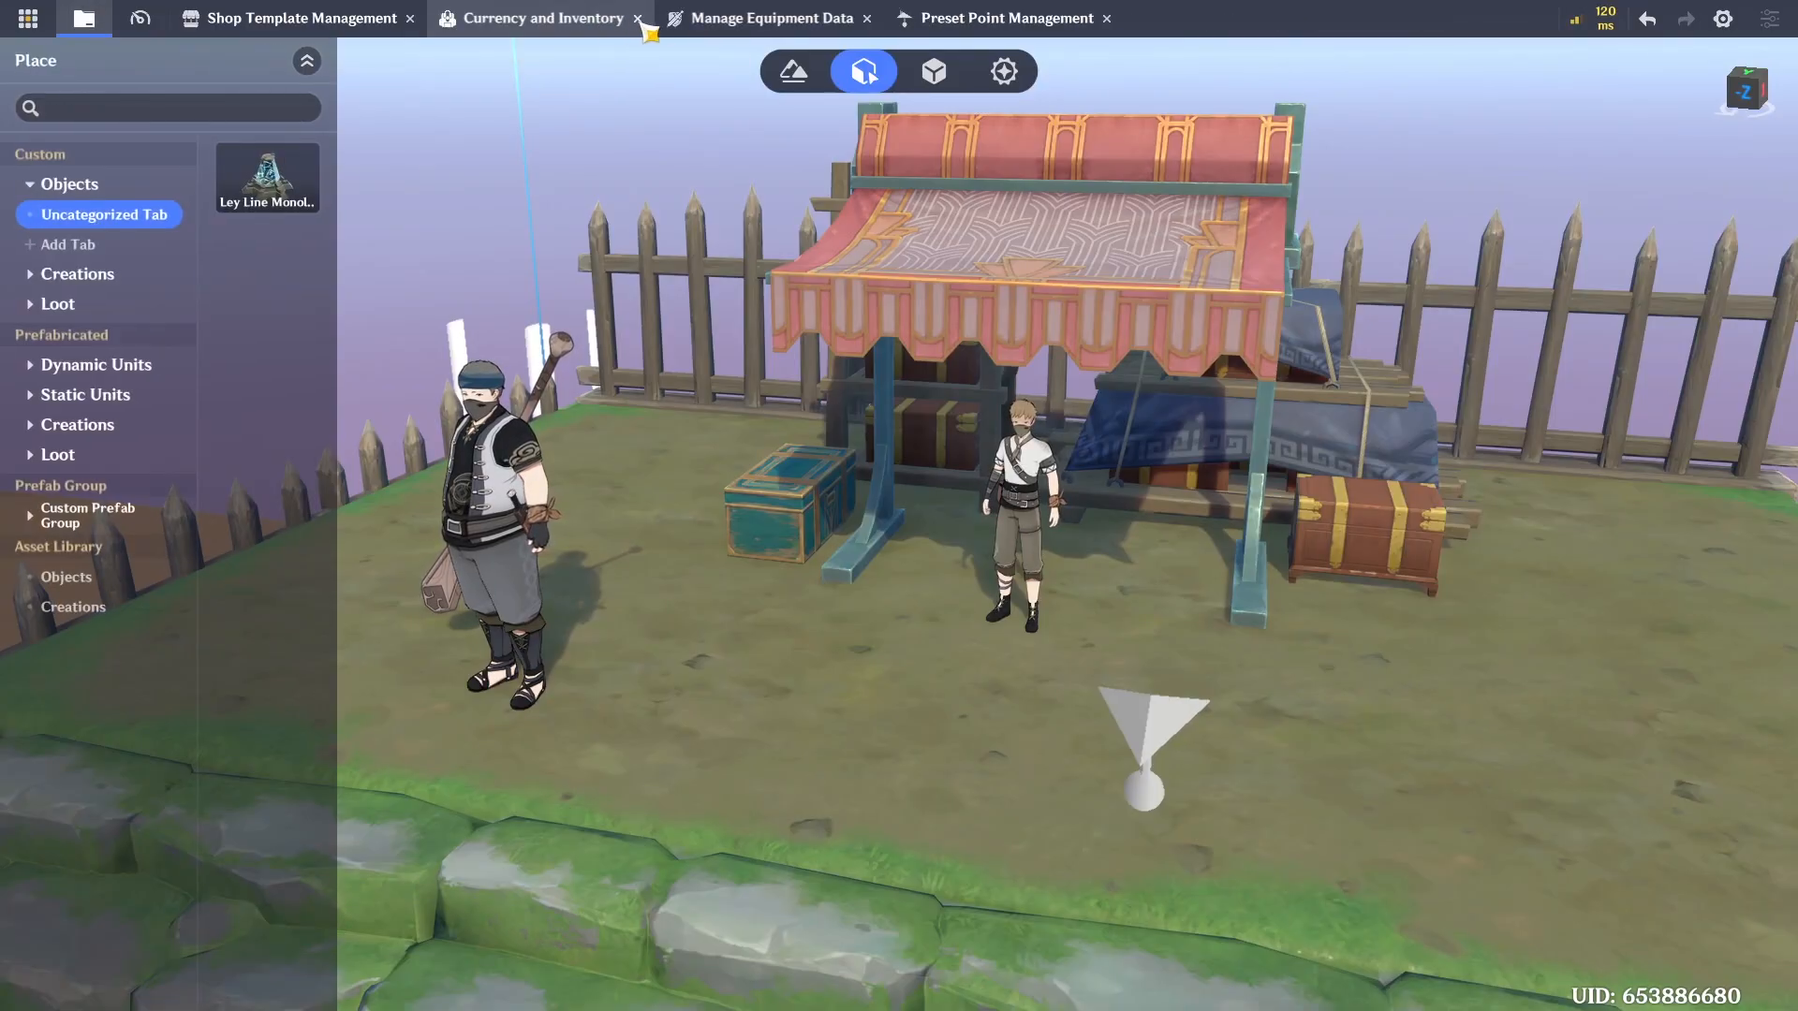
left_click(641, 22)
left_click(641, 21)
left_click(651, 20)
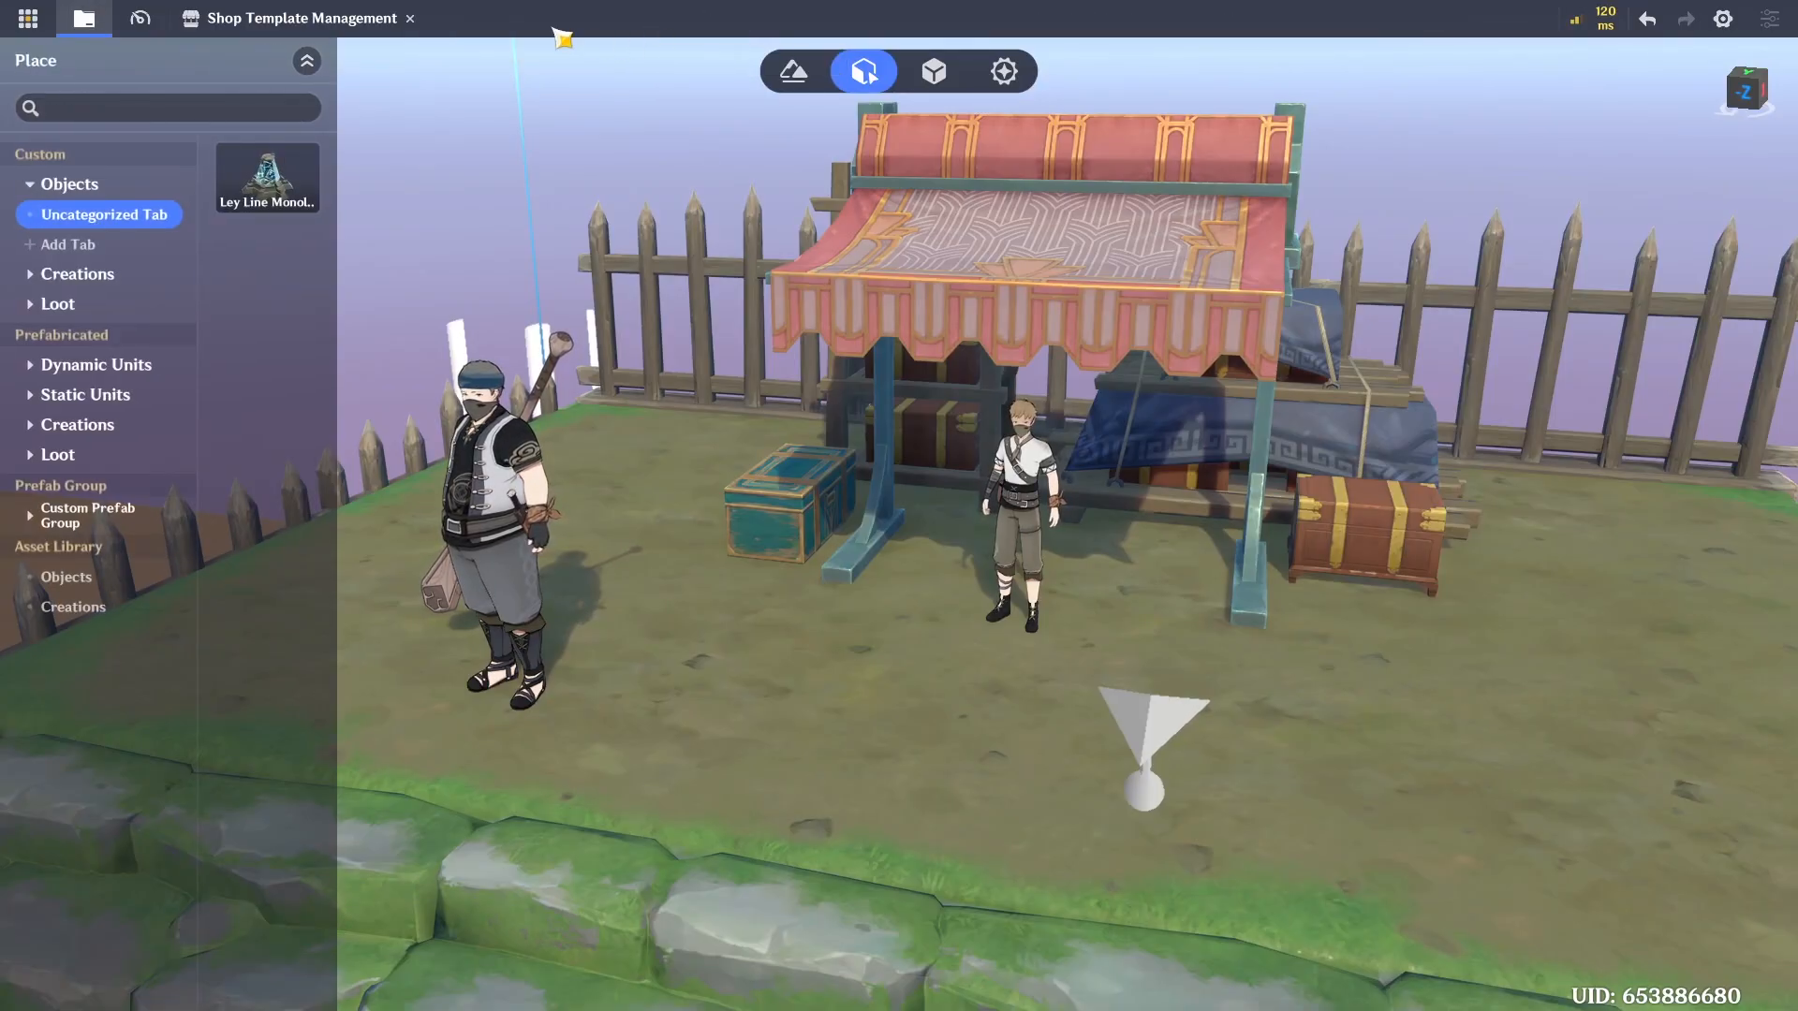
Add Flame Sword, Hire Guards and Level-UP Meat! to the sale price list of the Treasure Shop Template
left_click(321, 20)
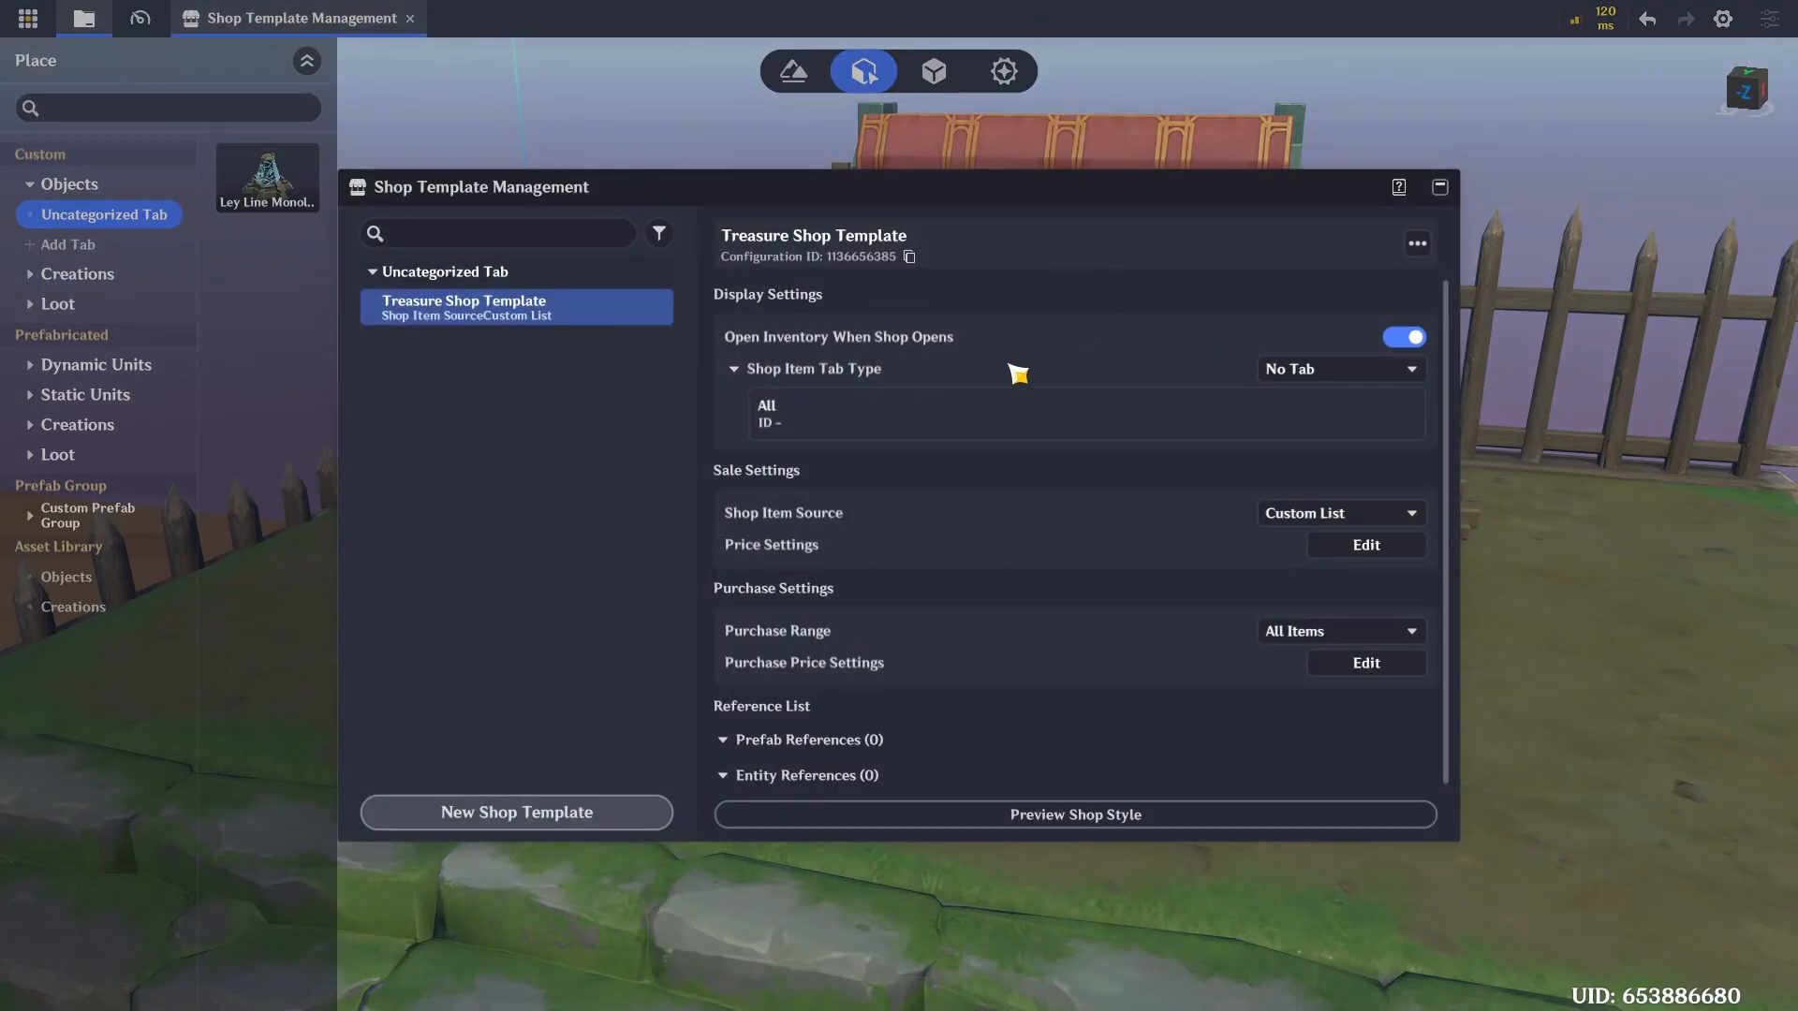
scroll(1101, 586, "down", 1)
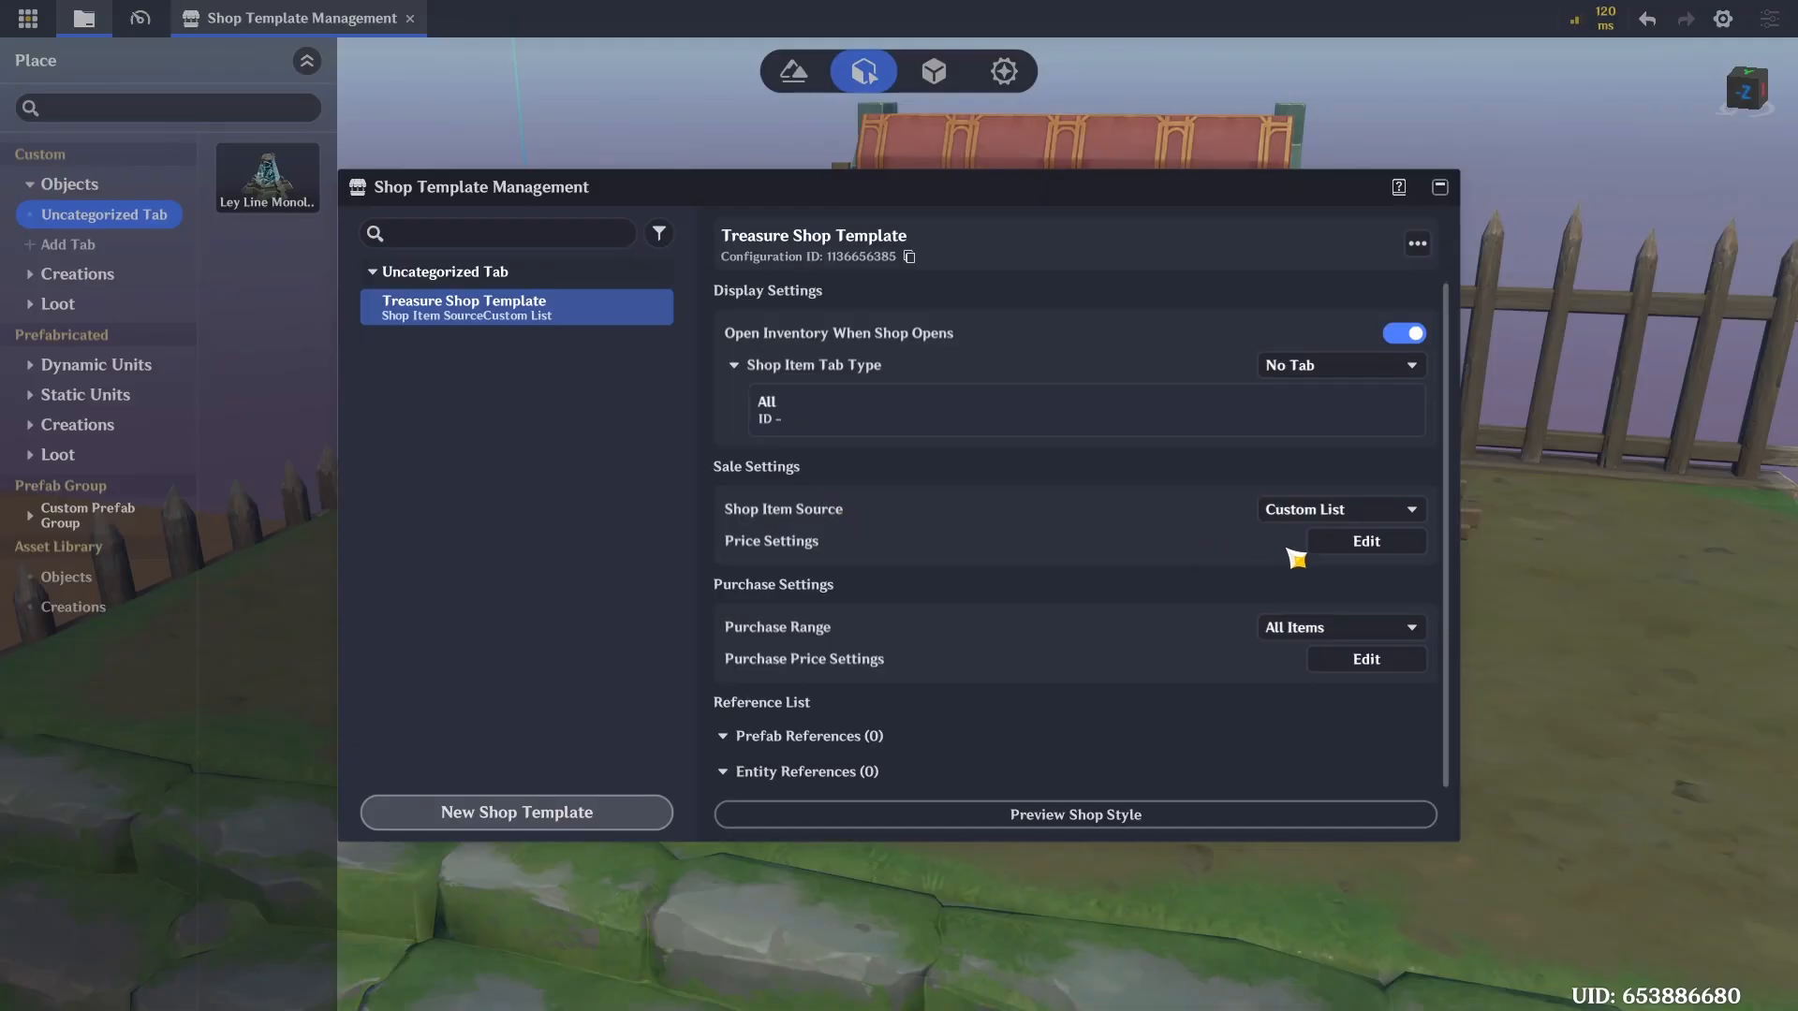
left_click(1353, 541)
left_click(1328, 811)
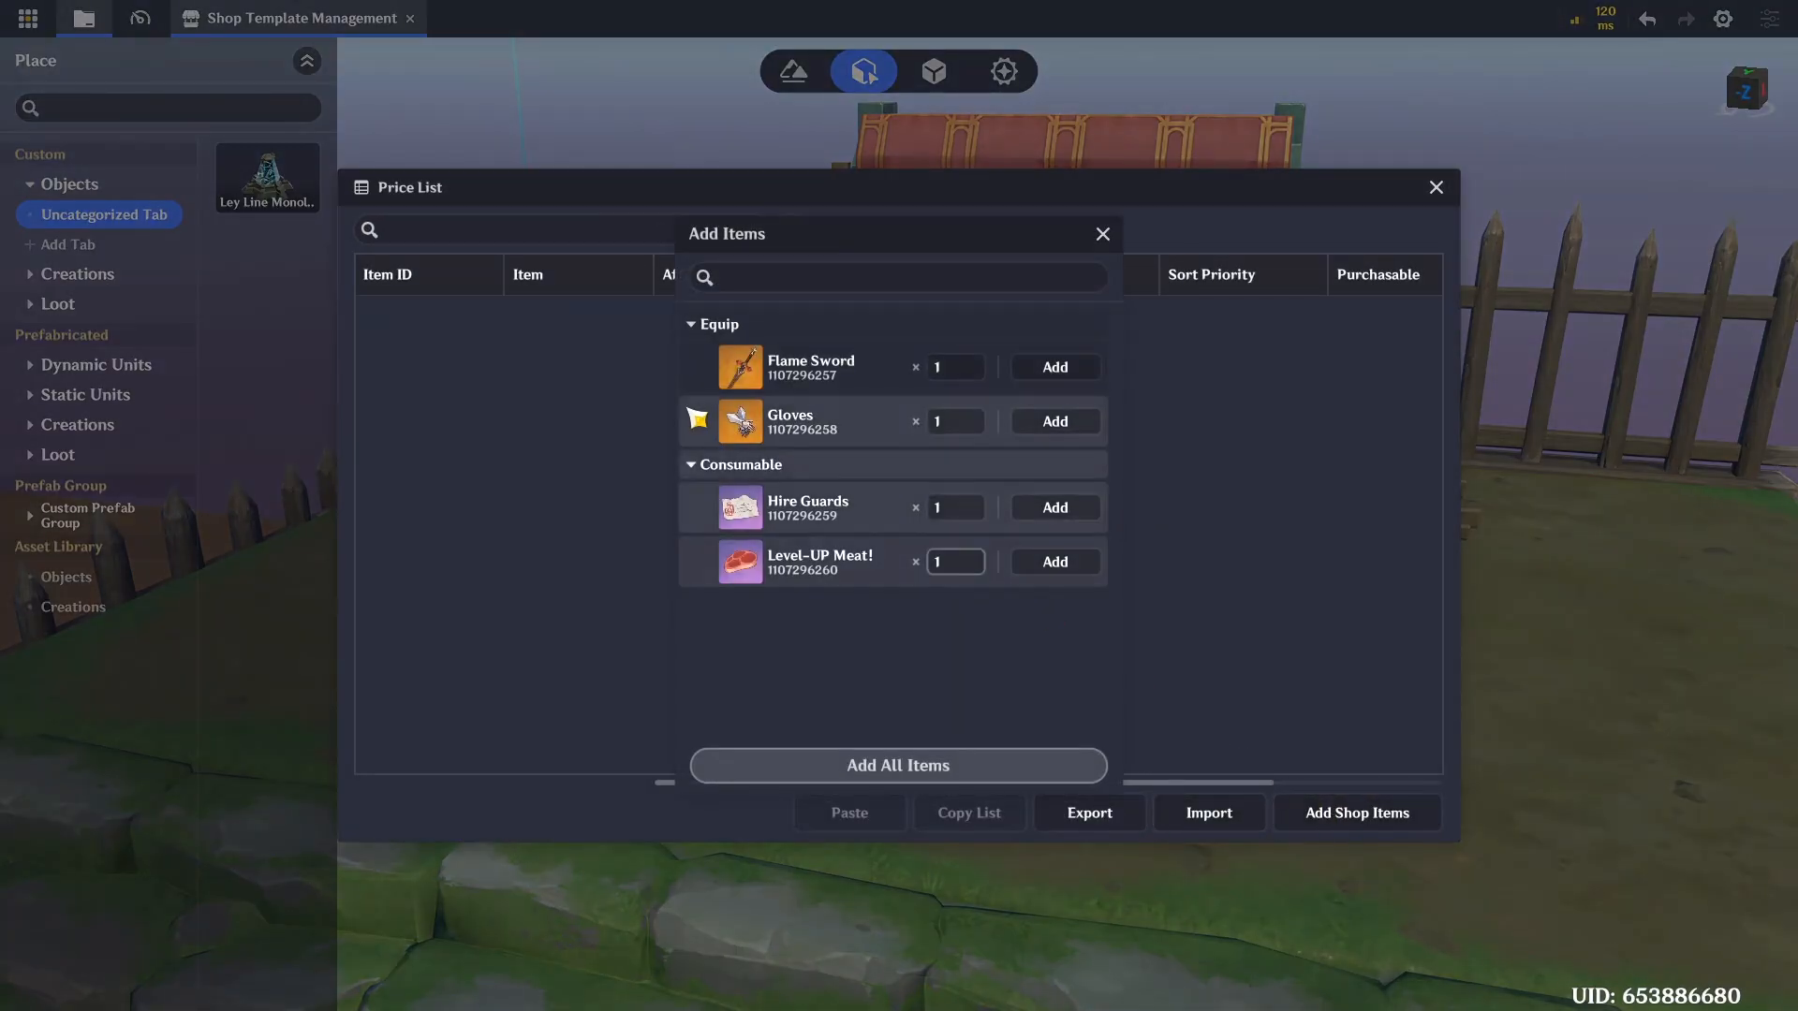
left_click(1066, 372)
left_click(1081, 516)
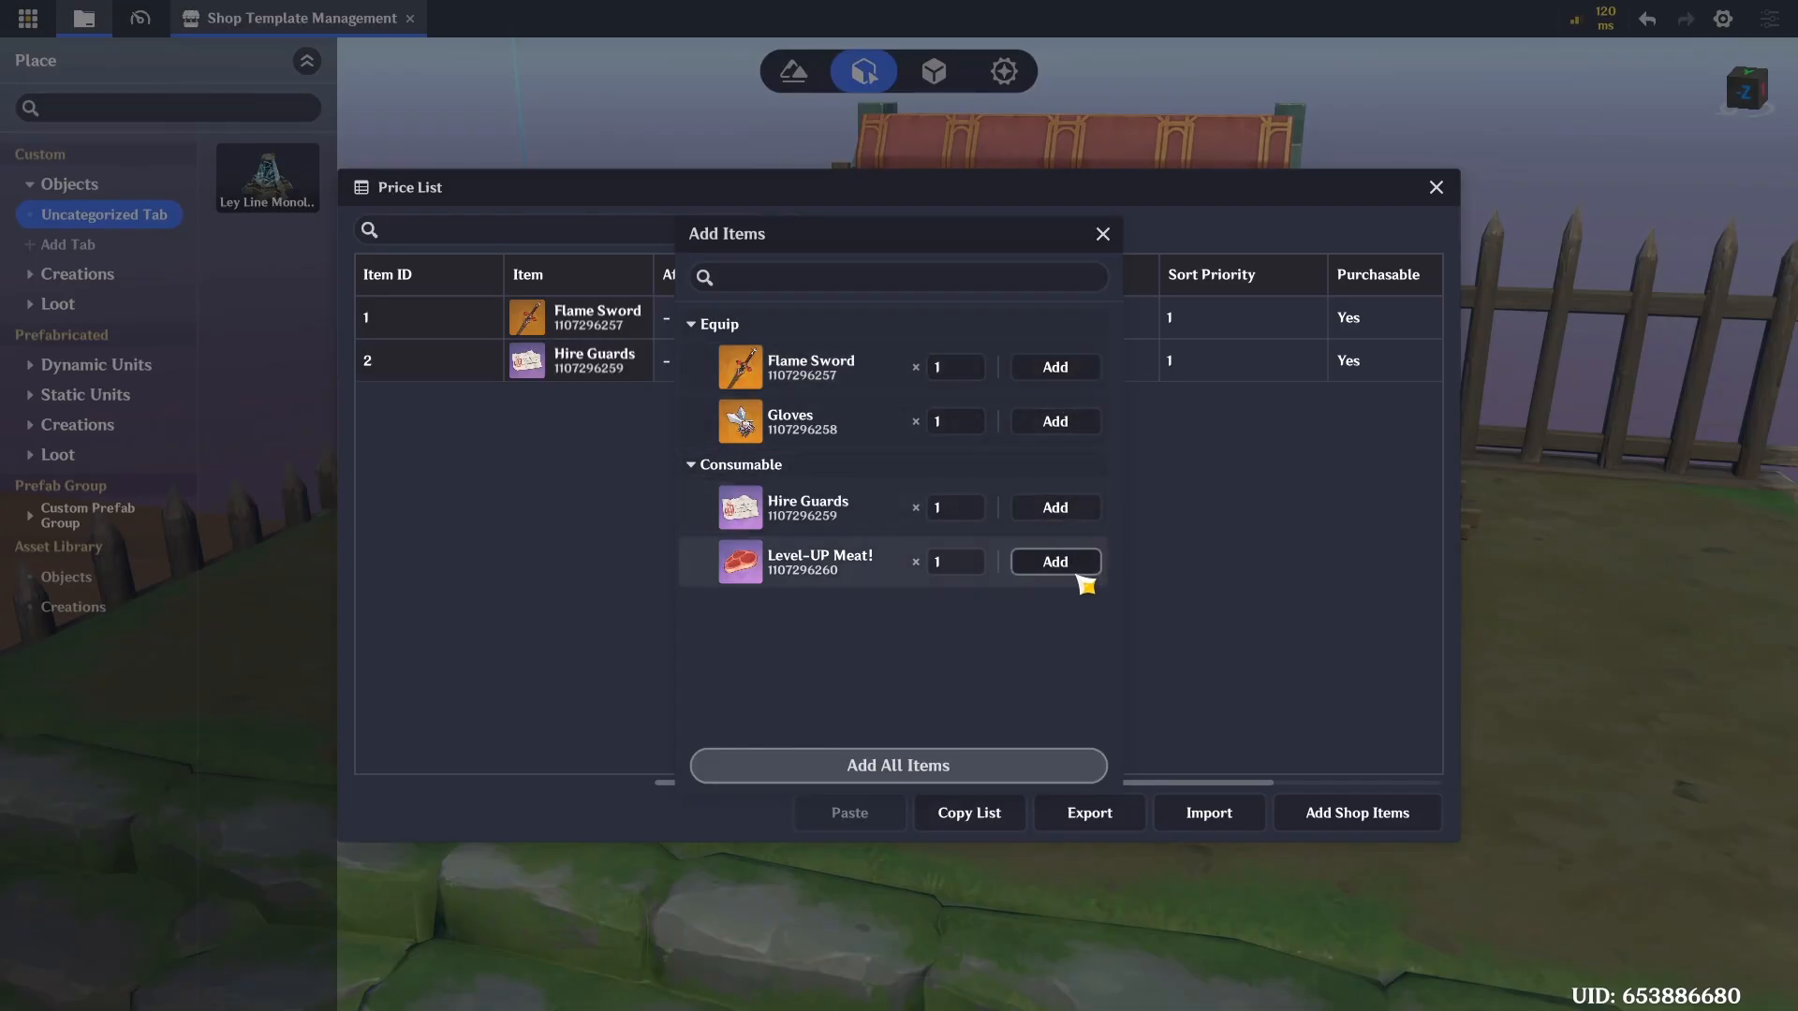
left_click(1082, 568)
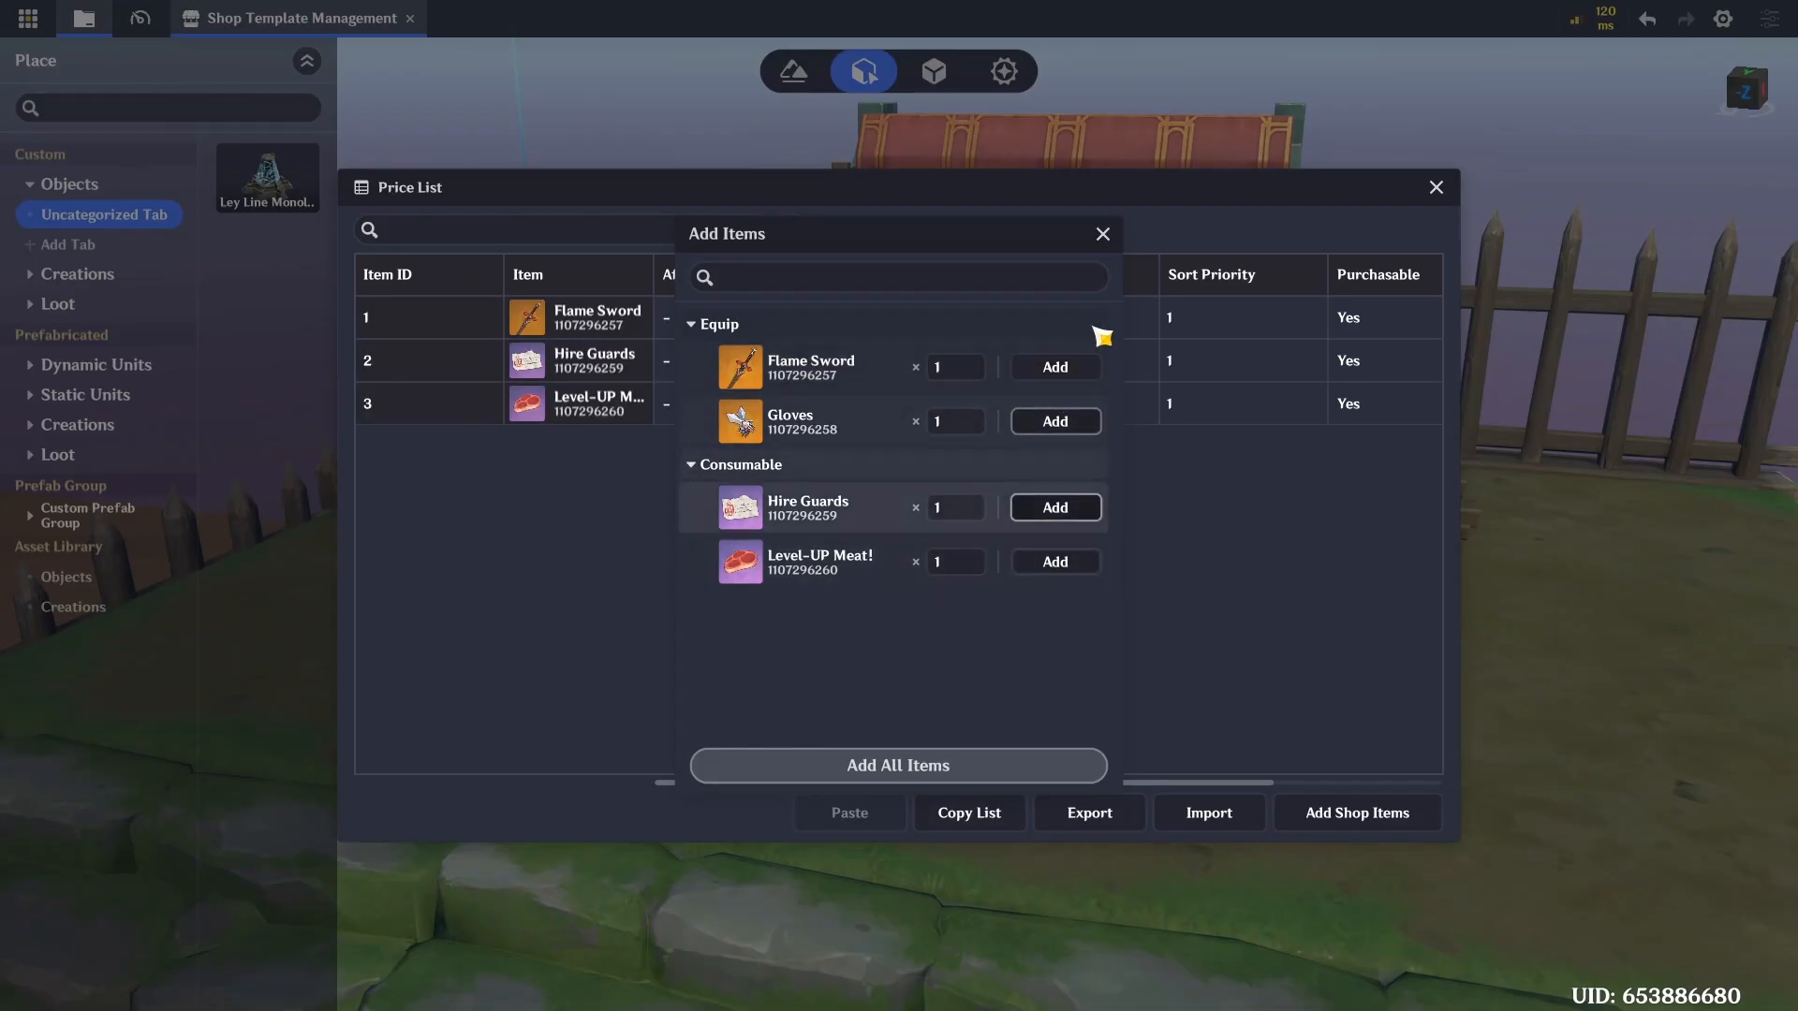
left_click(1102, 234)
Set Limited Stock to No for Flame Sword, Hire Guards and Level-UP Meat! in the price list
scroll(1196, 505, "right", 3)
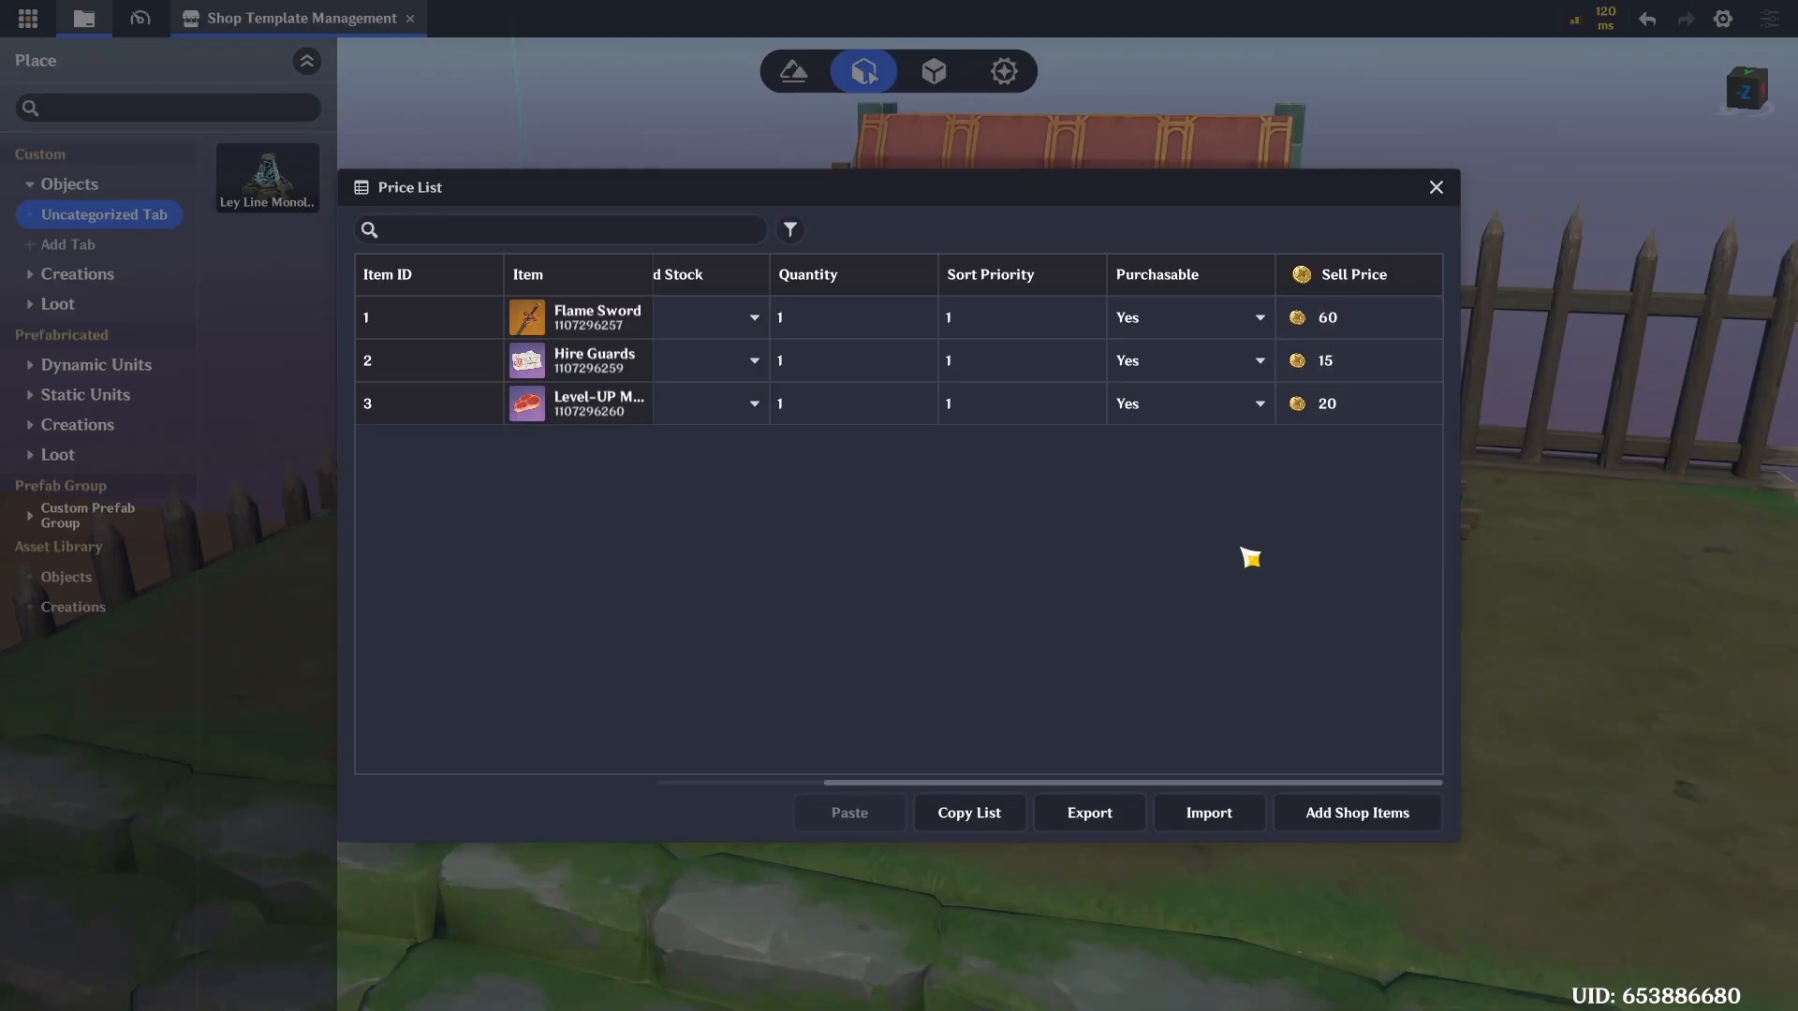
scroll(952, 454, "left", 3)
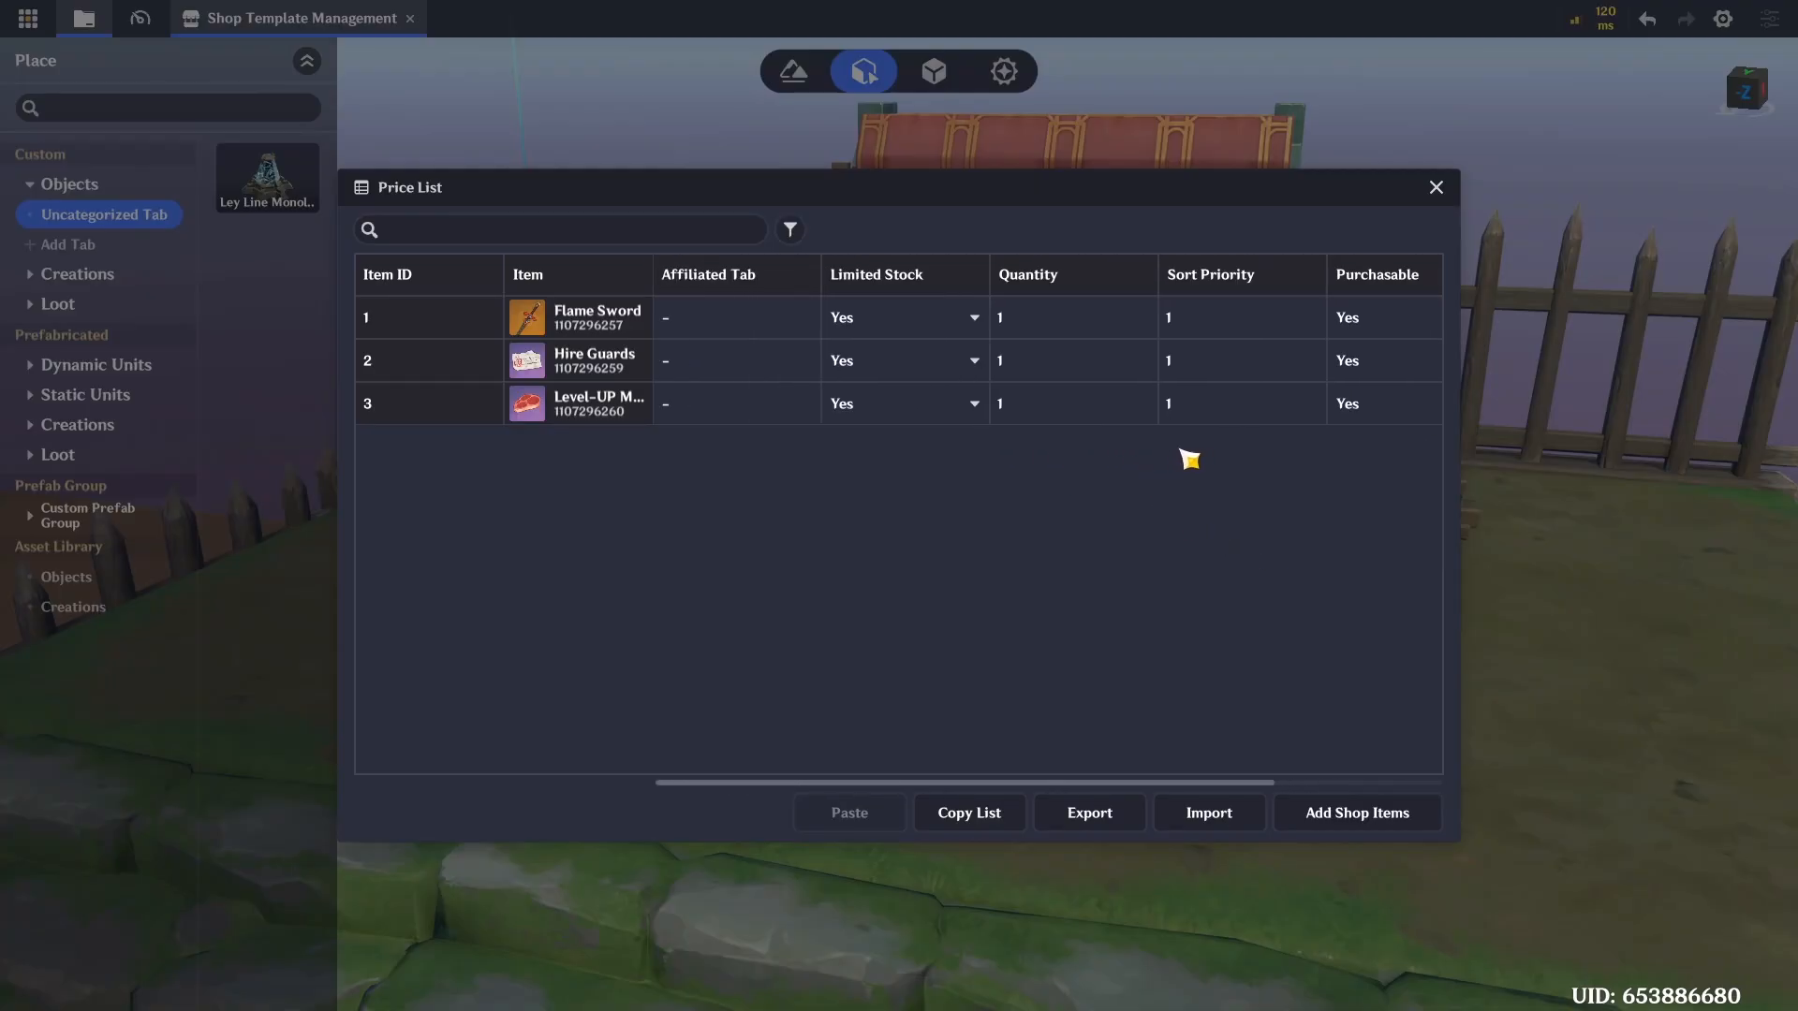
left_click(909, 323)
left_click(954, 329)
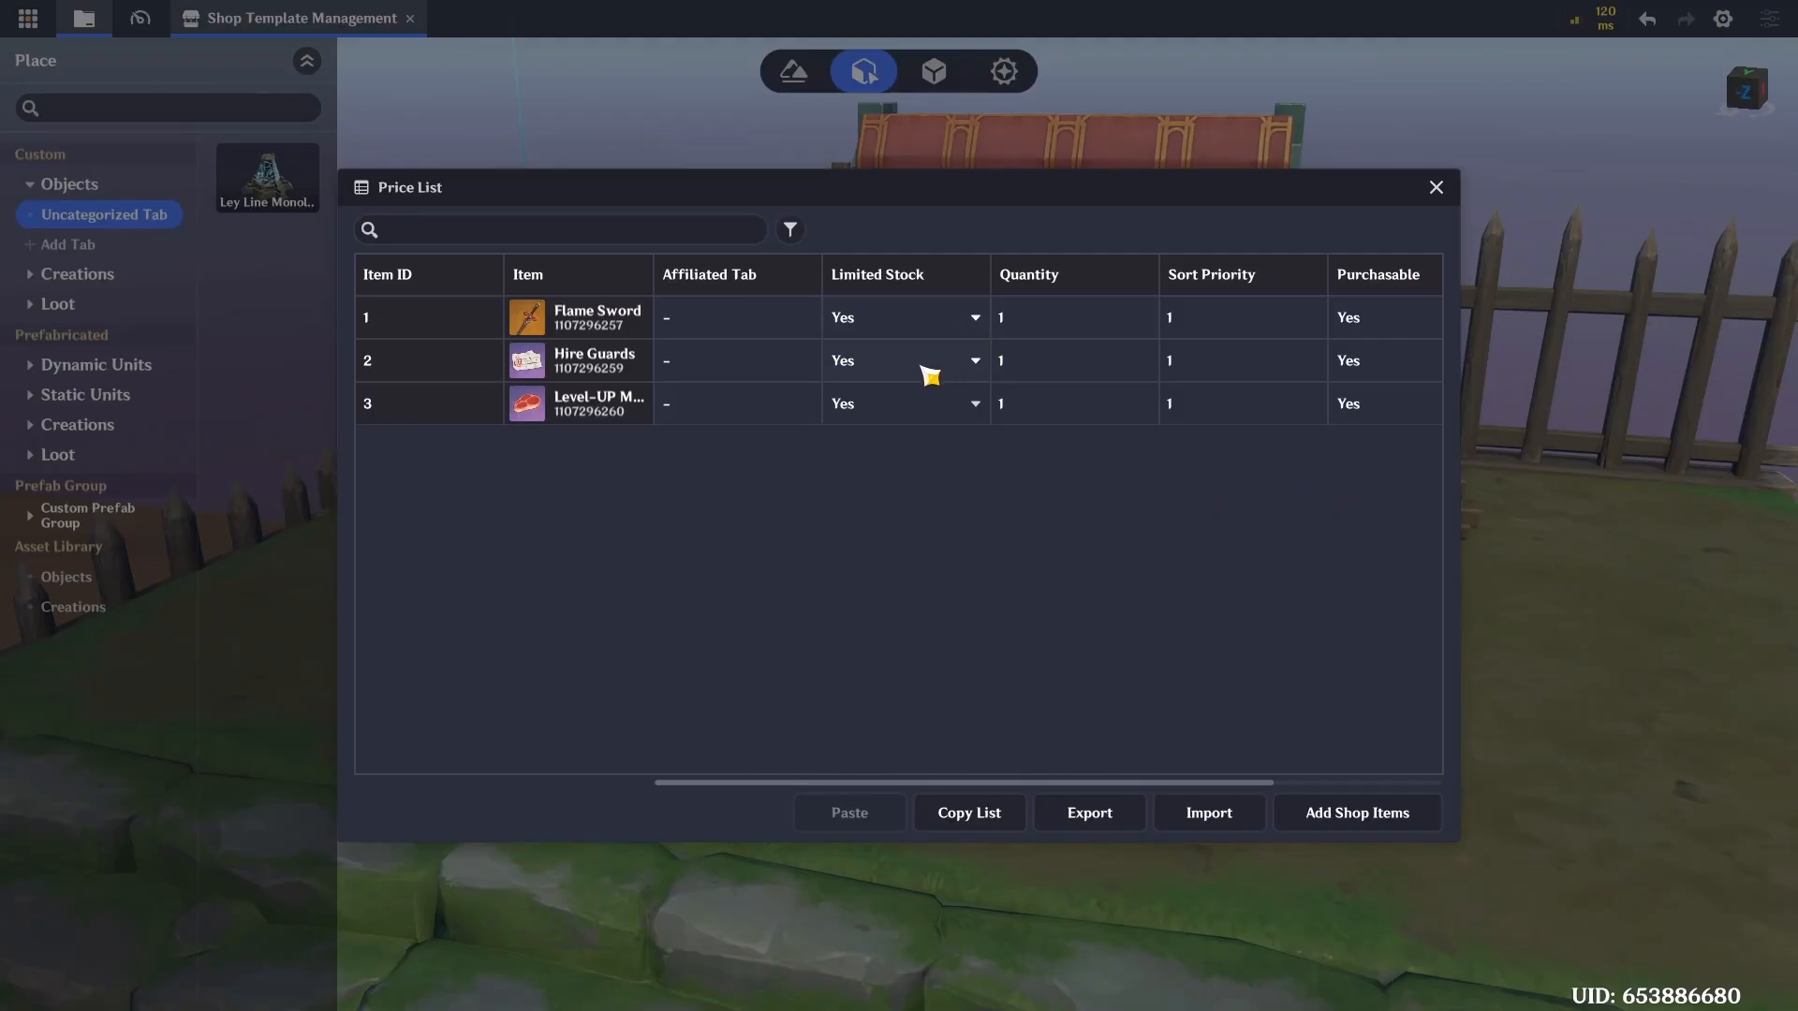
left_click(941, 314)
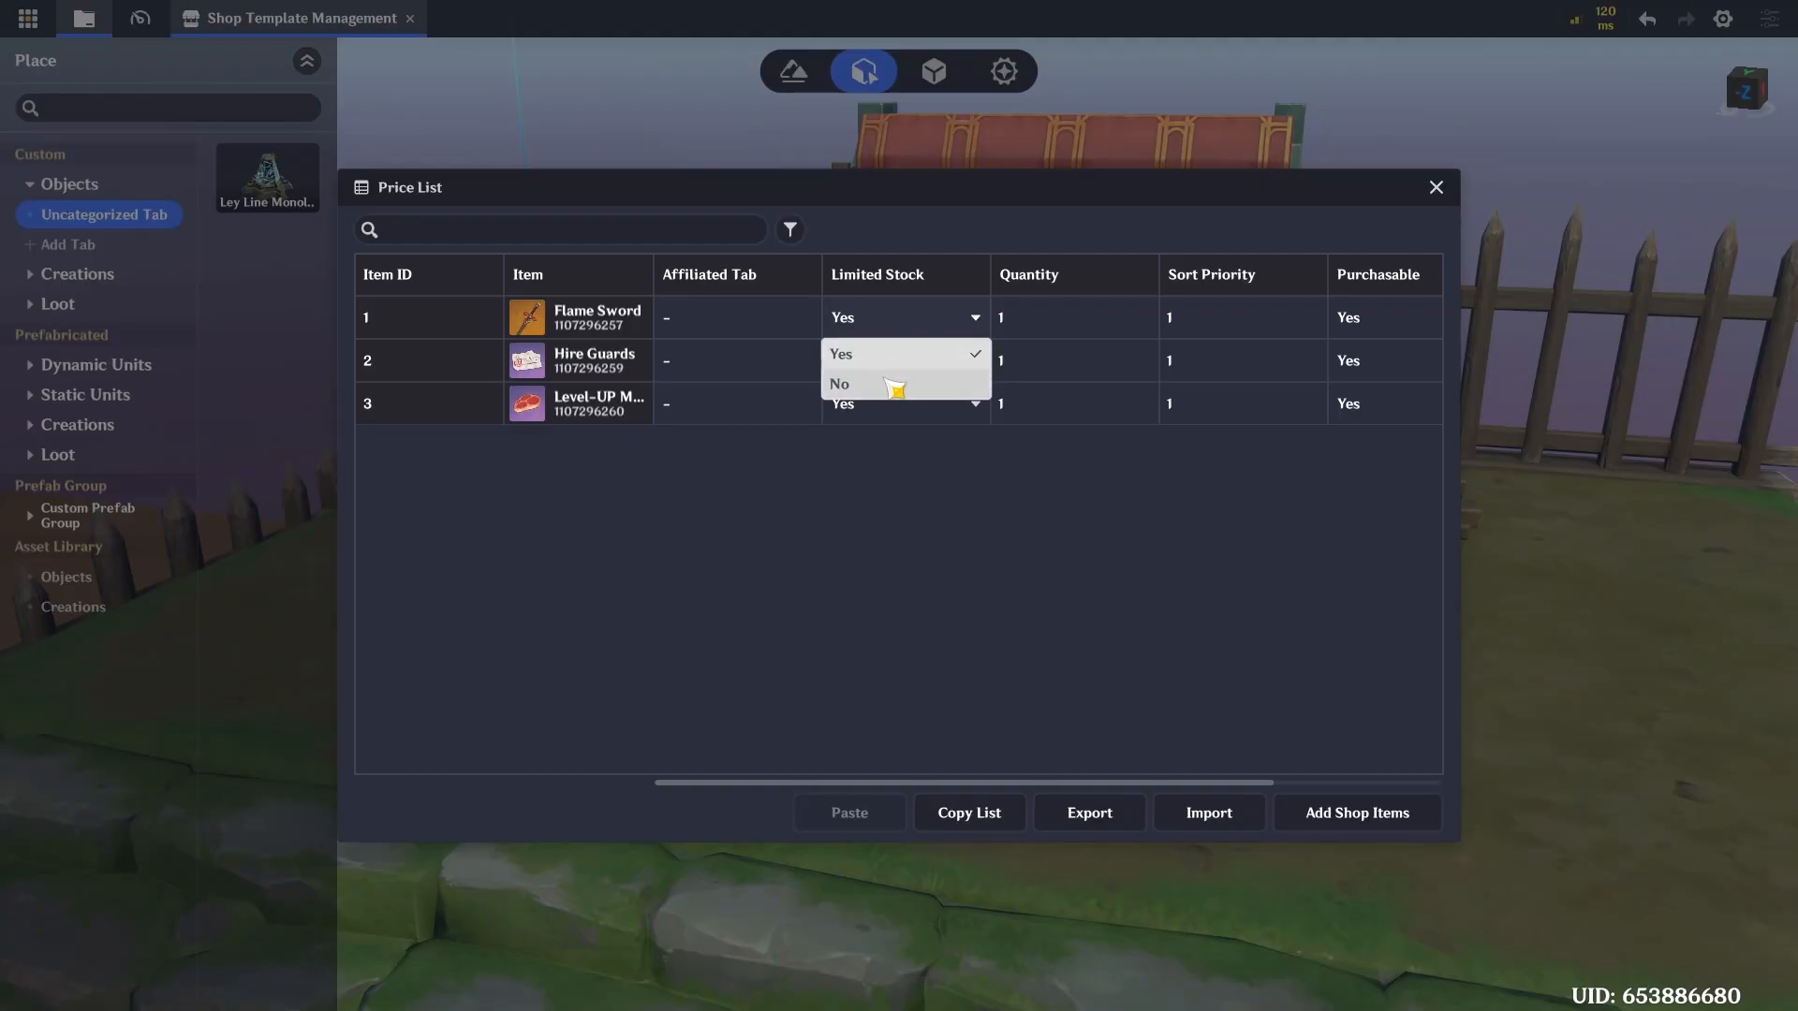
left_click(901, 382)
left_click(901, 375)
left_click(890, 433)
left_click(888, 406)
left_click(910, 469)
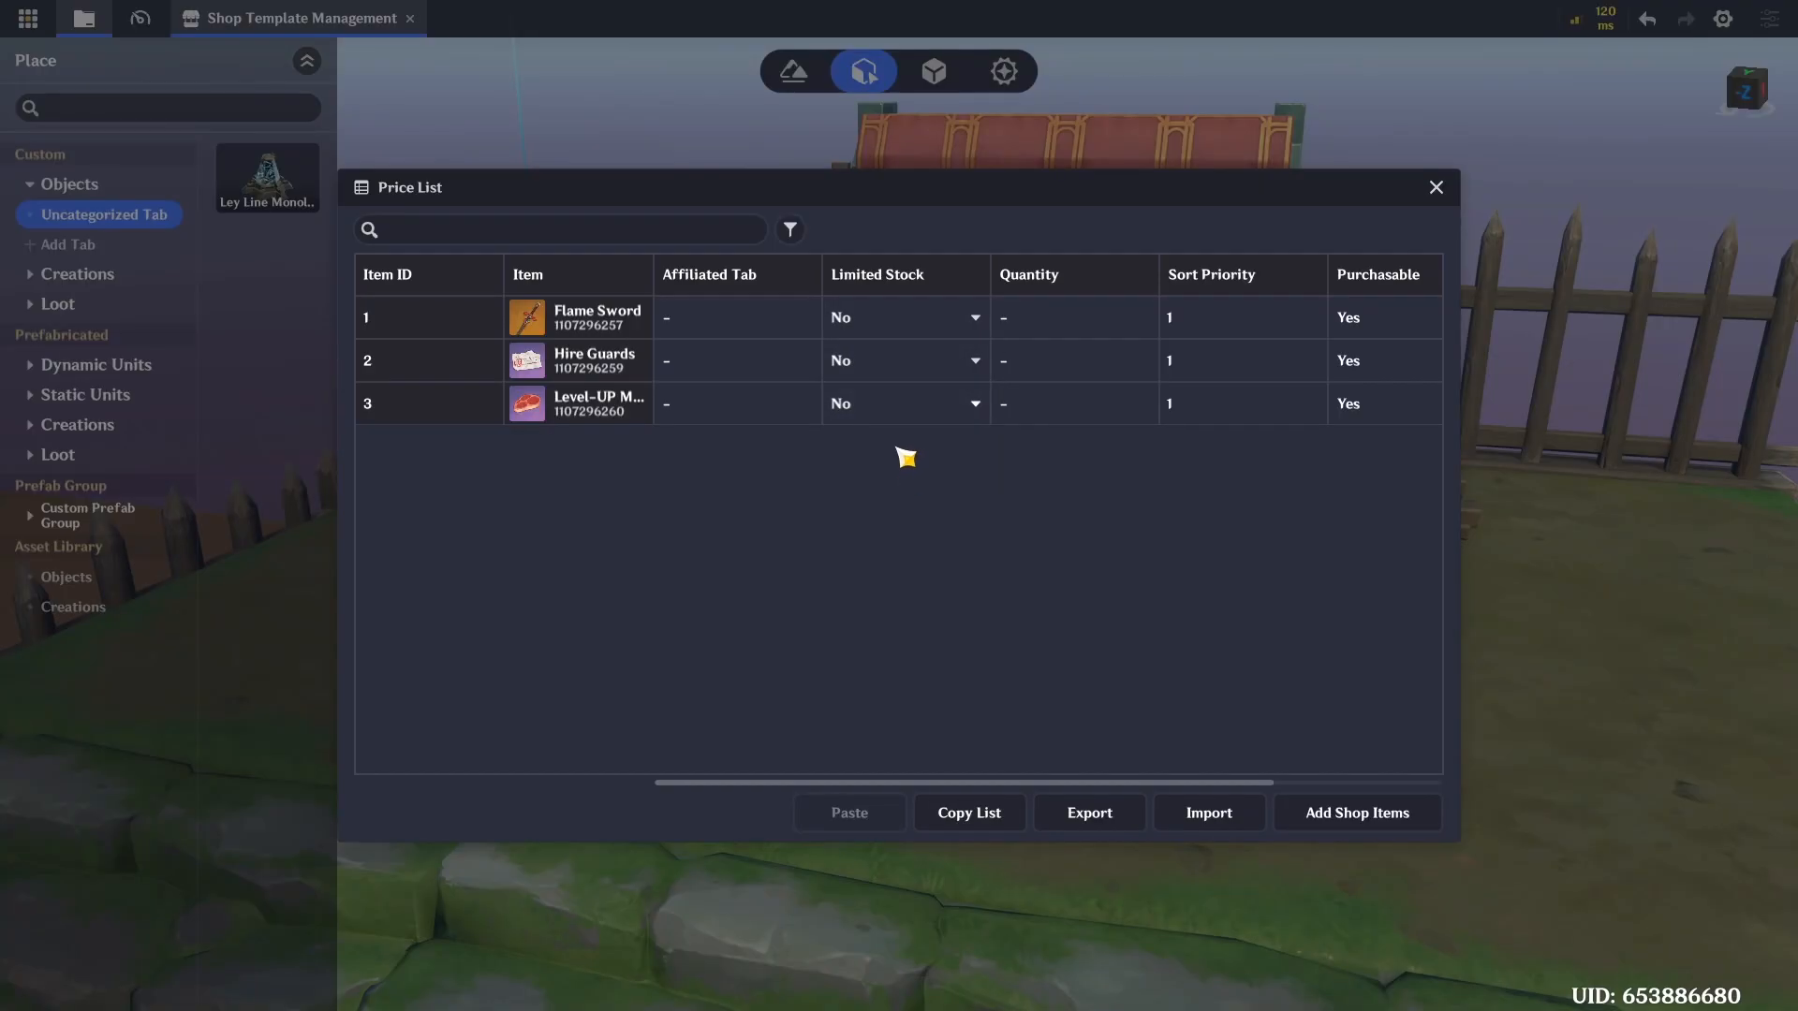
Close the price list, minimize Shop Template Management and save the project
scroll(1105, 491, "right", 1)
scroll(1105, 492, "right", 2)
left_click(1436, 189)
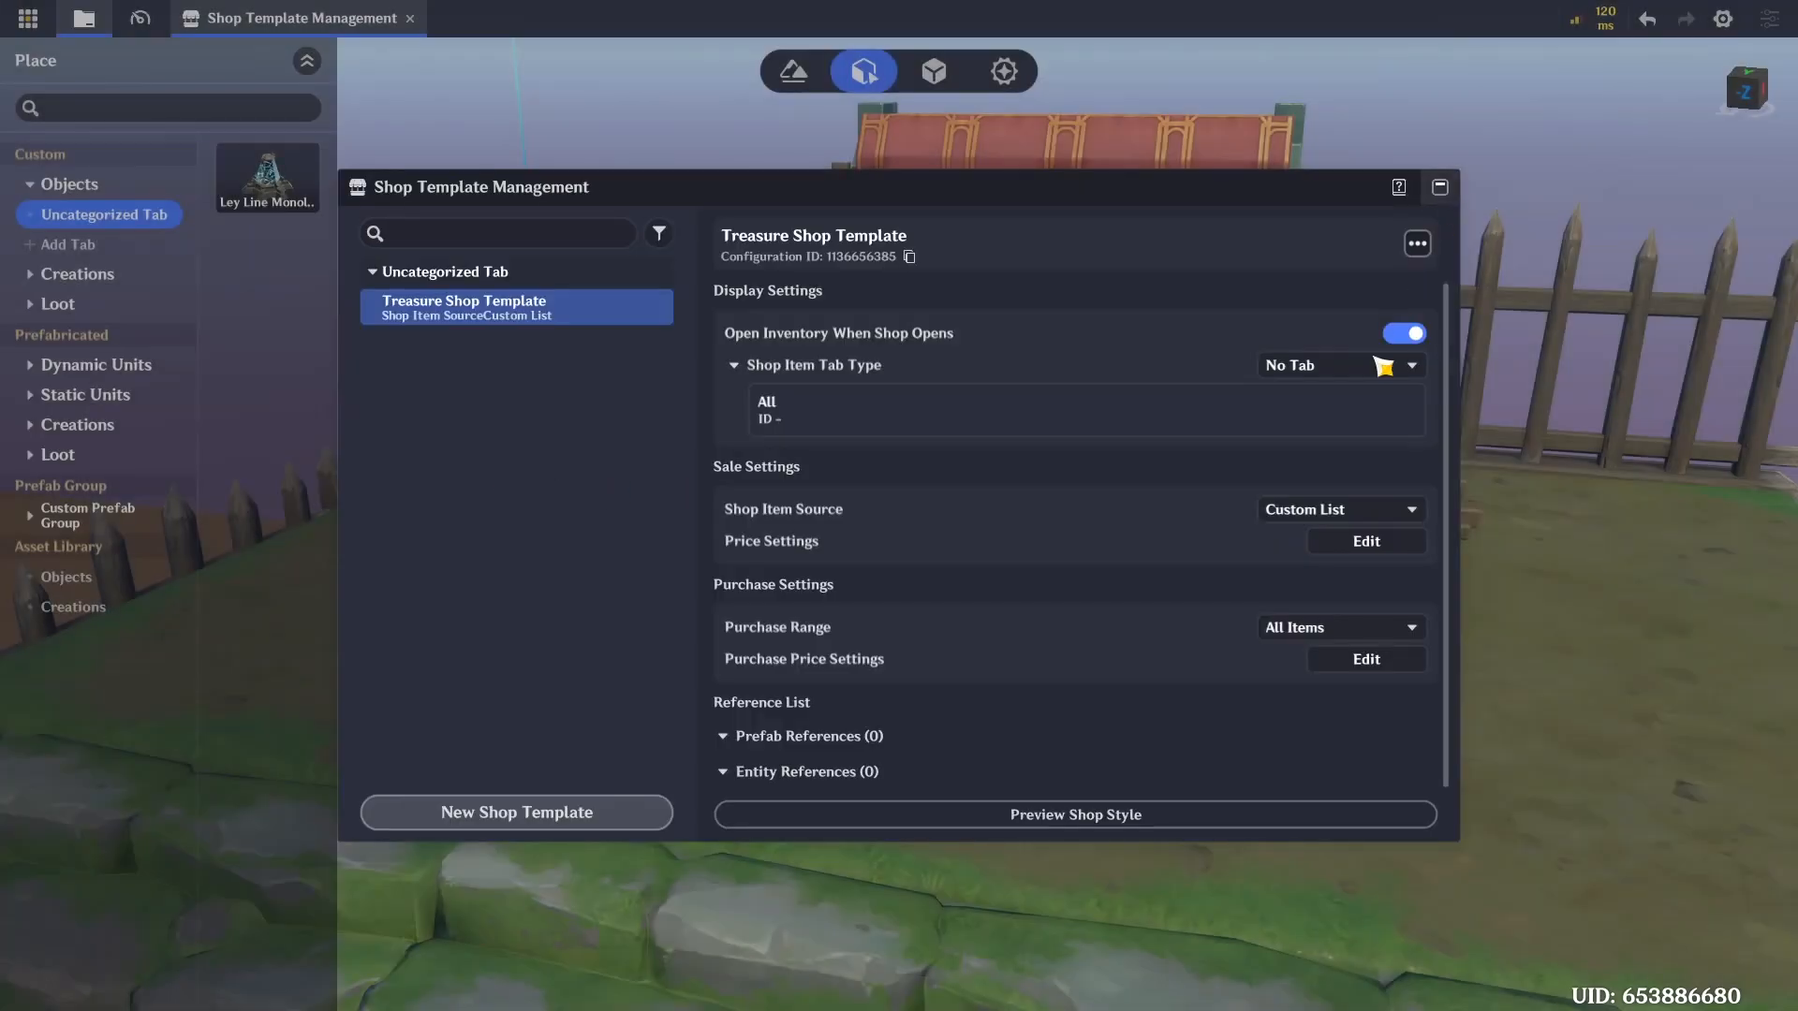
left_click(1442, 189)
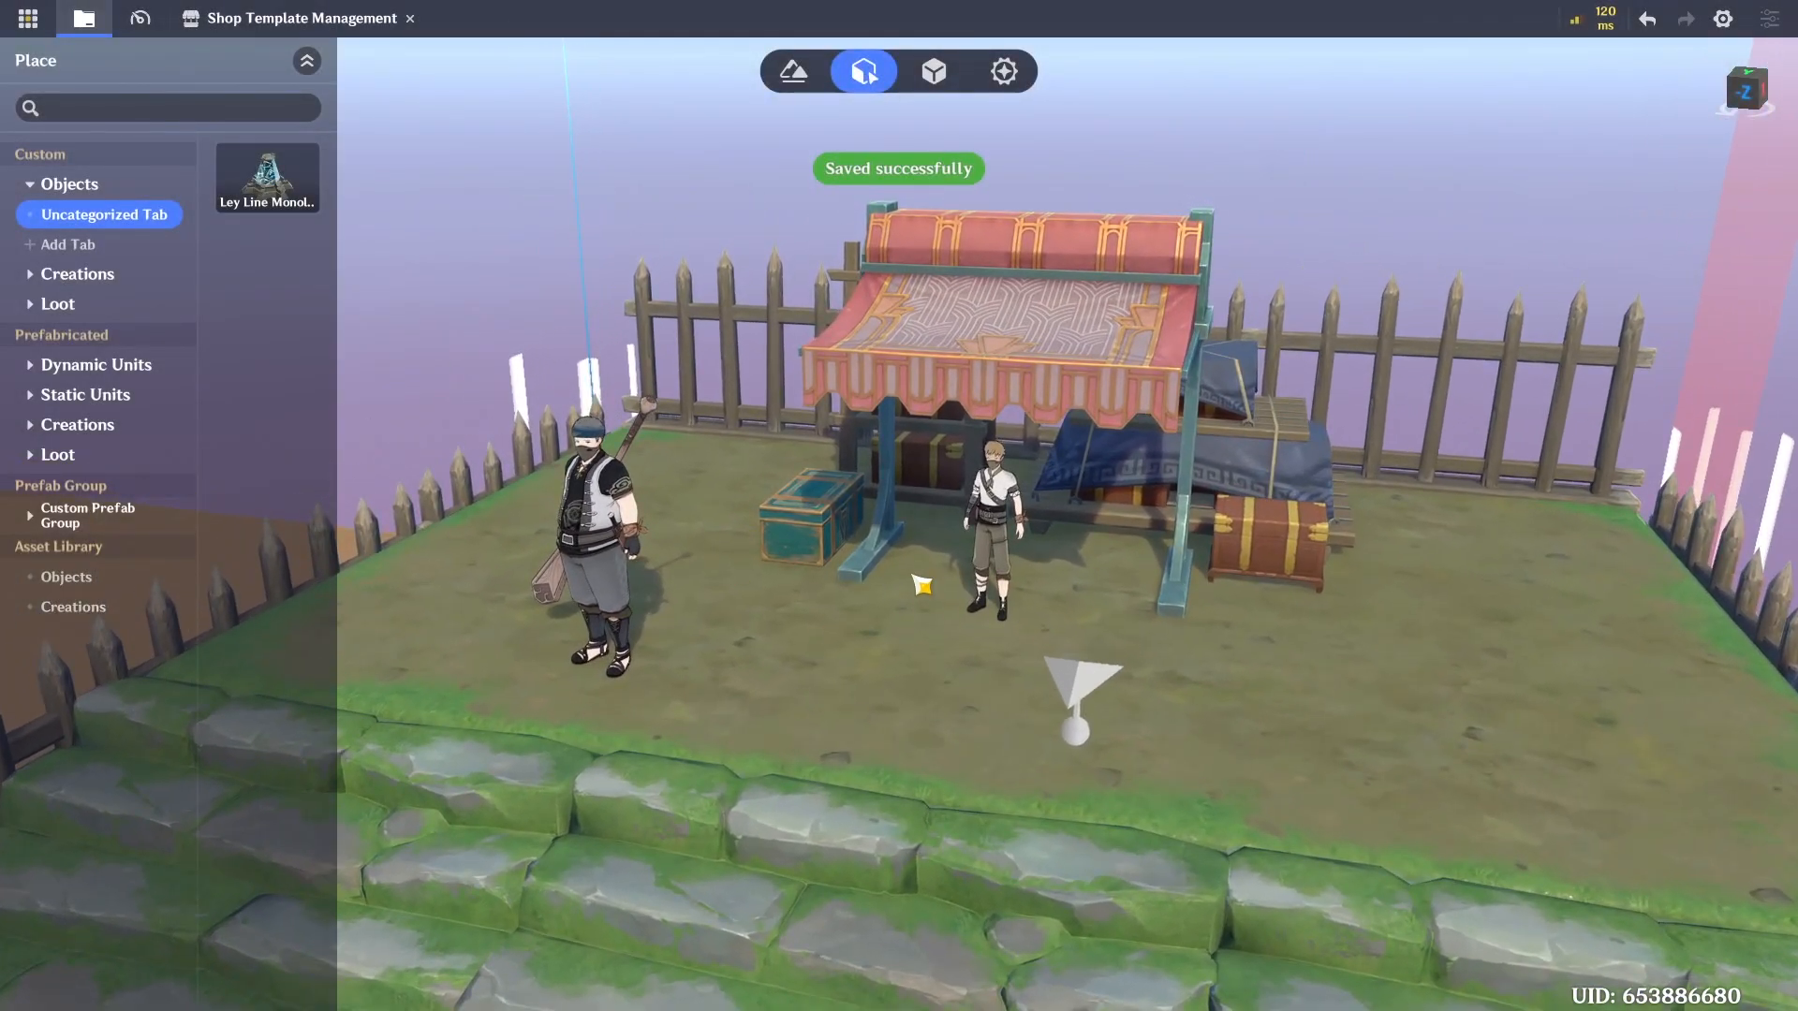
scroll(1217, 662, "up", 2)
right_click_drag(1268, 662, 943, 633)
key("w")
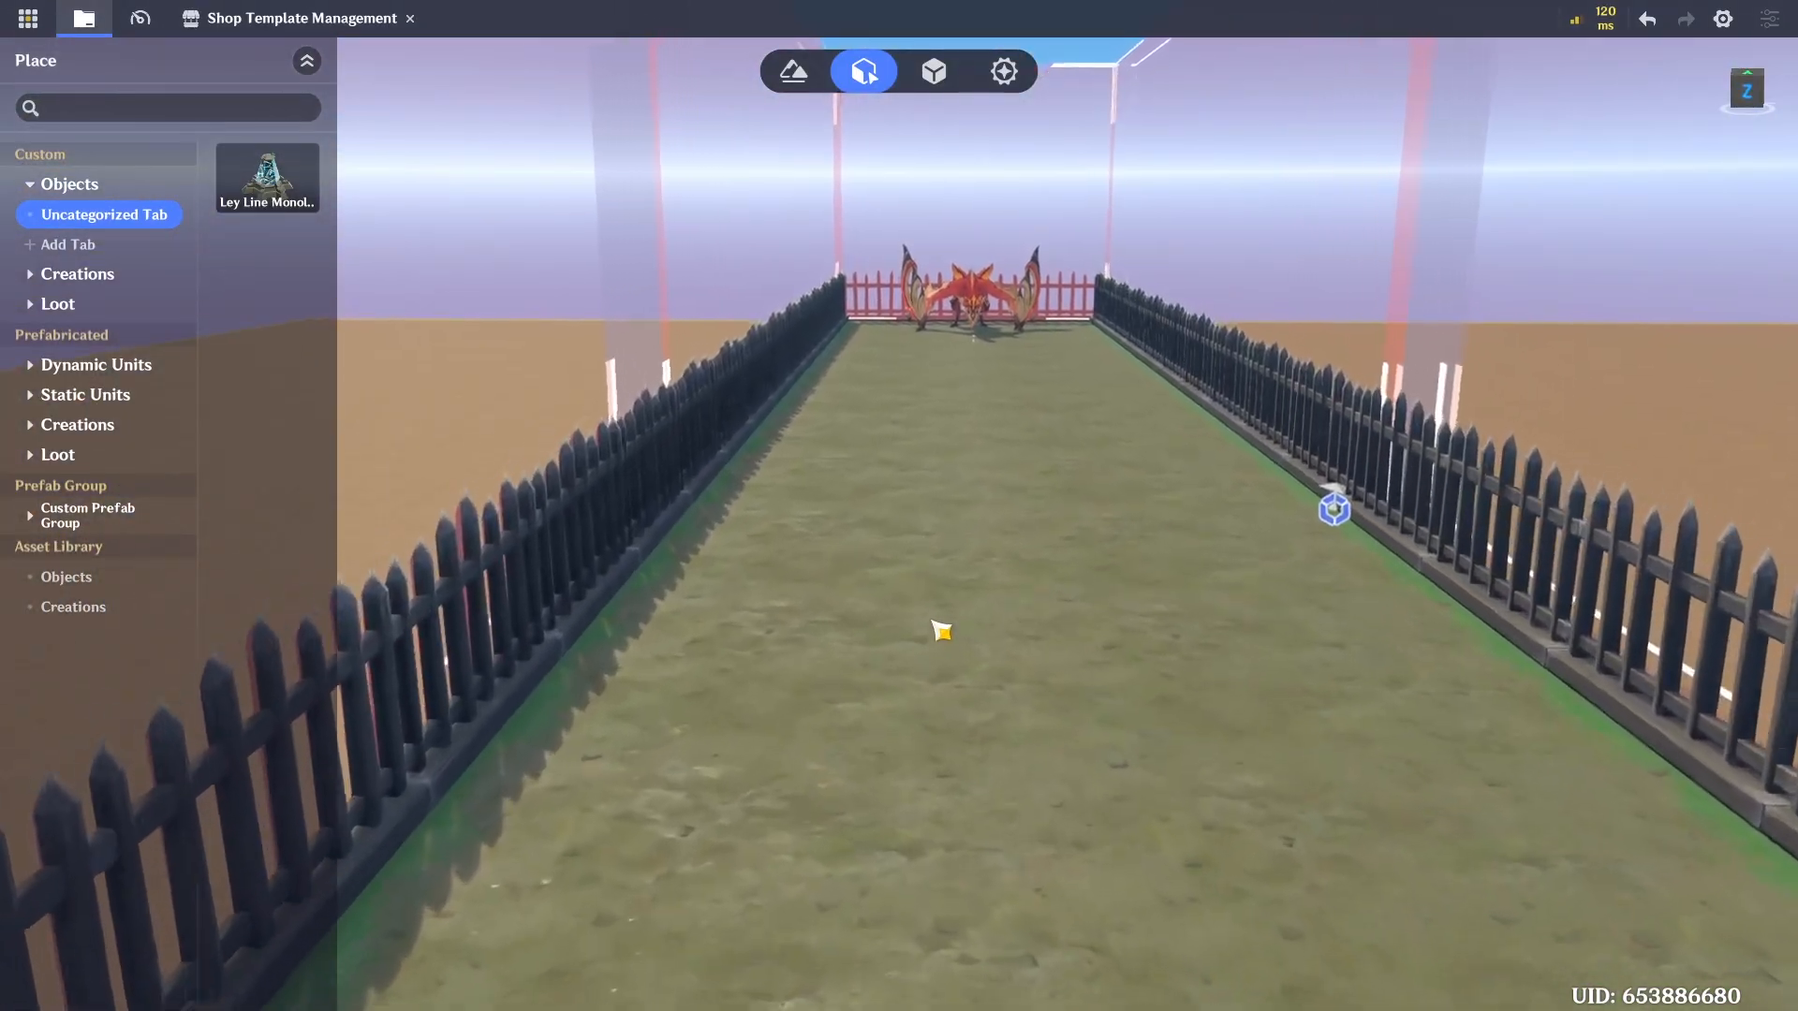
key("w")
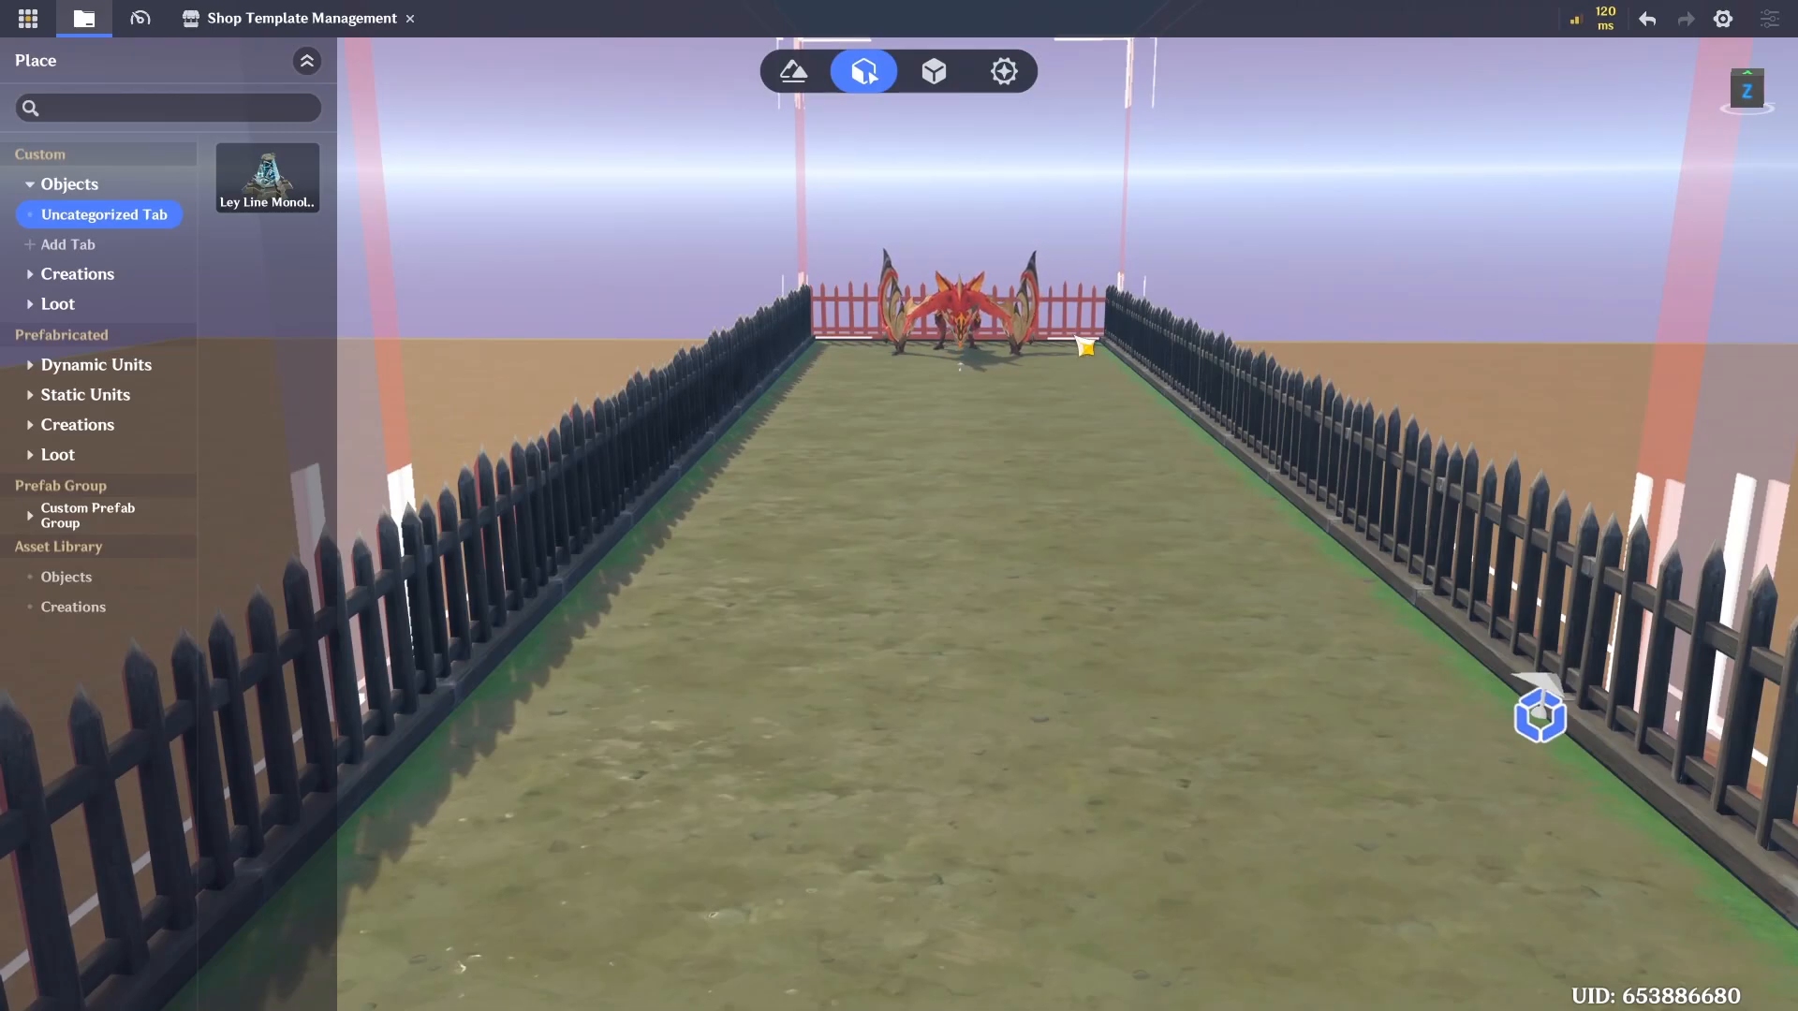
Open Manage UI Control Groups on the interface's Default Layout
left_click(28, 19)
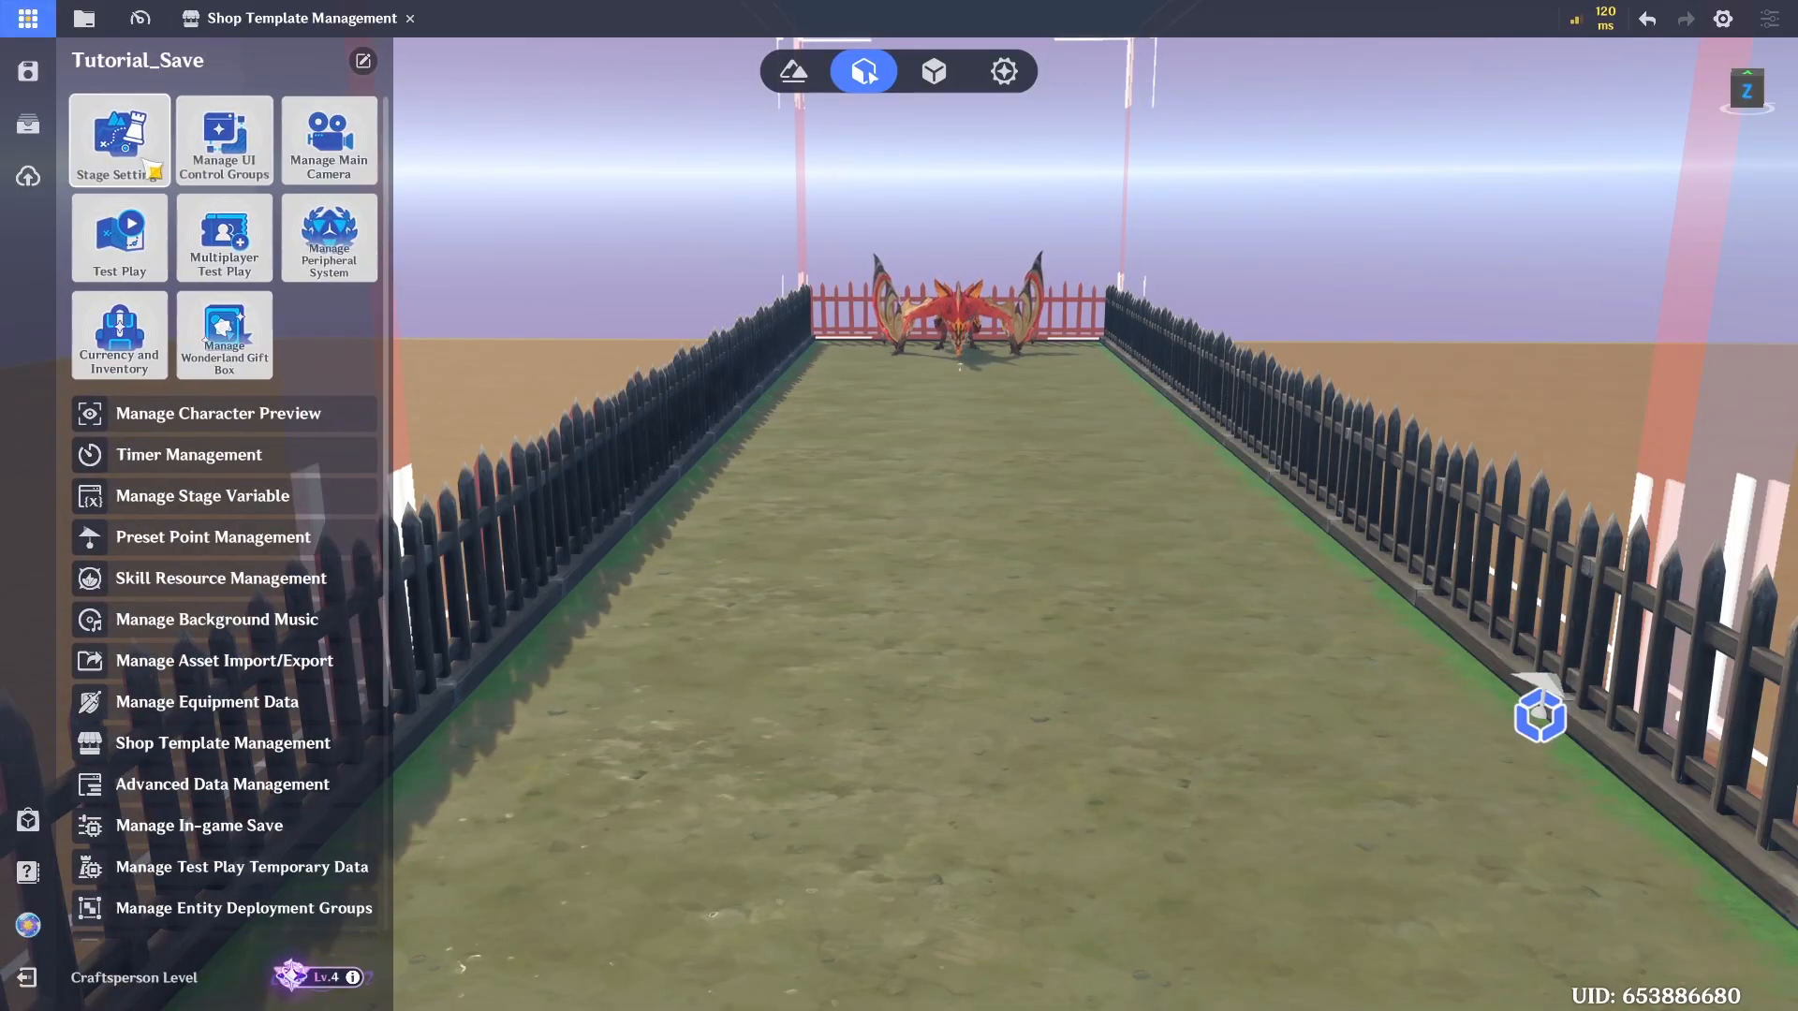
left_click(211, 167)
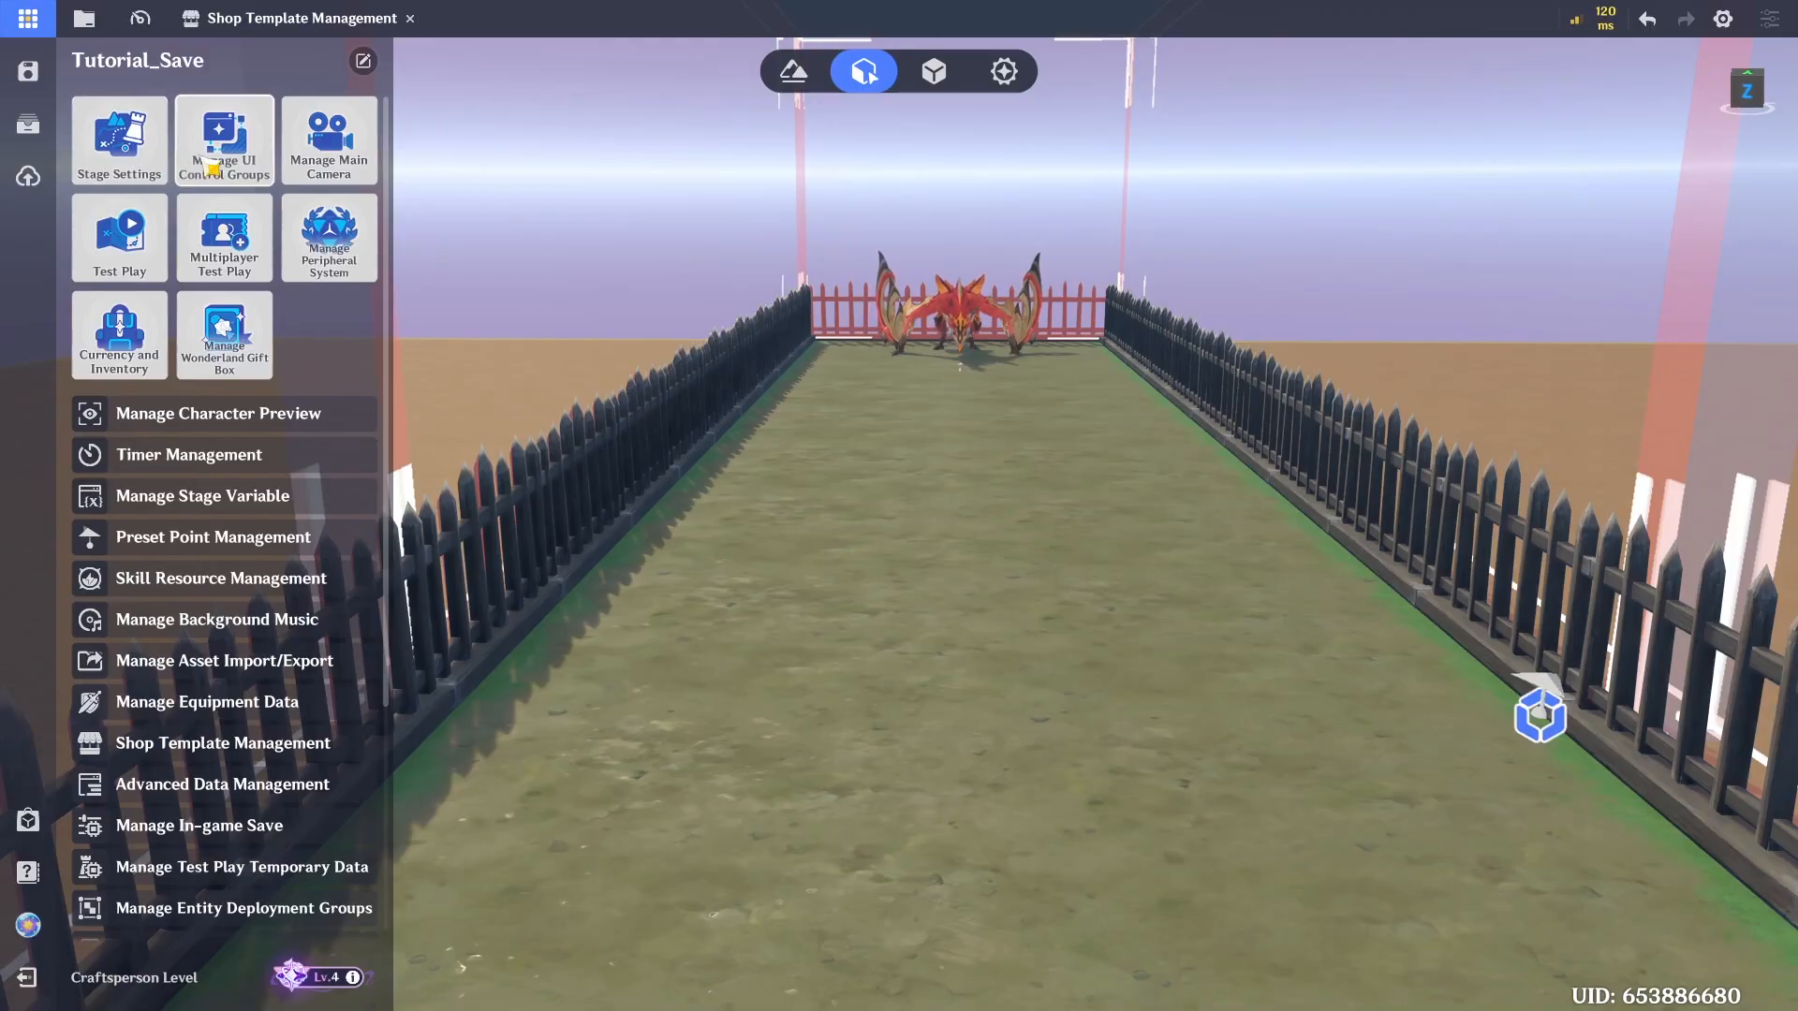
scroll(762, 511, "up", 2)
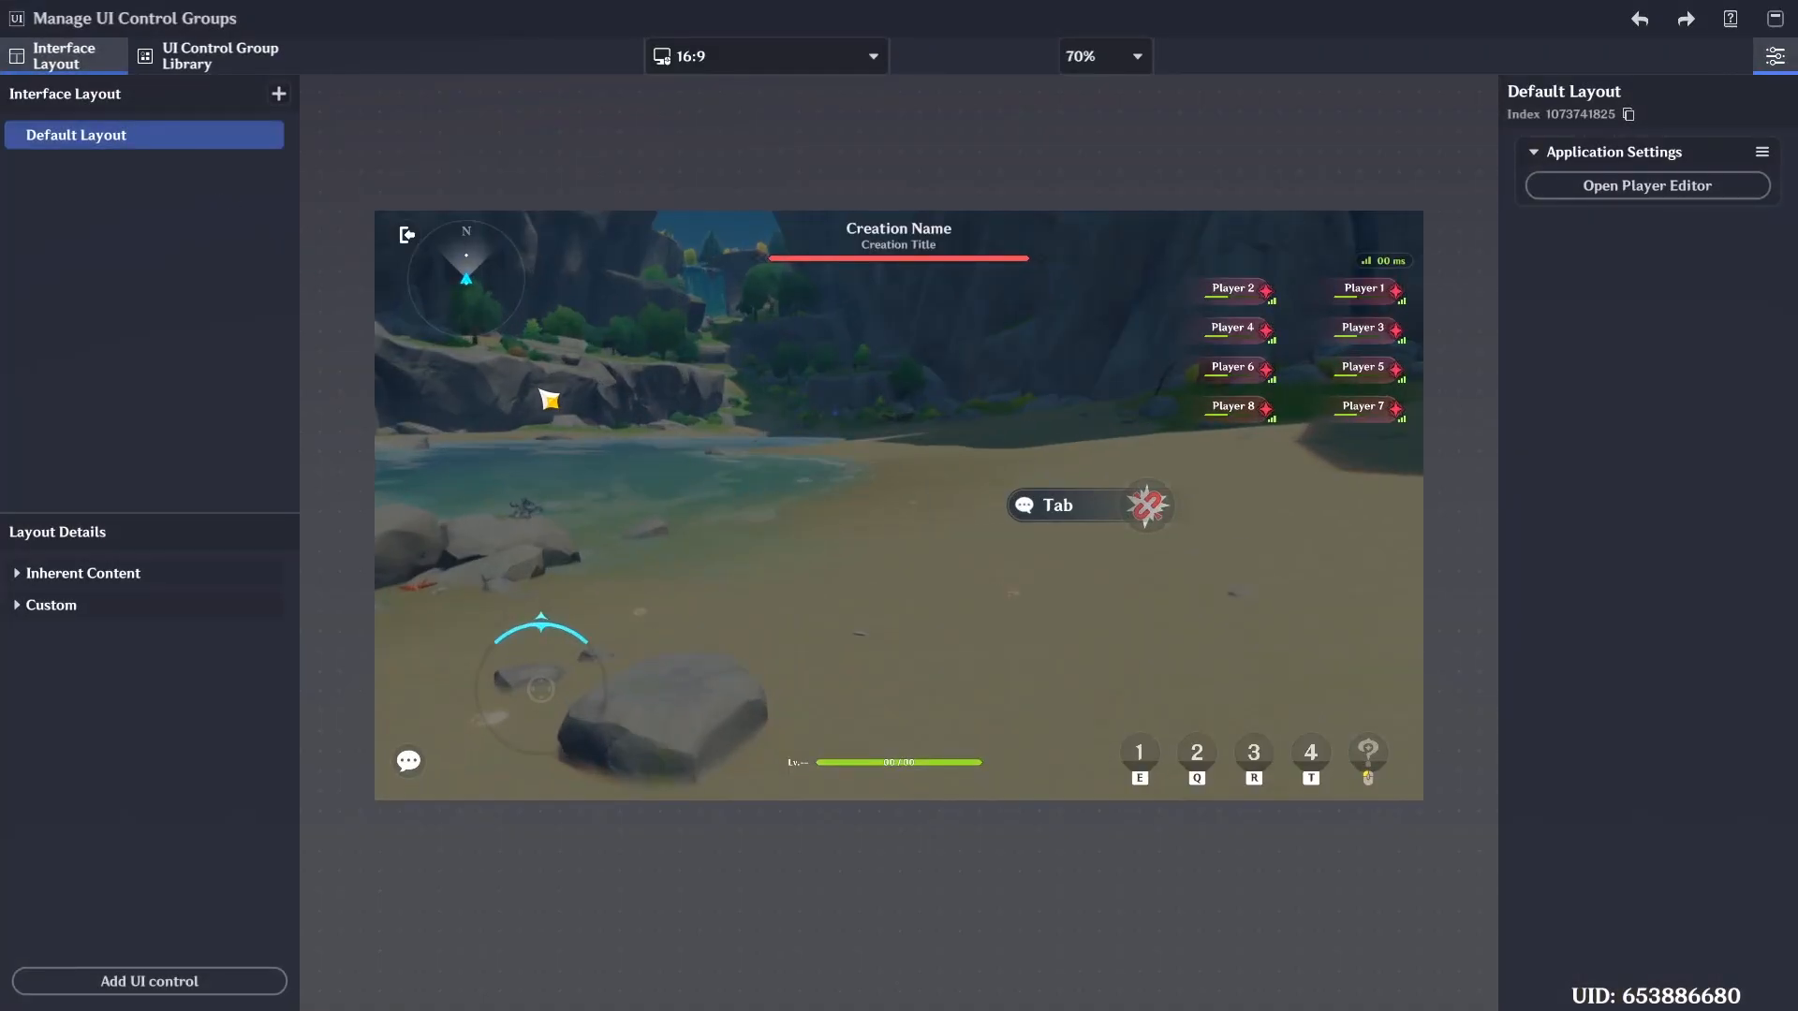
Turn off the initial visibility of the Mini-Map and Team Information controls in the Default Layout
left_click(476, 270)
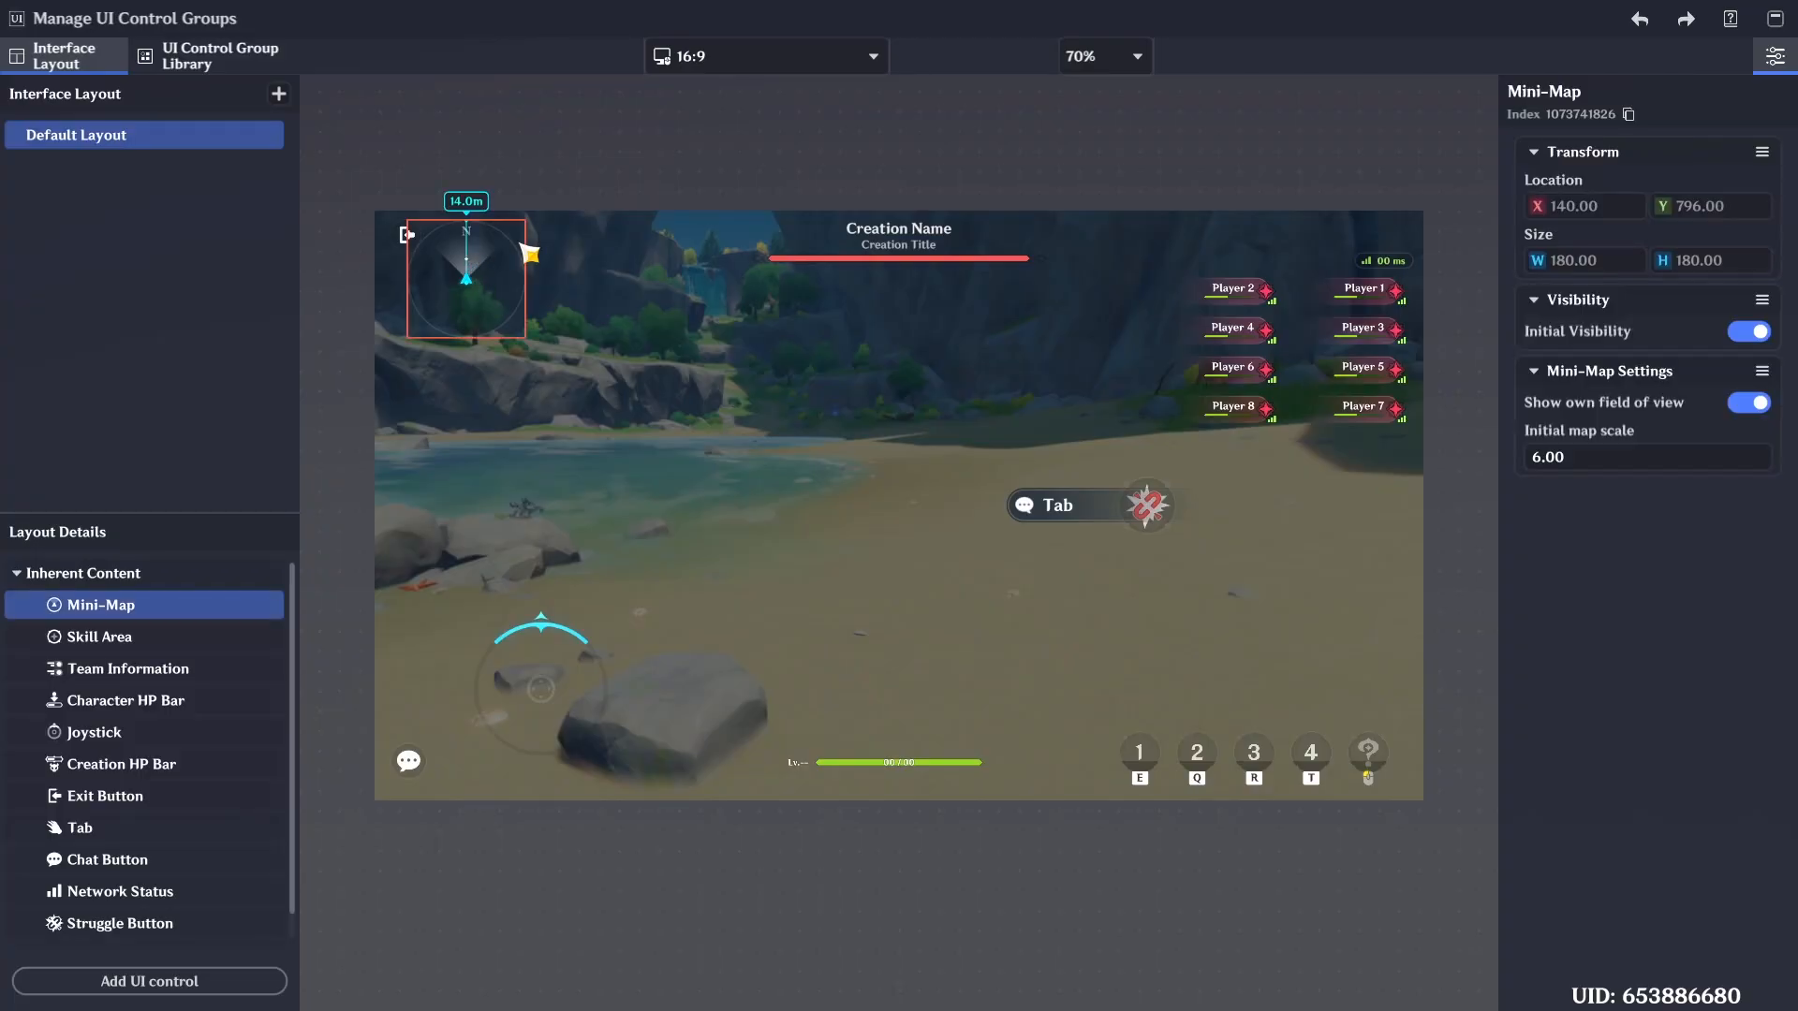
left_click(1745, 339)
left_click(1259, 328)
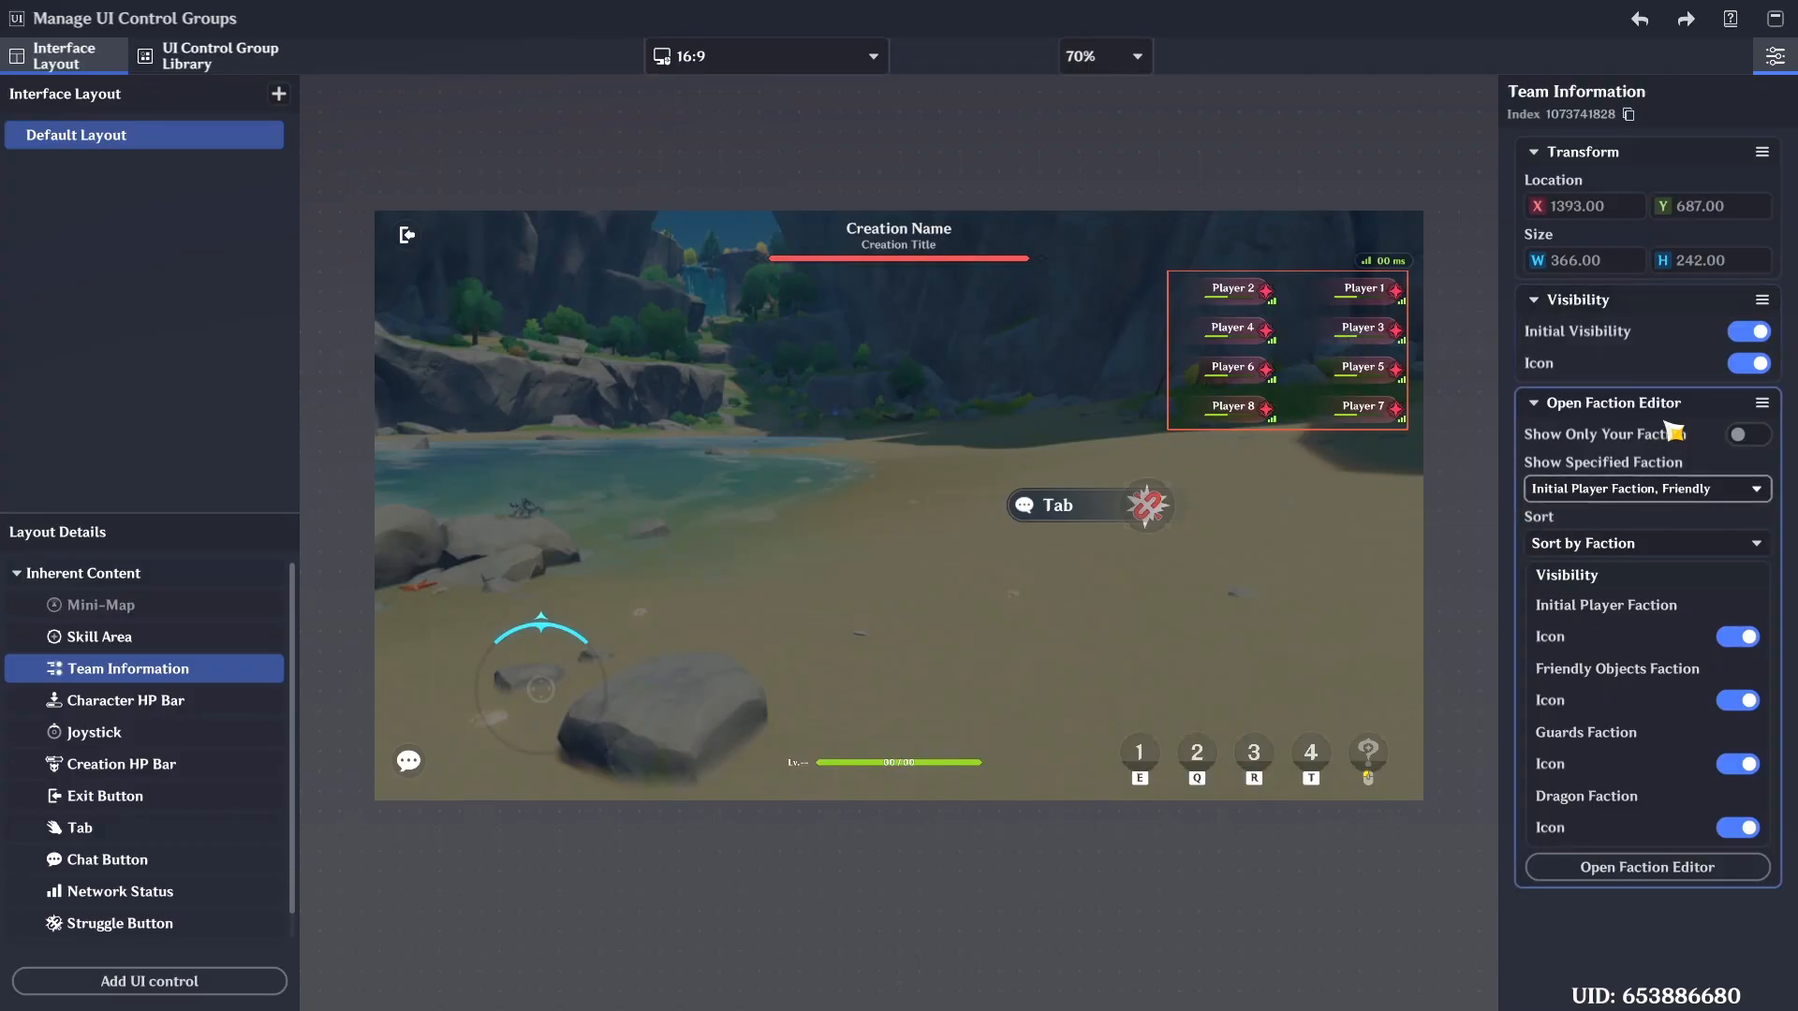
left_click(1744, 337)
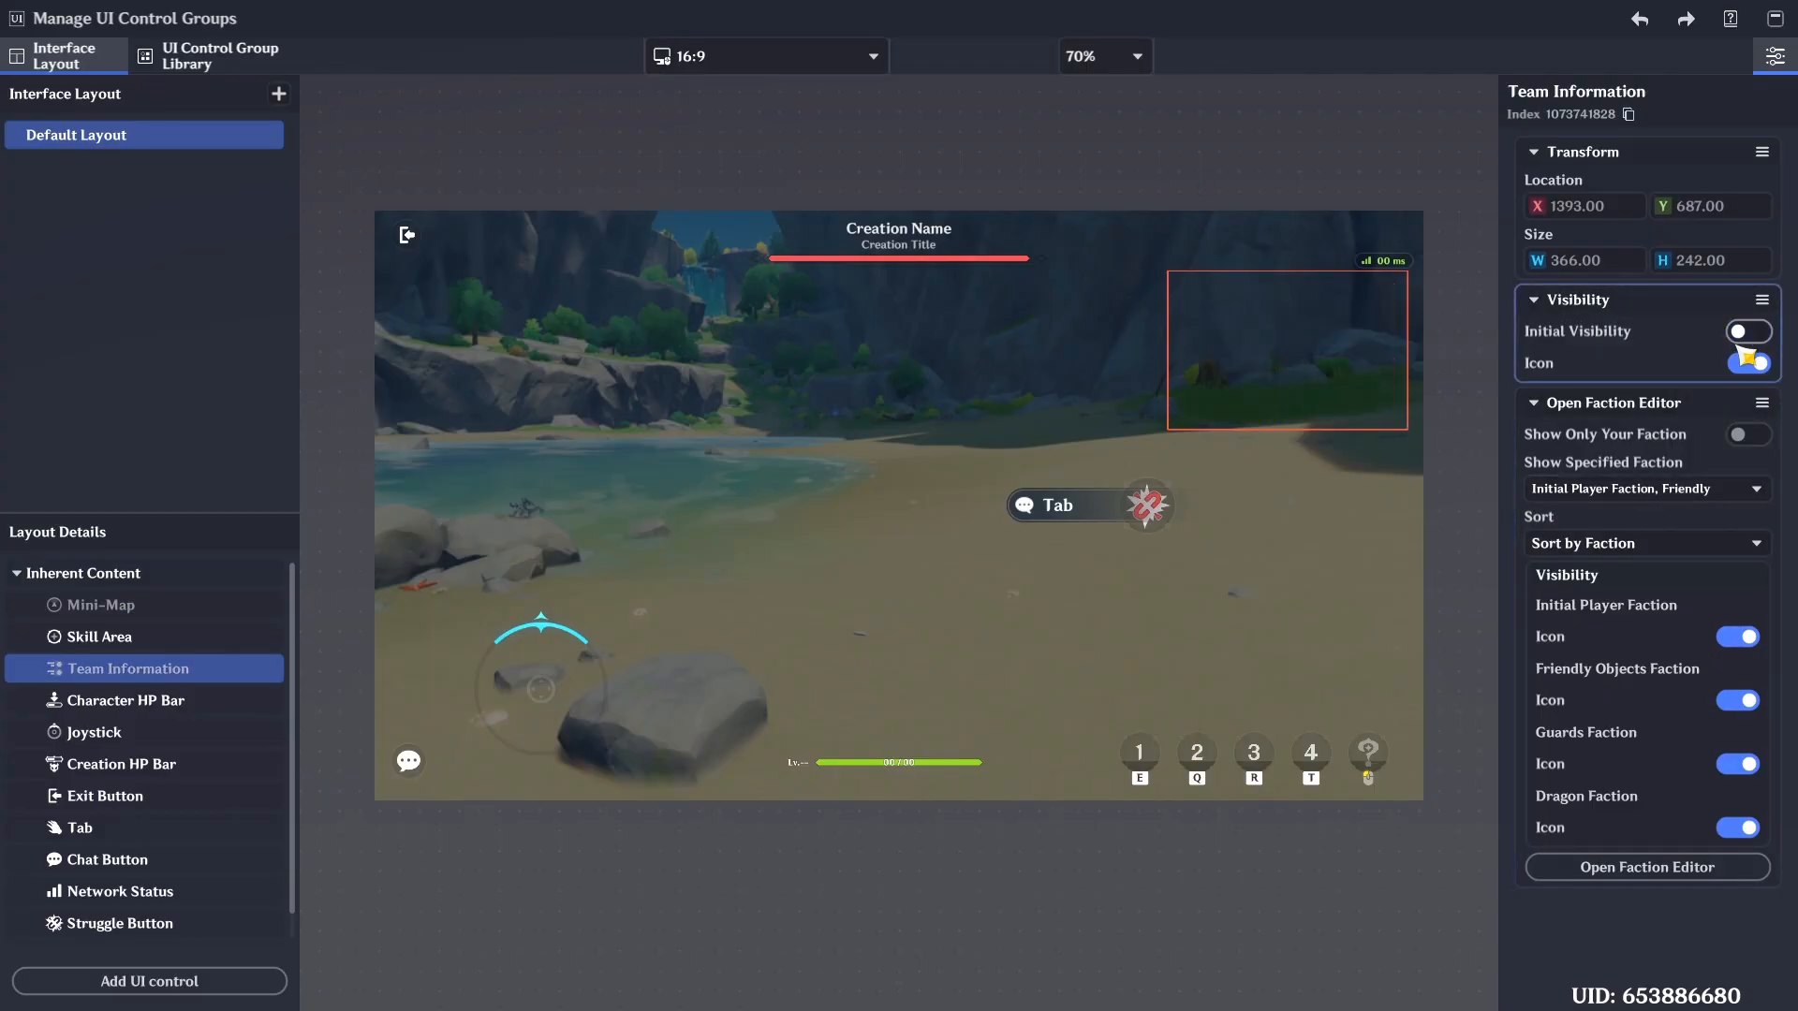
left_click(982, 871)
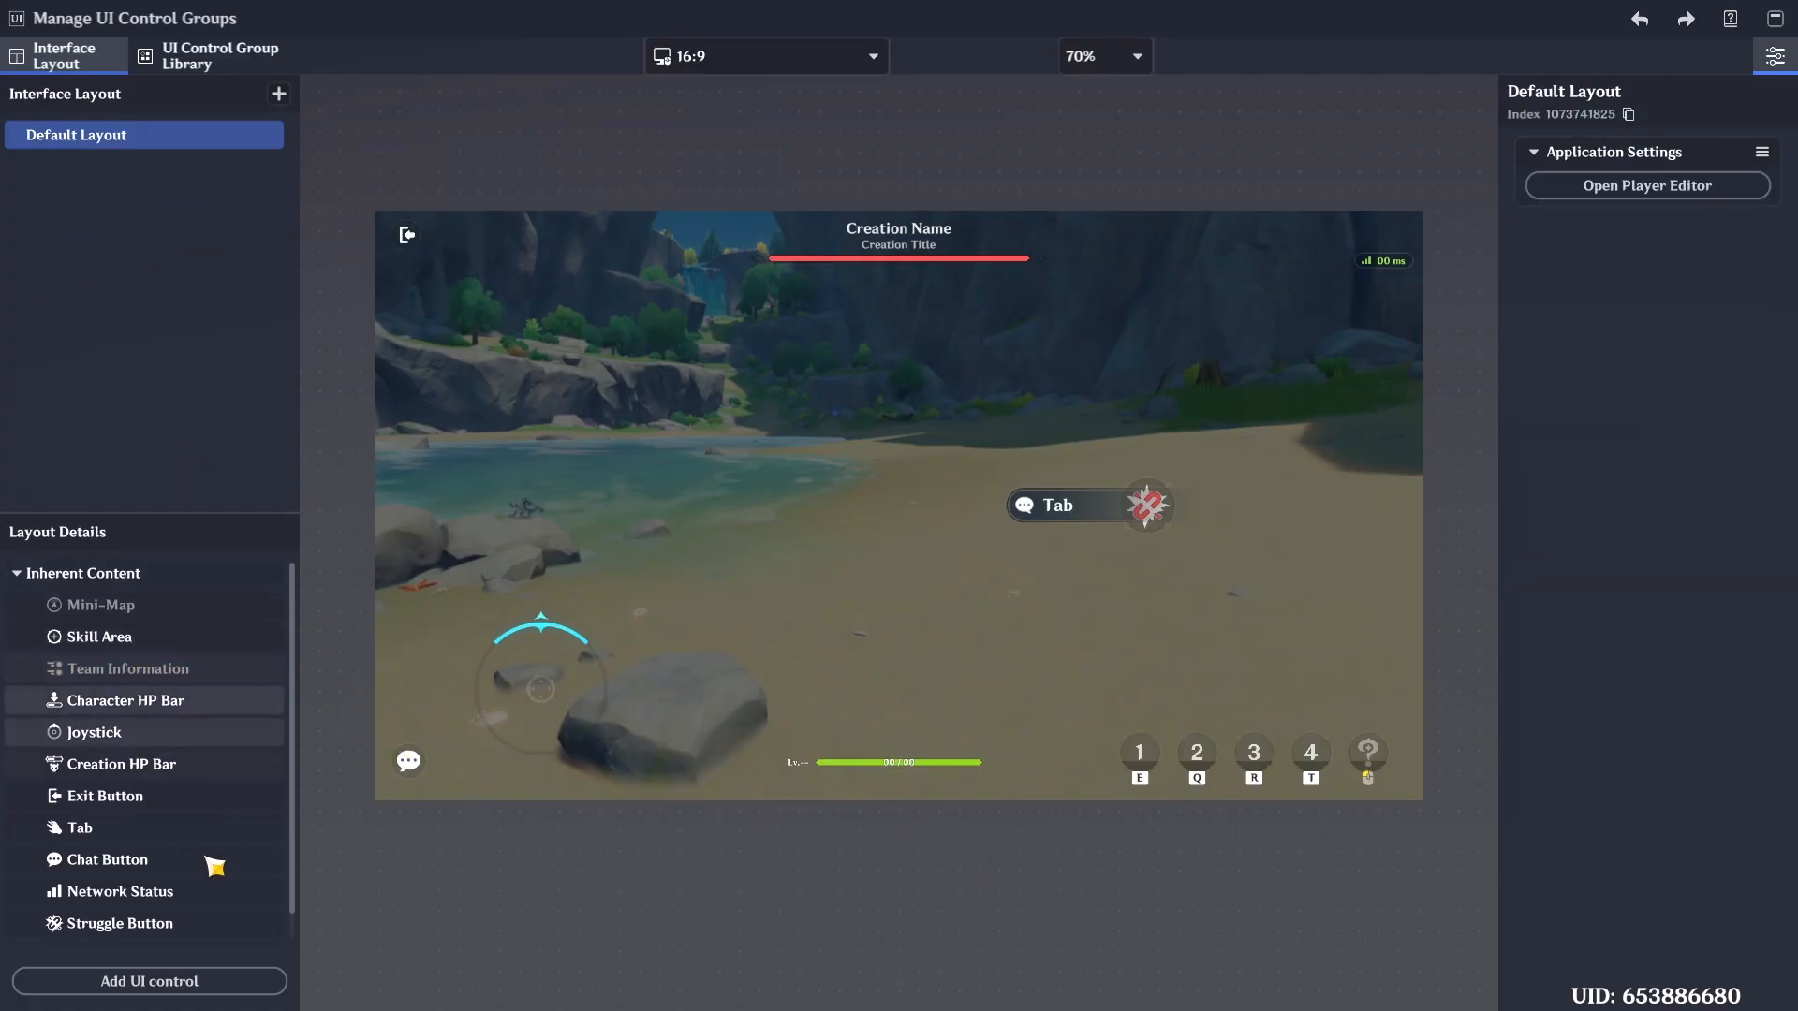
Add a prefabricated Text Box to the layout and place it beside the exit button, sized about 420 by 54
left_click(190, 982)
left_click(365, 683)
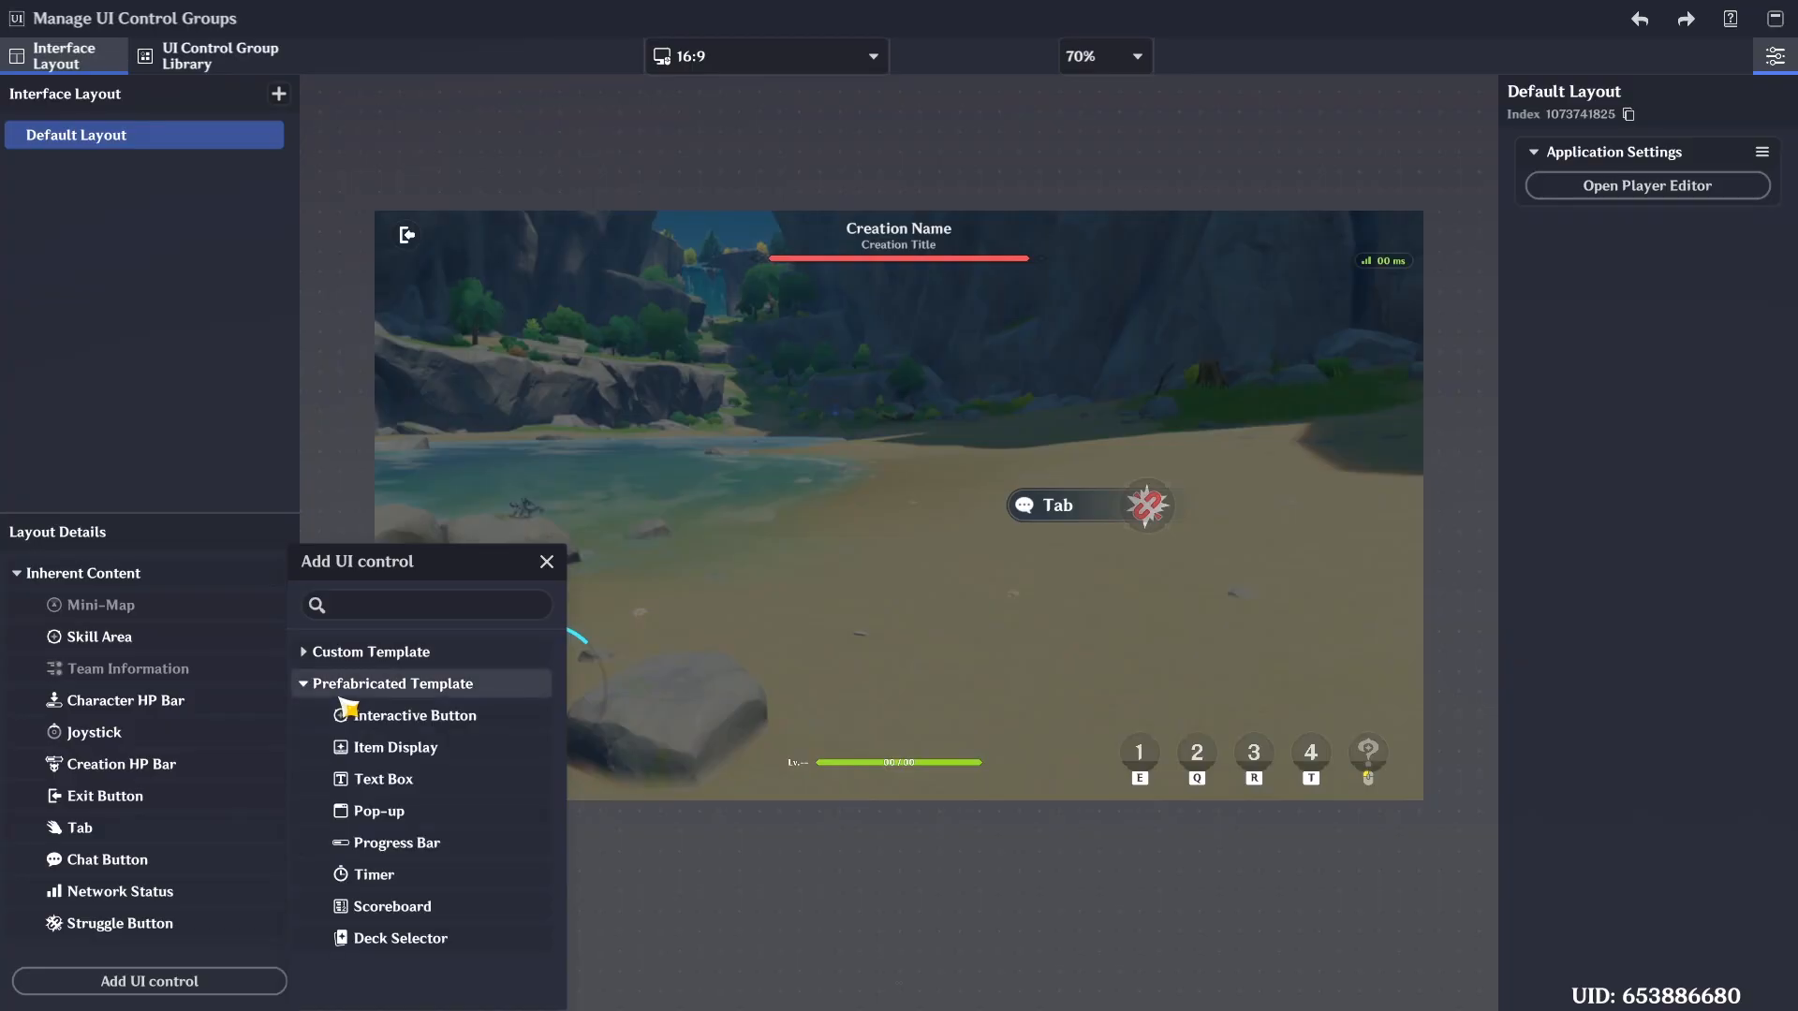
left_click(440, 791)
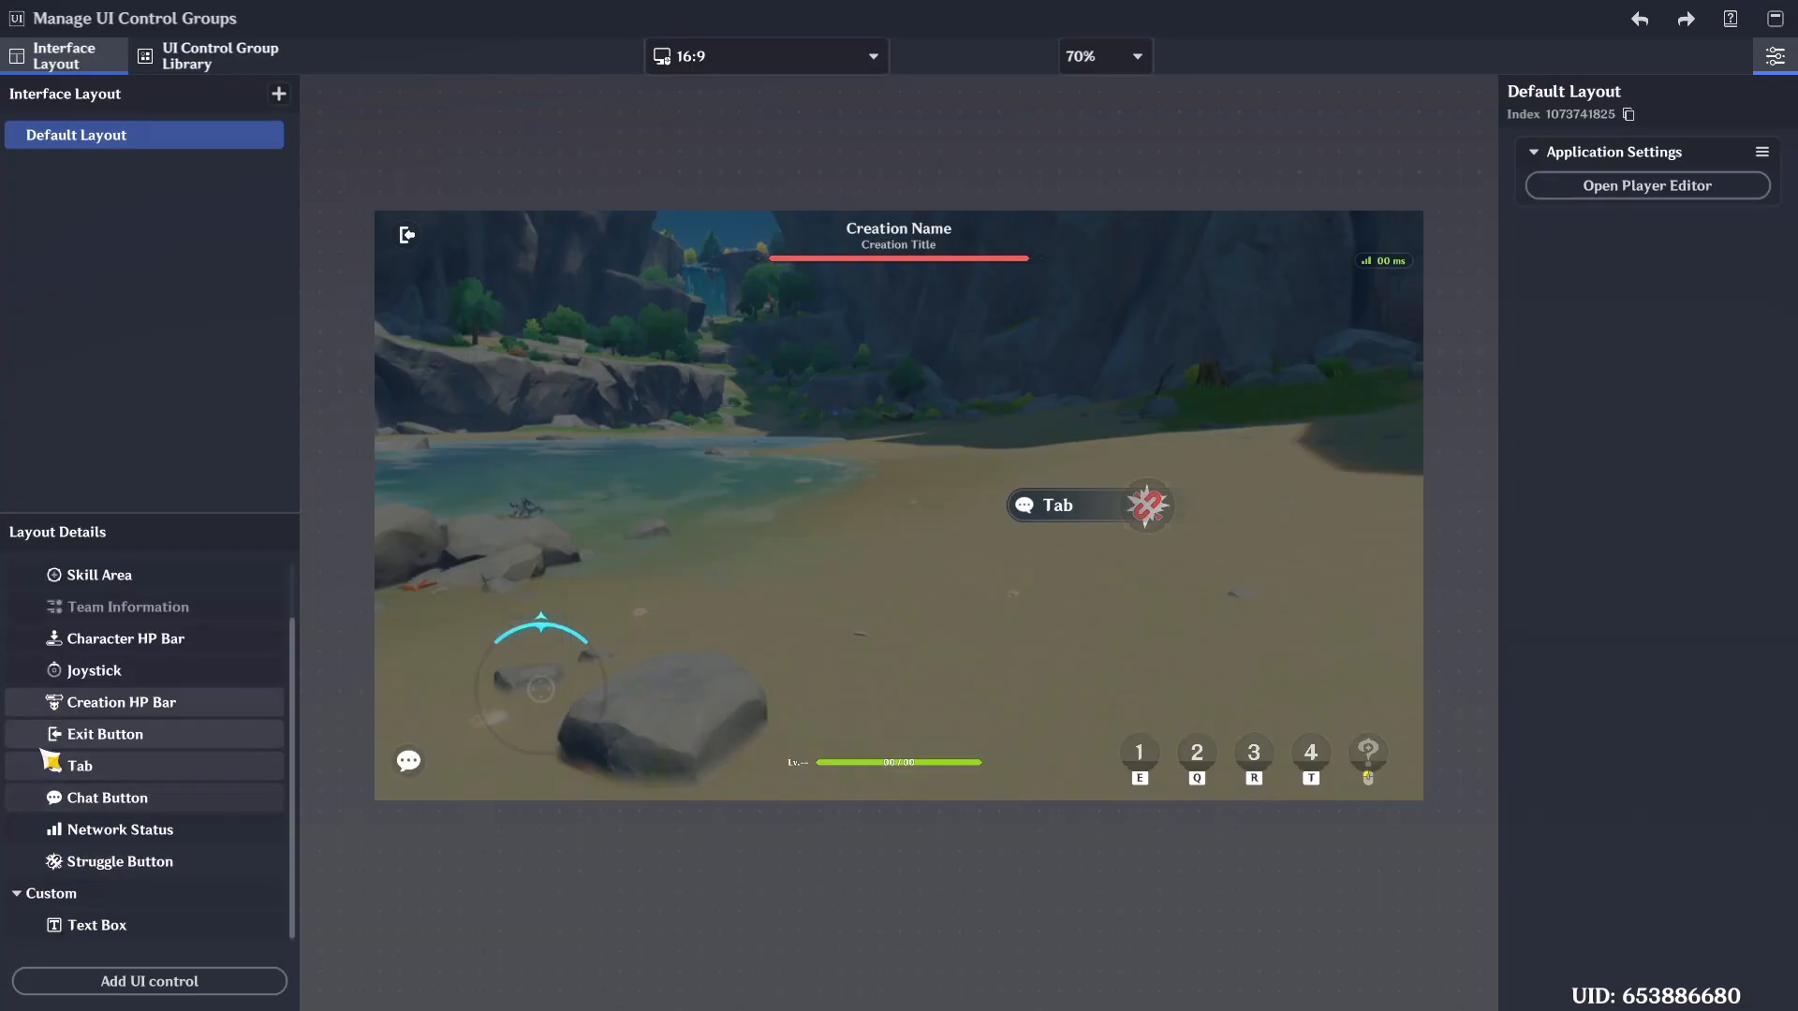
left_click(136, 922)
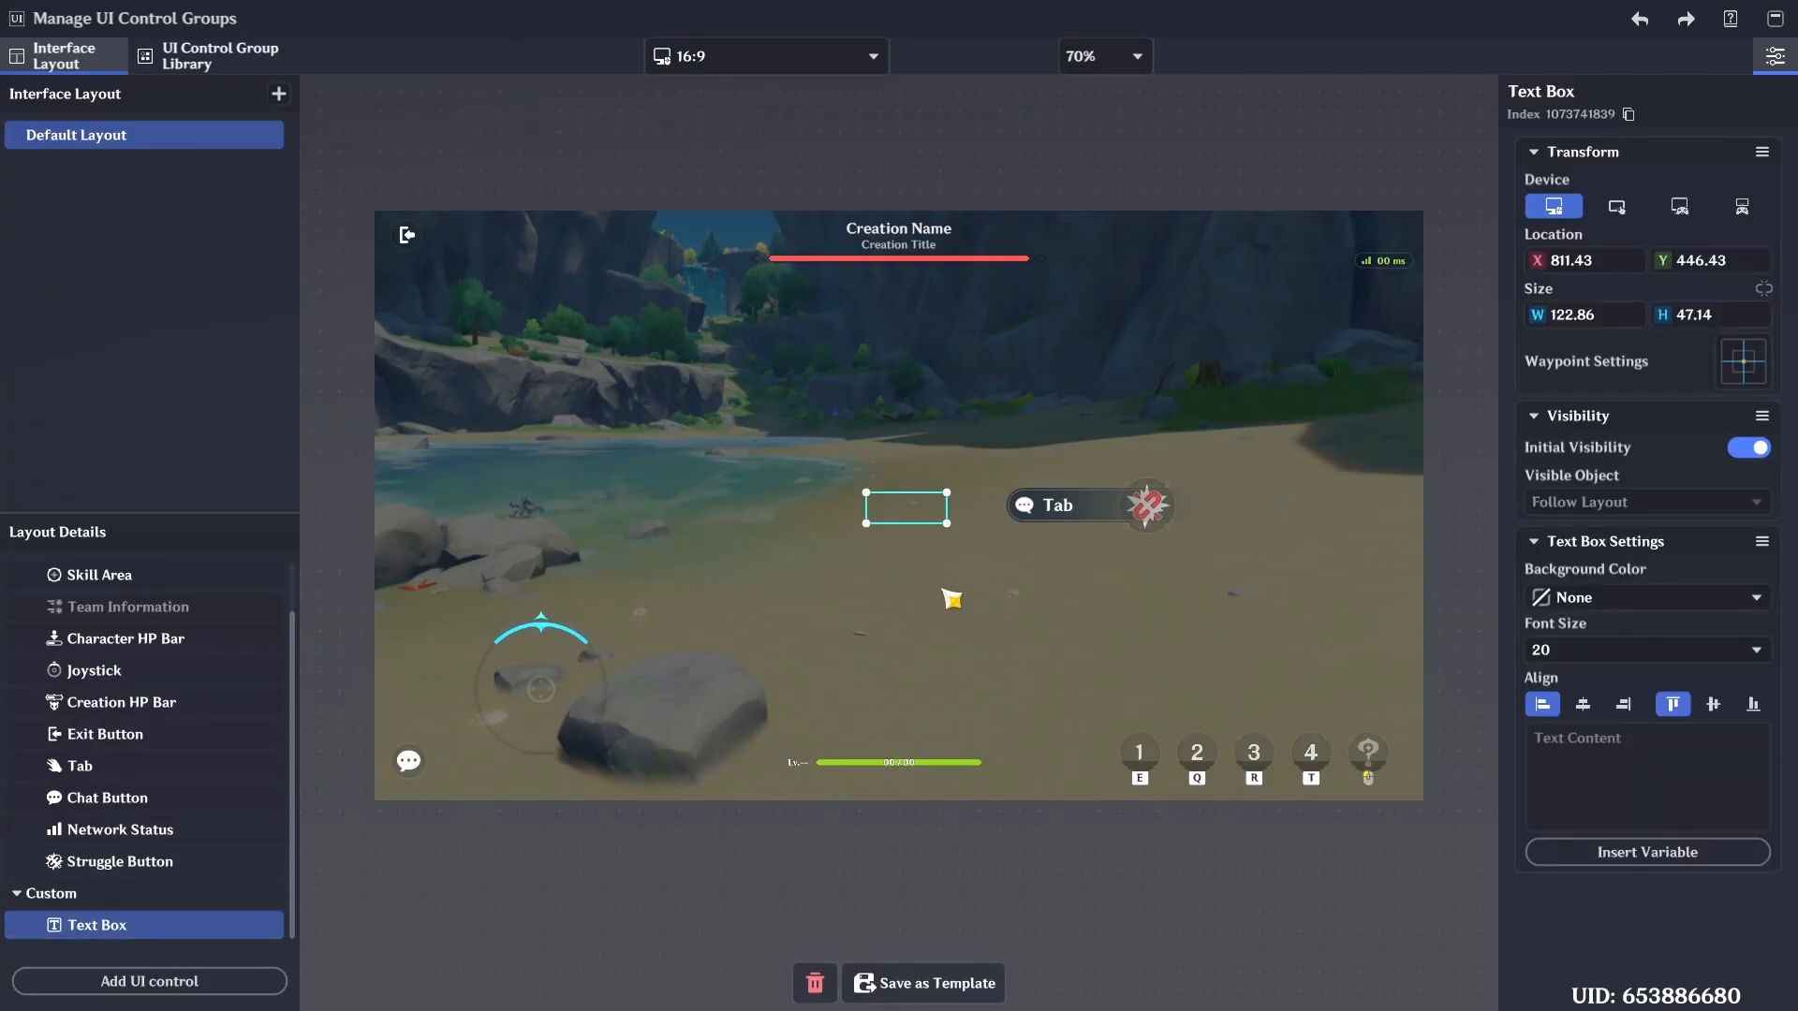
left_click_drag(922, 518, 724, 259)
Enter "Gold:" as the text box content and set its font size to 30
left_click(1631, 749)
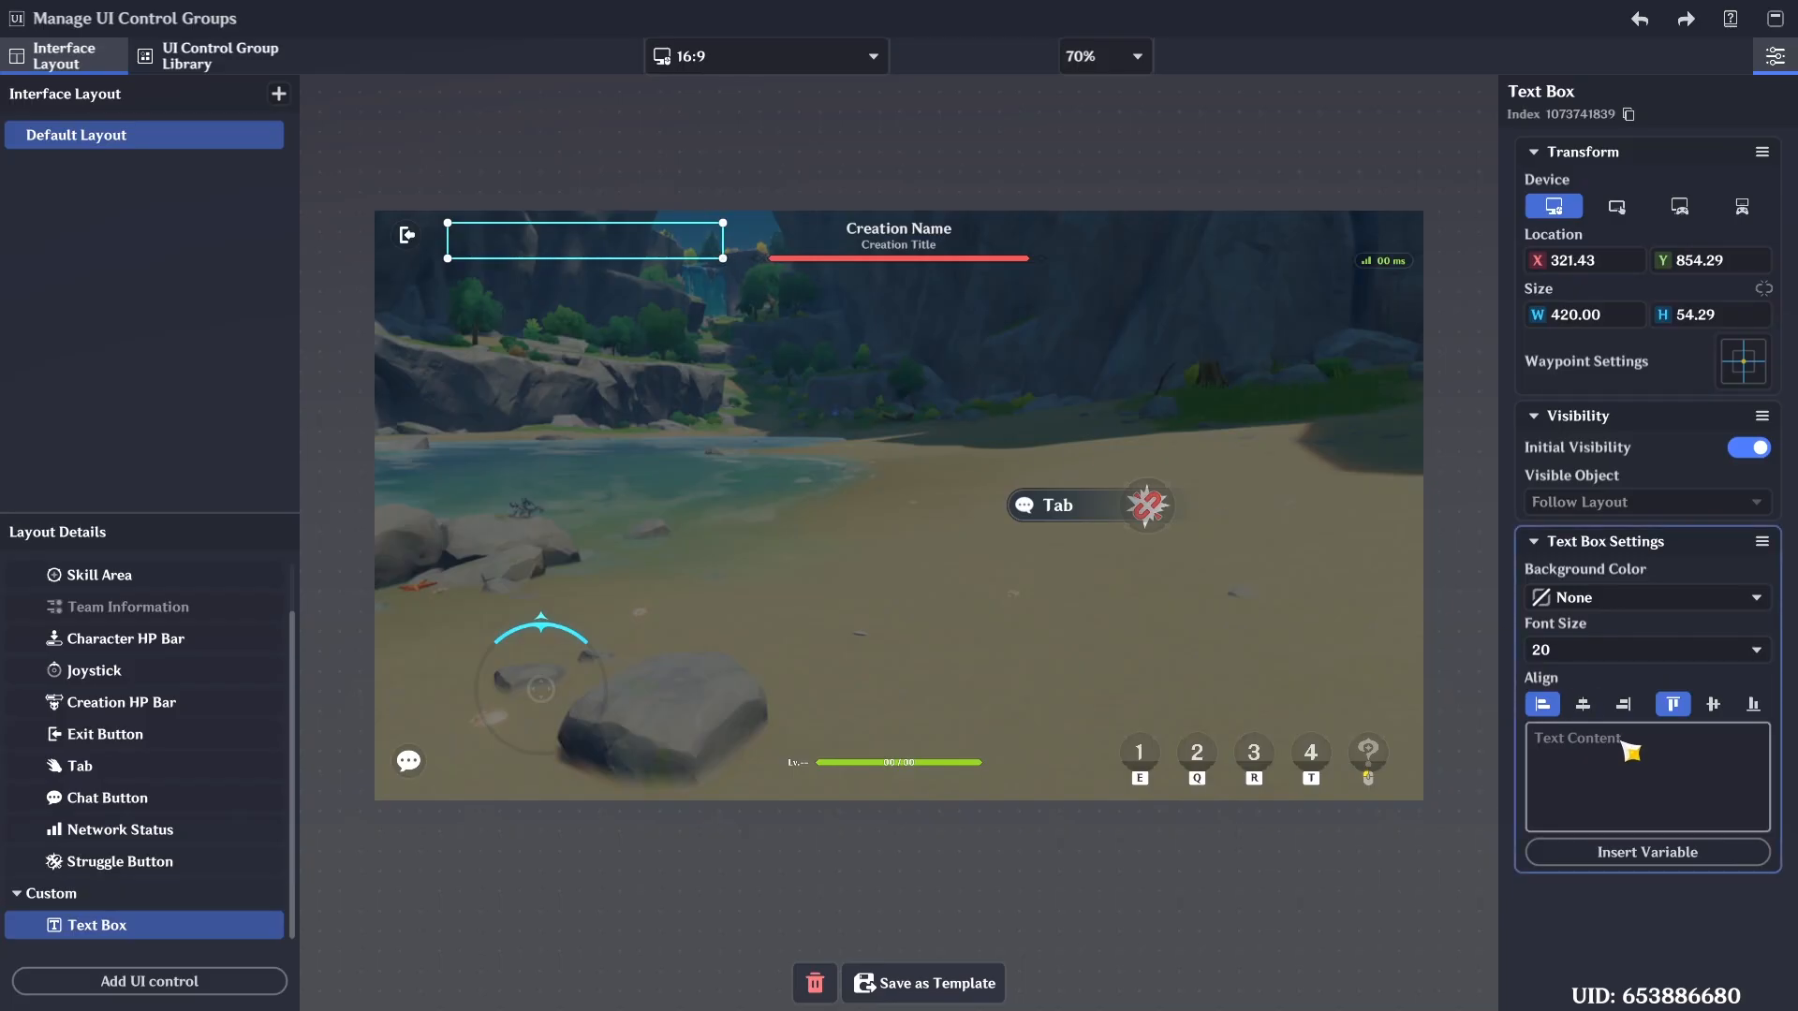
type("Gold:")
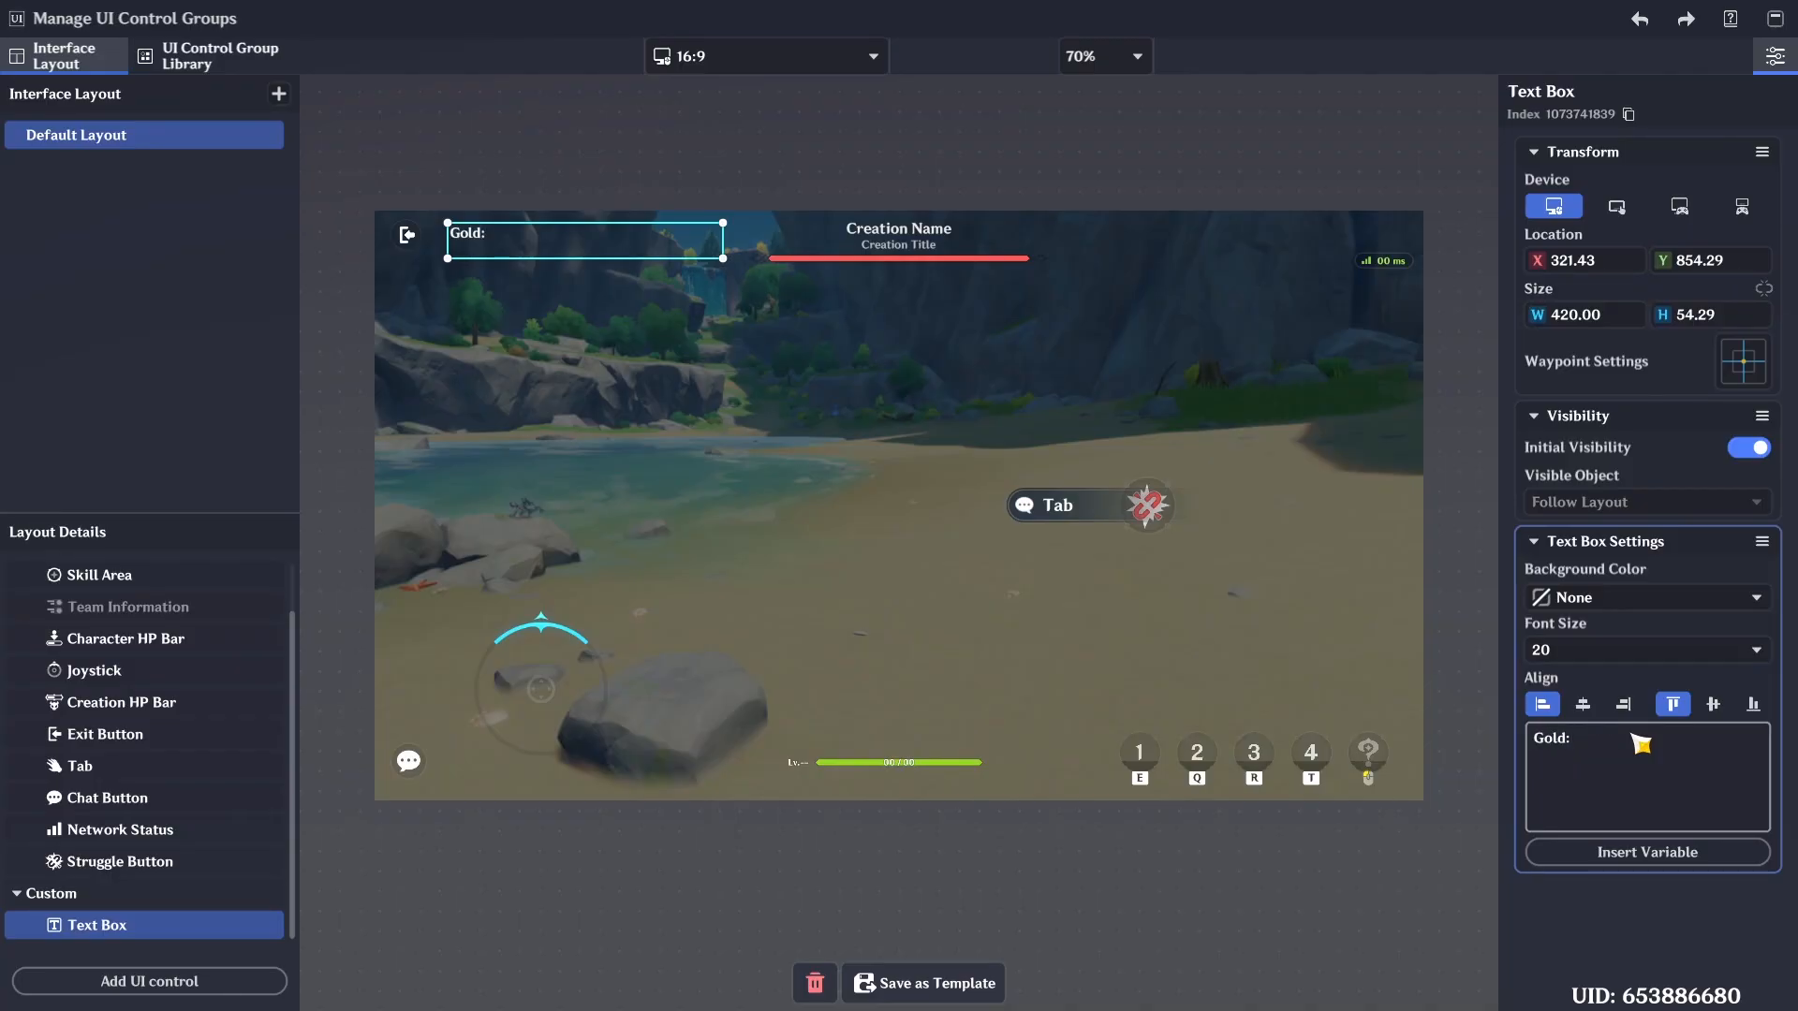
left_click(1634, 650)
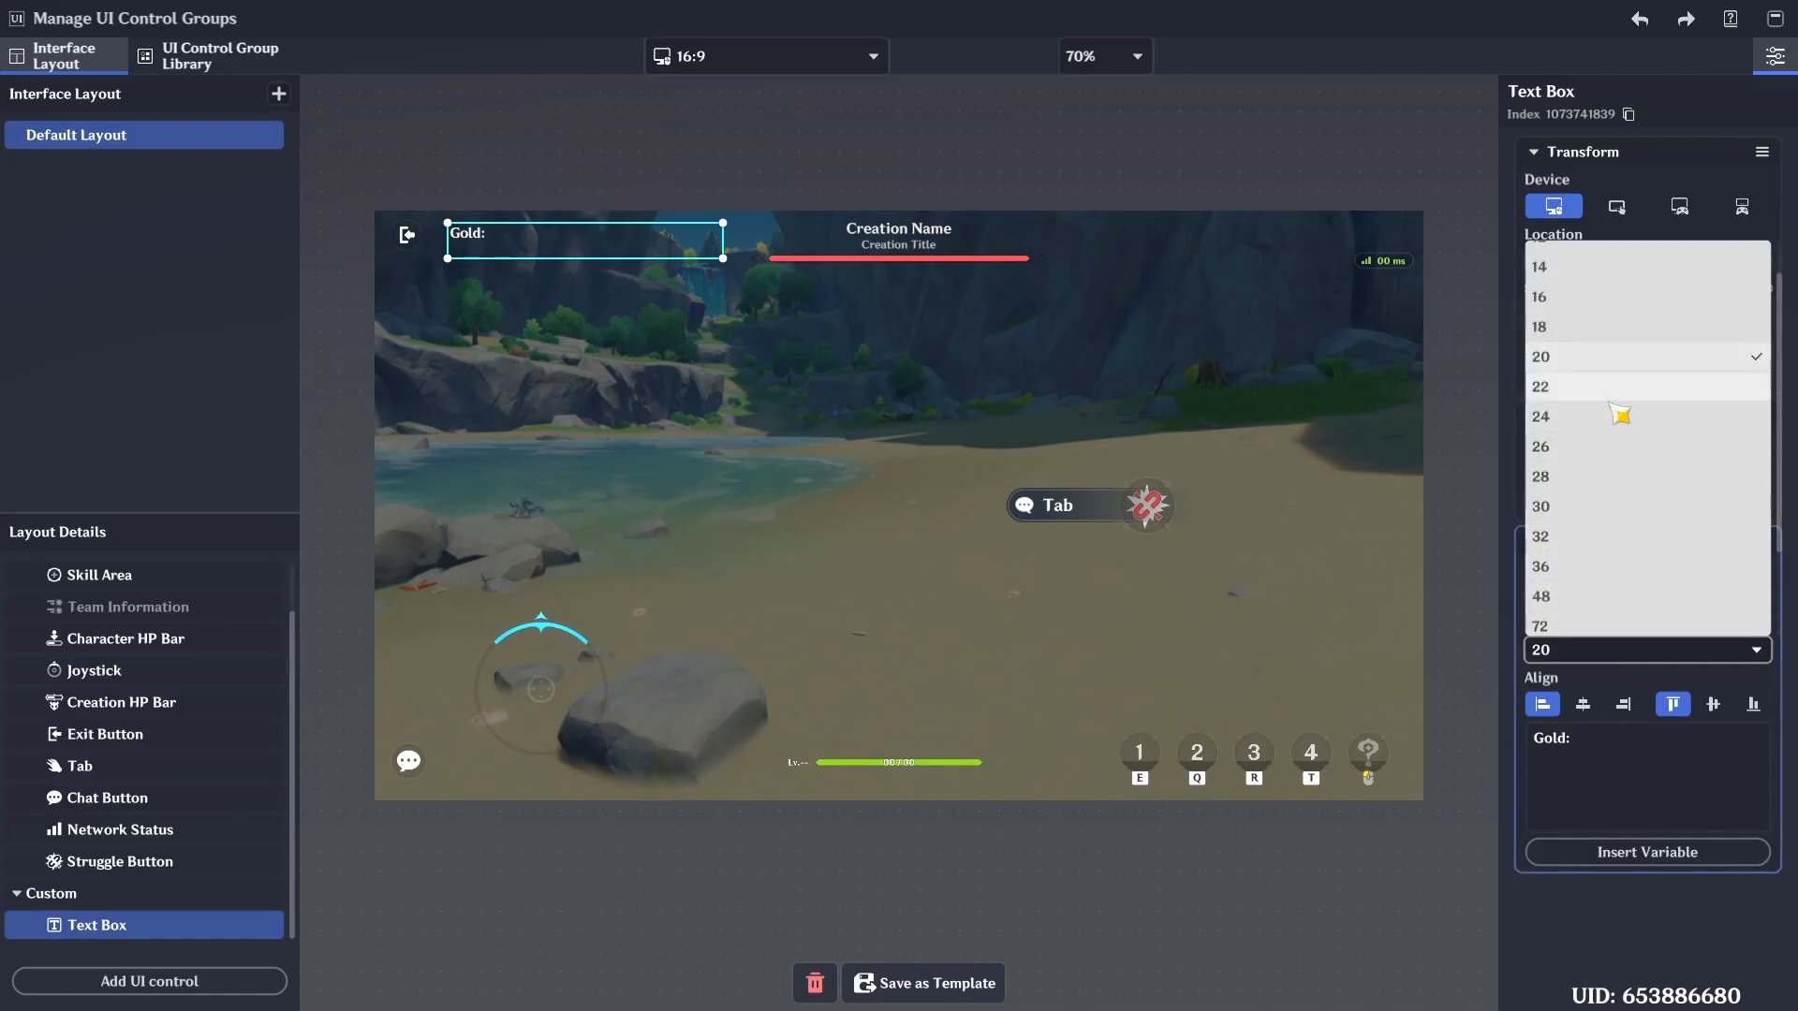
left_click(1621, 418)
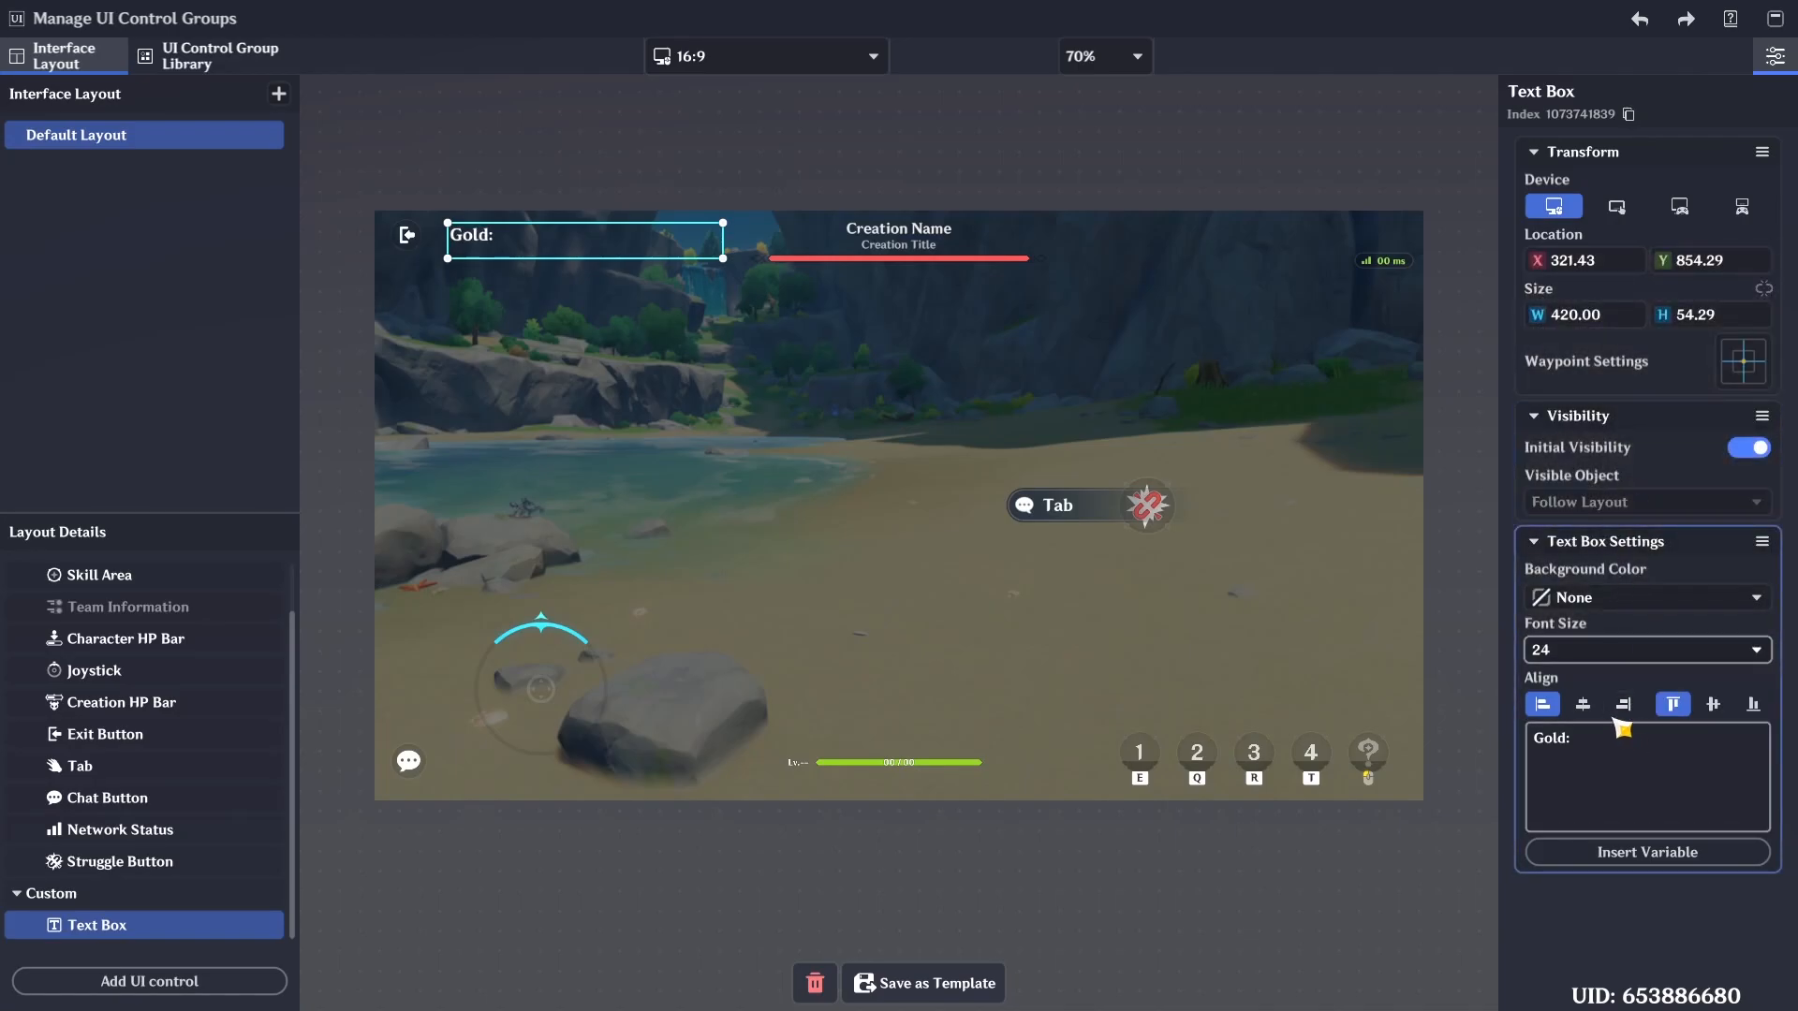
left_click(1634, 650)
left_click(1592, 477)
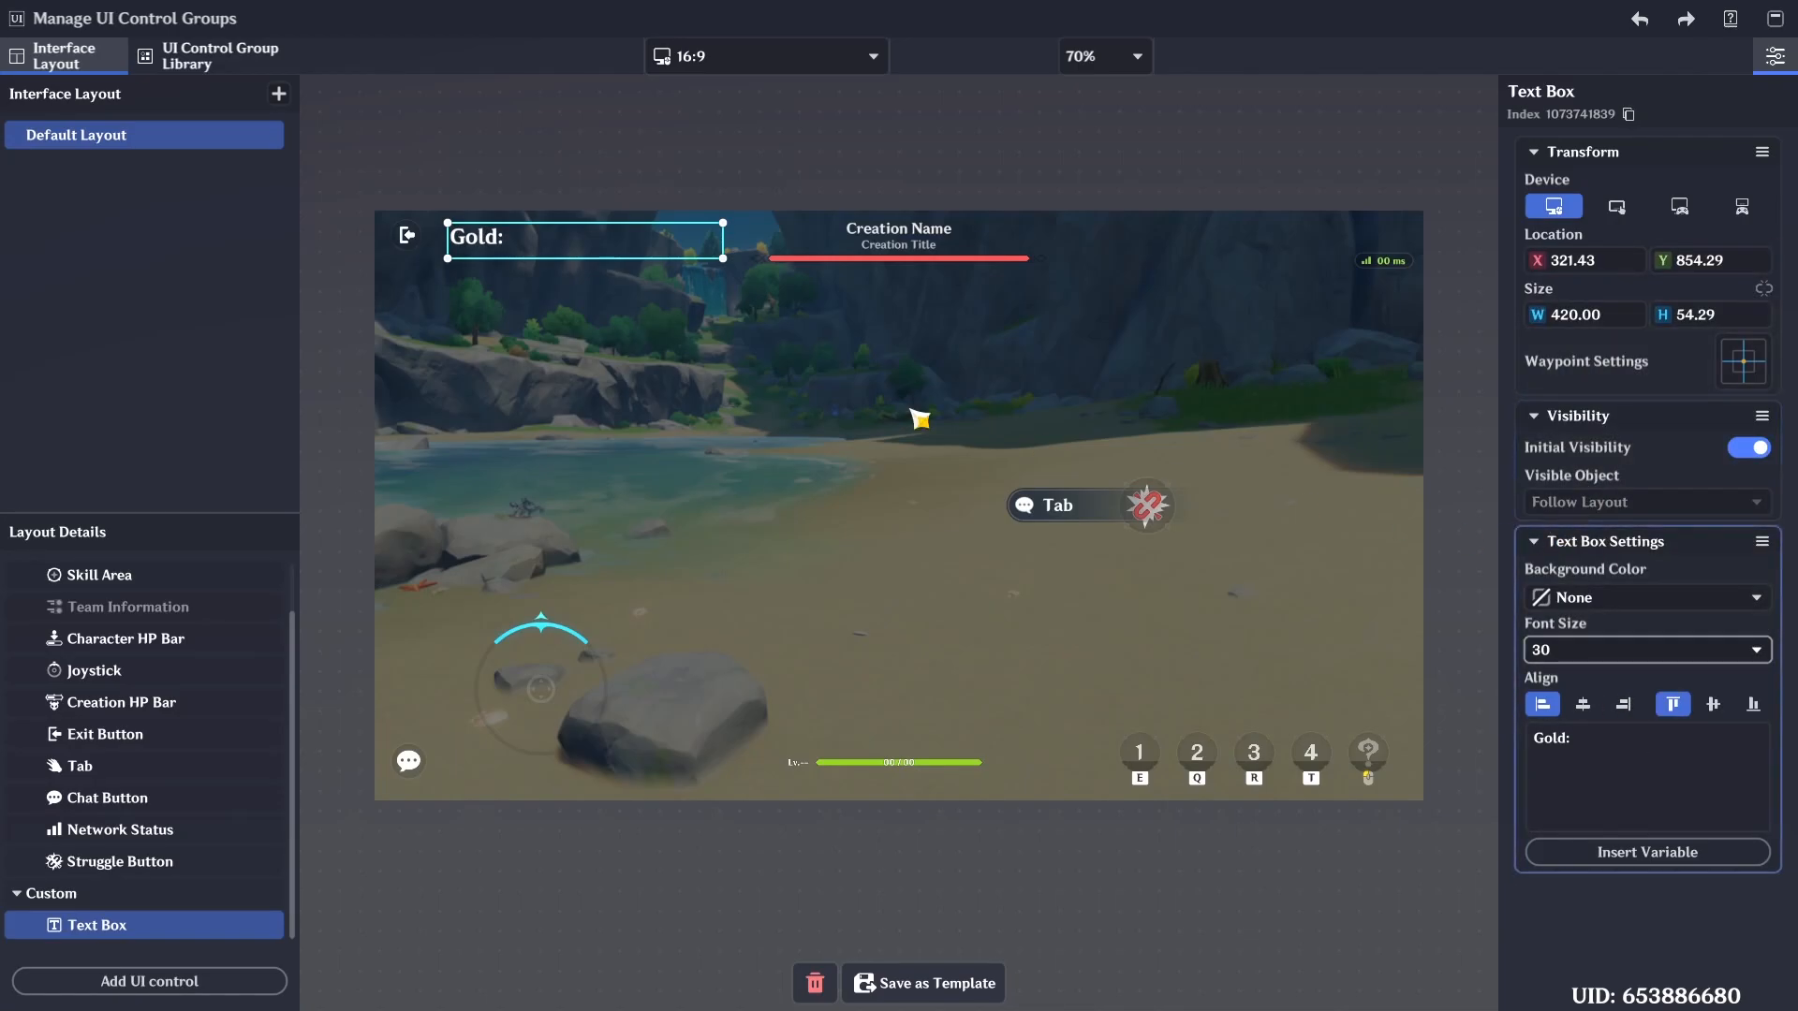
Enlarge the text box to about 430 by 91 and change its content to "<color=yellow>Gold:</color>"
left_click_drag(723, 259, 730, 282)
left_click(1585, 757)
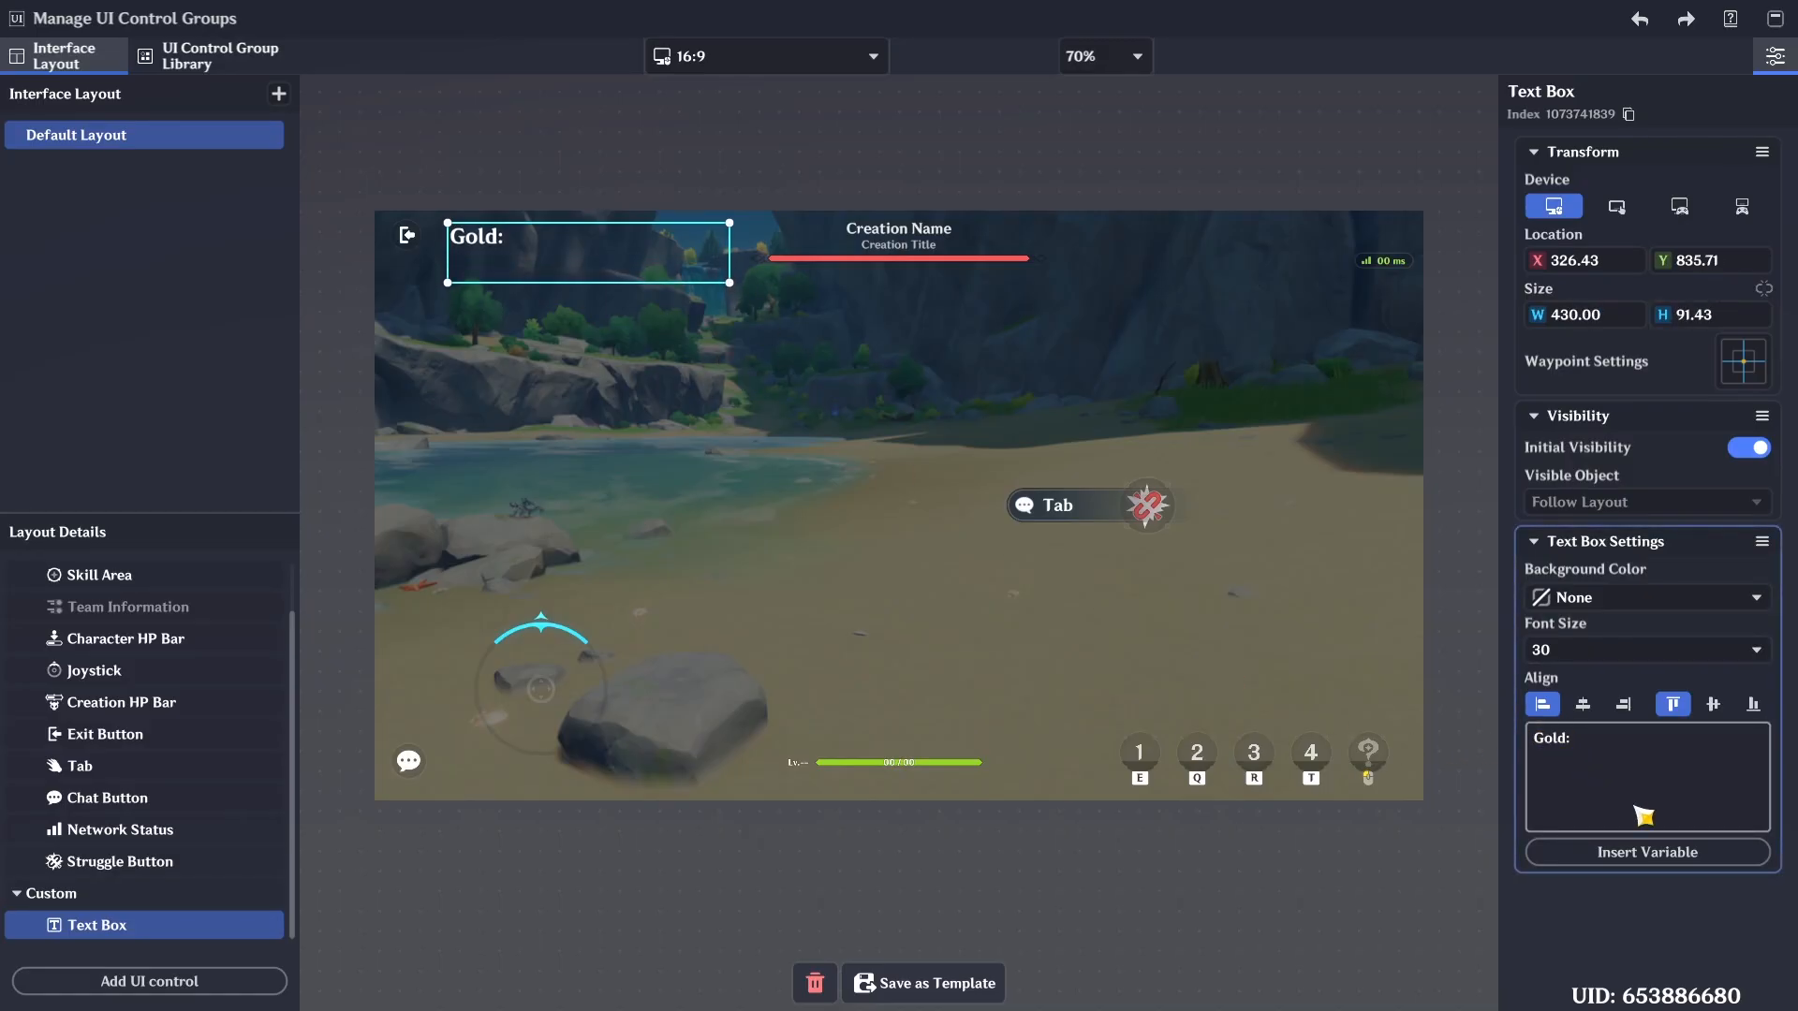
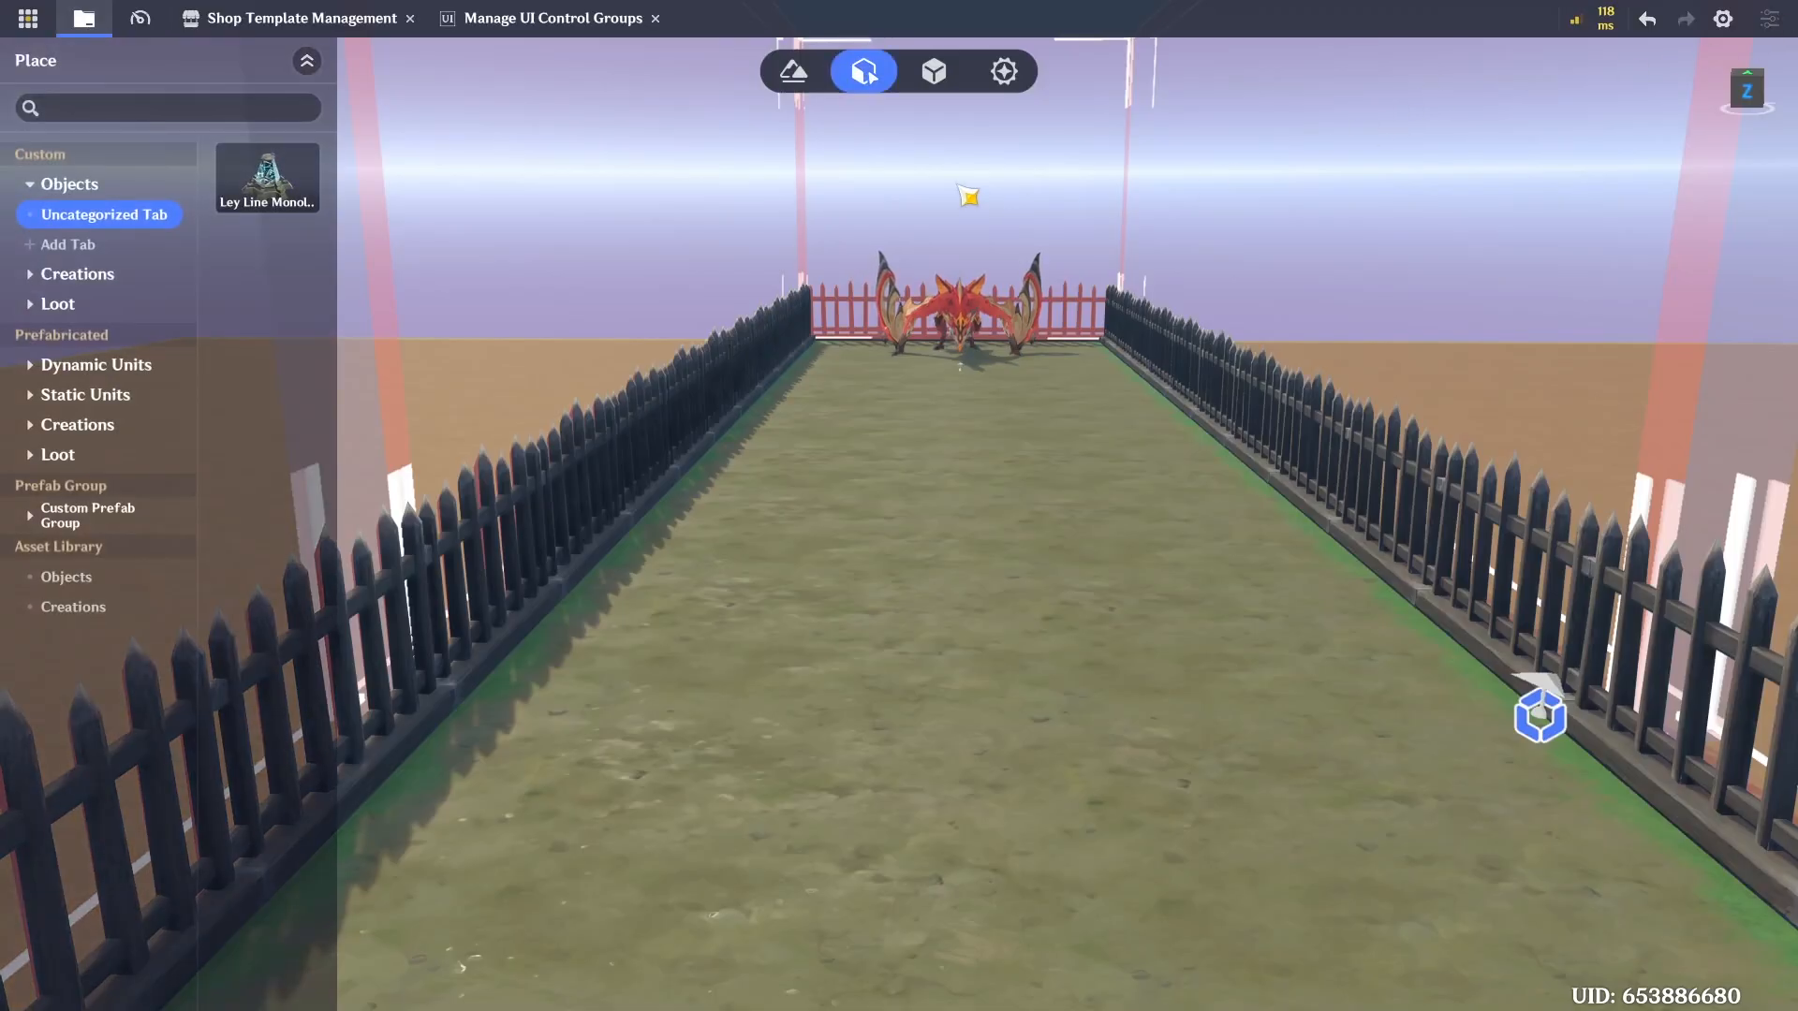
Add an Integer custom variable named GoldAmount to the player's Default Template and save it
left_click(1004, 71)
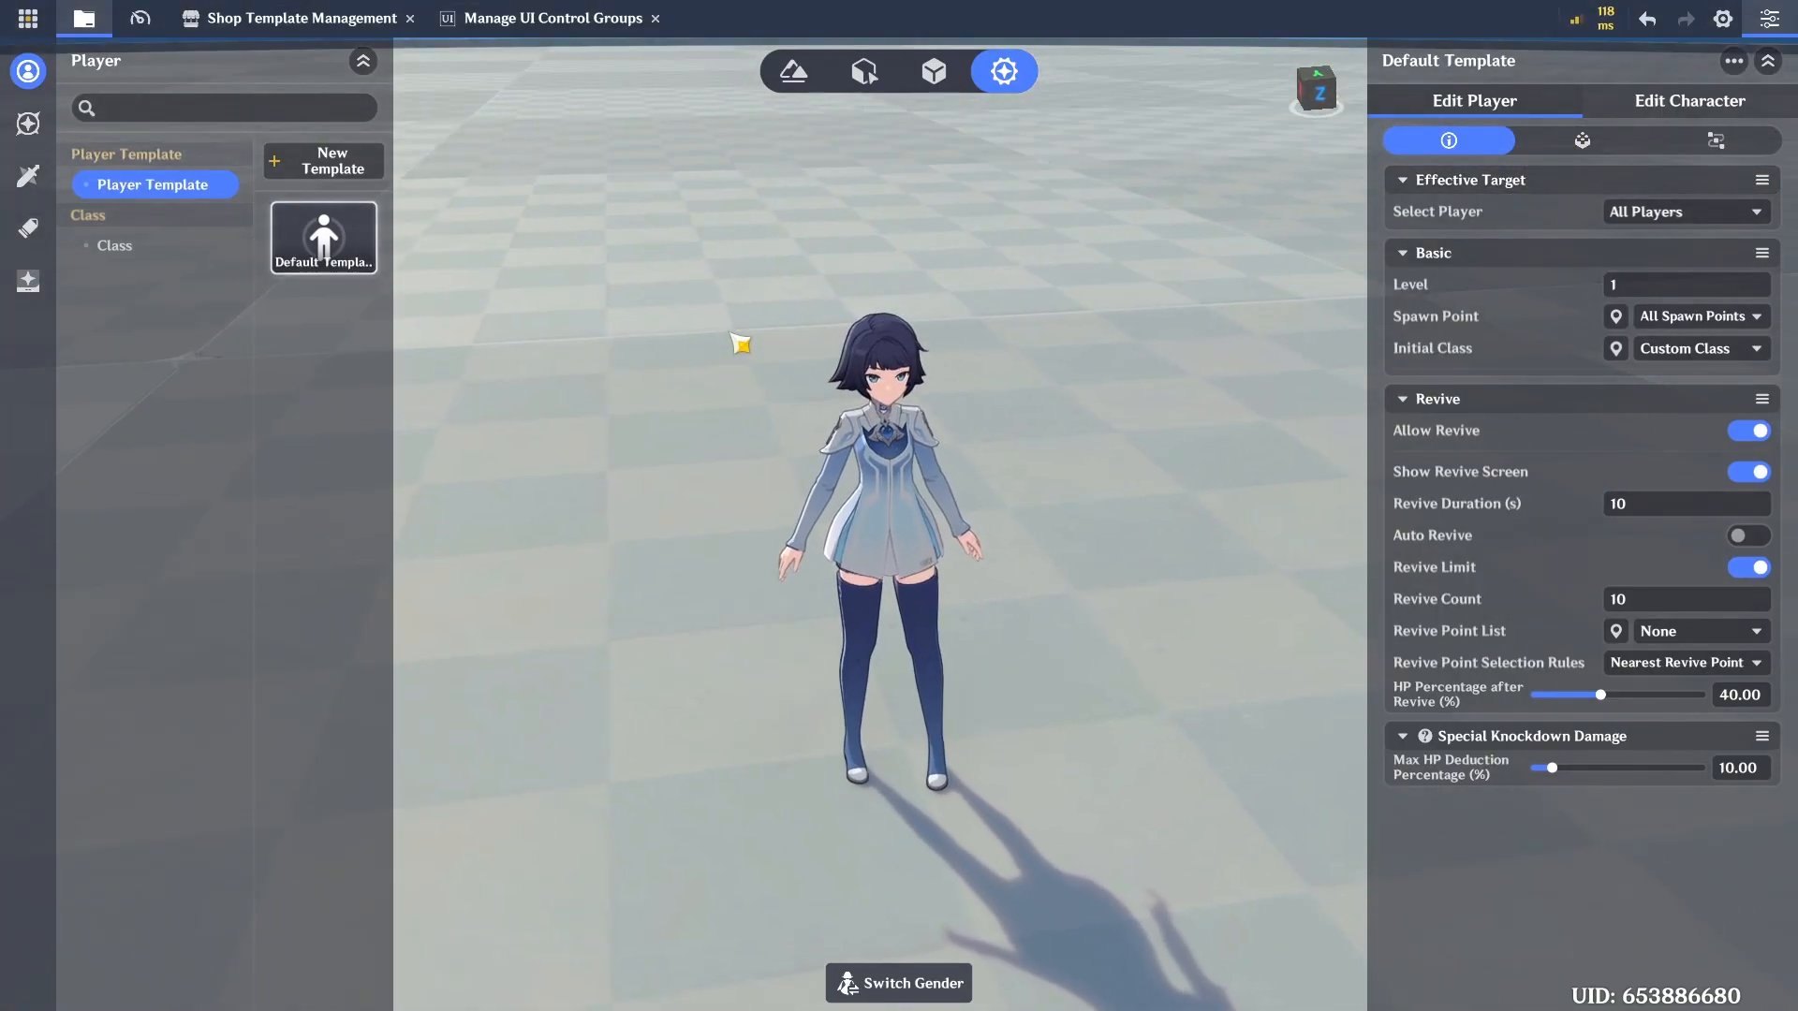
left_click(1634, 142)
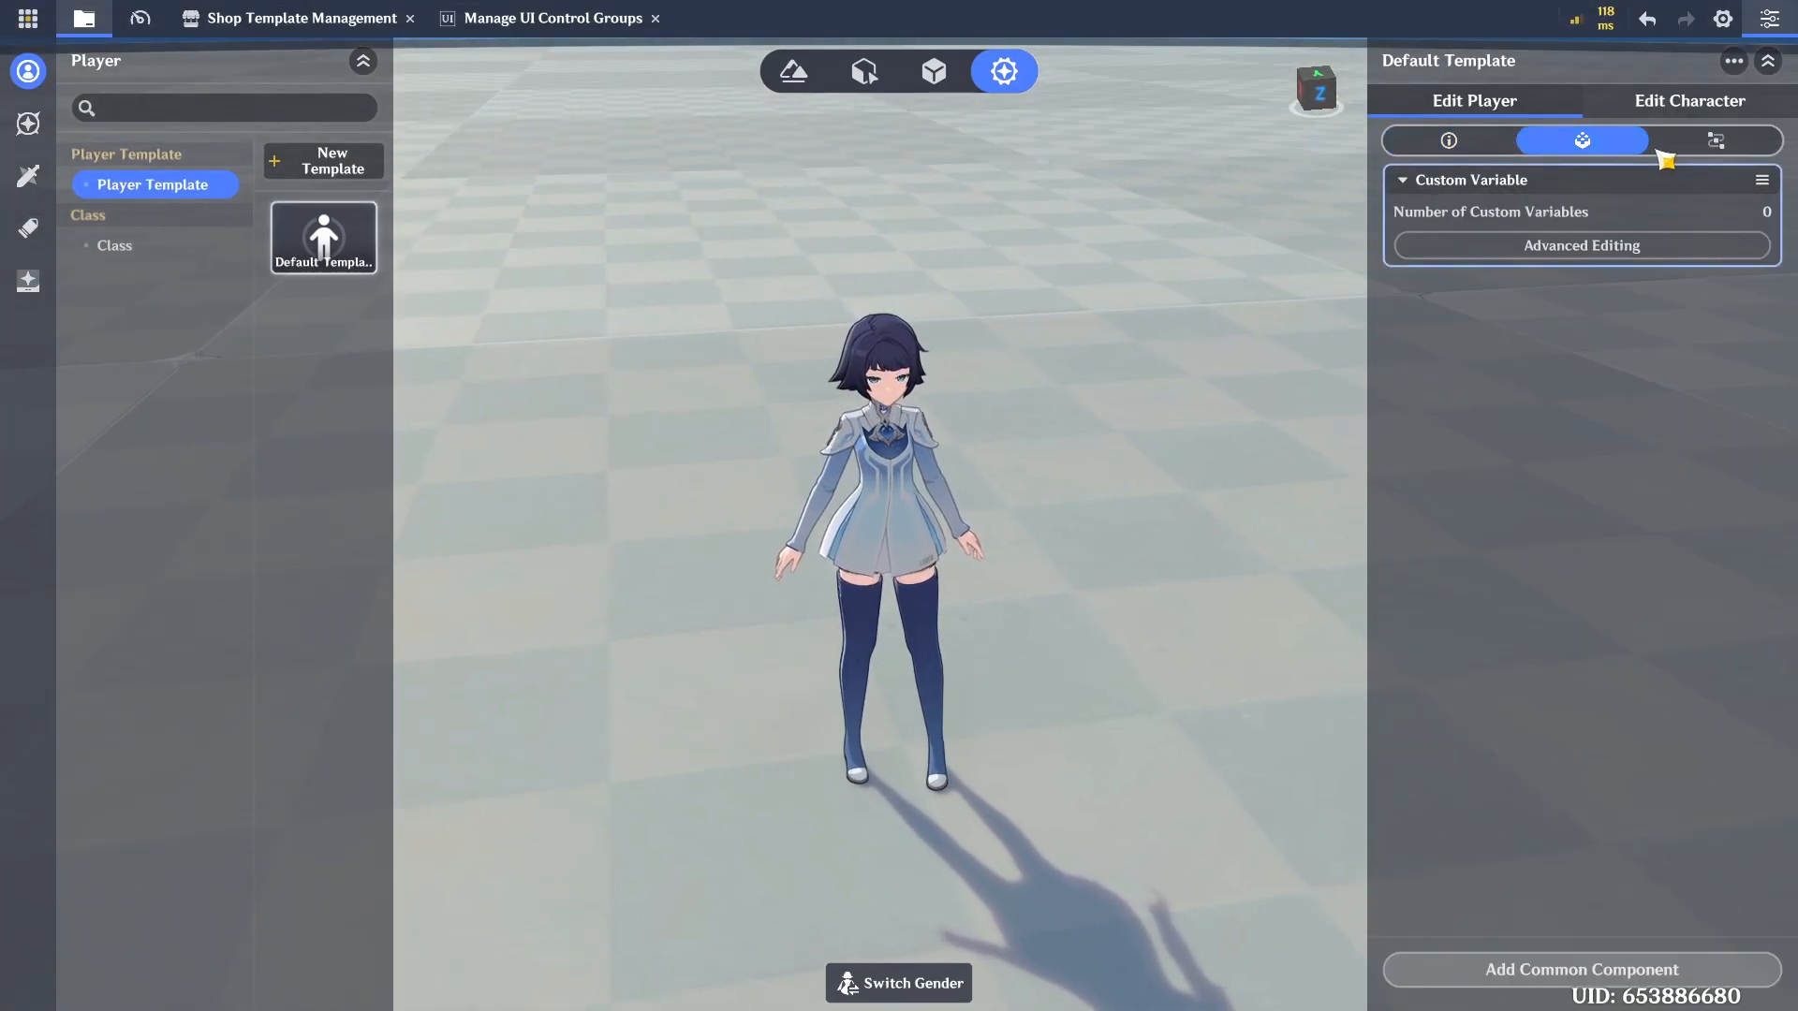
left_click(1582, 269)
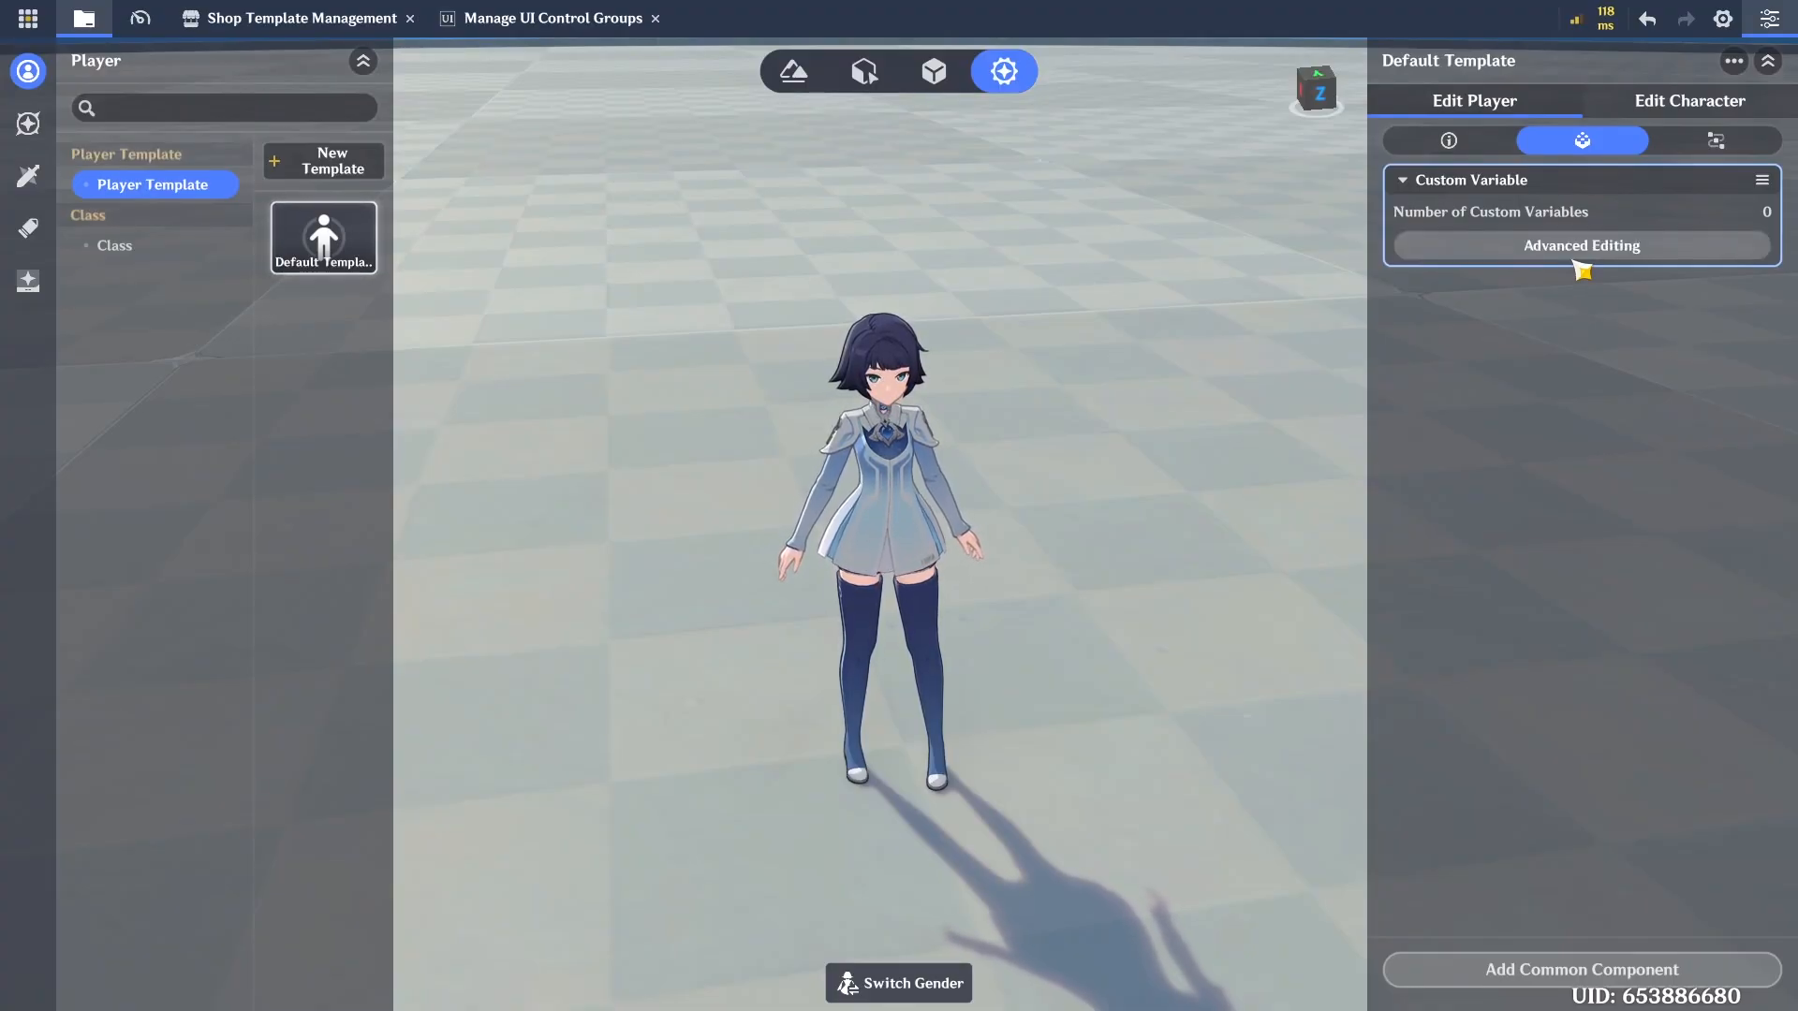
left_click(1536, 970)
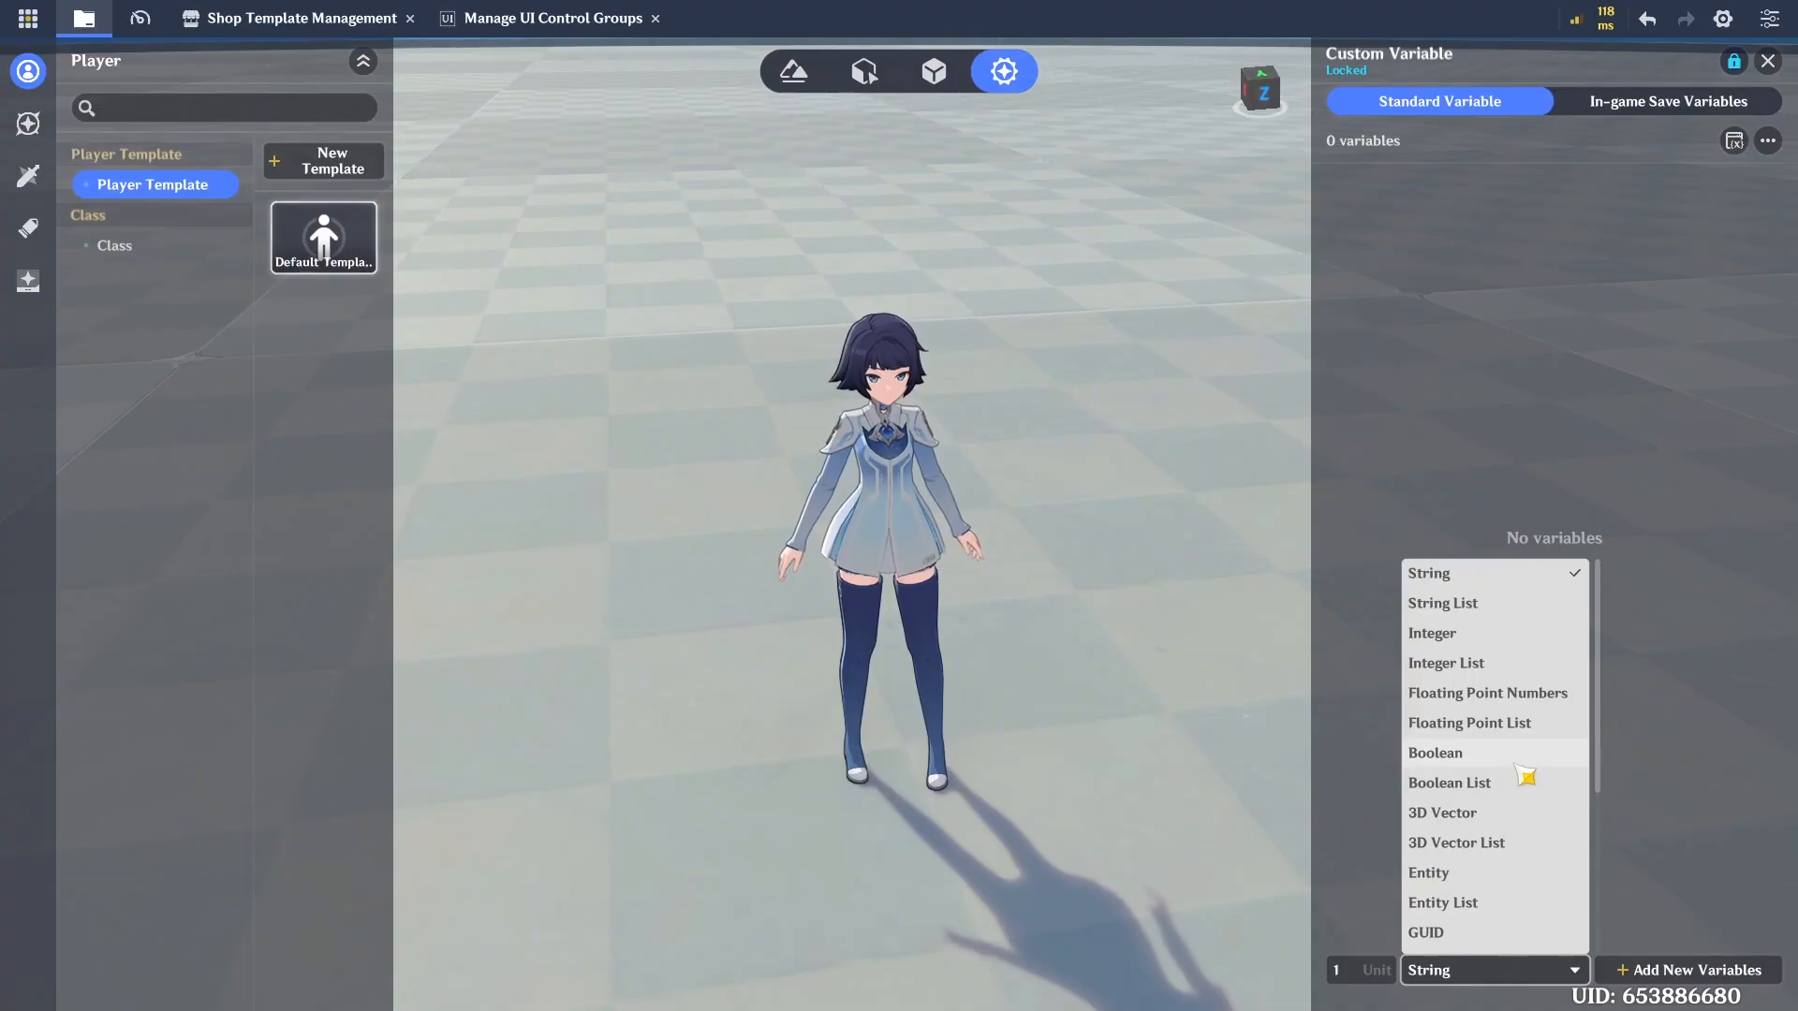
left_click(1464, 637)
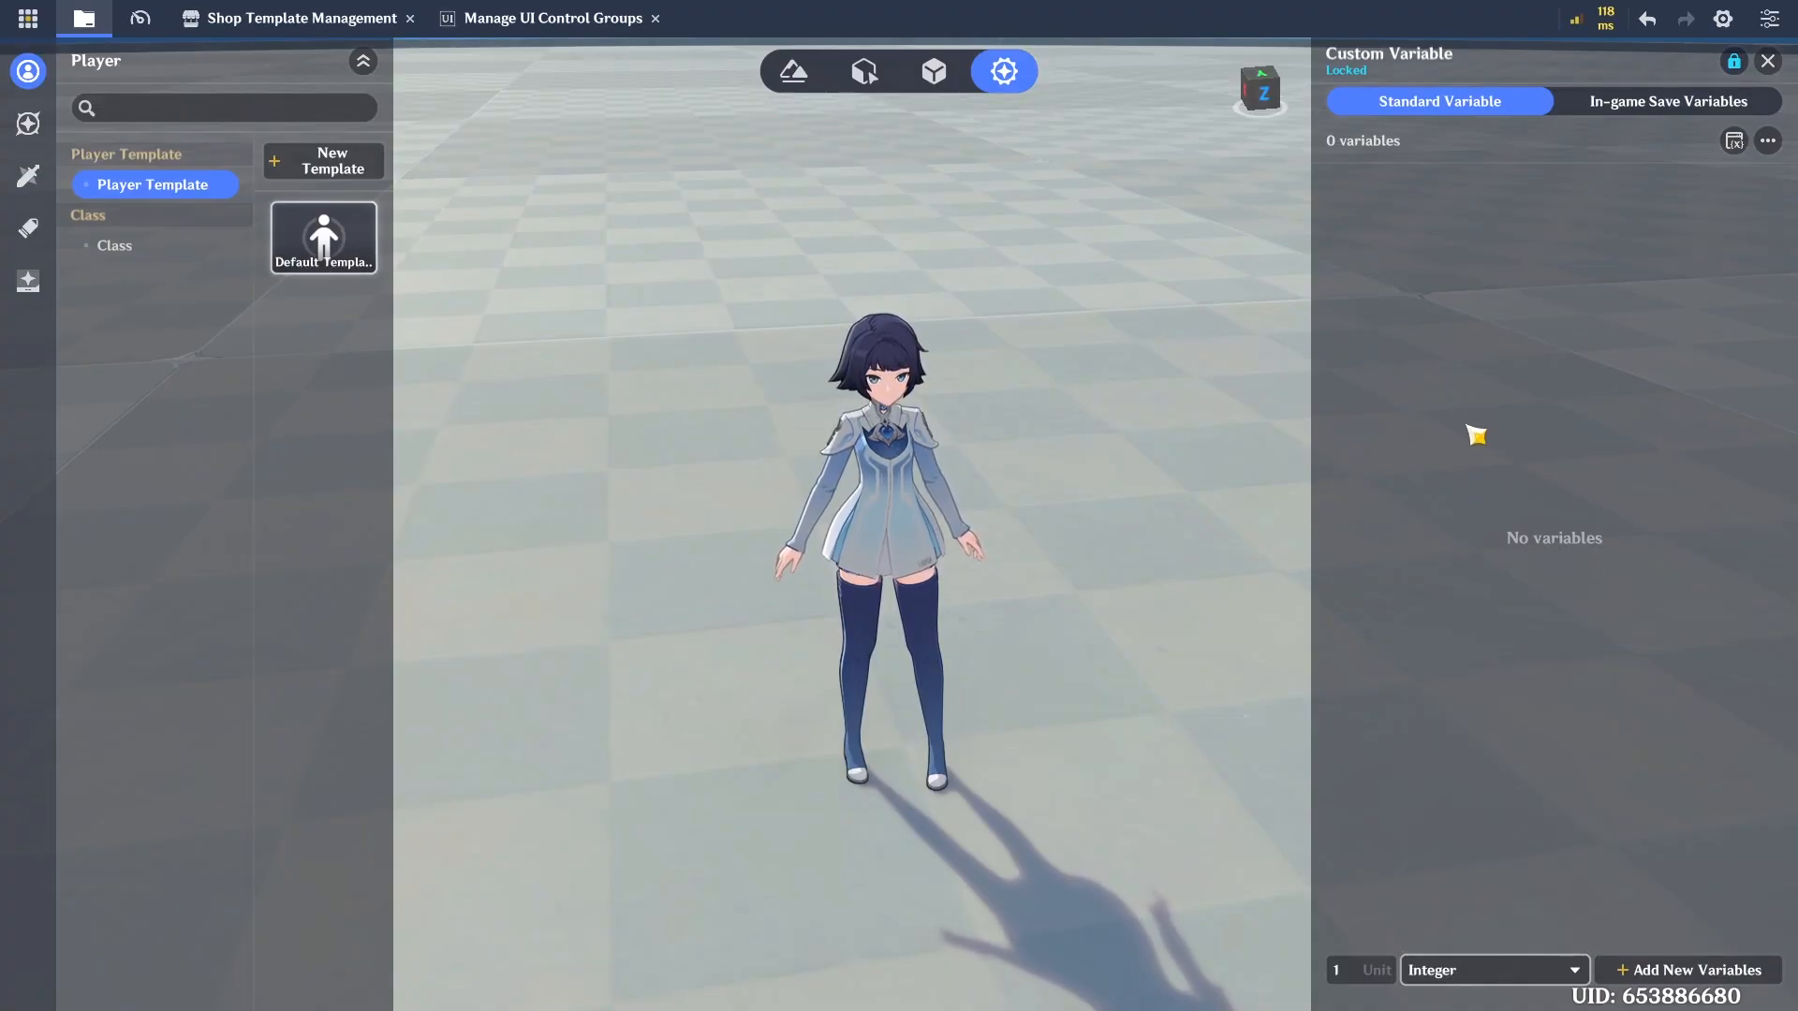
left_click(1654, 979)
left_click(1430, 193)
type("GoldAmount")
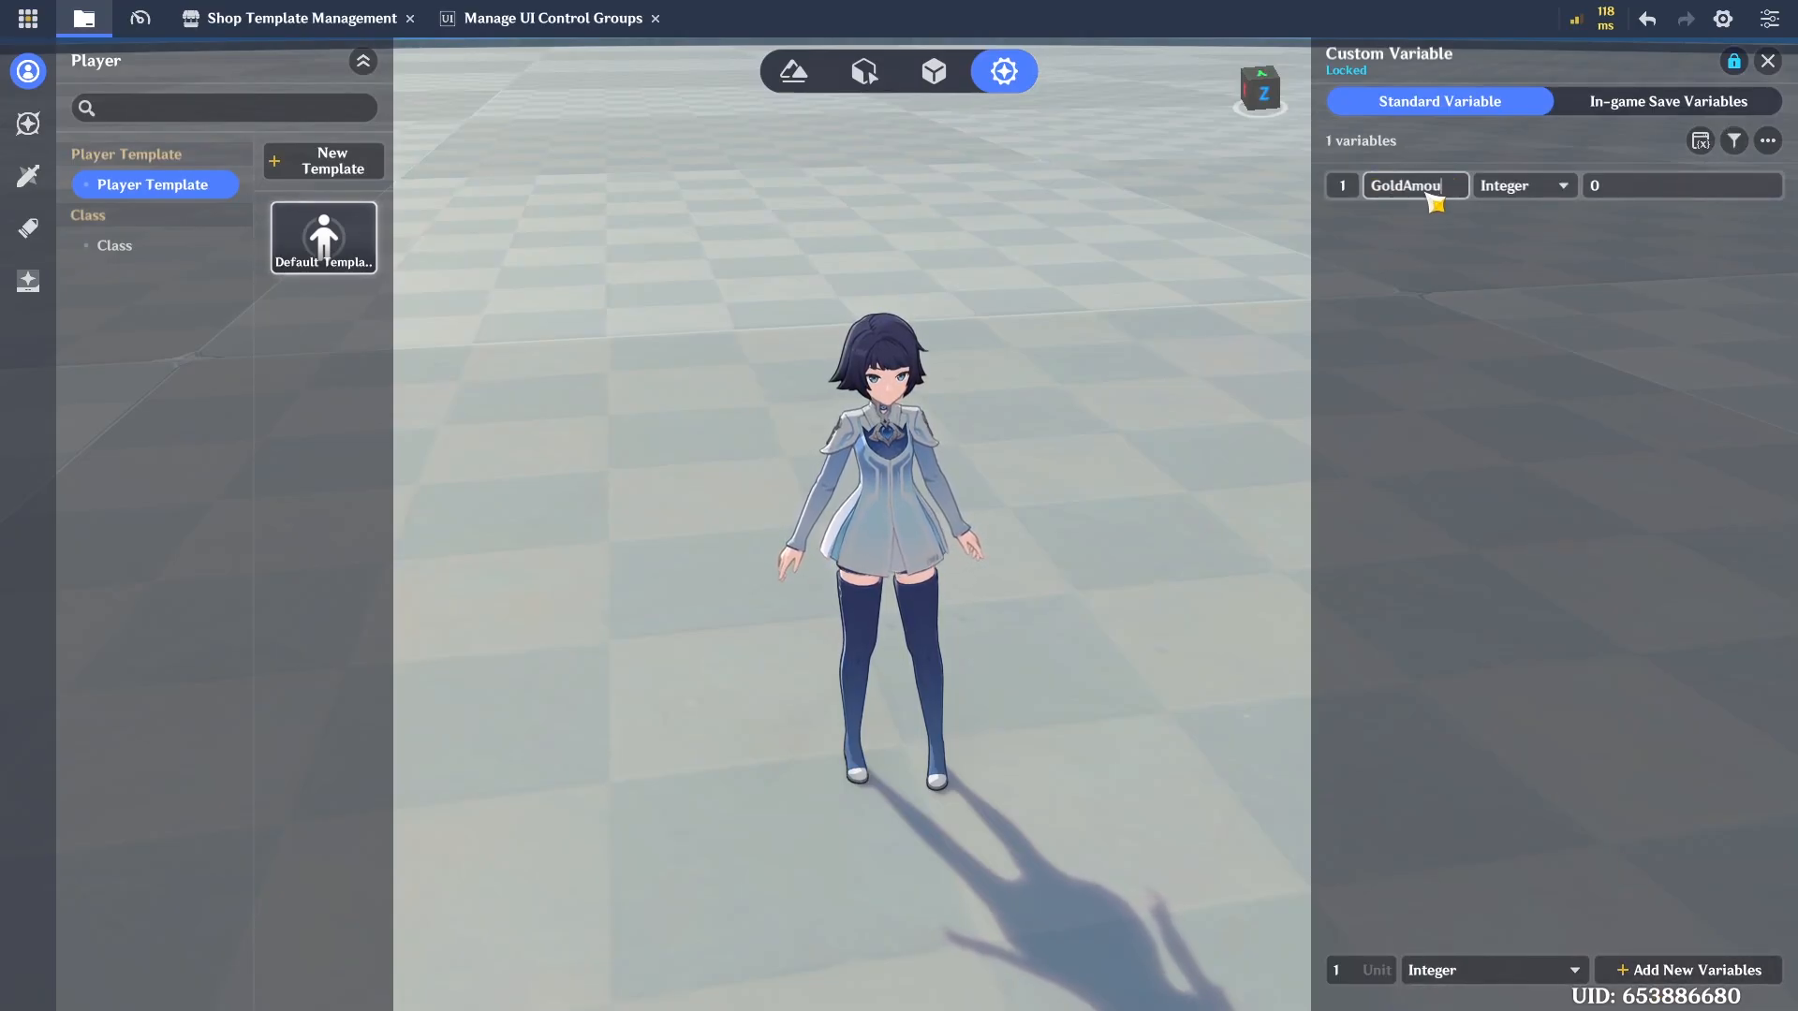
left_click(1480, 321)
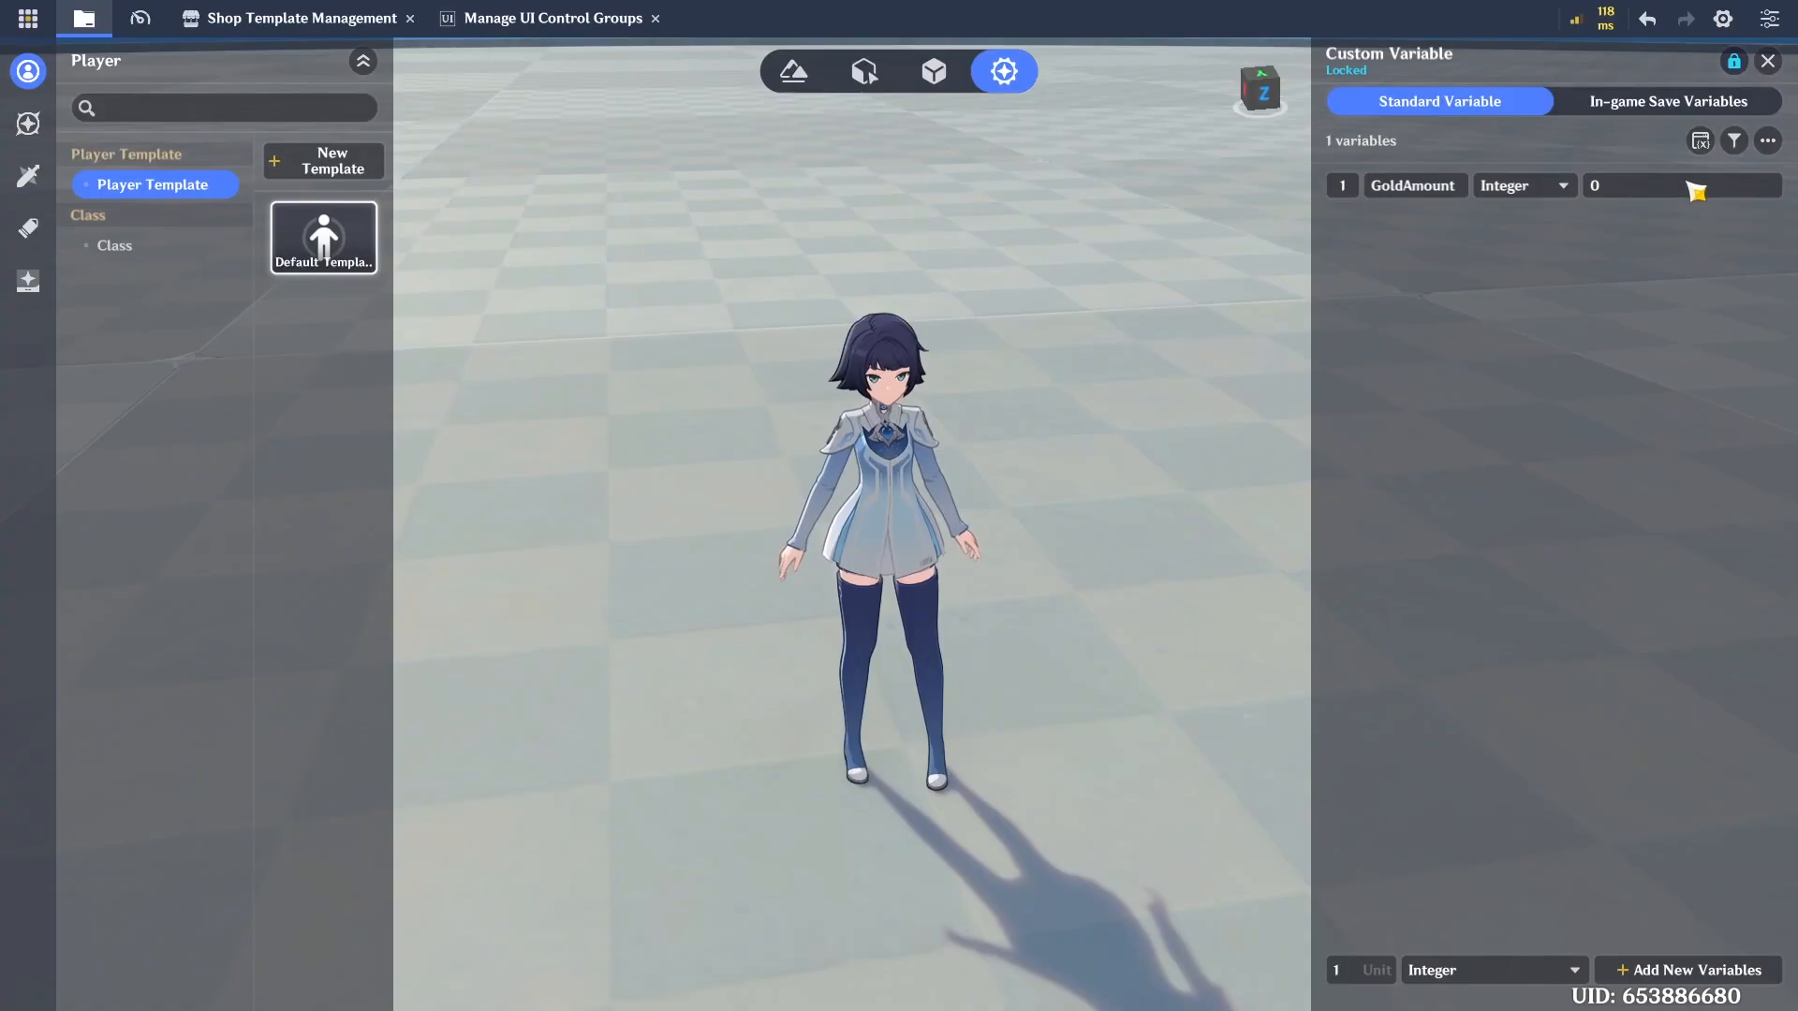
left_click(1768, 61)
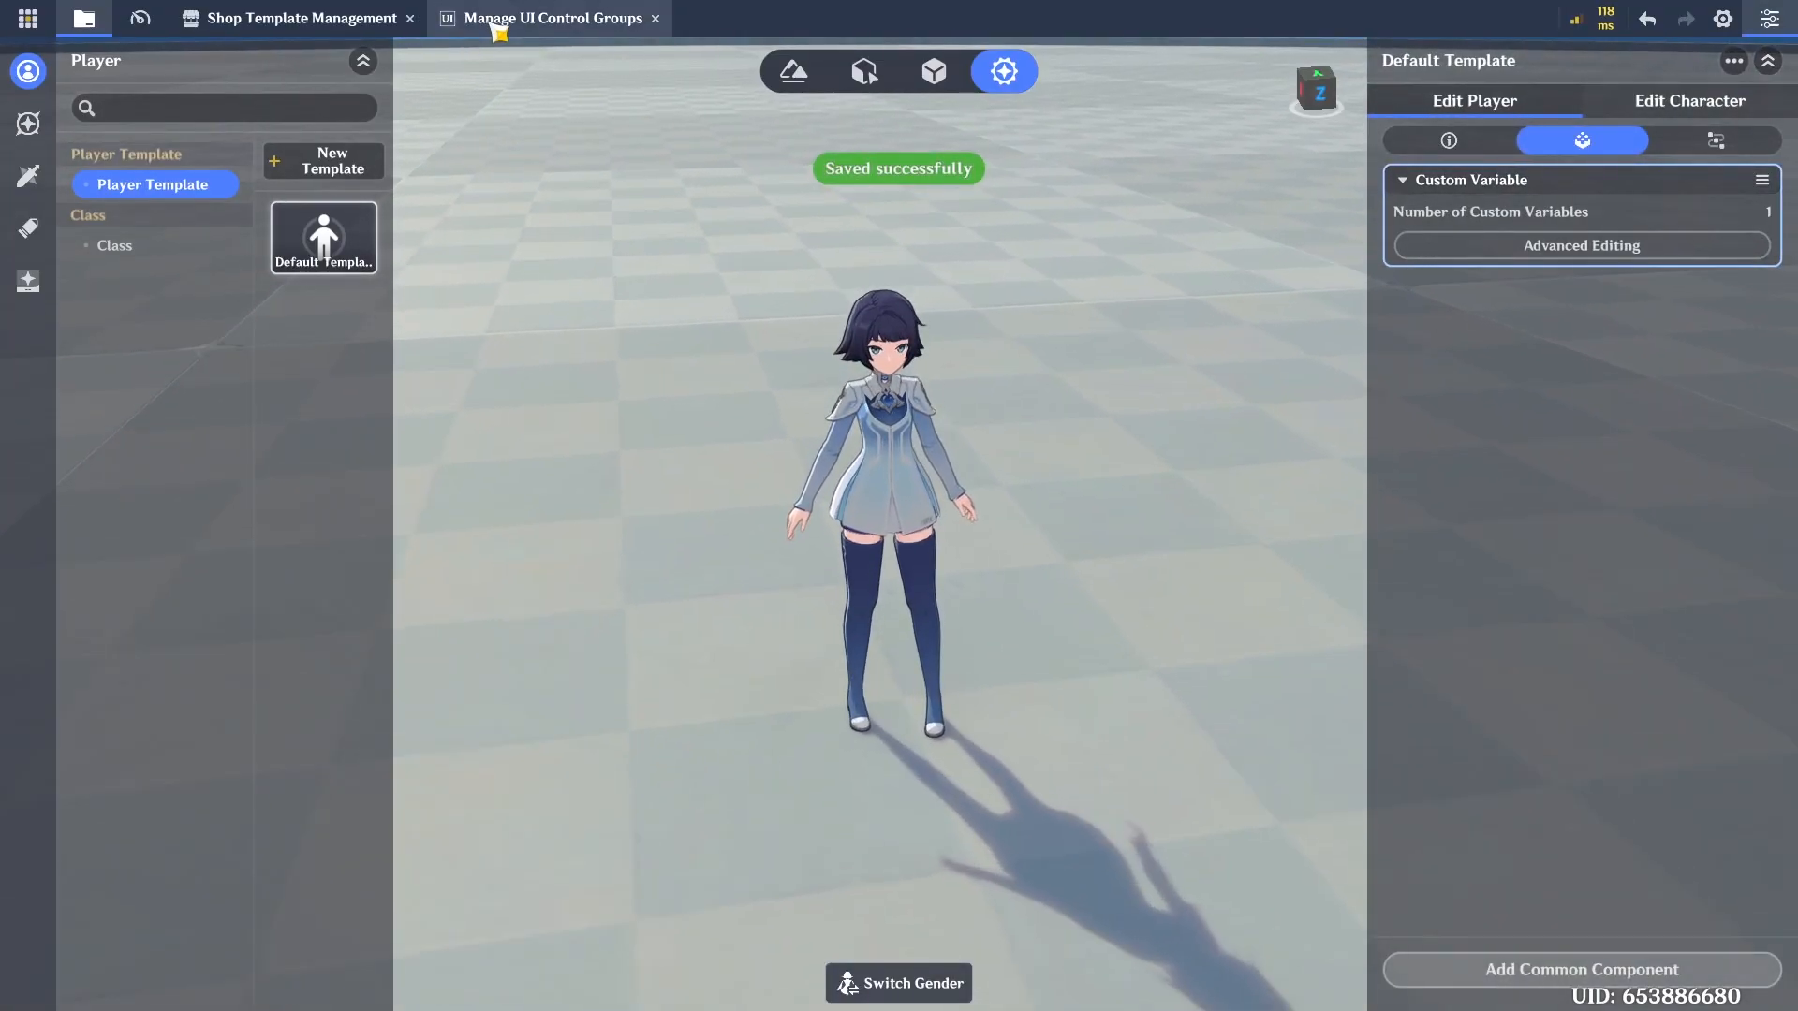
Return to Manage UI Control Groups and insert the Player Themself variable GoldAmount after the Gold label in the text box
left_click(553, 18)
left_click(1709, 768)
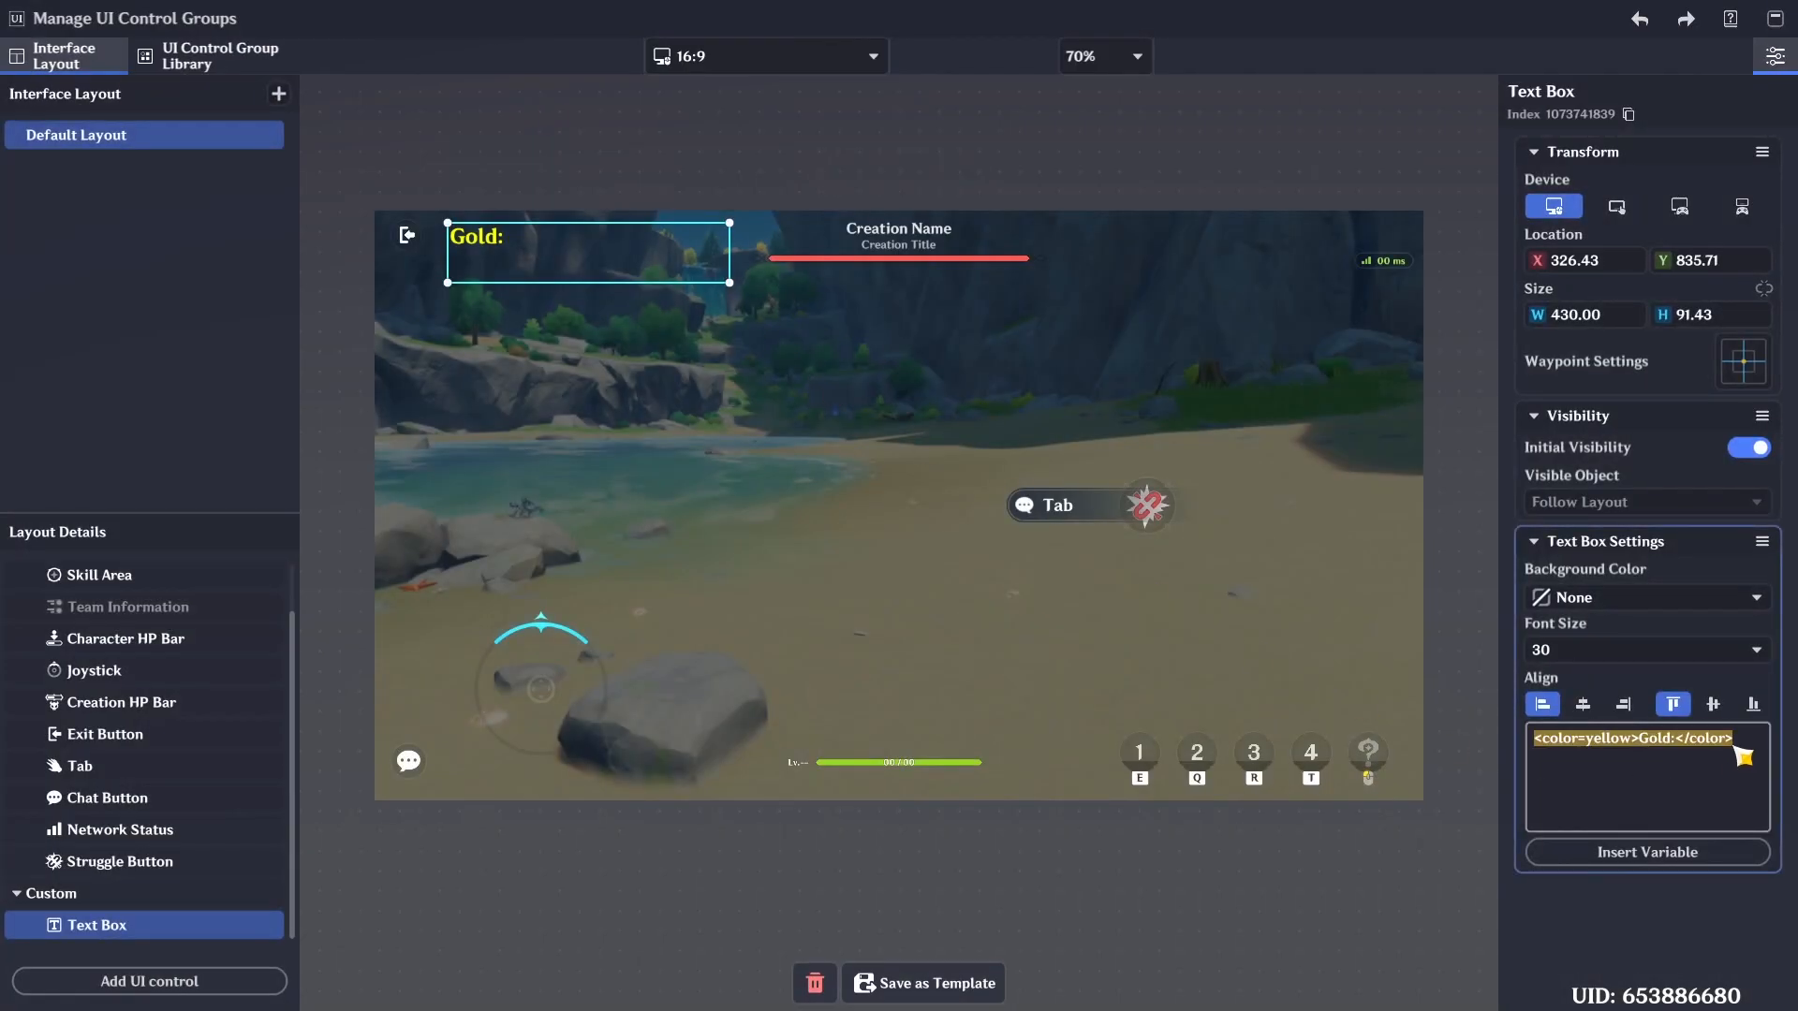
left_click(1750, 755)
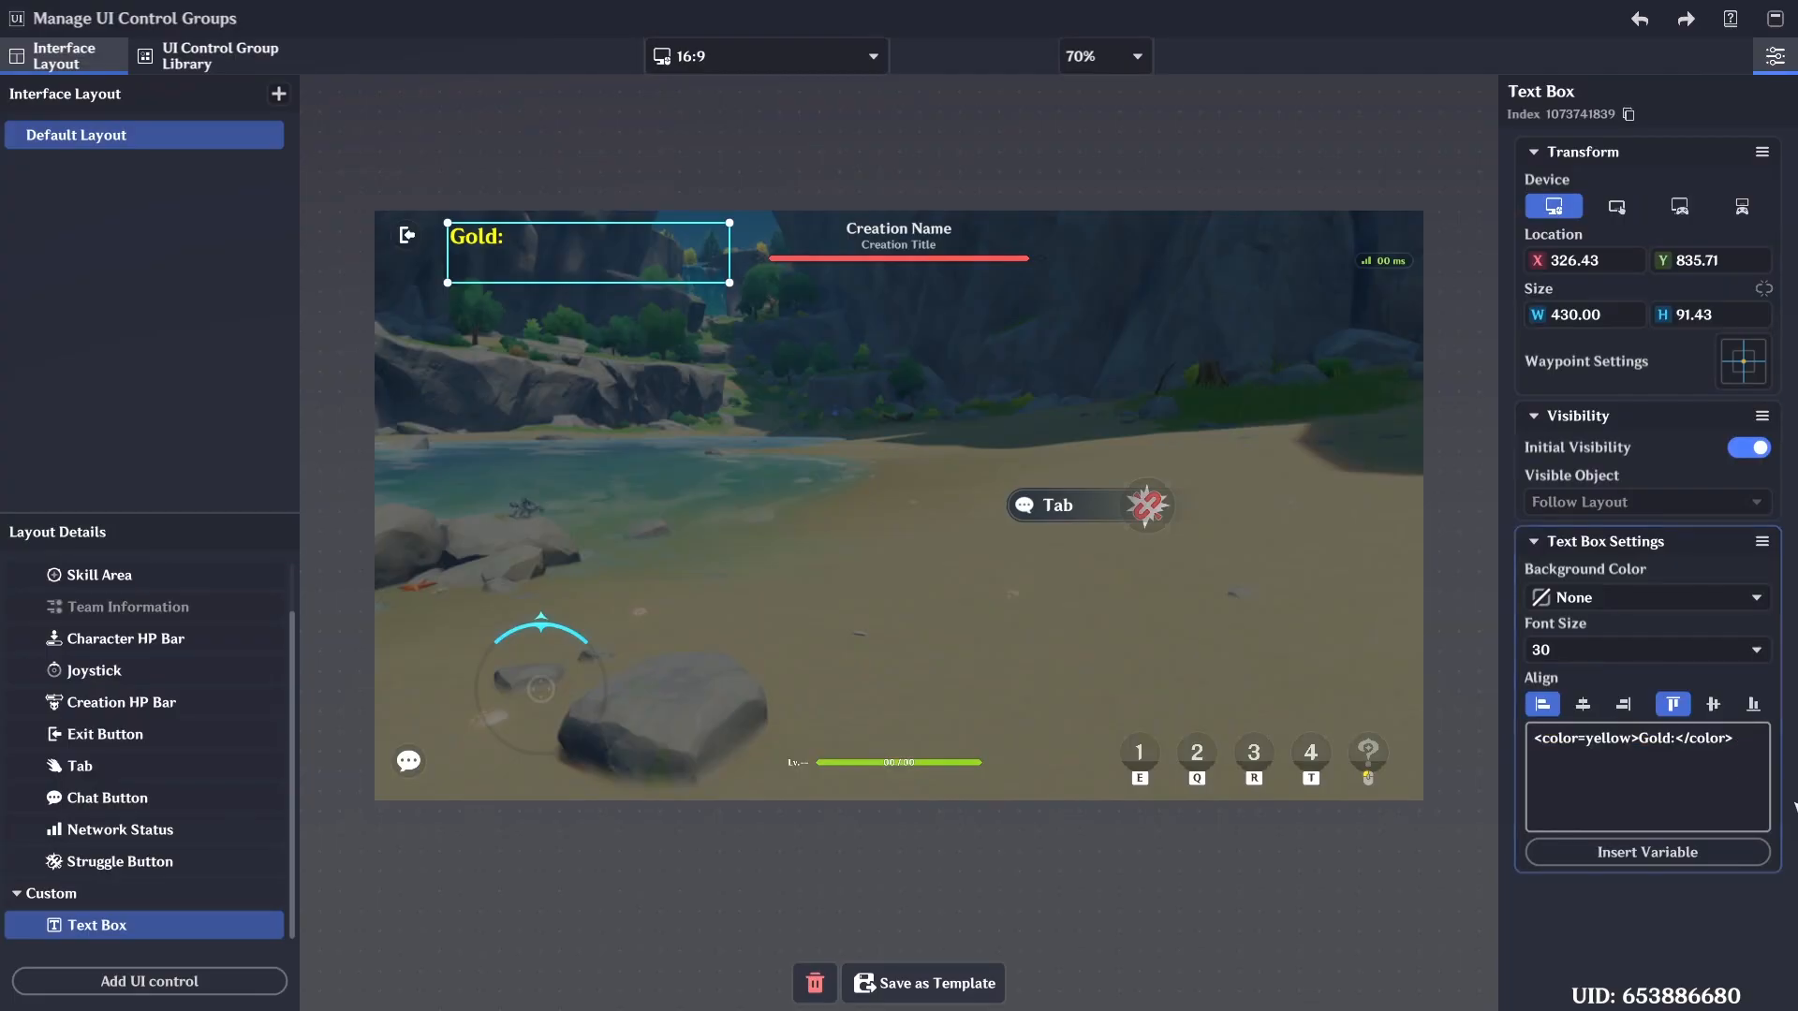
left_click(1737, 854)
left_click(1337, 672)
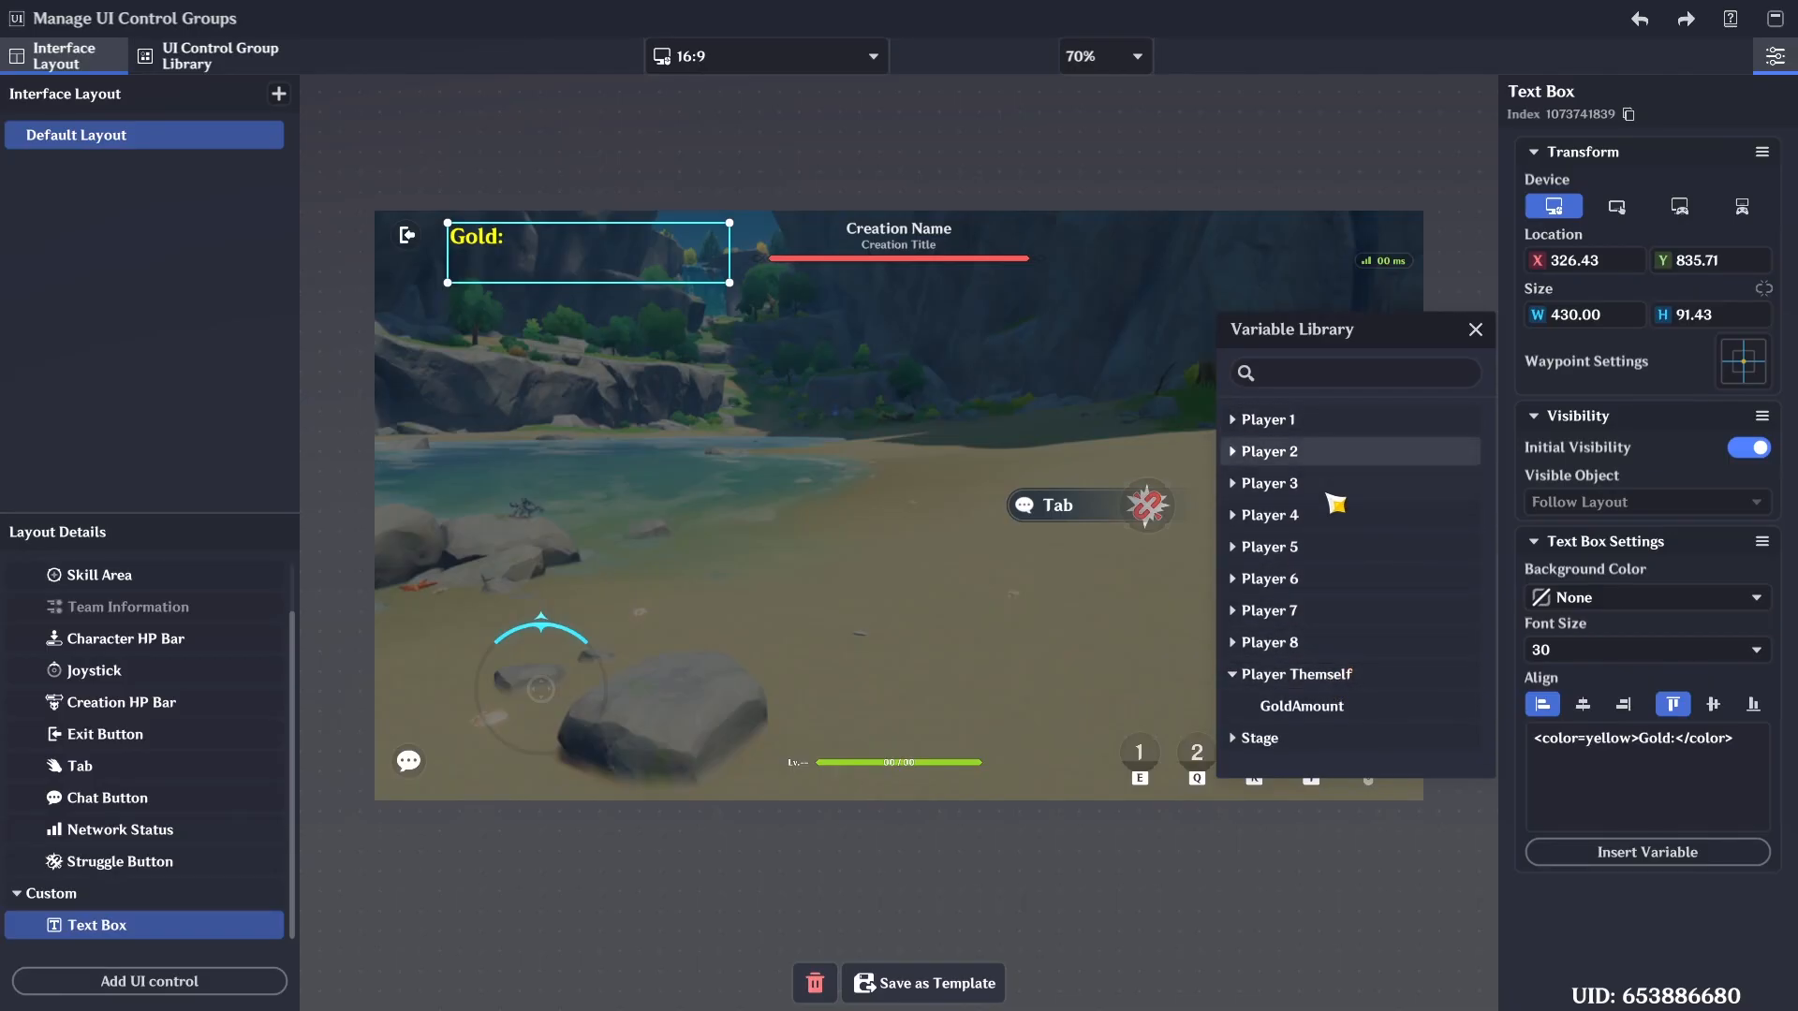
left_click(1360, 716)
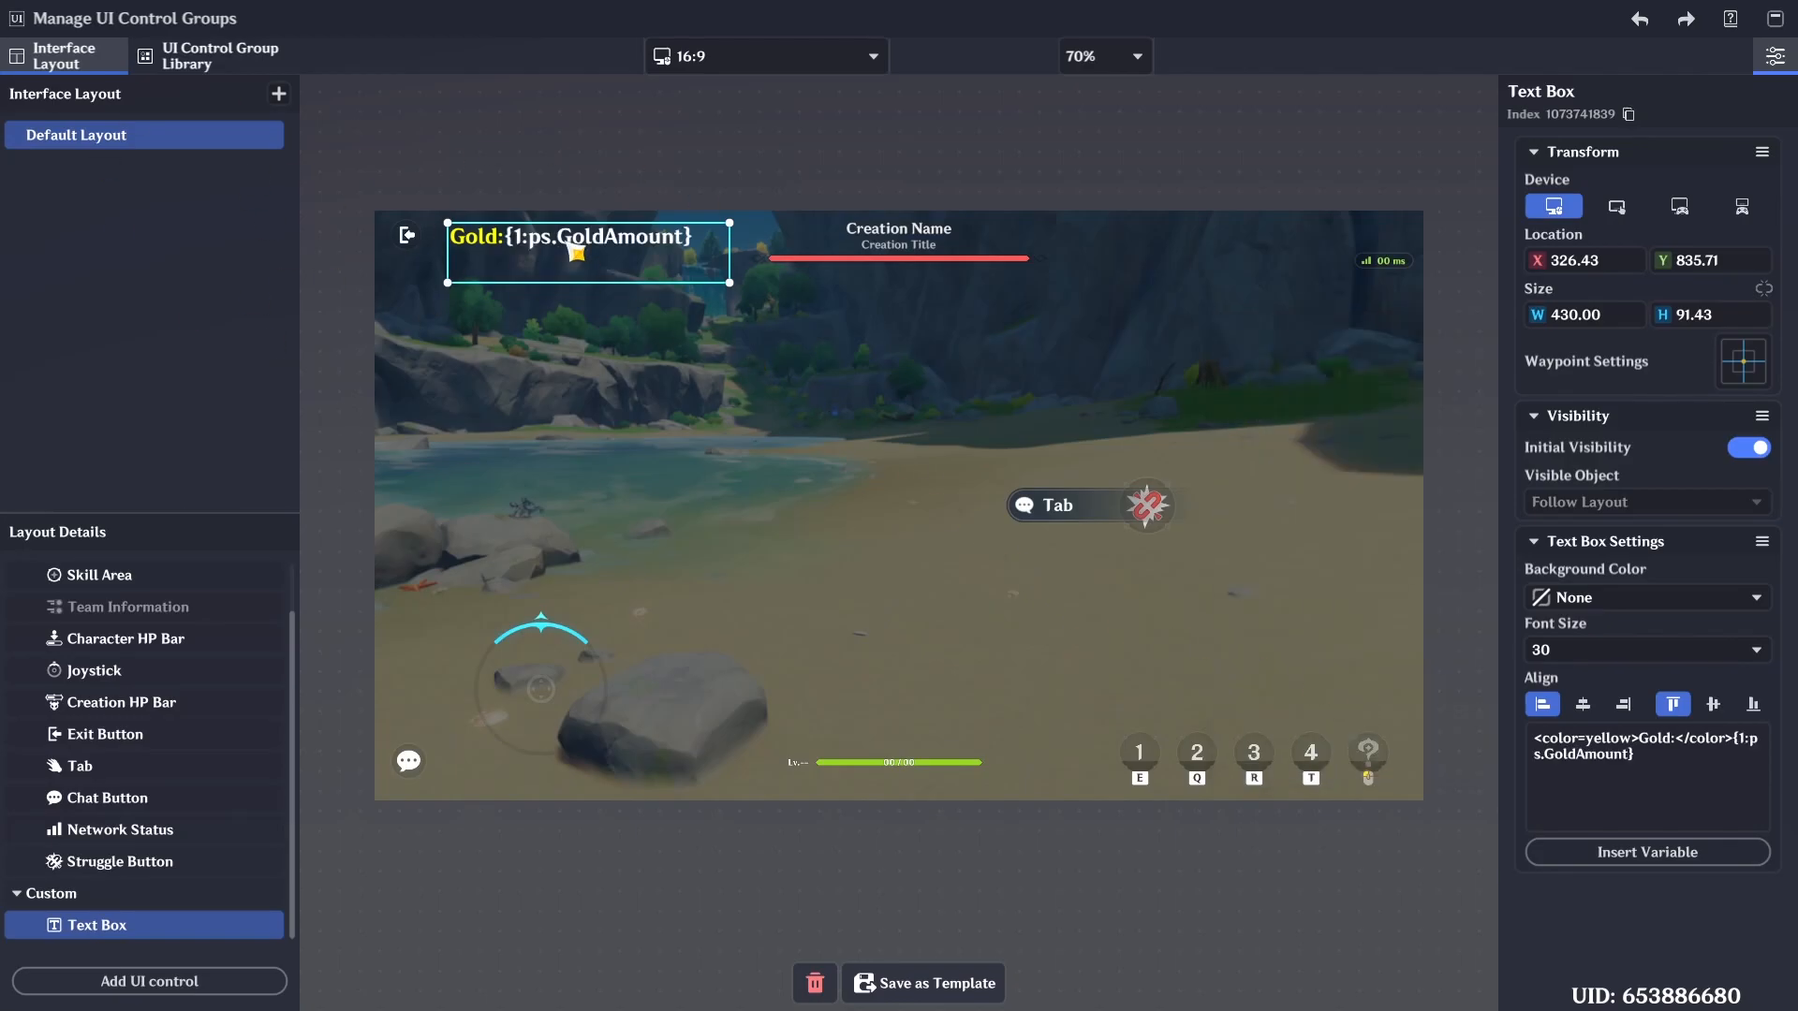
left_click(595, 405)
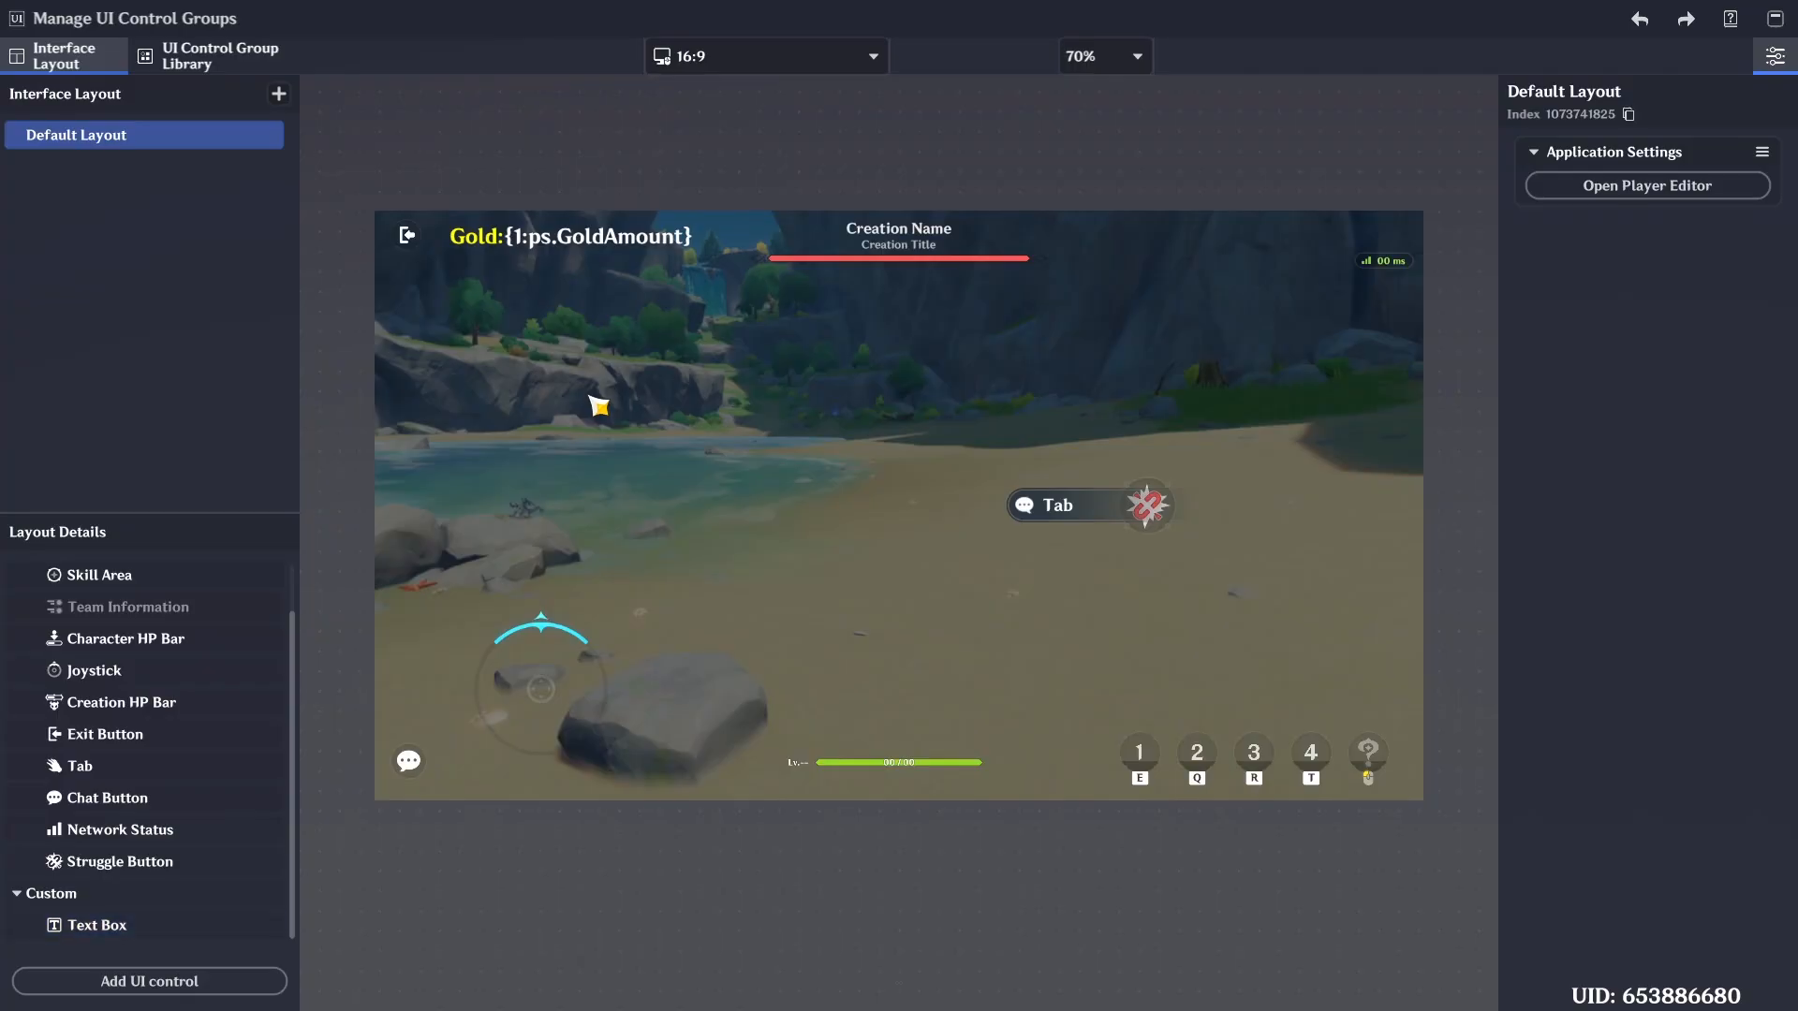
Set the Gold text box's waypoint to the upper-left corner for the desktop device
left_click(546, 246)
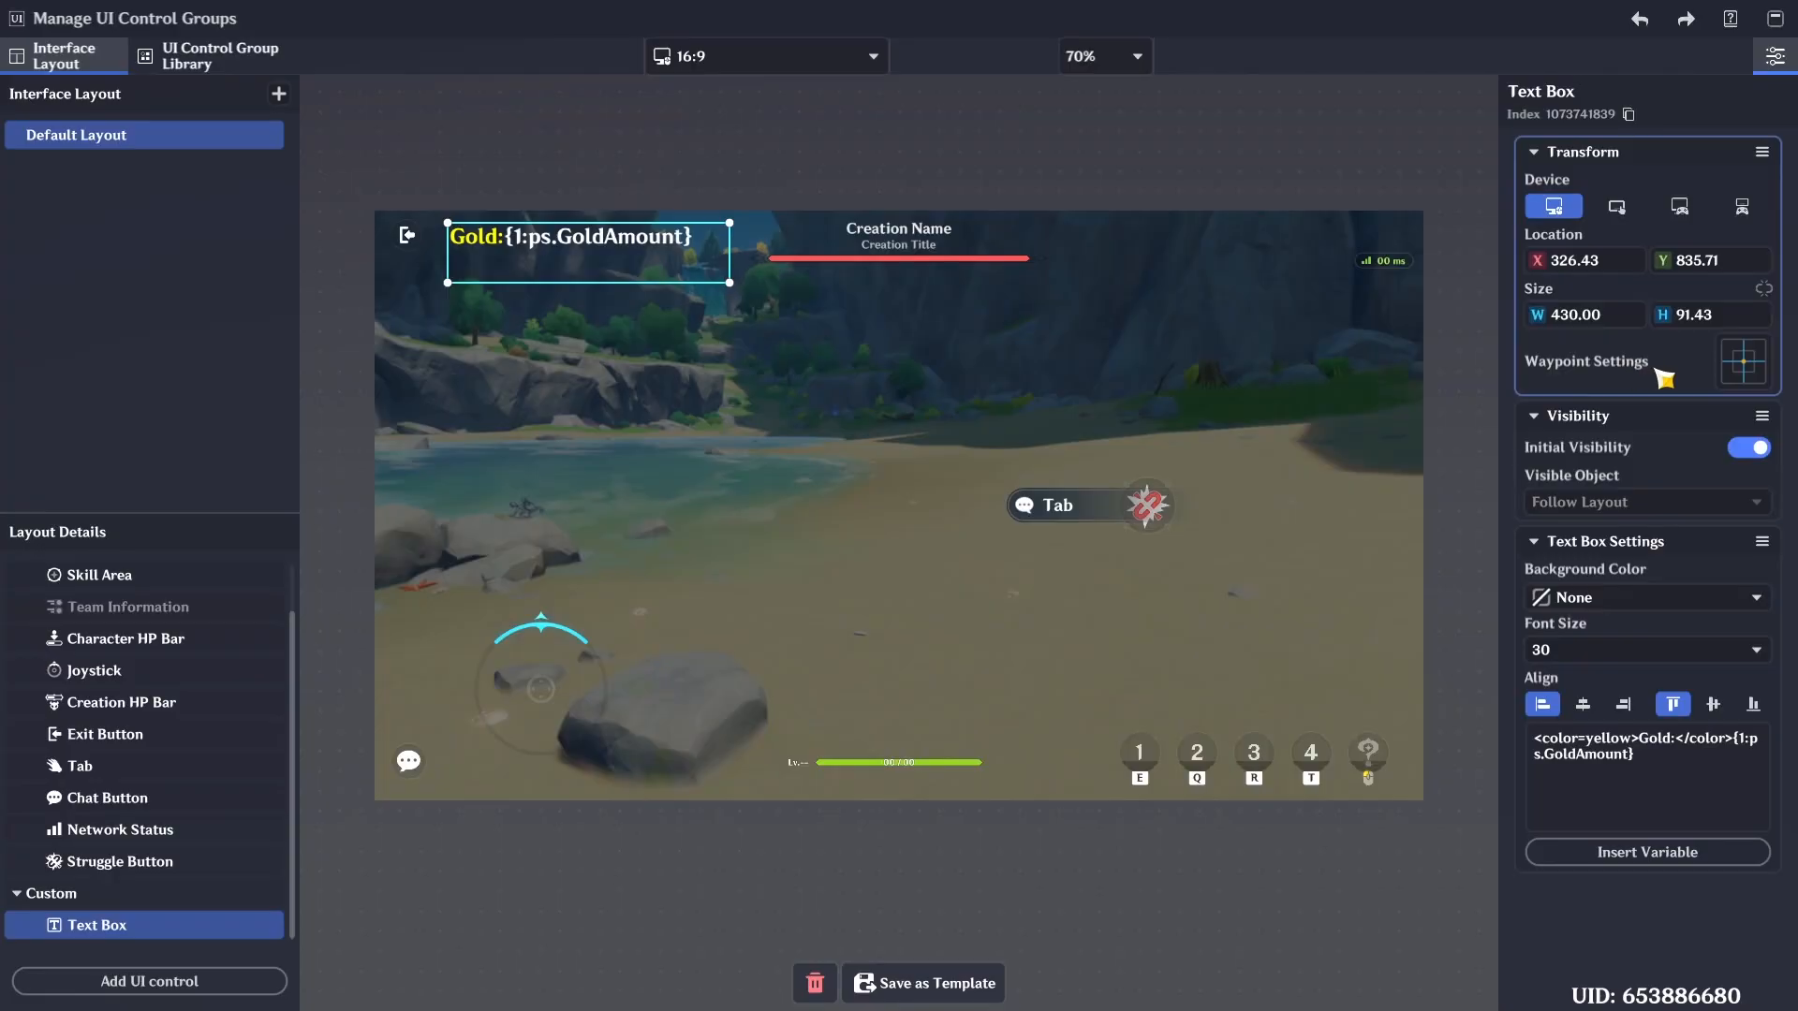
left_click(1749, 378)
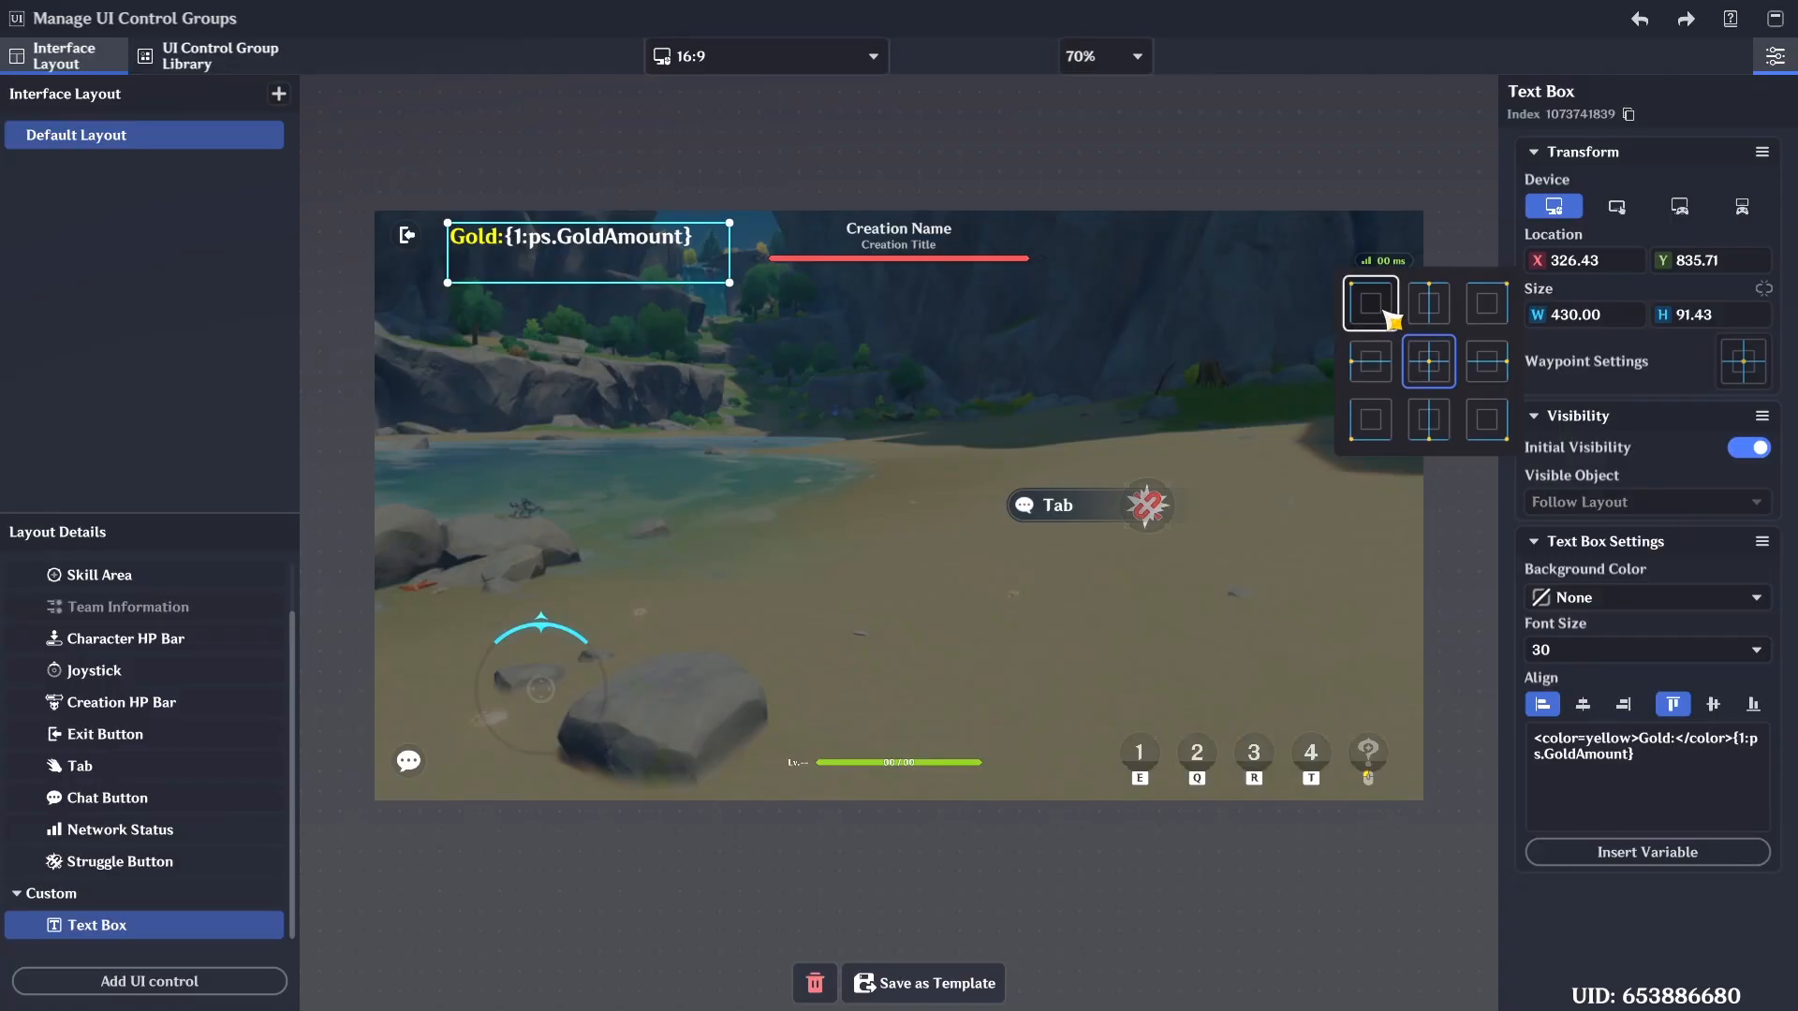
left_click(1382, 309)
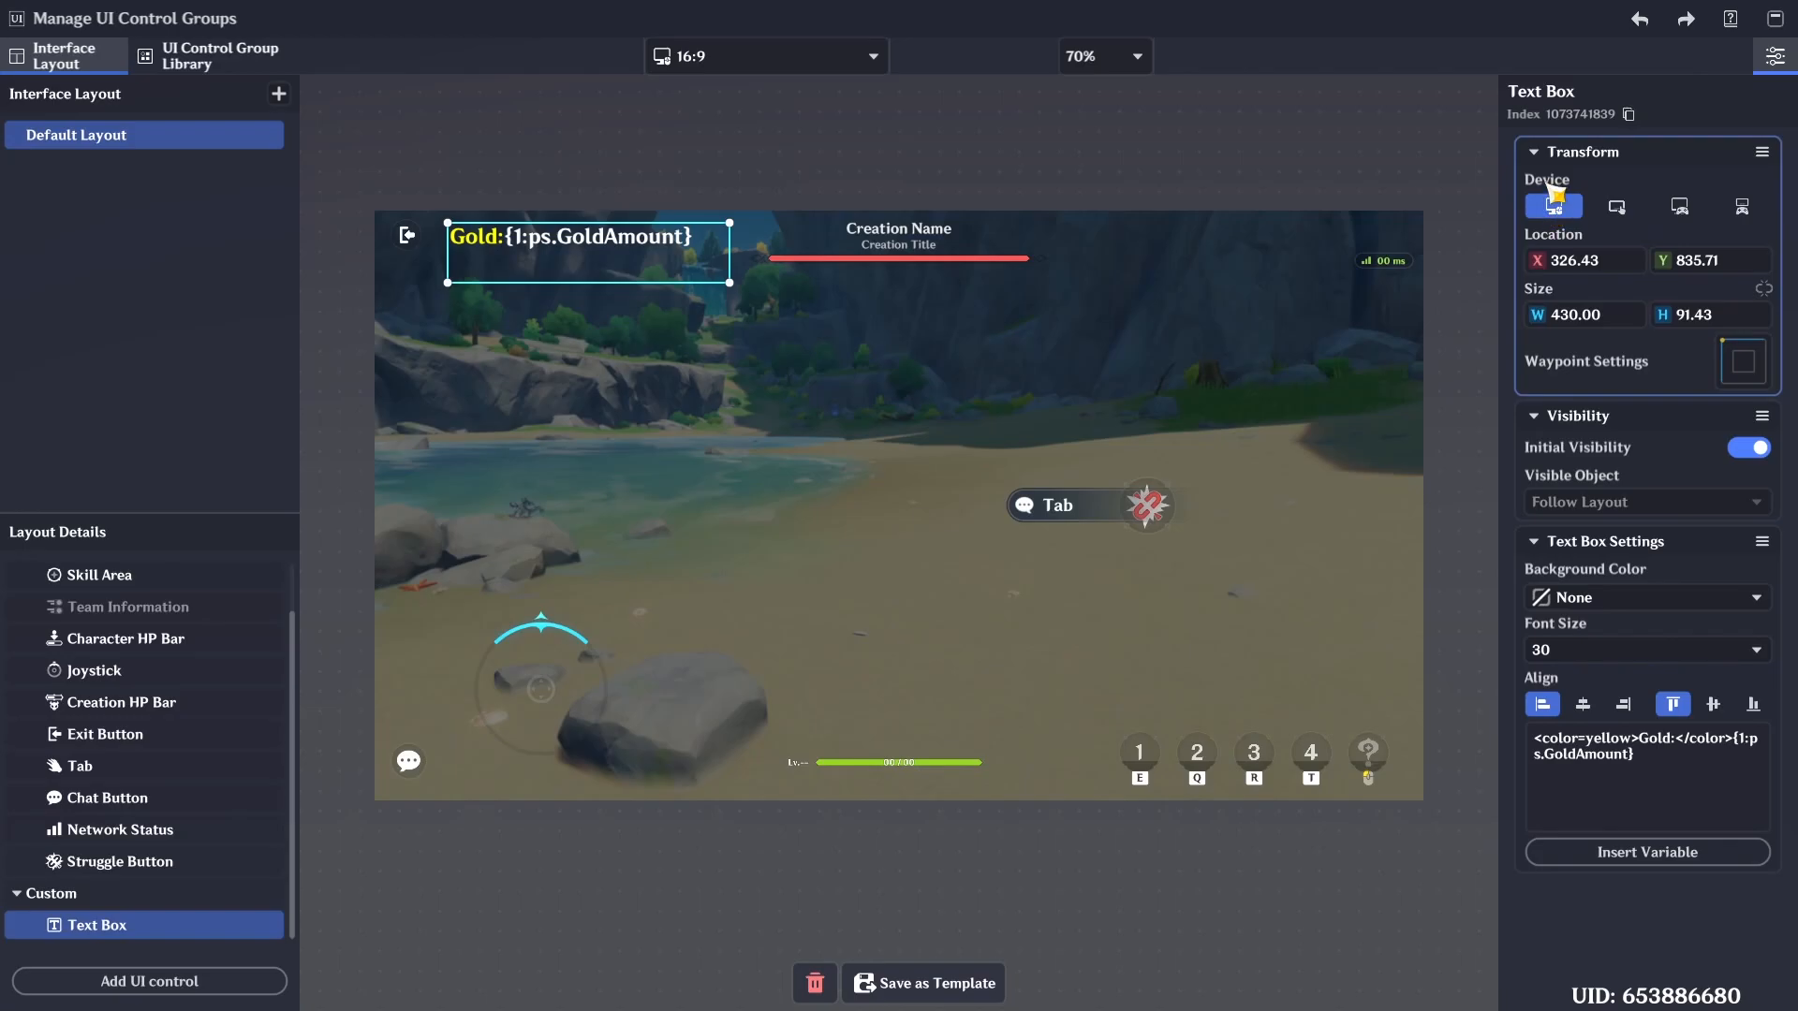
For the mobile touch device, place the text box beside the exit button at about 493 by 74 and anchor it to the upper-left corner
left_click(1615, 206)
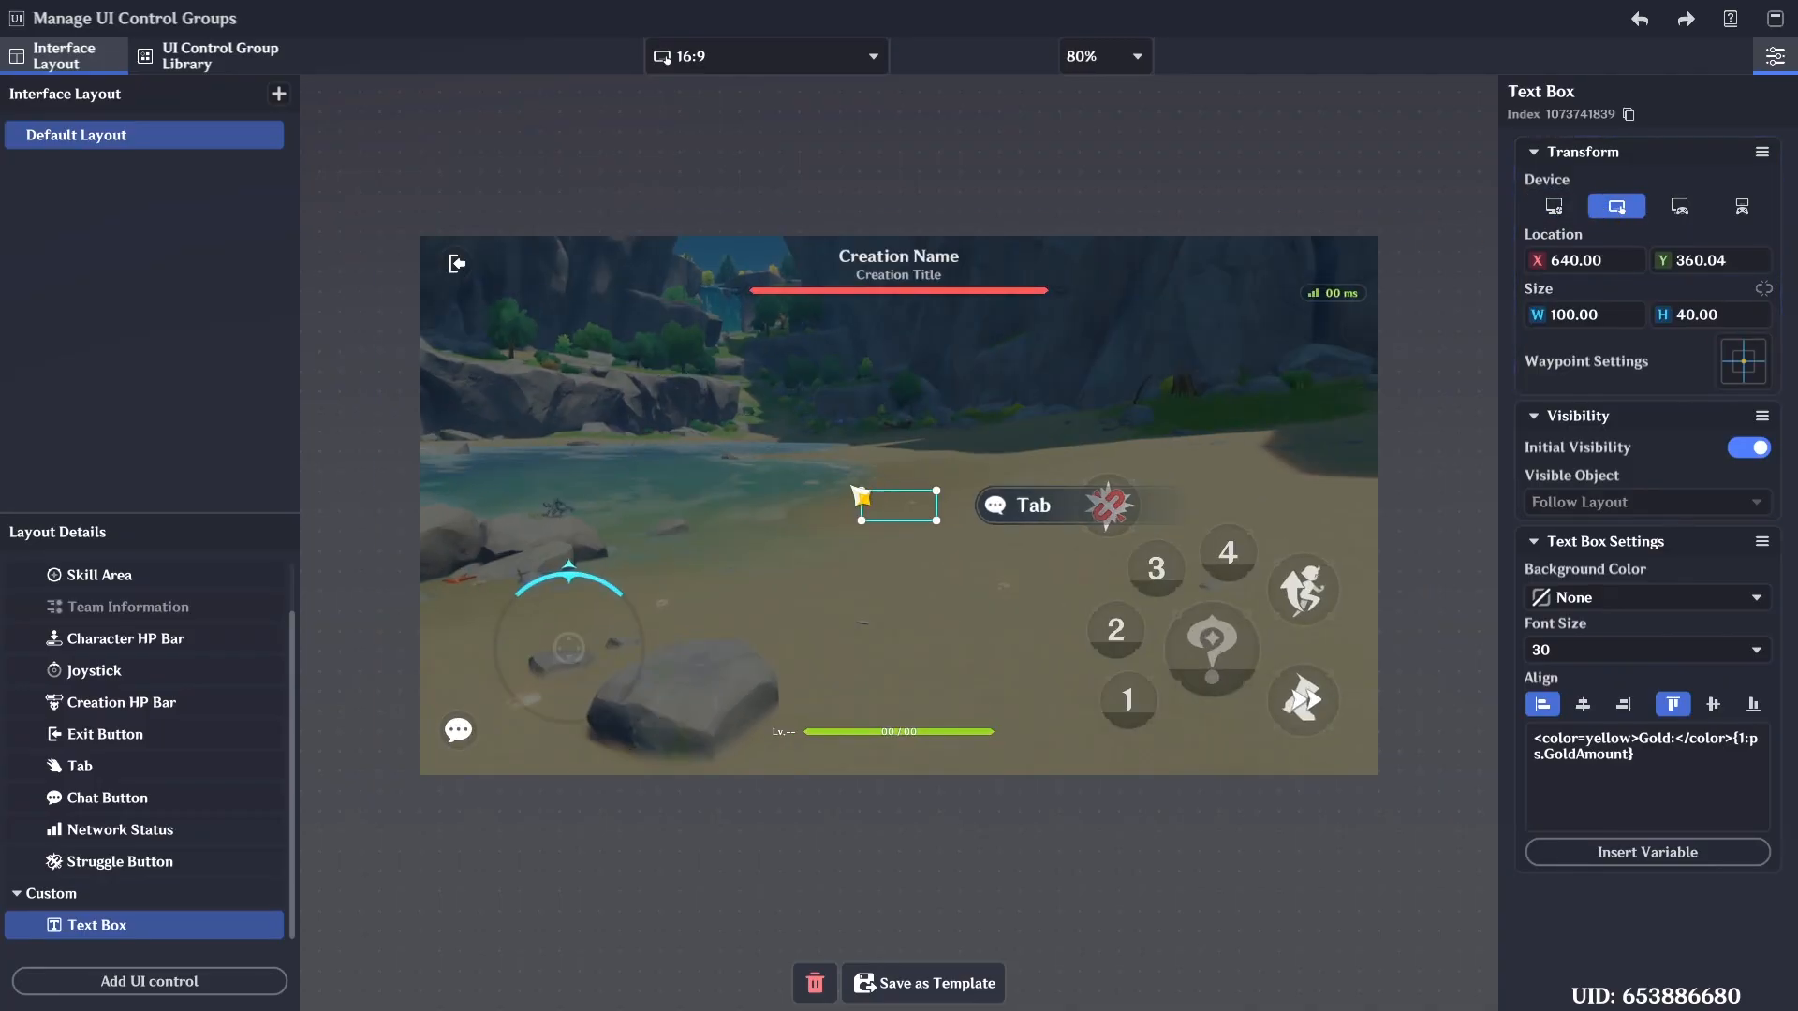
left_click_drag(901, 515, 850, 301)
left_click(1742, 363)
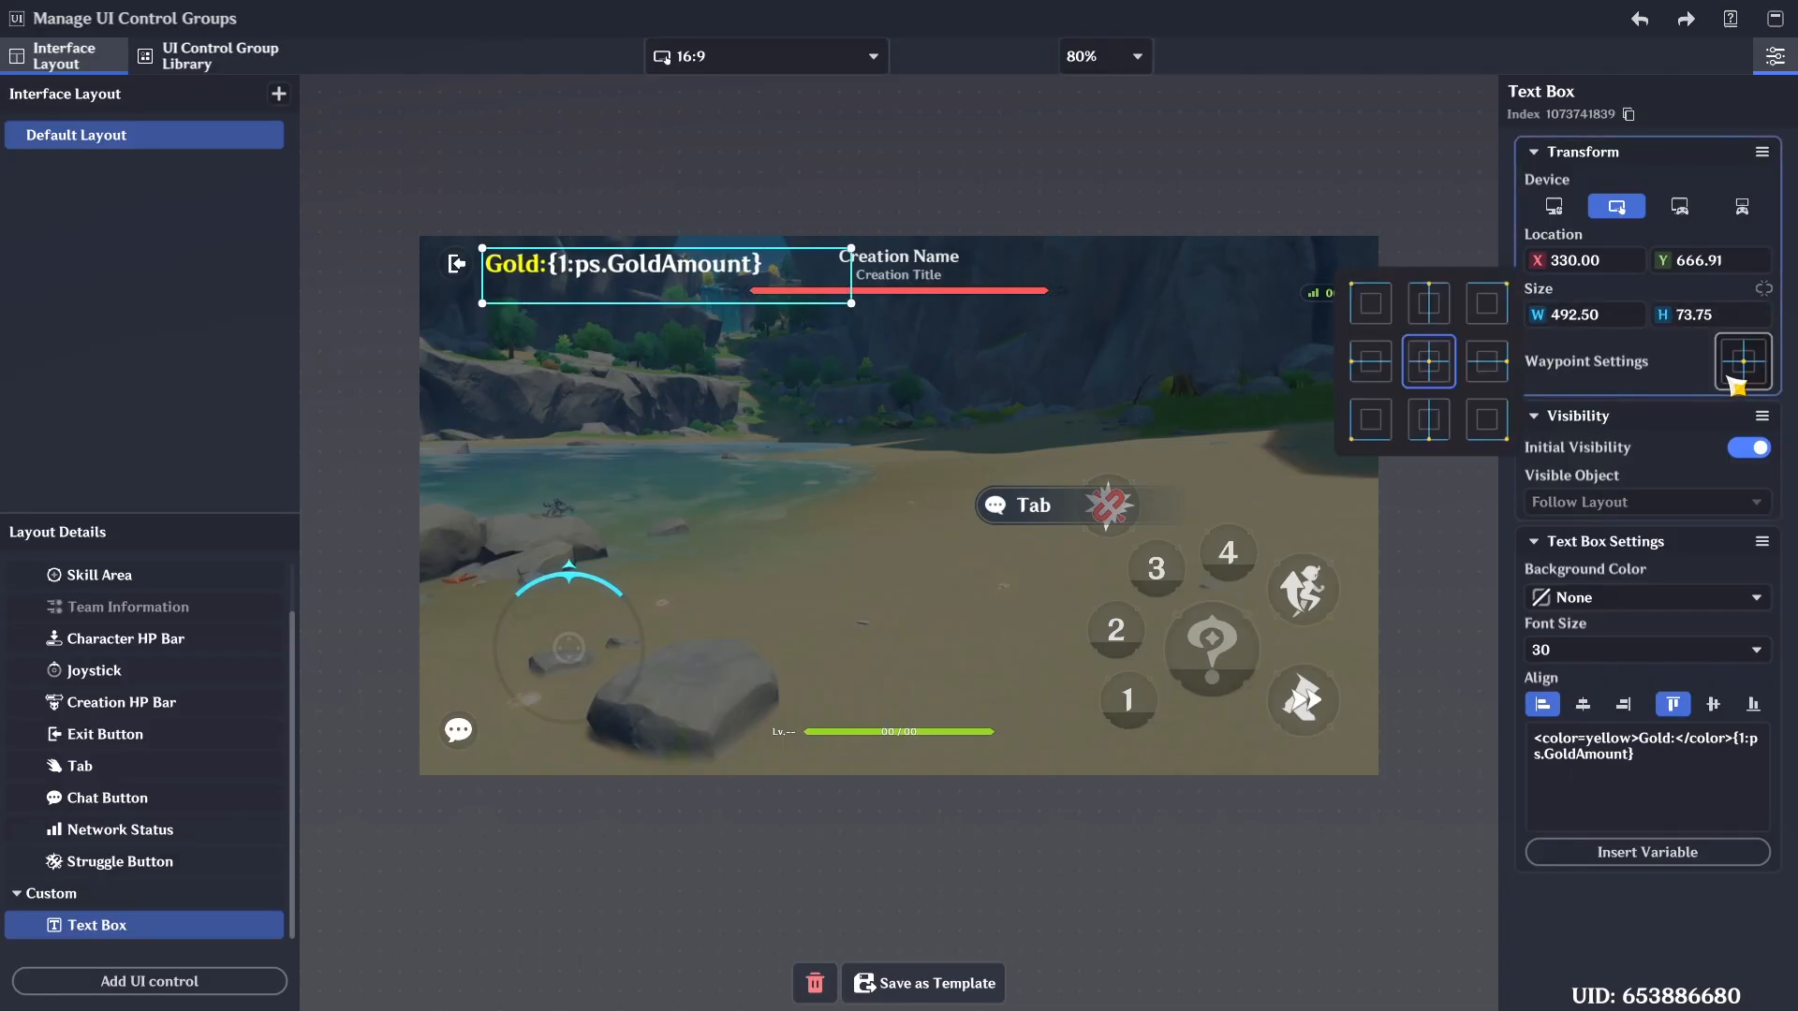
left_click(1381, 309)
For the desktop controller device, place the text box beside the exit button at about 562 by 106 and anchor it to the upper-left corner
left_click(1680, 206)
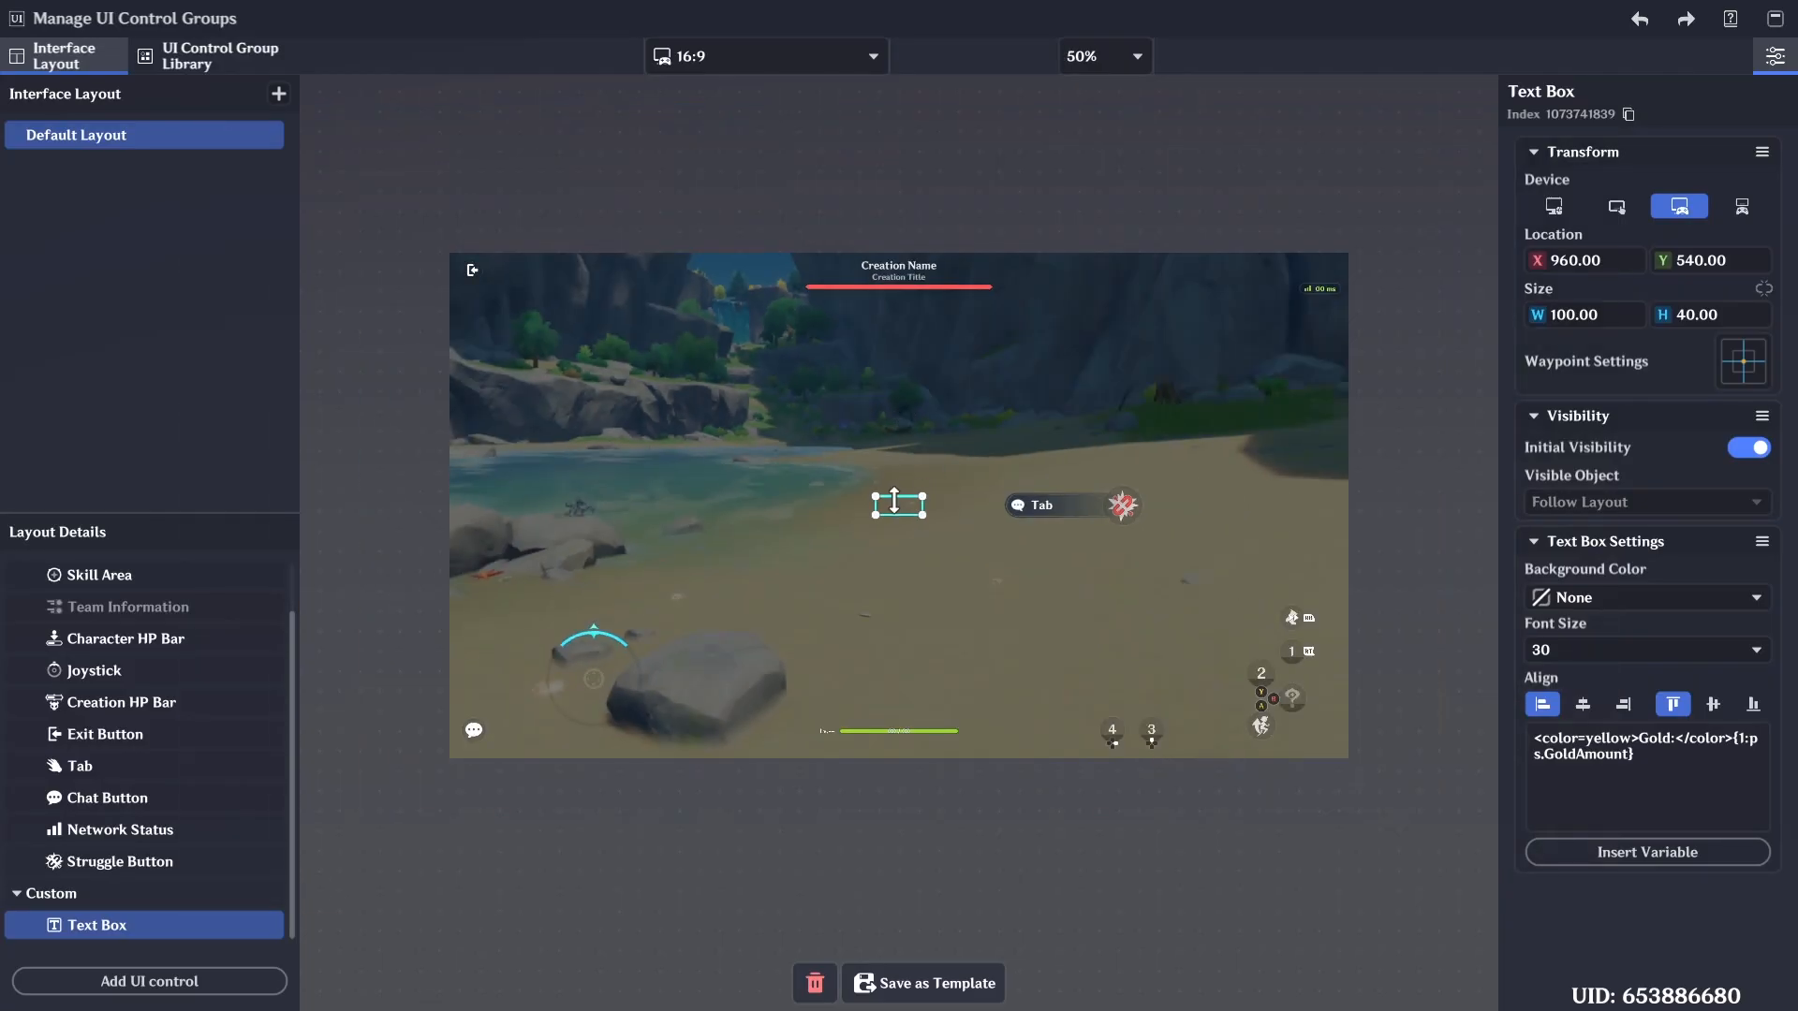
left_click_drag(894, 503, 809, 322)
left_click(1743, 363)
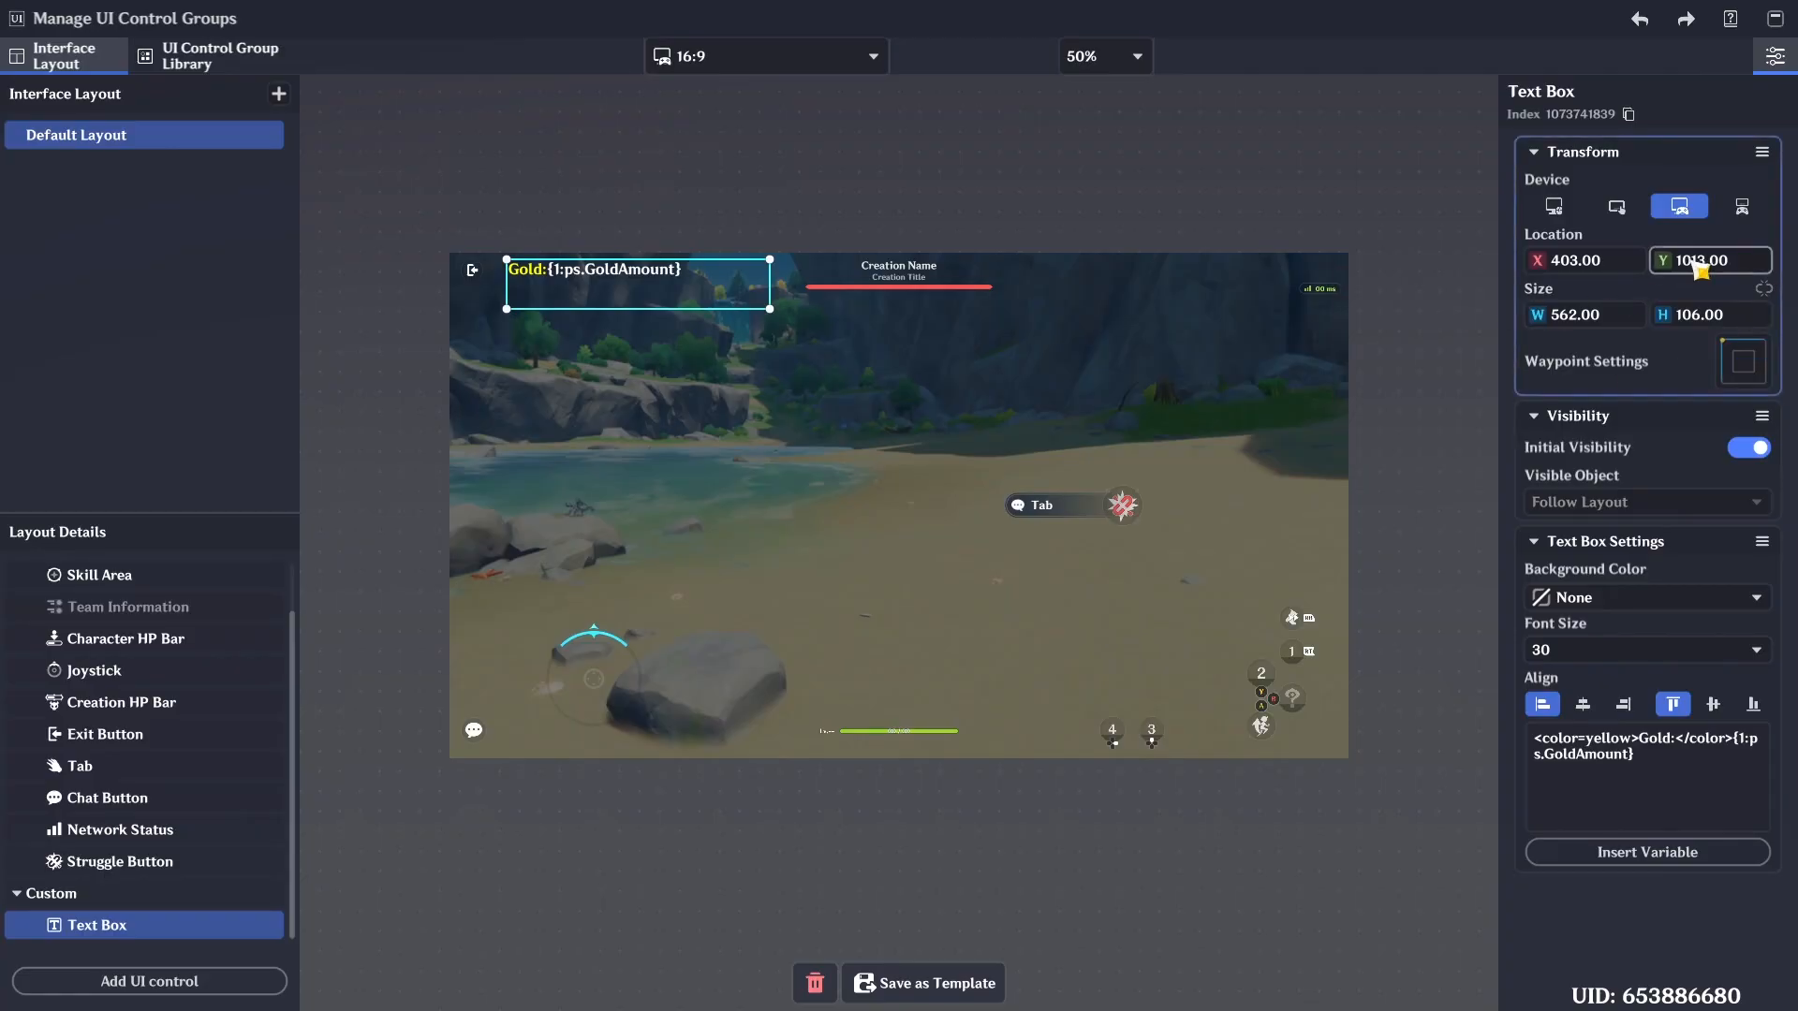
For the mobile controller device, place the text box beside the exit button at about 406 by 130 and anchor it to the upper-left corner
left_click(1742, 206)
scroll(913, 562, "up", 2)
left_click_drag(908, 520, 811, 365)
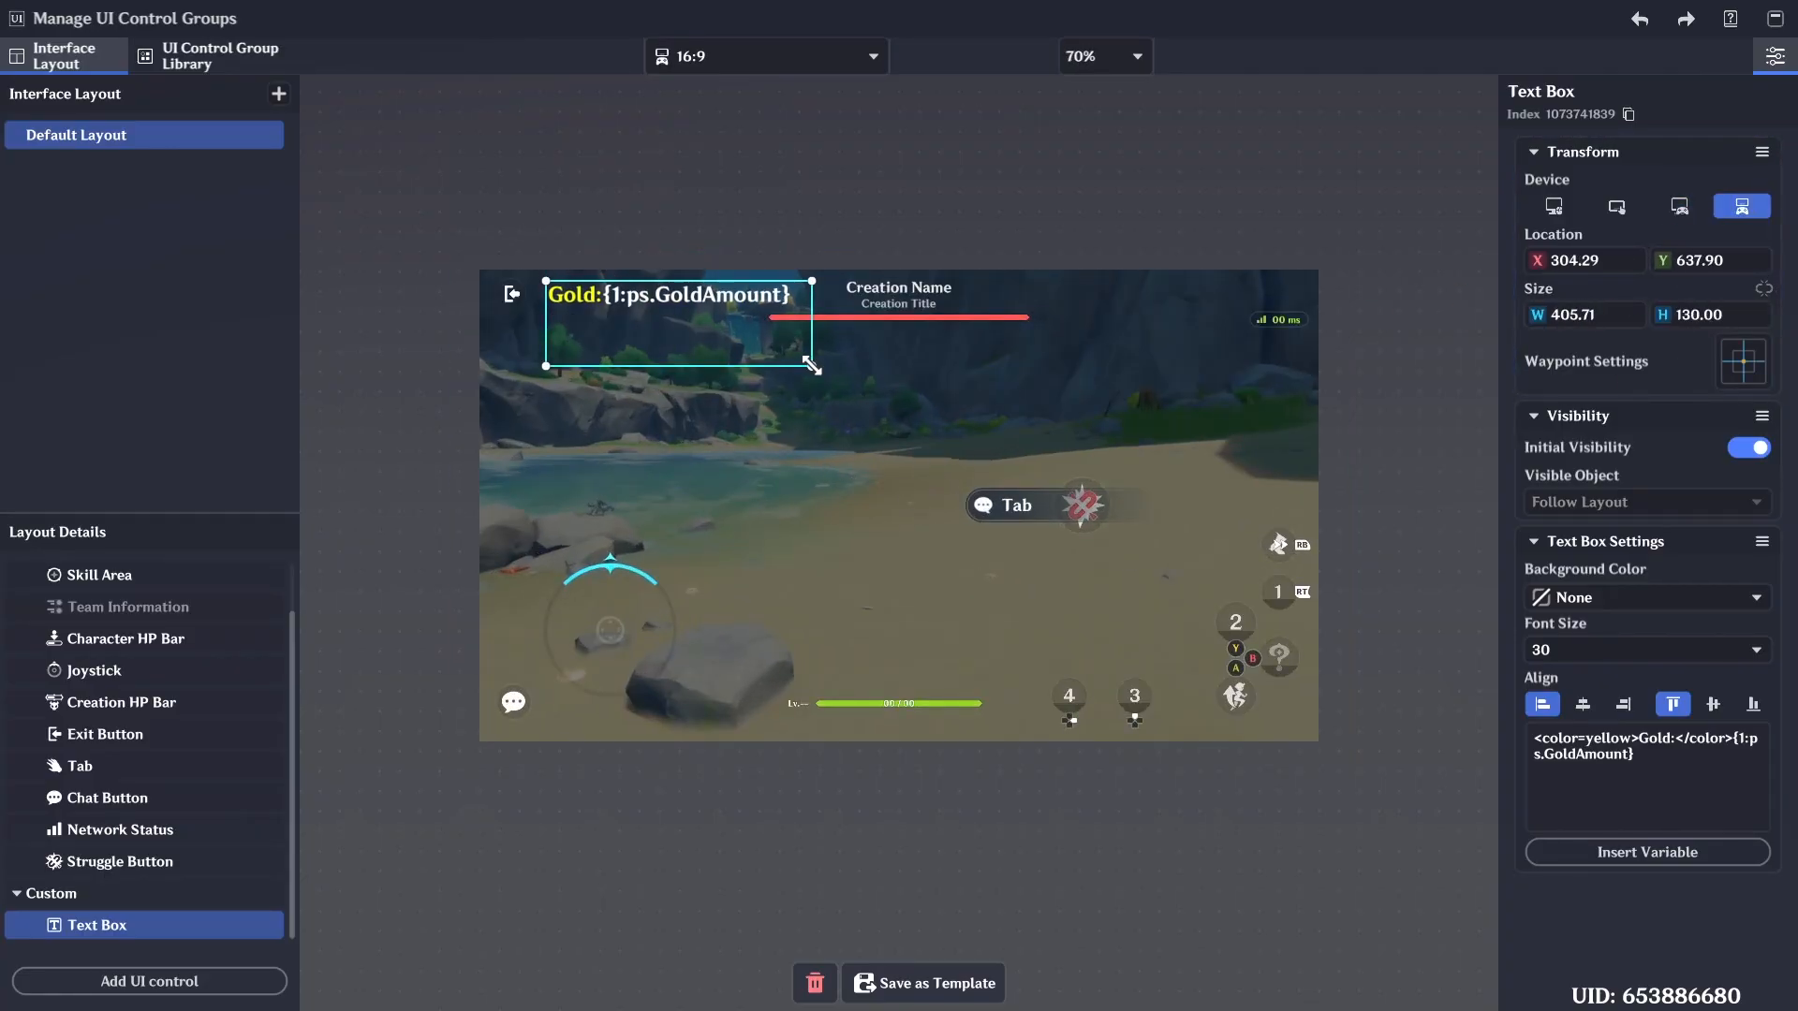
left_click(1743, 362)
left_click(1383, 316)
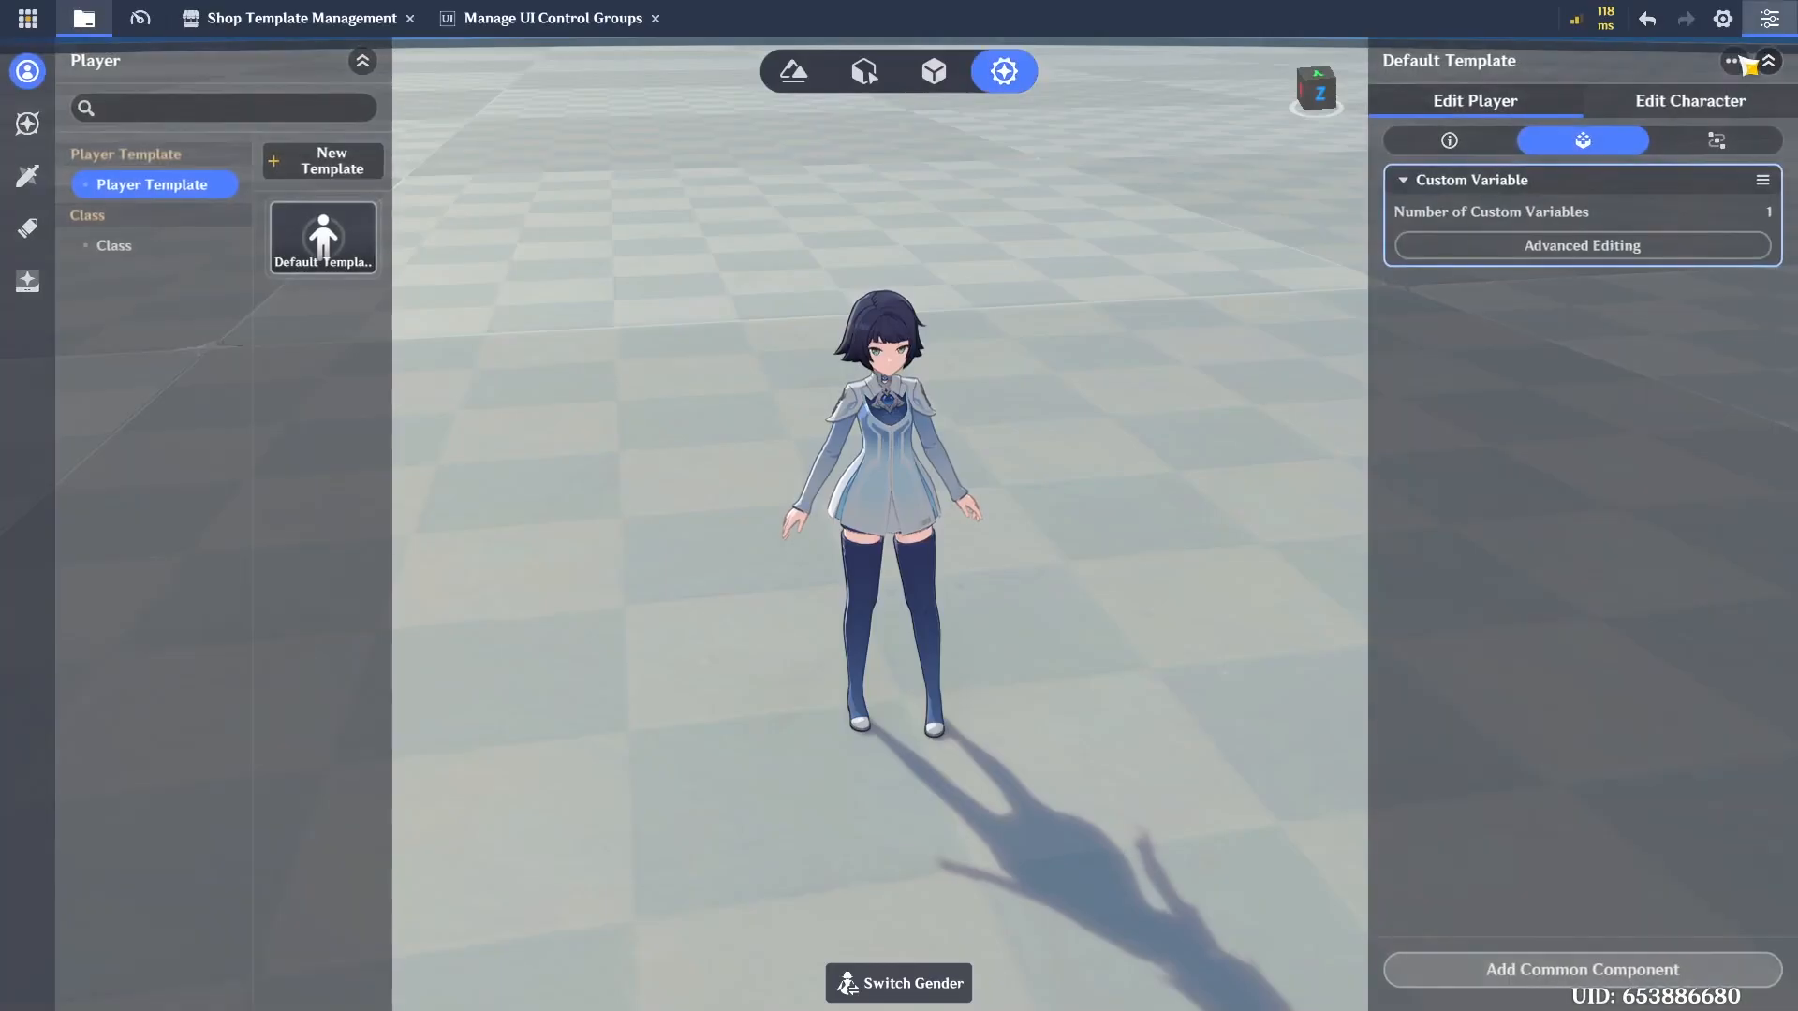
left_click(1774, 18)
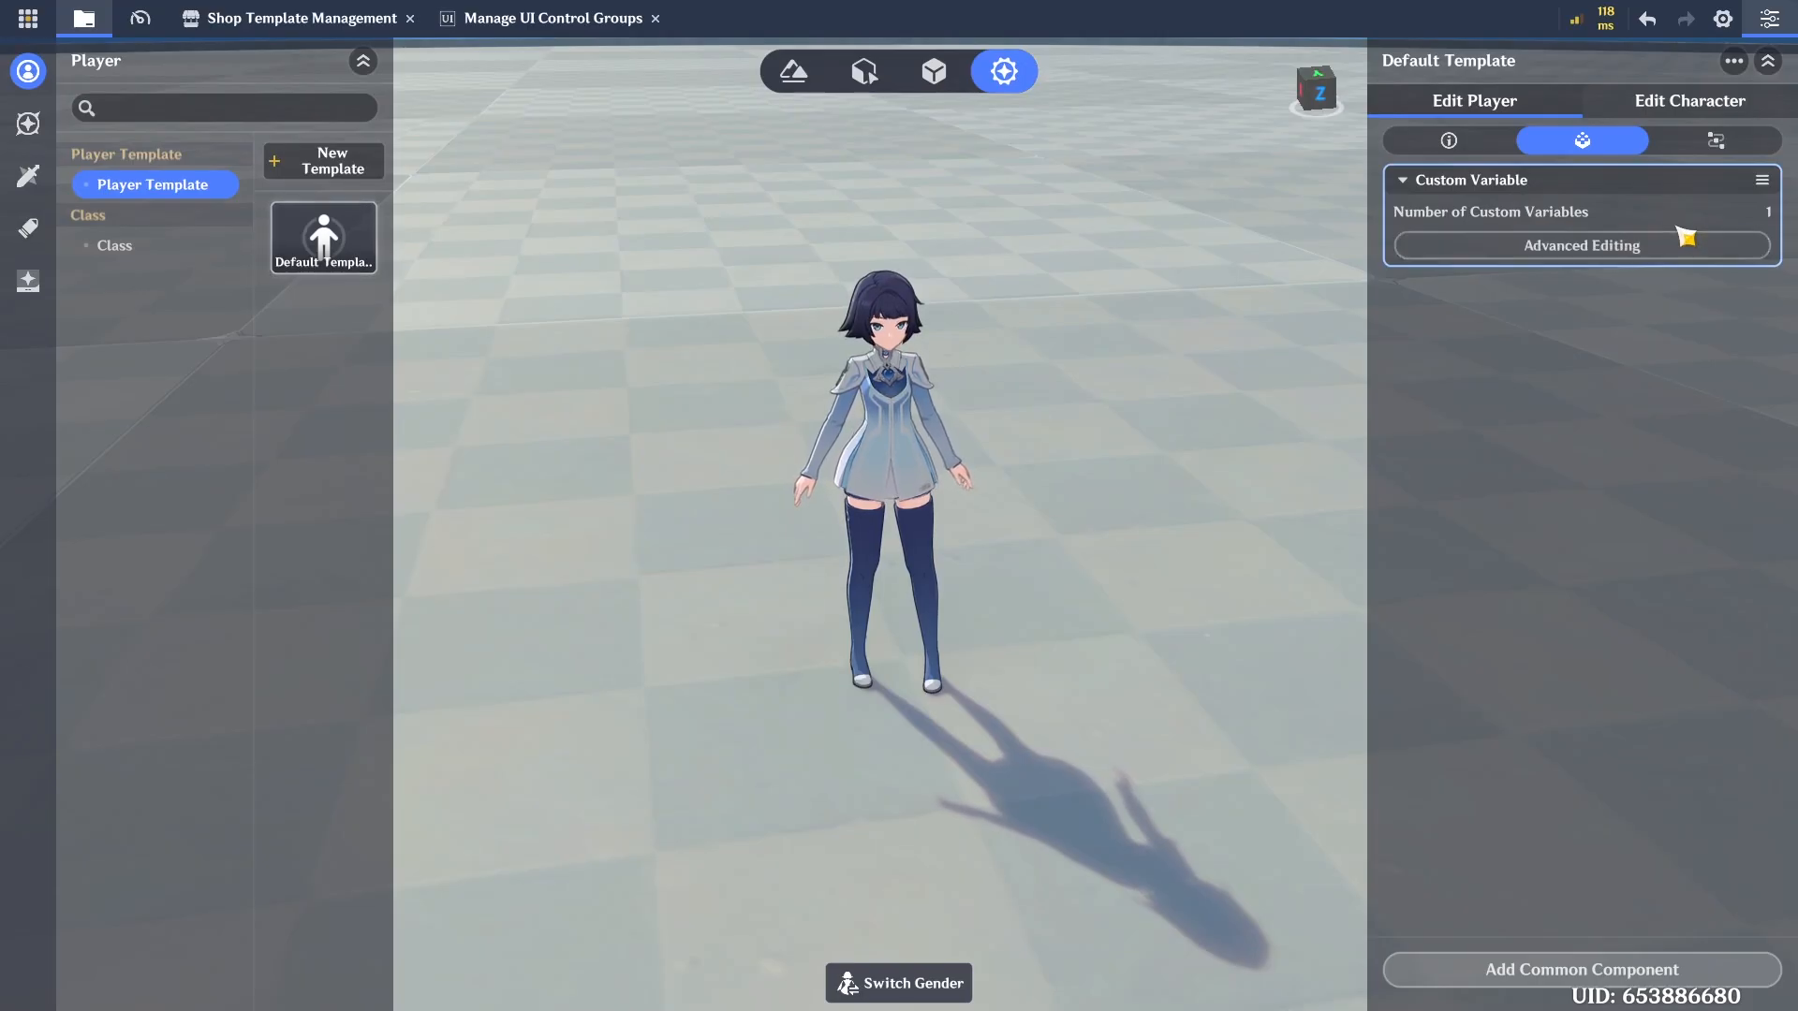
Show the node graph settings of the default template's character and switch to the server node graph editor
left_click(1725, 114)
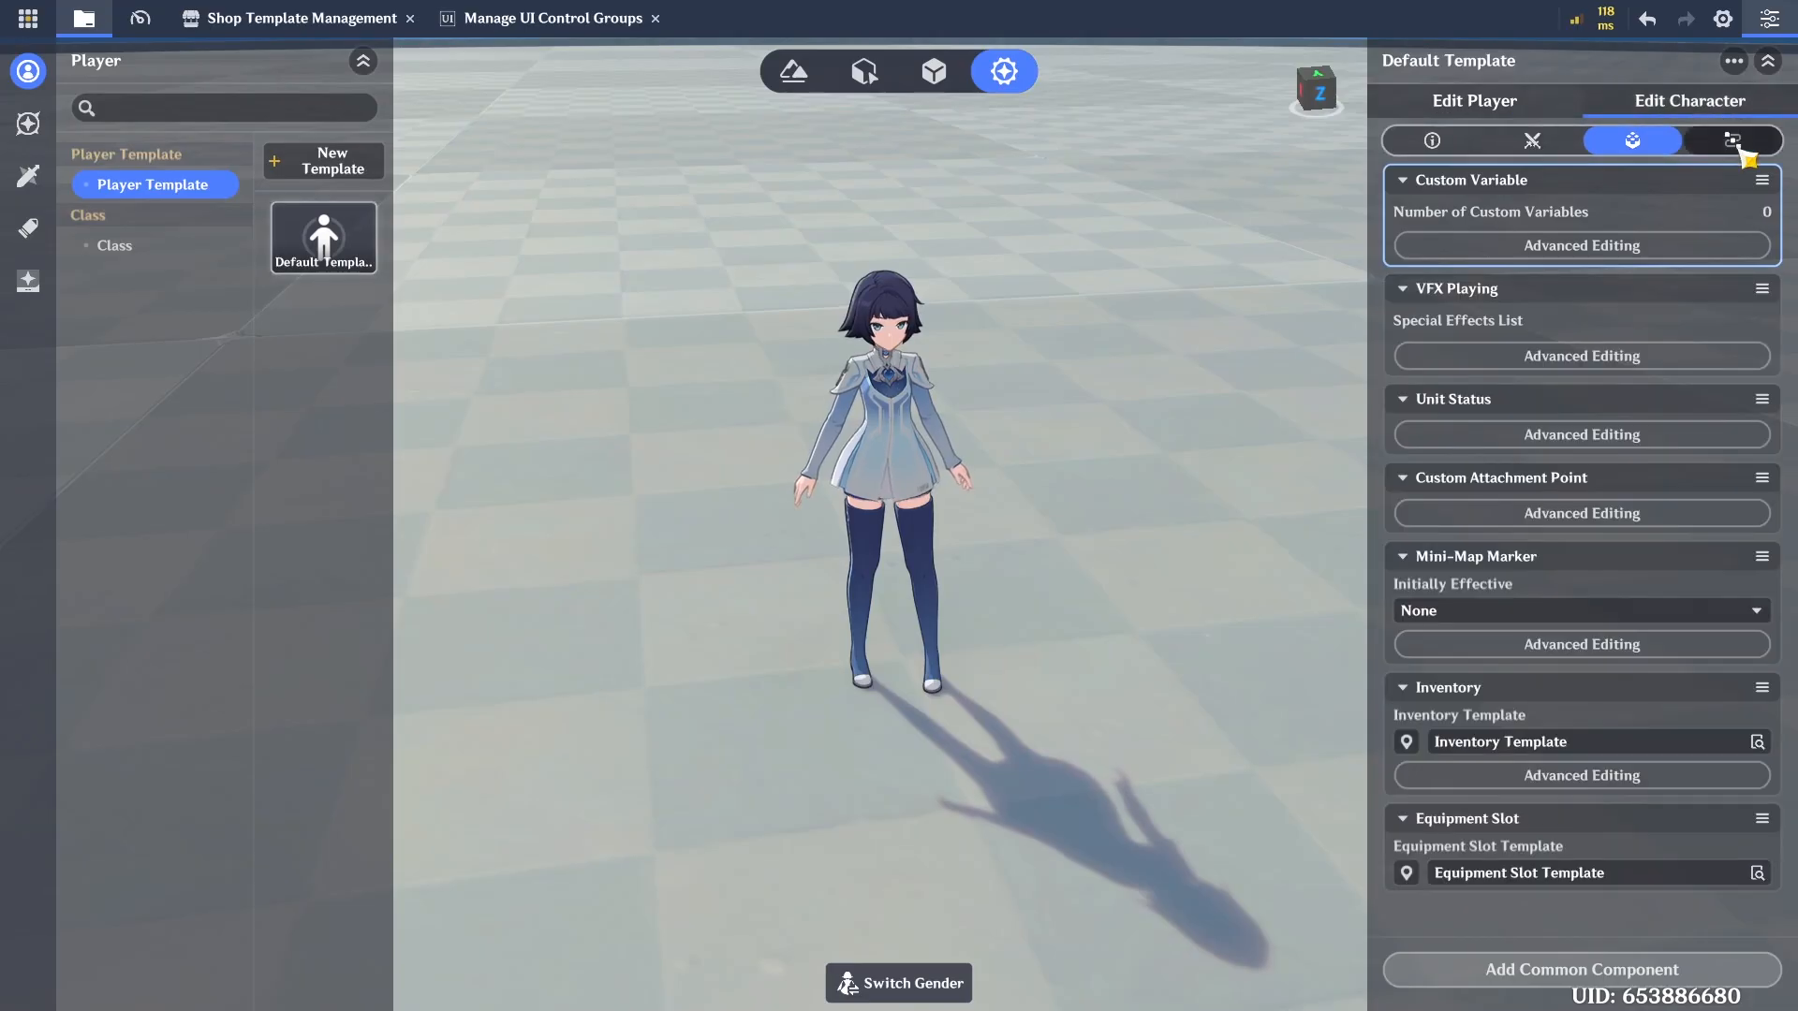
left_click(1730, 135)
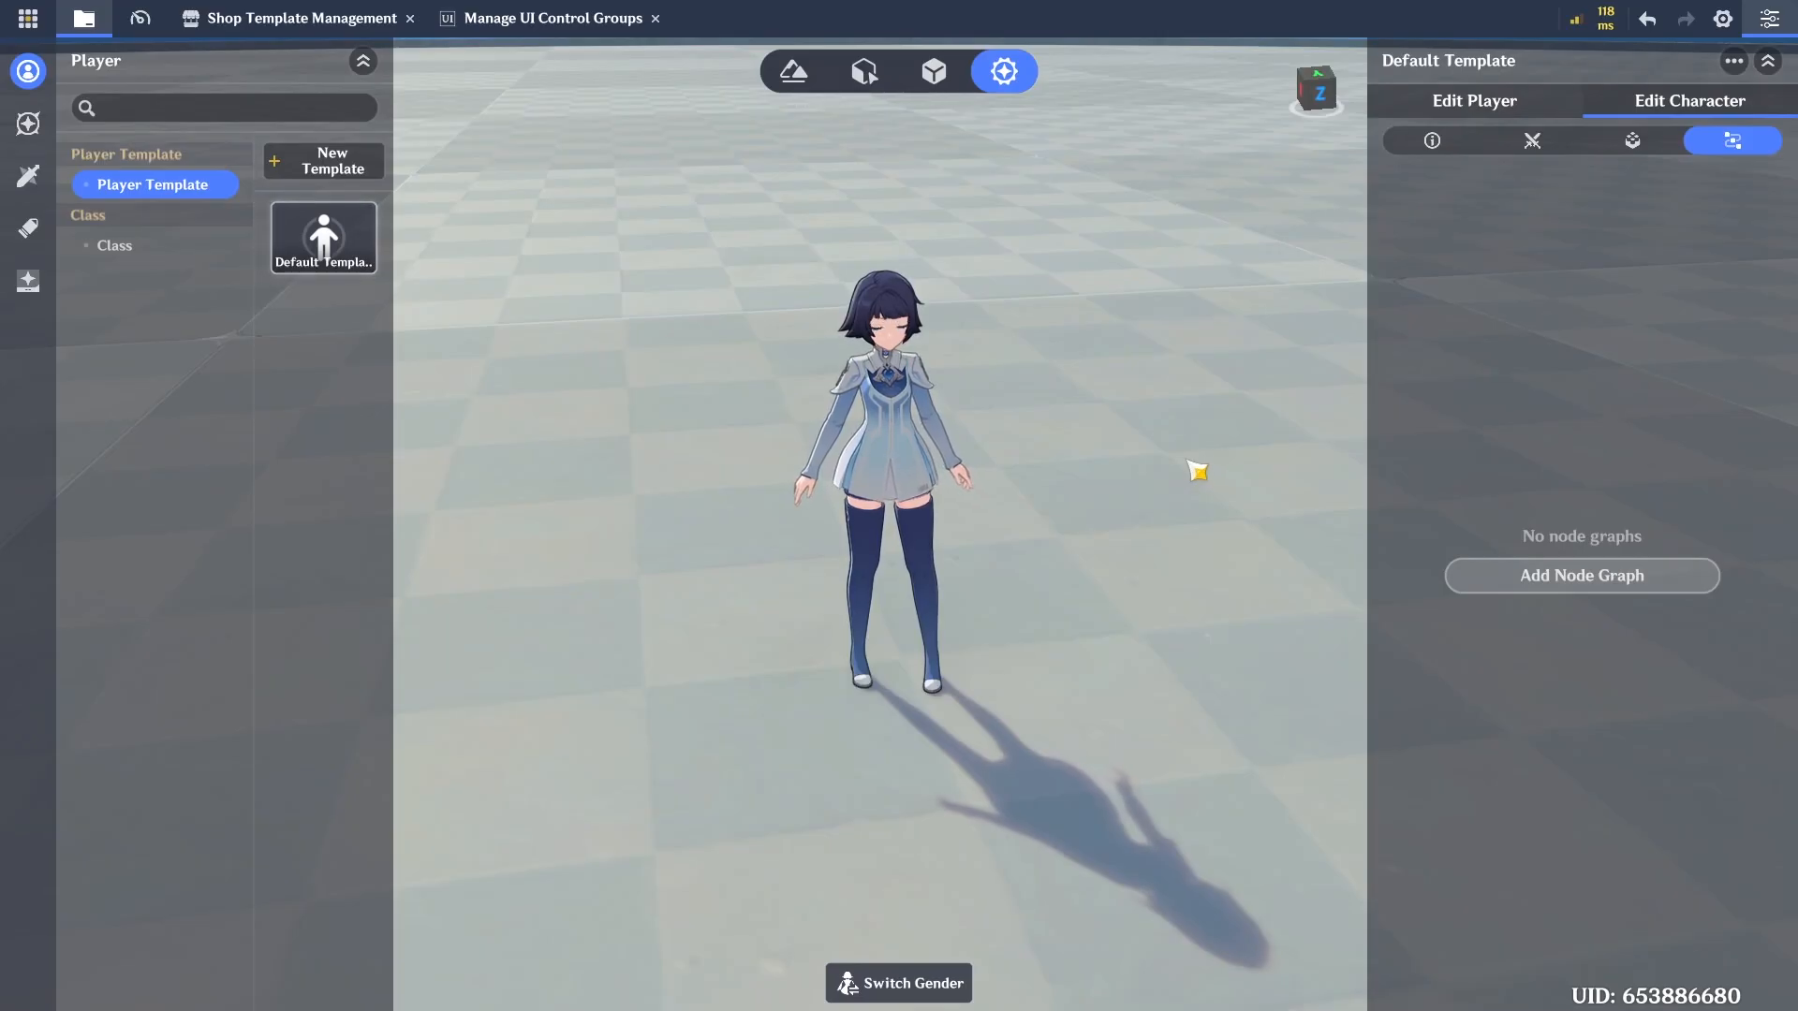
key("alt+Tab")
key("alt+Tab")
key("alt+Tab")
key("Tab")
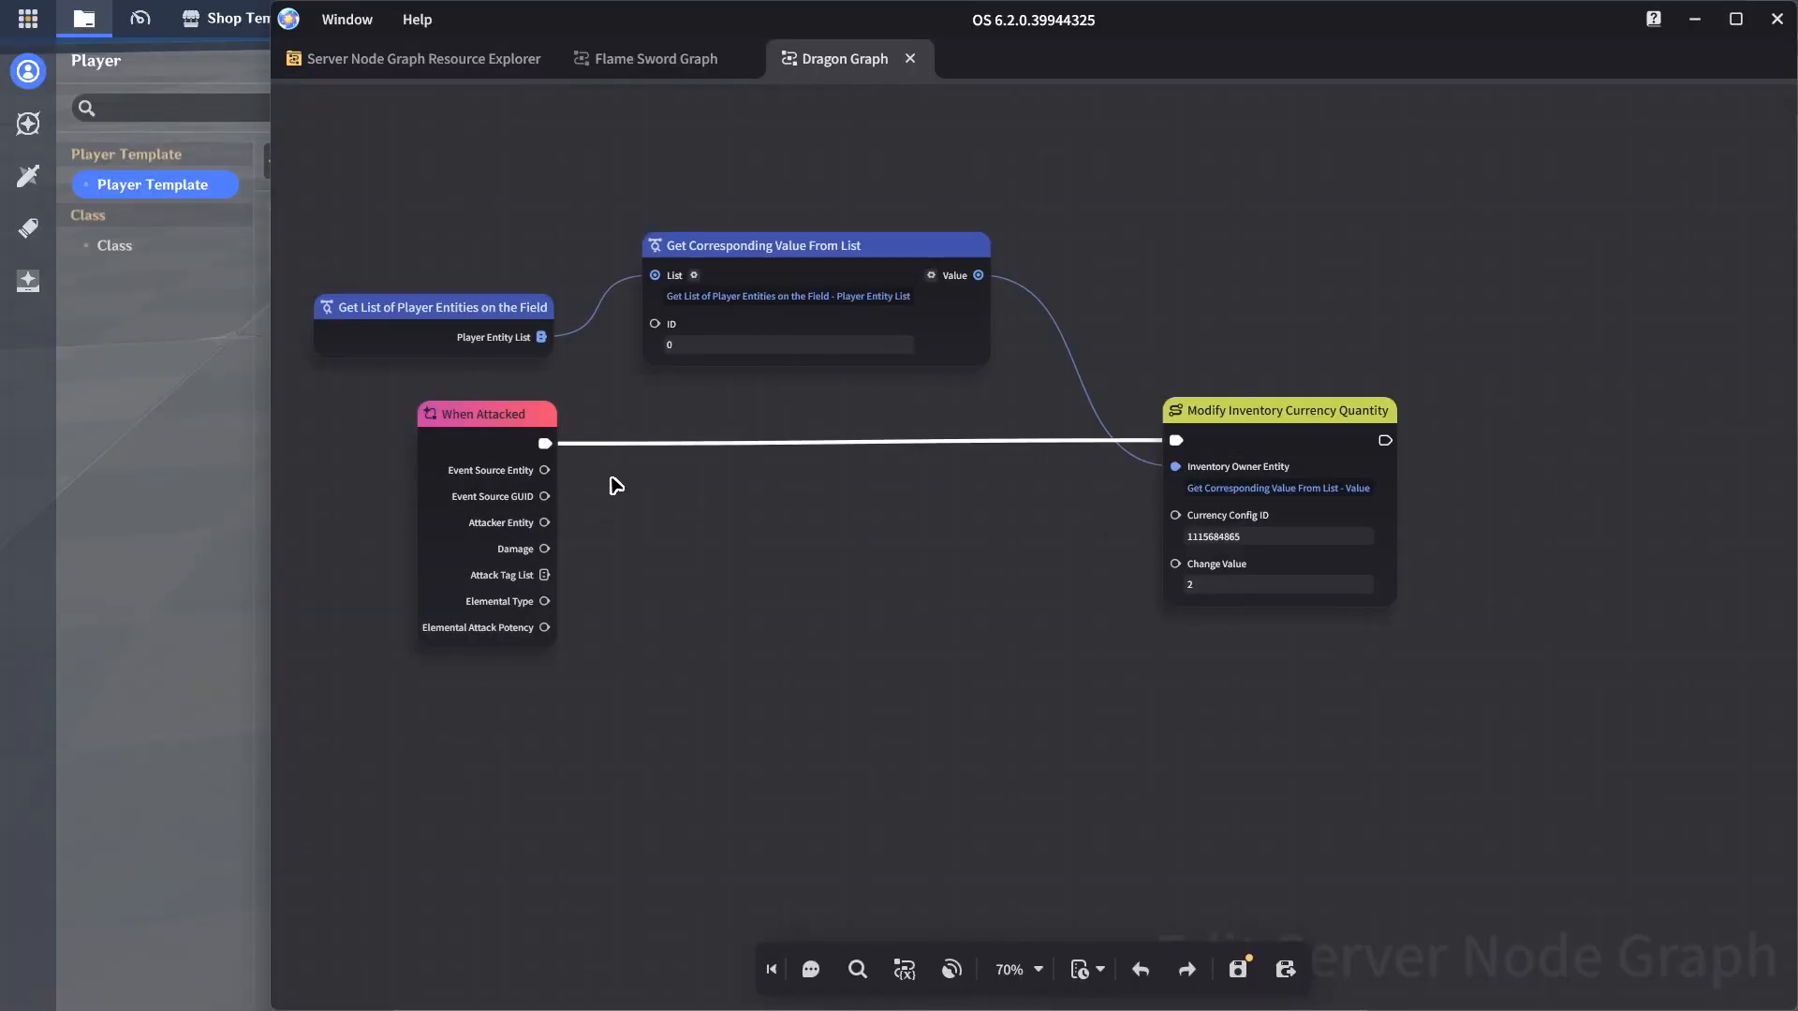
middle_click_drag(734, 501, 820, 479)
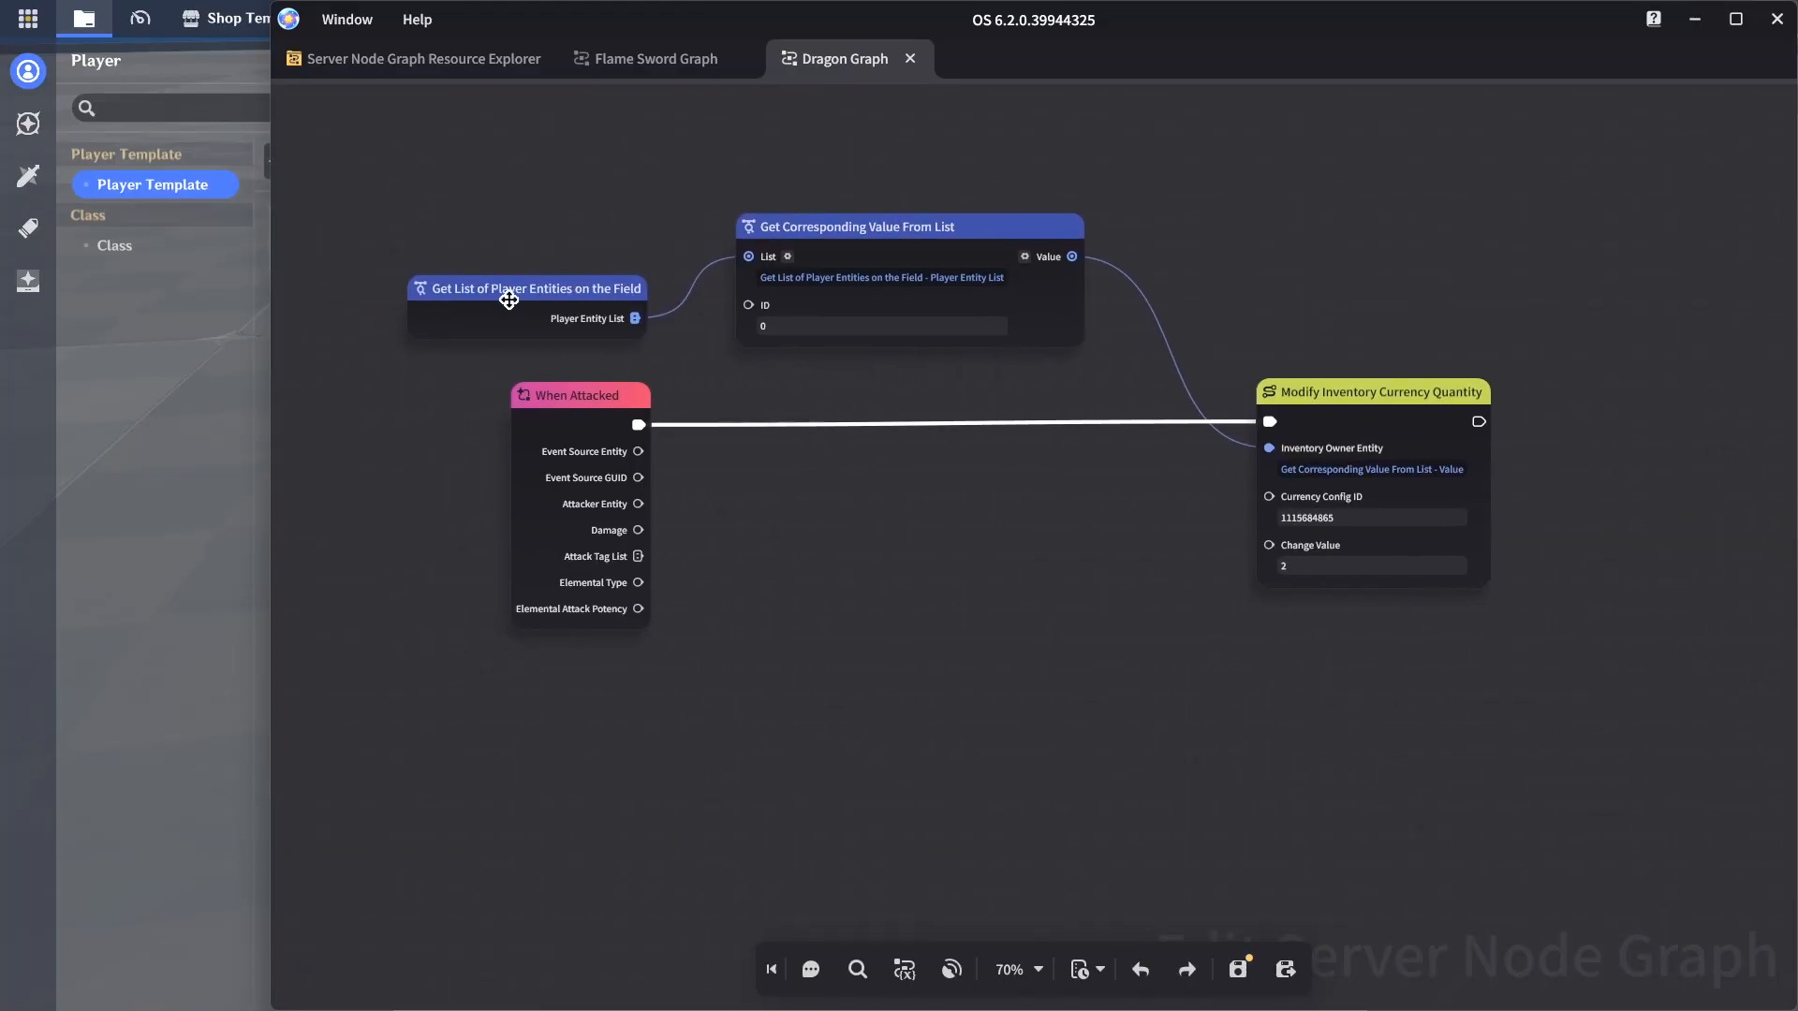
Create an entity node graph named Character Graph in the Uncategorized Tab folder and open it for editing
left_click(443, 64)
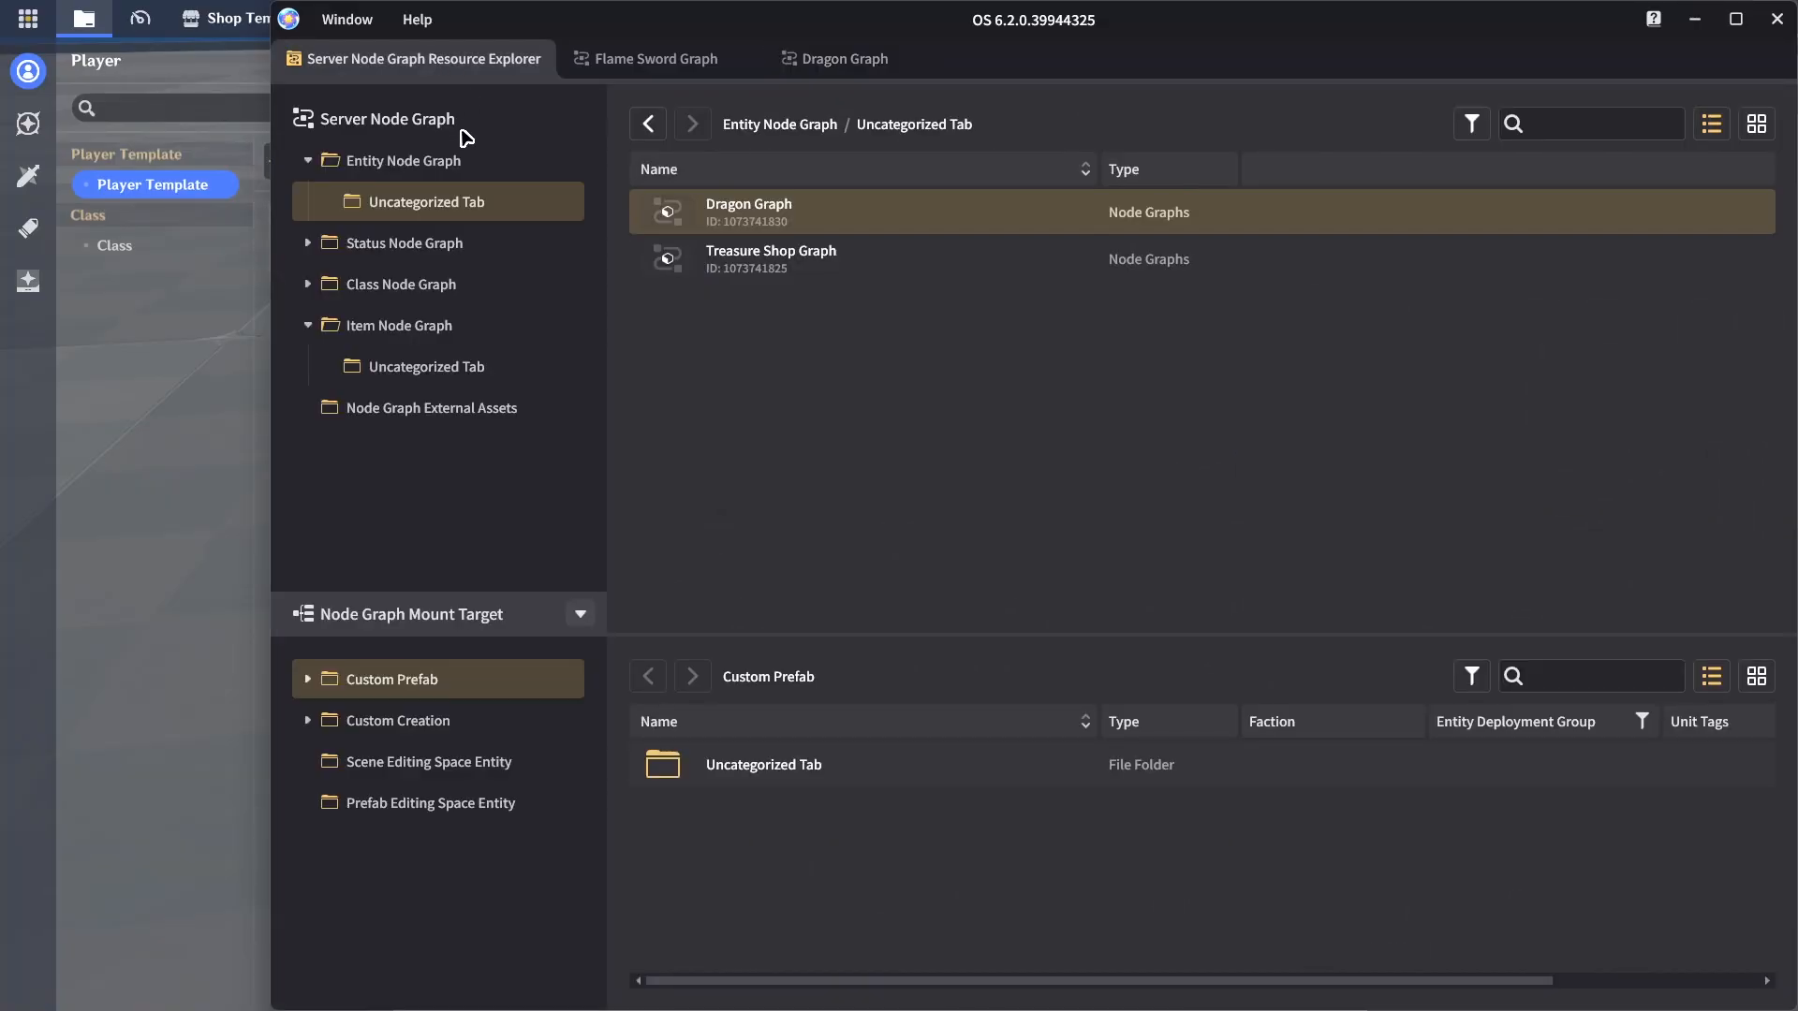
left_click(448, 173)
right_click(725, 296)
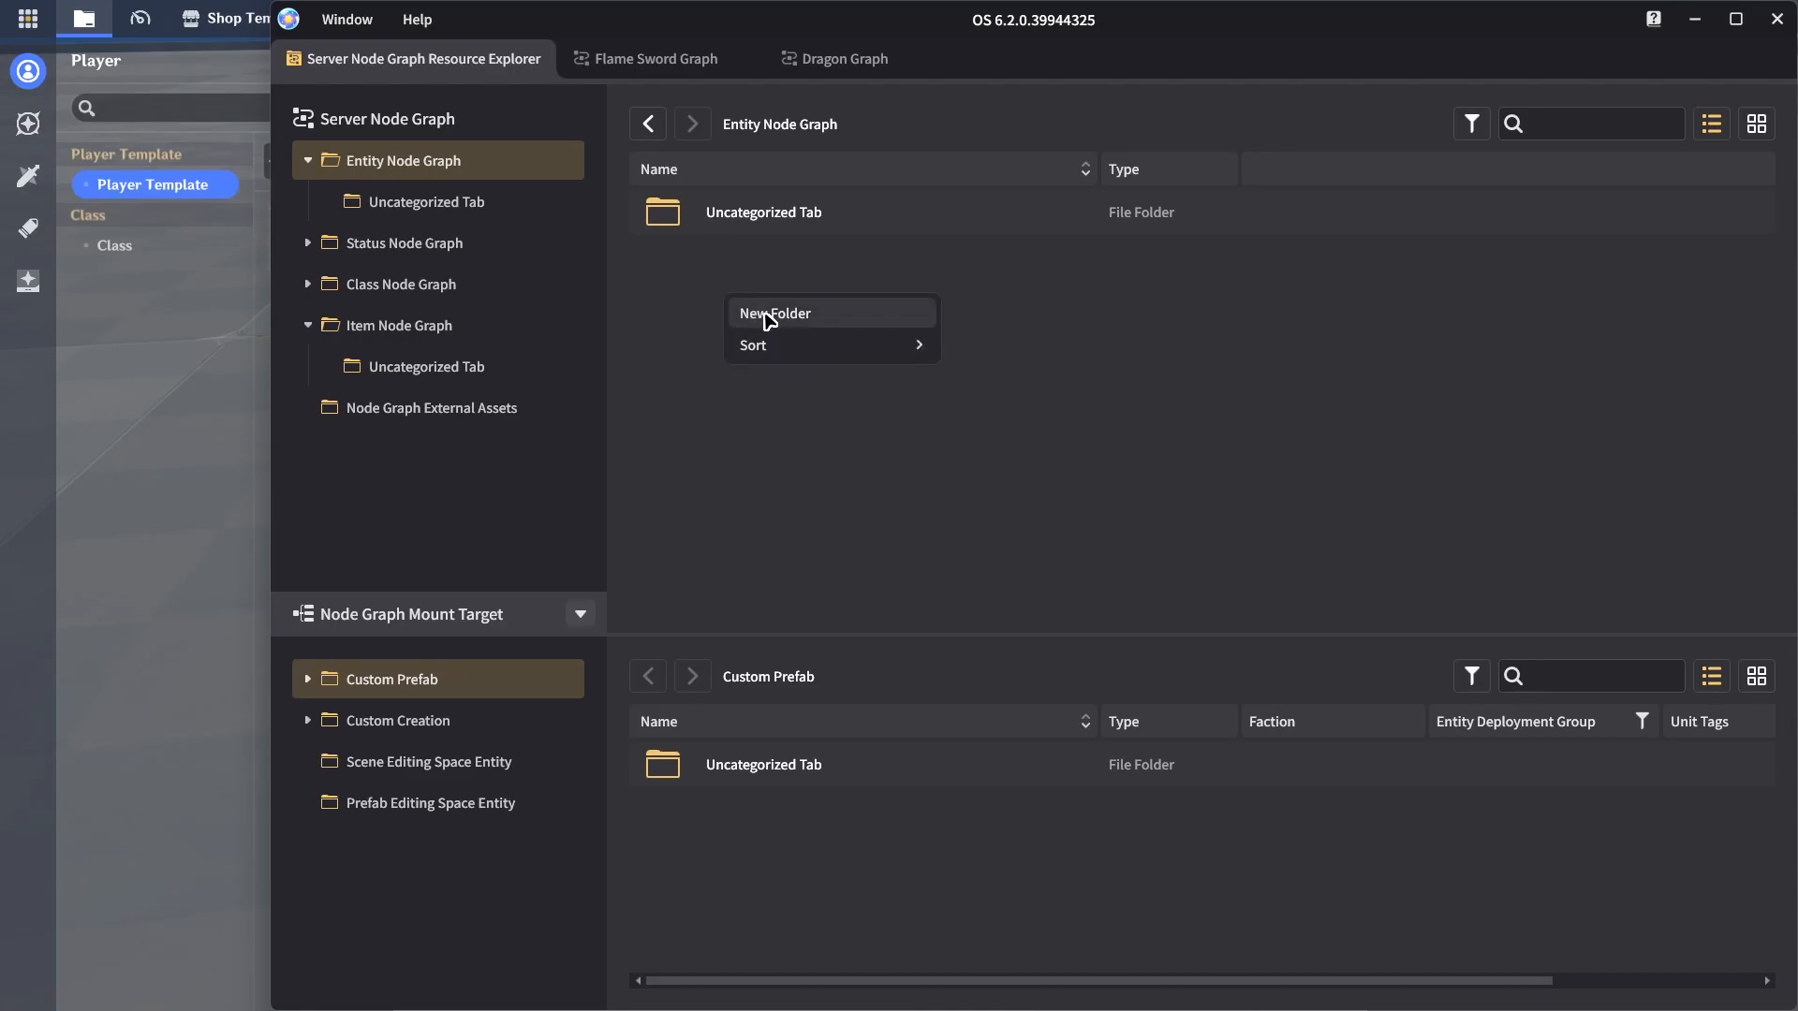
left_click(465, 212)
right_click(794, 345)
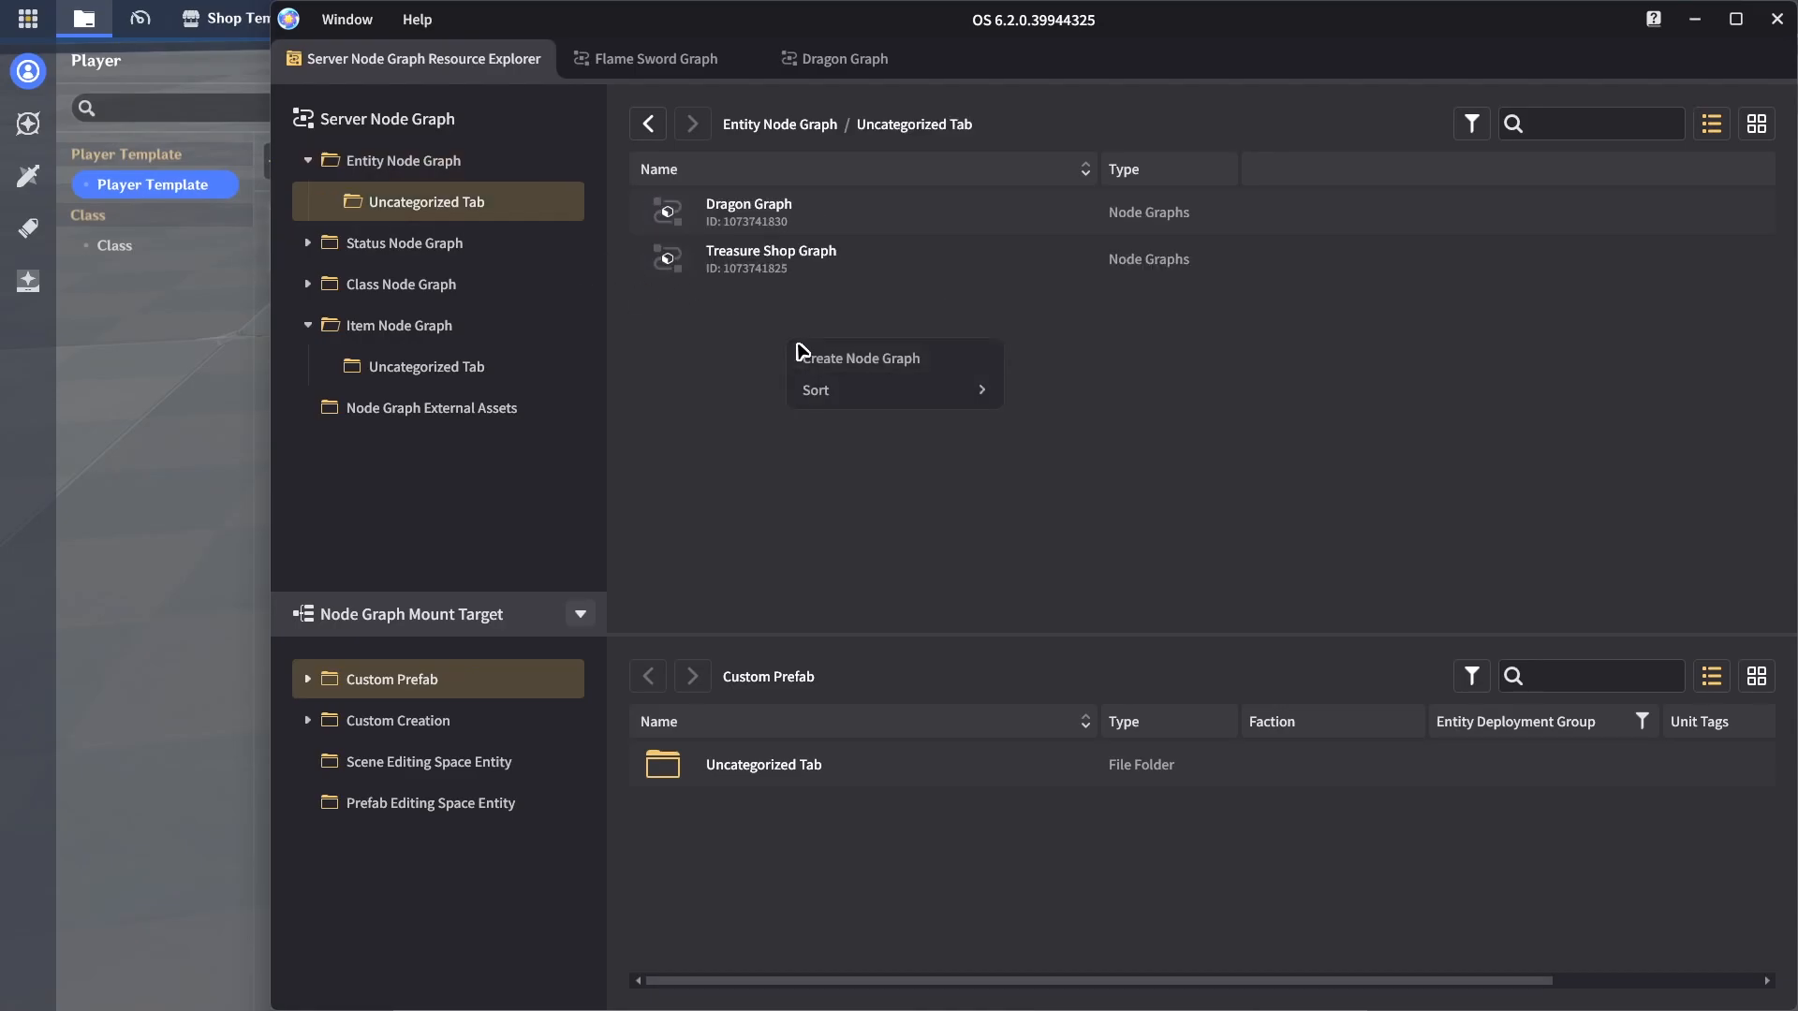
left_click(810, 352)
right_click(761, 202)
left_click(805, 254)
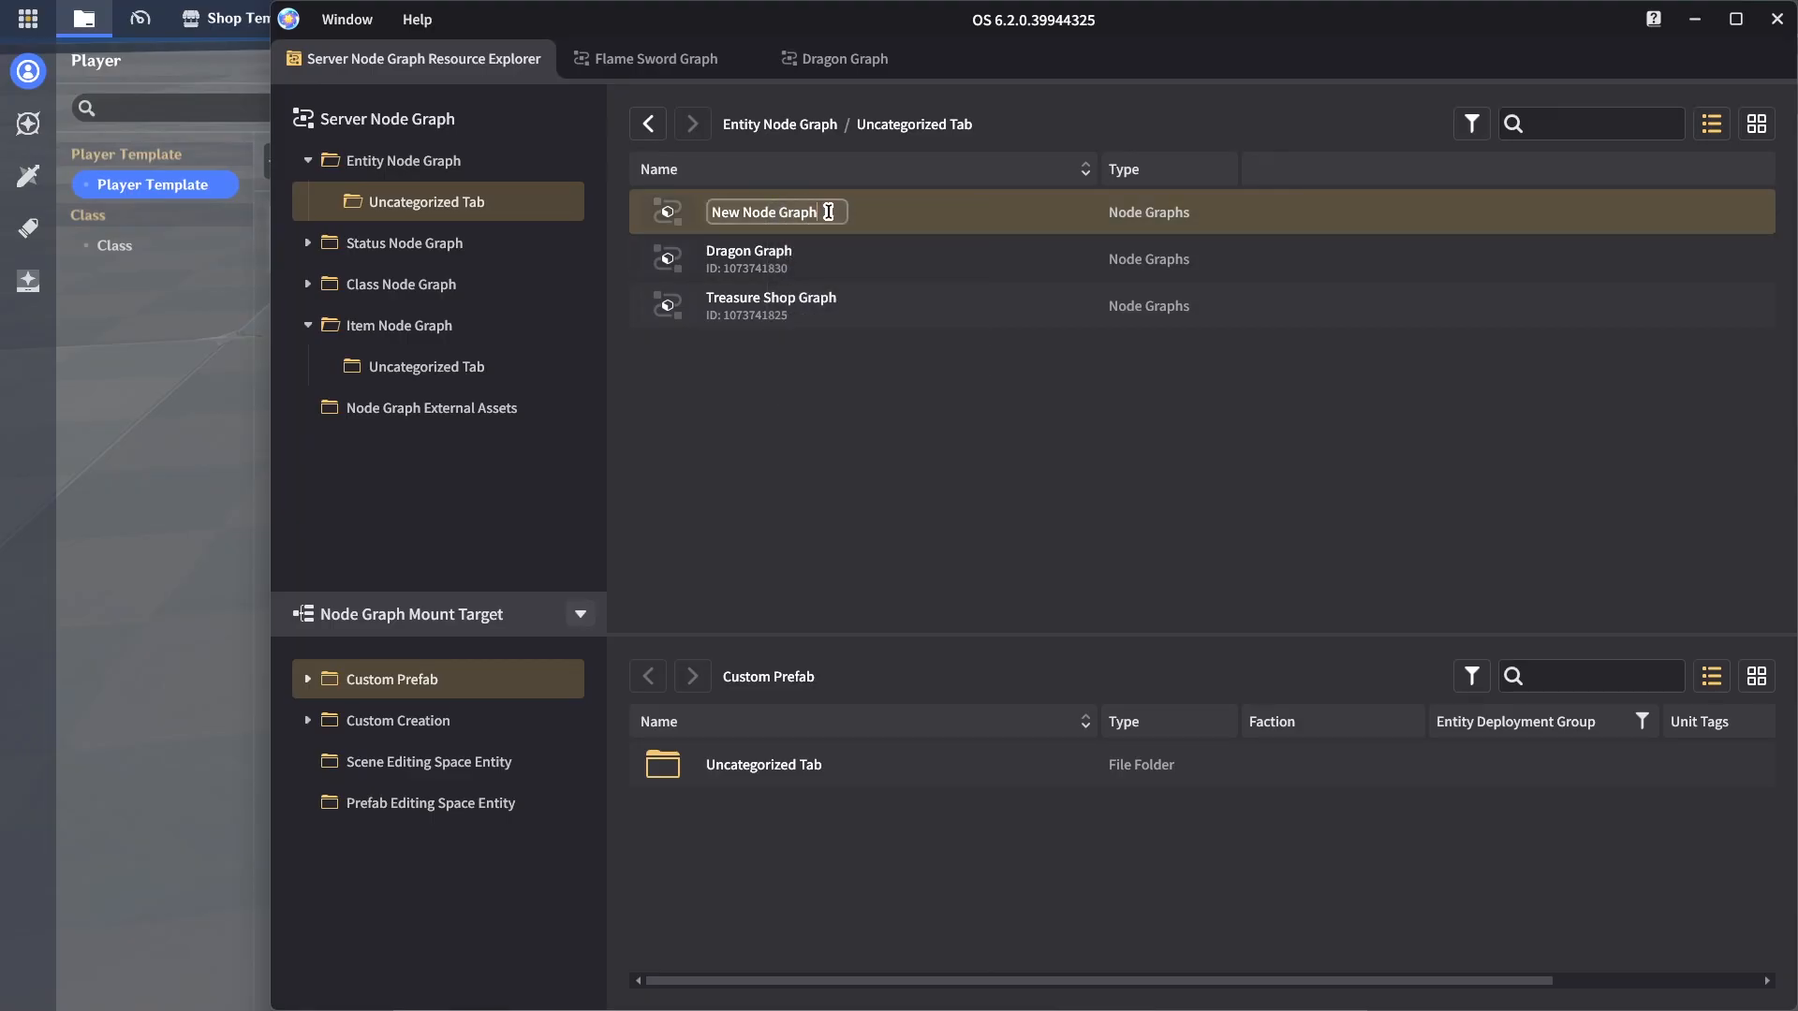
type("Character Graph")
key("Return")
double_click(774, 229)
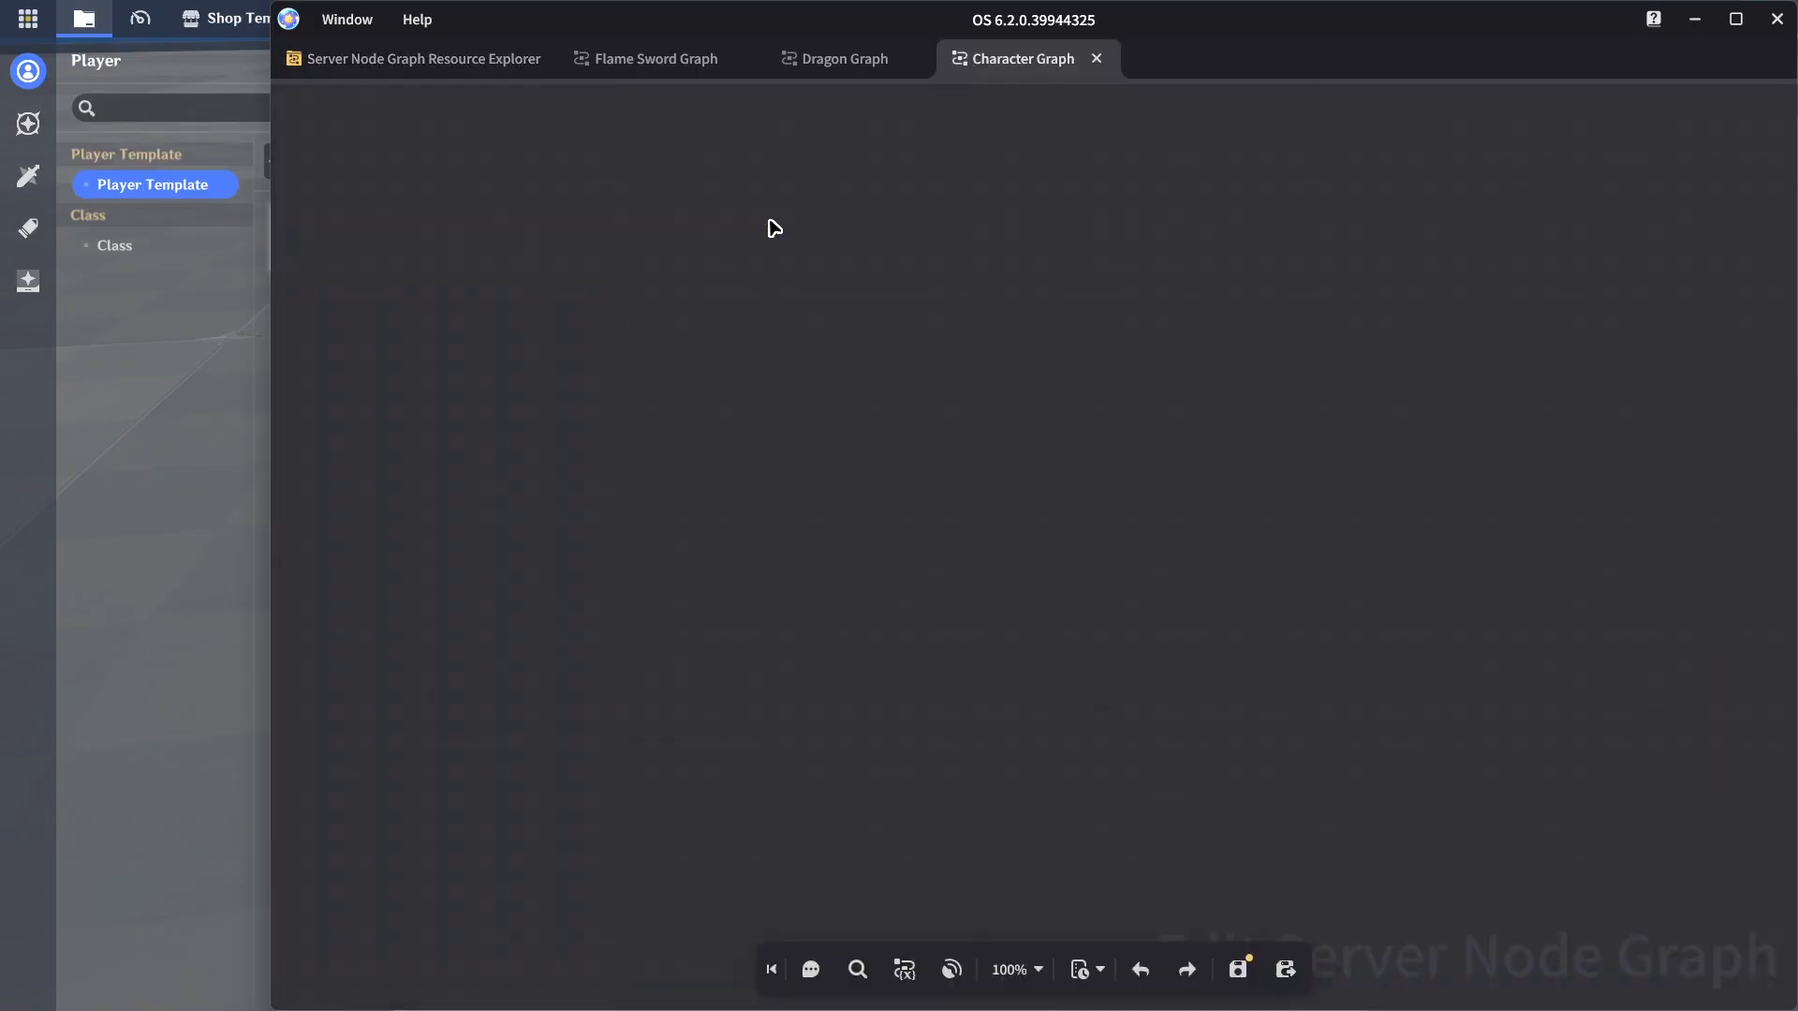
Close the Flame Sword Graph and Dragon Graph, keeping Character Graph open
left_click(733, 59)
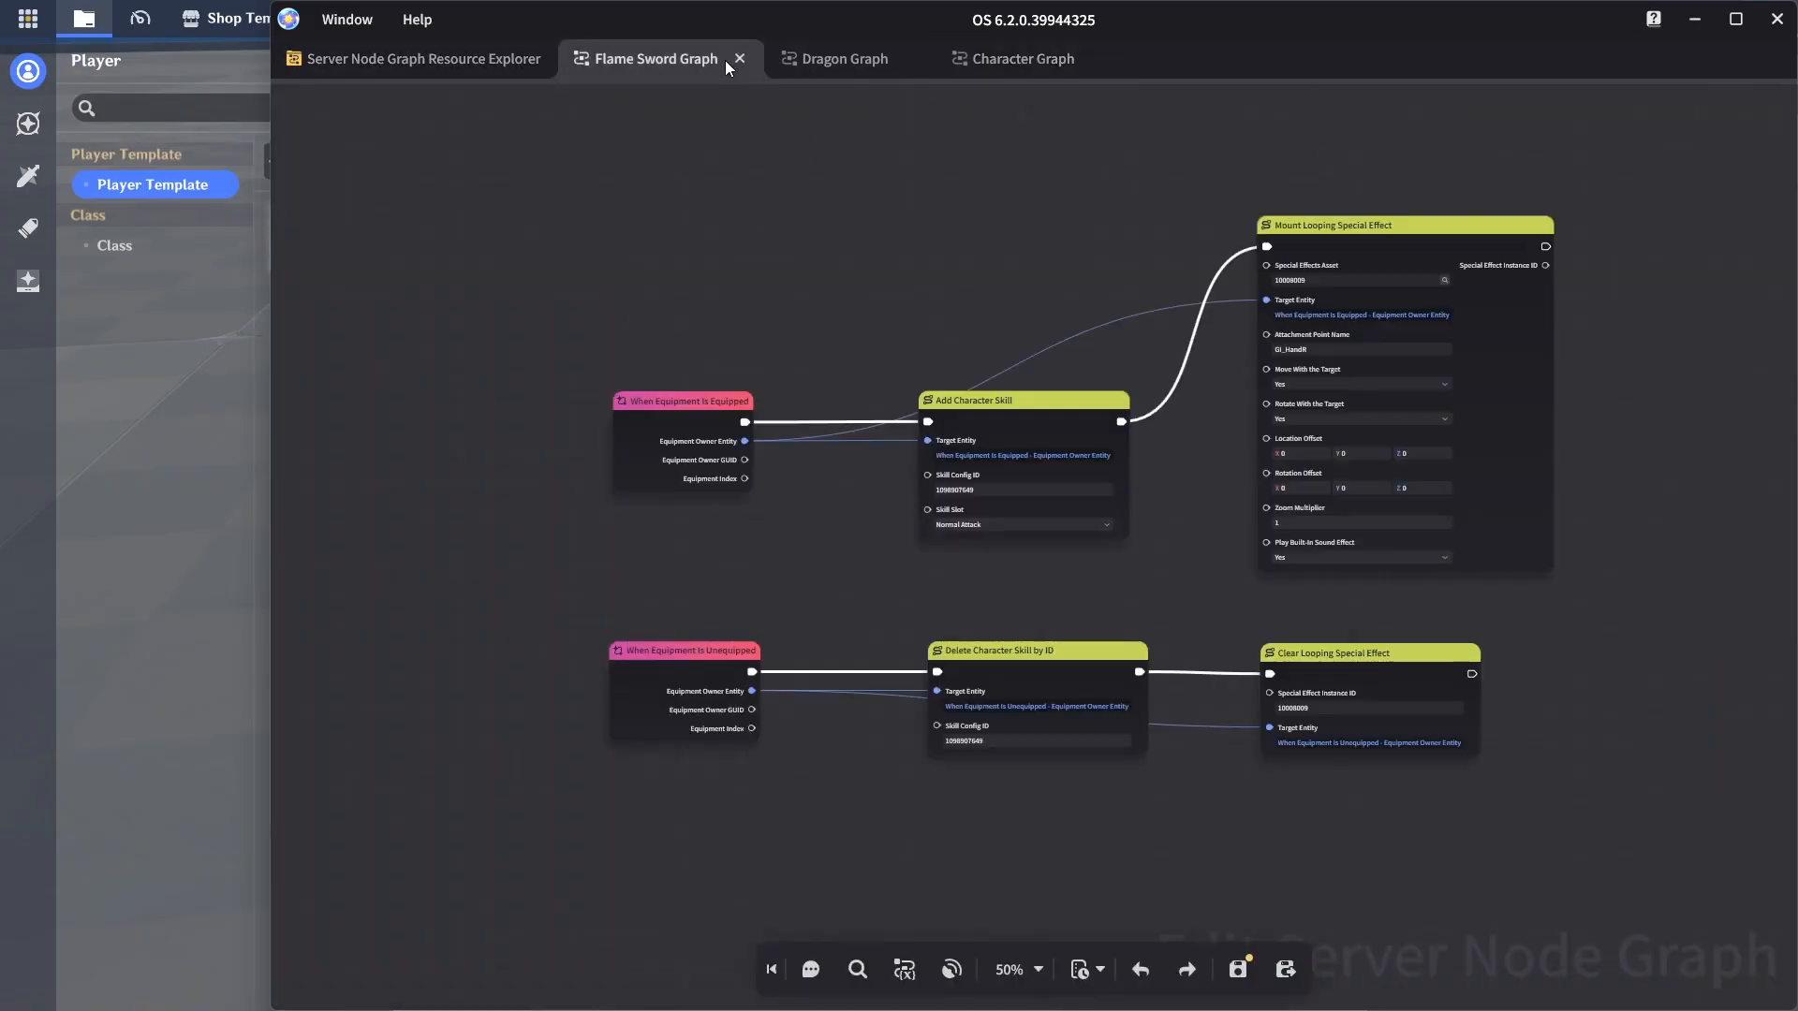
left_click(739, 58)
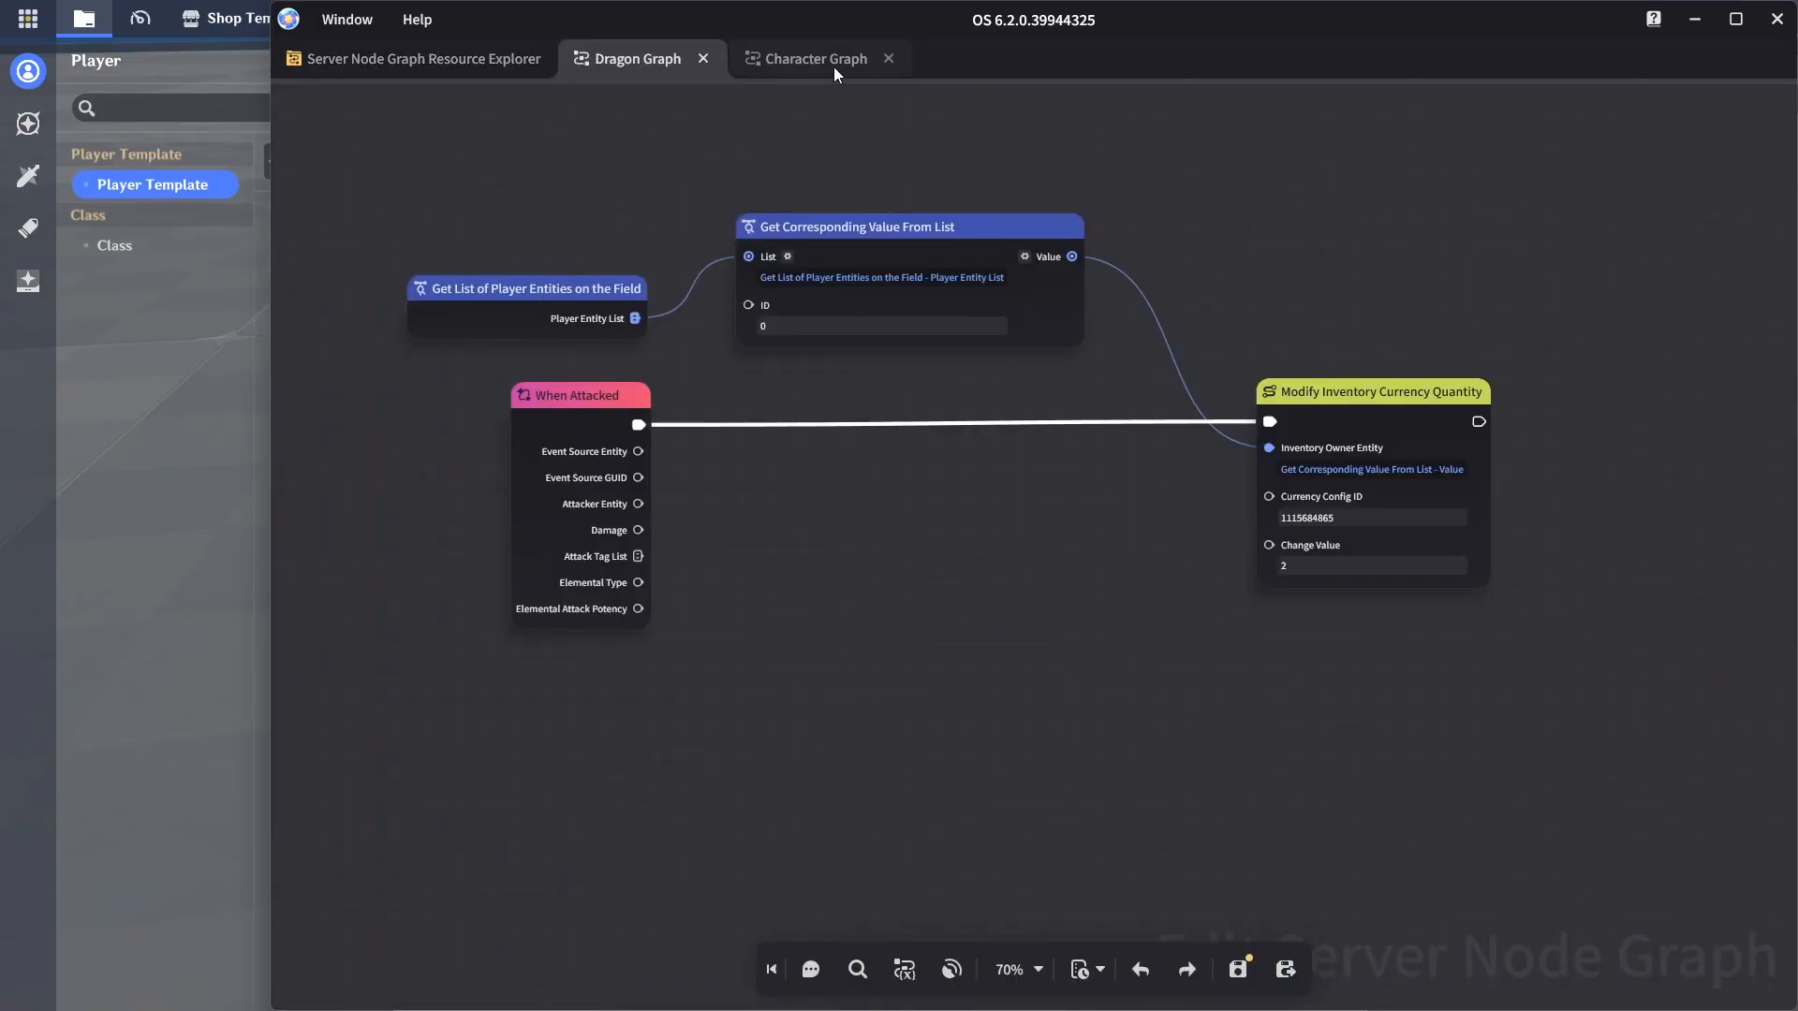
left_click(704, 59)
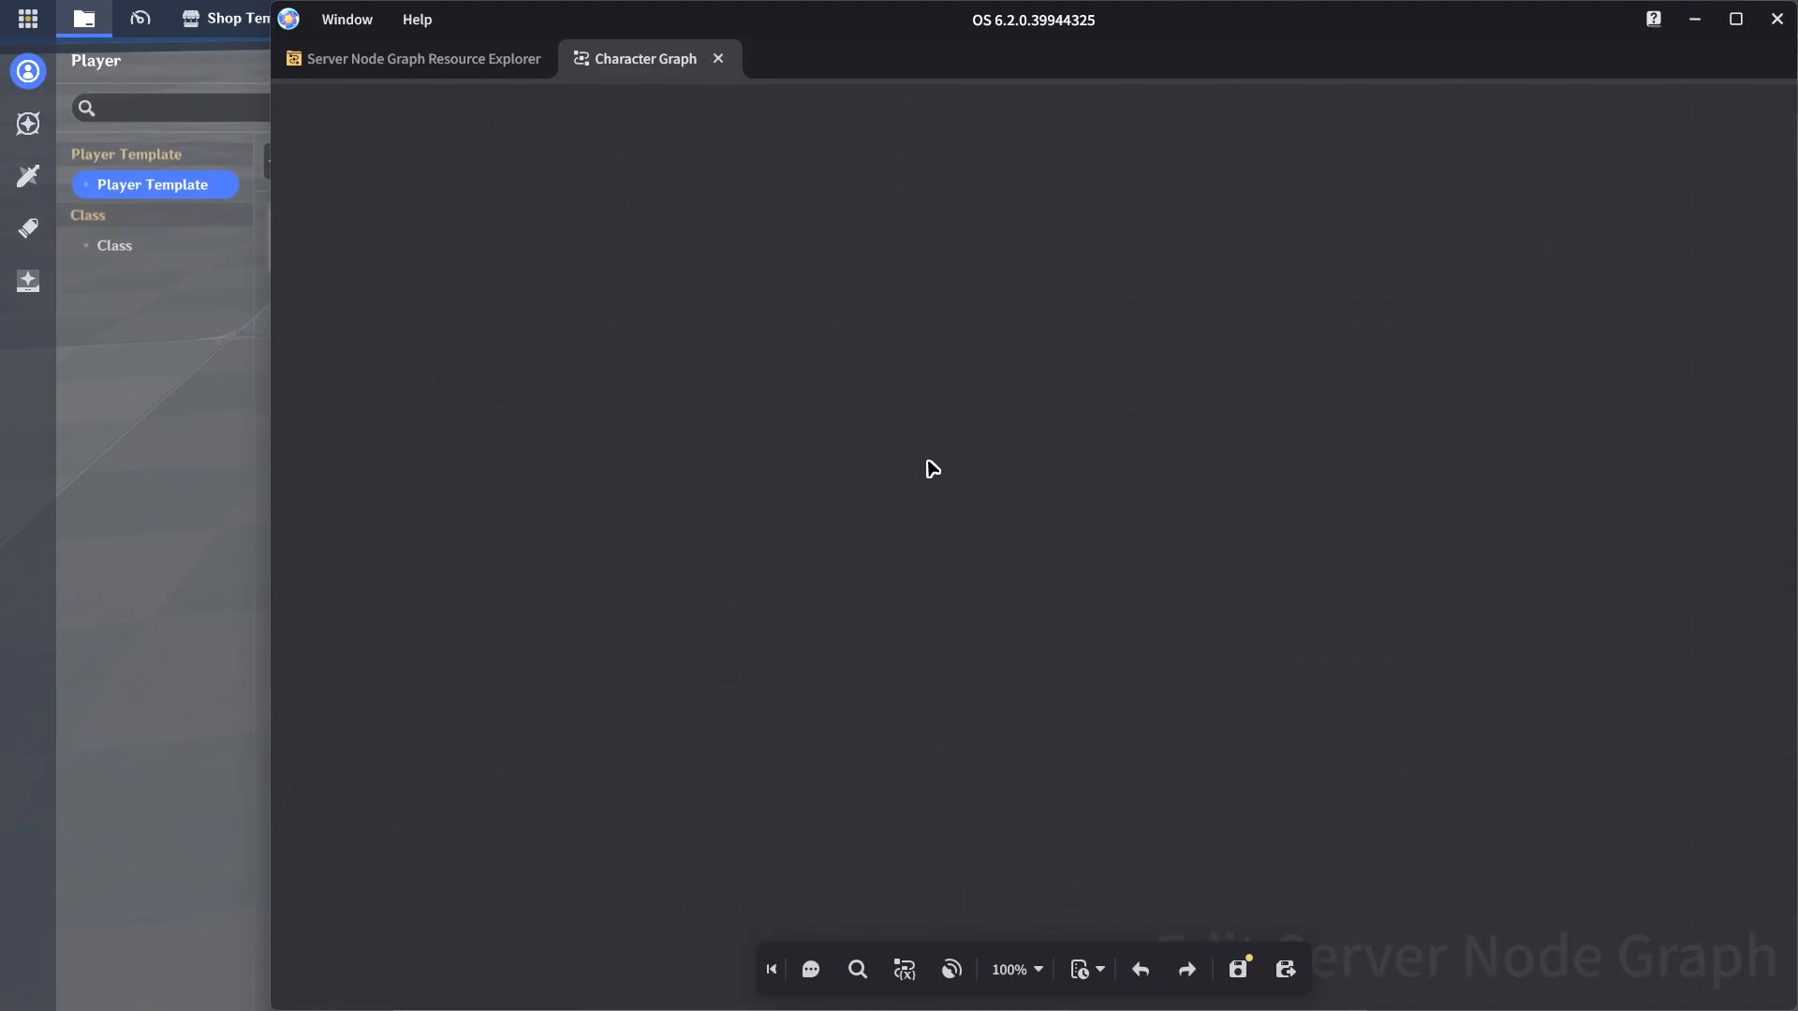
Find the currency nodes and add the event When the Quantity of Inventory Currency Changes to Character Graph
right_click(933, 468)
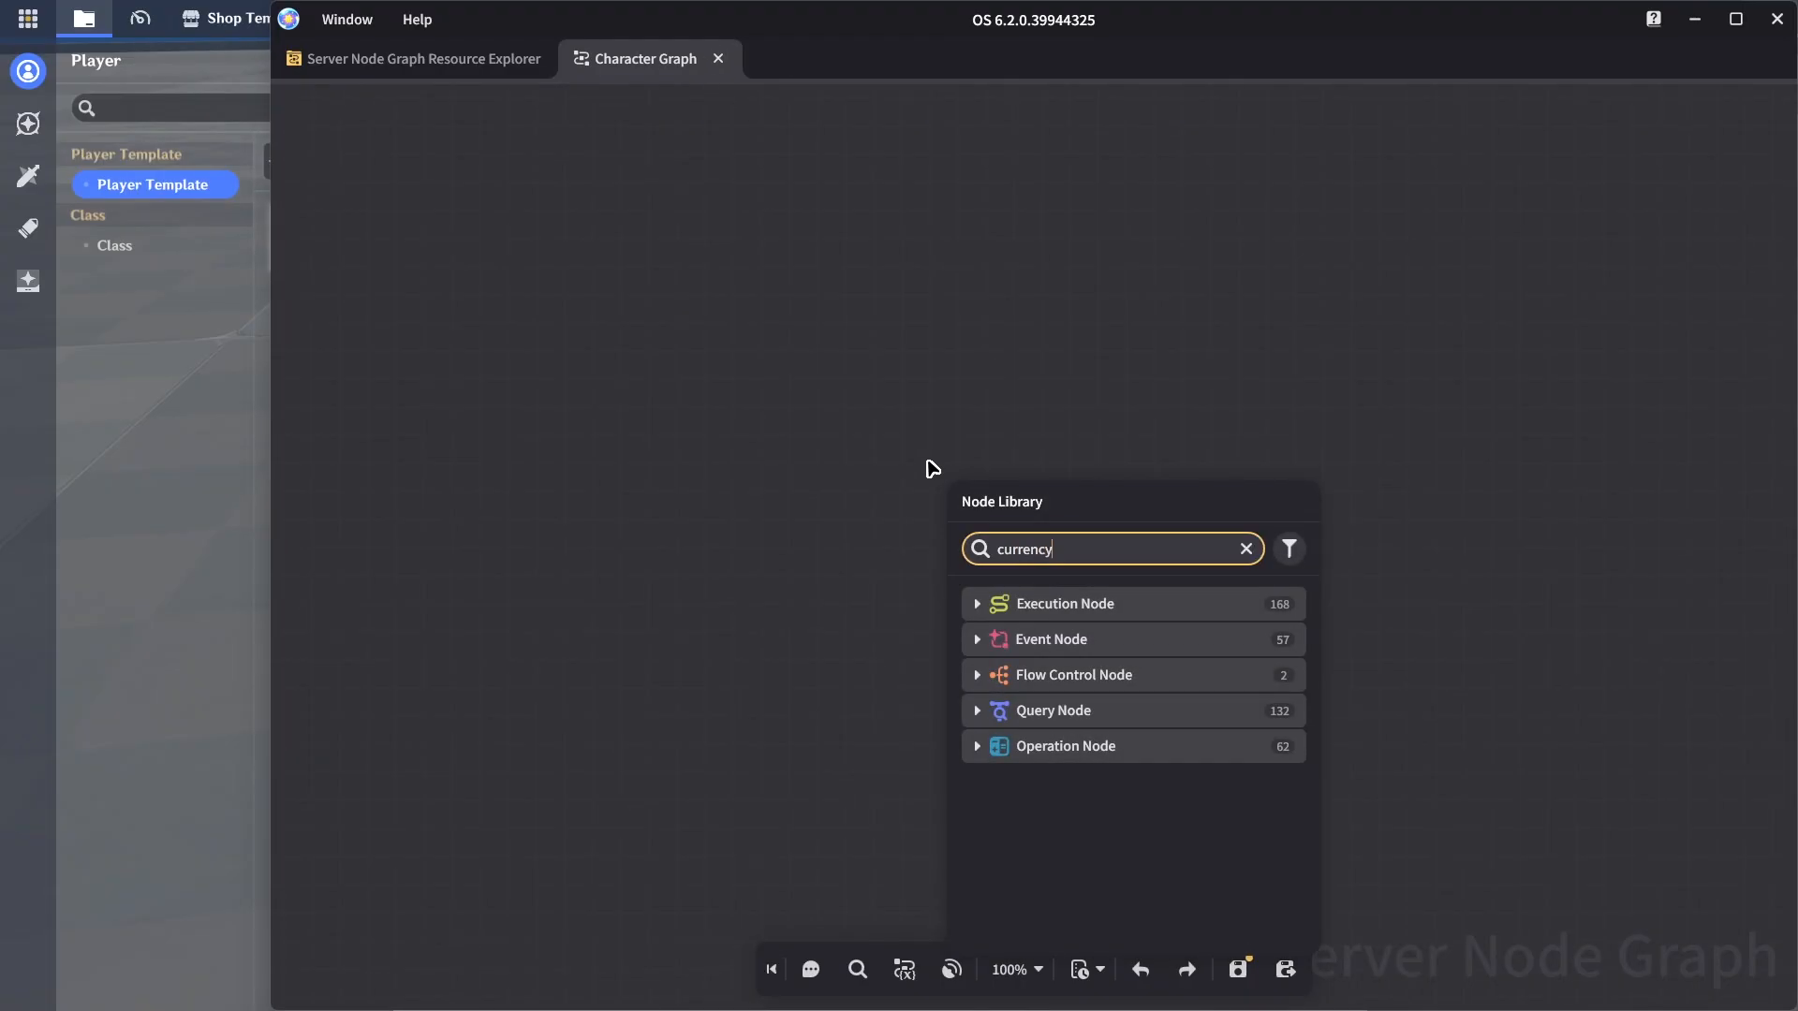
scroll(1220, 741, "down", 1)
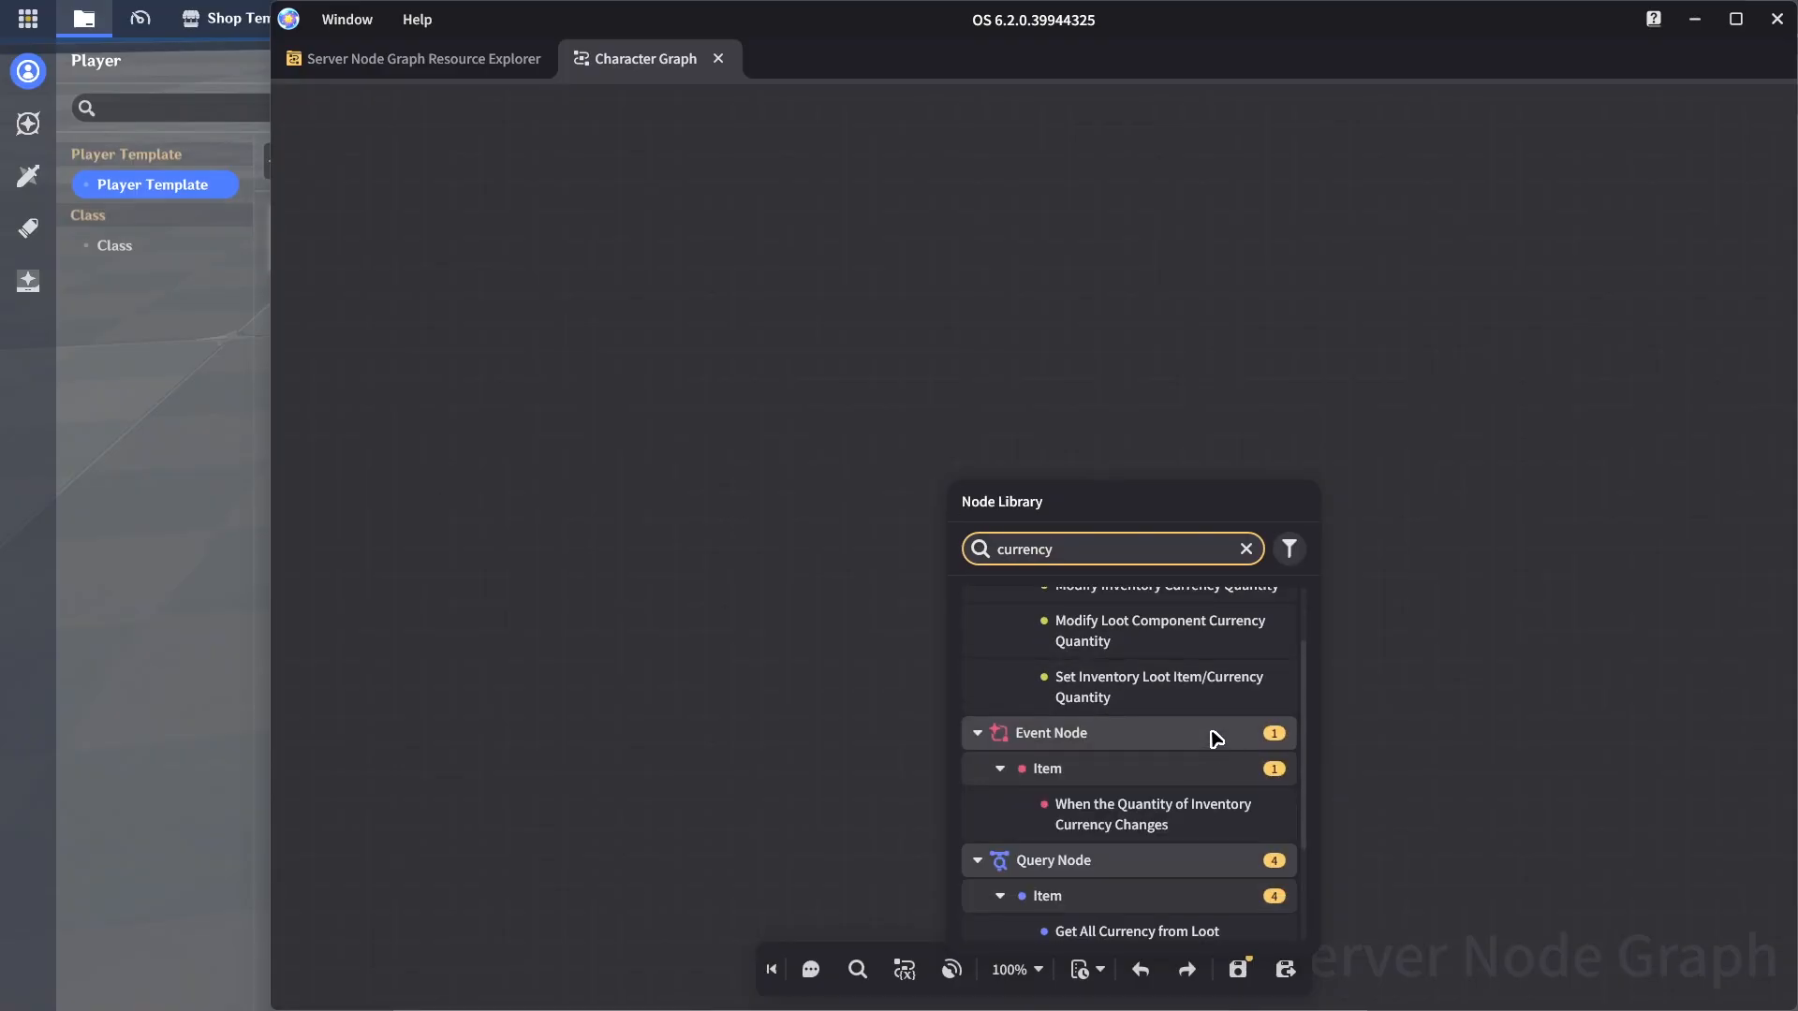
left_click(1174, 824)
left_click_drag(1125, 494, 619, 385)
left_click(1170, 488)
scroll(1169, 488, "down", 1)
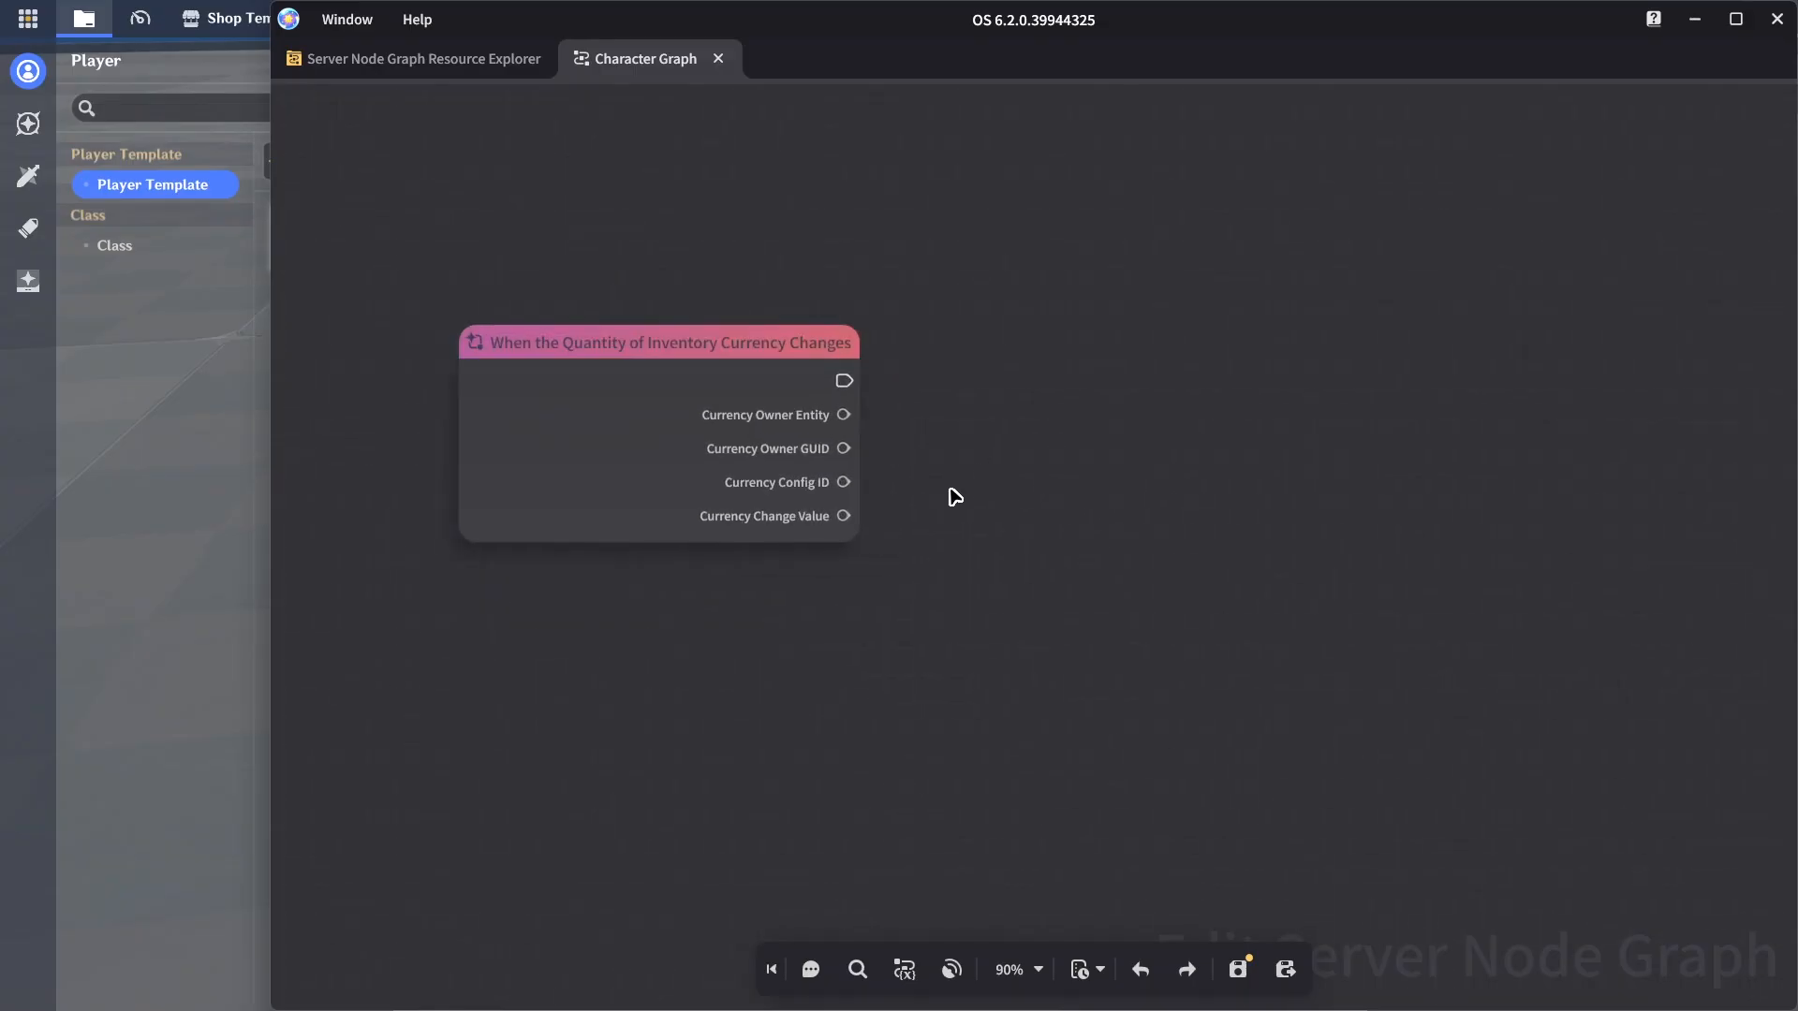
left_click_drag(844, 482, 962, 506)
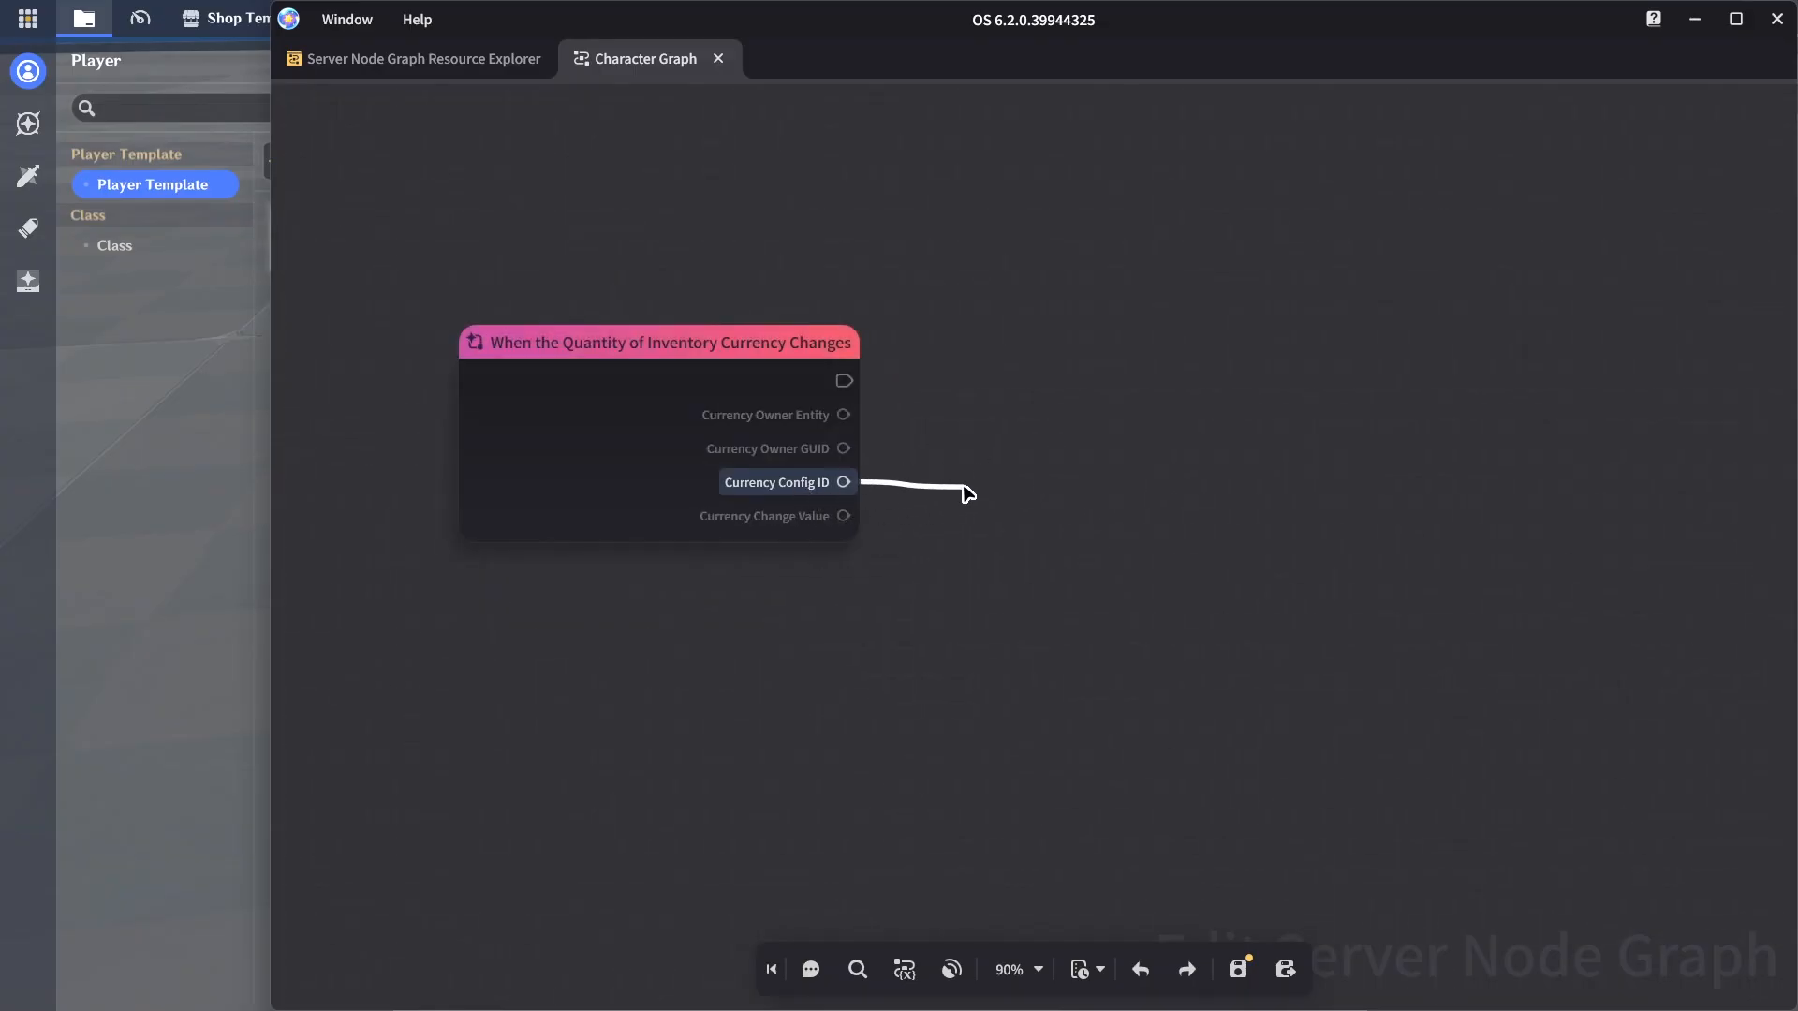
left_click_drag(954, 486, 953, 487)
left_click(913, 400)
Feed the event's Currency Owner Entity into a new Get Player Entity to Which the Character Belongs node placed above it
middle_click_drag(1050, 480, 909, 480)
left_click_drag(690, 416, 1040, 416)
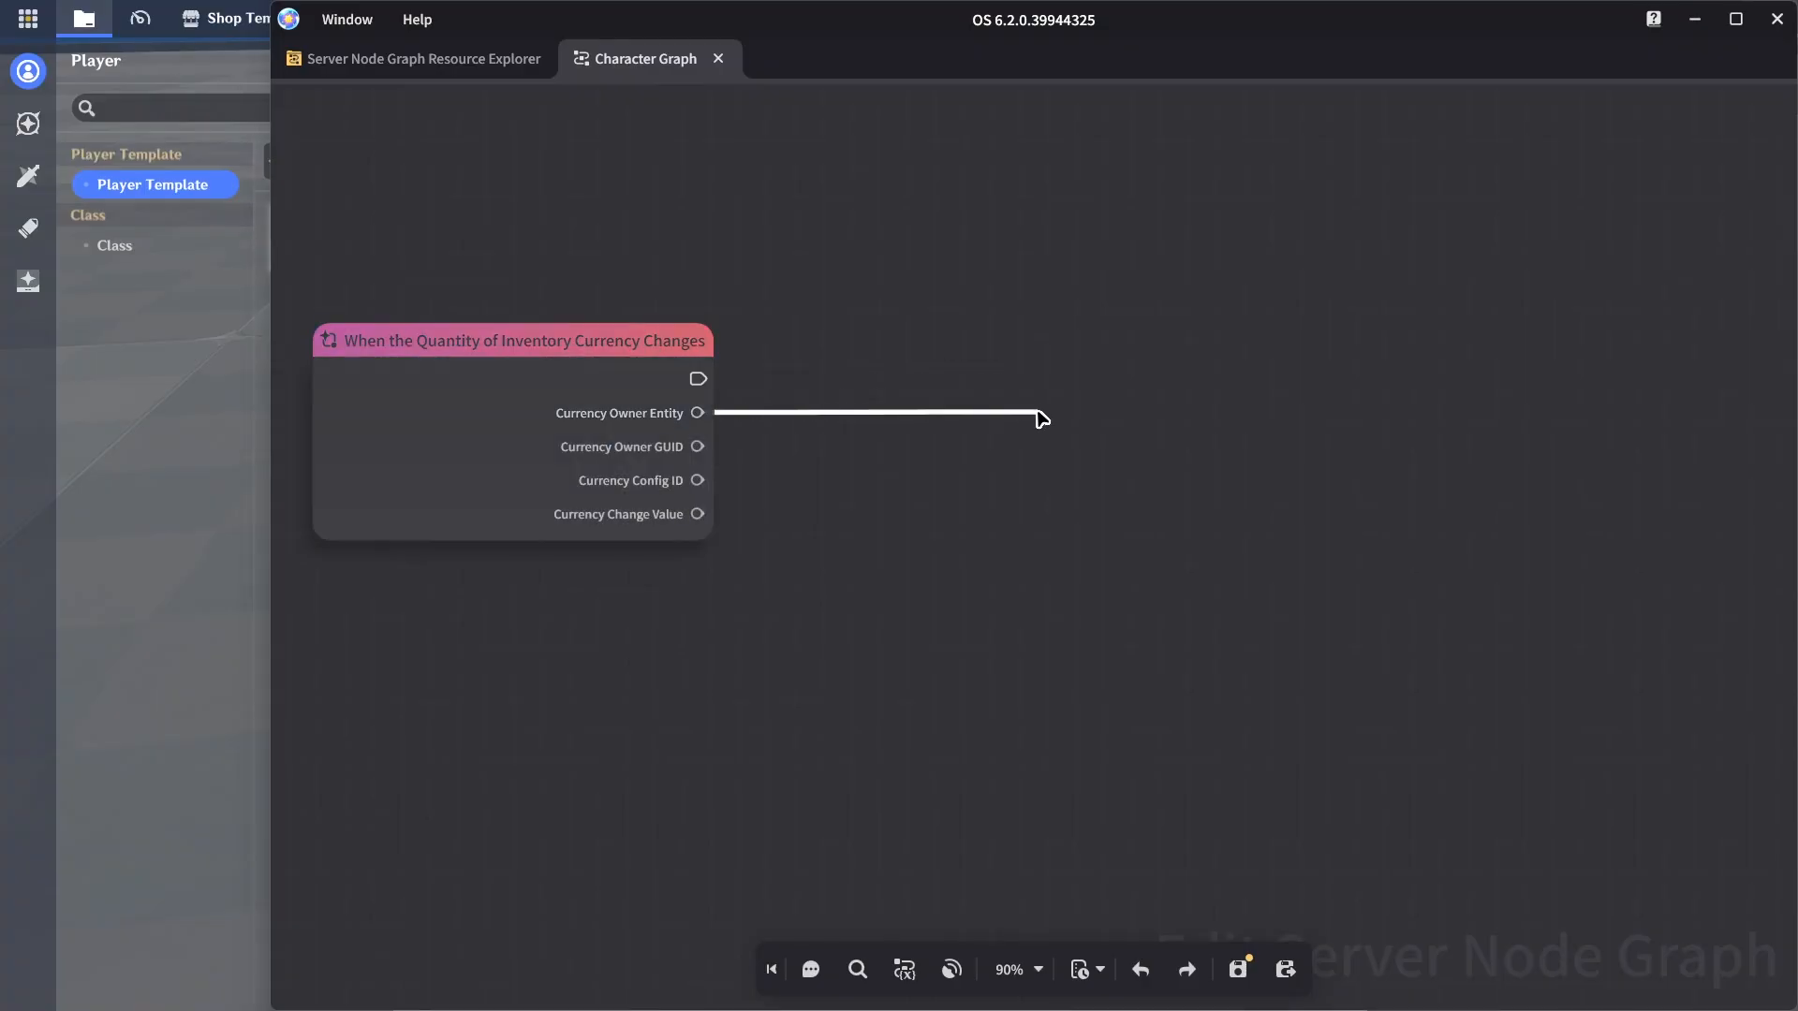
type("get player to which")
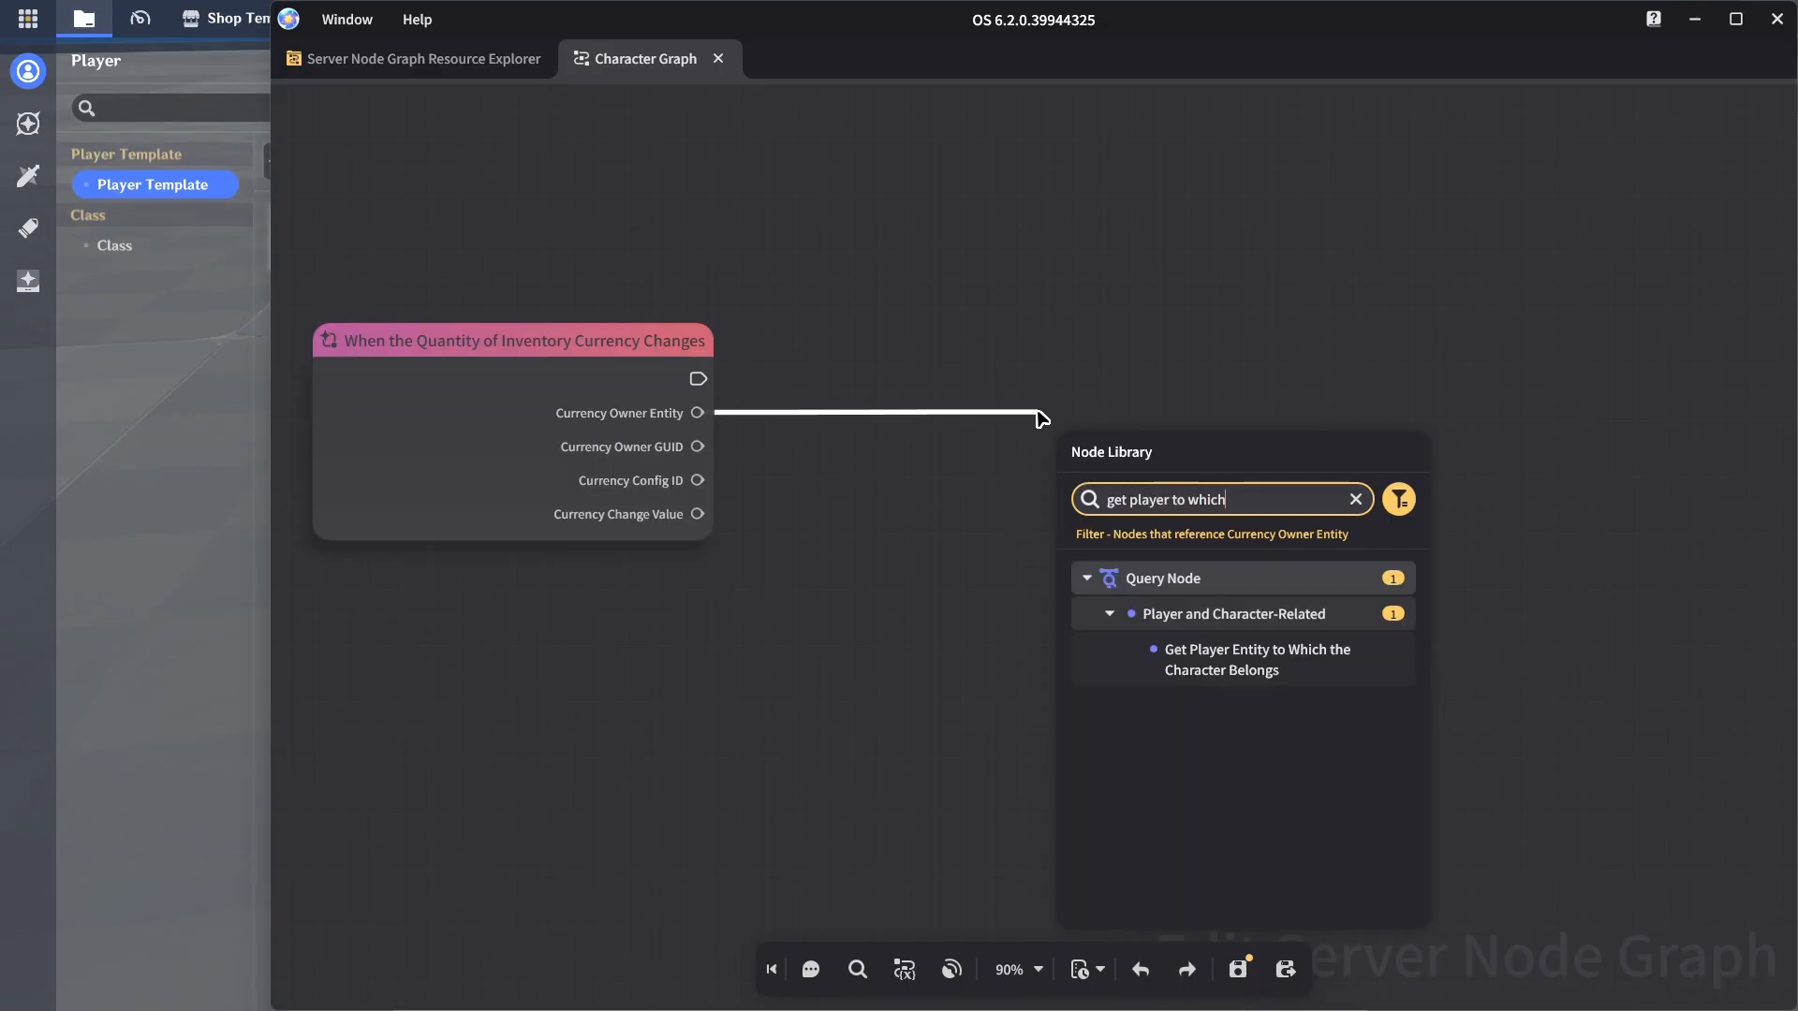
left_click(1253, 646)
left_click_drag(1155, 506, 931, 251)
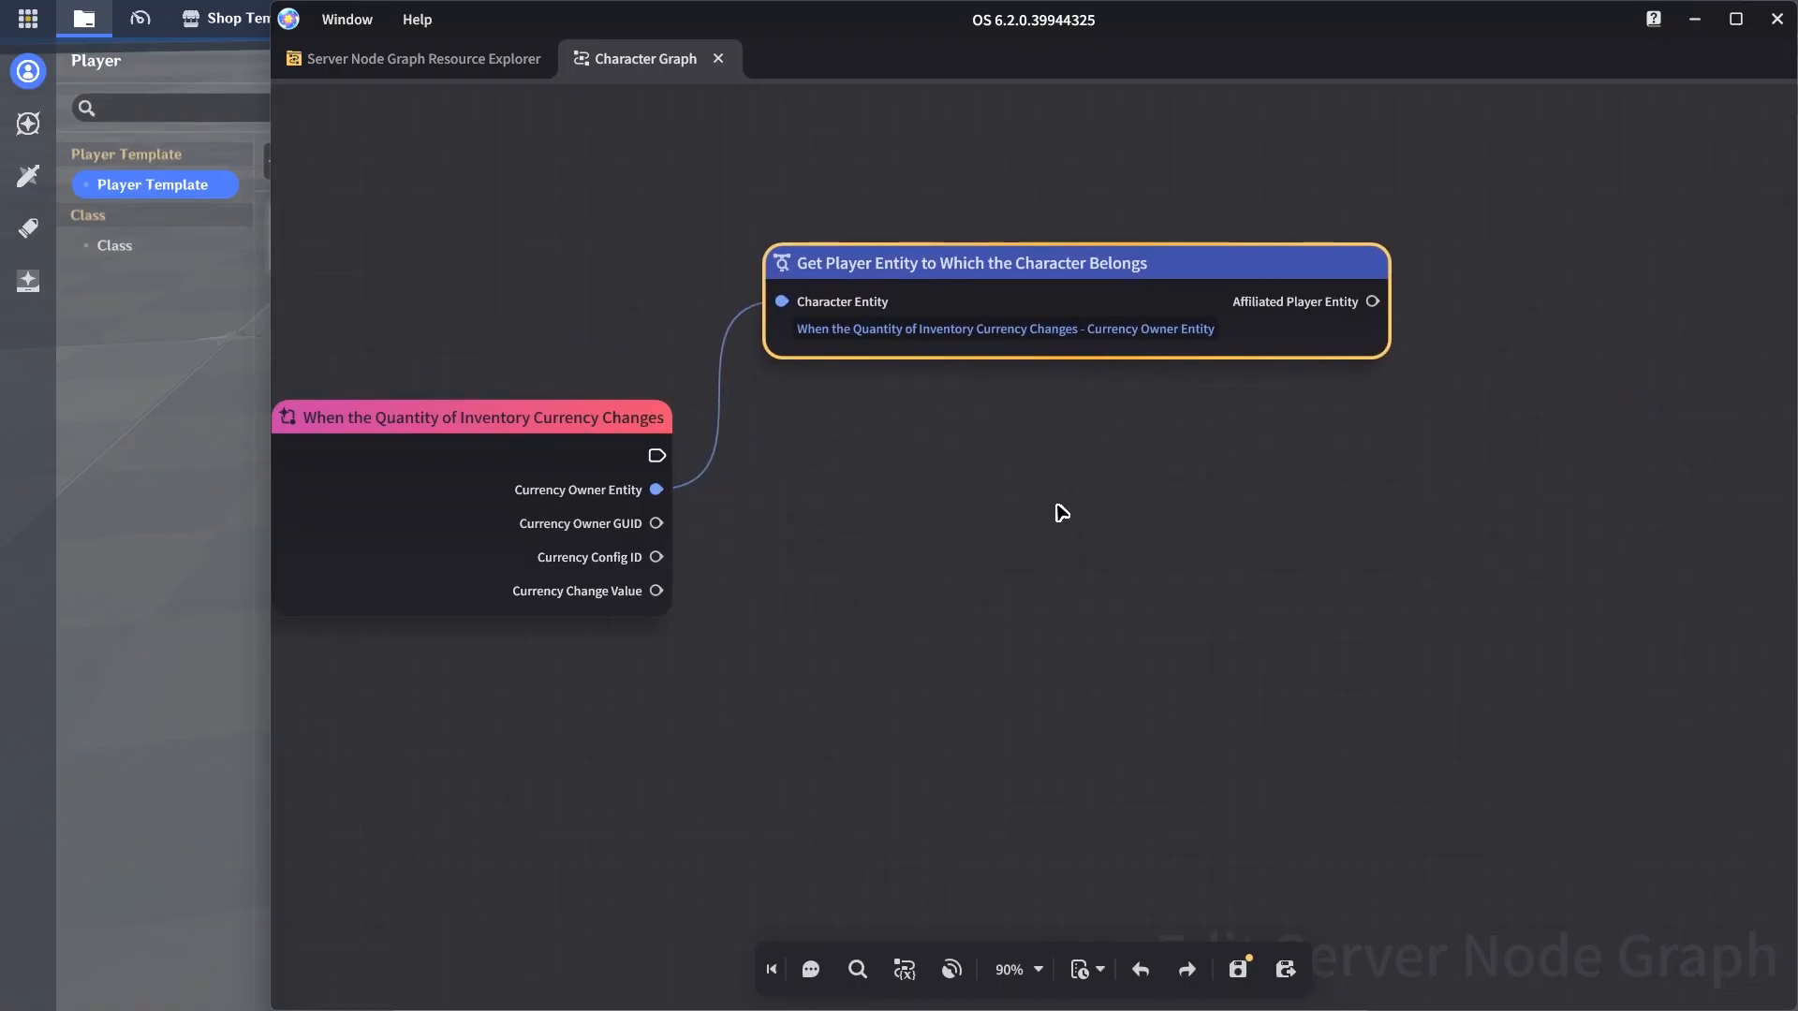
Feed Affiliated Player Entity into a new Get Custom Variable node placed below the player entity node
middle_click_drag(1059, 513, 915, 510)
middle_click_drag(1129, 406, 992, 574)
scroll(997, 568, "down", 1)
mouse_move(855, 455)
left_mouse_down()
mouse_move(855, 397)
mouse_move(864, 427)
left_mouse_up()
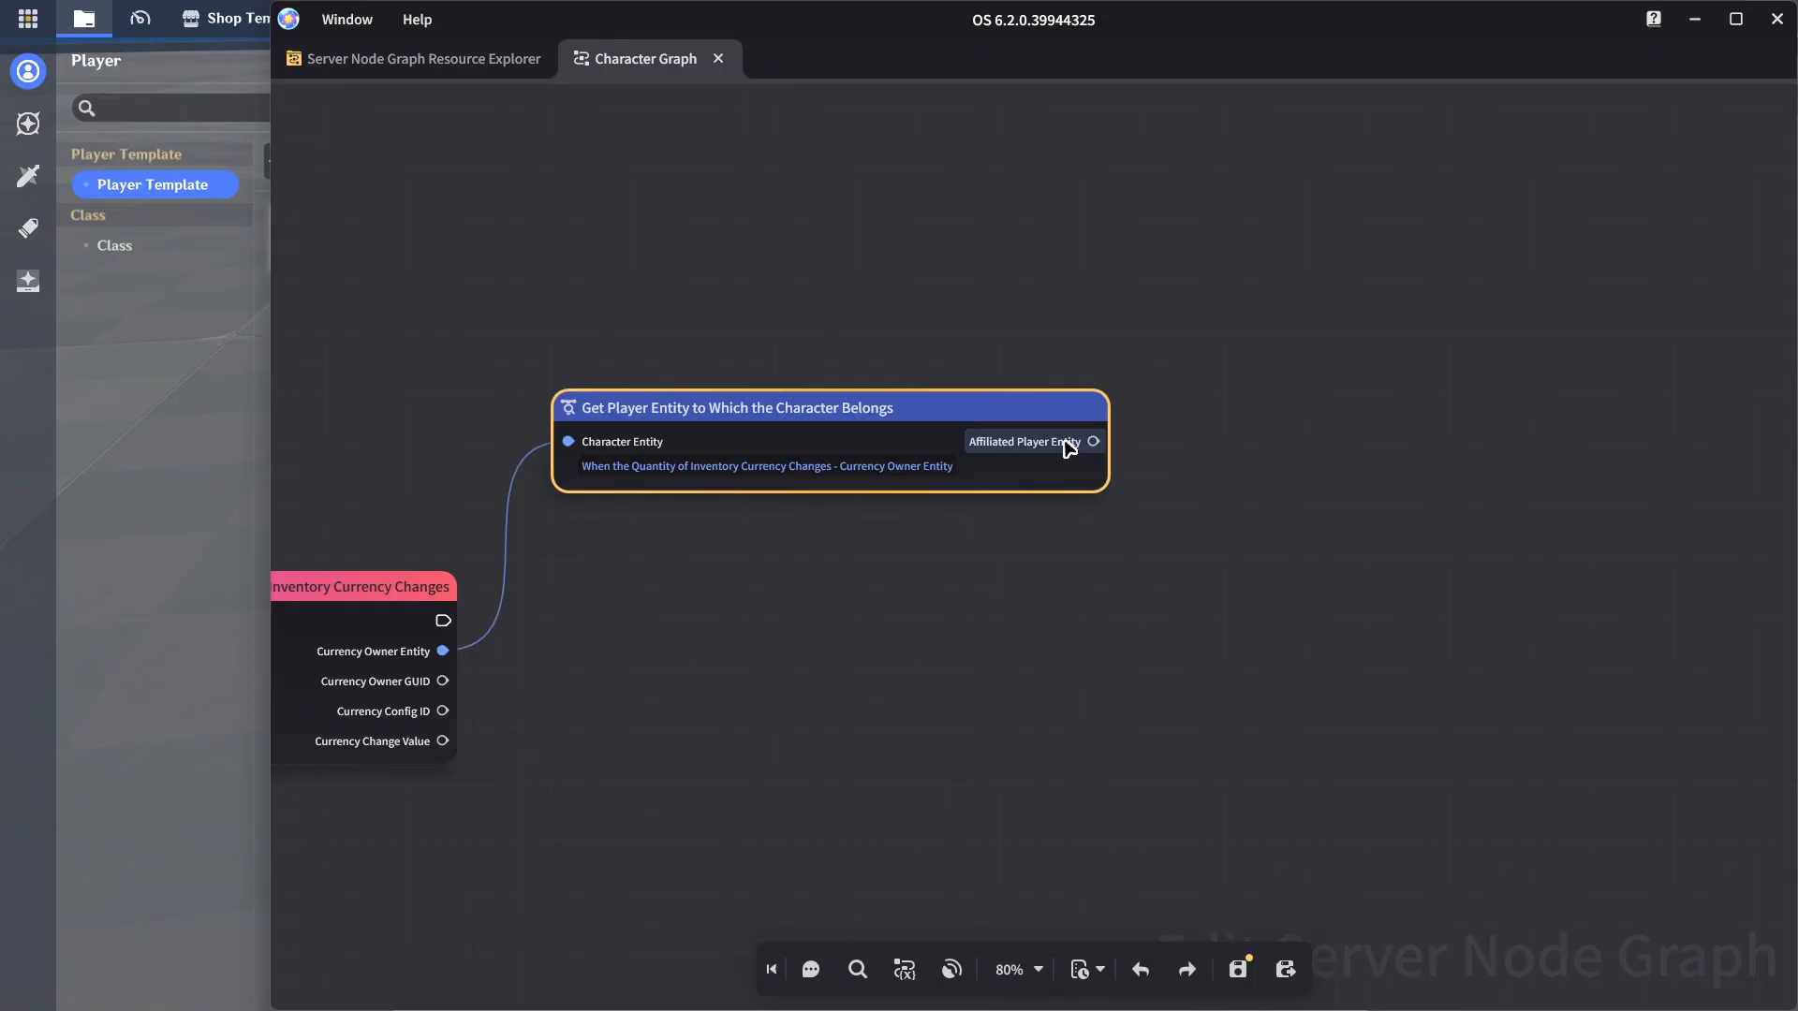
left_click_drag(1119, 400, 1293, 414)
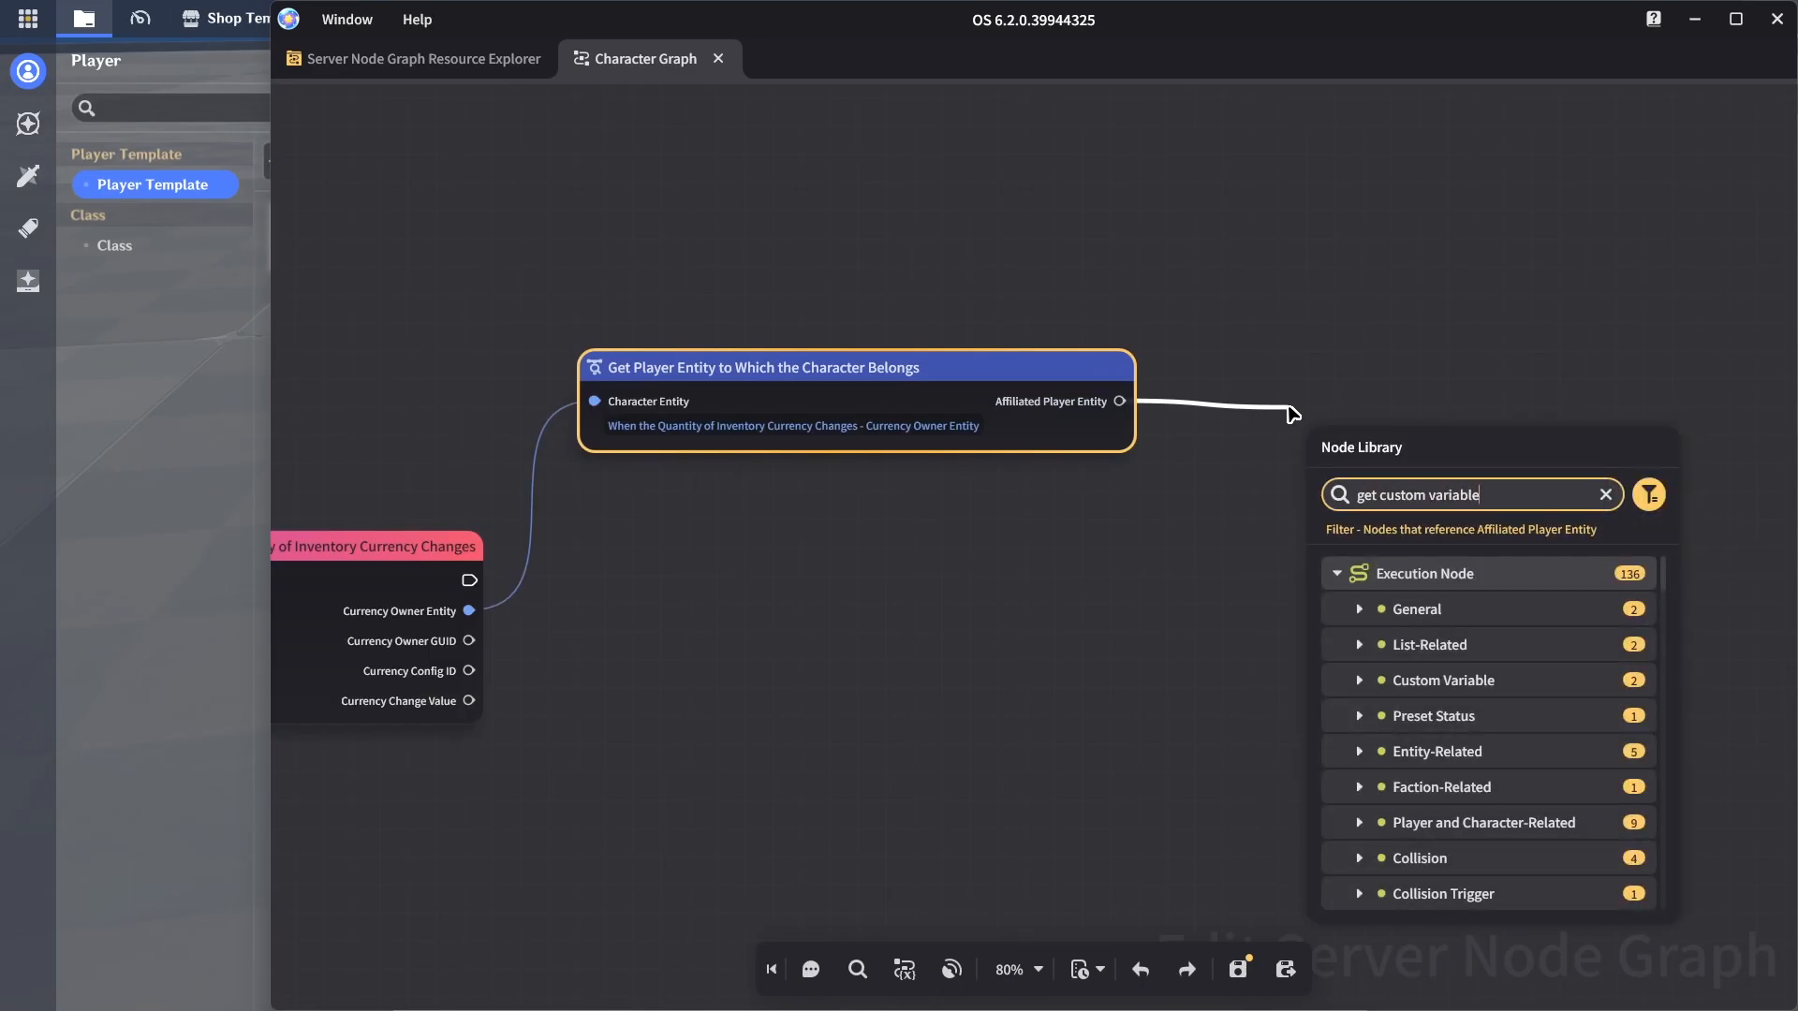
left_click(1424, 645)
left_click_drag(1357, 461, 1257, 721)
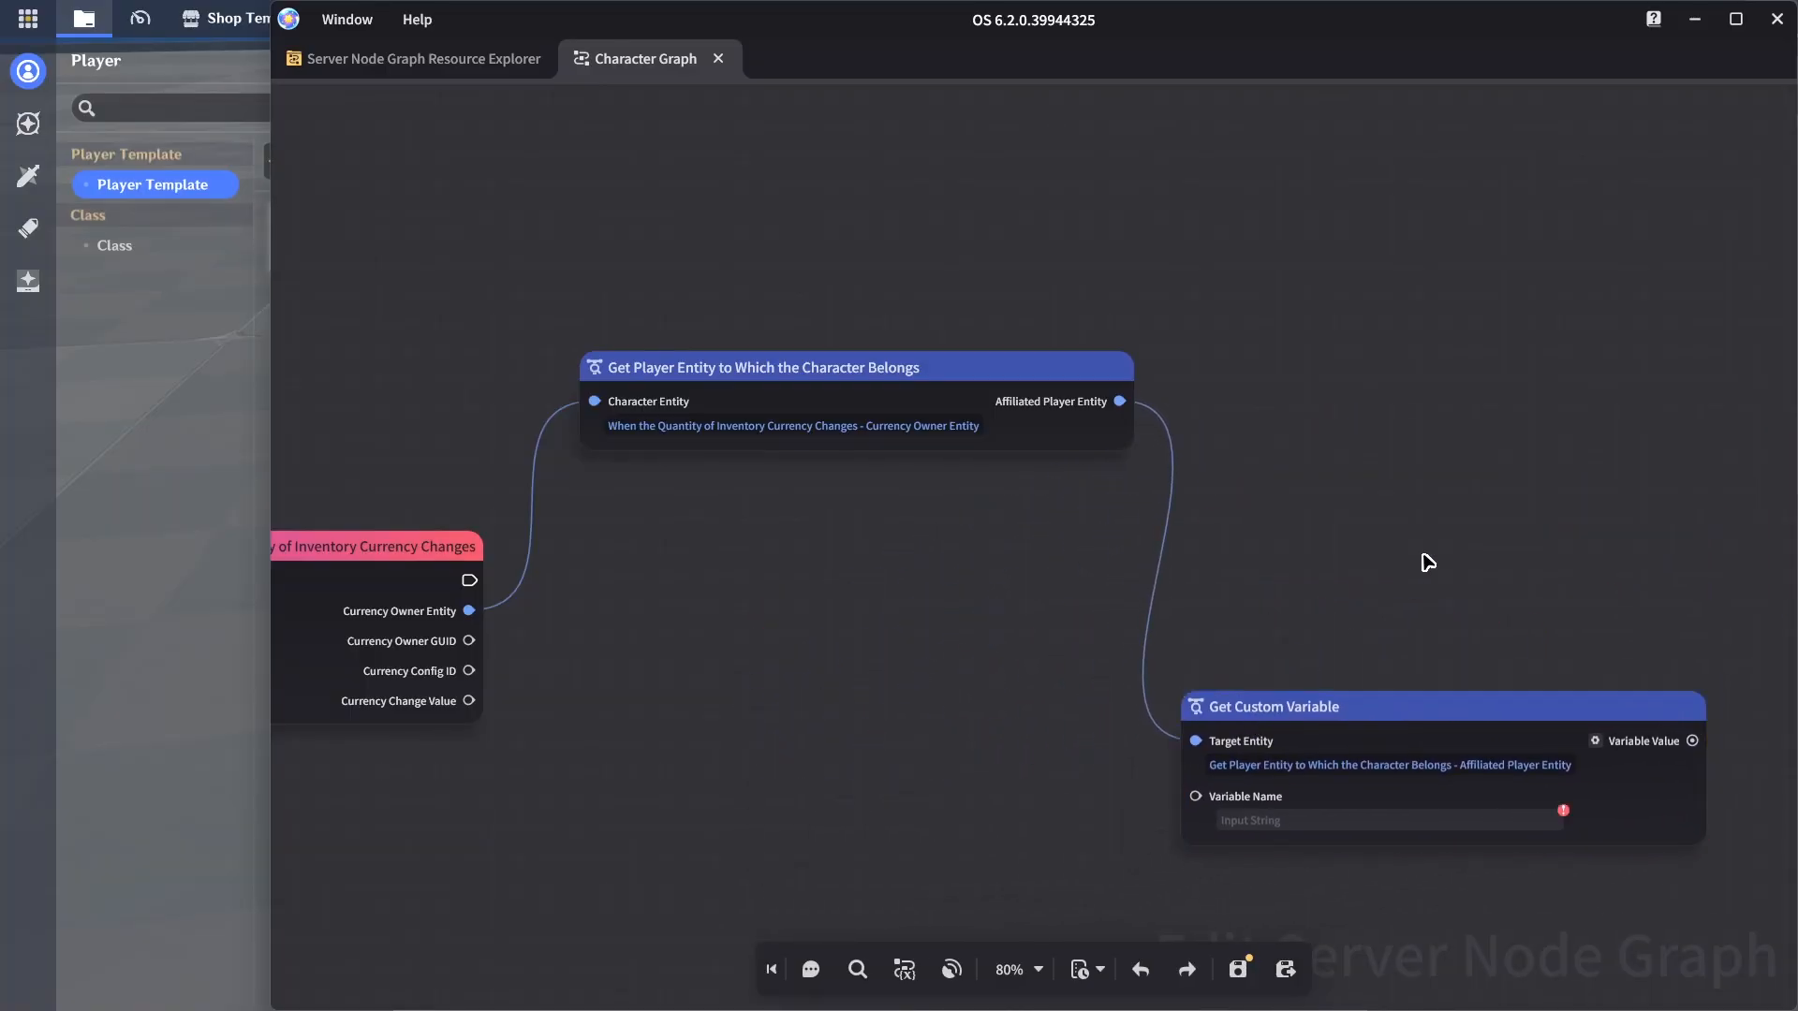
Feed Affiliated Player Entity into a new Set Custom Variable node as well and shift the Get Custom Variable node slightly upward
scroll(1386, 548, "down", 1)
left_click_drag(1049, 405, 1679, 417)
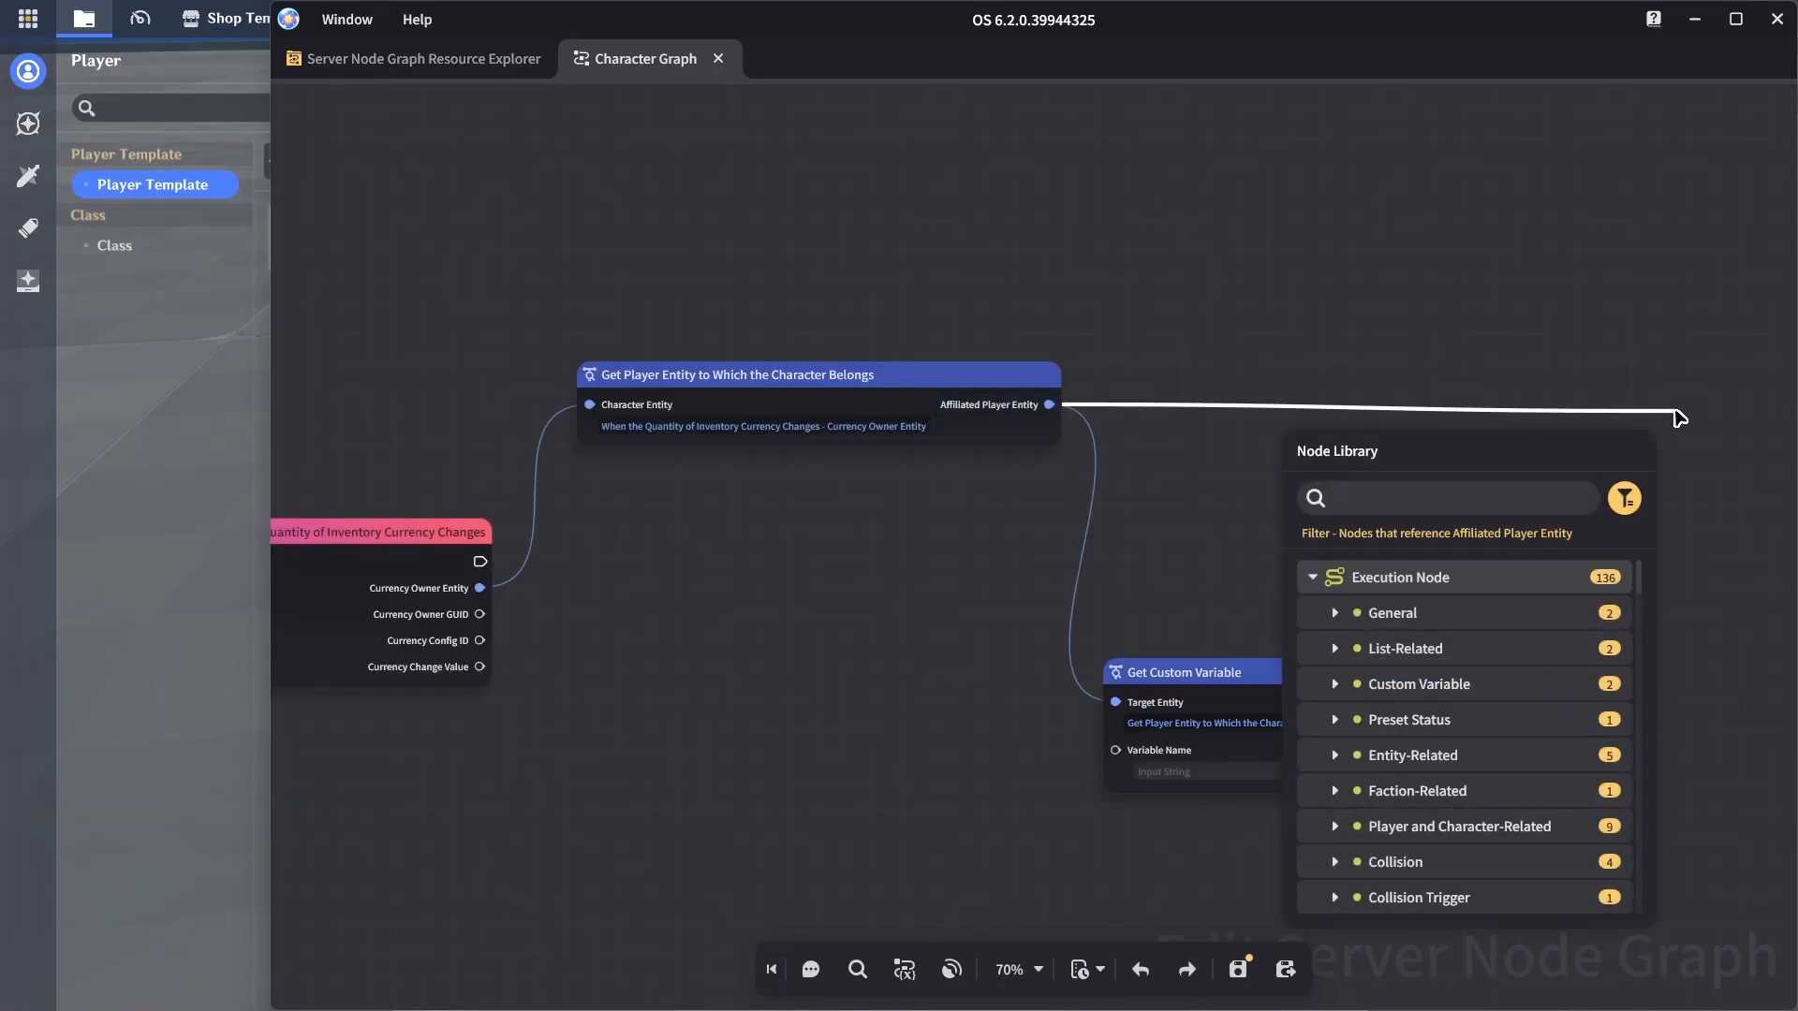
type("g")
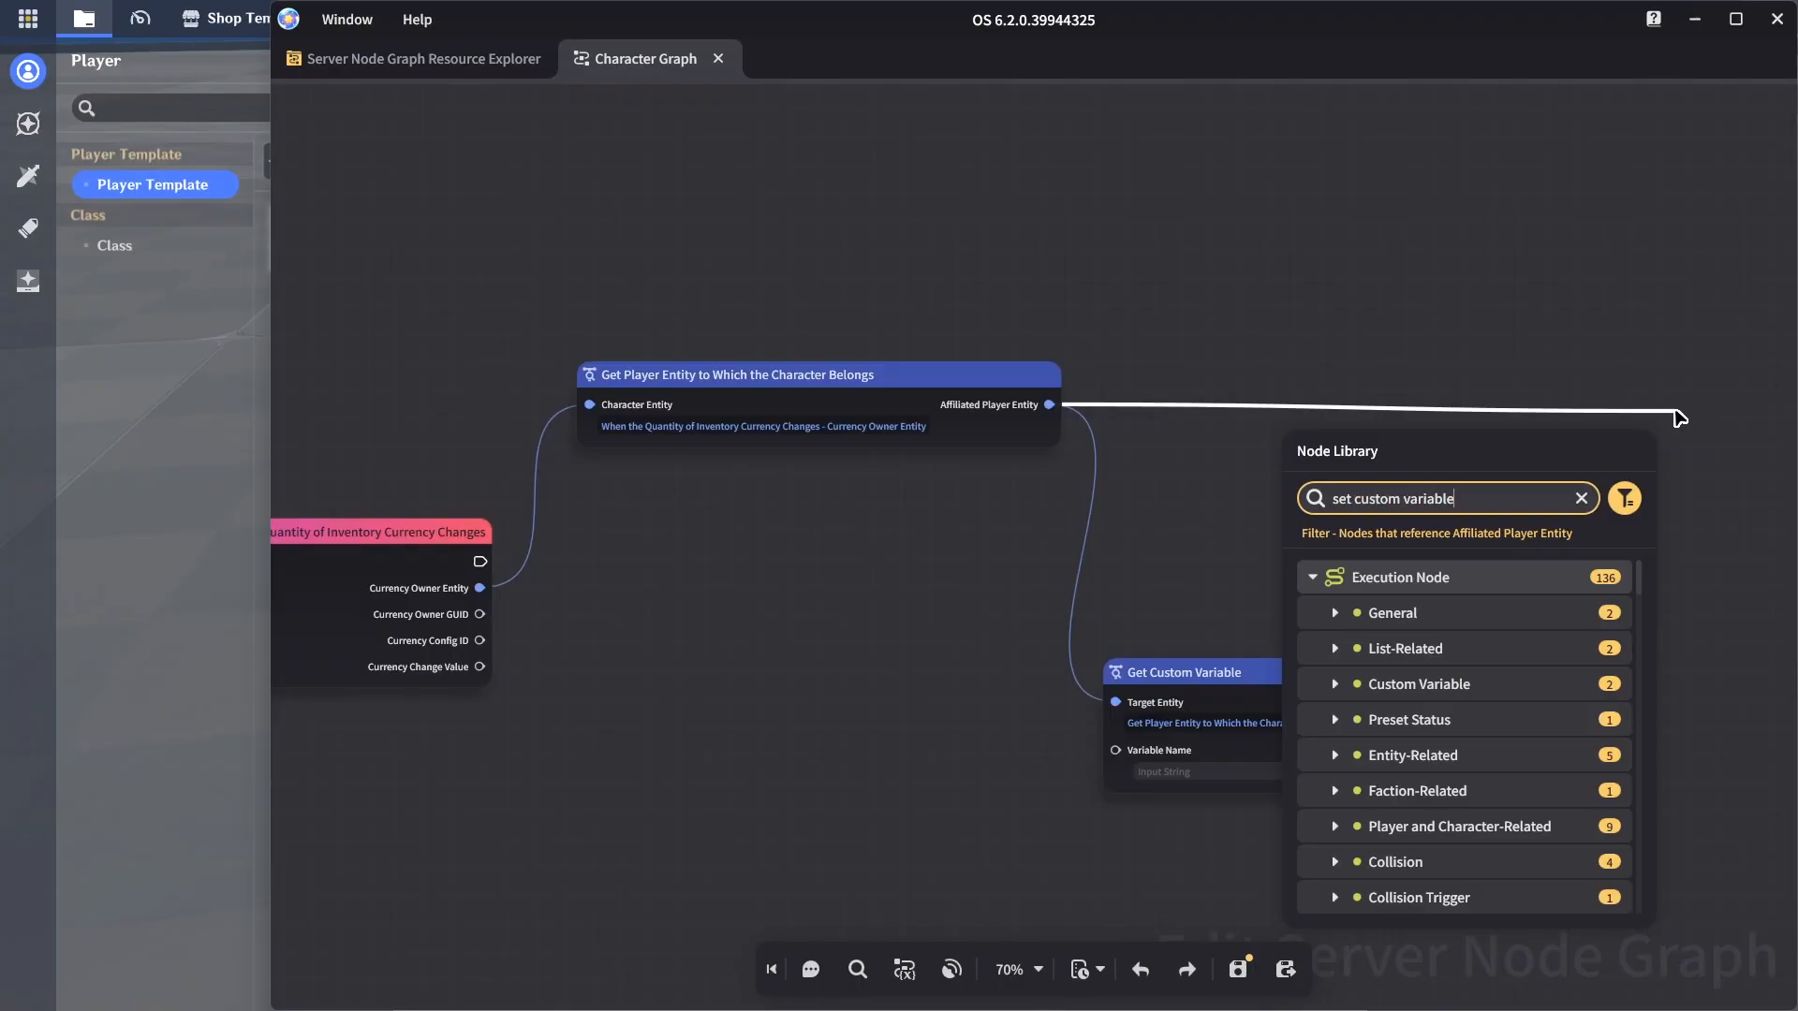
left_click(1486, 650)
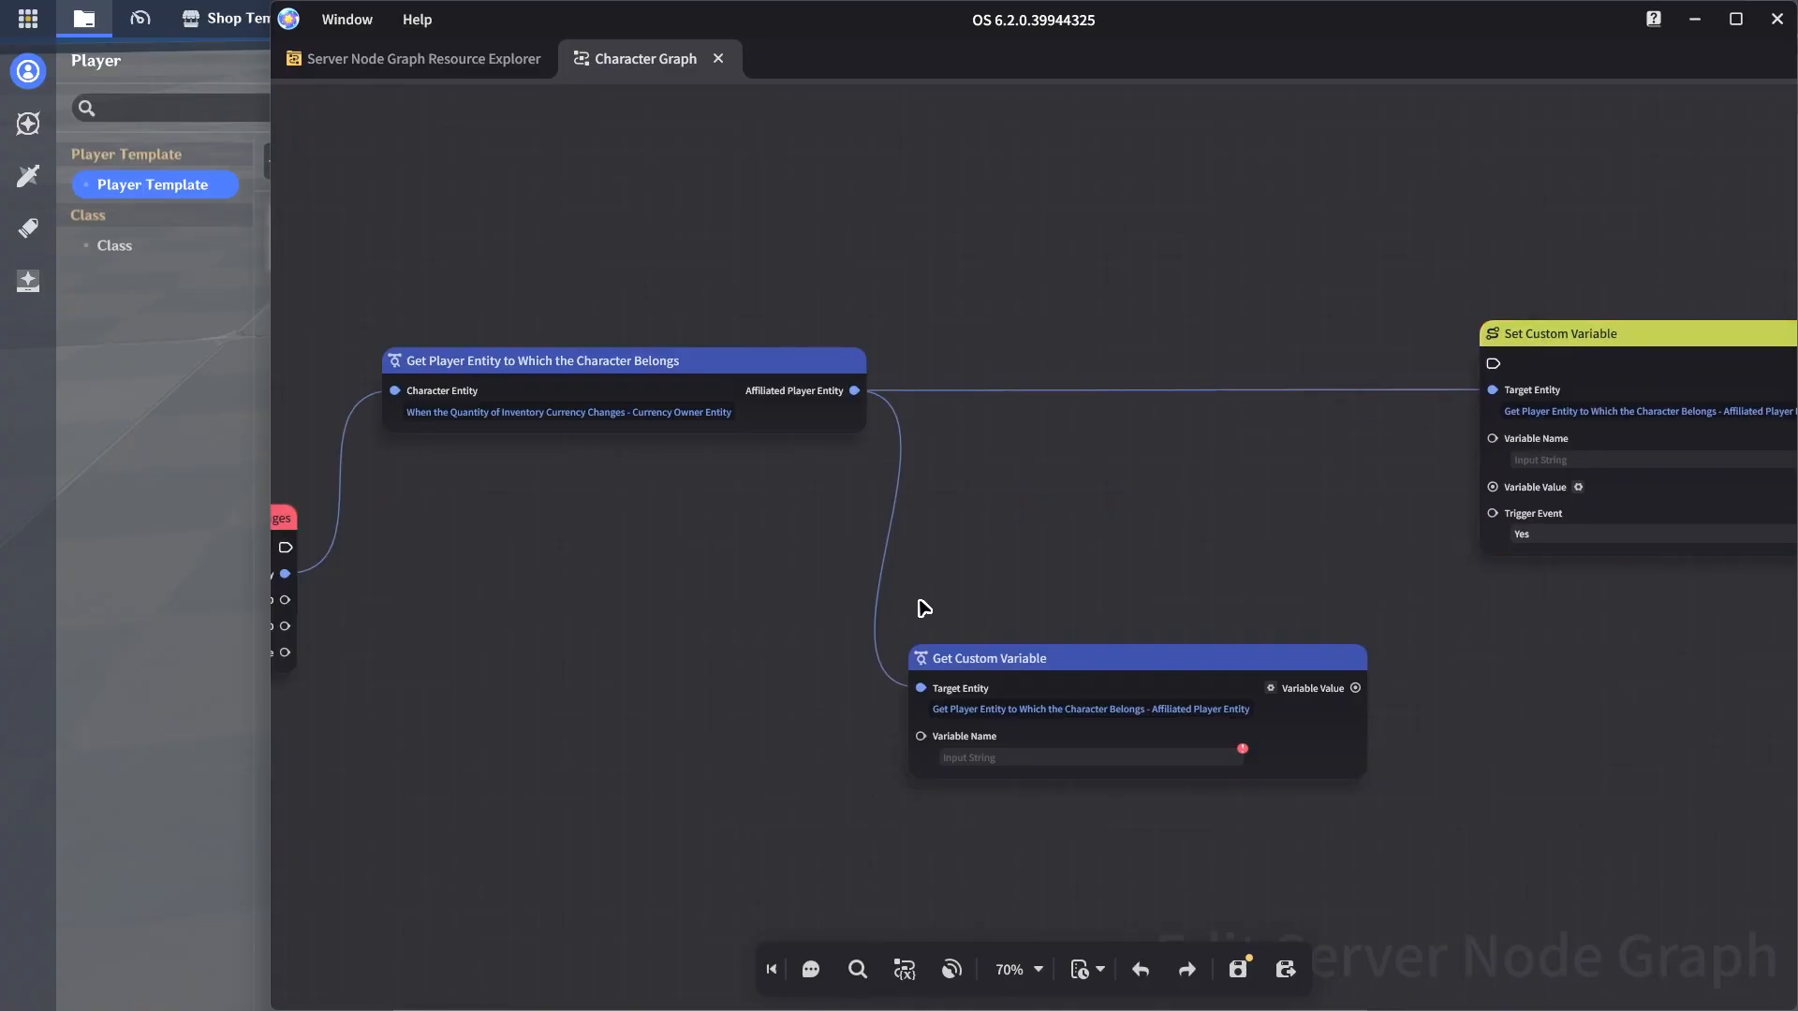
left_click_drag(925, 601, 1335, 569)
scroll(1214, 553, "up", 1)
left_click_drag(1191, 562, 977, 597)
scroll(1004, 586, "down", 1)
left_click_drag(1281, 645, 1295, 595)
Try feeding Currency Owner Entity into a Get All Inventory Currency node and delete that node again
left_click_drag(511, 570, 801, 559)
type("cy")
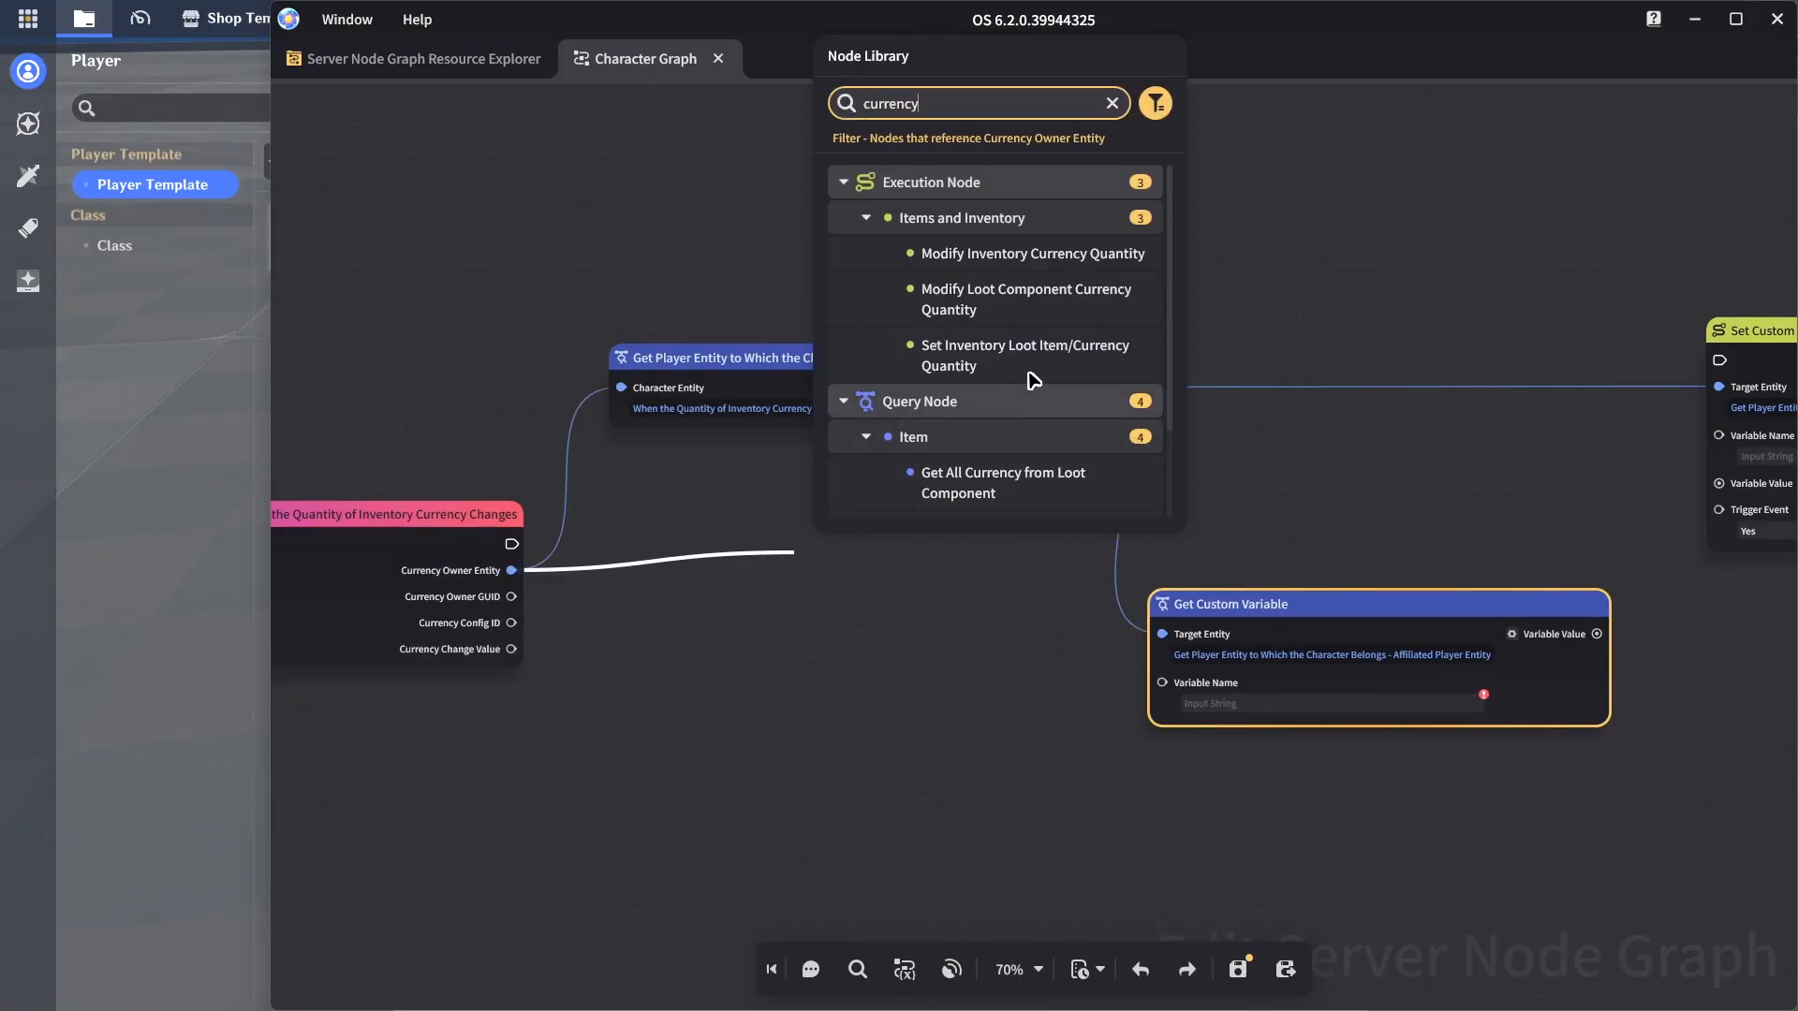
scroll(1031, 385, "down", 2)
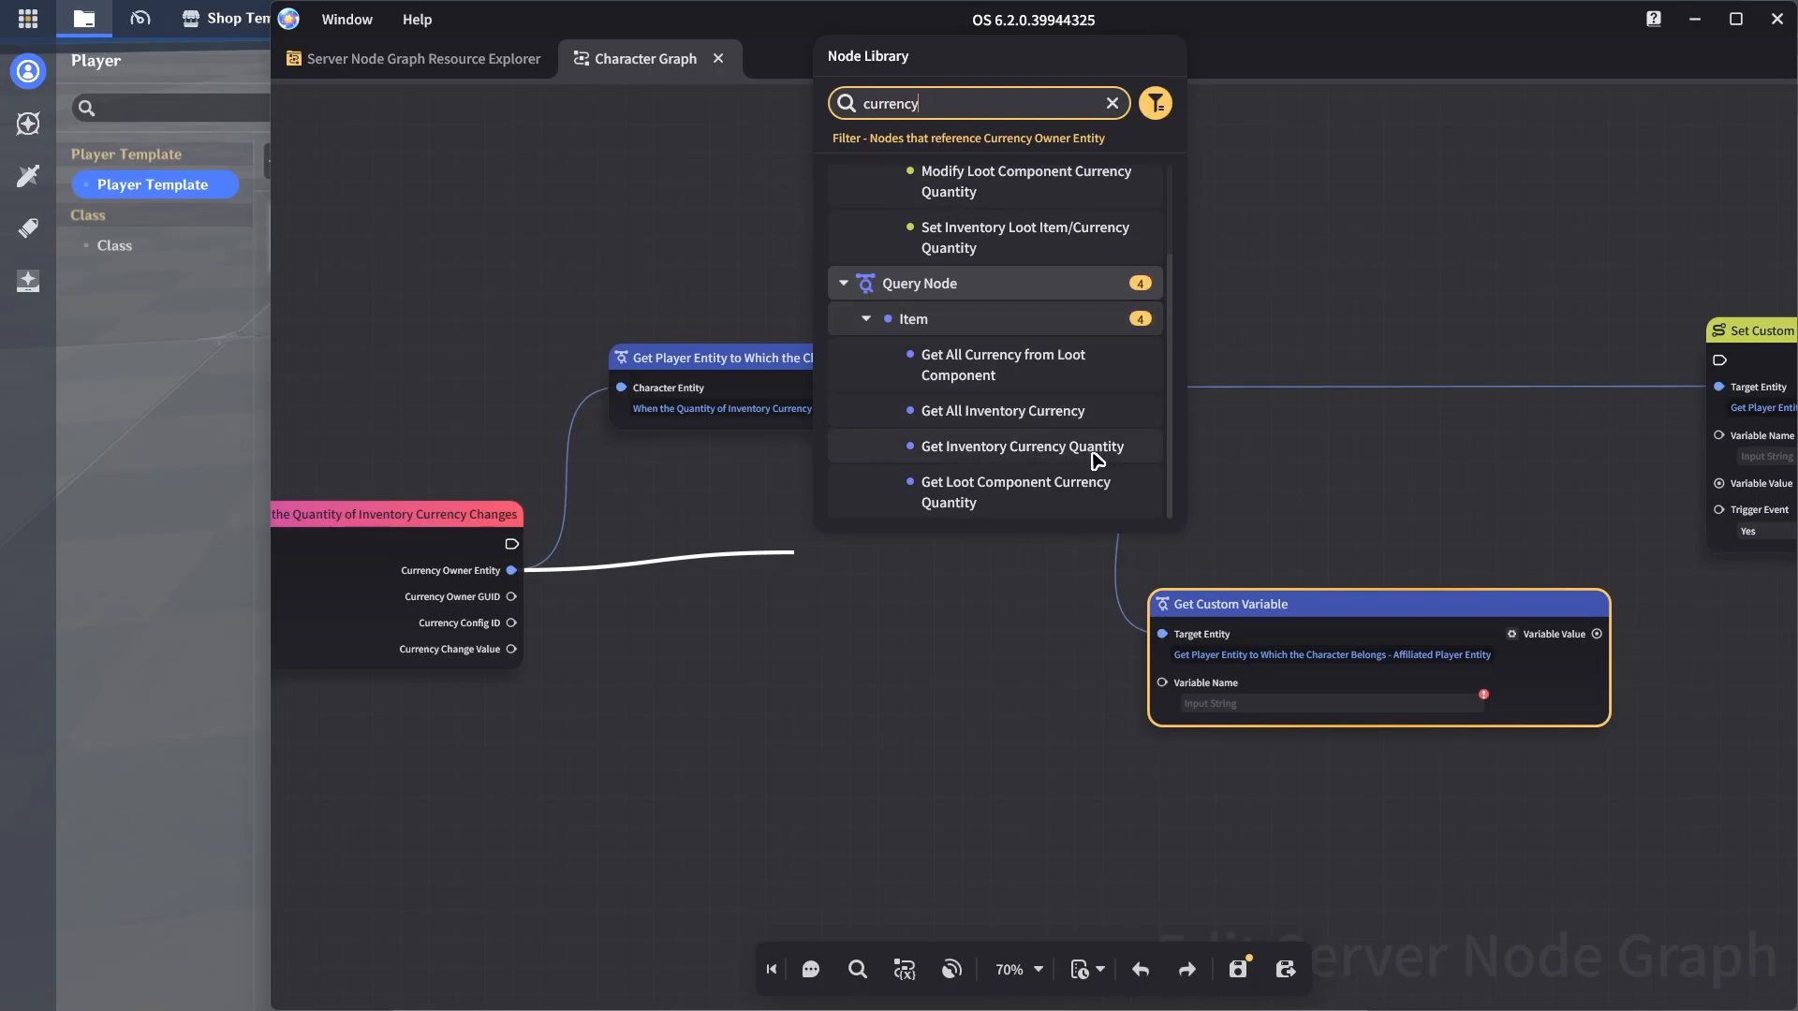
scroll(1093, 426, "up", 2)
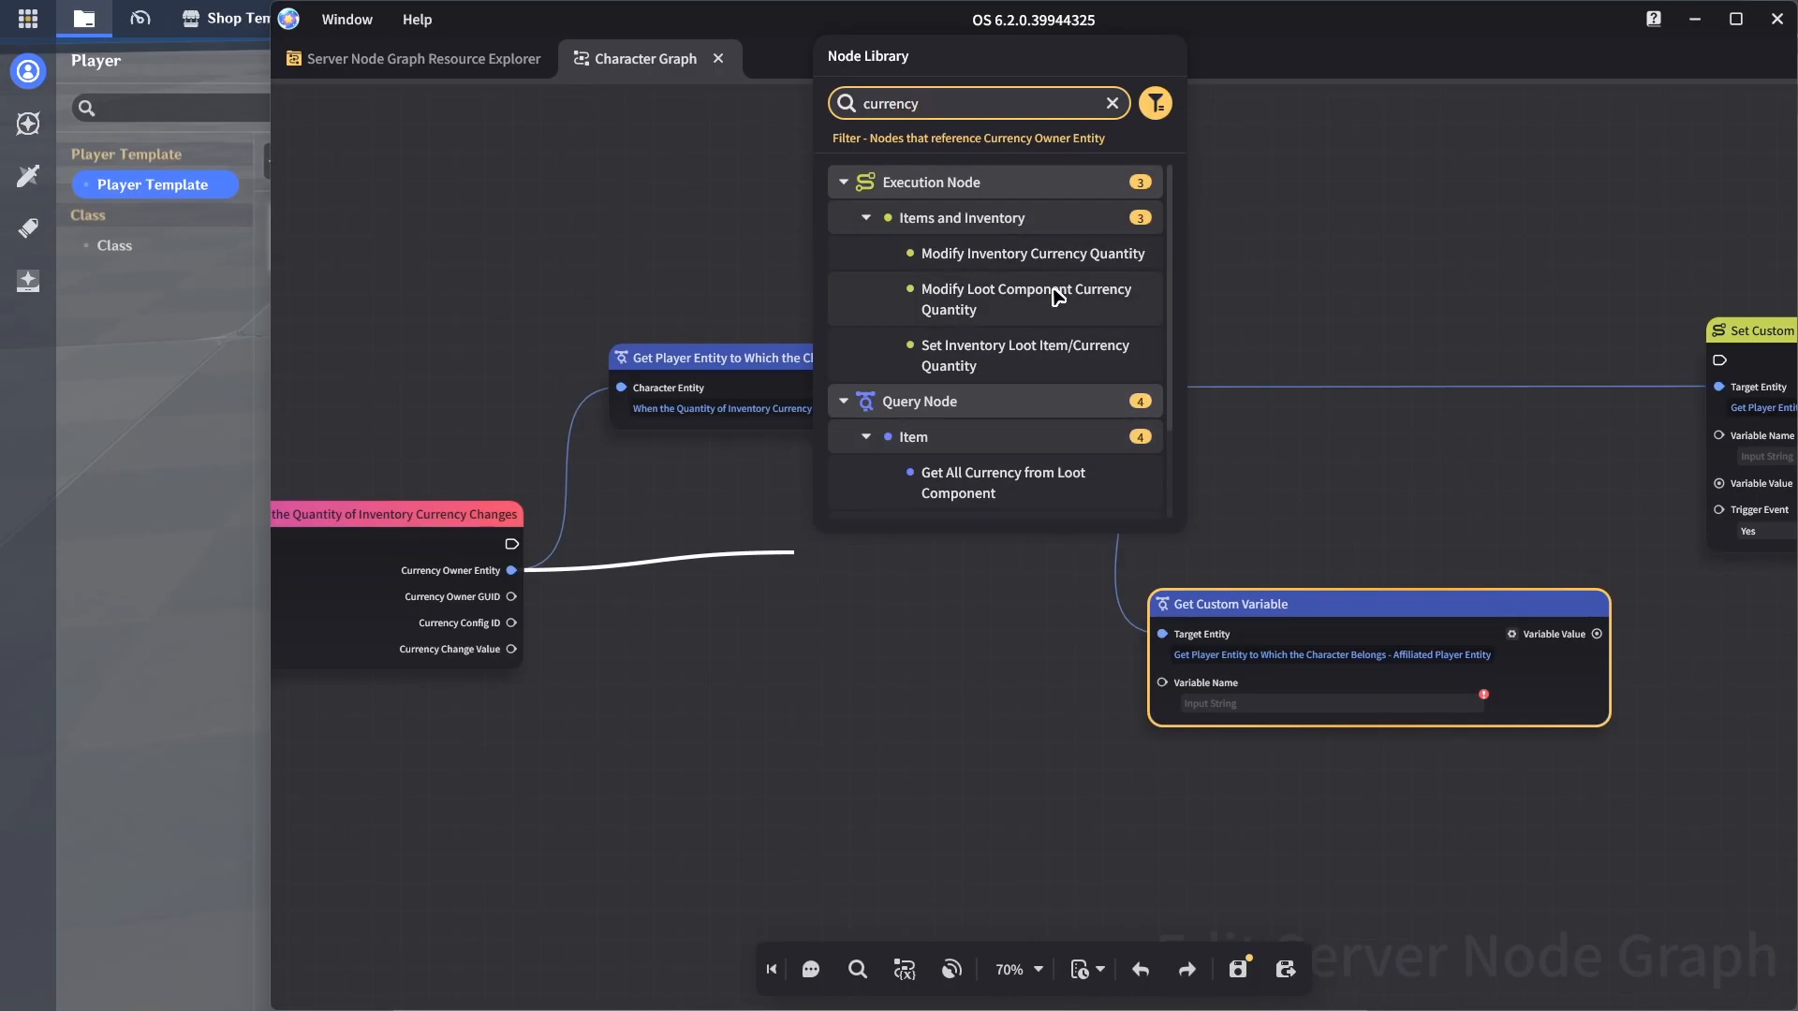
scroll(1060, 296, "down", 3)
left_click(1075, 444)
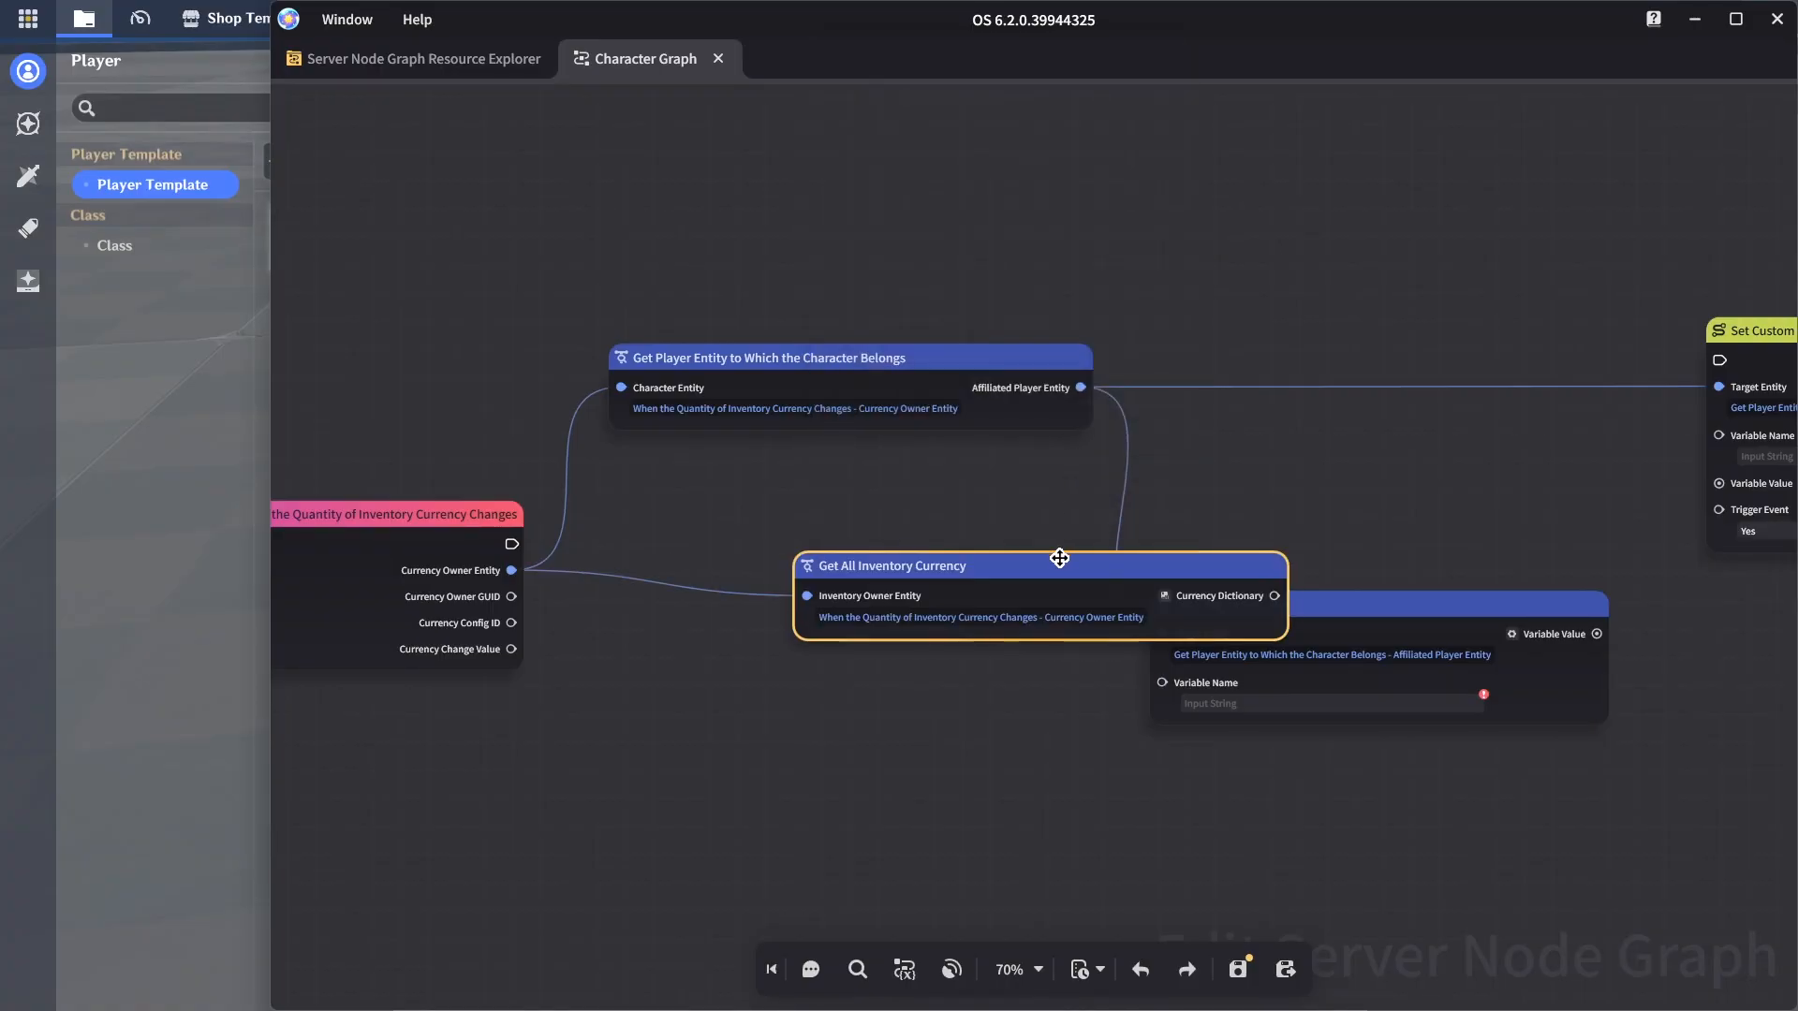
left_click_drag(1060, 557, 1077, 527)
left_click_drag(658, 510, 1027, 597)
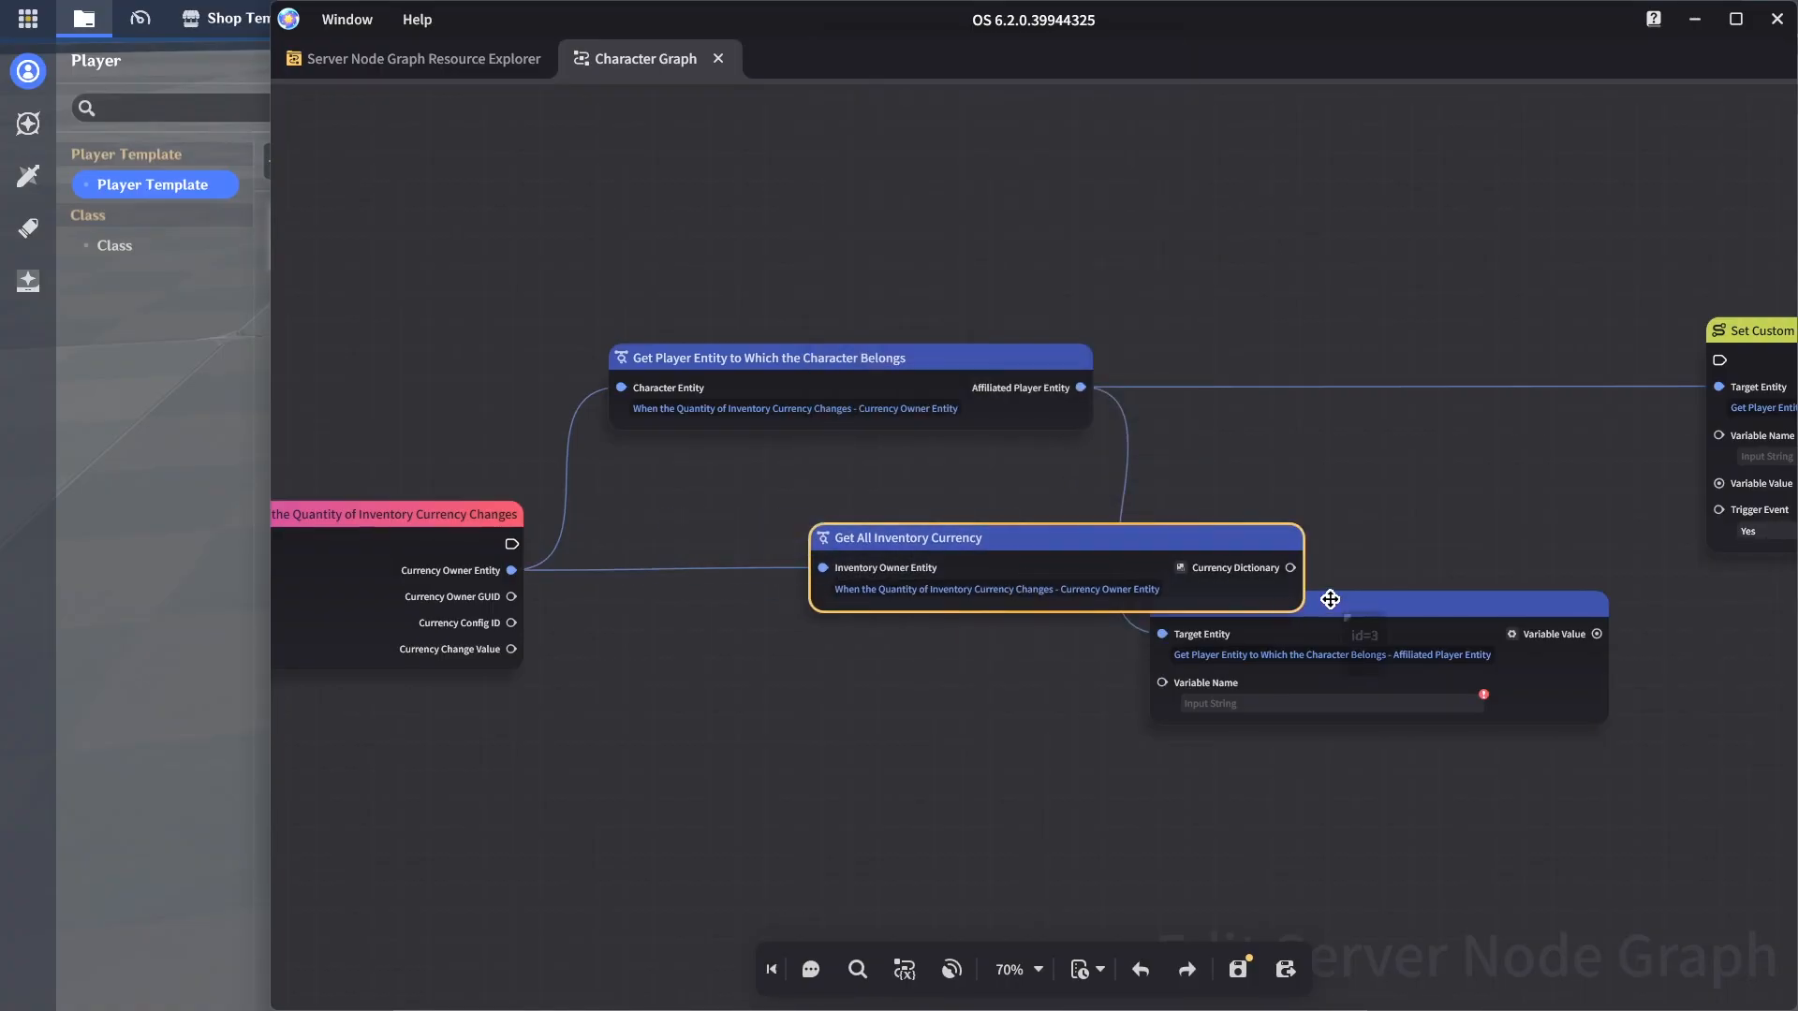
key("Delete")
Open the Default Template player's custom variables for advanced editing and set the Get Custom Variable node's Variable Name to GoldAmount
scroll(1427, 558, "down", 1)
middle_click_drag(1489, 550, 1113, 512)
scroll(1133, 553, "up", 1)
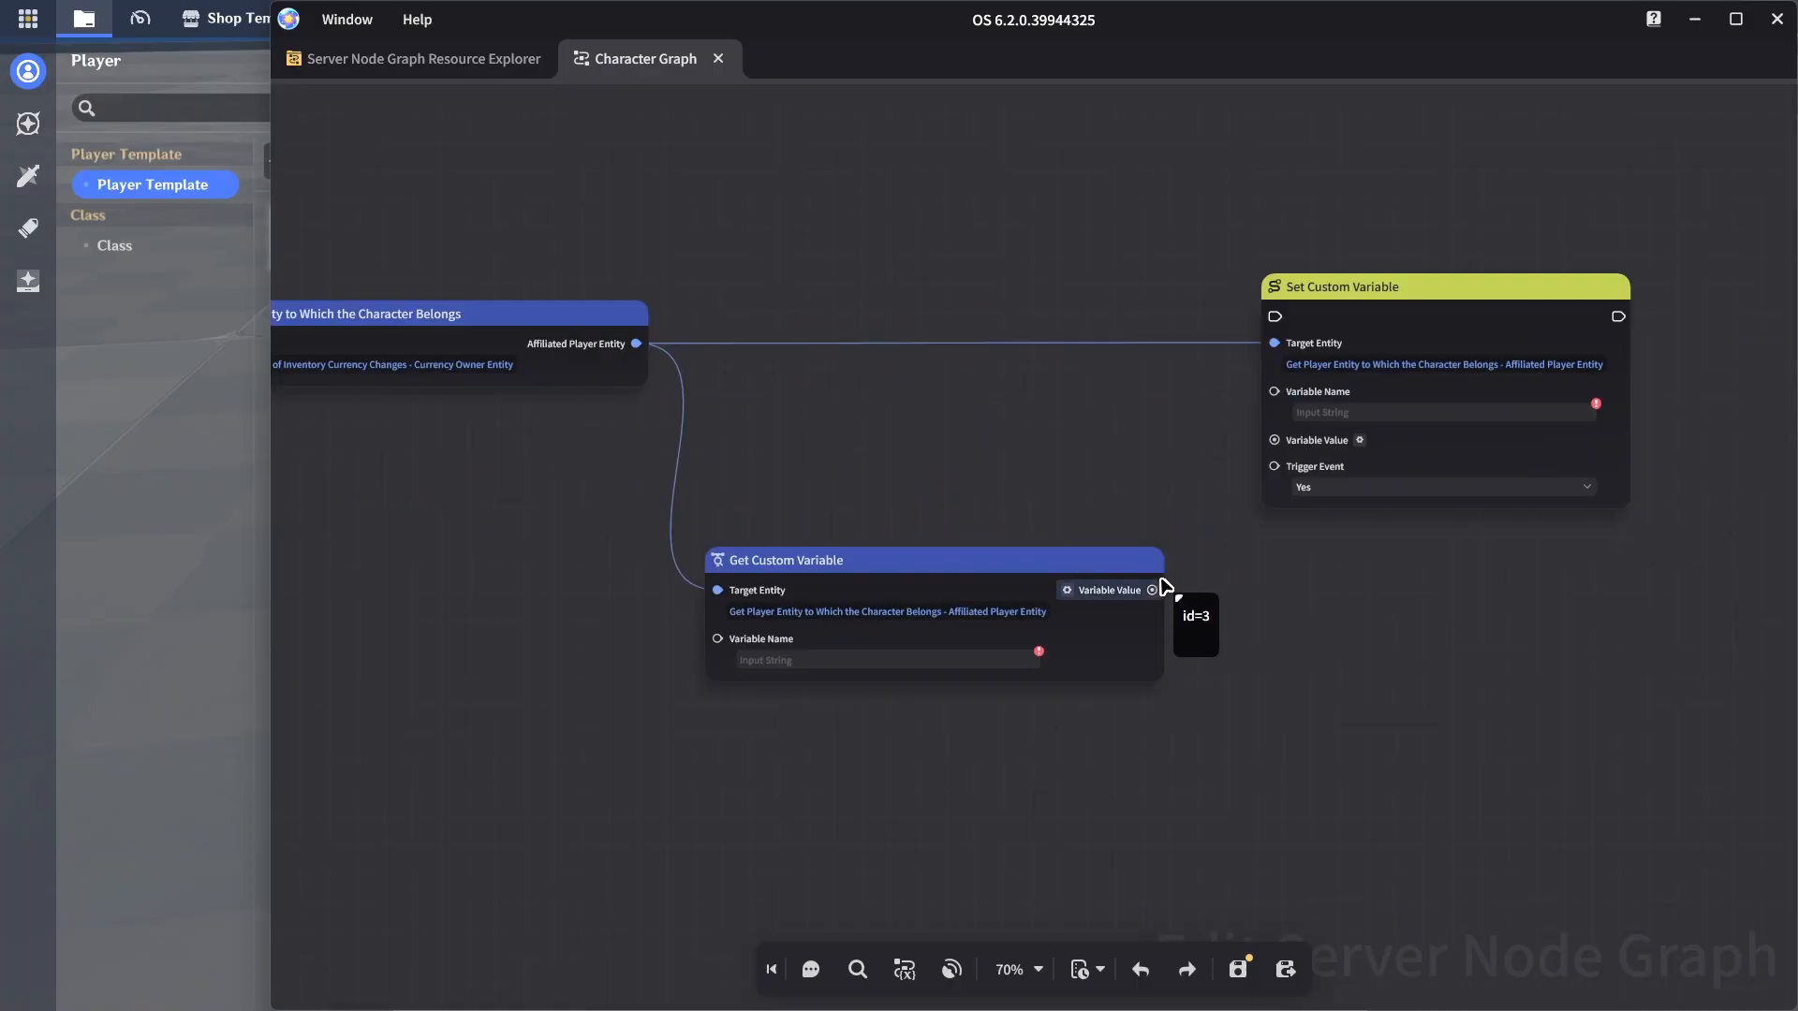
scroll(1040, 557, "up", 1)
left_click(108, 588)
left_click(1499, 108)
left_click(1592, 142)
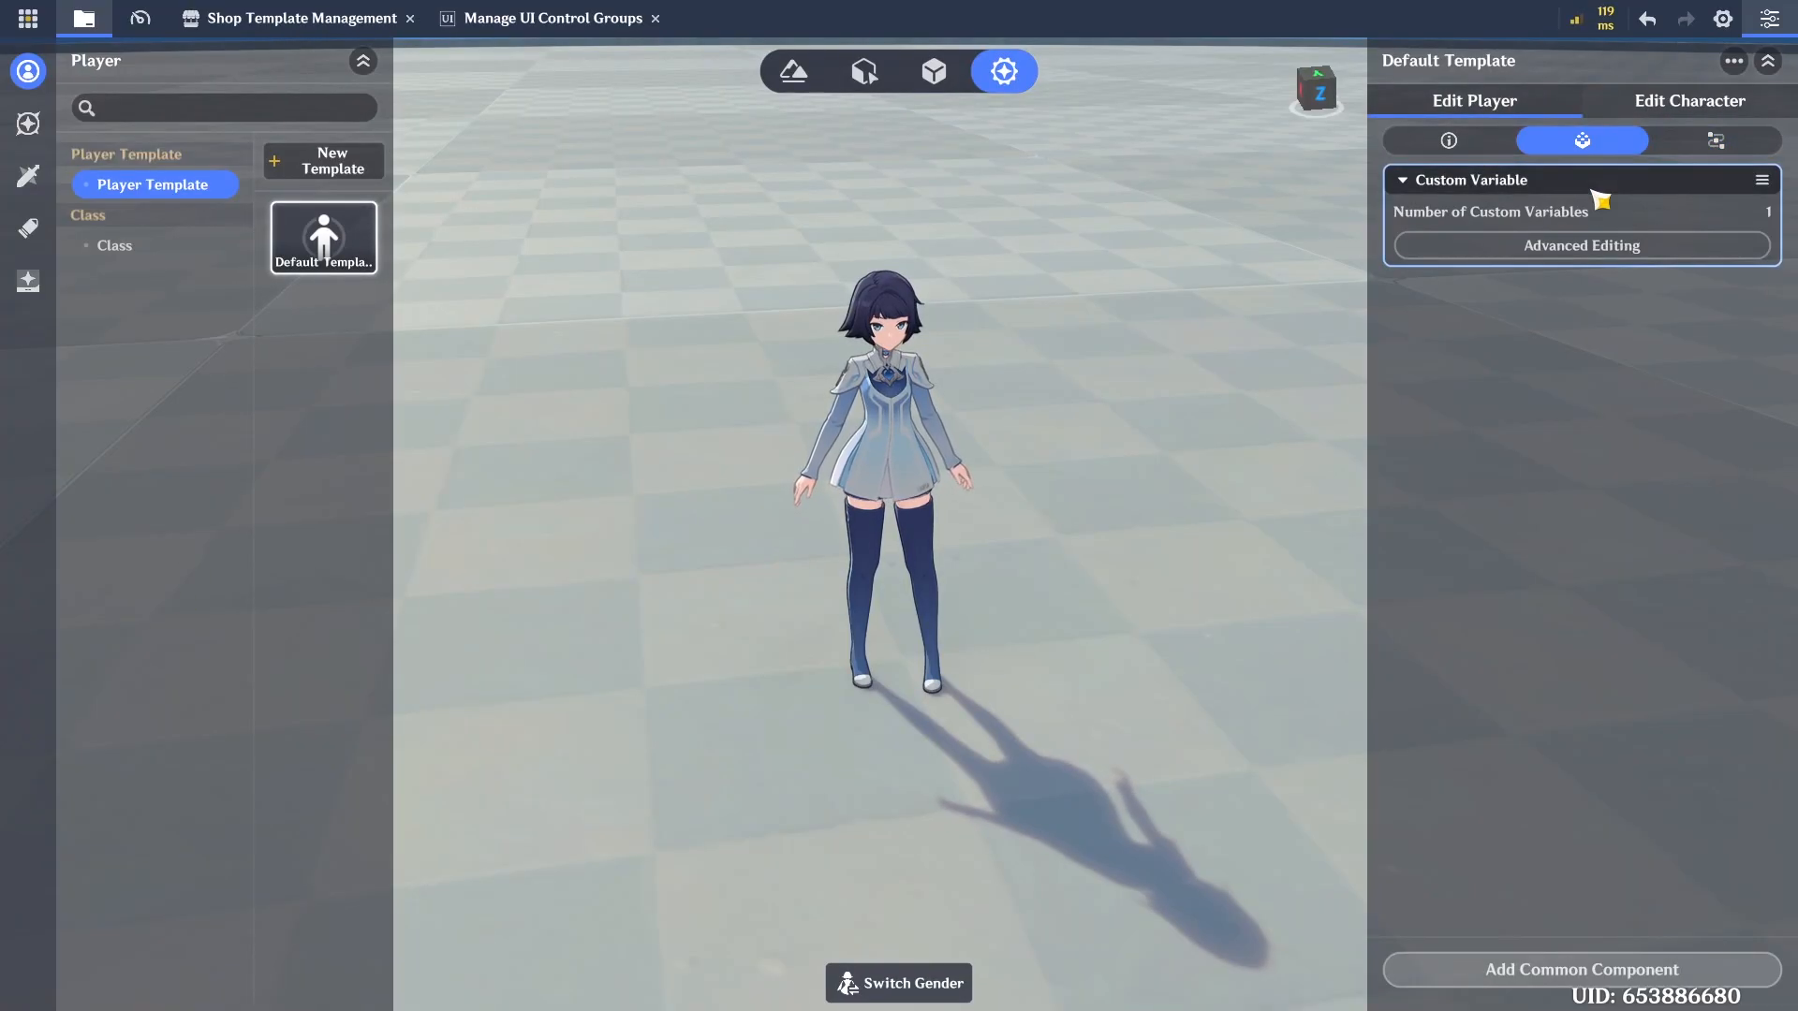
left_click(1613, 243)
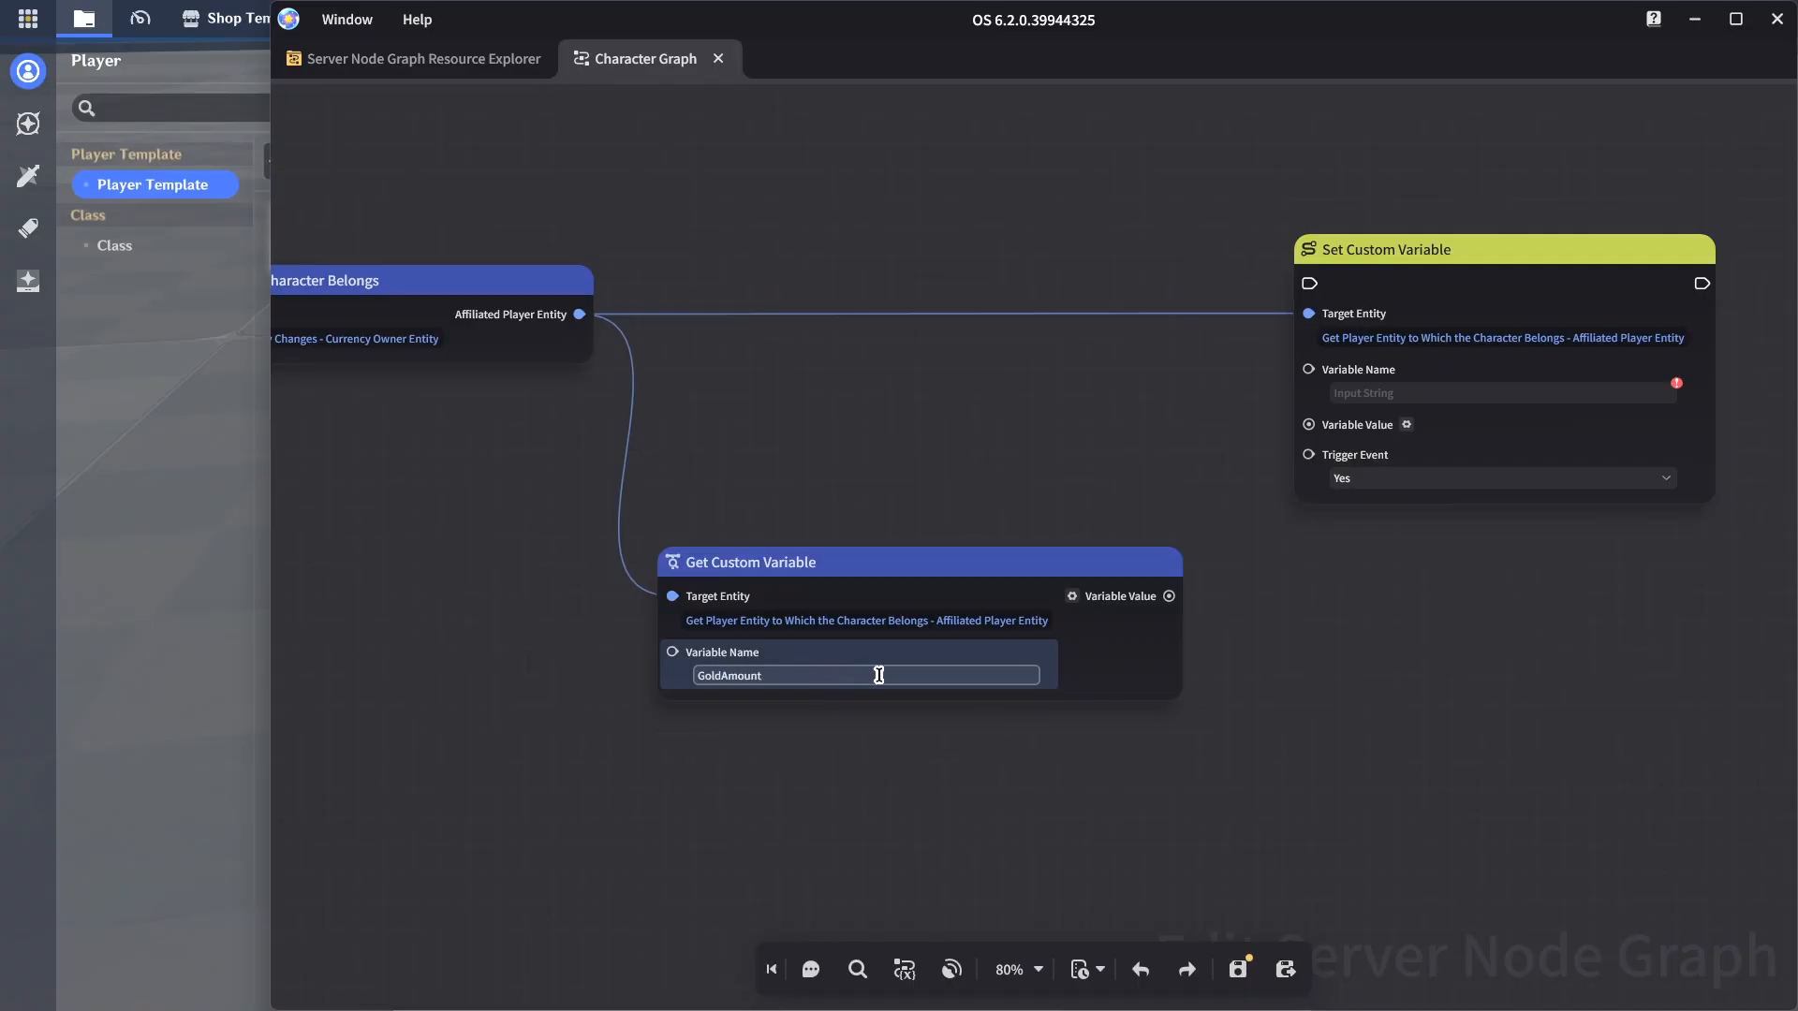
Set the Variable Value data type to Integer on both the Get Custom Variable and Set Custom Variable nodes
scroll(1092, 631, "up", 2)
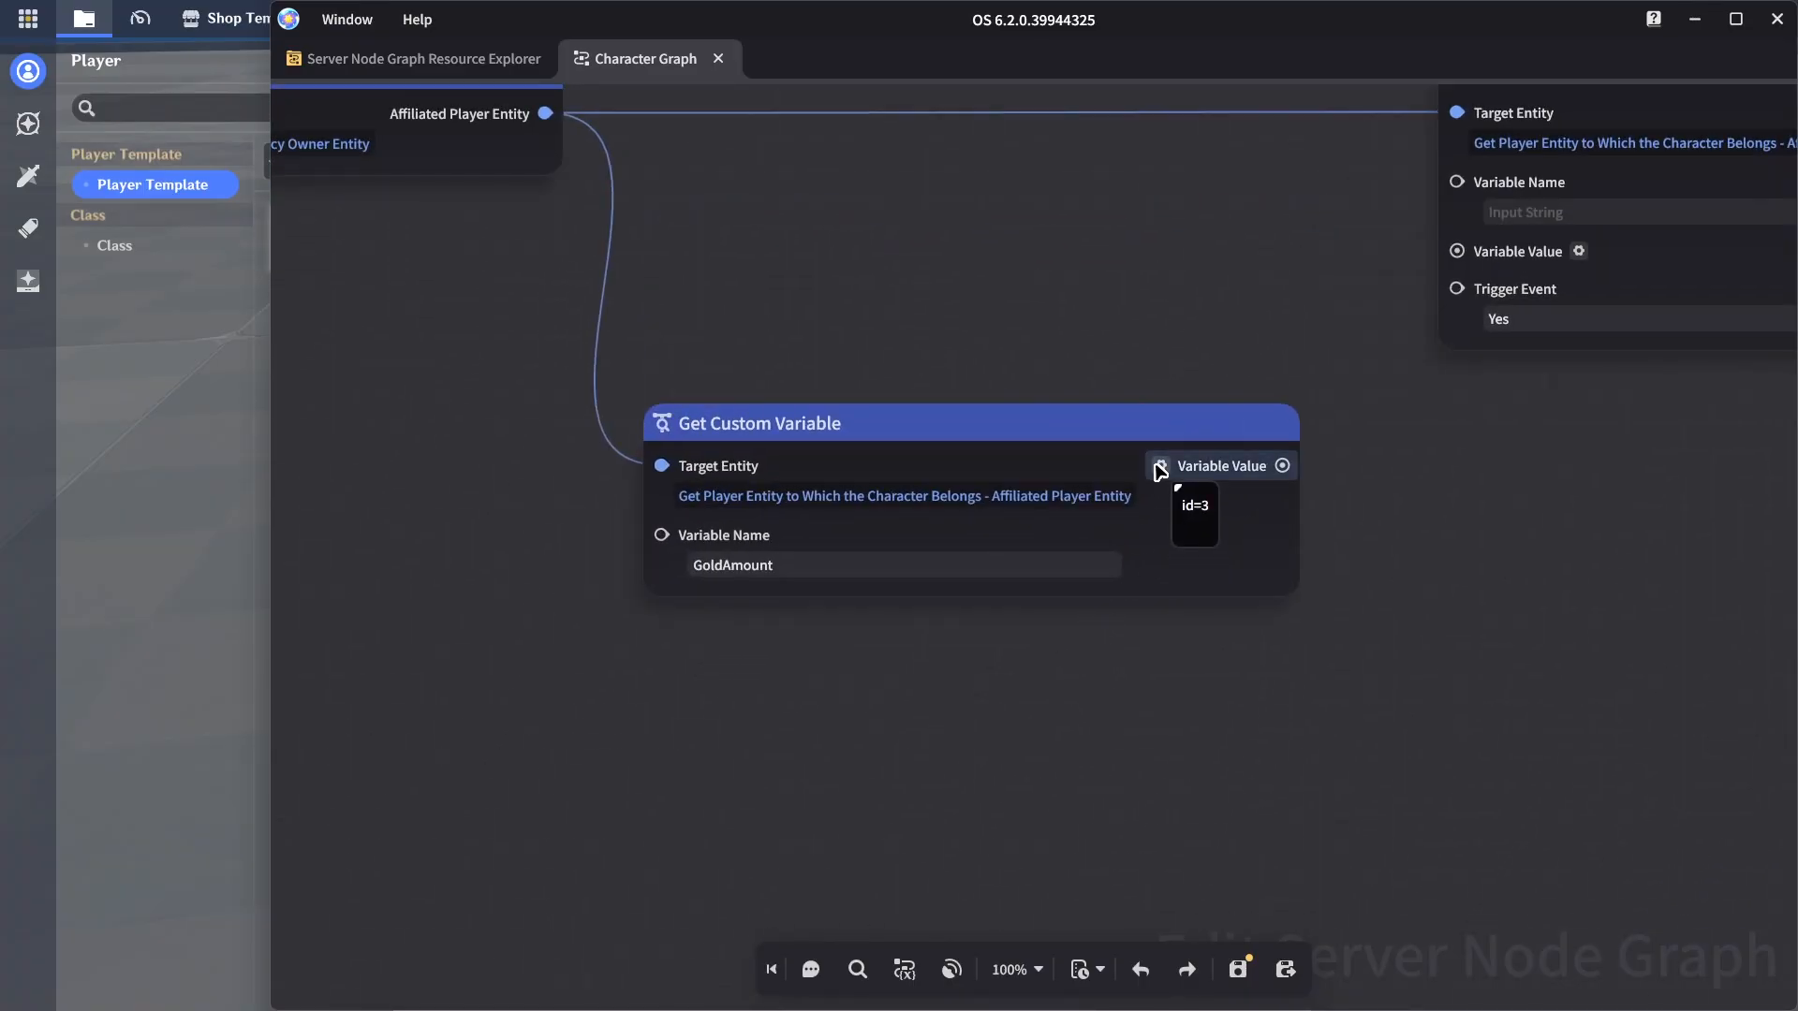
left_click(1161, 468)
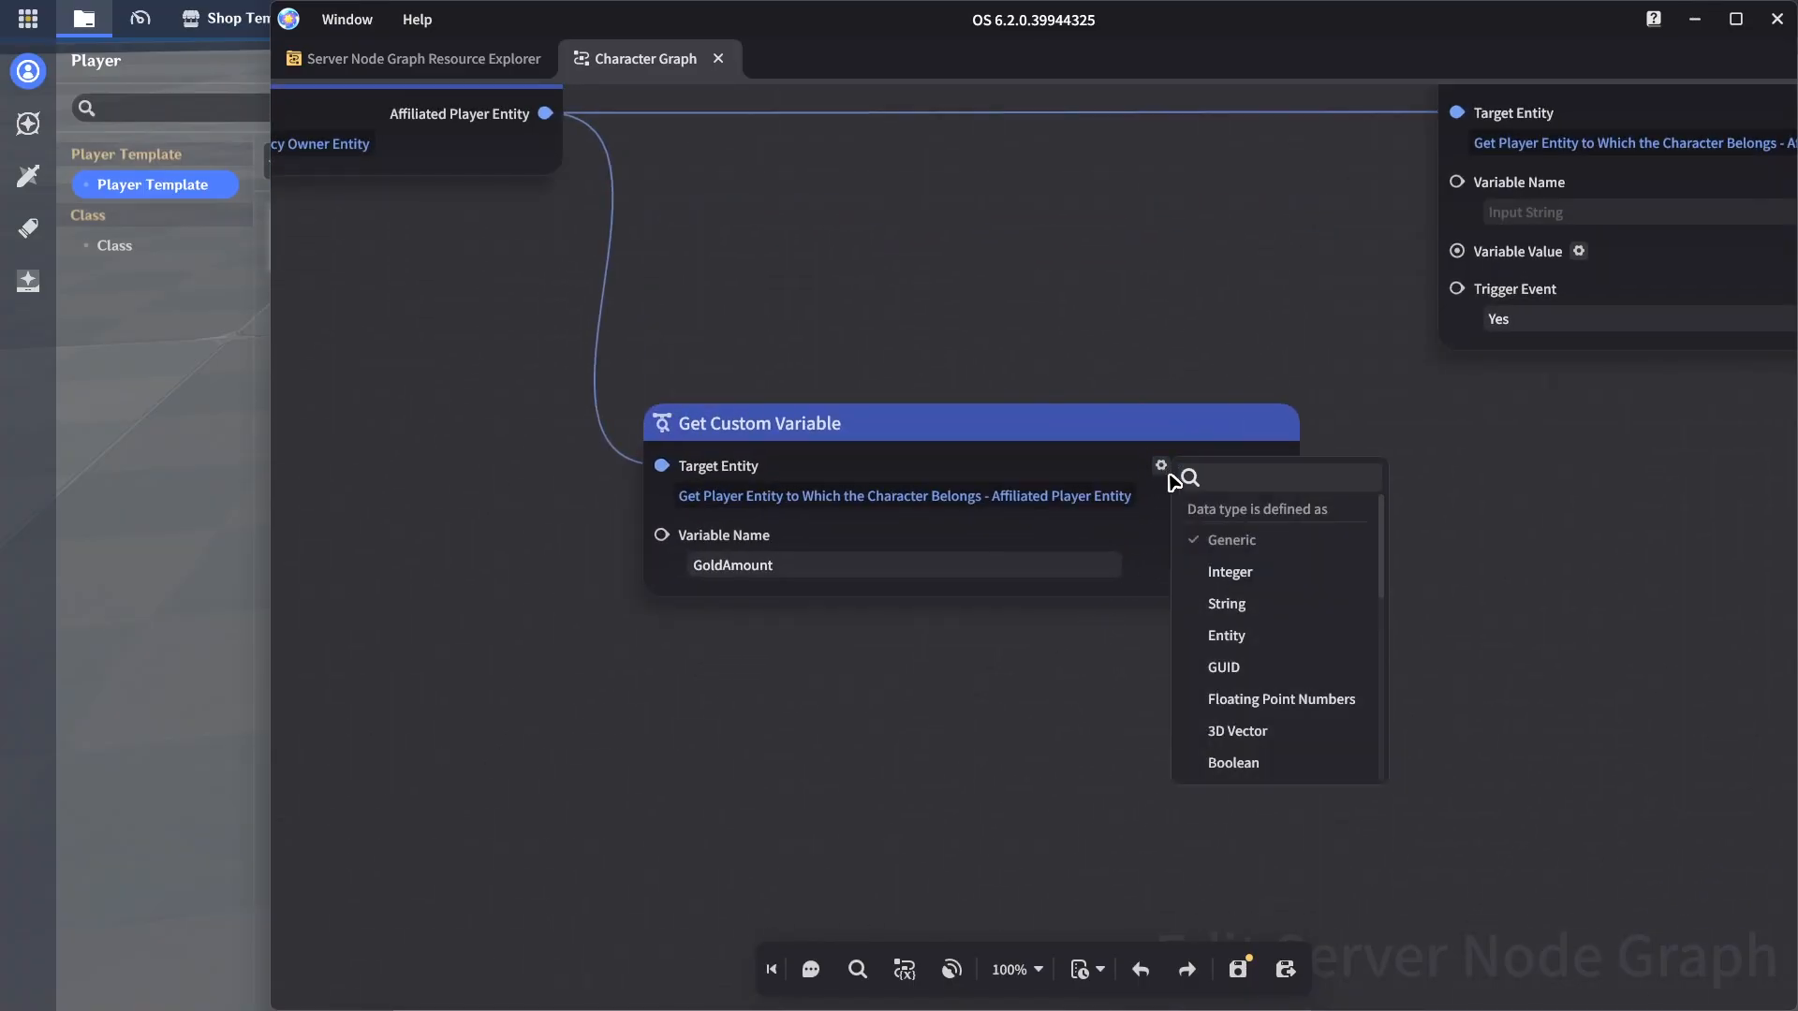
left_click(1323, 573)
middle_click_drag(1429, 453, 1158, 668)
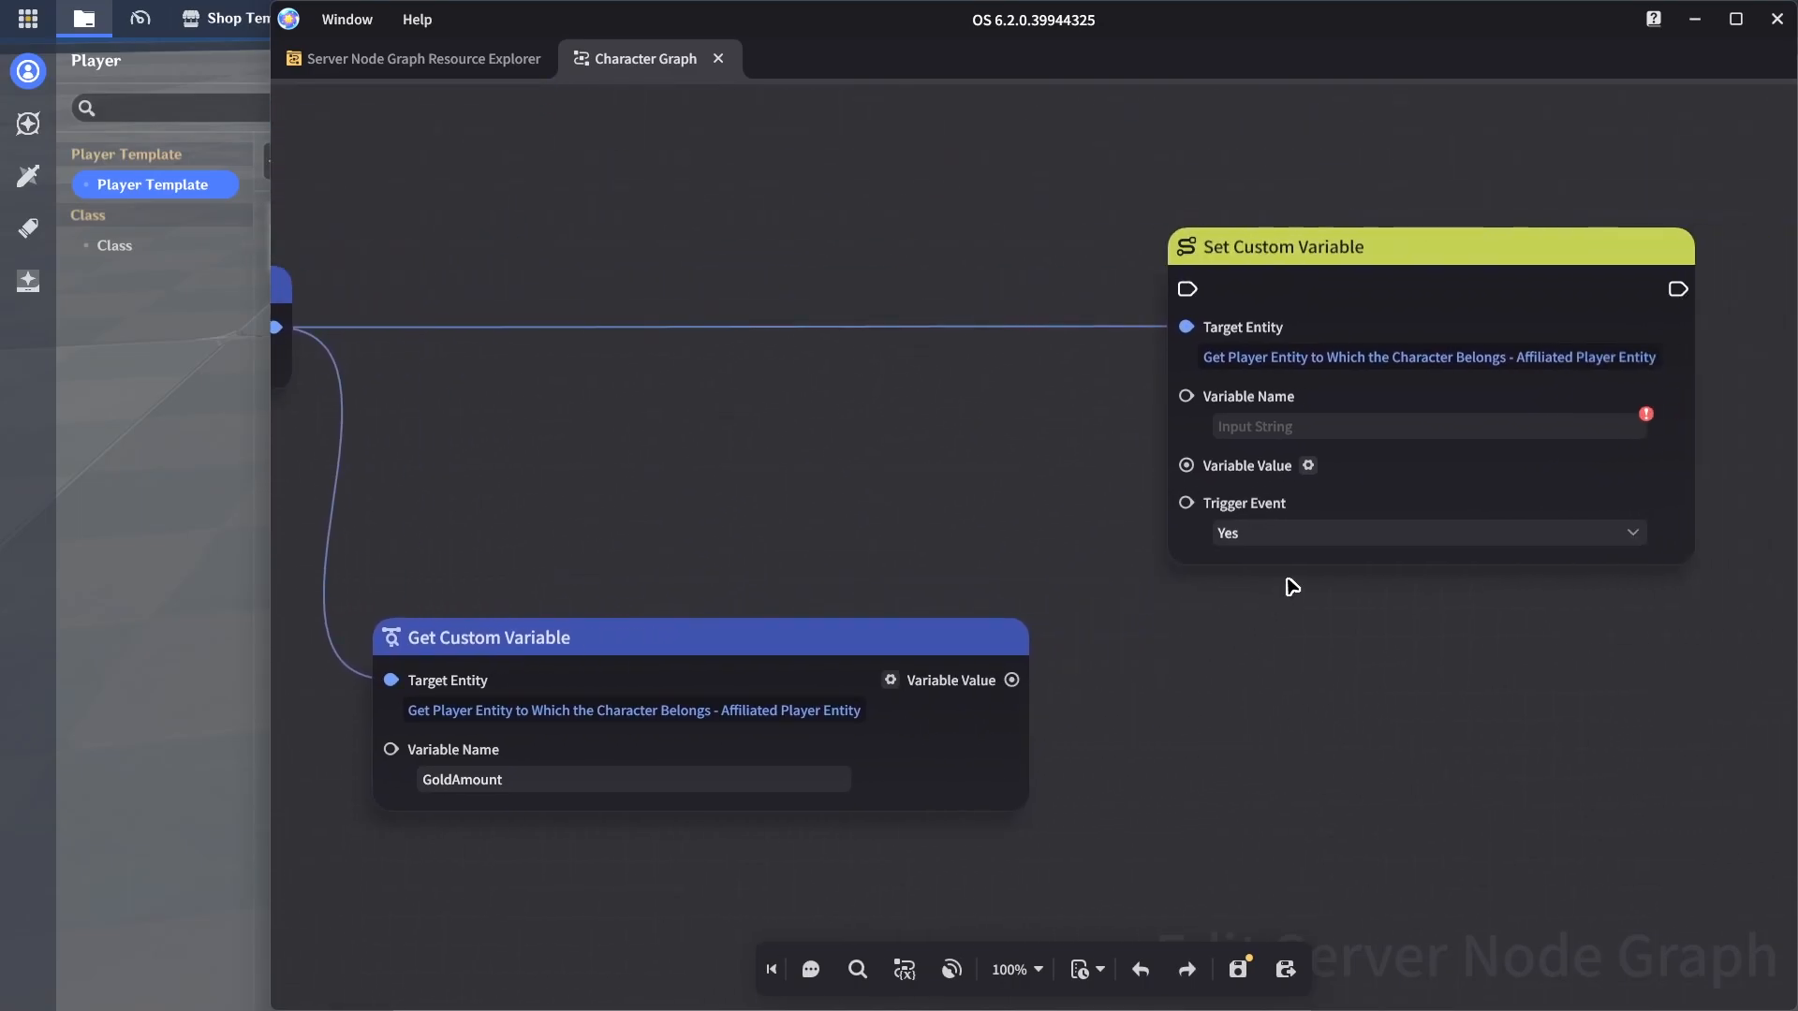
left_click(1310, 467)
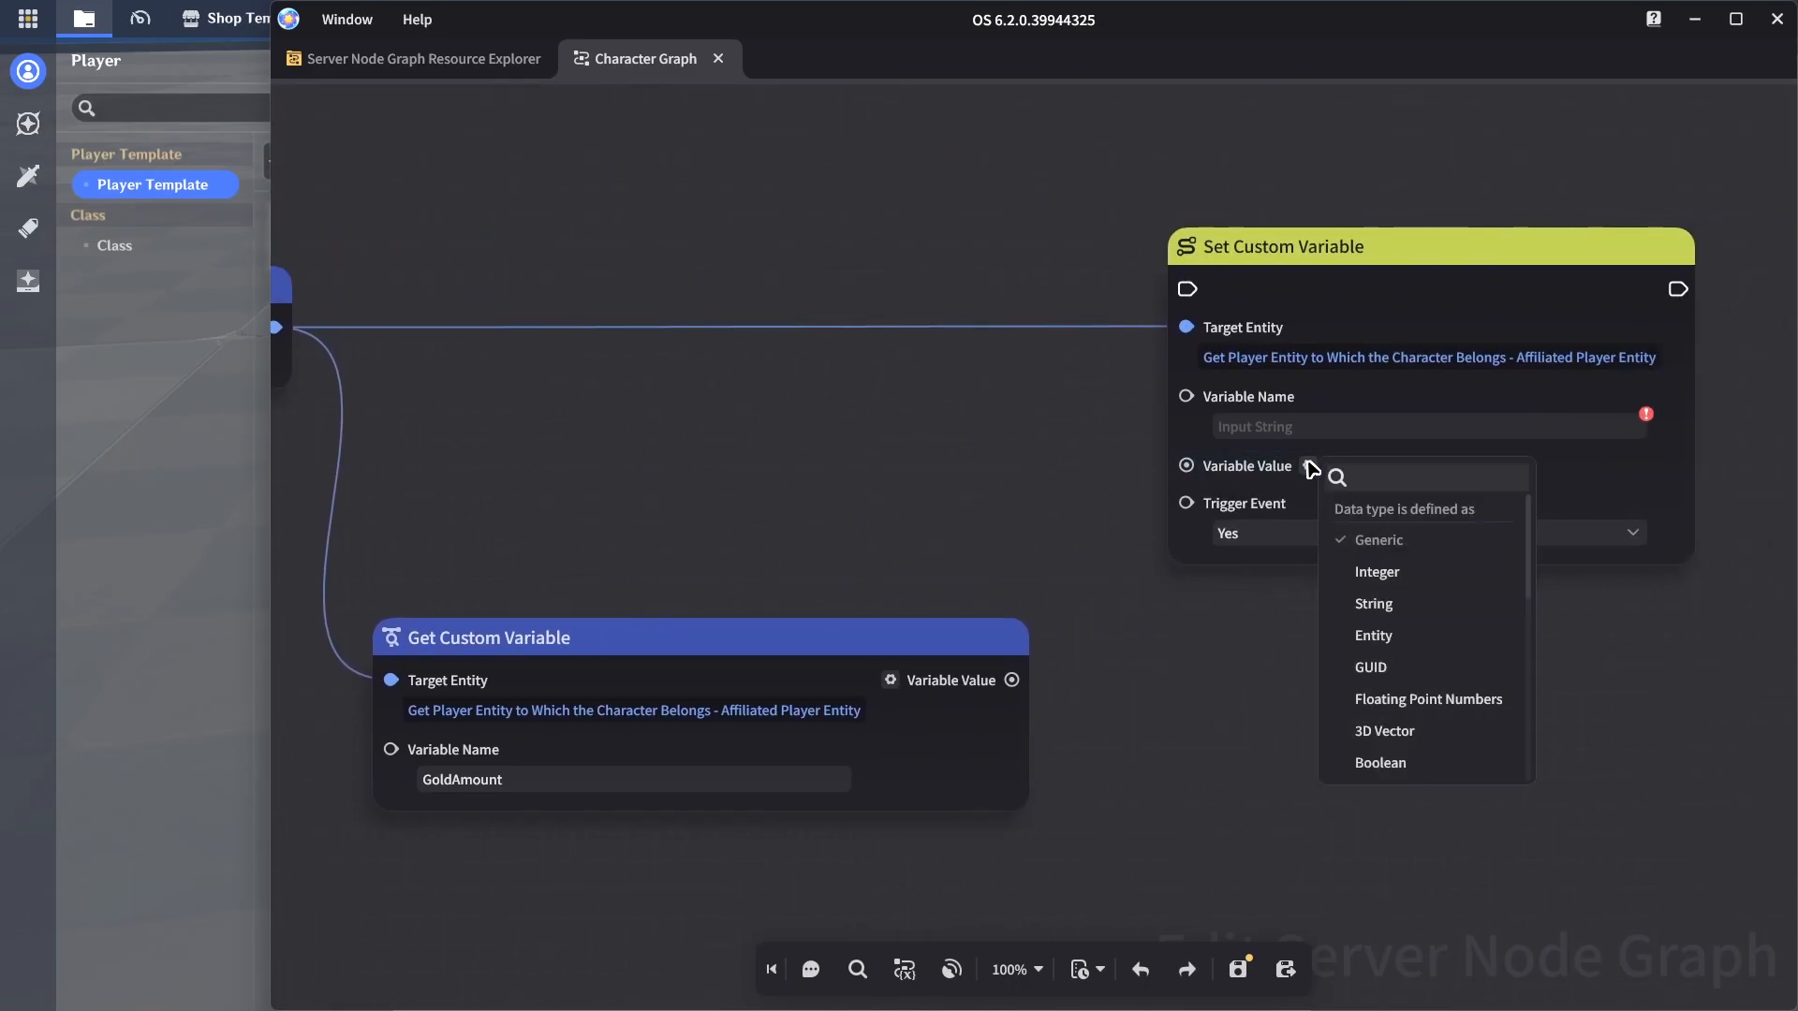
left_click(1384, 573)
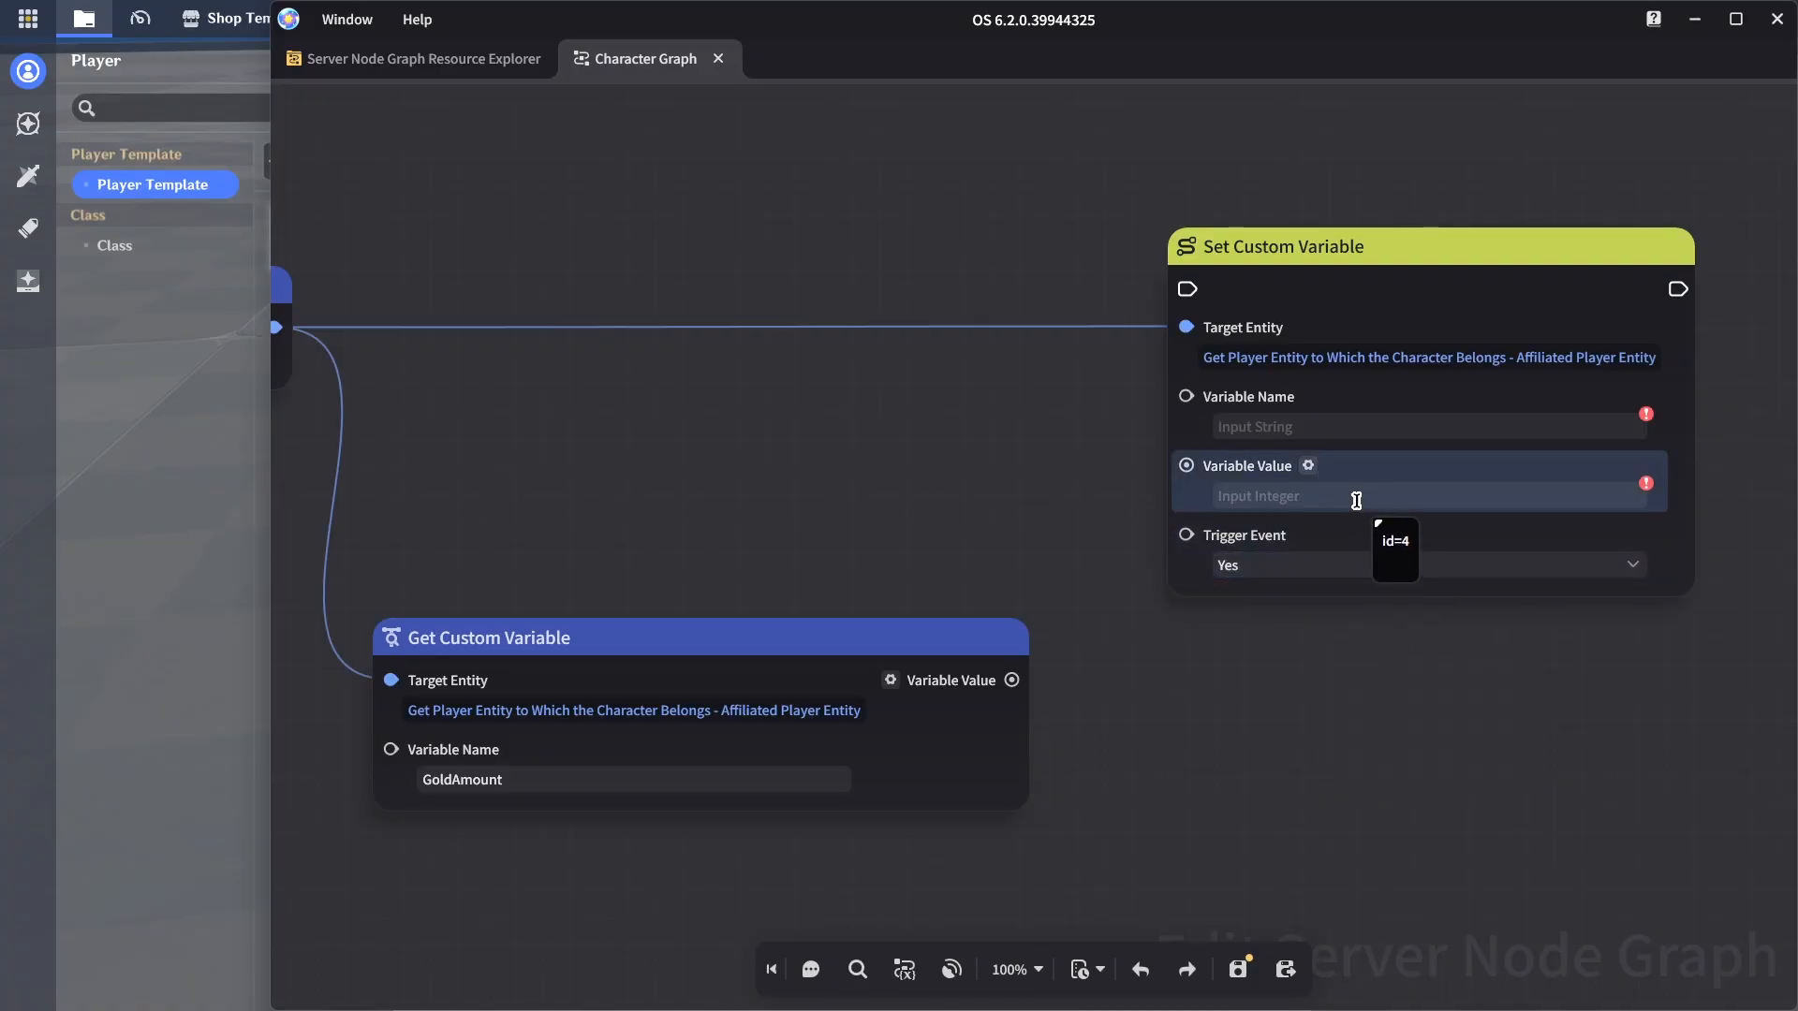
Set the Set Custom Variable node's Variable Name to GoldAmount and save the Character Graph
left_click(1325, 424)
type("GoldAmount")
left_click(880, 408)
scroll(862, 454, "down", 3)
key("ctrl+s")
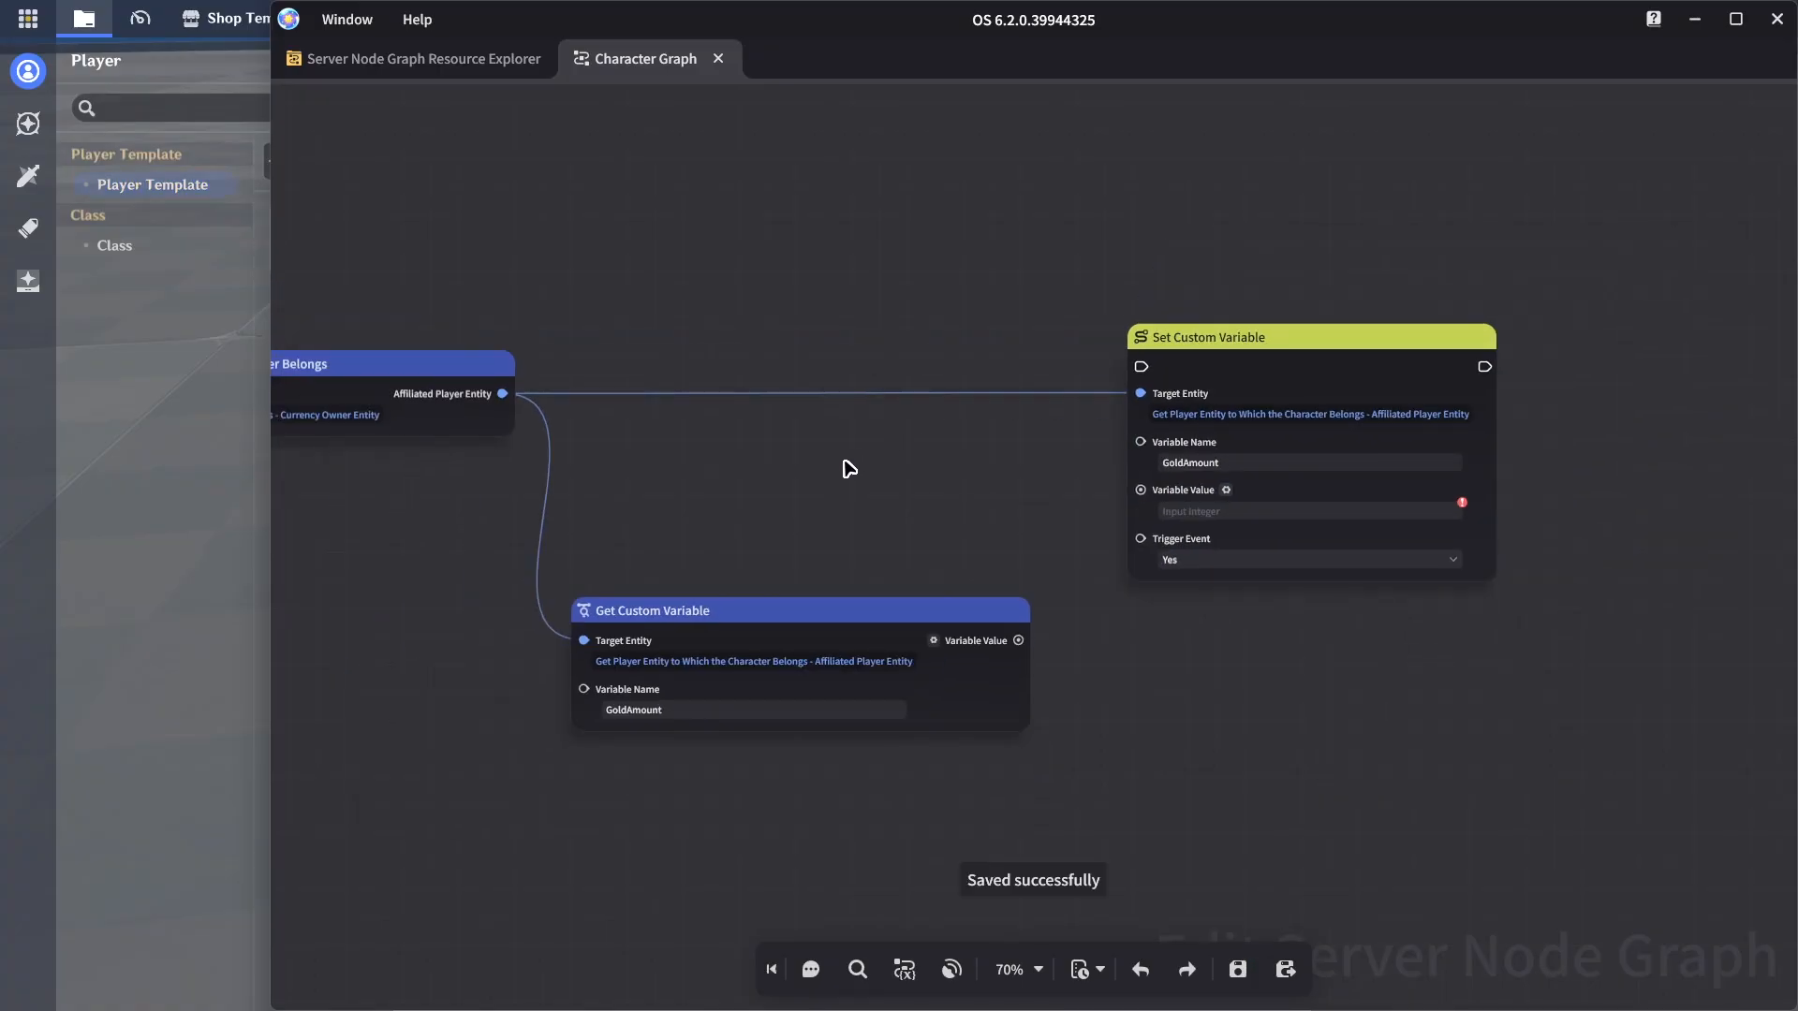
Connect the currency-change event's execution output to Set Custom Variable, and lower the Get and Set Custom Variable nodes
middle_click_drag(766, 494, 1118, 493)
scroll(1108, 493, "down", 1)
middle_click_drag(562, 545, 763, 541)
left_click_drag(596, 528, 1632, 372)
left_click_drag(1232, 574, 1194, 698)
left_click_drag(1489, 314, 1624, 487)
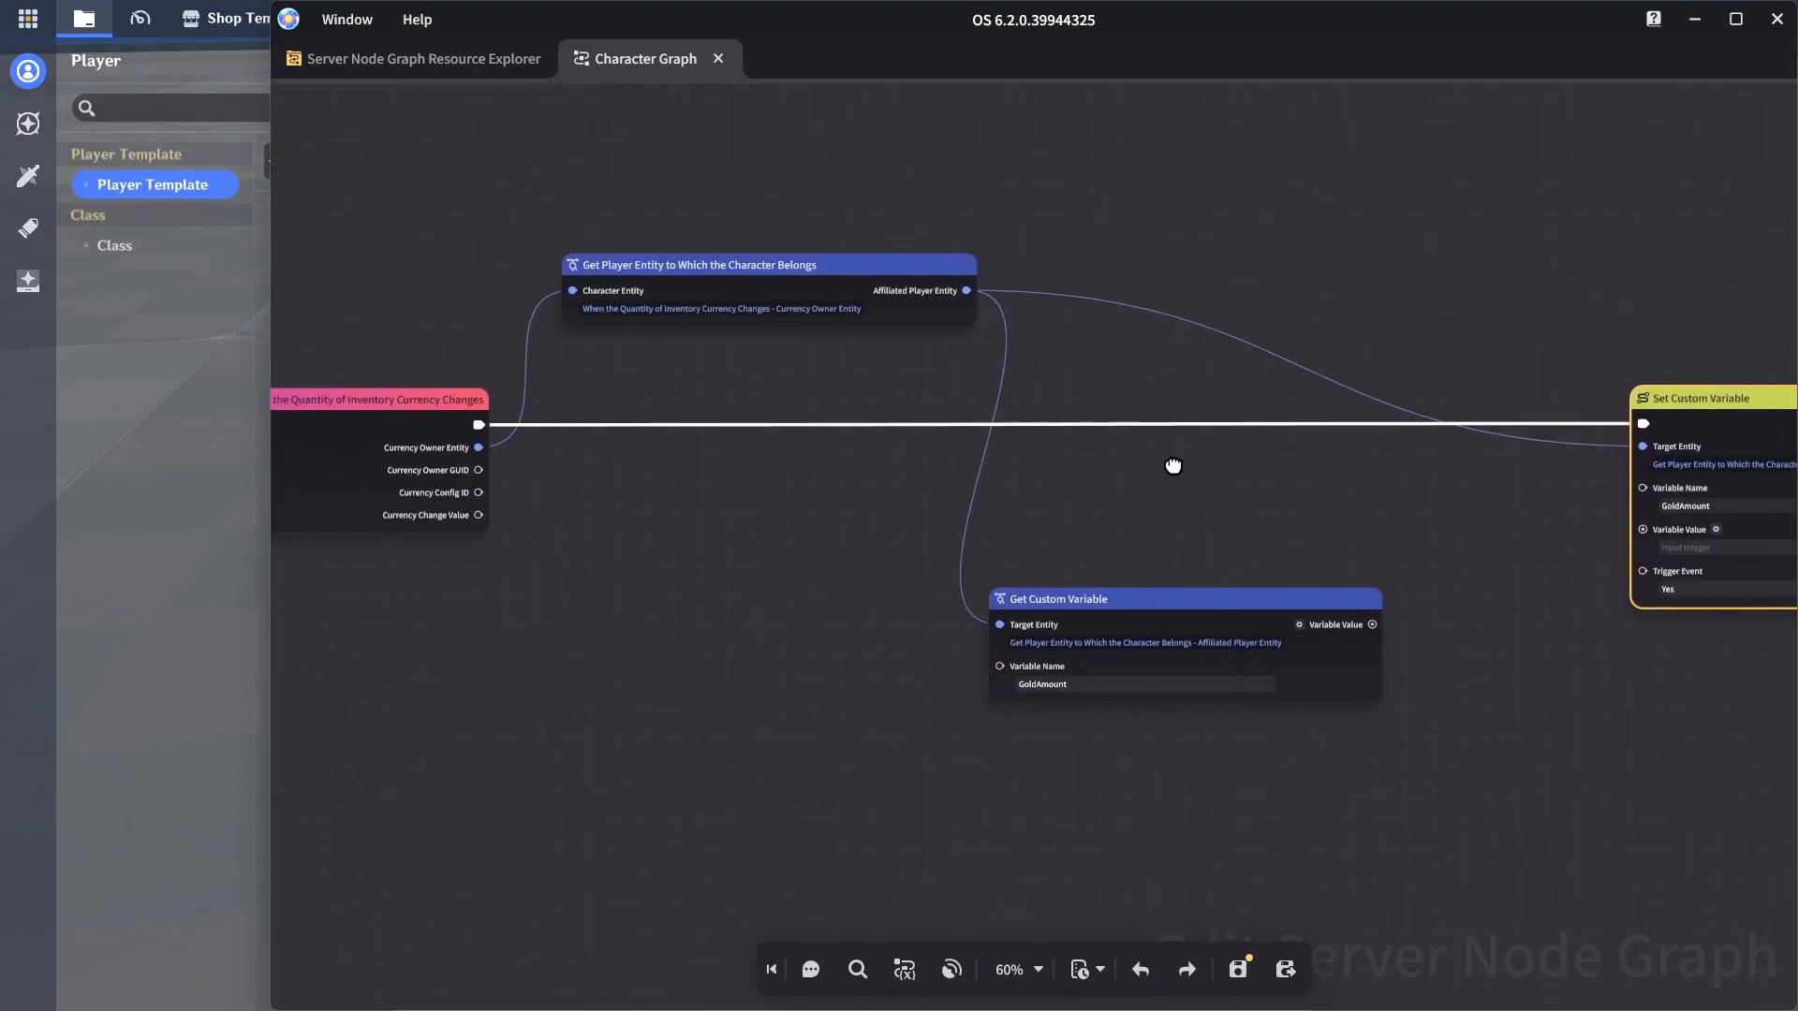
Feed the event's Currency Change Value into a new Addition node placed near Set Custom Variable
left_click_drag(469, 499, 1414, 507)
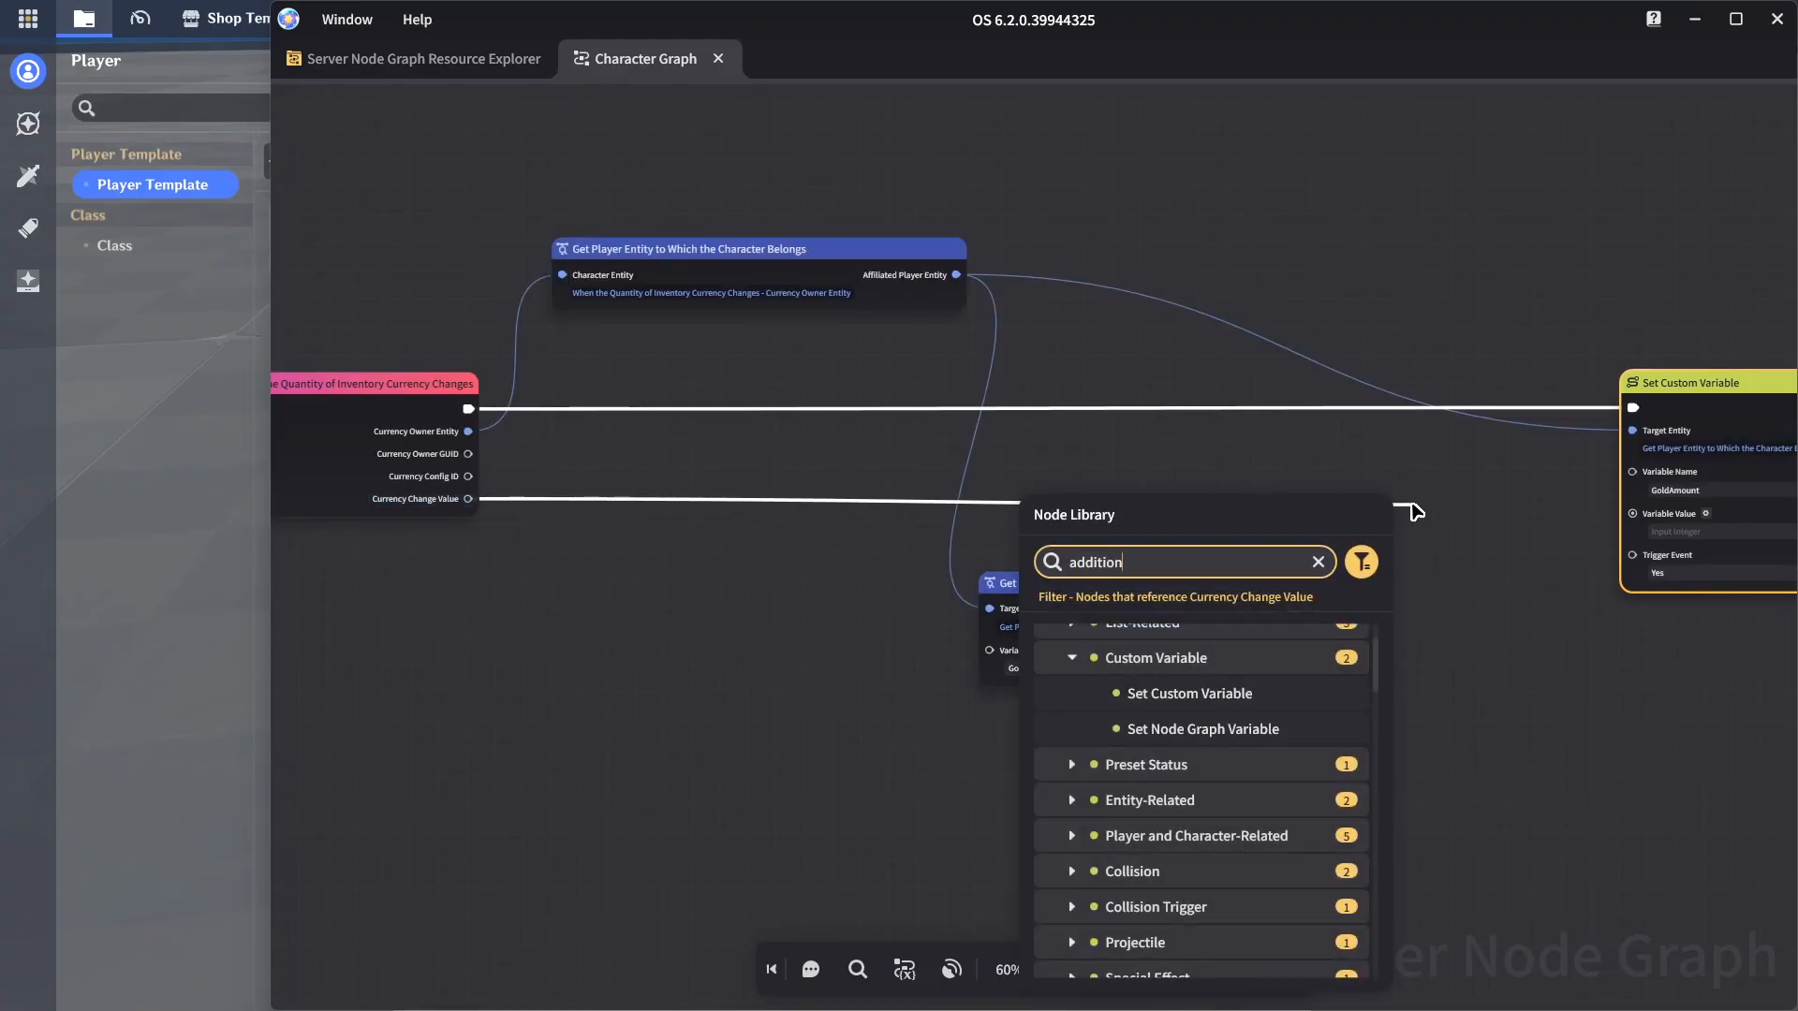
left_click(1254, 721)
left_click_drag(1493, 522, 1465, 485)
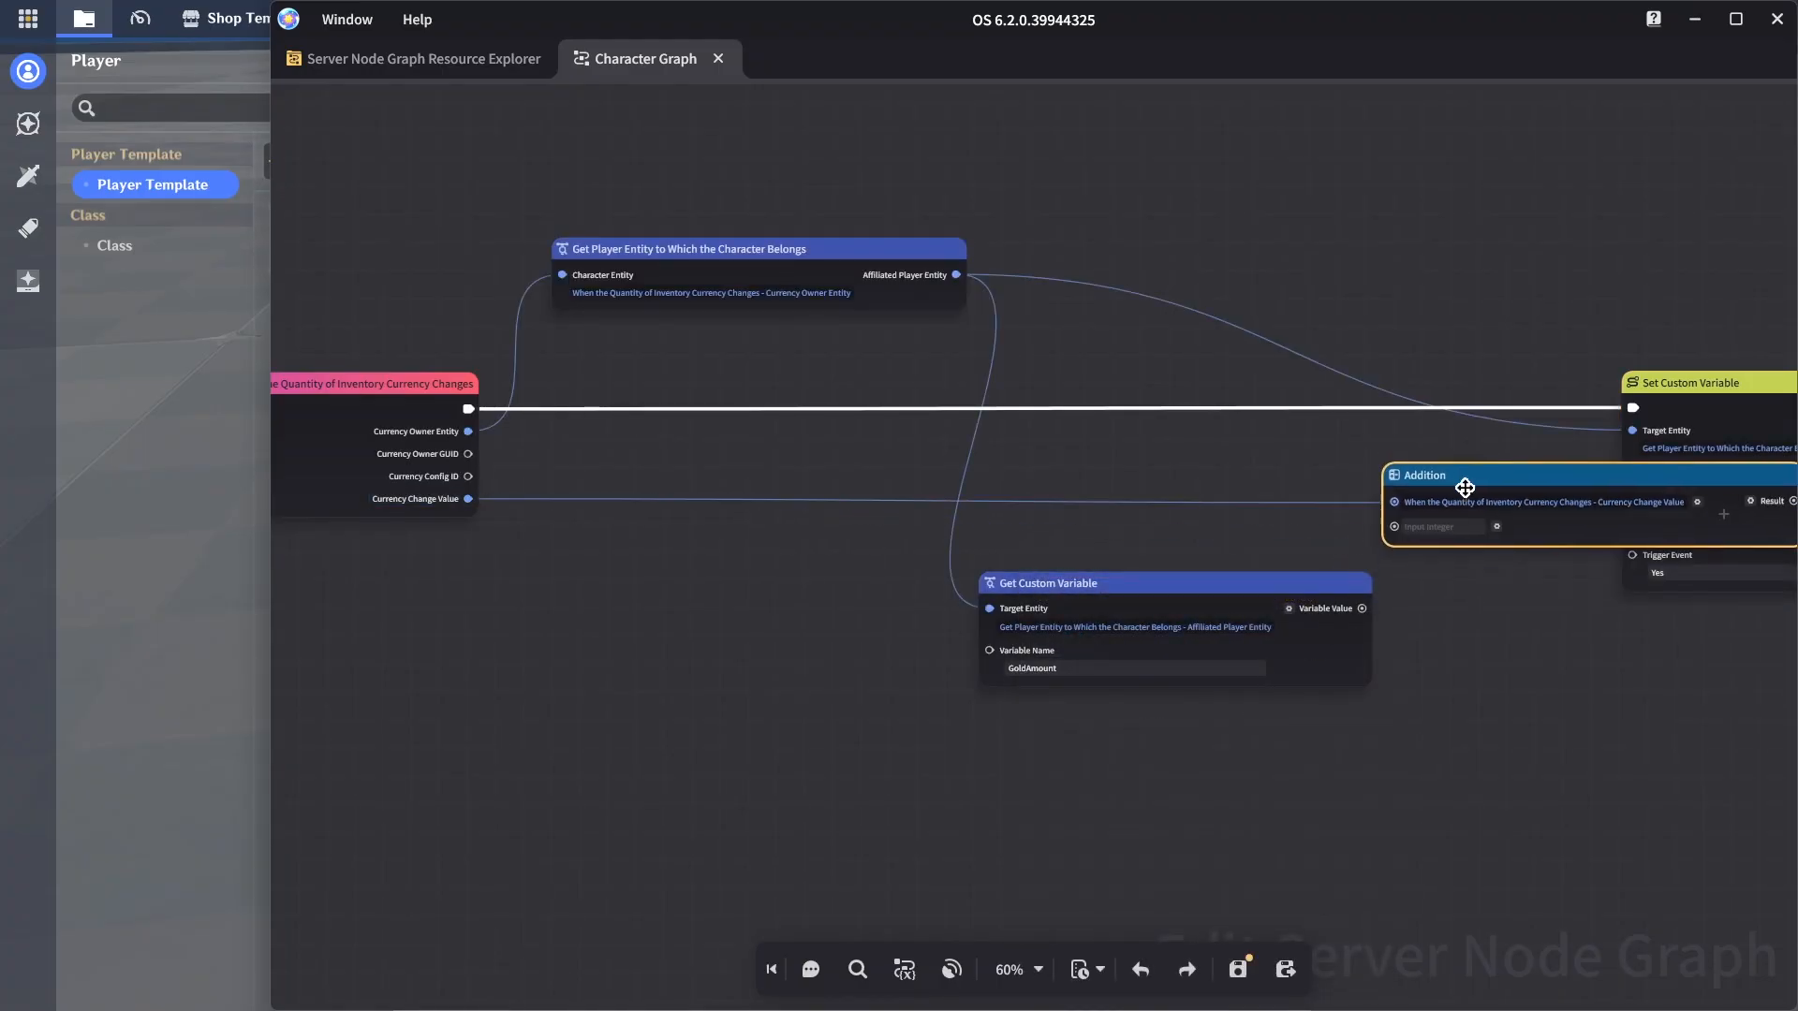
Feed Get Custom Variable's Variable Value into Addition's first input and space these nodes and Set Custom Variable apart
left_click_drag(1192, 621, 1089, 508)
left_click_drag(1259, 496, 1418, 511)
middle_click_drag(1326, 578, 1128, 570)
left_click_drag(1557, 381, 1667, 380)
middle_click_drag(1168, 609, 1313, 580)
left_click_drag(1402, 436, 1333, 430)
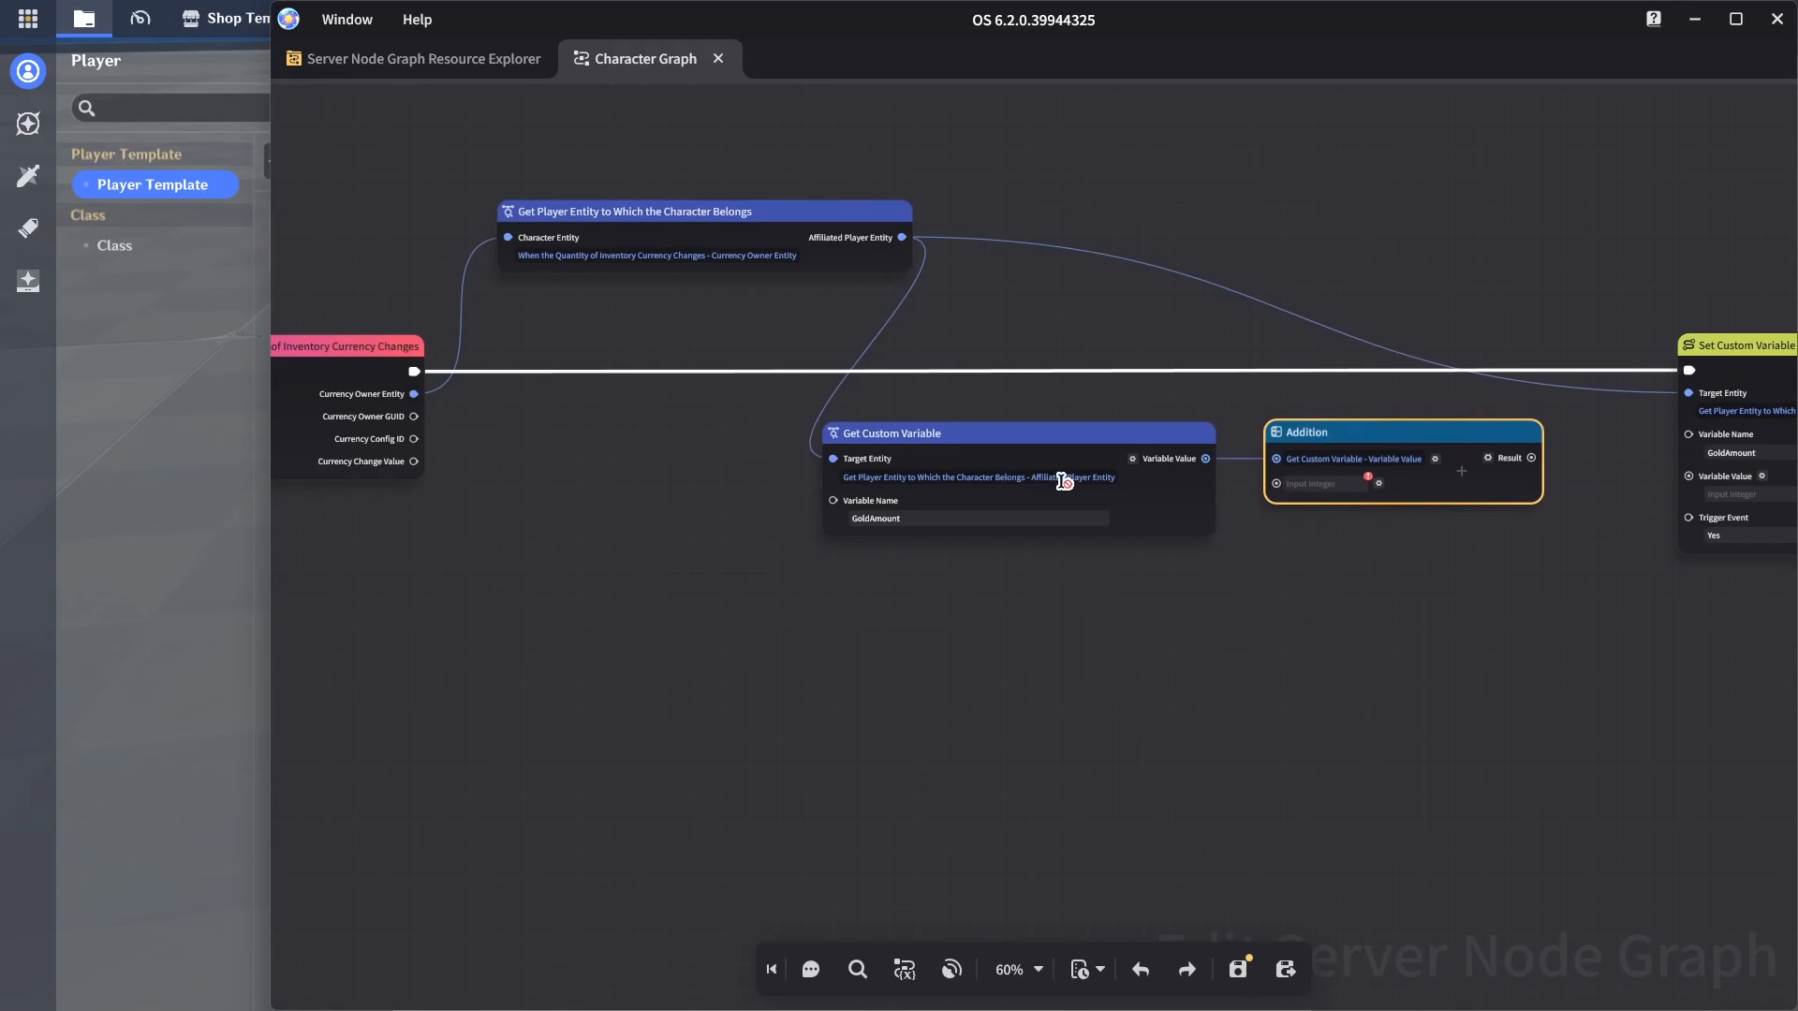
Feed Currency Change Value into Addition's second input and move Get Custom Variable up beside the player entity node
left_click_drag(413, 462, 1316, 488)
middle_click_drag(1316, 489, 1252, 564)
left_click_drag(1021, 511, 1166, 294)
middle_click_drag(1090, 599, 857, 576)
scroll(1038, 556, "down", 2)
Connect Addition's Result to Set Custom Variable's Variable Value and reposition the two nodes for clearer wiring
left_click_drag(1188, 485, 1348, 524)
left_click_drag(1390, 449, 1479, 449)
left_click(1068, 625)
scroll(1071, 625, "up", 1)
left_click_drag(1186, 507, 1195, 468)
middle_click_drag(1223, 610, 1077, 585)
left_click_drag(1354, 429, 1416, 424)
left_click_drag(1217, 431, 1372, 518)
left_click(1283, 601)
Look over the finished node chain and save the Character Graph
middle_click_drag(1007, 651, 553, 782)
scroll(683, 726, "up", 2)
middle_click_drag(683, 726, 1174, 661)
scroll(1154, 660, "down", 1)
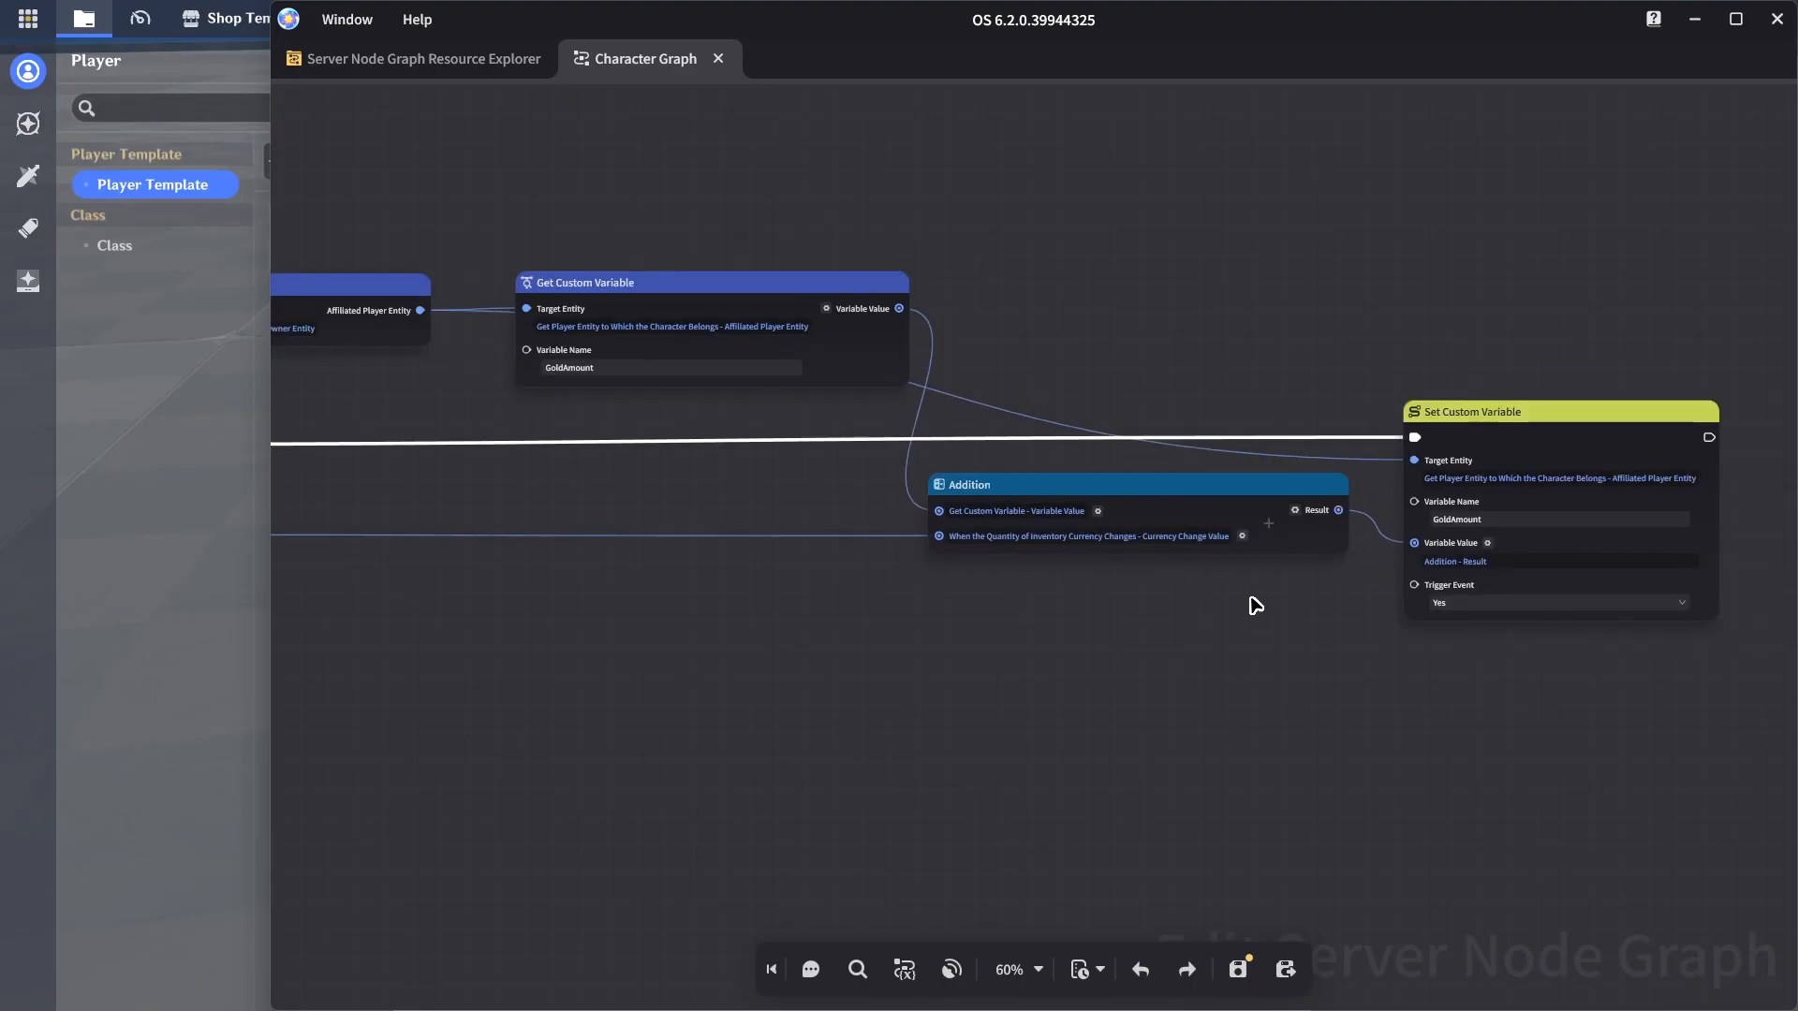
scroll(1246, 592, "down", 2)
middle_click_drag(740, 681, 1155, 594)
key("ctrl+s")
middle_click_drag(1364, 566, 1028, 622)
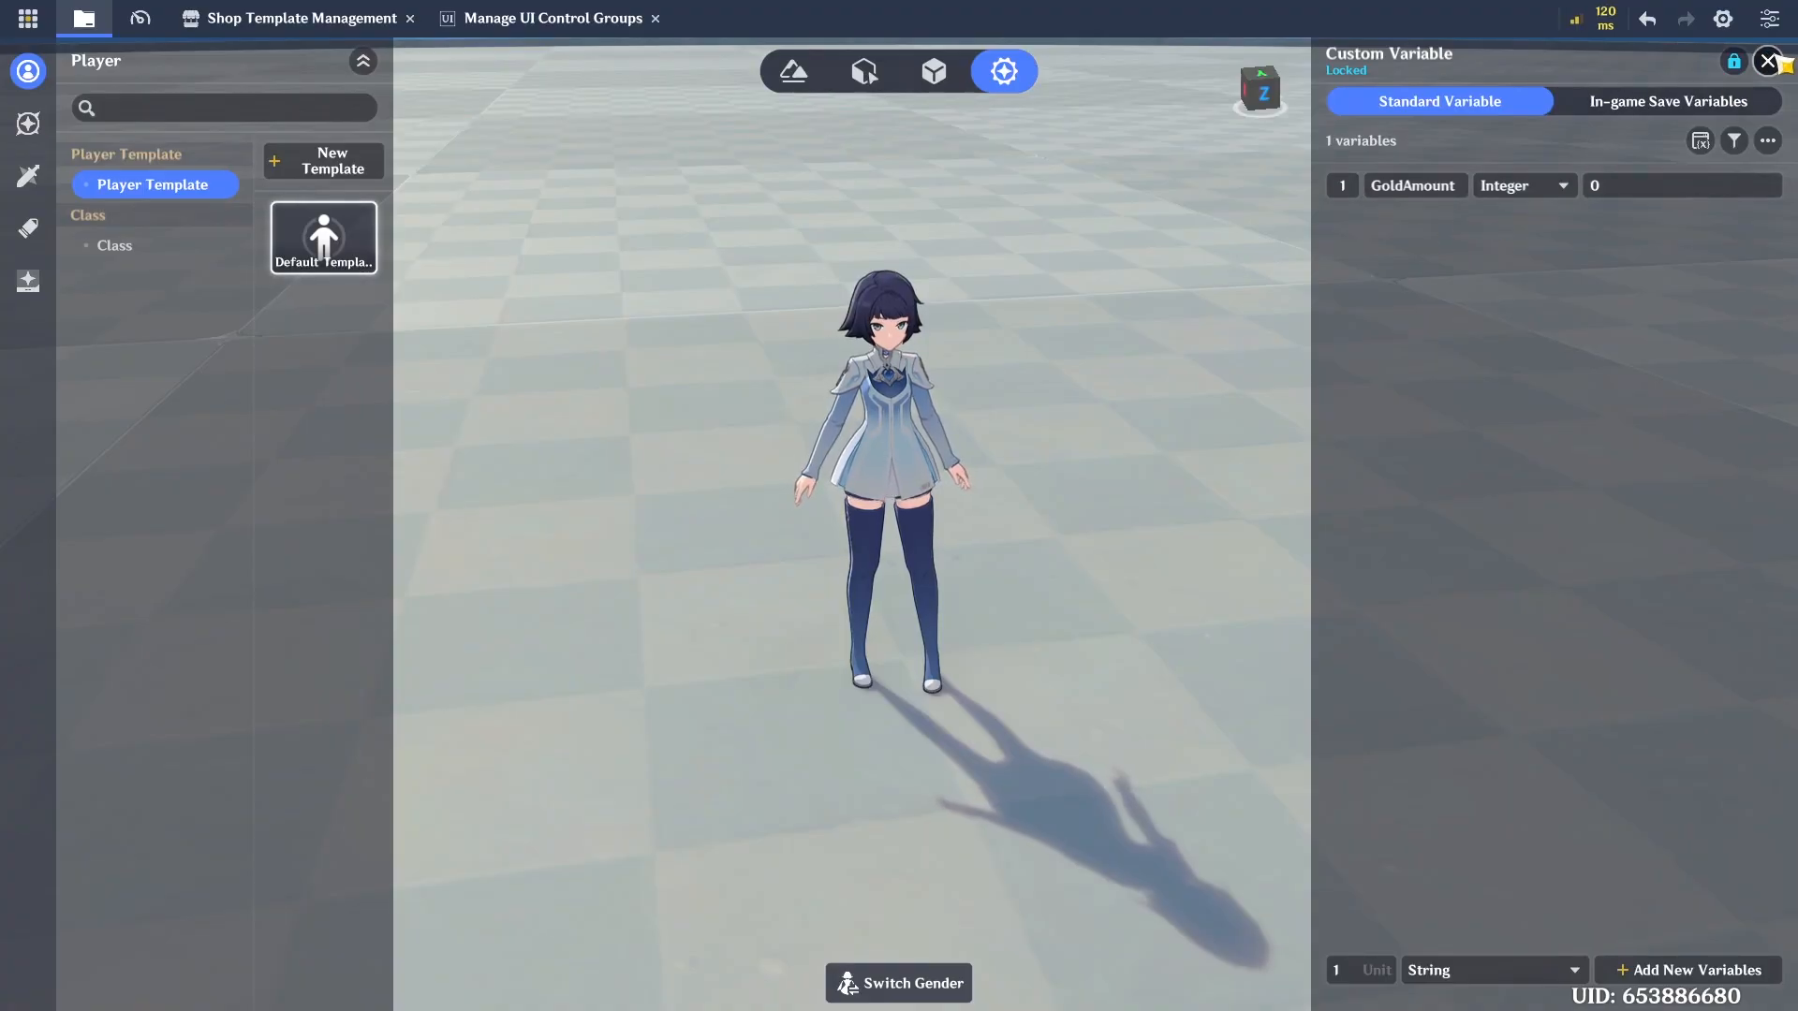
Close the custom variable editor and add Character Graph to the Default Template's character node graphs
left_click(1768, 67)
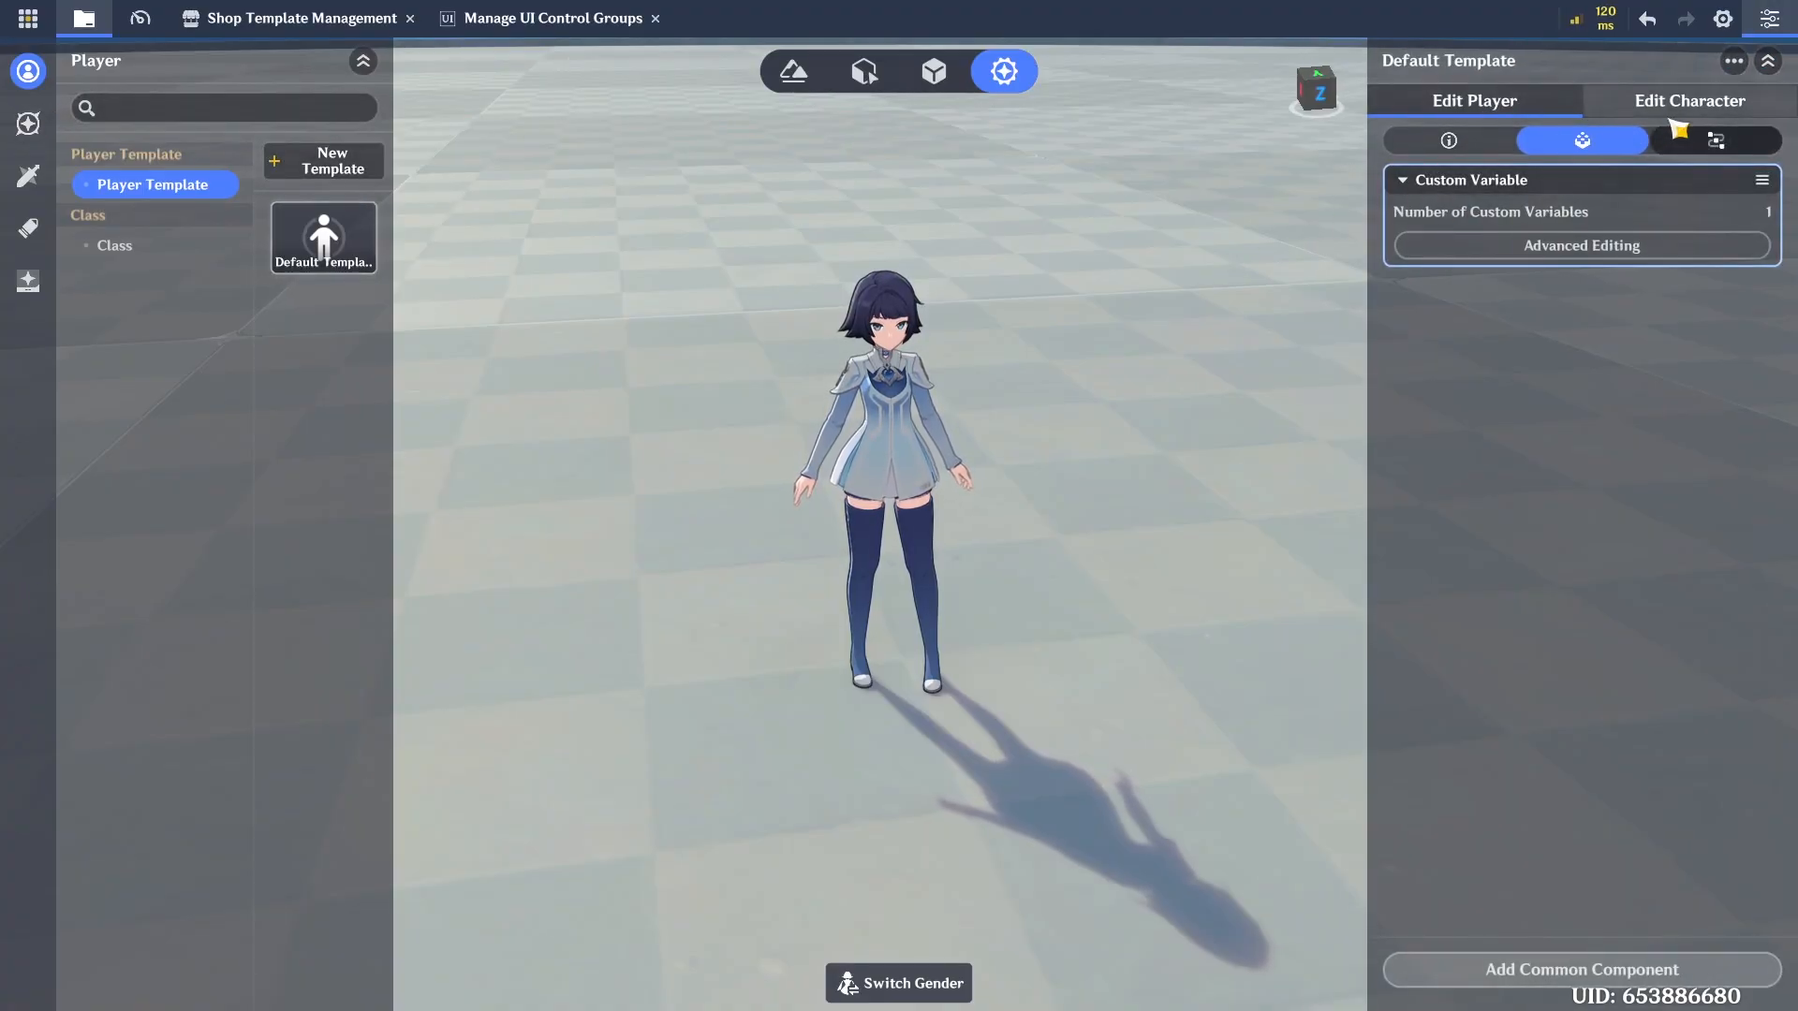
left_click(1676, 108)
left_click(1728, 142)
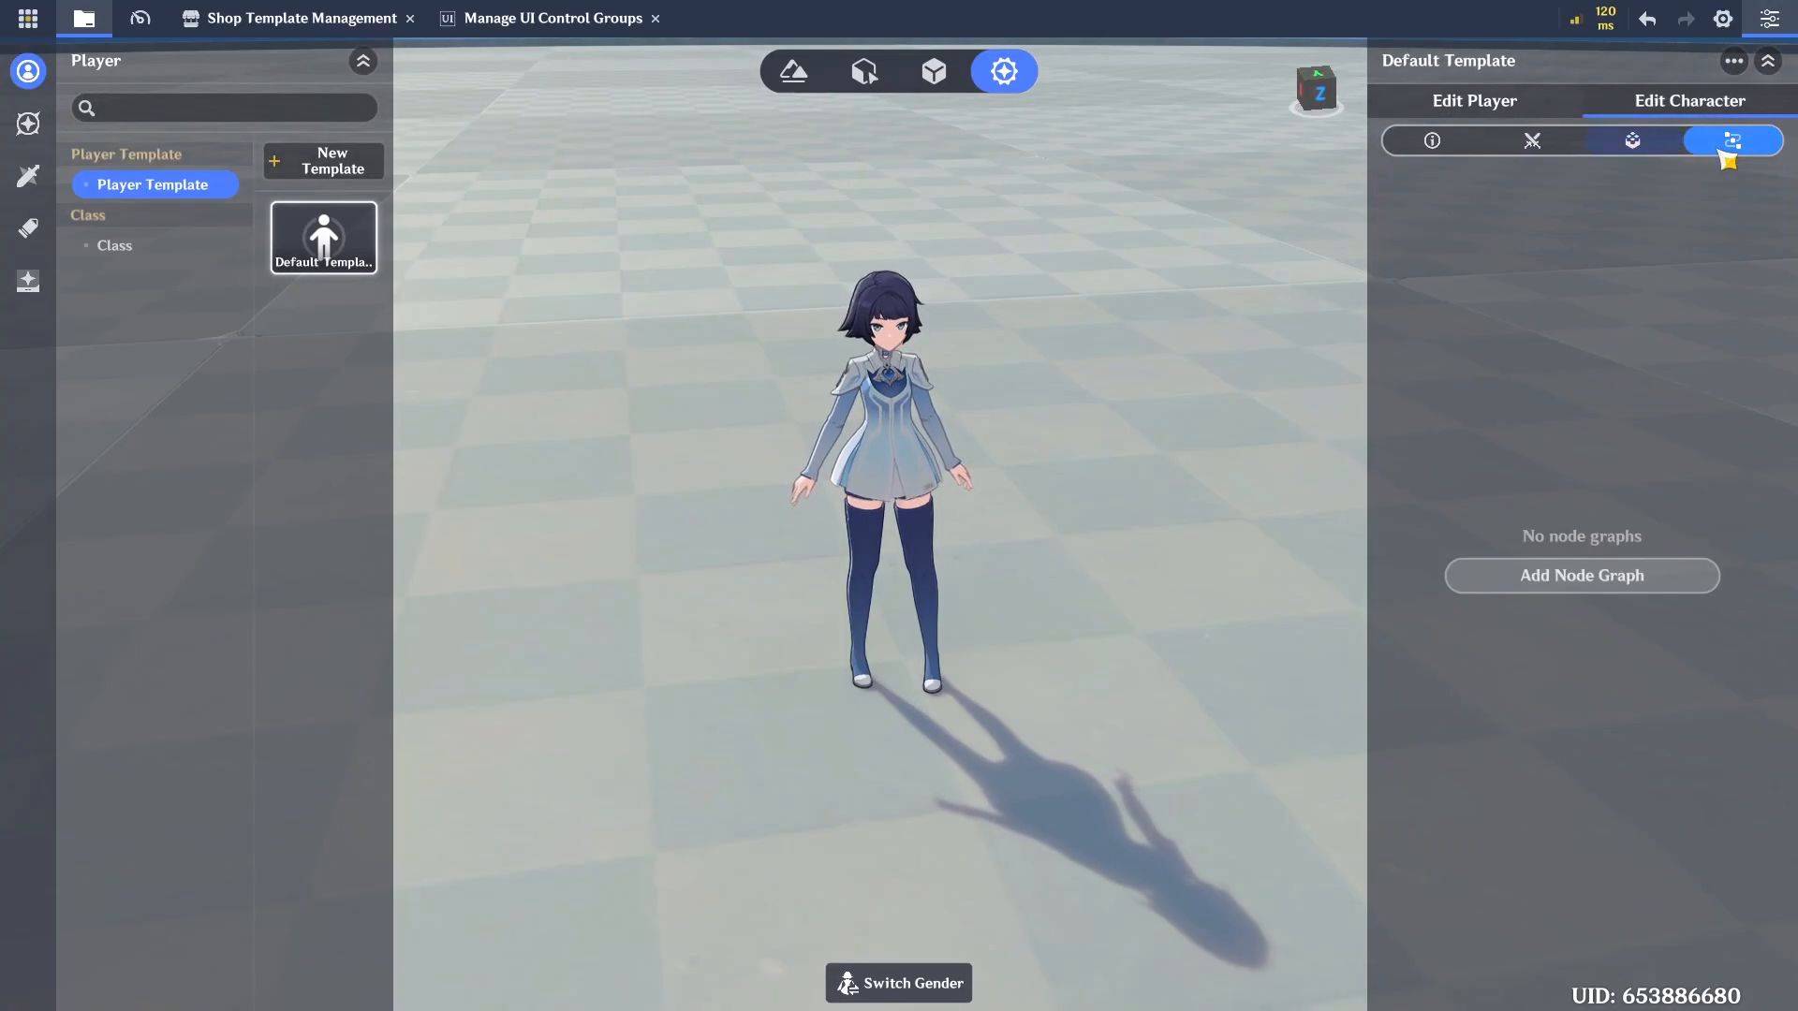
left_click(1621, 597)
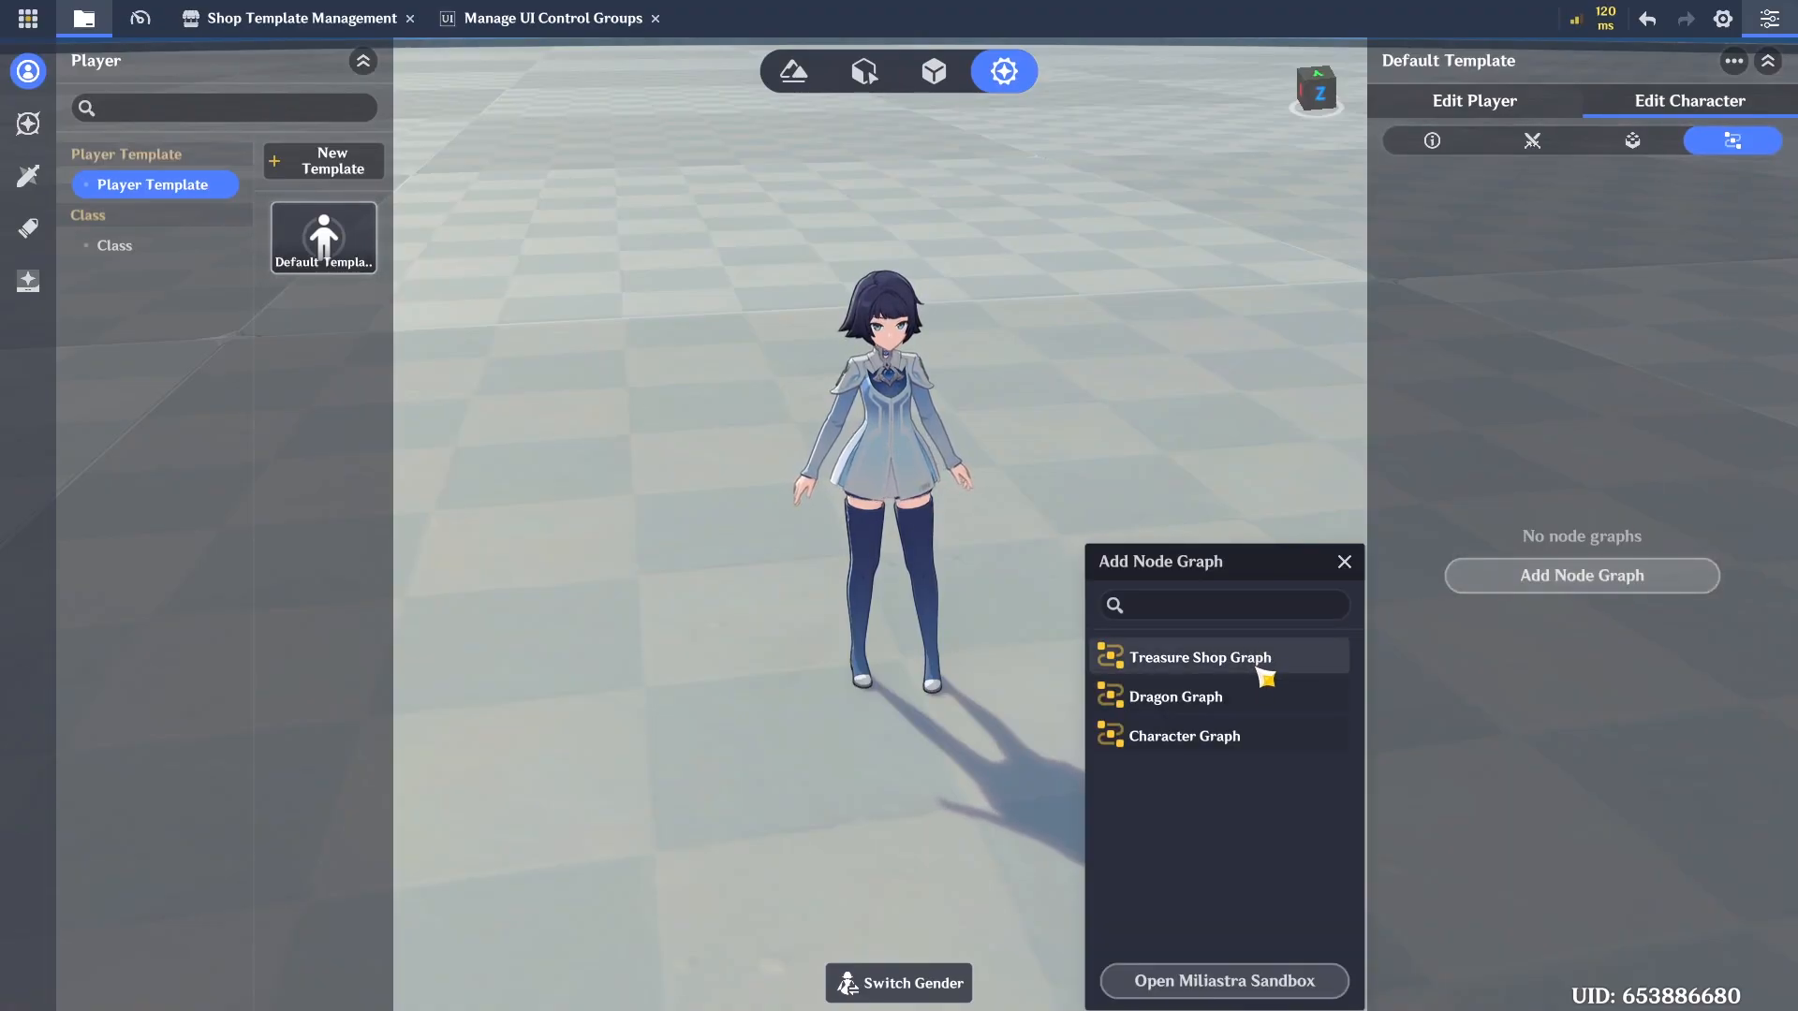
left_click(1264, 739)
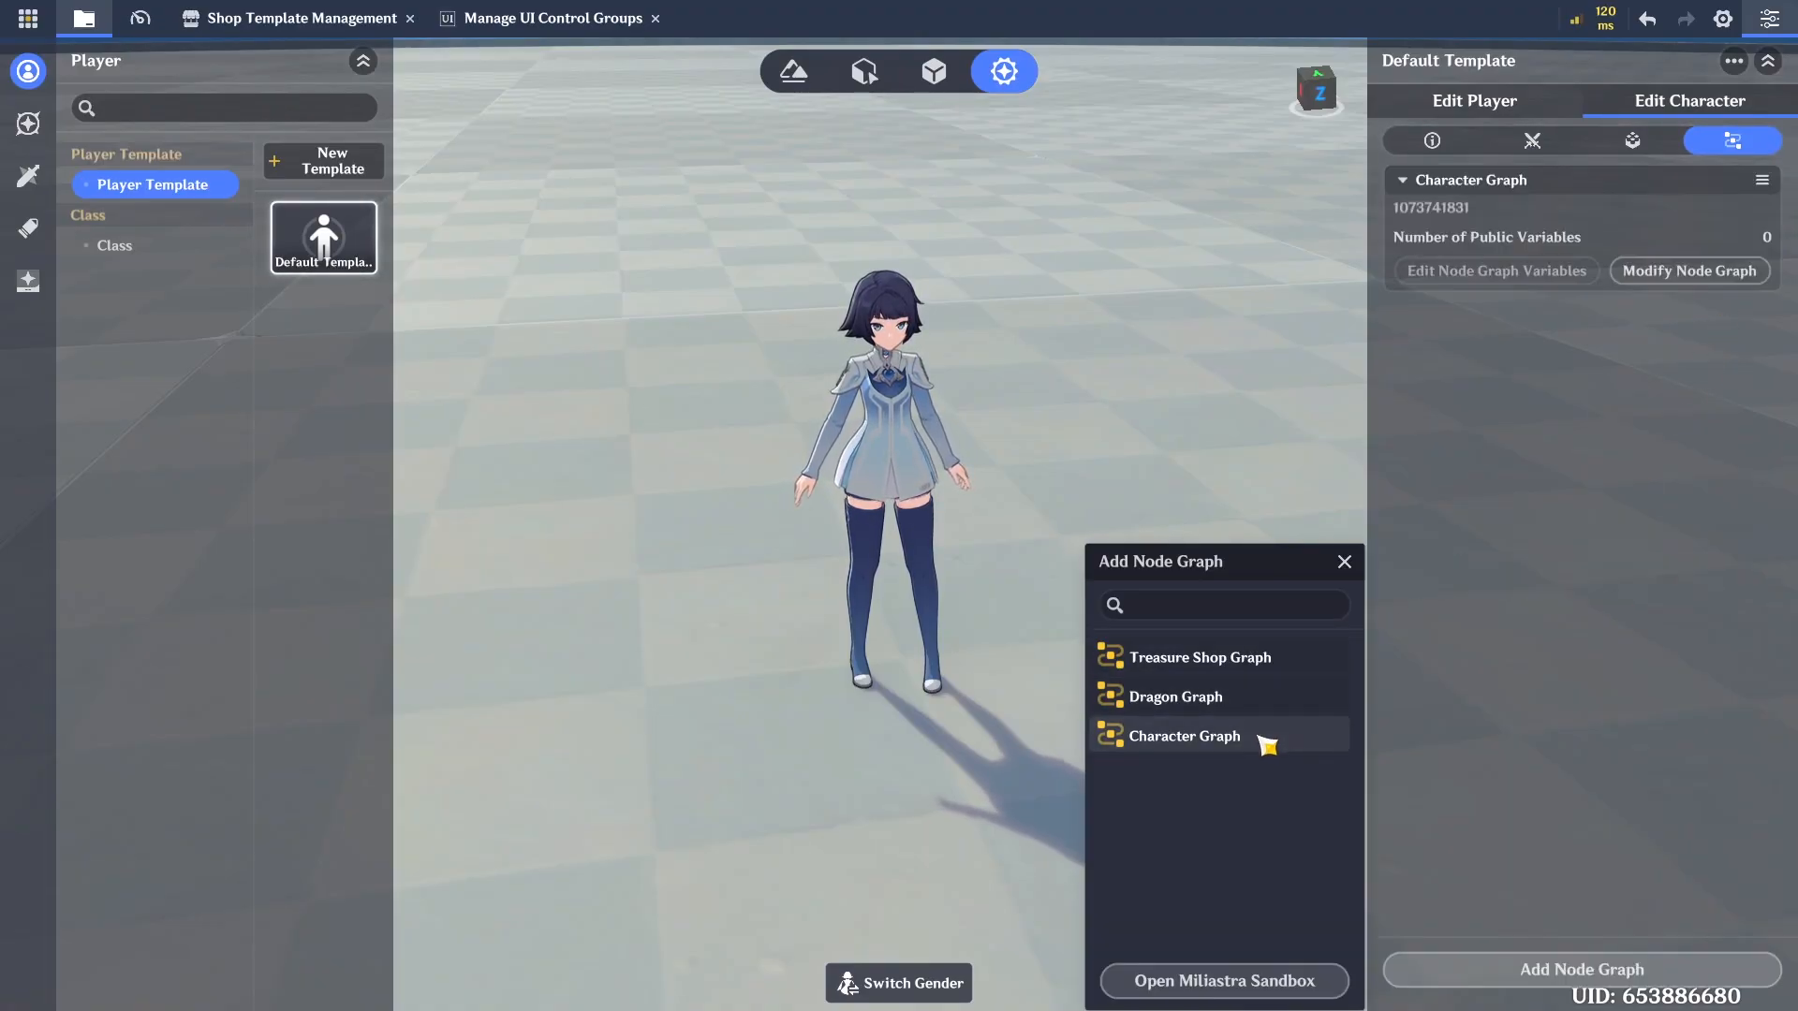
left_click(1346, 562)
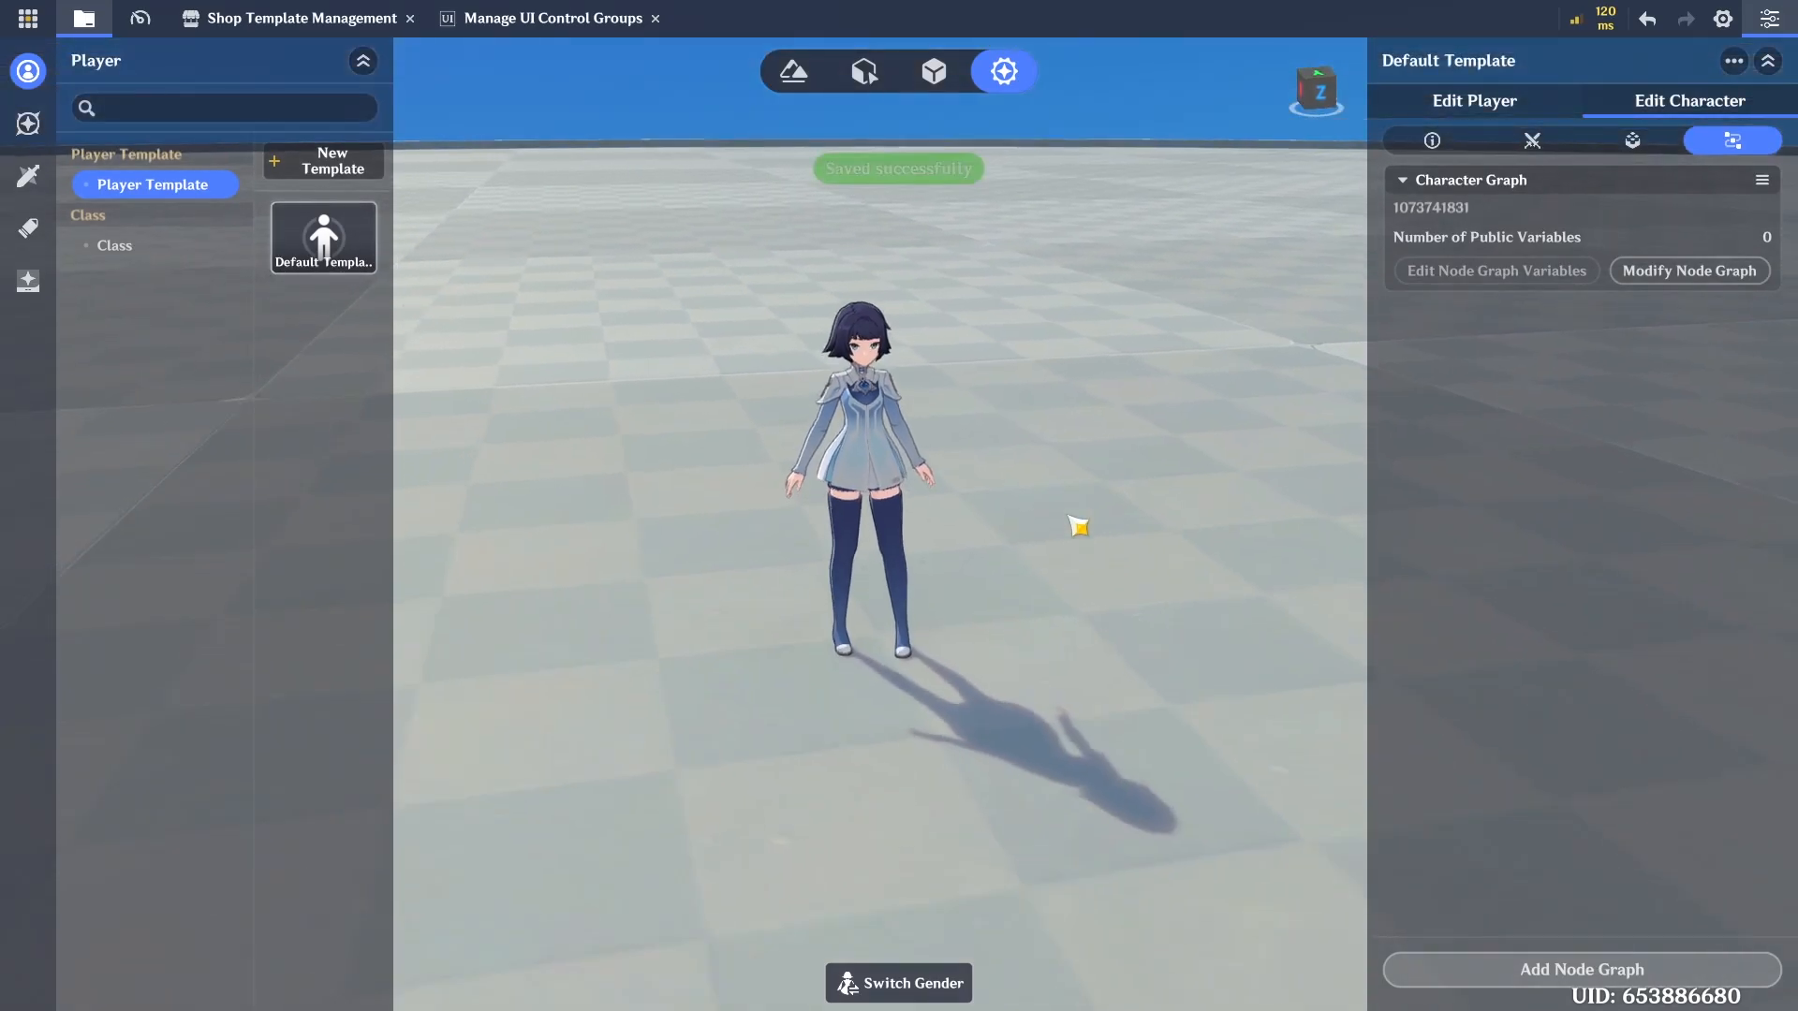
Switch to terrain editing and select the Spawn Point at the scene origin beside the fence
left_click(863, 75)
left_click(795, 73)
key("w")
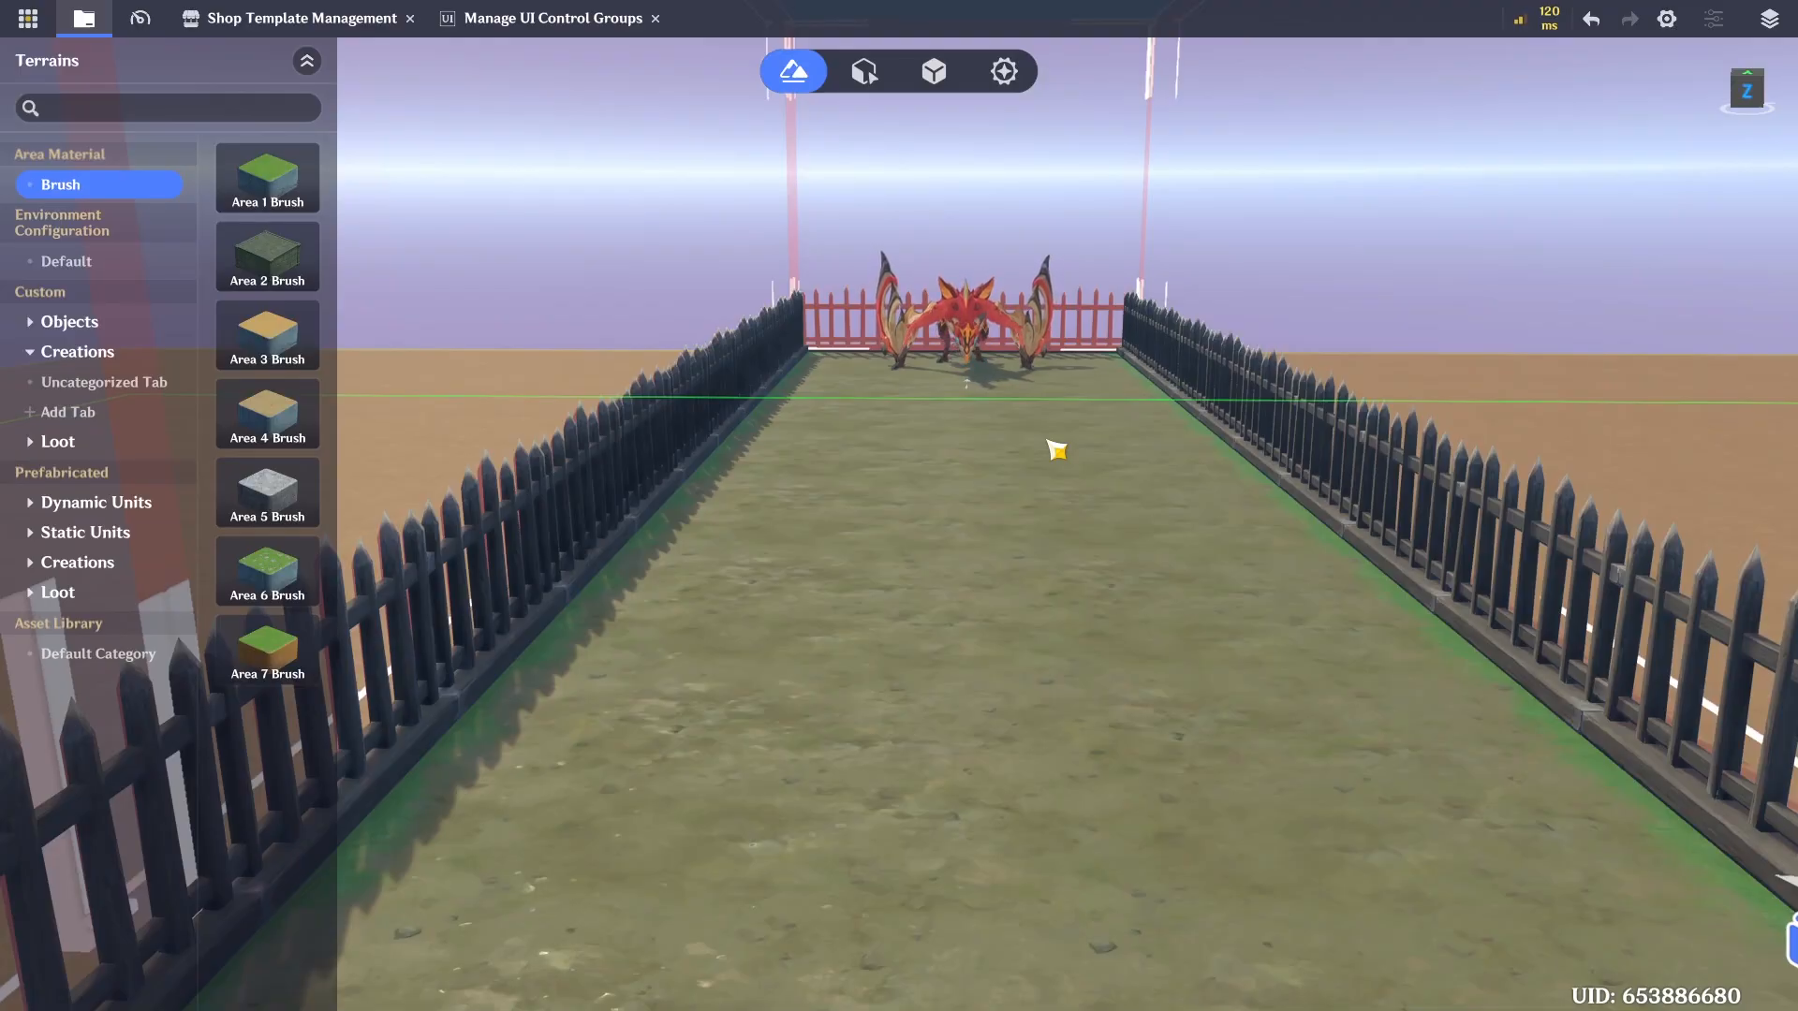
right_click_drag(1054, 447, 1150, 409)
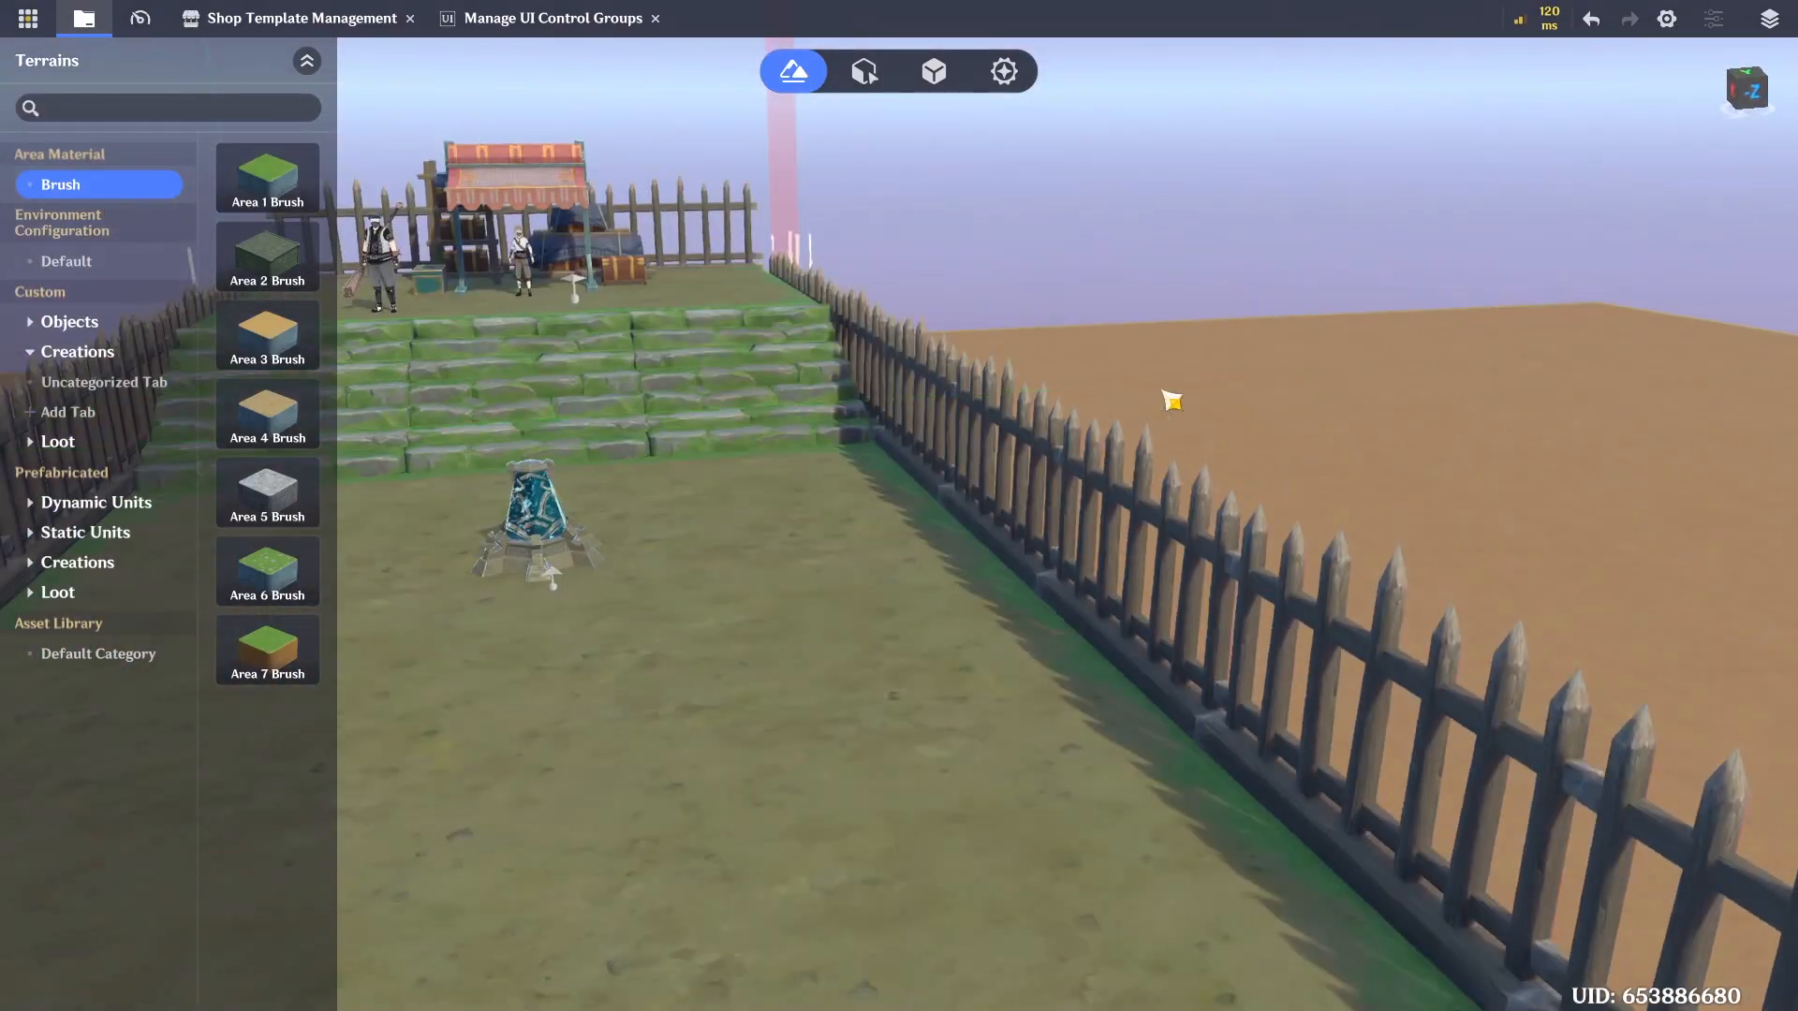
right_click_drag(1084, 529, 1074, 617)
key("w")
key("s")
key("w")
left_click(1091, 607)
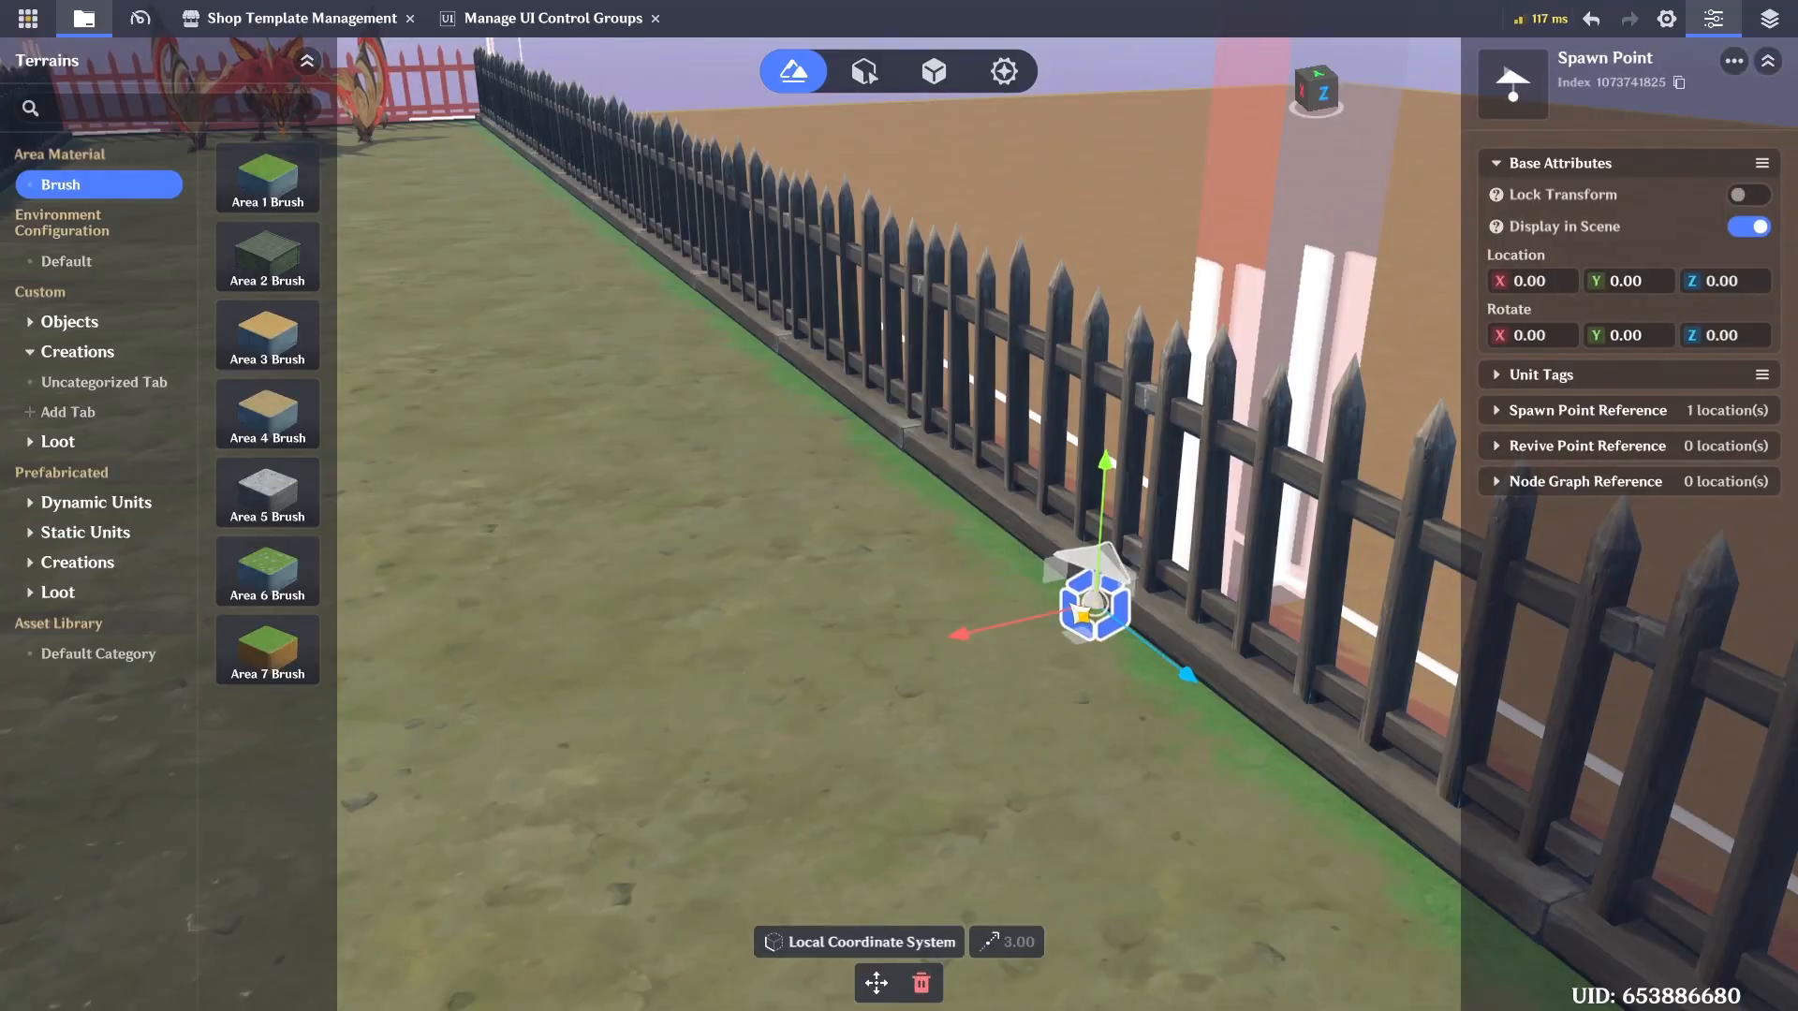
Move the Spawn Point to the top of the stone steps, at about X 7.65, Y 2.74, Z 39.79
scroll(1075, 647, "up", 2)
scroll(1075, 646, "down", 5)
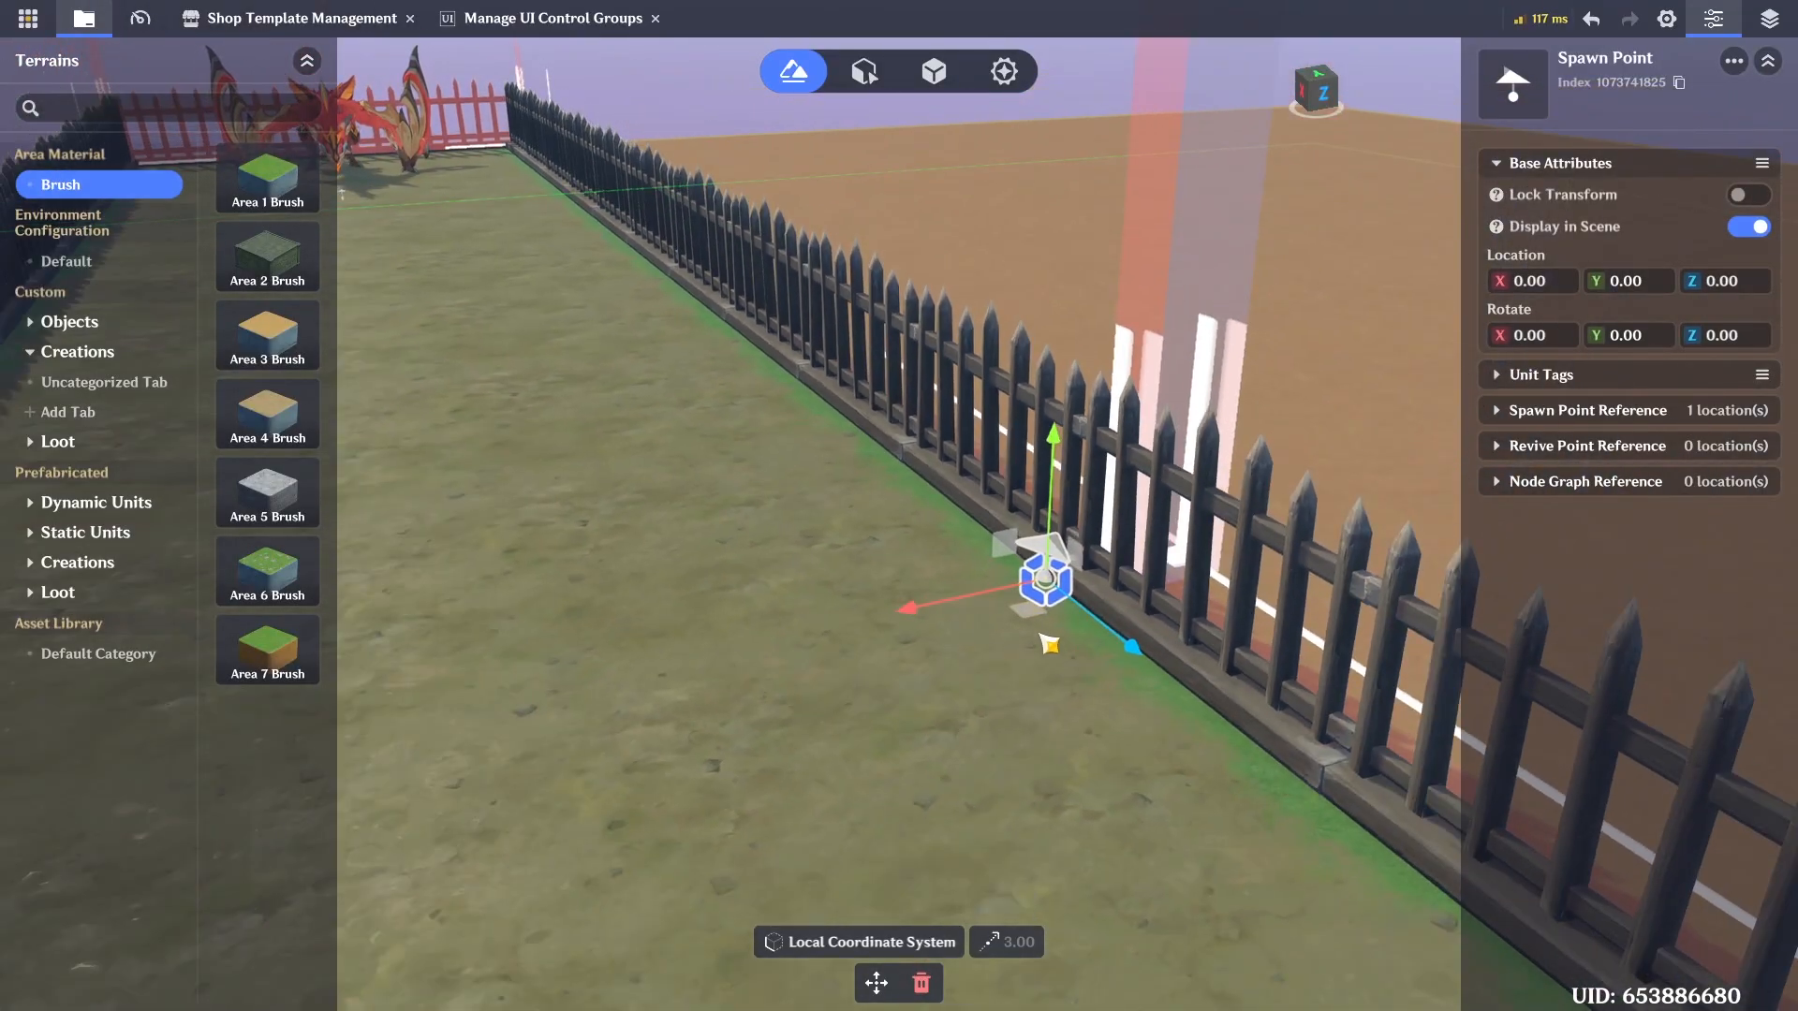
scroll(1049, 644, "up", 3)
scroll(1121, 651, "up", 3)
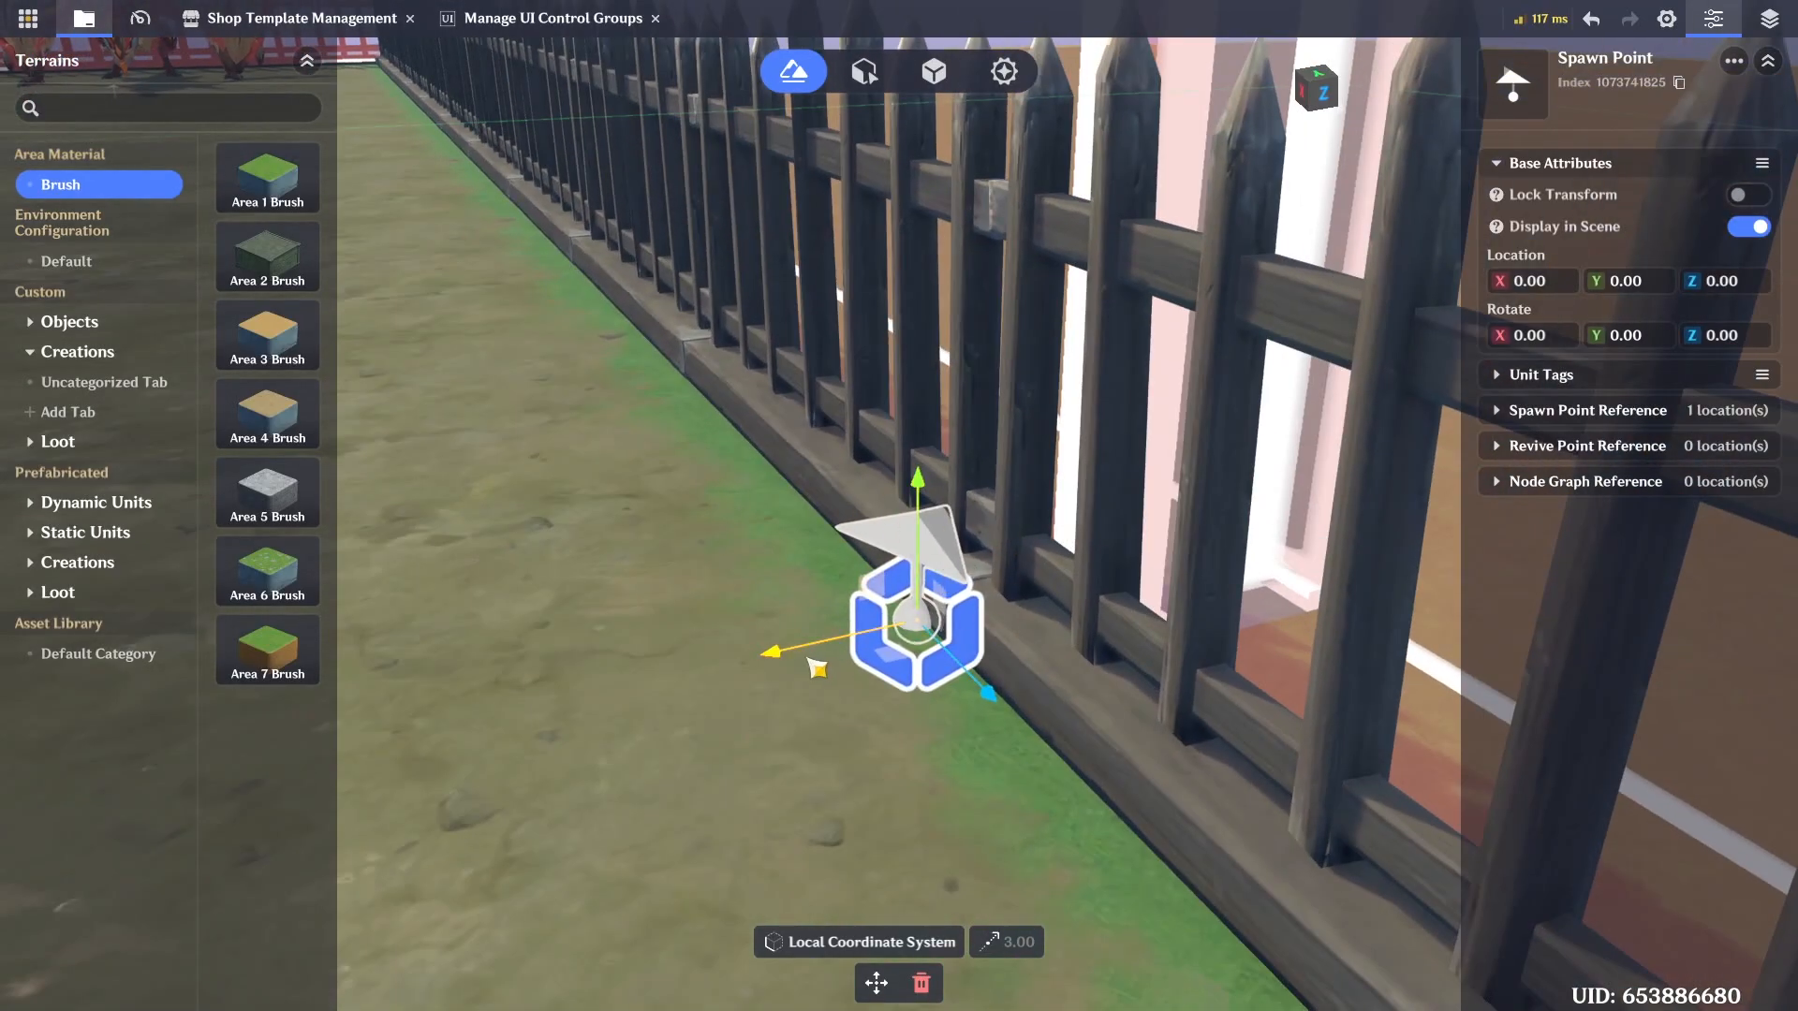
left_click_drag(809, 660, 562, 653)
right_click_drag(717, 616, 981, 627)
left_click_drag(1073, 618, 965, 656)
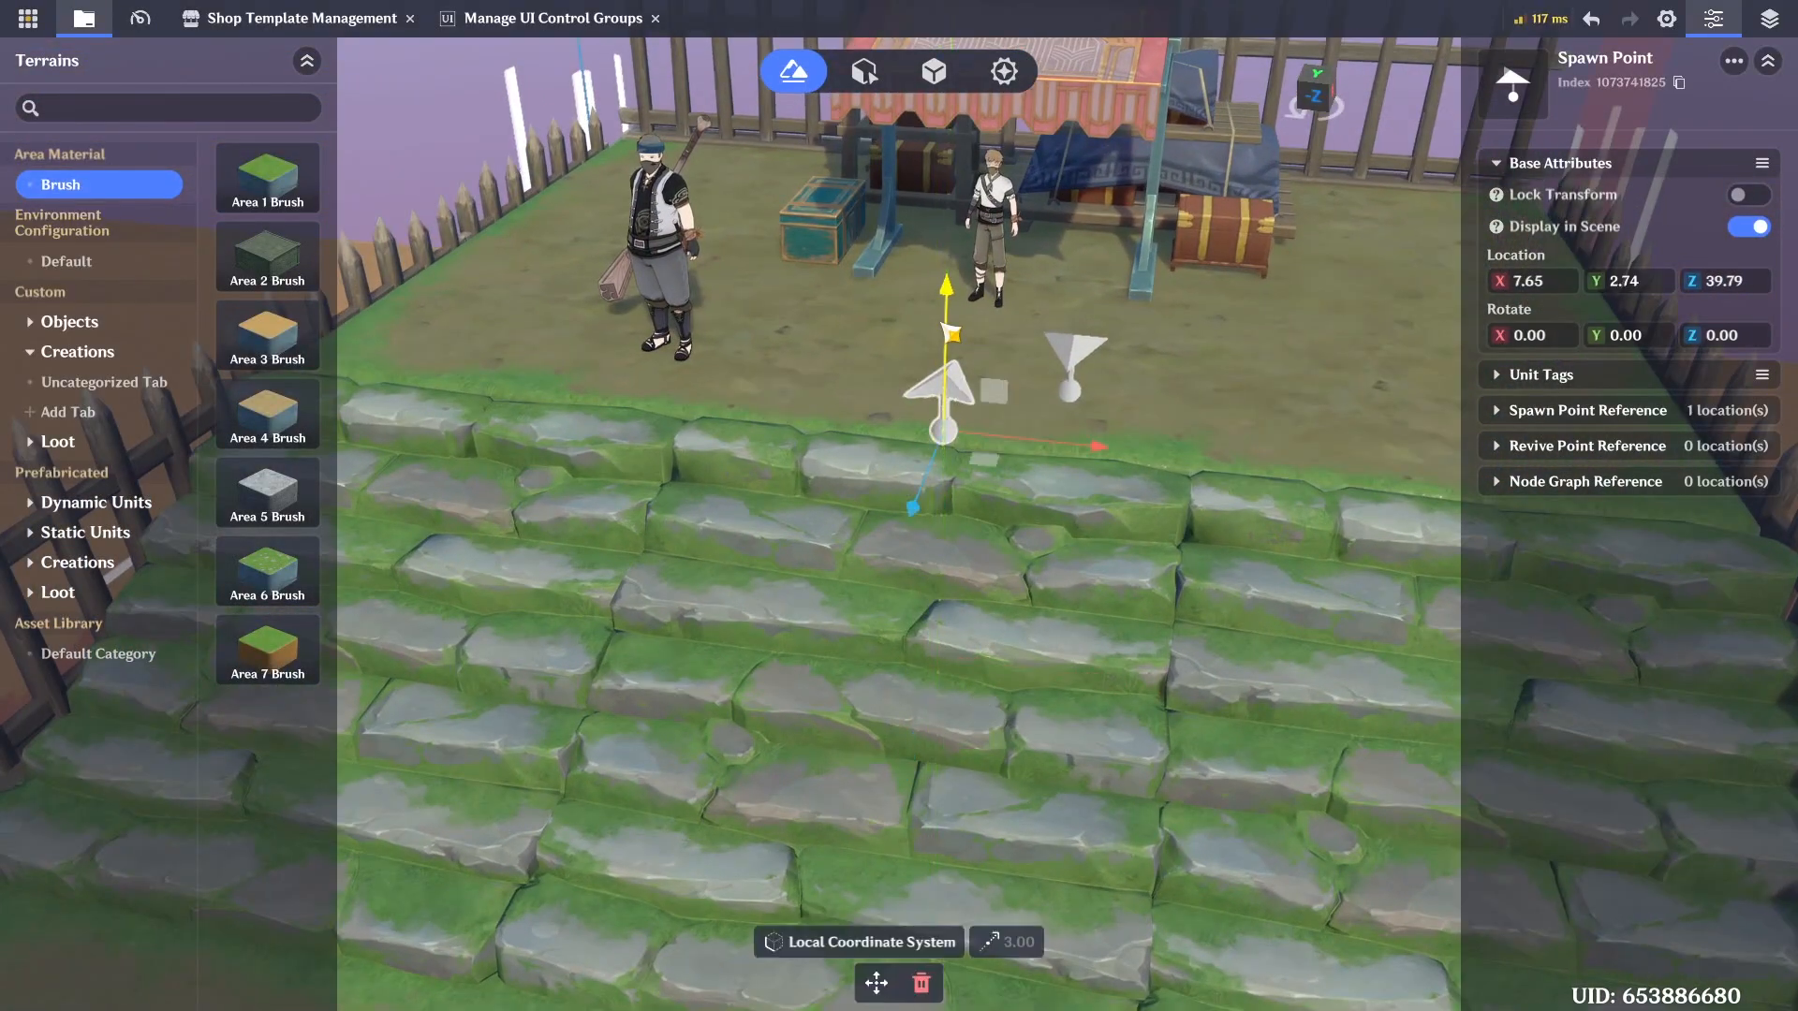
Shift the Spawn Point onto the grass near the treasure chest, at about X 11.89 and Z 43.63
left_click_drag(1075, 459, 1259, 485)
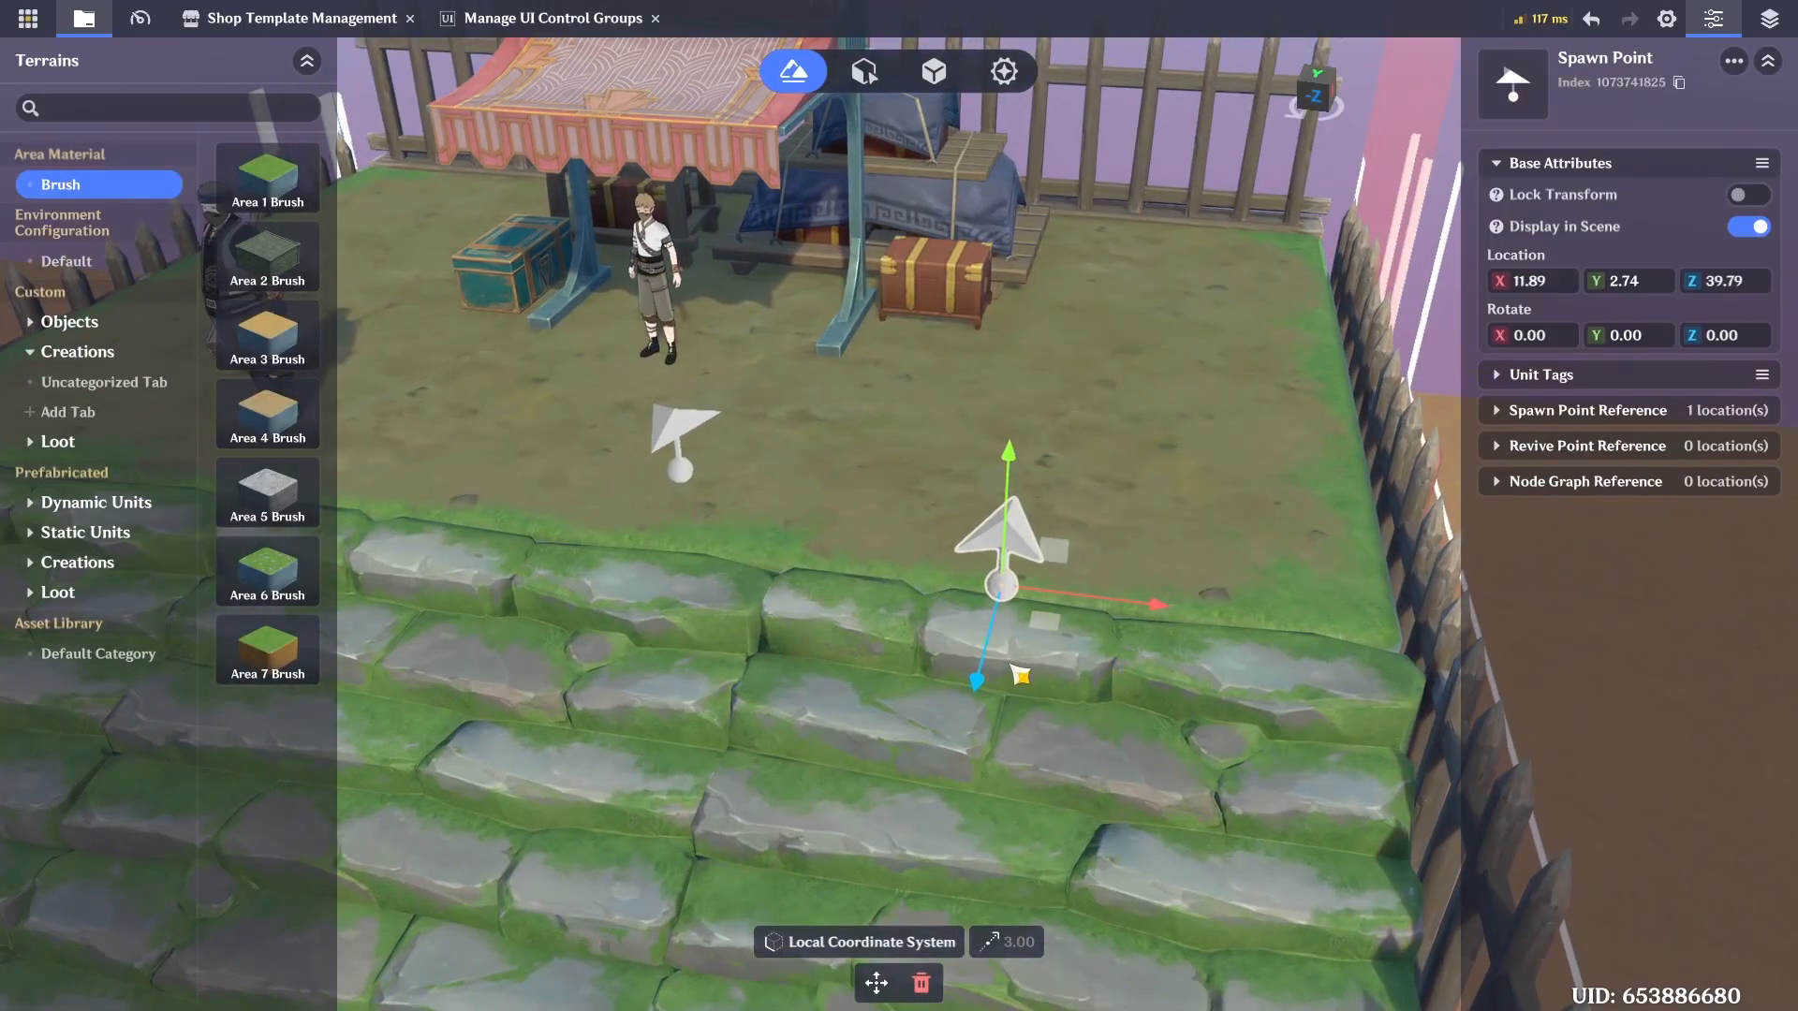
left_click(1008, 673)
left_click(1016, 546)
left_click_drag(986, 666, 1046, 592)
key("w")
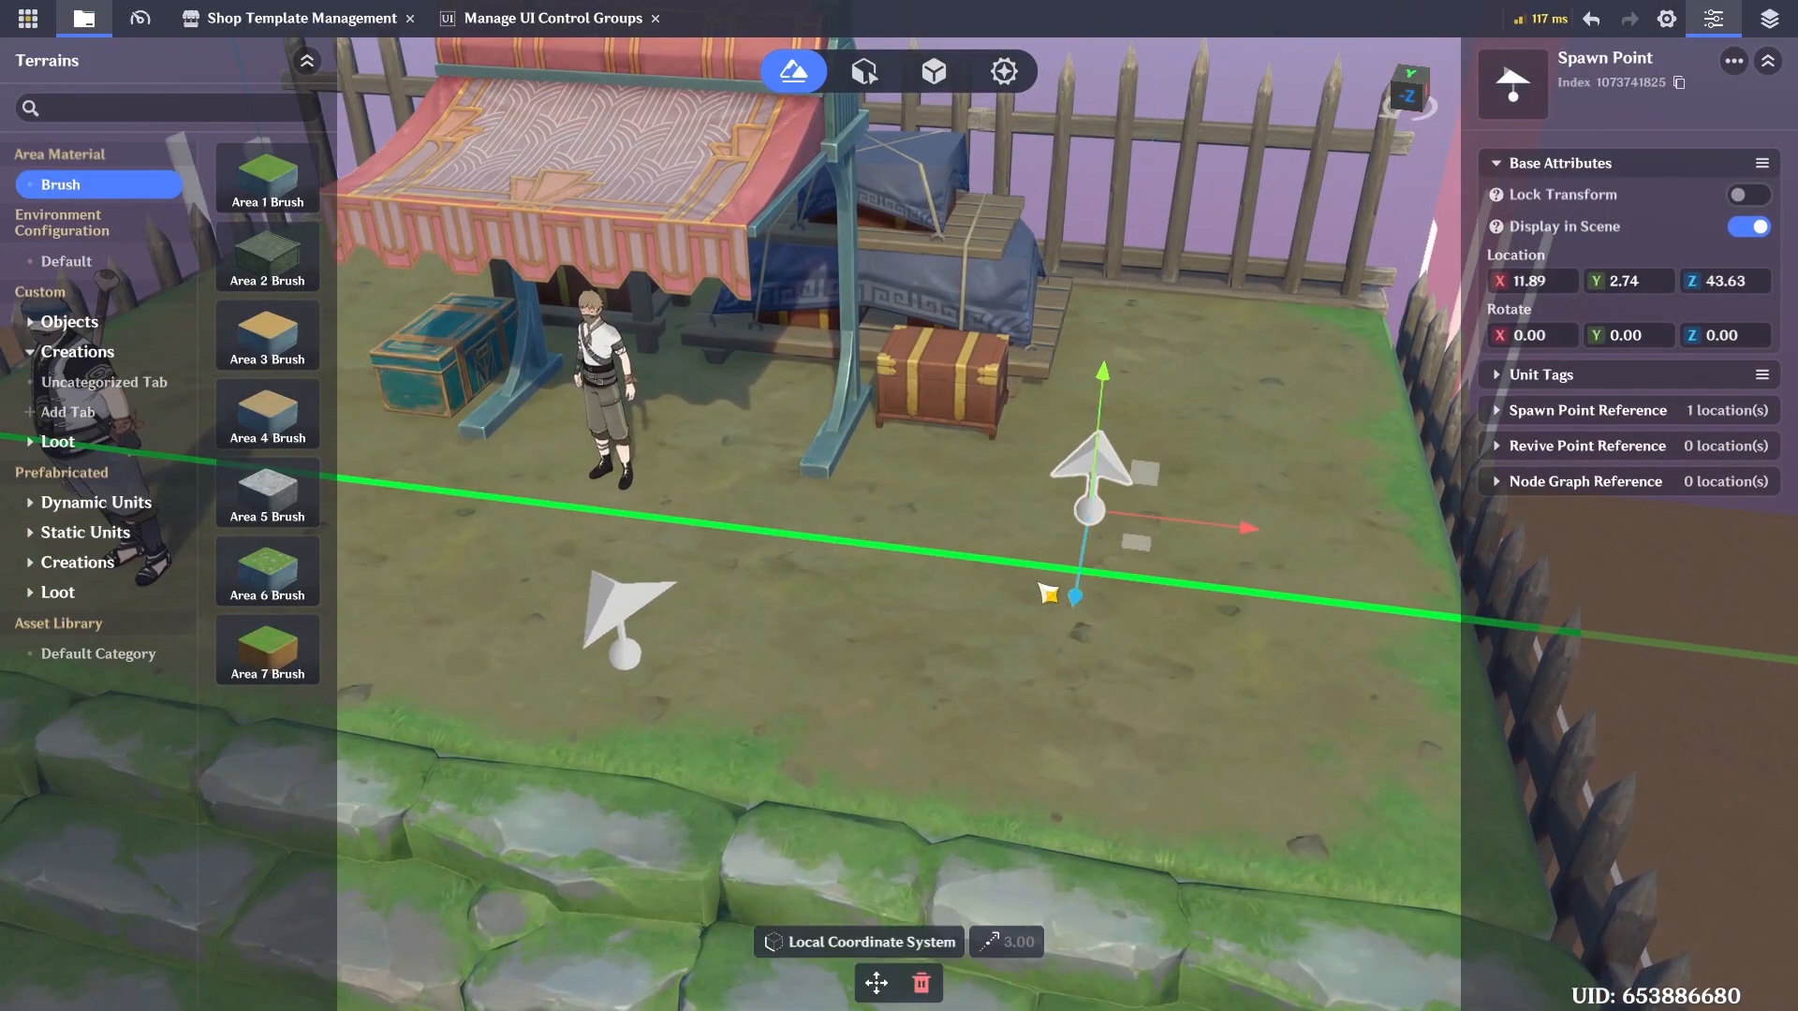
Adjust the Spawn Point's orientation at its new location and save the project
key("d")
left_click(882, 989)
left_click(890, 909)
left_click(1007, 942)
left_click_drag(991, 710, 1009, 465)
left_click(1176, 581)
key("s")
right_click_drag(1177, 581, 965, 592)
key("ctrl+s")
Select the Stage Entity at the scene origin and open its node graph settings in object editing
key("w")
key("a")
key("a")
left_click(896, 591)
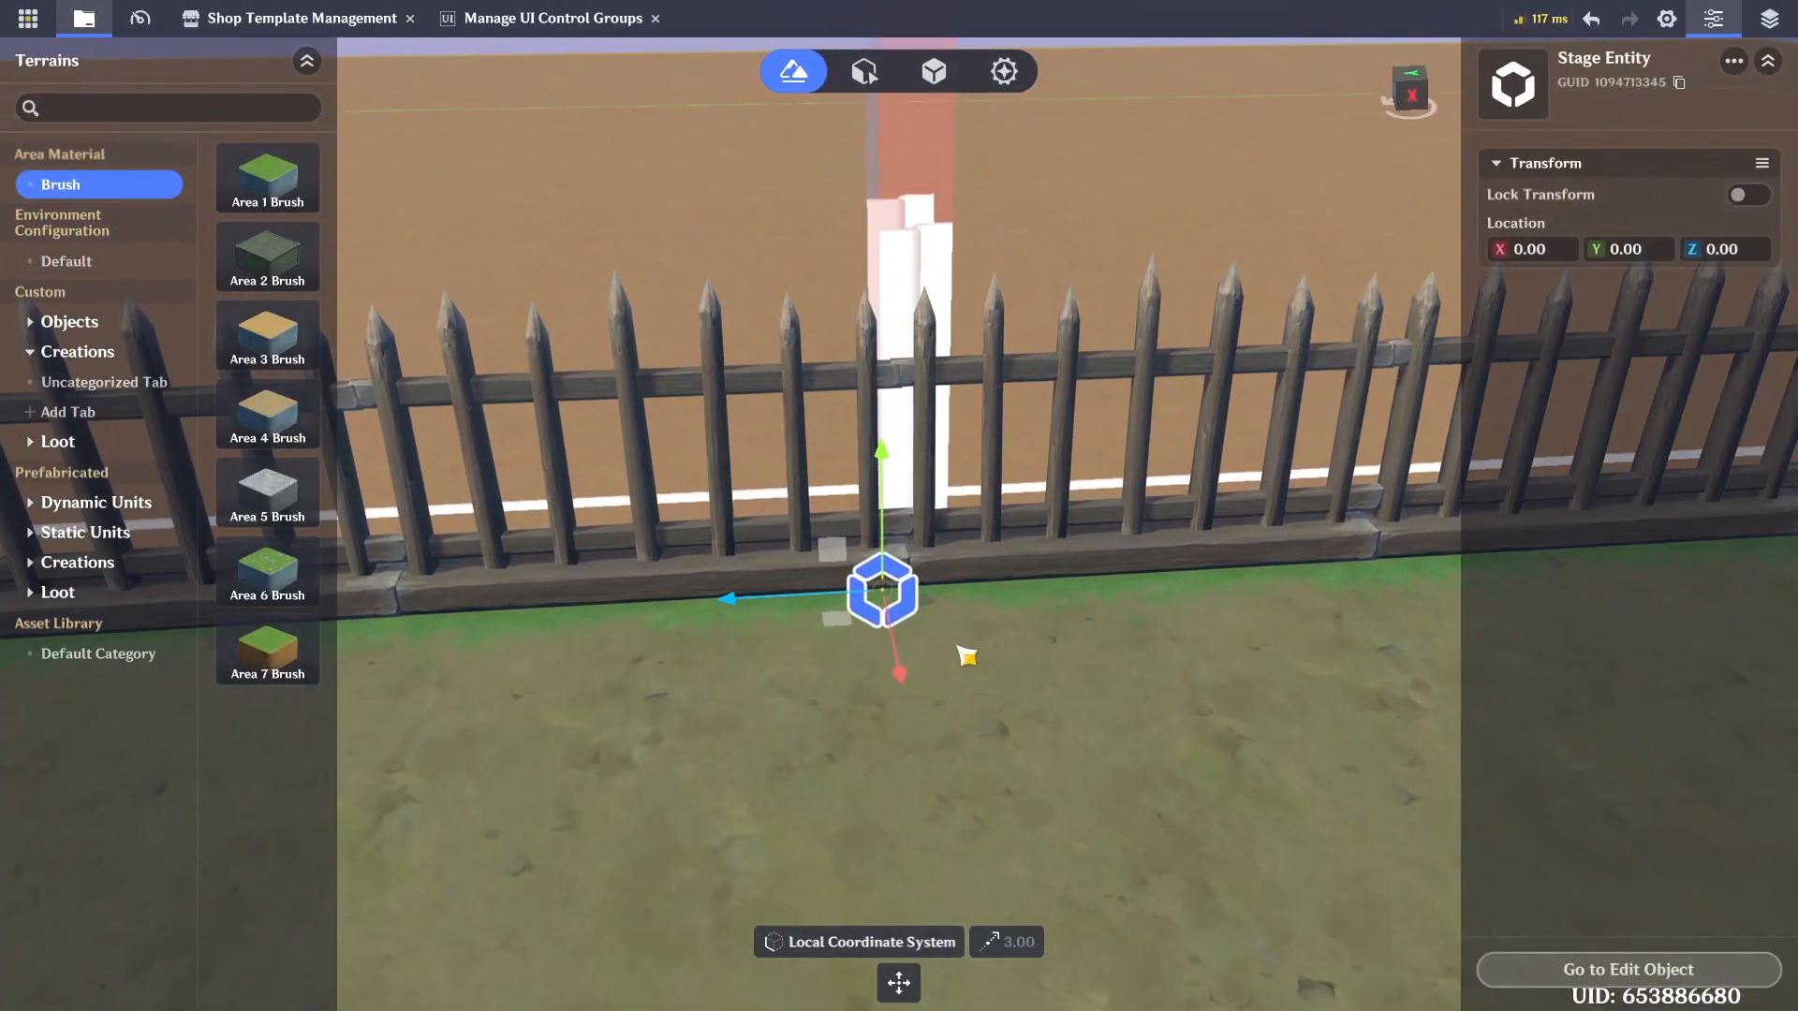
left_click(1594, 974)
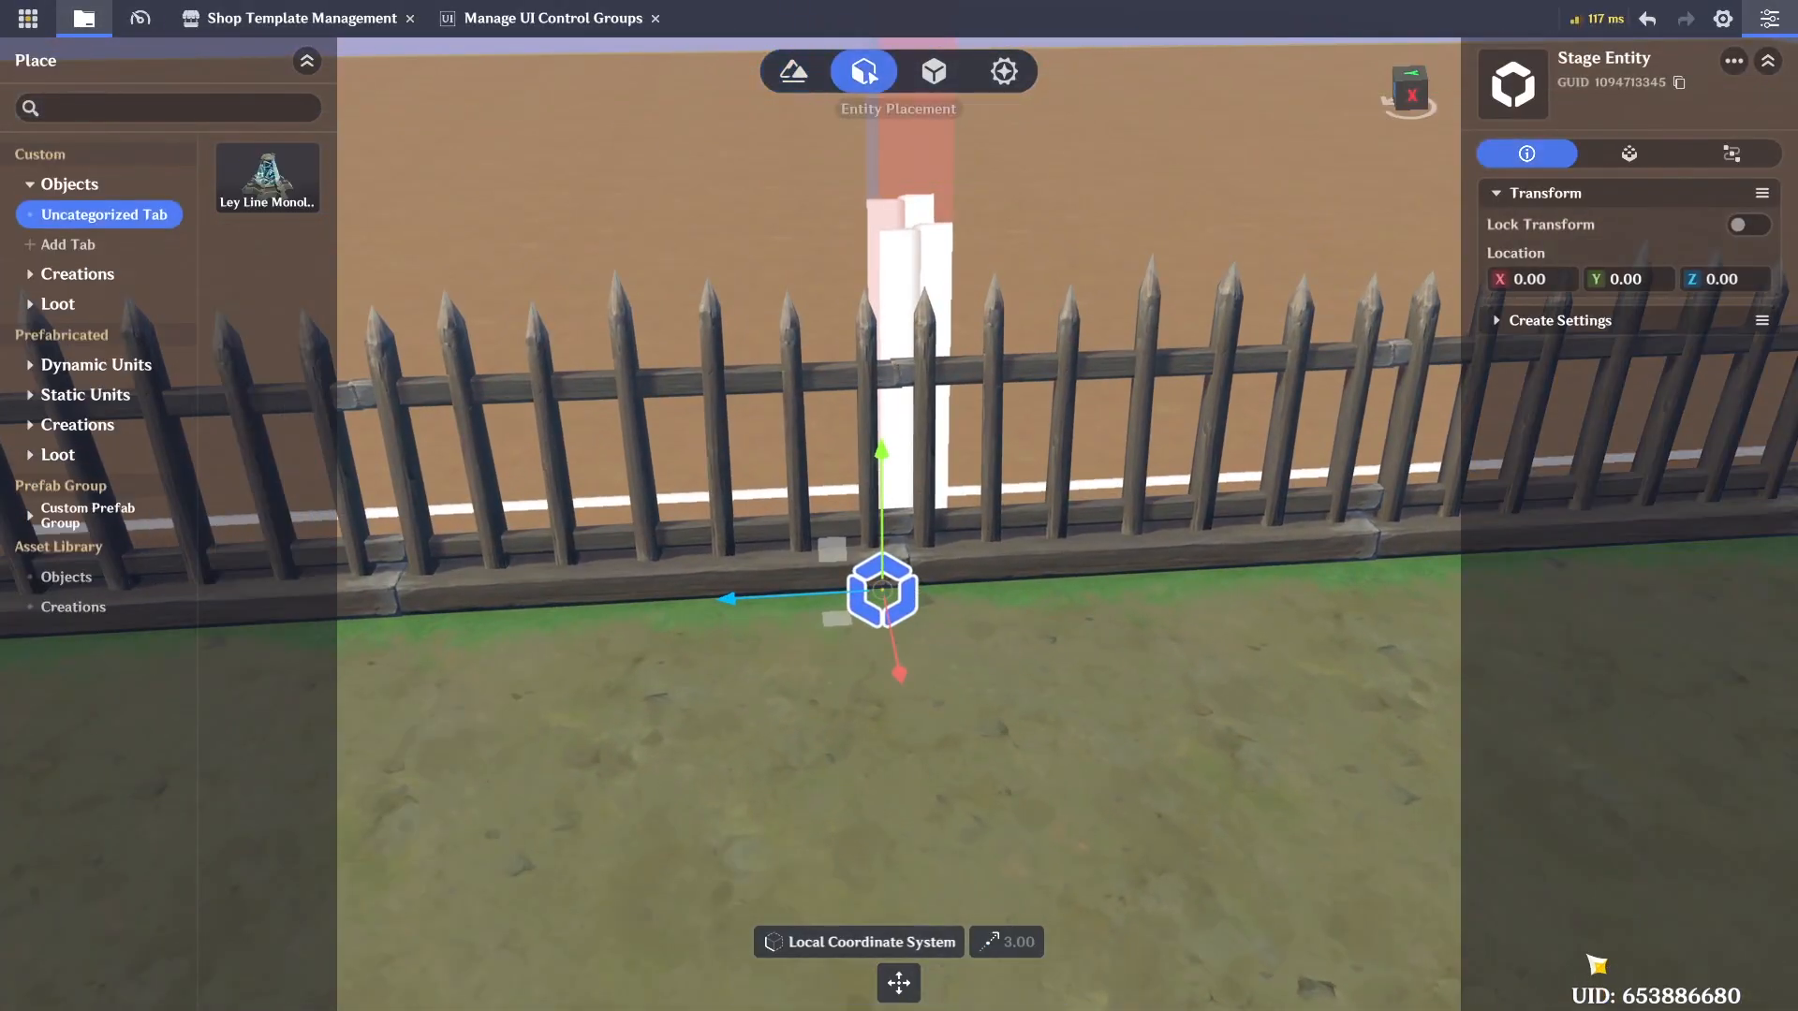
left_click(1732, 152)
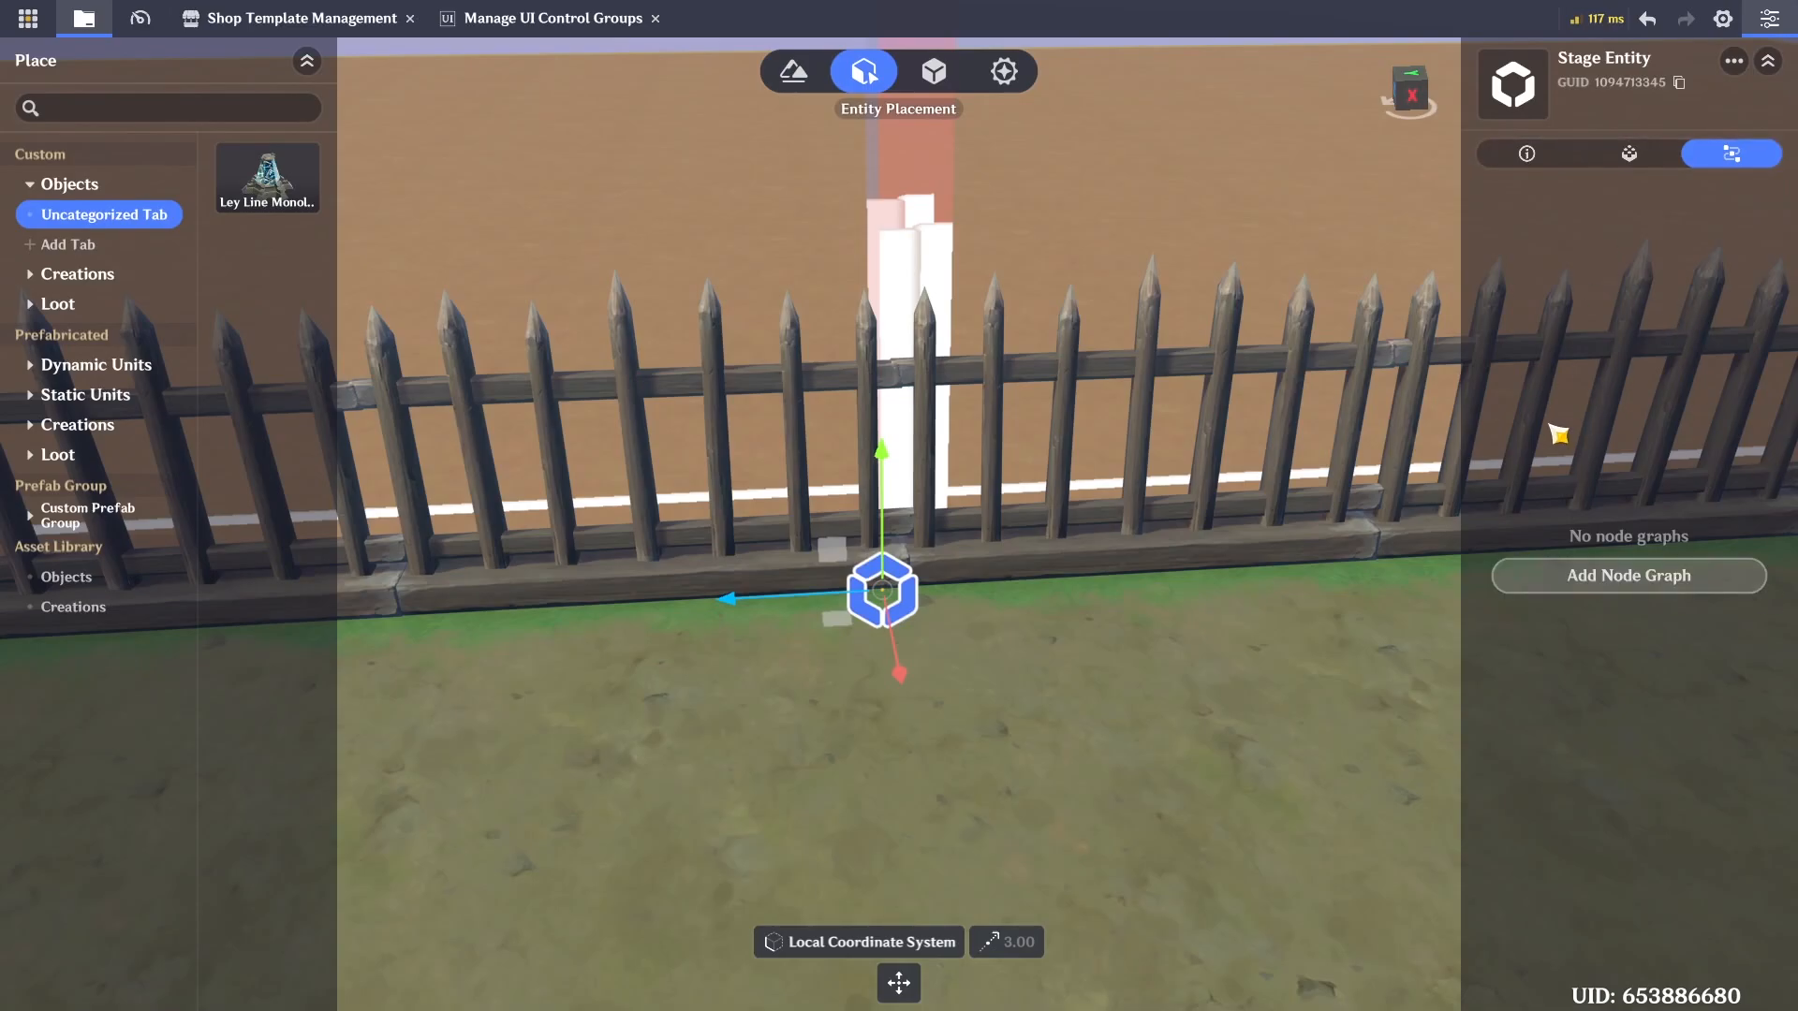
Switch to the node graph editor, create an entity node graph named Stage Graph, and open it
key("alt+Tab")
left_click(381, 77)
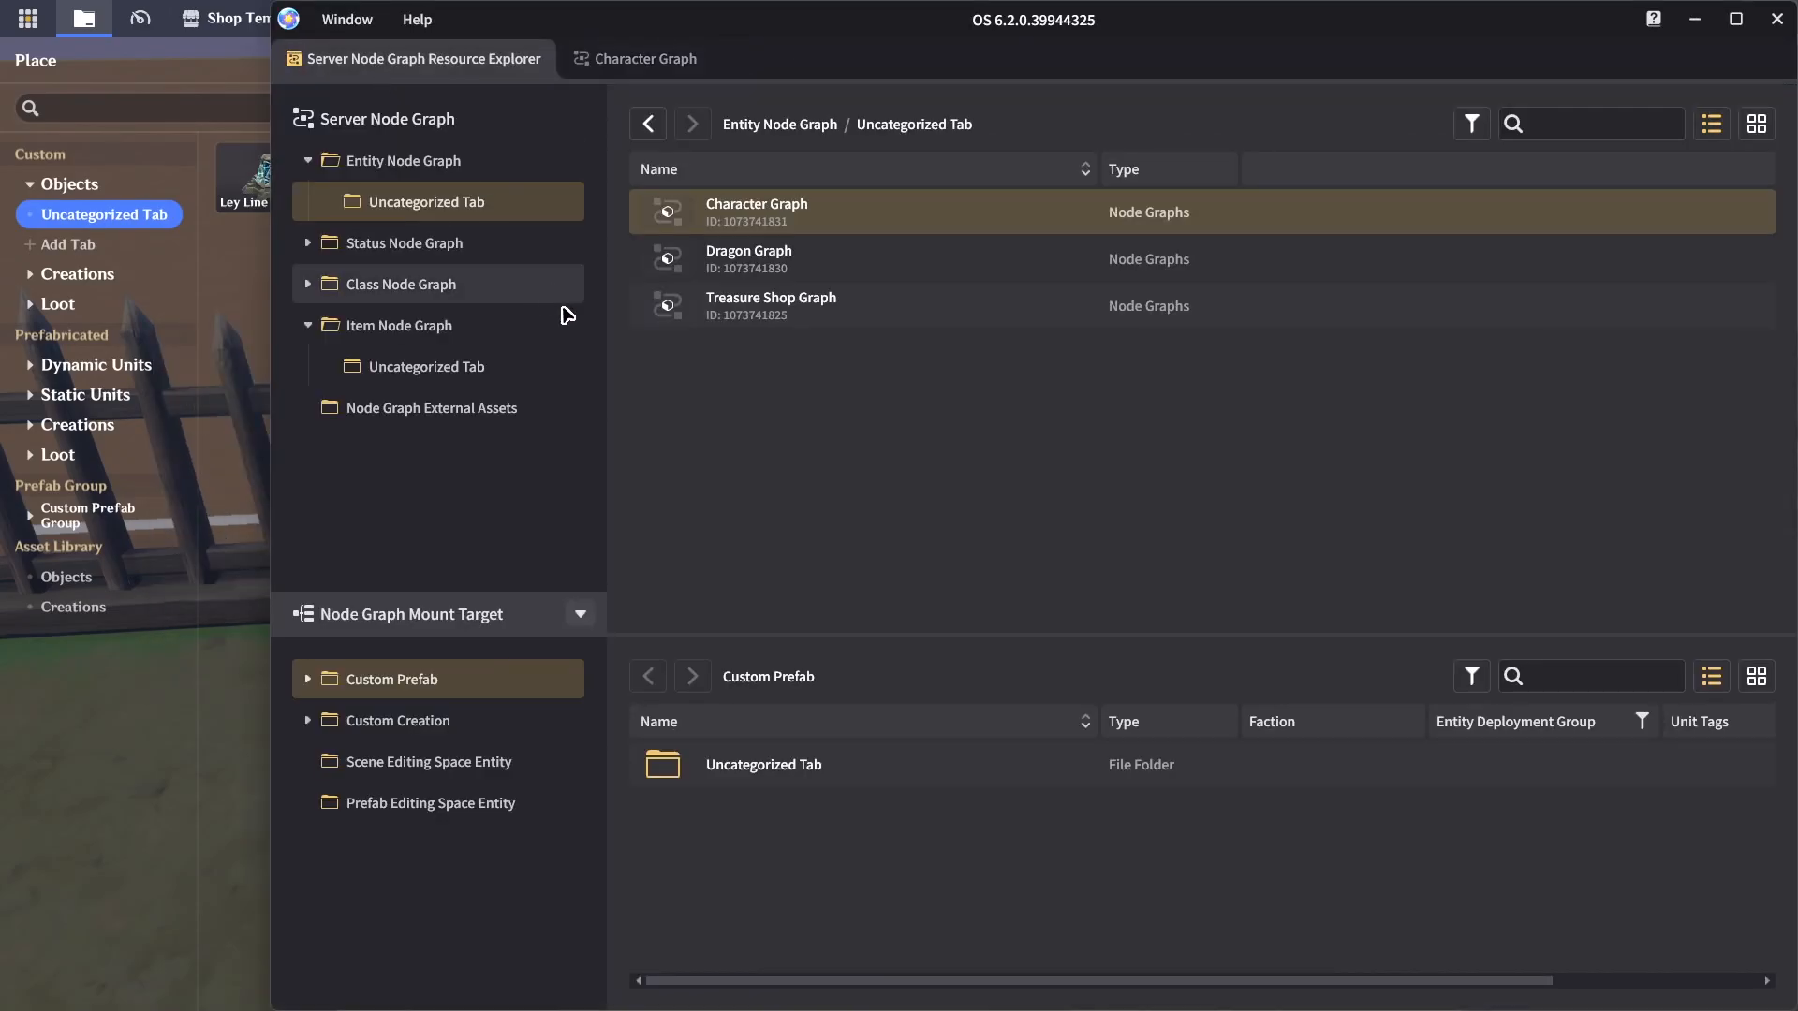
right_click(772, 396)
left_click(819, 415)
left_click(781, 198)
right_click(778, 199)
left_click(814, 245)
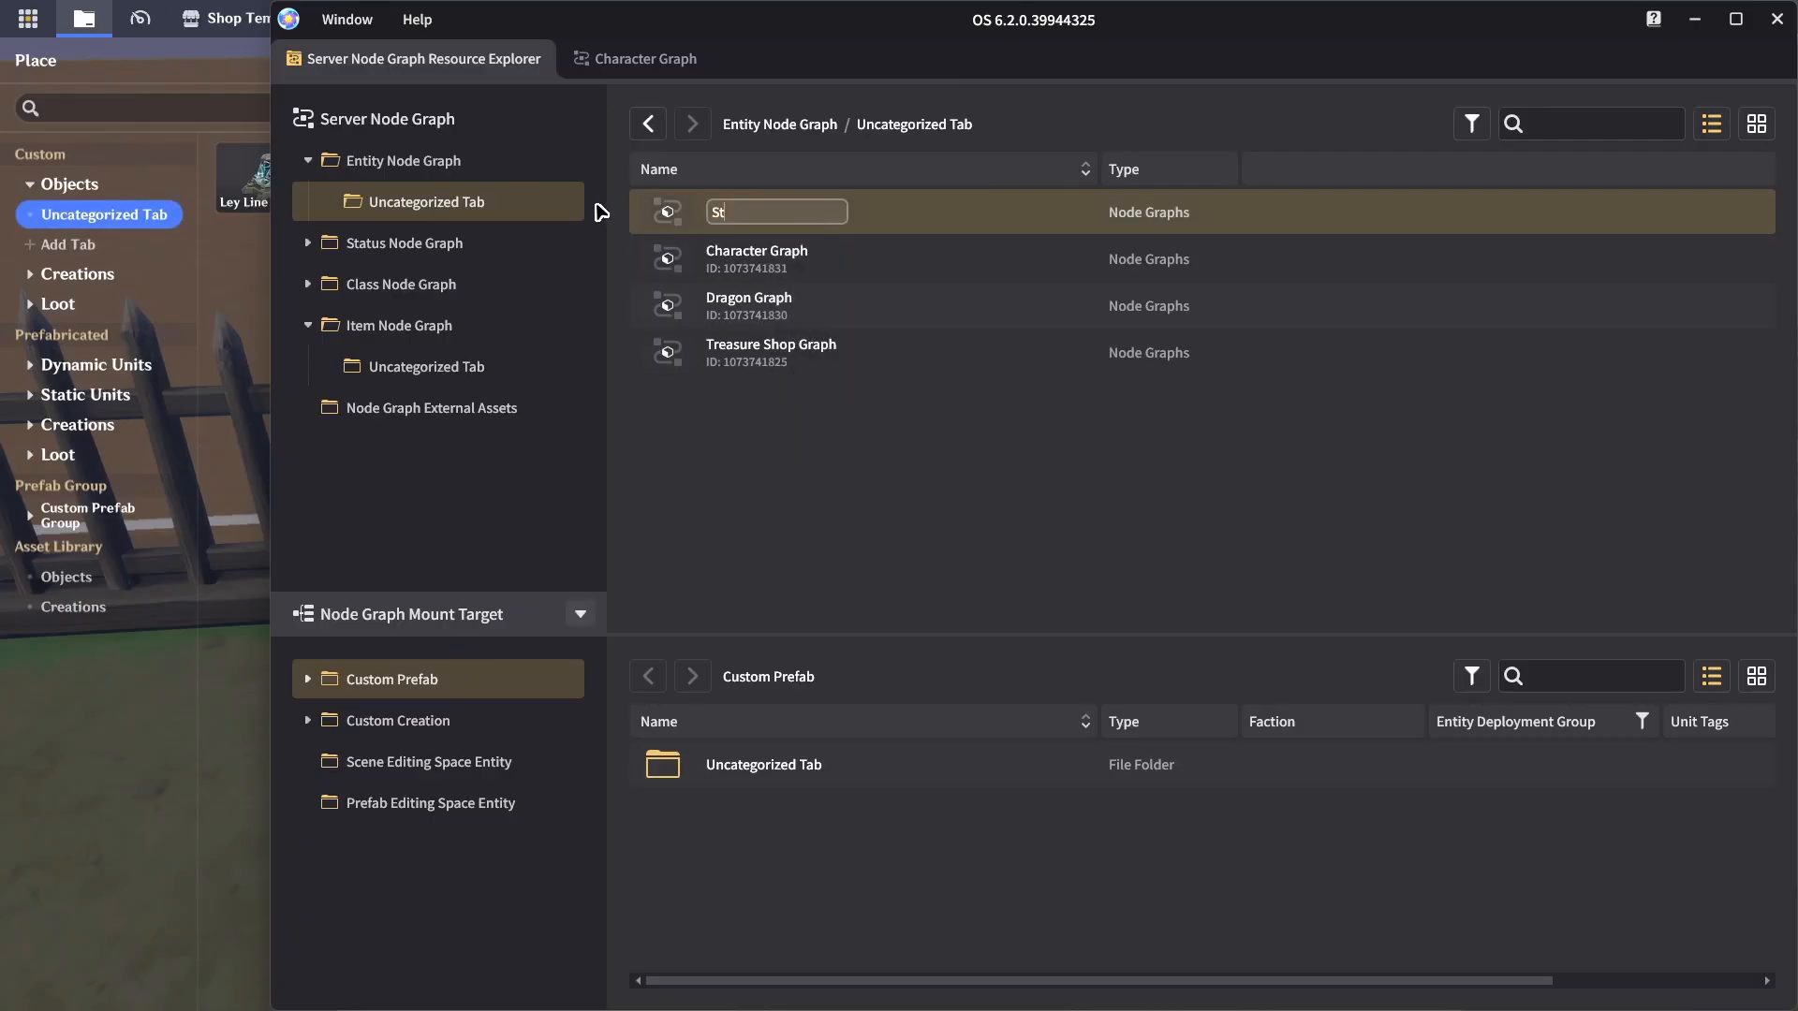
type("Stage Graph")
key("Return")
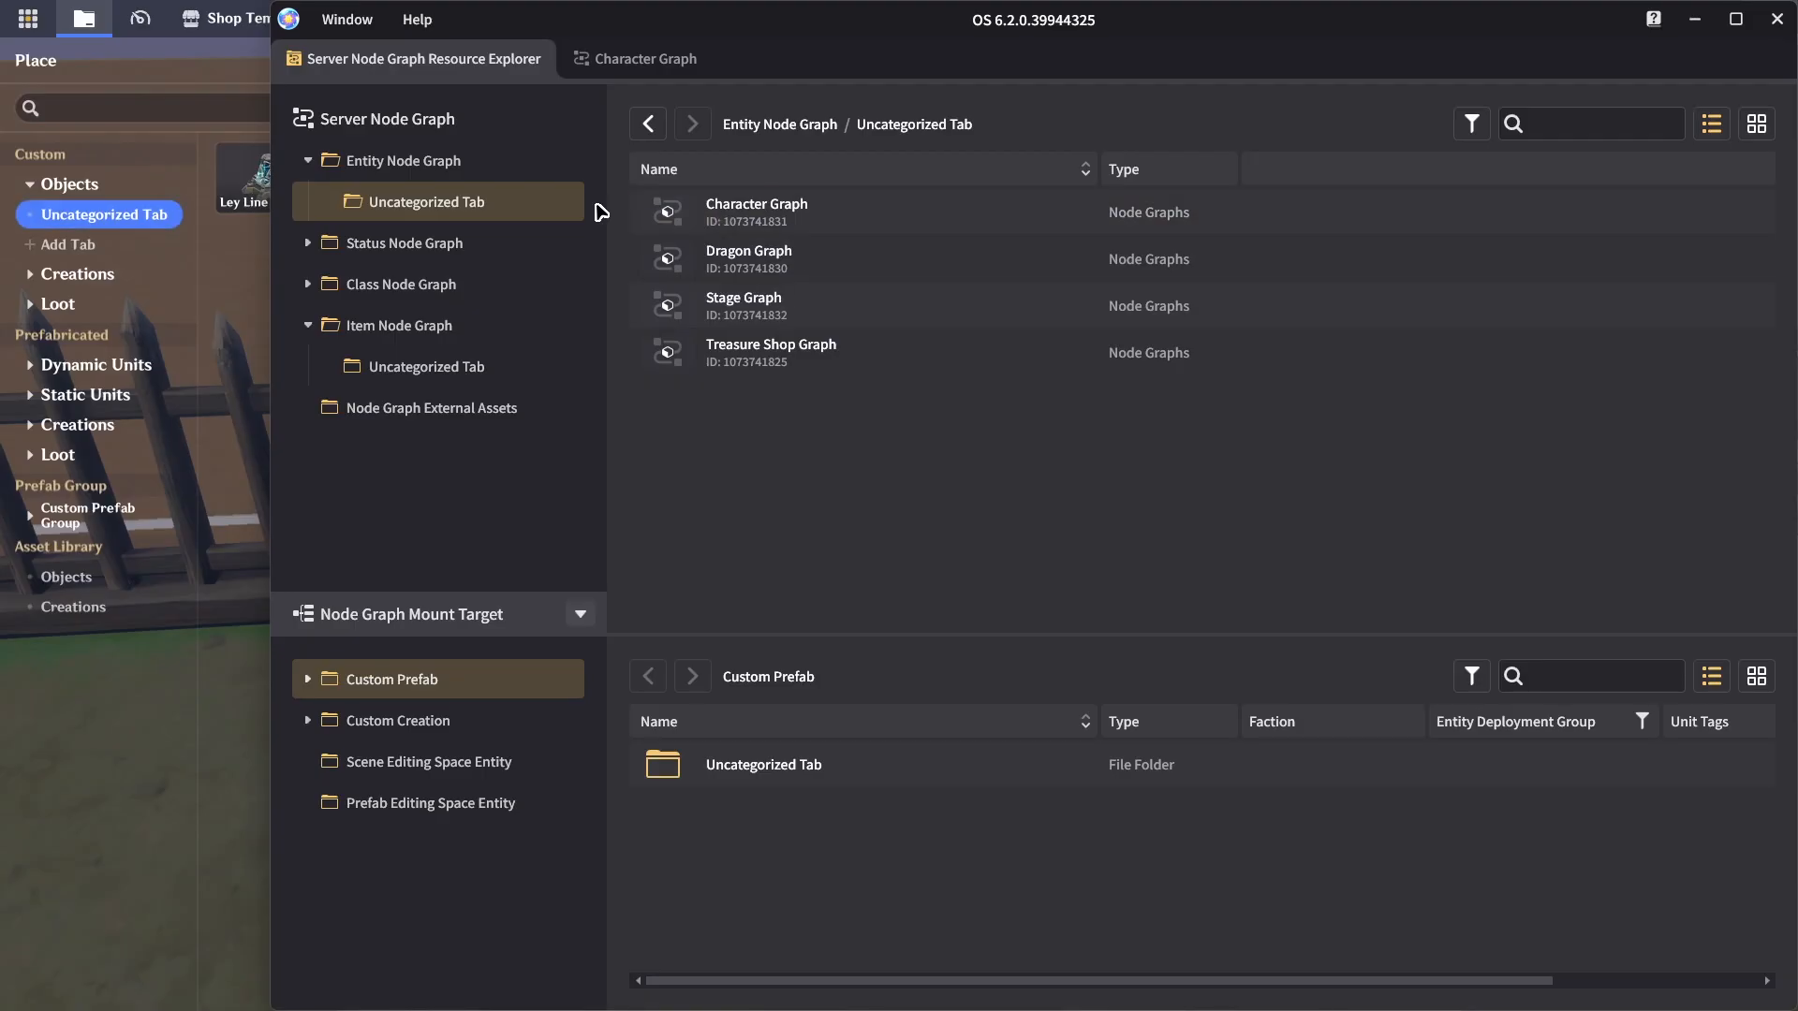
double_click(827, 319)
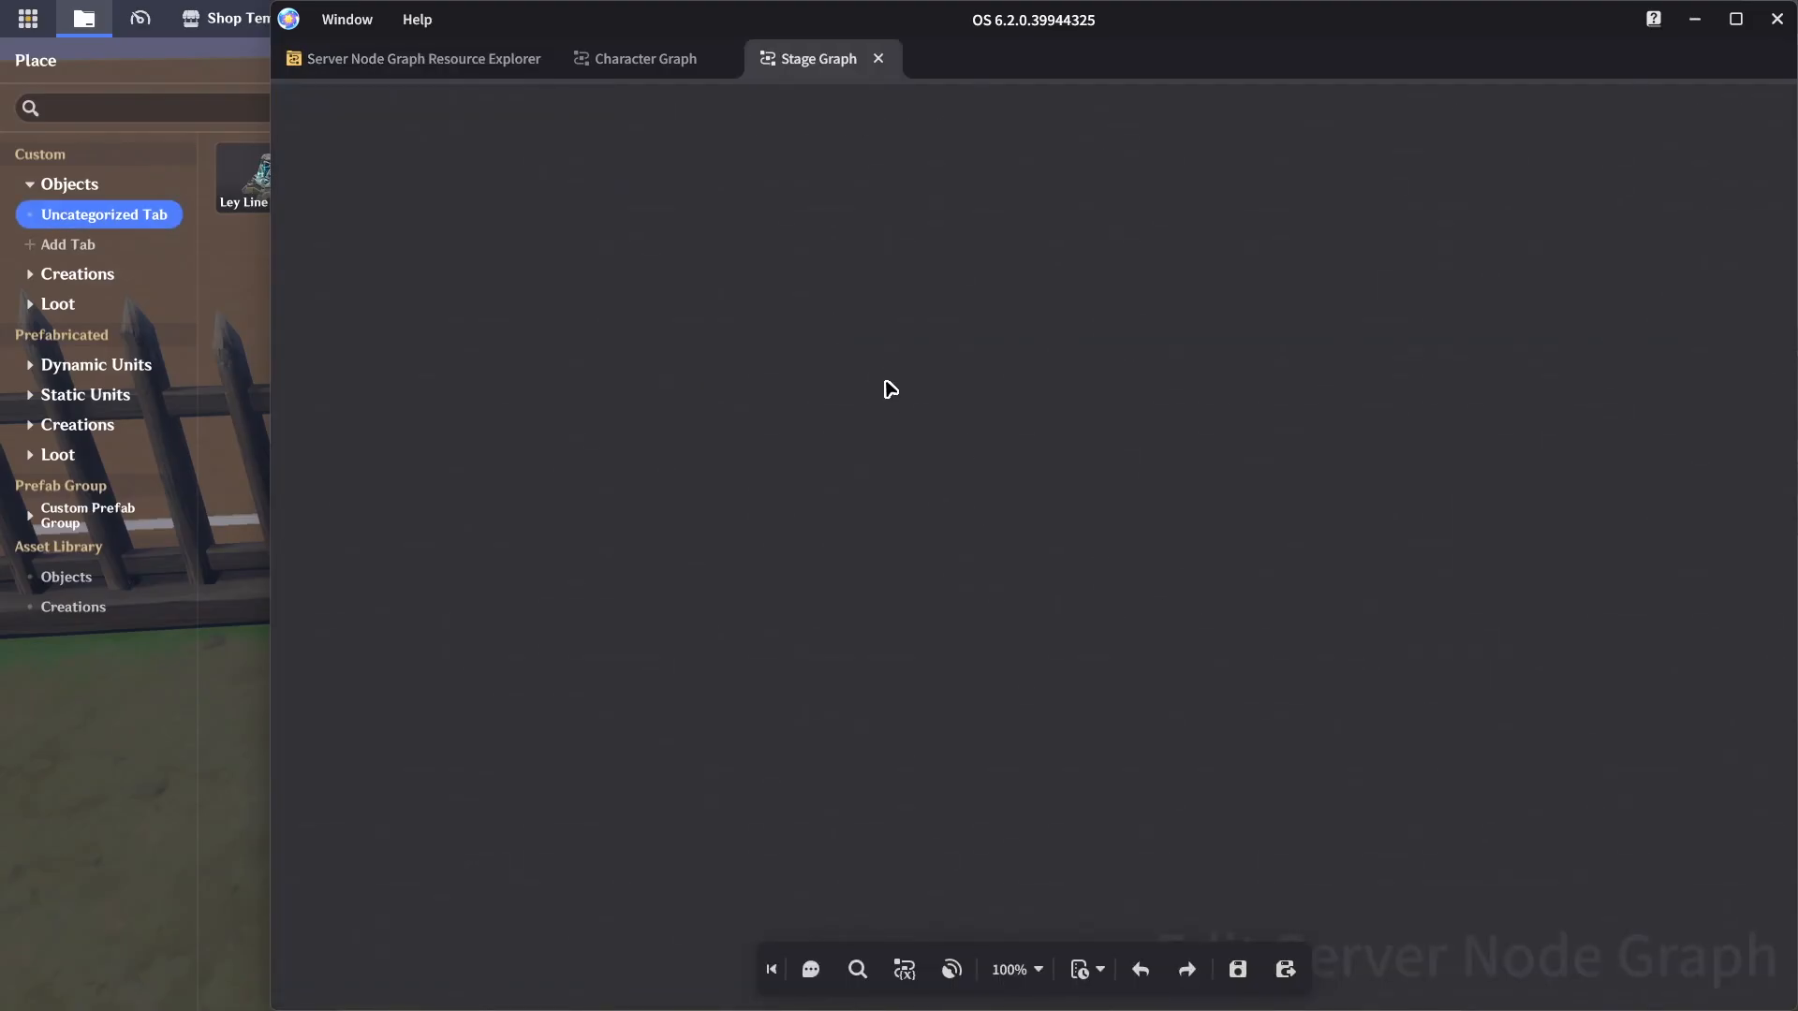
Add a When Entity Is Destroyed event node to the Stage Graph
right_click(754, 440)
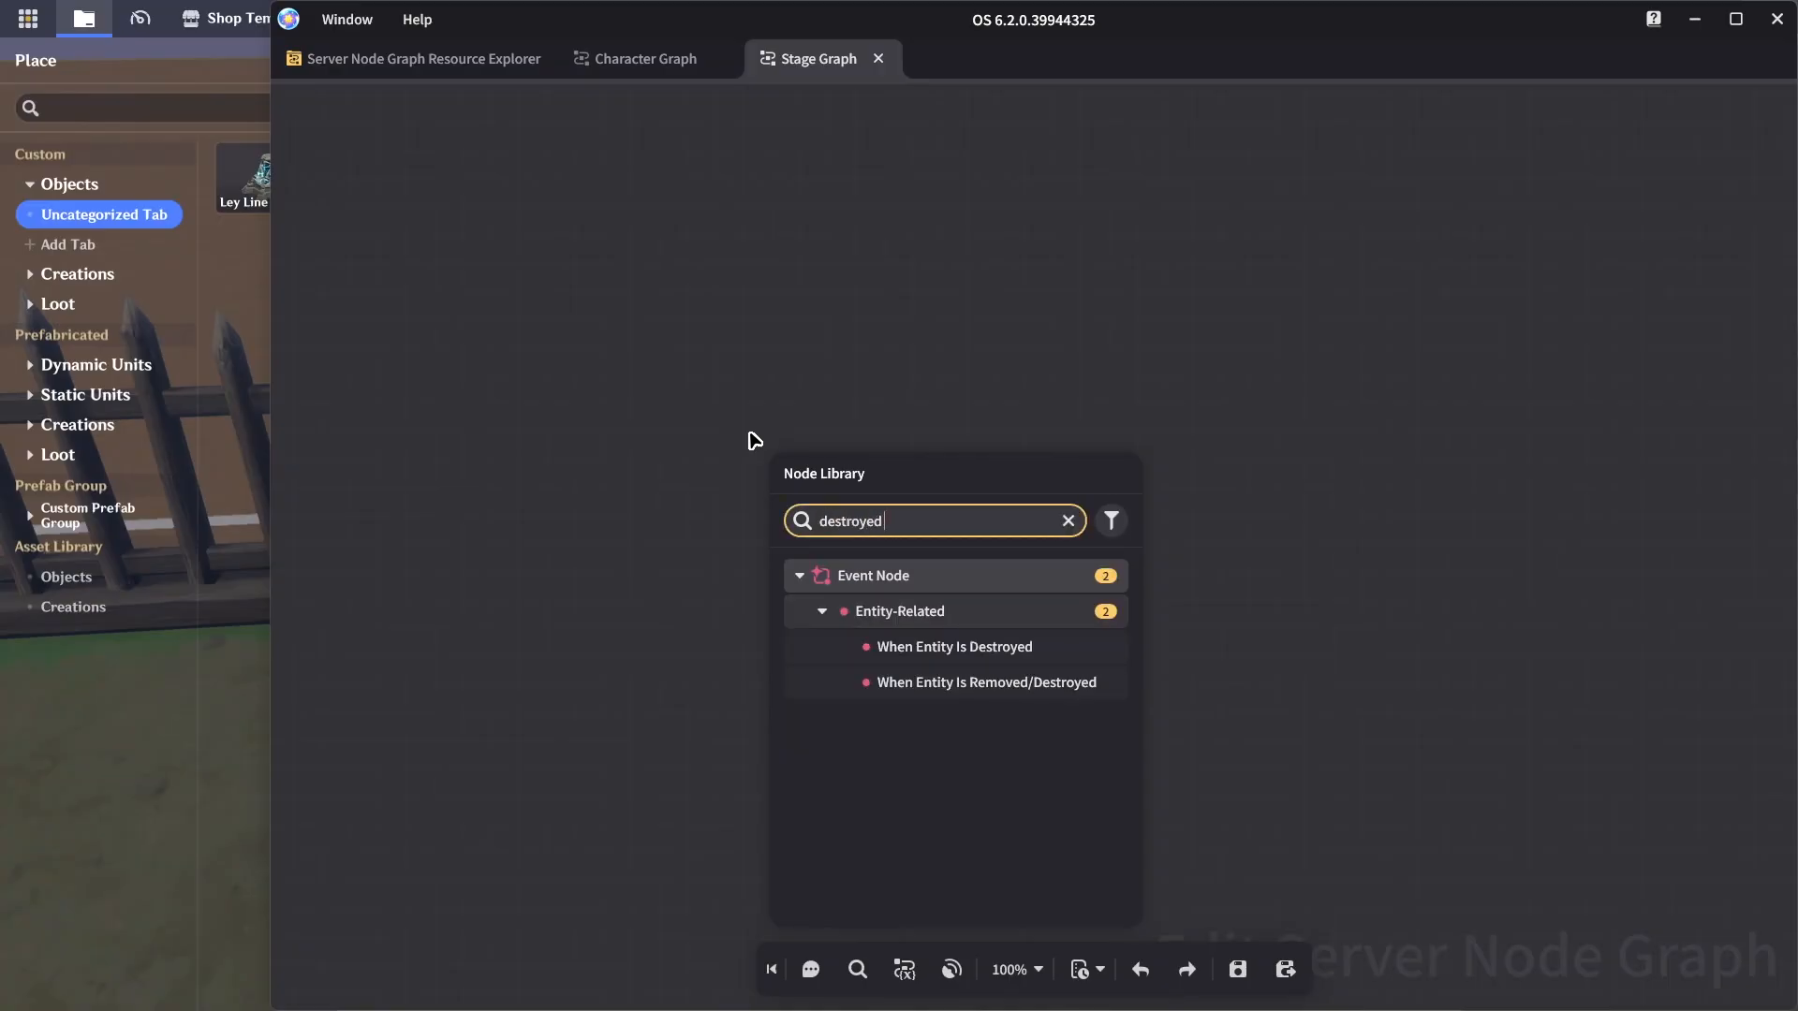
left_click(954, 648)
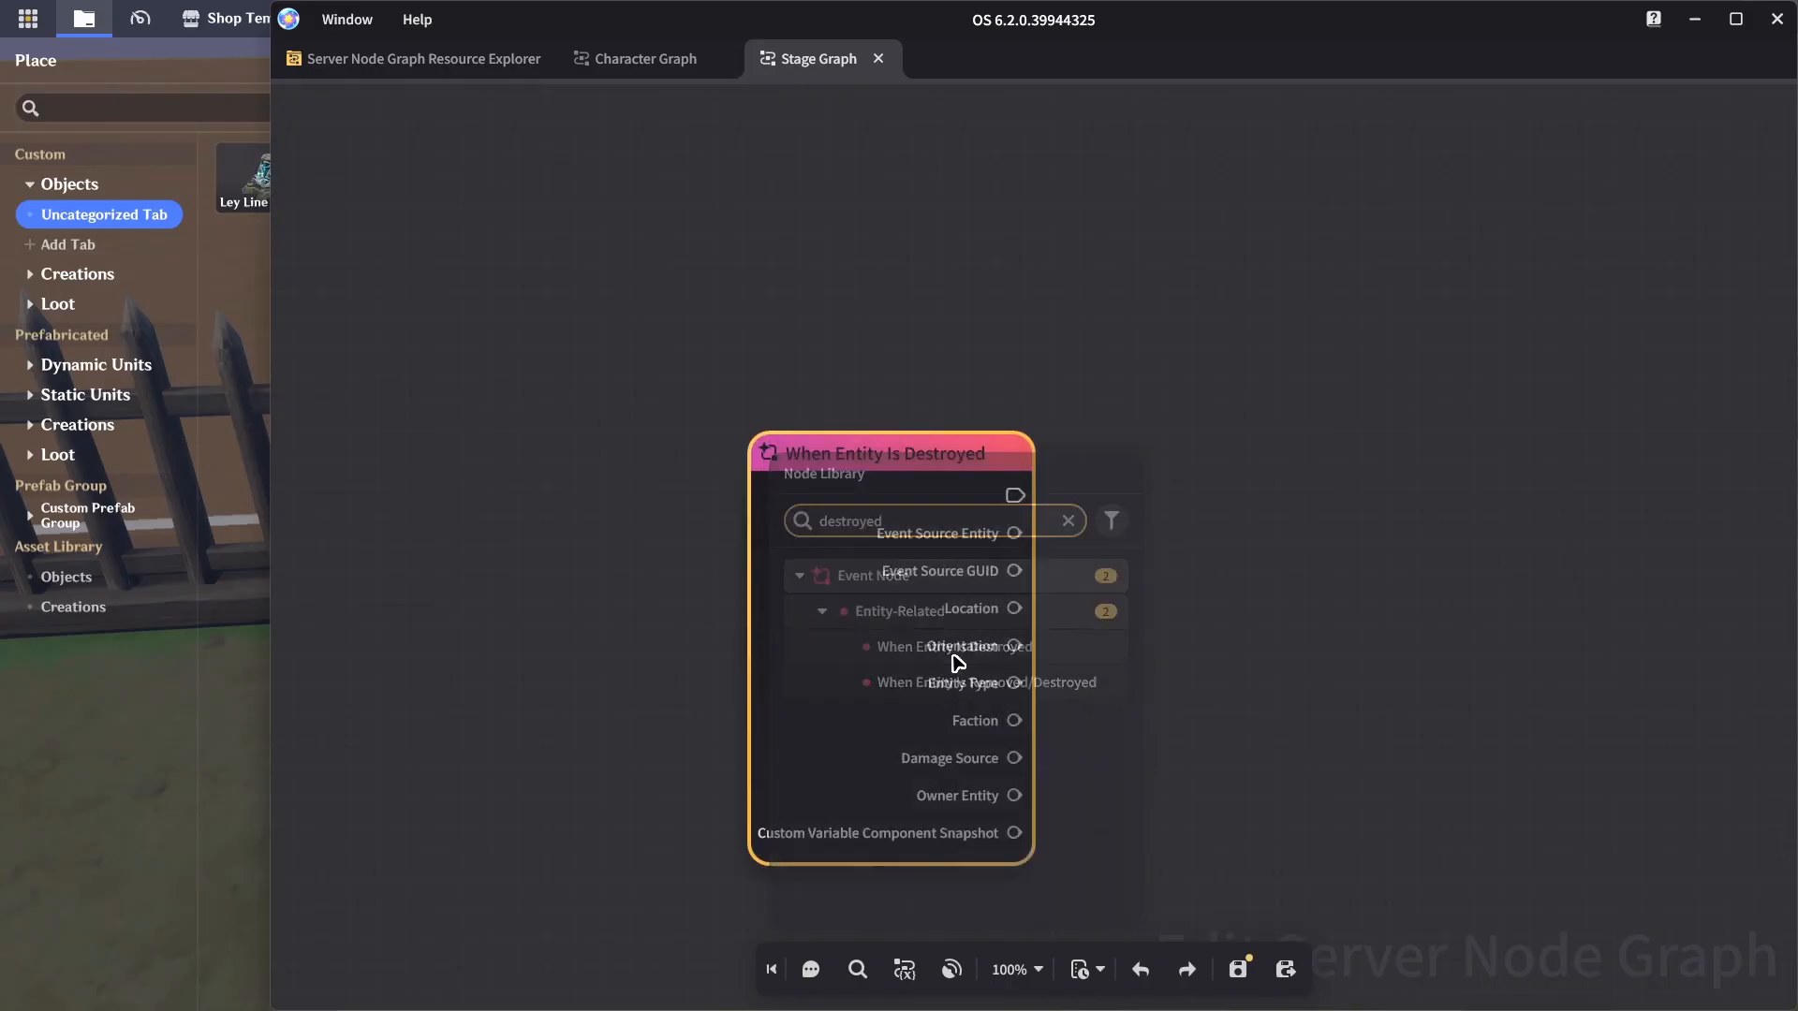
left_click_drag(609, 343, 1256, 826)
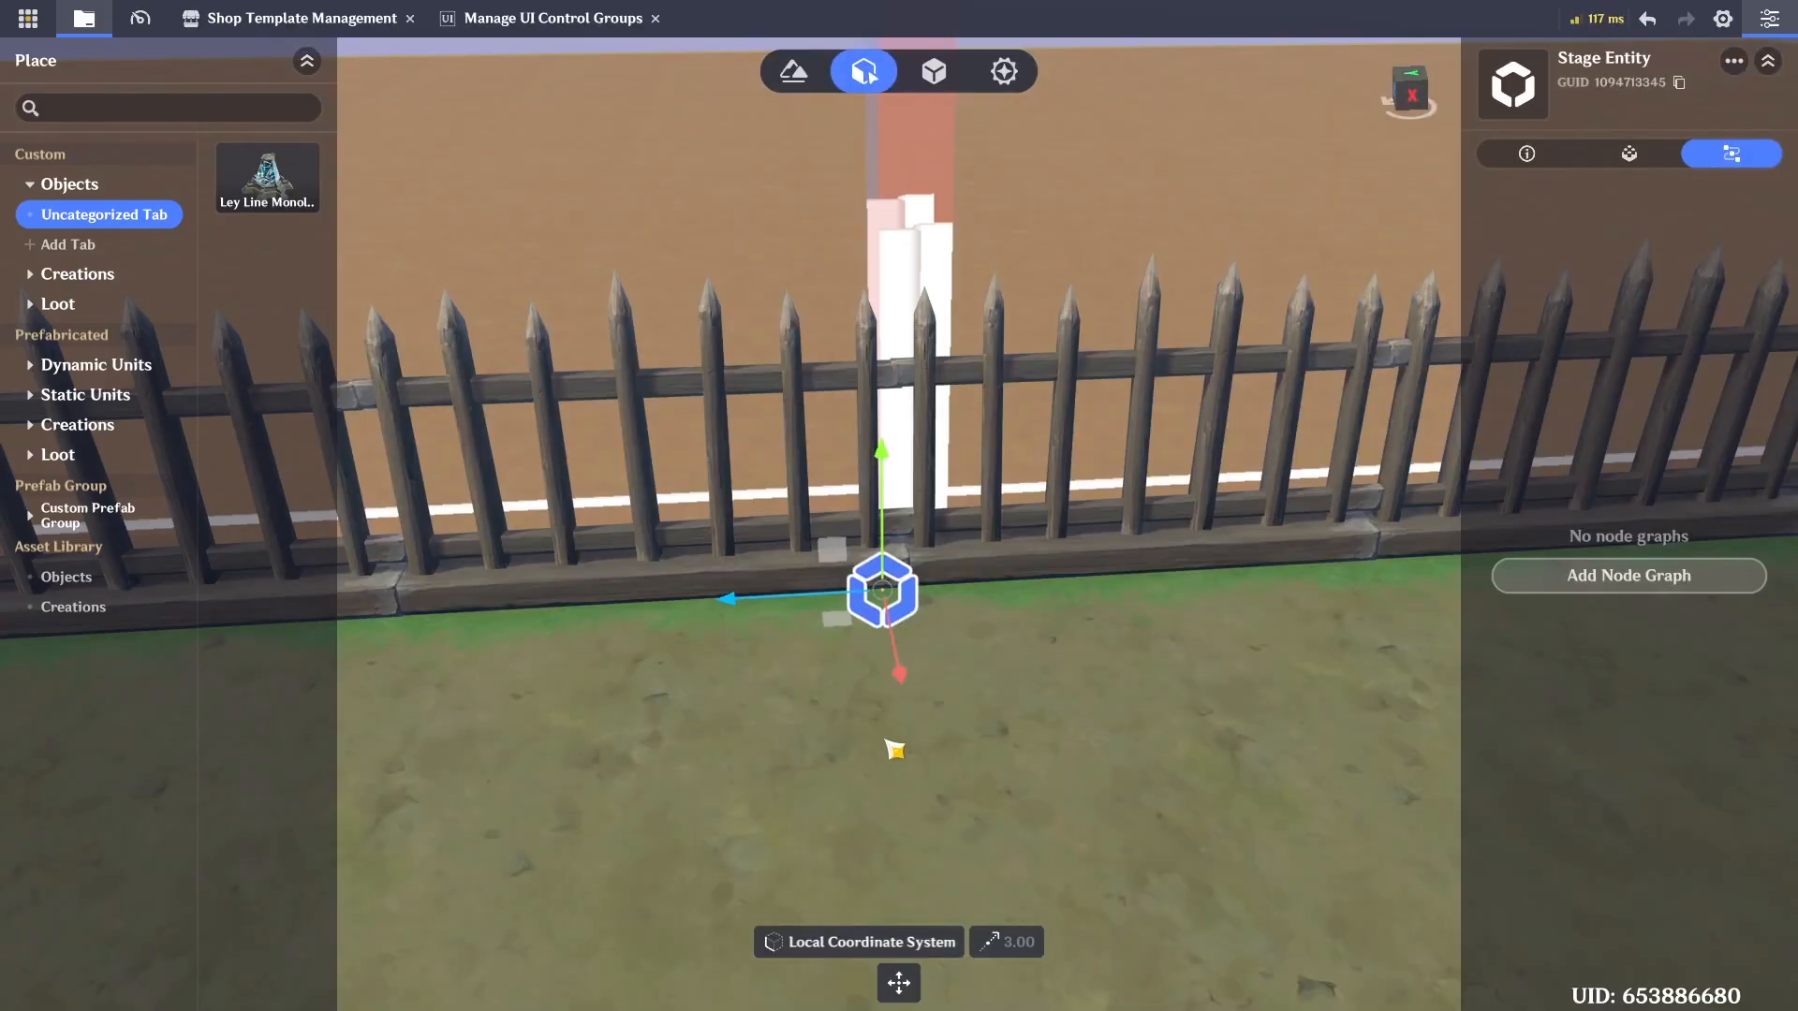
Return to the scene and attach the Stage Graph to the Stage Entity
scroll(913, 736, "up", 2)
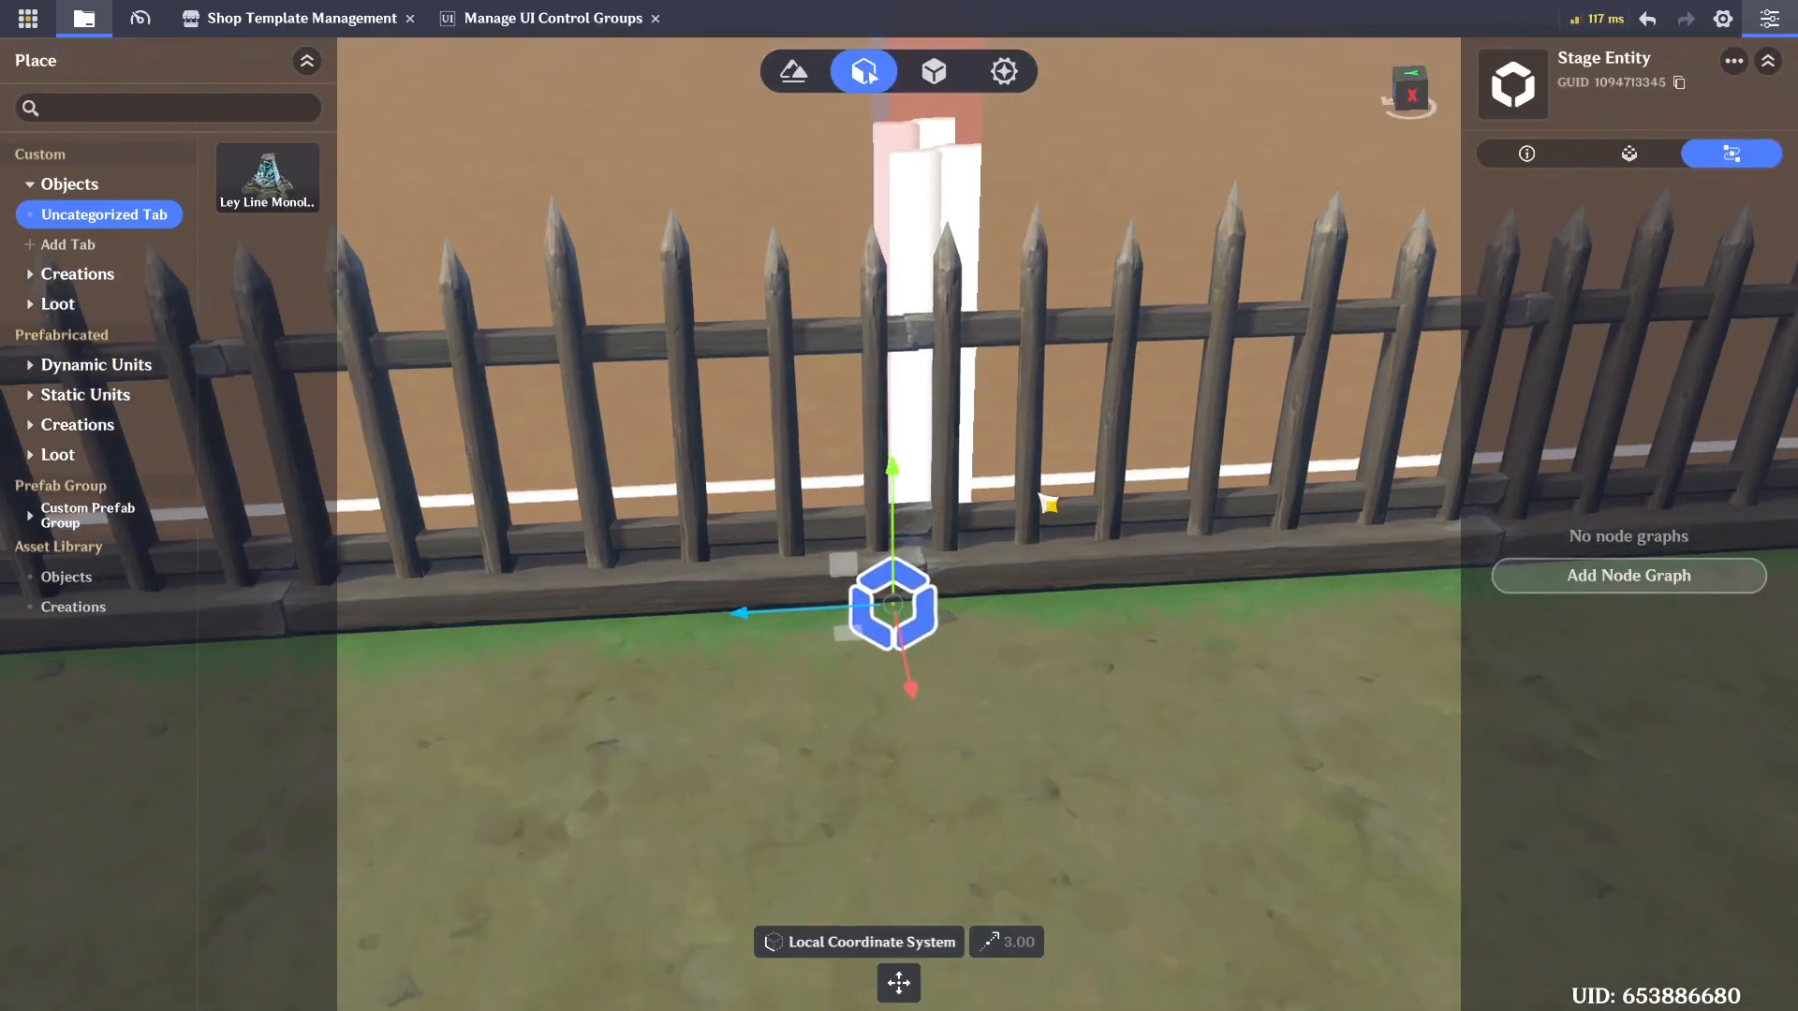
middle_click_drag(924, 576, 1037, 528)
right_click_drag(867, 554, 1105, 637)
scroll(950, 552, "up", 3)
scroll(1092, 655, "down", 4)
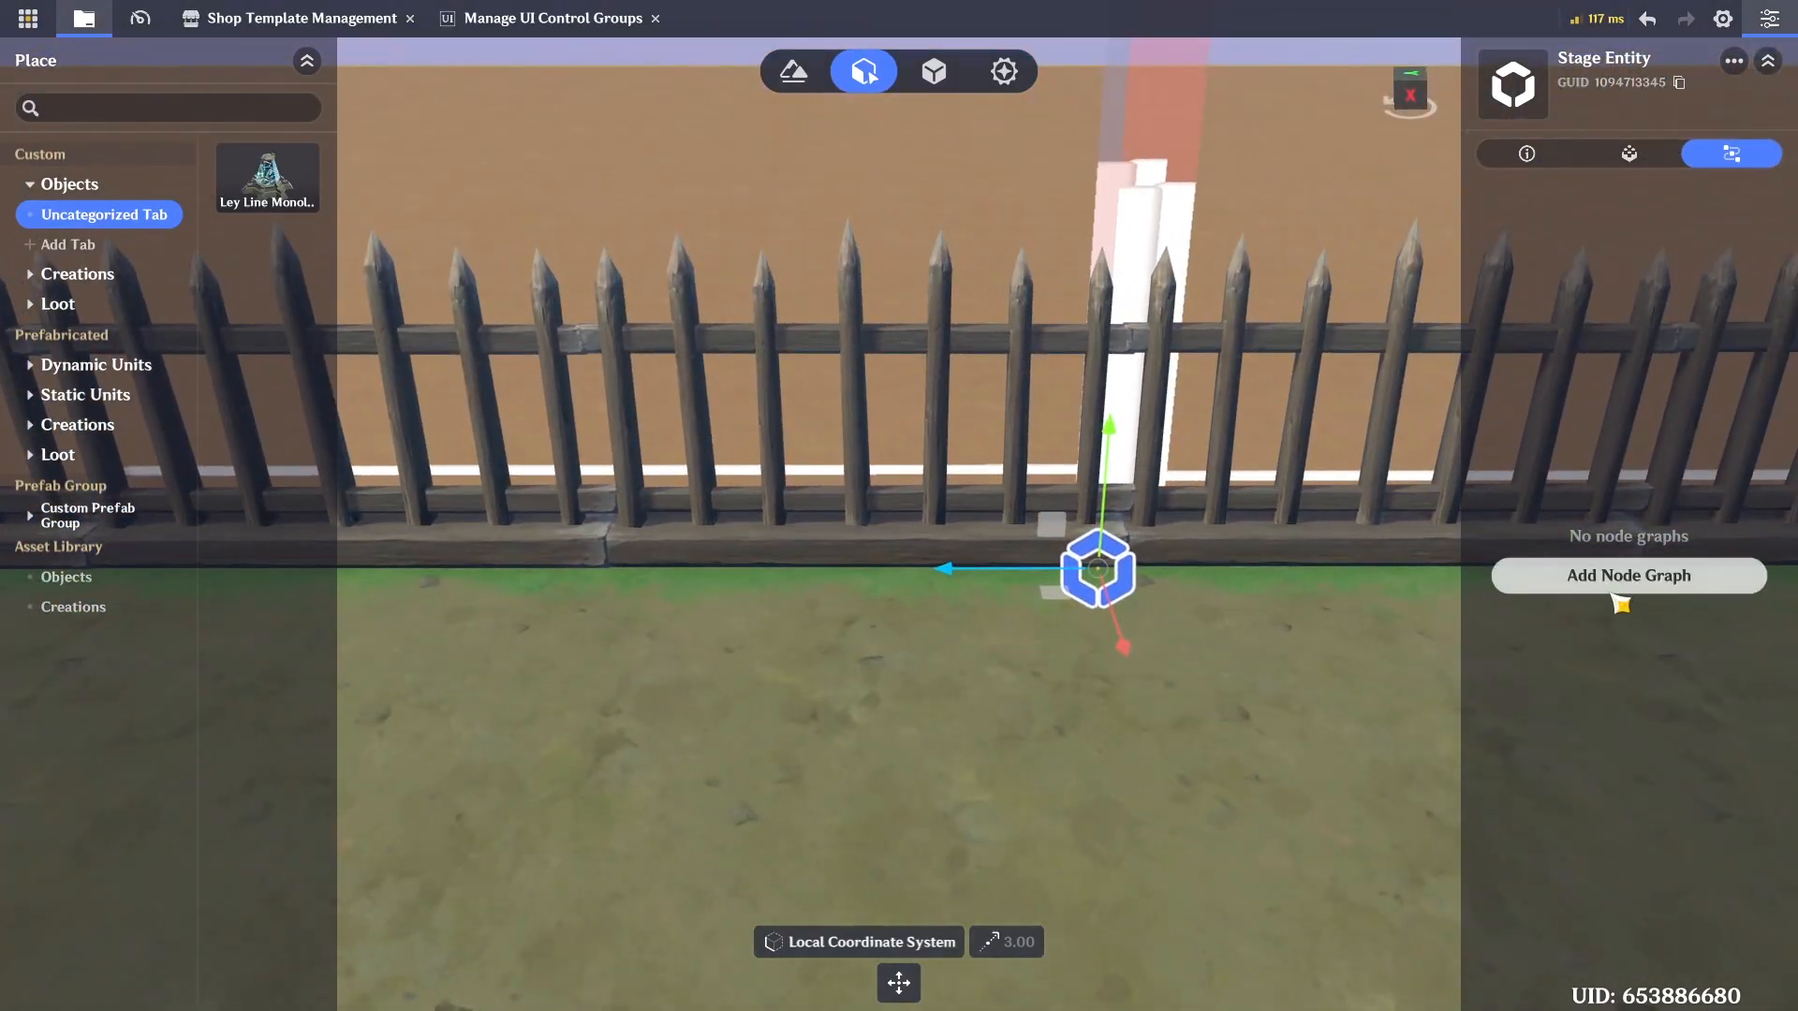
left_click(1617, 597)
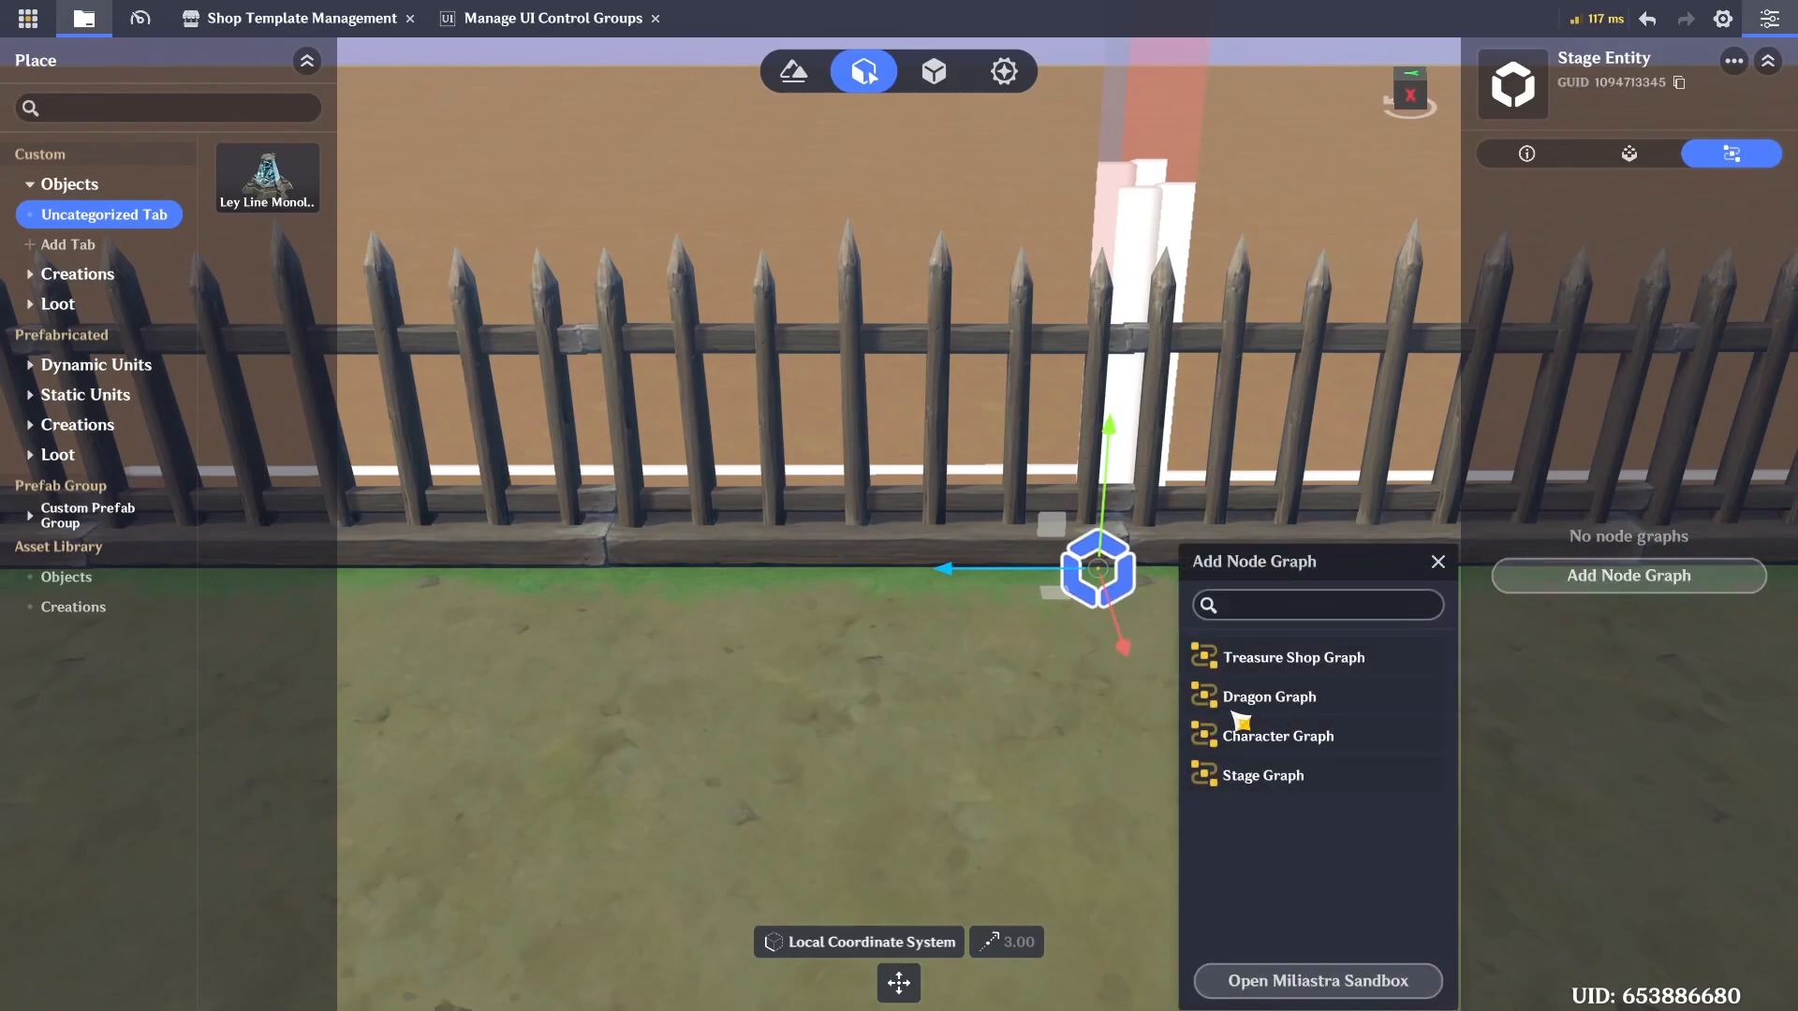
left_click(1269, 775)
left_click(1439, 563)
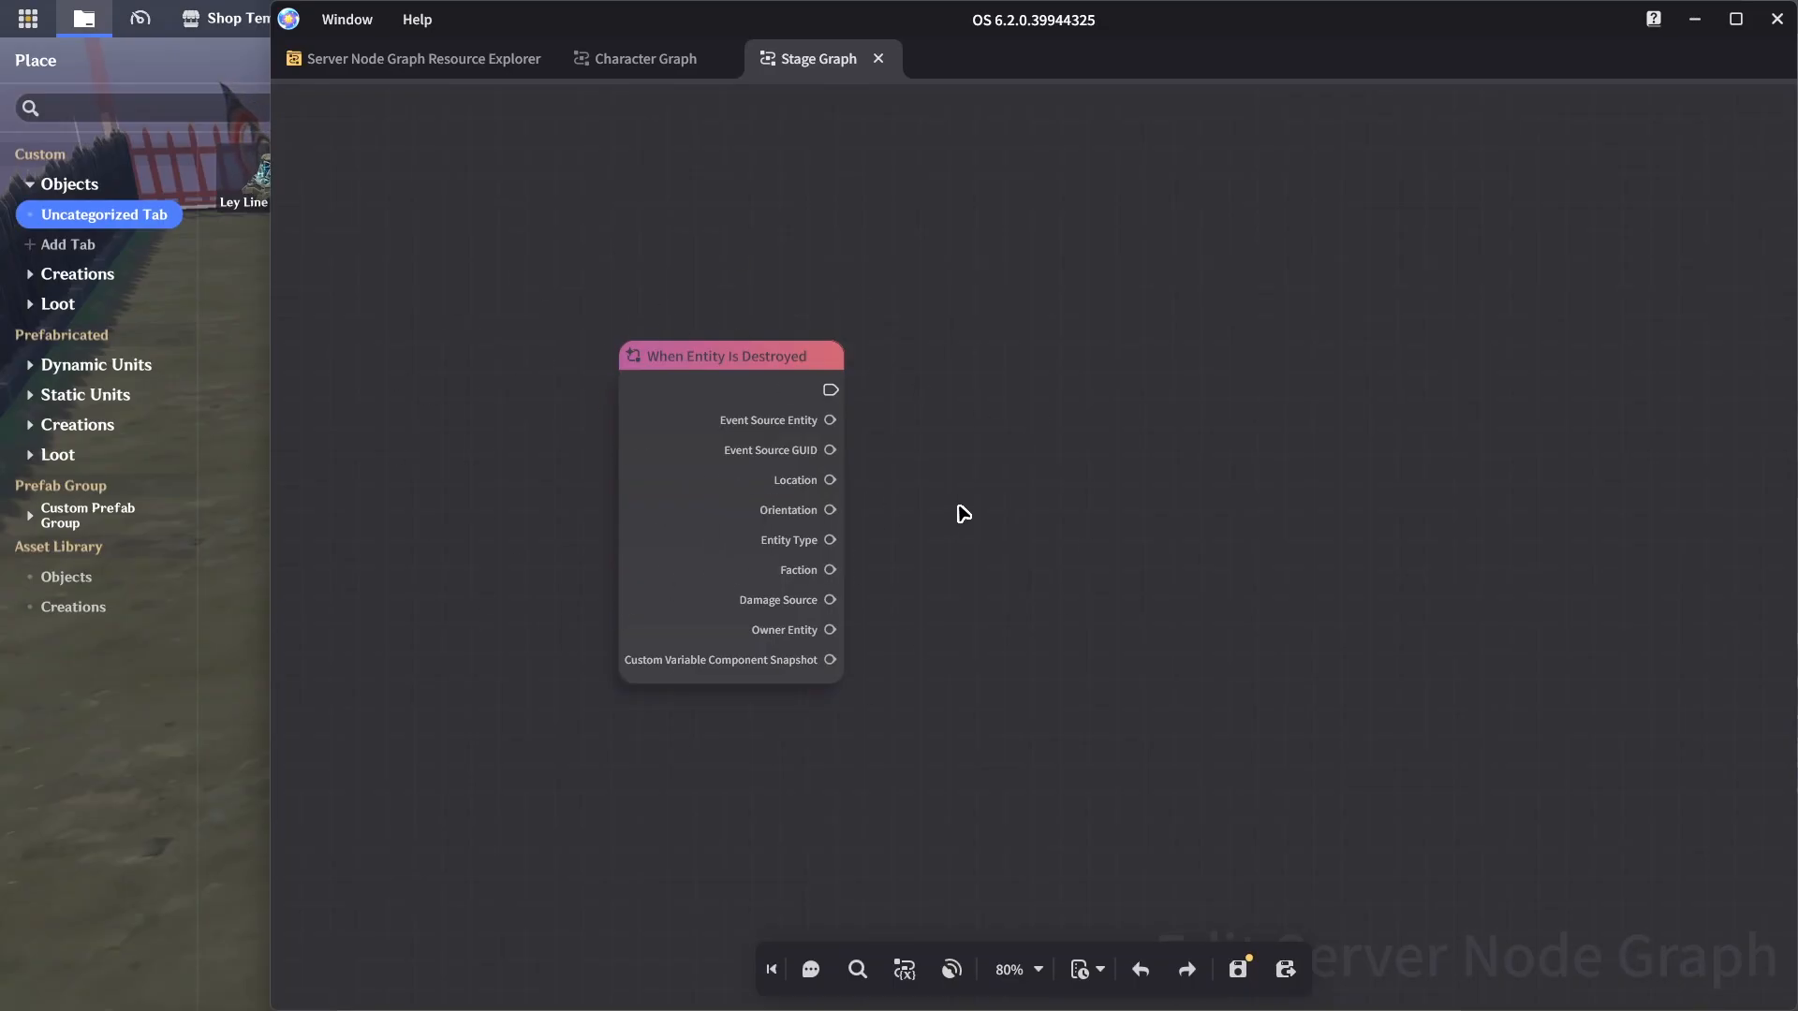
Examine the outputs of the When Entity Is Destroyed node, especially Custom Variable Component Snapshot
middle_click_drag(957, 507, 939, 500)
scroll(903, 489, "up", 2)
left_click(736, 461)
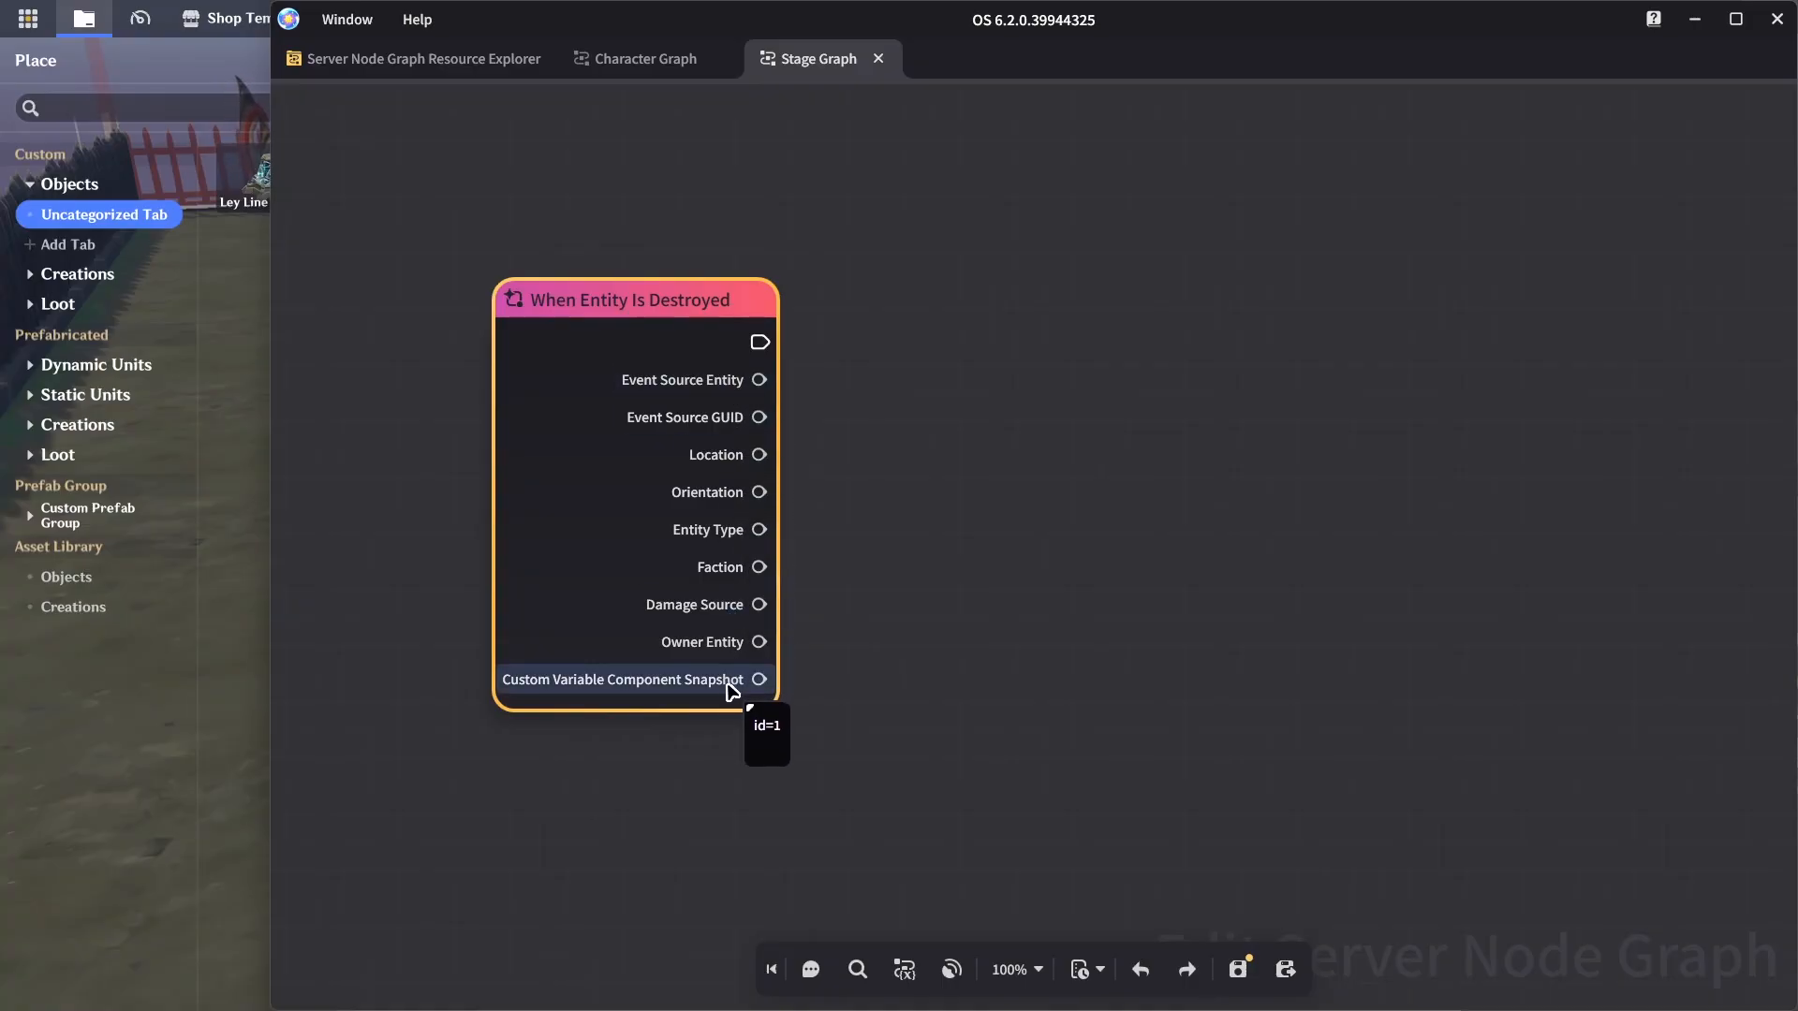
left_click_drag(758, 679, 860, 646)
left_click_drag(817, 755, 867, 754)
left_click(839, 683)
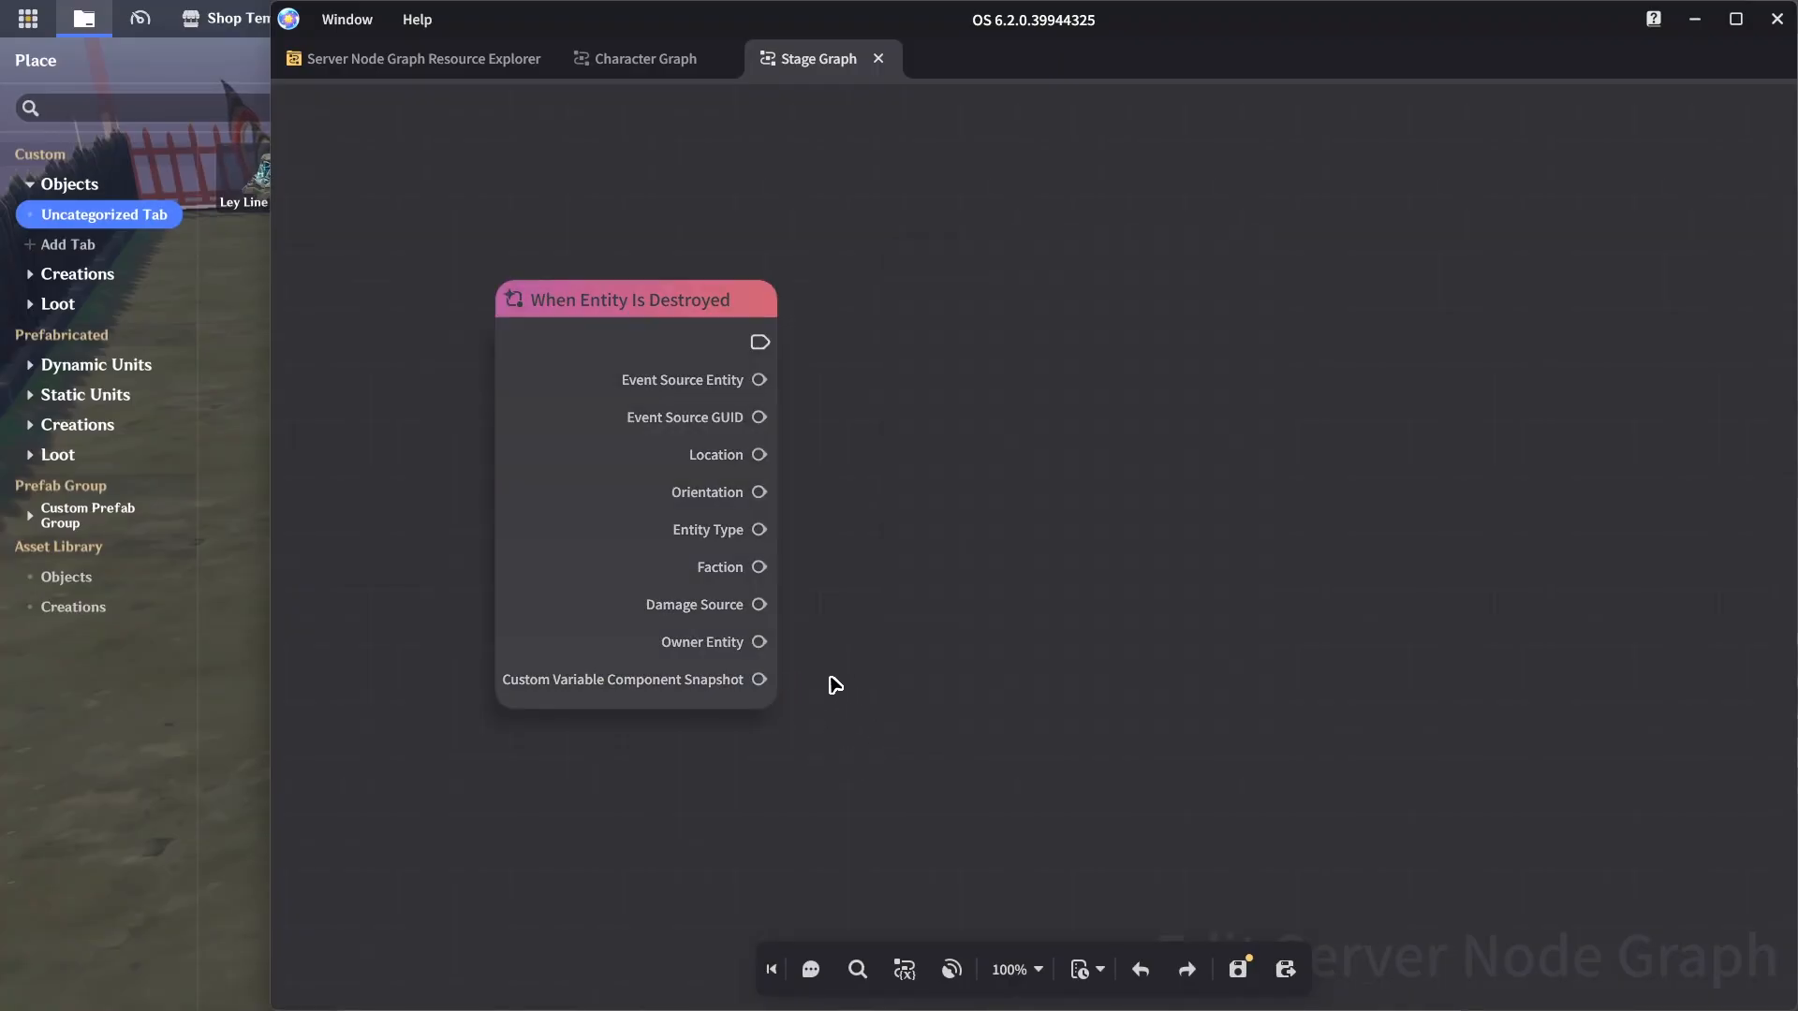
left_click_drag(999, 685, 998, 684)
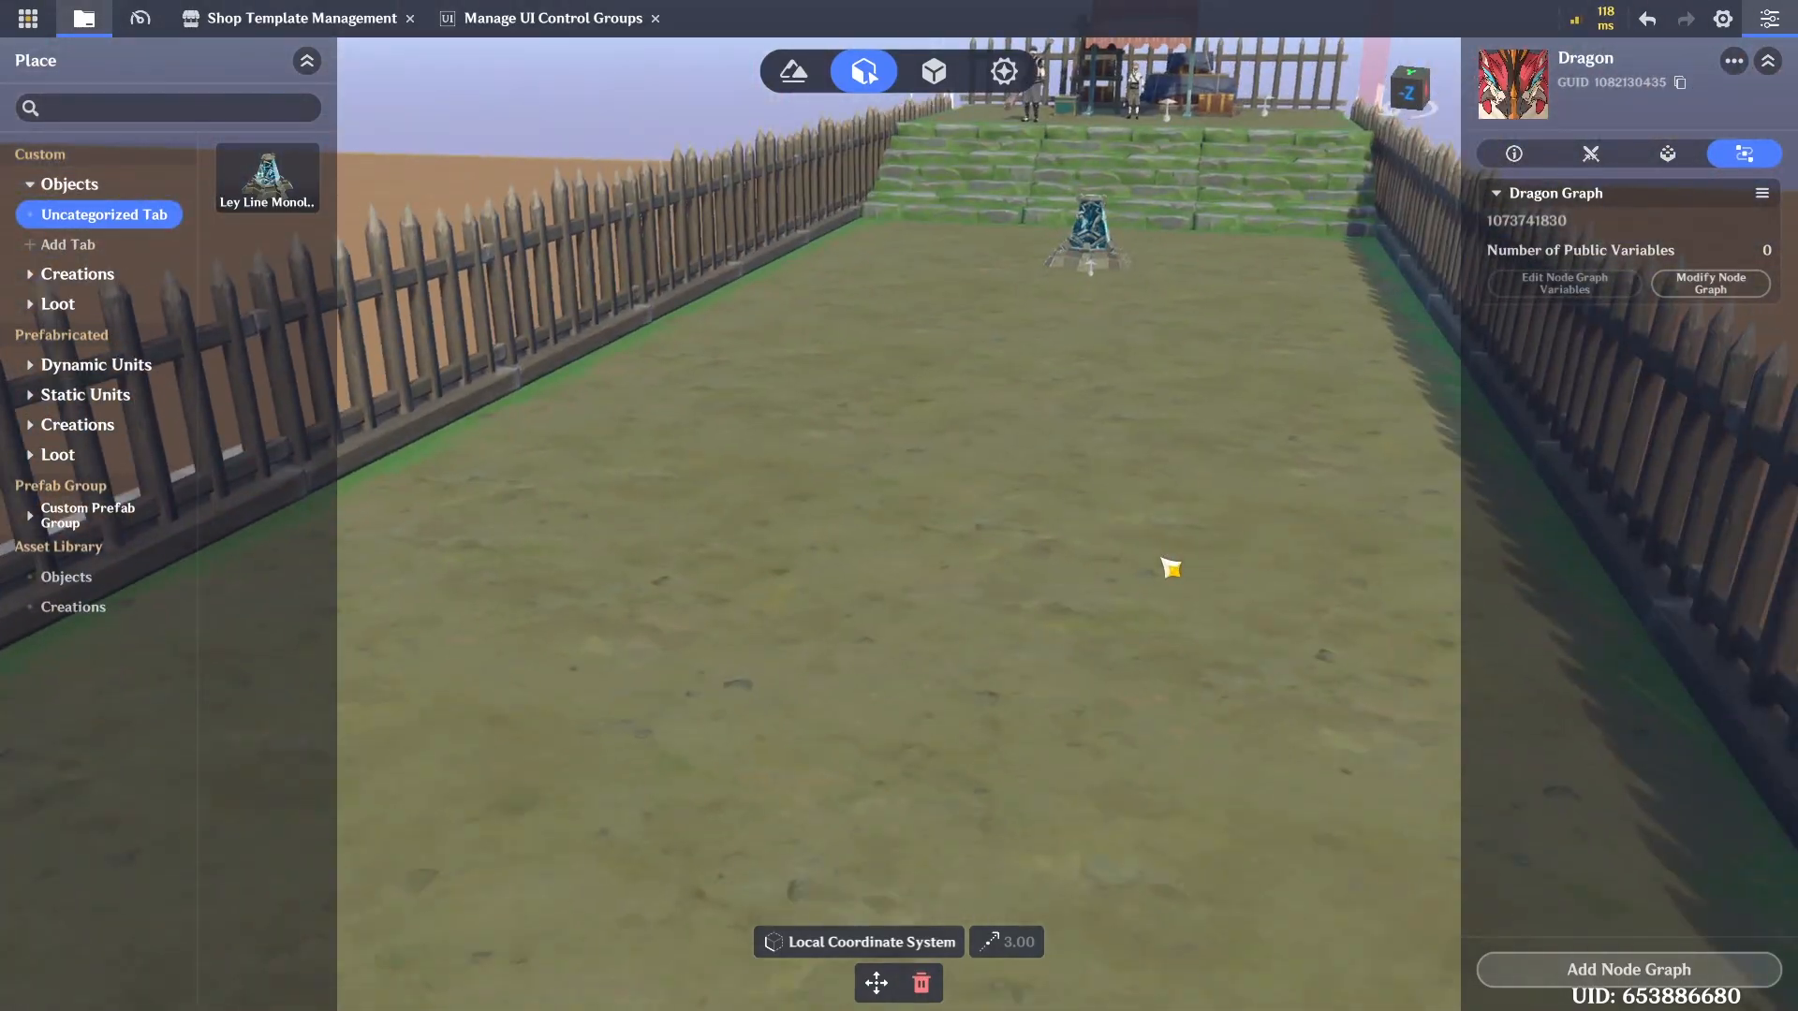
Select the Ley Line Monolith in front of the stone steps and switch to the prefab library
left_click(1075, 251)
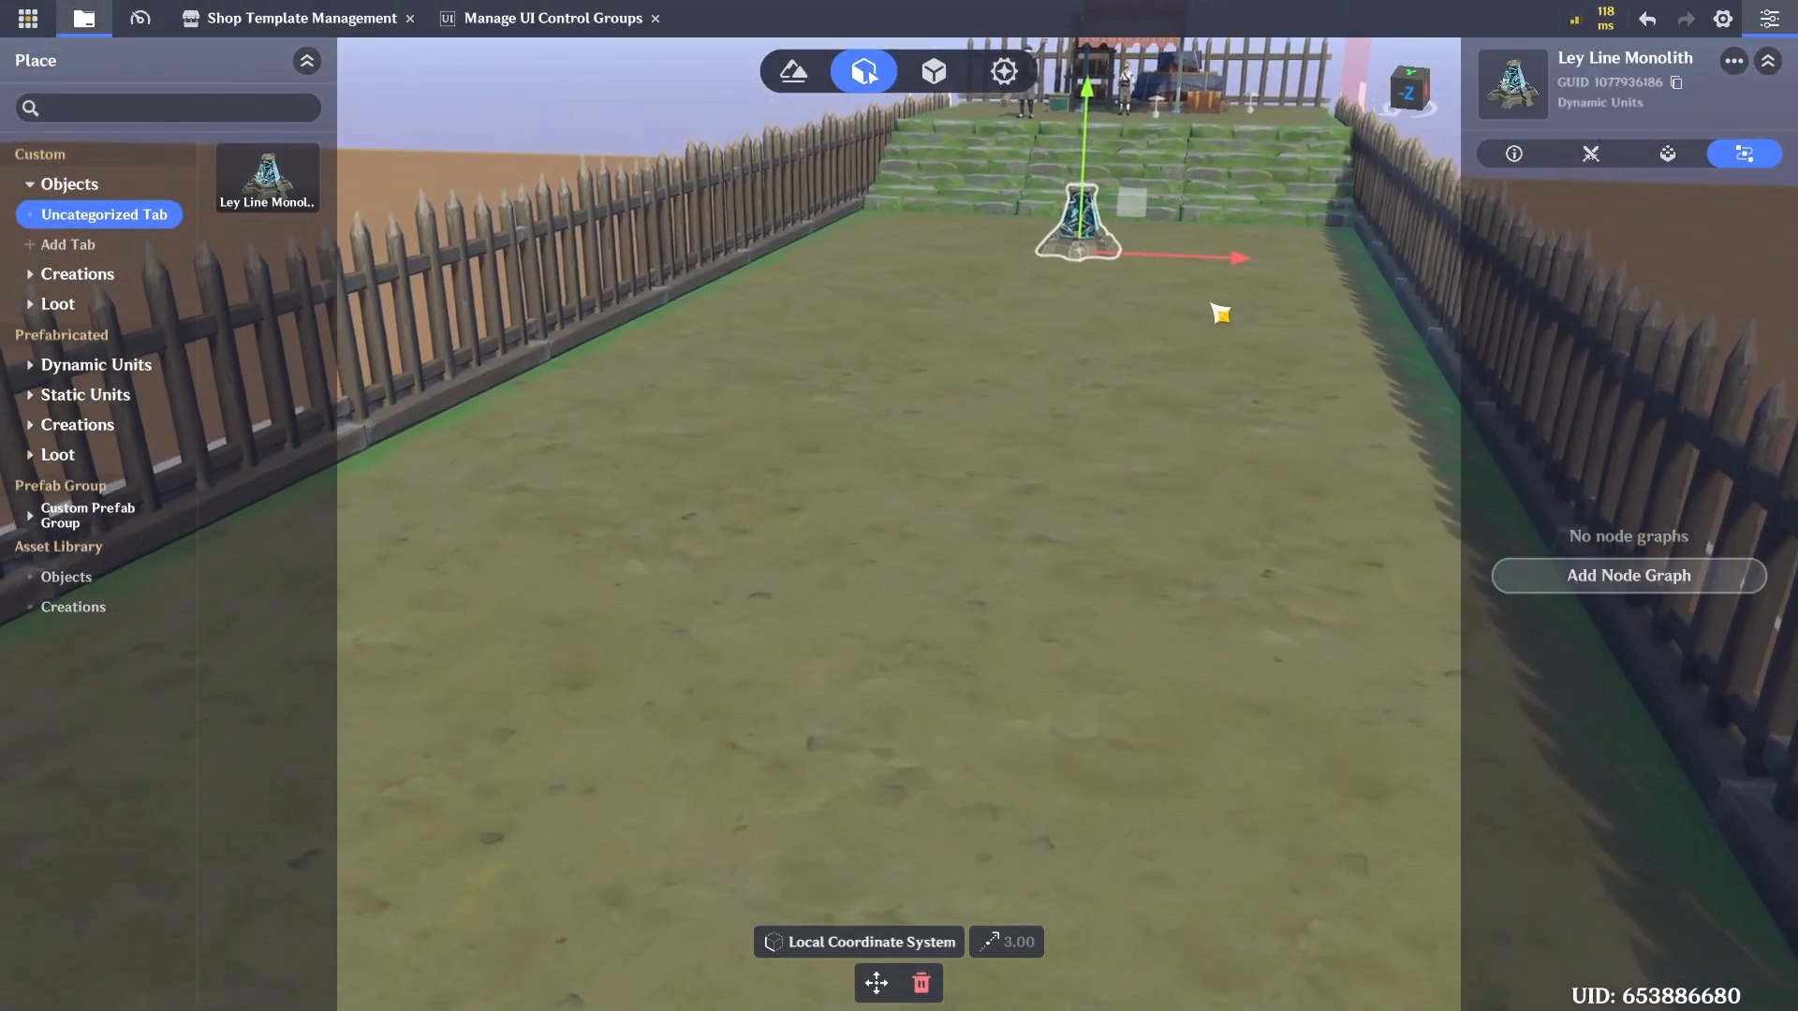
key("w")
key("w")
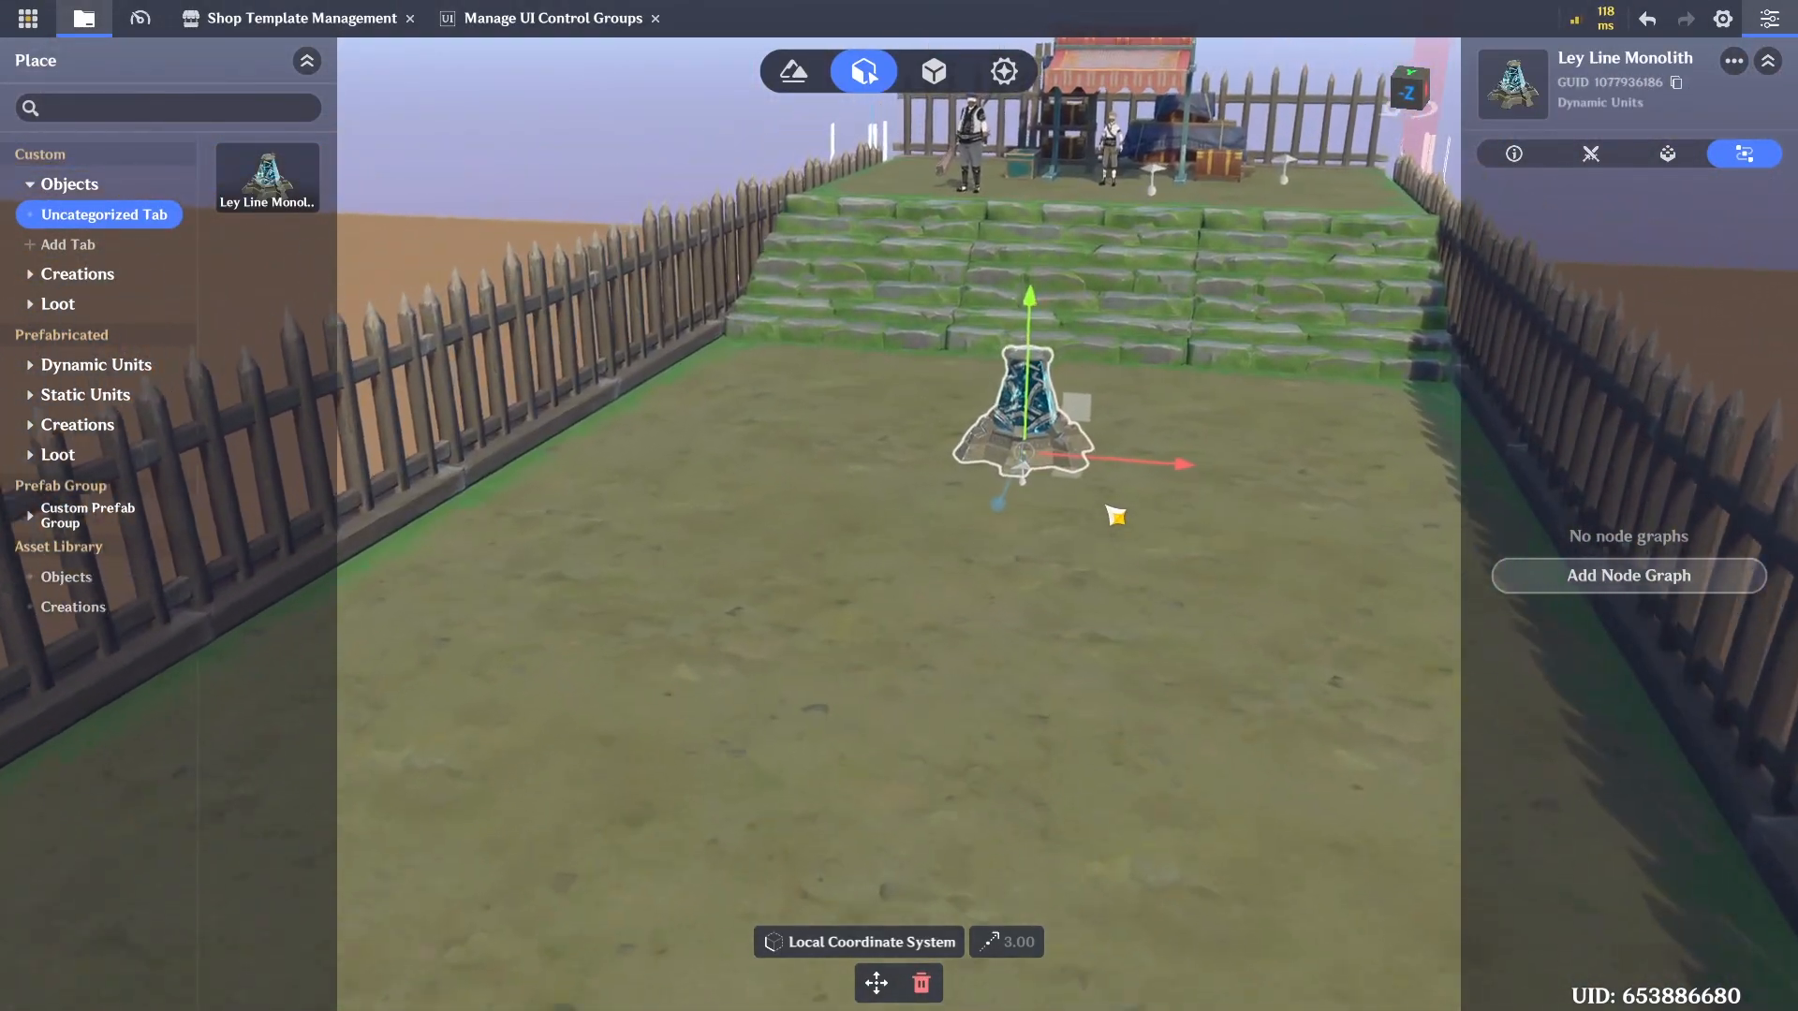
left_click(944, 85)
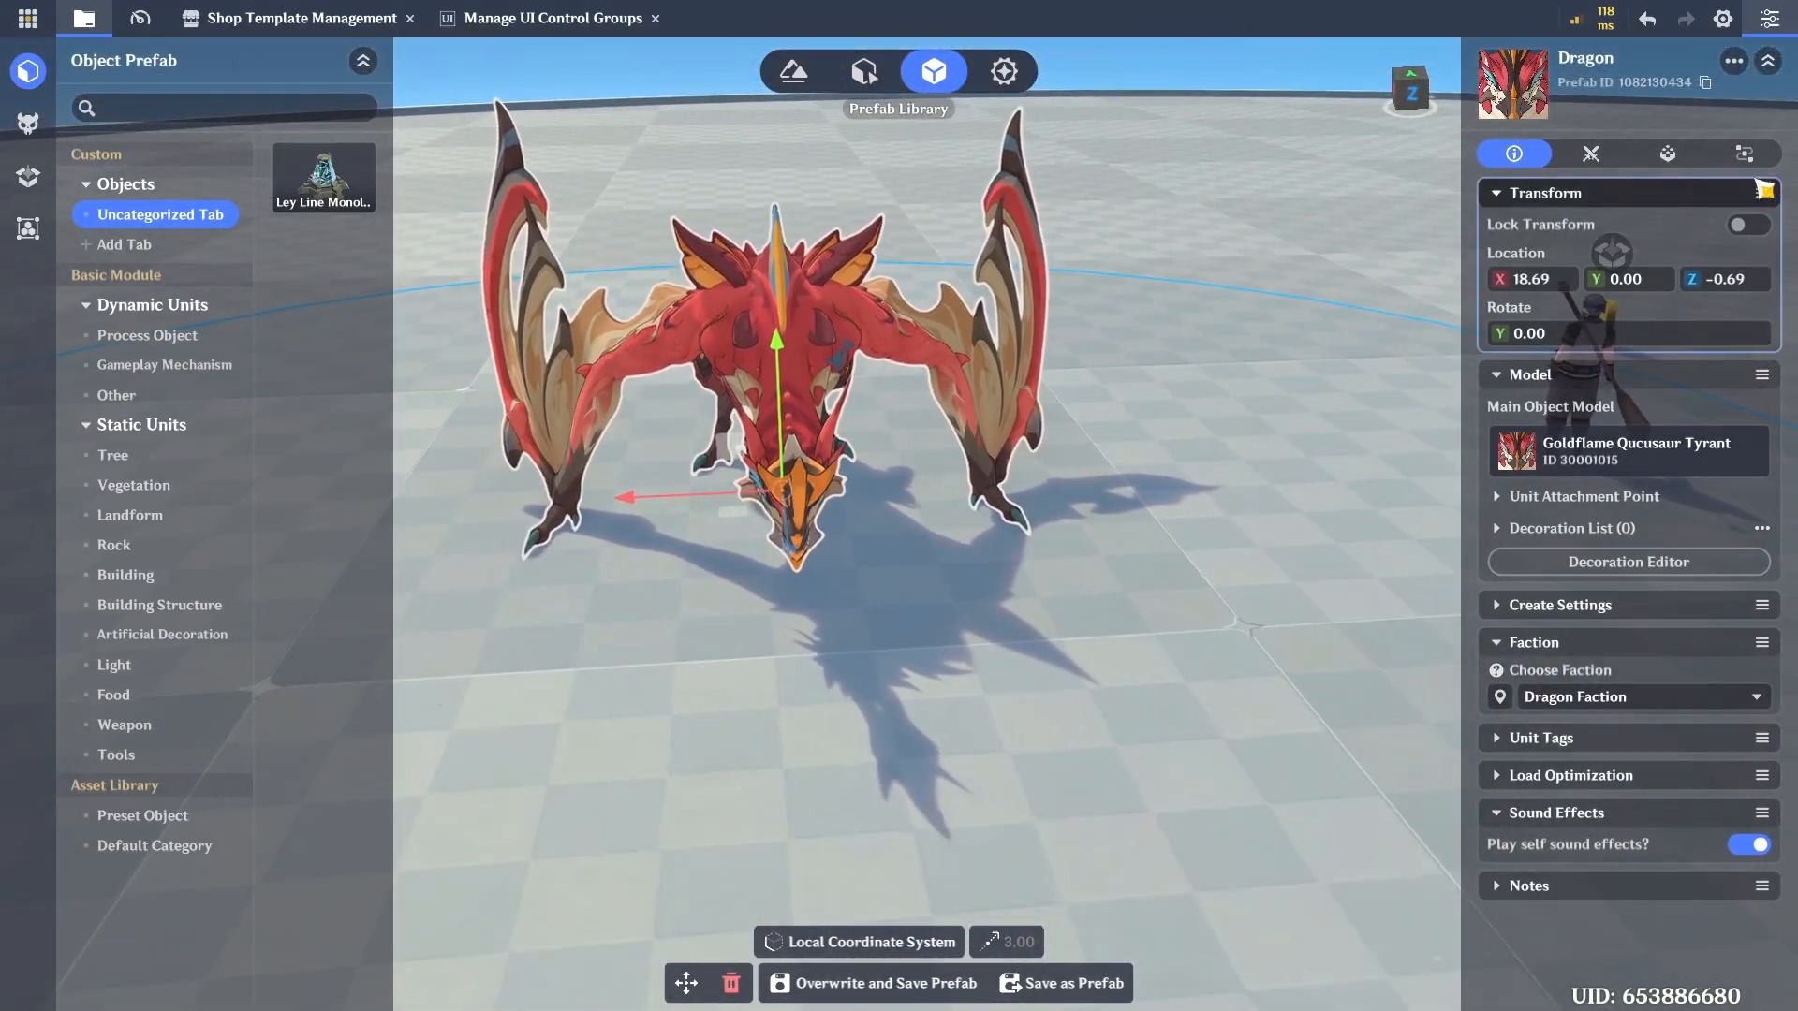
Open the Dragon prefab's custom variables and add one variable of type Integer
left_click(1669, 169)
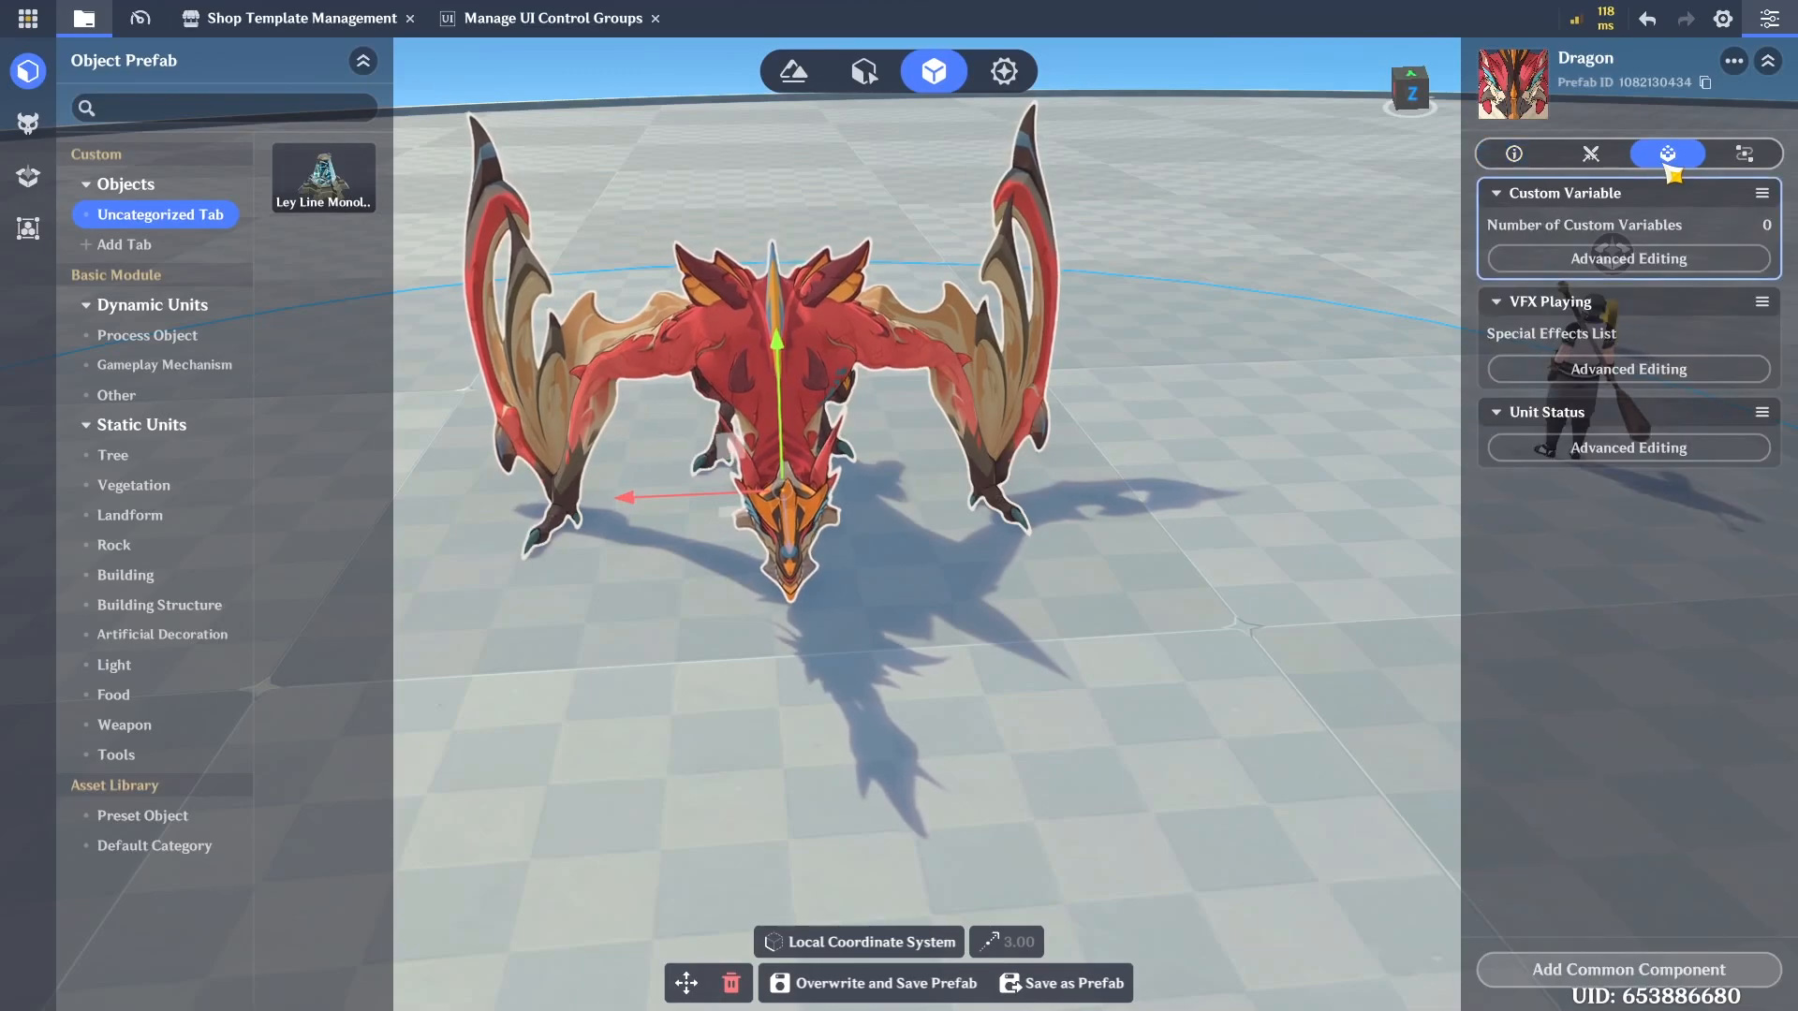
left_click(1629, 259)
left_click(1496, 966)
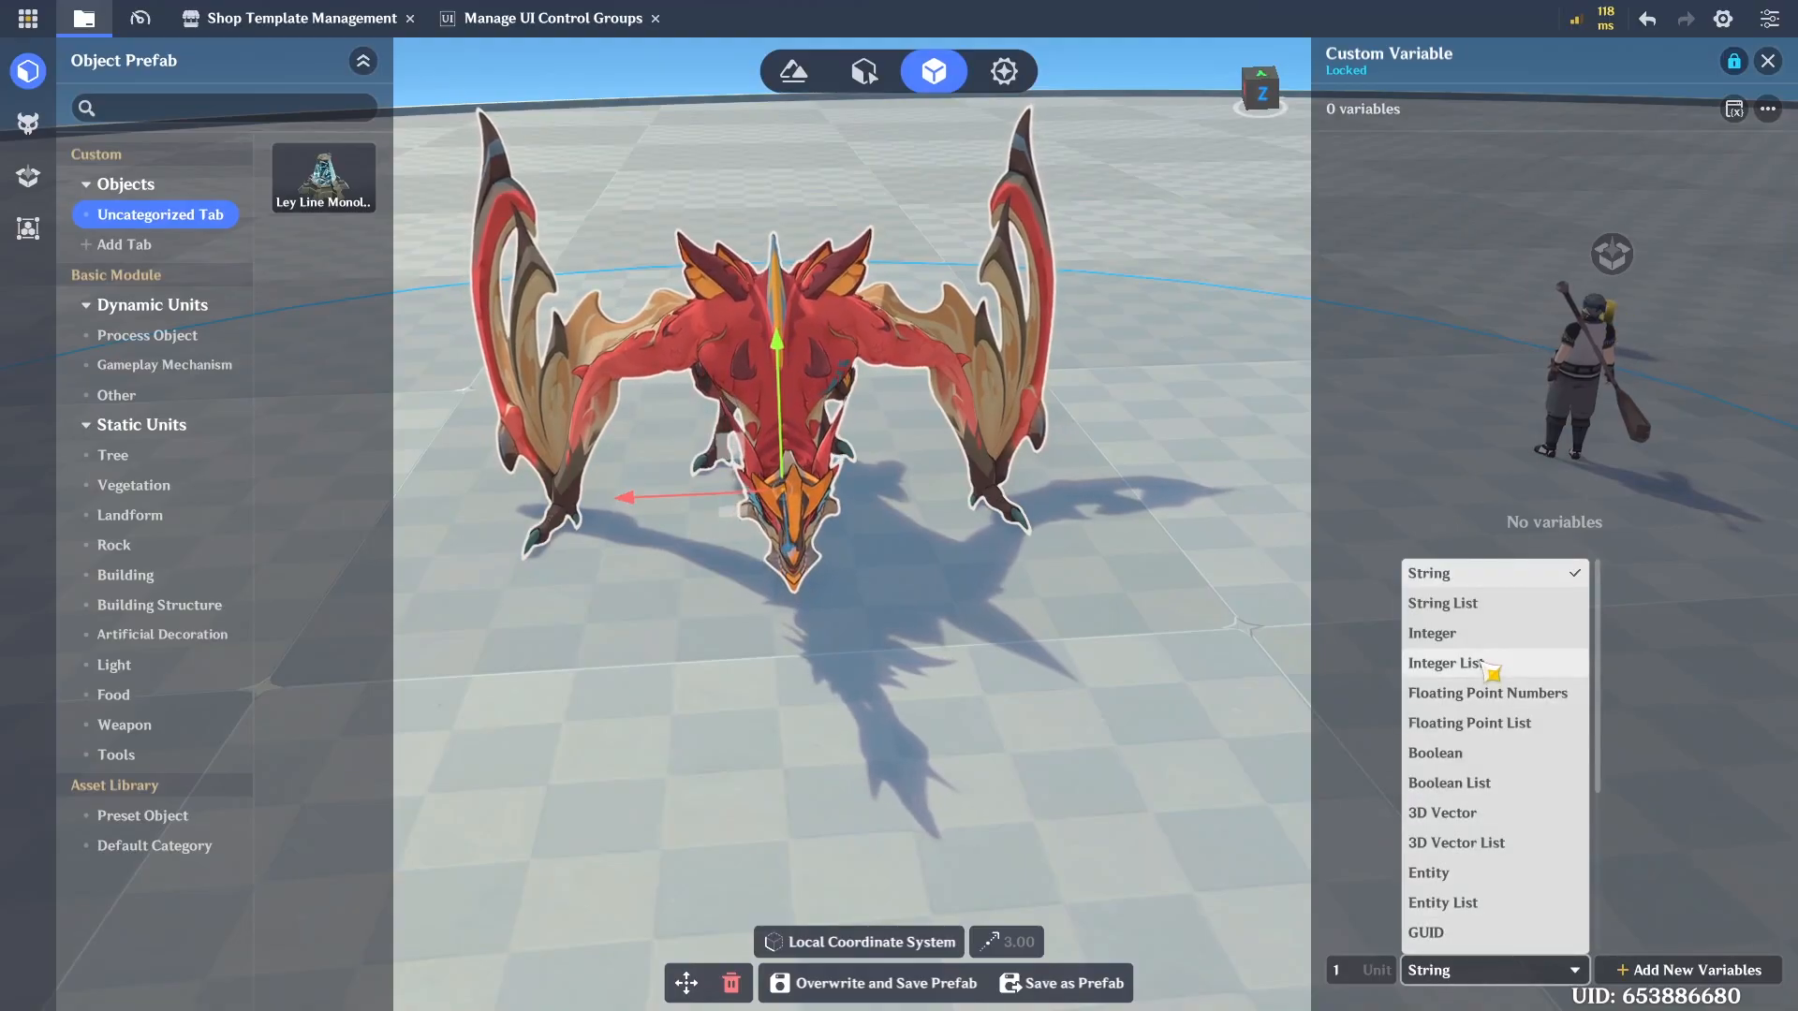
left_click(1489, 643)
left_click(1742, 970)
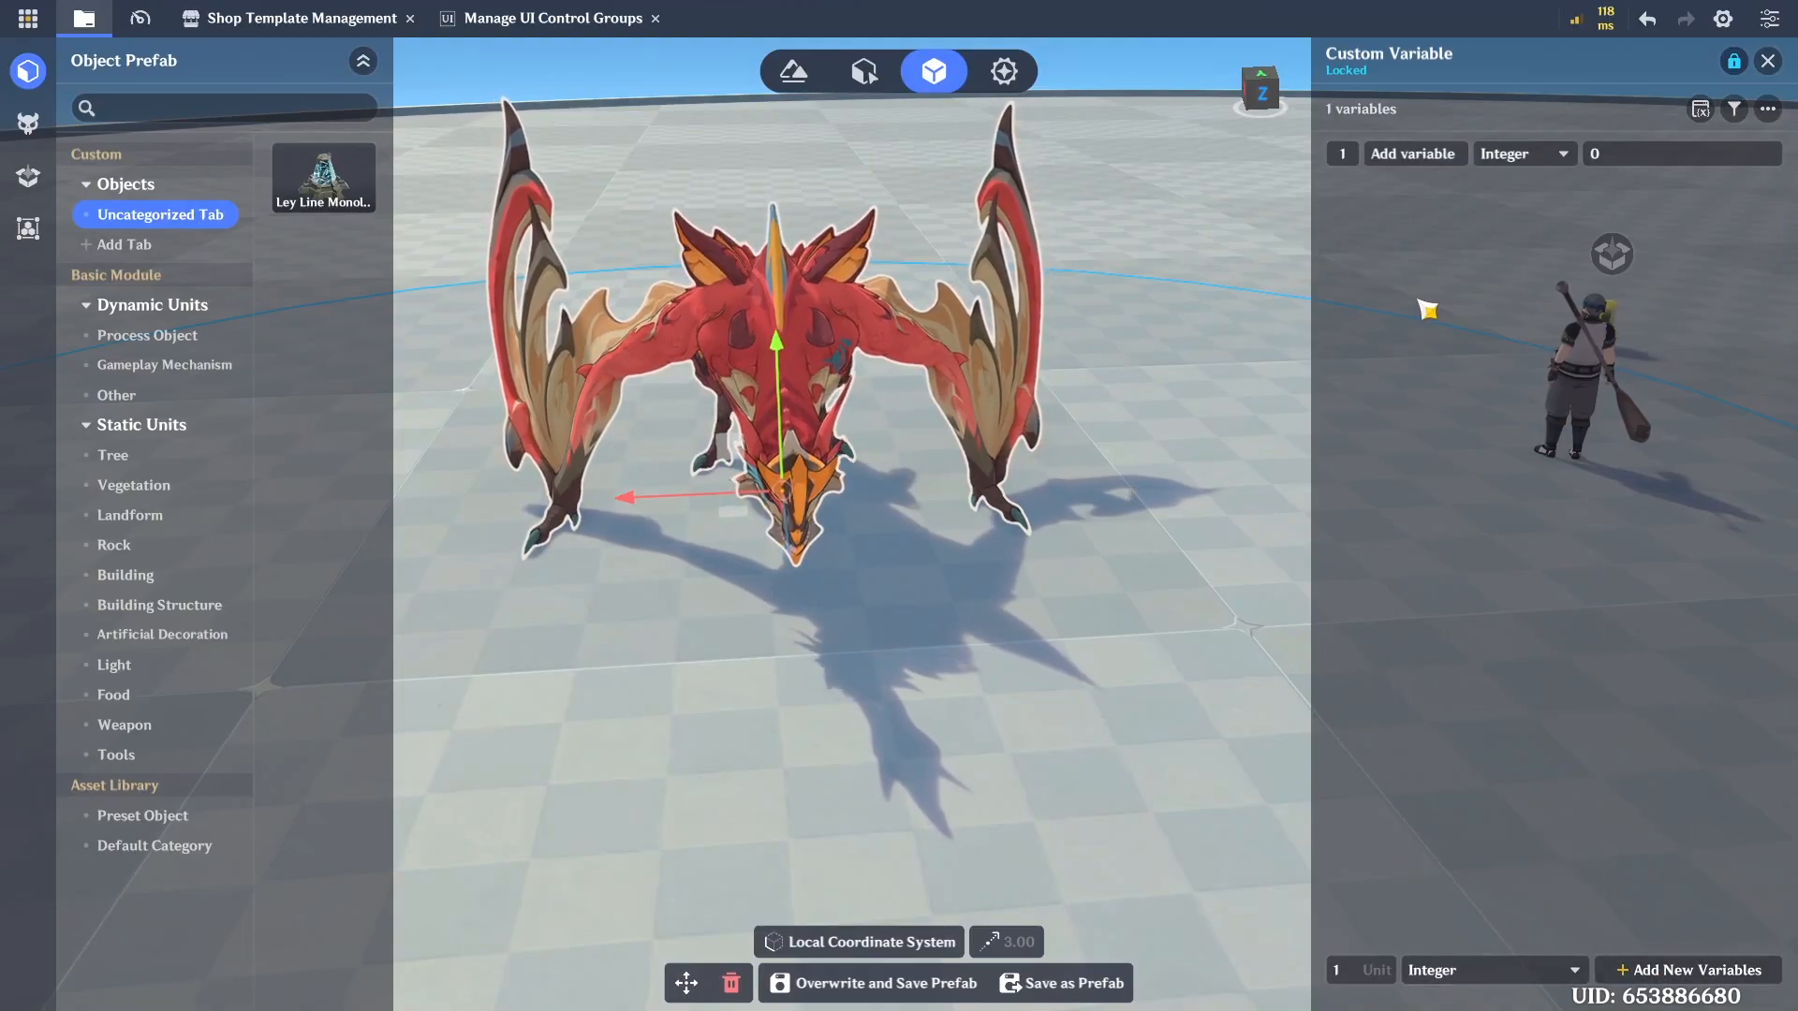
Name the Dragon's custom variable SpecialID, set its value to 1, and save the project
left_click(1413, 153)
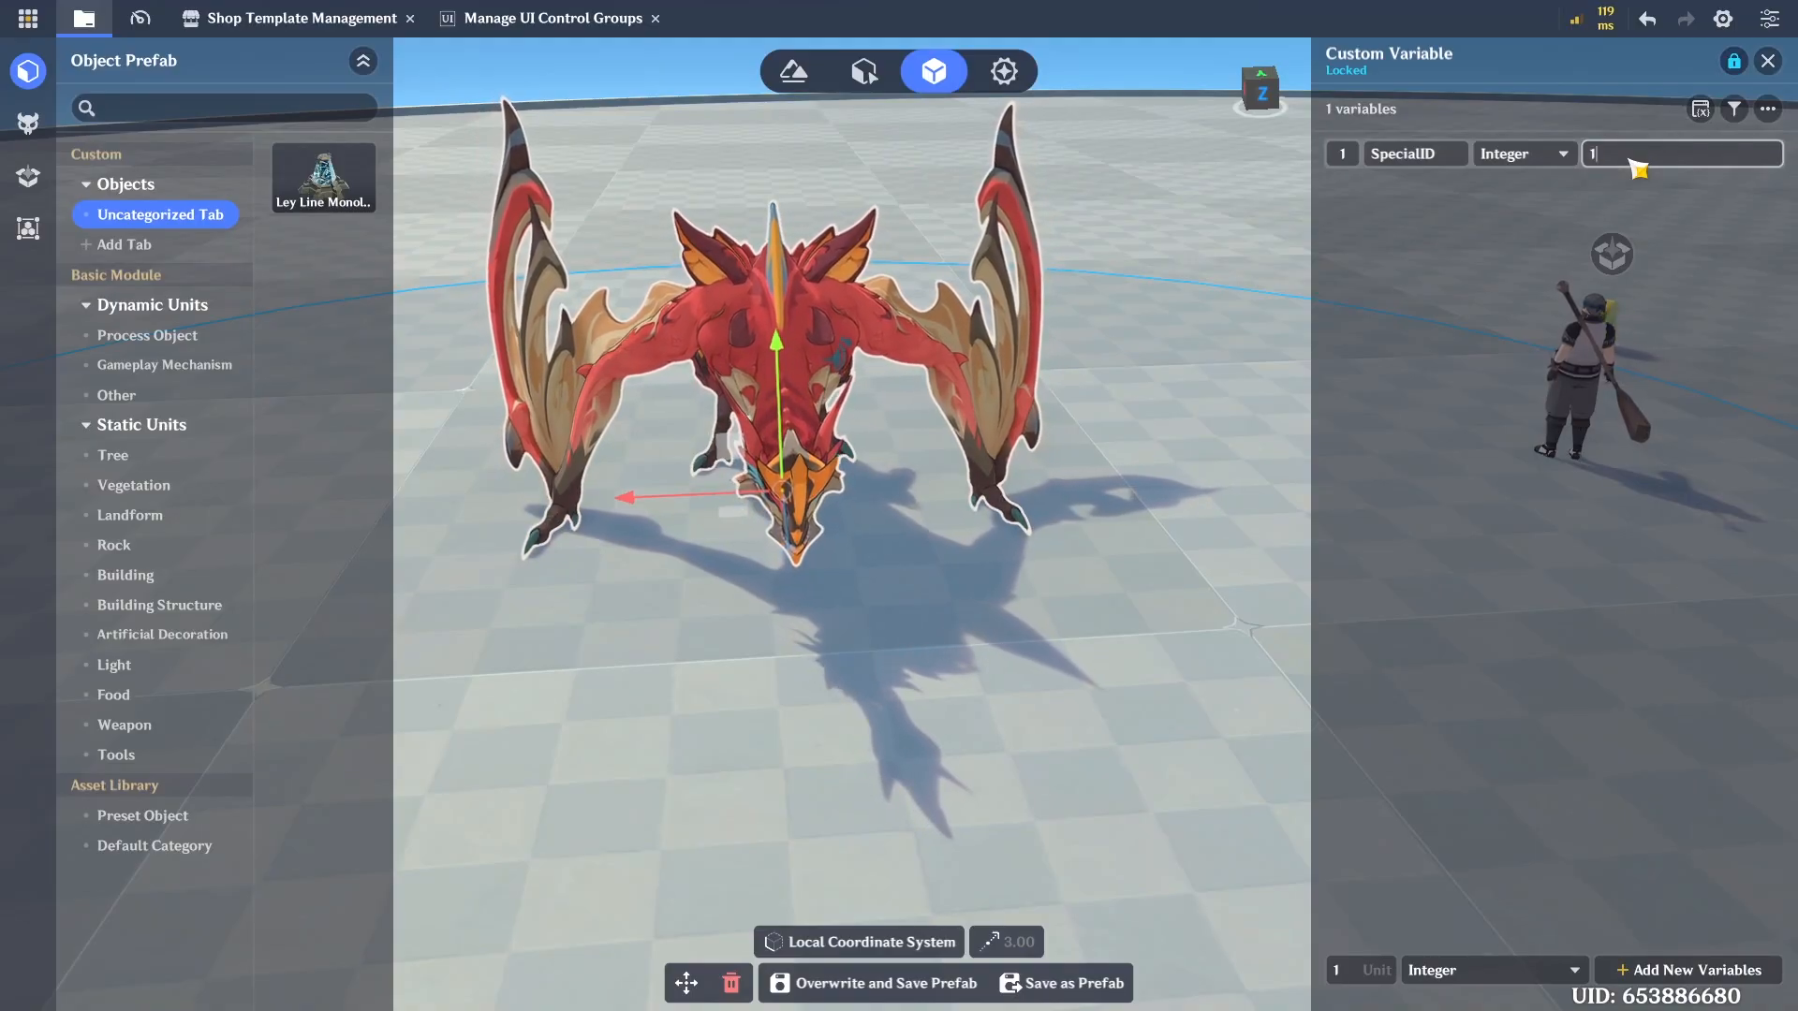
key("ctrl+s")
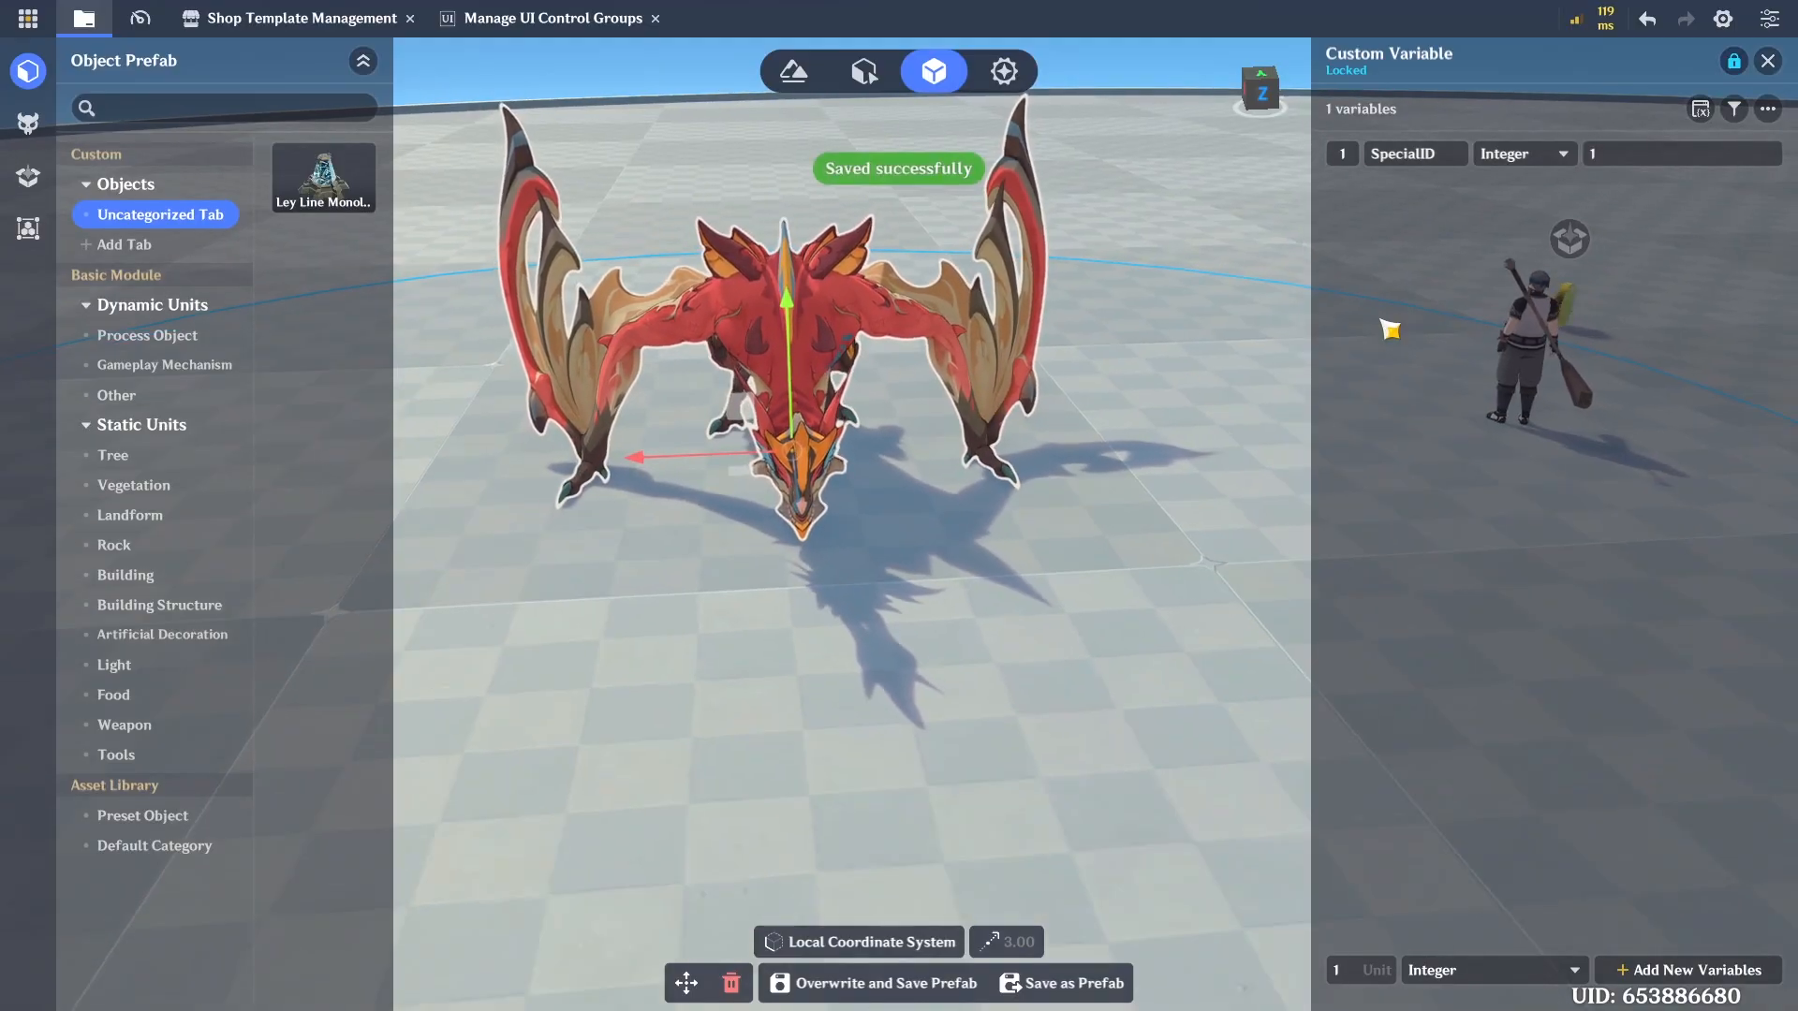
key("d")
key("w")
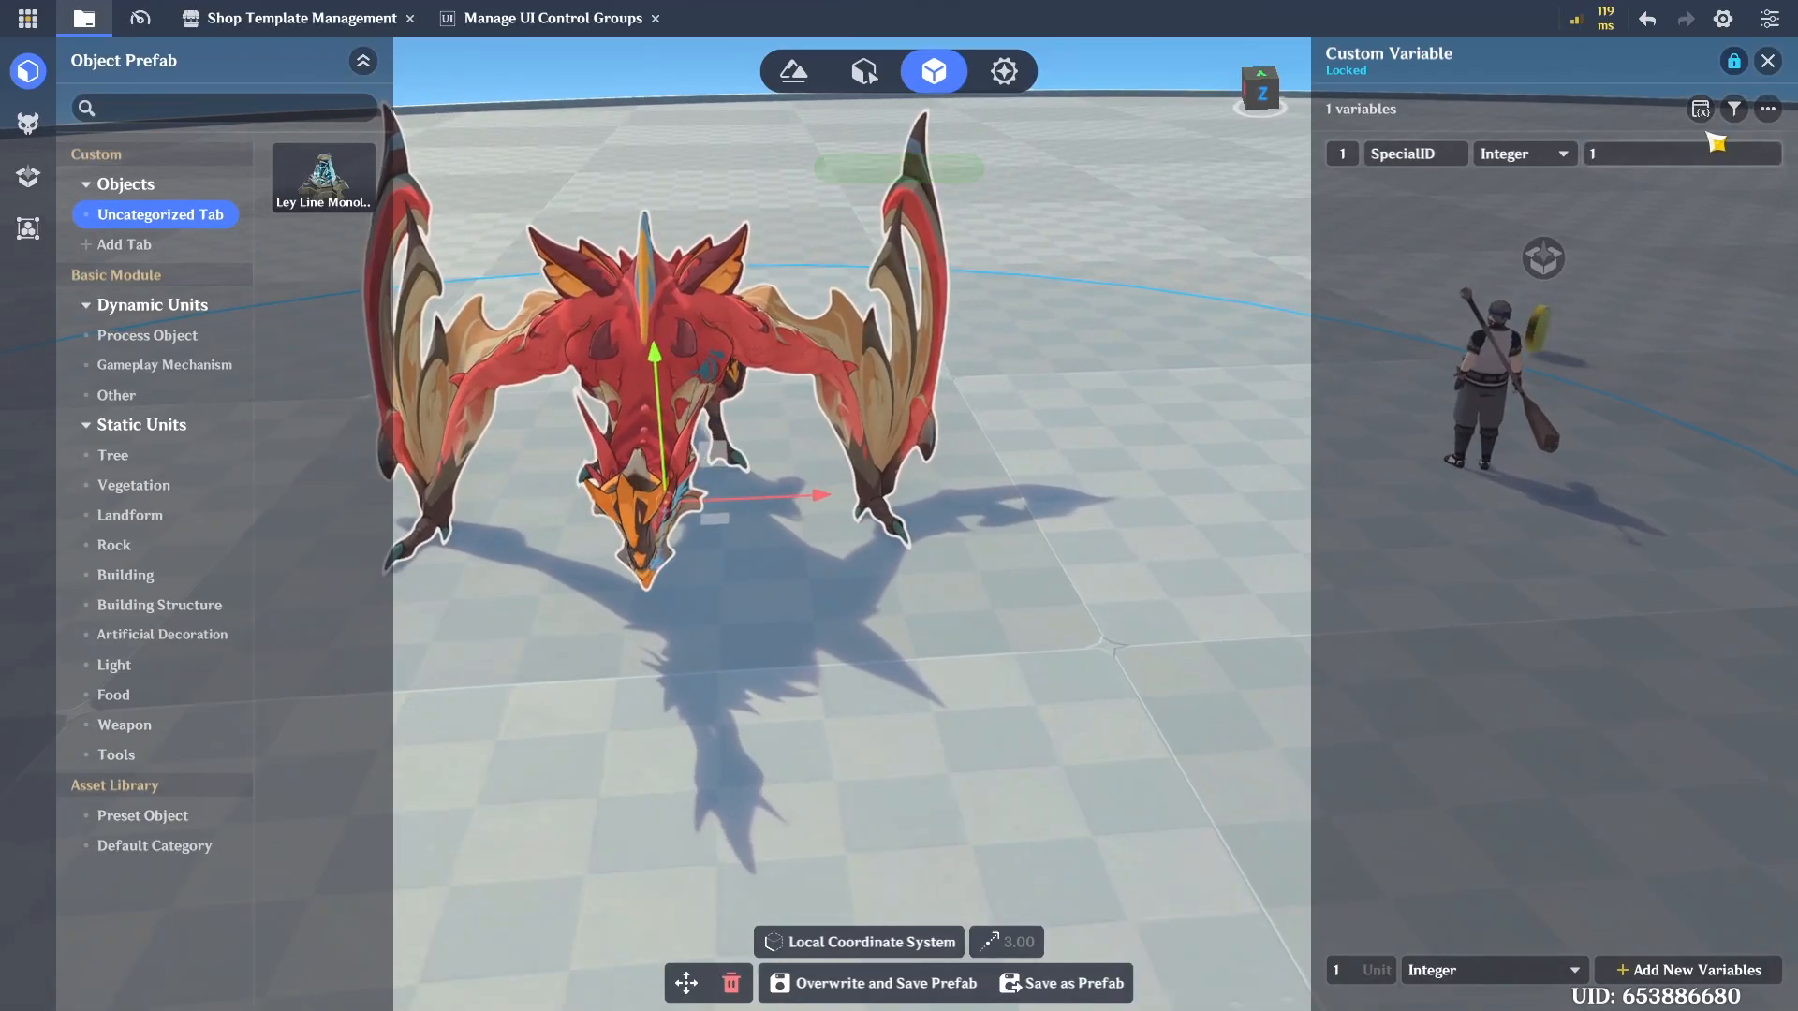
left_click(1768, 61)
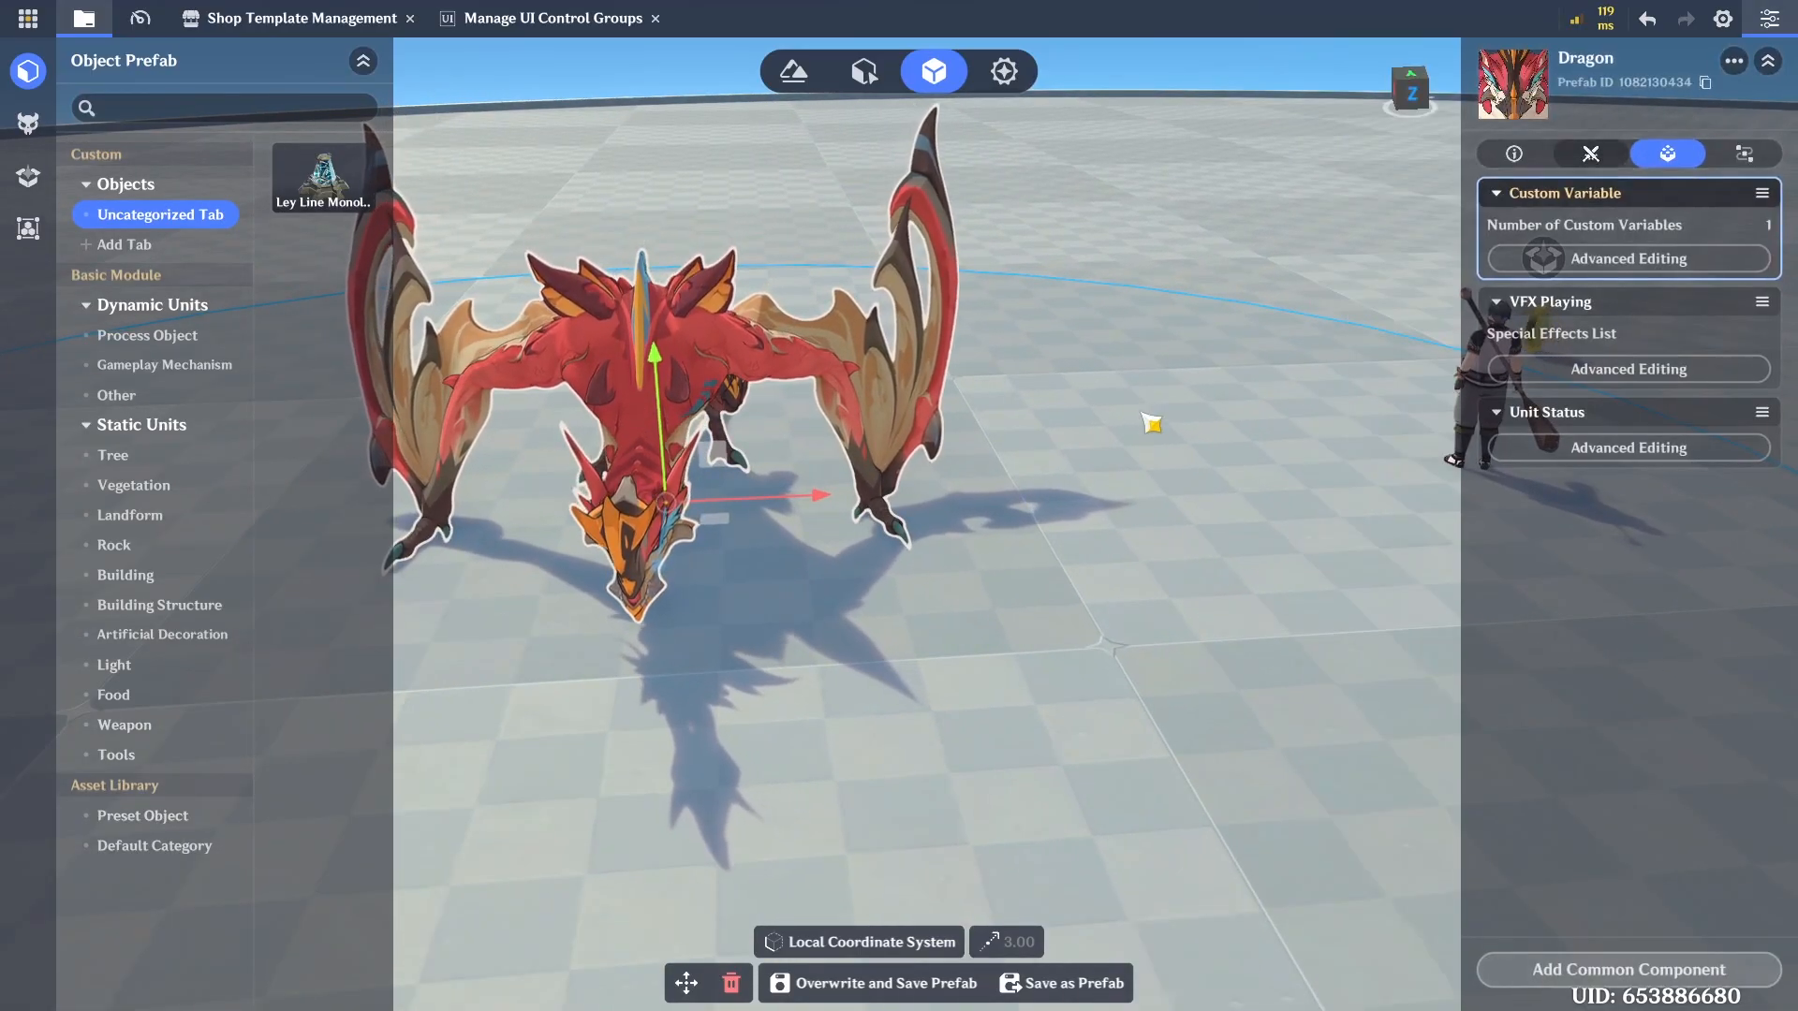
key("ctrl+s")
Select the Ley Line Monolith prefab and display its common components, including Custom Variable
right_click(1277, 409)
left_click(1116, 352)
right_click_drag(1003, 390, 438, 253)
key("a")
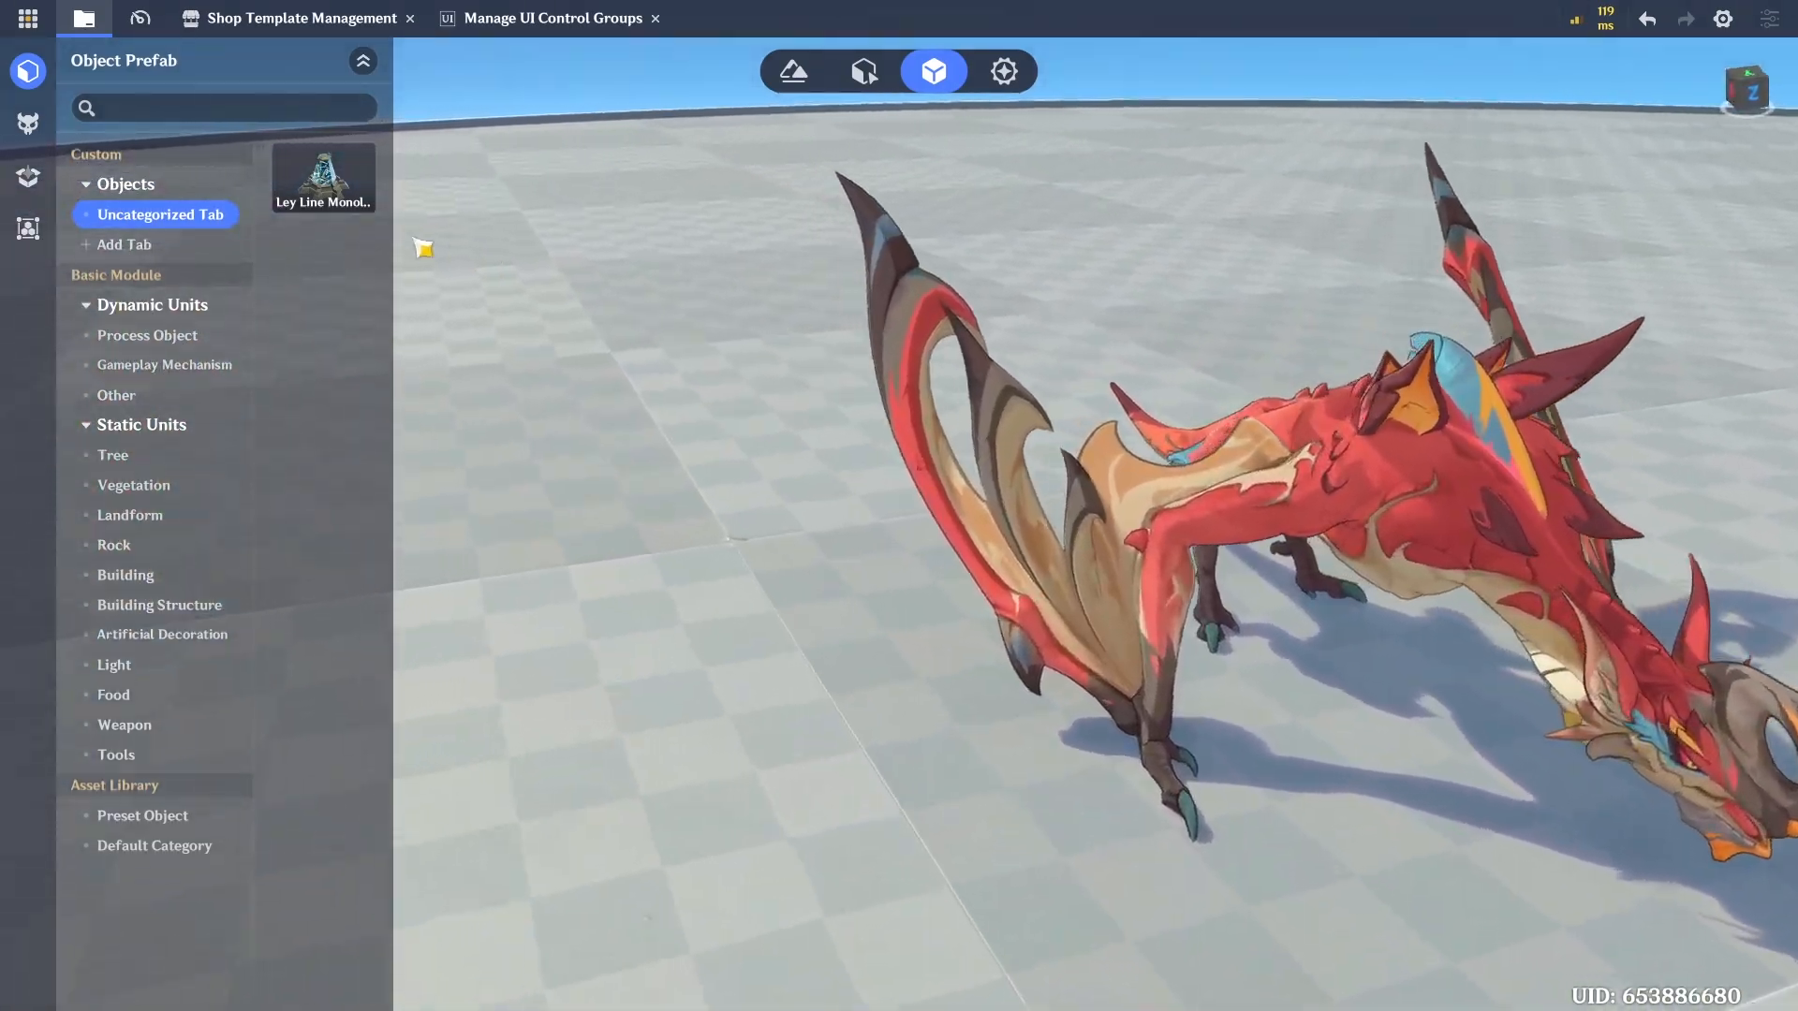
key("s")
right_click_drag(943, 381, 423, 226)
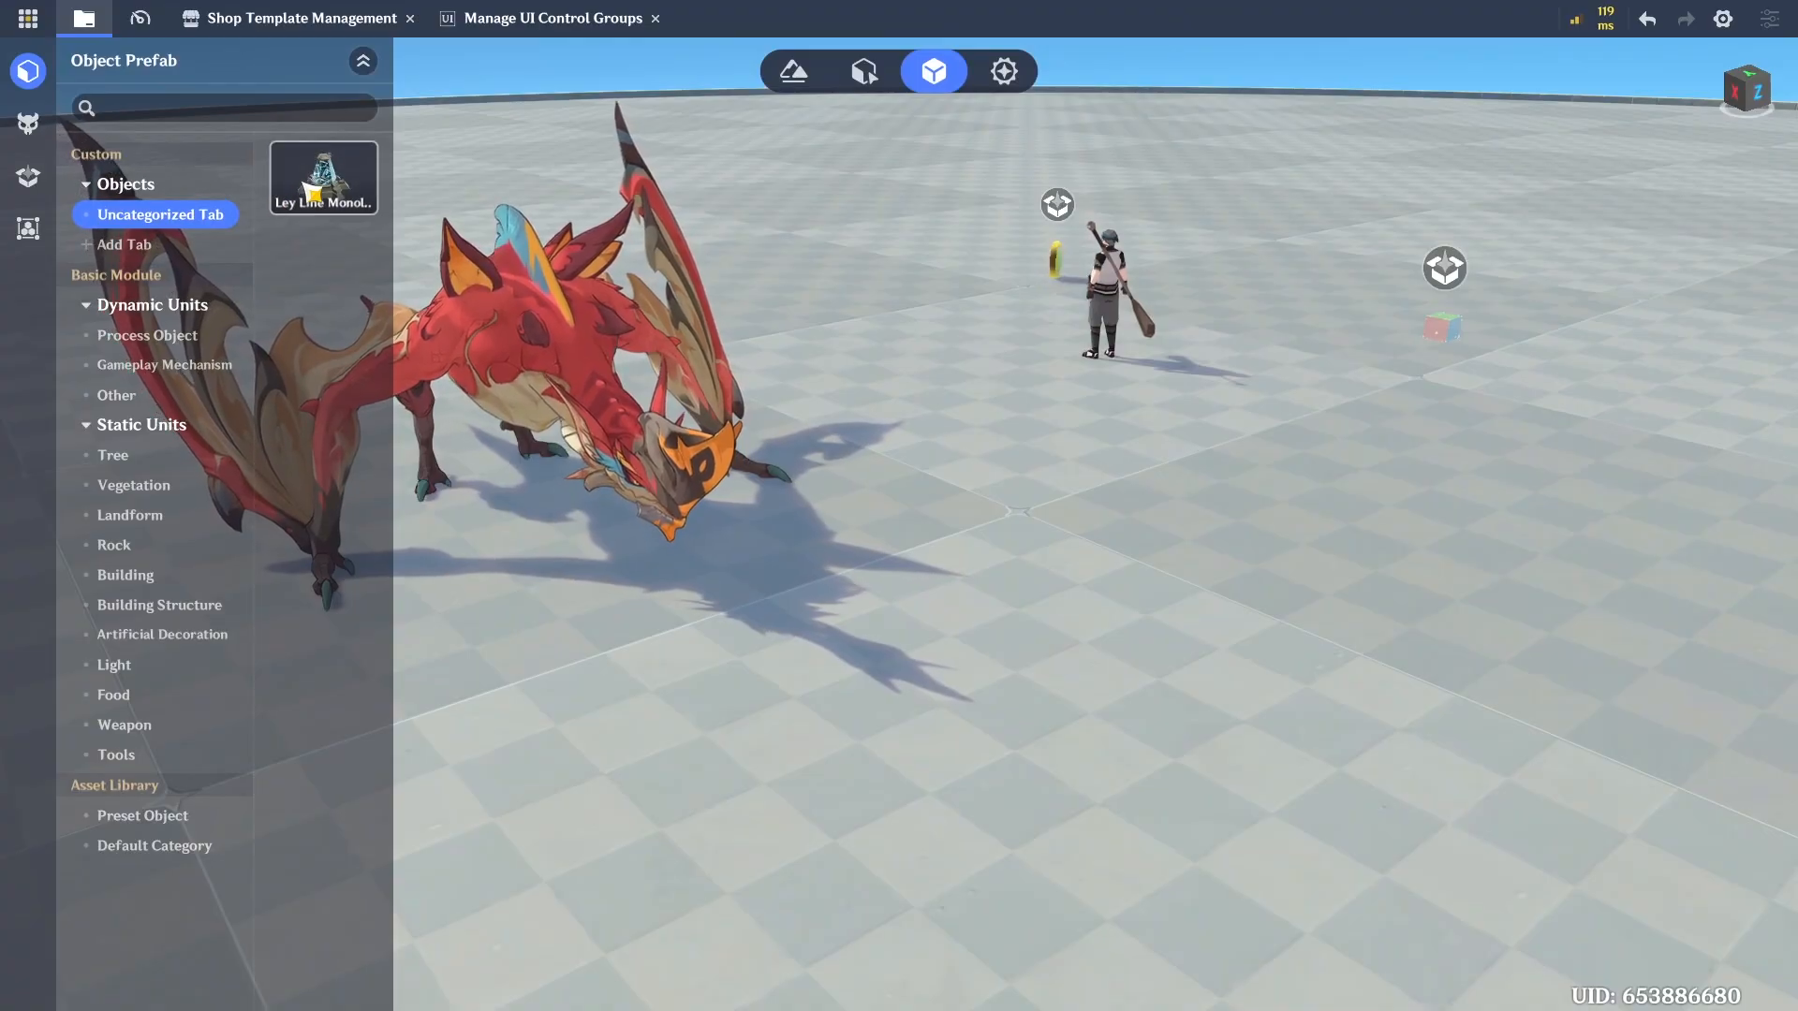
left_click(305, 185)
left_click_drag(1005, 554, 1114, 617)
right_click_drag(1115, 616, 1136, 578)
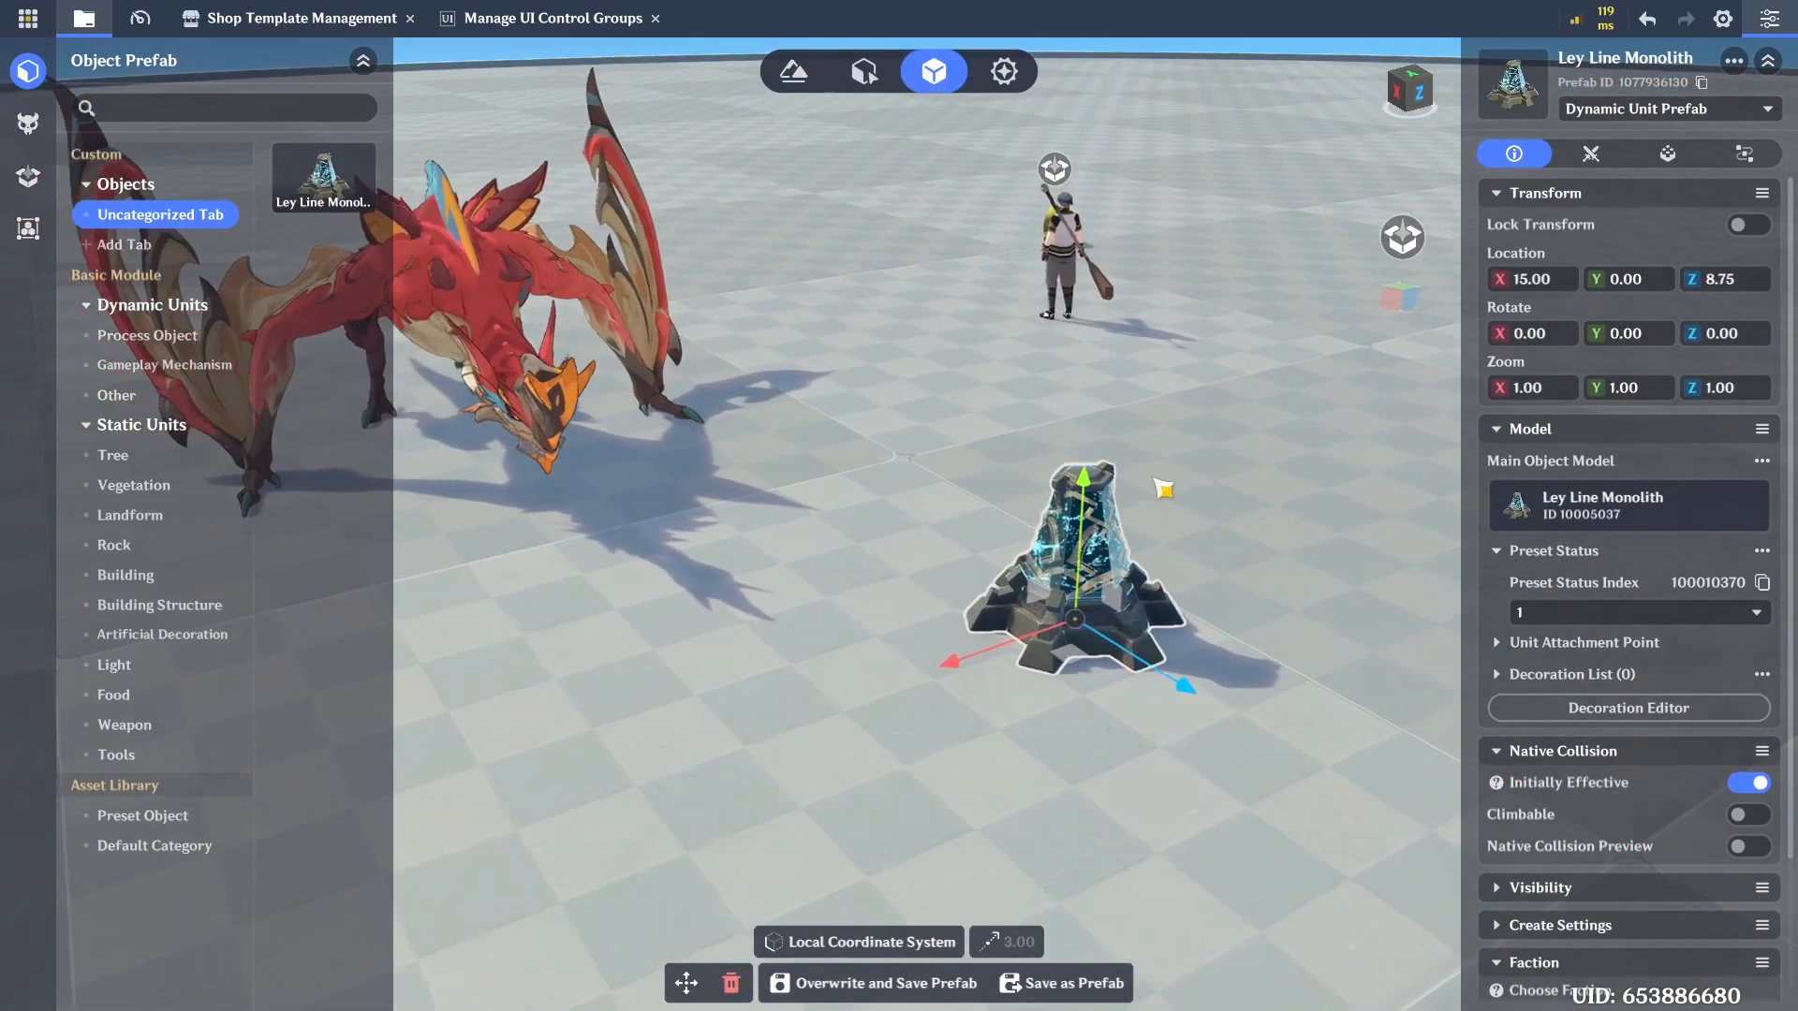
right_click_drag(1123, 489, 1228, 487)
left_click(1667, 155)
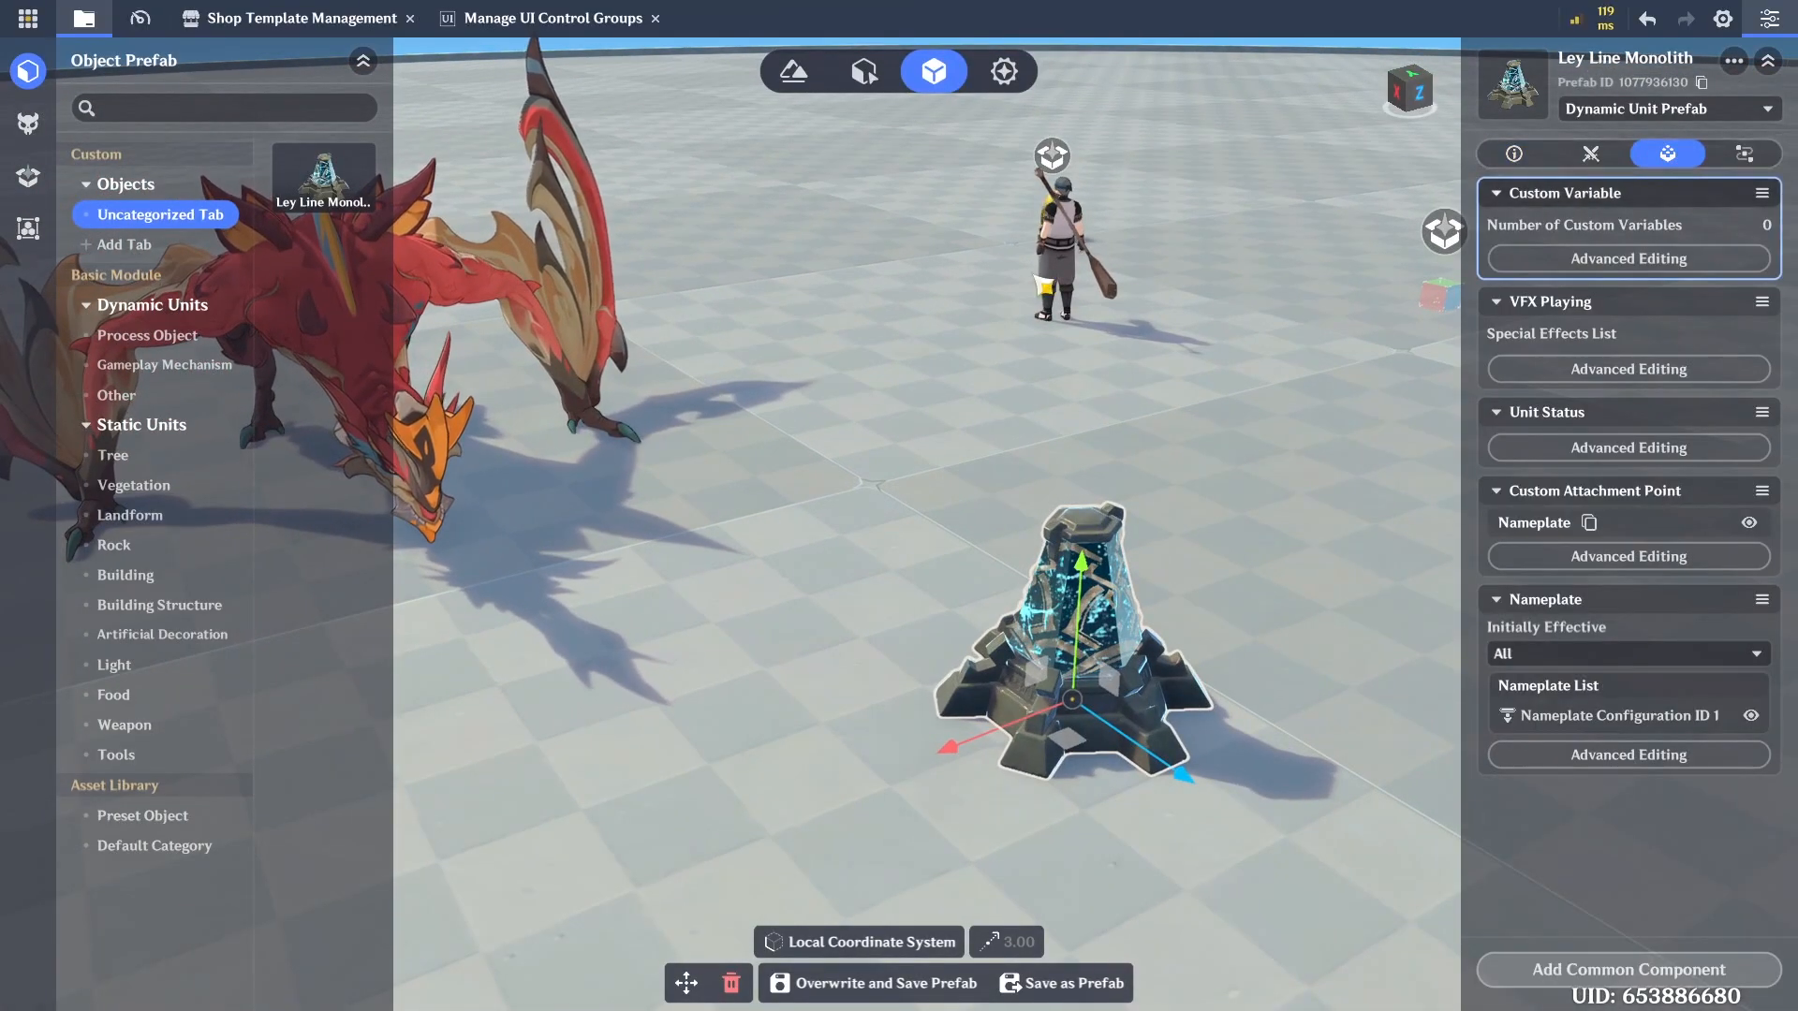
Copy the Dragon prefab's Custom Variable component and paste it onto the Ley Line Monolith prefab
right_click_drag(1136, 272, 983, 291)
left_click(637, 327)
right_click_drag(1312, 375, 1114, 379)
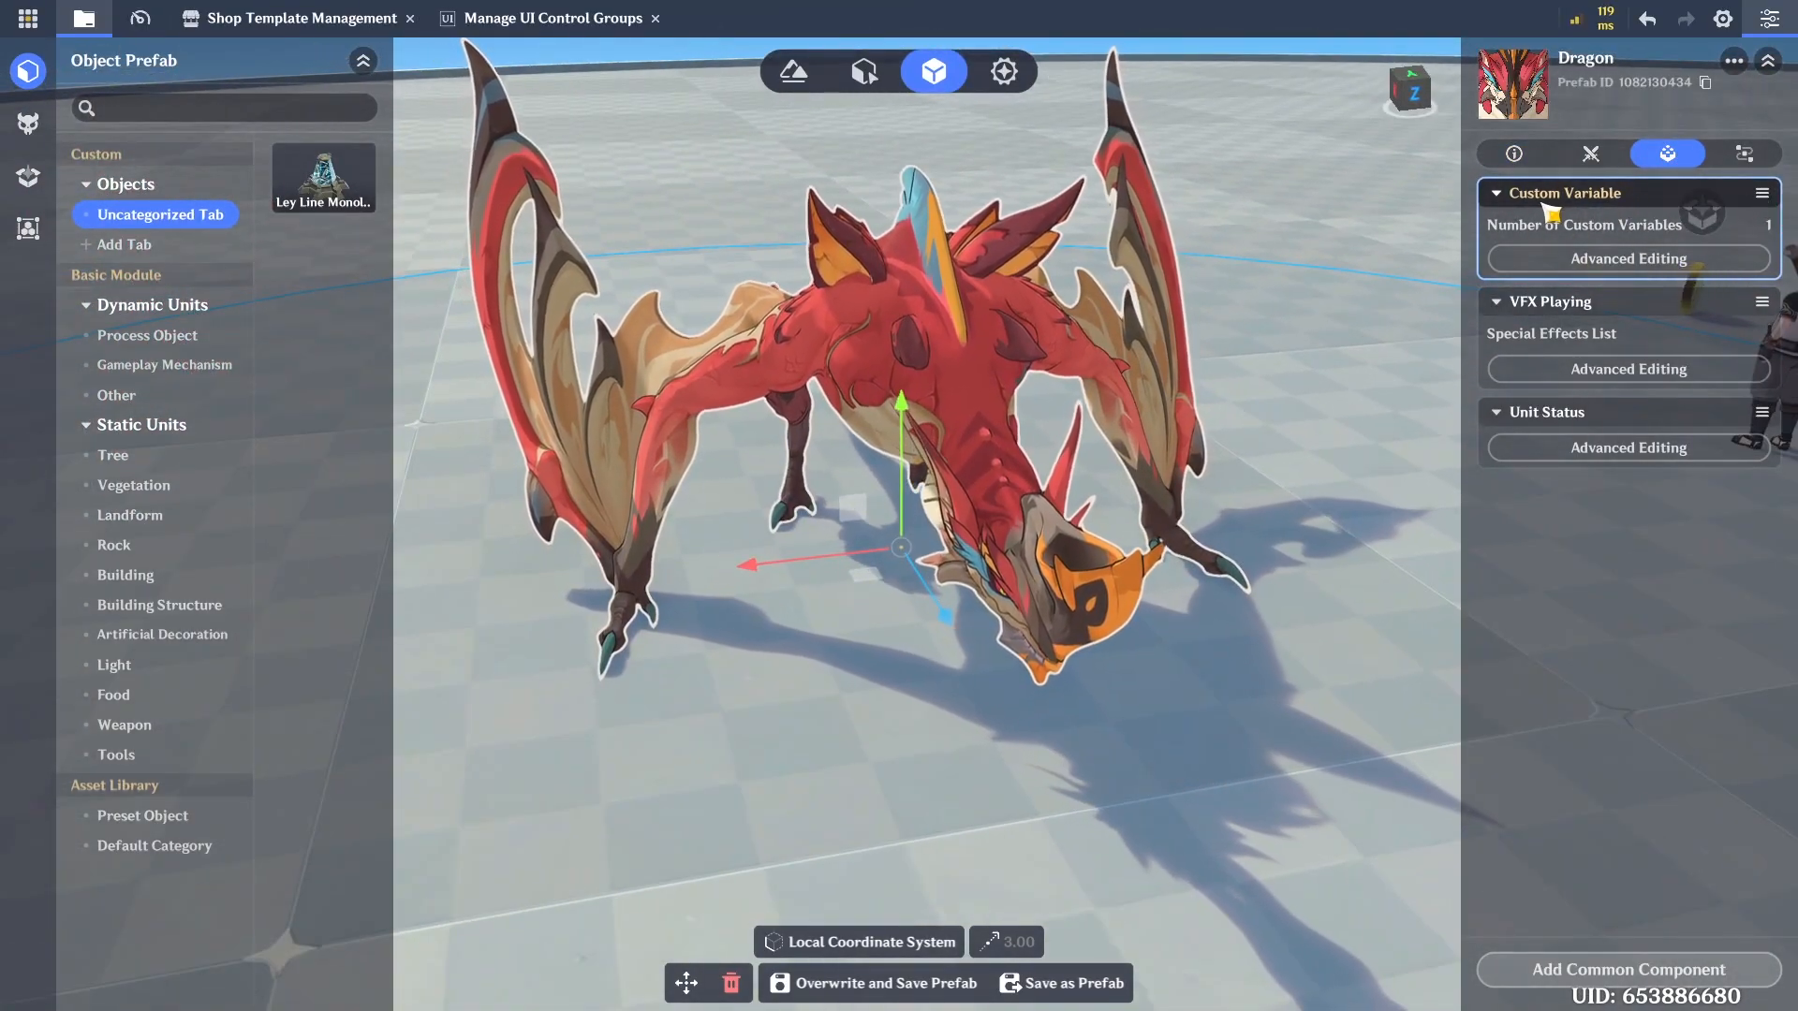
left_click(1763, 195)
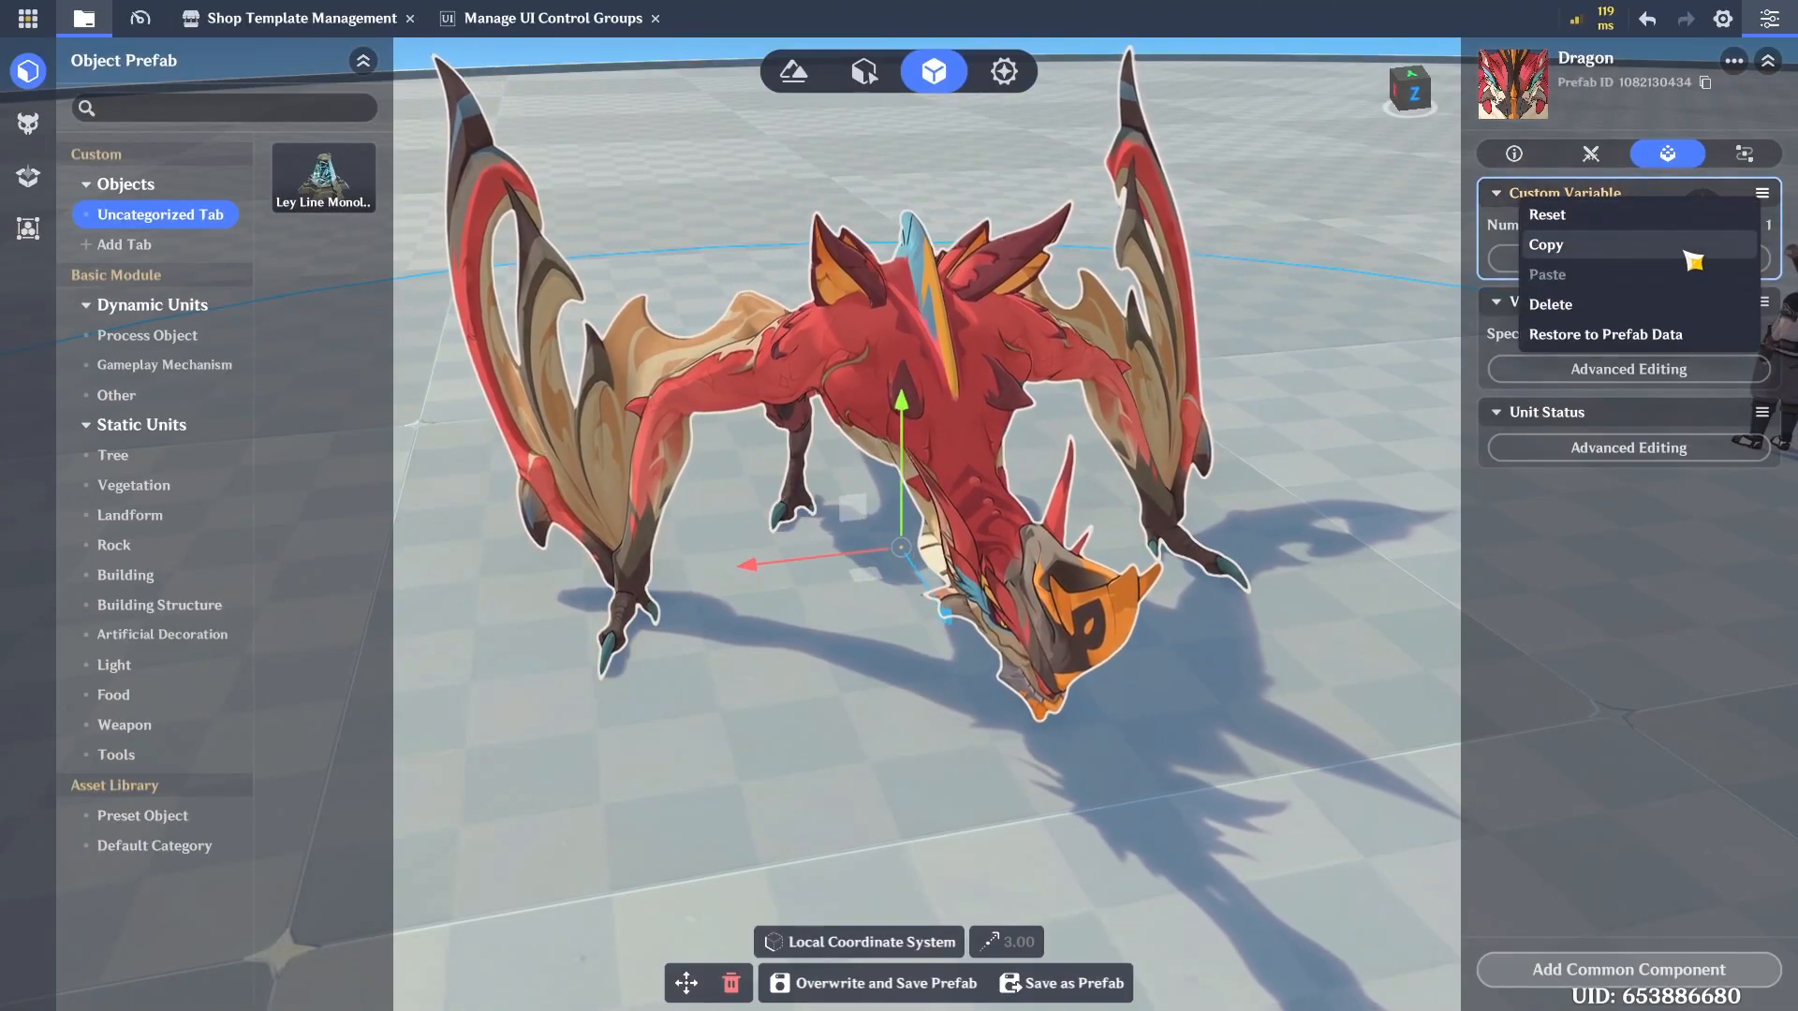
left_click(1689, 249)
right_click_drag(942, 508, 1154, 565)
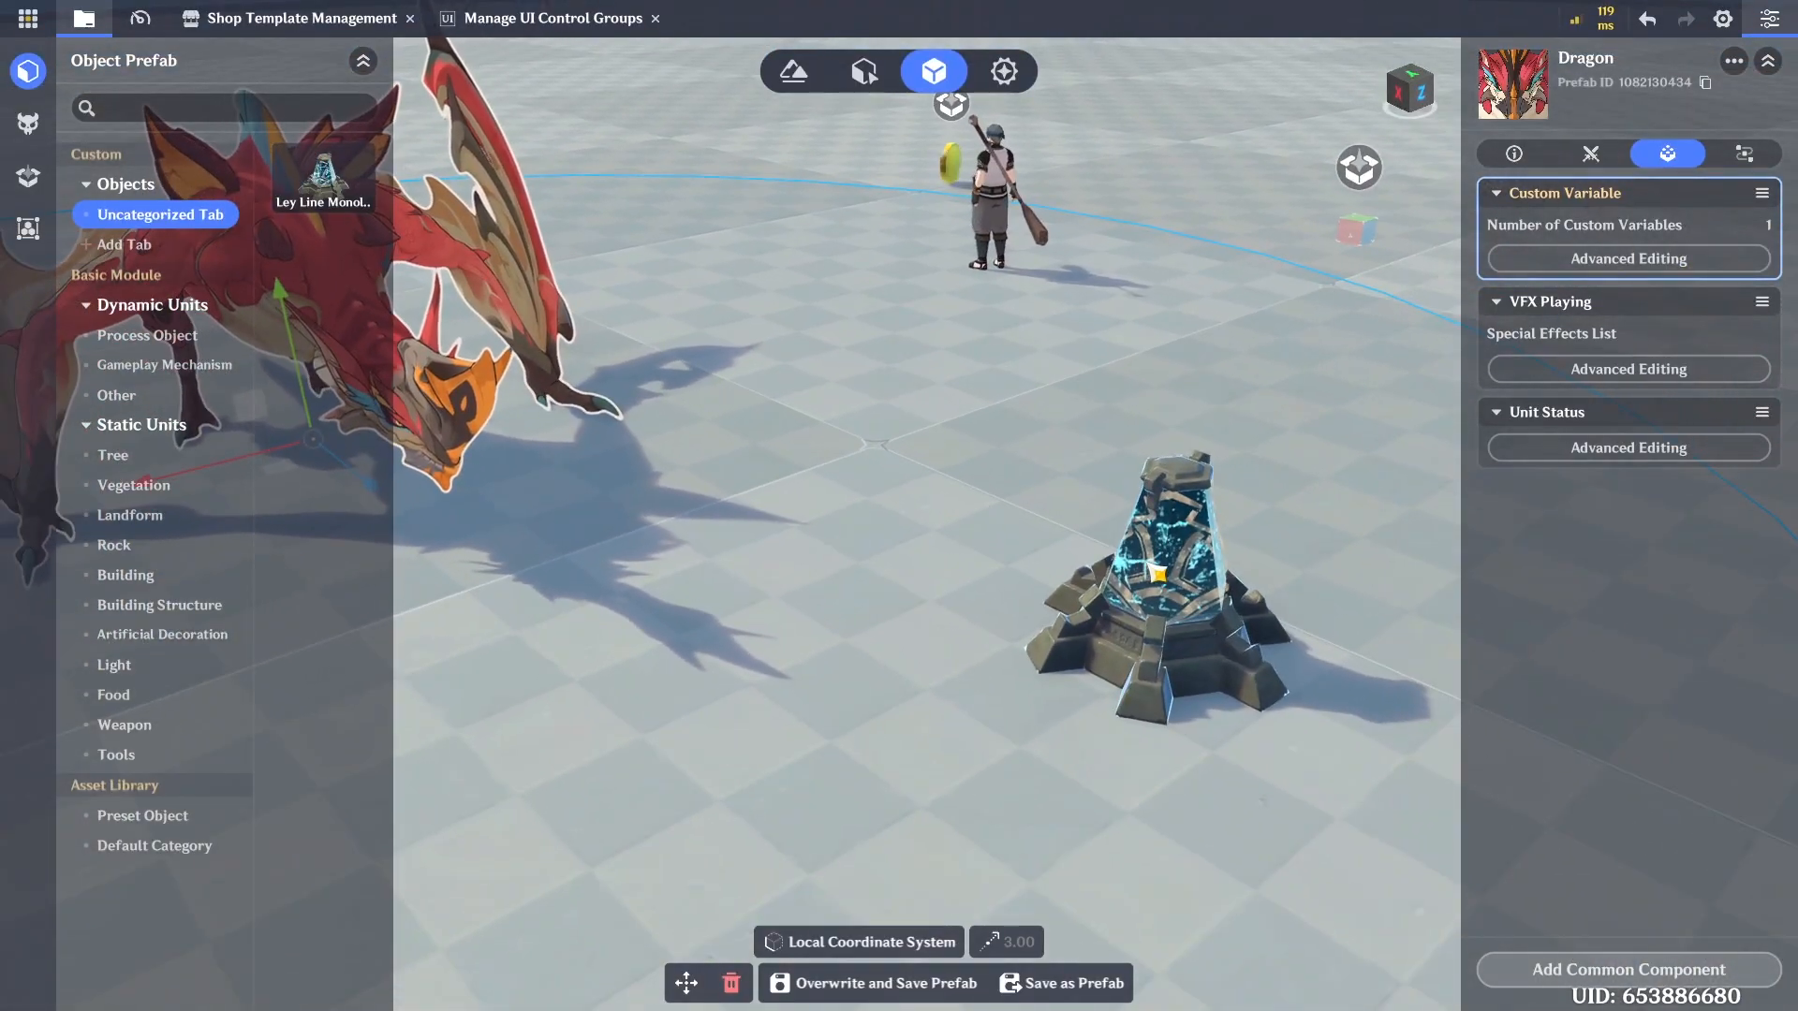
left_click(1158, 569)
left_click(1763, 193)
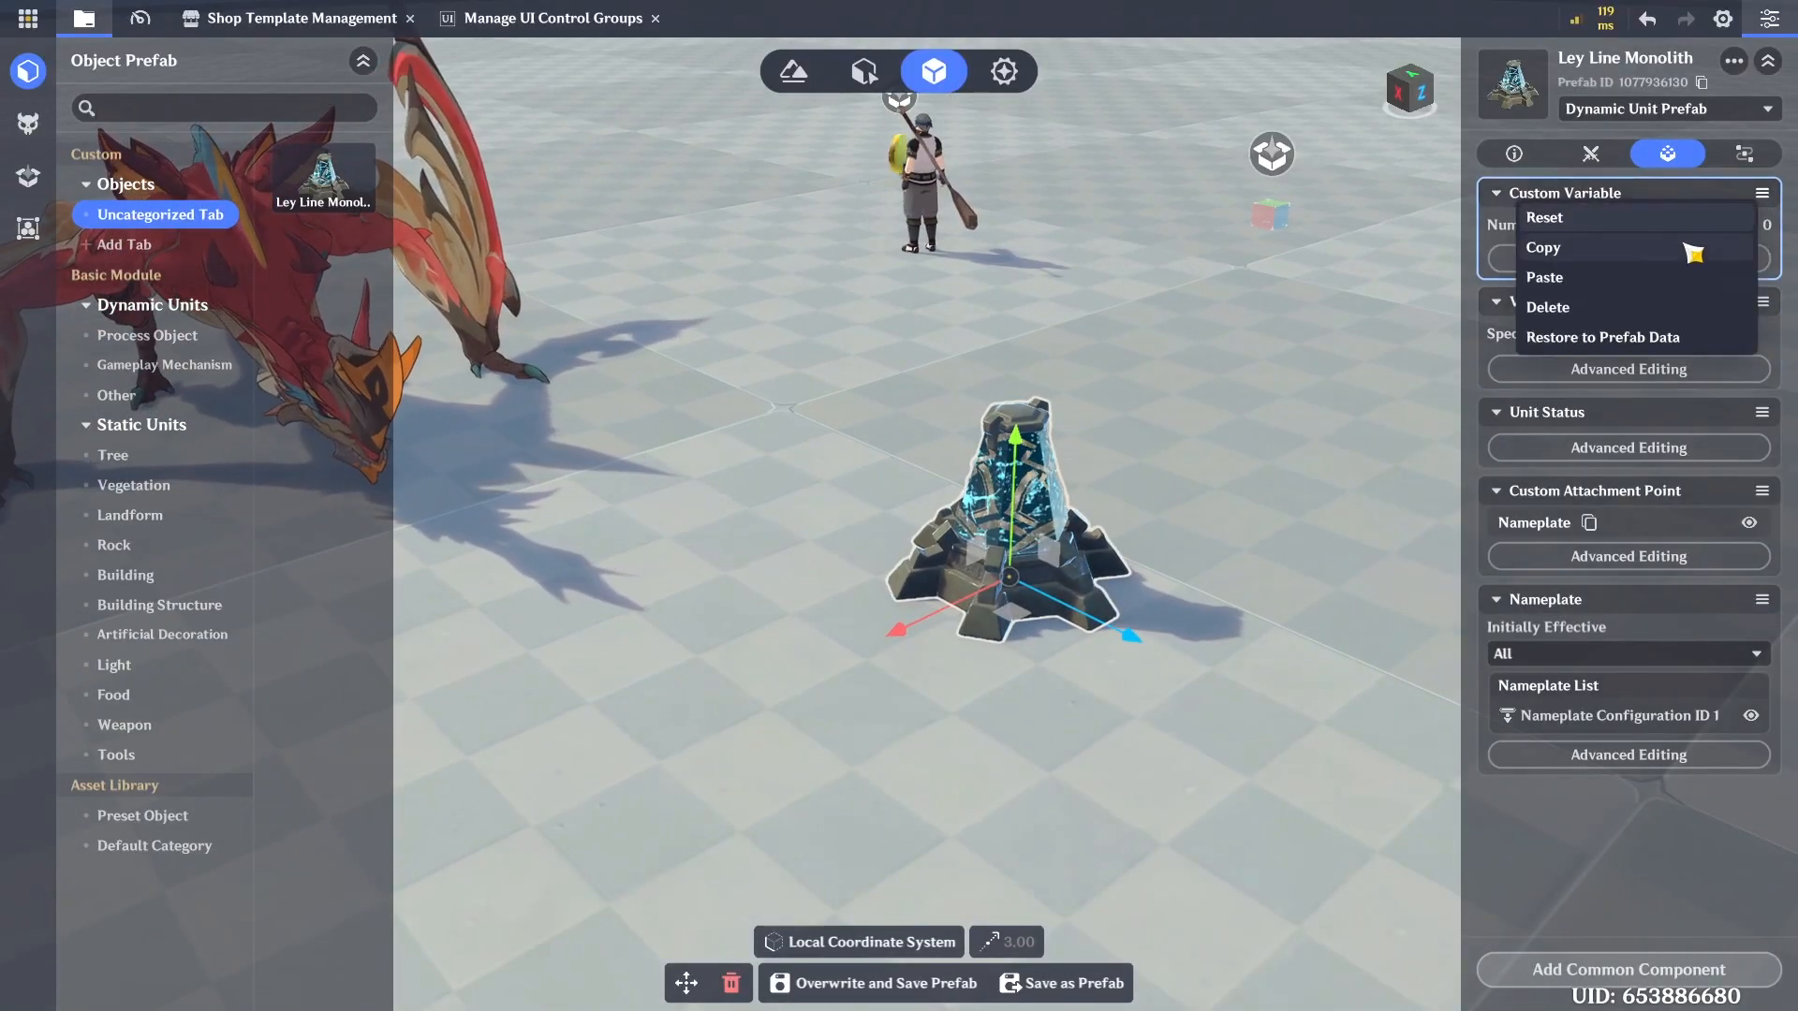
left_click(1646, 271)
Set the Ley Line Monolith's SpecialID to 2 and overwrite both the monolith and Dragon prefabs with their changes
left_click(1646, 260)
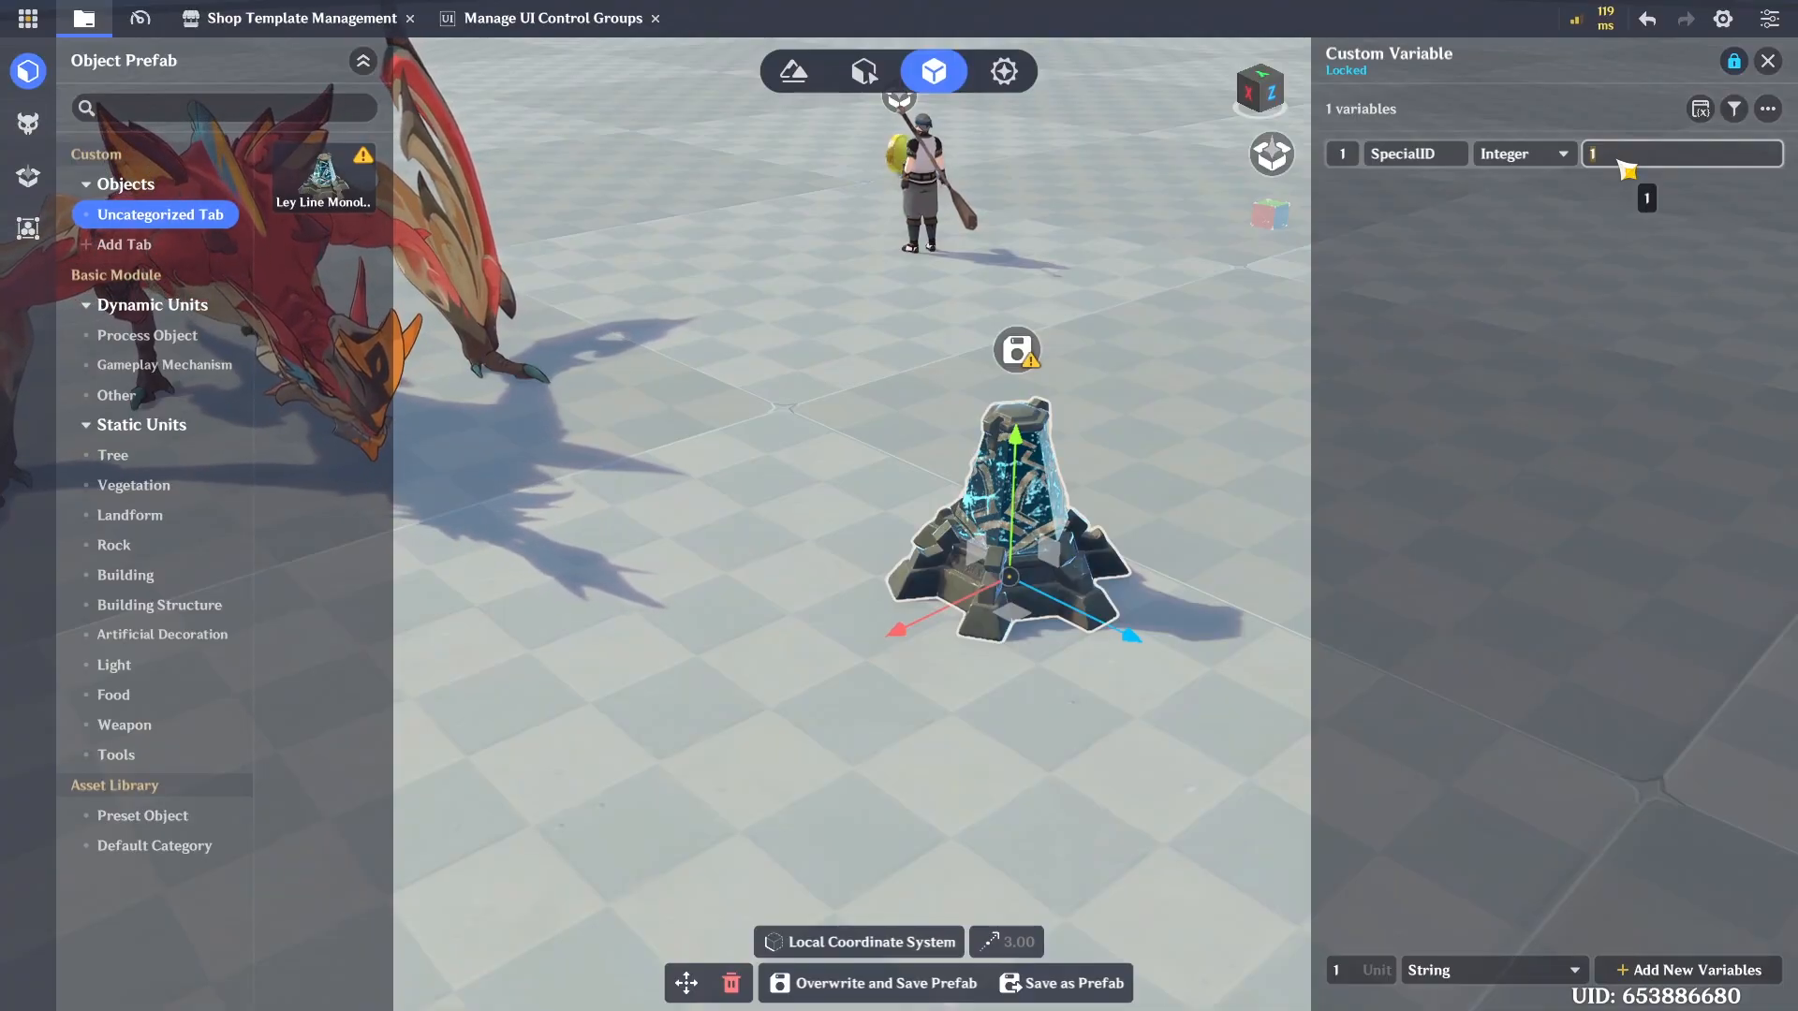
left_click(951, 985)
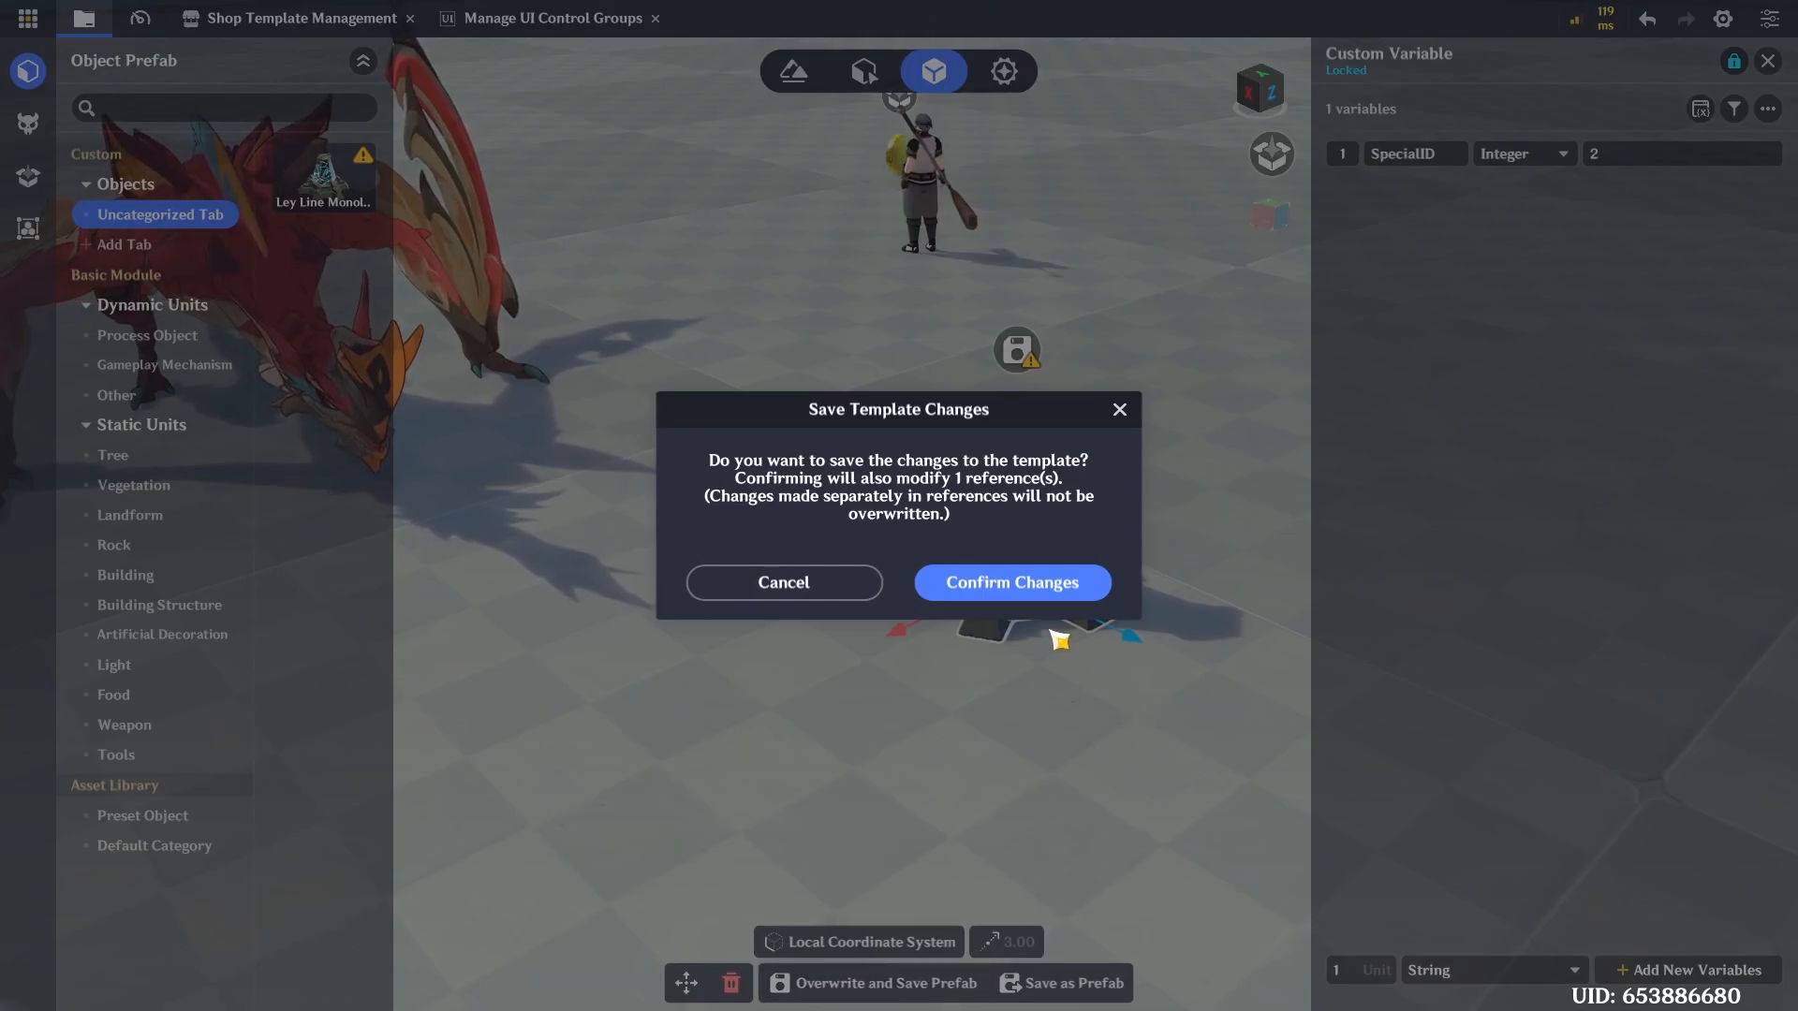
left_click(1012, 582)
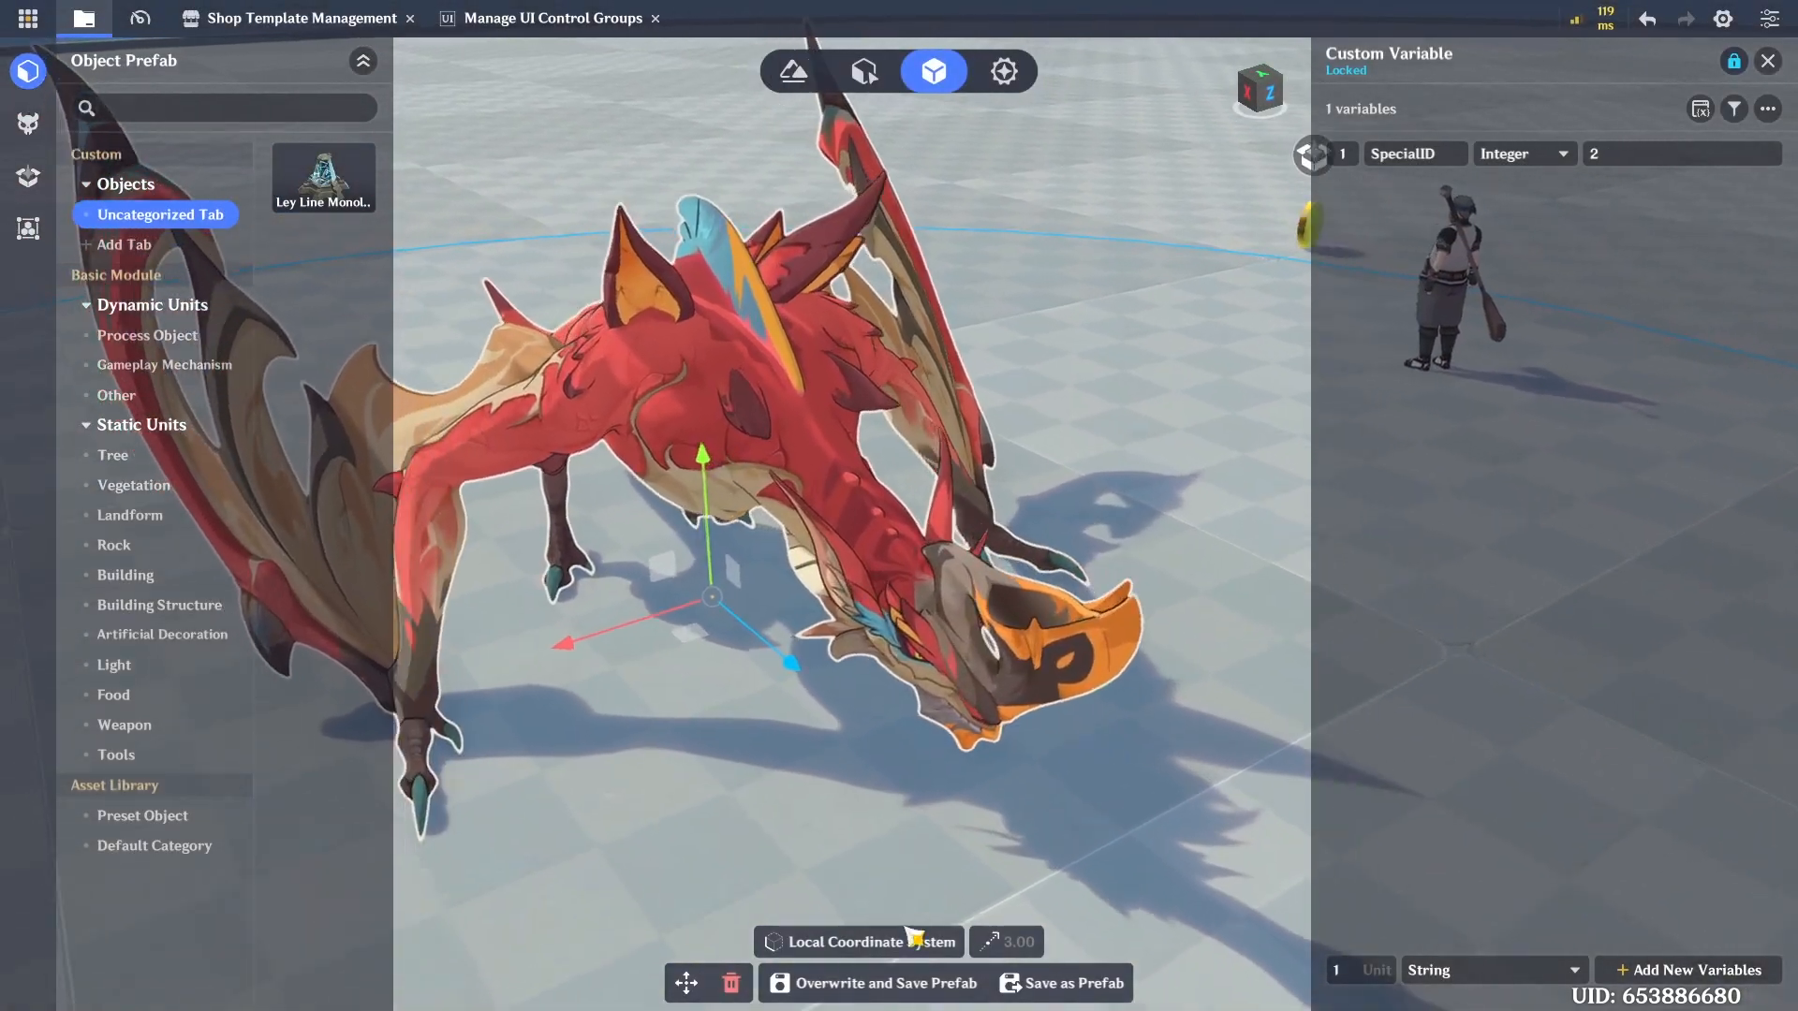
left_click(920, 982)
left_click(1011, 582)
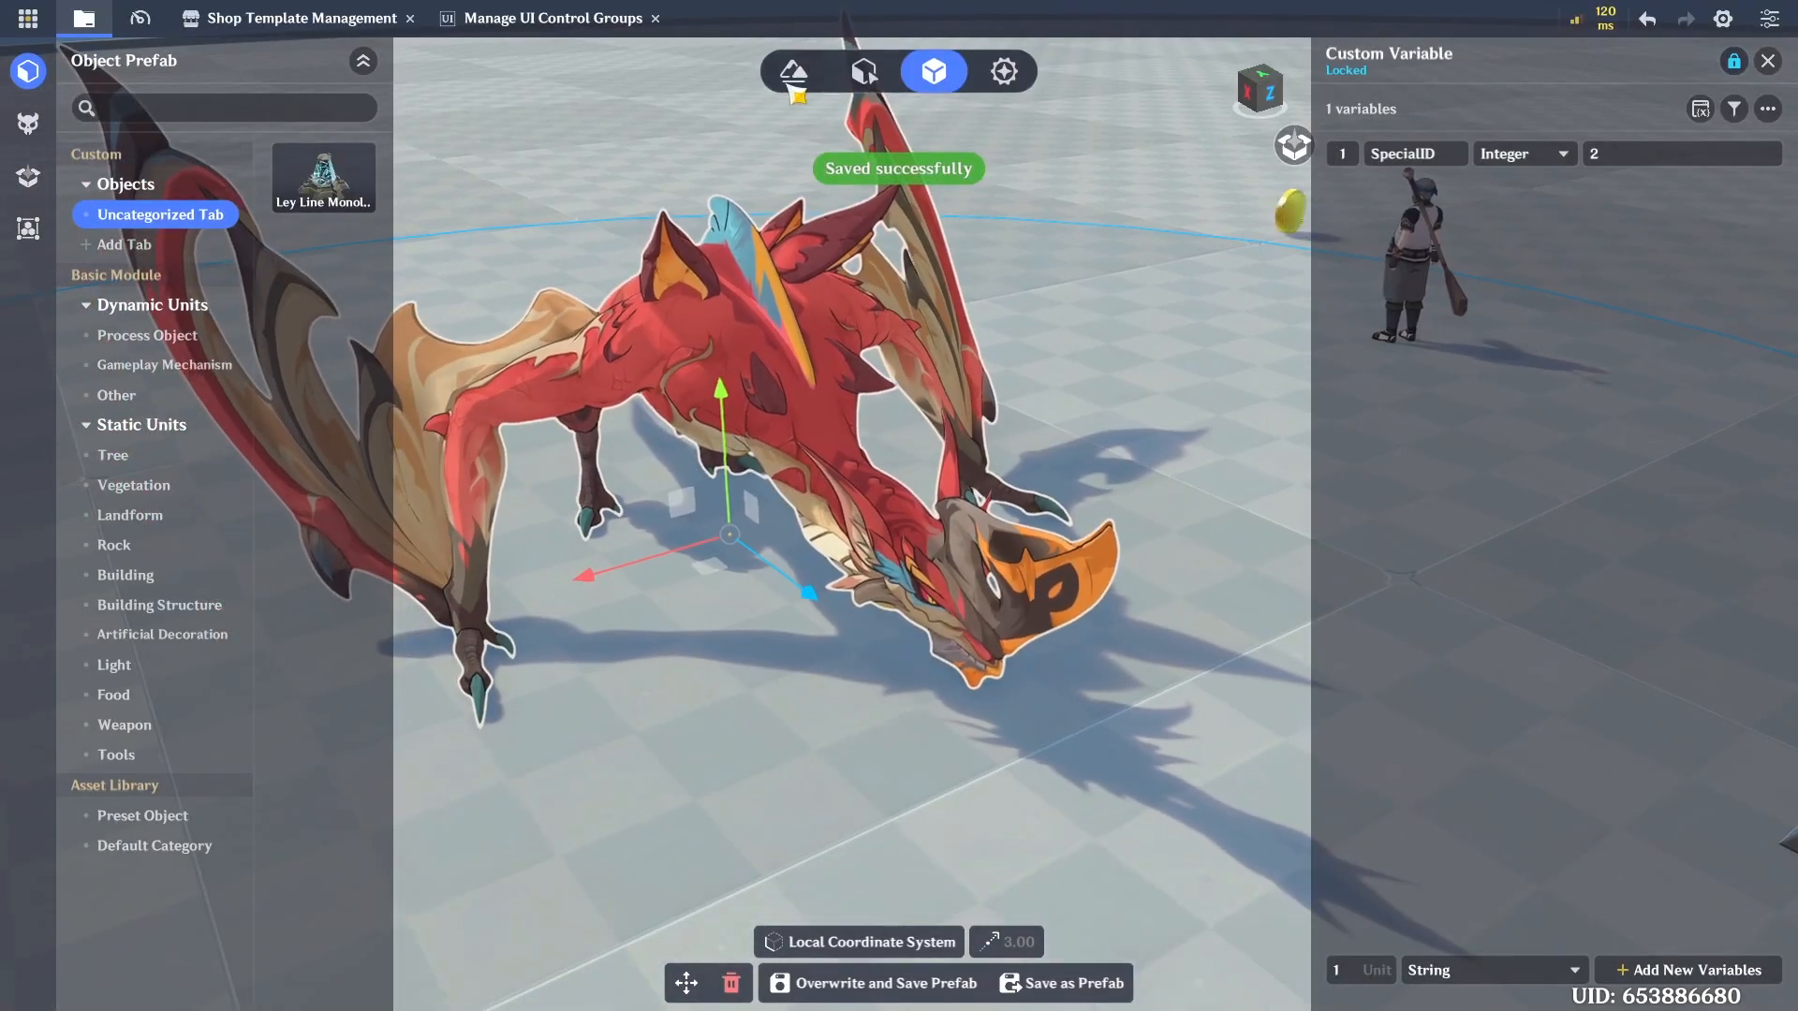
Return to the scene, check the custom variables of the placed Ley Line Monolith and Dragon, and save the project
left_click(796, 73)
left_click(1048, 487)
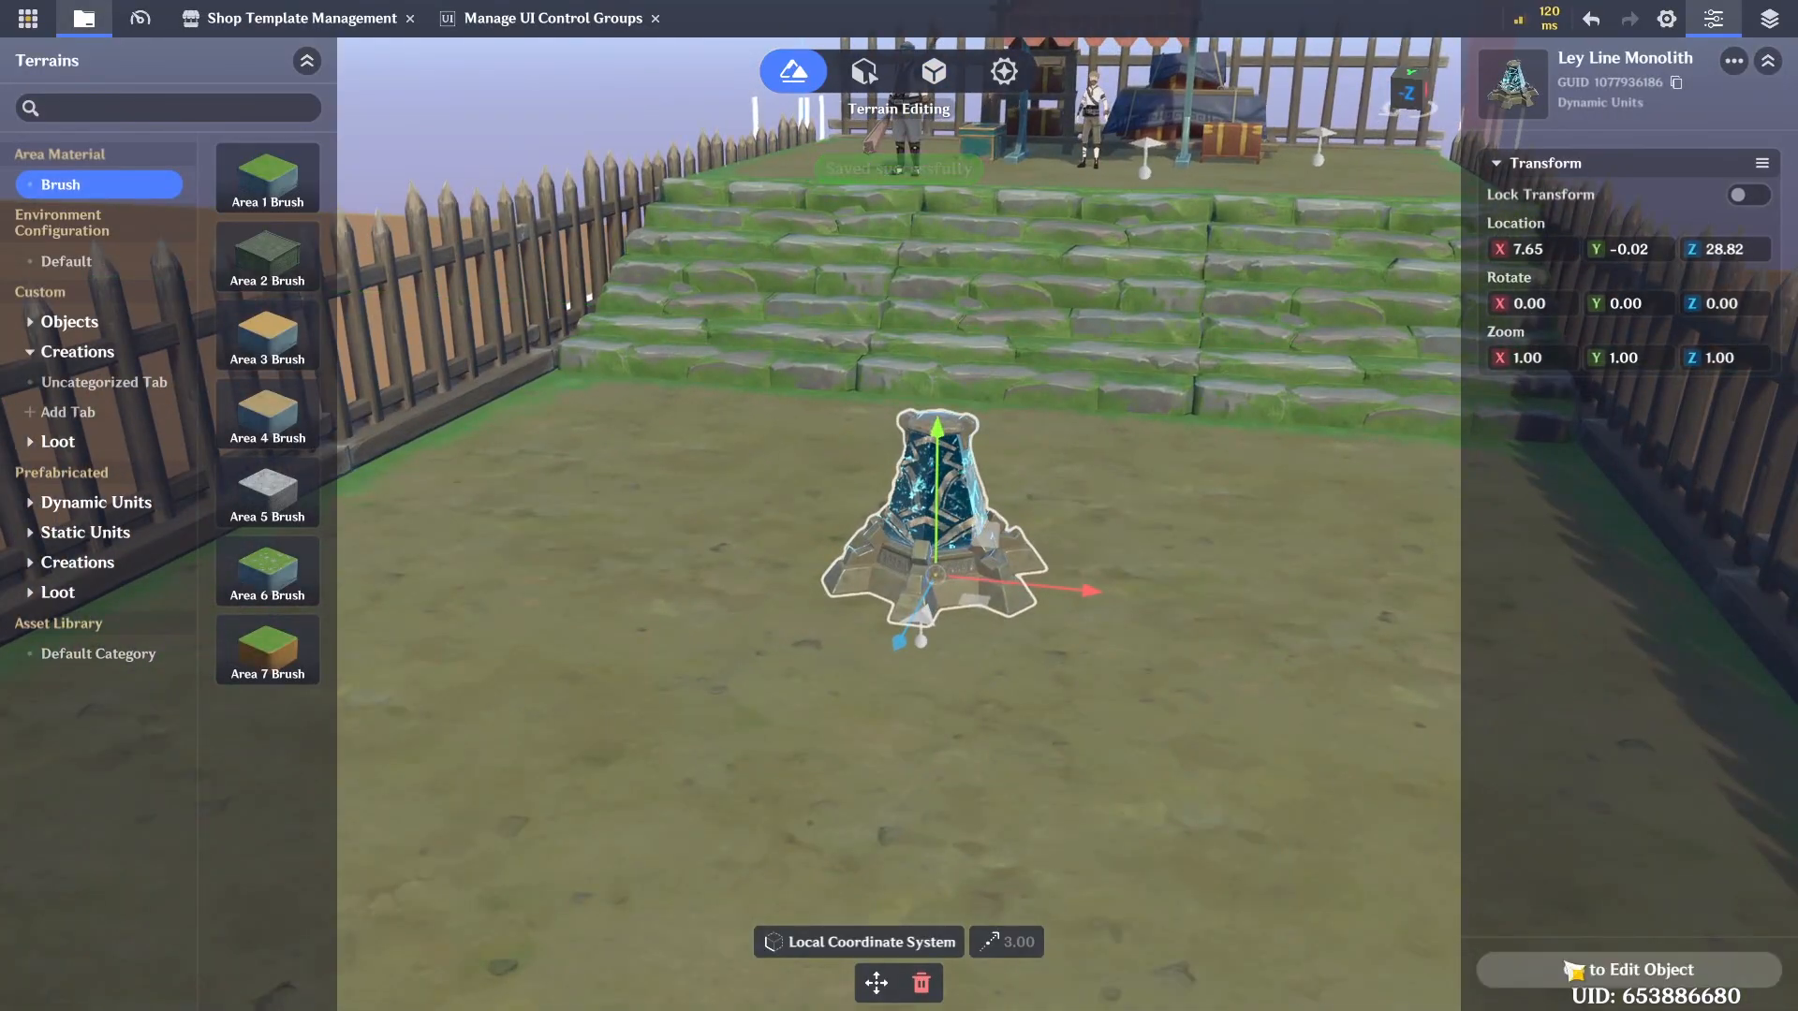
left_click(1667, 155)
right_click_drag(1311, 300, 963, 458)
key("w")
left_click(942, 444)
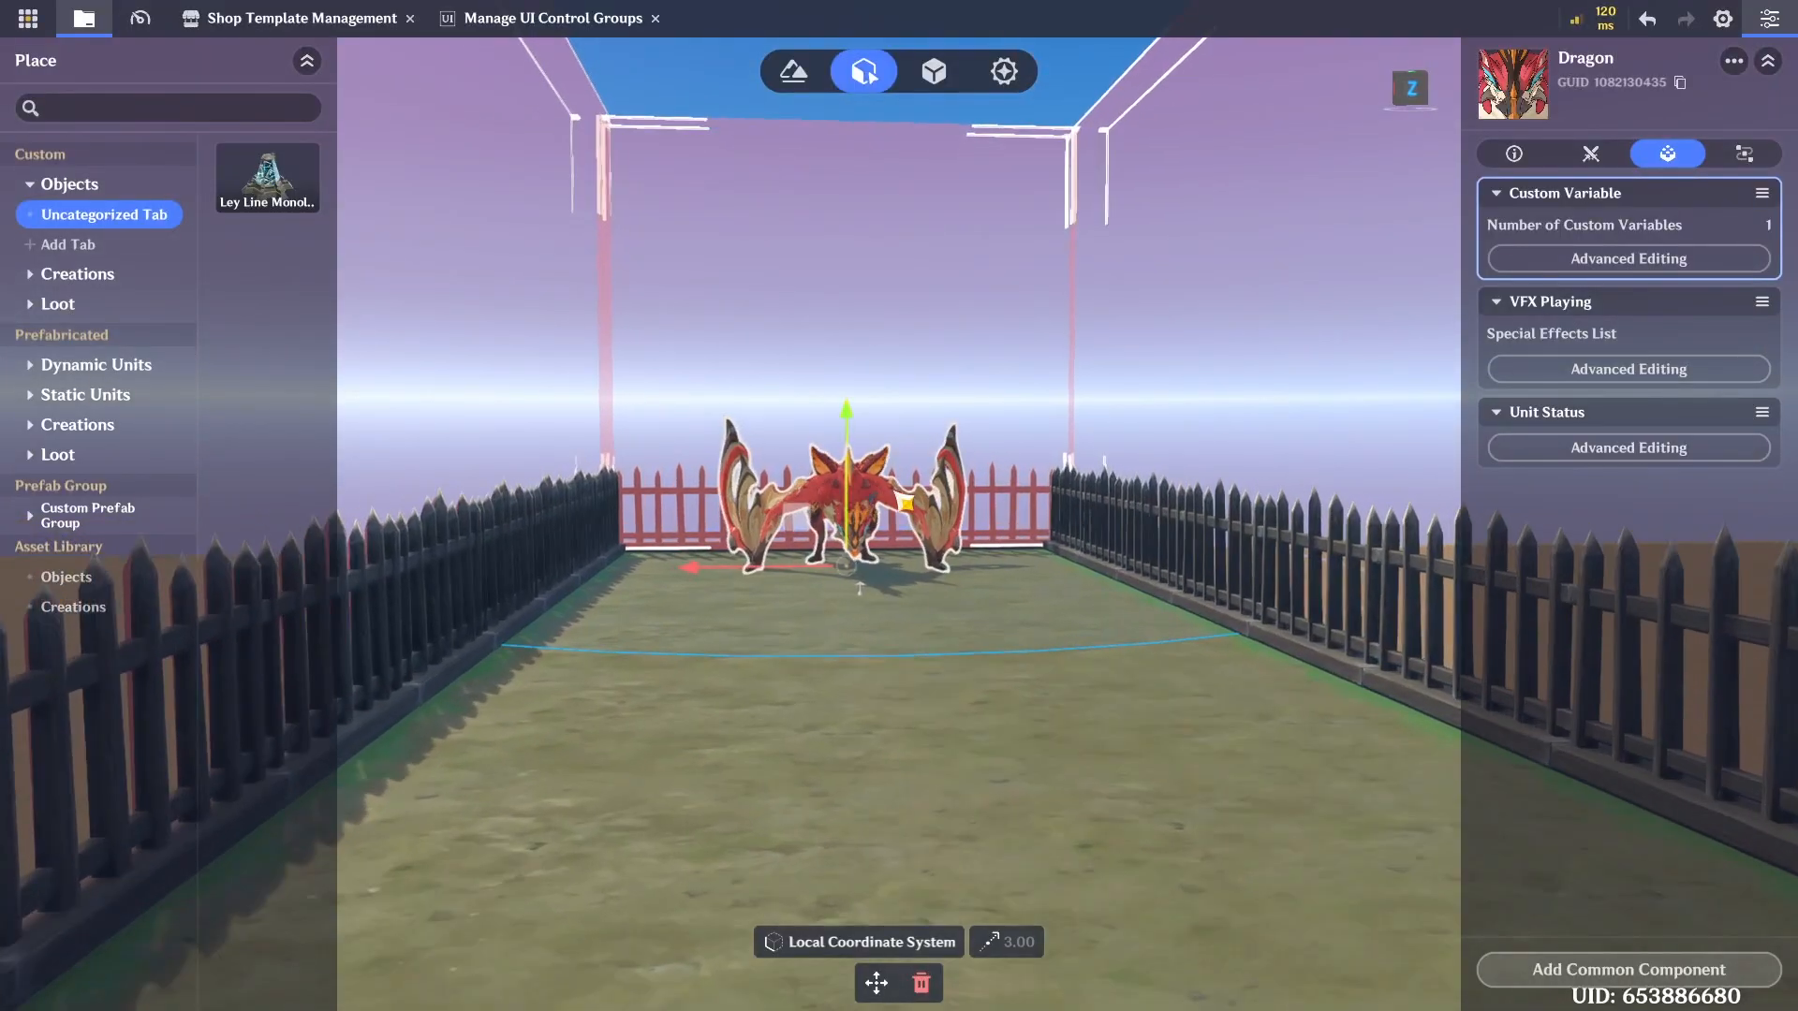
left_click(1300, 309)
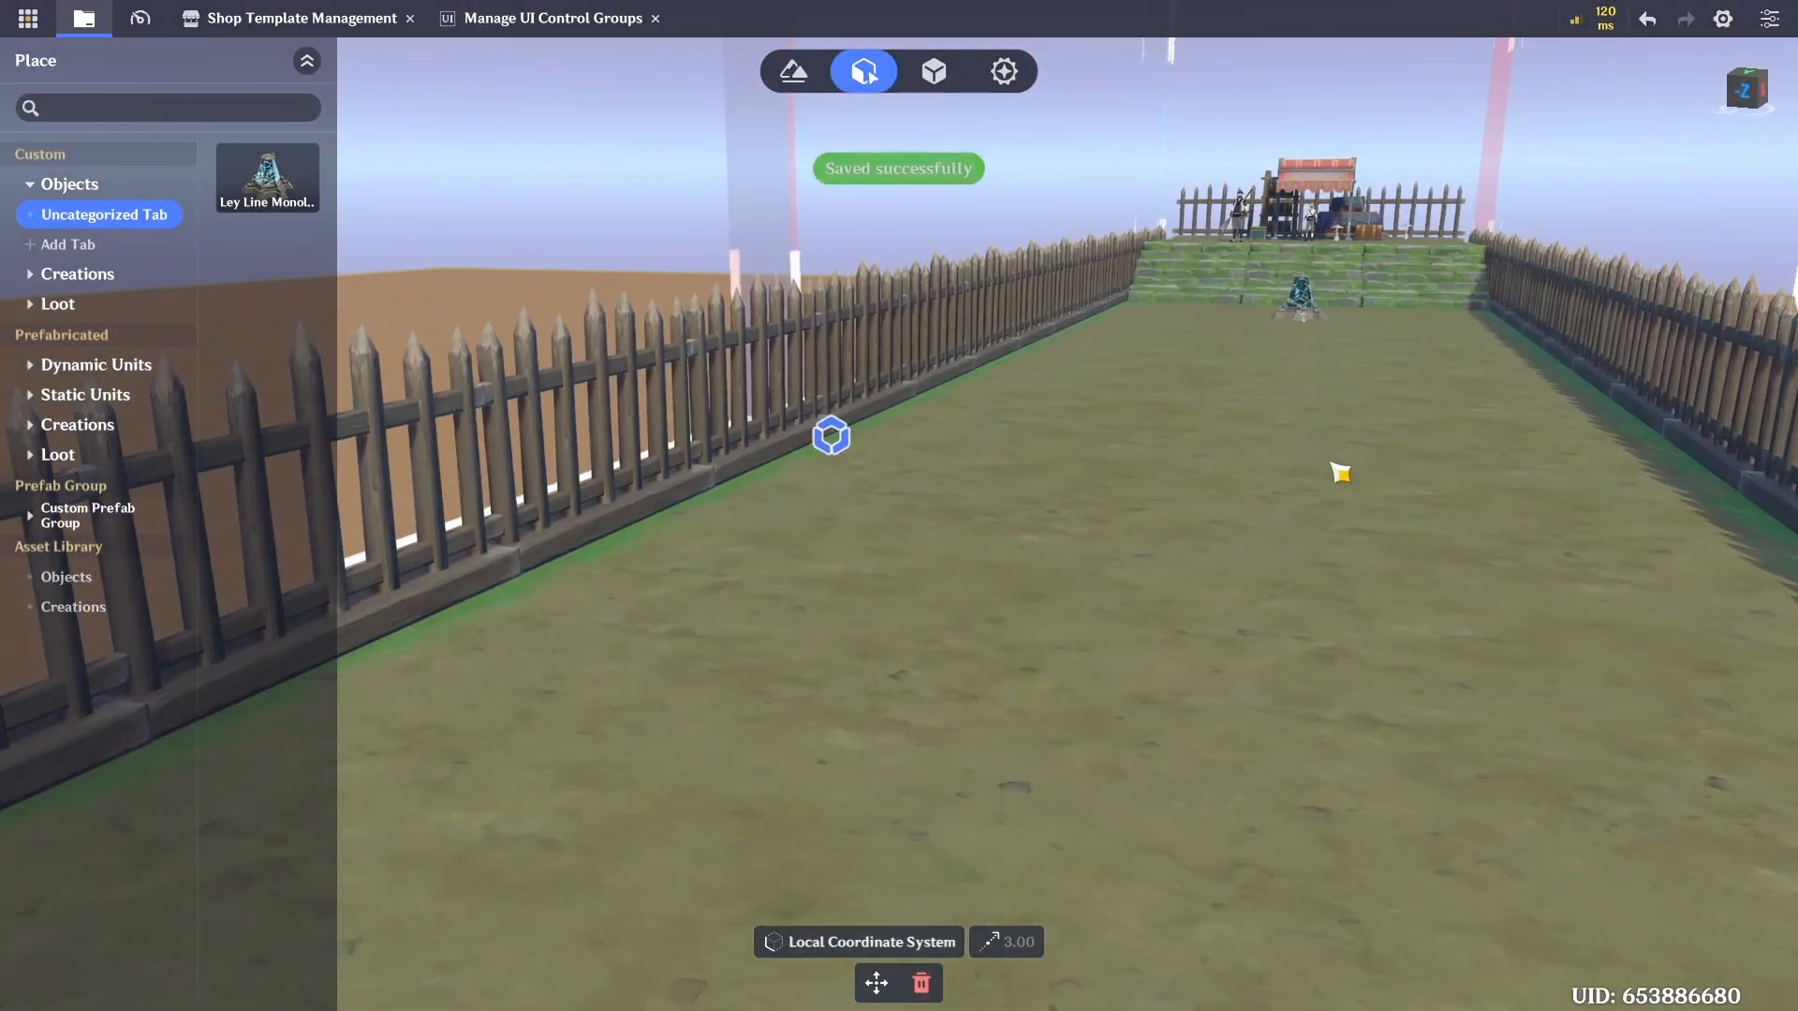
Check the SpecialID custom variable of the Dragon placed in the scene
key("w")
right_click_drag(1341, 473, 915, 469)
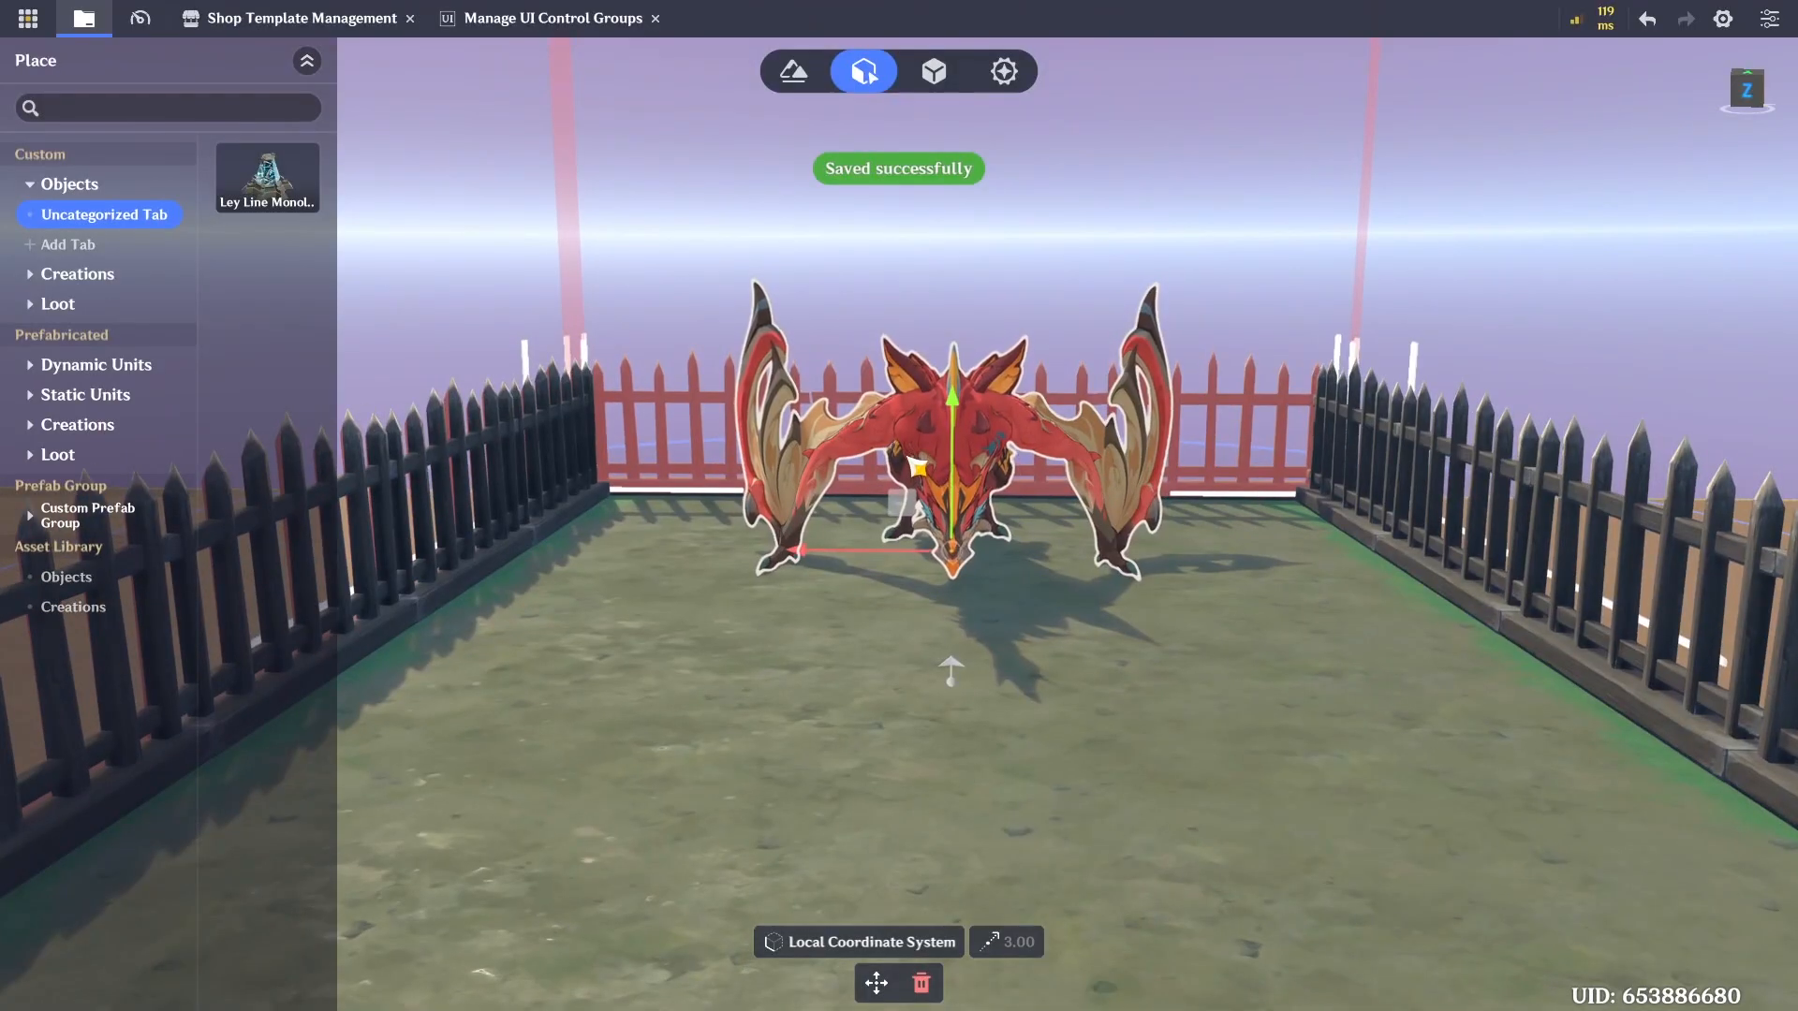
left_click(1666, 152)
left_click(1673, 260)
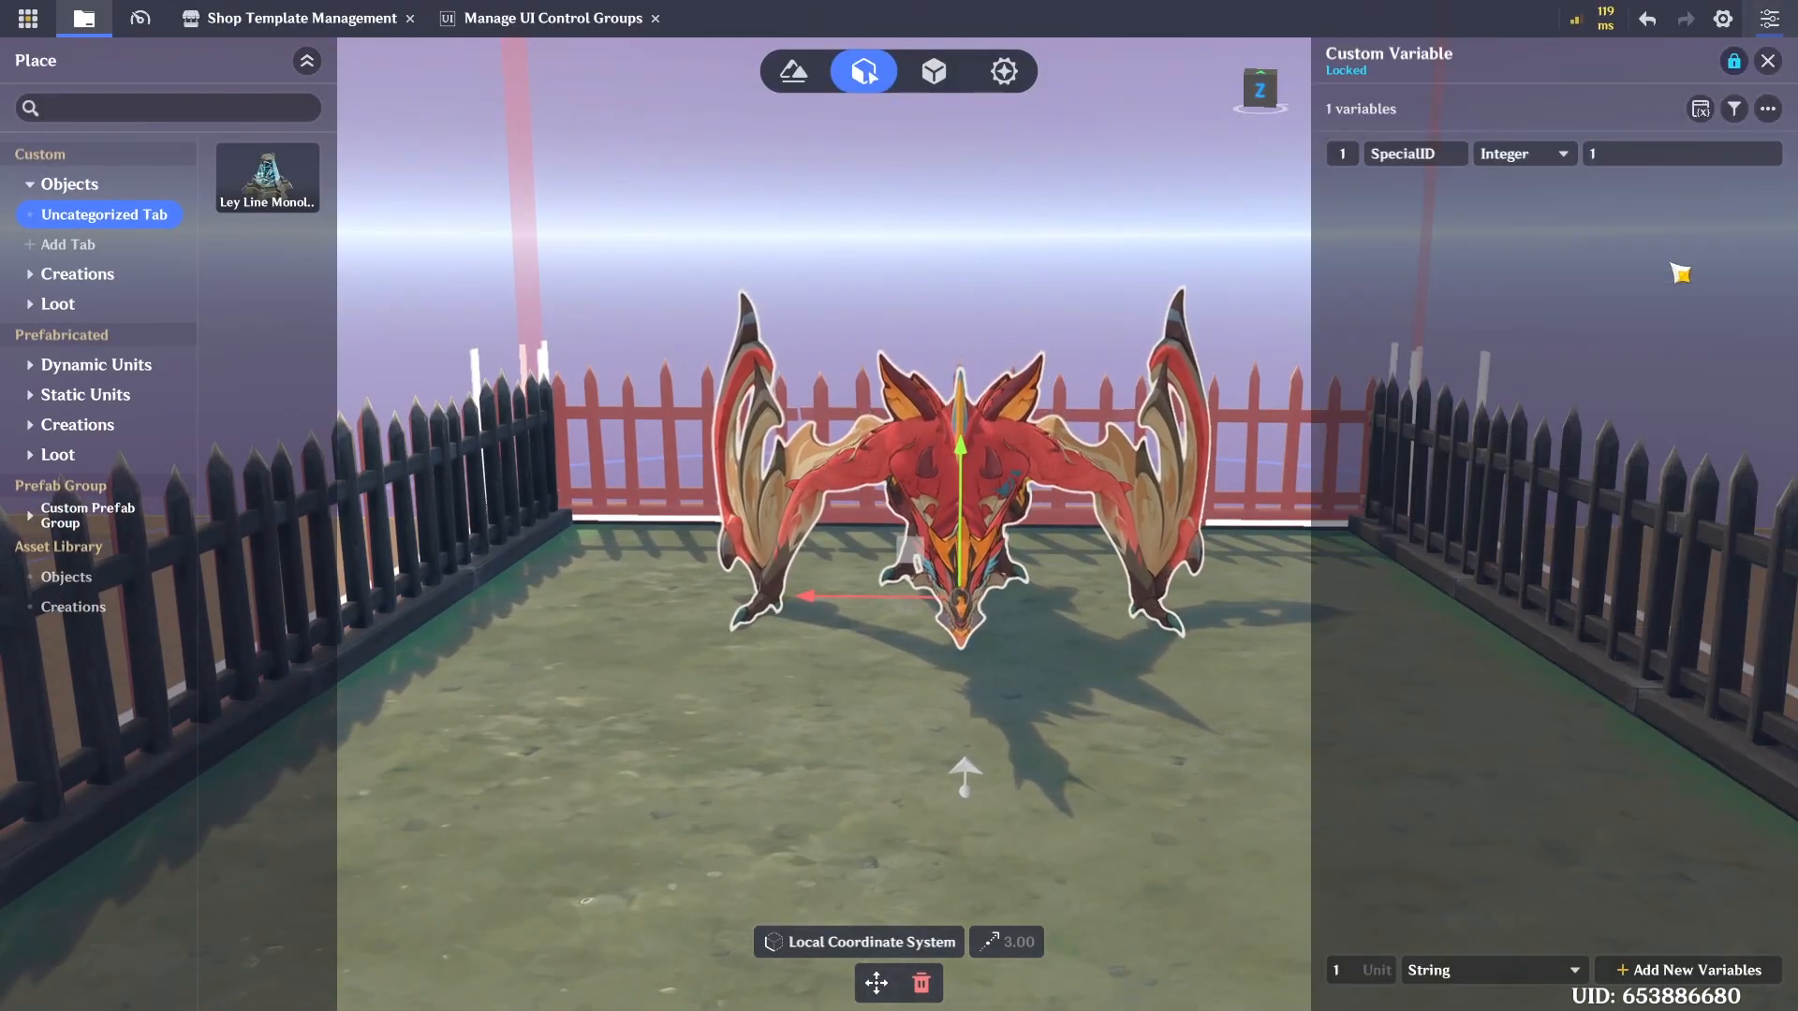
left_click(1423, 154)
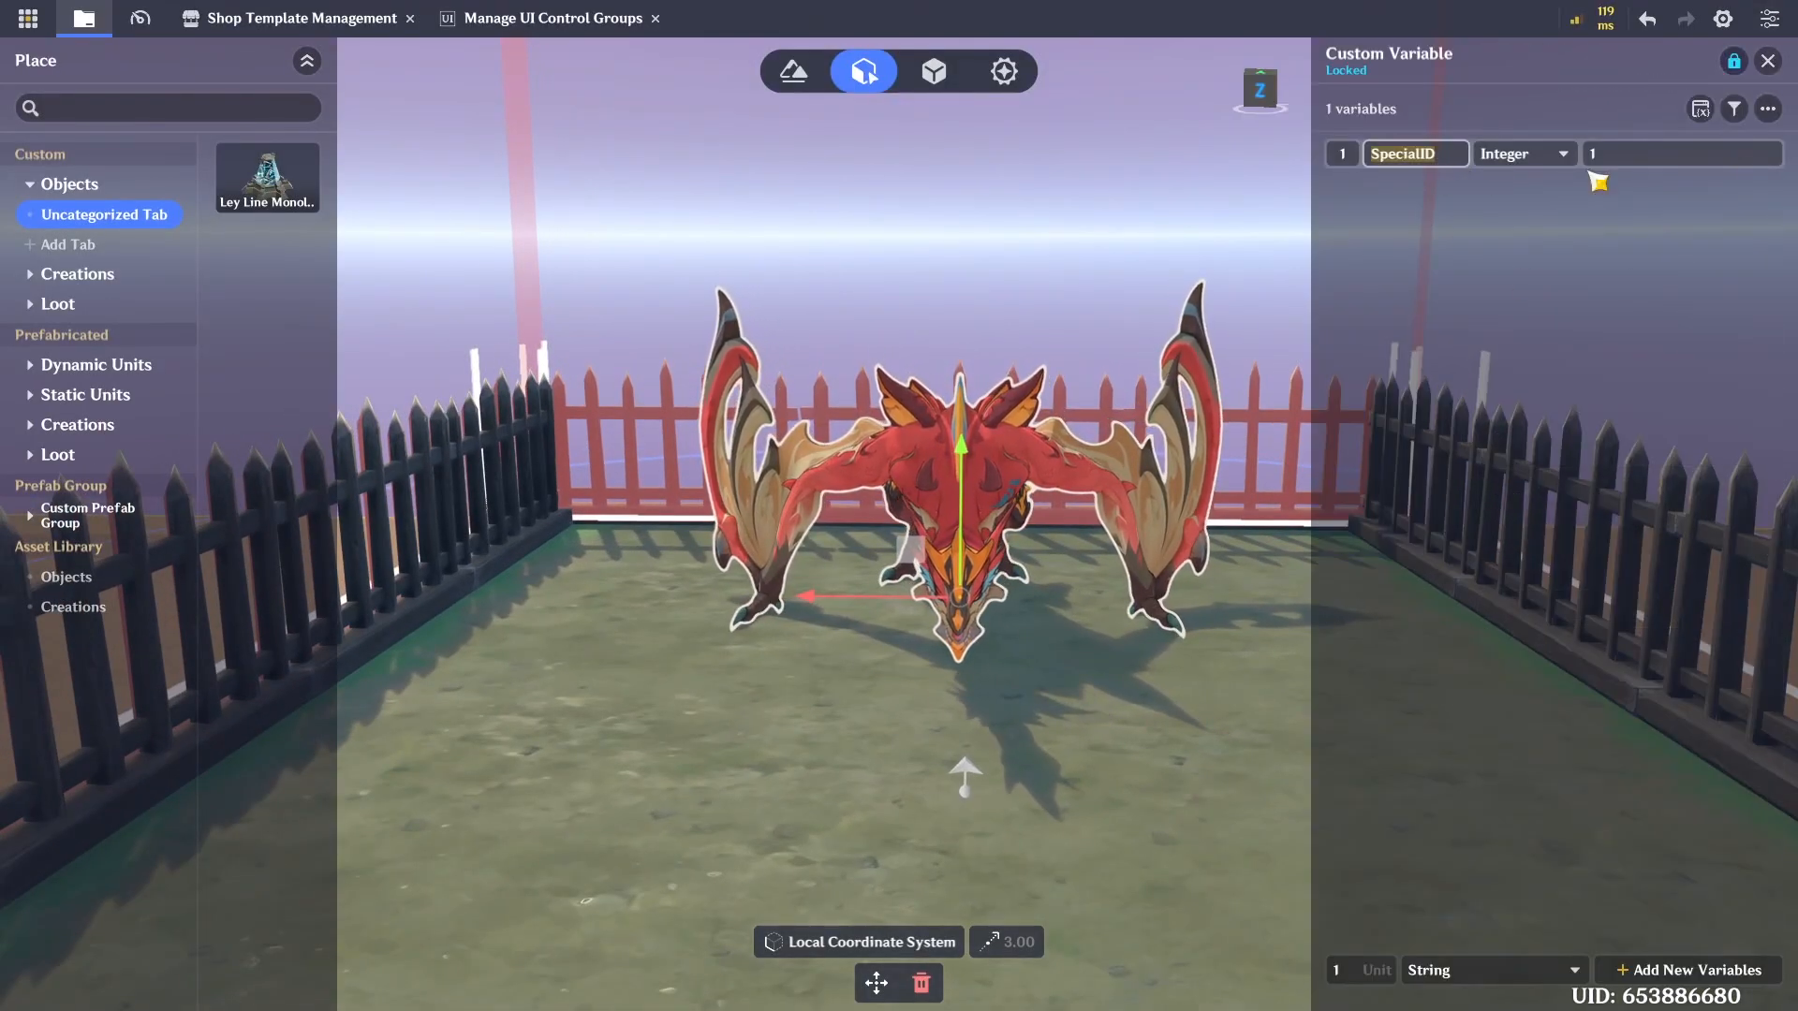
left_click(1773, 72)
key("s")
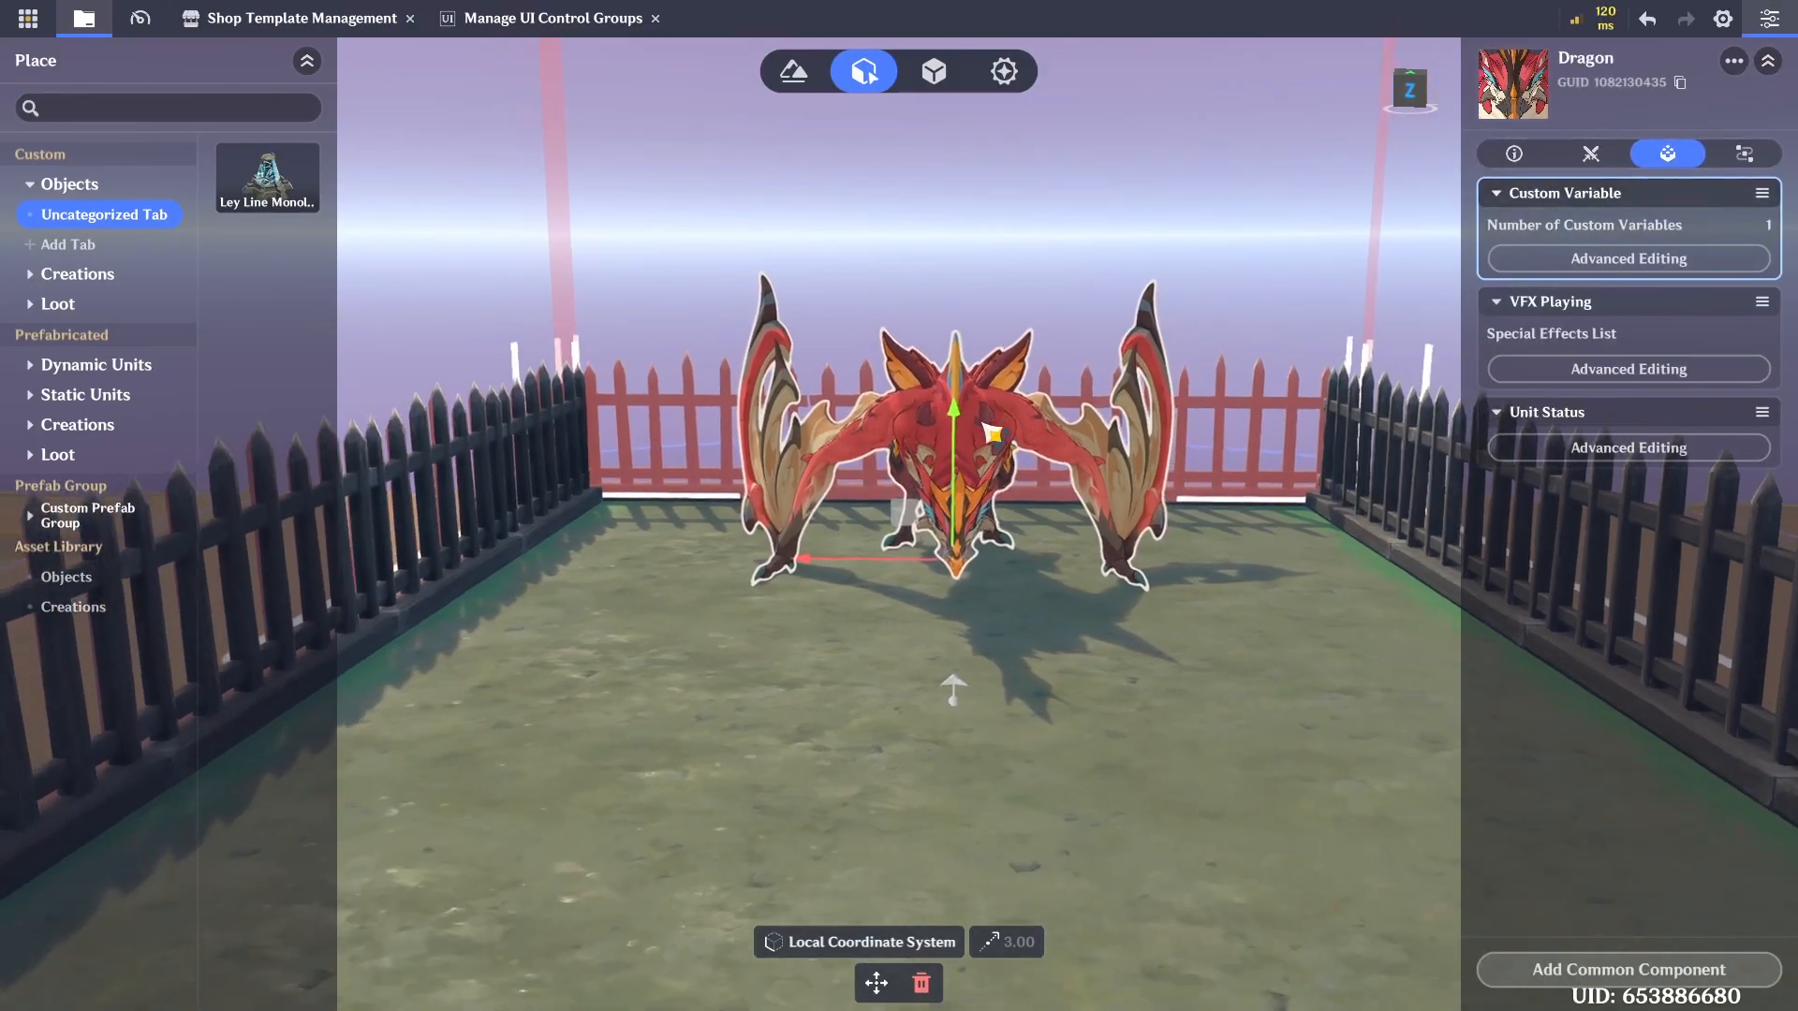
right_click_drag(990, 423, 687, 416)
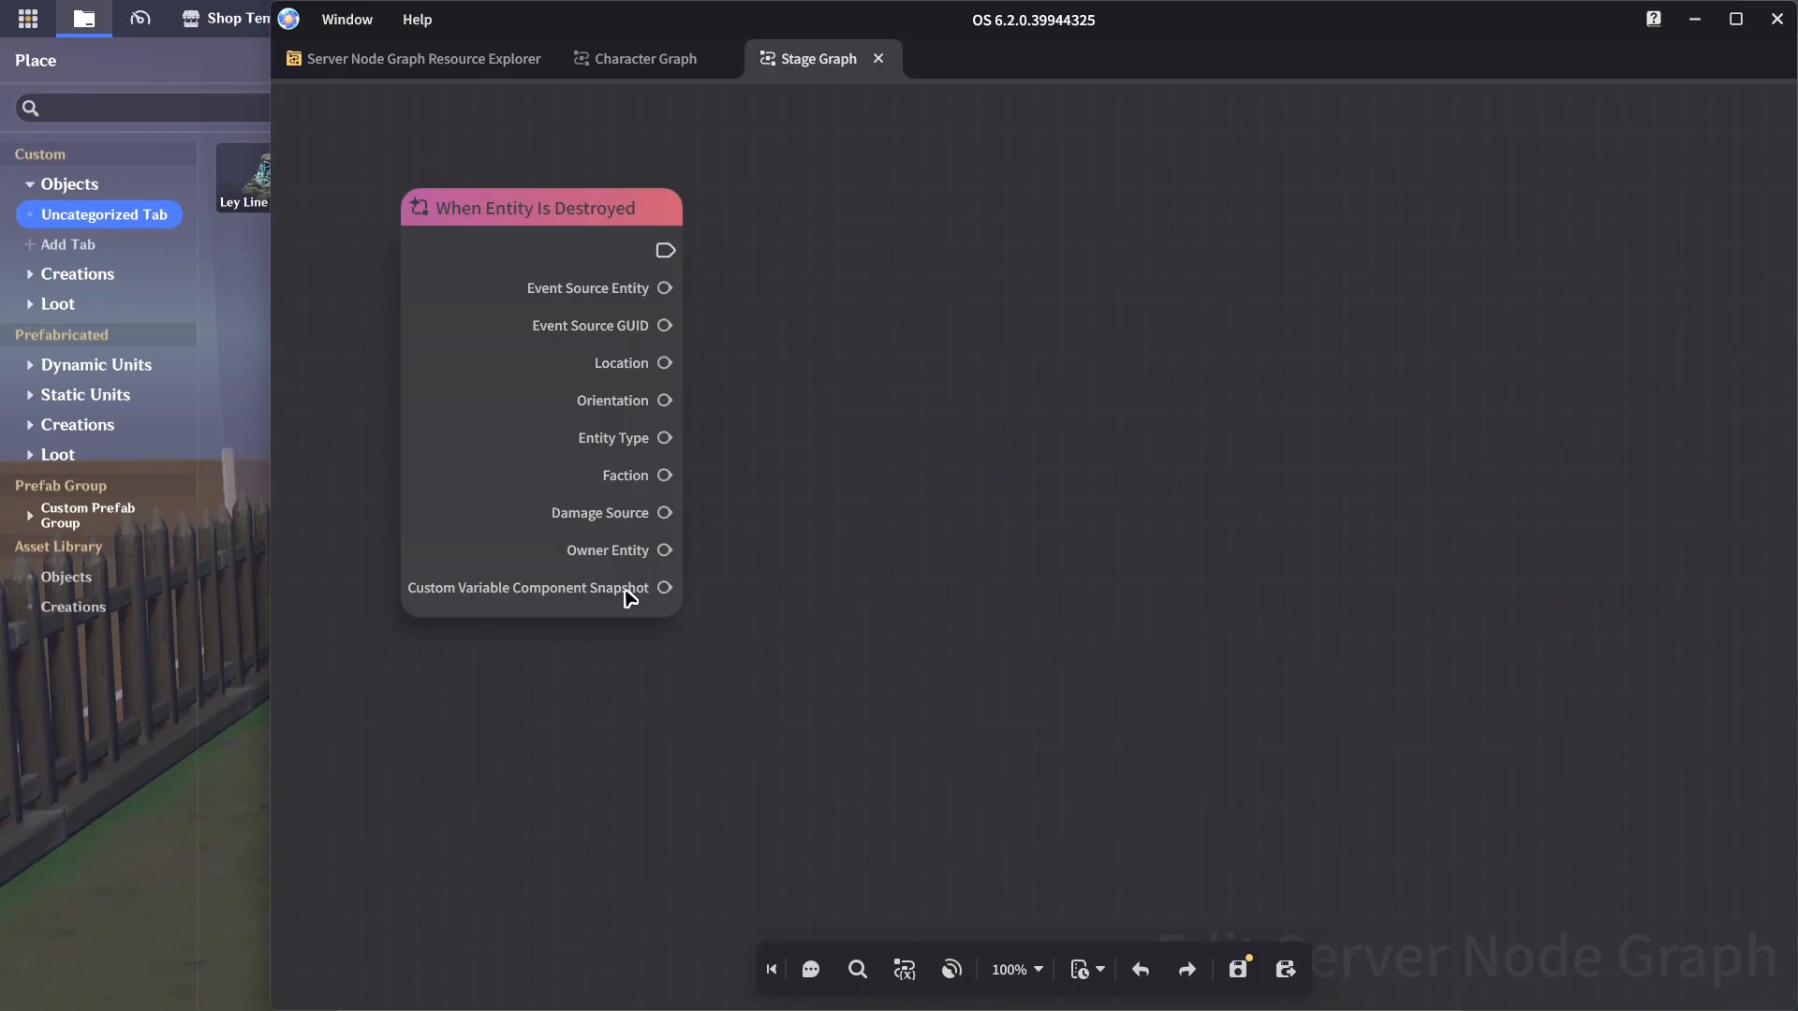
In the Stage Graph, feed the destroyed entity's Custom Variable Component Snapshot into a Query Custom Variable Snapshot node for SpecialID and save
left_click_drag(666, 588, 847, 590)
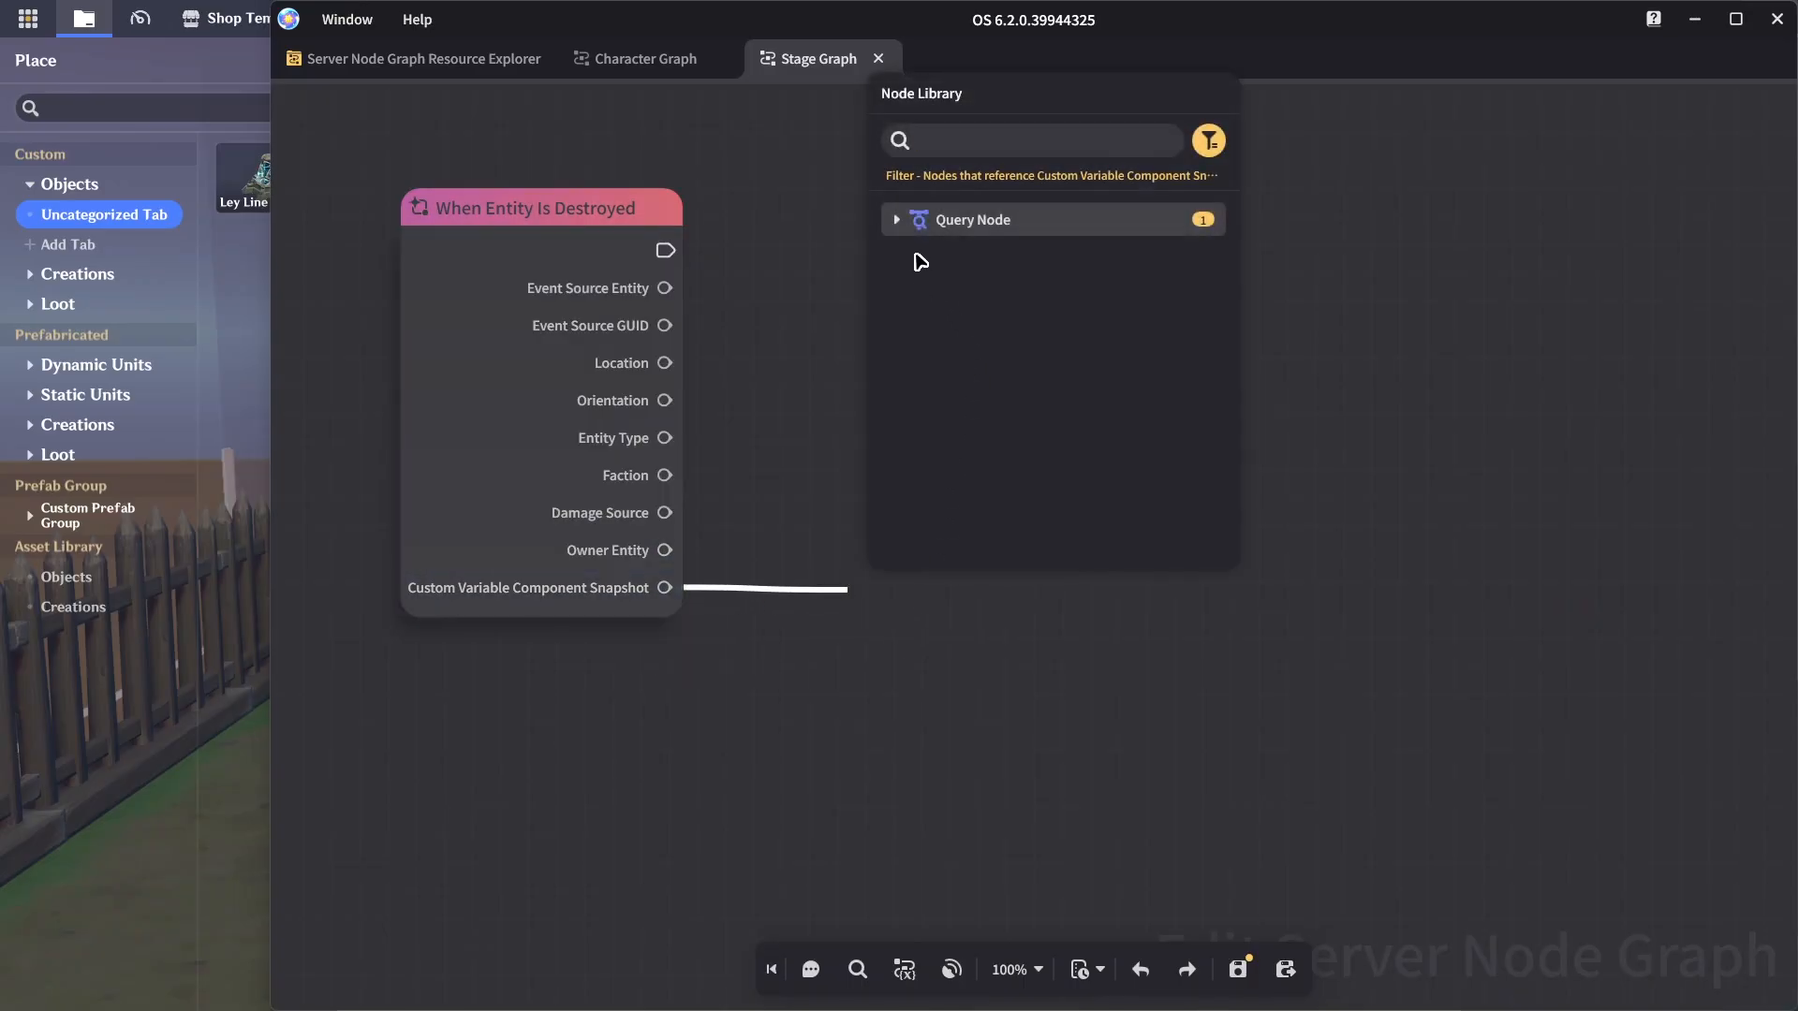
left_click(897, 220)
left_click(1008, 298)
left_click_drag(1041, 609, 956, 550)
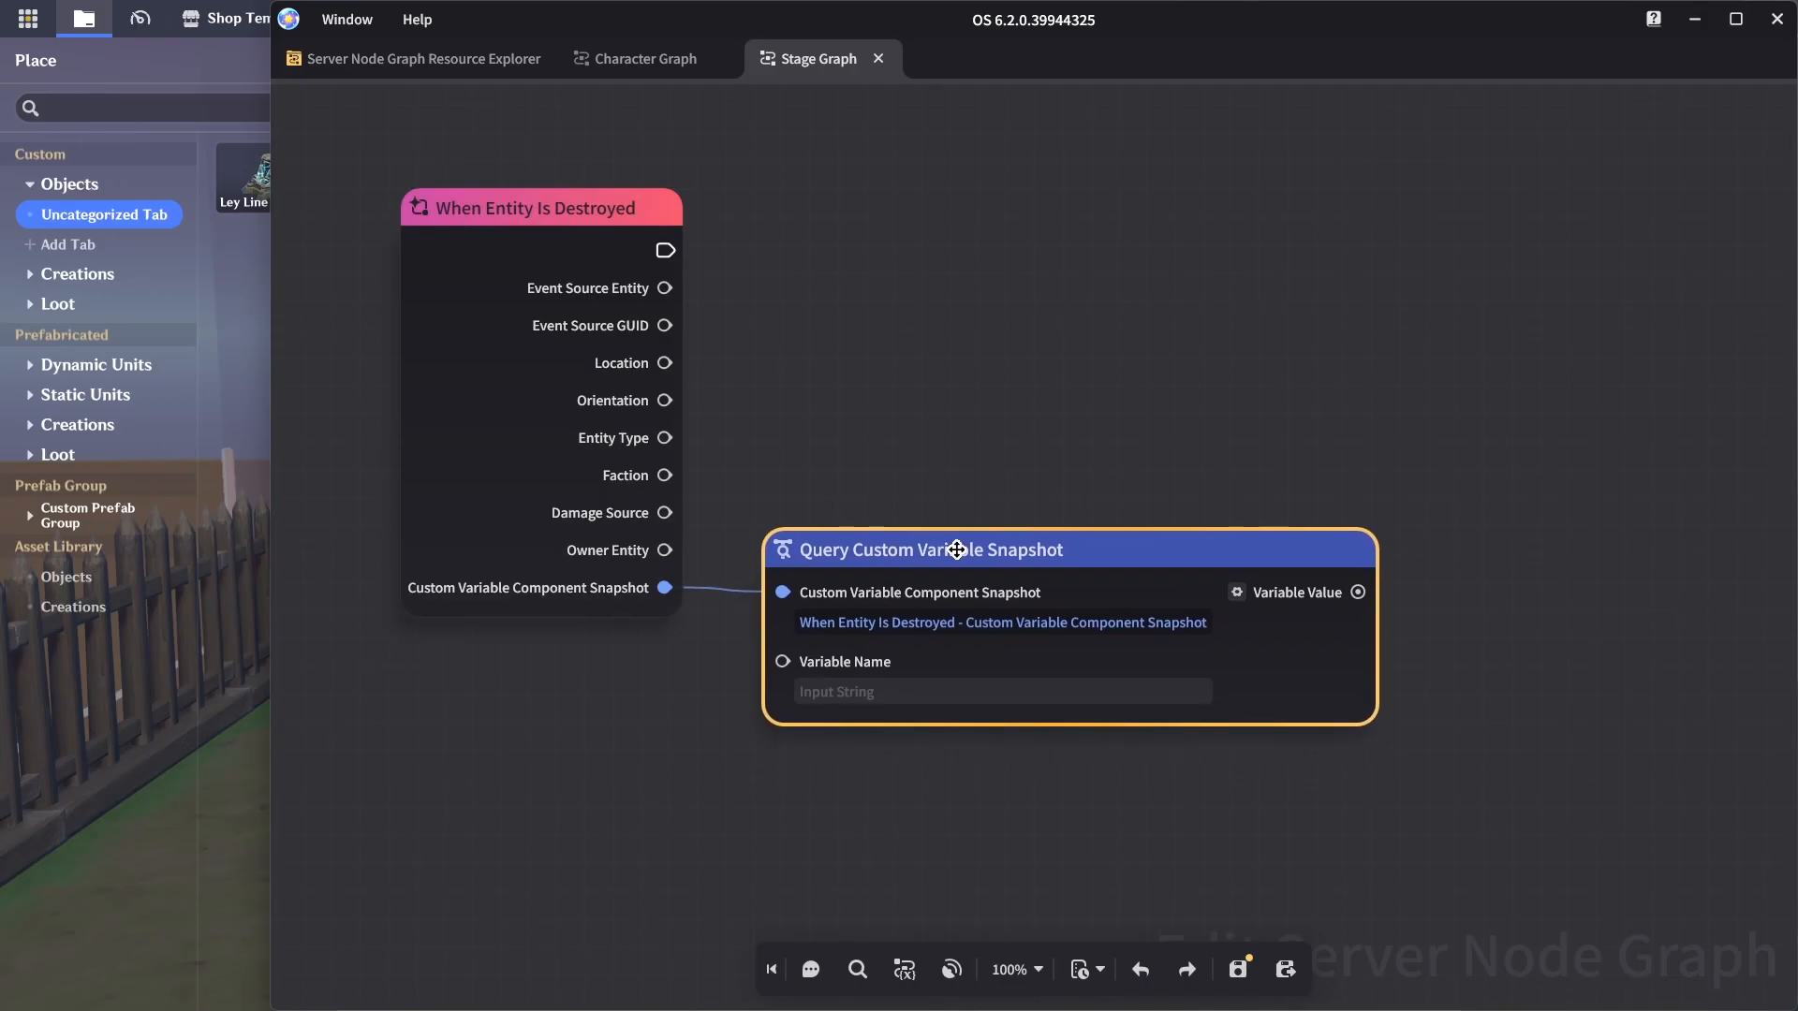
scroll(1033, 462, "down", 2)
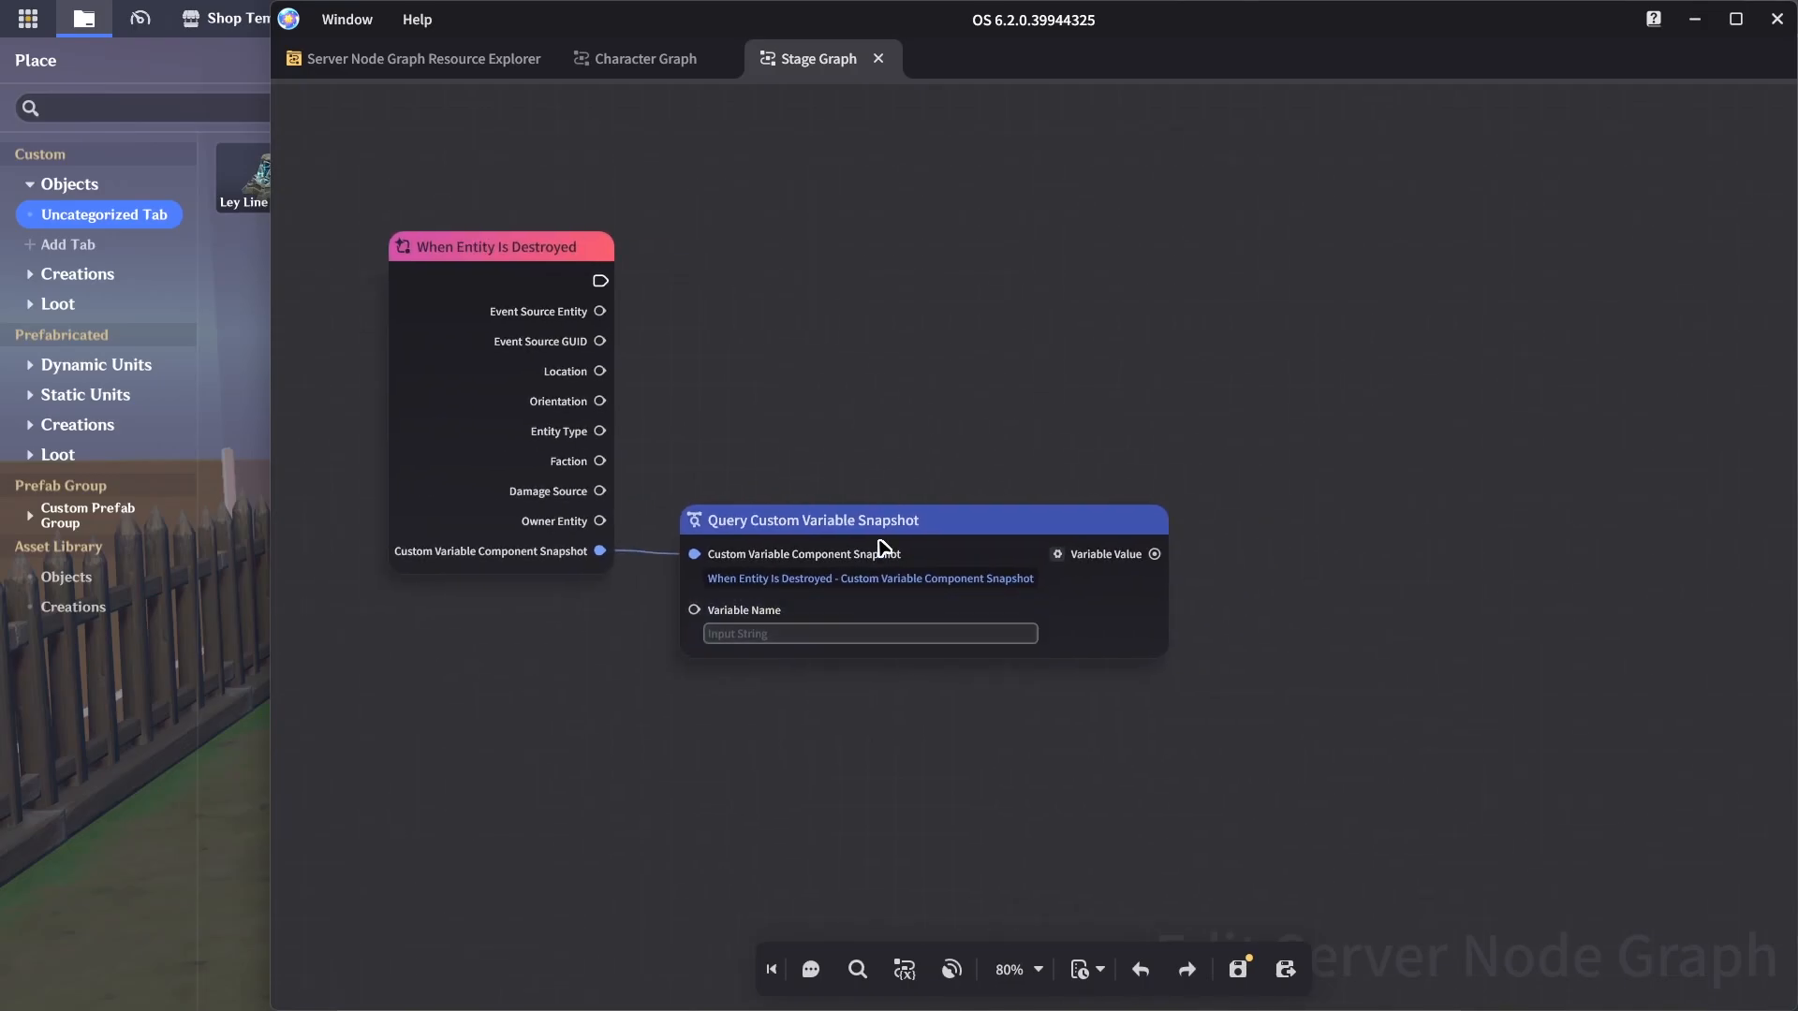
key("ctrl+s")
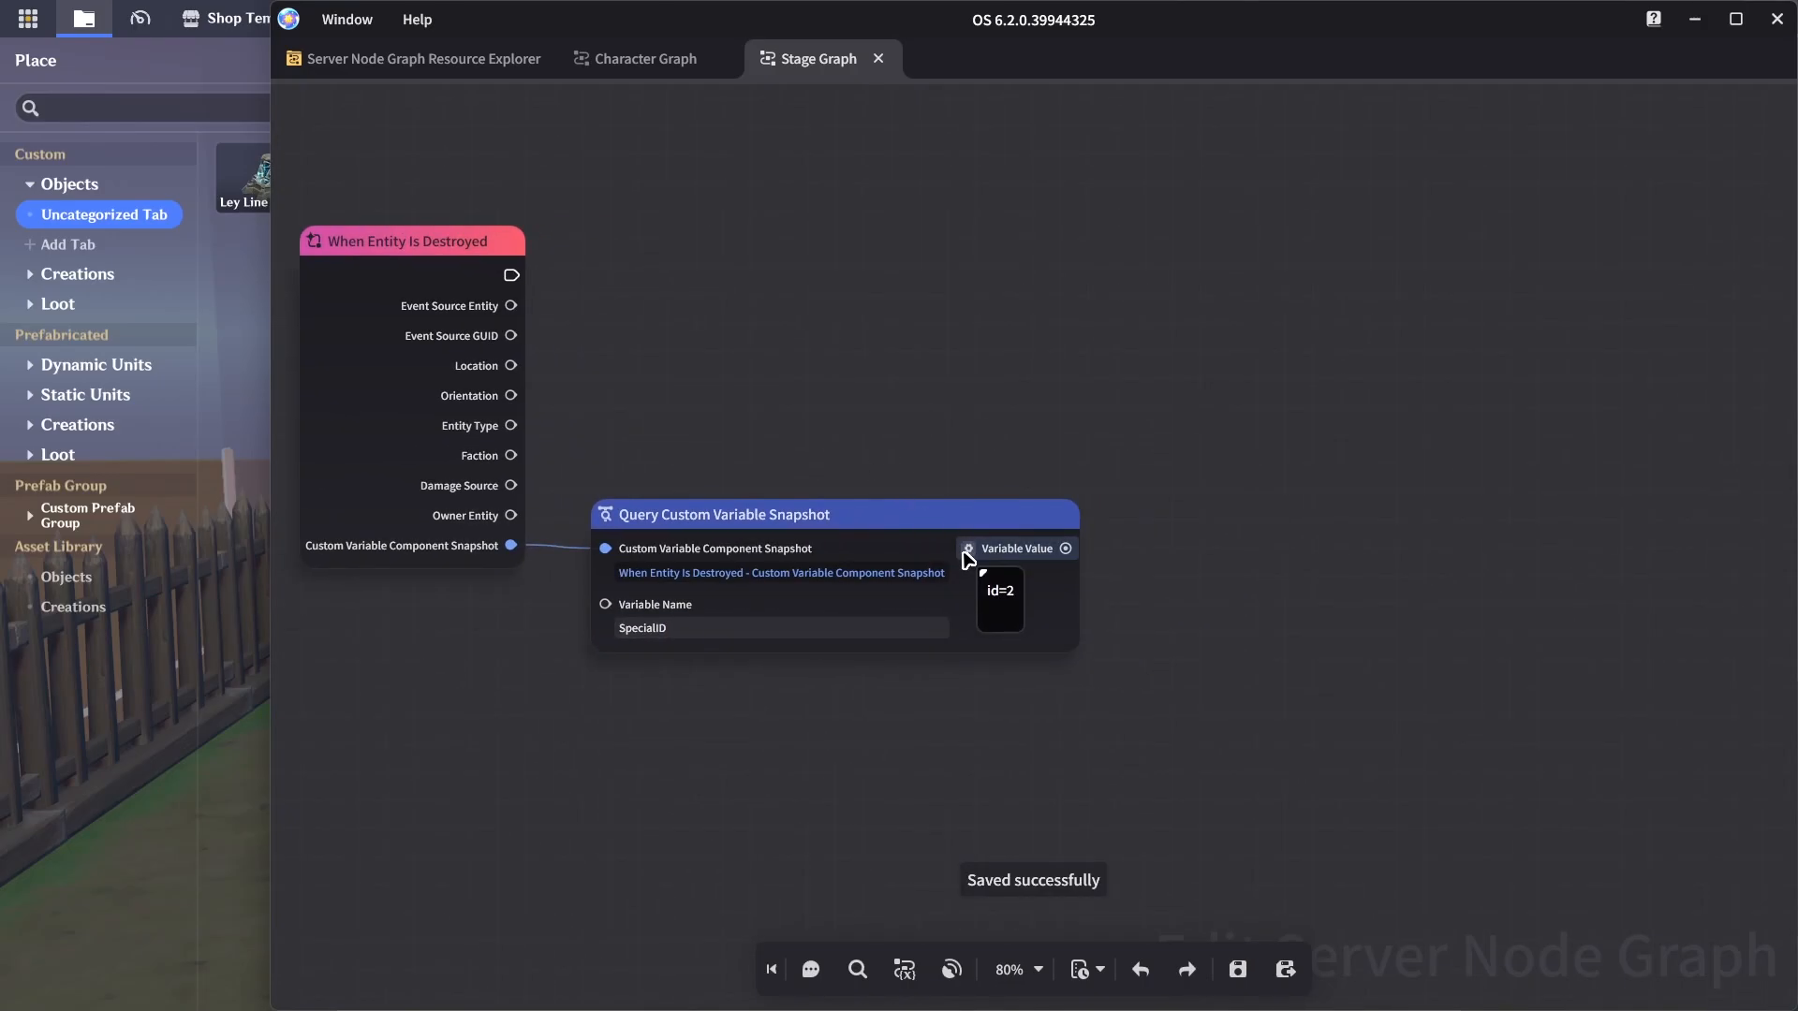
Define the Query Custom Variable Snapshot node's Variable Value as Integer and shift the node slightly
left_click(966, 551)
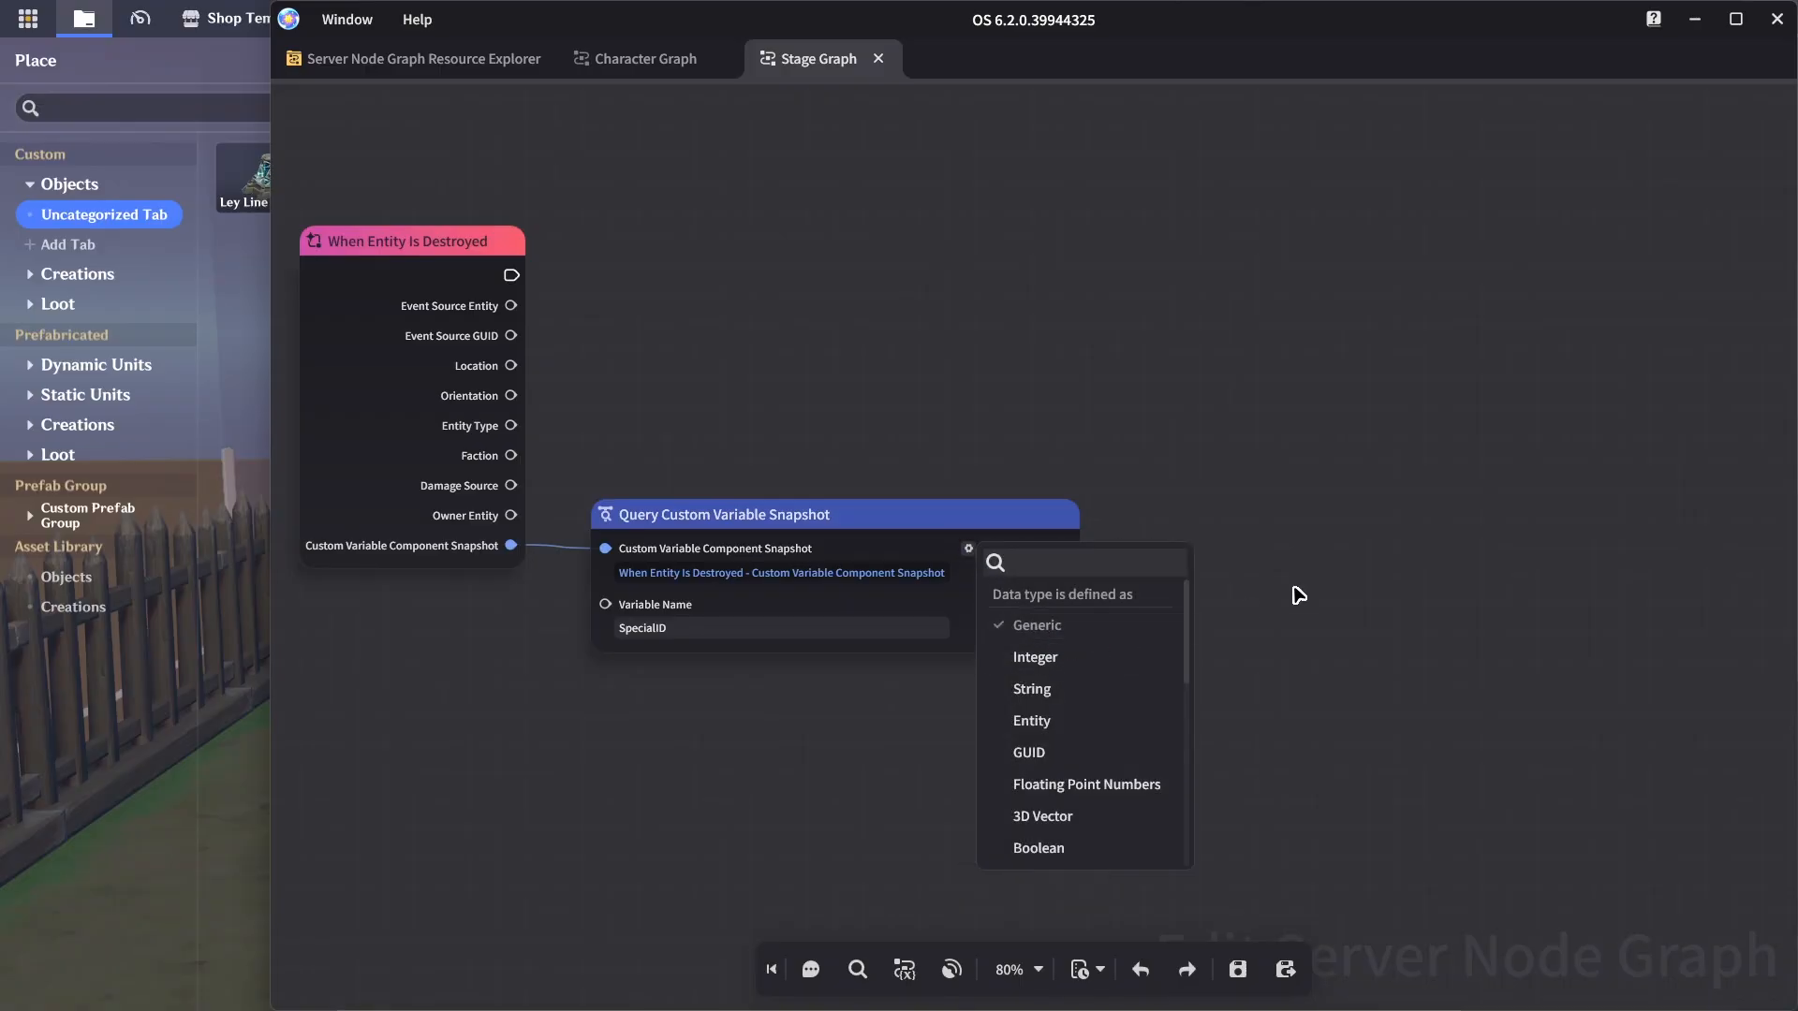
left_click(1228, 590)
left_click(970, 551)
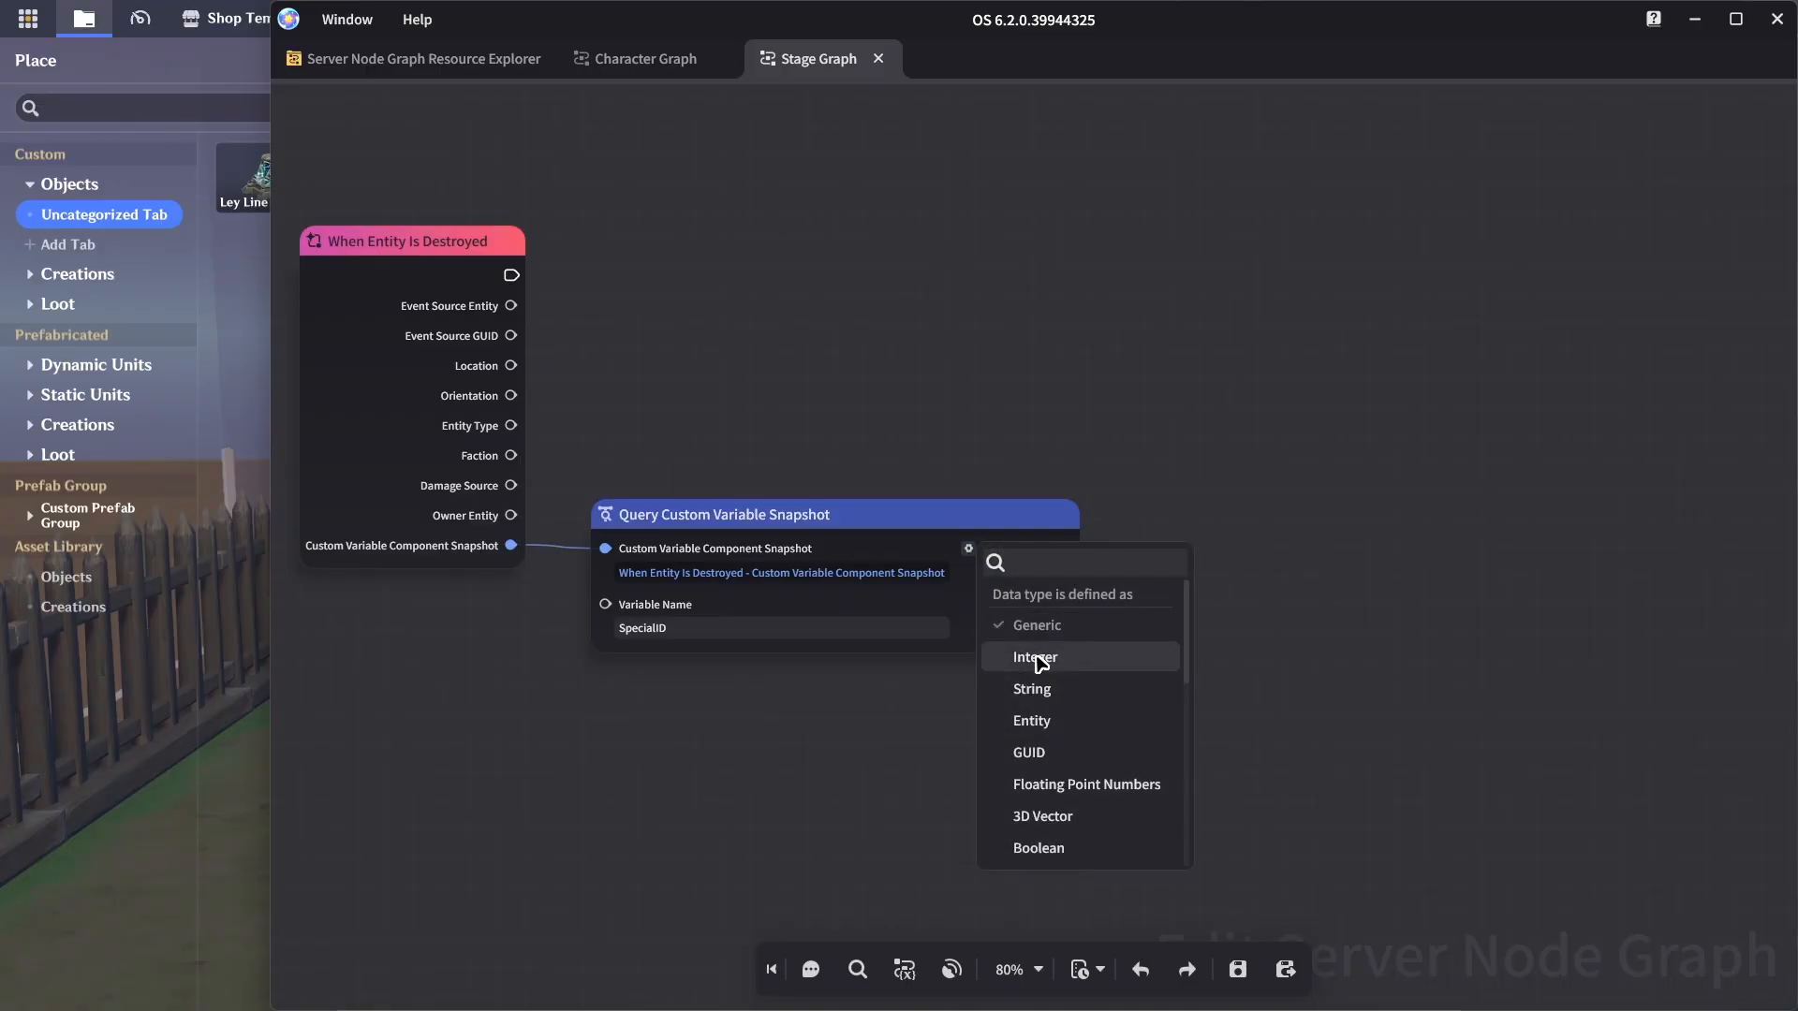
left_click(1038, 661)
left_click_drag(926, 530, 913, 529)
Add a Multiple Branches node controlled by the queried Variable Value and connect its flow to When Entity Is Destroyed
left_click_drag(1053, 547, 1082, 505)
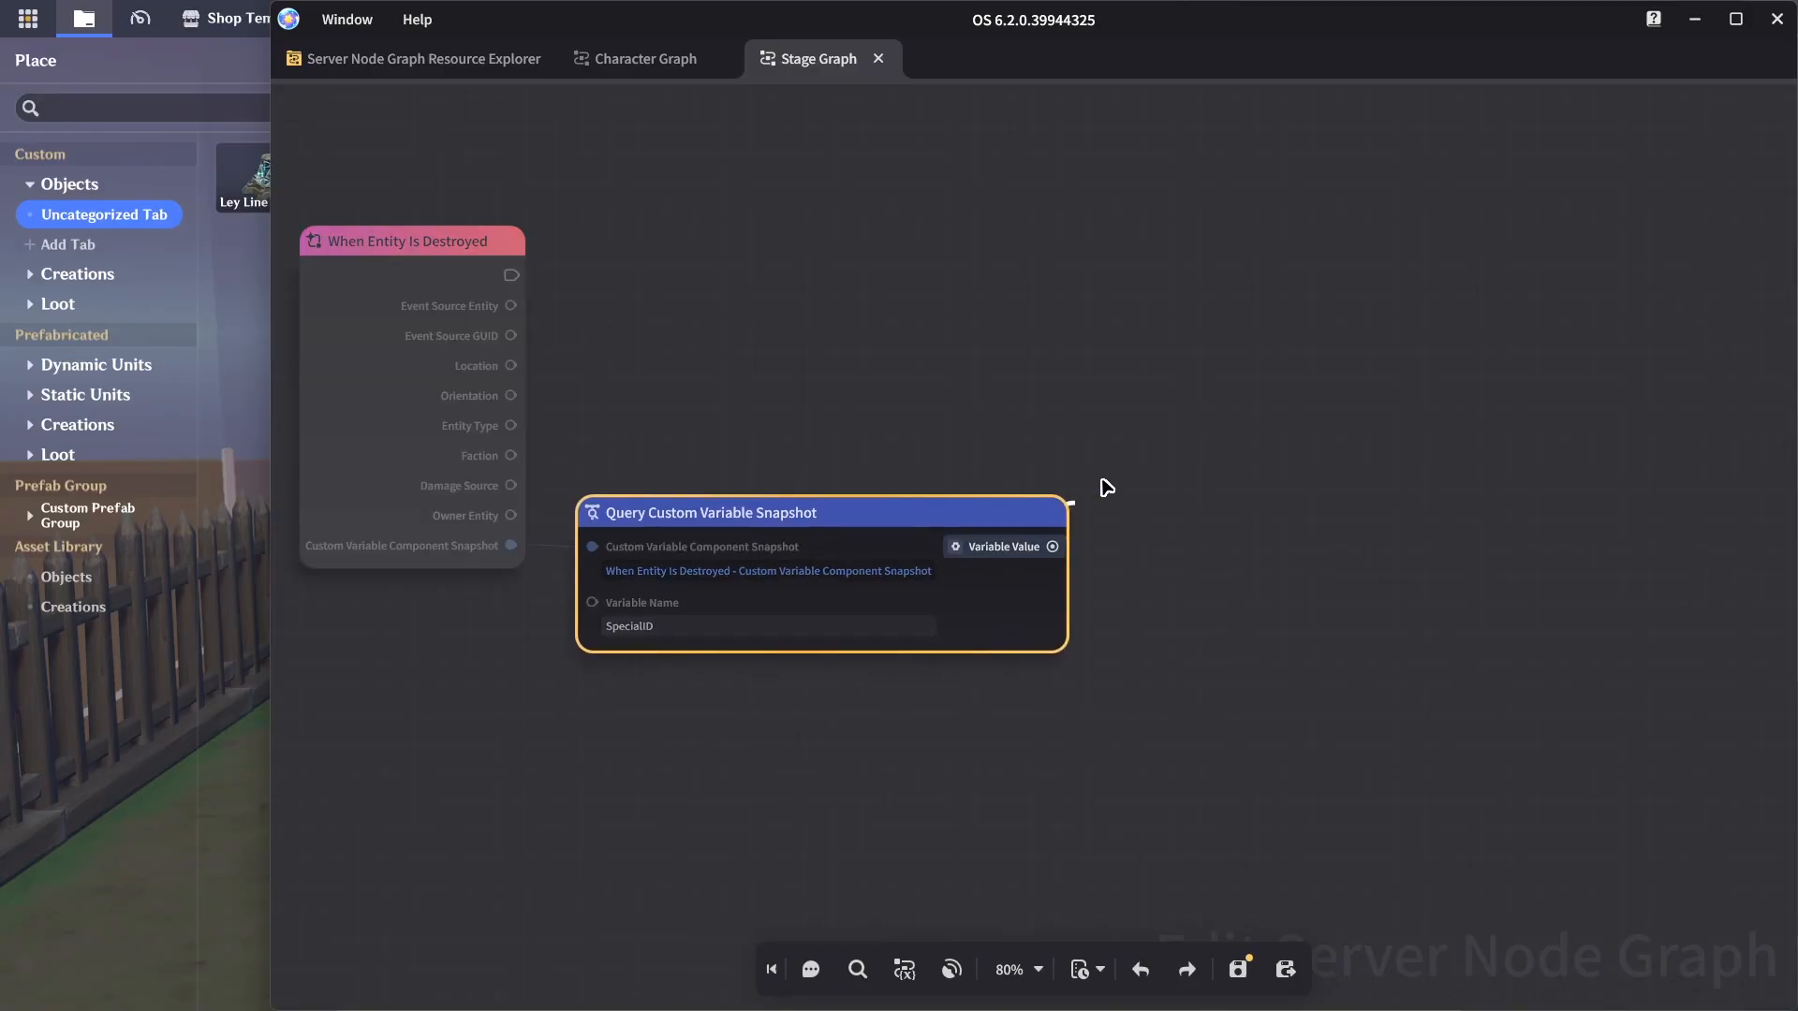
left_click_drag(1280, 375, 1279, 377)
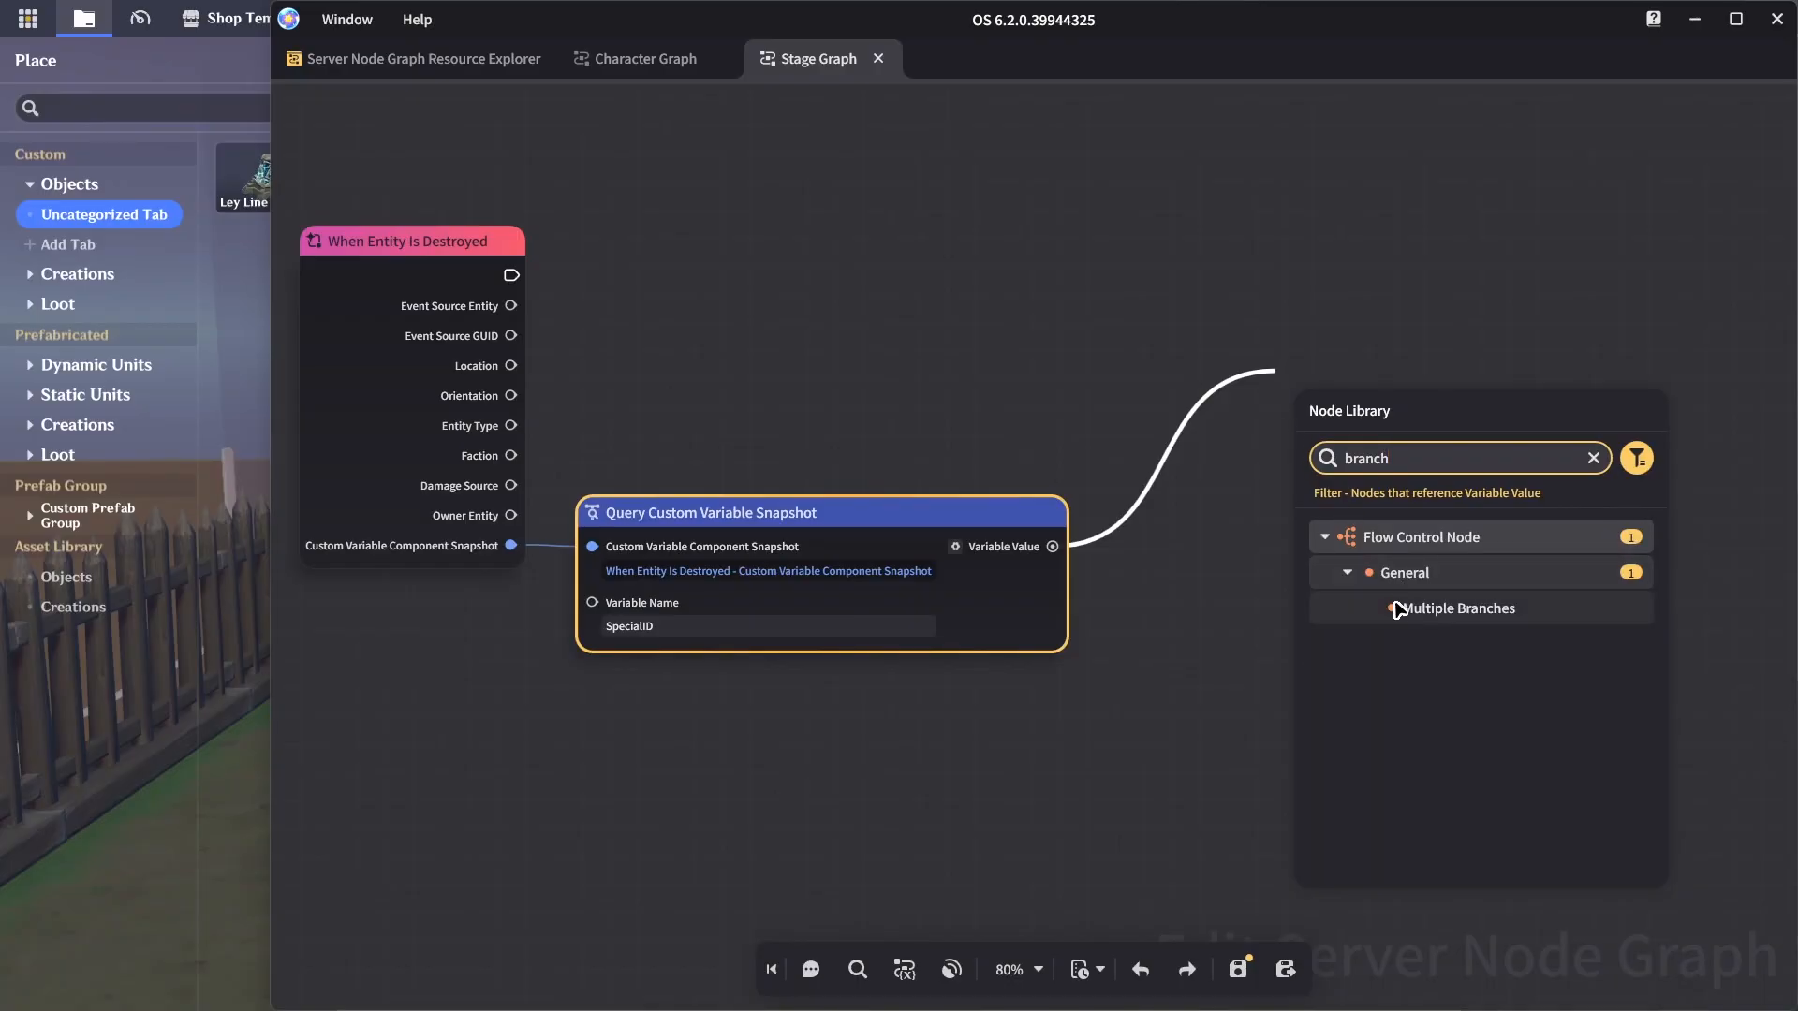
left_click(1400, 610)
left_click_drag(1282, 477, 511, 335)
left_click_drag(1335, 438, 1271, 292)
middle_click_drag(1550, 518, 1119, 435)
Give the Multiple Branches node judge parameters 1 and 2 and save the graph
left_click(1067, 380)
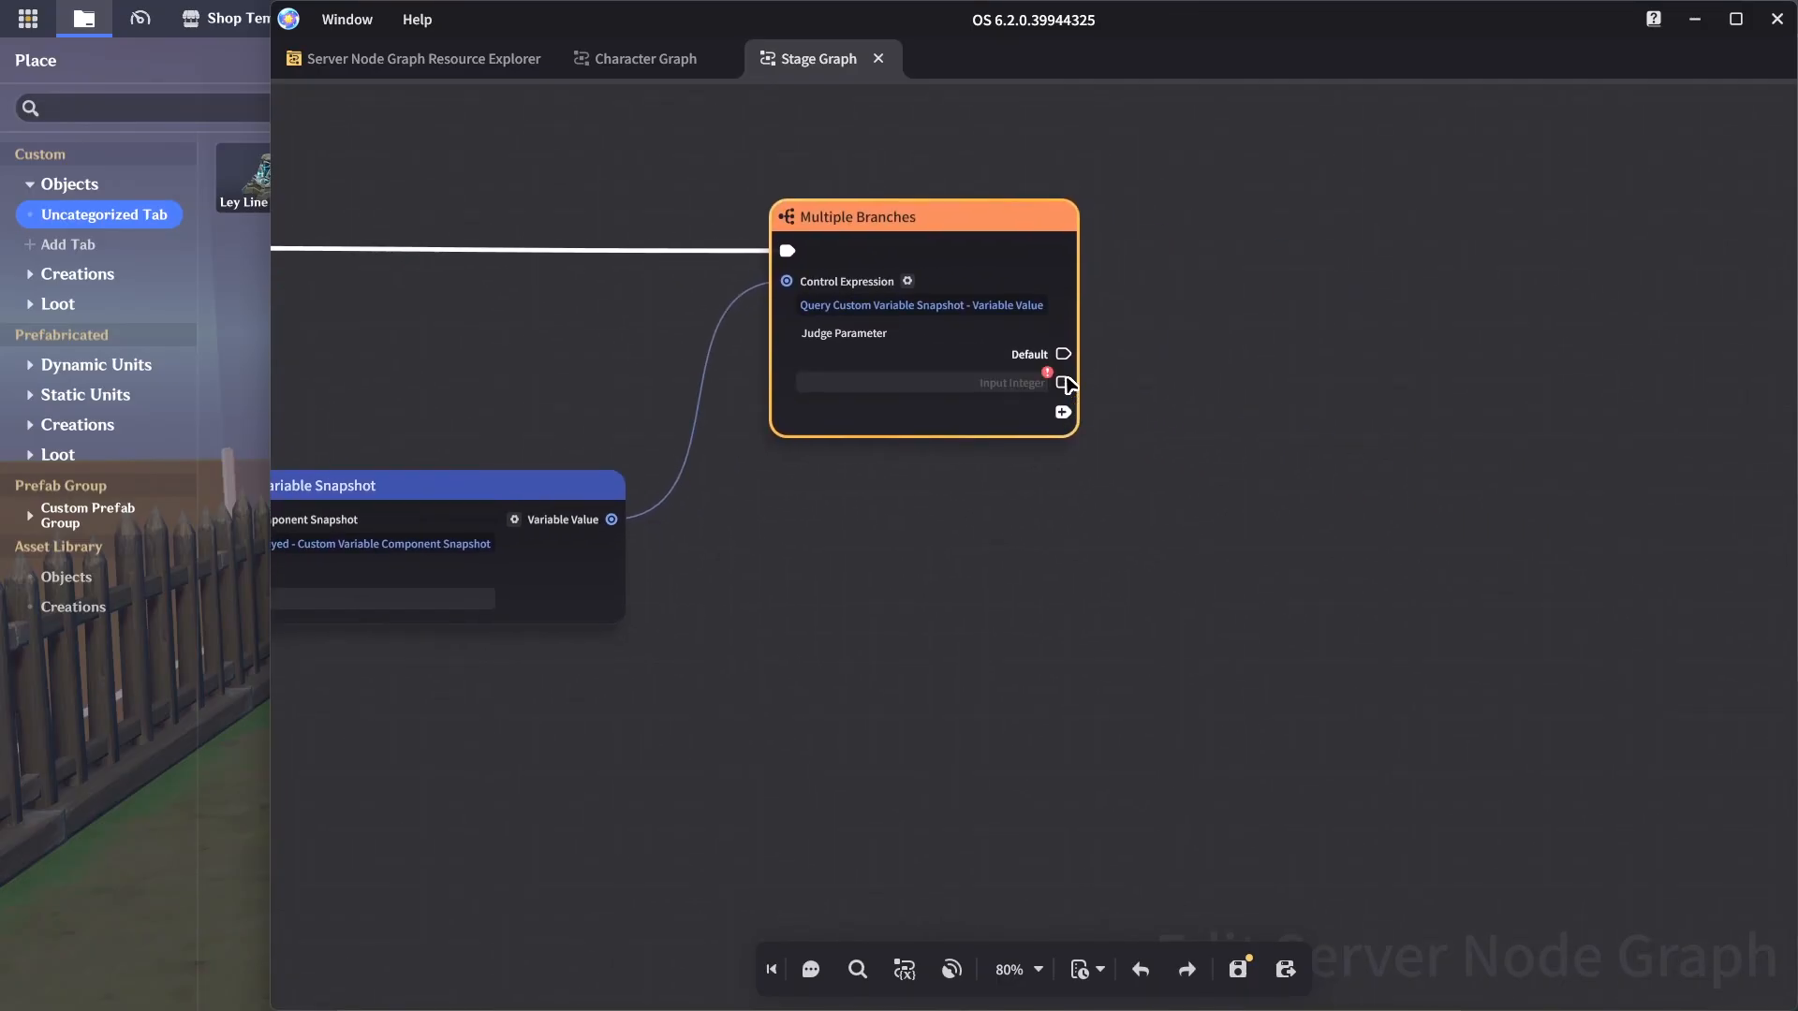
left_click(1063, 413)
left_click(1038, 416)
type("2")
left_click(1231, 453)
key("ctrl+s")
Check the SpecialID custom variable of the Ley Line Monolith in the scene and return to the Stage Graph
left_click(159, 792)
left_click(757, 471)
left_click(1630, 258)
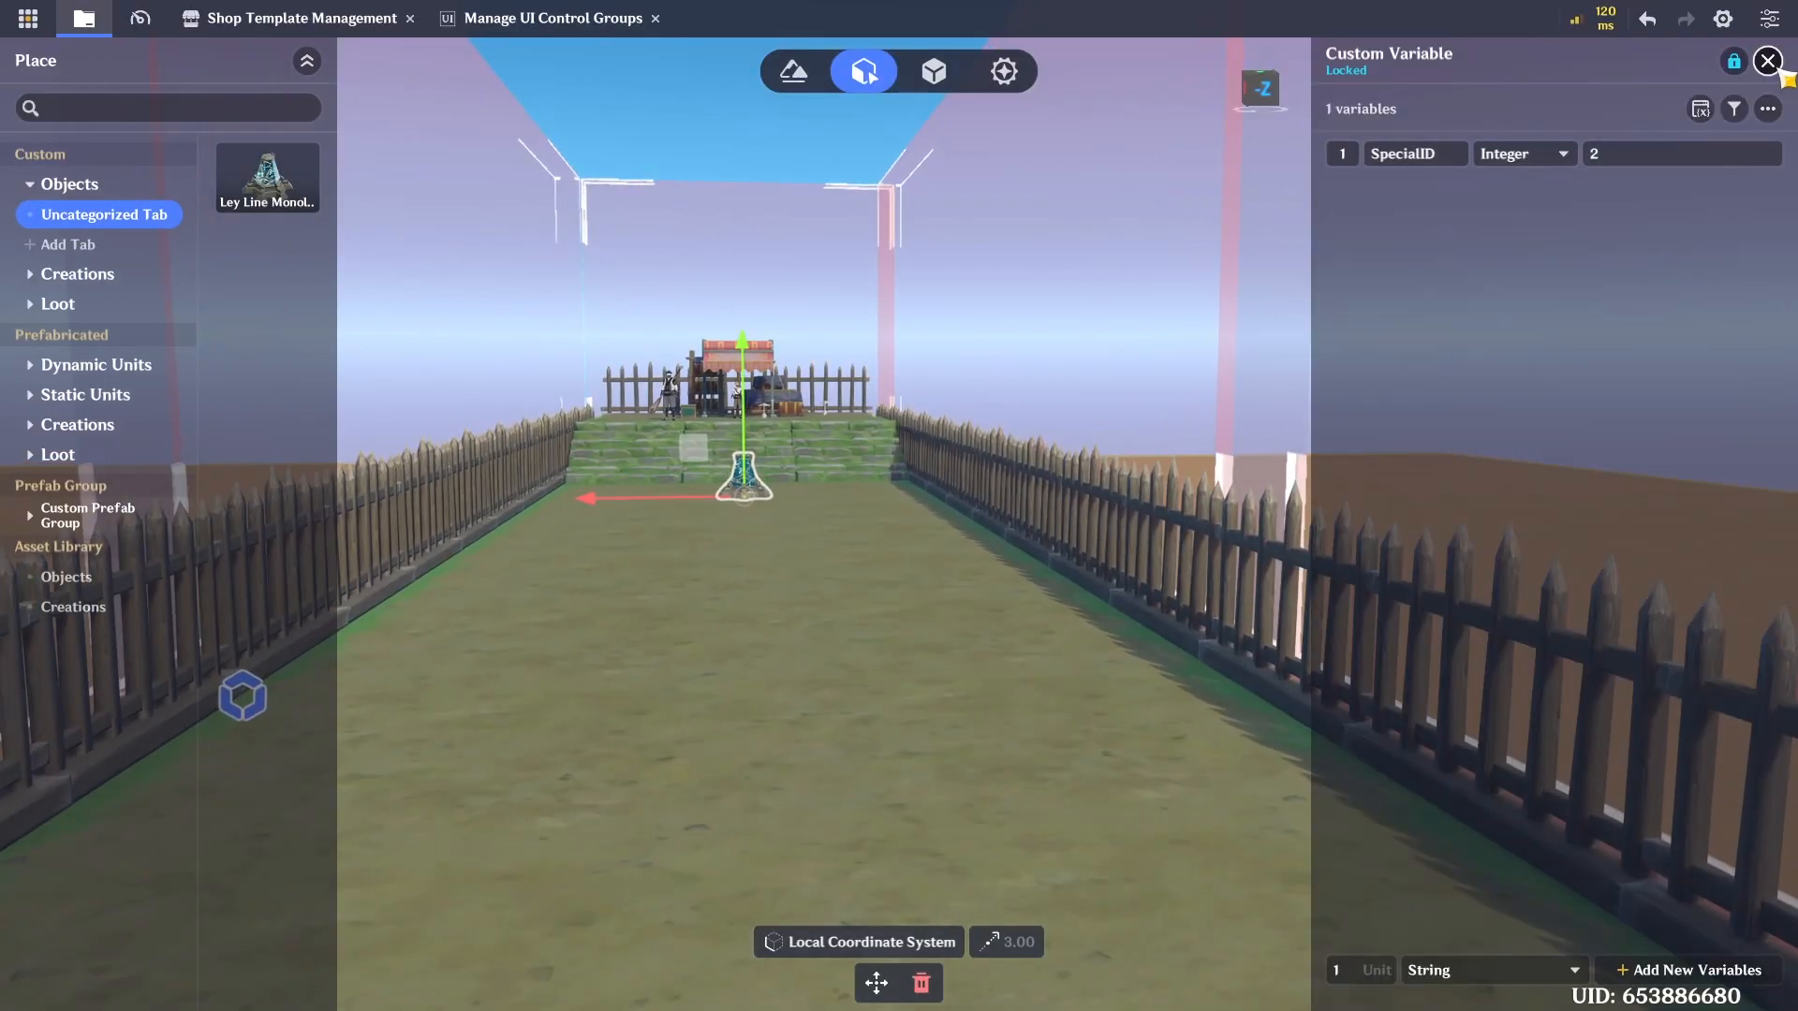
left_click(1768, 61)
key("alt+Tab")
Add a Settle Stage node and connect both branch 1 and branch 2 of Multiple Branches to it
scroll(1195, 454, "down", 3)
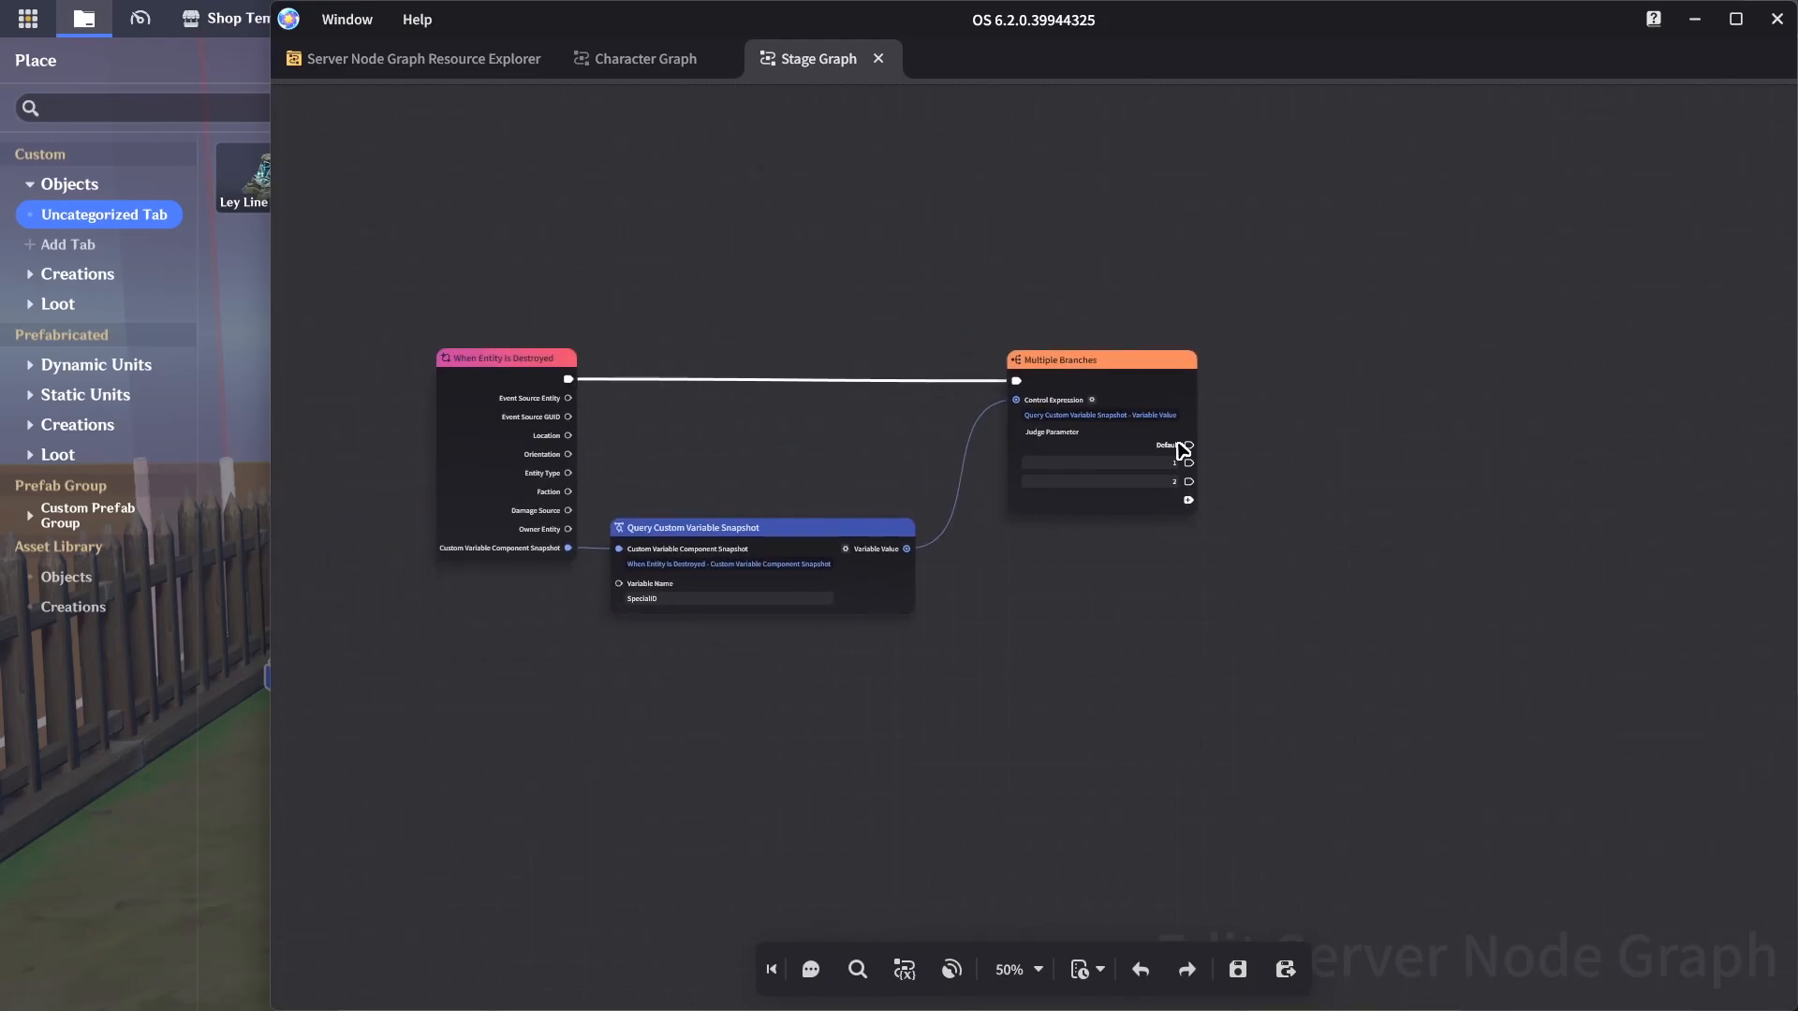
left_click_drag(1388, 363, 1137, 343)
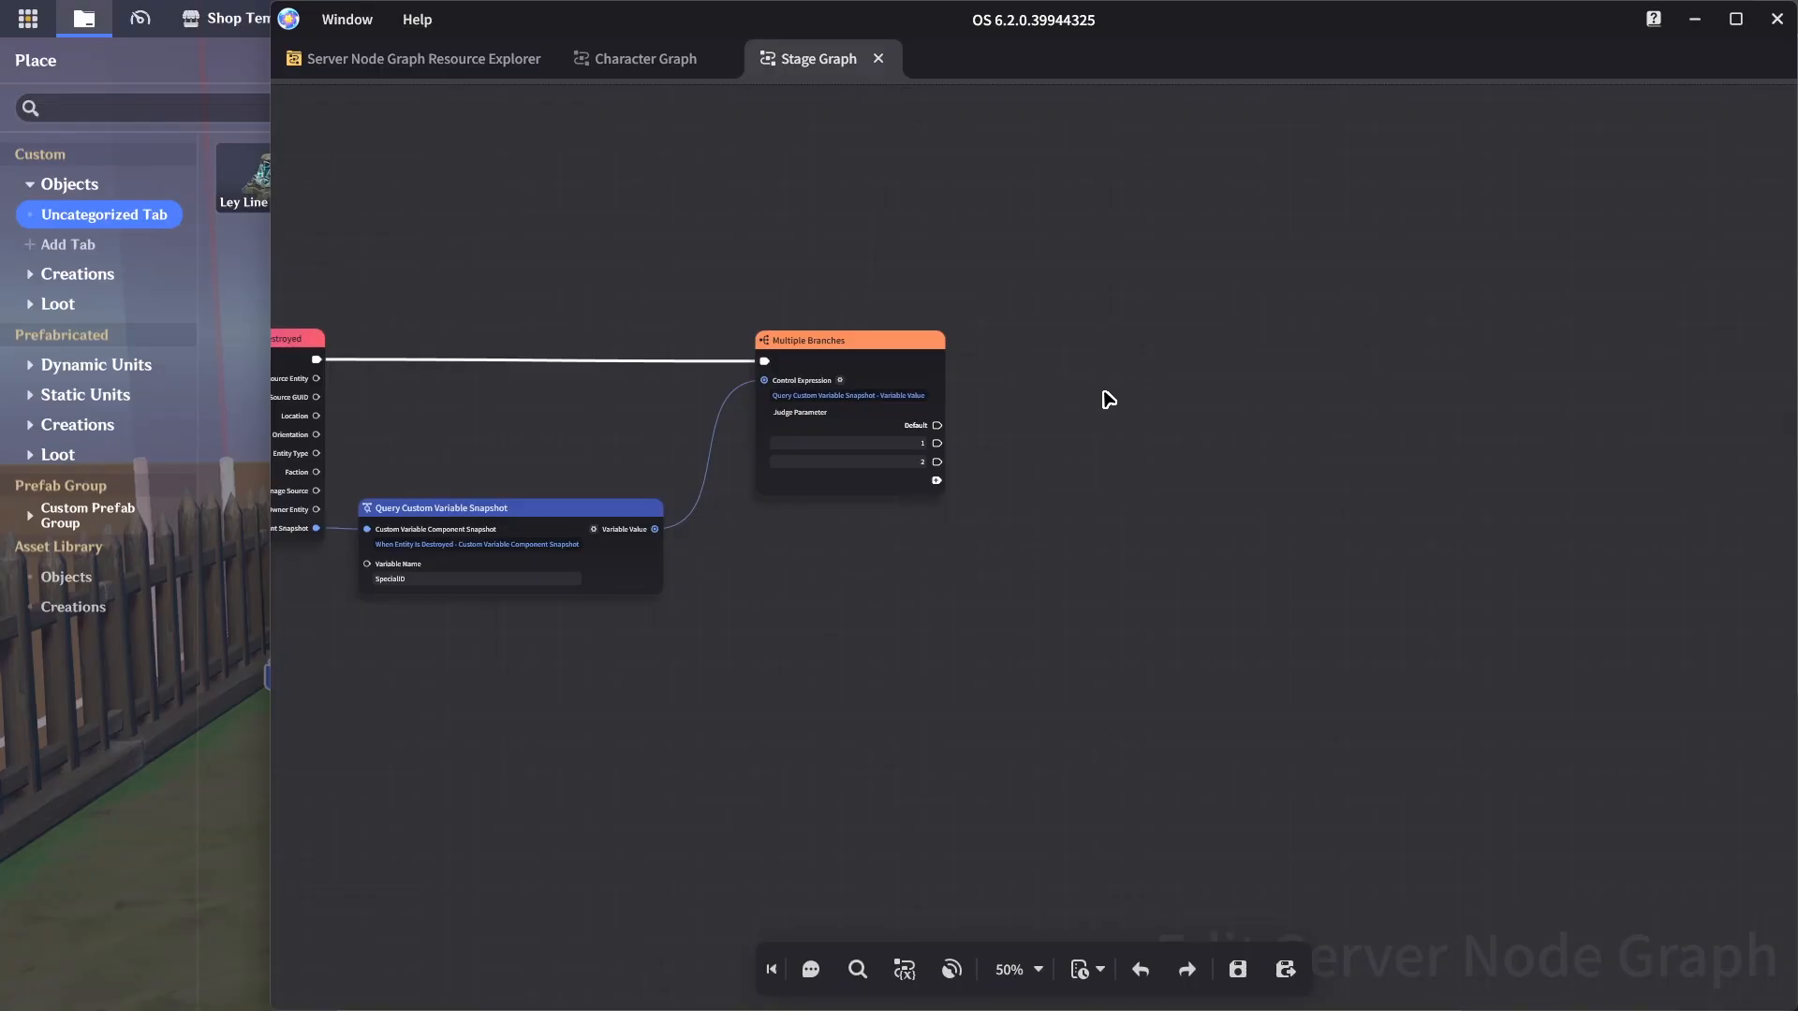
scroll(1061, 423, "up", 2)
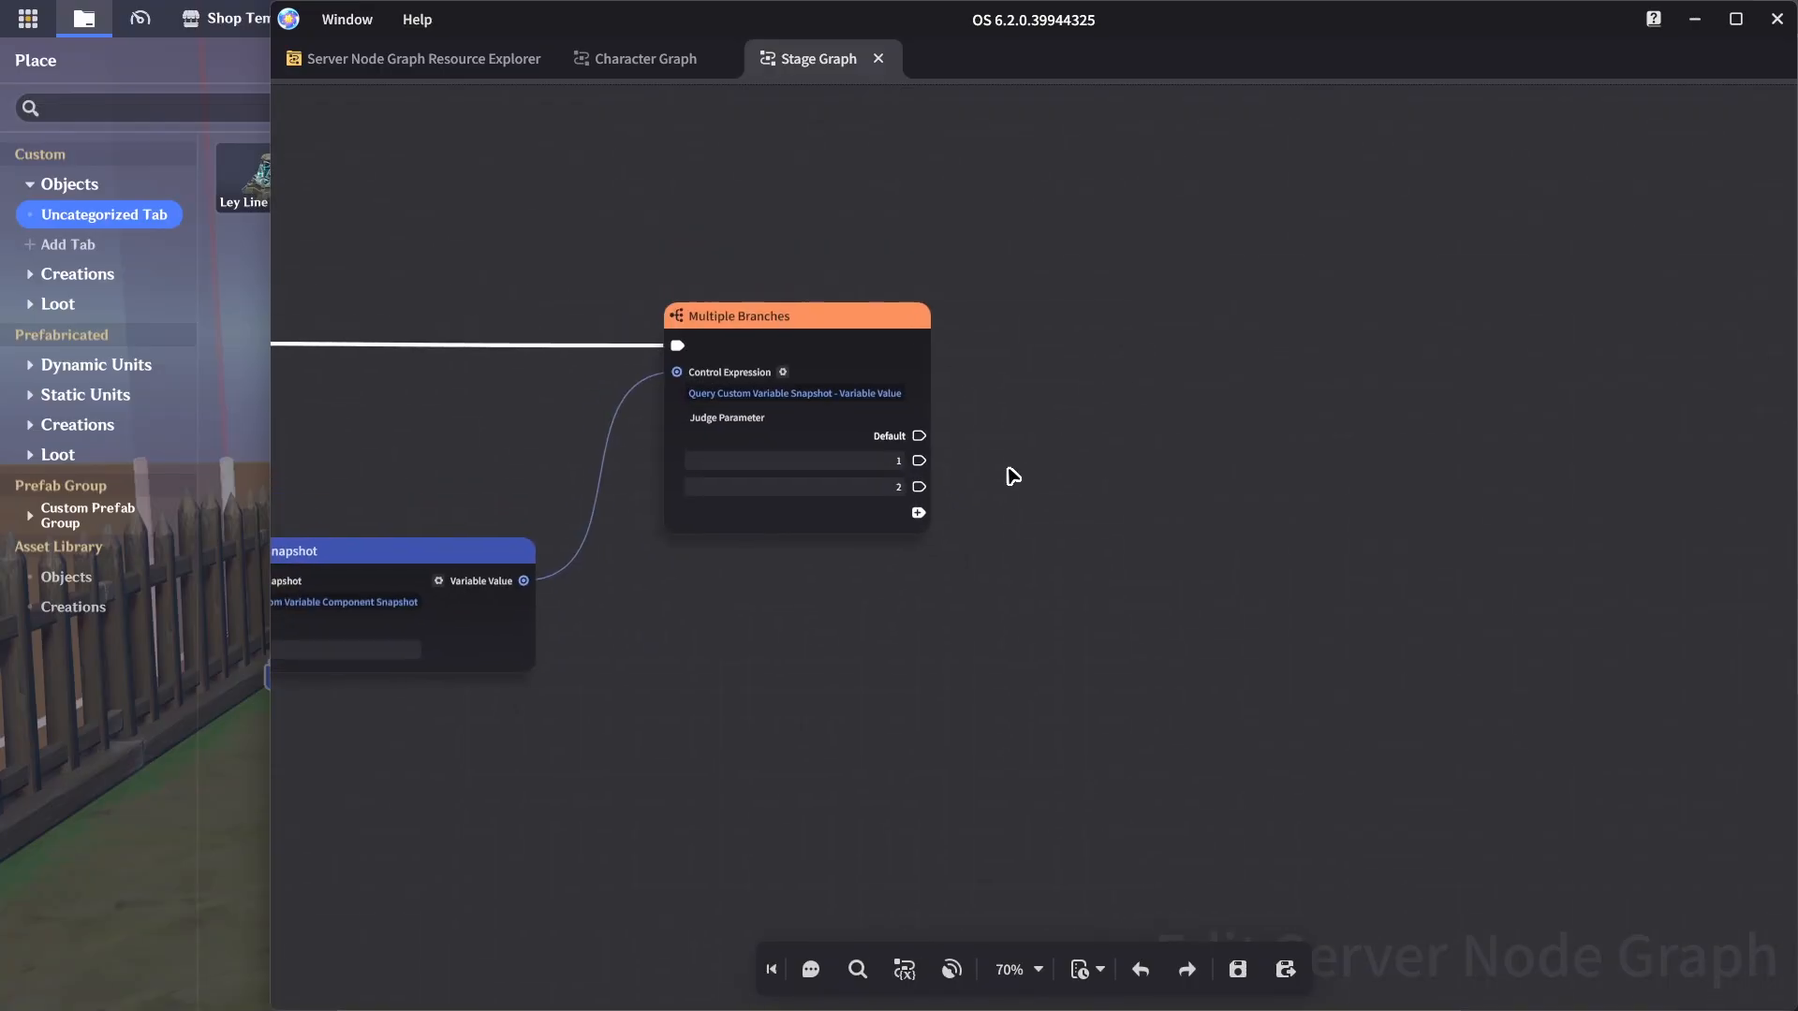
right_click(1015, 463)
type("settle stage")
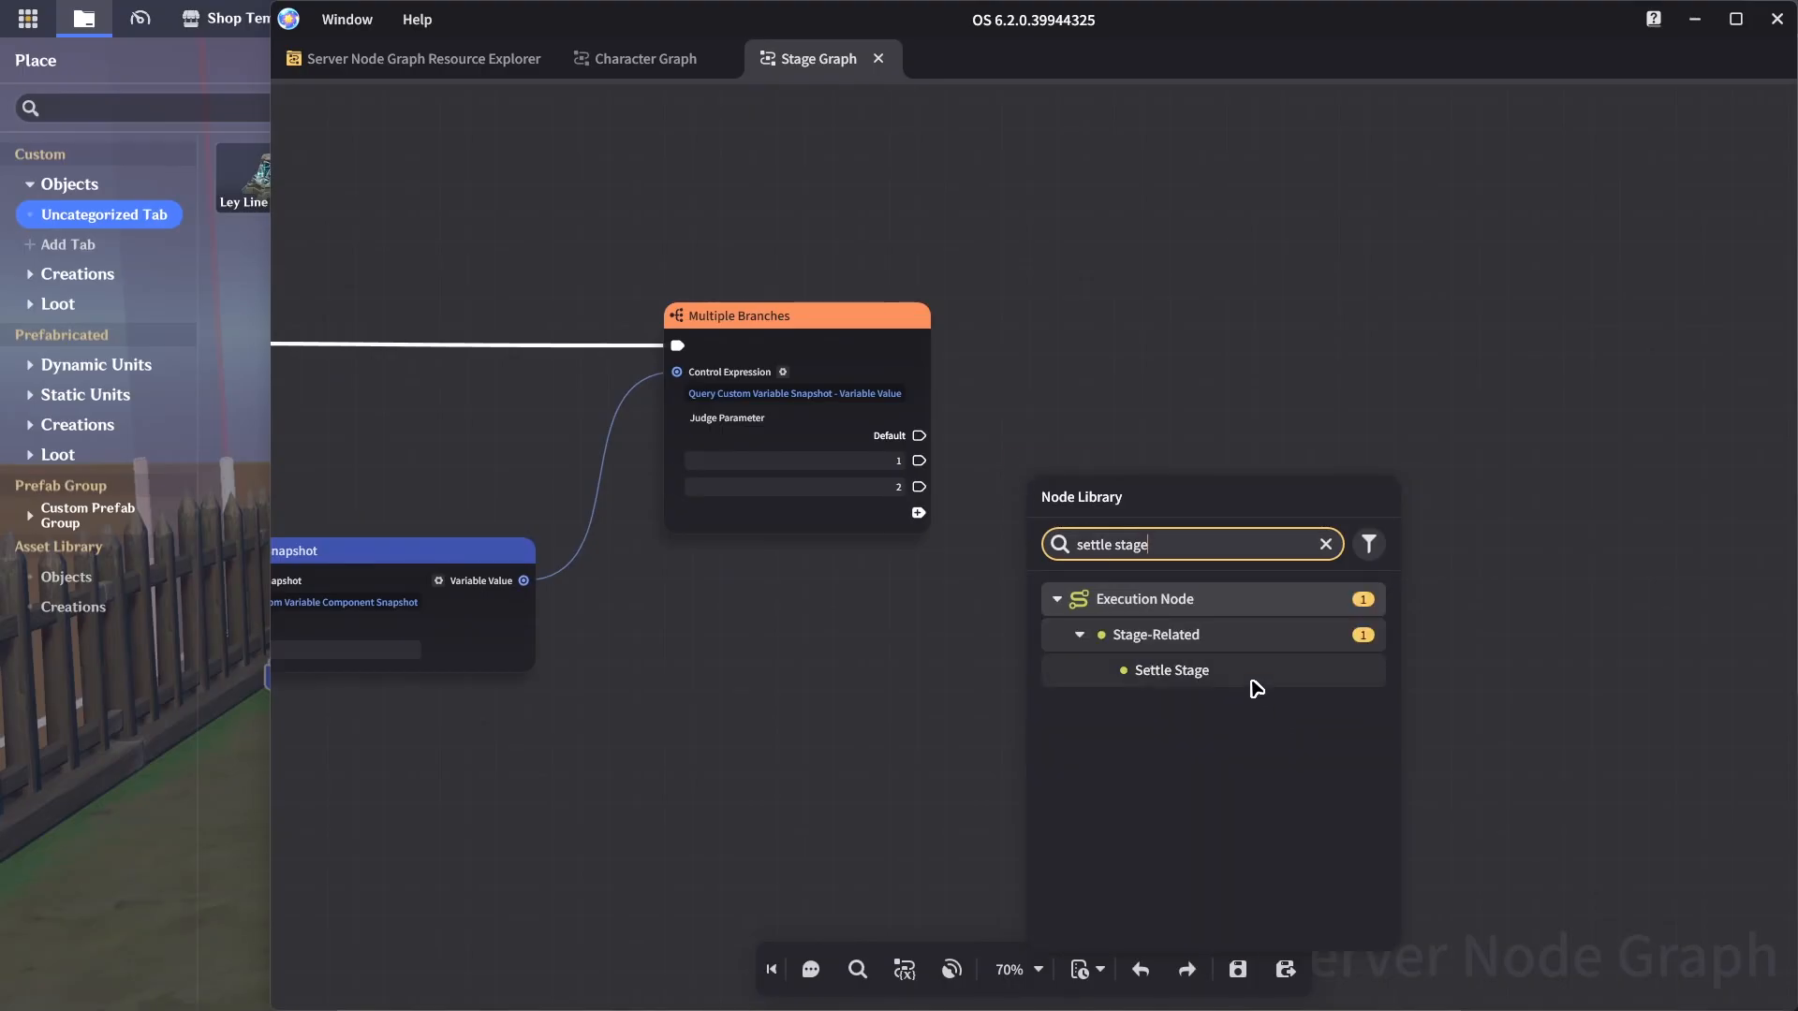
left_click(1252, 682)
left_click_drag(918, 461, 1023, 504)
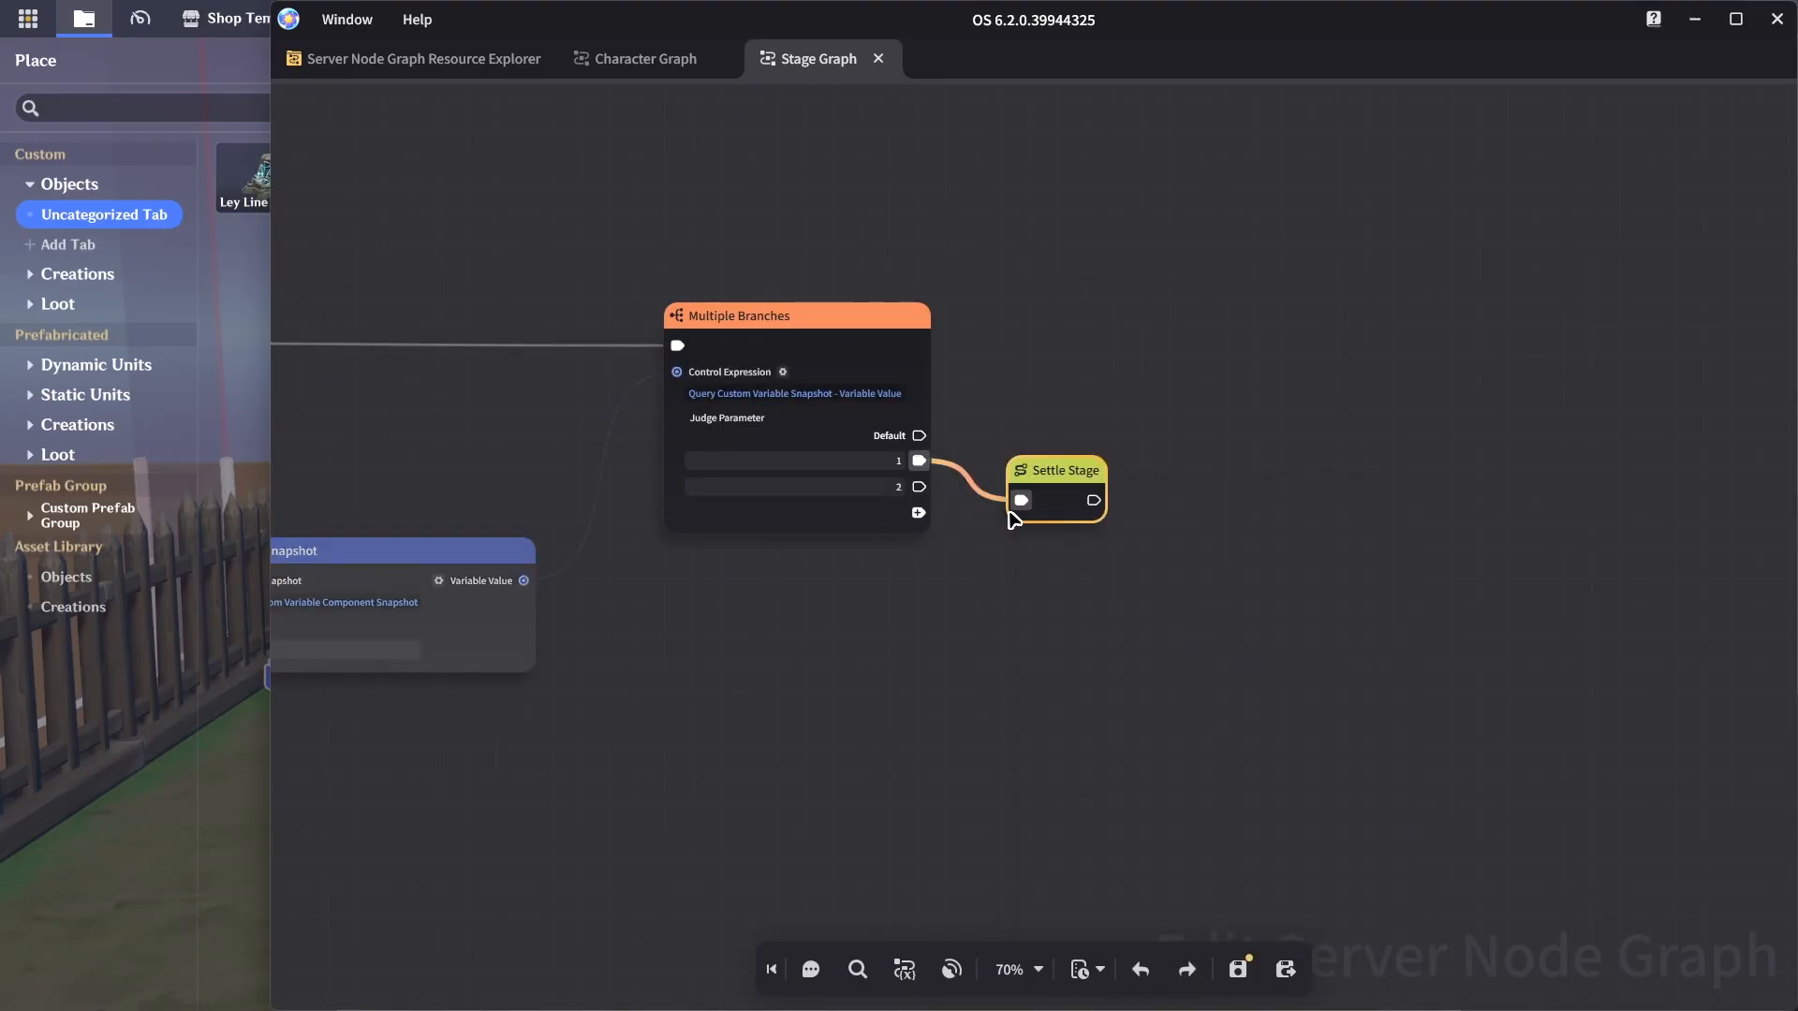
left_click_drag(919, 487, 1038, 477)
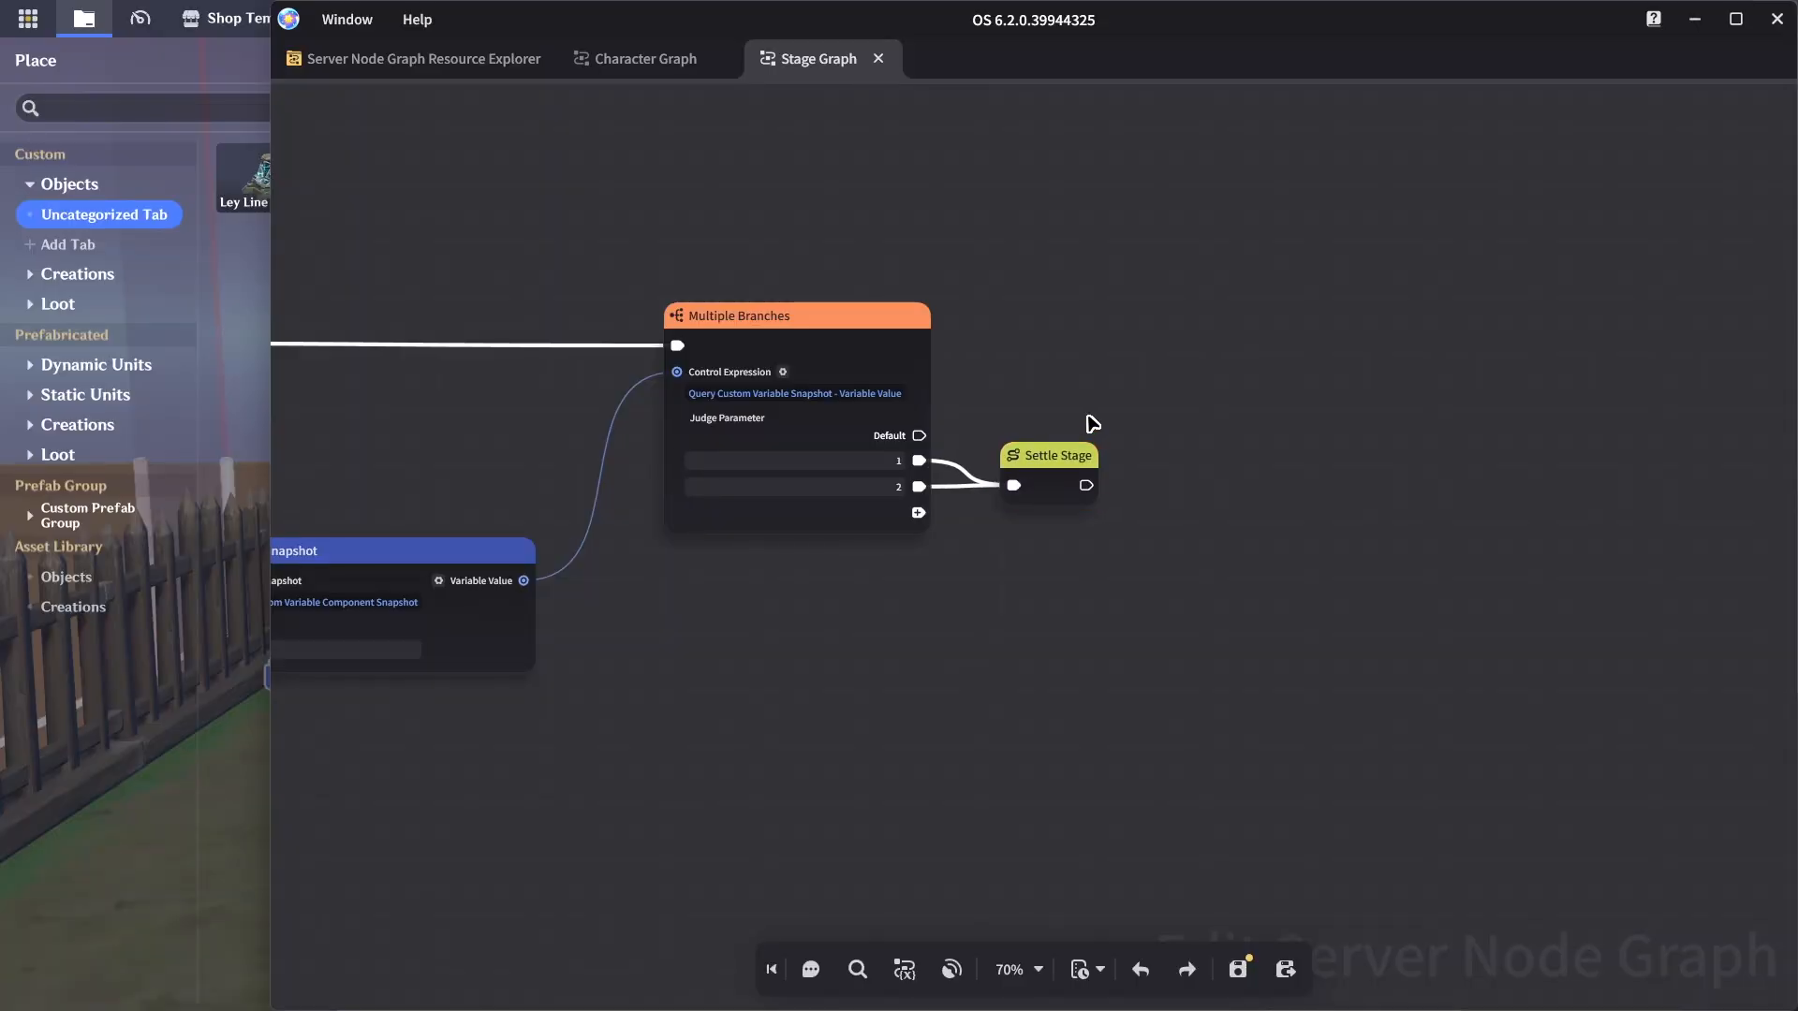
Review the whole node layout, save the Stage Graph and close it
scroll(1049, 425, "down", 2)
right_click_drag(1039, 425, 1224, 409)
key("ctrl+s")
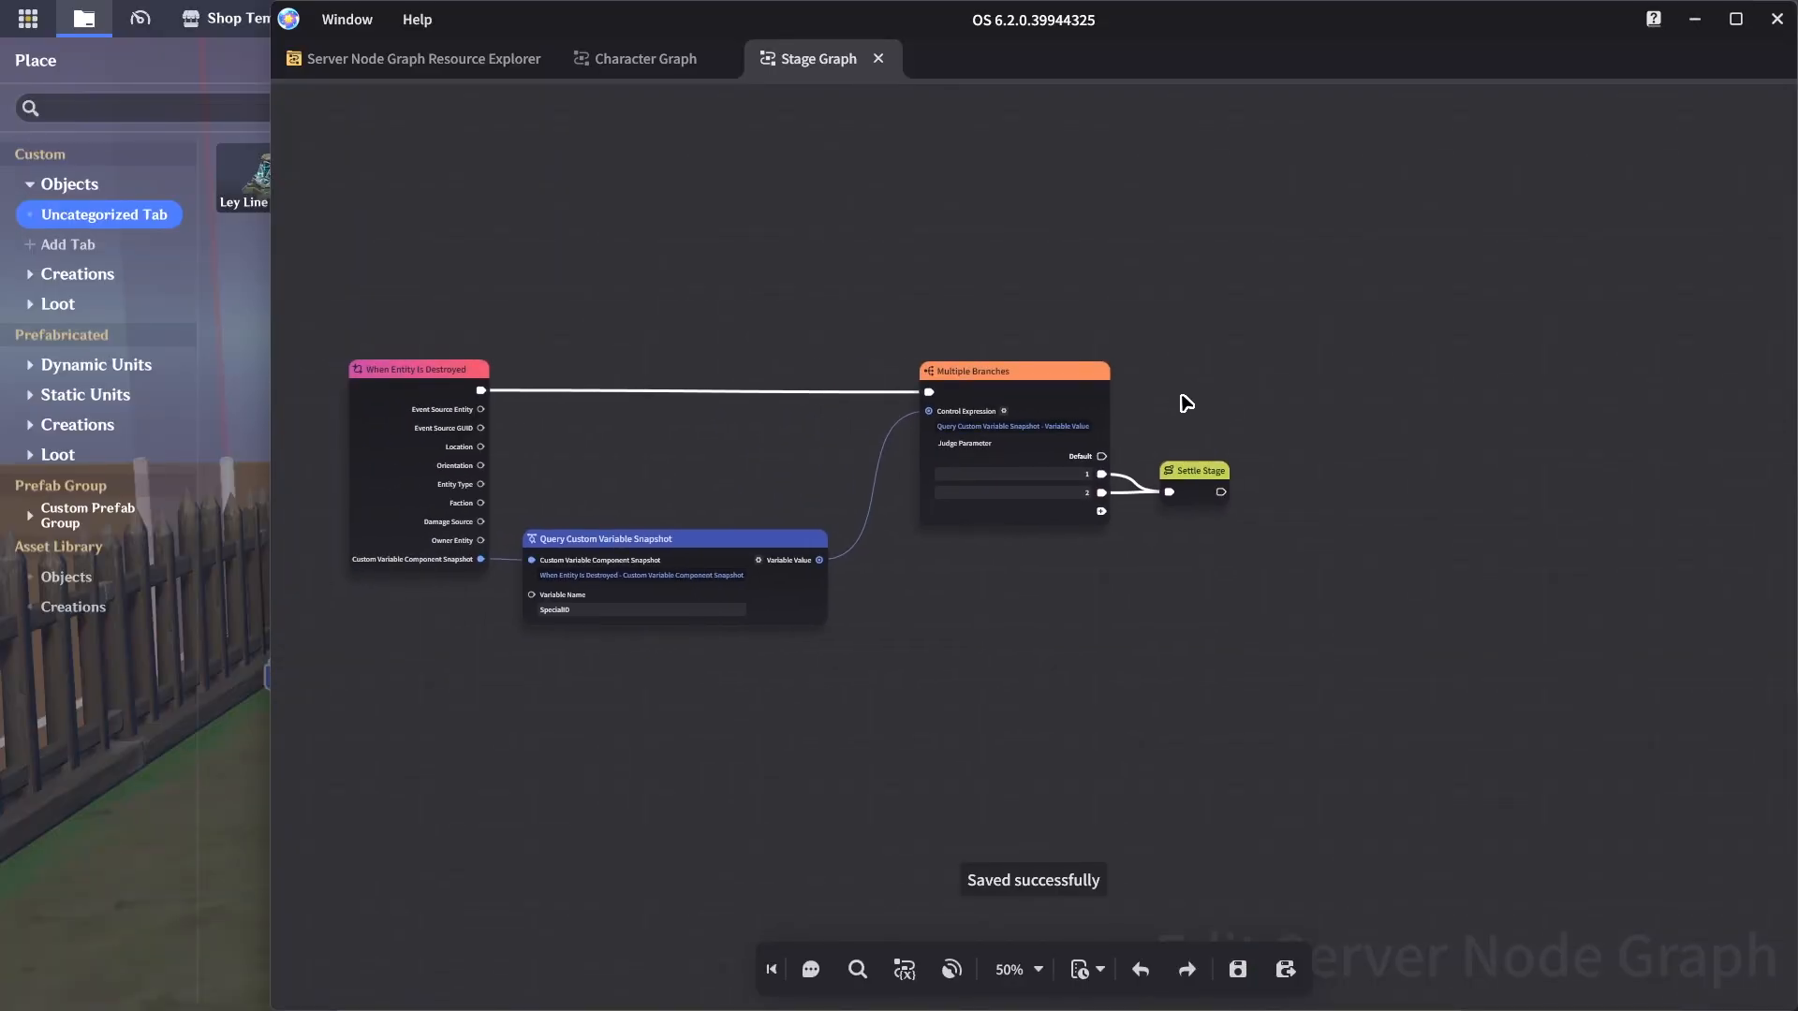
right_click_drag(931, 201, 985, 204)
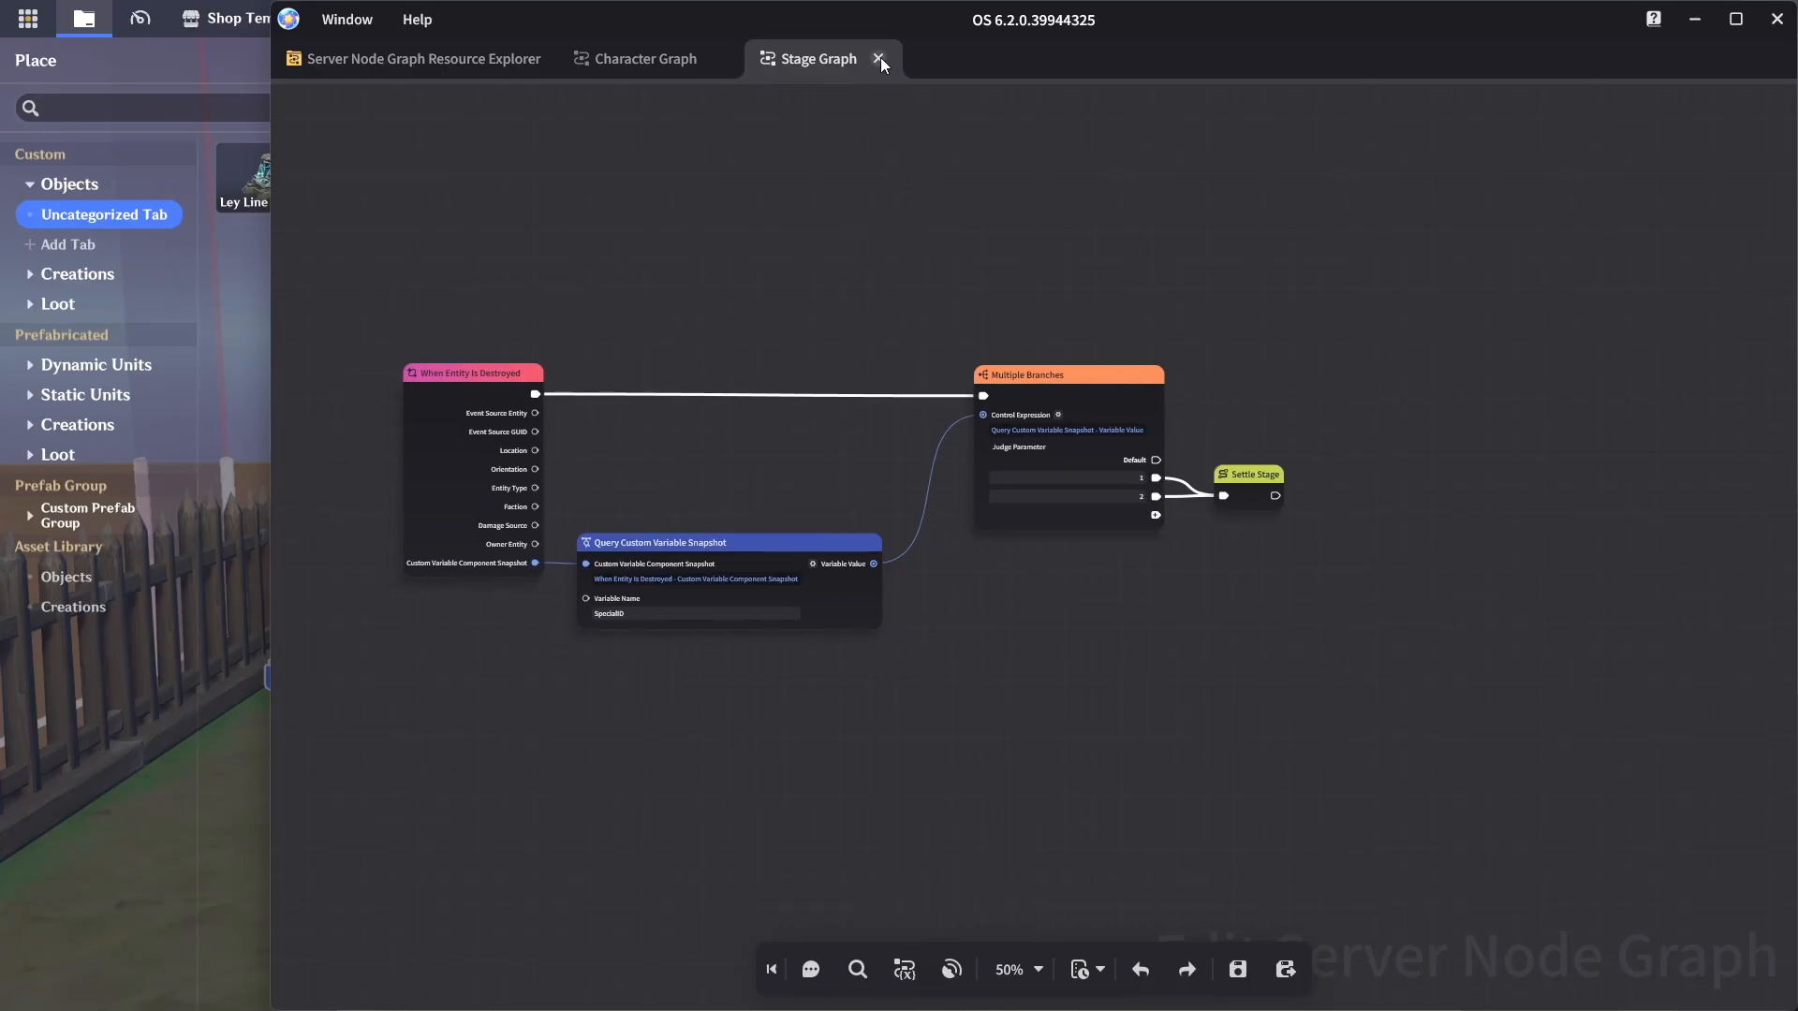
right_click_drag(828, 209, 865, 218)
key("ctrl+s")
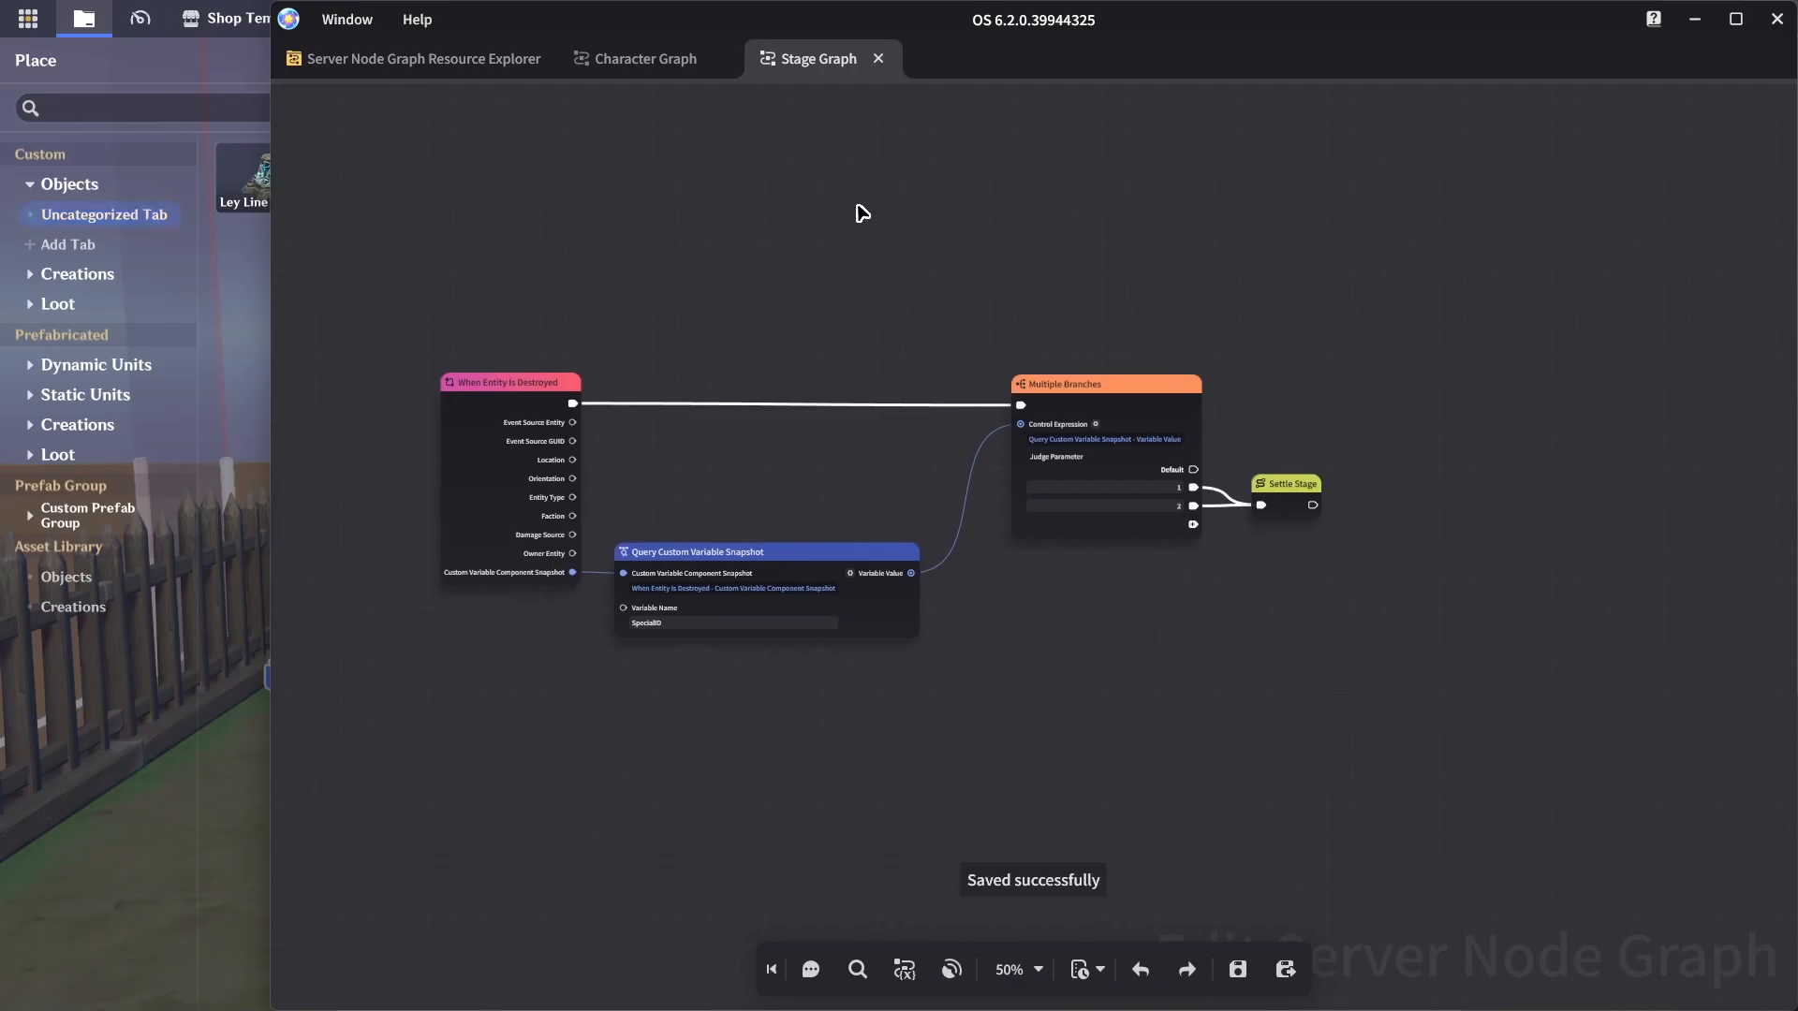
left_click(878, 59)
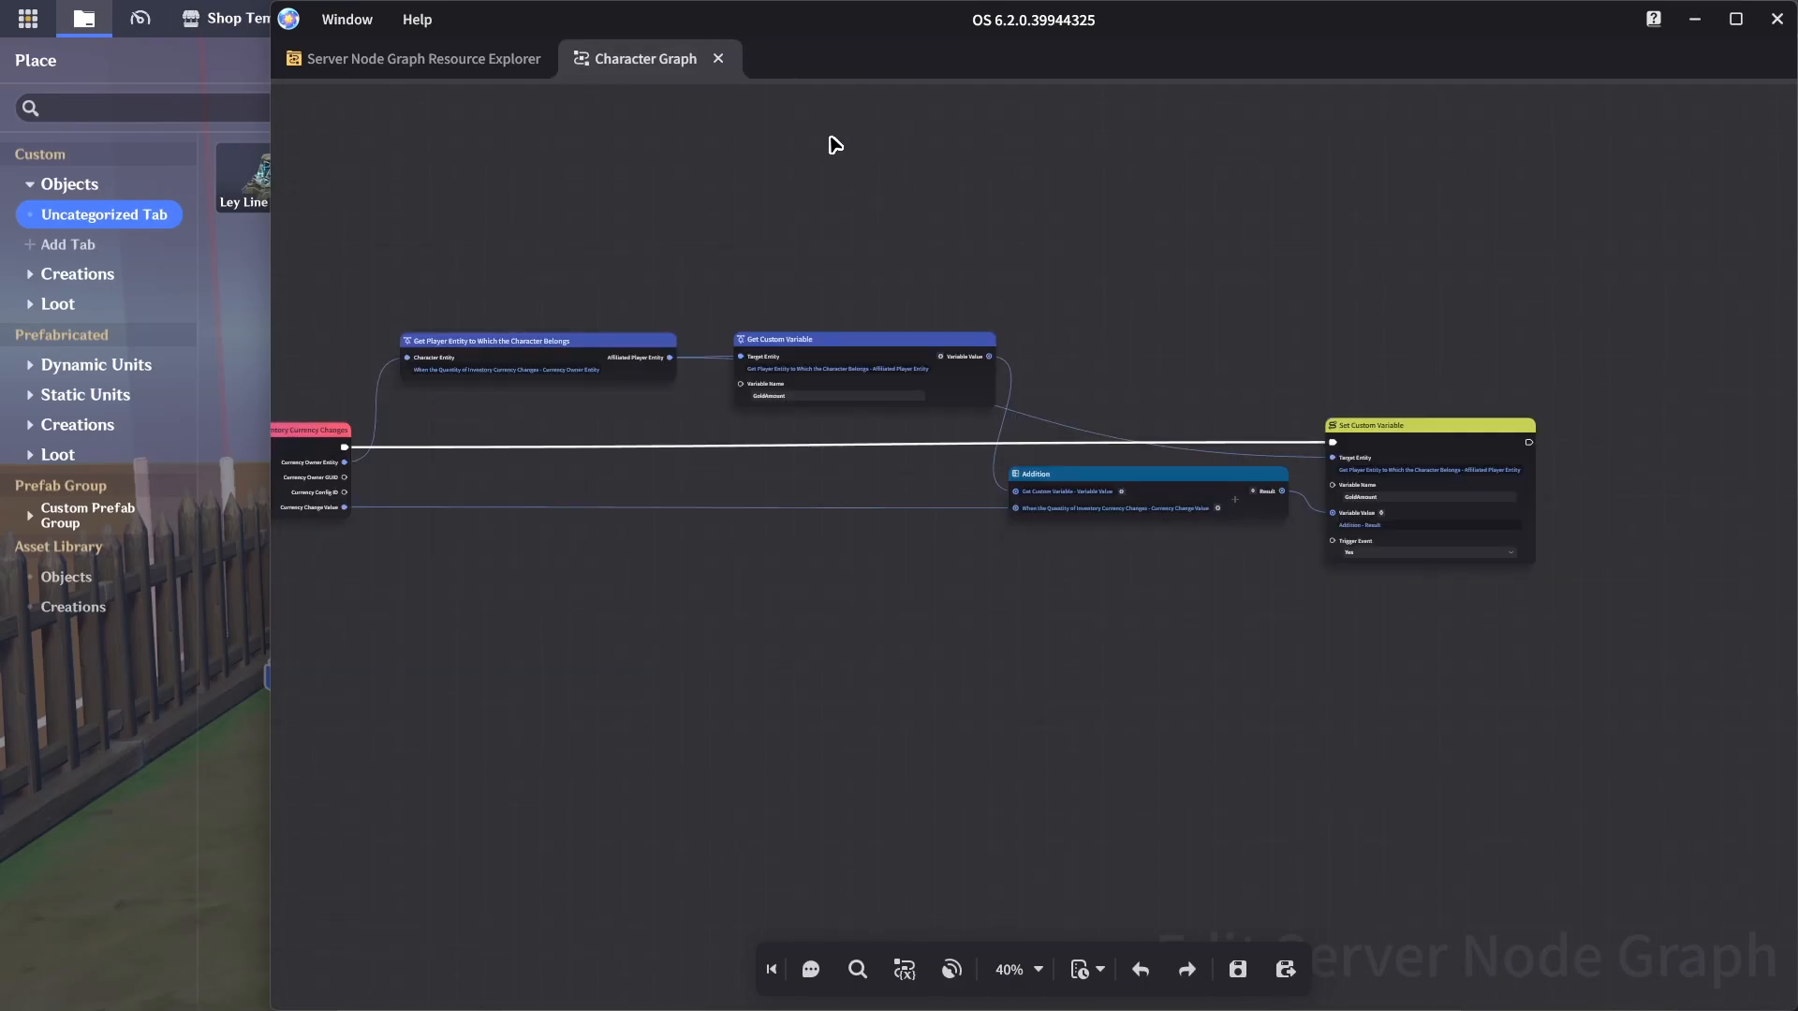
Return to the scene, look down the lane towards the monolith and open the main camera settings
left_click(128, 755)
left_click(928, 603)
key("w")
right_click_drag(927, 625, 947, 659)
right_click_drag(1096, 658, 1413, 602)
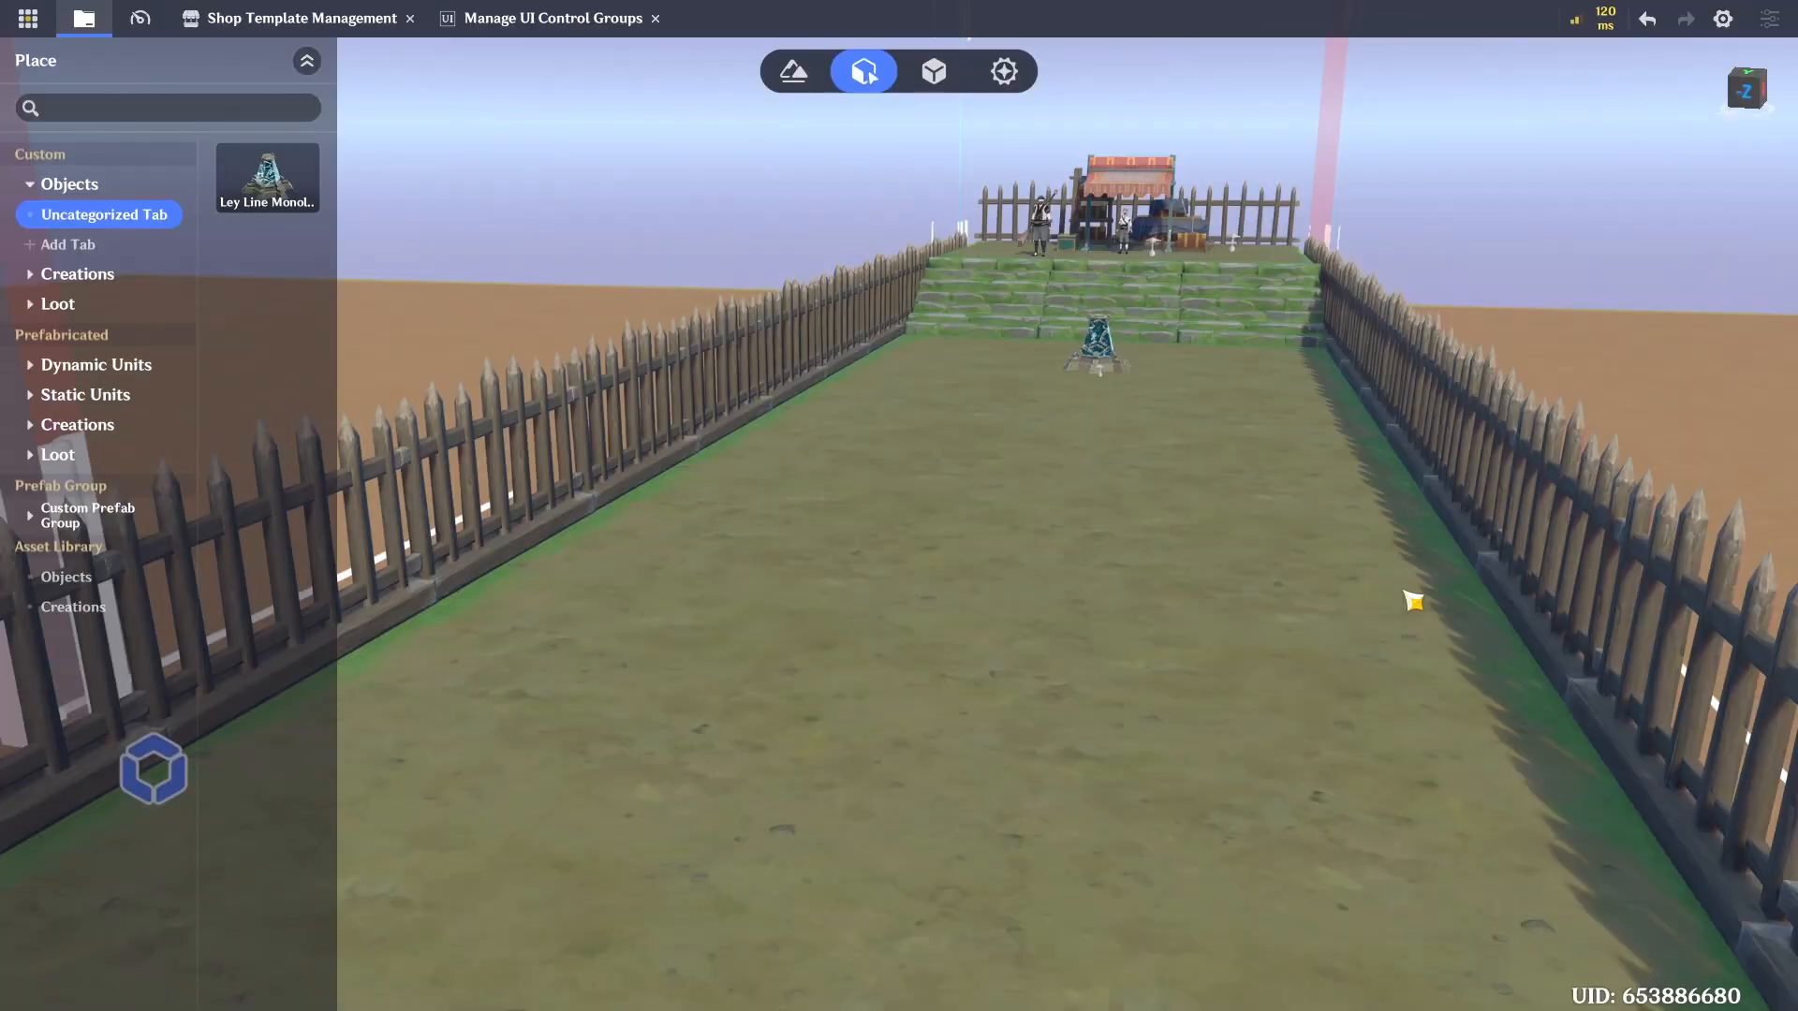
left_click(28, 17)
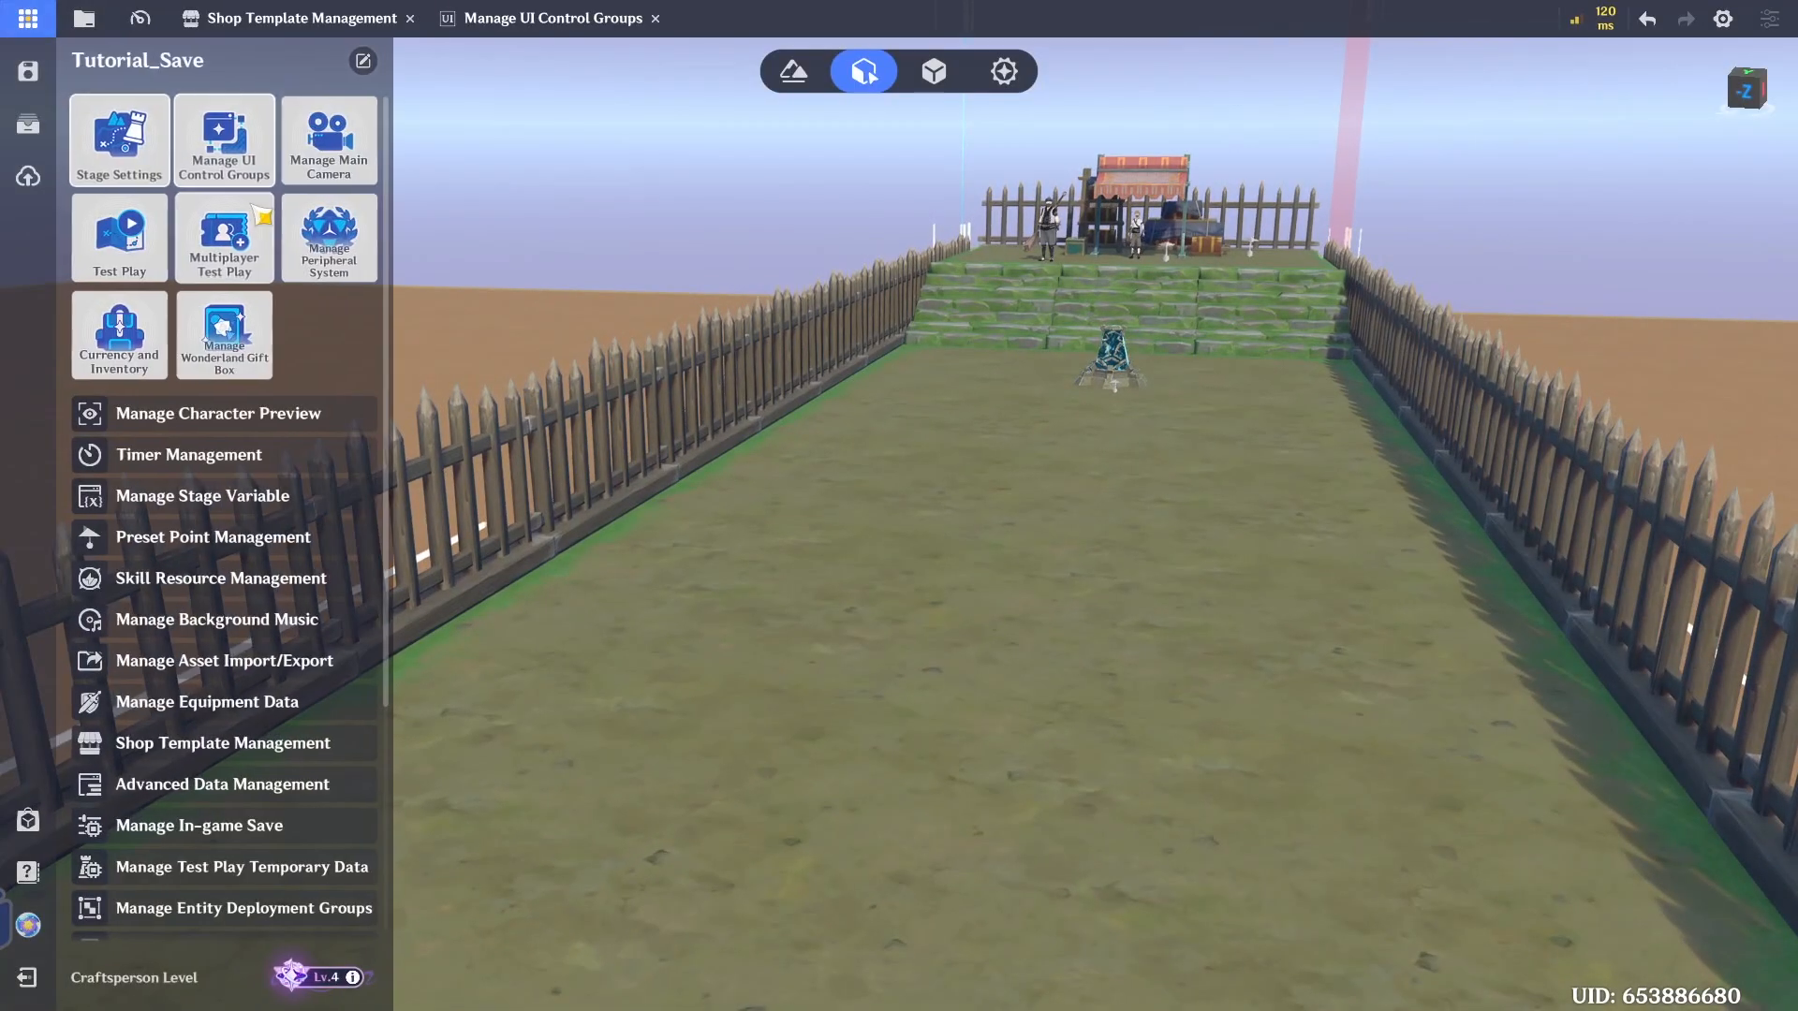
left_click(330, 167)
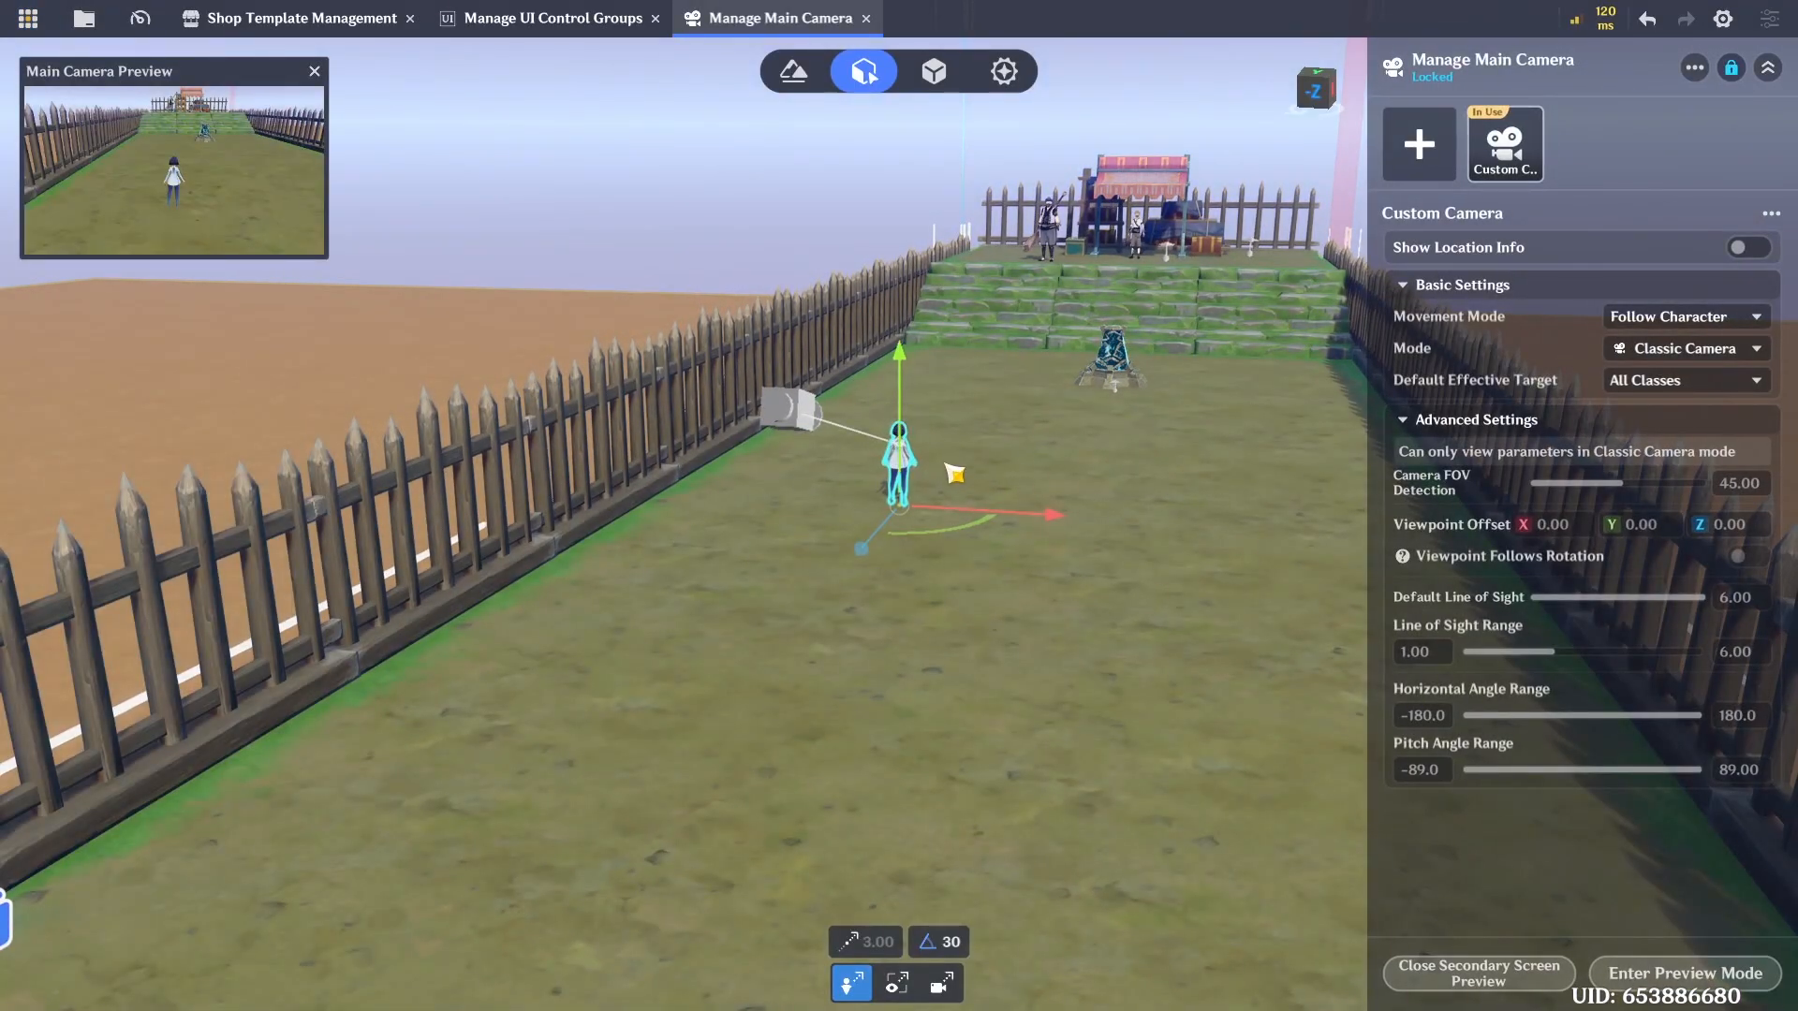
Explore the custom camera's basic settings, try the First Person and Third Person modes, restore Classic Camera and deselect the camera
left_click(30, 22)
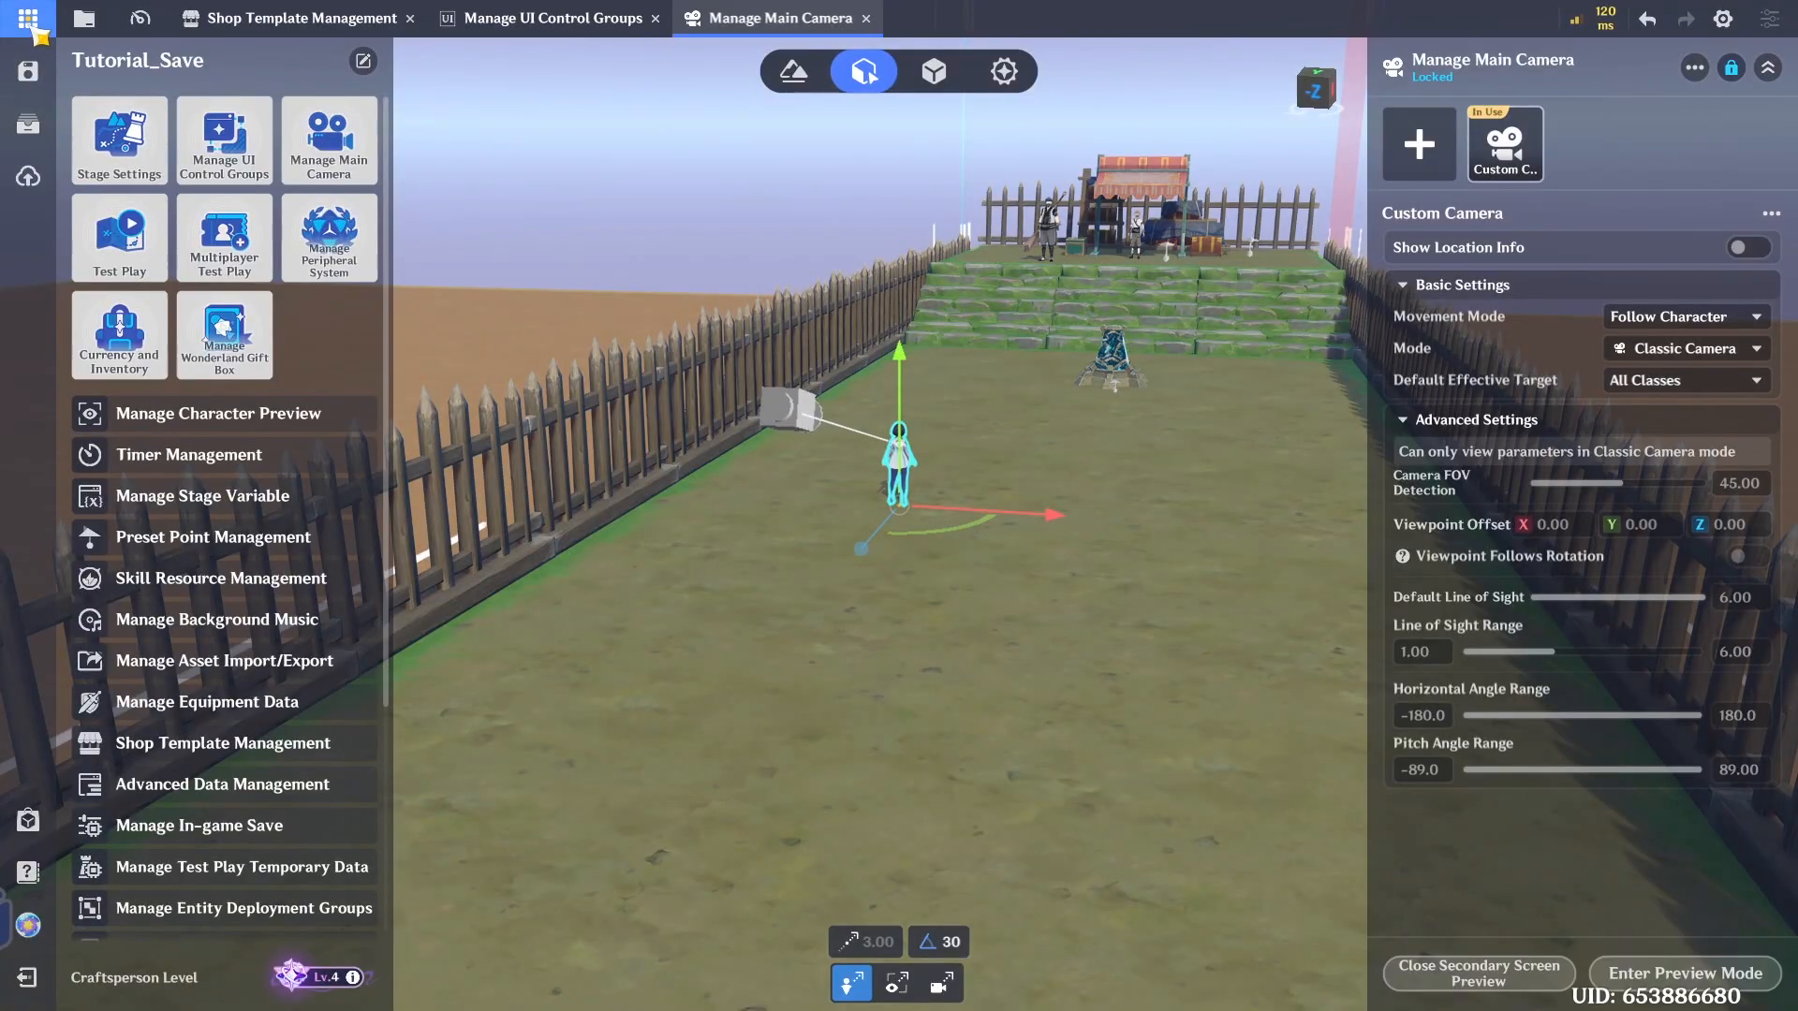
left_click(1656, 318)
left_click(1663, 345)
left_click(1663, 382)
left_click(1574, 256)
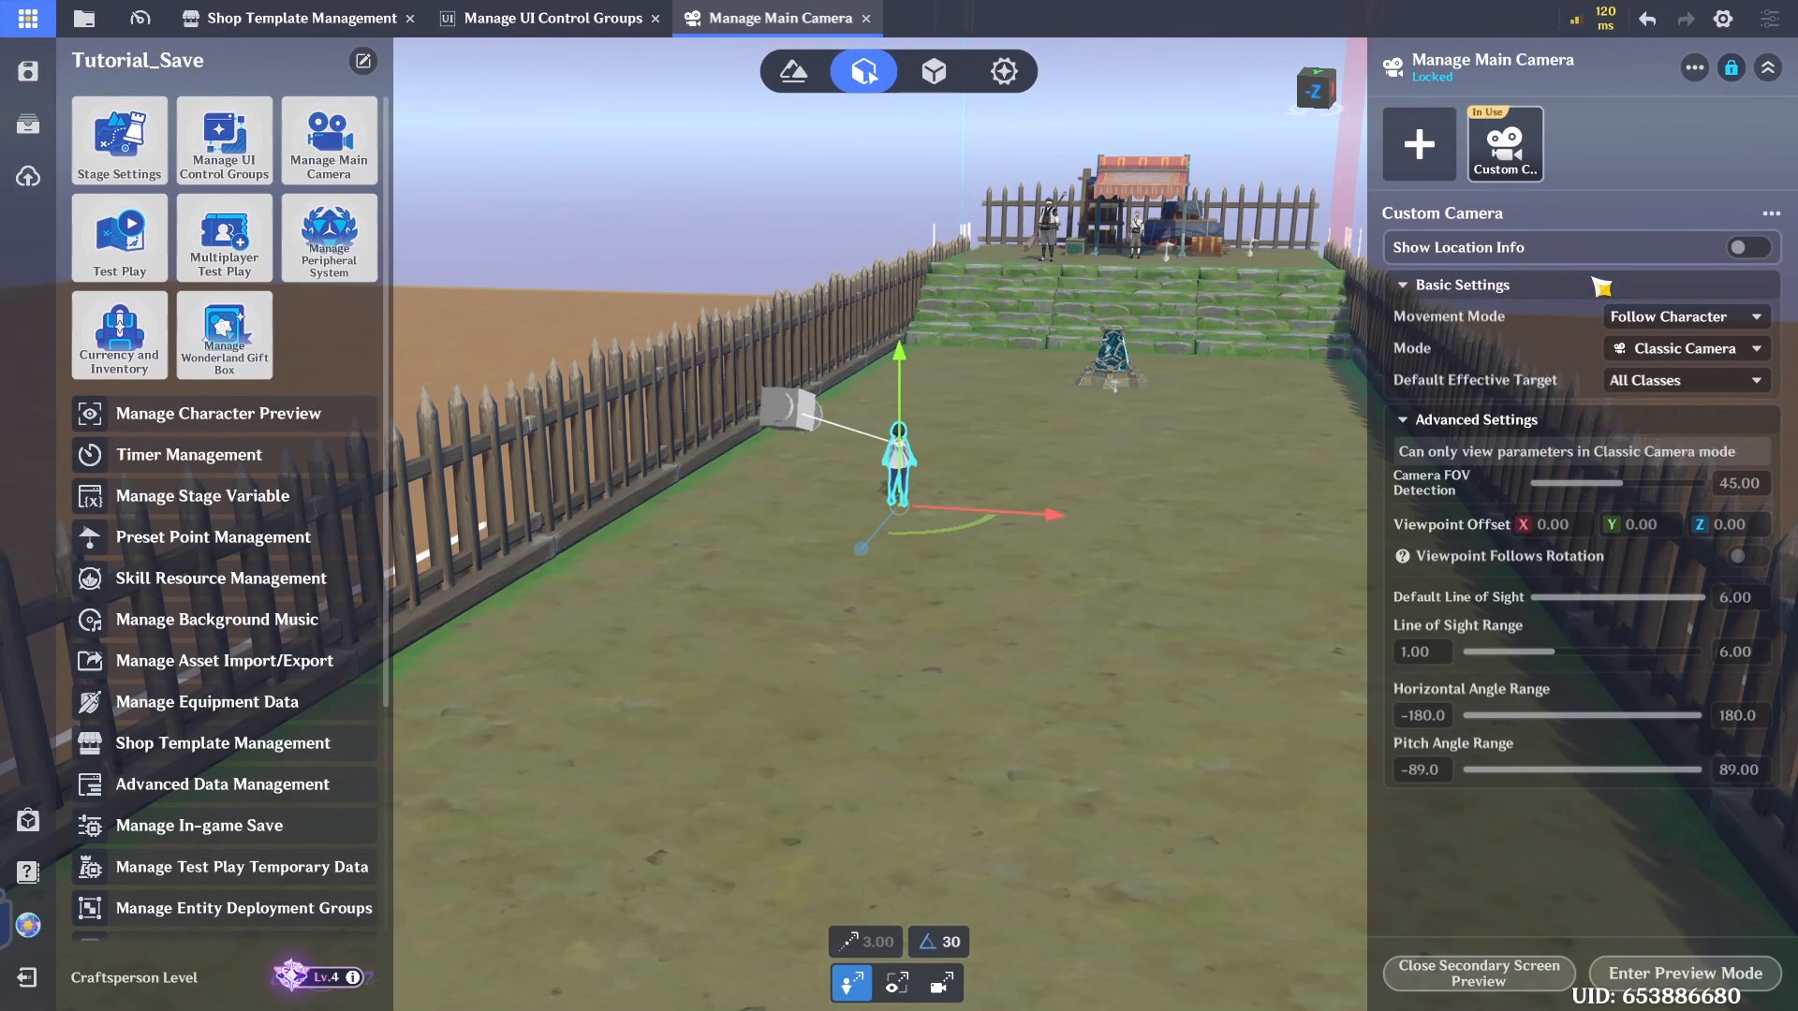
left_click(1686, 349)
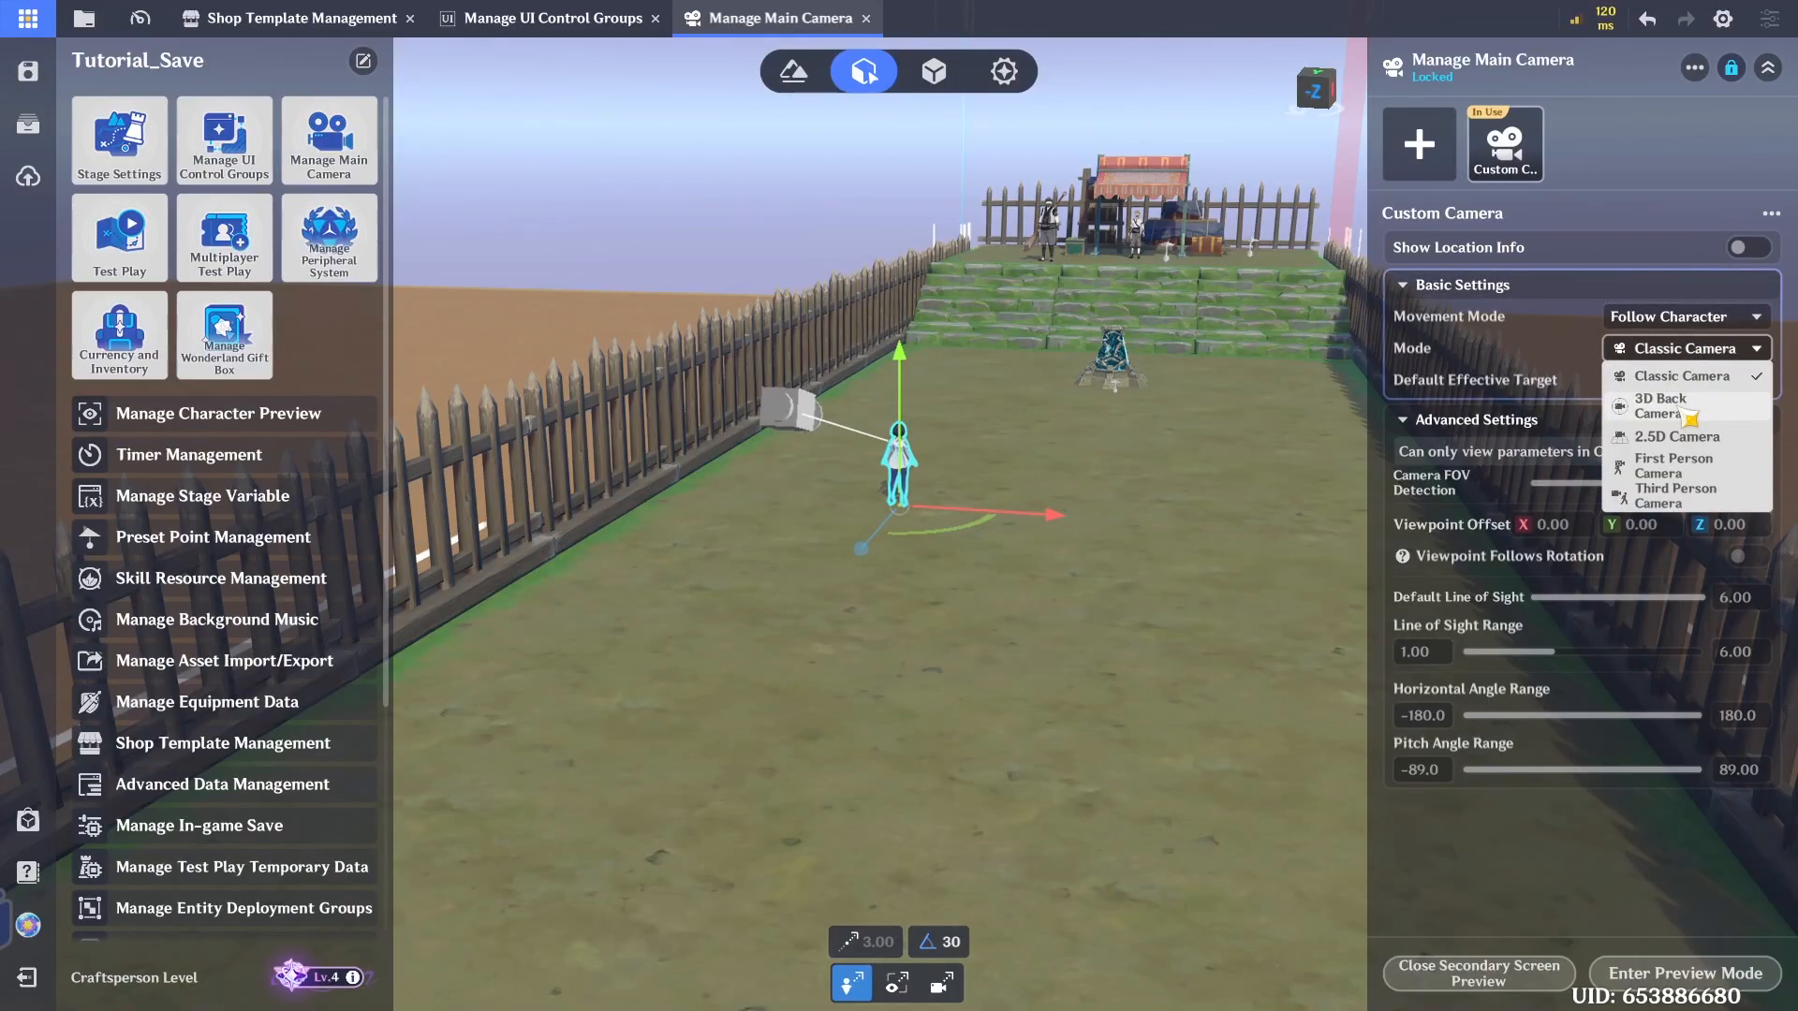
left_click(1676, 466)
left_click(1686, 348)
left_click(1696, 505)
left_click(1686, 349)
left_click(1681, 376)
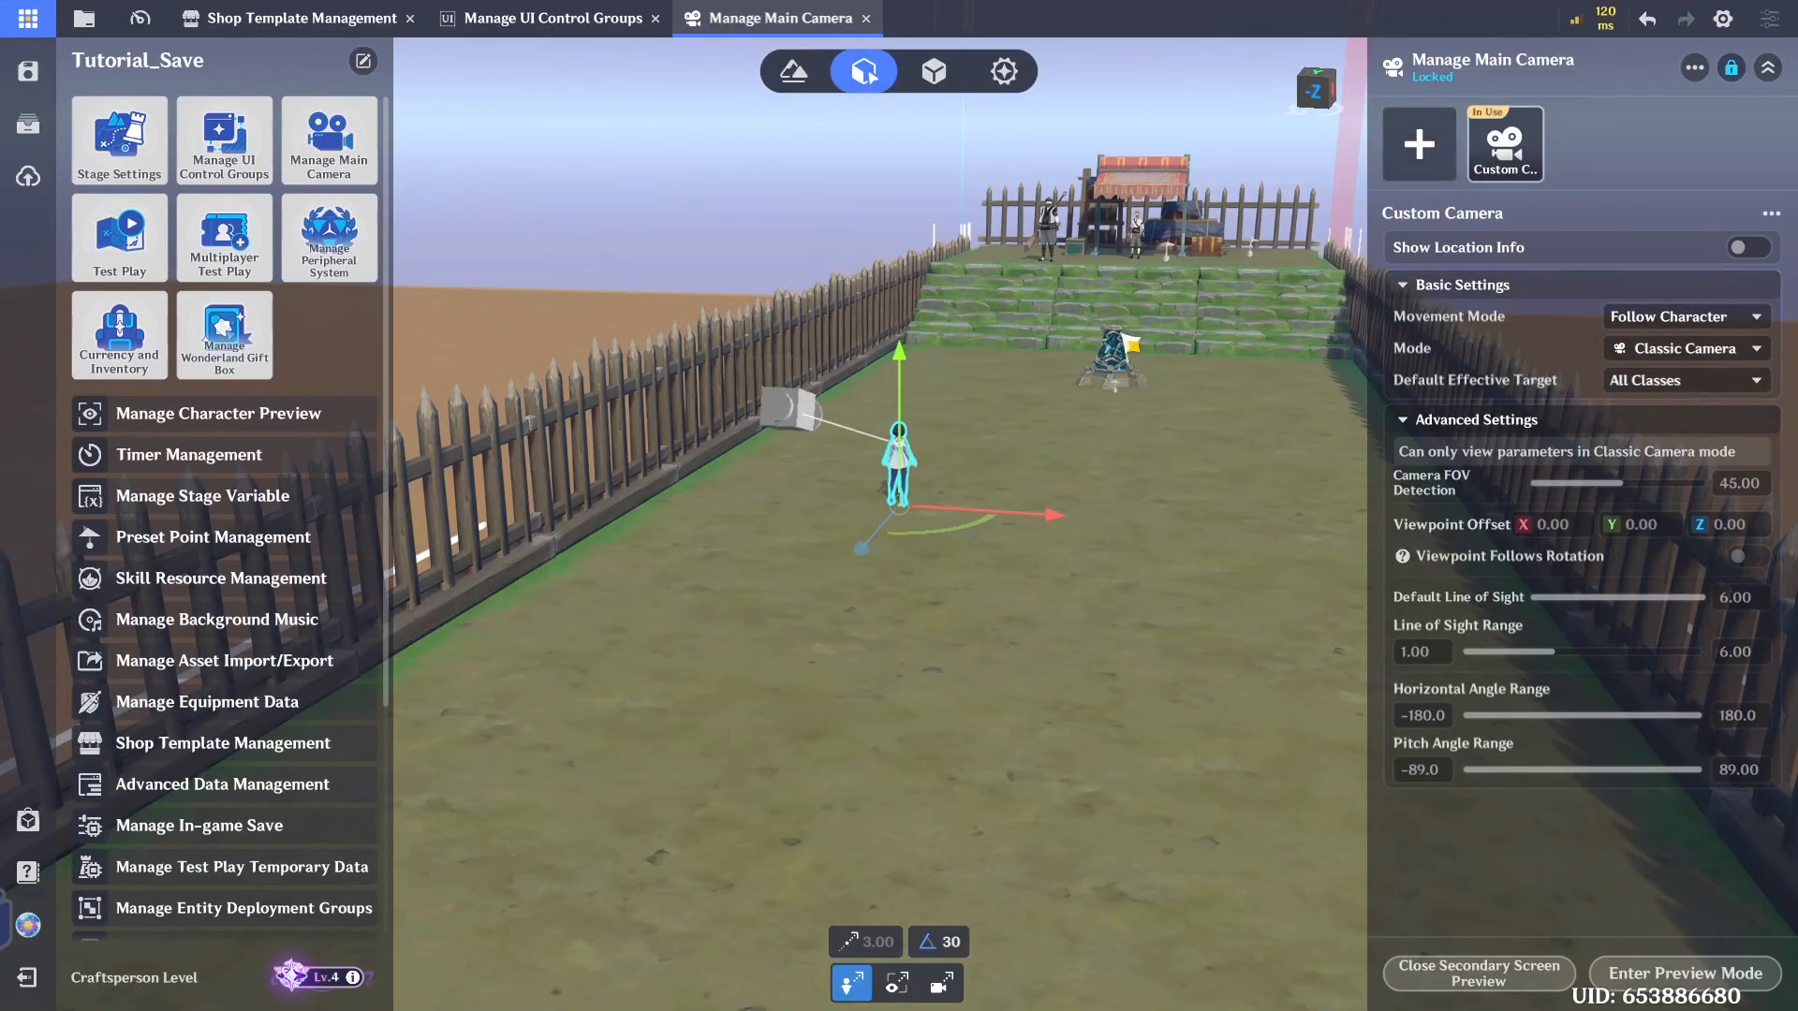
left_click(1185, 312)
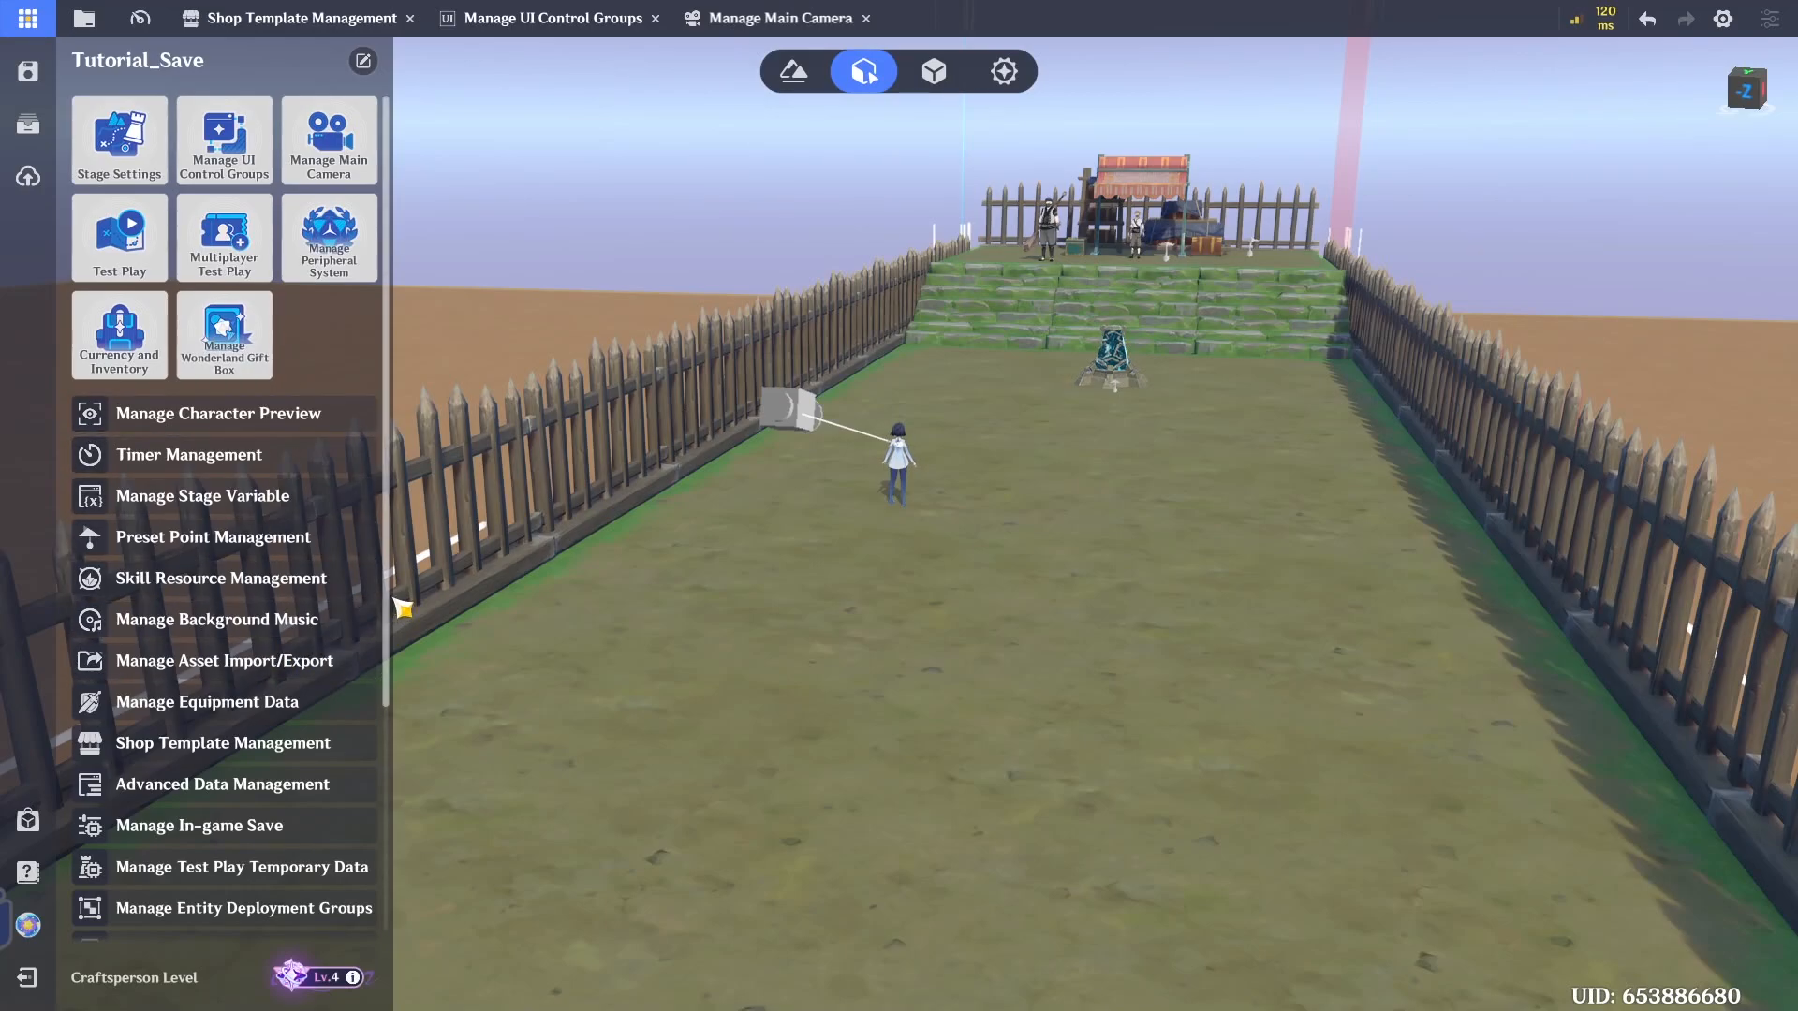
Switch to terrain editing and open the default Environment Configuration
left_click(796, 80)
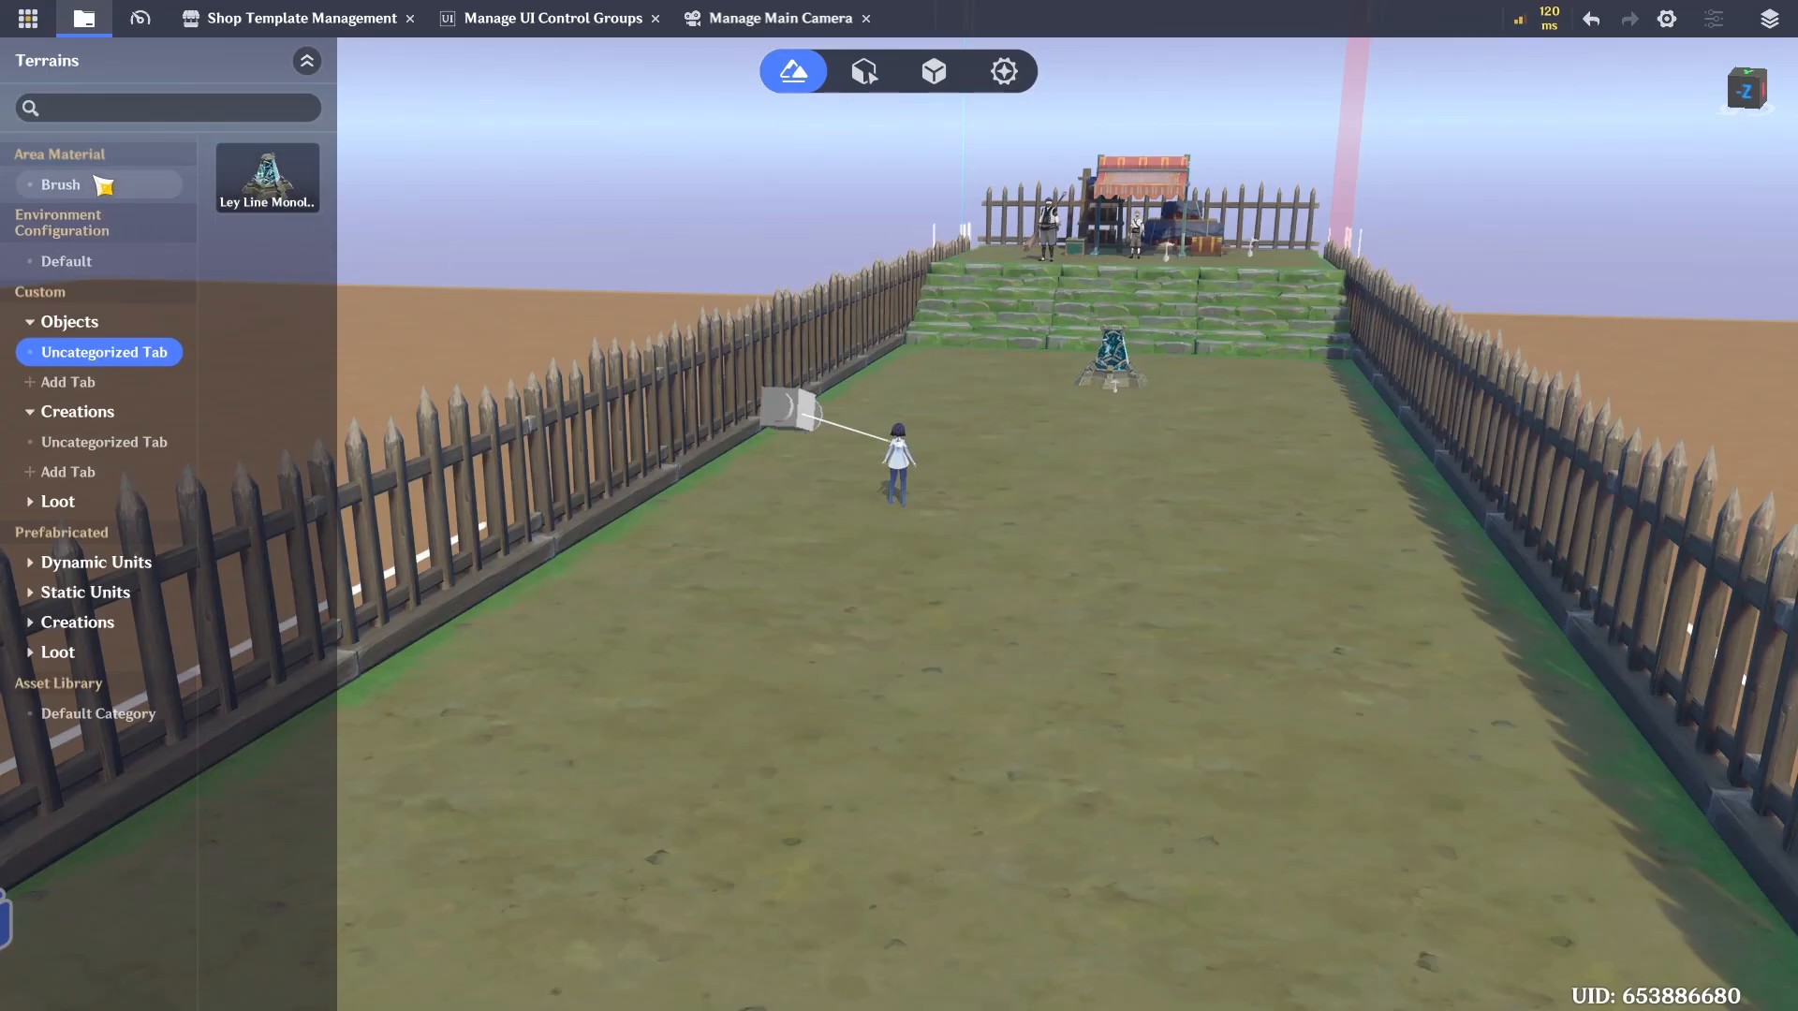
left_click(105, 261)
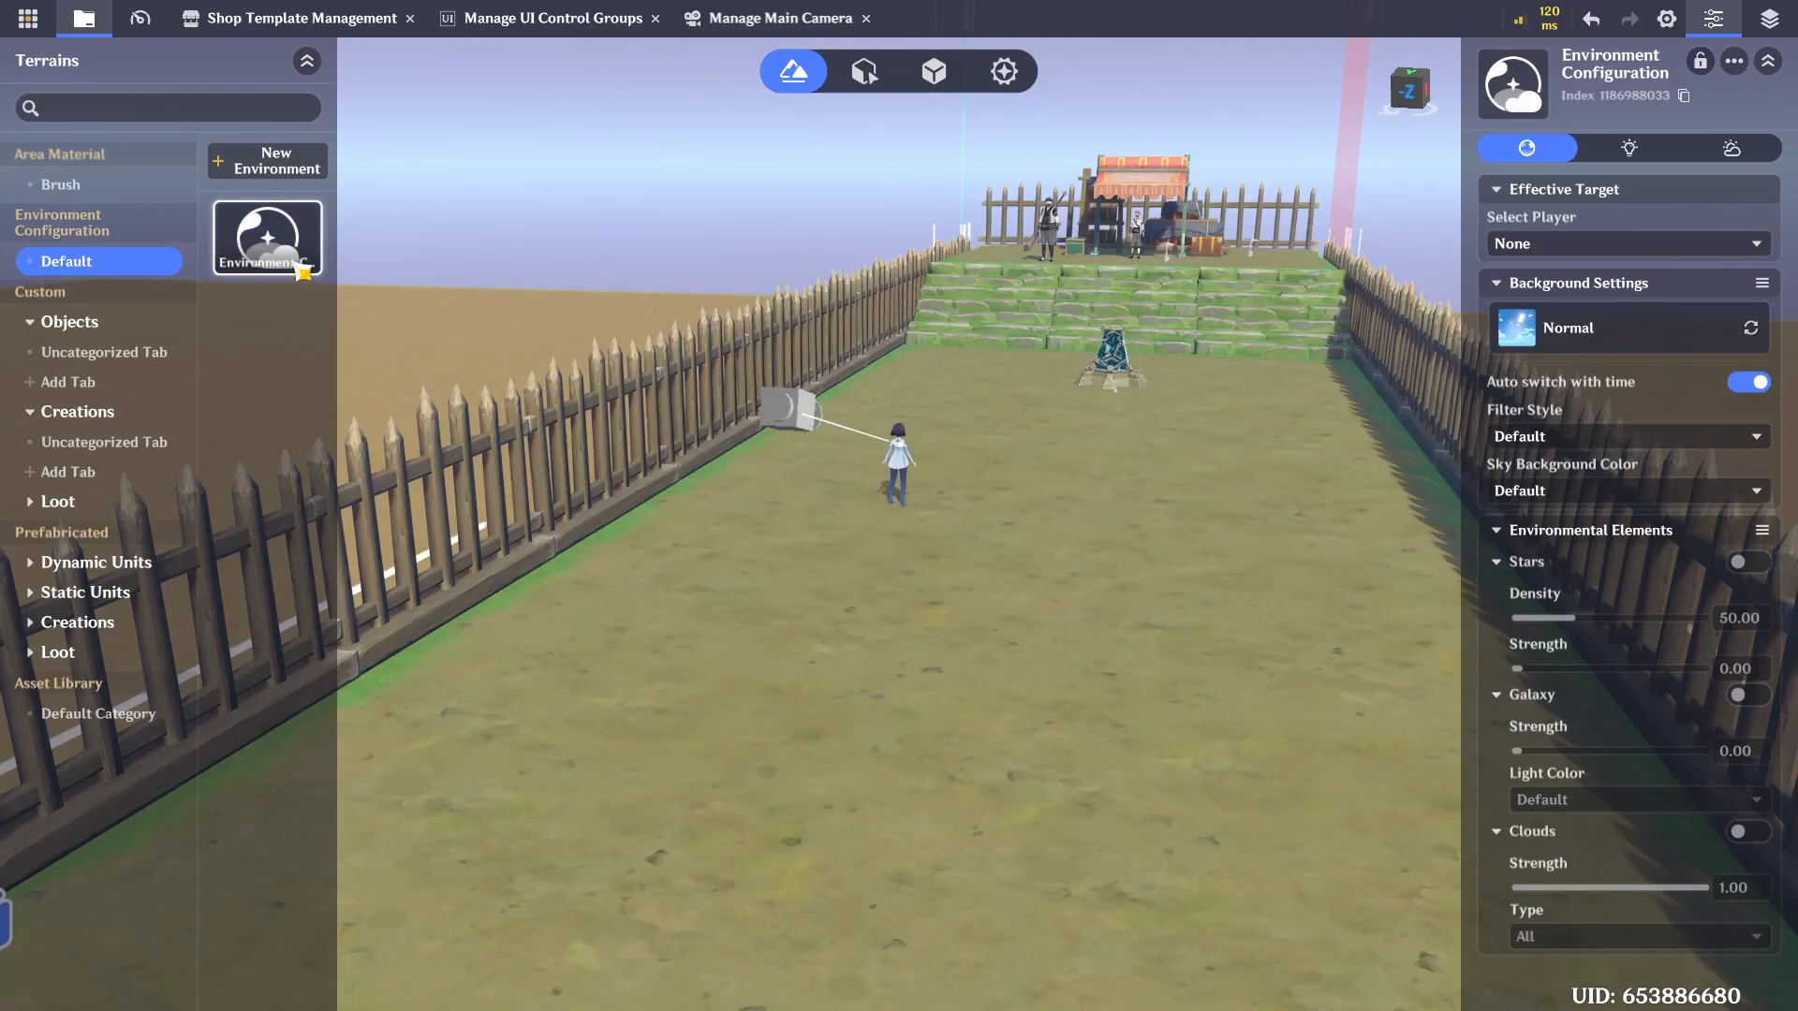
Make the environment effective for all players and replace automatic time switching with a fixed time point of 14
left_click(1595, 245)
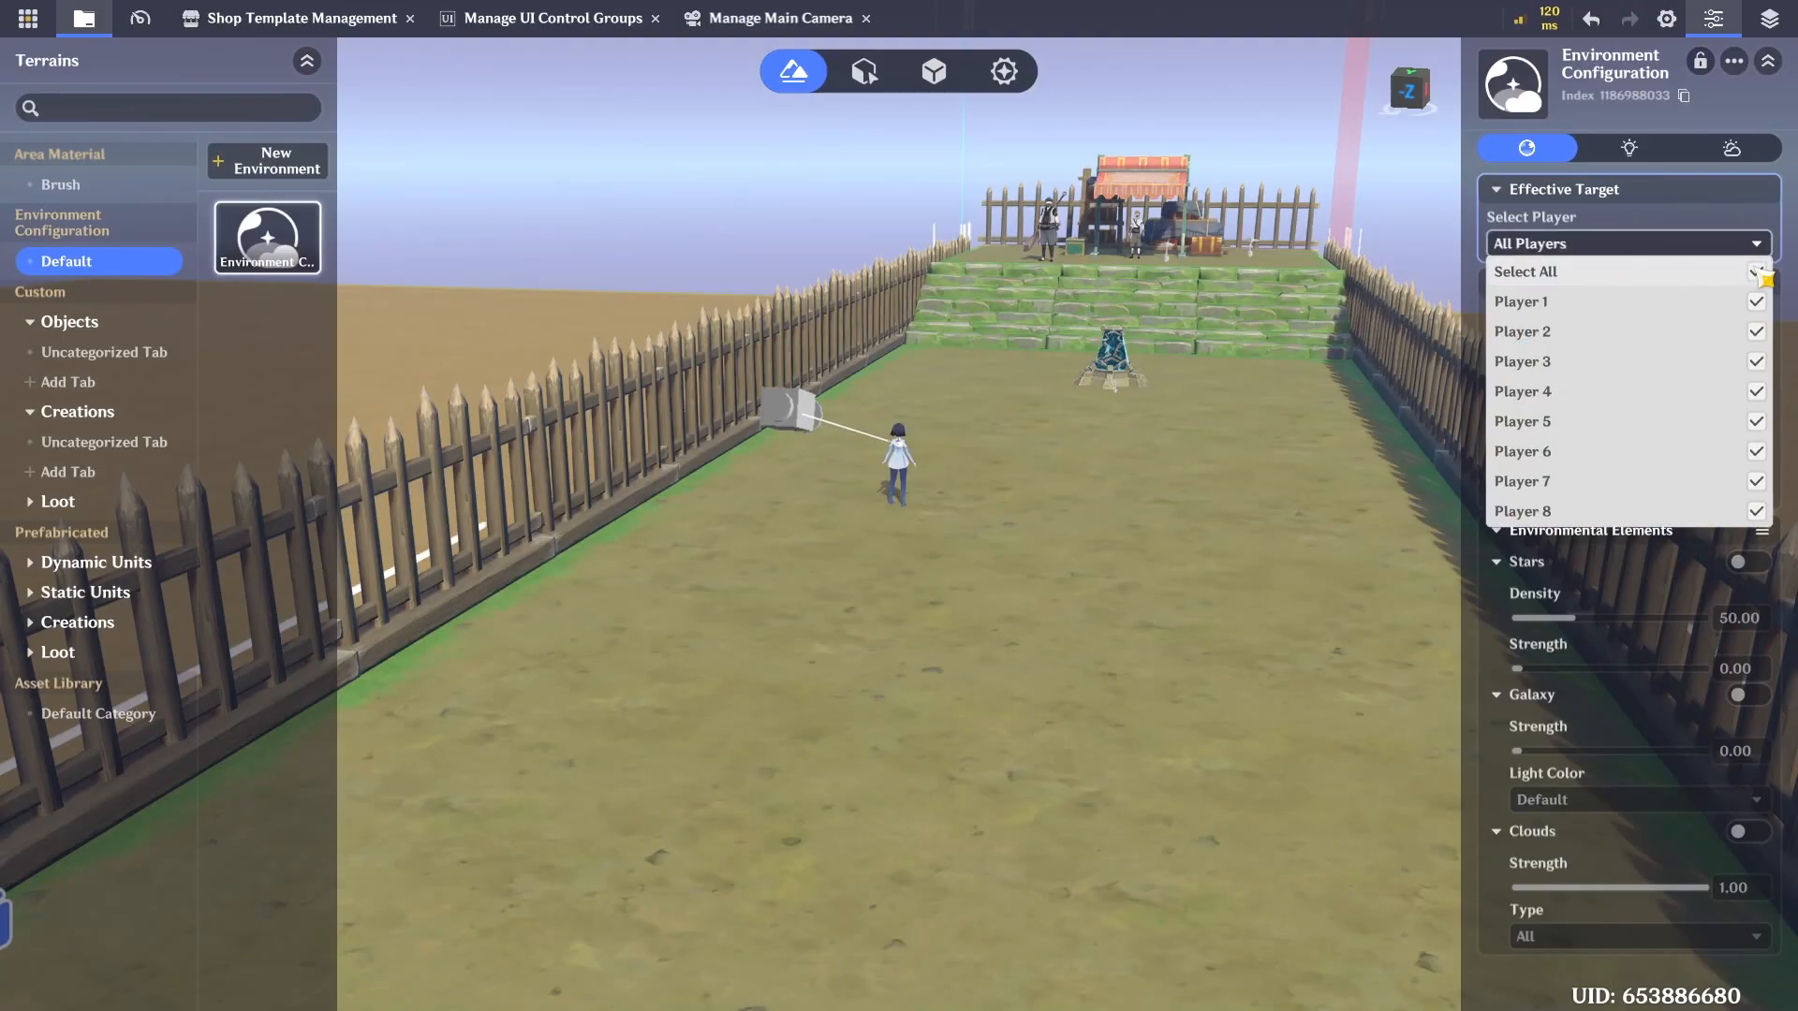
left_click(1756, 246)
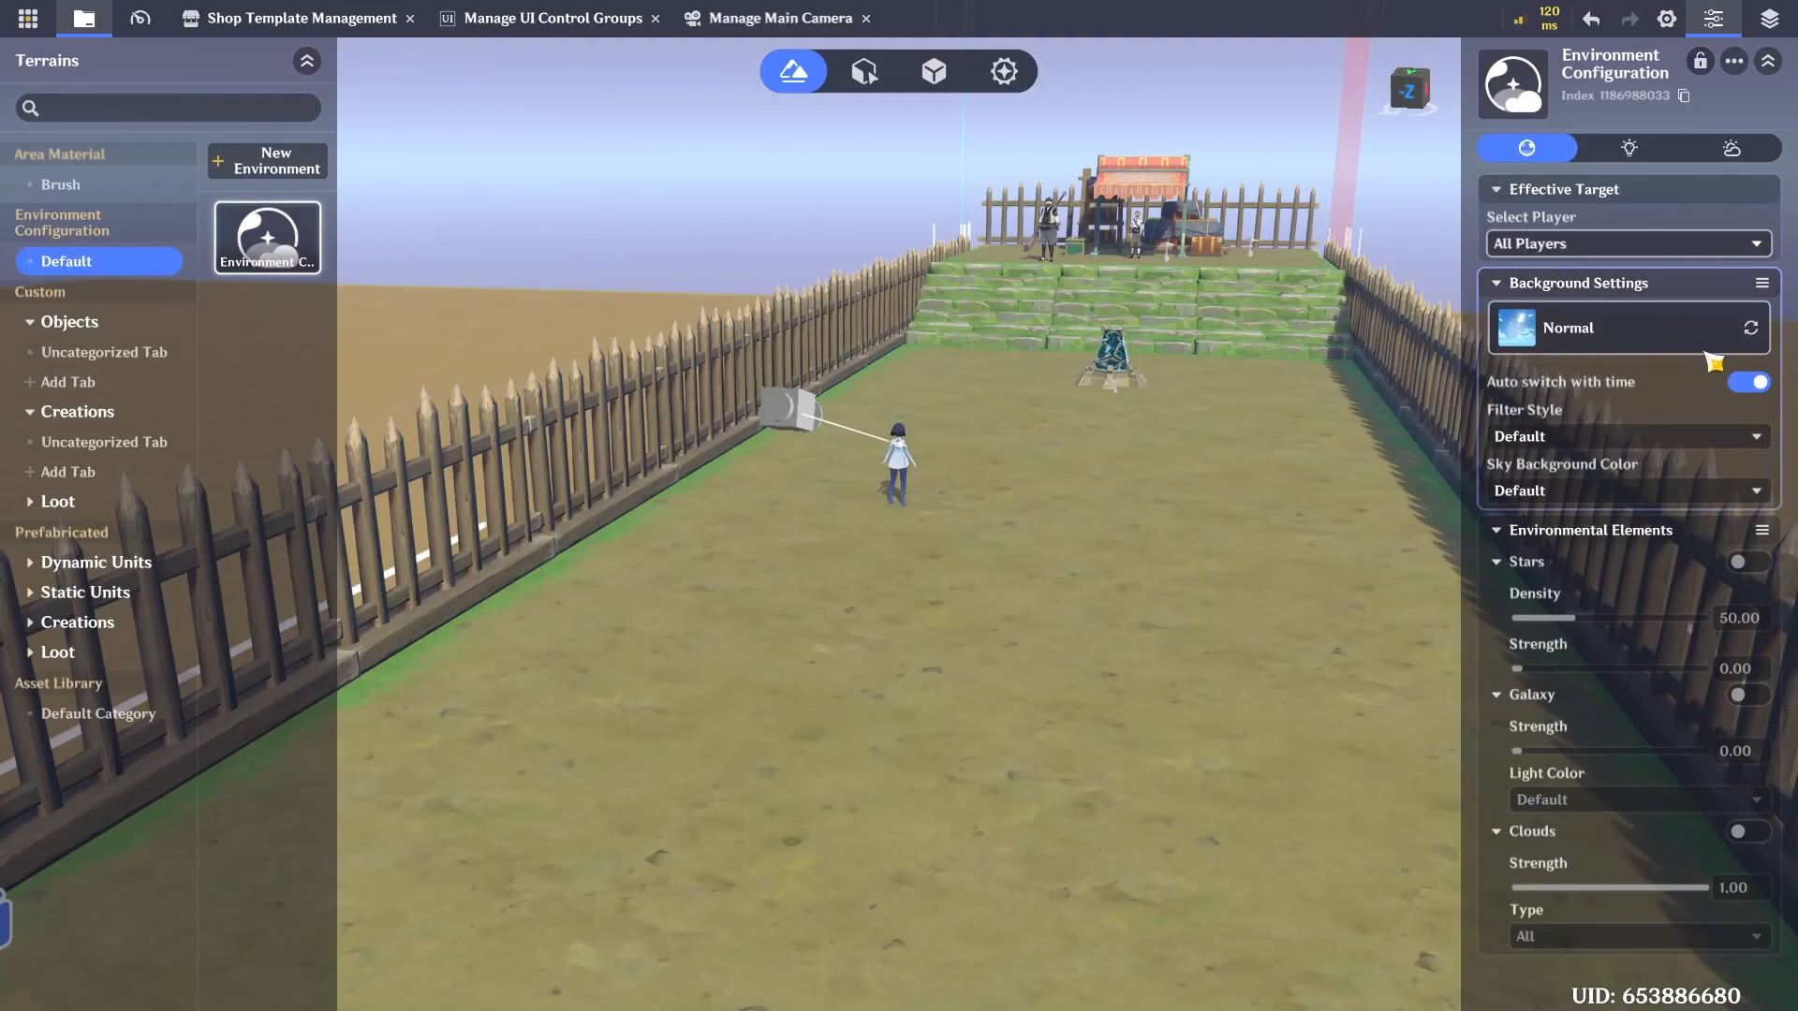
left_click(1748, 383)
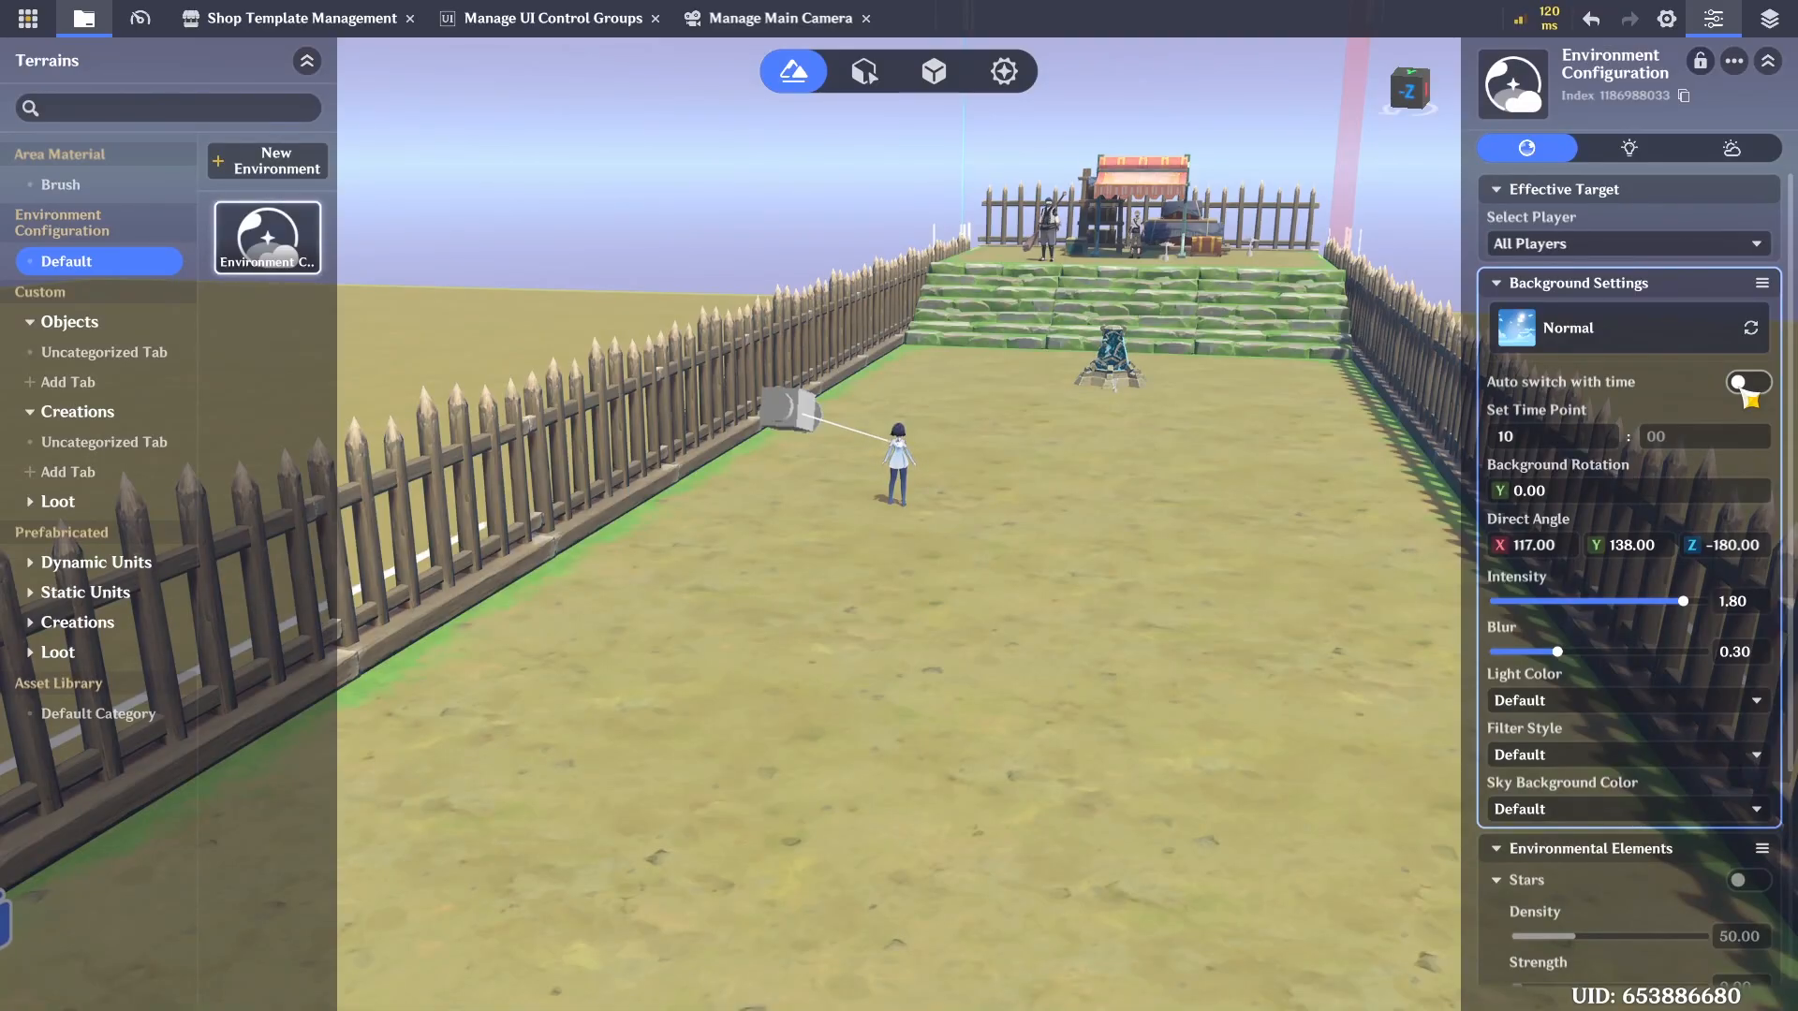
left_click(1589, 448)
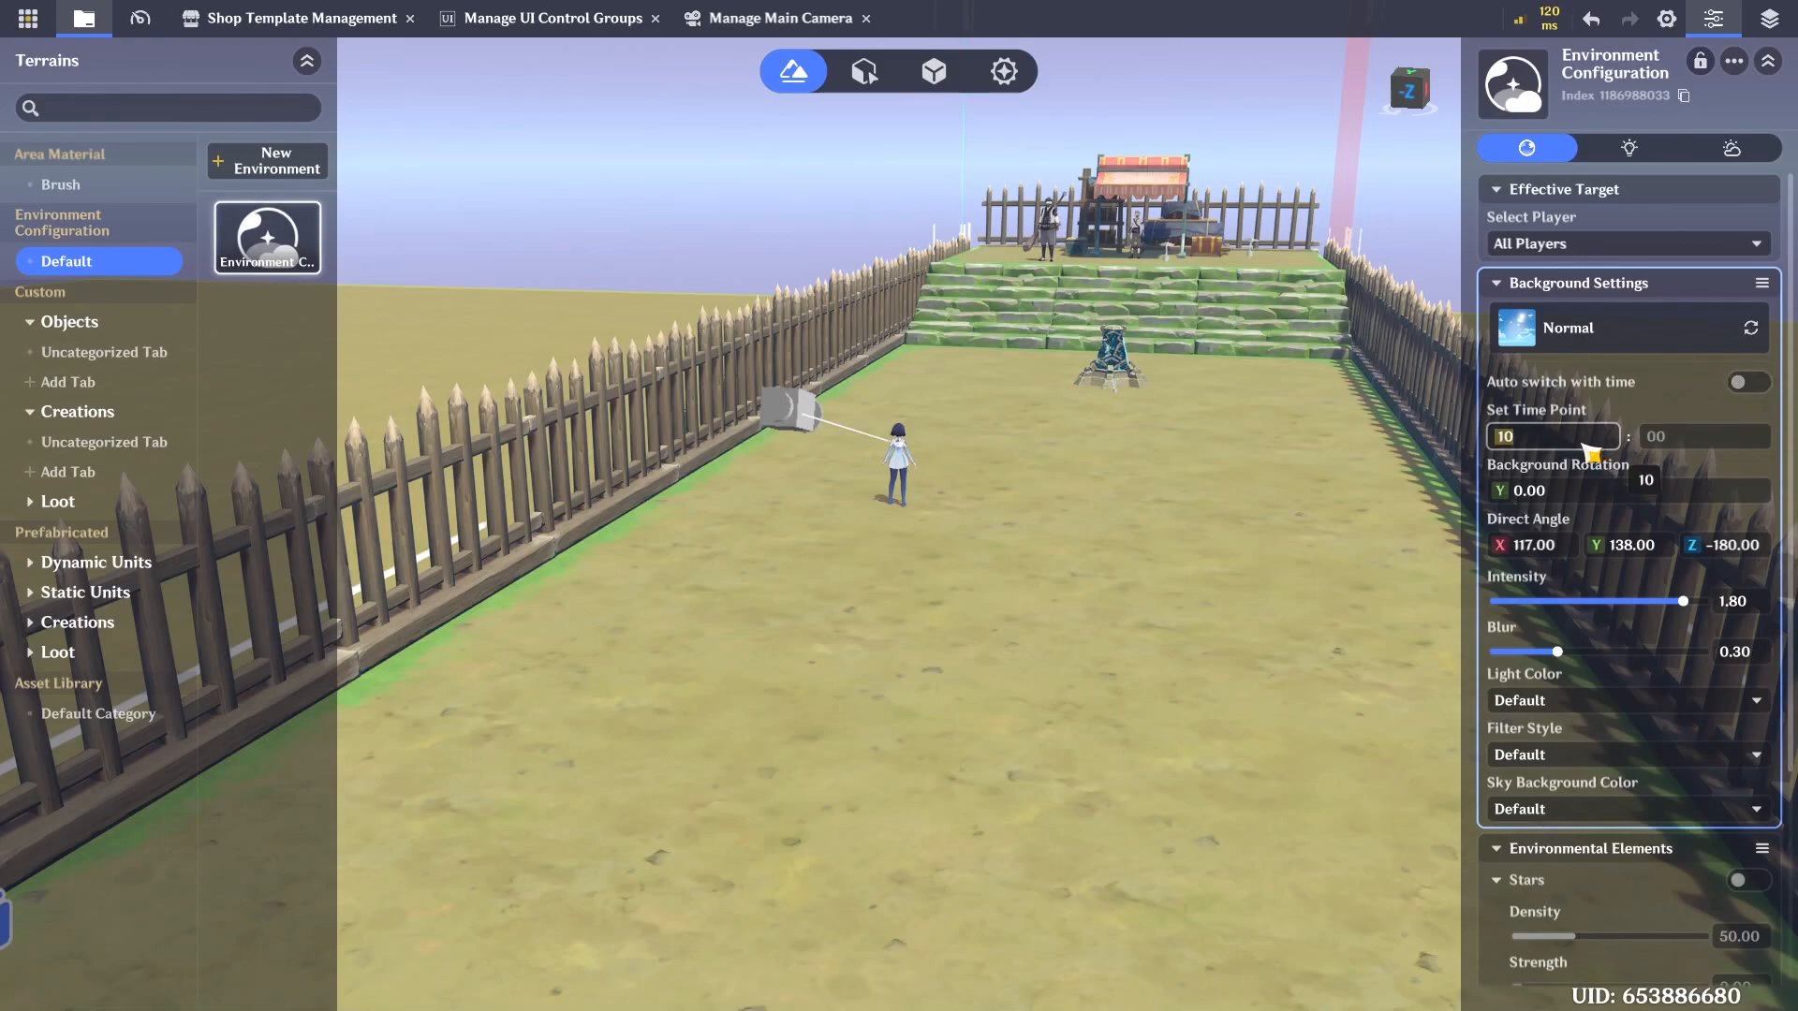
type("14")
key("Return")
Set the background light intensity to 1.00
left_click(1732, 604)
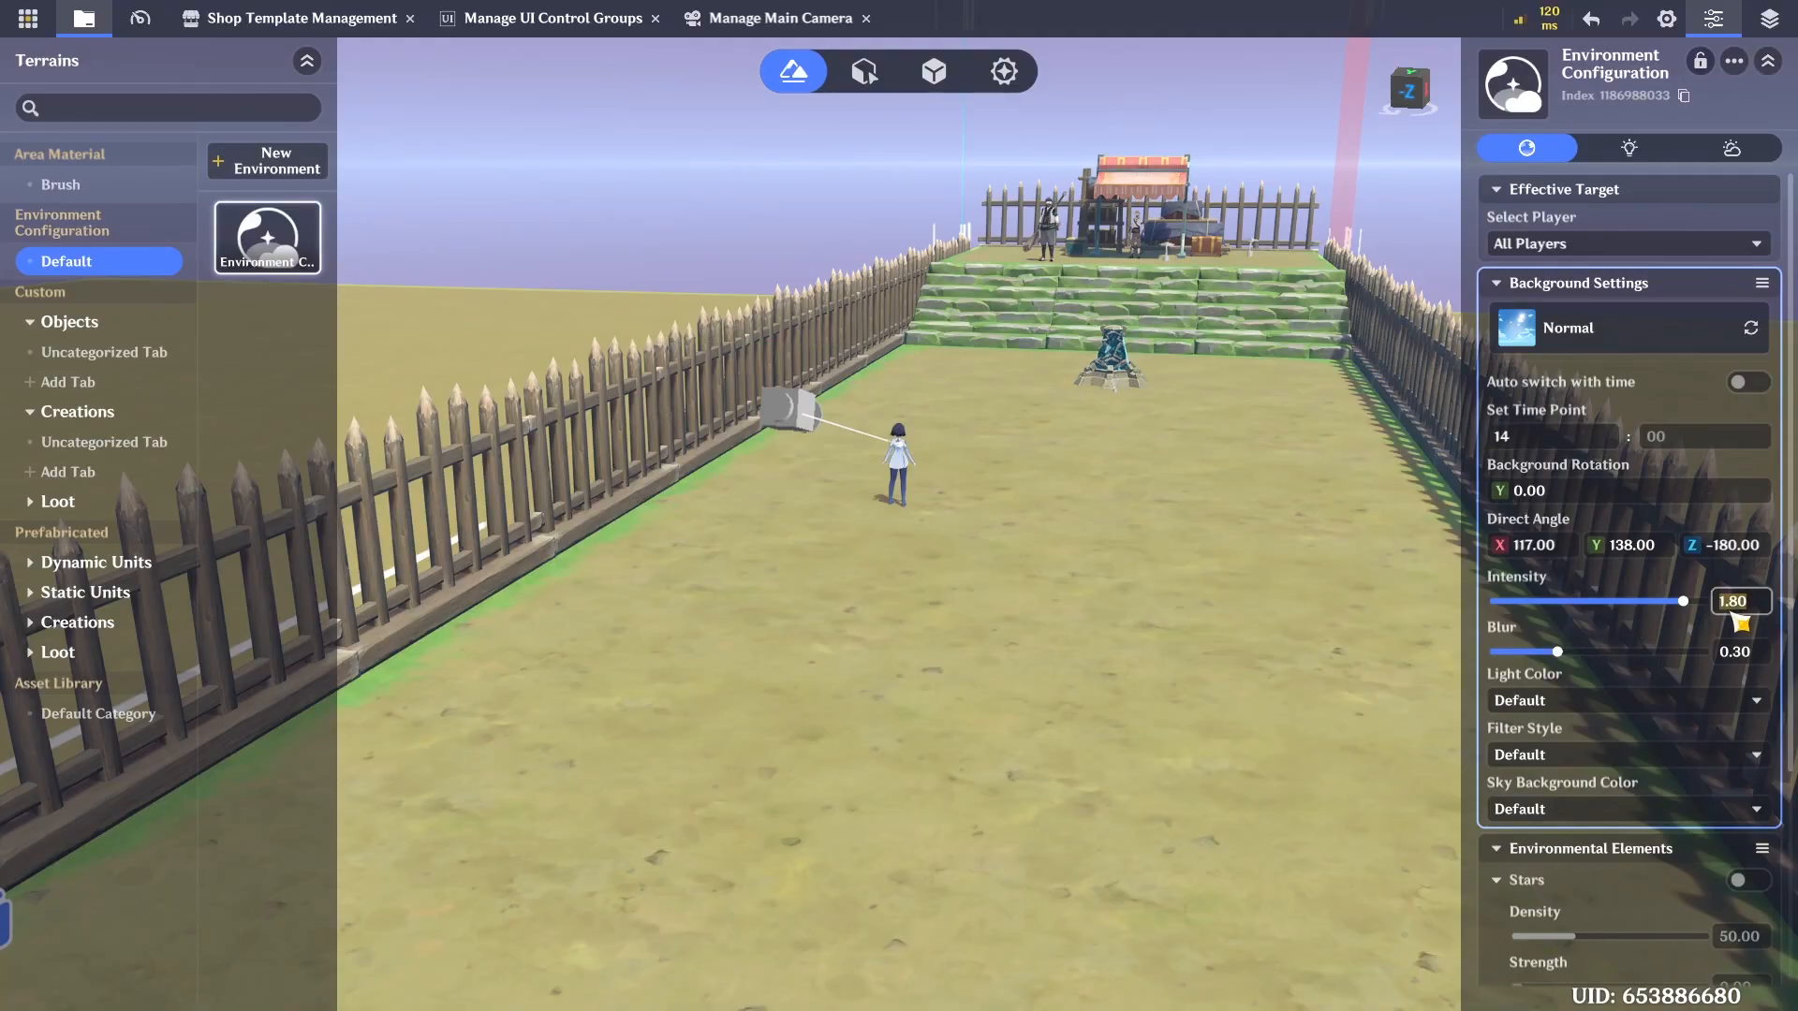
key("Return")
left_click(1748, 617)
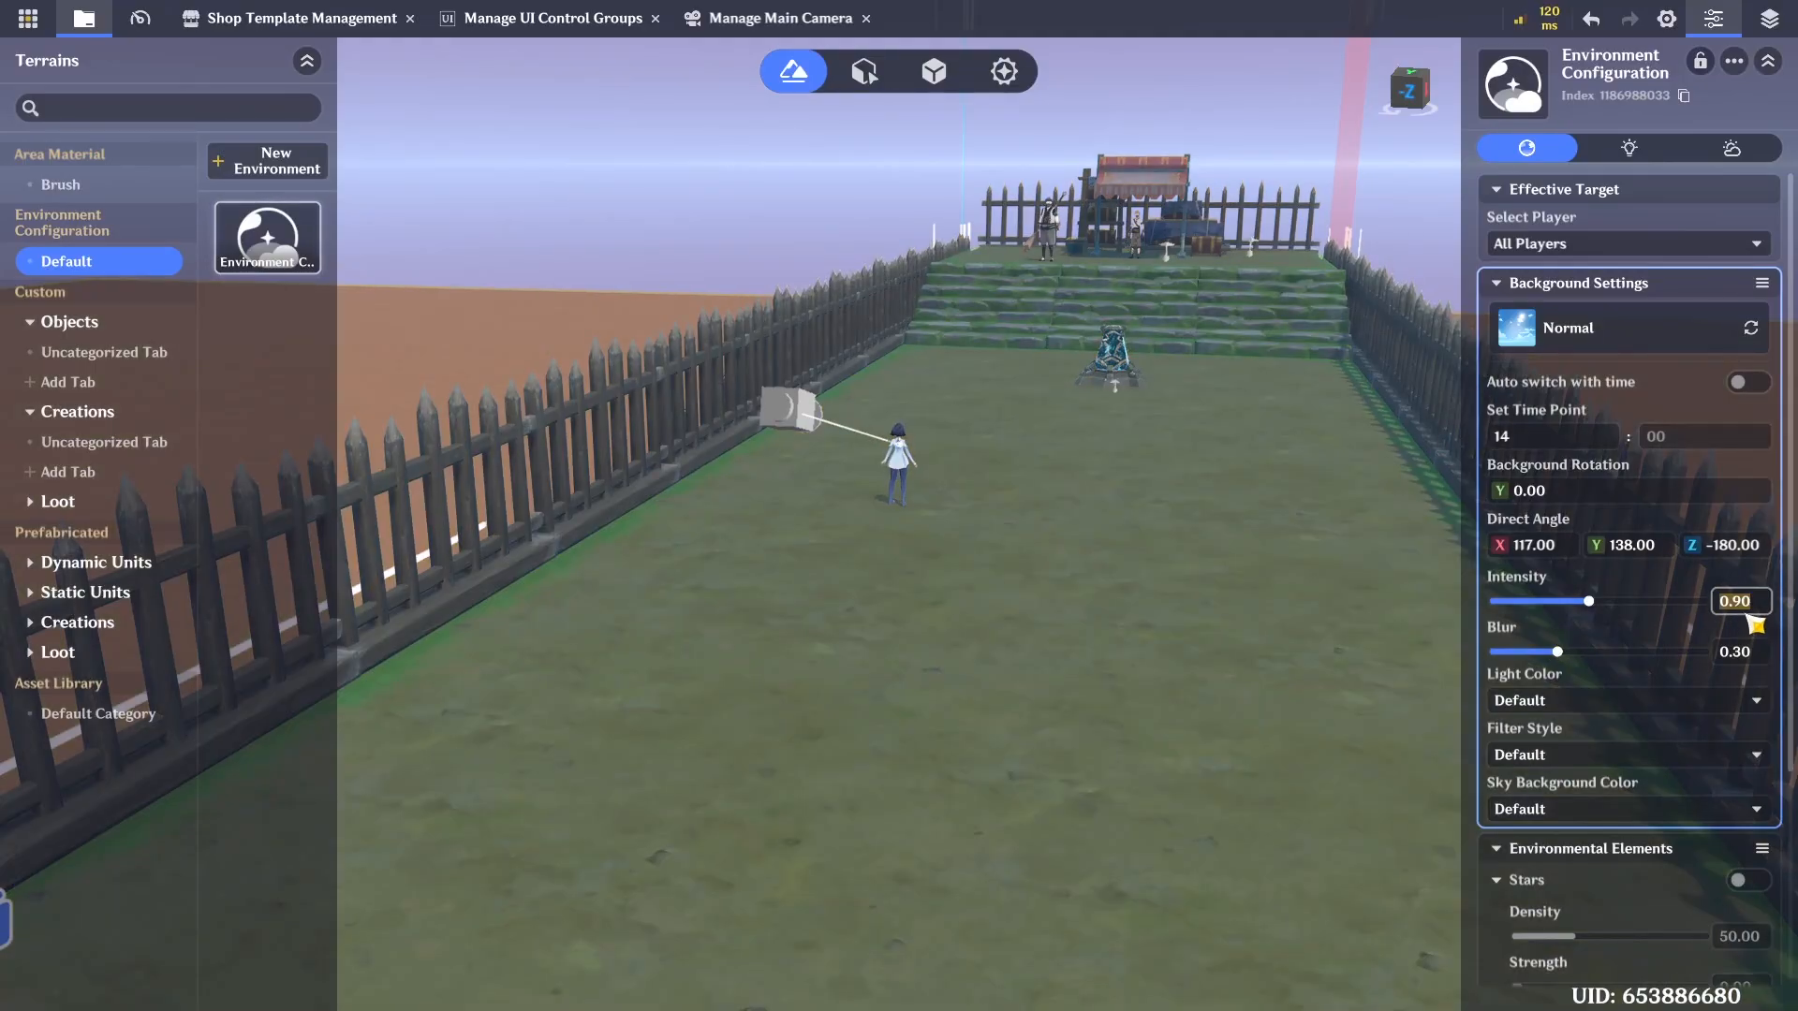
Try Orange as the background light color, then set it to Blue
scroll(1652, 627, "down", 2)
left_click(1650, 641)
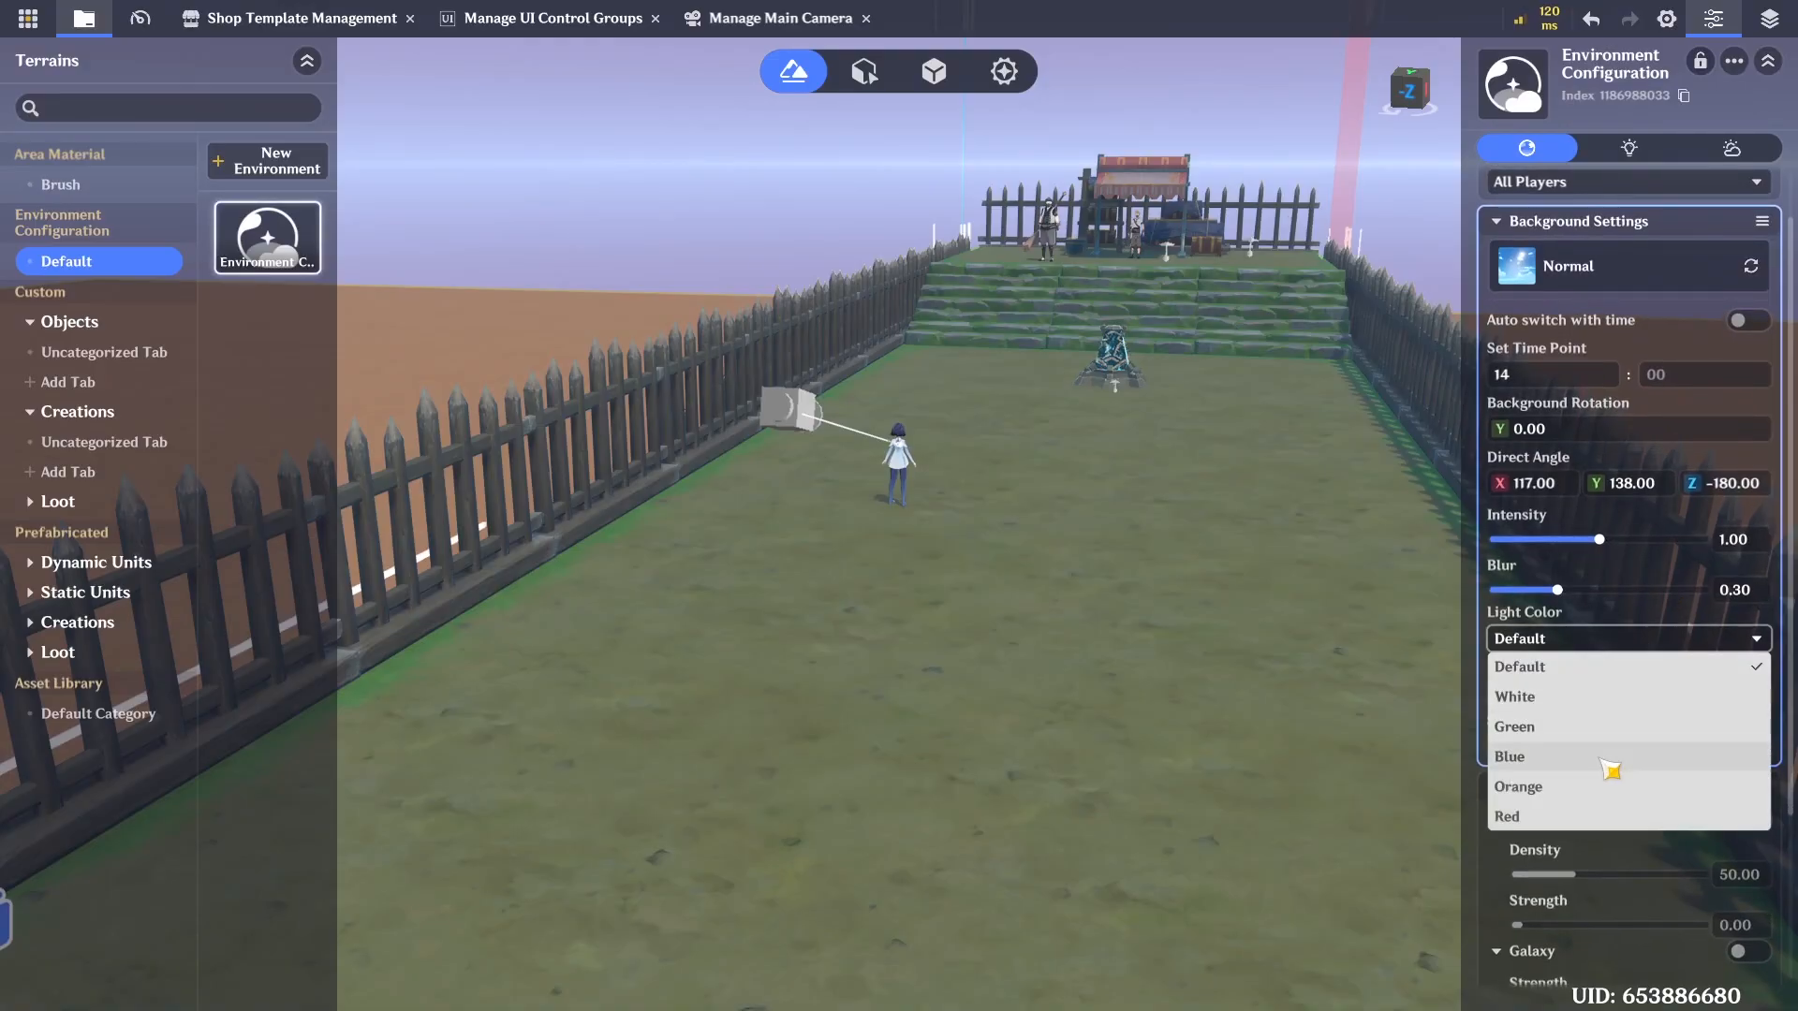
left_click(1610, 757)
left_click(1606, 641)
left_click(1583, 786)
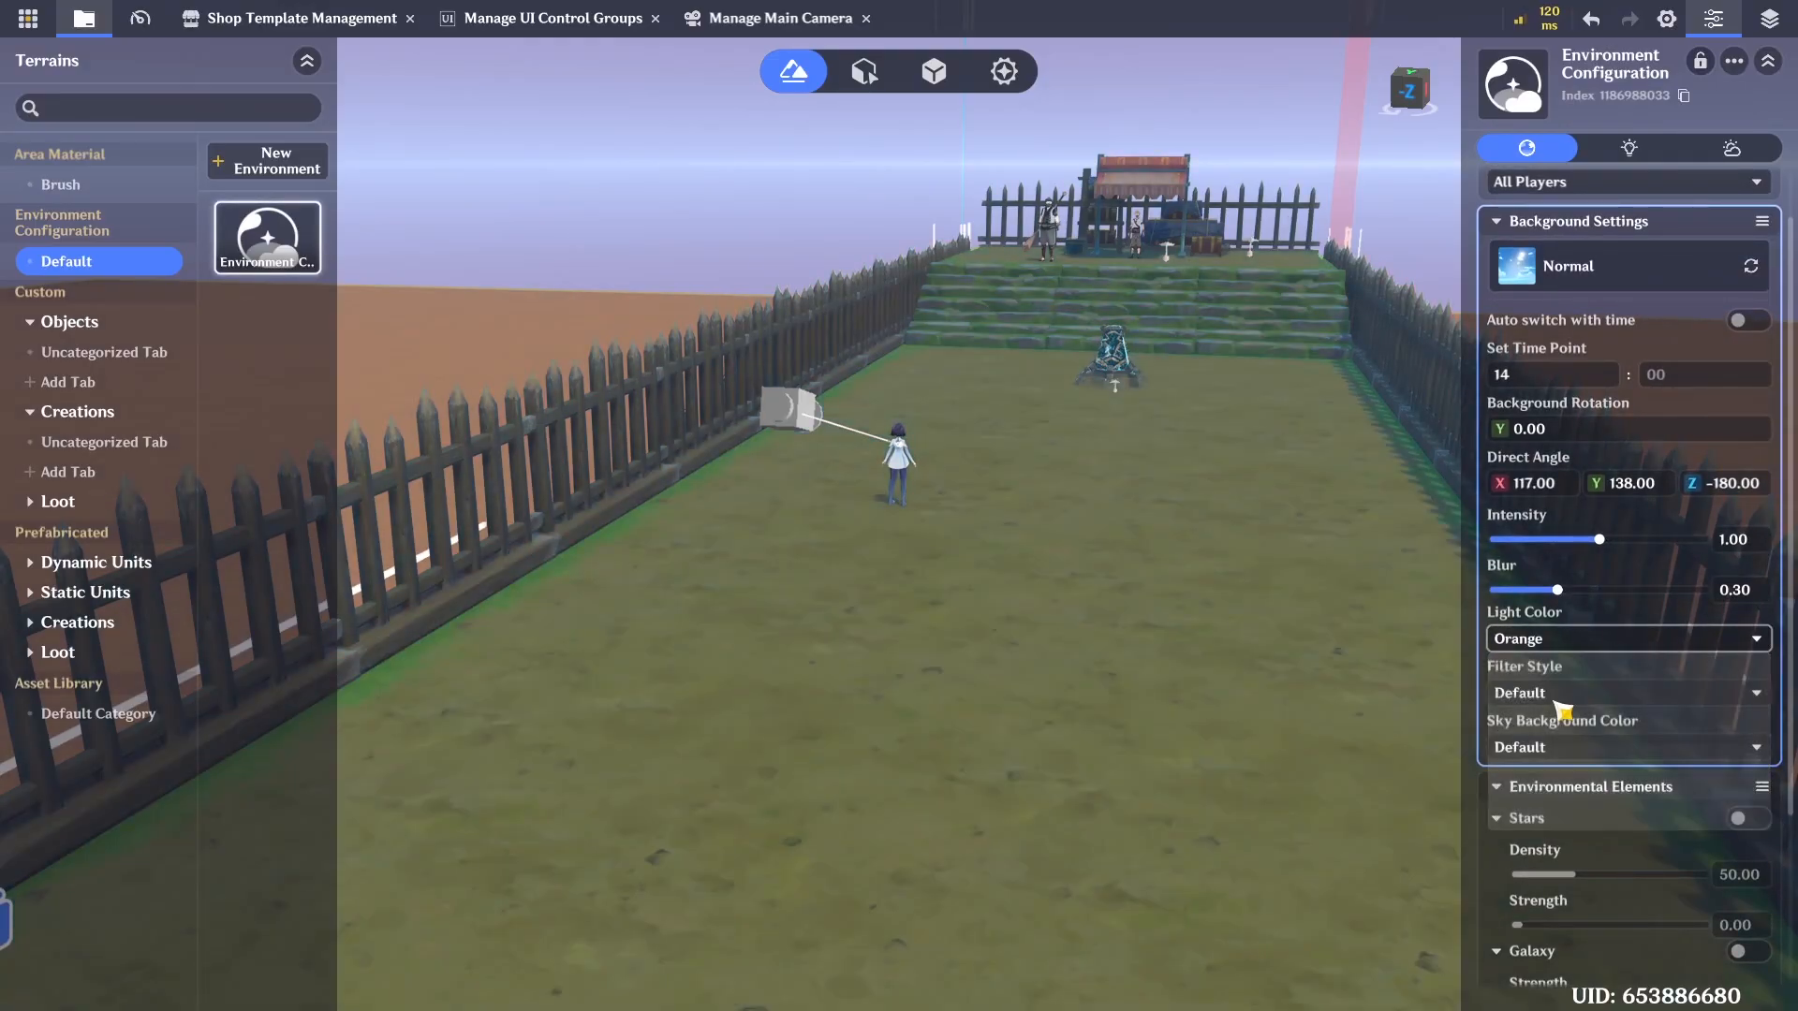
left_click(1559, 641)
left_click(1569, 758)
Try another filter style, restore it to Default and set the sky background color to Blue
left_click(1592, 693)
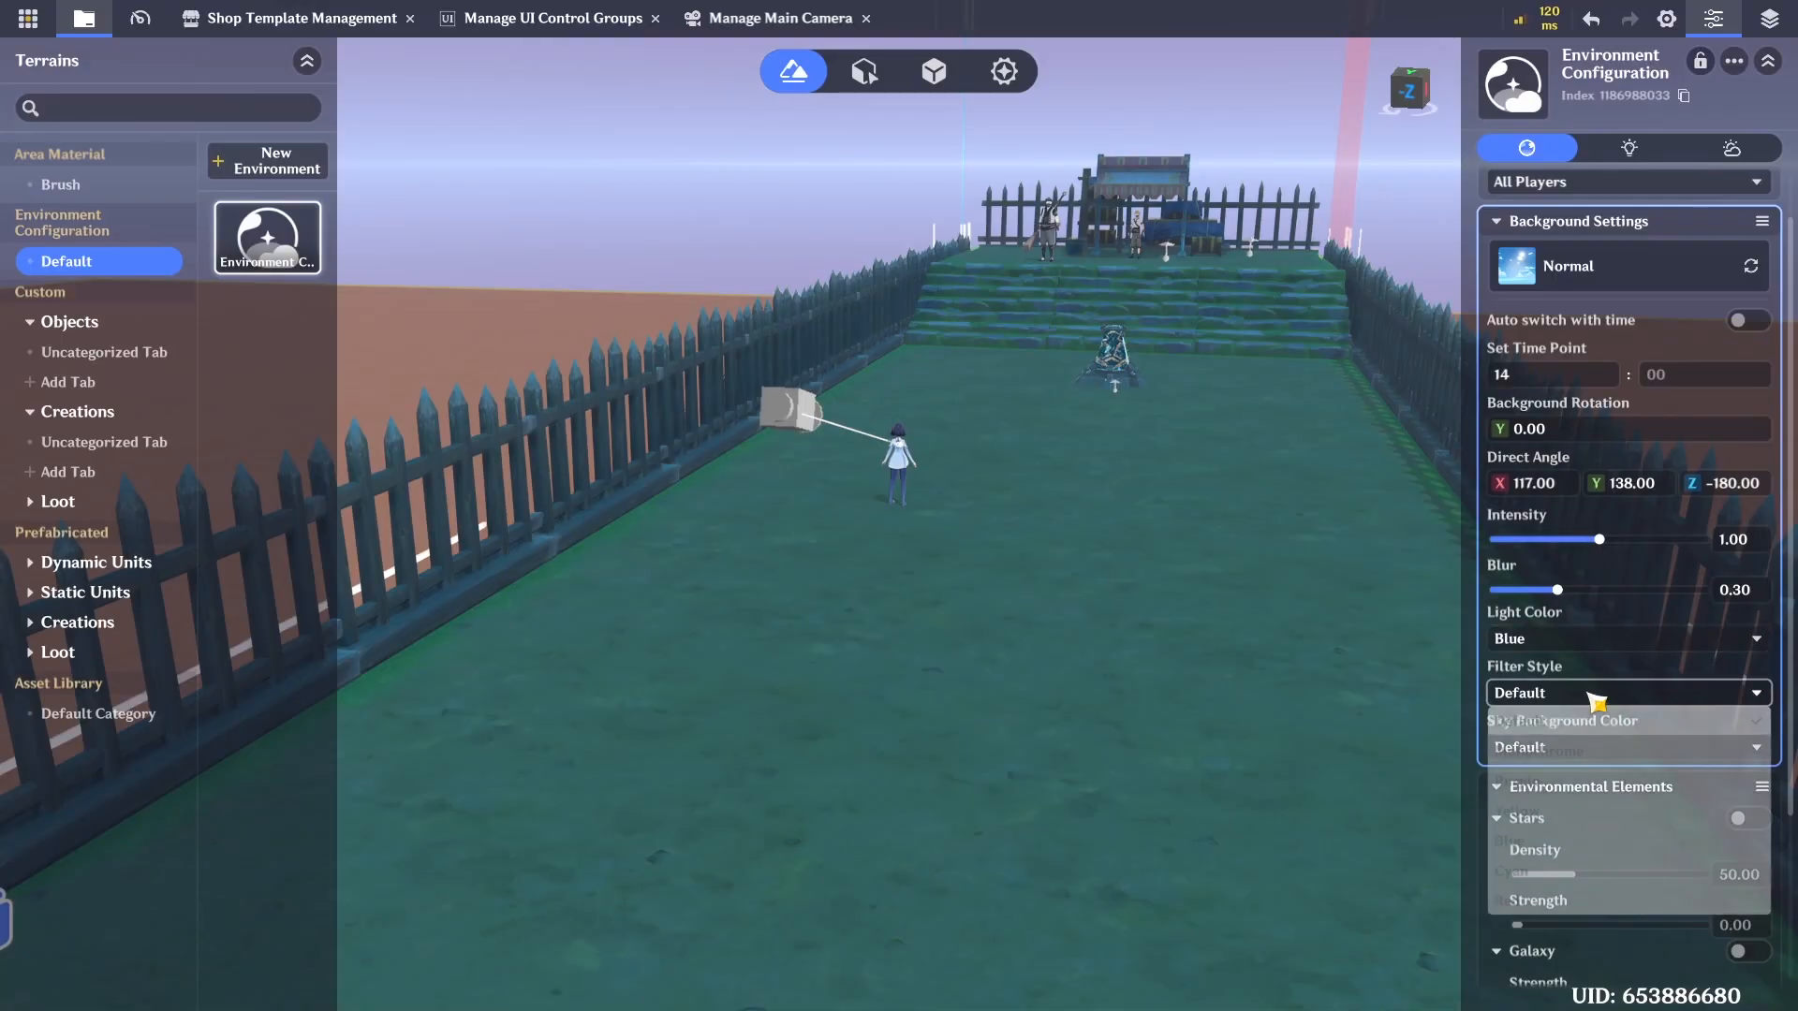
left_click(1564, 781)
left_click(1564, 693)
left_click(1522, 721)
left_click(1577, 747)
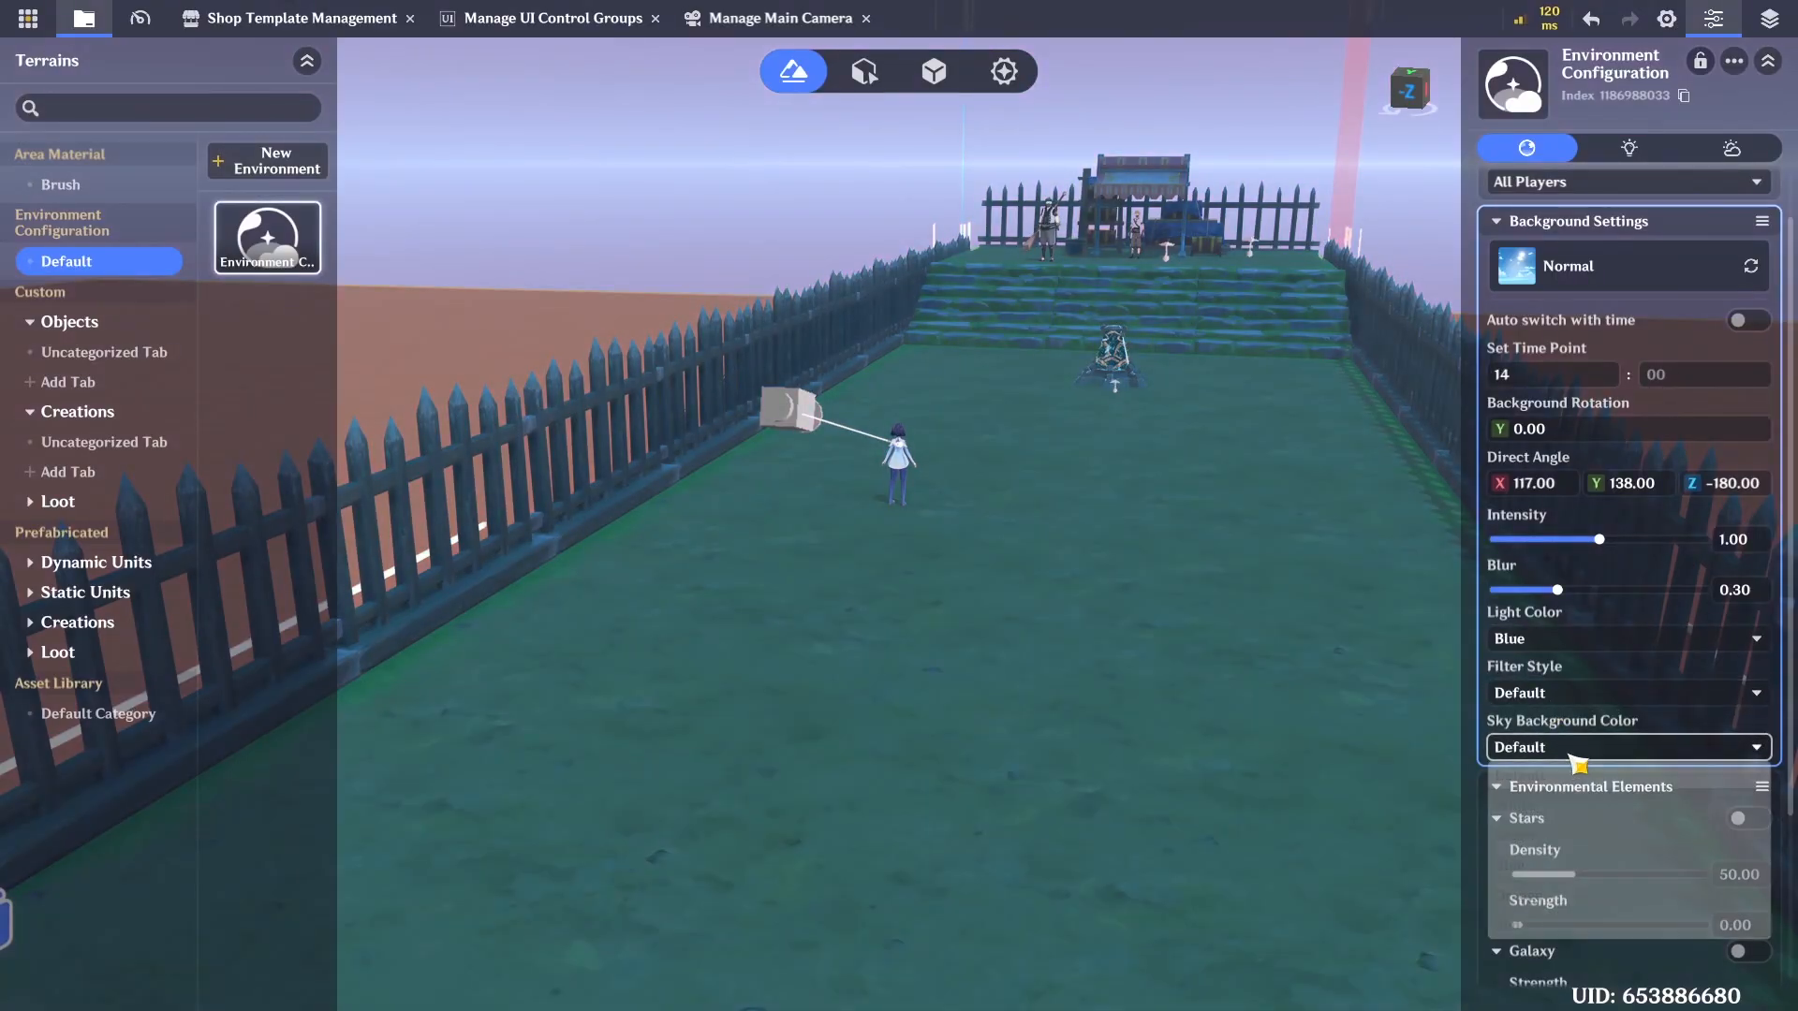
left_click(1555, 871)
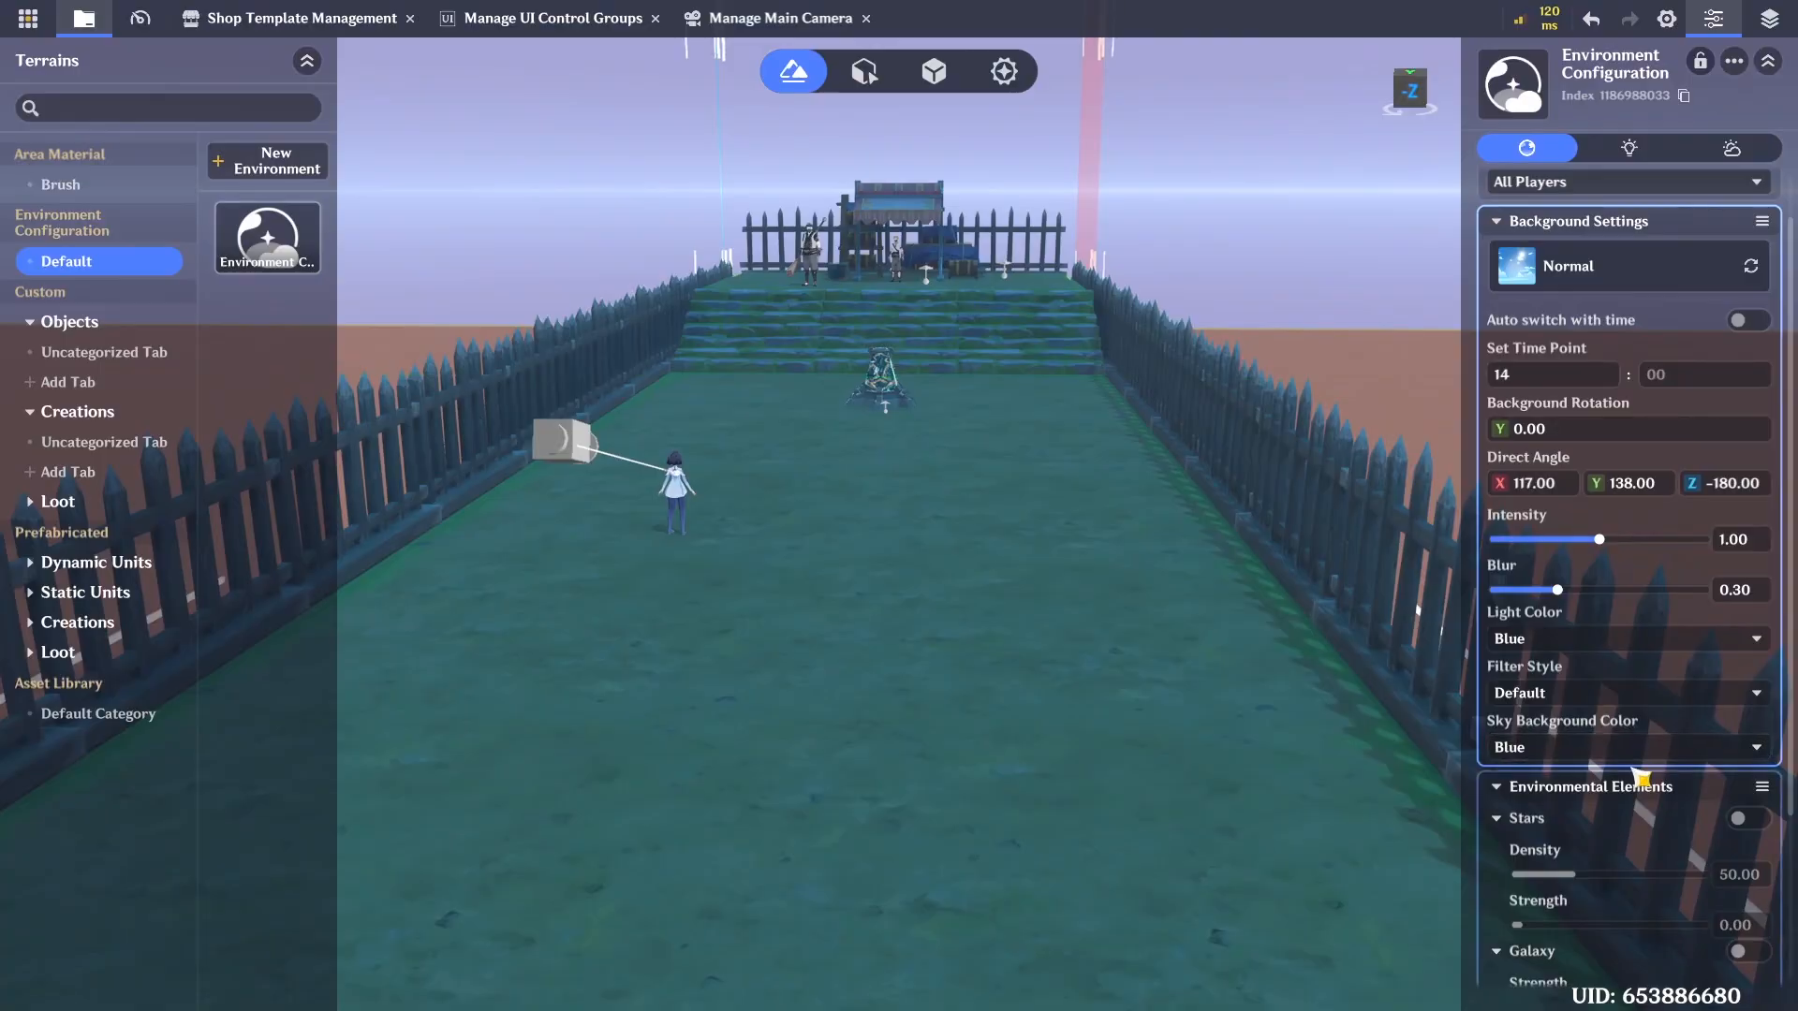
Enable the galaxy at strength 1.00 and turn on clouds in the environmental elements
scroll(1639, 778, "down", 3)
left_click(1756, 721)
left_click_drag(1518, 776, 1713, 779)
right_click_drag(1030, 487, 735, 743)
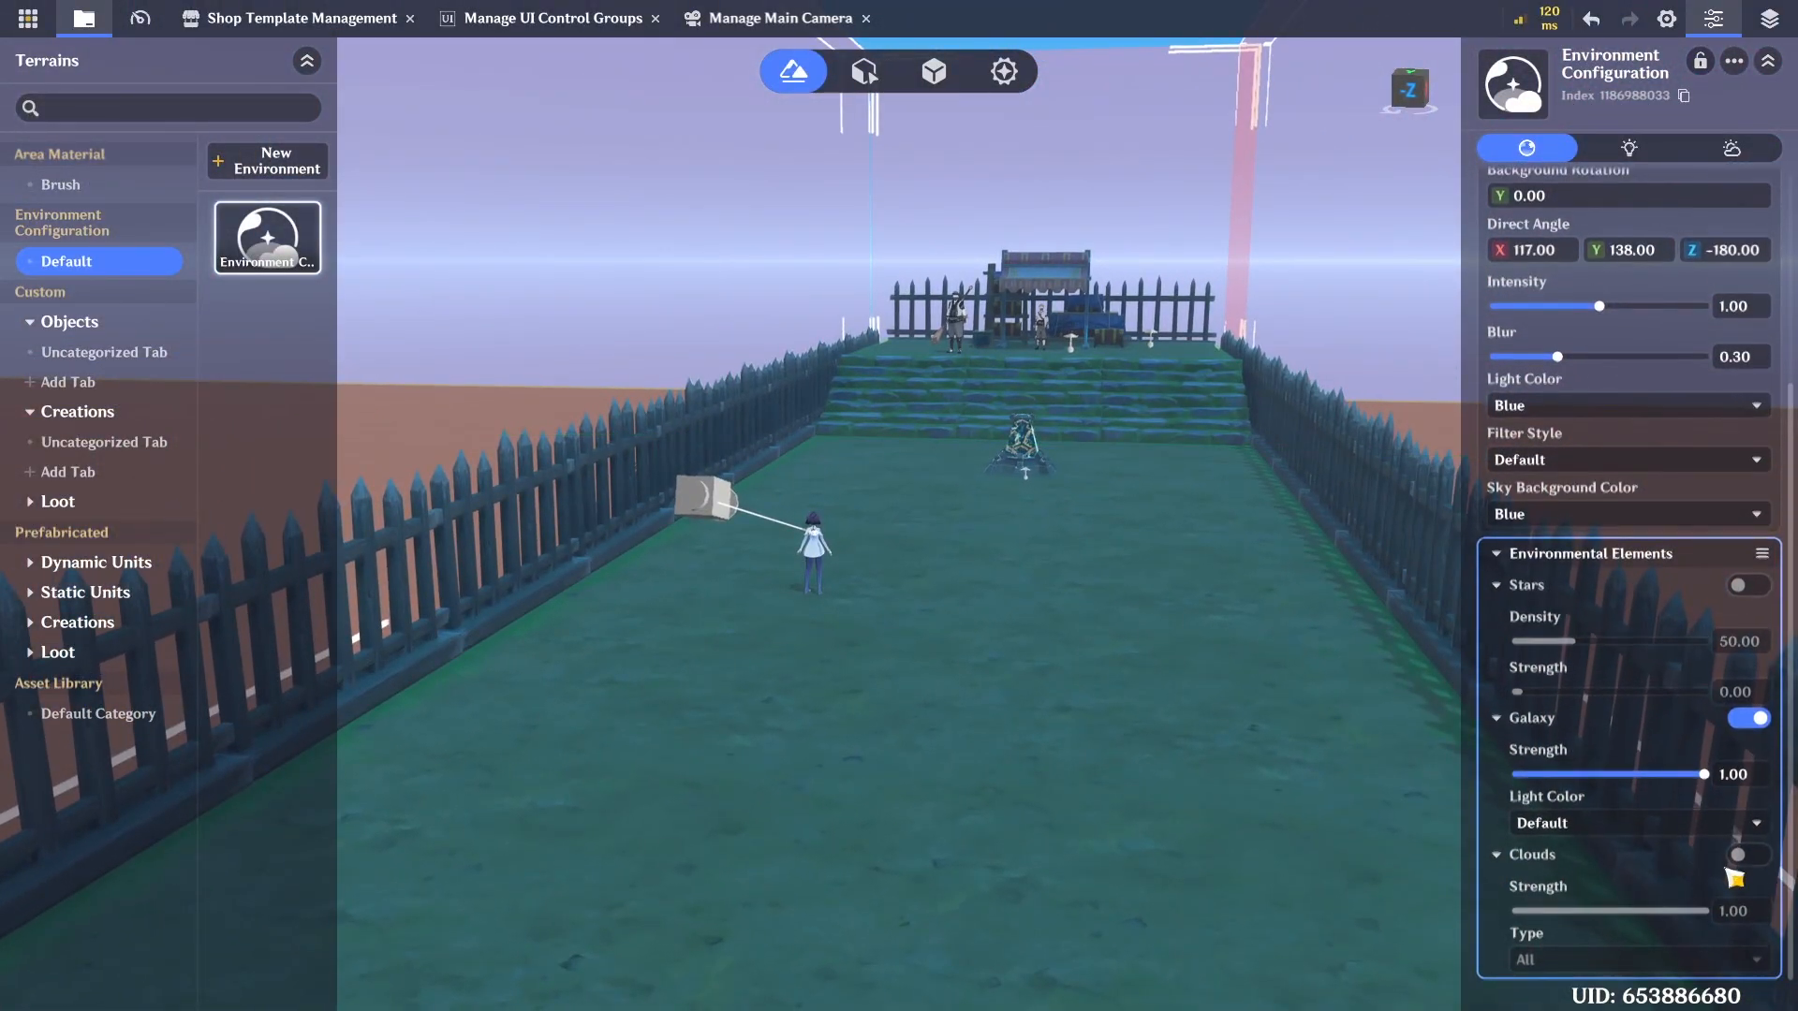
left_click(1747, 856)
right_click_drag(974, 768, 935, 618)
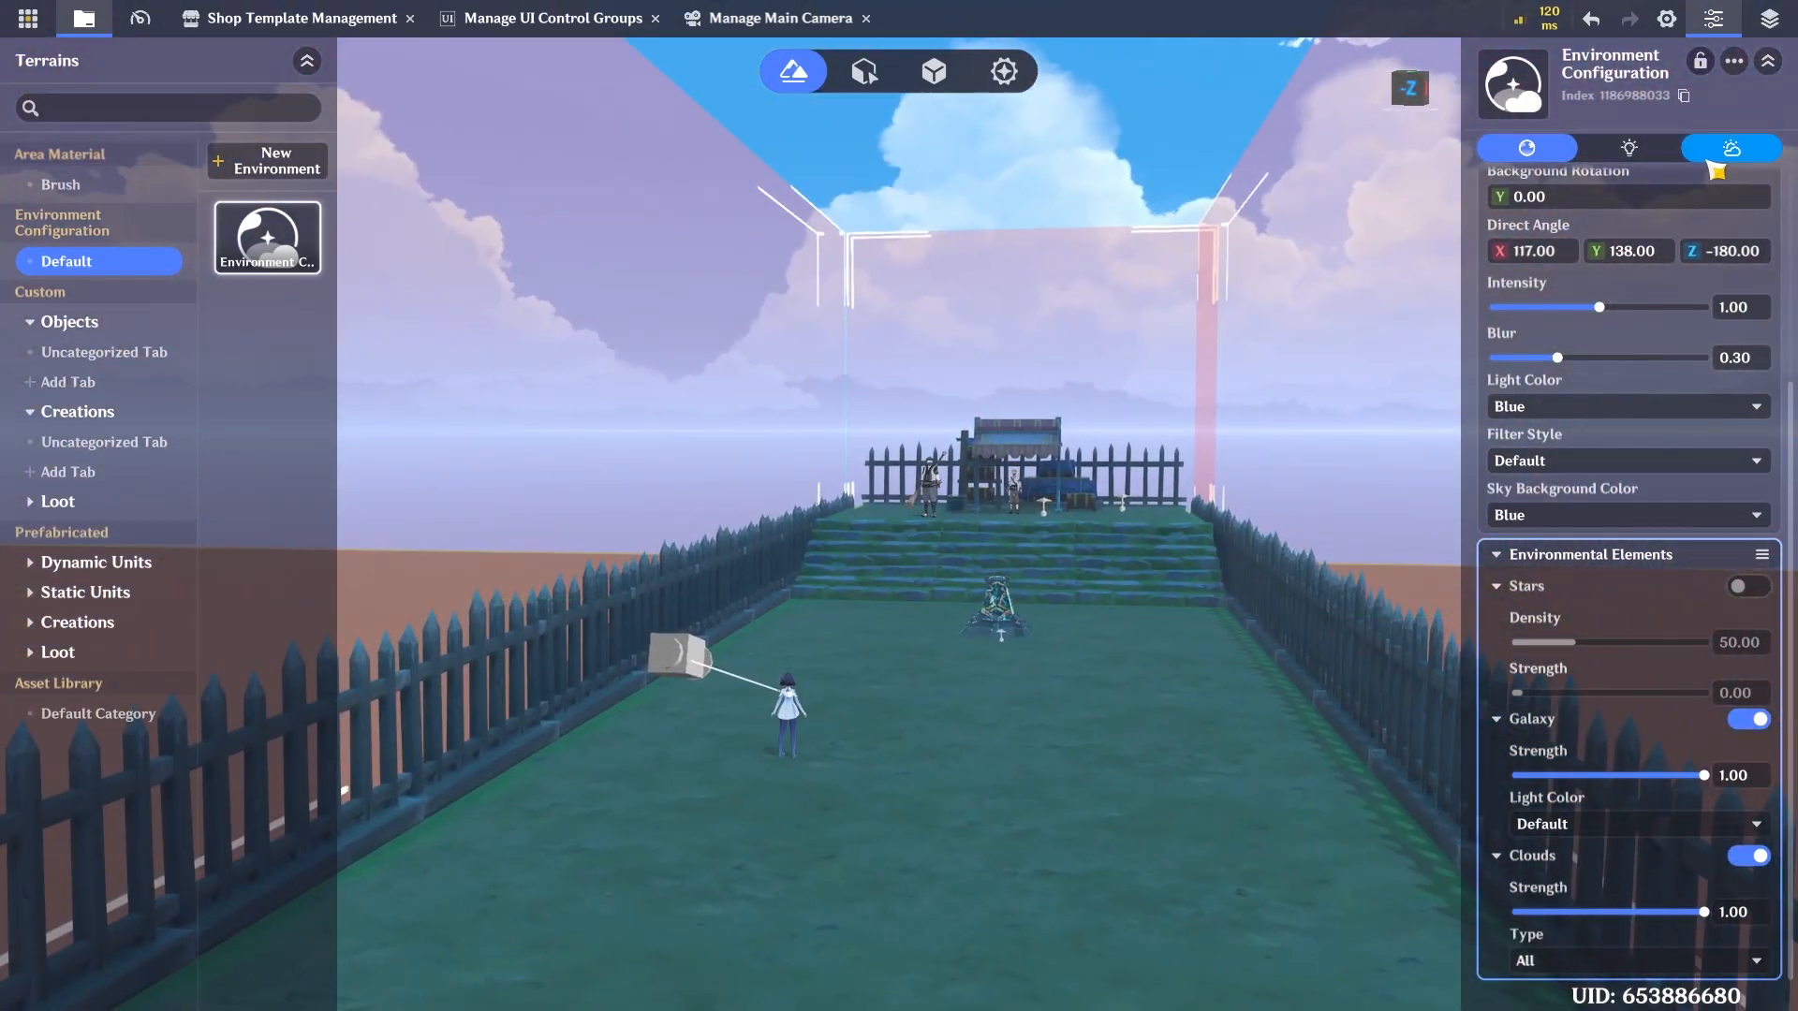
Add a weather entry of type Fog to the weather list and make it initially effective
left_click(1731, 147)
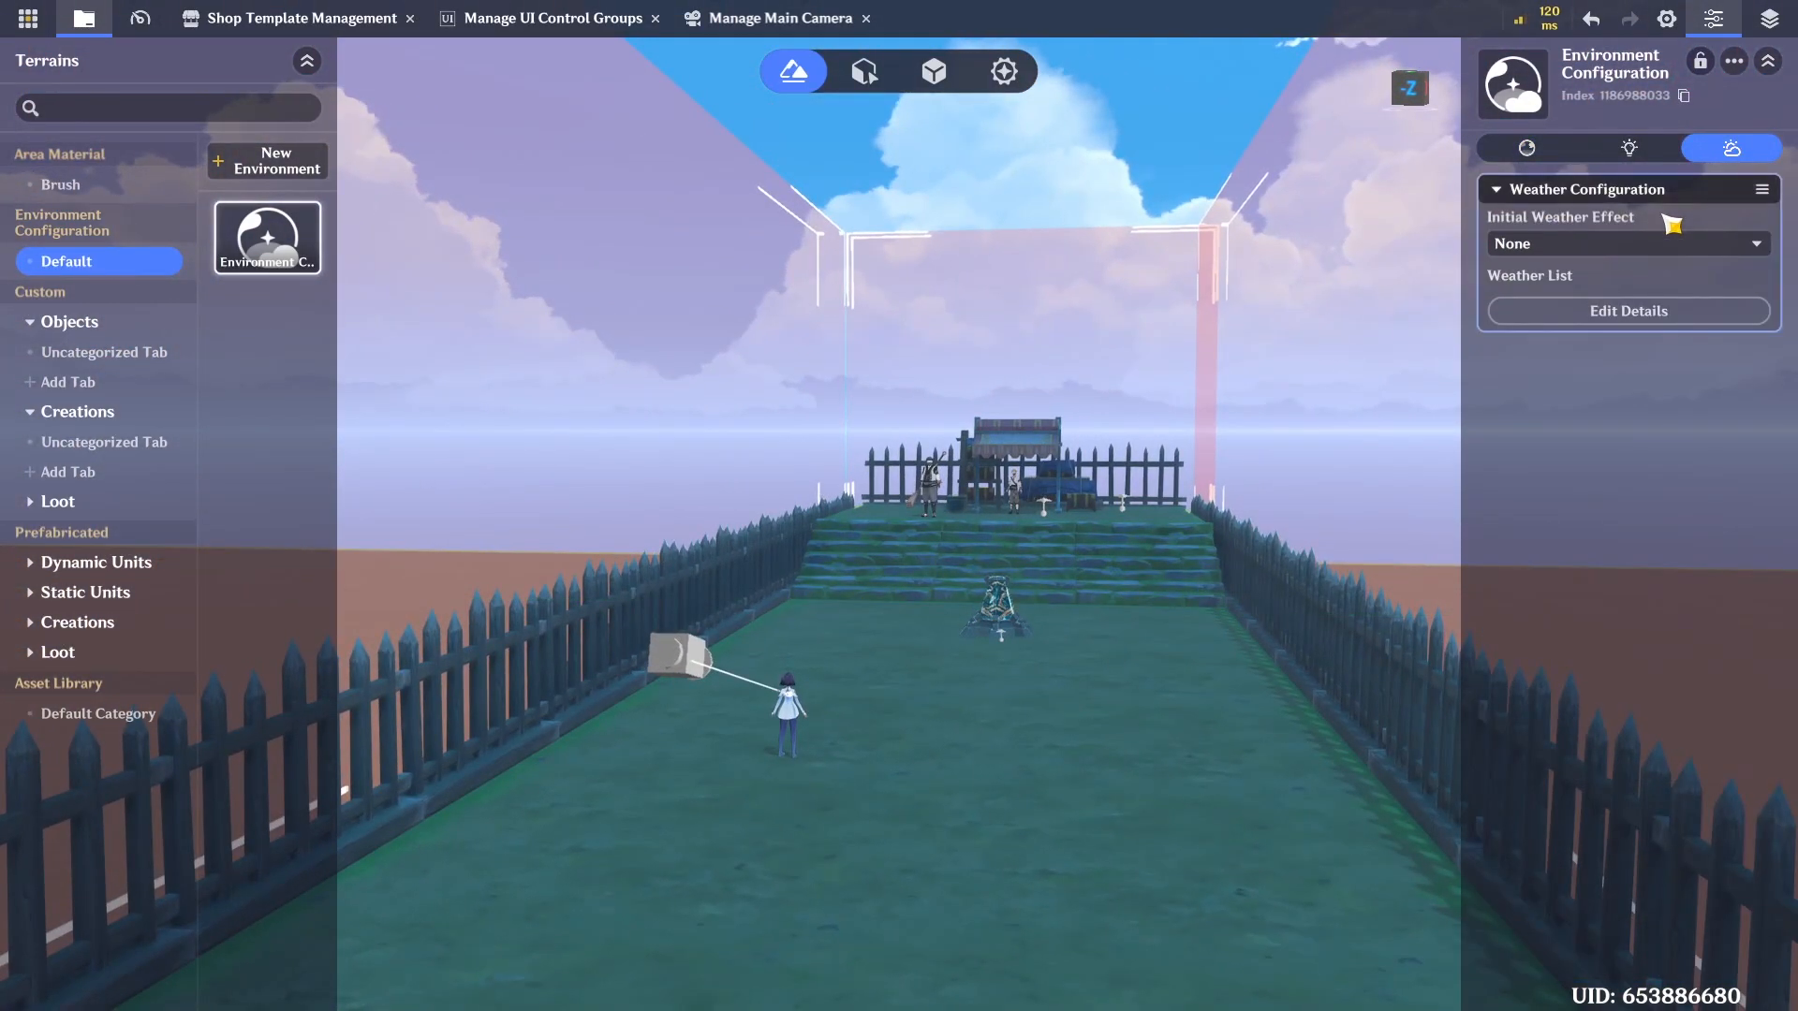
left_click(1655, 312)
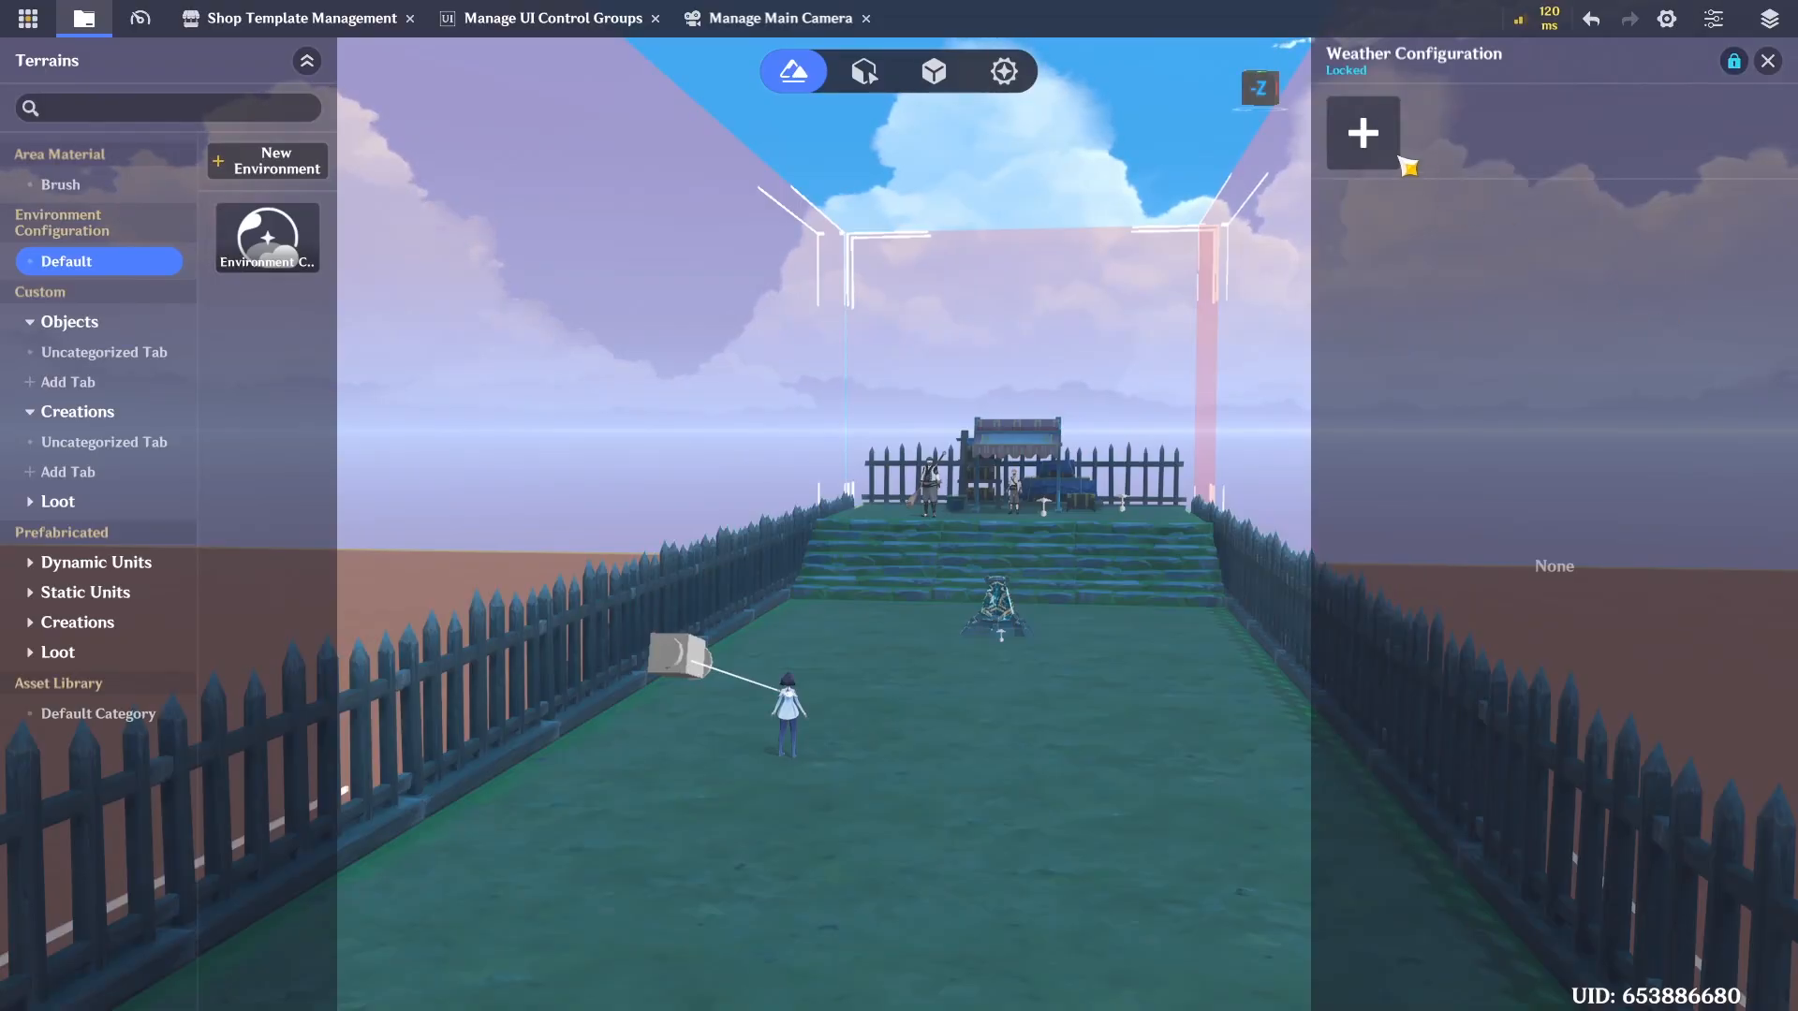
left_click(1363, 132)
left_click(1676, 328)
left_click(1625, 386)
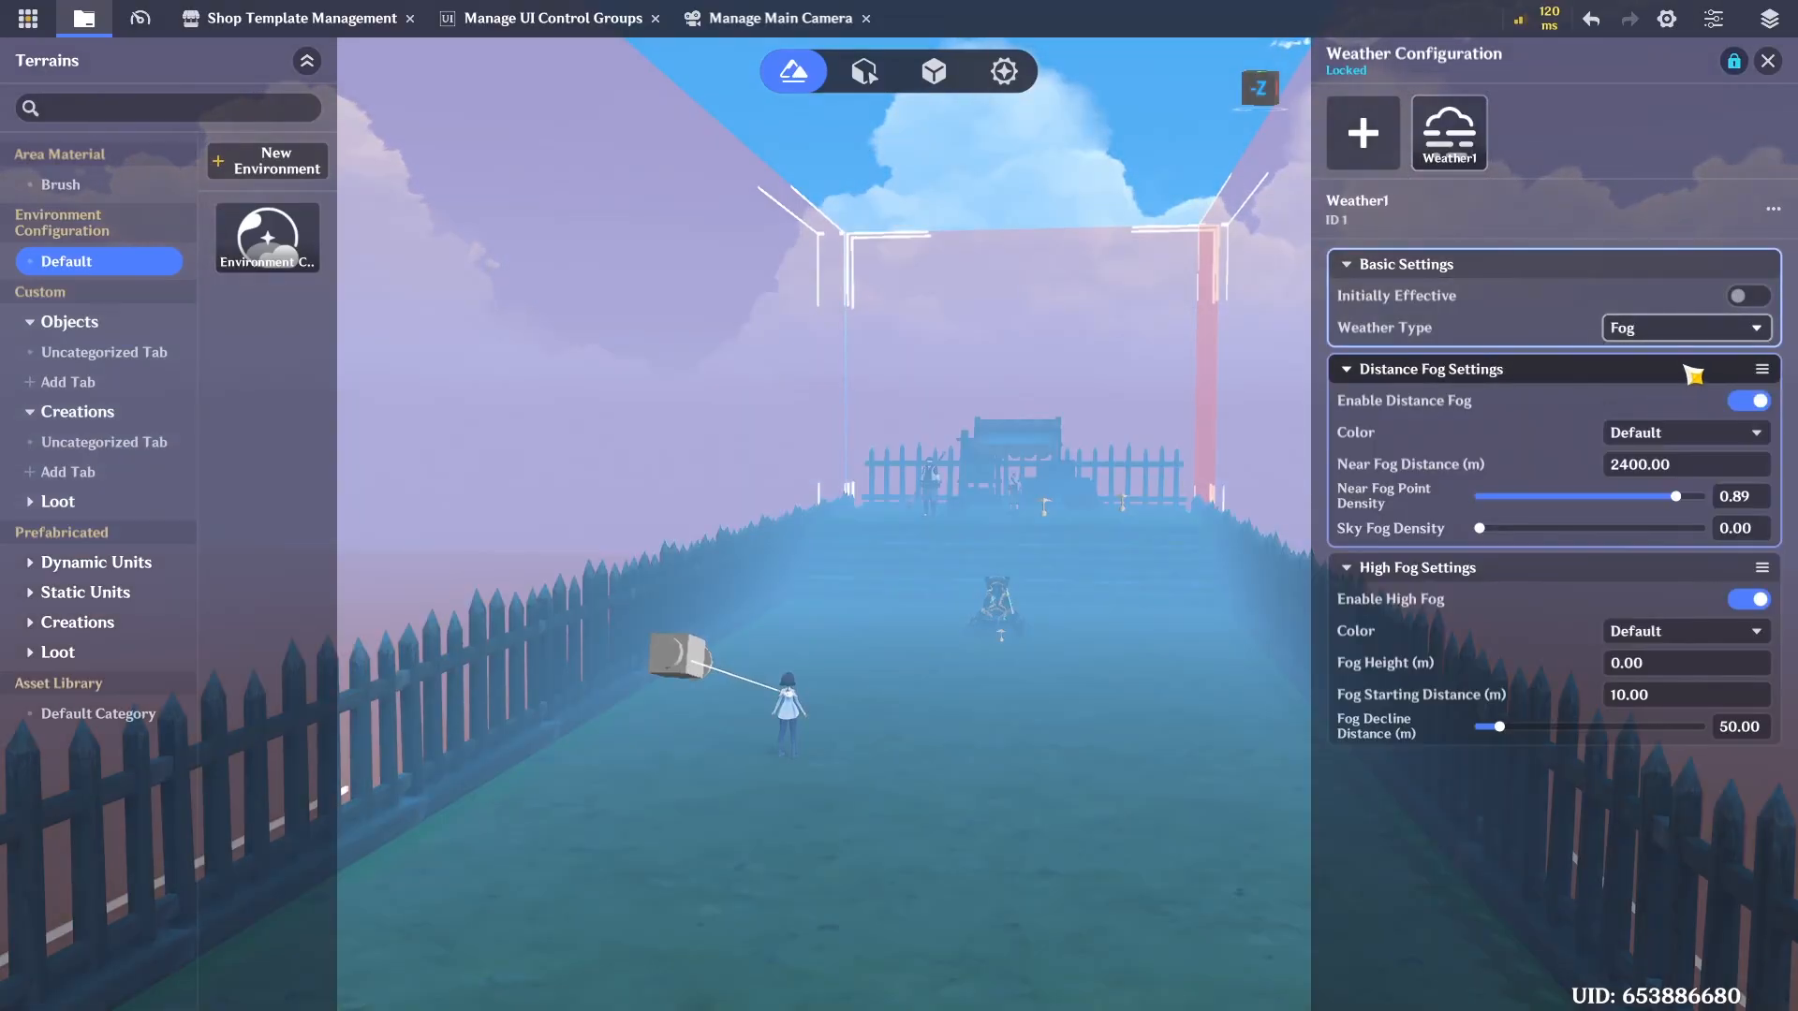
left_click(1750, 296)
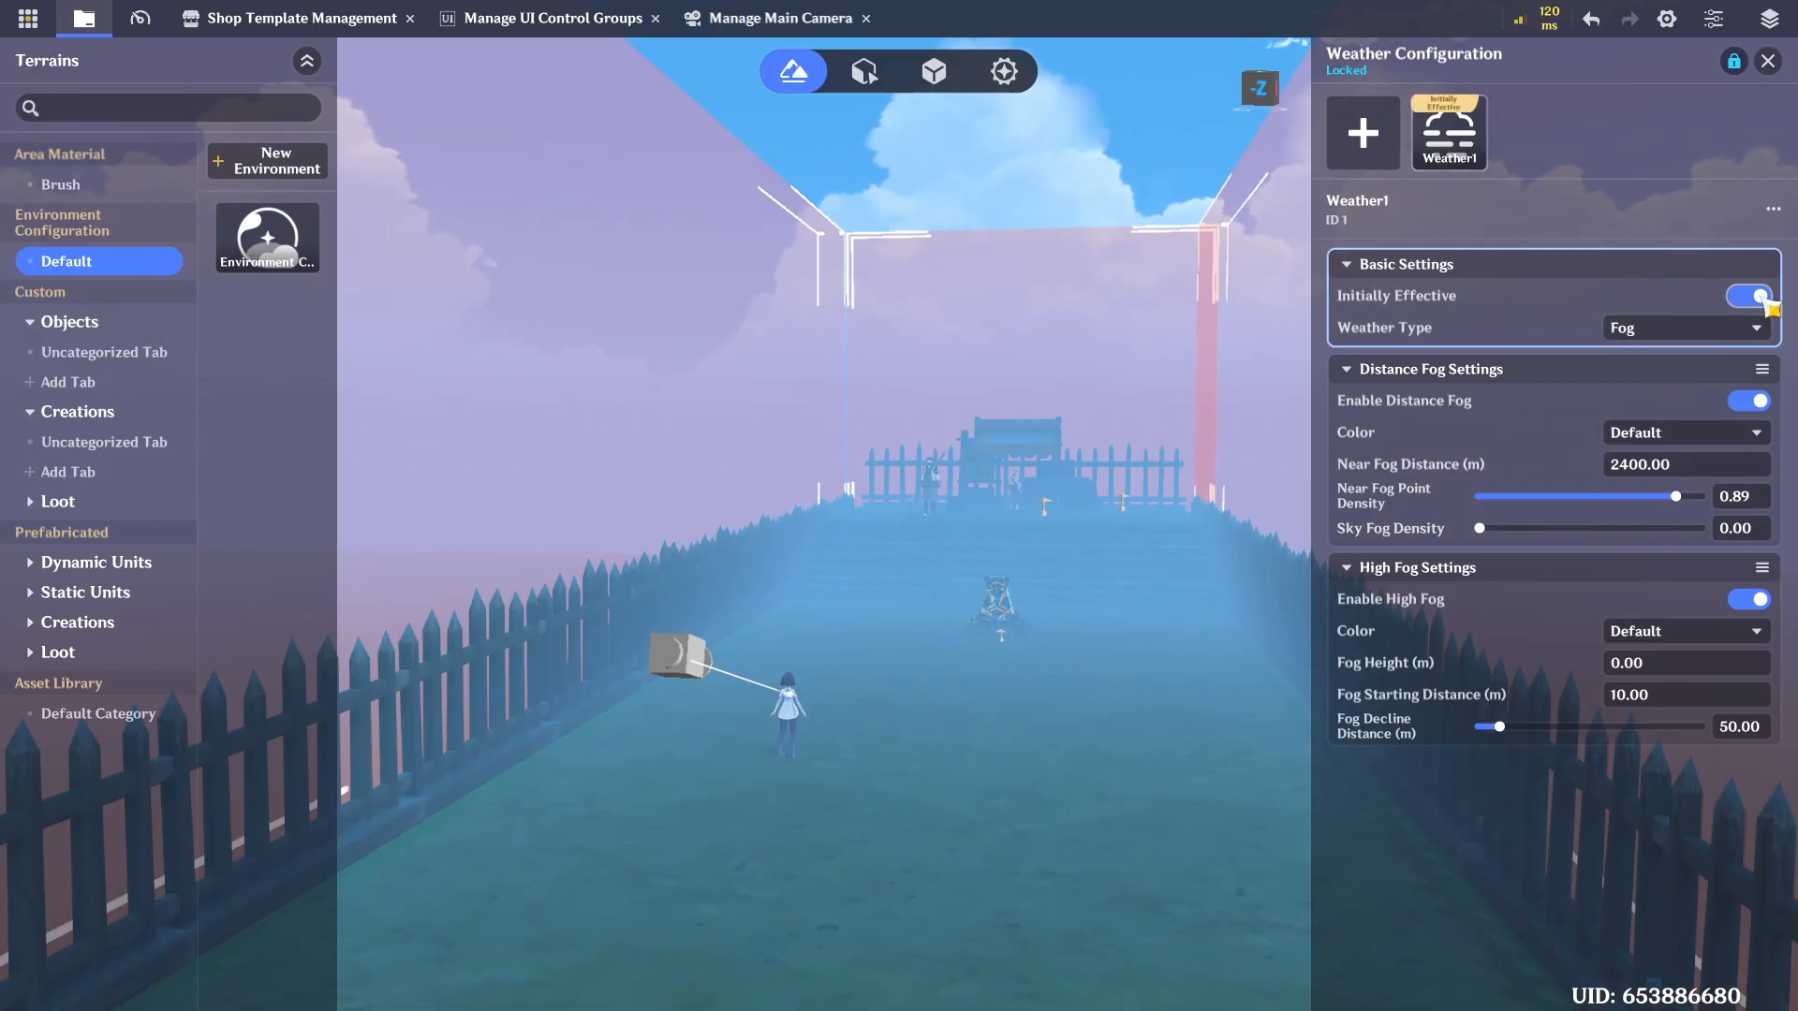
Lower the fog's near fog point density to about 0.04 and raise its decline distance to about 270 m
right_click_drag(956, 617, 1064, 666)
scroll(1059, 655, "down", 2)
scroll(1066, 648, "down", 2)
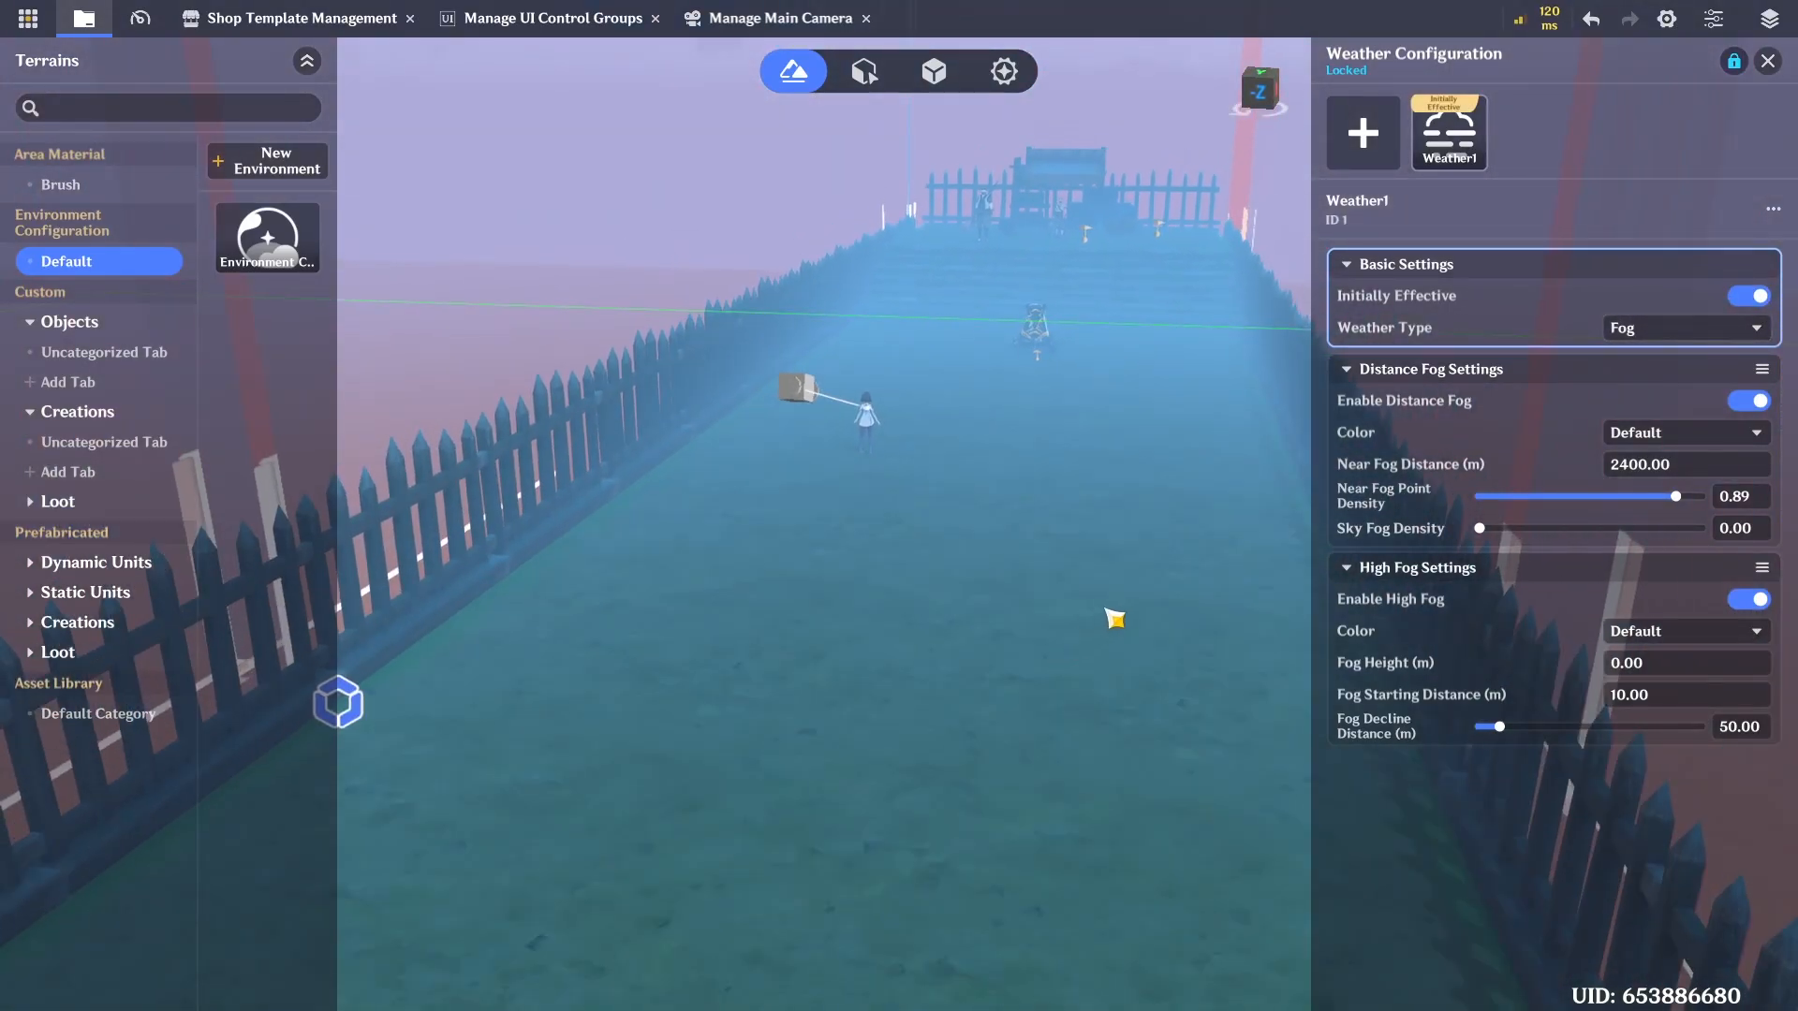
left_click_drag(1676, 501, 1532, 503)
left_click_drag(1500, 727, 1614, 737)
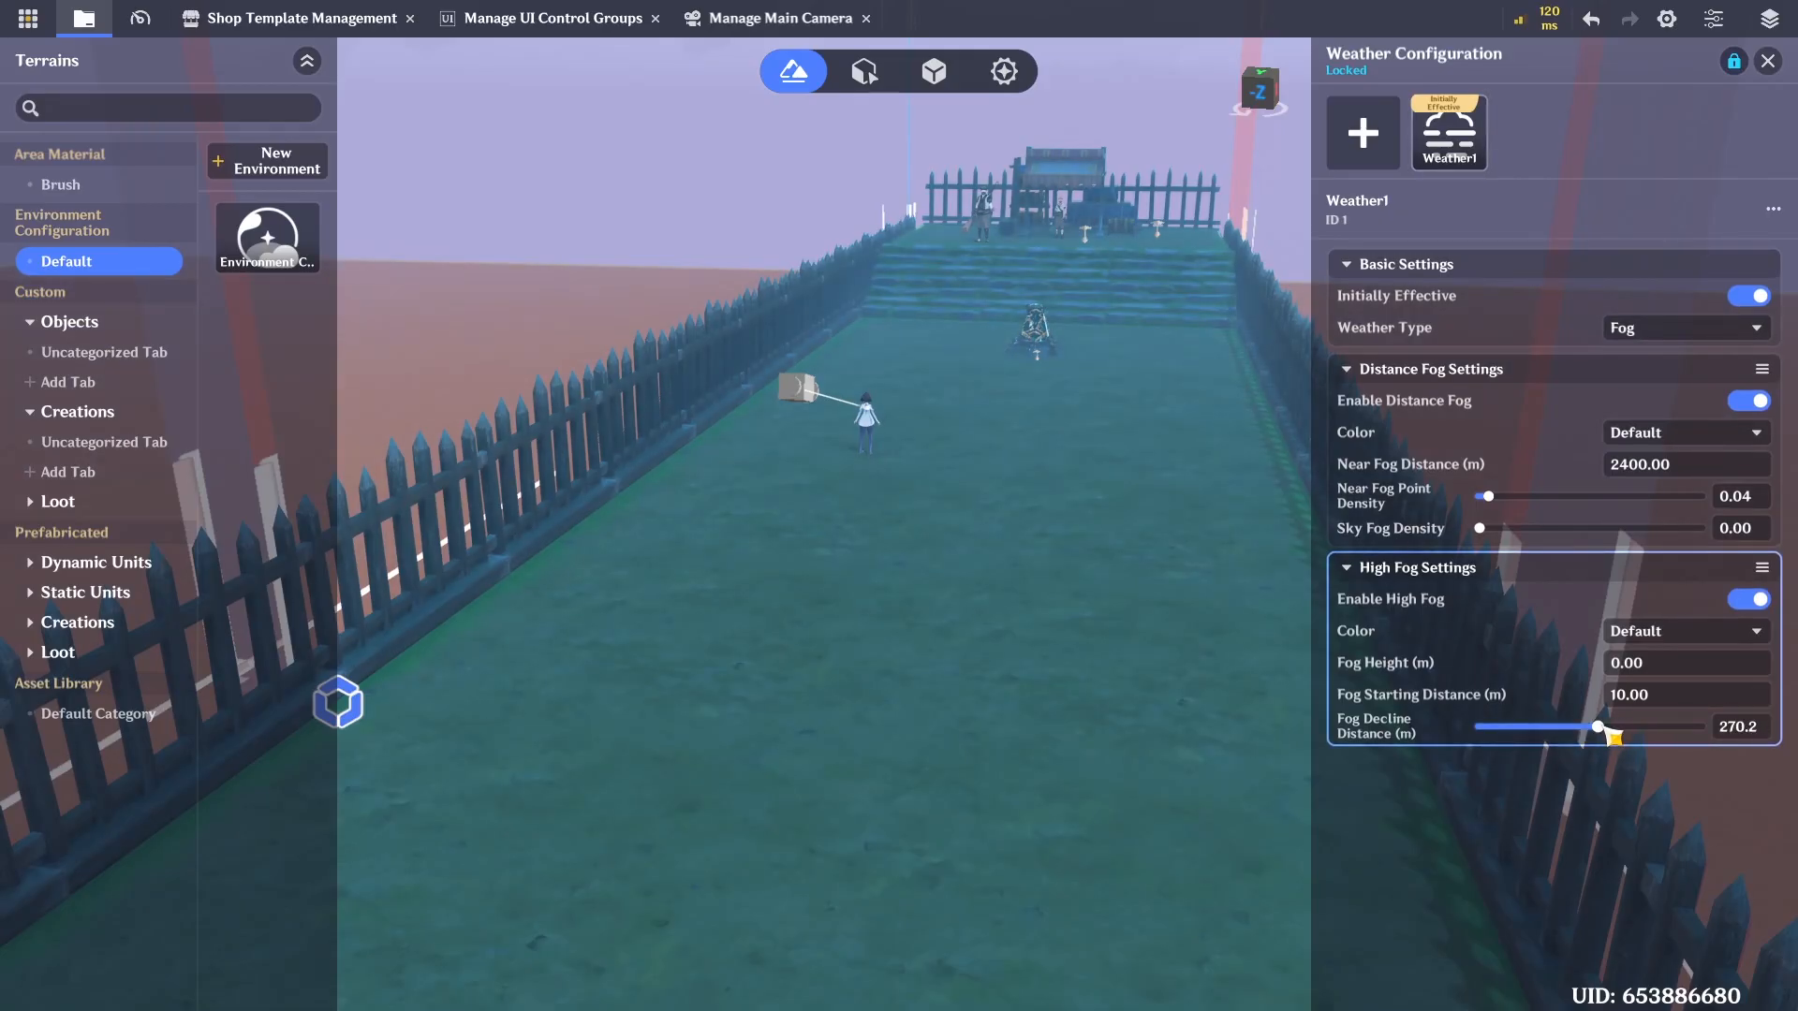
Close the weather details, check the light sources list and return to the environment's background settings
left_click(1768, 60)
left_click(1655, 158)
left_click(1731, 148)
left_click(1630, 148)
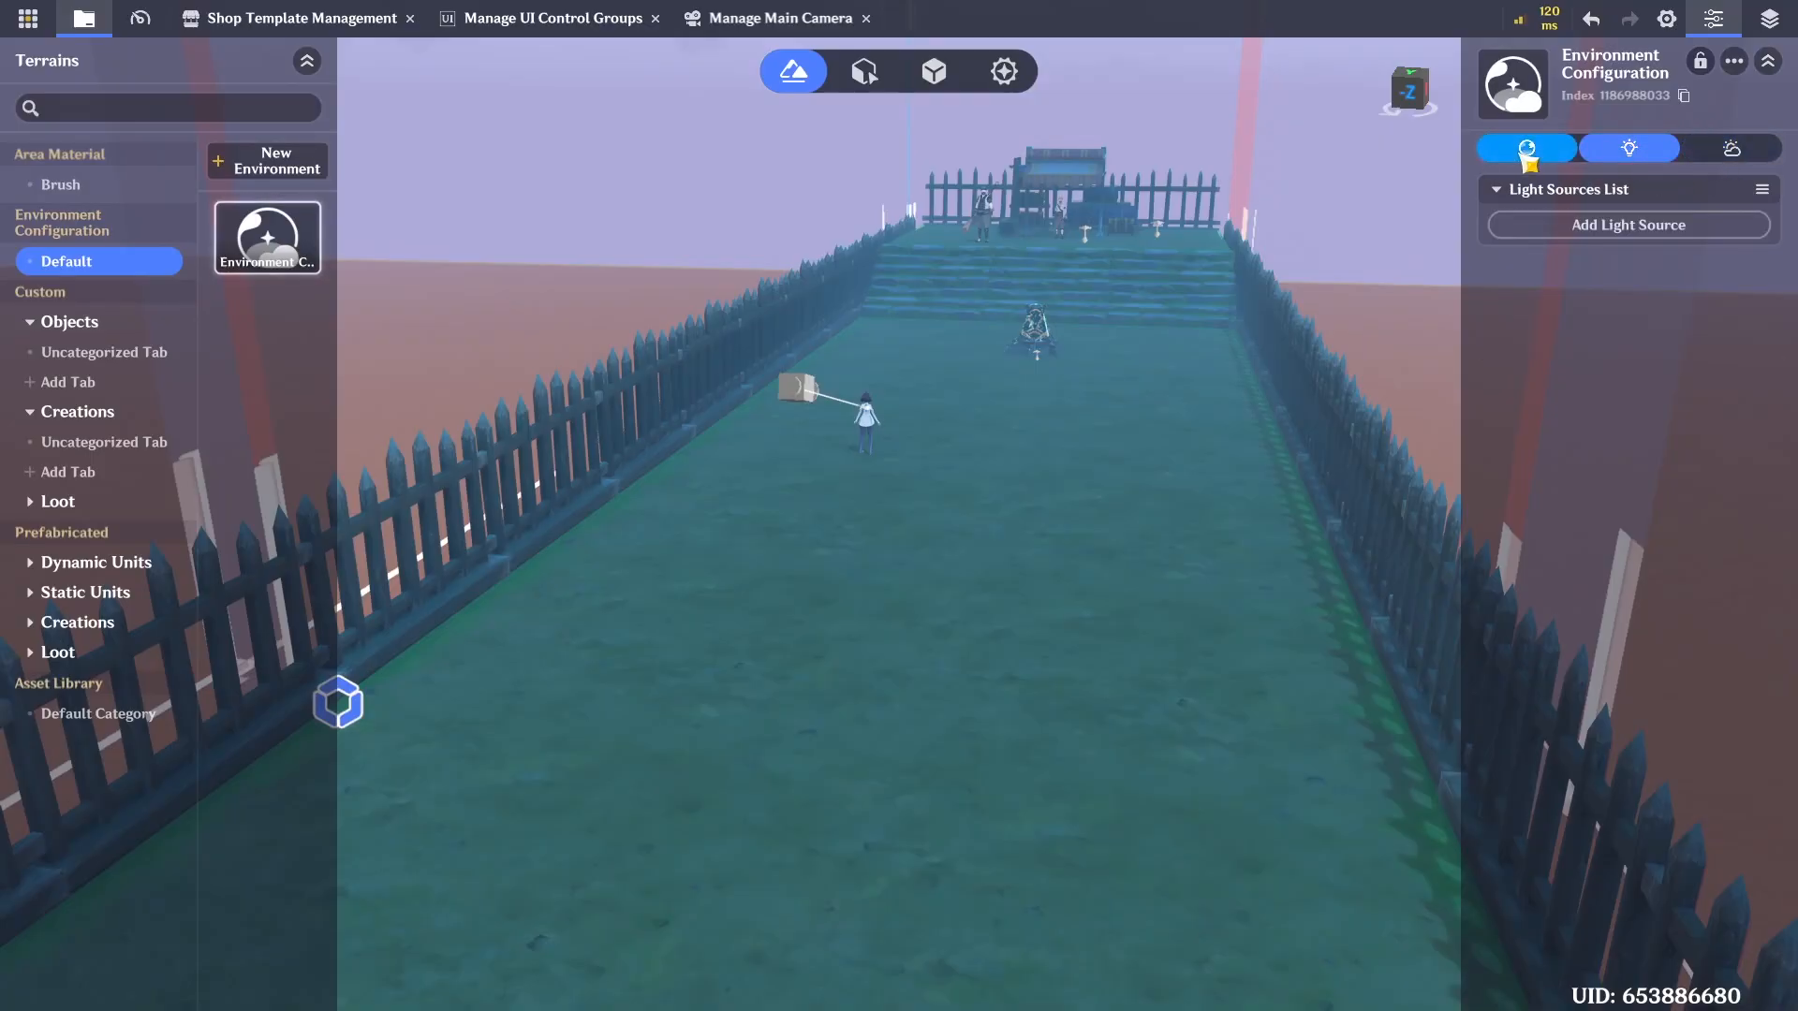
left_click(1527, 148)
scroll(1078, 515, "down", 1)
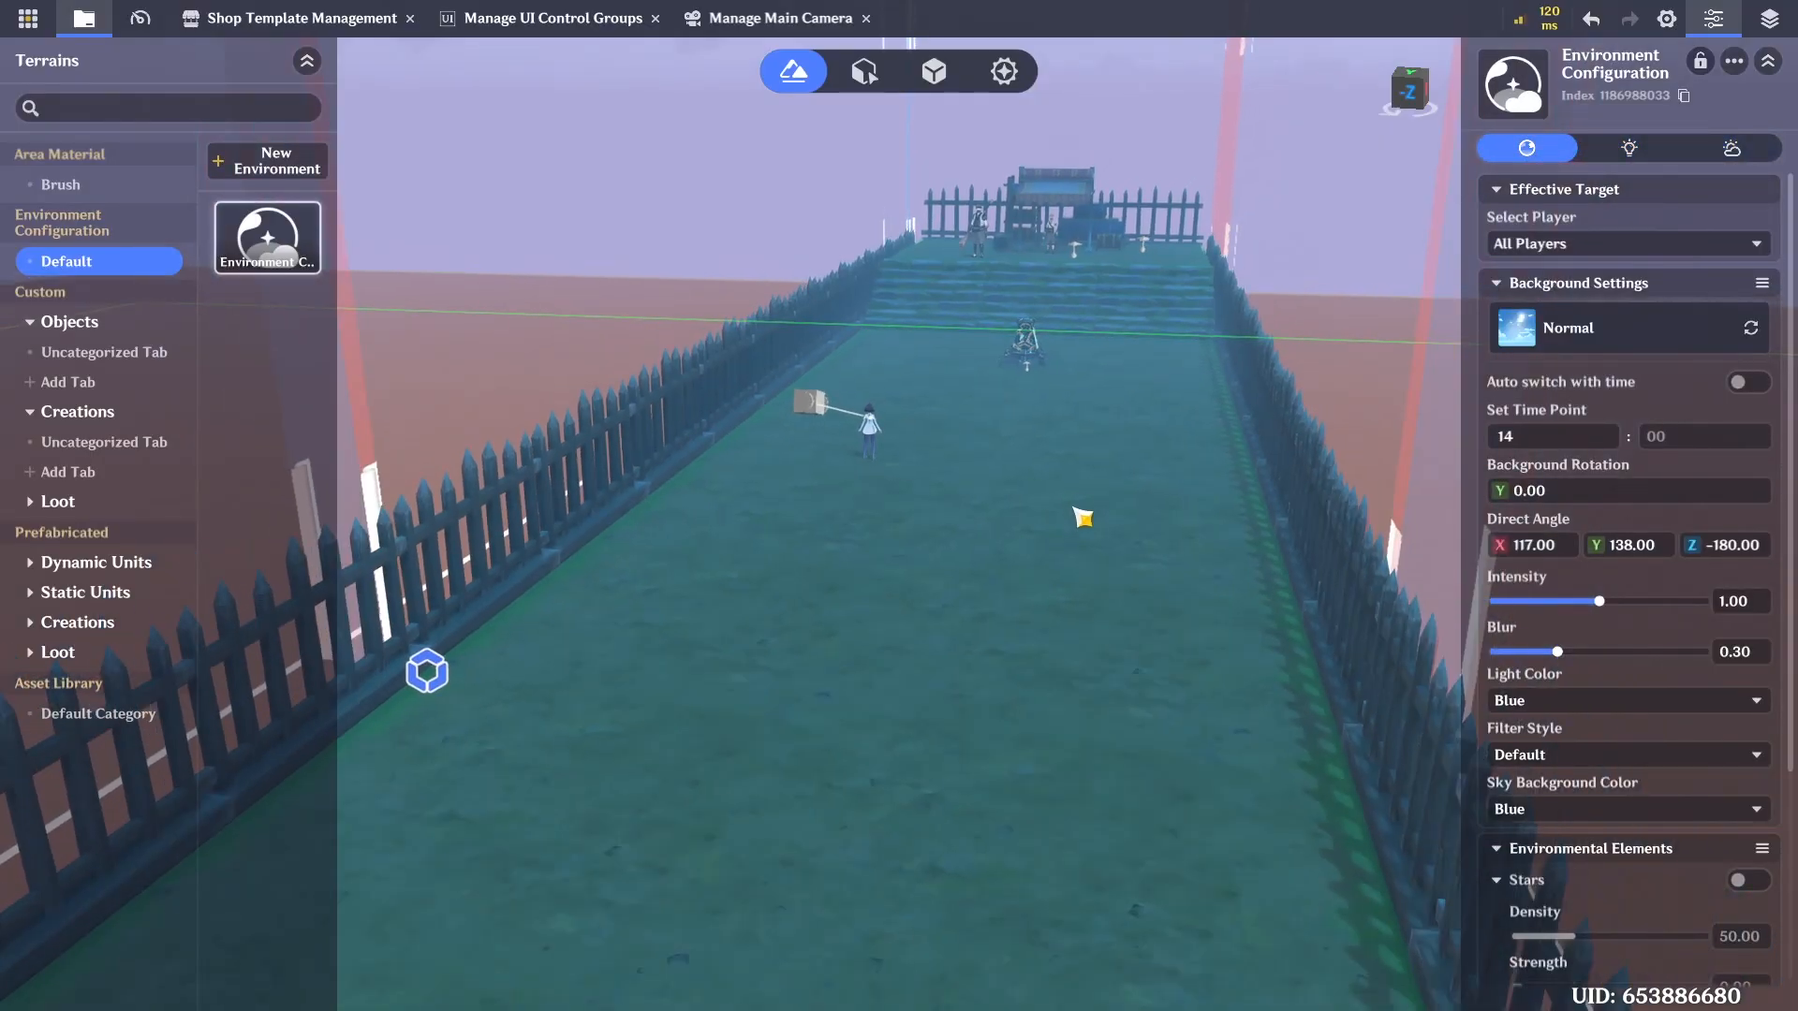
Save the stage and close the environment configuration settings
key("ctrl+s")
scroll(1078, 495, "up", 2)
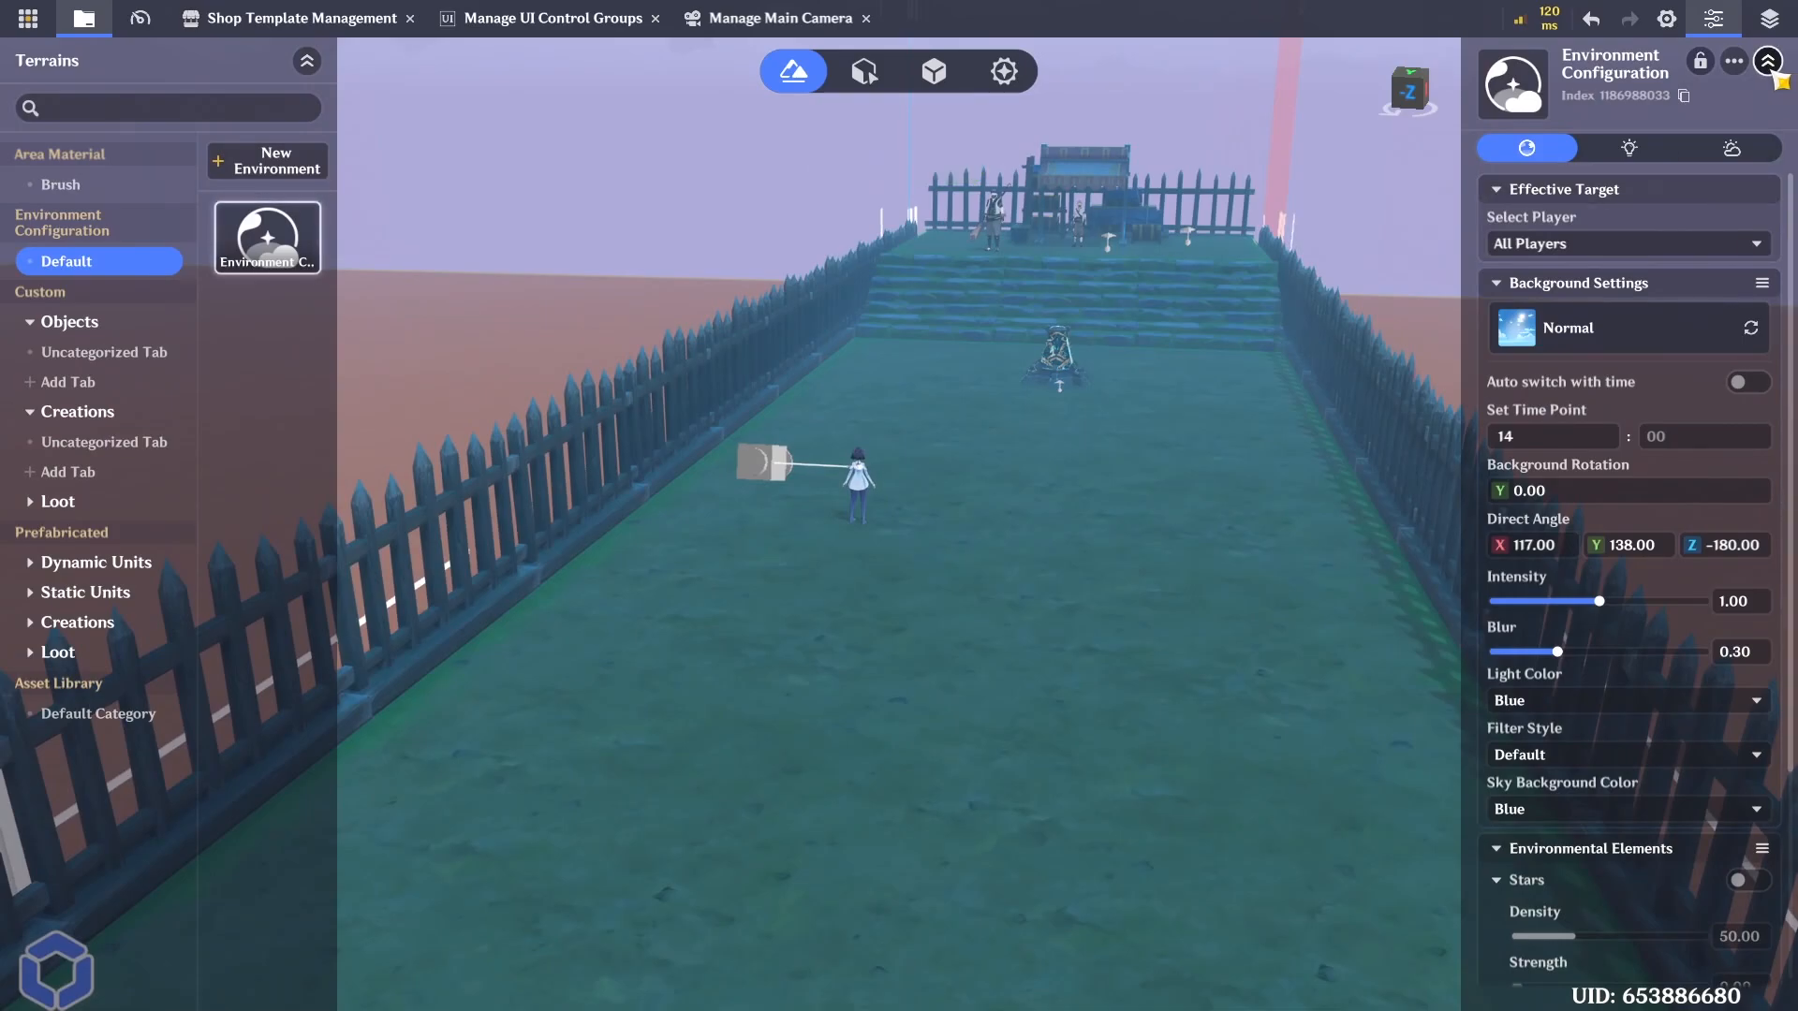
left_click(1768, 62)
key("ctrl+s")
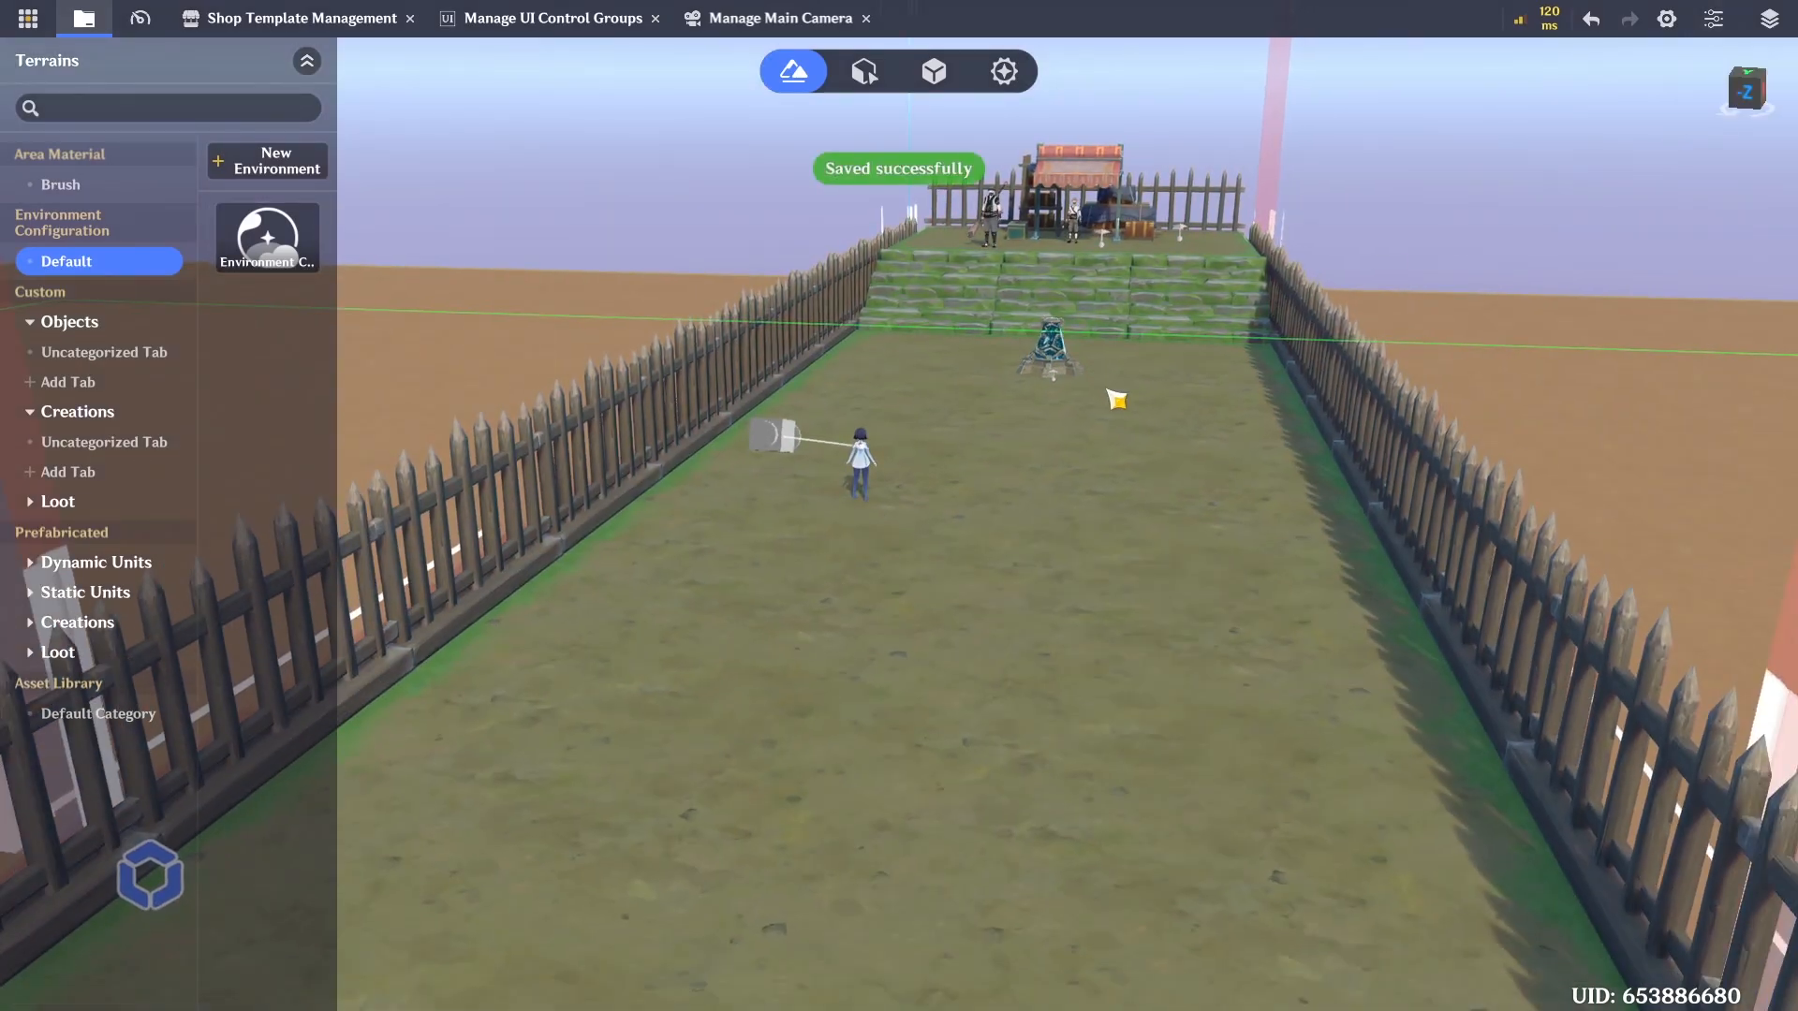
Open the Stage Settings and set the effective scene range after activation to 500 x 500 x 500
left_click(28, 17)
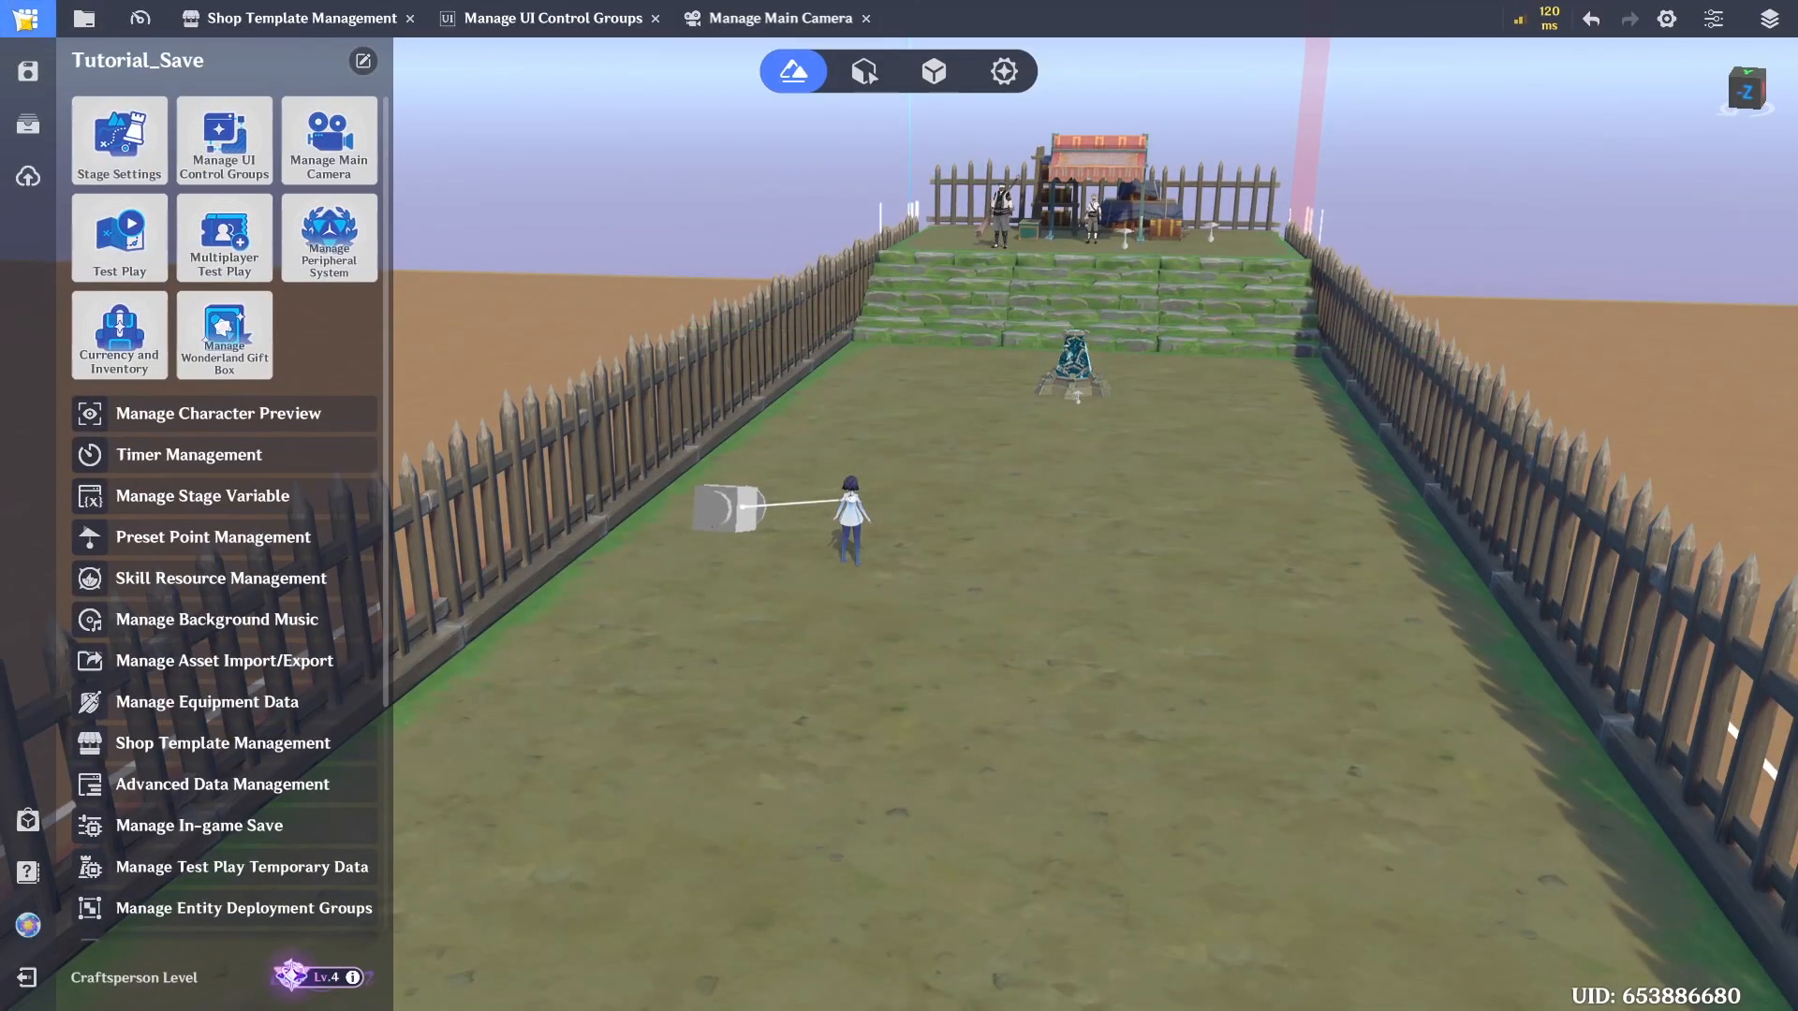
left_click(101, 127)
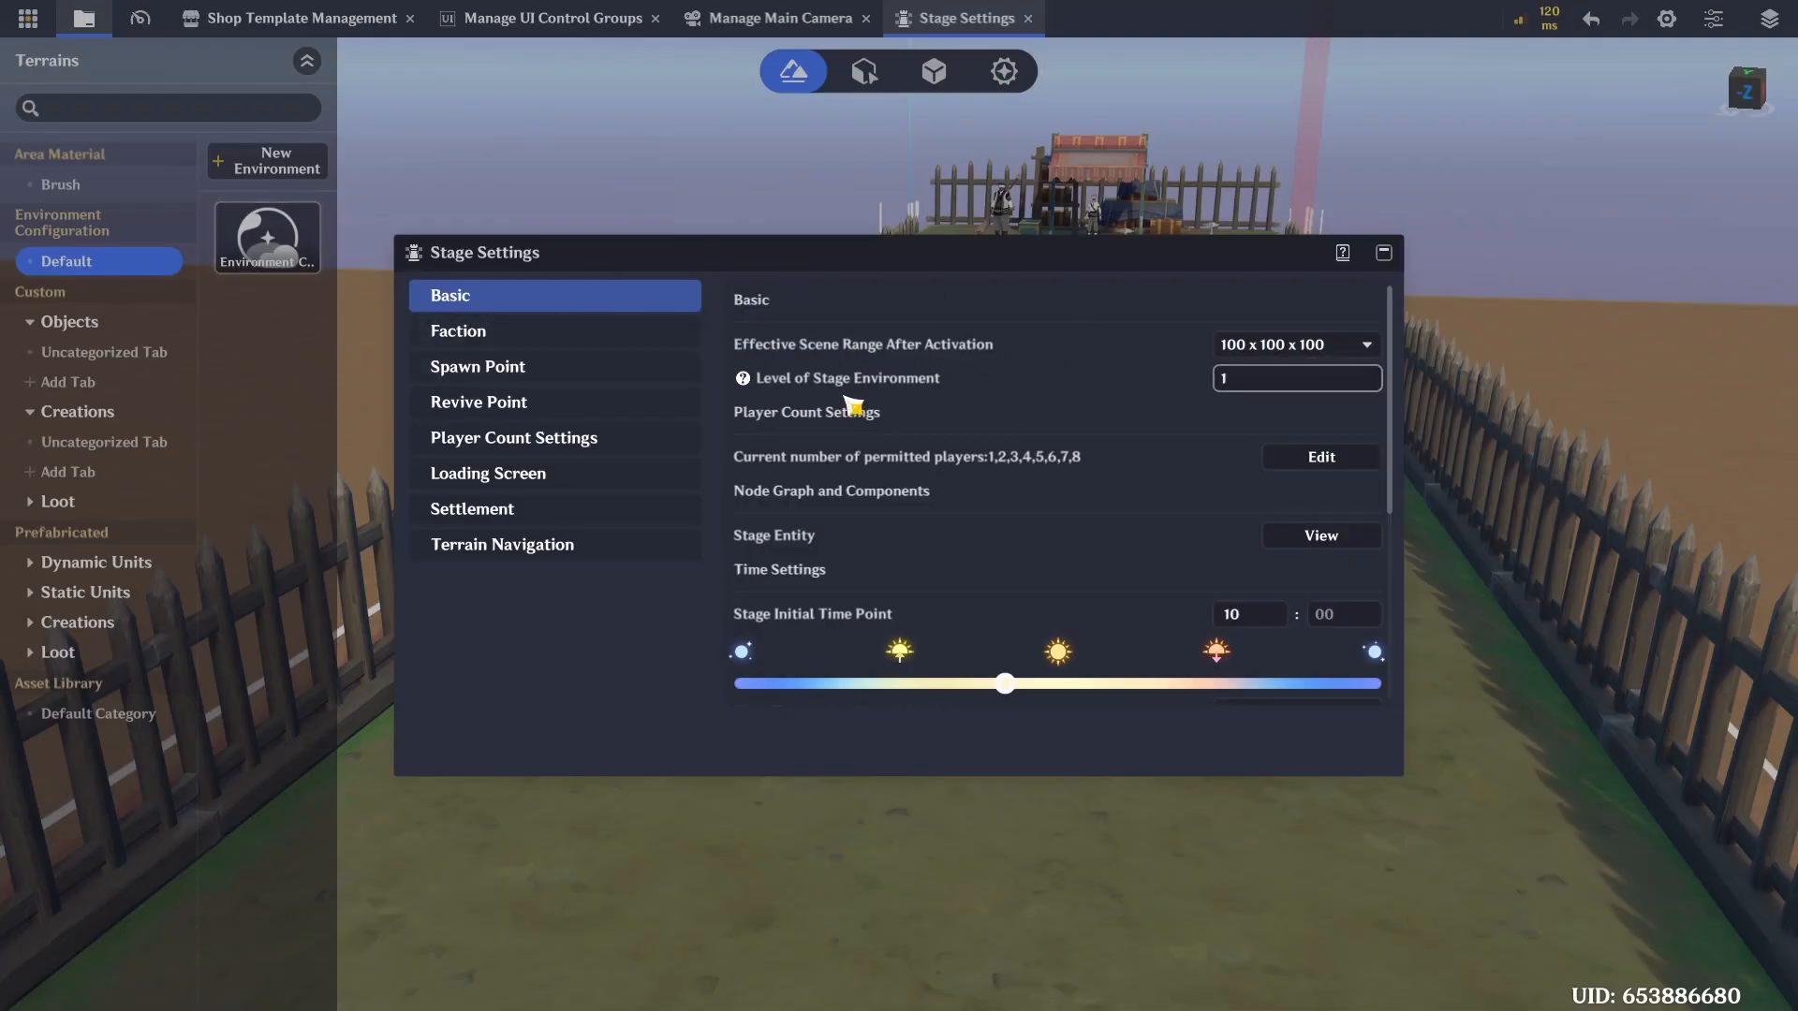
left_click(1303, 356)
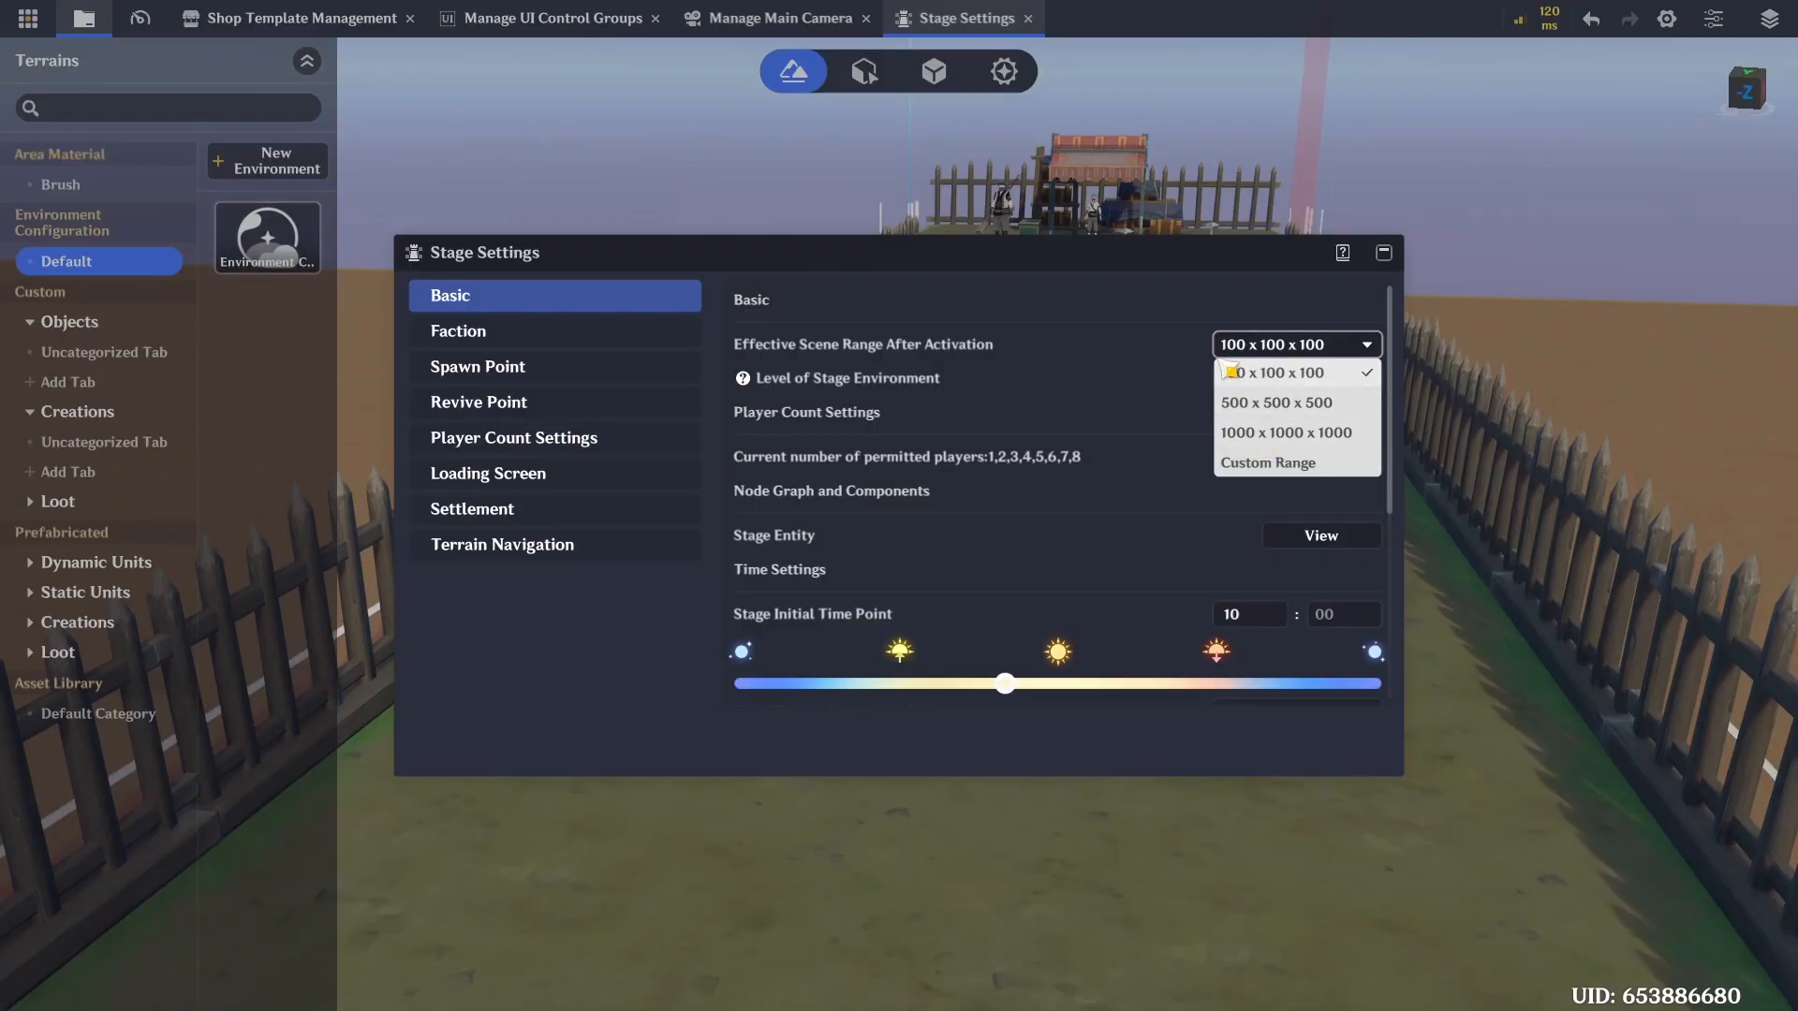
left_click(1310, 408)
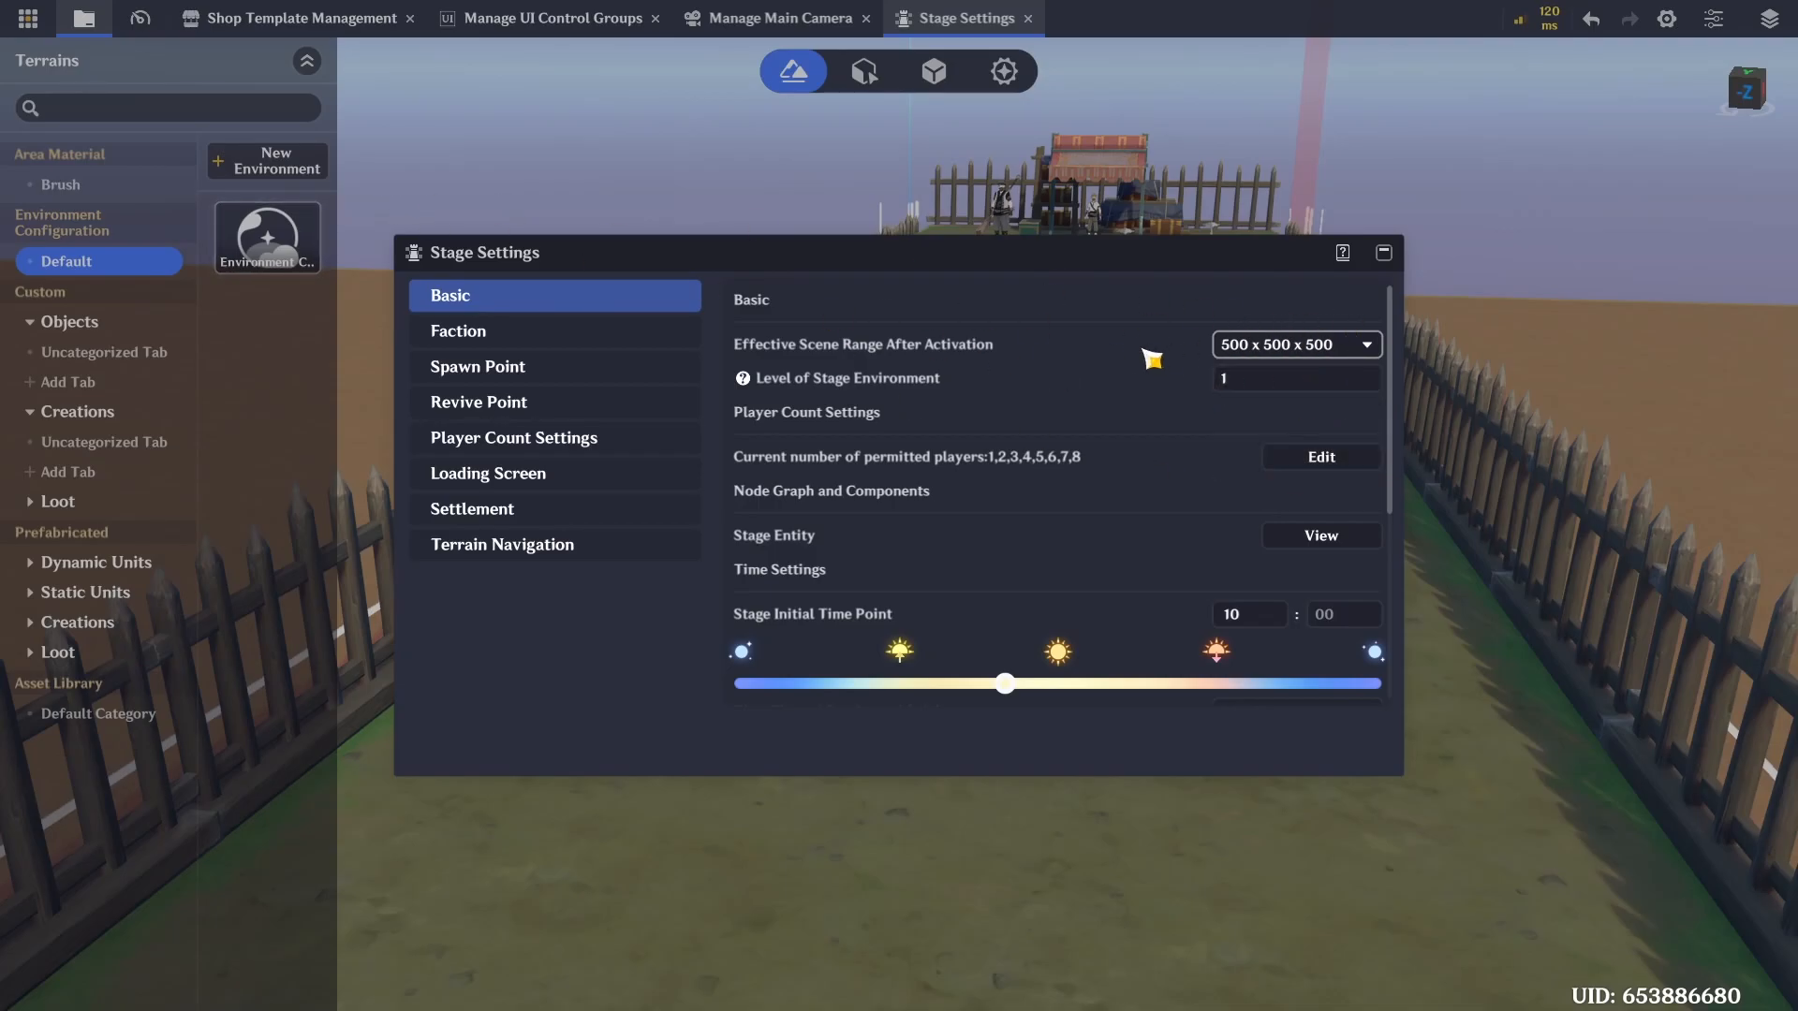
Edit the player count settings so Group 1 uses Fixed Player Count with 1 person
scroll(1153, 480, "down", 1)
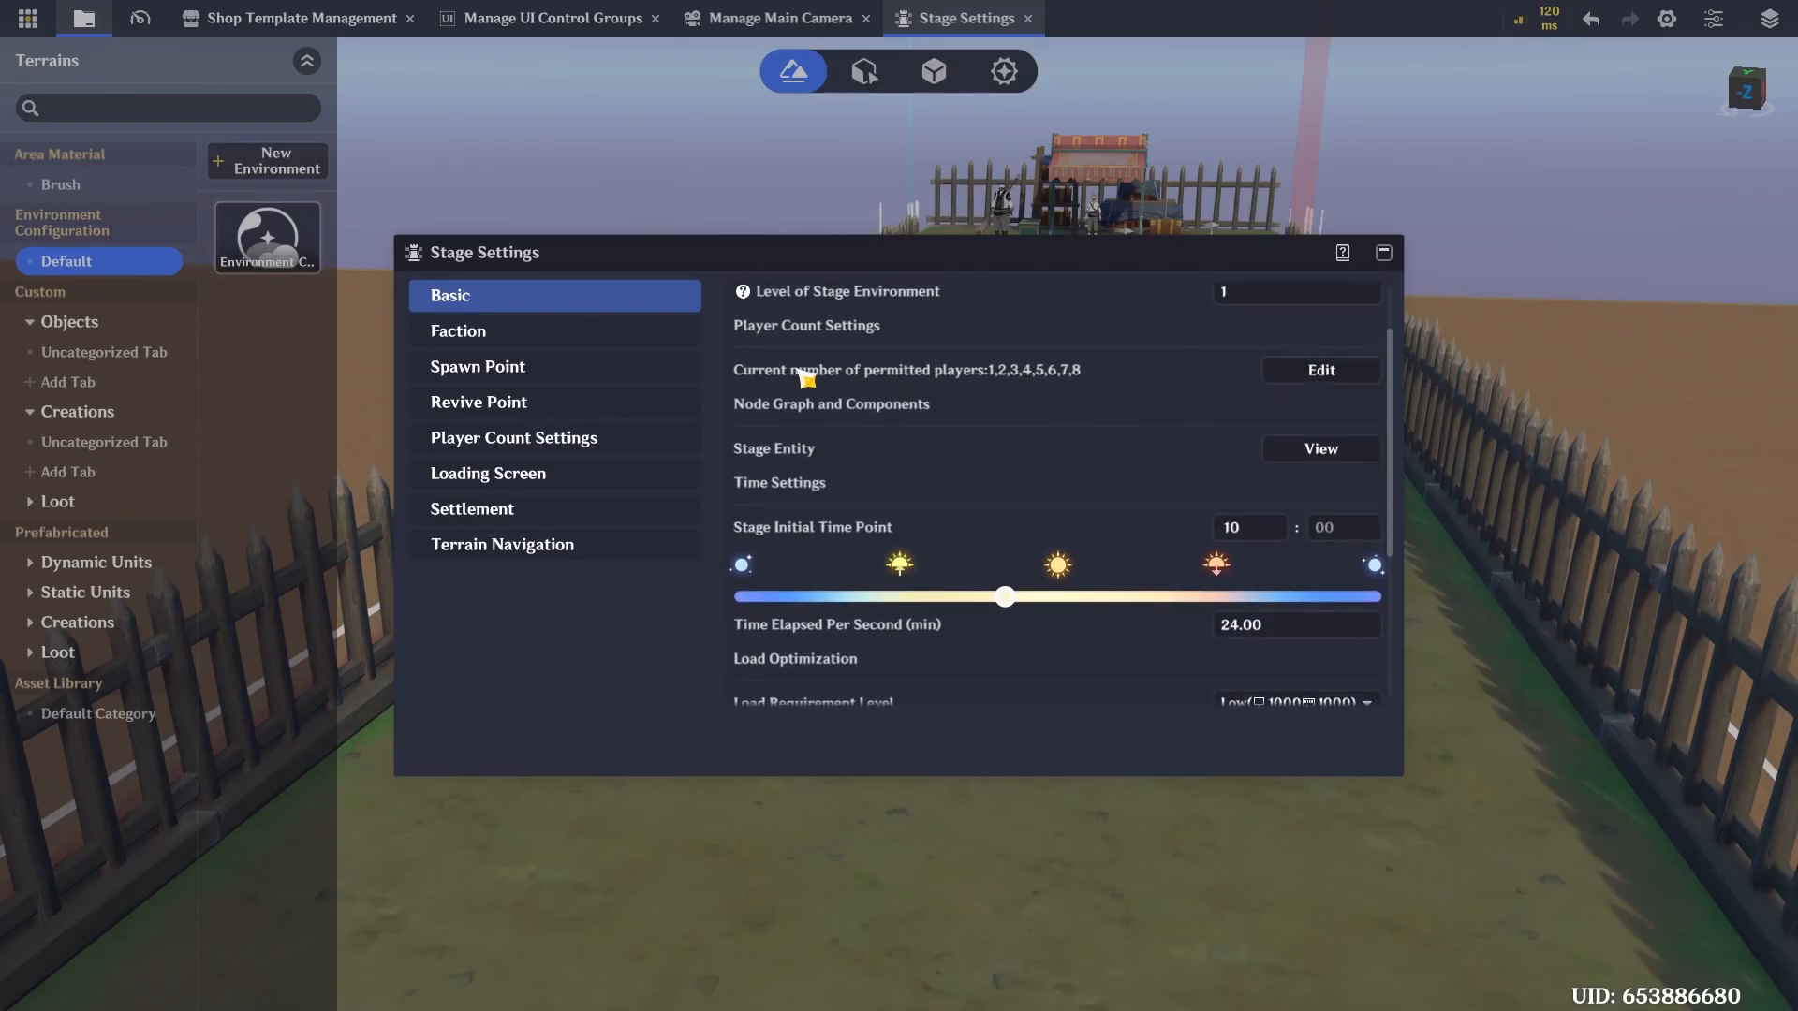
left_click(1323, 373)
left_click(1269, 545)
left_click(1268, 479)
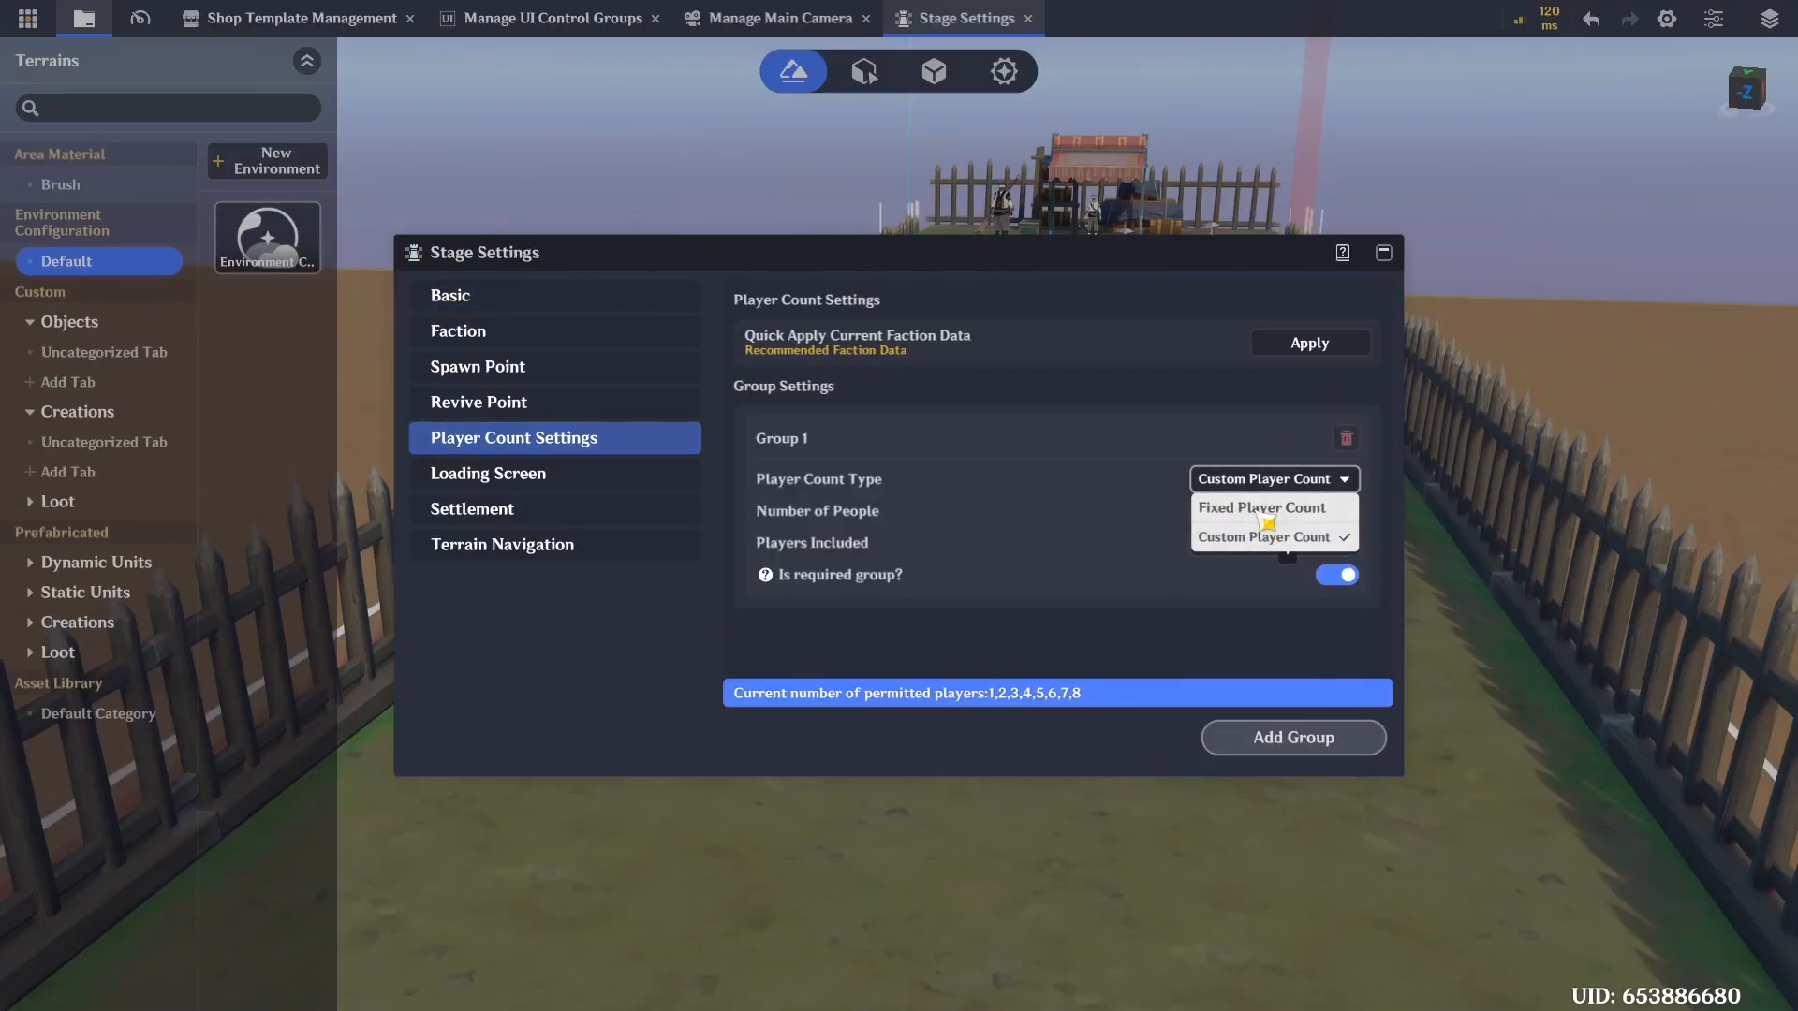
left_click(1275, 506)
left_click(1292, 512)
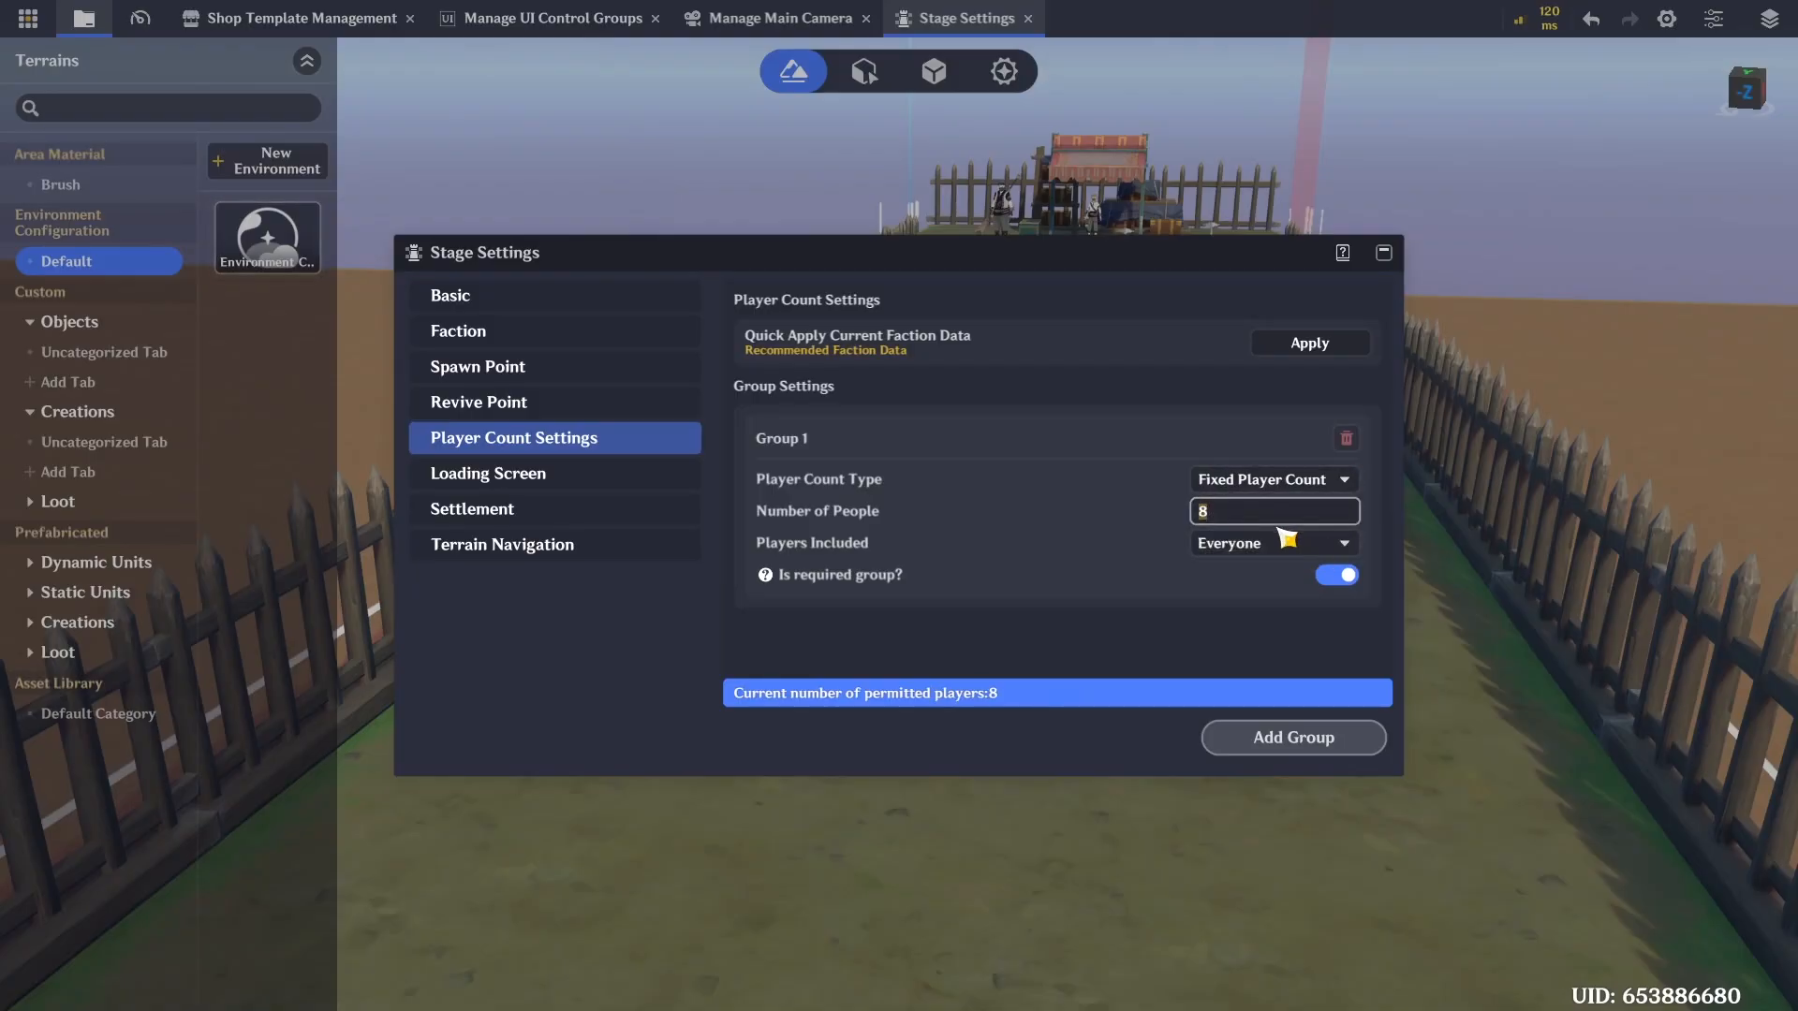
mouse_move(1176, 632)
left_mouse_down()
mouse_move(1131, 400)
mouse_move(1147, 621)
left_mouse_up()
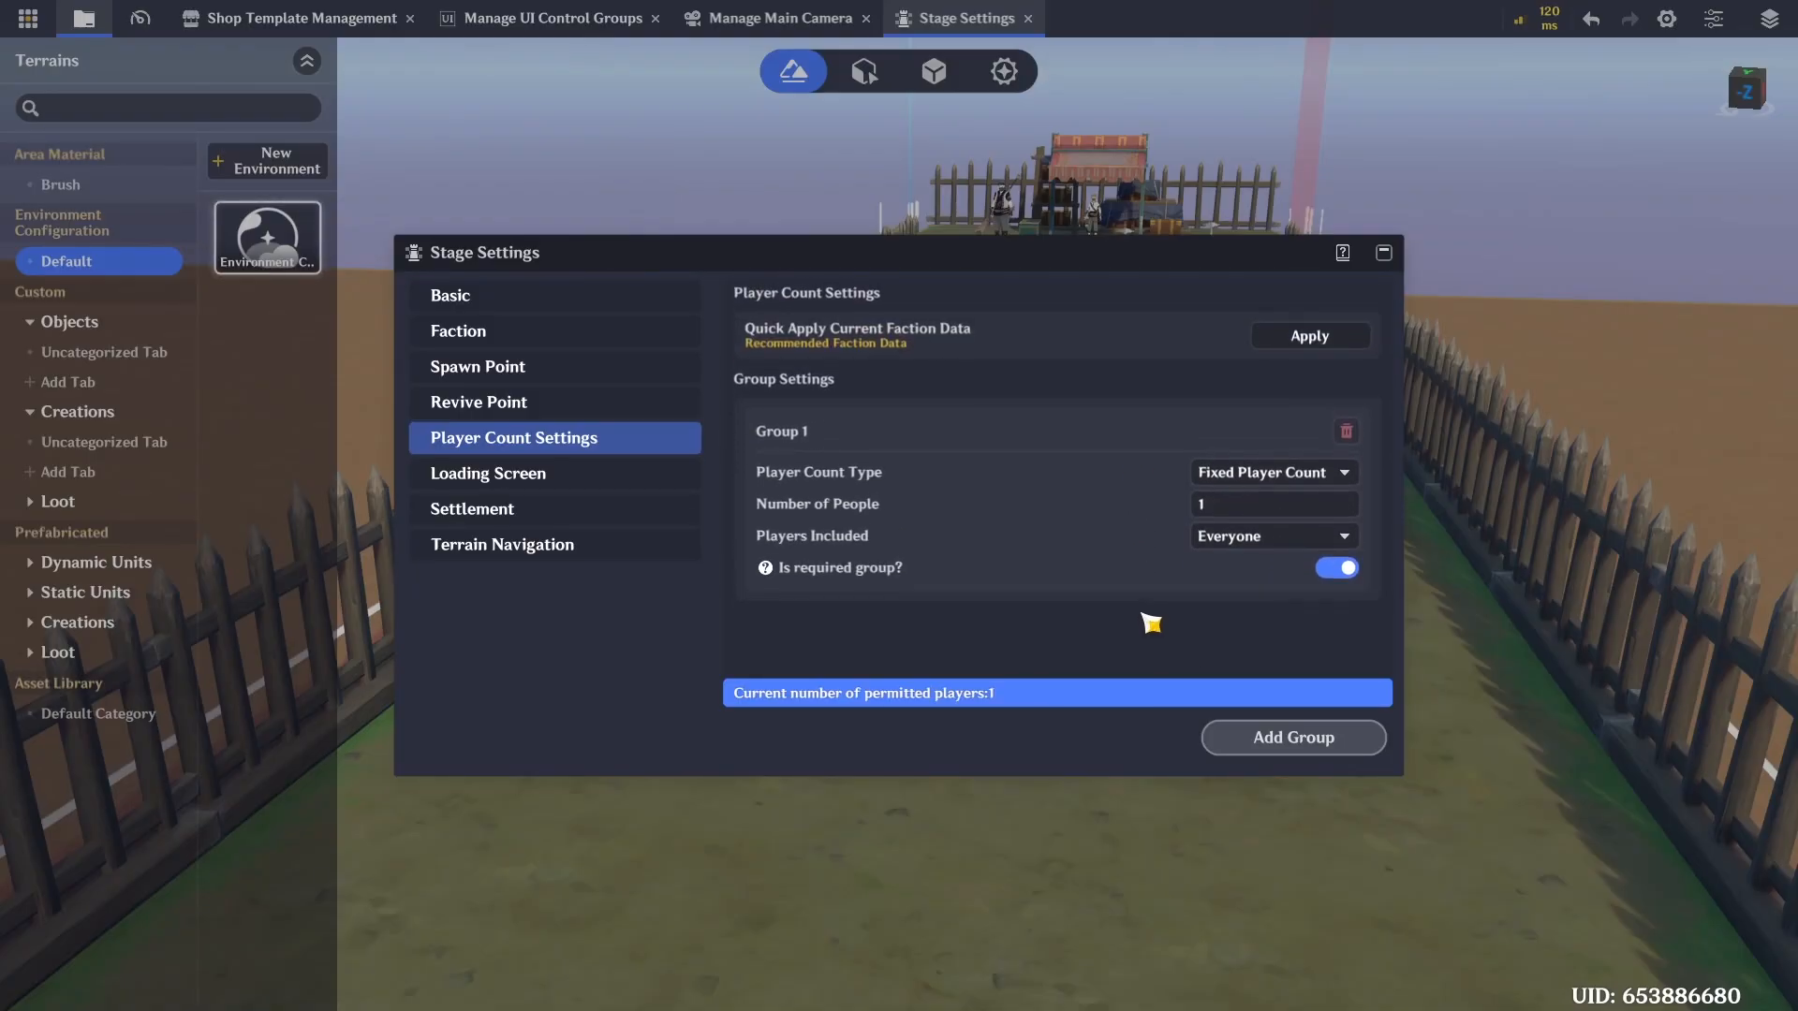
Enter Dragon as the loading screen title and keep Personal Settlement as the settlement screen type
left_click(557, 474)
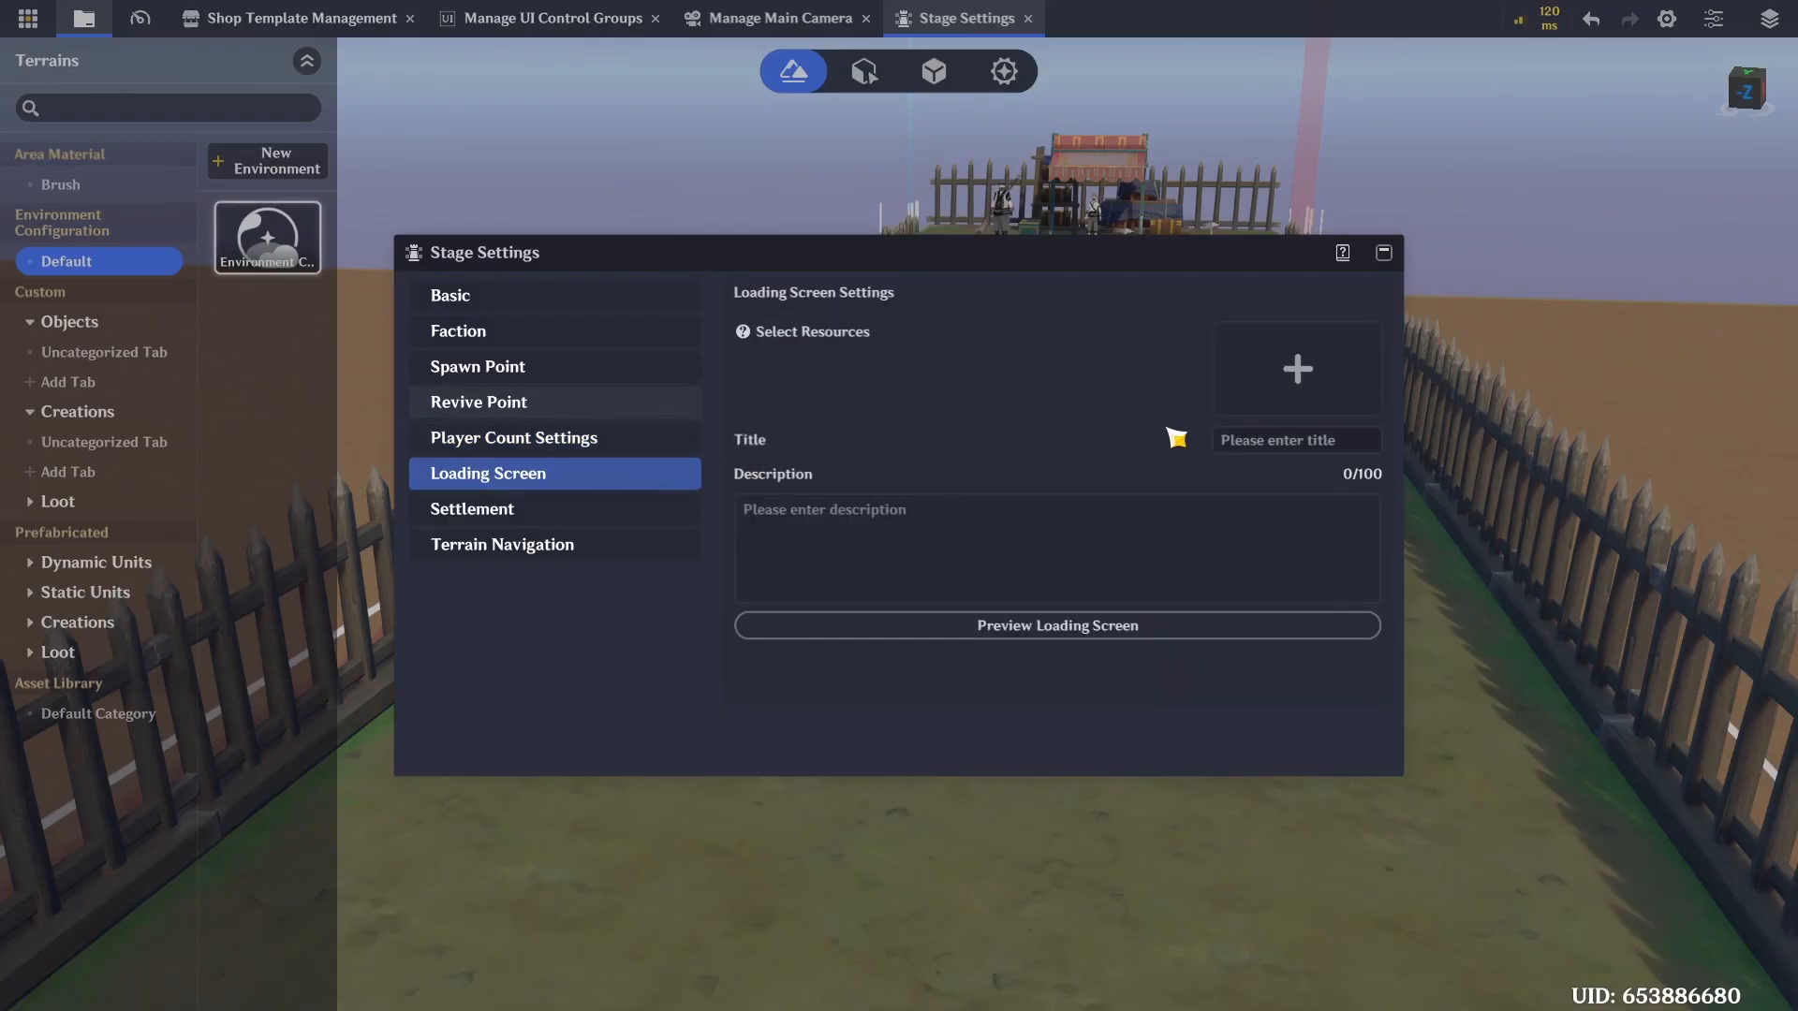
left_click(1300, 442)
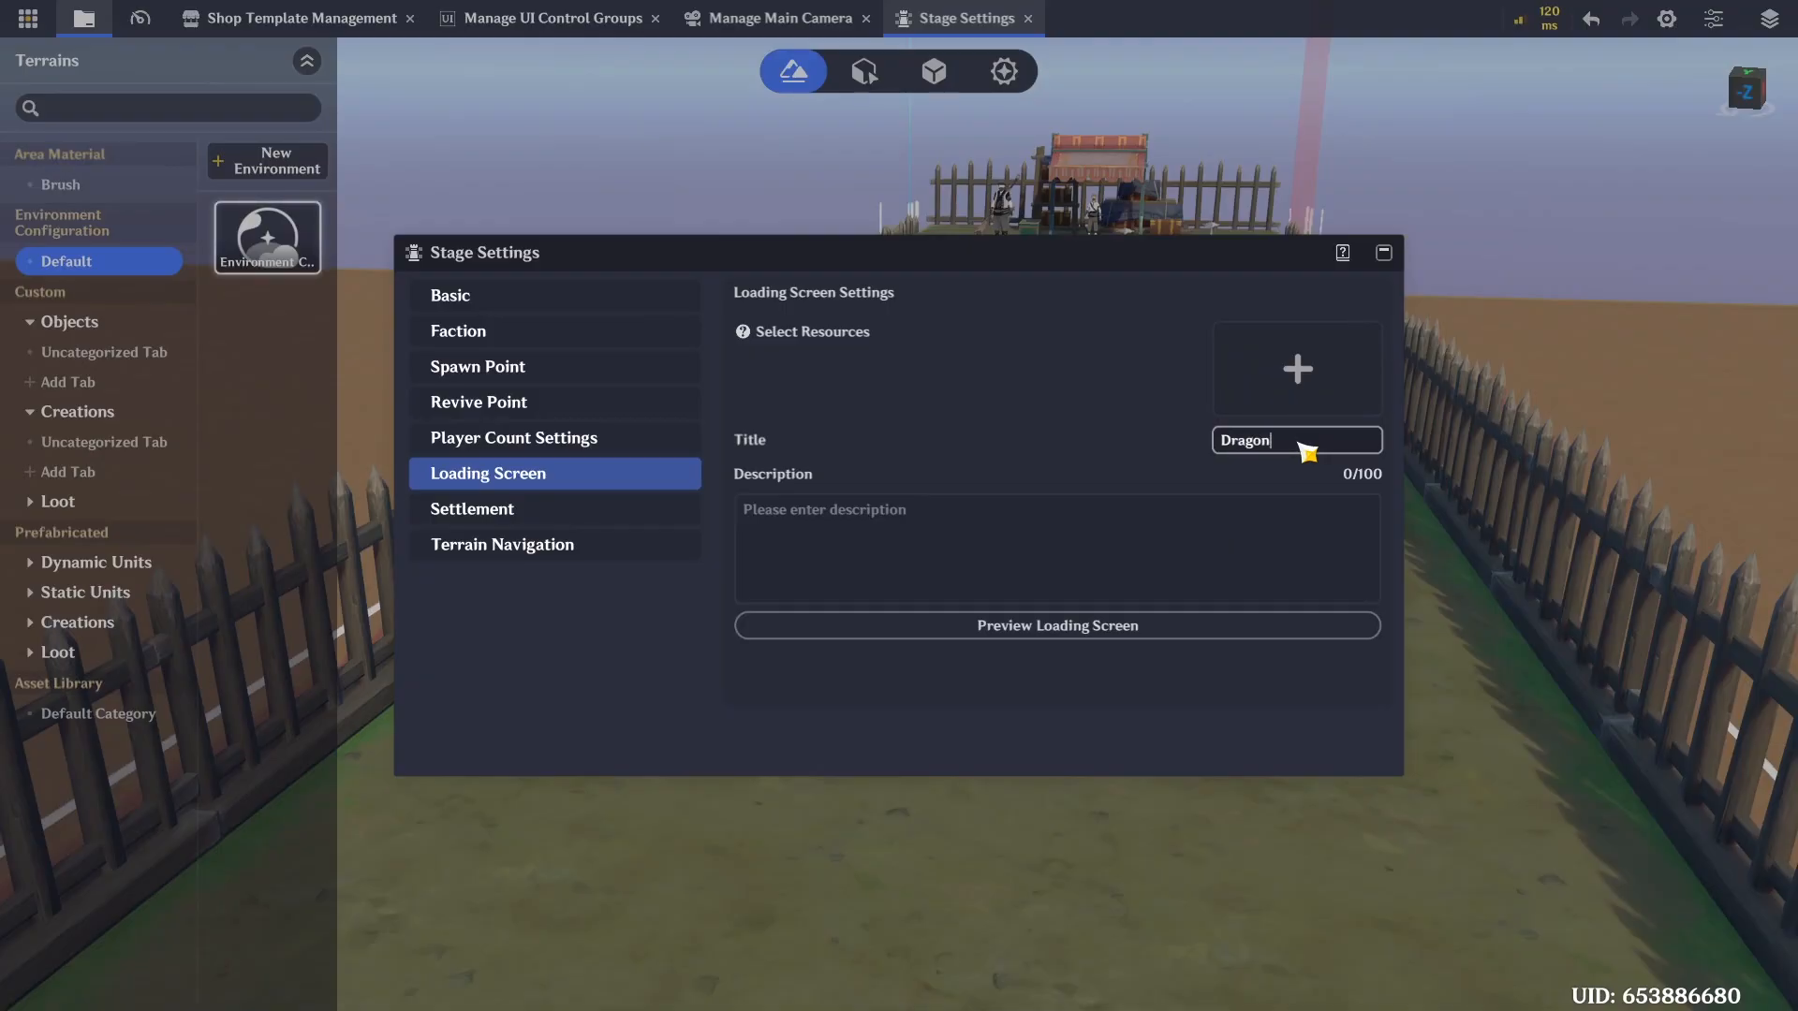
left_click(473, 508)
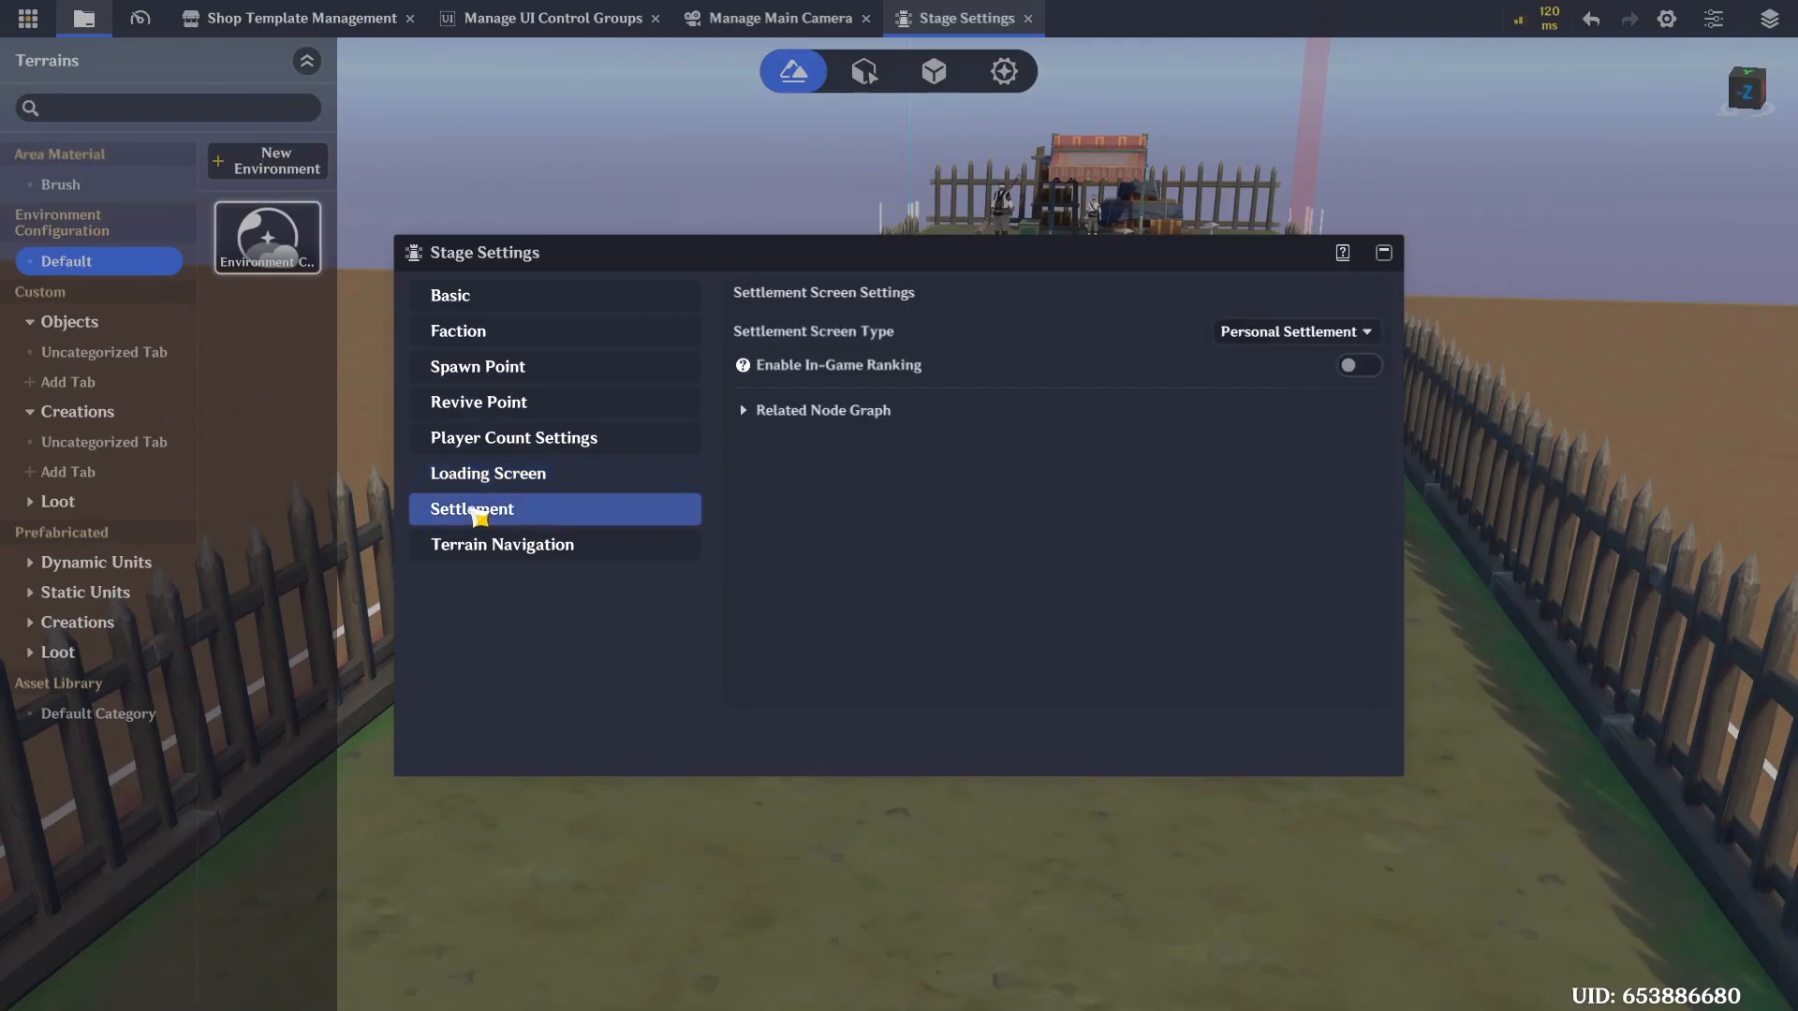
left_click(1295, 342)
left_click(1301, 352)
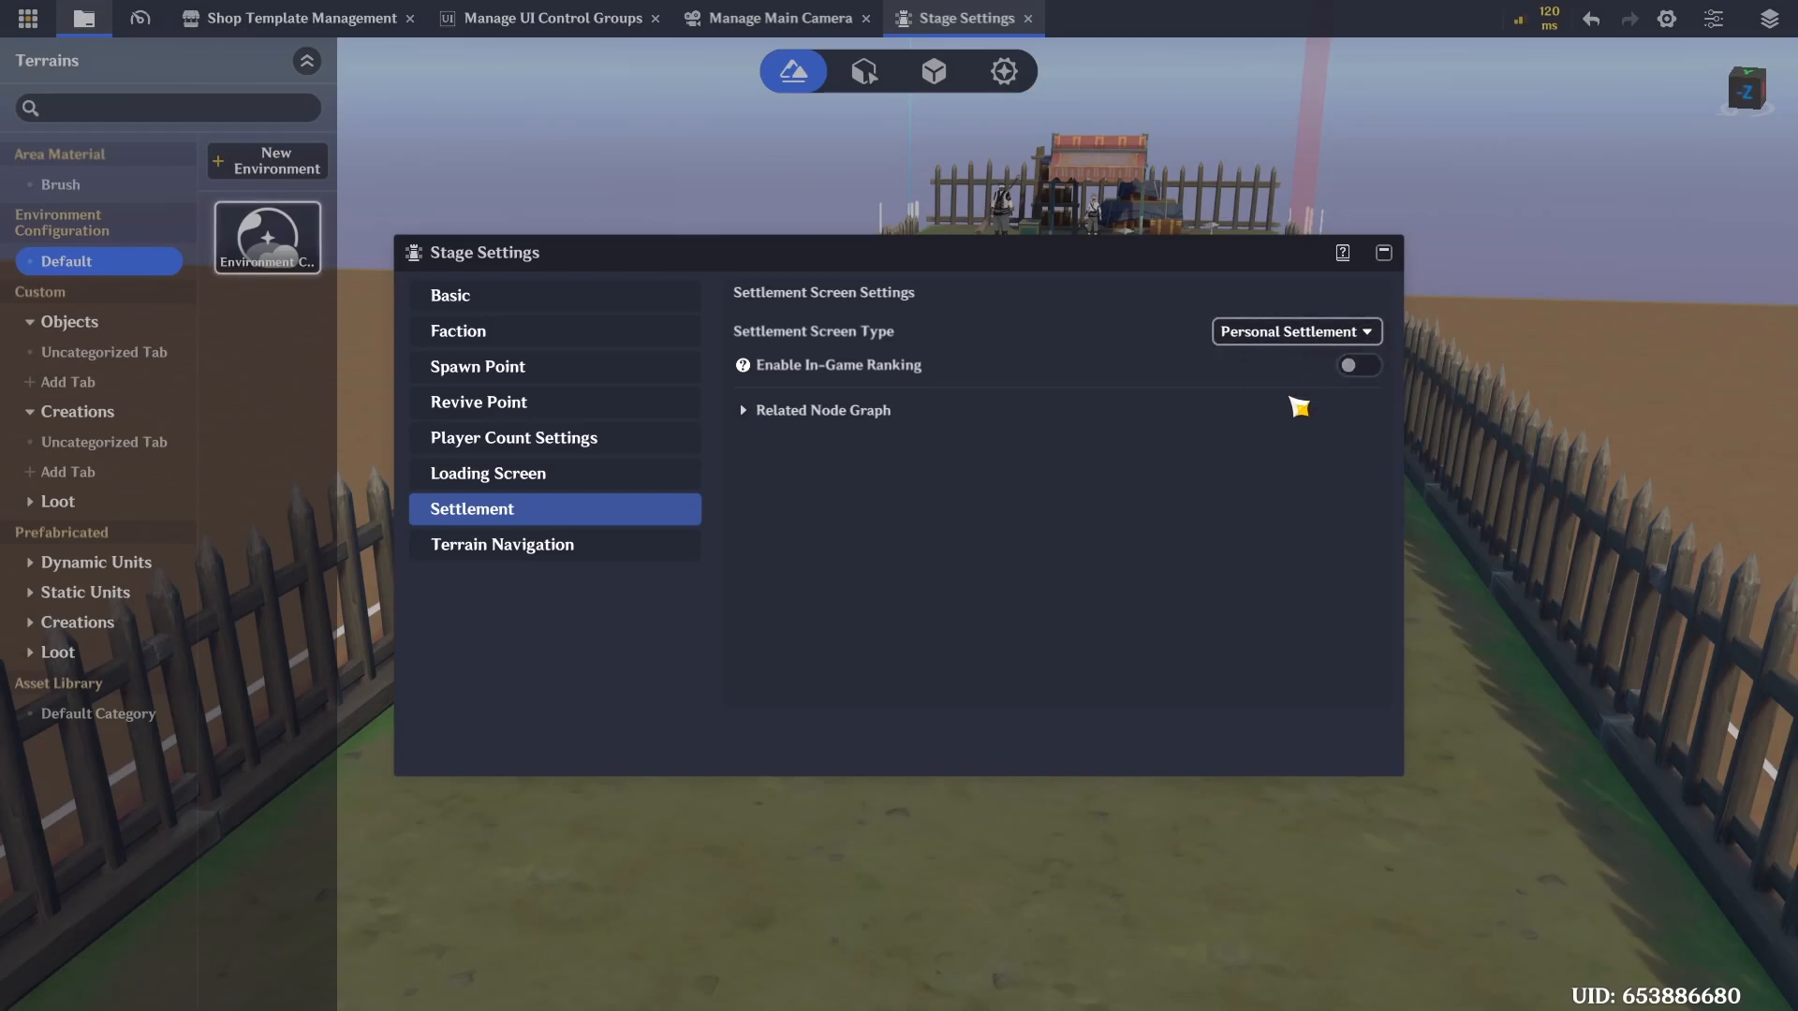
Review the Terrain Navigation, Revive Point, Spawn Point, Faction, Basic and Settlement sections of the Stage Settings
left_click(578, 548)
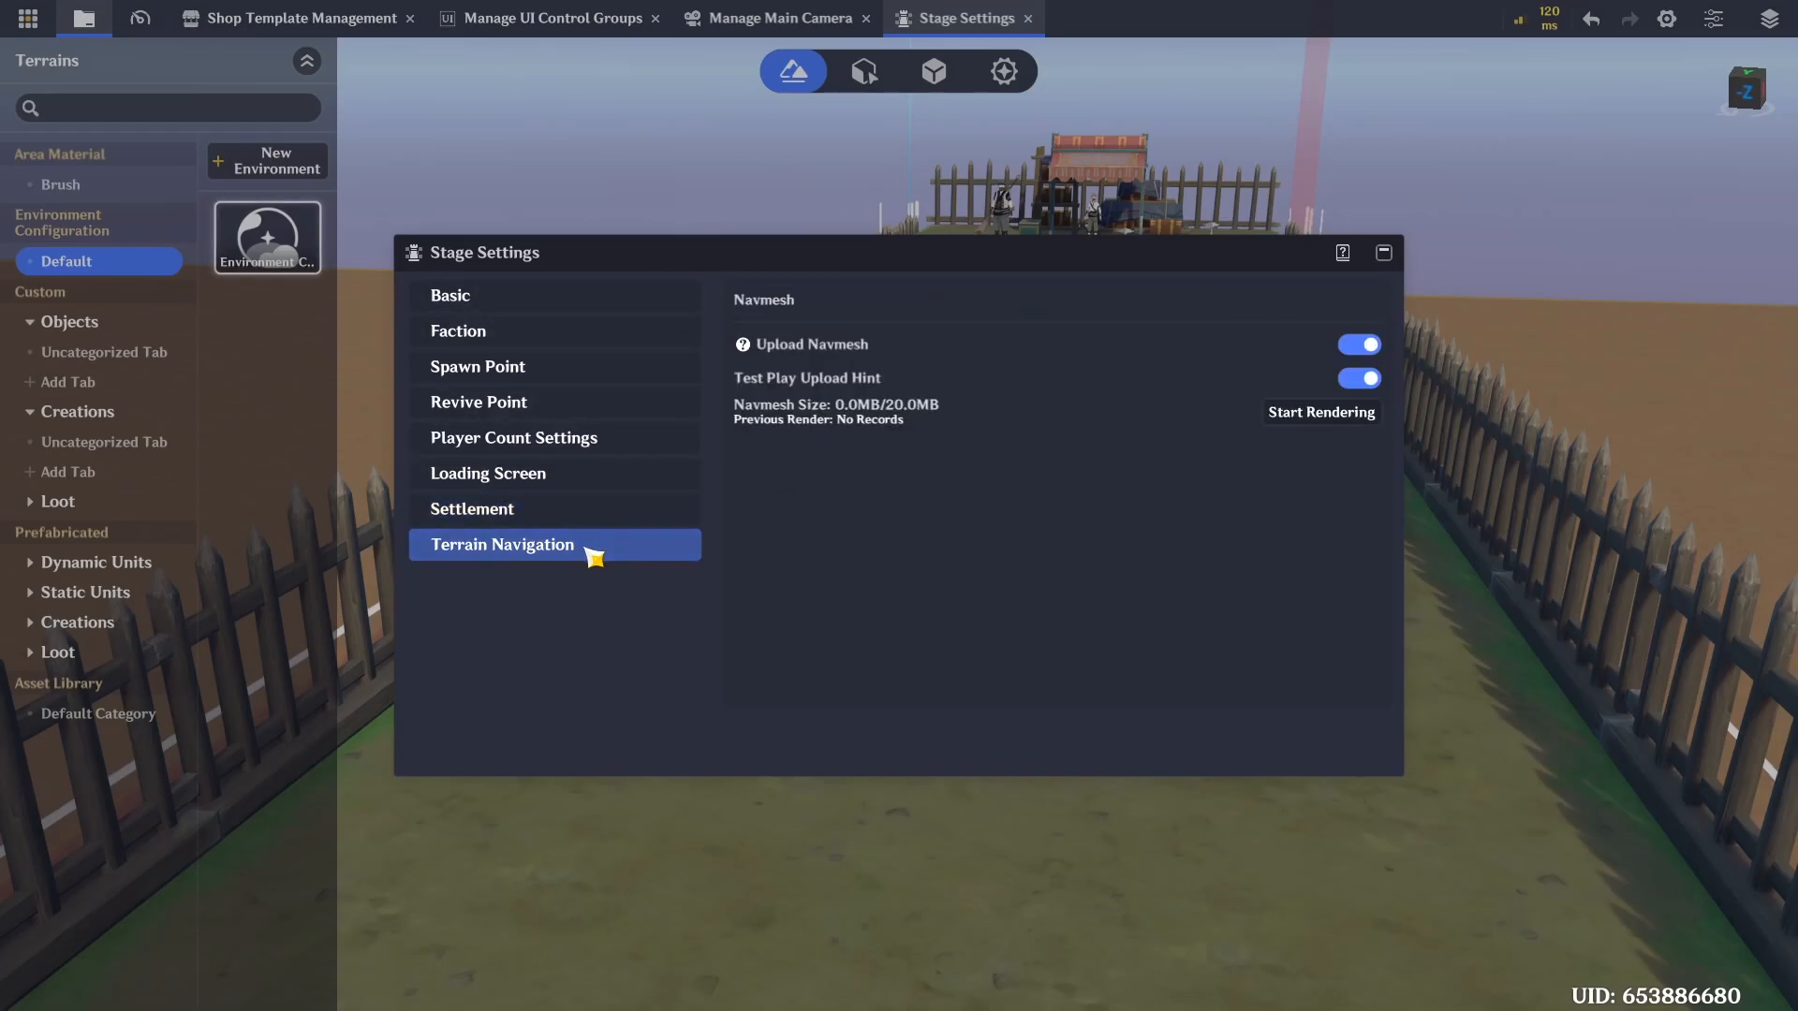
left_click(525, 404)
left_click(532, 371)
left_click(541, 334)
left_click(543, 298)
left_click(548, 333)
left_click(562, 367)
left_click(553, 297)
scroll(899, 502, "down", 5)
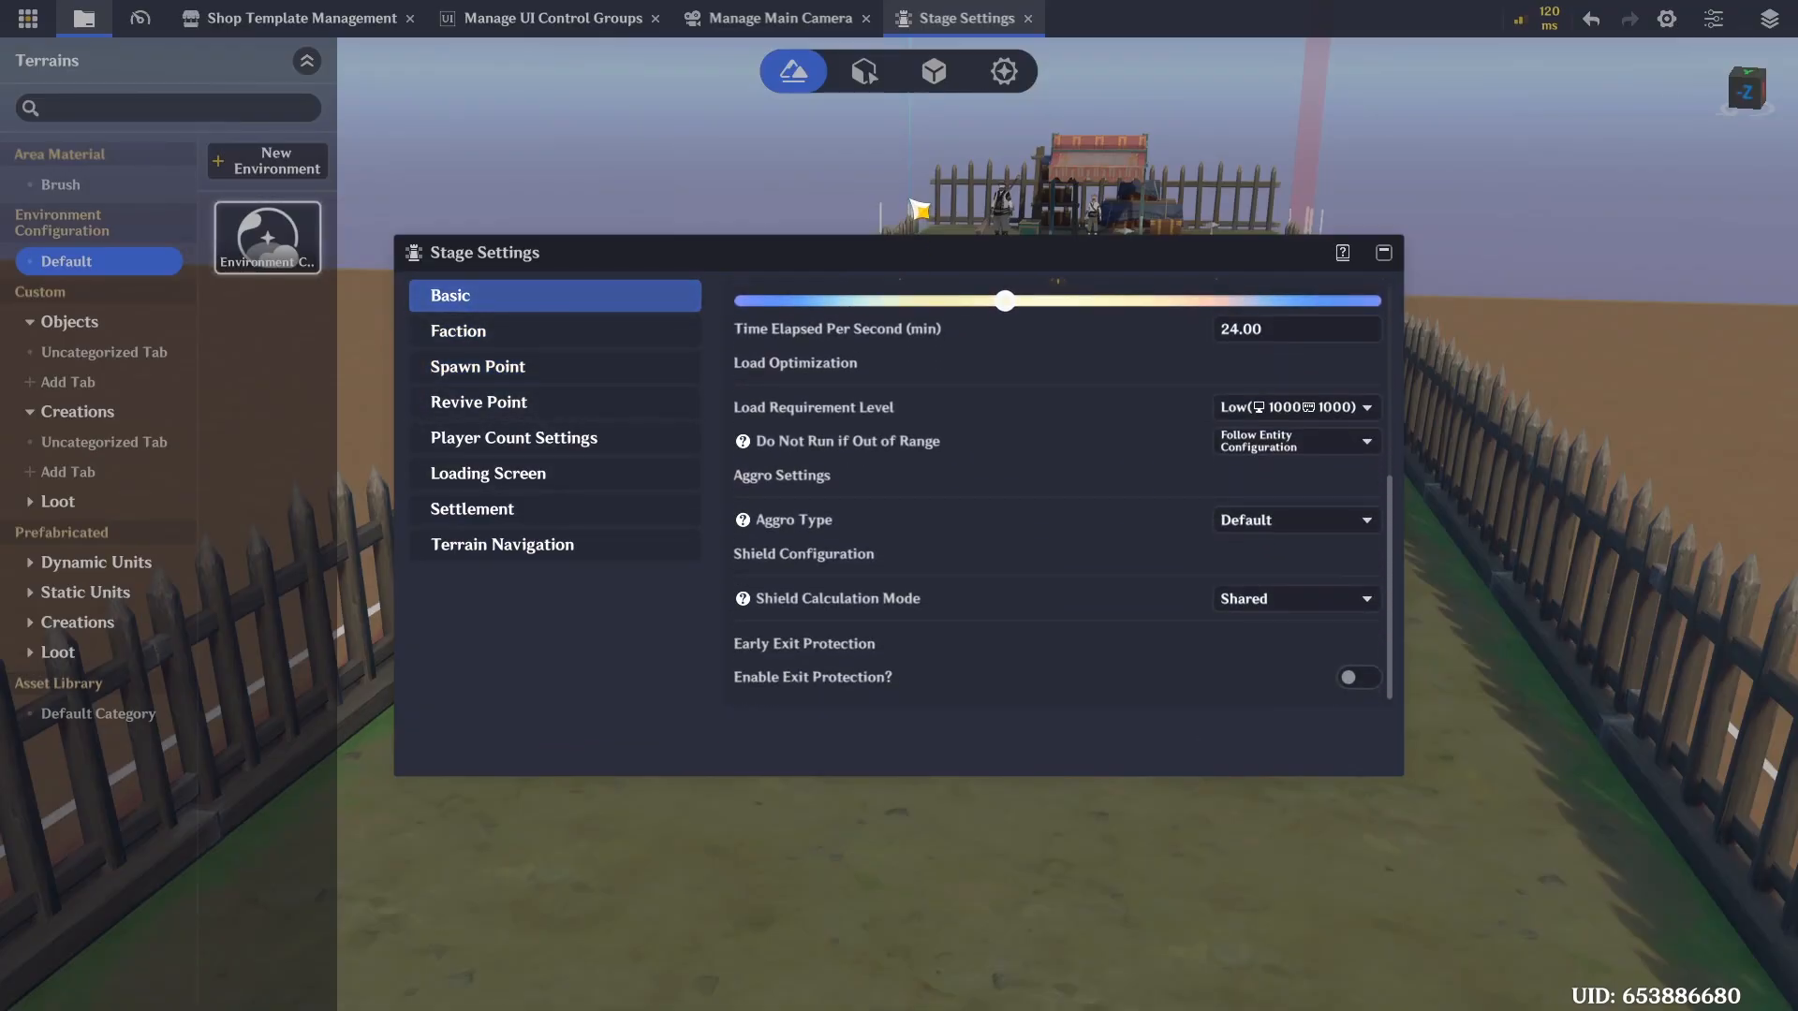
left_click(548, 509)
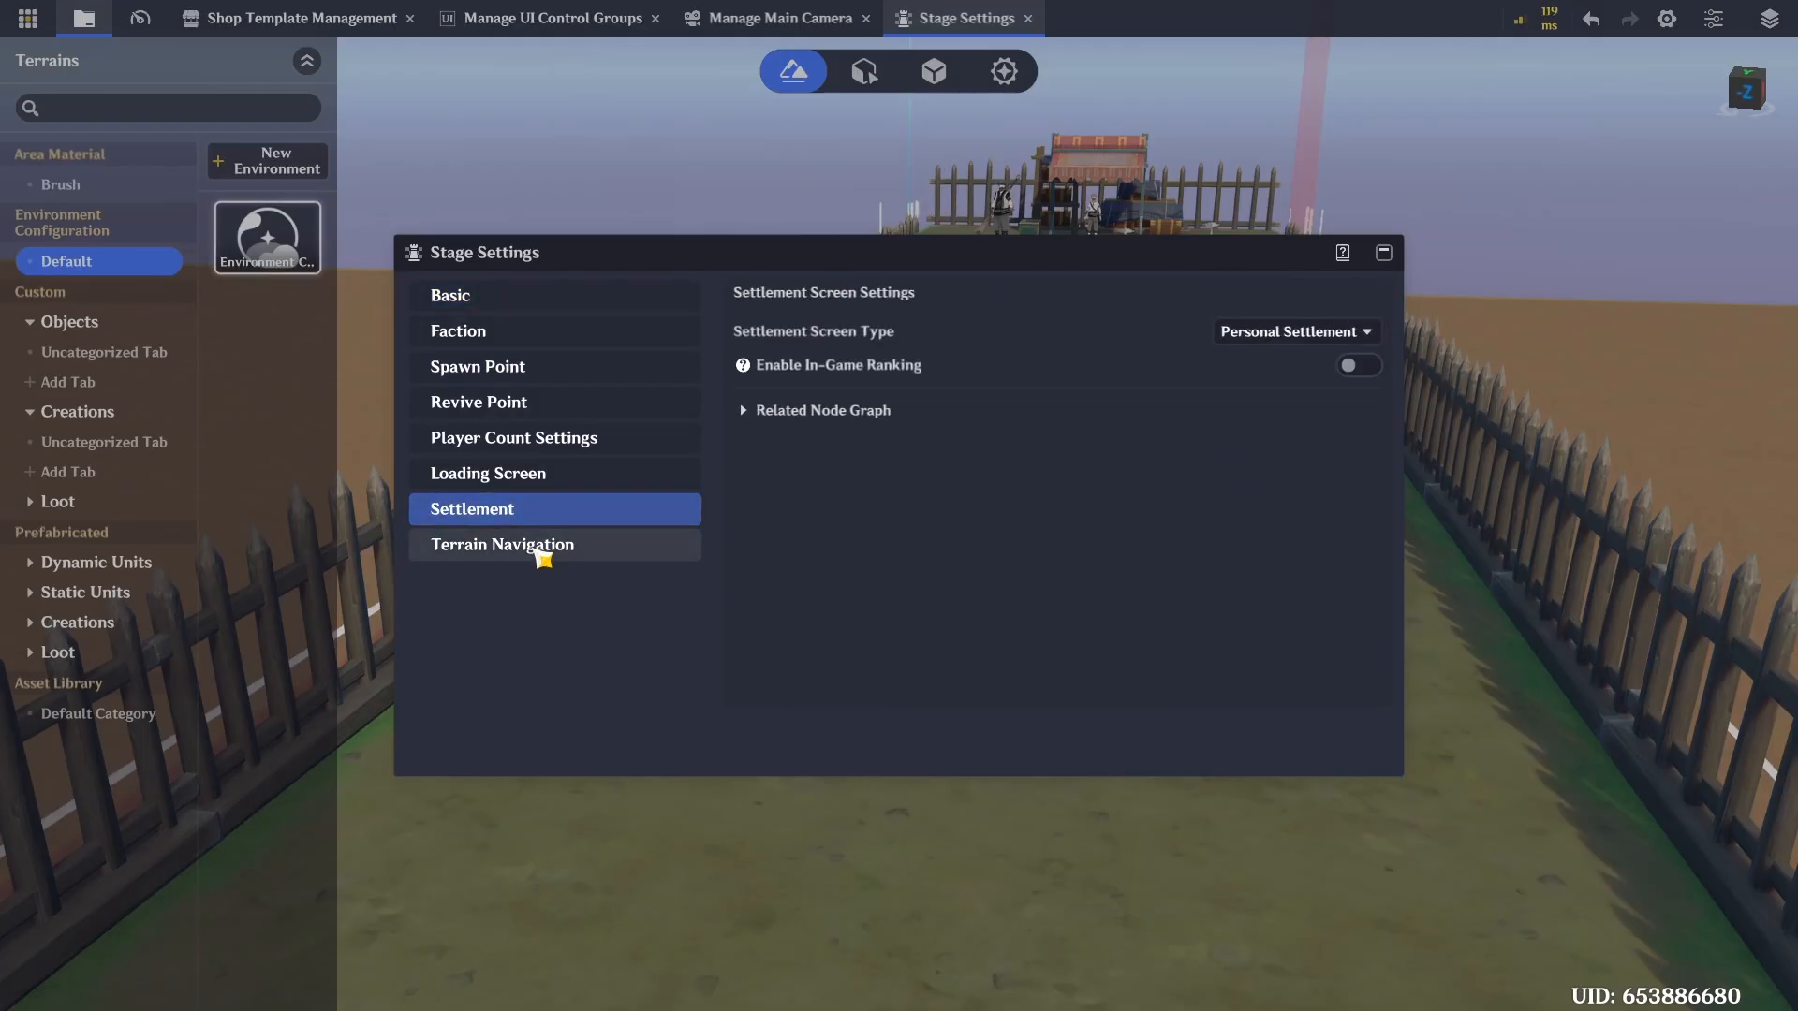
Render the terrain navigation navmesh after saving and close the Stage Settings
left_click(539, 547)
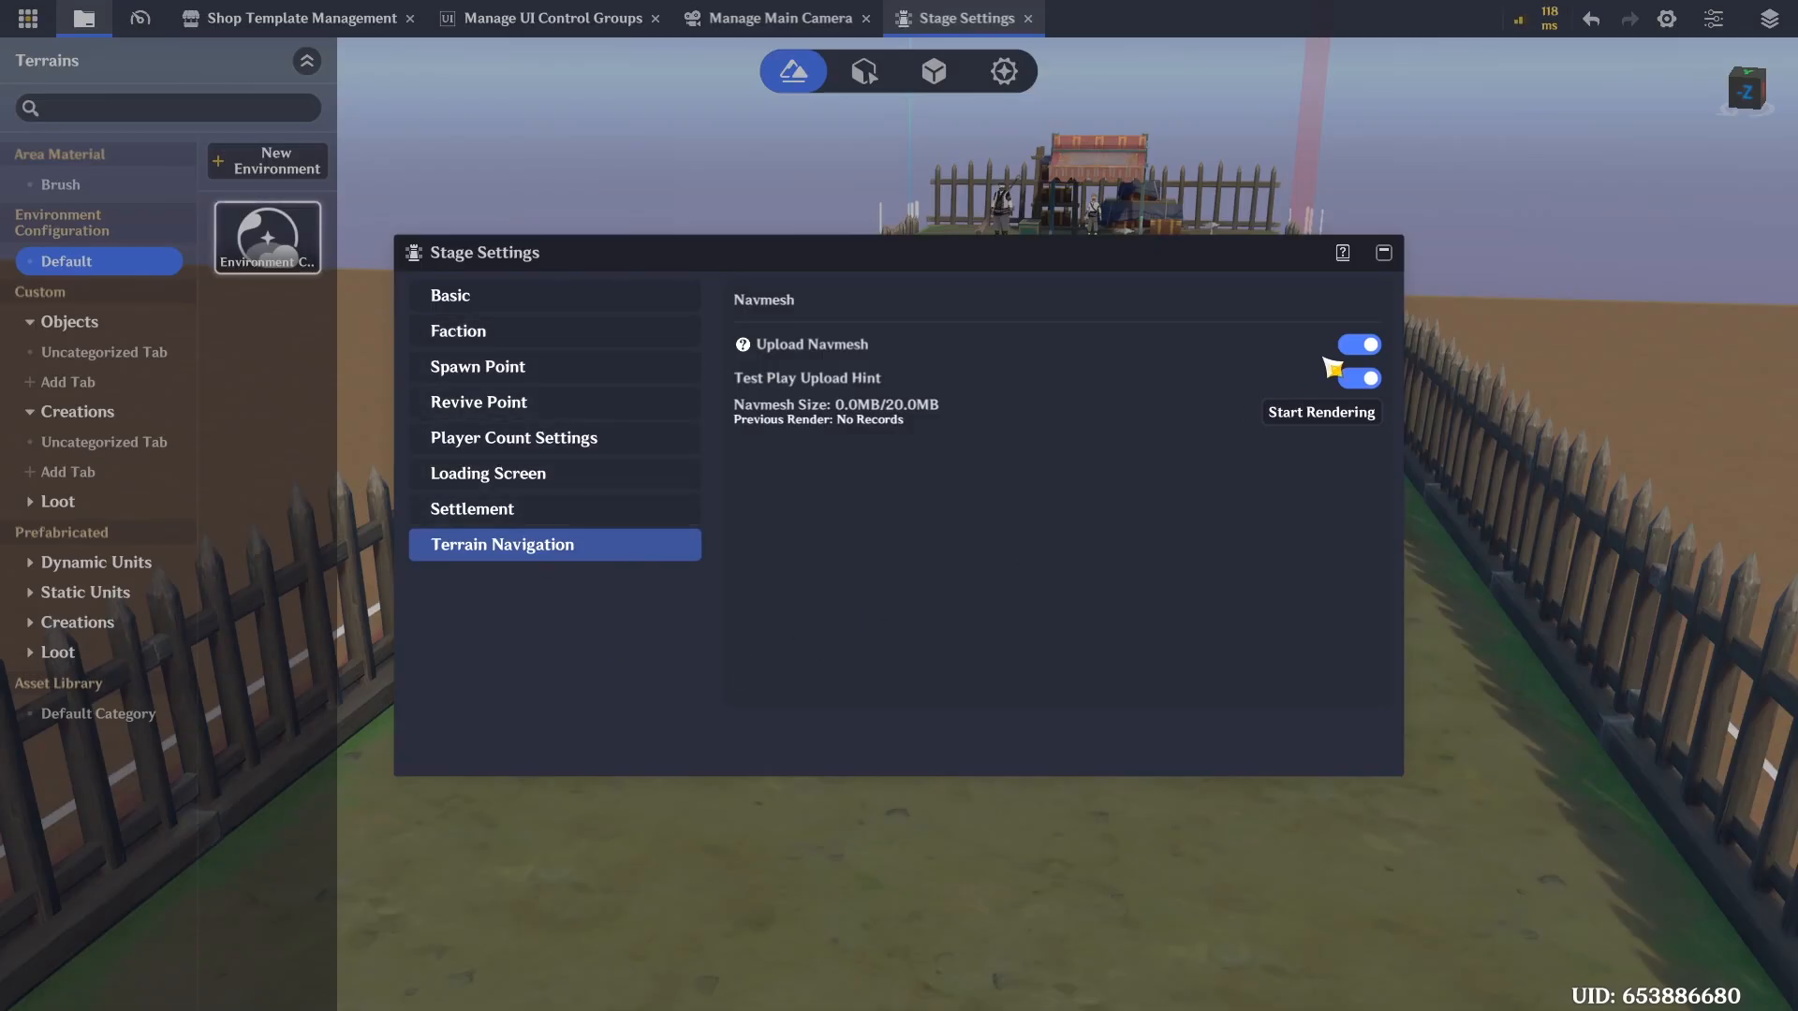
left_click(1346, 420)
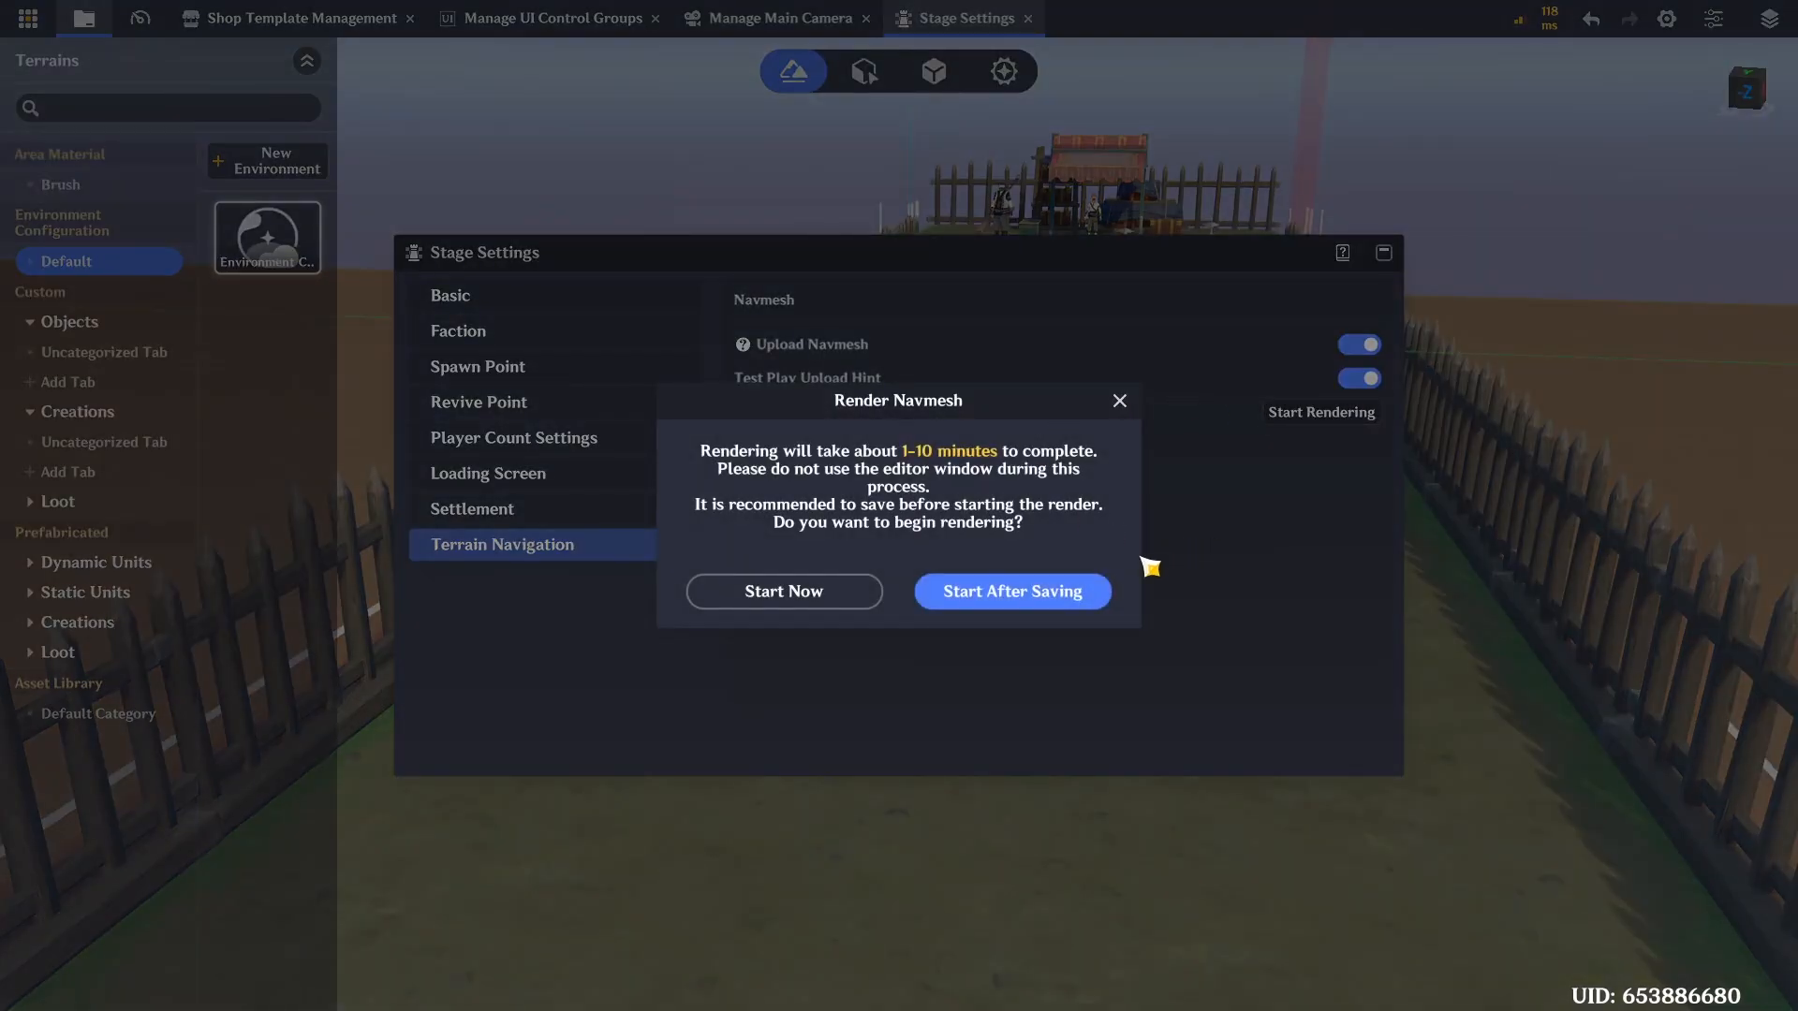
left_click(1041, 596)
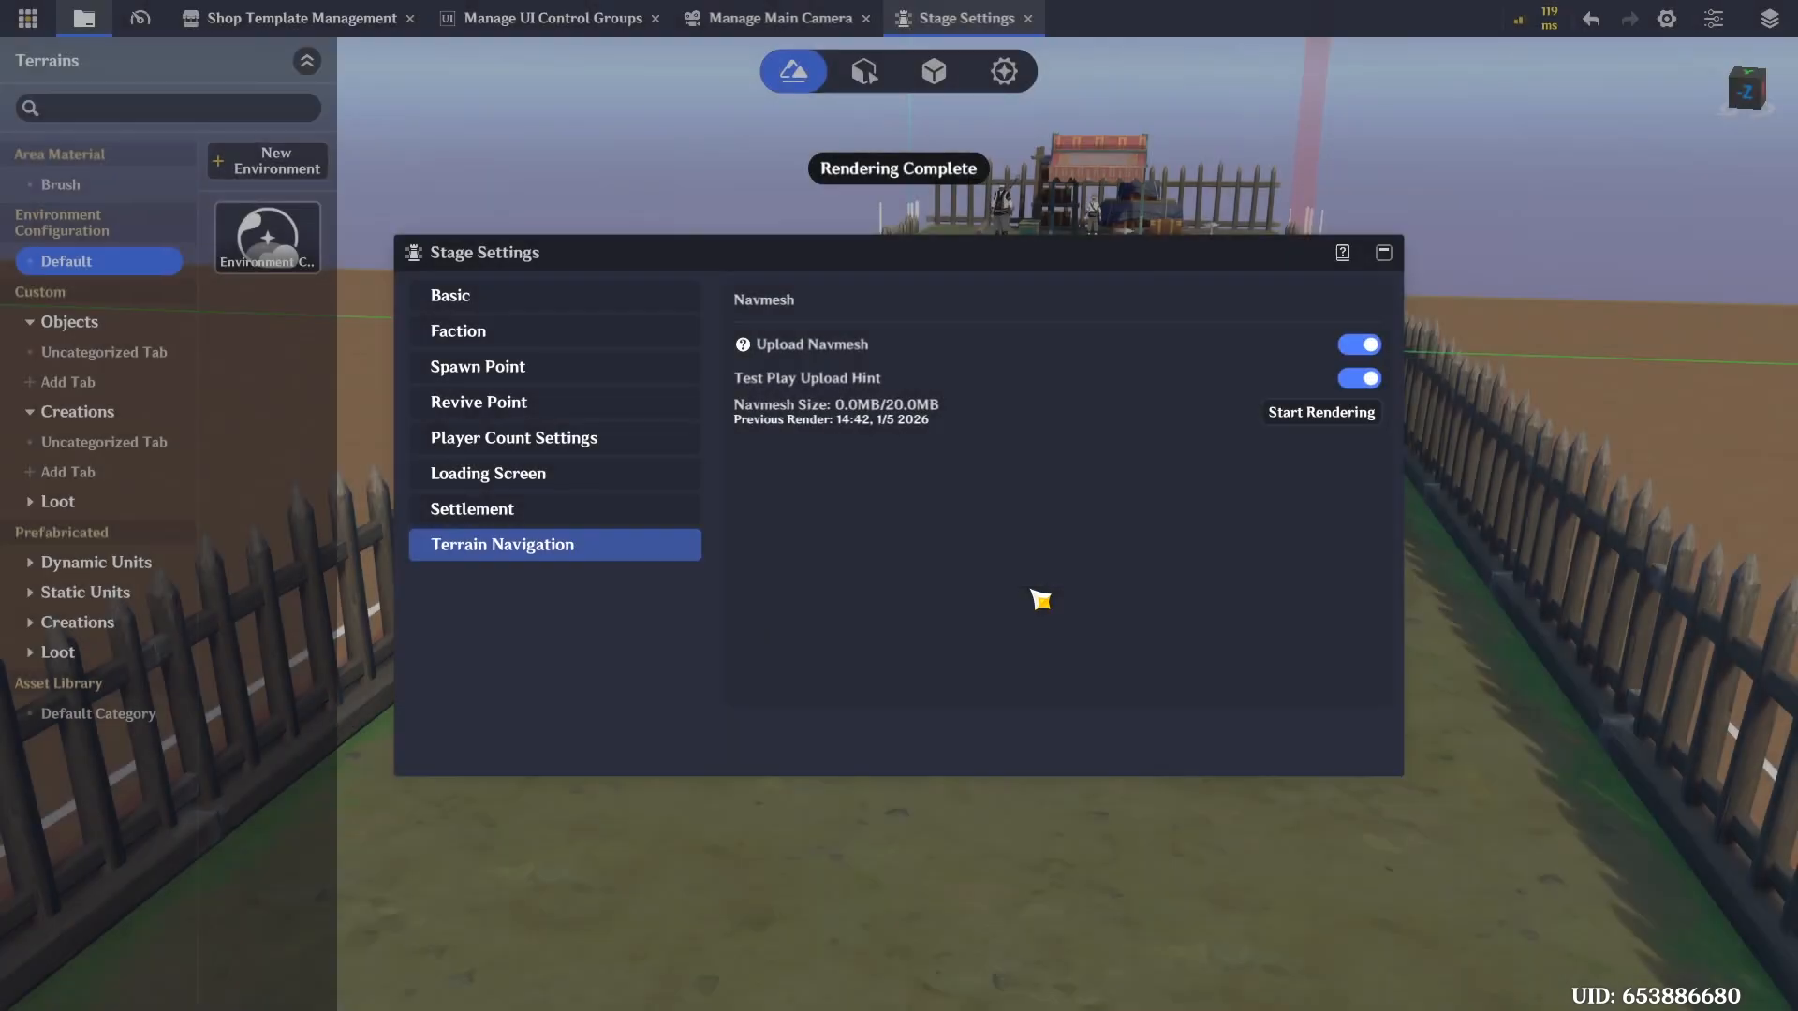
left_click(1383, 255)
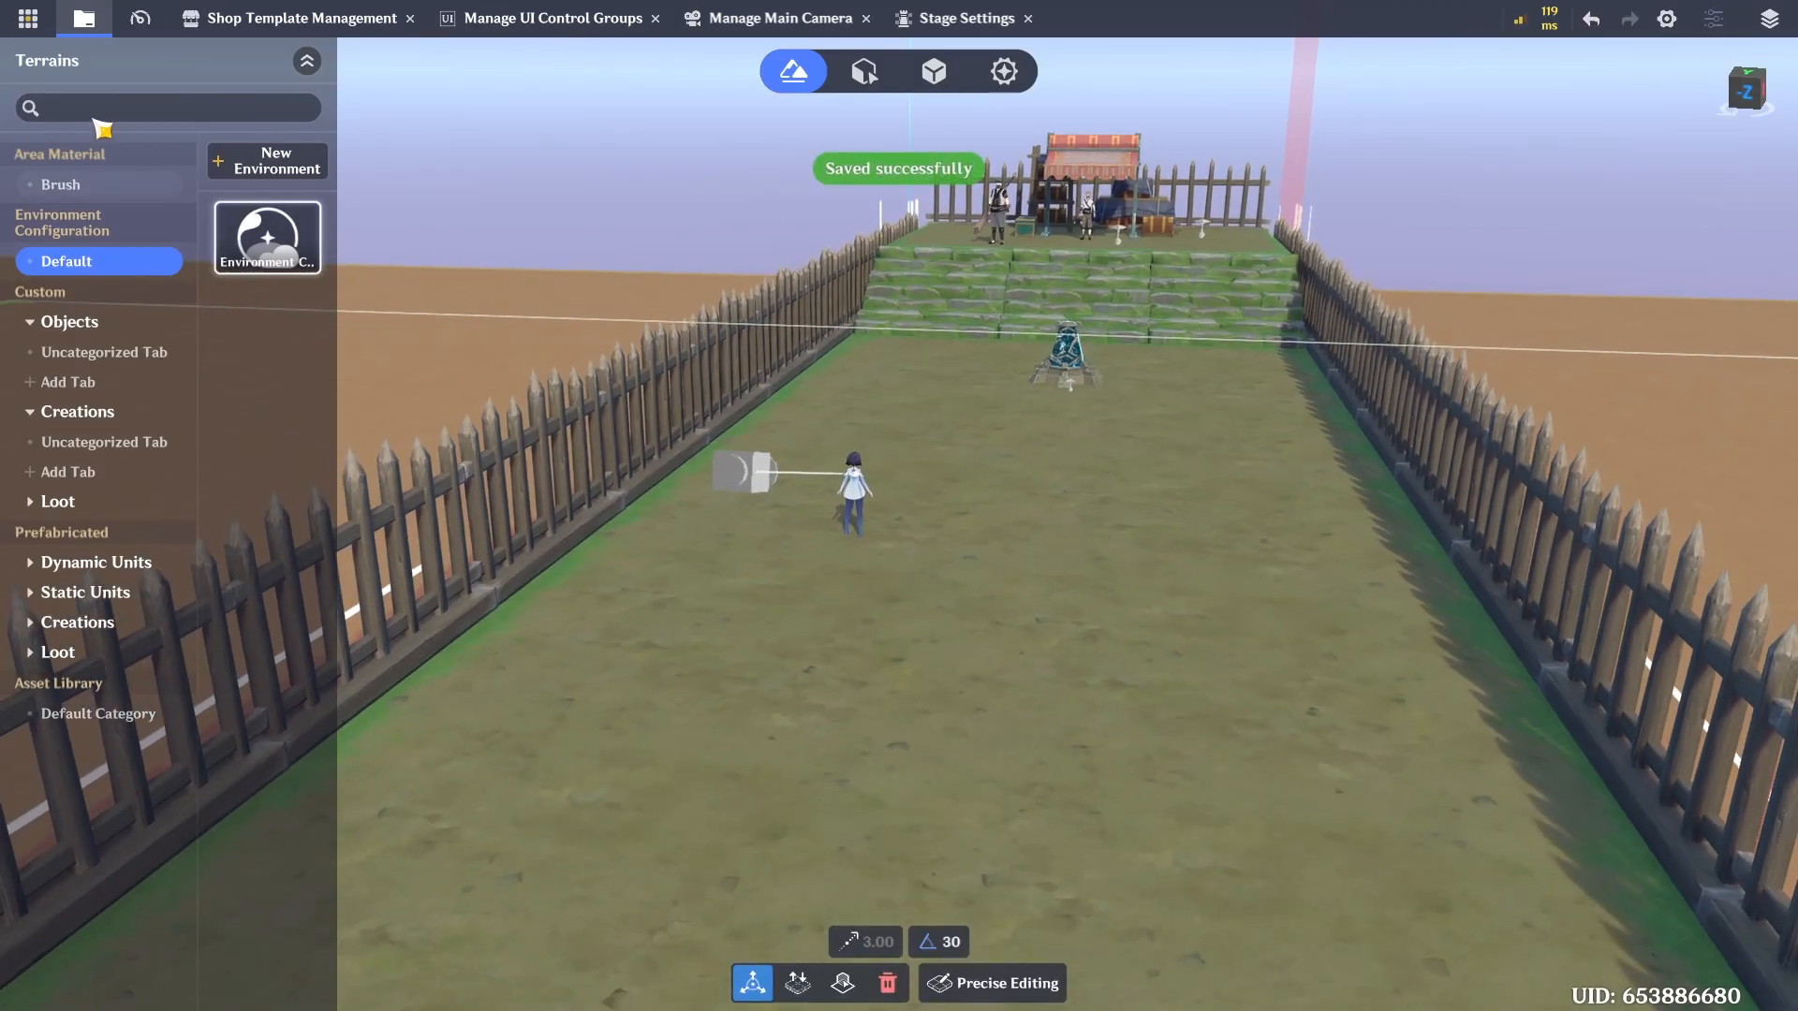
Open the background music settings and expand the Battle Music category in the Background Music Library
left_click(29, 18)
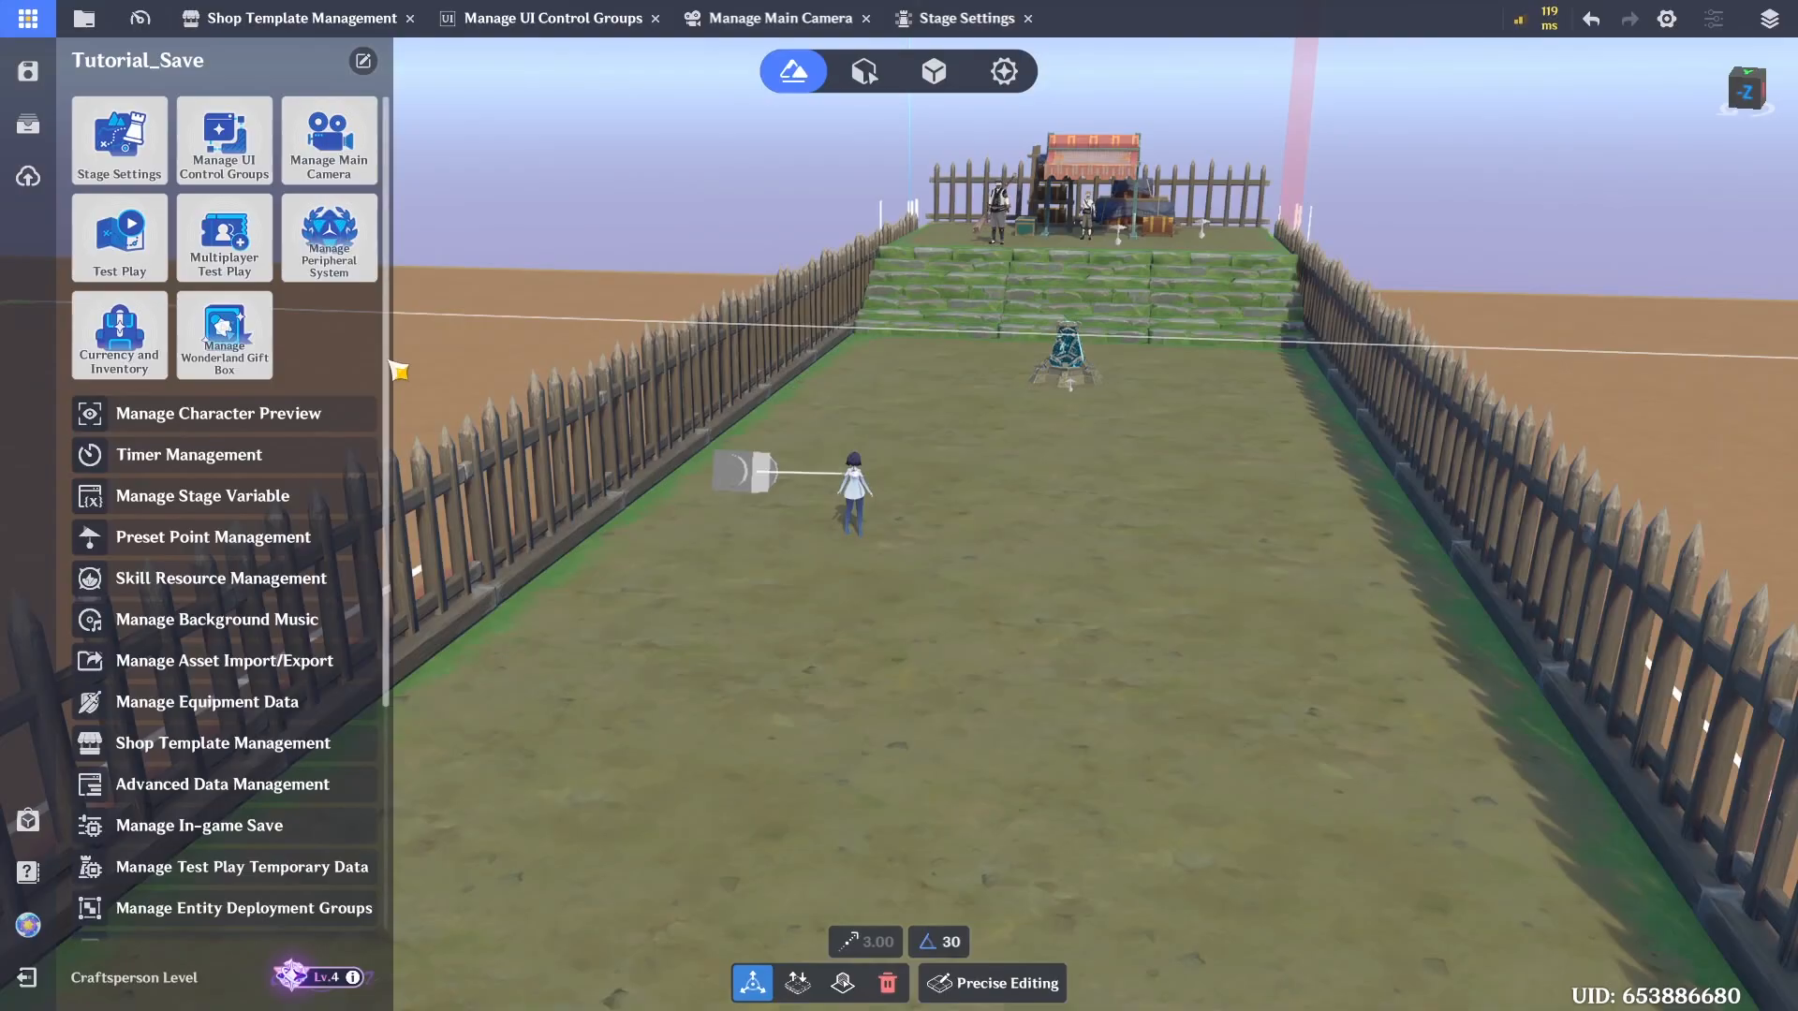
scroll(404, 396, "down", 1)
scroll(404, 396, "down", 10)
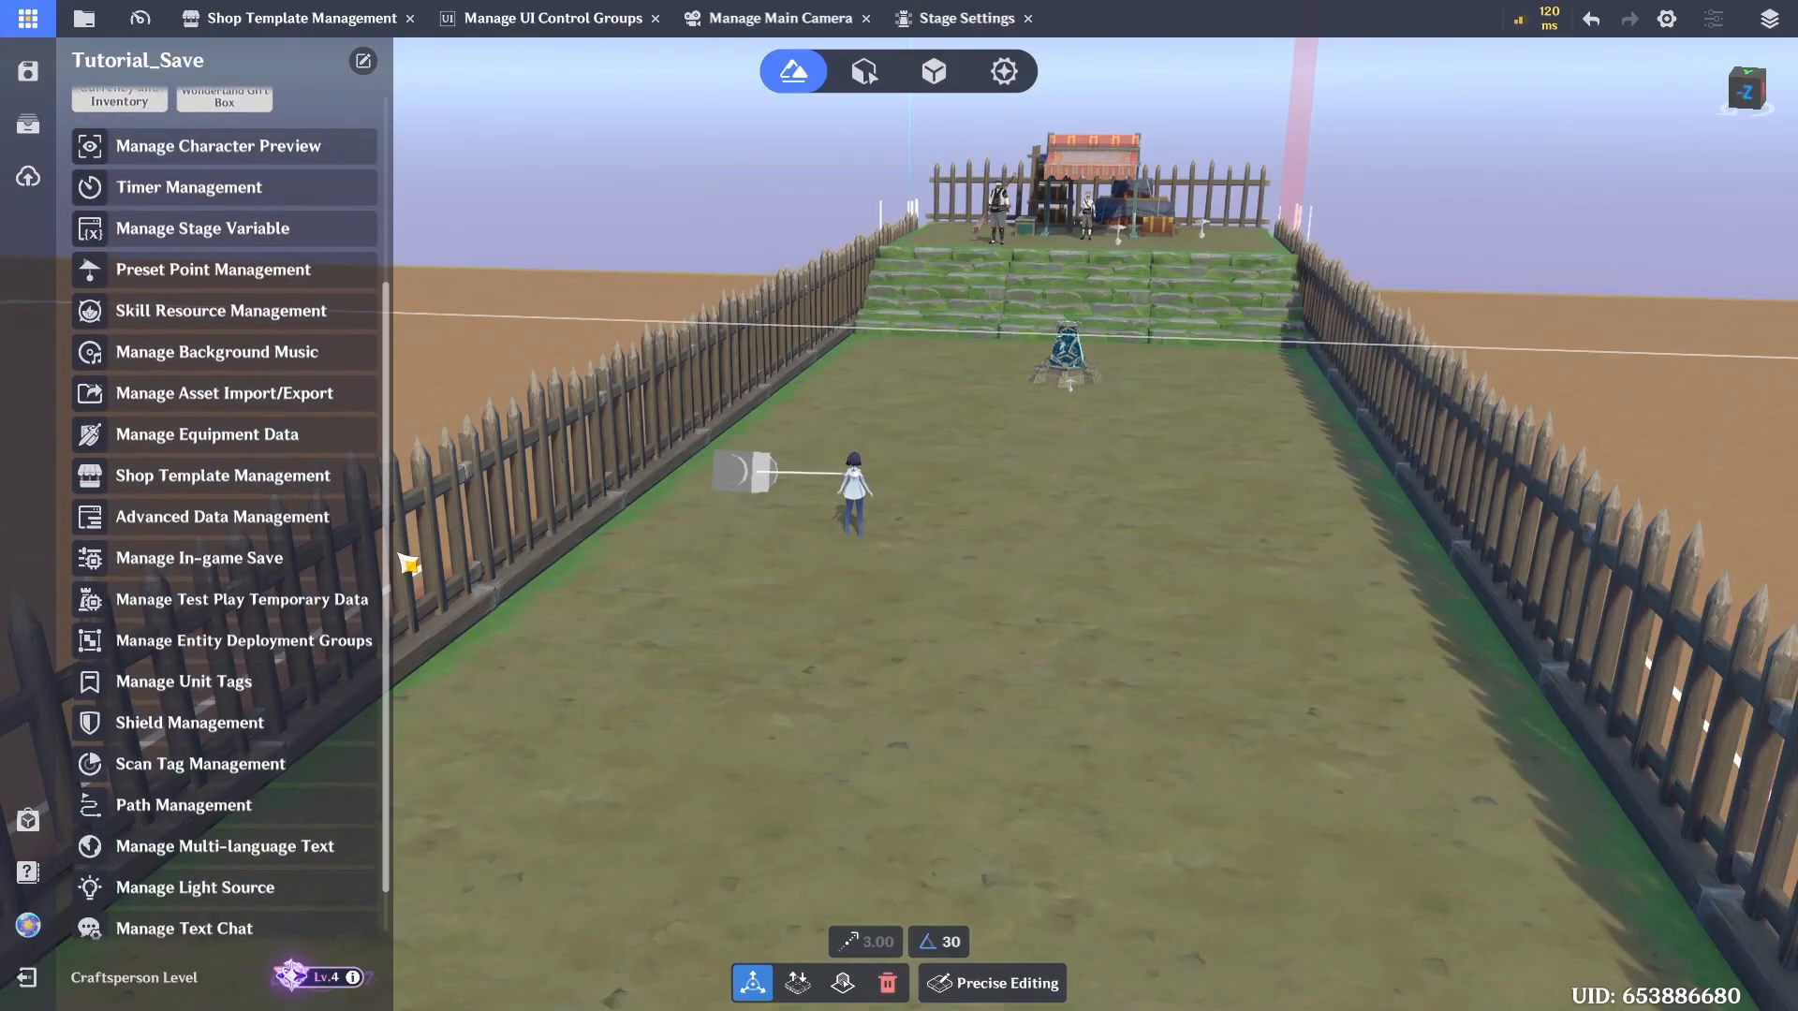
scroll(419, 581, "up", 5)
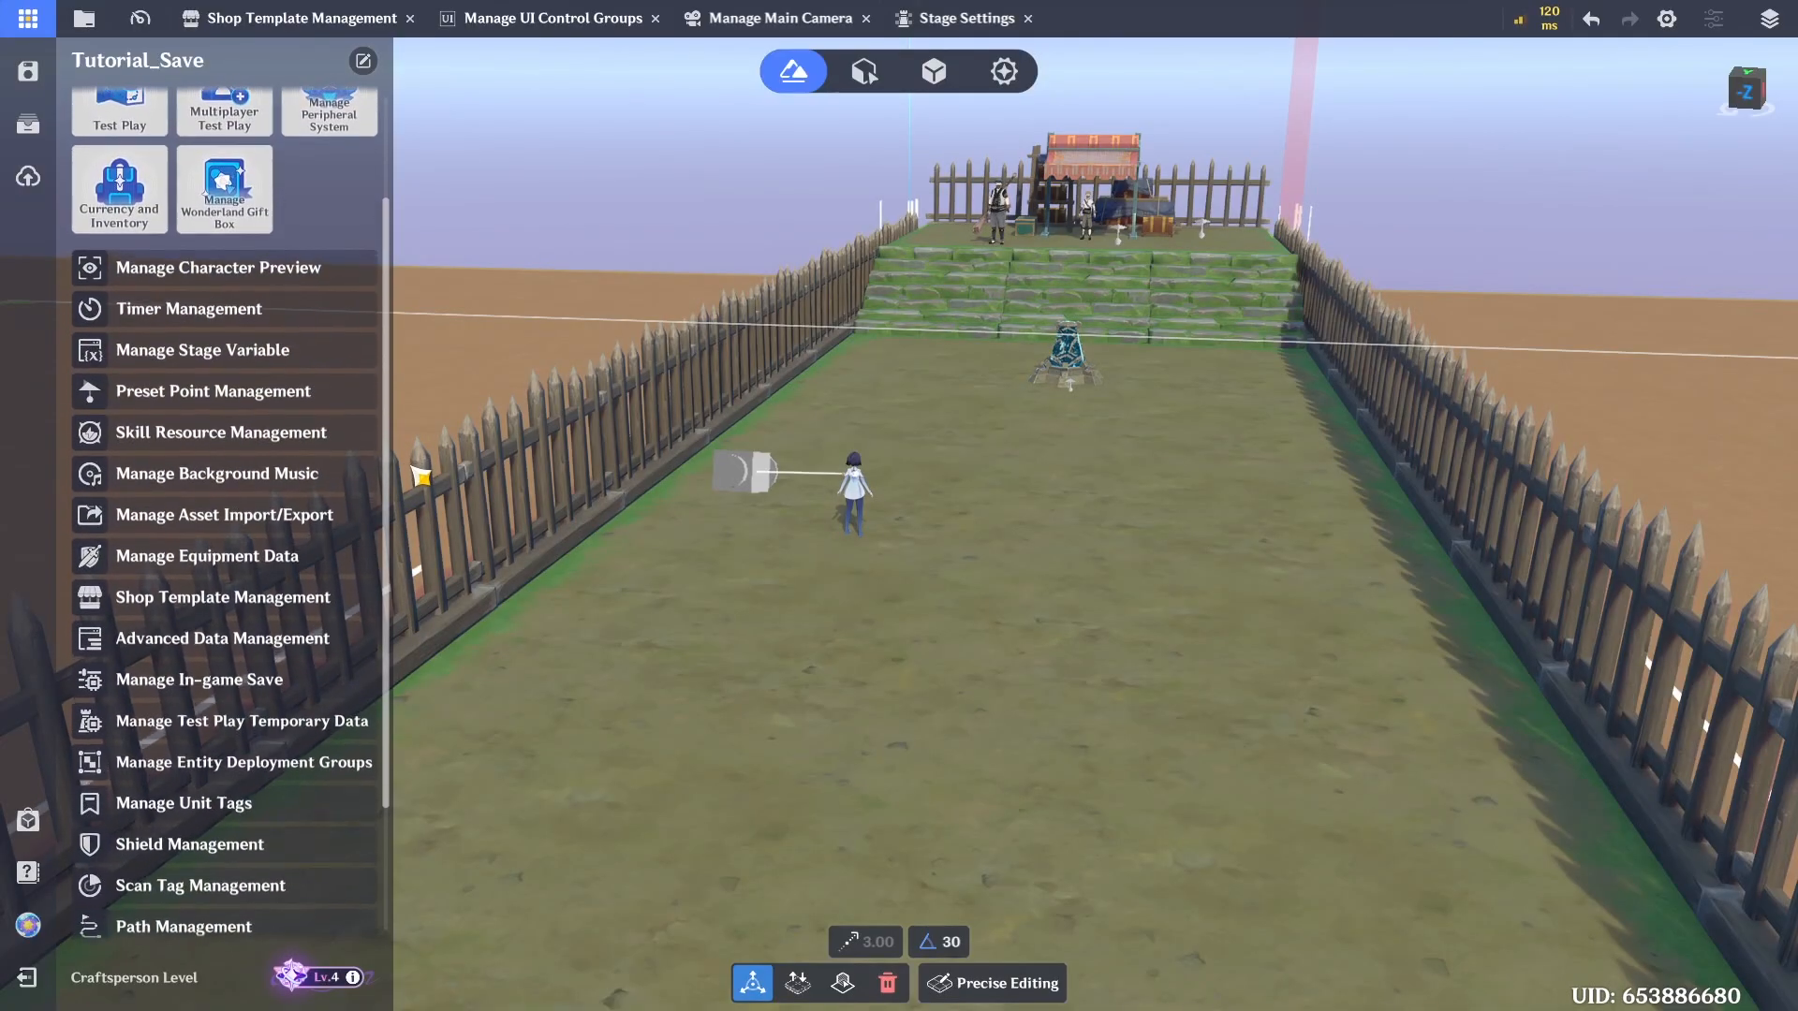
left_click(215, 445)
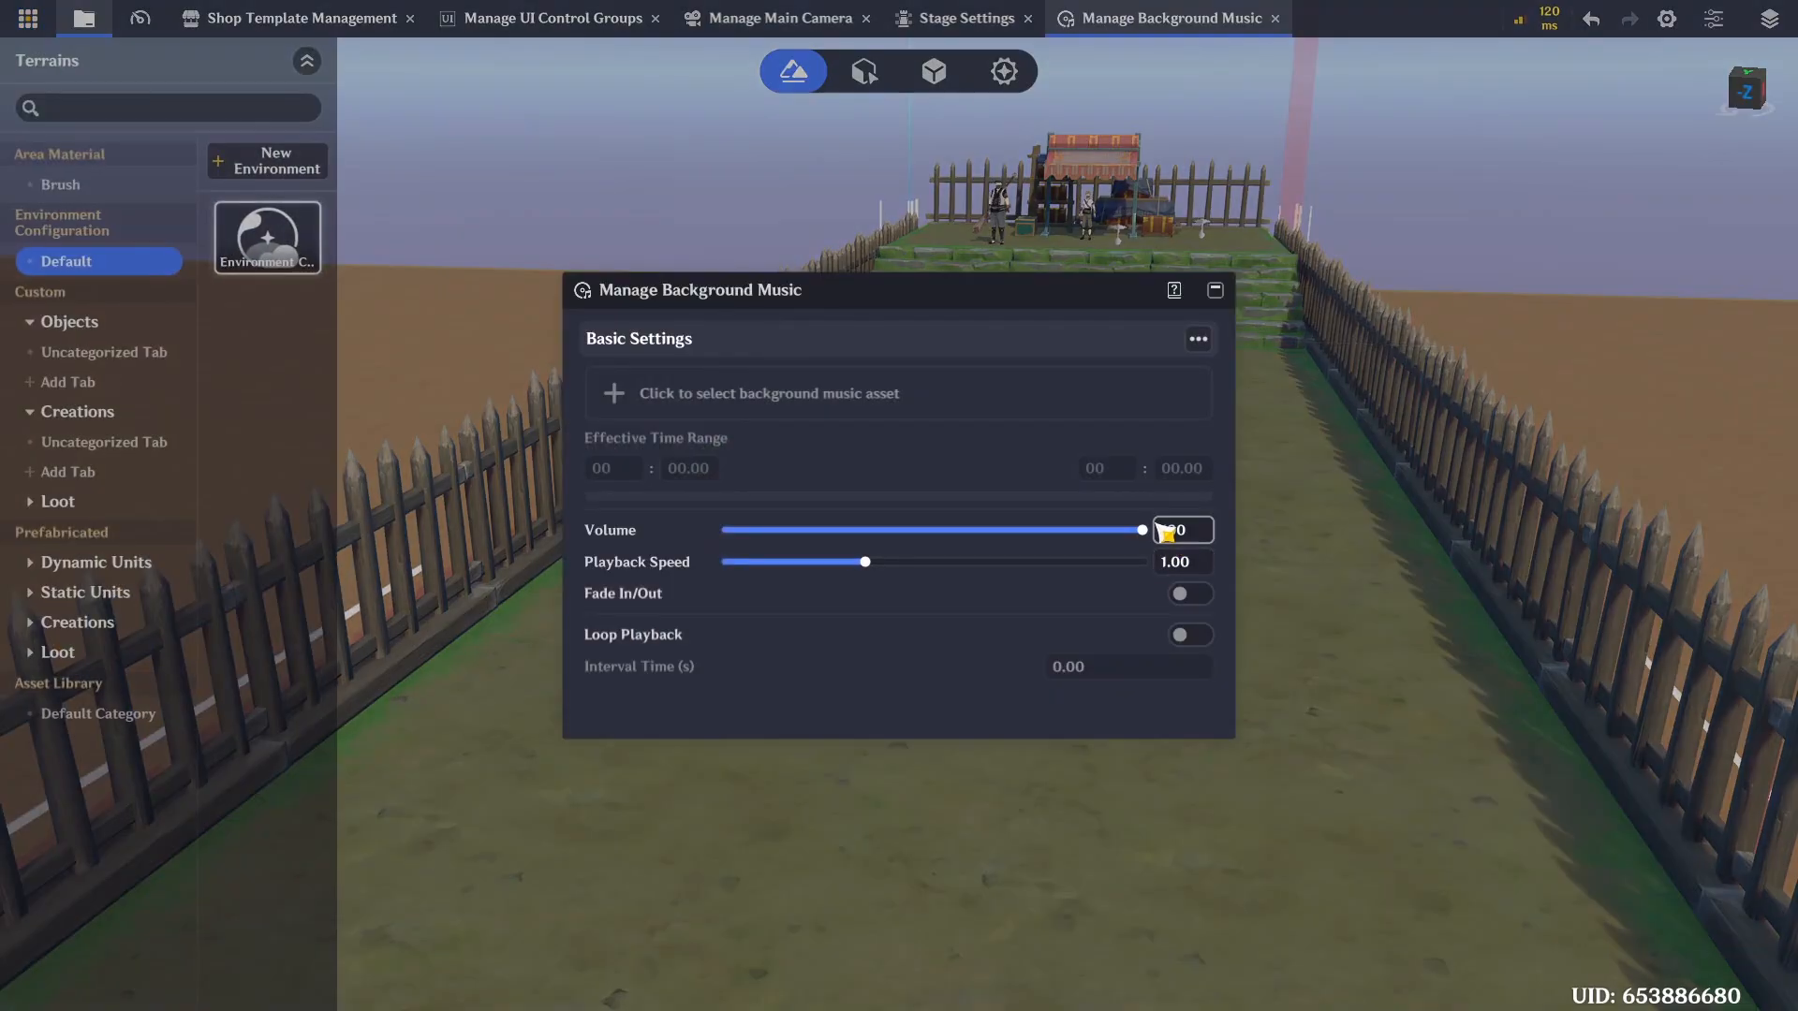
left_click(1006, 412)
left_click(1307, 445)
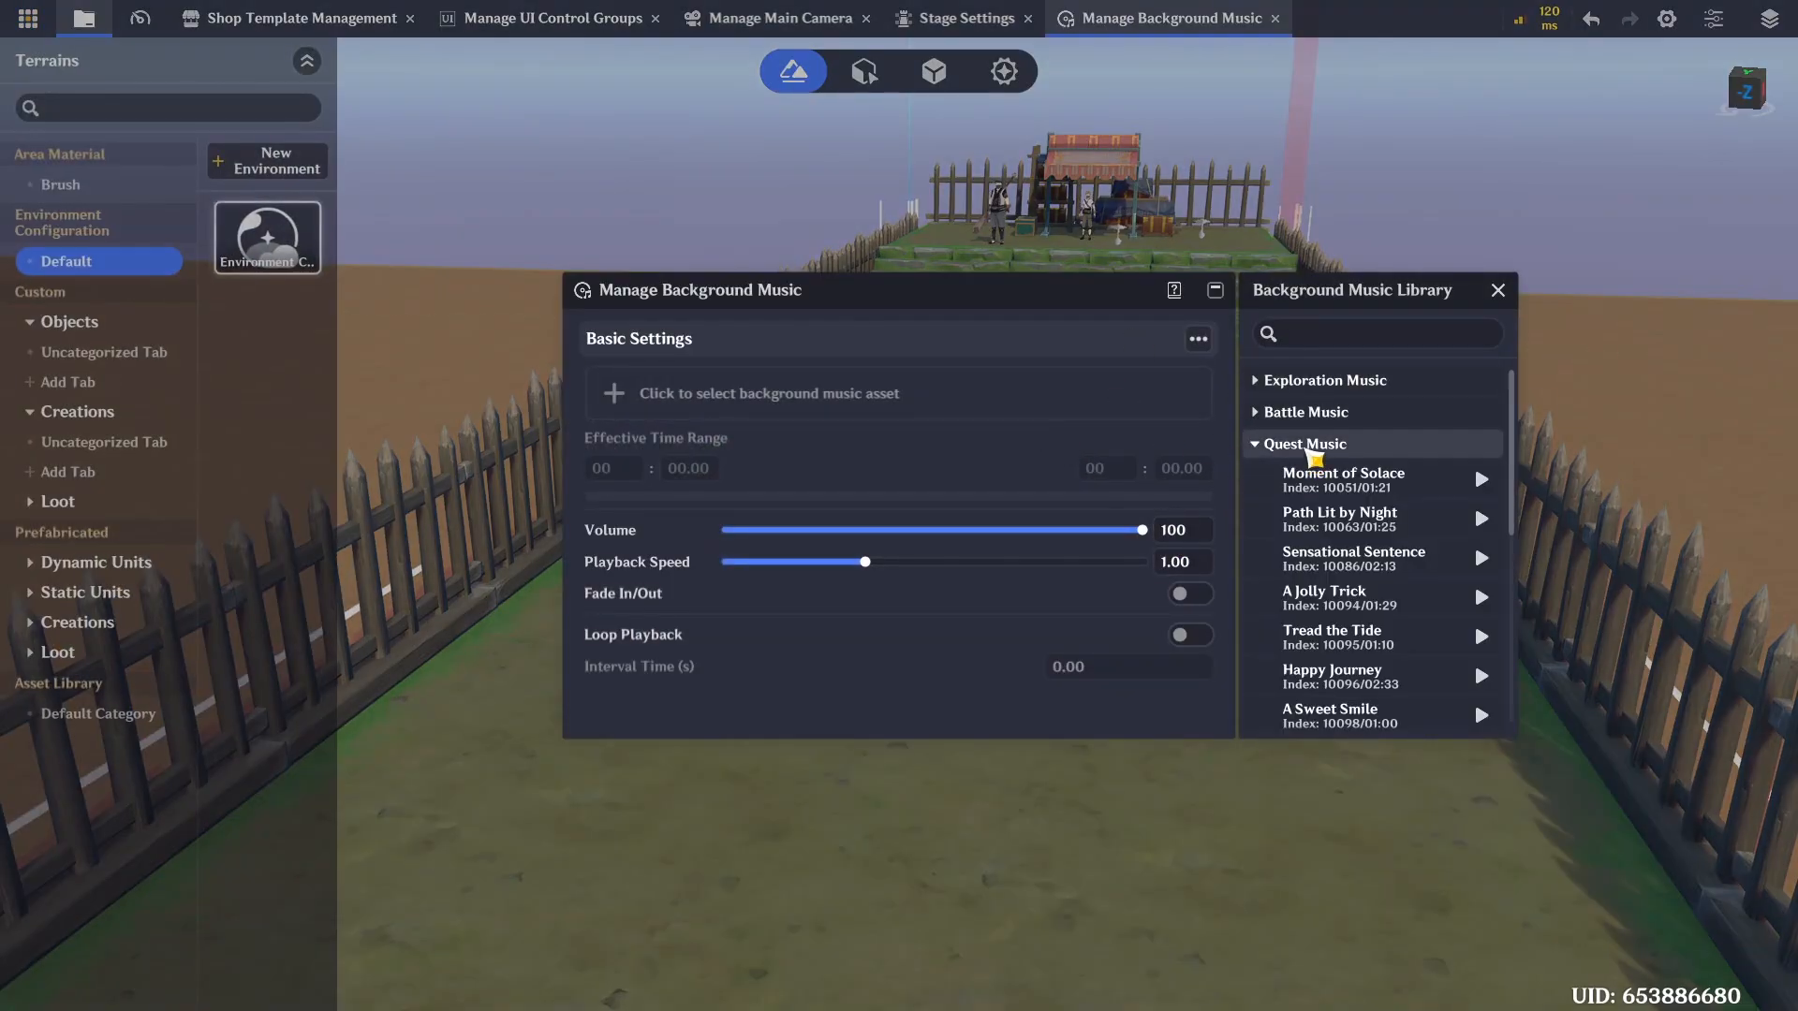
left_click(1309, 445)
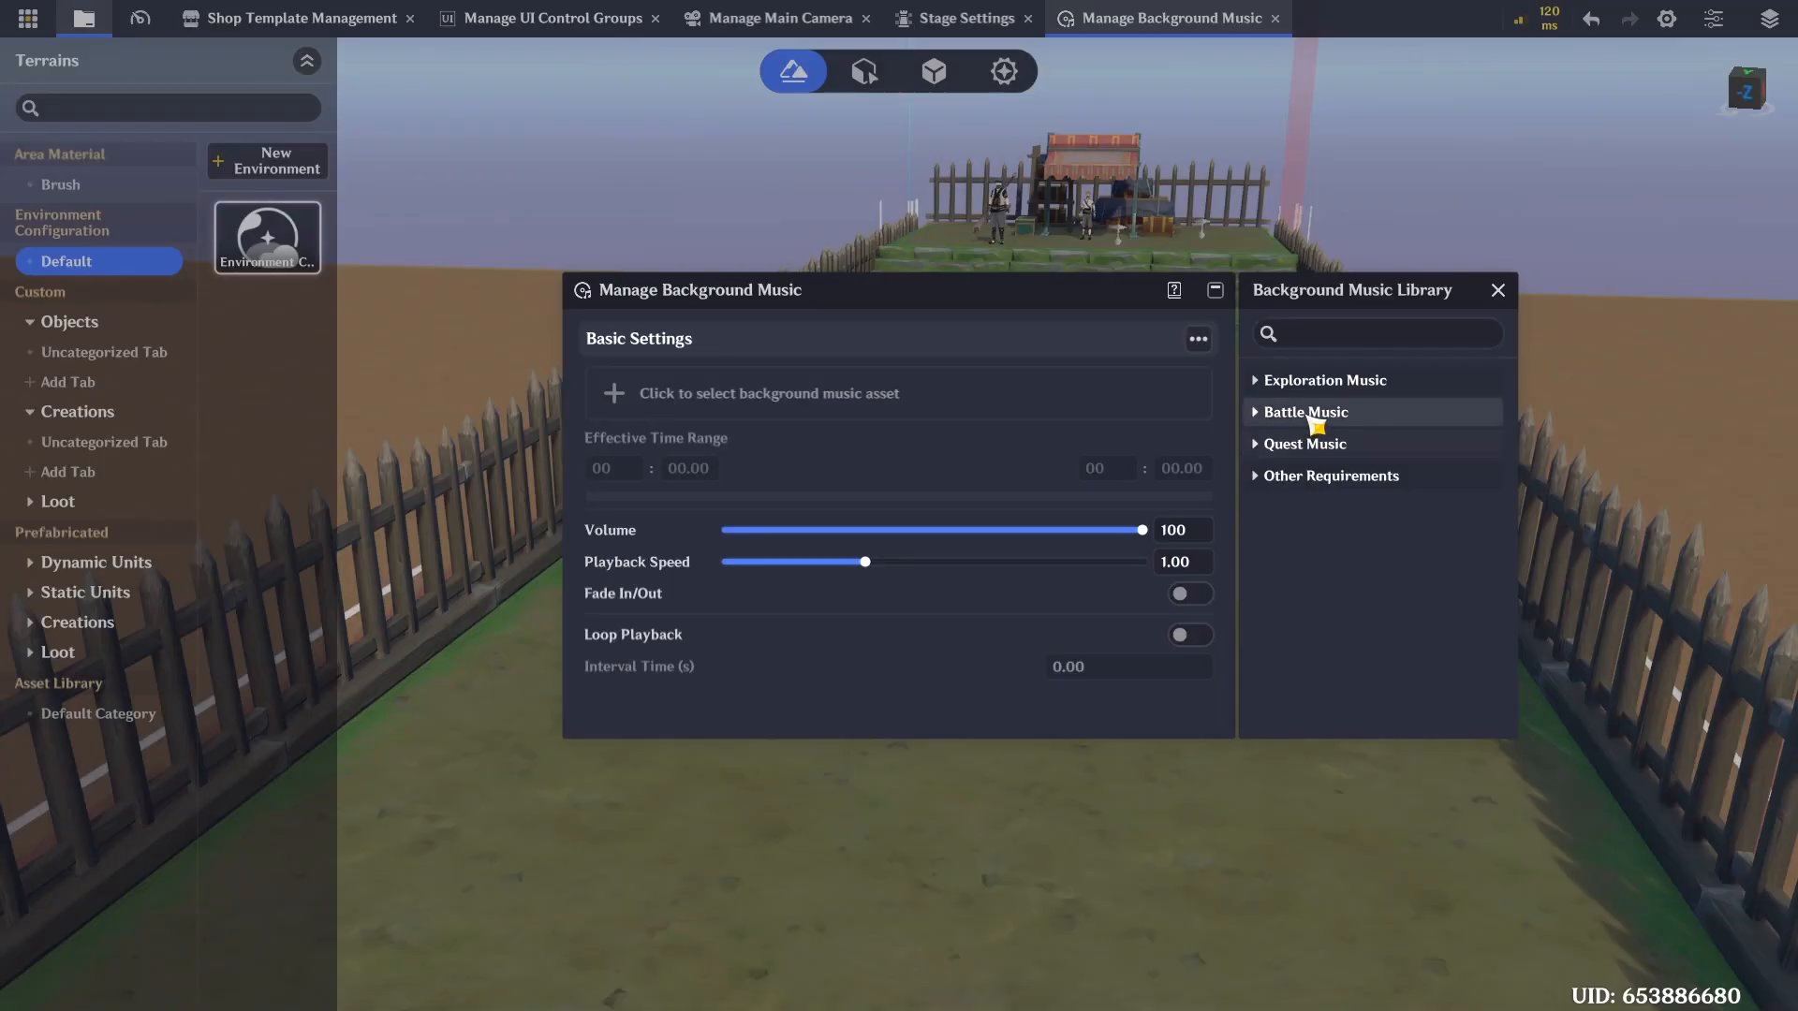
left_click(1316, 413)
Preview several Battle Music tracks, including Gilded Runner, Swirls of the Stream, Swirls of Sachmis and Jolts in the Forest
left_click(1481, 526)
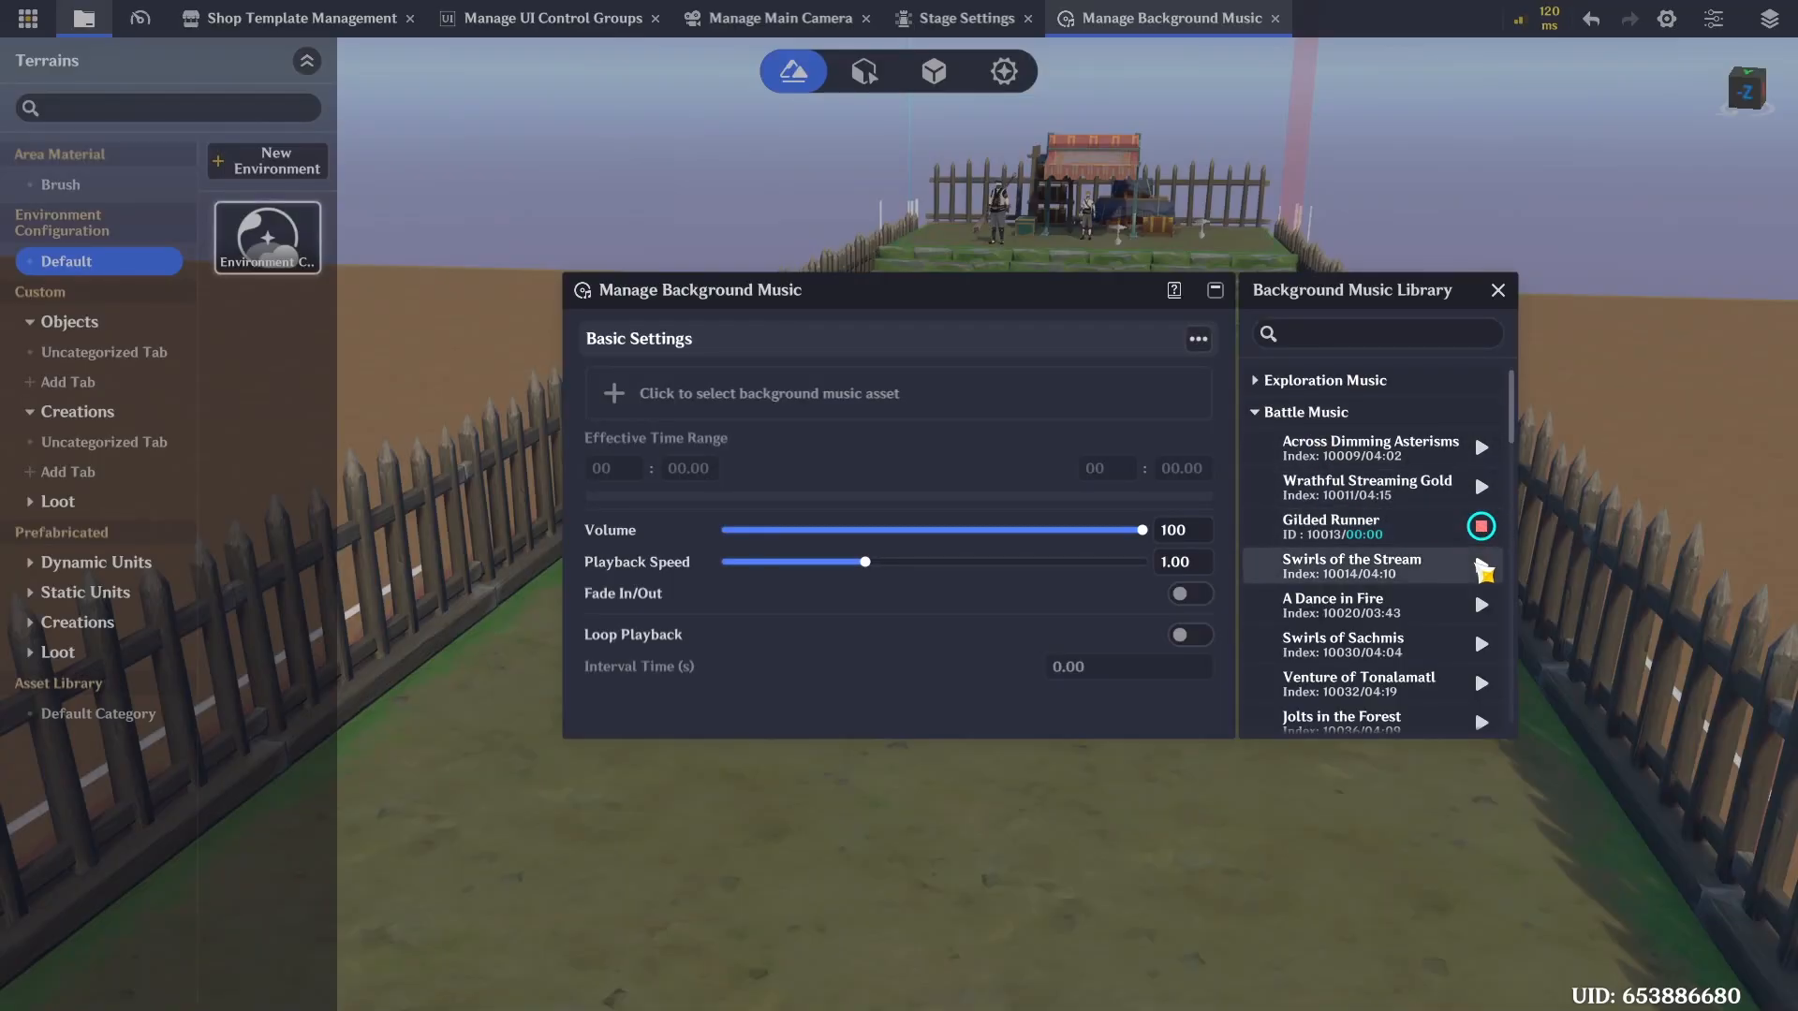
left_click(1481, 566)
left_click(1483, 605)
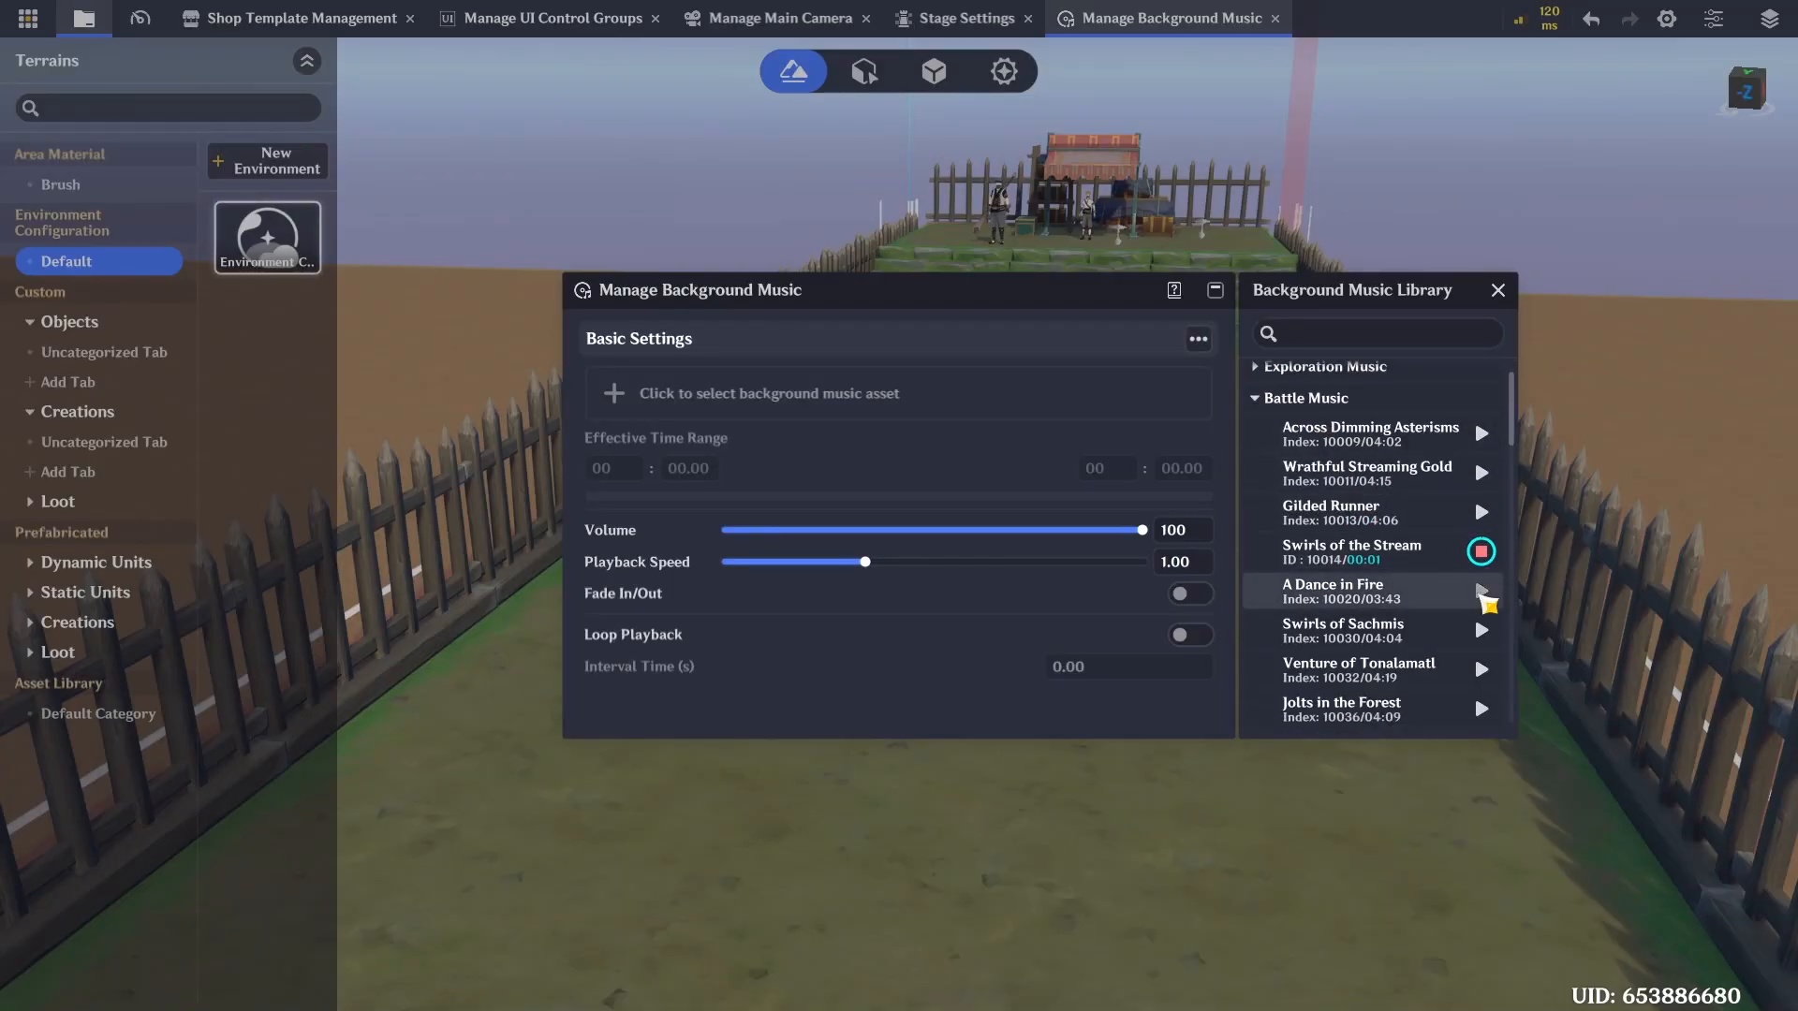
scroll(1486, 609, "down", 2)
left_click(1481, 560)
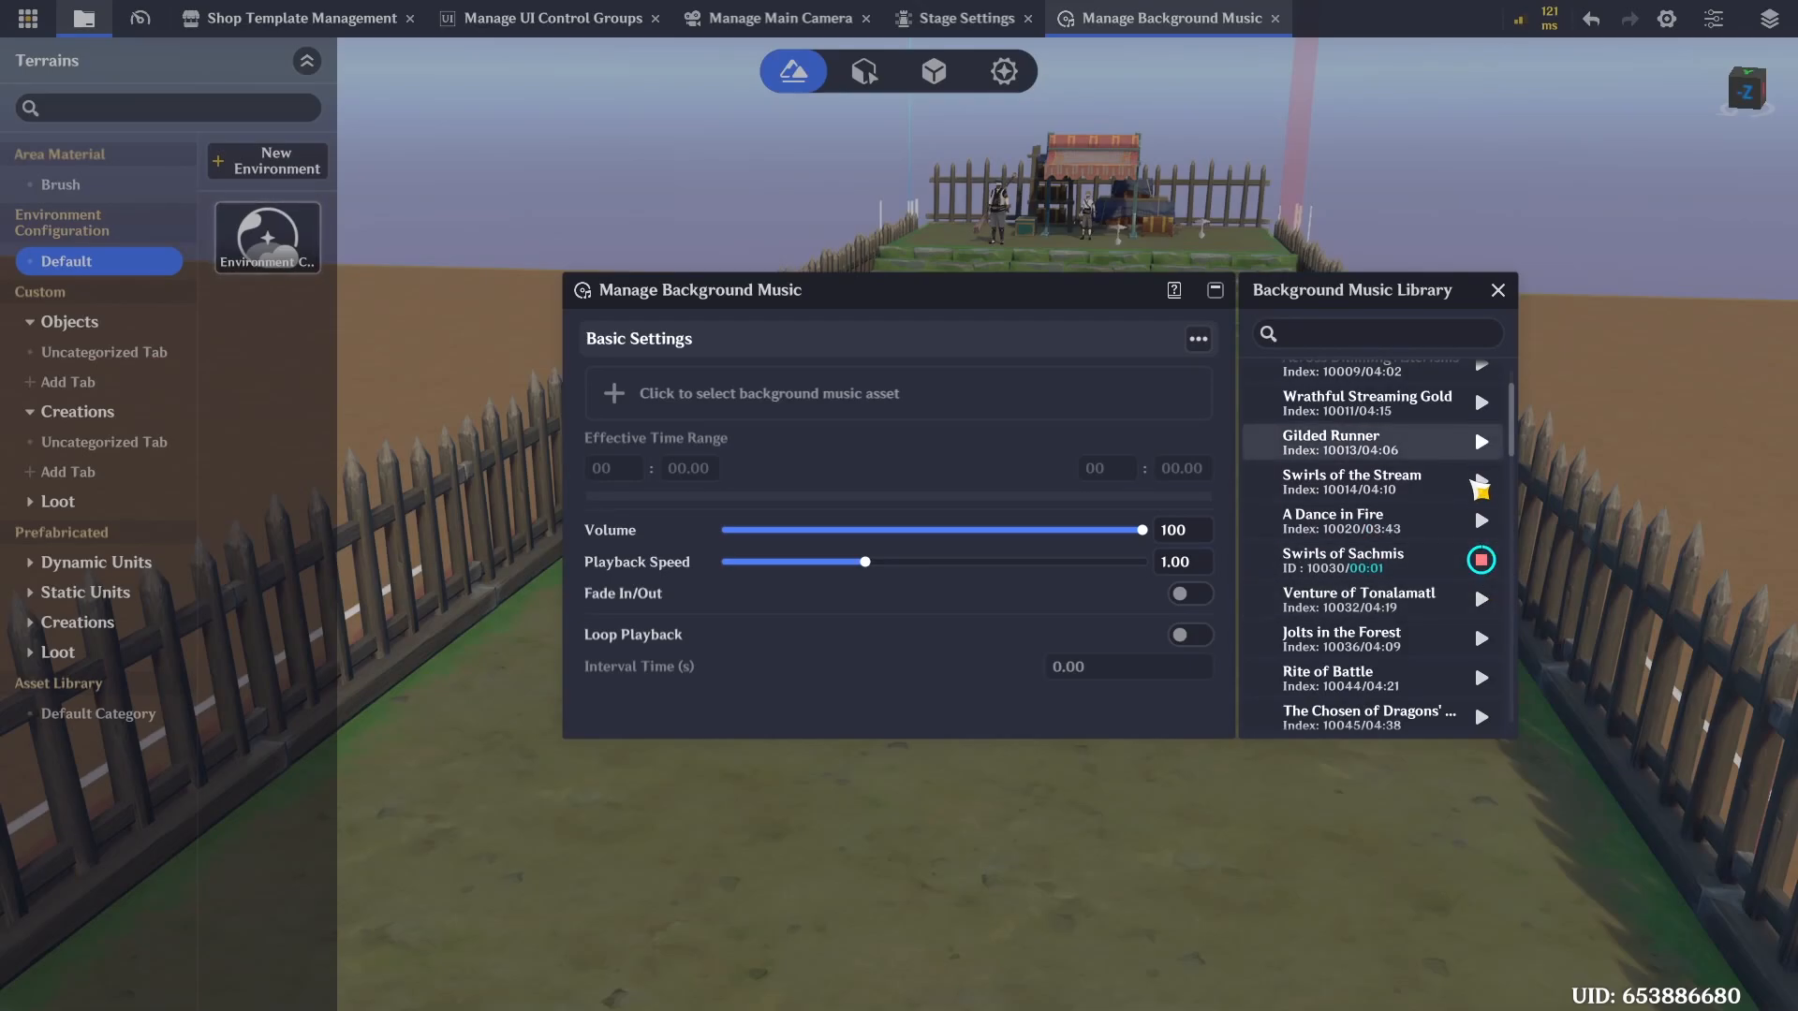
left_click(1482, 599)
left_click(1483, 640)
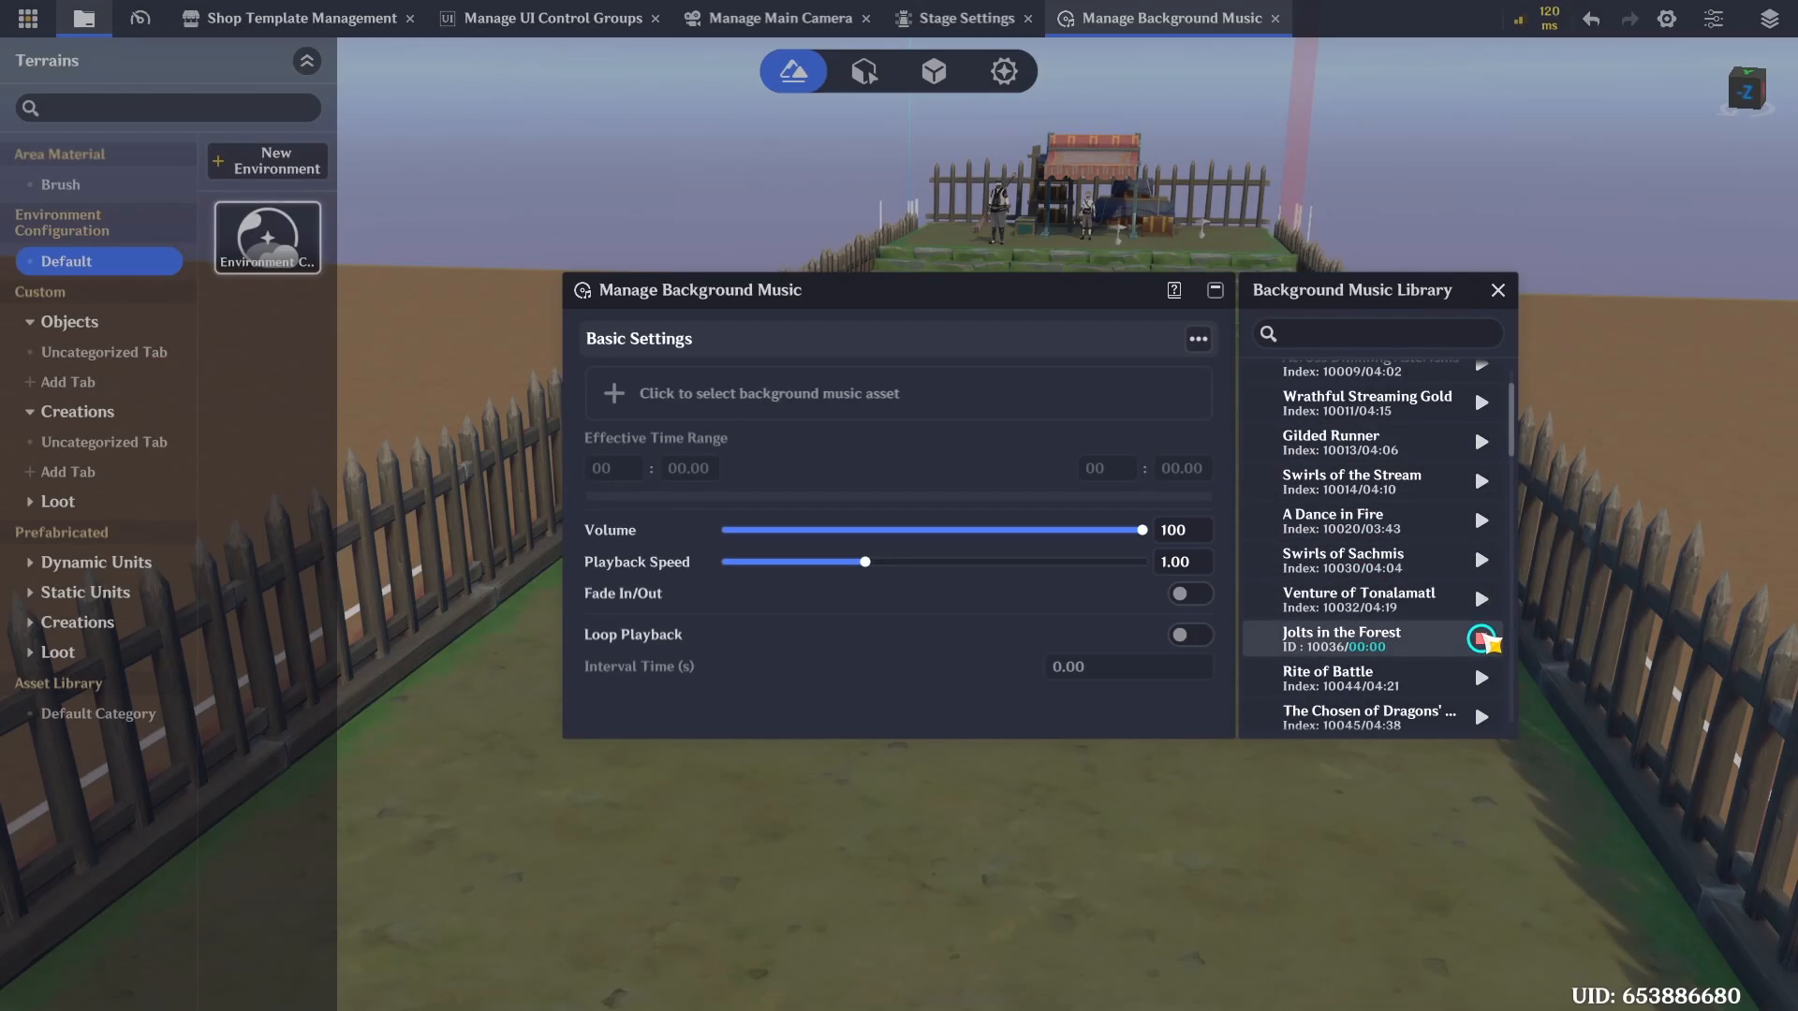
scroll(1477, 431, "up", 1)
Preview Across Dimming Asterisms, assign it as the stage's background music and save the stage
left_click(1480, 405)
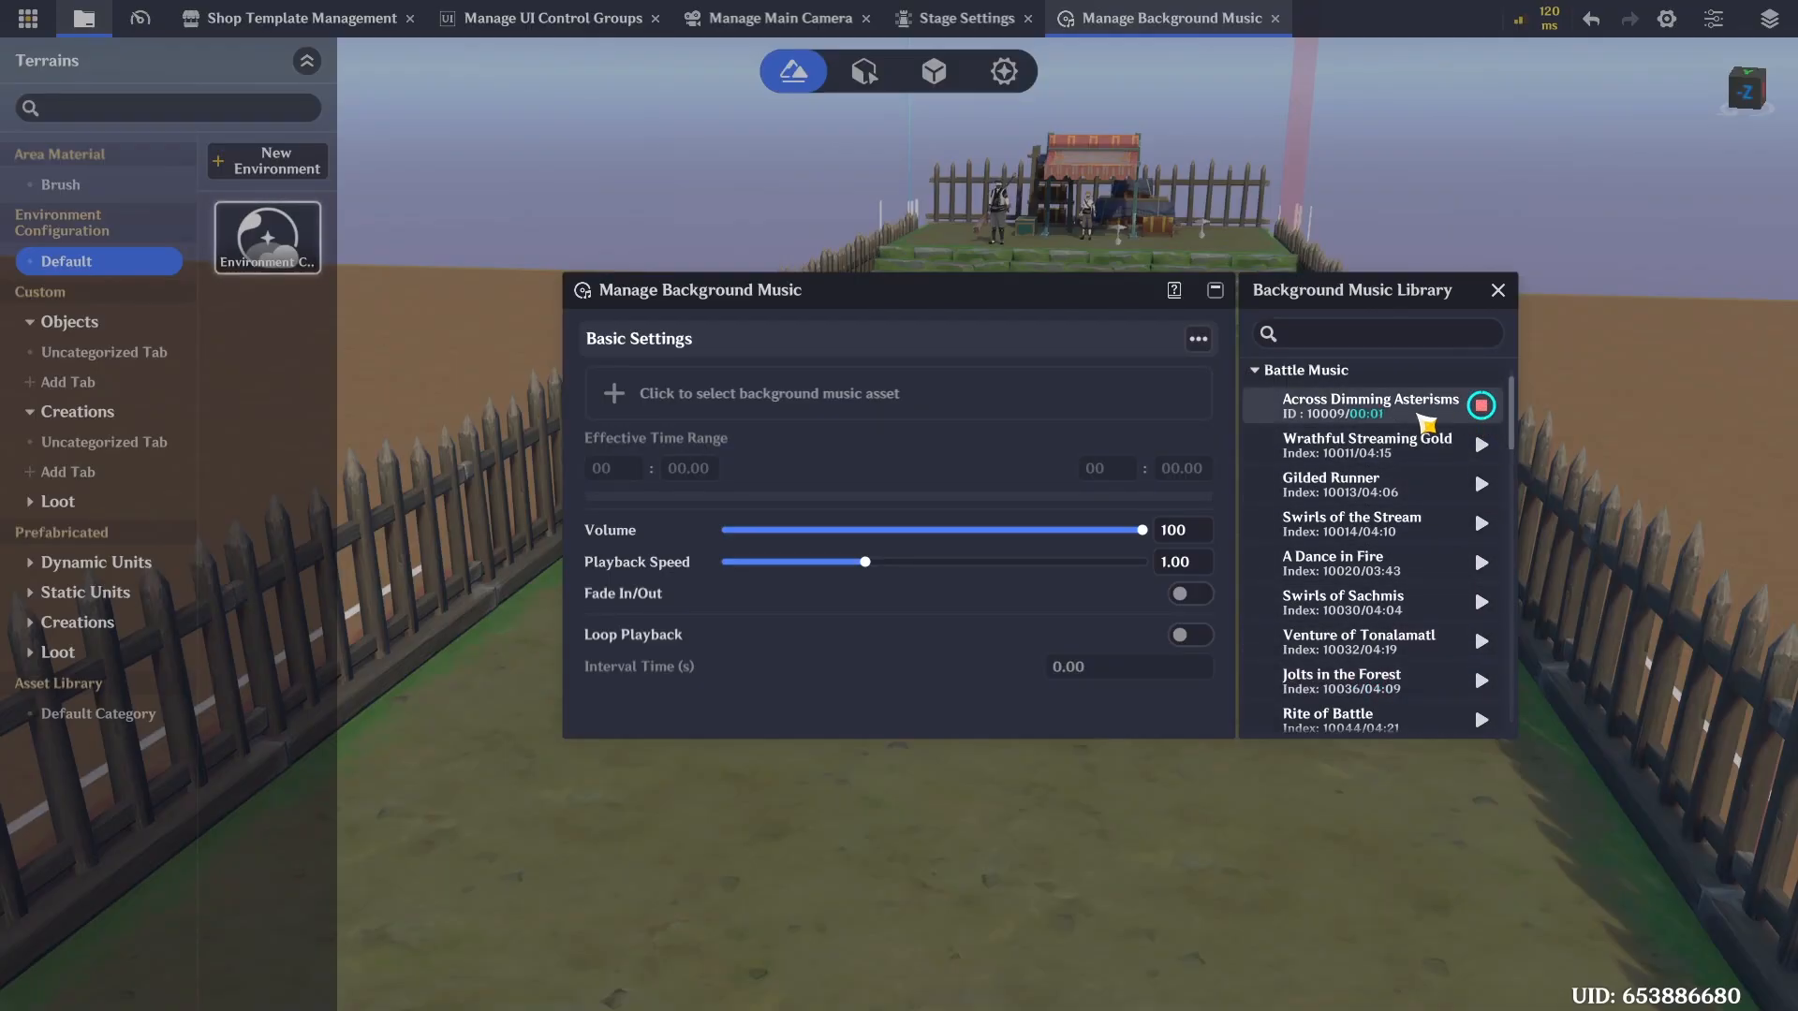
left_click(1426, 421)
left_click(1498, 291)
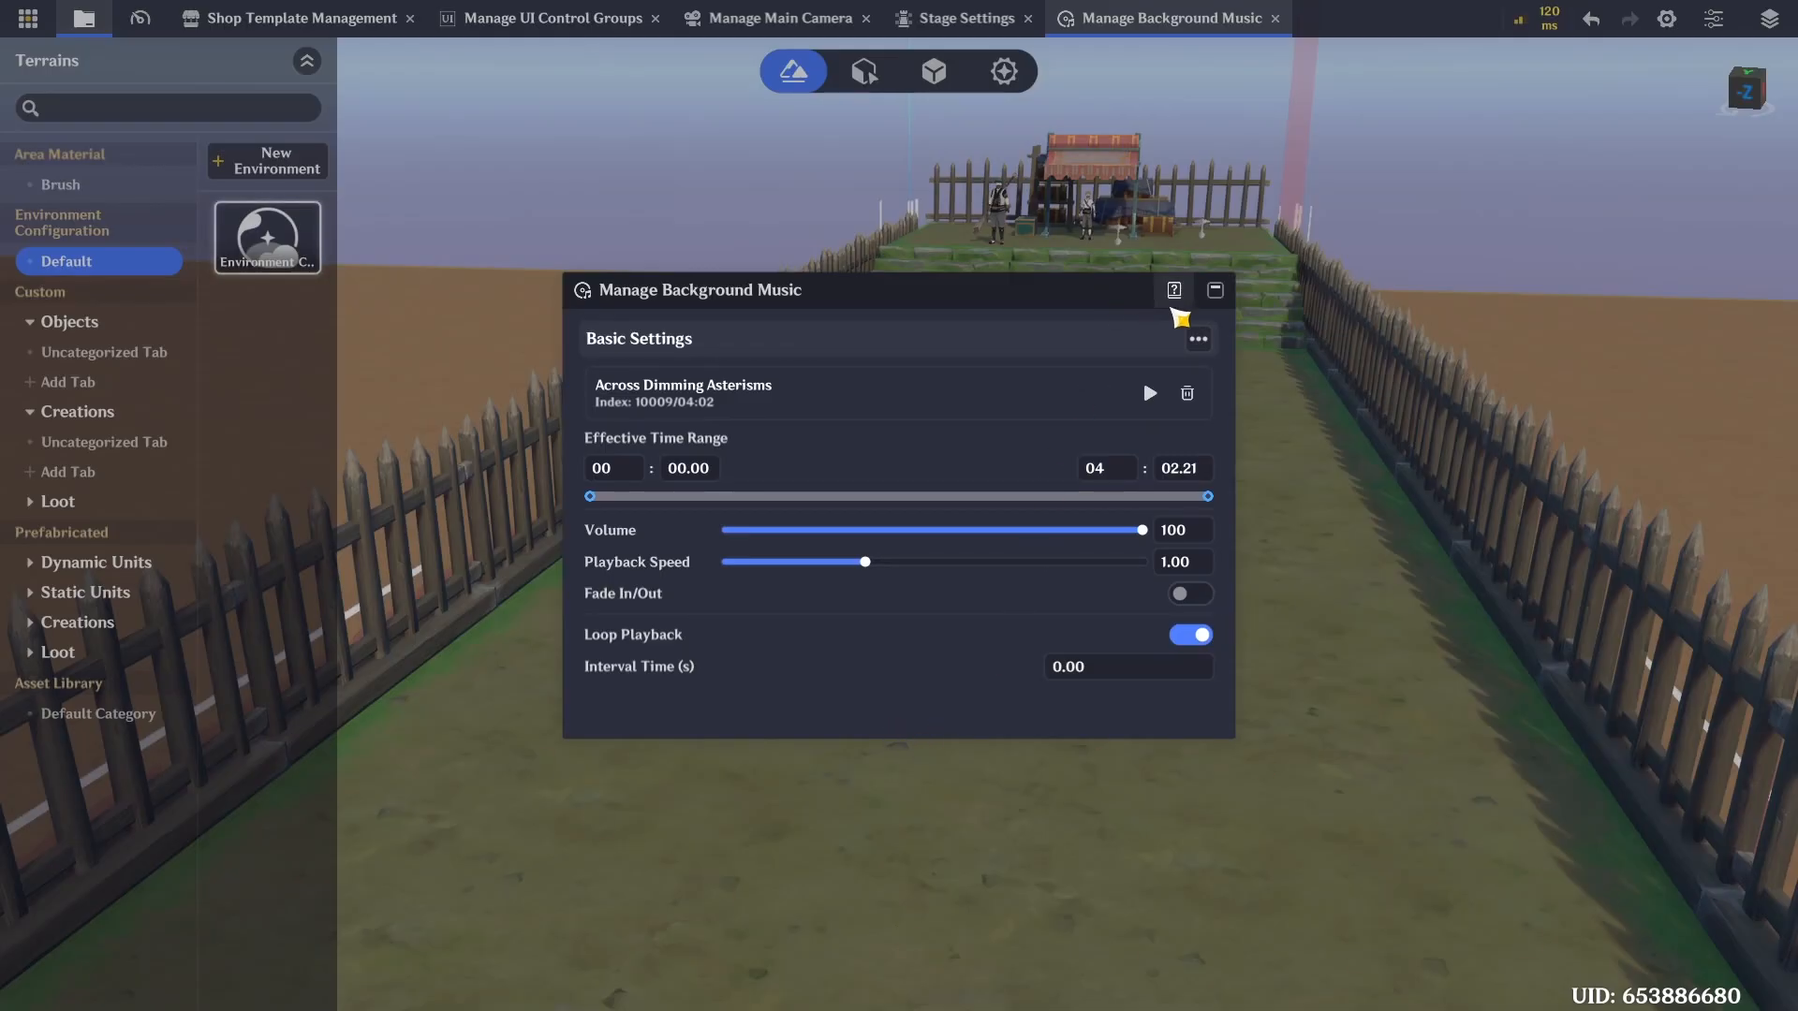
left_click(1216, 291)
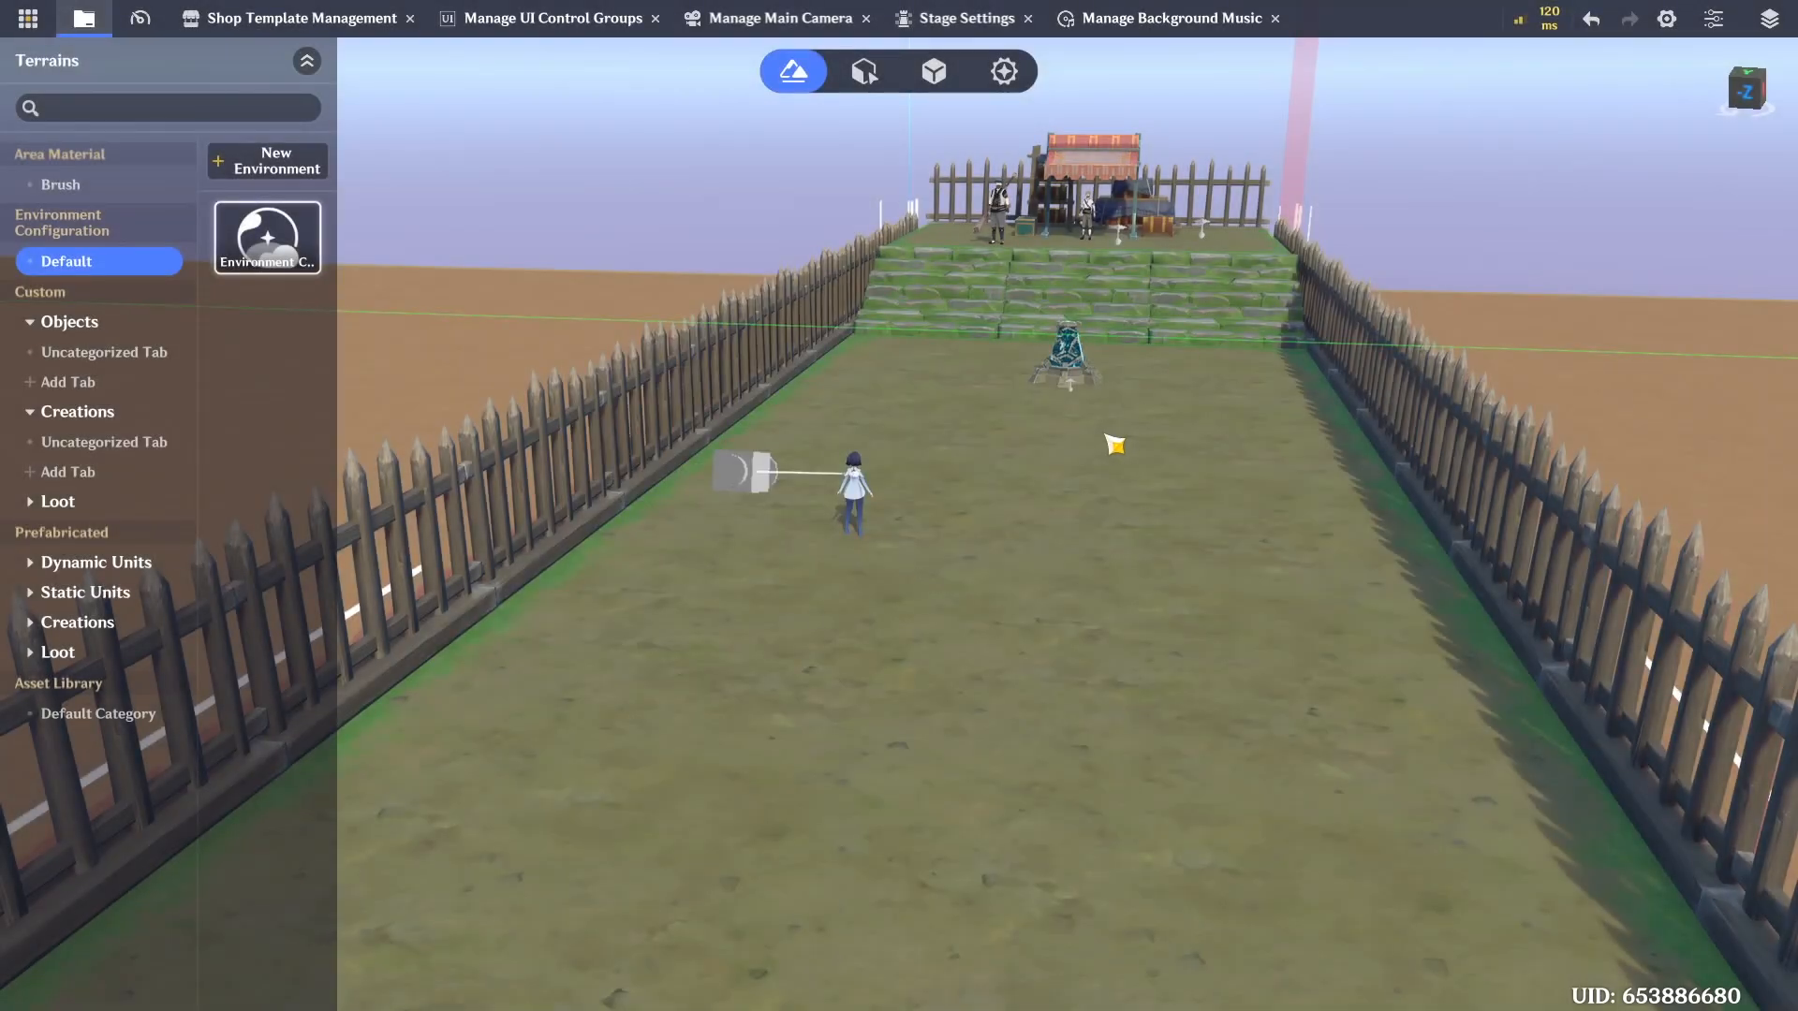
key("ctrl+s")
Start a test play, go to Terrain Navigation from its prompt and render the navmesh again after saving
left_click(28, 18)
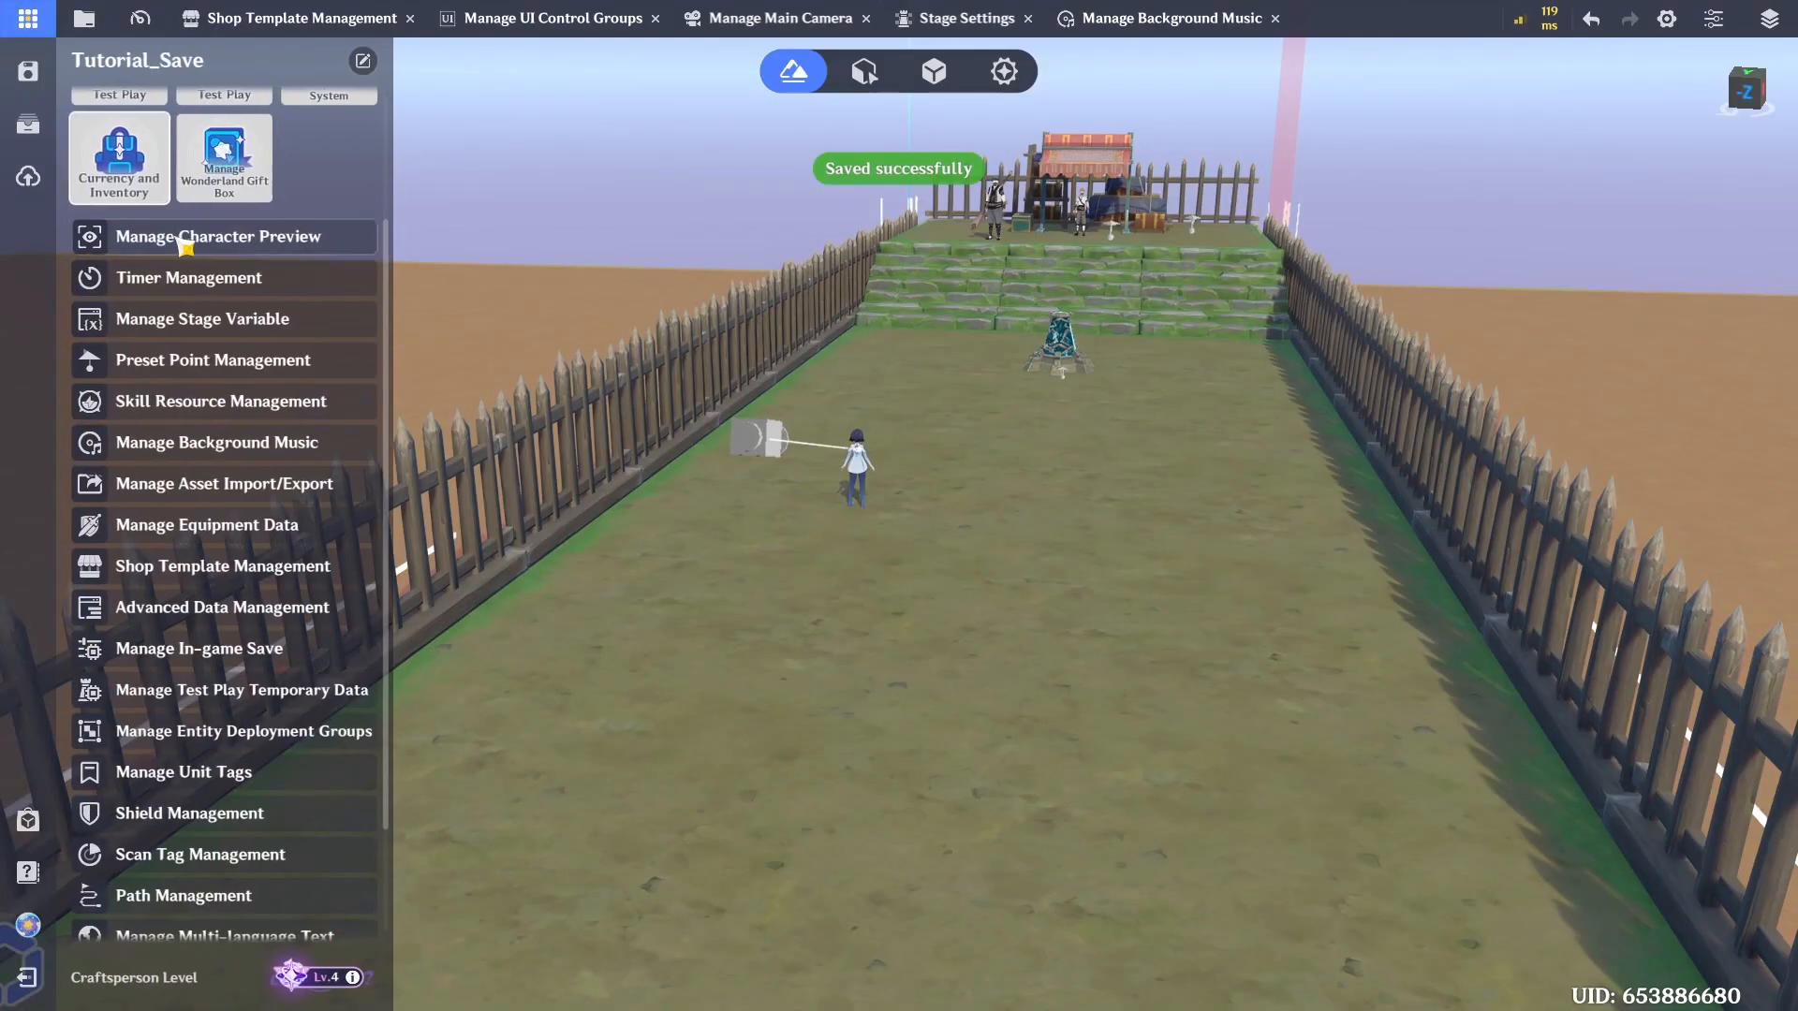
scroll(248, 323, "up", 2)
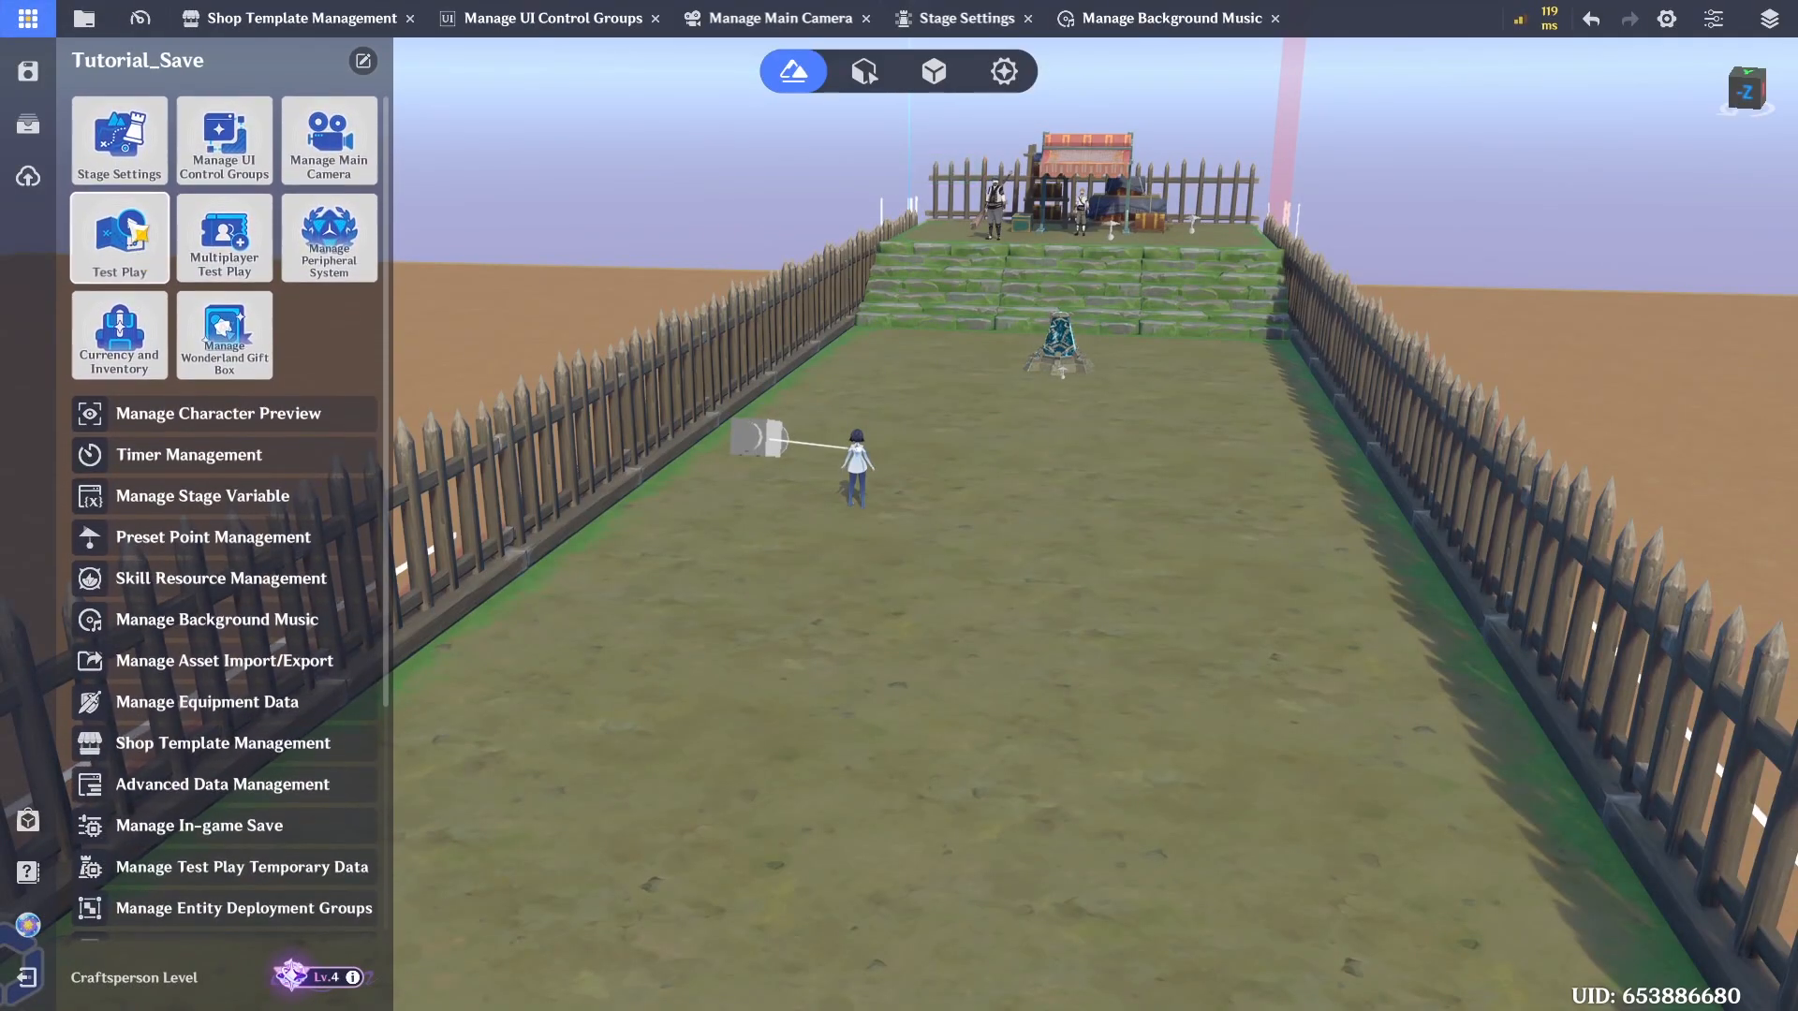
left_click(139, 232)
left_click(763, 588)
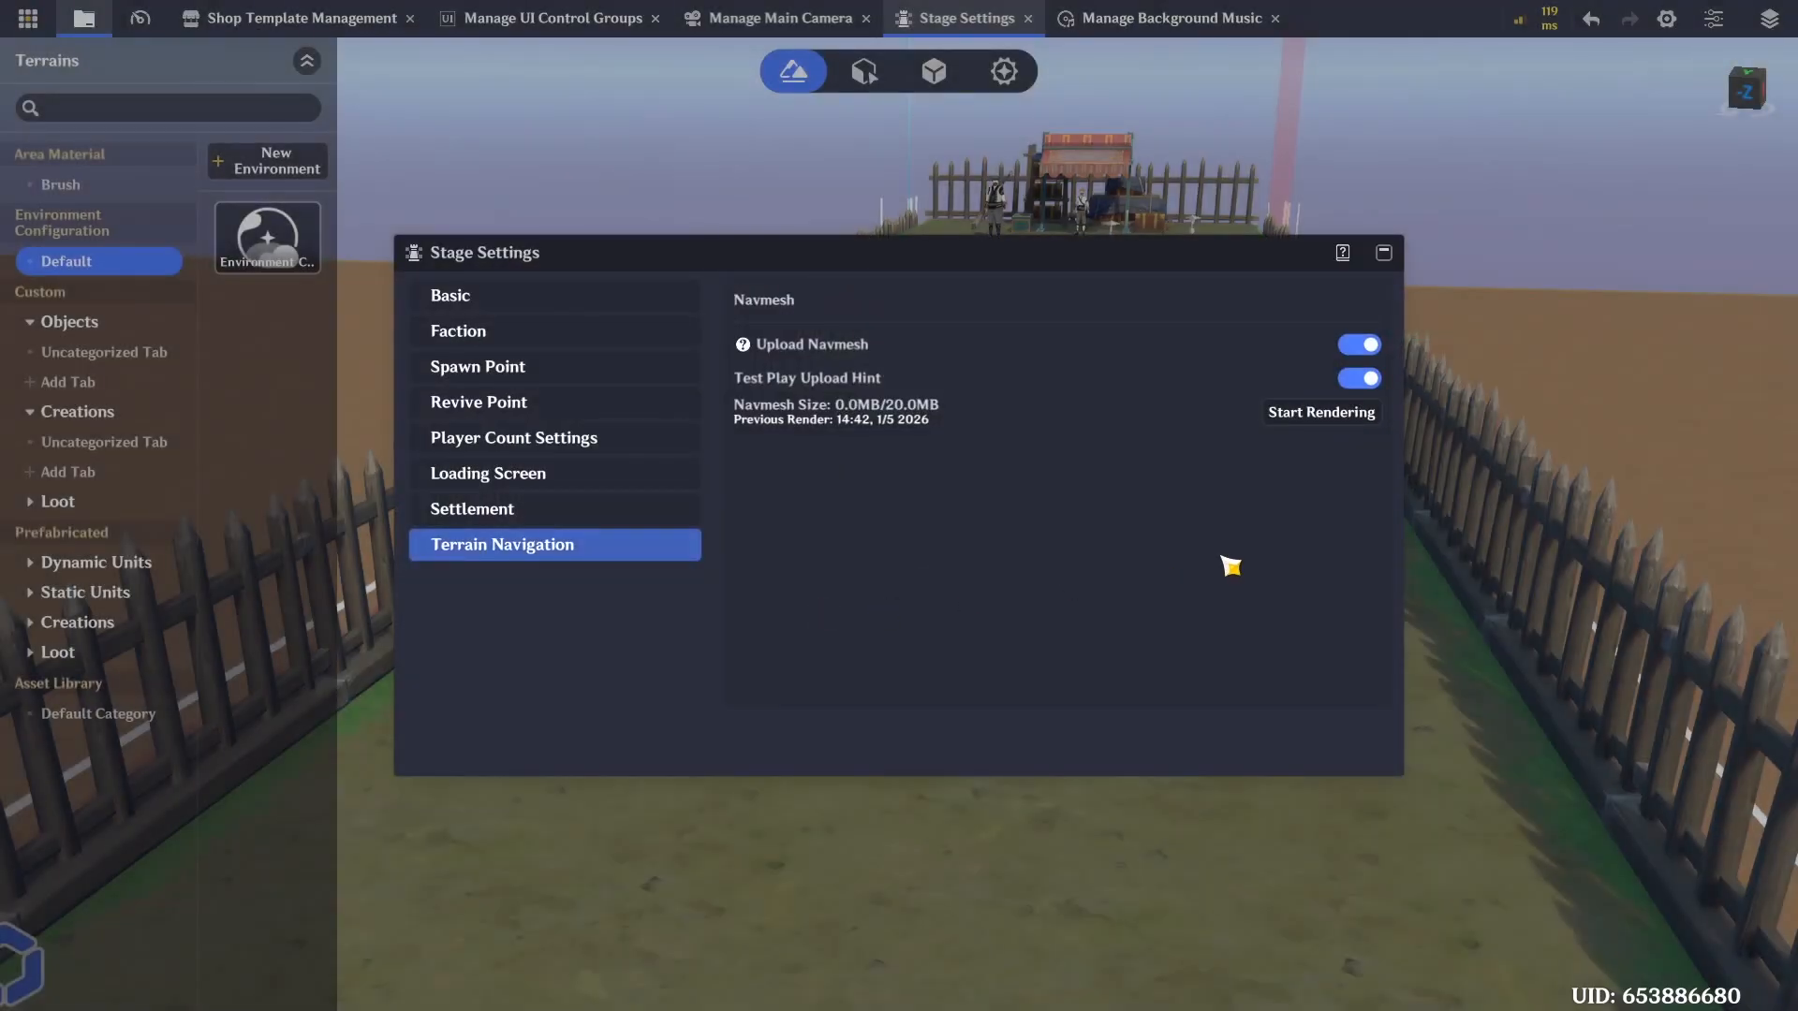
left_click(1312, 417)
left_click(1000, 604)
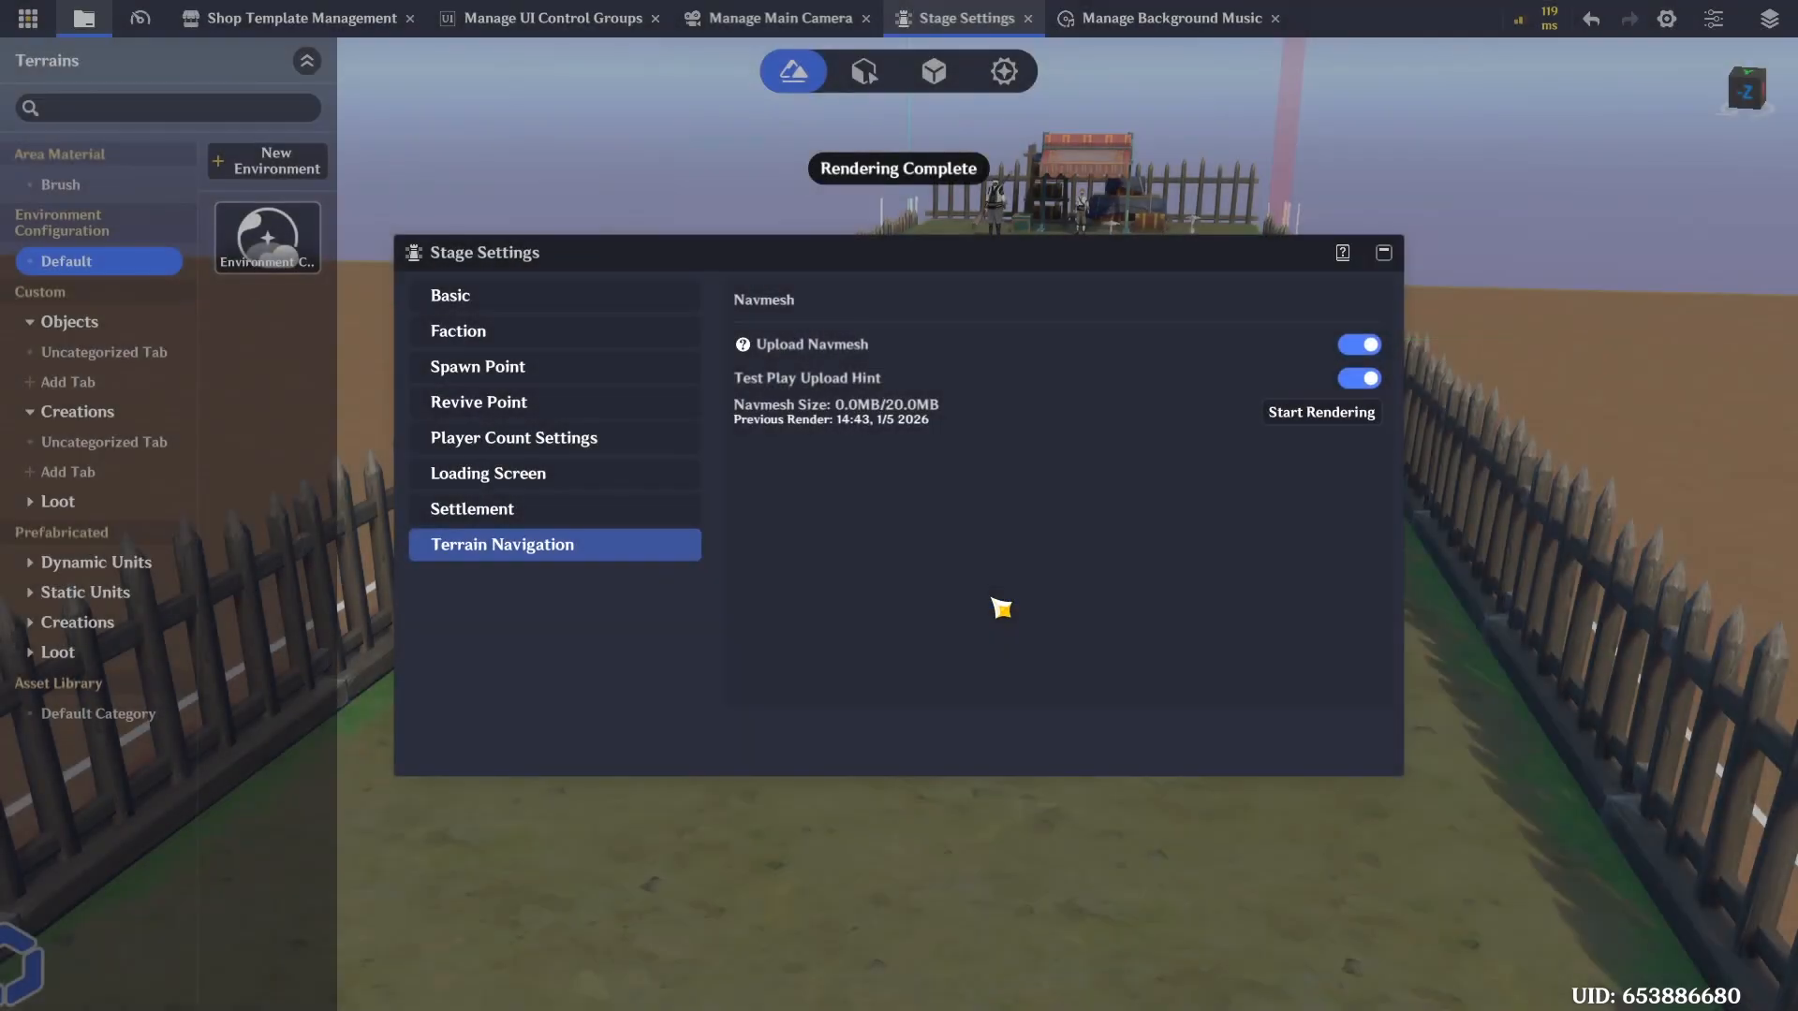
left_click(1383, 252)
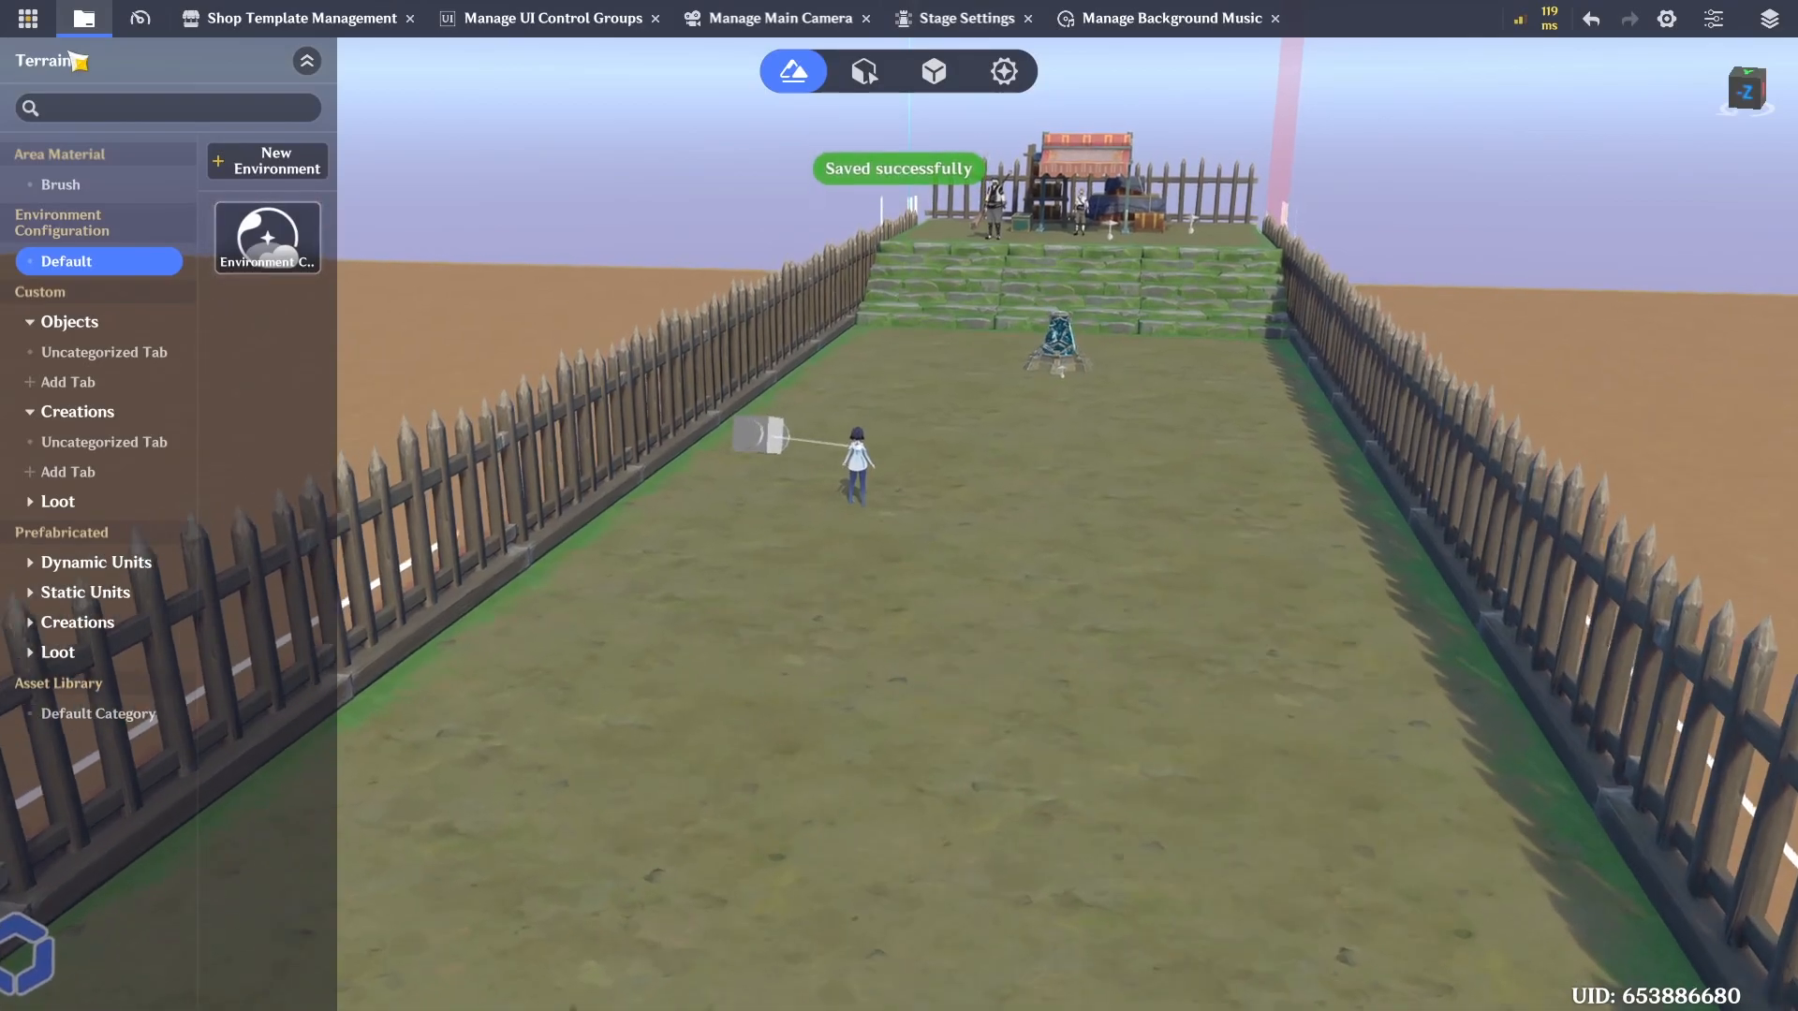
Run the test play verification again, check the listed entity errors and close the report
left_click(28, 18)
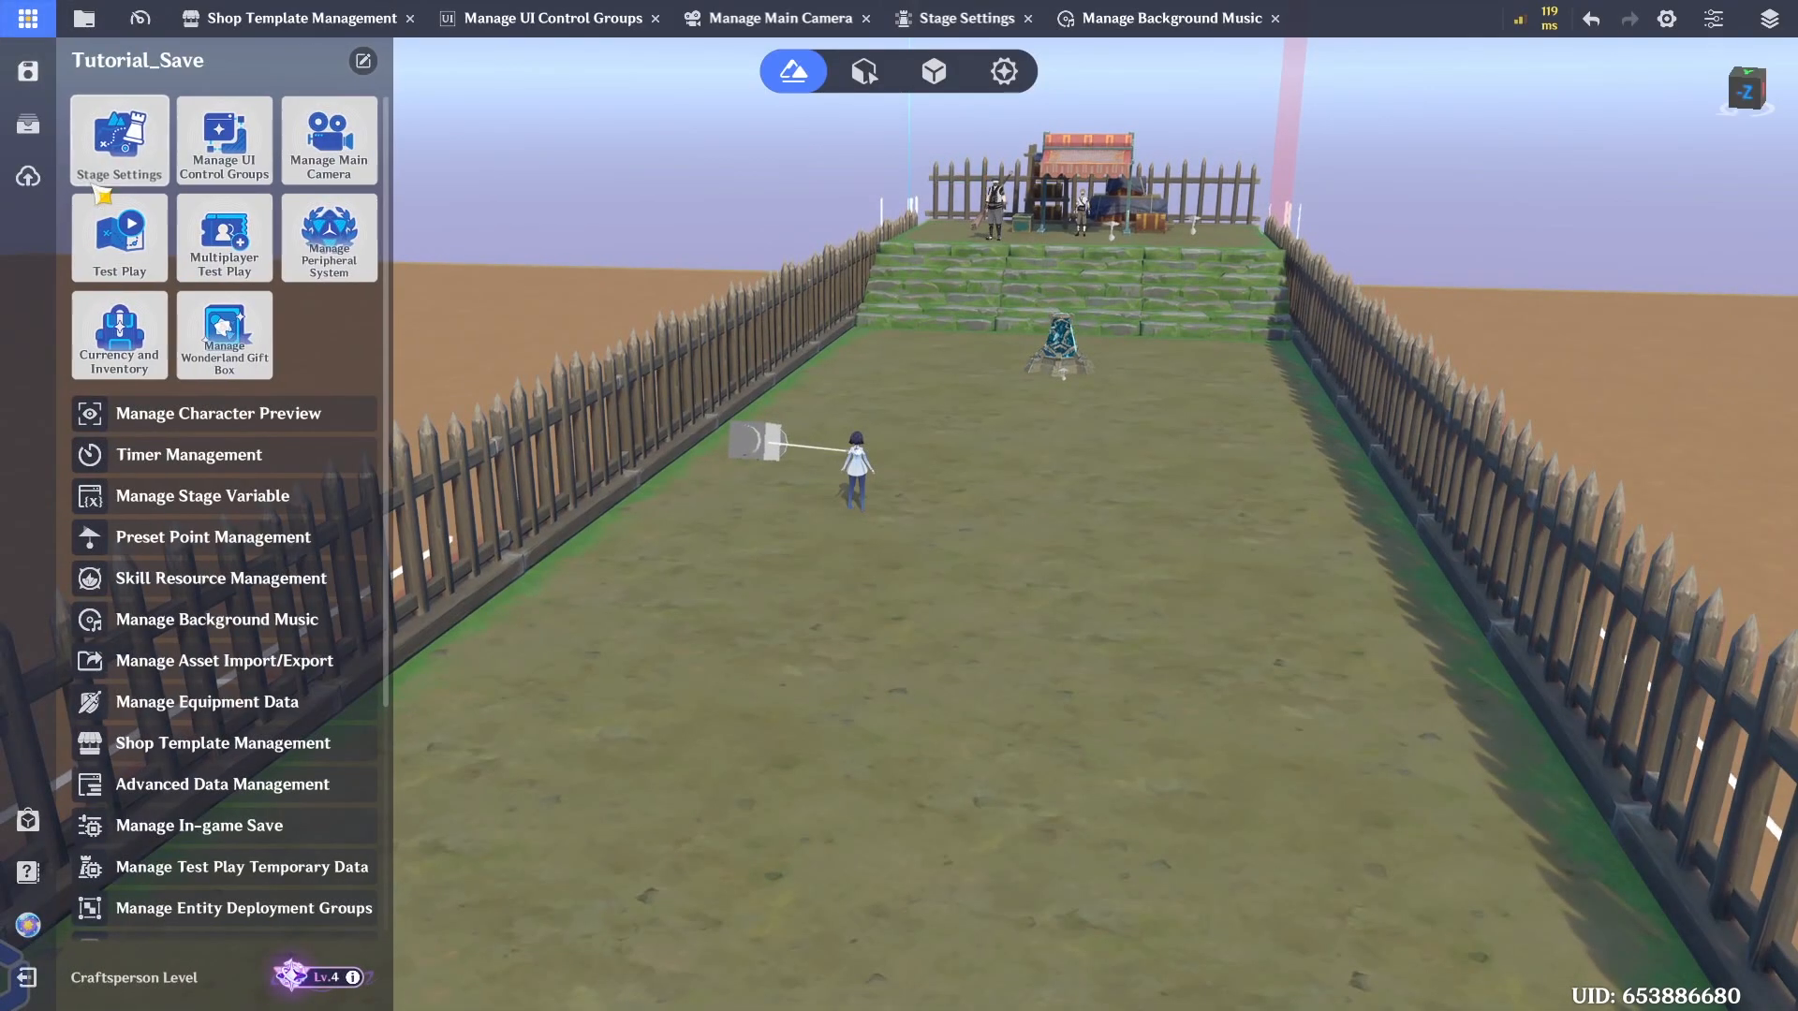
left_click(121, 248)
left_click(1015, 594)
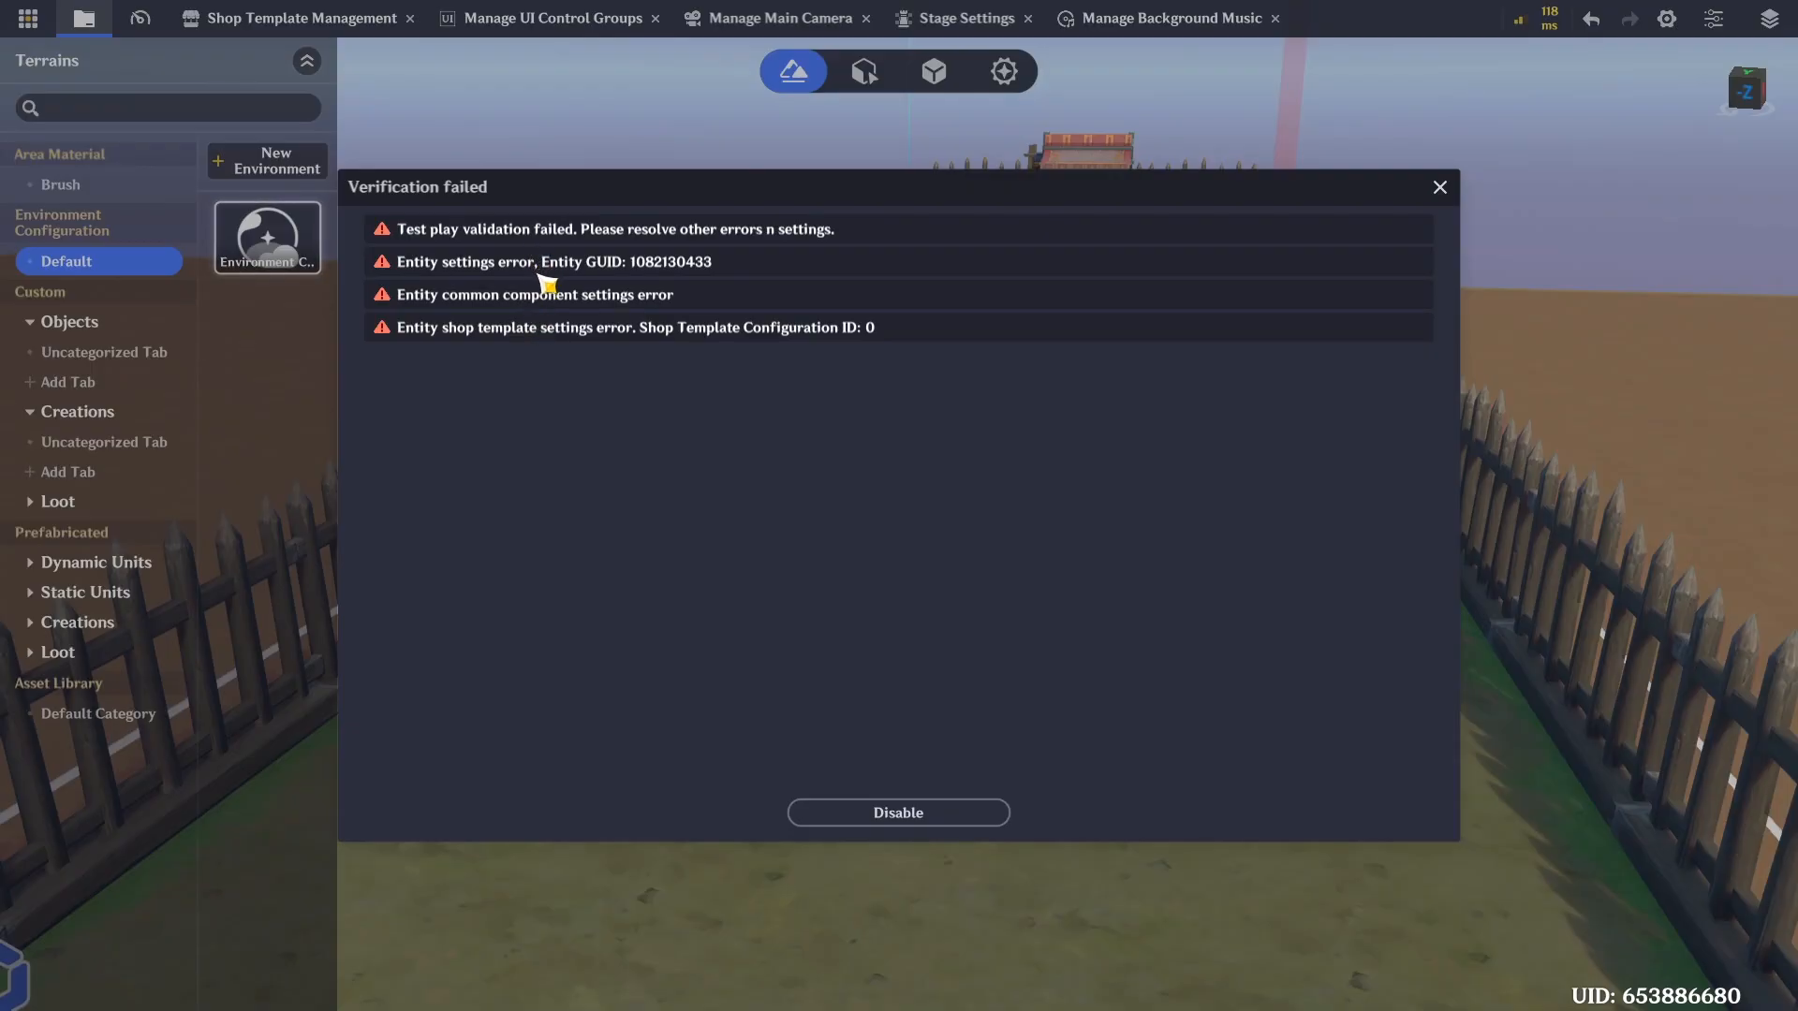
left_click(1440, 188)
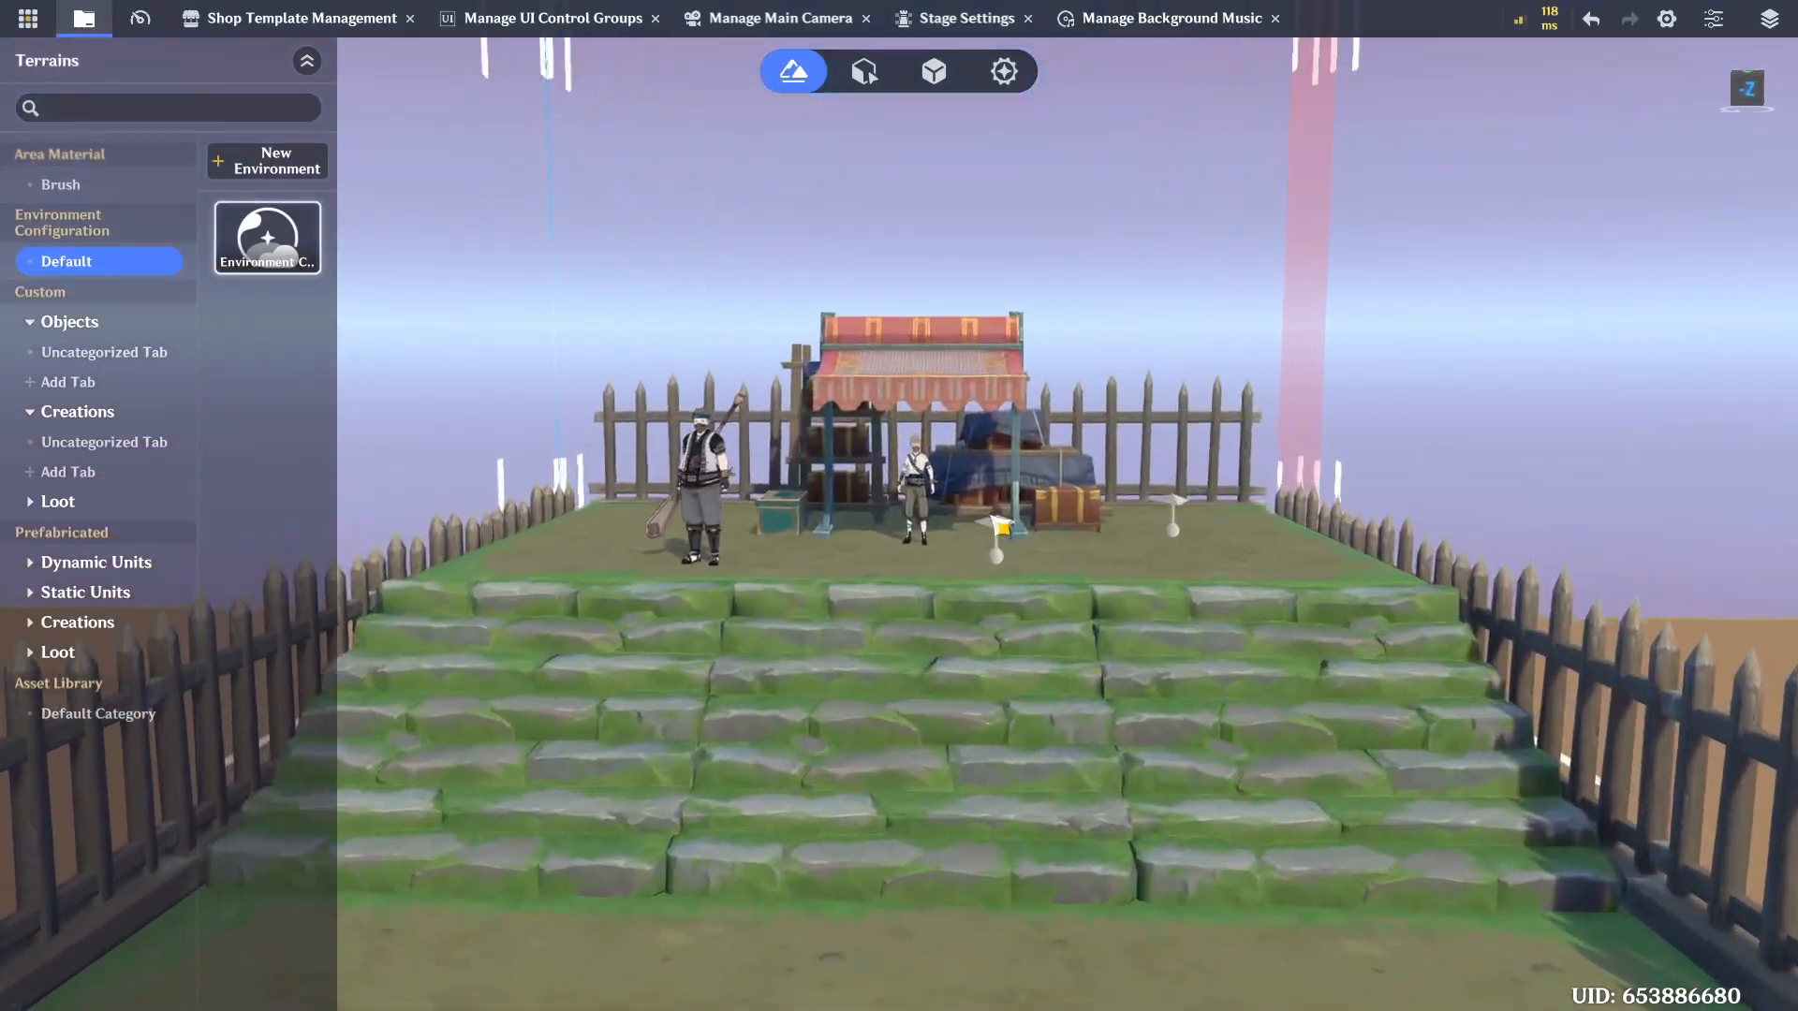
left_click(915, 487)
left_click(1718, 21)
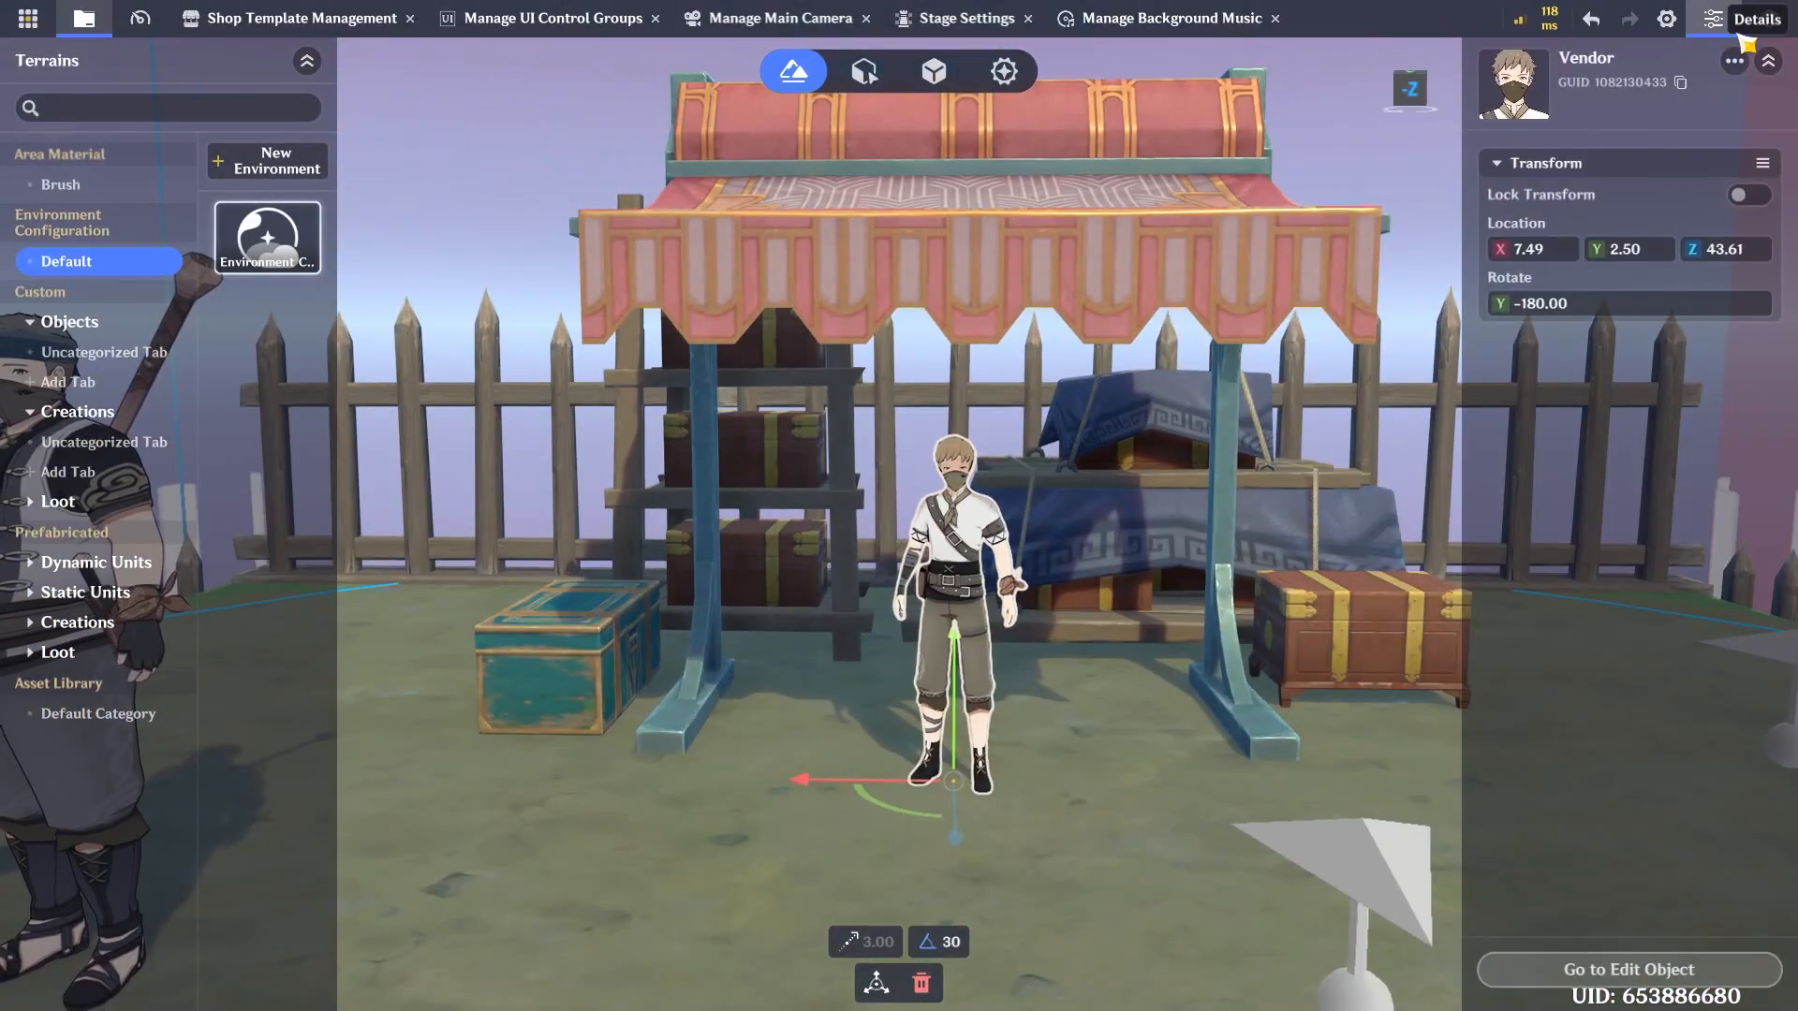
left_click(1769, 20)
left_click(1764, 66)
left_click(1769, 21)
left_click(1766, 64)
right_click_drag(1120, 328, 1117, 473)
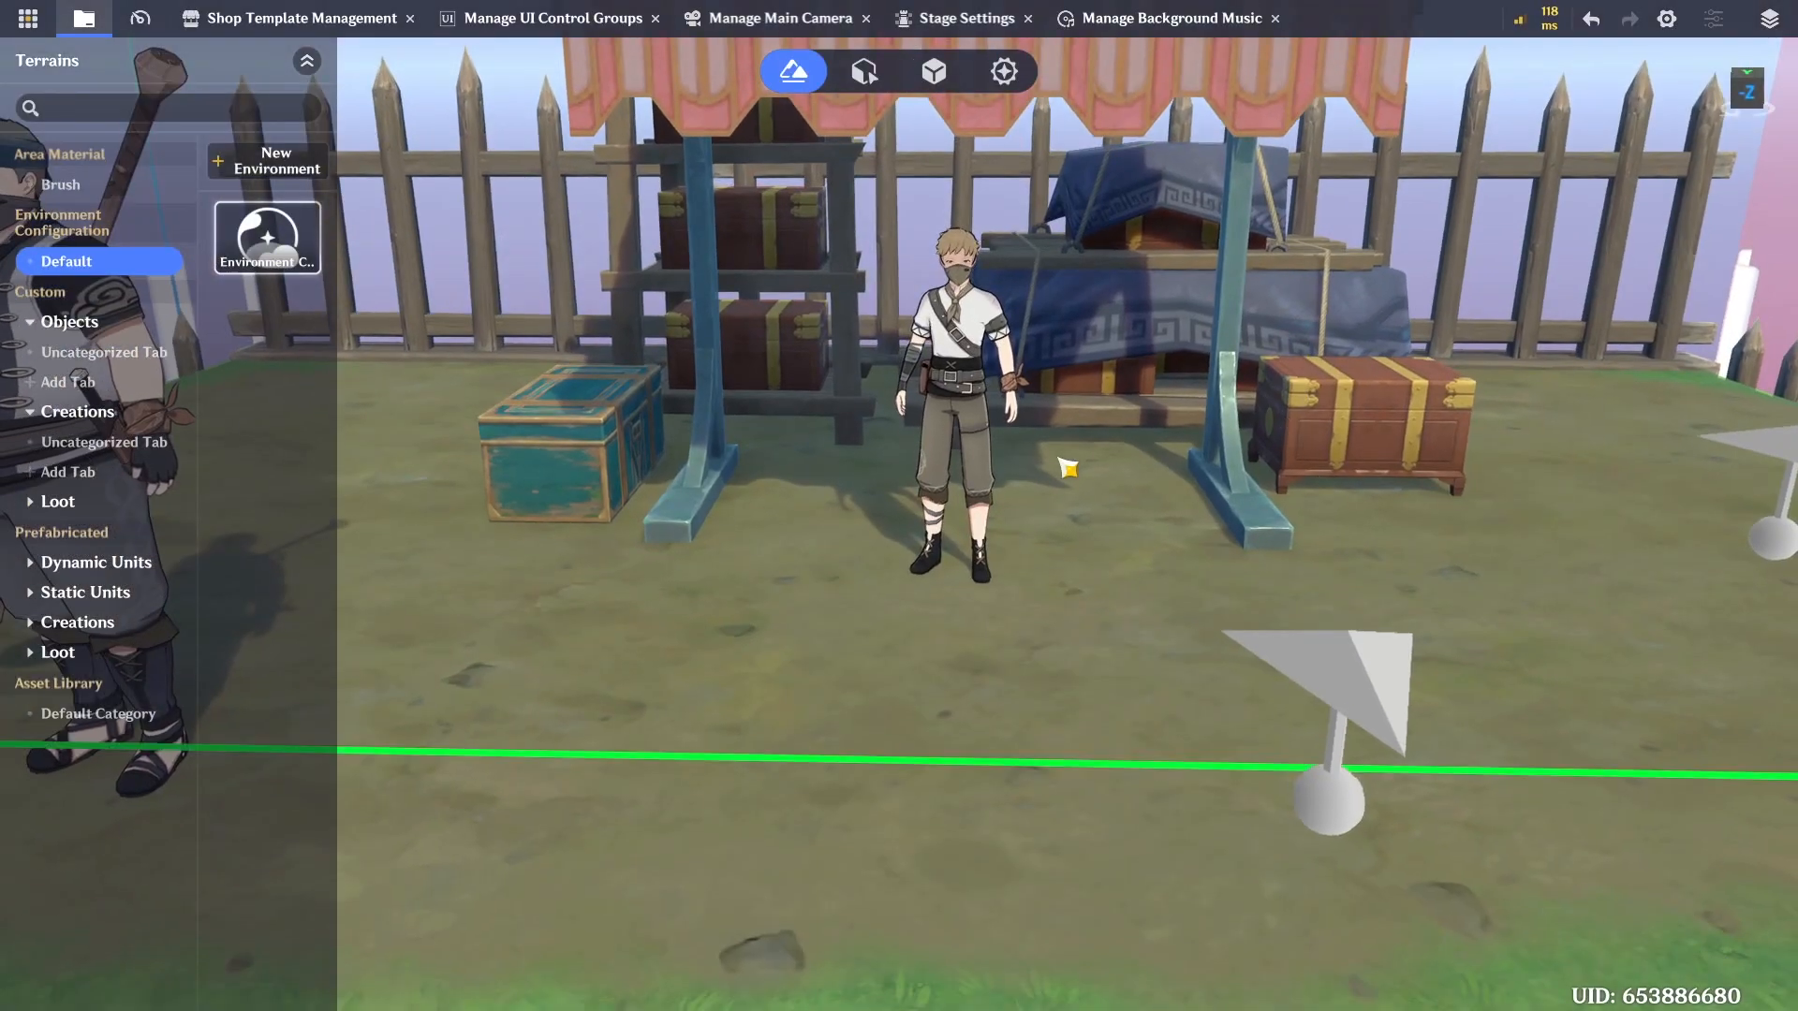
Open the Vendor as an editable entity and bring up the advanced editing of its Shop component
double_click(971, 412)
left_click(1643, 961)
left_click(1667, 153)
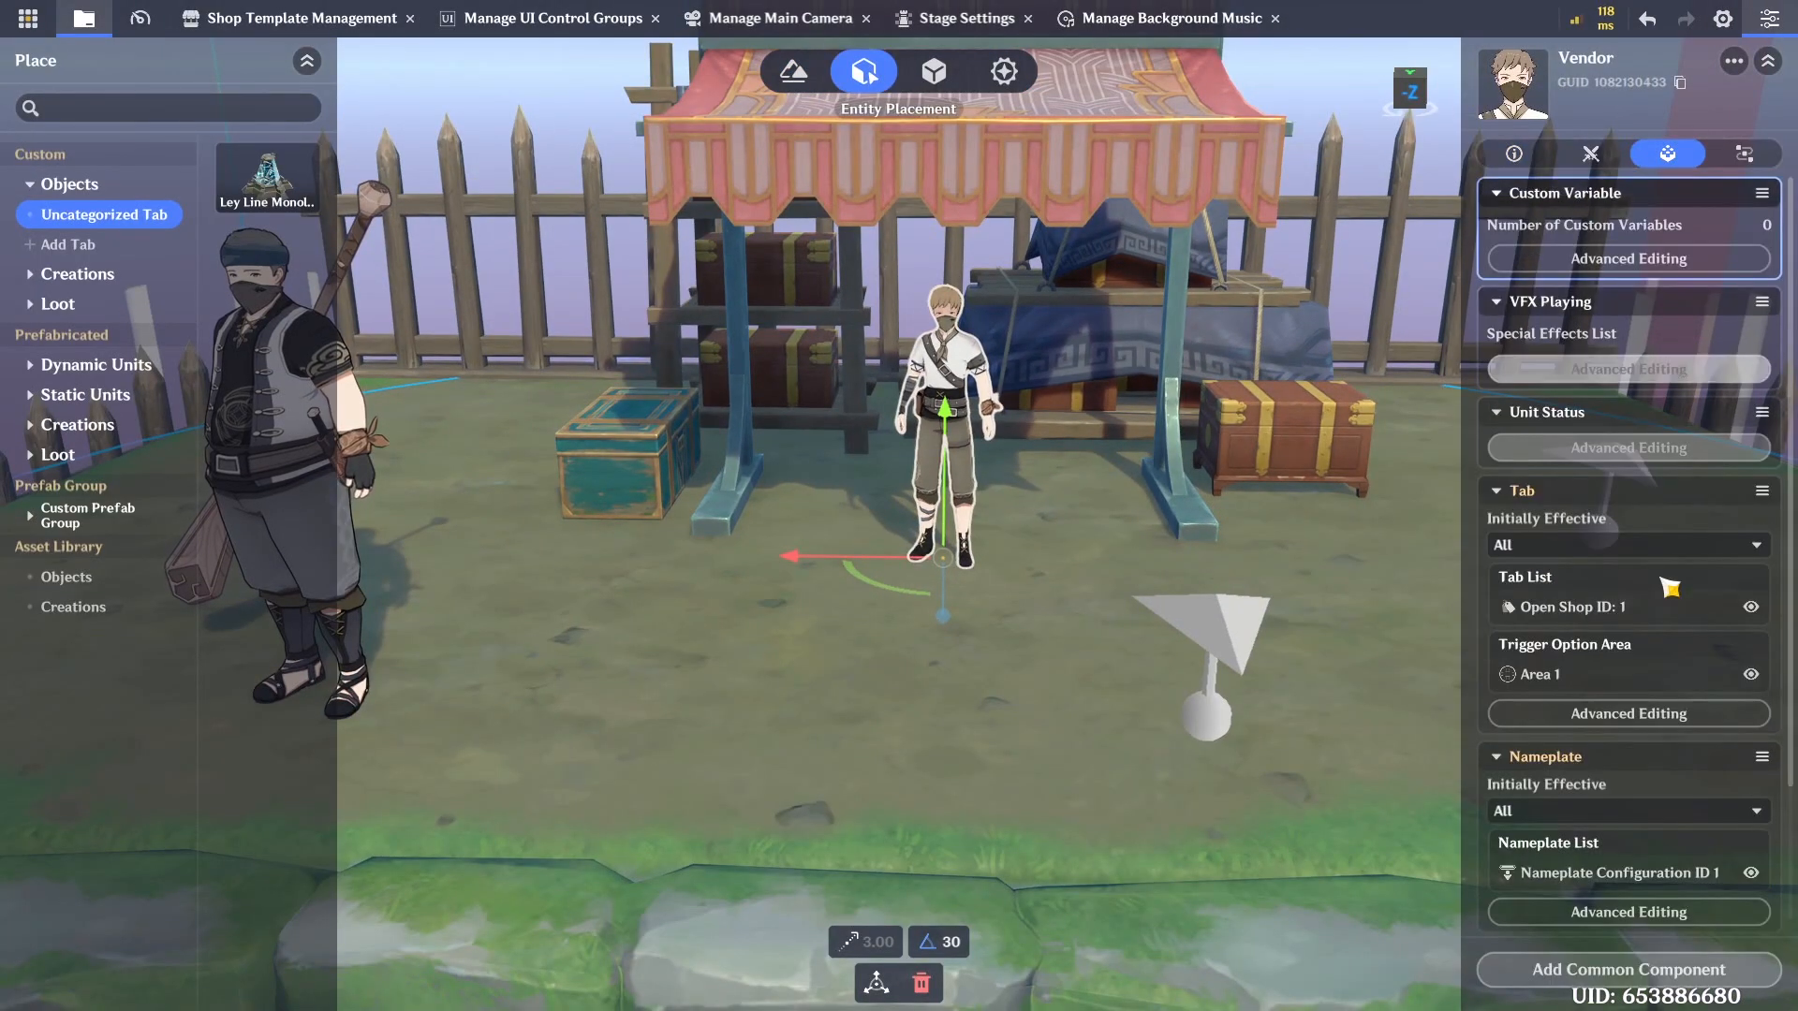
scroll(1517, 862, "down", 3)
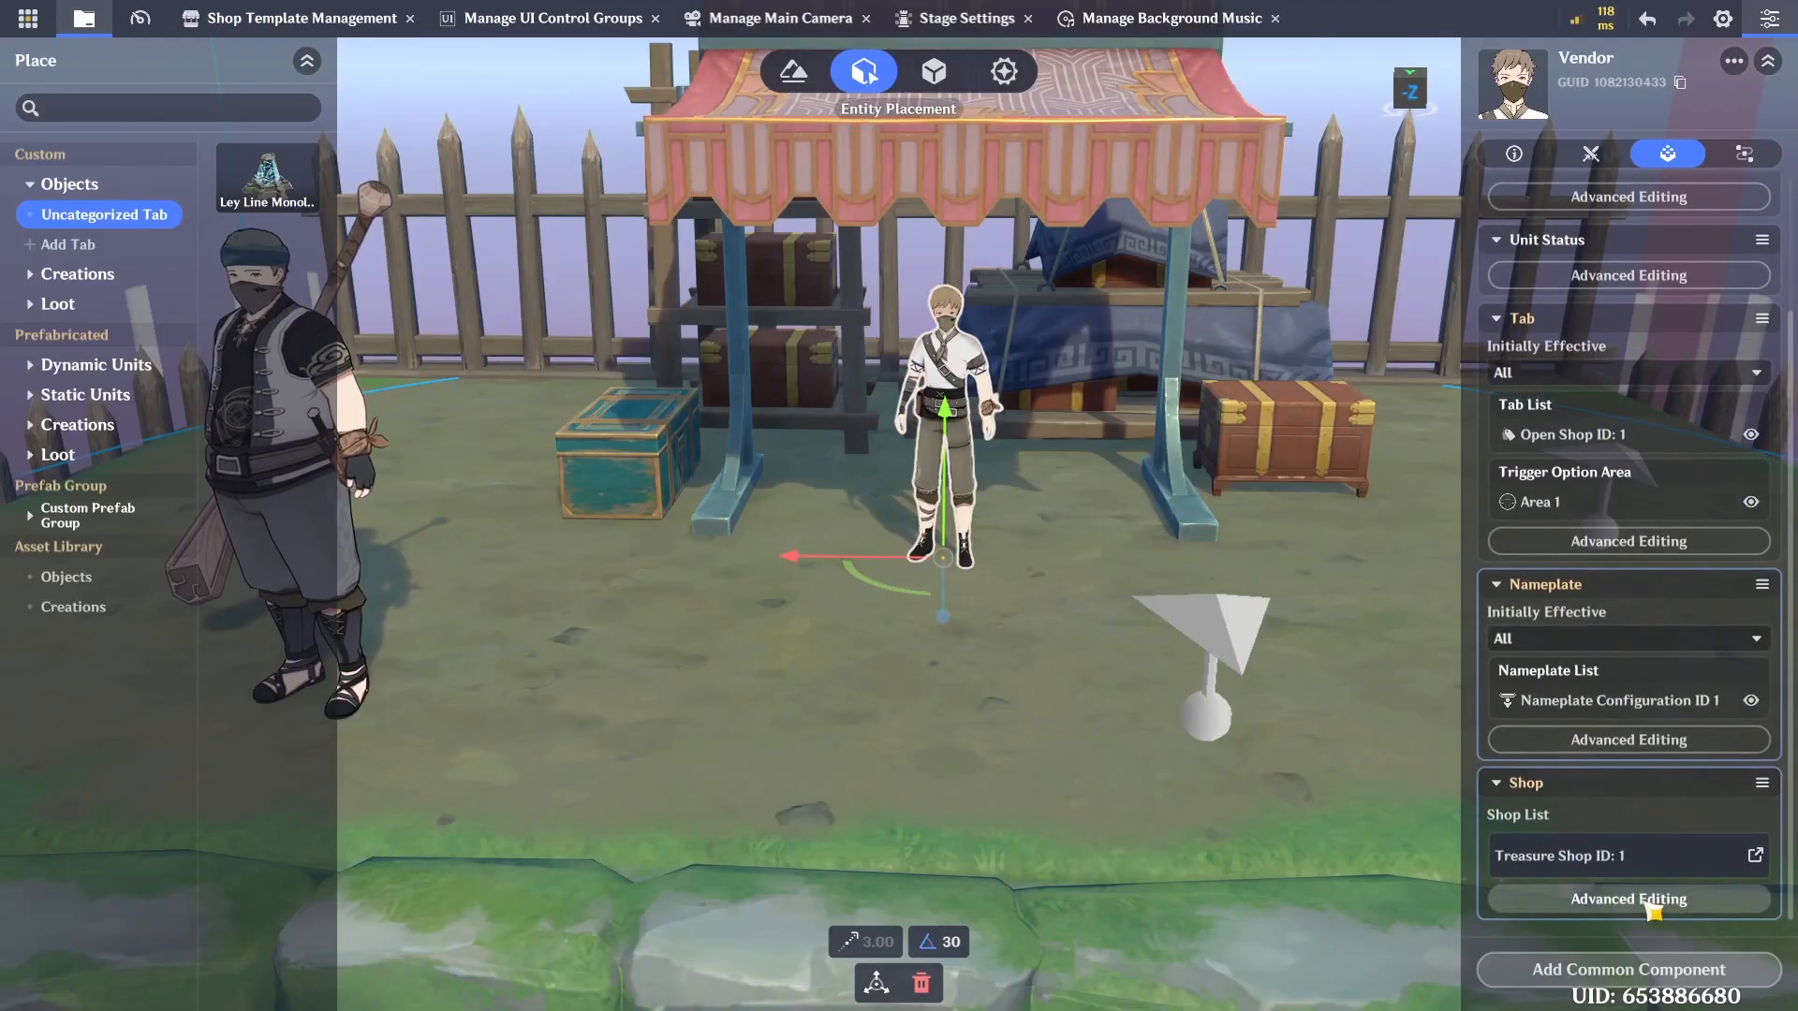
left_click(1653, 901)
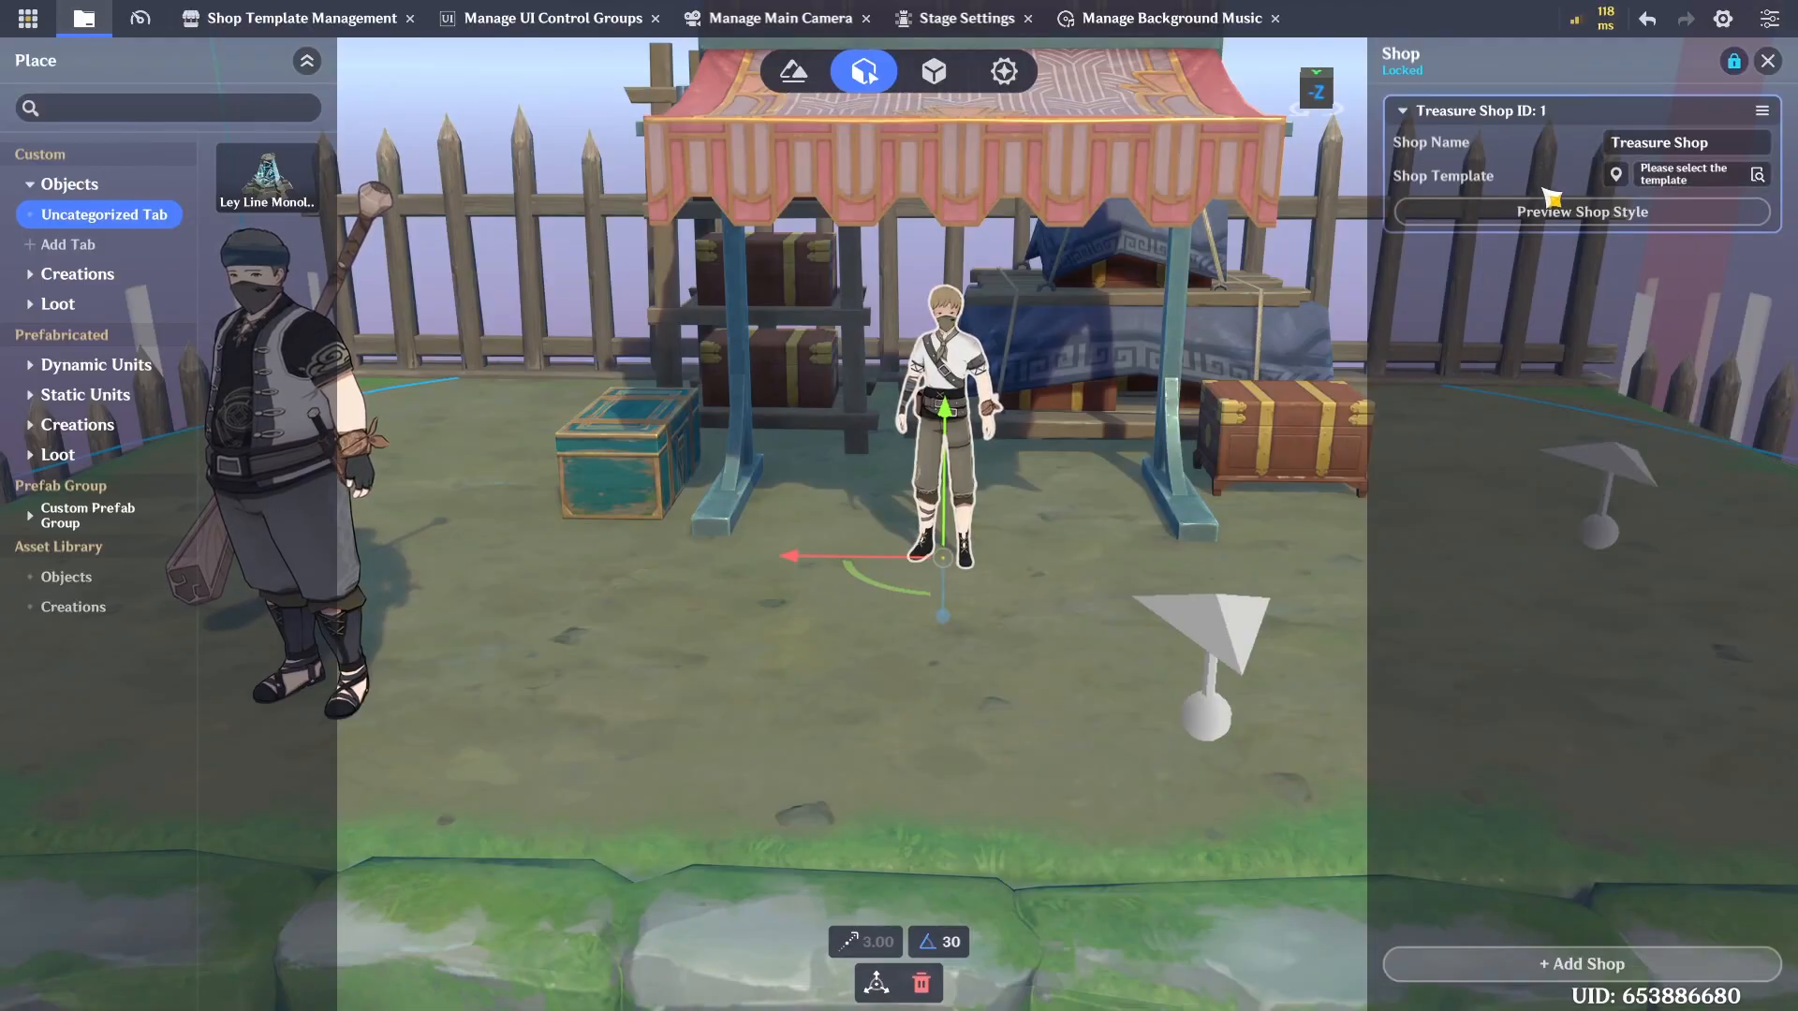
Assign Treasure Shop Template from the Uncategorized Tab as the Vendor's Treasure Shop template and leave the shop editing
left_click(1701, 190)
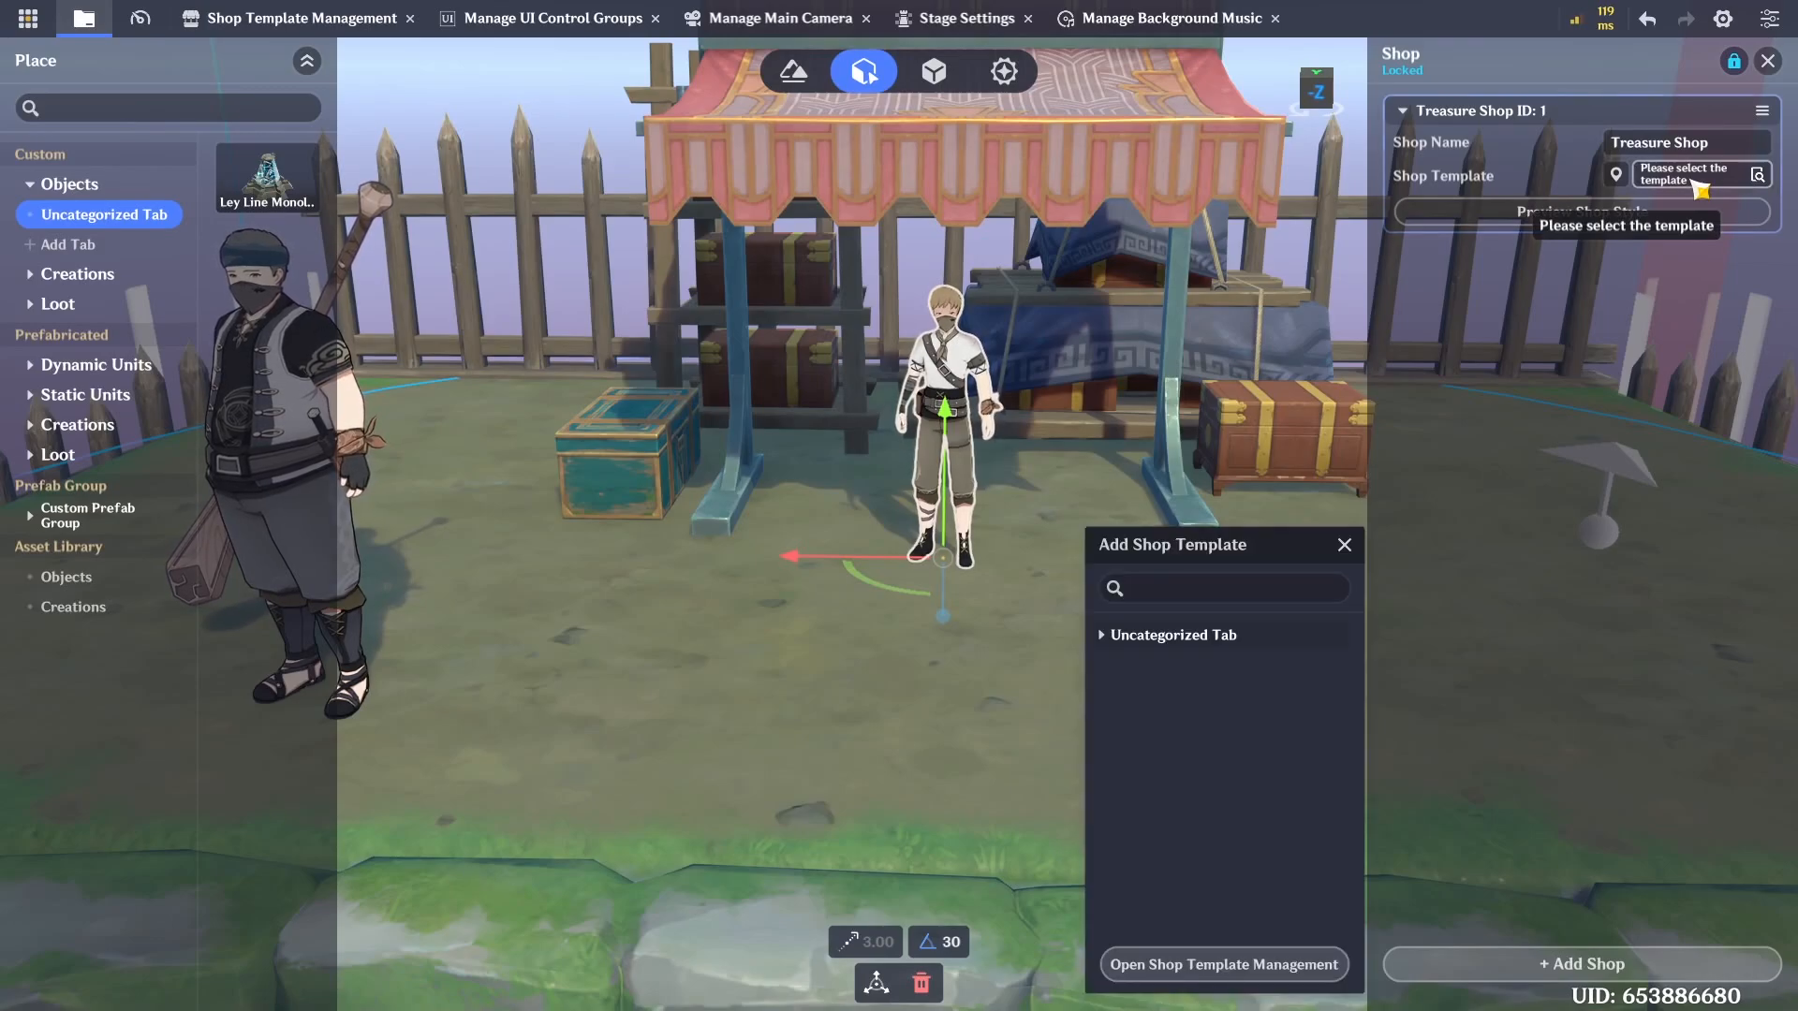
left_click(1206, 635)
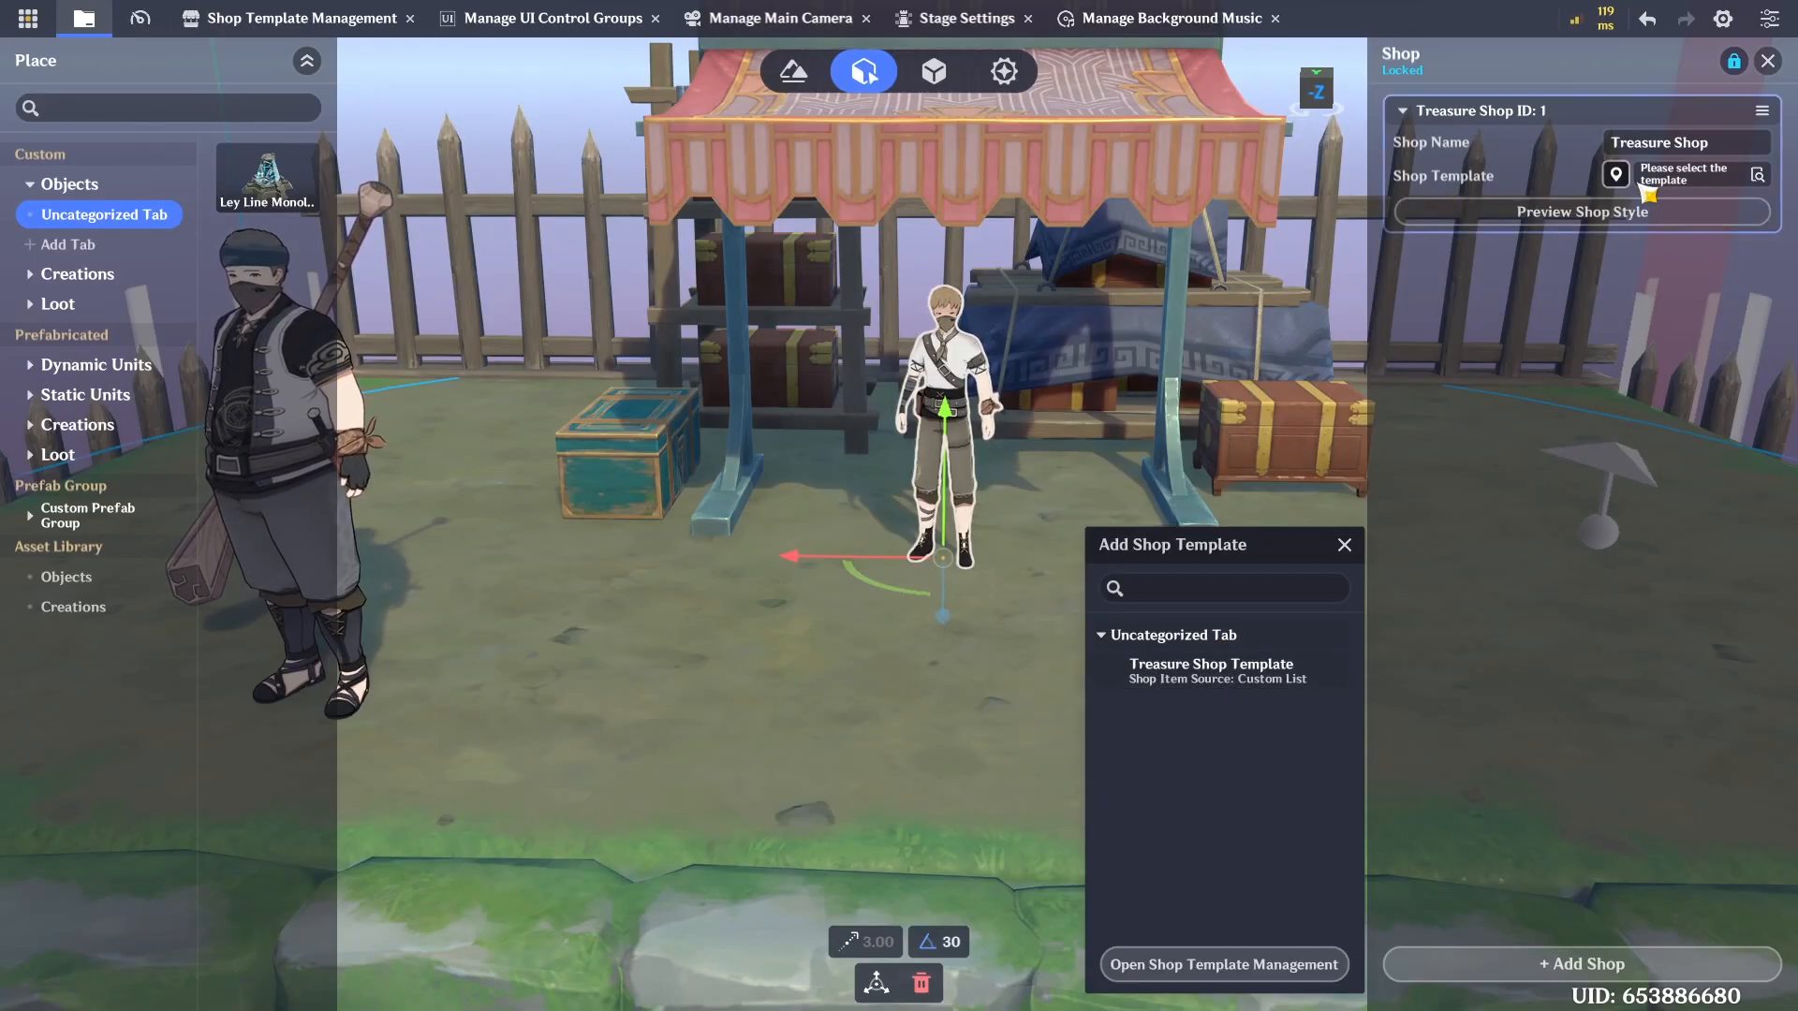
left_click(1204, 672)
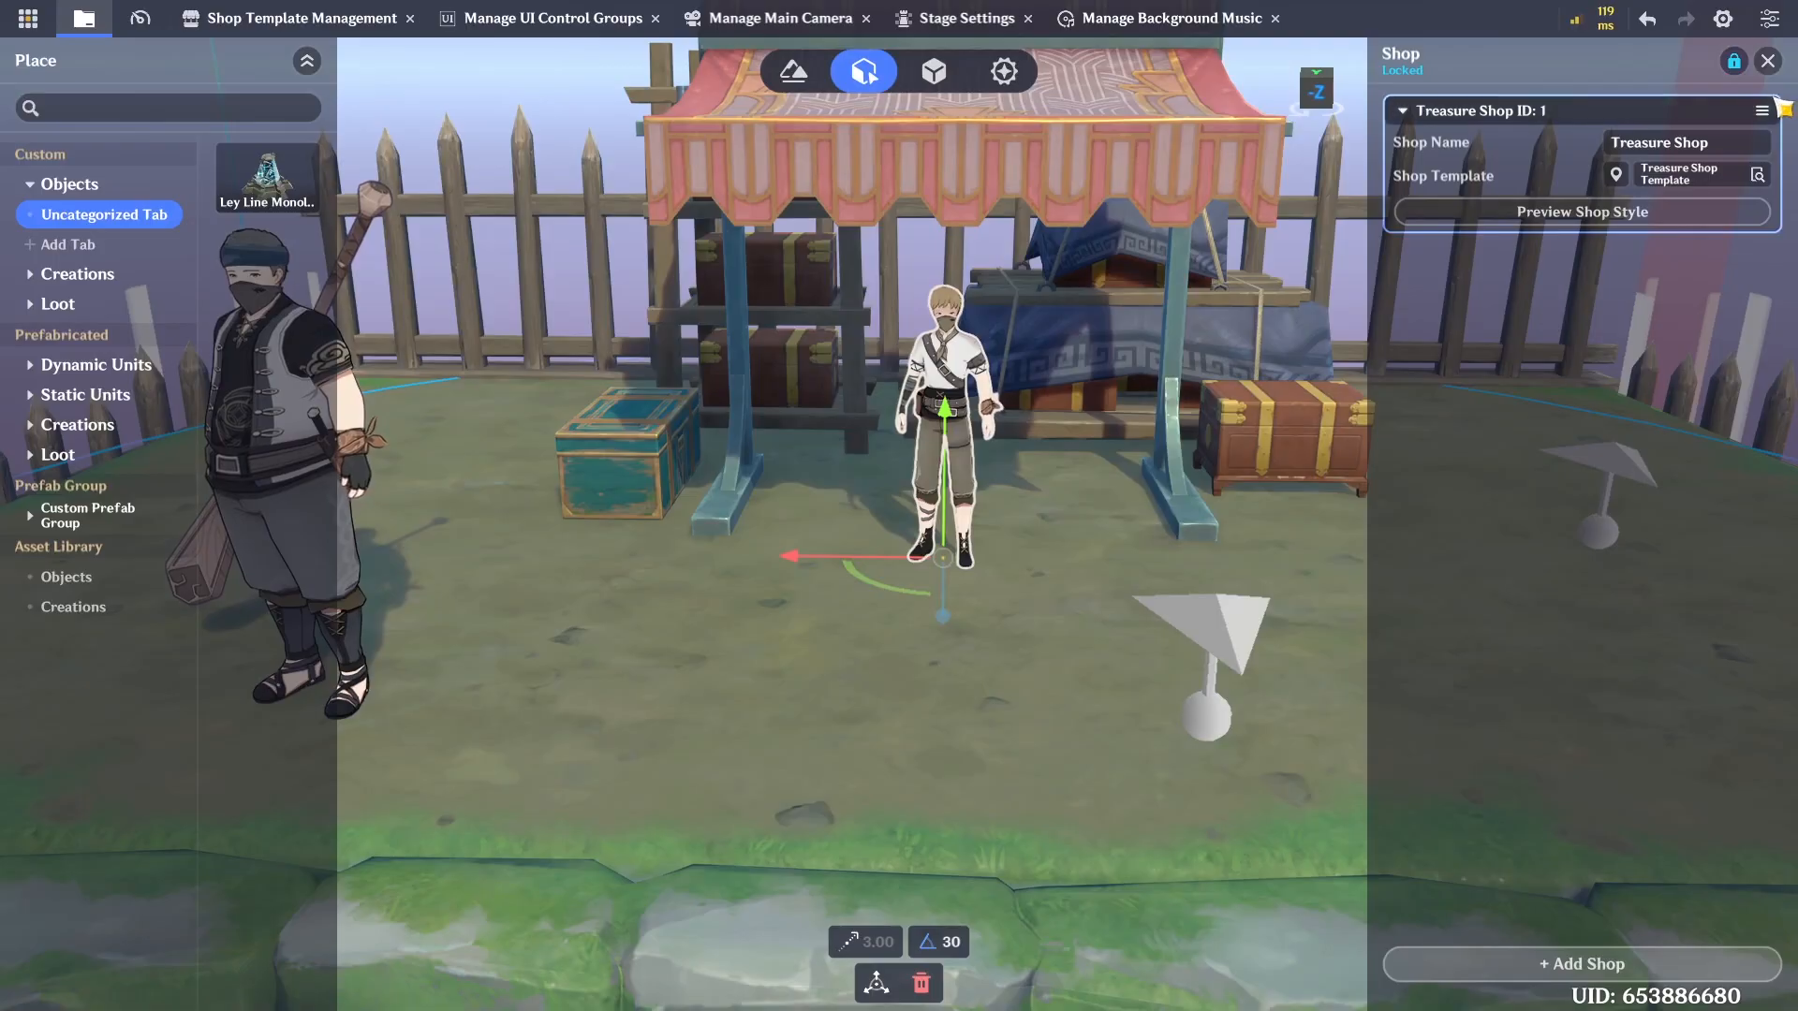
left_click(1768, 61)
left_click(1768, 60)
Save the stage and launch a test play, uploading directly without rendering the navmesh again
right_click_drag(1124, 506, 843, 464)
key("ctrl+s")
left_click(42, 21)
left_click(124, 236)
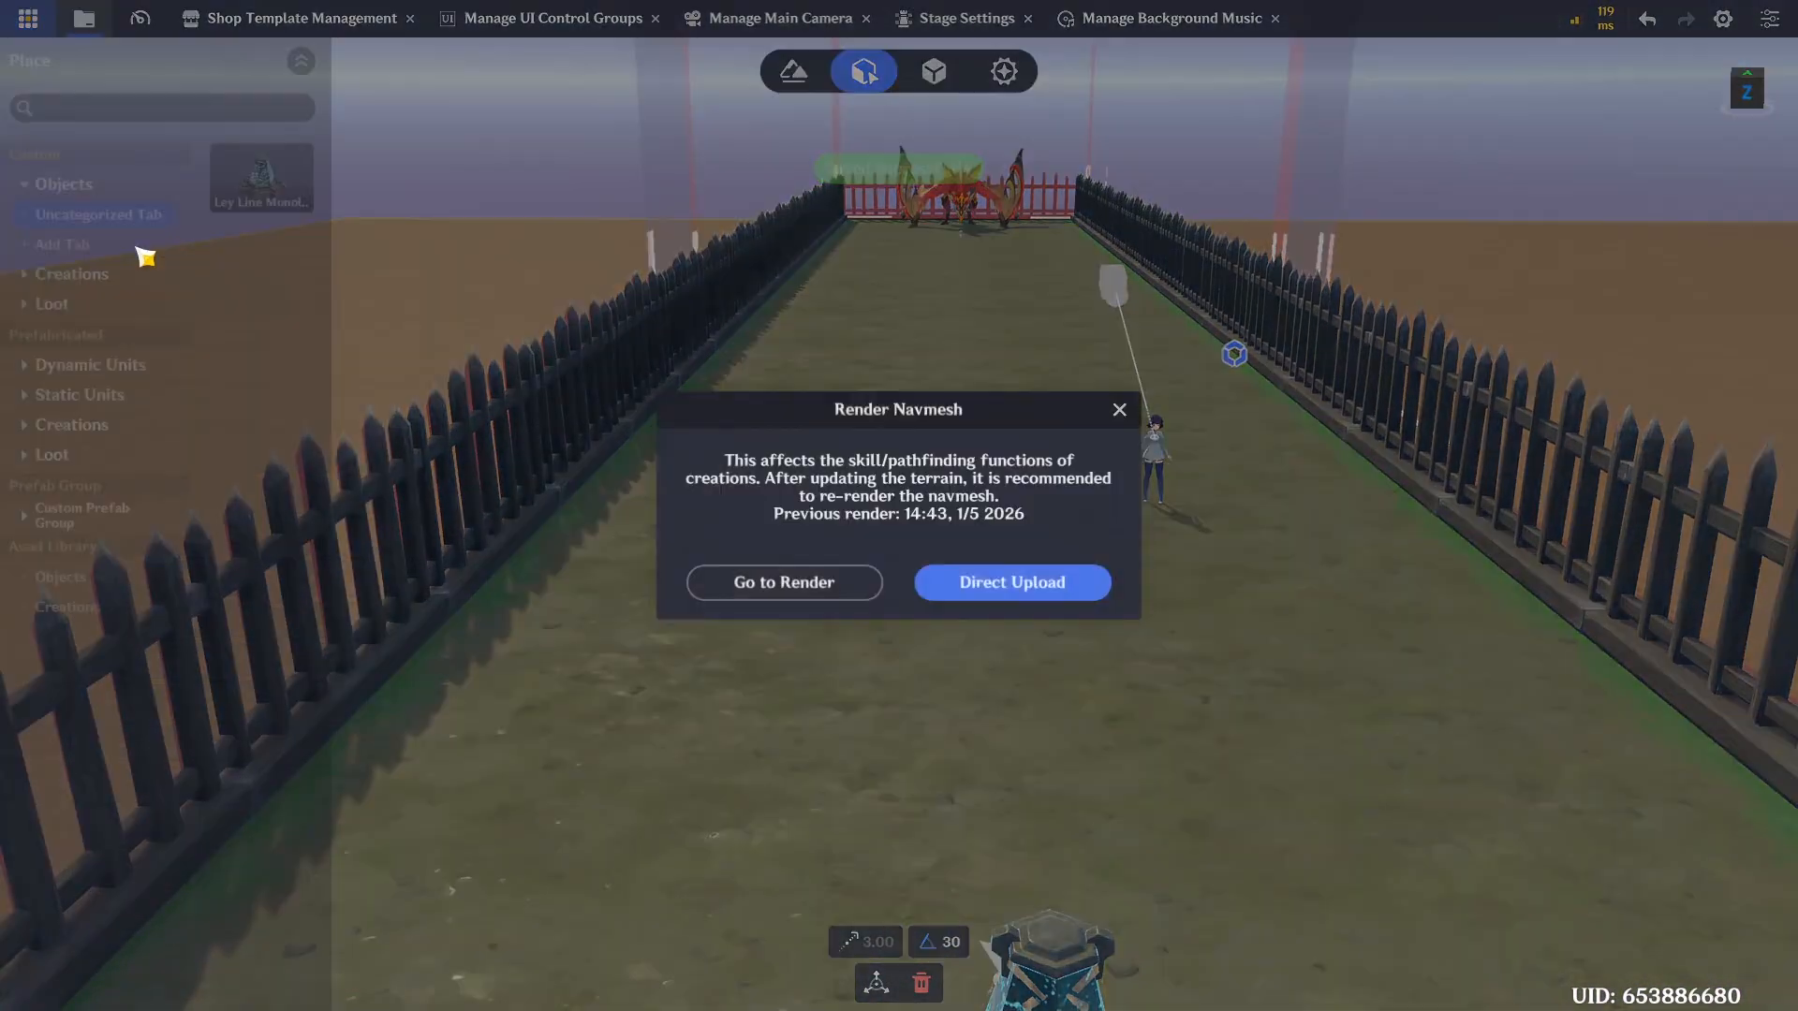
left_click(995, 596)
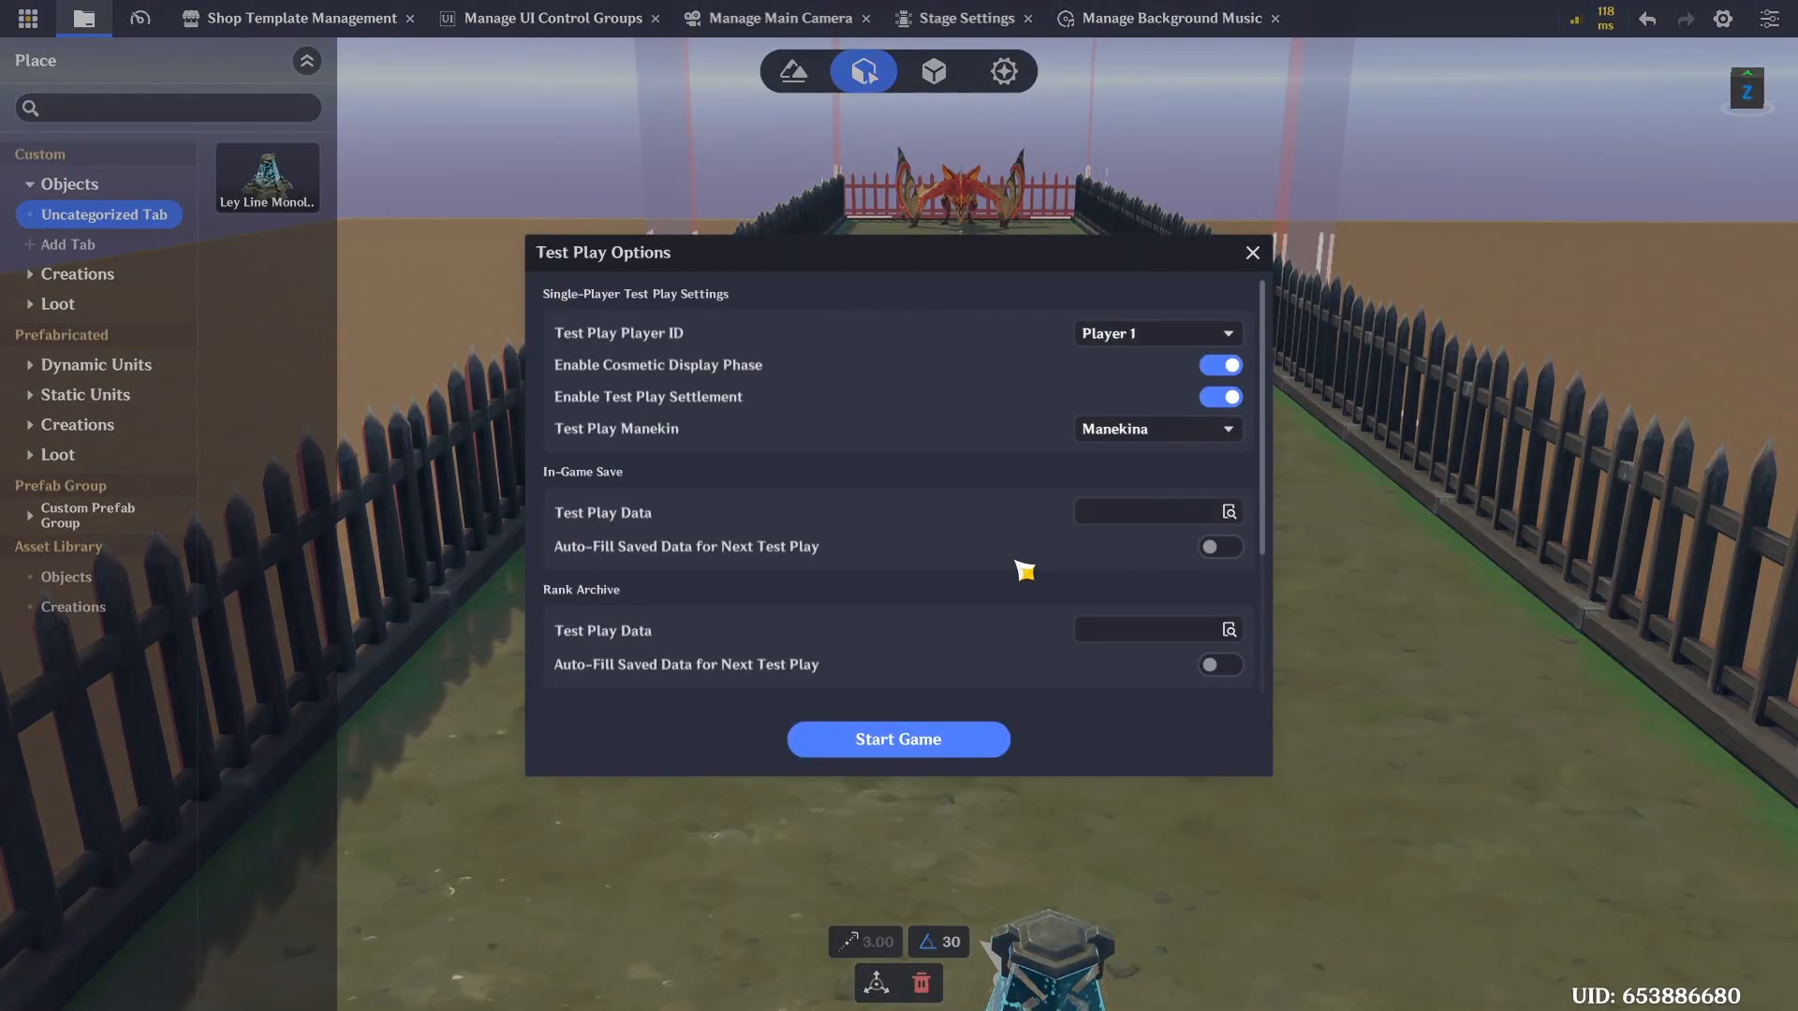
Disable the cosmetic display phase and test play settlement, set the test play manekin to Manekin and start the game
scroll(778, 389, "down", 3)
scroll(790, 666, "up", 3)
left_click(1217, 366)
left_click(1136, 432)
left_click(1140, 458)
left_click(1161, 433)
left_click(1124, 487)
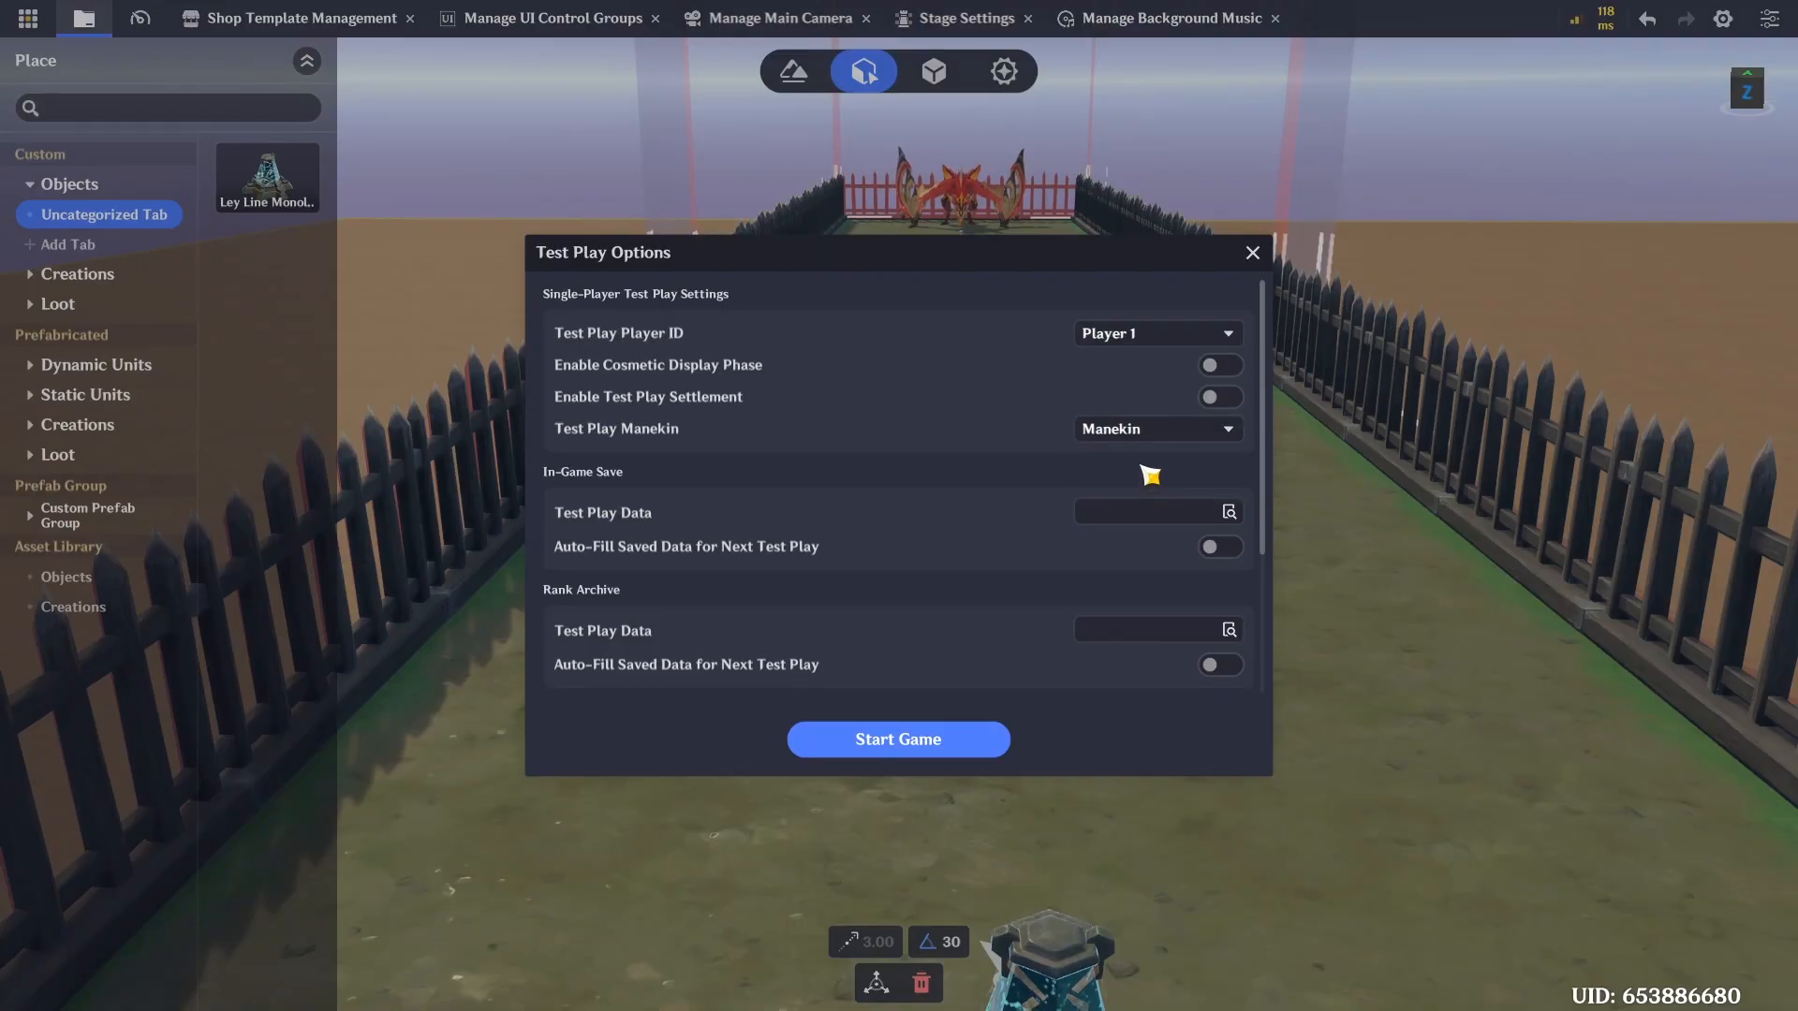
left_click(931, 754)
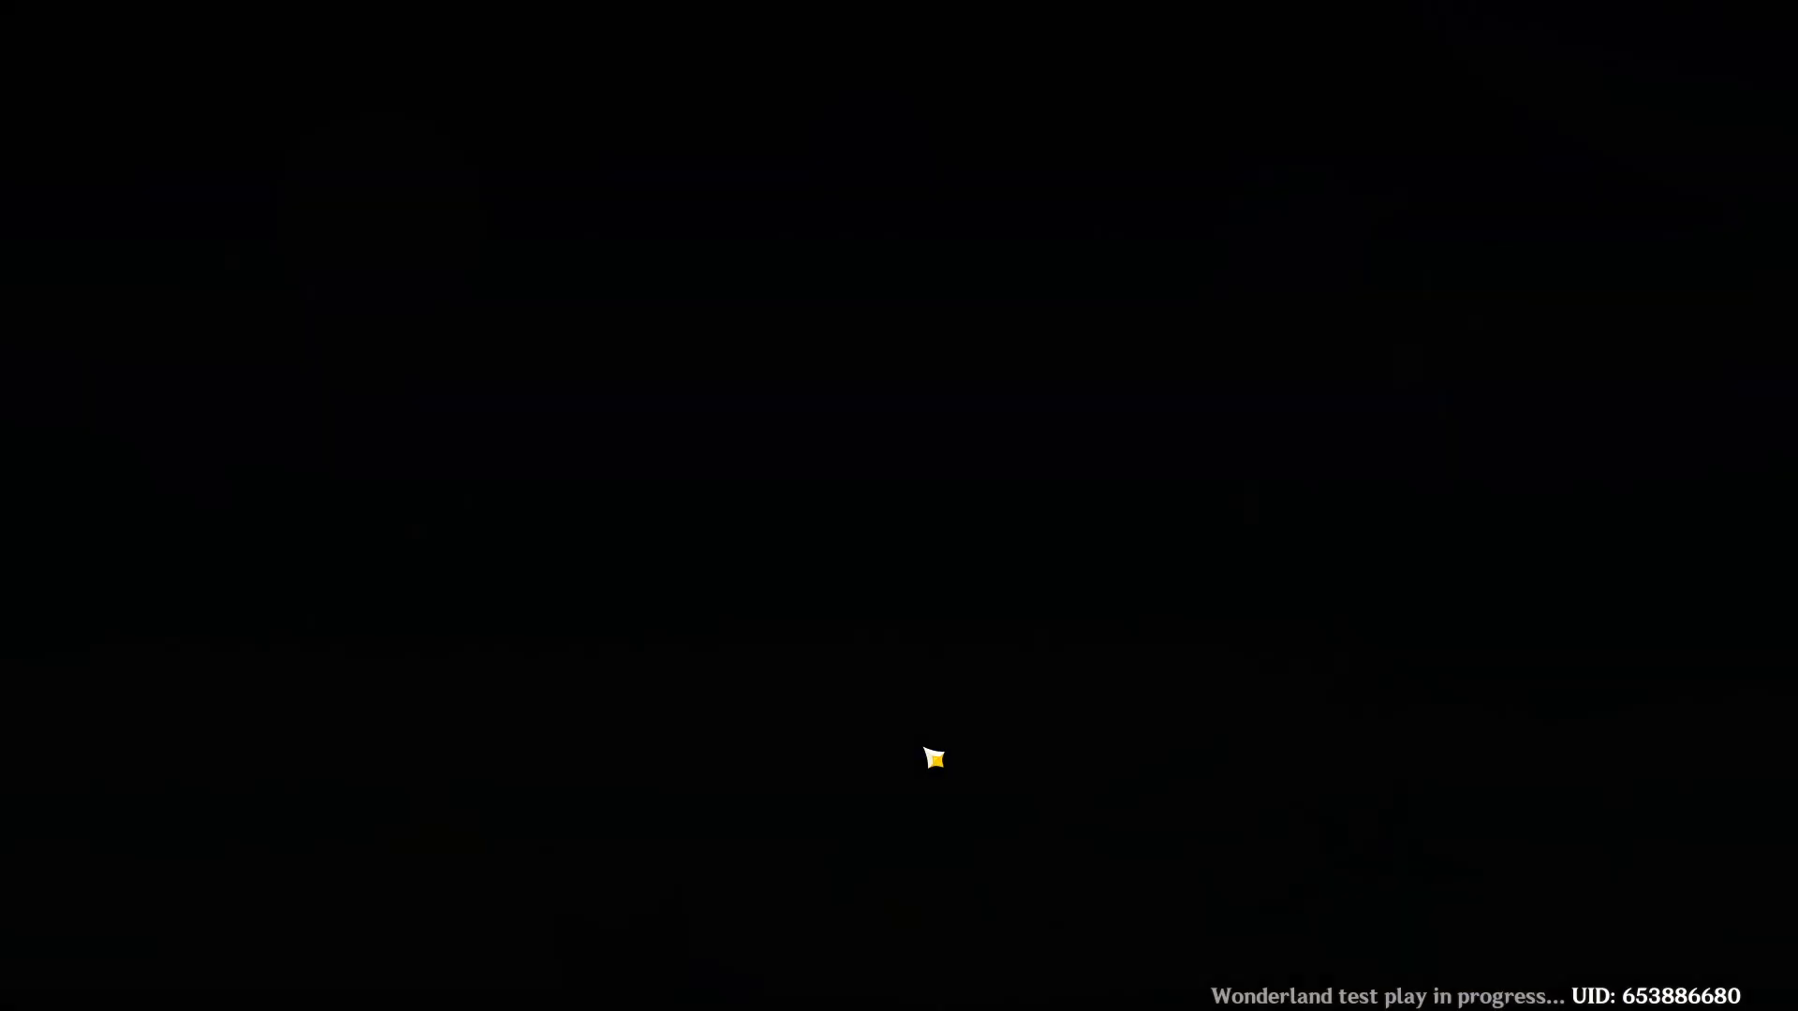
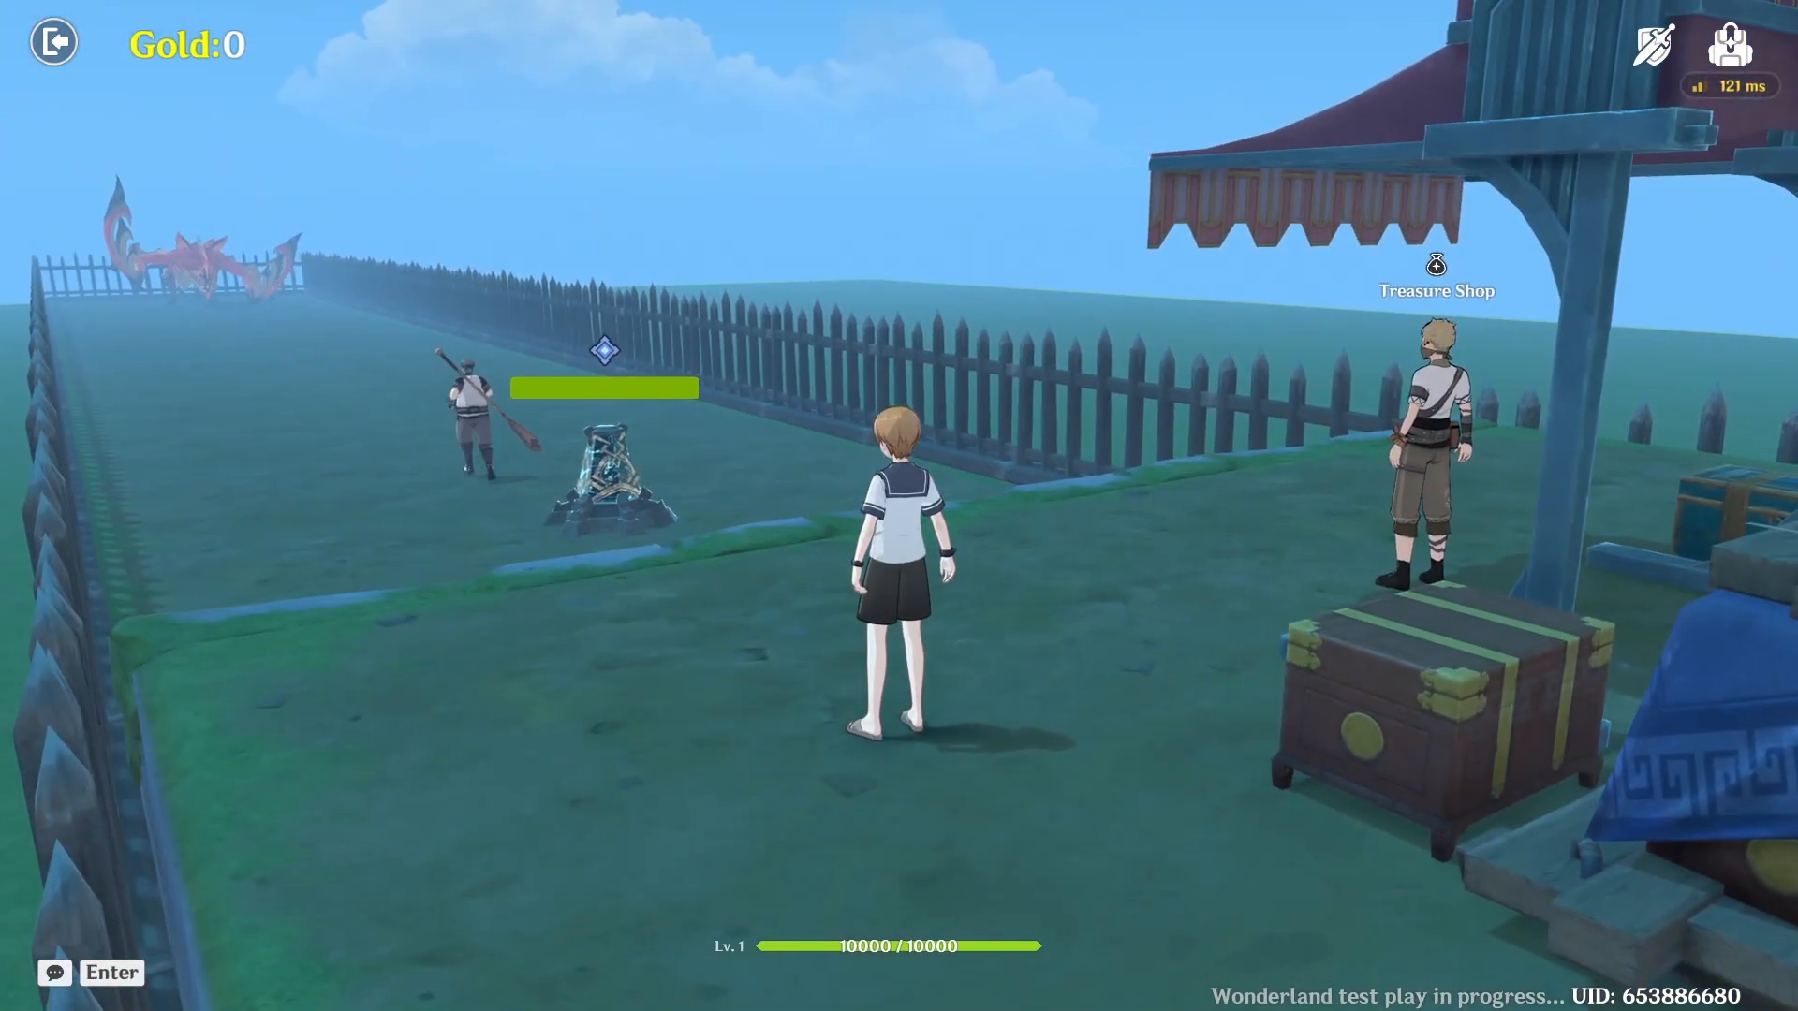
Walk the character around the starting platform near the monolith to check the stage in test play
key("w")
key("alt")
key("w")
key("a")
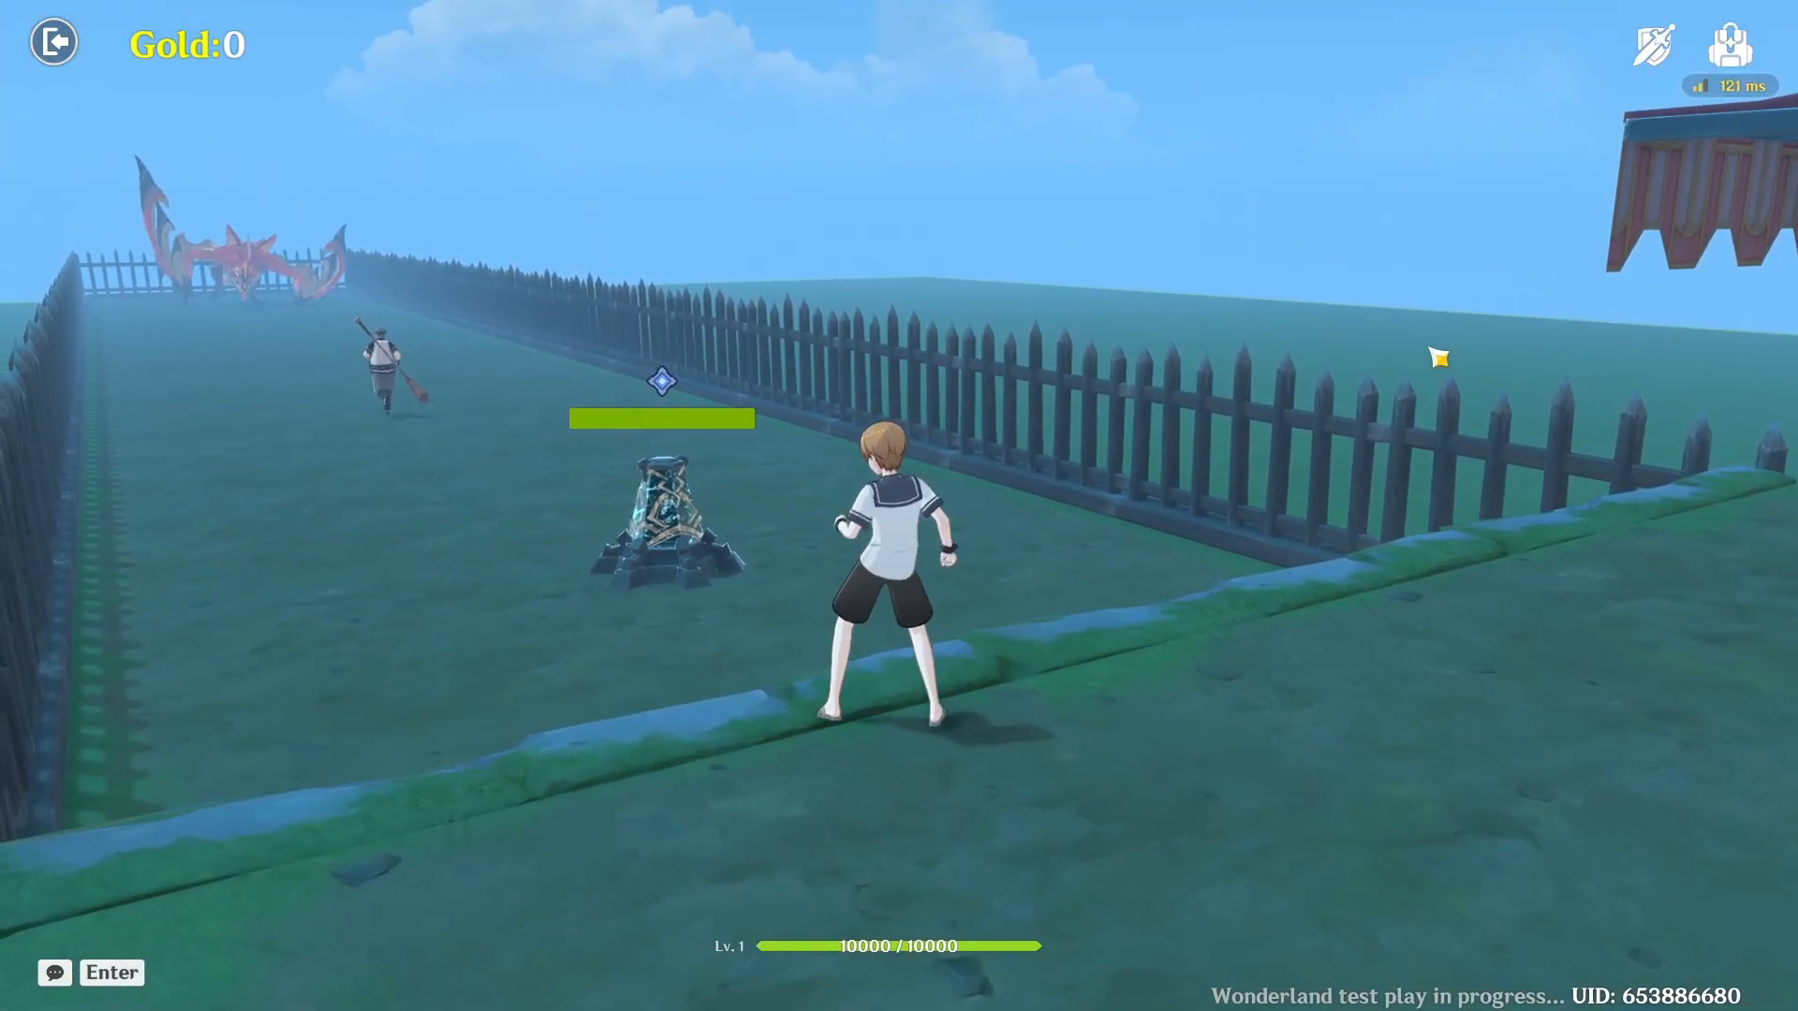
key("s")
key("d")
key("w")
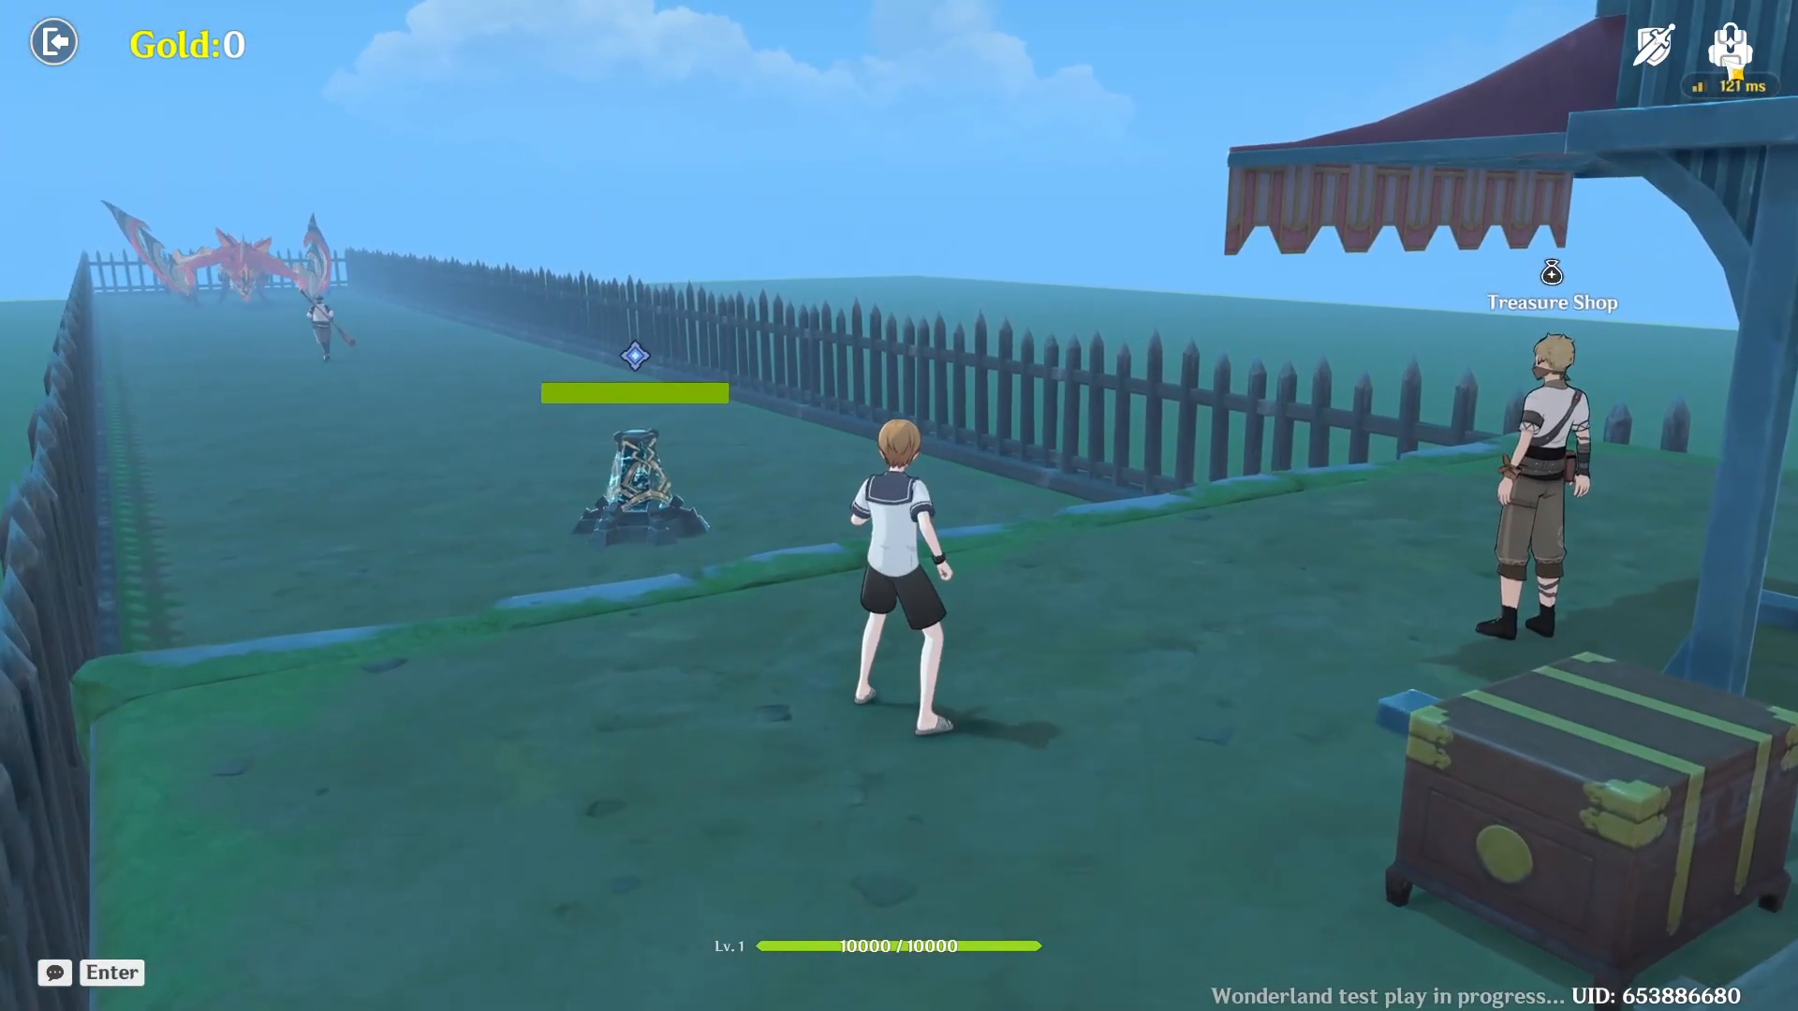
Equip the Gloves from the character's inventory and return to the game
left_click(1712, 65)
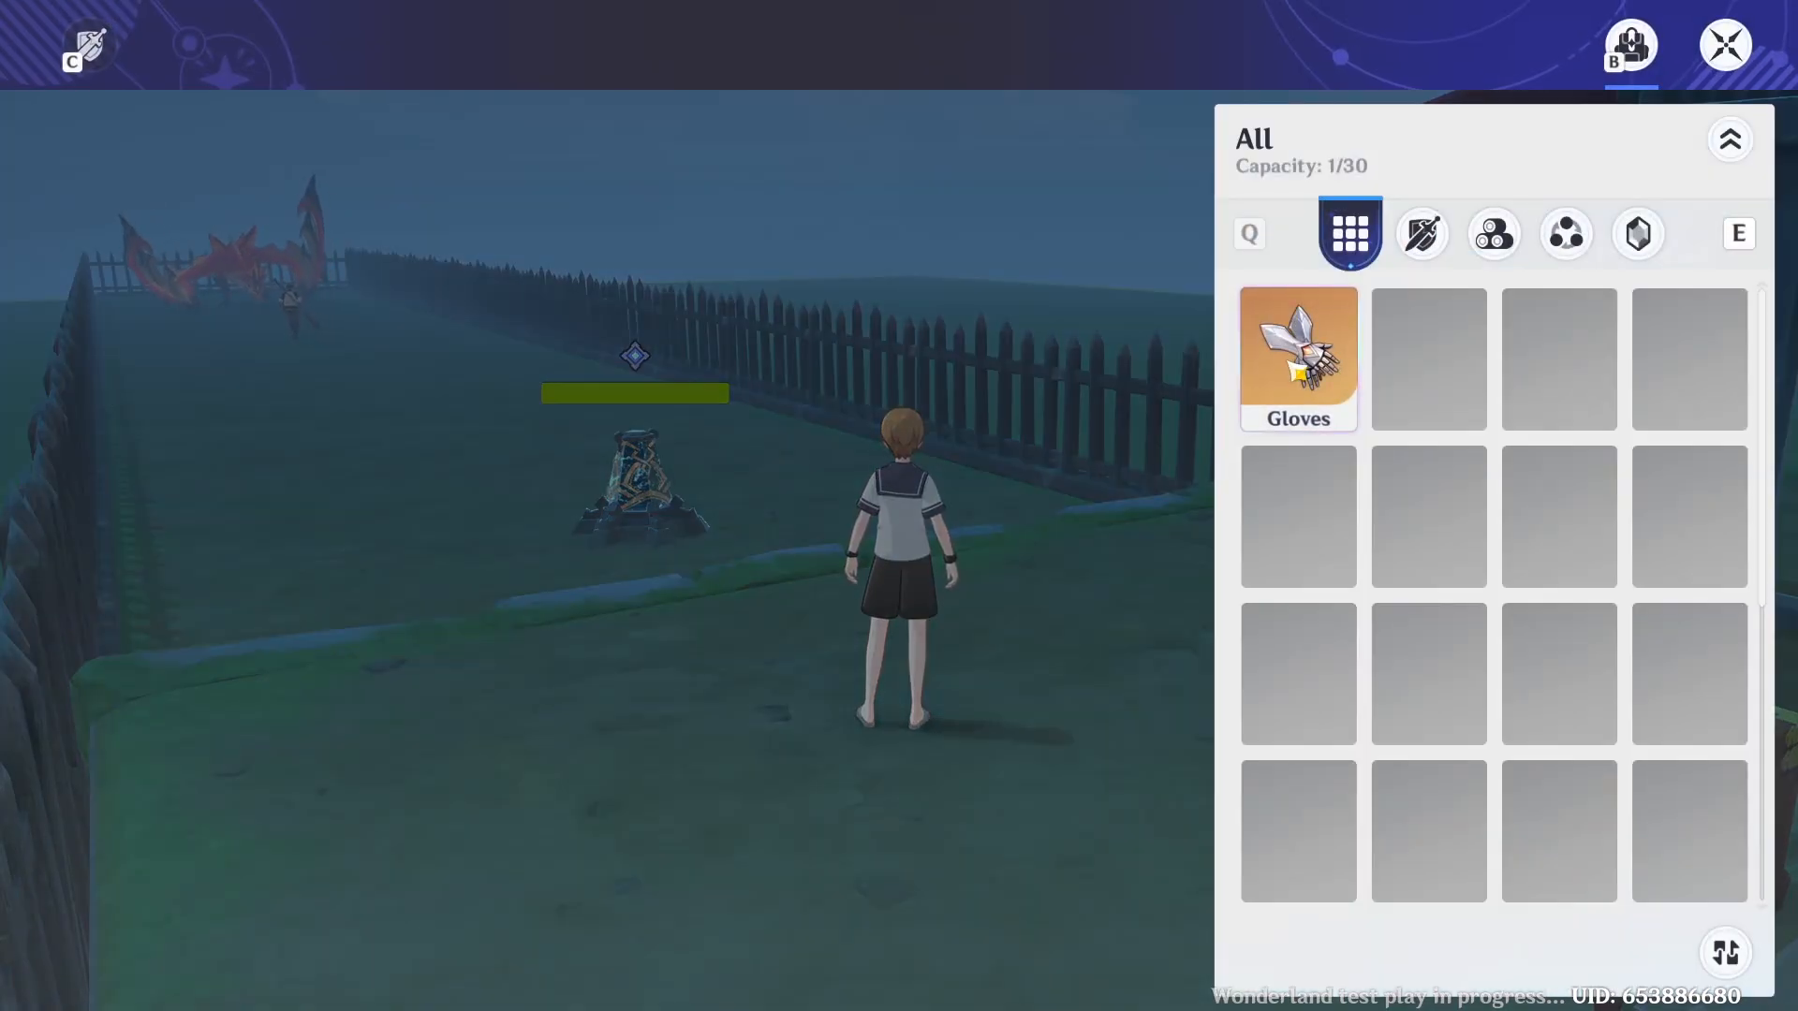
left_click(1299, 351)
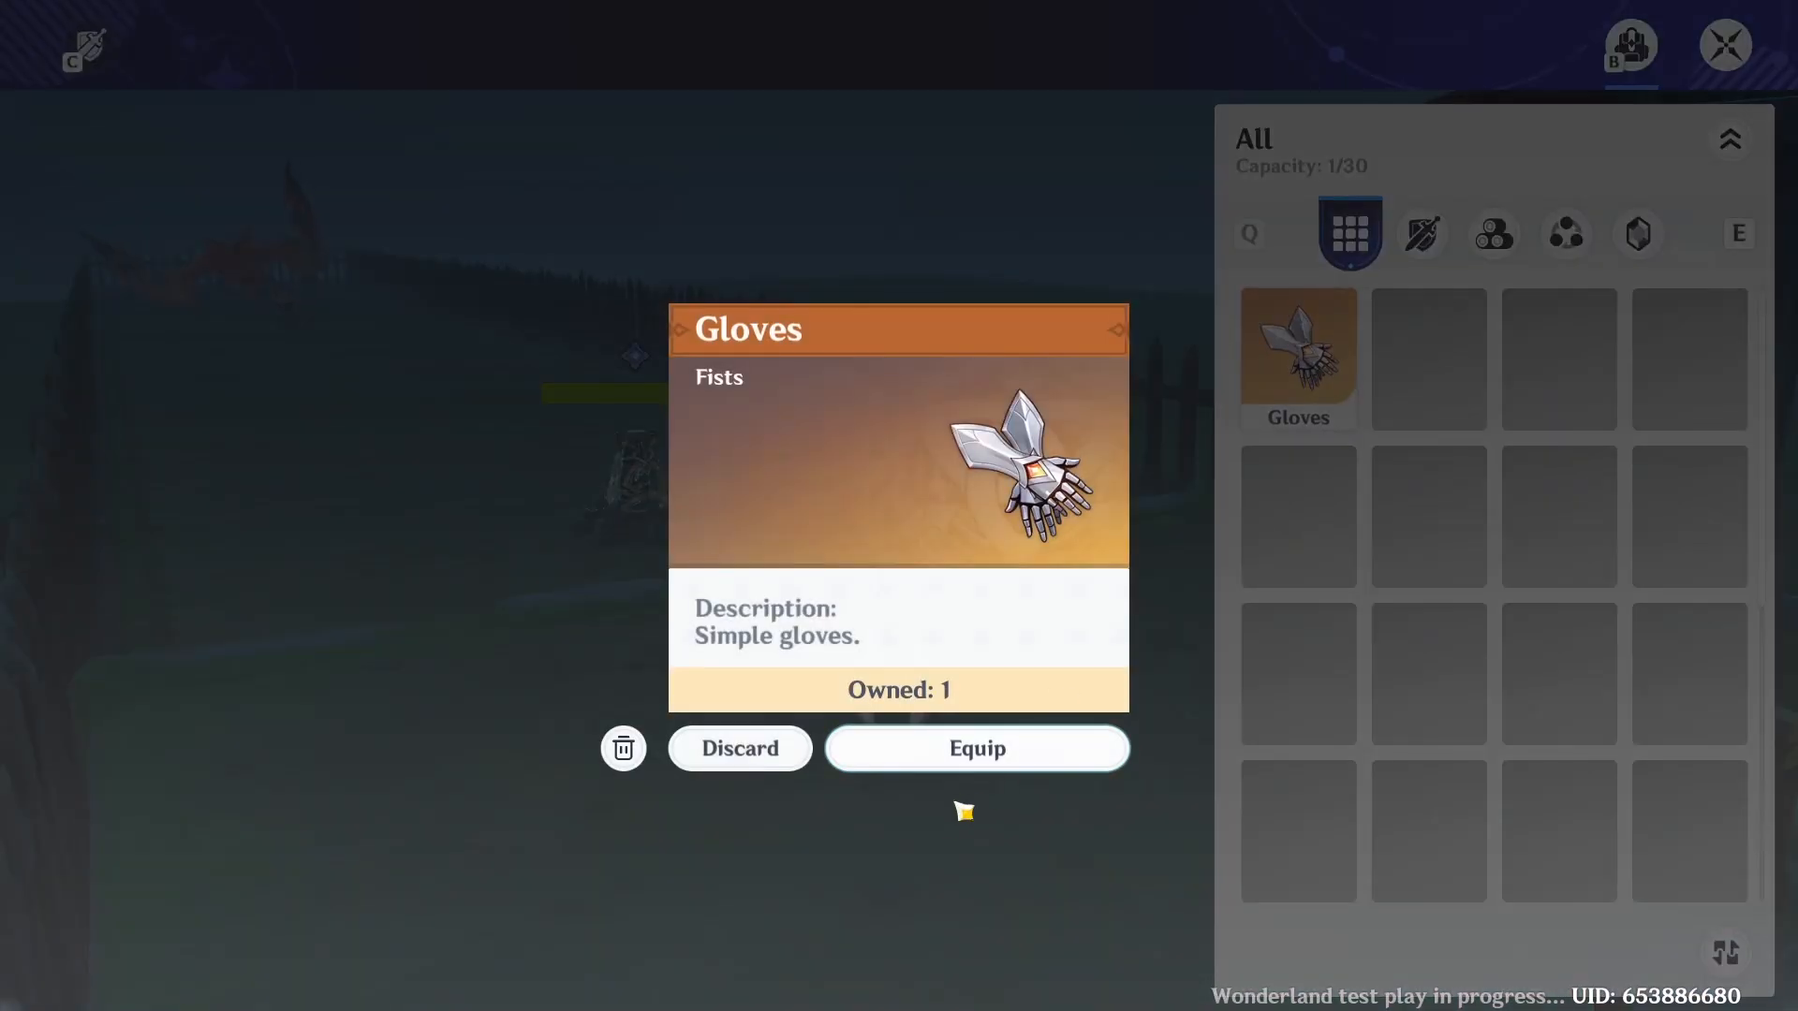
left_click(960, 759)
key("Escape")
Walk up to the Vendor, open the Treasure Shop to check its items and close it
key("w")
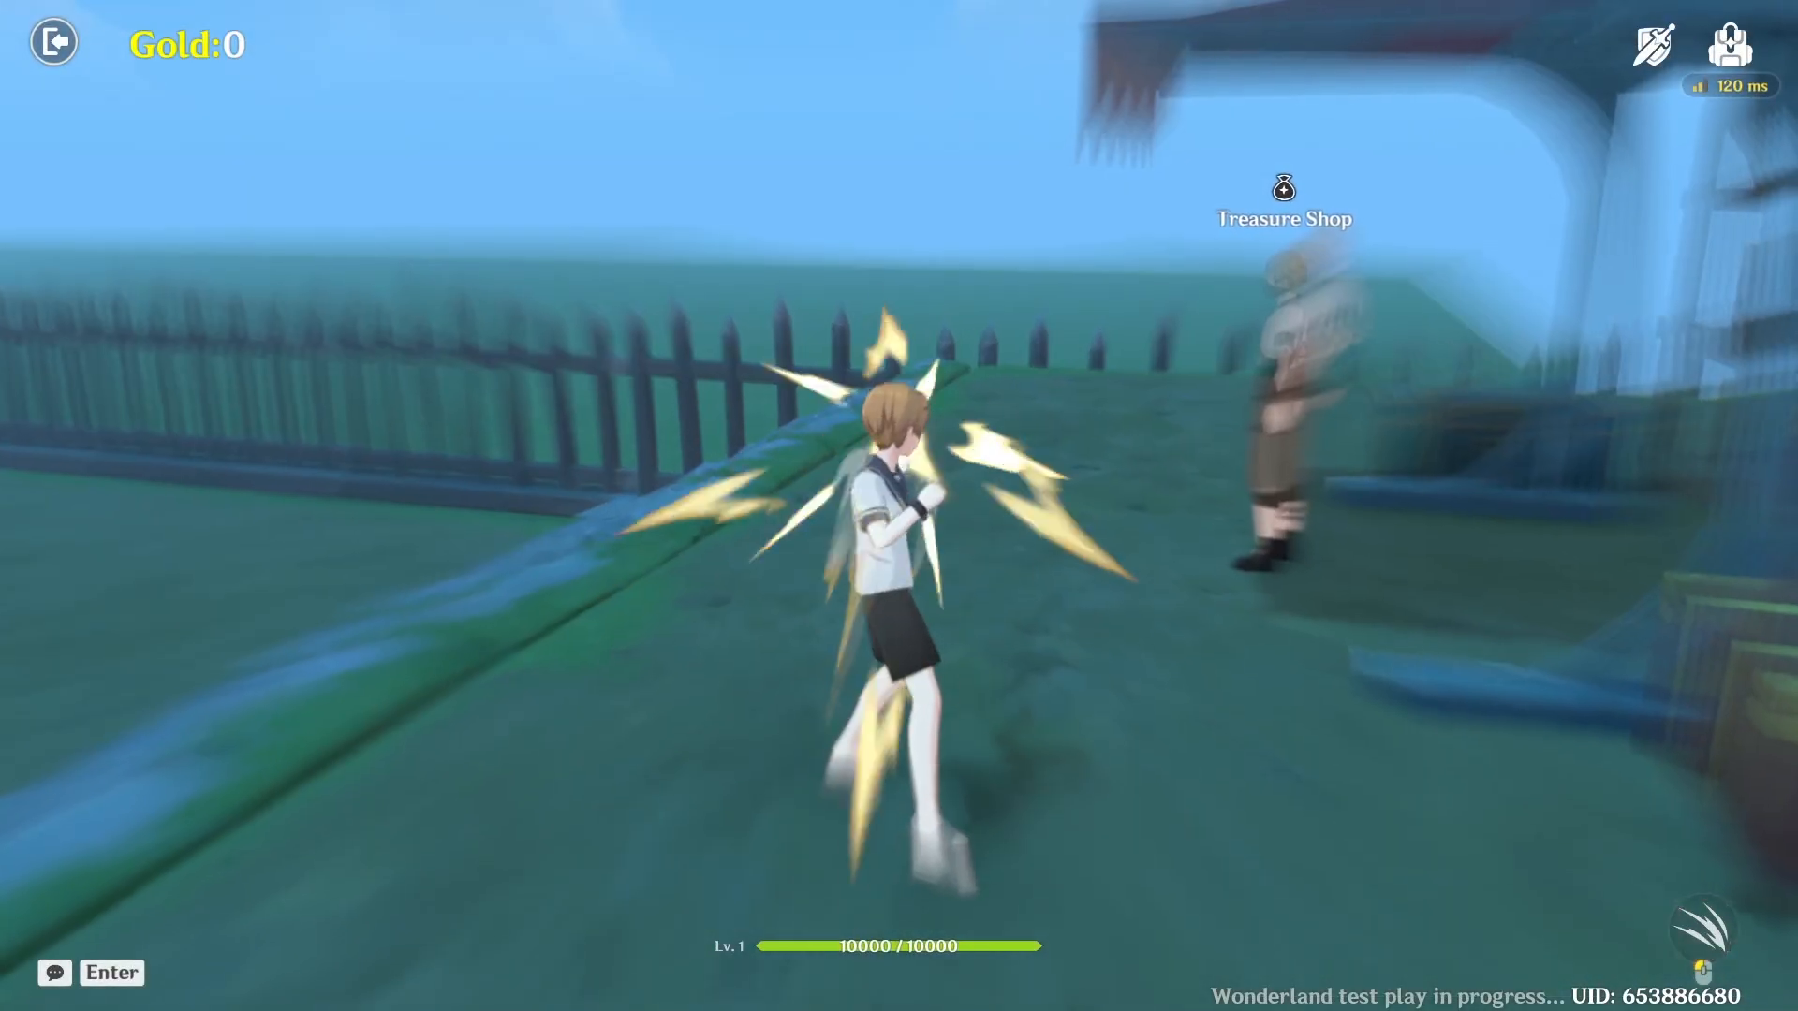
key("f")
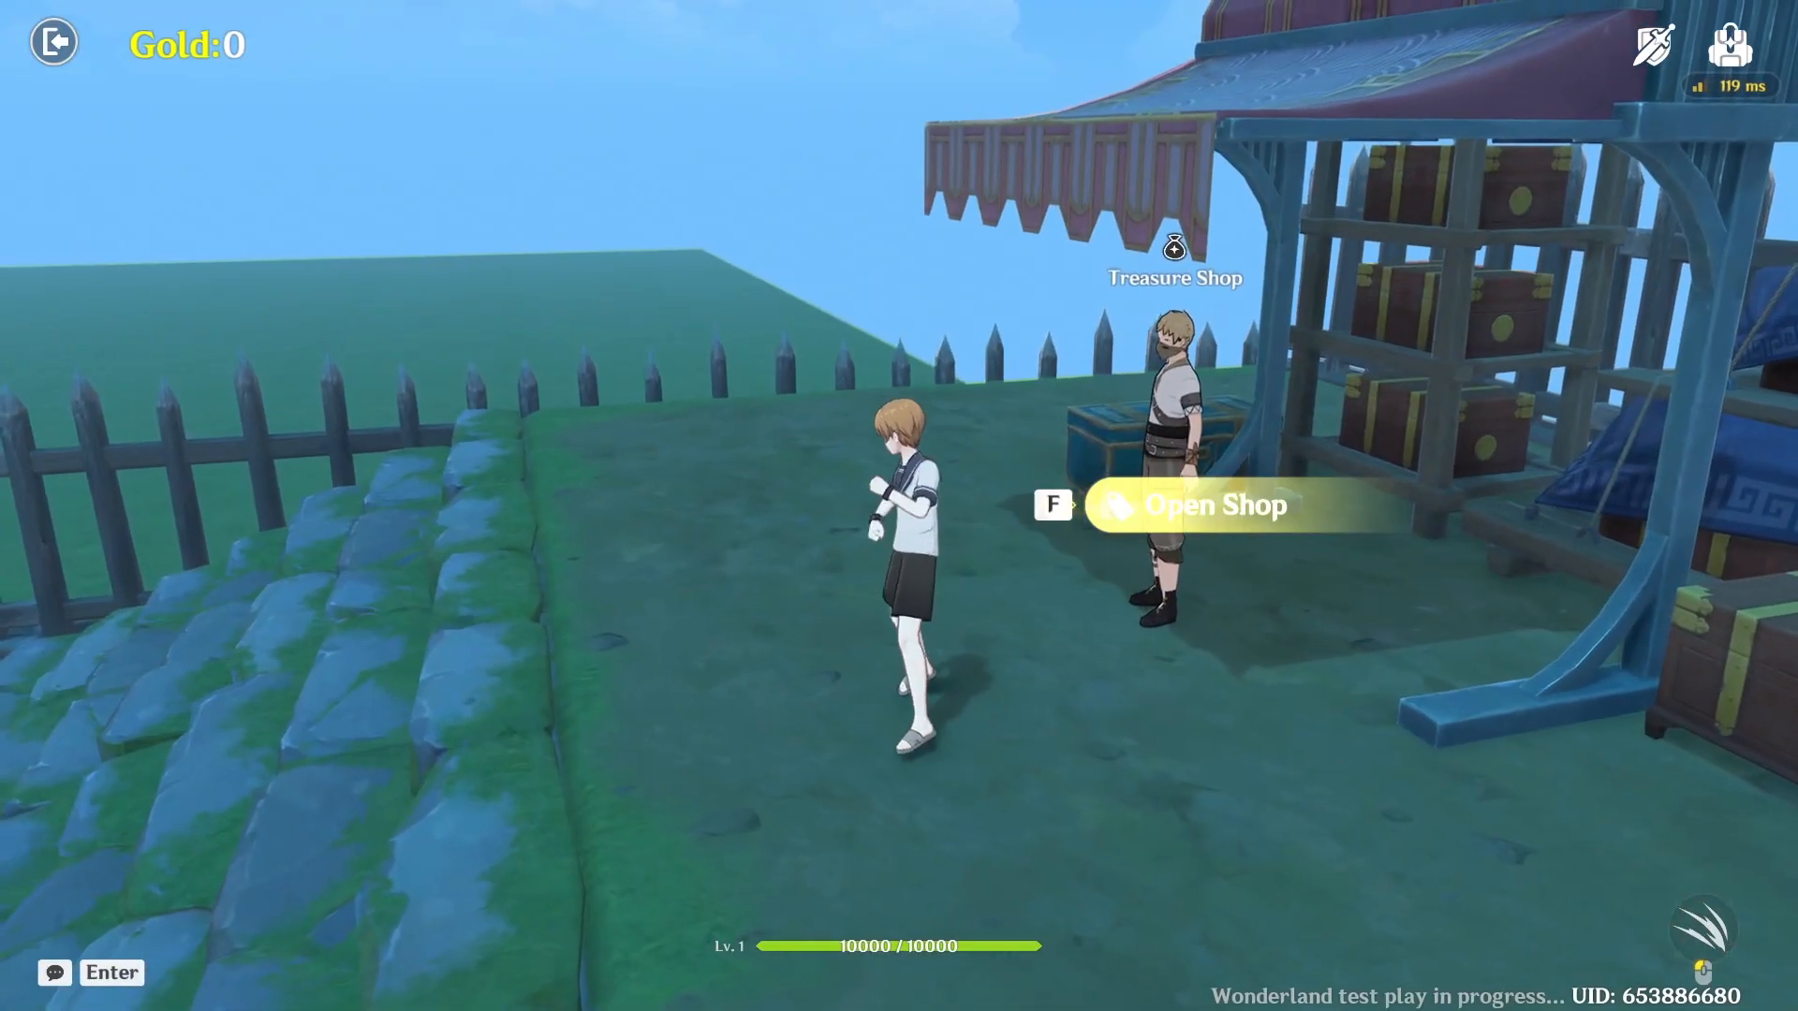
key("Escape")
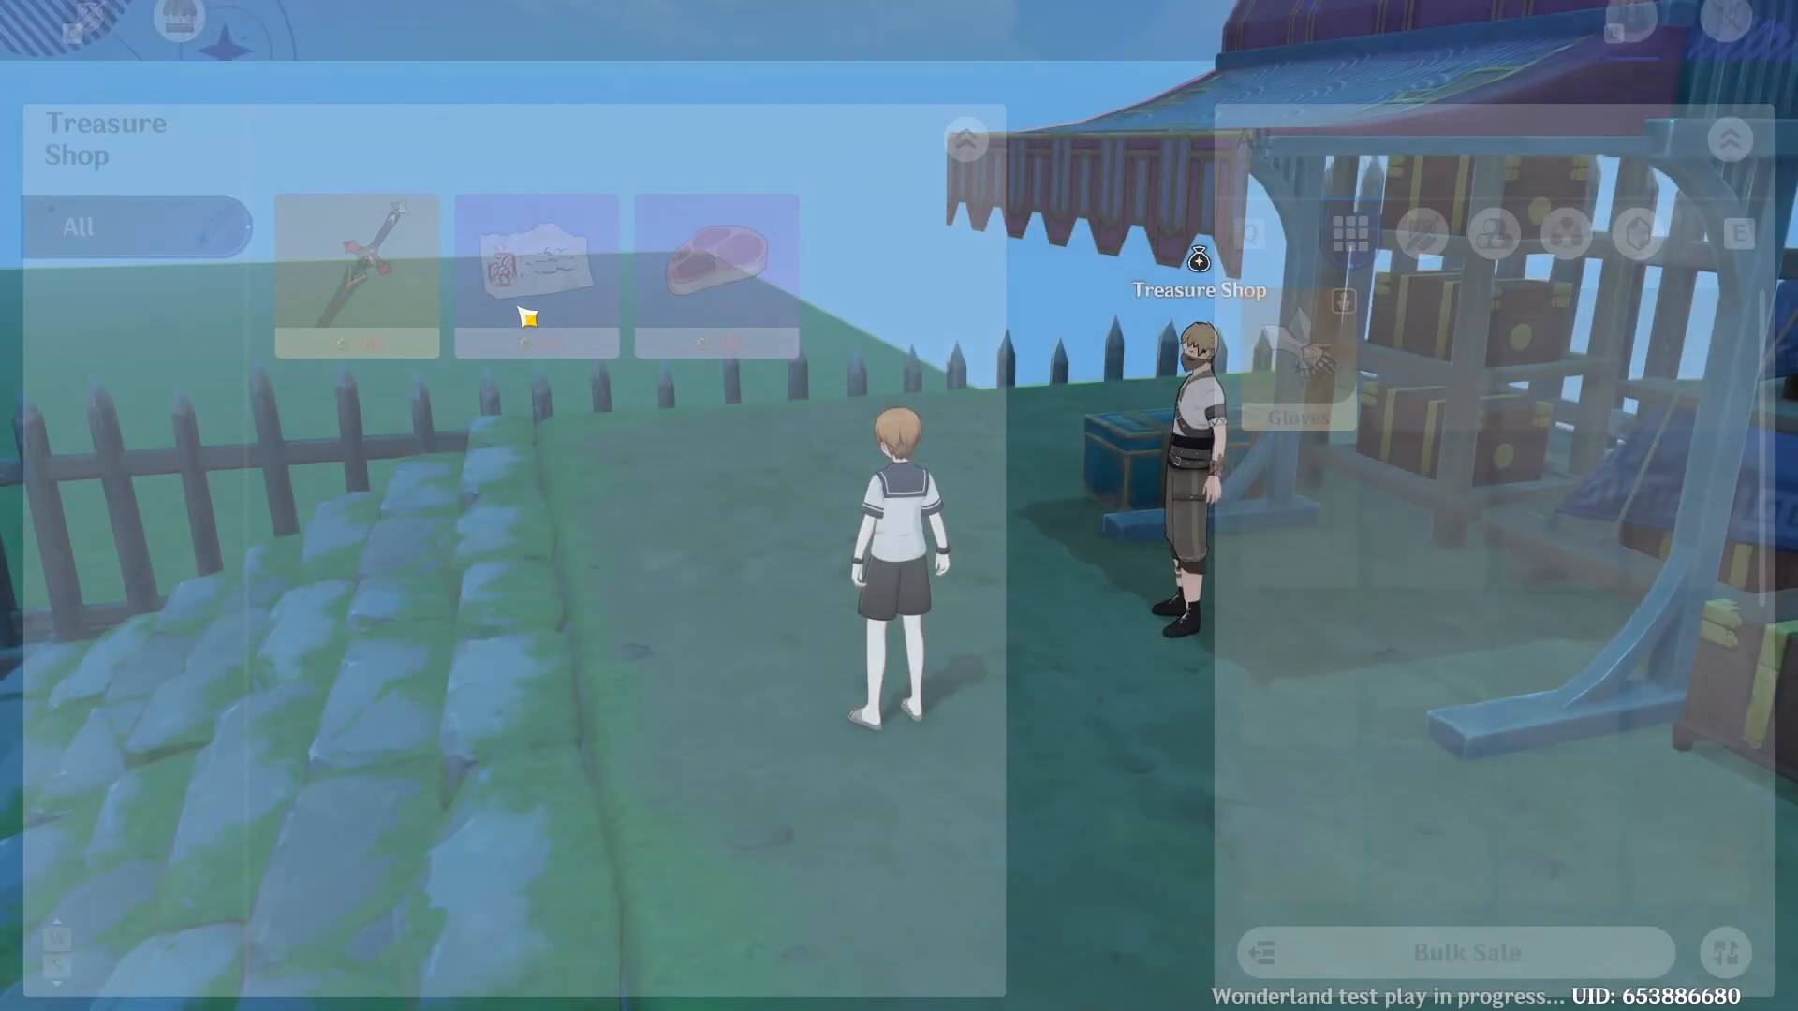
Run and jump against the boundary fence to test whether it holds the character, and retry the challenge
key("w")
key("shift")
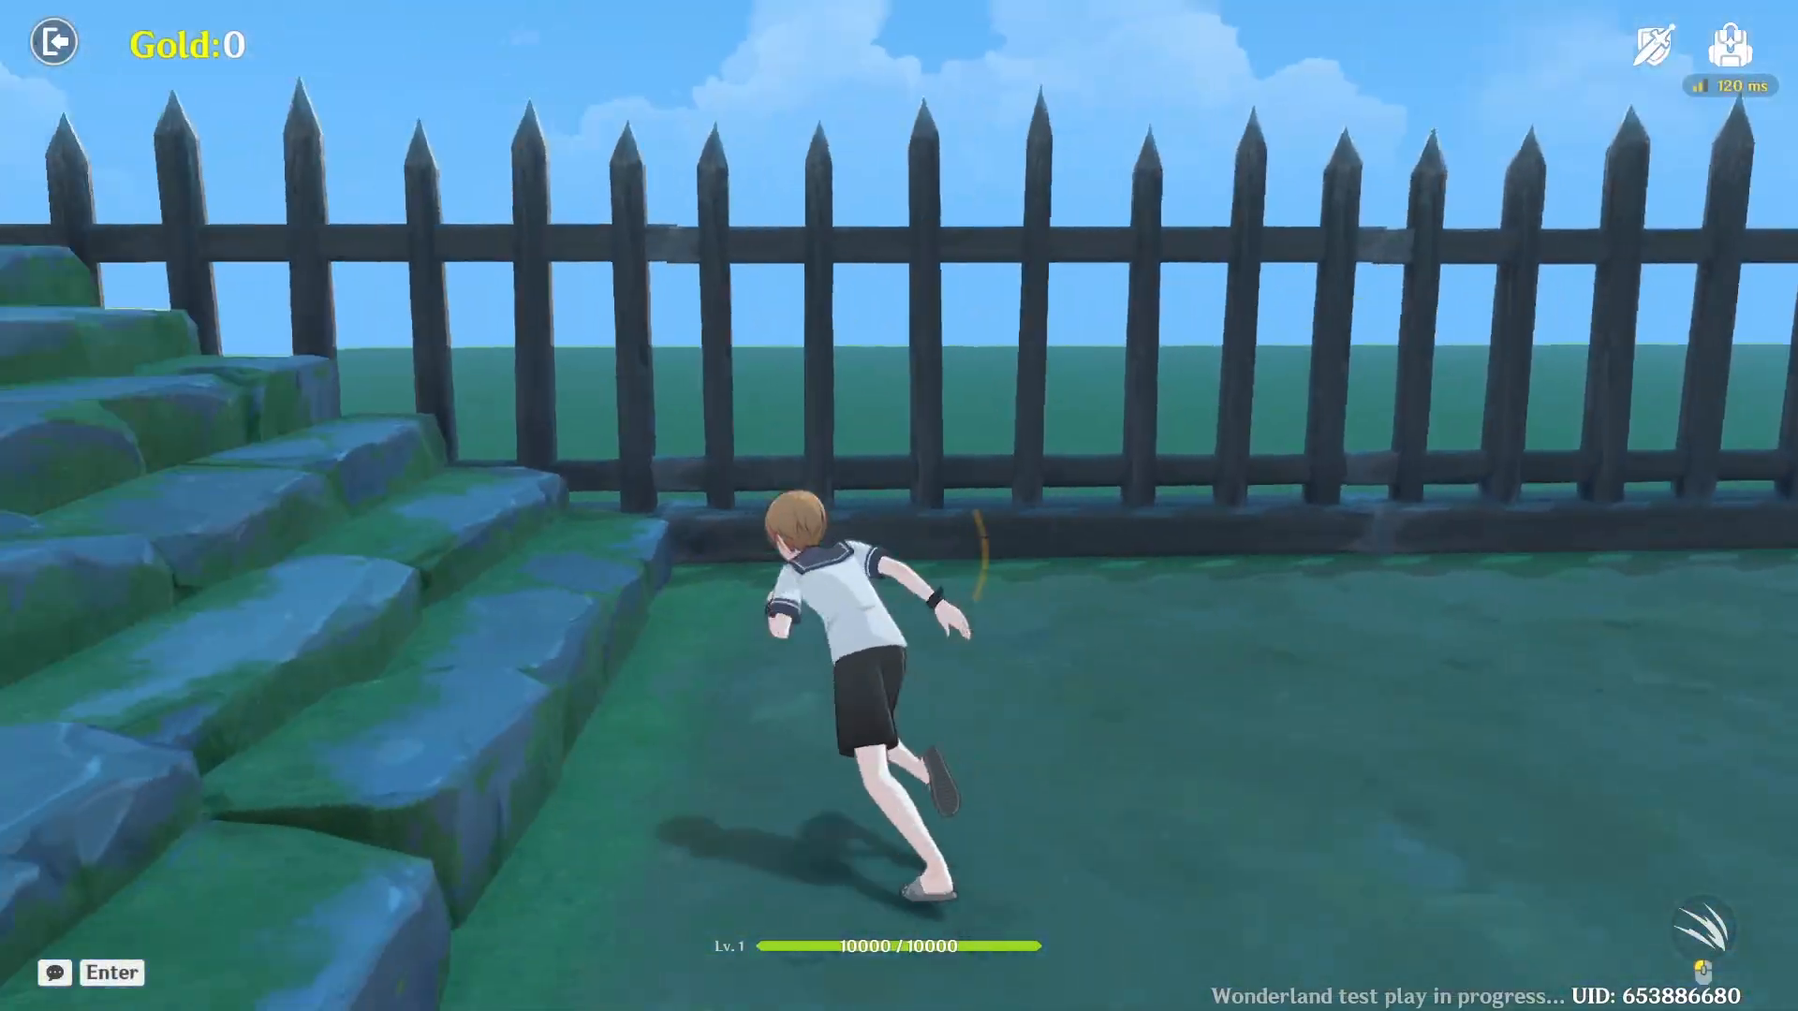
key("space")
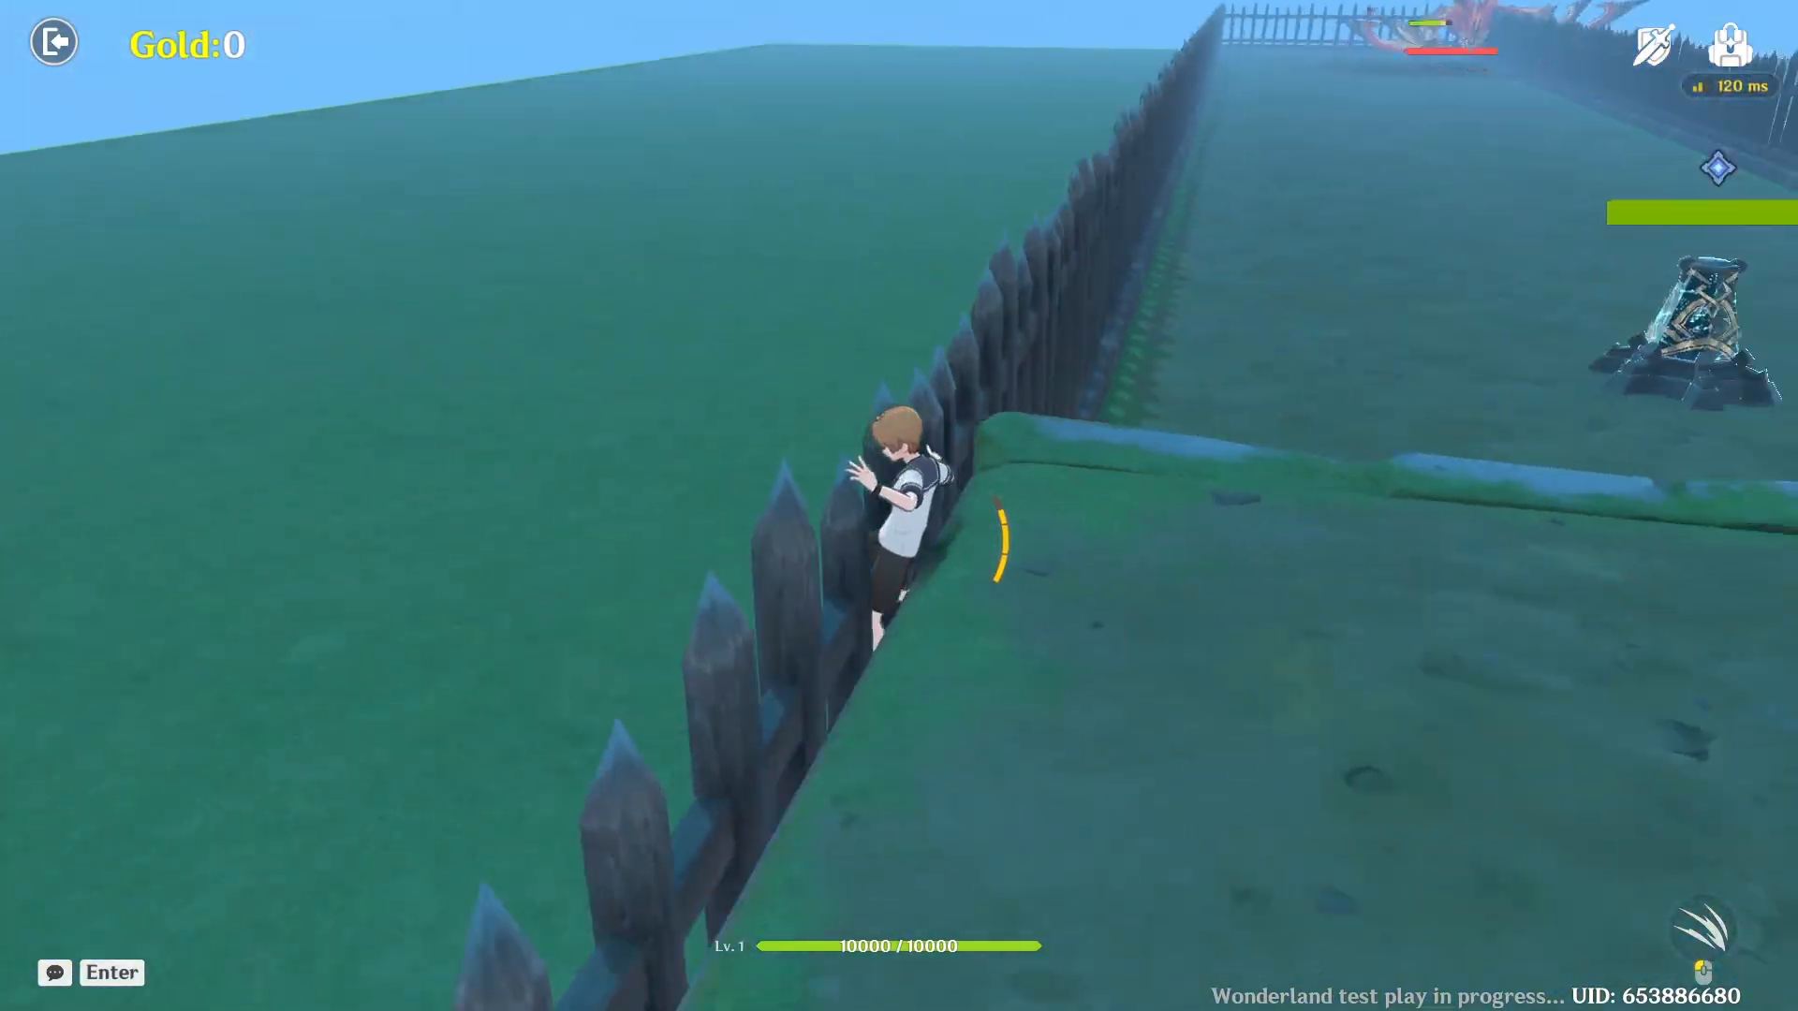
scroll(899, 506, "up", 5)
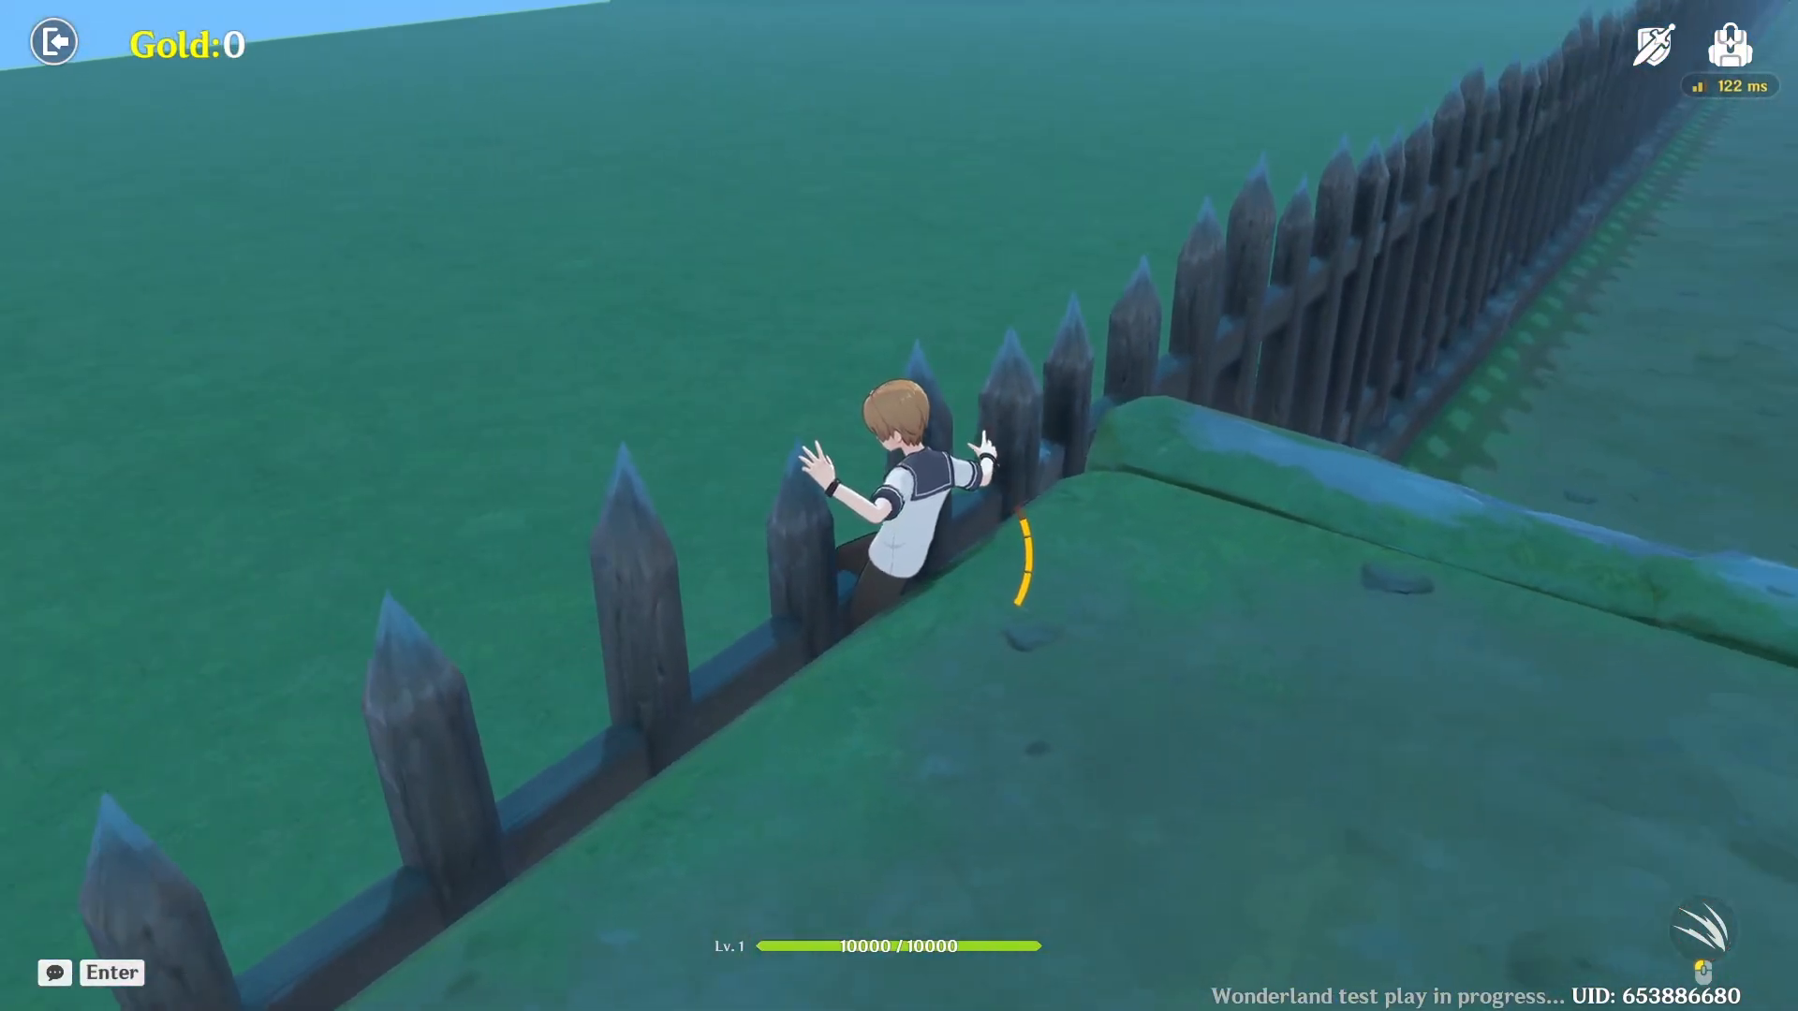
key("Escape")
left_click(906, 510)
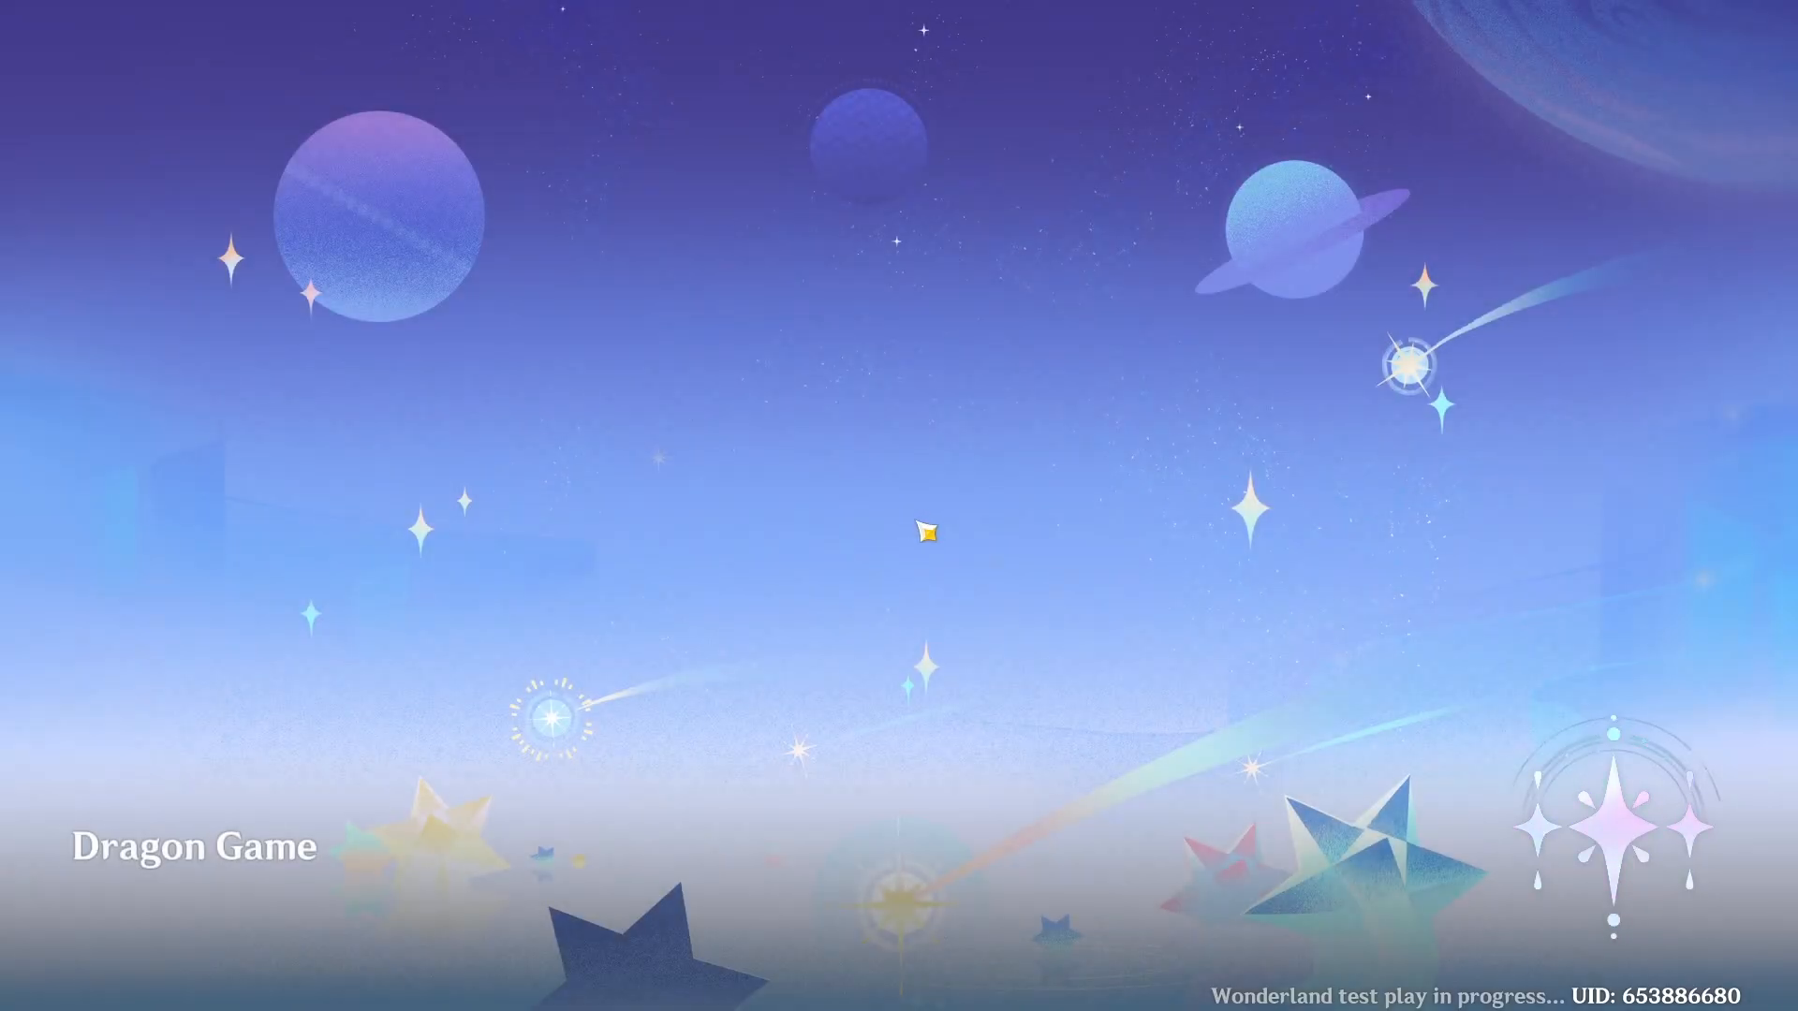
Equip the Gloves from the inventory again in the restarted challenge and close the inventory
key("w")
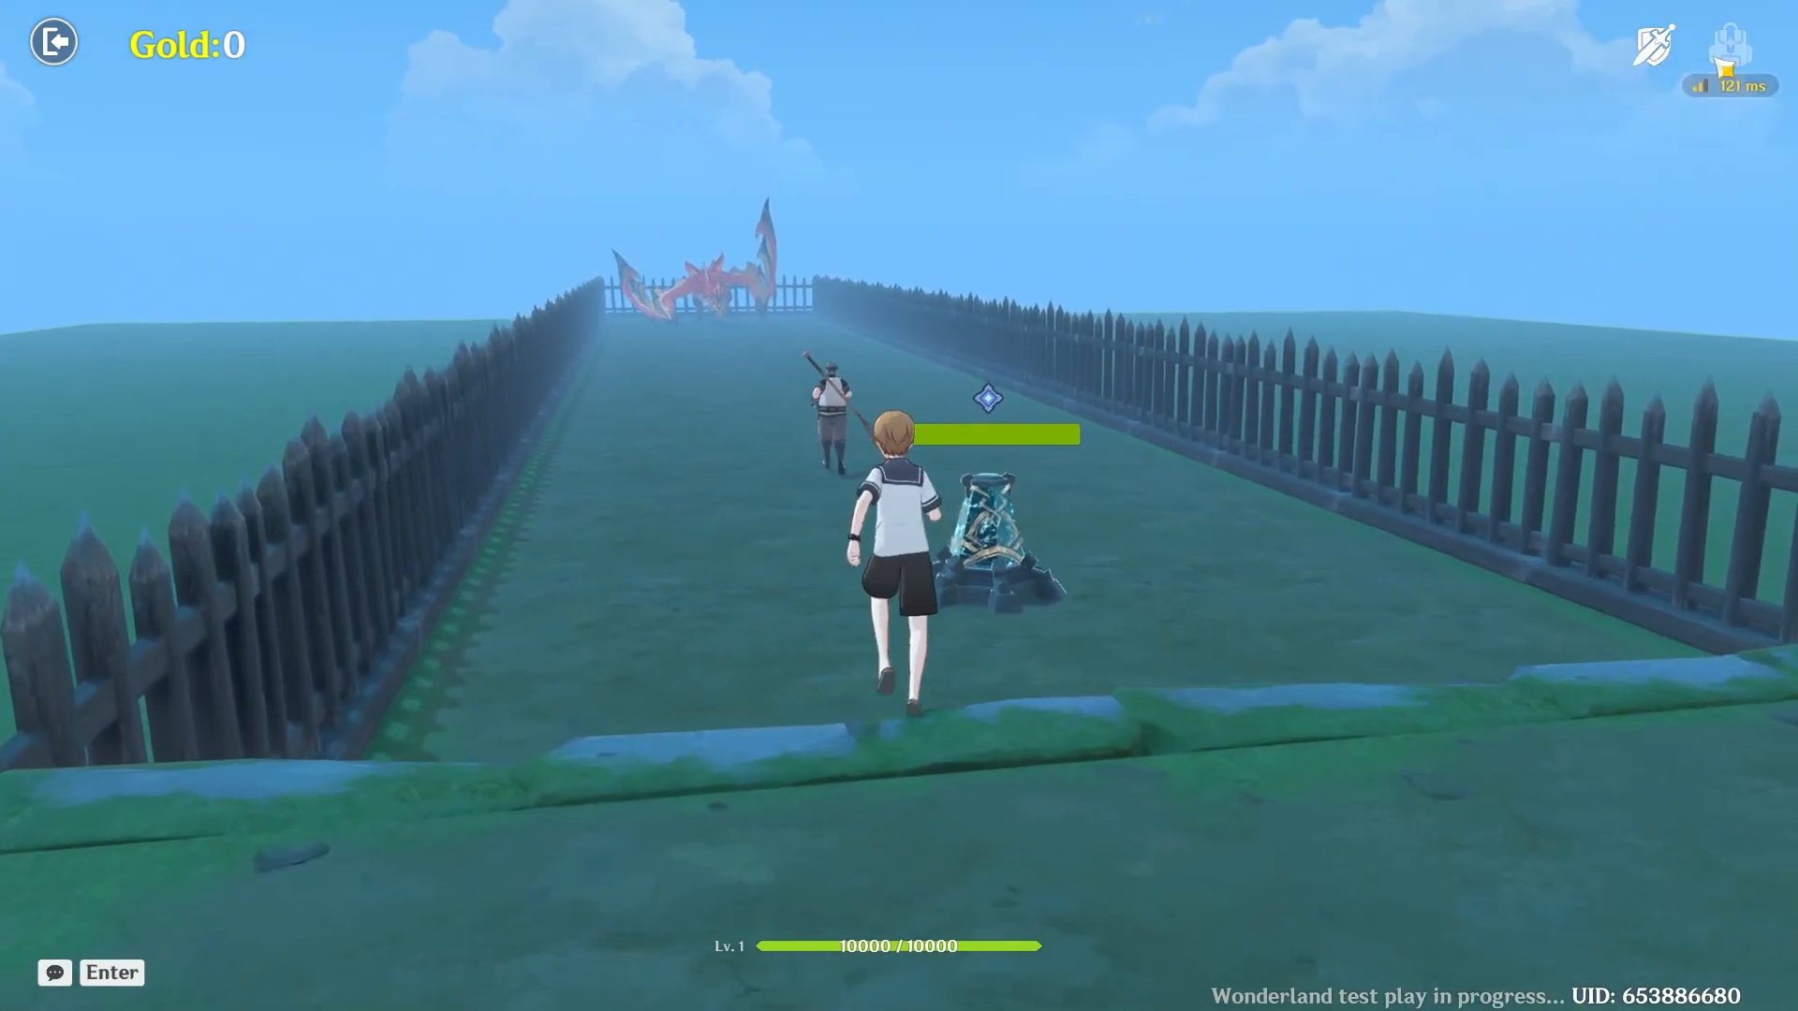
key("b")
left_click(1299, 356)
left_click(1036, 754)
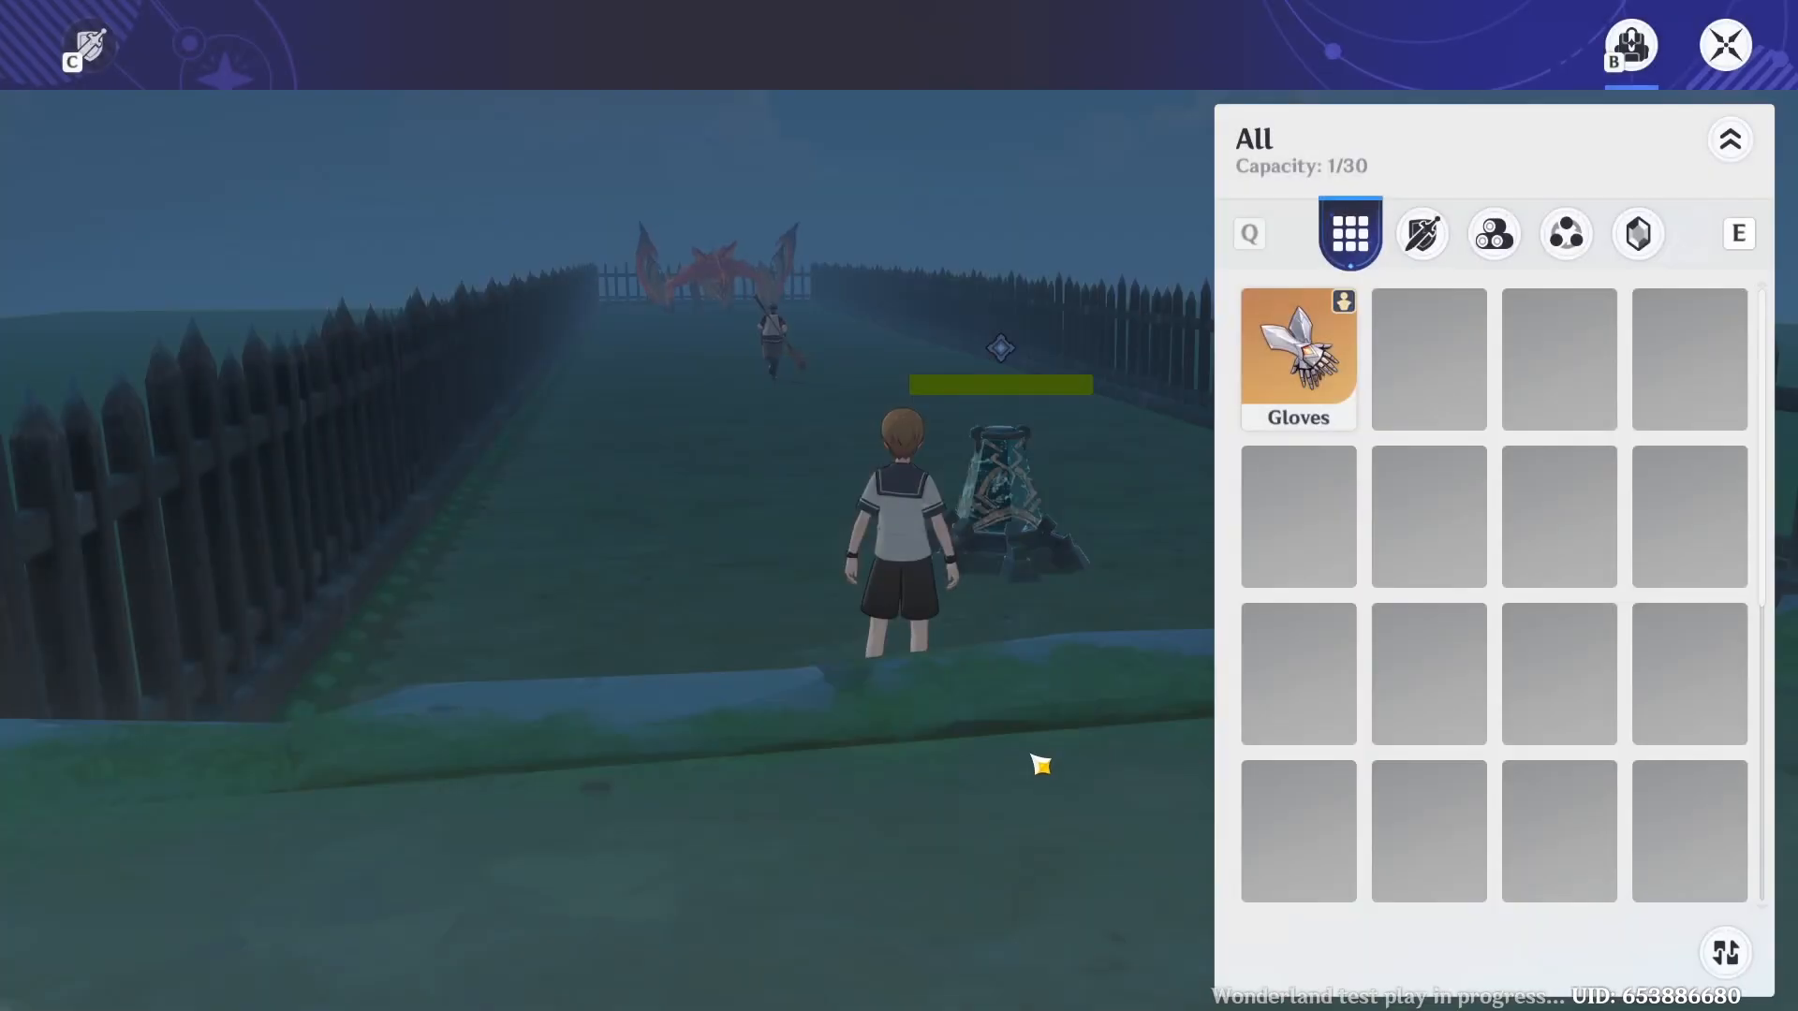
key("b")
Run to the dragon, attack it to check the gold reward and abandon the challenge
key("w")
key("shift")
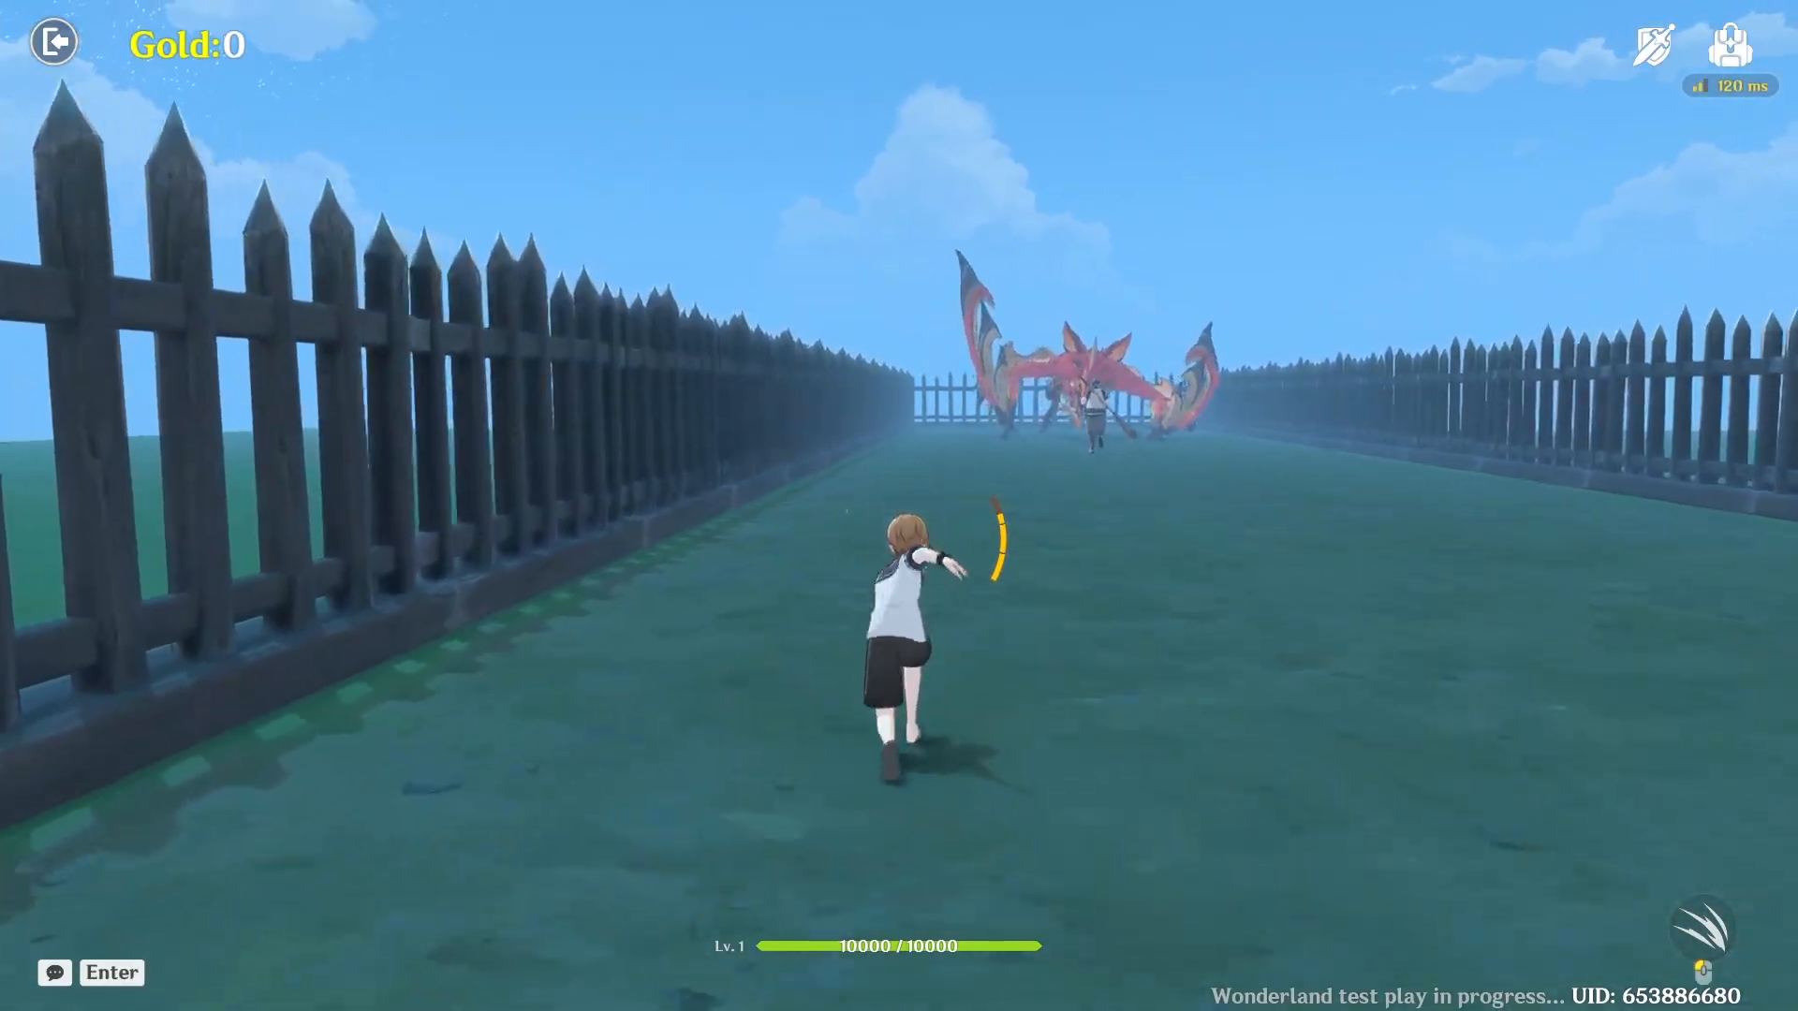
key("shift")
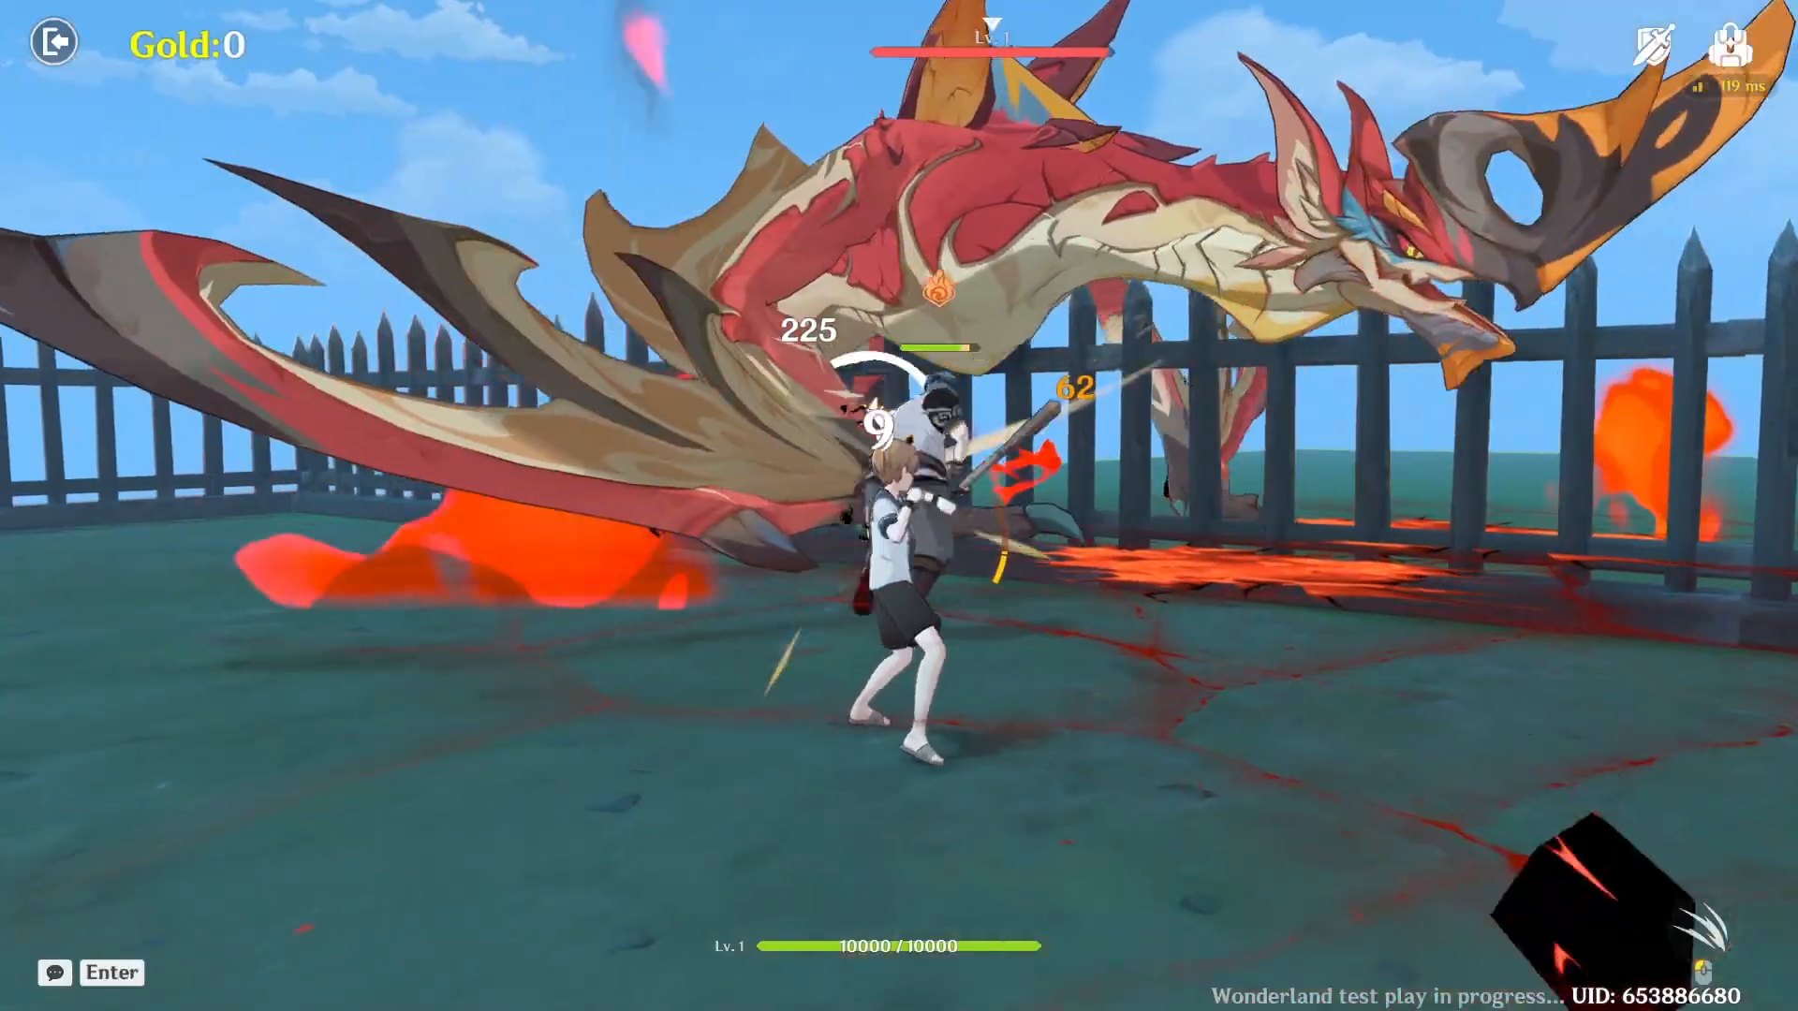
key("w")
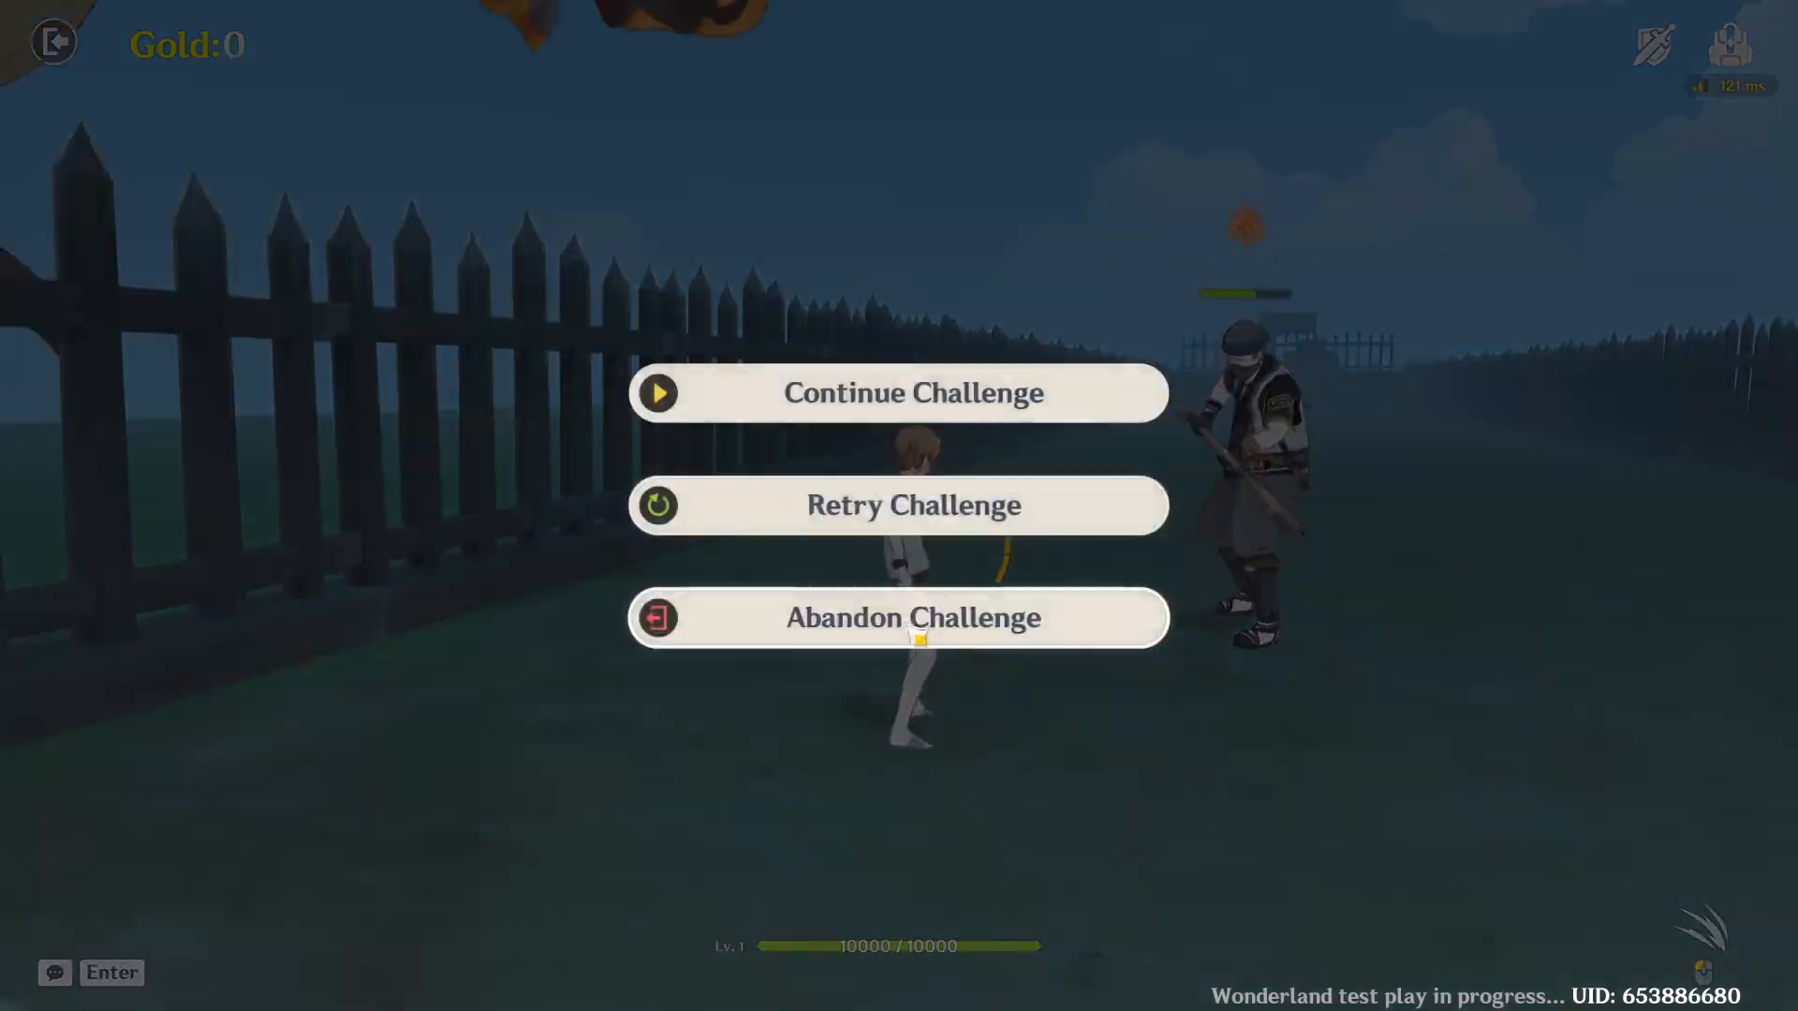
left_click(911, 518)
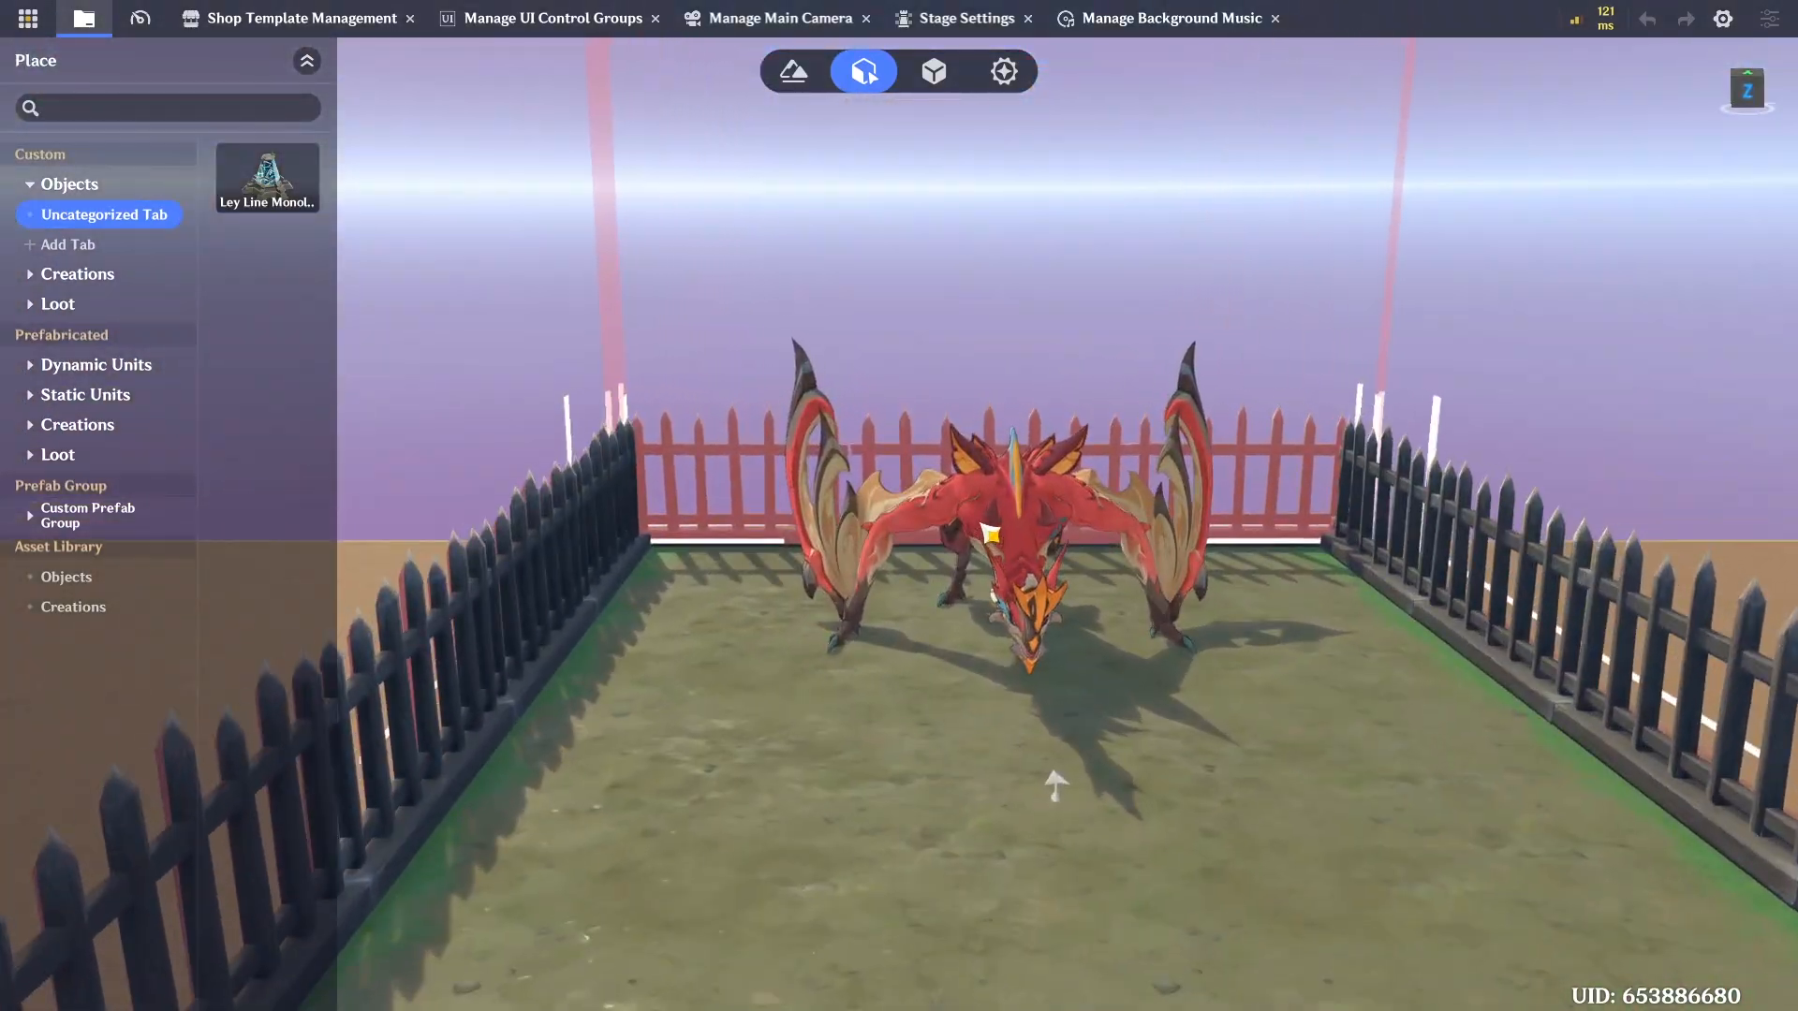
Select the Dragon, open its Dragon Graph for modification and switch to the server node graph editor
left_click(979, 482)
left_click(1744, 152)
left_click(1699, 284)
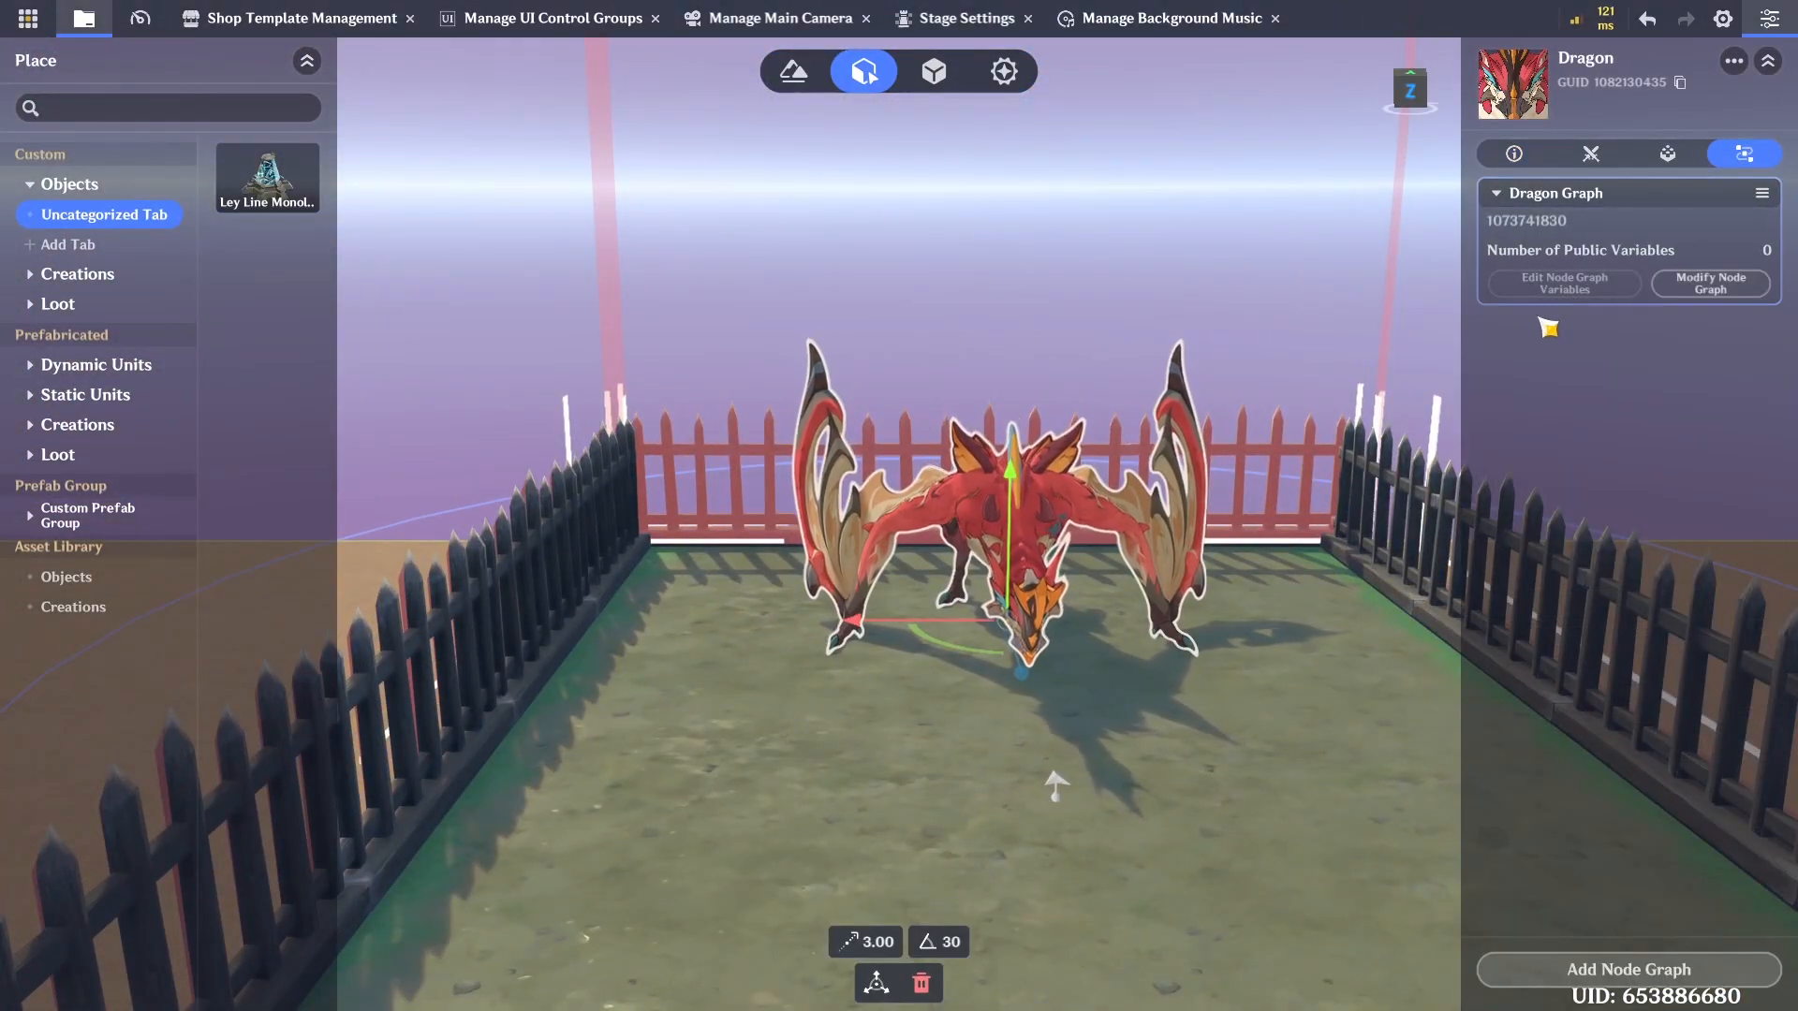
key("alt+Tab")
right_click_drag(1446, 629, 976, 493)
scroll(987, 486, "up", 1)
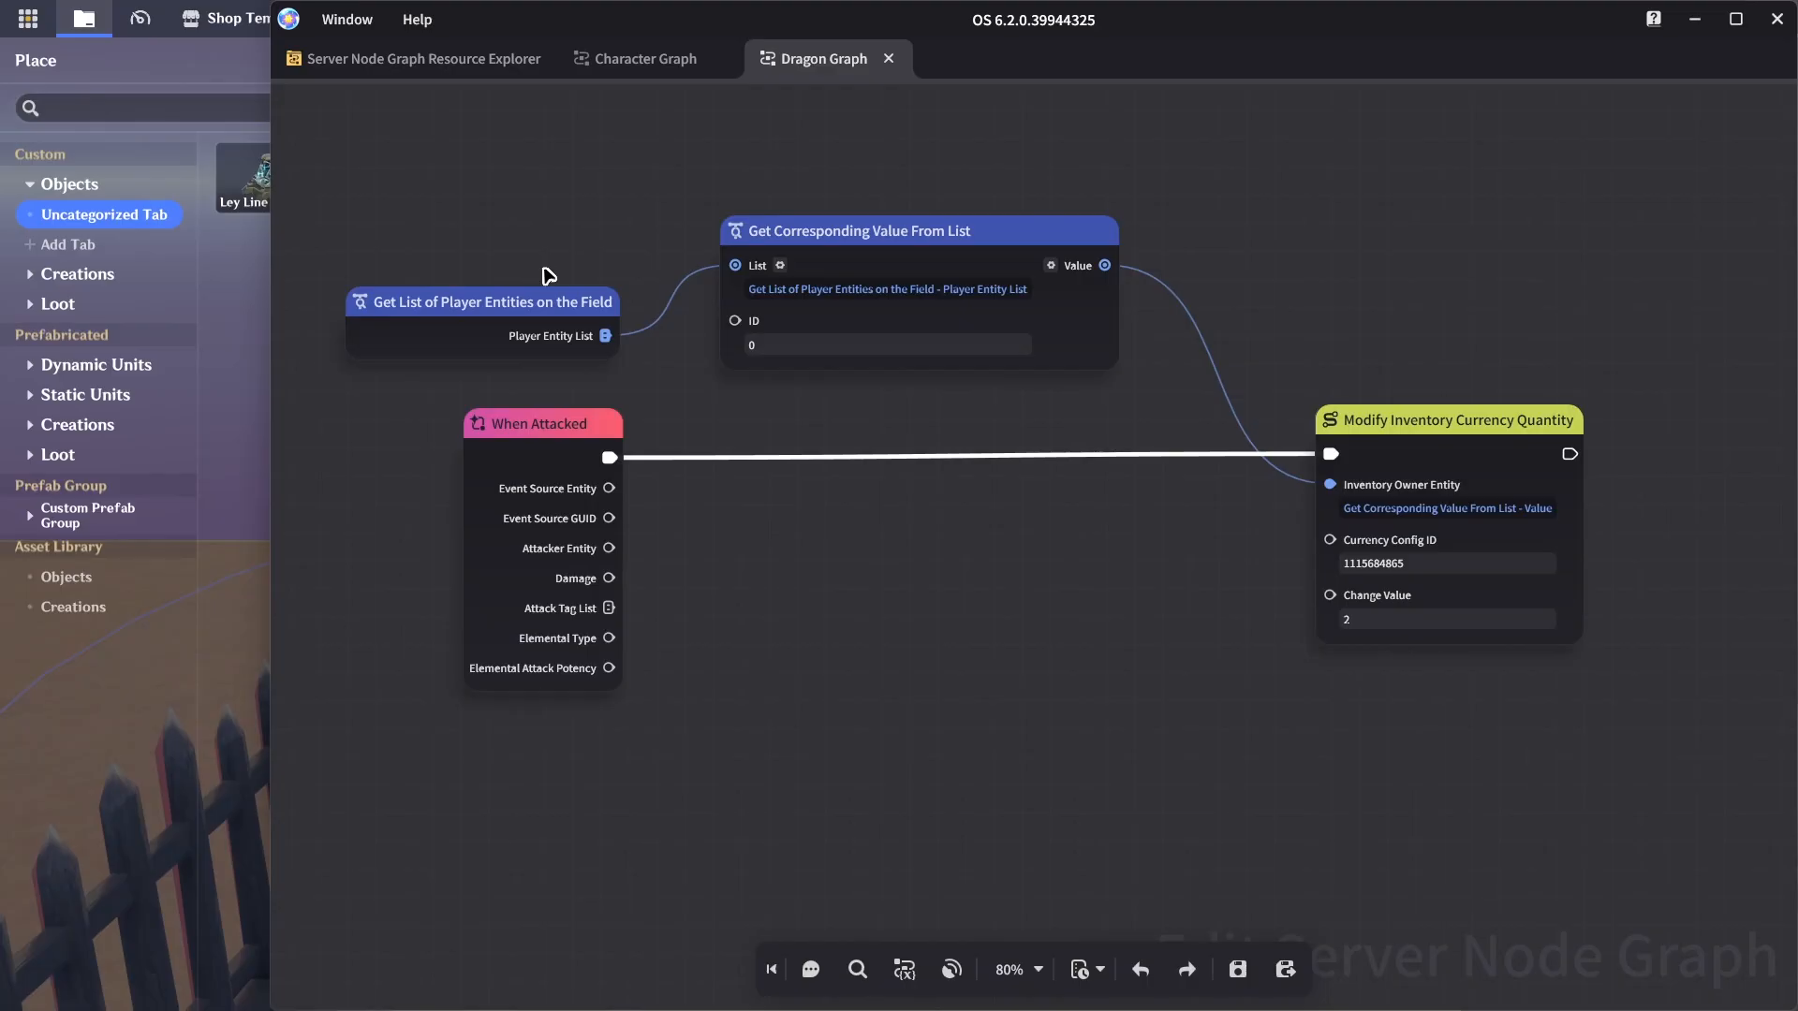
scroll(1121, 537, "up", 1)
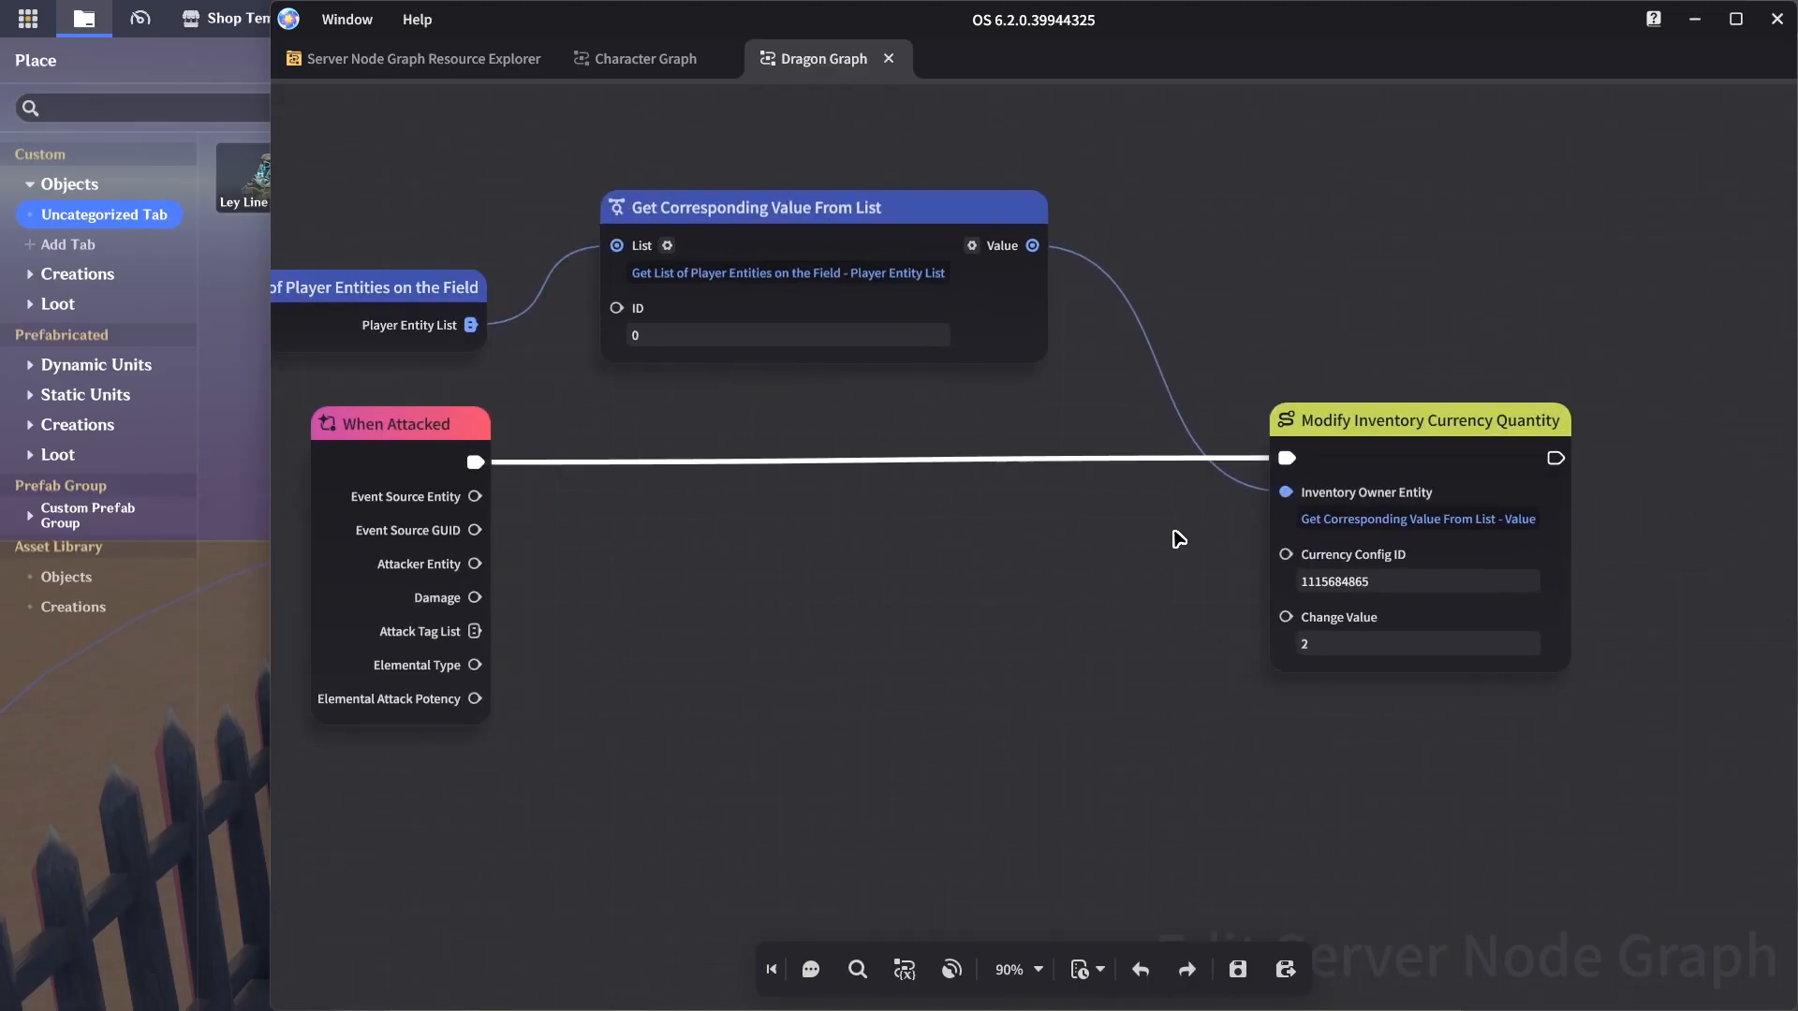
Move the two query nodes away from the execution nodes and disconnect Inventory Owner Entity on Modify Inventory Currency Quantity
middle_click_drag(892, 492, 1307, 622)
left_click_drag(620, 265, 1197, 443)
left_click_drag(1148, 337, 620, 245)
middle_click_drag(1216, 502, 1107, 469)
left_click(1611, 611)
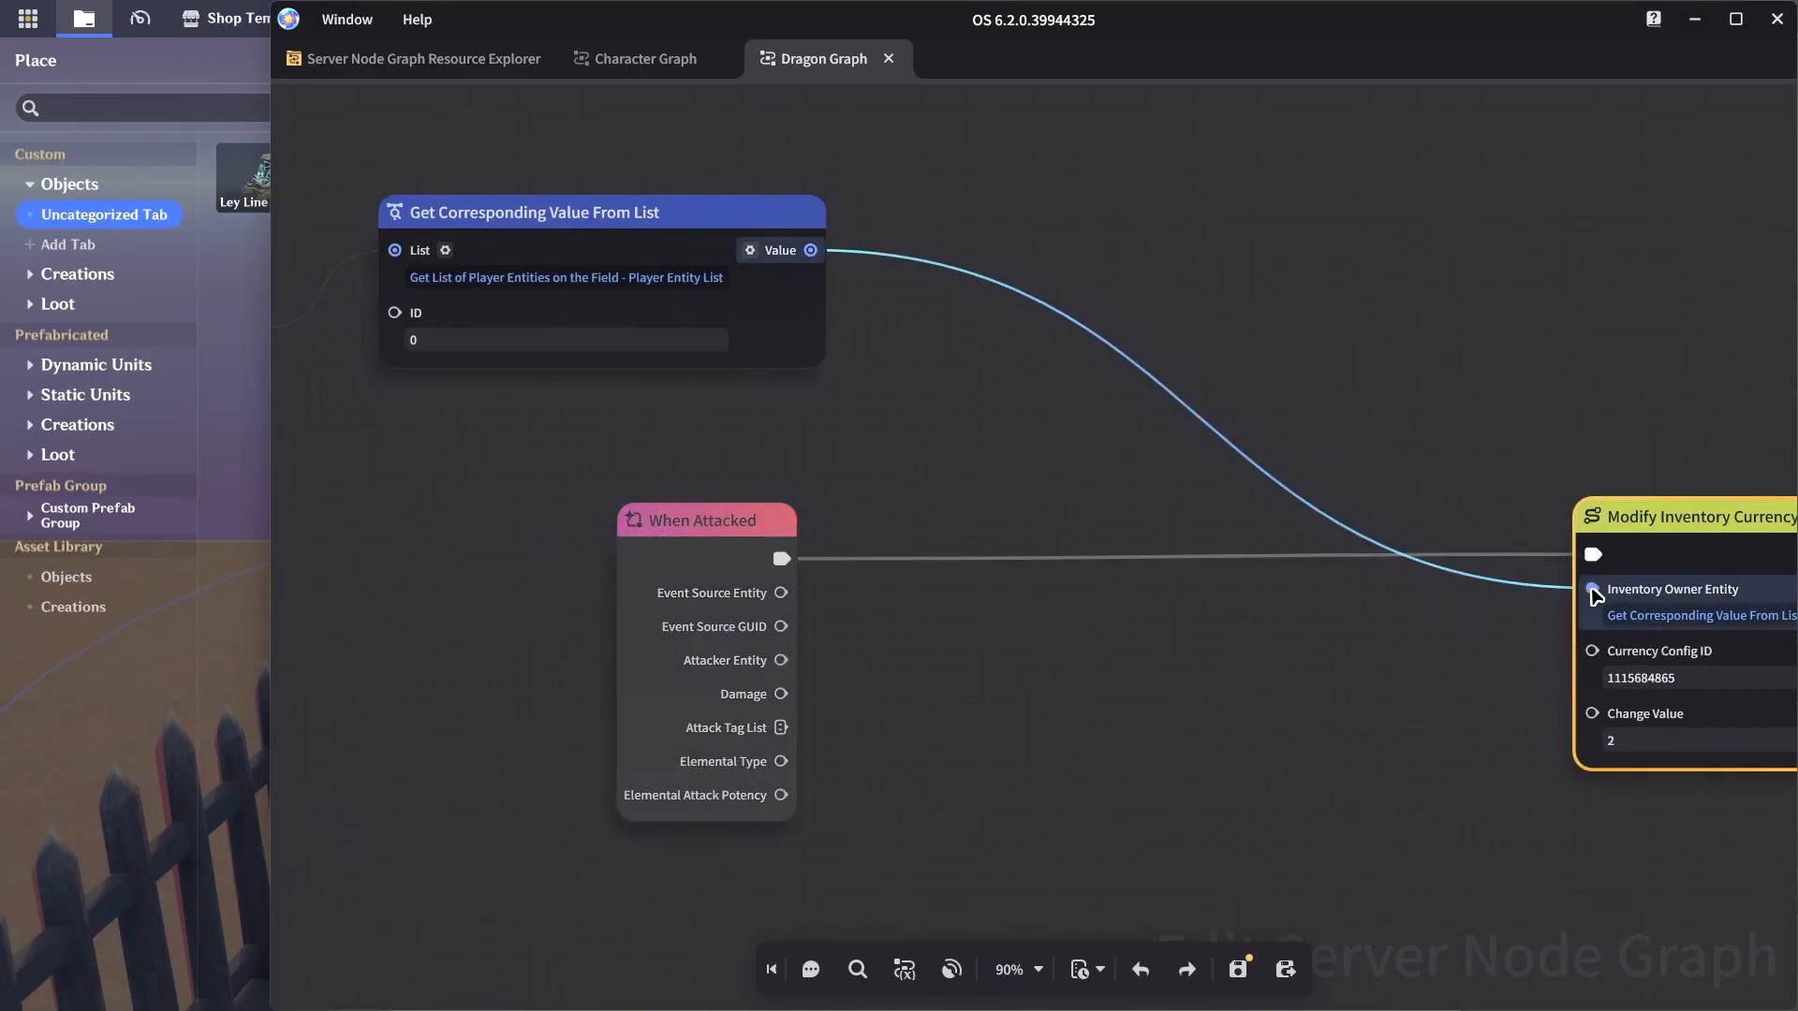
right_click(1592, 590)
left_click(1489, 646)
Align Get Corresponding Value From List with Get List of Player Entities on the Field, farther from When Attacked
scroll(1203, 546, "down", 2)
left_click_drag(730, 424, 742, 374)
left_click_drag(633, 305, 1100, 426)
left_click_drag(1078, 362, 839, 339)
left_click(1315, 424)
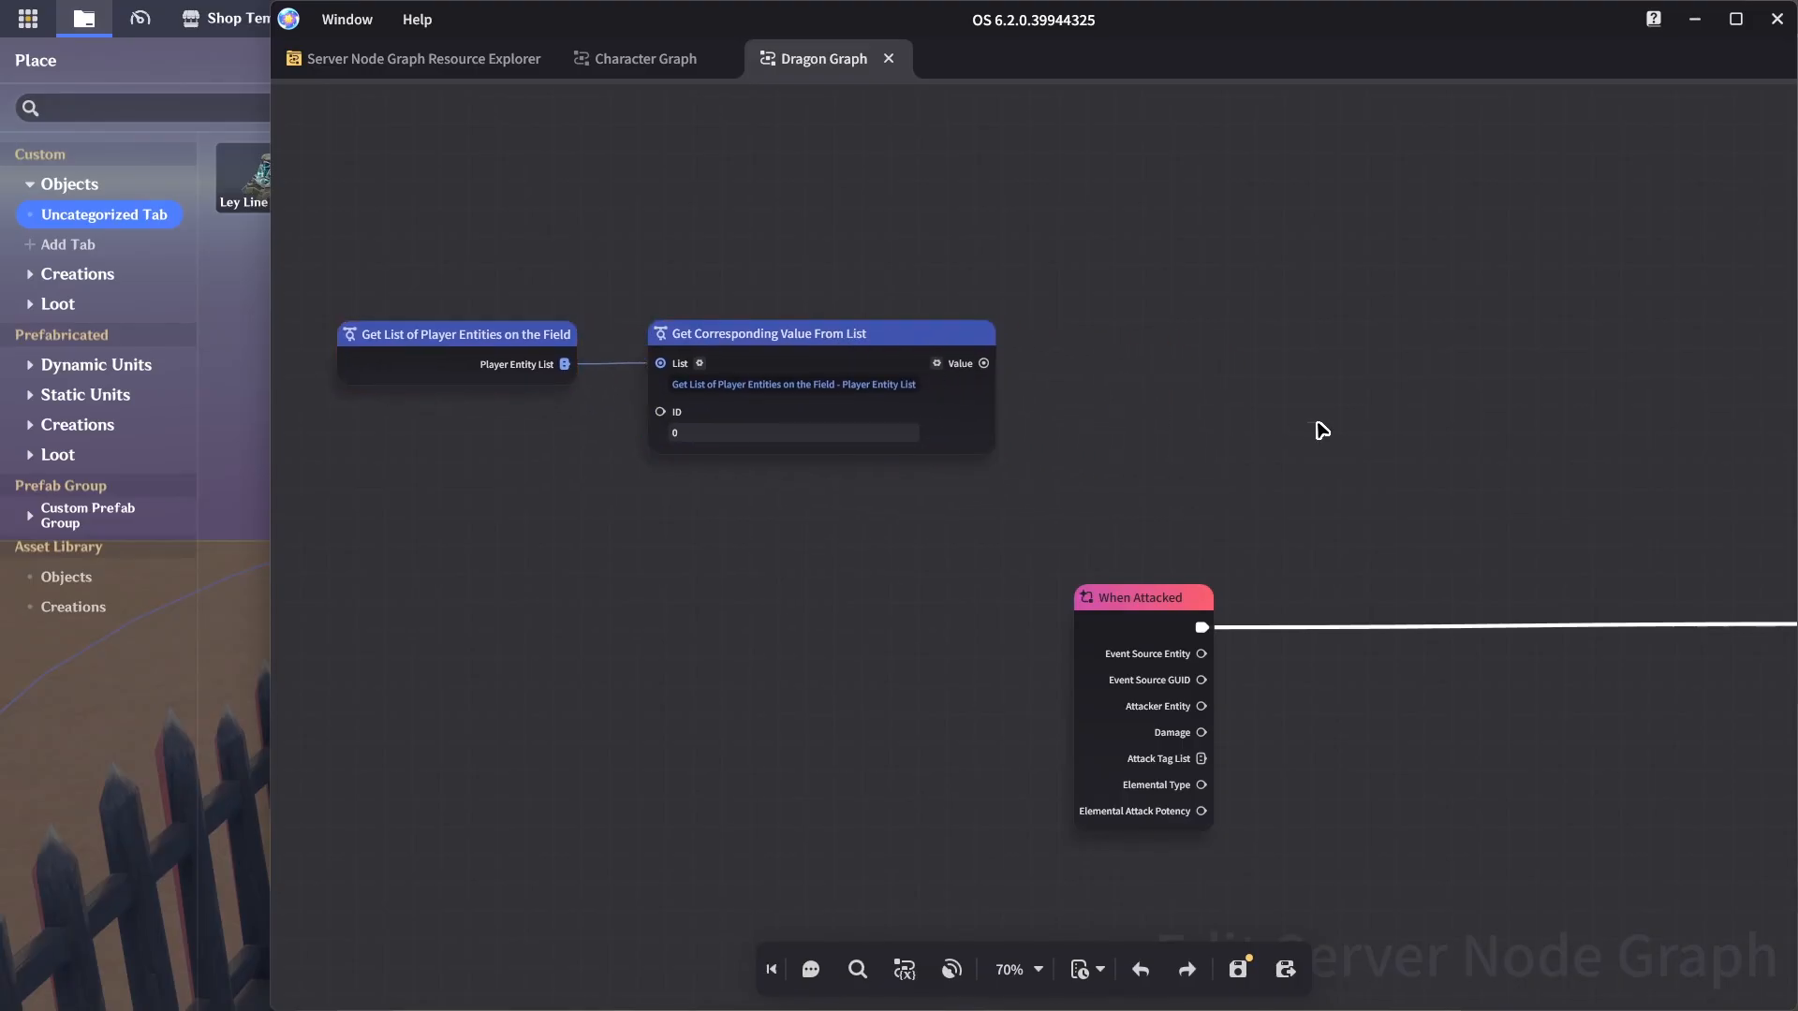
Pull a connection from the Value output and search the node library for "get corresponding", "get character", "list of cha" and "characters"
middle_click_drag(1315, 424, 1100, 376)
left_click_drag(769, 316, 890, 322)
type("get corresponding")
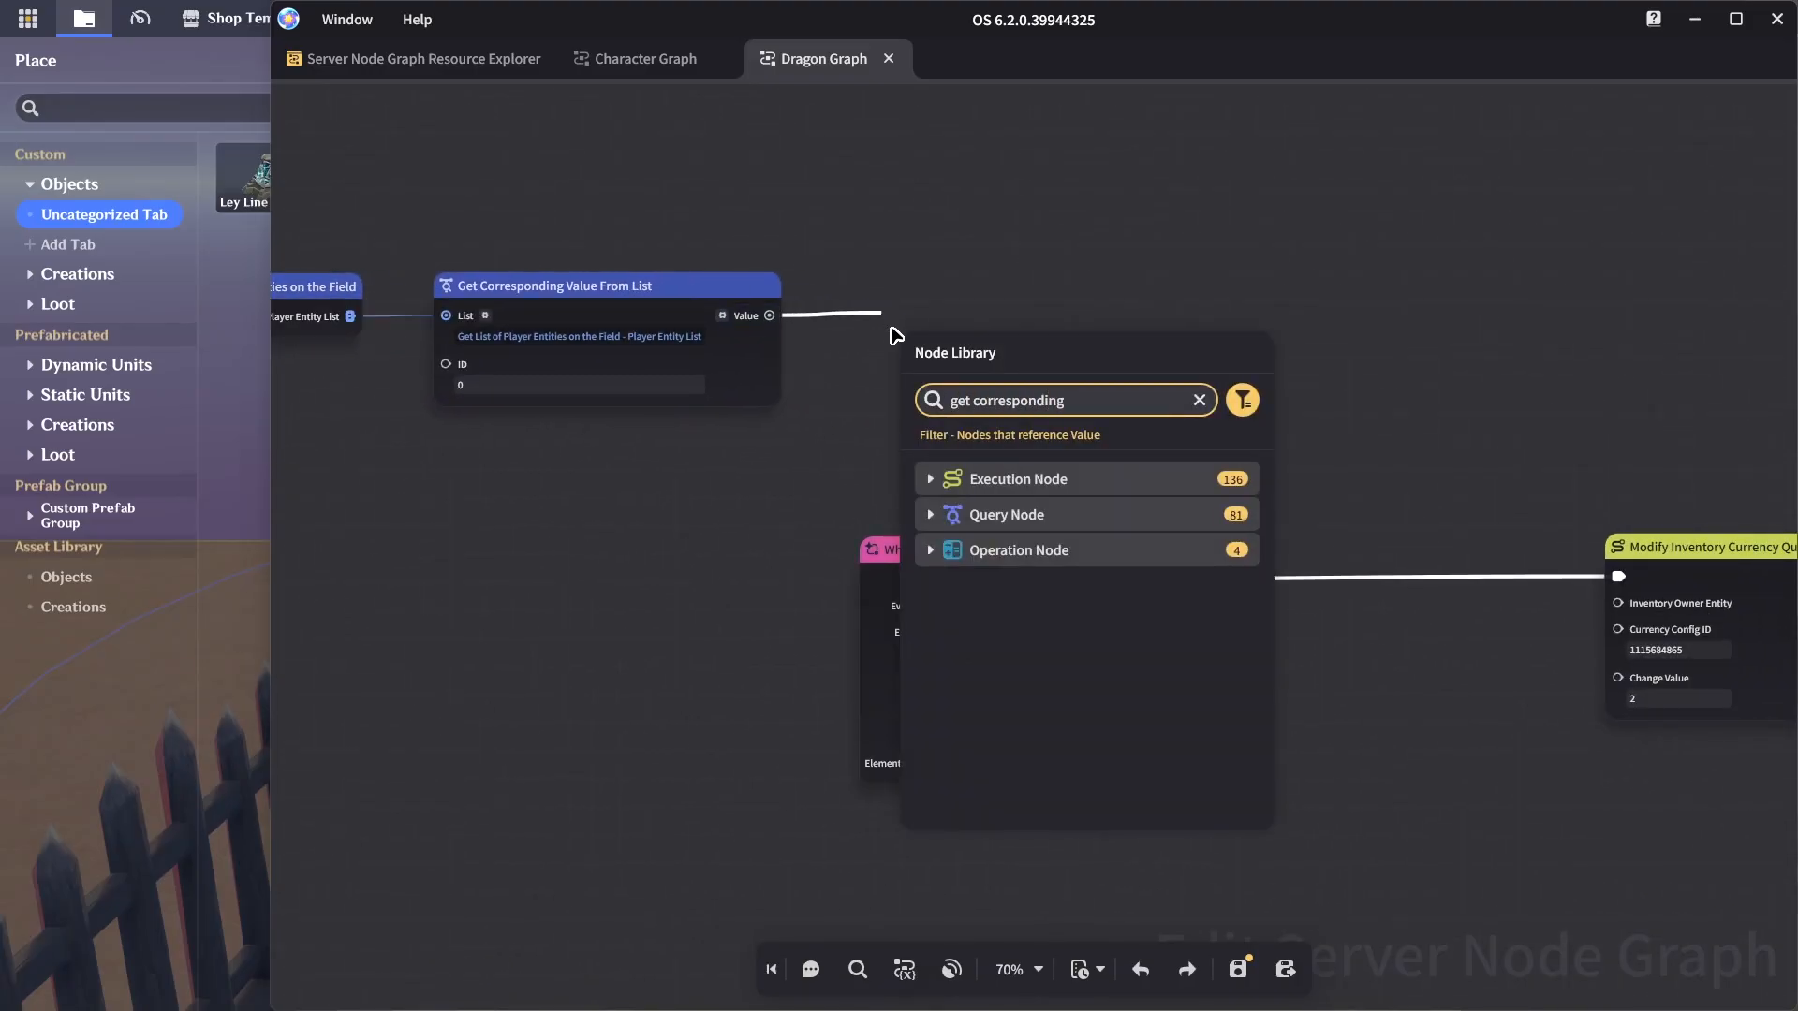
key("ctrl+a")
type("g")
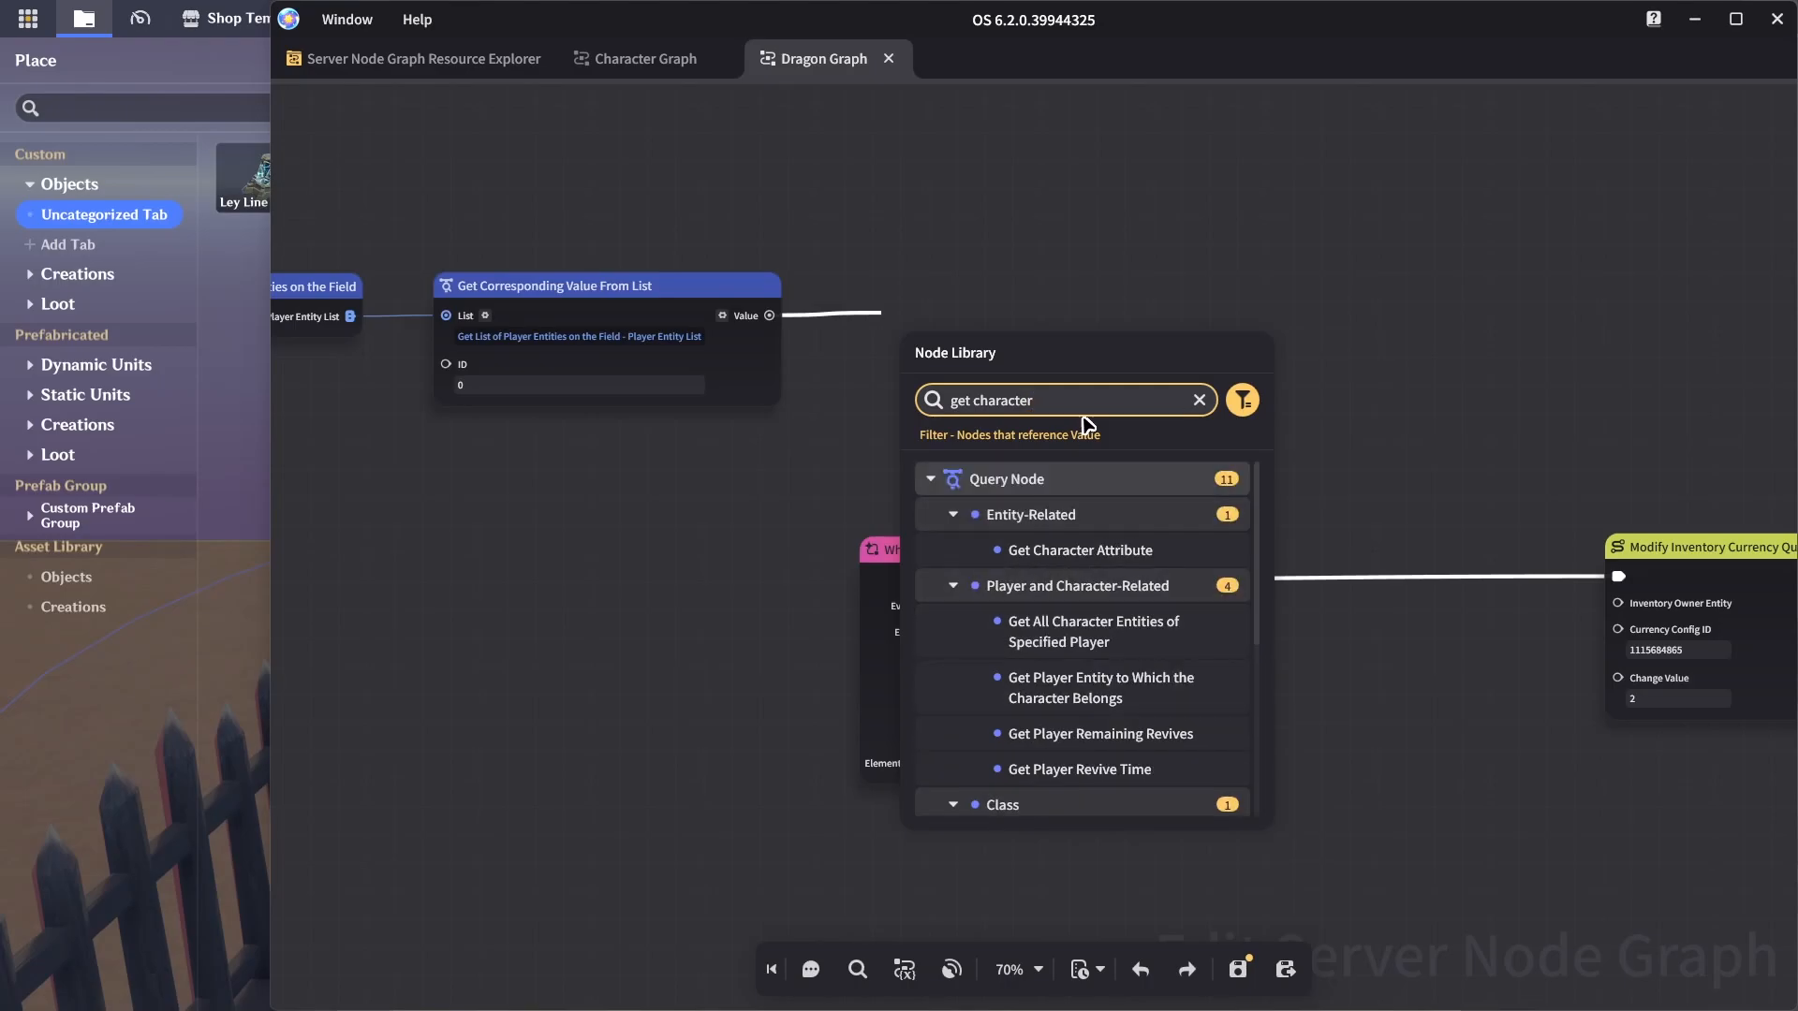
key("ctrl+a")
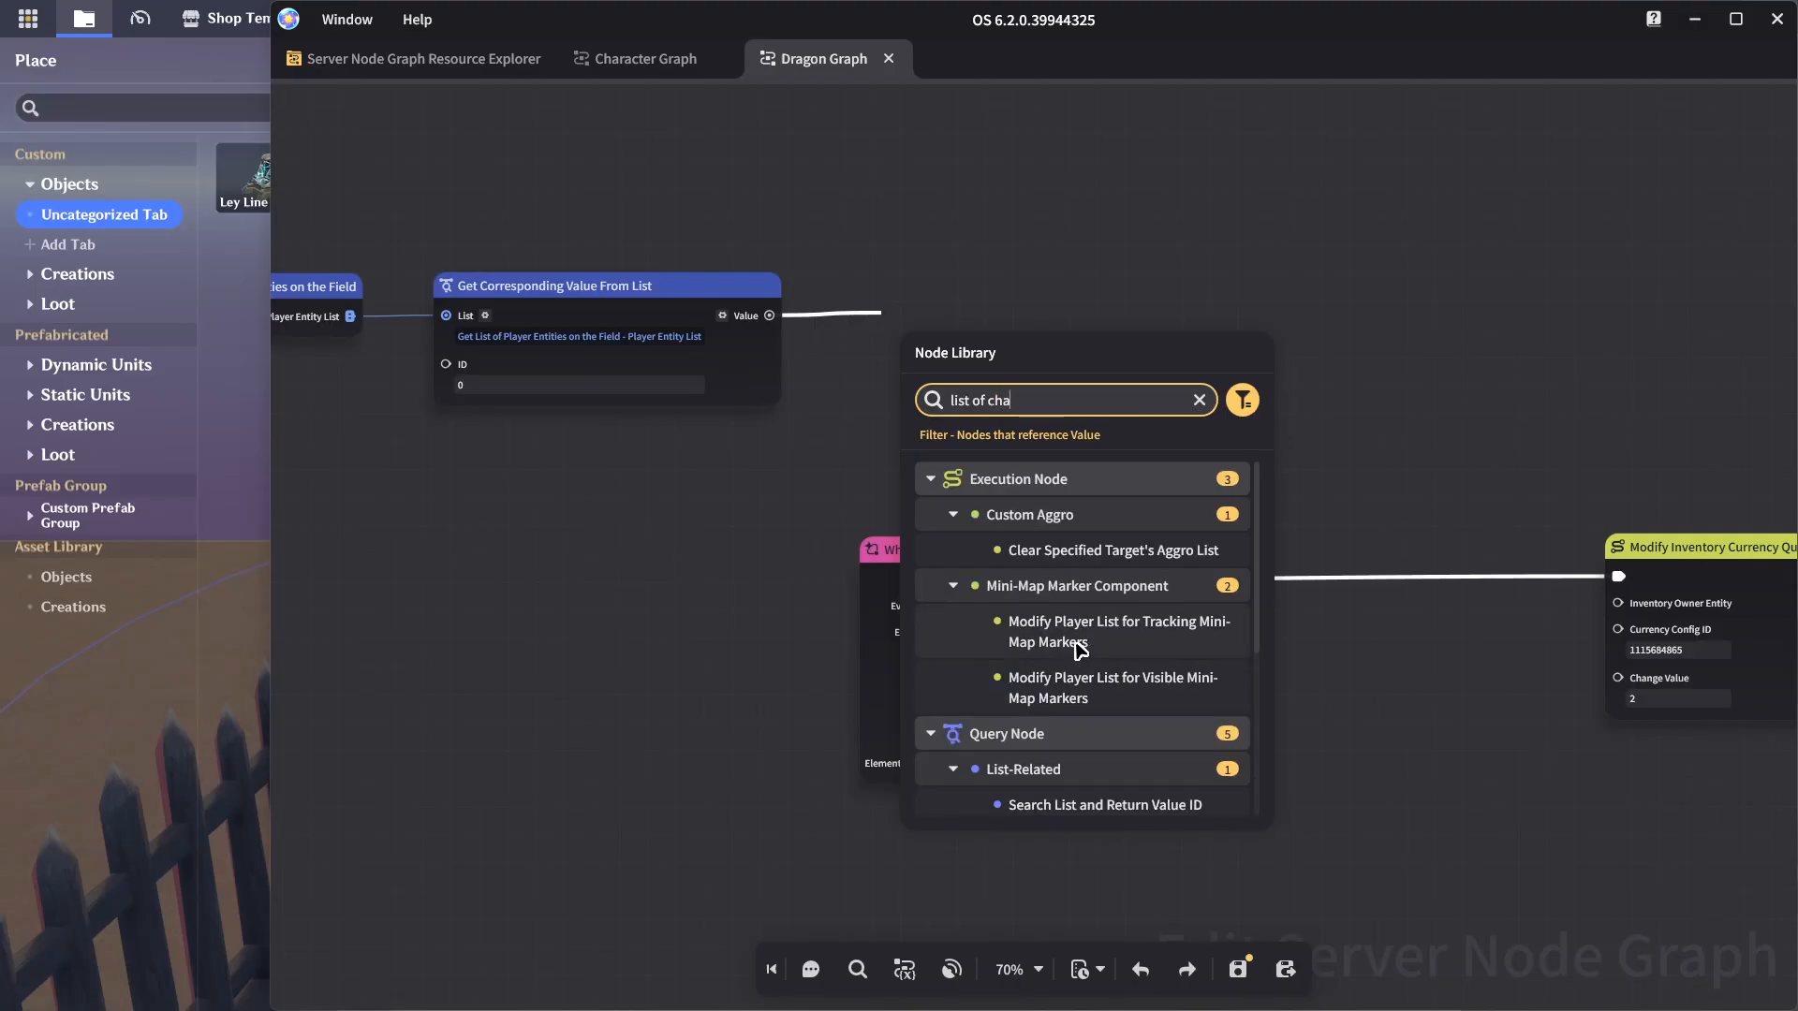
scroll(1134, 674, "down", 3)
key("ctrl+a")
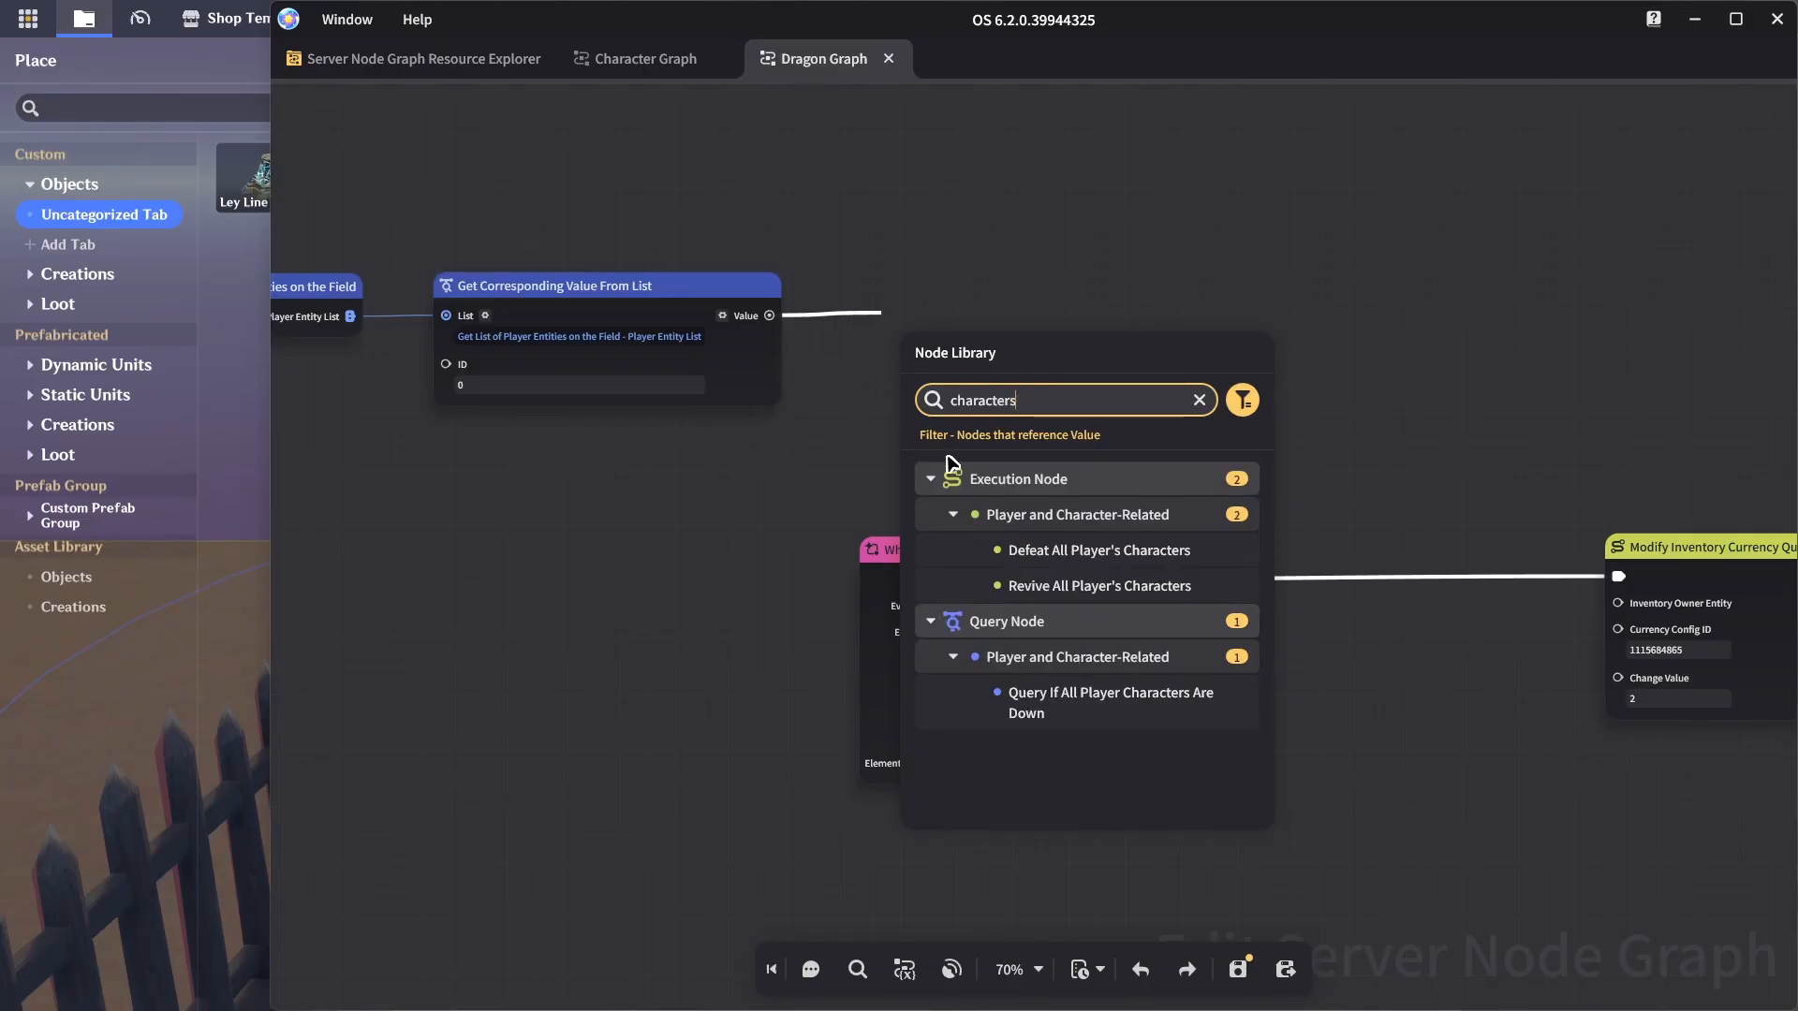
key("ctrl+a")
Connect the Value output of Get Corresponding Value From List to a new Get All Character Entities of Specified Player node
left_click_drag(769, 315, 898, 325)
type("ge")
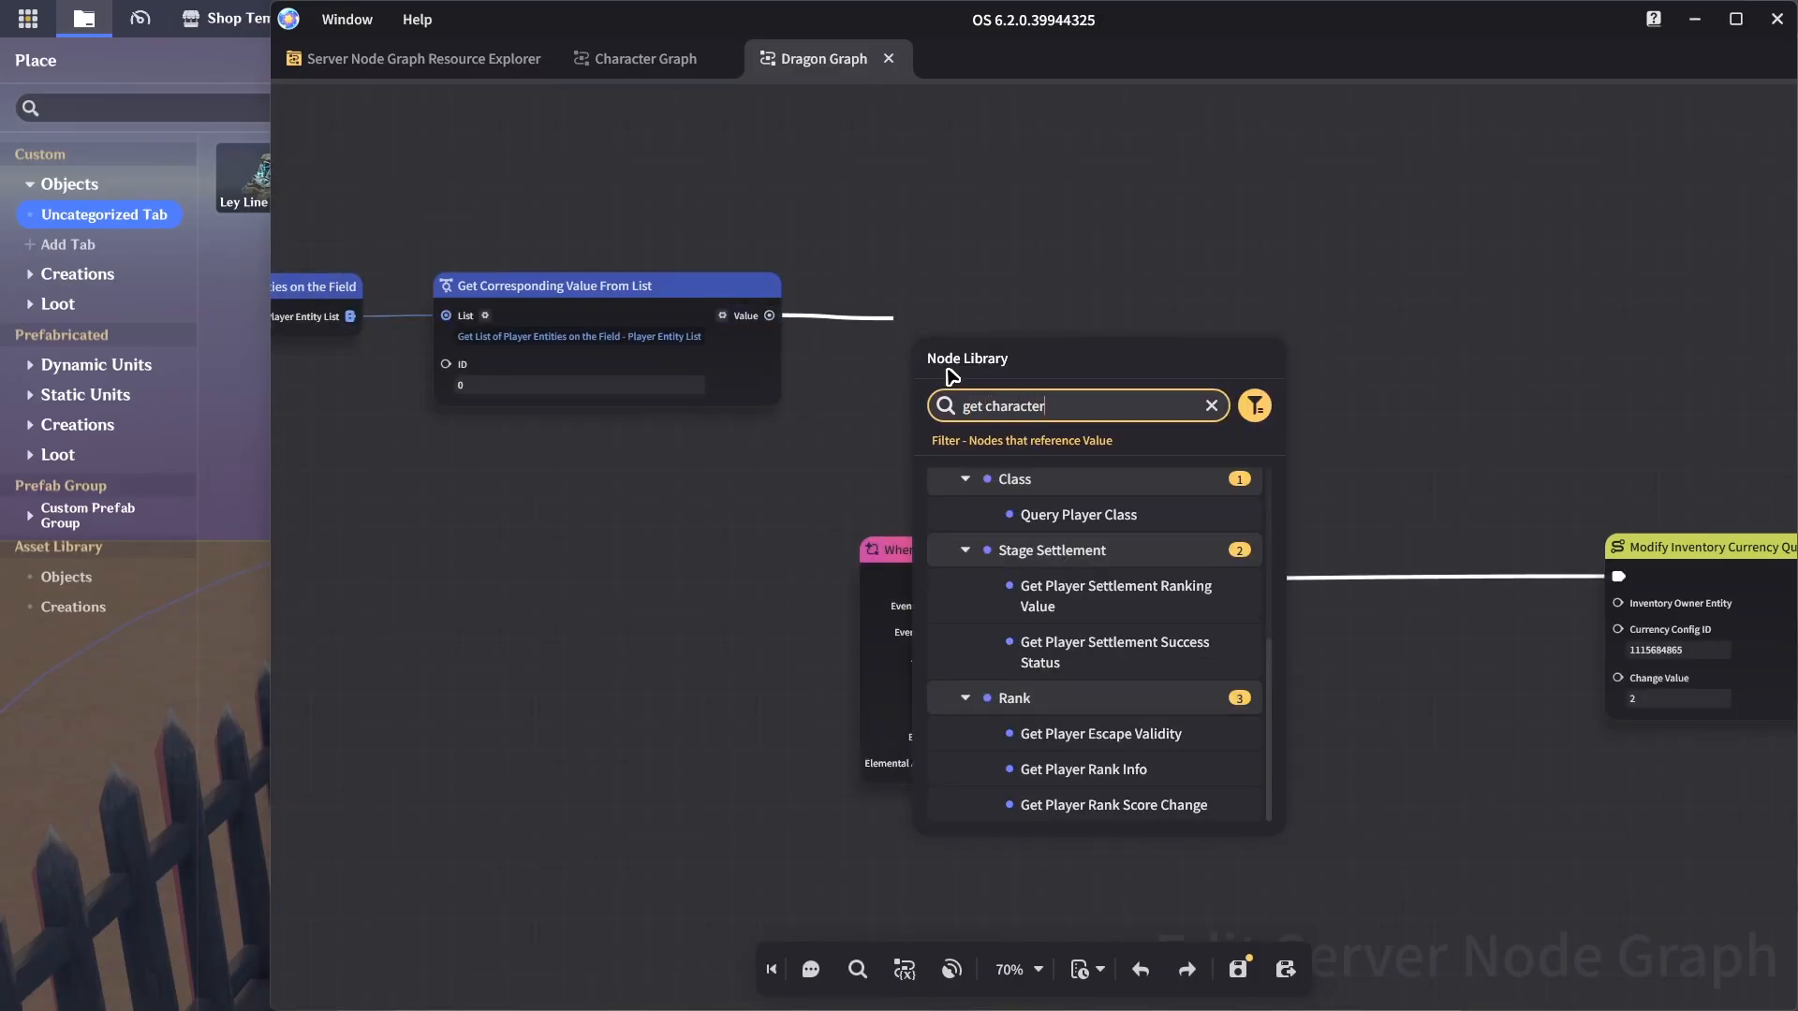
scroll(1121, 630, "up", 5)
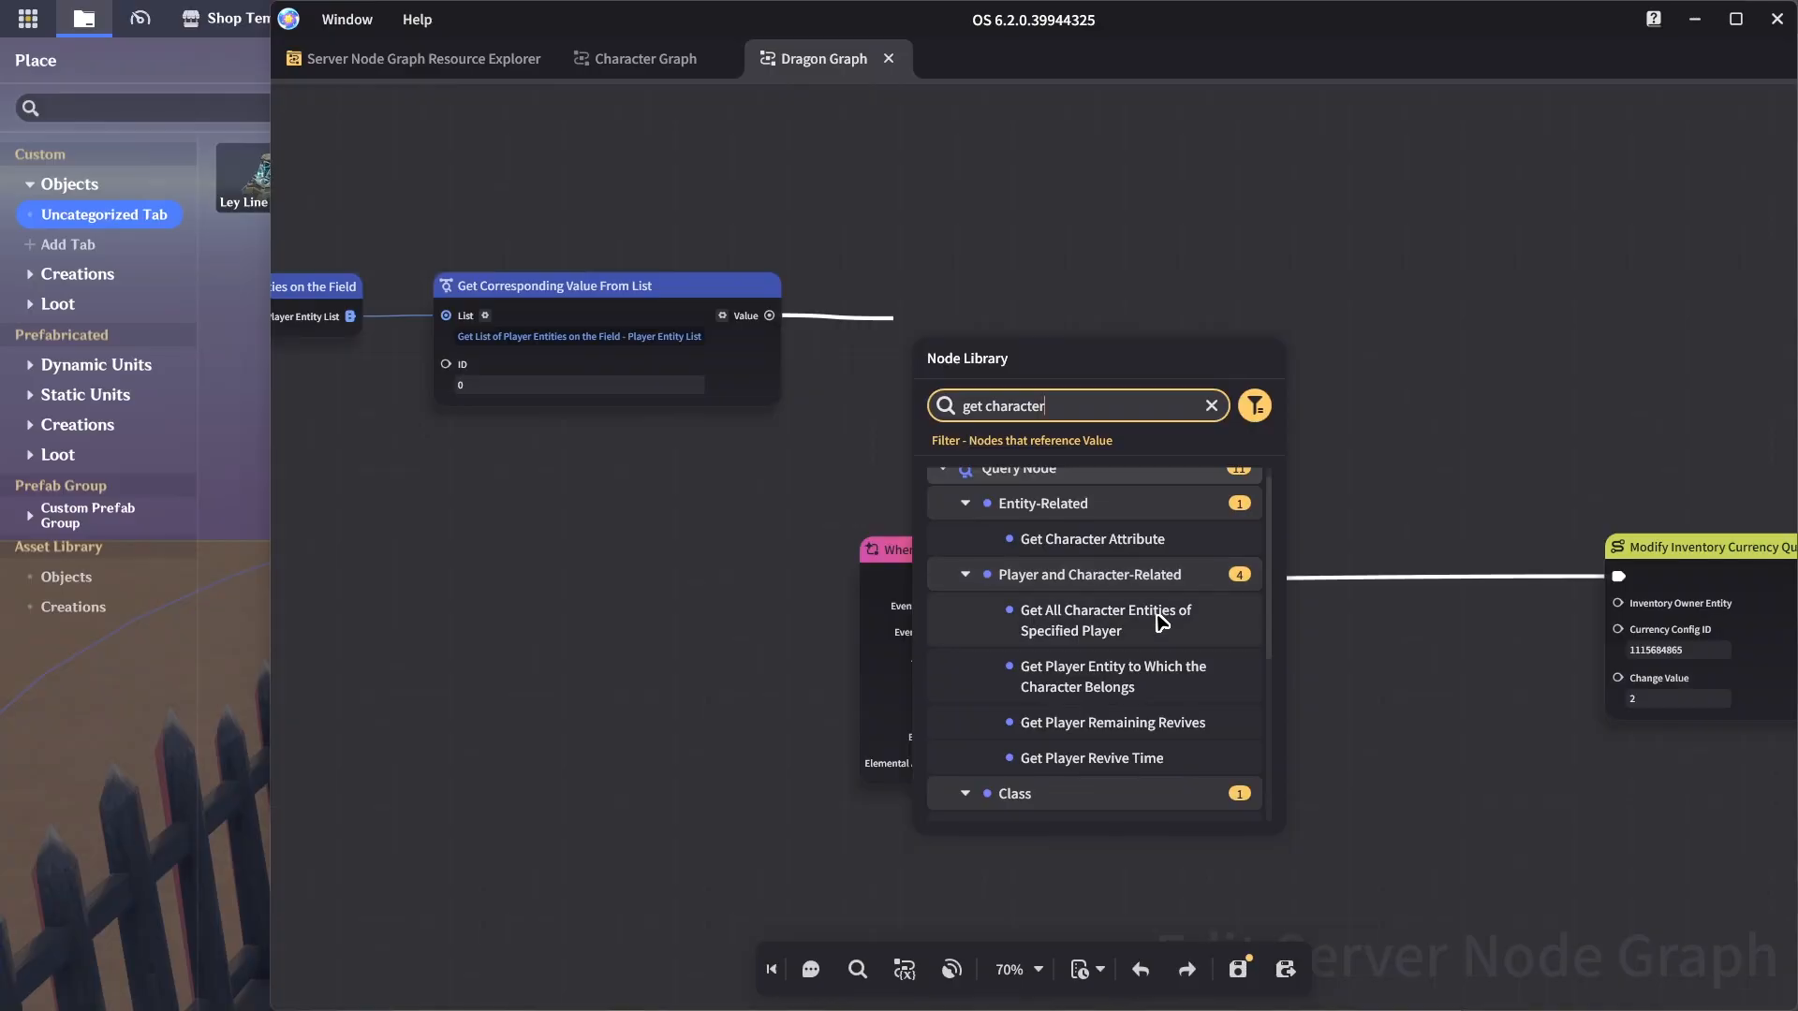
left_click(1161, 621)
left_click_drag(971, 364, 942, 310)
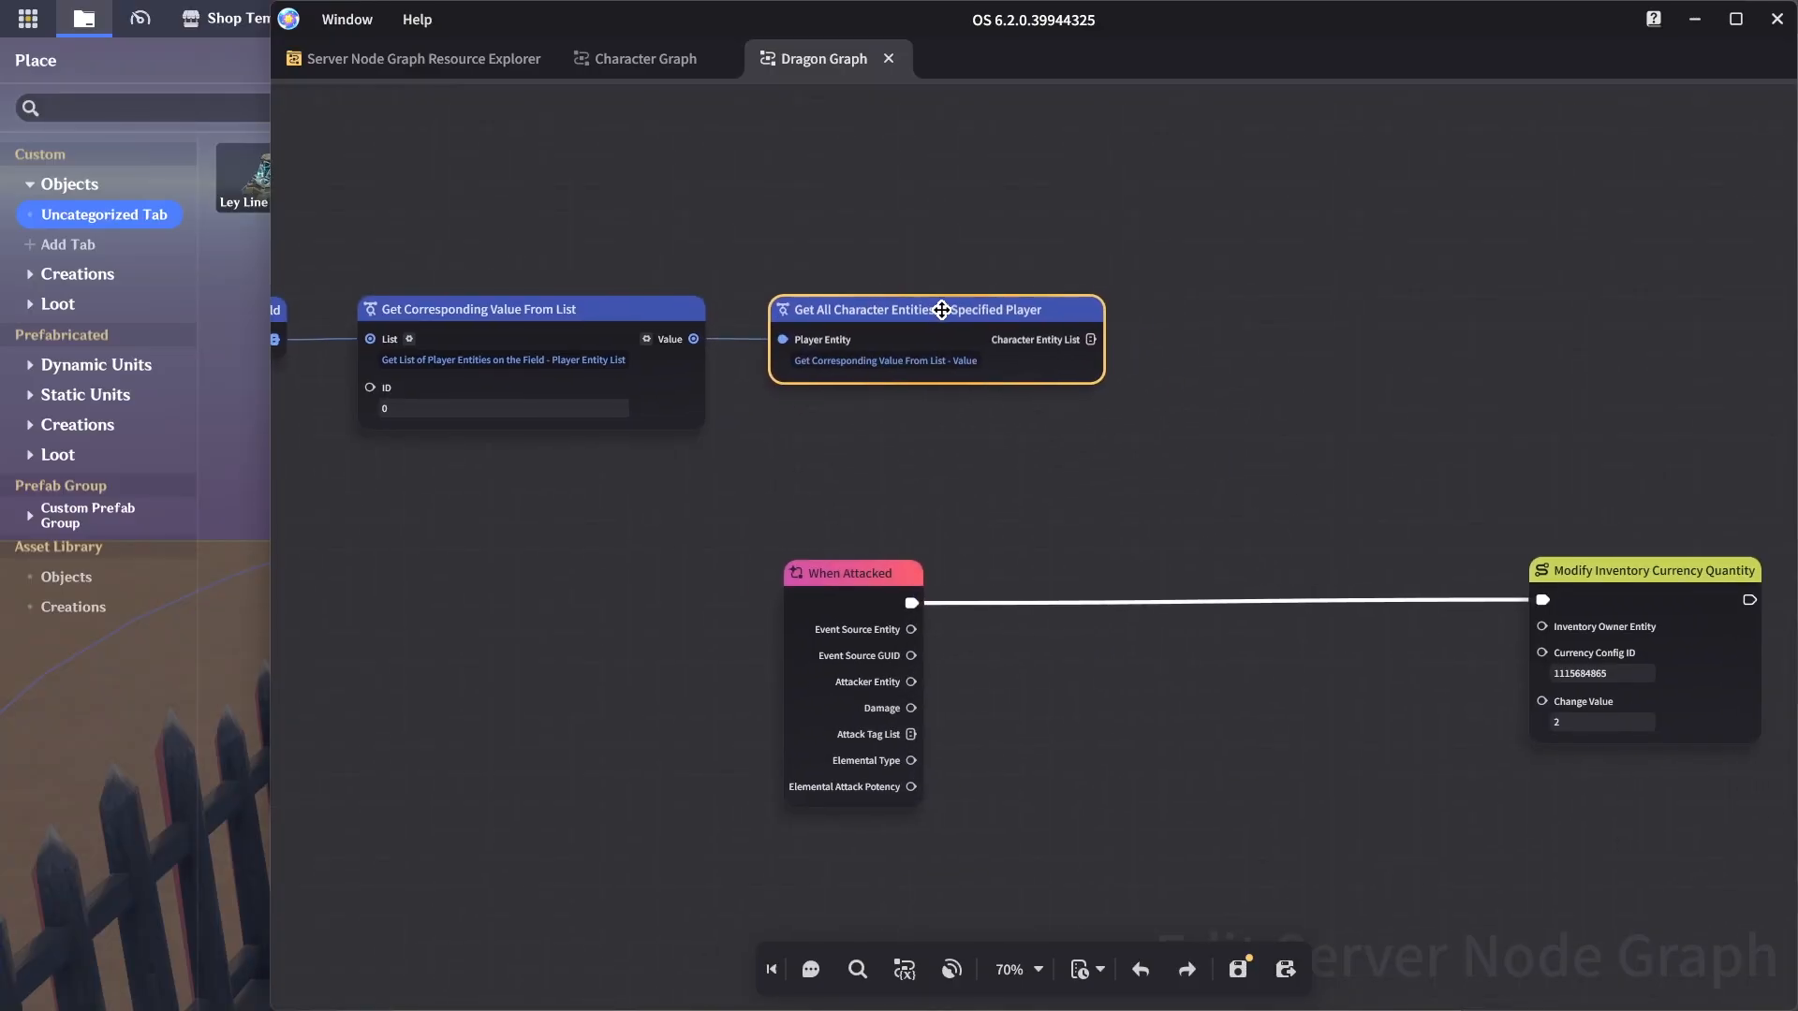
Move the two player list query nodes down beside When Attacked and set Get All Character Entities of Specified Player closer above the event node
middle_click_drag(614, 455, 971, 473)
left_click_drag(438, 255, 887, 447)
left_click_drag(867, 319, 821, 601)
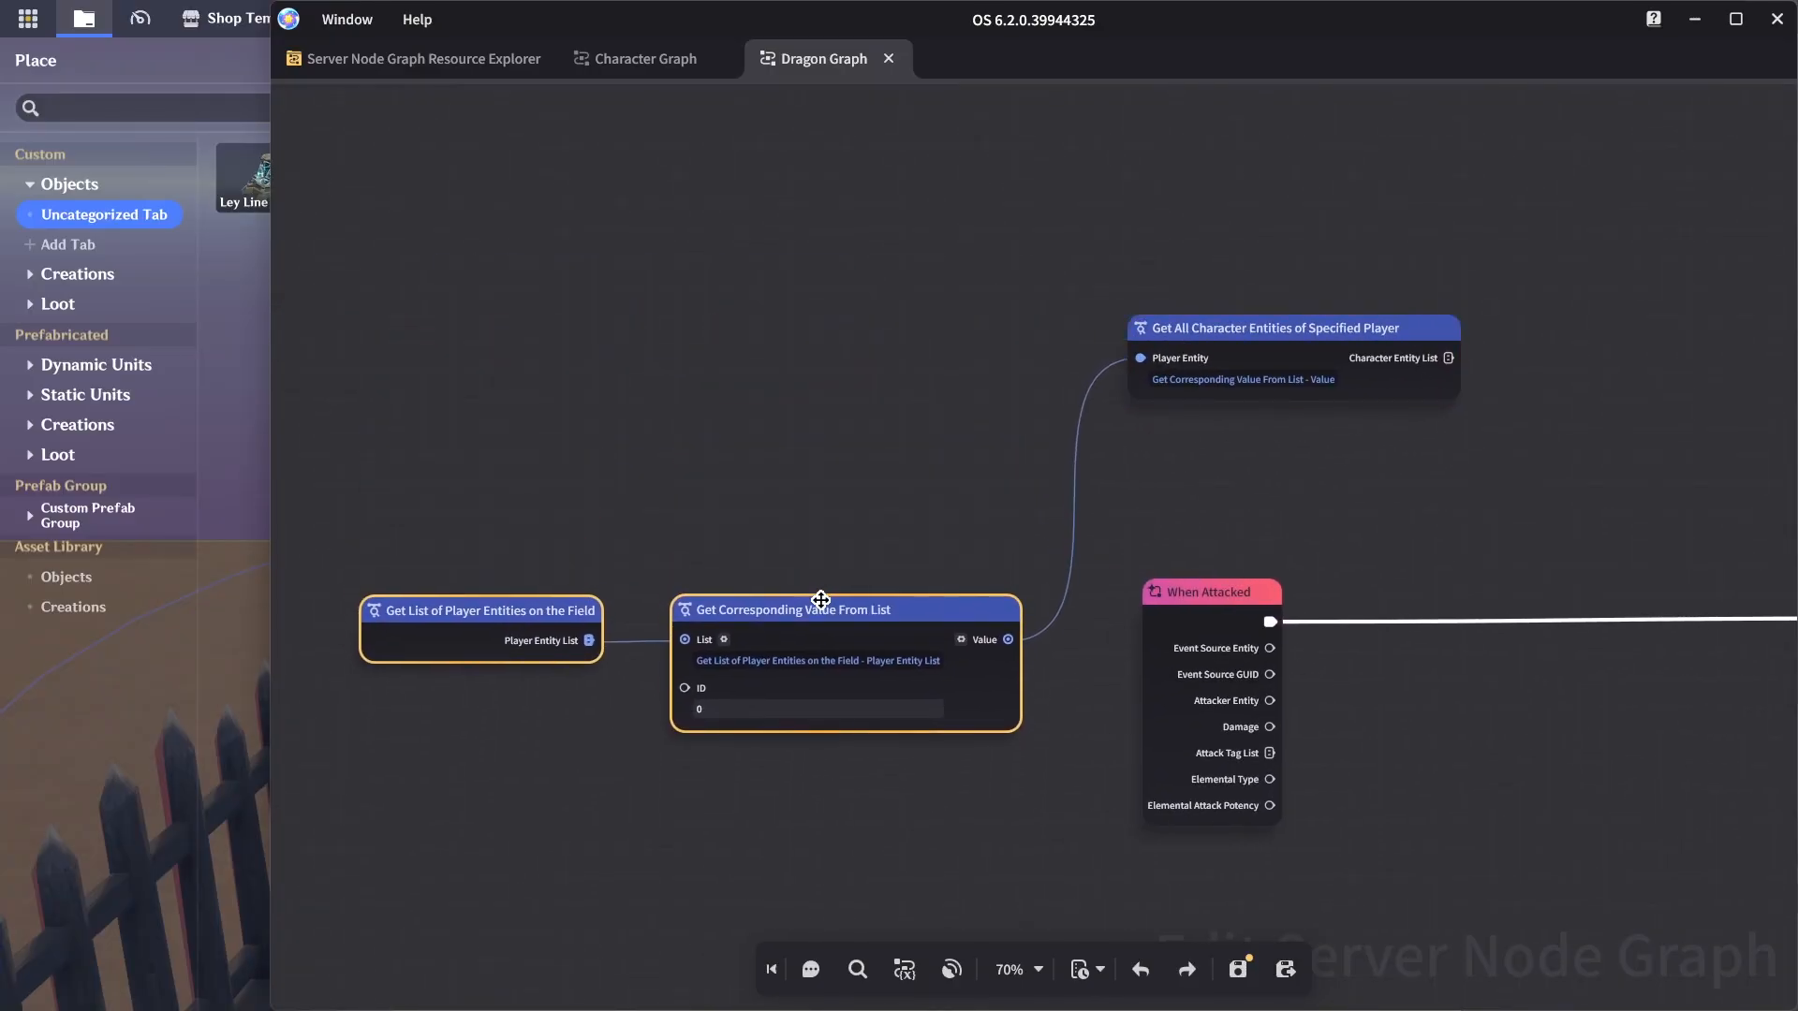
middle_click_drag(819, 581, 772, 497)
left_click(511, 523)
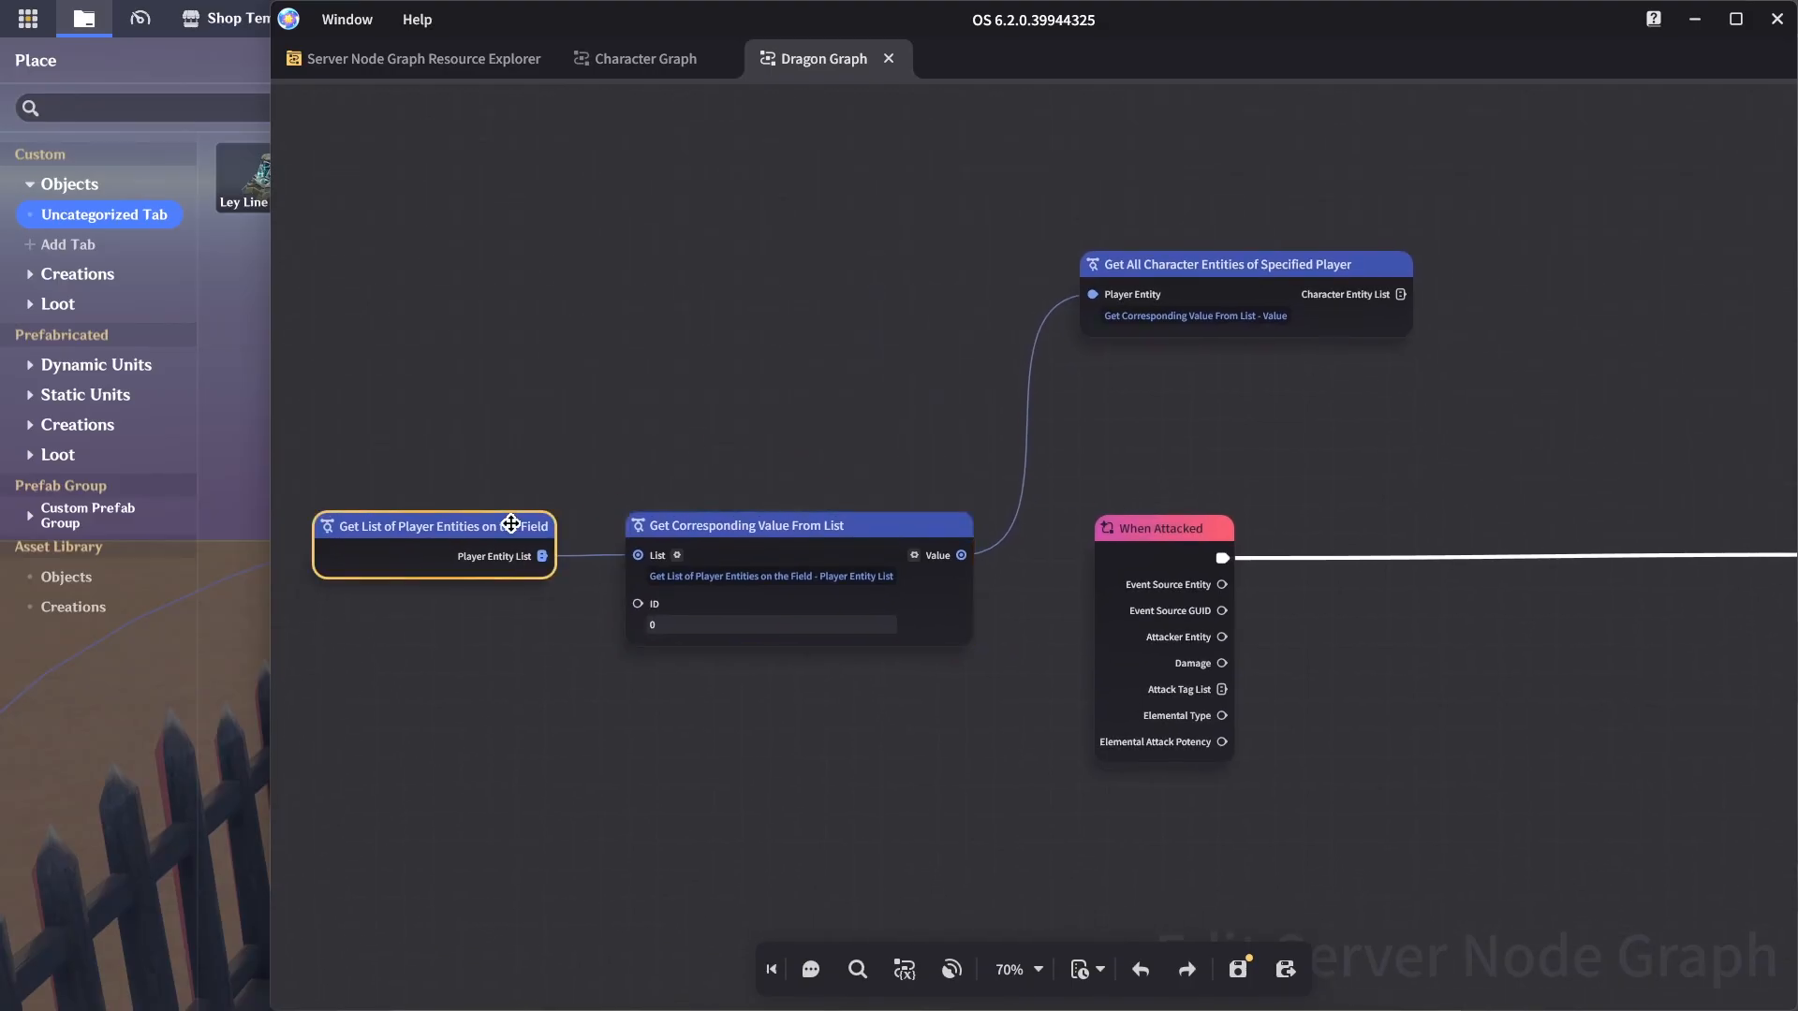
middle_click_drag(1201, 439, 994, 365)
left_click_drag(971, 209, 958, 277)
middle_click_drag(1182, 327, 1001, 319)
scroll(1074, 397, "up", 1)
middle_click_drag(1075, 397, 1114, 437)
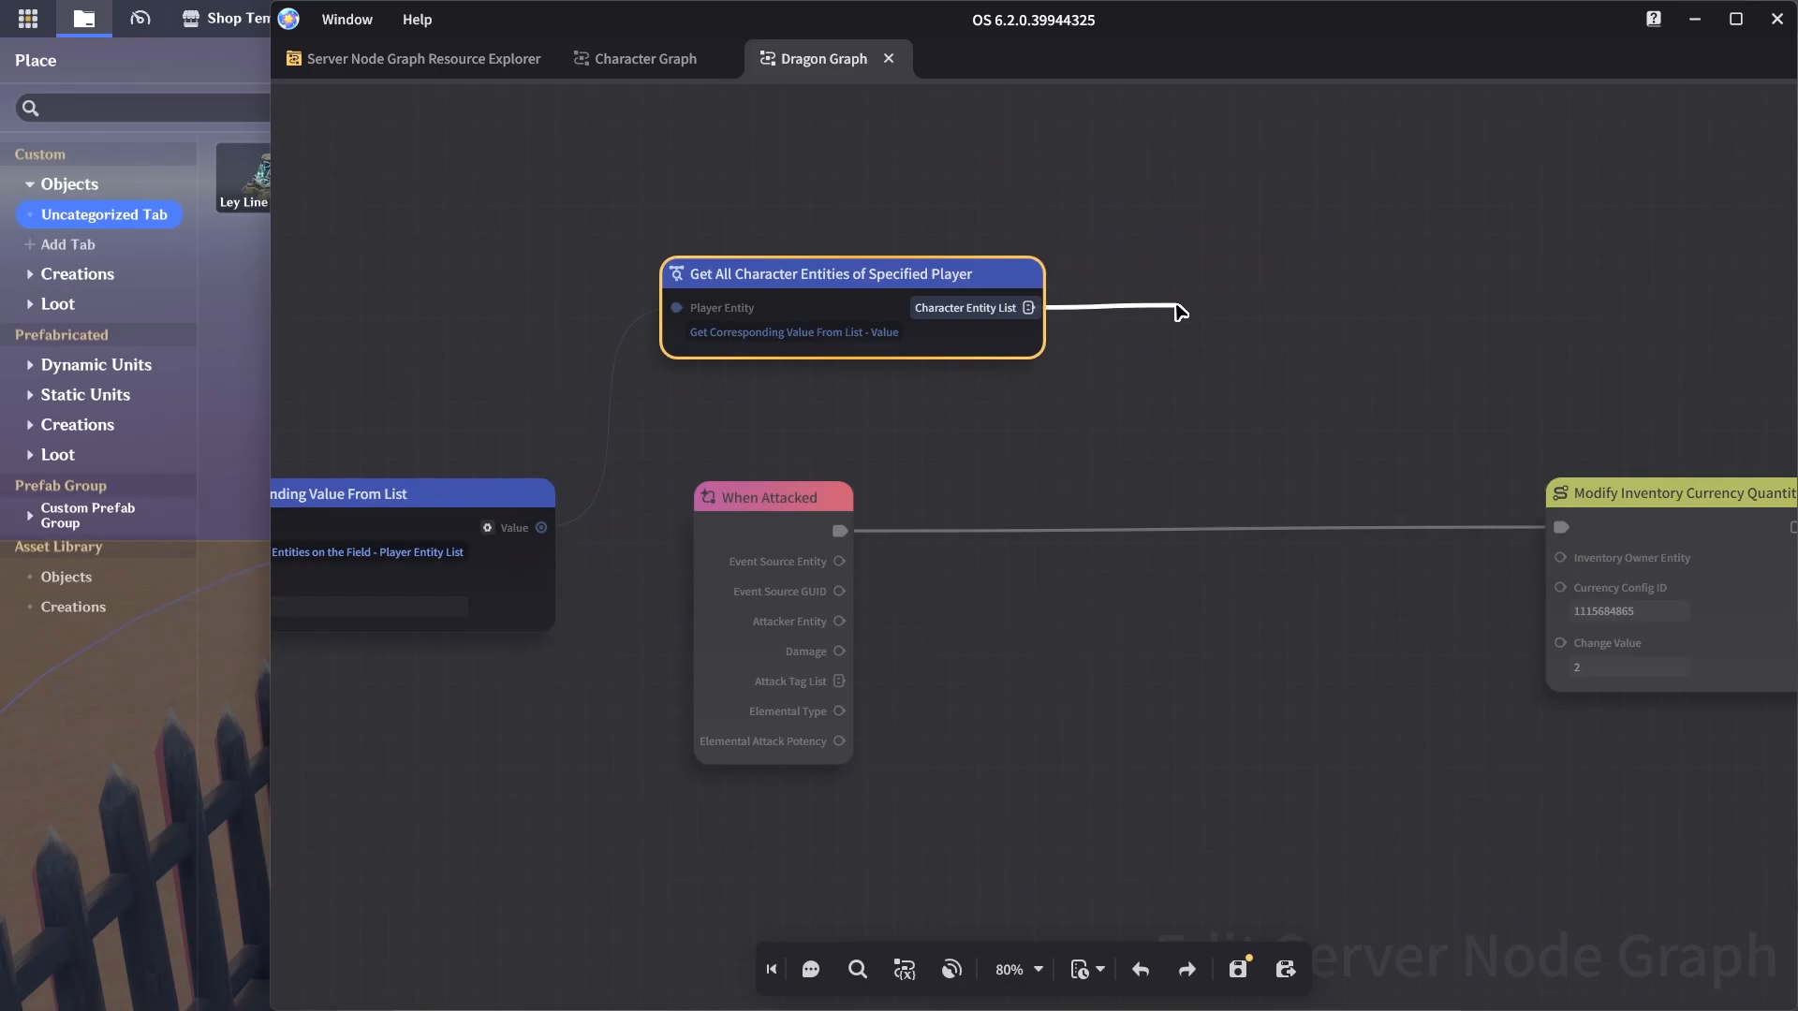
Feed Character Entity List into a new Get Corresponding Value From List node and align the query nodes in one row above When Attacked
left_click_drag(1180, 311, 1180, 311)
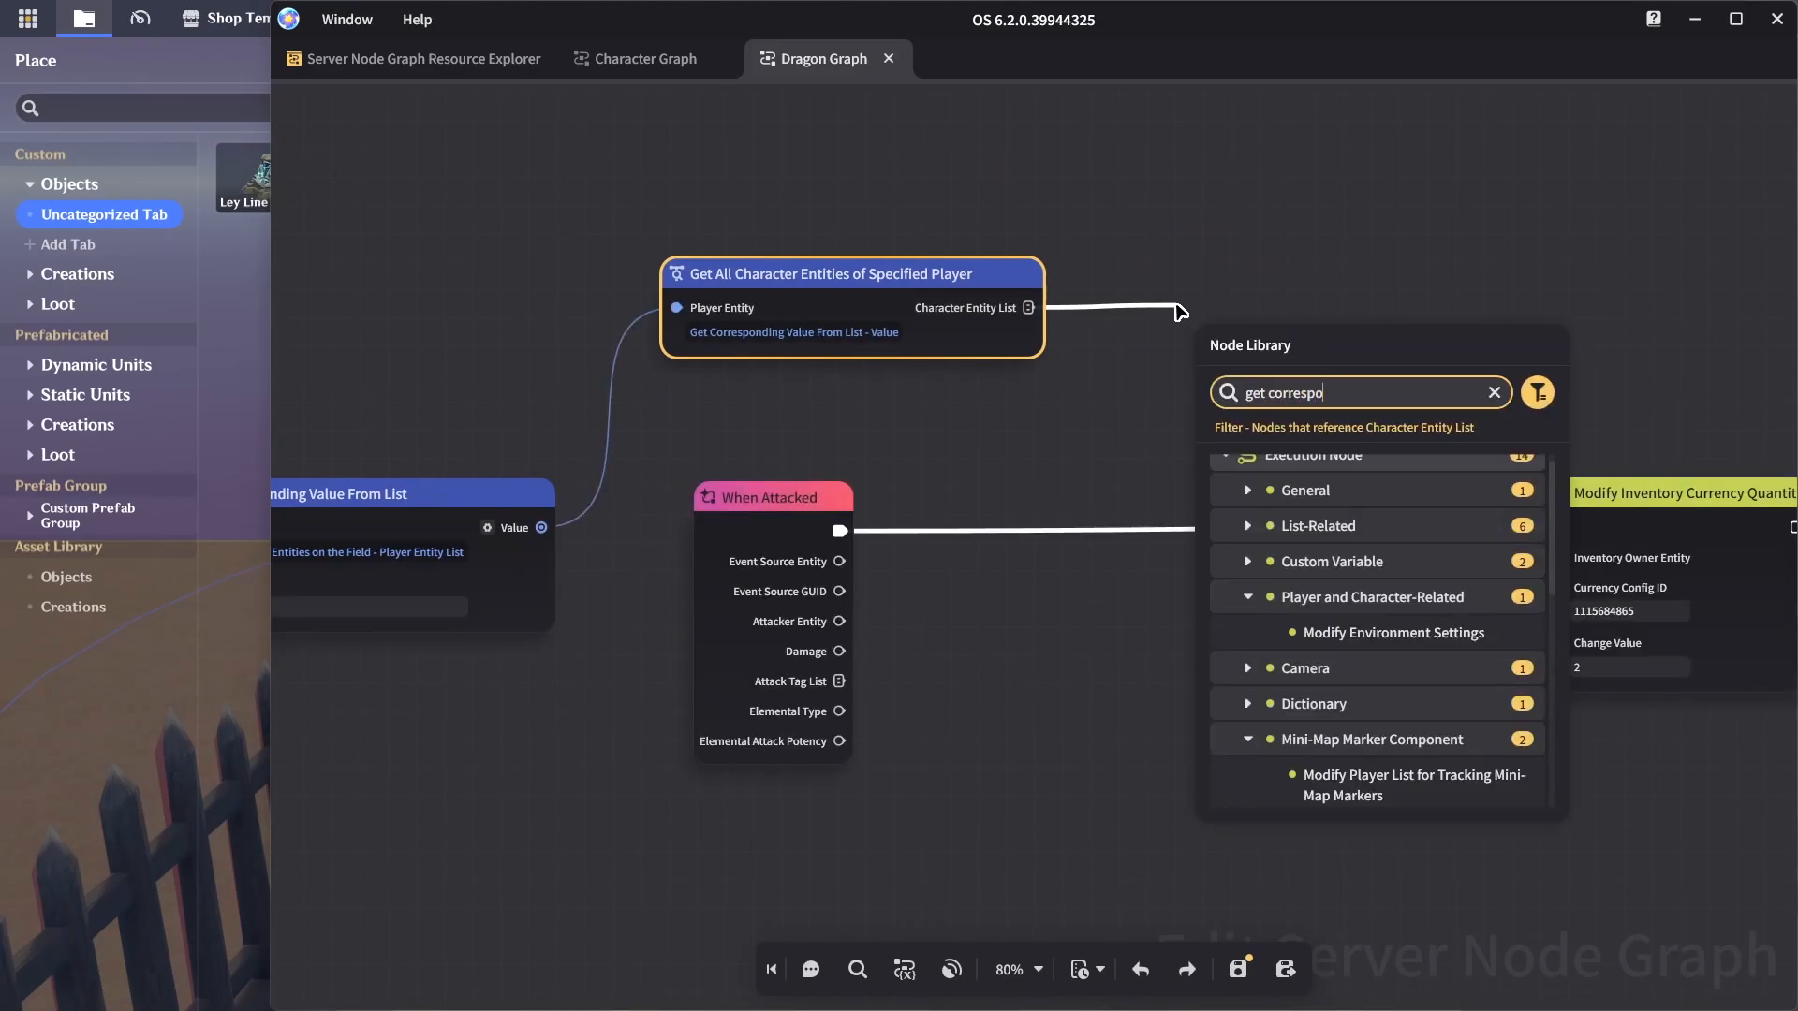
left_click(1339, 549)
middle_click_drag(889, 430, 1337, 412)
scroll(937, 410, "down", 1)
left_click_drag(944, 498, 651, 305)
left_click_drag(1335, 316, 1010, 322)
middle_click_drag(1646, 358, 1200, 317)
left_click_drag(1409, 316, 1046, 282)
Keep 0 as the ID of the new Get Corresponding Value From List node and save the Dragon Graph
left_click(1109, 360)
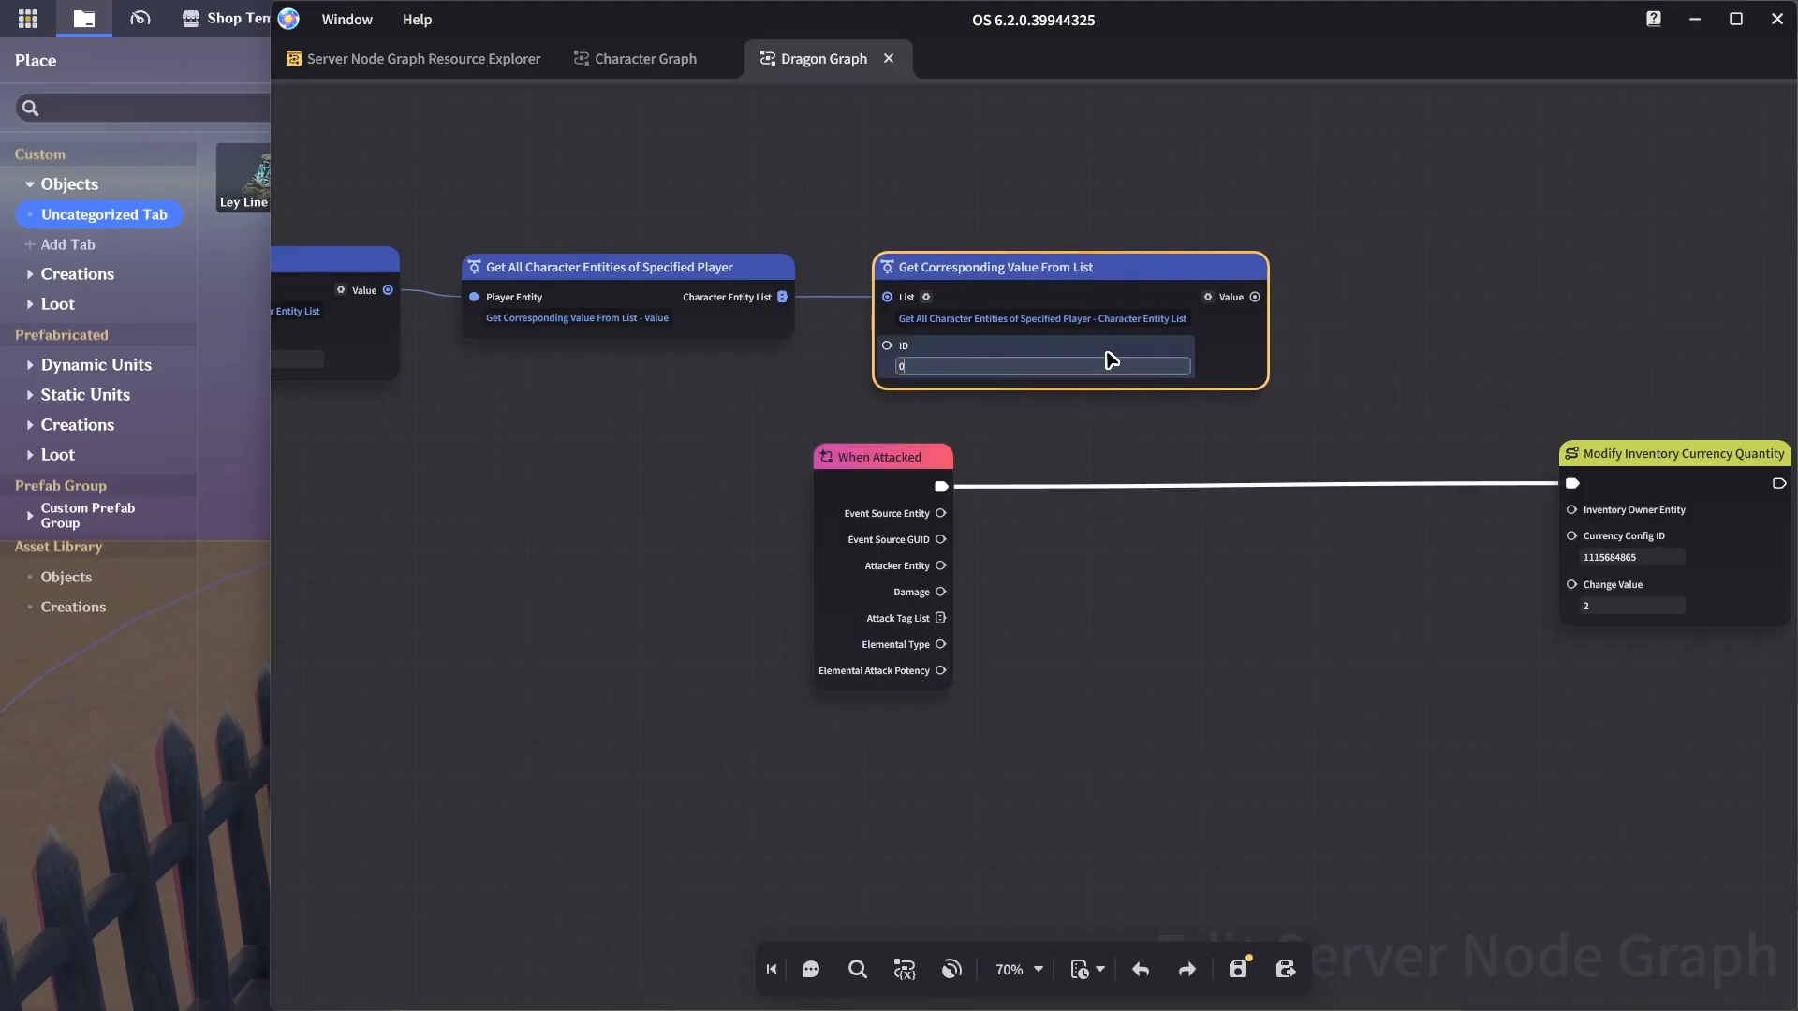
left_click(1155, 421)
middle_click_drag(1155, 422, 951, 417)
key("ctrl+s")
Connect the new list node's Value to Inventory Owner Entity on Modify Inventory Currency Quantity, save the graph and return to the stage
left_click_drag(286, 470, 1339, 625)
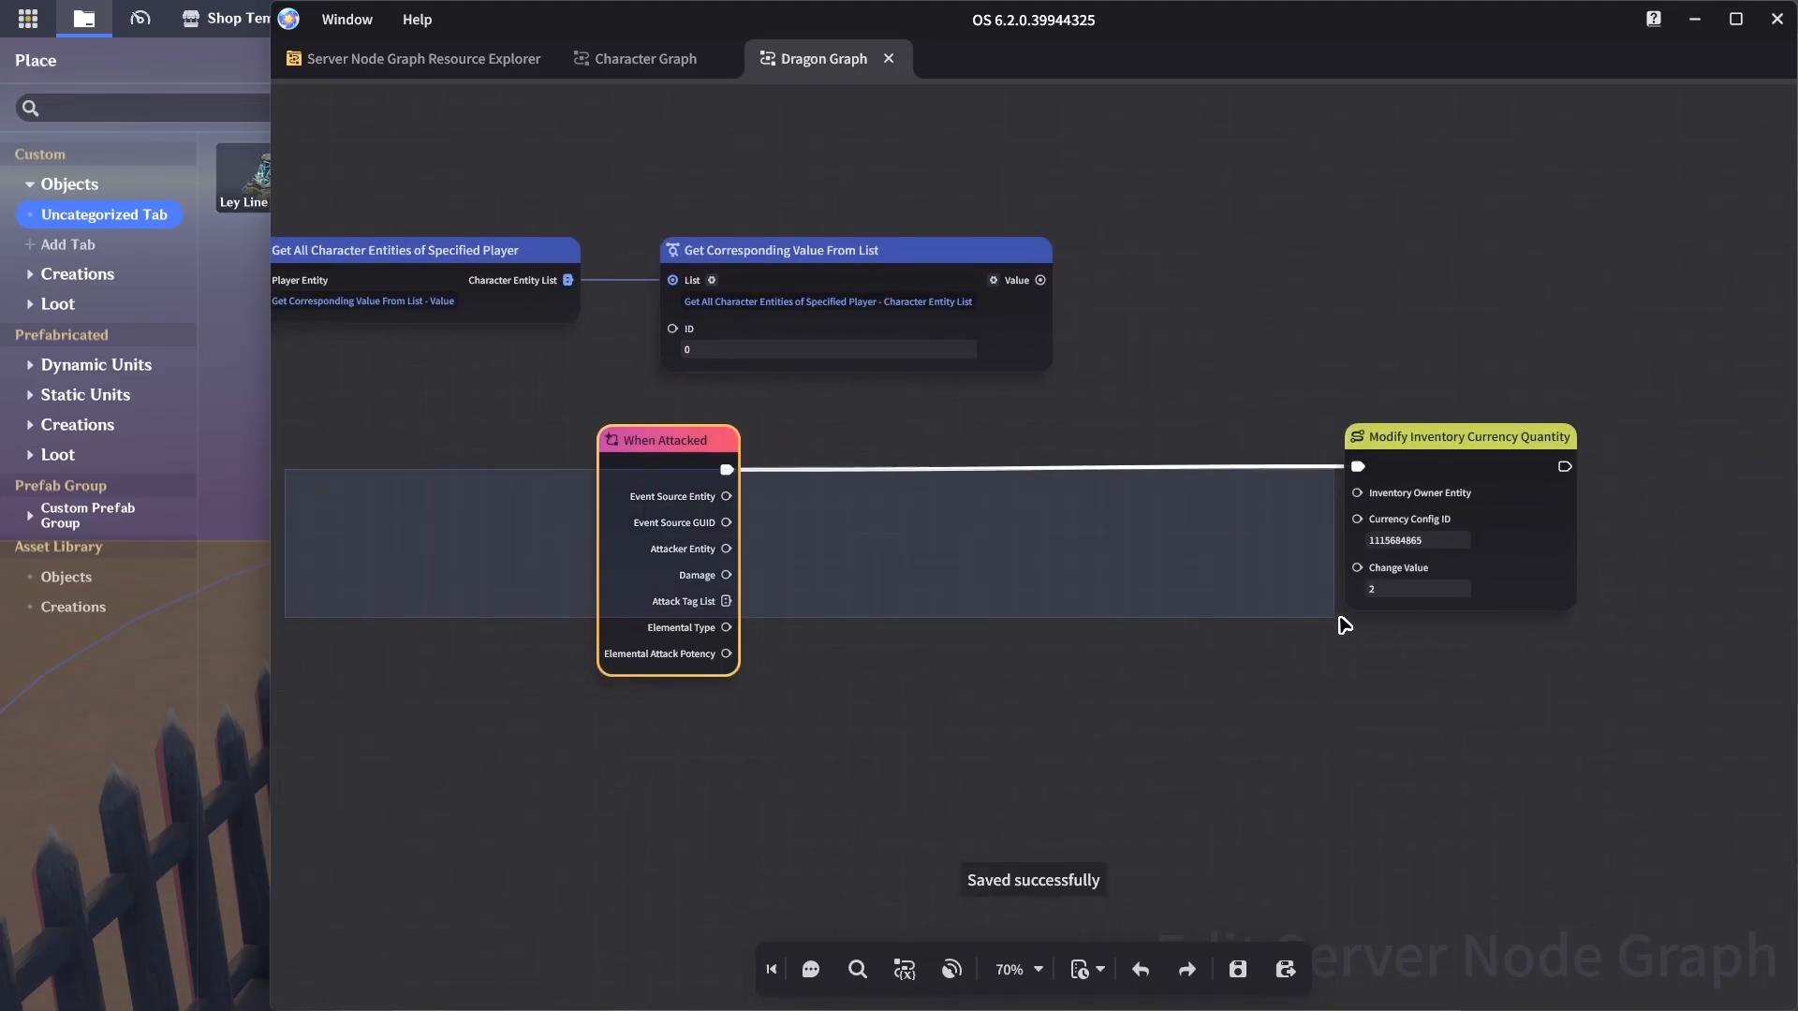
middle_click_drag(1396, 497, 1255, 505)
left_click(1397, 466)
left_click_drag(900, 288, 1336, 503)
scroll(1168, 379, "down", 3)
key("ctrl+s")
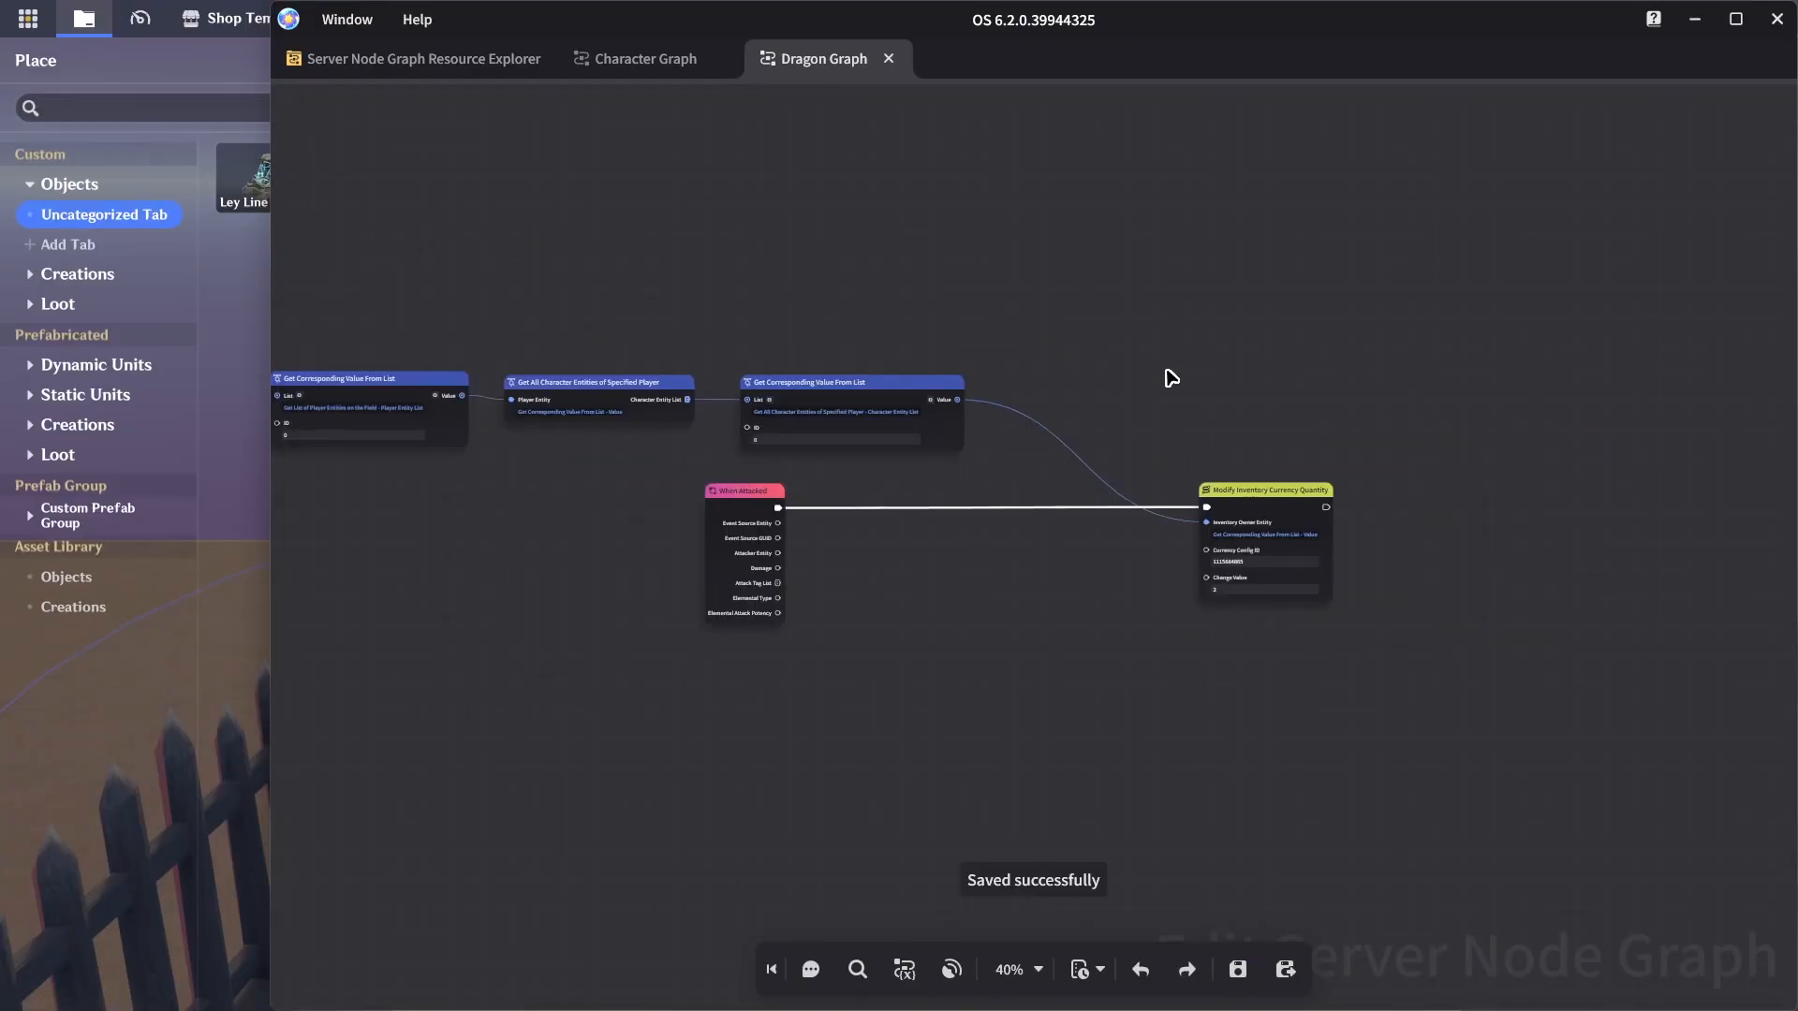
left_click(1680, 28)
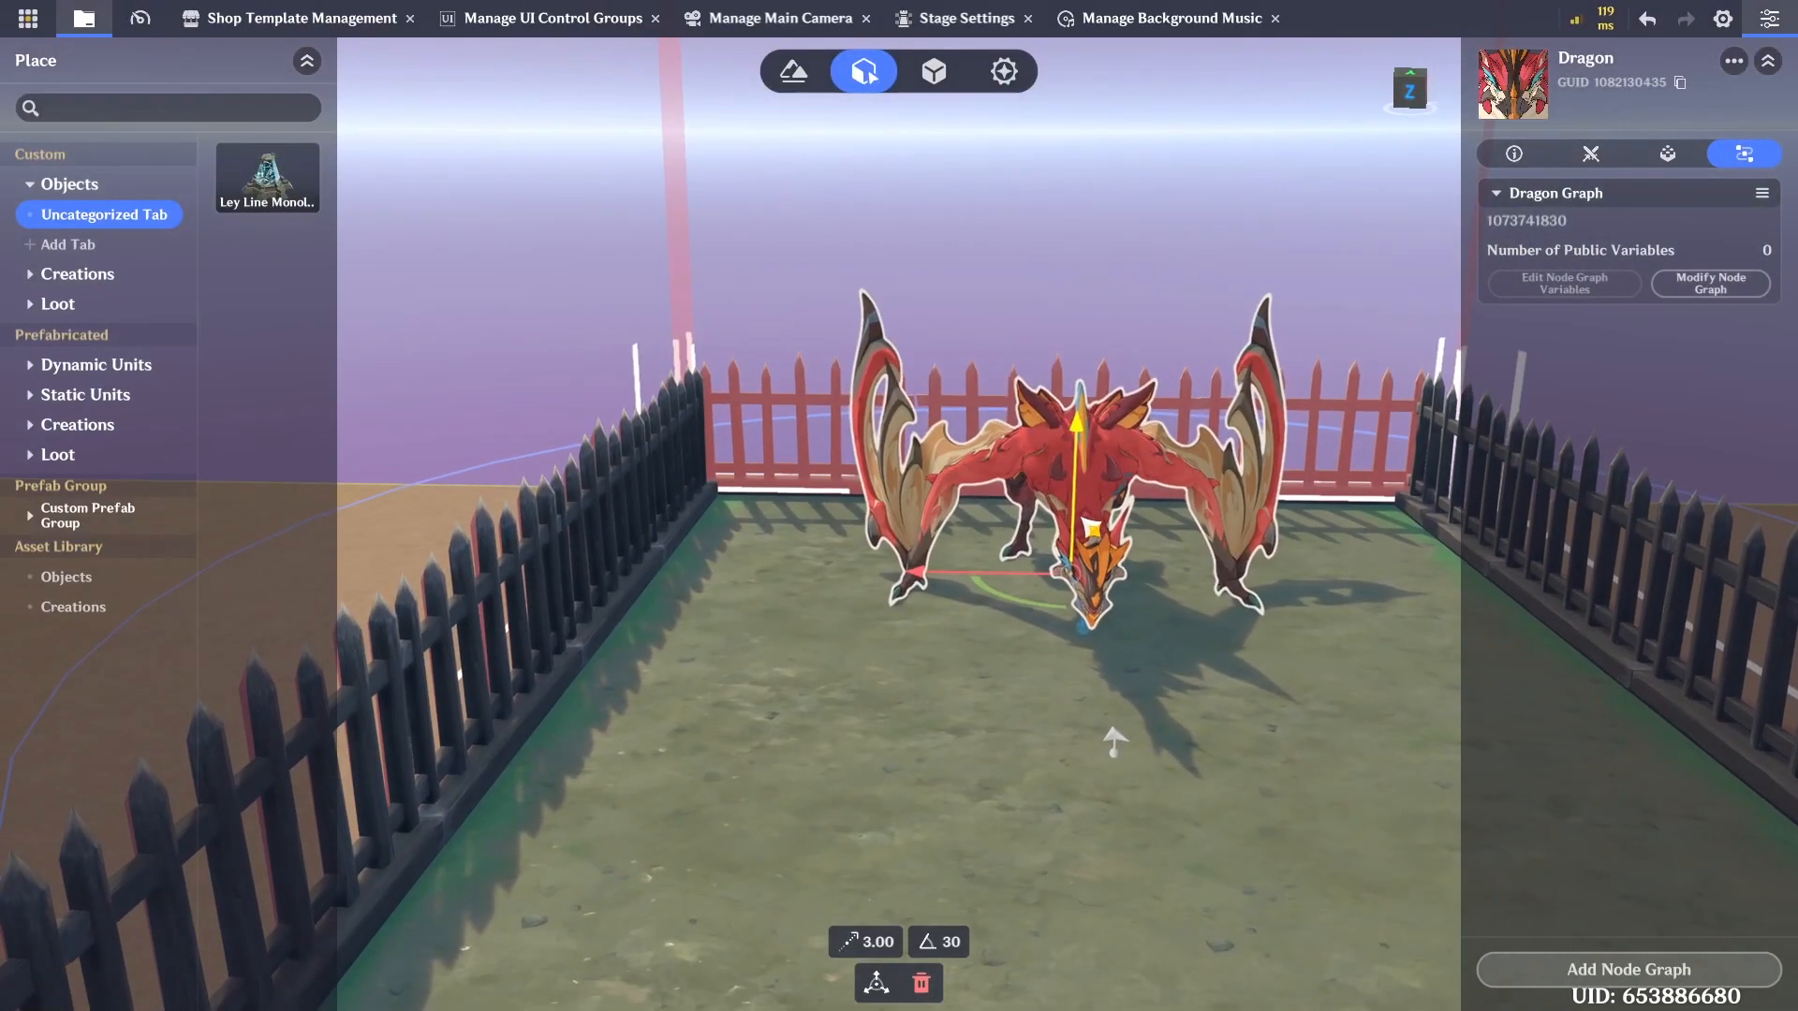
left_click(32, 21)
left_click(123, 234)
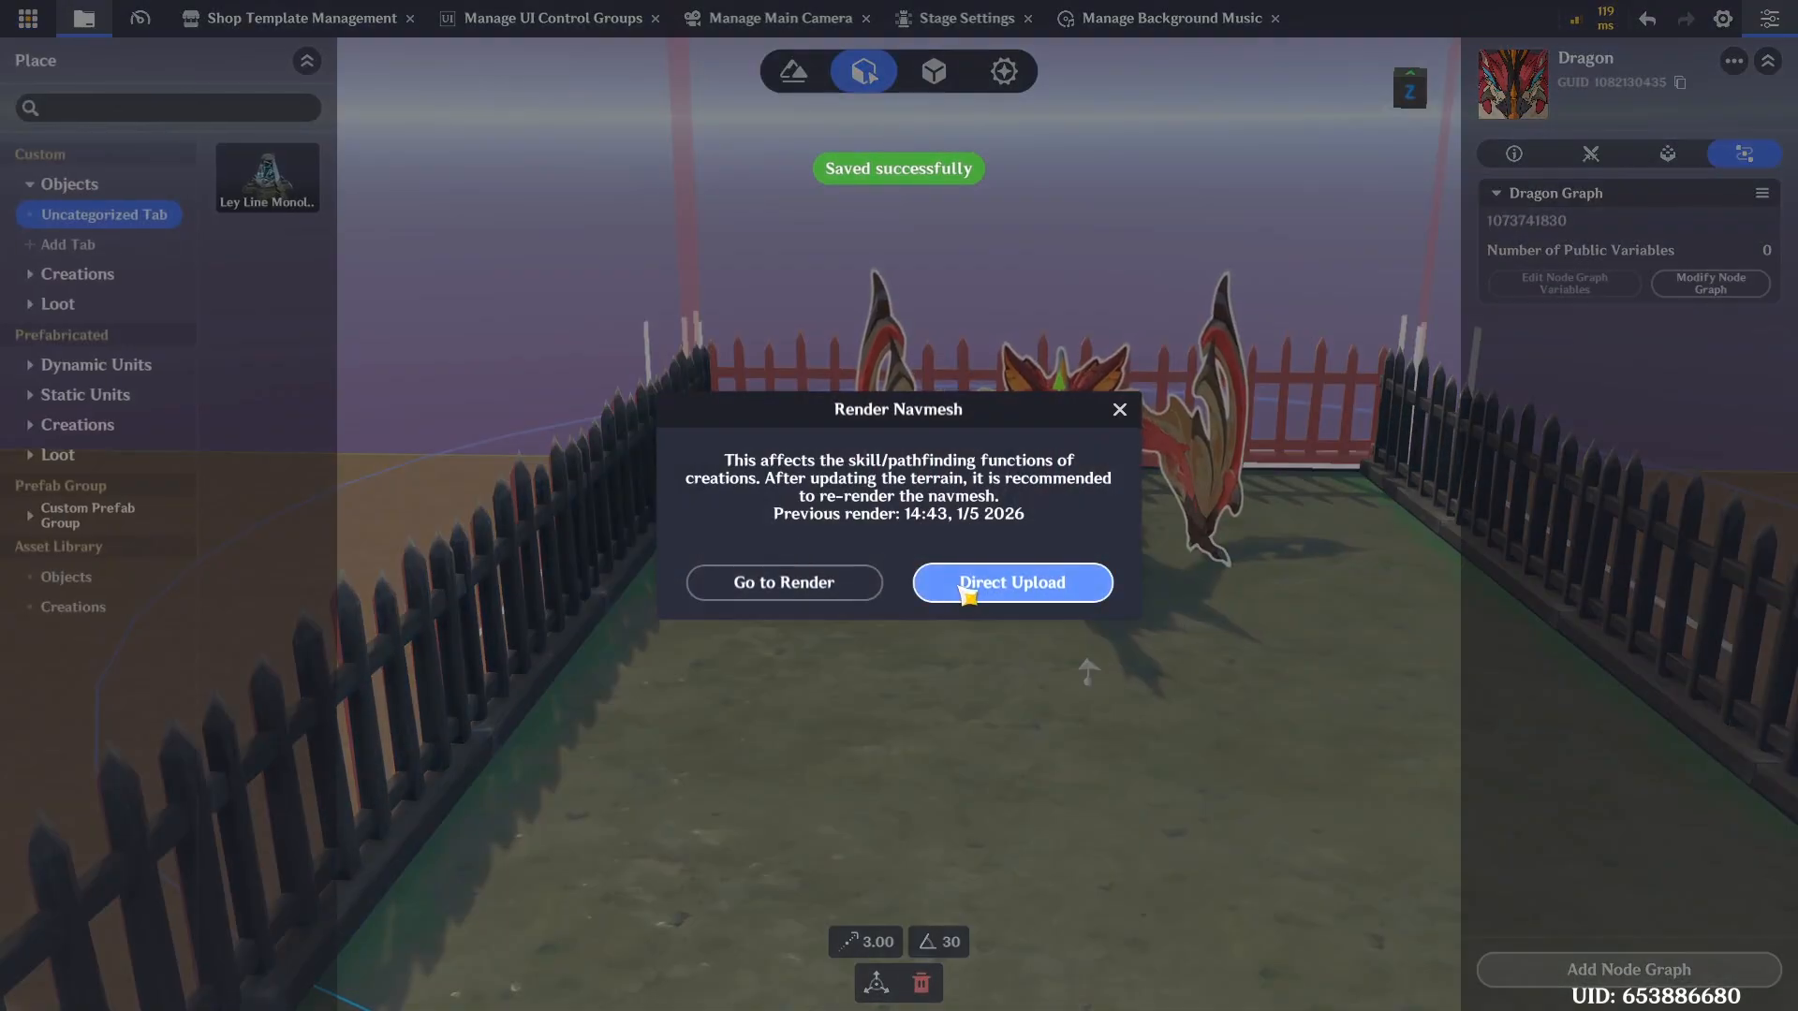
left_click(974, 595)
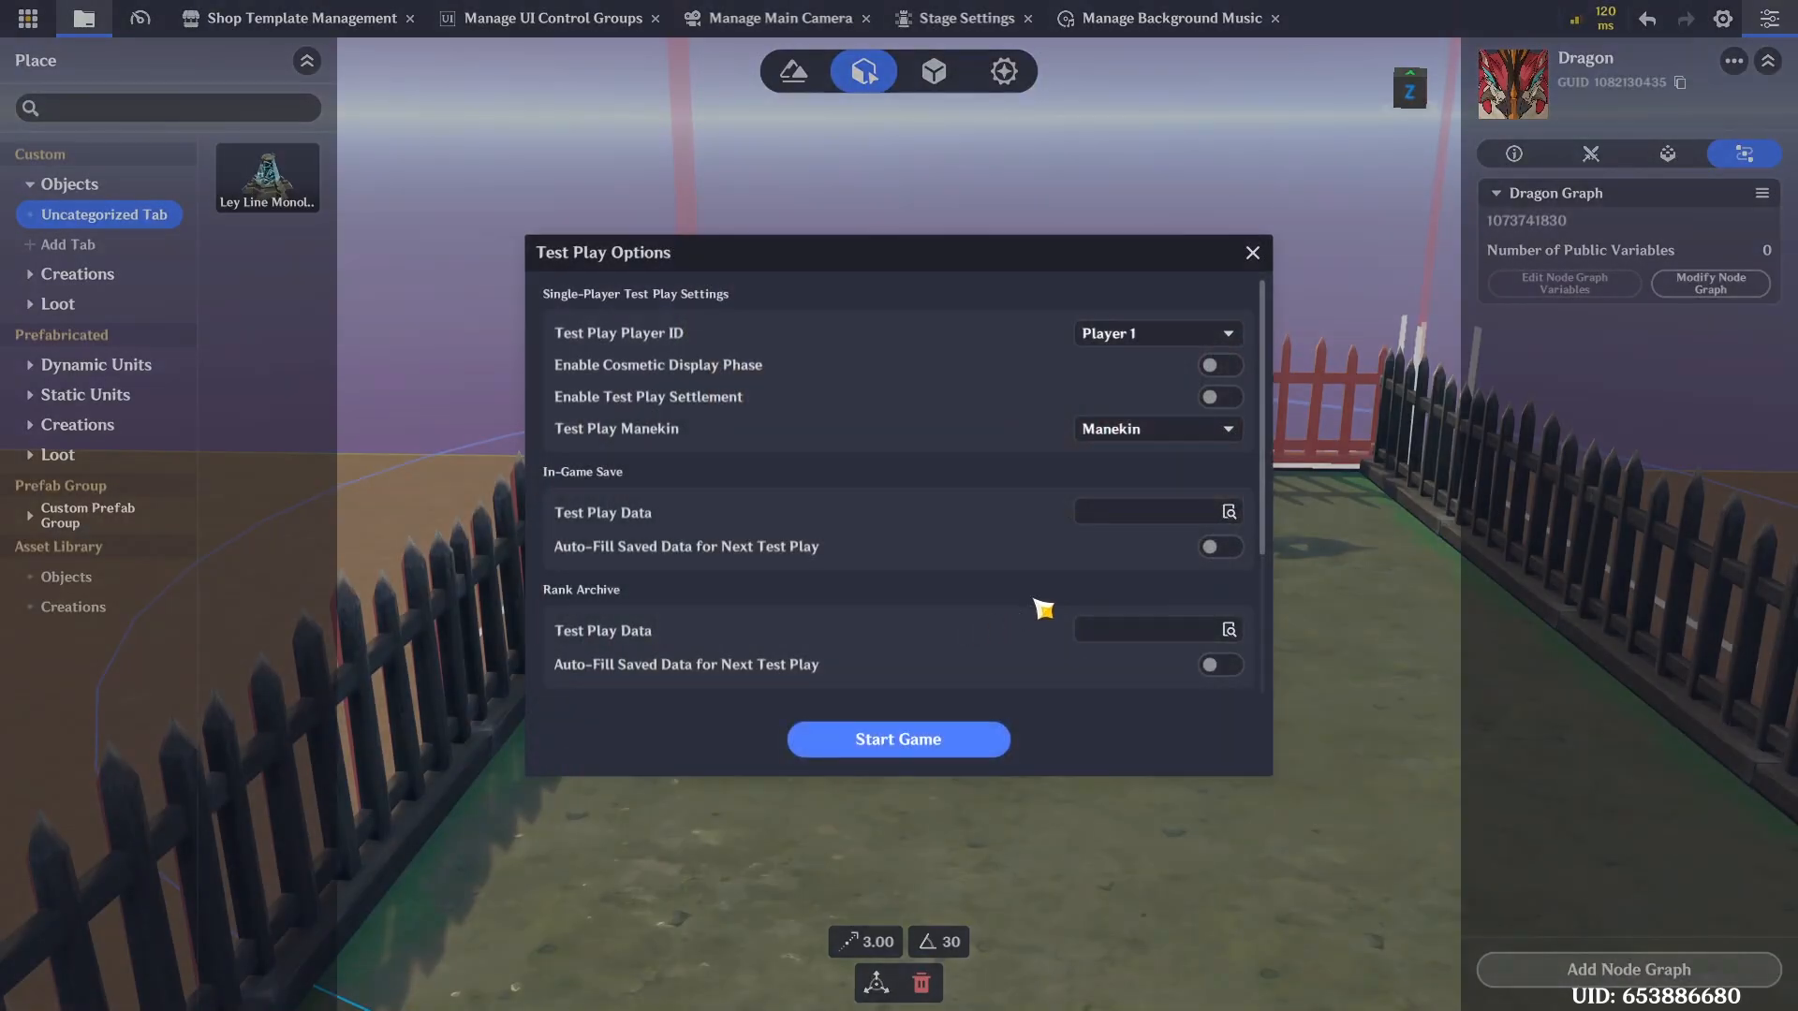
left_click(1252, 253)
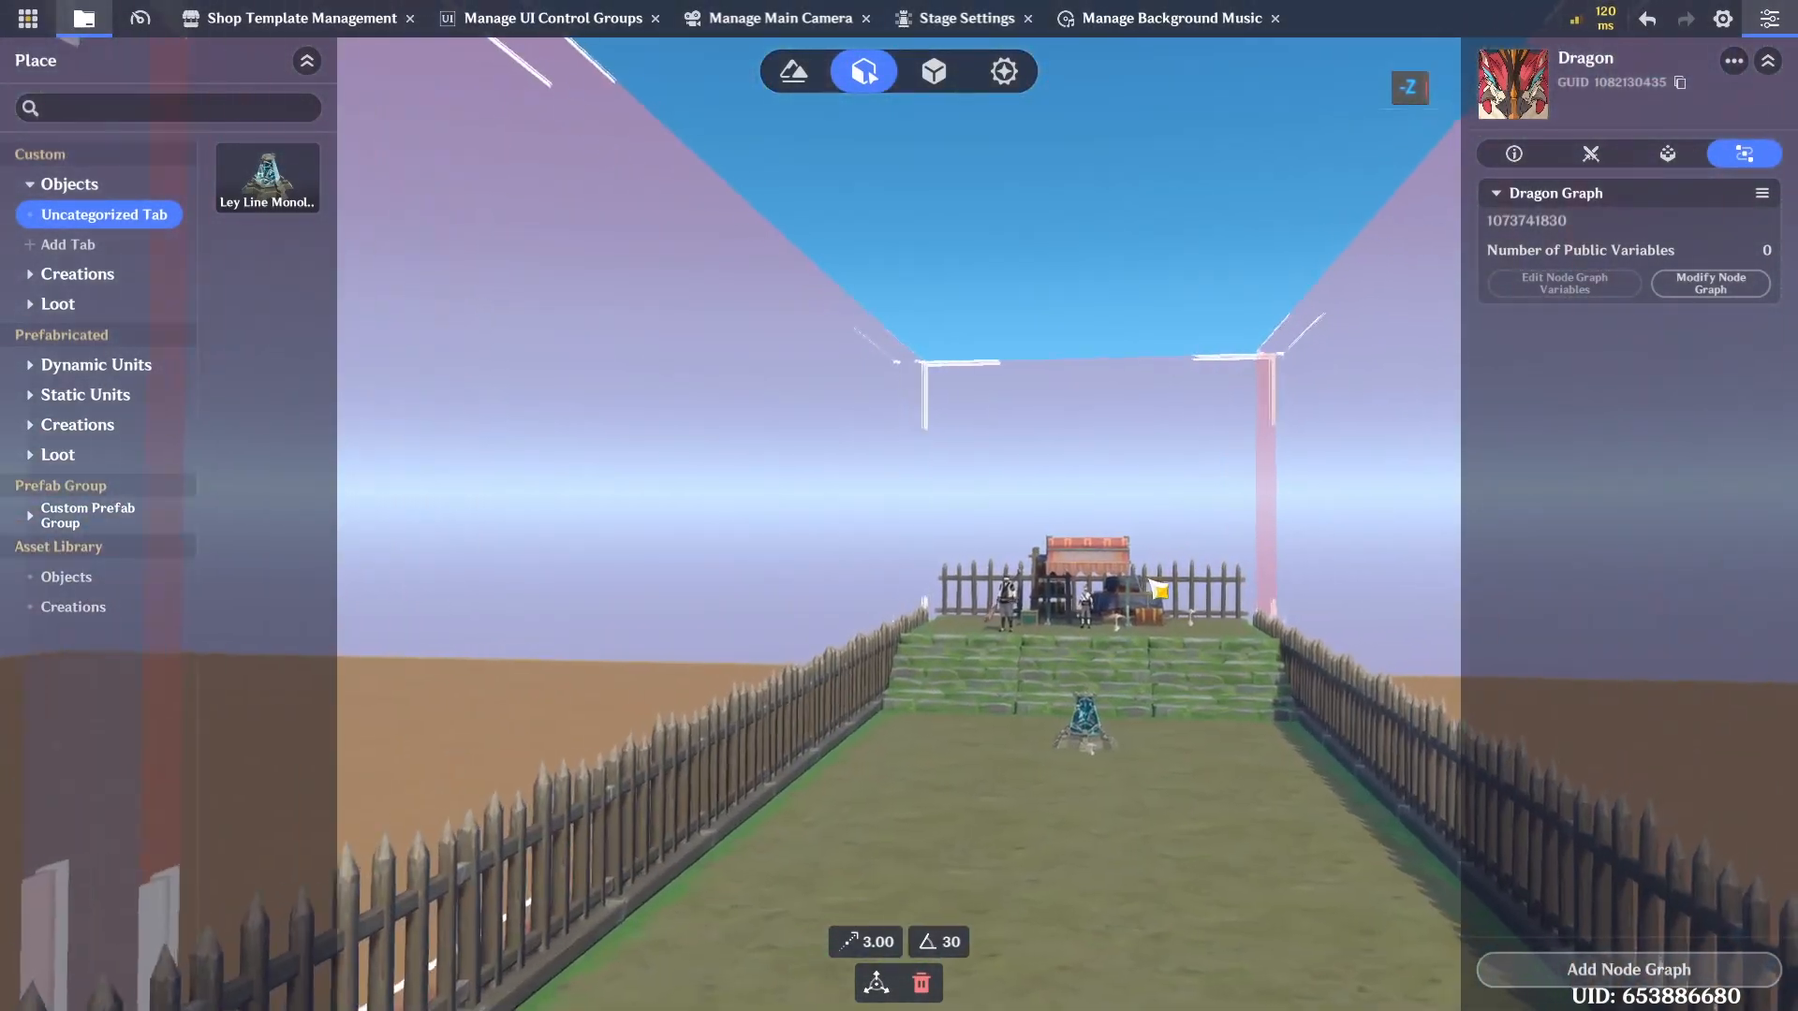
Adjust the row of guards on the platform in front of the shop stall and select the guard nearest the fence
key("w")
right_click_drag(1025, 530, 1013, 590)
left_click(1019, 581)
left_click(718, 580)
key("d")
left_click_drag(842, 688, 1385, 749, "alt")
key("d")
left_click_drag(1087, 722, 837, 701, "alt")
key("Delete")
right_click_drag(1043, 622, 955, 595)
left_click(788, 473)
left_click_drag(932, 573, 809, 555)
key("w")
key("a")
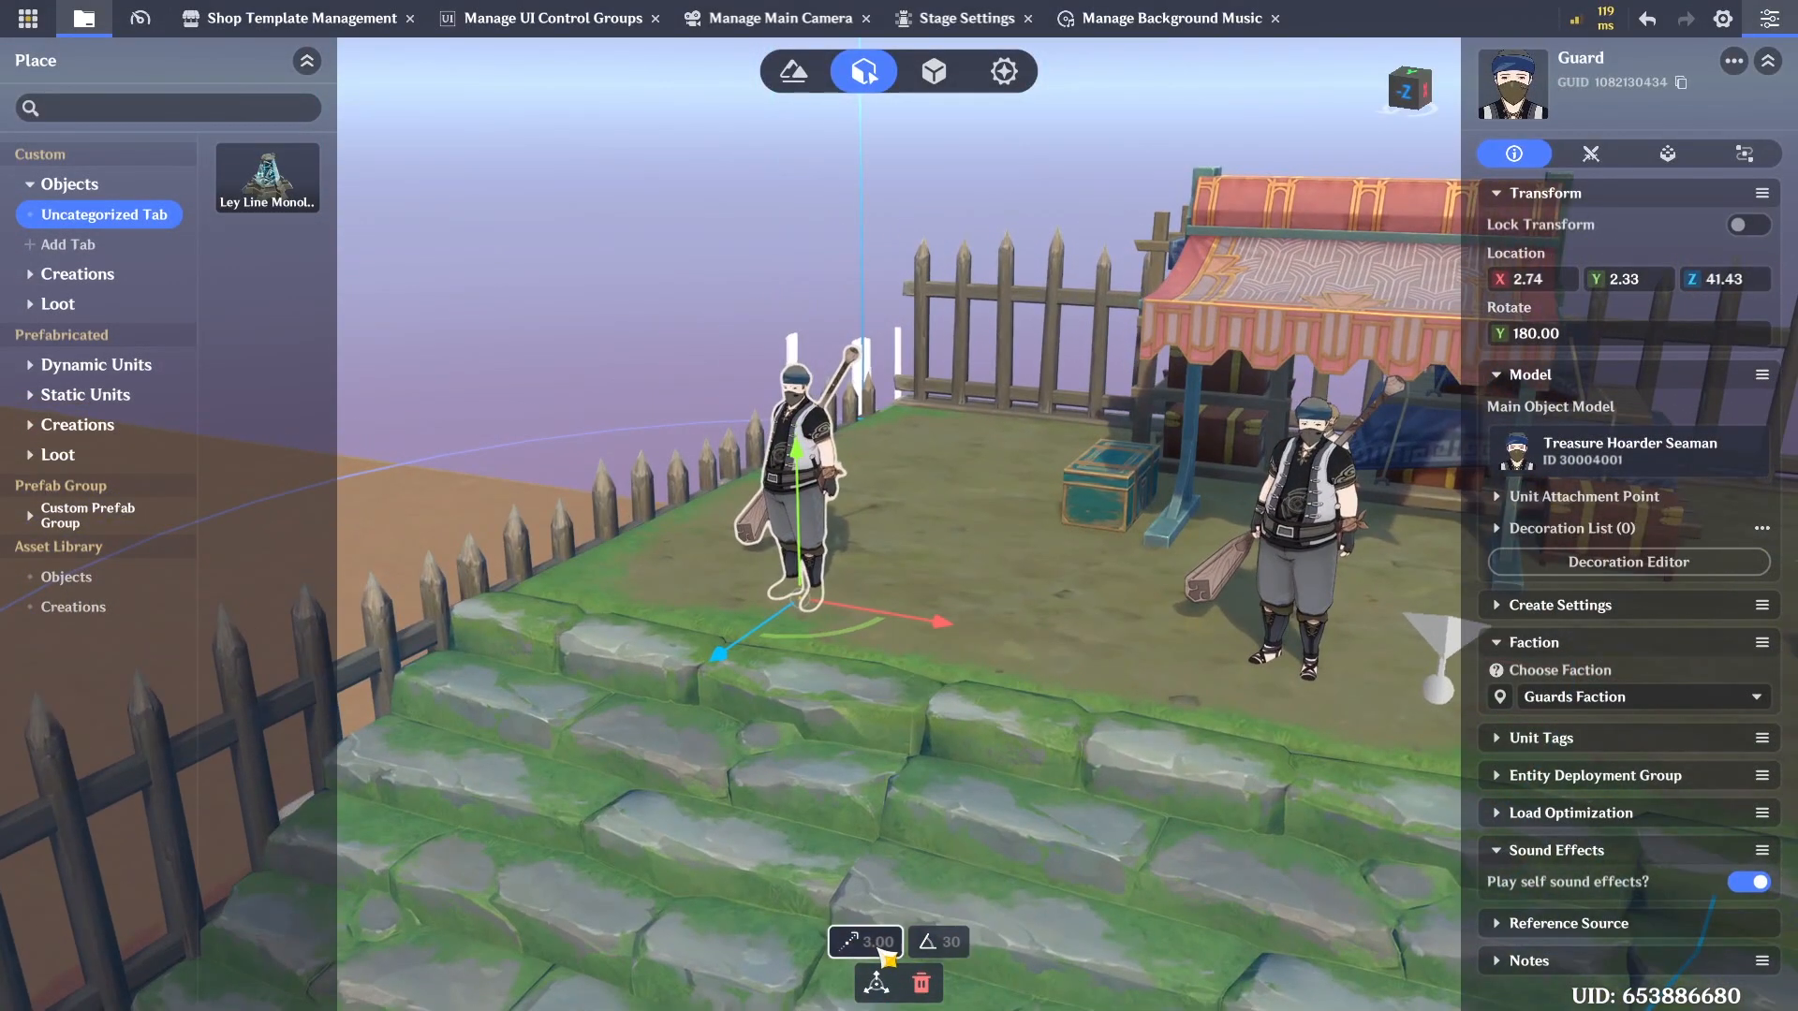
Set the movement snap to 0.01 and raise the selected guard to a Y location of 2.50
left_click(881, 946)
left_click(811, 847)
left_click(796, 907)
left_click_drag(800, 522, 803, 503)
key("s")
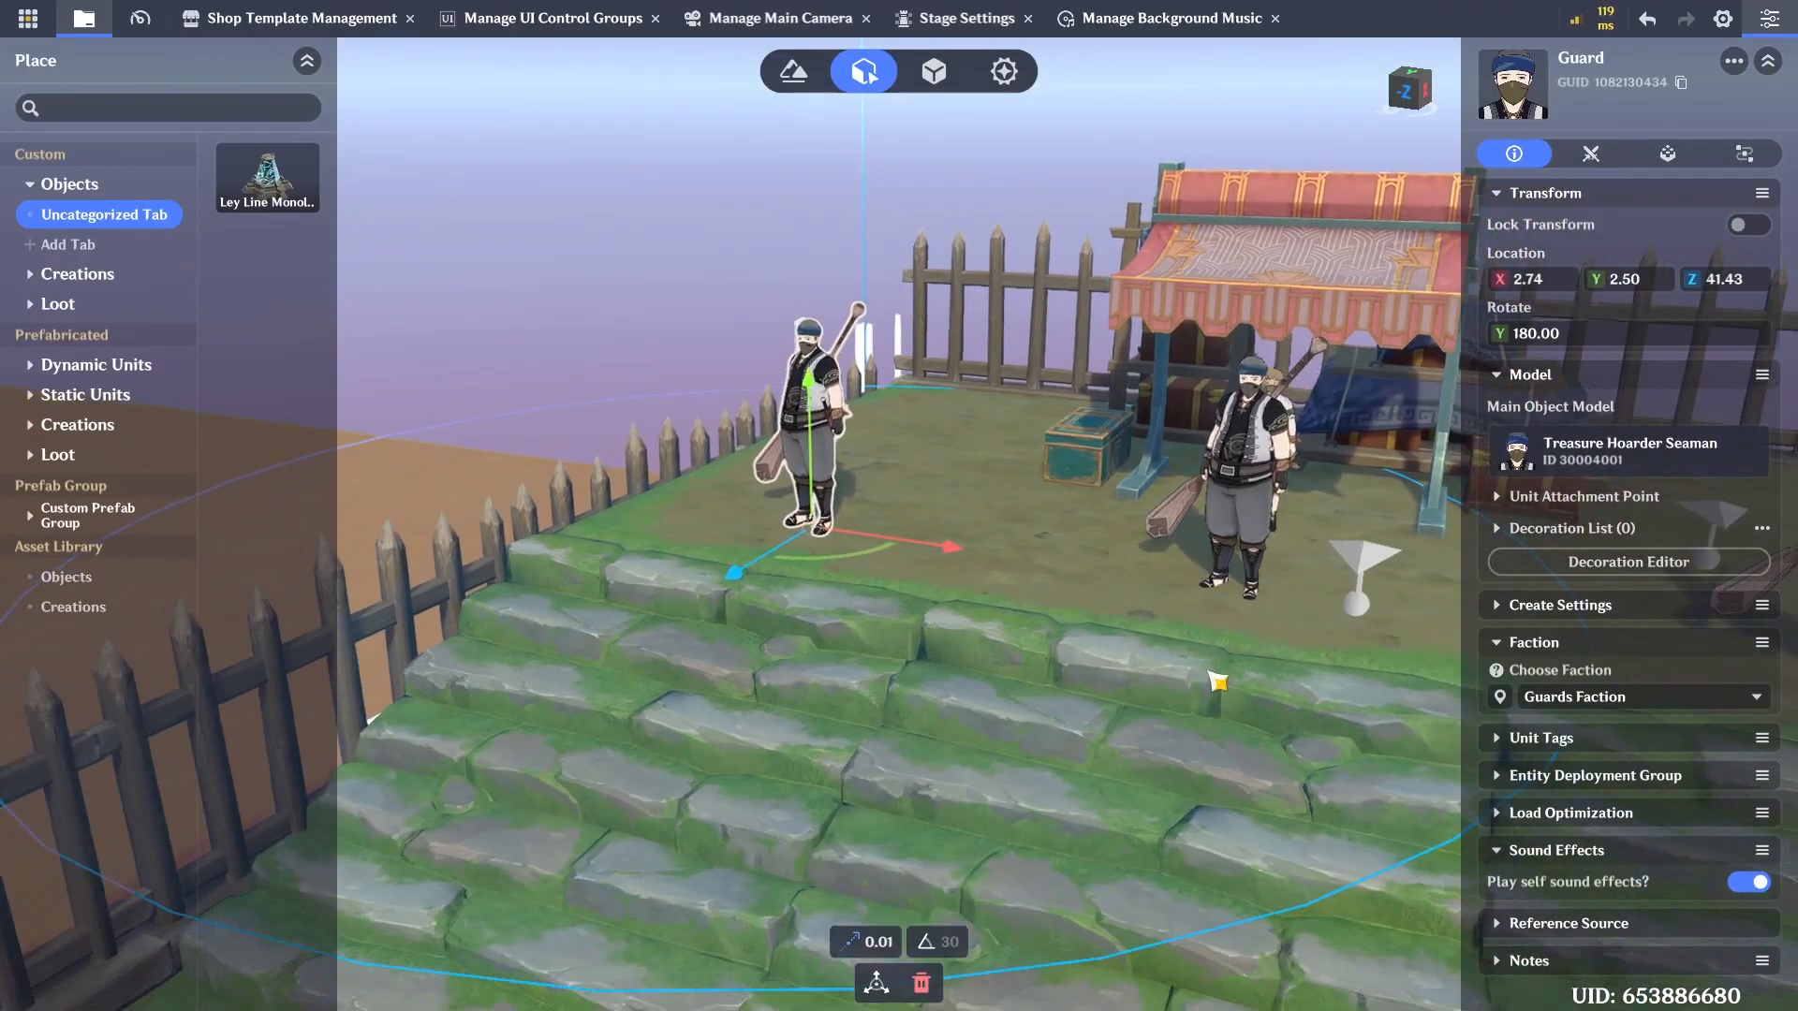
Save the stage and start a test play through Direct Upload with Player 1 and the Manekin
left_click(1206, 677)
key("ctrl+s")
left_click(33, 22)
left_click(120, 237)
left_click(977, 585)
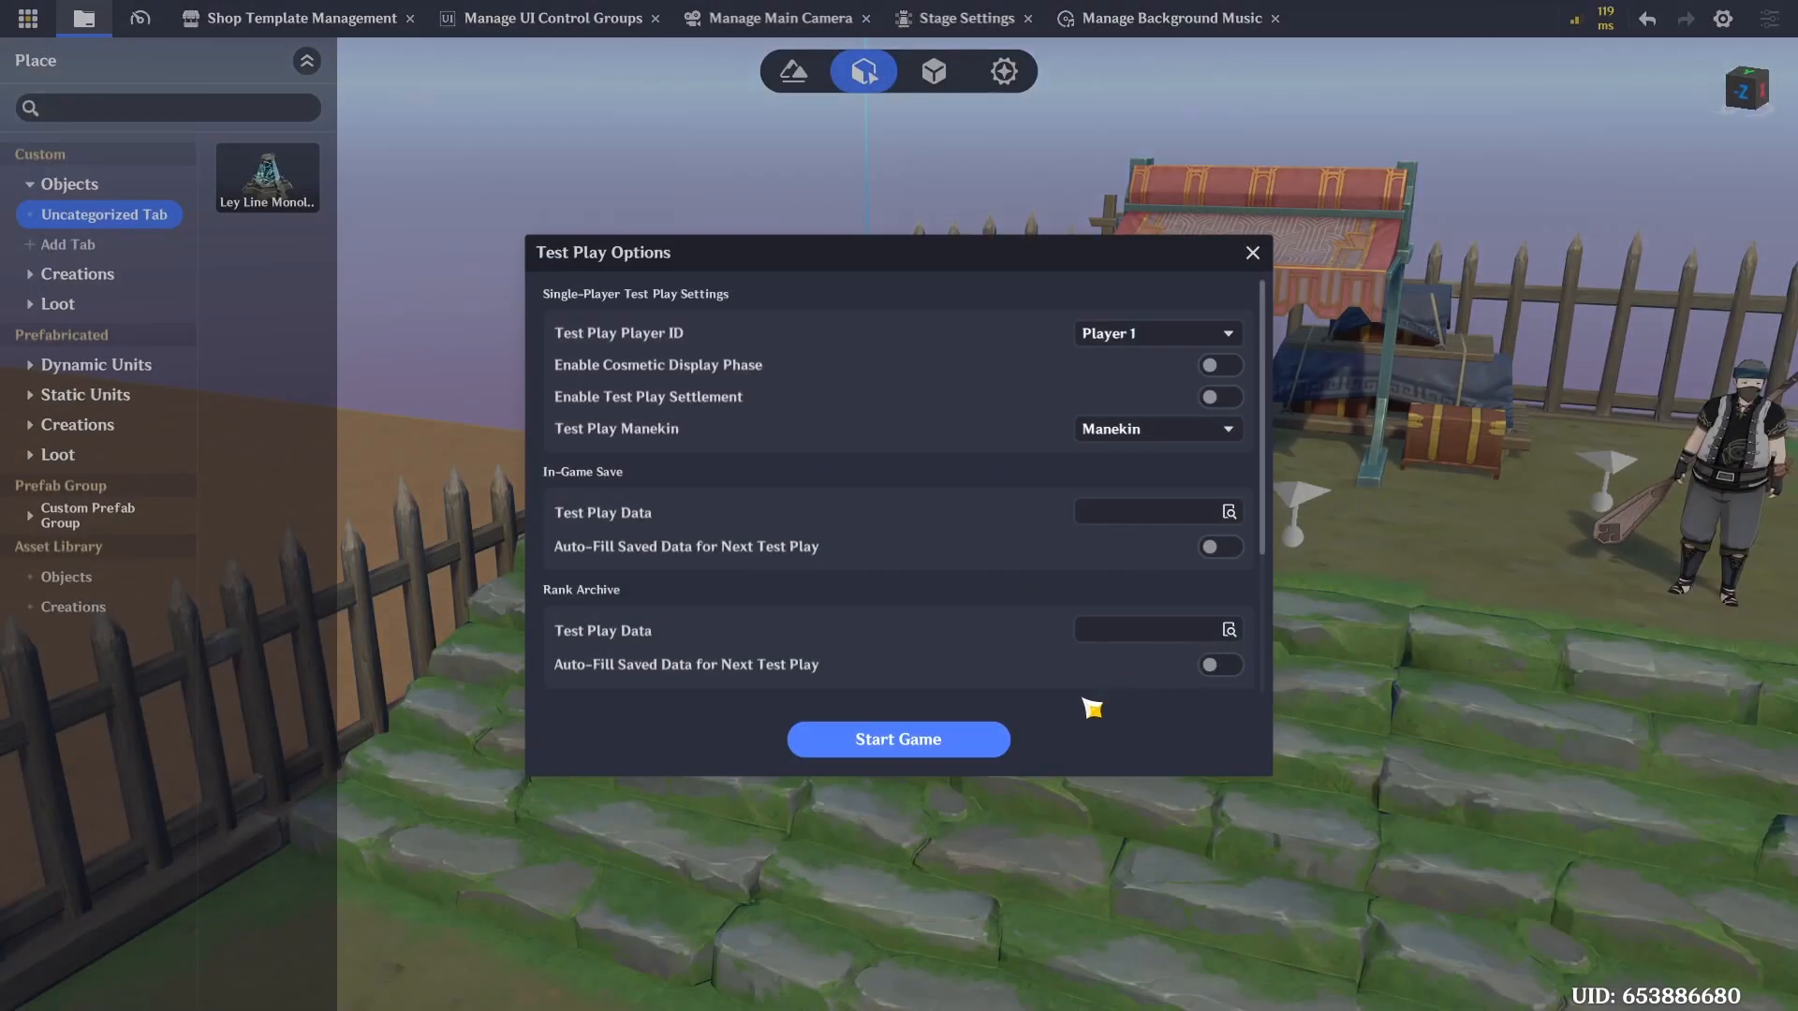
left_click(923, 737)
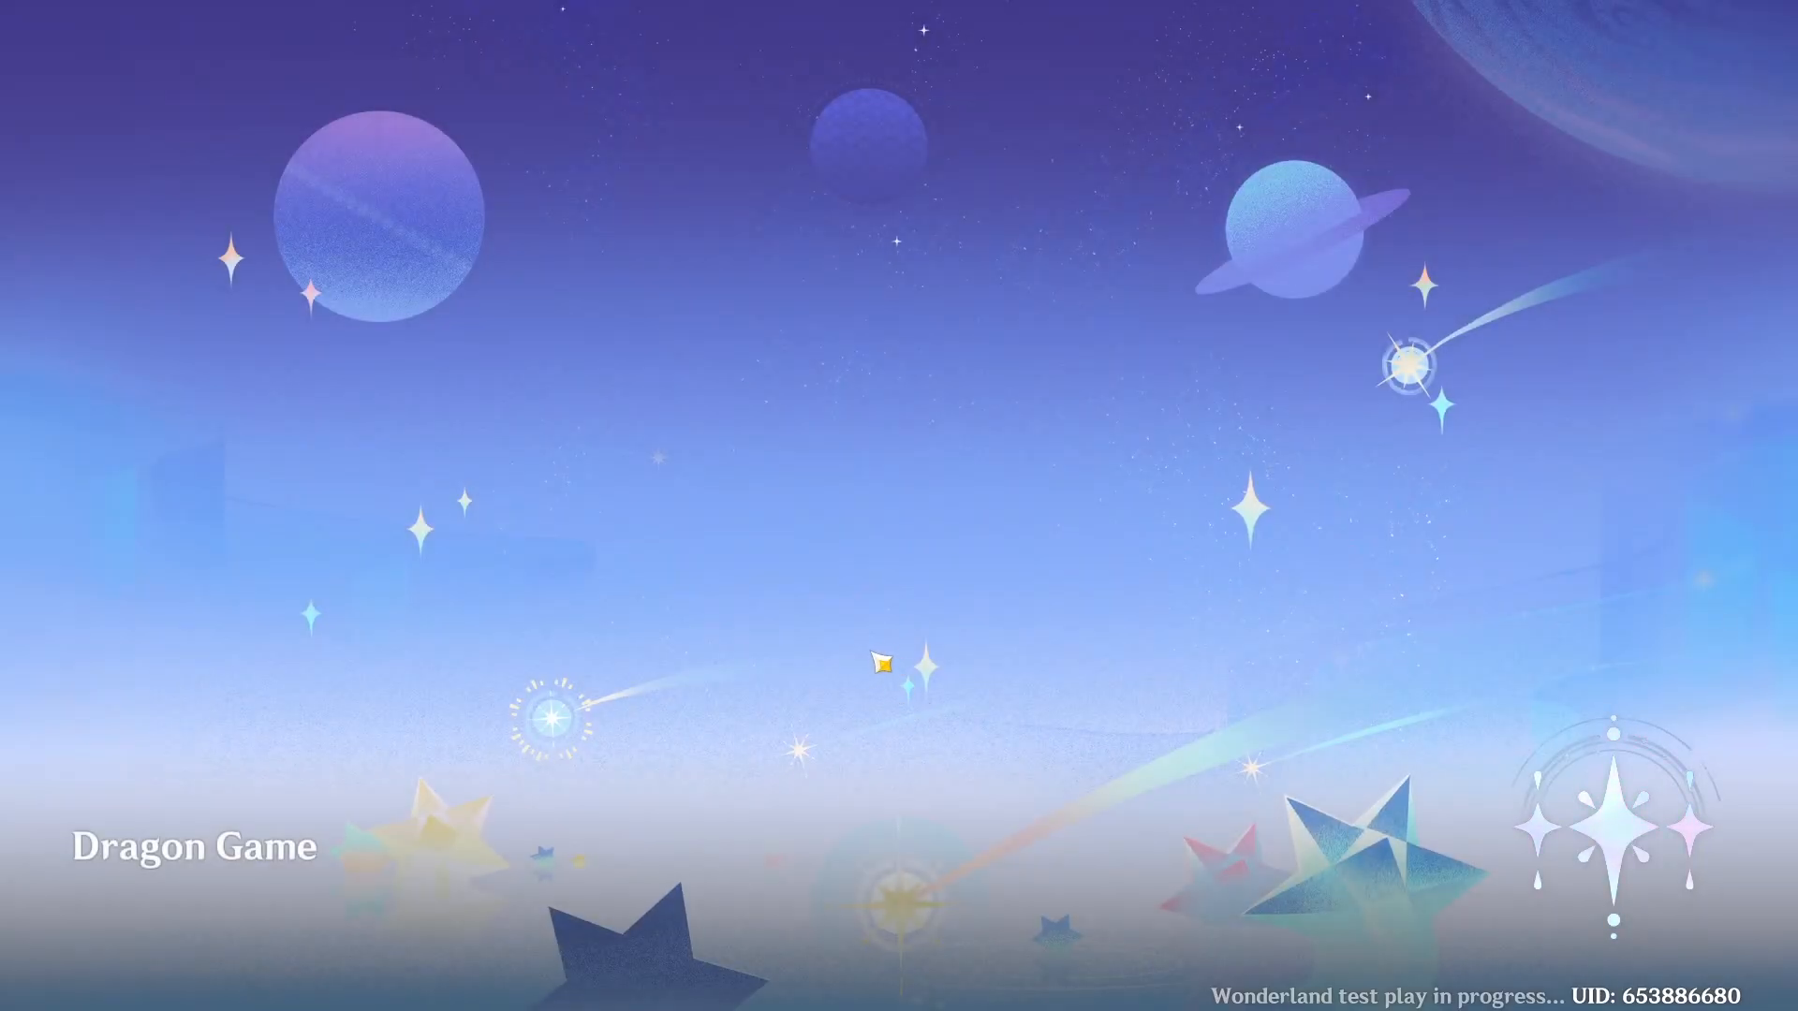
Open the backpack in the test play and equip the Gloves
key("w")
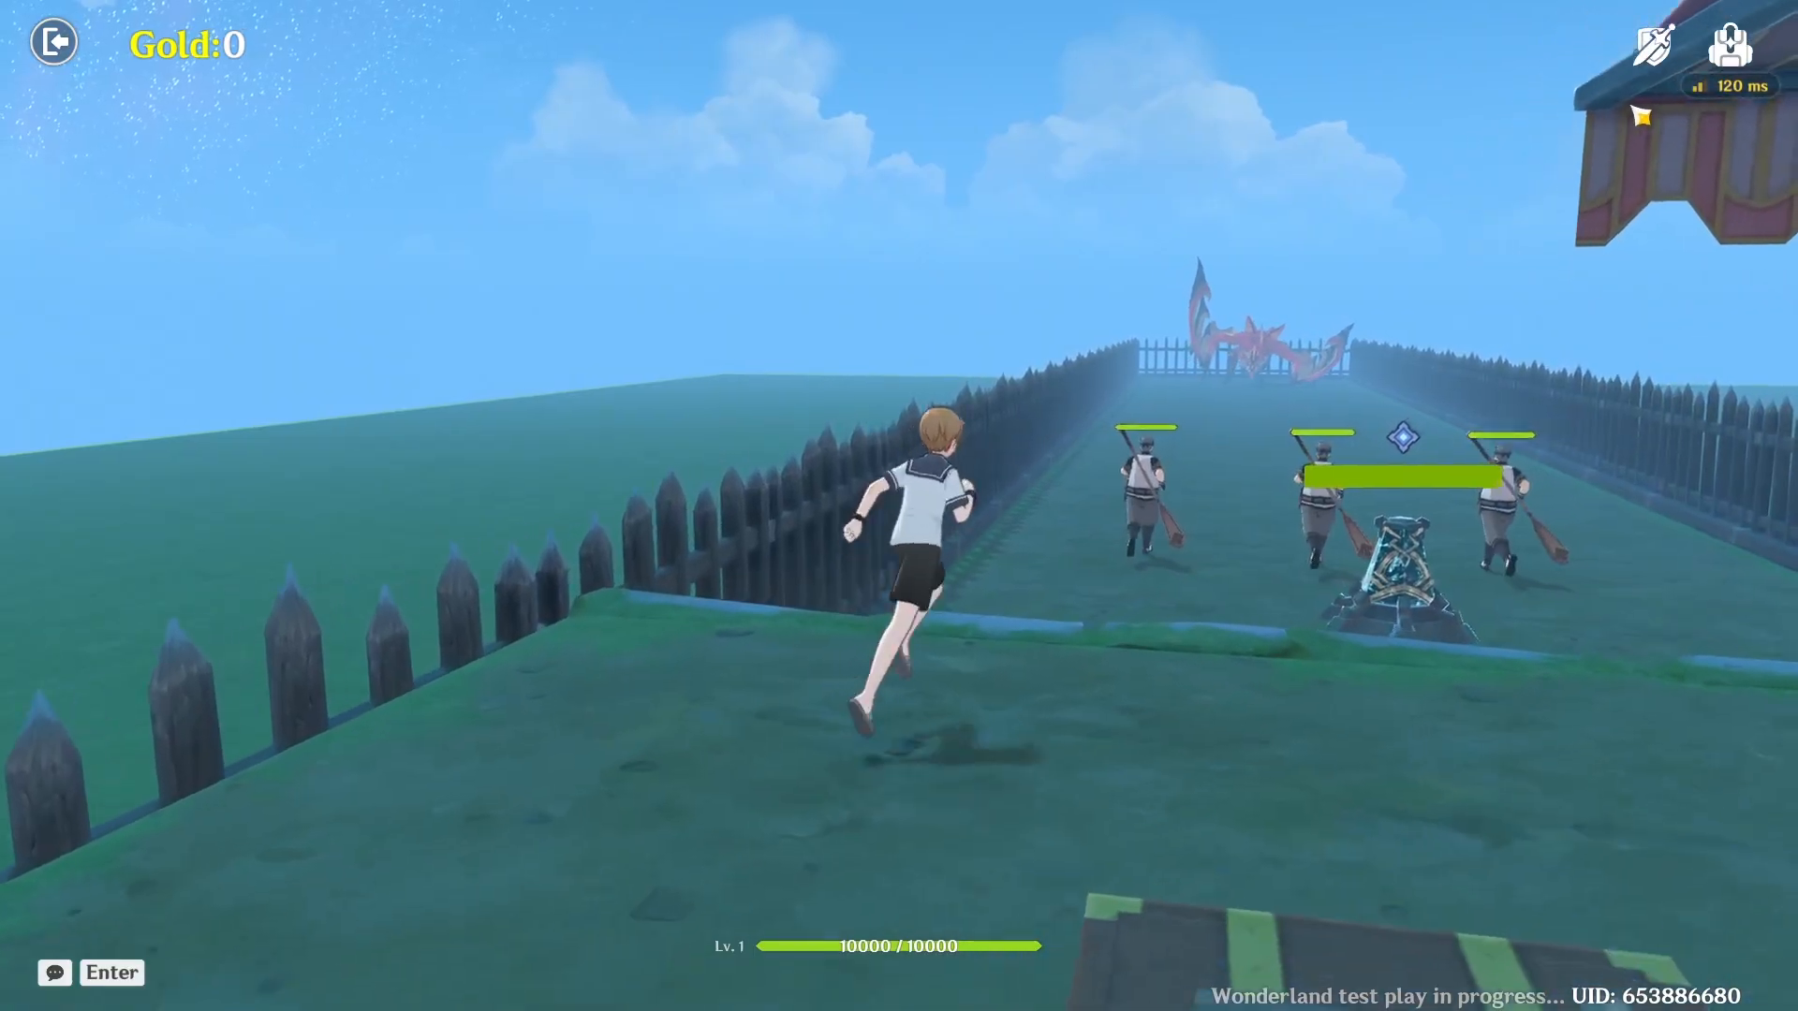
left_click(1740, 53, "alt")
left_click(1330, 384)
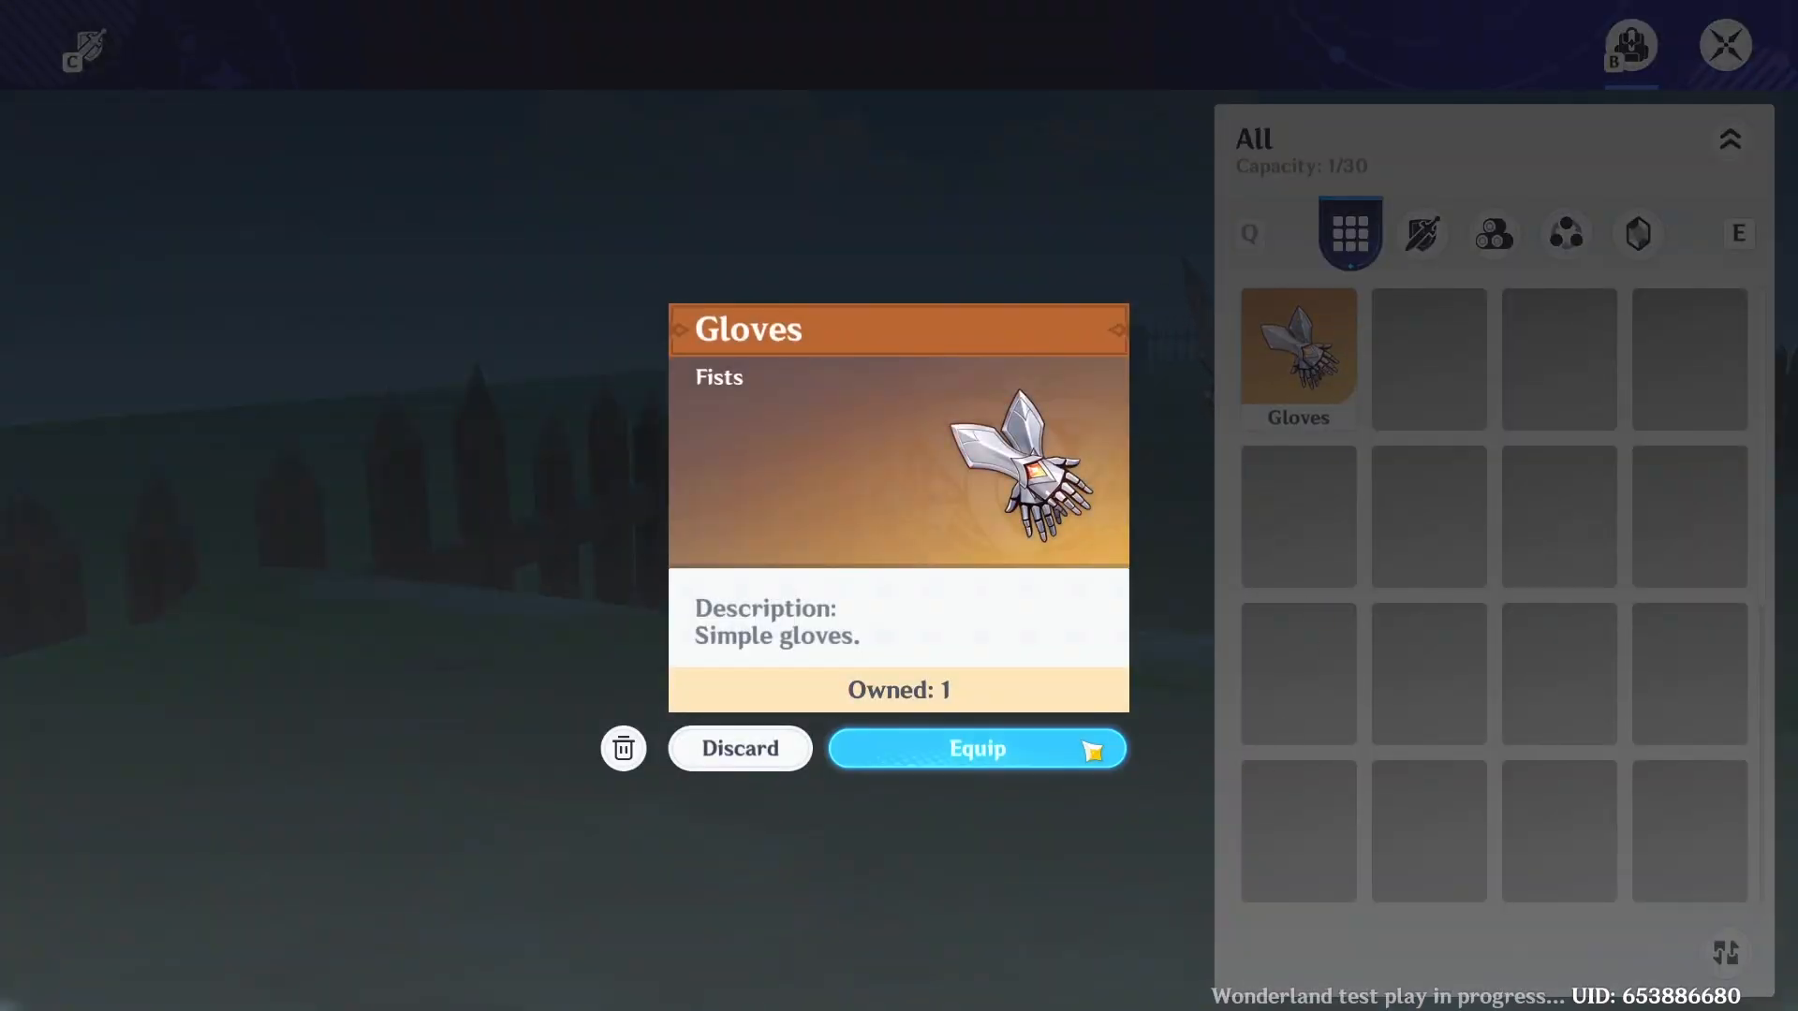
left_click(1089, 749)
key("Escape")
Sprint along the fenced field behind the guards to reach the dragon
key("w")
key("shift")
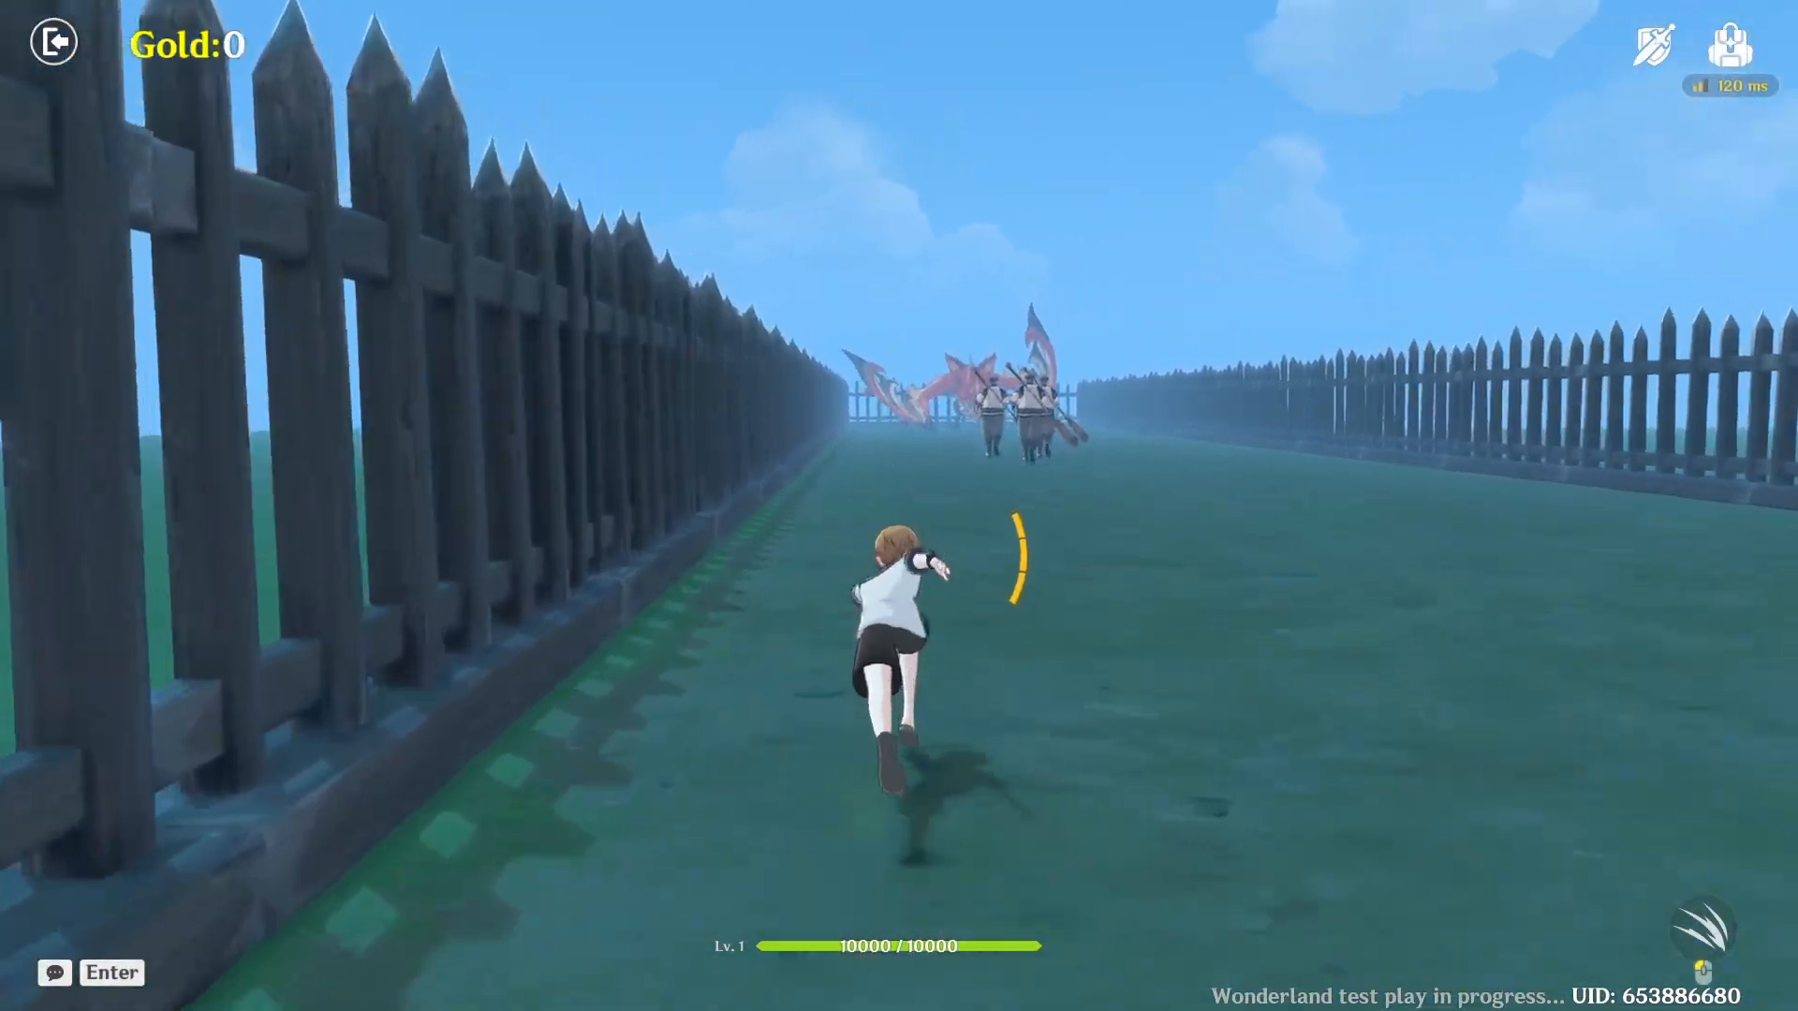
key("w")
key("shift")
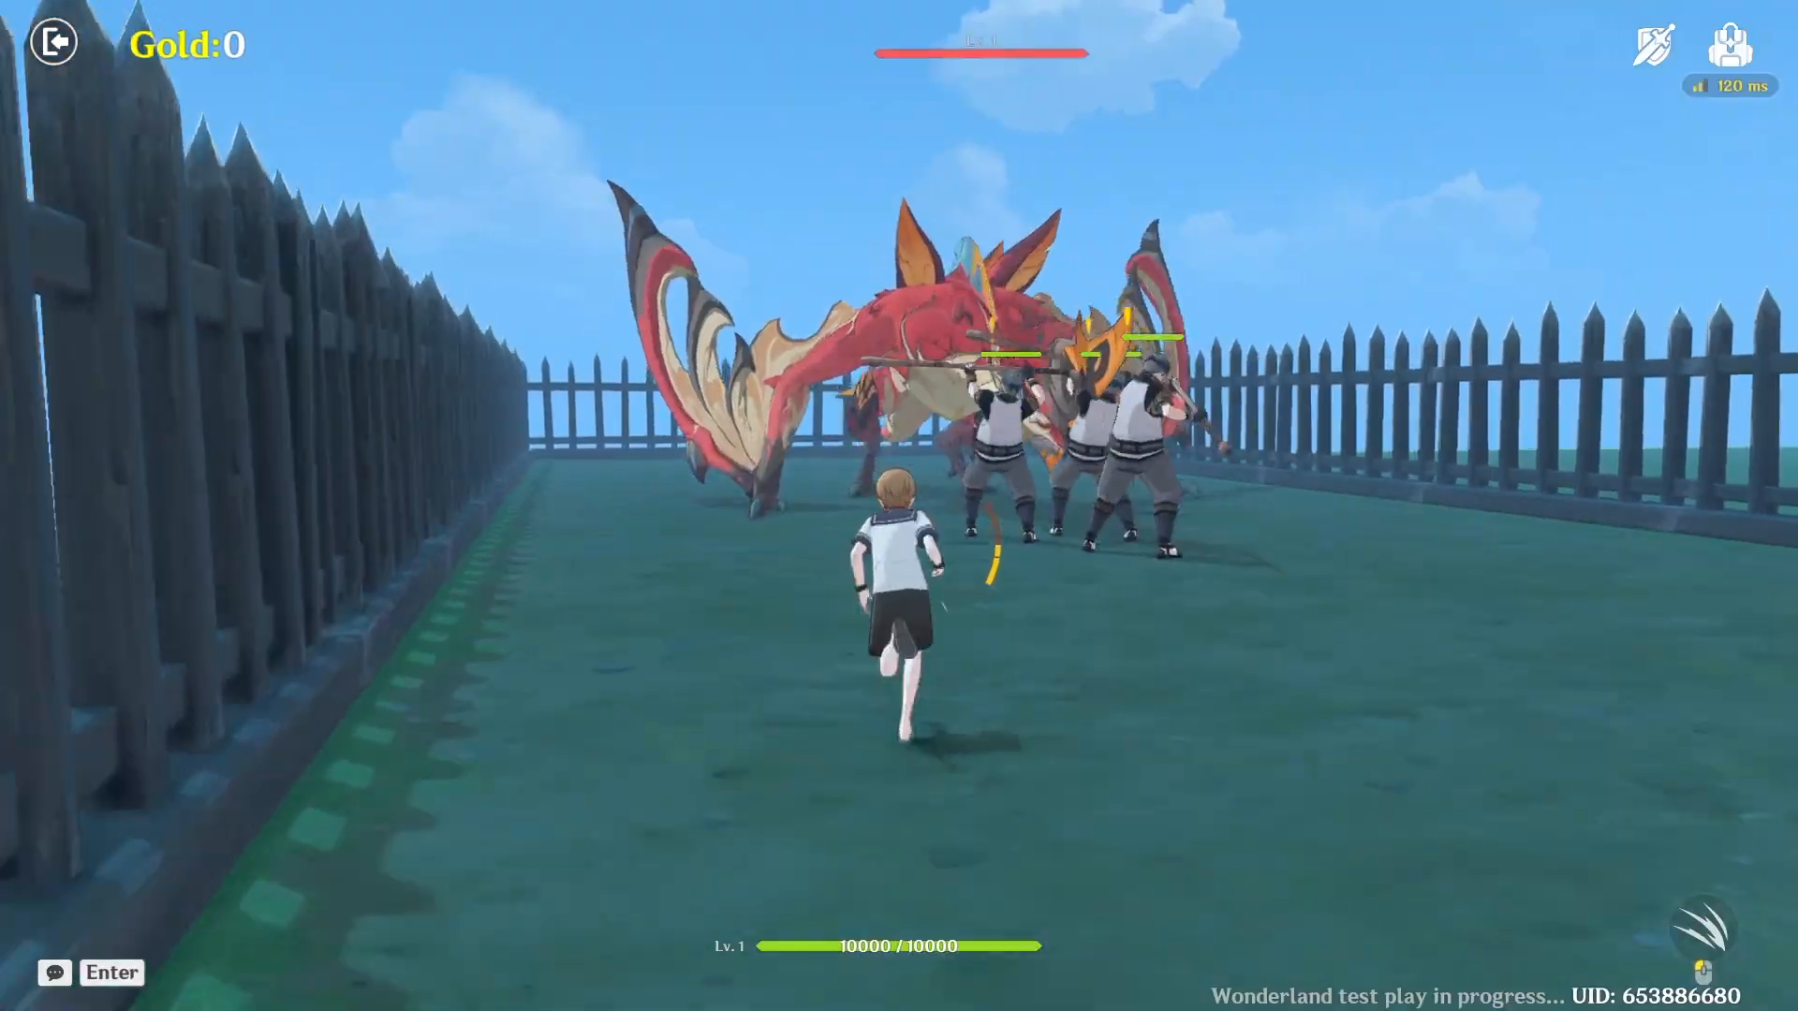
key("w")
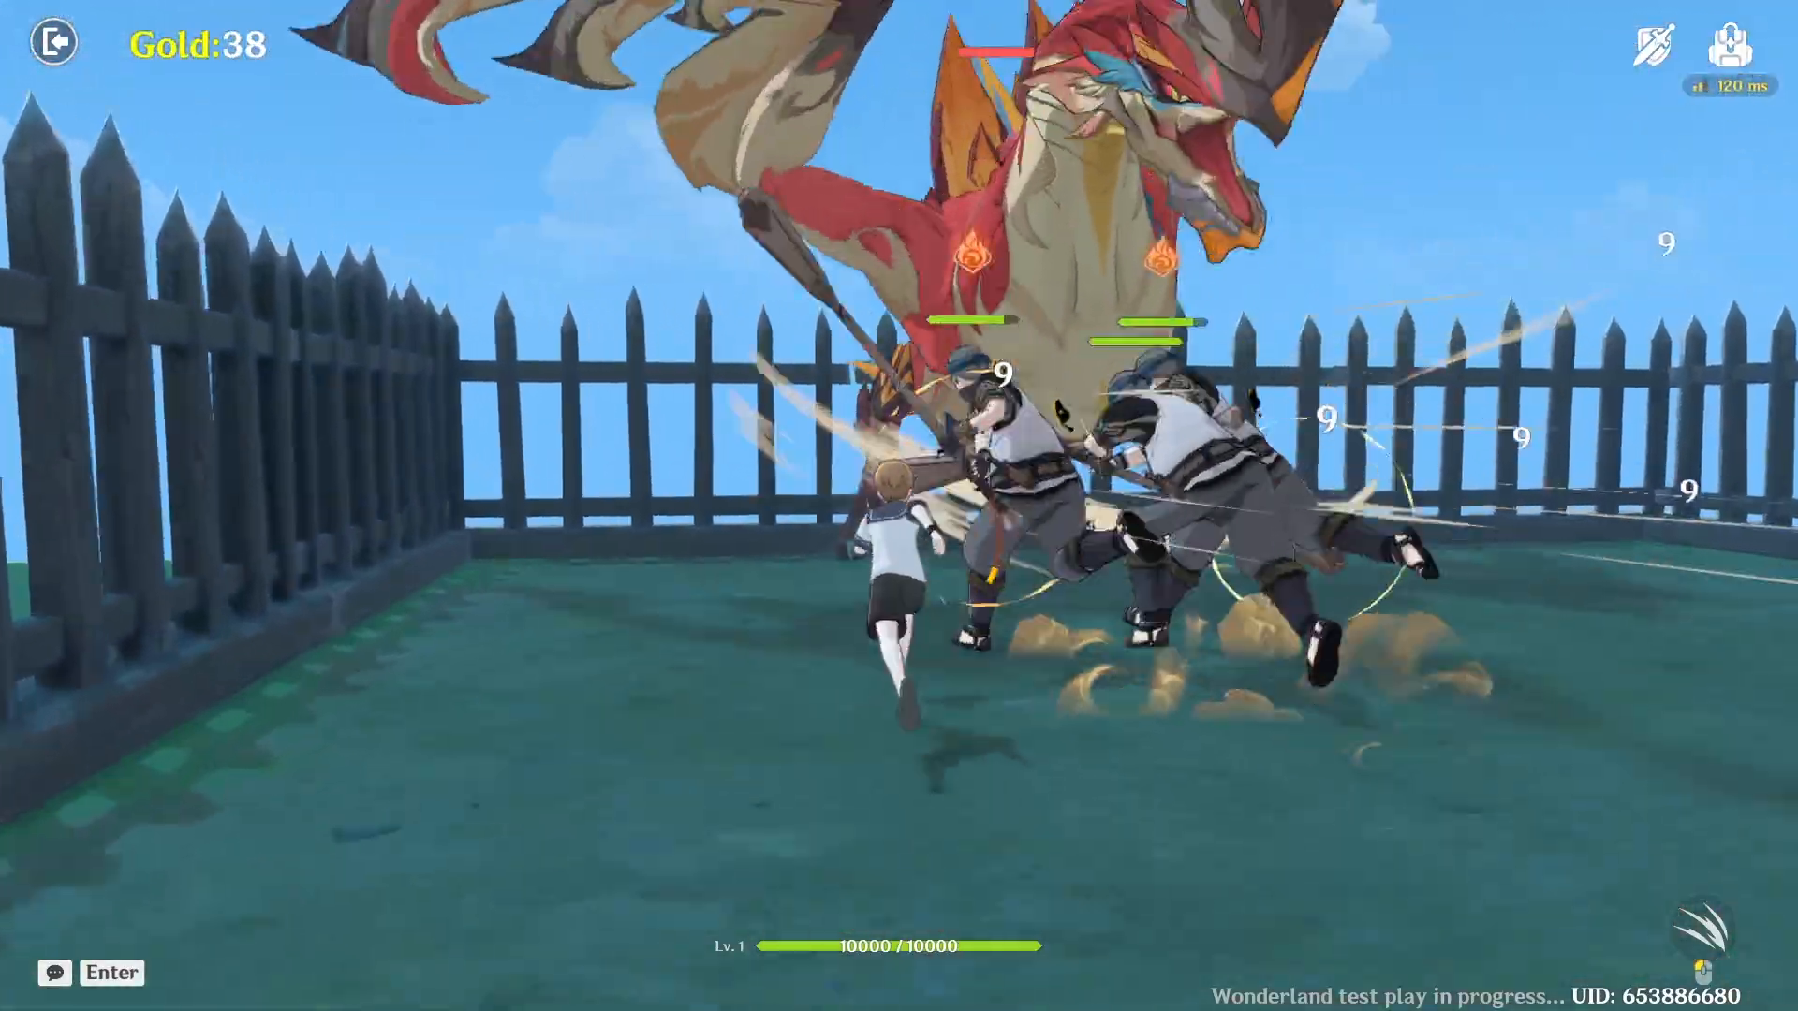
Attack the dragon repeatedly alongside the guards to test whether hits award gold
left_click(899, 506)
left_click(899, 506)
left_click(899, 506)
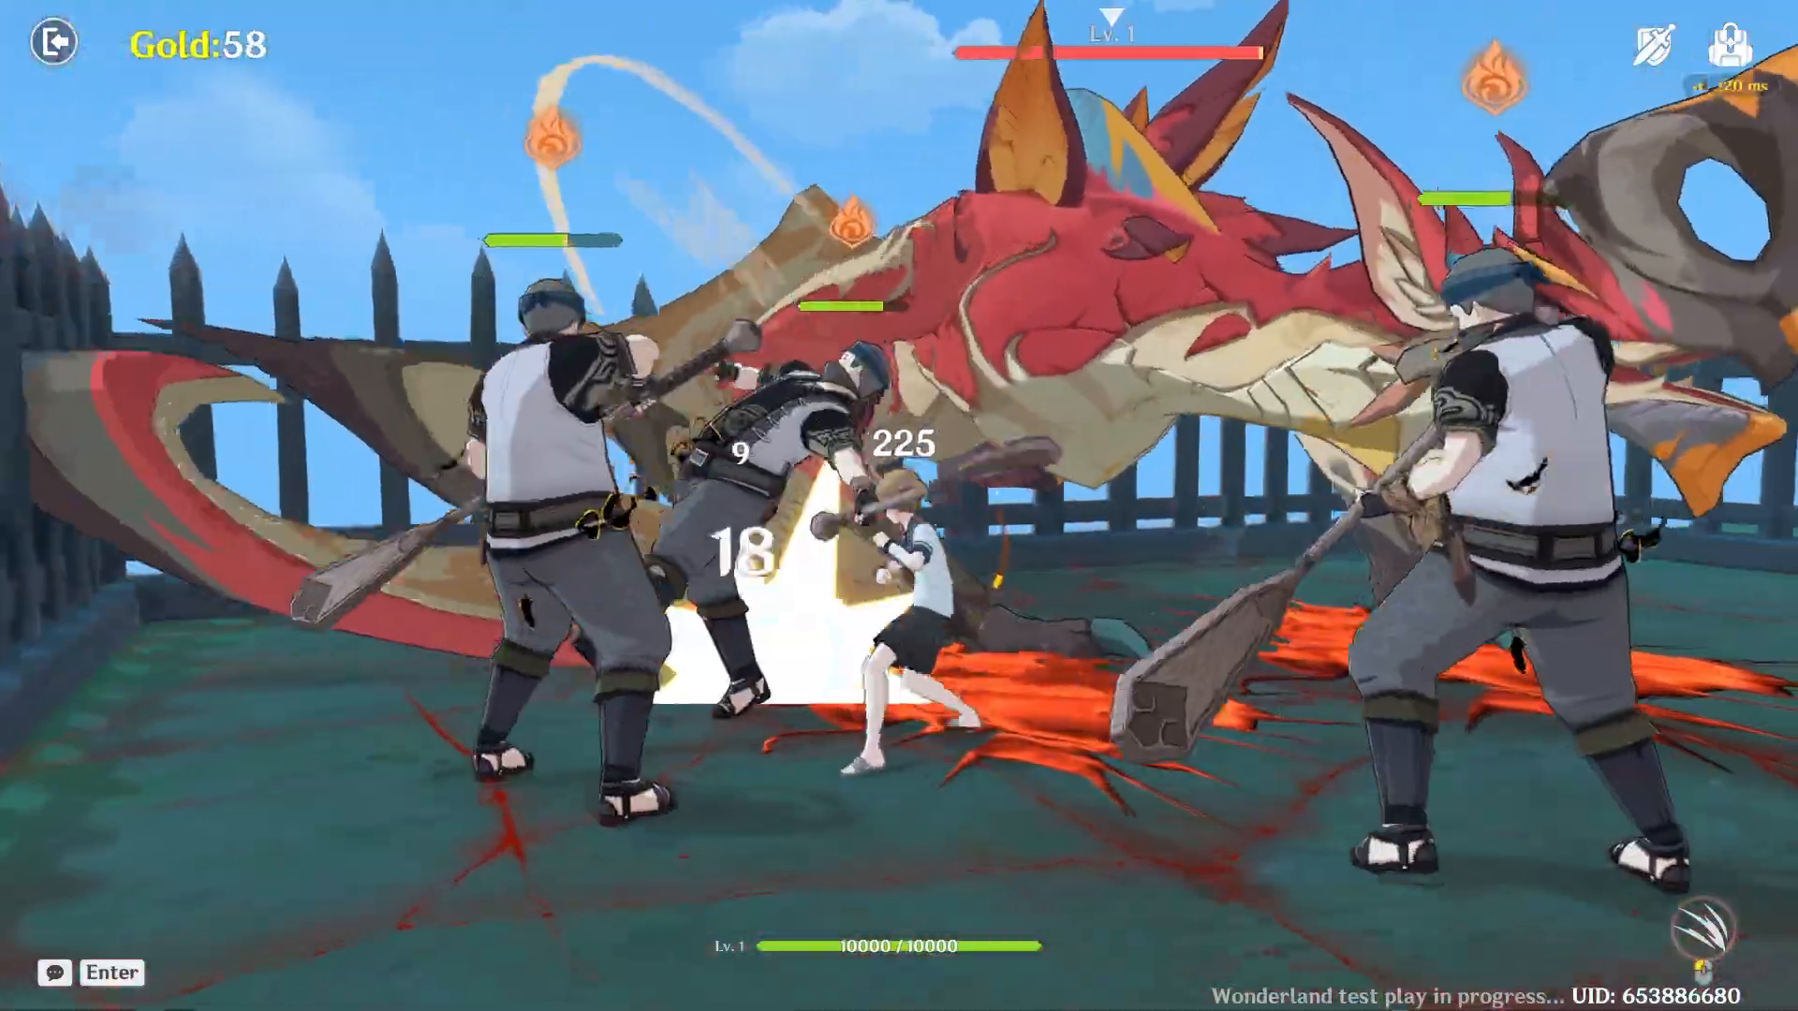
left_click(899, 506)
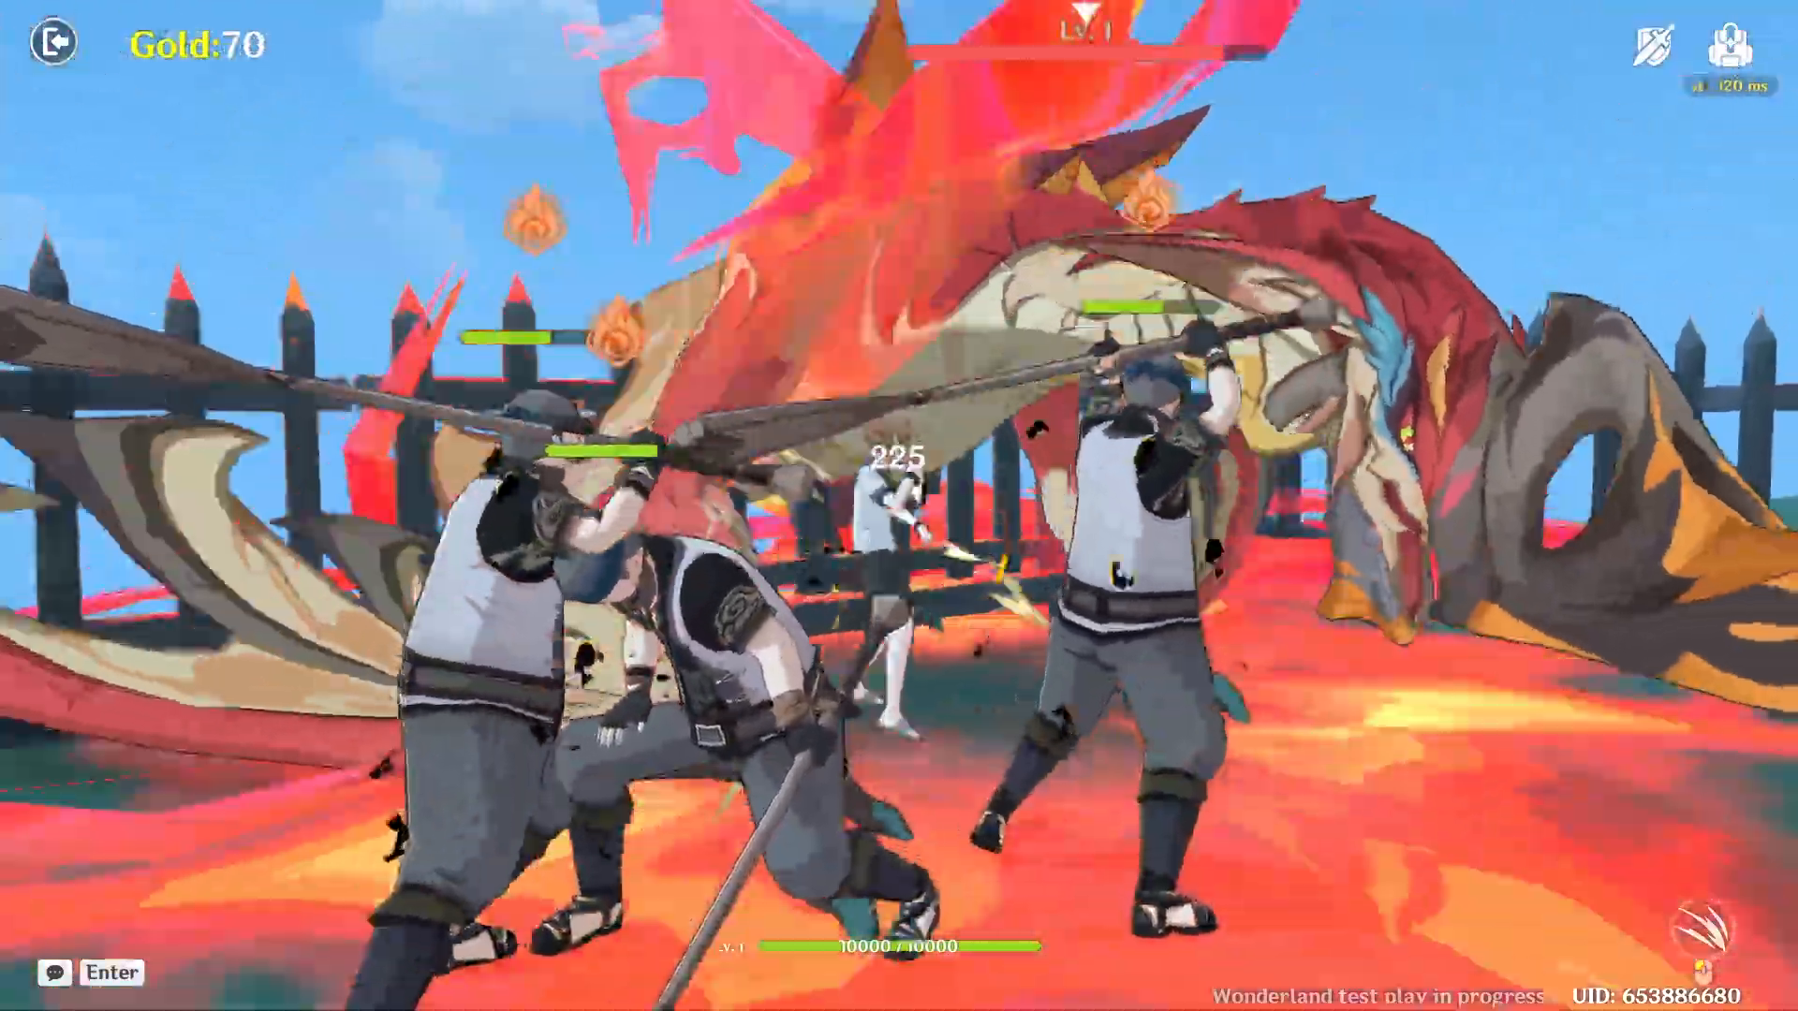
left_click(899, 505)
left_click(899, 506)
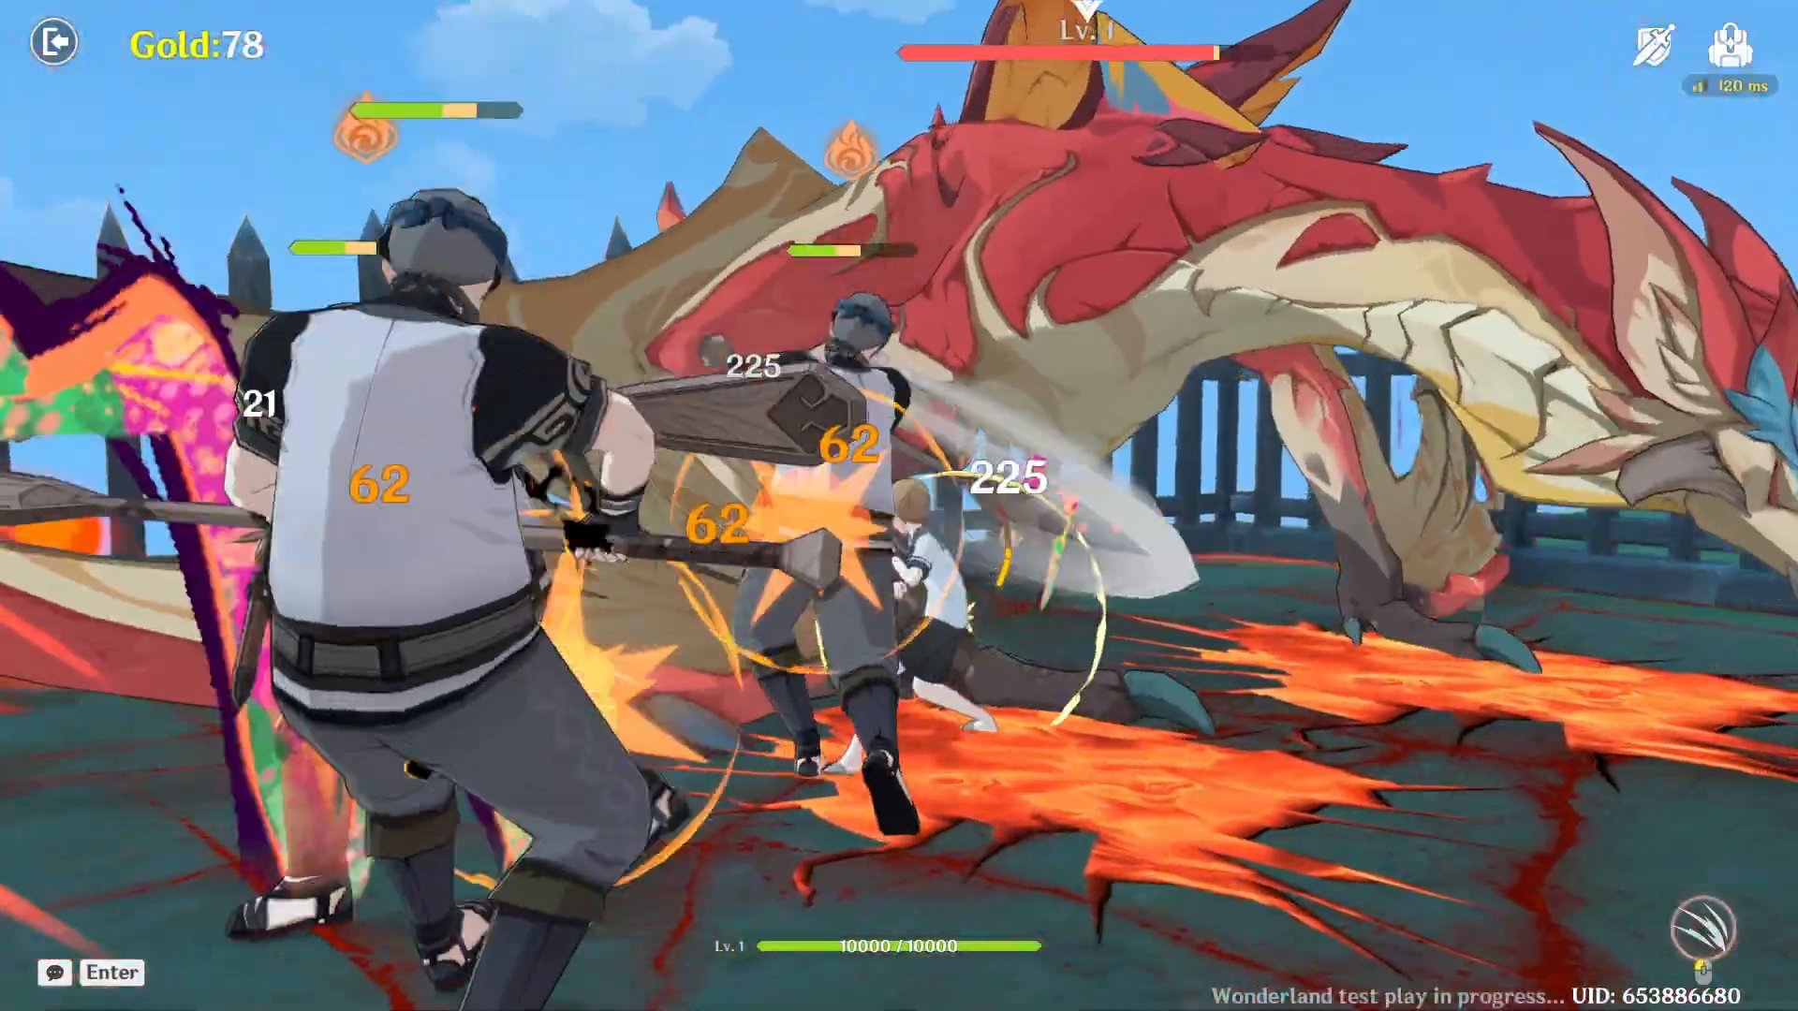
left_click(899, 506)
left_click(899, 506)
left_click(899, 505)
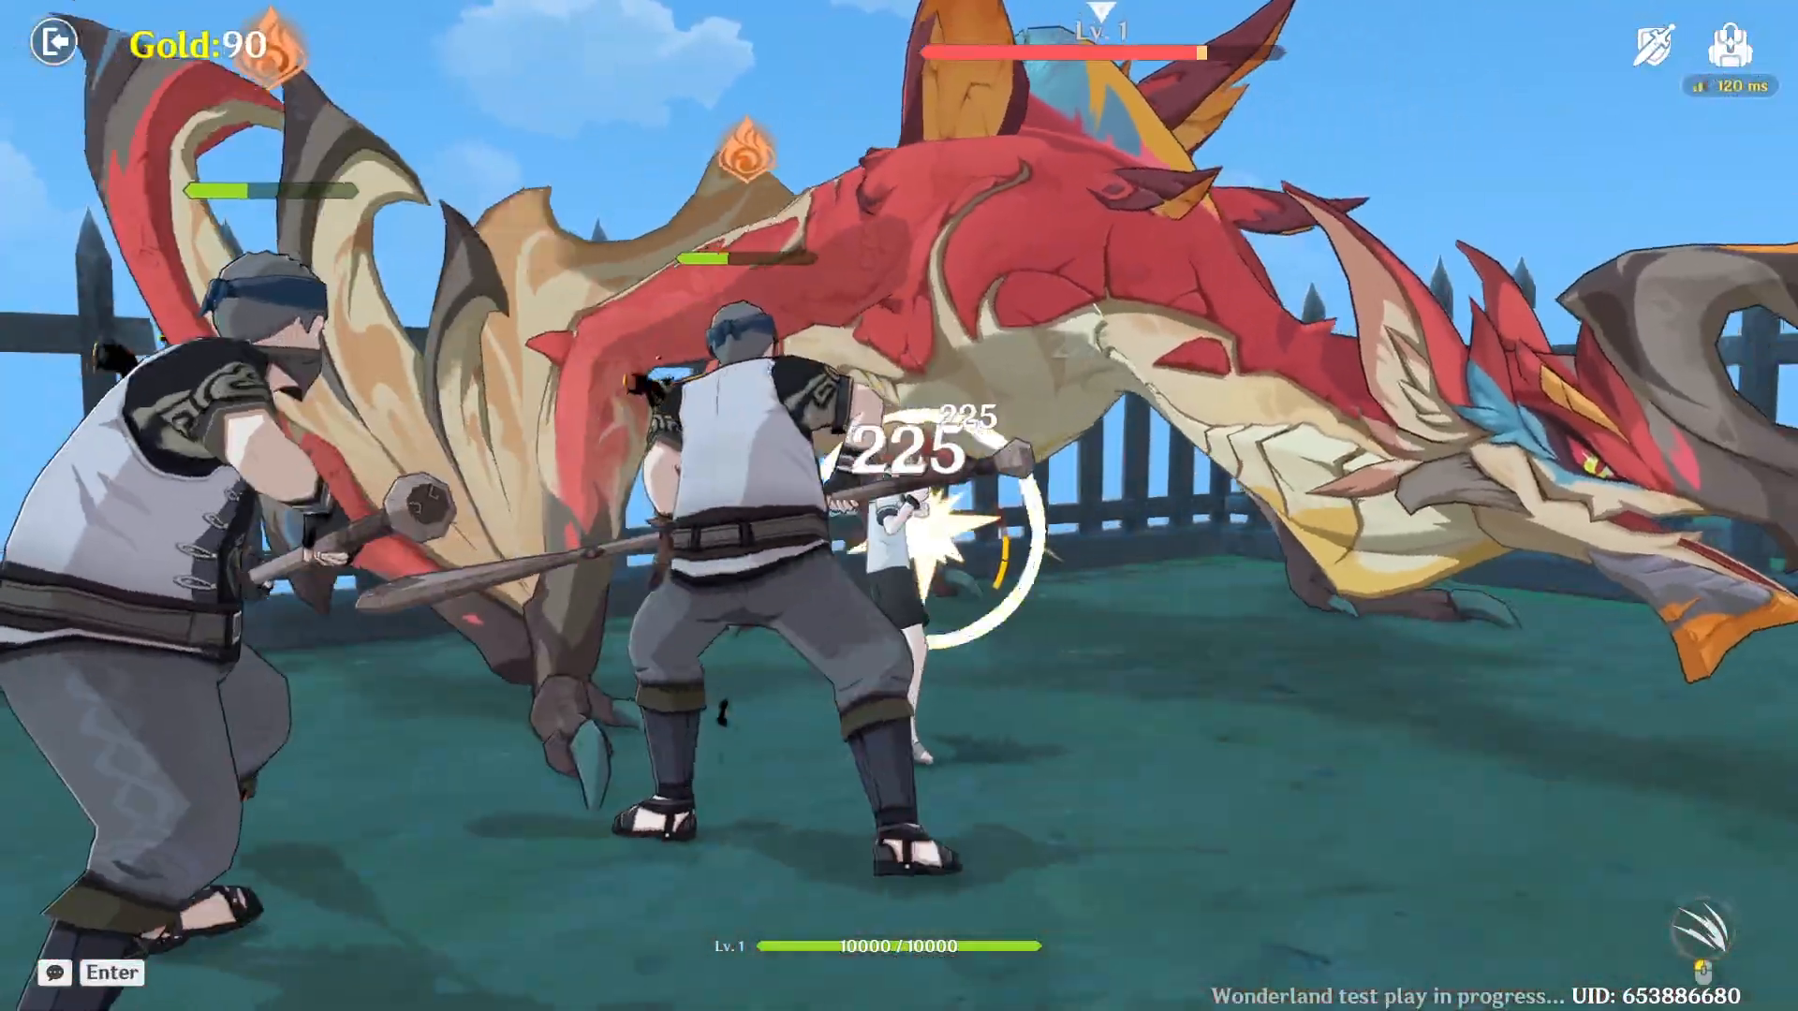
left_click(899, 506)
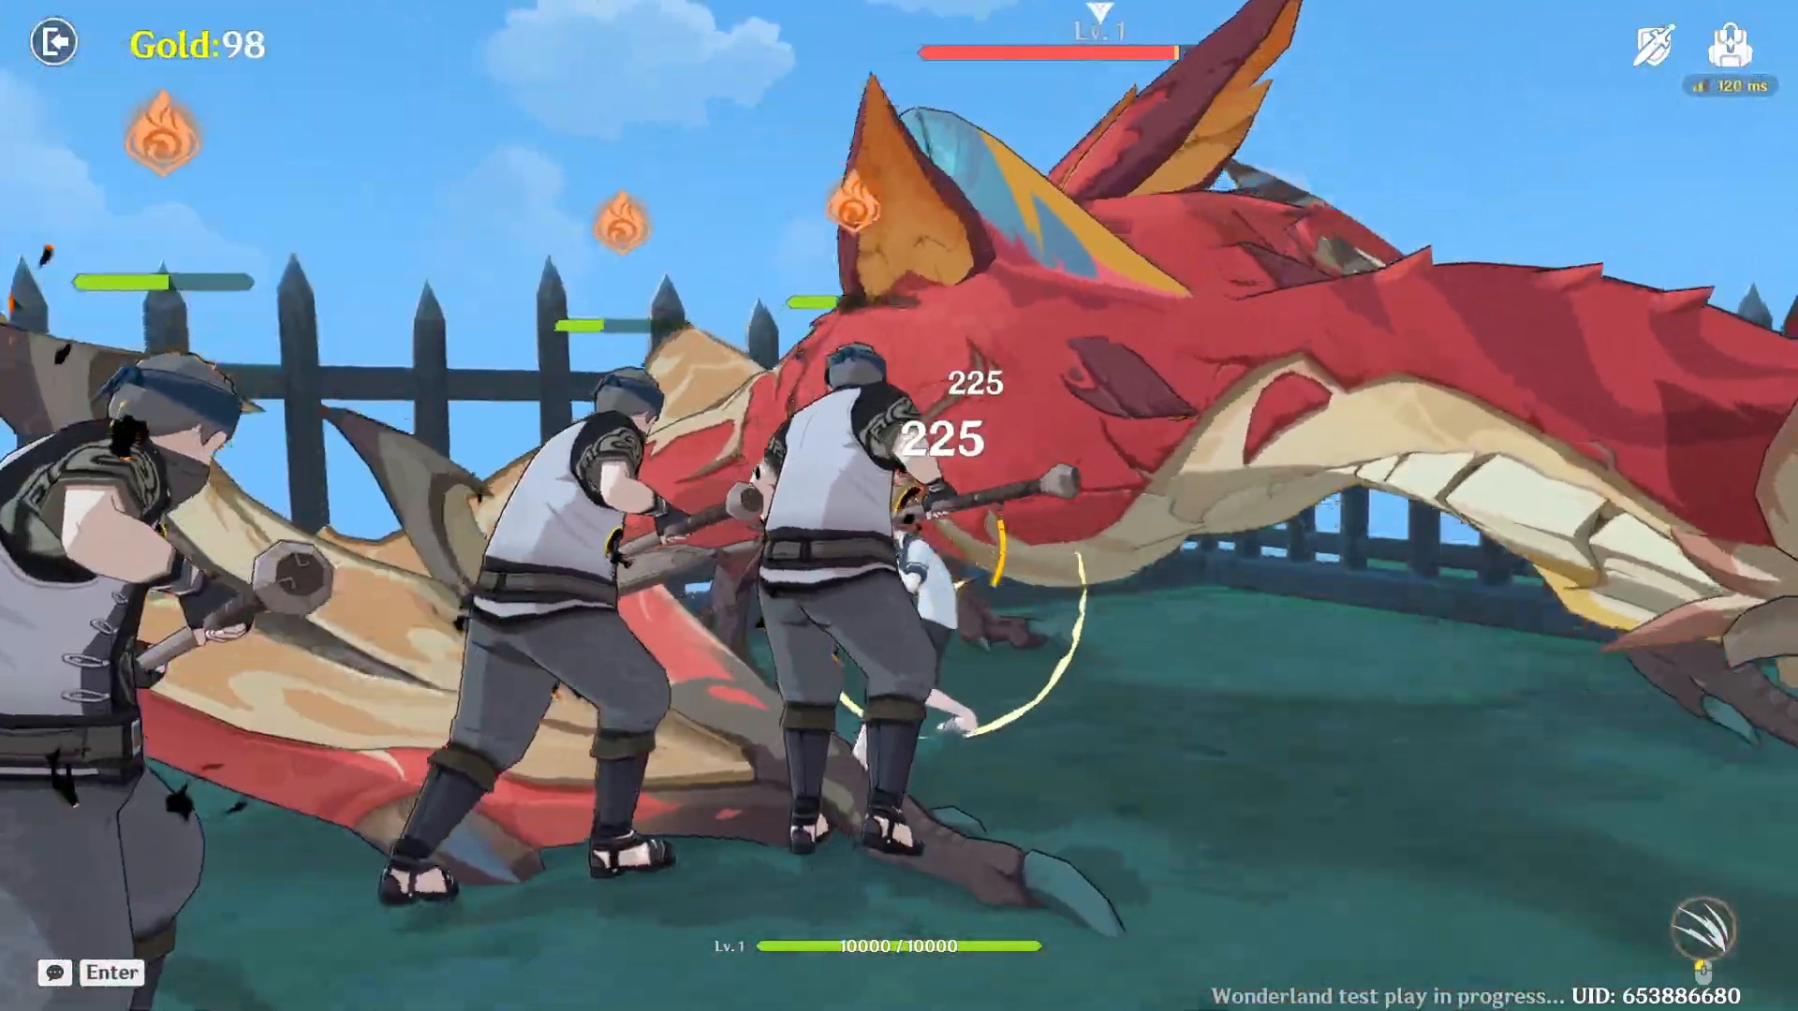
left_click(899, 505)
left_click(899, 506)
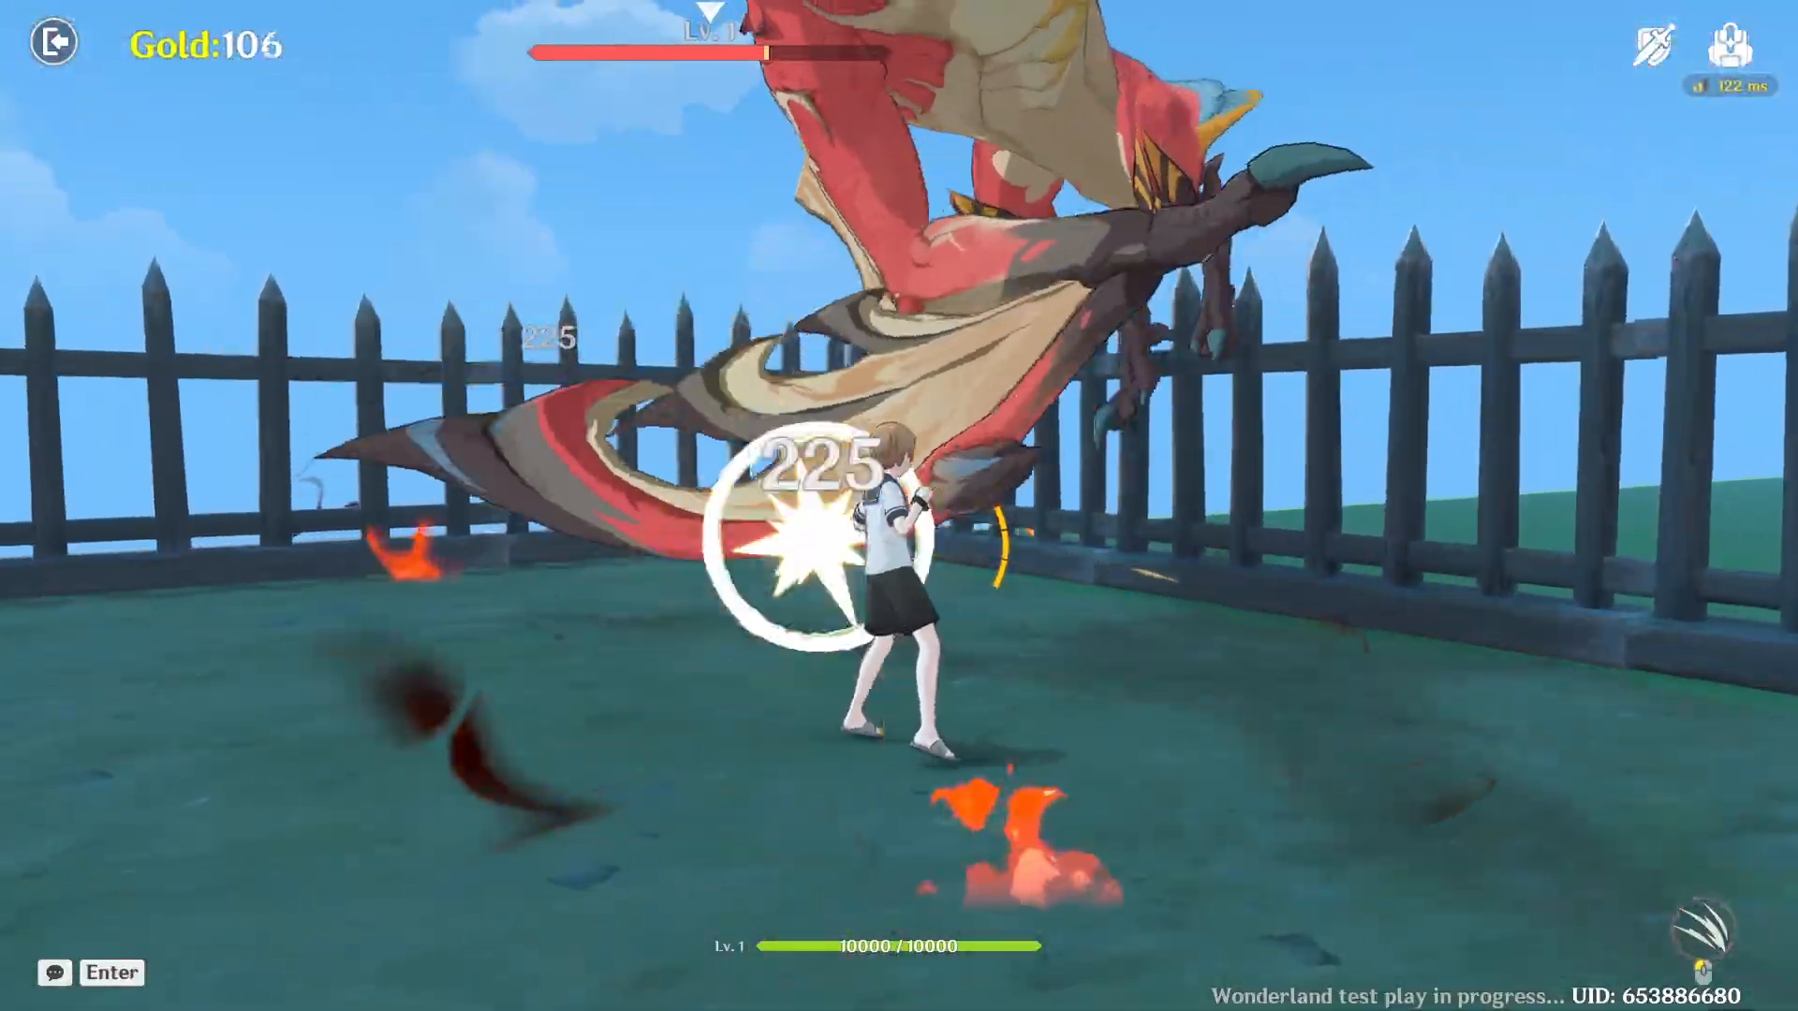
left_click(899, 506)
left_click(899, 506)
left_click(899, 506)
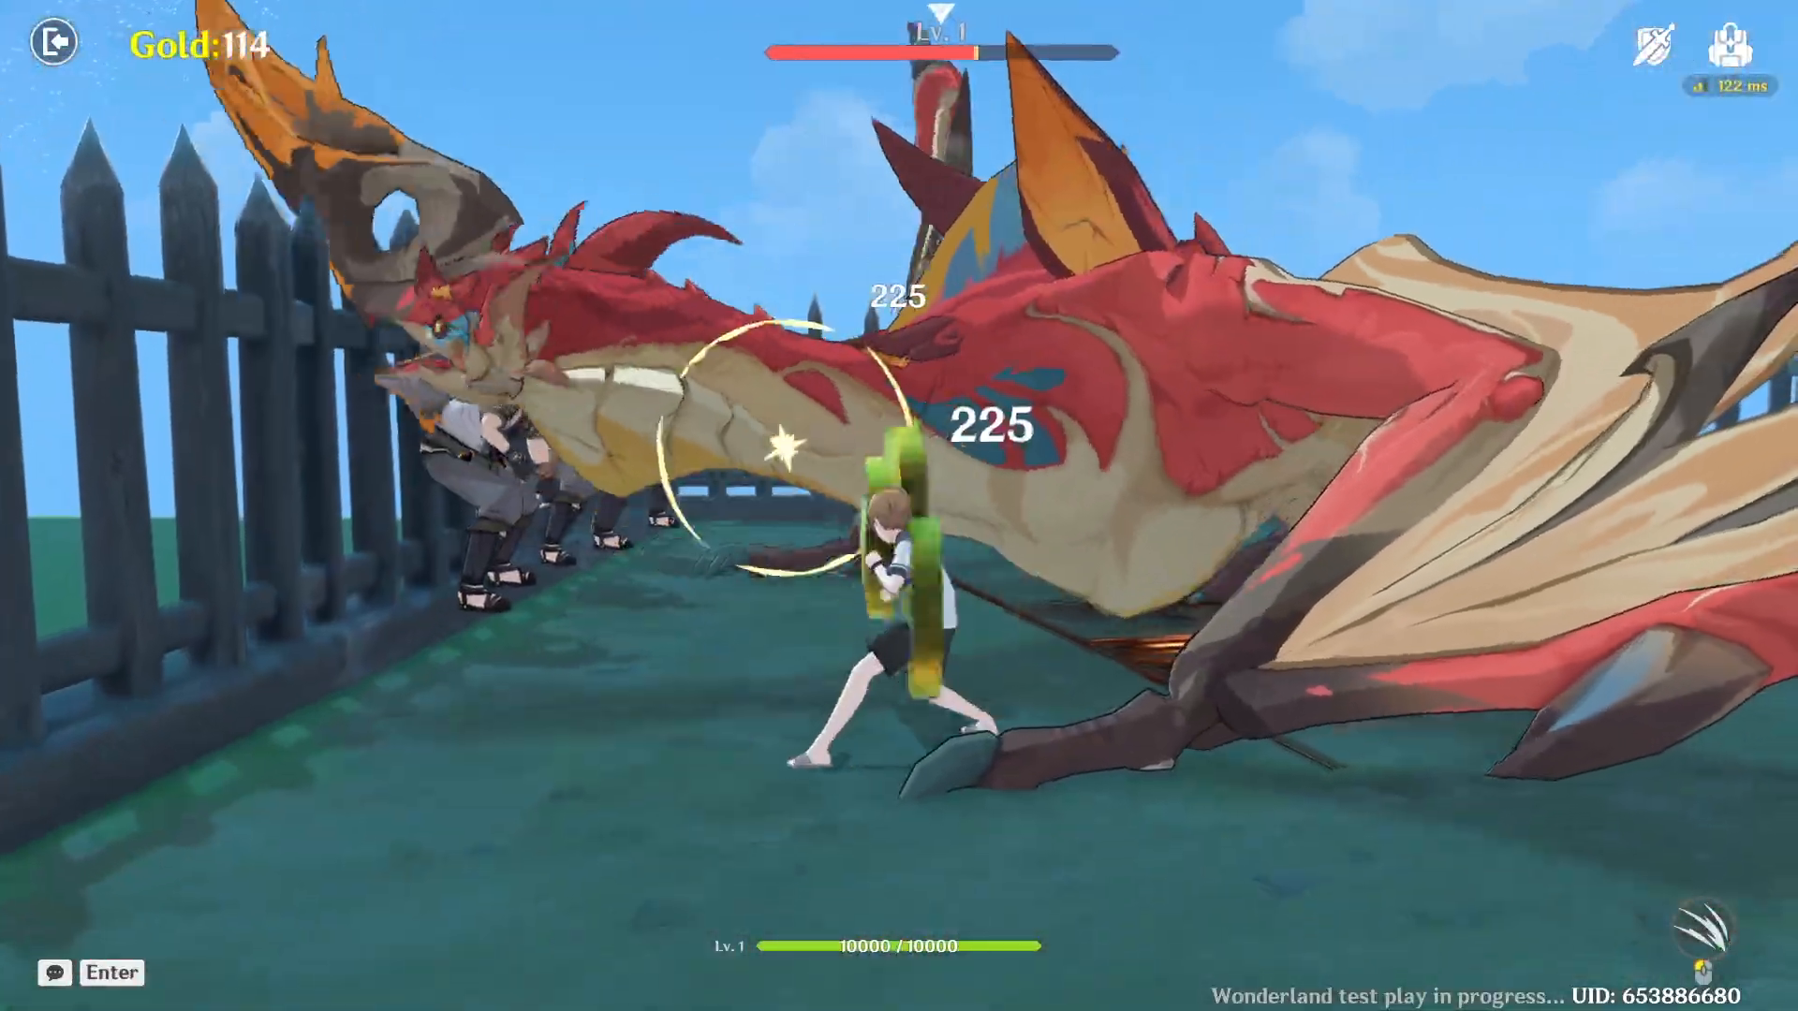
left_click(899, 506)
left_click(899, 506)
left_click(899, 506)
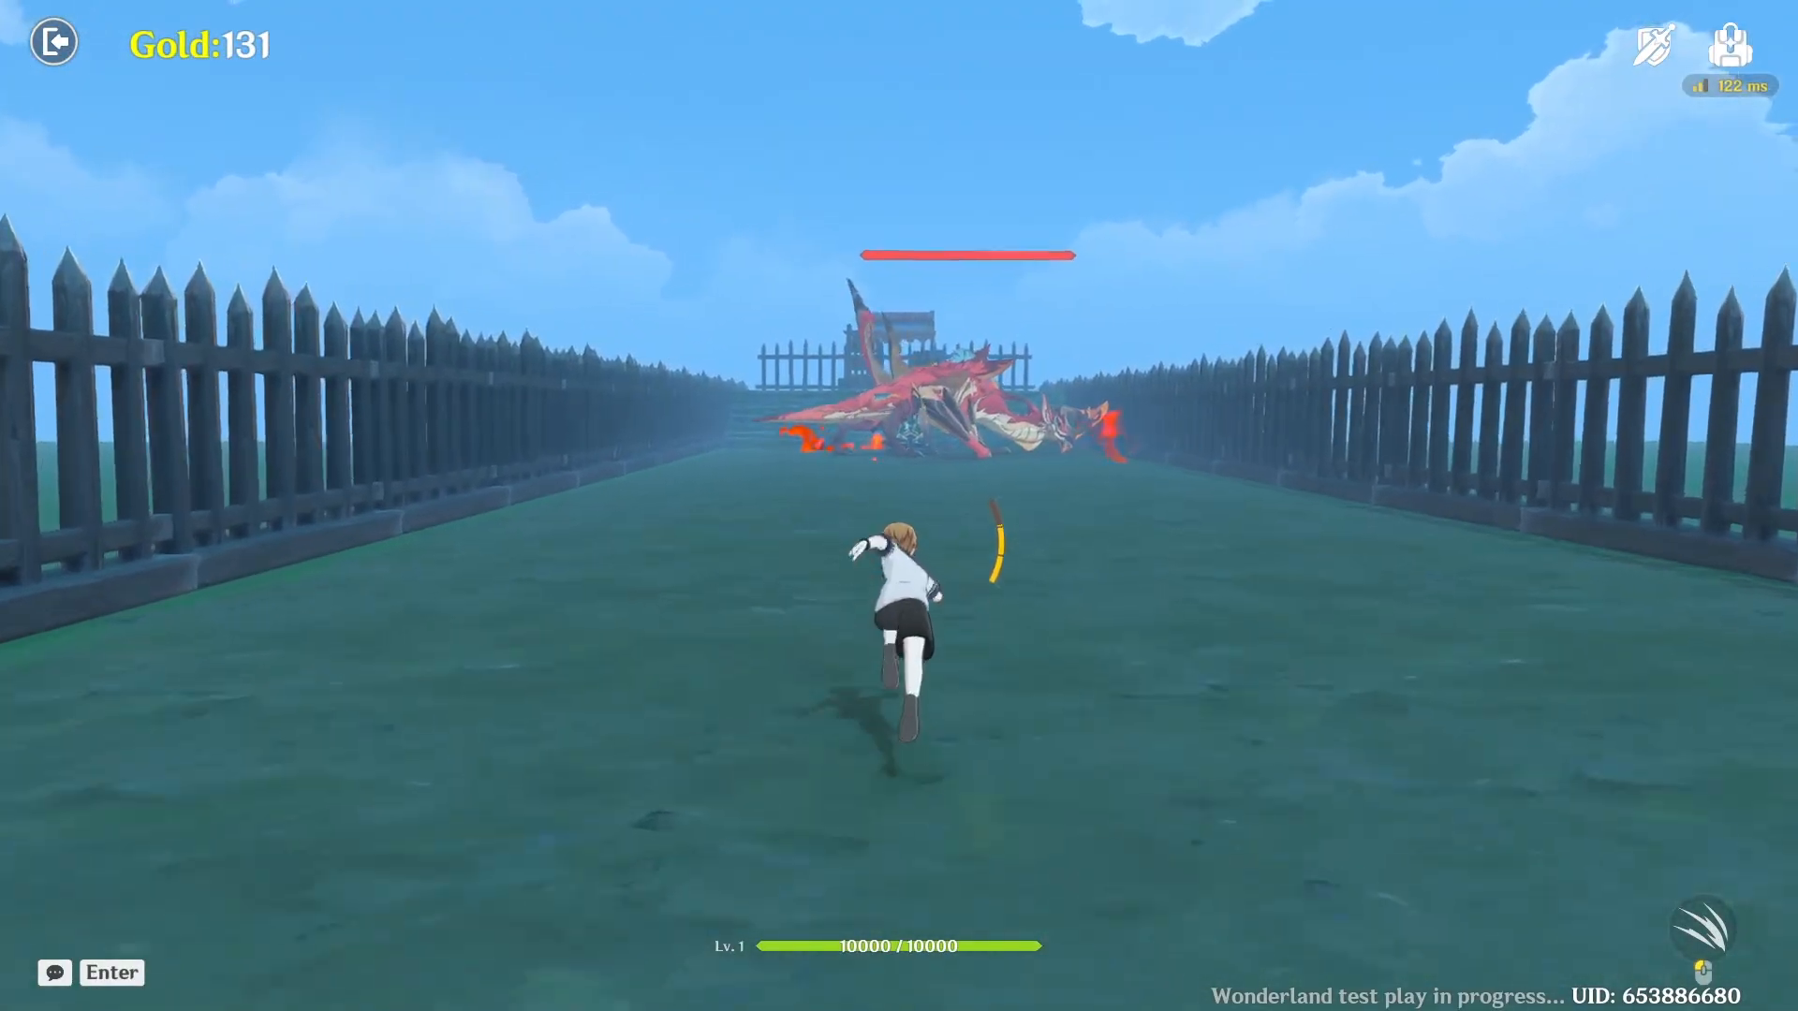
Run back to the dragon at the Ley Line Monolith and hit it again
key("w")
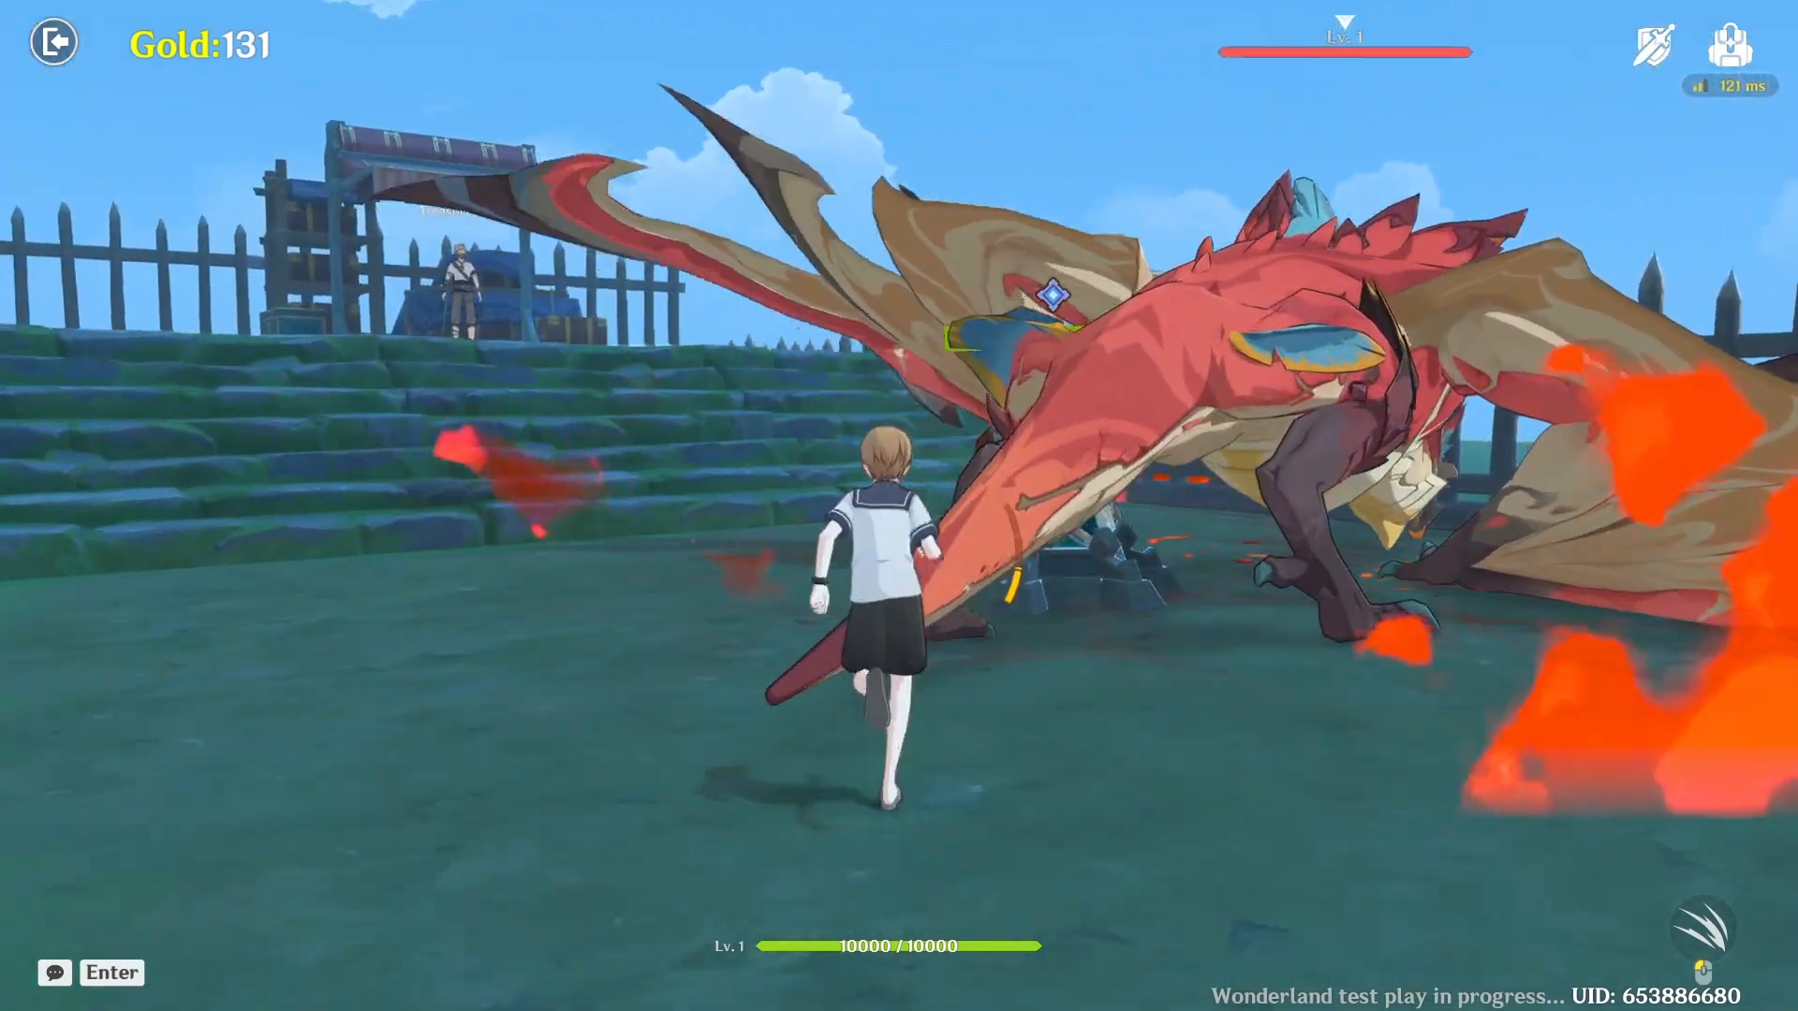
left_click(899, 506)
left_click(899, 506)
left_click(899, 506)
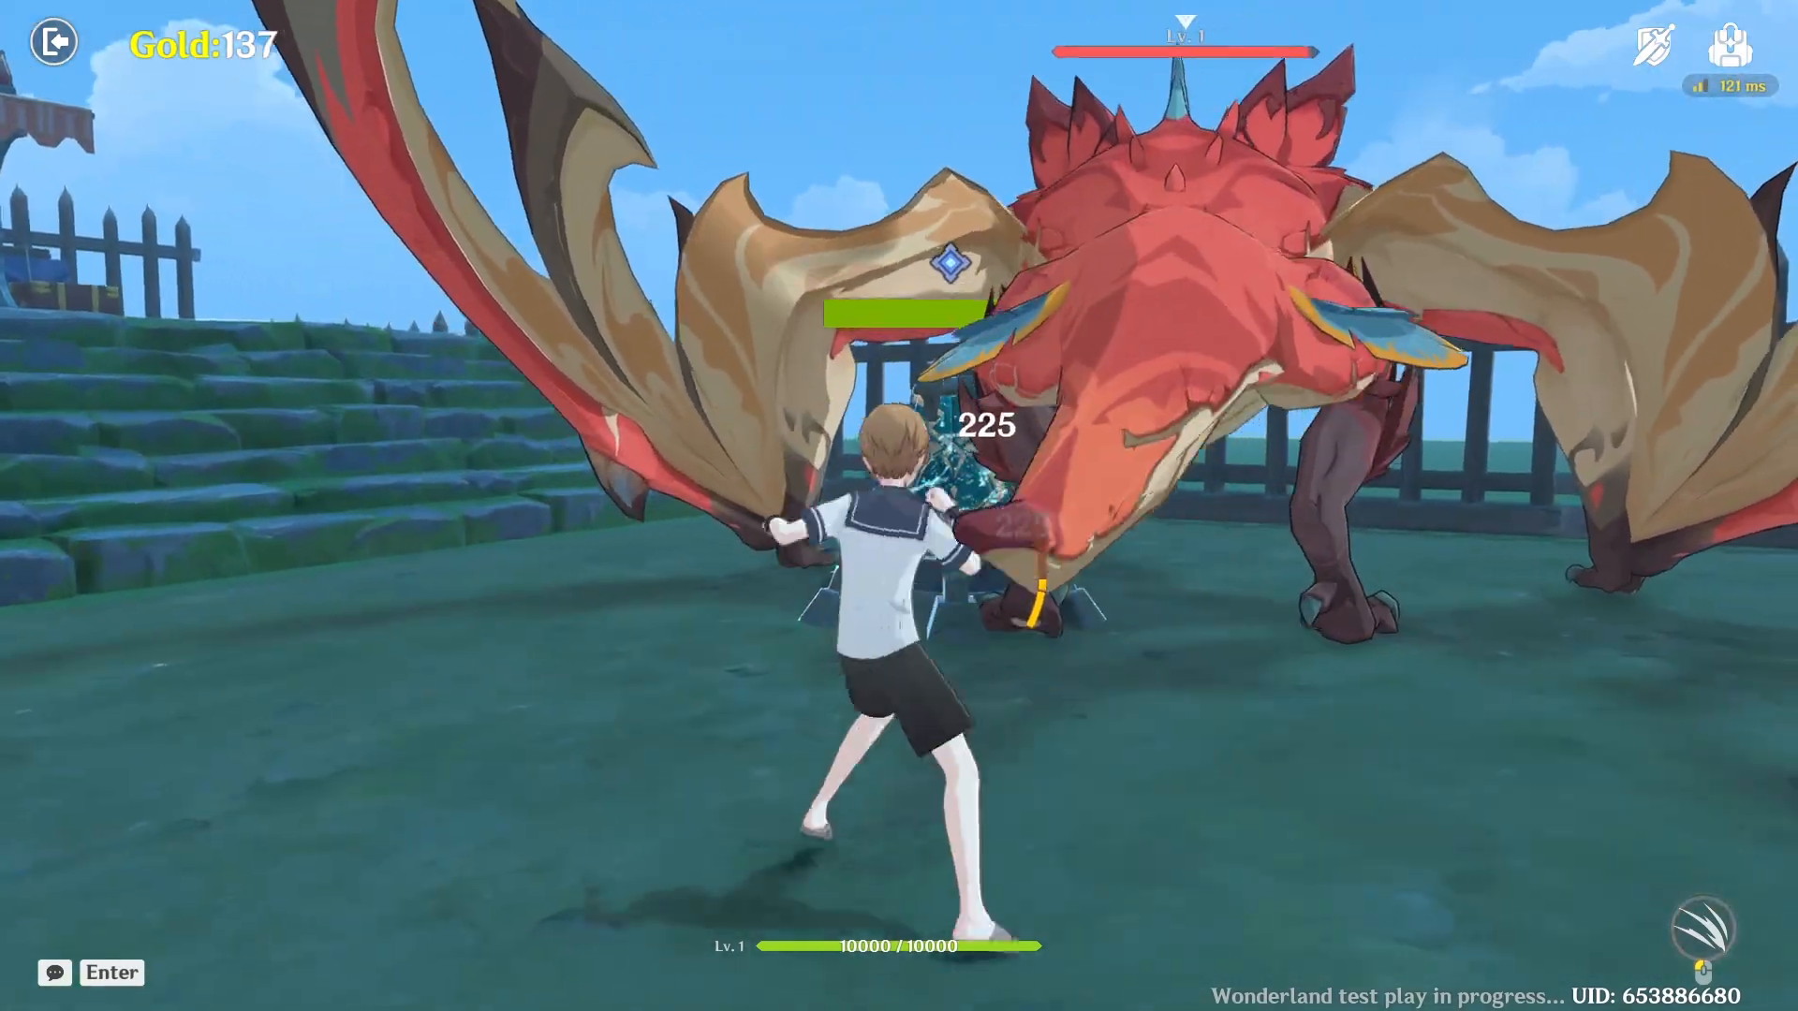
left_click(899, 505)
Climb the steps to the merchant and open the Treasure Shop
key("w")
key("w")
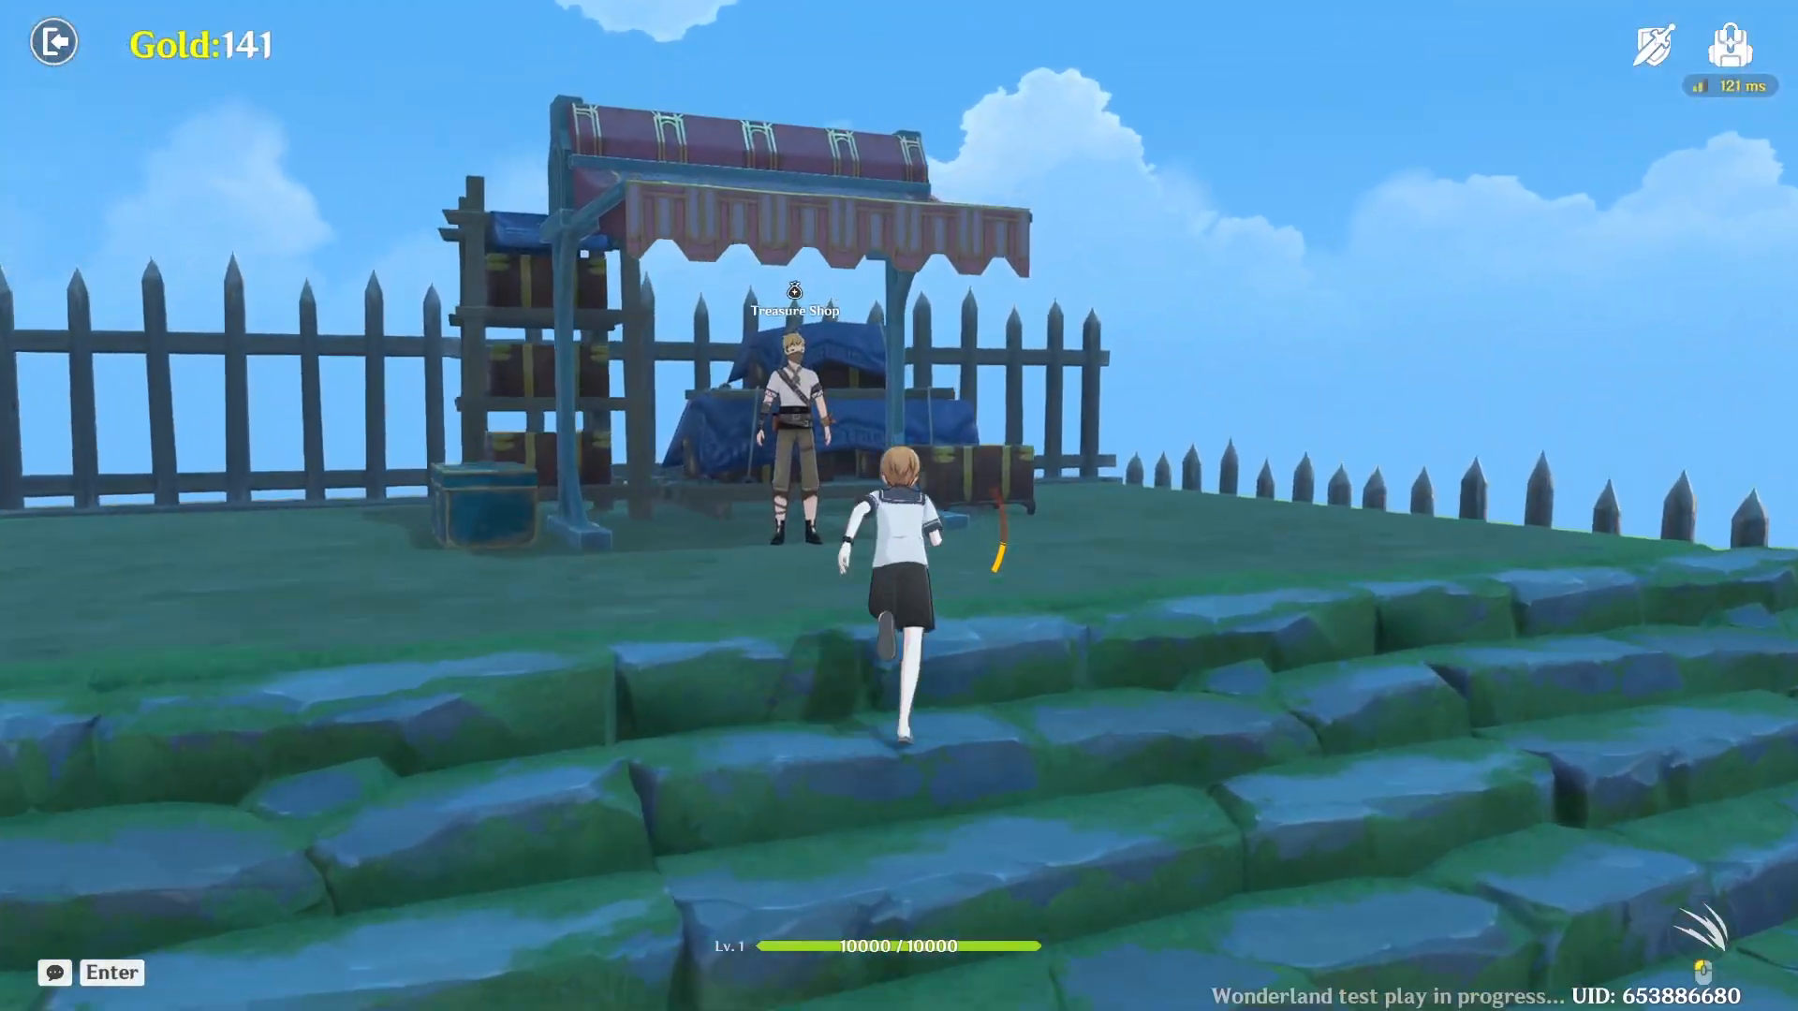
key("f")
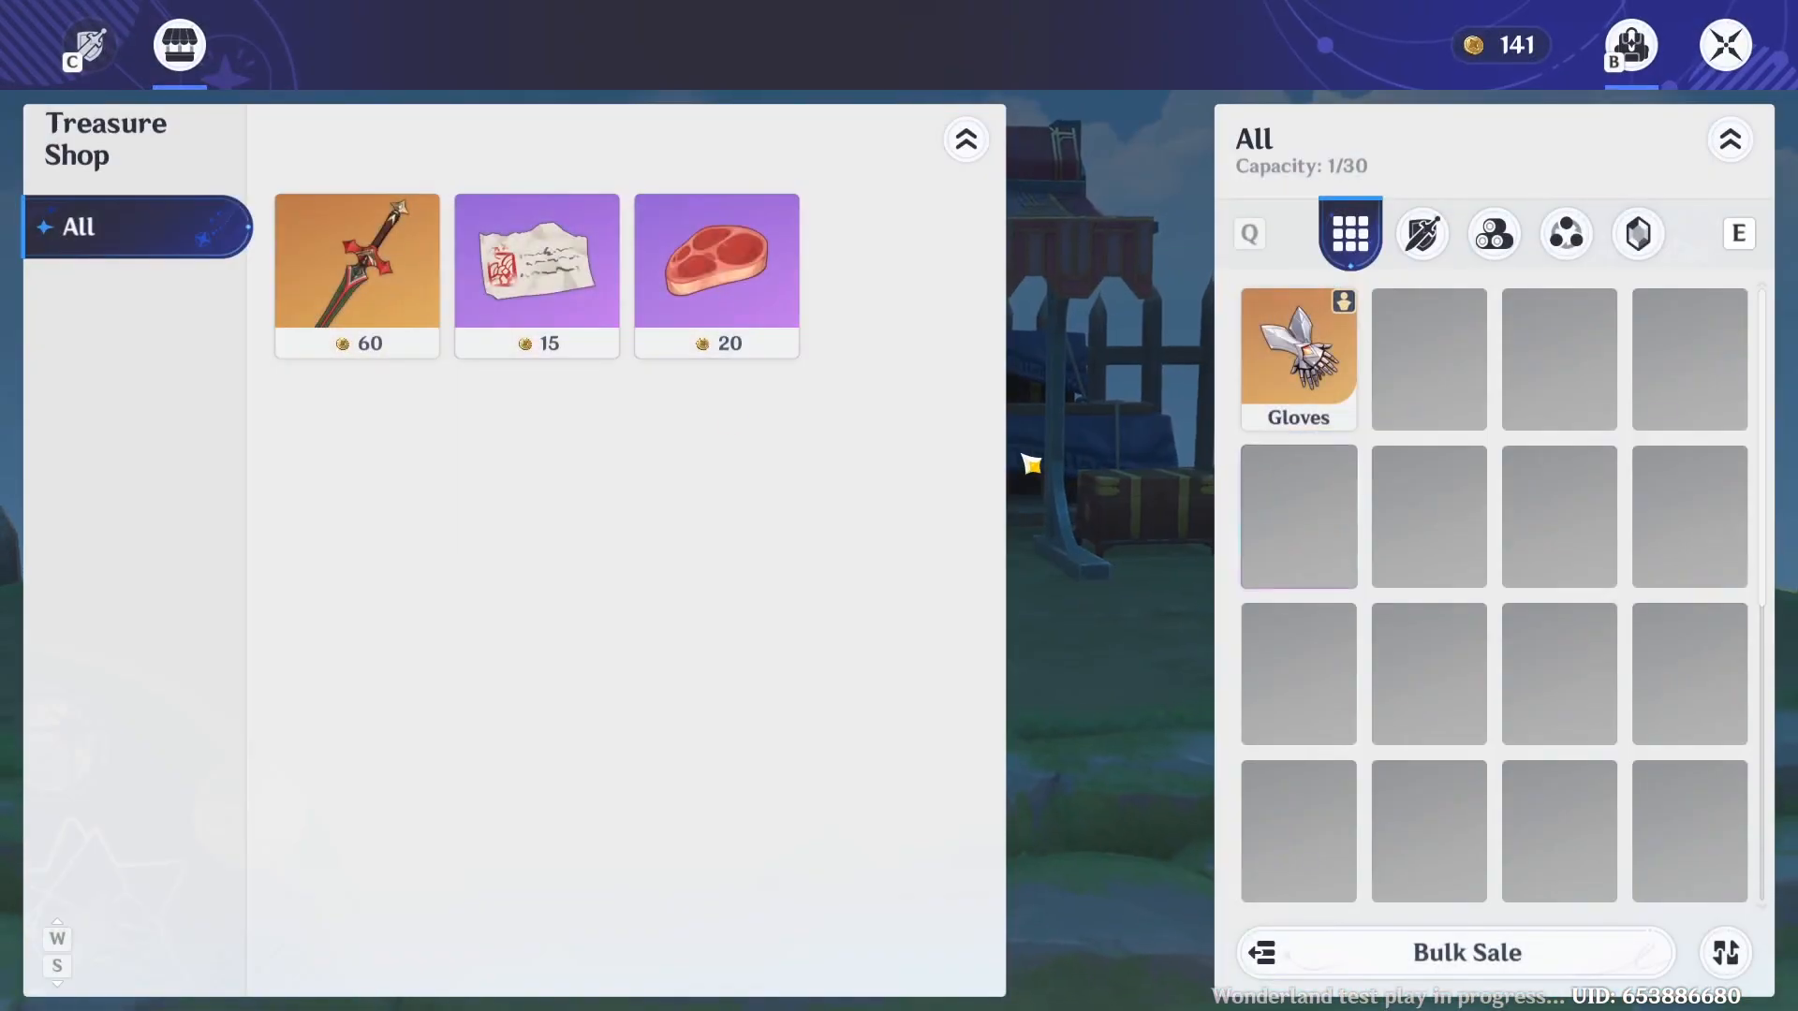
Buy three Level-UP Meat items and three Hire Guards items from the Treasure Shop
left_click(689, 339)
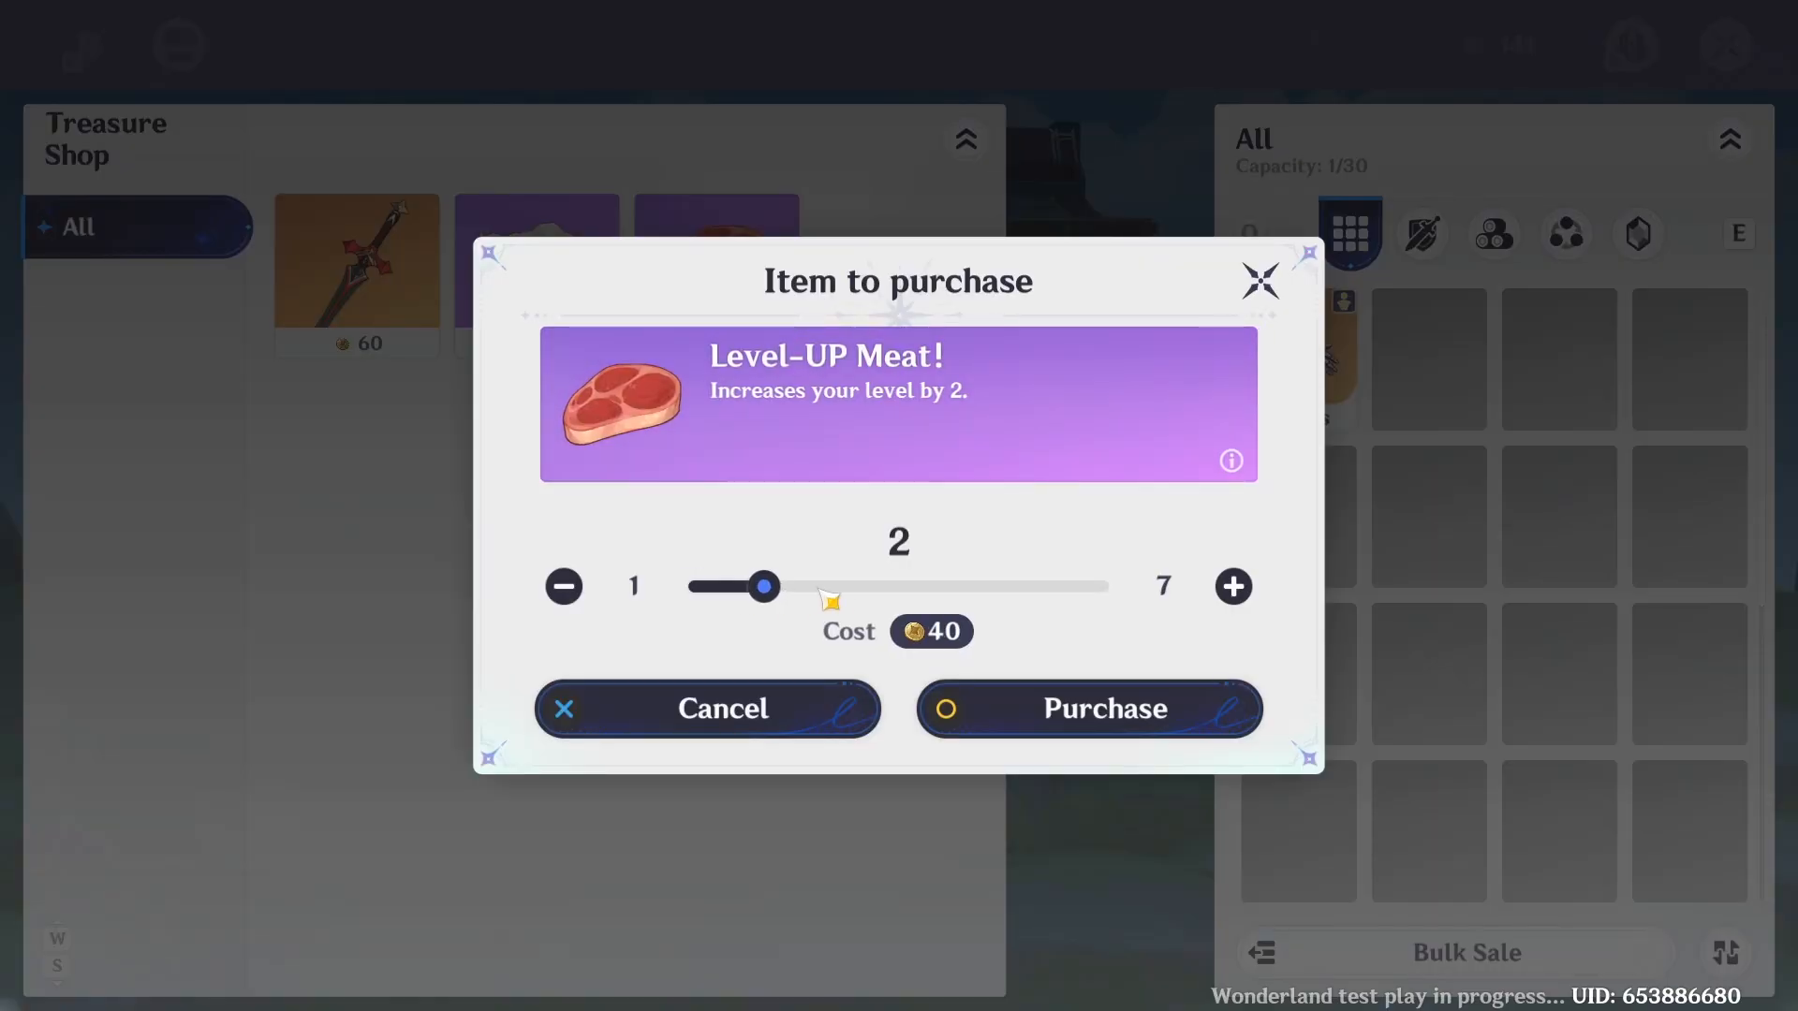
left_click(1065, 695)
left_click(640, 381)
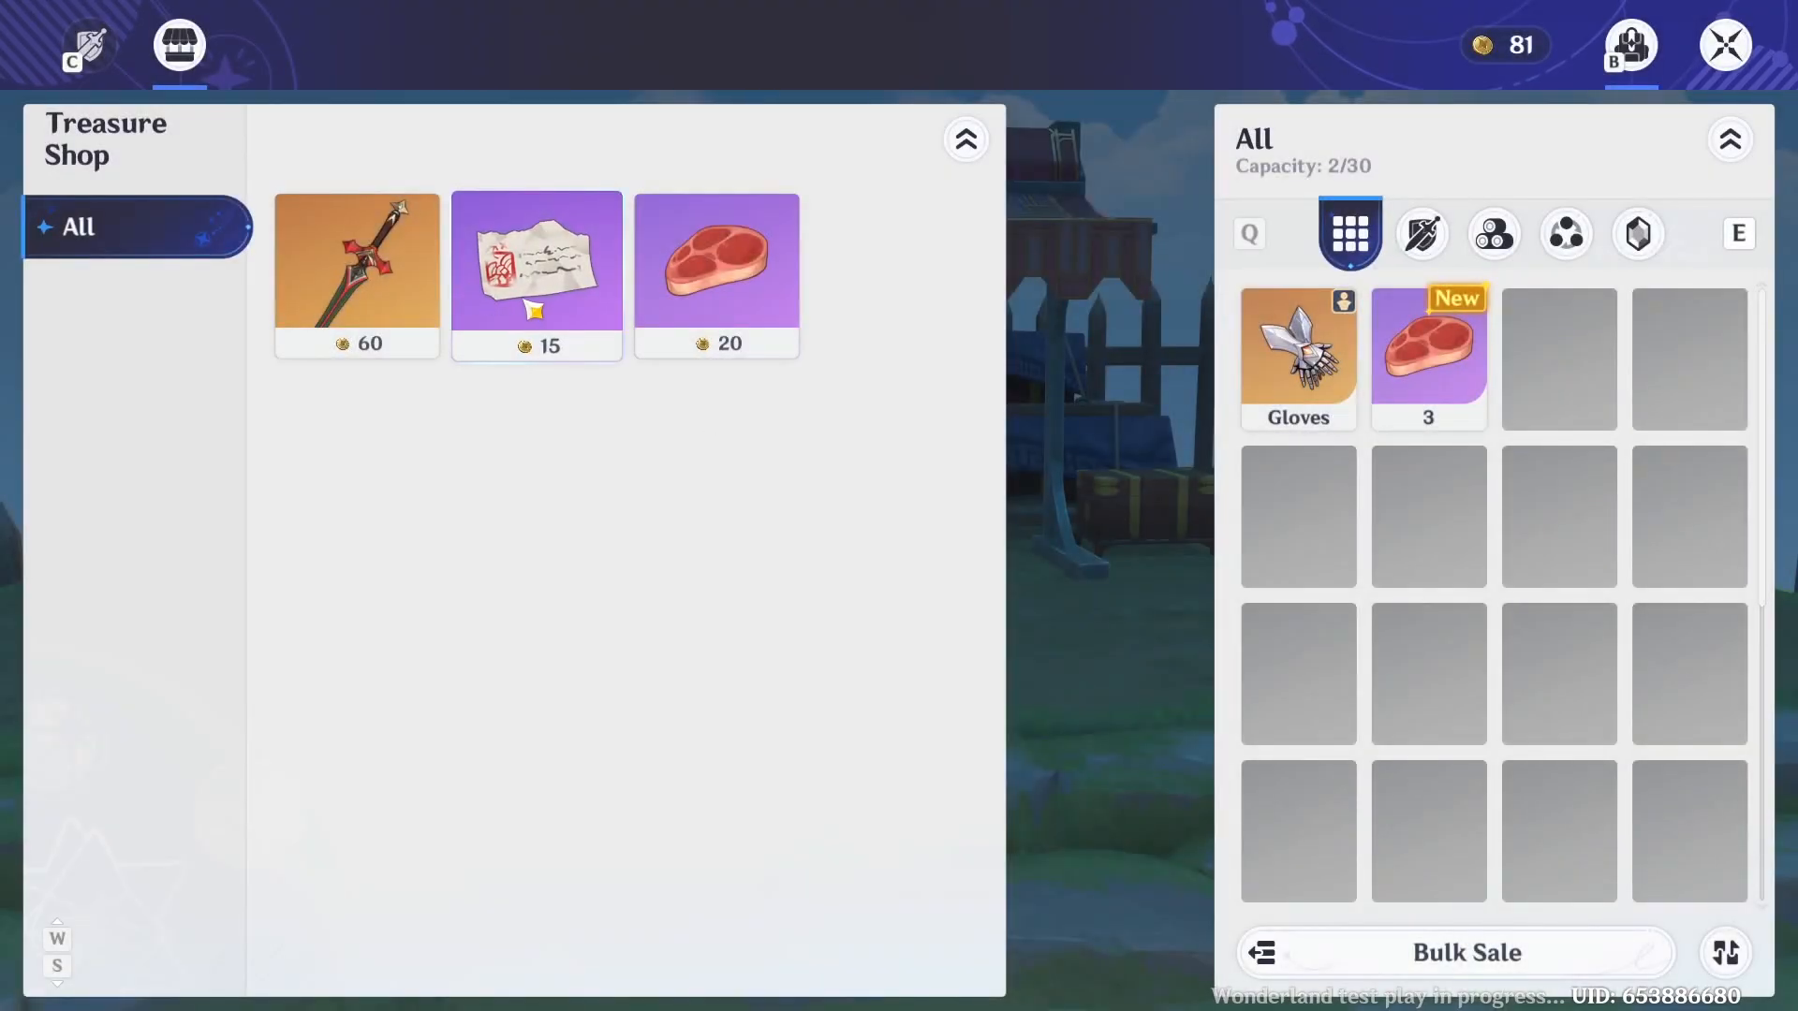
left_click(604, 302)
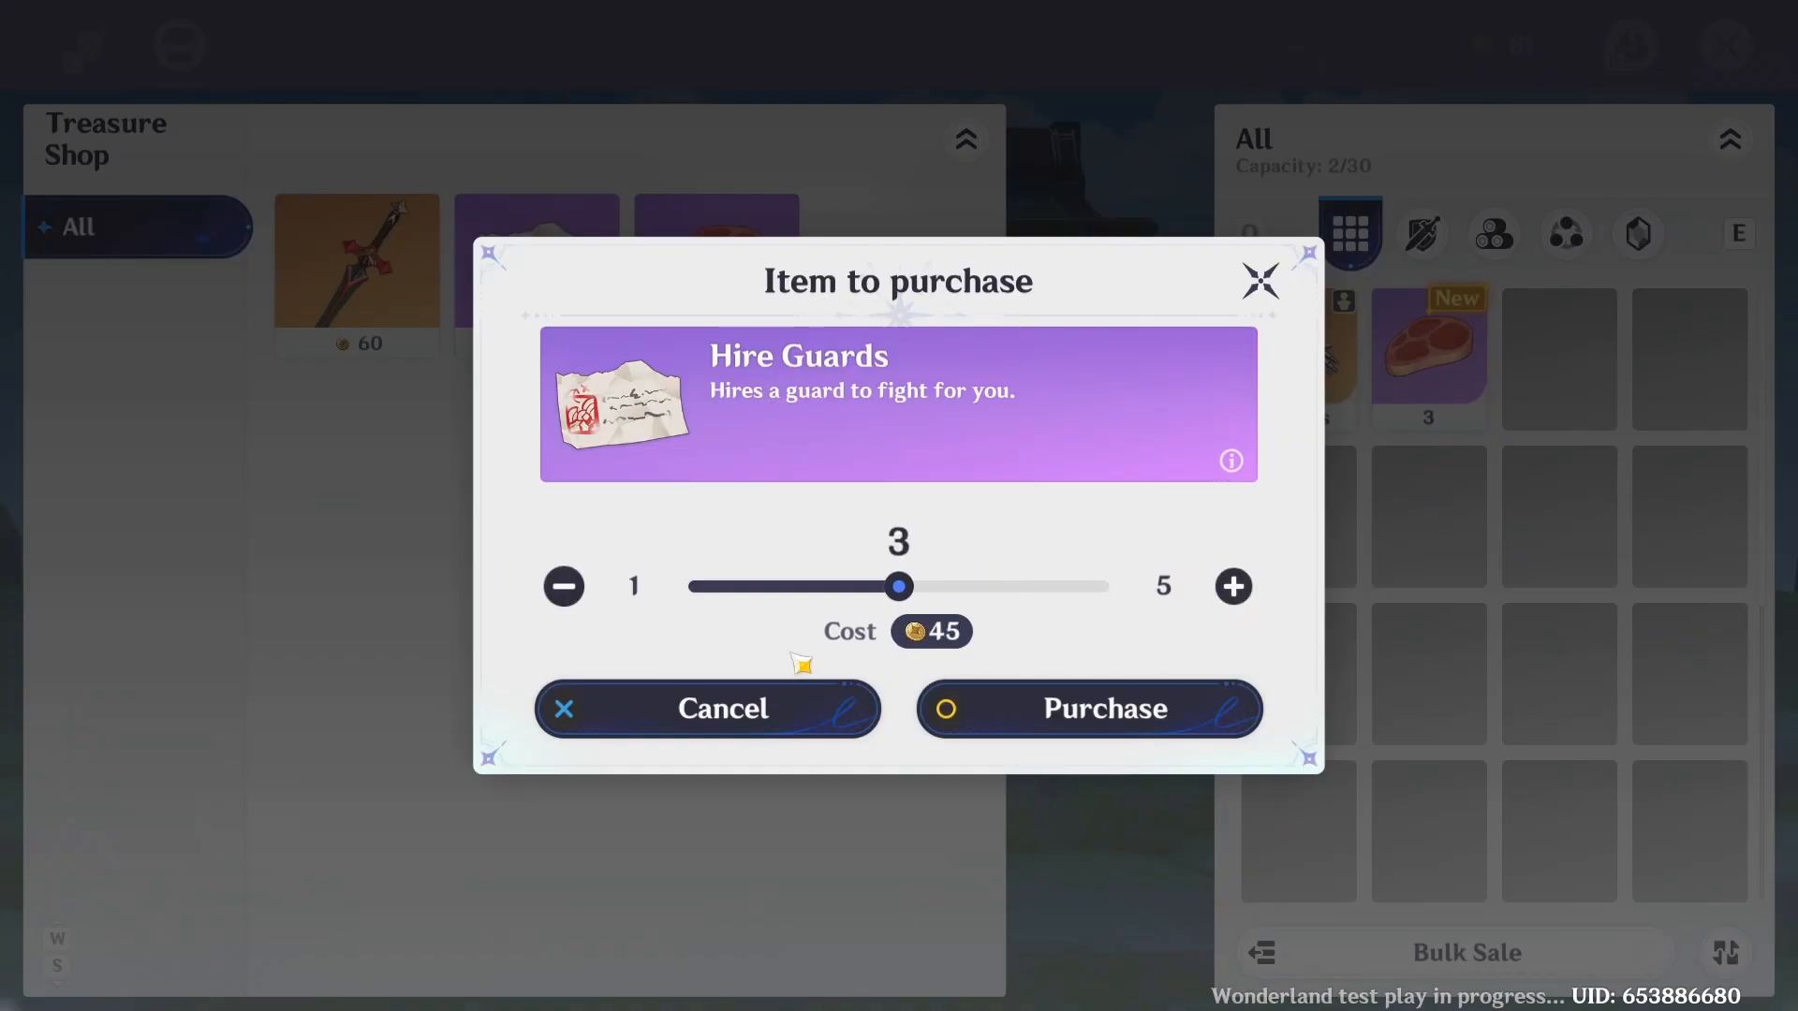
left_click(1031, 693)
left_click(1011, 643)
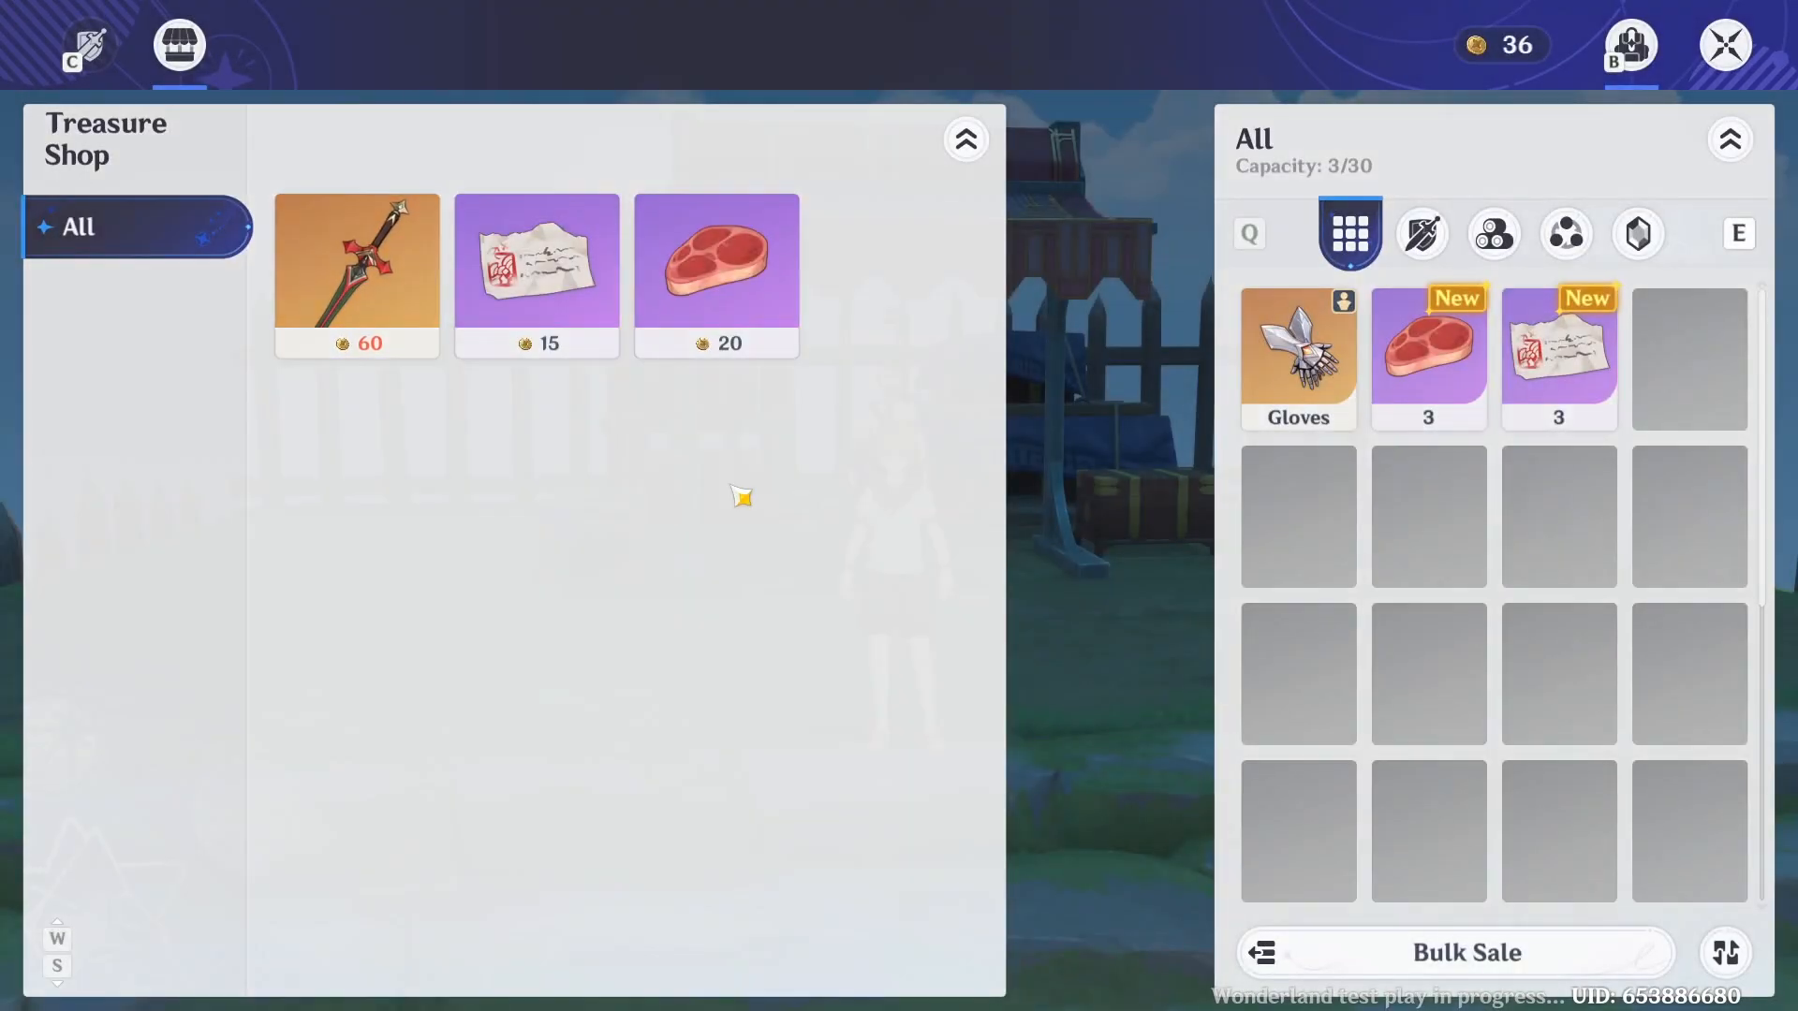
Leave the shop and use all three Level-UP Meat items from the inventory beside the dragon
key("Escape")
key("w")
key("b")
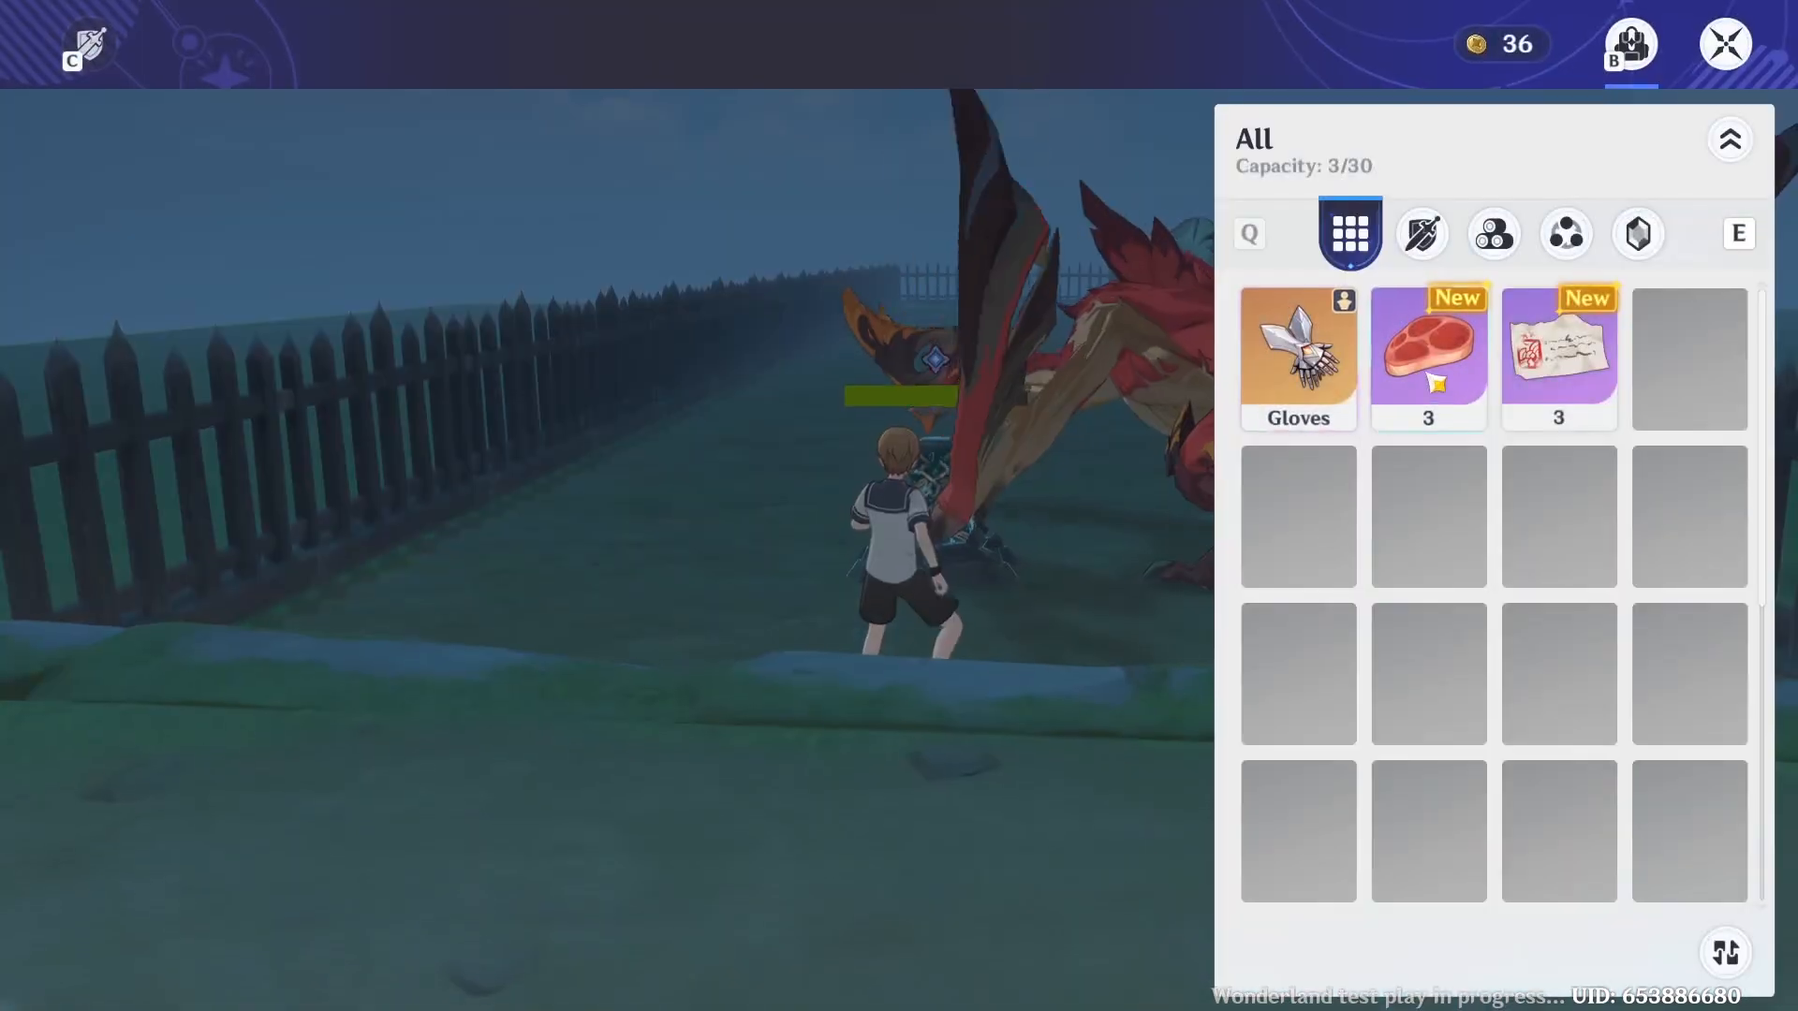
left_click(1428, 356)
left_click(1040, 789)
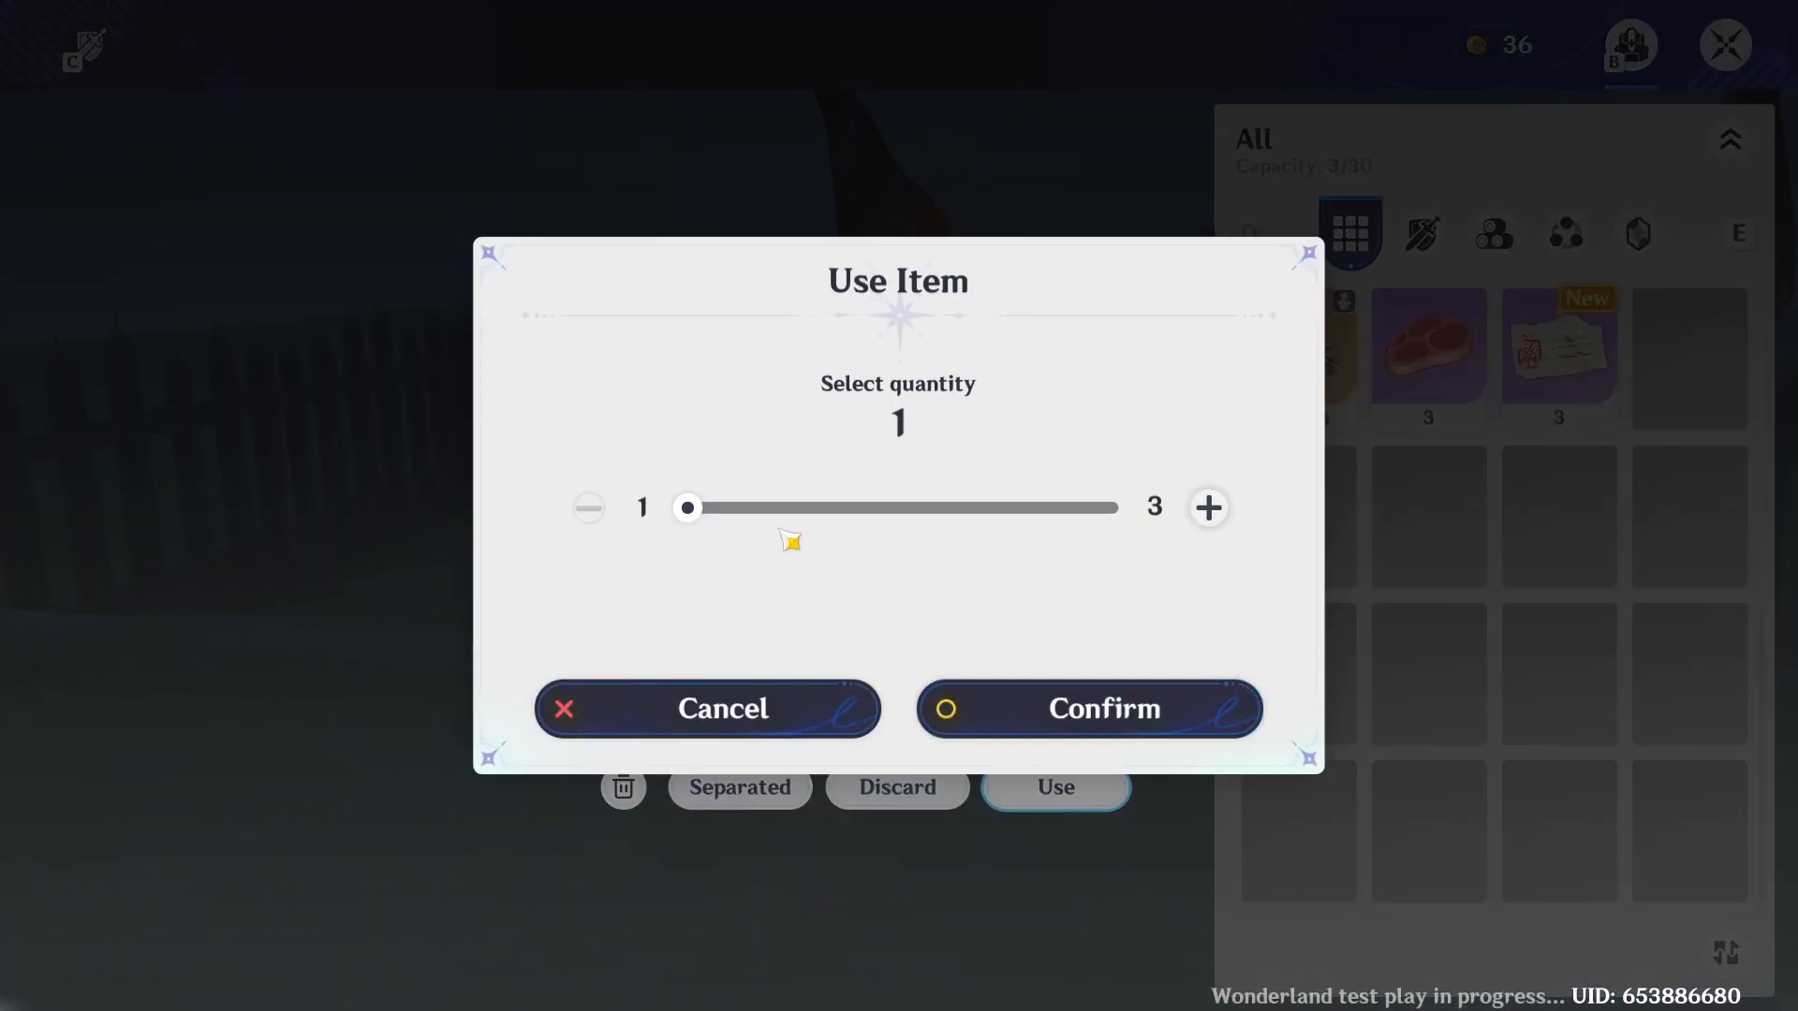
left_click(1110, 723)
key("Escape")
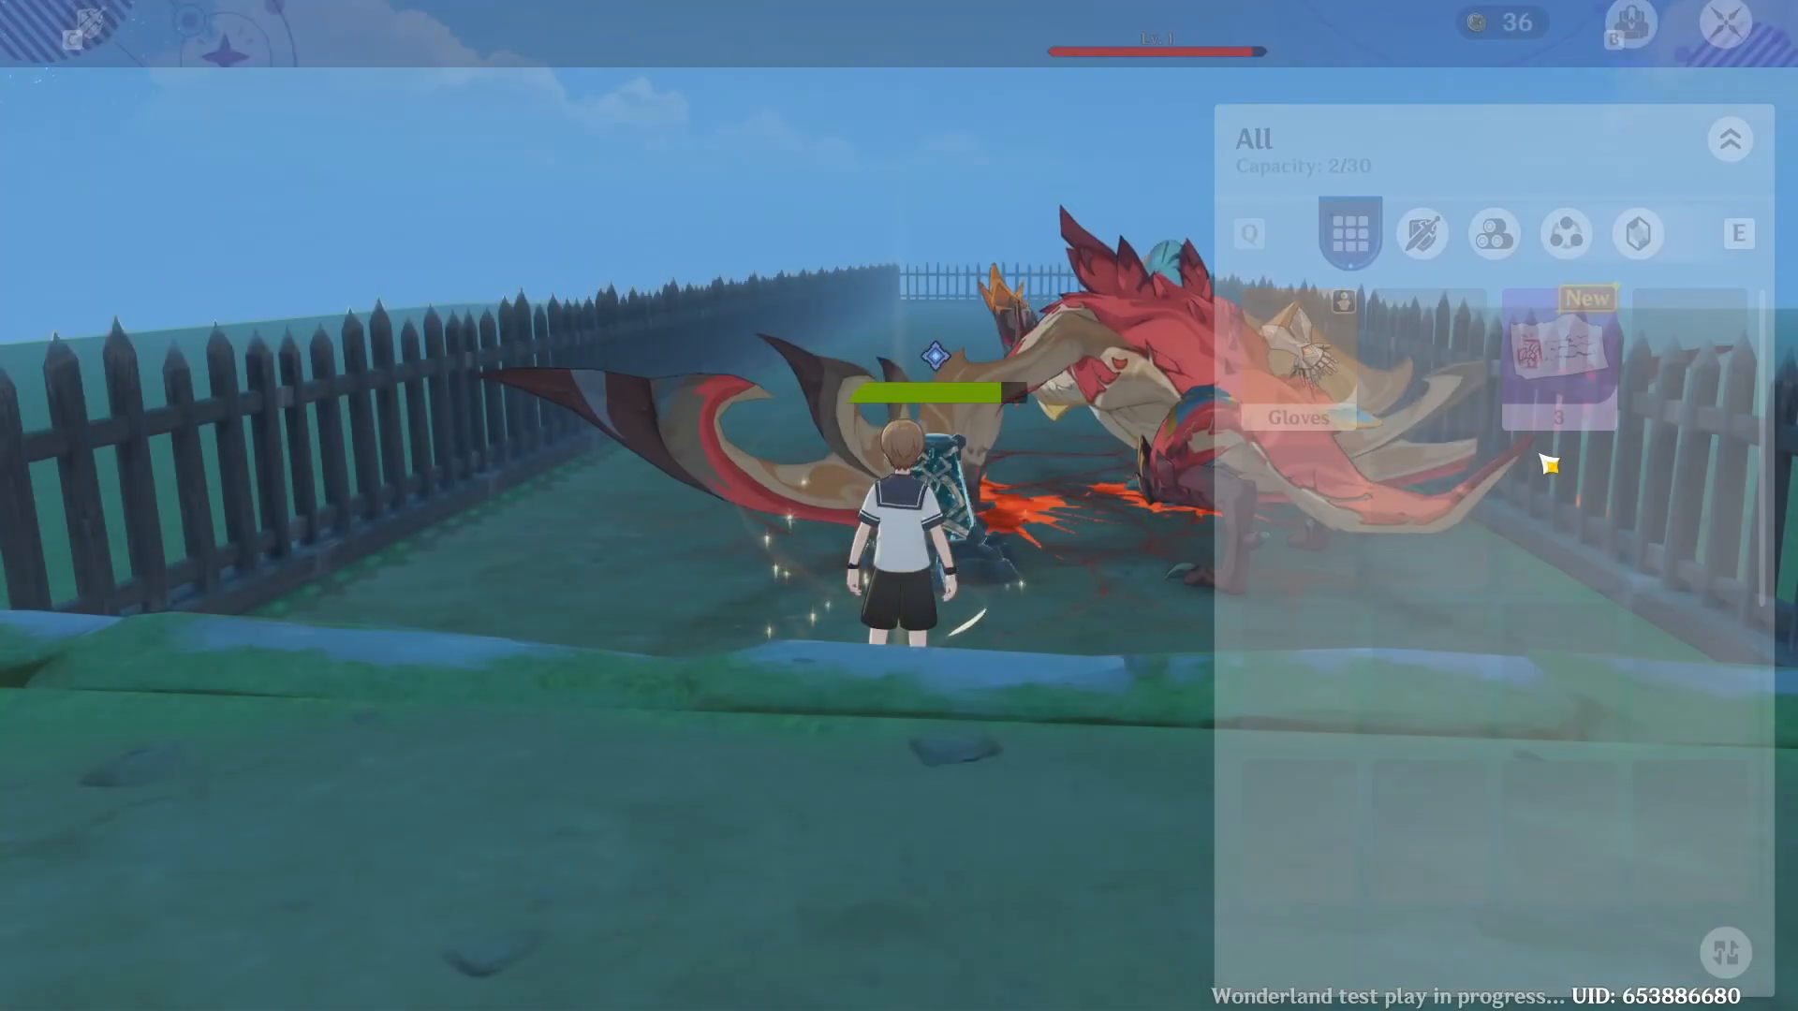
key("a")
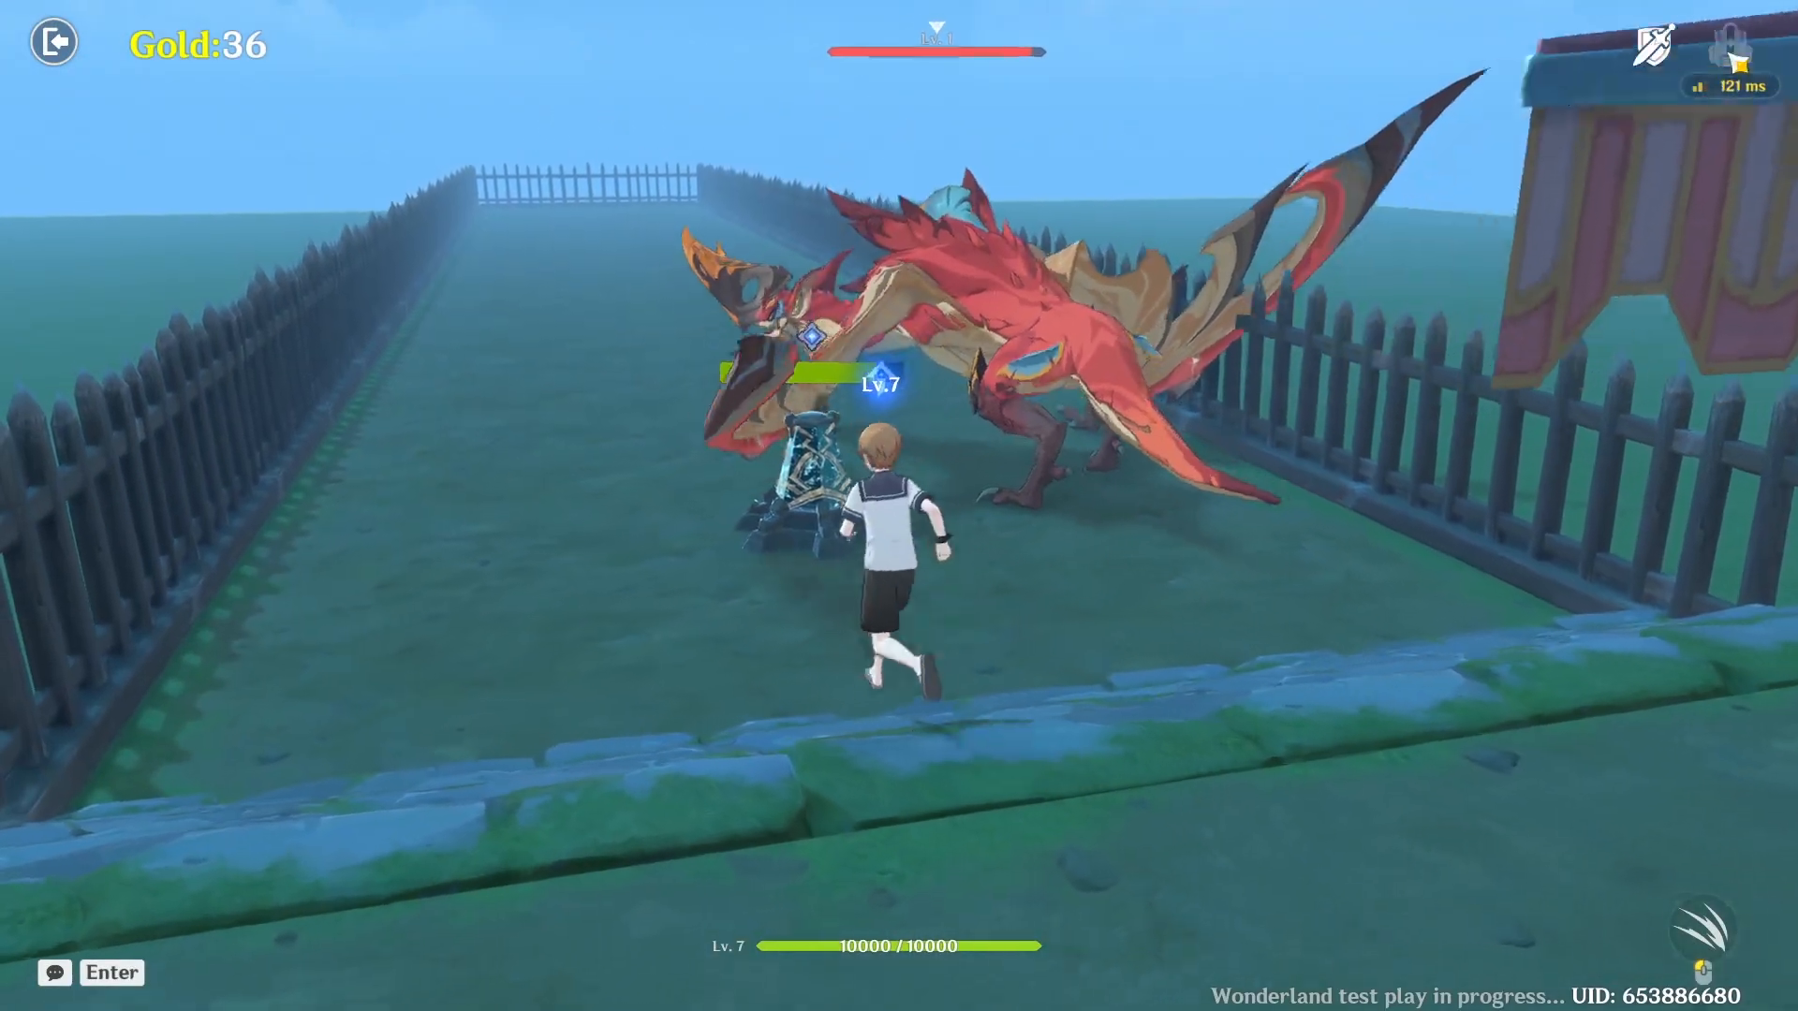
key("b")
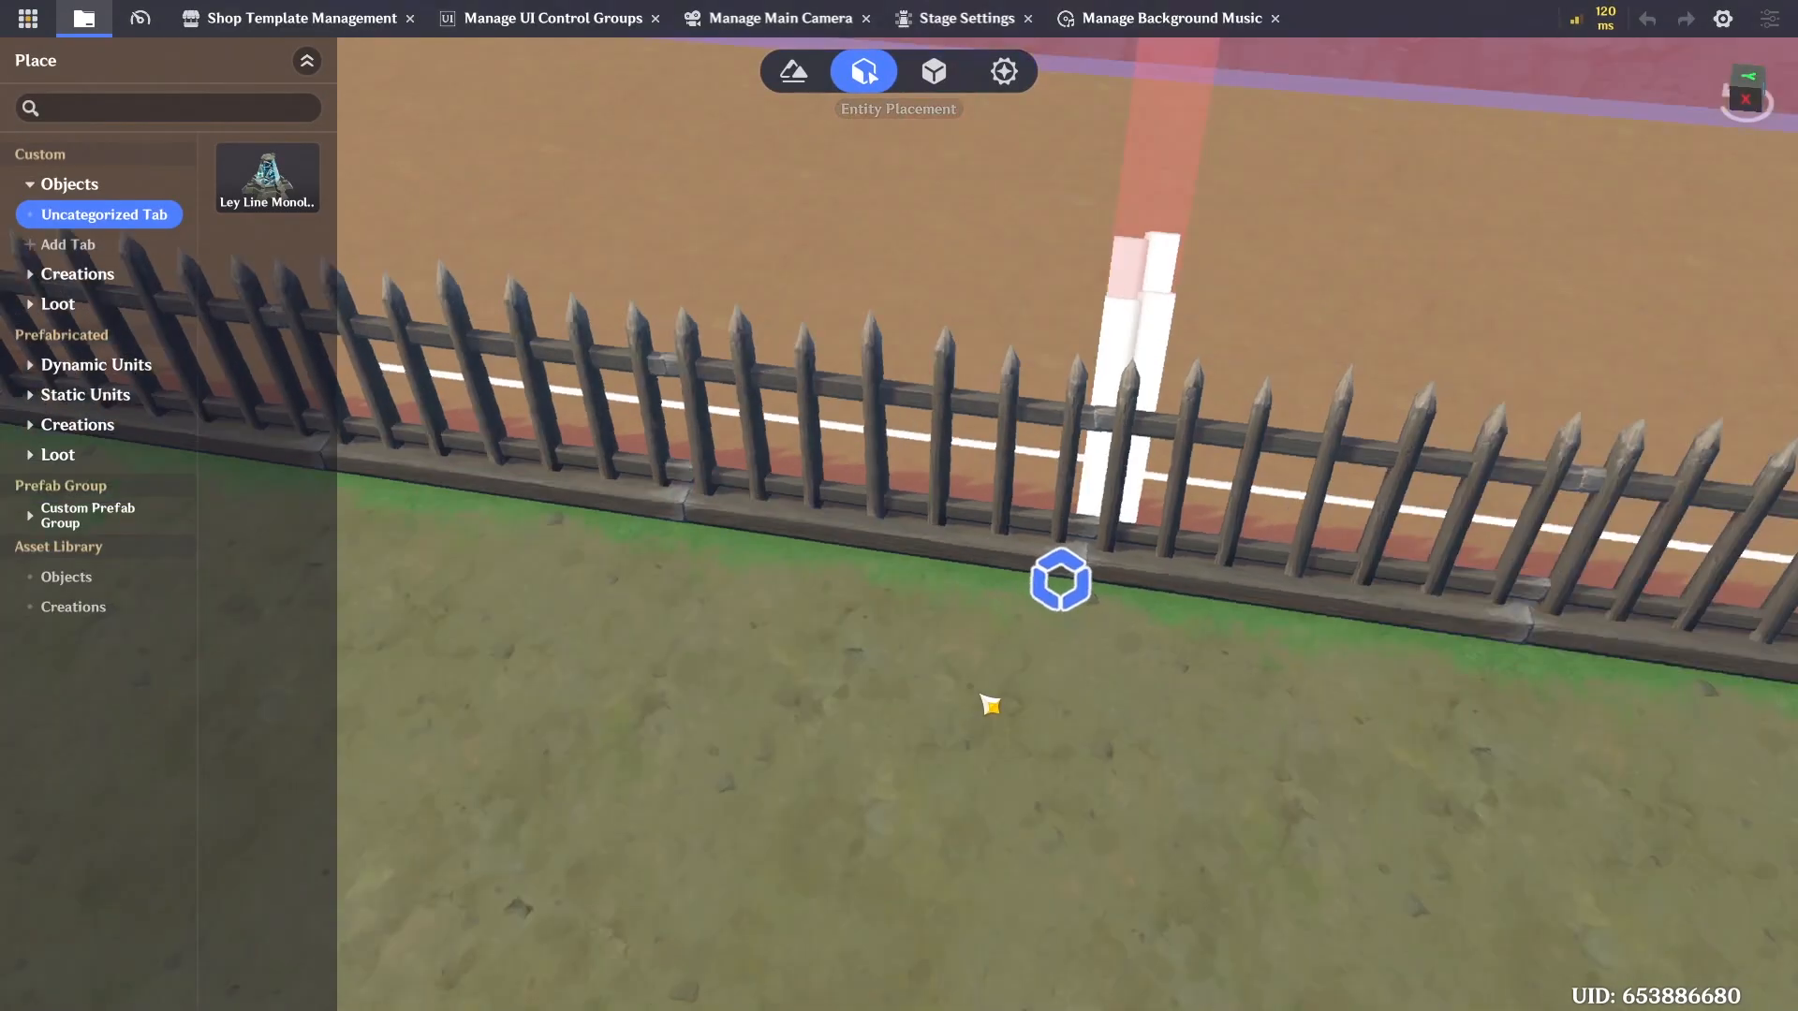
Examine the dragon's end of the fenced field and the barriers enclosing it in the stage editor
key("w")
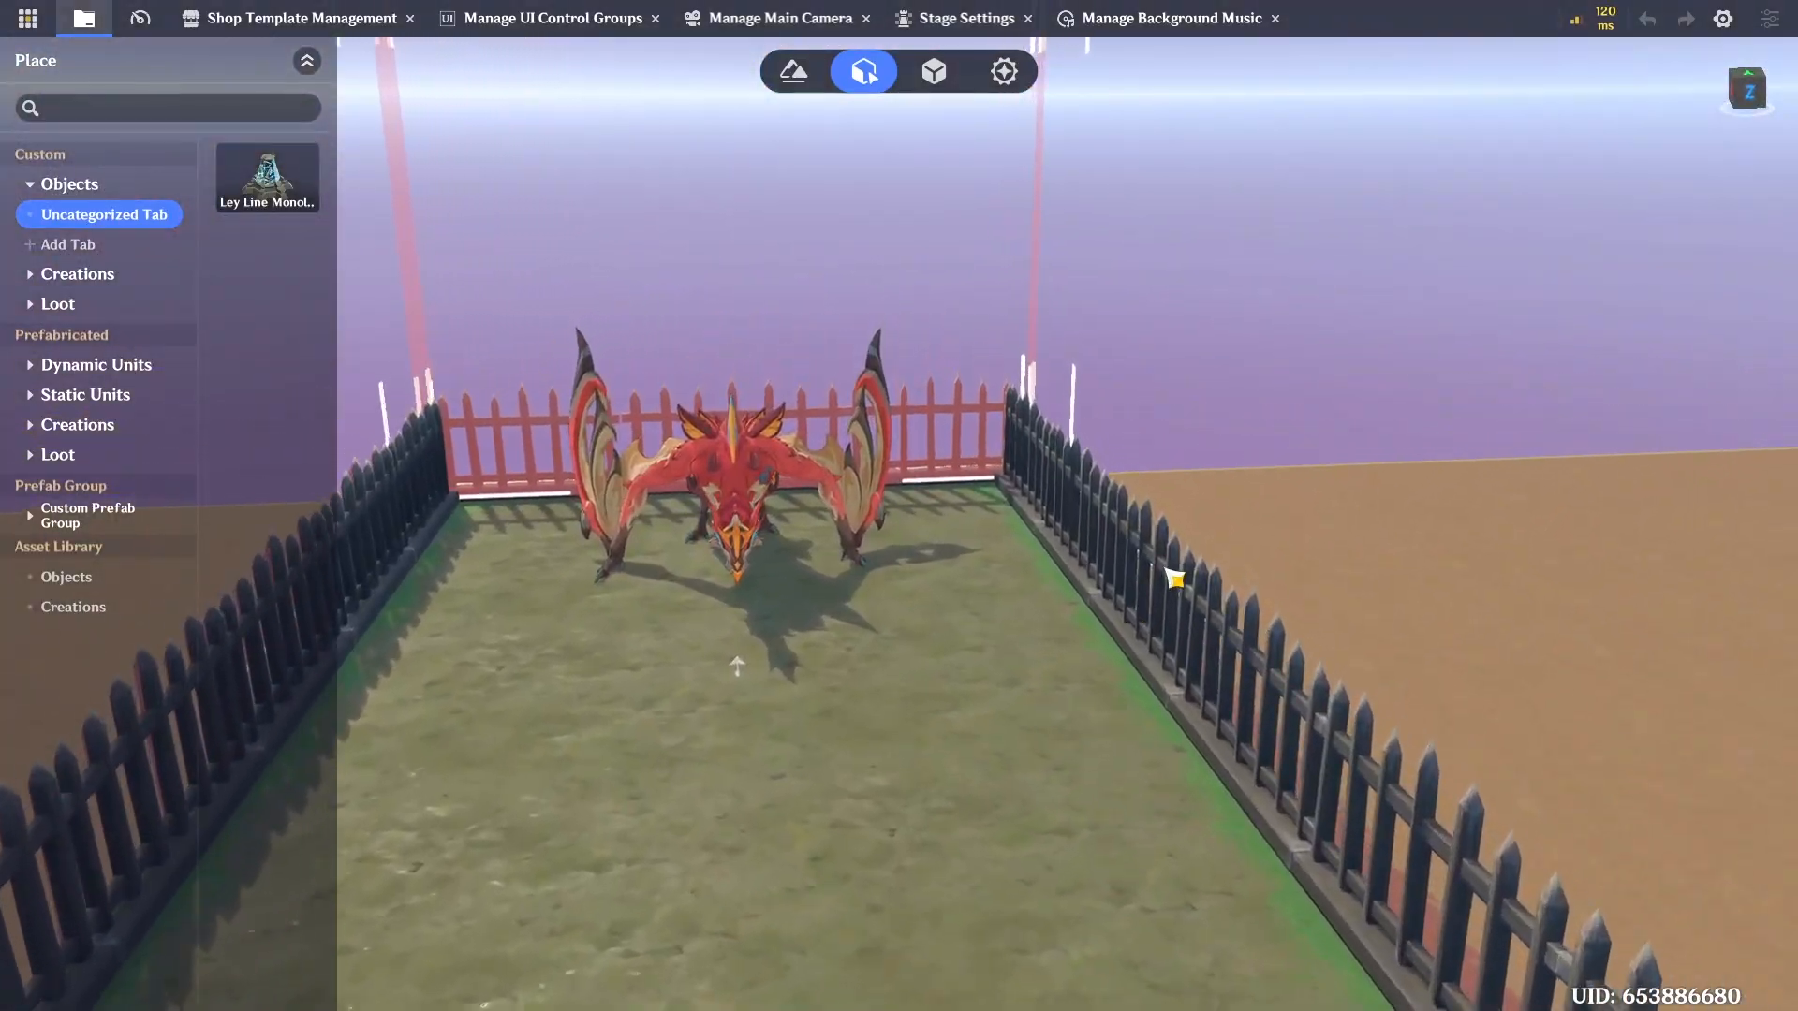
left_click(1173, 566)
key("w")
left_click(983, 742)
key("w")
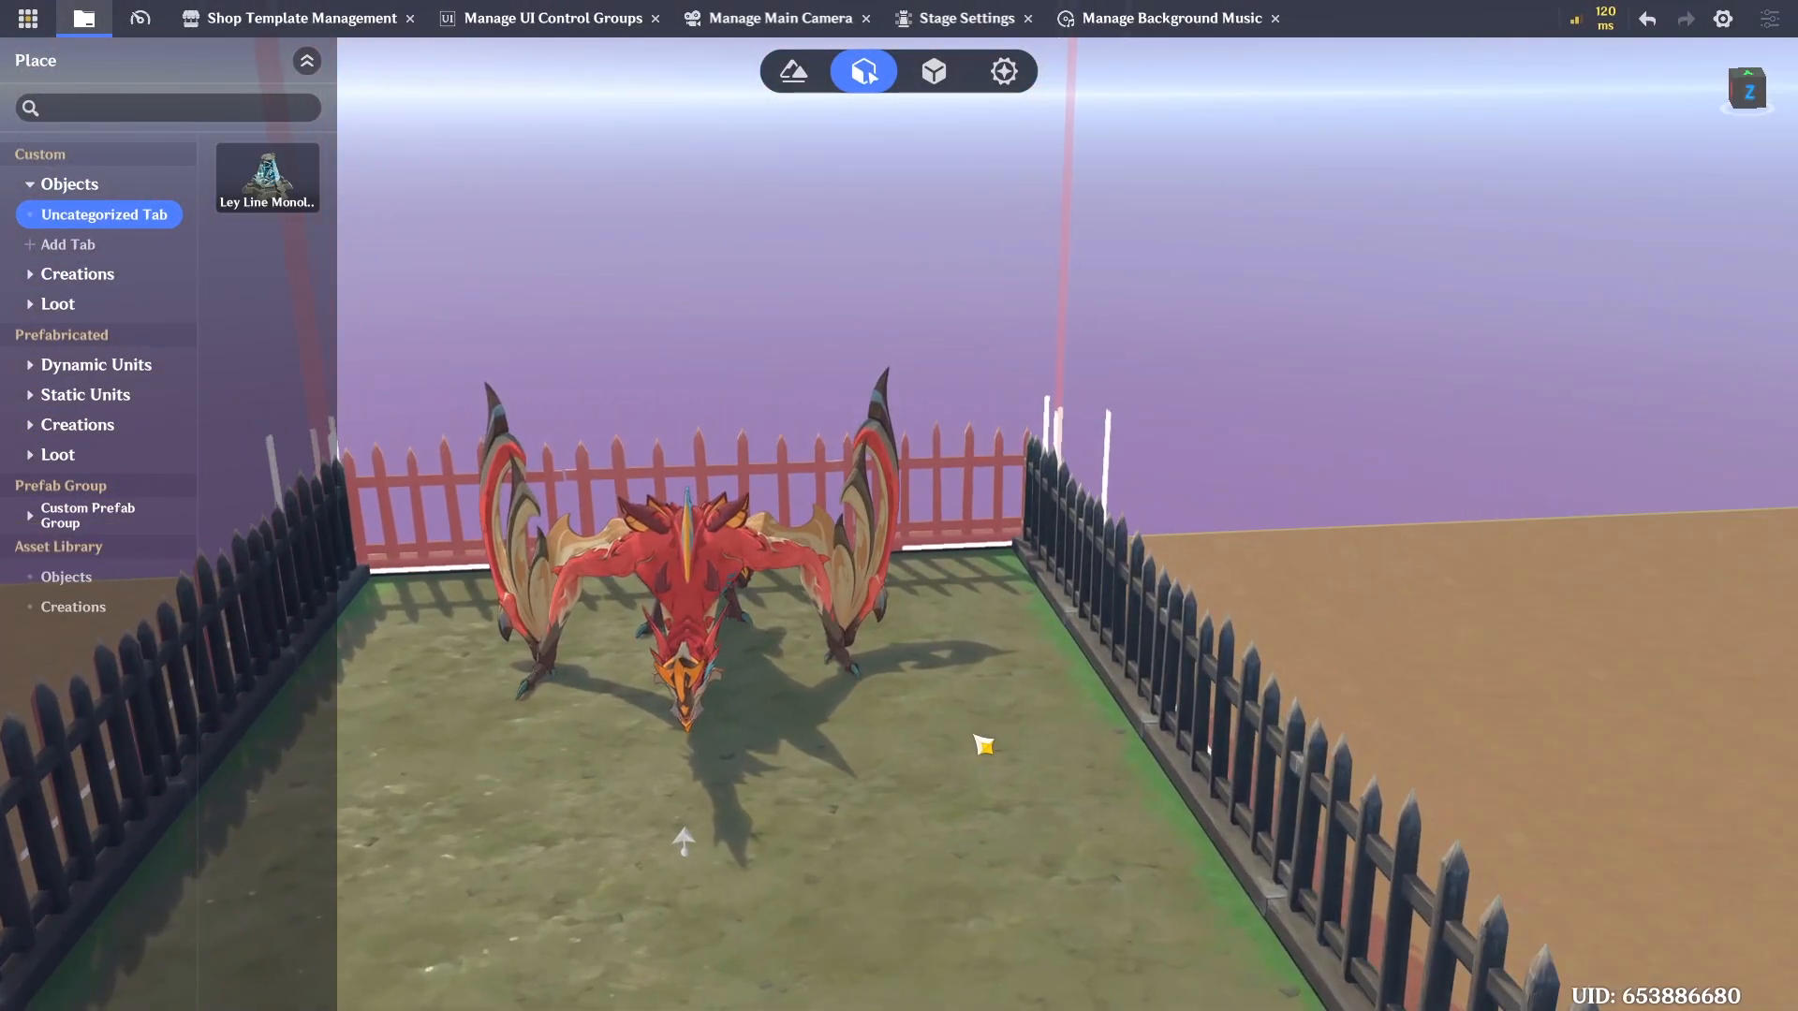
right_click_drag(899, 662, 1280, 671)
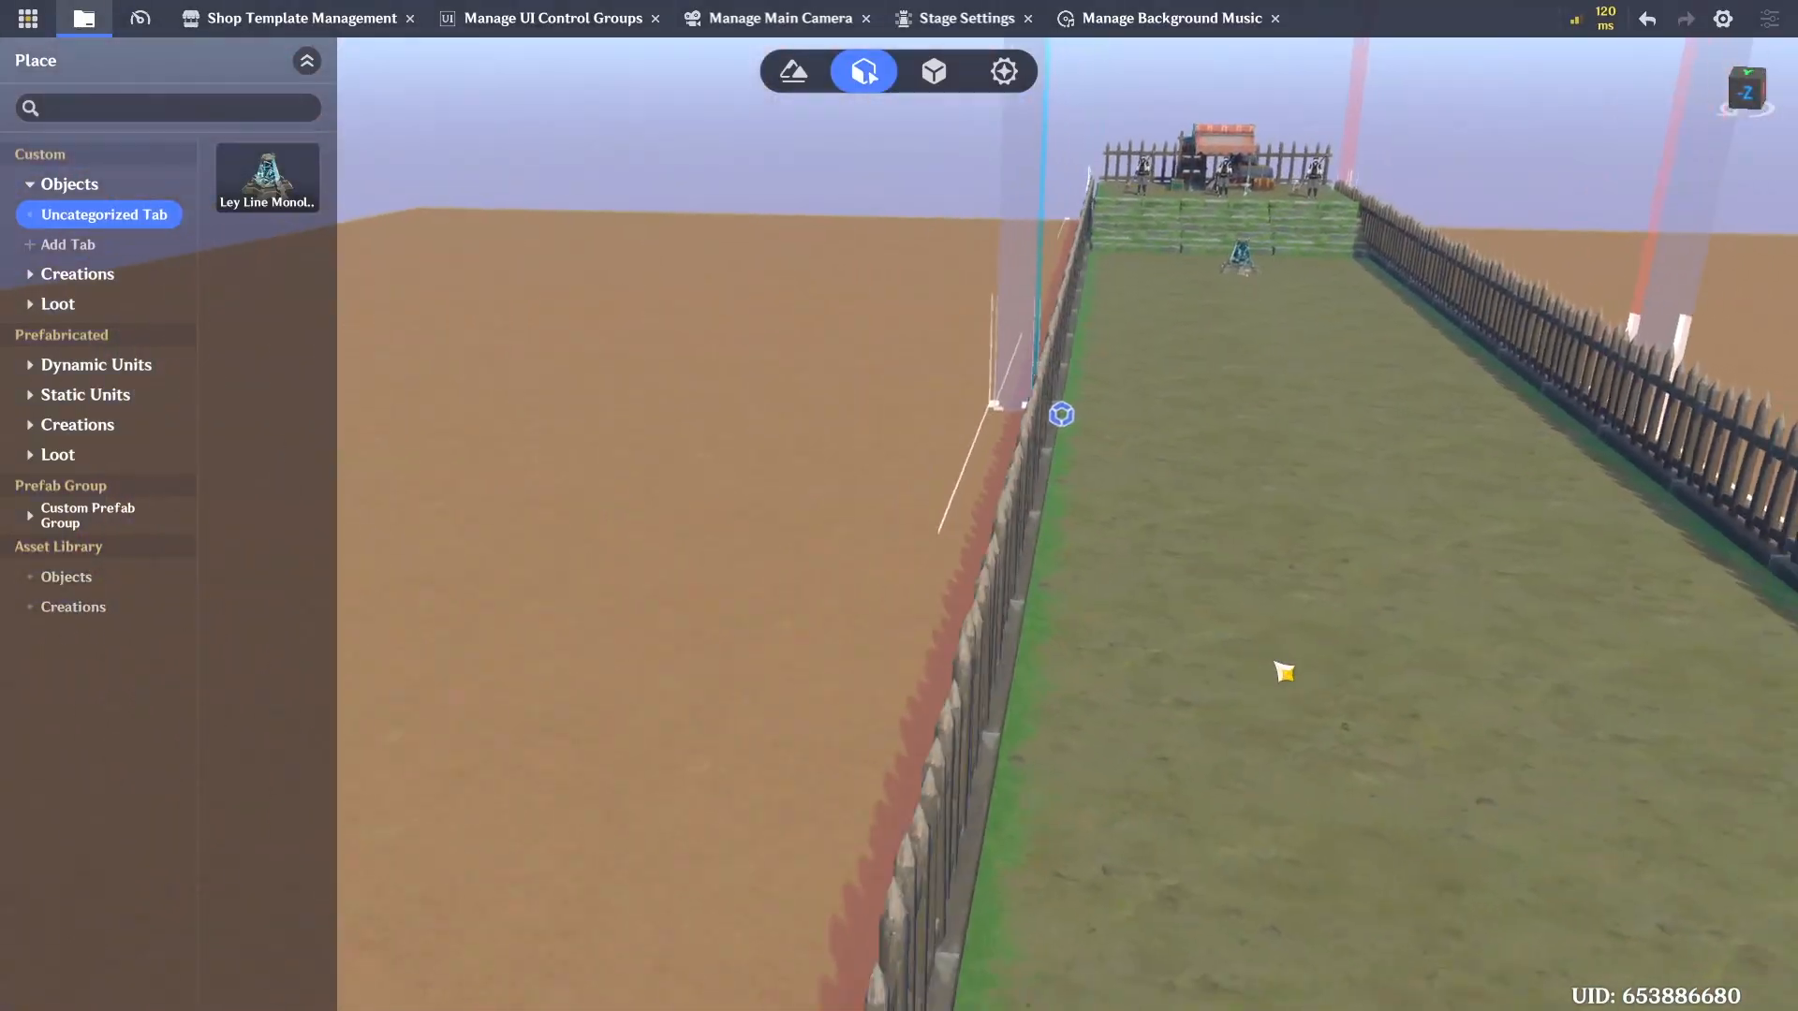
Inspect the transform and collision settings of the Empty Model barriers along the side fence toward the monolith
left_click(993, 423)
key("w")
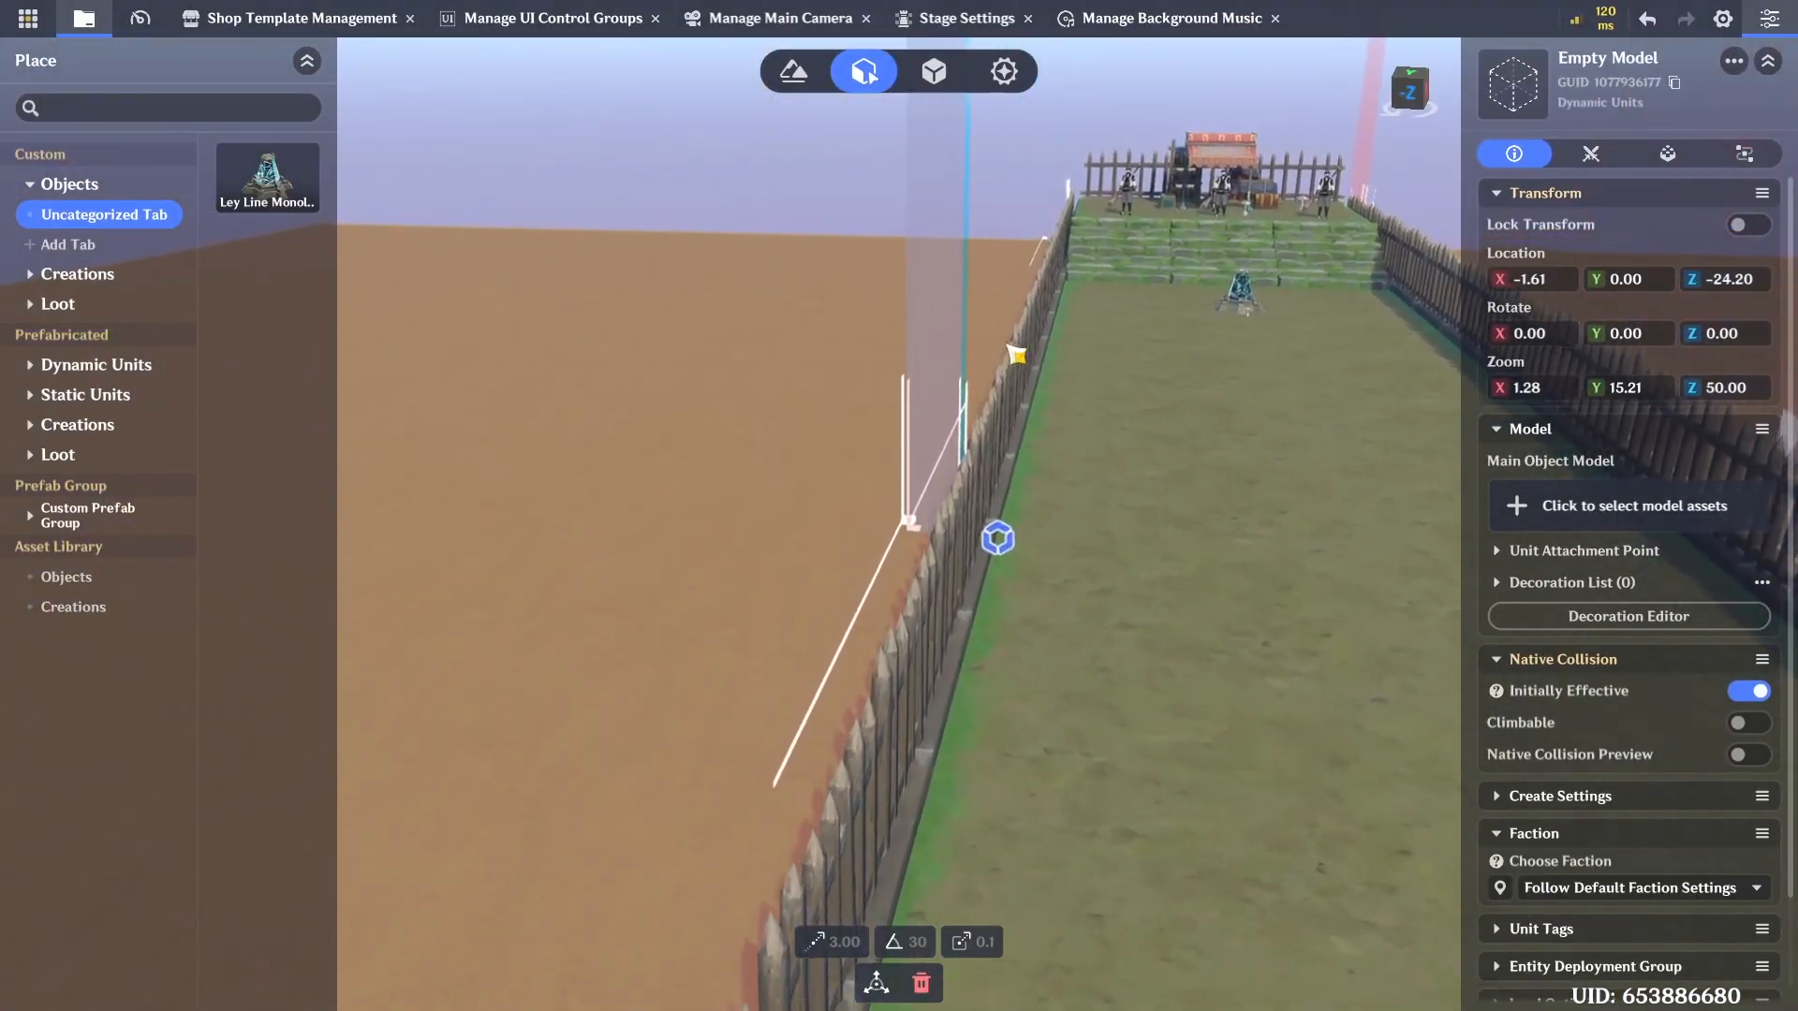
left_click(919, 608)
left_click(1021, 493)
key("w")
mouse_move(1105, 497)
right_mouse_down()
mouse_move(1056, 526)
mouse_move(1076, 526)
mouse_move(1083, 489)
right_mouse_up()
key("s")
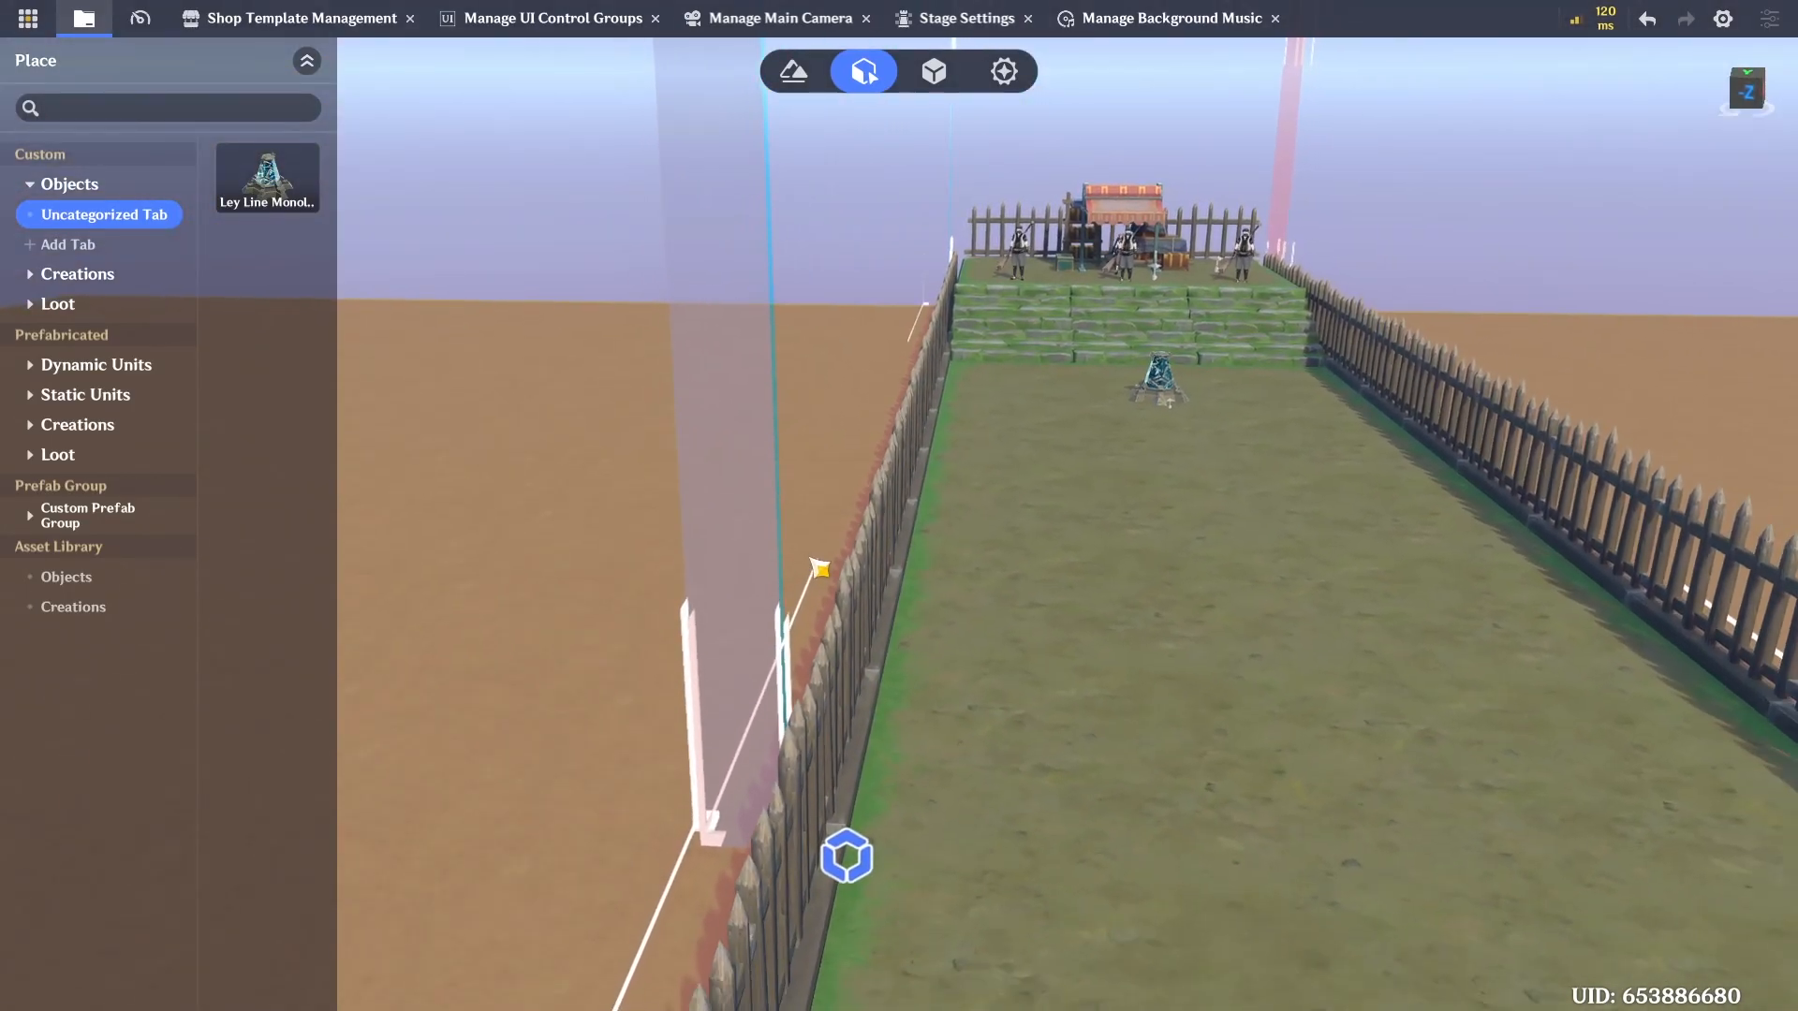
left_click(861, 654)
key("w")
left_click(852, 560)
key("d")
key("w")
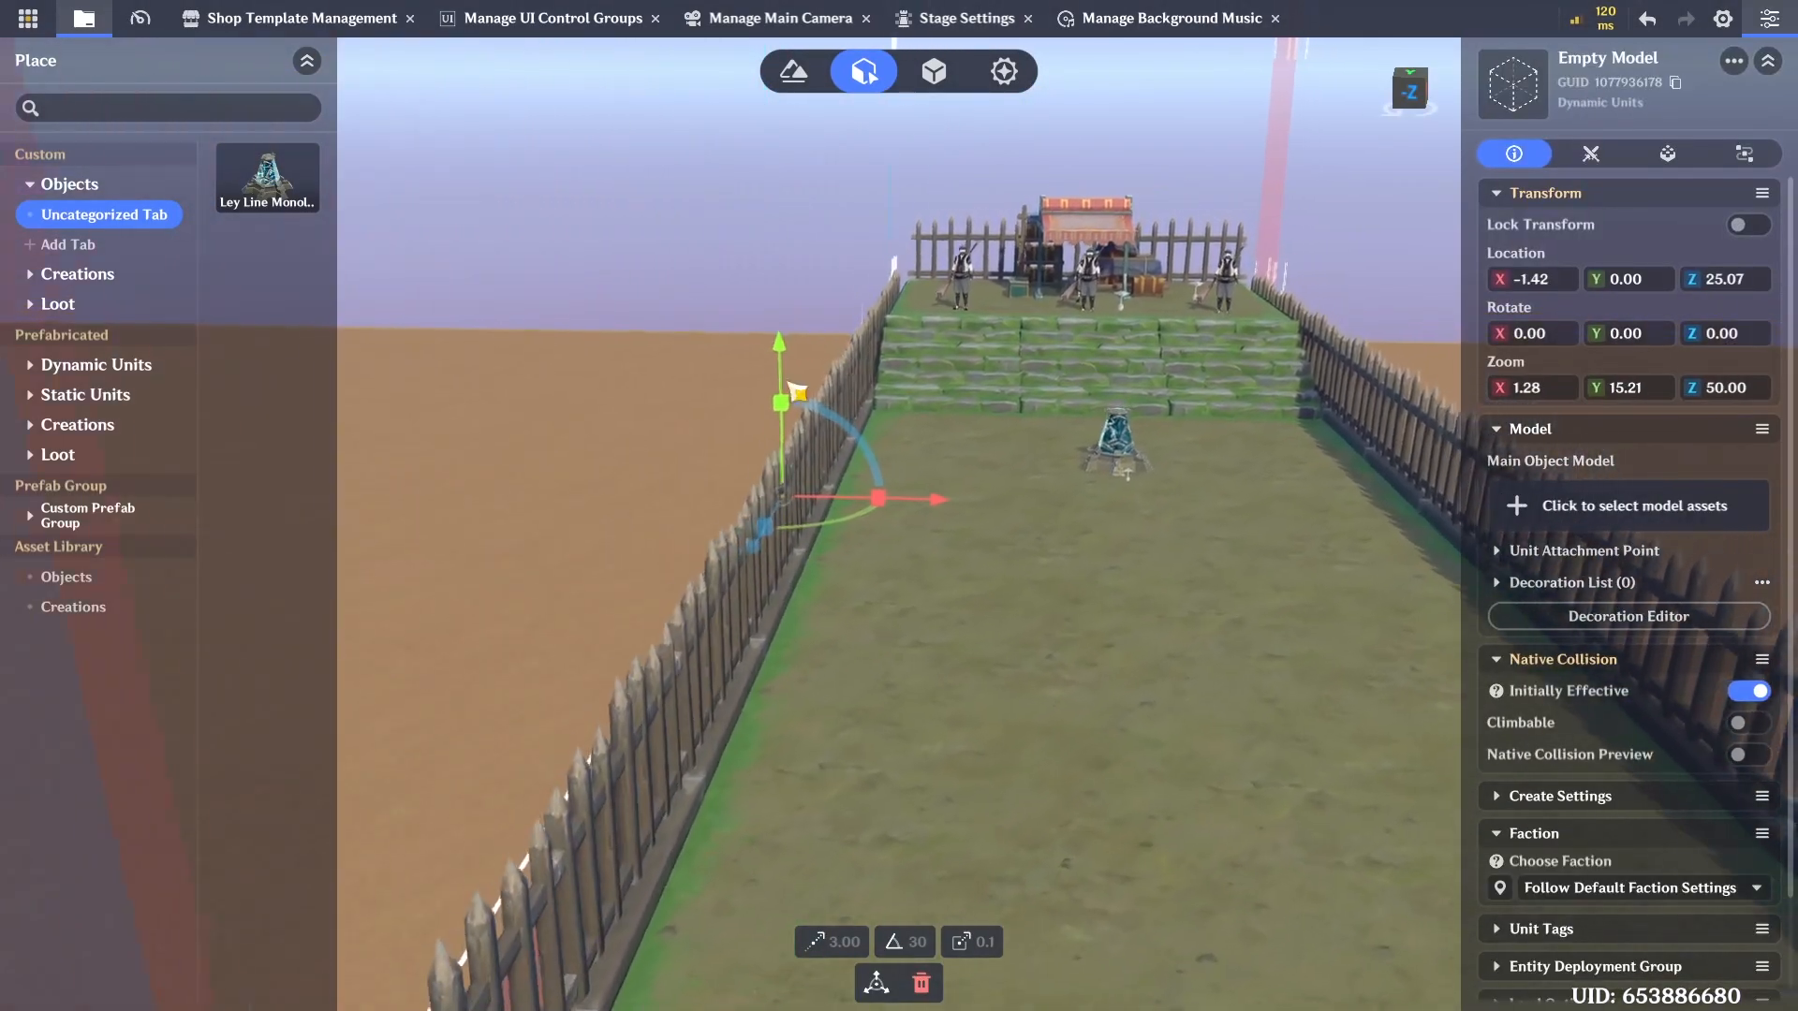
Select the dragon and review its battle attributes down to the standard behavior settings
right_click_drag(981, 498, 1040, 509)
key("w")
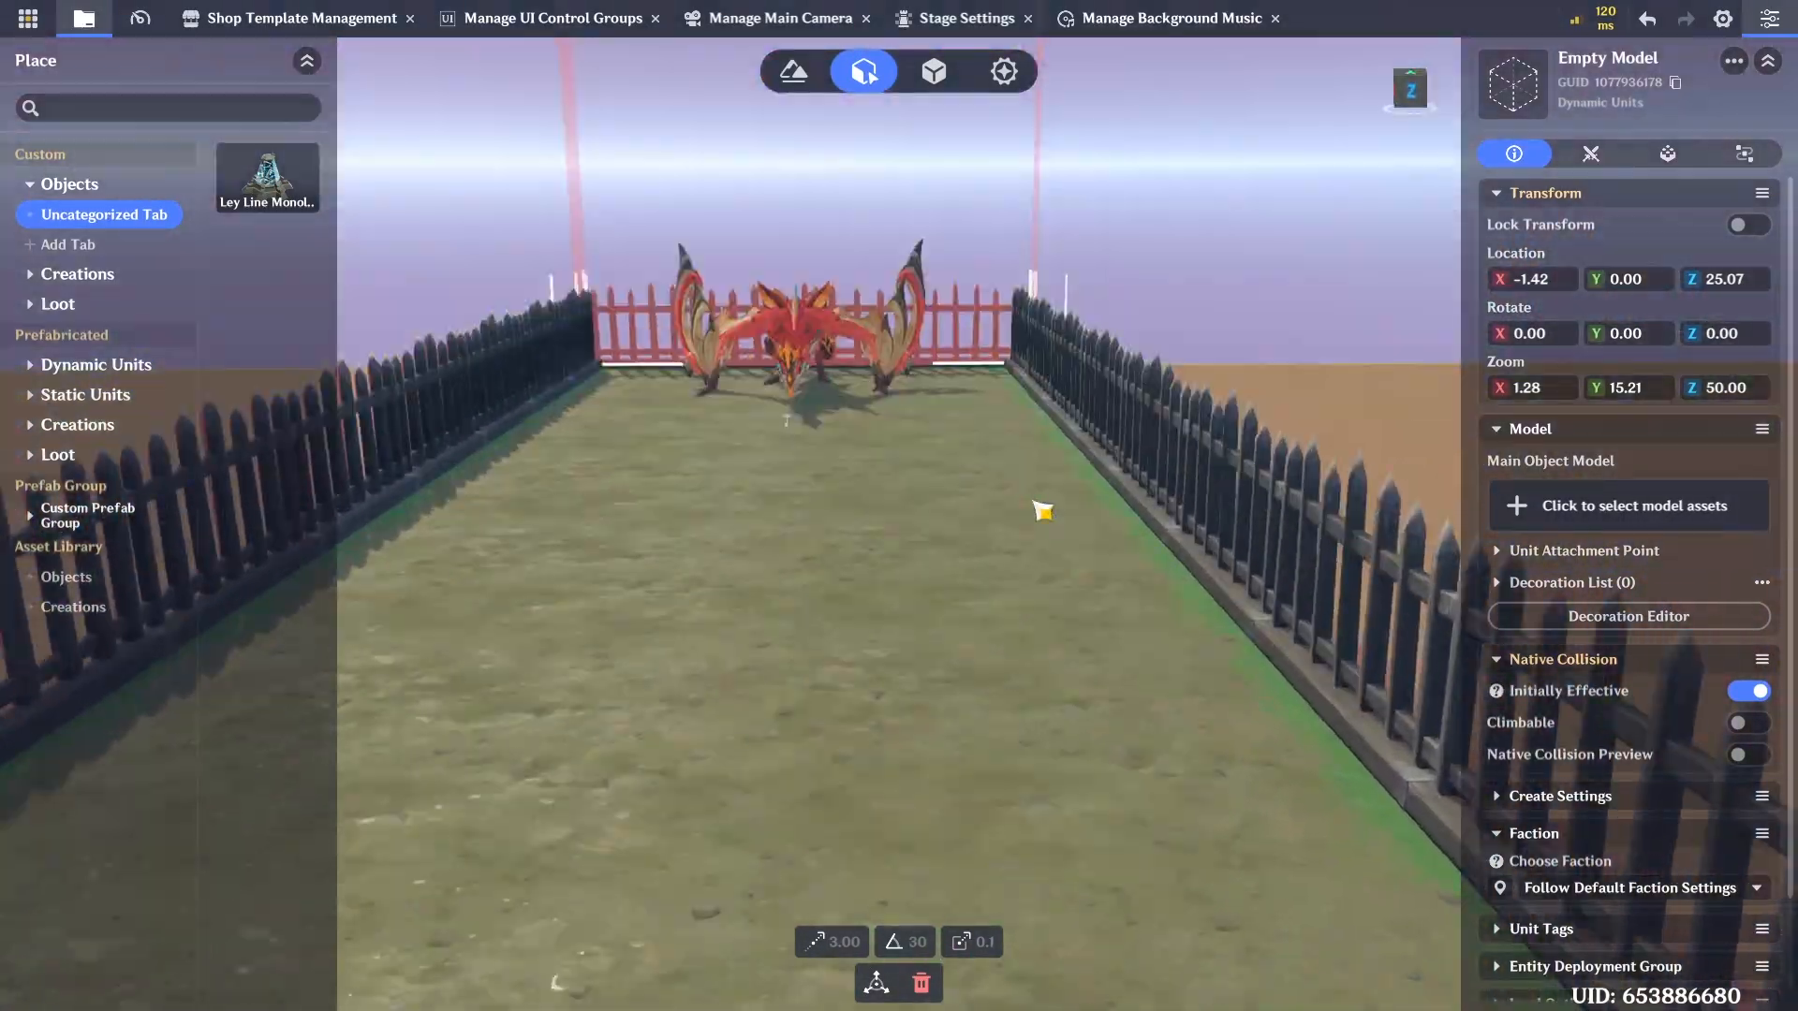
left_click(934, 520)
key("w")
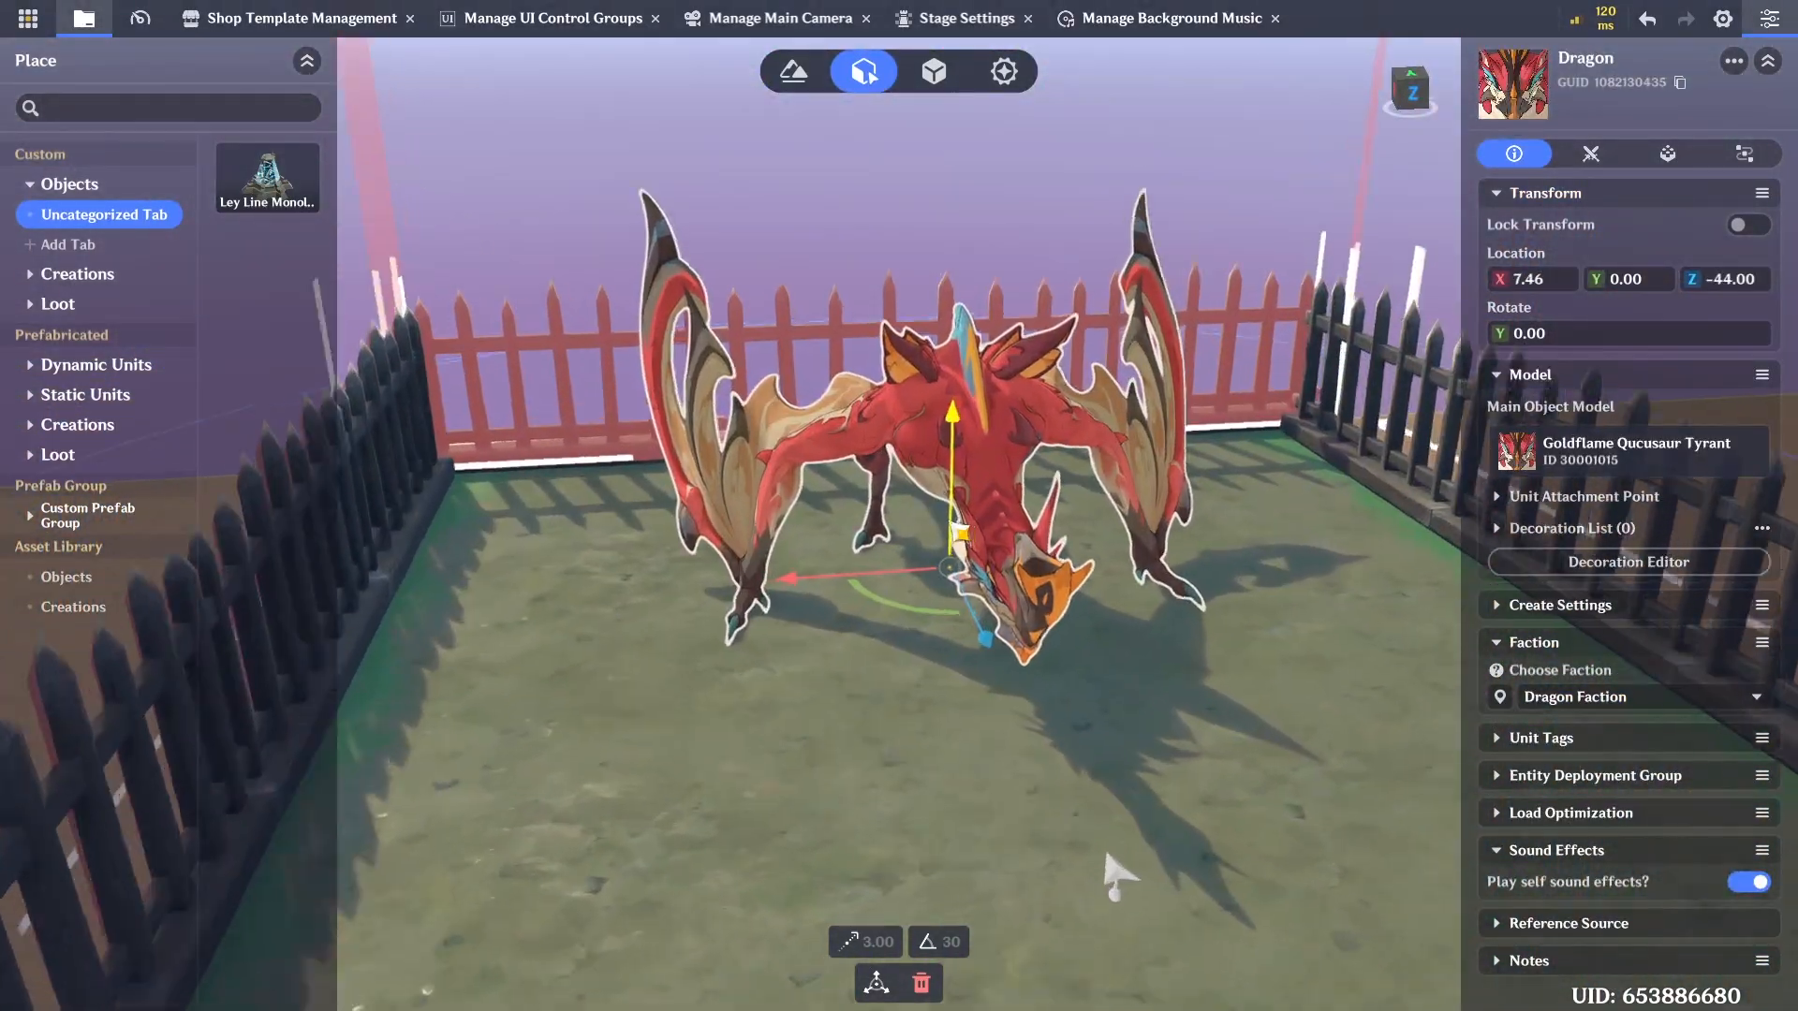
left_click(1591, 154)
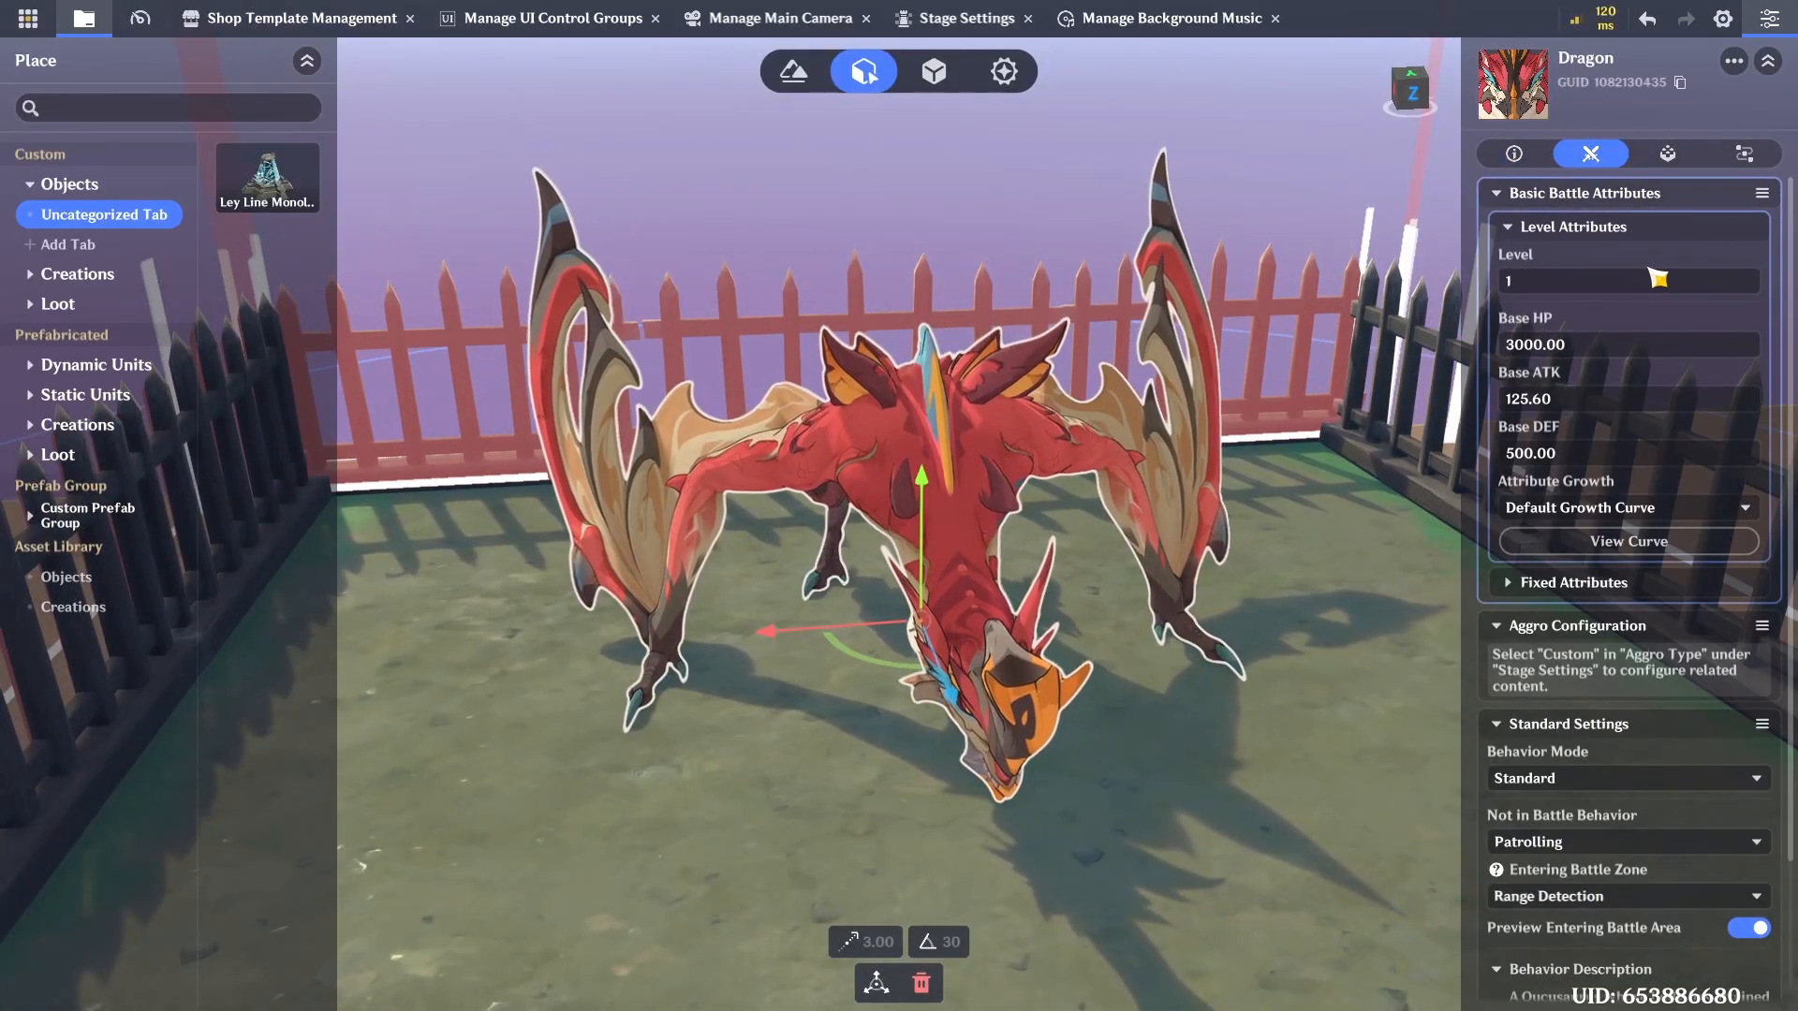
scroll(1586, 837, "down", 5)
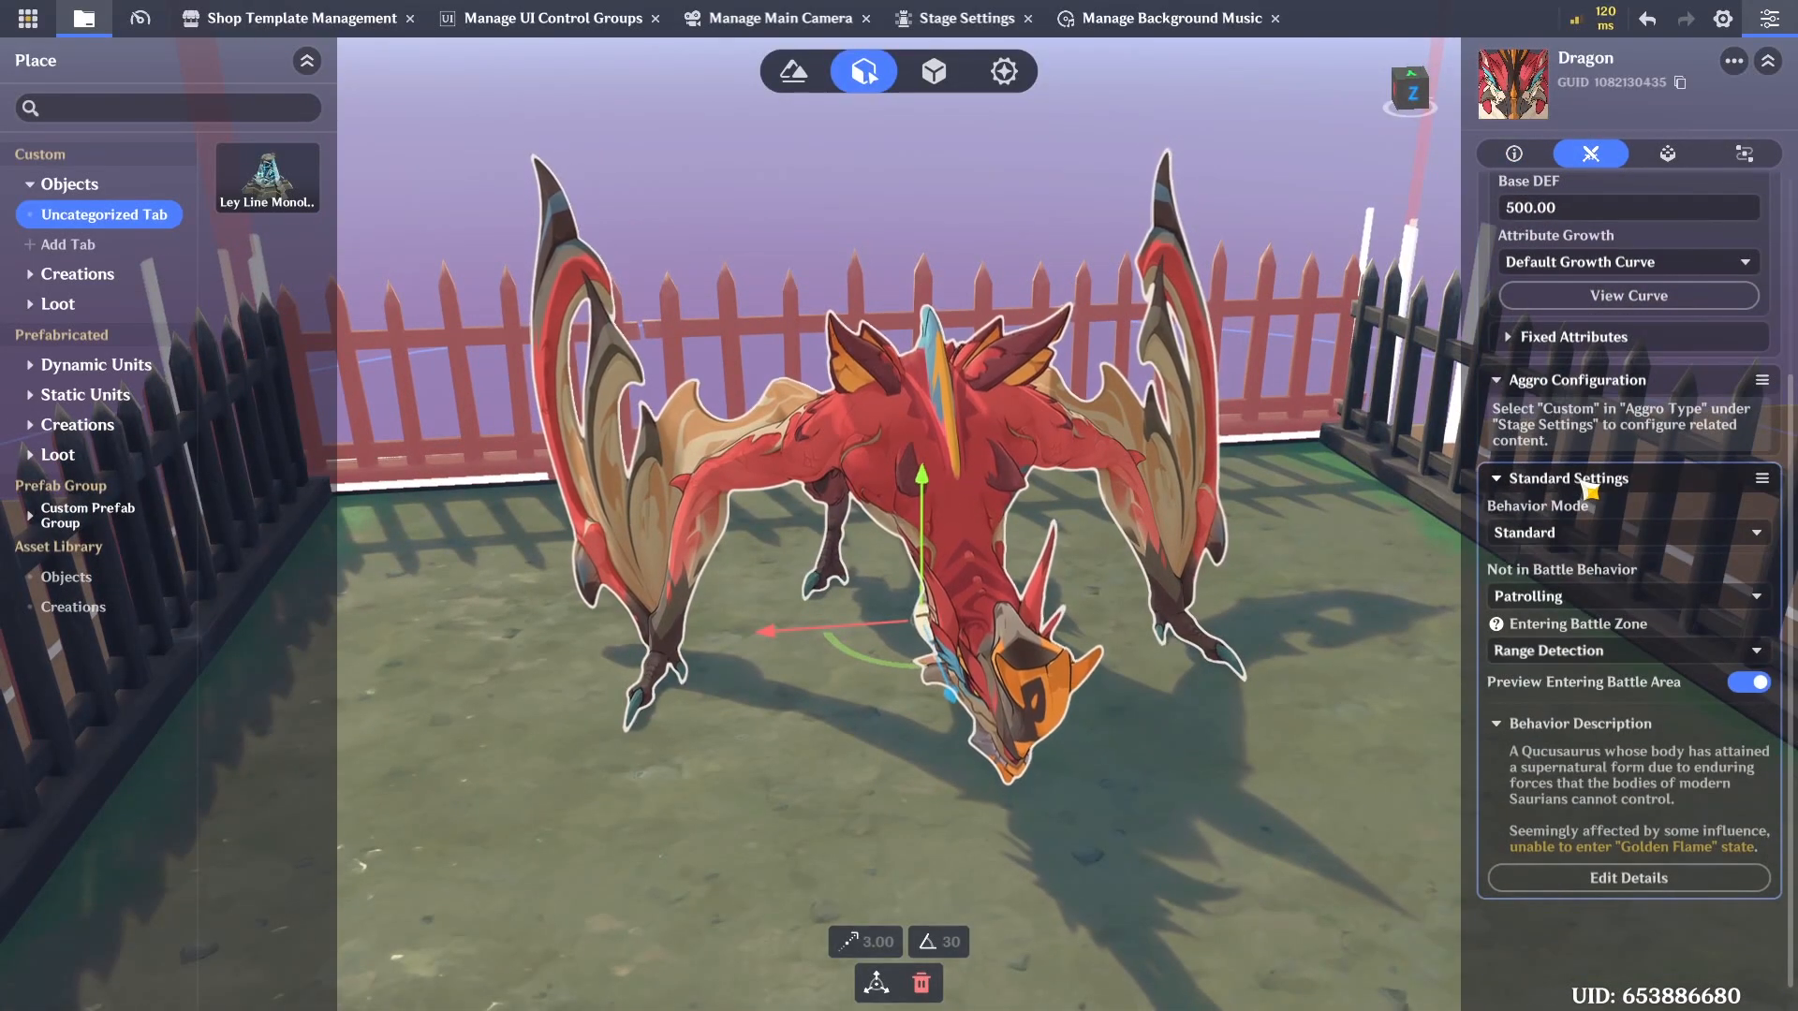
Open the combat section of the dragon's detailed standard settings with its perception range in view
left_click(1630, 967)
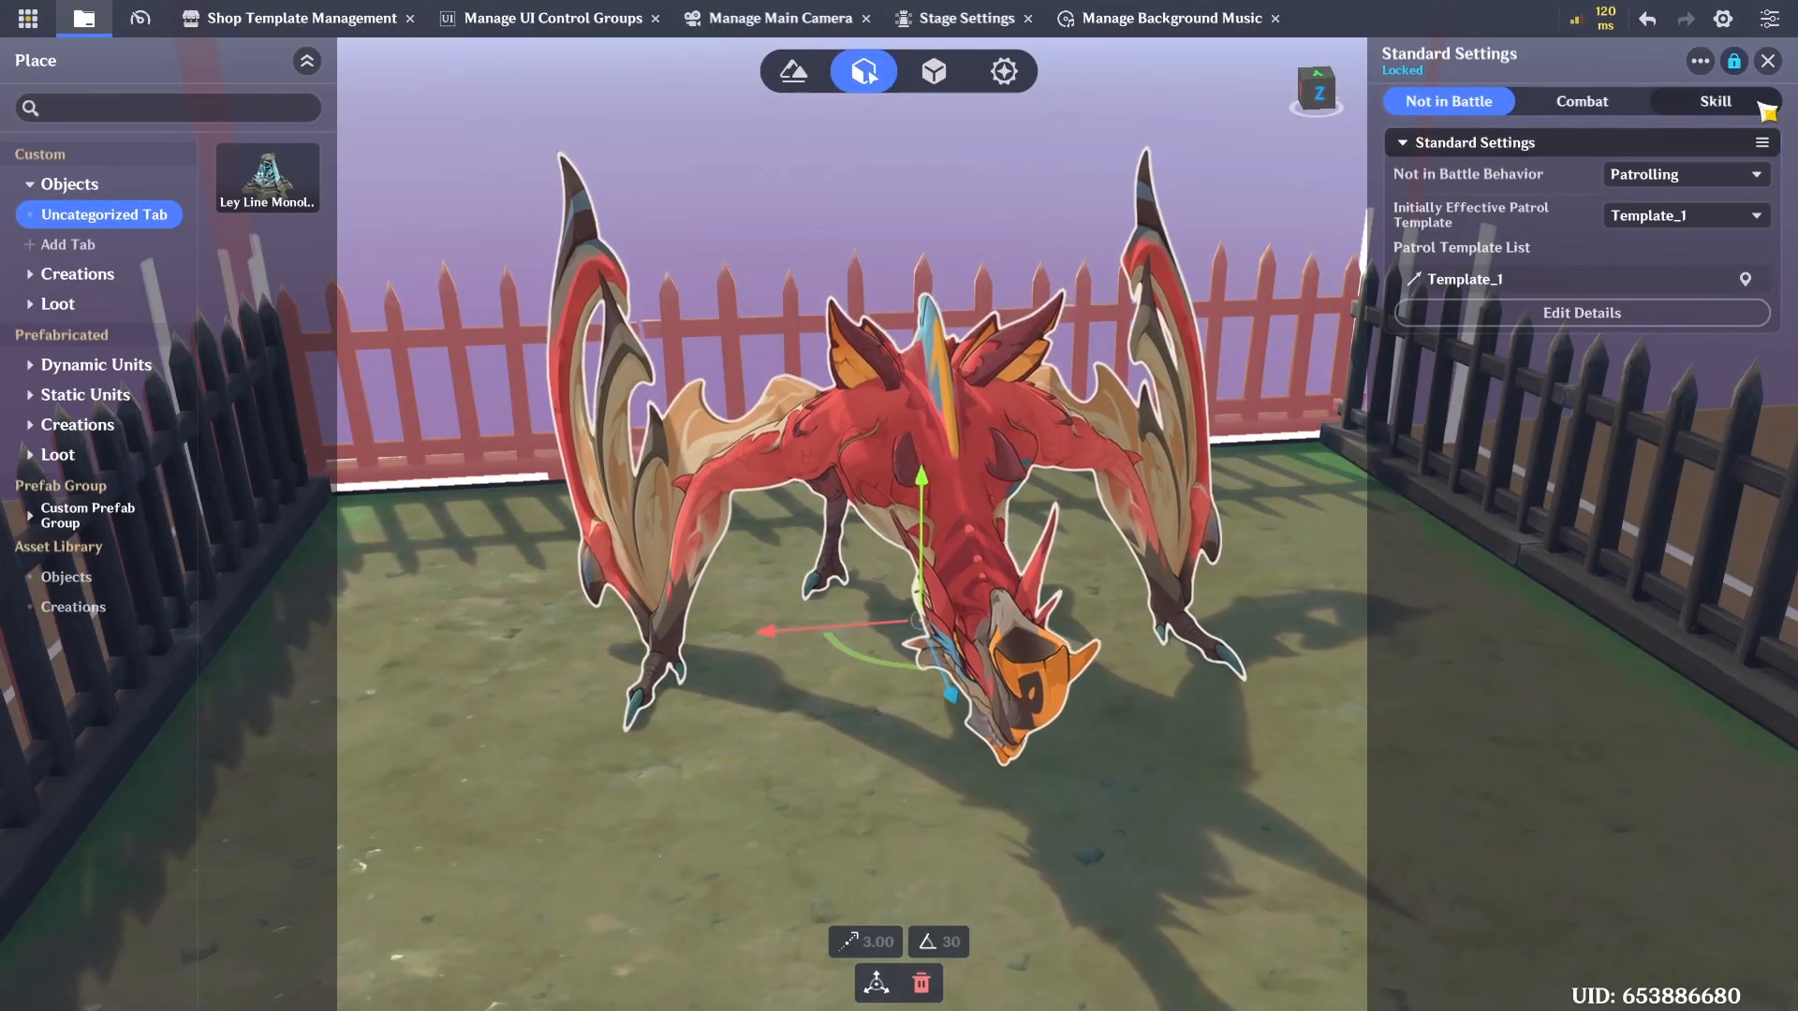
left_click(1768, 62)
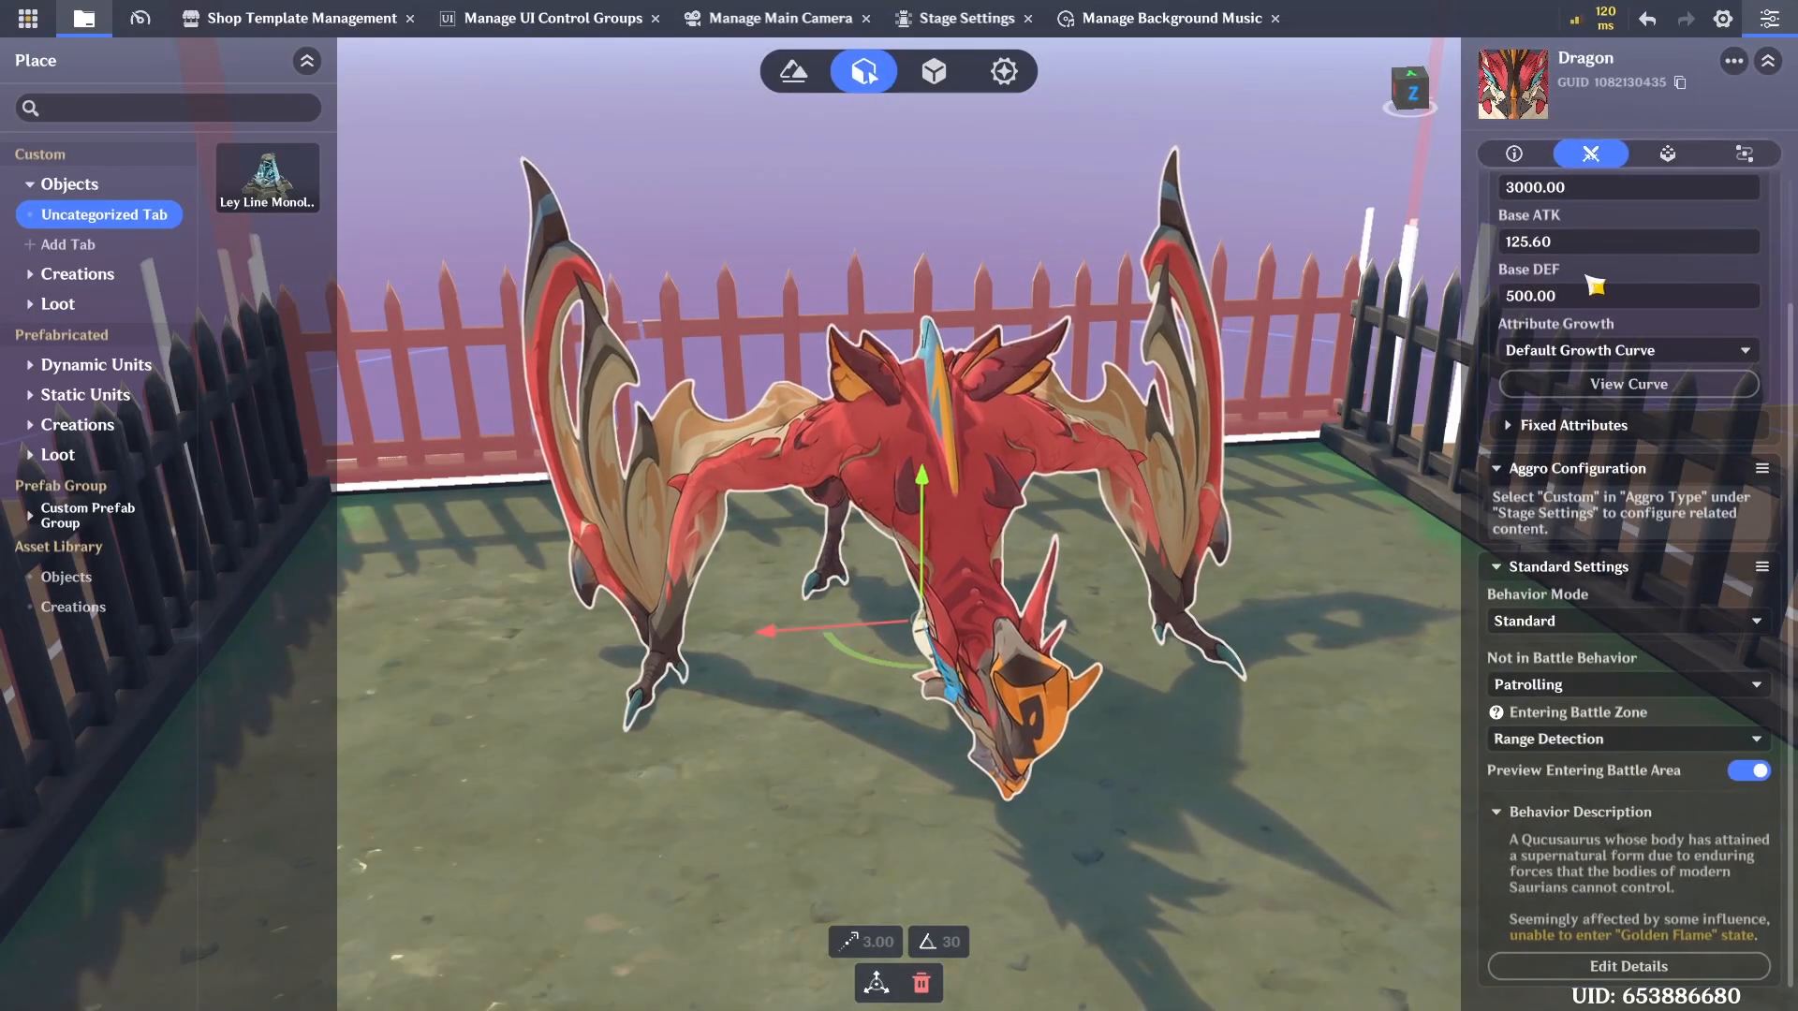
left_click(1646, 969)
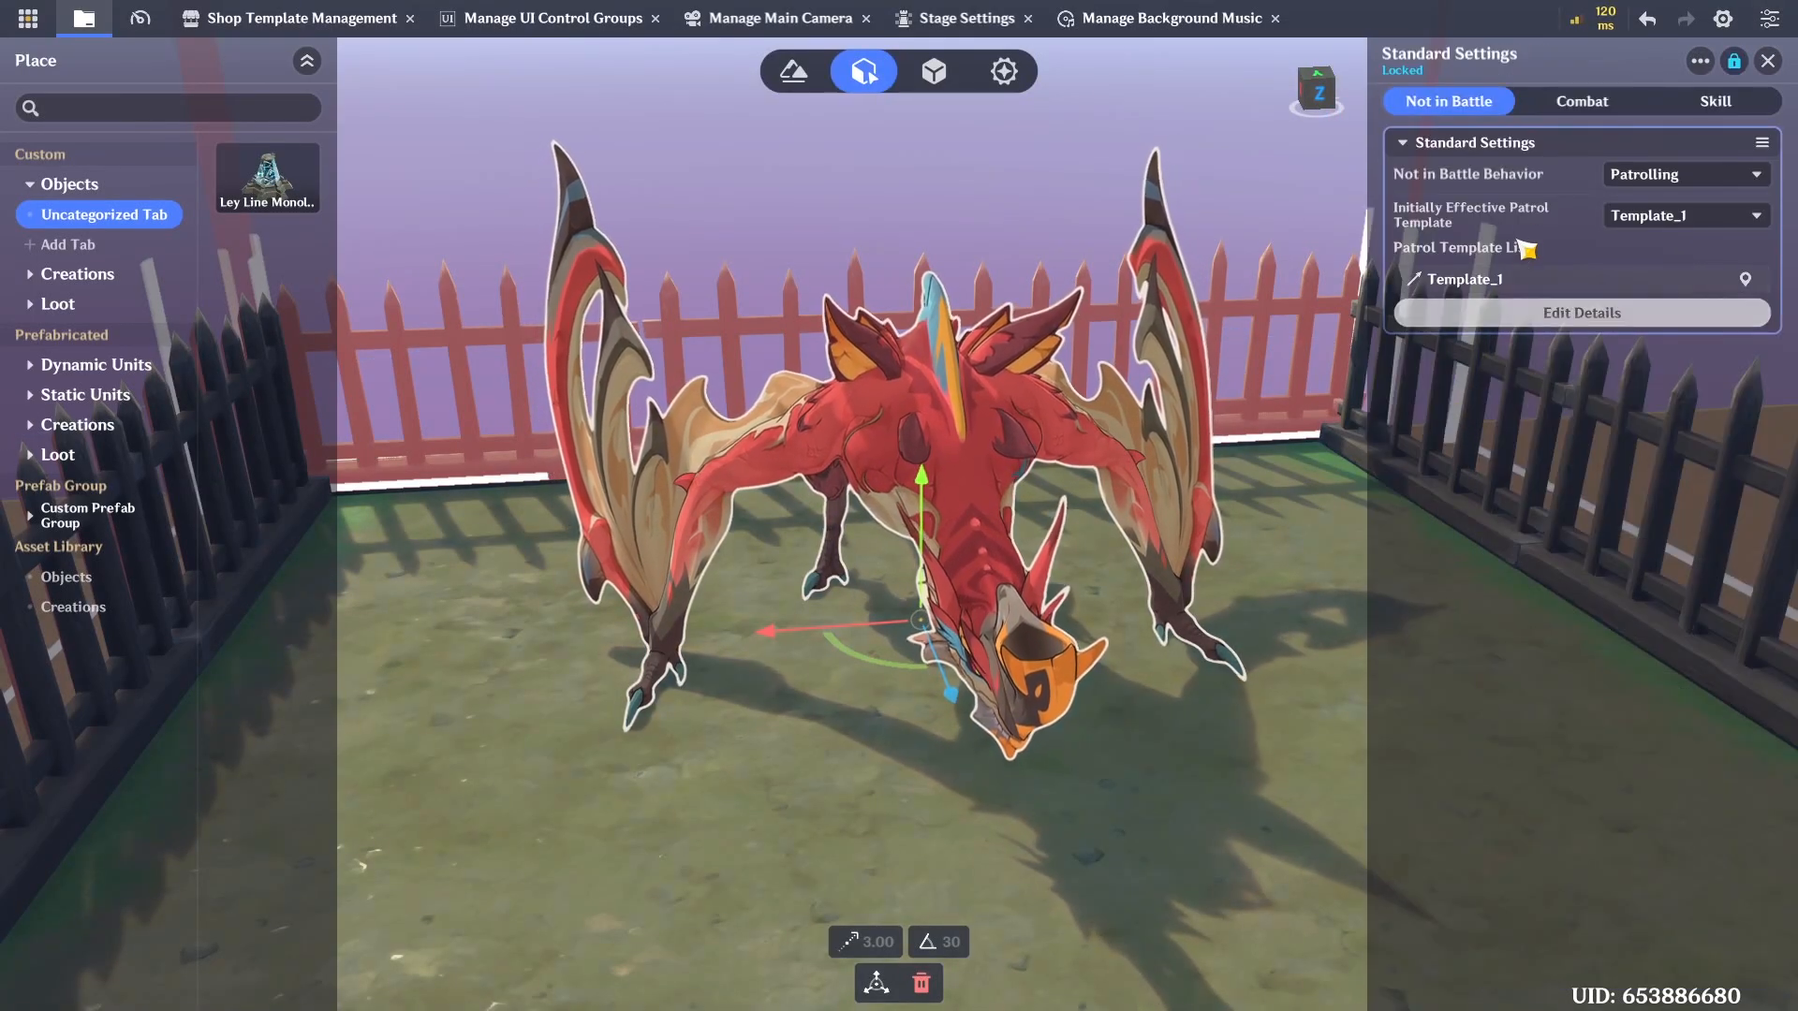
left_click(1573, 103)
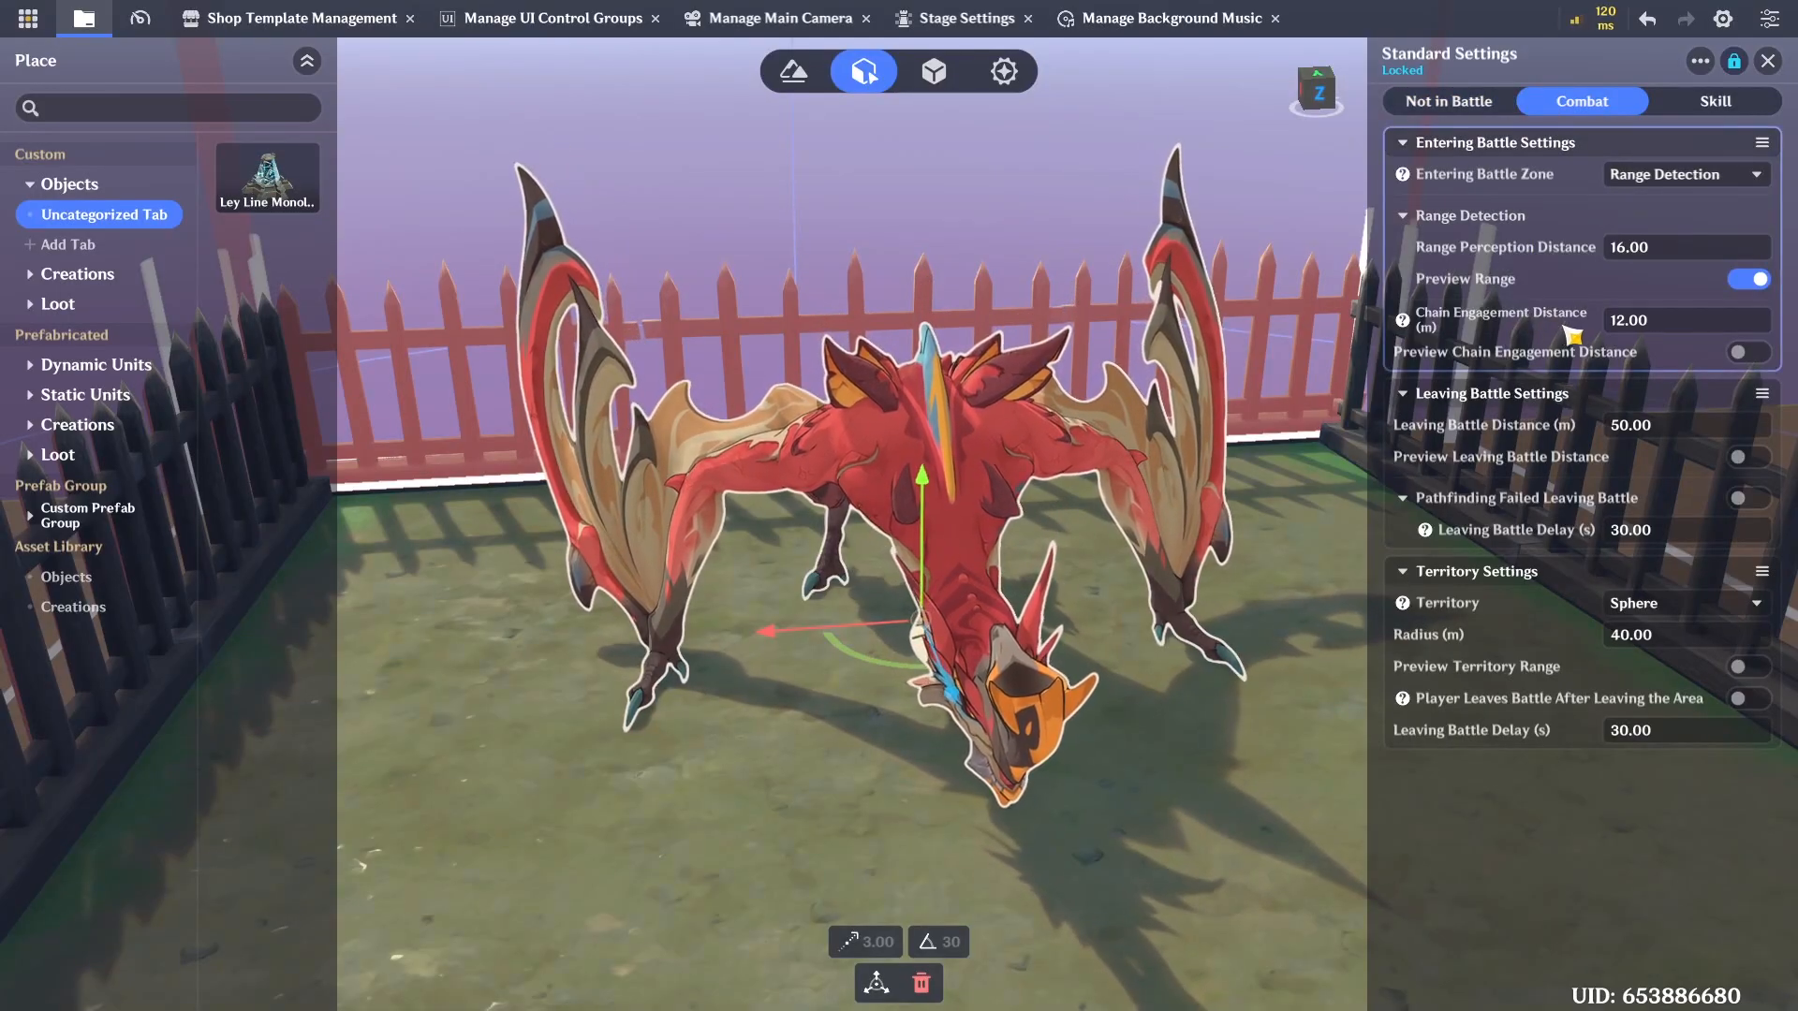
scroll(1198, 628, "down", 4)
scroll(1182, 658, "down", 3)
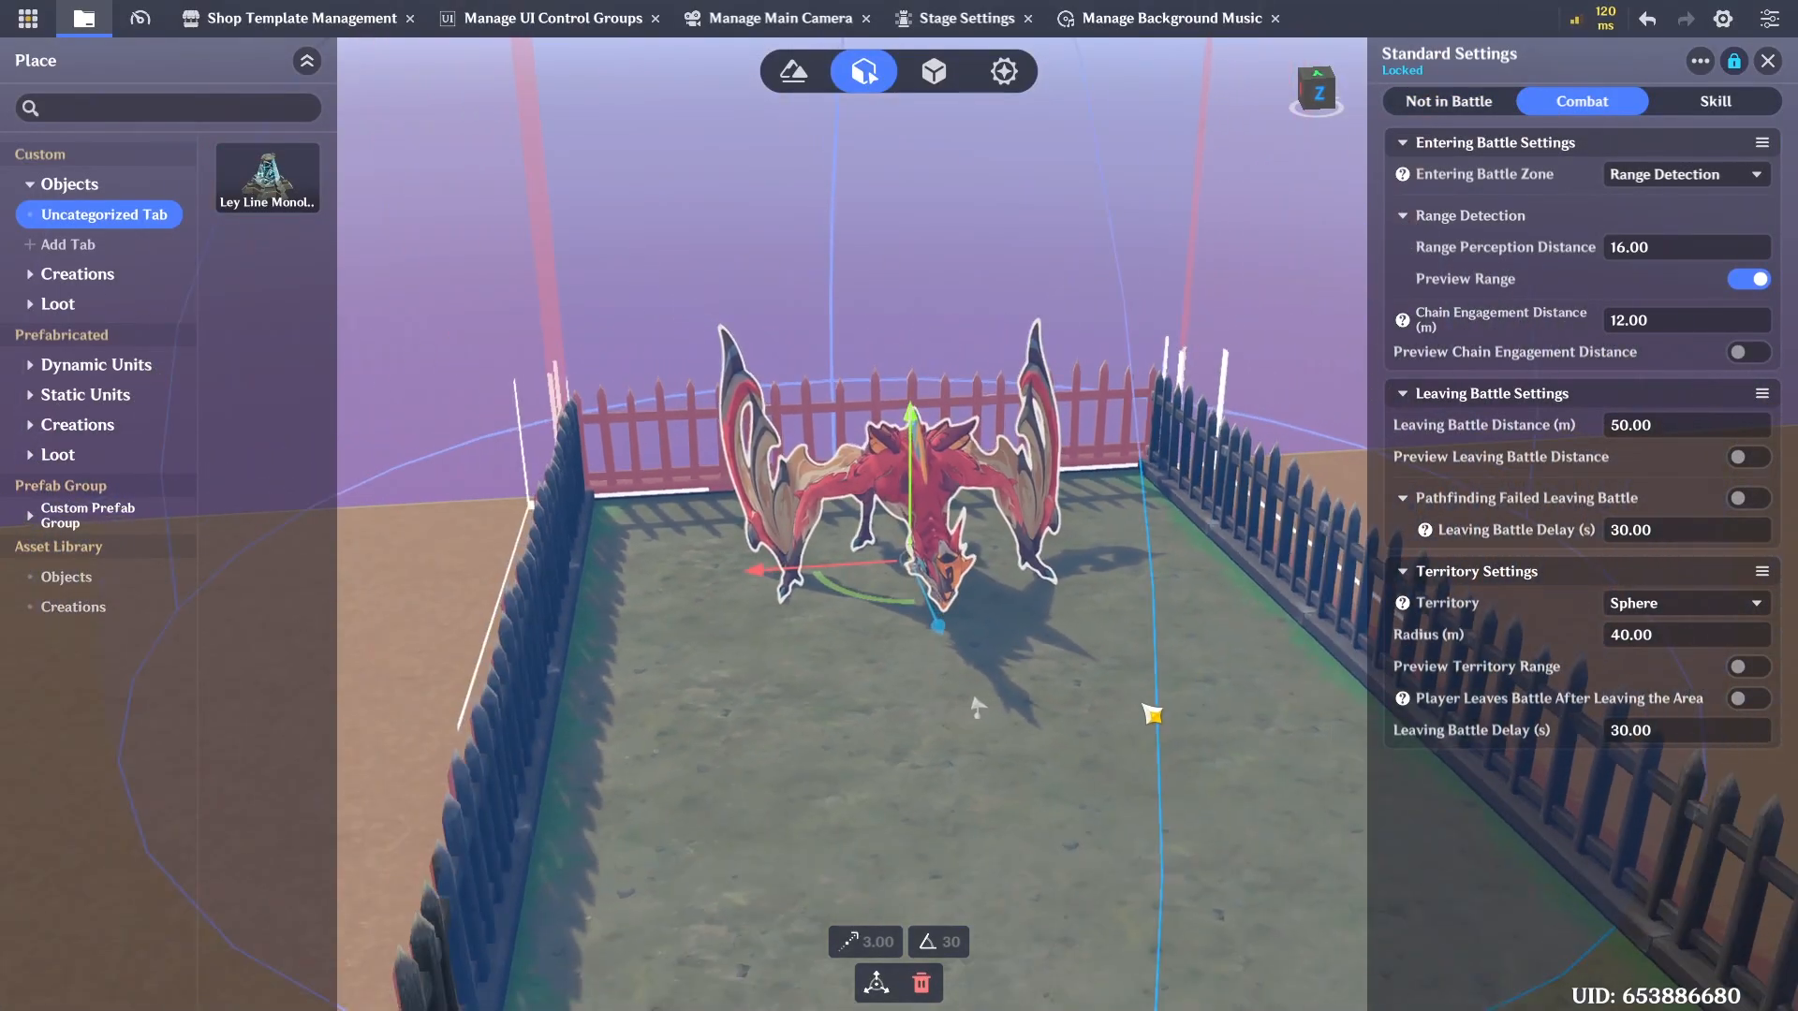
Set the dragon's pathfinding-failure and territory Leaving Battle Delay values both to 99 seconds
left_click(1684, 531)
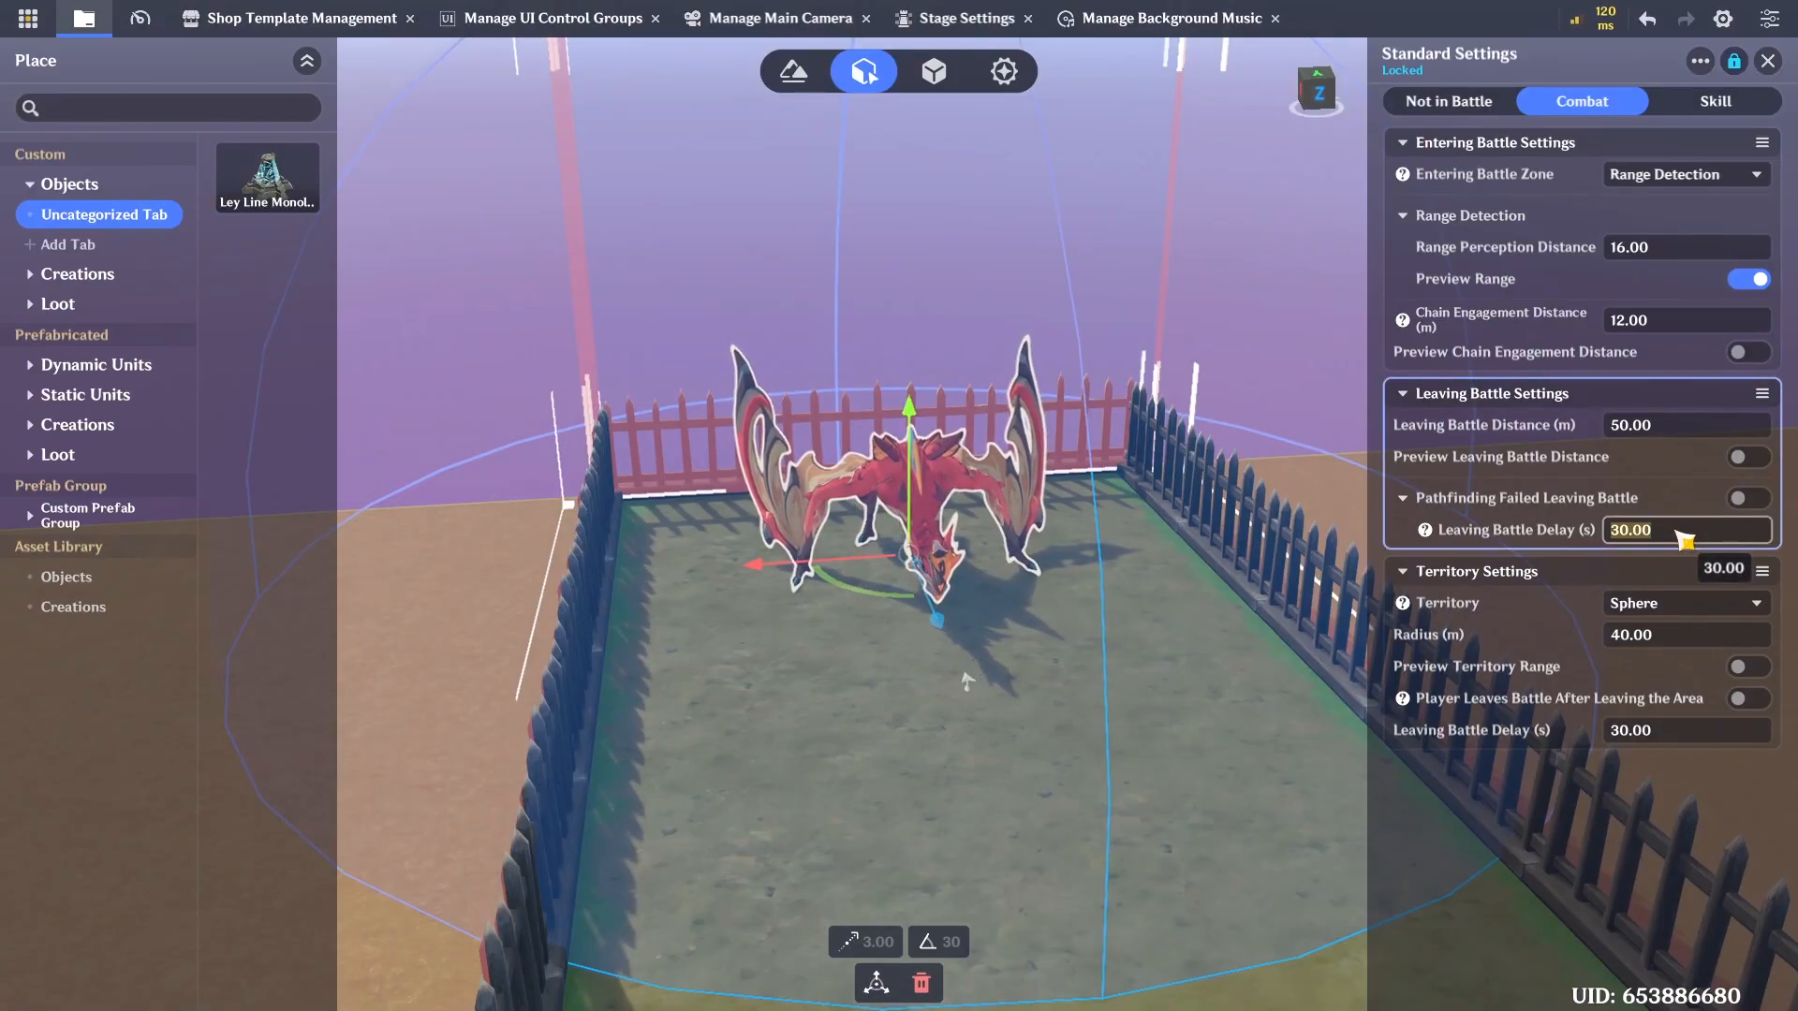
type("99")
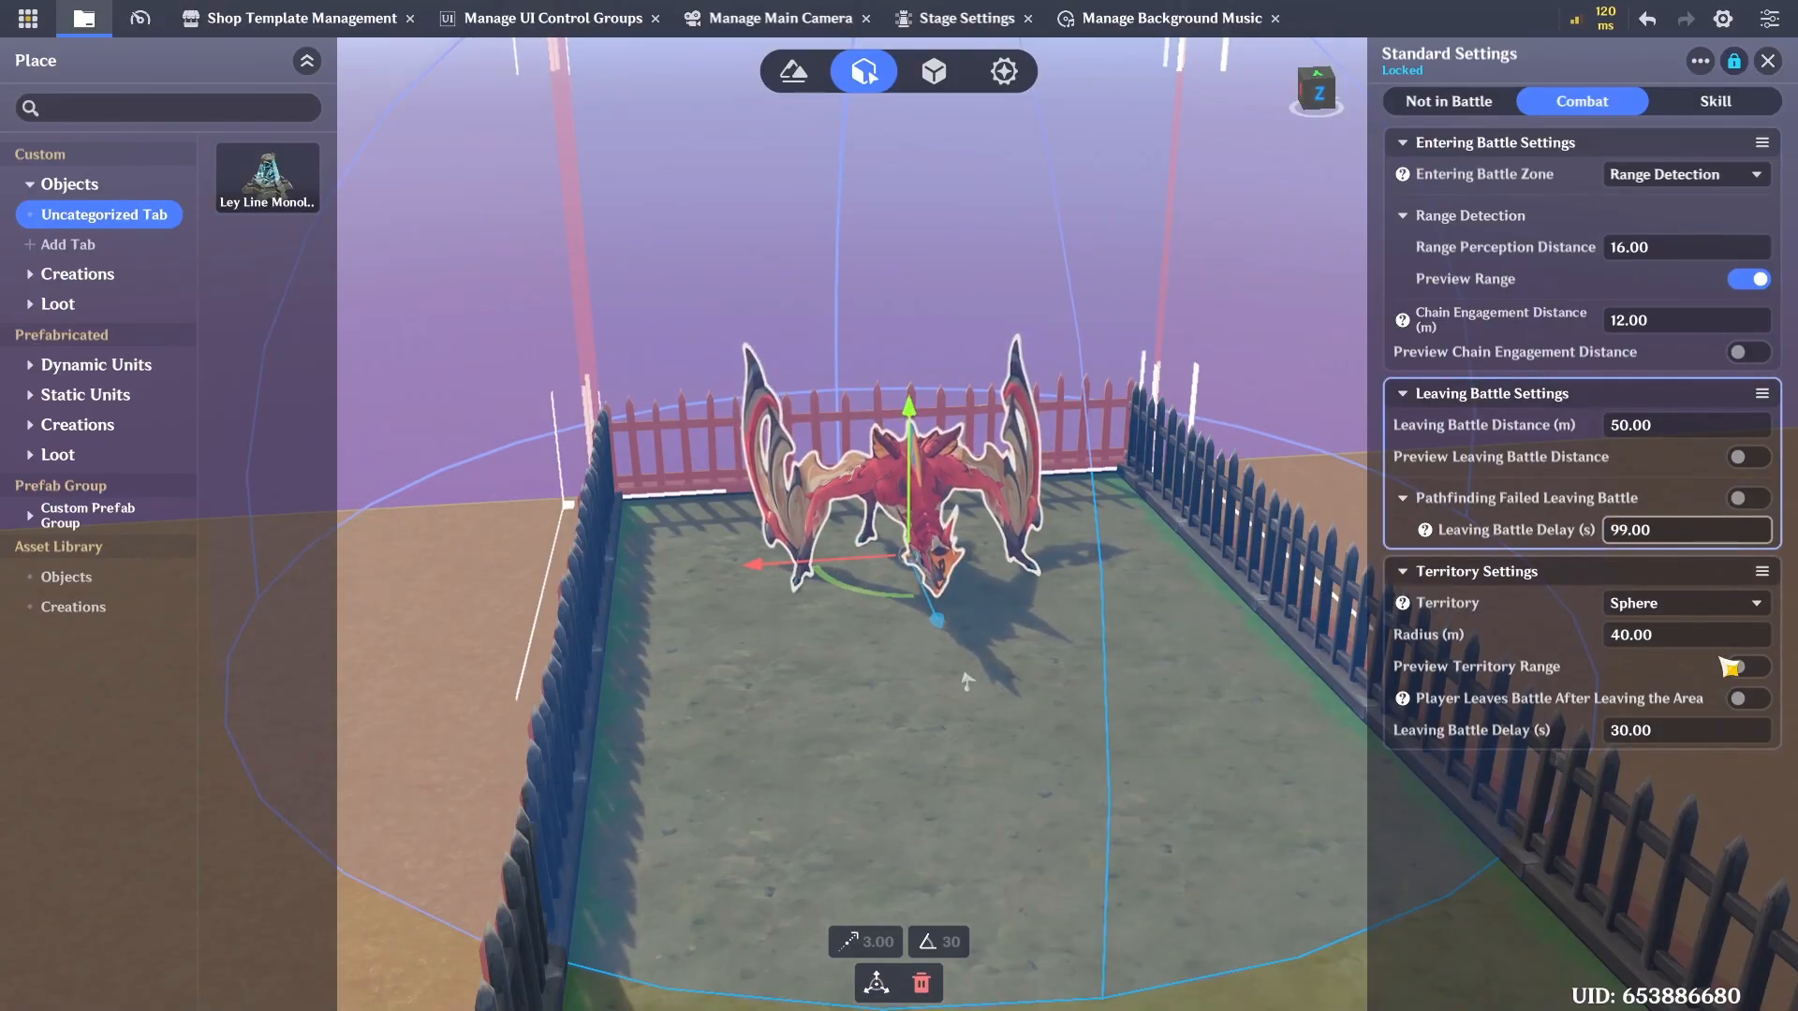
left_click(1728, 742)
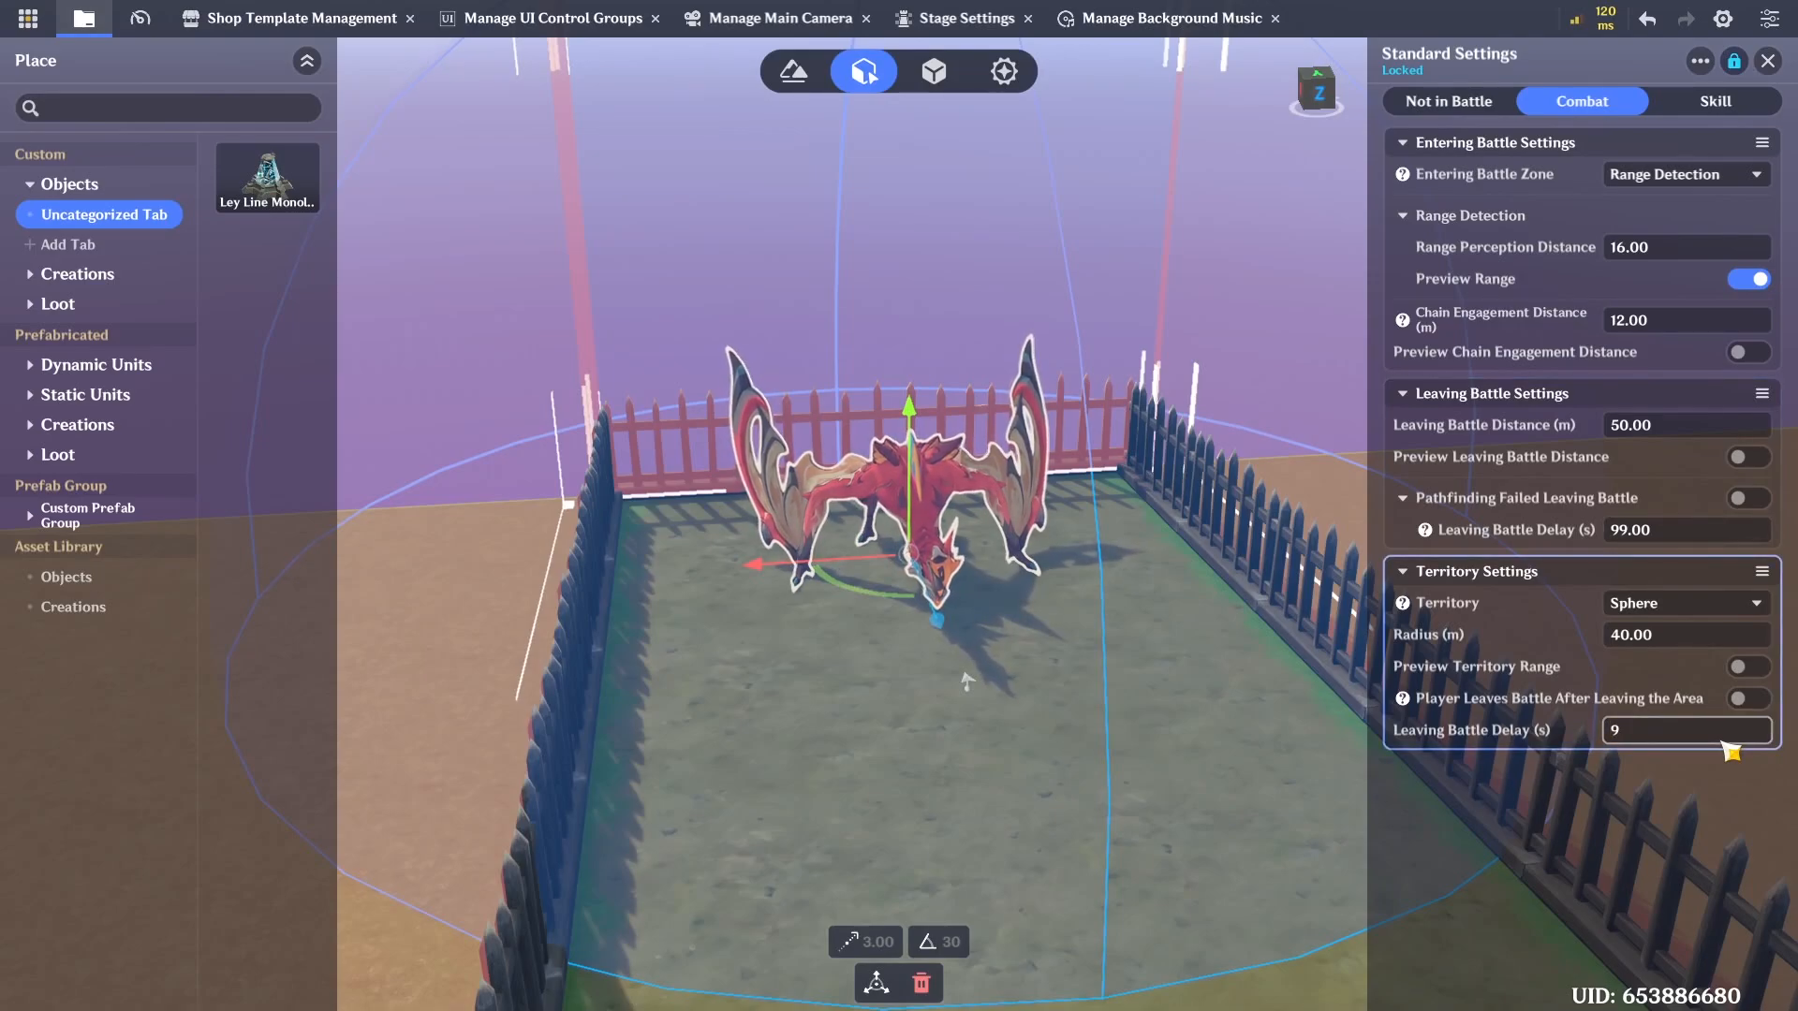
type("99")
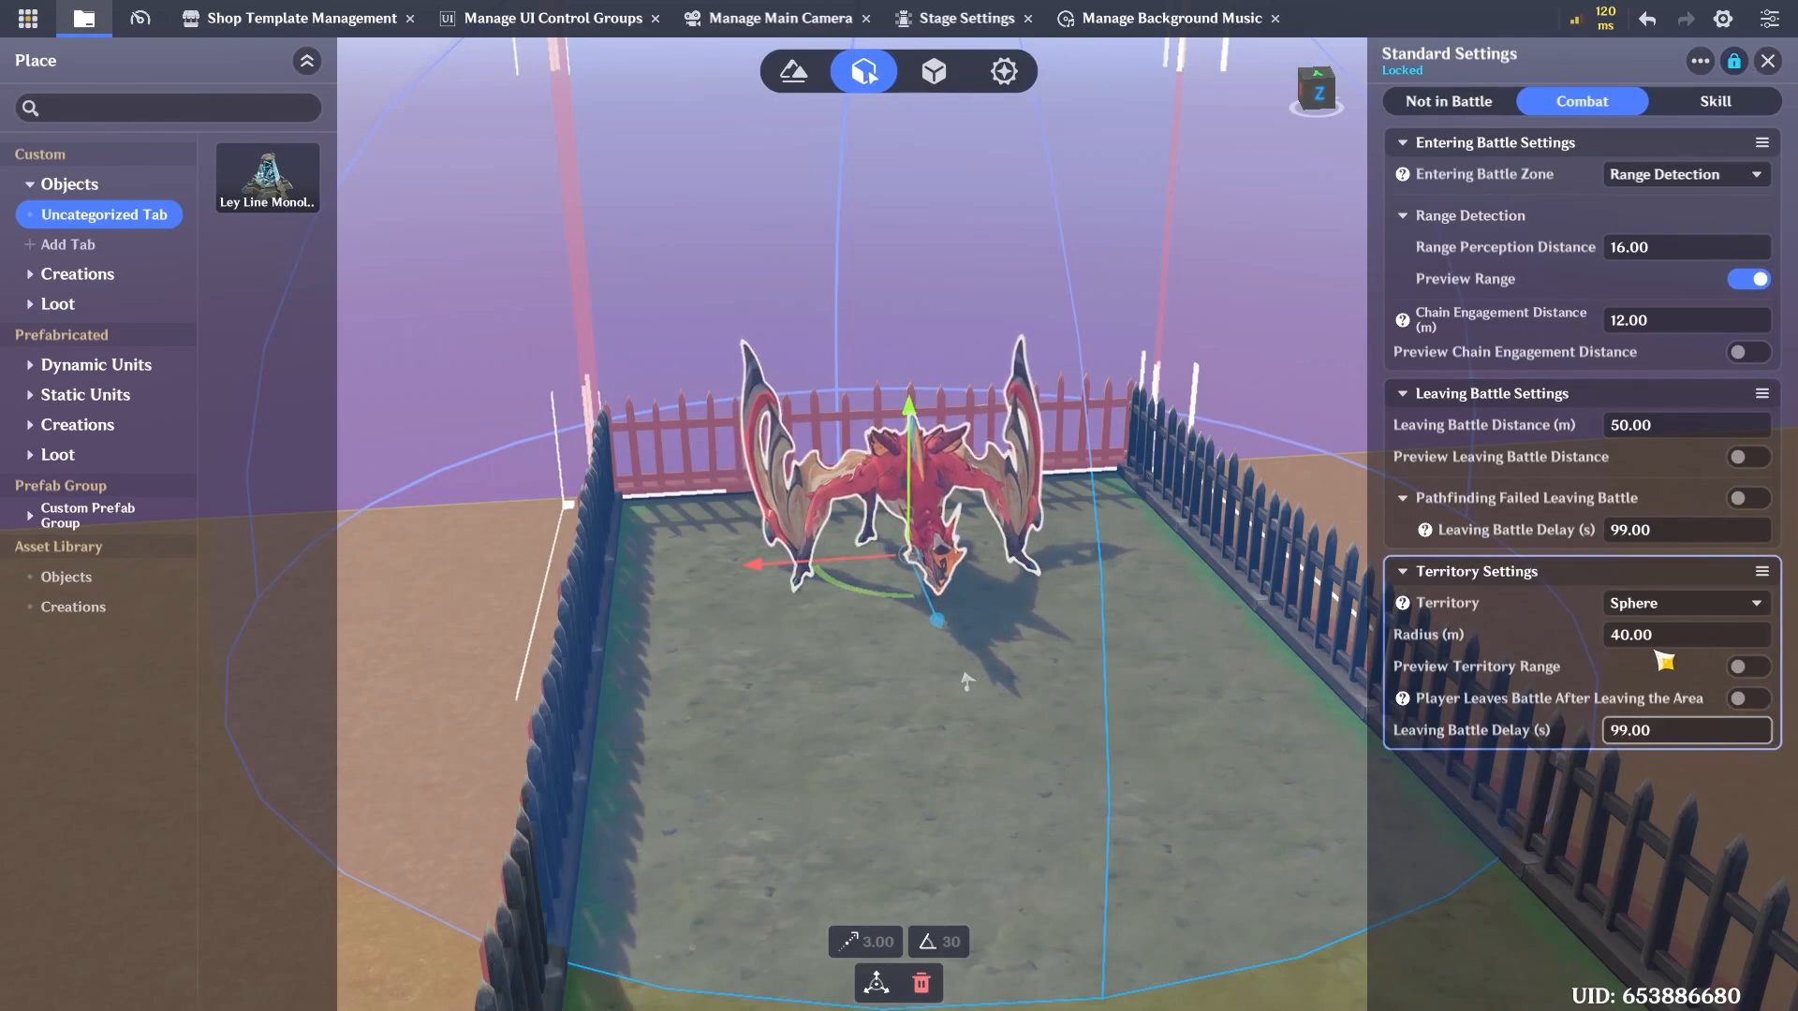
Set the dragon's spherical territory radius and its Leaving Battle Distance both to 100 m
left_click(1654, 644)
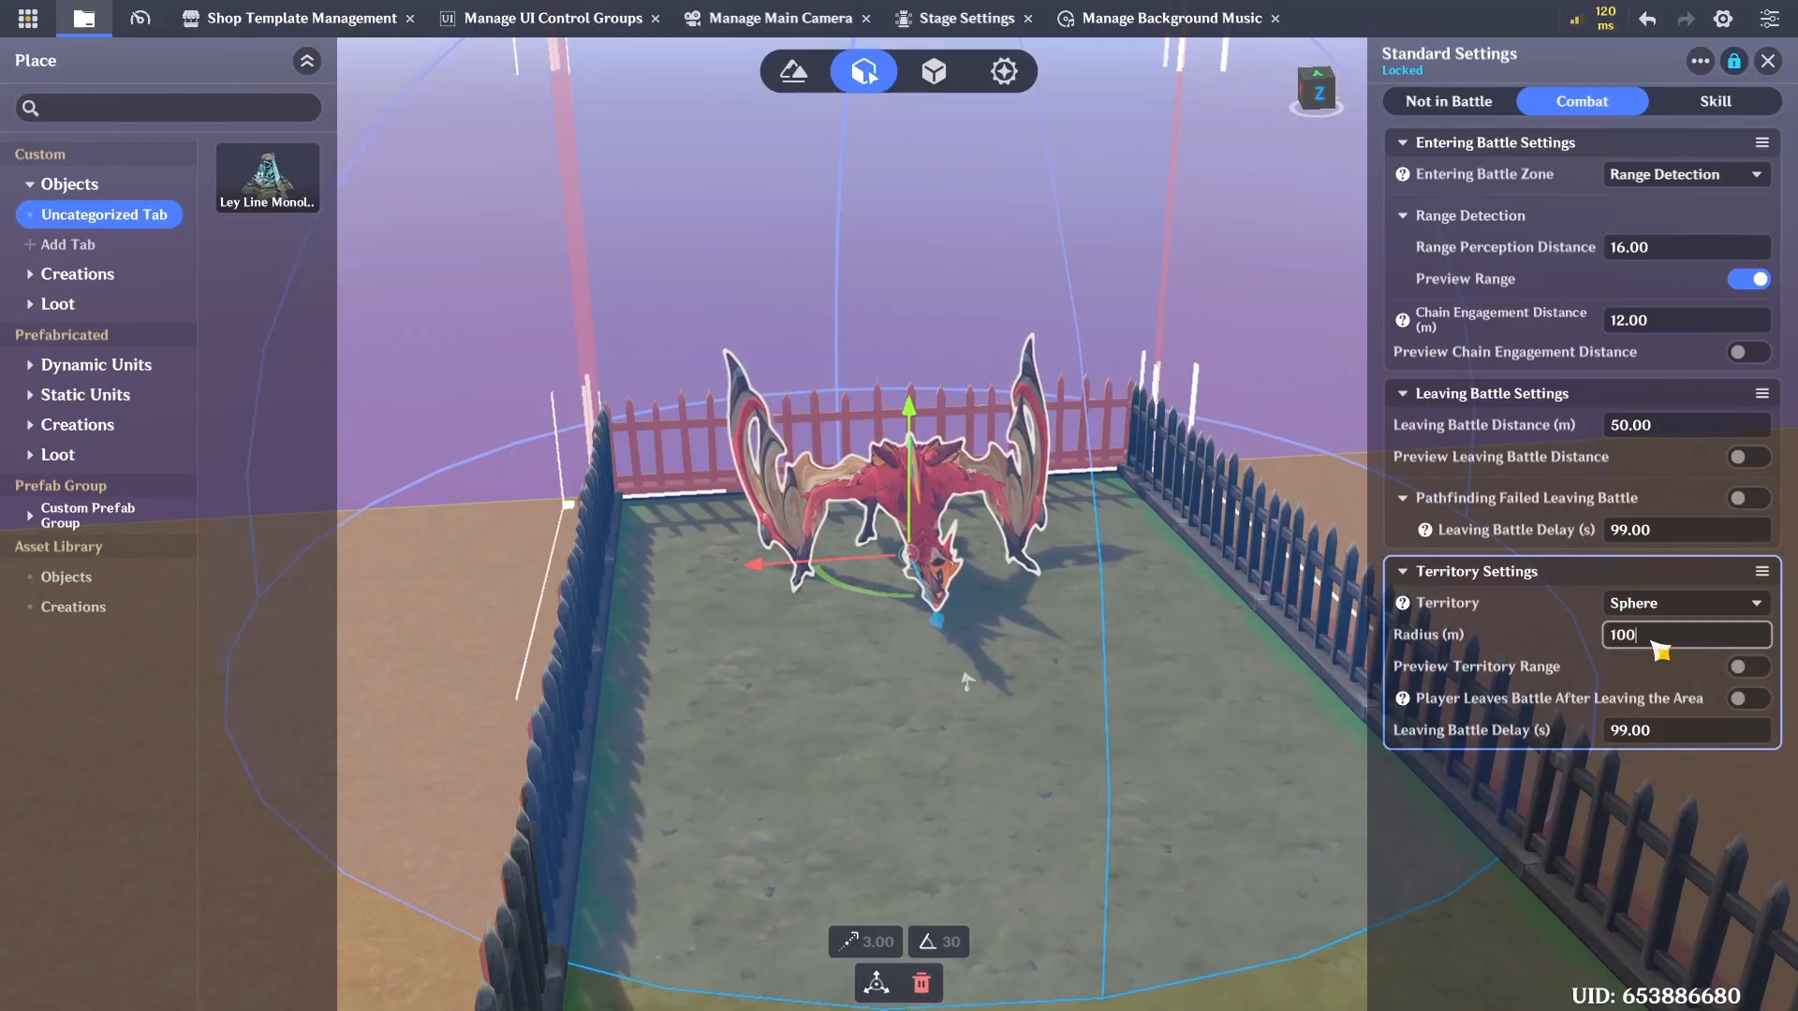
type("100.00")
left_click(1672, 427)
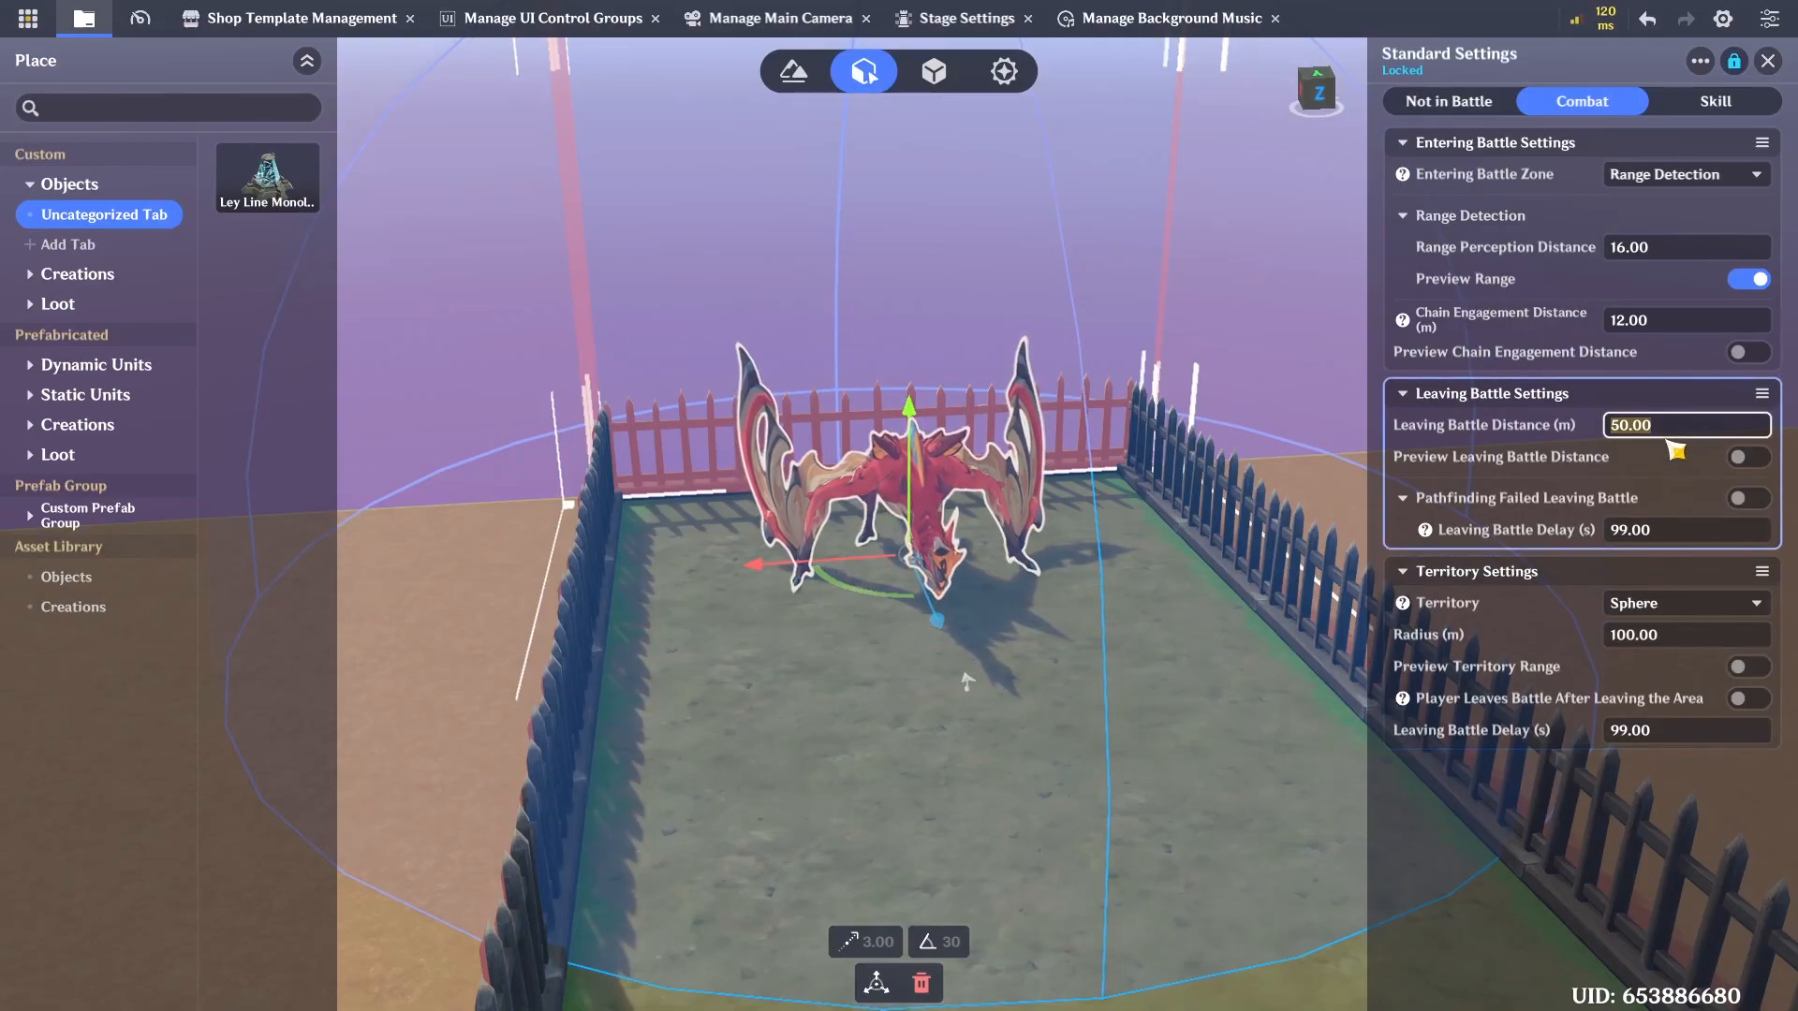
type("100")
Set the dragon's Chain Engagement Distance to 100 m and Range Perception Distance to 20, and check the previewed range
left_click(1653, 320)
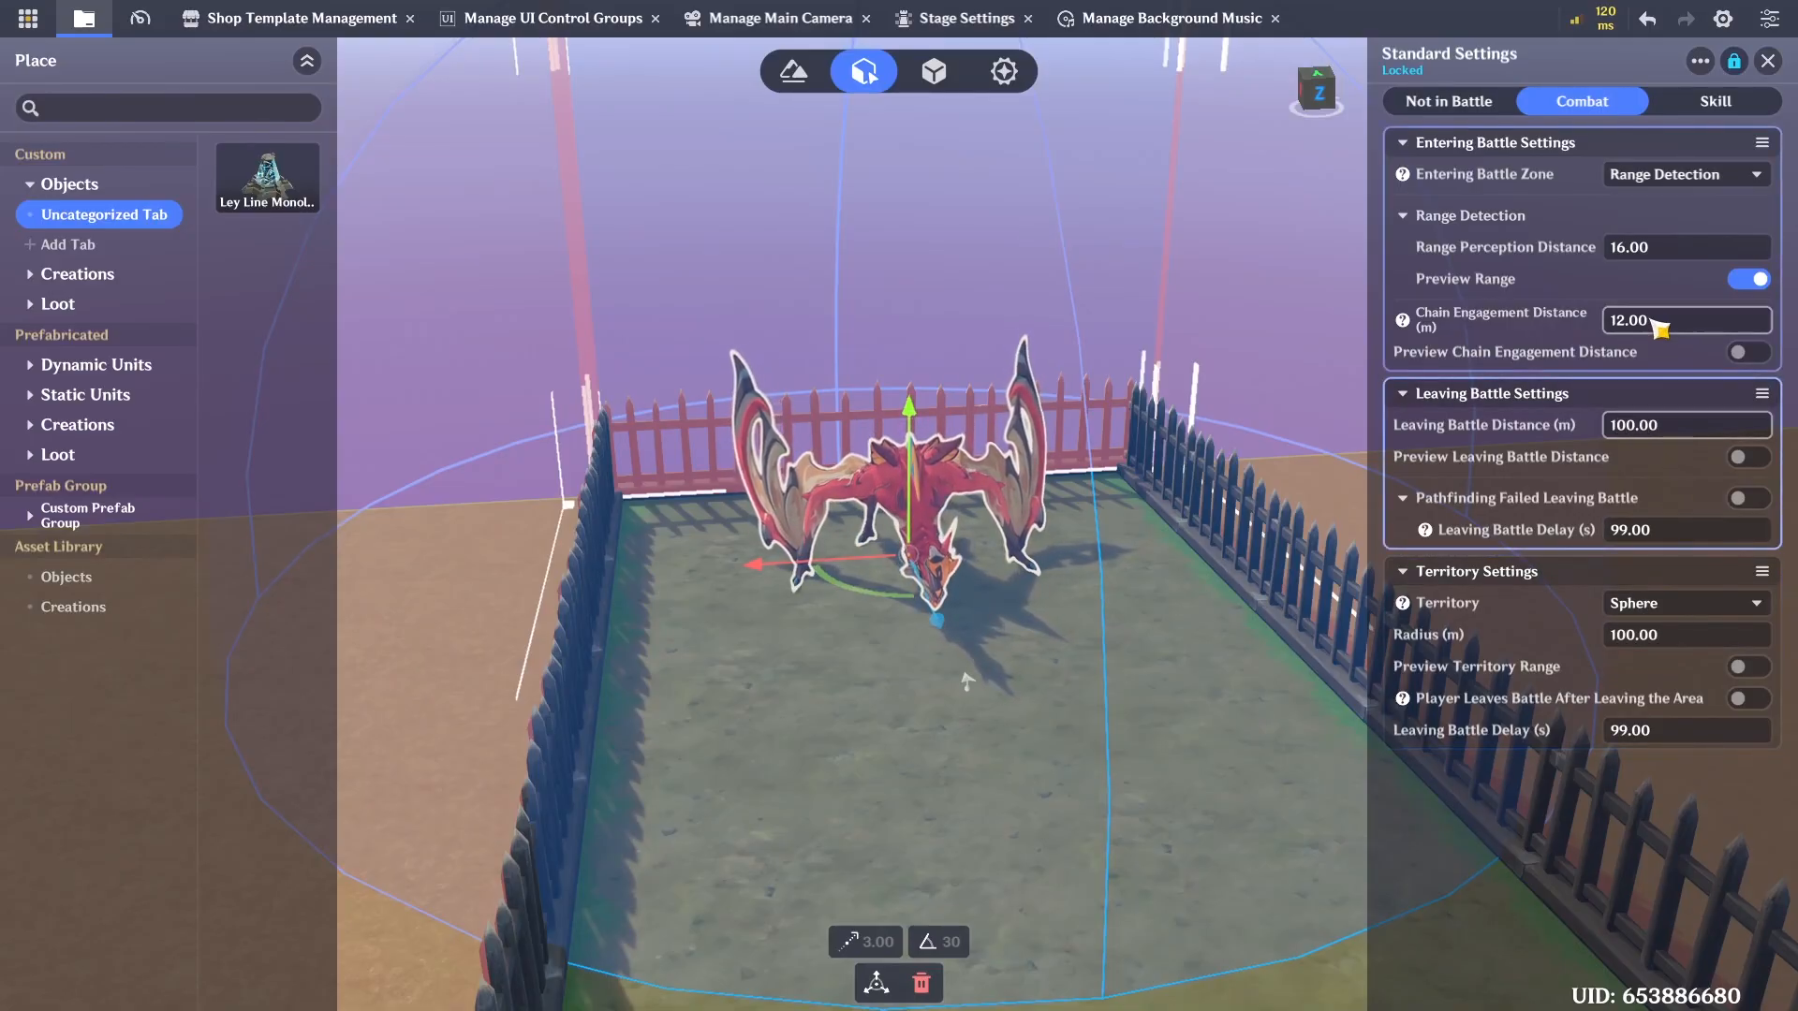
left_click(1665, 270)
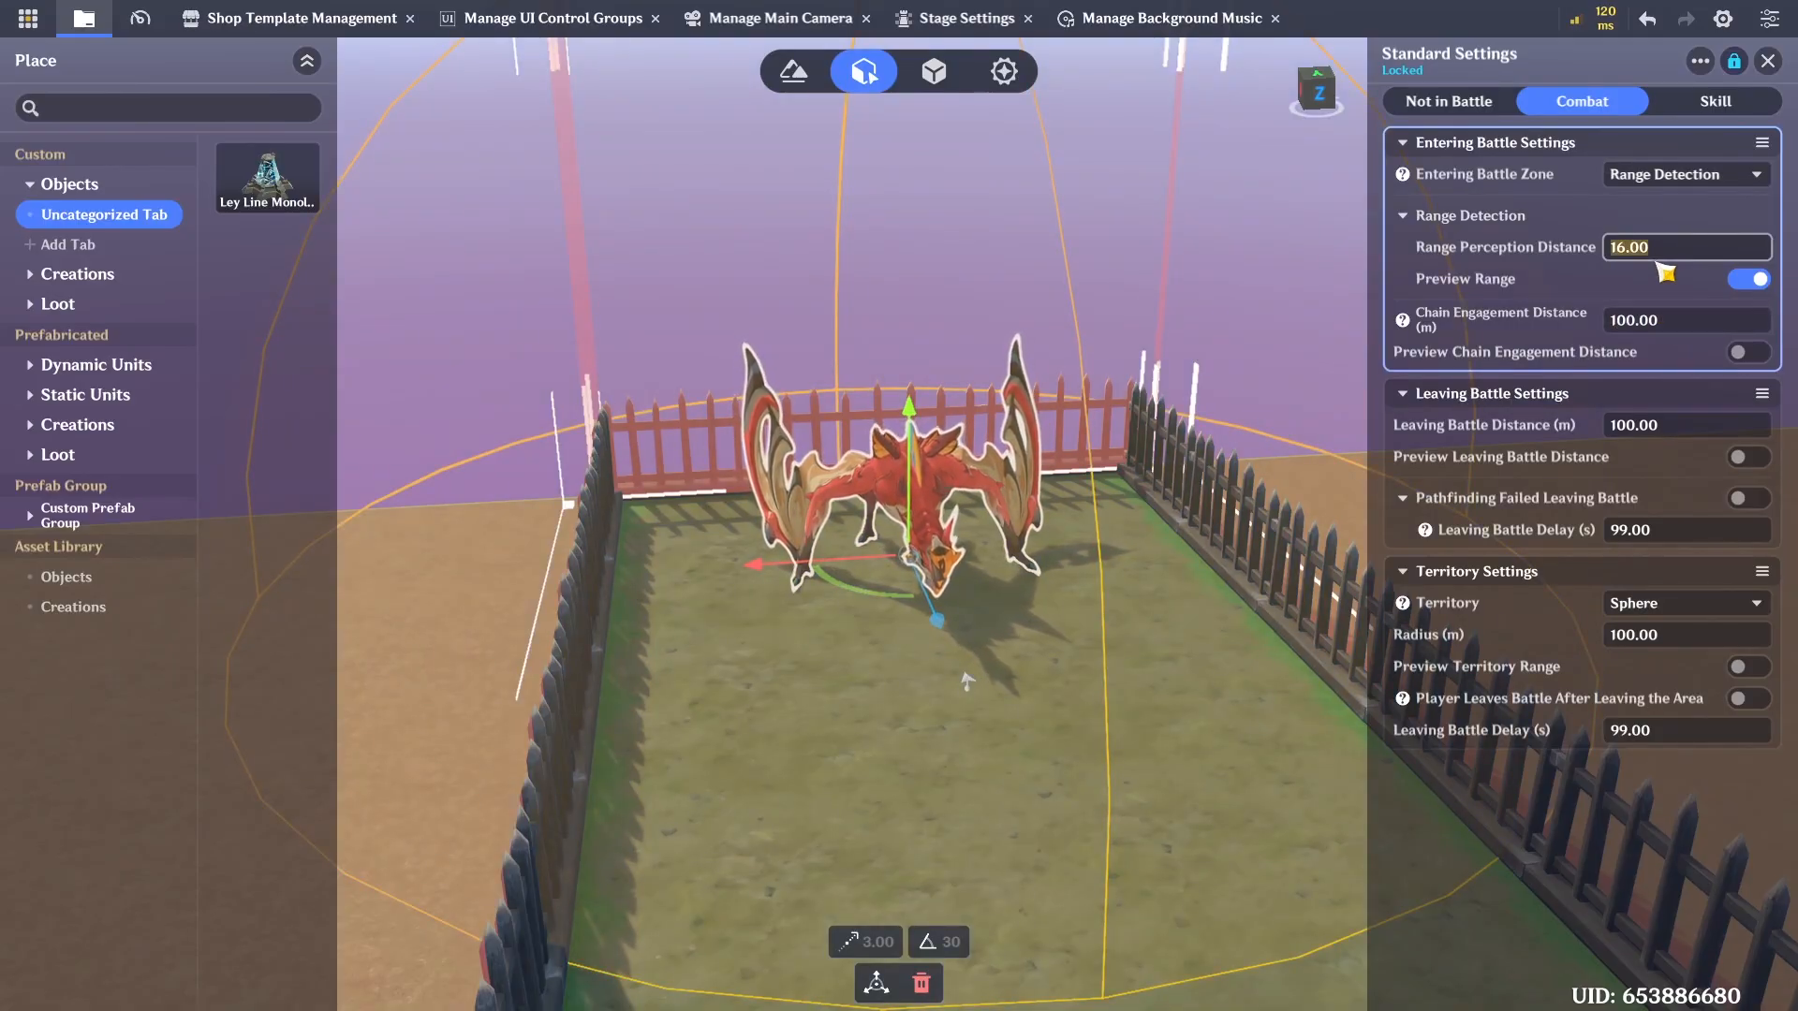
type("20")
key("Return")
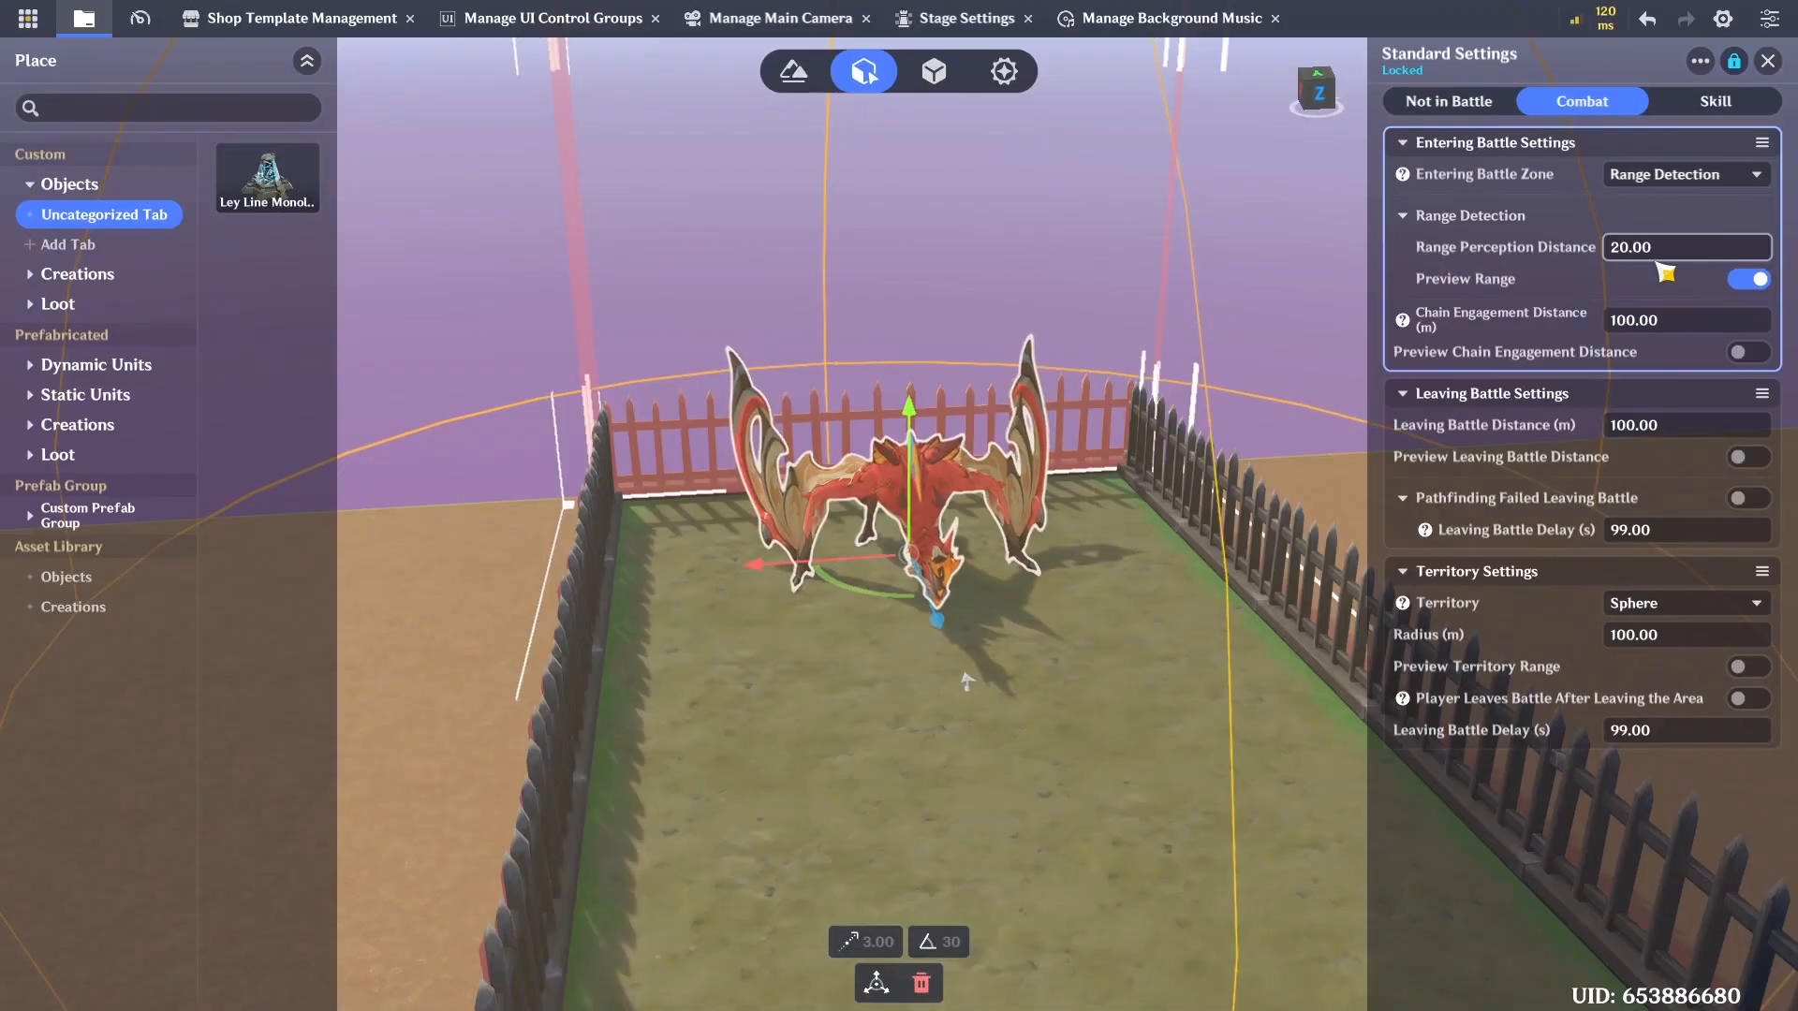
mouse_move(1077, 618)
right_mouse_down()
mouse_move(1198, 718)
mouse_move(1047, 619)
right_mouse_up()
key("s")
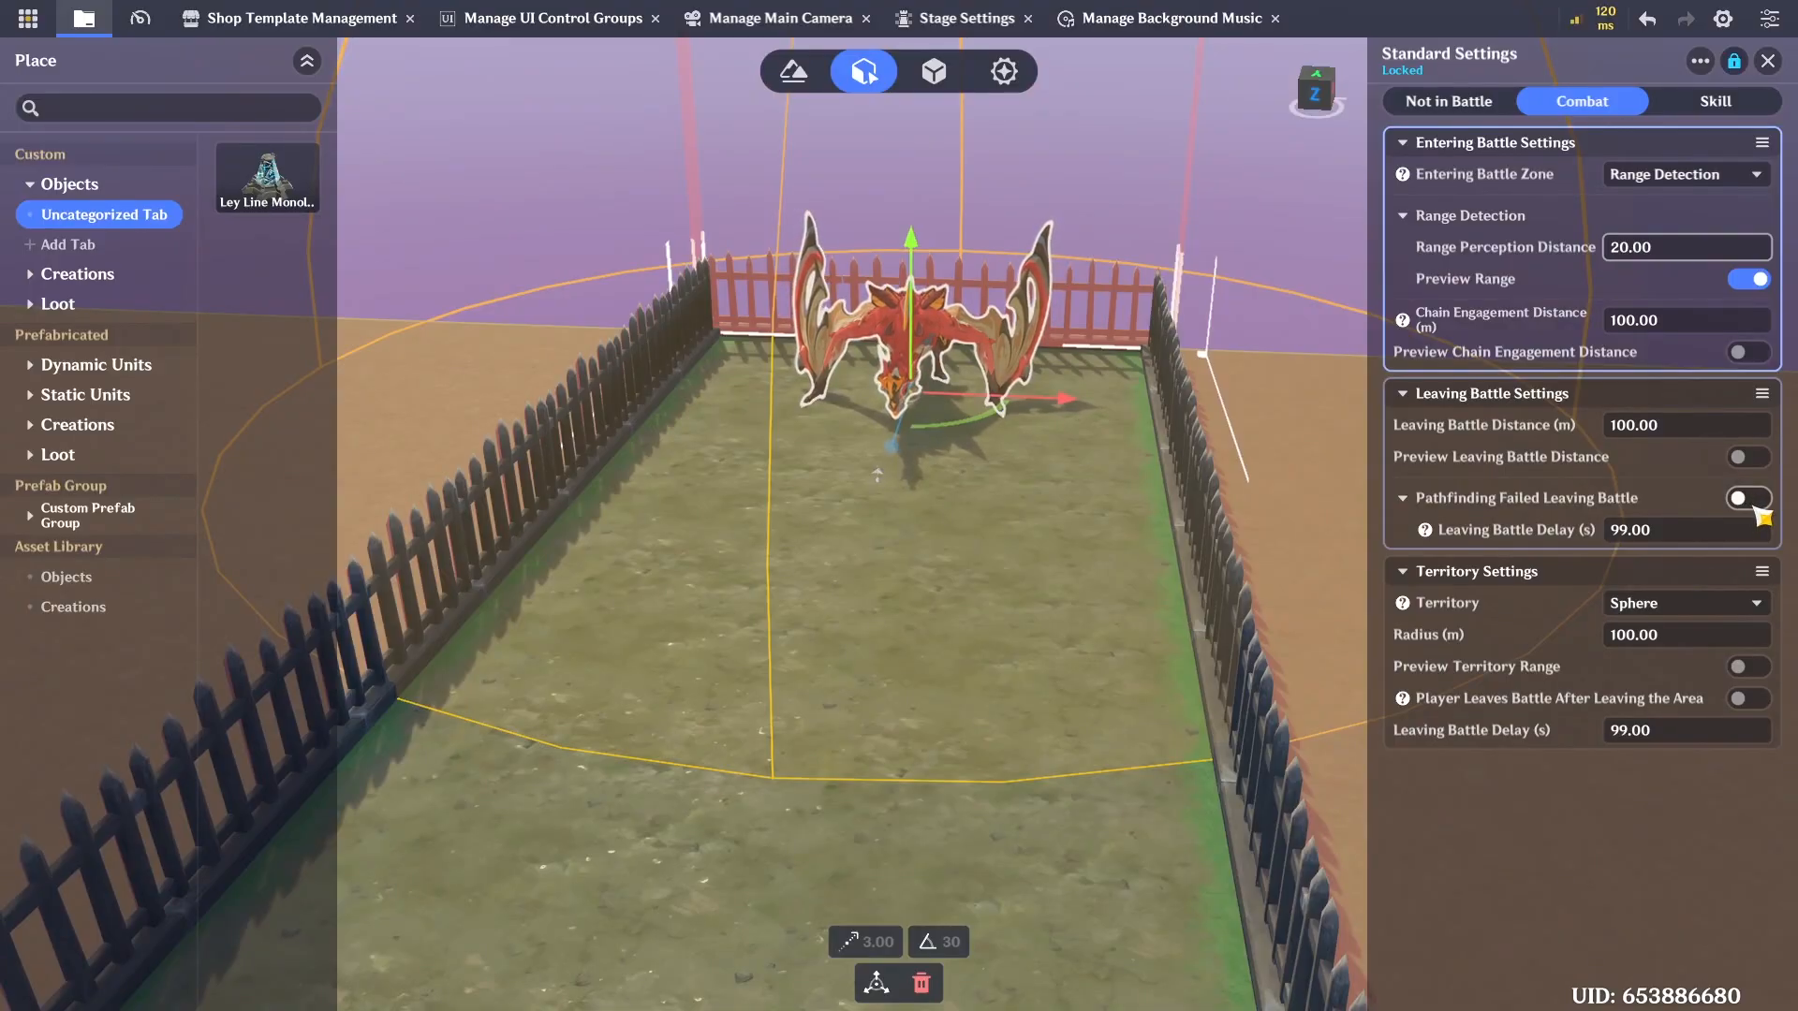
key("a")
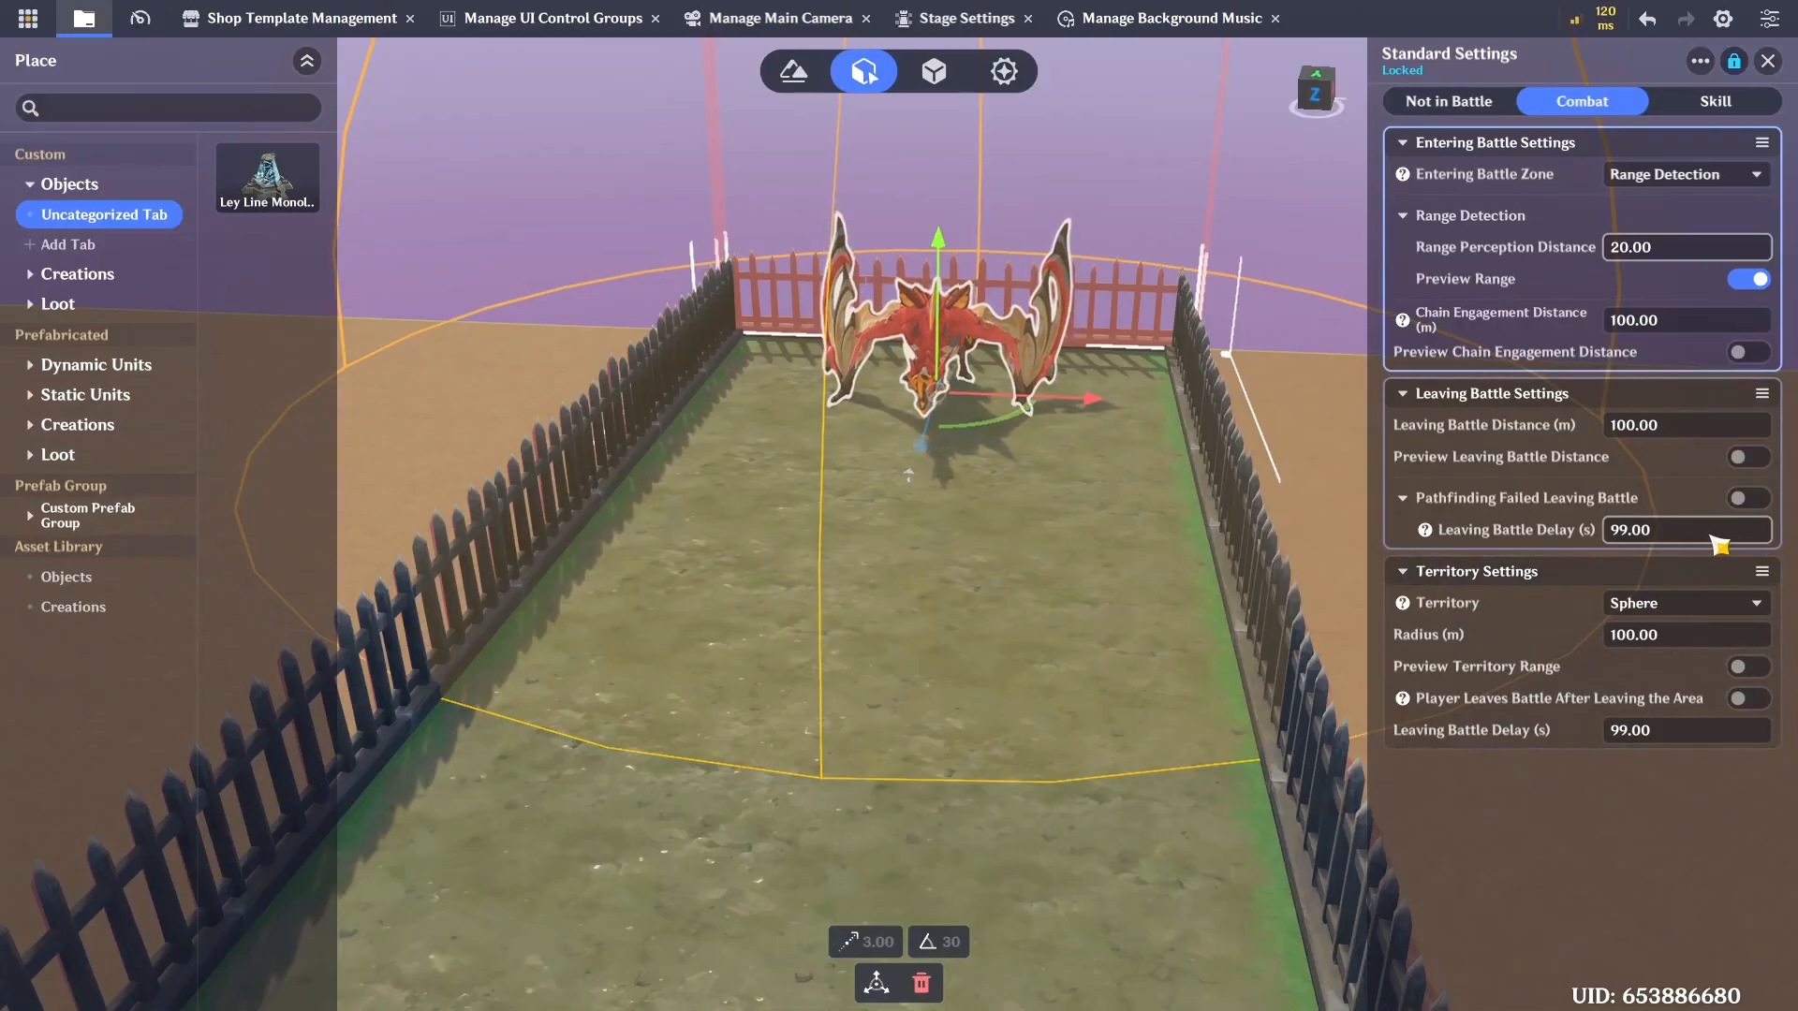
Review the dragon's Skill and Not in Battle settings, then close its standard settings and save the stage
left_click(1686, 107)
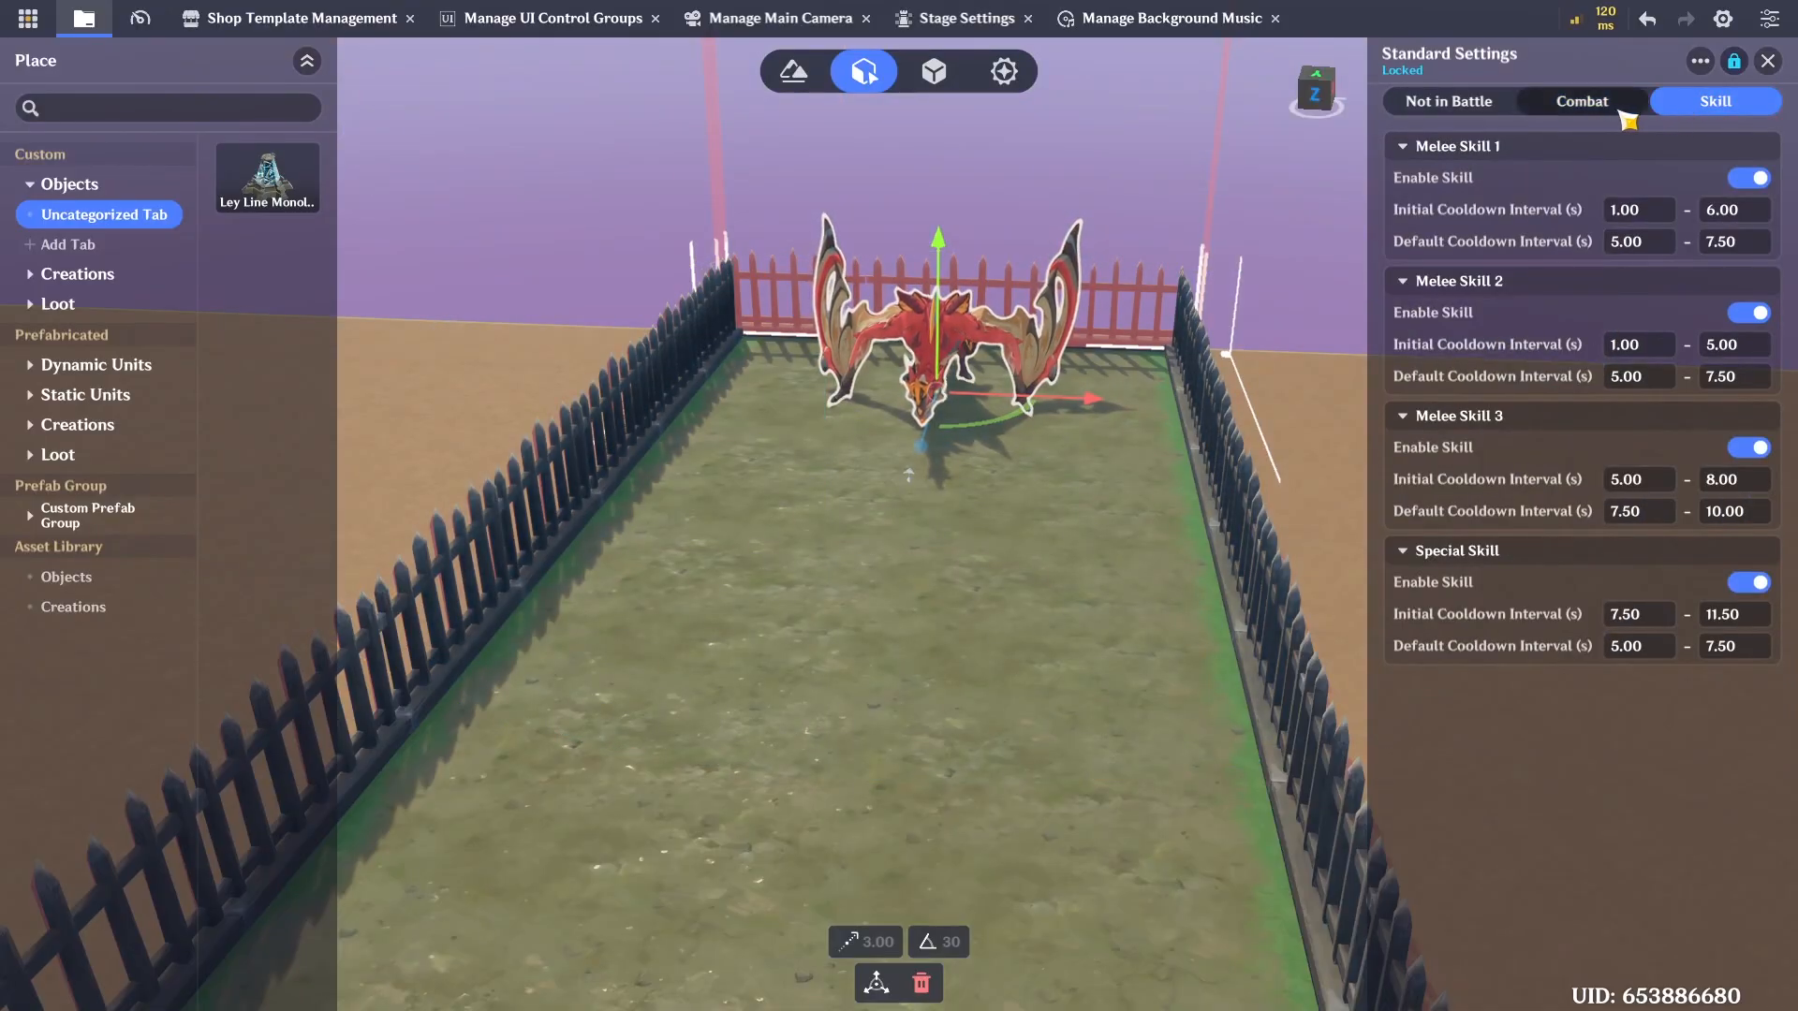
left_click(1449, 101)
key("w")
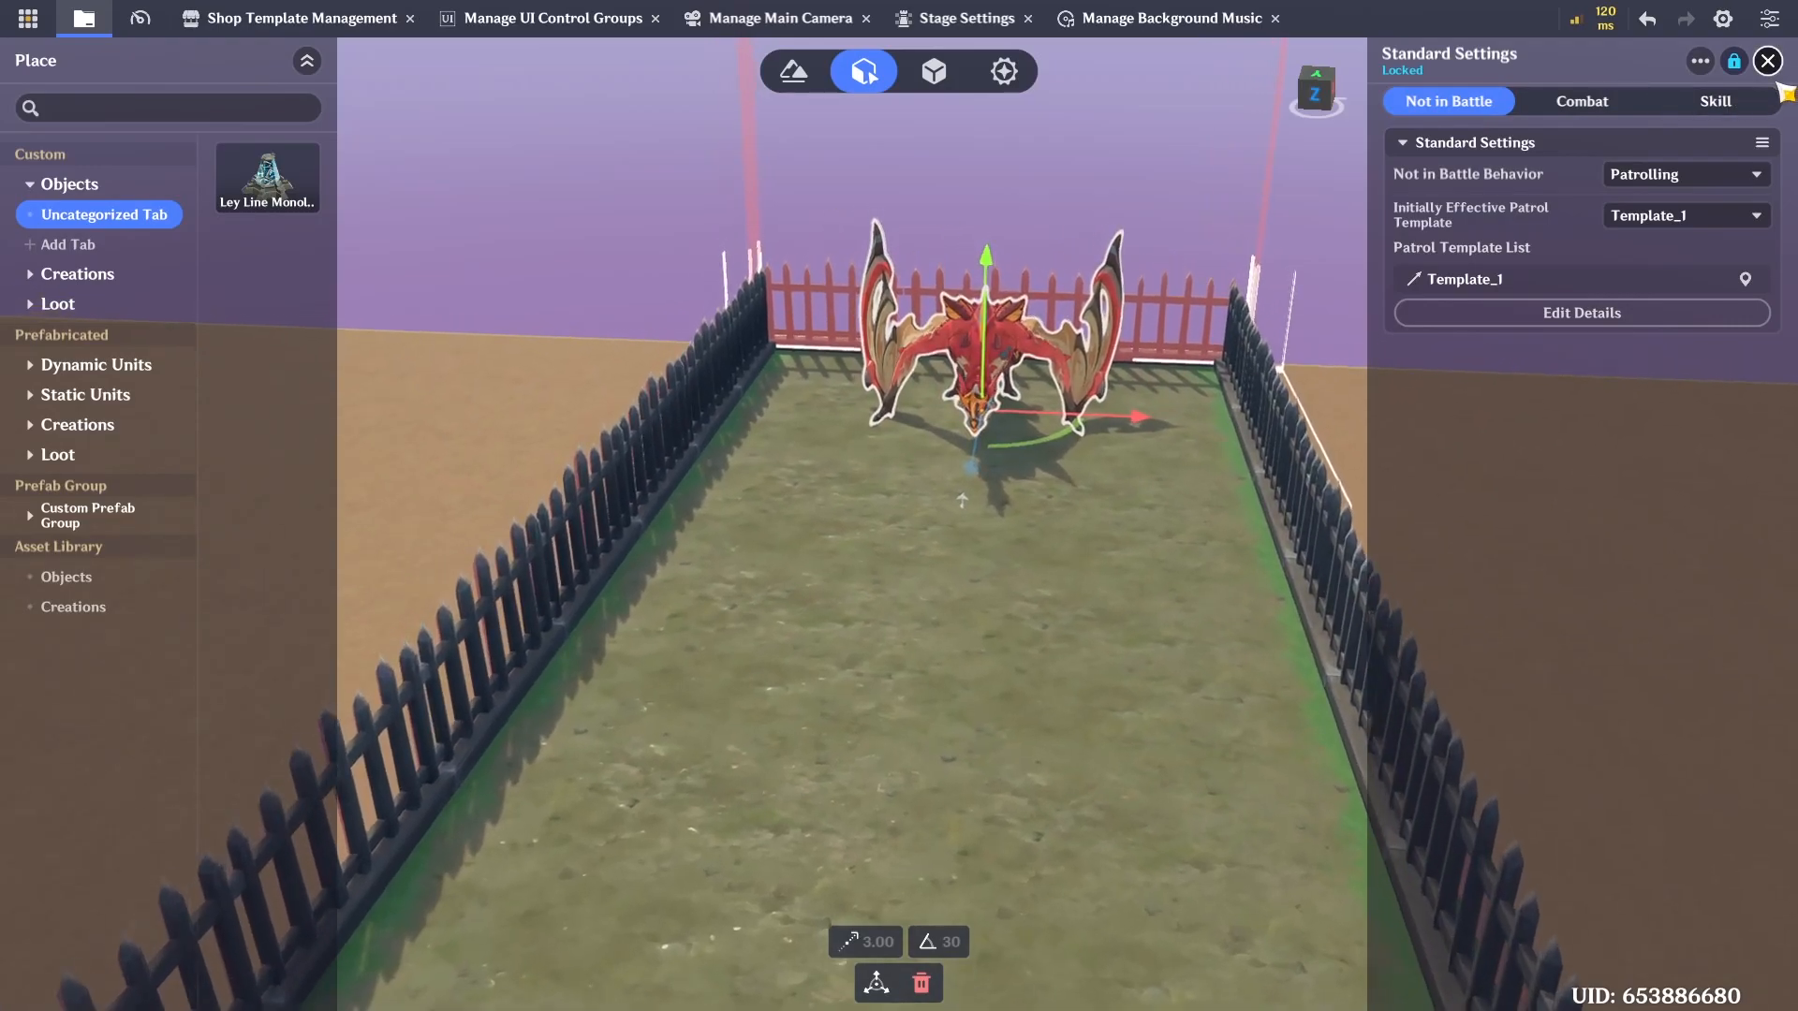
left_click(1768, 61)
left_click(1115, 644)
key("ctrl+s")
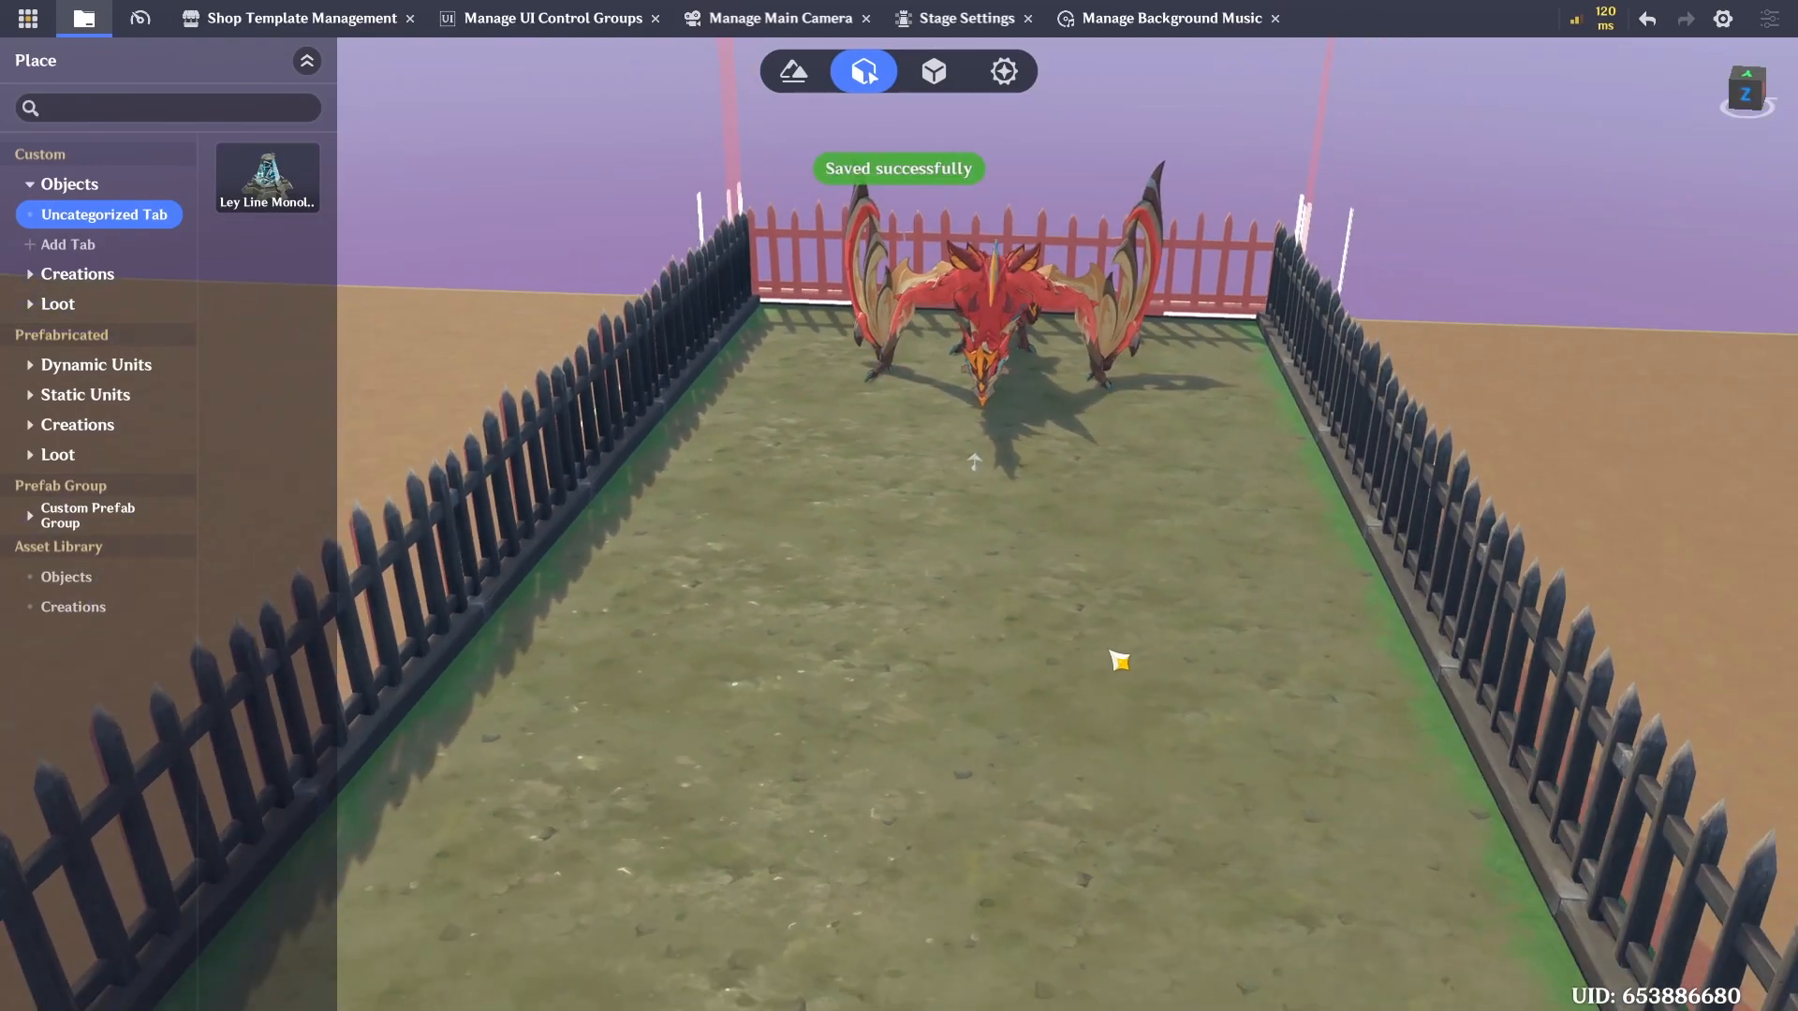
Inspect the fenced lane from the dragon's end up to the Ley Line Monolith and the shop platform
key("w")
right_click_drag(1112, 650, 755, 606)
key("w")
key("a")
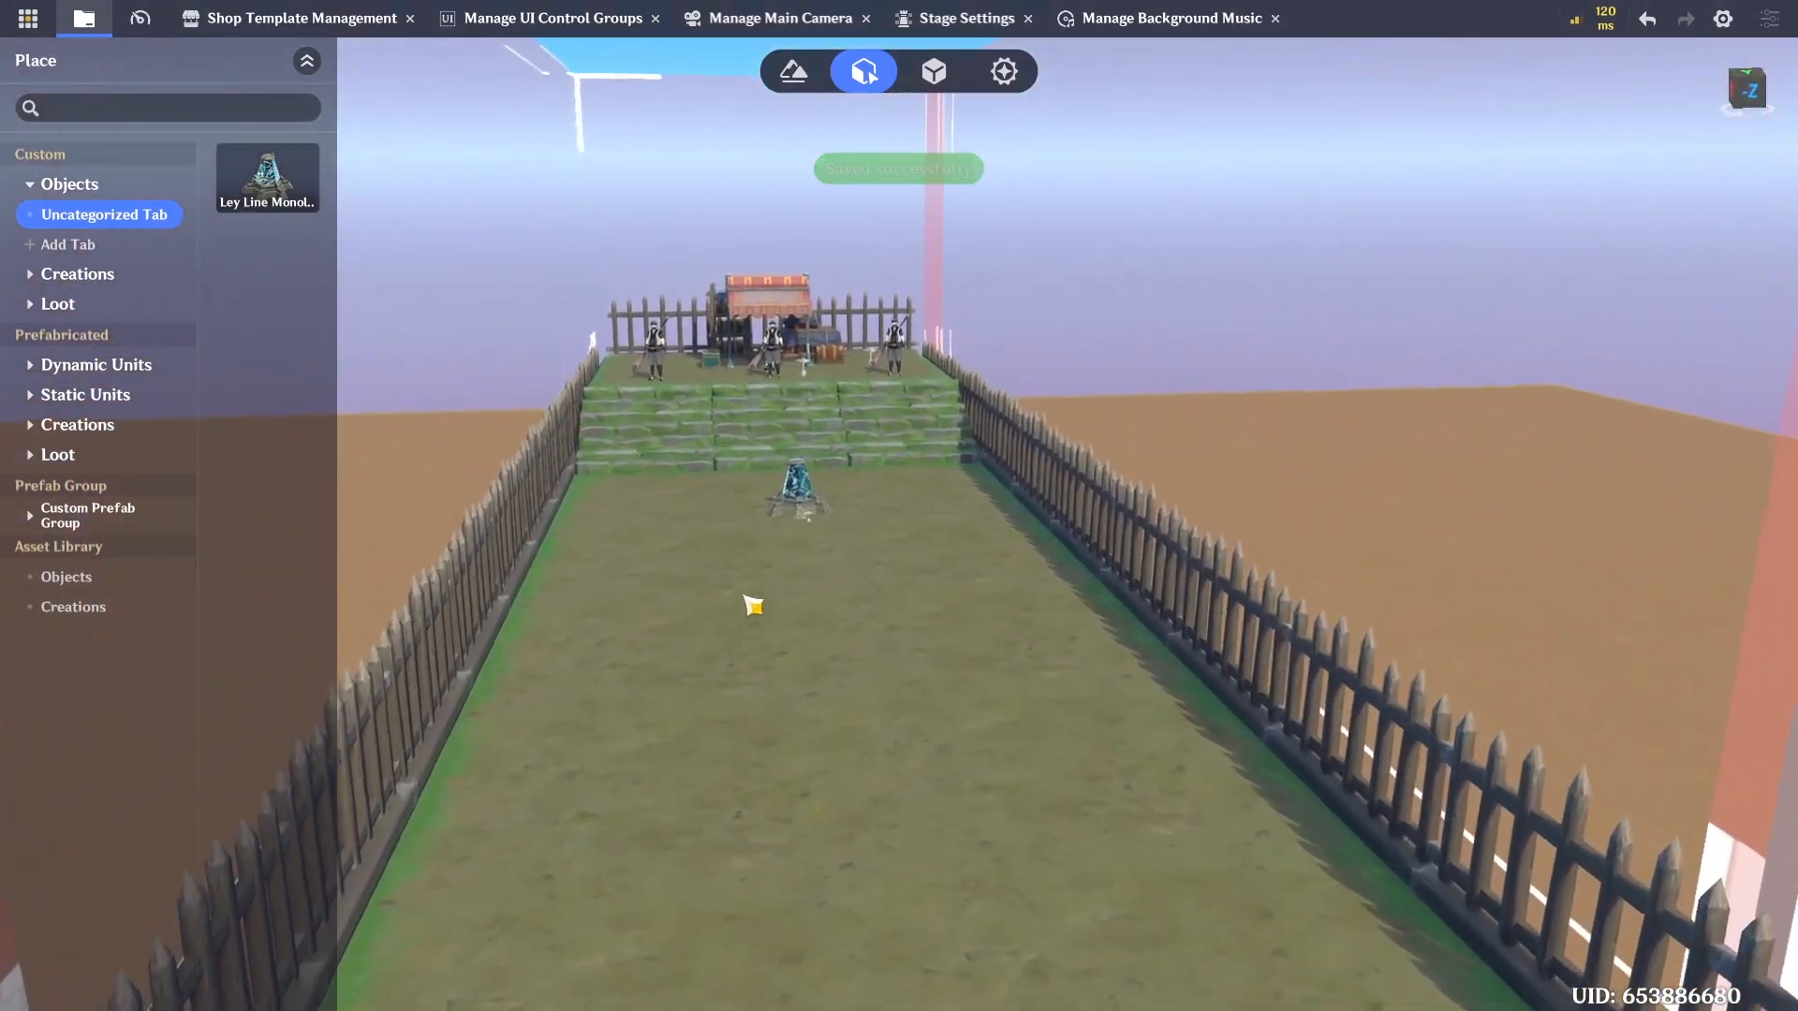
key("w")
key("a")
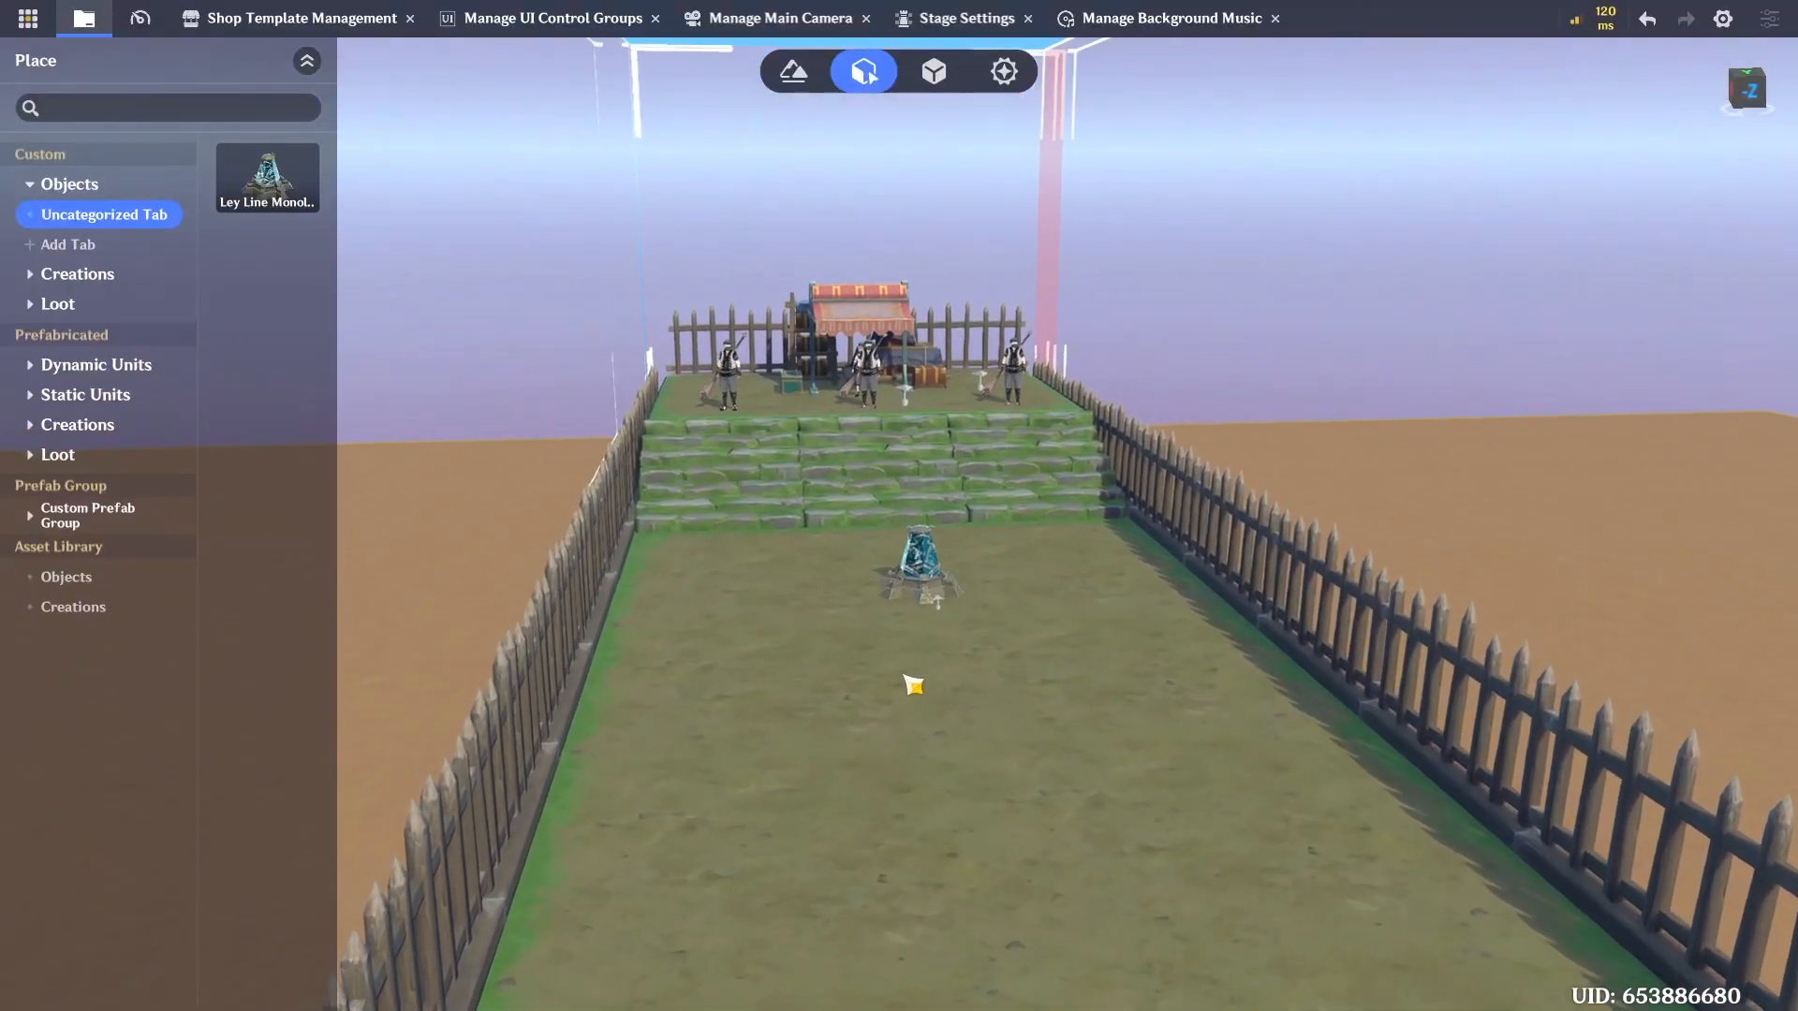
right_click_drag(915, 682, 911, 694)
key("d")
key("w")
key("d")
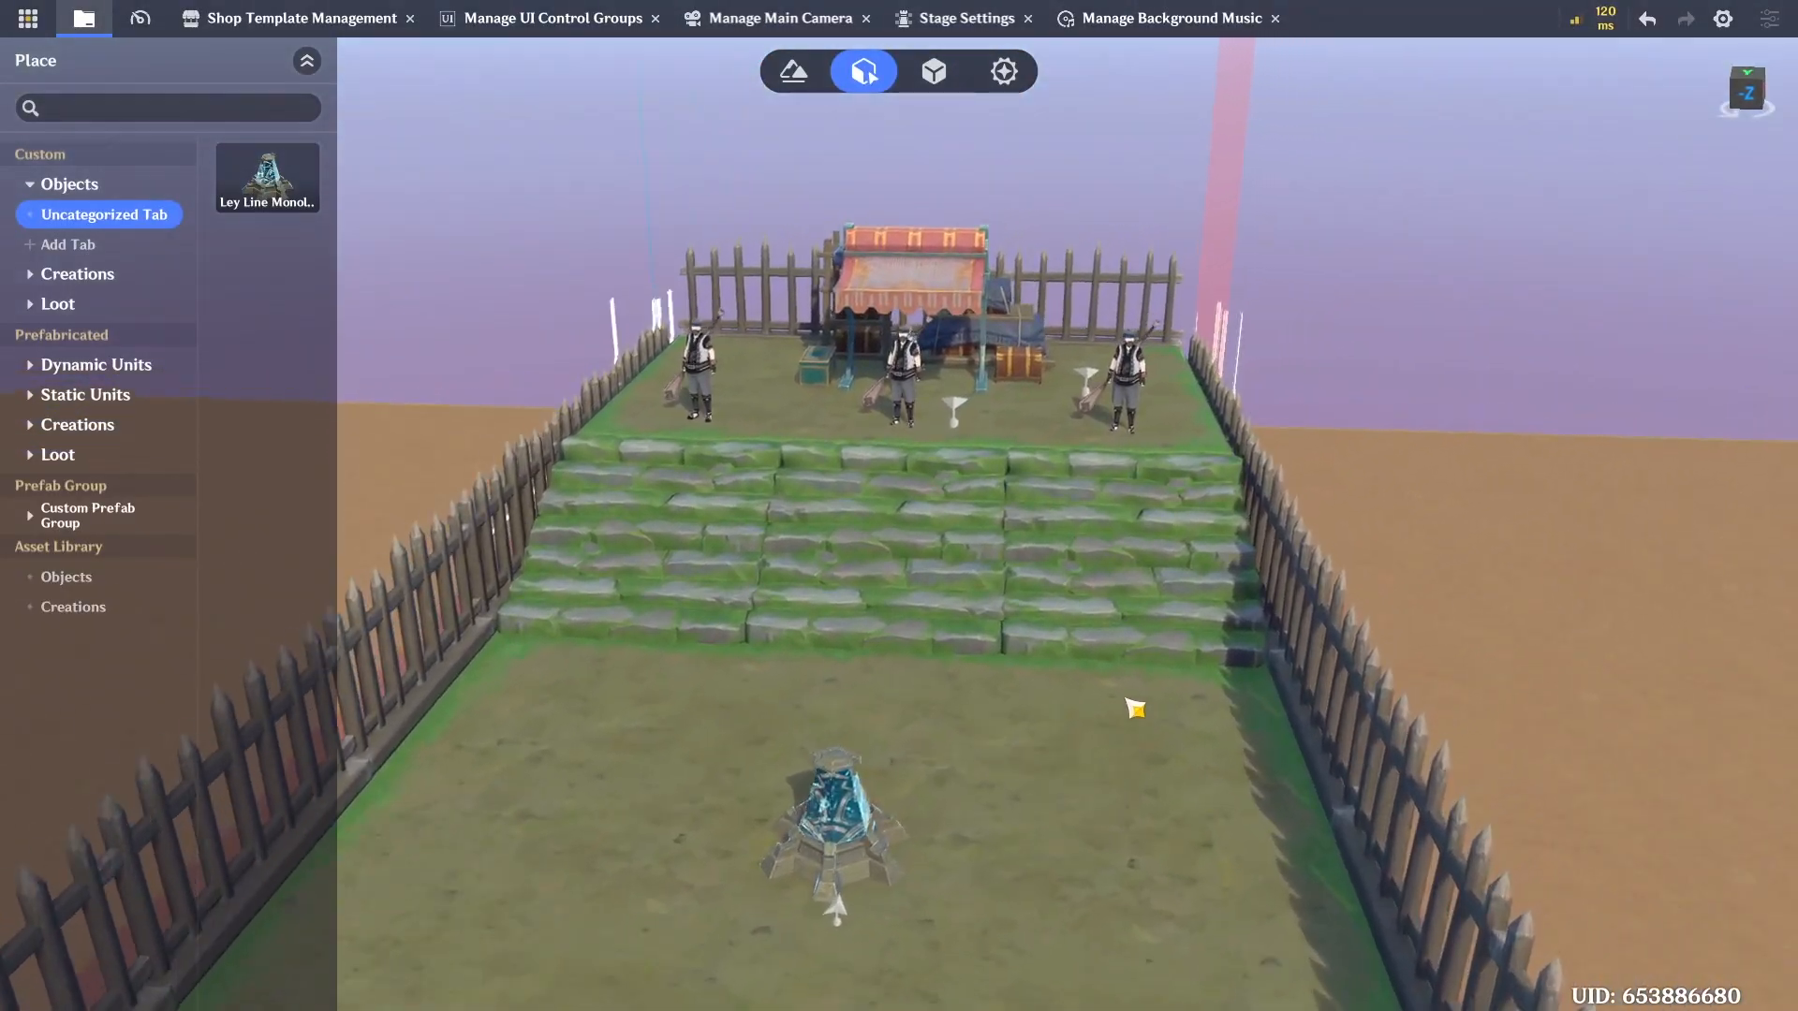
Examine the stage from behind the shop platform, looking past the monolith along the lane to the dragon
right_click_drag(1126, 711, 749, 731)
key("s")
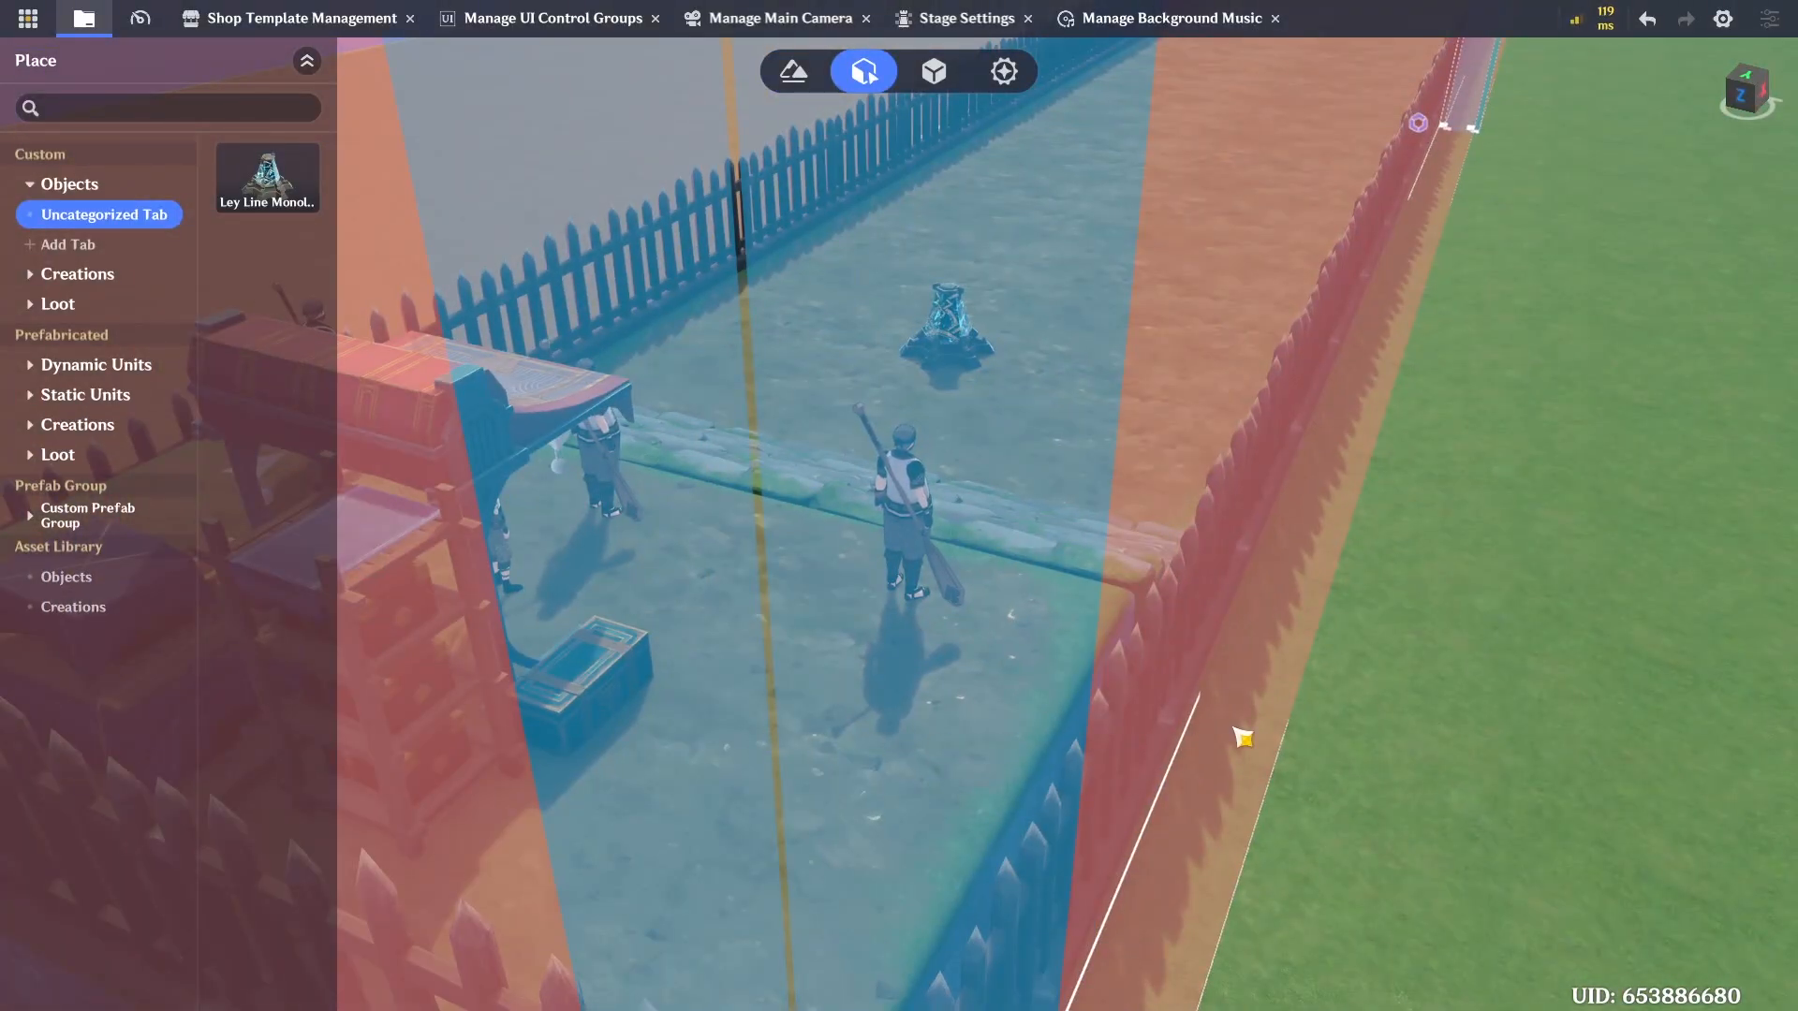
key("a")
right_click_drag(1147, 748, 1227, 722)
key("s")
key("w")
key("d")
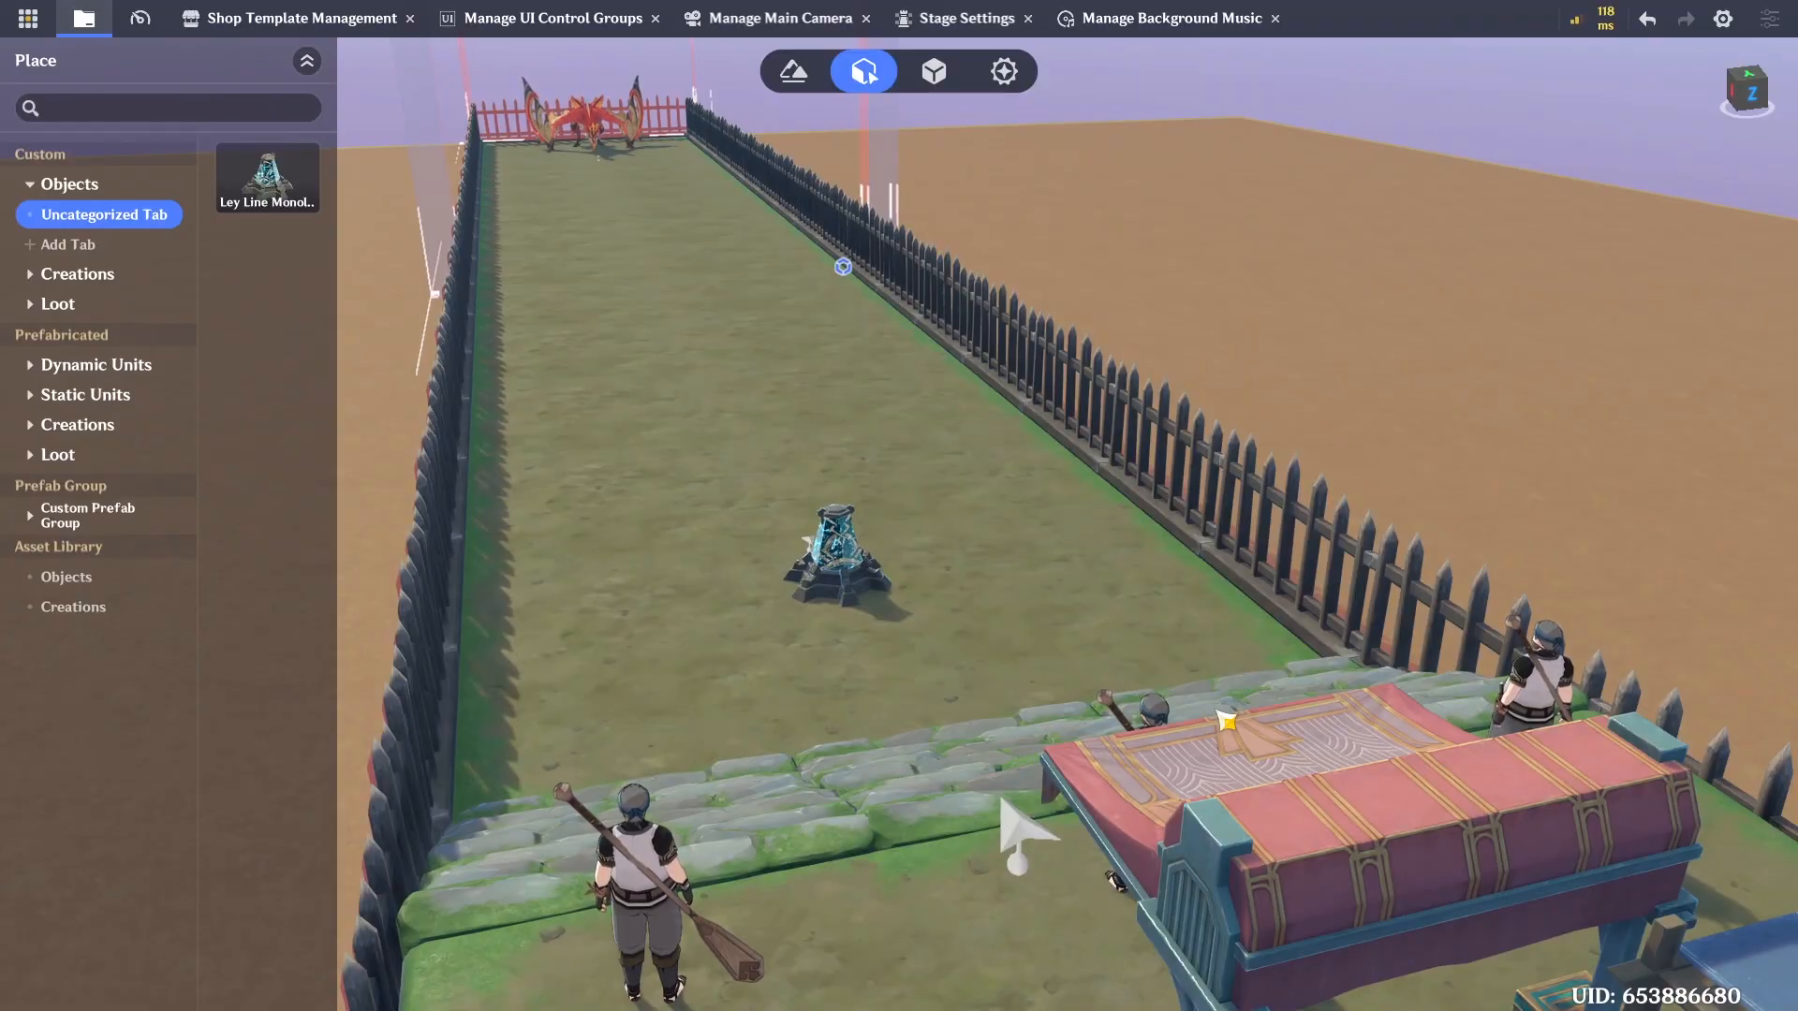
right_click_drag(934, 525, 1064, 596)
key("w")
key("w")
key("s")
key("d")
key("s")
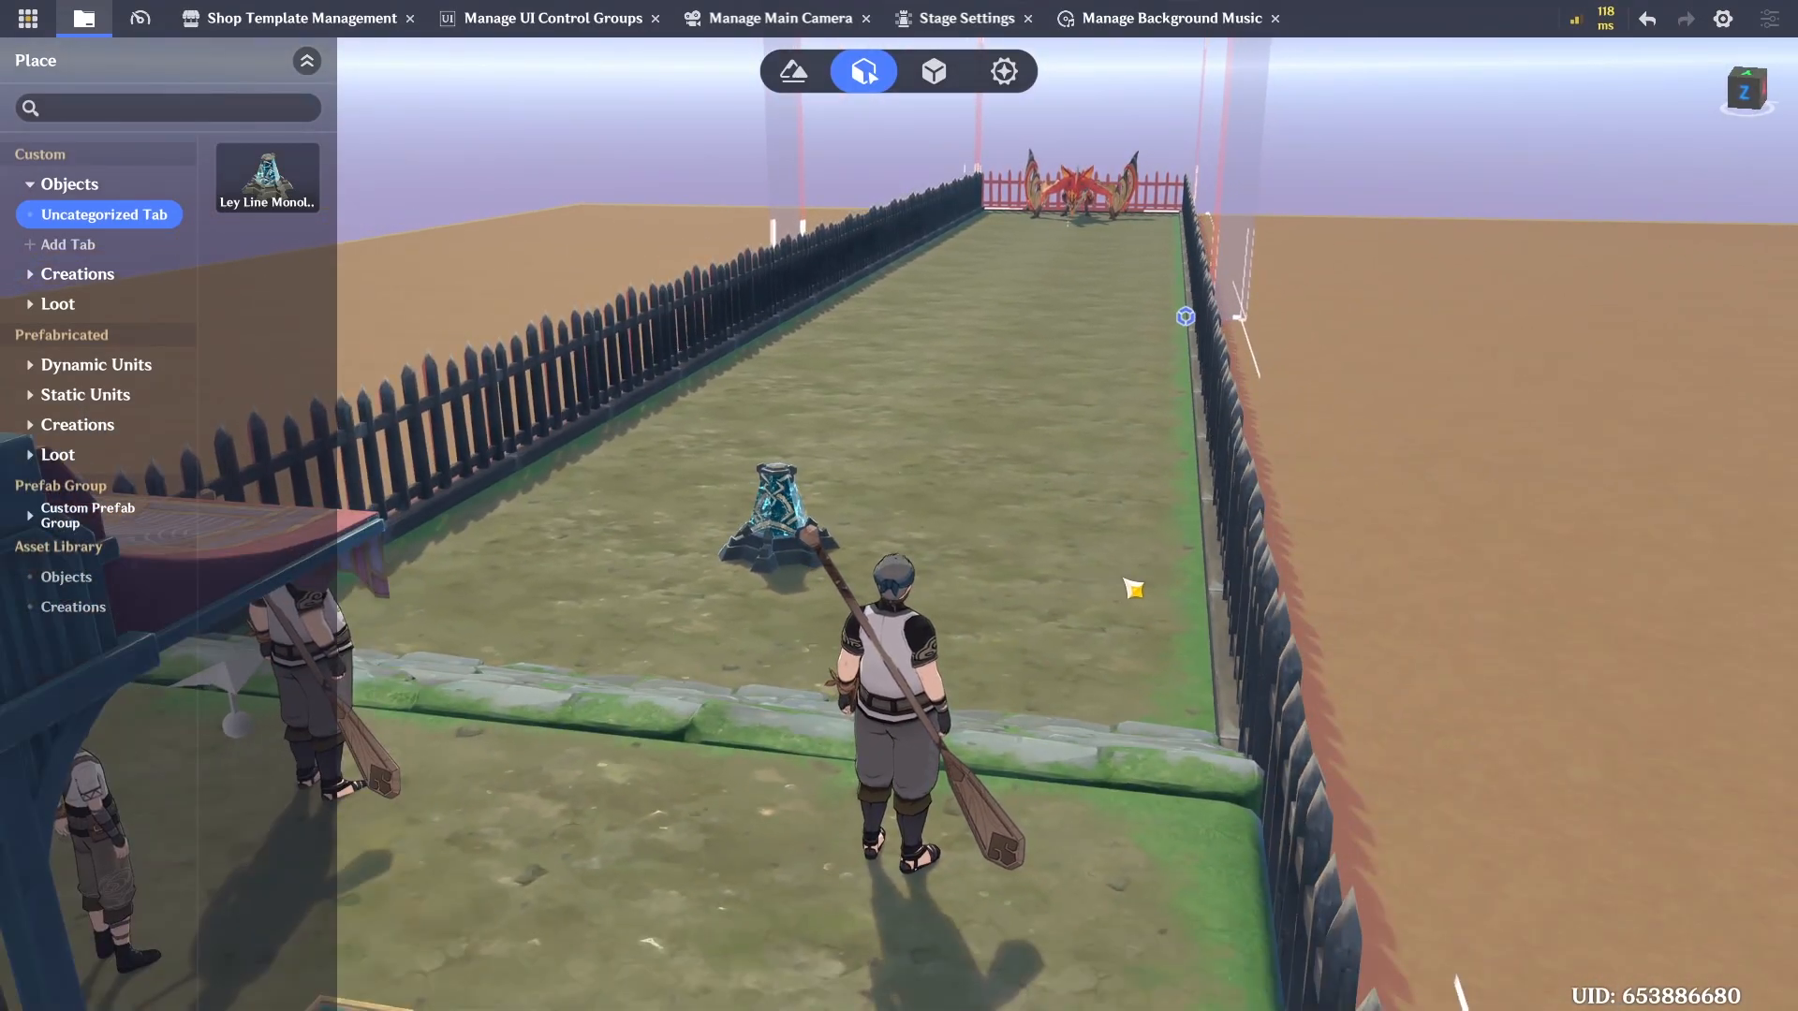
key("w")
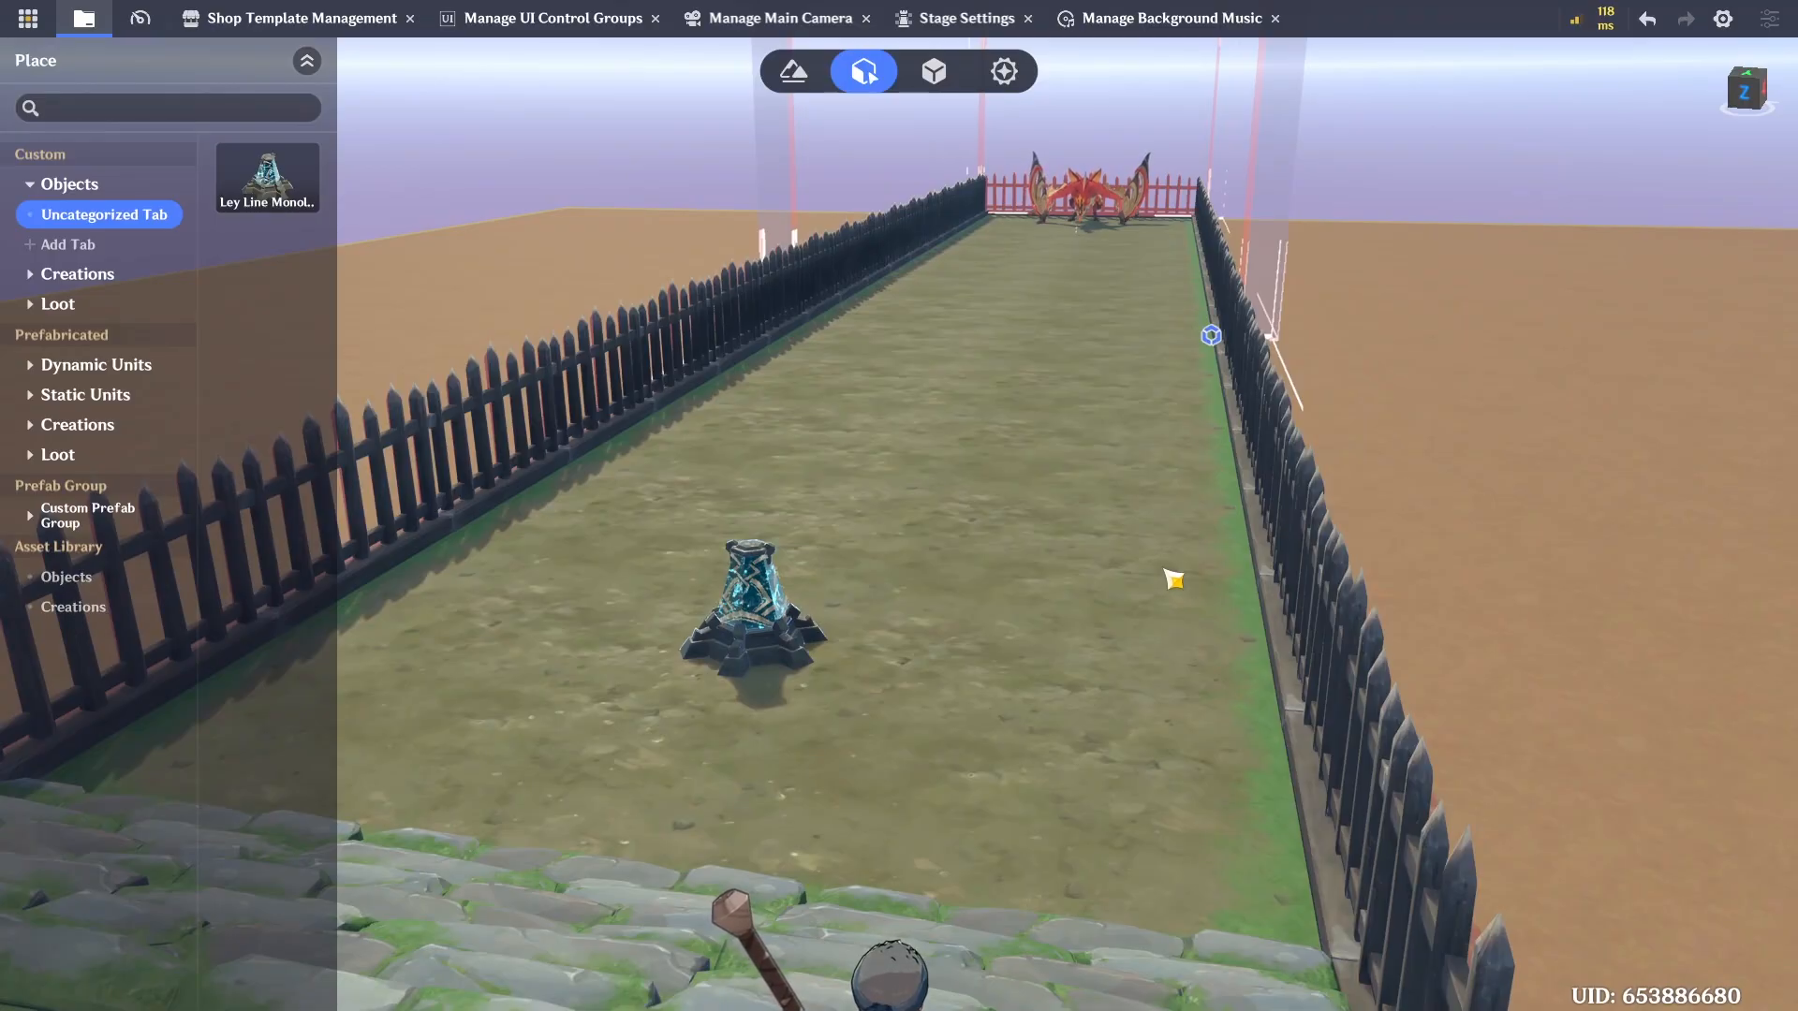
Look over the shop stall and the three characters standing at the platform's stone steps
key("s")
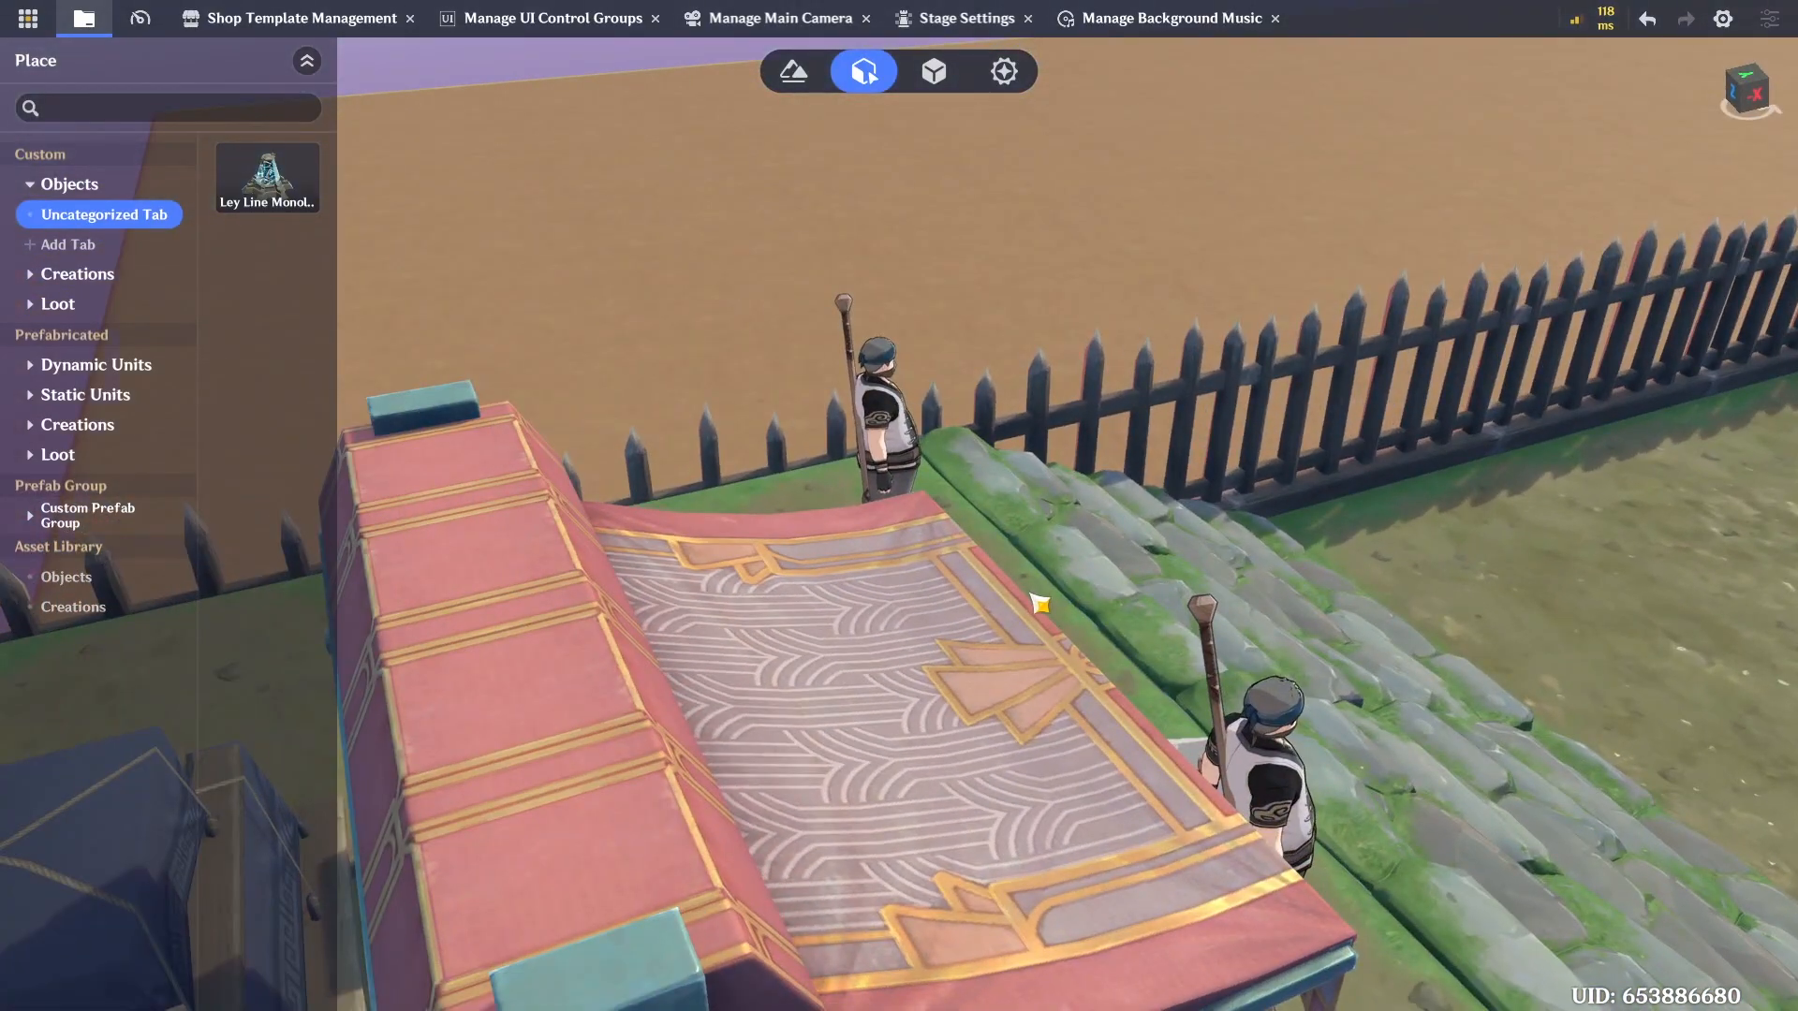
key("s")
key("a")
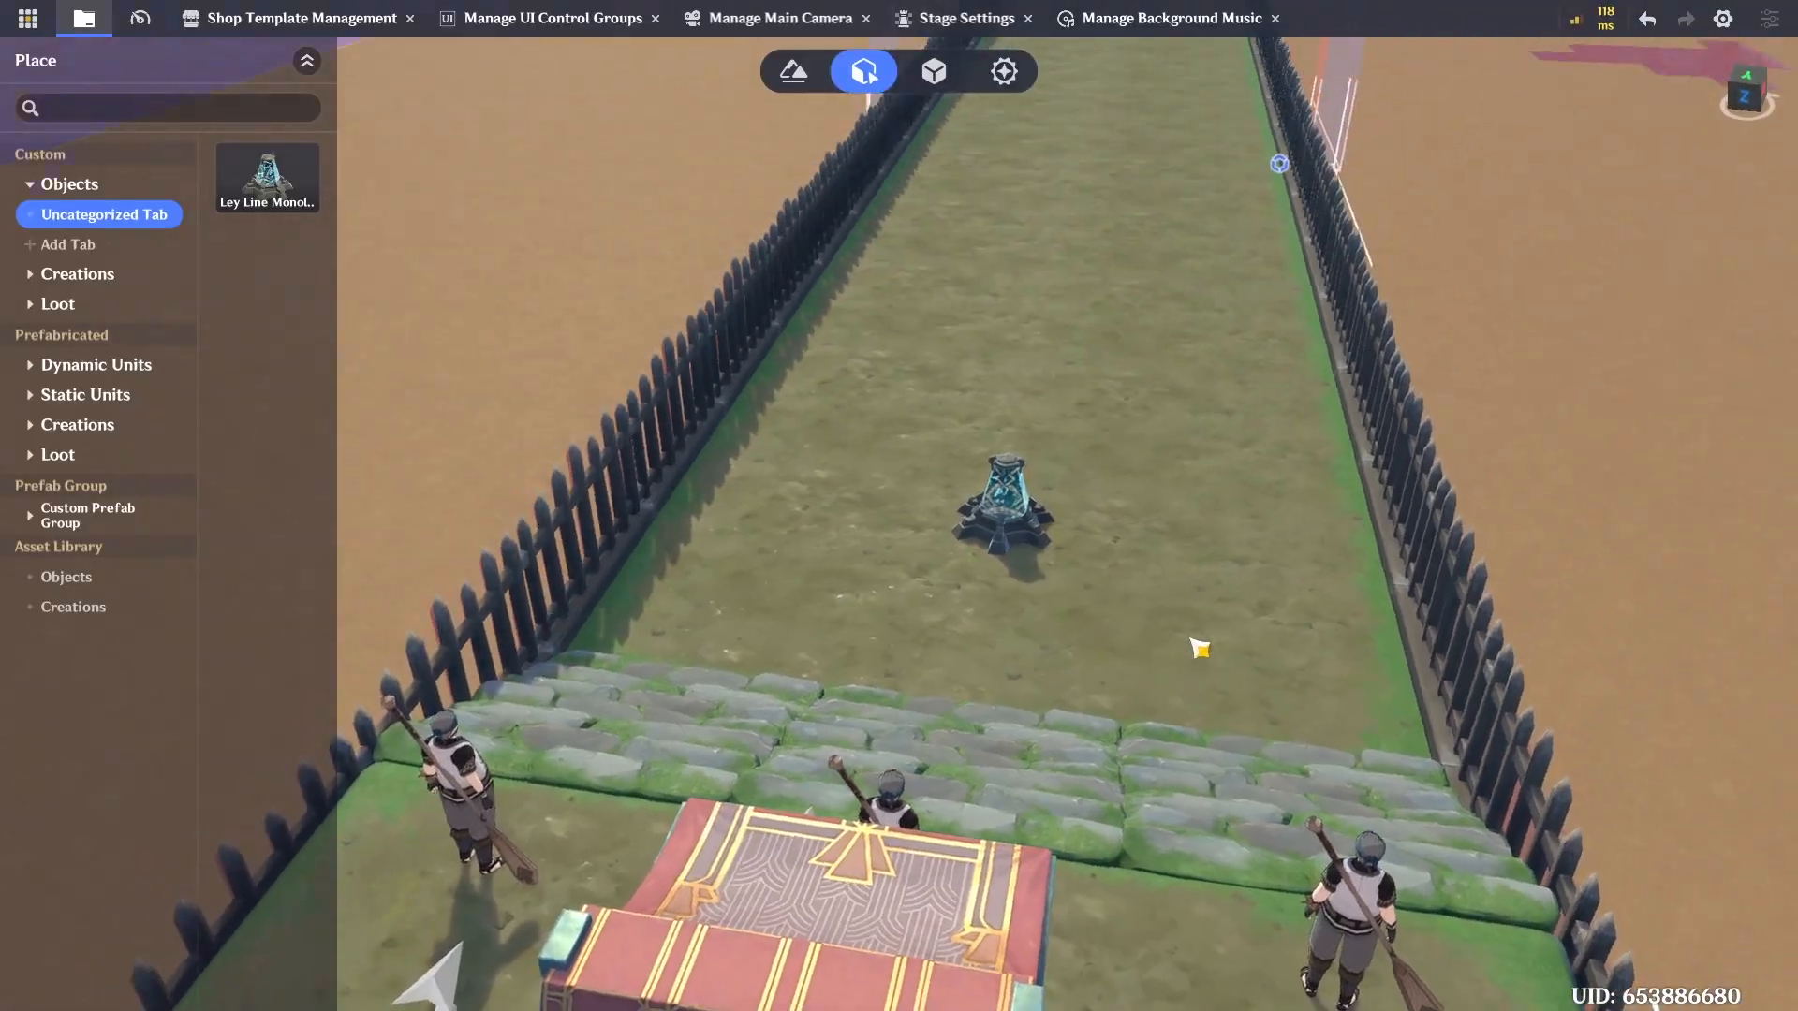
key("s")
key("w")
key("s")
key("w")
key("a")
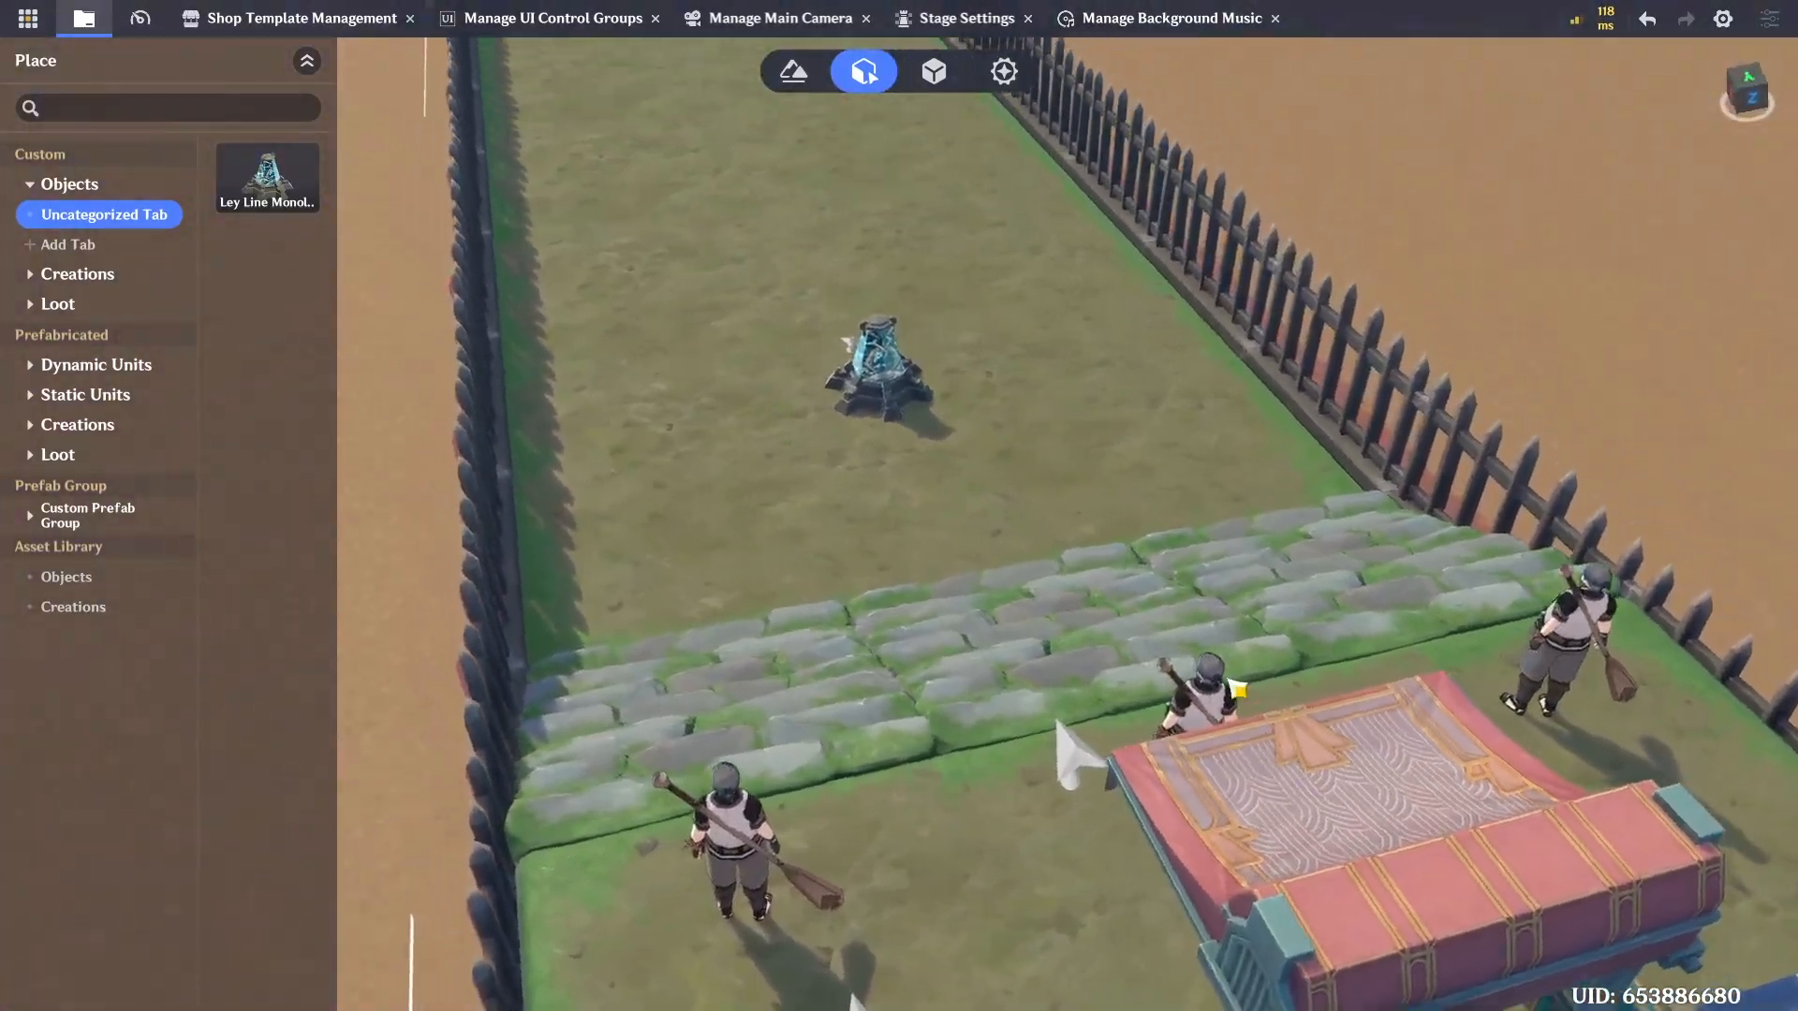
key("a")
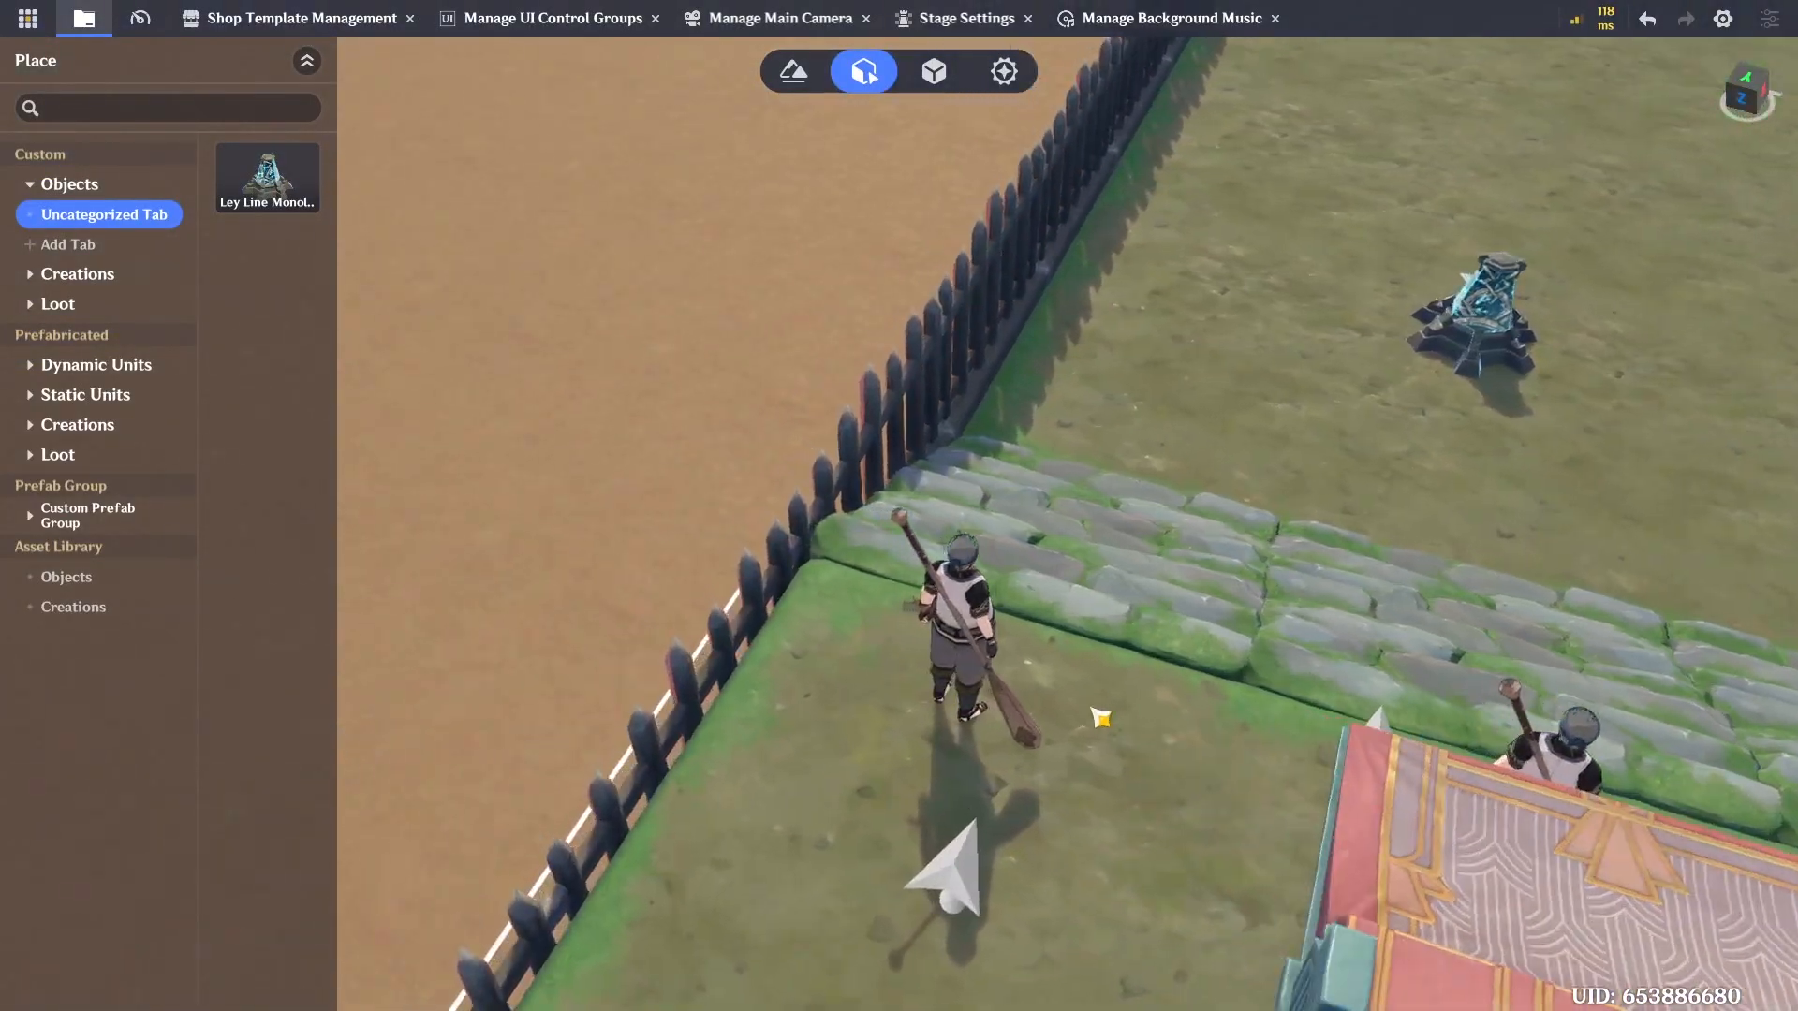
key("s")
key("w")
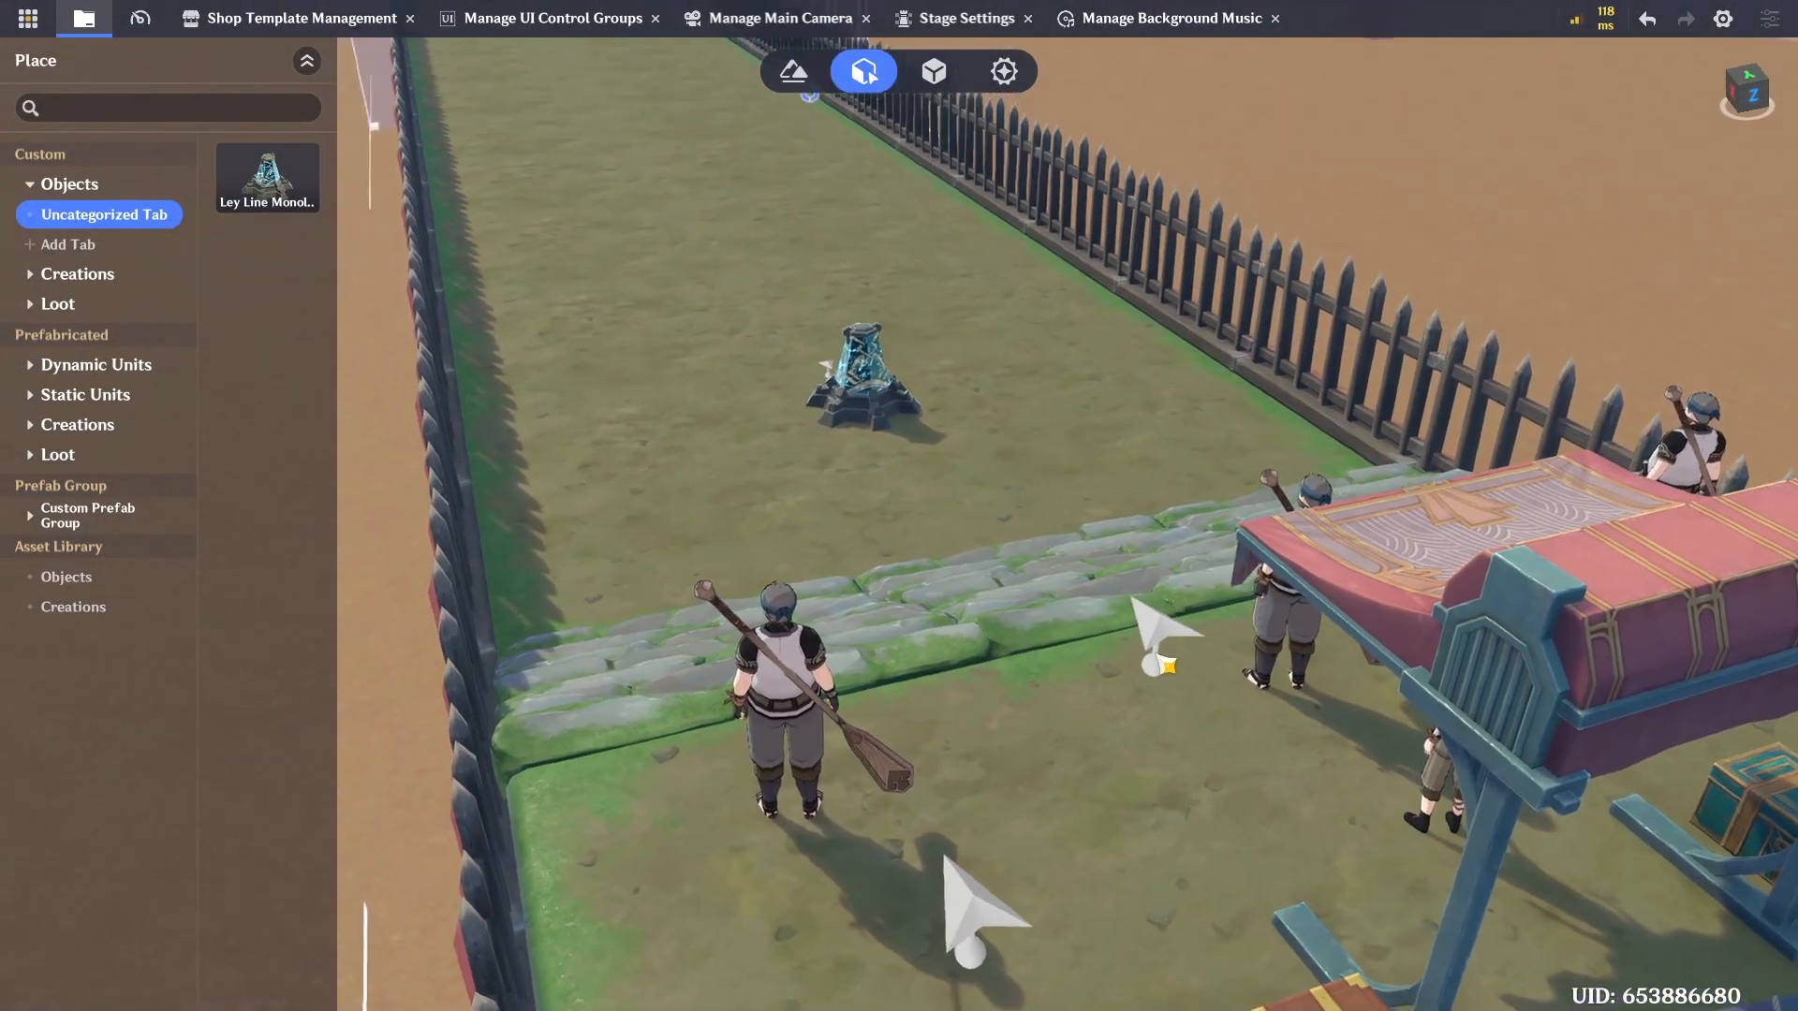